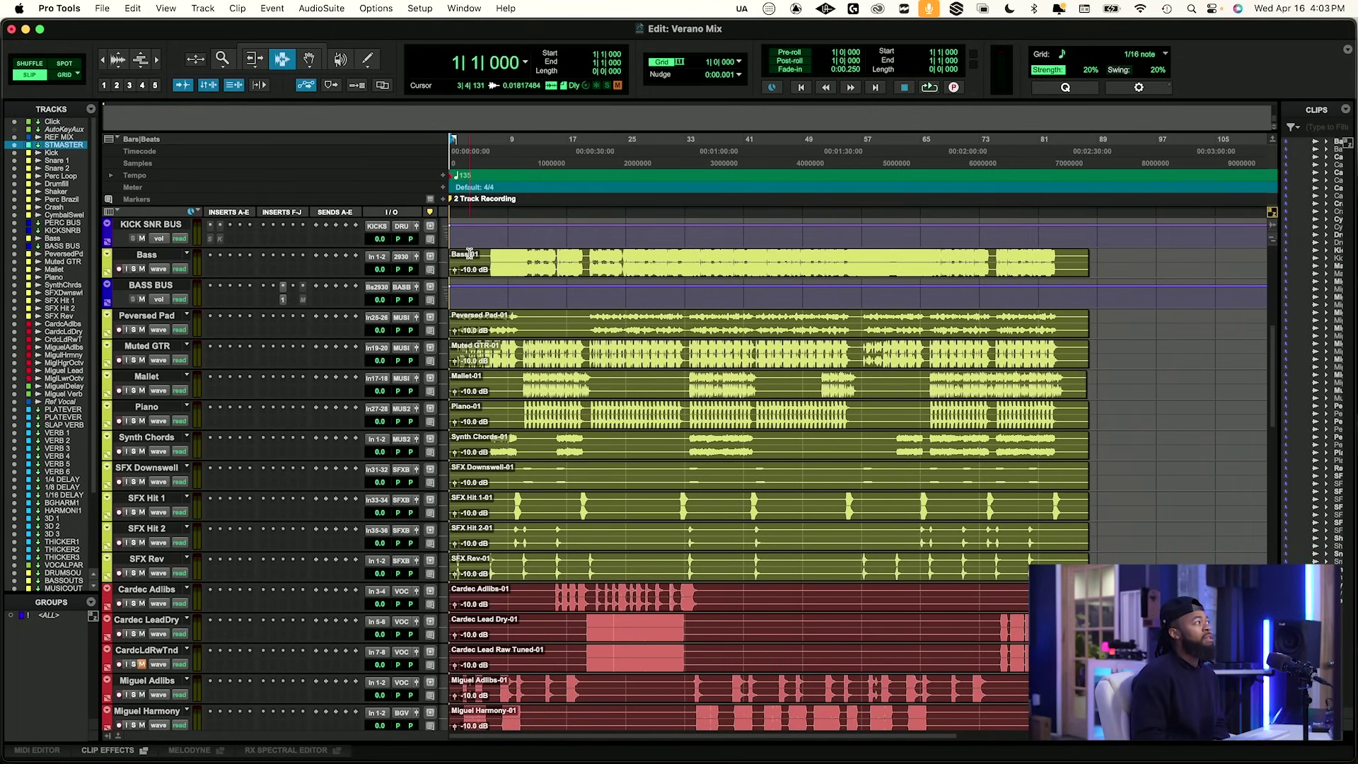
Examine the REF MIX and ST MASTER tracks, the drum tracks, and the PERC BUS and KICK SNR BUS.
{"action": "scroll", "coordinate": [469, 252], "scroll_direction": "up", "scroll_amount": 10}
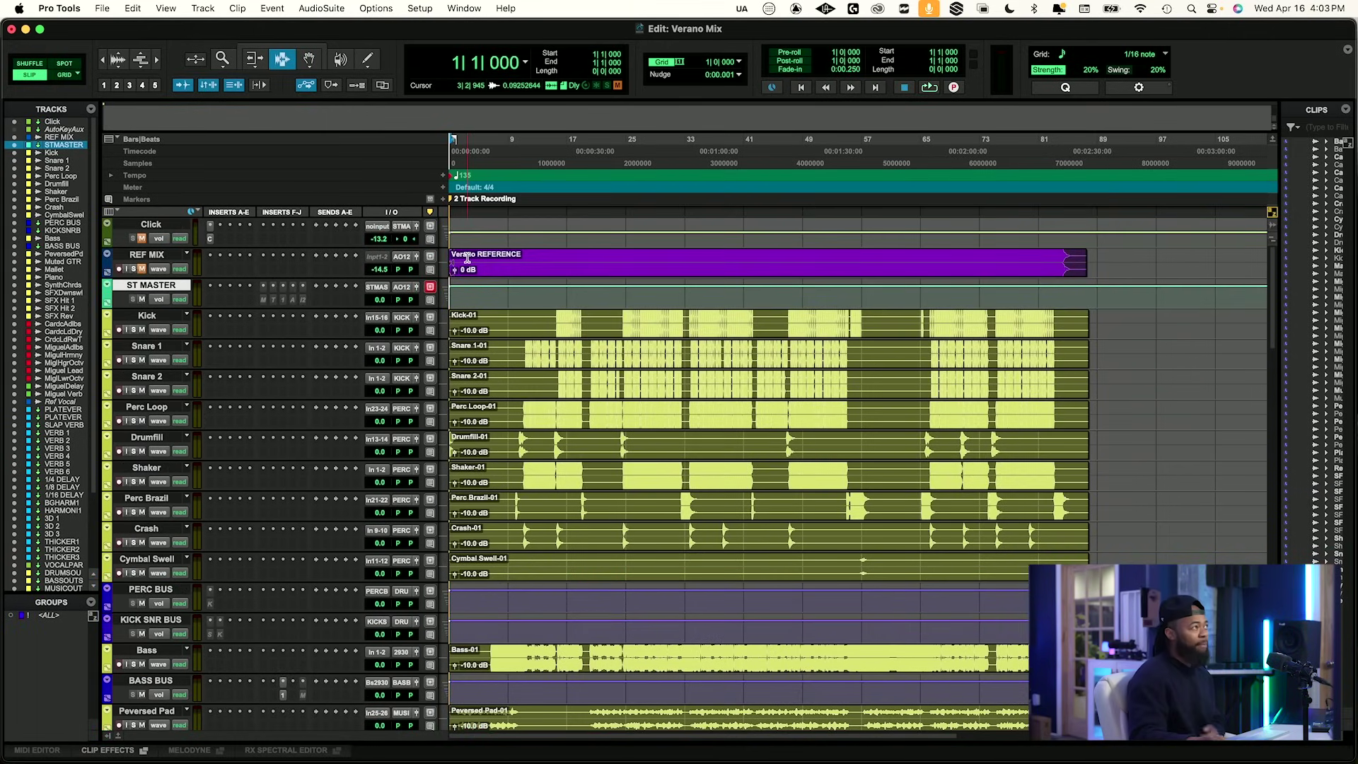
{"action": "left_click", "coordinate": [162, 259]}
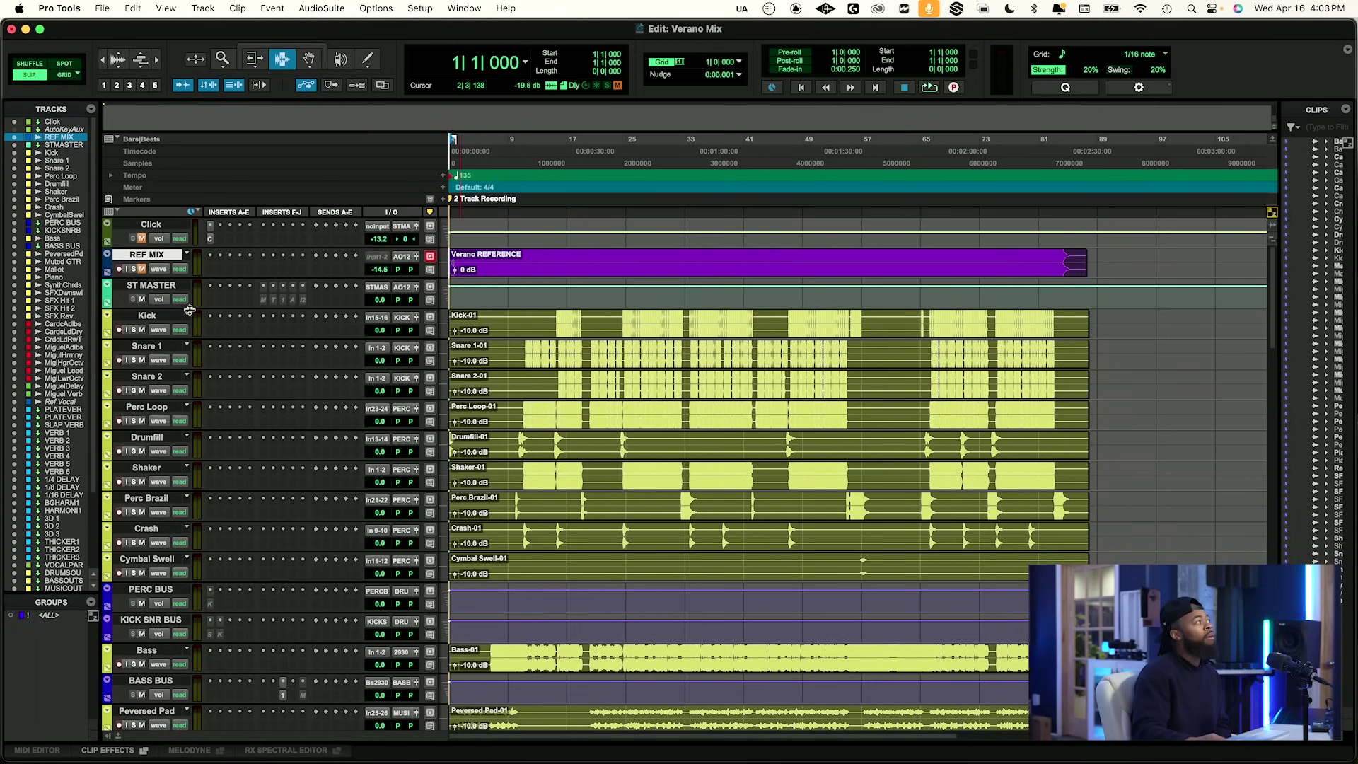
{"action": "left_click", "coordinate": [157, 285]}
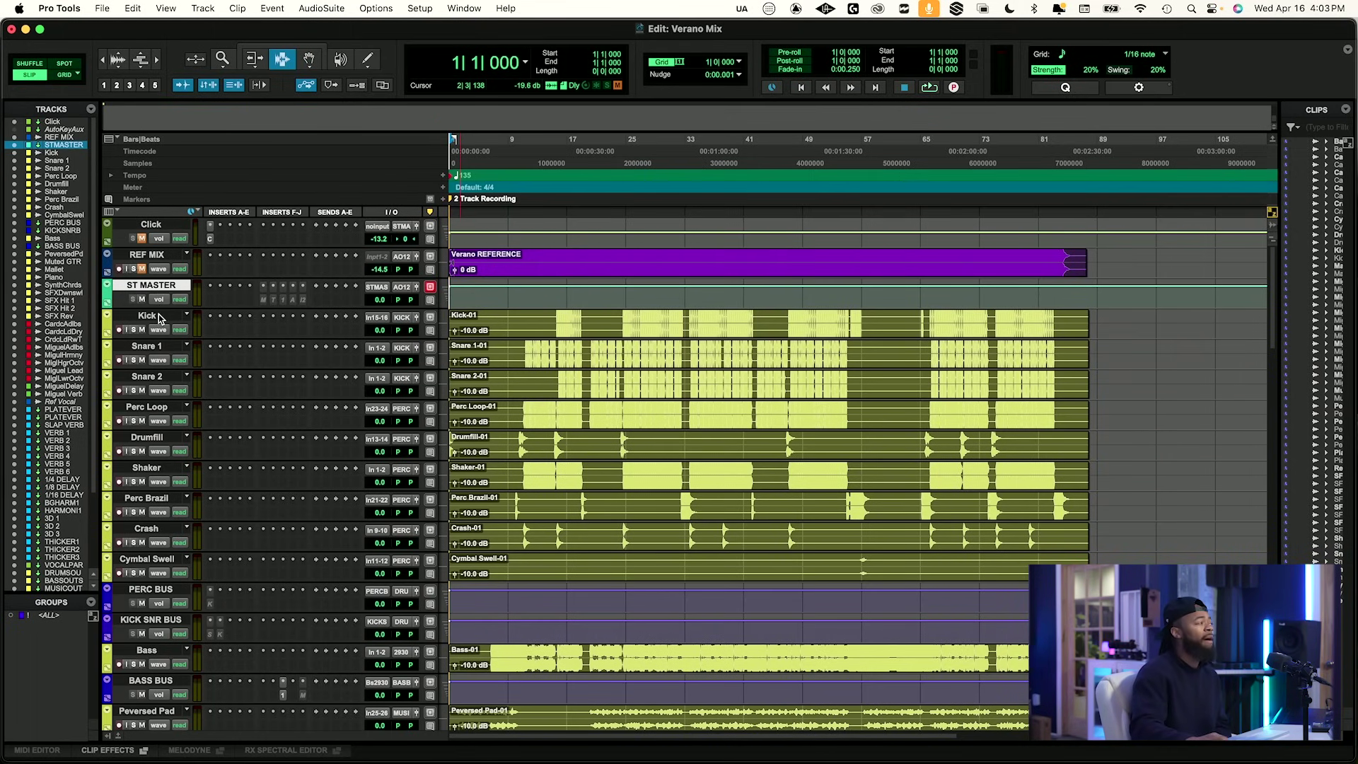
{"action": "left_click", "coordinate": [159, 316]}
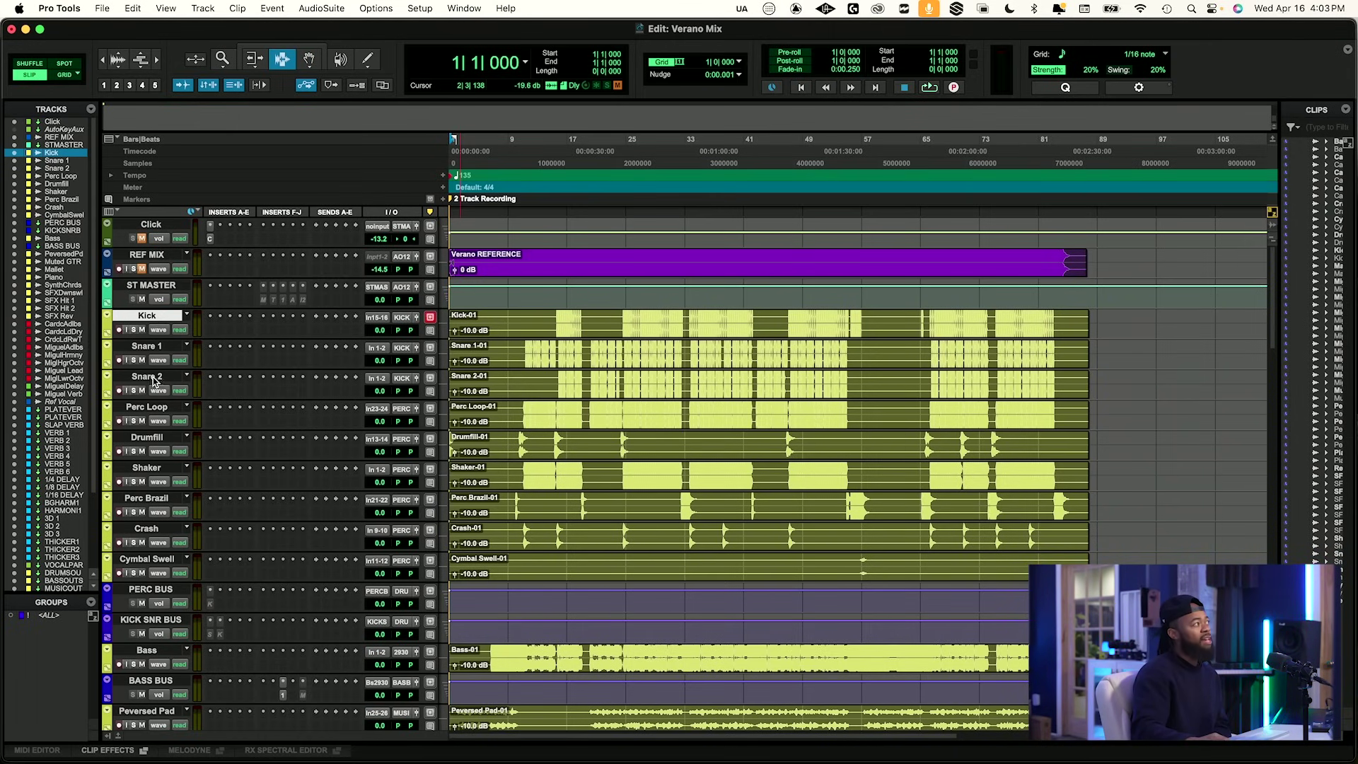
{"action": "scroll", "coordinate": [163, 425], "scroll_direction": "down", "scroll_amount": 1}
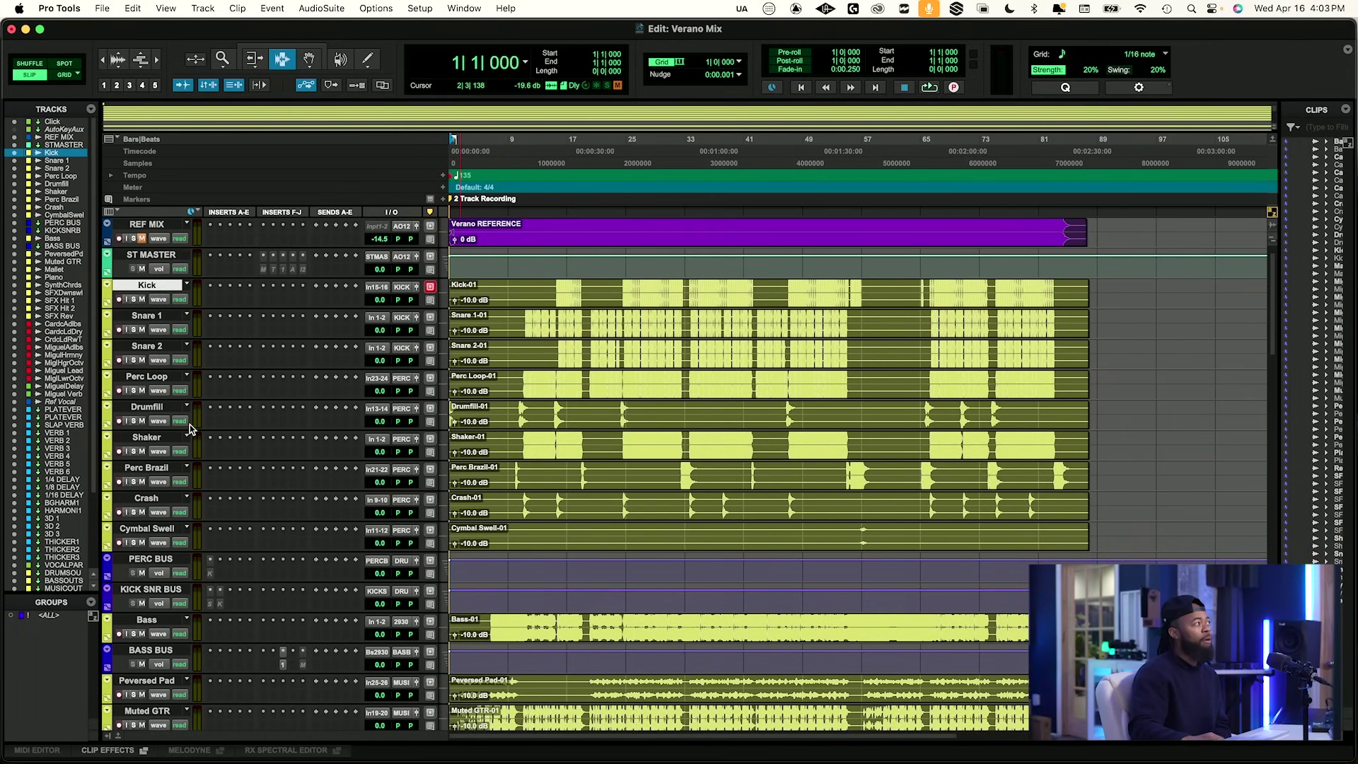
{"action": "scroll", "coordinate": [154, 471], "scroll_direction": "down", "scroll_amount": 1}
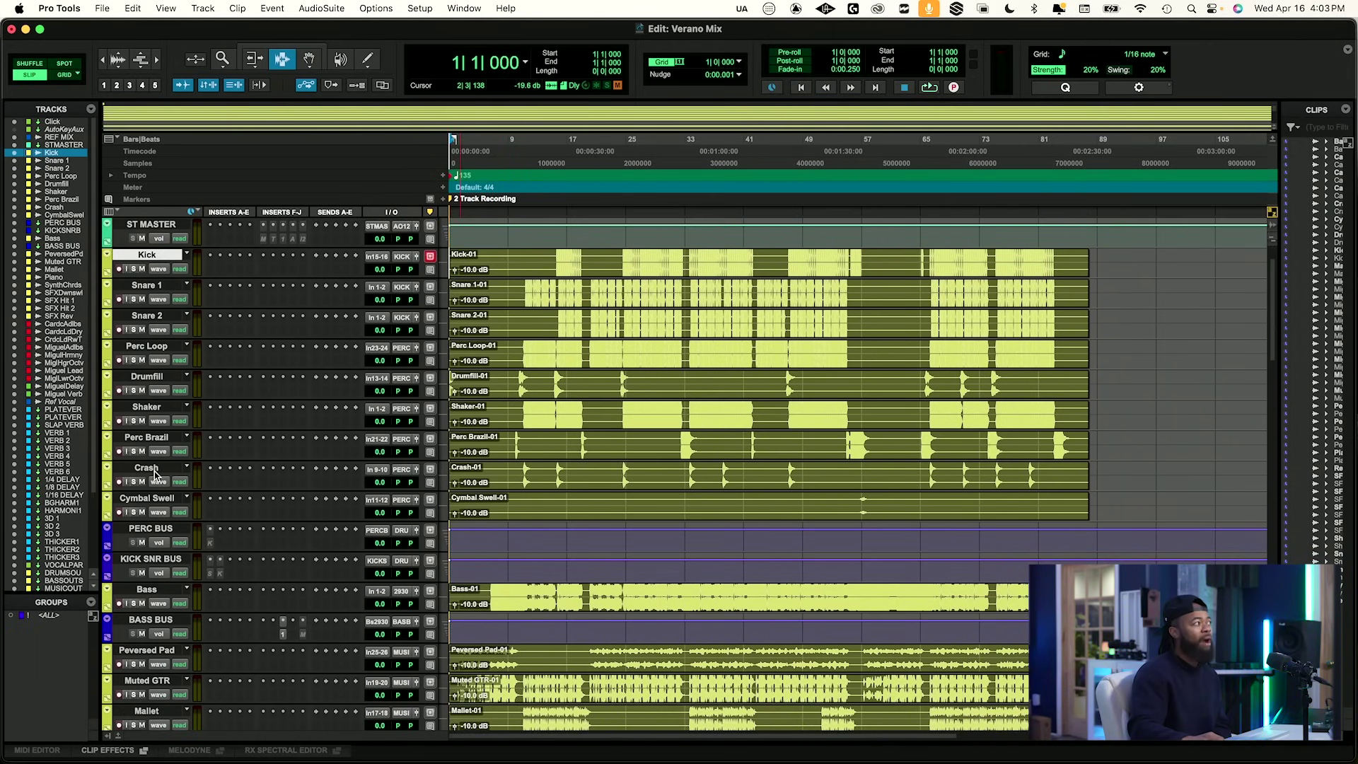
{"action": "scroll", "coordinate": [154, 471], "scroll_direction": "down", "scroll_amount": 4}
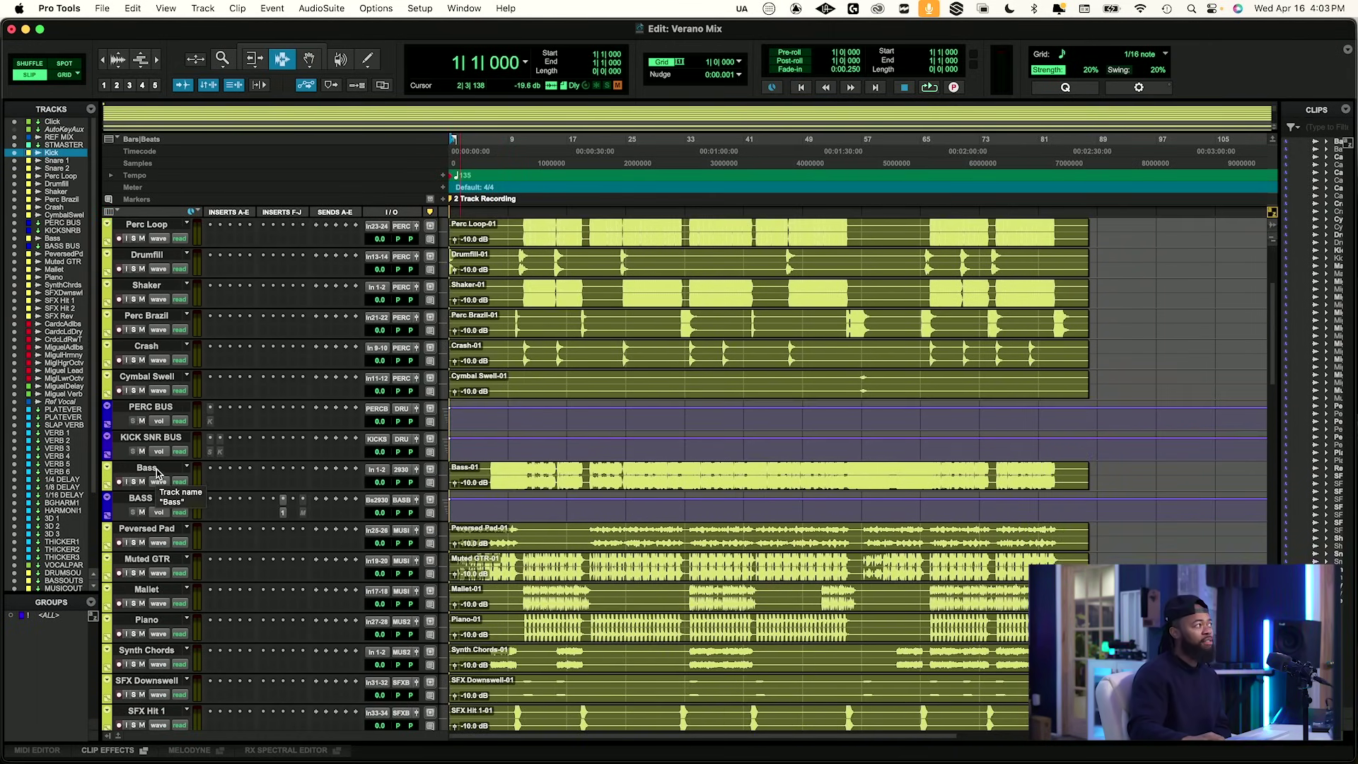
{"action": "left_click", "coordinate": [156, 410]}
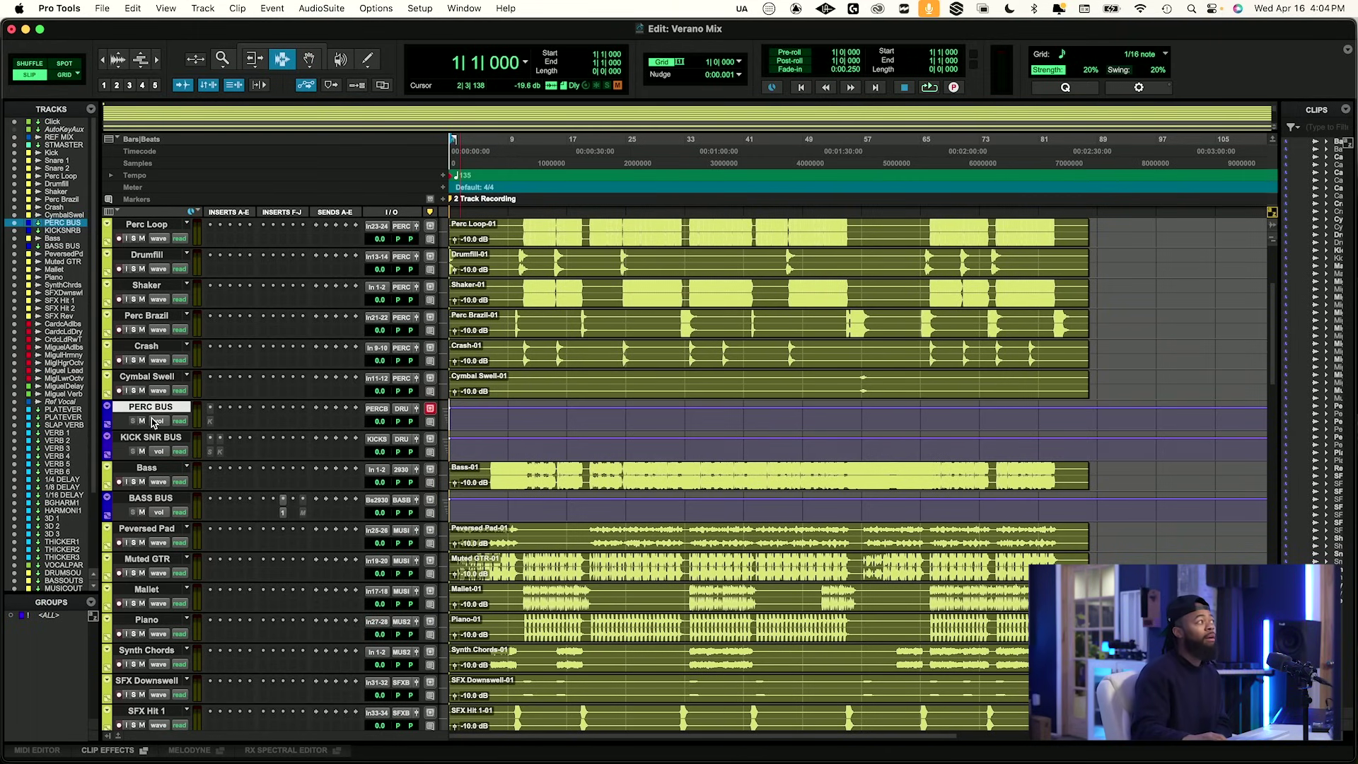
{"action": "left_click", "coordinate": [160, 438]}
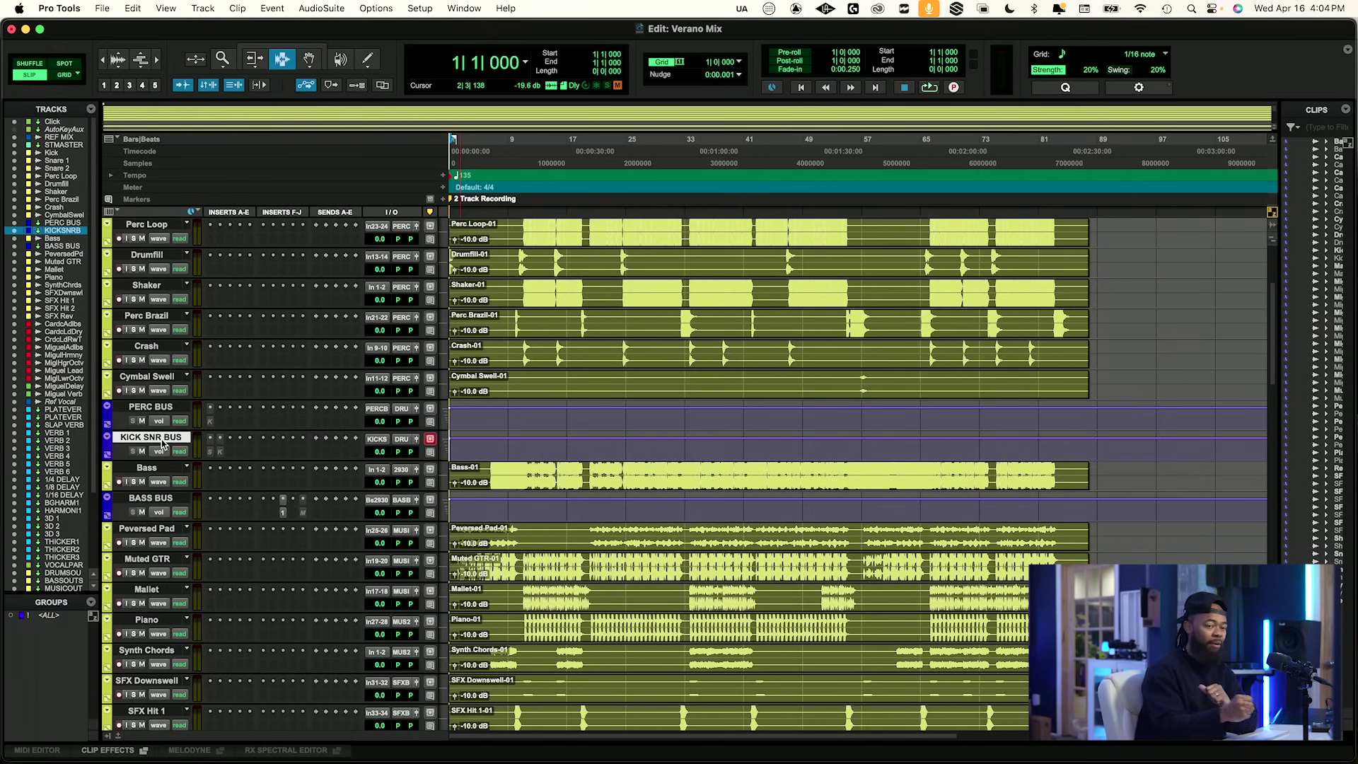
{"action": "left_click", "coordinate": [171, 411]}
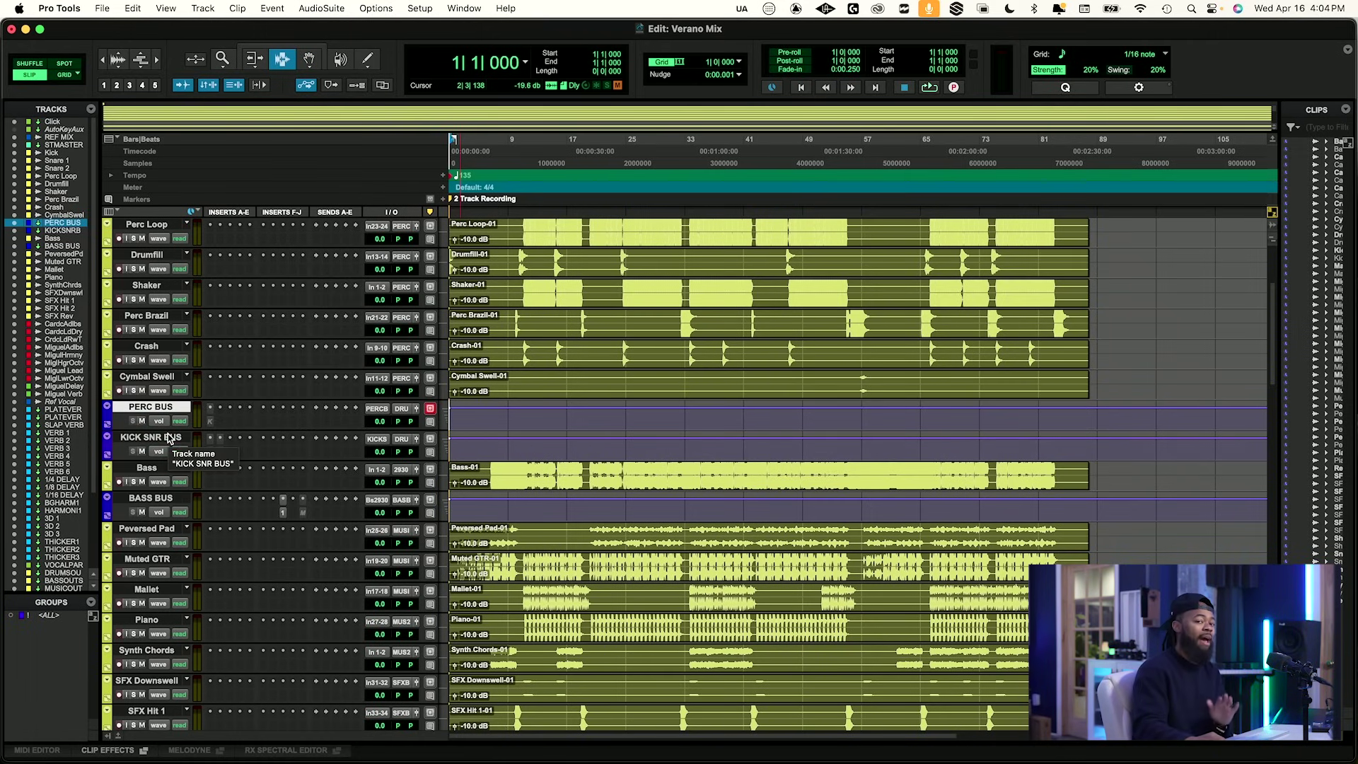
Examine the Bass track and BASS BUS, followed by the pad, muted guitar, mallet, piano and synth chord tracks.
{"action": "scroll", "coordinate": [168, 439], "scroll_direction": "down", "scroll_amount": 1}
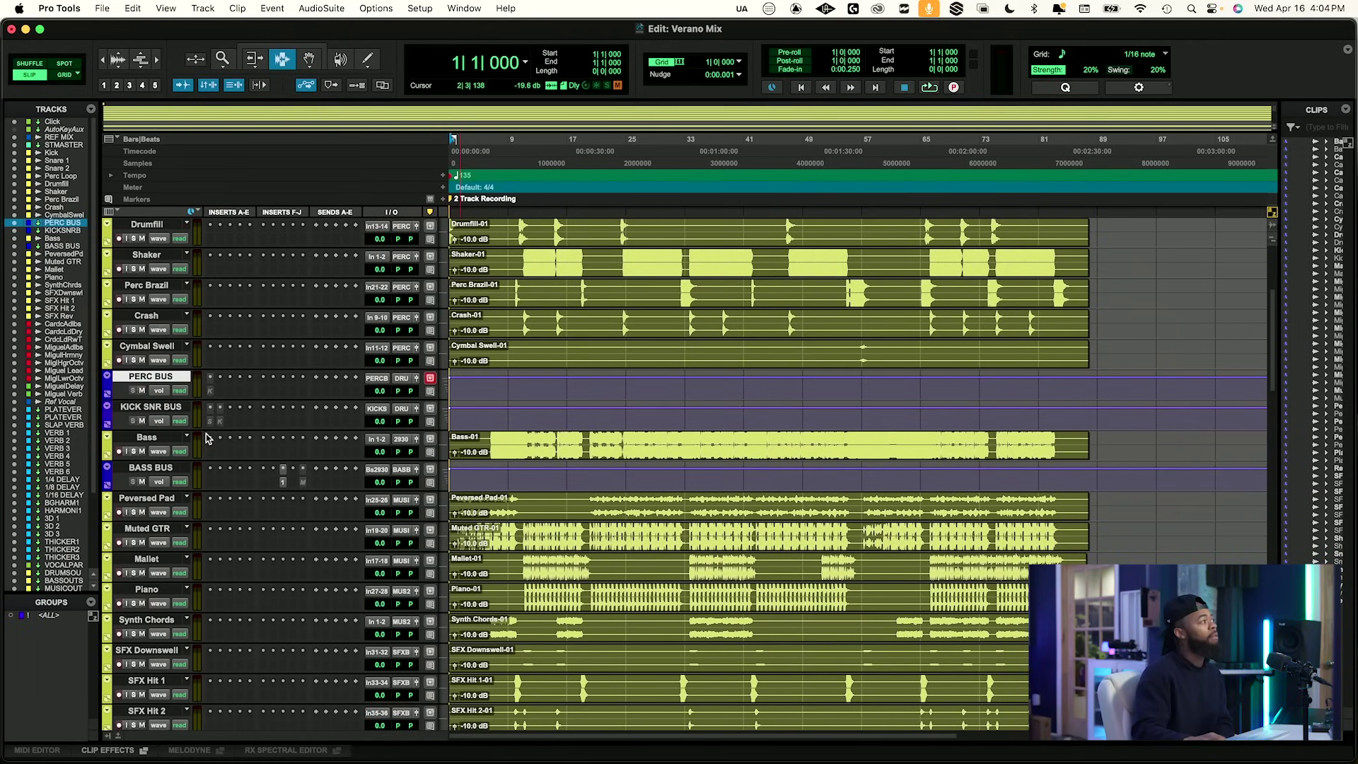
{"action": "left_click", "coordinate": [164, 439]}
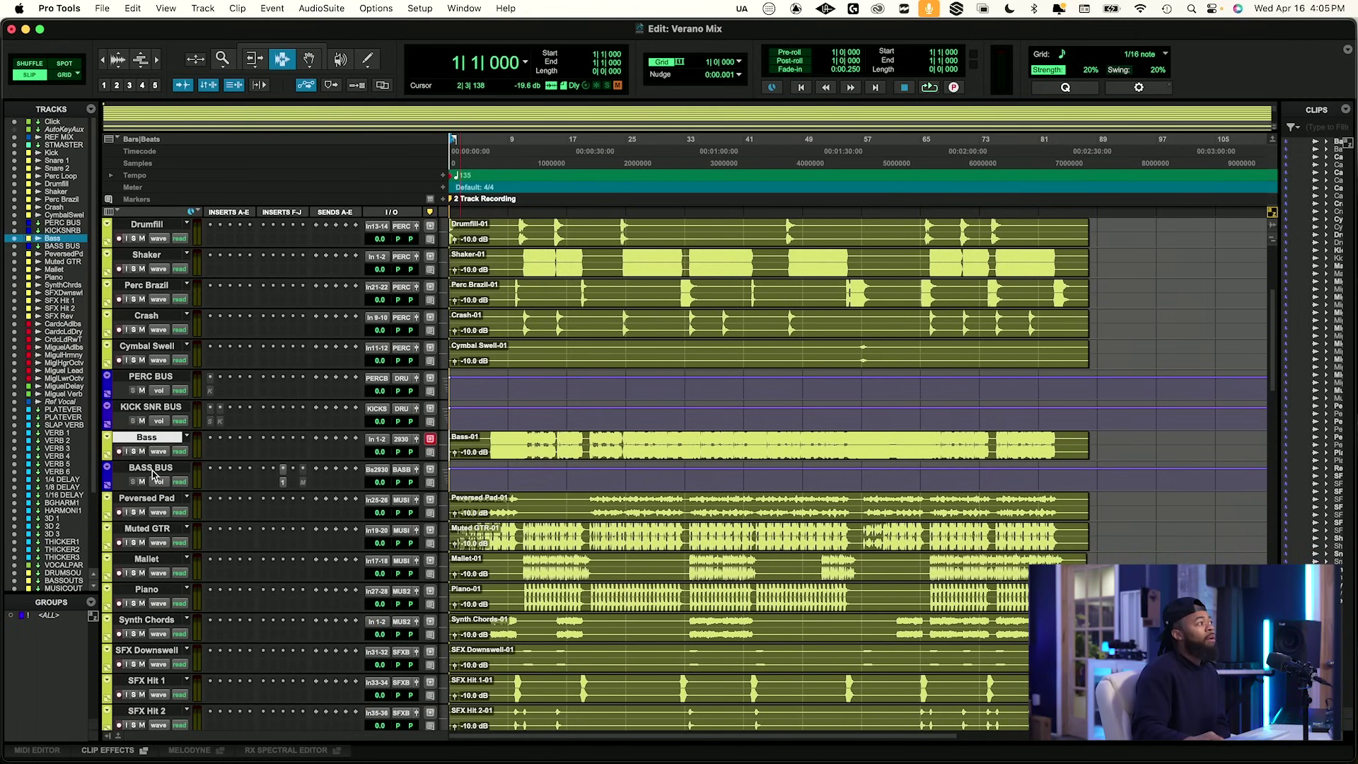
{"action": "left_click", "coordinate": [152, 470]}
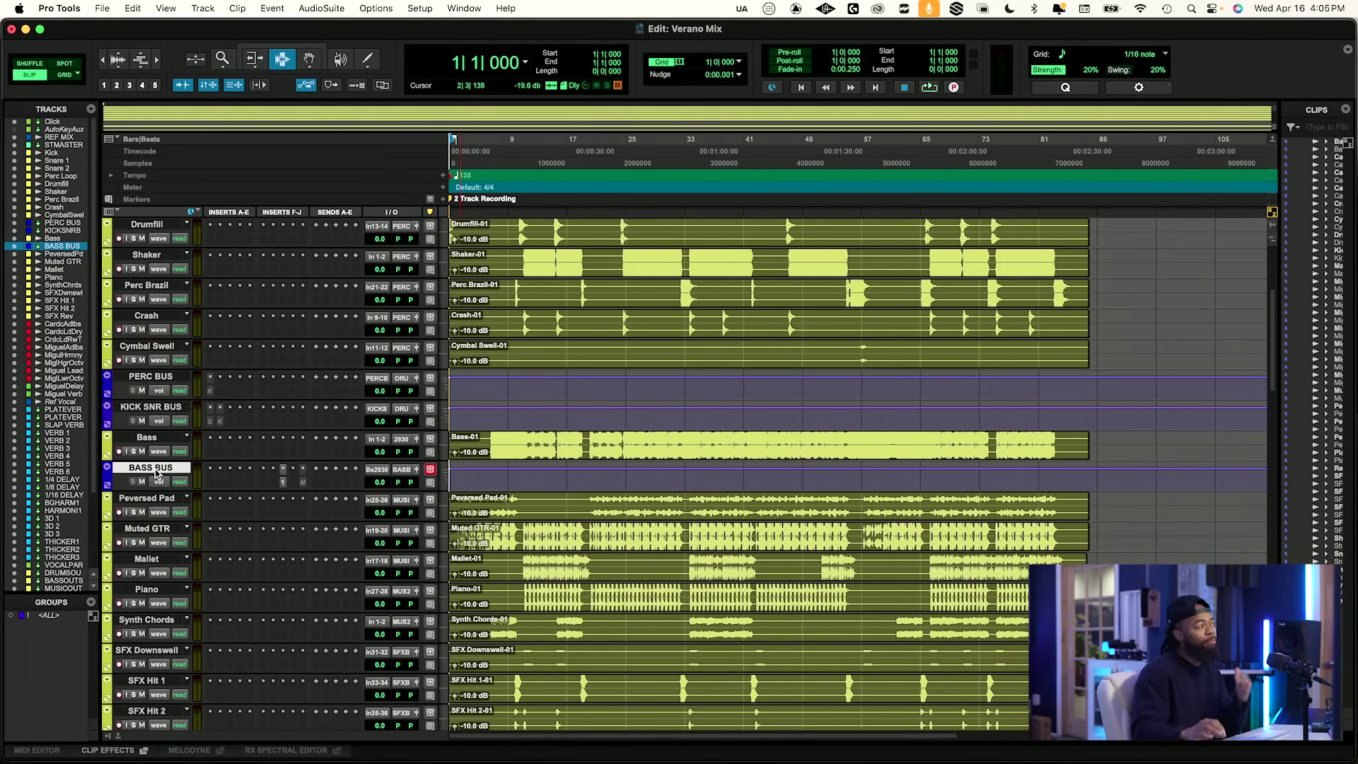
{"action": "left_click", "coordinate": [178, 436]}
{"action": "left_click", "coordinate": [169, 470]}
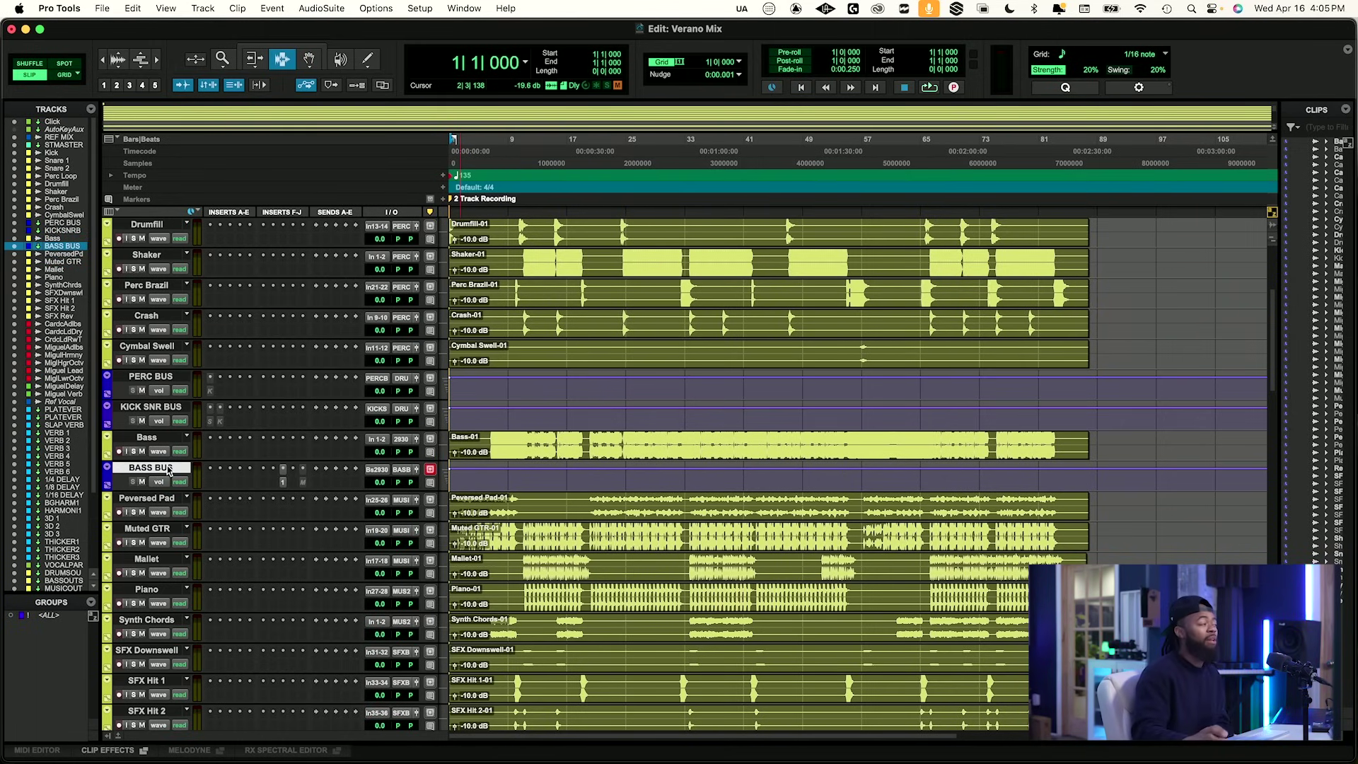
{"action": "scroll", "coordinate": [181, 479], "scroll_direction": "down", "scroll_amount": 5}
{"action": "scroll", "coordinate": [180, 478], "scroll_direction": "down", "scroll_amount": 1}
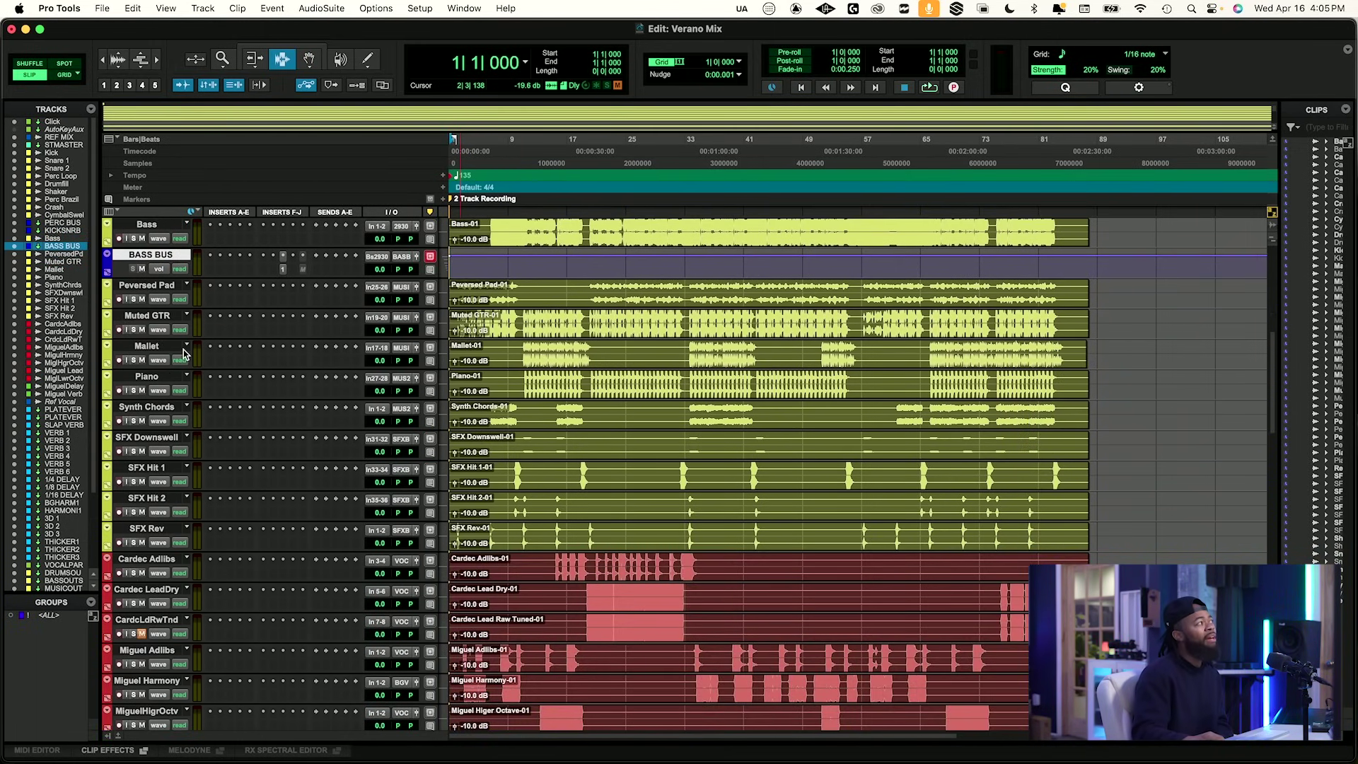
{"action": "left_click", "coordinate": [172, 288]}
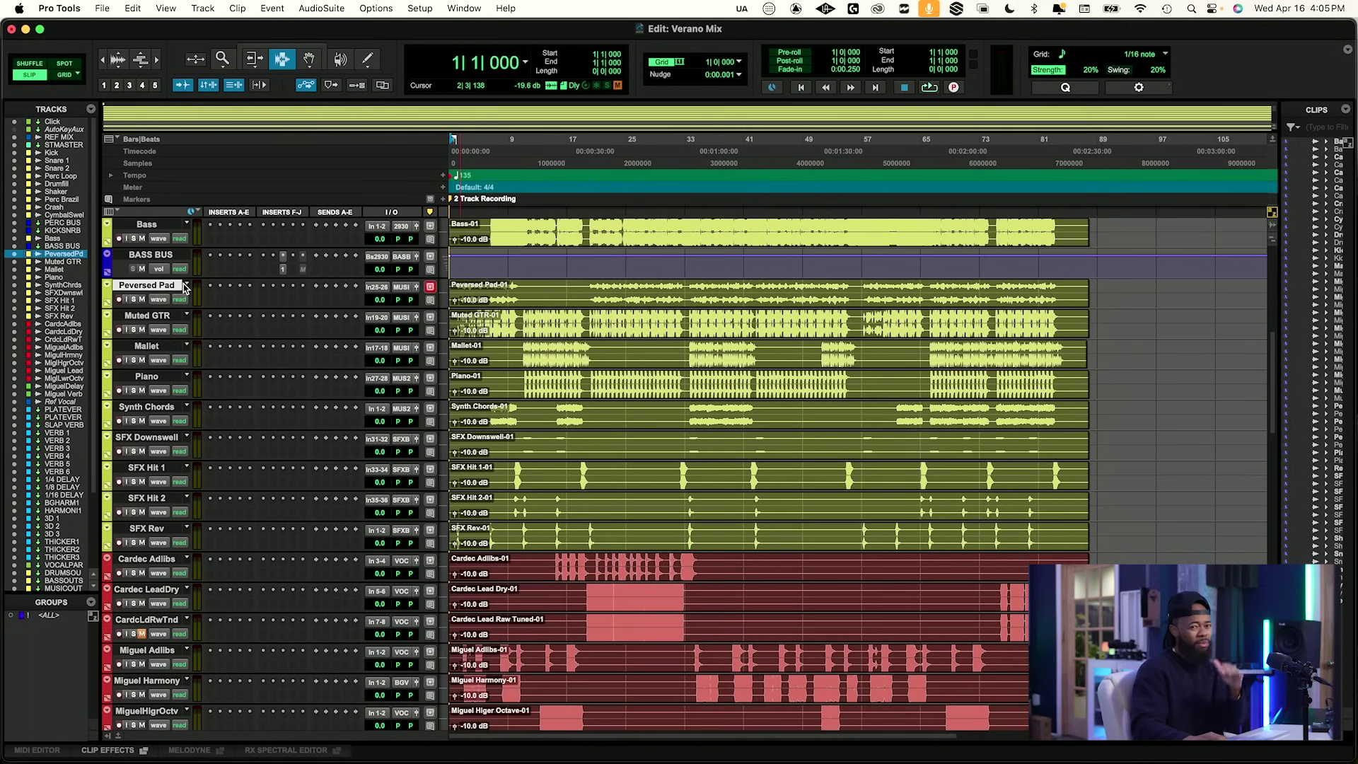
{"action": "left_click", "coordinate": [159, 317]}
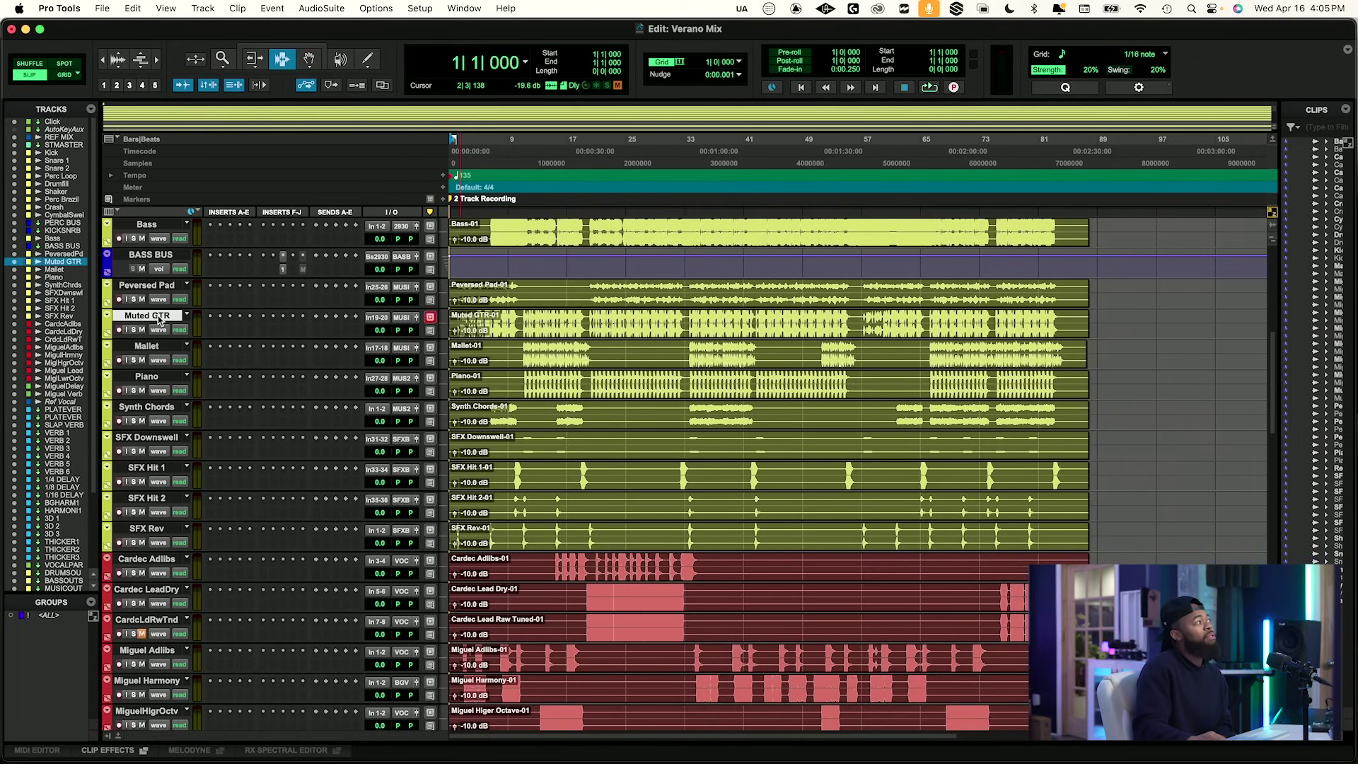
{"action": "left_click", "coordinate": [153, 347]}
{"action": "left_click", "coordinate": [156, 379]}
{"action": "left_click", "coordinate": [155, 409]}
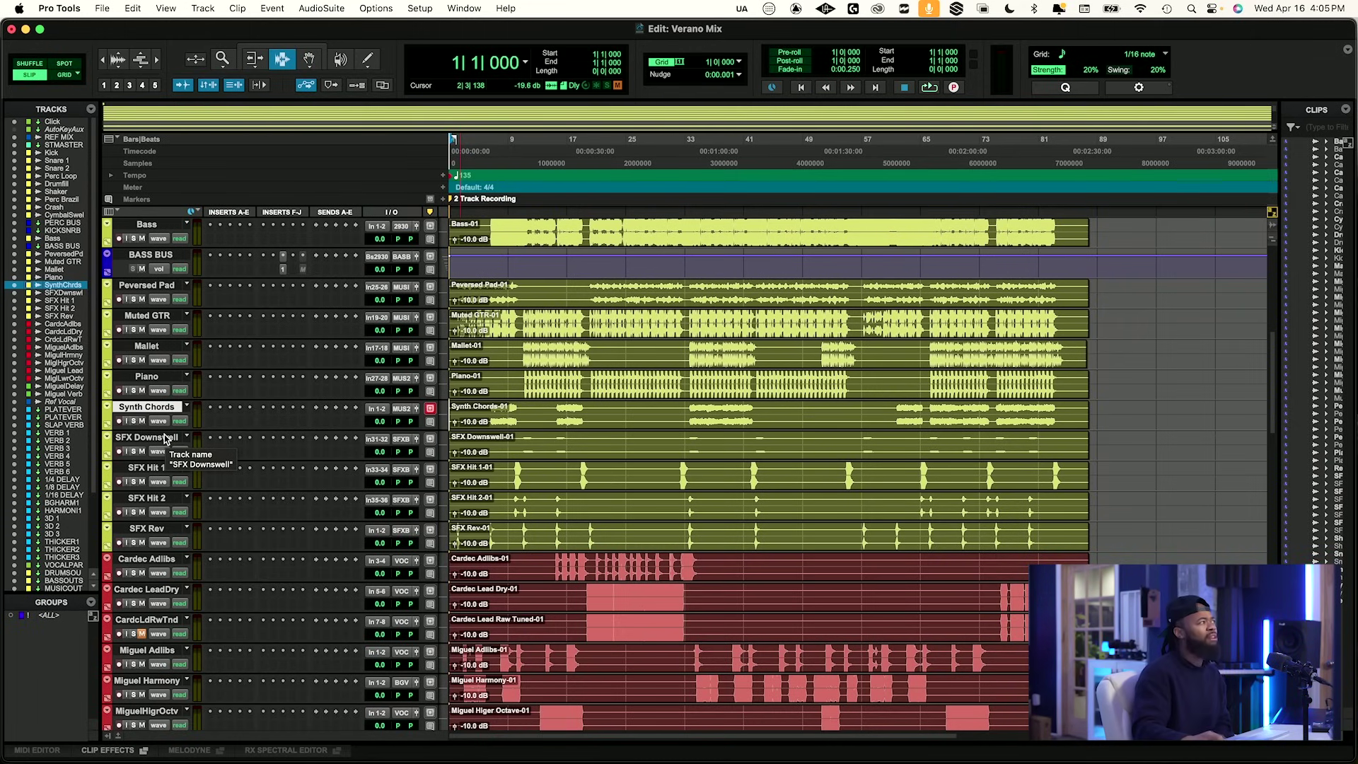
Examine the SFX tracks from SFX Downswell to SFX Rev and the red ad-lib, lead and harmony vocal tracks.
{"action": "left_click", "coordinate": [167, 442]}
{"action": "scroll", "coordinate": [168, 453], "scroll_direction": "down", "scroll_amount": 1}
{"action": "scroll", "coordinate": [169, 460], "scroll_direction": "right", "scroll_amount": 1}
{"action": "scroll", "coordinate": [169, 459], "scroll_direction": "left", "scroll_amount": 1}
{"action": "scroll", "coordinate": [170, 458], "scroll_direction": "down", "scroll_amount": 5}
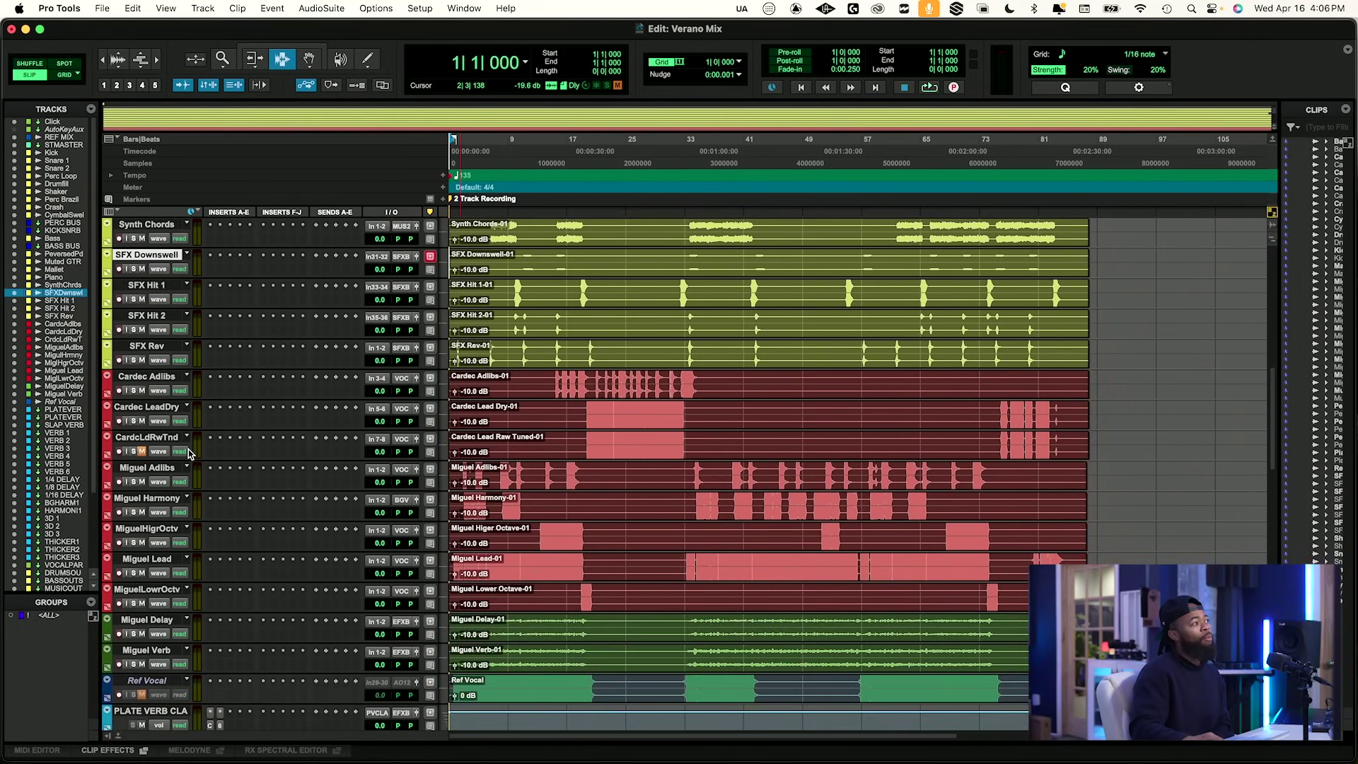
{"action": "left_click", "coordinate": [148, 349]}
{"action": "scroll", "coordinate": [150, 350], "scroll_direction": "up", "scroll_amount": 3}
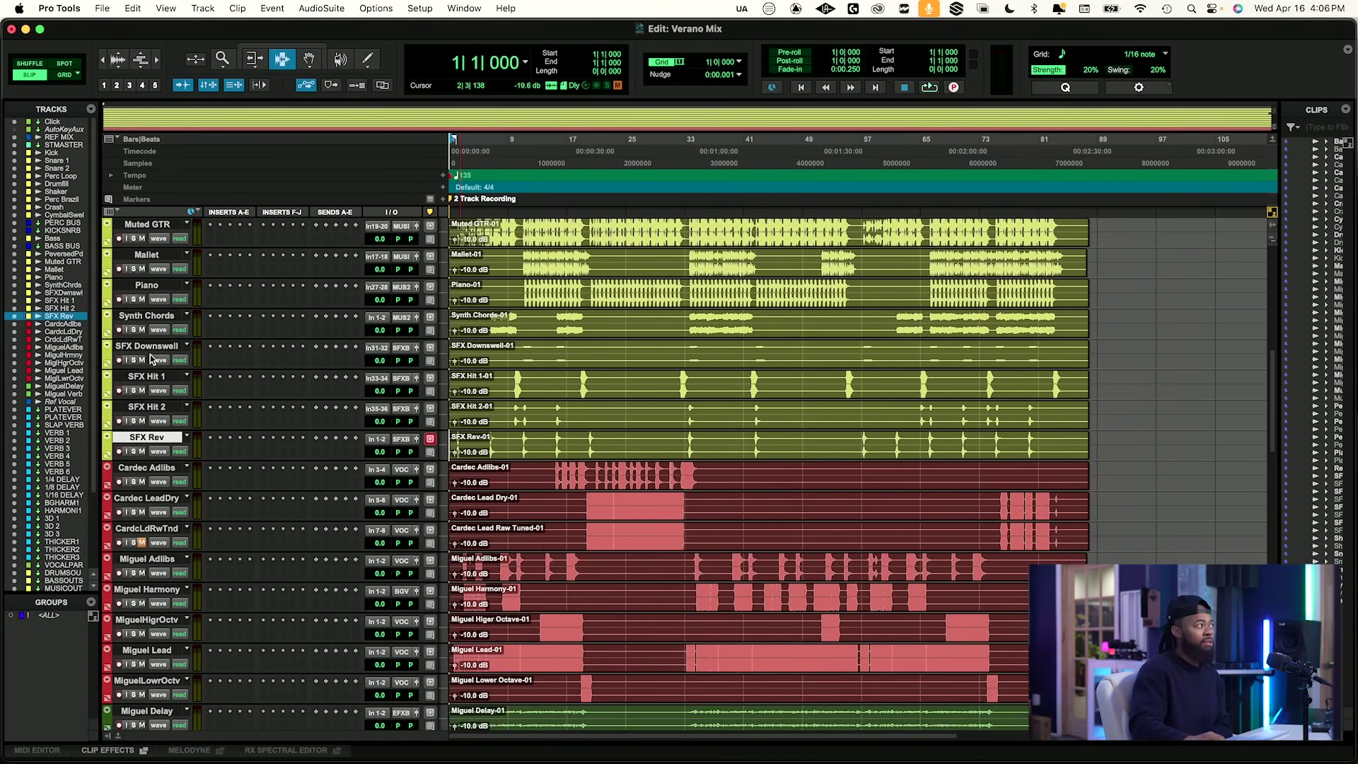
{"action": "left_click", "coordinate": [150, 468]}
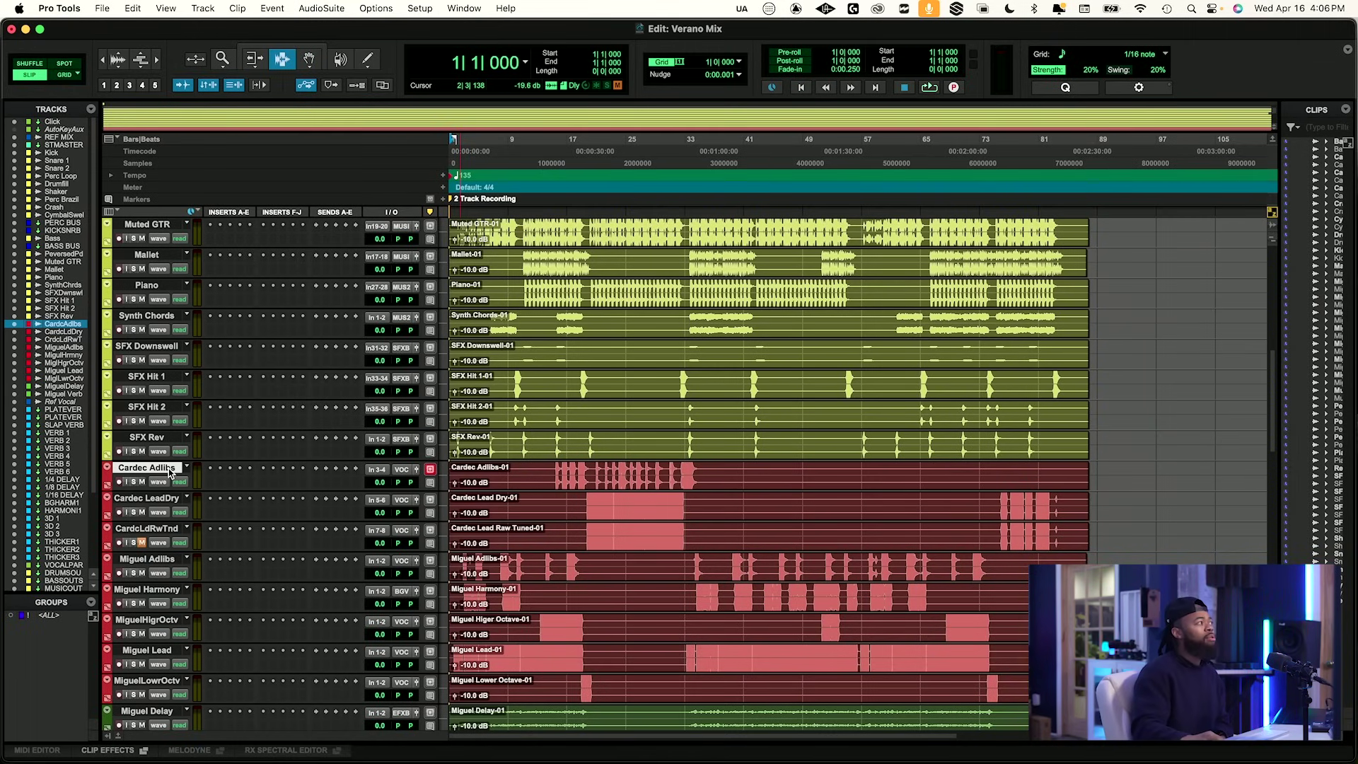
{"action": "scroll", "coordinate": [169, 469], "scroll_direction": "down", "scroll_amount": 2}
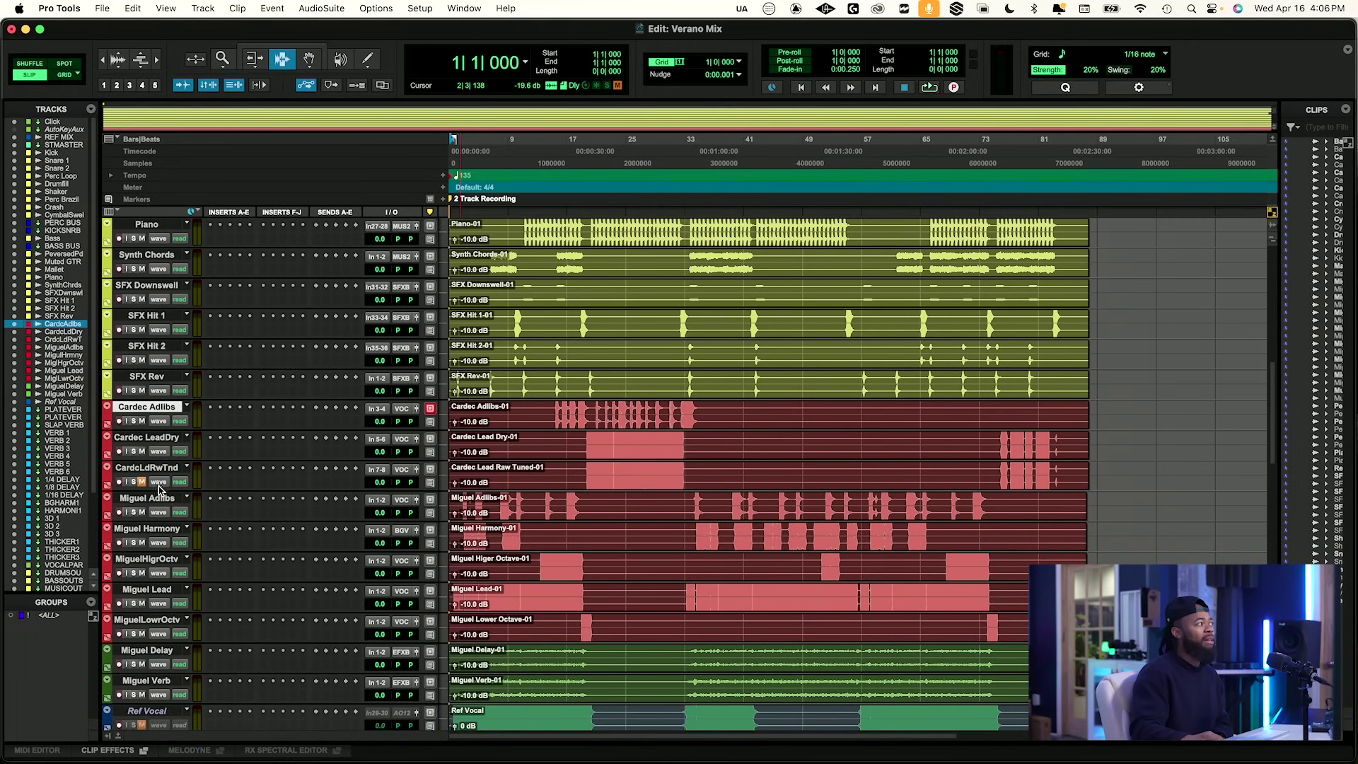
{"action": "left_click", "coordinate": [158, 439]}
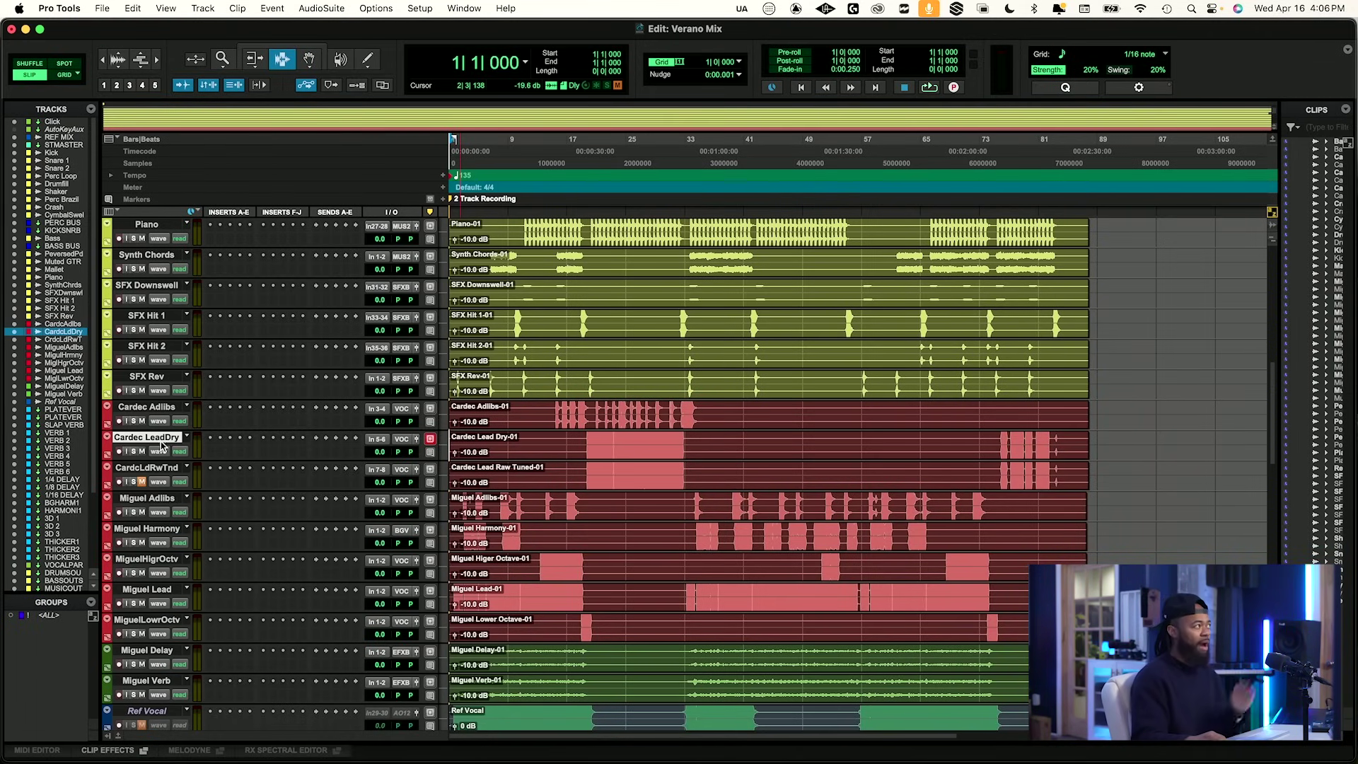
{"action": "scroll", "coordinate": [163, 507], "scroll_direction": "down", "scroll_amount": 2}
{"action": "left_click", "coordinate": [159, 470]}
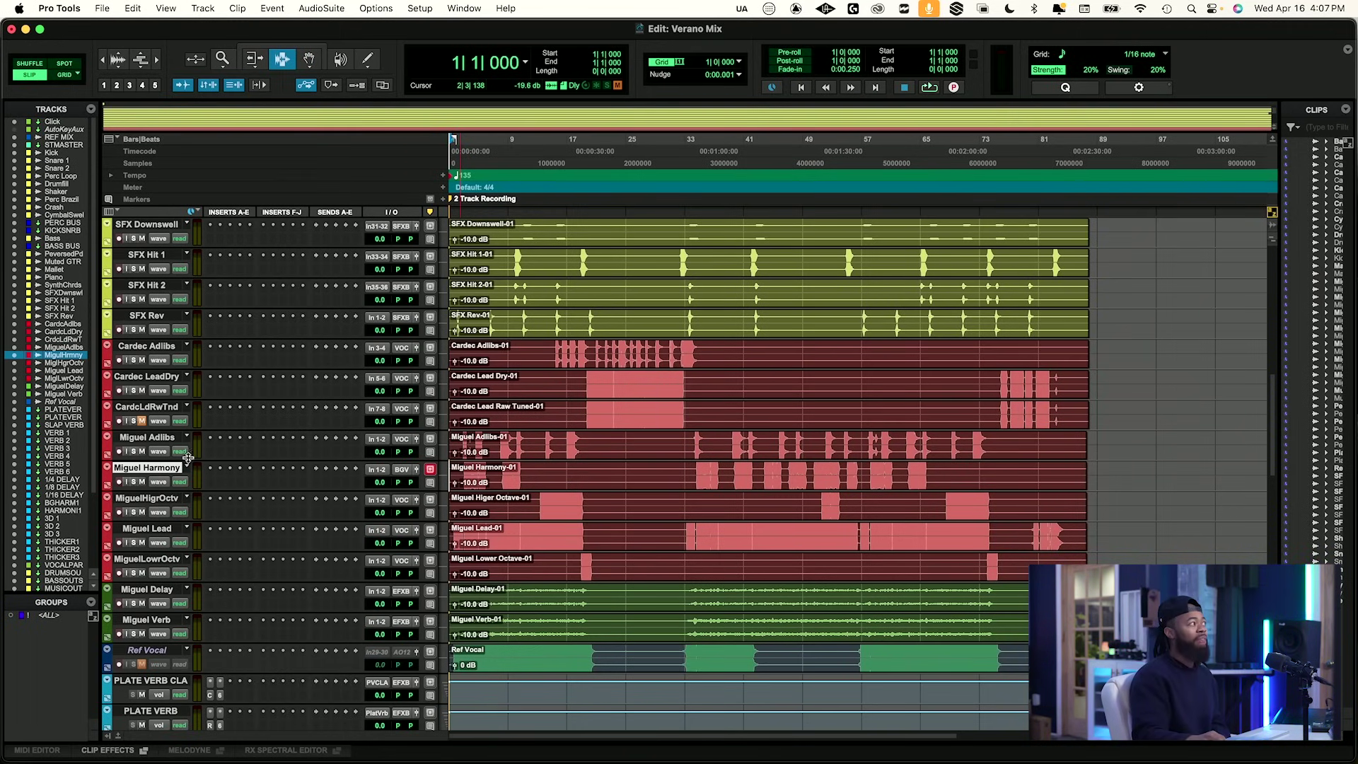
Move the Lead vocal track from above the lower octave track to between the same singer's Adlibs and Harmony tracks.
{"action": "scroll", "coordinate": [168, 485], "scroll_direction": "down", "scroll_amount": 1}
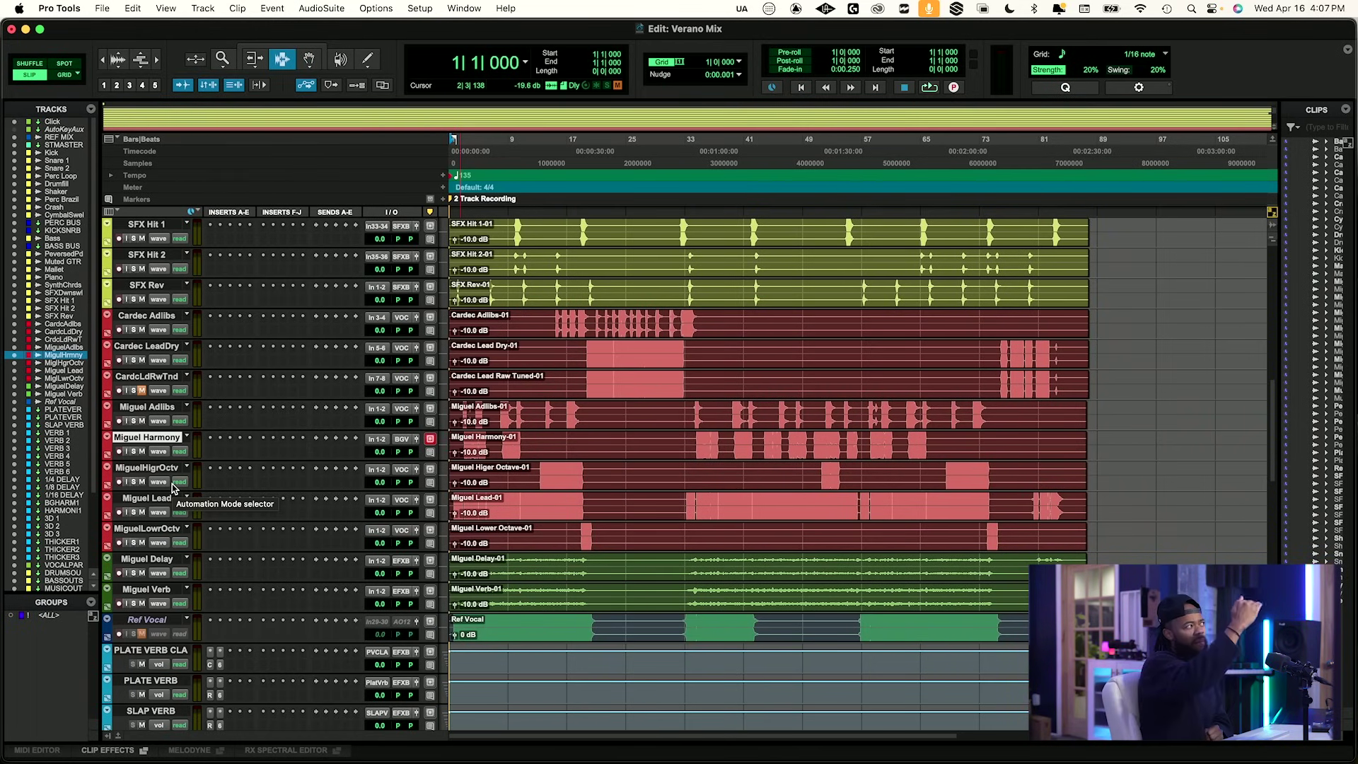
{"action": "left_click", "coordinate": [160, 529]}
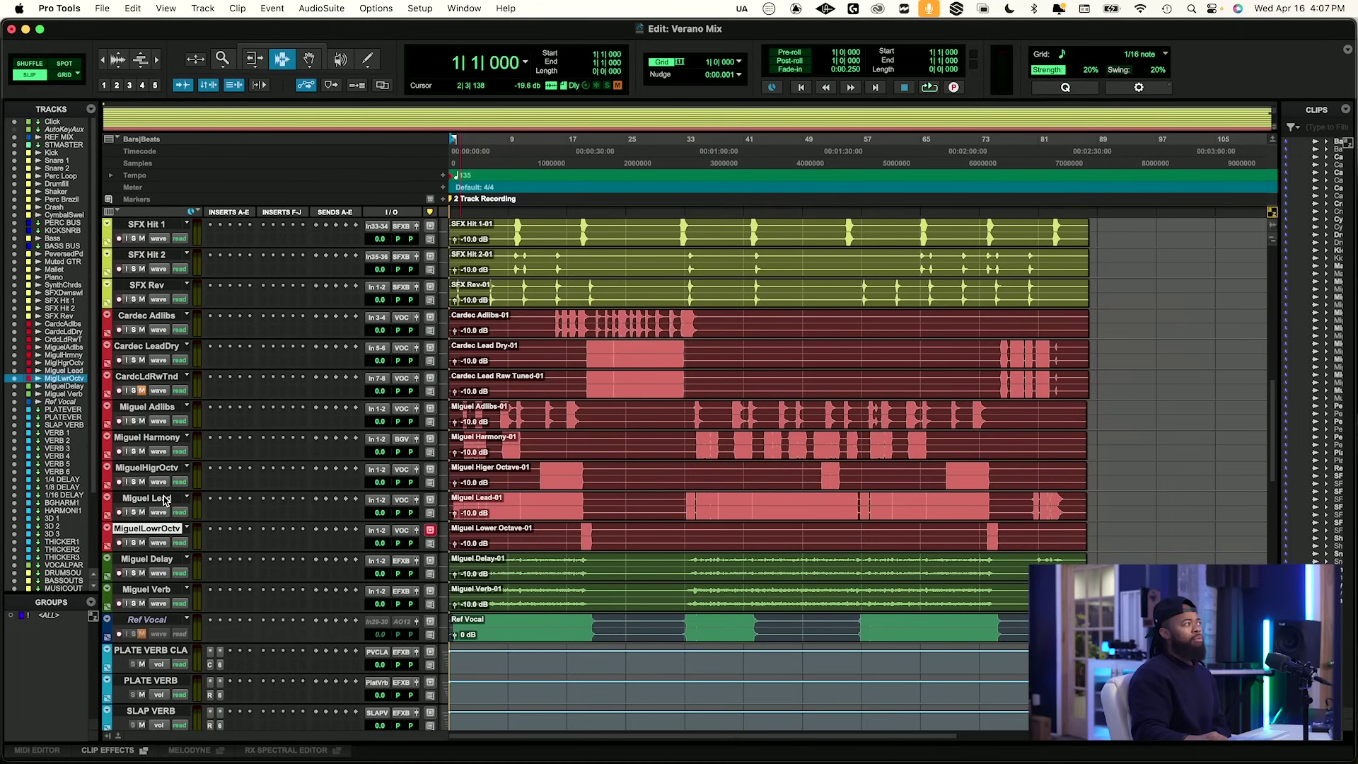
{"action": "left_click_drag", "start_coordinate": [161, 499], "coordinate": [168, 430]}
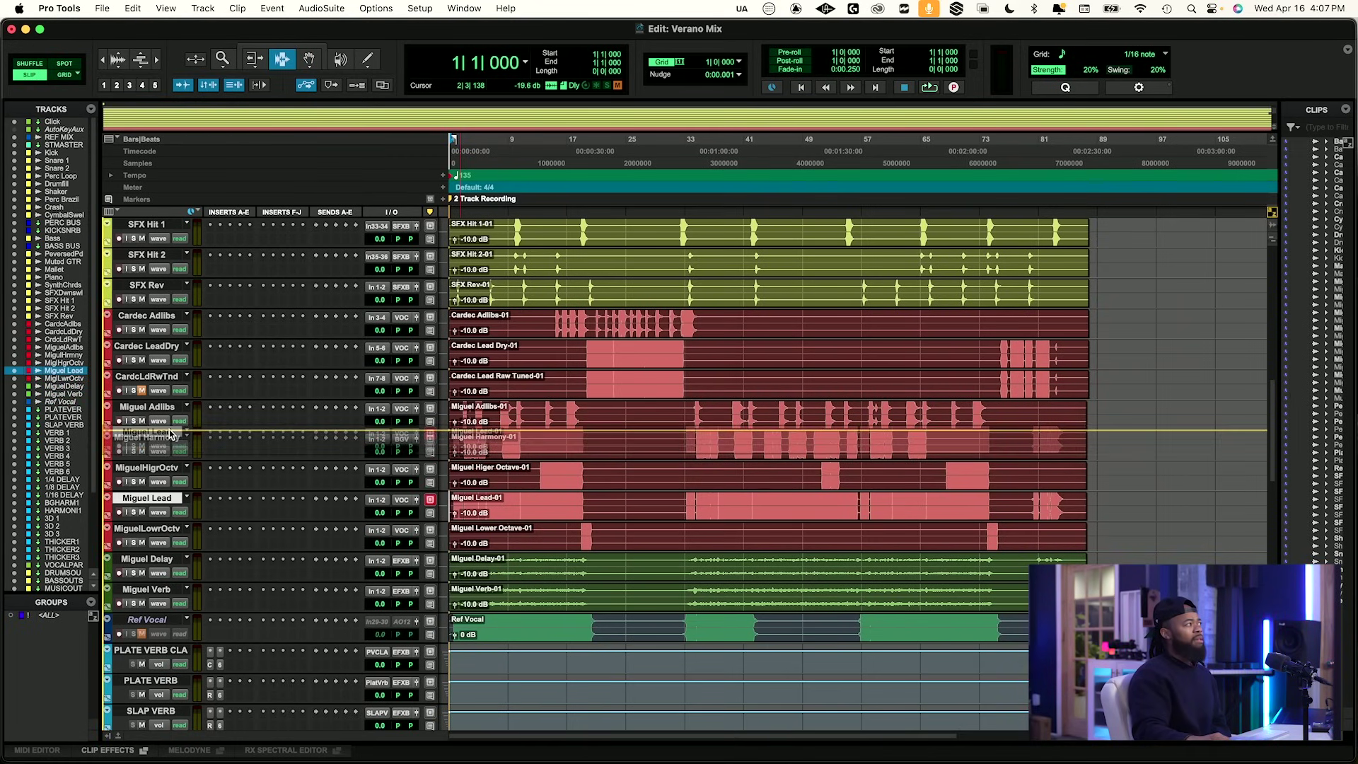
Examine the printed vocal delay and verb tracks, Ref Vocal, and the reverb, delay, harmonics, 3D and thicker vocal effect tracks.
{"action": "left_click", "coordinate": [162, 560]}
{"action": "scroll", "coordinate": [163, 561], "scroll_direction": "down", "scroll_amount": 2}
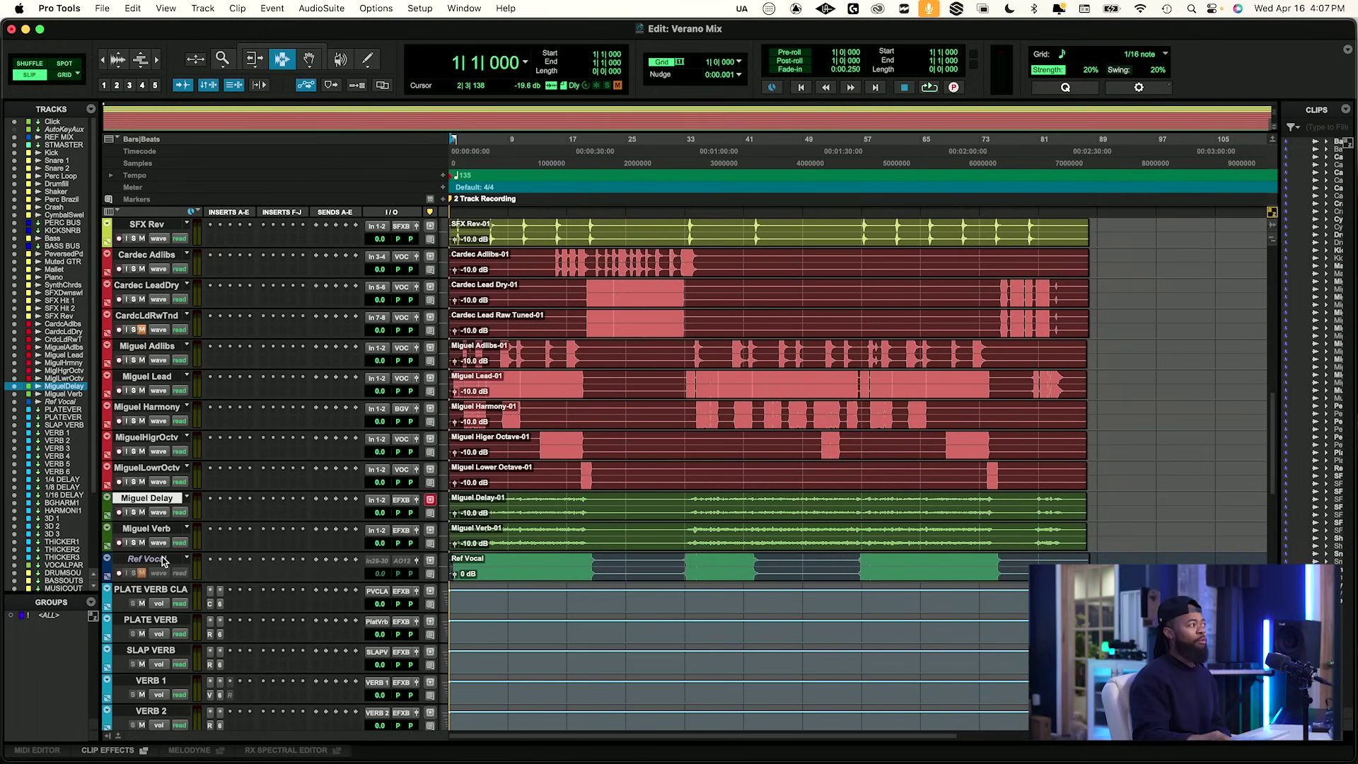
{"action": "scroll", "coordinate": [162, 561], "scroll_direction": "down", "scroll_amount": 3}
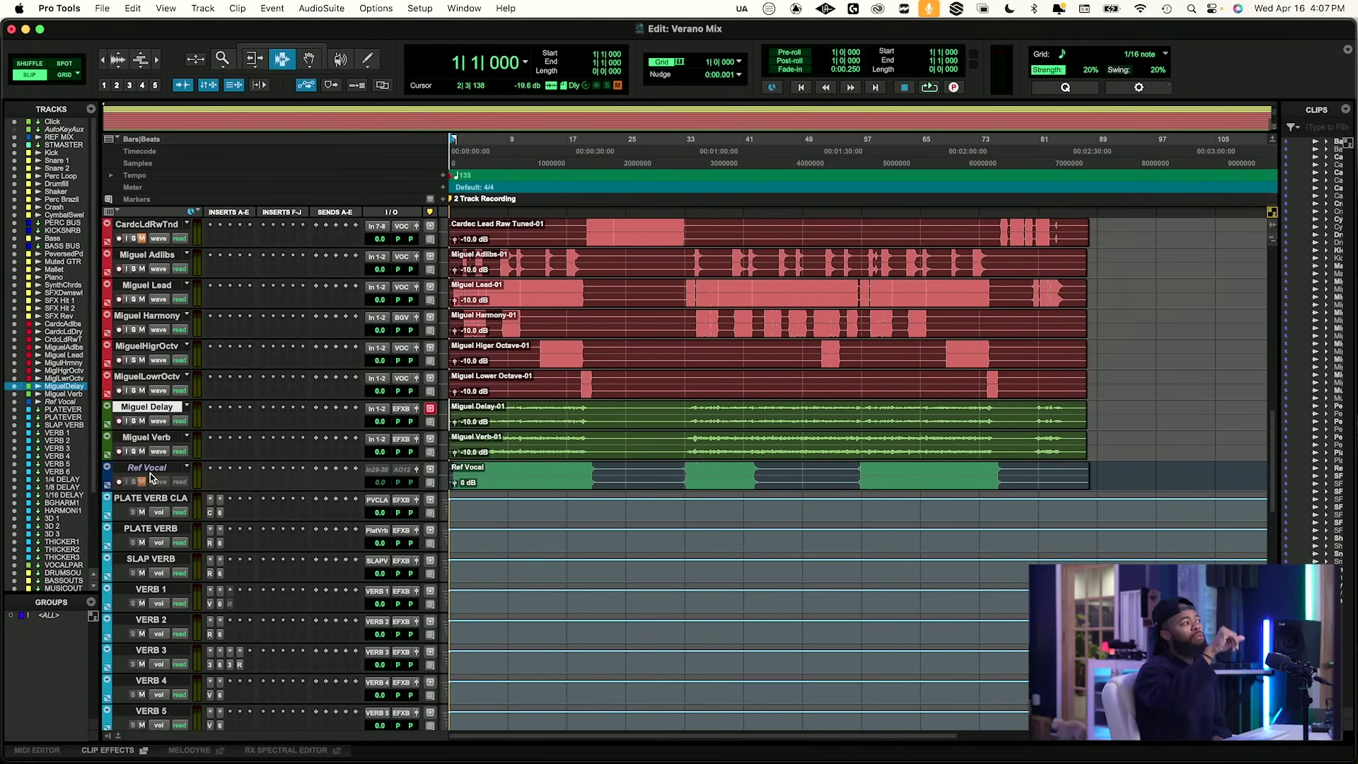
{"action": "scroll", "coordinate": [150, 473], "scroll_direction": "down", "scroll_amount": 2}
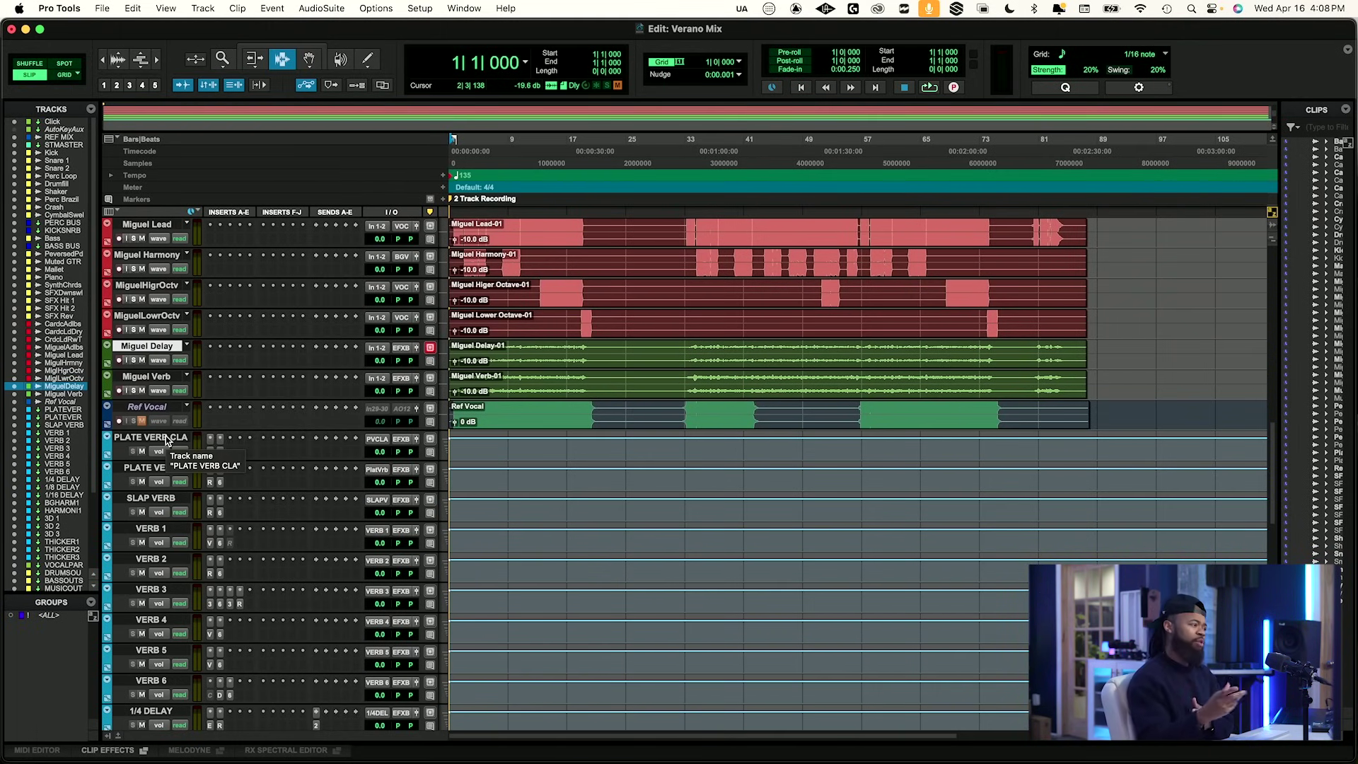
{"action": "scroll", "coordinate": [161, 467], "scroll_direction": "down", "scroll_amount": 2}
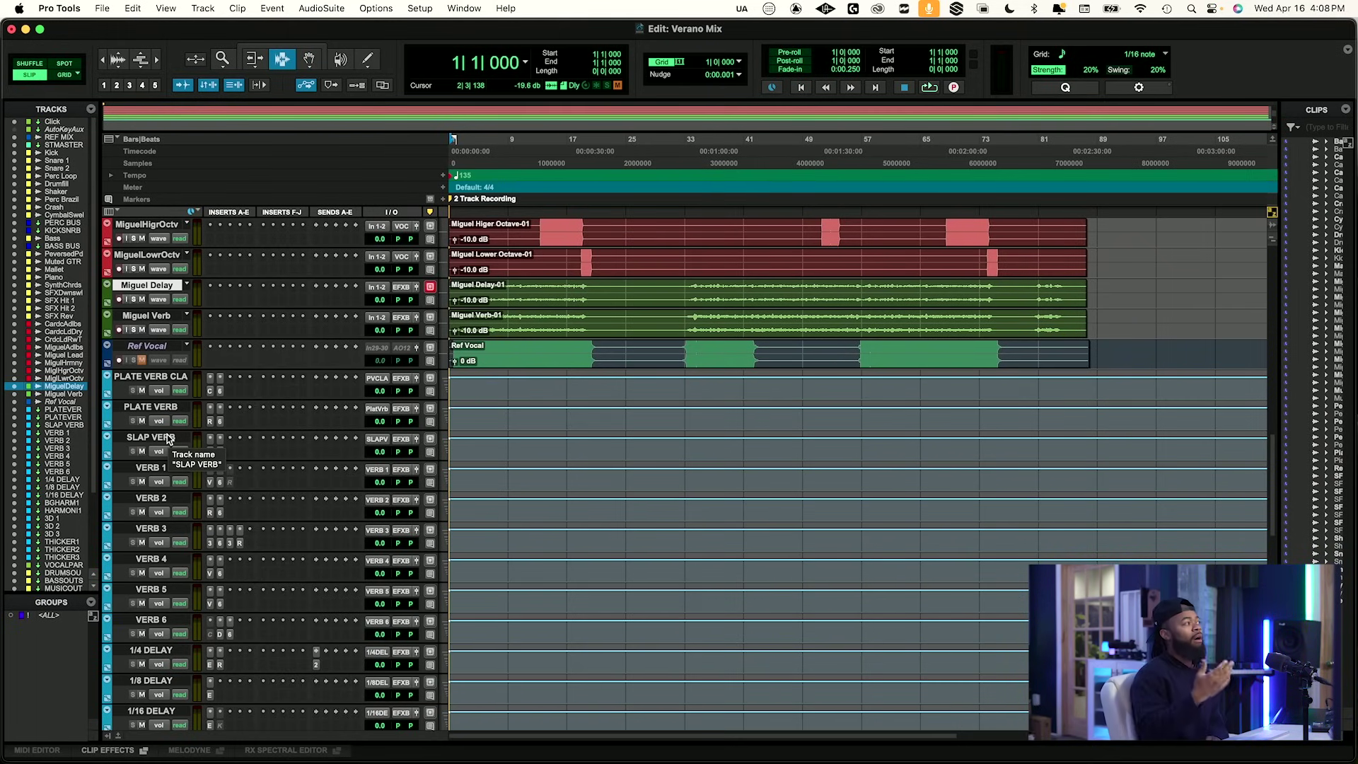
{"action": "scroll", "coordinate": [163, 559], "scroll_direction": "down", "scroll_amount": 4}
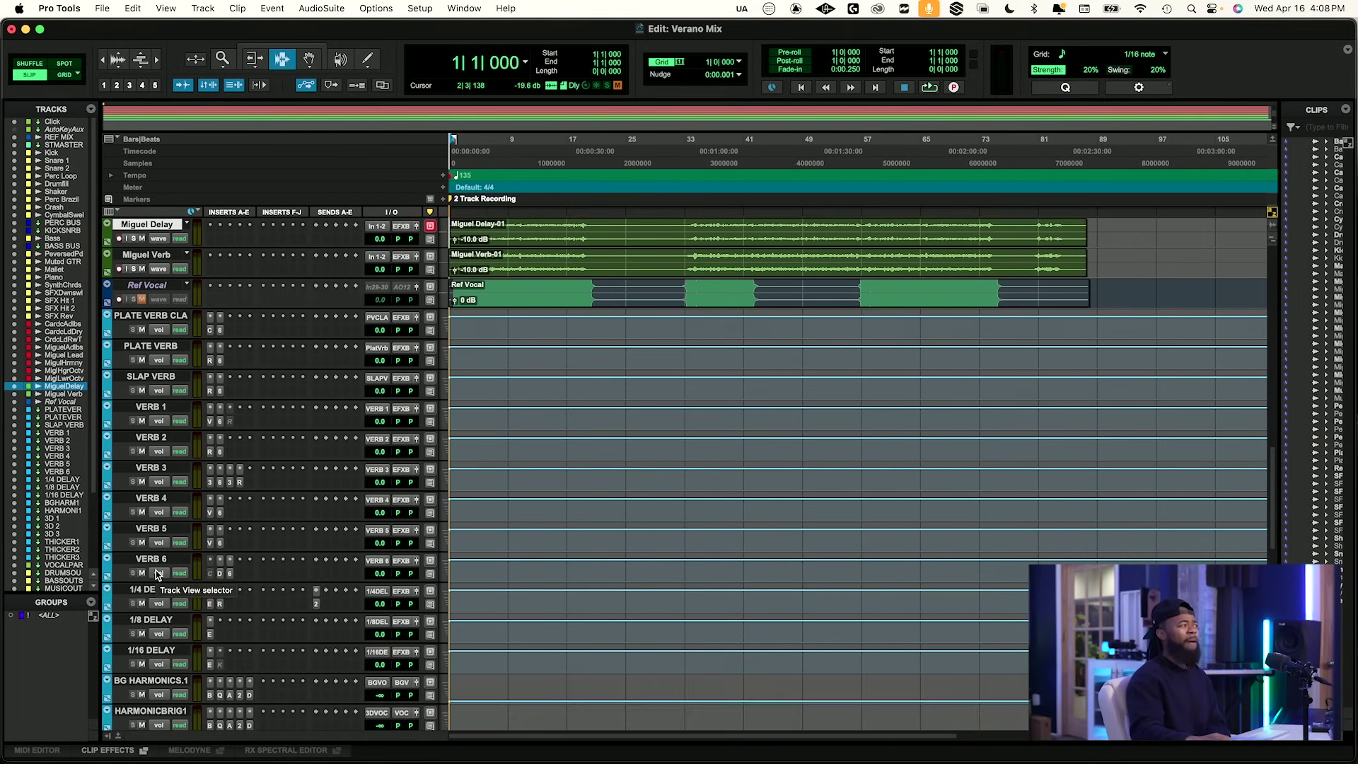
{"action": "scroll", "coordinate": [163, 545], "scroll_direction": "down", "scroll_amount": 2}
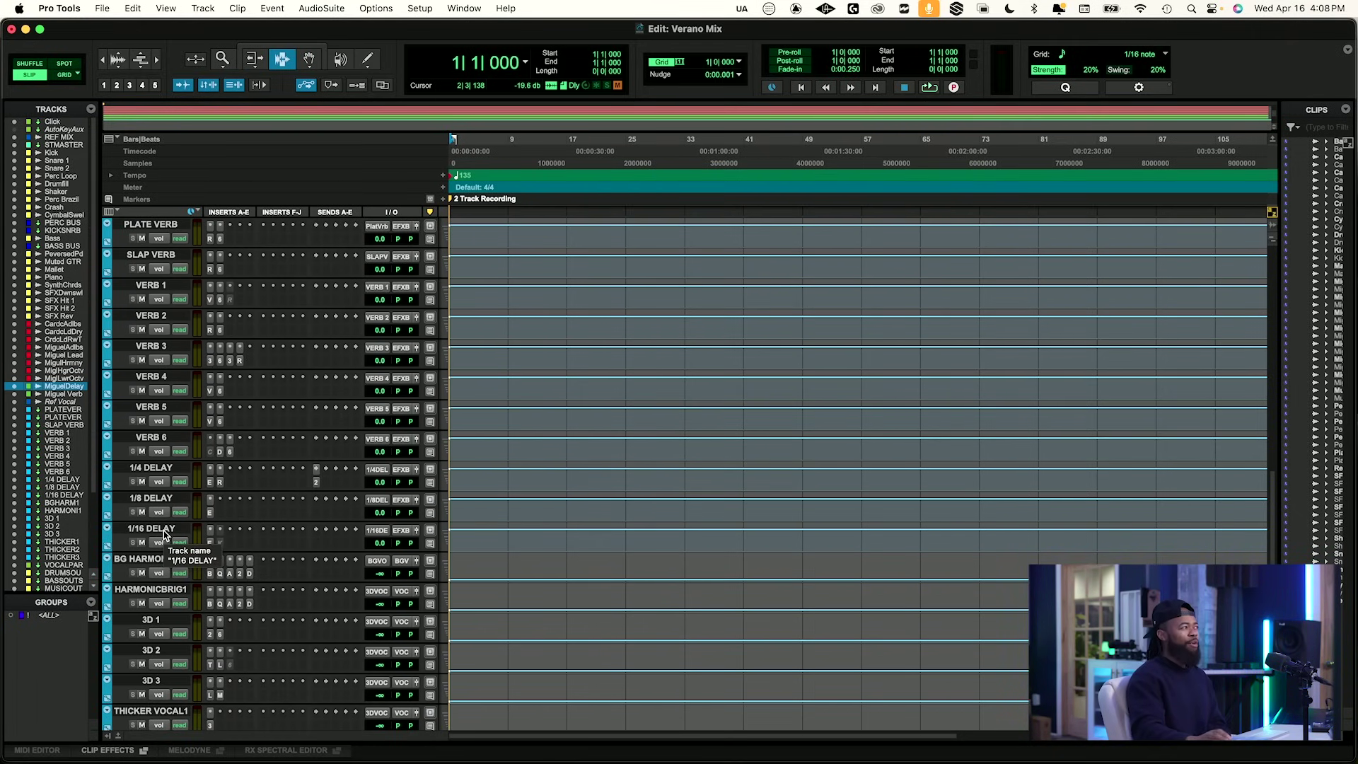
{"action": "scroll", "coordinate": [163, 532], "scroll_direction": "down", "scroll_amount": 2}
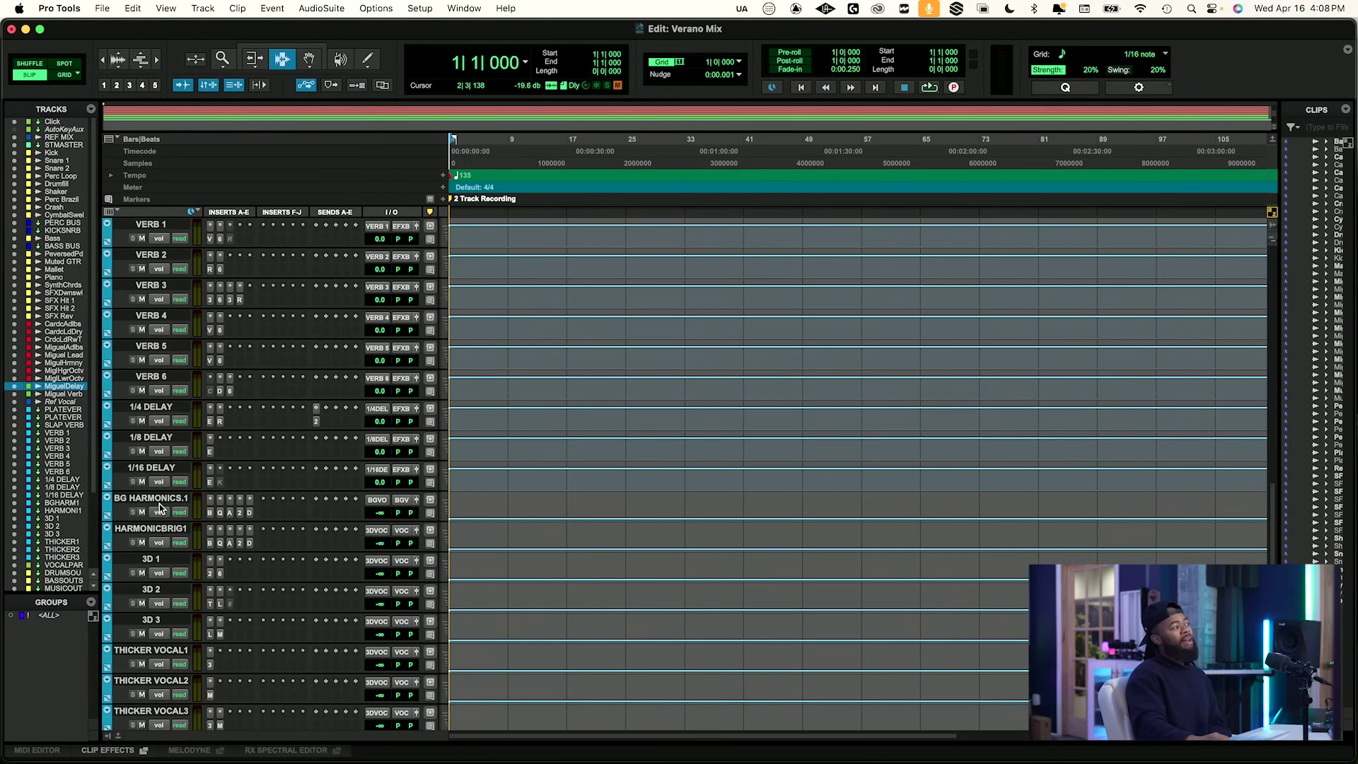
{"action": "scroll", "coordinate": [160, 502], "scroll_direction": "down", "scroll_amount": 2}
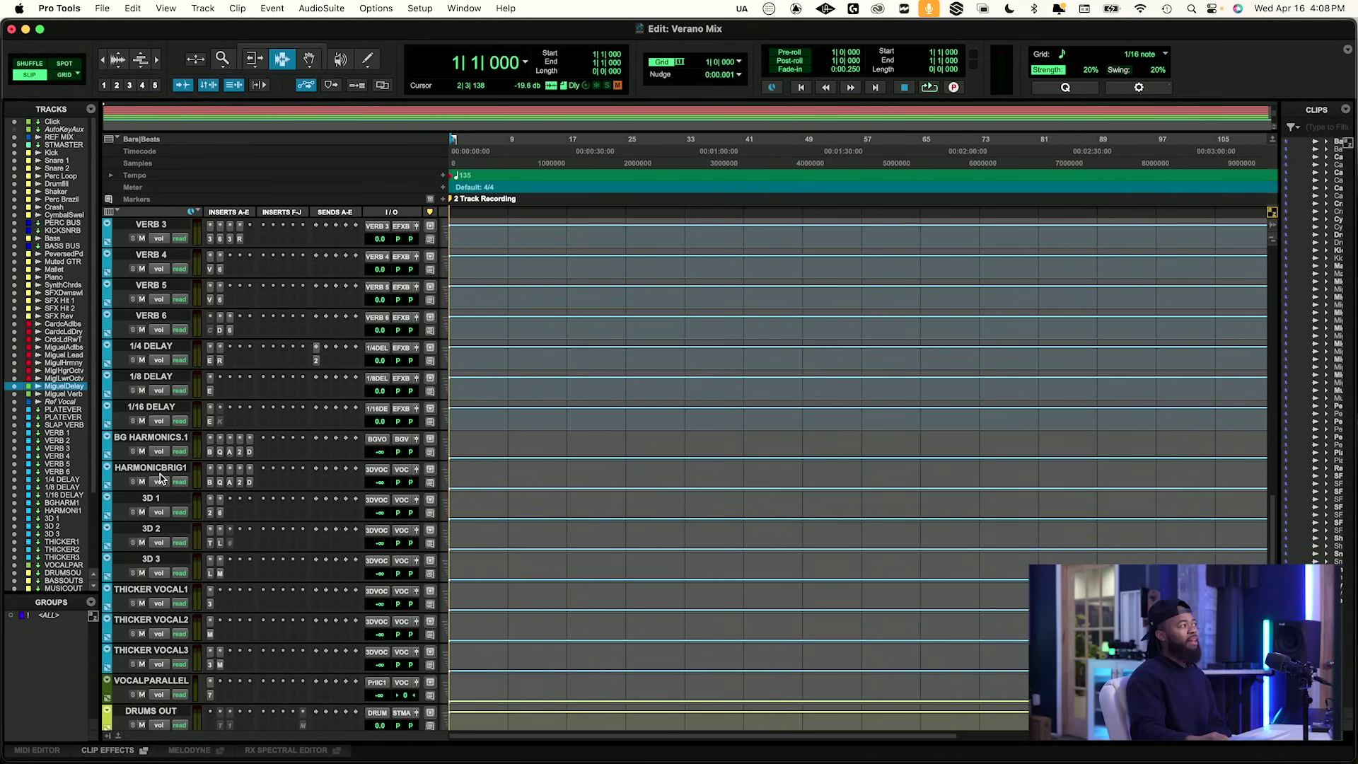
Examine the VOCALPARALLEL track and the yellow output tracks from DRUMS OUT through SFX OUTS.
{"action": "scroll", "coordinate": [162, 552], "scroll_direction": "down", "scroll_amount": 4}
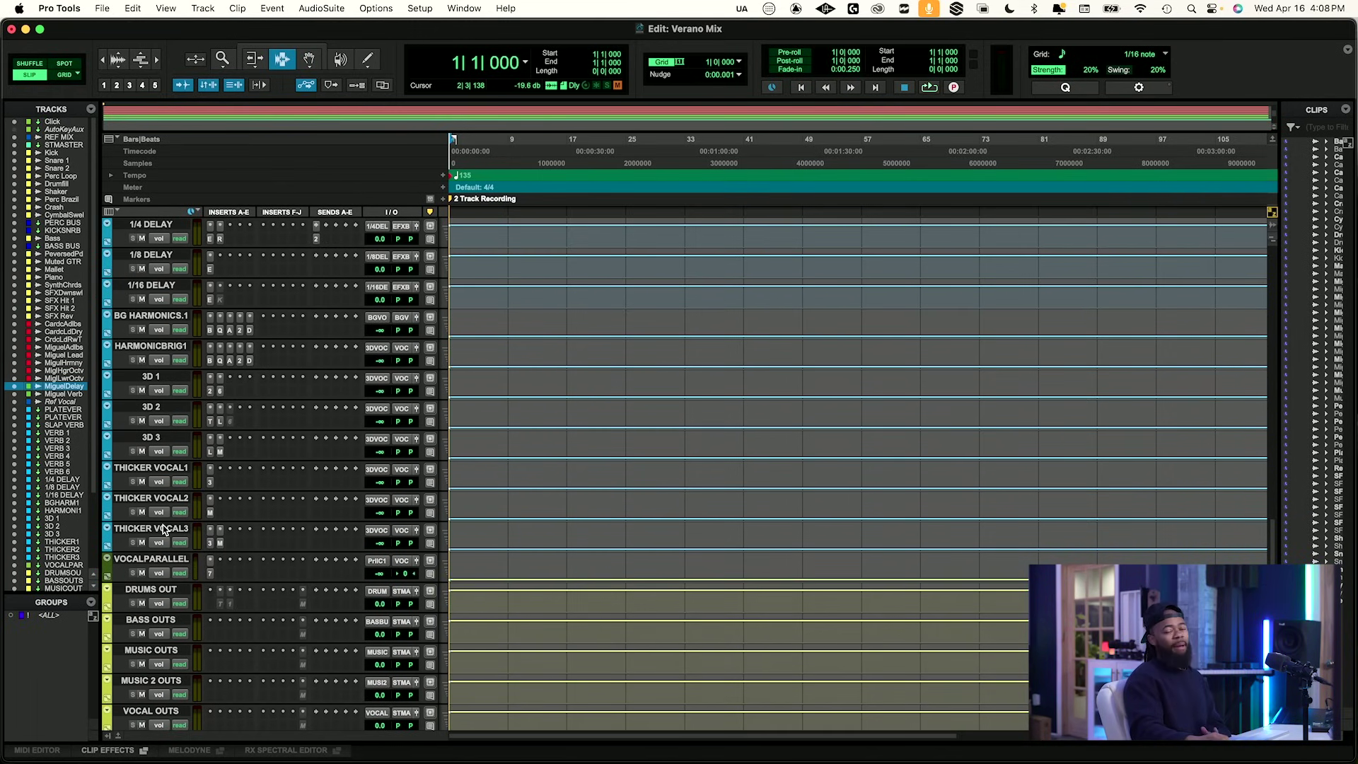
{"action": "left_click", "coordinate": [154, 563]}
{"action": "left_click", "coordinate": [164, 591]}
{"action": "scroll", "coordinate": [165, 592], "scroll_direction": "down", "scroll_amount": 5}
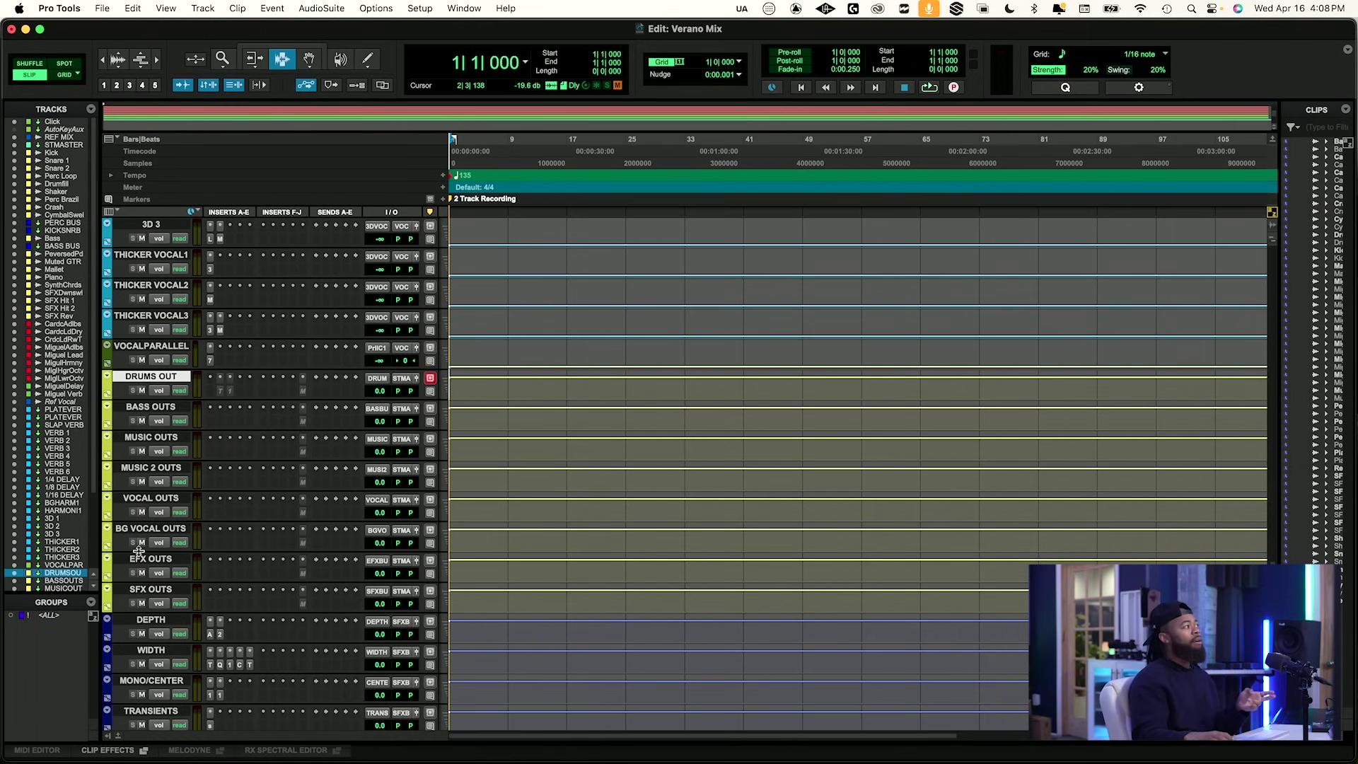
{"action": "left_click", "coordinate": [160, 437]}
{"action": "left_click", "coordinate": [161, 469]}
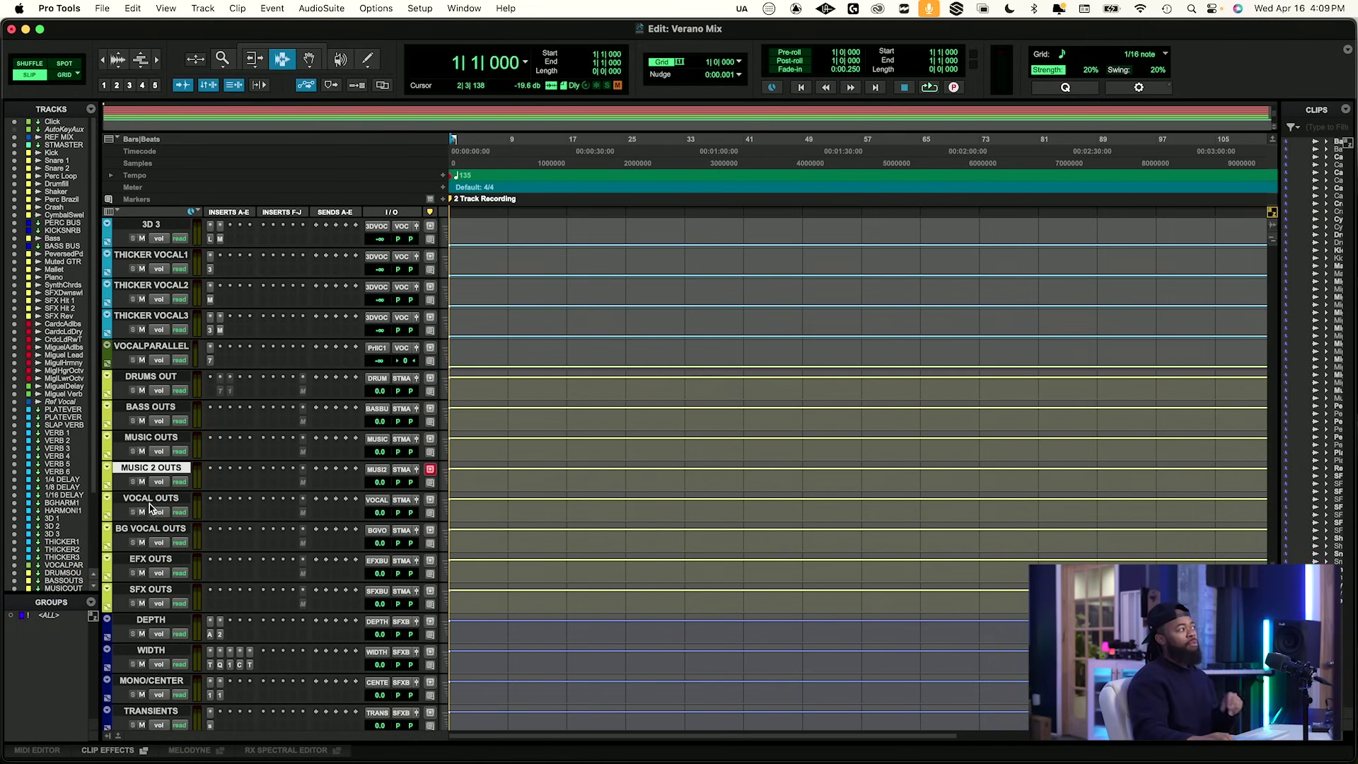
{"action": "left_click", "coordinate": [153, 499]}
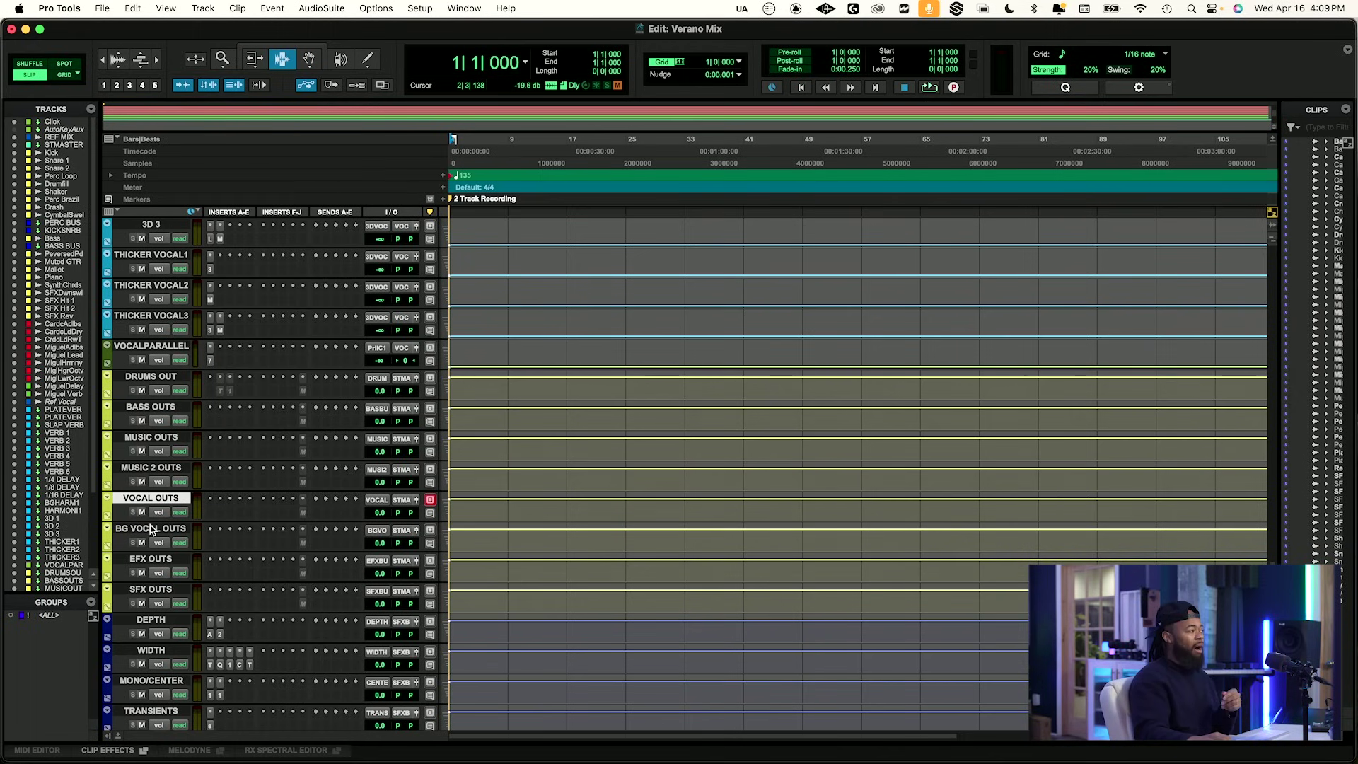
{"action": "left_click", "coordinate": [150, 527]}
{"action": "left_click", "coordinate": [154, 558]}
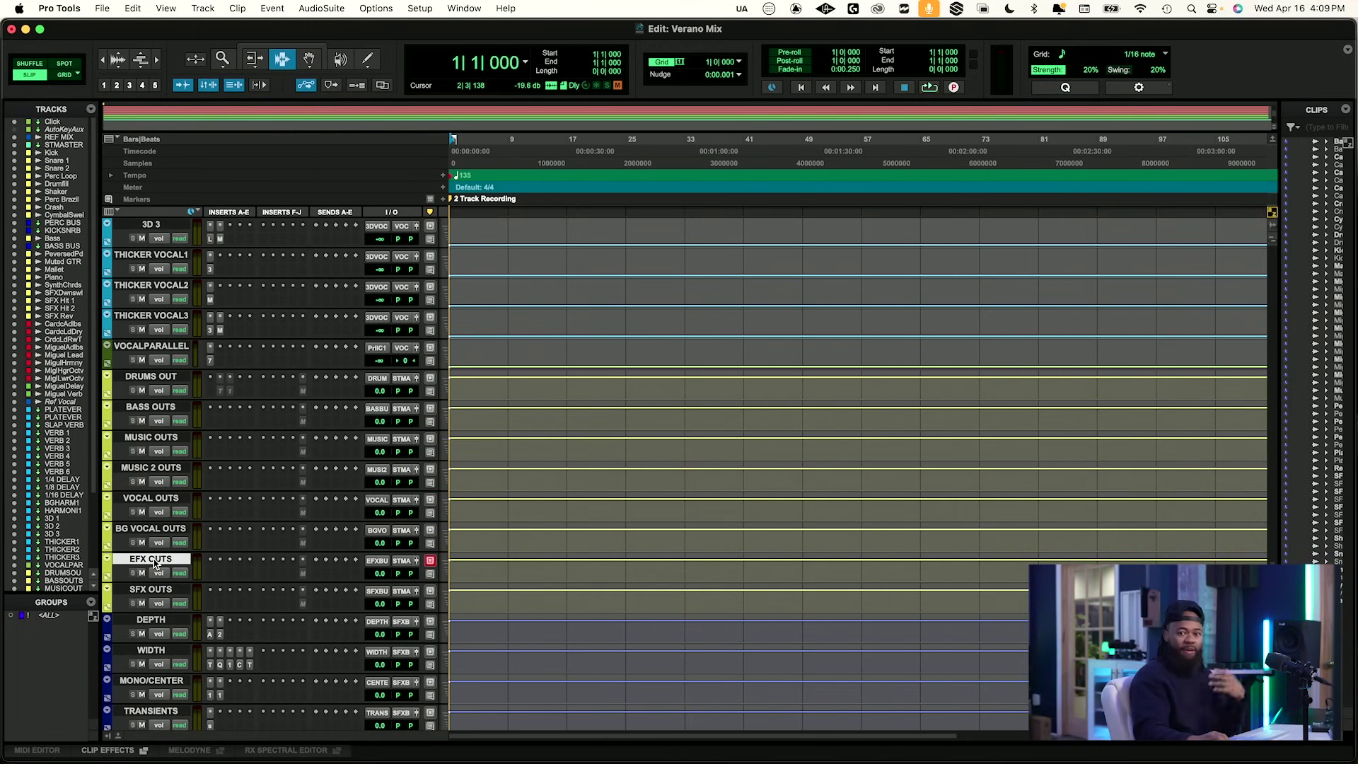
{"action": "left_click", "coordinate": [161, 593]}
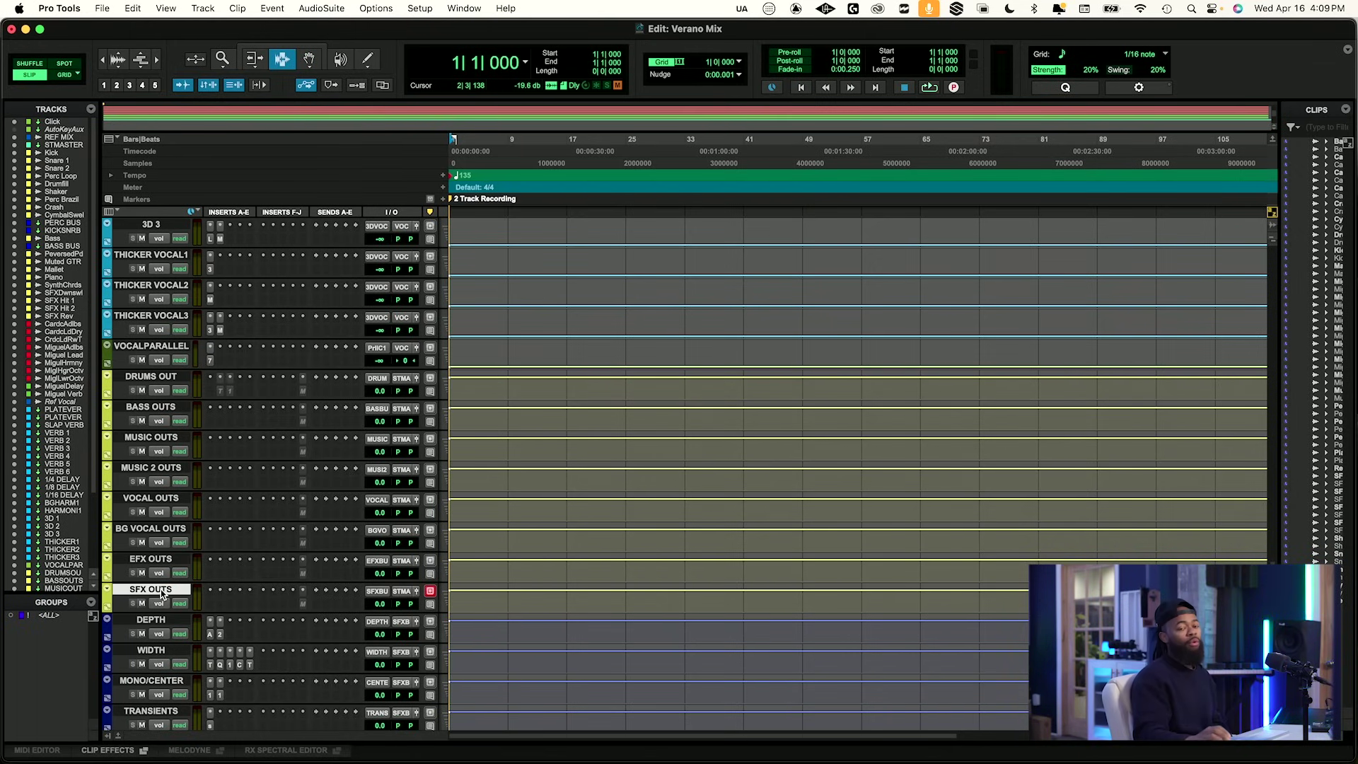
Examine the DEPTH, WIDTH, MONO/CENTER and TRANSIENTS tracks below the output tracks.
{"action": "scroll", "coordinate": [161, 591], "scroll_direction": "down", "scroll_amount": 2}
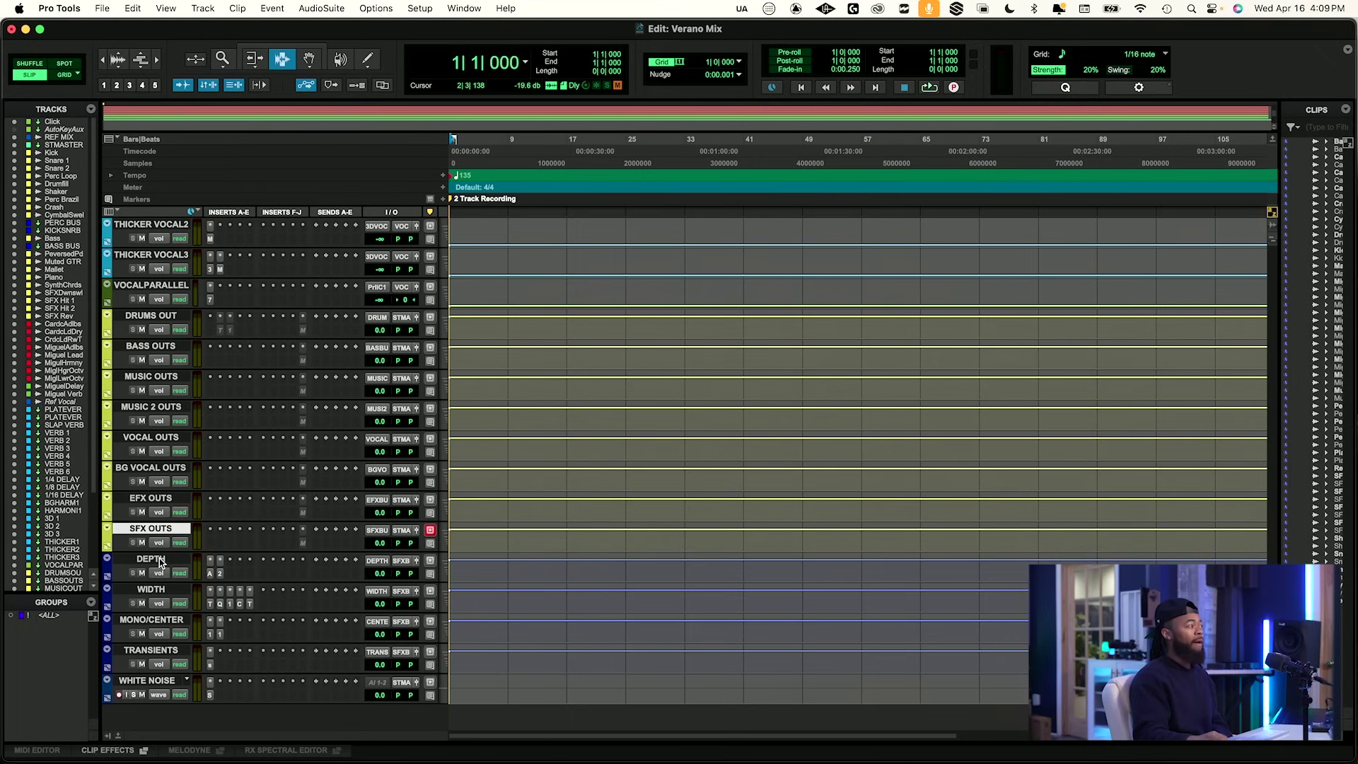
{"action": "left_click", "coordinate": [157, 561]}
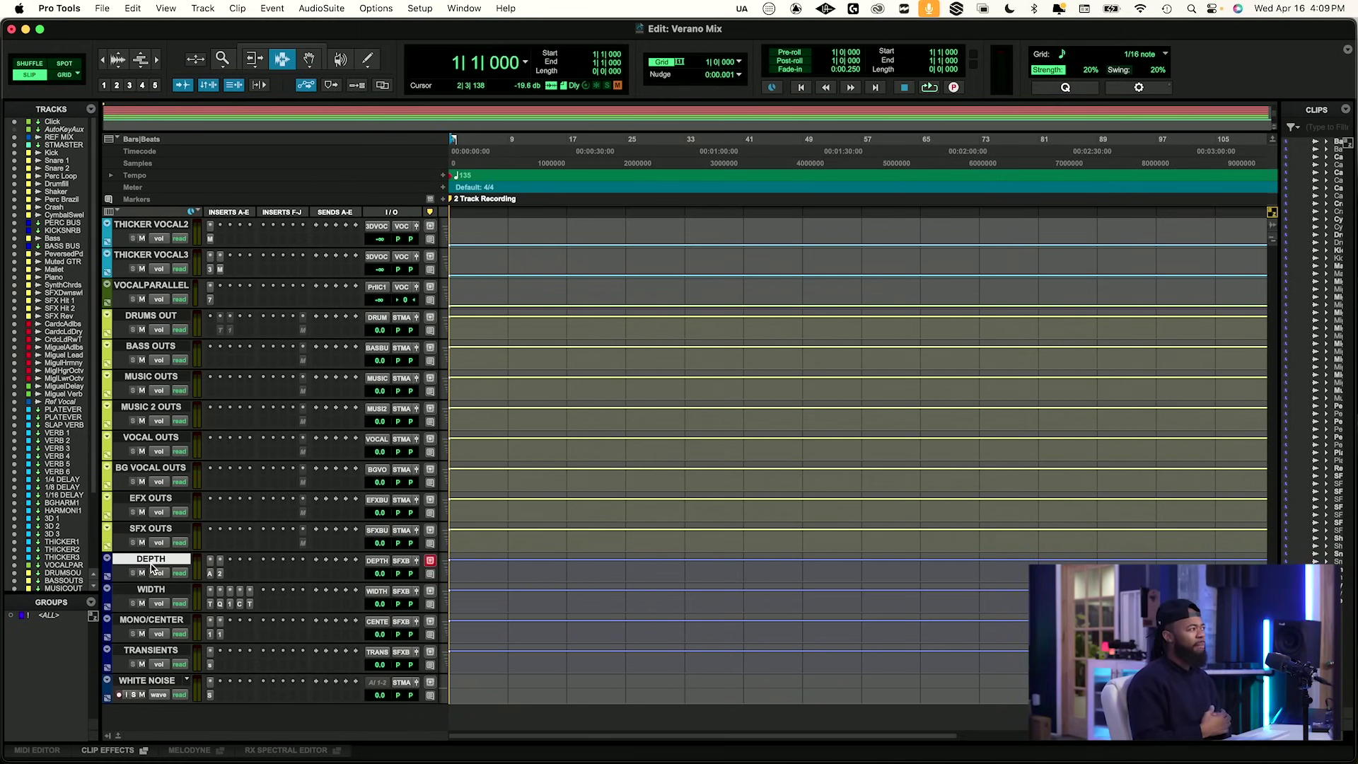
{"action": "left_click", "coordinate": [156, 588]}
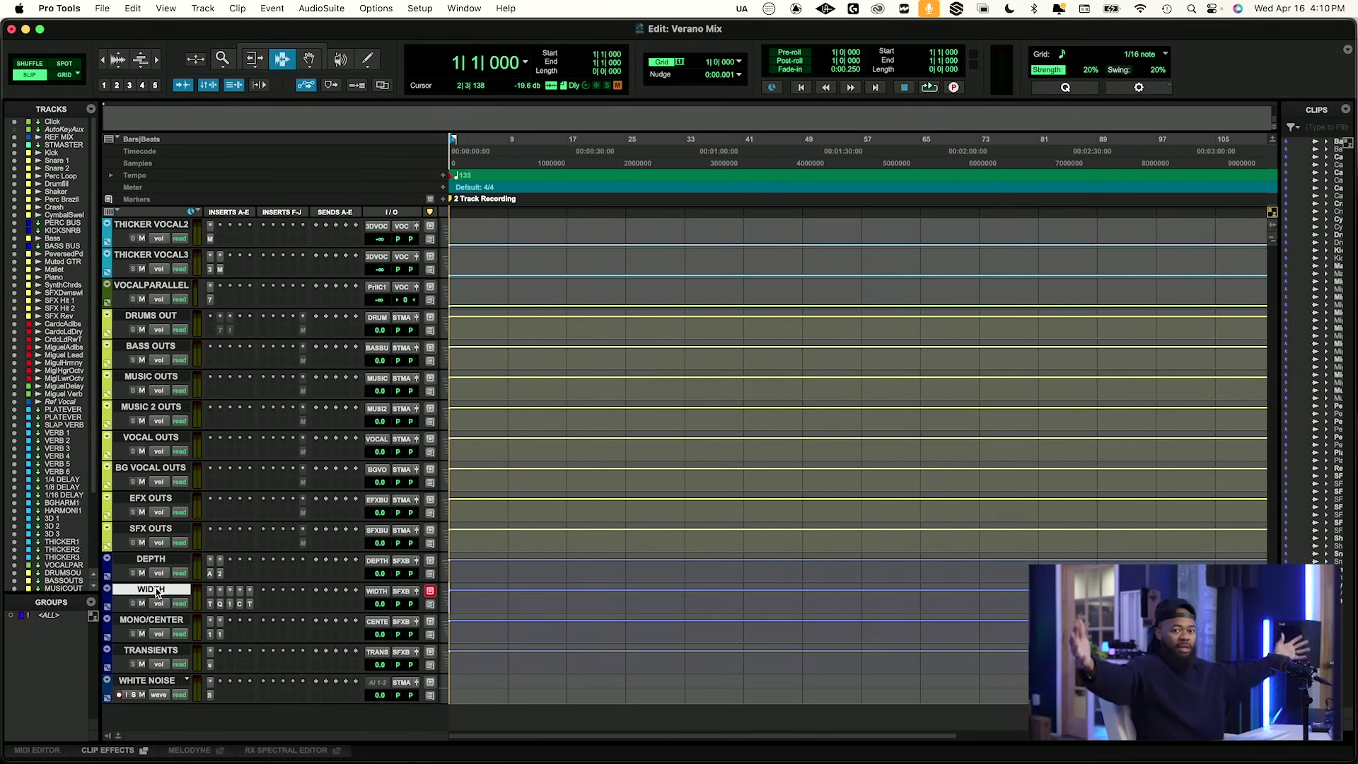
{"action": "left_click", "coordinate": [158, 619]}
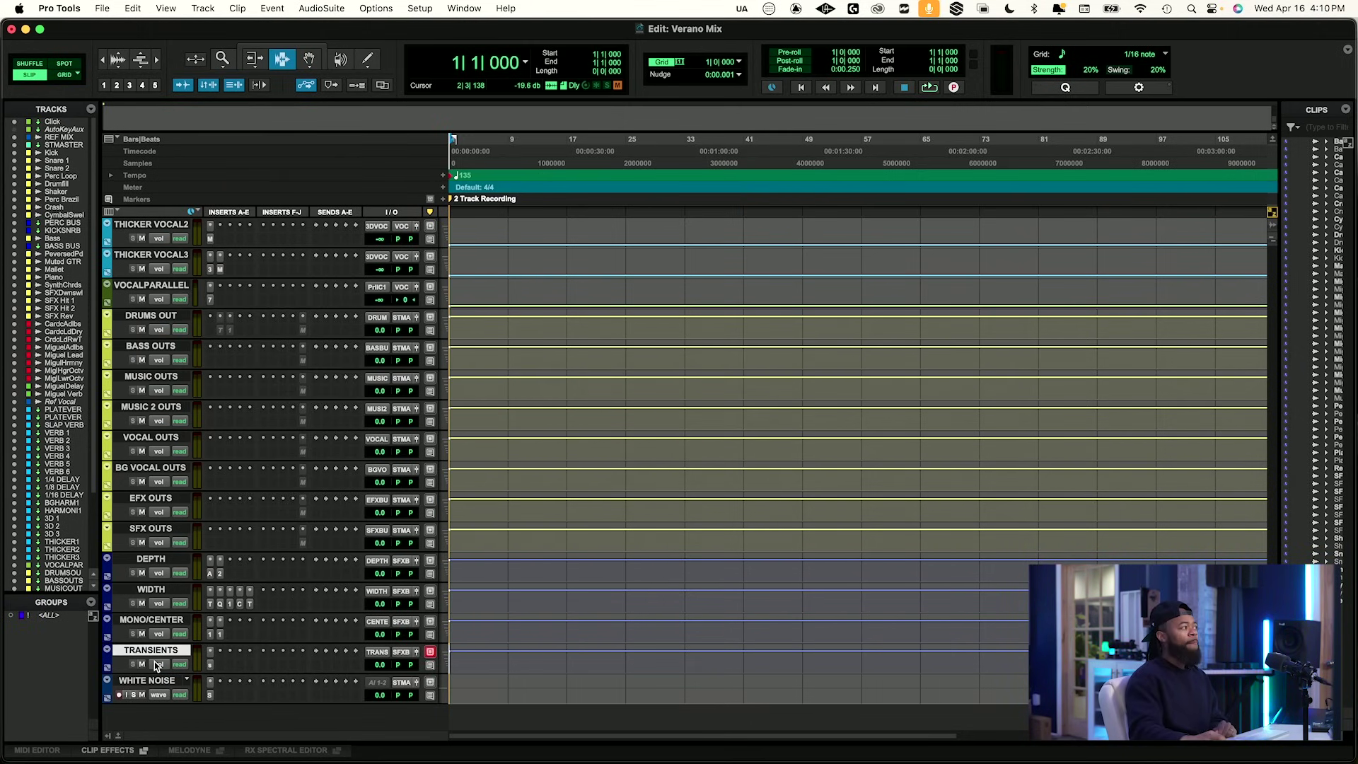
Mute the WHITE NOISE track at the end of the session's track list.
{"action": "left_click", "coordinate": [159, 681]}
{"action": "left_click", "coordinate": [141, 694]}
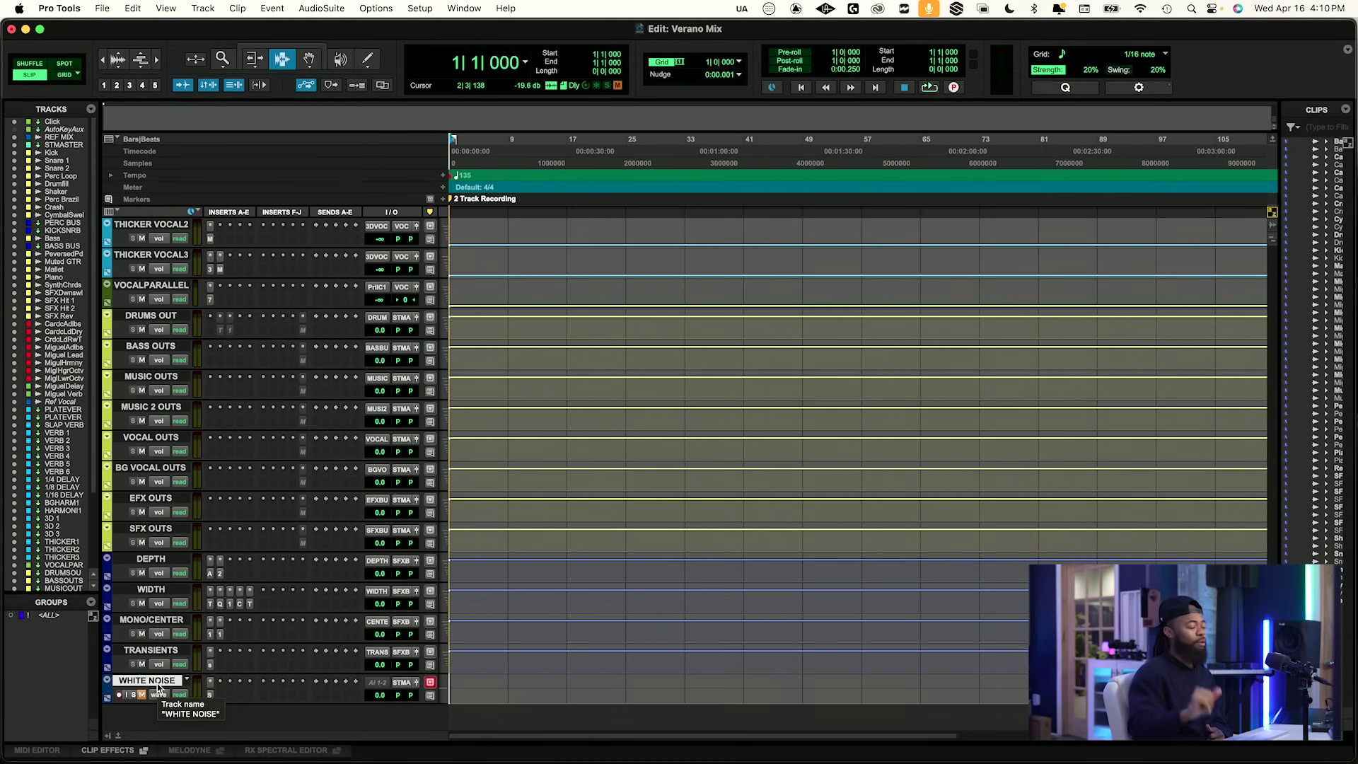
Solo the REF MIX track near the start of the track list and set its volume to -9.9 dB.
{"action": "scroll", "coordinate": [160, 674], "scroll_direction": "right", "scroll_amount": 2}
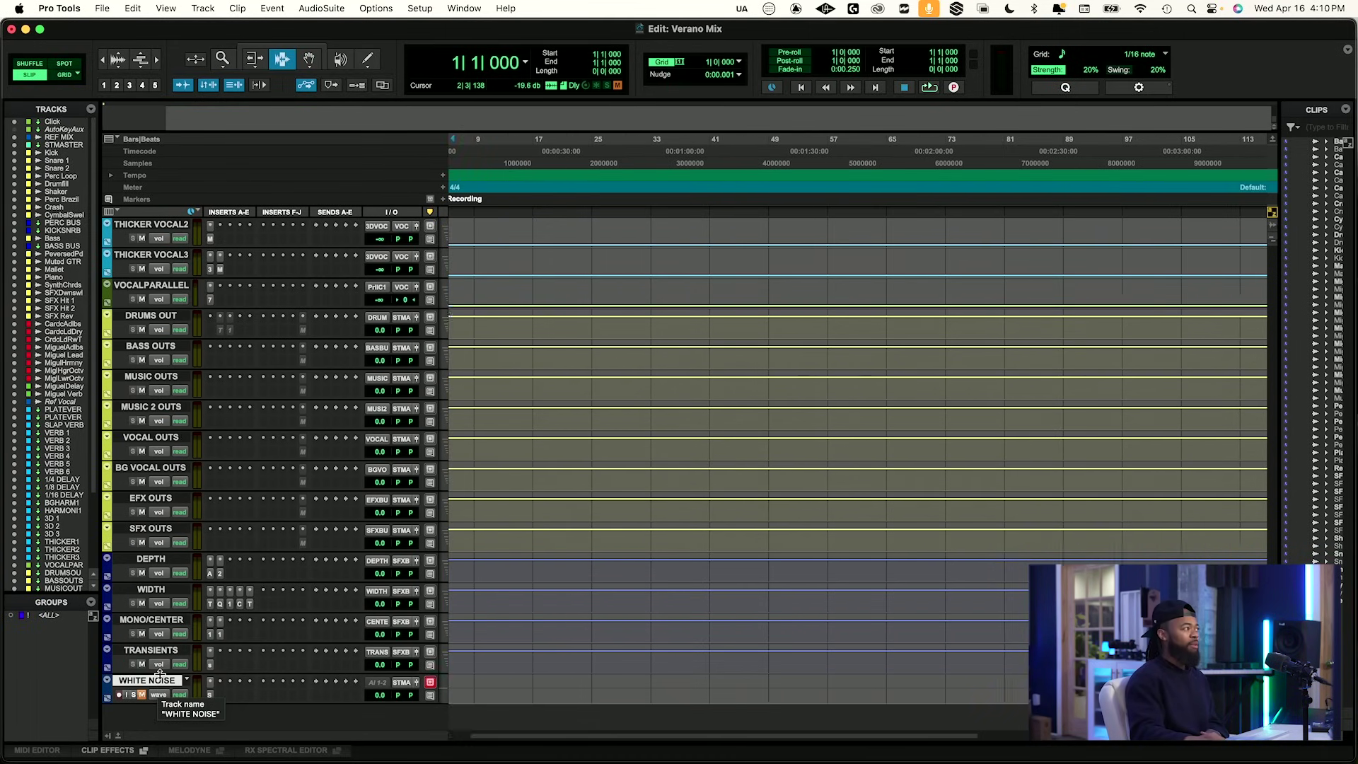
{"action": "scroll", "coordinate": [159, 673], "scroll_direction": "up", "scroll_amount": 1}
{"action": "scroll", "coordinate": [166, 662], "scroll_direction": "up", "scroll_amount": 1}
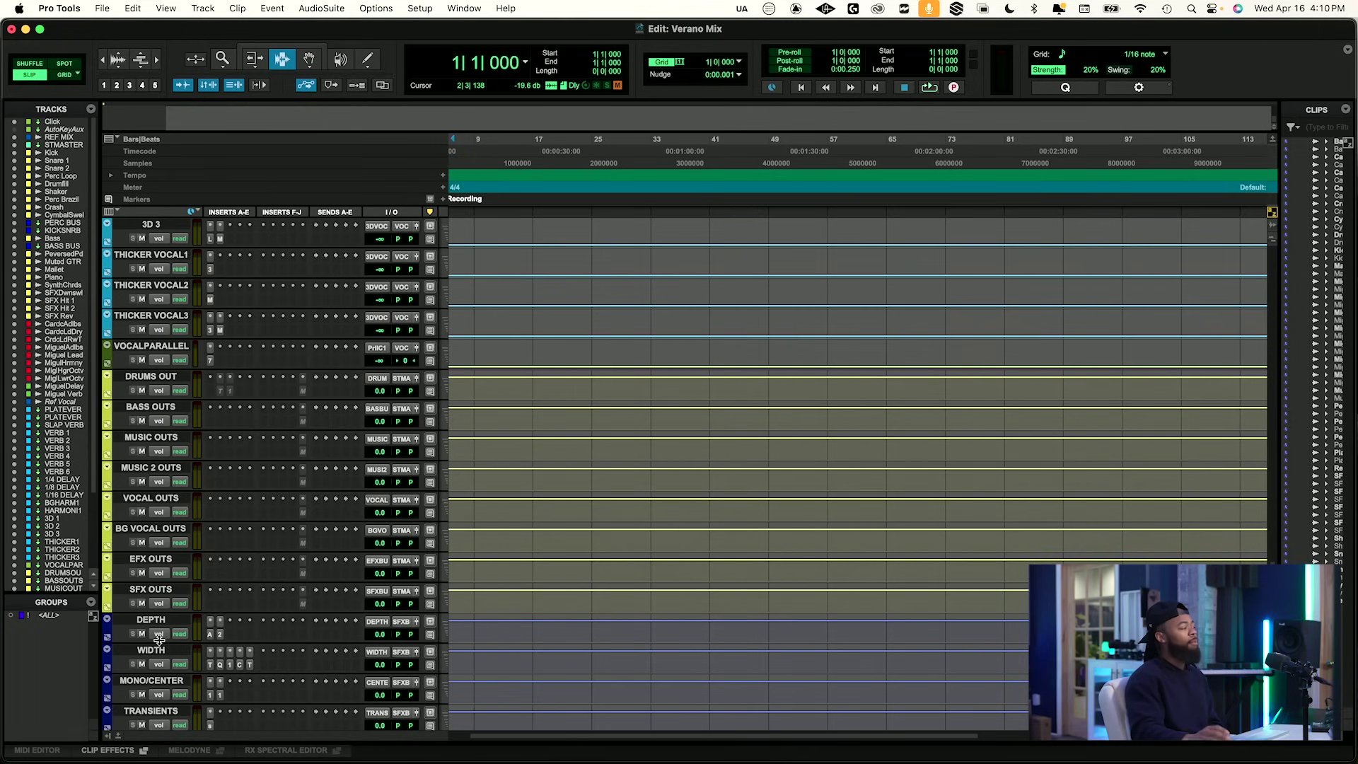
{"action": "scroll", "coordinate": [166, 626], "scroll_direction": "up", "scroll_amount": 20}
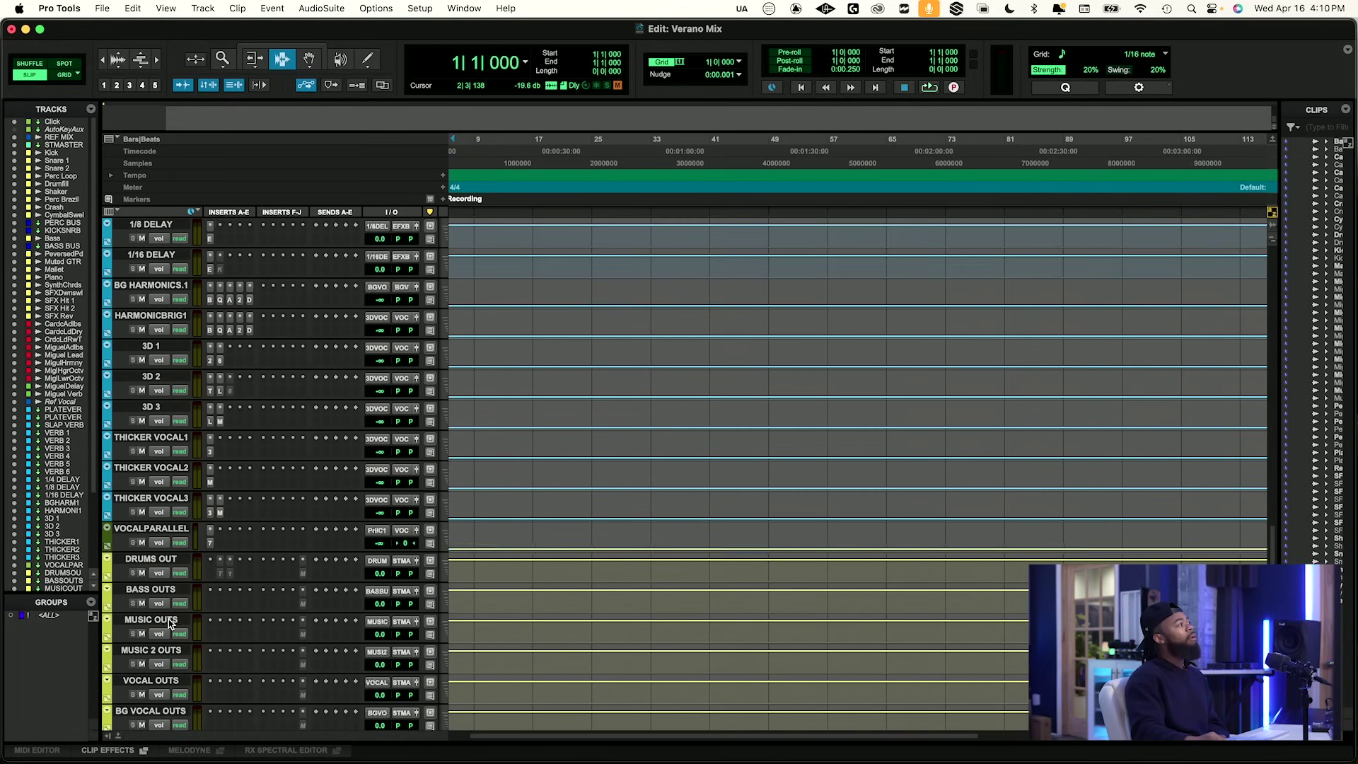
{"action": "scroll", "coordinate": [168, 623], "scroll_direction": "up", "scroll_amount": 20}
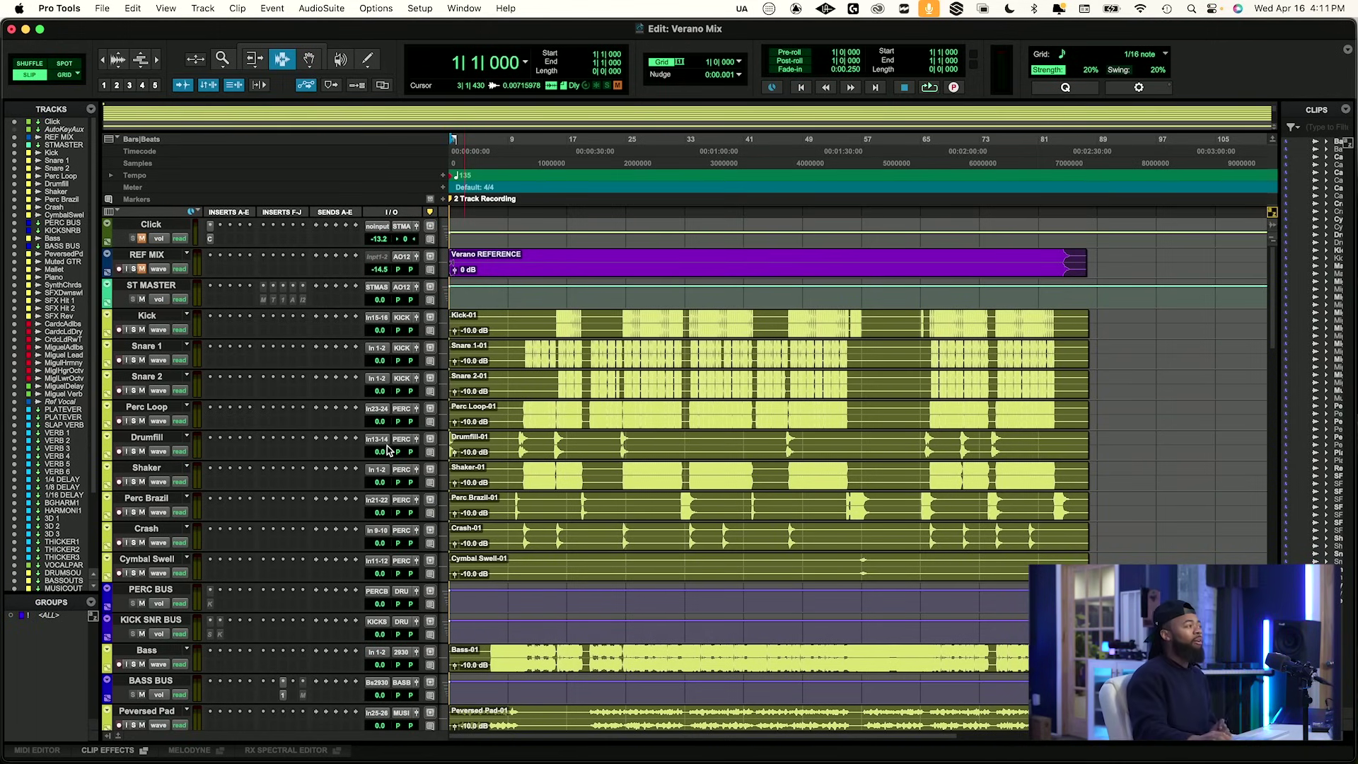
{"action": "left_click", "coordinate": [136, 270]}
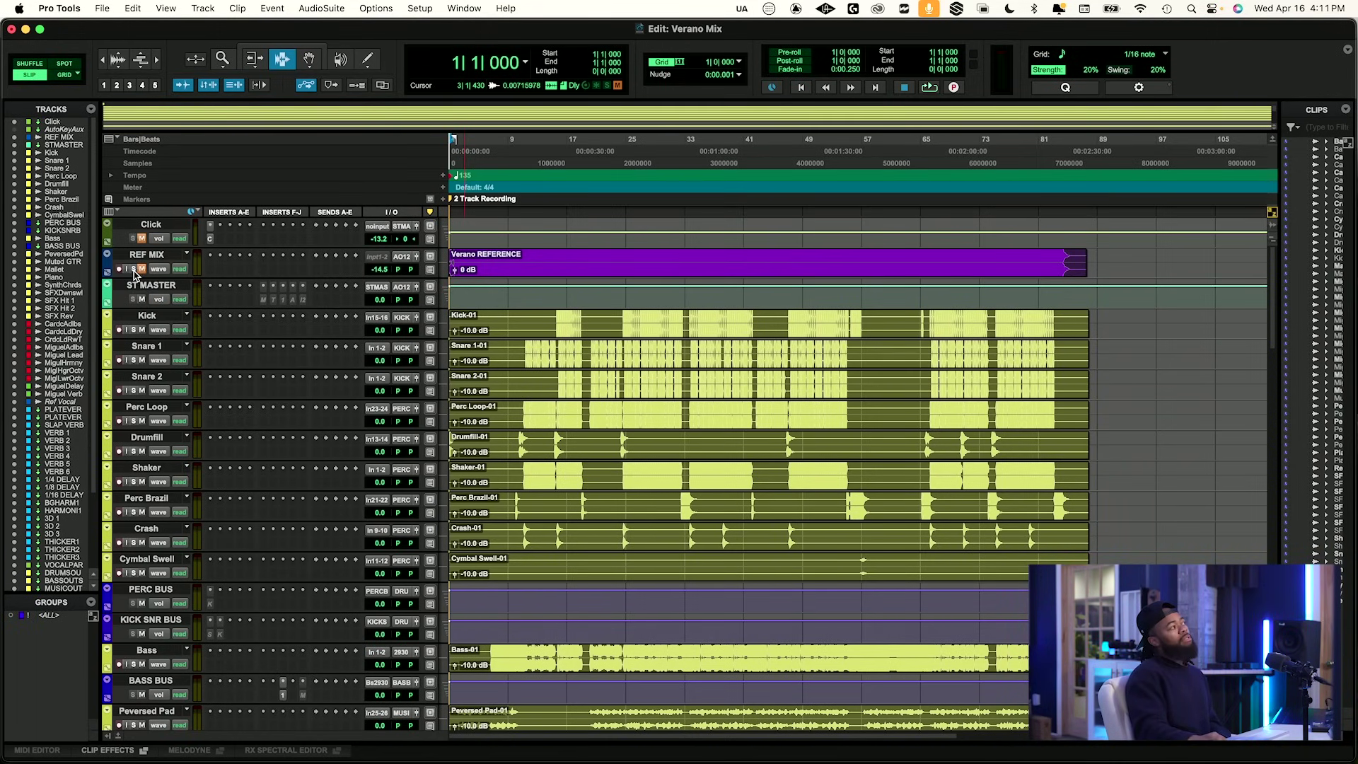
{"action": "left_click", "coordinate": [126, 69]}
{"action": "left_click", "coordinate": [126, 69]}
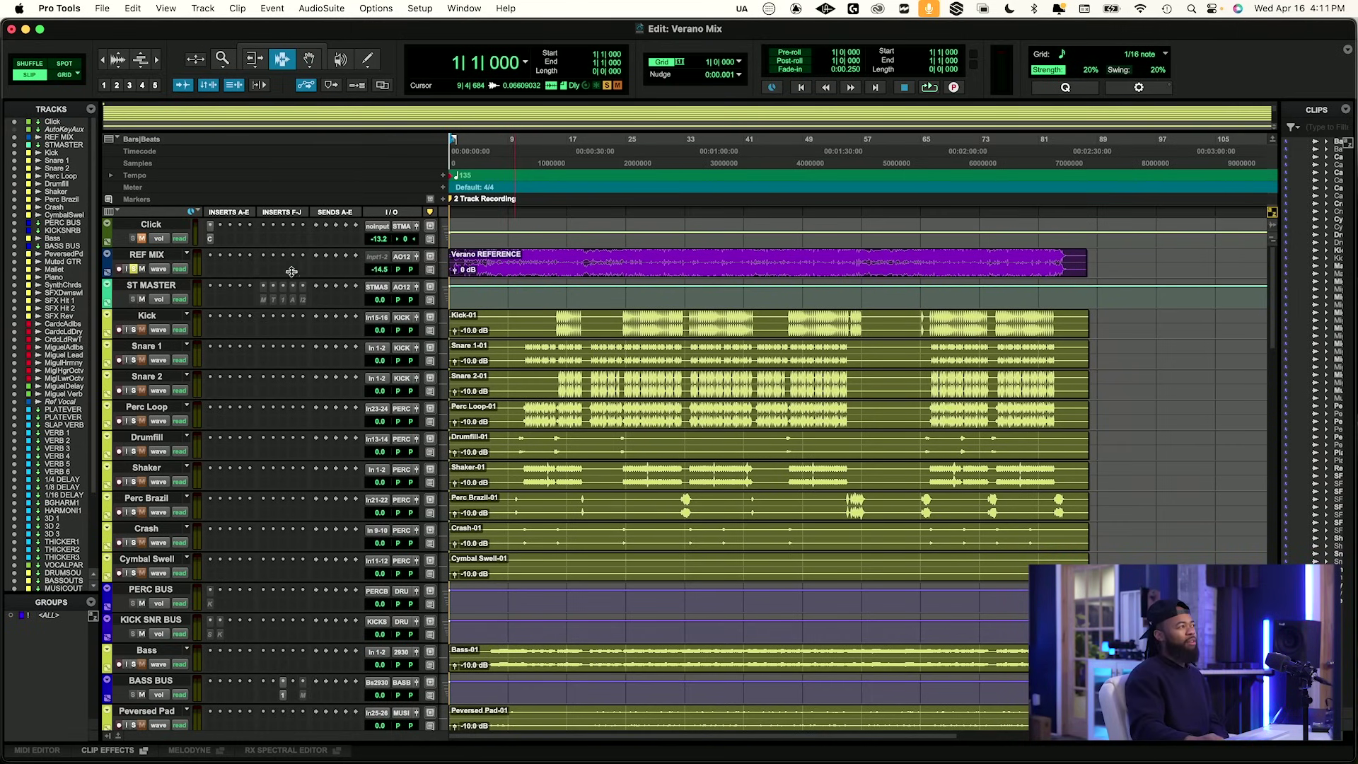
{"action": "left_click_drag", "start_coordinate": [381, 271], "coordinate": [384, 266]}
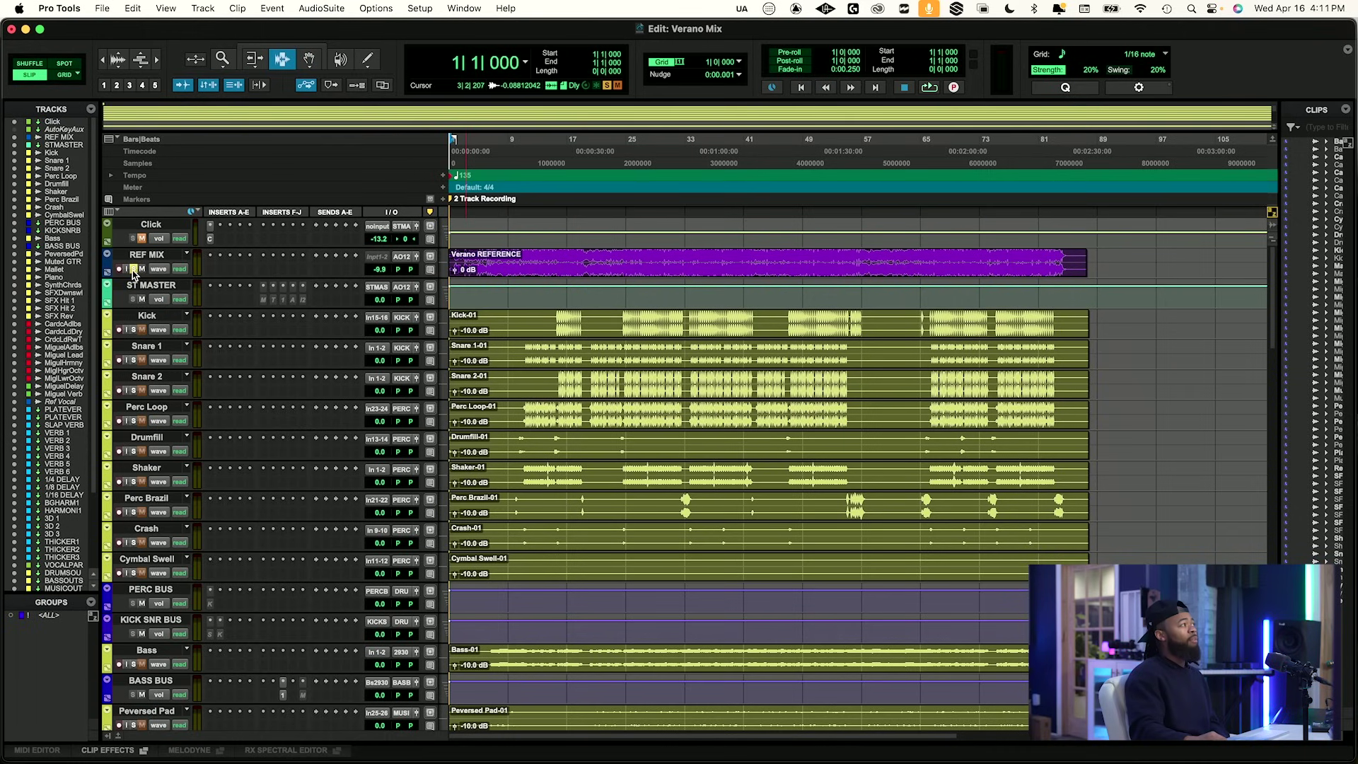
Listen to the soloed reference mix from the start of the song, stop playback, and unsolo REF MIX.
{"action": "key", "text": "space"}
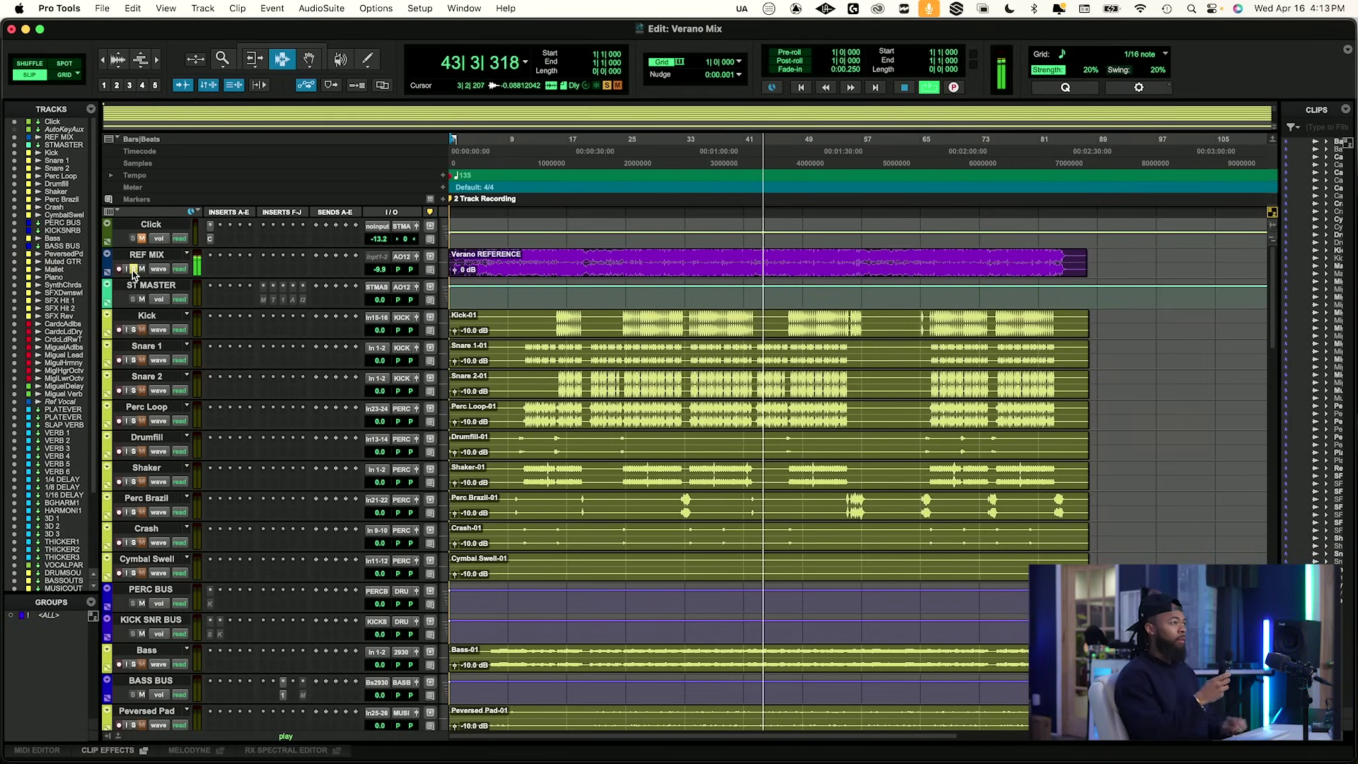
{"action": "key", "text": "space"}
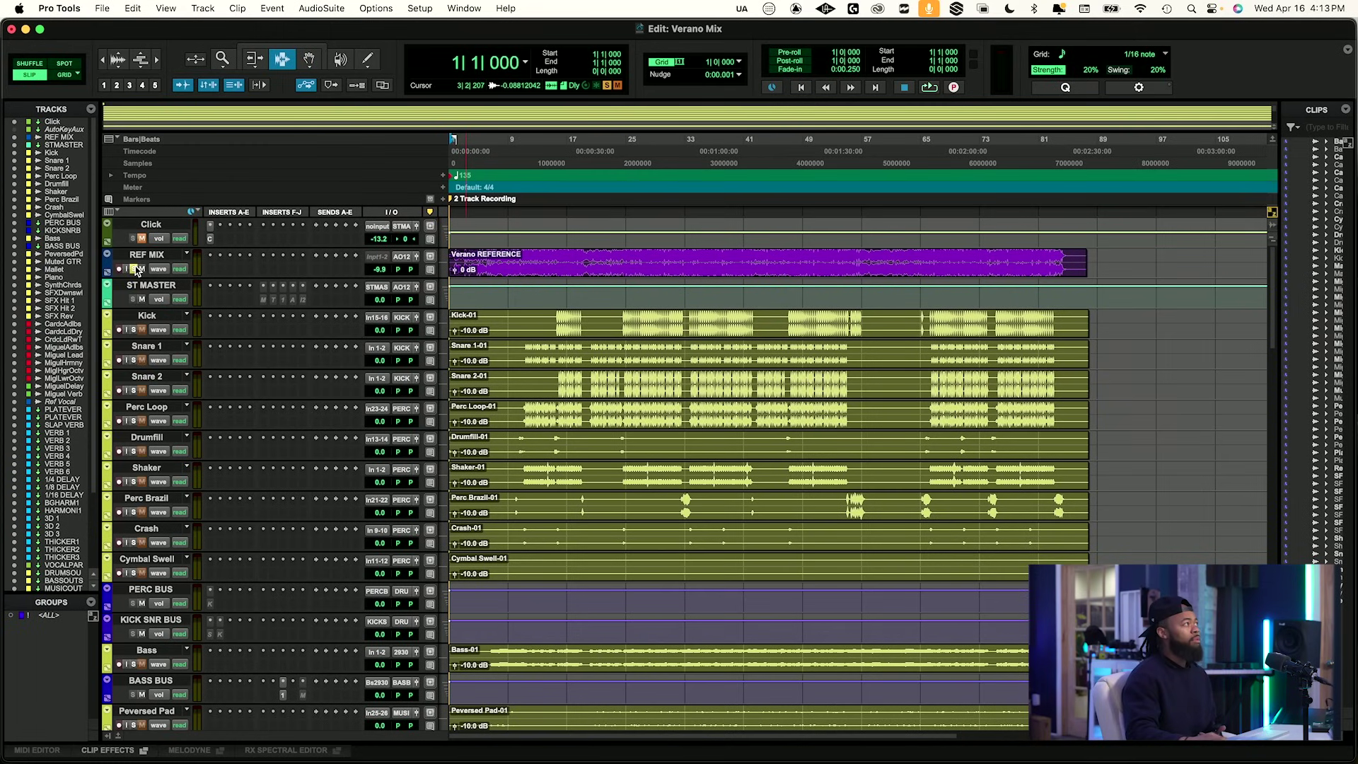
{"action": "left_click", "coordinate": [134, 268]}
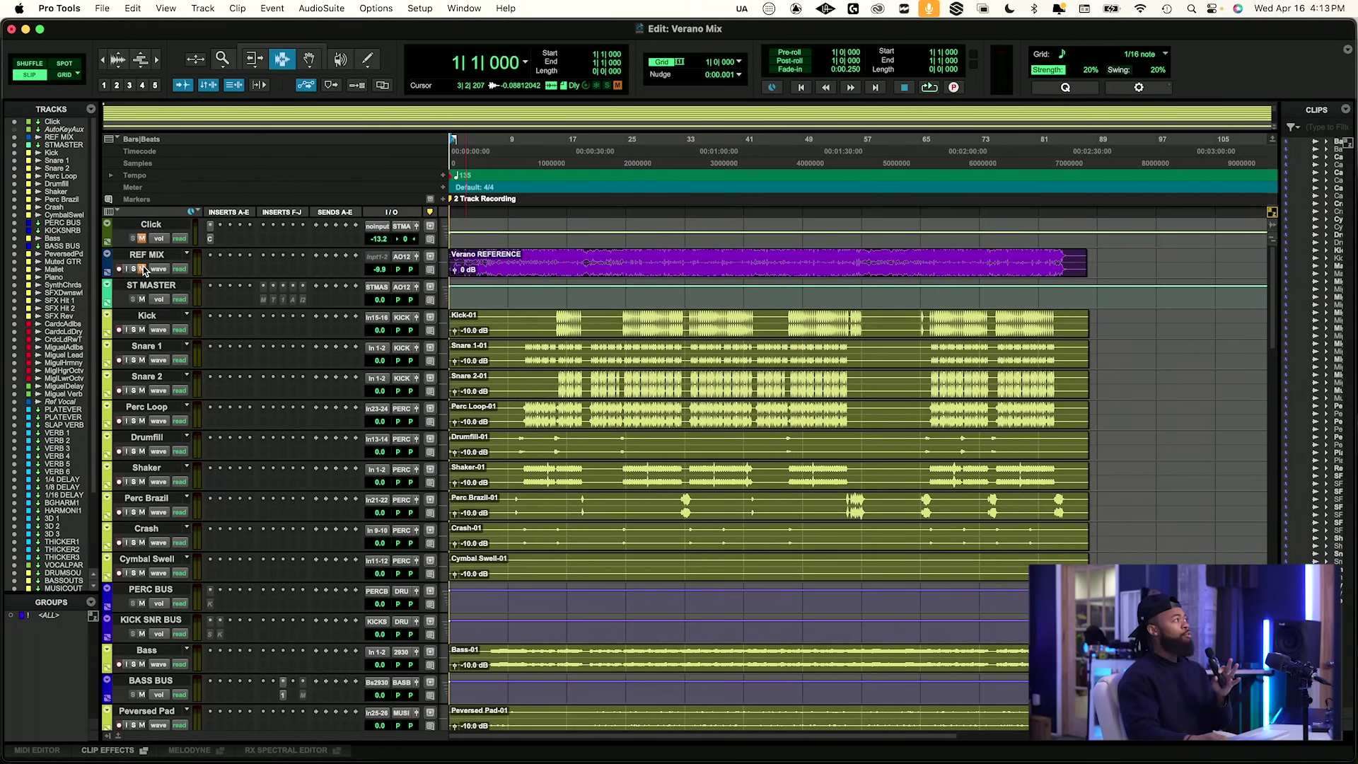
Play the unmixed session tracks from the kick entrance at bar 24 and stop playback.
{"action": "left_click", "coordinate": [623, 318]}
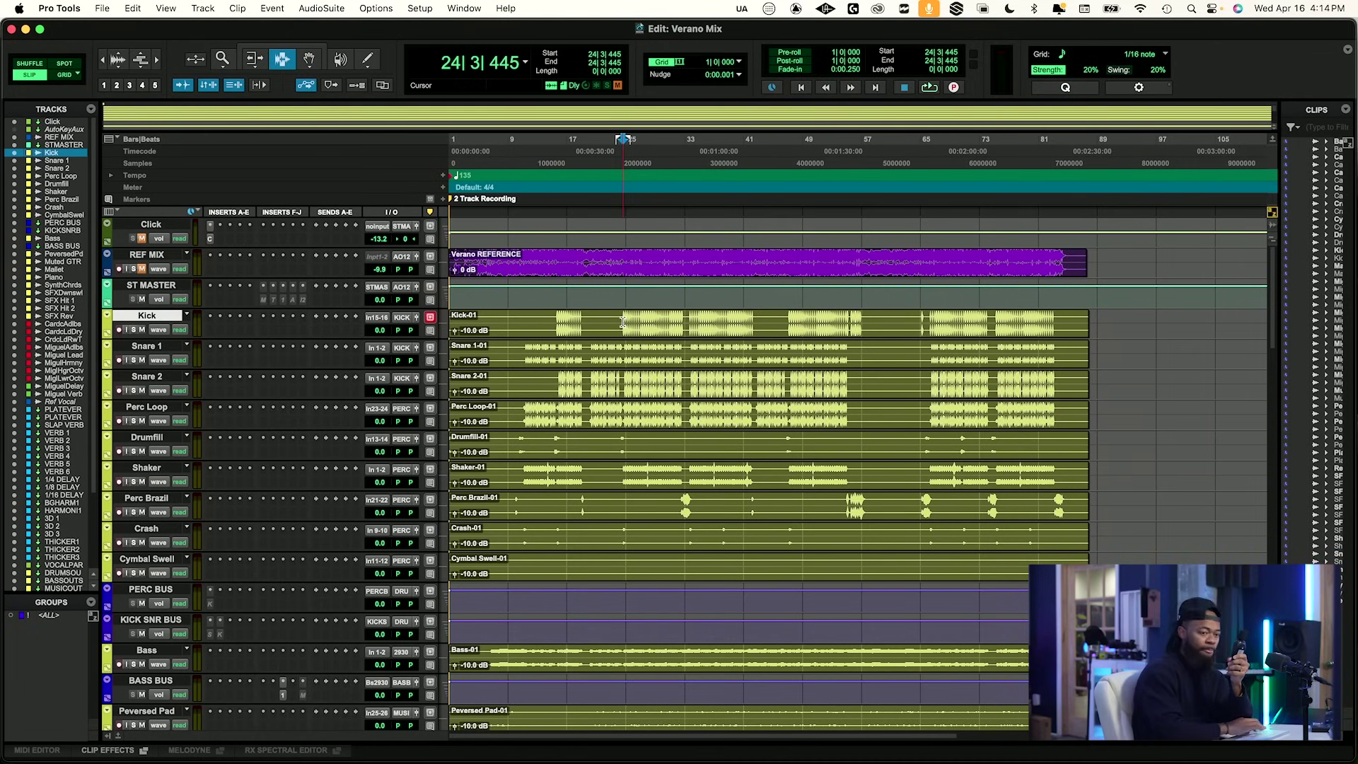
{"action": "key", "text": "space"}
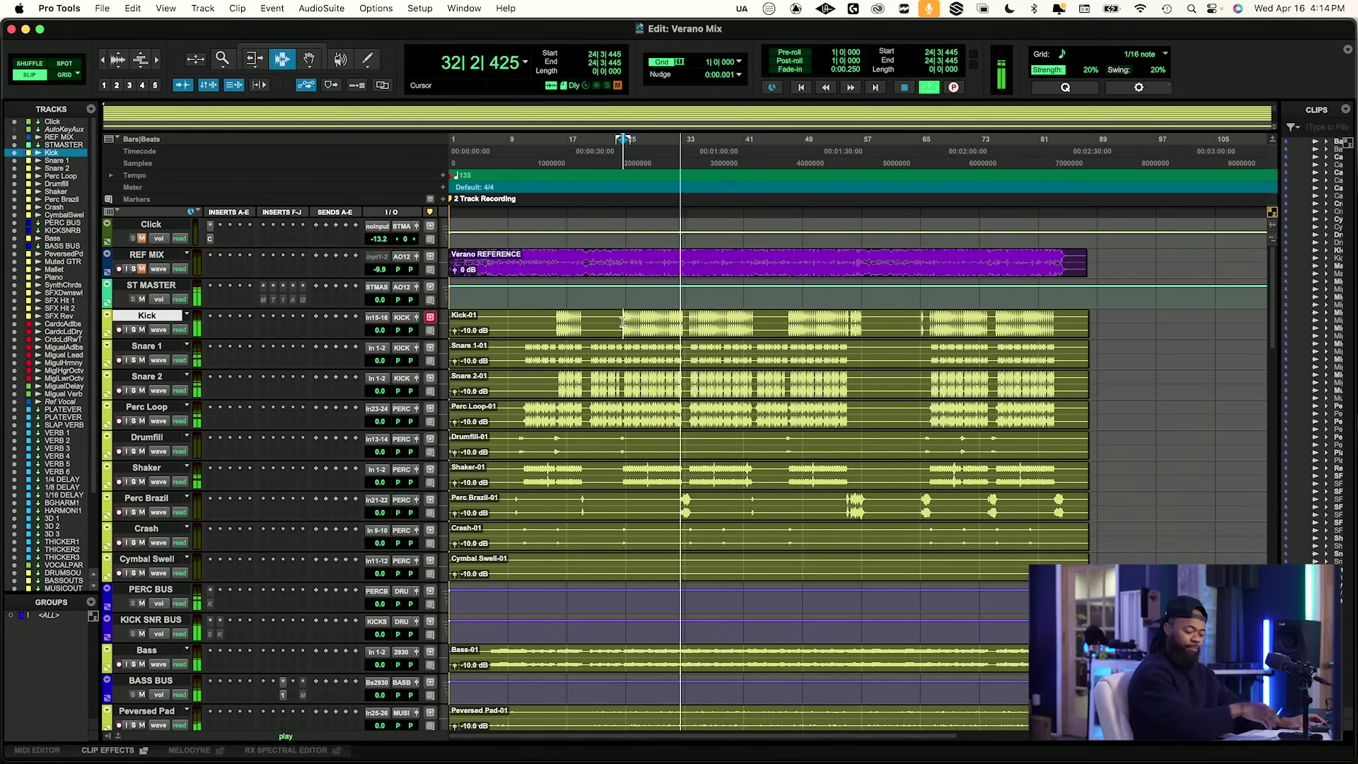
{"action": "key", "text": "space"}
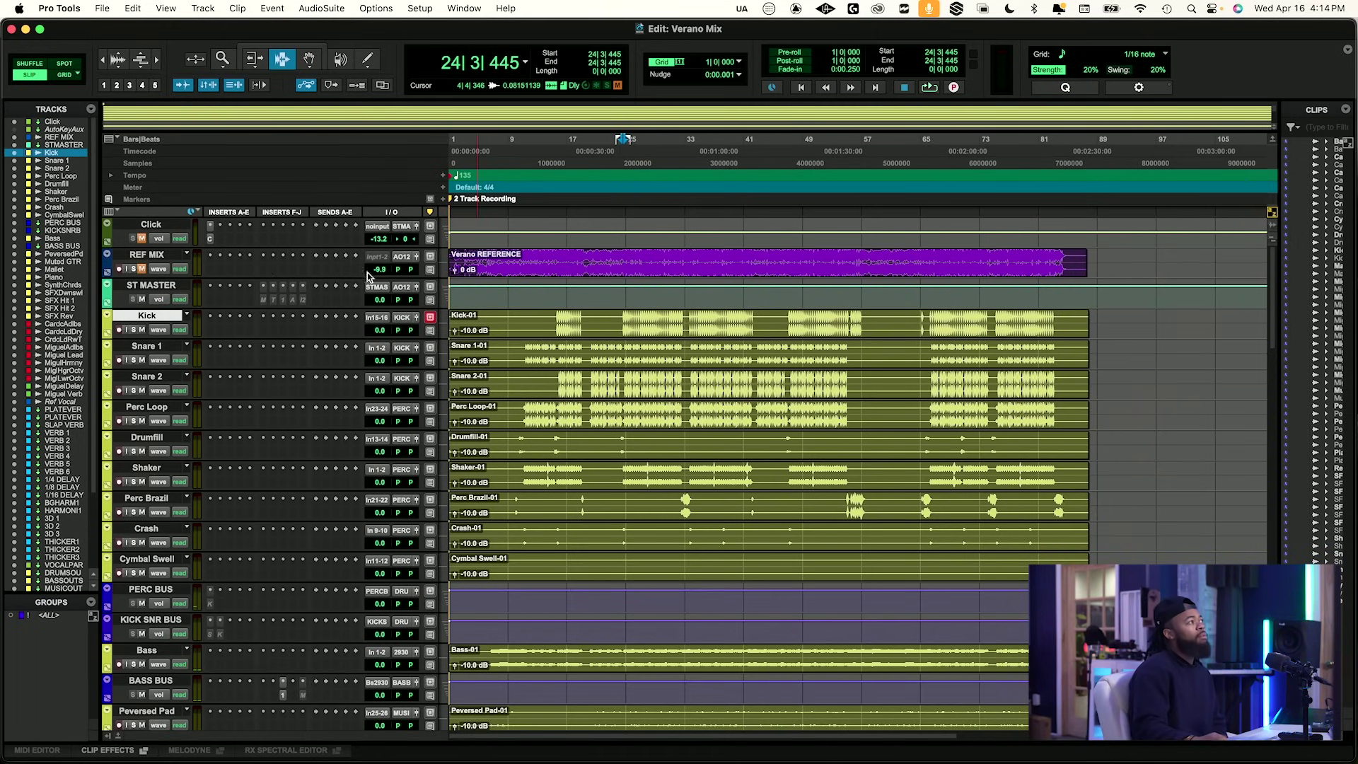
Insert The God Particle (stereo) plug-in on the ST MASTER track ahead of its existing inserts.
{"action": "left_click", "coordinate": [155, 256]}
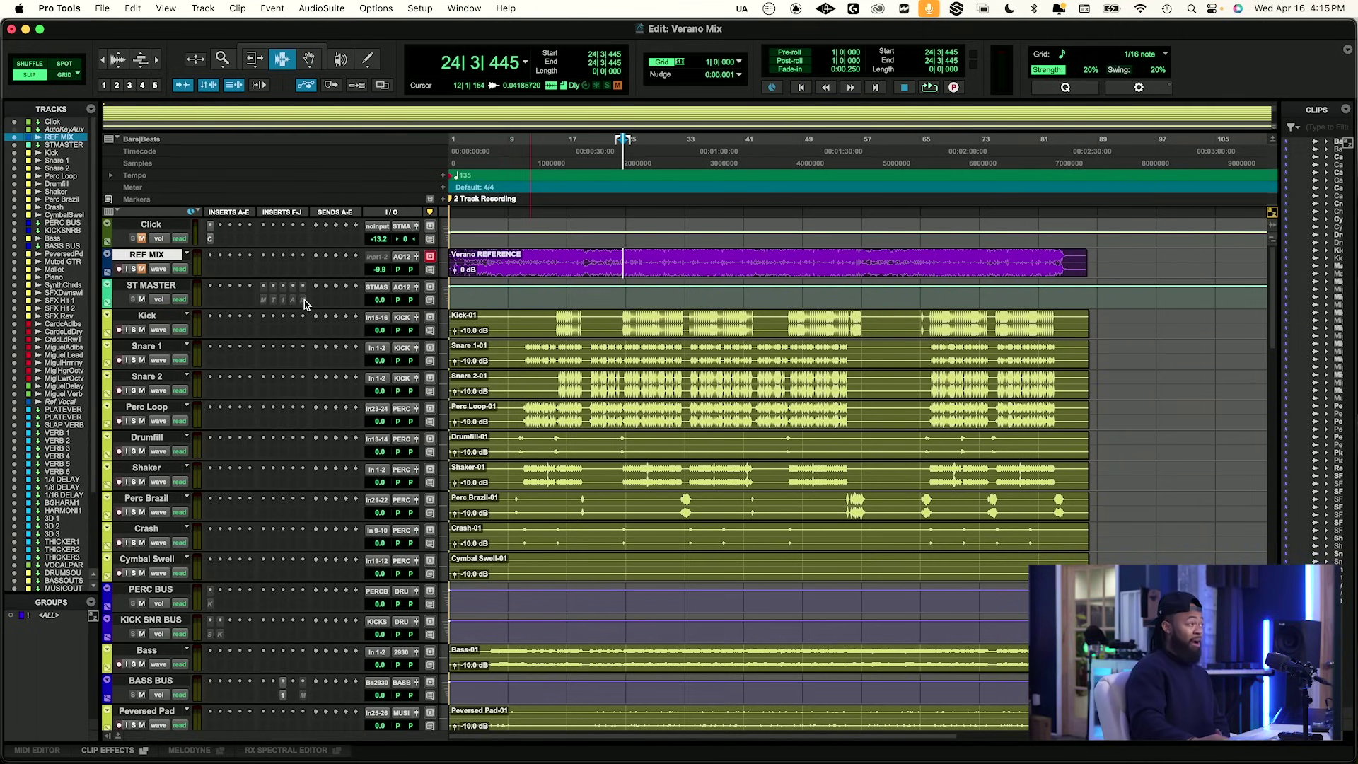
{"action": "left_click", "coordinate": [253, 303]}
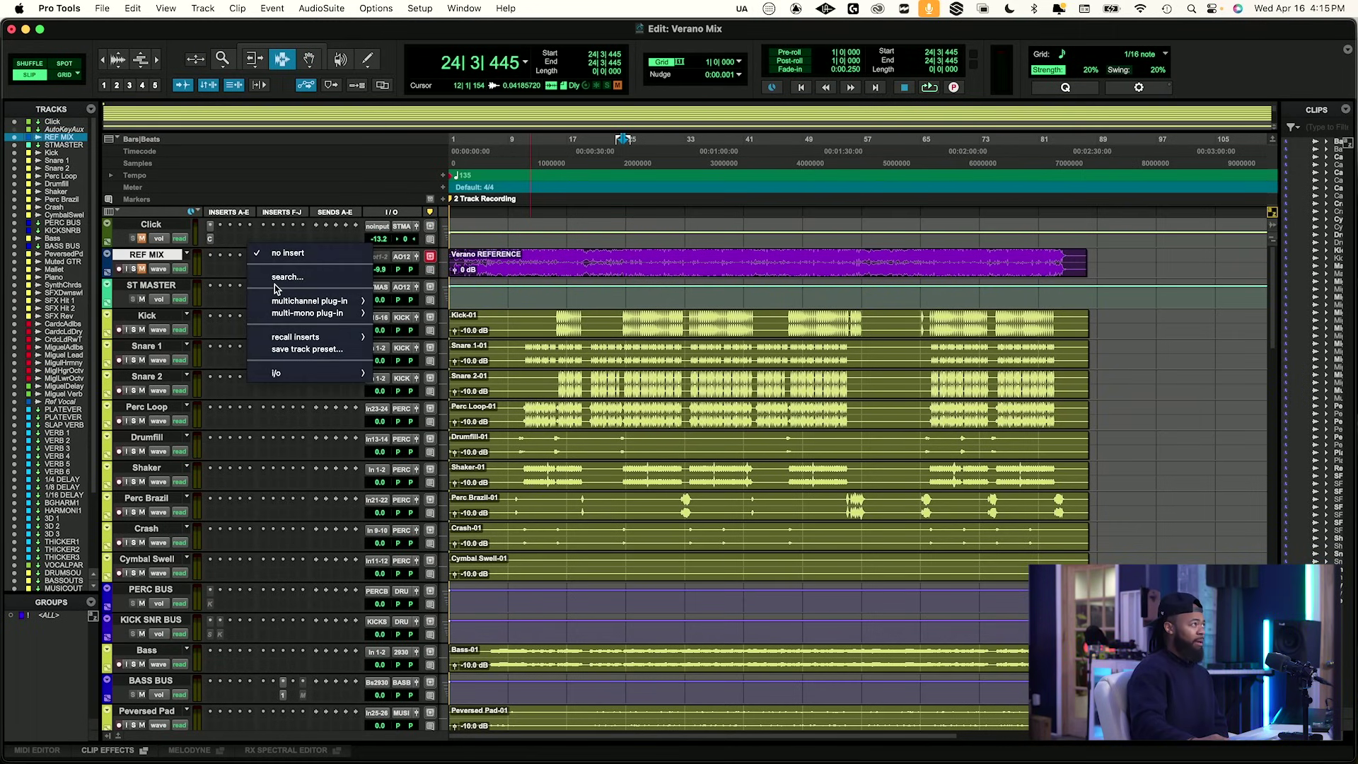
{"action": "type", "text": "god"}
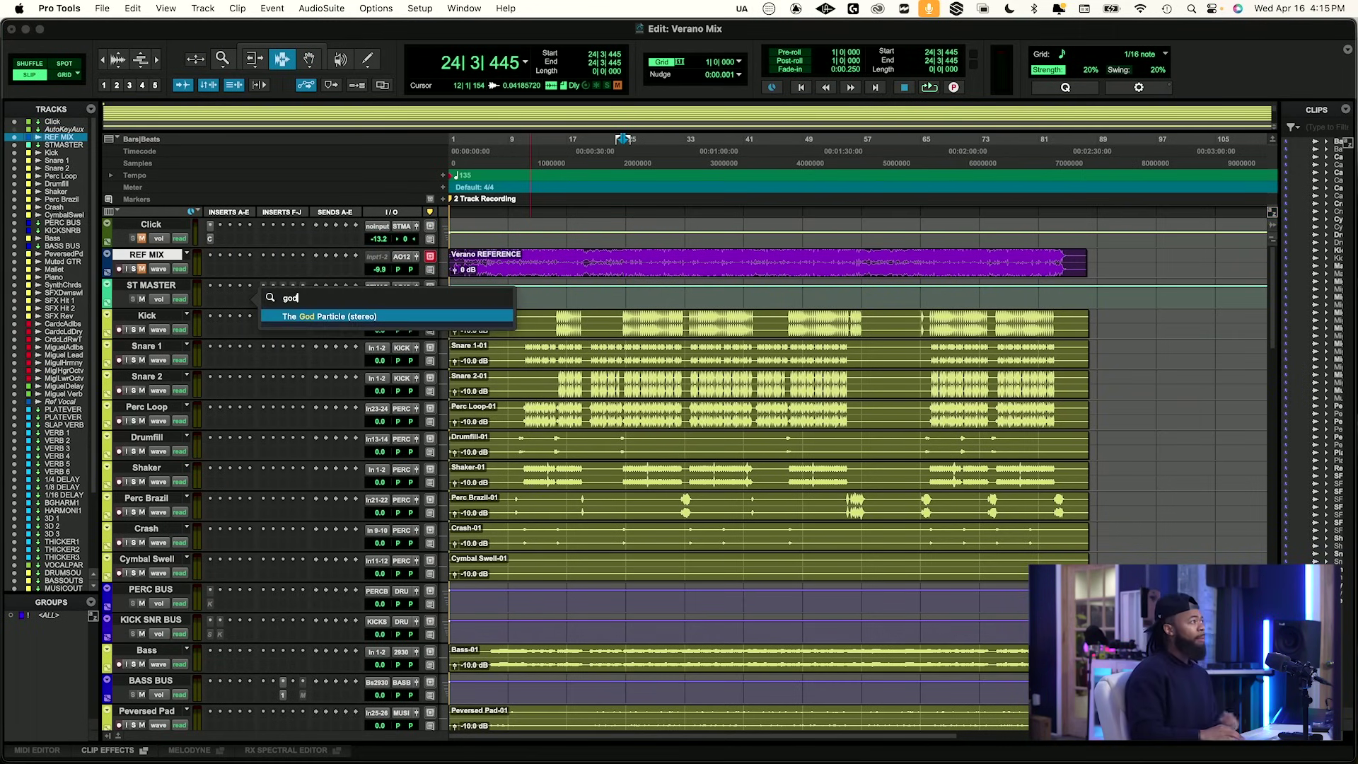
{"action": "key", "text": "Return"}
Turn off the EQ and limiter in The God Particle, check its settings, and close the plug-in window.
{"action": "left_click", "coordinate": [485, 467]}
{"action": "left_click", "coordinate": [816, 468]}
{"action": "left_click", "coordinate": [879, 448]}
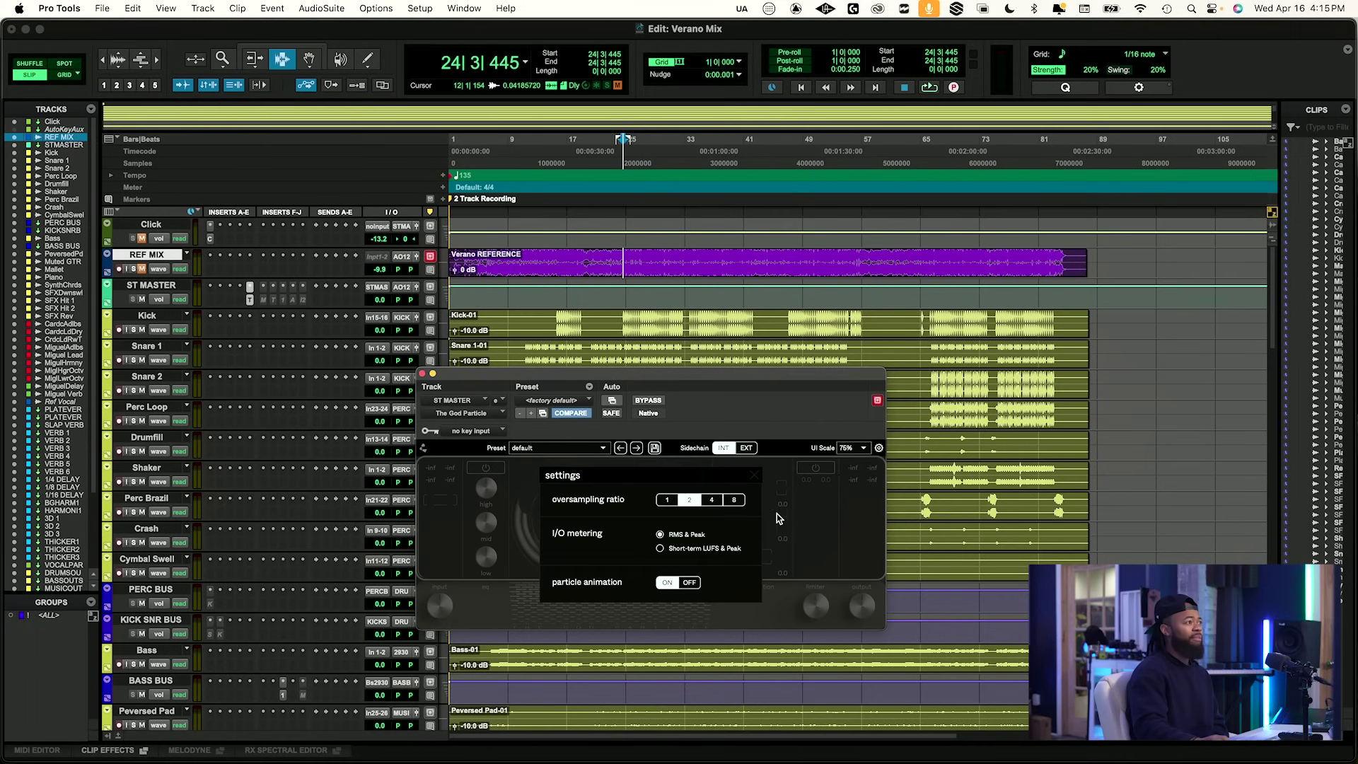
{"action": "left_click", "coordinate": [915, 536]}
{"action": "left_click", "coordinate": [845, 524]}
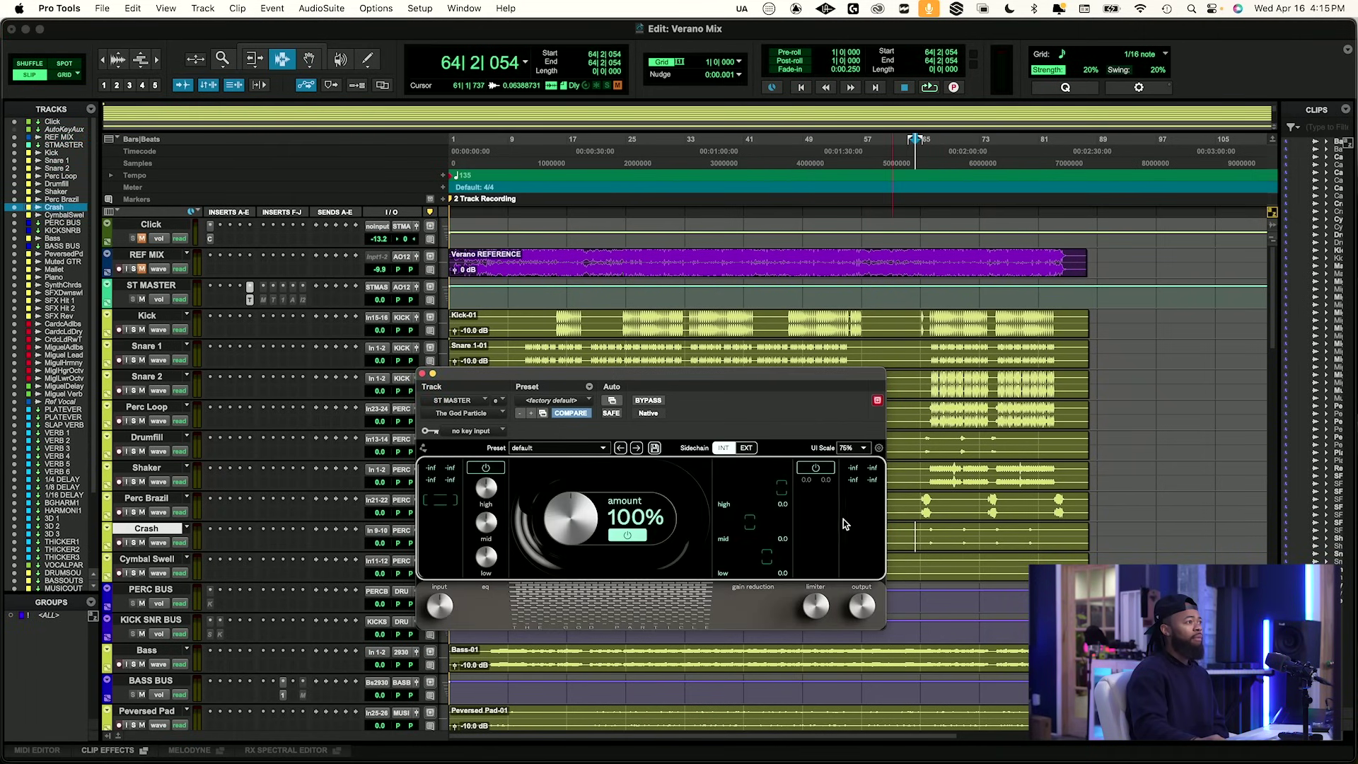
{"action": "left_click", "coordinate": [422, 374]}
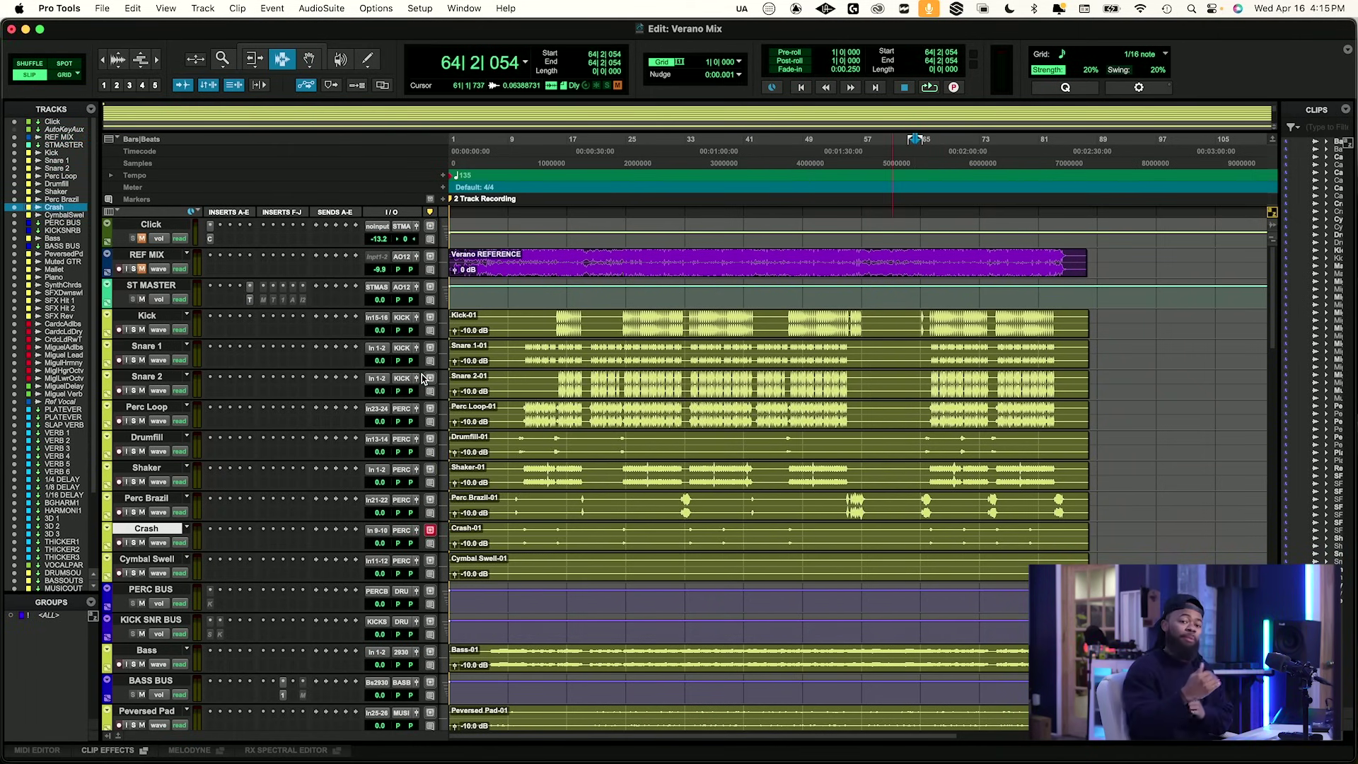
Play the session from bar 24 through The God Particle, briefly opening and closing its window on ST MASTER.
{"action": "left_click", "coordinate": [621, 314]}
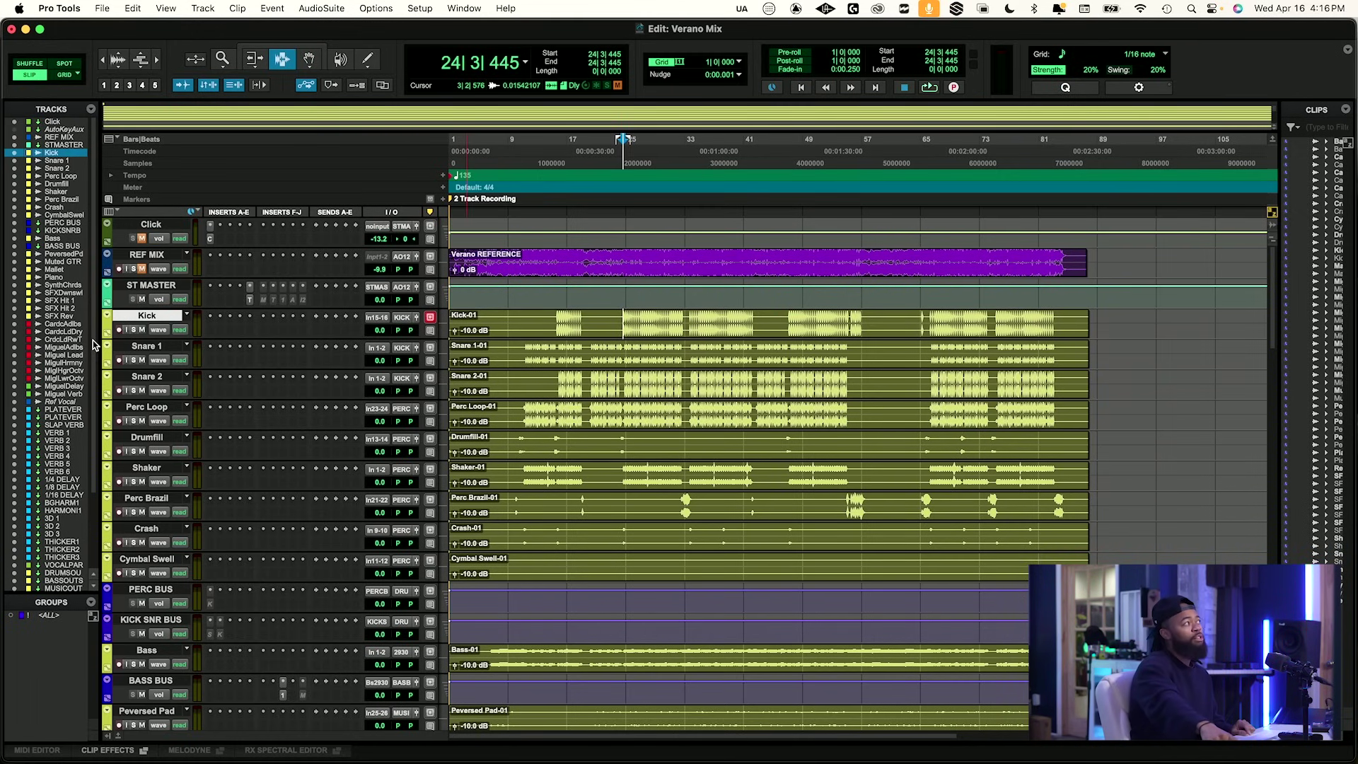
{"action": "key", "text": "space"}
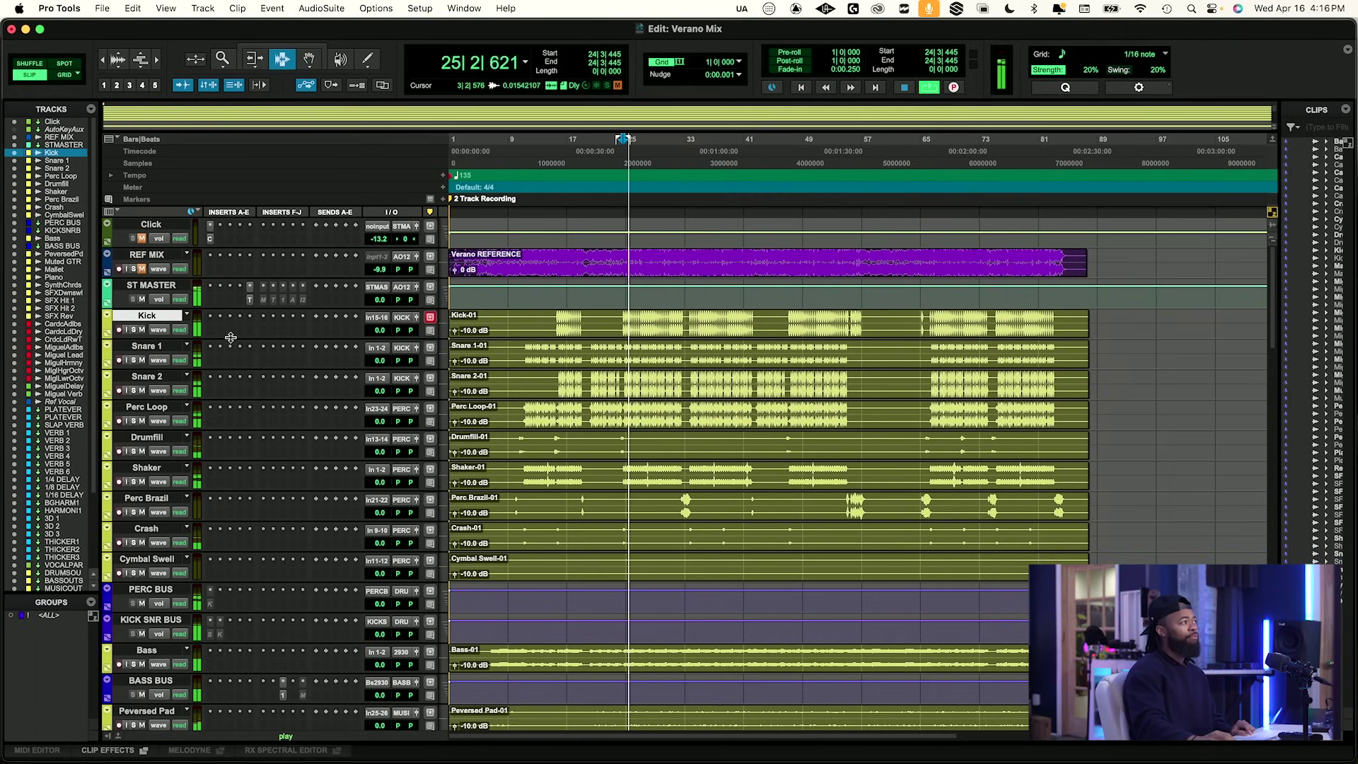
{"action": "left_click", "coordinate": [251, 300]}
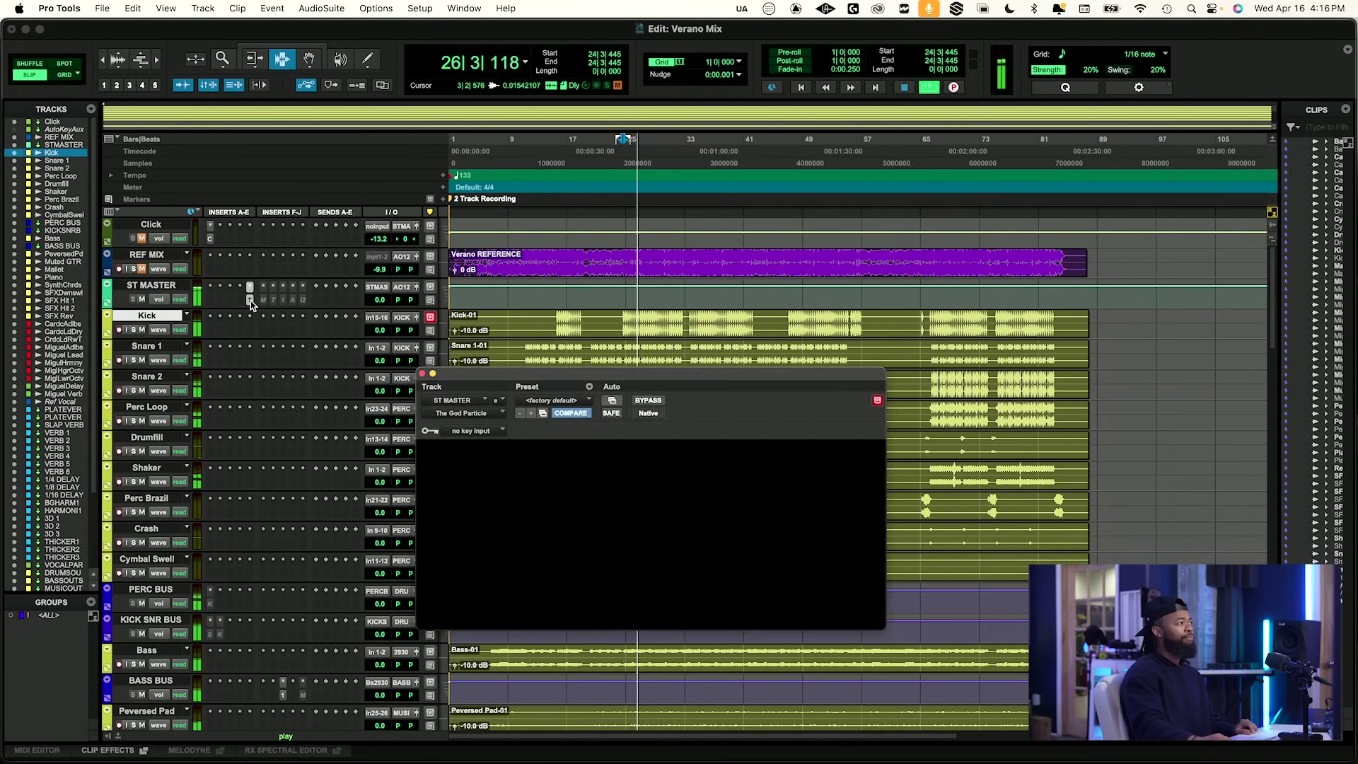
{"action": "left_click", "coordinate": [422, 374]}
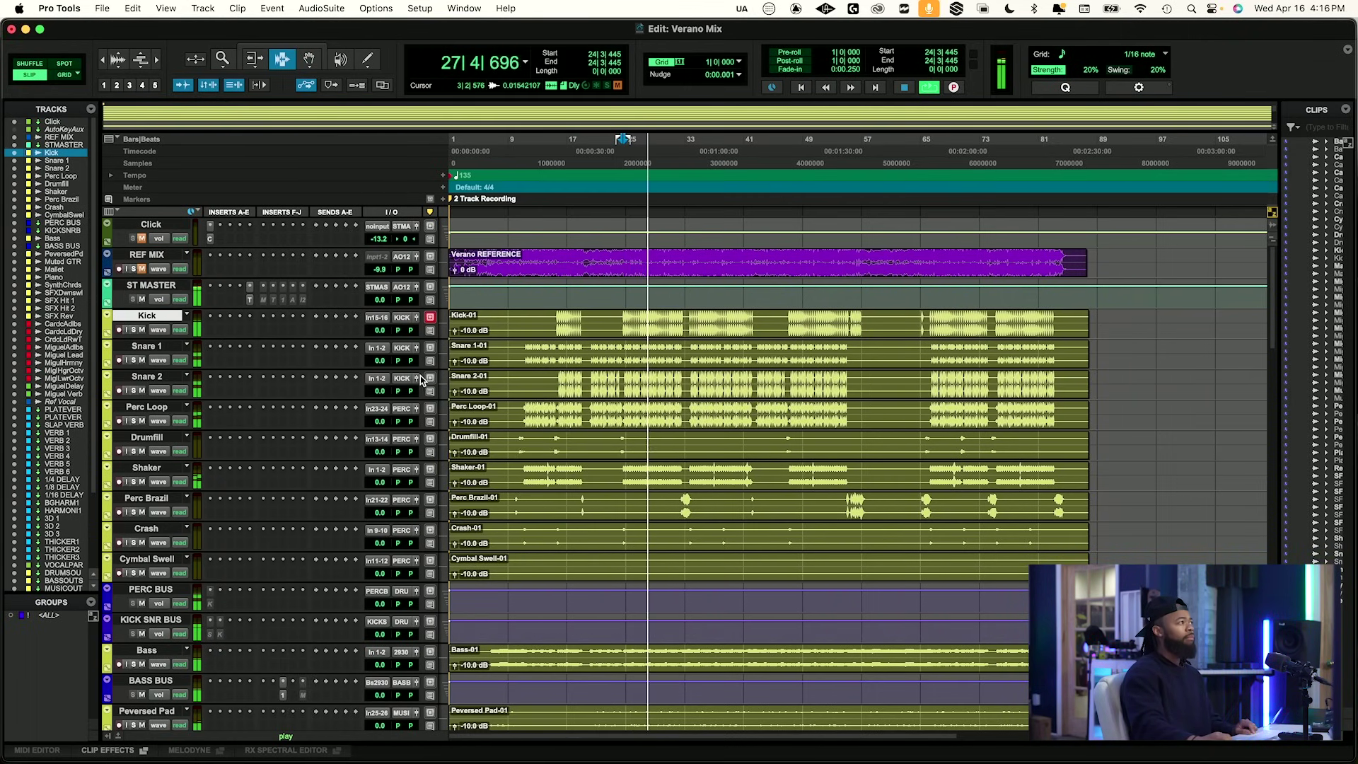
Stop playback, solo the REF MIX track, and play it from bar 24 to compare with the session mix.
{"action": "key", "text": "space"}
{"action": "left_click", "coordinate": [133, 270]}
{"action": "key", "text": "space"}
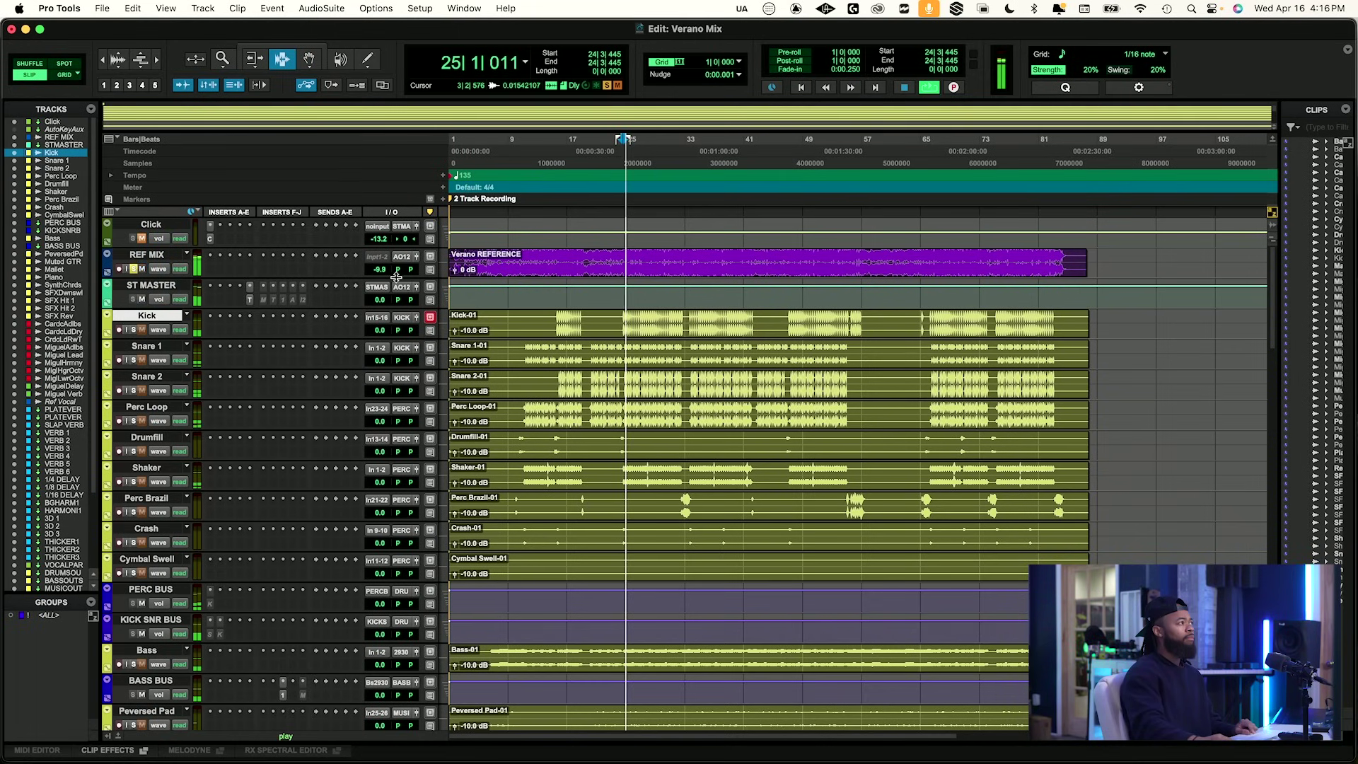
Lower the REF MIX volume to -12.5 dB and alternate playback from bar 24 between the session mix and the soloed reference.
{"action": "left_click_drag", "start_coordinate": [388, 271], "coordinate": [384, 278]}
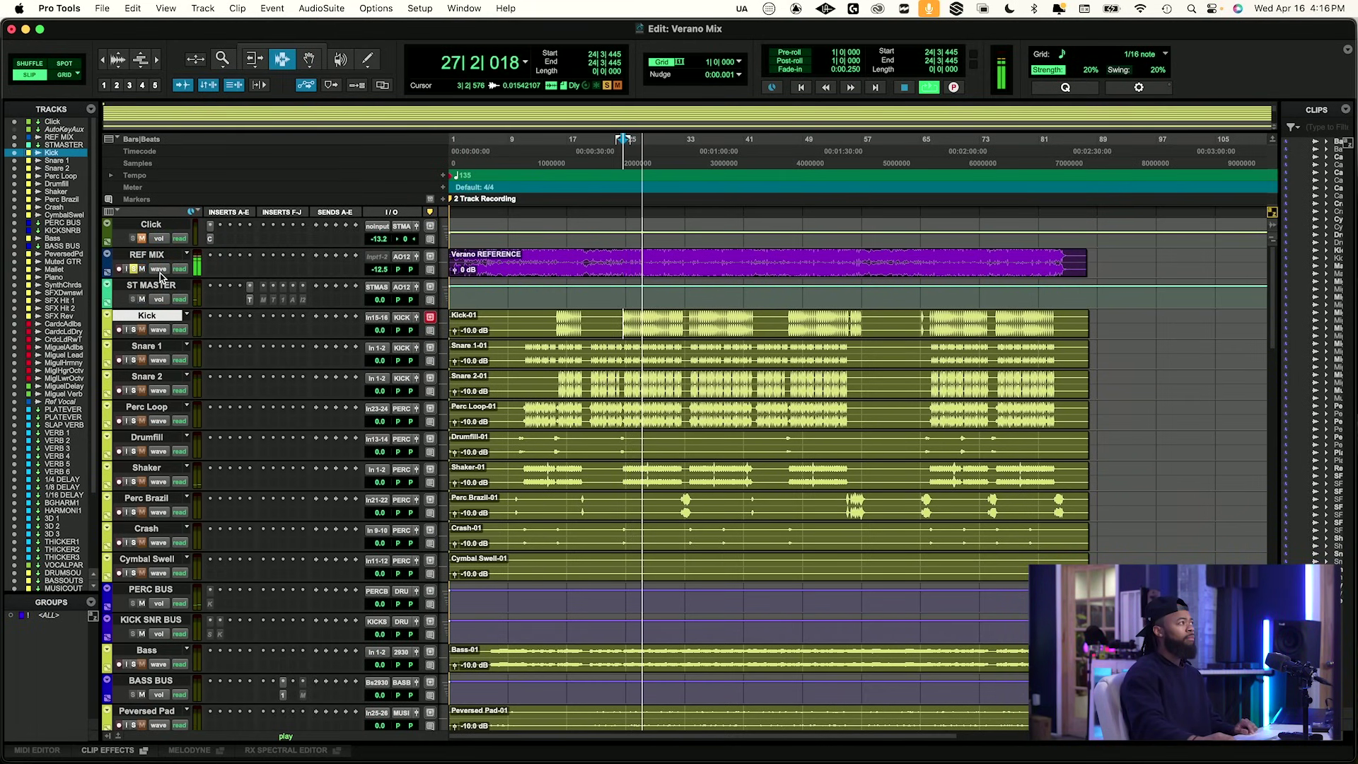
{"action": "key", "text": "space"}
{"action": "key", "text": "space"}
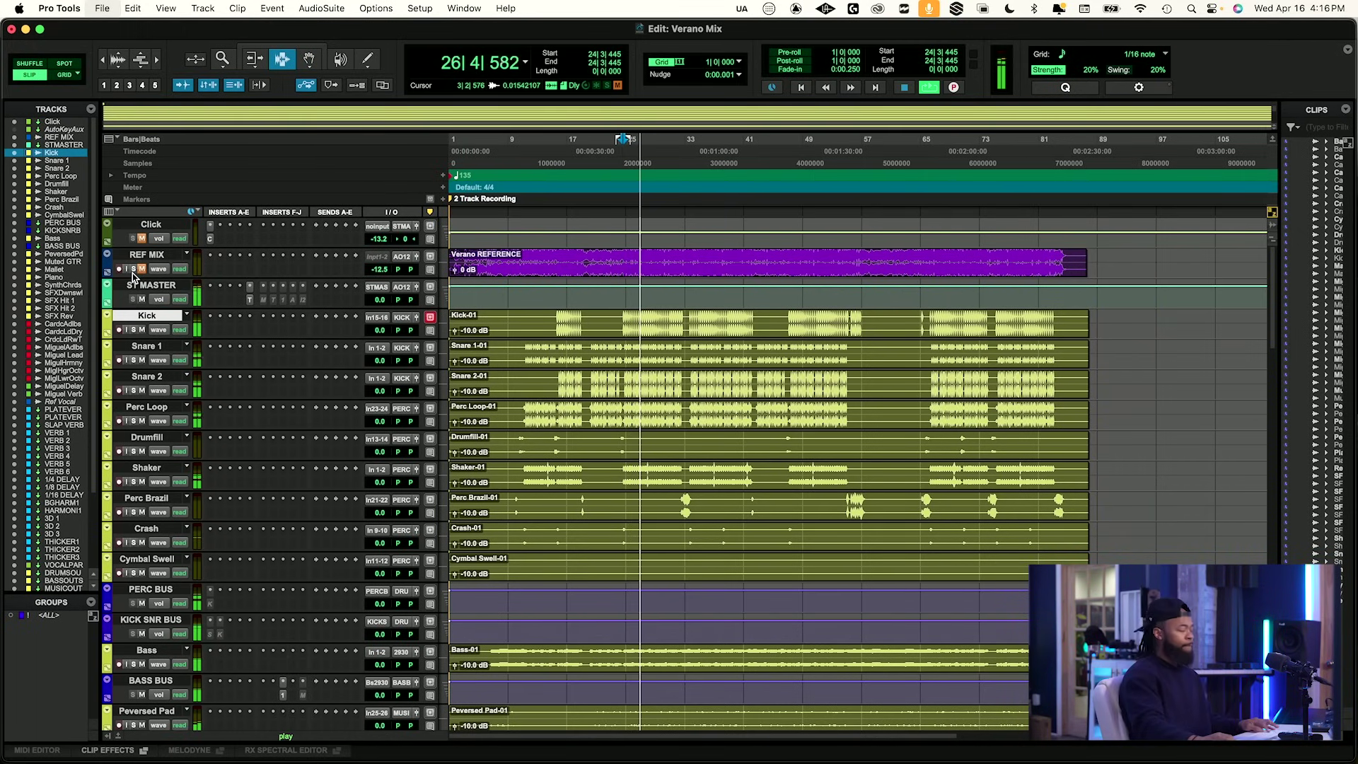
{"action": "left_click", "coordinate": [135, 269]}
{"action": "left_click", "coordinate": [141, 268]}
{"action": "key", "text": "space"}
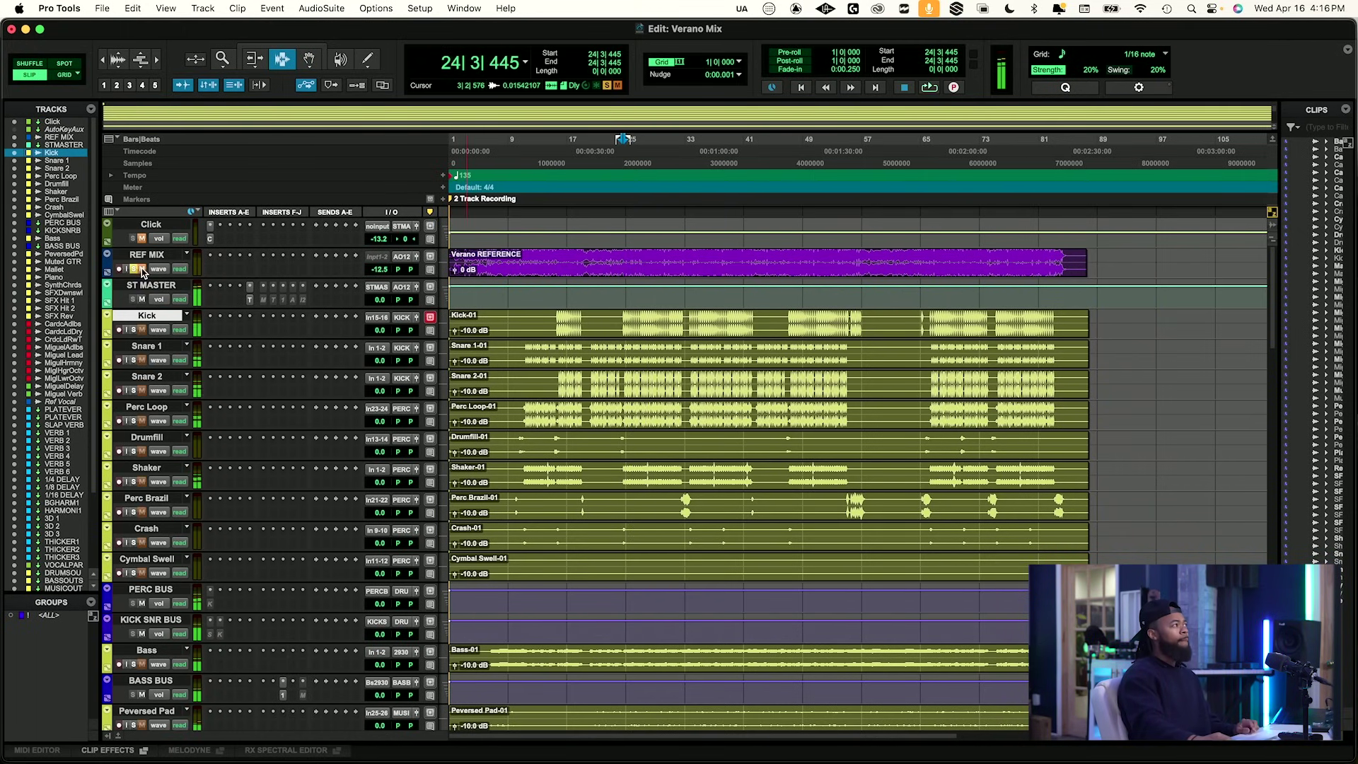
{"action": "key", "text": "space"}
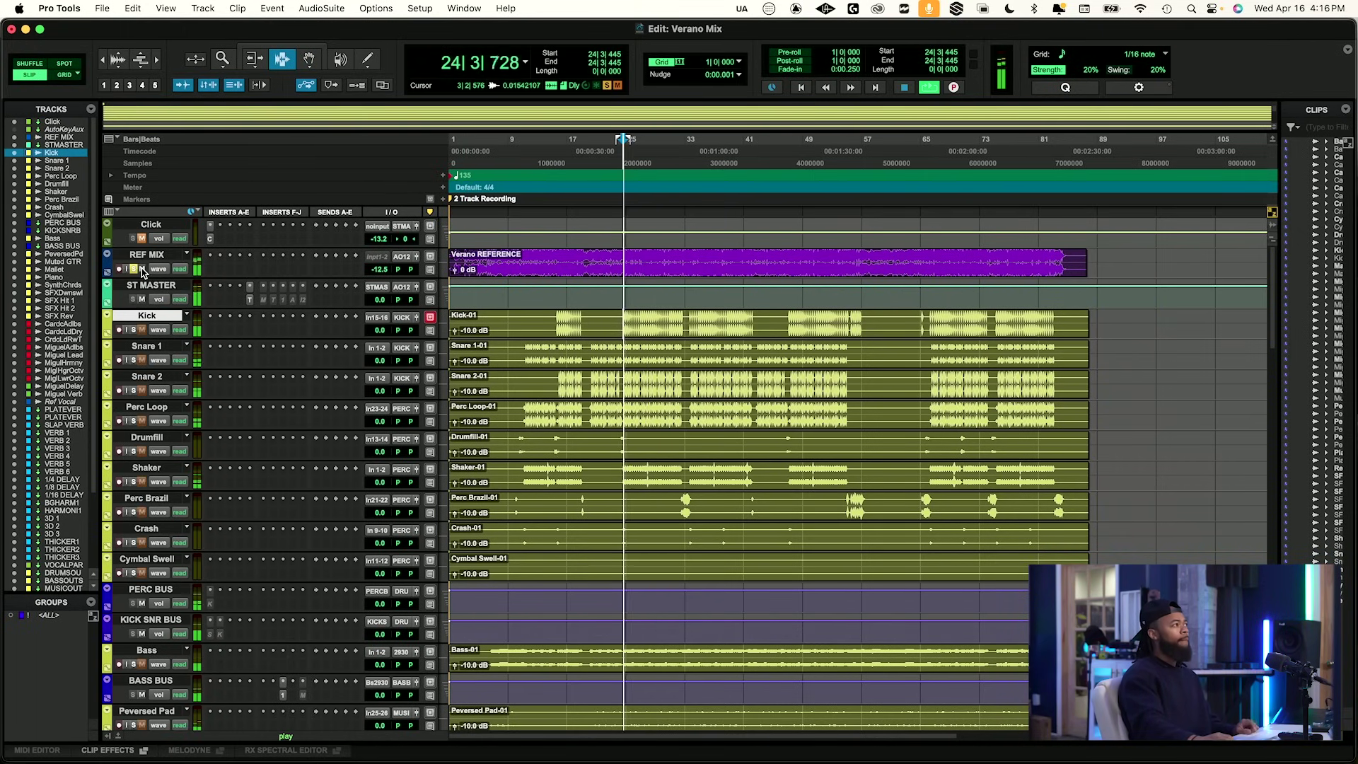
Set the REF MIX volume to -11.8 dB, unsolo the track, and play the session mix from bar 24 to compare levels.
{"action": "left_click", "coordinate": [378, 270]}
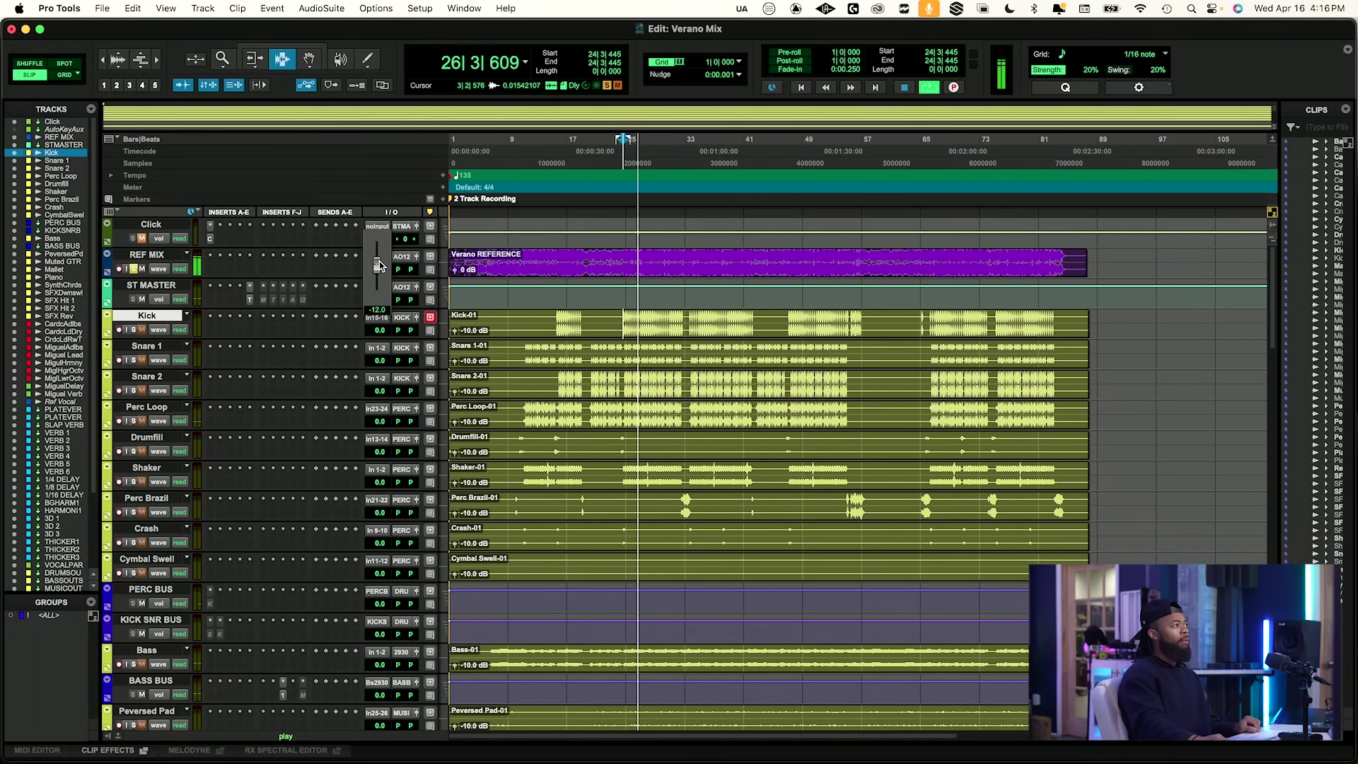
{"action": "left_click_drag", "start_coordinate": [381, 264], "coordinate": [381, 266]}
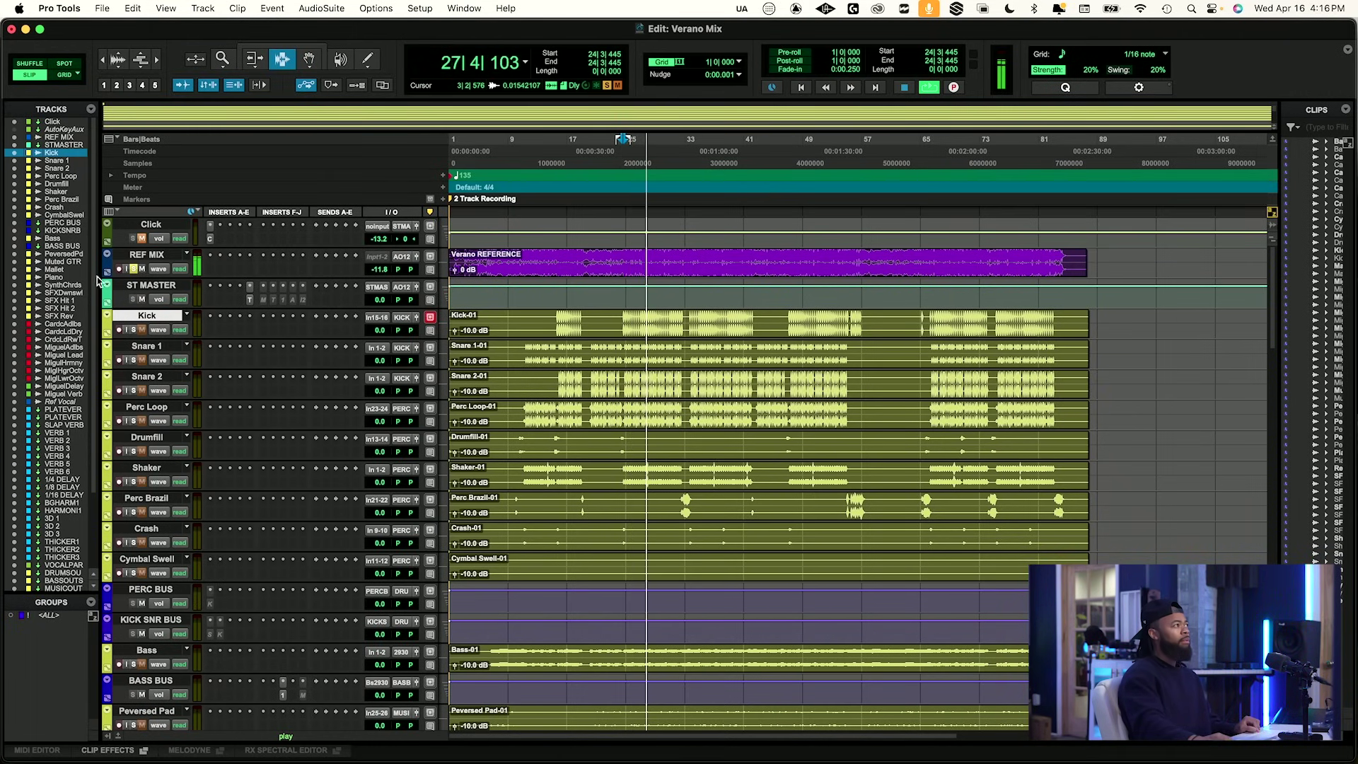
{"action": "key", "text": "space"}
{"action": "left_click", "coordinate": [132, 270]}
{"action": "key", "text": "space"}
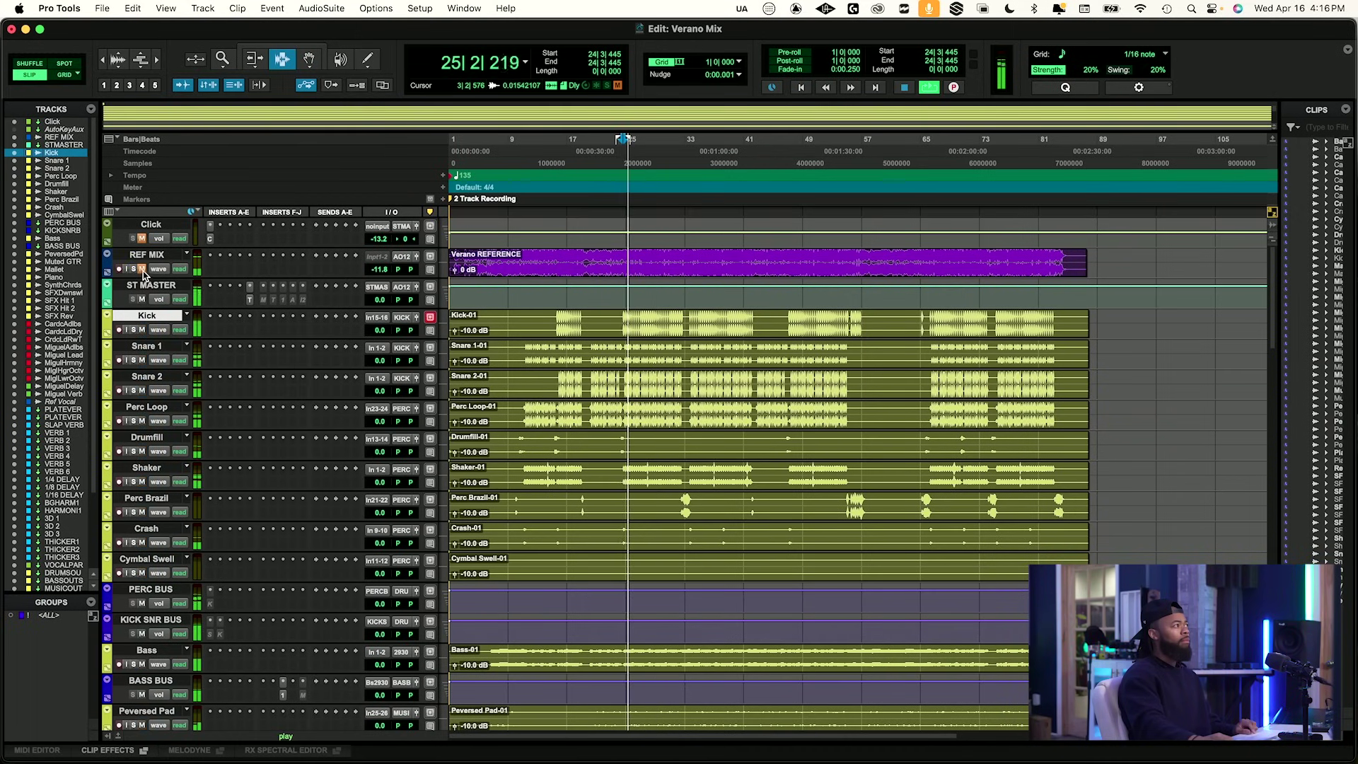
{"action": "key", "text": "space"}
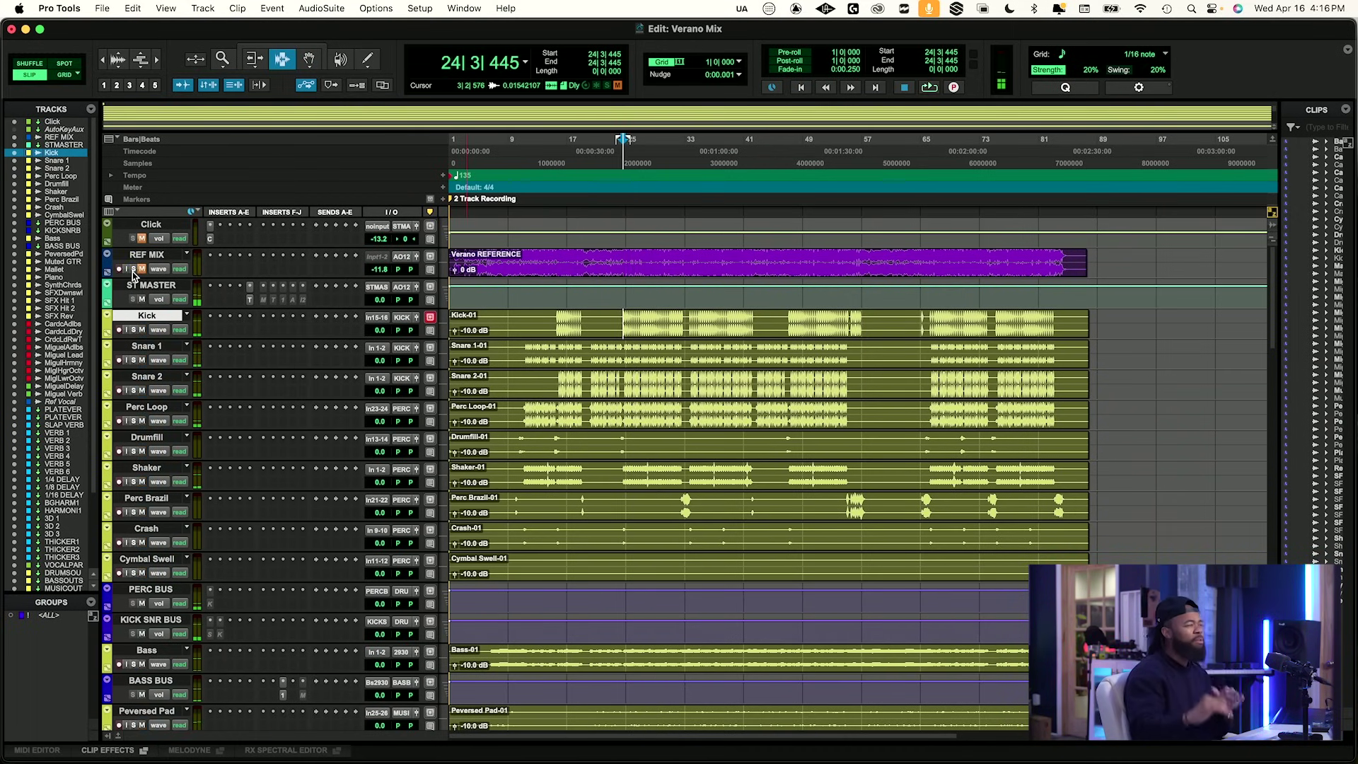
{"action": "key", "text": "space"}
{"action": "key", "text": "space"}
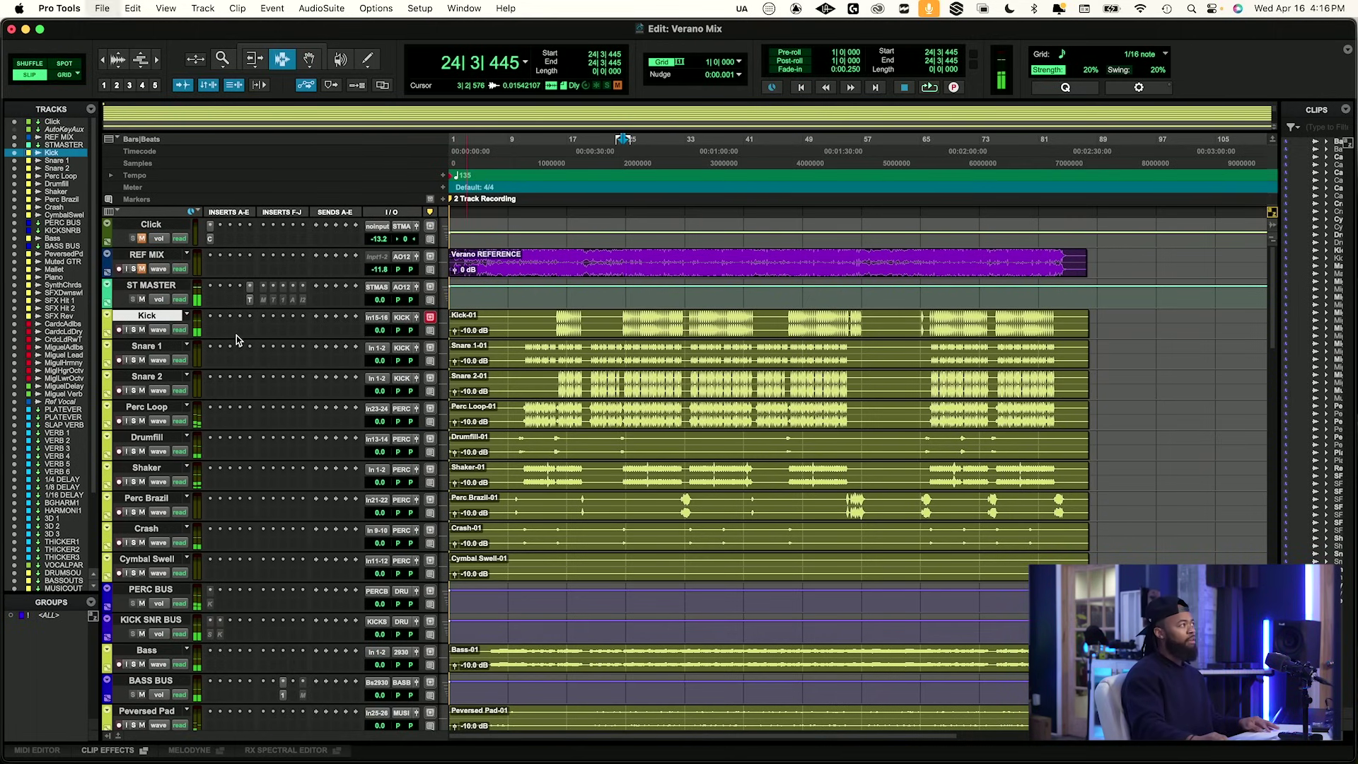
Raise the Kick fader to +1.5 dB in the Mix window during playback and compare against the soloed REF MIX.
{"action": "key", "text": "space"}
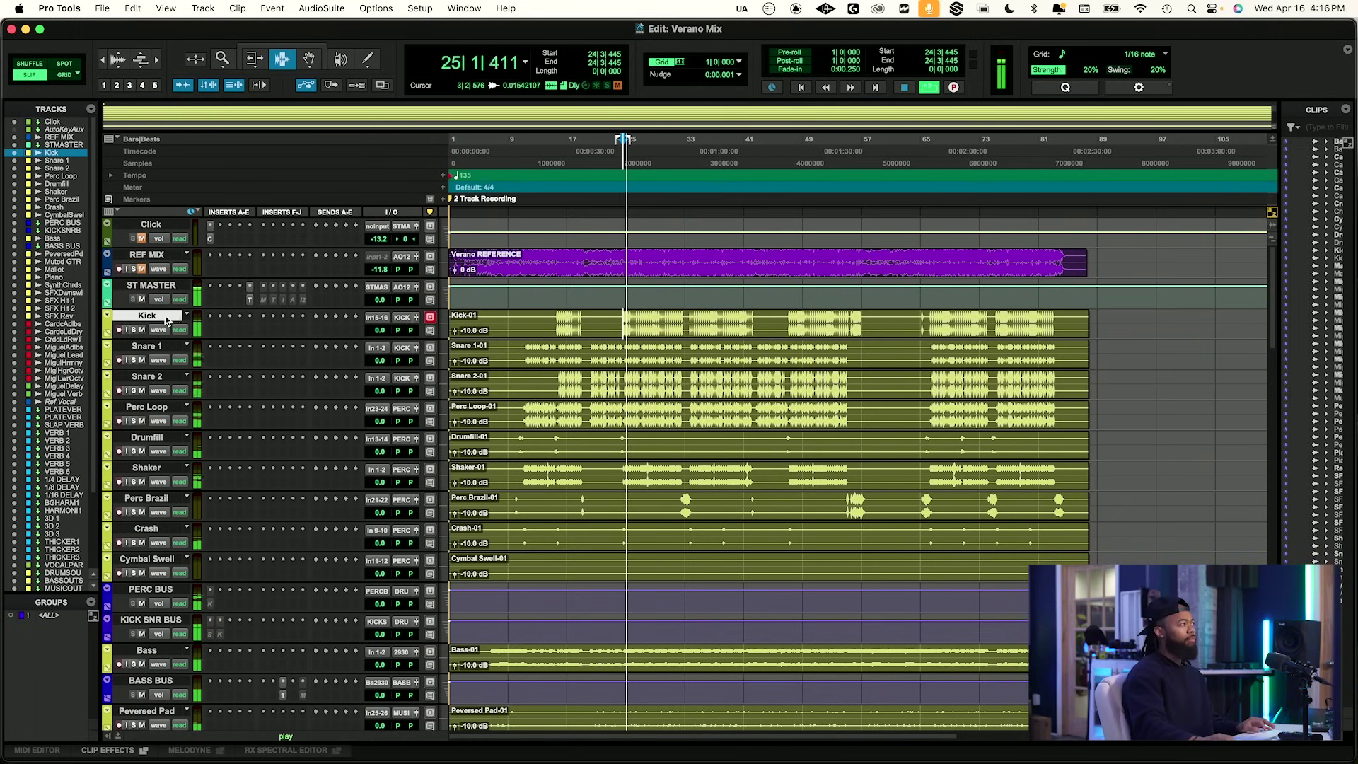
{"action": "key", "text": "super+equal"}
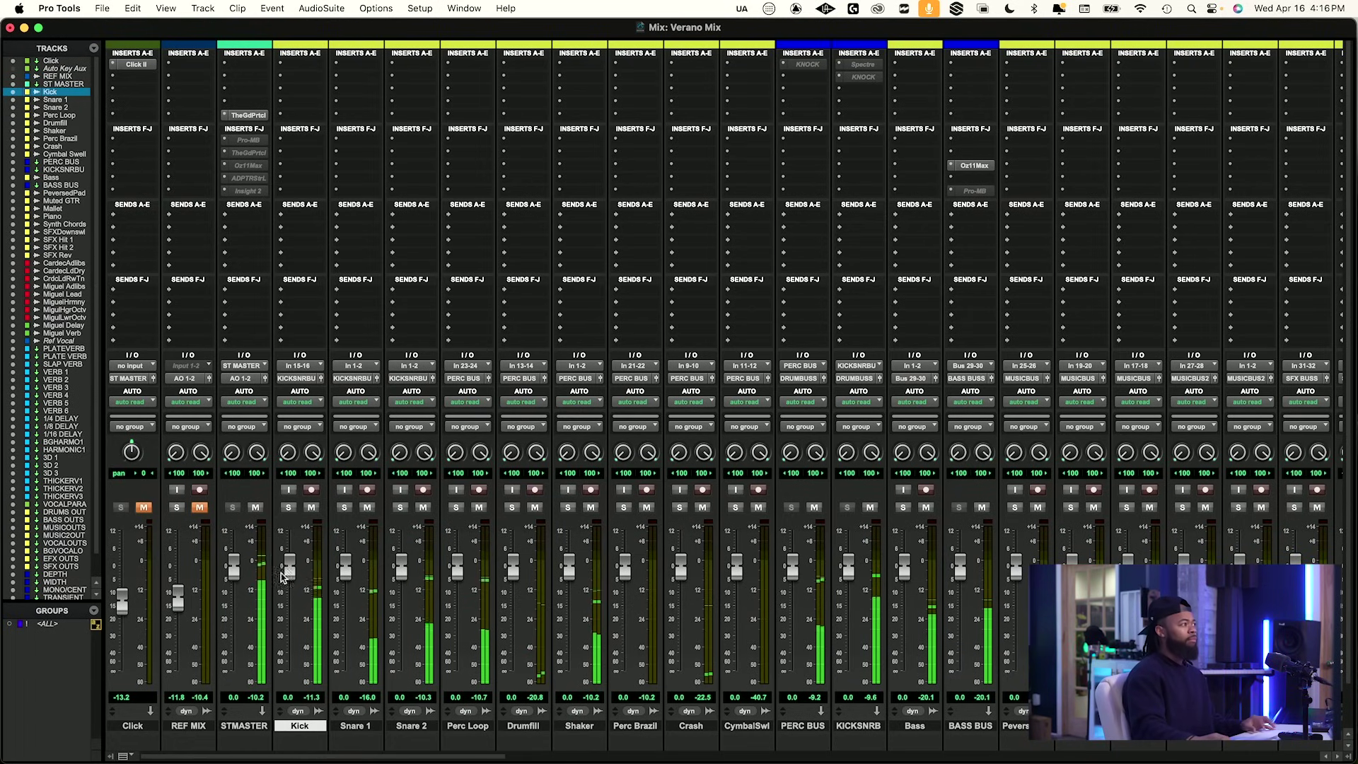
{"action": "left_click_drag", "start_coordinate": [290, 566], "coordinate": [317, 572]}
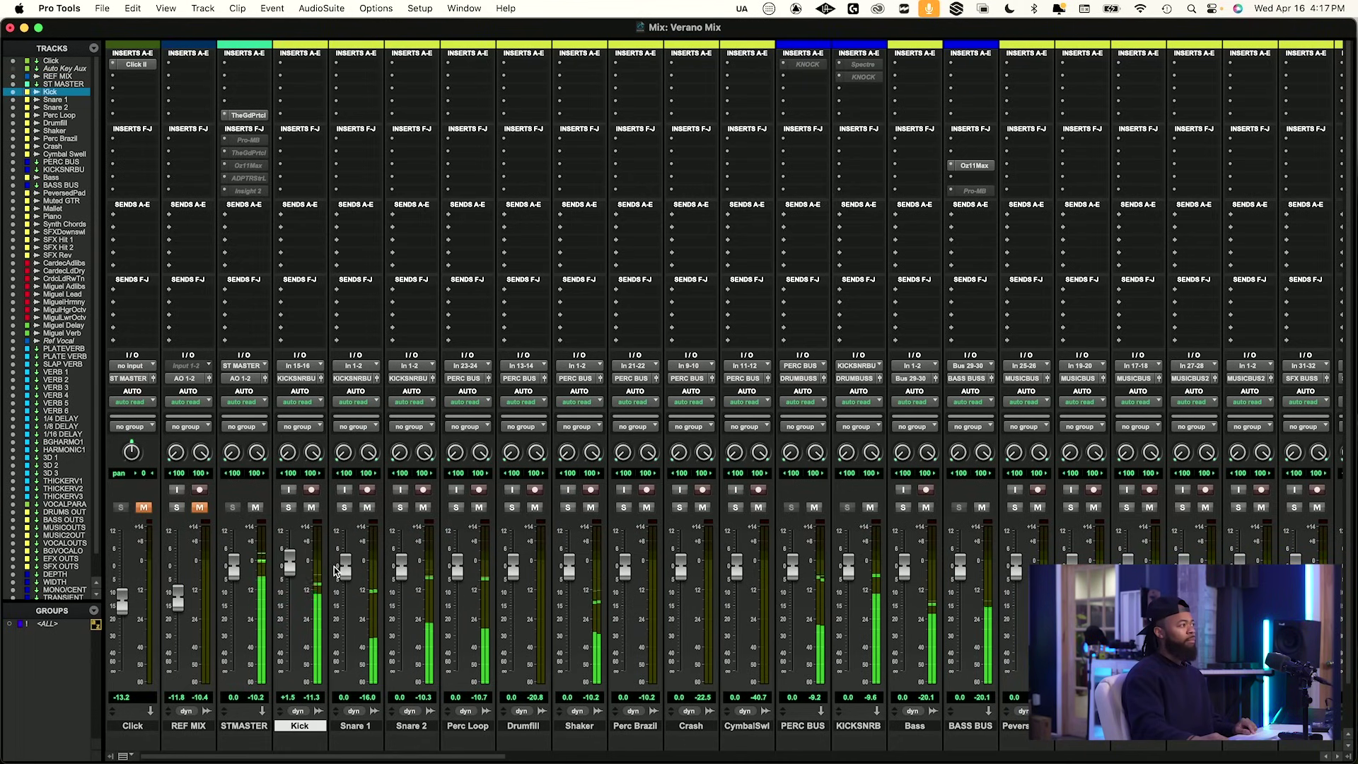
{"action": "left_click", "coordinate": [178, 507]}
{"action": "left_click", "coordinate": [192, 508]}
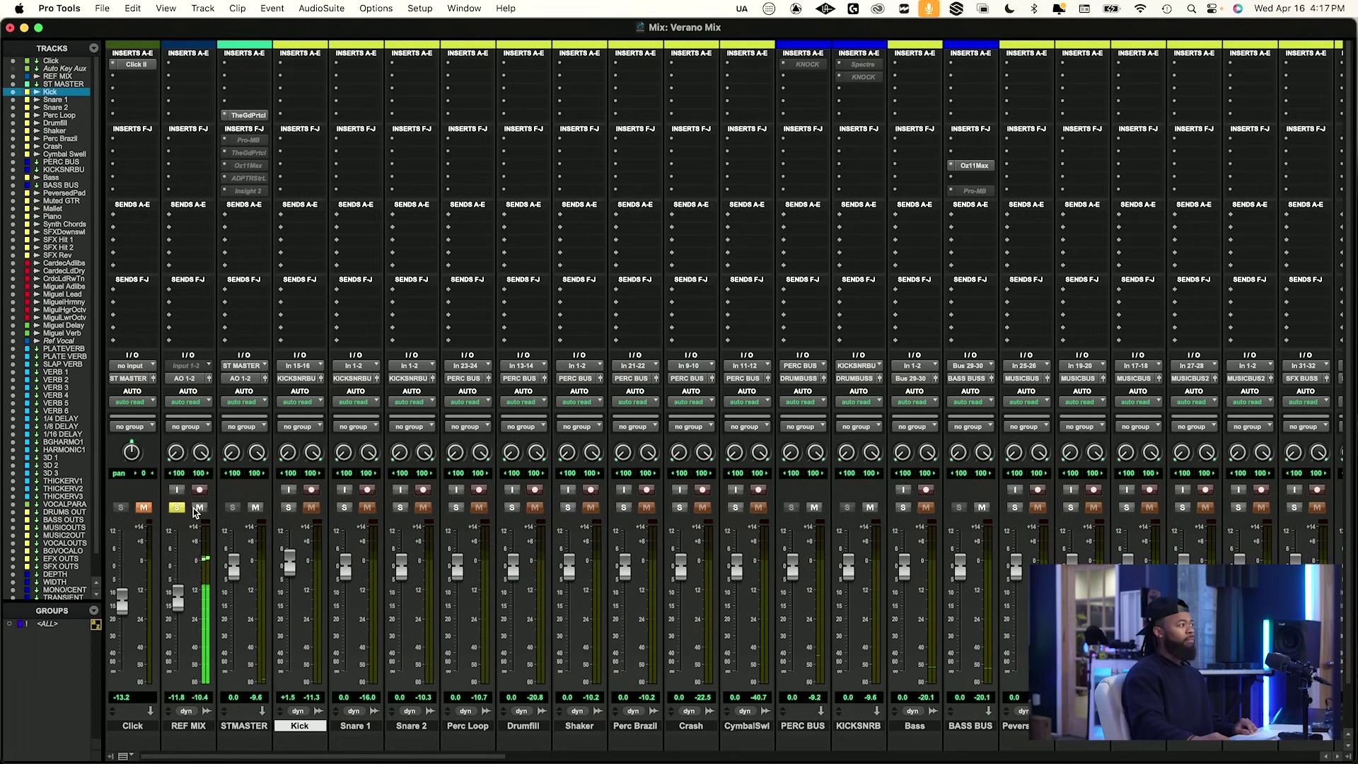
{"action": "left_click", "coordinate": [195, 507]}
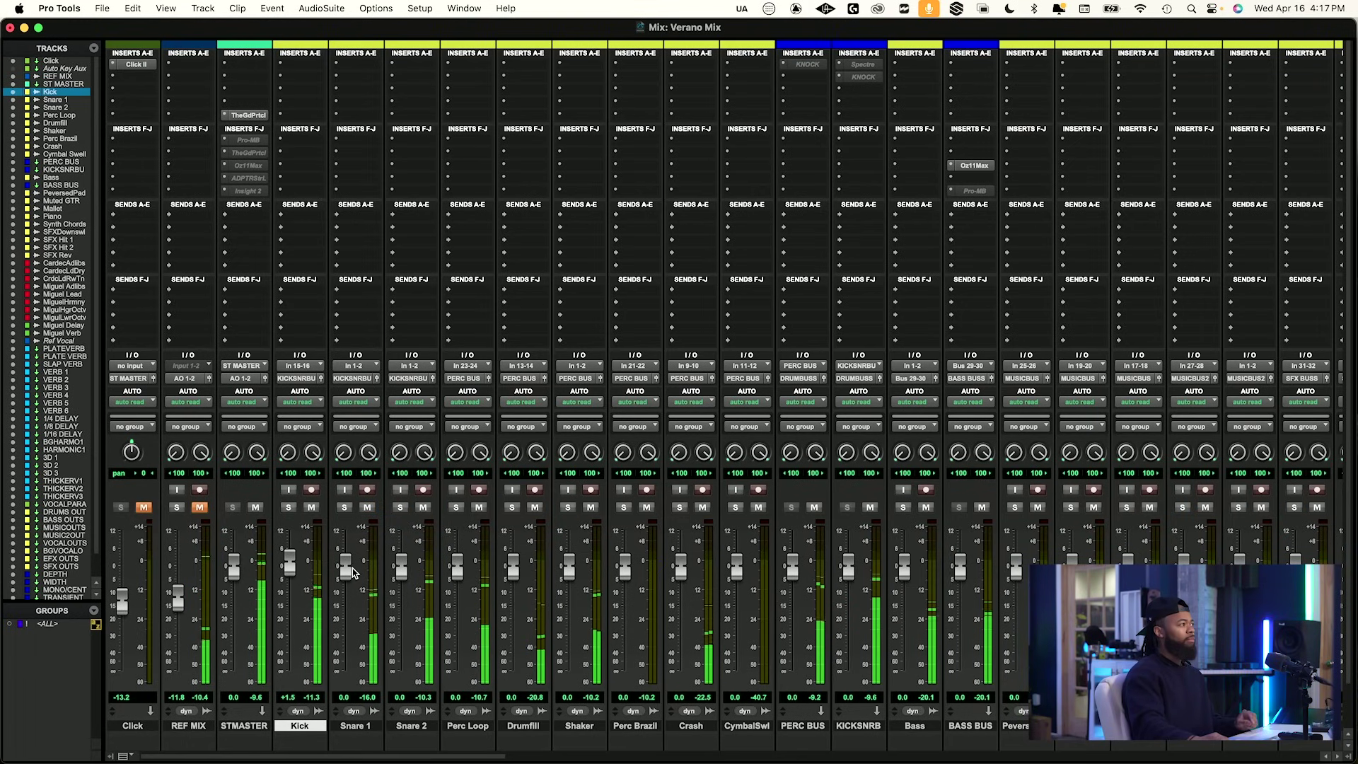
Briefly solo the Snare 1 and Snare 2 tracks one after the other to hear each on its own.
{"action": "left_click", "coordinate": [344, 507]}
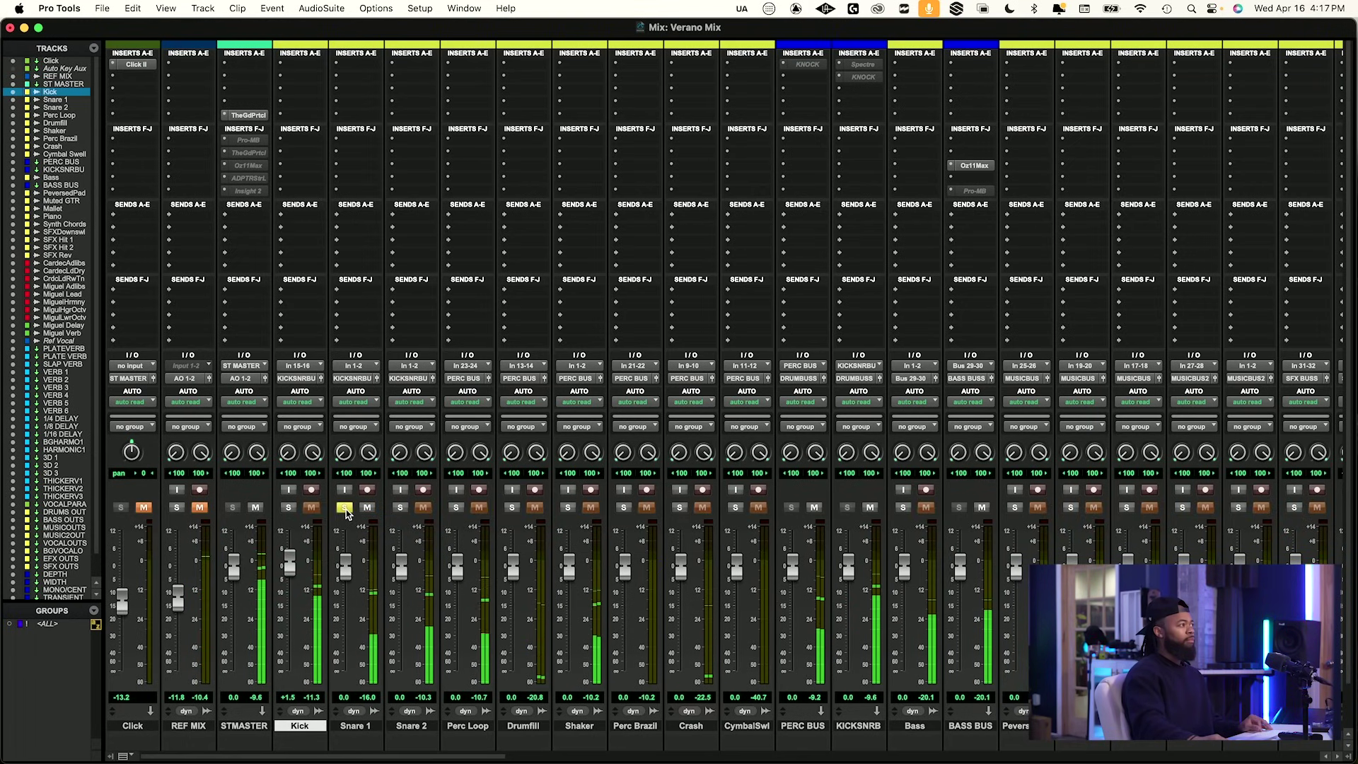
{"action": "left_click", "coordinate": [400, 508]}
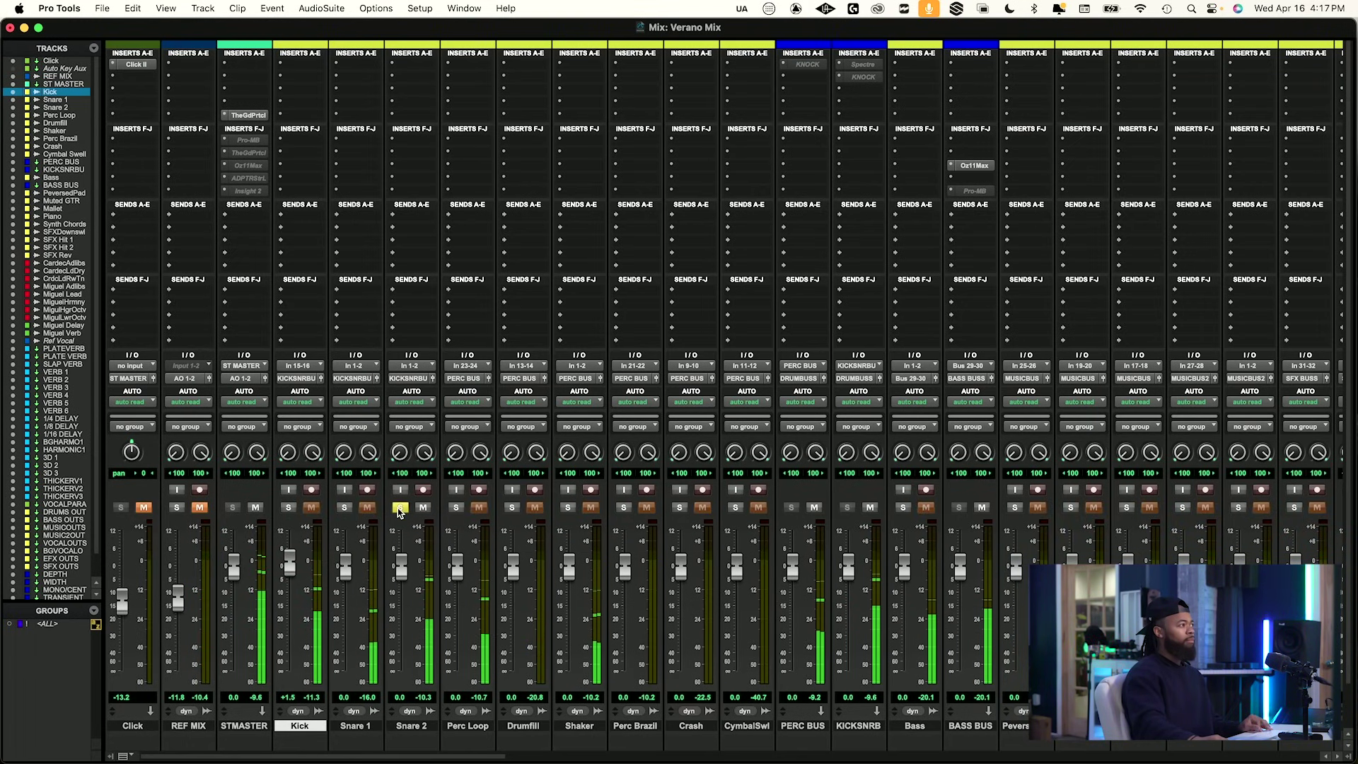
{"action": "left_click", "coordinate": [399, 508]}
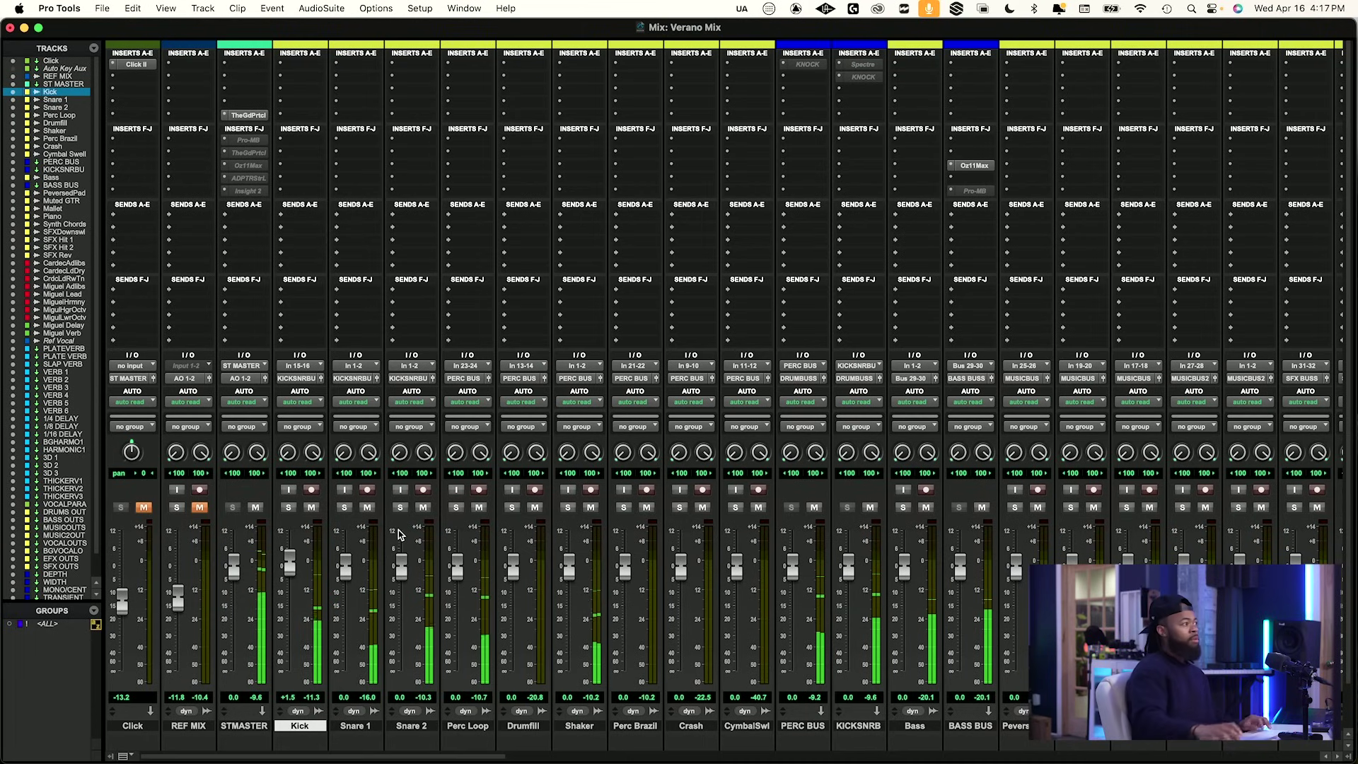
Stop playback and group the Snare 1 and Snare 2 tracks as a Mix/Edit group named SNARES.
{"action": "left_click", "coordinate": [352, 727]}
{"action": "left_click", "coordinate": [409, 726], "text": "shift"}
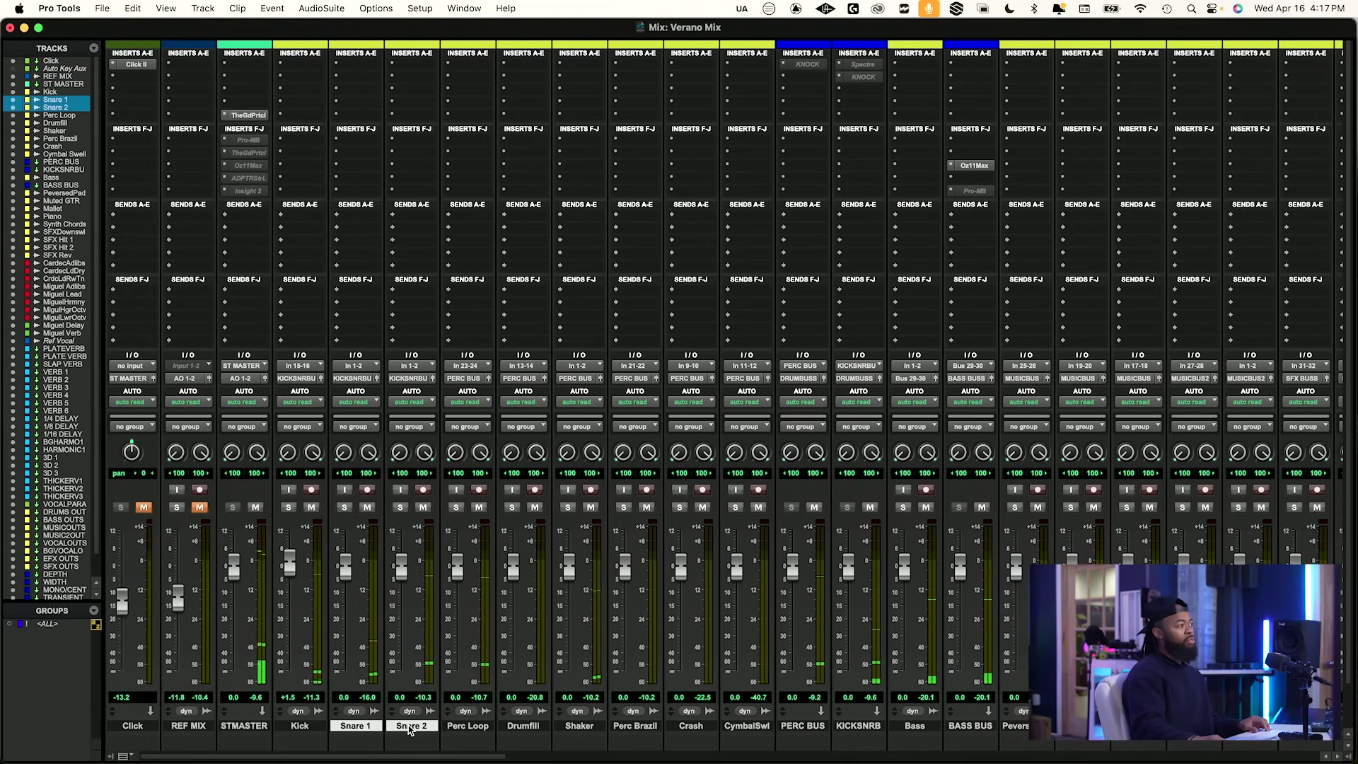
{"action": "key", "text": "super+g"}
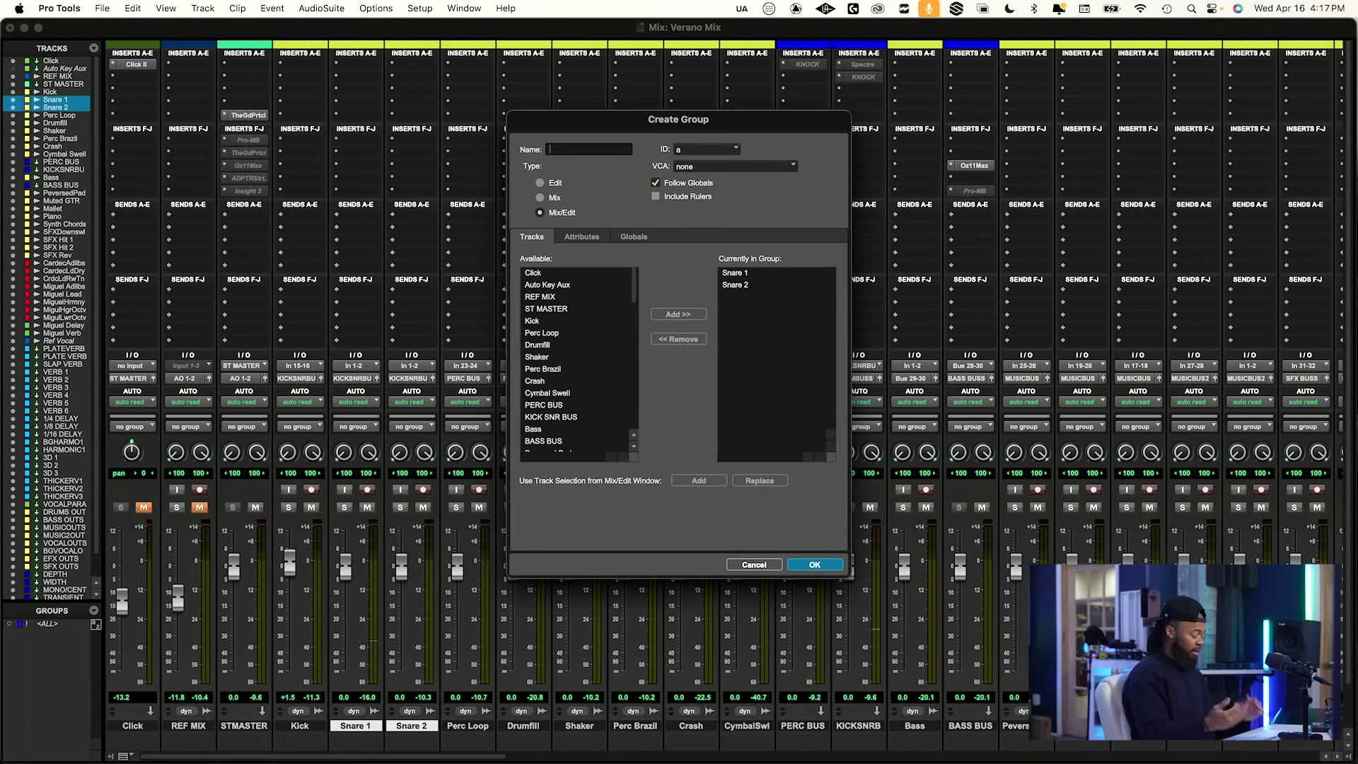
{"action": "type", "text": "SNARES"}
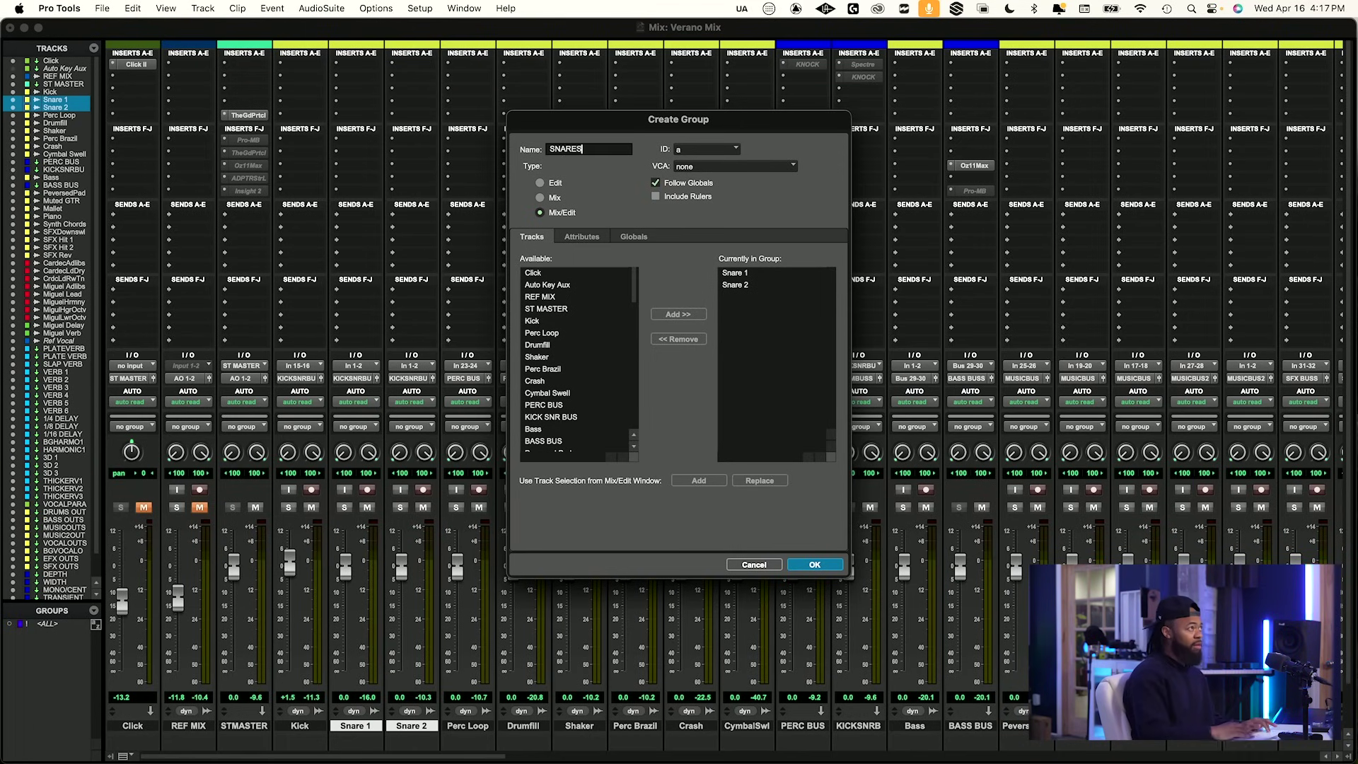
{"action": "key", "text": "Return"}
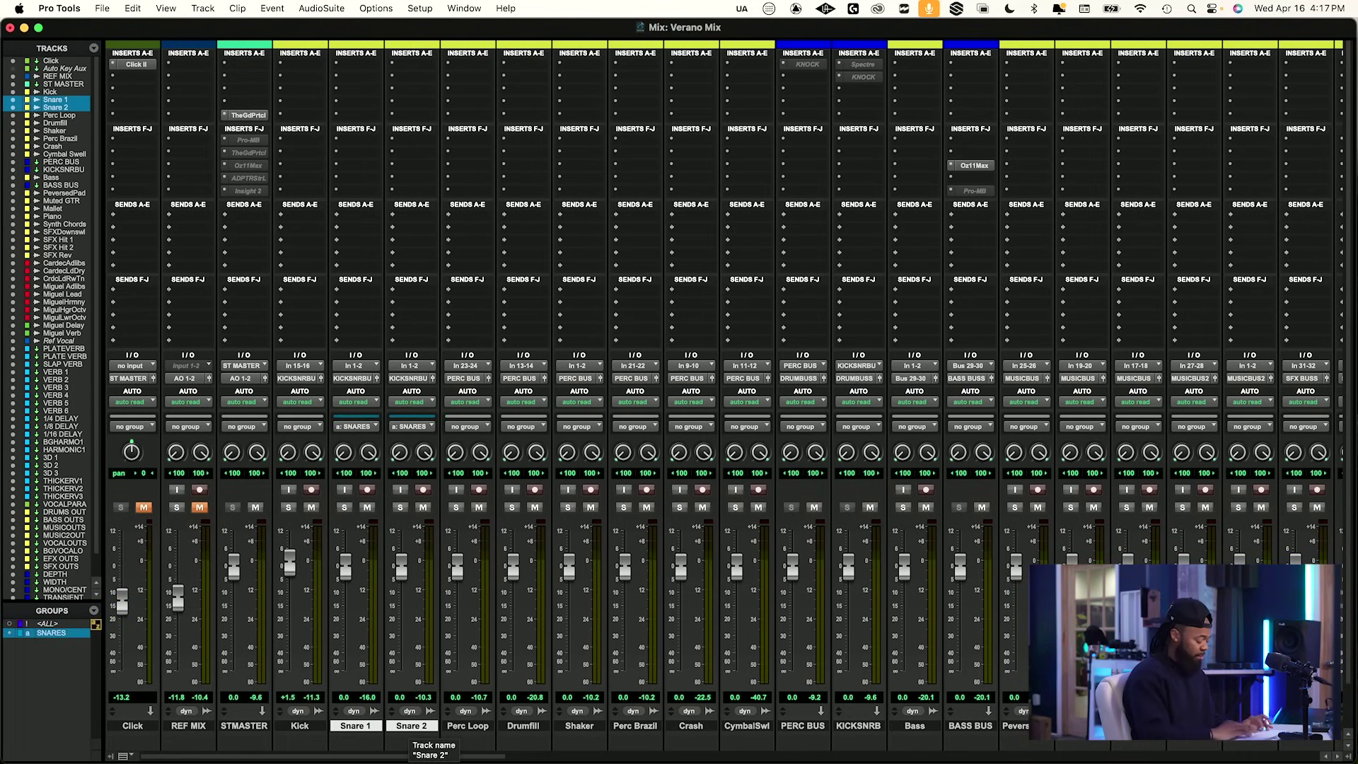
Create a new stereo aux input track directly after Snare 2.
{"action": "key", "text": "super+shift+n"}
{"action": "key", "text": "super+Down"}
{"action": "key", "text": "Return"}
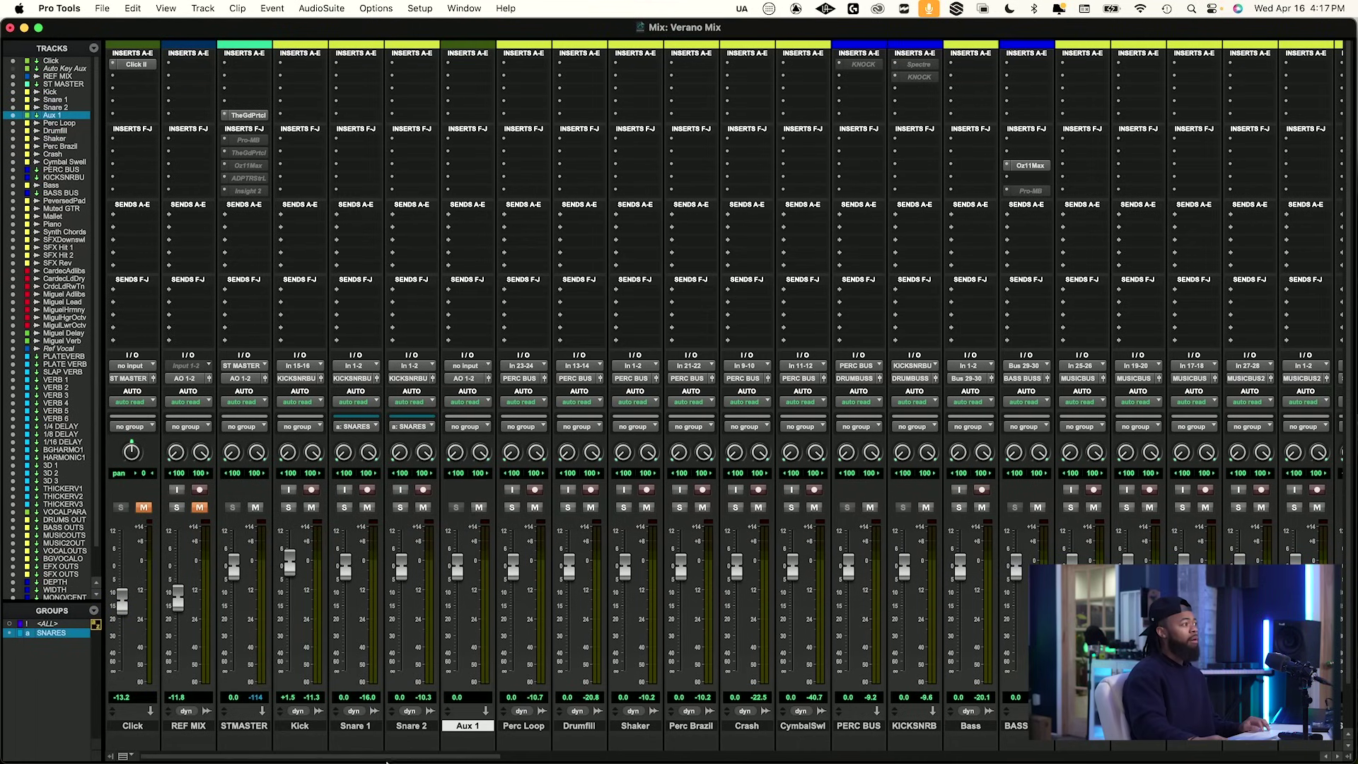
Route the outputs of both Snare 1 and Snare 2 to Bus 13-14 (Stereo).
{"action": "left_click", "coordinate": [409, 726]}
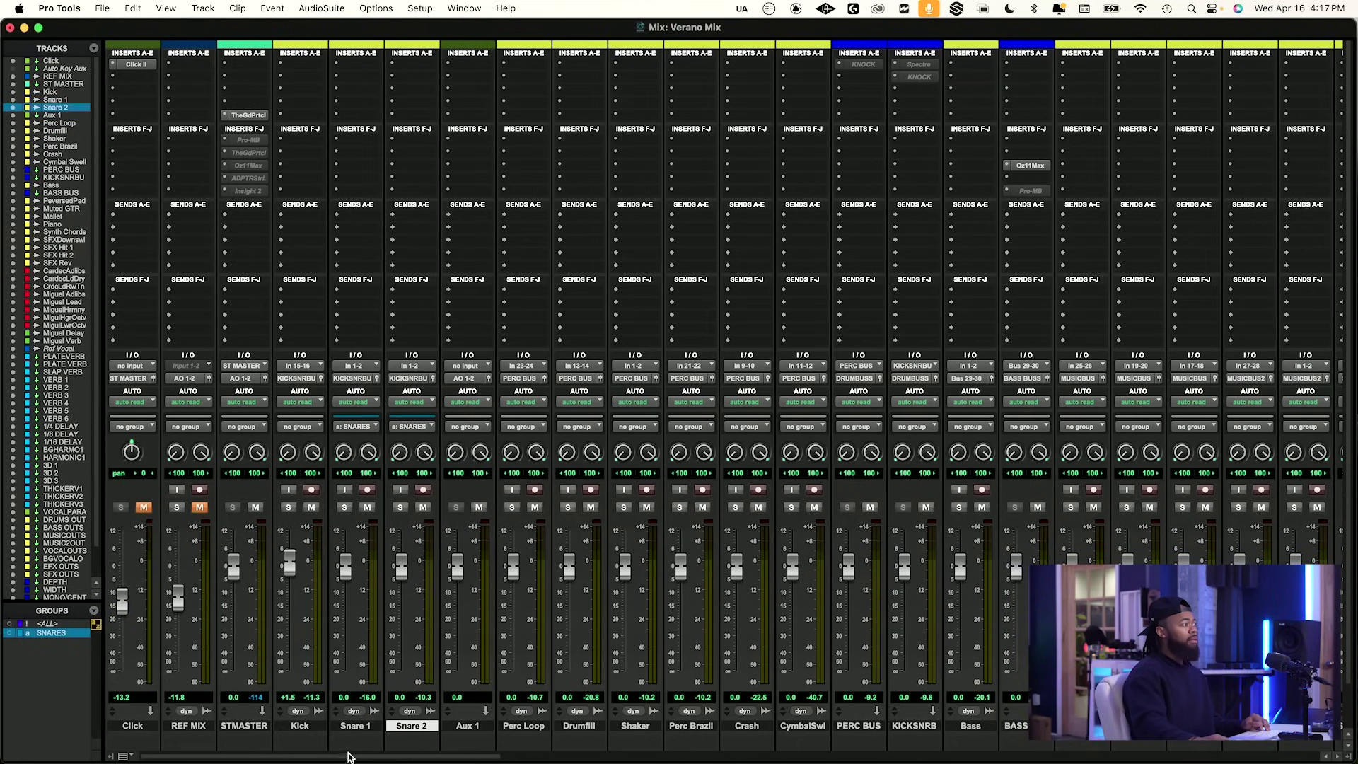
{"action": "left_click", "coordinate": [361, 728], "text": "shift"}
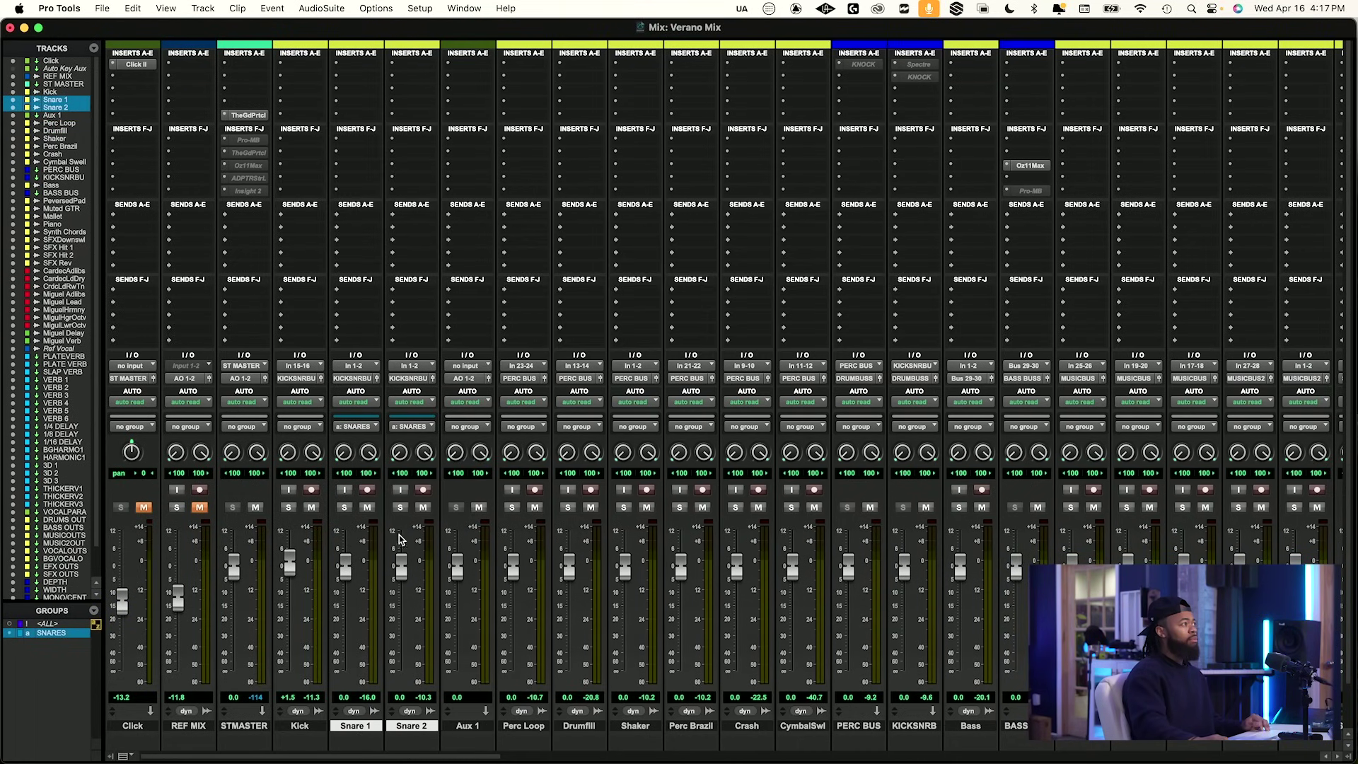
{"action": "left_click", "coordinate": [417, 378]}
{"action": "mouse_move", "coordinate": [424, 391]}
{"action": "mouse_move", "coordinate": [517, 395]}
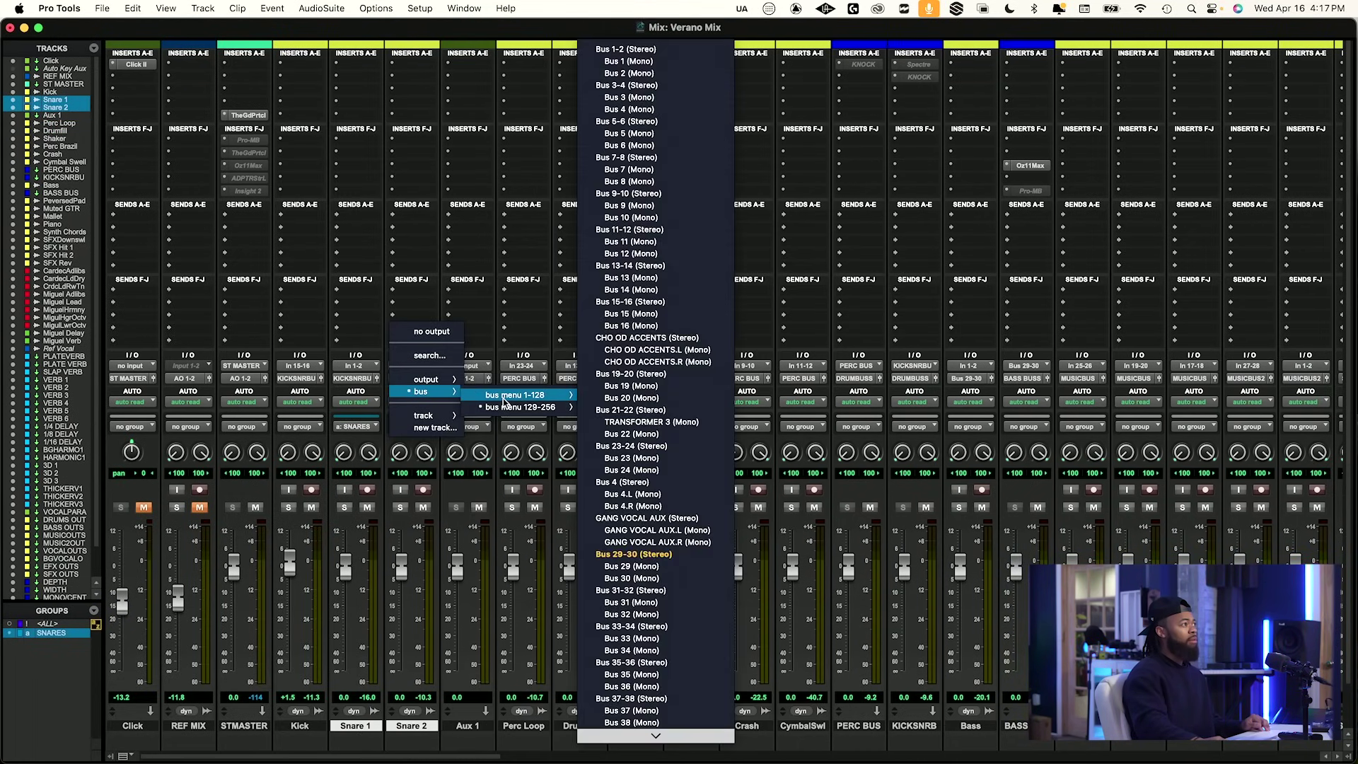
{"action": "left_click", "coordinate": [619, 266]}
Set the input of the new aux track to Bus 13-14 (Stereo).
{"action": "left_click", "coordinate": [460, 365]}
{"action": "type", "text": "13"}
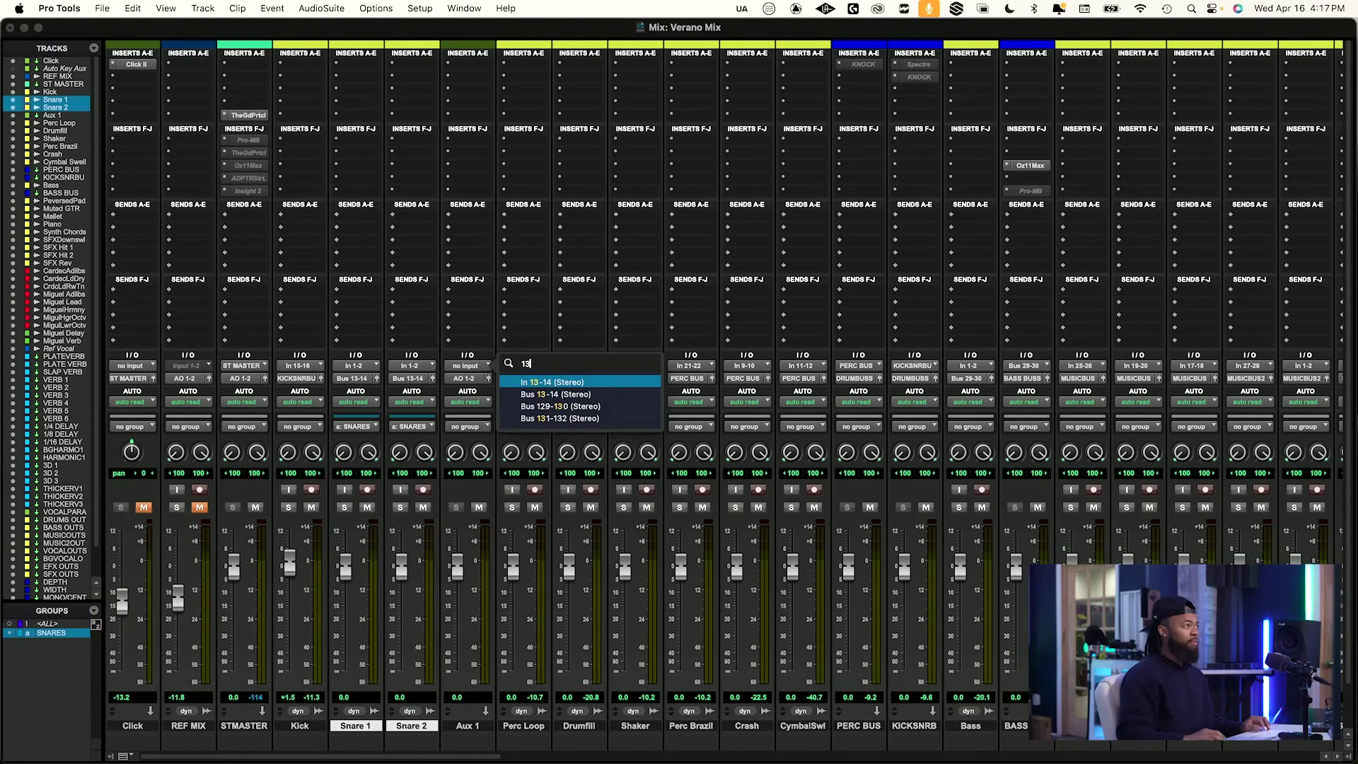
{"action": "key", "text": "Down"}
{"action": "key", "text": "Return"}
Rename the aux track's input bus, Bus 13-14, as SNARES.
{"action": "right_click", "coordinate": [466, 361]}
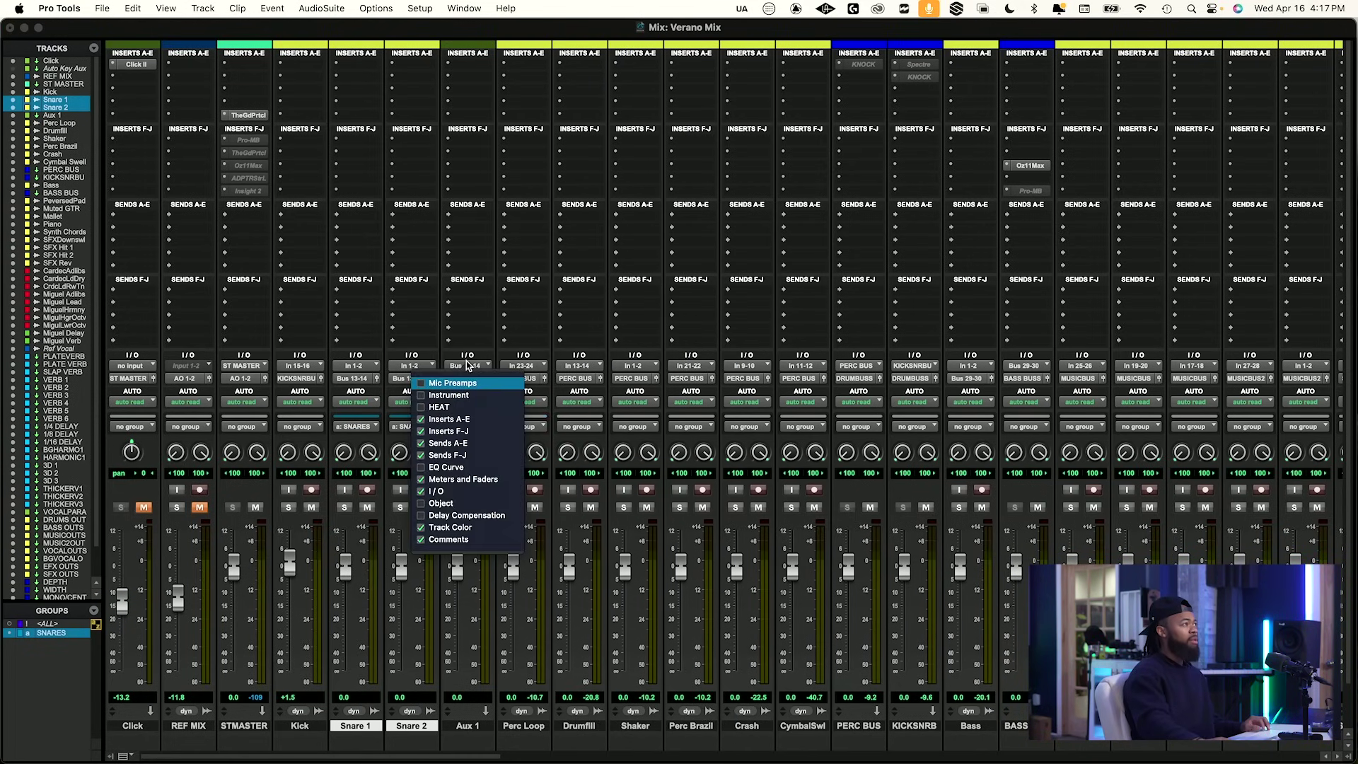
{"action": "left_click", "coordinate": [467, 366]}
{"action": "right_click", "coordinate": [467, 366]}
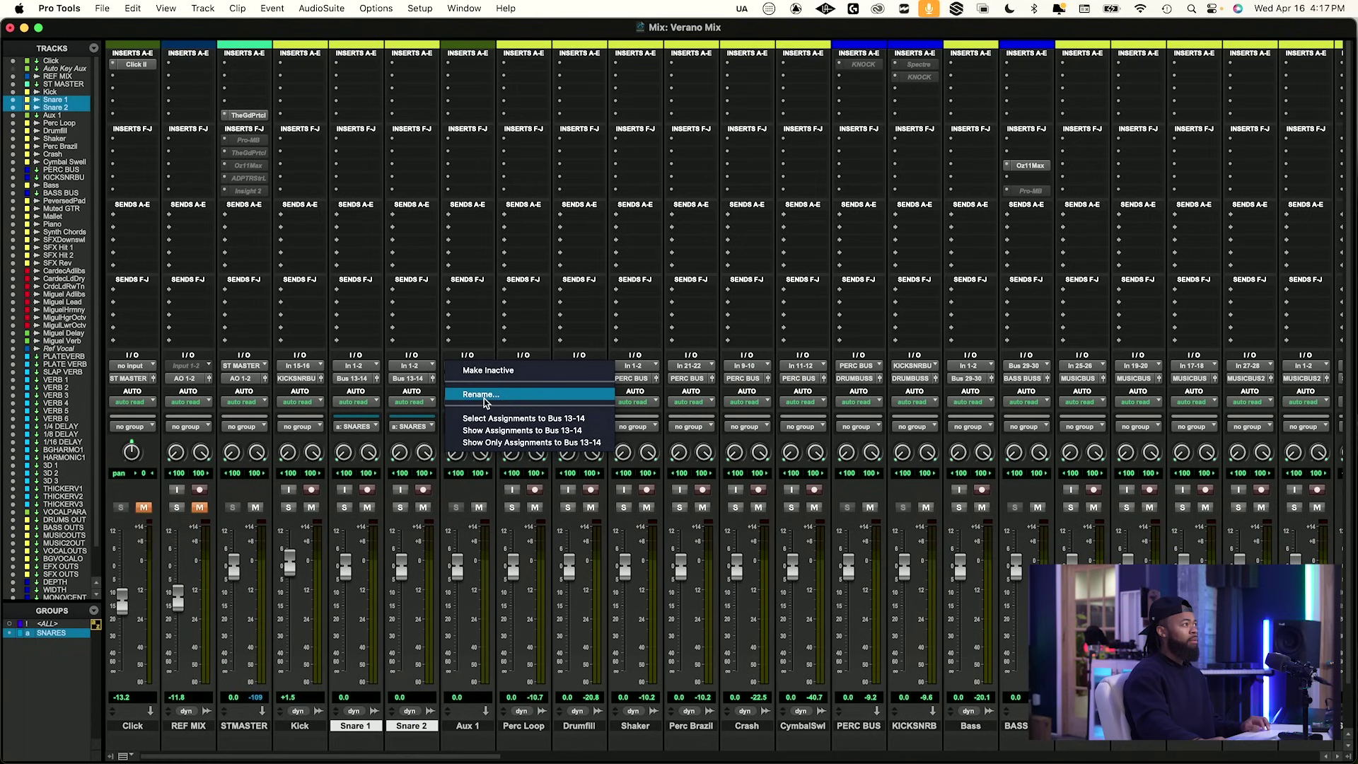
{"action": "left_click", "coordinate": [480, 394]}
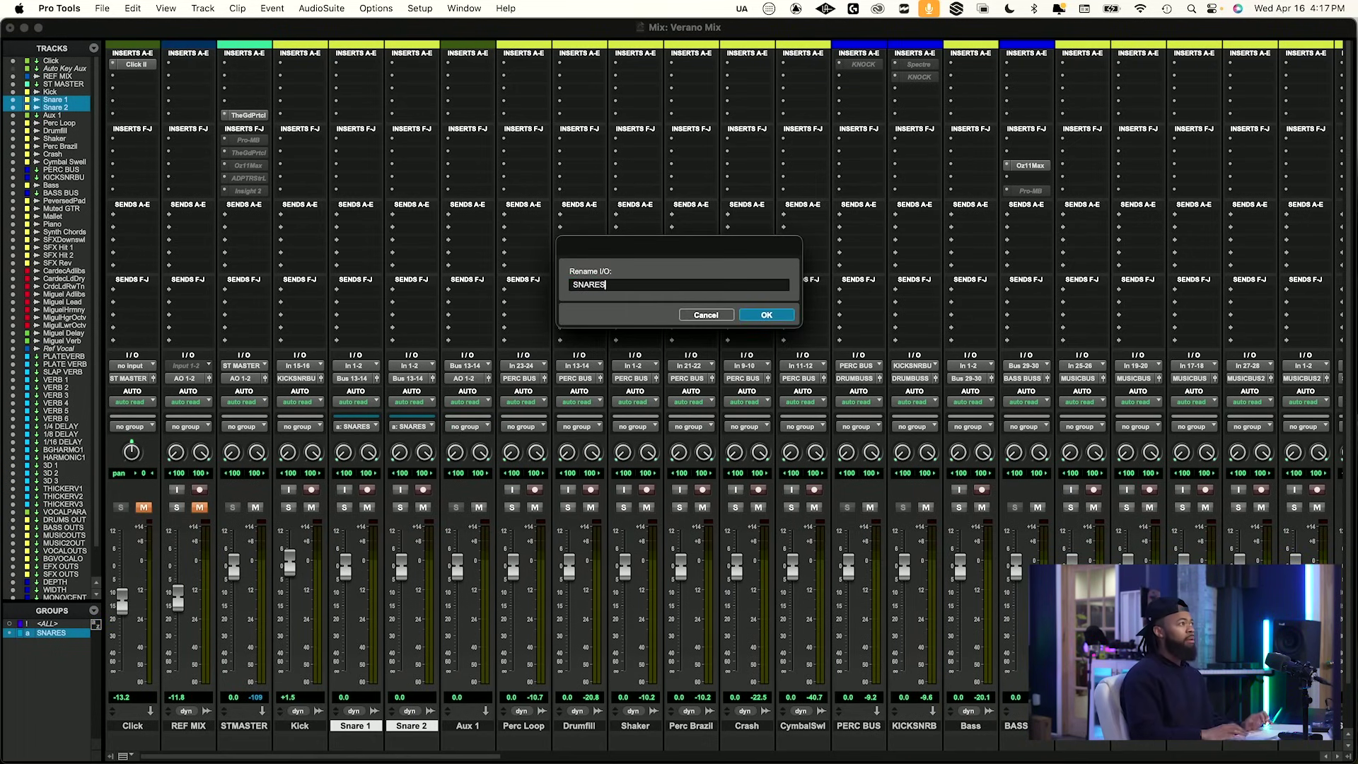
{"action": "key", "text": "Return"}
Route the output of the new aux track to the kick and snare bus that the Kick track uses.
{"action": "left_click", "coordinate": [456, 378]}
{"action": "type", "text": "kick"}
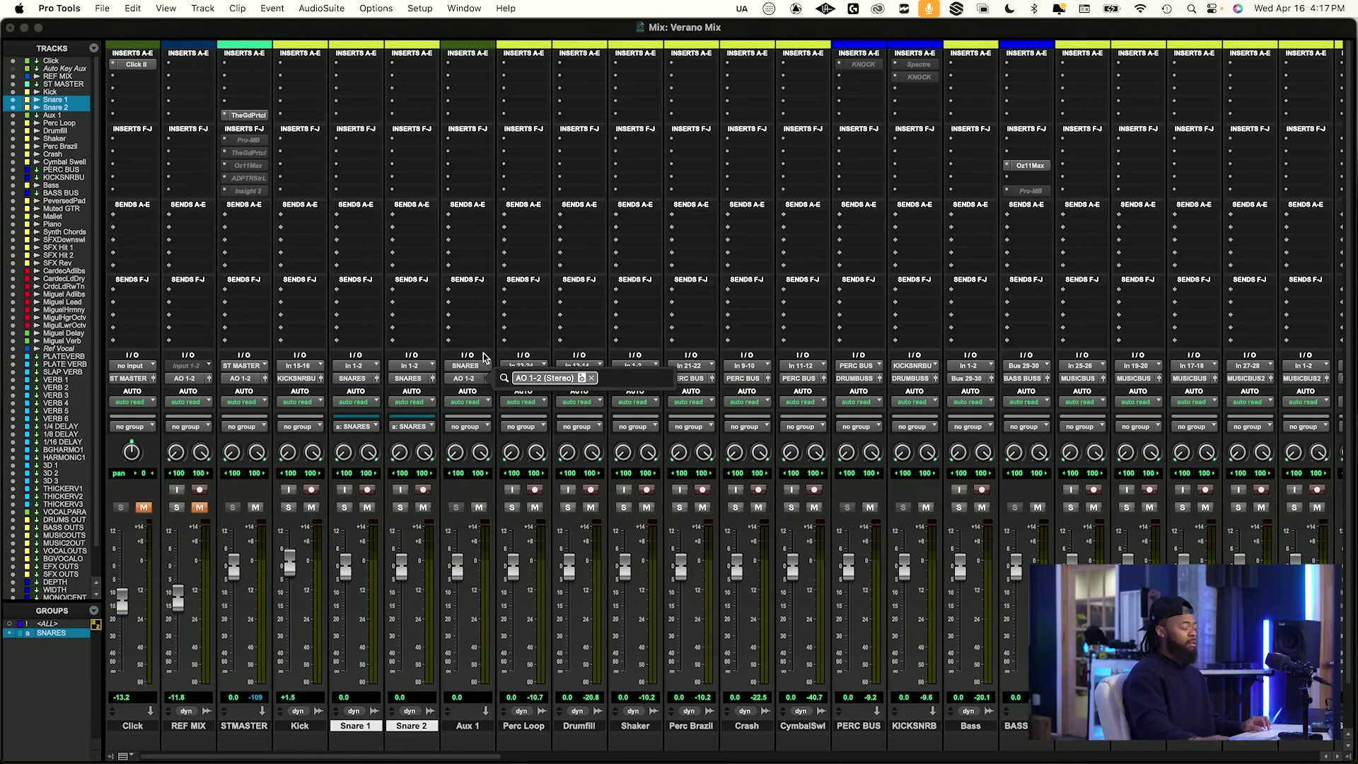
{"action": "key", "text": "Return"}
Play the session and rename the Aux 1 track as SNARES.
{"action": "key", "text": "space"}
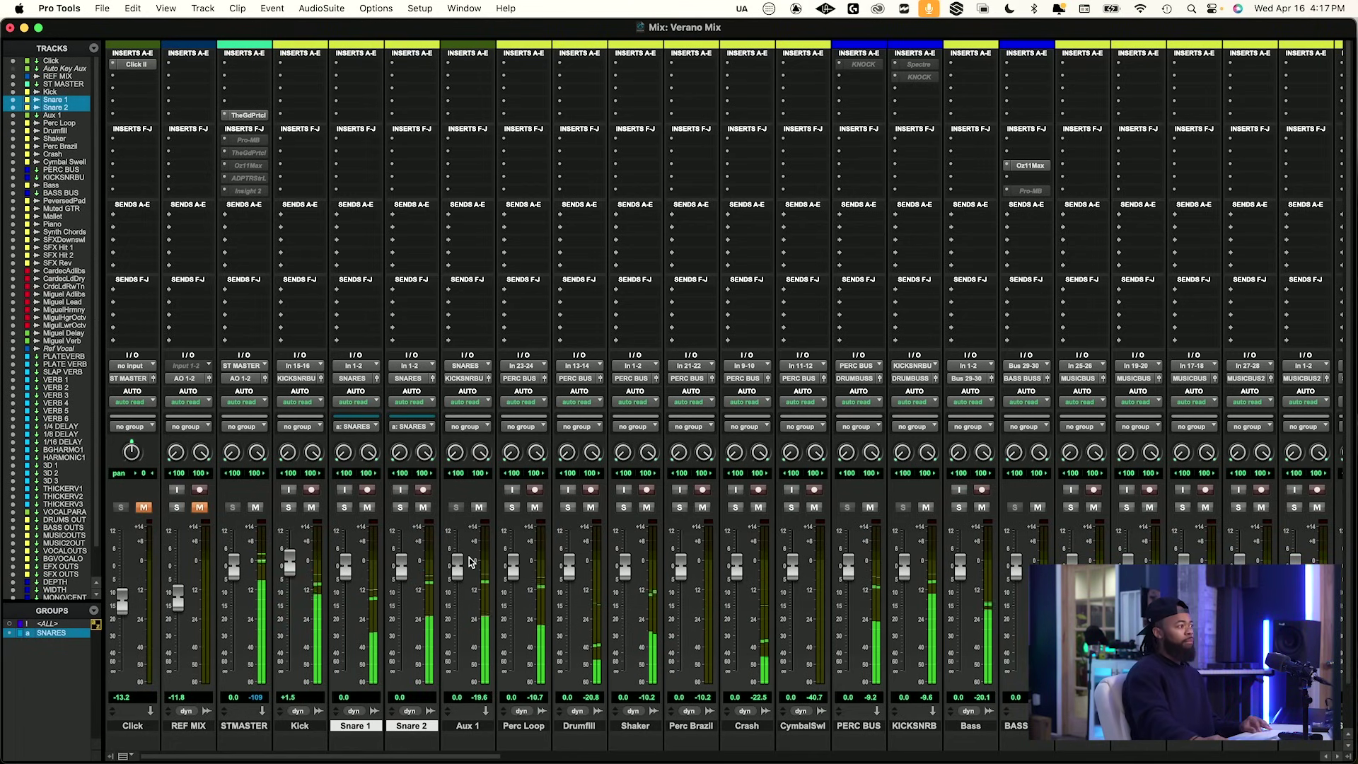
{"action": "double_click", "coordinate": [464, 726]}
{"action": "type", "text": "SNARE"}
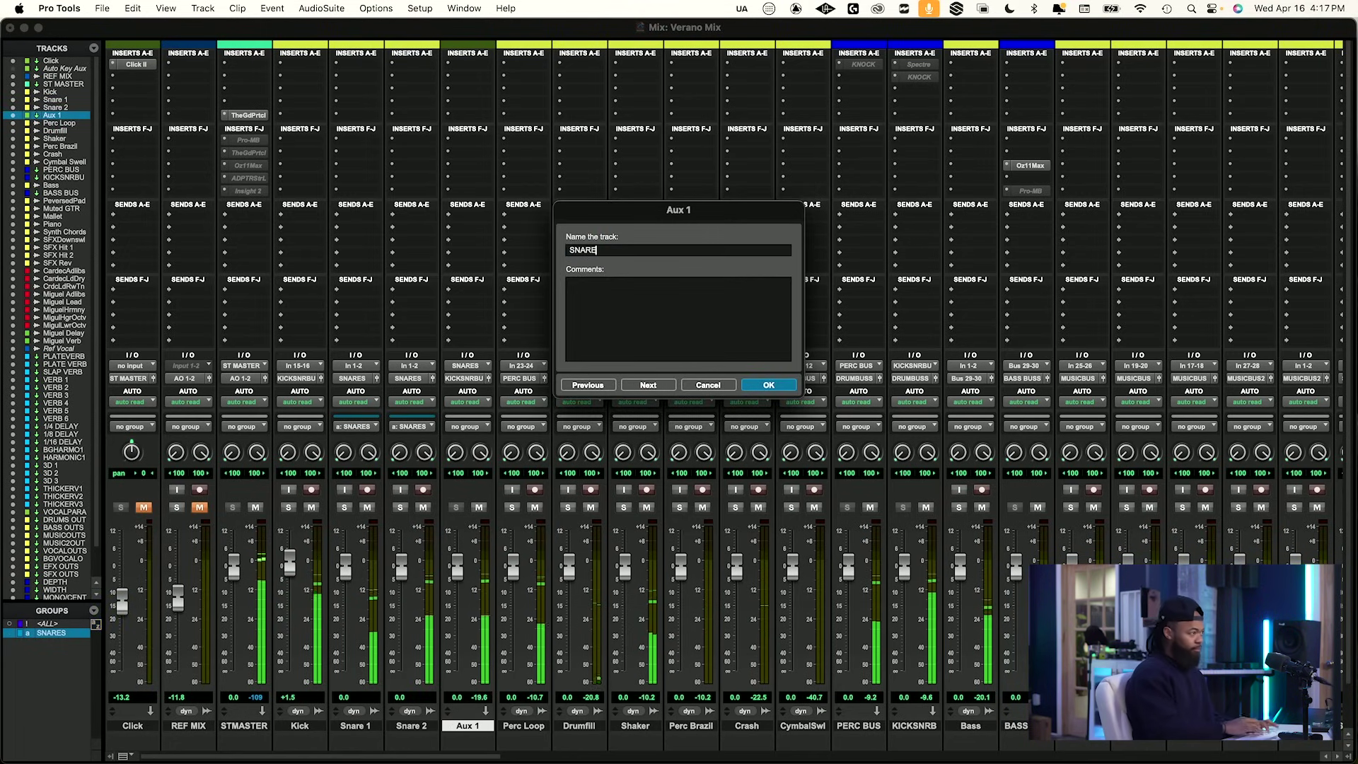
{"action": "type", "text": "S"}
{"action": "key", "text": "Return"}
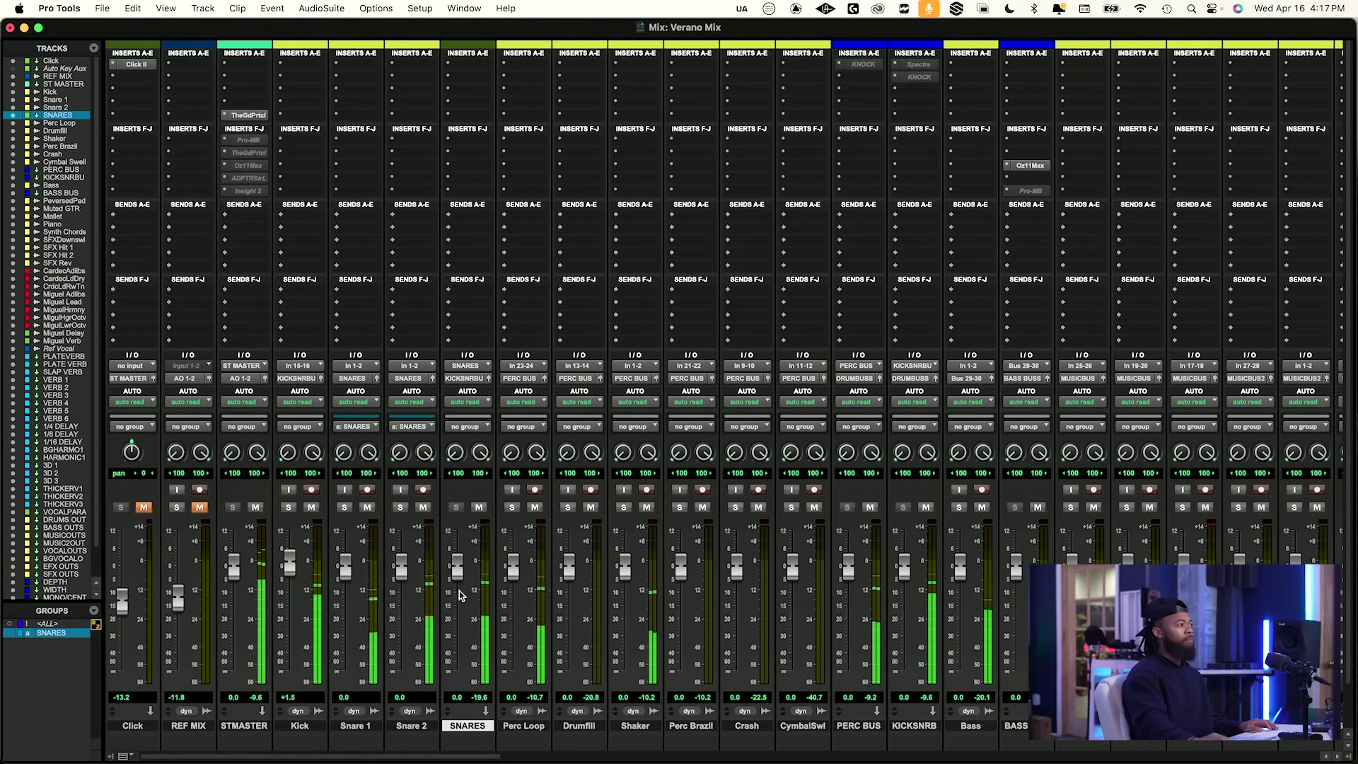
Raise the SNARES fader to +0.3 dB and solo REF MIX to compare the snare level.
{"action": "left_click_drag", "start_coordinate": [461, 566], "coordinate": [461, 557]}
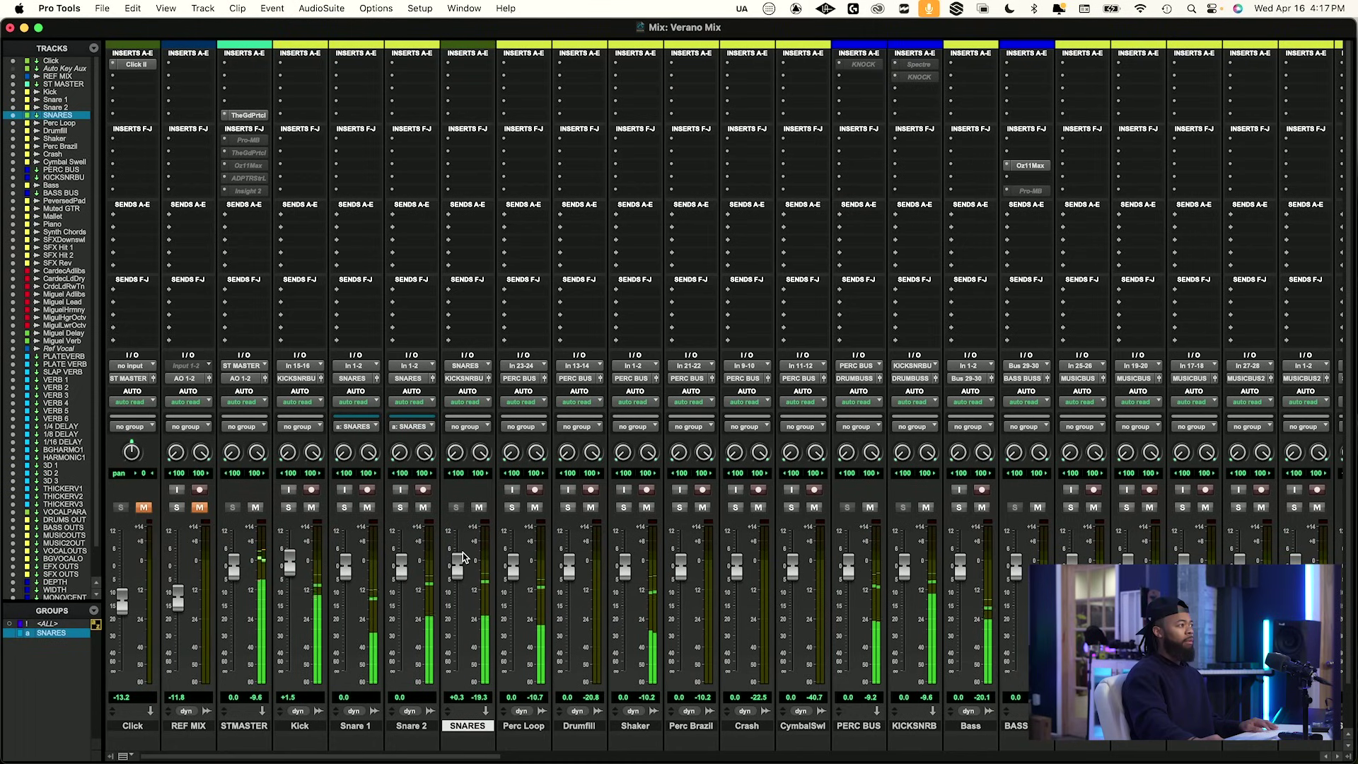
{"action": "left_click", "coordinate": [178, 509]}
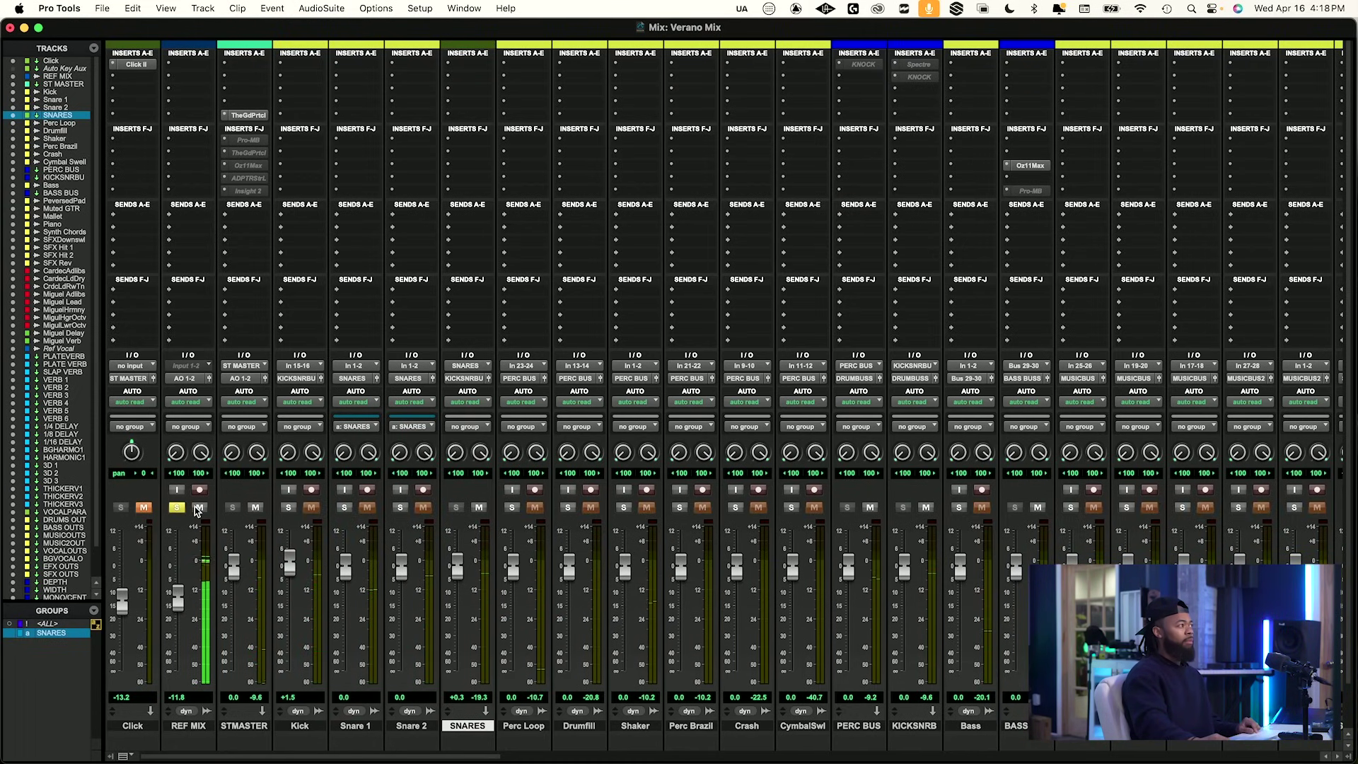
Return from REF MIX to the full mix, select Perc Loop and audition it in solo, comparing it with REF MIX.
{"action": "left_click", "coordinate": [193, 506]}
{"action": "left_click", "coordinate": [177, 506]}
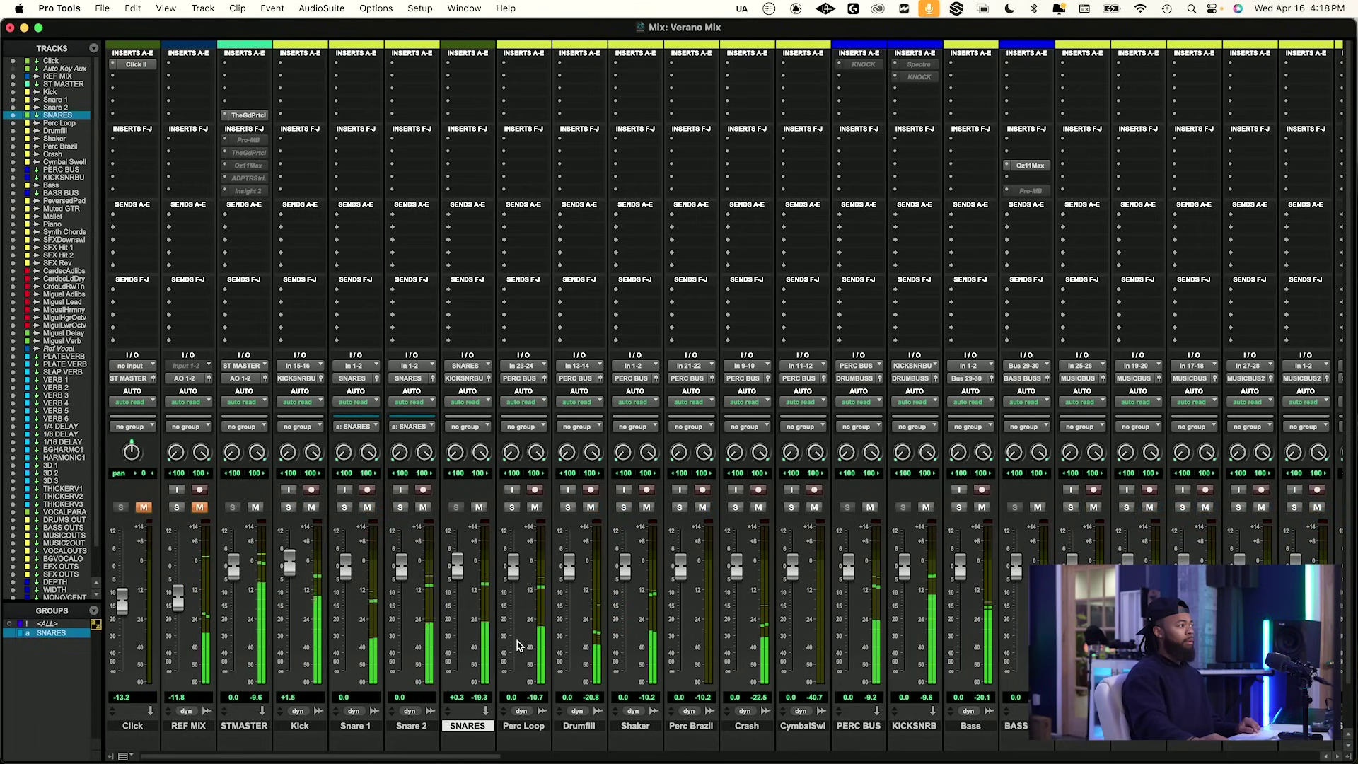
{"action": "left_click", "coordinate": [524, 726]}
{"action": "left_click", "coordinate": [513, 507]}
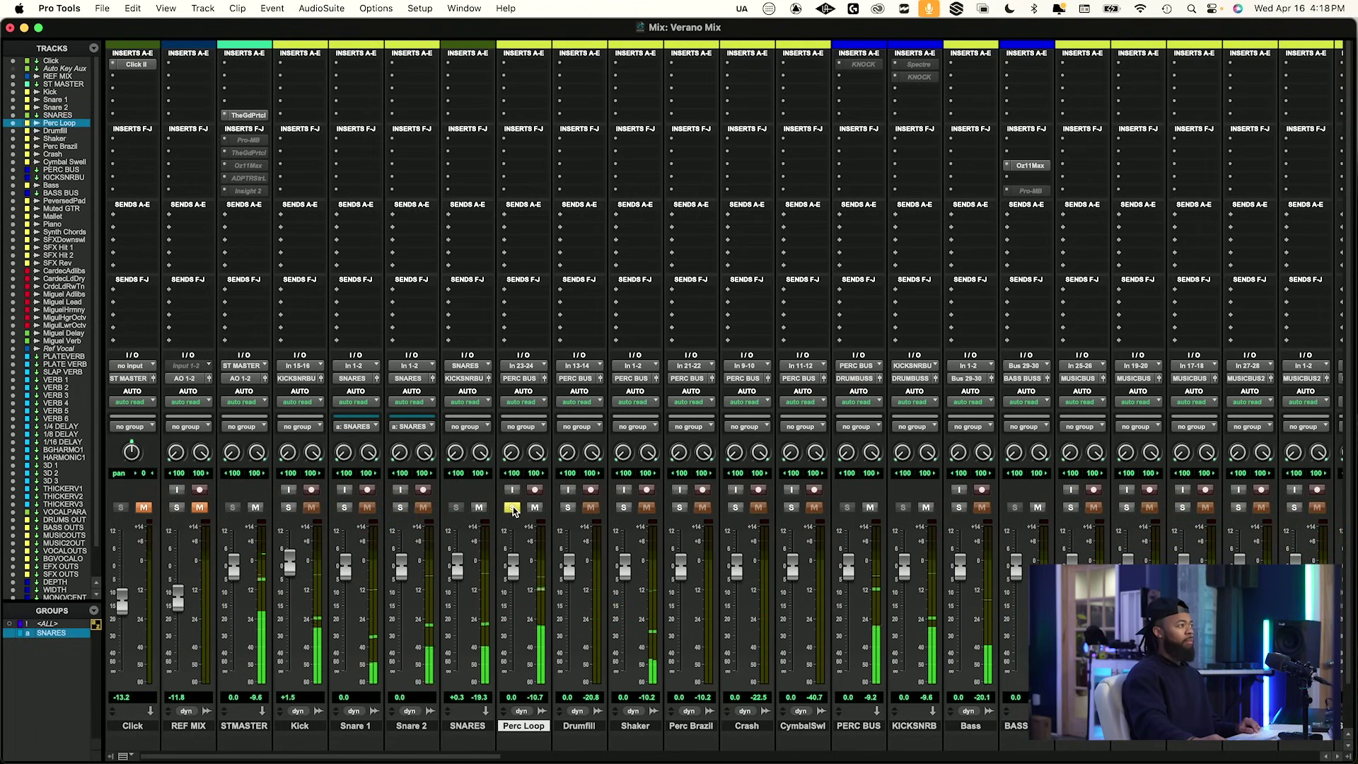
{"action": "left_click", "coordinate": [176, 507]}
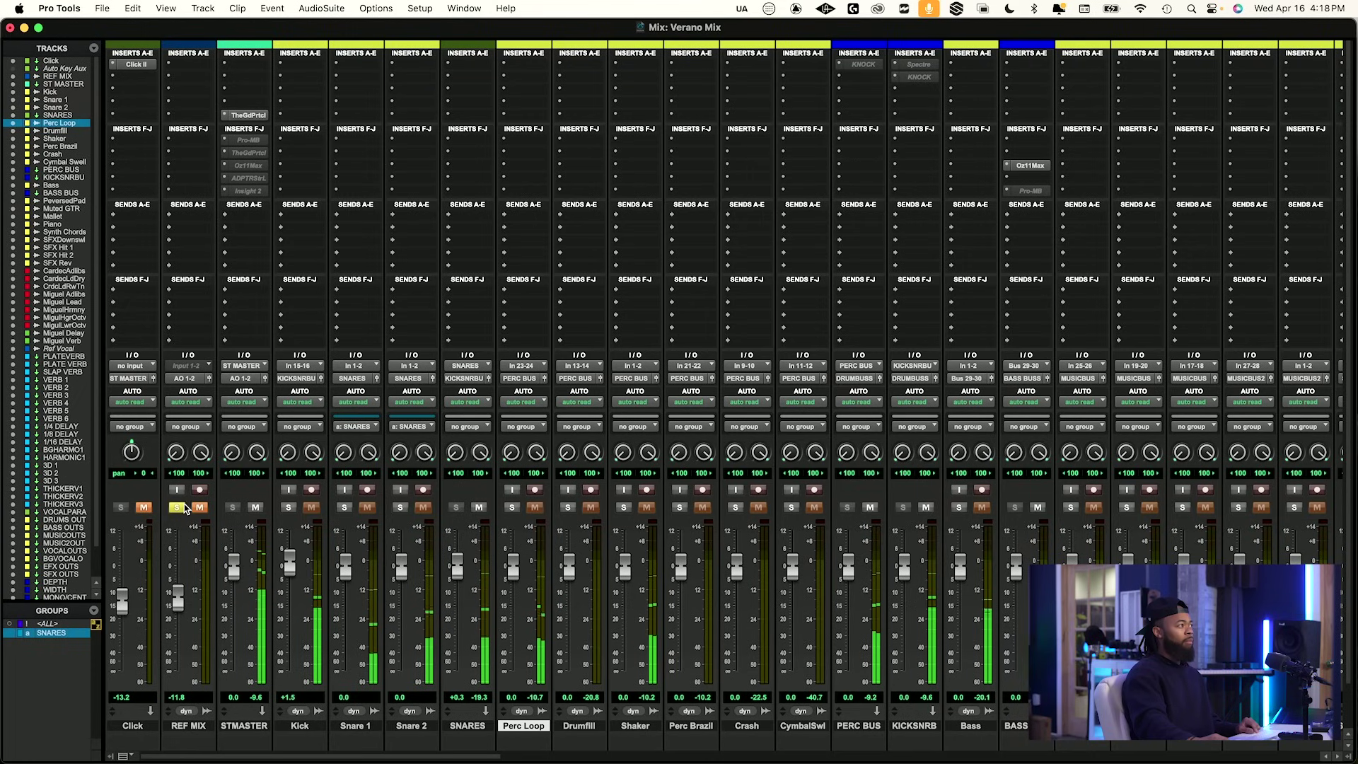
{"action": "left_click", "coordinate": [199, 508]}
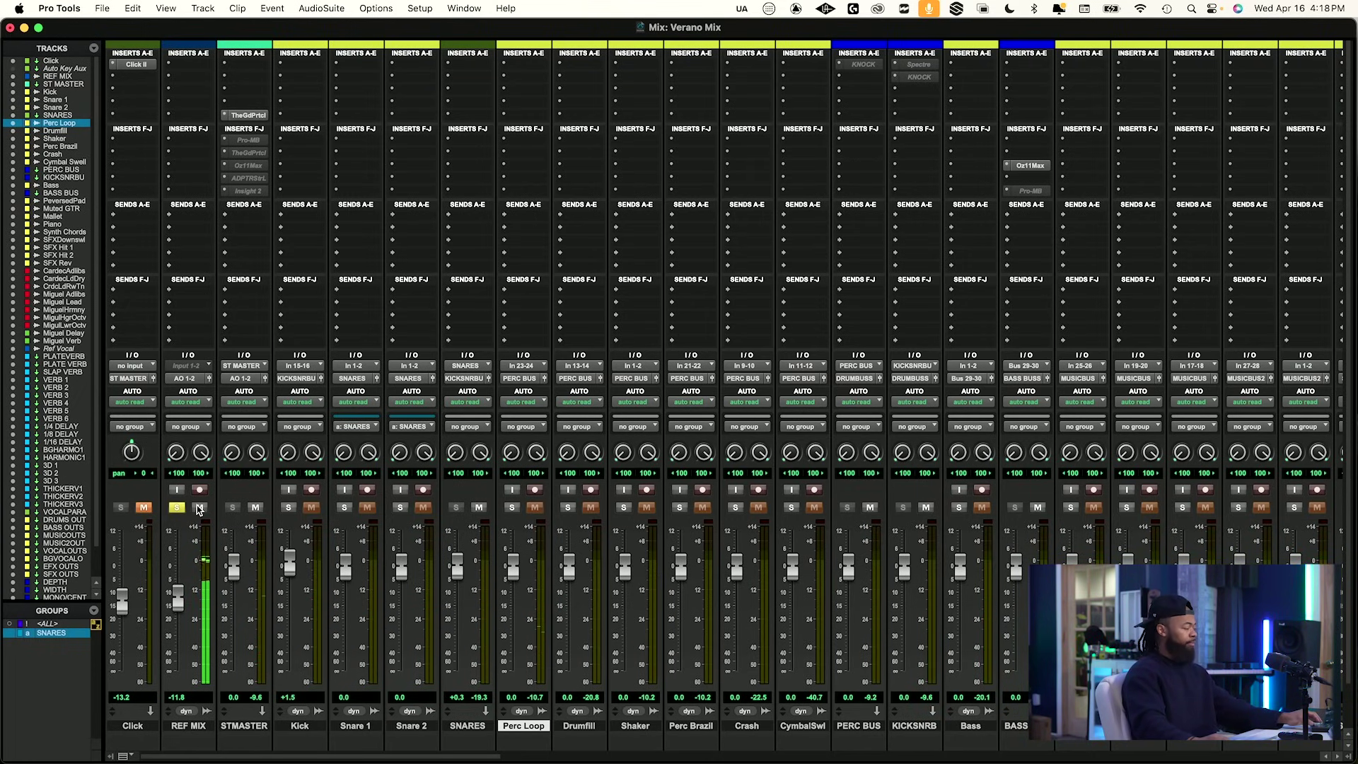
{"action": "left_click", "coordinate": [198, 507]}
{"action": "left_click", "coordinate": [179, 508]}
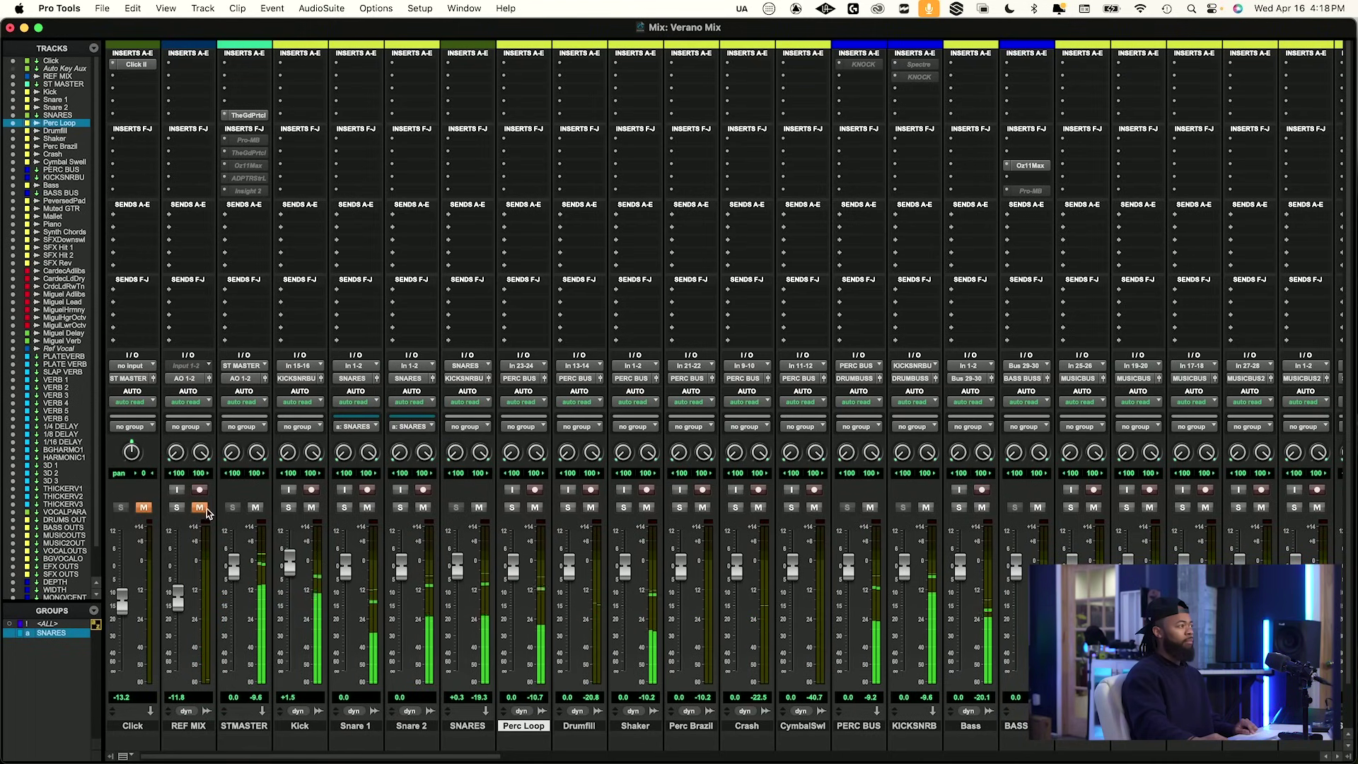
Recheck the Perc Loop in solo and against REF MIX, and raise its fader to +0.4 dB.
{"action": "left_click", "coordinate": [512, 508]}
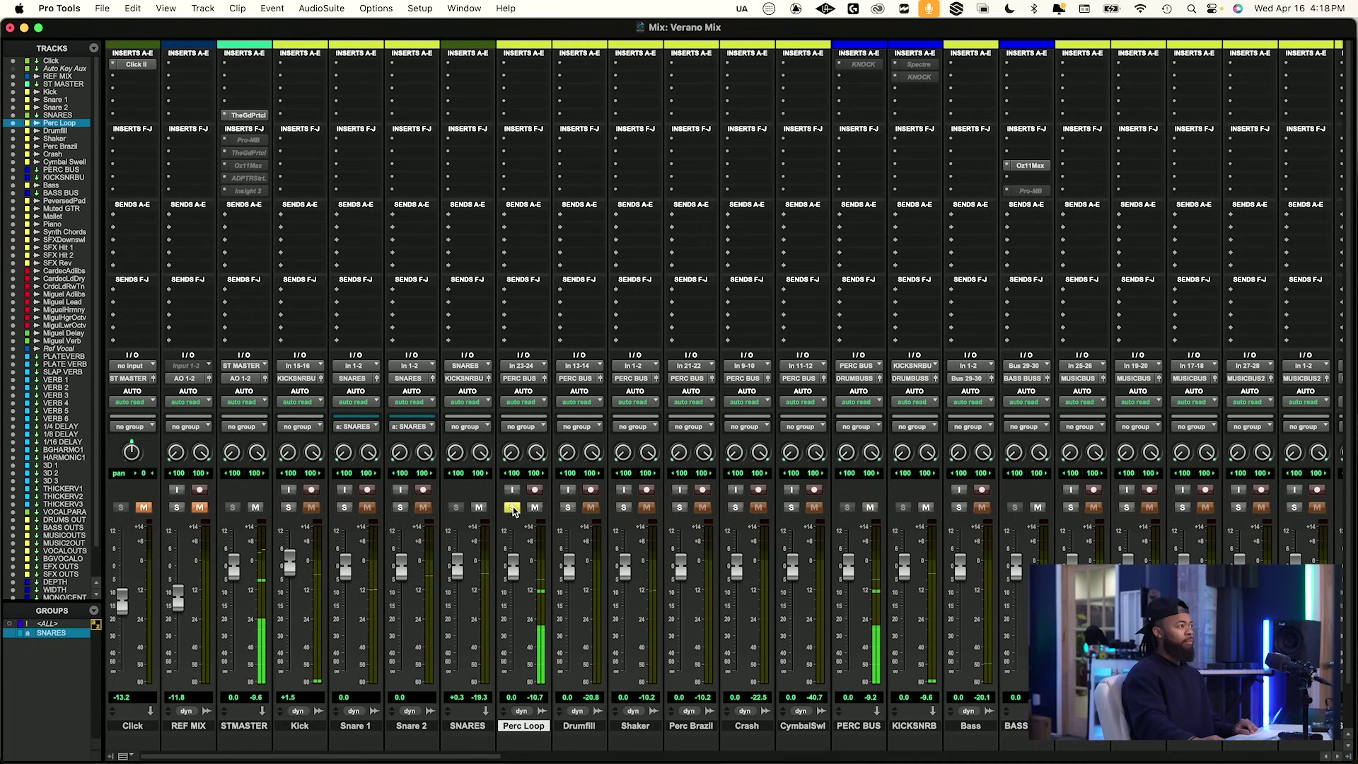
{"action": "left_click", "coordinate": [513, 507]}
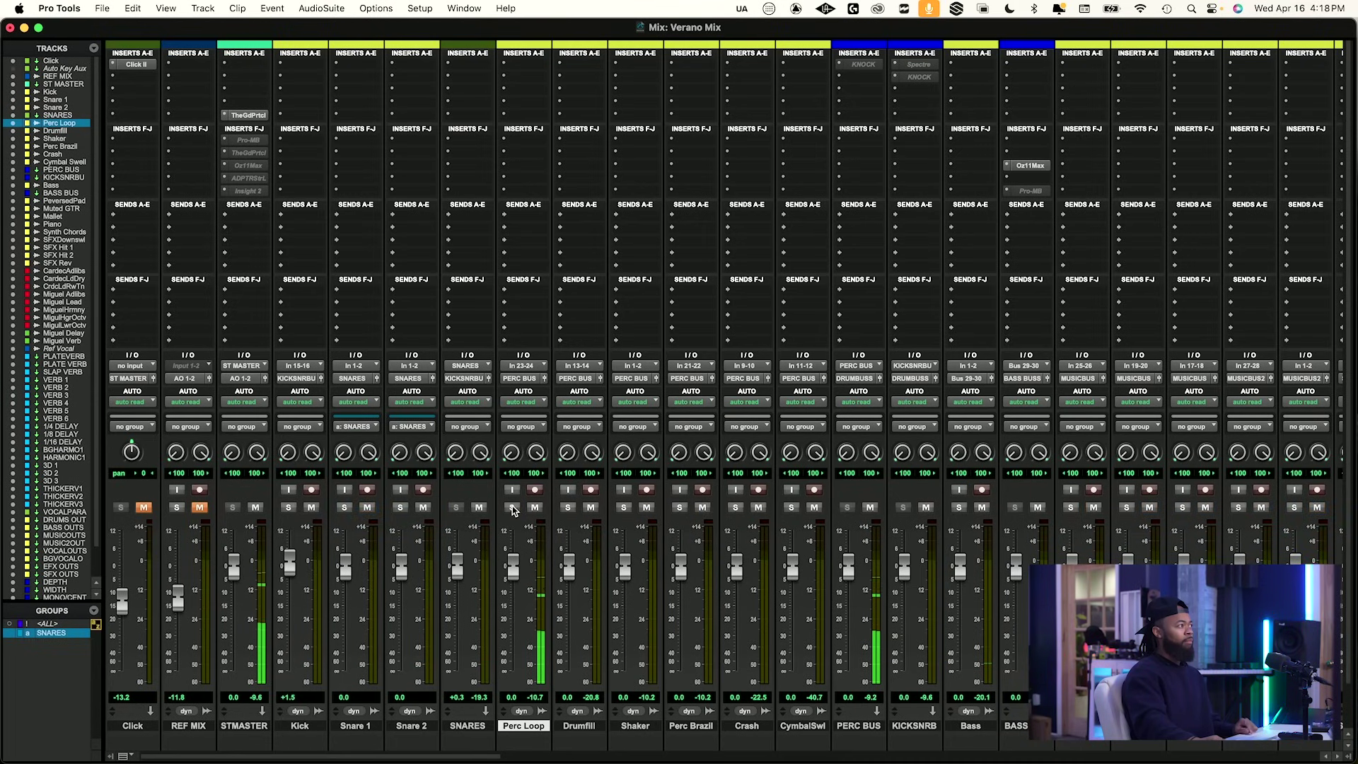
{"action": "left_click", "coordinate": [177, 507]}
{"action": "left_click", "coordinate": [196, 506]}
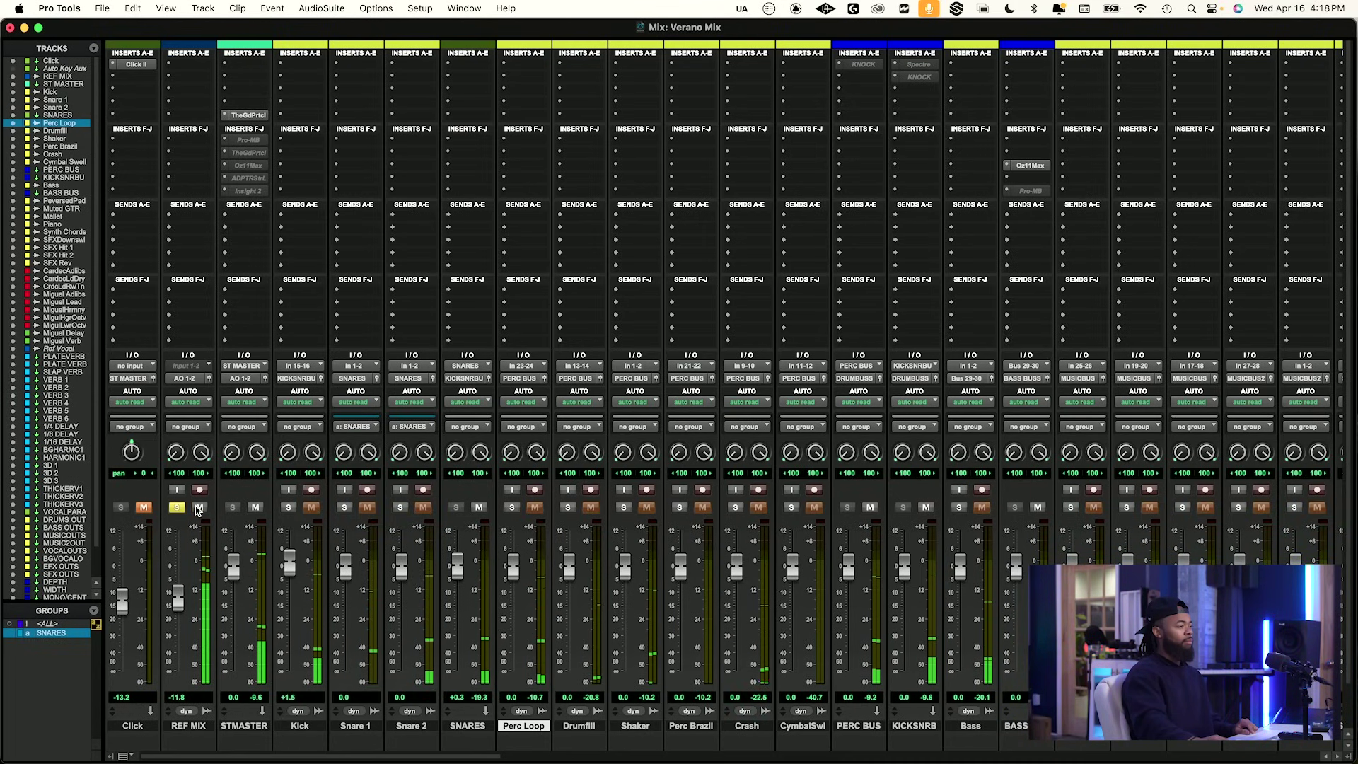
{"action": "left_click", "coordinate": [195, 507]}
{"action": "left_click", "coordinate": [176, 507]}
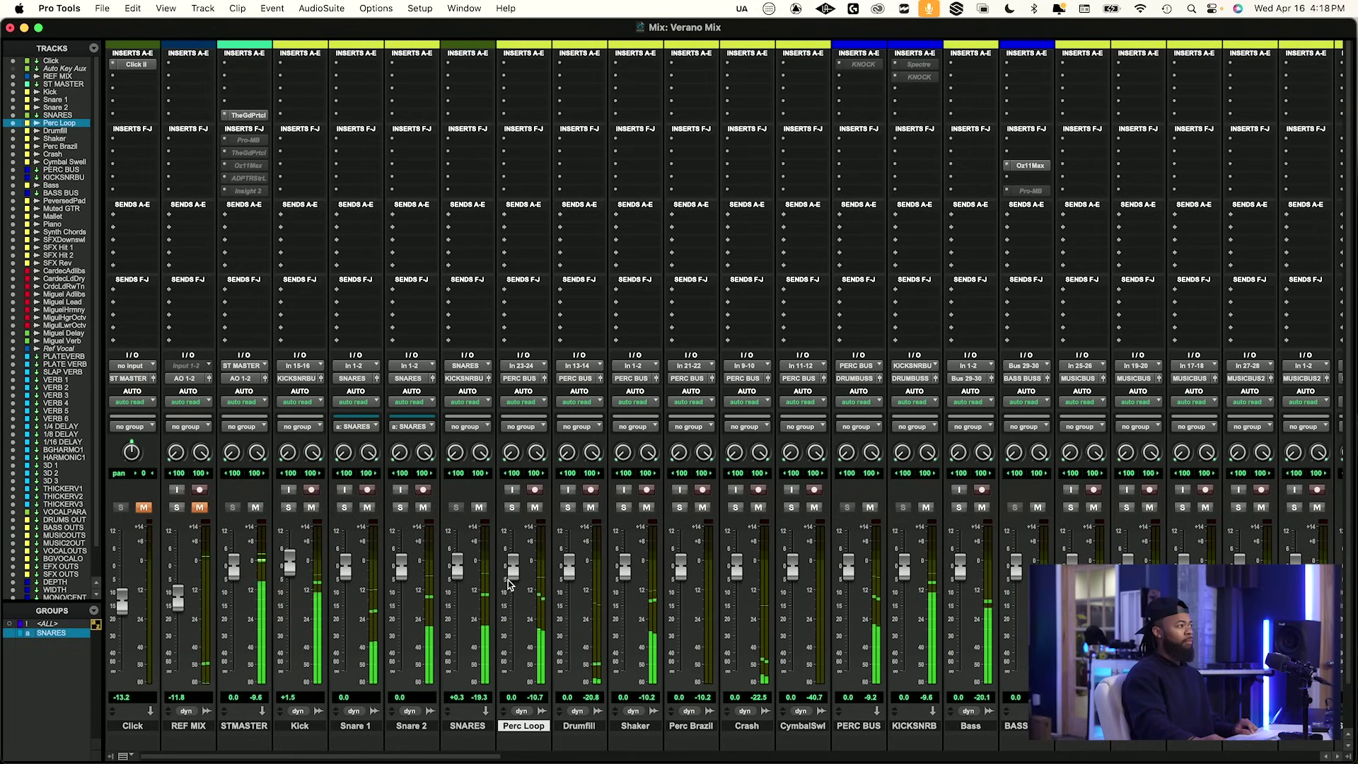
{"action": "left_click_drag", "start_coordinate": [514, 570], "coordinate": [519, 559]}
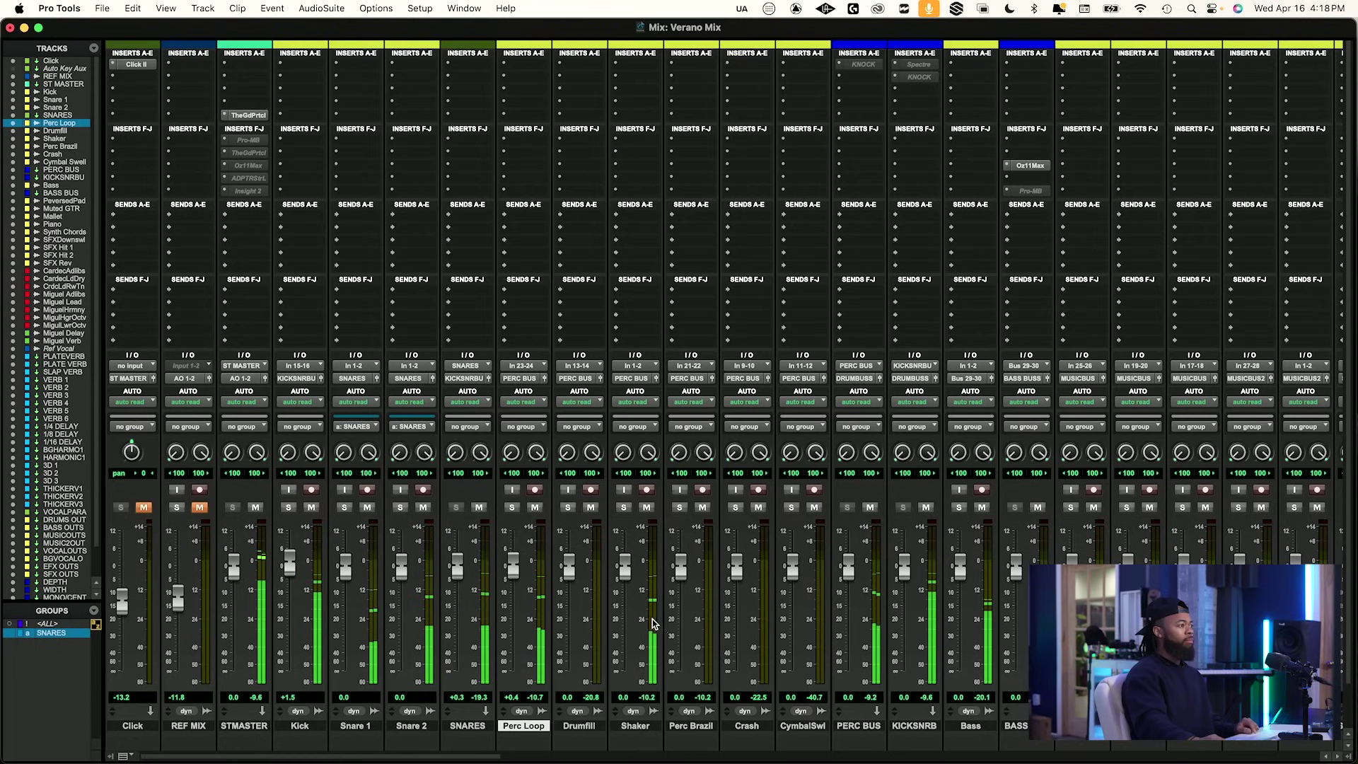
Audition the Shaker, compare the mix with REF MIX, and lower the Shaker fader to -0.6 dB.
{"action": "left_click", "coordinate": [624, 508]}
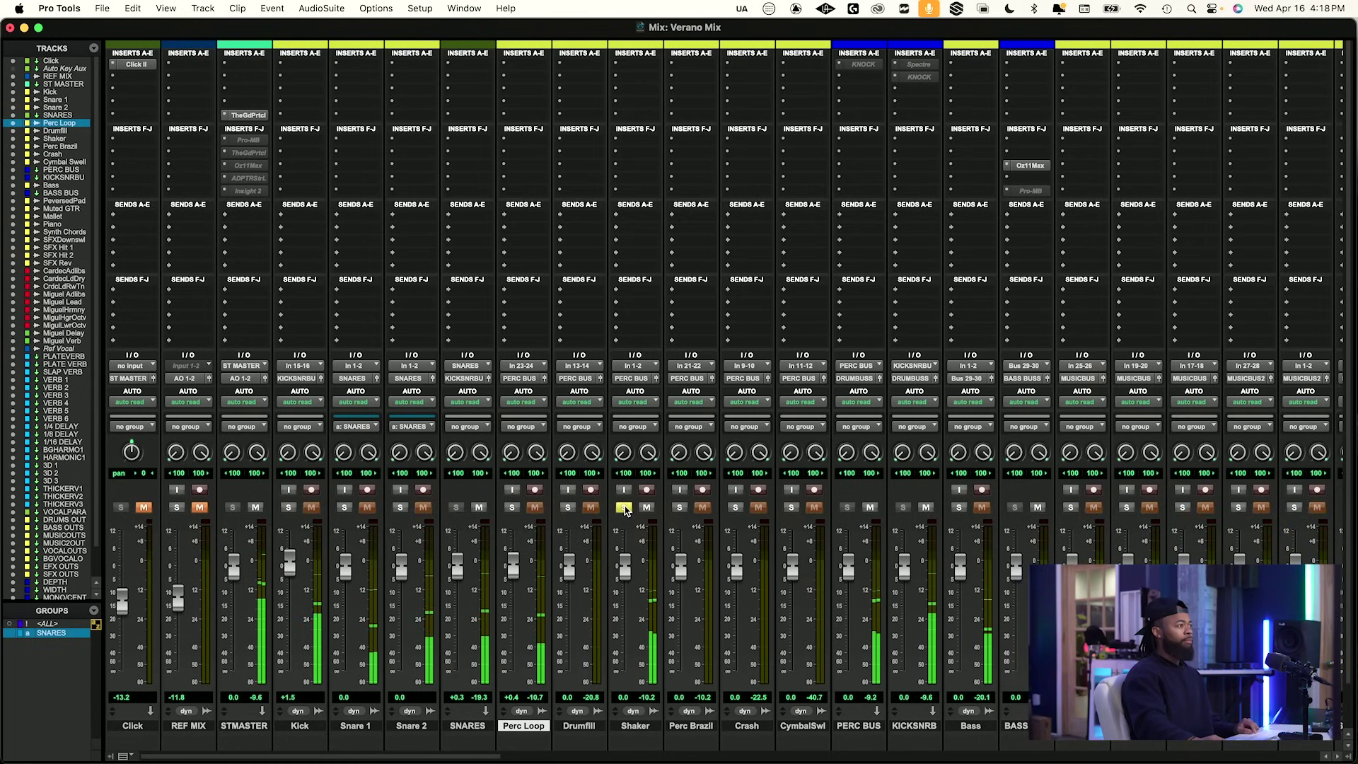
{"action": "left_click", "coordinate": [176, 507], "text": "super"}
{"action": "left_click", "coordinate": [200, 507]}
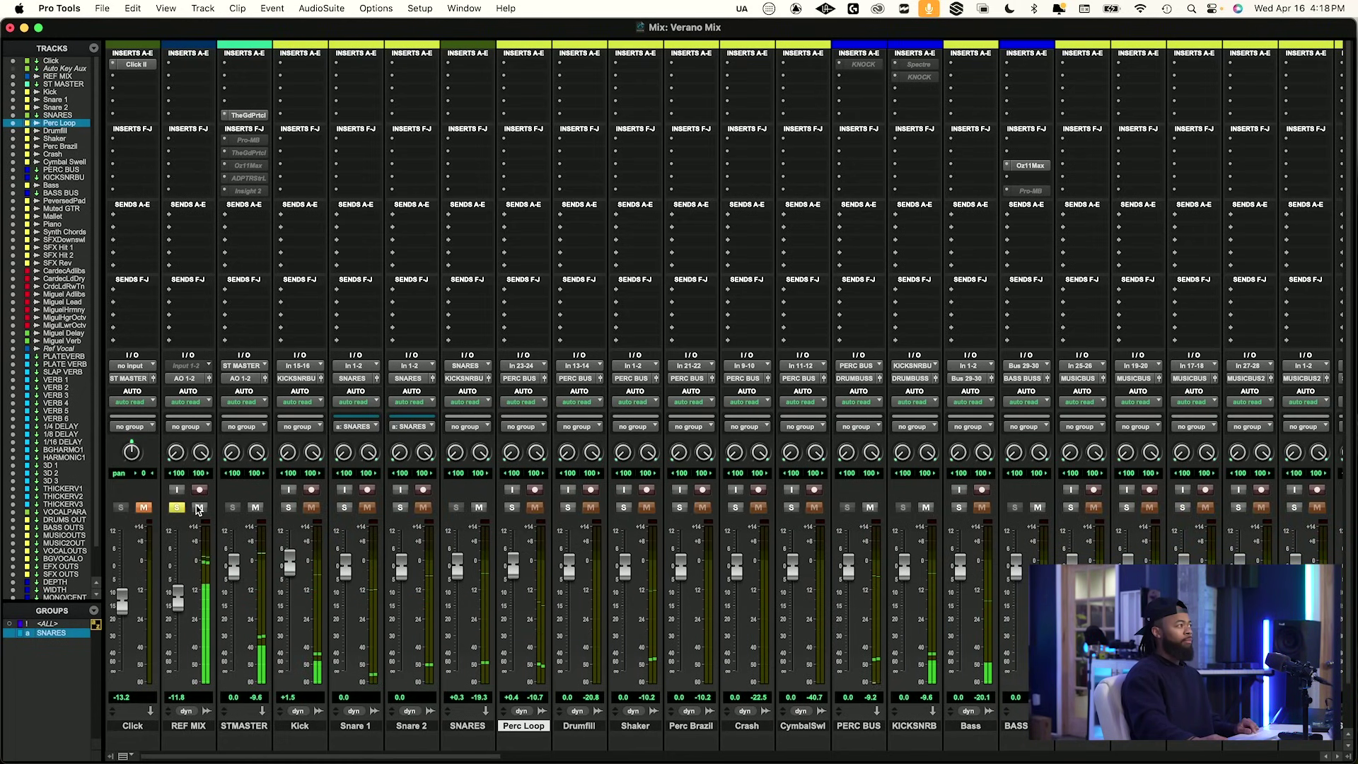
{"action": "left_click", "coordinate": [200, 507]}
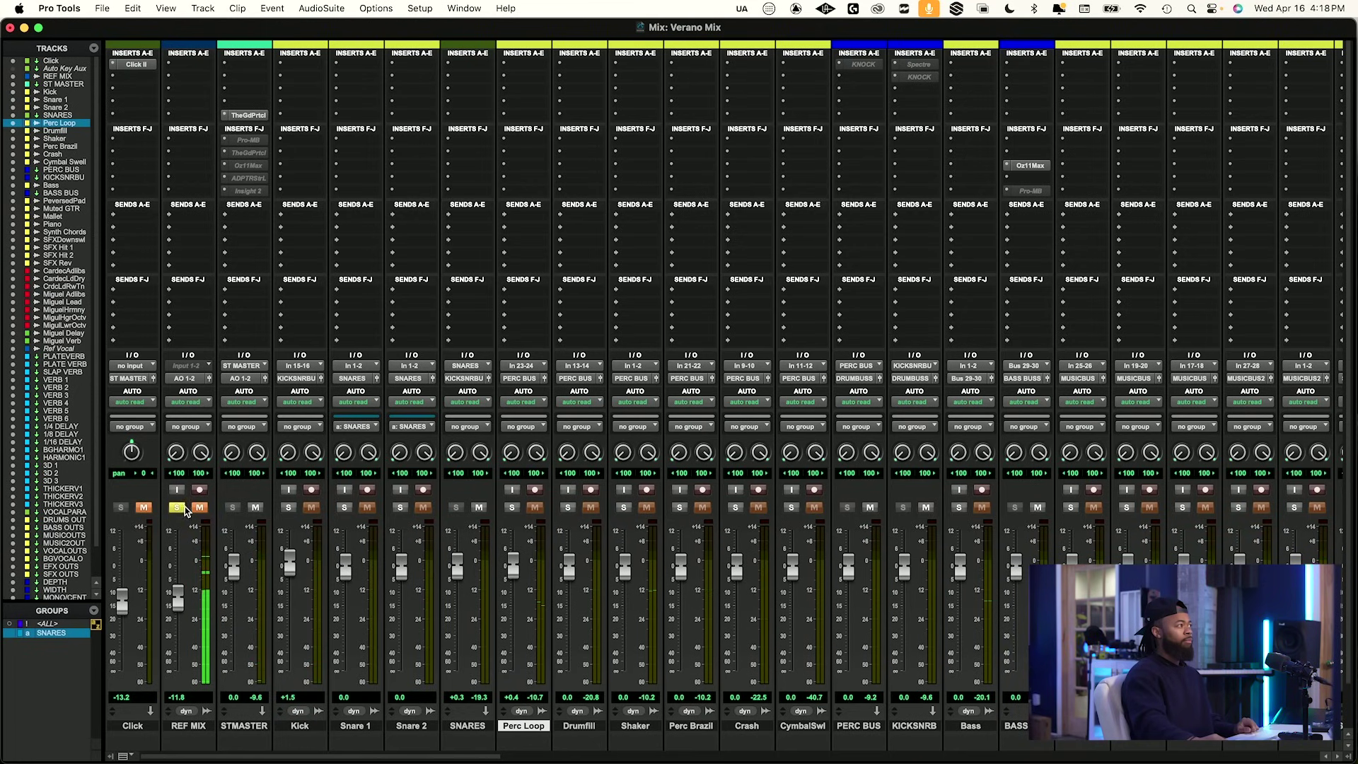
{"action": "left_click", "coordinate": [180, 508]}
{"action": "left_click_drag", "start_coordinate": [620, 577], "coordinate": [619, 593]}
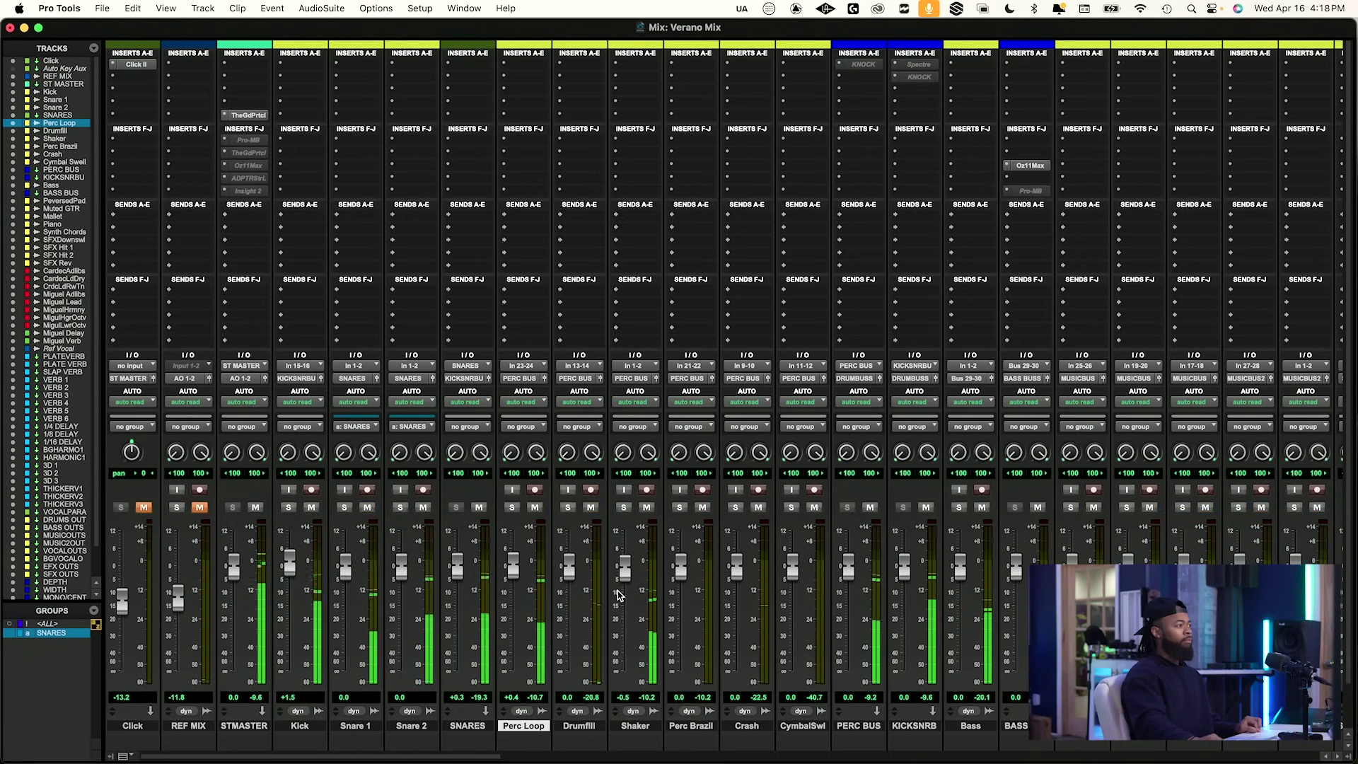
{"action": "left_click_drag", "start_coordinate": [619, 596], "coordinate": [619, 598]}
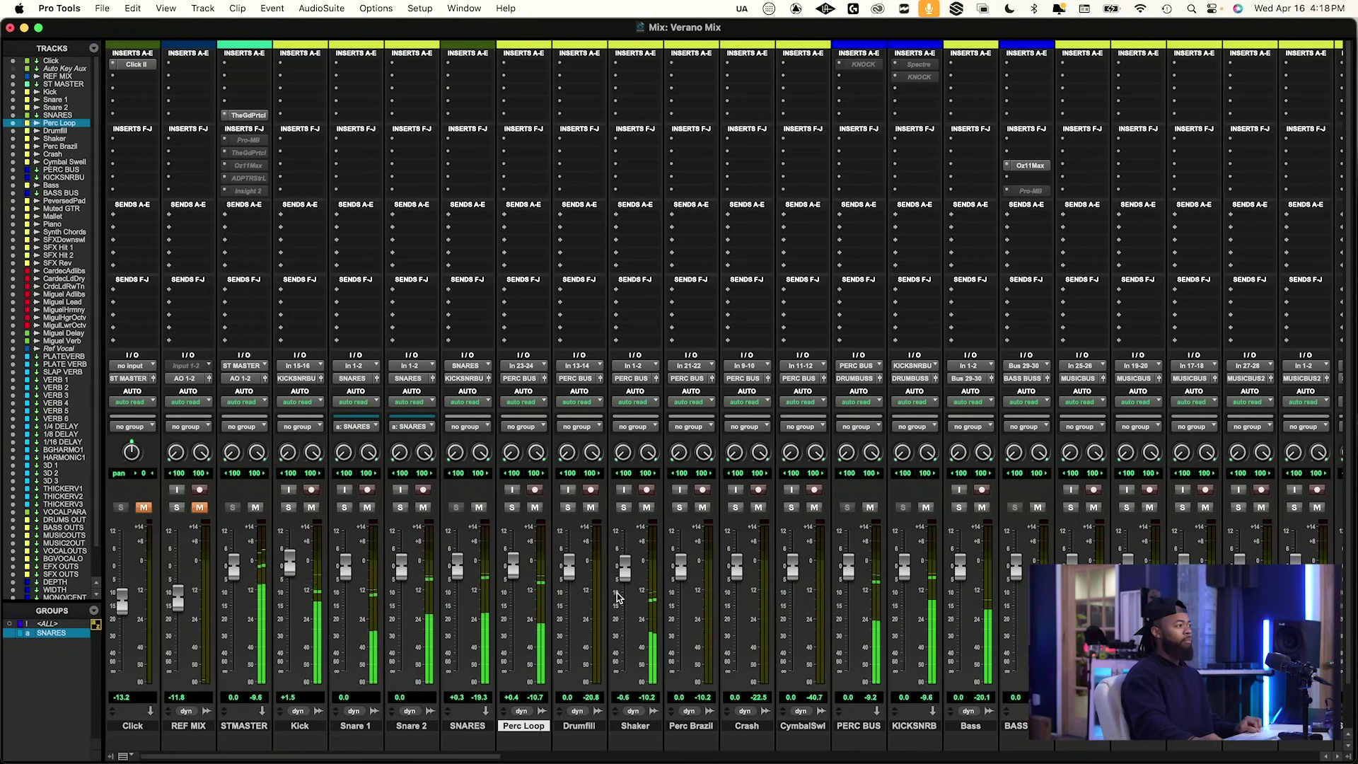
{"action": "left_click", "coordinate": [177, 507]}
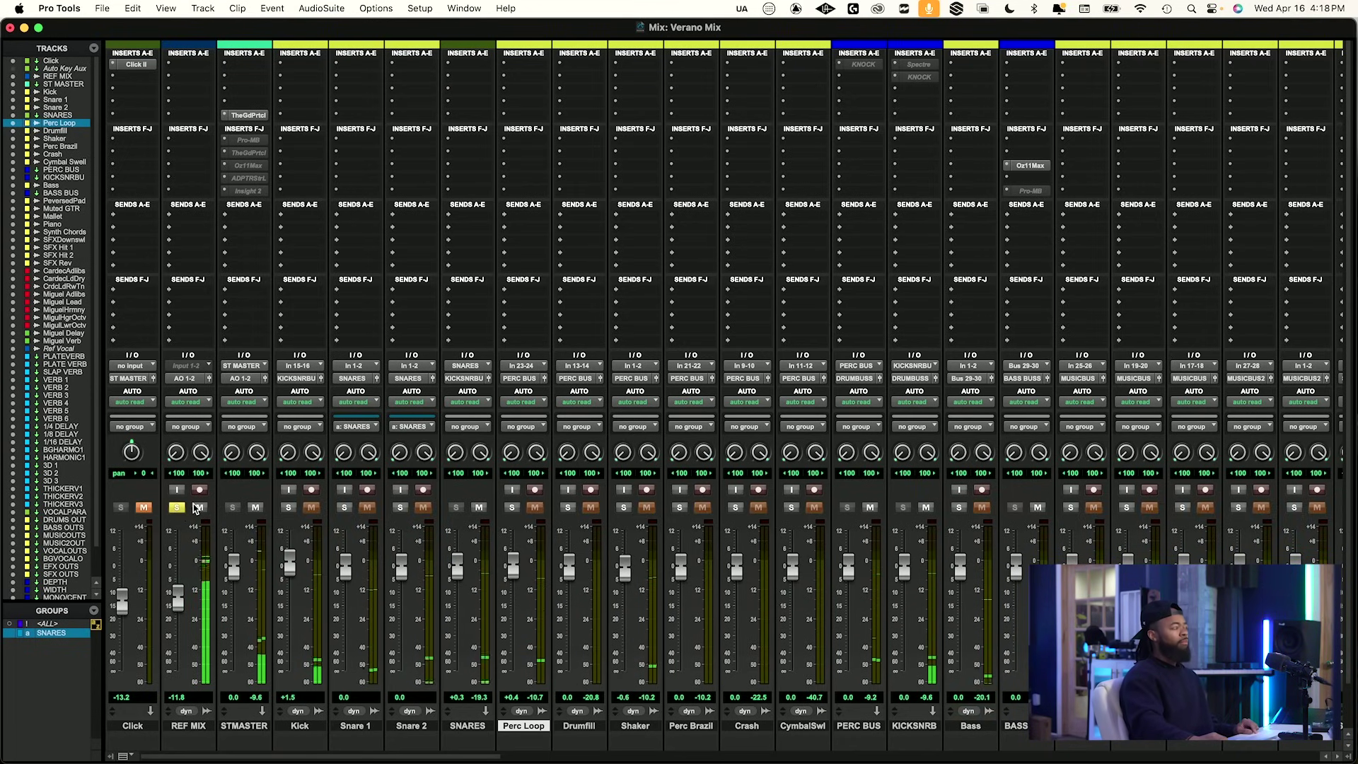
{"action": "left_click", "coordinate": [199, 507]}
{"action": "left_click", "coordinate": [177, 507]}
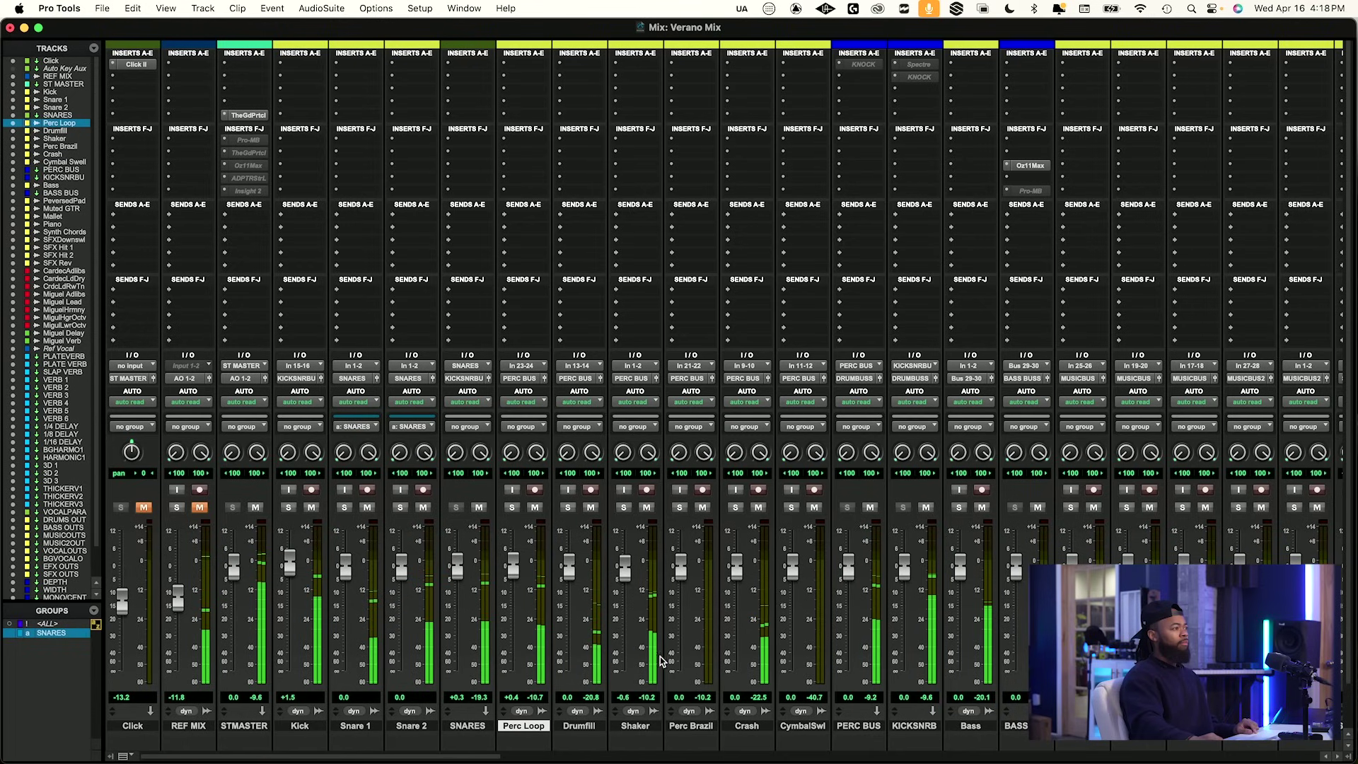
Select the Crash track and restart playback just before bar 33 in the Edit window, returning to the Mix window.
{"action": "left_click", "coordinate": [746, 726]}
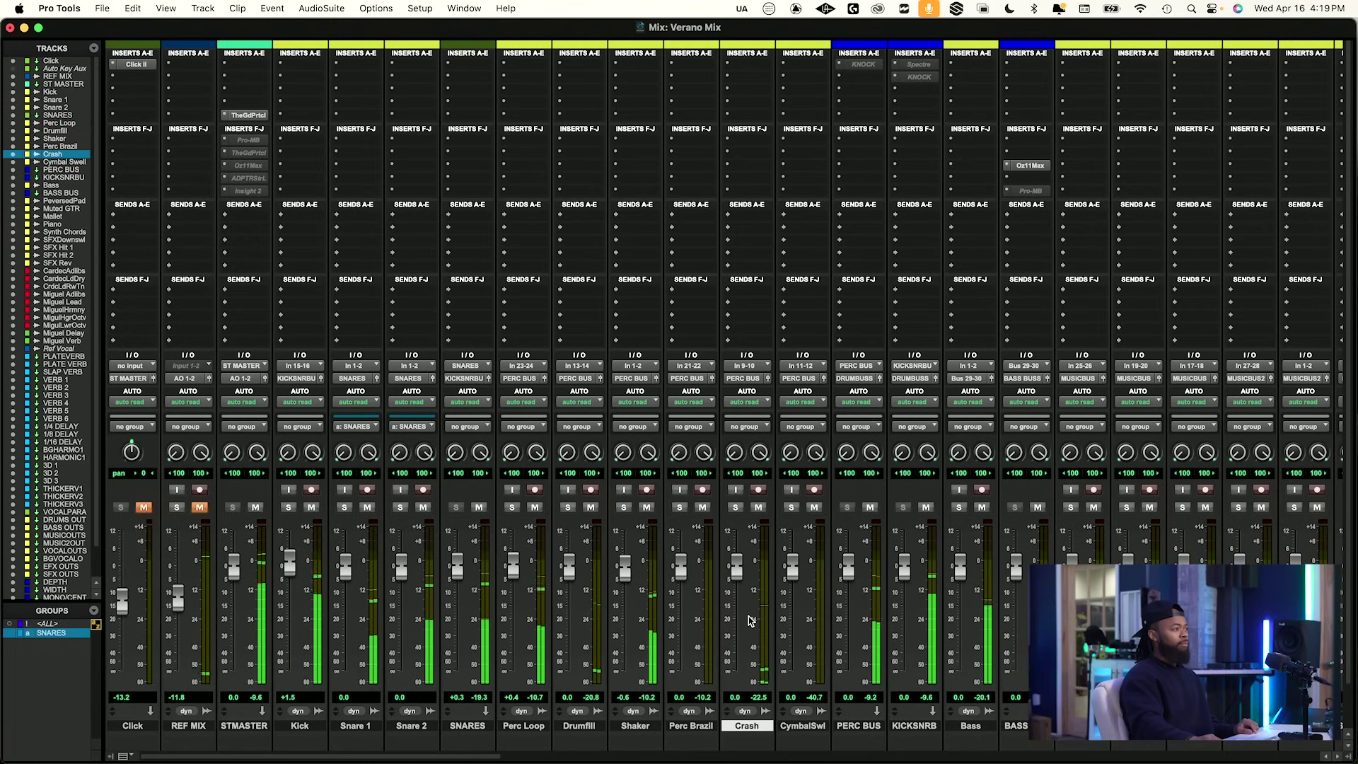
{"action": "key", "text": "super+equal"}
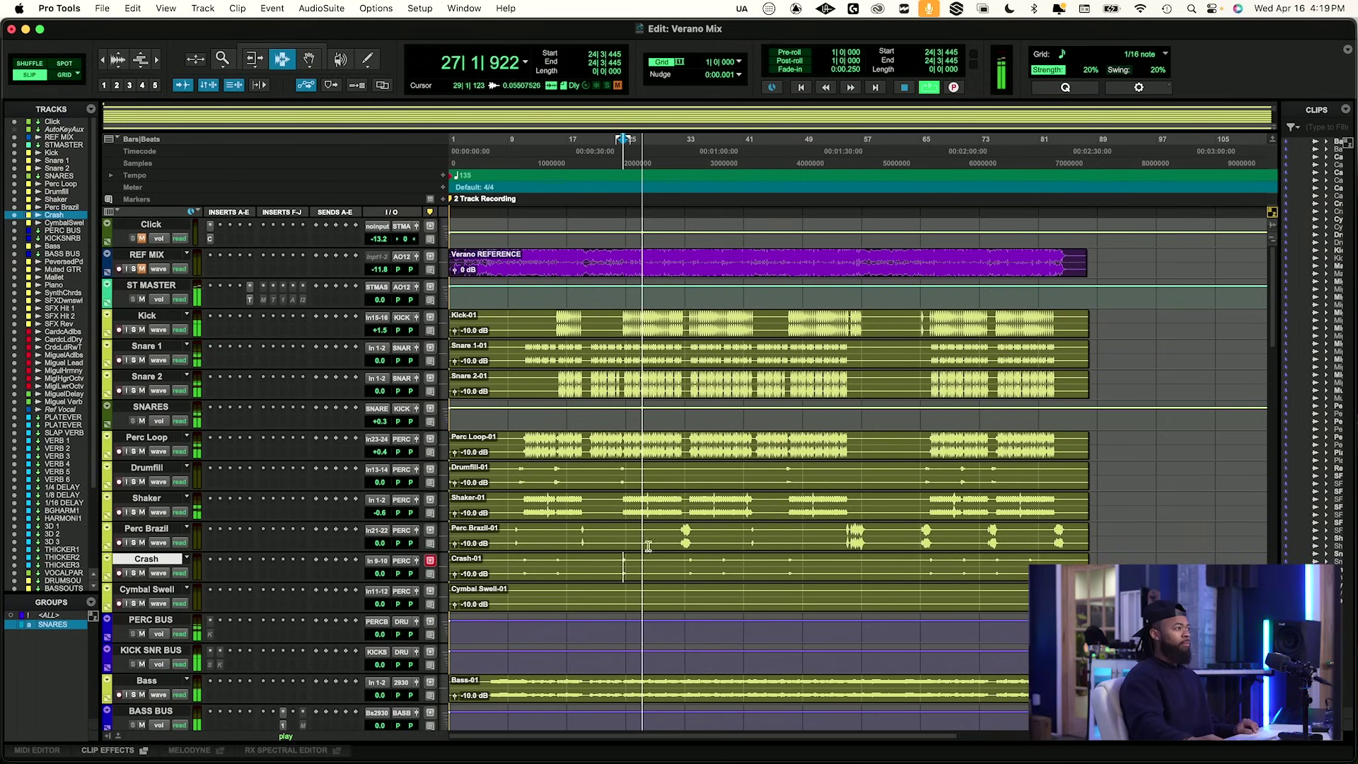
{"action": "key", "text": "super+alt+bracketright"}
{"action": "key", "text": "super+alt+bracketright"}
{"action": "key", "text": "space"}
{"action": "left_click", "coordinate": [683, 563]}
{"action": "key", "text": "space"}
{"action": "key", "text": "super+equal"}
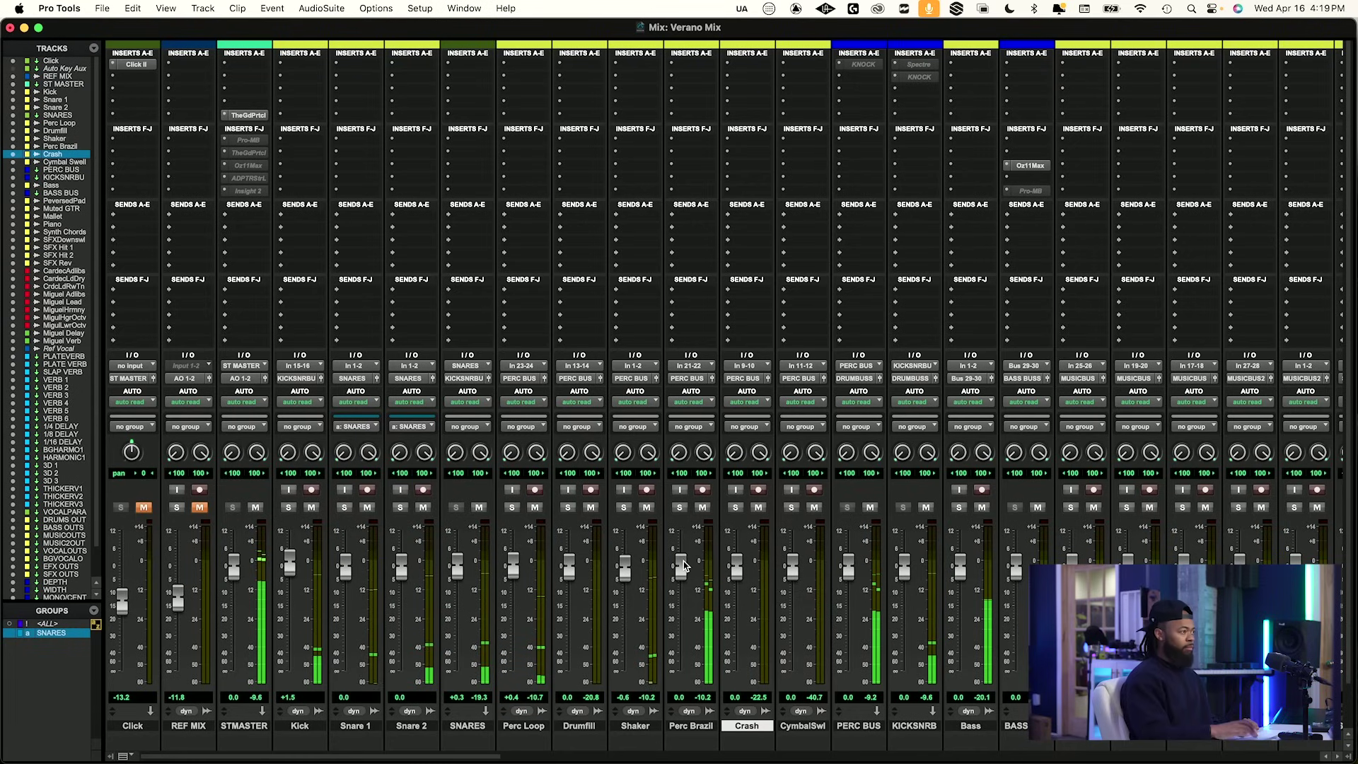
Compare the crash with REF MIX, mute the reference again and raise the Crash fader to +2.6 dB.
{"action": "left_click", "coordinate": [178, 508]}
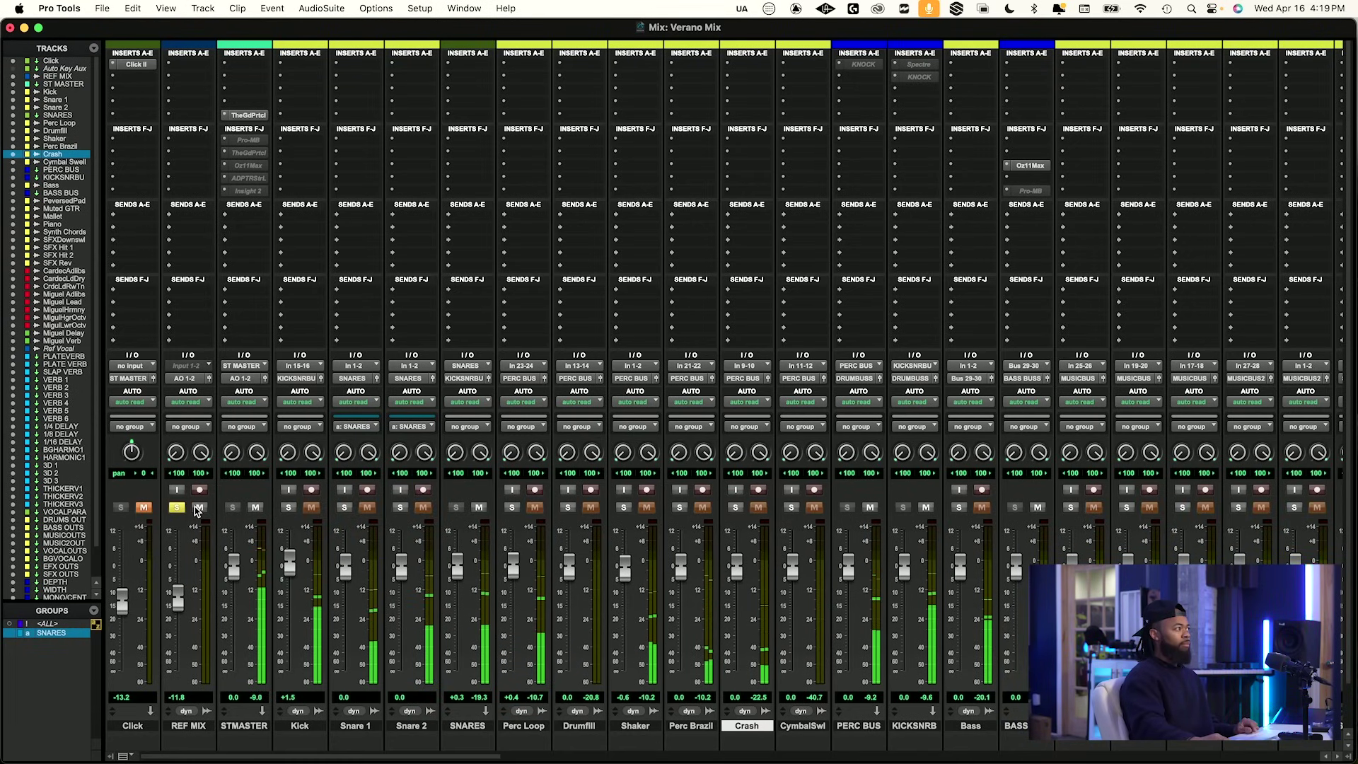
{"action": "left_click", "coordinate": [199, 508]}
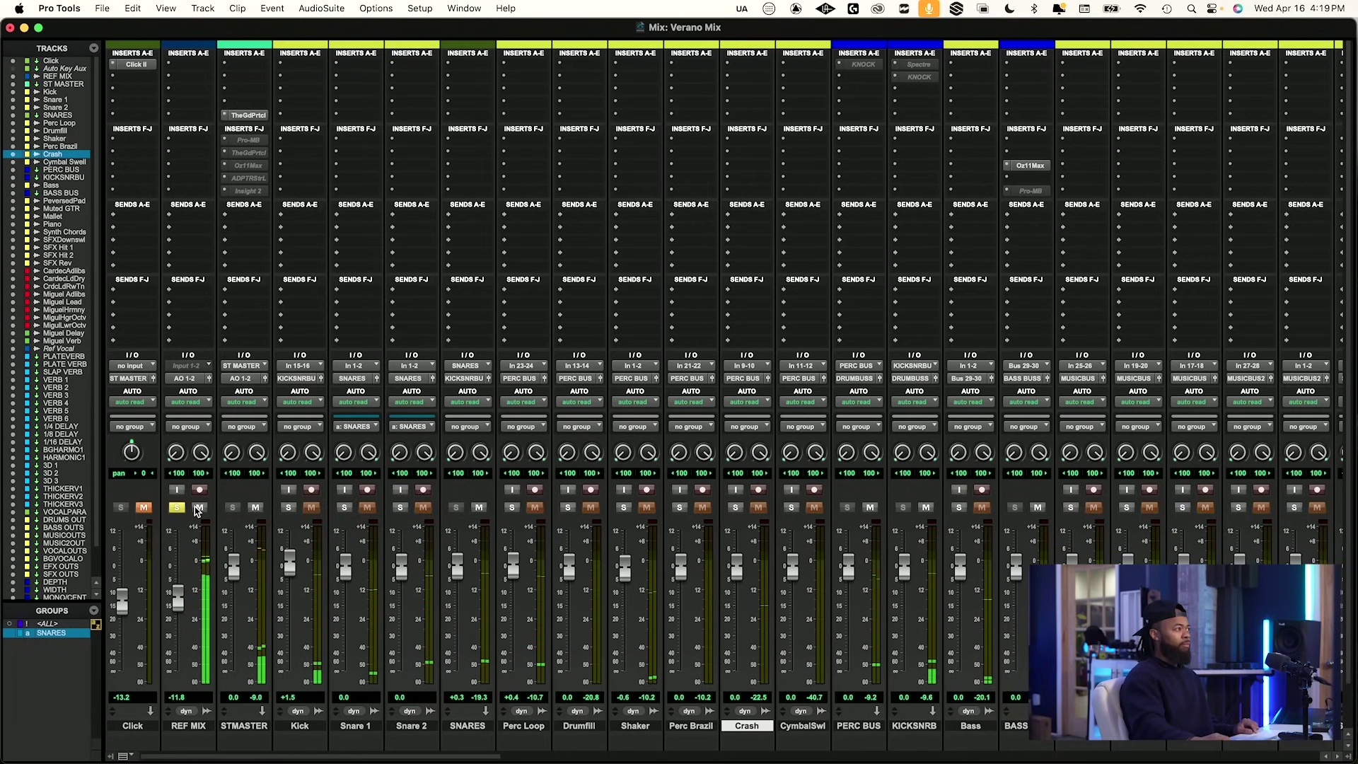
{"action": "left_click", "coordinate": [178, 508]}
{"action": "left_click", "coordinate": [198, 508]}
{"action": "left_click_drag", "start_coordinate": [737, 566], "coordinate": [738, 582]}
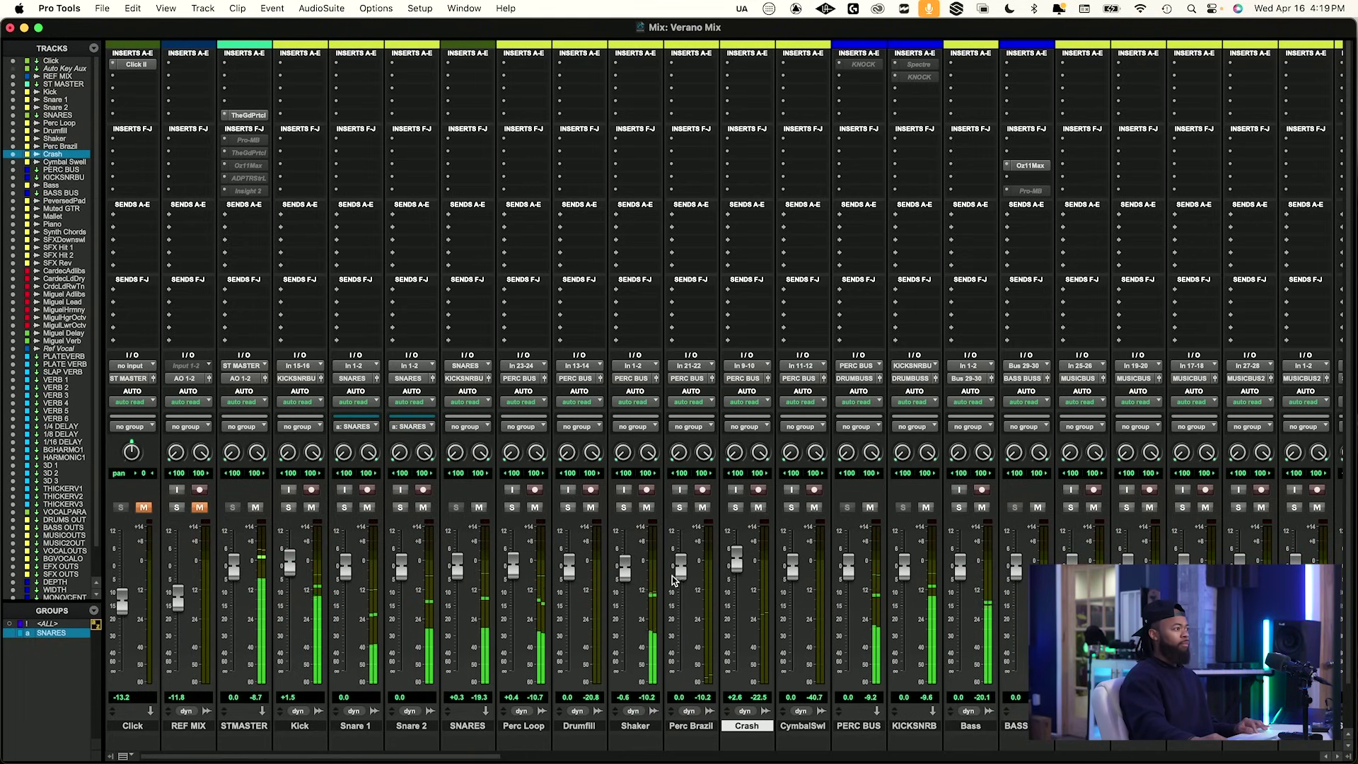
Audition Perc Brazil in solo and against REF MIX, and set its fader to +0.8 dB.
{"action": "left_click", "coordinate": [682, 507]}
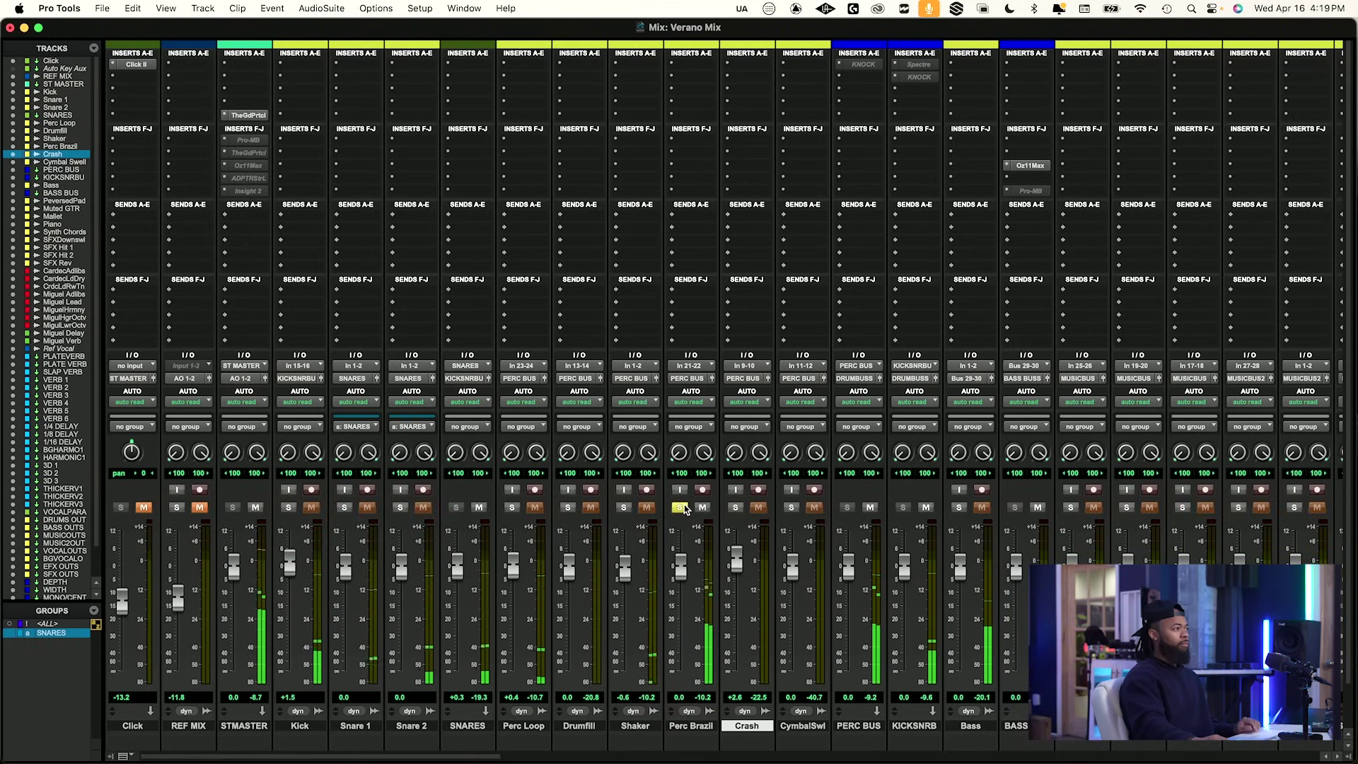
{"action": "left_click", "coordinate": [683, 506]}
{"action": "left_click", "coordinate": [177, 507]}
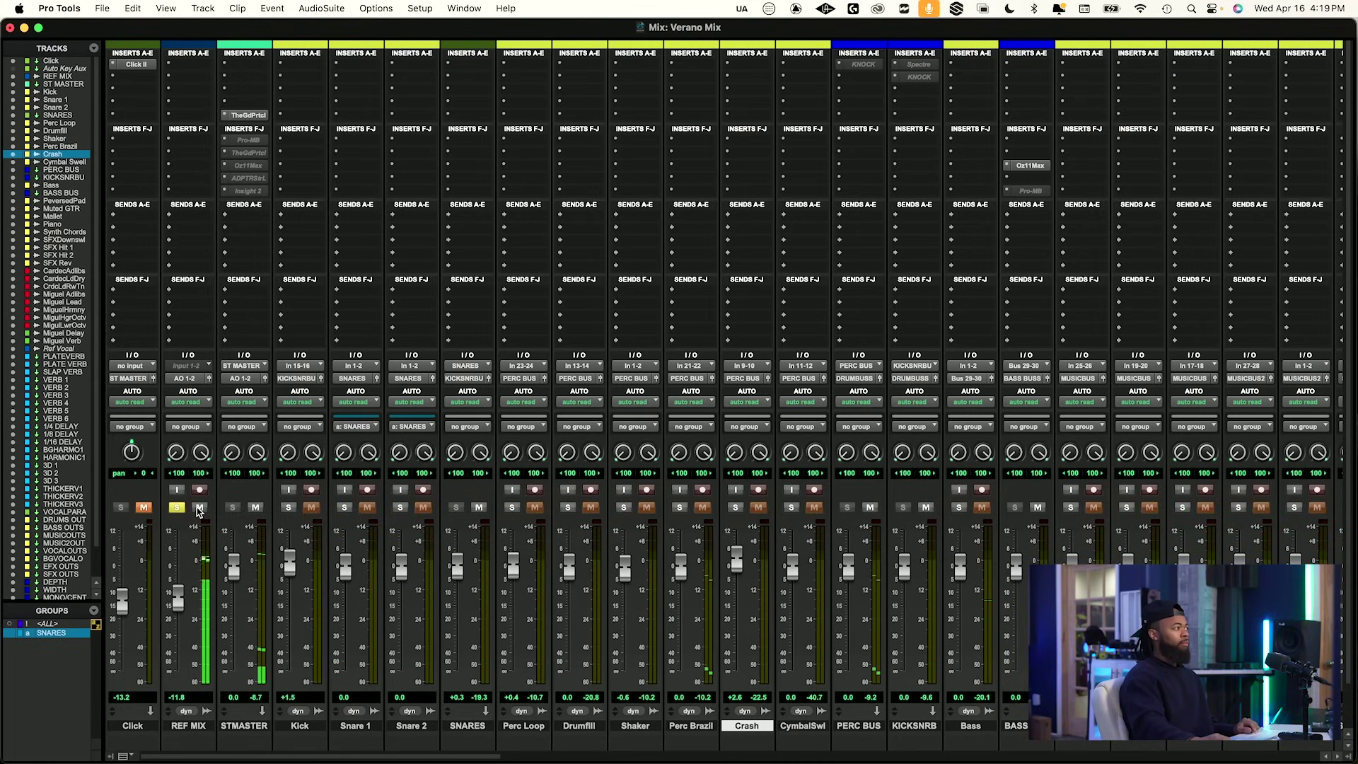
{"action": "left_click", "coordinate": [176, 508]}
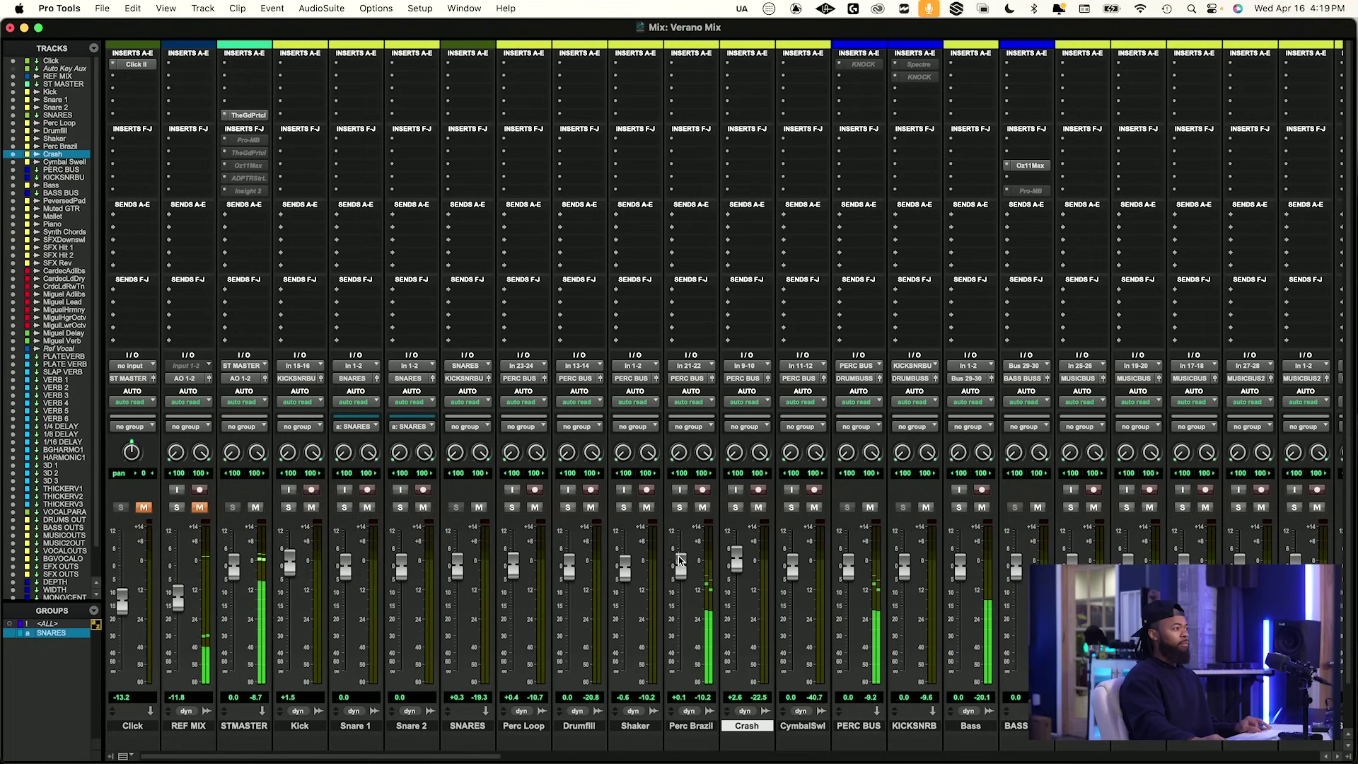
{"action": "left_click_drag", "start_coordinate": [681, 564], "coordinate": [680, 535]}
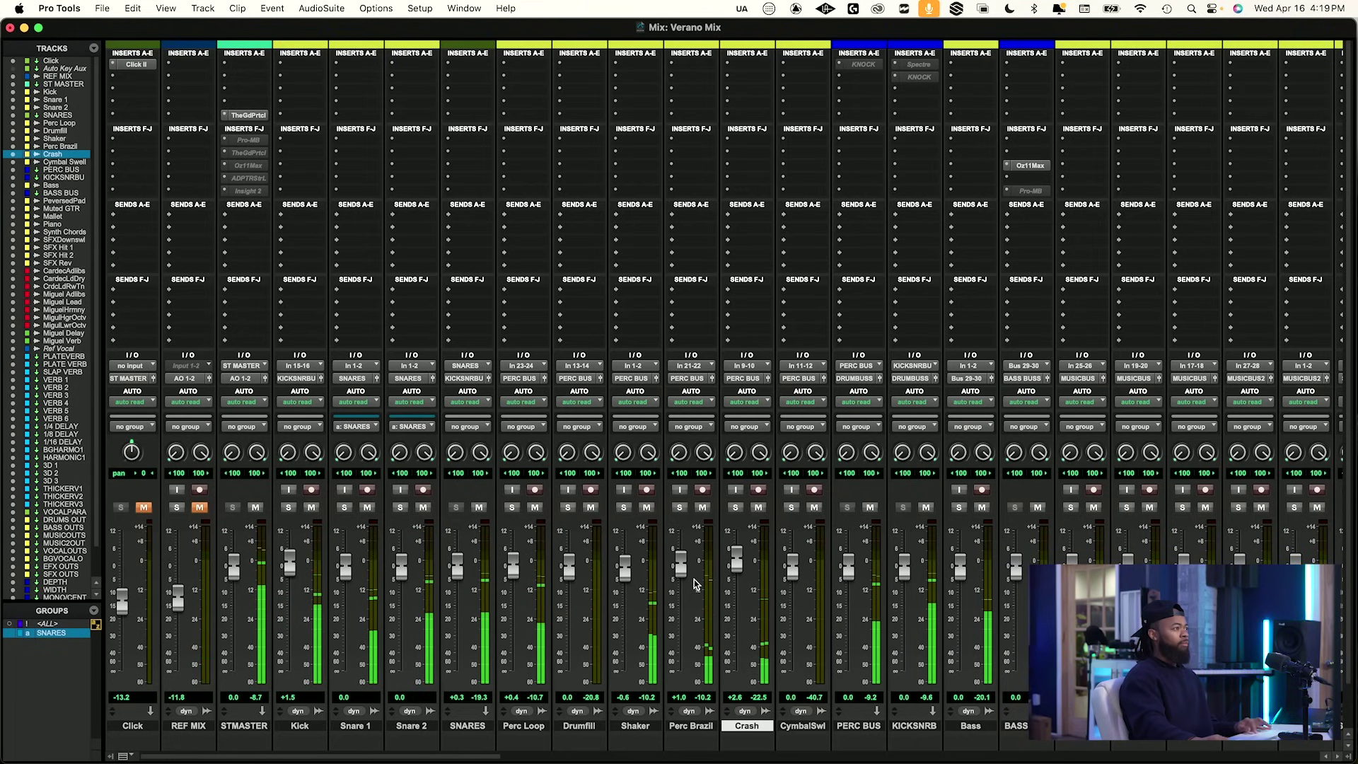
{"action": "left_click_drag", "start_coordinate": [684, 569], "coordinate": [684, 573]}
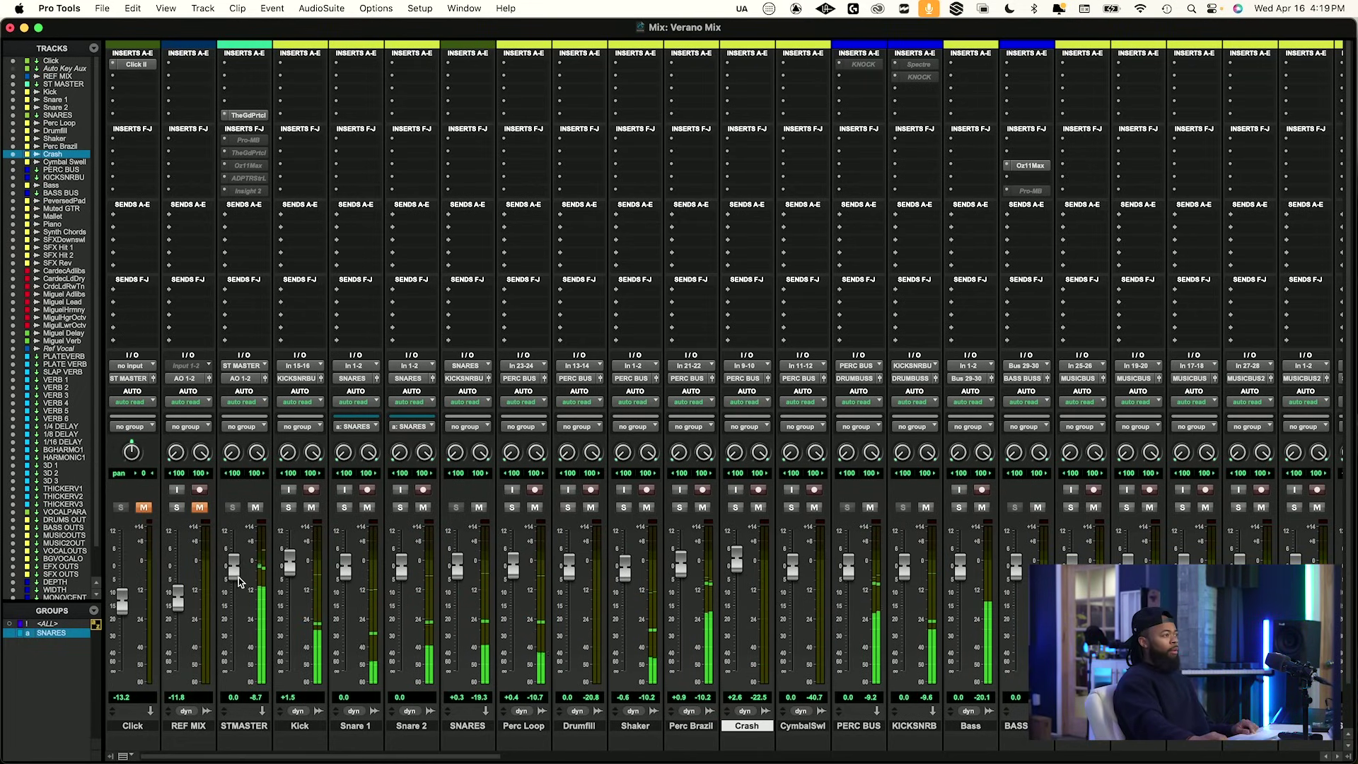
{"action": "left_click", "coordinate": [177, 508]}
{"action": "left_click", "coordinate": [199, 508]}
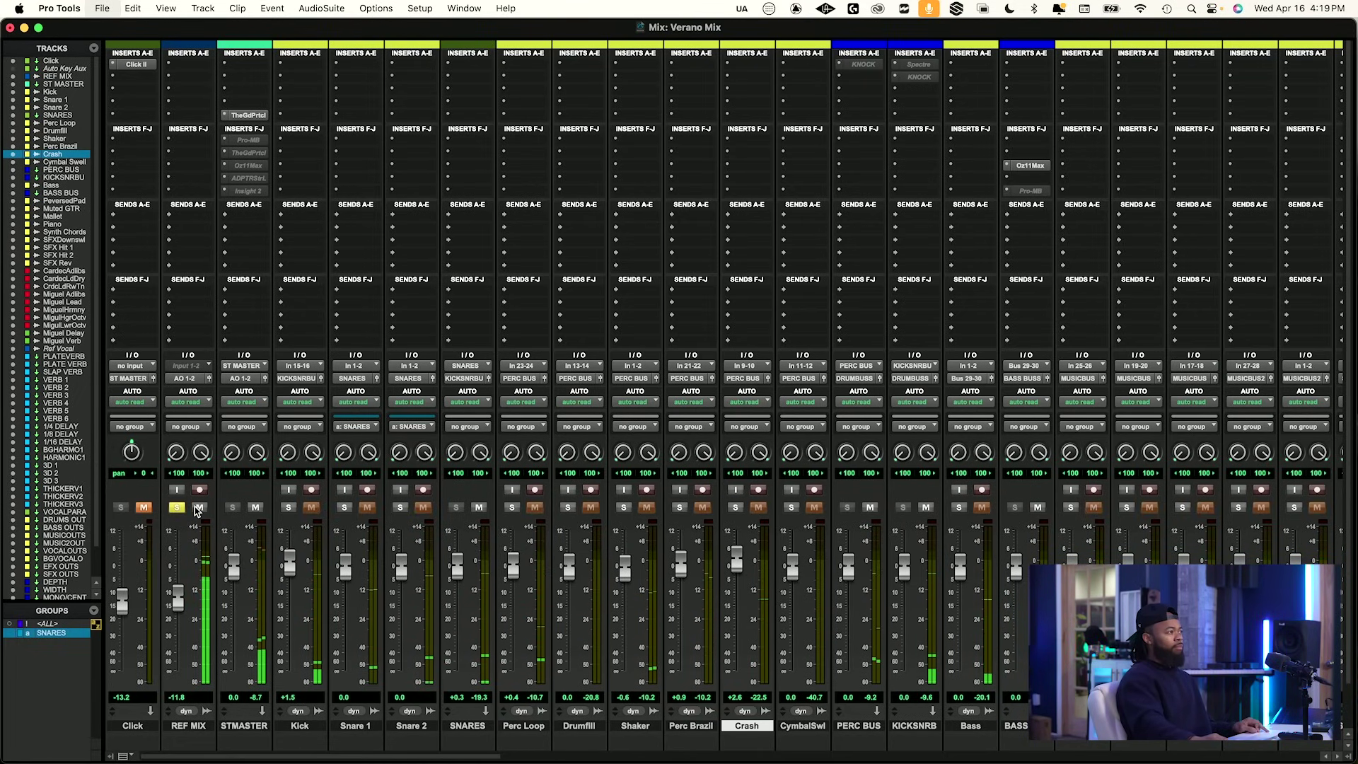
{"action": "left_click", "coordinate": [200, 508]}
{"action": "left_click", "coordinate": [177, 508]}
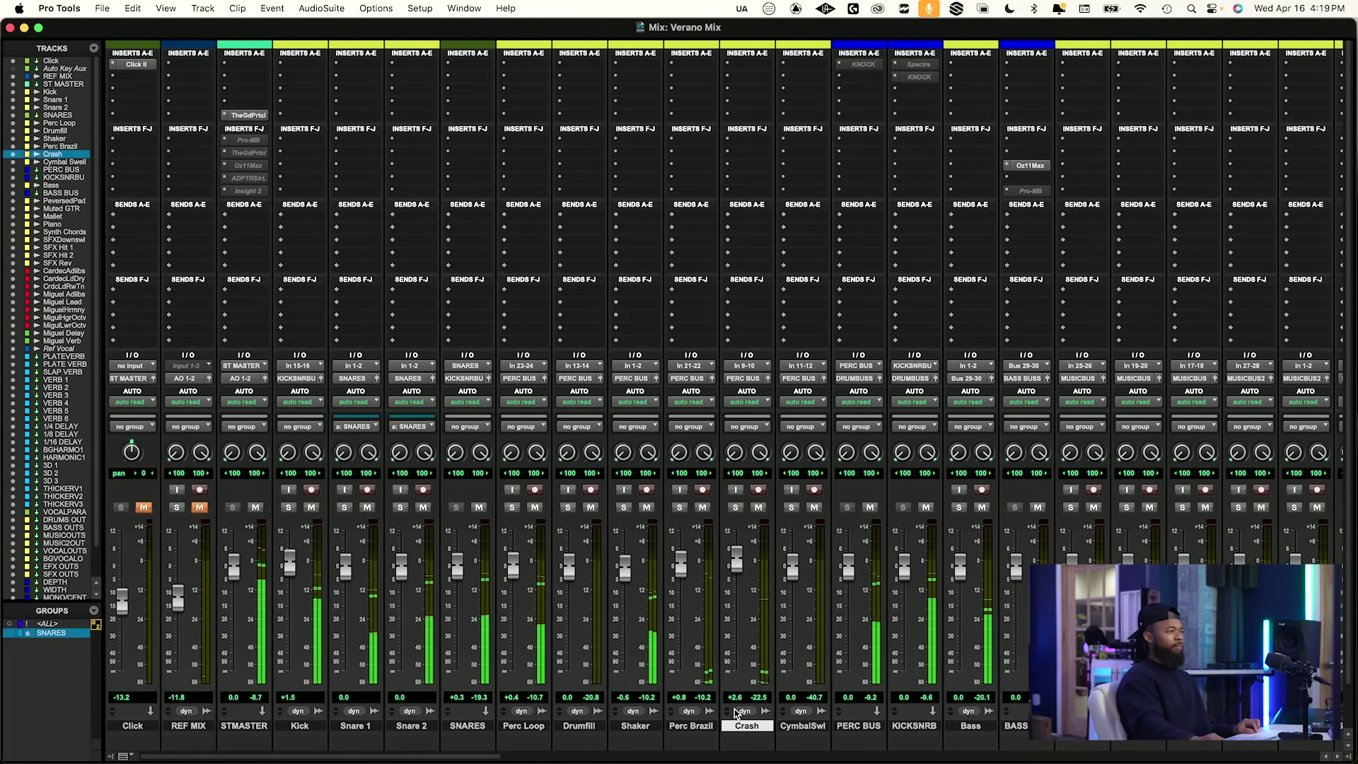
Select the Bass track and compare the mix's bass level with the soloed REF MIX, returning to the muted reference.
{"action": "left_click", "coordinate": [842, 730]}
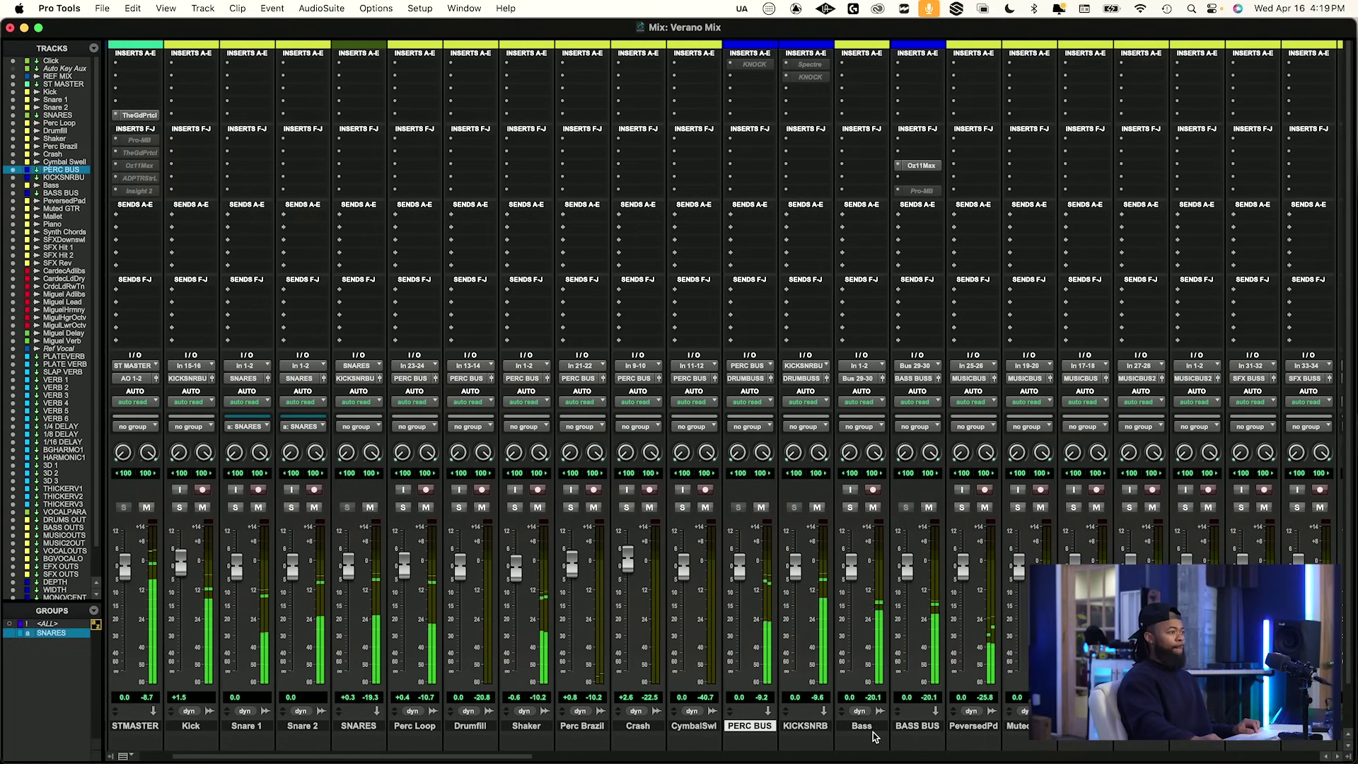
{"action": "left_click", "coordinate": [862, 731]}
{"action": "scroll", "coordinate": [862, 731], "scroll_direction": "right", "scroll_amount": 1}
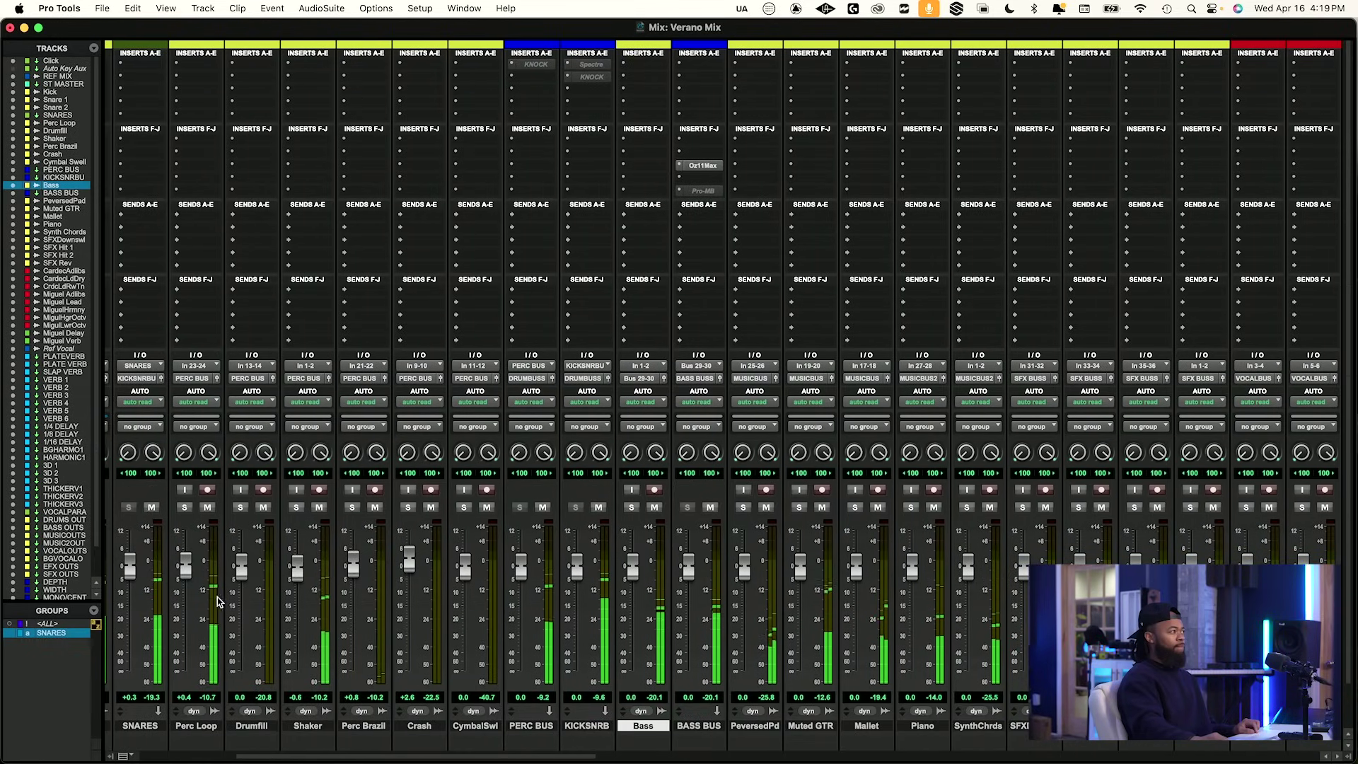
{"action": "scroll", "coordinate": [241, 616], "scroll_direction": "left", "scroll_amount": 3}
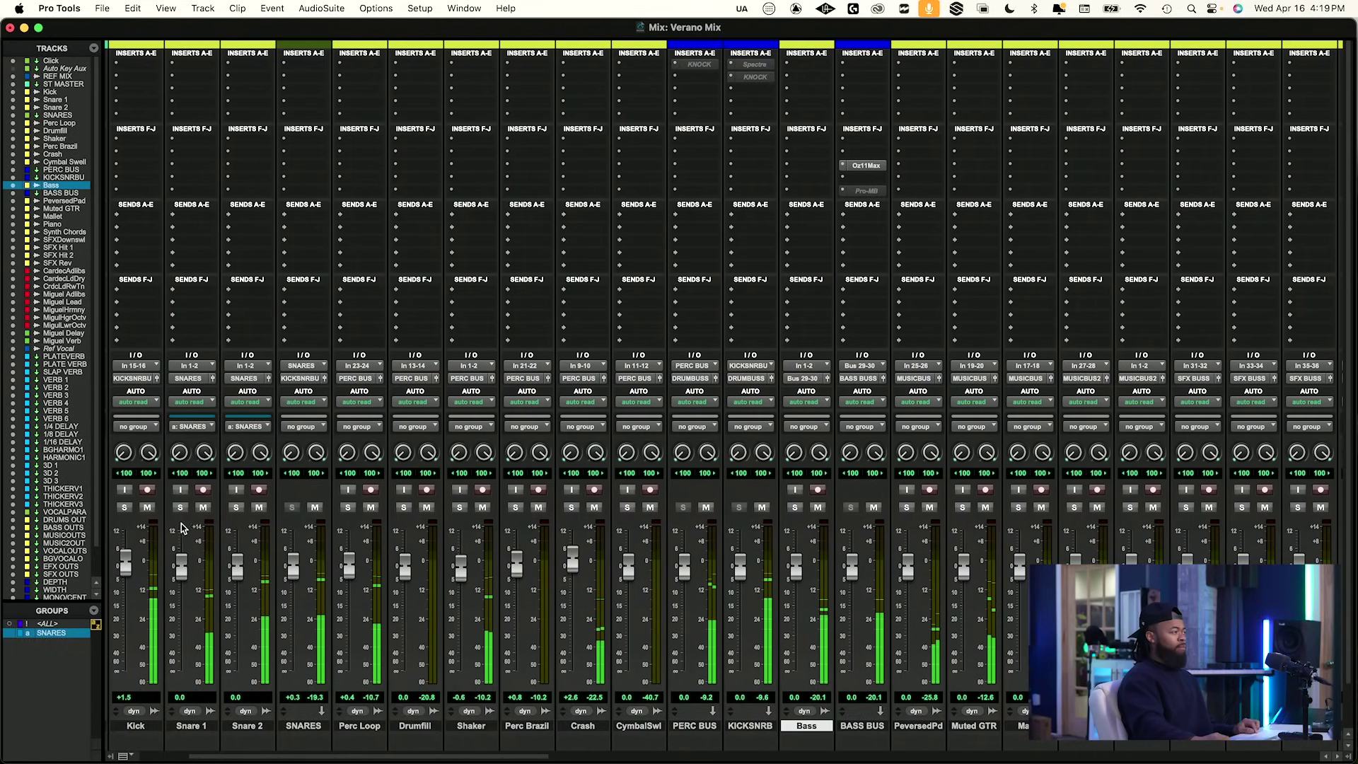
{"action": "scroll", "coordinate": [189, 528], "scroll_direction": "left", "scroll_amount": 3}
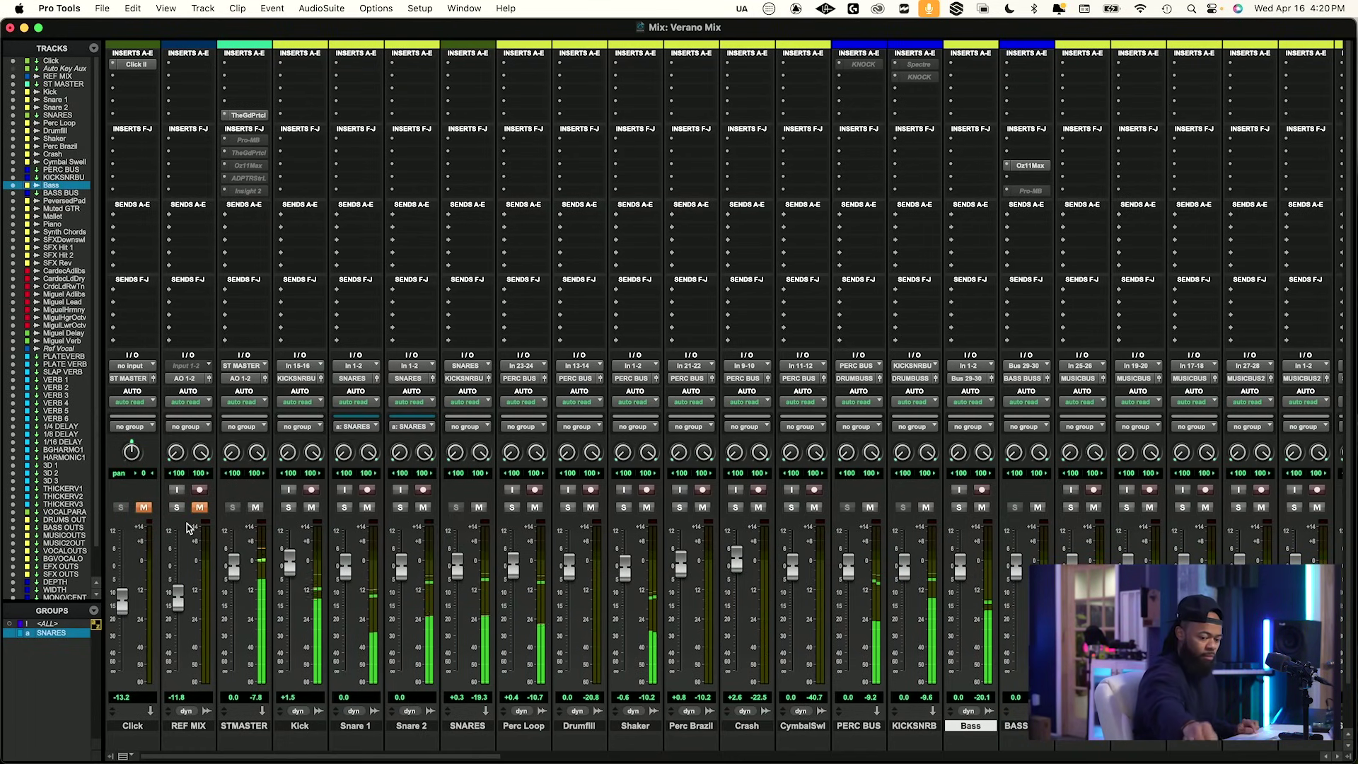
{"action": "left_click", "coordinate": [176, 507]}
{"action": "left_click", "coordinate": [198, 507]}
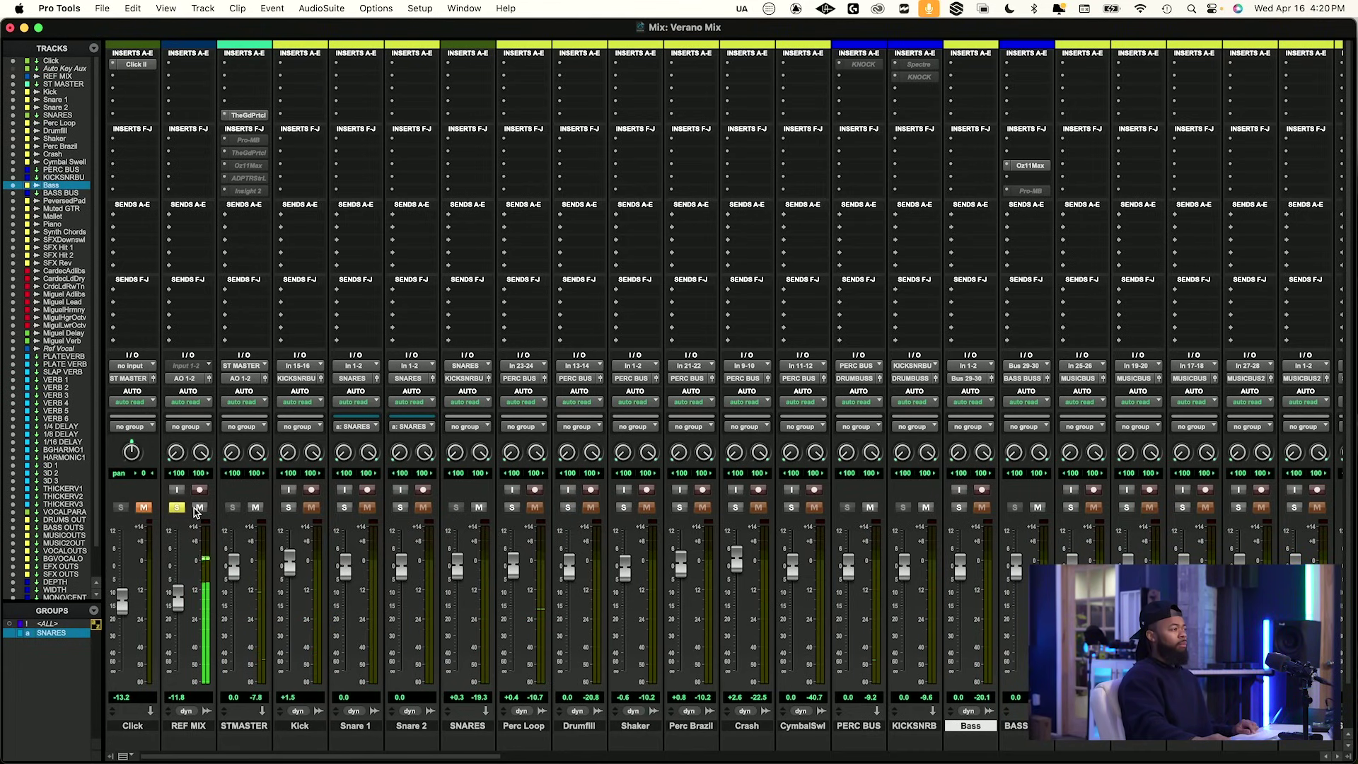
{"action": "left_click", "coordinate": [197, 510]}
{"action": "left_click", "coordinate": [178, 508]}
Select the Peversed Pad track, audition it in solo in the Edit window, and stop playback.
{"action": "scroll", "coordinate": [860, 696], "scroll_direction": "right", "scroll_amount": 3}
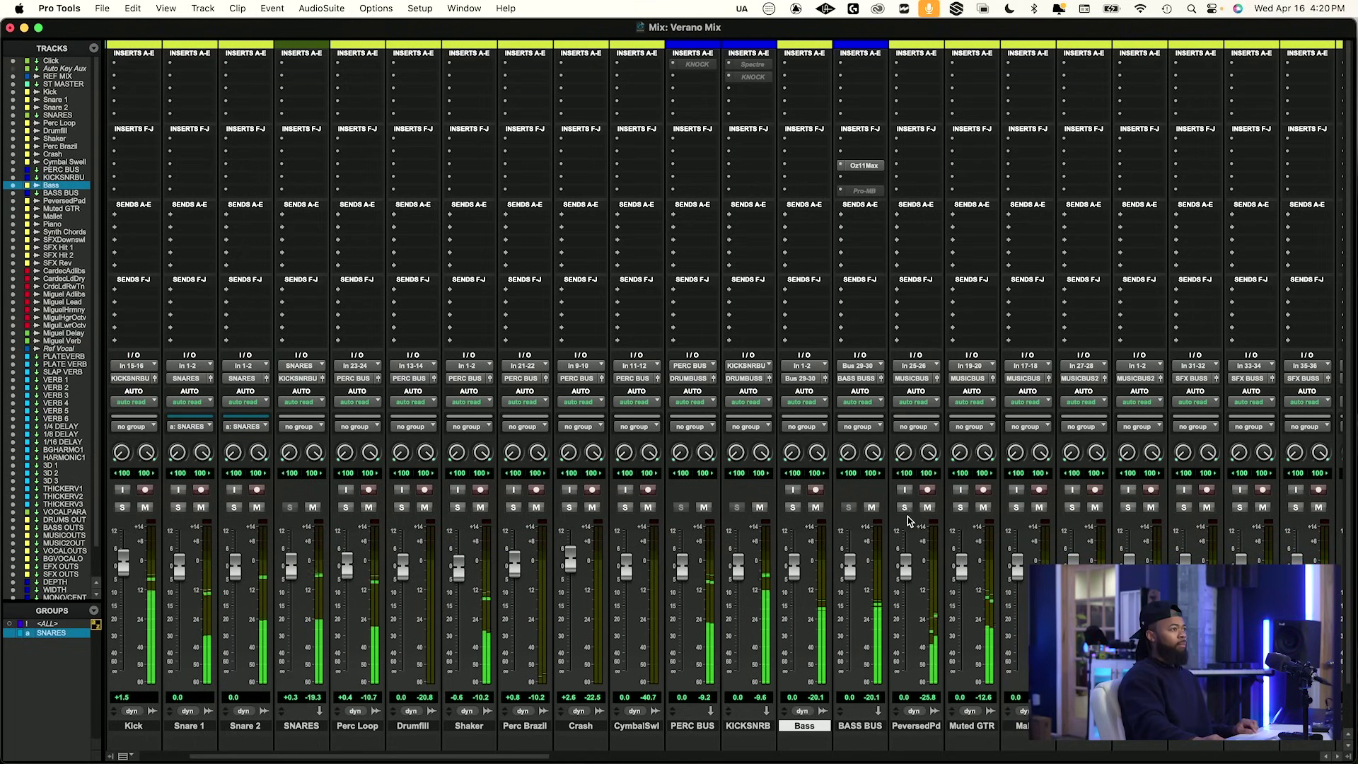
{"action": "left_click", "coordinate": [923, 727]}
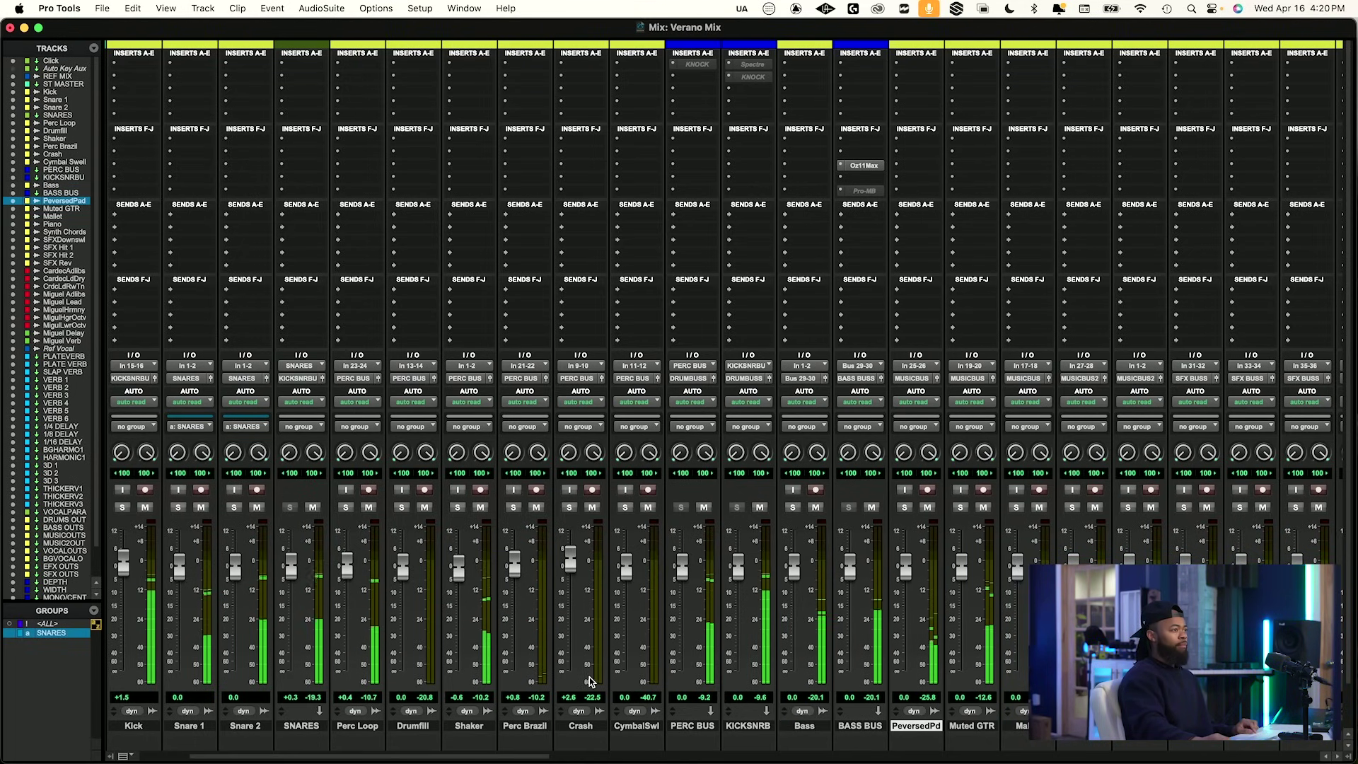
{"action": "key", "text": "super+equal"}
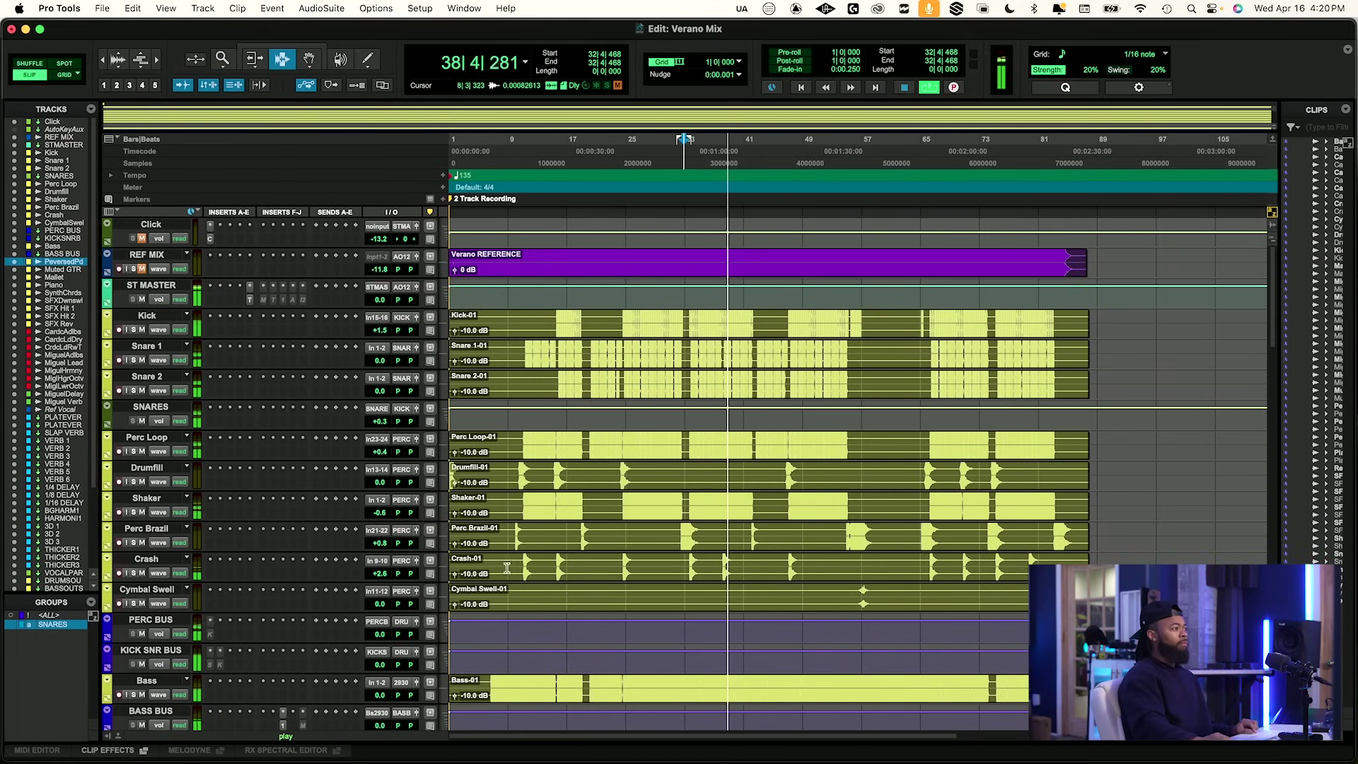
{"action": "scroll", "coordinate": [507, 567], "scroll_direction": "down", "scroll_amount": 5}
{"action": "scroll", "coordinate": [508, 566], "scroll_direction": "up", "scroll_amount": 2}
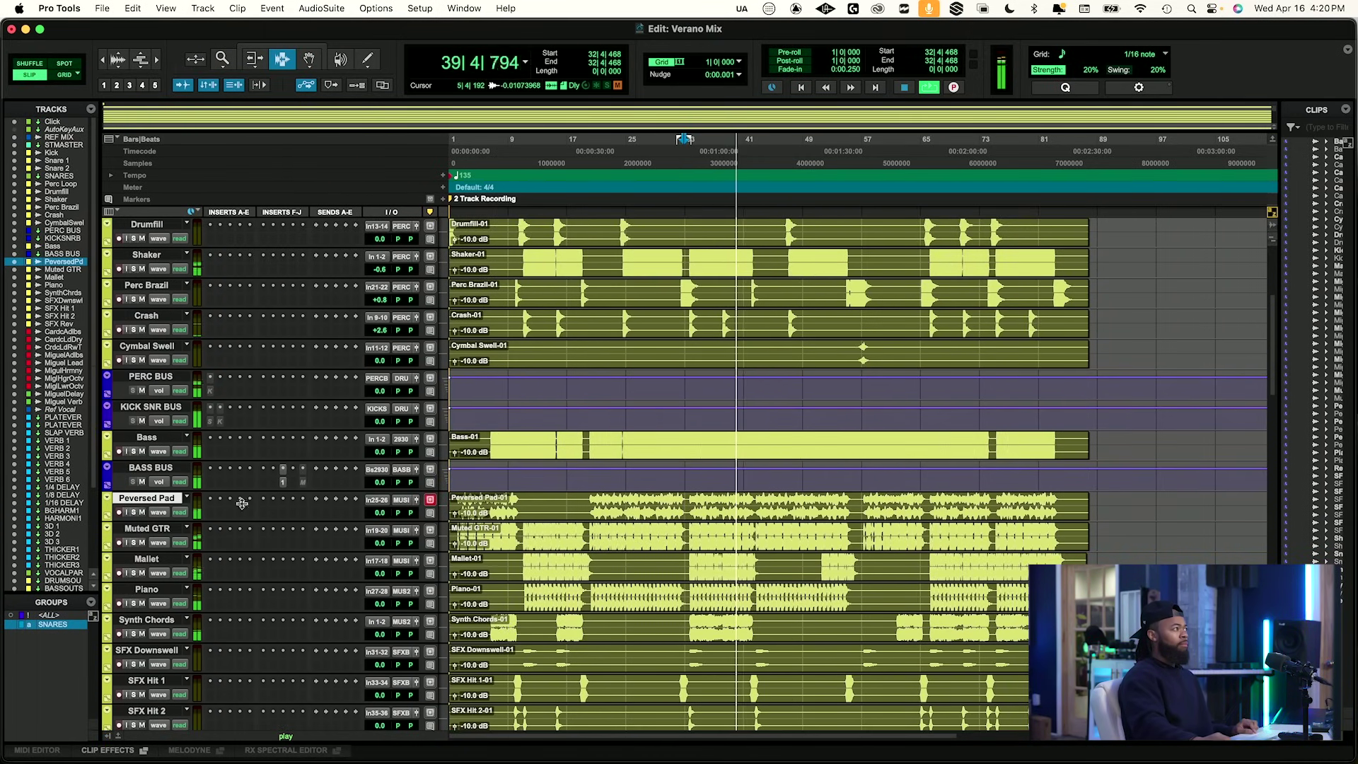
{"action": "scroll", "coordinate": [152, 488], "scroll_direction": "up", "scroll_amount": 6}
{"action": "scroll", "coordinate": [152, 488], "scroll_direction": "down", "scroll_amount": 5}
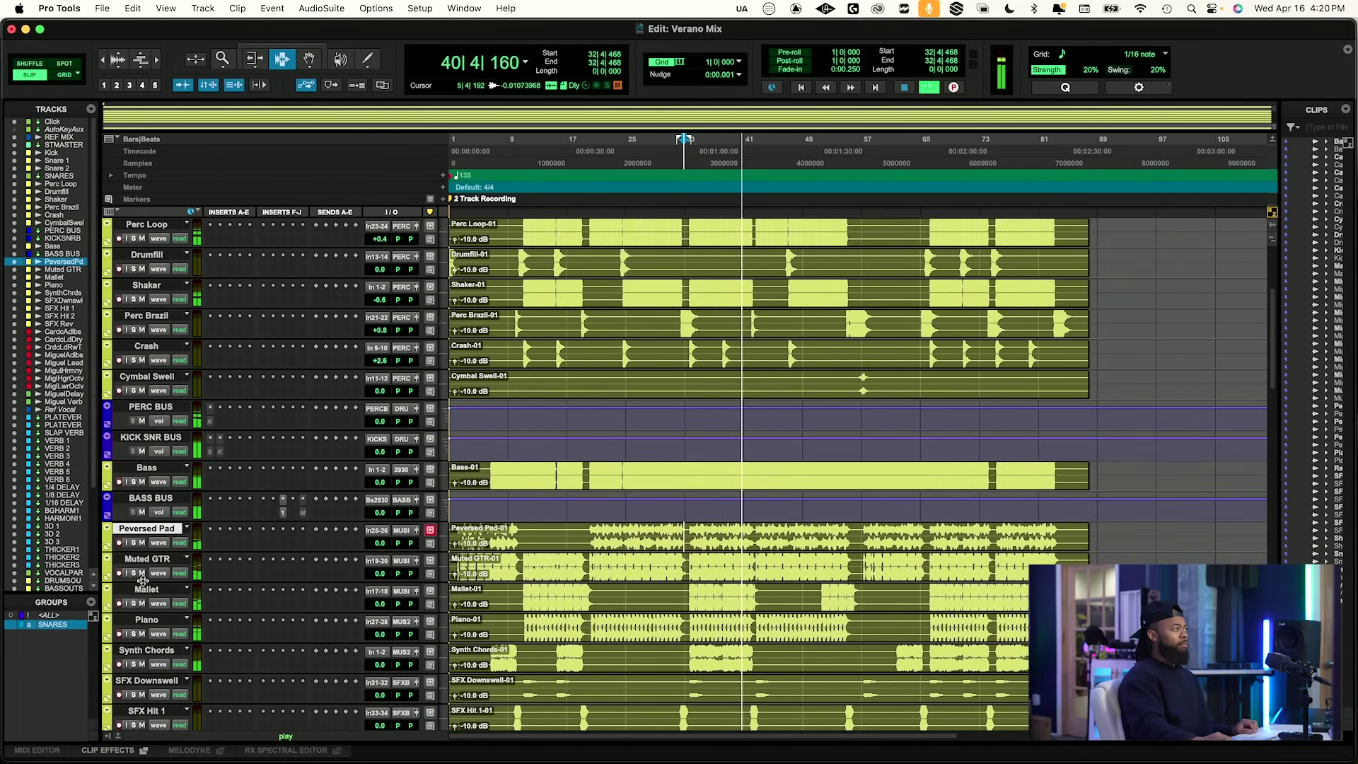
{"action": "left_click", "coordinate": [133, 543]}
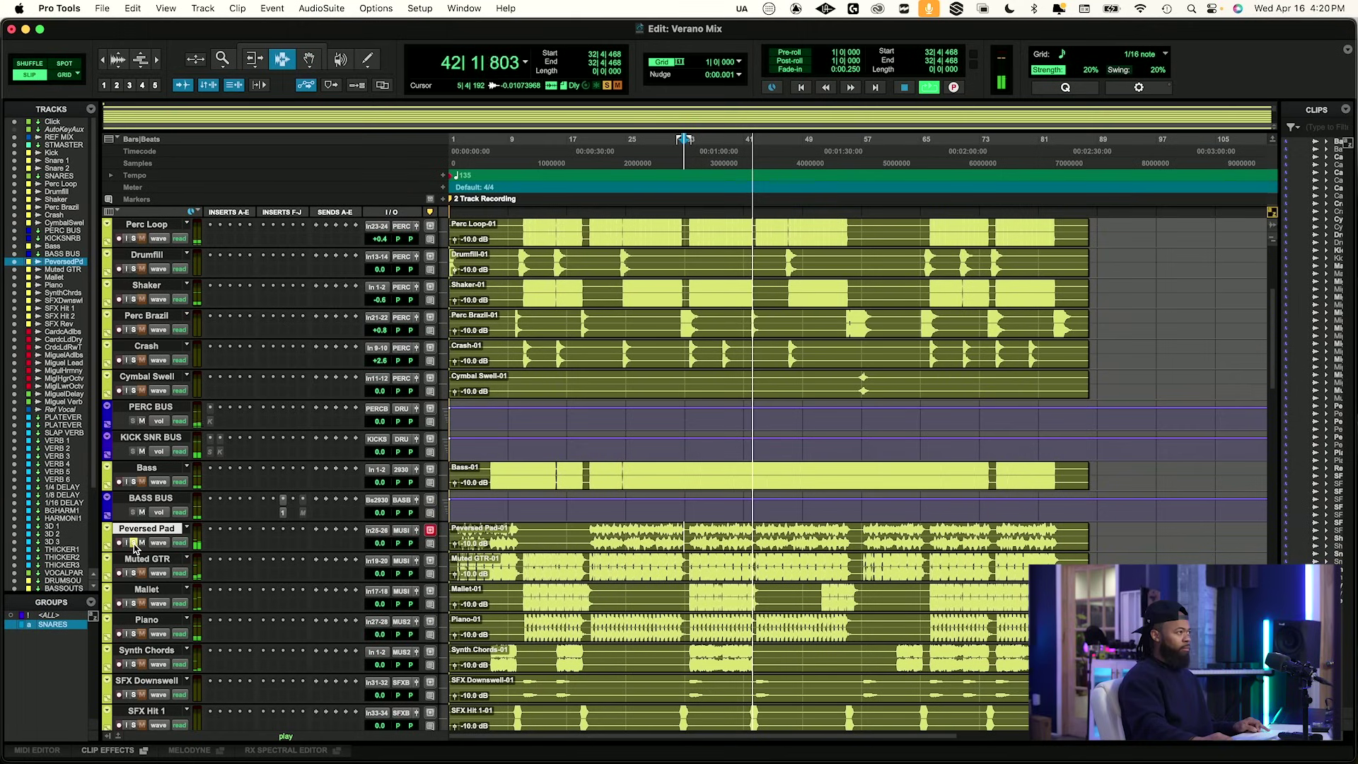
{"action": "left_click", "coordinate": [134, 542]}
{"action": "key", "text": "space"}
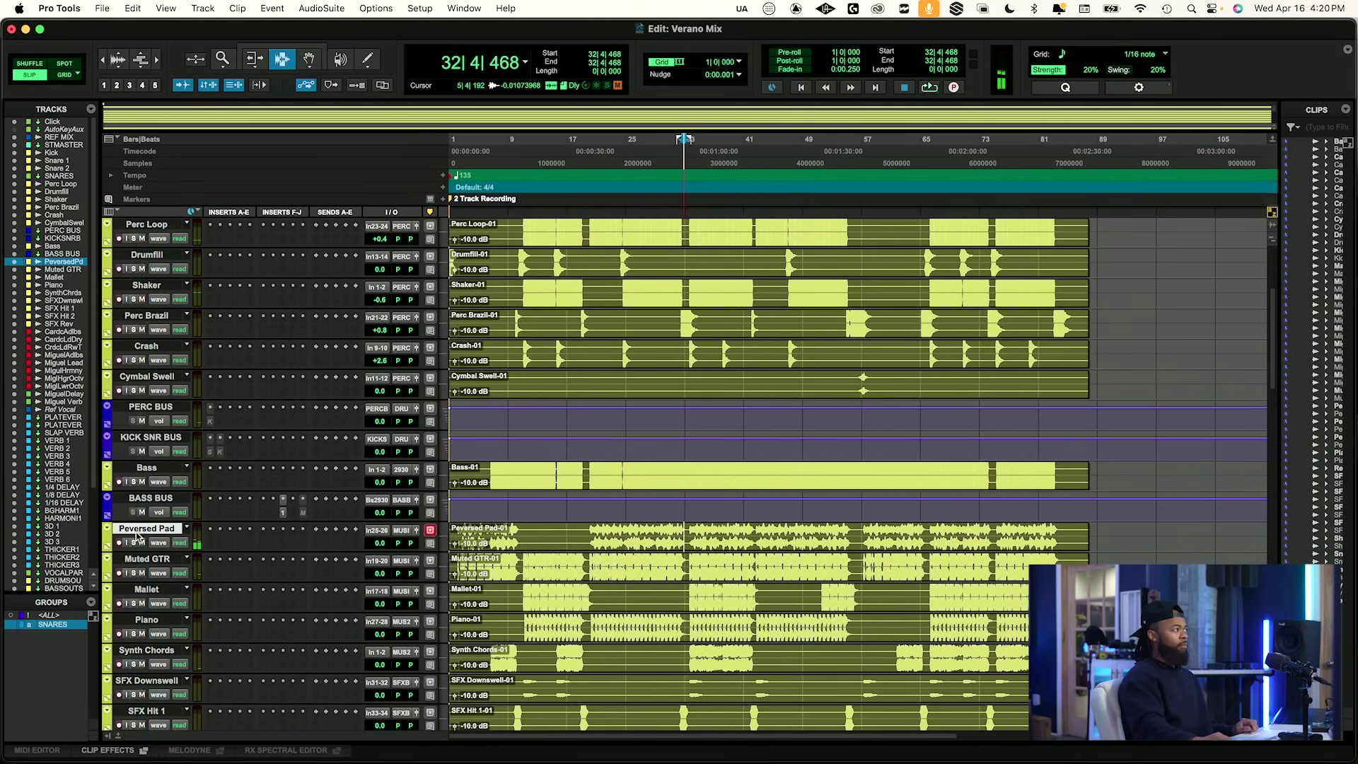
Solo REF MIX to hear the reference's pad level, restarting playback just before bar 33.
{"action": "scroll", "coordinate": [141, 483], "scroll_direction": "up", "scroll_amount": 8}
{"action": "left_click", "coordinate": [135, 270]}
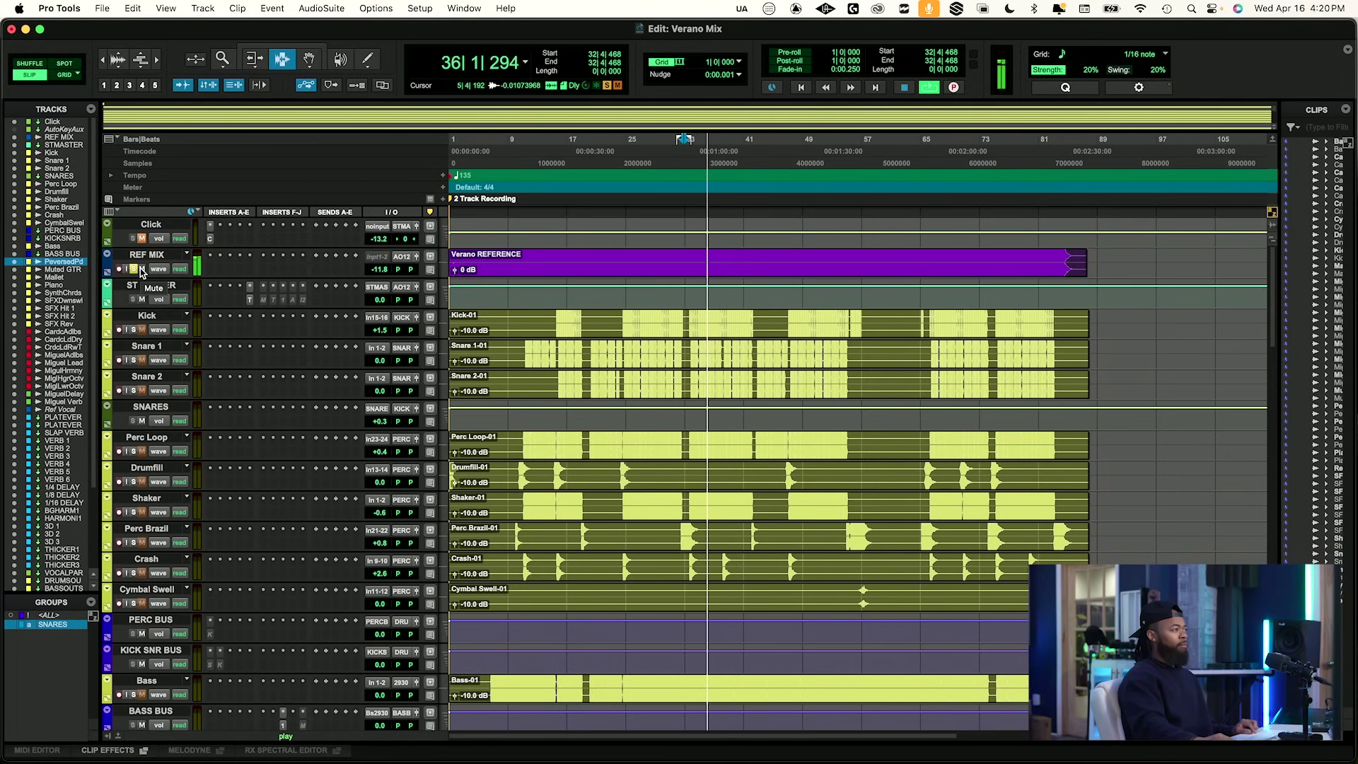
{"action": "key", "text": "space"}
{"action": "key", "text": "space"}
Audition Muted GTR in solo, compare it with the soloed REF MIX, and turn the reference off again.
{"action": "scroll", "coordinate": [628, 527], "scroll_direction": "down", "scroll_amount": 5}
{"action": "left_click", "coordinate": [134, 512]}
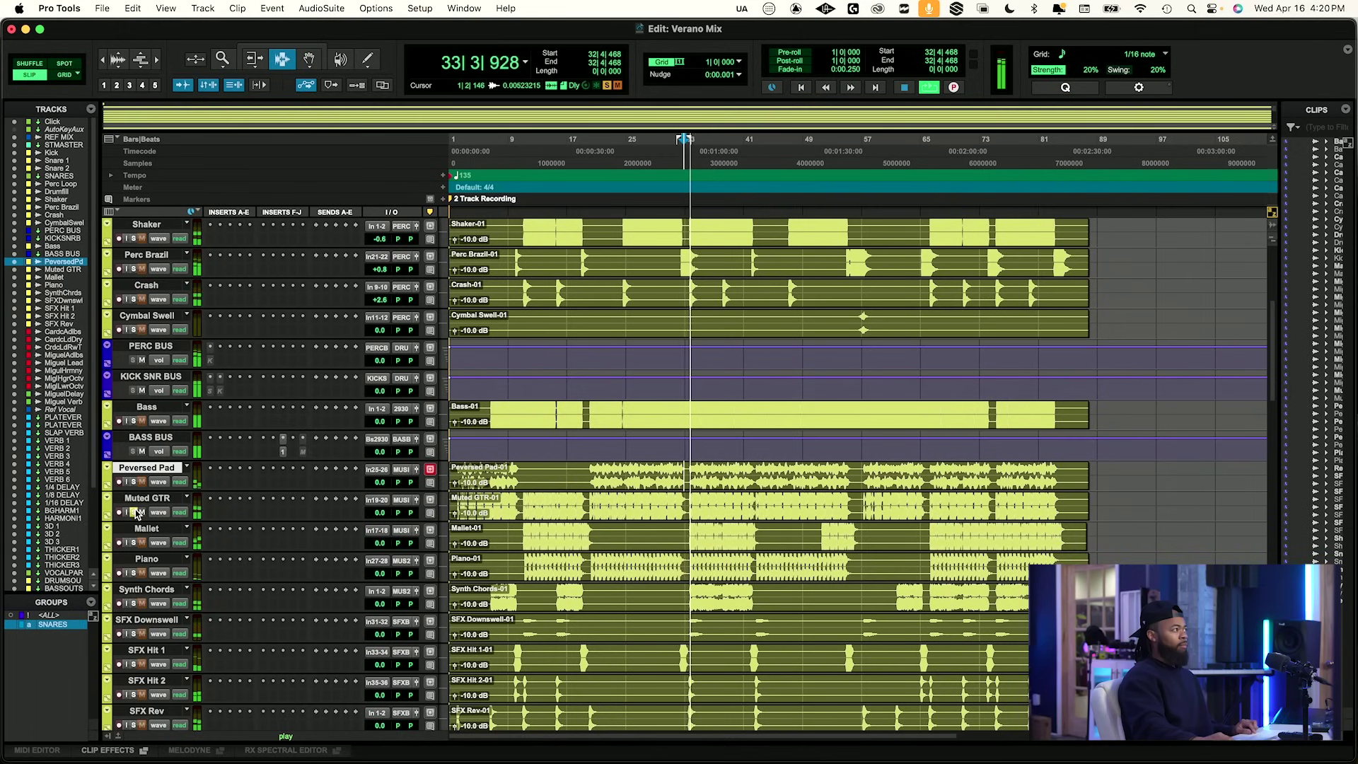
{"action": "scroll", "coordinate": [207, 474], "scroll_direction": "up", "scroll_amount": 6}
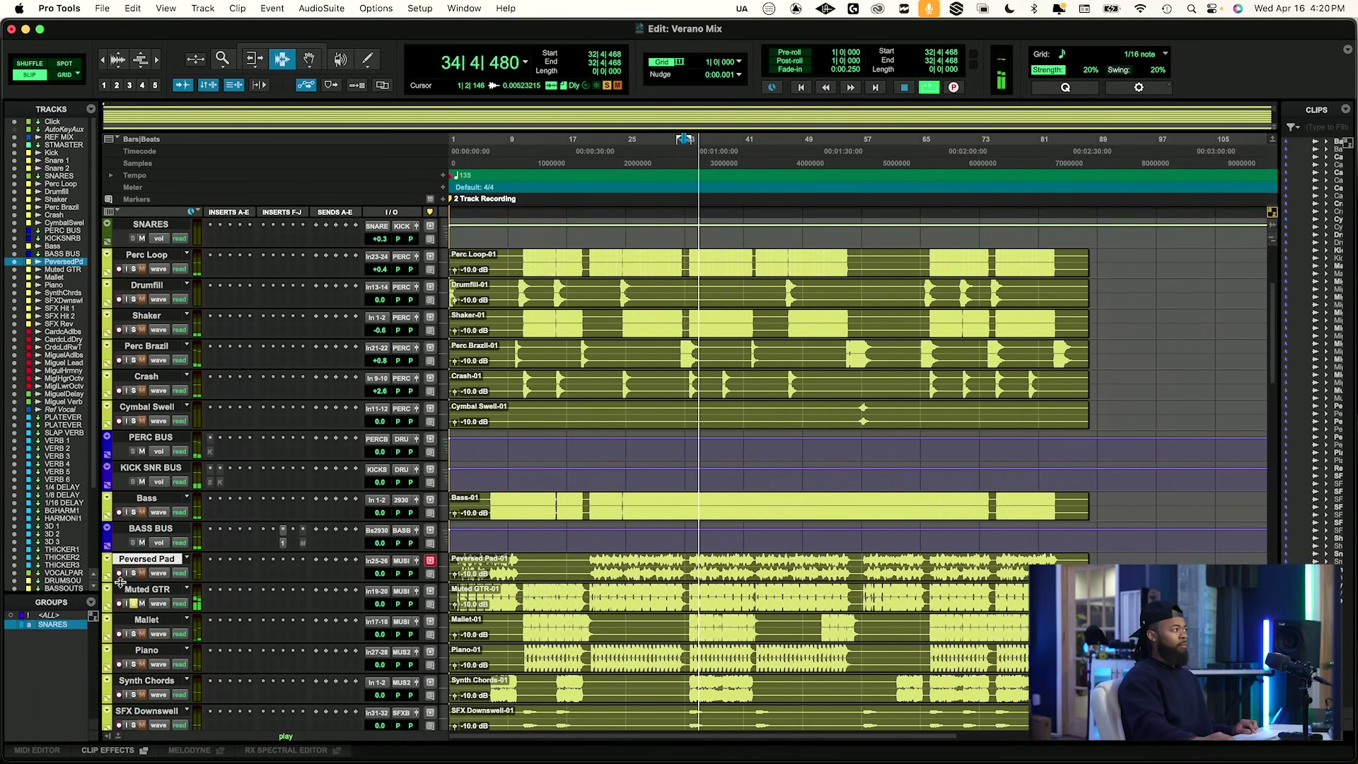
{"action": "key", "text": "space"}
{"action": "scroll", "coordinate": [162, 285], "scroll_direction": "up", "scroll_amount": 3}
{"action": "left_click", "coordinate": [133, 270]}
{"action": "key", "text": "space"}
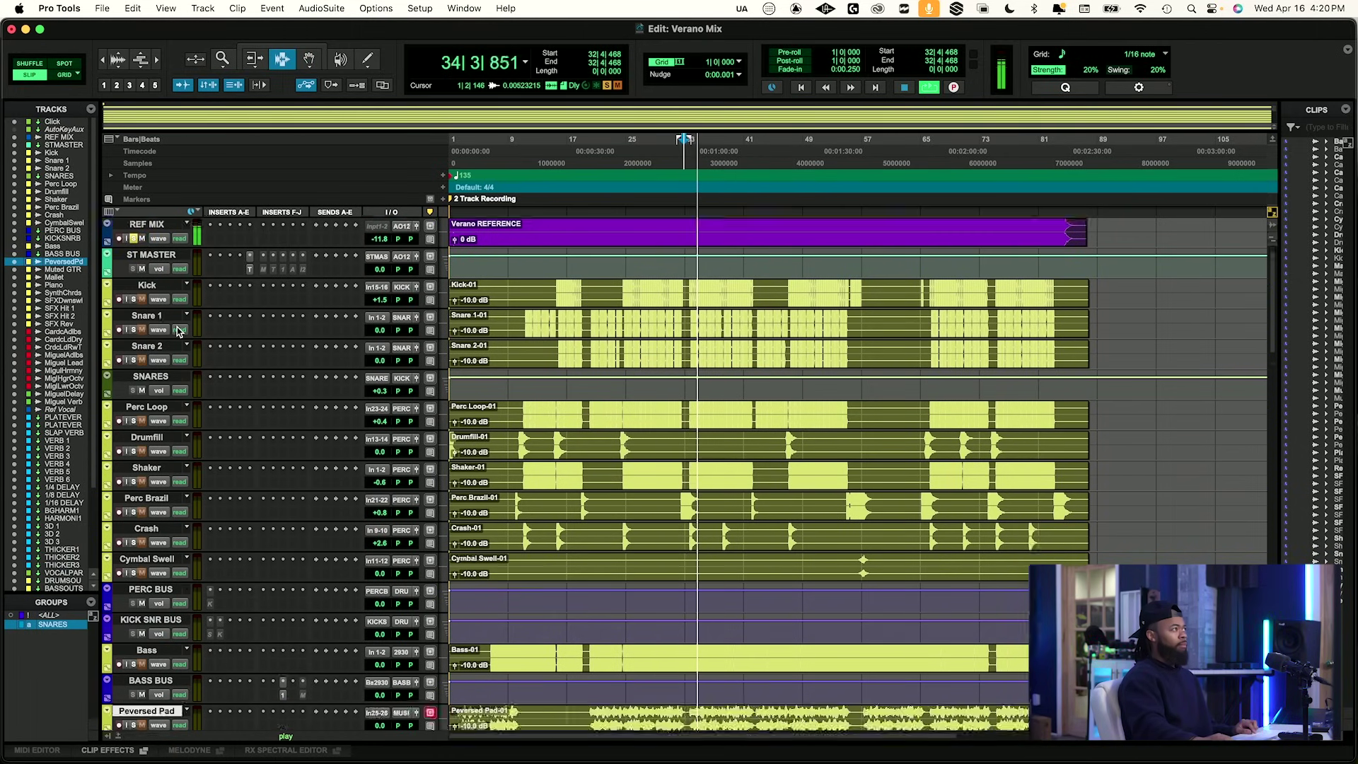
{"action": "left_click", "coordinate": [133, 270]}
{"action": "key", "text": "space"}
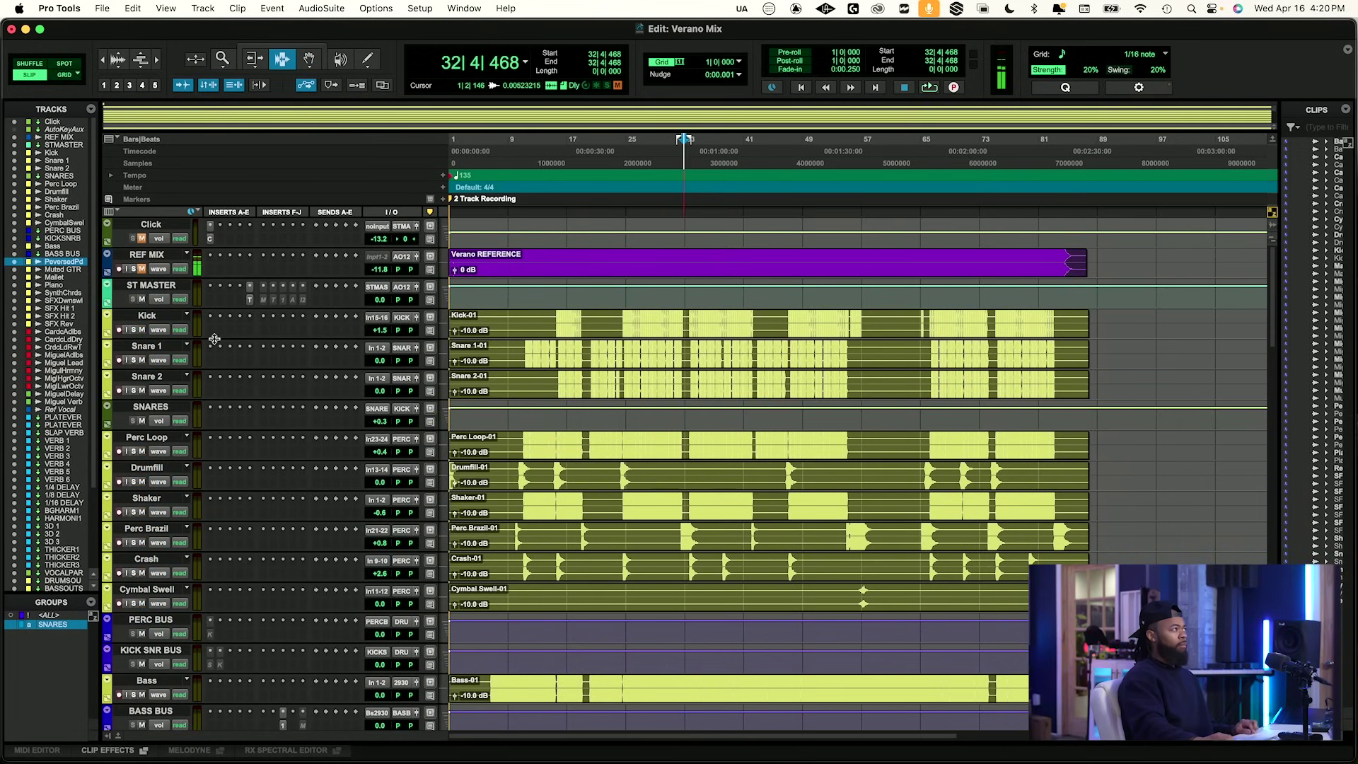
Play the mix from just before bar 33 and raise the Muted GTR volume to +2.1 dB.
{"action": "scroll", "coordinate": [263, 402], "scroll_direction": "down", "scroll_amount": 10}
{"action": "key", "text": "space"}
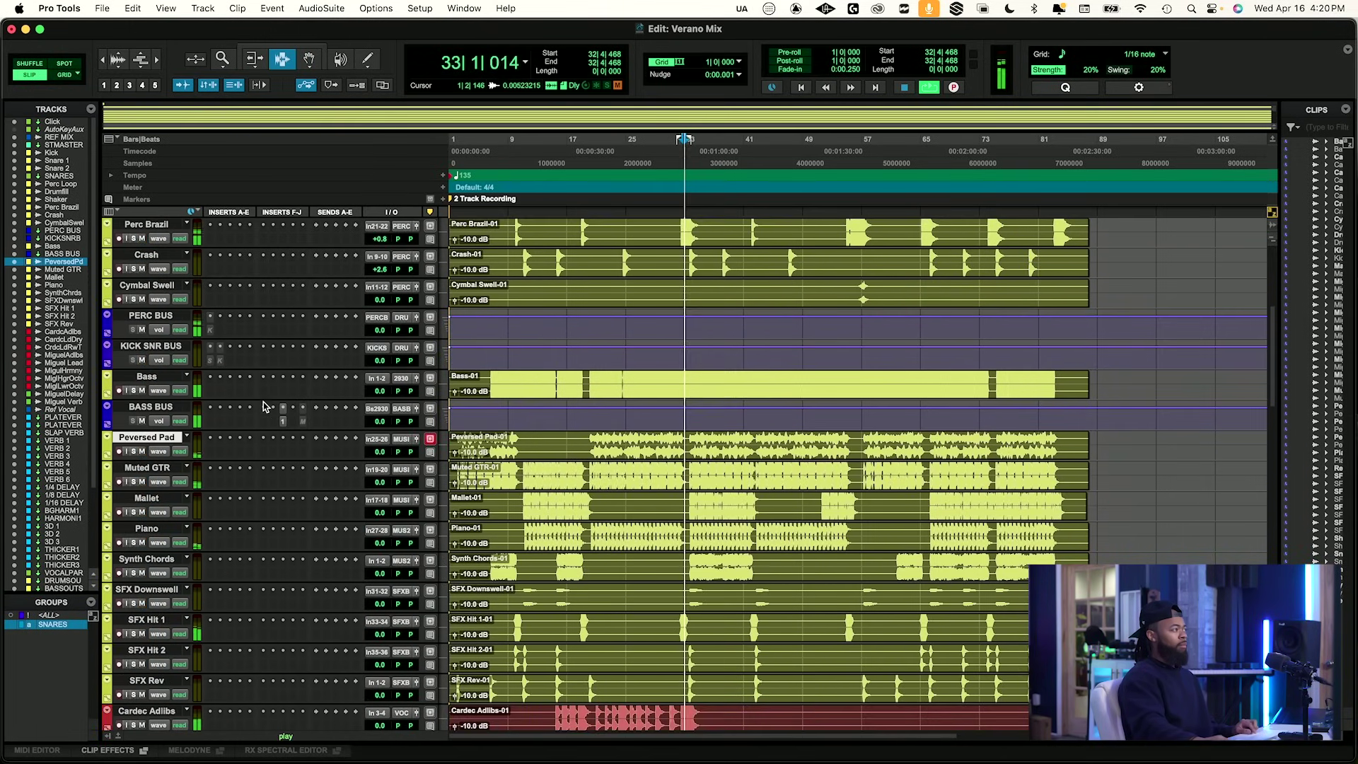
{"action": "left_click", "coordinate": [381, 482]}
{"action": "left_click_drag", "start_coordinate": [384, 484], "coordinate": [385, 477]}
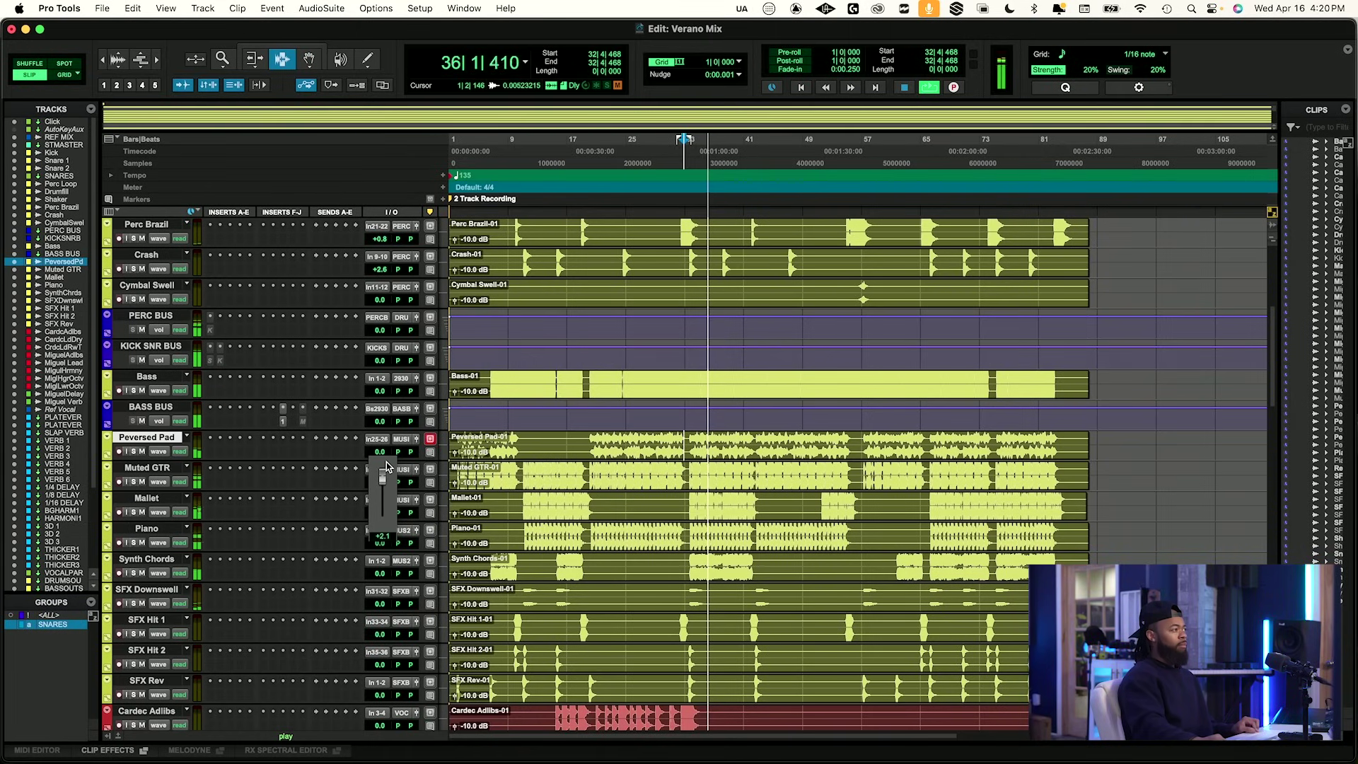
{"action": "left_click_drag", "start_coordinate": [387, 466], "coordinate": [386, 466]}
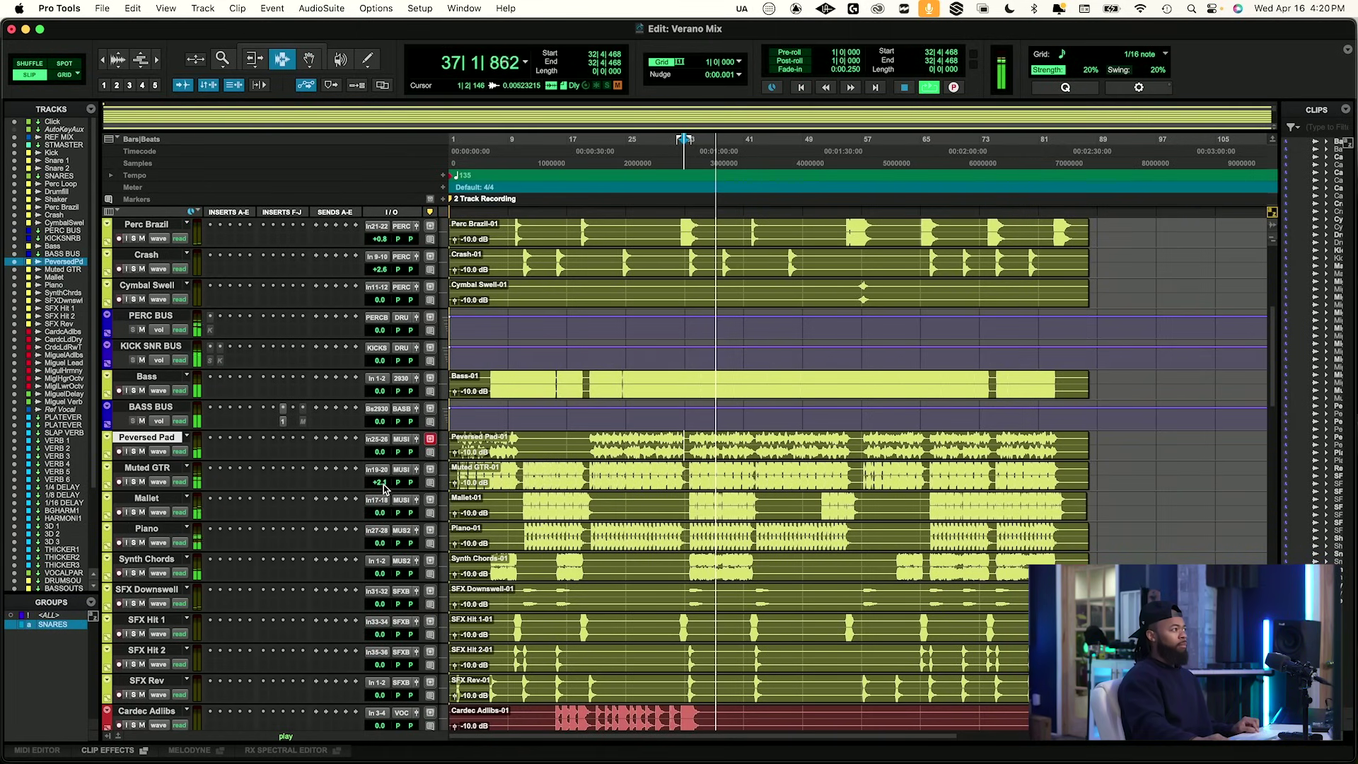
Alternate between the soloed REF MIX and the full mix from just before bar 33 to judge the guitar level.
{"action": "scroll", "coordinate": [257, 365], "scroll_direction": "up", "scroll_amount": 10}
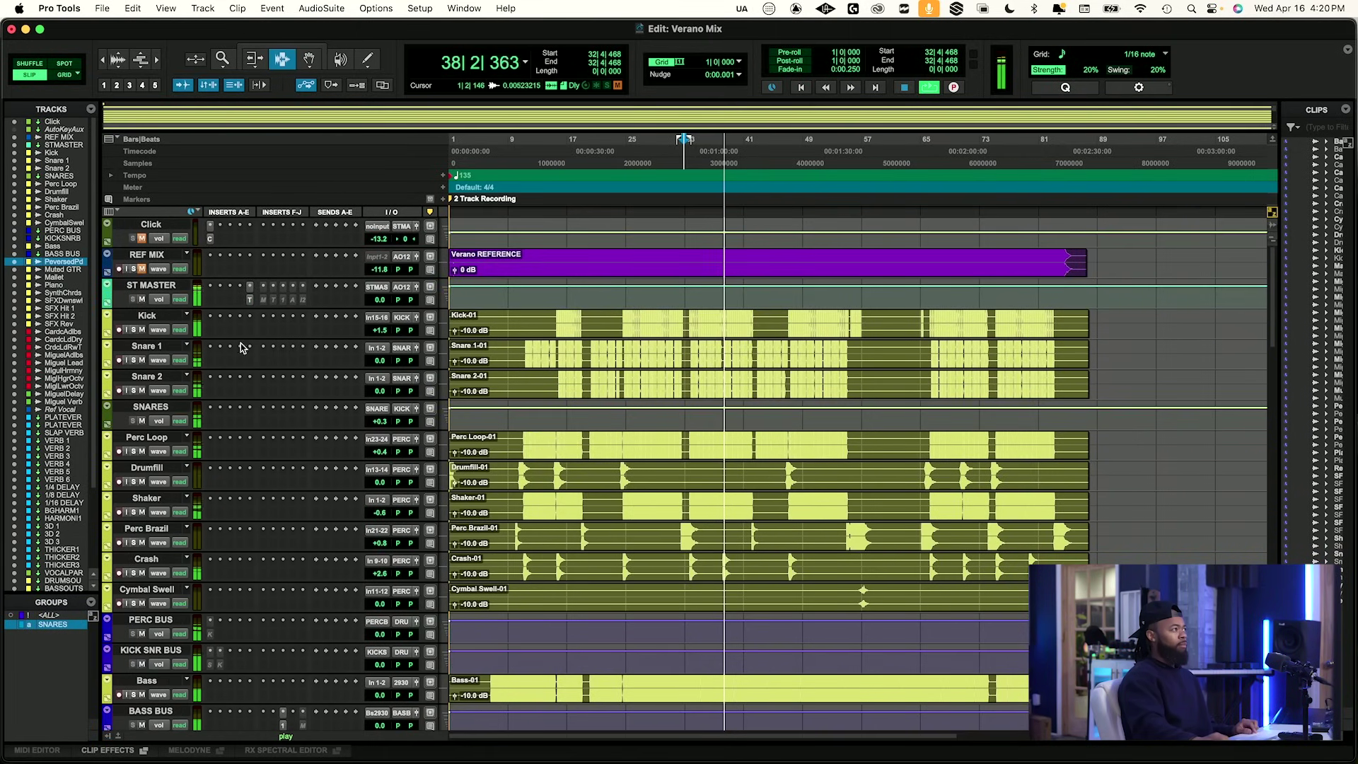
{"action": "key", "text": "space"}
{"action": "left_click", "coordinate": [133, 270]}
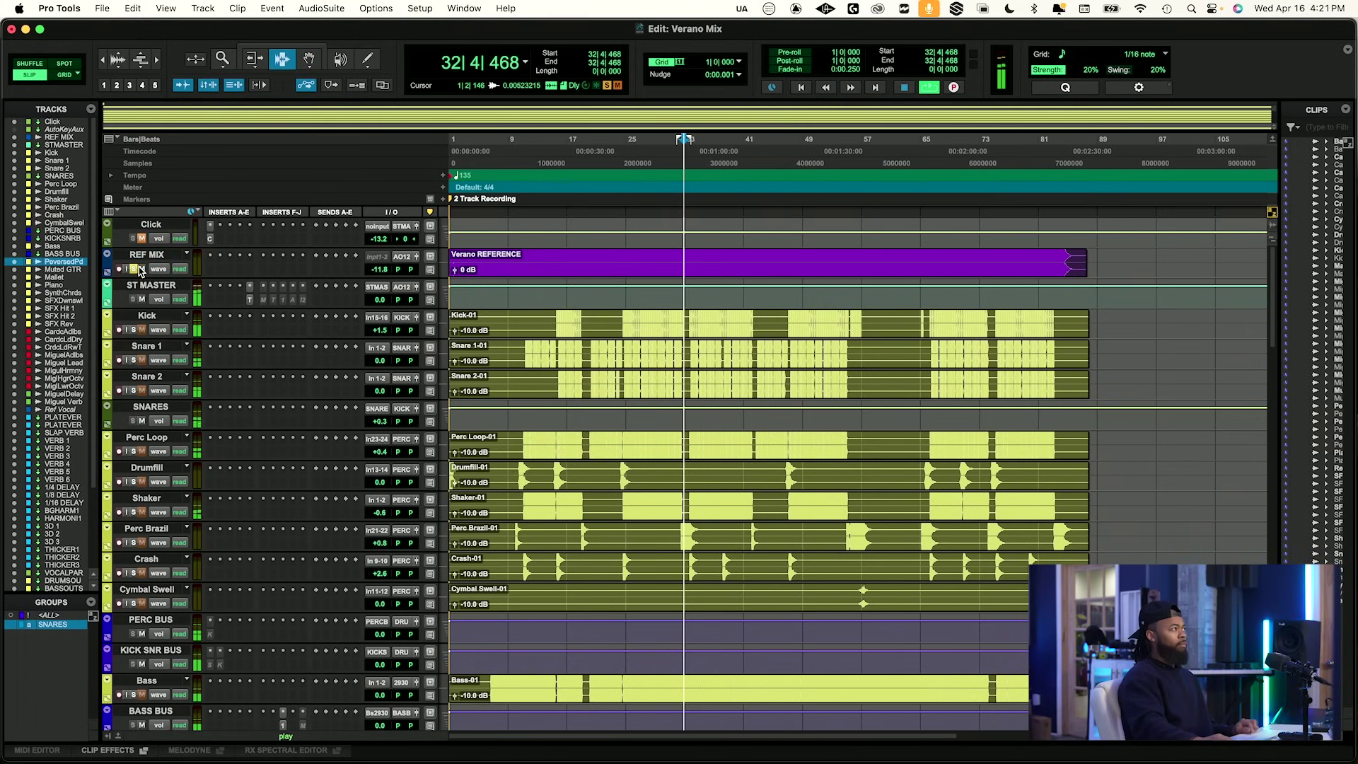
{"action": "key", "text": "space"}
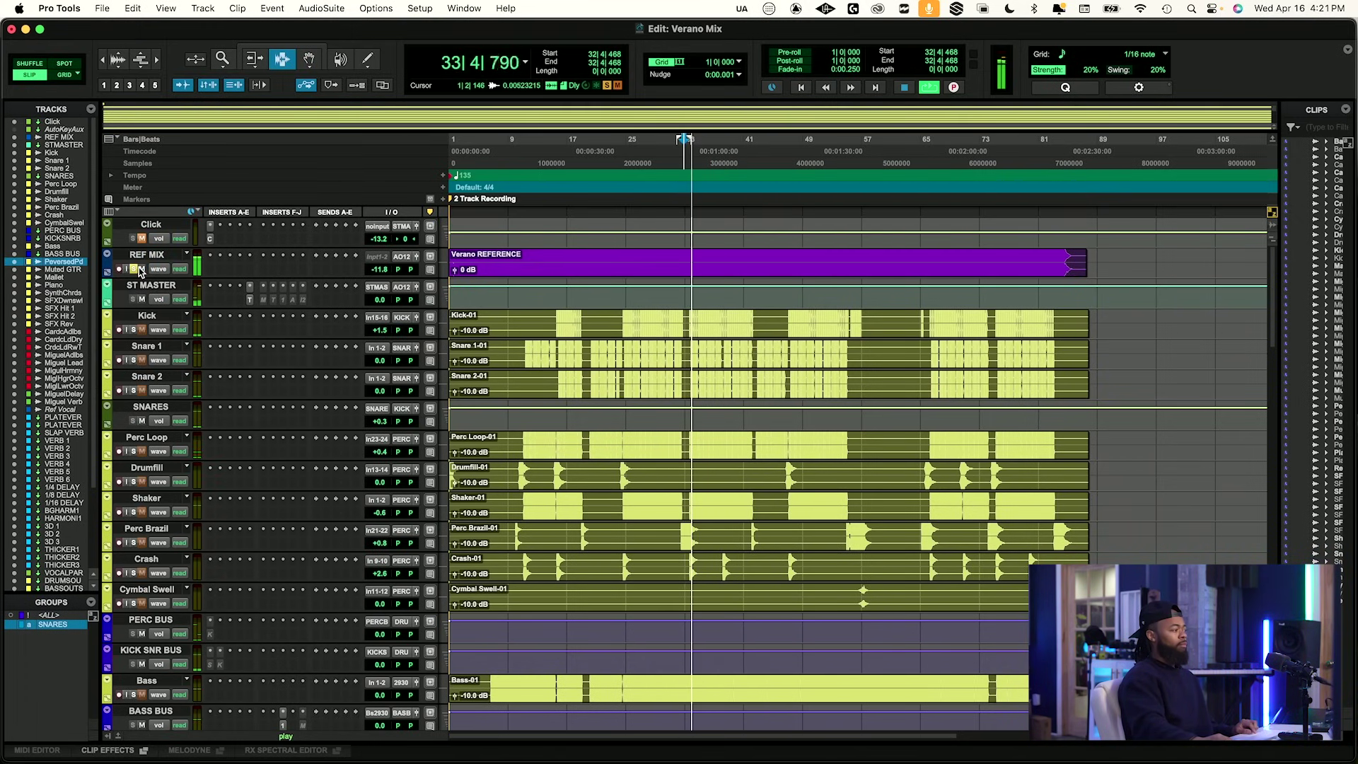
{"action": "key", "text": "space"}
{"action": "left_click", "coordinate": [134, 268]}
{"action": "key", "text": "space"}
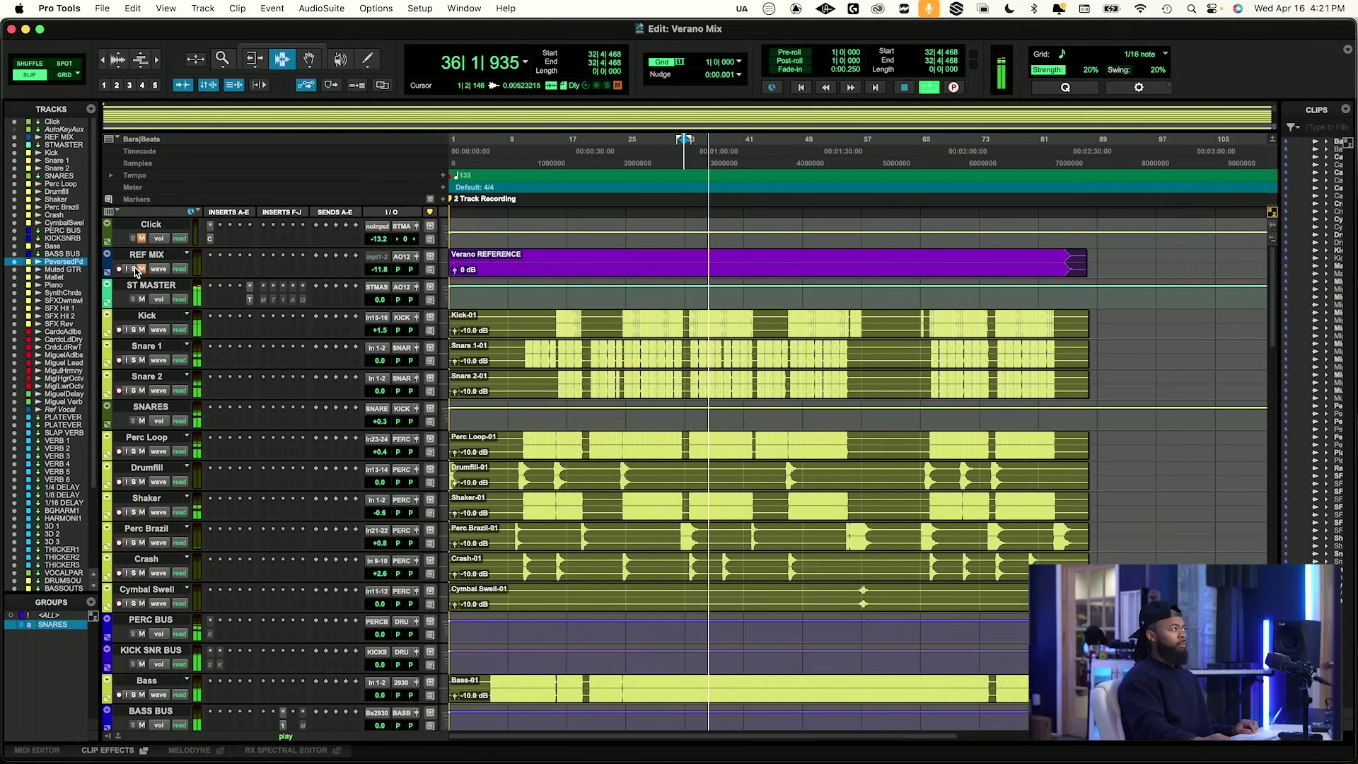
{"action": "key", "text": "space"}
{"action": "left_click", "coordinate": [135, 268]}
{"action": "key", "text": "space"}
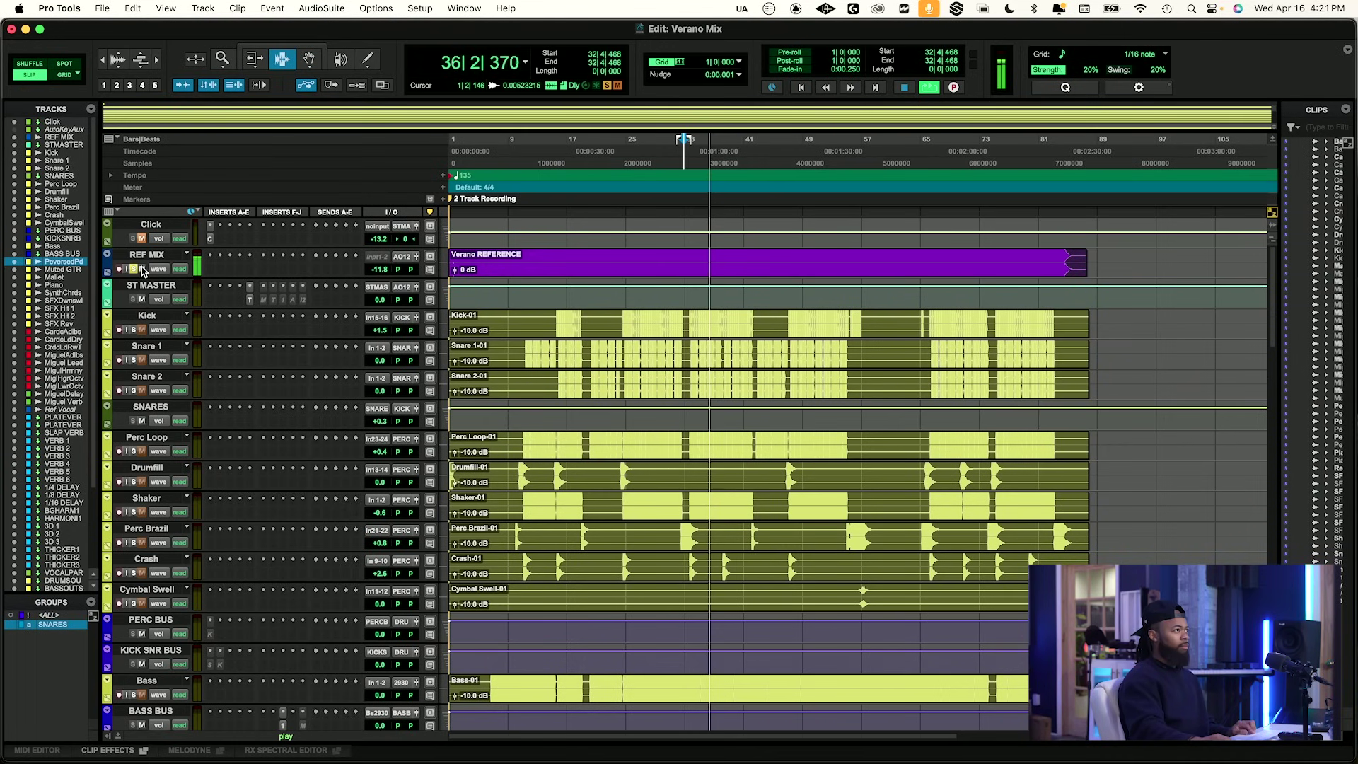
{"action": "key", "text": "space"}
{"action": "key", "text": "space"}
Raise the Muted GTR volume to +3.6 dB and replay the section to check its level in the mix.
{"action": "scroll", "coordinate": [204, 488], "scroll_direction": "down", "scroll_amount": 5}
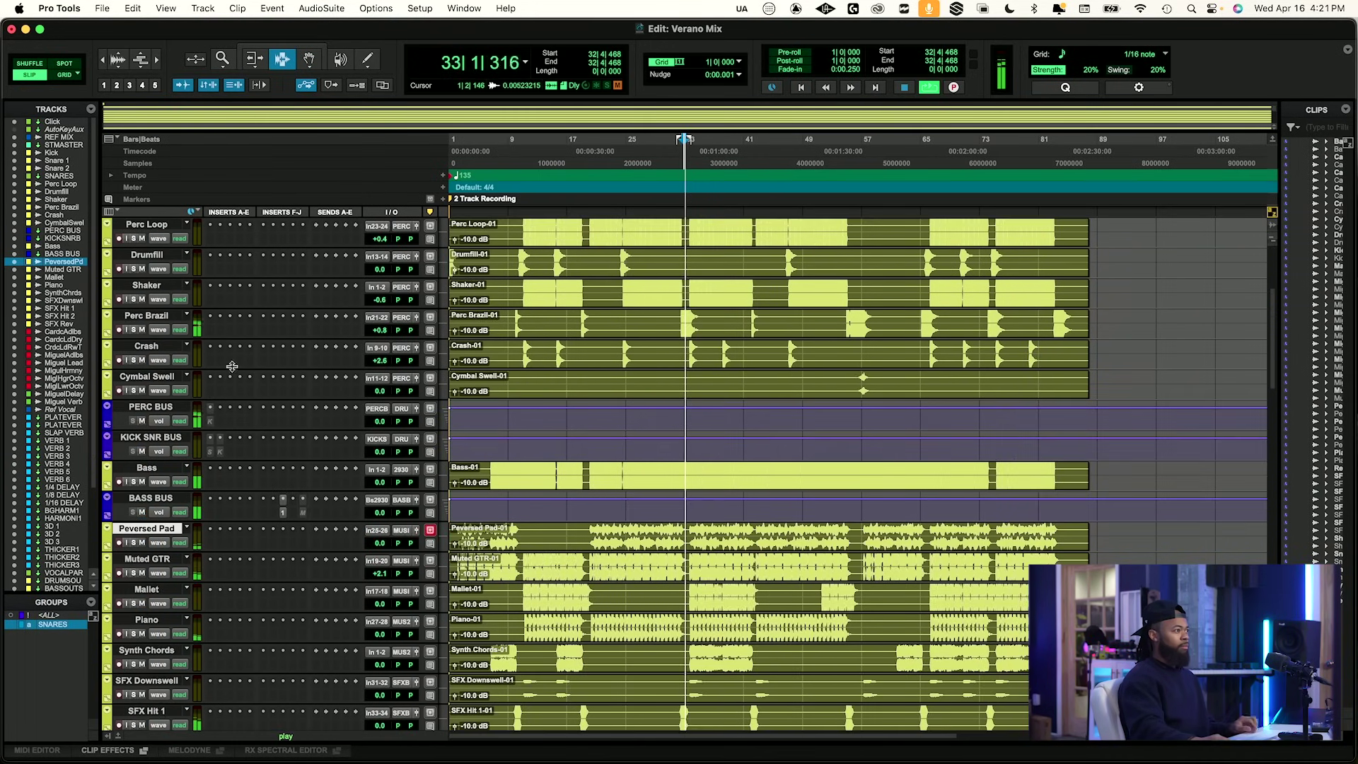
{"action": "left_click", "coordinate": [376, 575]}
{"action": "left_click_drag", "start_coordinate": [376, 559], "coordinate": [375, 558]}
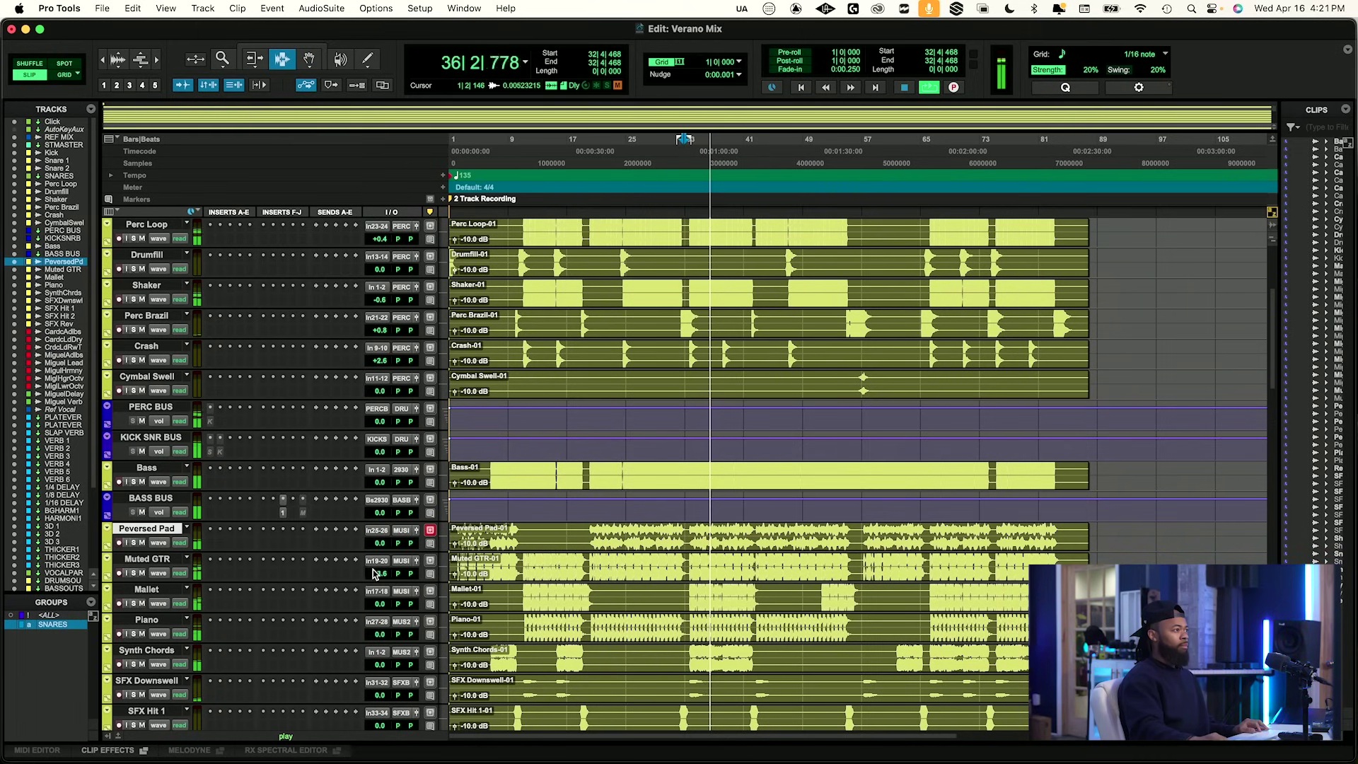
{"action": "key", "text": "space"}
{"action": "key", "text": "space"}
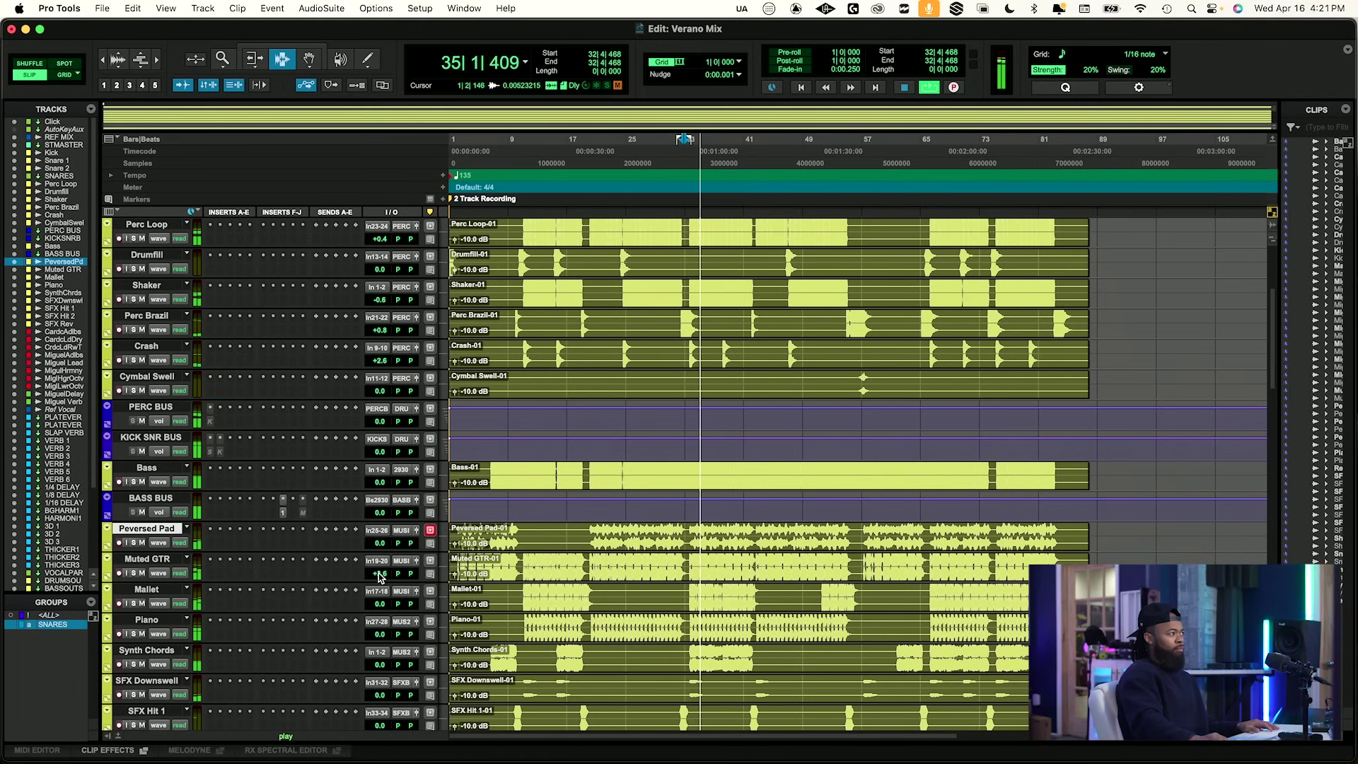
Restart playback just before bar 33 and raise the Peversed Pad volume to +1.9 dB.
{"action": "key", "text": "space"}
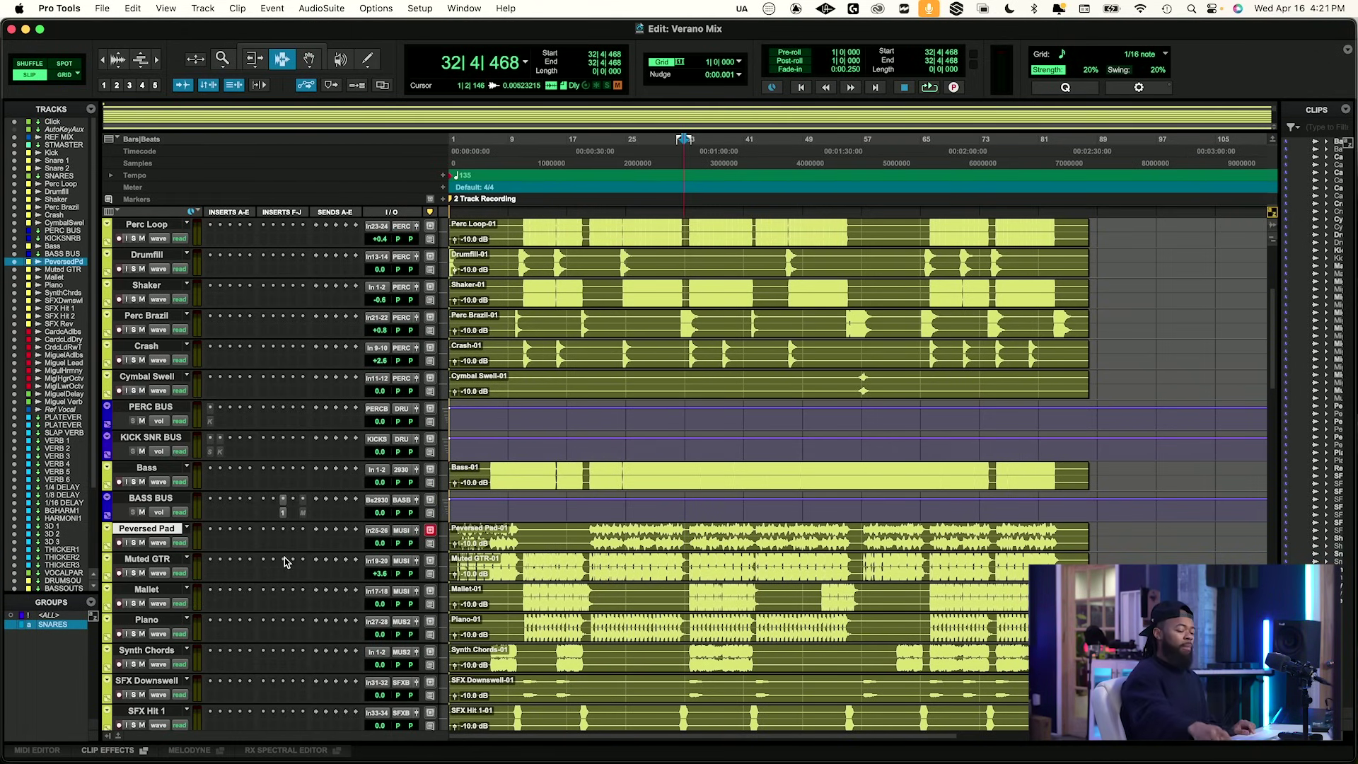
{"action": "key", "text": "space"}
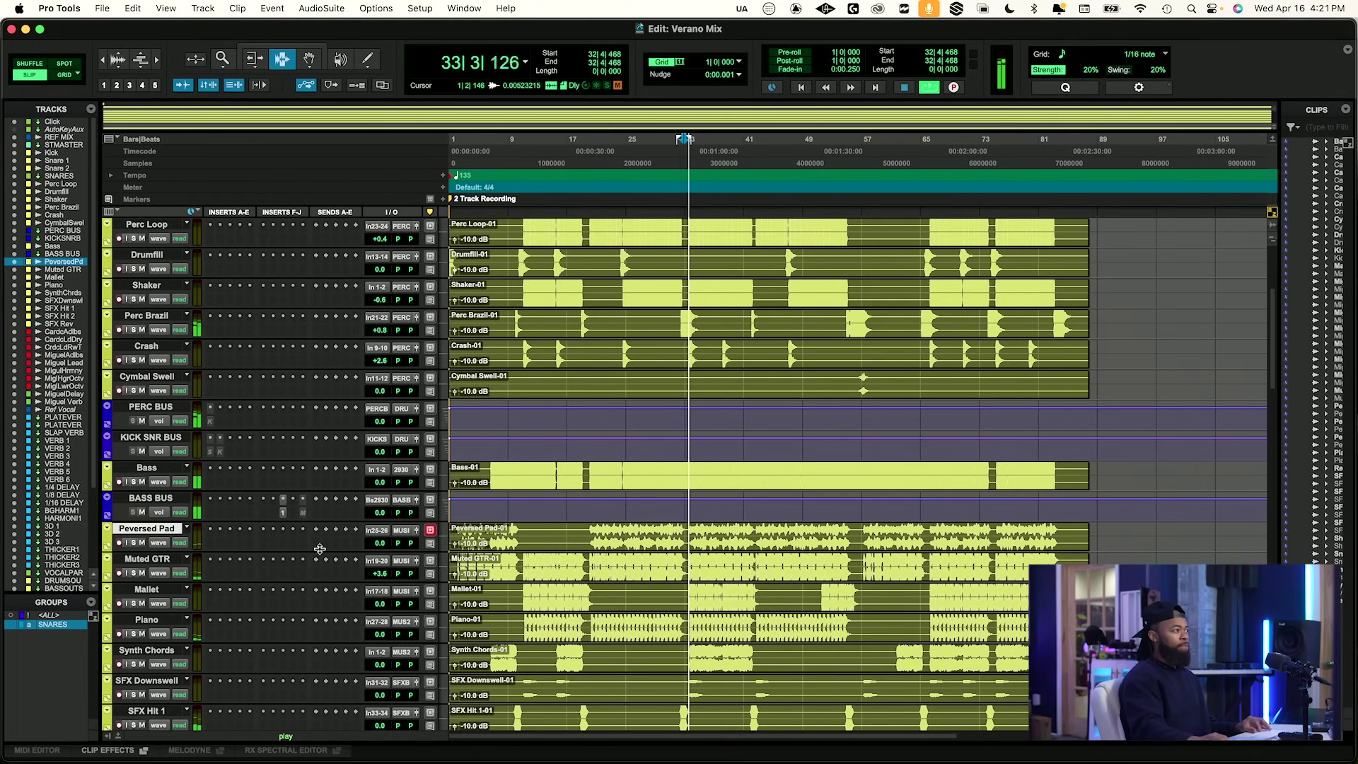
{"action": "left_click_drag", "start_coordinate": [382, 542], "coordinate": [387, 524]}
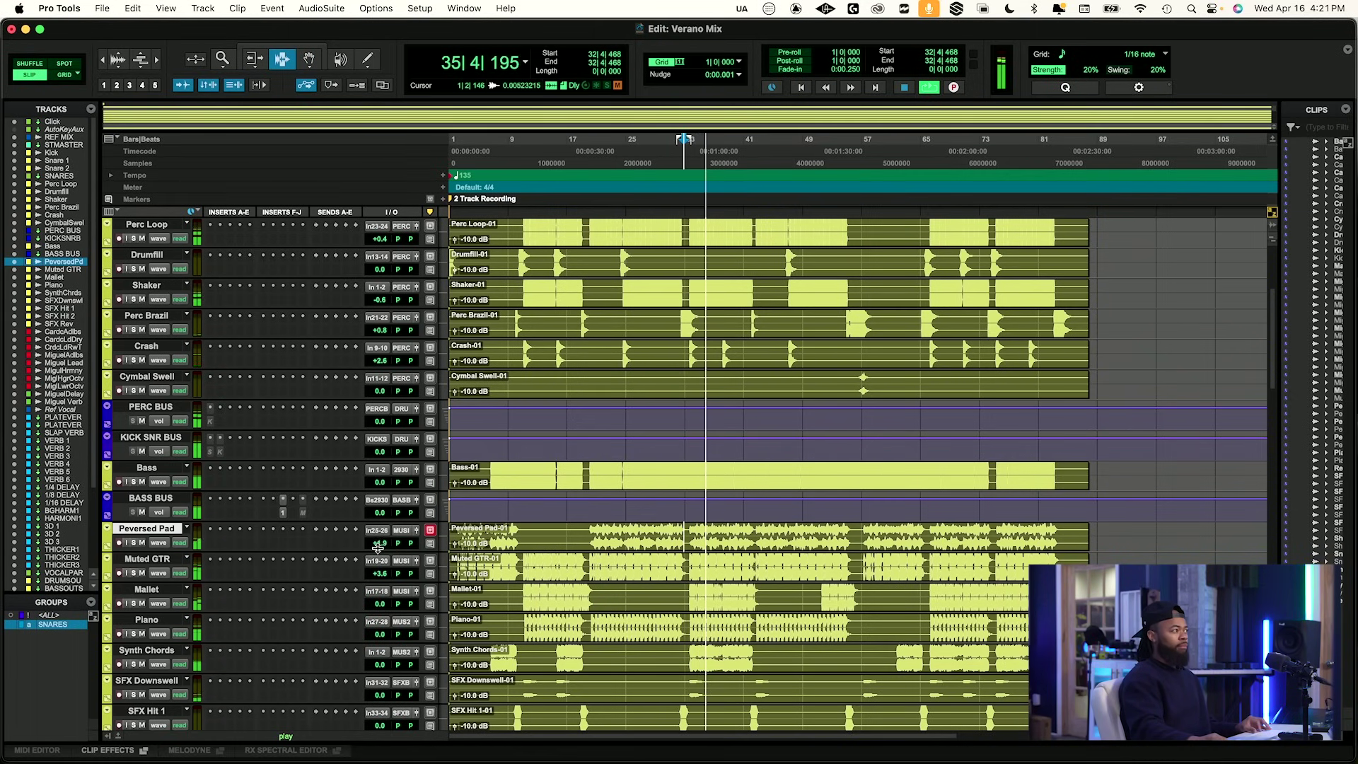
Audition Mallet in solo, compare it with the soloed REF MIX, and return to playing the mix from the same spot.
{"action": "left_click", "coordinate": [134, 603]}
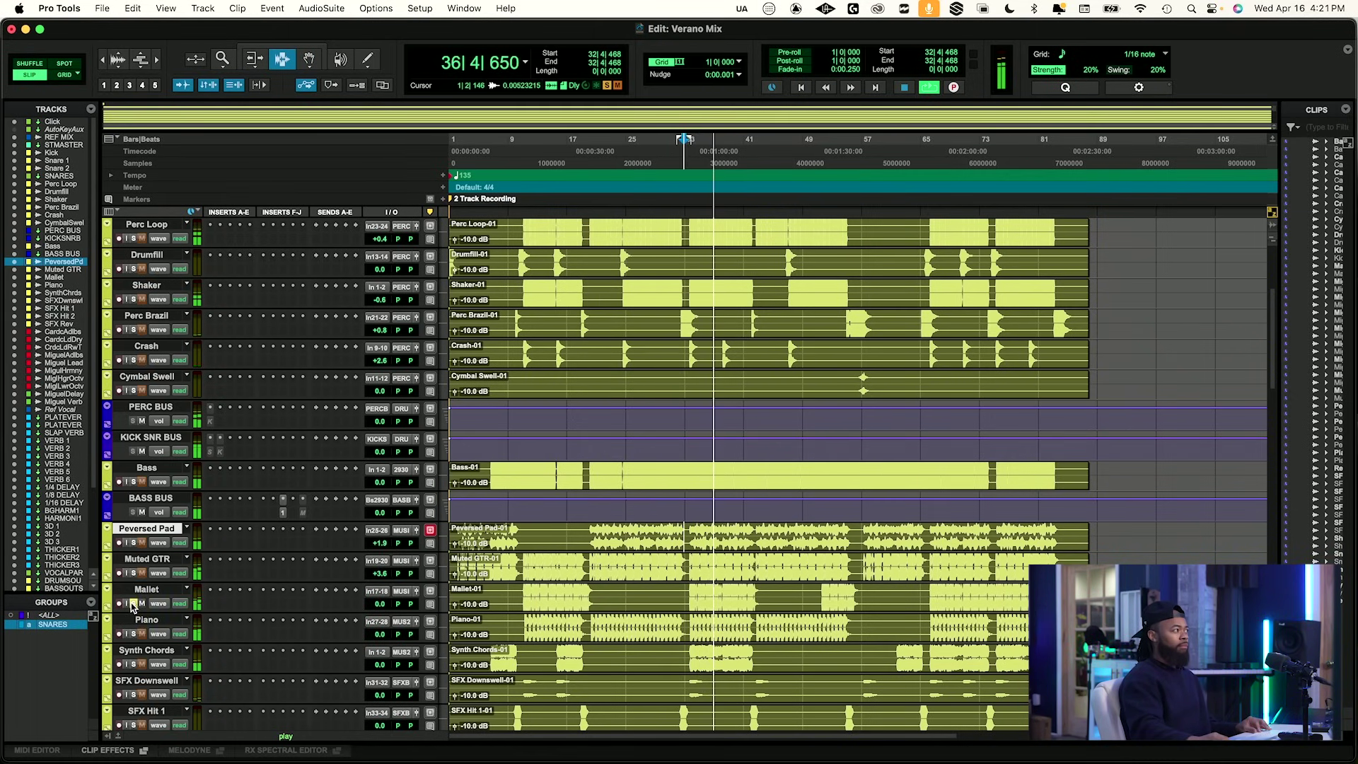
{"action": "left_click", "coordinate": [133, 603]}
{"action": "scroll", "coordinate": [142, 354], "scroll_direction": "up", "scroll_amount": 5}
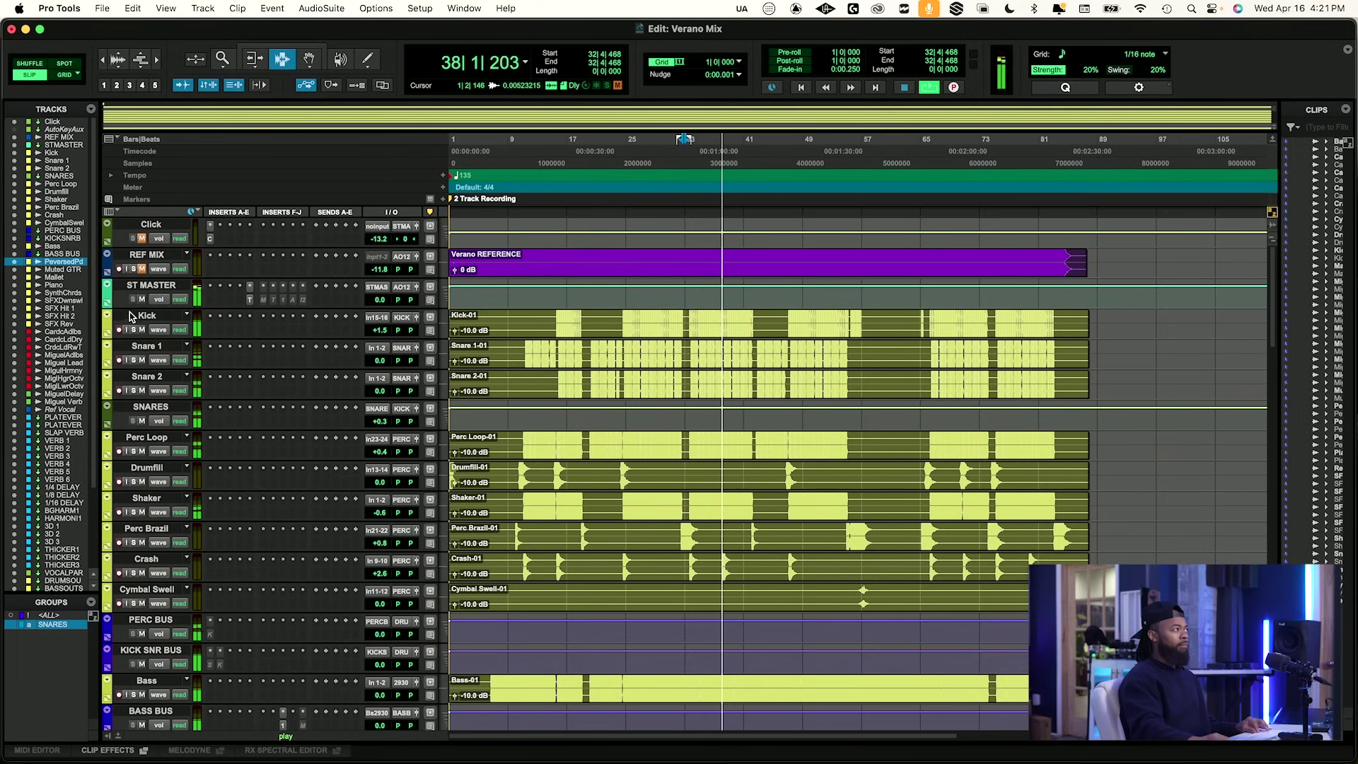
{"action": "key", "text": "space"}
{"action": "left_click", "coordinate": [135, 269]}
{"action": "key", "text": "space"}
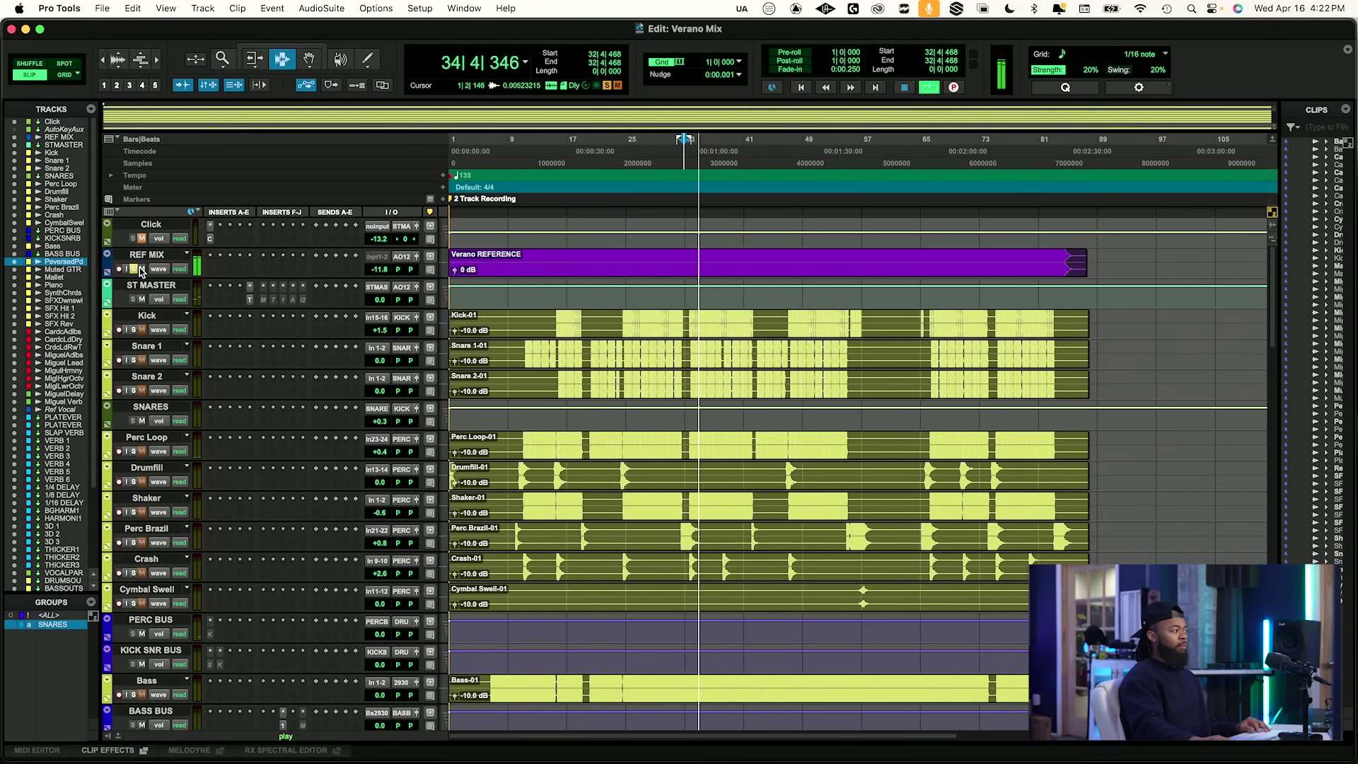
{"action": "left_click", "coordinate": [141, 269]}
{"action": "key", "text": "space"}
{"action": "key", "text": "space"}
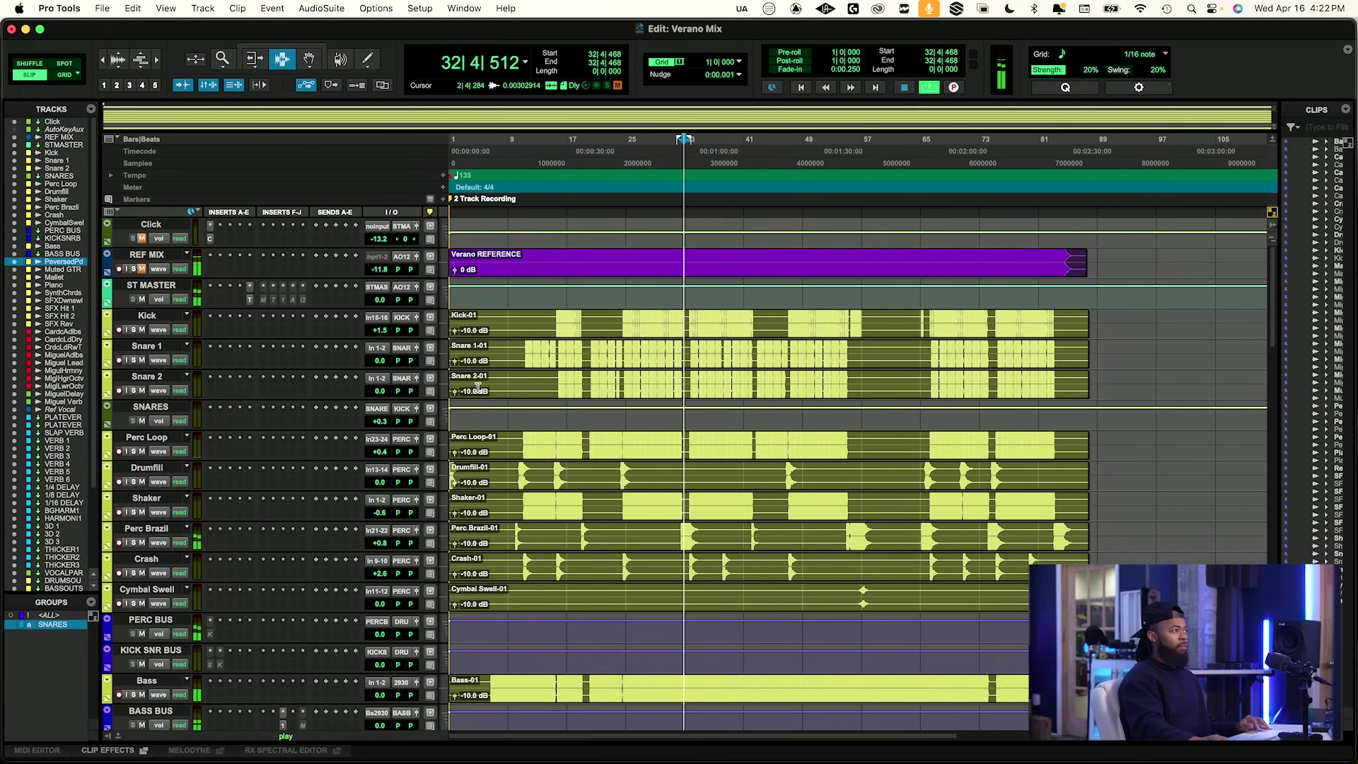
Raise the Mallet volume to +3.0 dB and replay the section from just before bar 33.
{"action": "scroll", "coordinate": [478, 388], "scroll_direction": "down", "scroll_amount": 8}
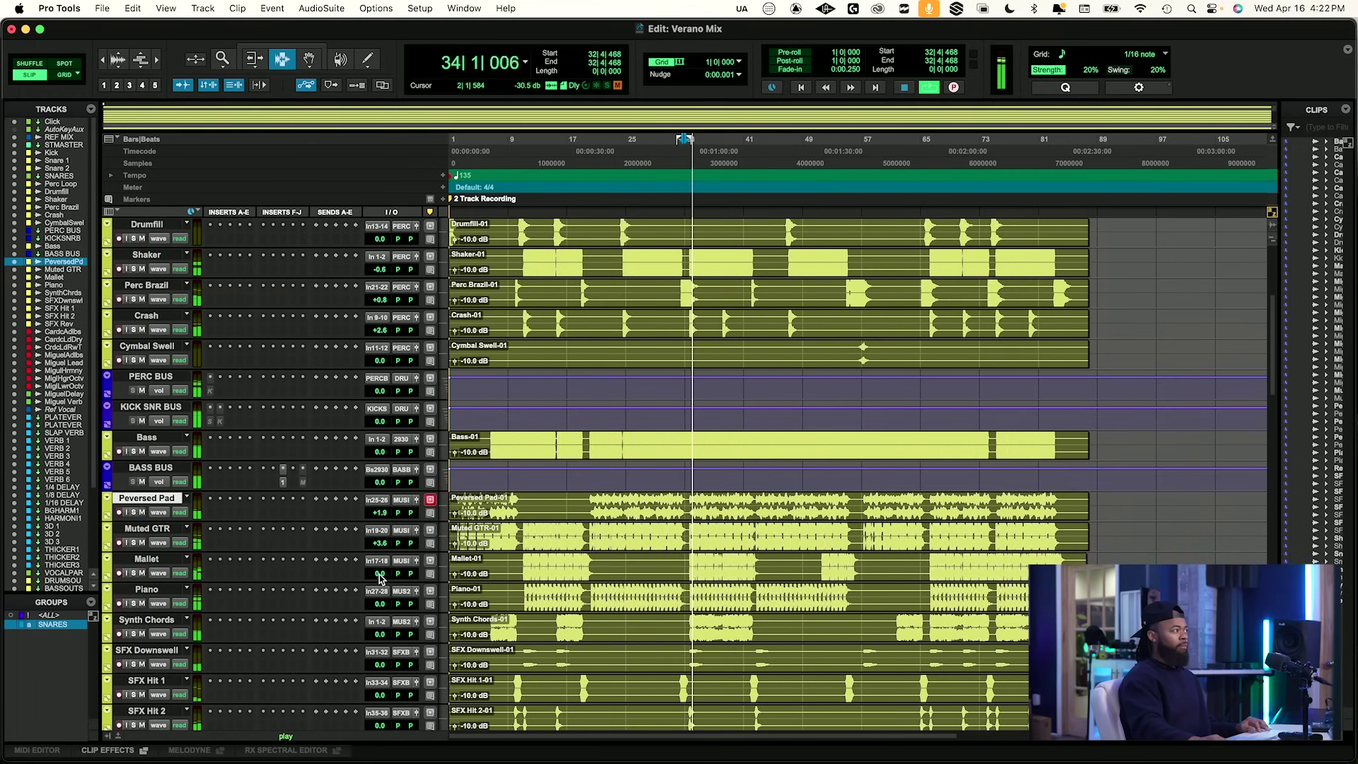
{"action": "left_click_drag", "start_coordinate": [380, 574], "coordinate": [381, 544]}
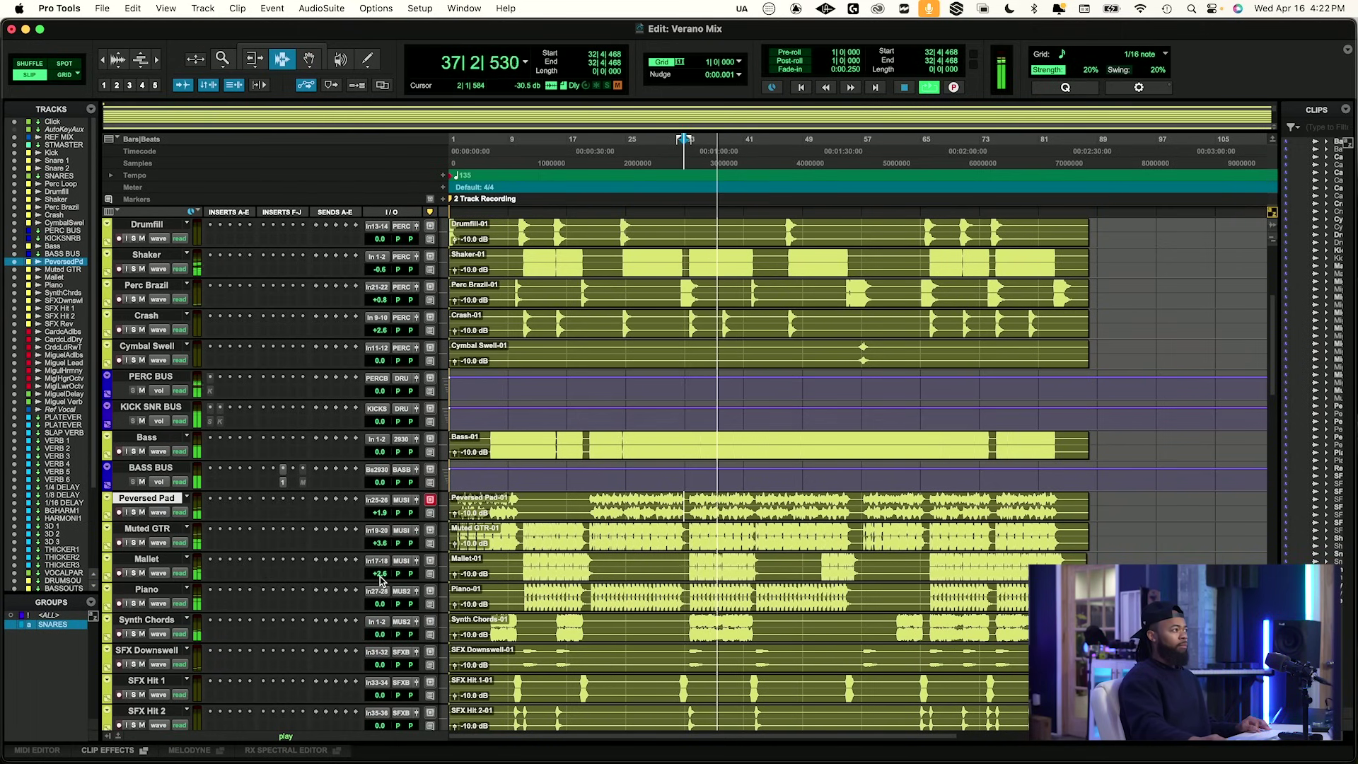
{"action": "left_click", "coordinate": [381, 574], "text": "alt"}
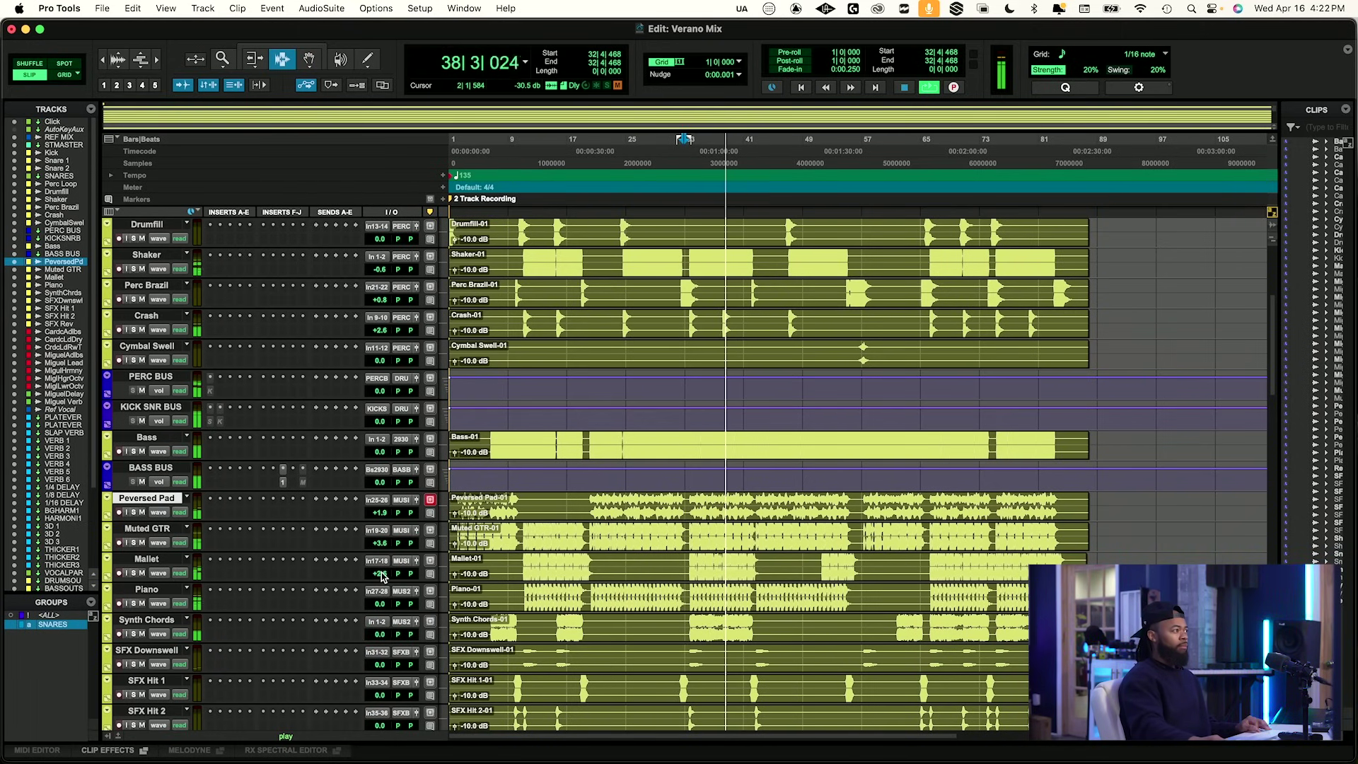
{"action": "left_click_drag", "start_coordinate": [386, 574], "coordinate": [386, 570]}
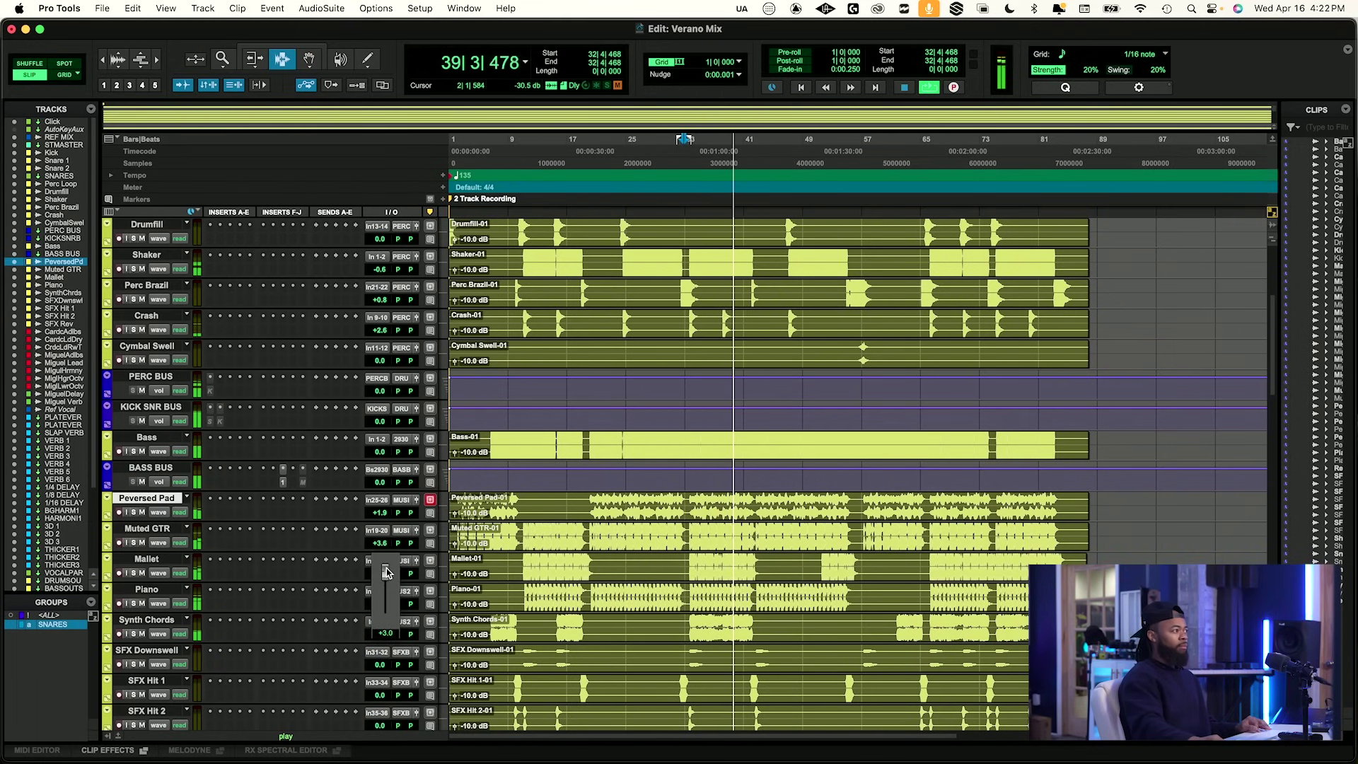
{"action": "left_click", "coordinate": [684, 585]}
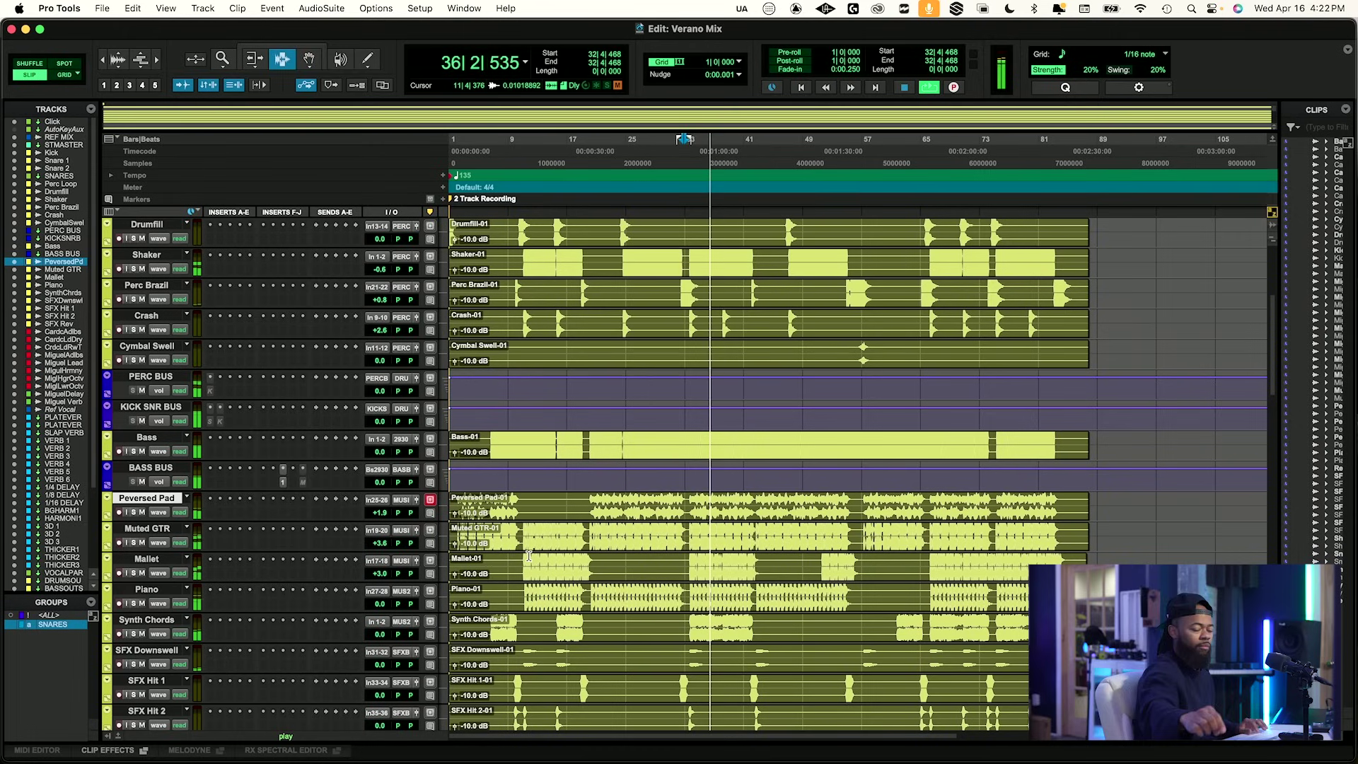
Audition Piano in solo, then compare it with the soloed REF MIX from just before bar 33.
{"action": "left_click", "coordinate": [158, 594]}
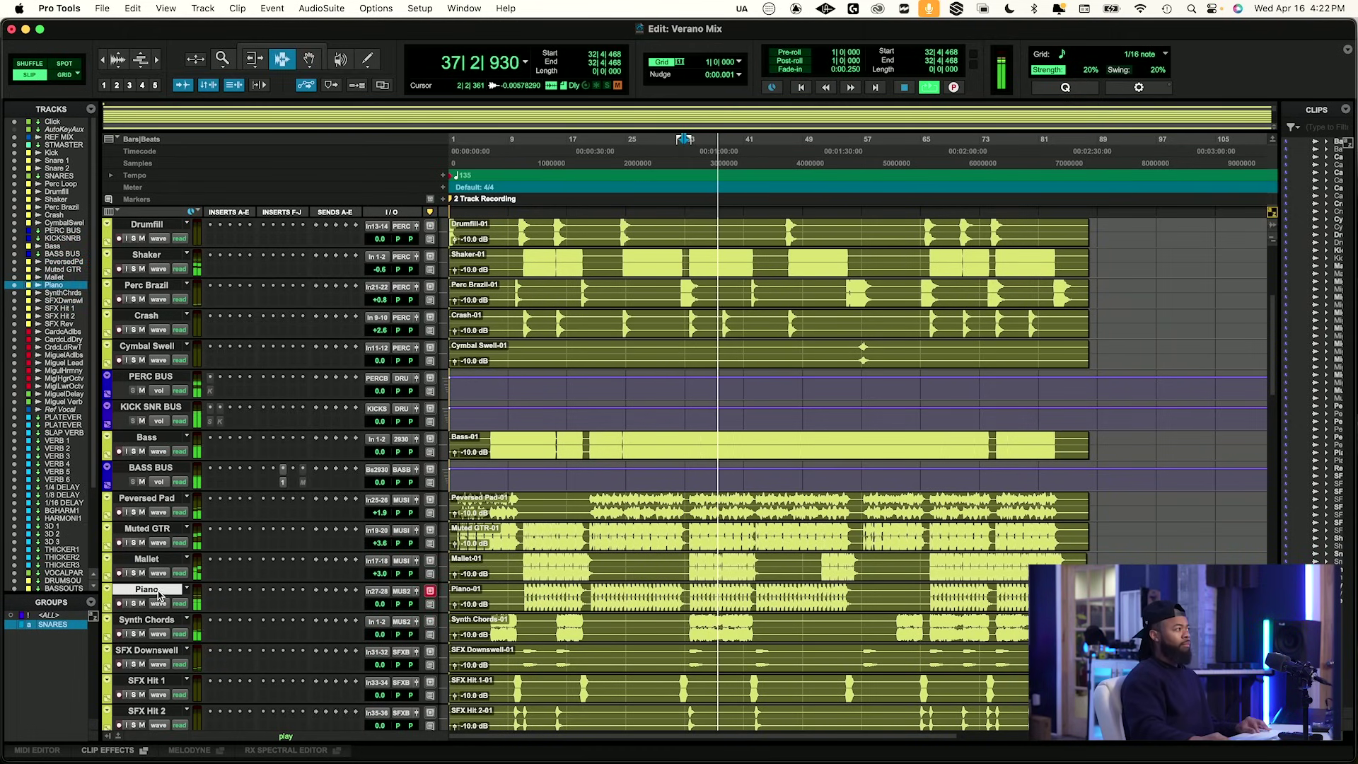
{"action": "left_click", "coordinate": [134, 603]}
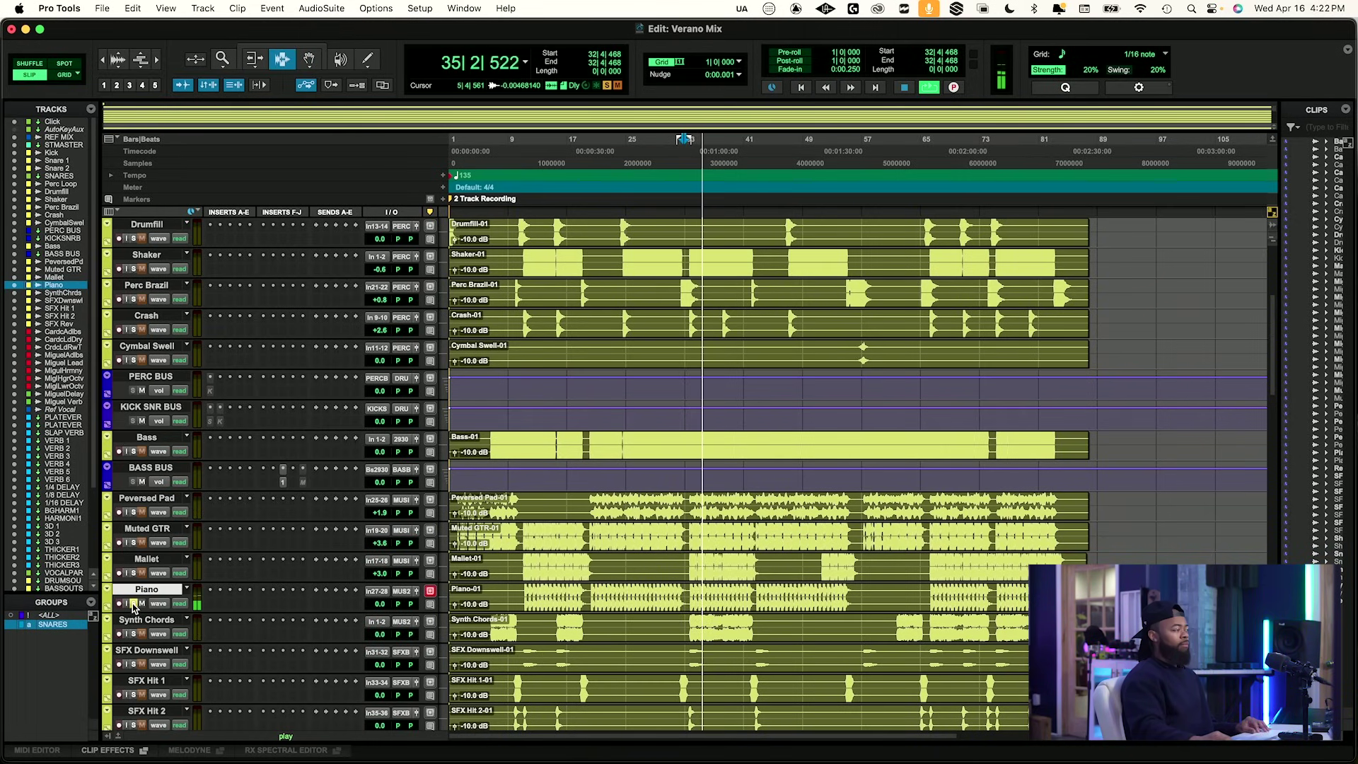
{"action": "key", "text": "space"}
{"action": "key", "text": "space"}
{"action": "scroll", "coordinate": [157, 363], "scroll_direction": "up", "scroll_amount": 5}
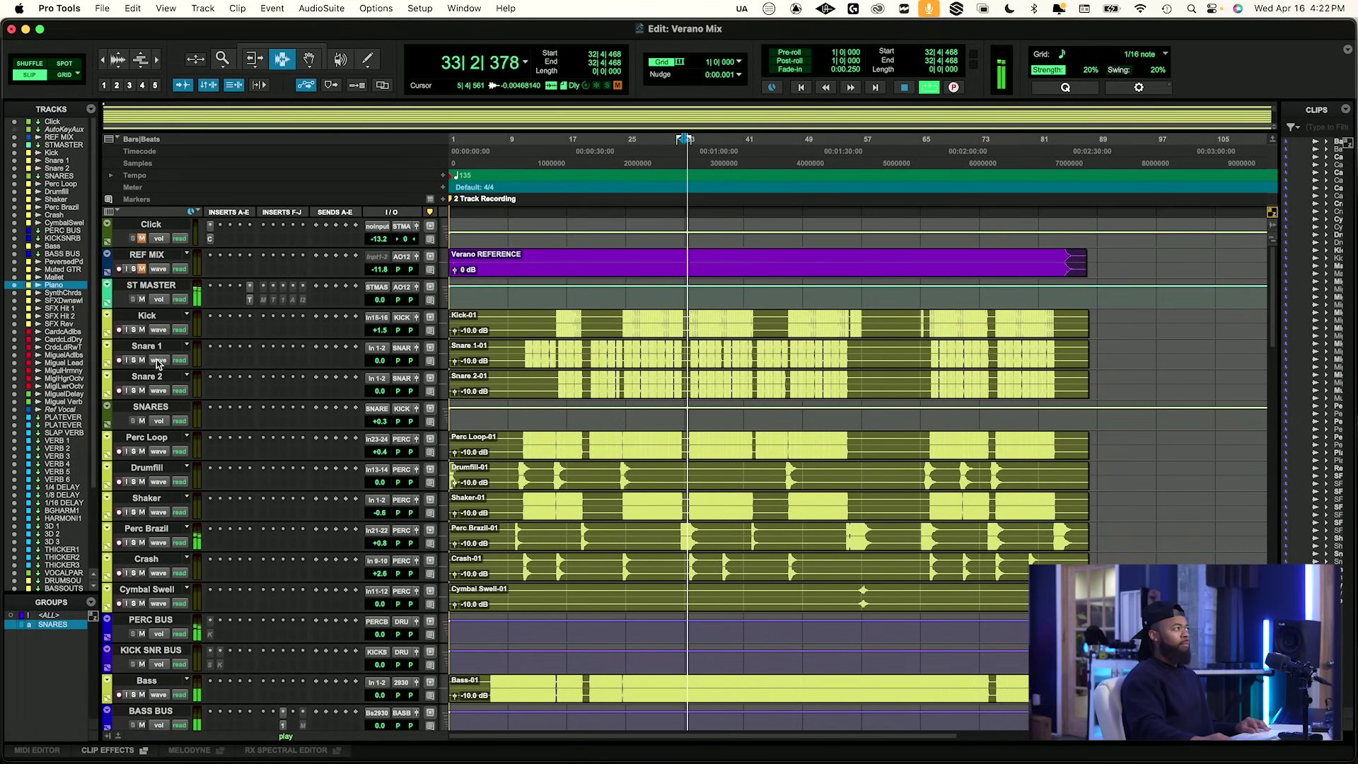
{"action": "left_click", "coordinate": [134, 270]}
{"action": "key", "text": "space"}
{"action": "left_click", "coordinate": [143, 268]}
{"action": "key", "text": "space"}
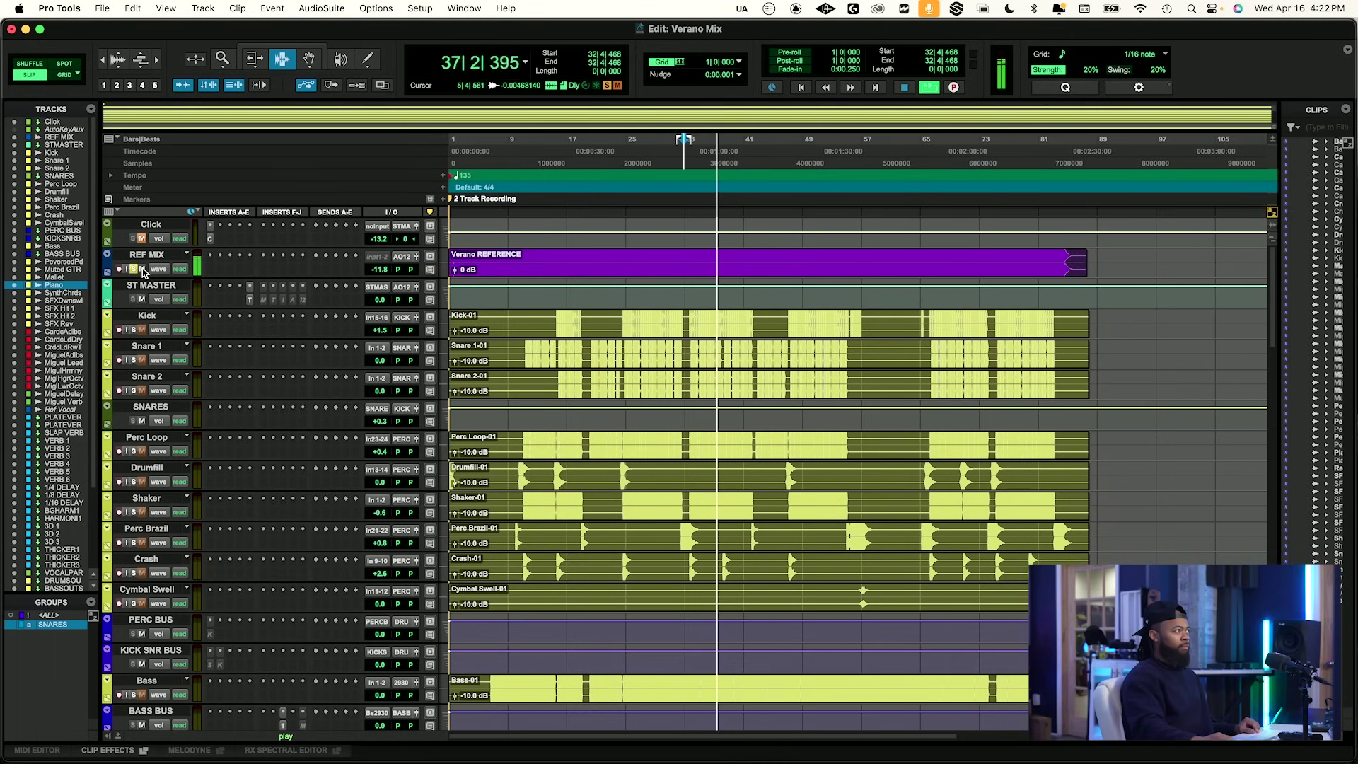
Return playback to the full mix and raise the Piano volume to +1.1 dB.
{"action": "key", "text": "space"}
{"action": "left_click", "coordinate": [142, 269]}
{"action": "left_click", "coordinate": [134, 268]}
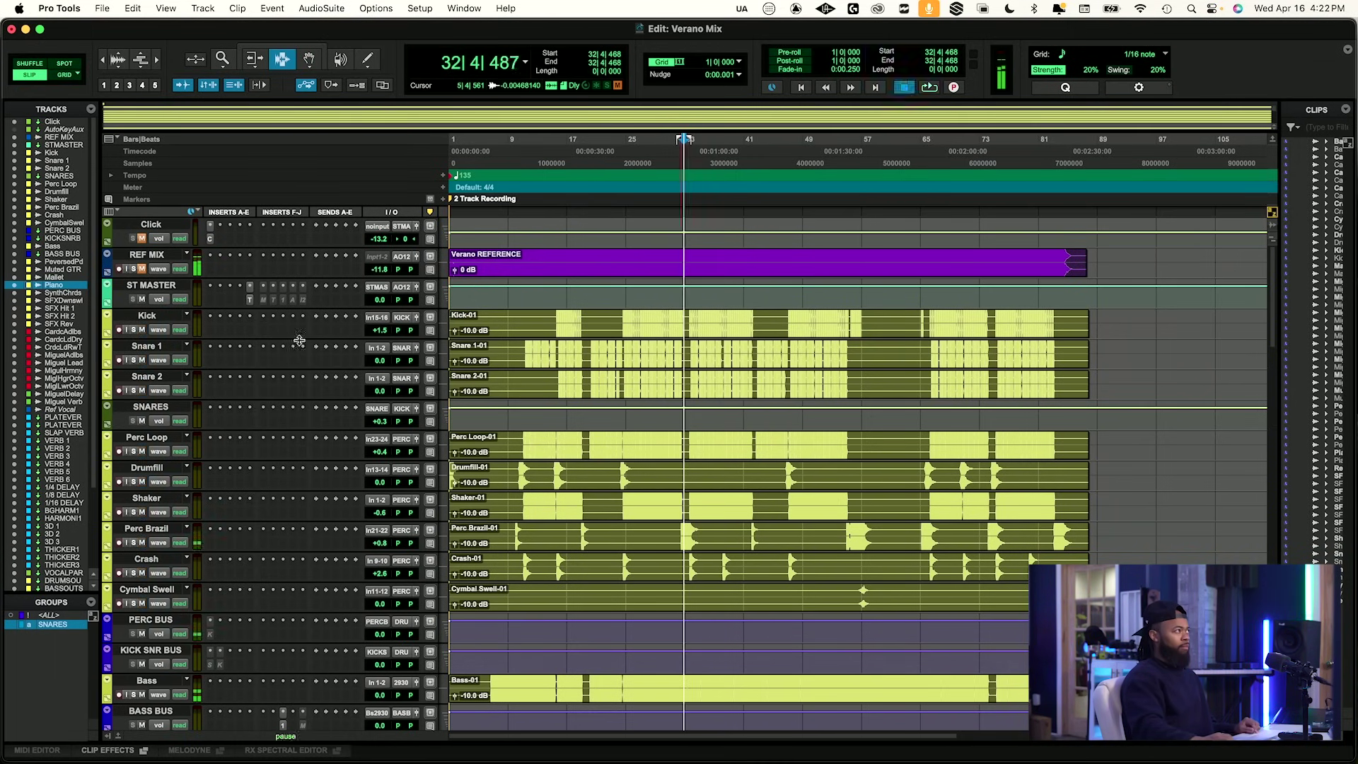
{"action": "scroll", "coordinate": [300, 354], "scroll_direction": "down", "scroll_amount": 5}
{"action": "left_click_drag", "start_coordinate": [380, 542], "coordinate": [380, 538]}
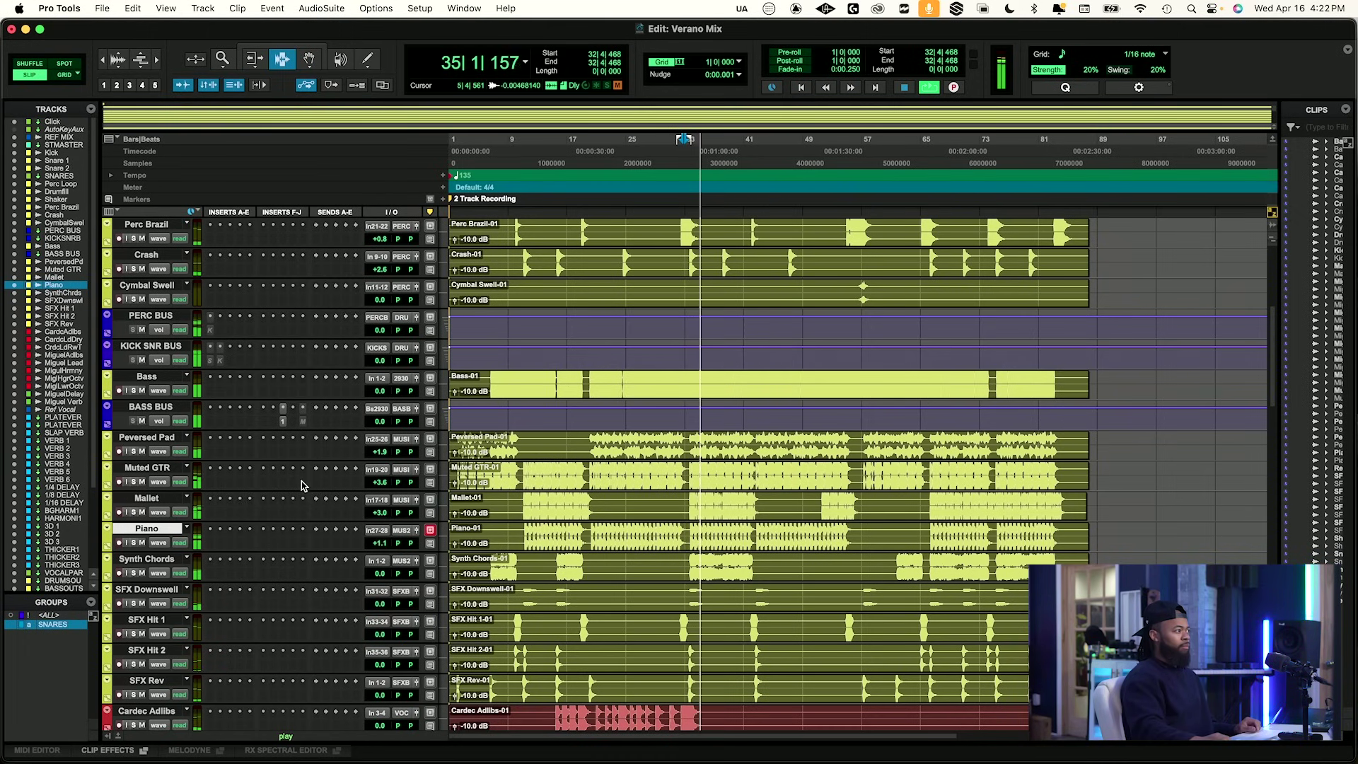
Audition Synth Chords in solo and replay the same section in the full mix.
{"action": "left_click", "coordinate": [168, 558]}
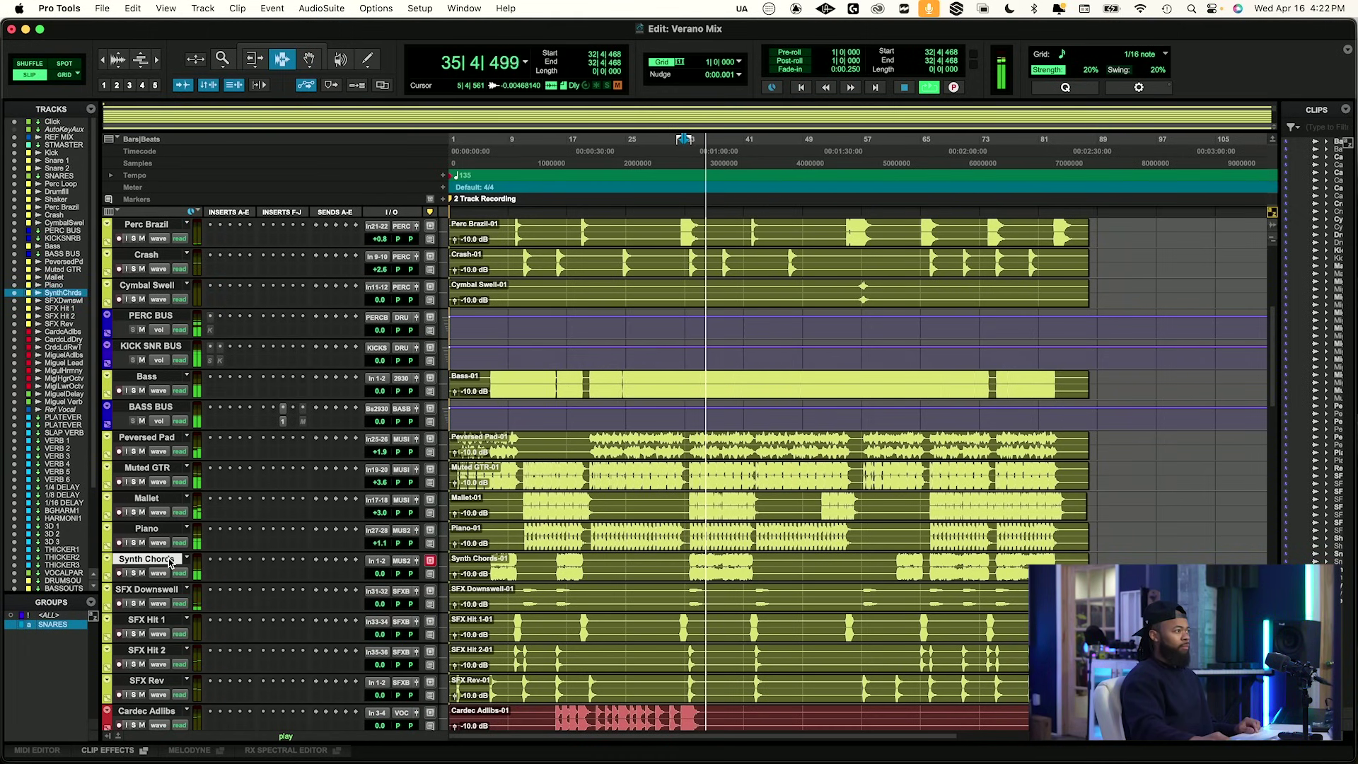
{"action": "key", "text": "space"}
{"action": "key", "text": "space"}
{"action": "left_click", "coordinate": [134, 573]}
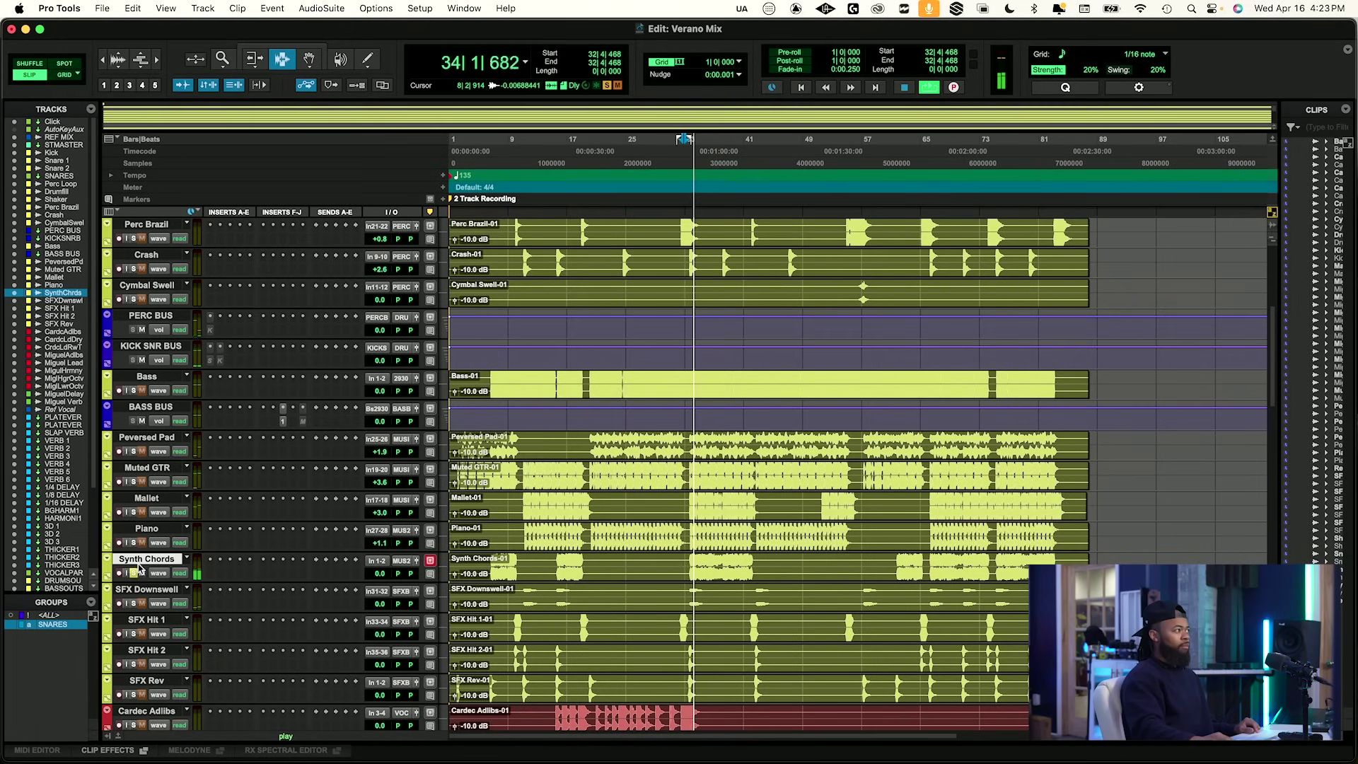
{"action": "left_click", "coordinate": [135, 572]}
{"action": "key", "text": "space"}
{"action": "key", "text": "space"}
Play the soloed REF MIX for comparison and raise the Synth Chords volume to +2.8 dB.
{"action": "scroll", "coordinate": [168, 275], "scroll_direction": "up", "scroll_amount": 10}
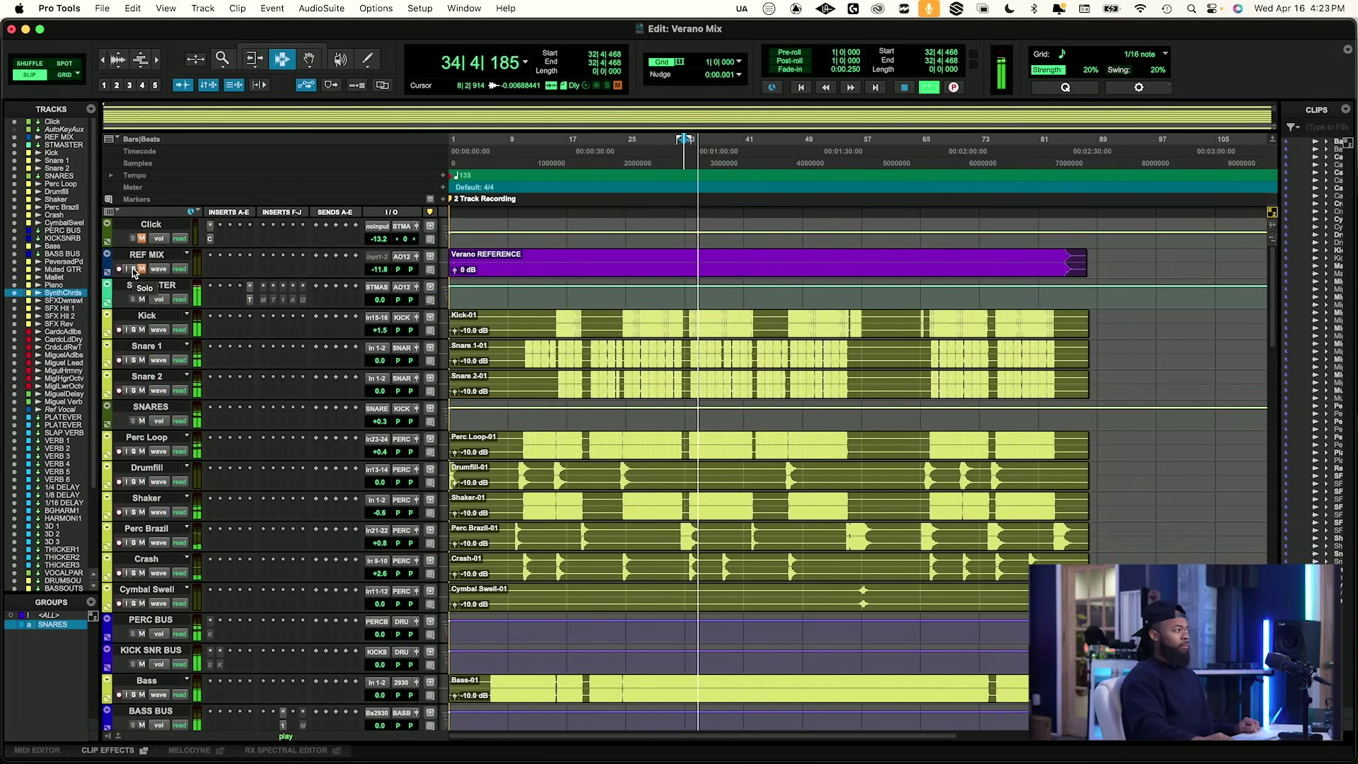
{"action": "key", "text": "space"}
{"action": "left_click", "coordinate": [135, 269]}
{"action": "key", "text": "space"}
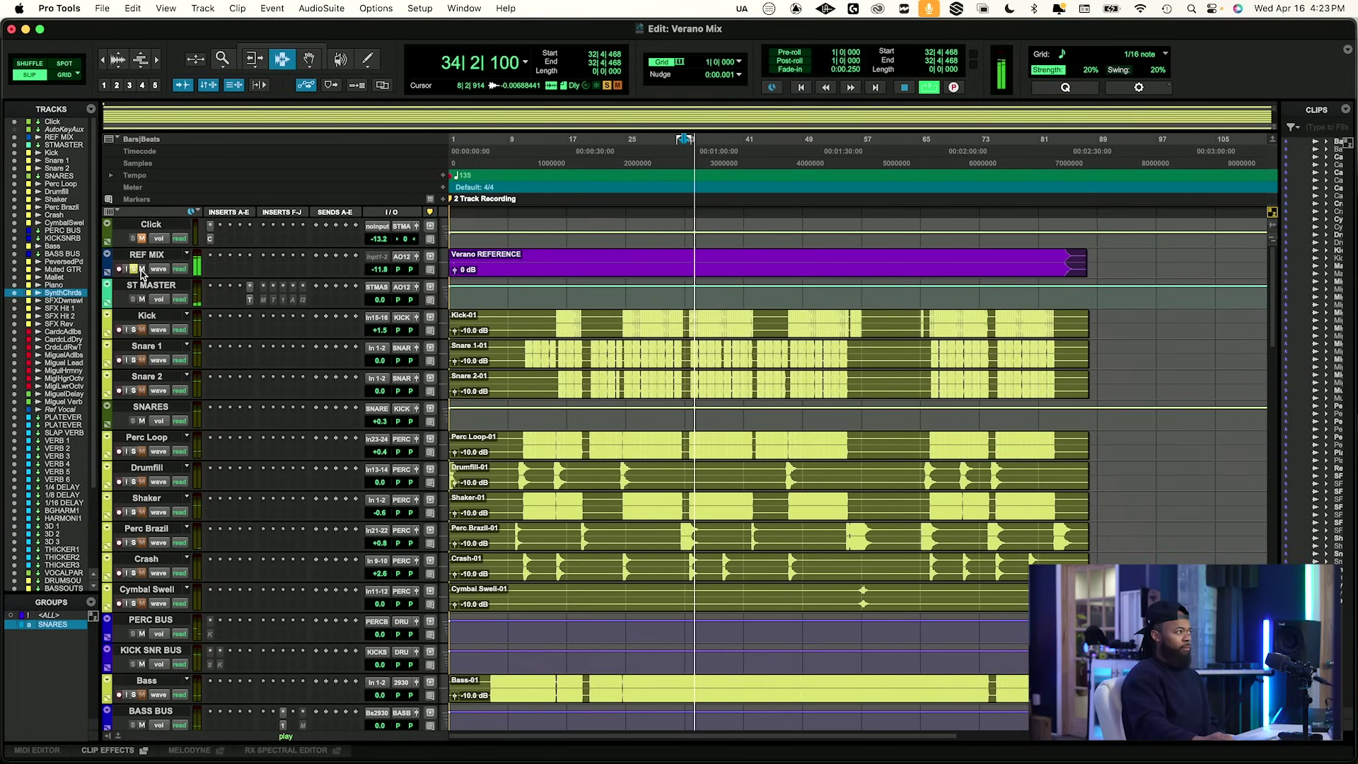
{"action": "scroll", "coordinate": [171, 300], "scroll_direction": "down", "scroll_amount": 10}
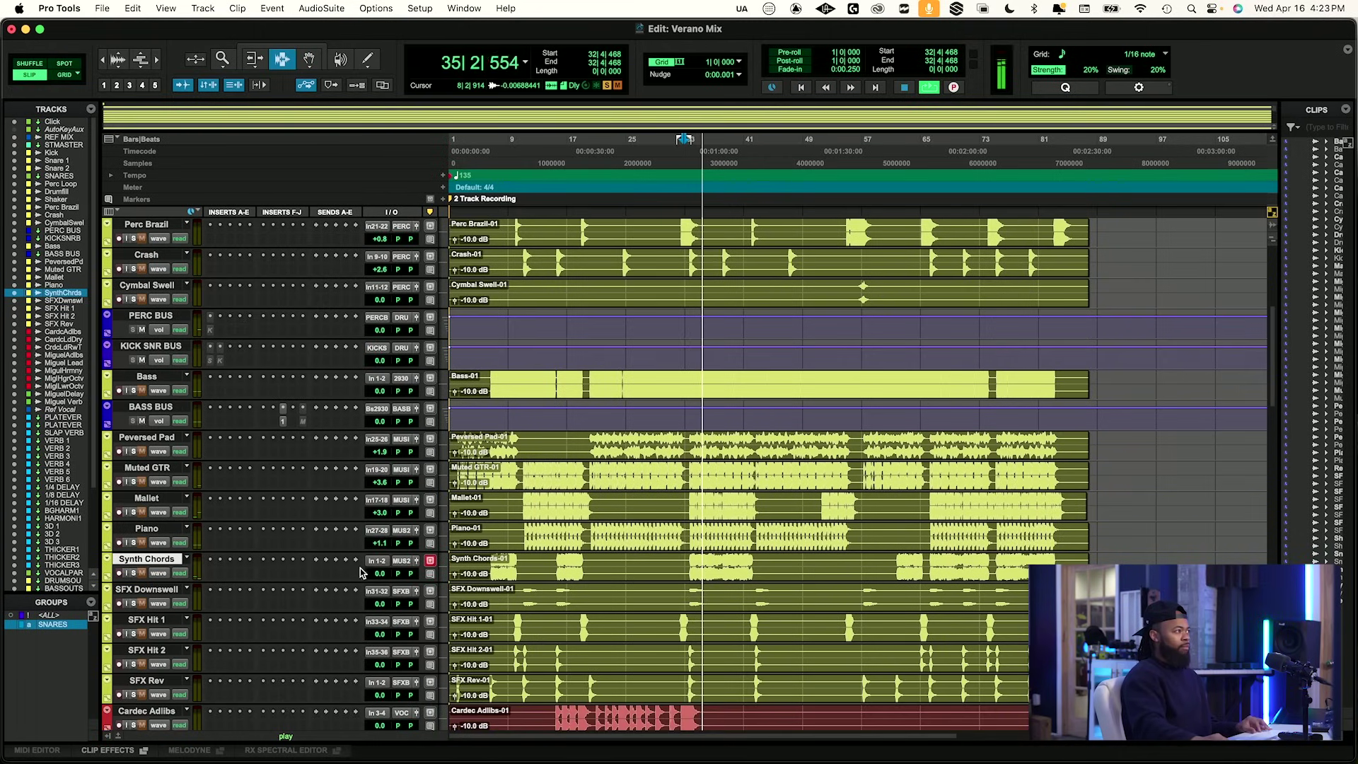
{"action": "left_click_drag", "start_coordinate": [380, 570], "coordinate": [384, 542]}
Return playback to the full mix and move the Synth Chords track directly below Peversed Pad.
{"action": "scroll", "coordinate": [131, 244], "scroll_direction": "up", "scroll_amount": 10}
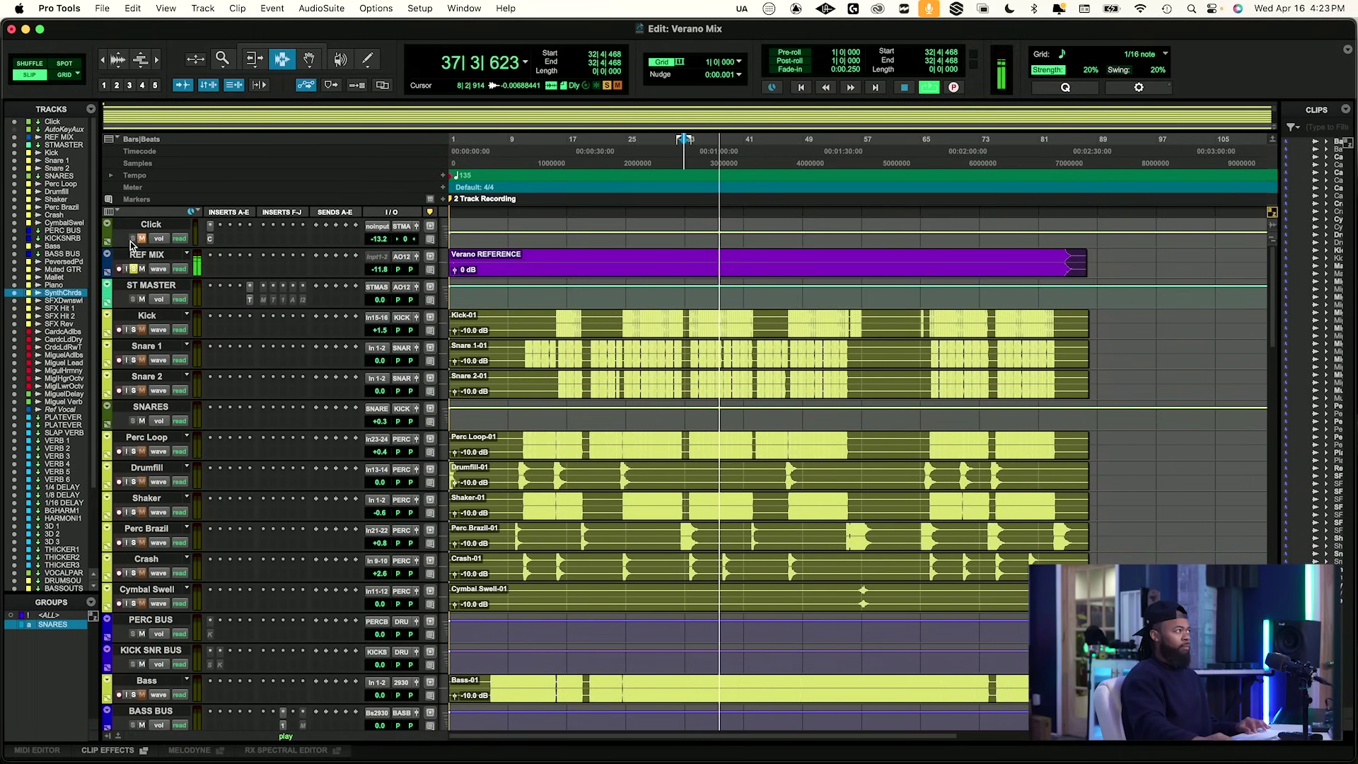
{"action": "key", "text": "space"}
{"action": "left_click", "coordinate": [141, 269]}
{"action": "left_click", "coordinate": [134, 269]}
{"action": "key", "text": "space"}
{"action": "scroll", "coordinate": [488, 488], "scroll_direction": "down", "scroll_amount": 9}
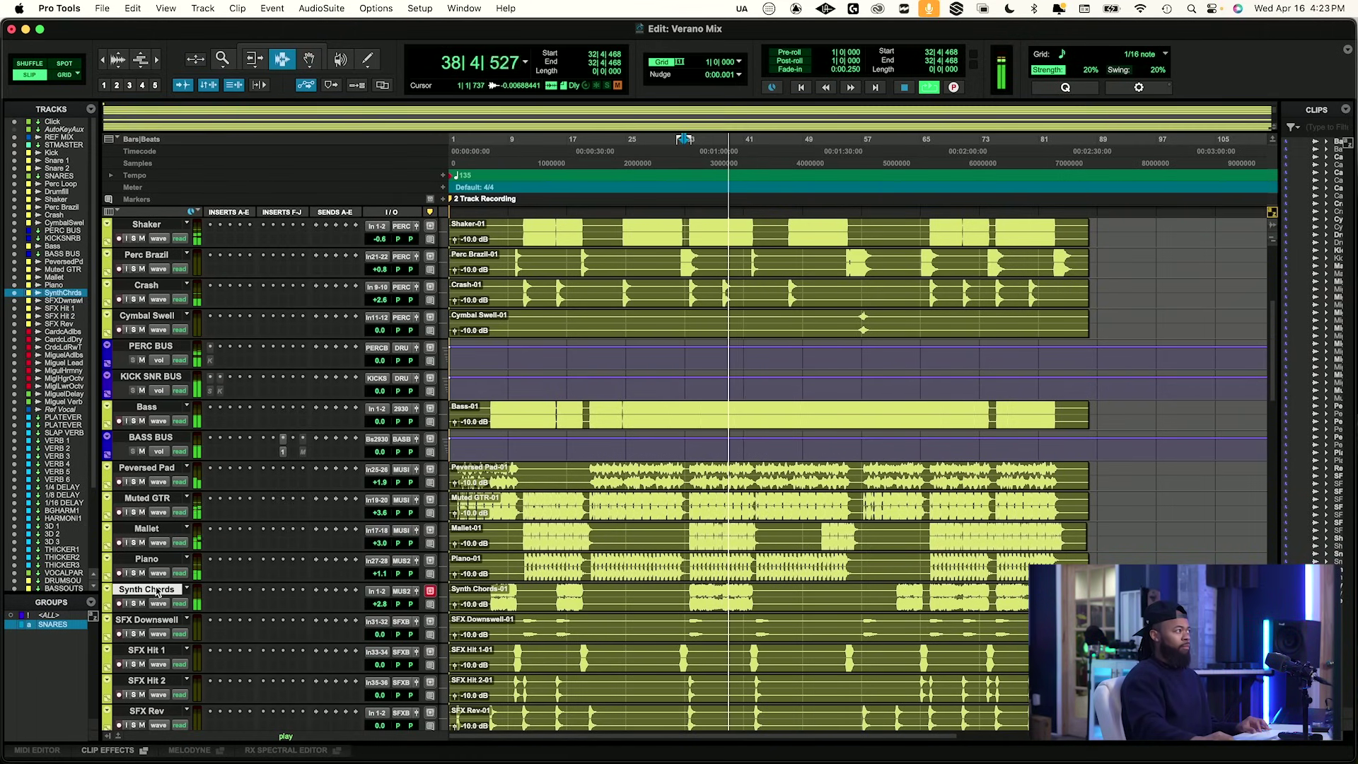
{"action": "left_click_drag", "start_coordinate": [157, 592], "coordinate": [157, 503]}
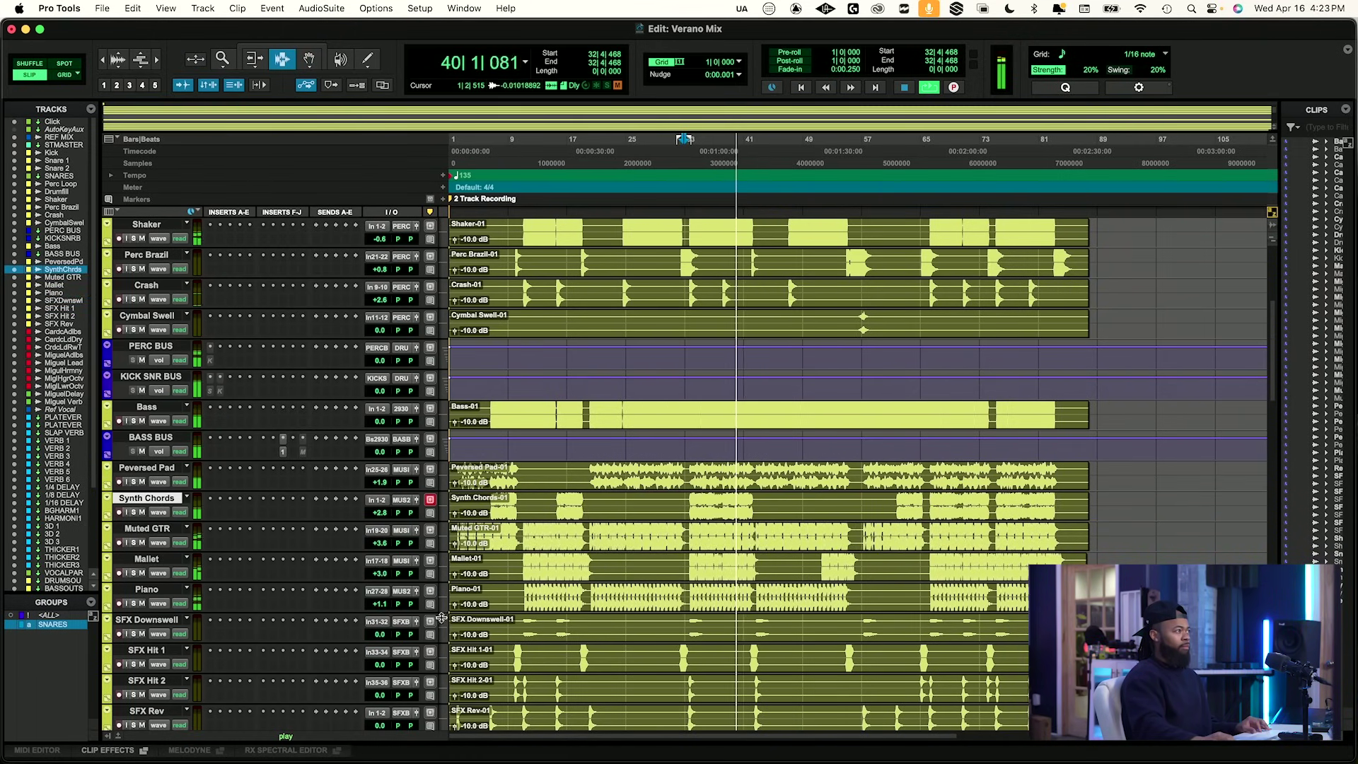
Play the soloed REF MIX from just before bar 33 to judge the Synth Chords level.
{"action": "scroll", "coordinate": [321, 625], "scroll_direction": "up", "scroll_amount": 5}
{"action": "left_click", "coordinate": [142, 268]}
{"action": "left_click", "coordinate": [135, 269]}
{"action": "key", "text": "space"}
{"action": "key", "text": "space"}
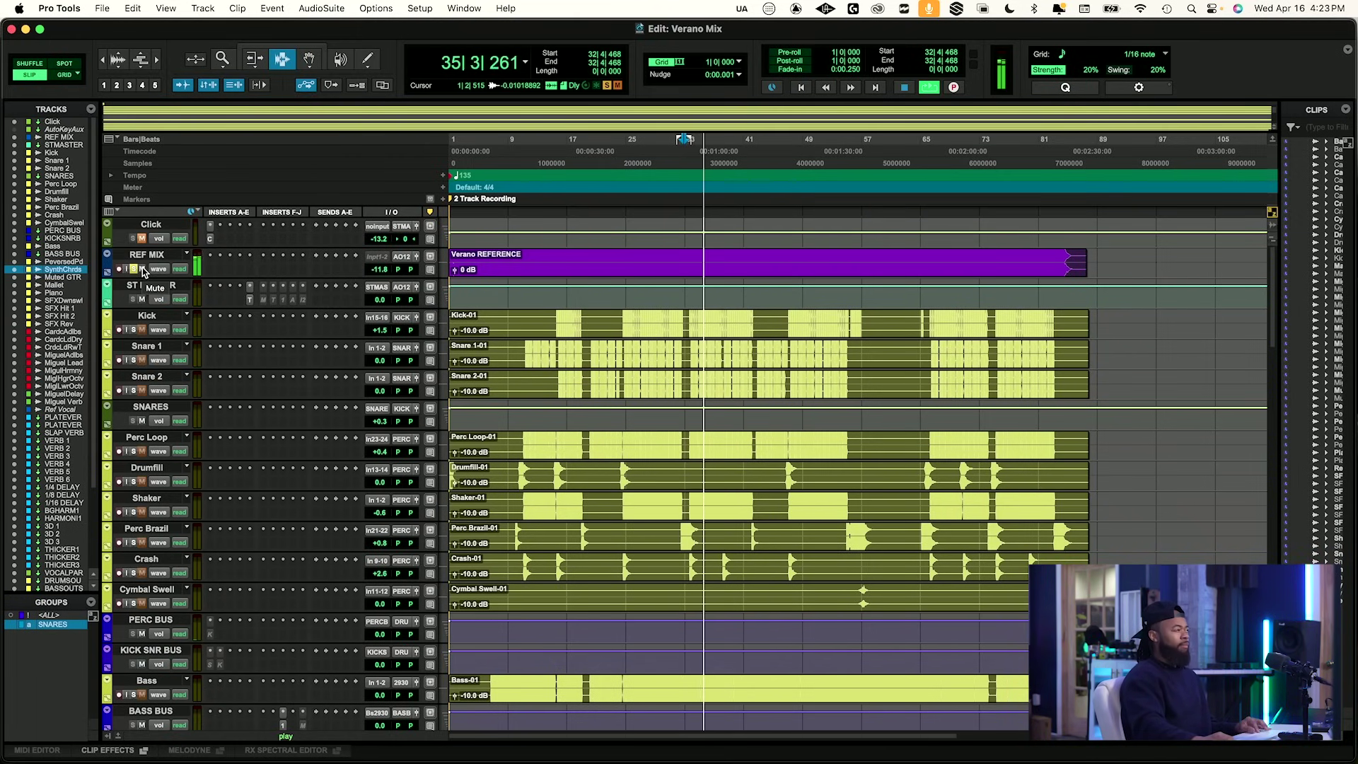
Switch back to the full mix, raise the Synth Chords volume to +3.3 dB, and stop playback.
{"action": "key", "text": "space"}
{"action": "left_click", "coordinate": [133, 269]}
{"action": "left_click", "coordinate": [142, 269]}
{"action": "key", "text": "space"}
{"action": "scroll", "coordinate": [377, 381], "scroll_direction": "down", "scroll_amount": 9}
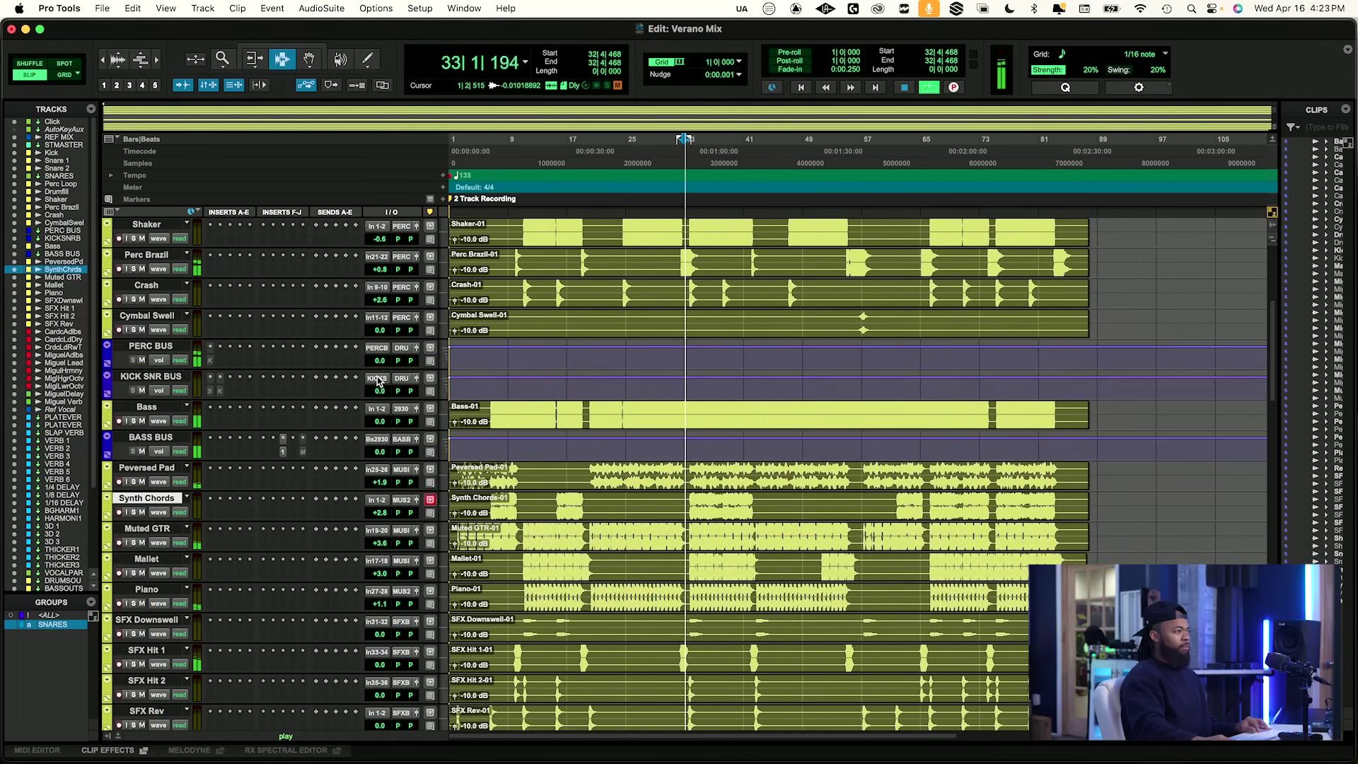
{"action": "left_click_drag", "start_coordinate": [381, 511], "coordinate": [383, 503]}
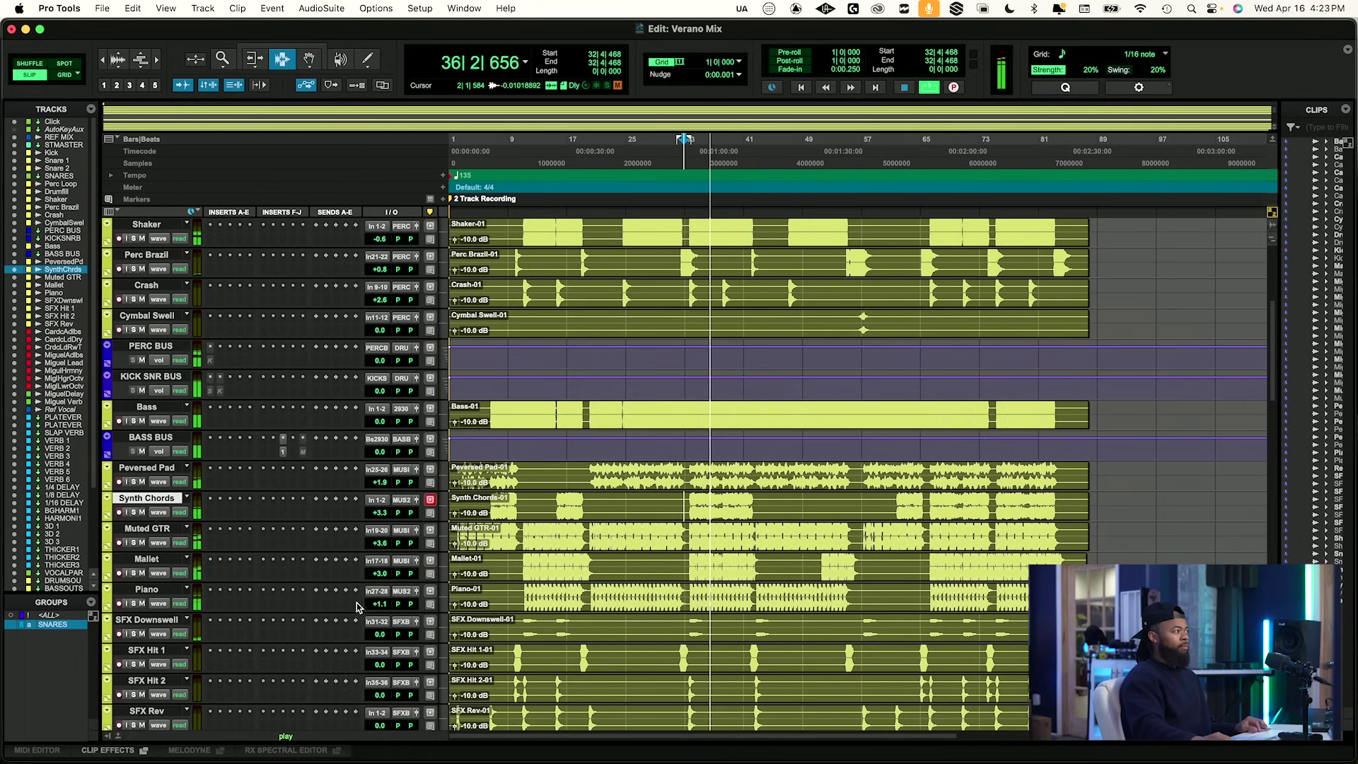
{"action": "key", "text": "space"}
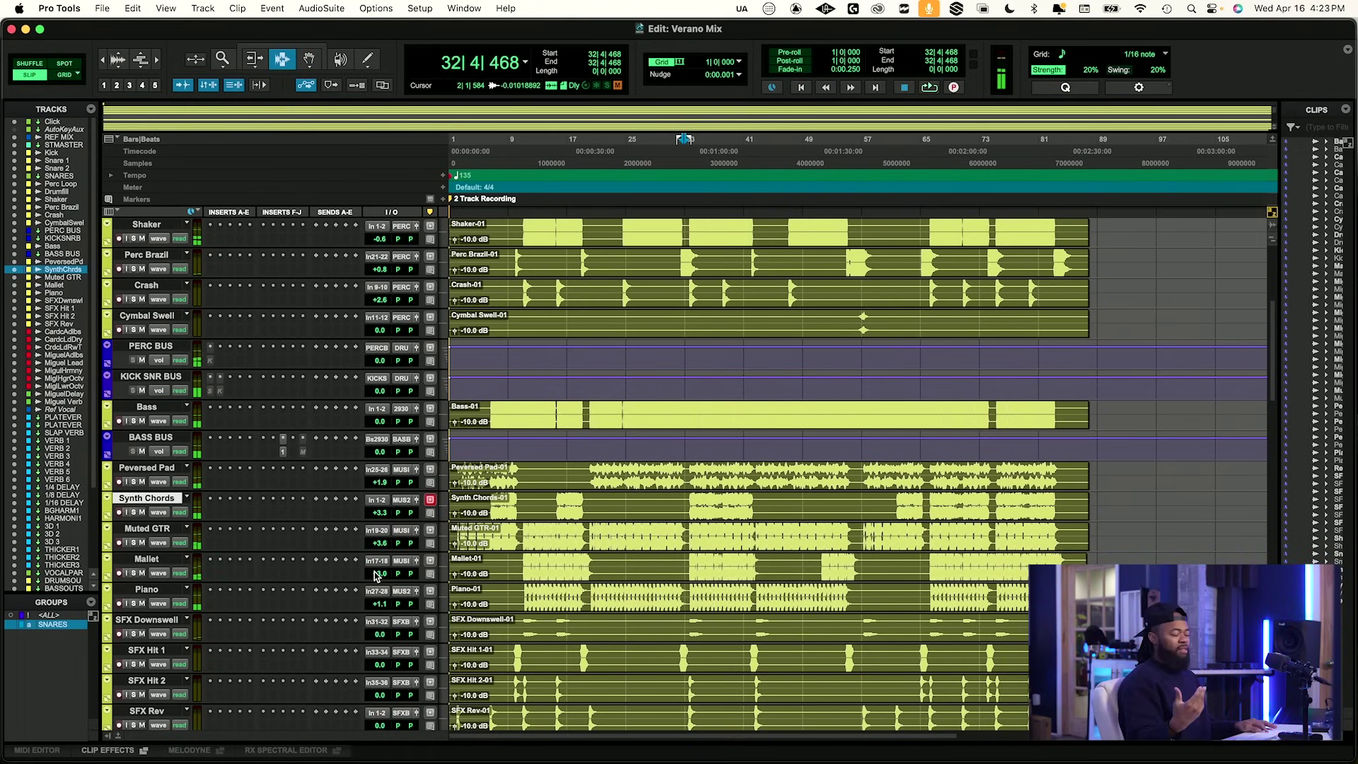
Play from bar 31 just before the SFX Hit 1 clip and compare the full mix with the soloed REF MIX.
{"action": "scroll", "coordinate": [629, 606], "scroll_direction": "down", "scroll_amount": 4}
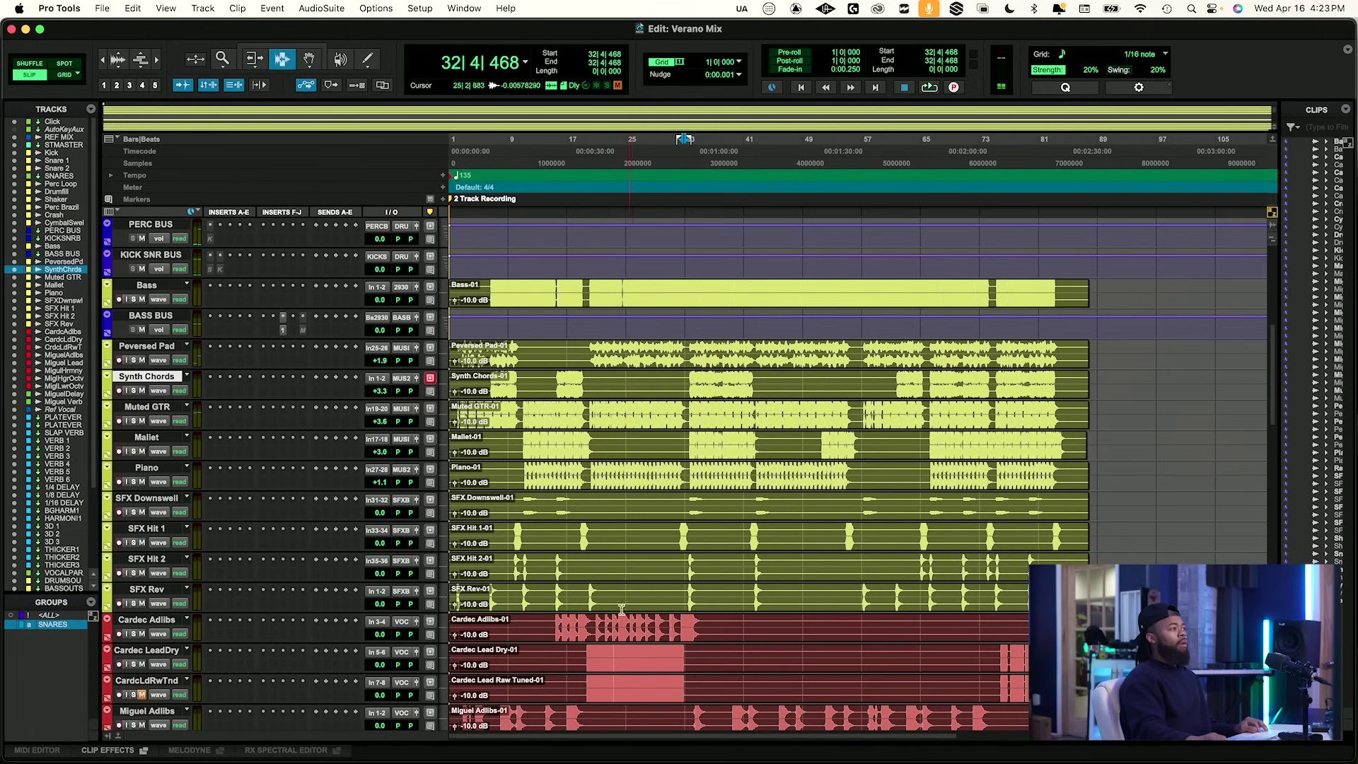
{"action": "left_click", "coordinate": [675, 524]}
{"action": "key", "text": "space"}
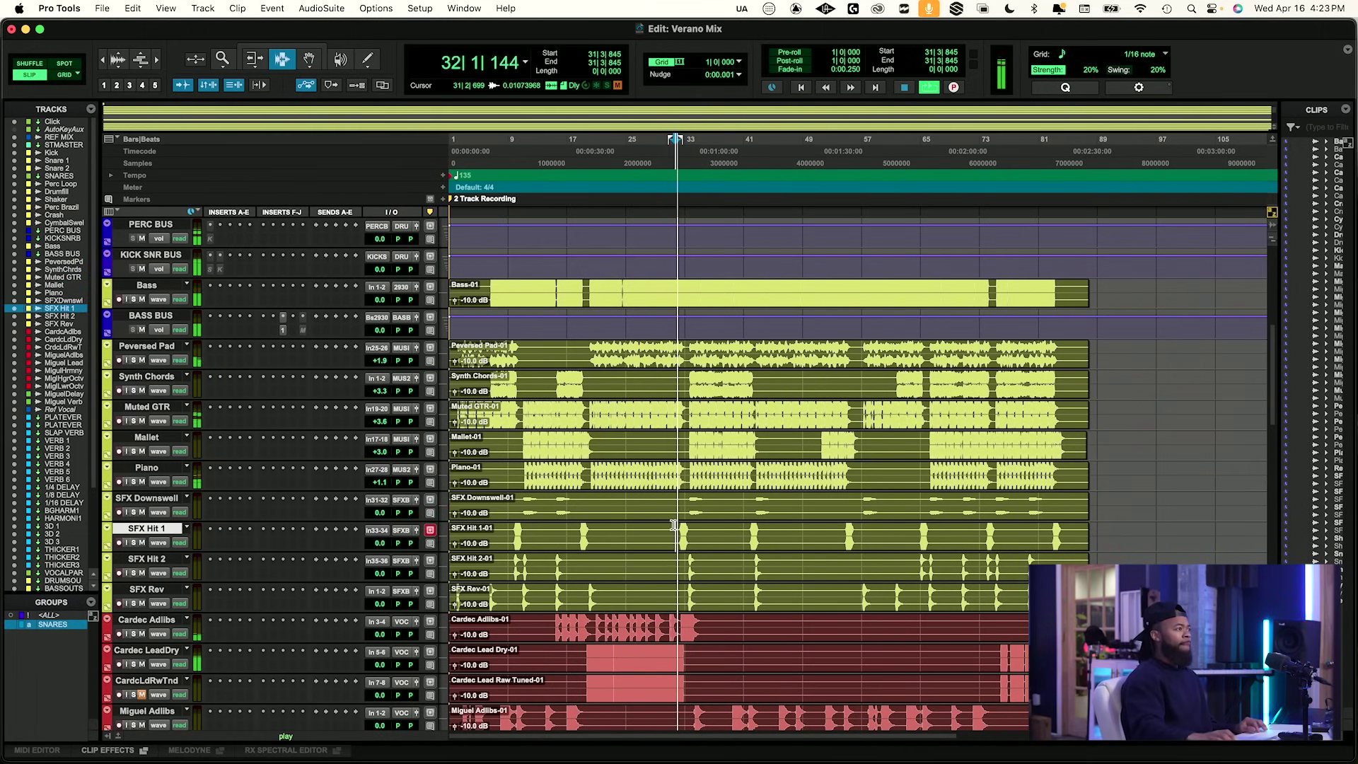
{"action": "scroll", "coordinate": [295, 529], "scroll_direction": "up", "scroll_amount": 5}
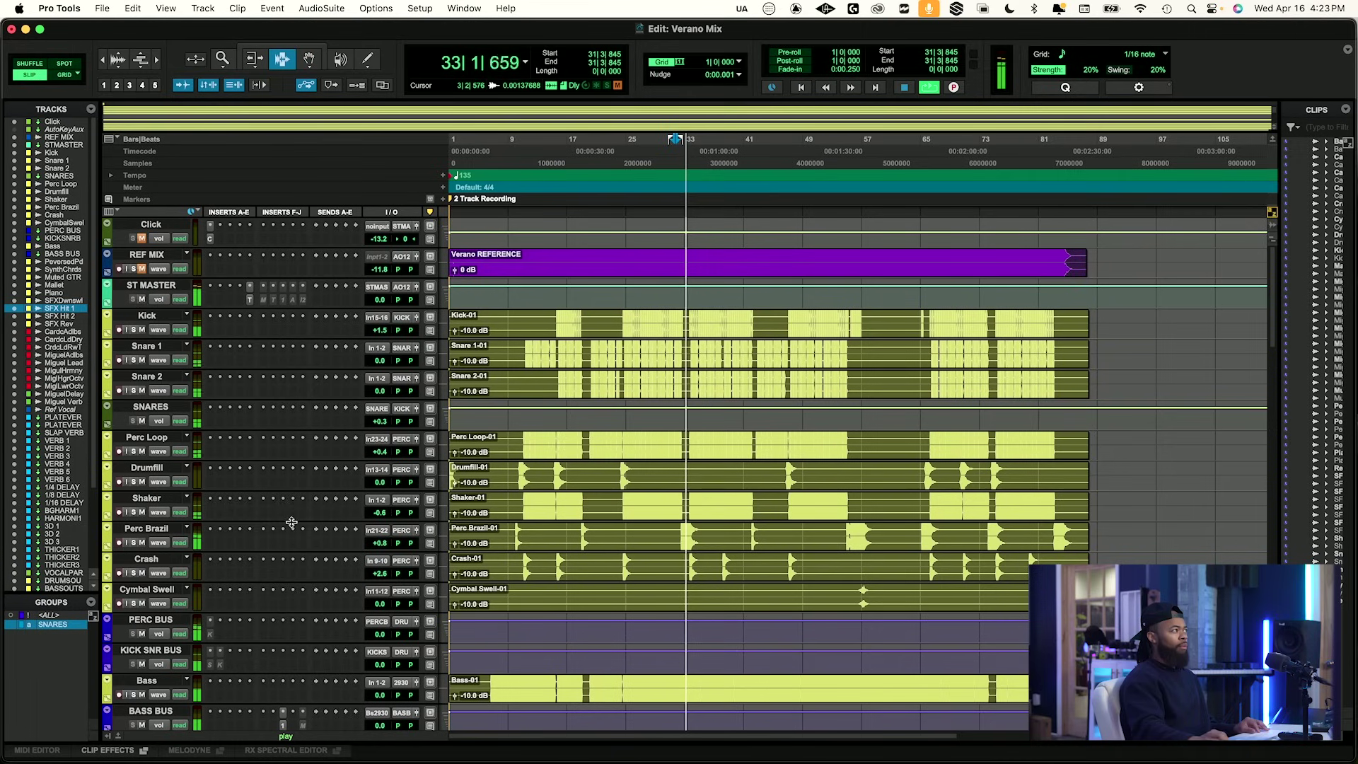
{"action": "left_click", "coordinate": [137, 270]}
{"action": "key", "text": "space"}
{"action": "key", "text": "space"}
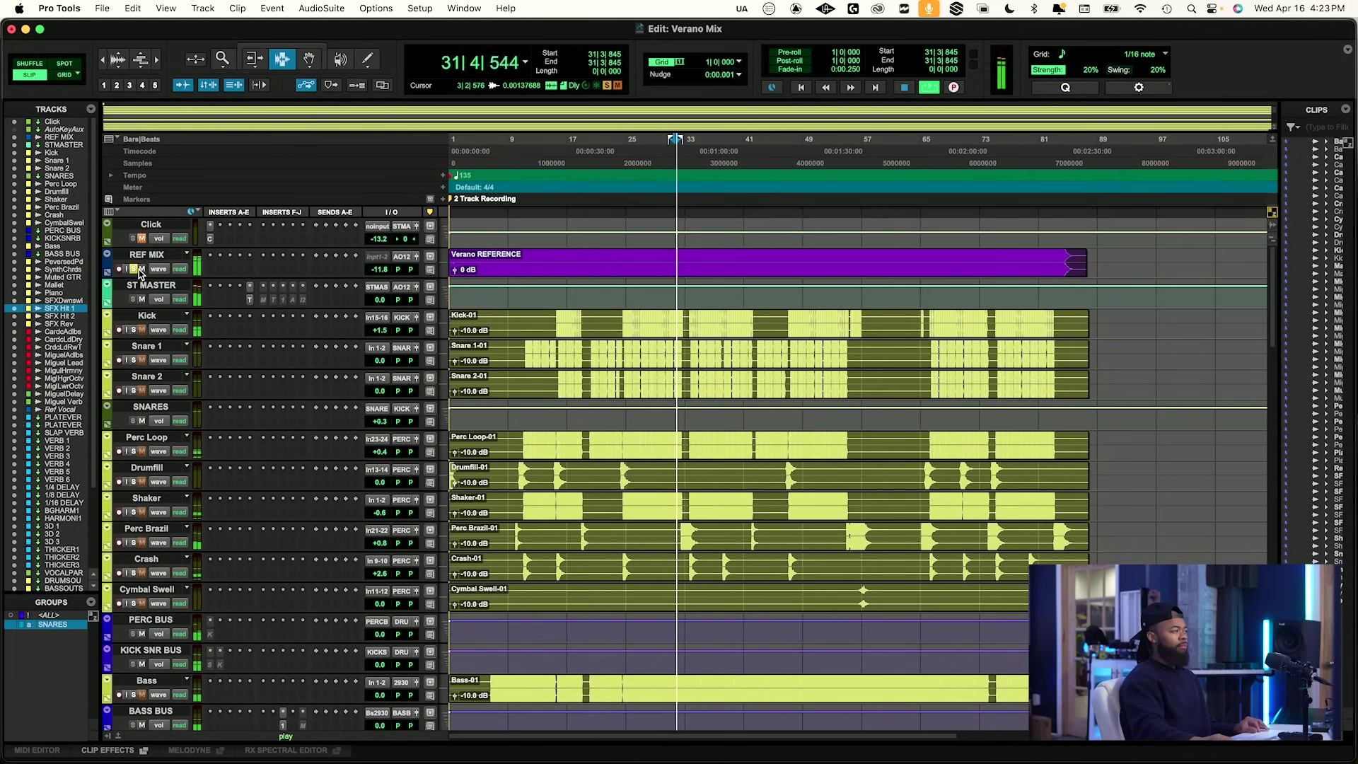
{"action": "key", "text": "space"}
{"action": "left_click", "coordinate": [133, 269]}
{"action": "scroll", "coordinate": [294, 373], "scroll_direction": "down", "scroll_amount": 8}
{"action": "key", "text": "space"}
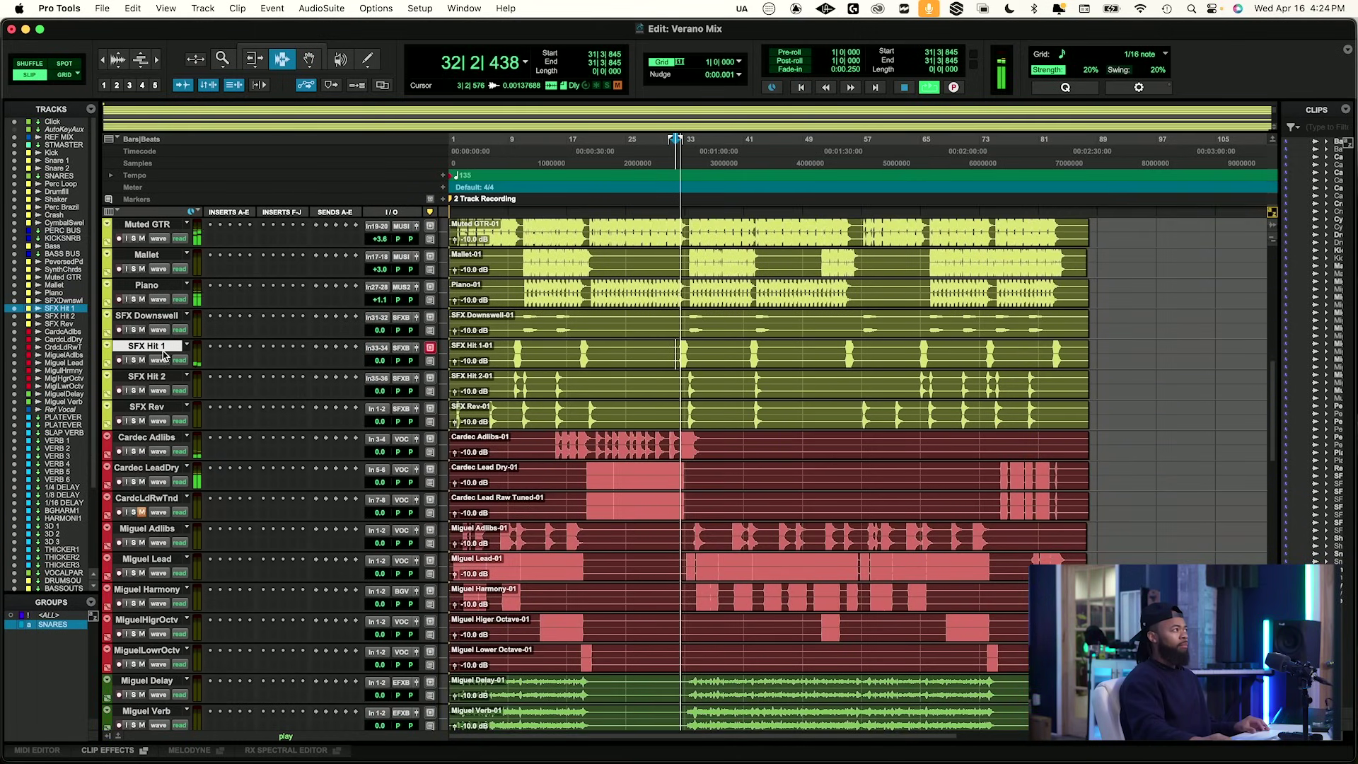
Group the SFX Downswell, SFX Hit 1, SFX Hit 2 and SFX Rev tracks under the name SFX.
{"action": "left_click", "coordinate": [147, 316]}
{"action": "left_click", "coordinate": [154, 410], "text": "shift"}
{"action": "key", "text": "space"}
{"action": "key", "text": "super+g"}
{"action": "type", "text": "SFX"}
{"action": "key", "text": "Return"}
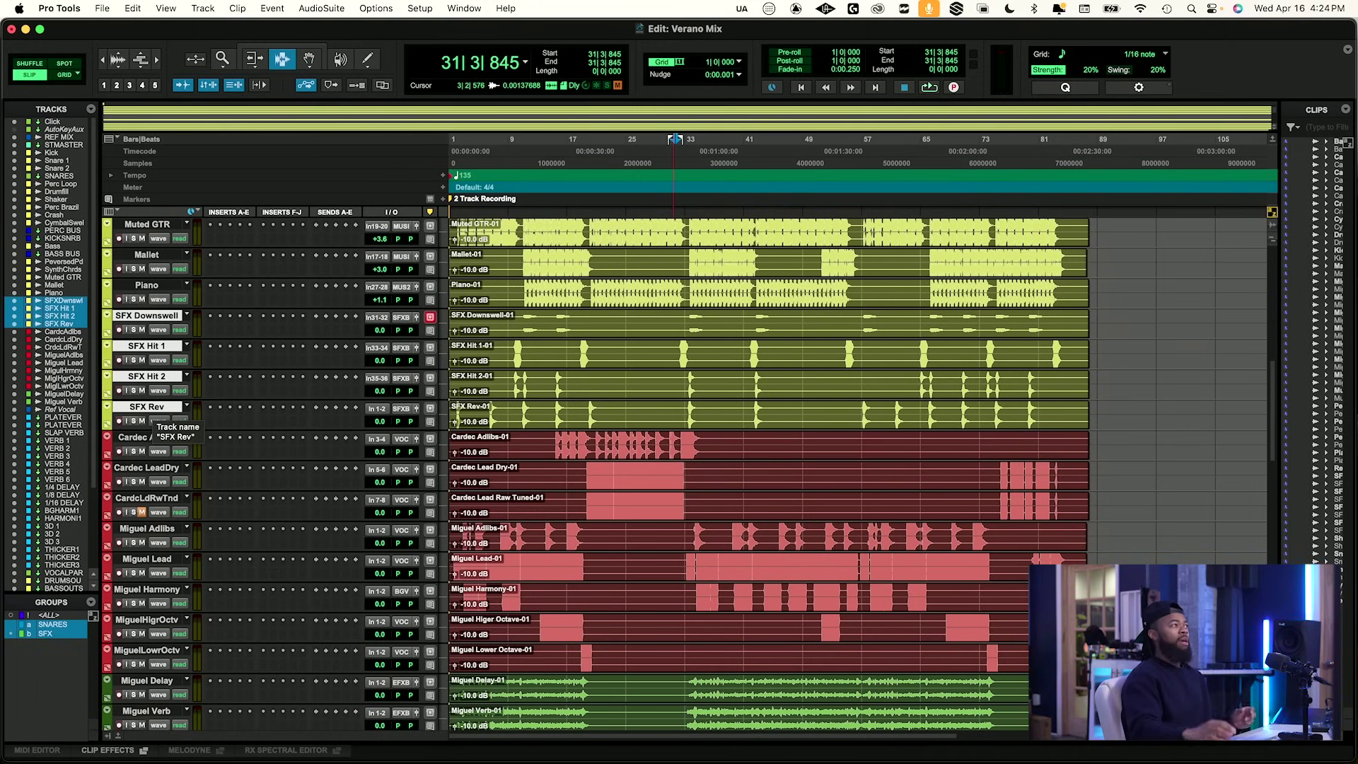
Raise the volume of the grouped SFX tracks to +1.8 dB and replay from bar 31.
{"action": "key", "text": "space"}
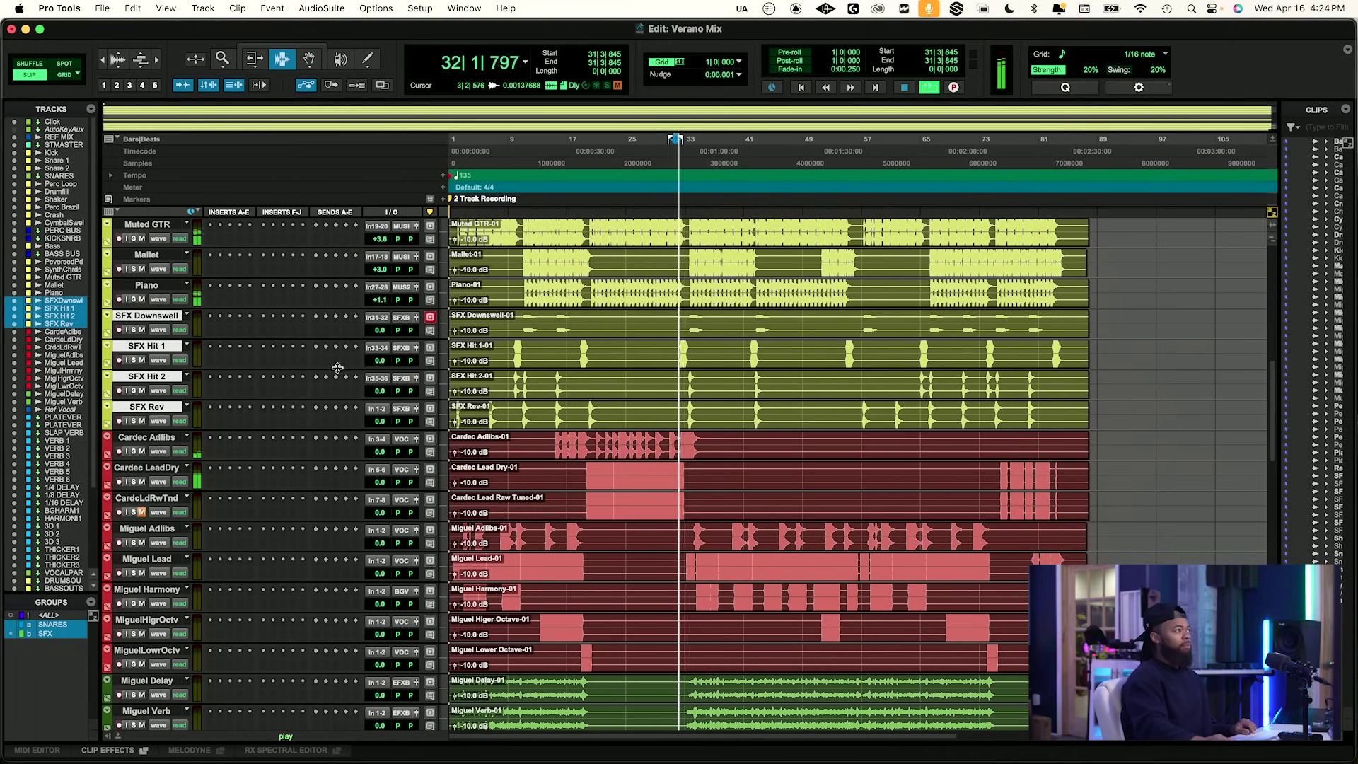
{"action": "left_click_drag", "start_coordinate": [382, 360], "coordinate": [387, 362]}
{"action": "key", "text": "space"}
{"action": "key", "text": "space"}
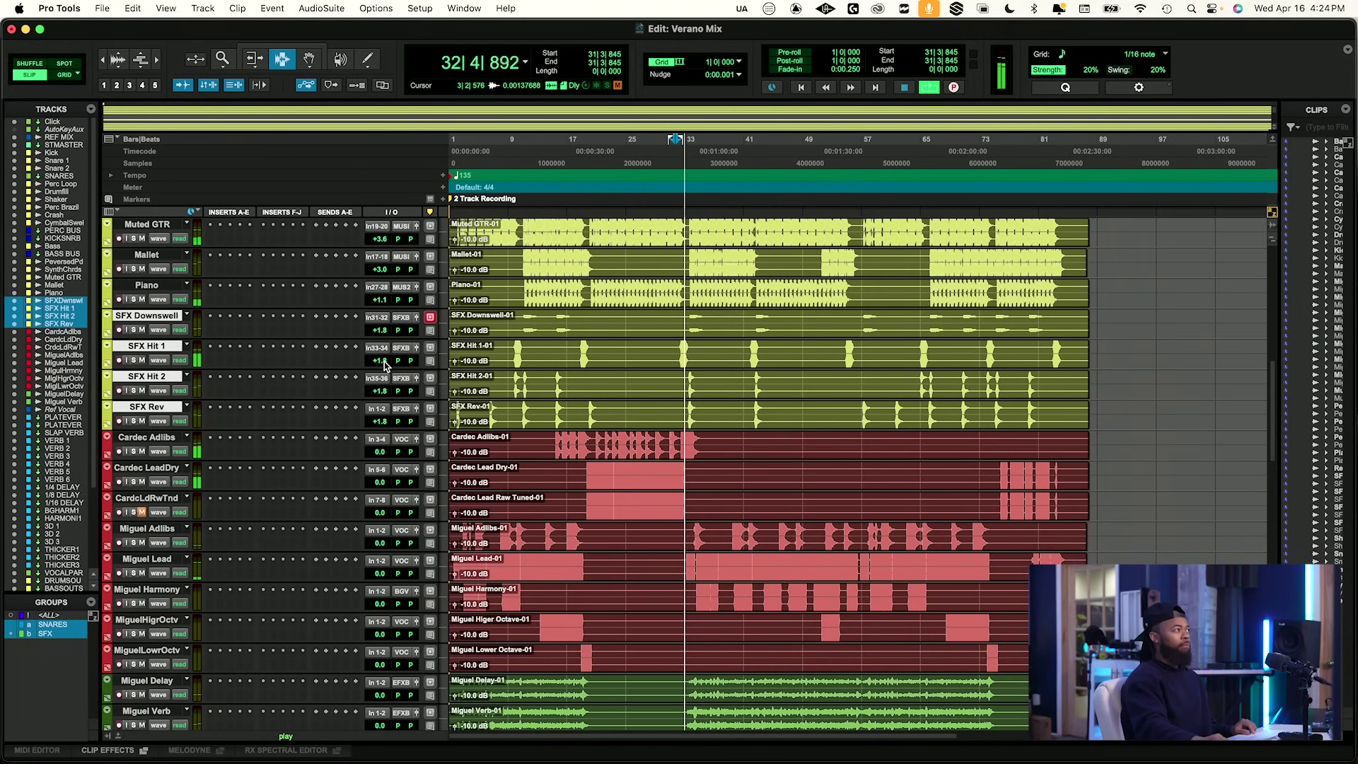
Compare the SFX level against the soloed REF MIX, then replay the full mix from bar 31.
{"action": "scroll", "coordinate": [340, 353], "scroll_direction": "up", "scroll_amount": 10}
{"action": "left_click", "coordinate": [133, 269]}
{"action": "key", "text": "space"}
{"action": "key", "text": "space"}
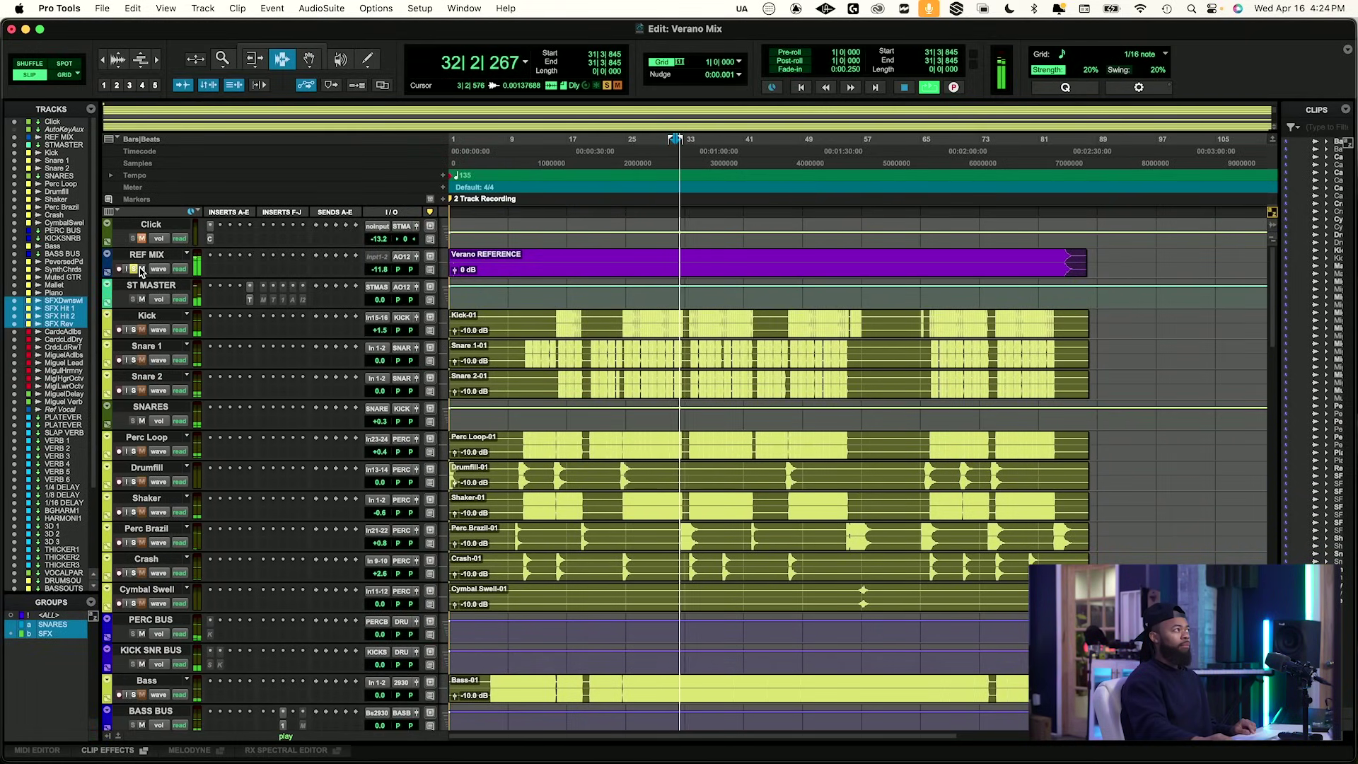
{"action": "key", "text": "space"}
{"action": "left_click", "coordinate": [135, 270]}
{"action": "key", "text": "space"}
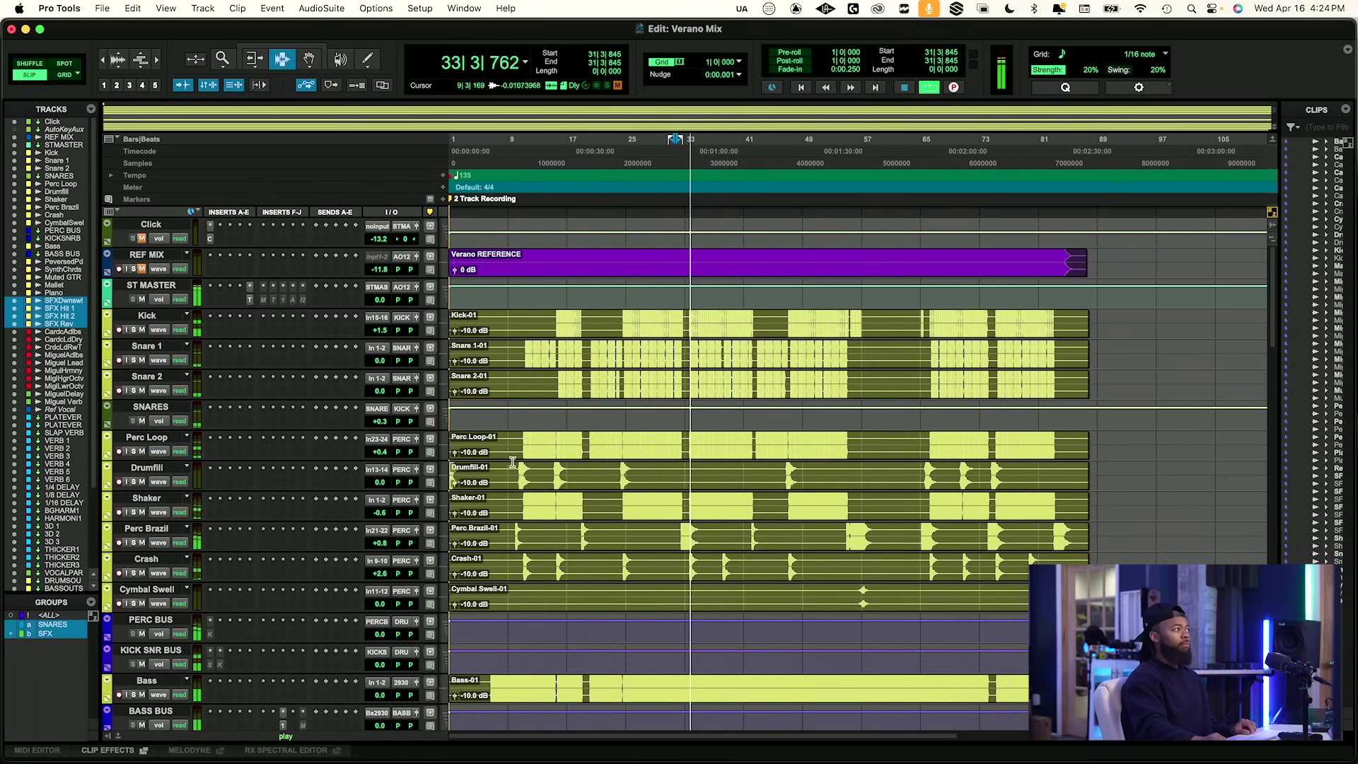
Play the full mix from bar 15, just before the first clip section of the Cardec Adlibs track.
{"action": "scroll", "coordinate": [375, 457], "scroll_direction": "down", "scroll_amount": 10}
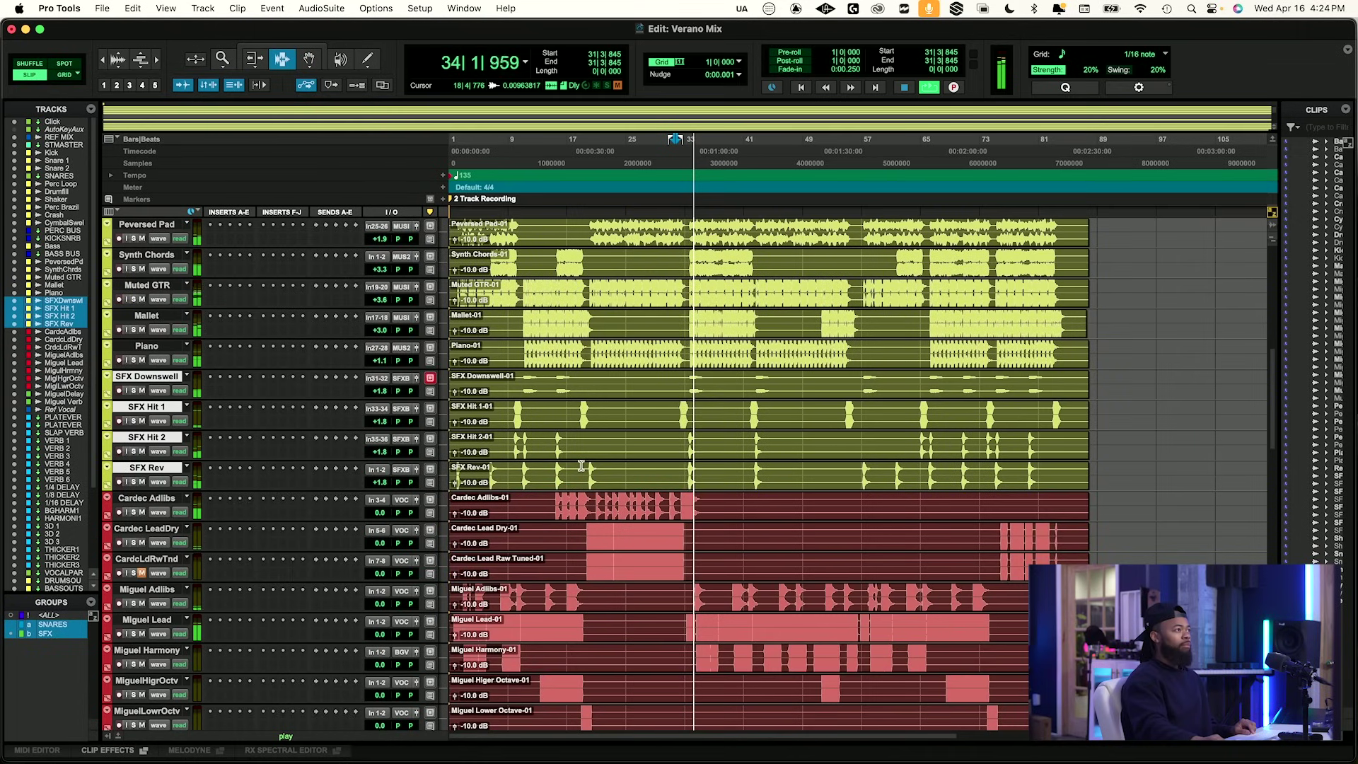
{"action": "left_click", "coordinate": [167, 502]}
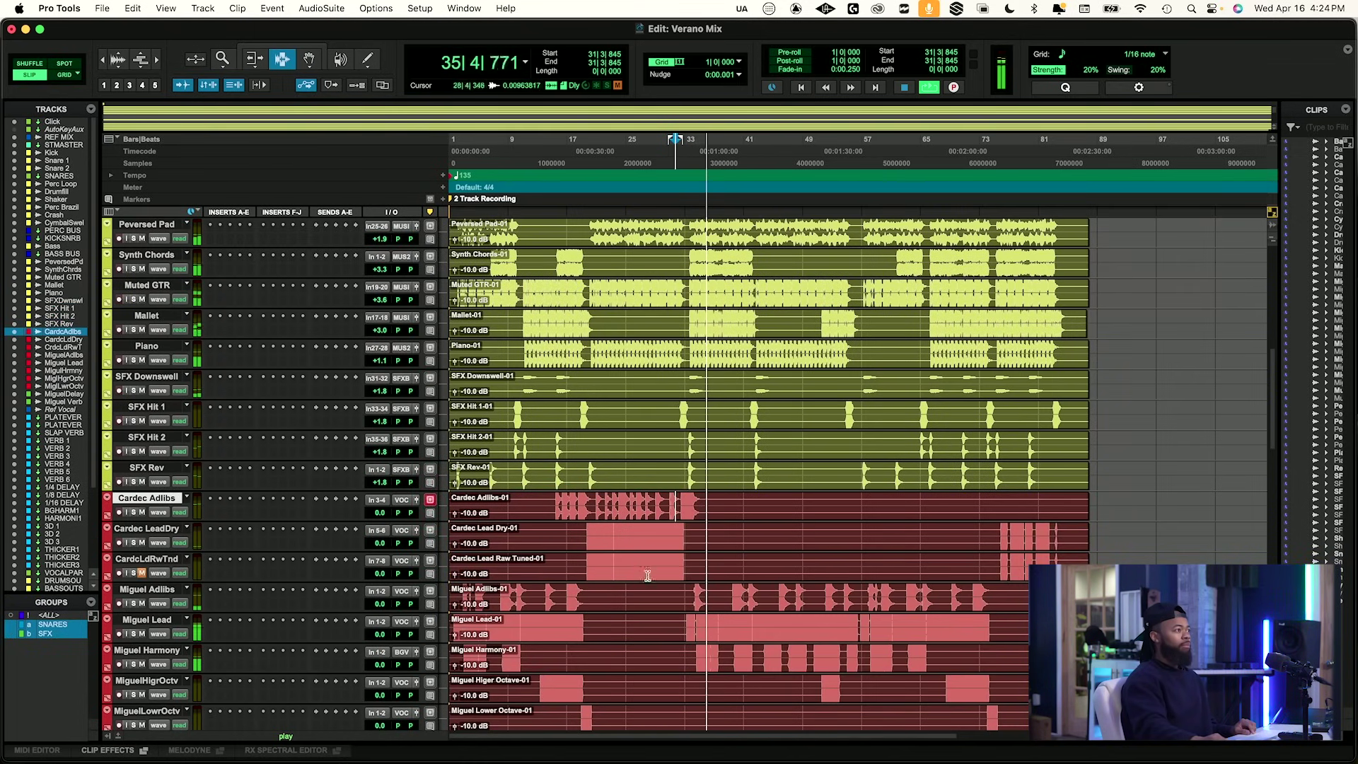
{"action": "key", "text": "space"}
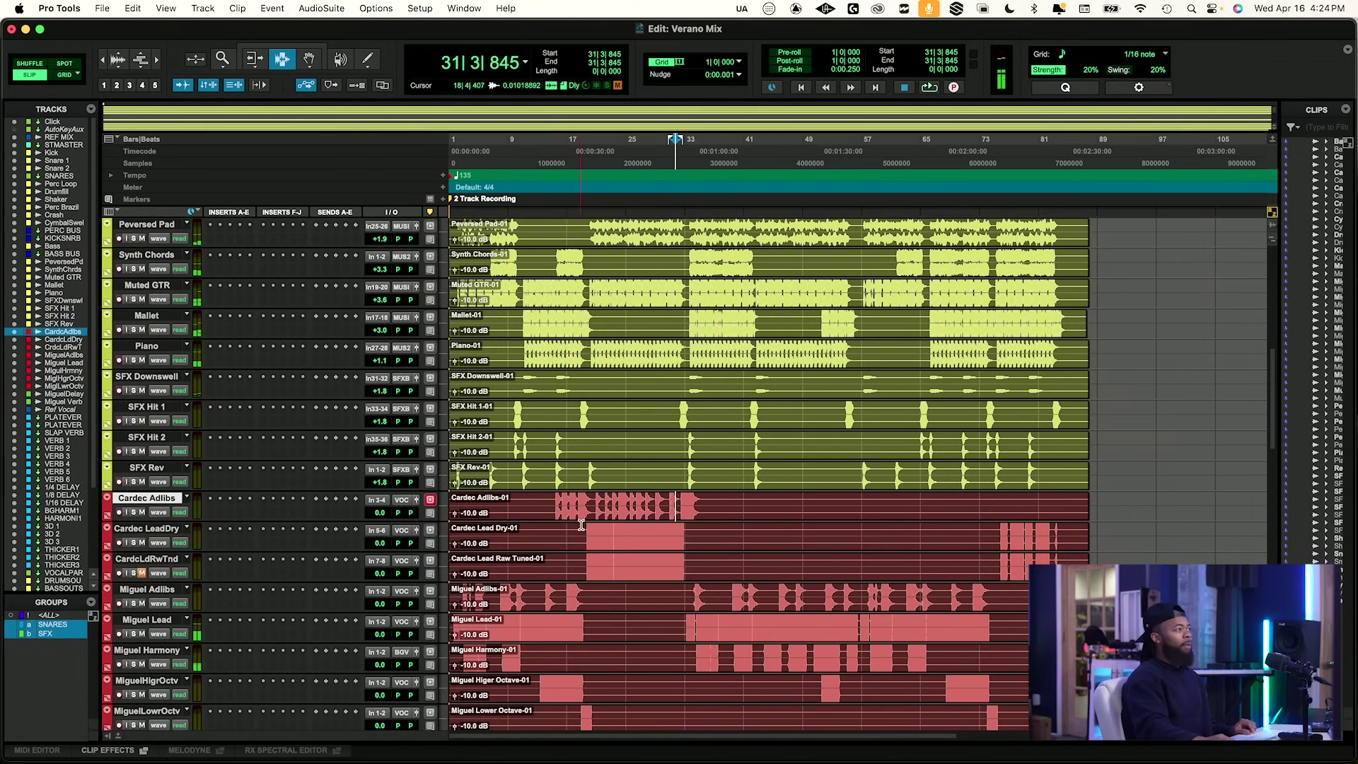
{"action": "left_click", "coordinate": [583, 528]}
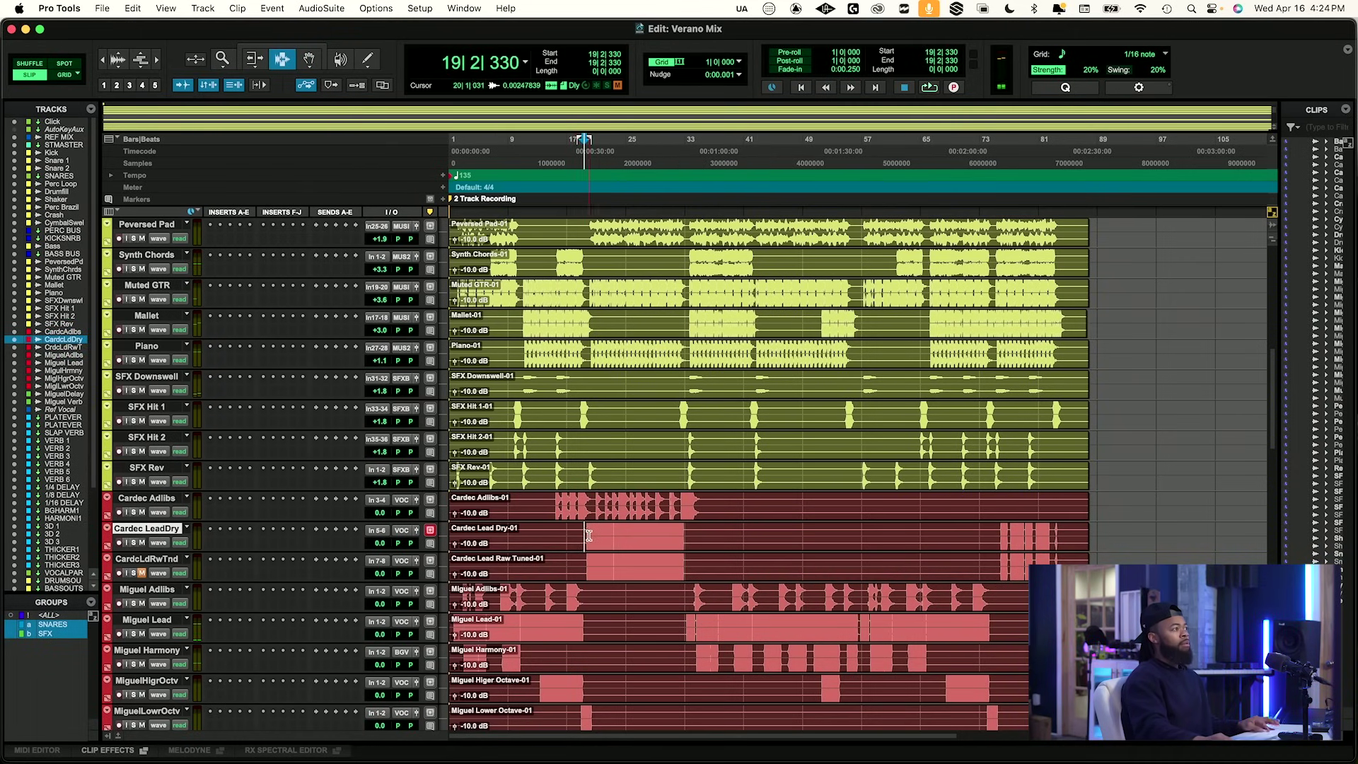
{"action": "left_click", "coordinate": [553, 507]}
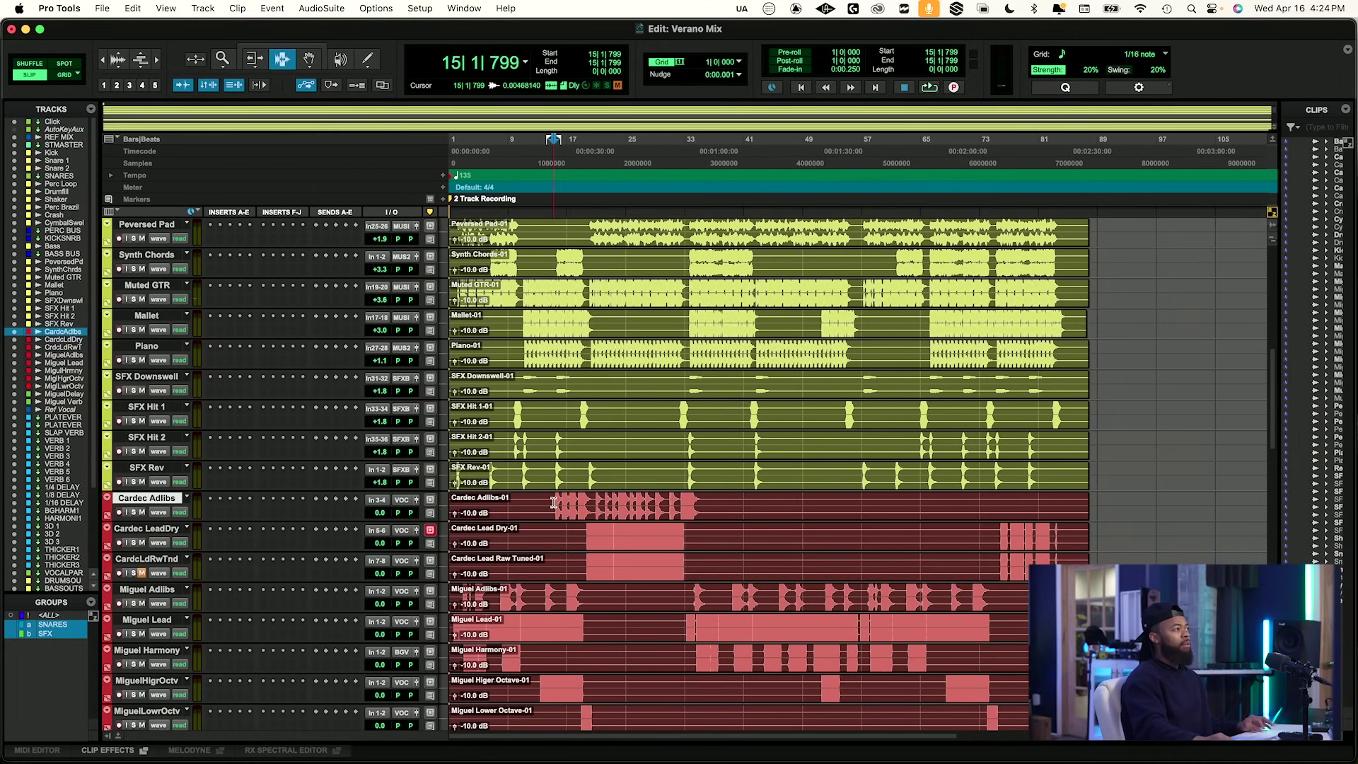
{"action": "key", "text": "space"}
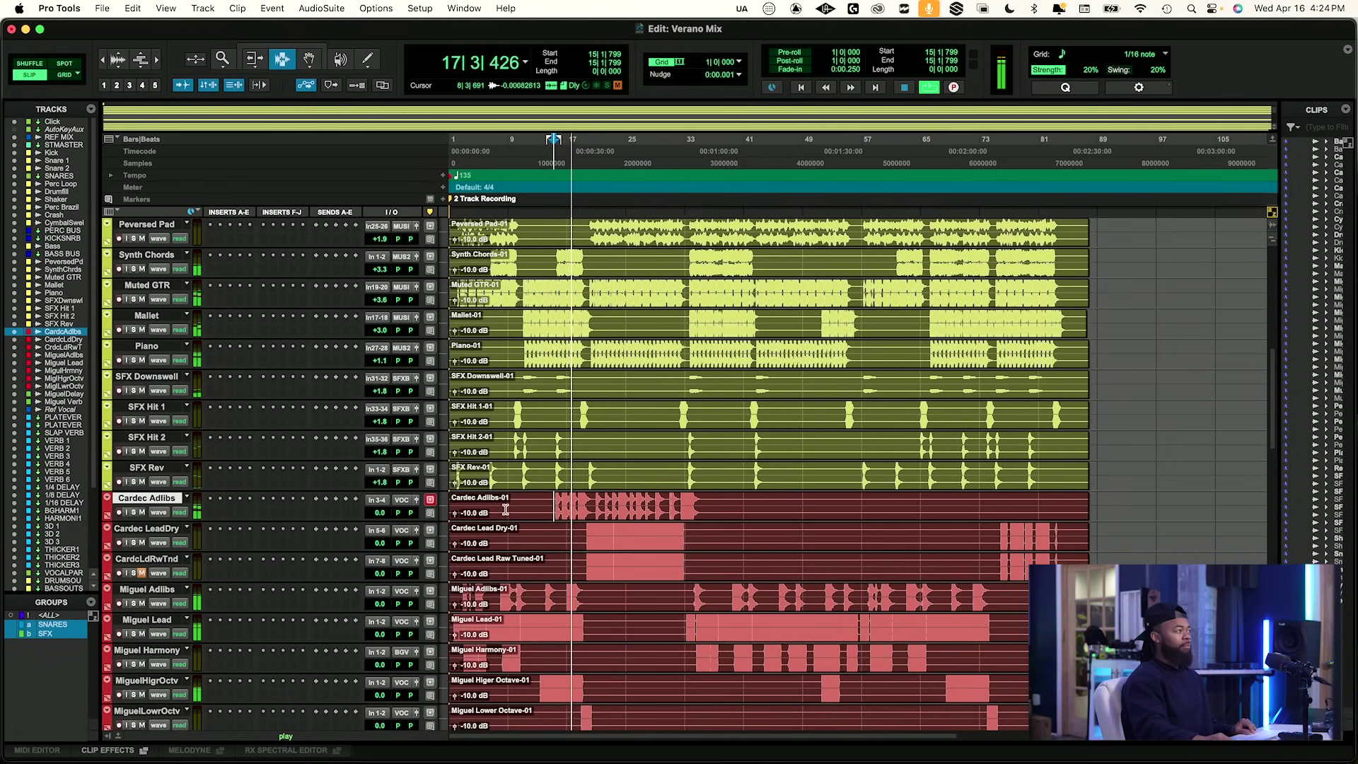
{"action": "scroll", "coordinate": [126, 299], "scroll_direction": "up", "scroll_amount": 5}
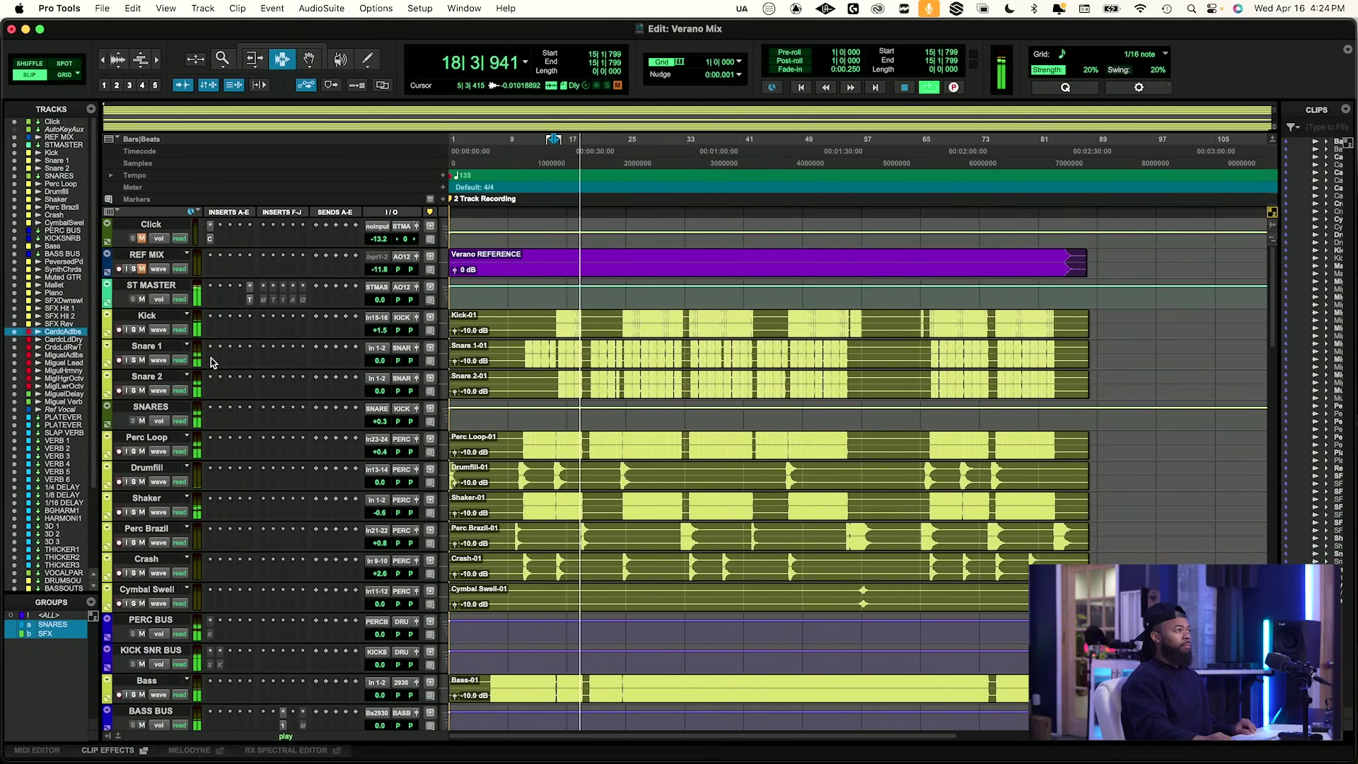
{"action": "scroll", "coordinate": [401, 427], "scroll_direction": "down", "scroll_amount": 15}
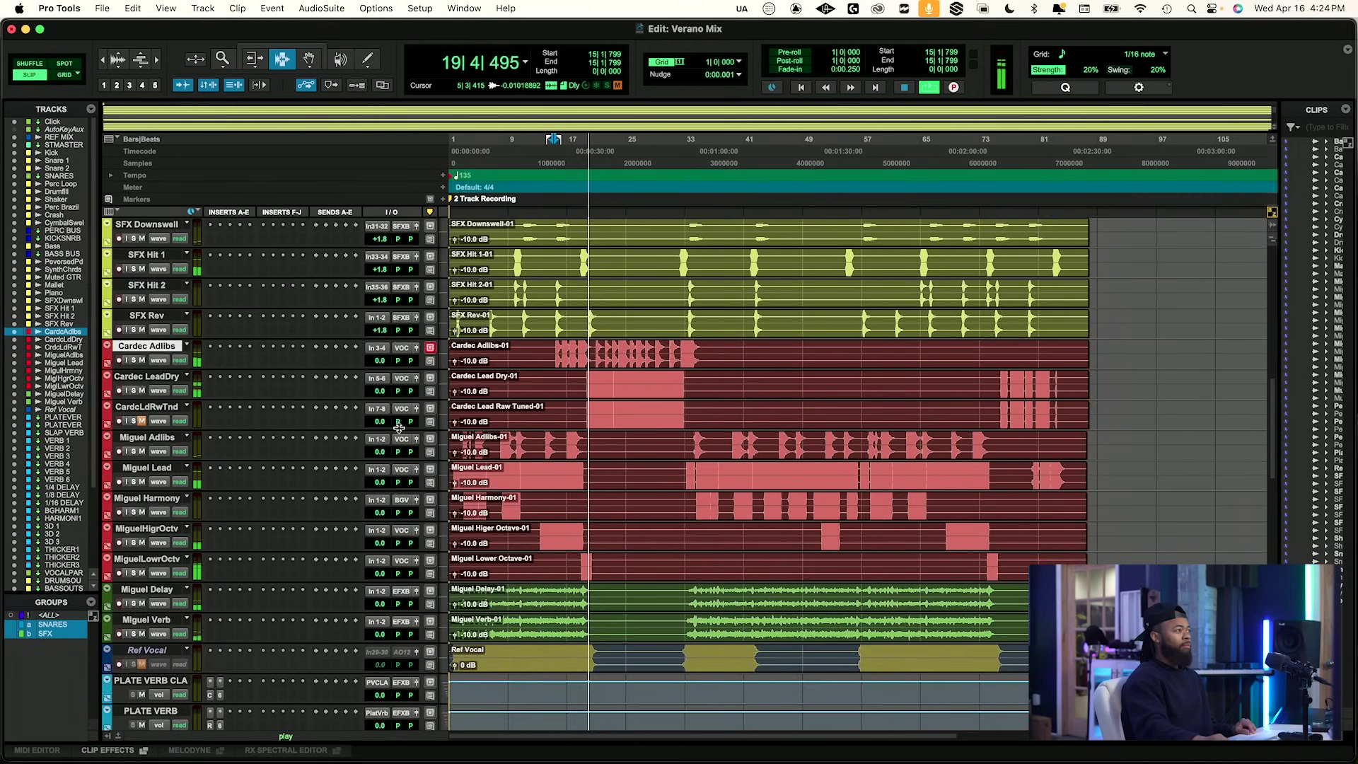
{"action": "scroll", "coordinate": [397, 426], "scroll_direction": "down", "scroll_amount": 1}
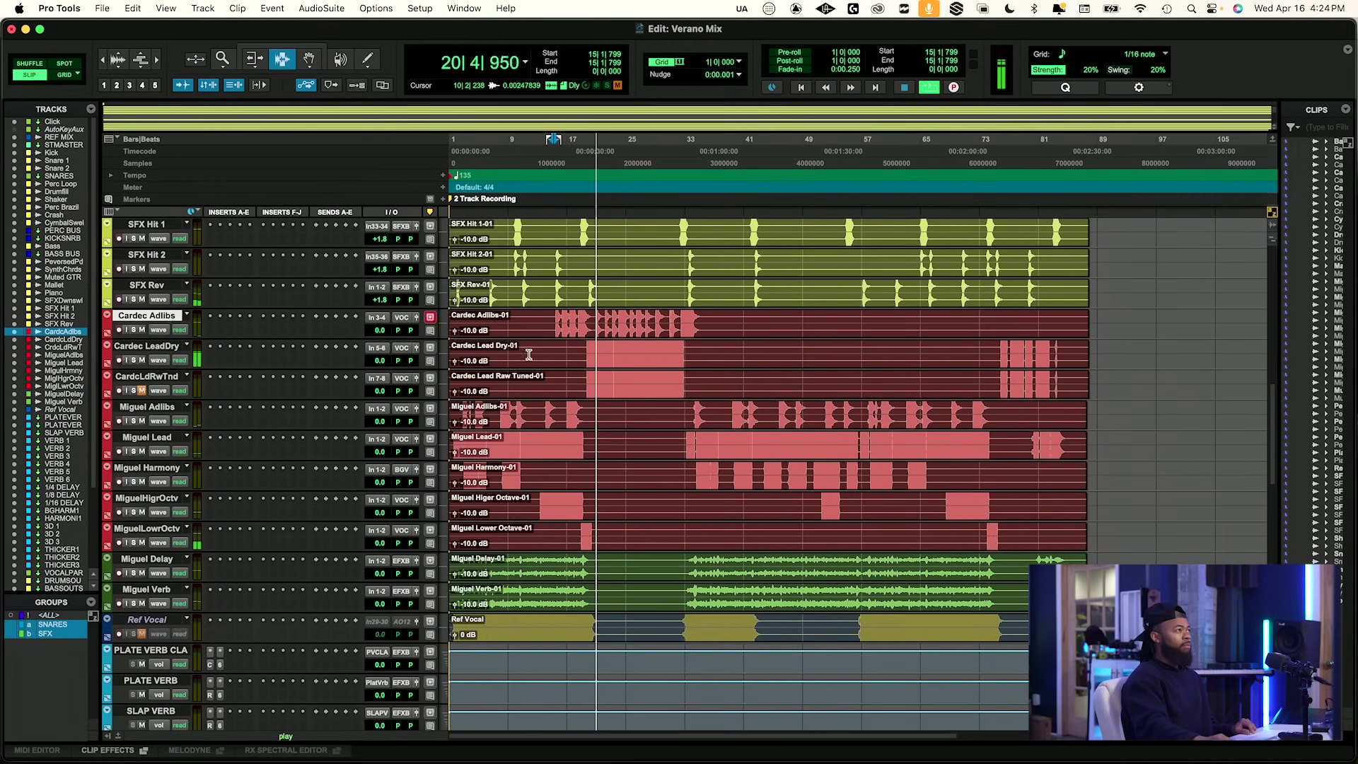
Play from bar 19 at the start of the Cardec LeadDry vocal and compare the full mix with the soloed REF MIX.
{"action": "left_click", "coordinate": [586, 354]}
{"action": "key", "text": "space"}
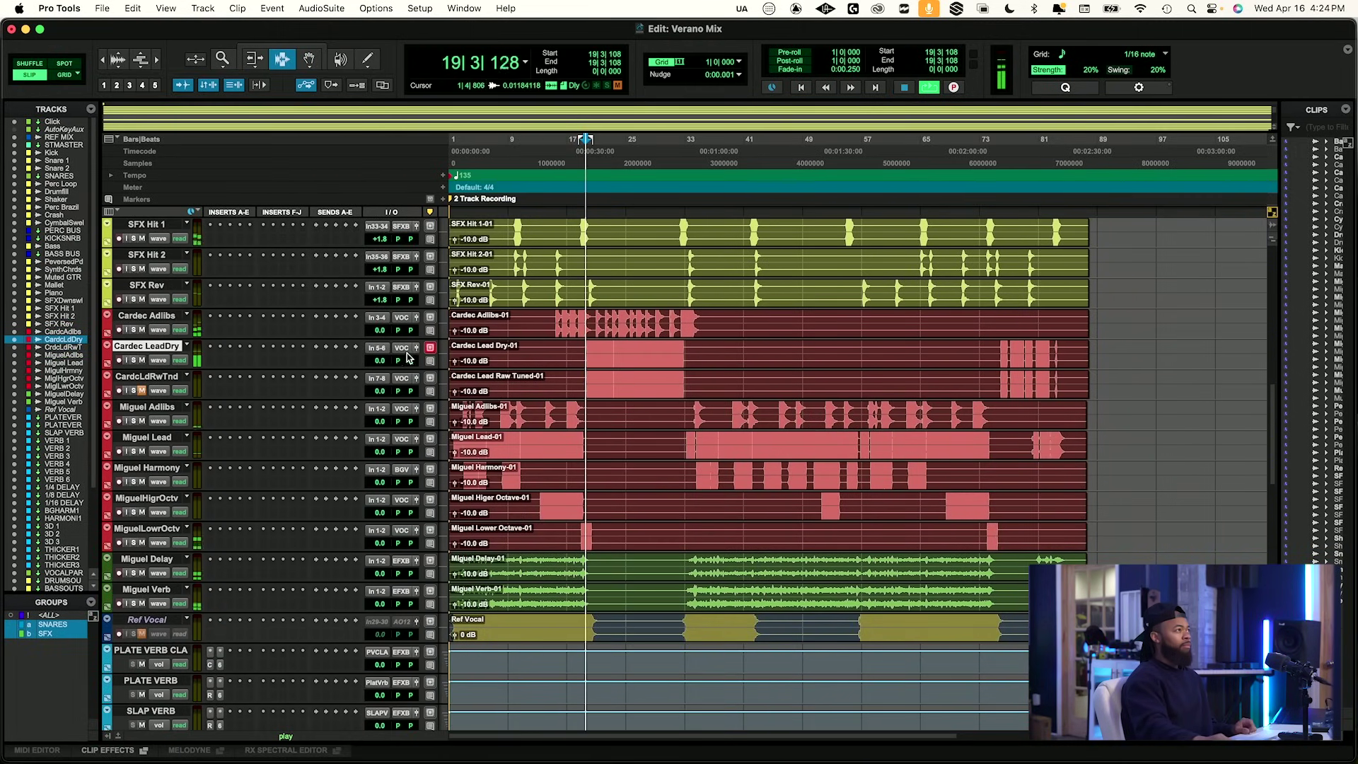
{"action": "key", "text": "space"}
{"action": "scroll", "coordinate": [407, 359], "scroll_direction": "up", "scroll_amount": 15}
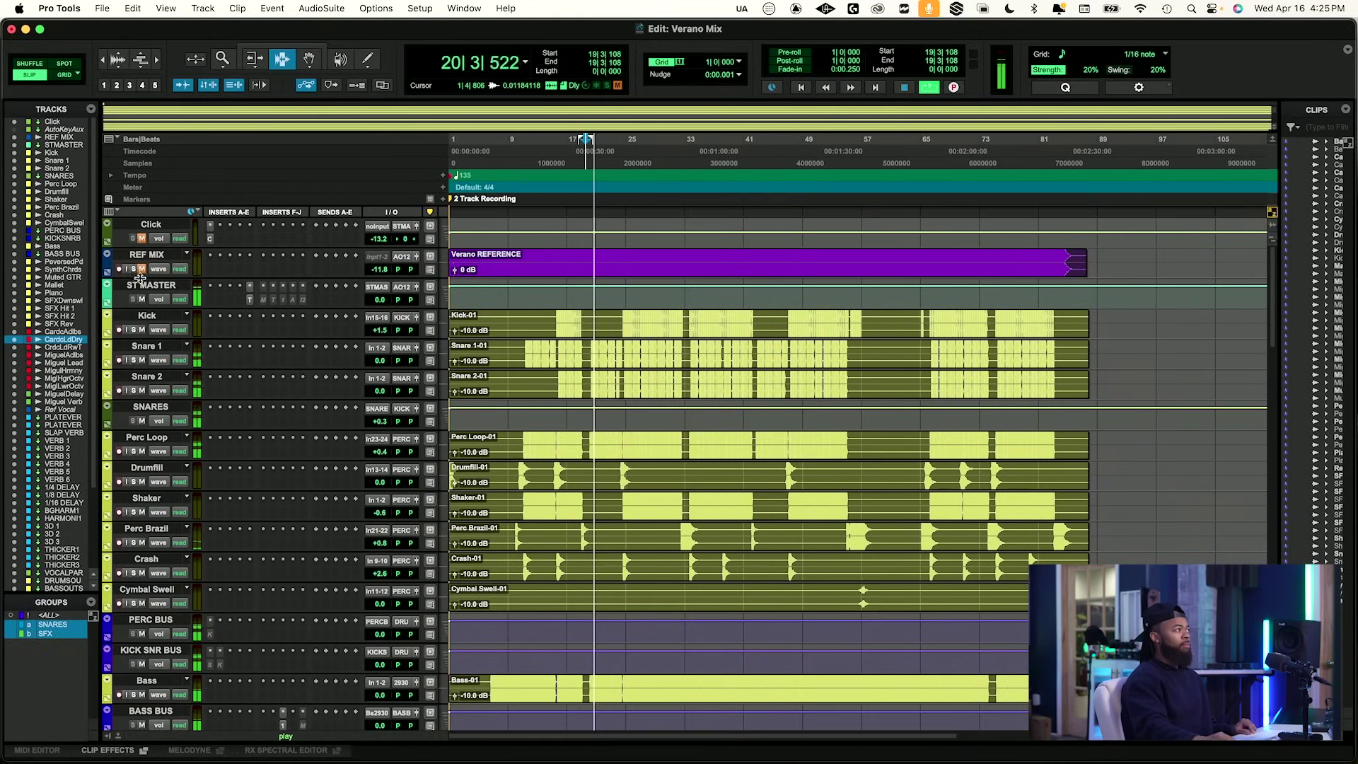
{"action": "left_click", "coordinate": [133, 270]}
{"action": "key", "text": "space"}
{"action": "key", "text": "space"}
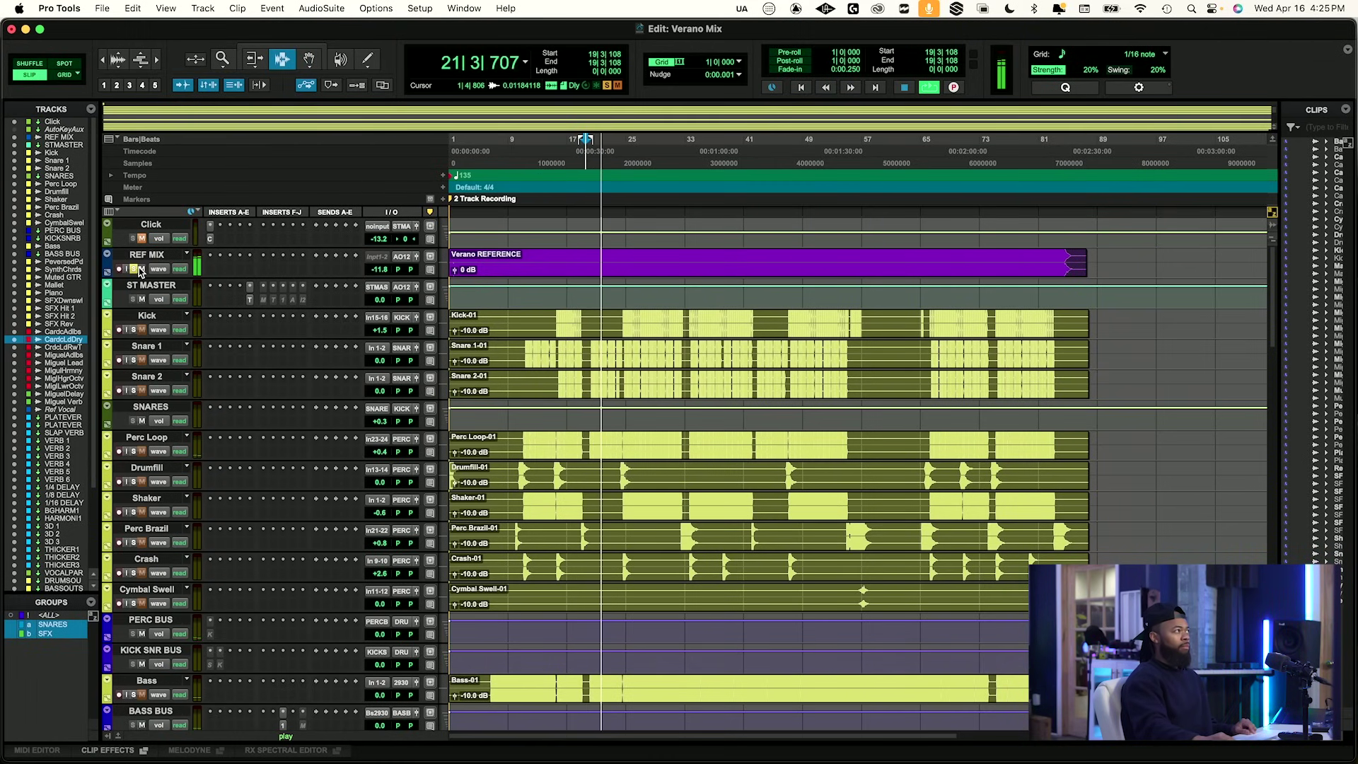
{"action": "key", "text": "space"}
{"action": "key", "text": "space"}
{"action": "scroll", "coordinate": [491, 440], "scroll_direction": "down", "scroll_amount": 15}
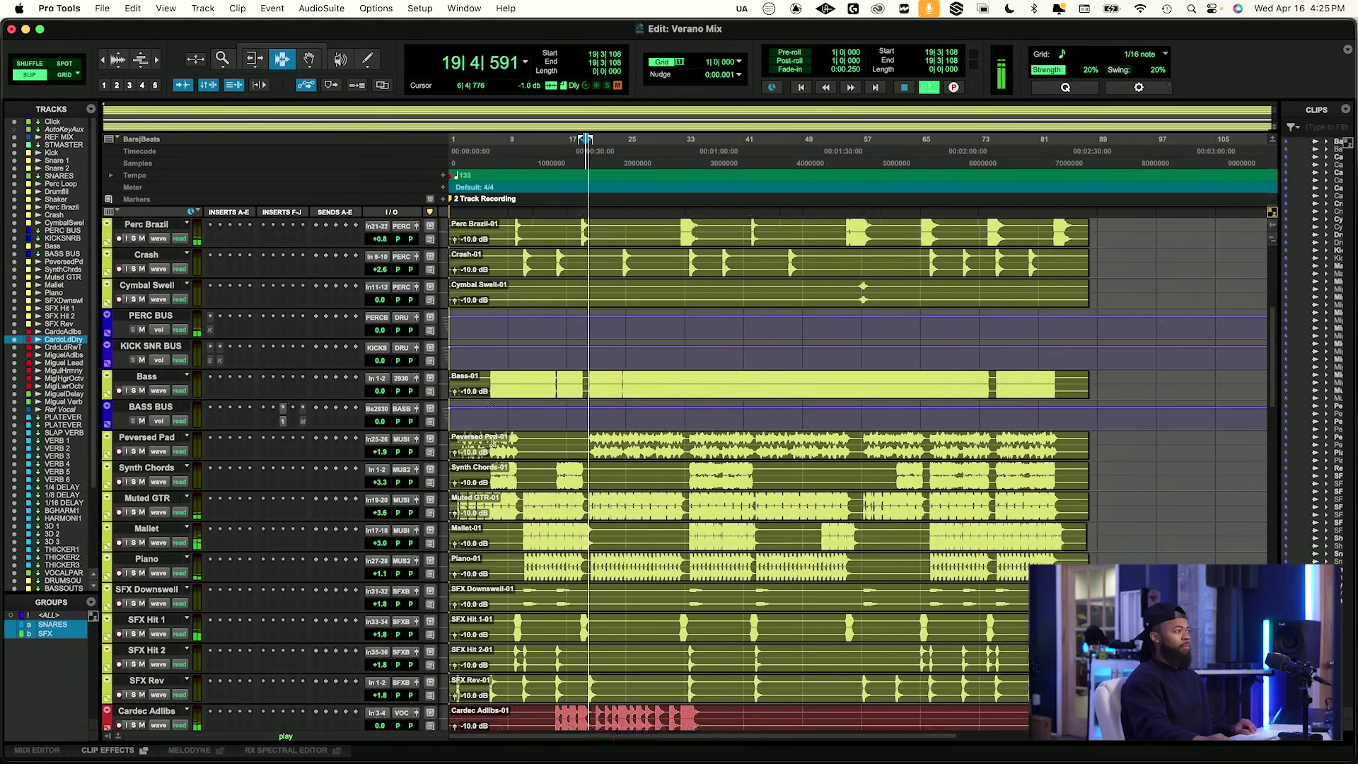
{"action": "scroll", "coordinate": [490, 440], "scroll_direction": "down", "scroll_amount": 5}
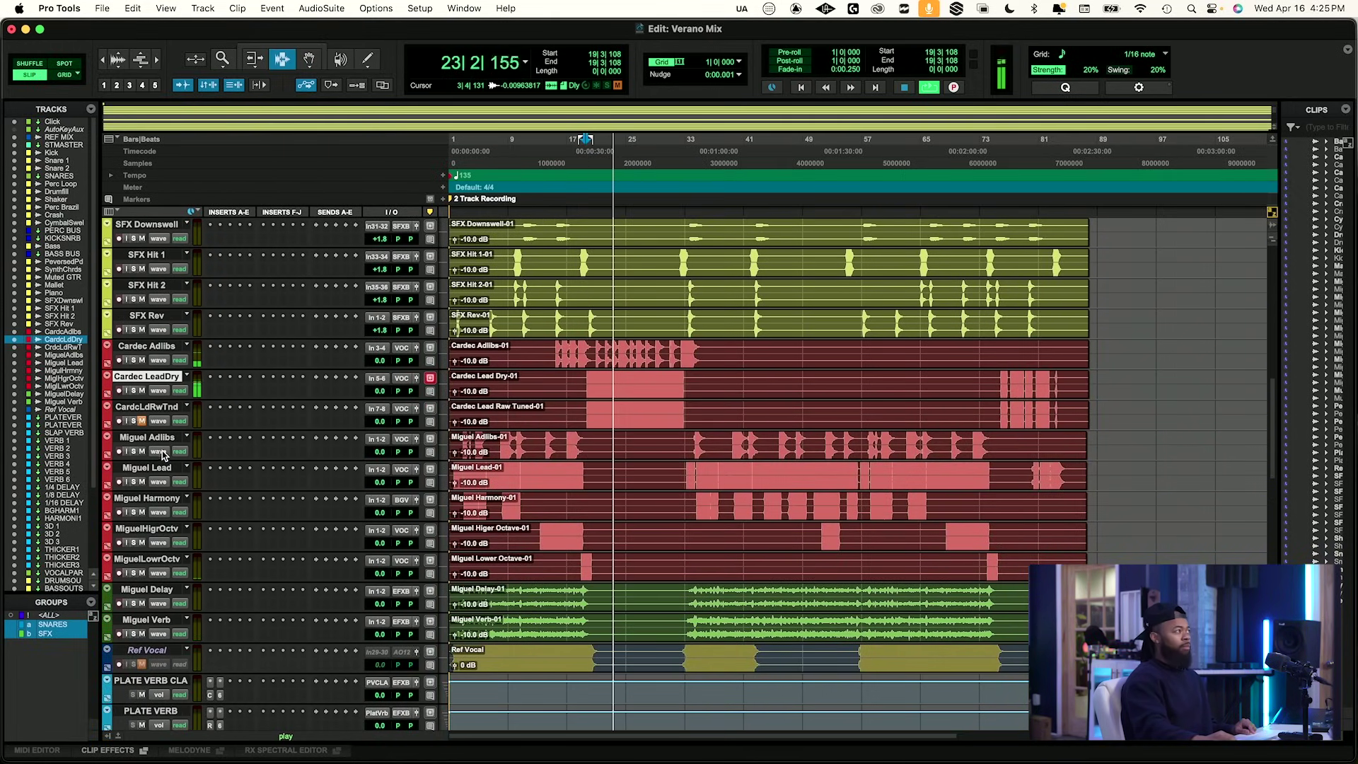
Play from bar 34 within the Miguel Lead vocal and compare the full mix with the soloed REF MIX.
{"action": "key", "text": "space"}
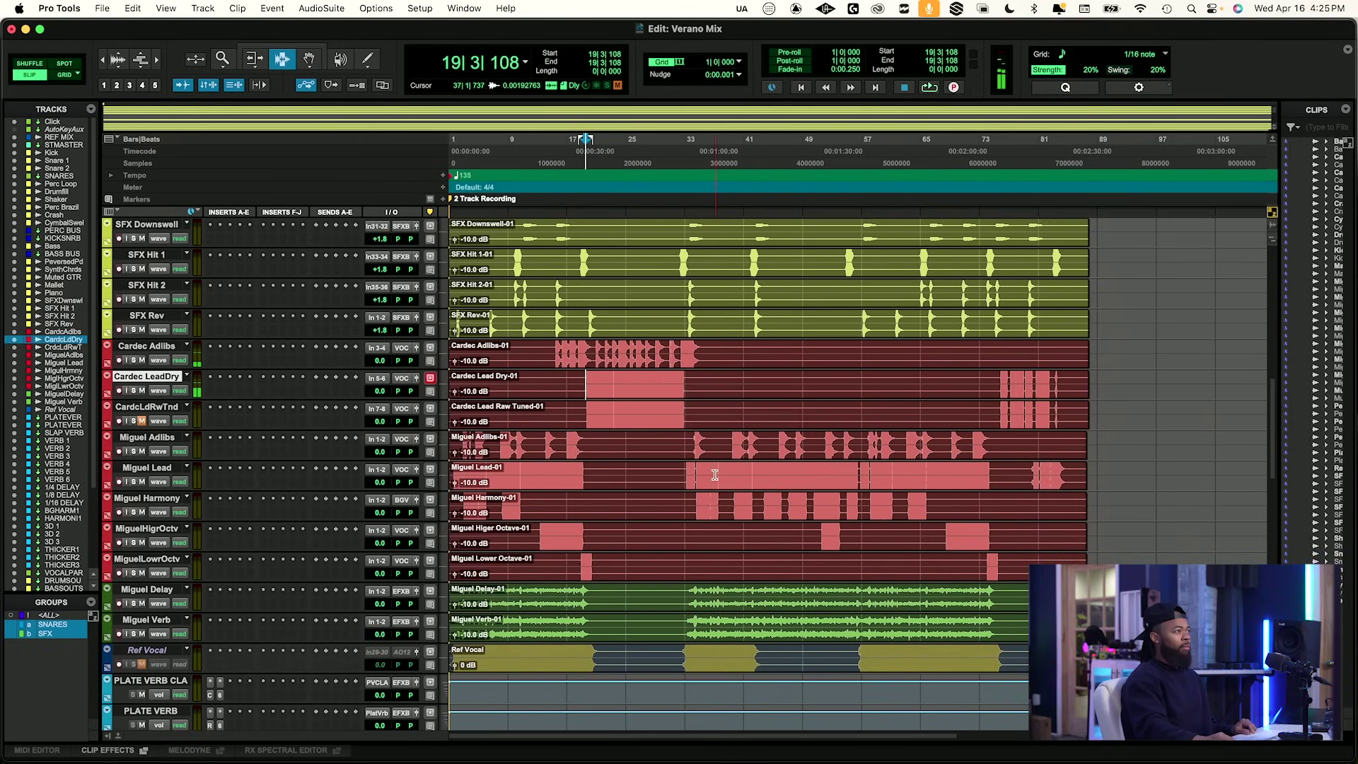
{"action": "left_click", "coordinate": [694, 470]}
{"action": "key", "text": "space"}
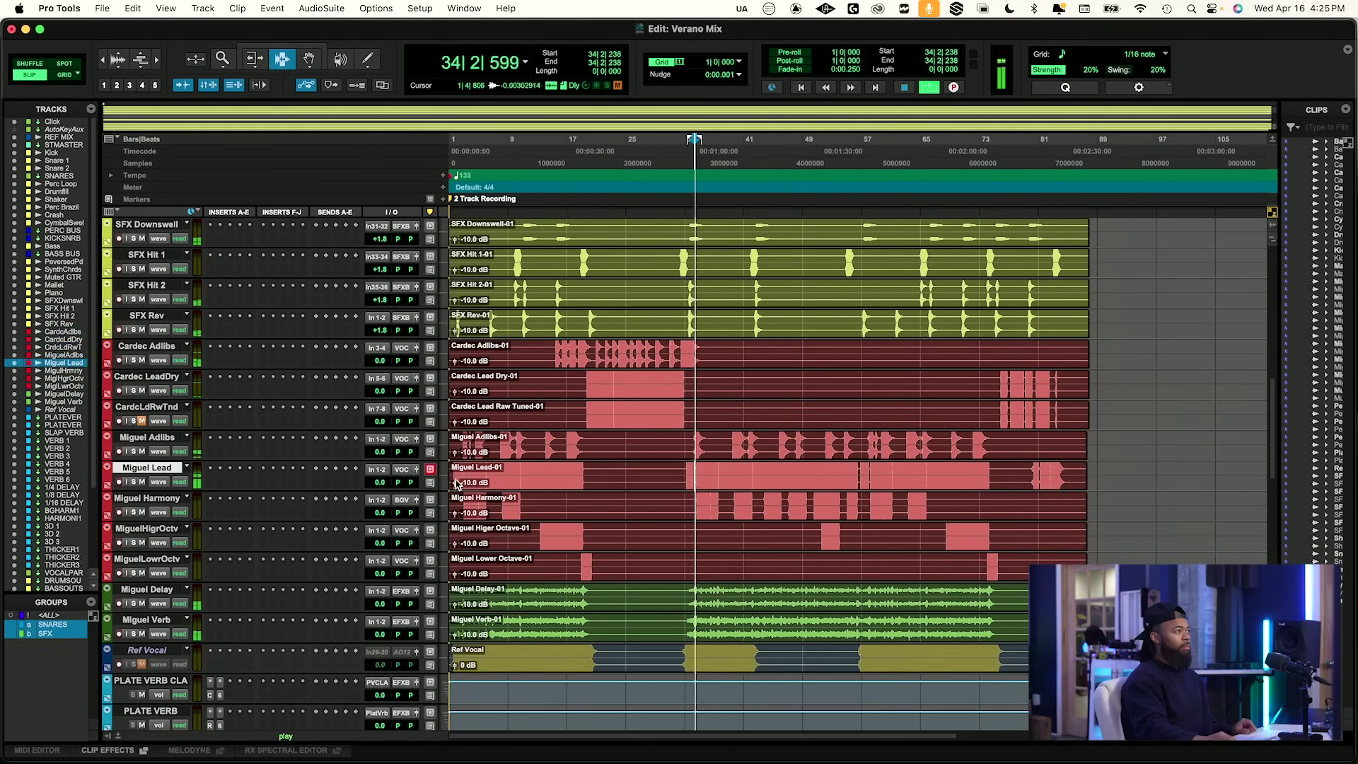
{"action": "scroll", "coordinate": [496, 474], "scroll_direction": "up", "scroll_amount": 10}
{"action": "scroll", "coordinate": [456, 481], "scroll_direction": "up", "scroll_amount": 12}
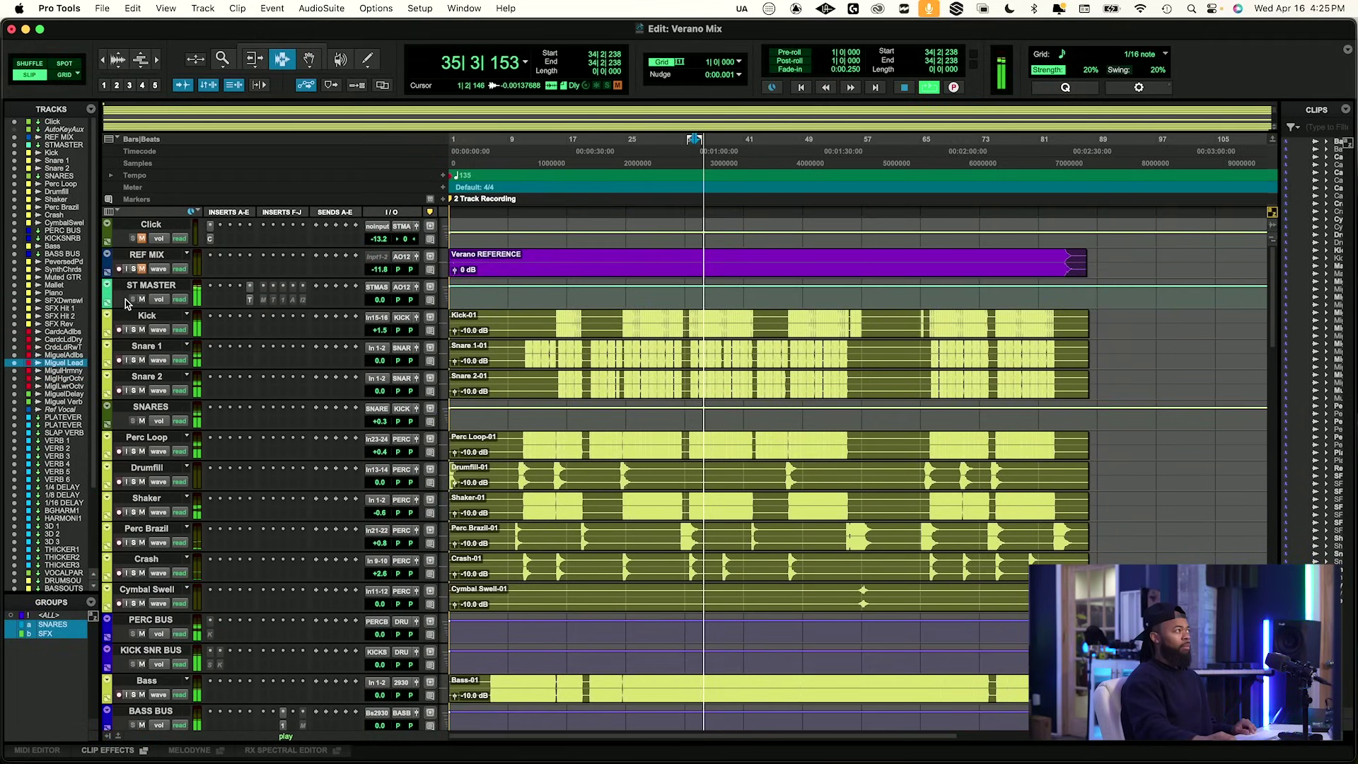
{"action": "left_click", "coordinate": [134, 270]}
{"action": "key", "text": "space"}
{"action": "left_click", "coordinate": [140, 268]}
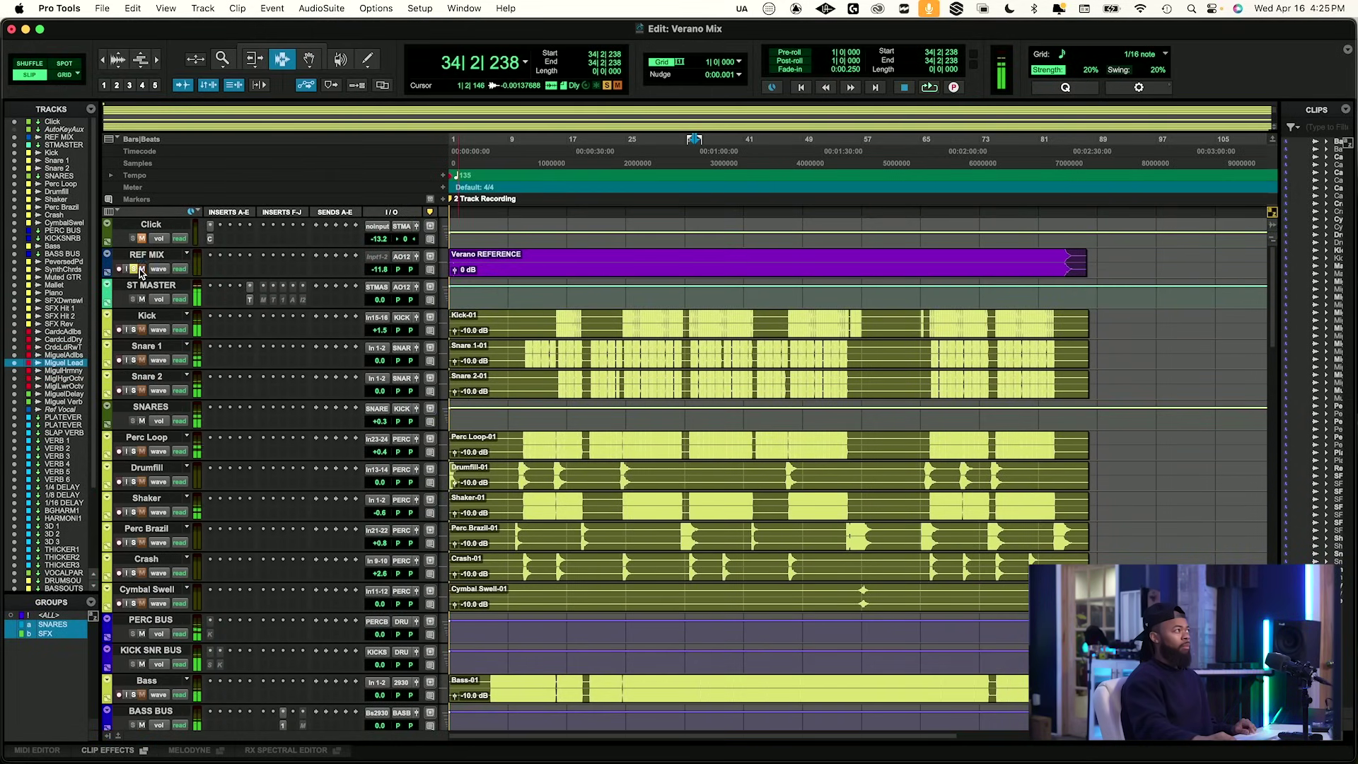
{"action": "key", "text": "space"}
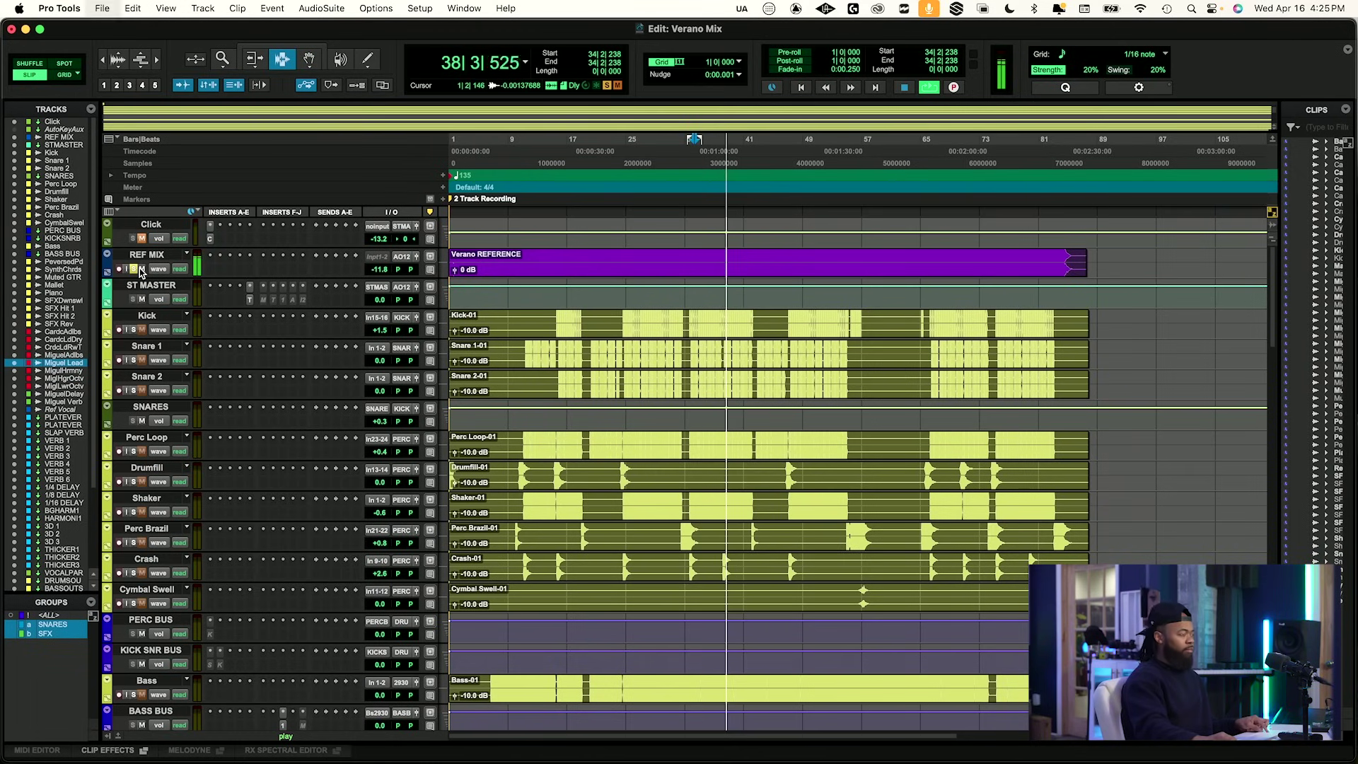
{"action": "key", "text": "space"}
{"action": "key", "text": "space"}
{"action": "key", "text": "space"}
{"action": "key", "text": "space"}
Lower the Miguel Adlibs track volume to -1.3 dB and replay the mix from bar 34.
{"action": "scroll", "coordinate": [747, 464], "scroll_direction": "down", "scroll_amount": 15}
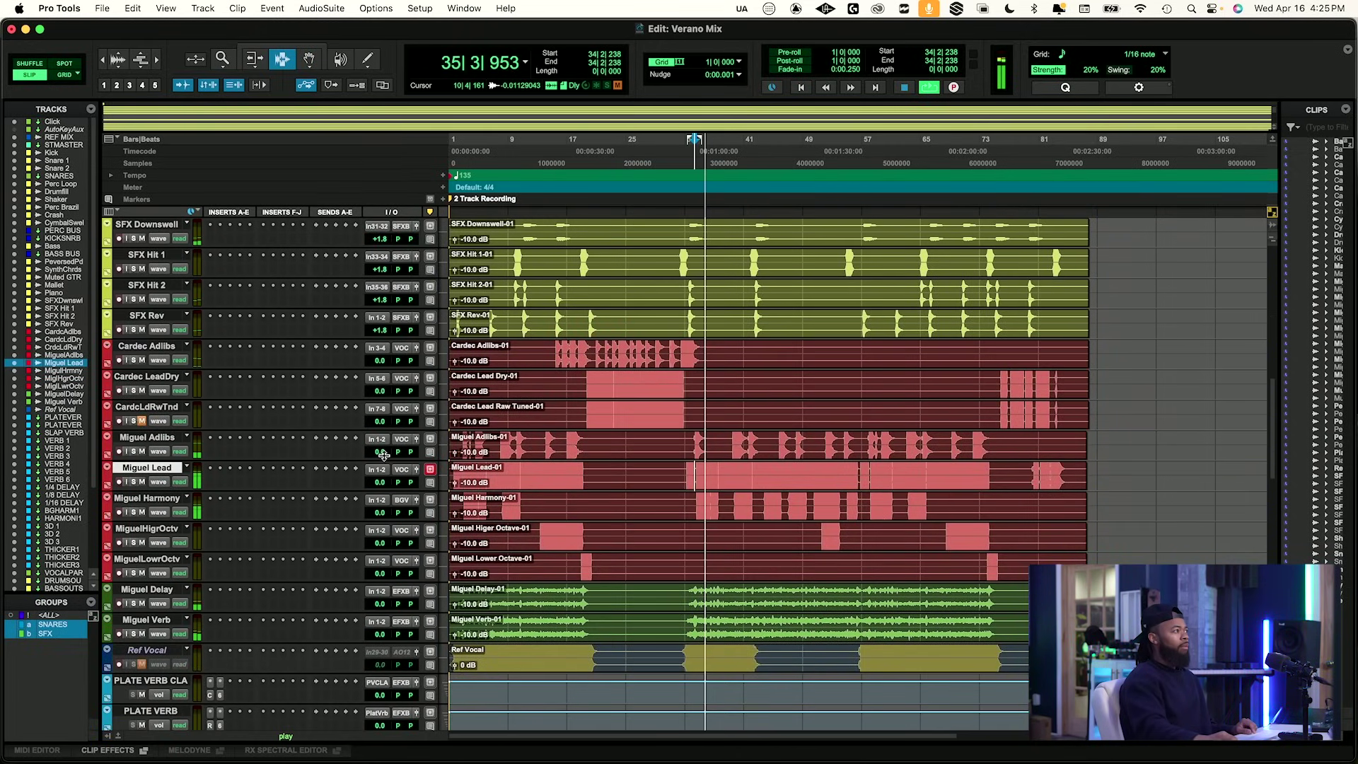
{"action": "left_click_drag", "start_coordinate": [384, 452], "coordinate": [383, 454]}
{"action": "scroll", "coordinate": [520, 451], "scroll_direction": "up", "scroll_amount": 15}
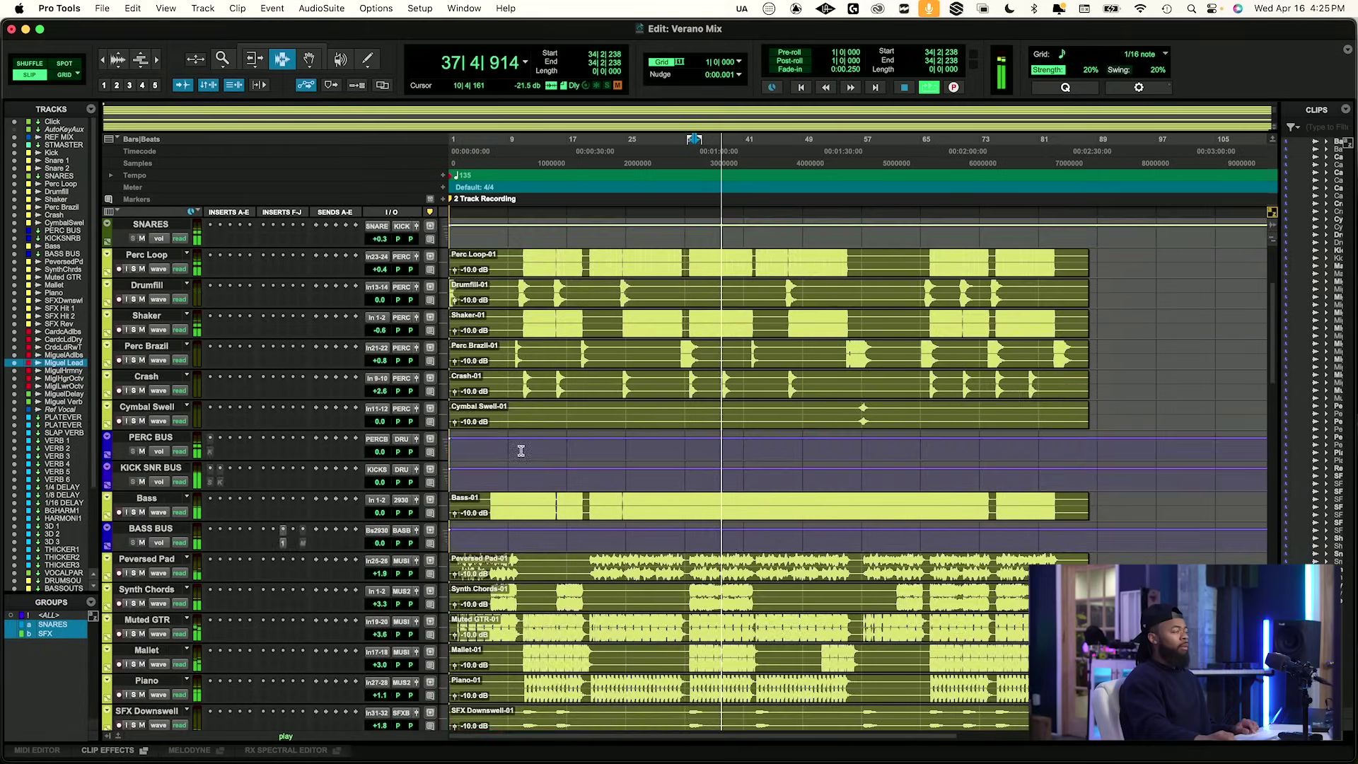
{"action": "key", "text": "space"}
{"action": "key", "text": "space"}
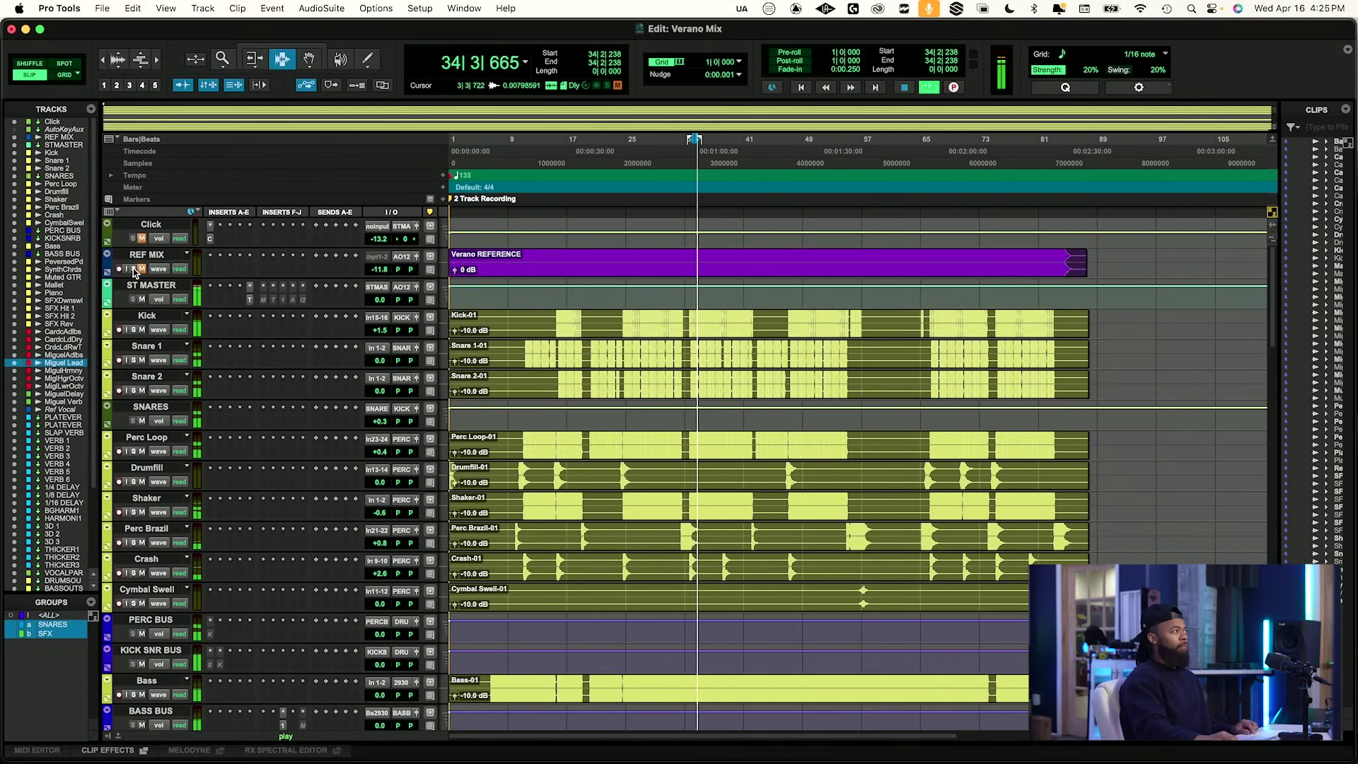
Check the adlib level against the soloed REF MIX and return to the full mix at bar 34.
{"action": "key", "text": "space"}
{"action": "key", "text": "space"}
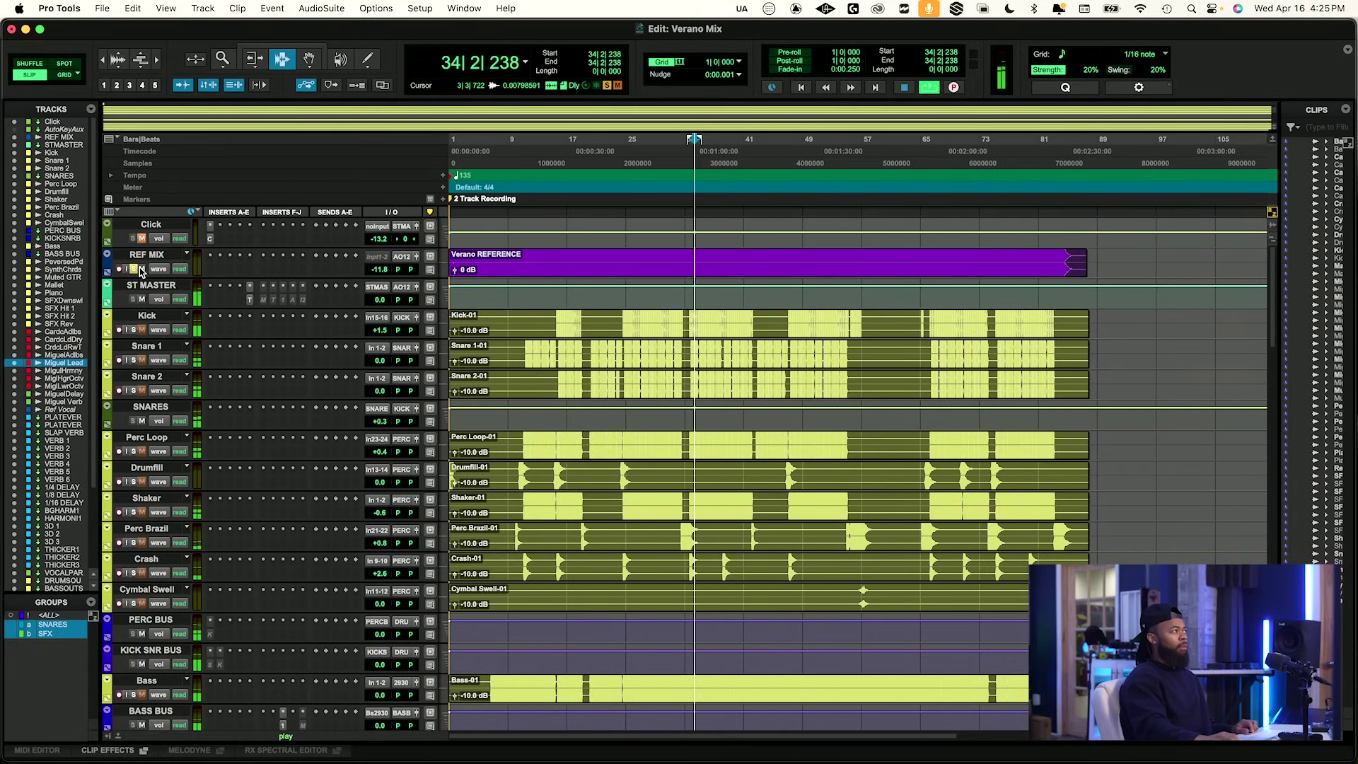
{"action": "key", "text": "space"}
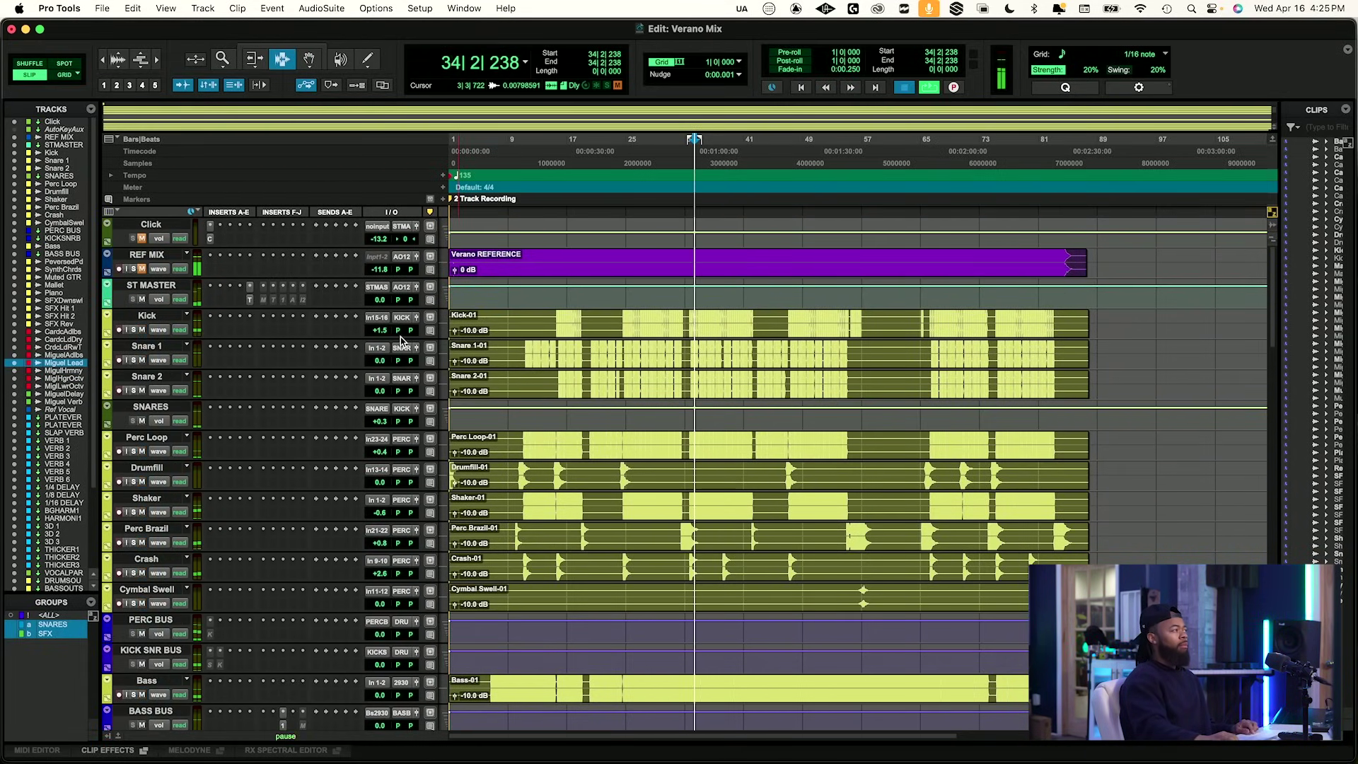
{"action": "key", "text": "space"}
{"action": "scroll", "coordinate": [825, 462], "scroll_direction": "down", "scroll_amount": 10}
{"action": "scroll", "coordinate": [825, 461], "scroll_direction": "down", "scroll_amount": 8}
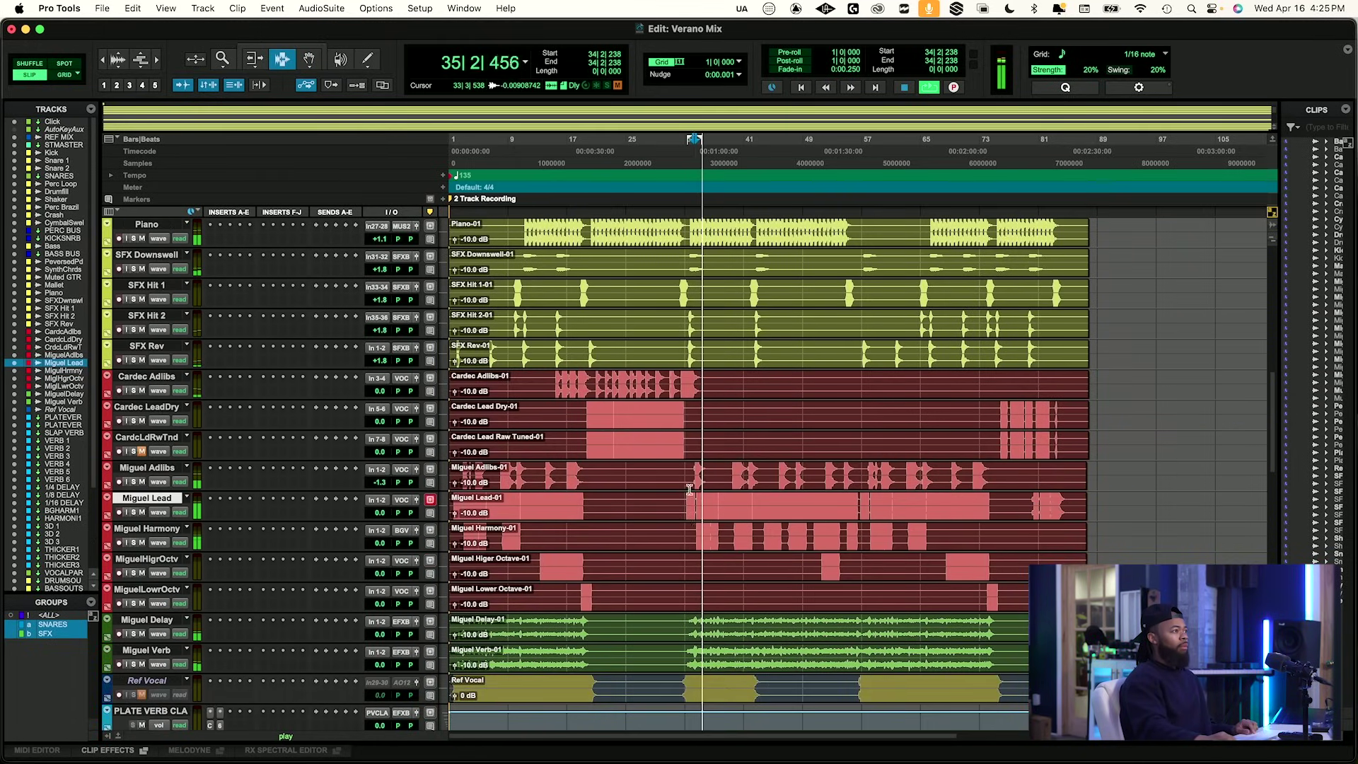
Examine the lead, harmony, delay and verb vocal tracks during playback, and return the playhead to the session start.
{"action": "scroll", "coordinate": [686, 488], "scroll_direction": "down", "scroll_amount": 1}
{"action": "scroll", "coordinate": [688, 498], "scroll_direction": "down", "scroll_amount": 2}
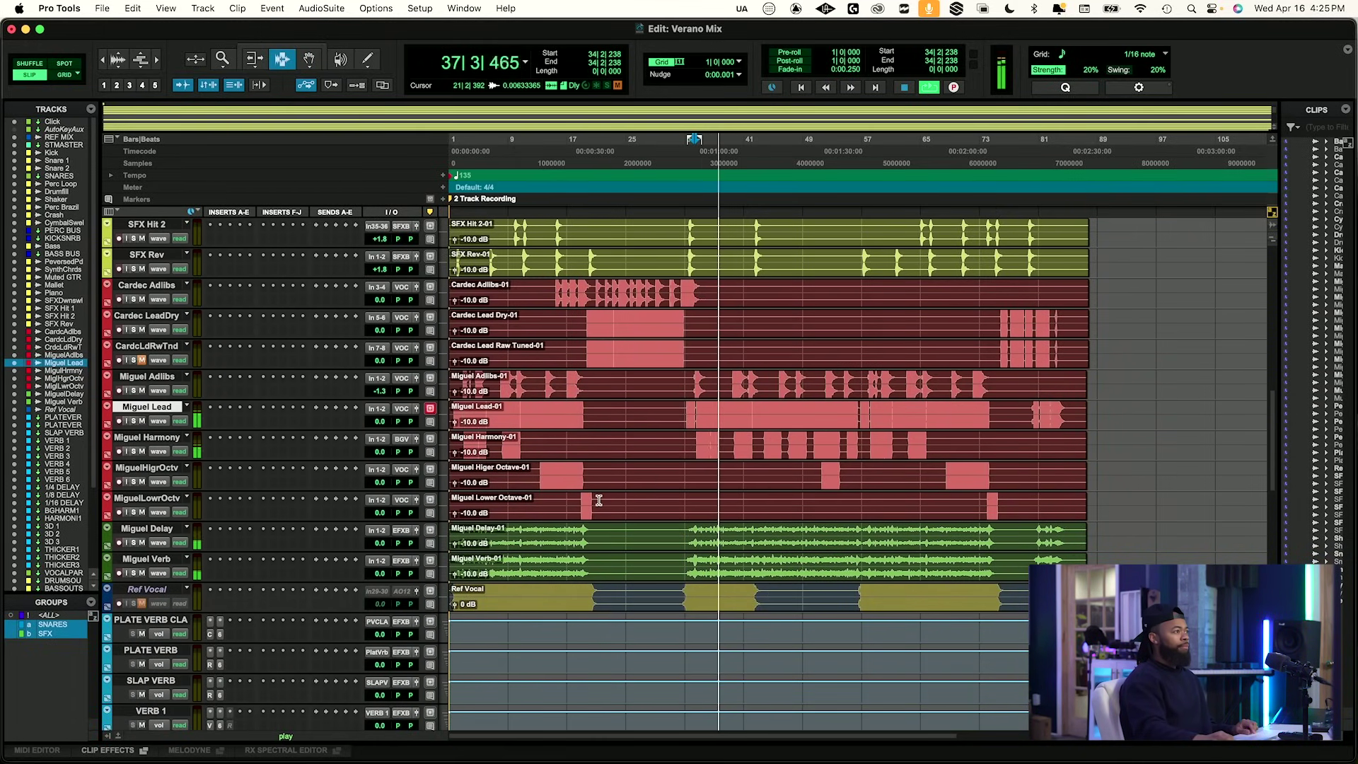
{"action": "scroll", "coordinate": [437, 508], "scroll_direction": "down", "scroll_amount": 1}
{"action": "scroll", "coordinate": [495, 509], "scroll_direction": "down", "scroll_amount": 1}
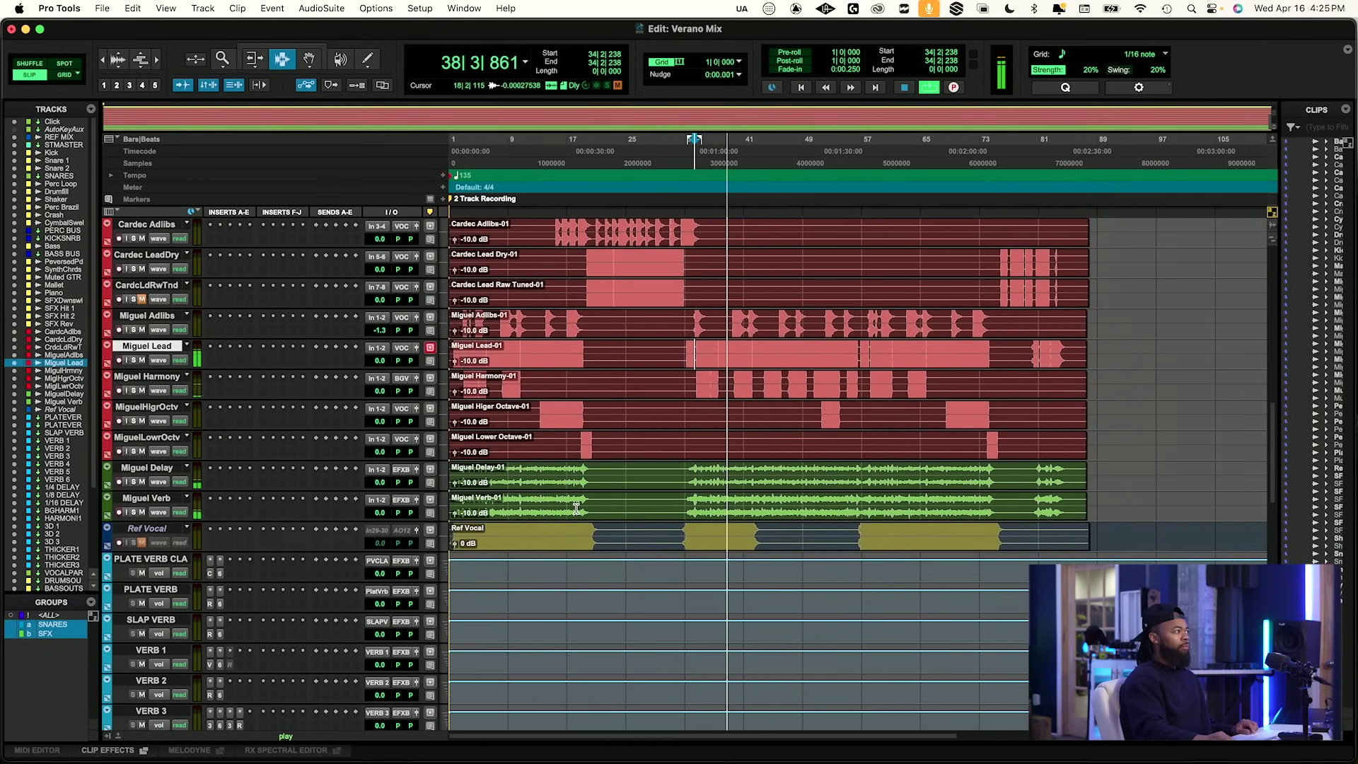
{"action": "scroll", "coordinate": [527, 512], "scroll_direction": "down", "scroll_amount": 2}
{"action": "scroll", "coordinate": [528, 510], "scroll_direction": "up", "scroll_amount": 7}
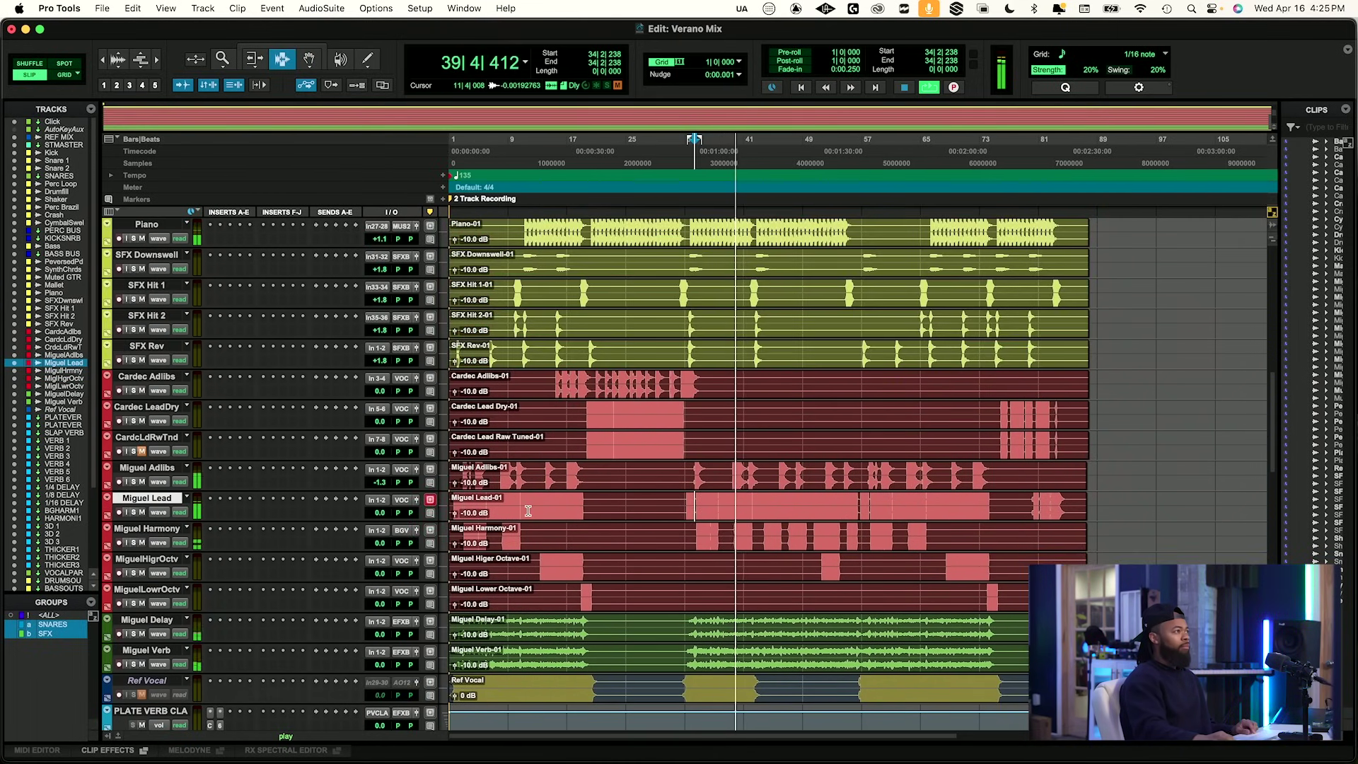
{"action": "key", "text": "space"}
{"action": "key", "text": "Return"}
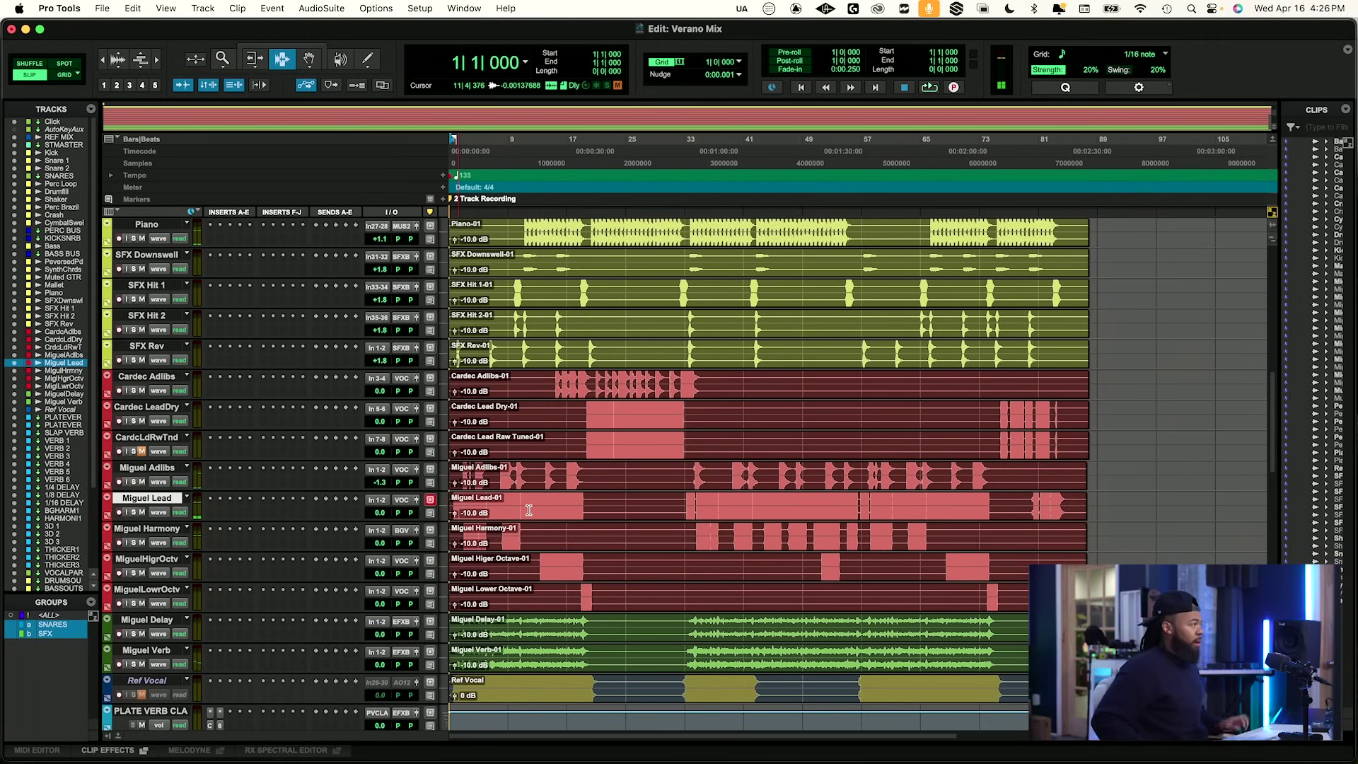
Spot-check the overall balance by playing the mix from bars 6, 20 and 33.
{"action": "scroll", "coordinate": [760, 538], "scroll_direction": "up", "scroll_amount": 6}
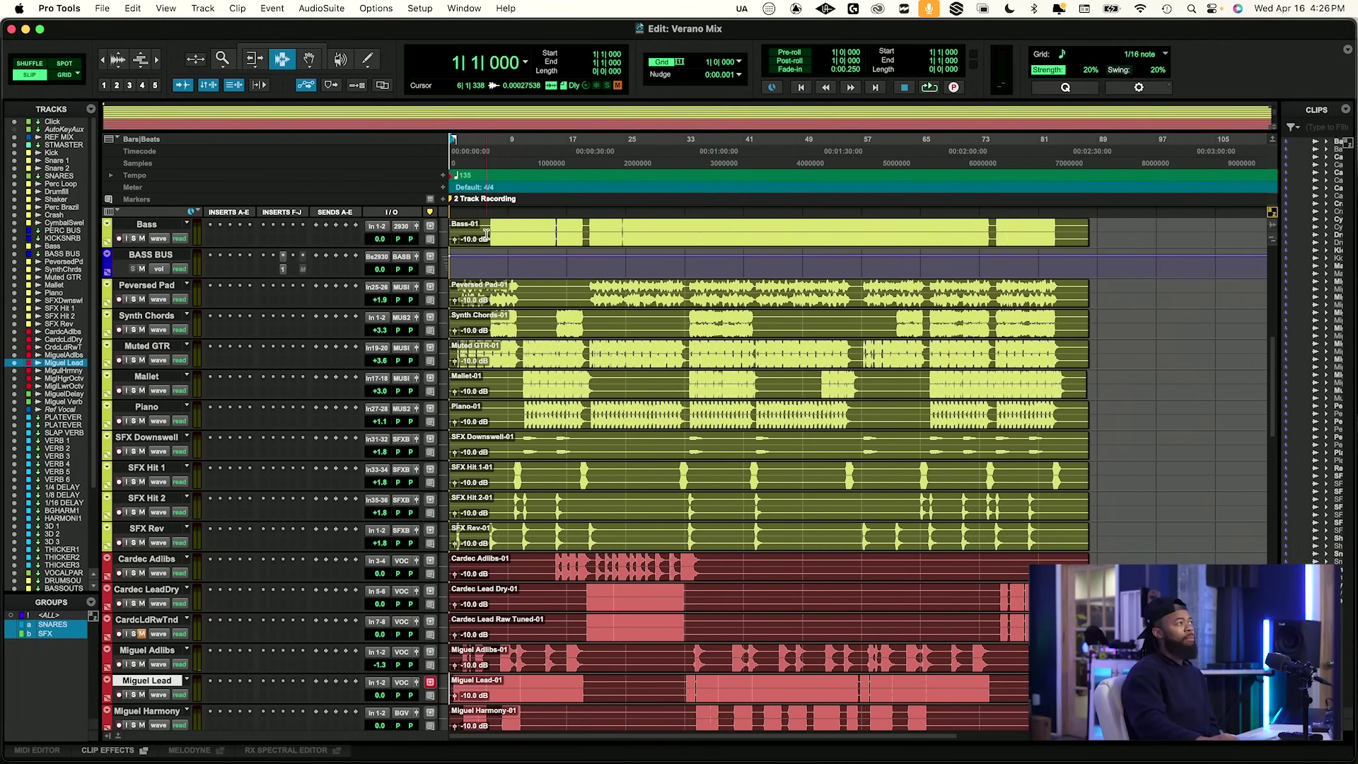
{"action": "left_click", "coordinate": [486, 235]}
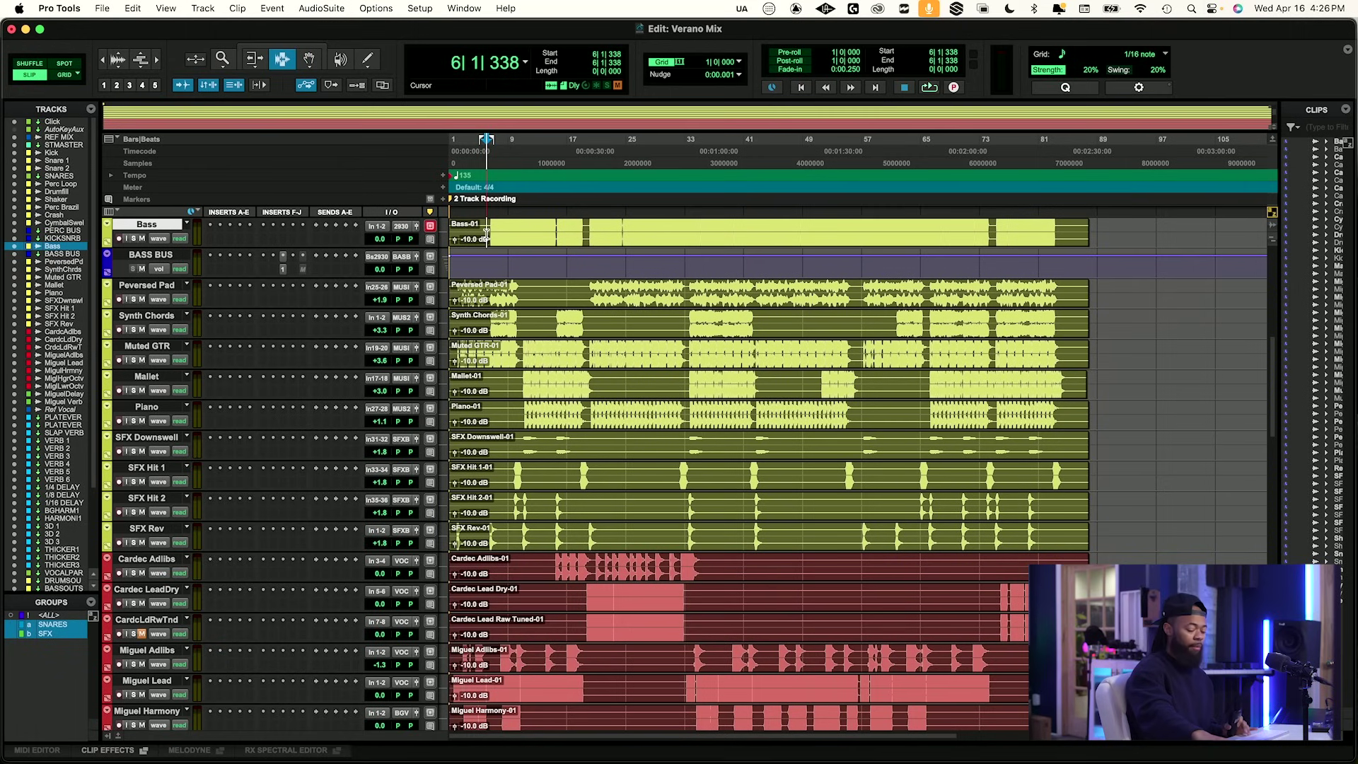
{"action": "key", "text": "space"}
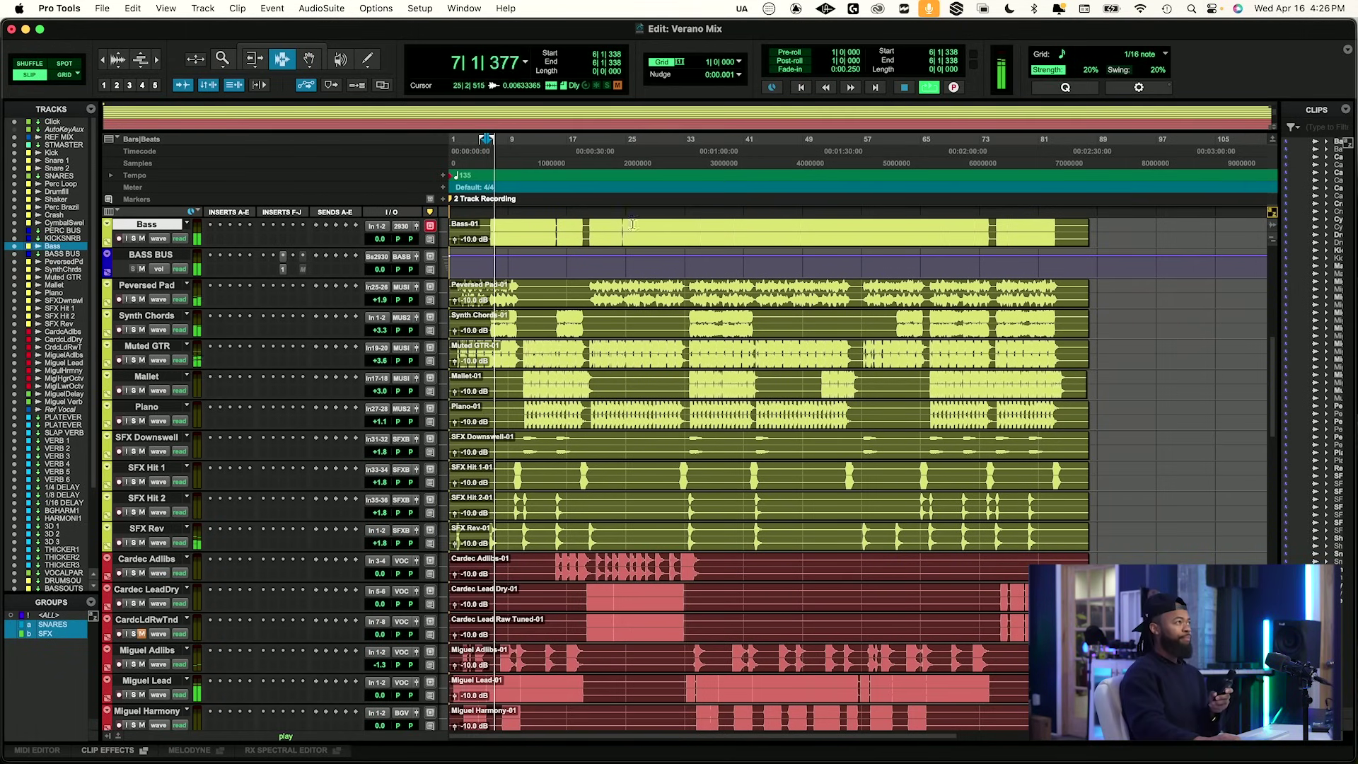
{"action": "left_click", "coordinate": [589, 338]}
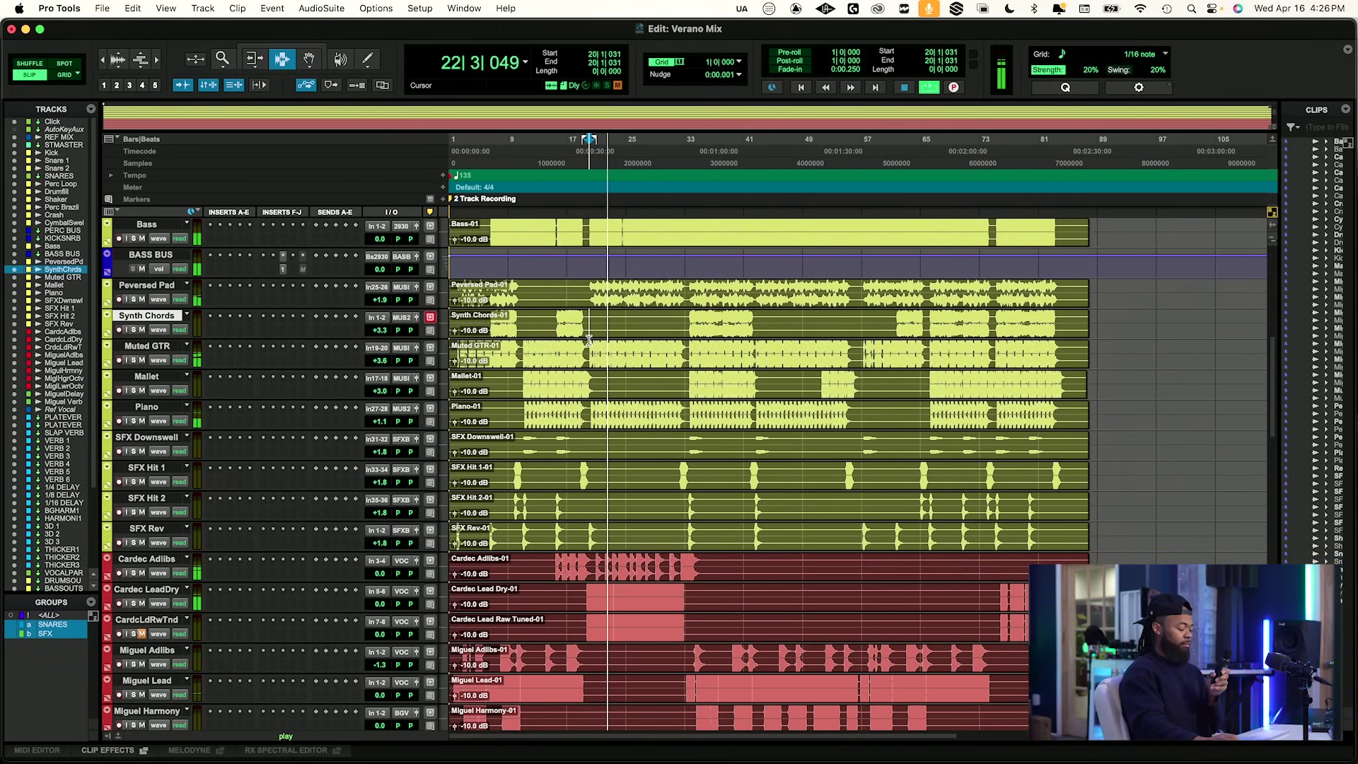
{"action": "left_click", "coordinate": [682, 303]}
{"action": "scroll", "coordinate": [683, 303], "scroll_direction": "up", "scroll_amount": 10}
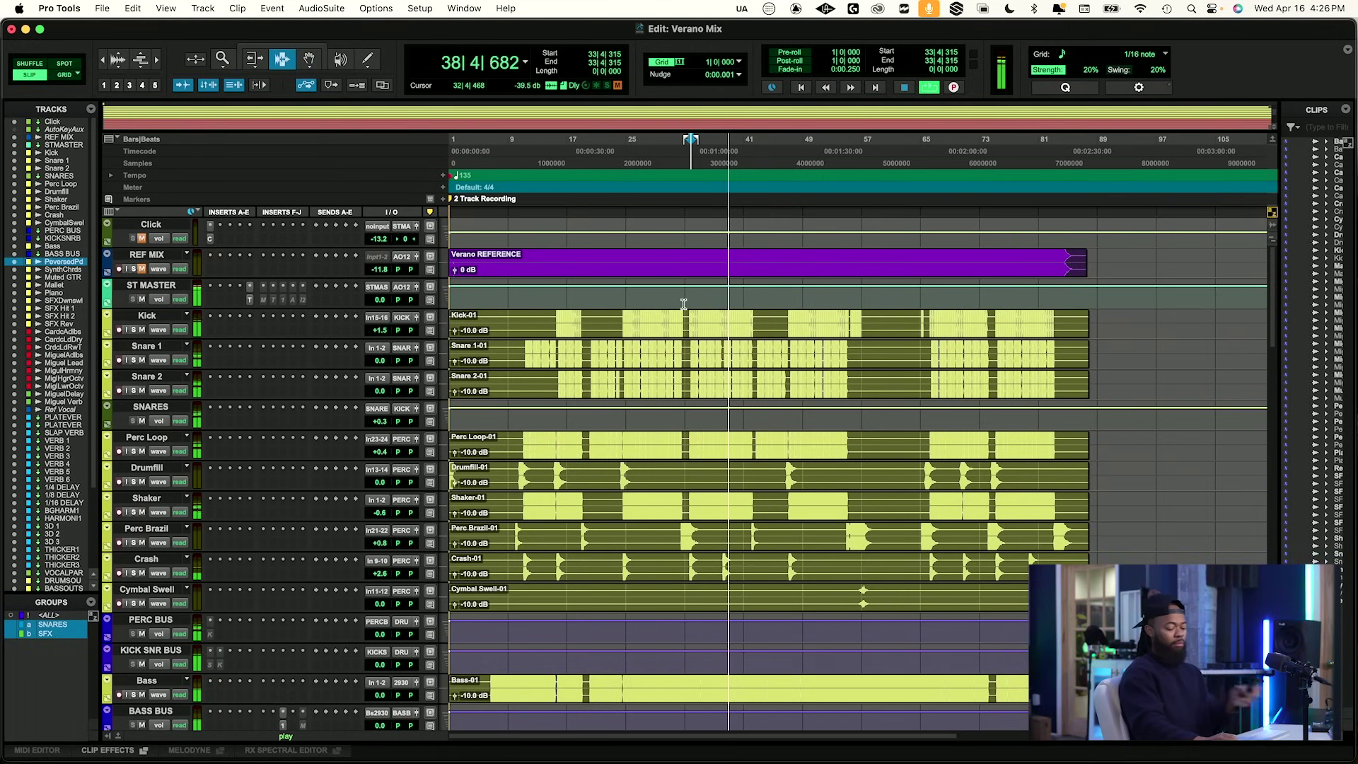
{"action": "key", "text": "space"}
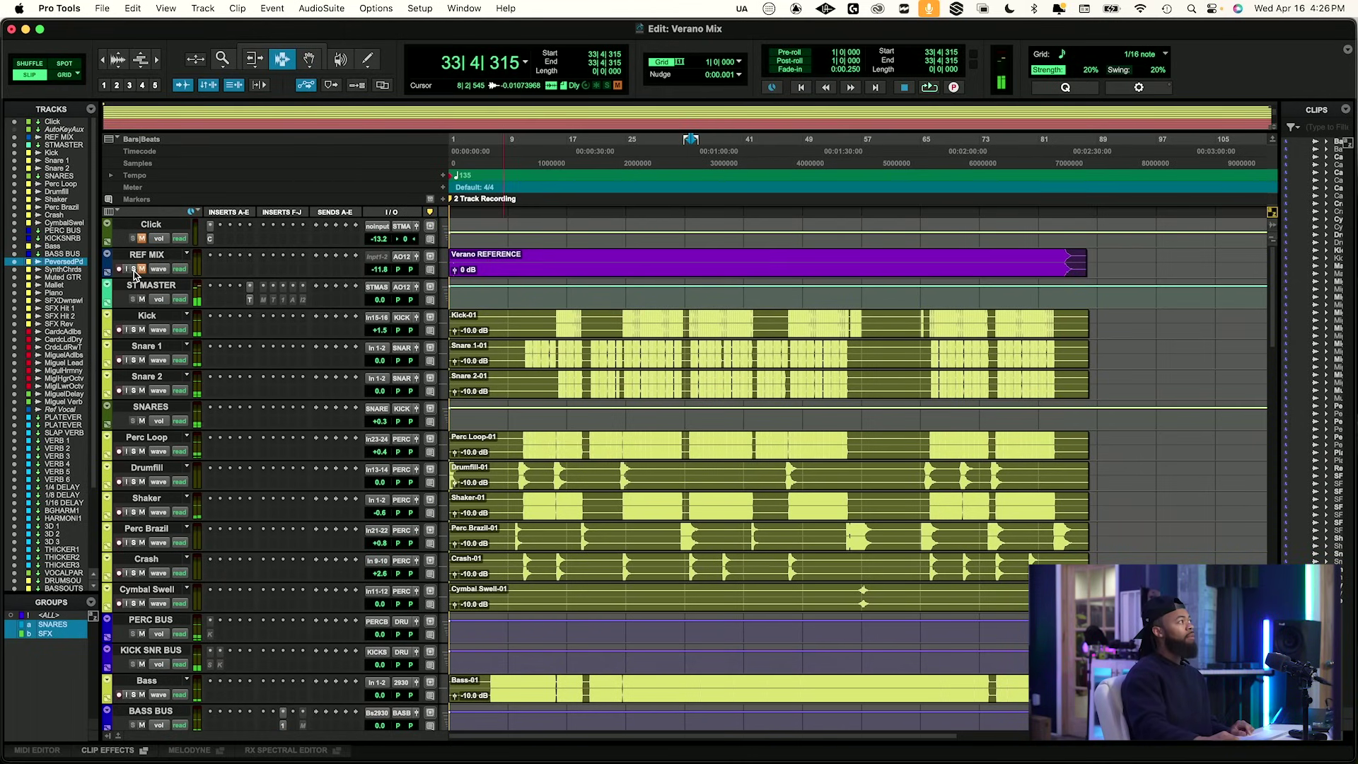
Set the REF MIX track volume to -10.9 dB and compare the reference with the full mix from bar 33.
{"action": "key", "text": "space"}
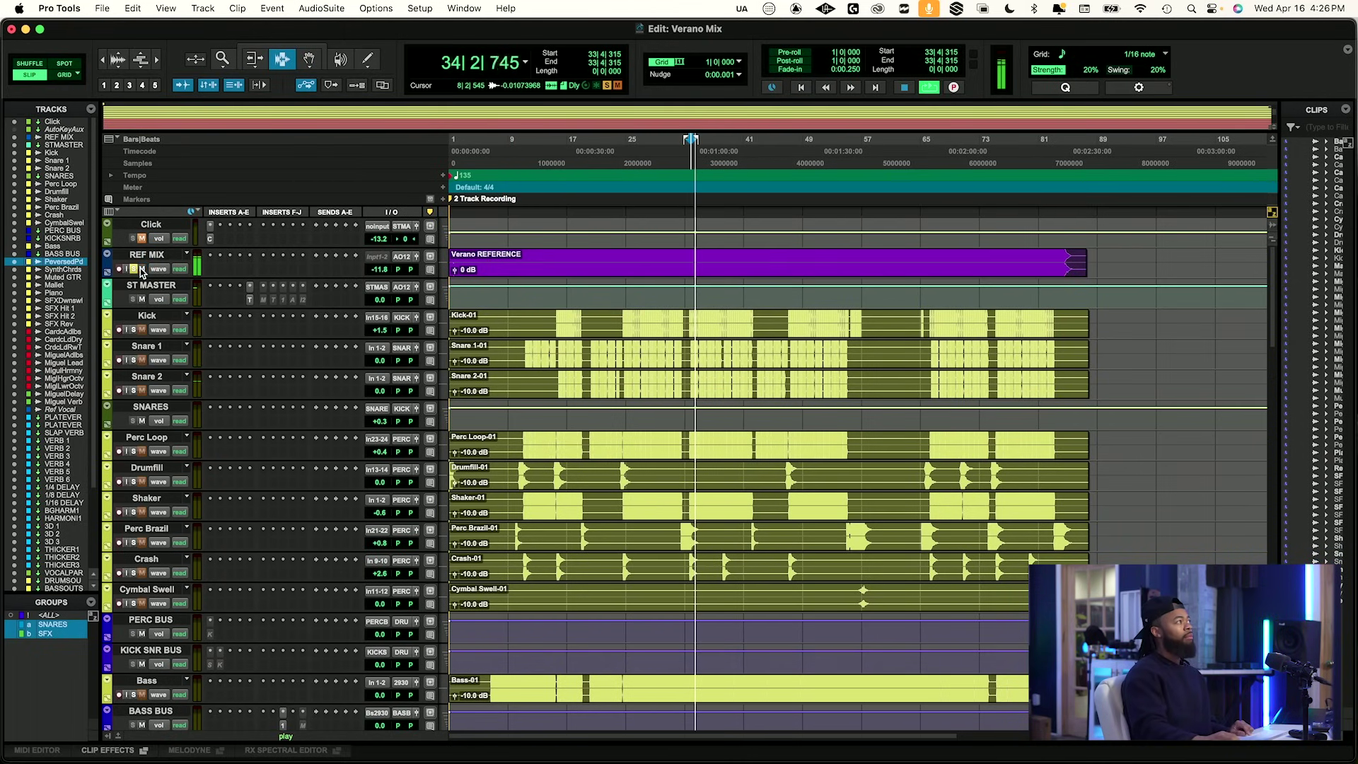
{"action": "left_click", "coordinate": [384, 270]}
{"action": "left_click_drag", "start_coordinate": [383, 270], "coordinate": [385, 265]}
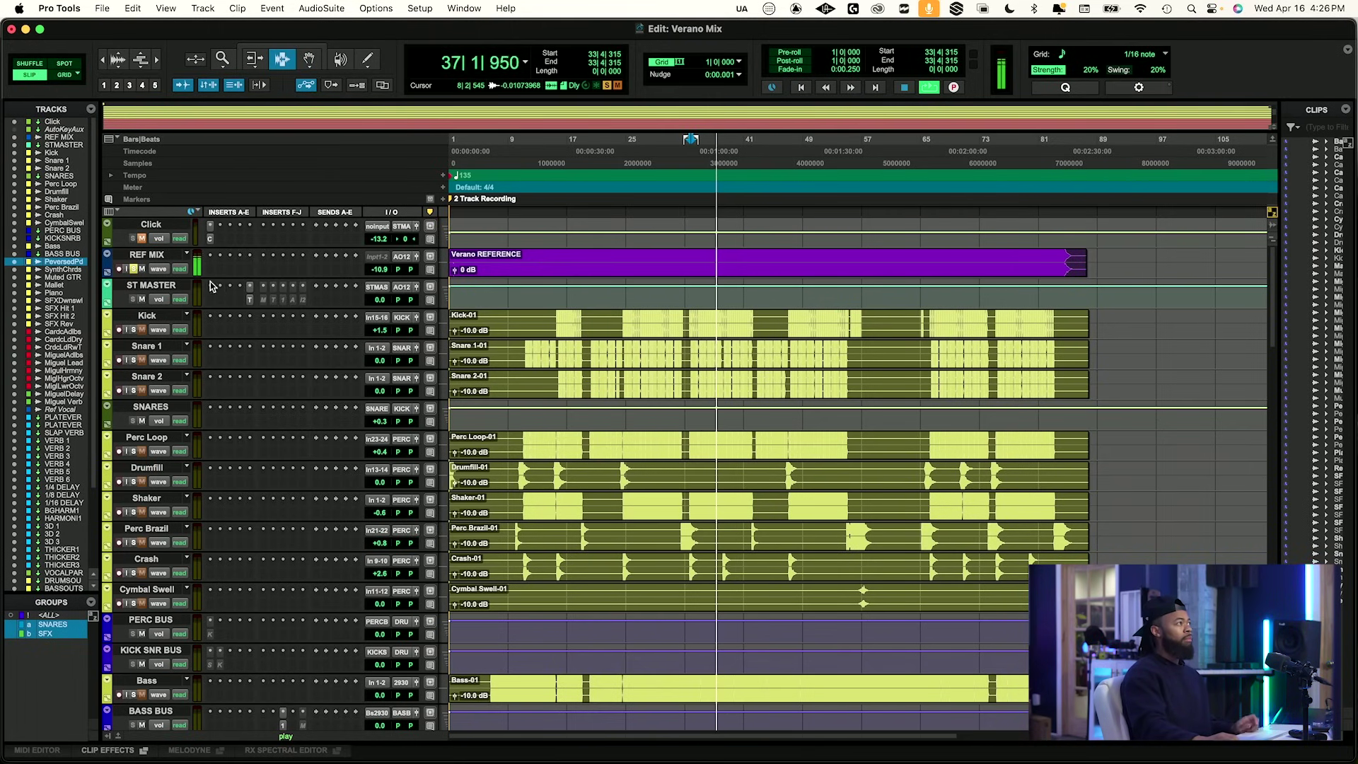
{"action": "key", "text": "space"}
{"action": "left_click", "coordinate": [134, 270]}
{"action": "key", "text": "space"}
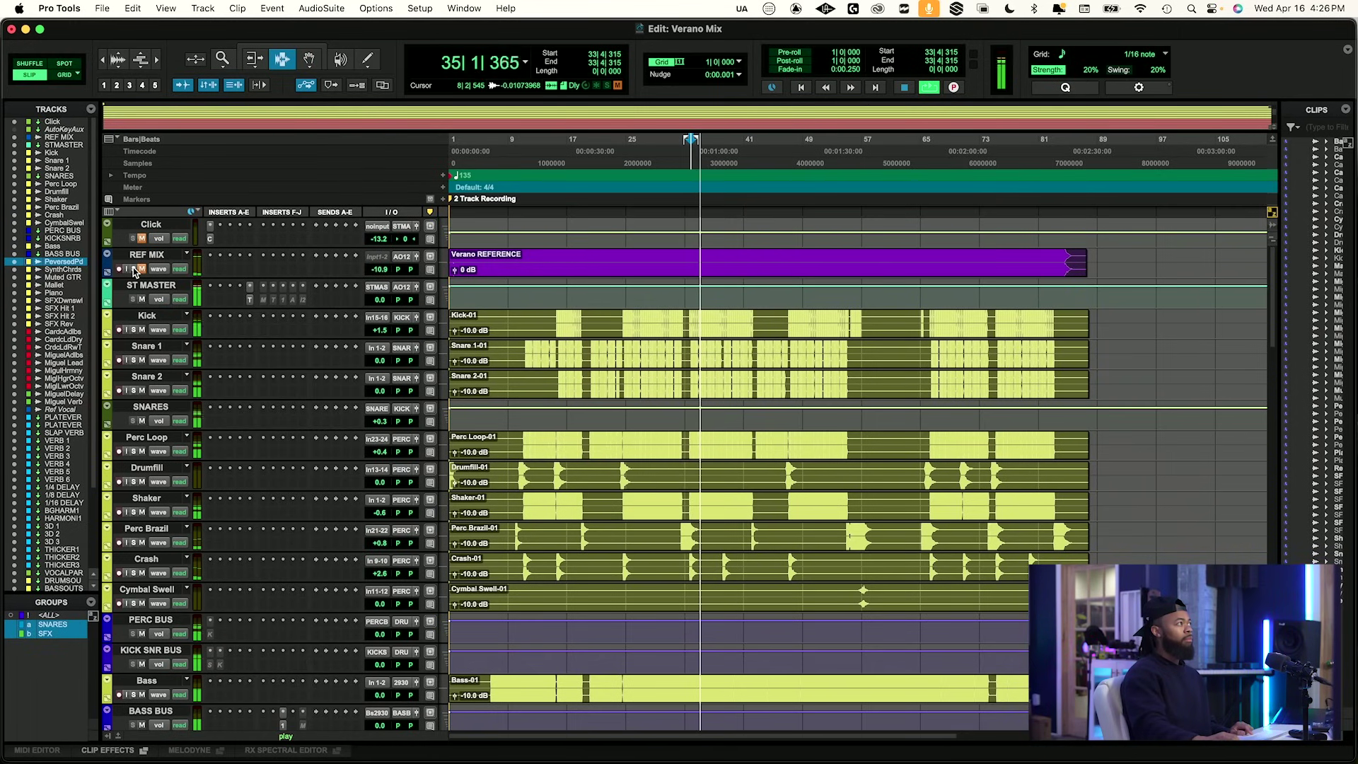
{"action": "key", "text": "space"}
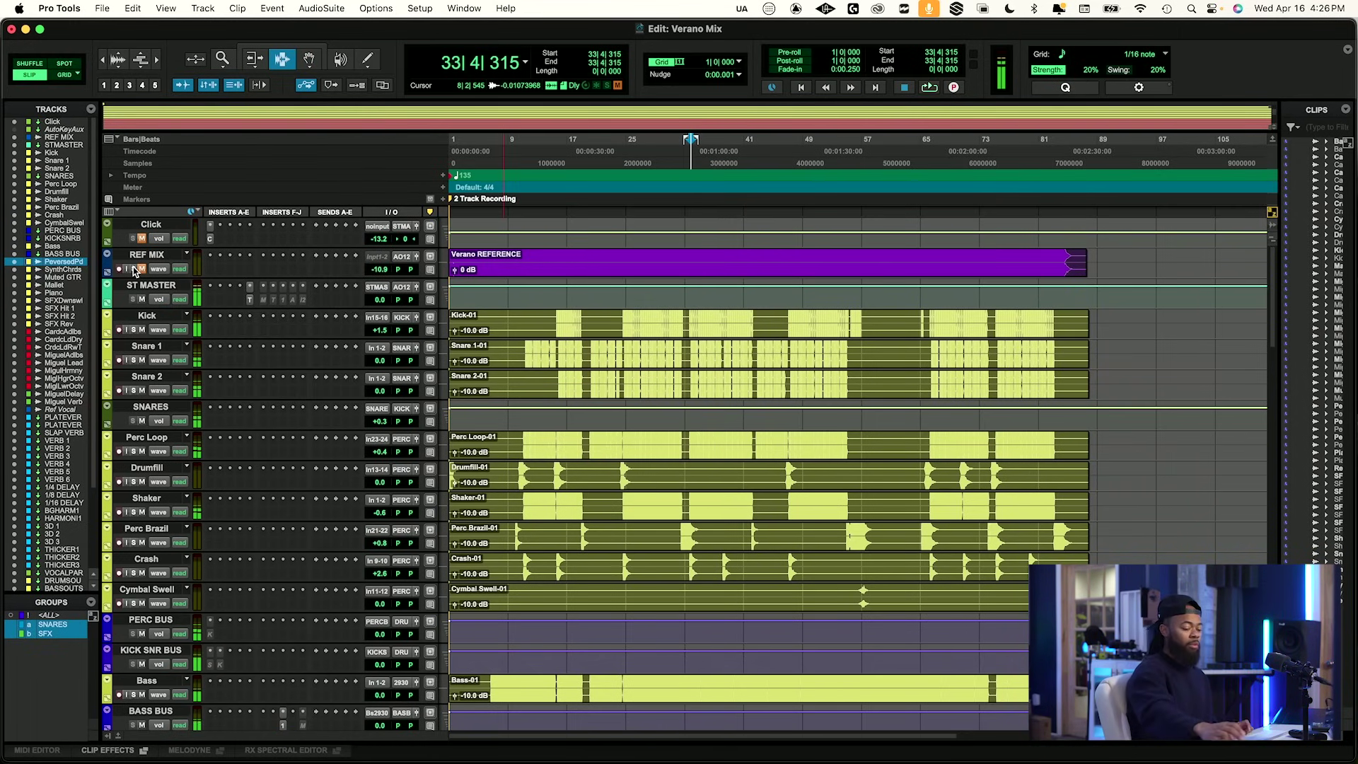
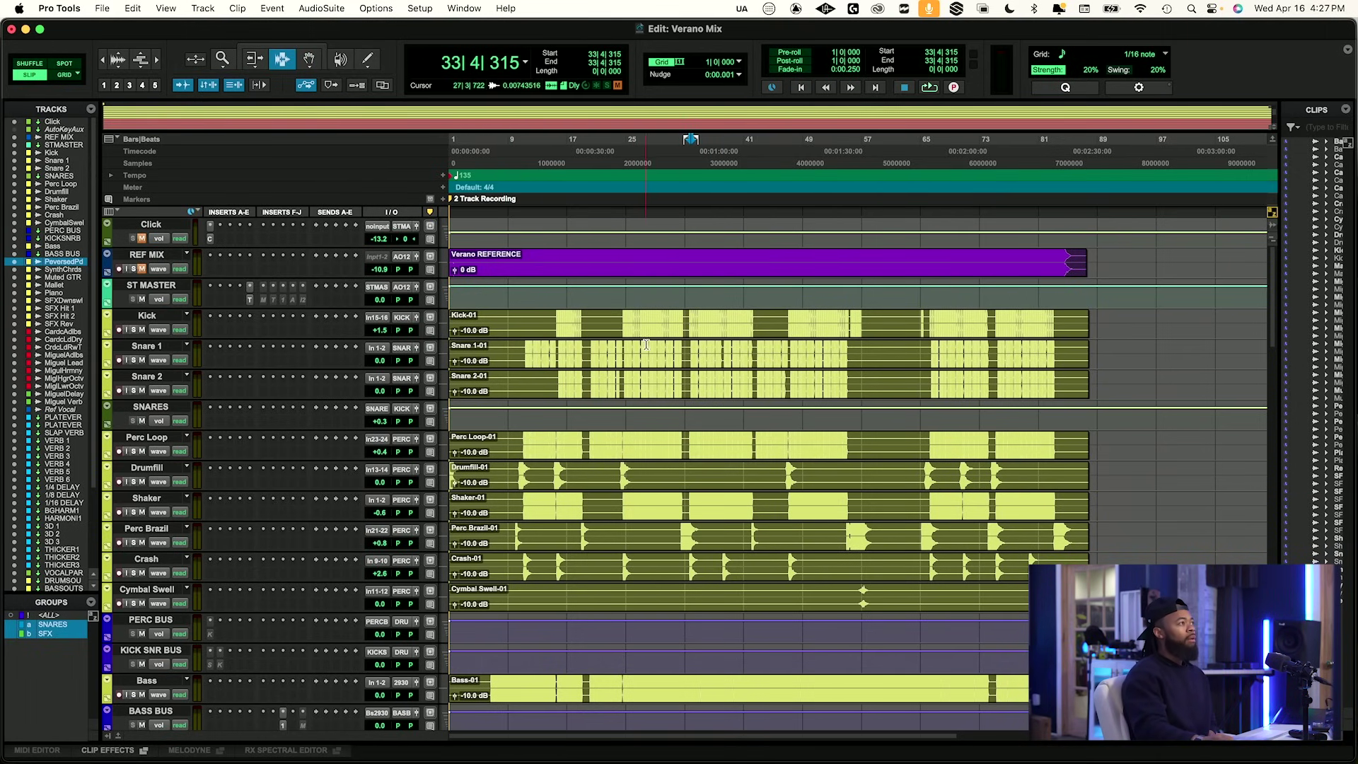
Play the mix from bar 24 and insert Rosetta EQ (mono) on the Kick track.
{"action": "left_click", "coordinate": [622, 315]}
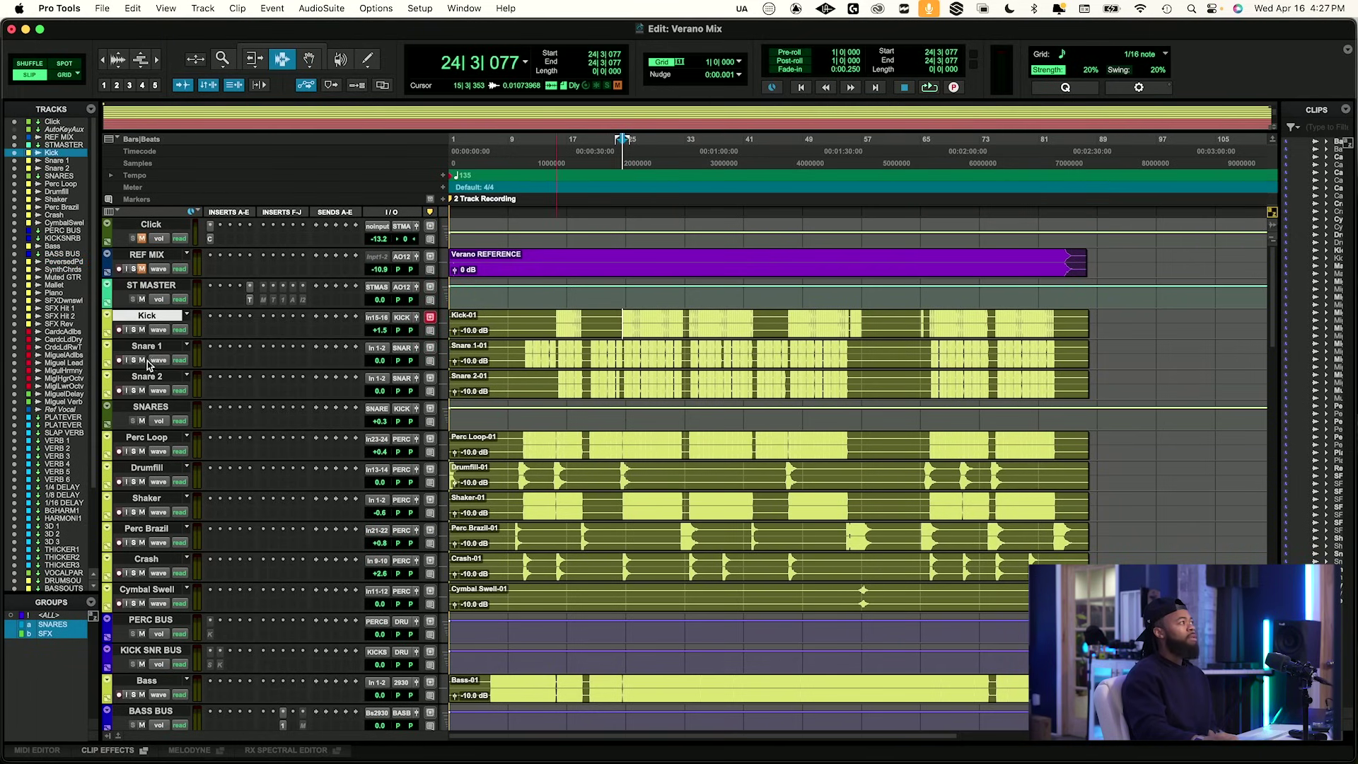
{"action": "key", "text": "space"}
{"action": "left_click", "coordinate": [244, 317]}
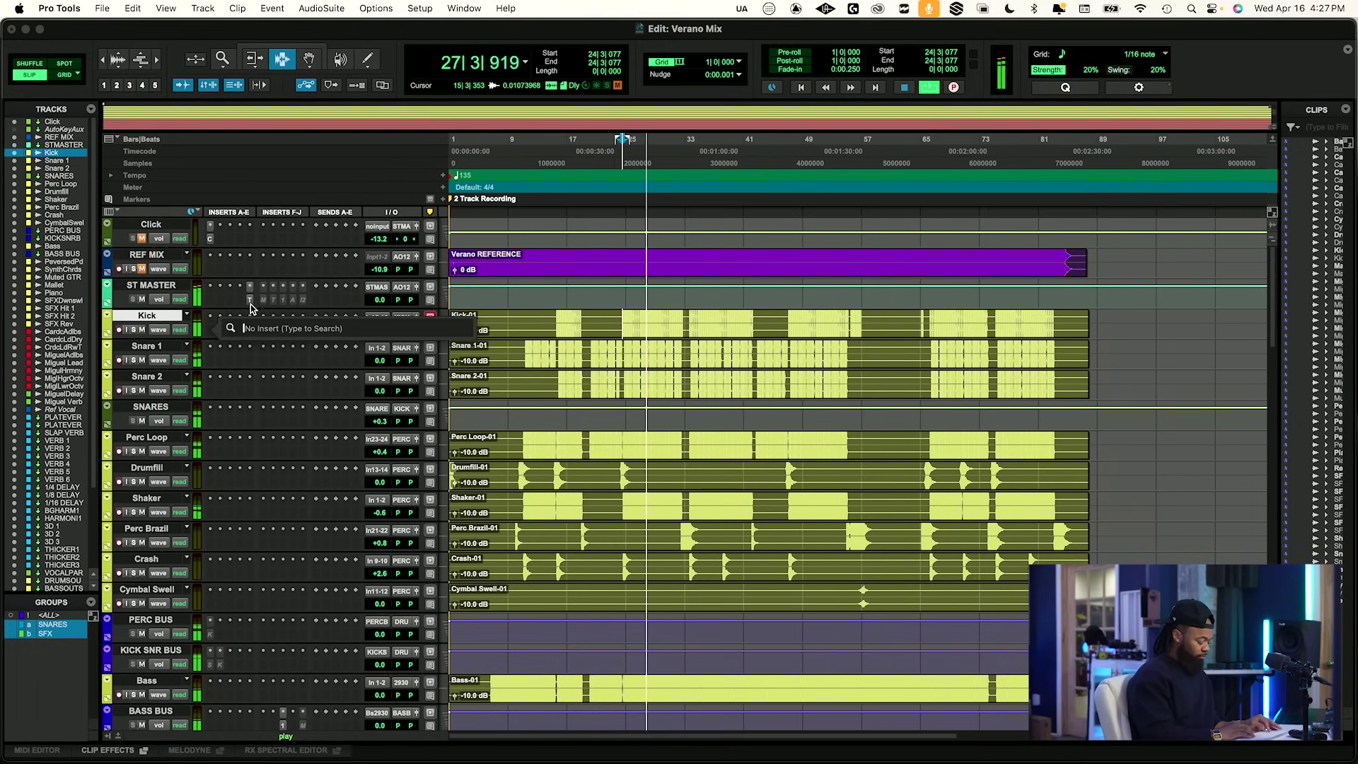
{"action": "type", "text": "rosetta"}
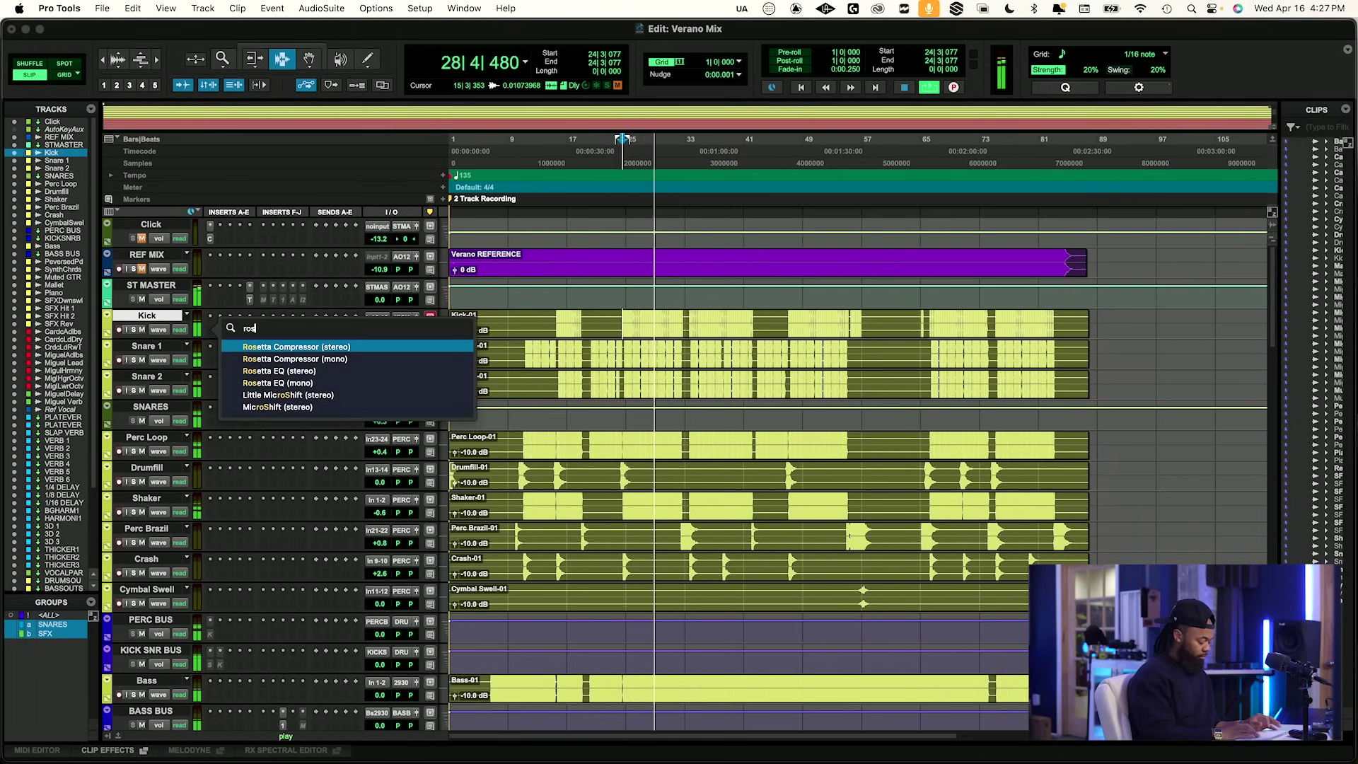
{"action": "key", "text": "Down"}
{"action": "key", "text": "Down"}
{"action": "key", "text": "Down"}
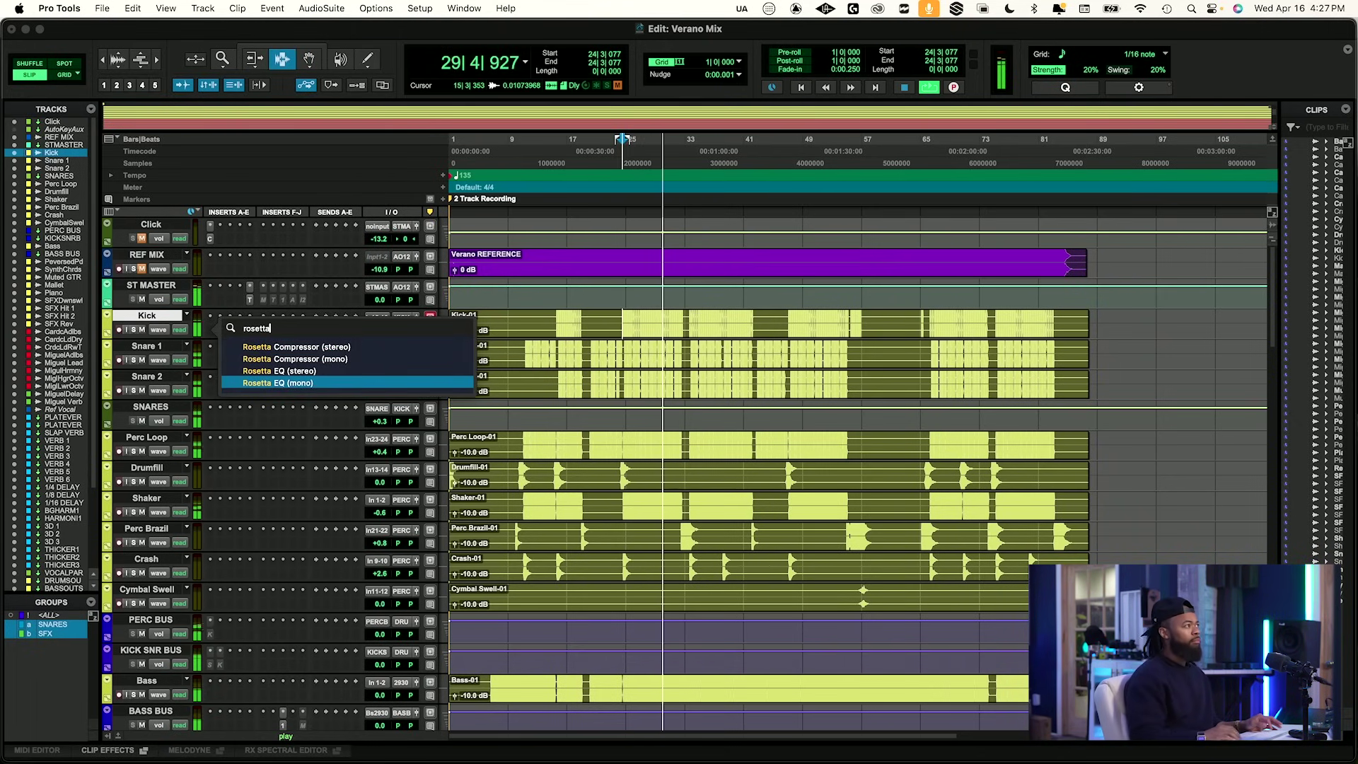
{"action": "key", "text": "Return"}
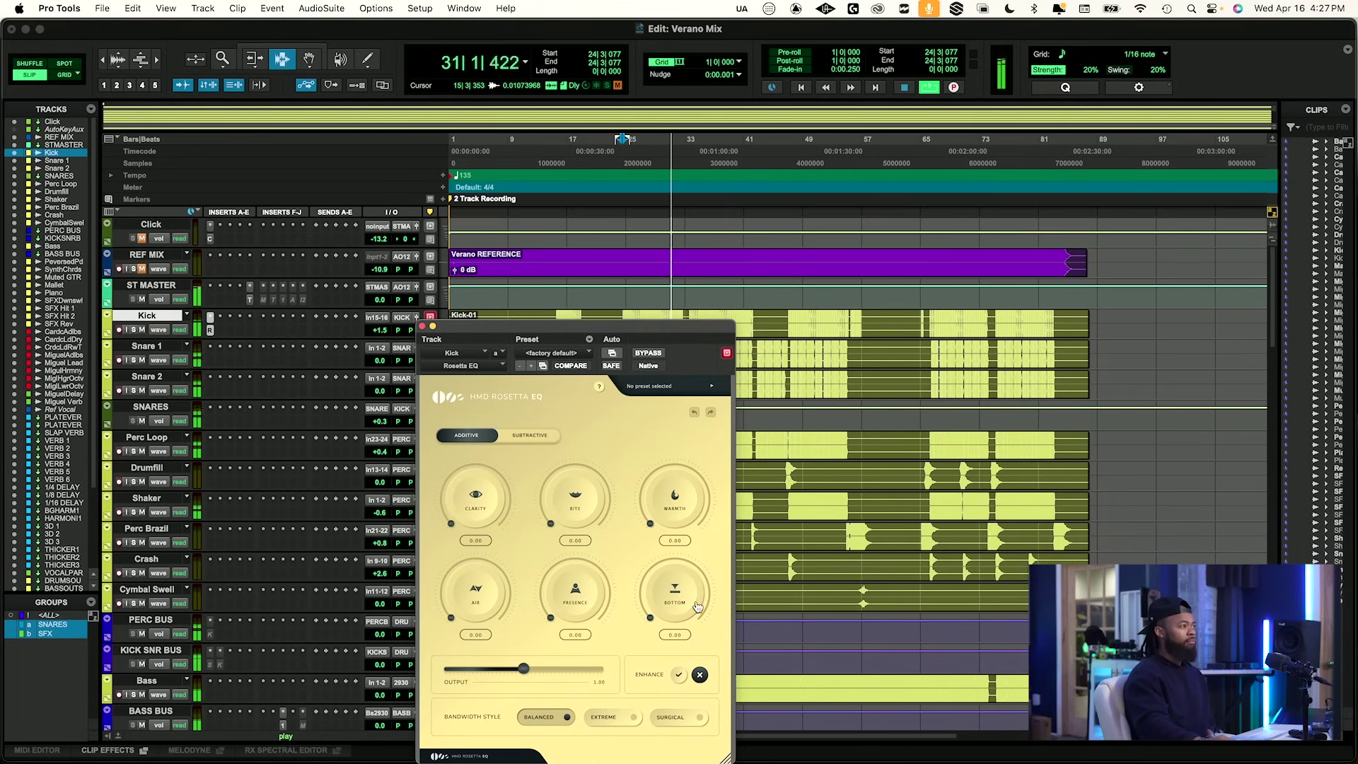
Set the kick's Rosetta EQ to Extreme bandwidth with Warmth 0.03, Presence 0.13, Bottom 0.06 and Output 0.96.
{"action": "left_click", "coordinate": [607, 717]}
{"action": "key", "text": "space"}
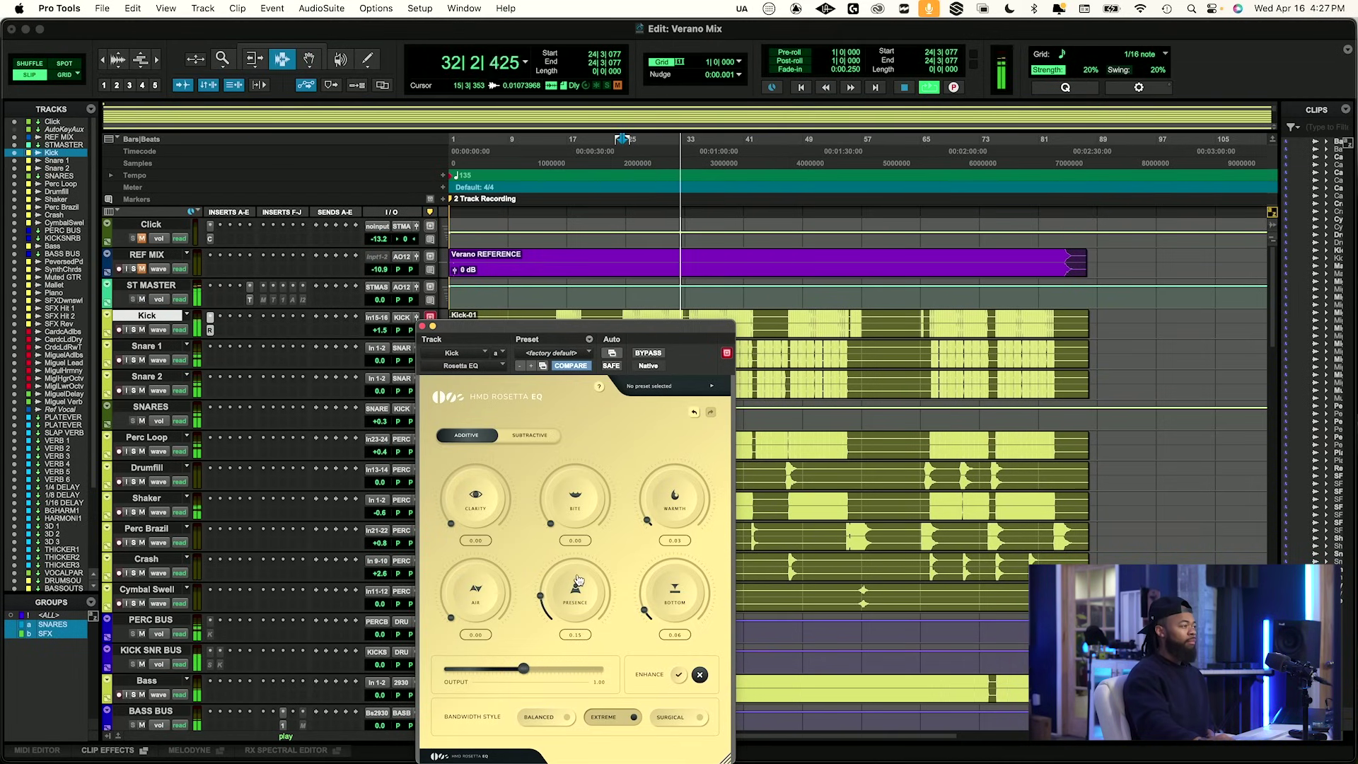
{"action": "key", "text": "space"}
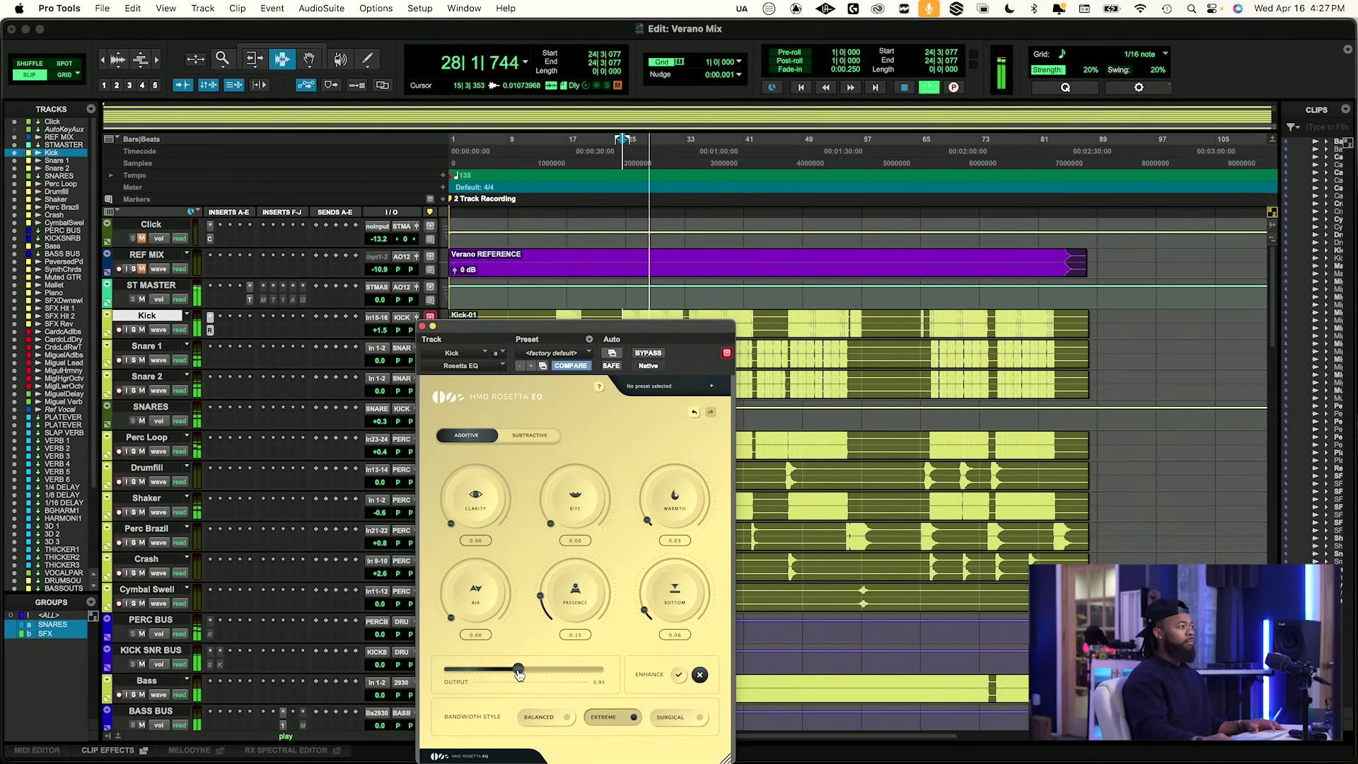
Compare the kick with Rosetta EQ bypassed and engaged from bar 24, and close the plug-in.
{"action": "left_click", "coordinate": [649, 353]}
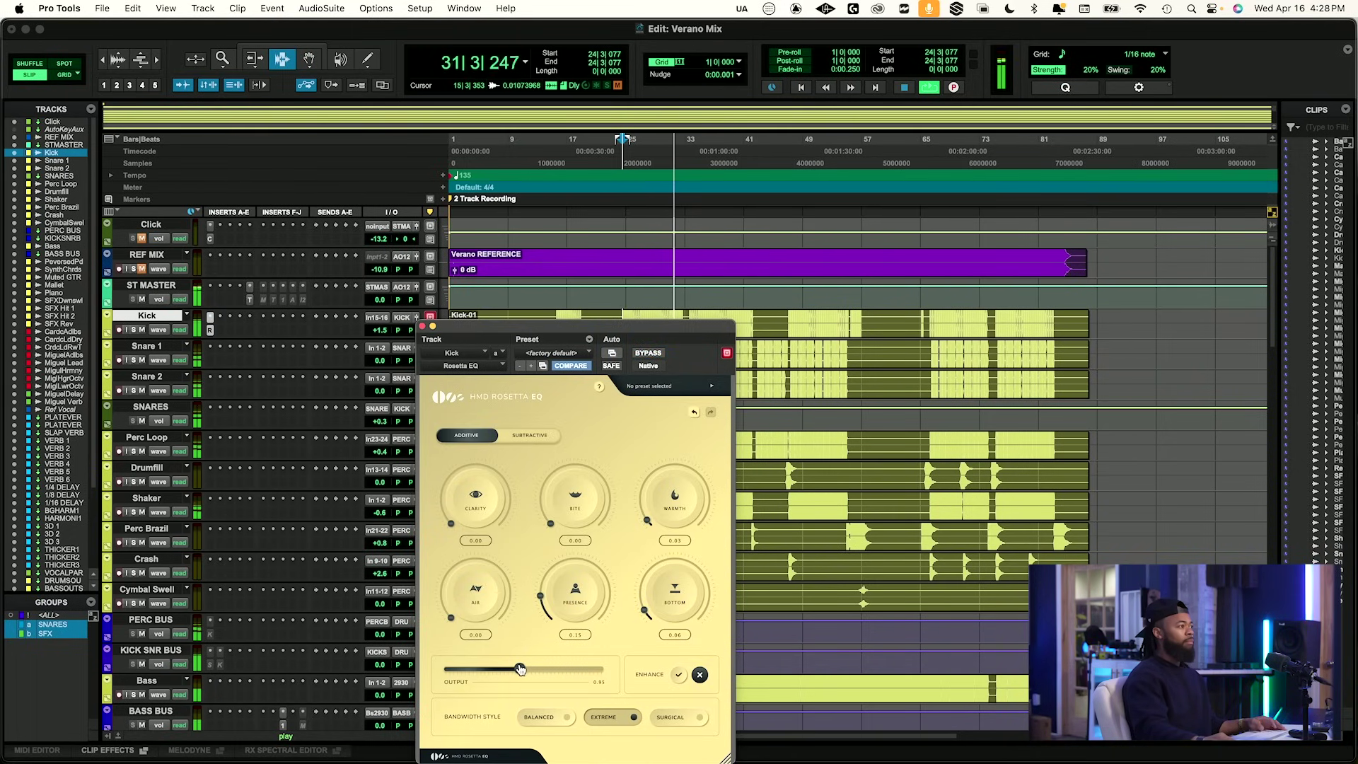
{"action": "left_click", "coordinate": [646, 353]}
{"action": "key", "text": "space"}
{"action": "key", "text": "space"}
{"action": "left_click", "coordinate": [645, 354]}
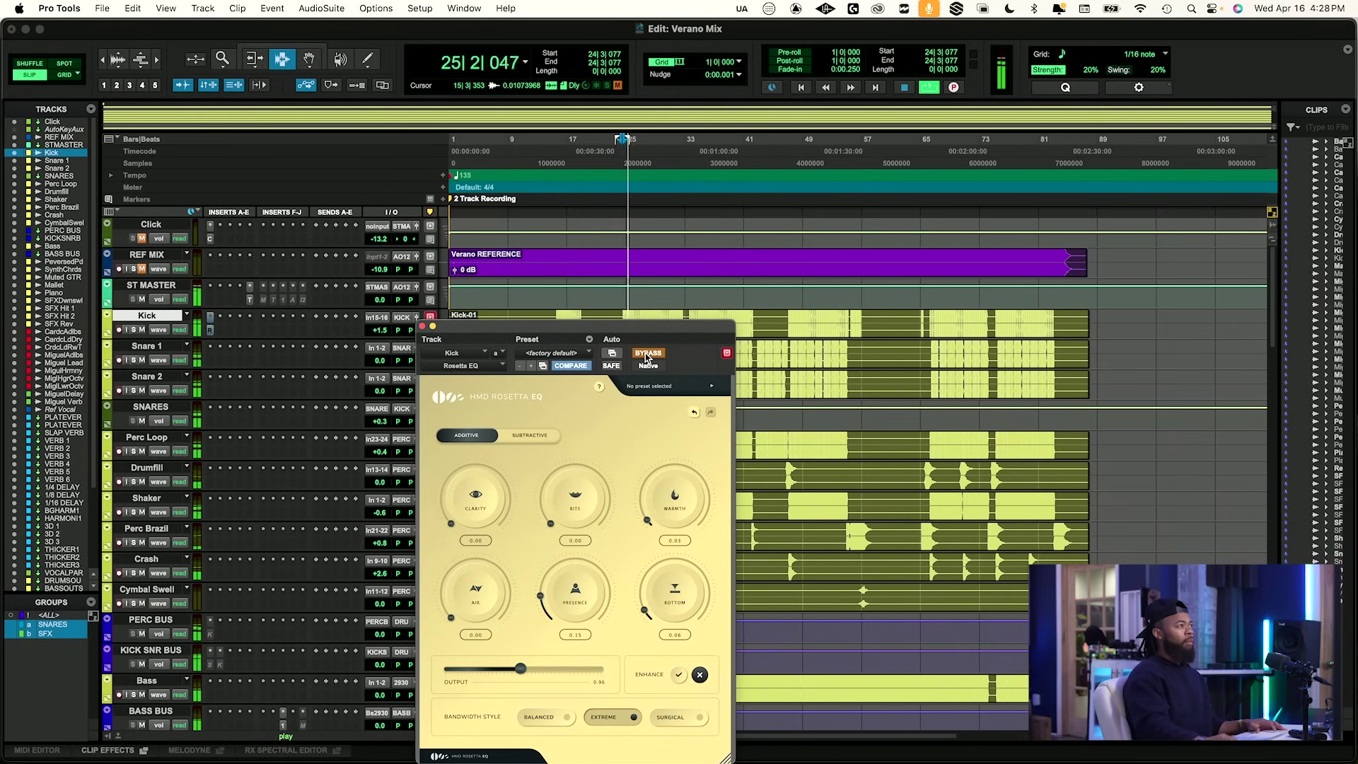
{"action": "left_click", "coordinate": [423, 327]}
Insert Gold Clip after Rosetta EQ on the Kick track and reposition its window.
{"action": "left_click", "coordinate": [223, 331]}
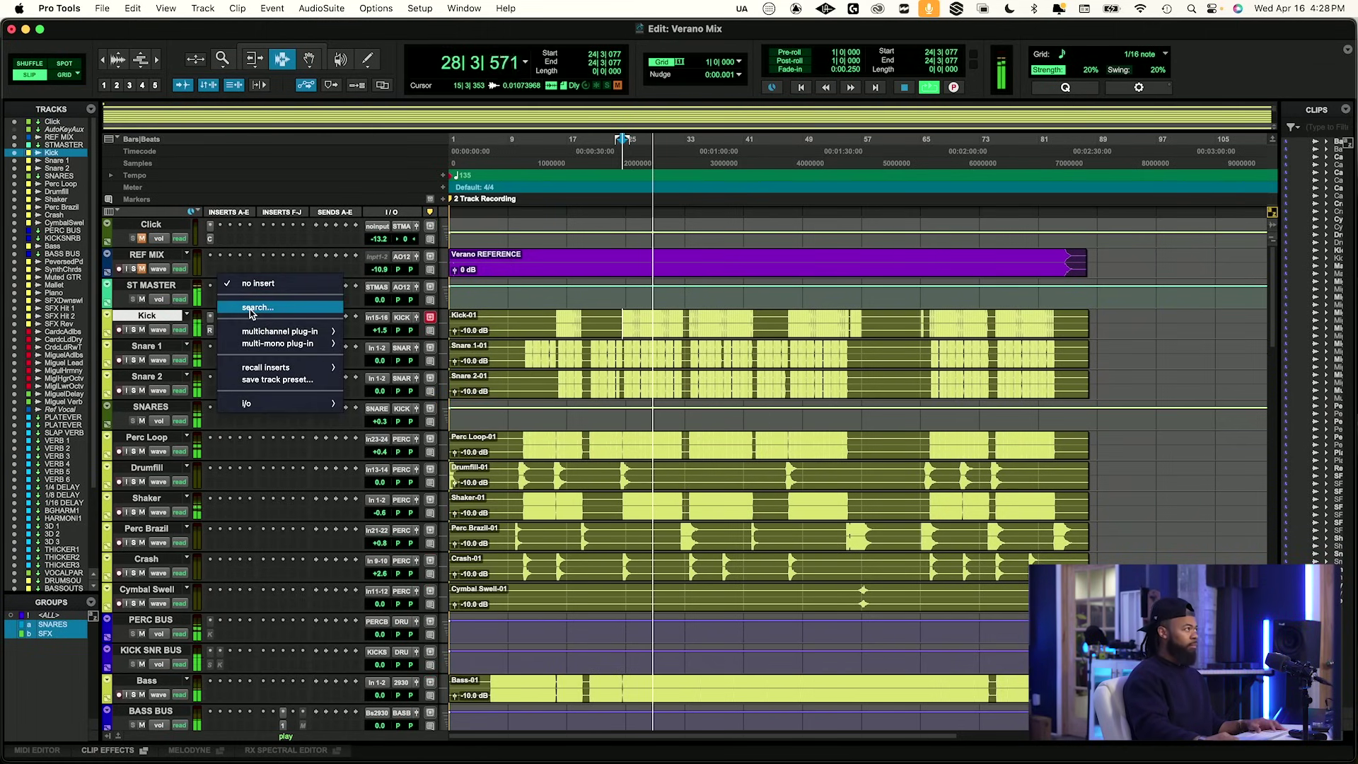
{"action": "left_click", "coordinate": [249, 308]}
{"action": "type", "text": "gold"}
{"action": "key", "text": "Return"}
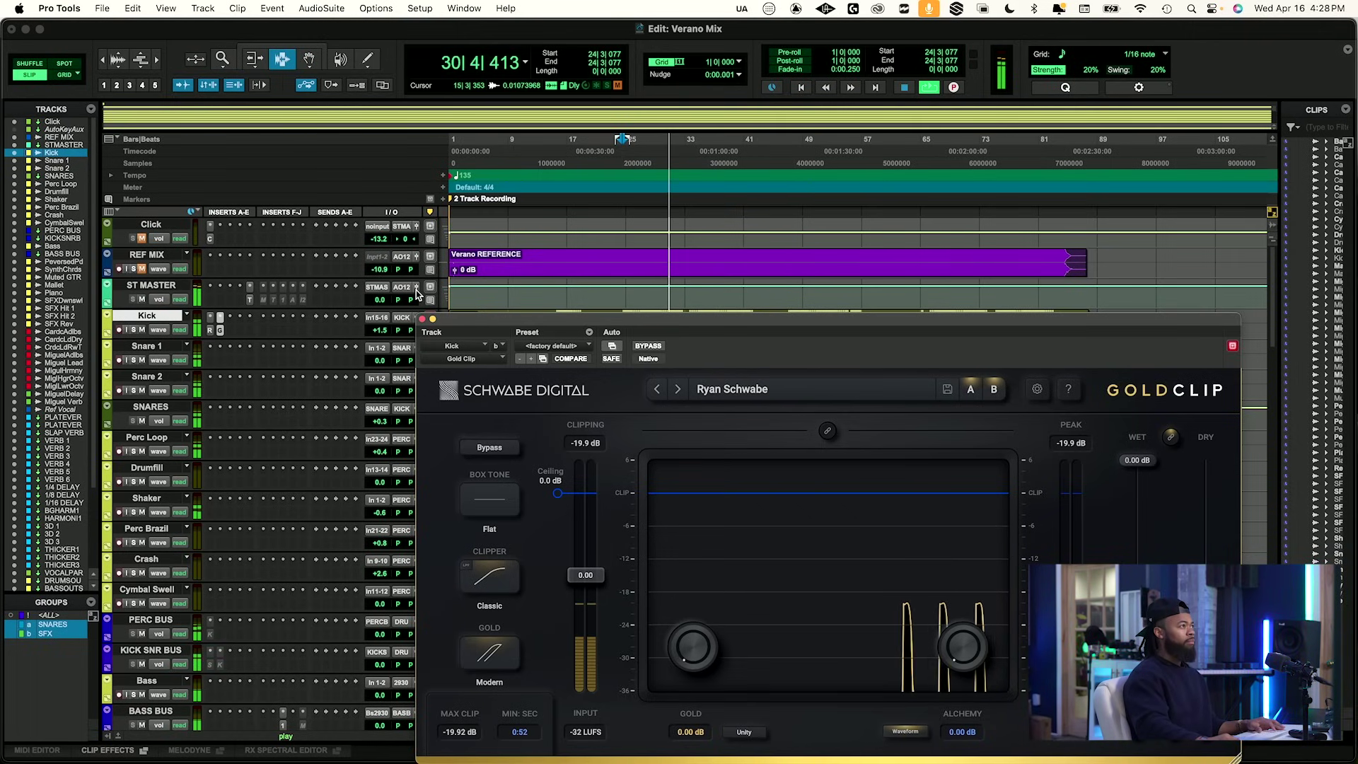
{"action": "left_click_drag", "start_coordinate": [496, 320], "coordinate": [317, 276]}
Set Gold Clip's clipper to Modern, its gold curve to Classic and Gold to 1.34 dB, comparing against bypass.
{"action": "left_click", "coordinate": [314, 535]}
{"action": "key", "text": "space"}
{"action": "mouse_move", "coordinate": [518, 606]}
{"action": "left_mouse_down"}
{"action": "mouse_move", "coordinate": [531, 448]}
{"action": "mouse_move", "coordinate": [528, 585]}
{"action": "left_mouse_up"}
{"action": "key", "text": "space"}
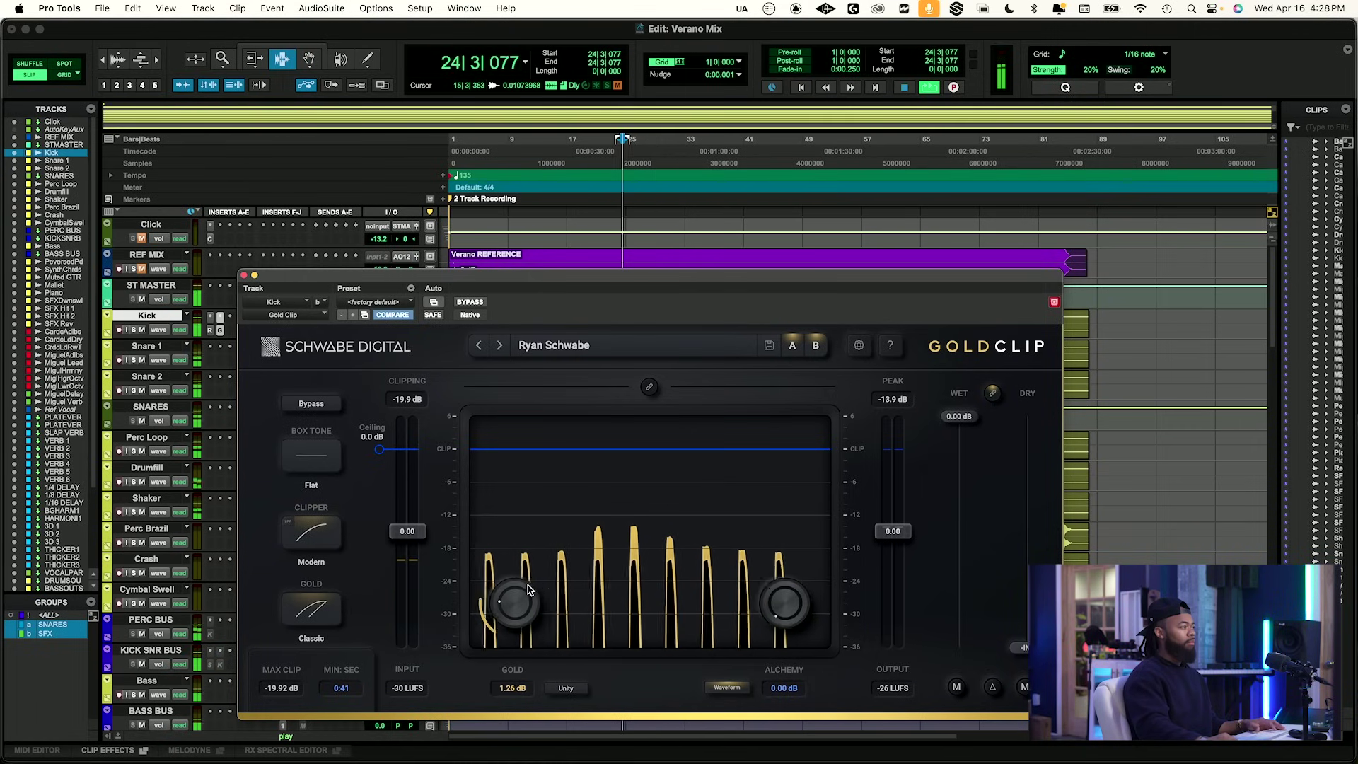
{"action": "left_click", "coordinate": [469, 302]}
{"action": "left_click", "coordinate": [473, 303]}
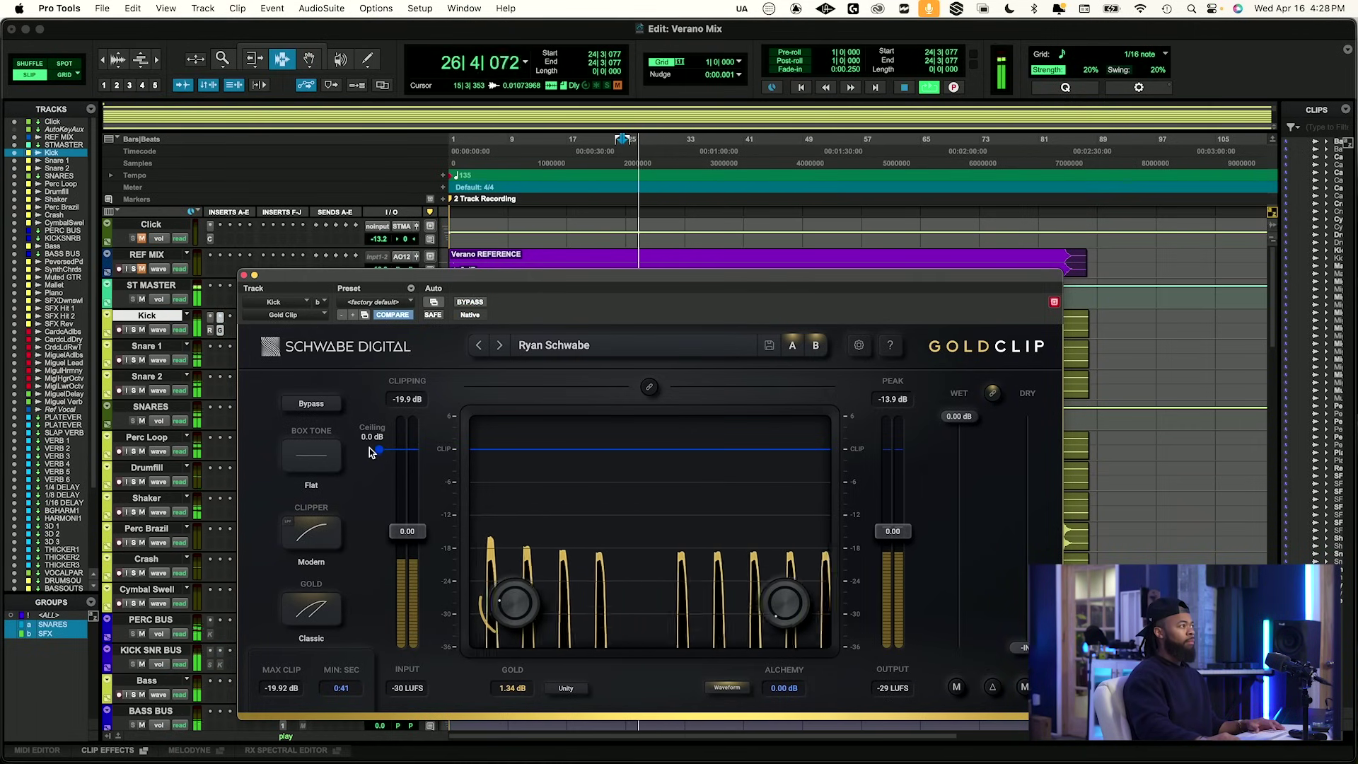
Lower the kick's Gold Clip ceiling to -20.3 dB and compare it with the plug-in bypassed.
{"action": "left_click_drag", "start_coordinate": [372, 446], "coordinate": [369, 559]}
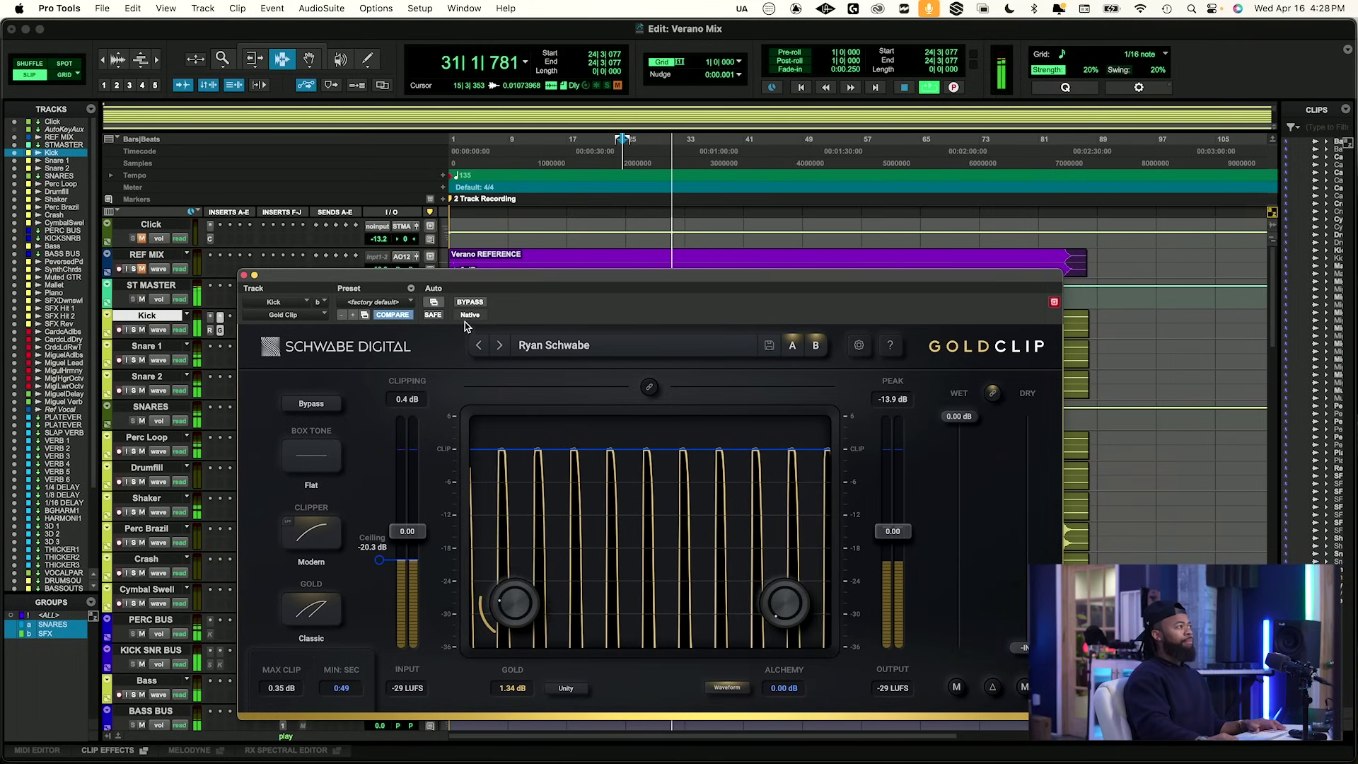
{"action": "left_click", "coordinate": [470, 303]}
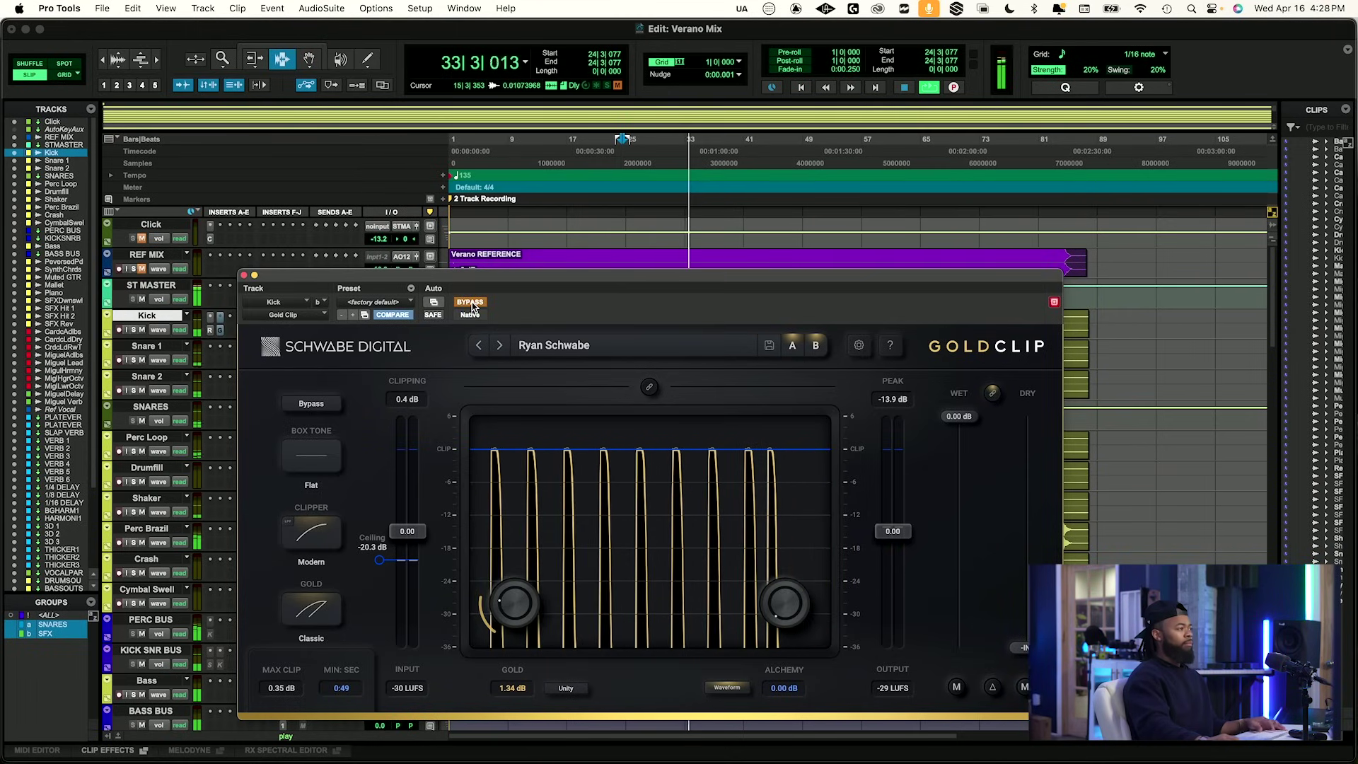
{"action": "left_click", "coordinate": [470, 303]}
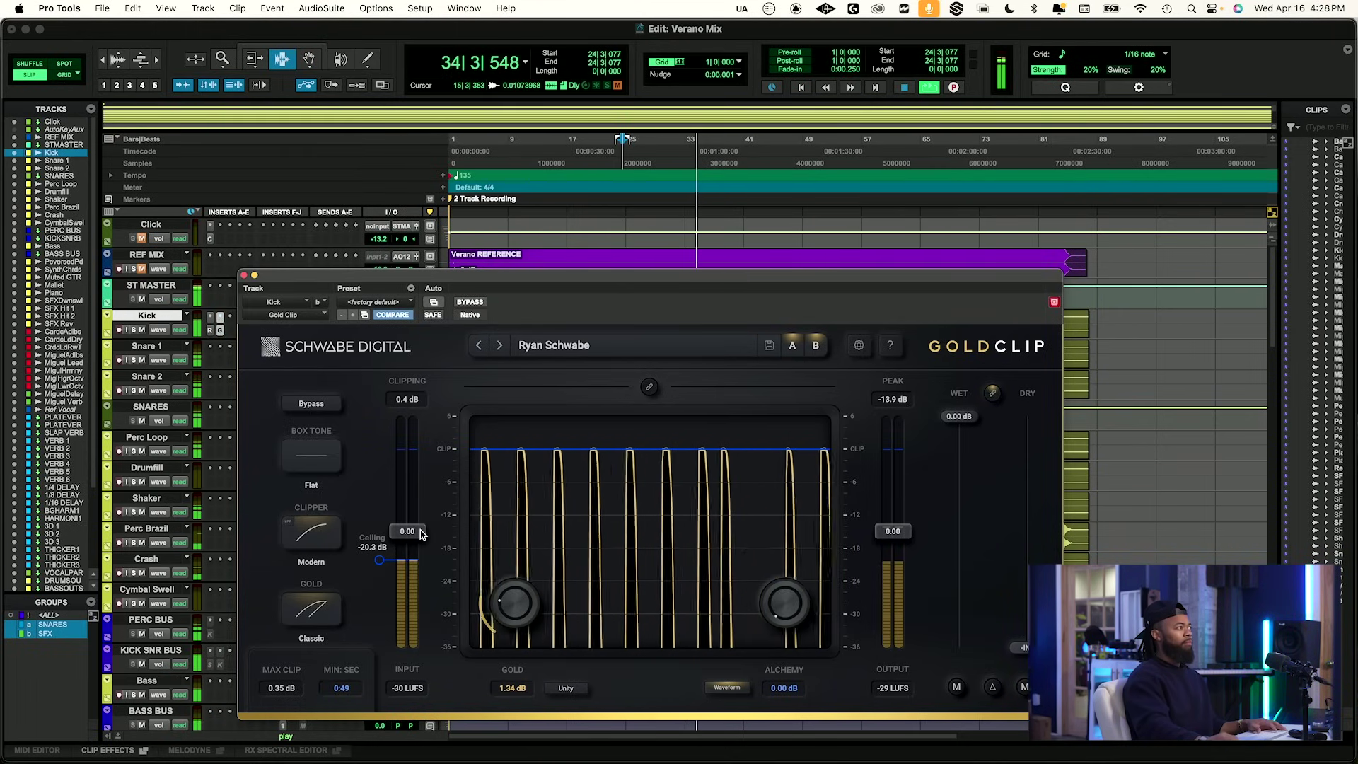
Audition Gold Clip's other gold and clipper curves, return to Classic gold and Modern clipper, recheck against bypass, and close the plug-in.
{"action": "left_click", "coordinate": [322, 603]}
{"action": "left_click", "coordinate": [317, 617]}
{"action": "left_click", "coordinate": [323, 542]}
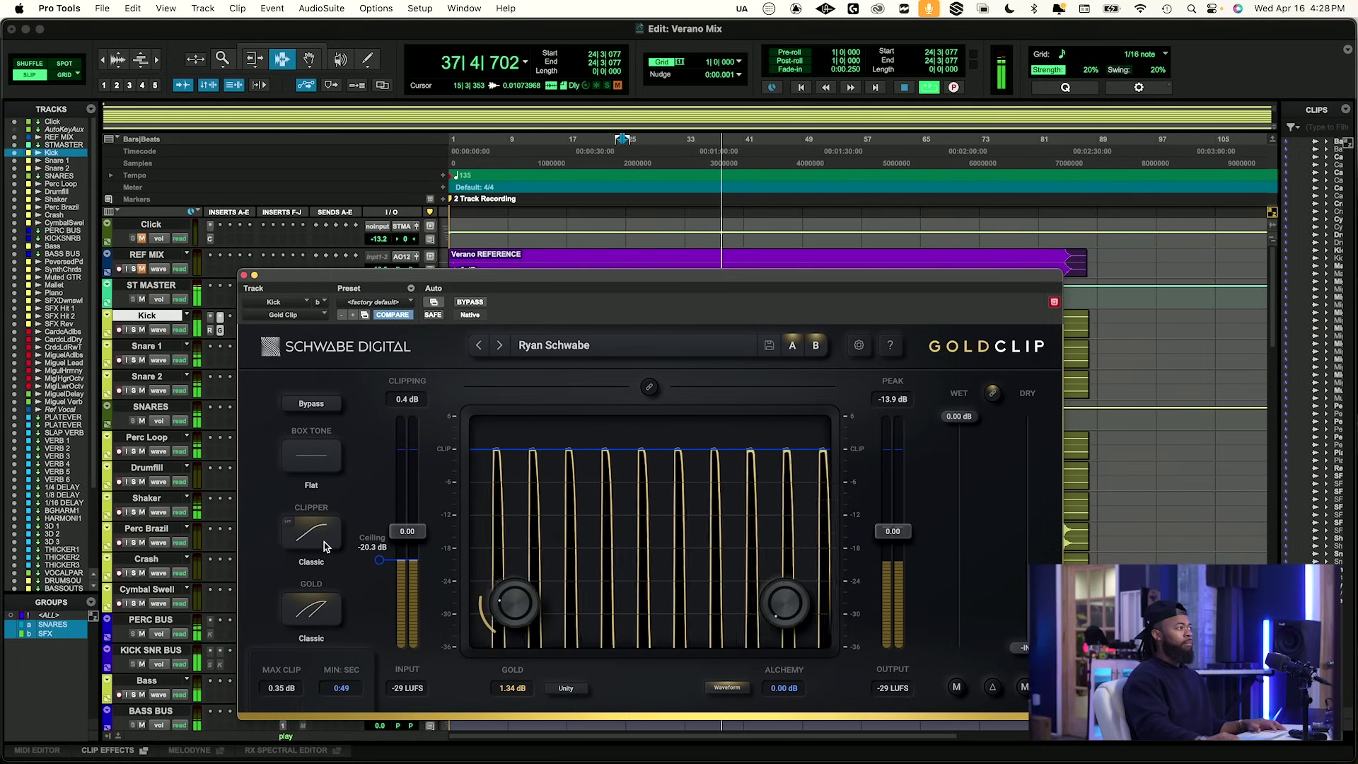
{"action": "left_click", "coordinate": [325, 542]}
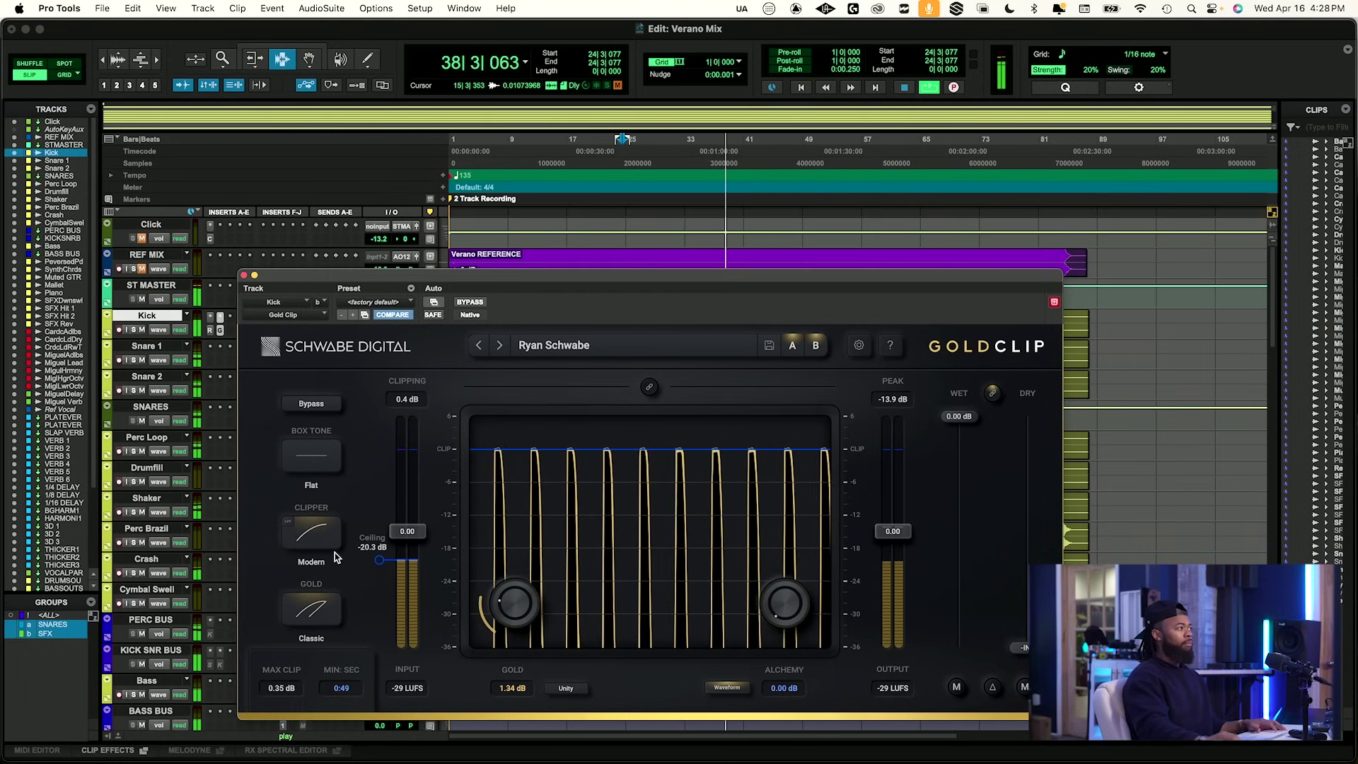
{"action": "left_click", "coordinate": [474, 303]}
{"action": "left_click", "coordinate": [476, 303]}
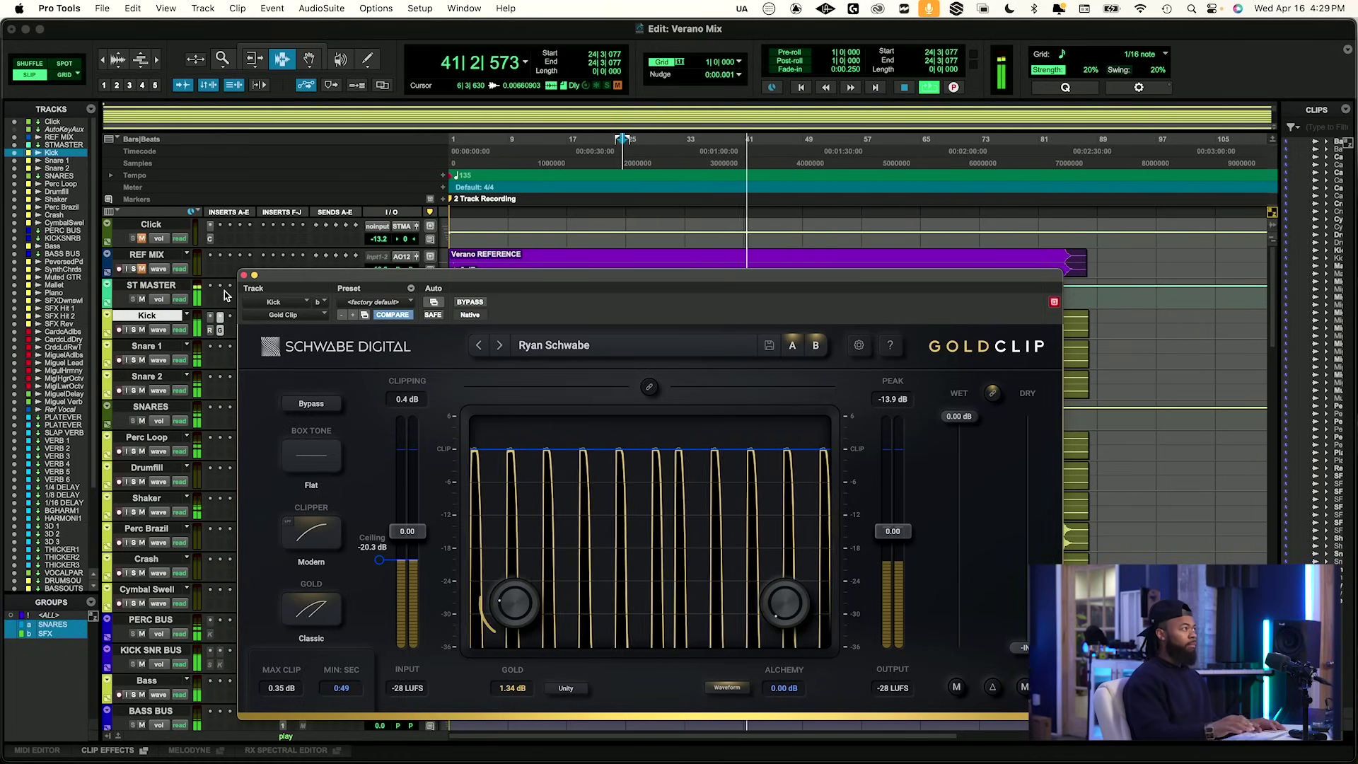
{"action": "left_click", "coordinate": [244, 276]}
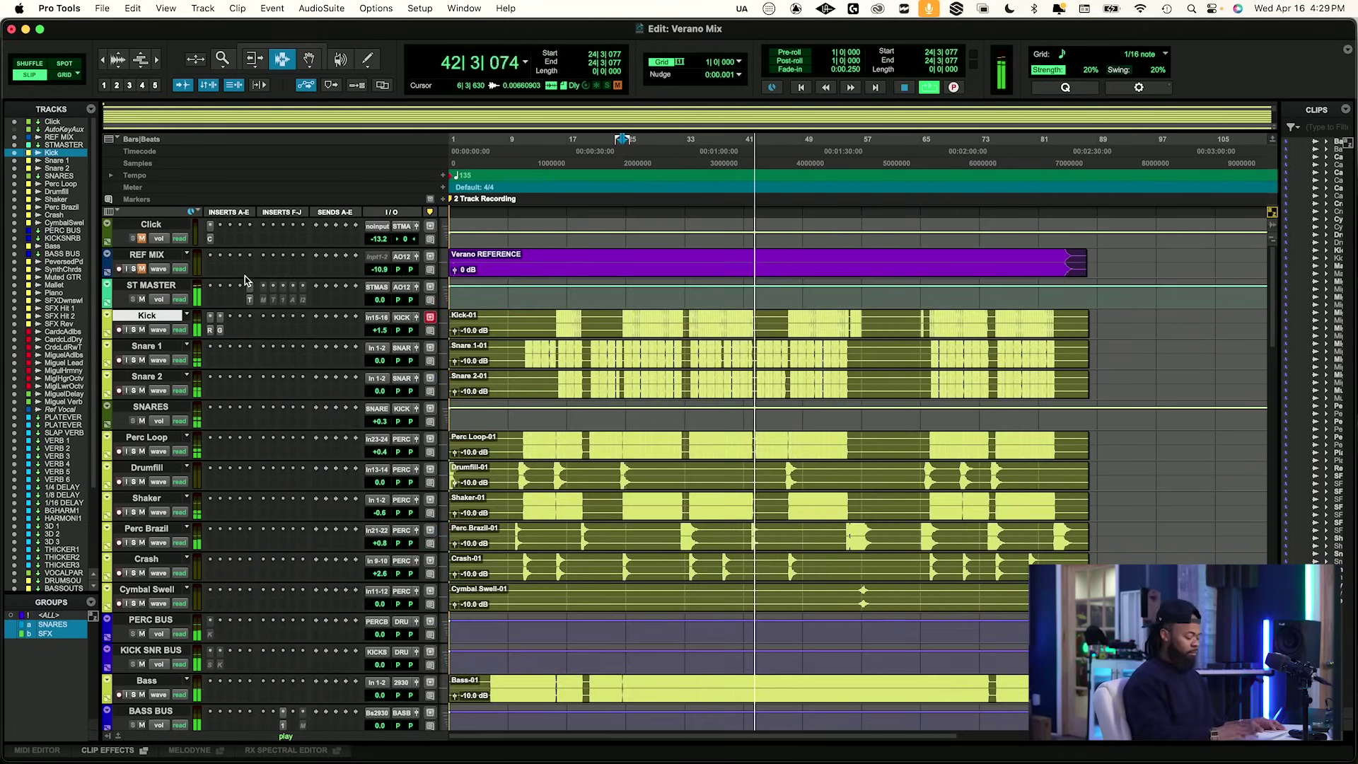
Show the mixer and check the kick's peak level with Gold Clip open, toggling its insert bypass.
{"action": "key", "text": "super+equal"}
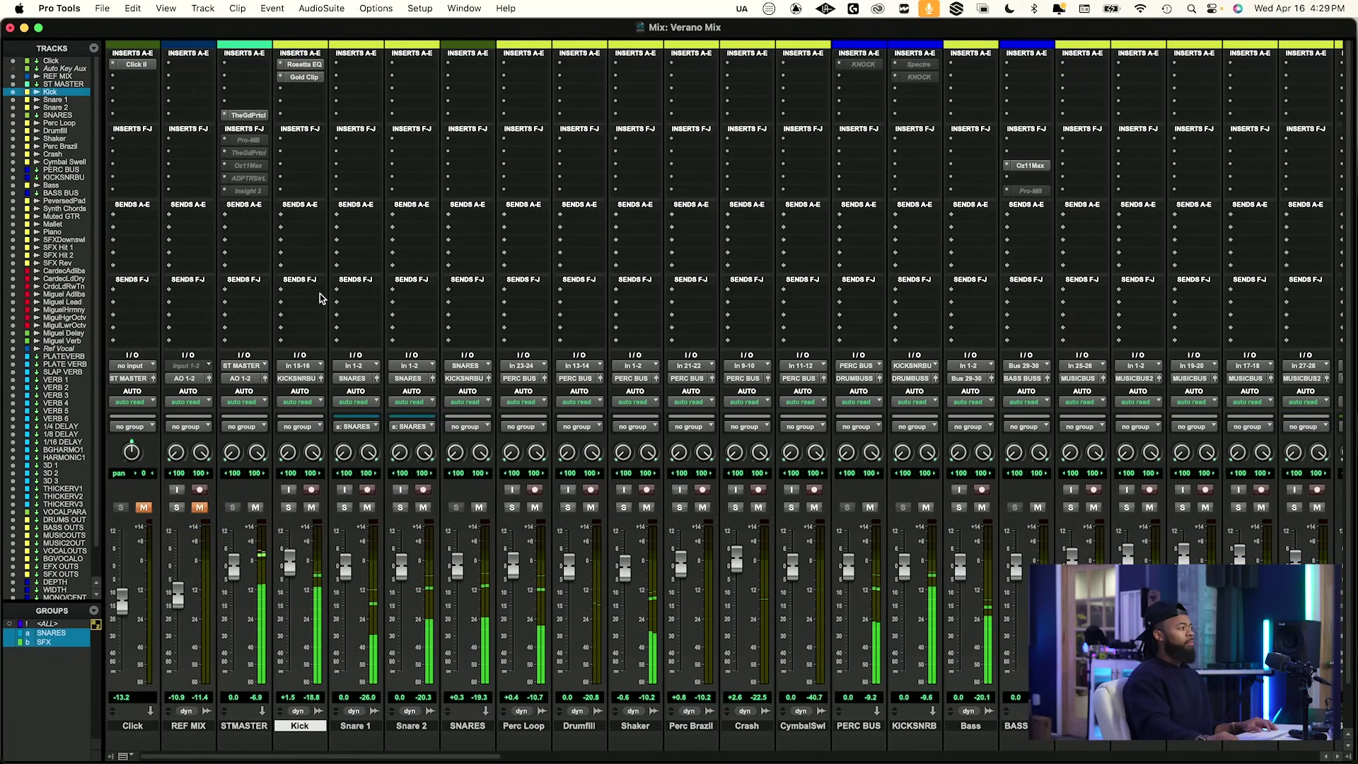
{"action": "left_click", "coordinate": [303, 76]}
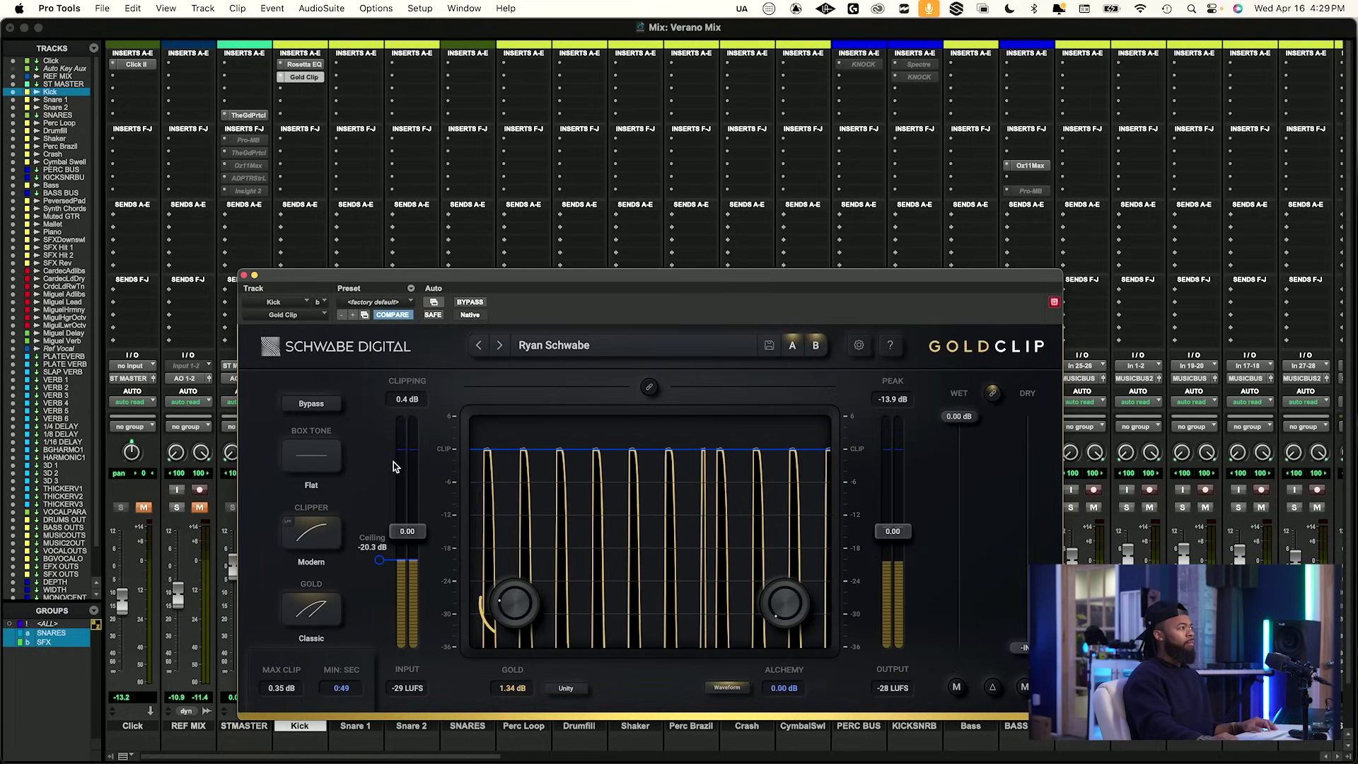
{"action": "left_click_drag", "start_coordinate": [313, 278], "coordinate": [410, 277]}
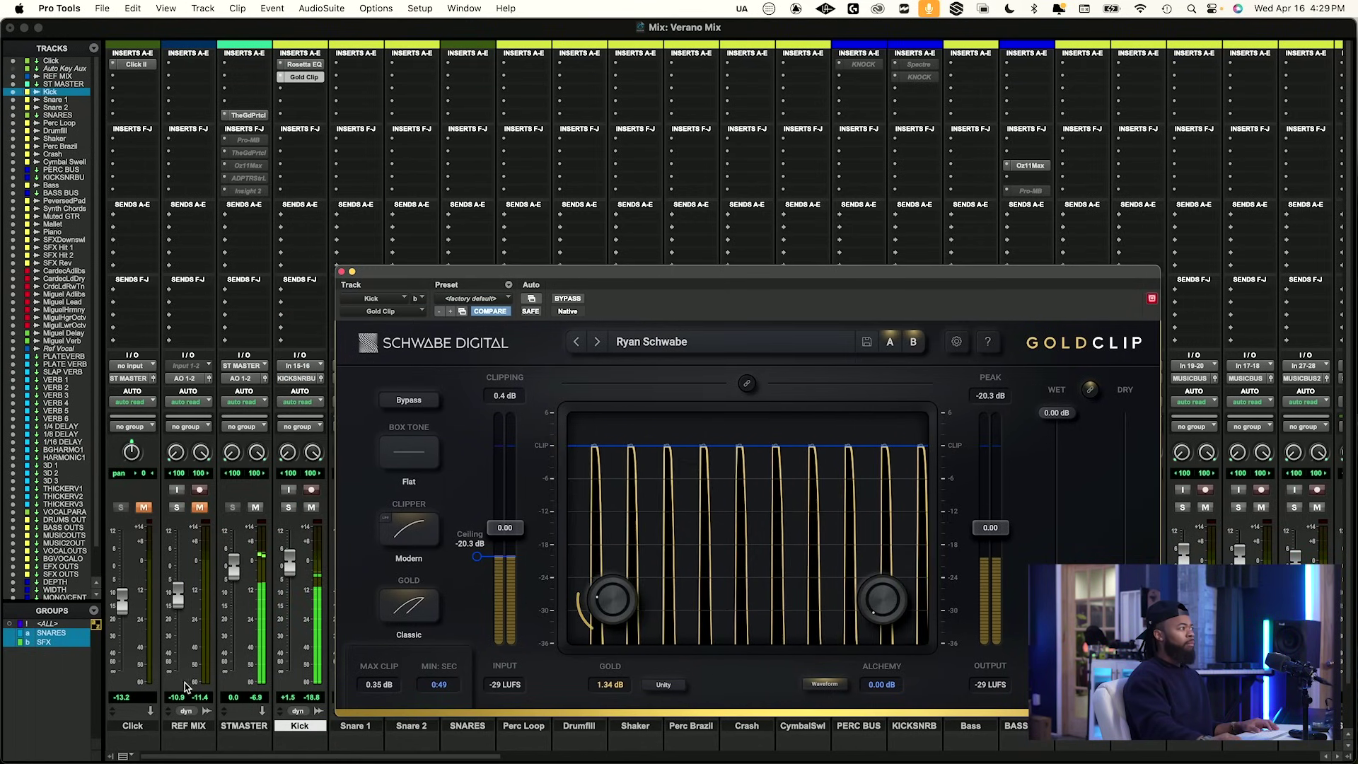
{"action": "left_click", "coordinate": [301, 673]}
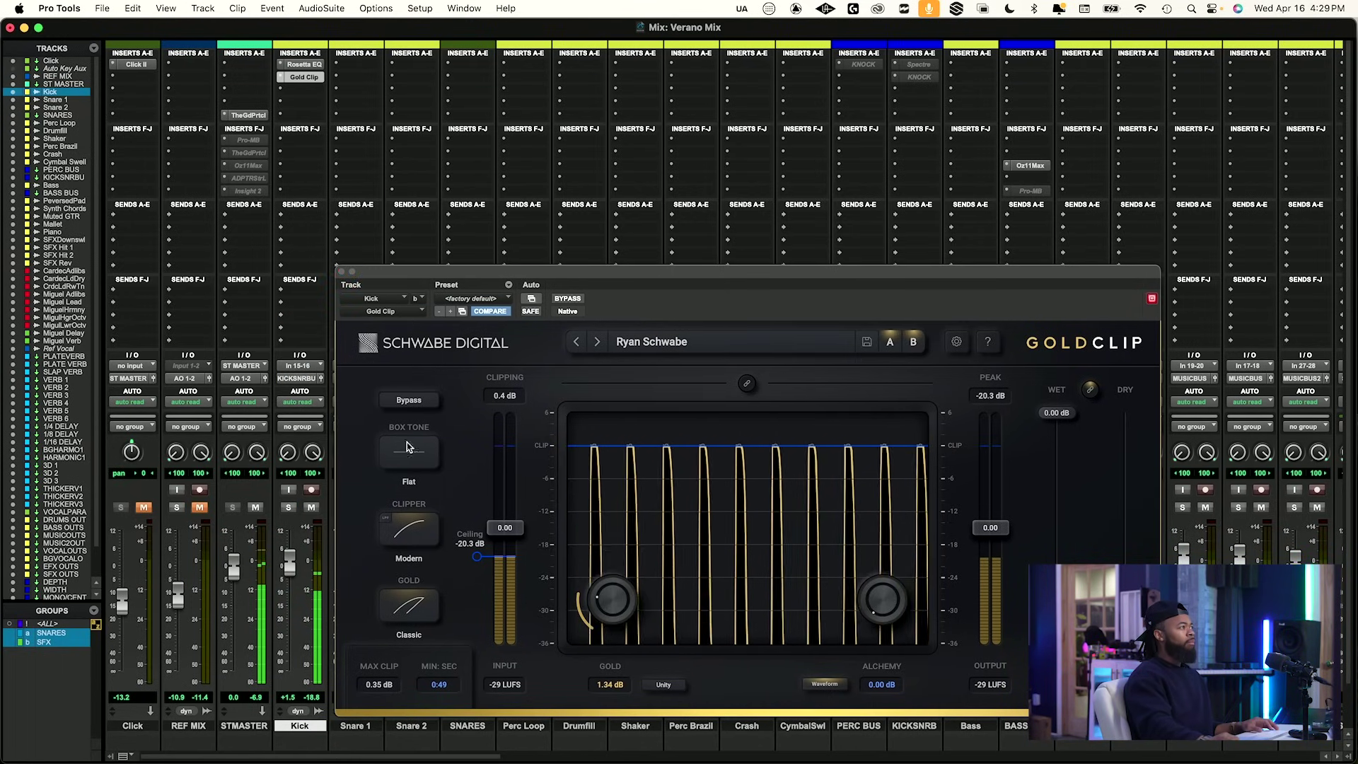
{"action": "left_click", "coordinate": [341, 272]}
{"action": "left_click", "coordinate": [309, 69], "text": "super"}
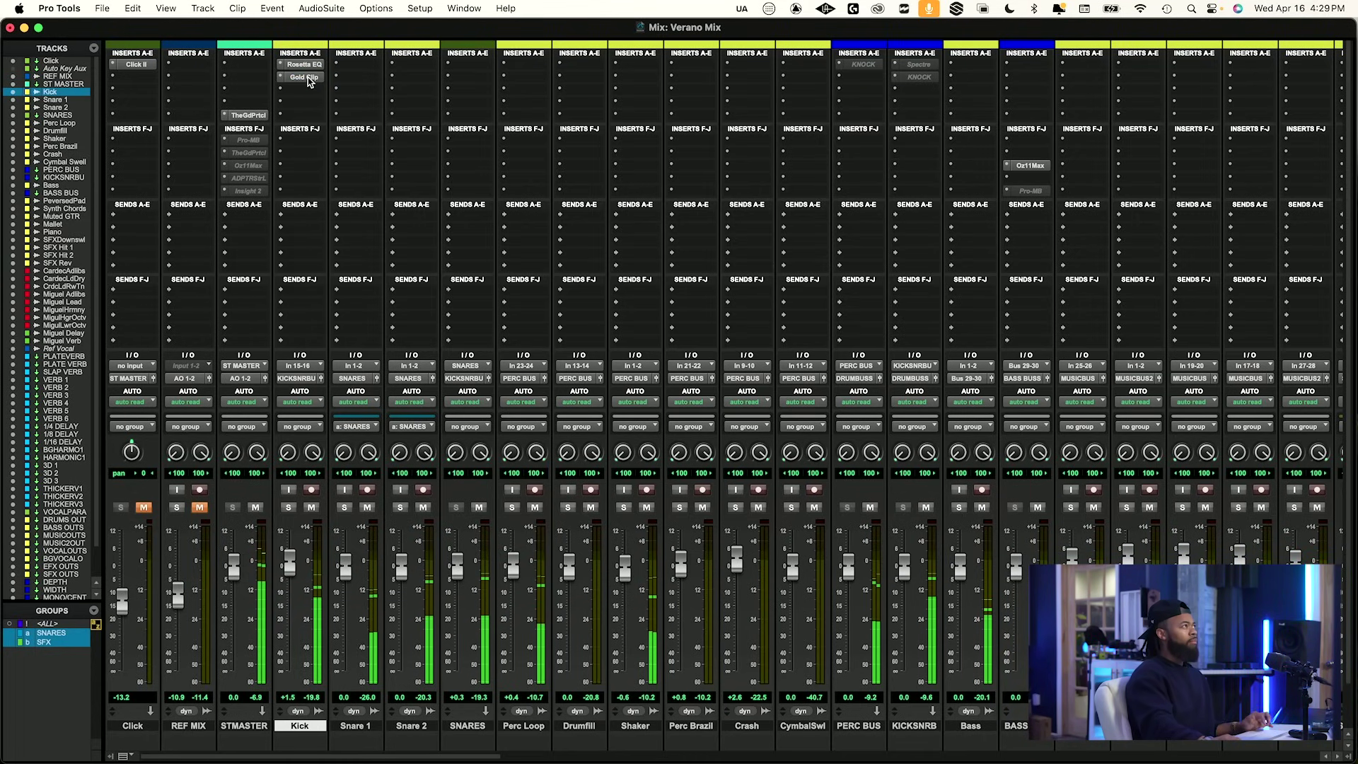
Lower the kick's Gold Clip ceiling to -21.0 dB and compare the kick with both inserts bypassed and engaged.
{"action": "left_click", "coordinate": [305, 75]}
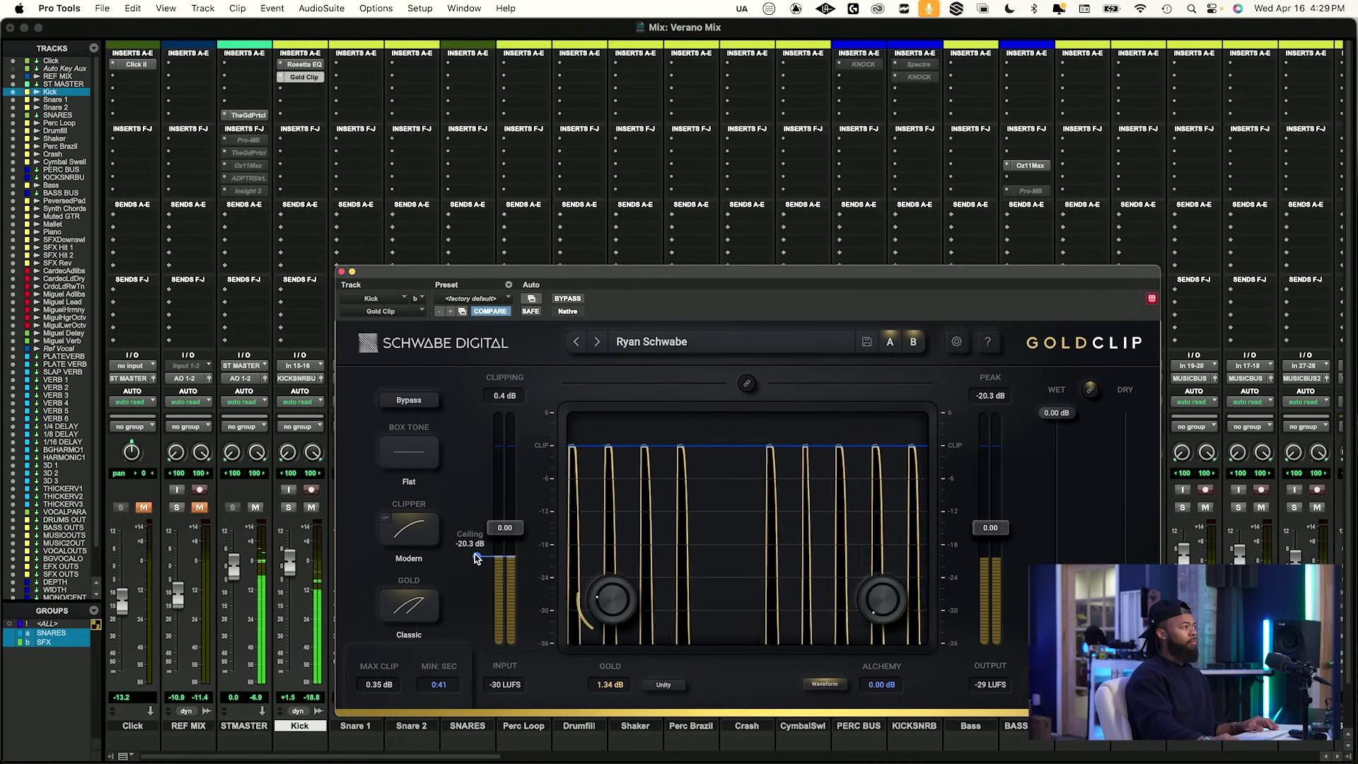
{"action": "left_click_drag", "start_coordinate": [474, 554], "coordinate": [477, 561]}
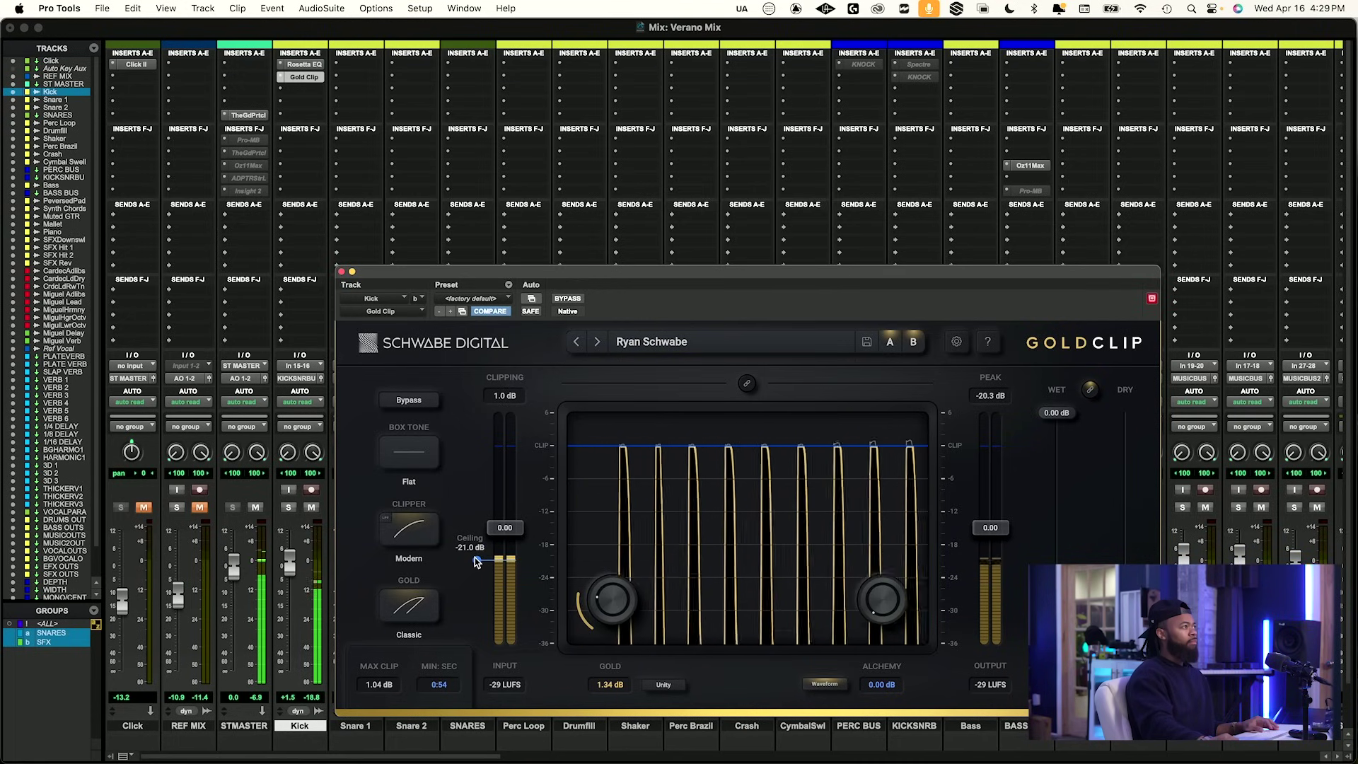
{"action": "left_click", "coordinate": [325, 713]}
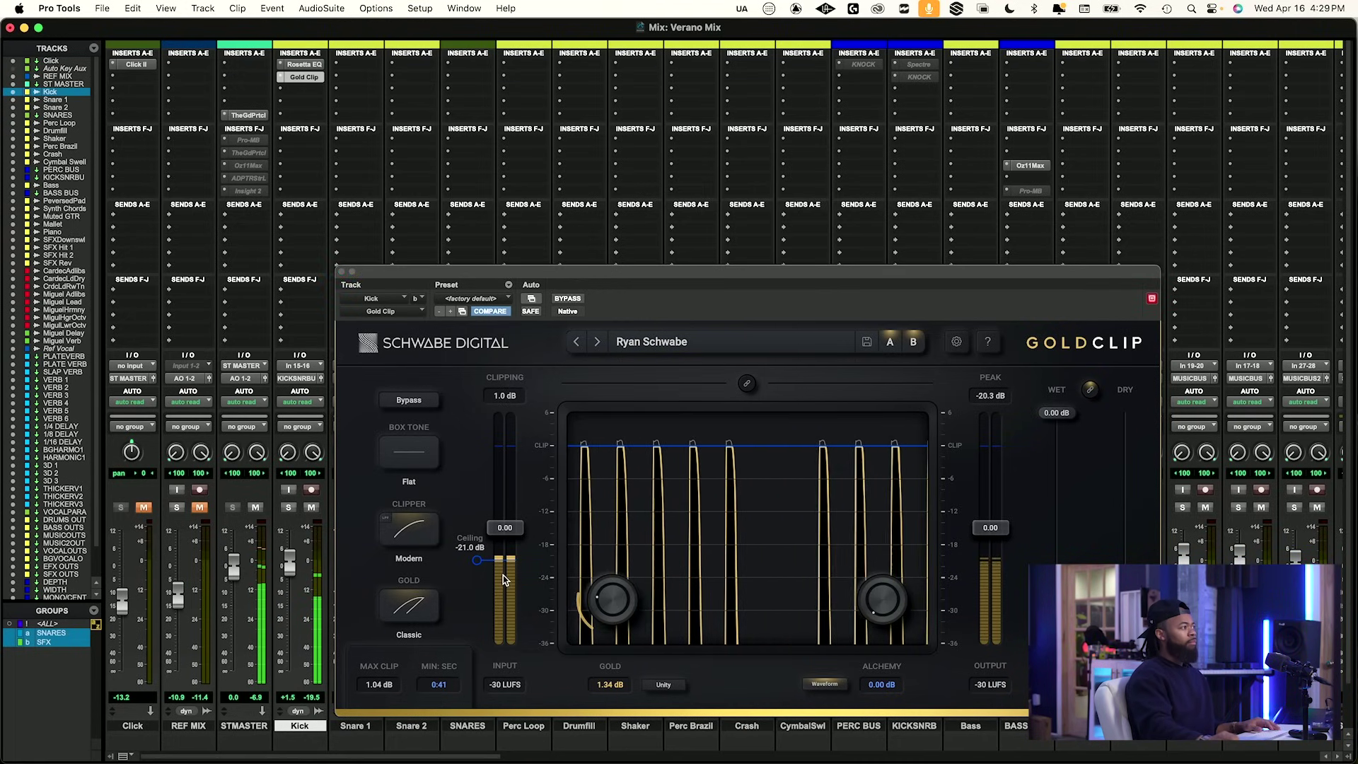
{"action": "left_click", "coordinate": [308, 65], "text": "shift+super"}
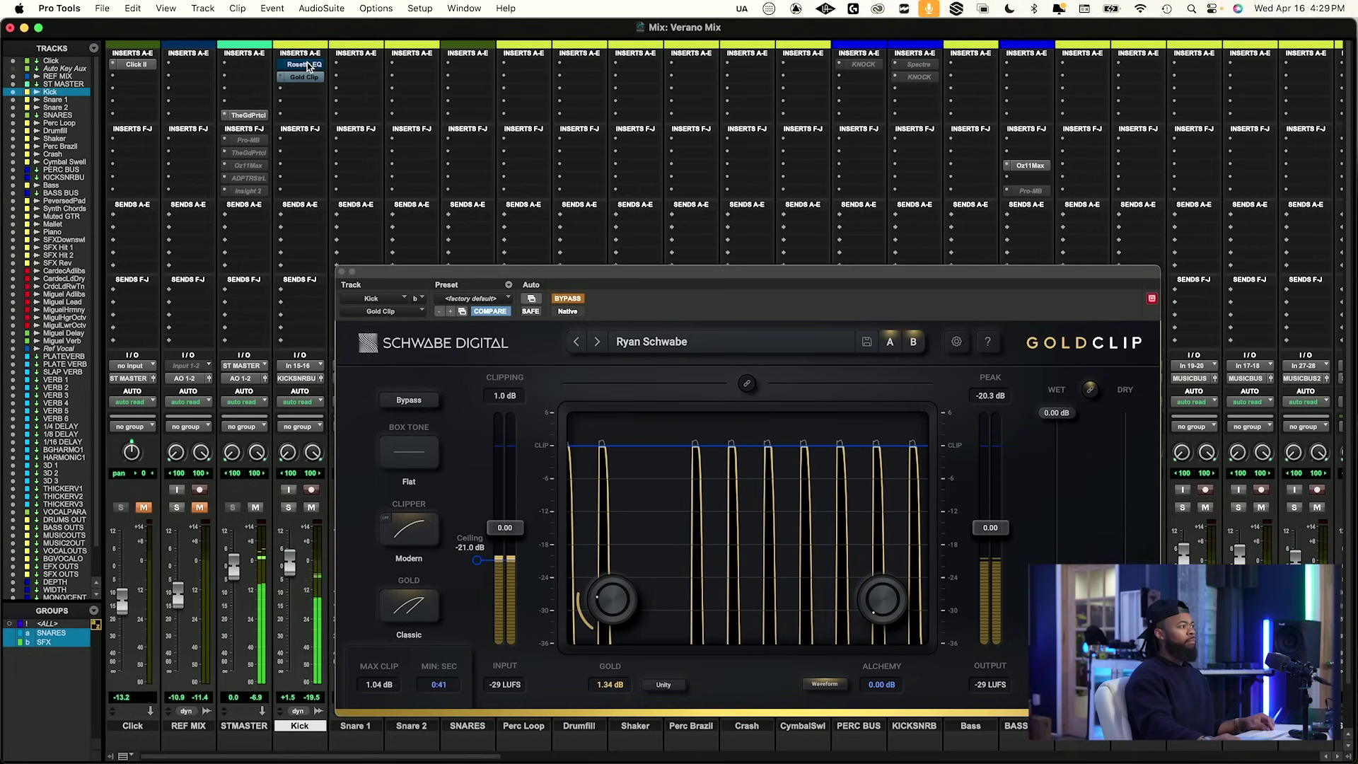
{"action": "left_click", "coordinate": [307, 64], "text": "shift+super"}
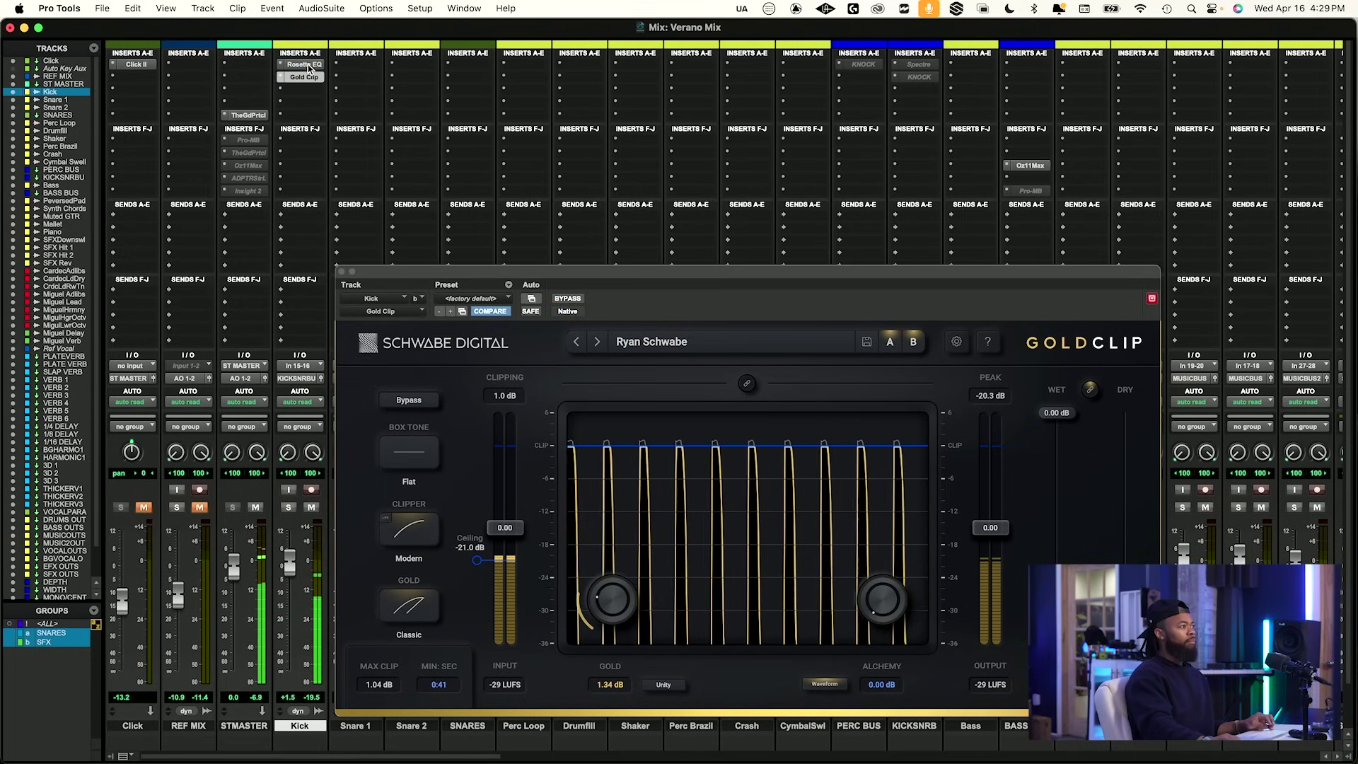
Raise Gold Clip's Gold amount on the kick to 1.54 dB, compare it with the inserts bypassed, and close the plug-in.
{"action": "left_click_drag", "start_coordinate": [613, 589], "coordinate": [615, 584]}
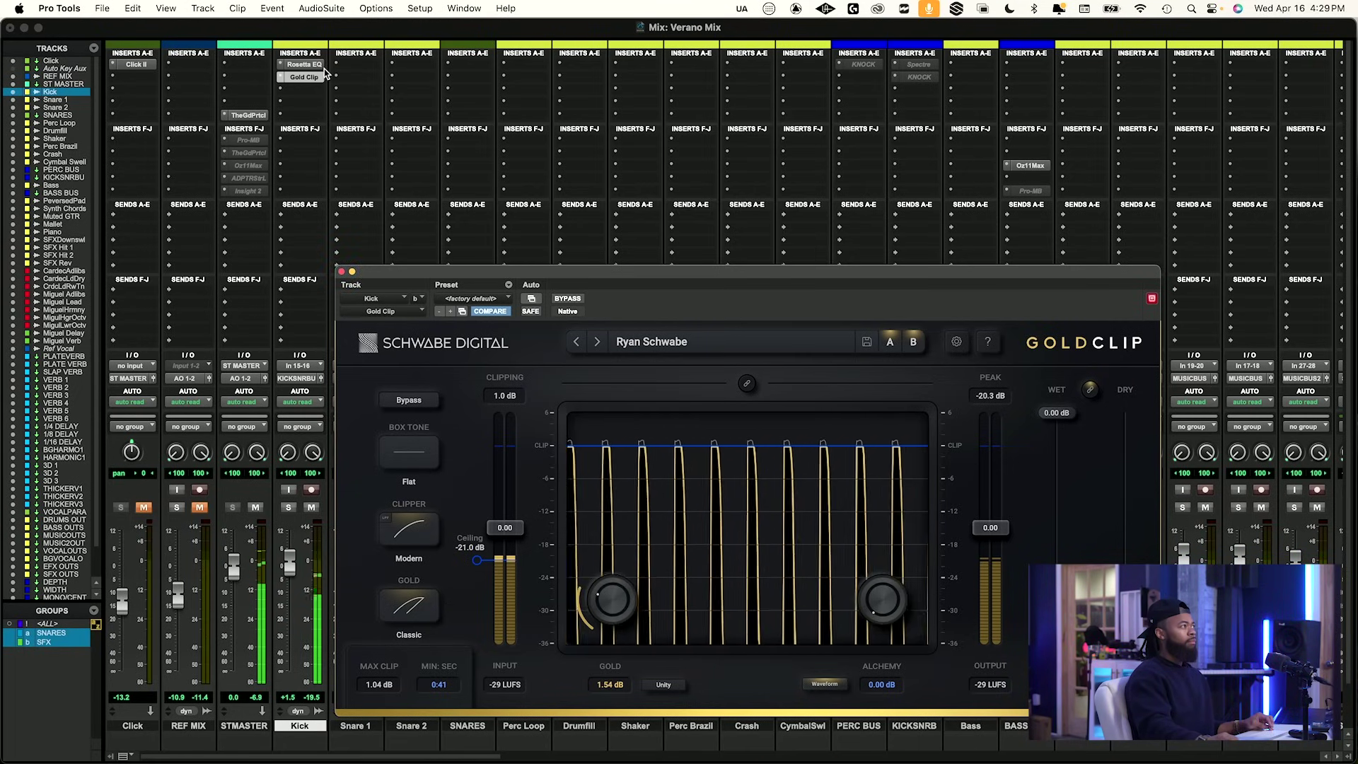
{"action": "left_click", "coordinate": [313, 698]}
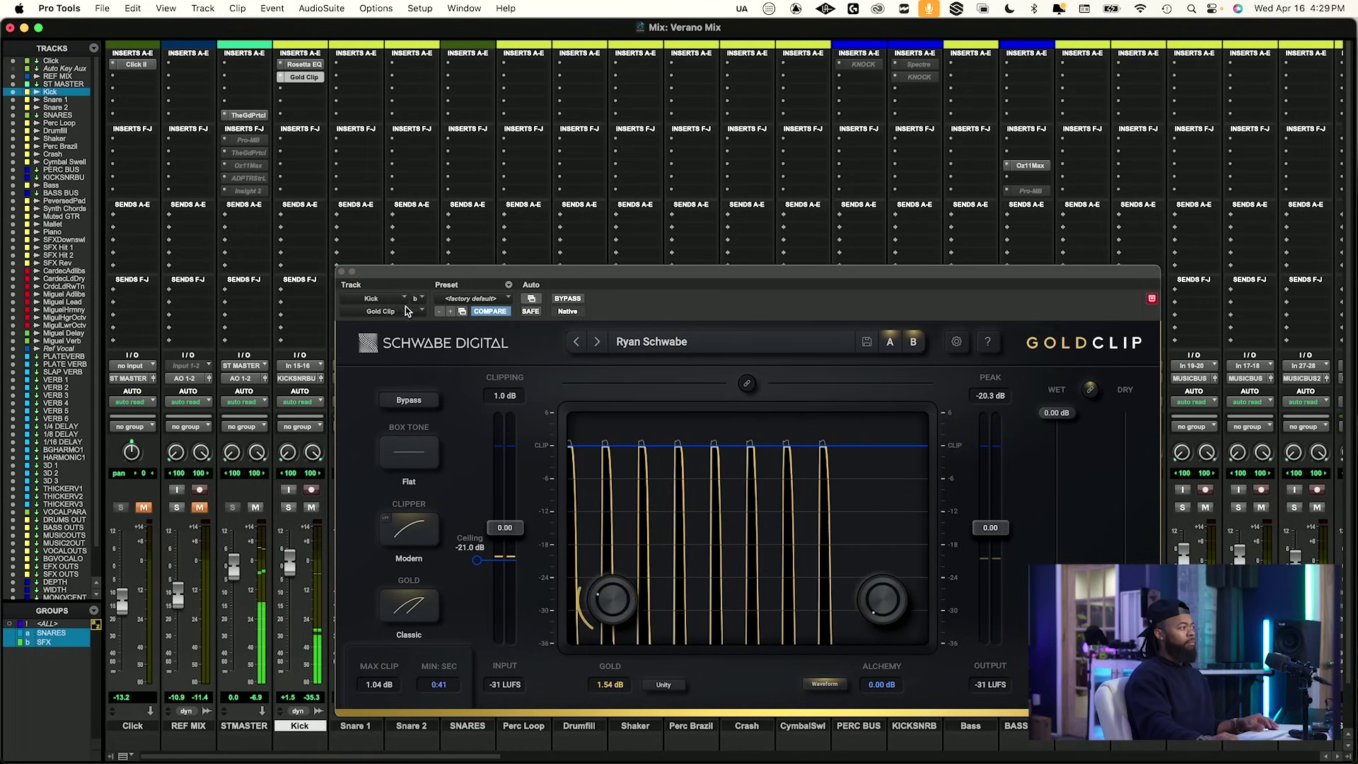
{"action": "left_click", "coordinate": [318, 76], "text": "super"}
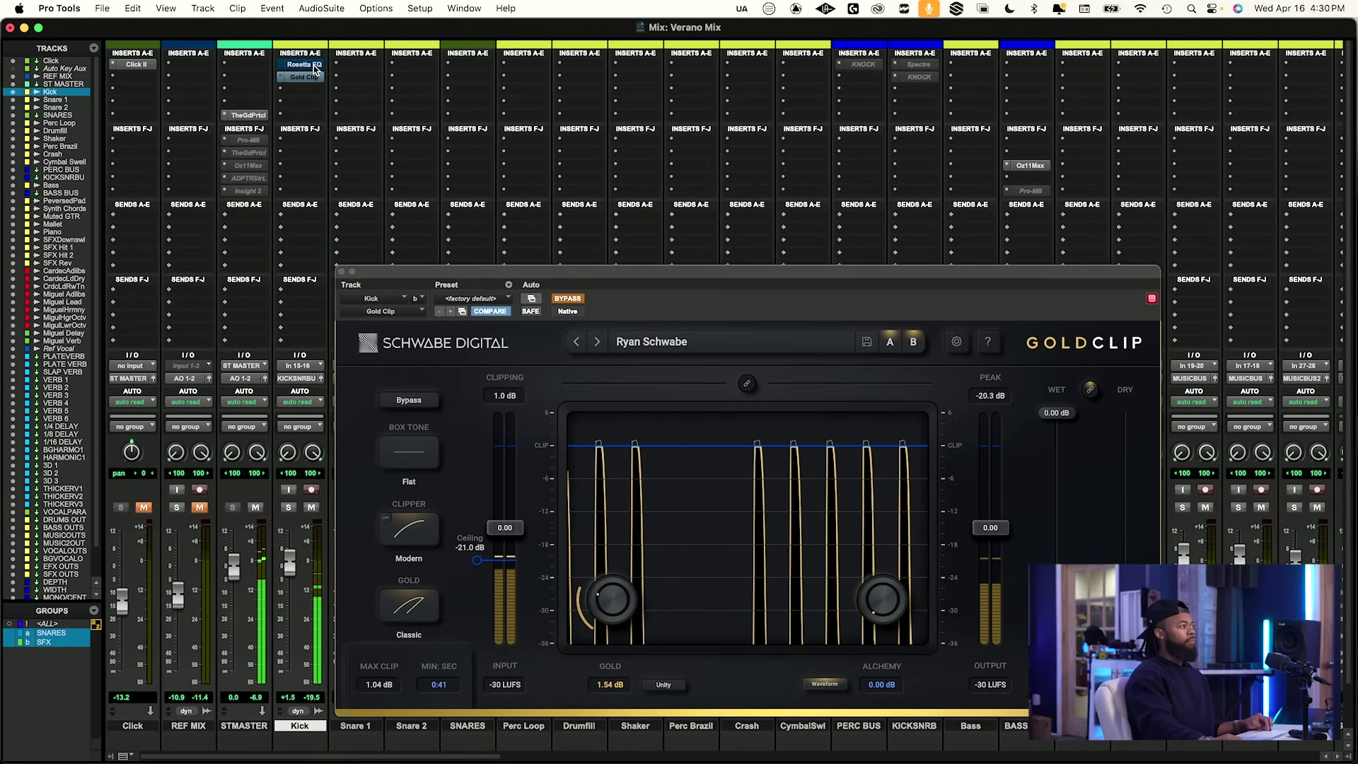
{"action": "left_click", "coordinate": [317, 75], "text": "super"}
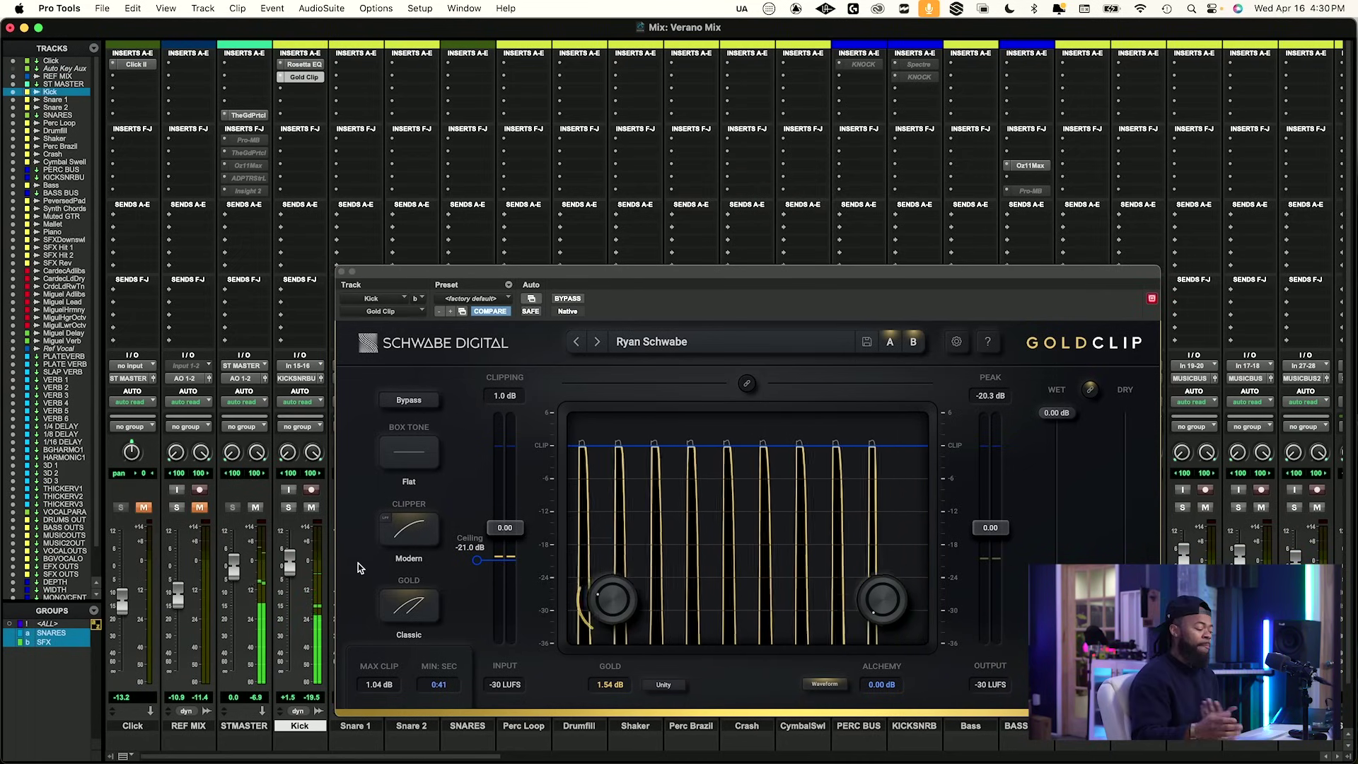
{"action": "key", "text": "space"}
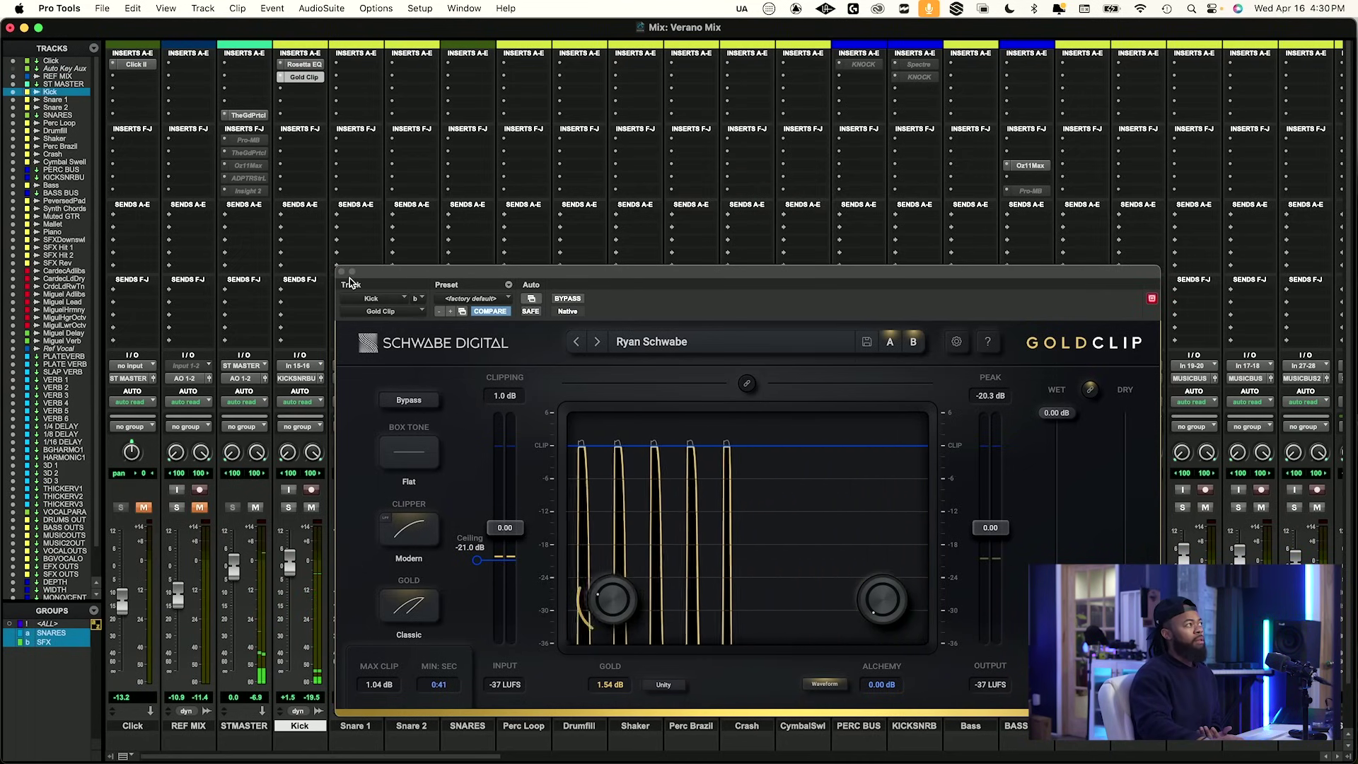
{"action": "left_click", "coordinate": [342, 272]}
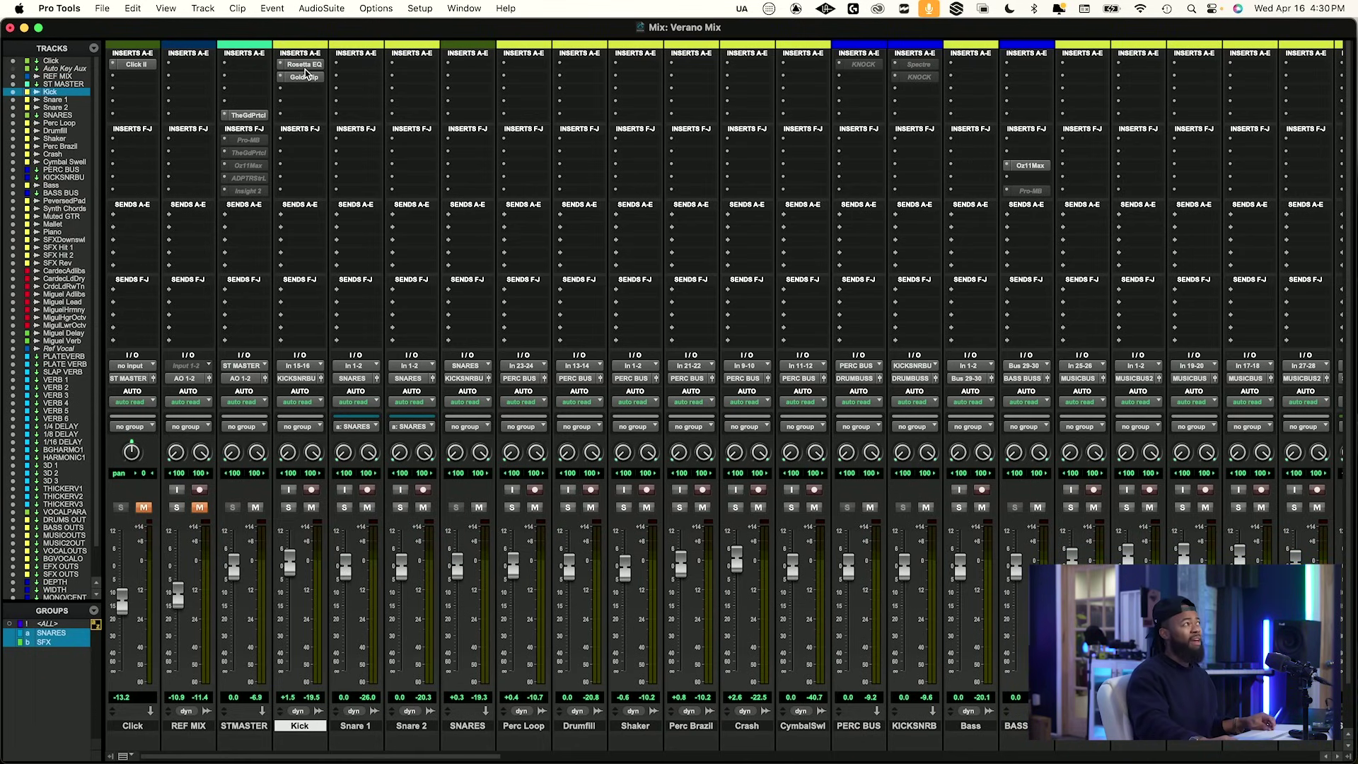
Play the full mix and compare the kick with Rosetta EQ and Gold Clip bypassed and engaged.
{"action": "key", "text": "shift+a"}
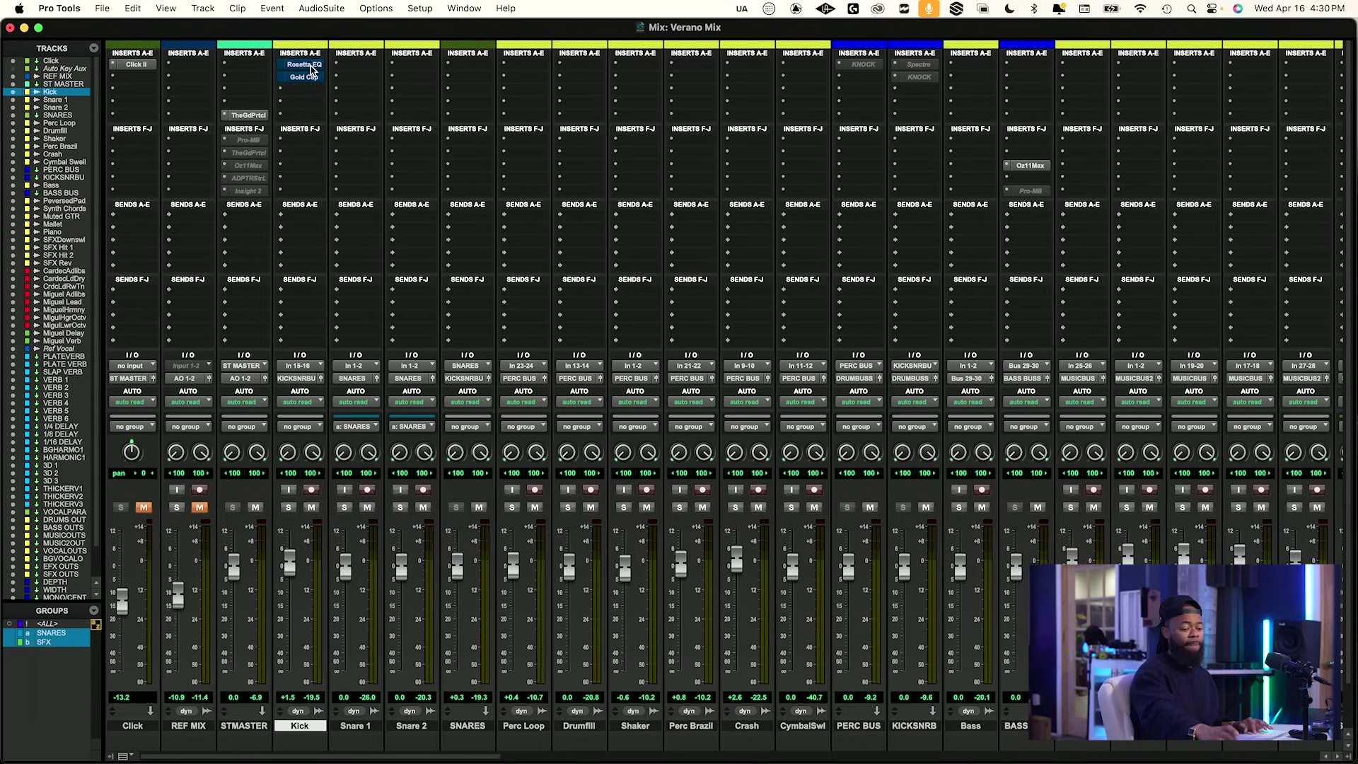
{"action": "key", "text": "space"}
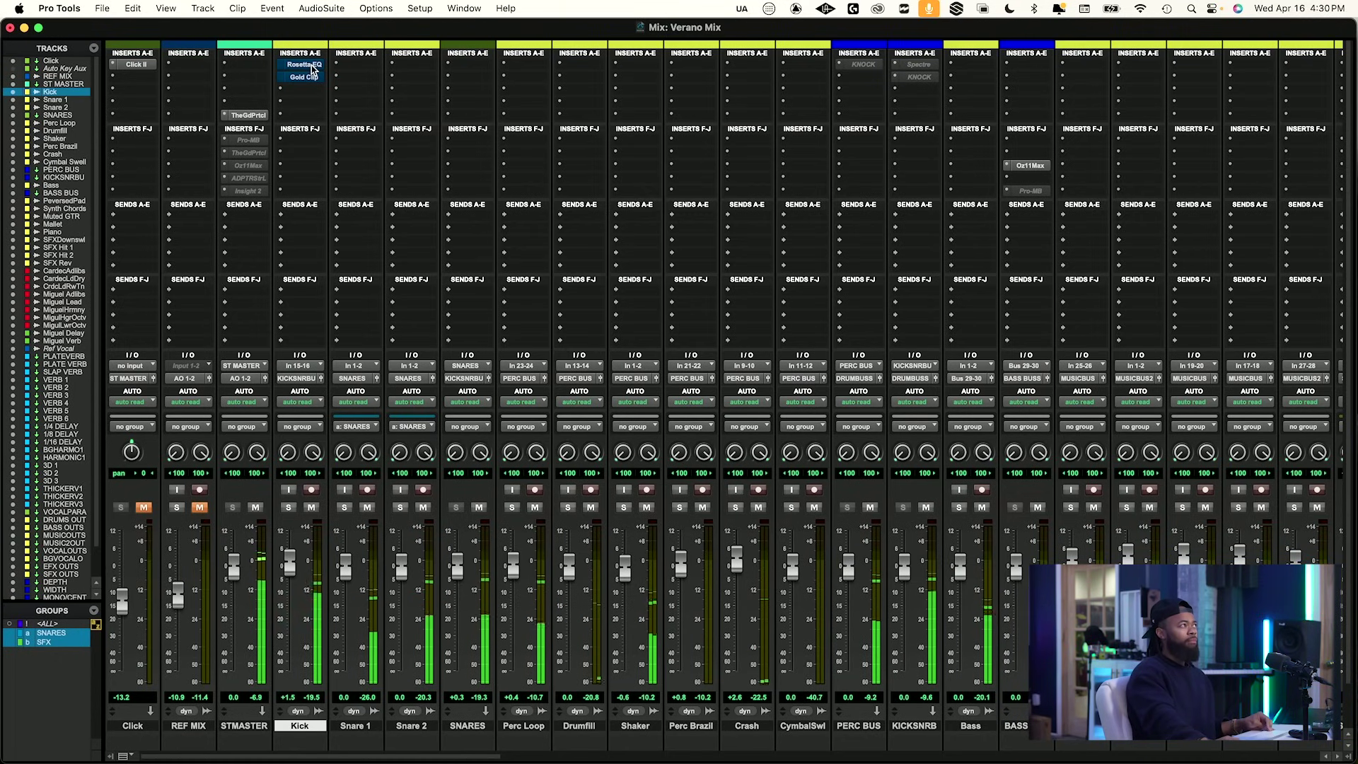
{"action": "key", "text": "shift+a"}
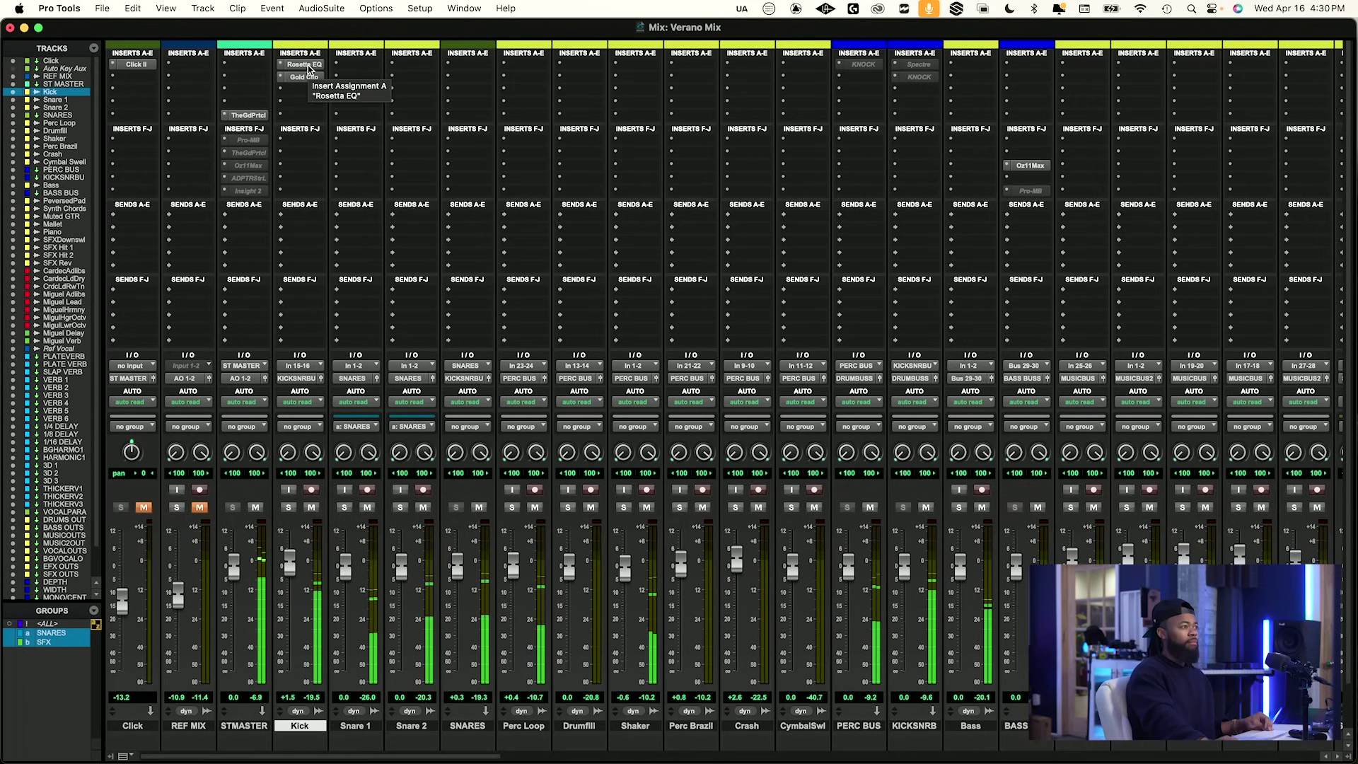
{"action": "key", "text": "shift+a"}
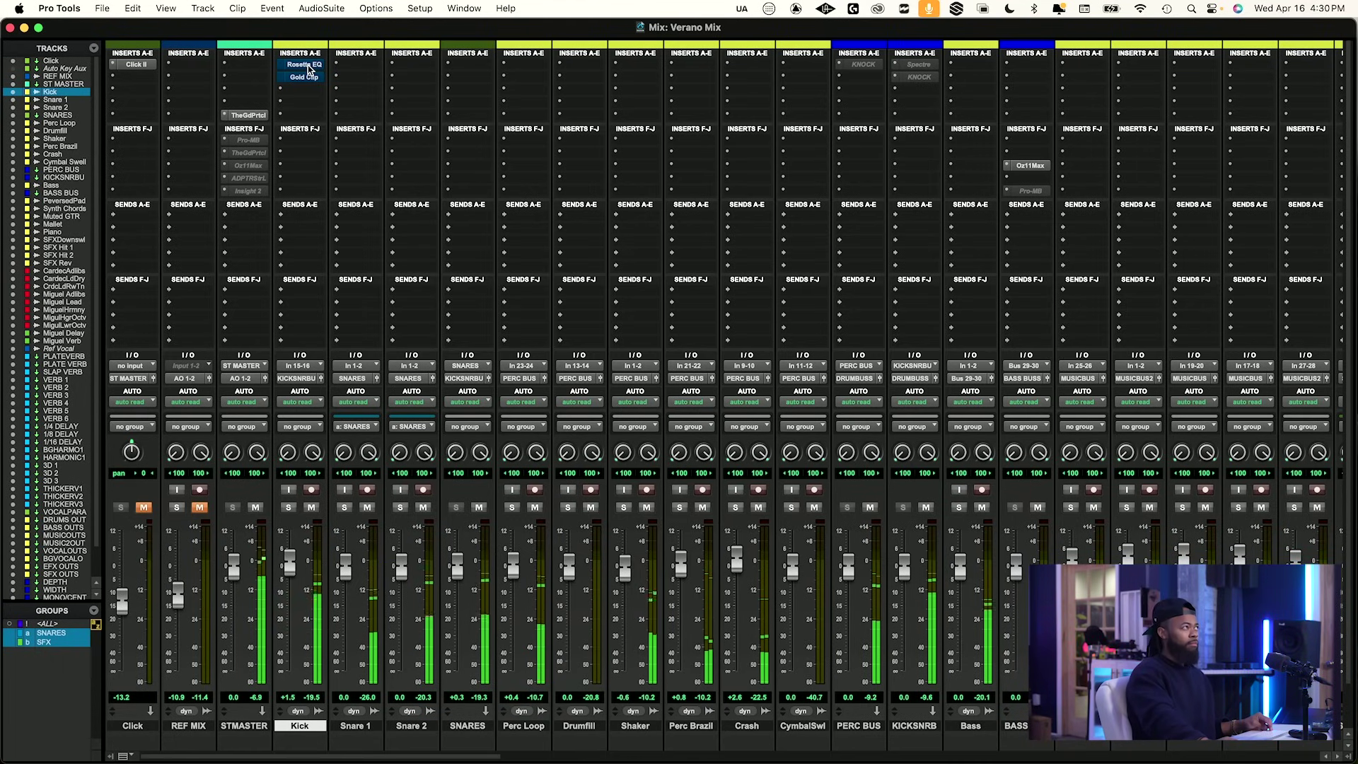
{"action": "left_click", "coordinate": [308, 70], "text": "shift+super"}
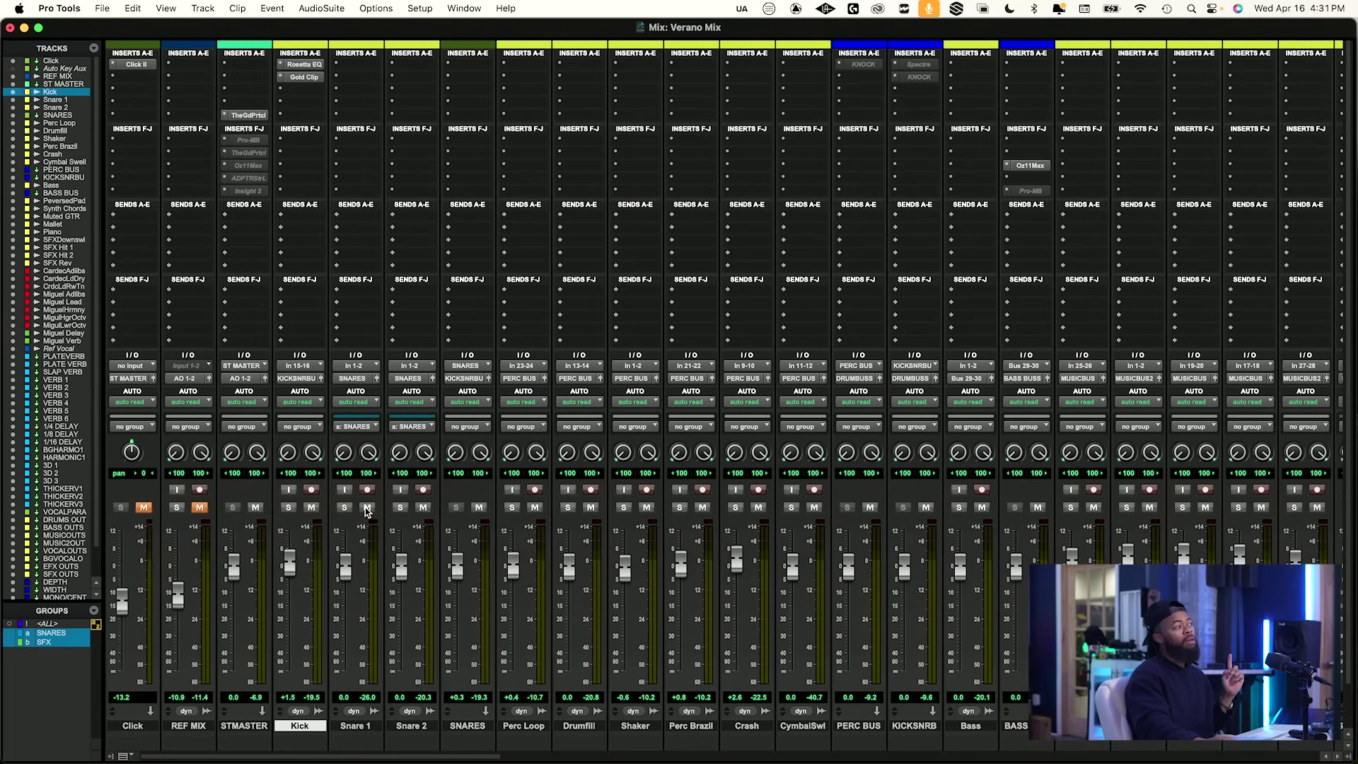
Select the SNARES track and play the mix.
{"action": "left_click", "coordinate": [466, 726]}
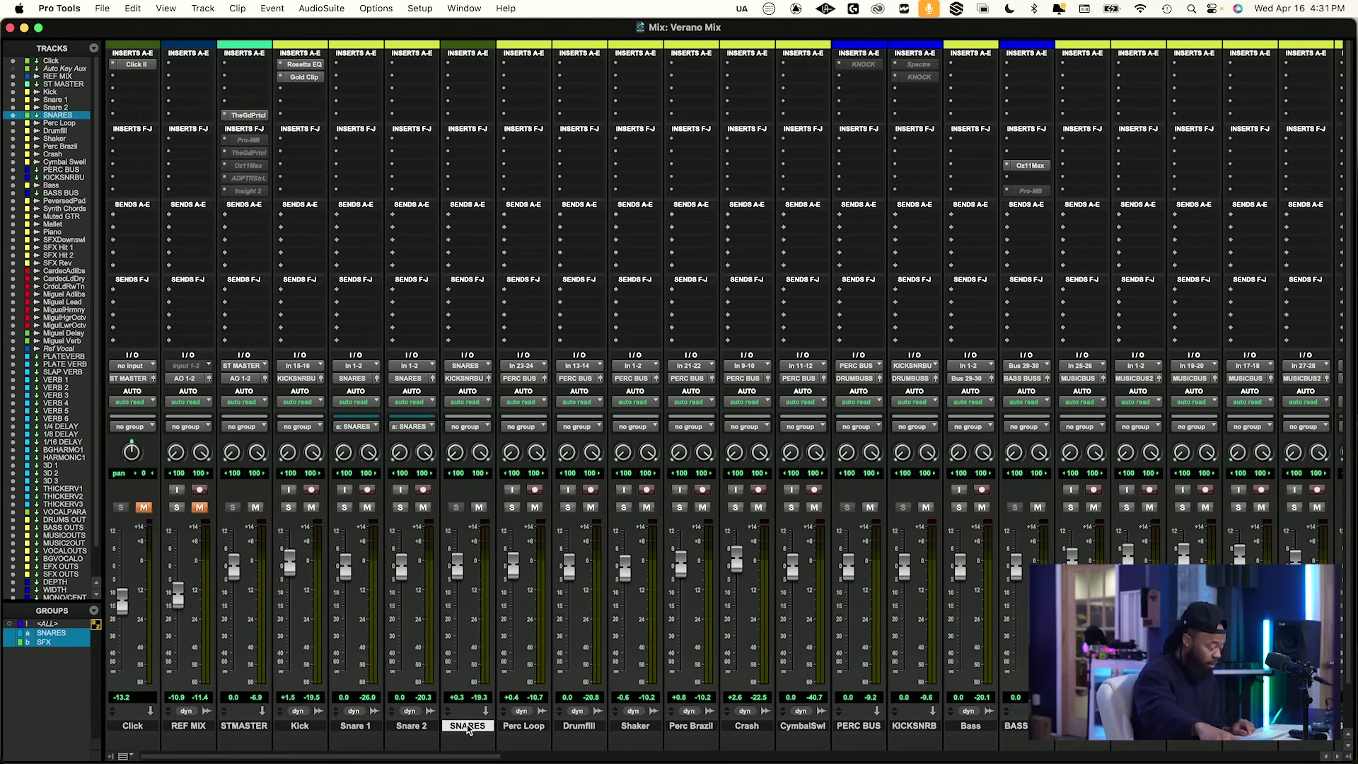
{"action": "key", "text": "space"}
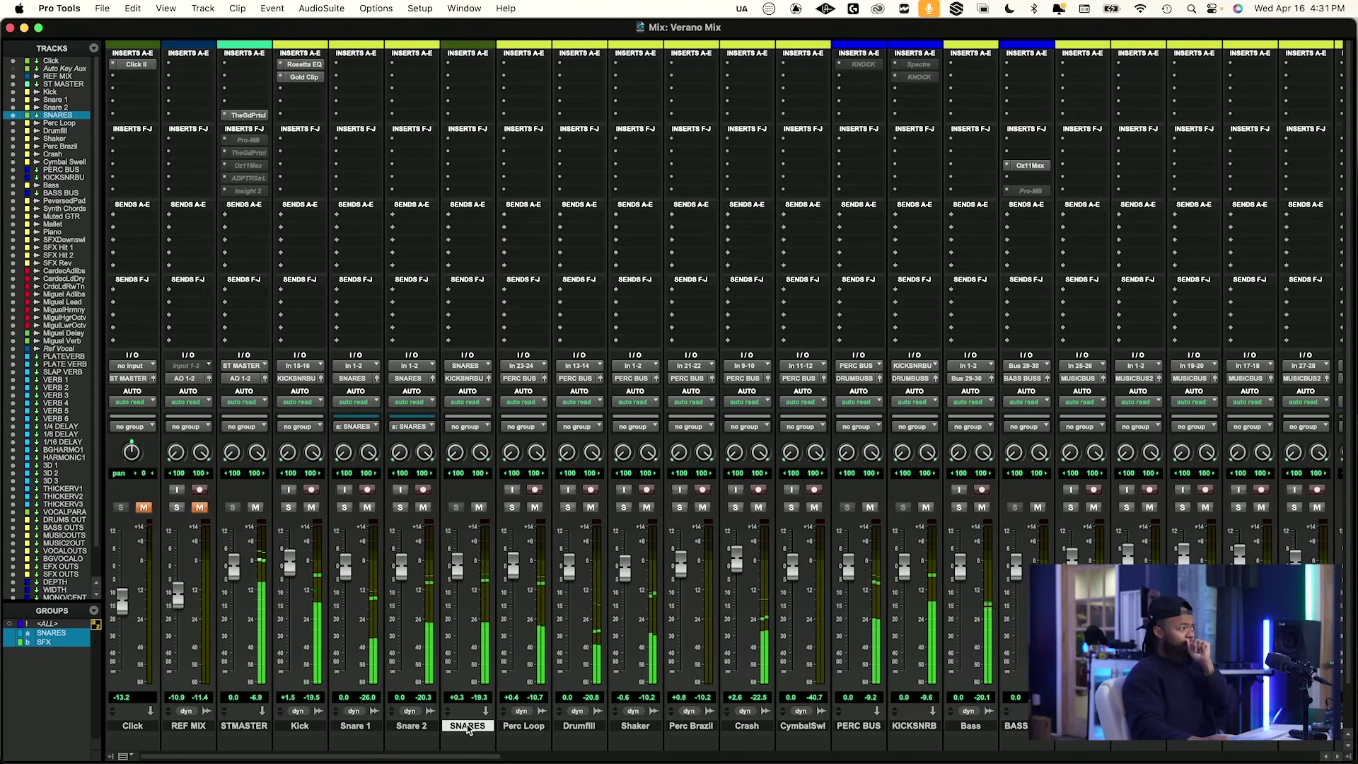
{"action": "left_click", "coordinate": [479, 71]}
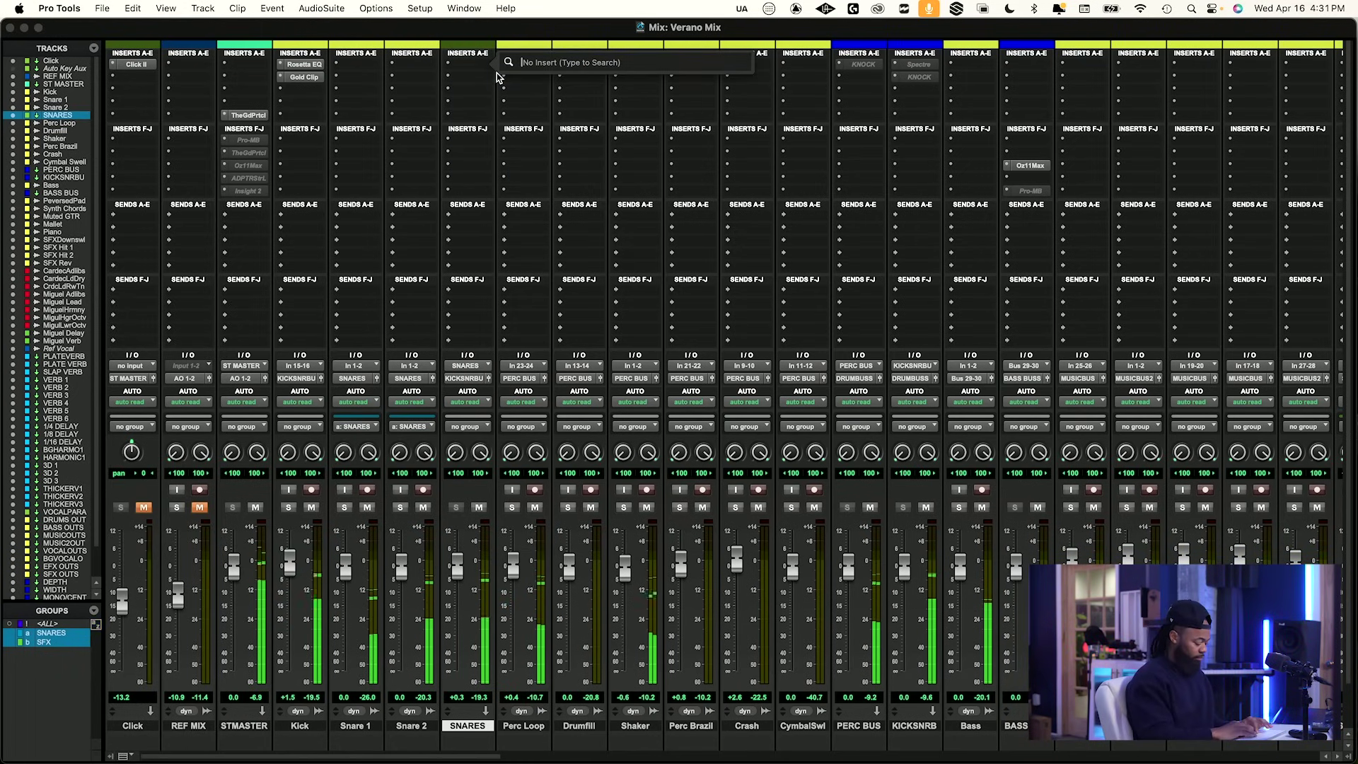
{"action": "type", "text": "vi"}
{"action": "key", "text": "Escape"}
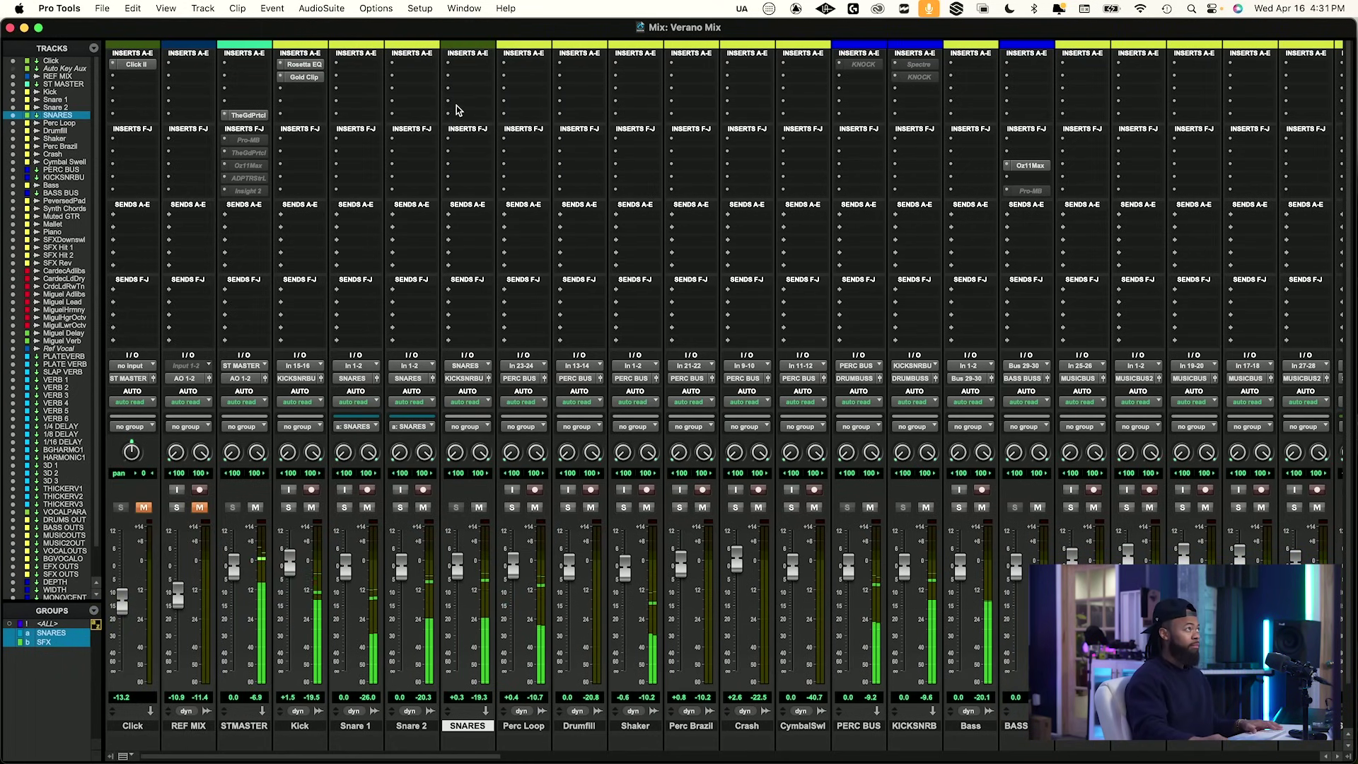
Insert the stereo Neutron 4 Equalizer in the first insert slot of the SNARES track.
{"action": "left_click", "coordinate": [466, 70]}
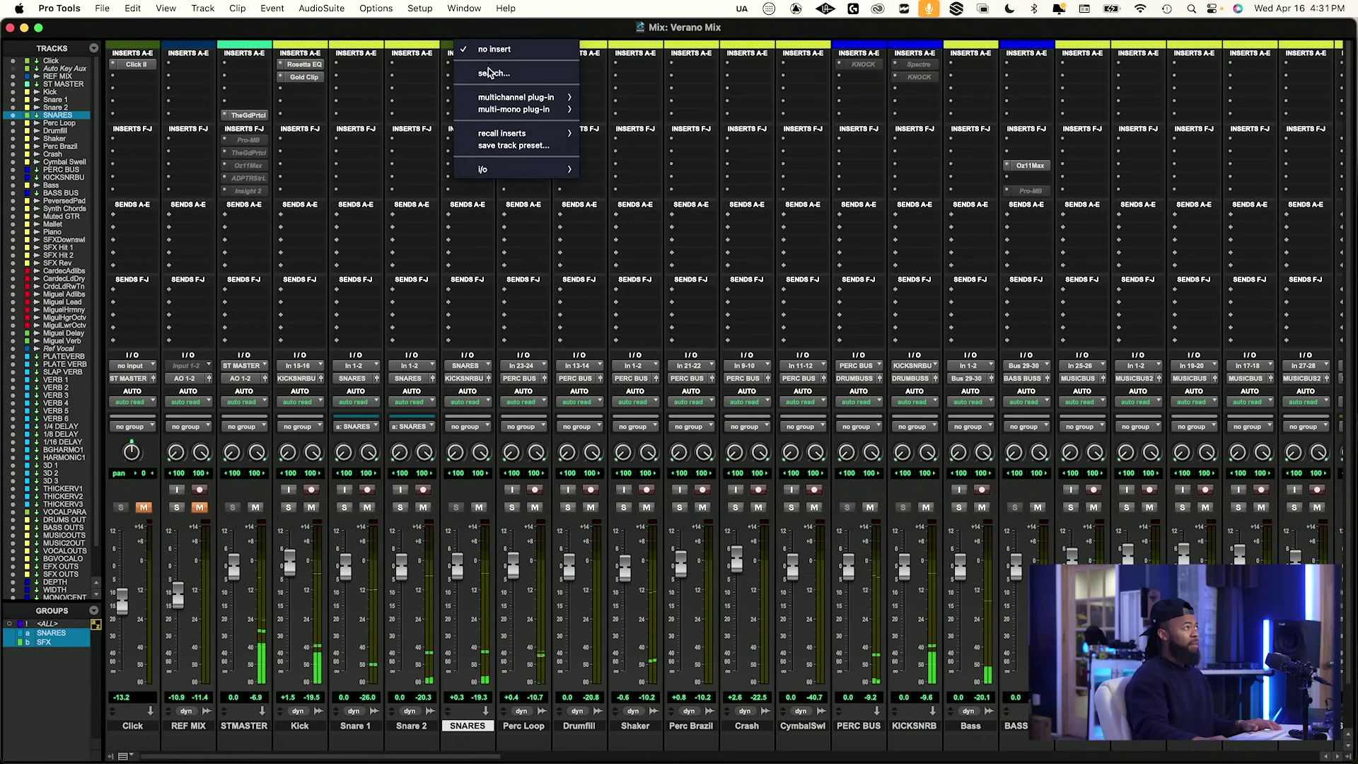
{"action": "left_click", "coordinate": [493, 72]}
{"action": "type", "text": "neutron"}
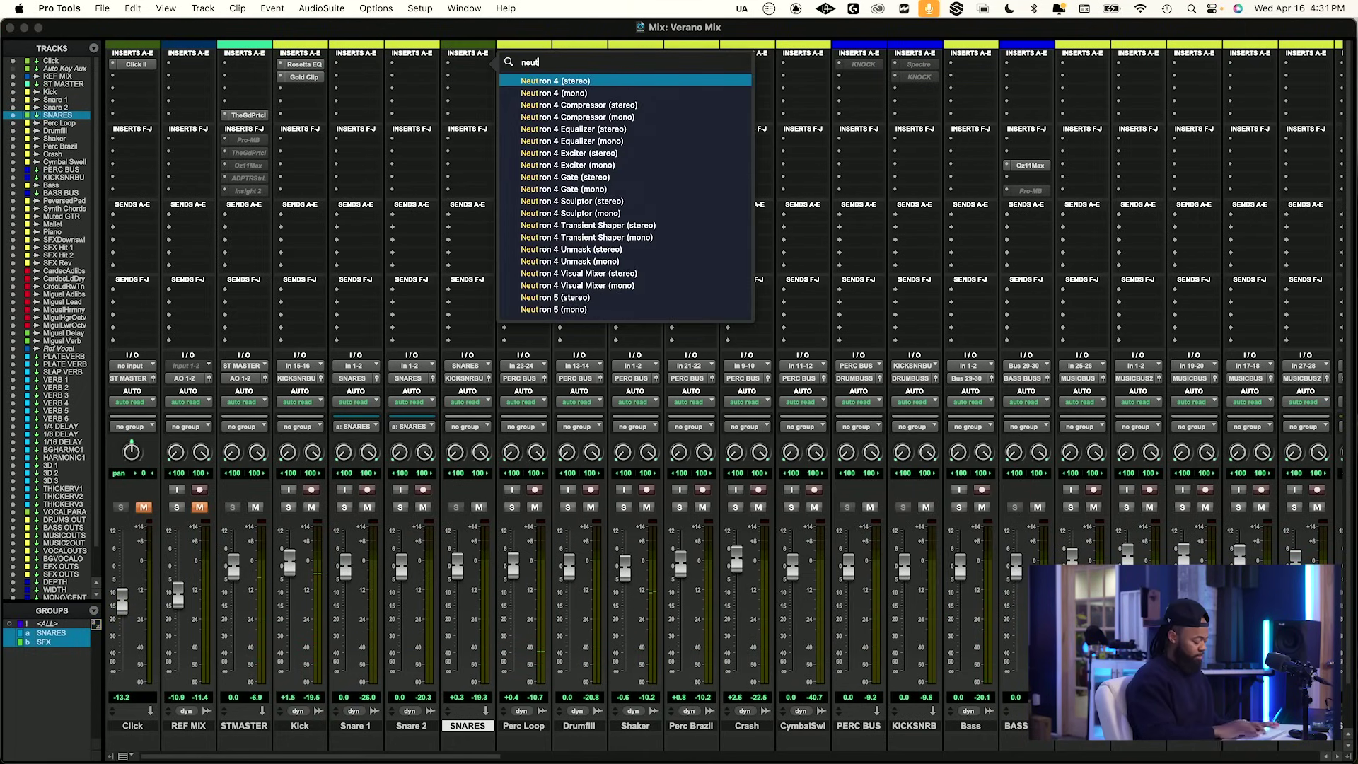
{"action": "key", "text": "Down"}
{"action": "key", "text": "Down"}
{"action": "key", "text": "Down"}
{"action": "key", "text": "Down"}
{"action": "key", "text": "Down"}
{"action": "key", "text": "Up"}
{"action": "key", "text": "Return"}
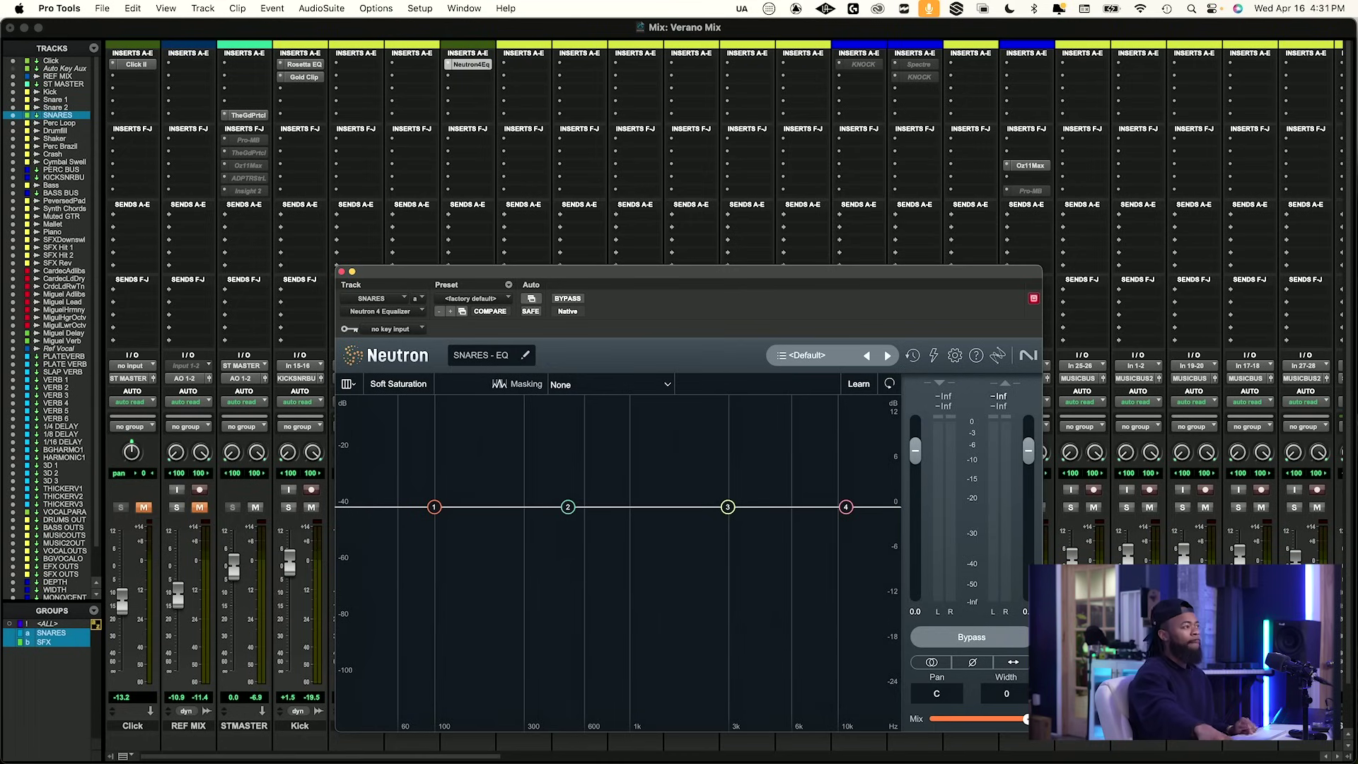
Set Neutron EQ band 3 on the snares to a -1.0 dB cut at 4338 Hz, then turn off its solo.
{"action": "left_click", "coordinate": [727, 508]}
{"action": "left_click_drag", "start_coordinate": [728, 508], "coordinate": [763, 516]}
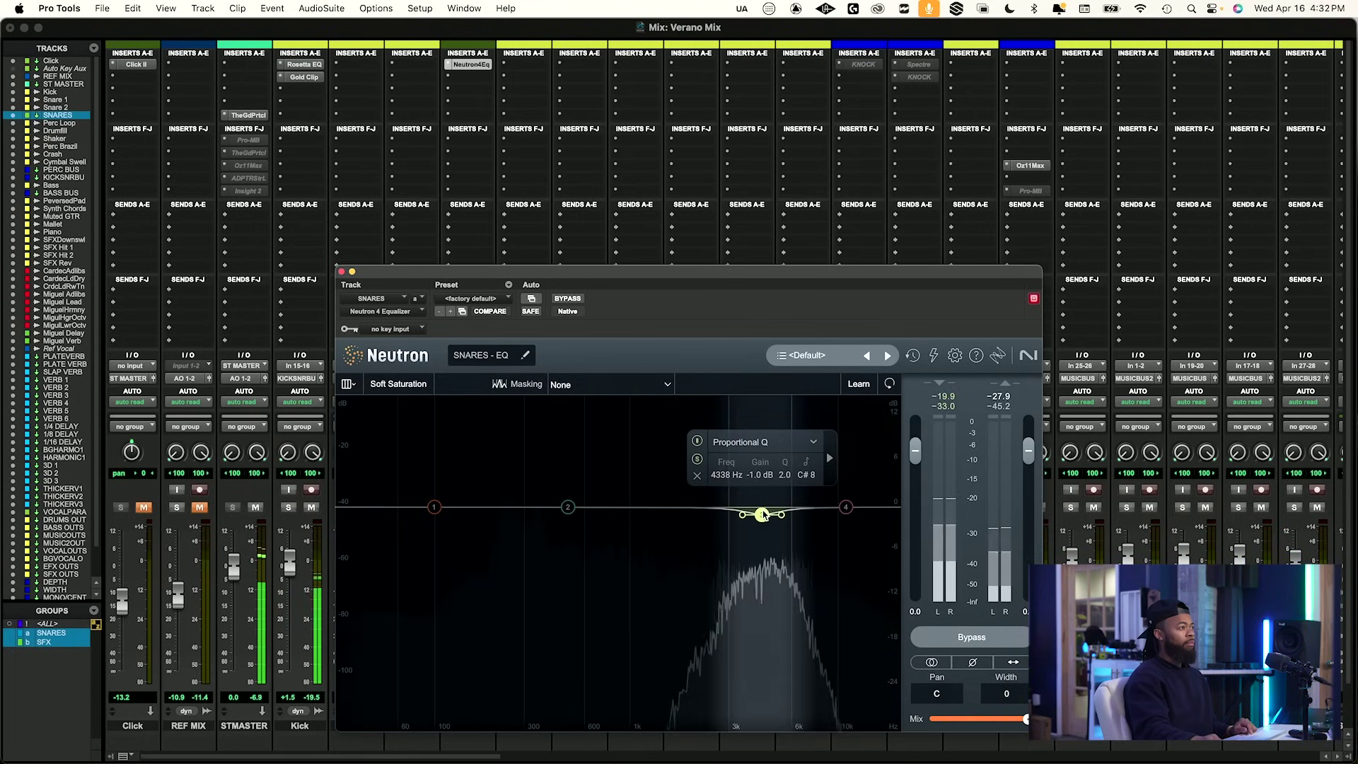
{"action": "left_click", "coordinate": [698, 462]}
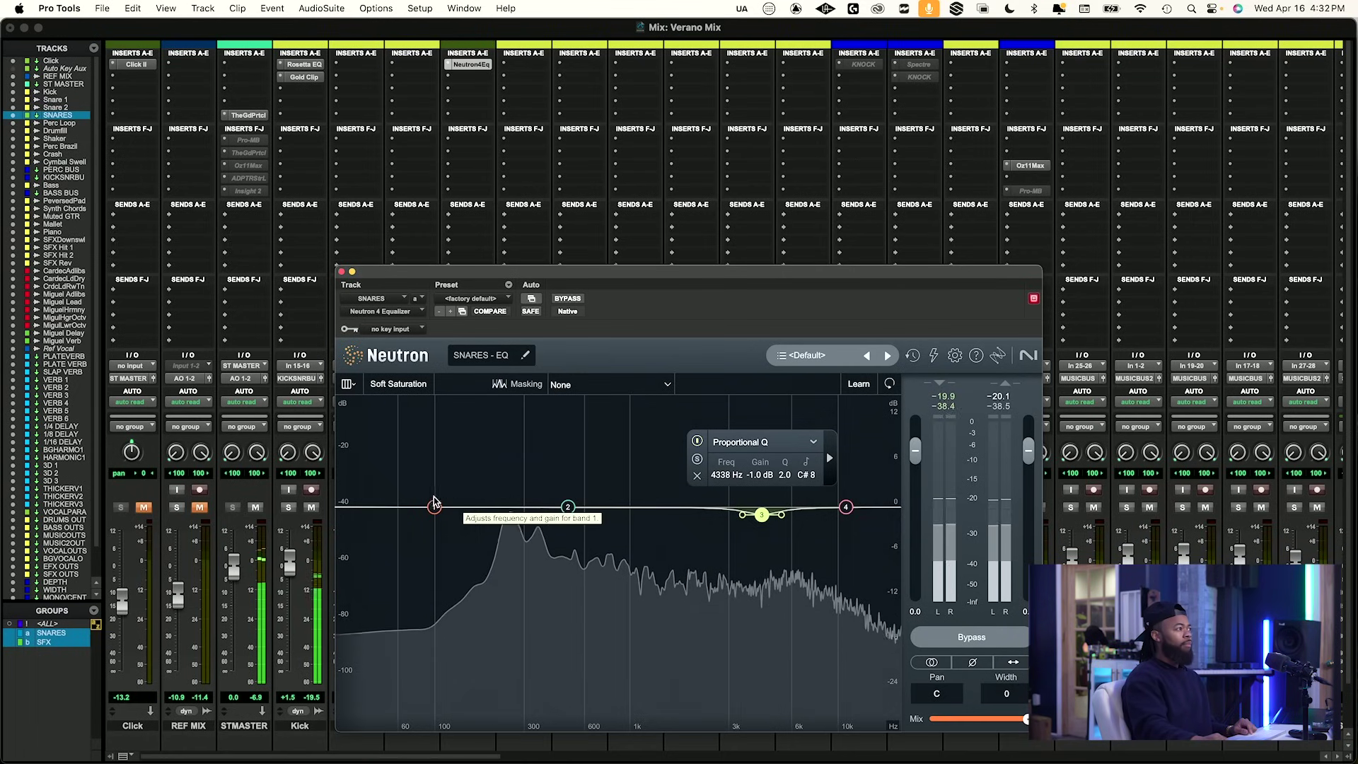
Set the band 1 Analog Low Shelf to -4.4 dB at 51 Hz and compare the snares with the EQ bypassed.
{"action": "left_click_drag", "start_coordinate": [435, 507], "coordinate": [391, 541]}
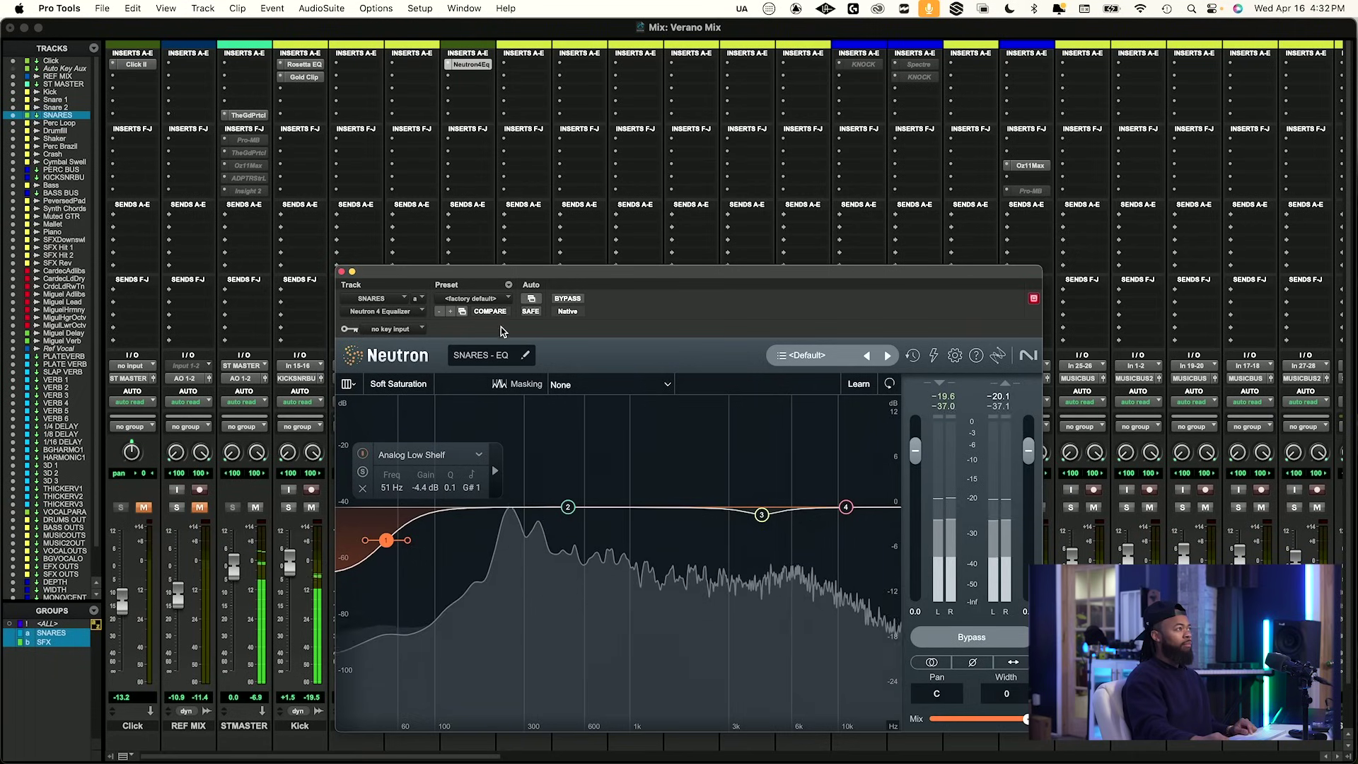
{"action": "left_click", "coordinate": [564, 298]}
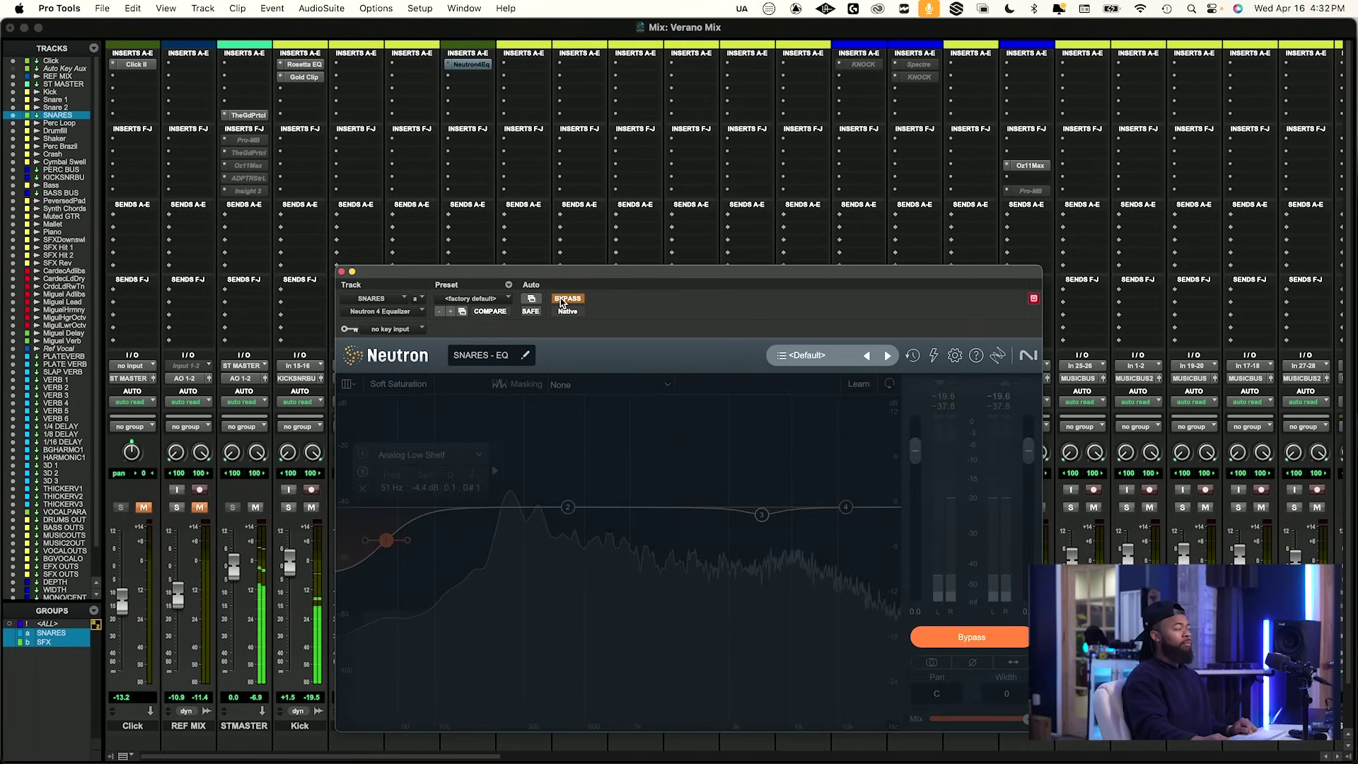
{"action": "left_click", "coordinate": [560, 299]}
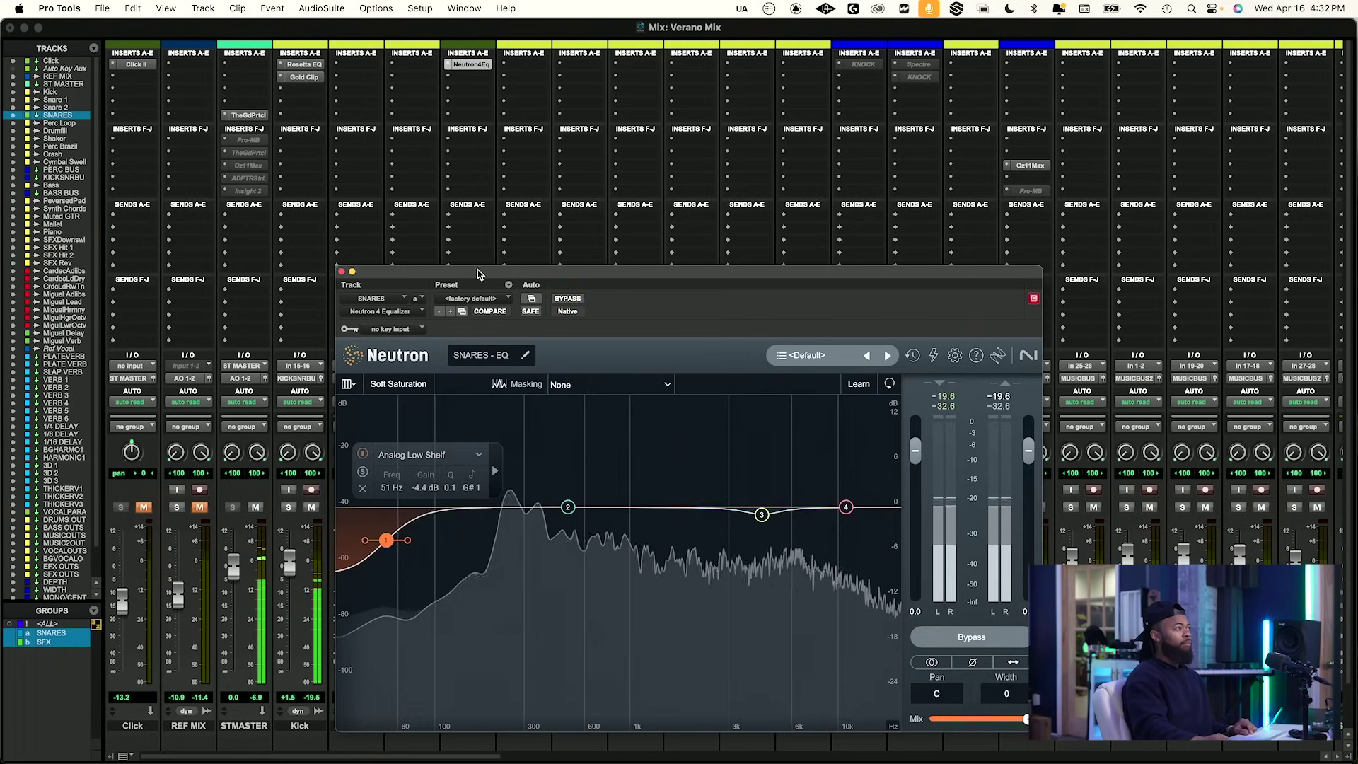
Insert Virtual Mix Rack after the Neutron EQ on the SNARES track and load the DRY preset.
{"action": "left_click", "coordinate": [472, 83]}
{"action": "key", "text": "Escape"}
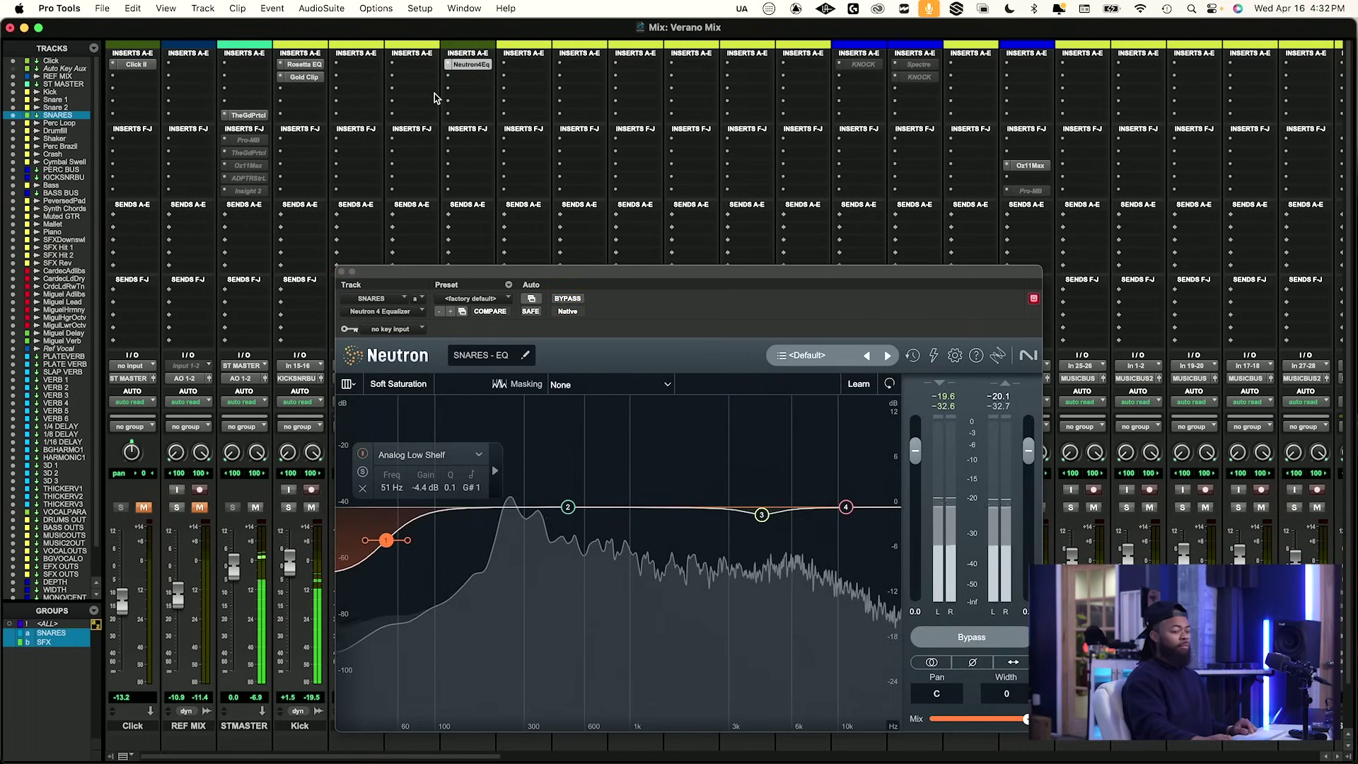
{"action": "left_click", "coordinate": [487, 78]}
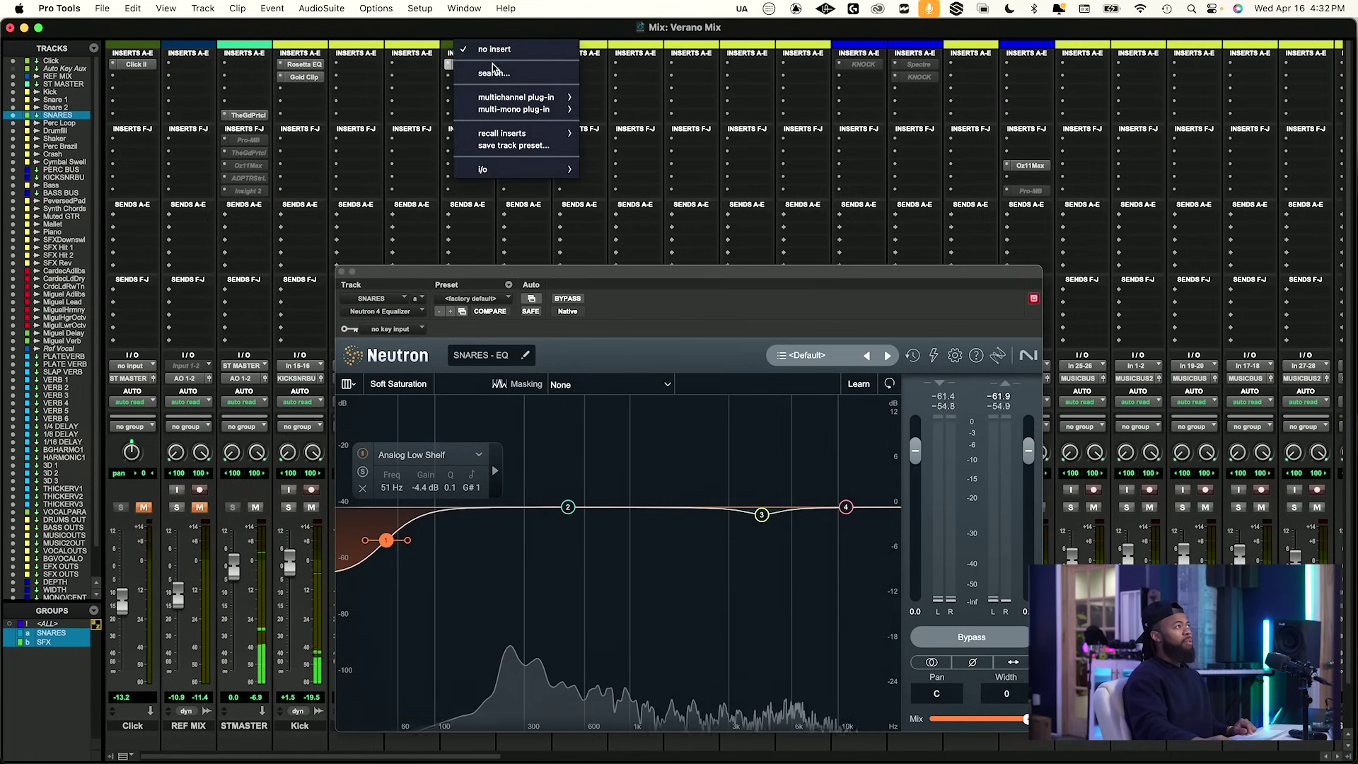
{"action": "left_click", "coordinate": [493, 73]}
{"action": "type", "text": "virtual"}
{"action": "key", "text": "Return"}
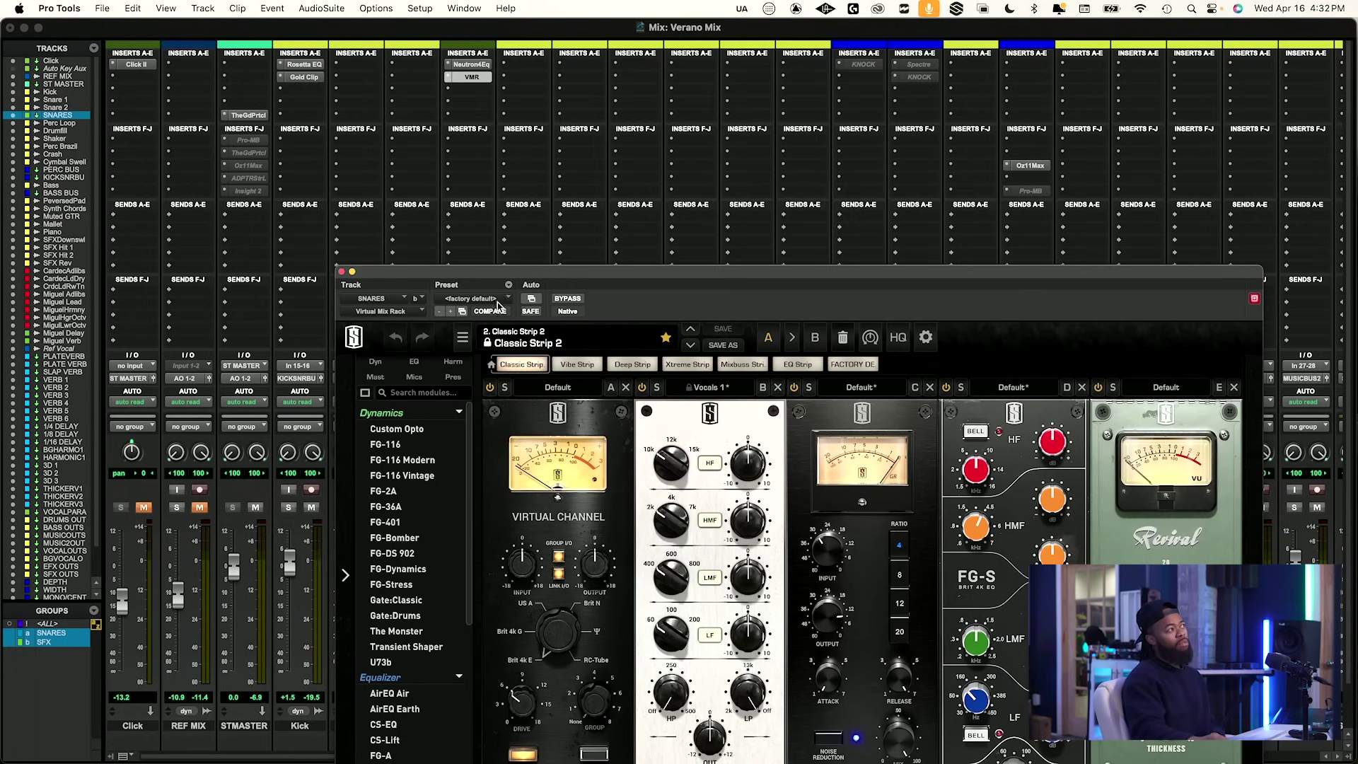
{"action": "left_click", "coordinate": [472, 299]}
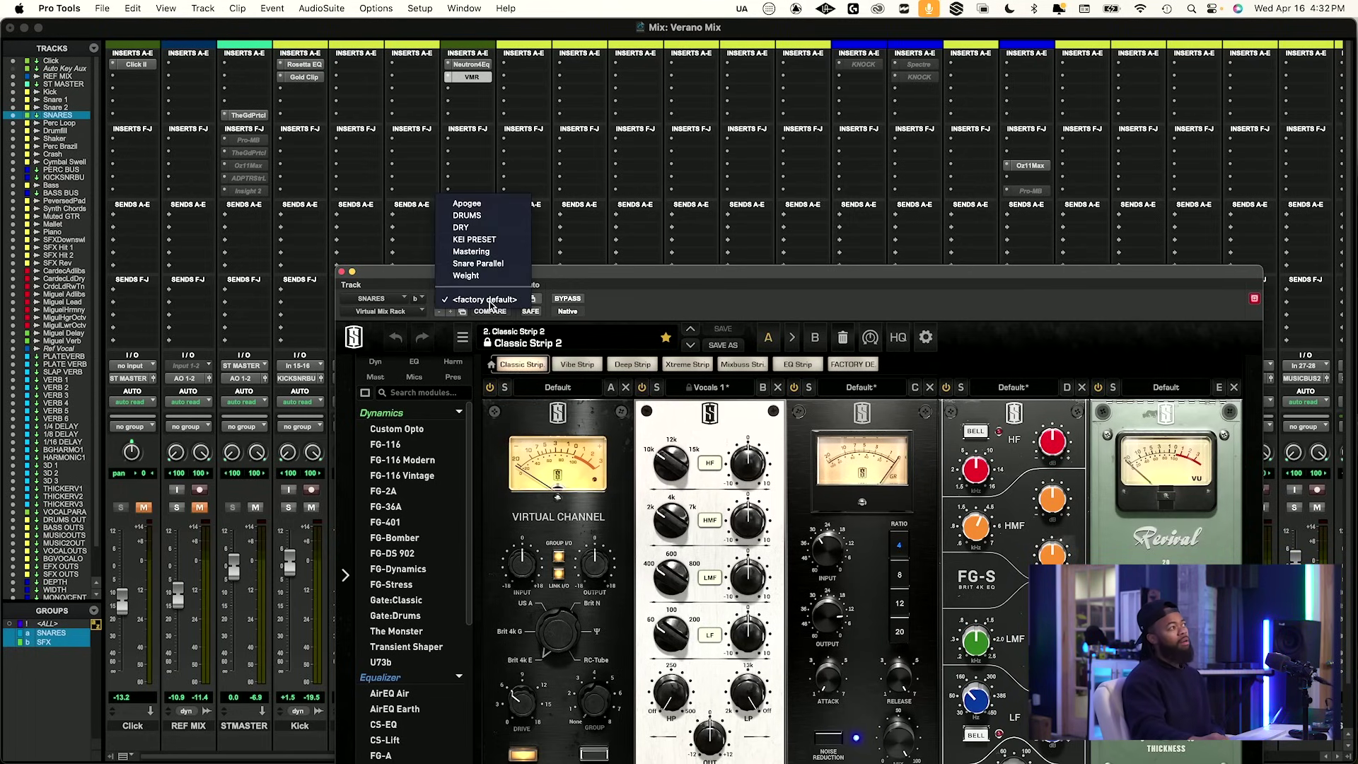
{"action": "left_click", "coordinate": [495, 228]}
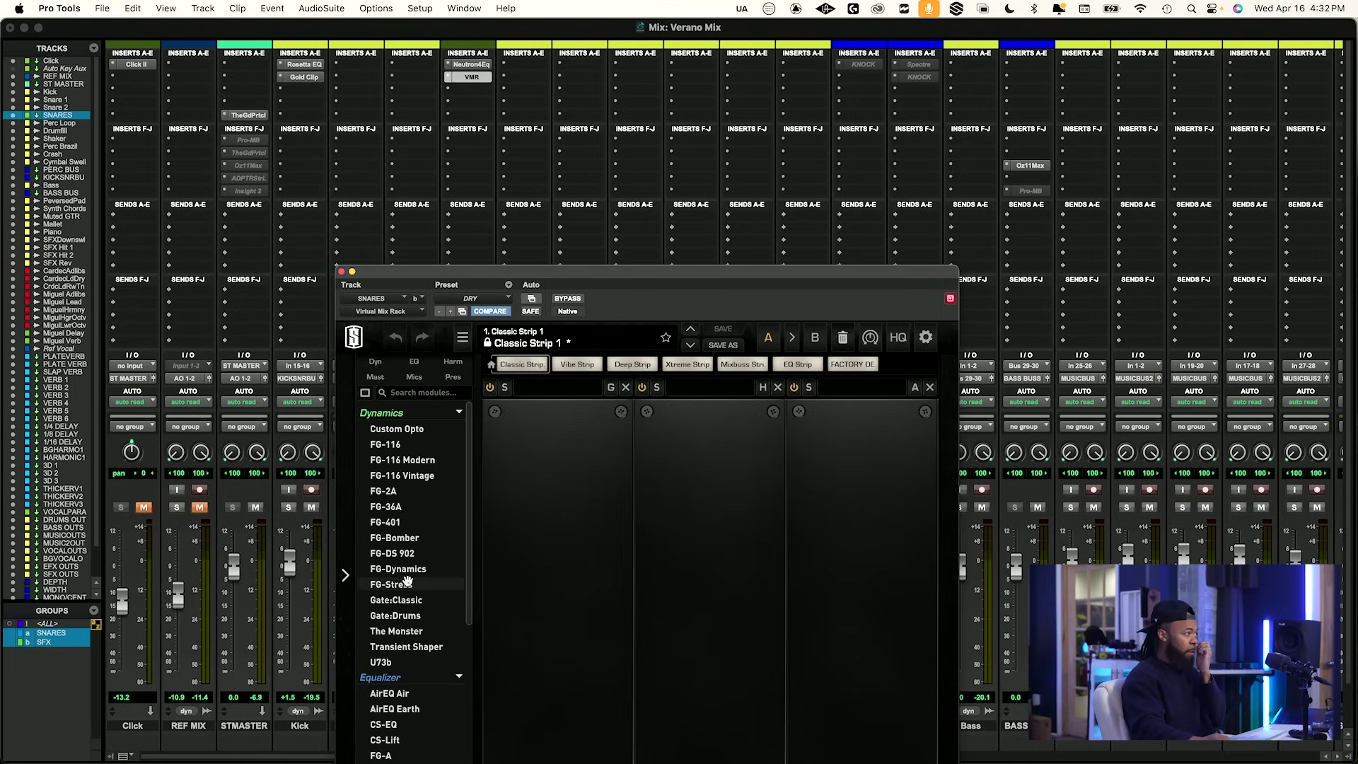
Add the AirEQ Air module, raise its Air gain to 1.38 dB, and compare the snares with the processing bypassed.
{"action": "double_click", "coordinate": [416, 696]}
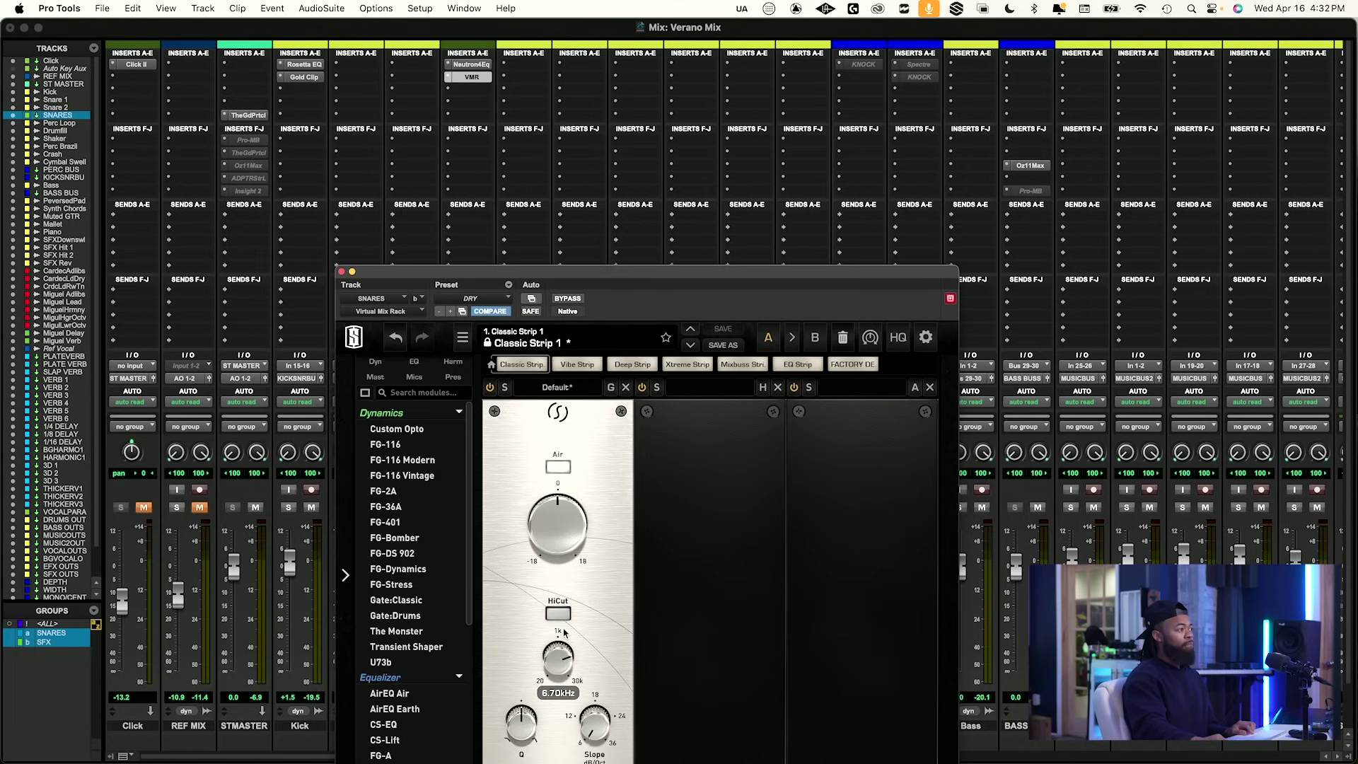
{"action": "mouse_move", "coordinate": [550, 521]}
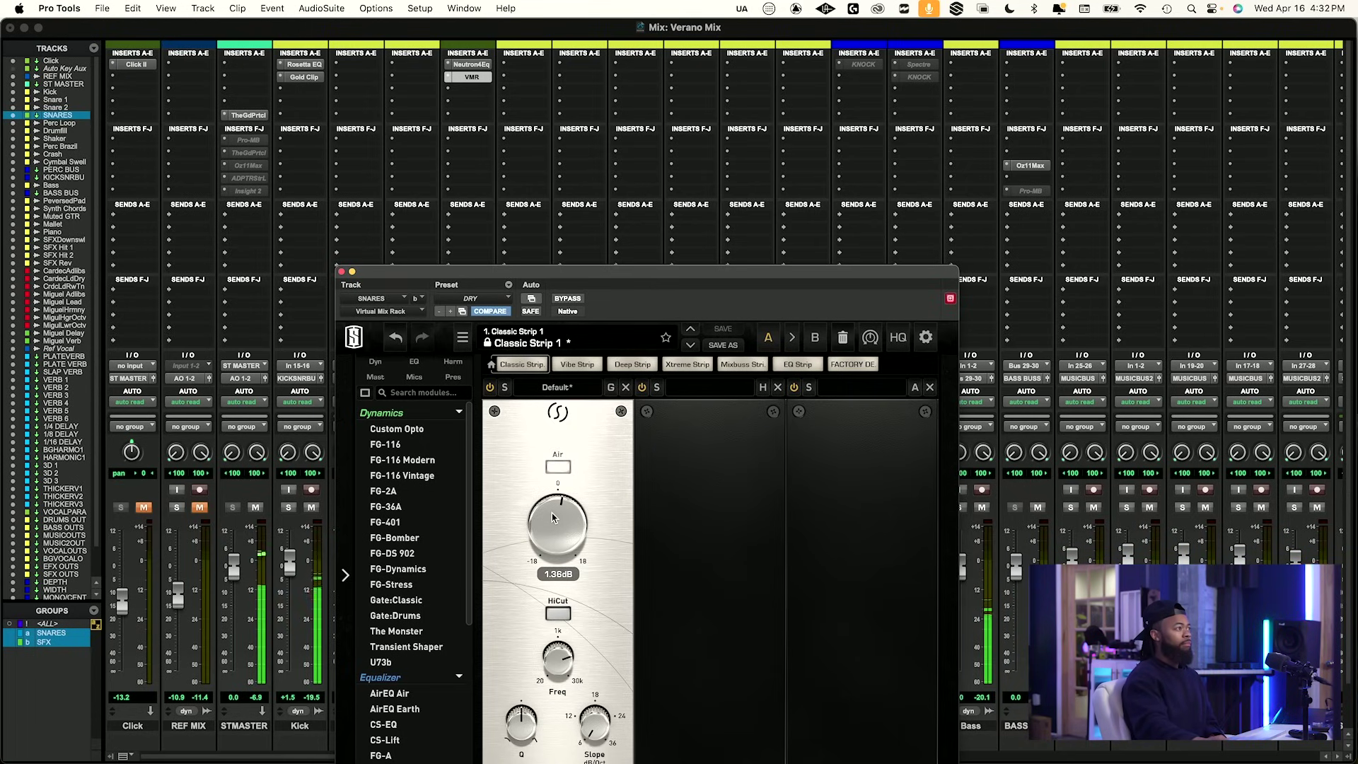
{"action": "left_click", "coordinate": [576, 298]}
{"action": "left_click", "coordinate": [568, 298]}
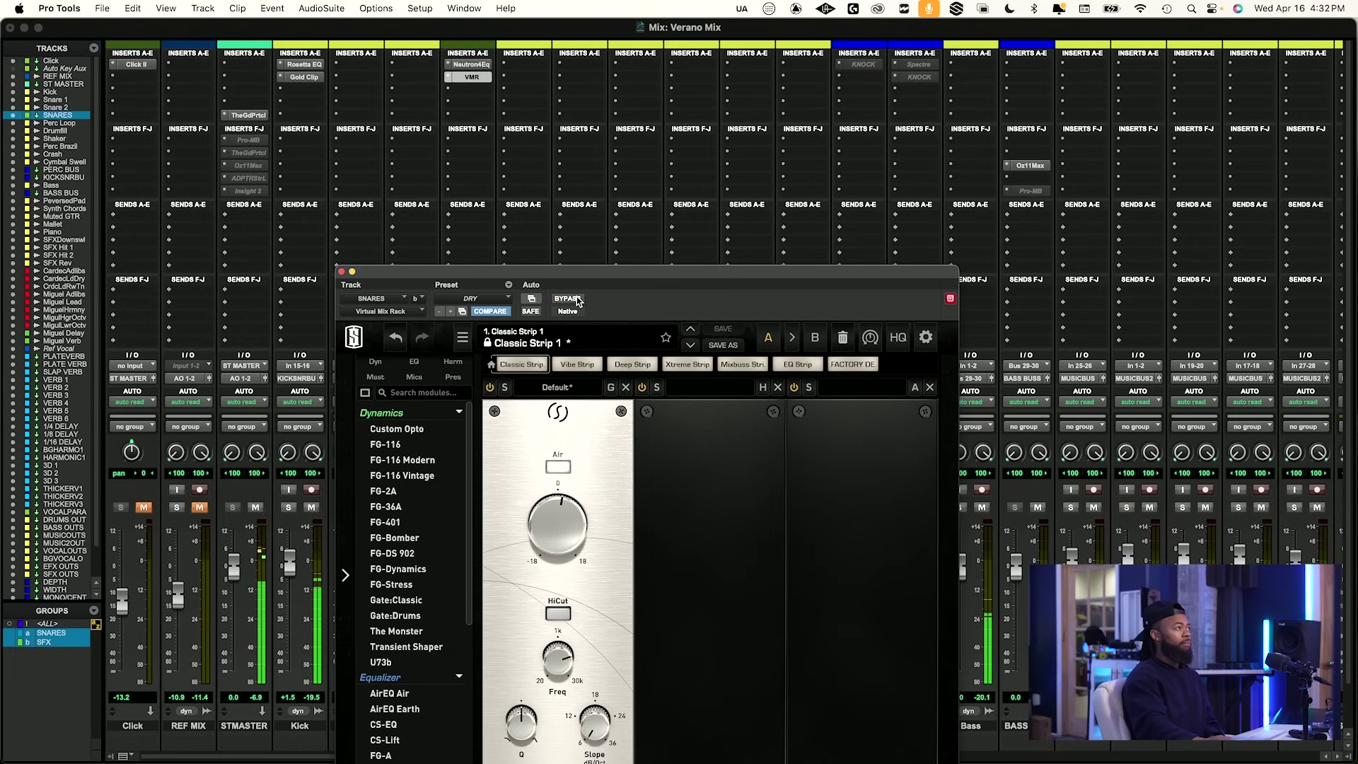
{"action": "left_click", "coordinate": [341, 273]}
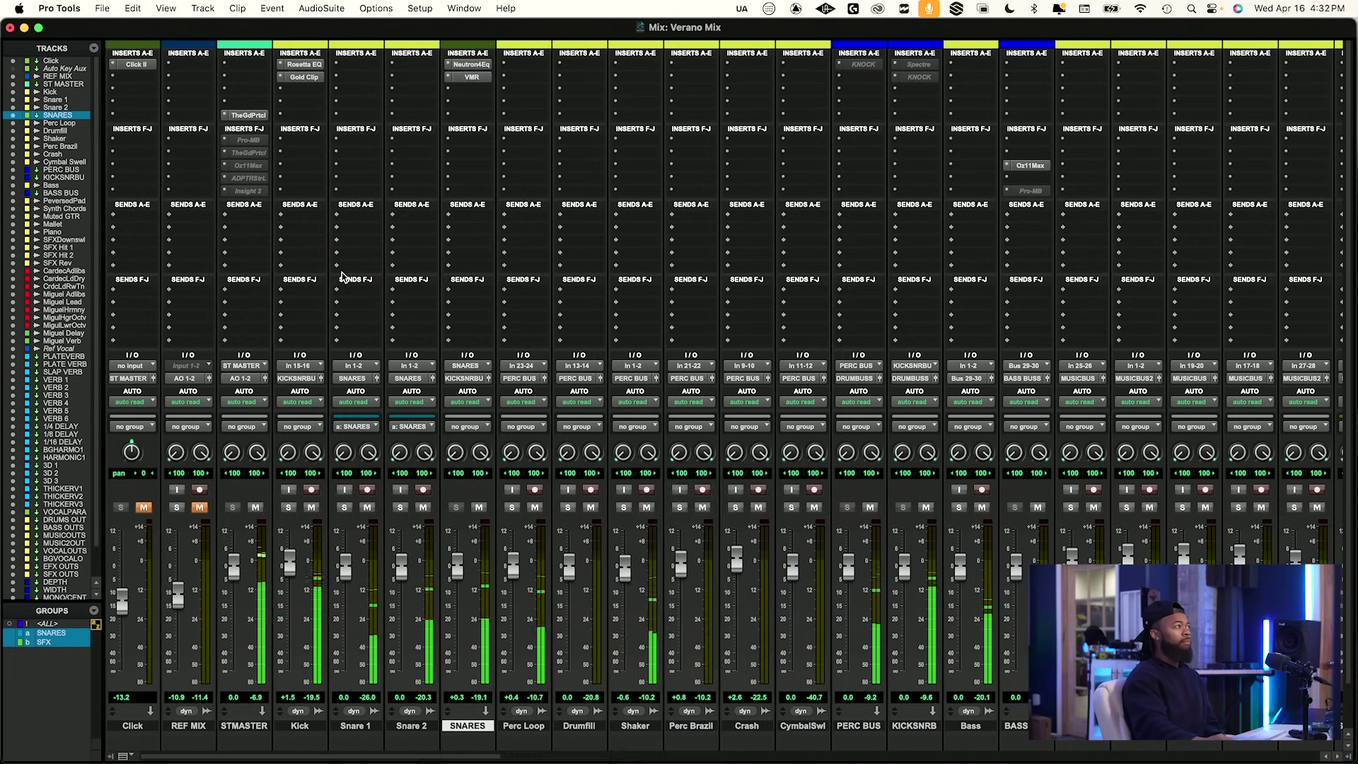
{"action": "left_click", "coordinate": [474, 66], "text": "shift+super"}
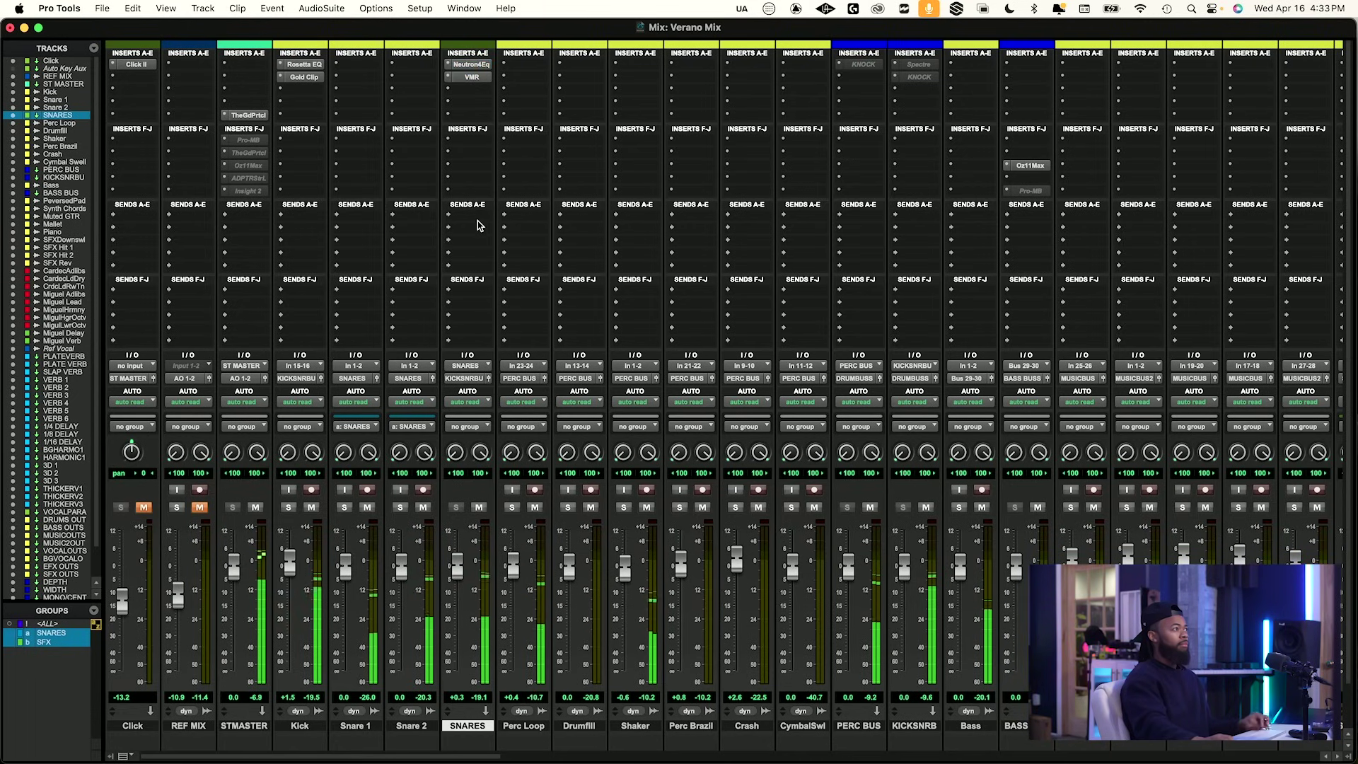
Assign send F on the SNARES track to the stereo WIDTH BUS.
{"action": "left_click", "coordinate": [470, 296]}
{"action": "mouse_move", "coordinate": [488, 269]}
{"action": "type", "text": "wid"}
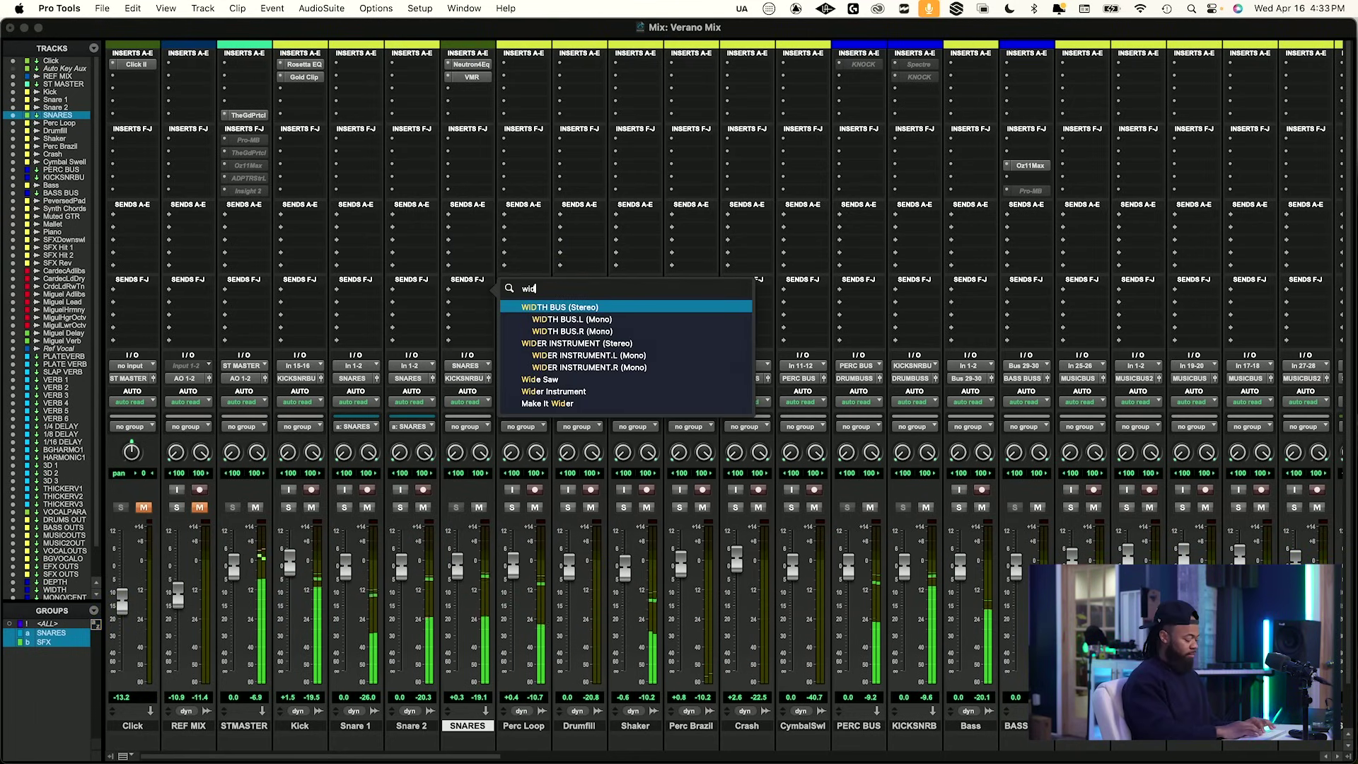
{"action": "type", "text": "th"}
{"action": "key", "text": "Return"}
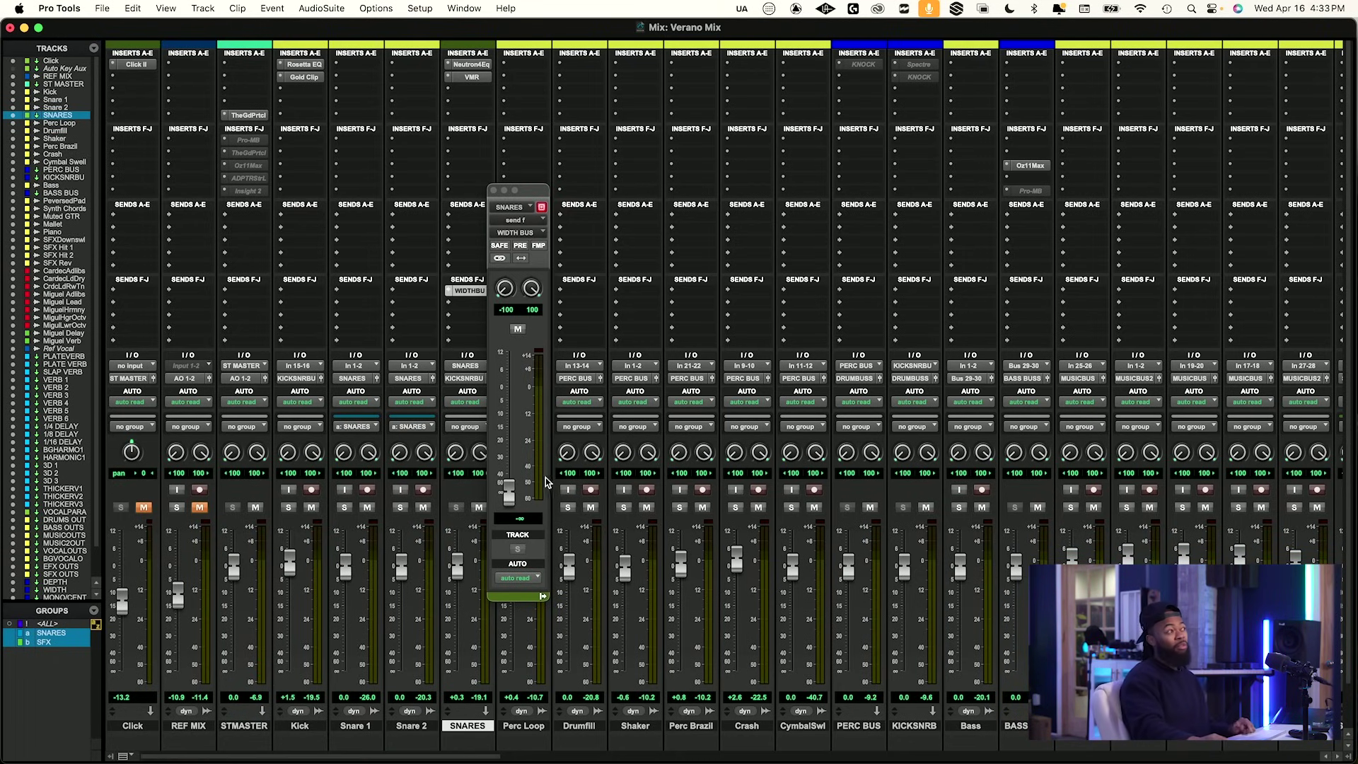
Set the SNARES send to the WIDTH BUS to -32.0 dB and compare the snares with that send muted.
{"action": "left_click_drag", "start_coordinate": [505, 497], "coordinate": [513, 459]}
{"action": "left_click", "coordinate": [518, 330]}
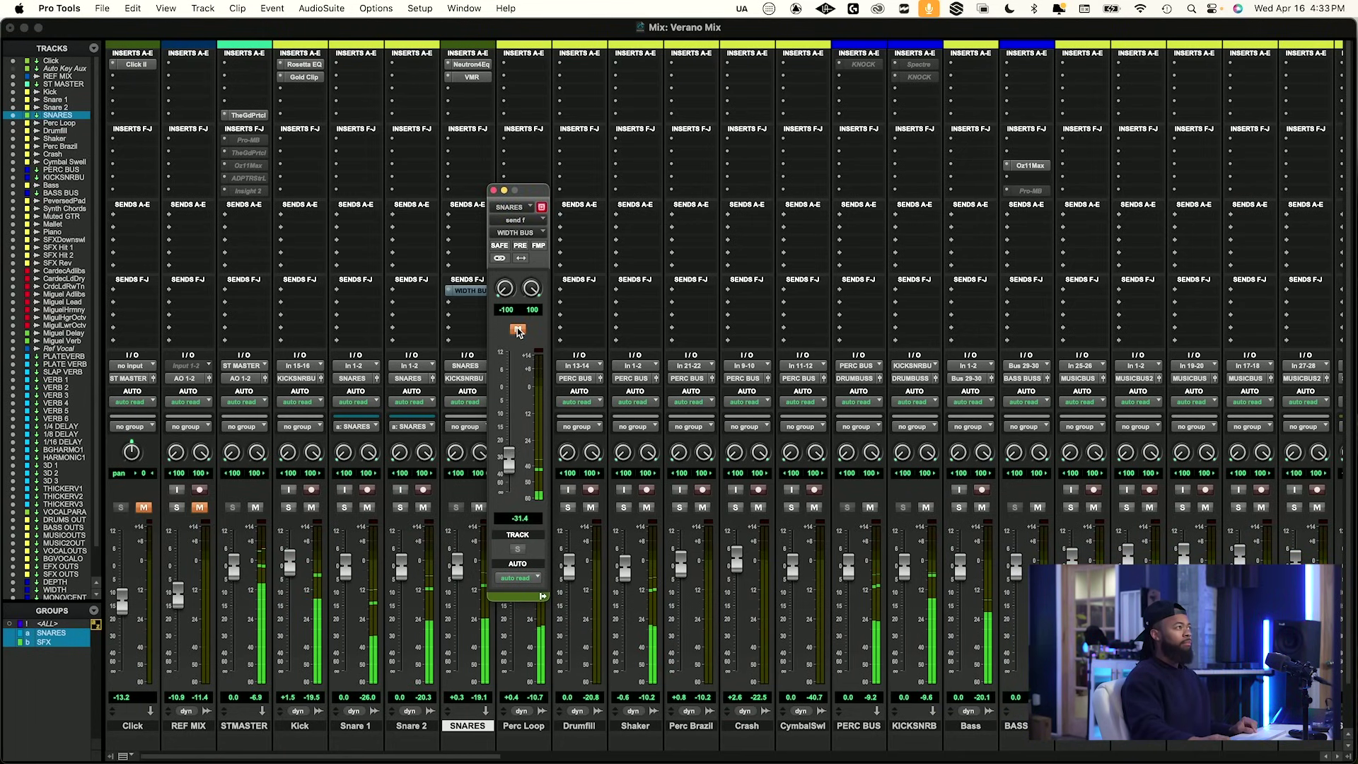
{"action": "left_click", "coordinate": [518, 329]}
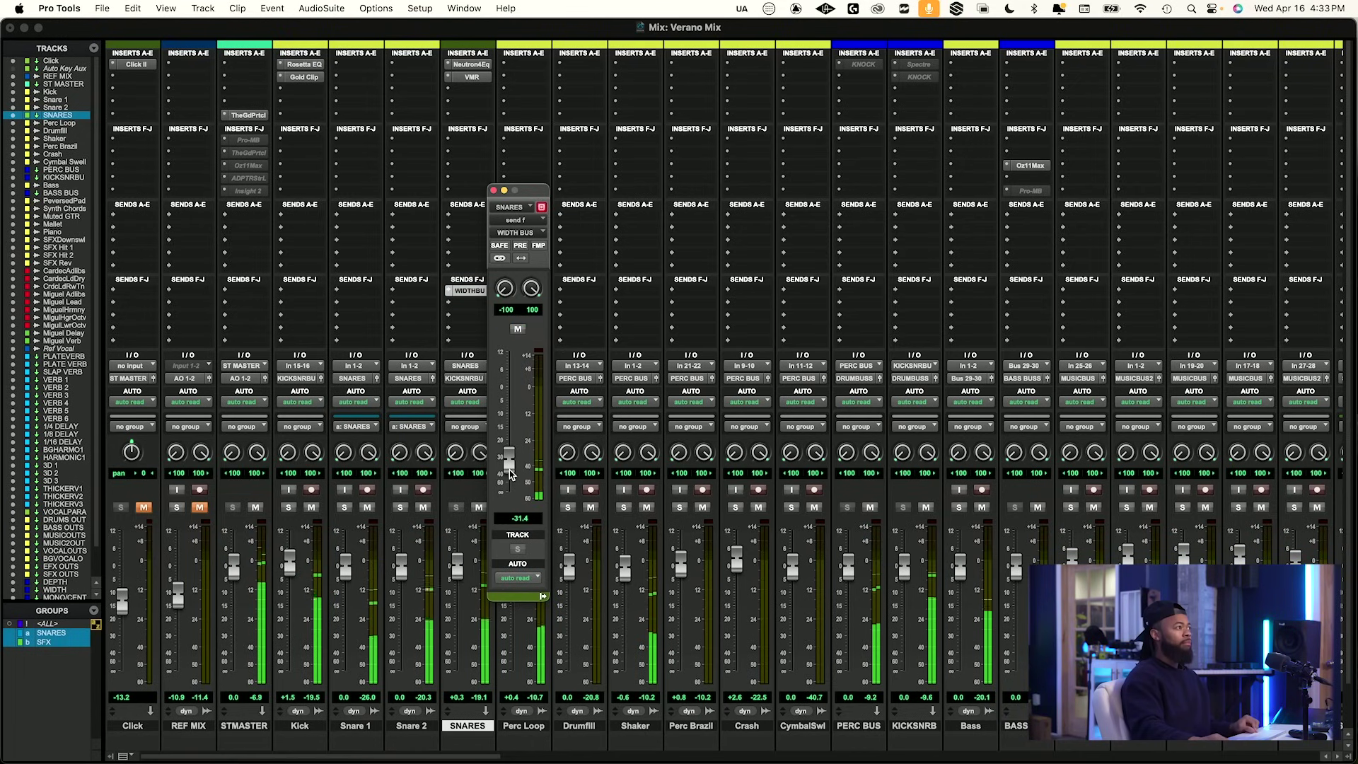
{"action": "left_click_drag", "start_coordinate": [509, 463], "coordinate": [507, 483]}
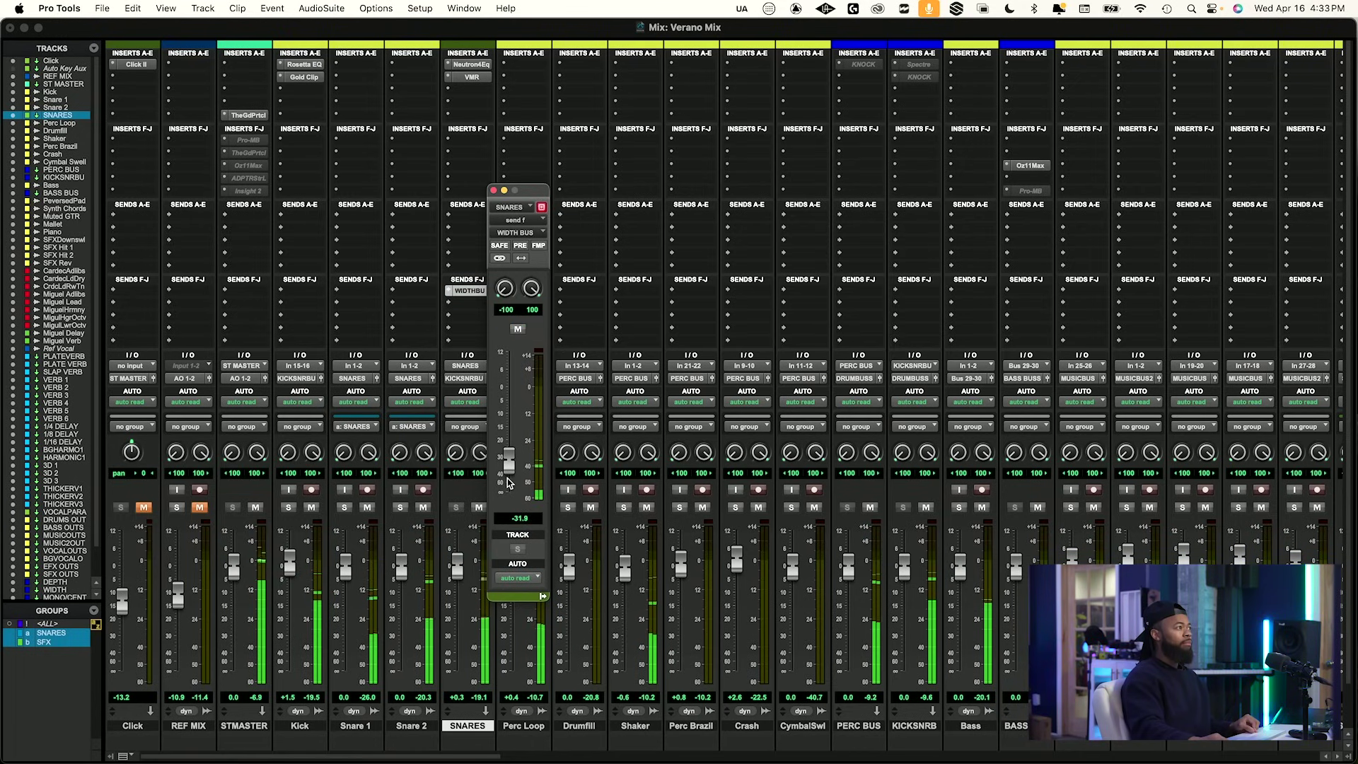
{"action": "left_click", "coordinate": [518, 329]}
{"action": "left_click", "coordinate": [518, 330]}
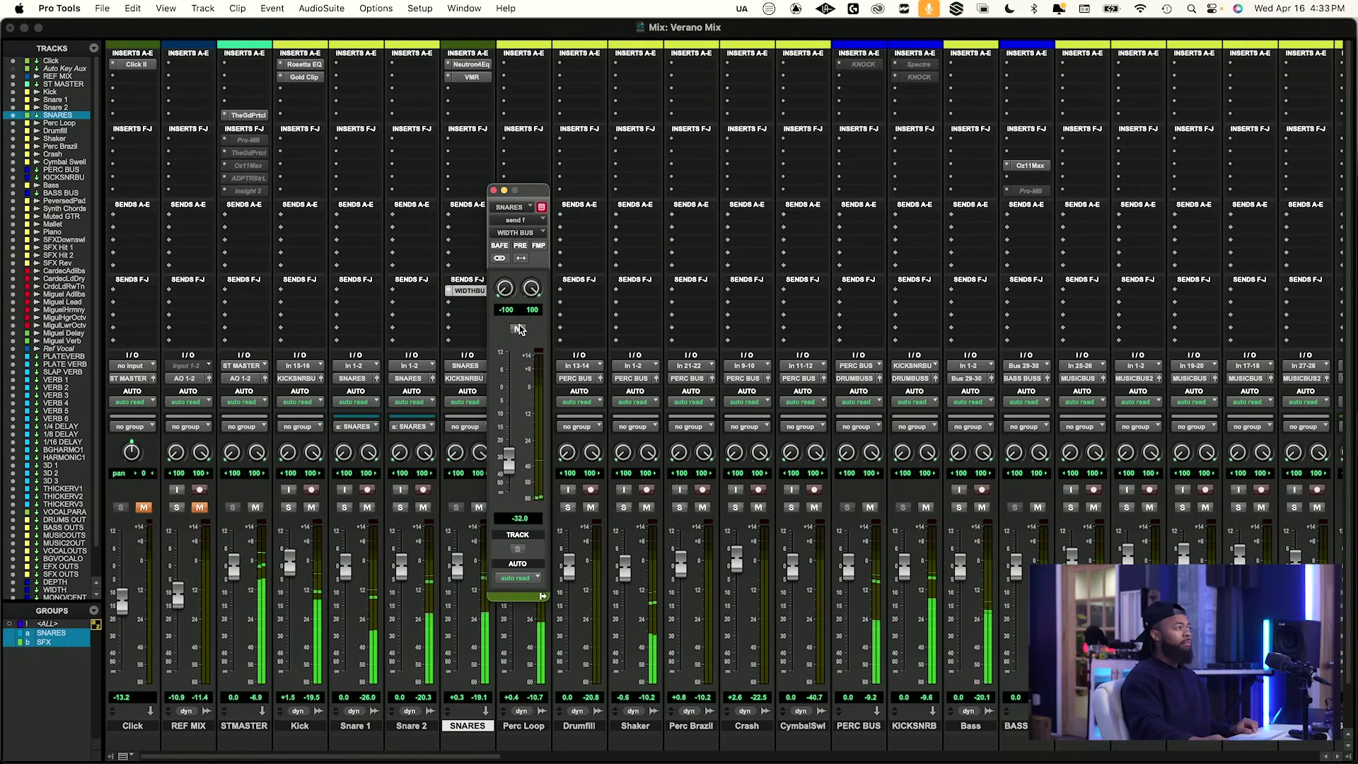
Assign send G on the SNARES track to the CENTER BUS.
{"action": "left_click", "coordinate": [472, 306]}
{"action": "left_click", "coordinate": [503, 280]}
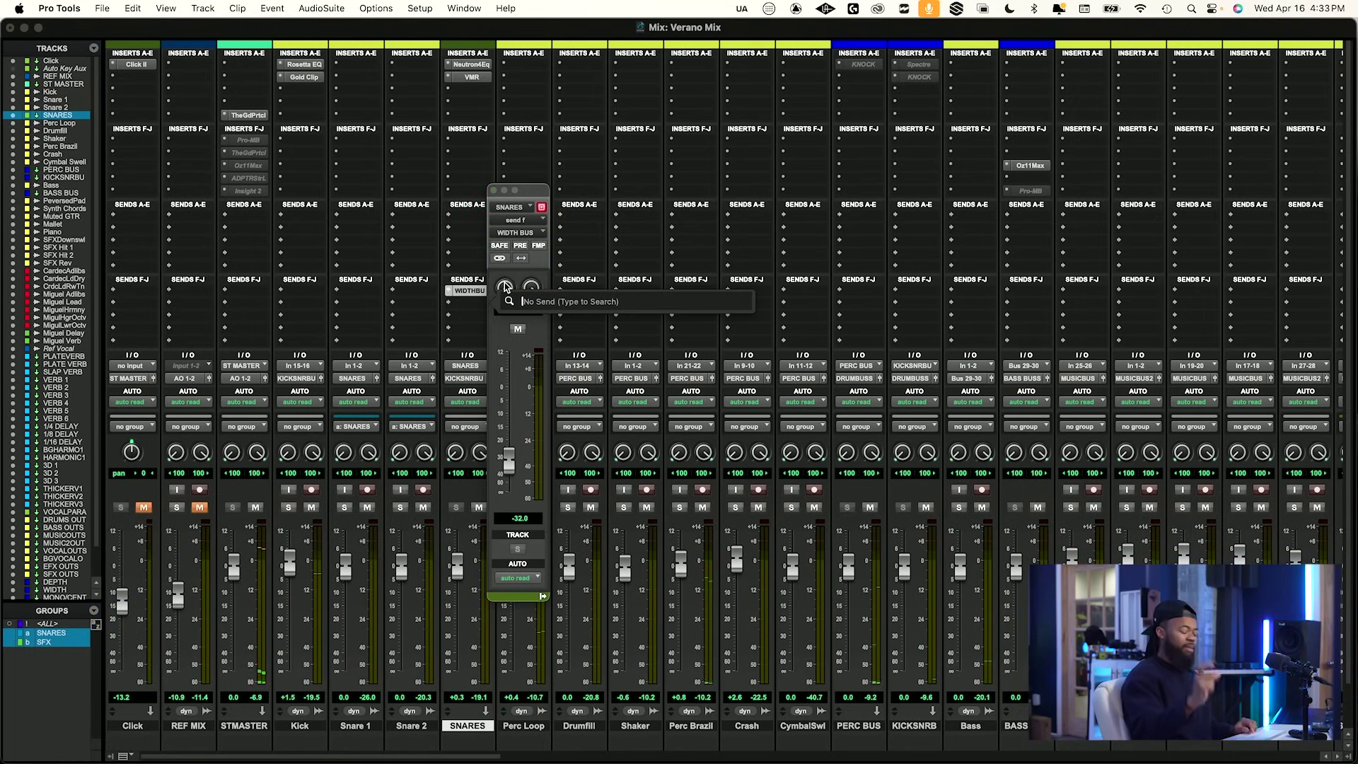
{"action": "type", "text": "center"}
{"action": "key", "text": "Return"}
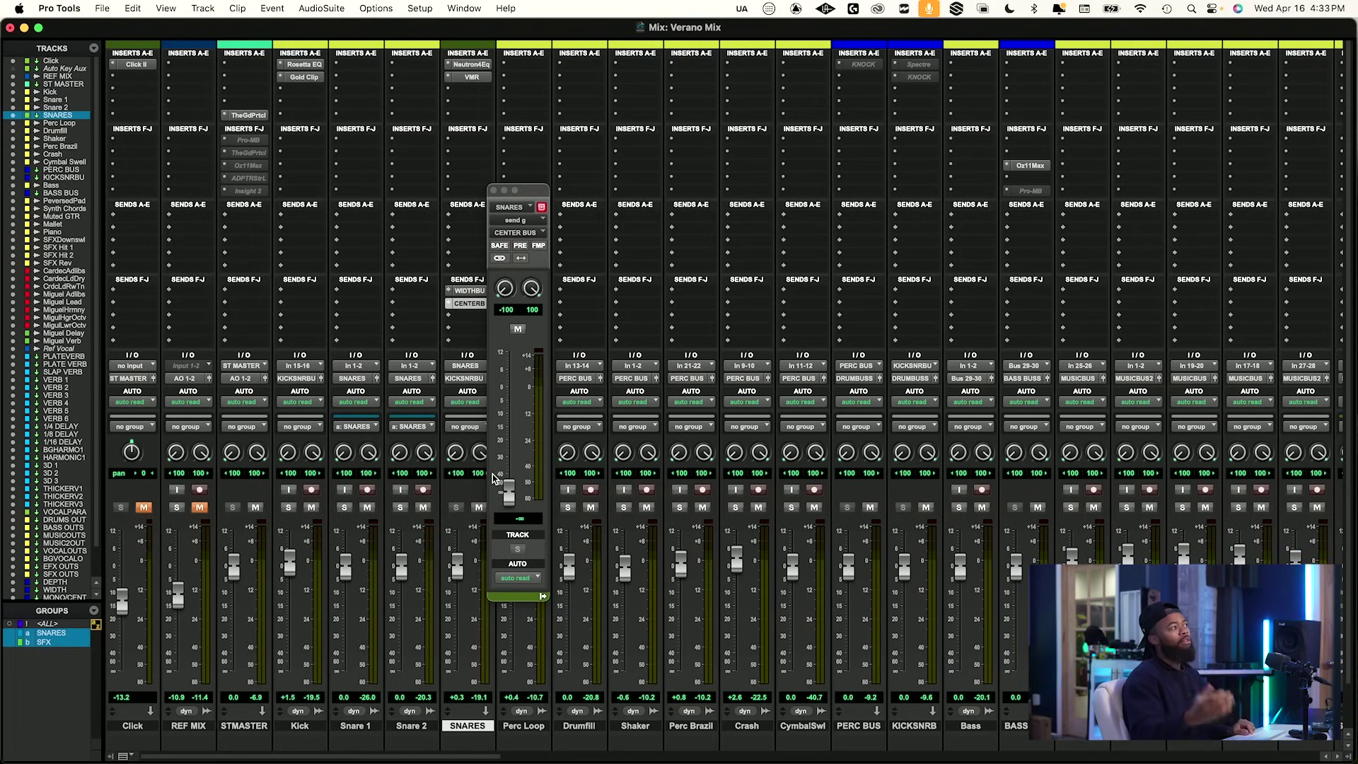
Raise the CENTER BUS send to -39.8 dB during playback and compare the snares with the sends muted.
{"action": "key", "text": "space"}
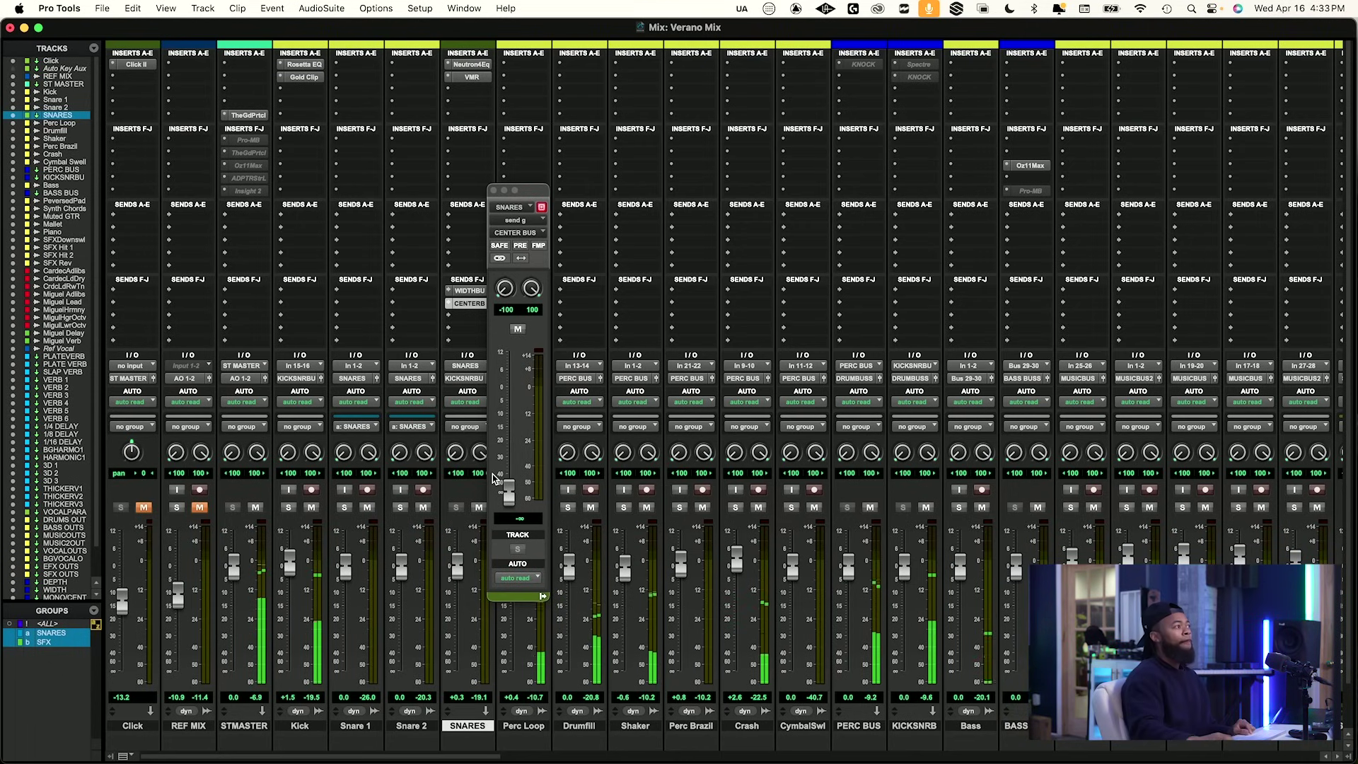
{"action": "left_click_drag", "start_coordinate": [509, 493], "coordinate": [507, 467]}
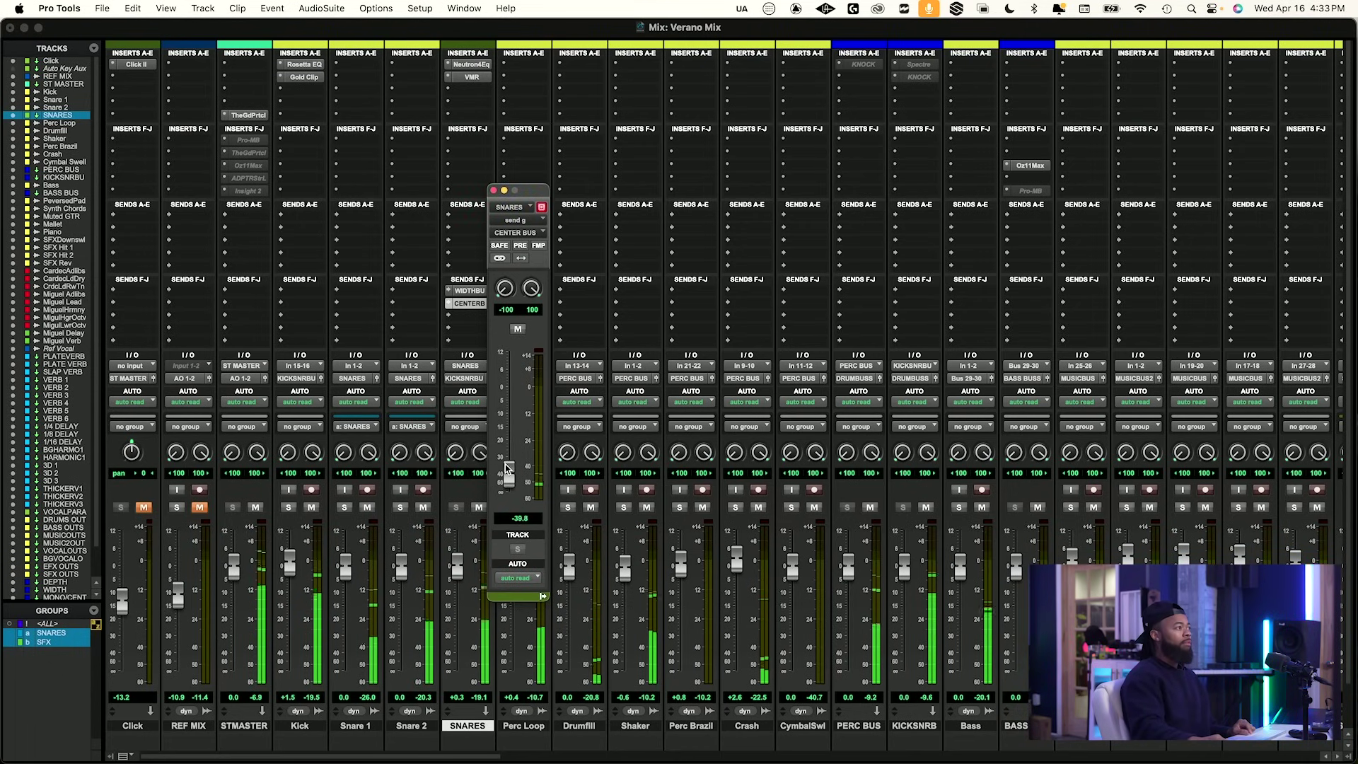
{"action": "left_click", "coordinate": [518, 330]}
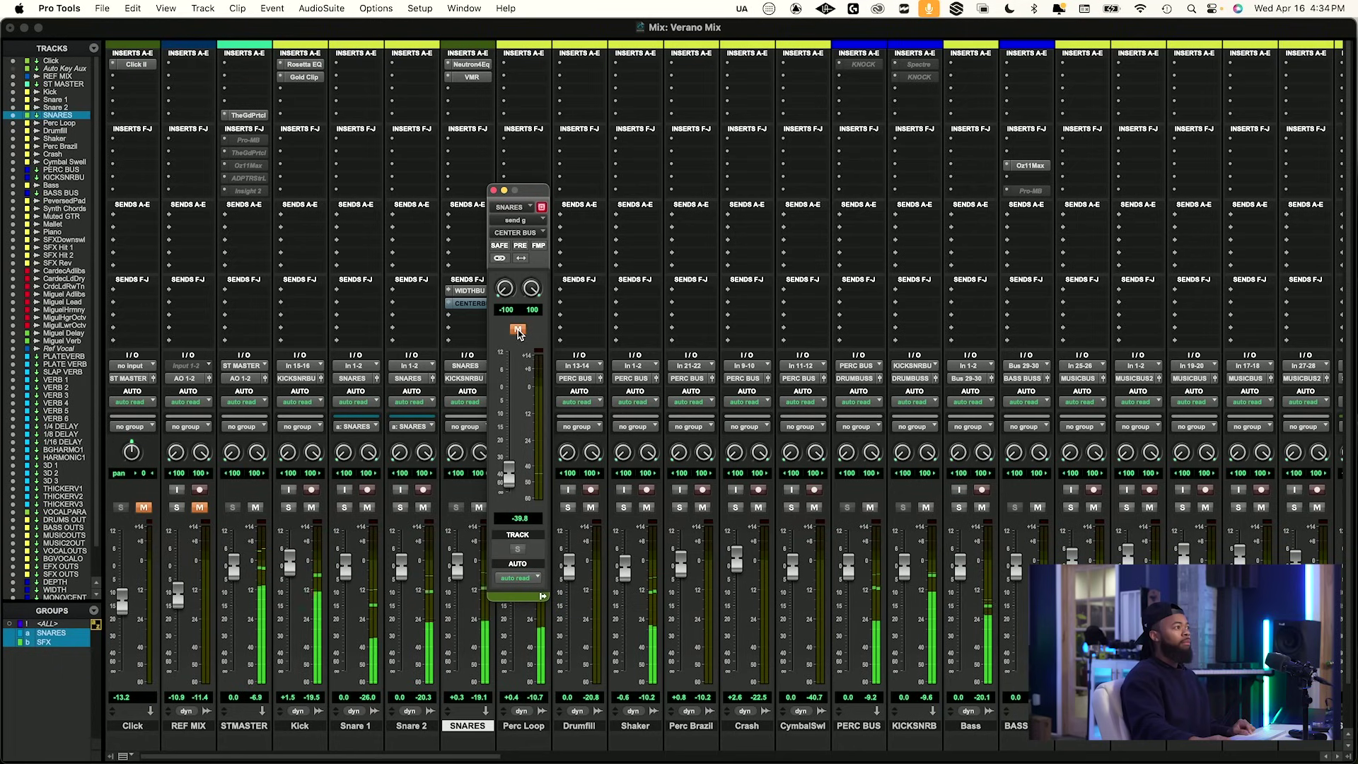
{"action": "left_click", "coordinate": [518, 330]}
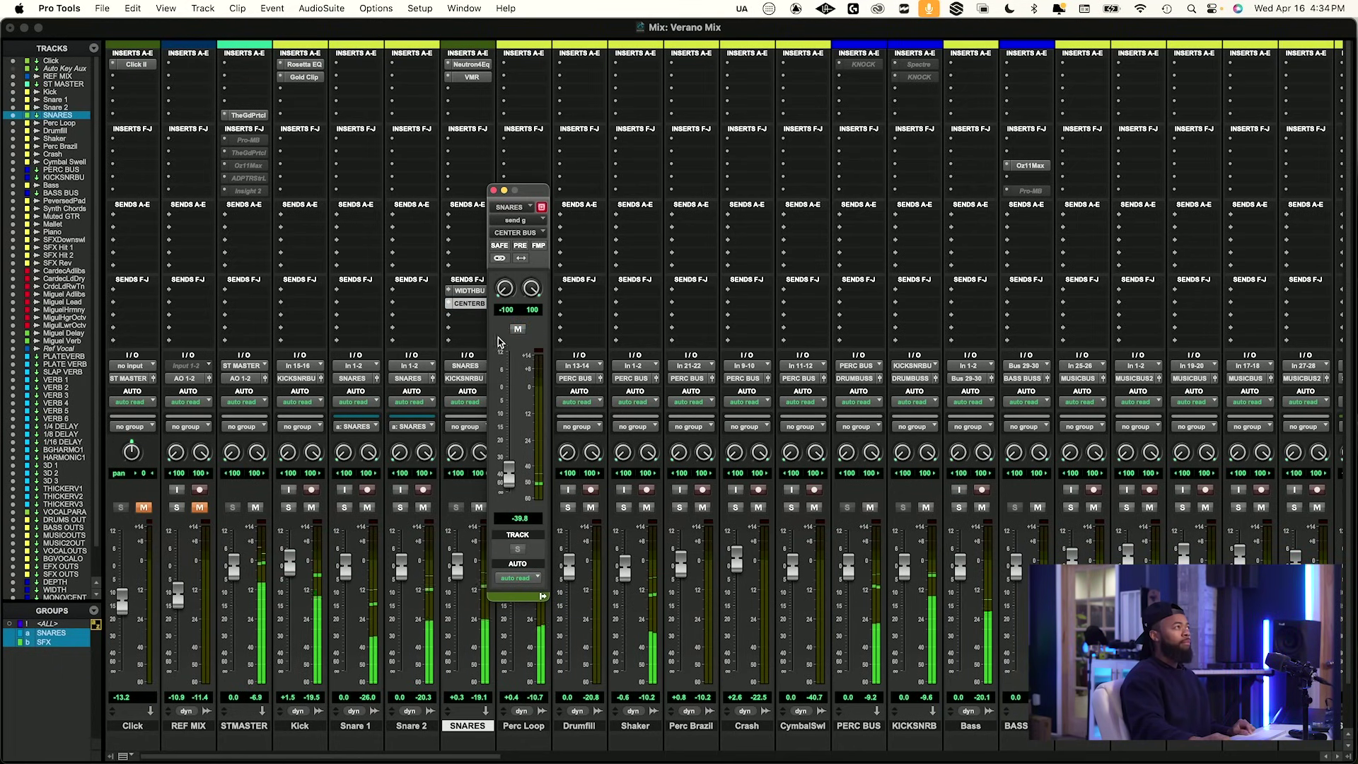
{"action": "left_click", "coordinate": [494, 191]}
{"action": "key", "text": "shift+q"}
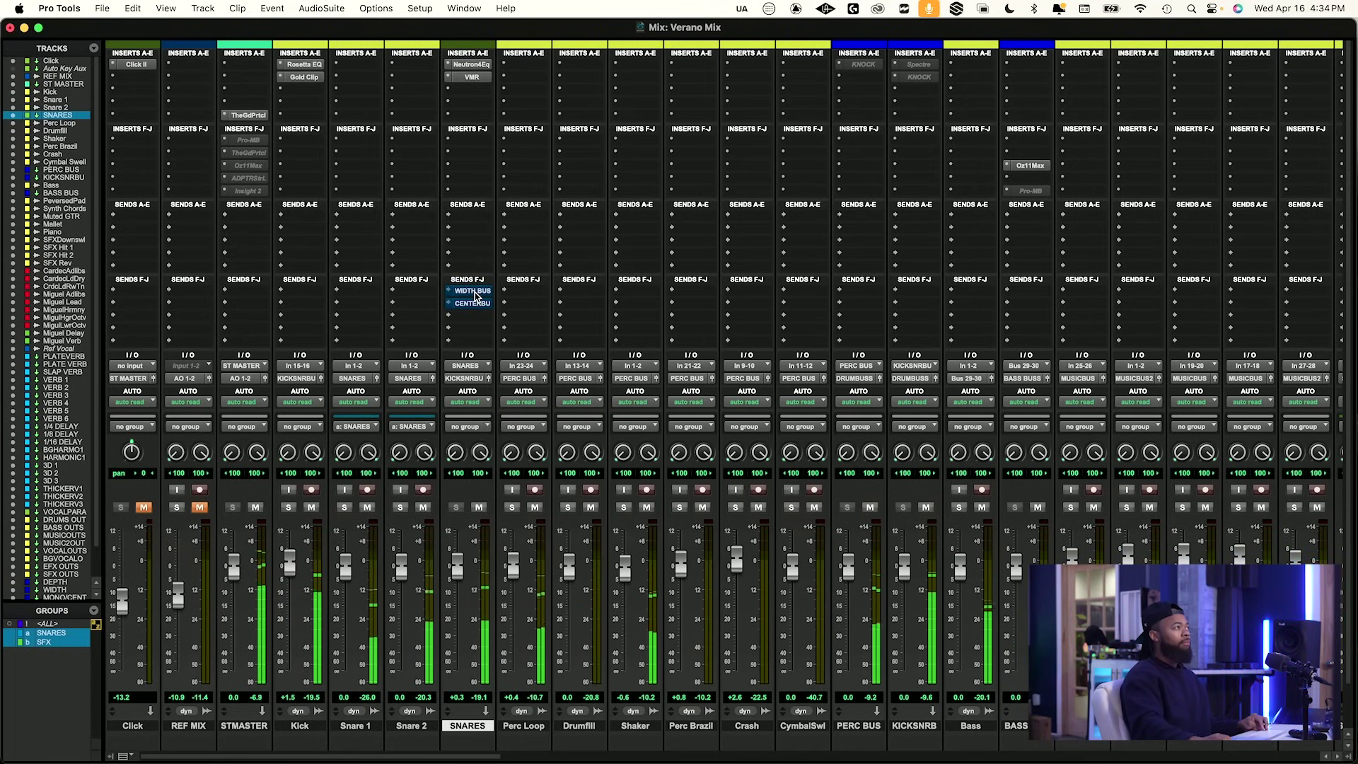
{"action": "key", "text": "shift+q"}
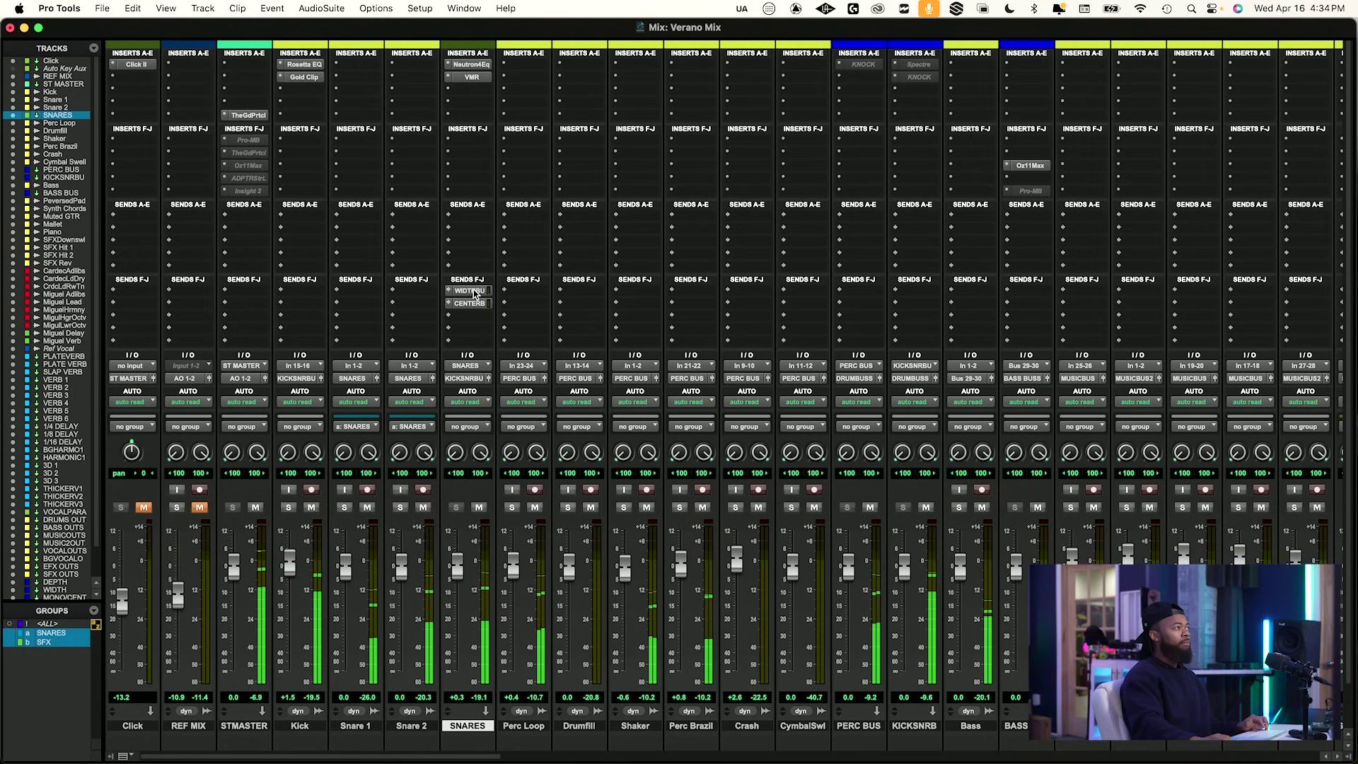
Insert Orange Clip (stereo) after Virtual Mix Rack on the SNARES track and load the DRUMS preset.
{"action": "left_click", "coordinate": [470, 91]}
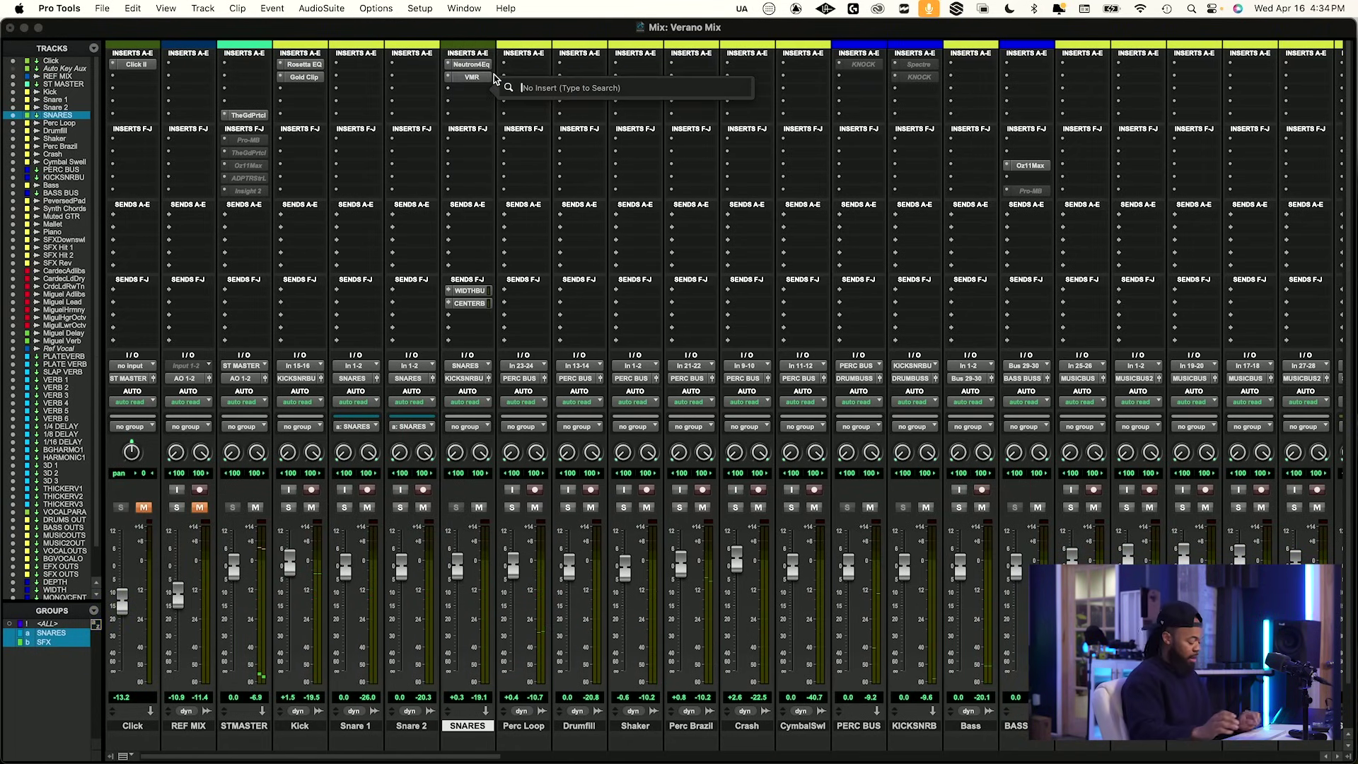
{"action": "type", "text": "orange"}
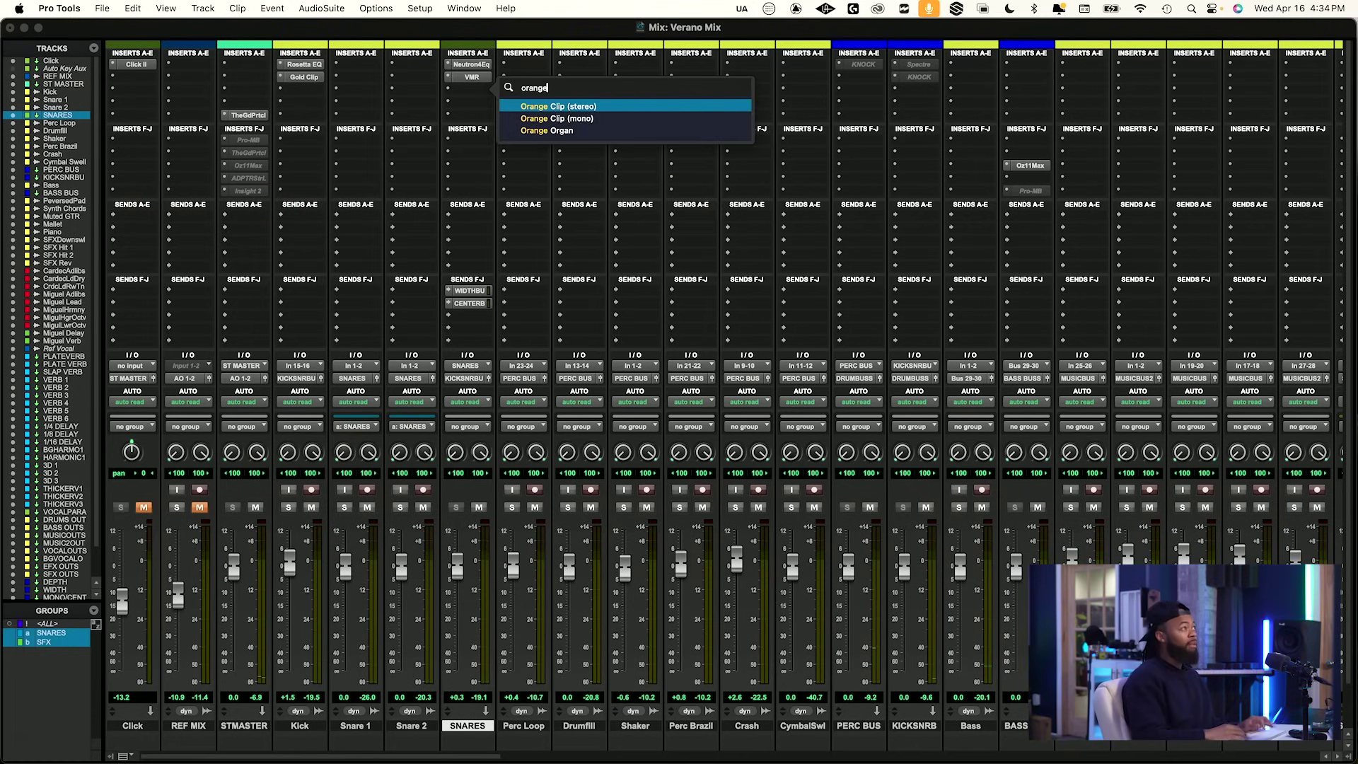
{"action": "key", "text": "Return"}
{"action": "scroll", "coordinate": [394, 248], "scroll_direction": "right", "scroll_amount": 3}
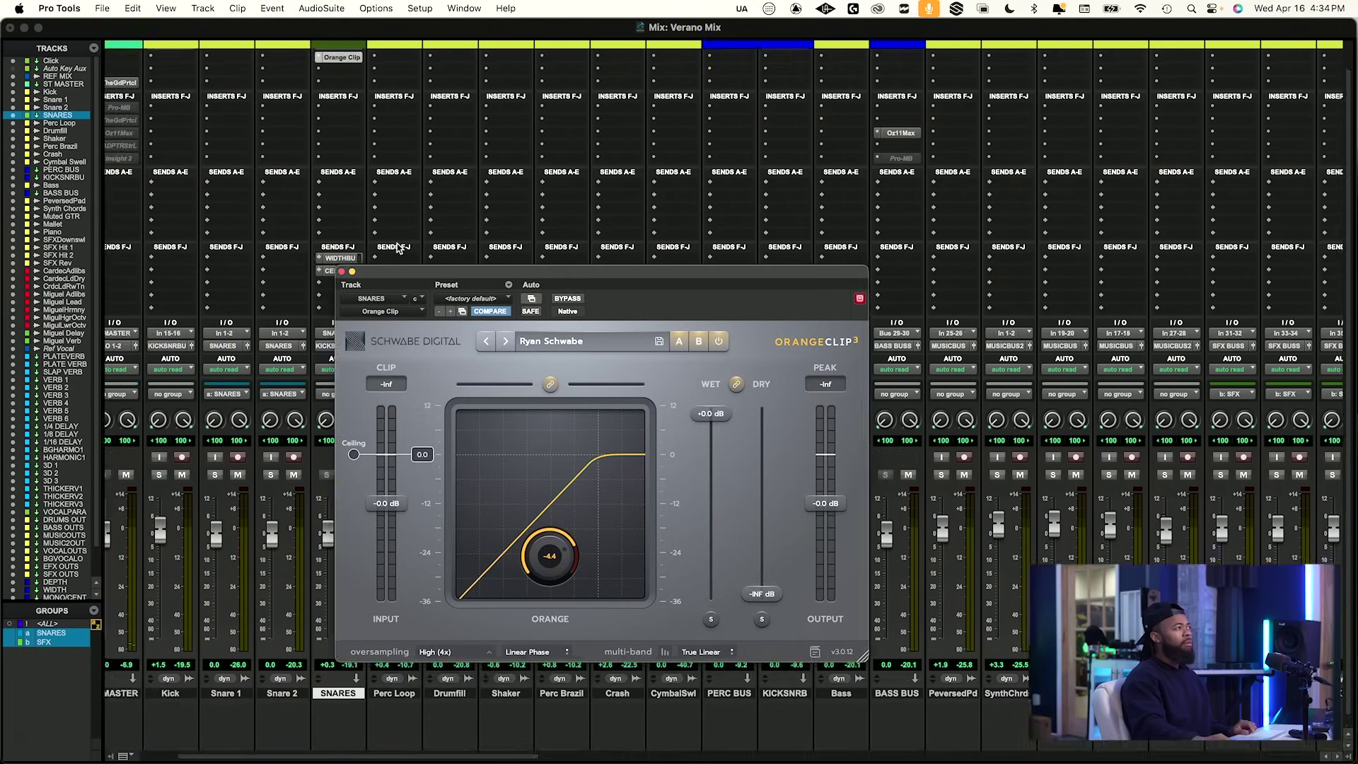
{"action": "left_click_drag", "start_coordinate": [457, 272], "coordinate": [342, 288]}
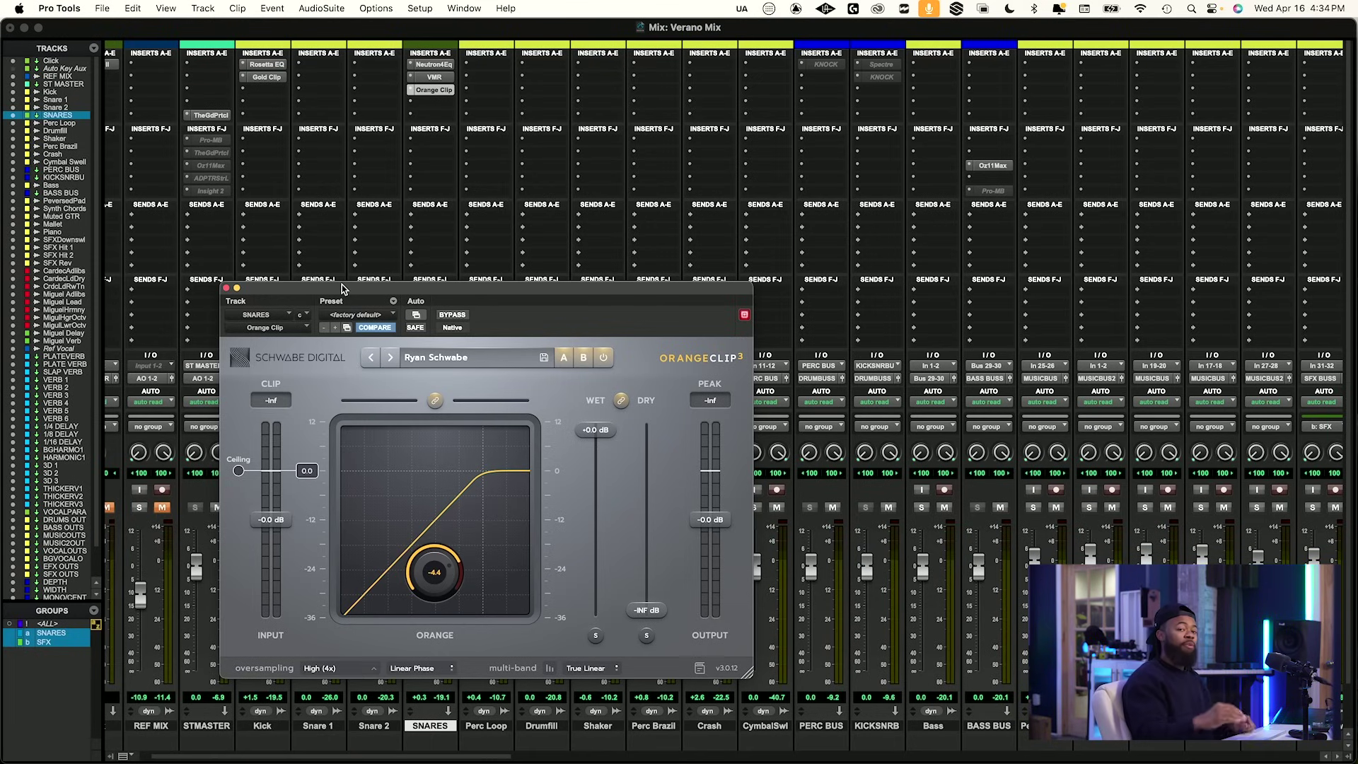
{"action": "left_click_drag", "start_coordinate": [240, 474], "coordinate": [236, 486]}
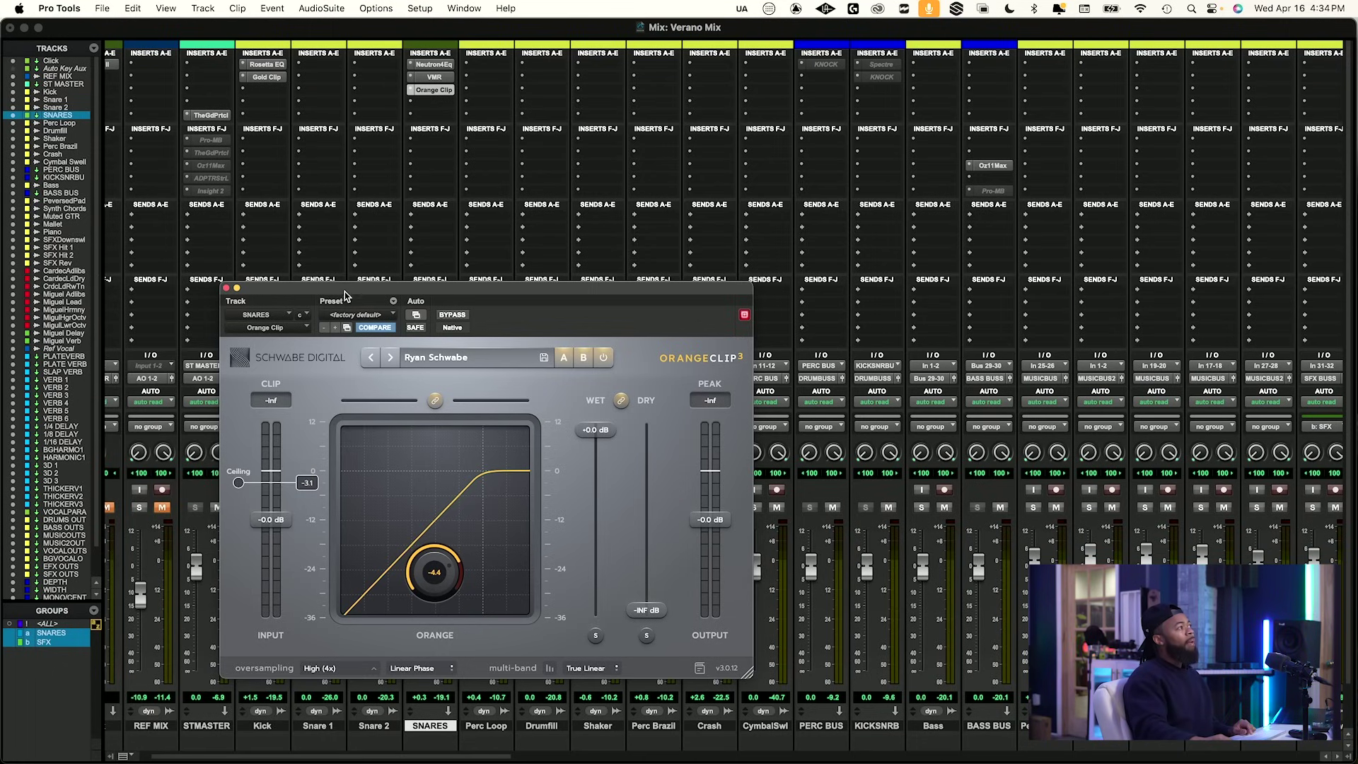
{"action": "left_click", "coordinate": [353, 318]}
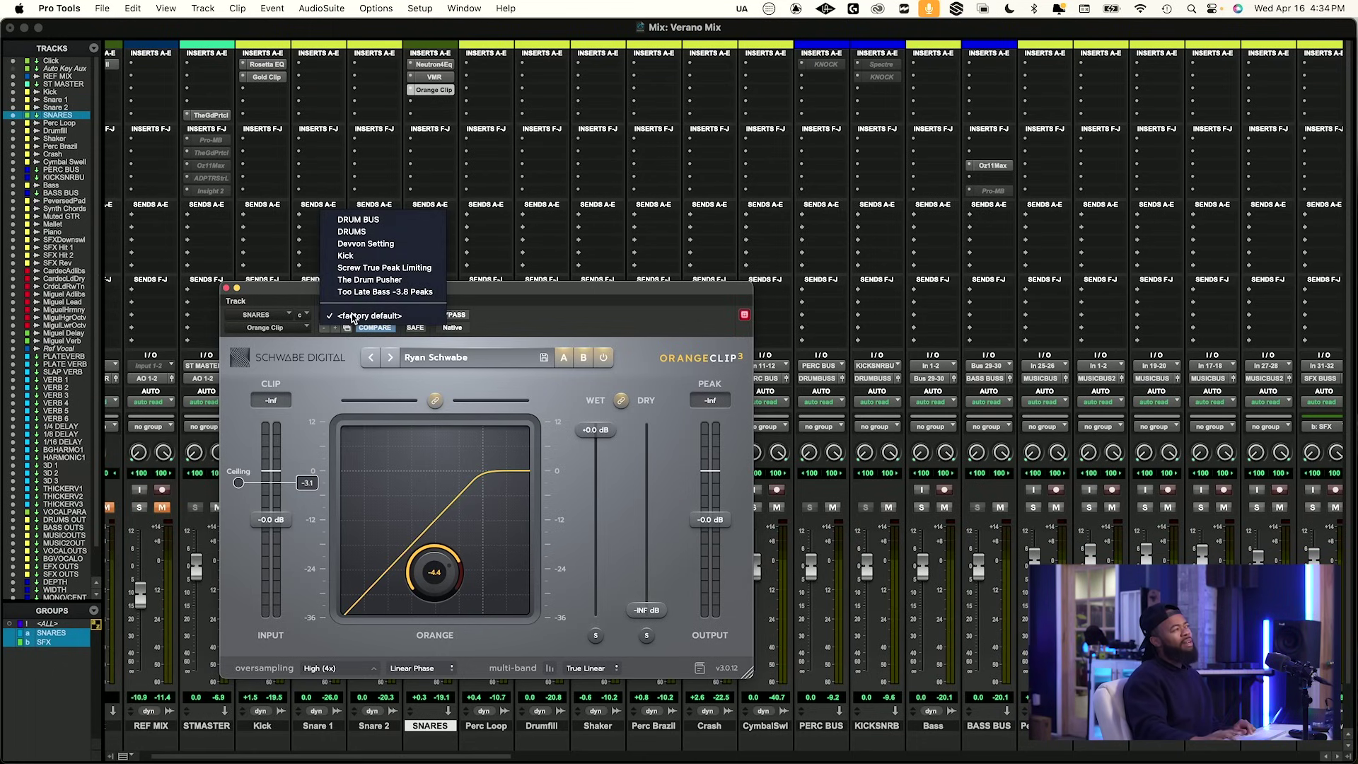
{"action": "left_click", "coordinate": [375, 227]}
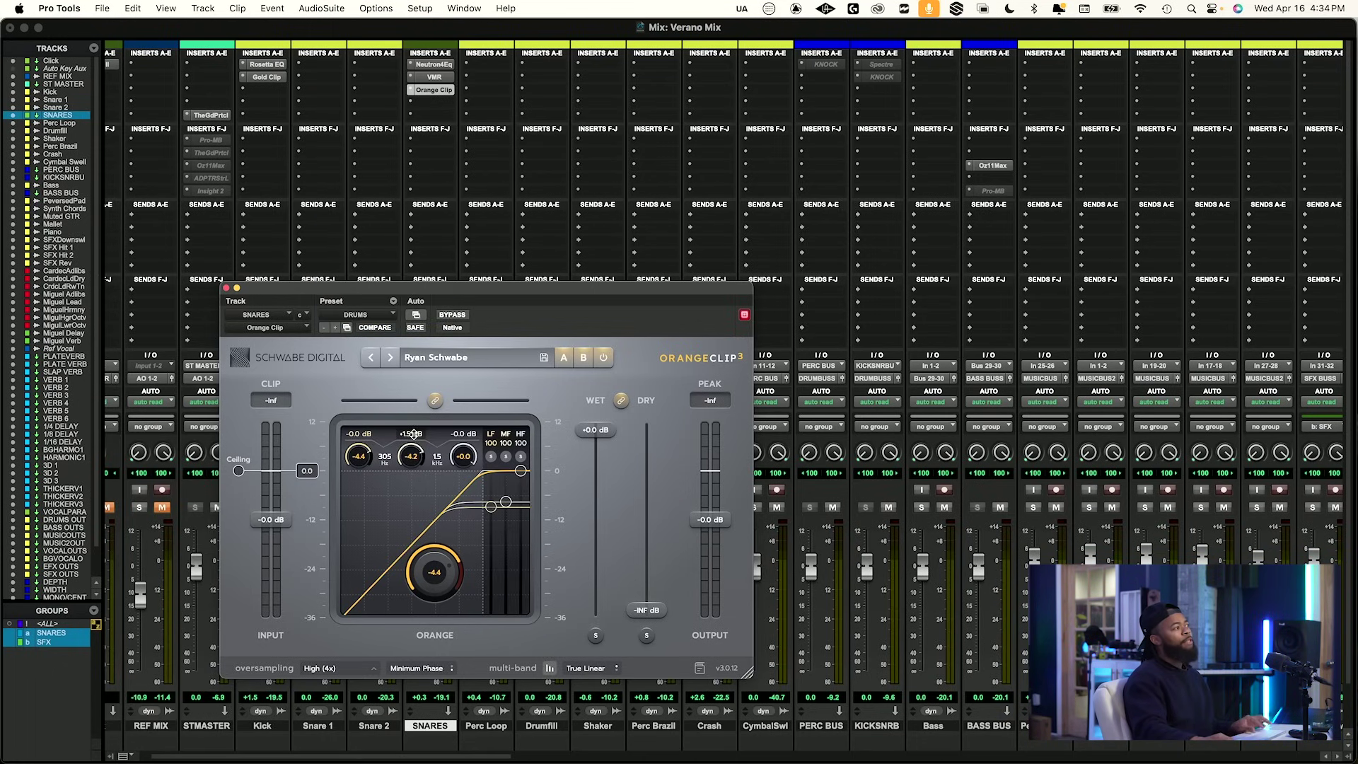
Reset the LF and MF band ceilings in Orange Clip to 0 dB and lower the HF band ceiling to about -23 dB.
{"action": "left_click", "coordinate": [498, 456]}
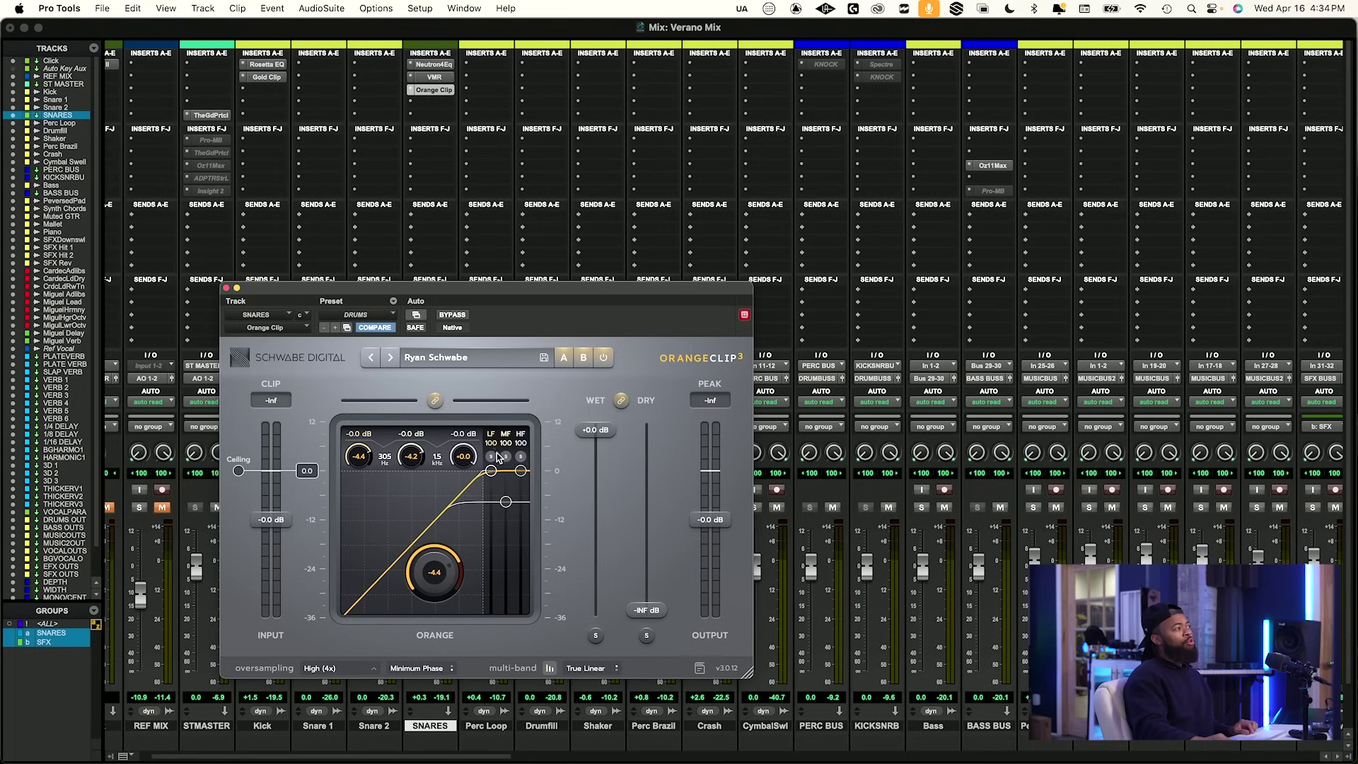
{"action": "left_click_drag", "start_coordinate": [503, 498], "coordinate": [506, 452]}
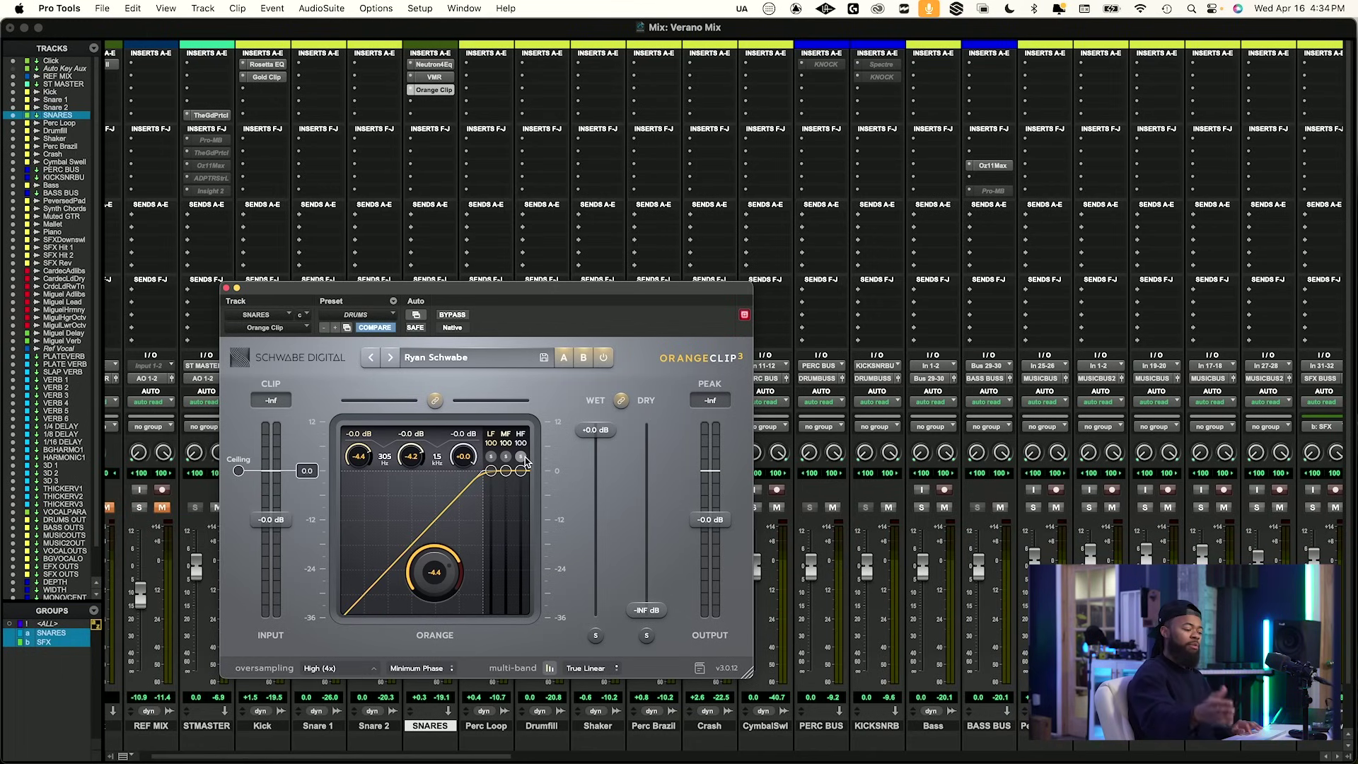
{"action": "key", "text": "space"}
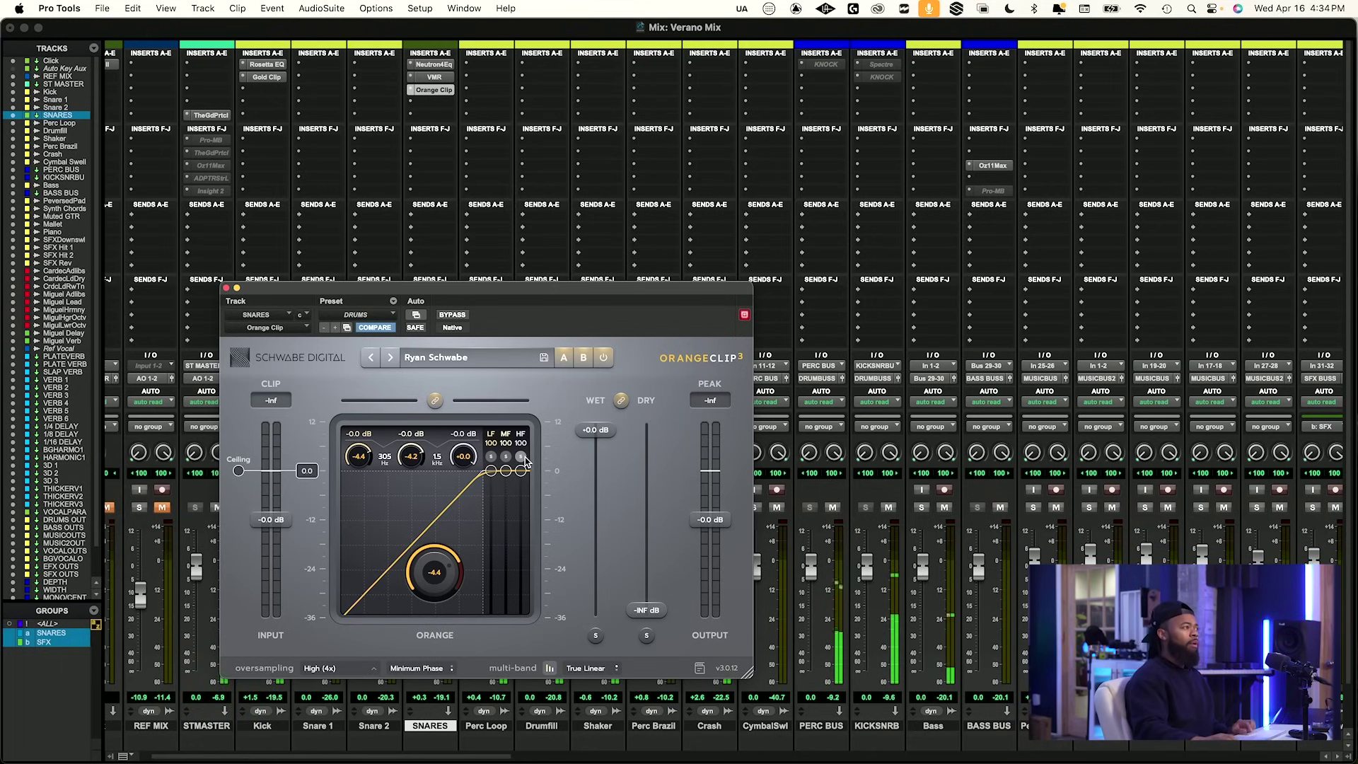
{"action": "left_click_drag", "start_coordinate": [520, 471], "coordinate": [520, 570]}
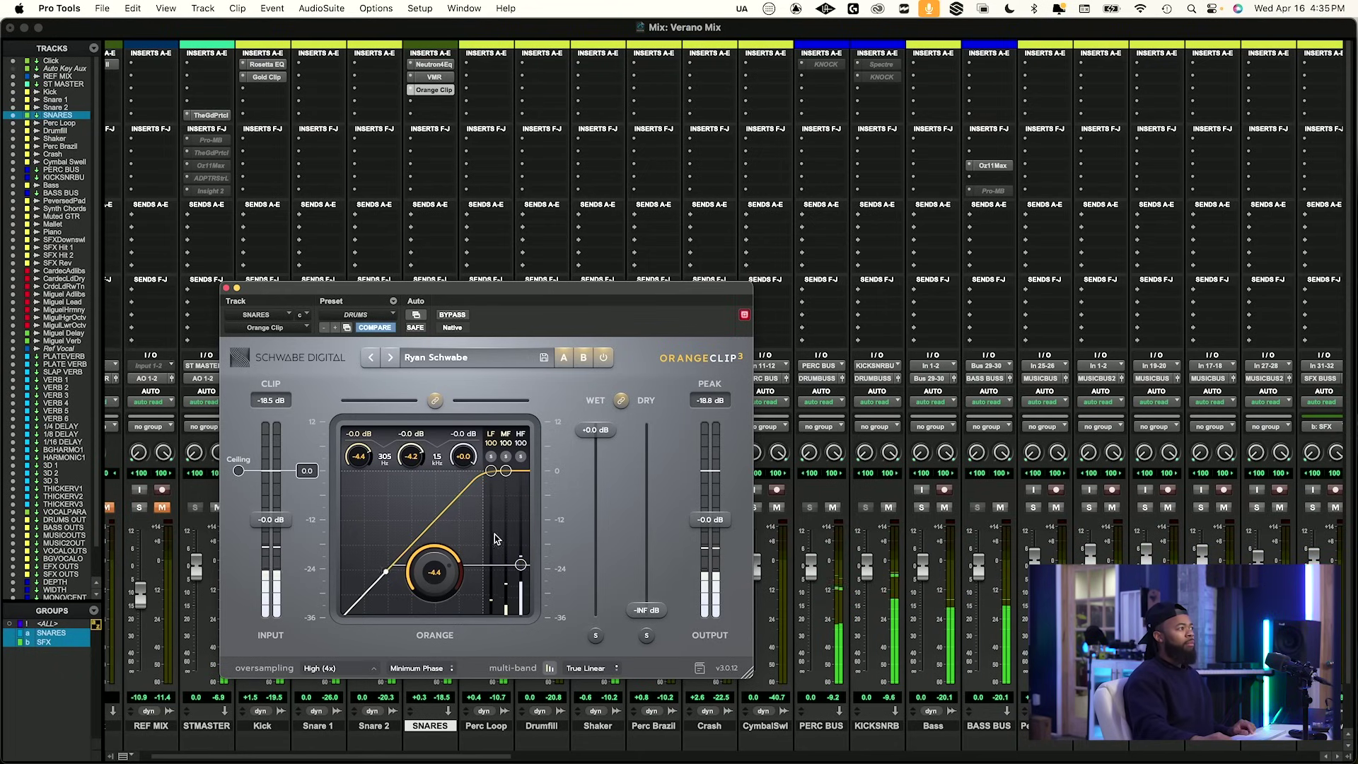
Compare the snares with Orange Clip bypassed and active.
{"action": "left_click", "coordinate": [452, 316]}
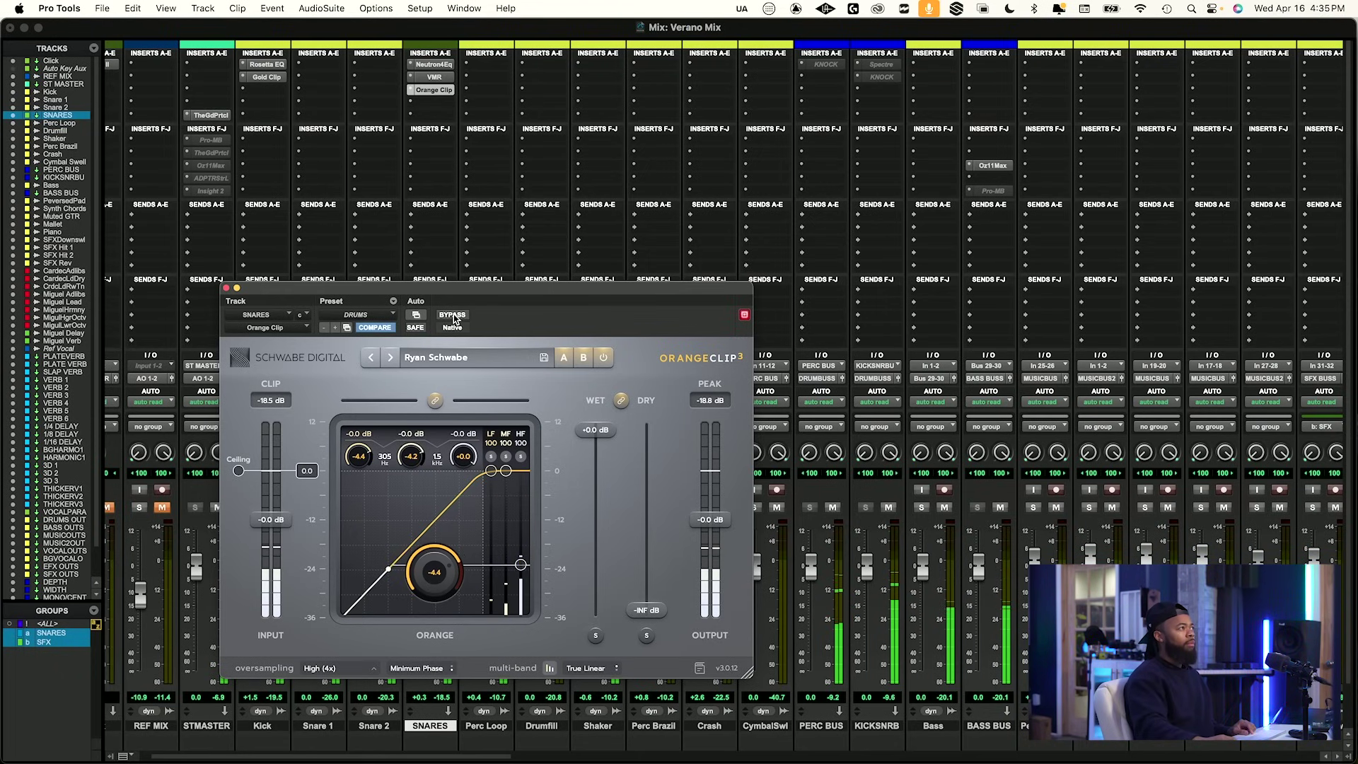
{"action": "left_click", "coordinate": [453, 316]}
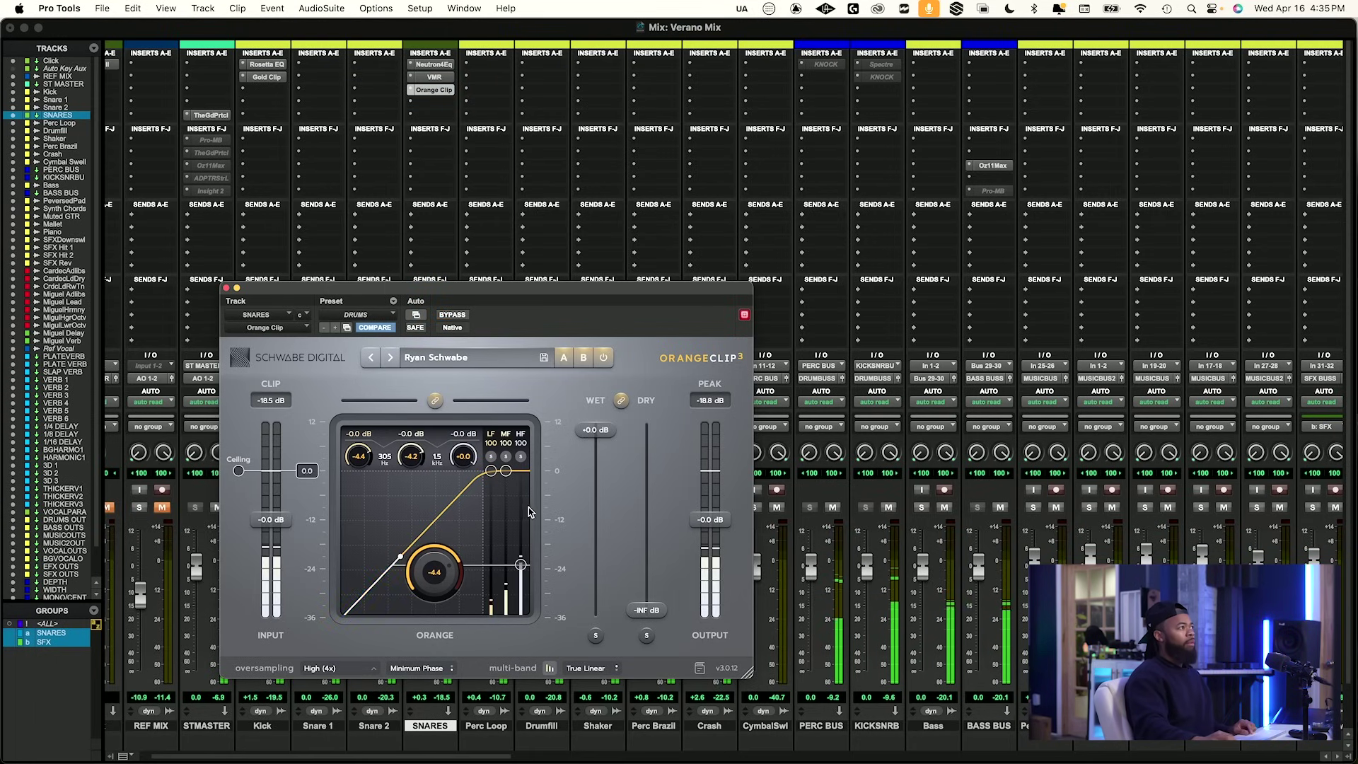
{"action": "left_click", "coordinate": [459, 316]}
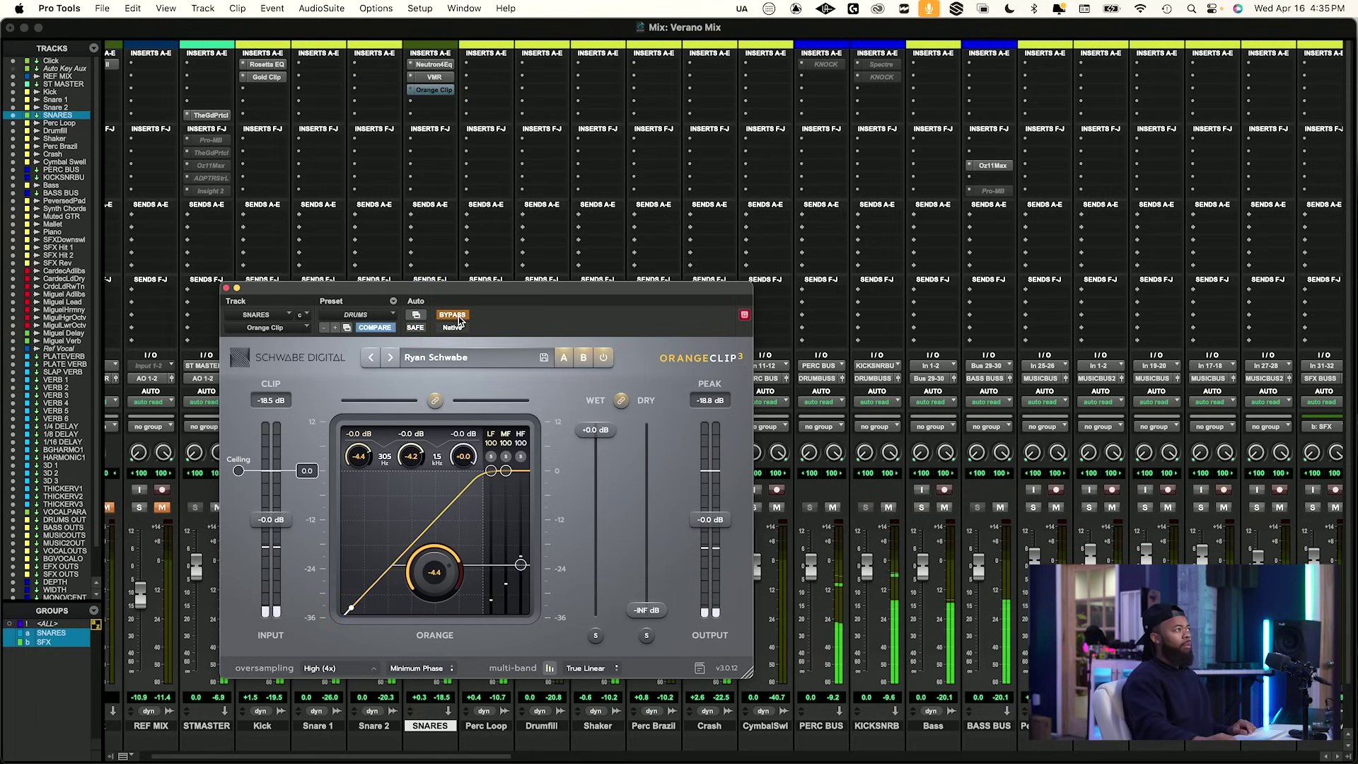
{"action": "left_click", "coordinate": [459, 317]}
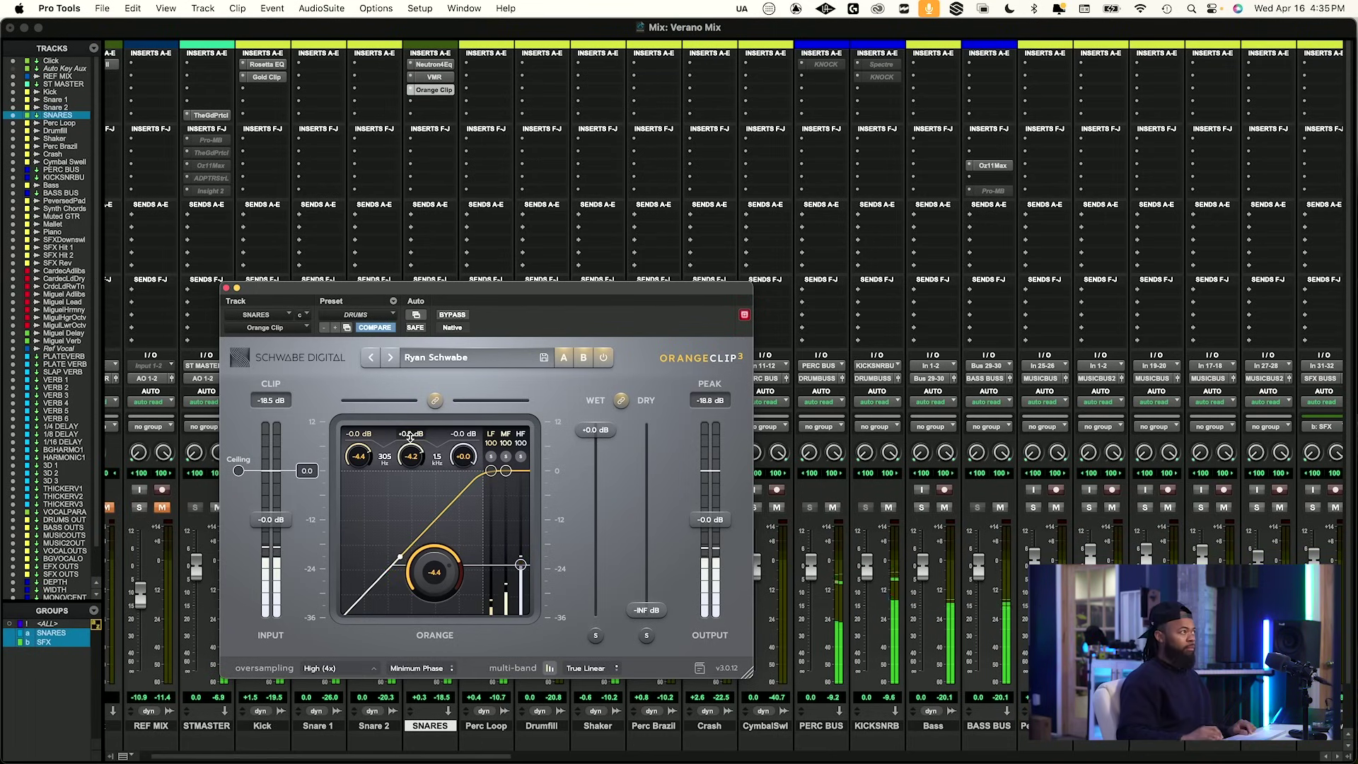
Raise Orange Clip's mid band gain to +1.0 dB, then compare the snares and the output peak with the plugin bypassed.
{"action": "scroll", "coordinate": [410, 437], "scroll_direction": "up", "scroll_amount": 1}
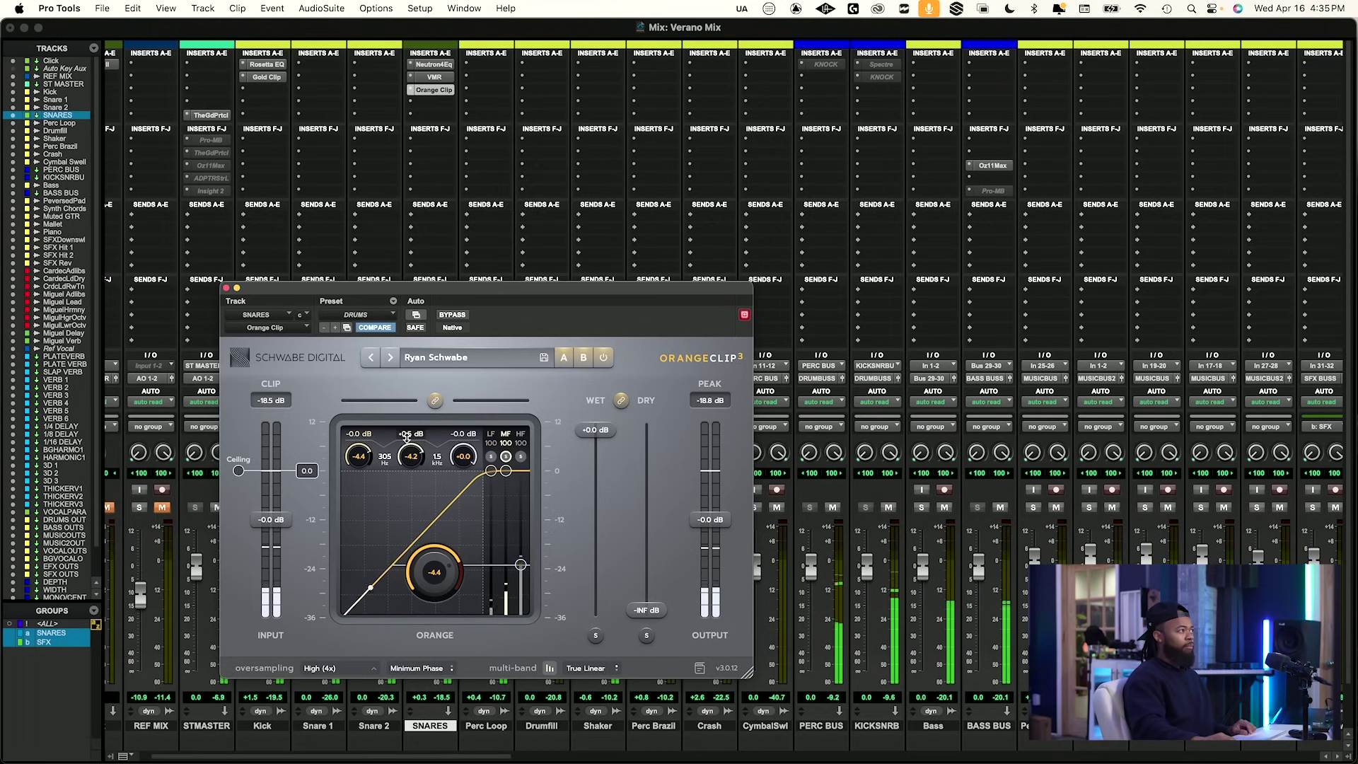
{"action": "scroll", "coordinate": [408, 436], "scroll_direction": "up", "scroll_amount": 1}
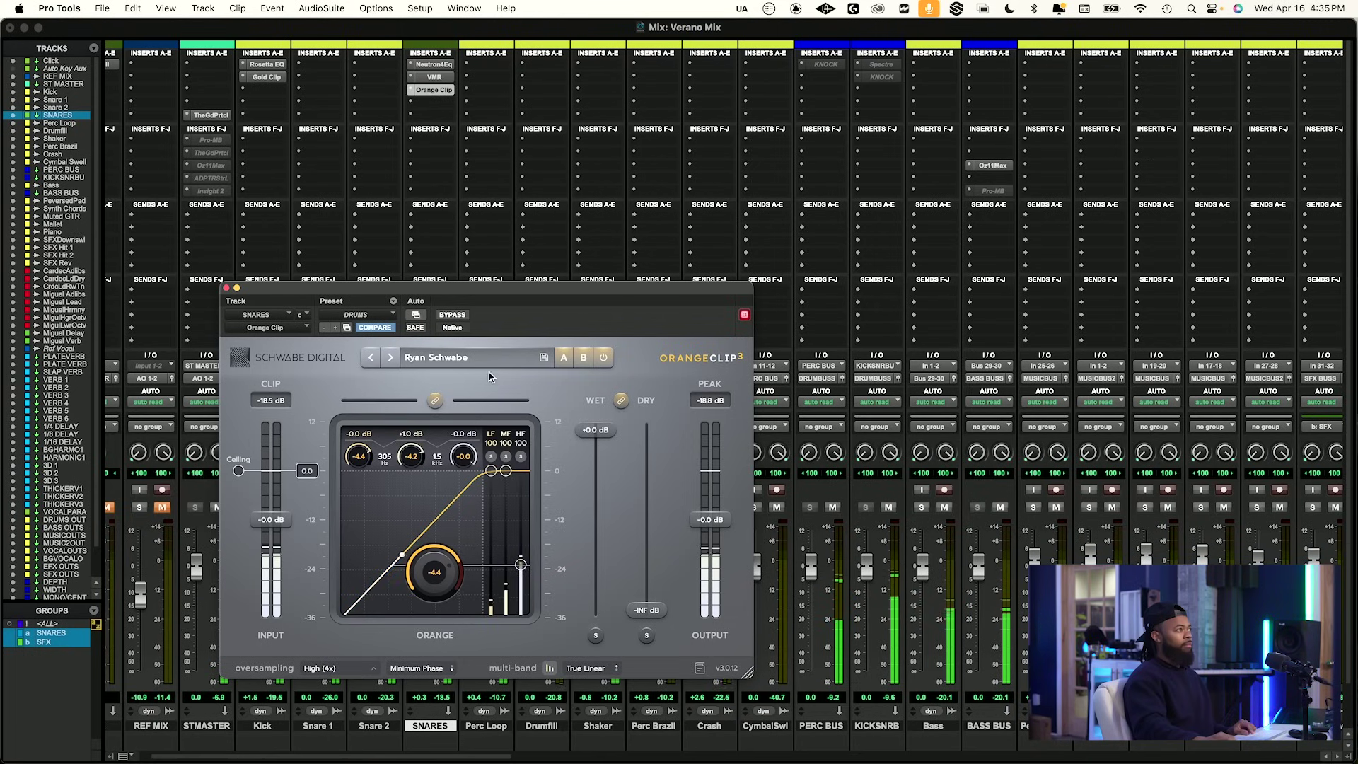
{"action": "left_click", "coordinate": [453, 316]}
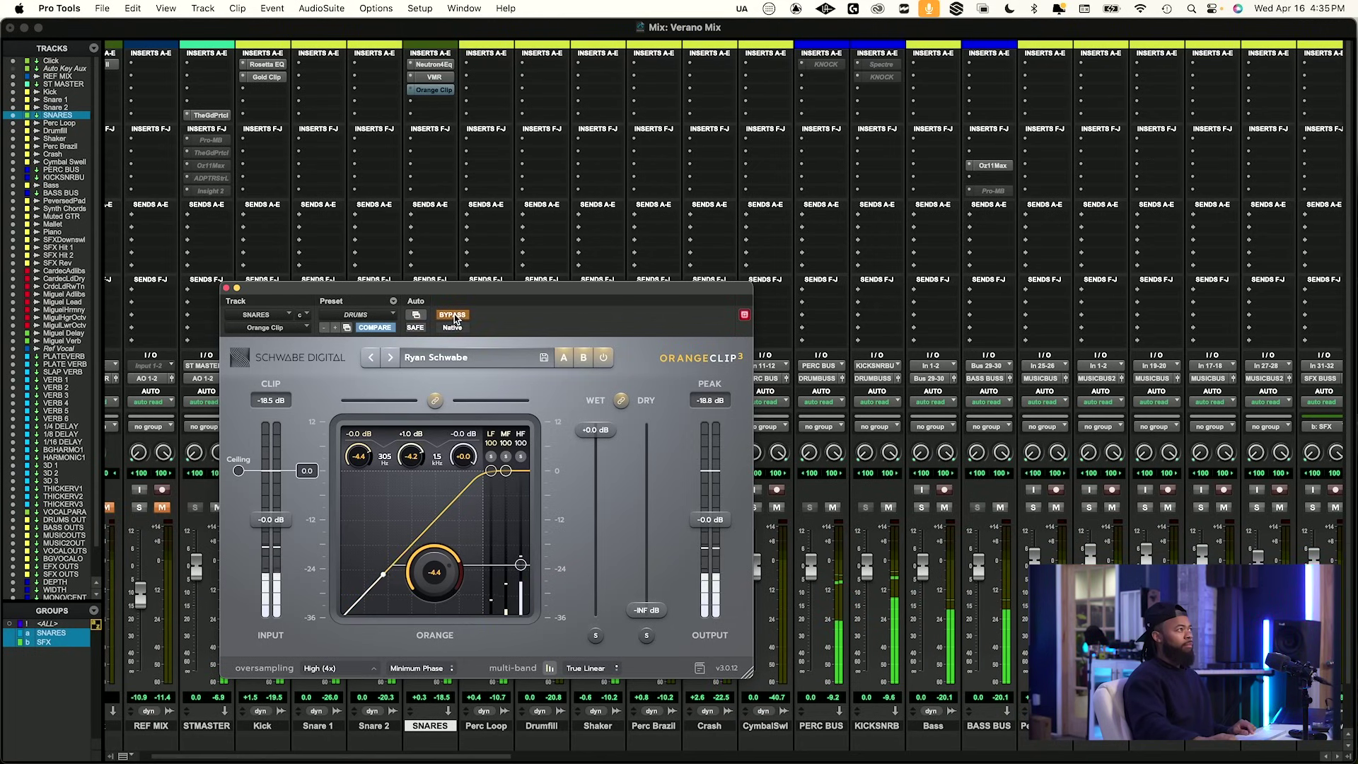
{"action": "left_click", "coordinate": [454, 316]}
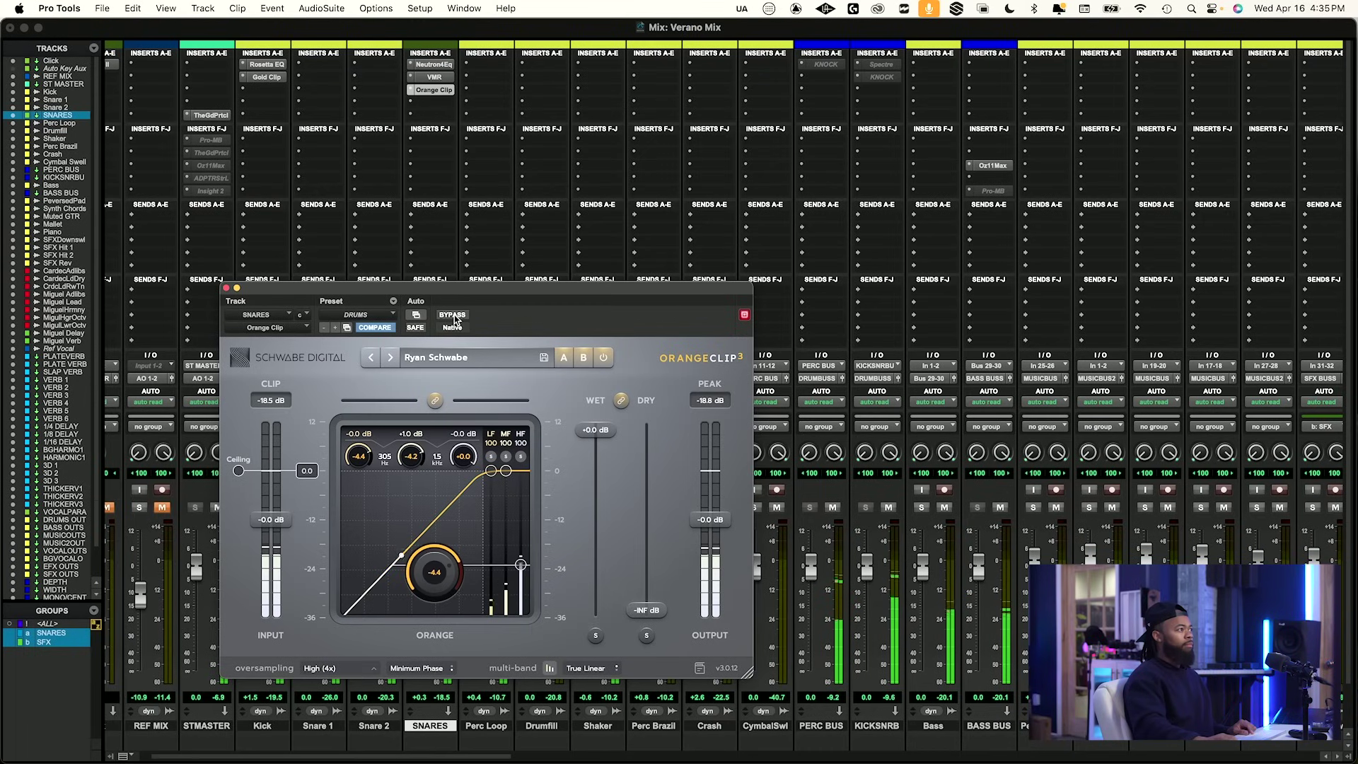
{"action": "left_click", "coordinate": [454, 316]}
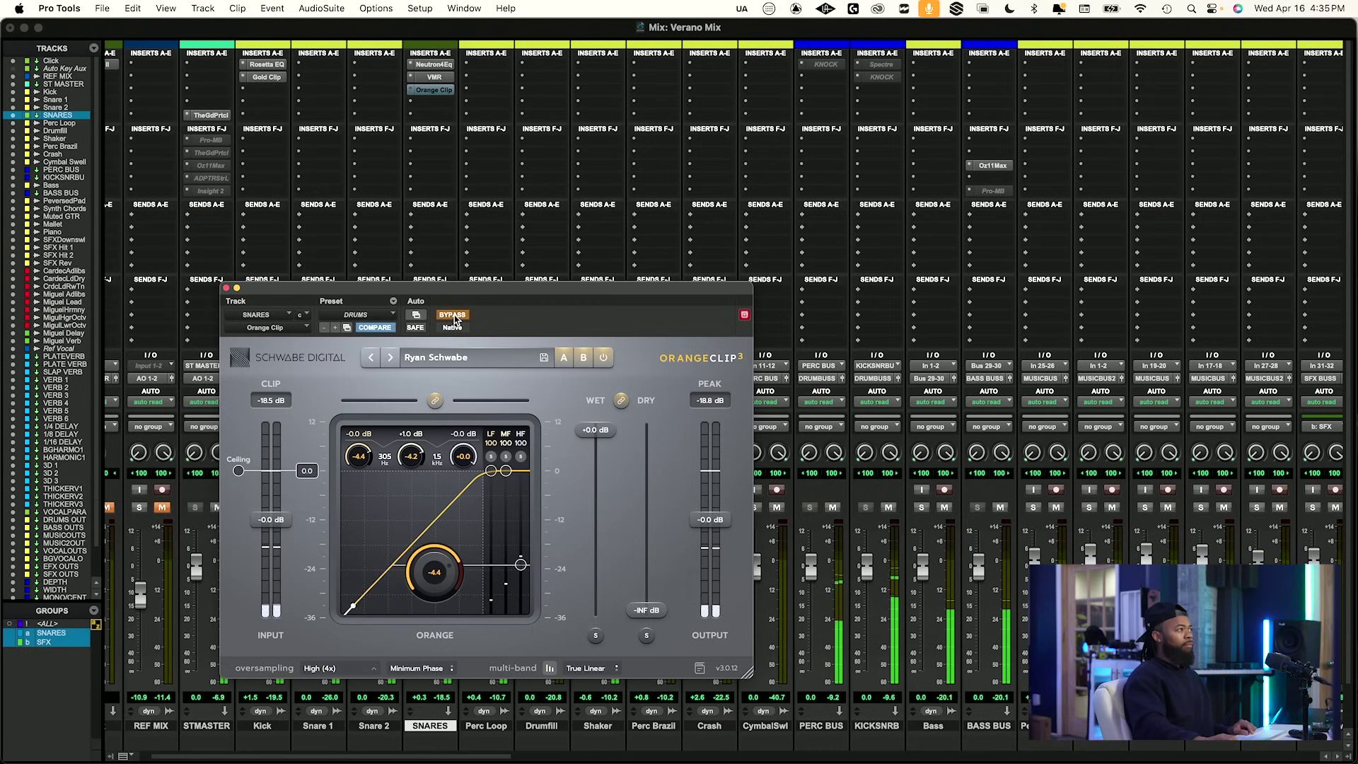
{"action": "left_click", "coordinate": [711, 401]}
{"action": "left_click", "coordinate": [448, 314]}
Compare the SNARES track's peak level with all its inserts and sends bypassed and active.
{"action": "left_click_drag", "start_coordinate": [453, 288], "coordinate": [773, 87]}
{"action": "left_click", "coordinate": [445, 696]}
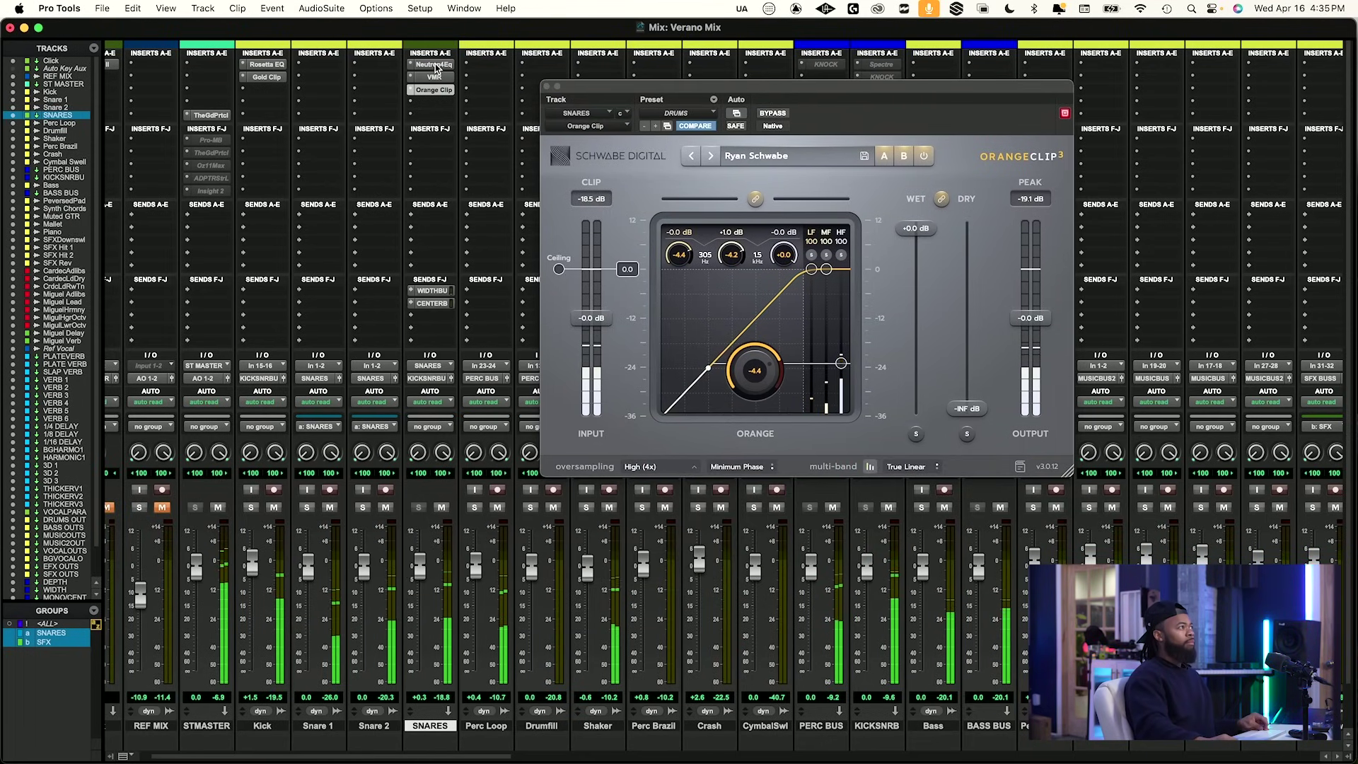
{"action": "key", "text": "shift+a"}
{"action": "left_click", "coordinate": [418, 289]}
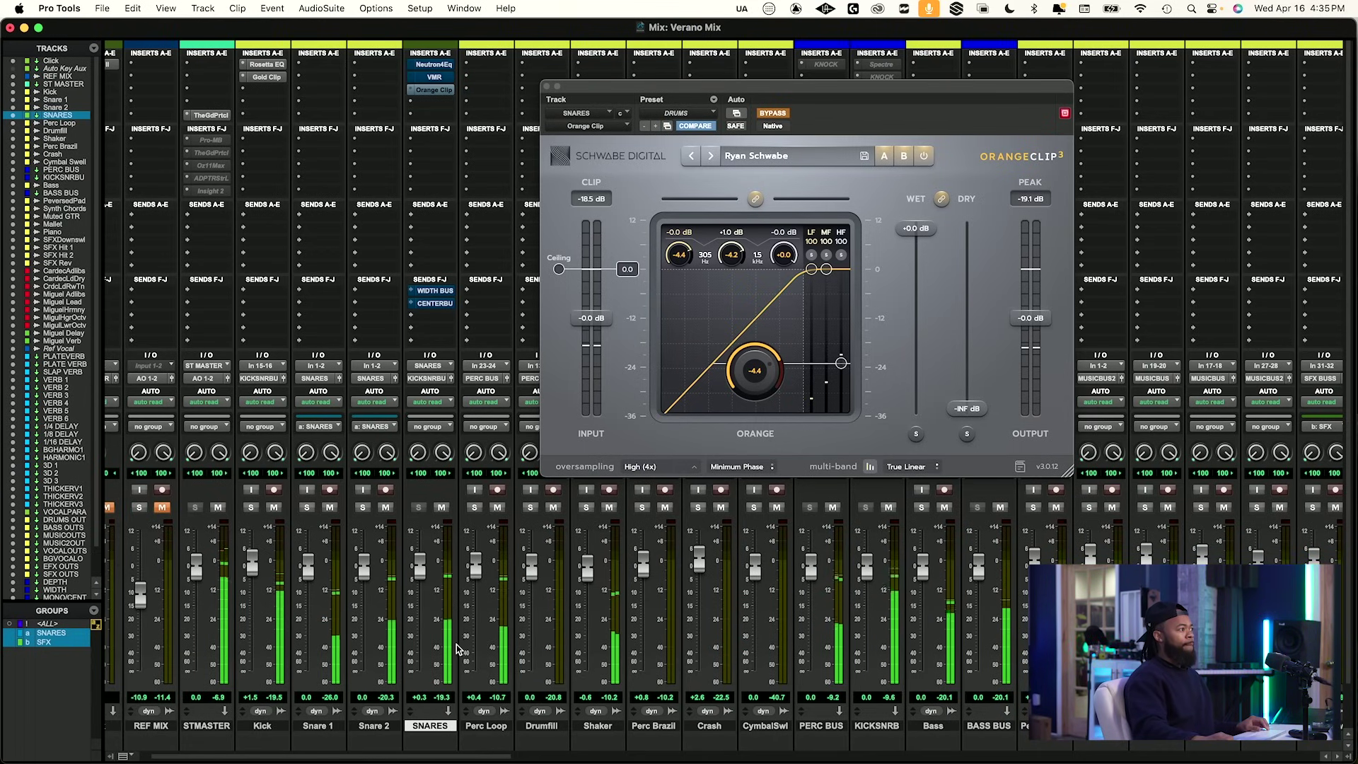
{"action": "left_click", "coordinate": [437, 64], "text": "ctrl+super"}
{"action": "left_click", "coordinate": [444, 292], "text": "ctrl+super"}
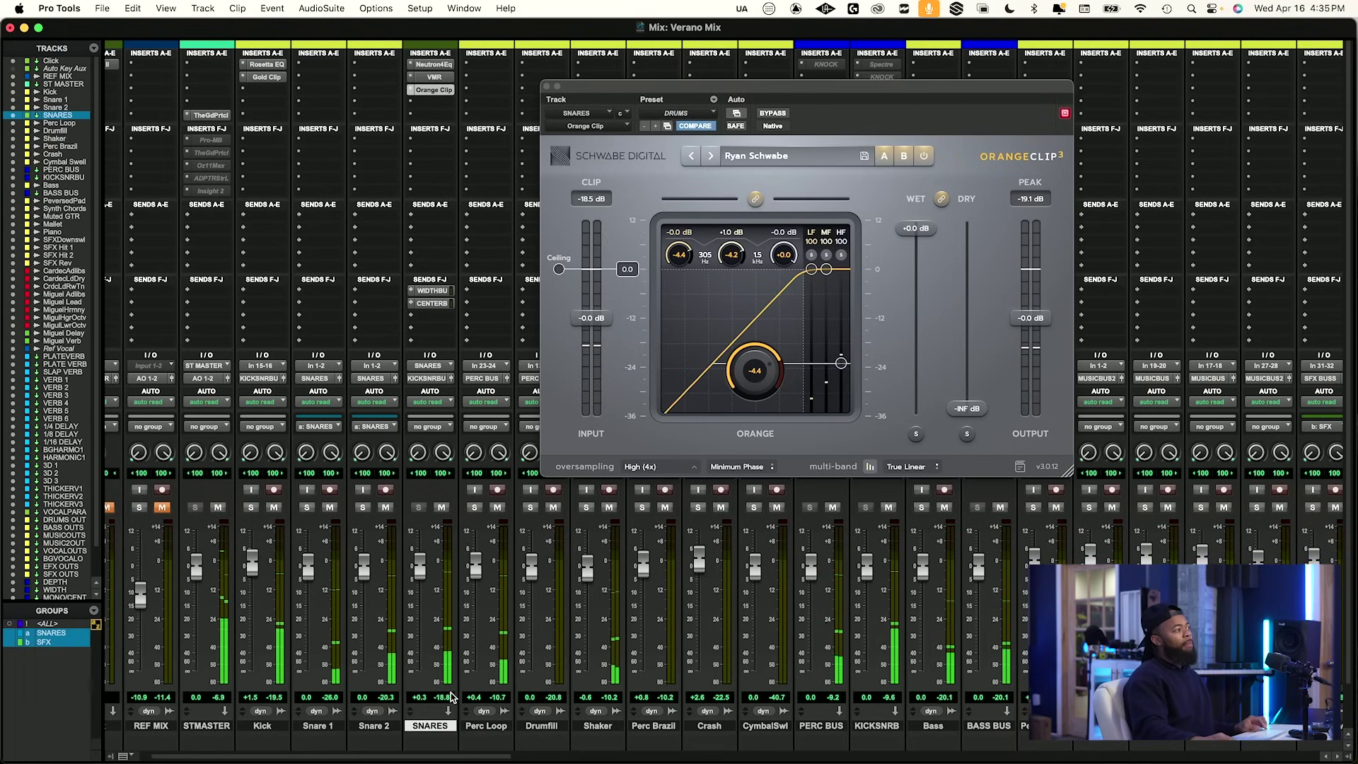
Recheck the SNARES peak level during playback with every insert and send bypassed, then with all re-enabled, and close Orange Clip.
{"action": "key", "text": "space"}
{"action": "left_click", "coordinate": [430, 64], "text": "shift+super"}
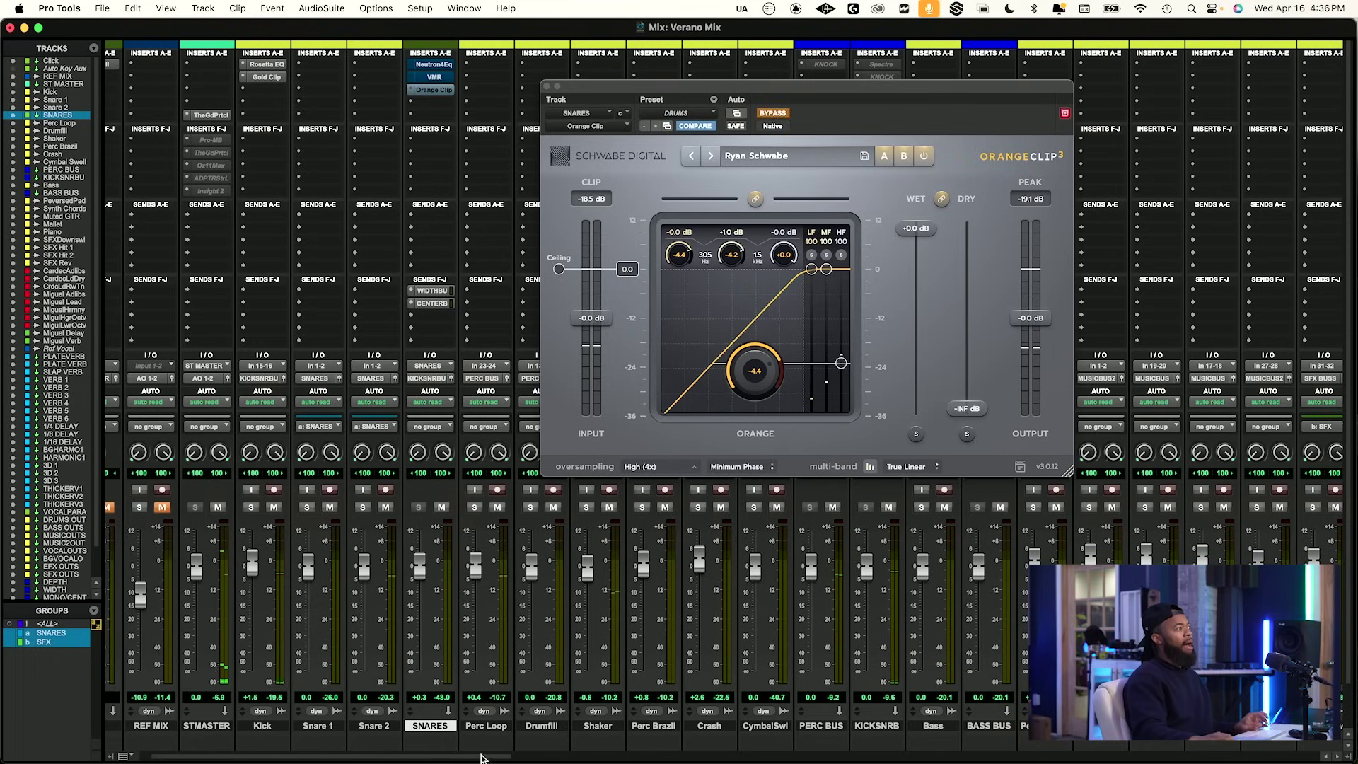
{"action": "left_click", "coordinate": [434, 291], "text": "shift+super"}
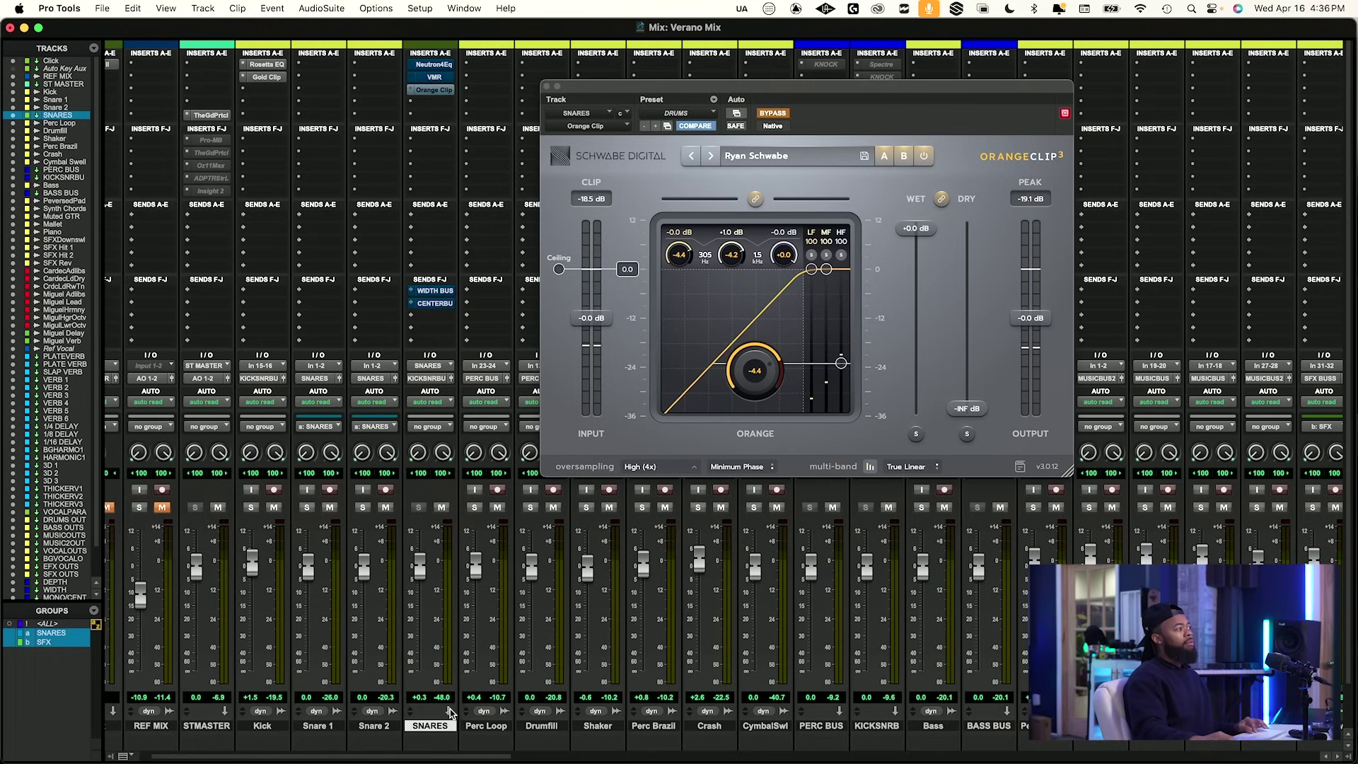
{"action": "key", "text": "space"}
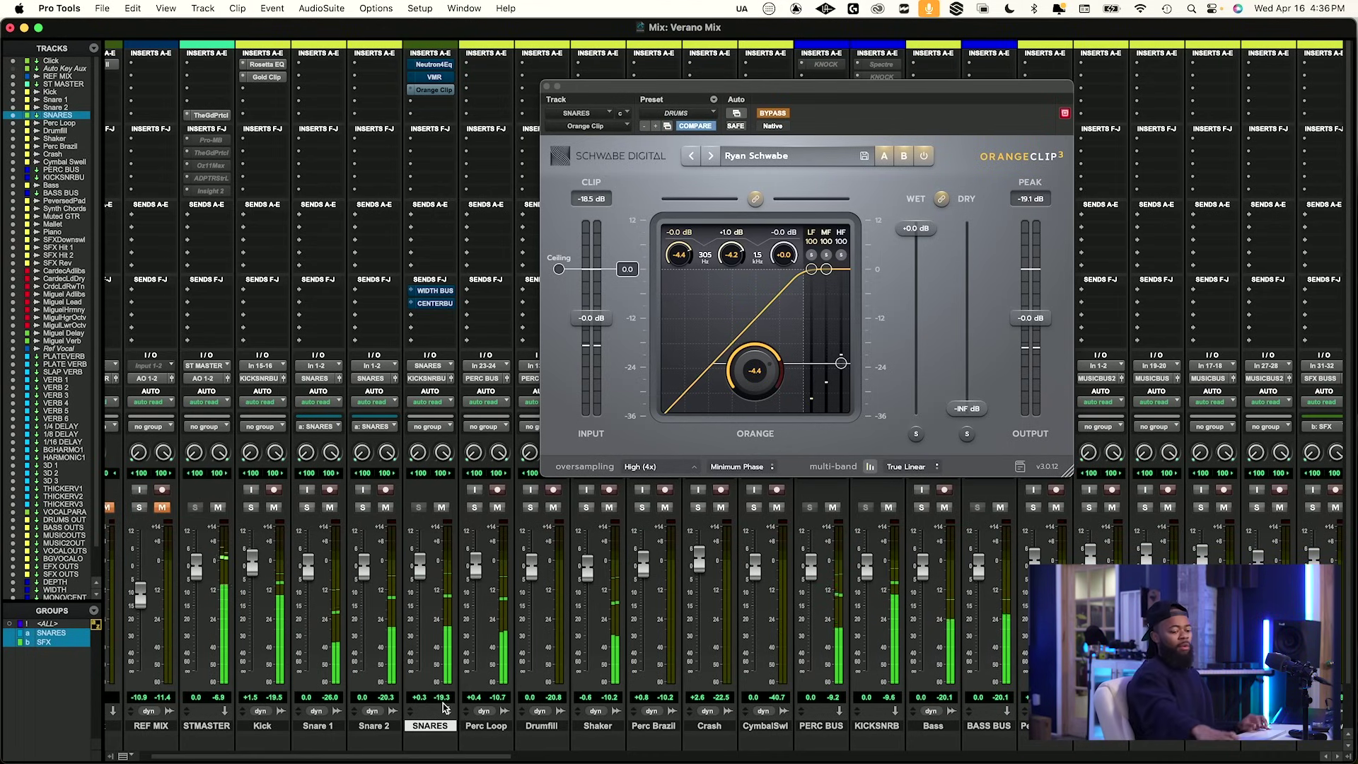
{"action": "key", "text": "space"}
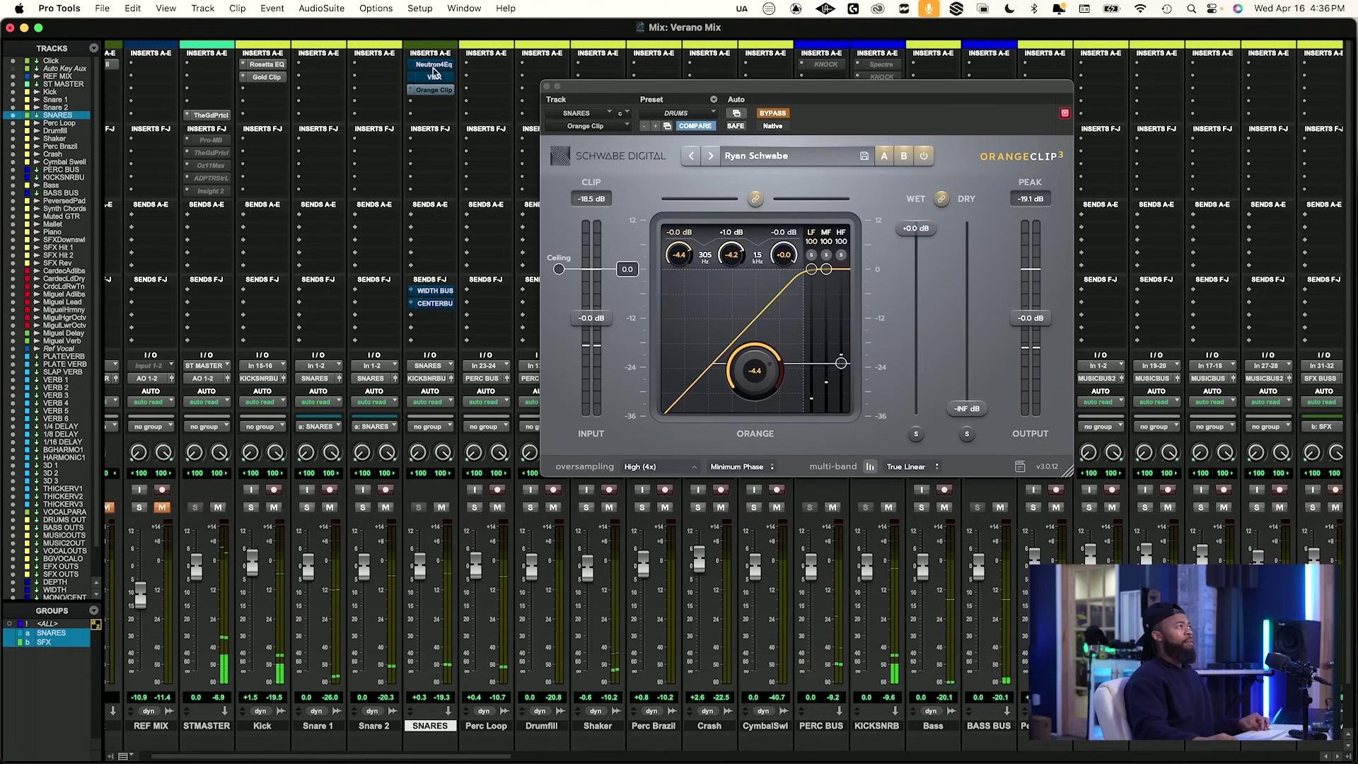
{"action": "left_click", "coordinate": [435, 65], "text": "ctrl+super"}
{"action": "left_click", "coordinate": [435, 292], "text": "ctrl+super"}
{"action": "key", "text": "space"}
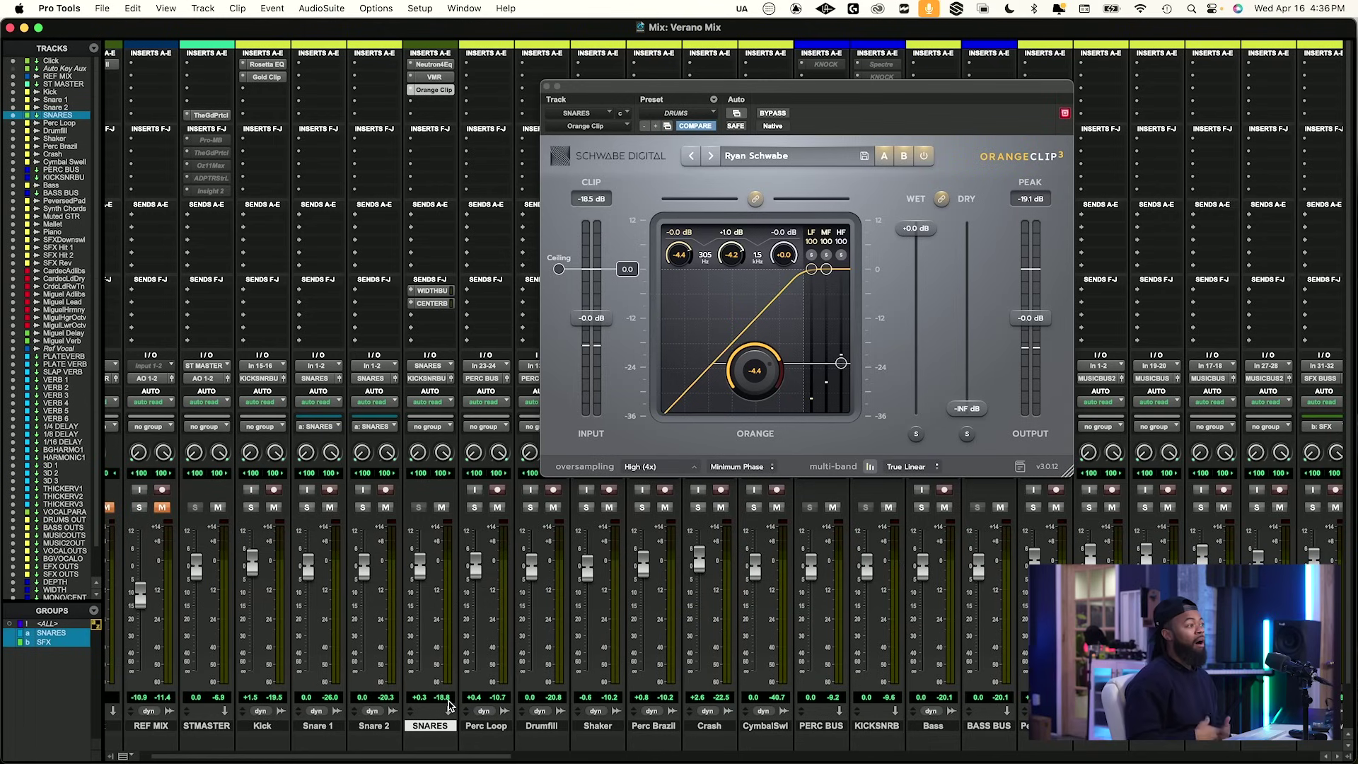
{"action": "left_click", "coordinate": [548, 87]}
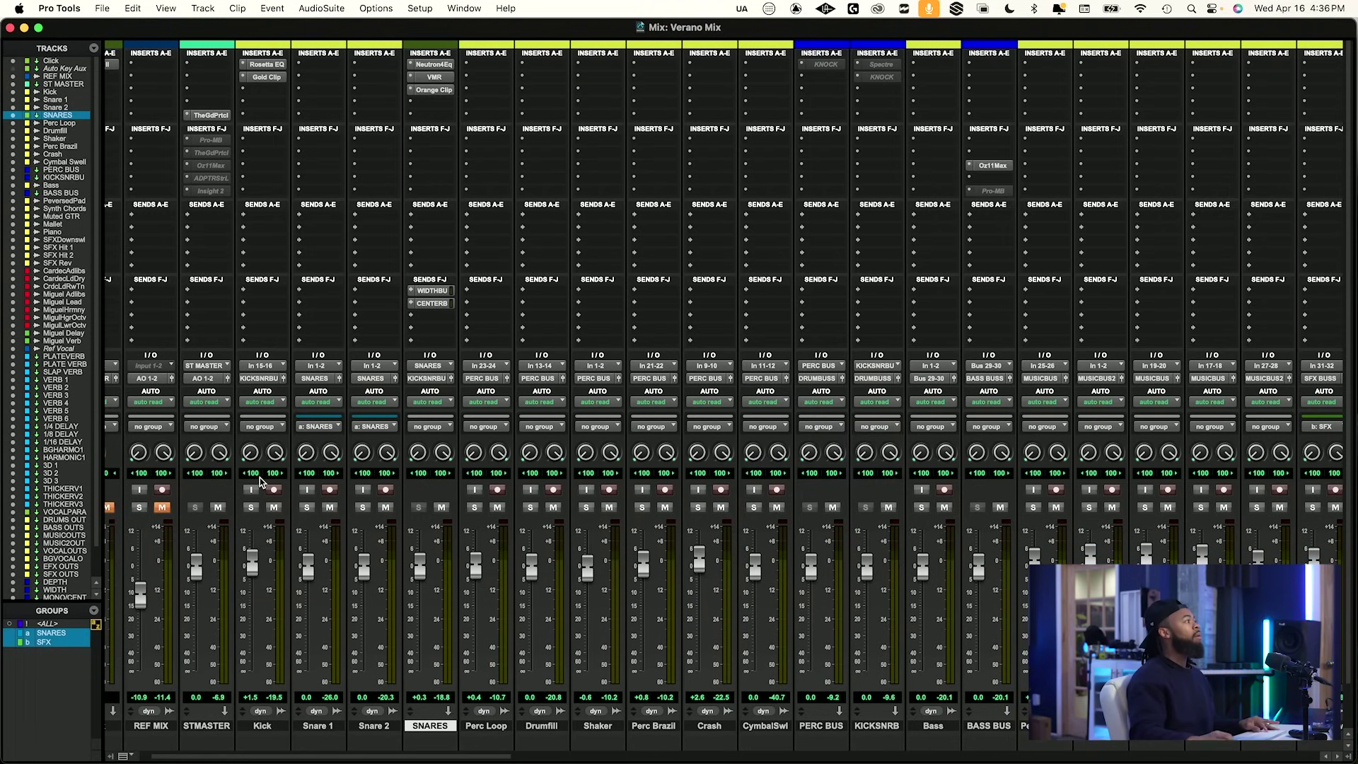
Compare the mix against the REF MIX track by alternately soloing and muting the reference during playback.
{"action": "scroll", "coordinate": [235, 537], "scroll_direction": "left", "scroll_amount": 2}
{"action": "left_click", "coordinate": [177, 507]}
{"action": "key", "text": "space"}
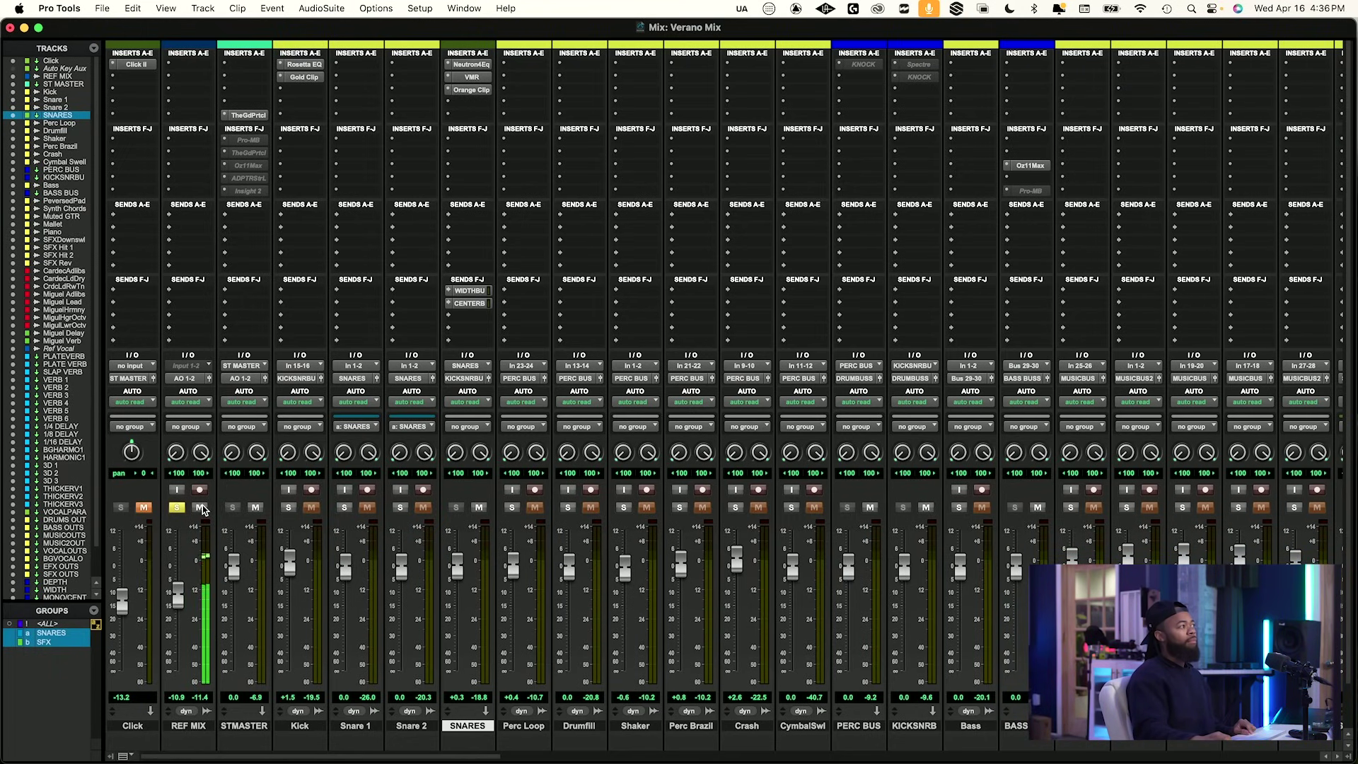
{"action": "left_click", "coordinate": [201, 508]}
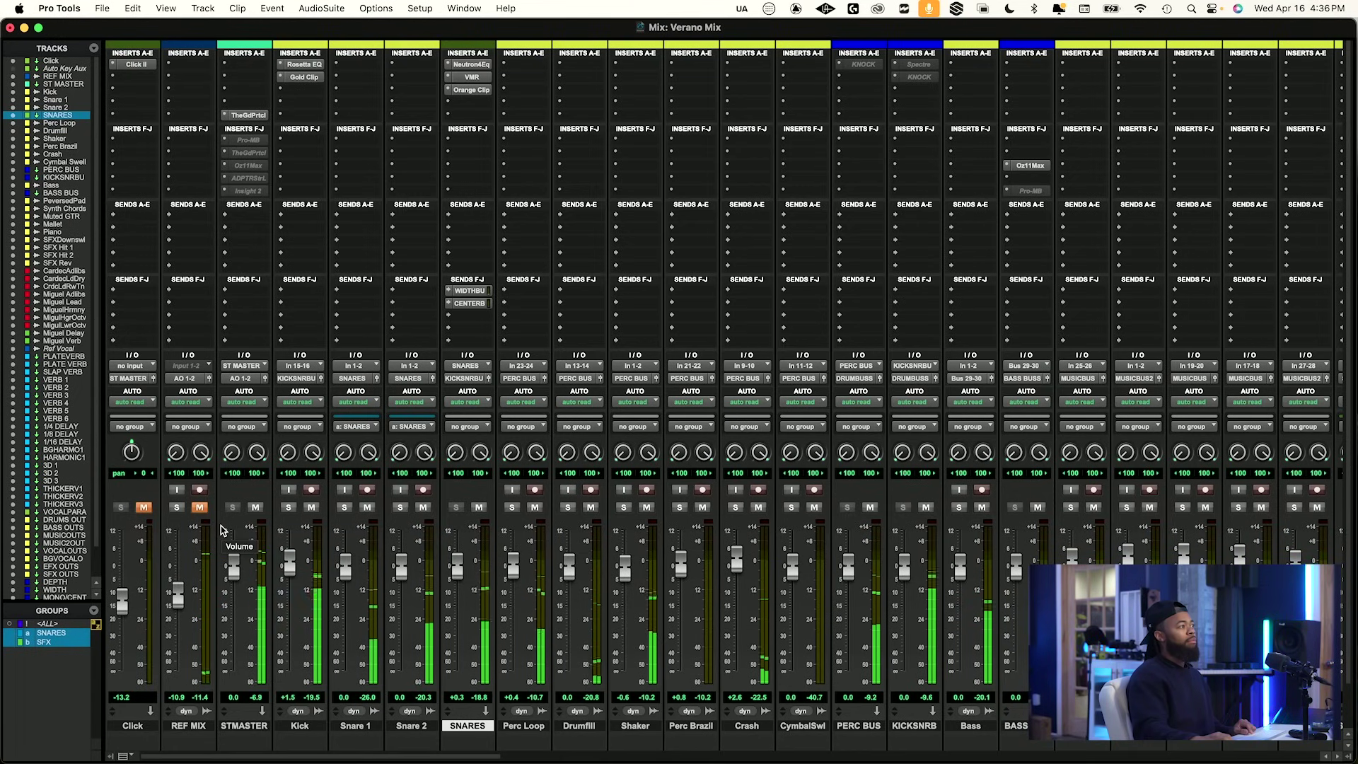
{"action": "left_click", "coordinate": [177, 507]}
{"action": "left_click", "coordinate": [200, 507]}
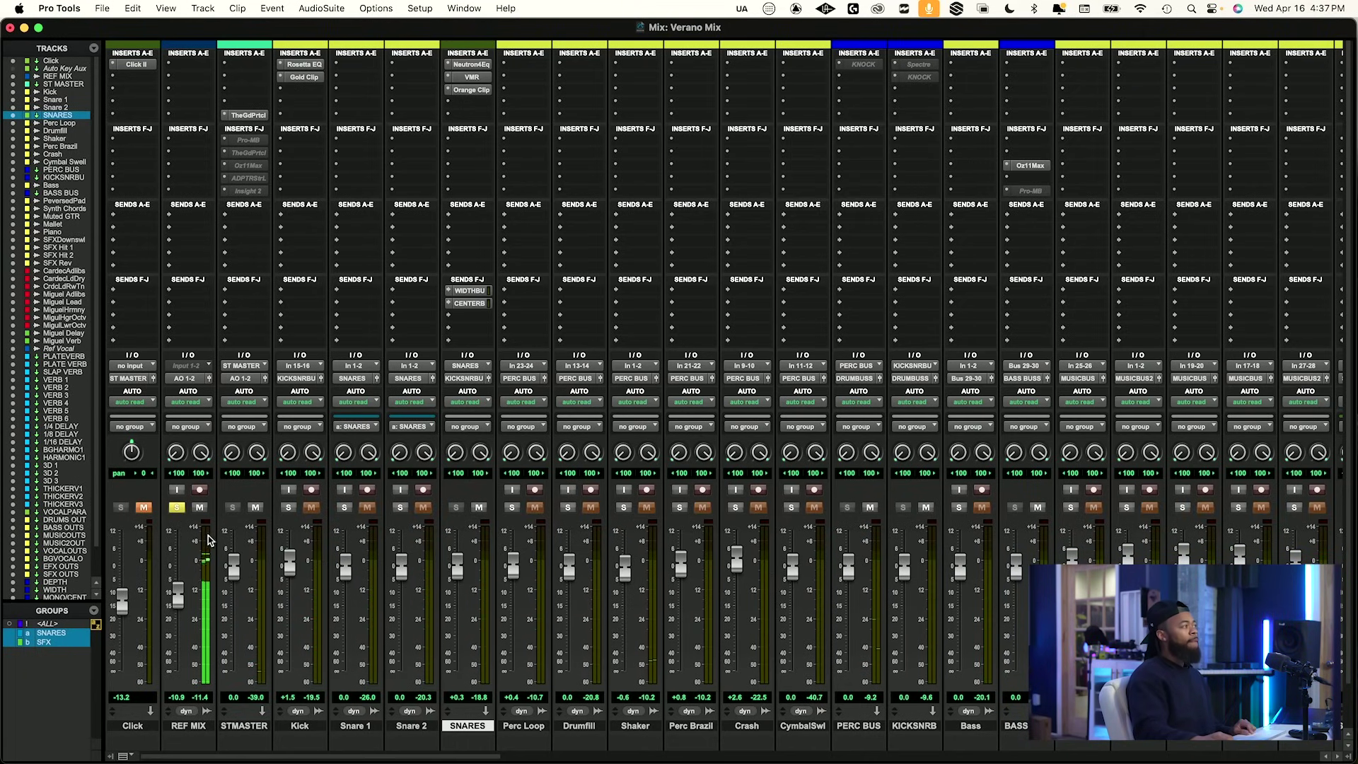
{"action": "left_click", "coordinate": [200, 507]}
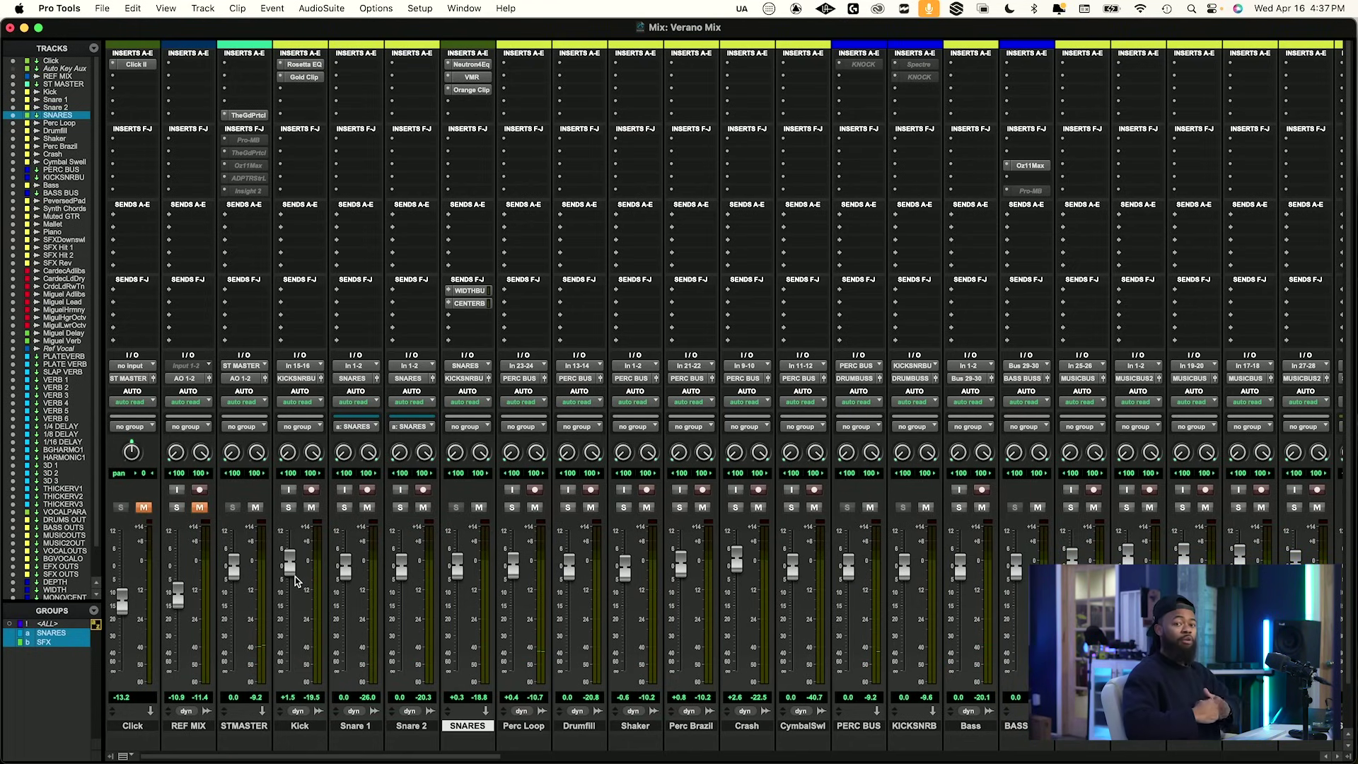
Select the Perc Loop track and audition it in solo and within the full mix.
{"action": "scroll", "coordinate": [562, 593], "scroll_direction": "down", "scroll_amount": 2}
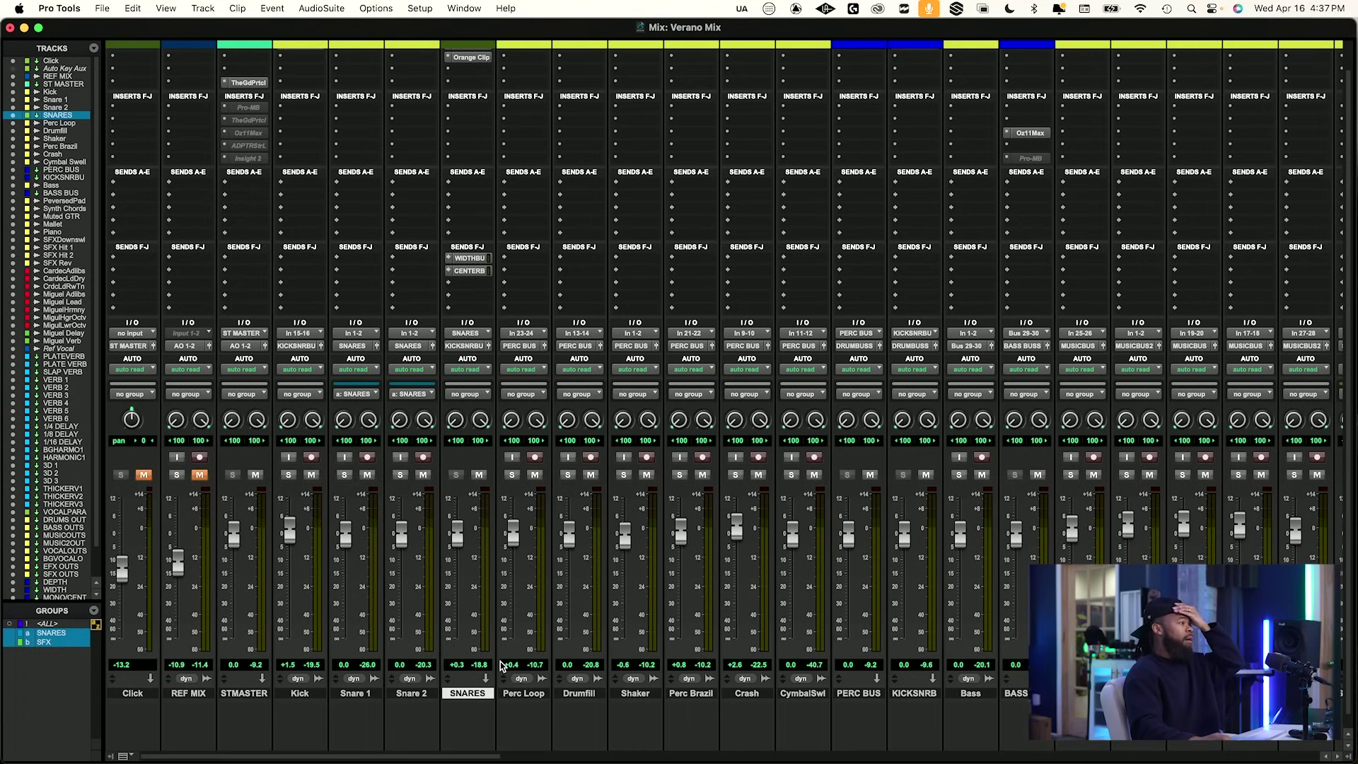
{"action": "left_click", "coordinate": [526, 693]}
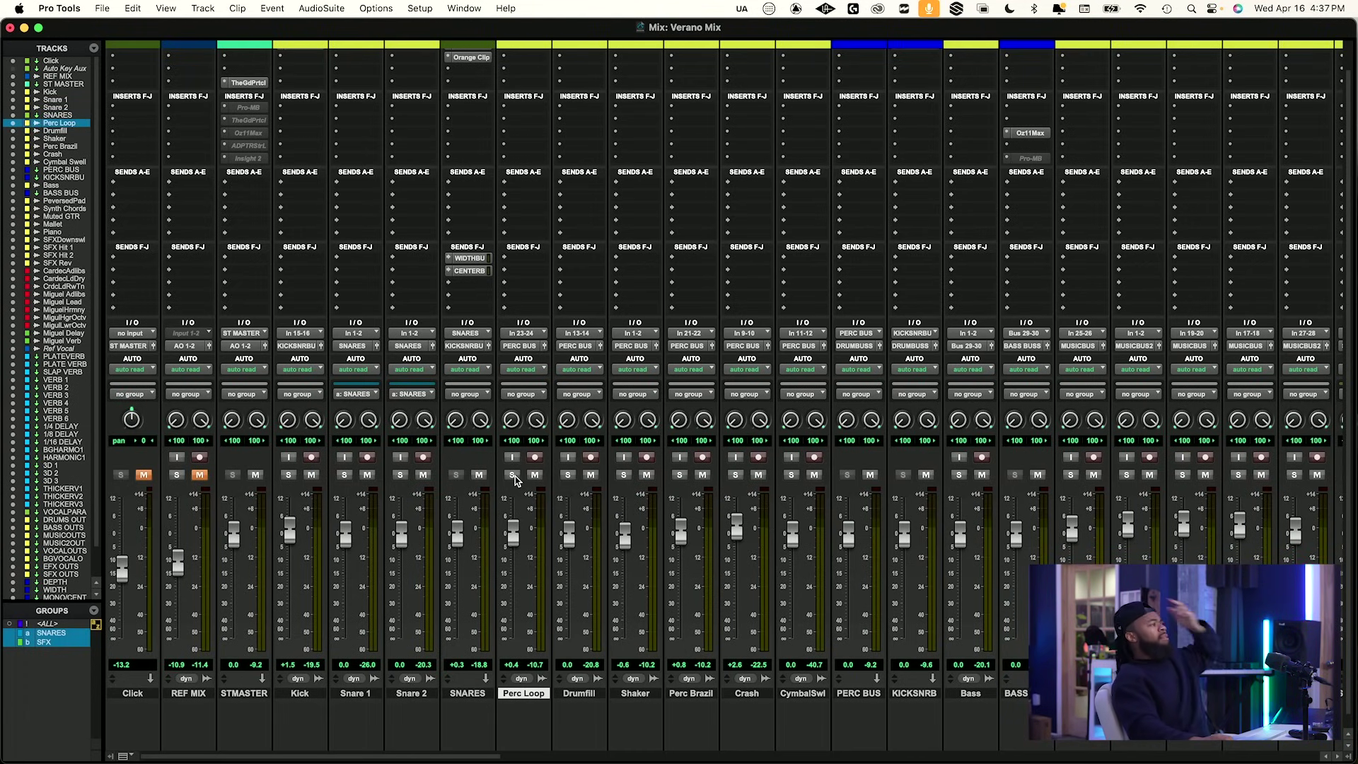
{"action": "left_click", "coordinate": [513, 475]}
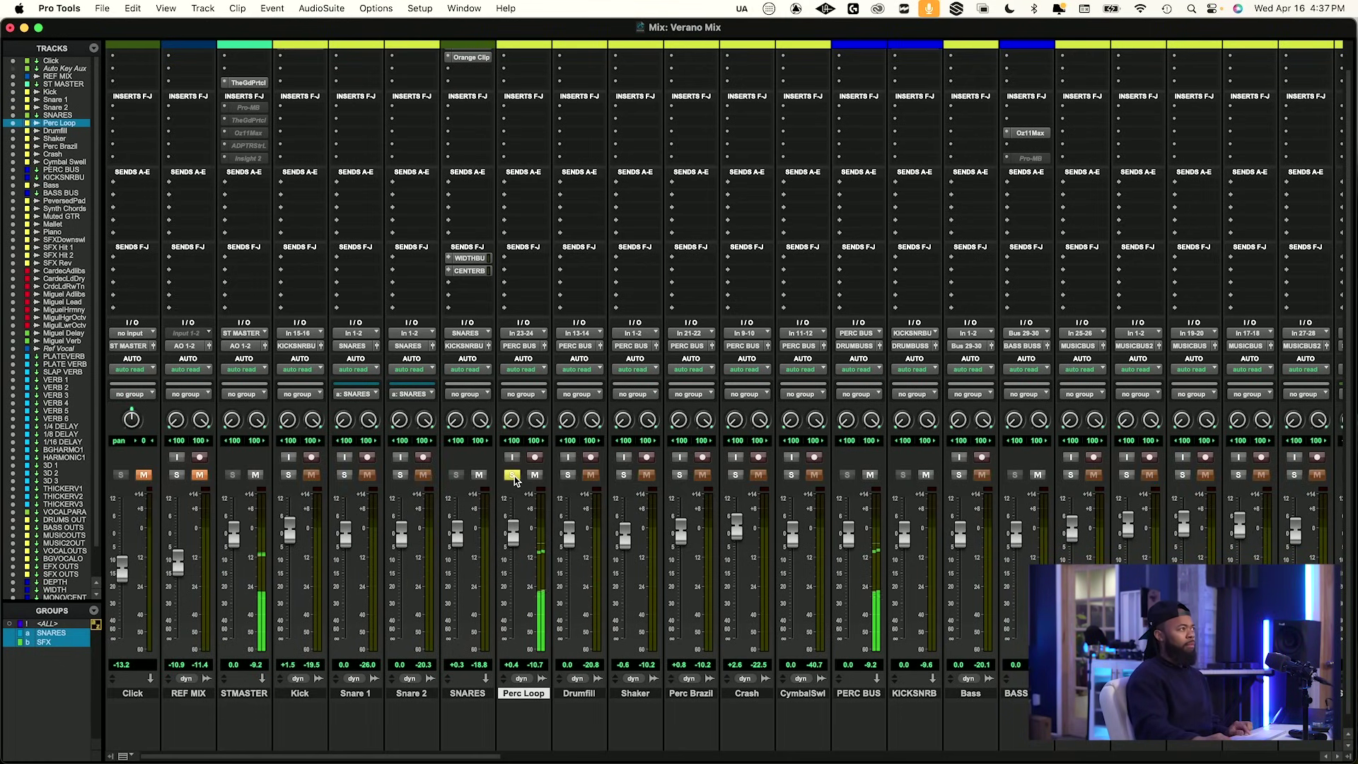
{"action": "left_click", "coordinate": [513, 475]}
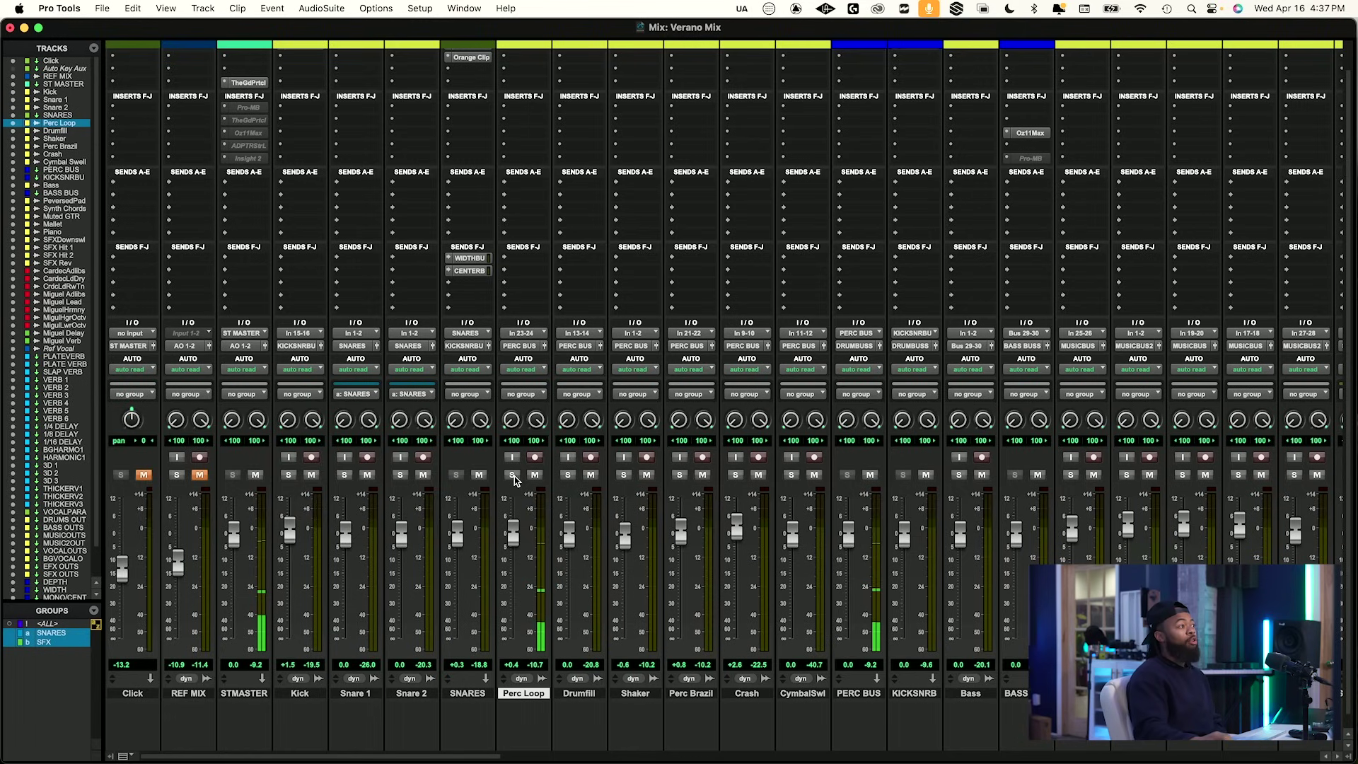
Insert the stereo Neutron 4 Equalizer in the Perc Loop's first insert slot and reposition its window over the mixer.
{"action": "scroll", "coordinate": [524, 71], "scroll_direction": "up", "scroll_amount": 2}
{"action": "left_click", "coordinate": [524, 69]}
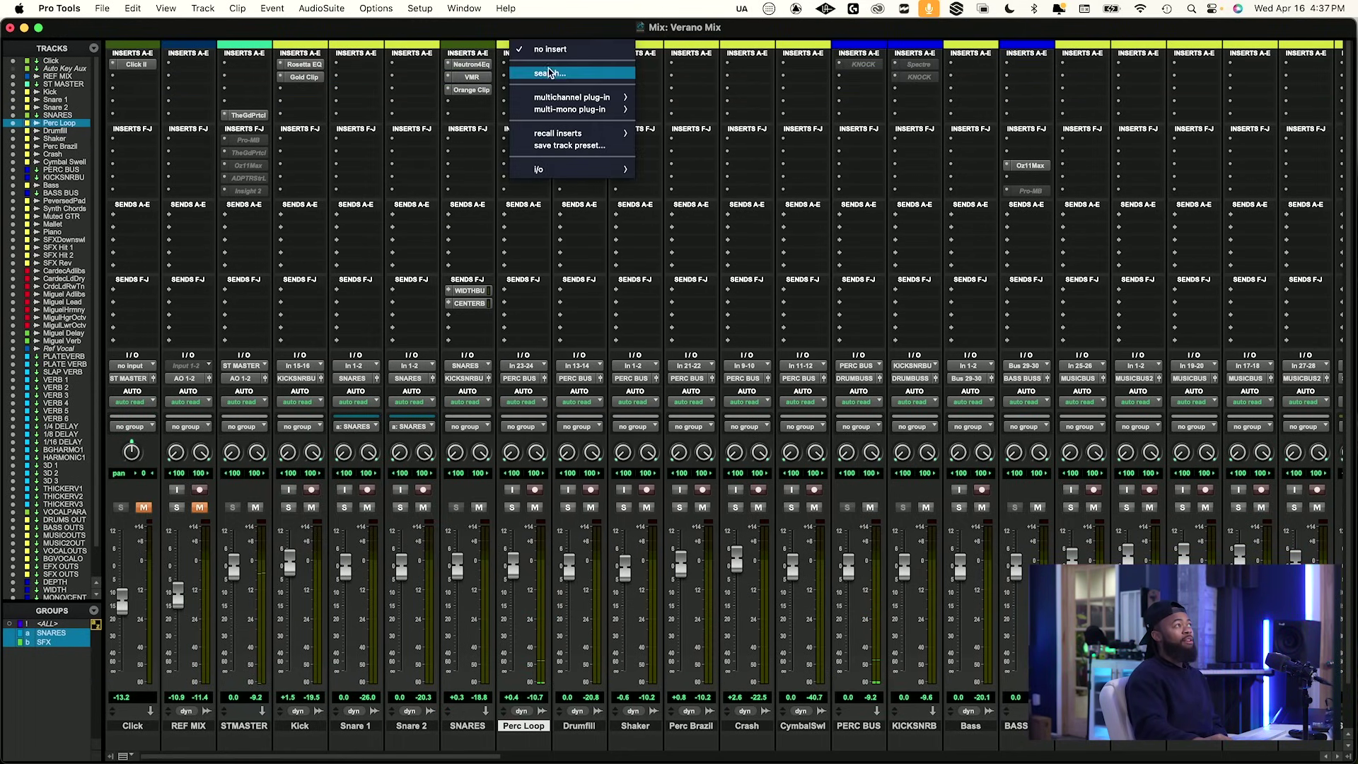
{"action": "left_click", "coordinate": [549, 73]}
{"action": "type", "text": "neutron"}
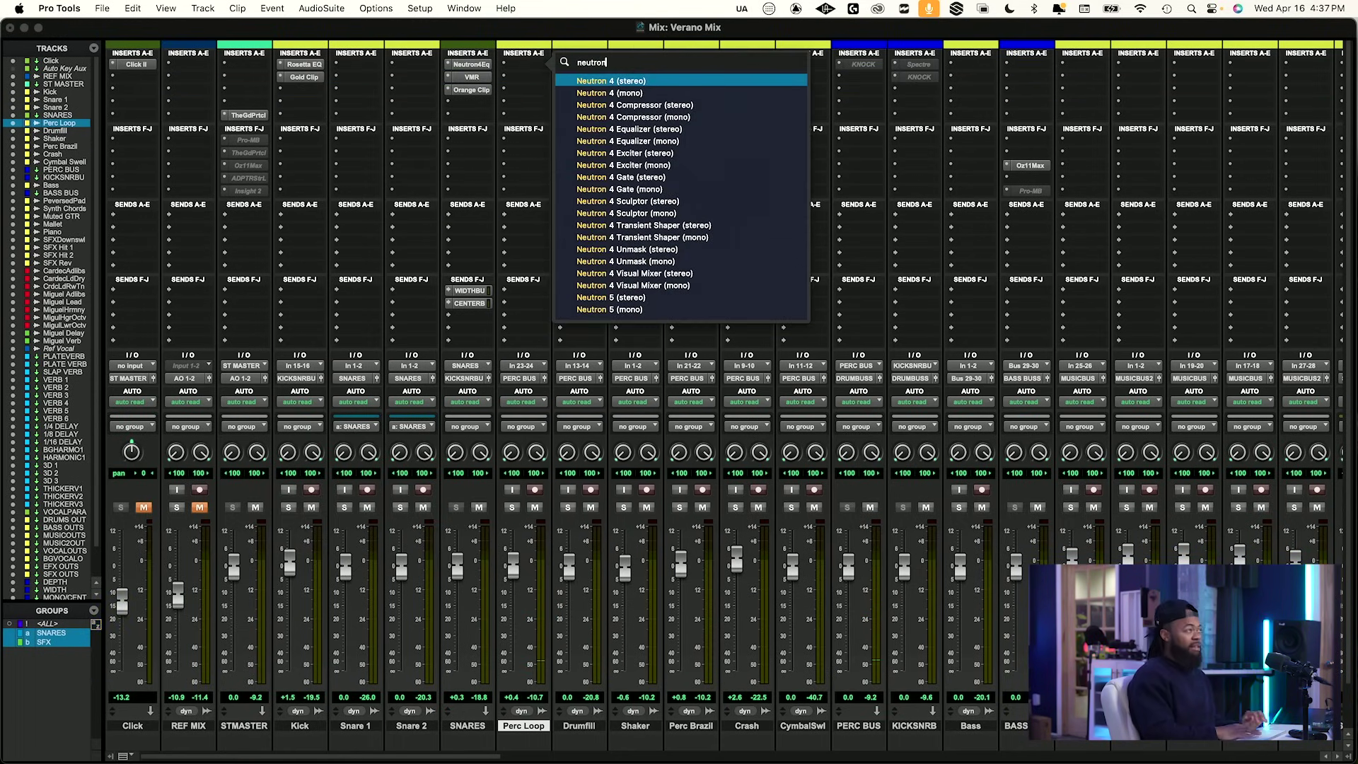
{"action": "key", "text": "Down"}
{"action": "key", "text": "Down"}
{"action": "key", "text": "Down"}
{"action": "key", "text": "Down"}
{"action": "key", "text": "Return"}
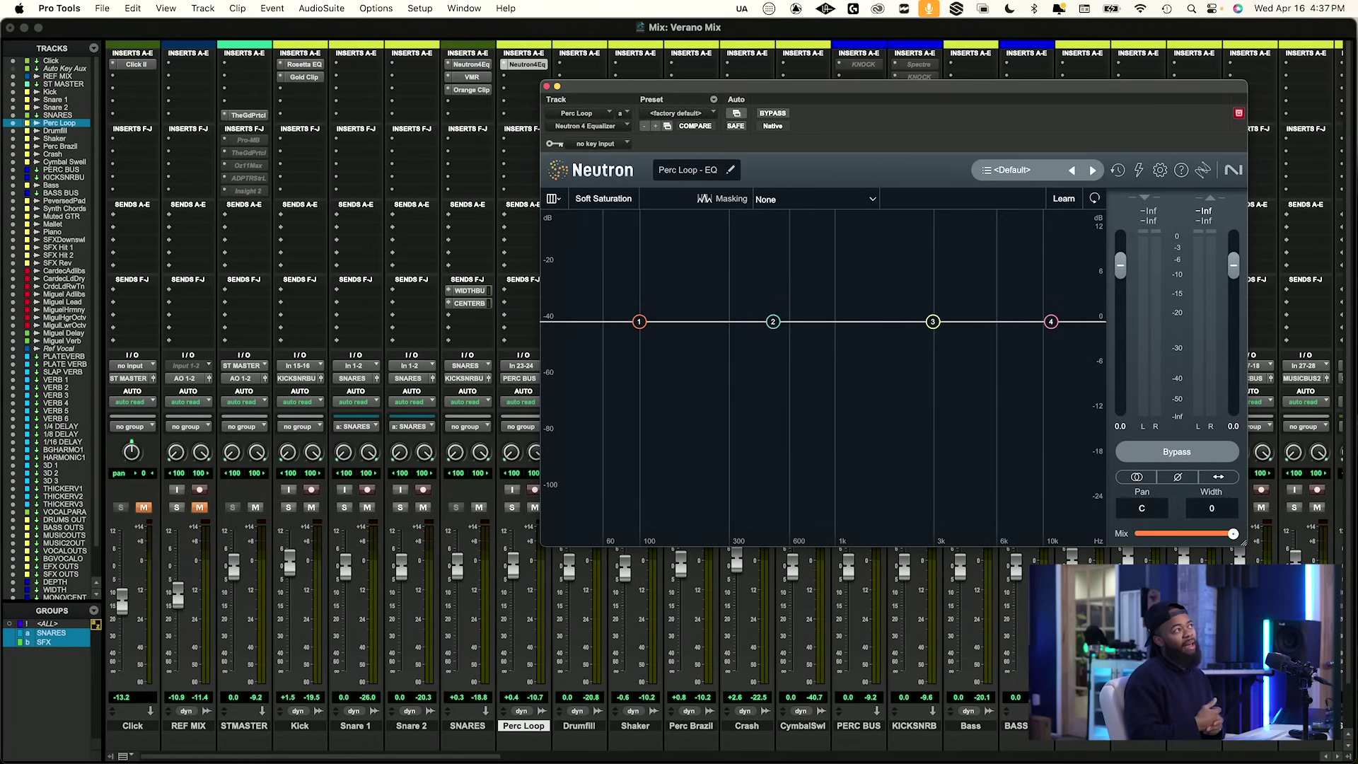
{"action": "left_click_drag", "start_coordinate": [765, 85], "coordinate": [498, 177]}
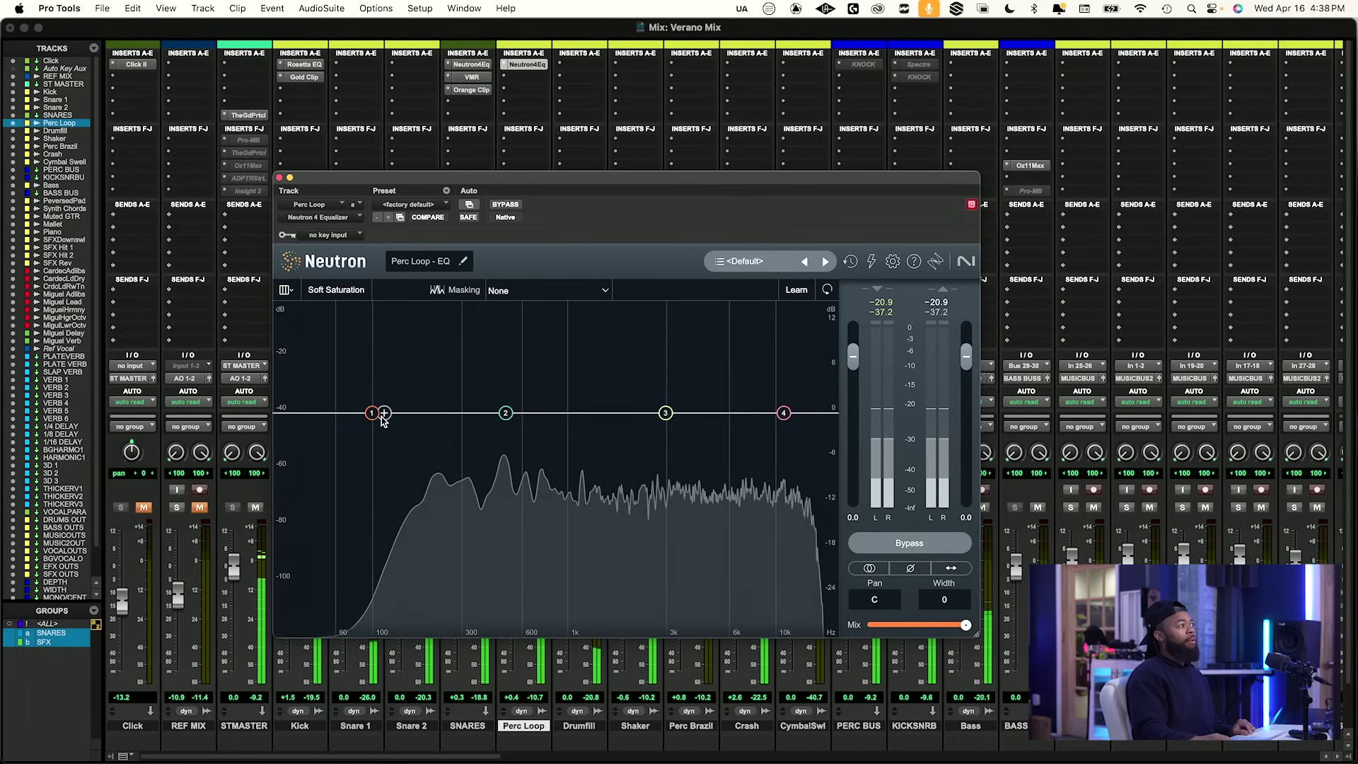
{"action": "left_click_drag", "start_coordinate": [346, 177], "coordinate": [419, 216]}
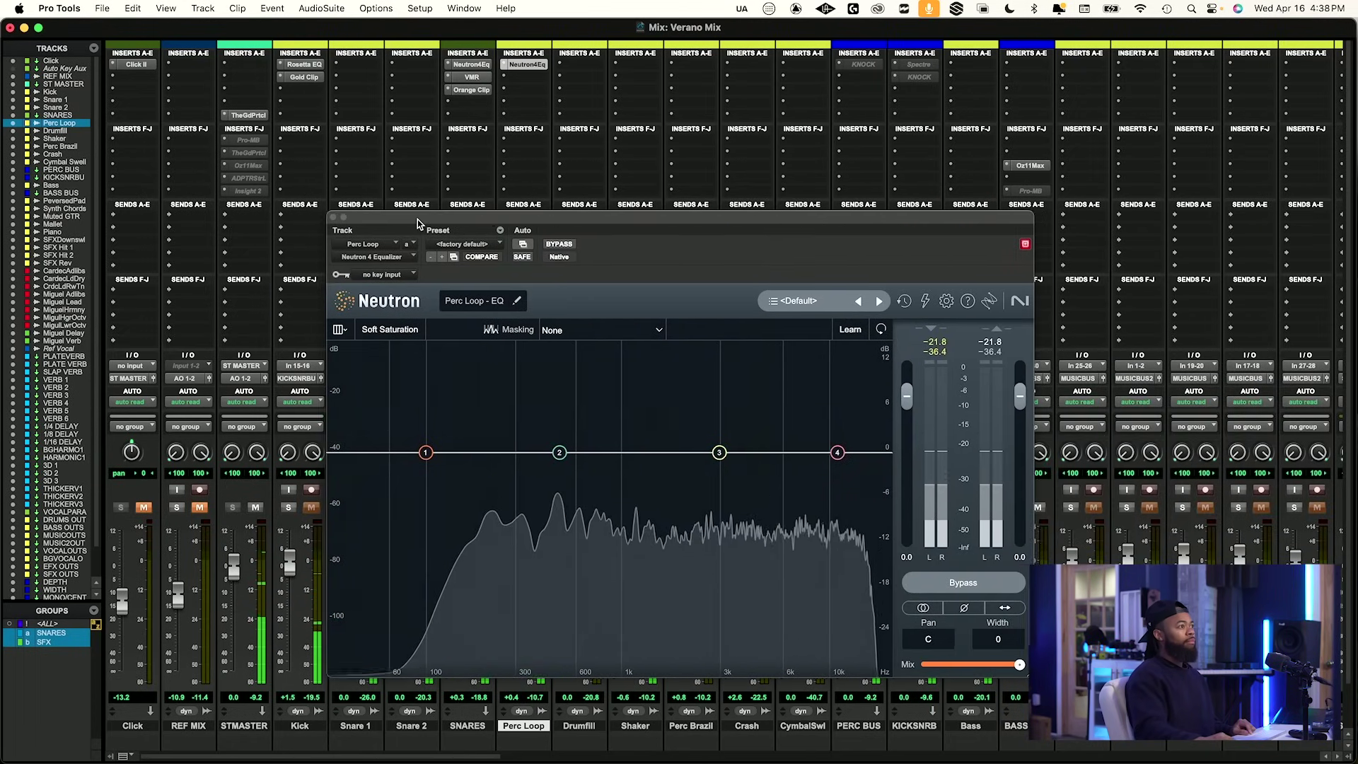
Shape the Perc Loop's lows with band 1's Analog Low Shelf at 239 Hz, -2.1 dB, comparing against the bypassed EQ.
{"action": "left_click_drag", "start_coordinate": [418, 452], "coordinate": [534, 467]}
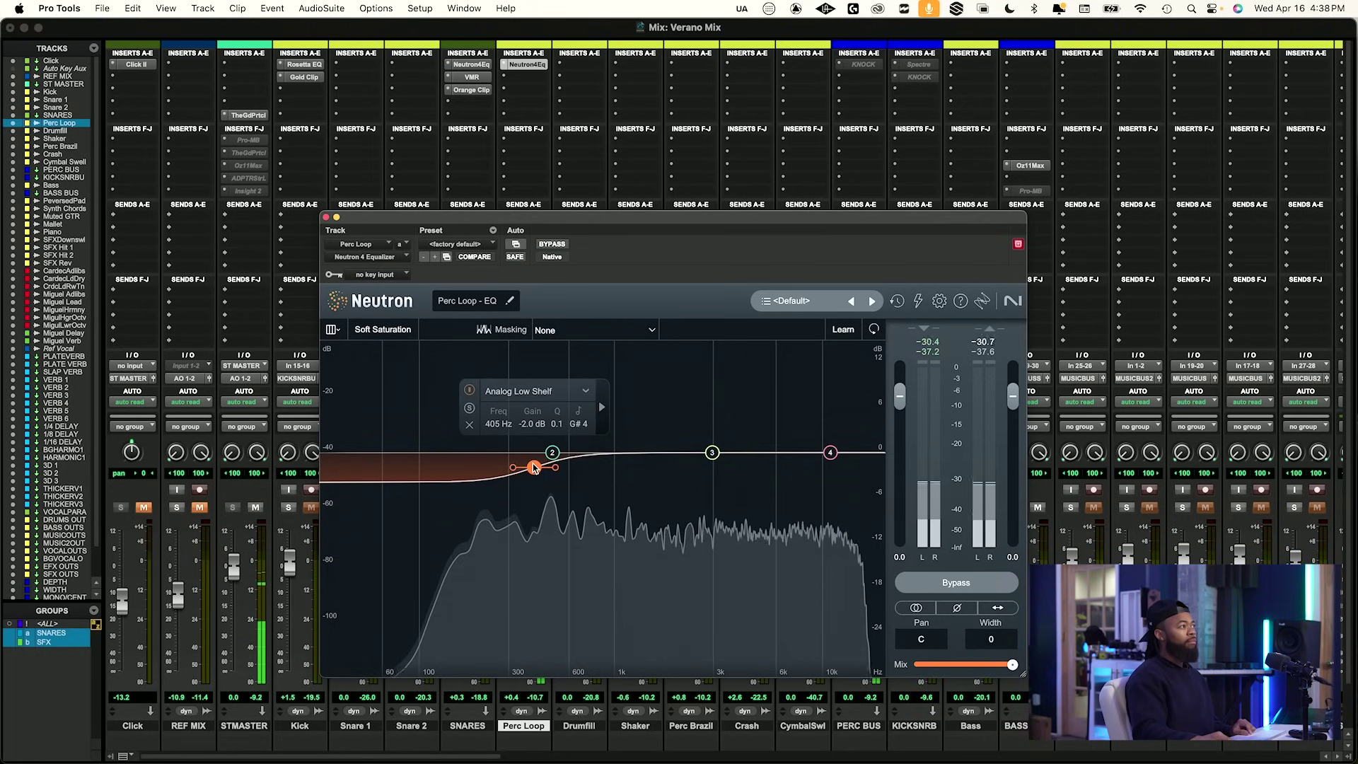
{"action": "left_click", "coordinate": [543, 244]}
{"action": "left_click", "coordinate": [544, 244]}
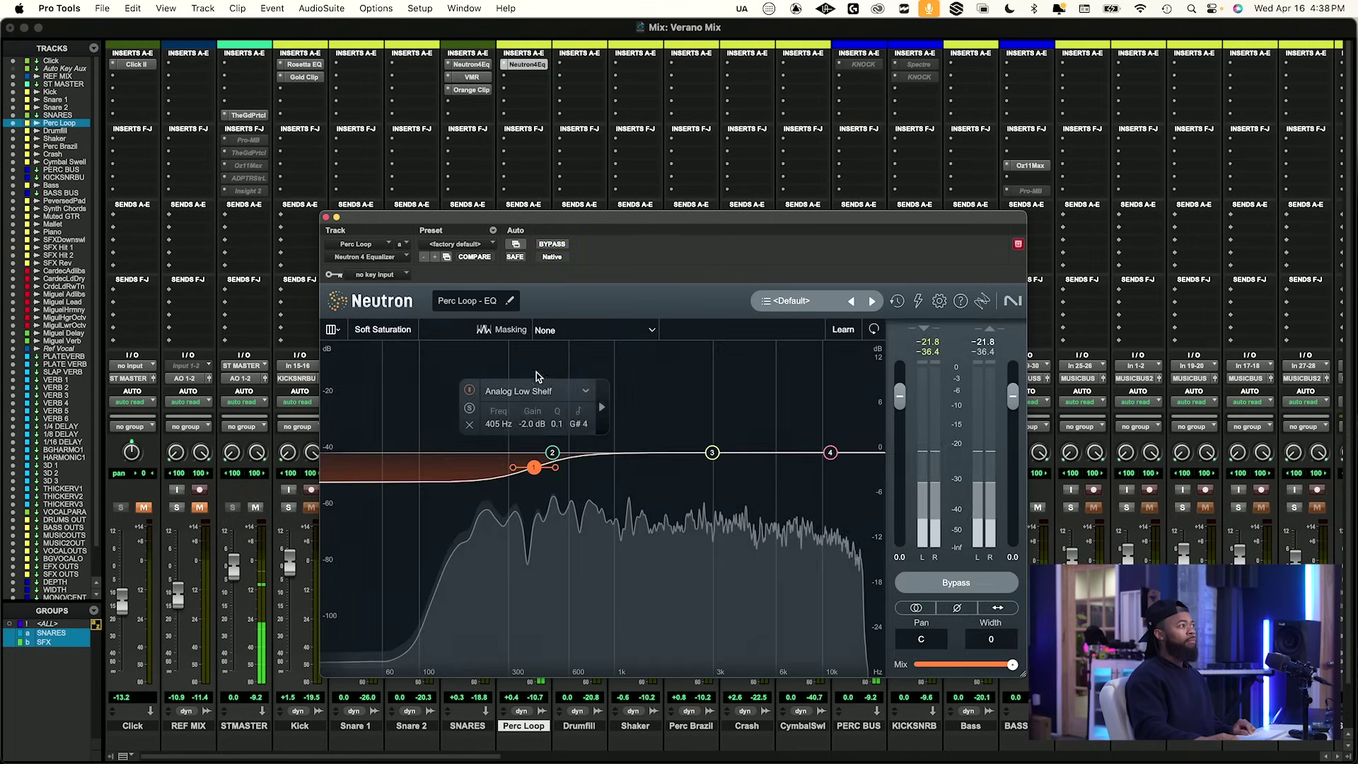
{"action": "left_click_drag", "start_coordinate": [534, 468], "coordinate": [488, 469]}
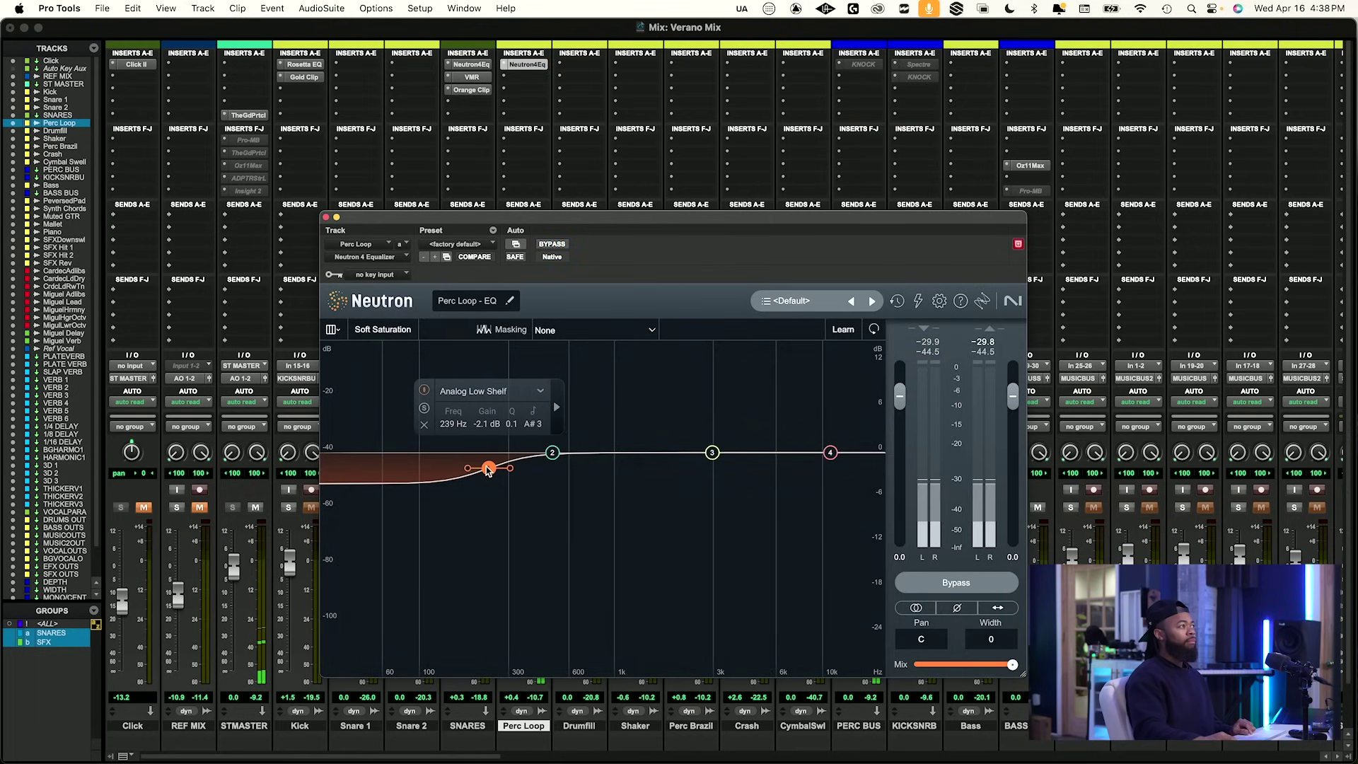
{"action": "left_click", "coordinate": [549, 245]}
{"action": "left_click", "coordinate": [549, 245]}
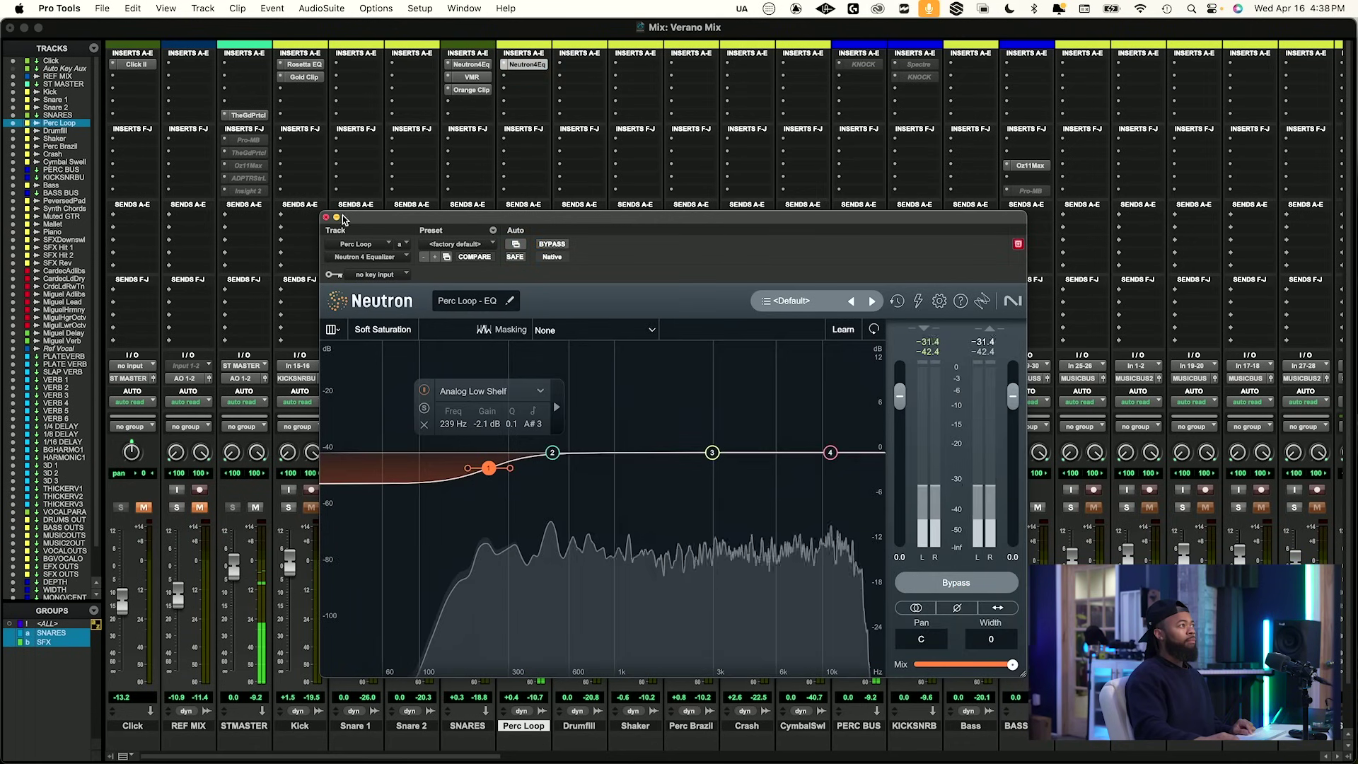
{"action": "left_click", "coordinate": [326, 218]}
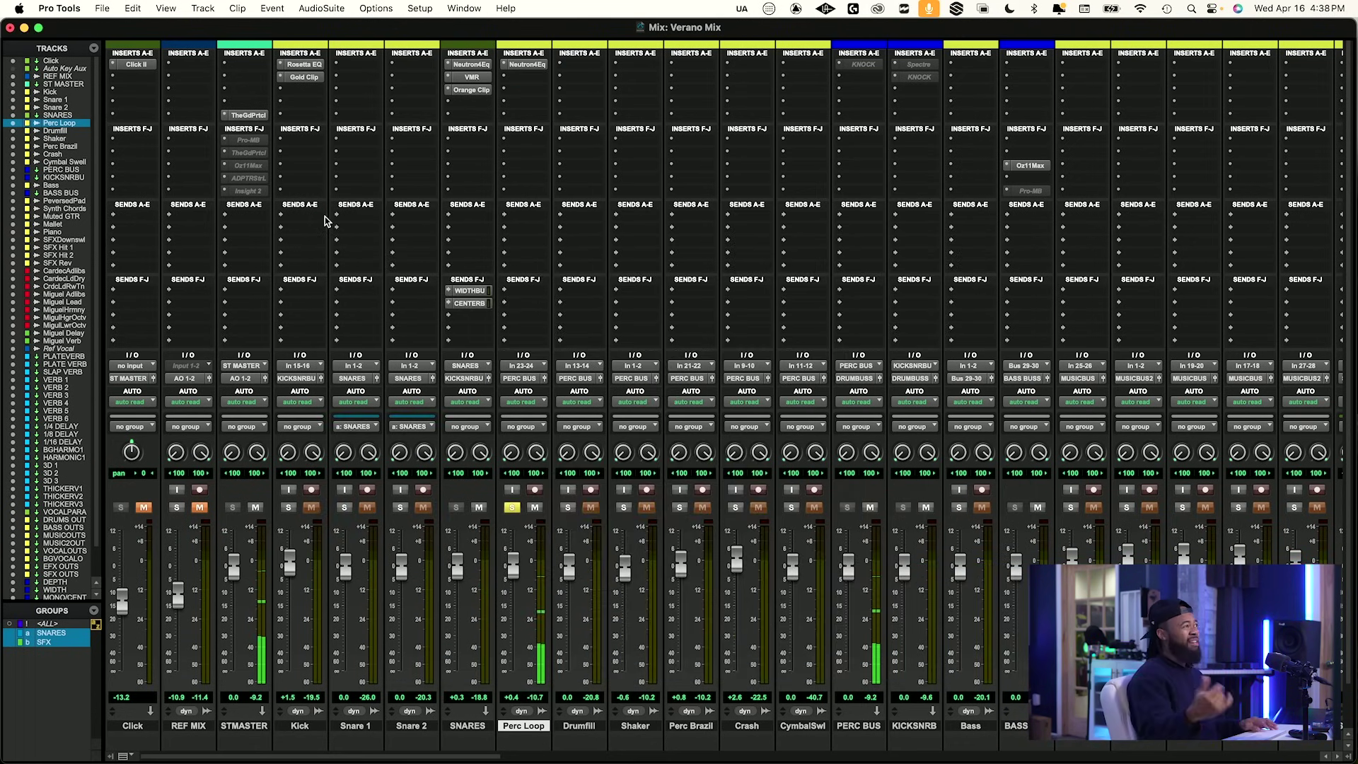
Reopen the Perc Loop EQ and set band 4's Analog High Shelf to about 8779 Hz and -1.6 dB during playback.
{"action": "left_click", "coordinate": [537, 66]}
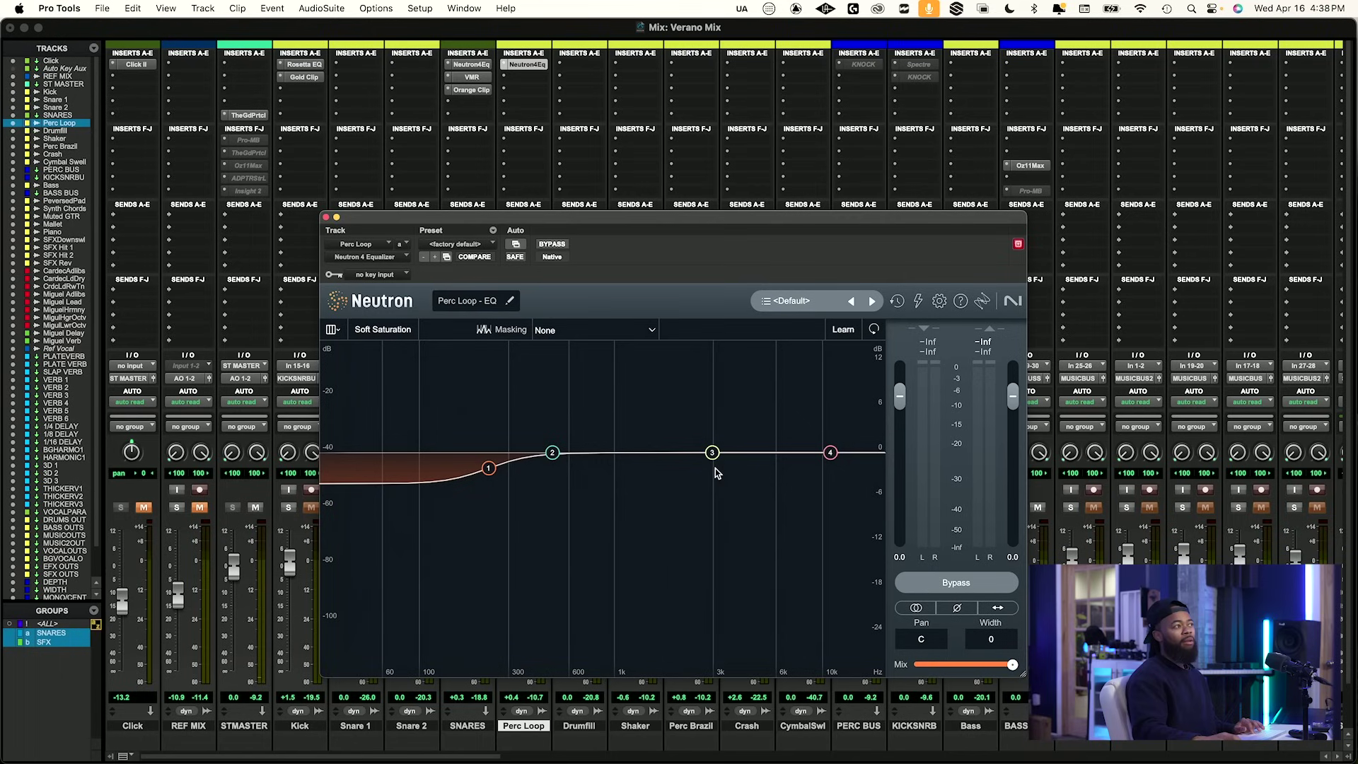
{"action": "key", "text": "space"}
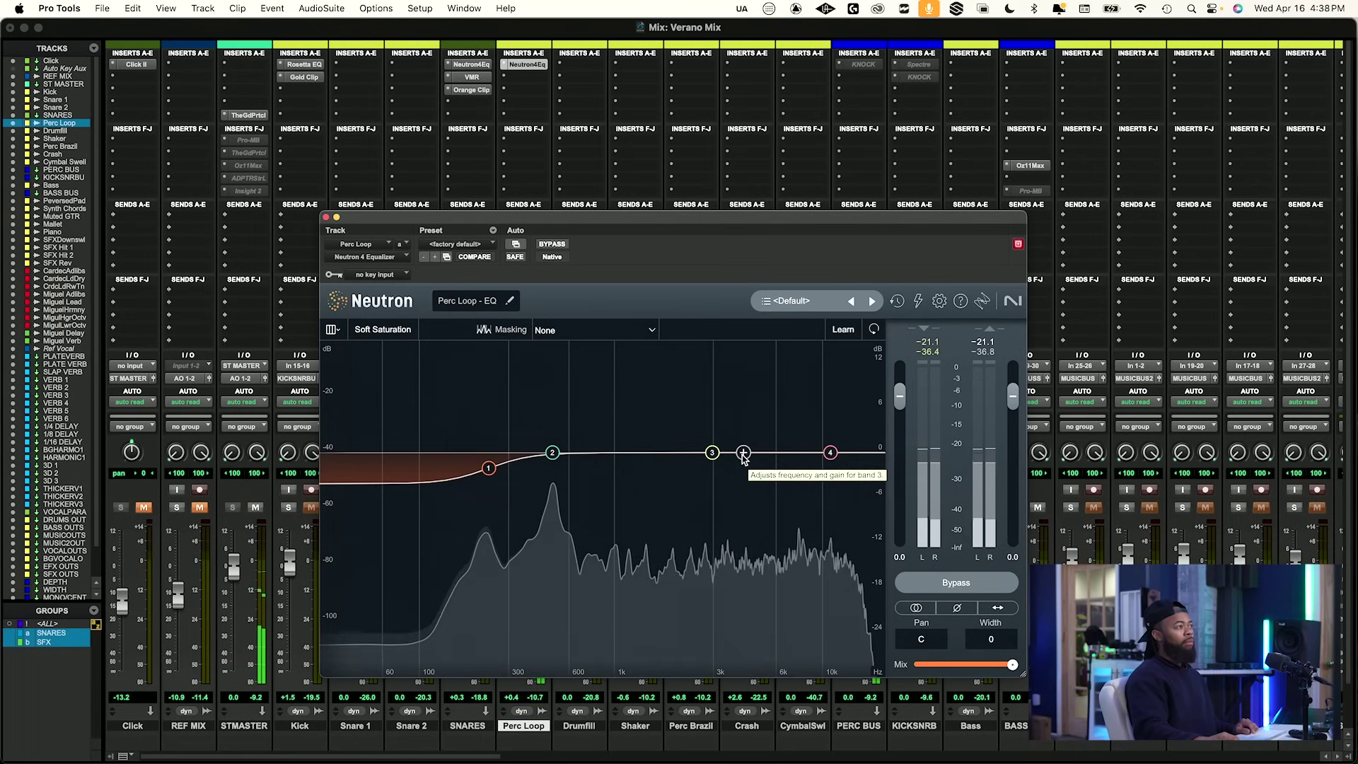
{"action": "left_click", "coordinate": [829, 458]}
{"action": "left_click_drag", "start_coordinate": [827, 457], "coordinate": [811, 465]}
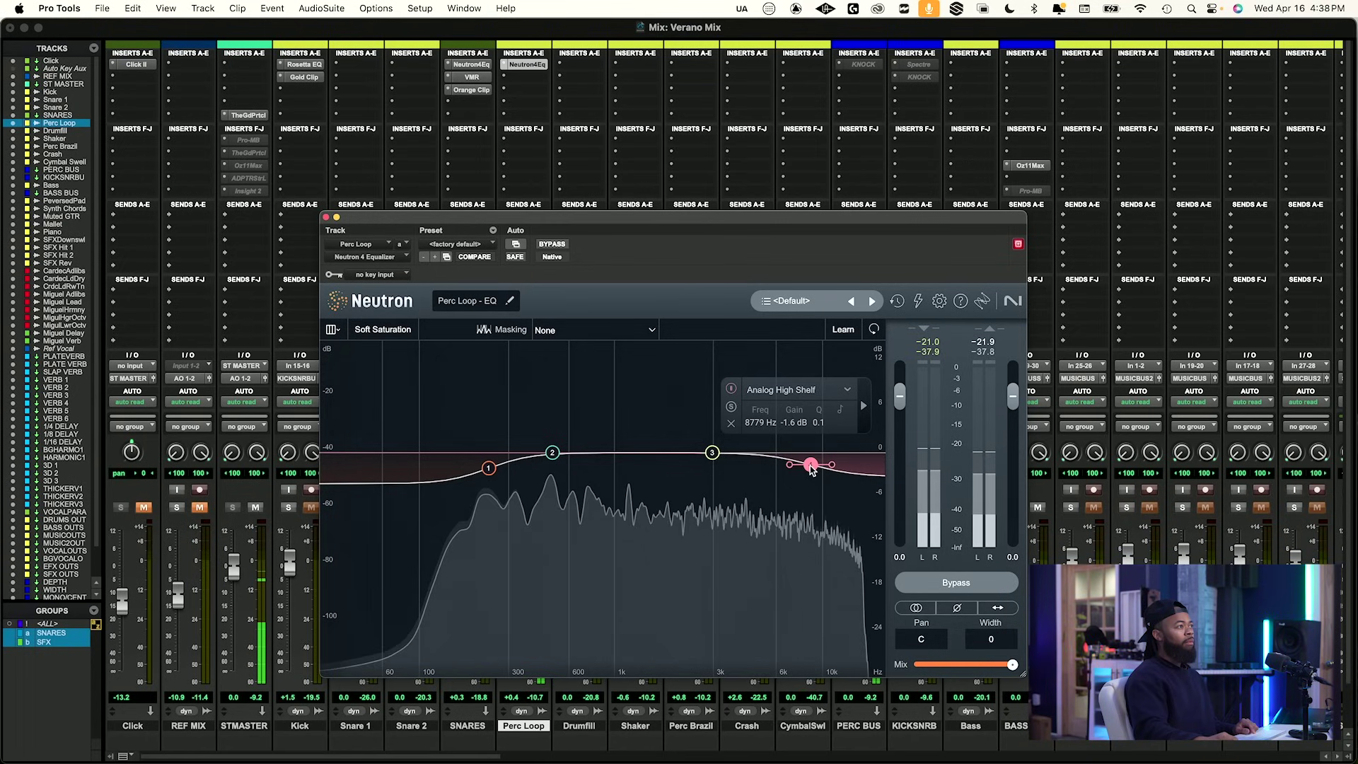
Sweep band 3 of the Perc Loop EQ with a boost, then set it to a -1.1 dB cut at 3295 Hz.
{"action": "left_click", "coordinate": [712, 454]}
{"action": "left_click_drag", "start_coordinate": [712, 454], "coordinate": [722, 365]}
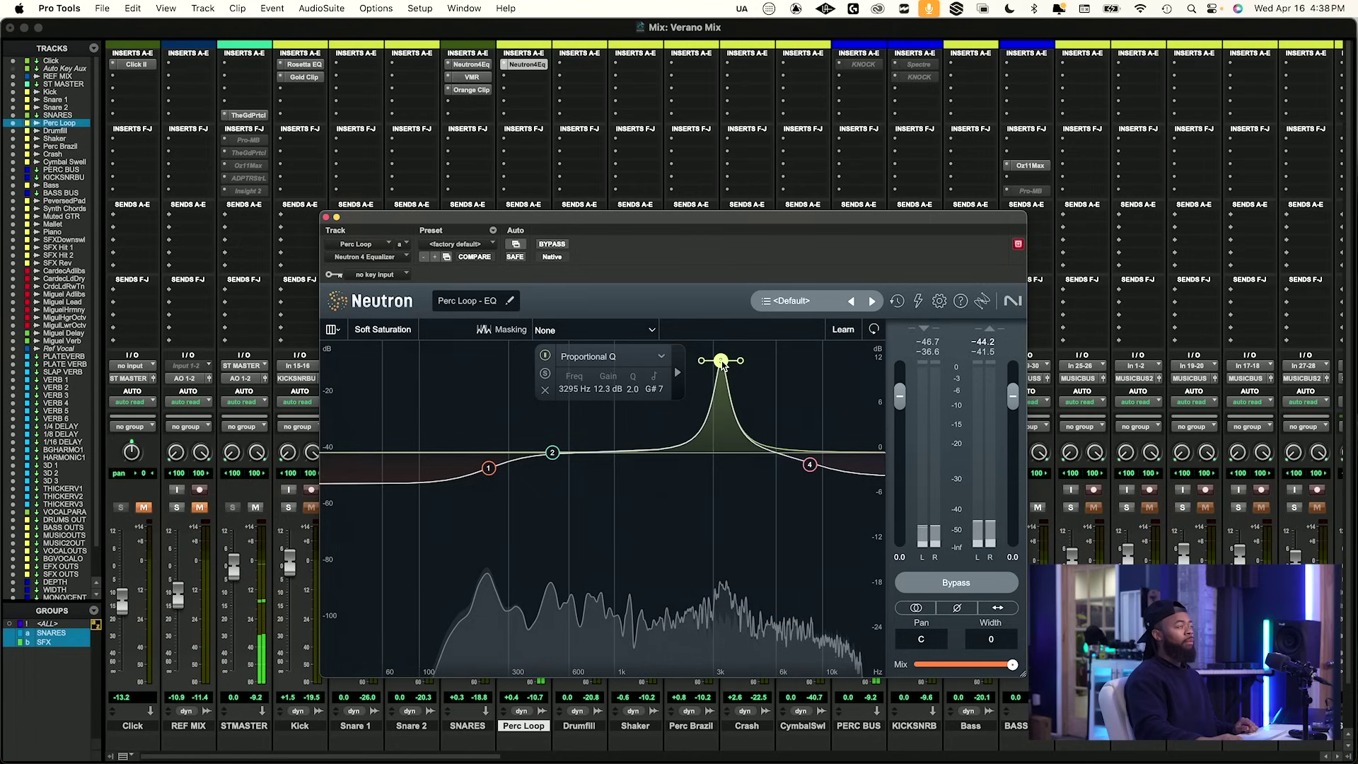
{"action": "left_click", "coordinate": [546, 374]}
{"action": "left_click_drag", "start_coordinate": [606, 389], "coordinate": [602, 446]}
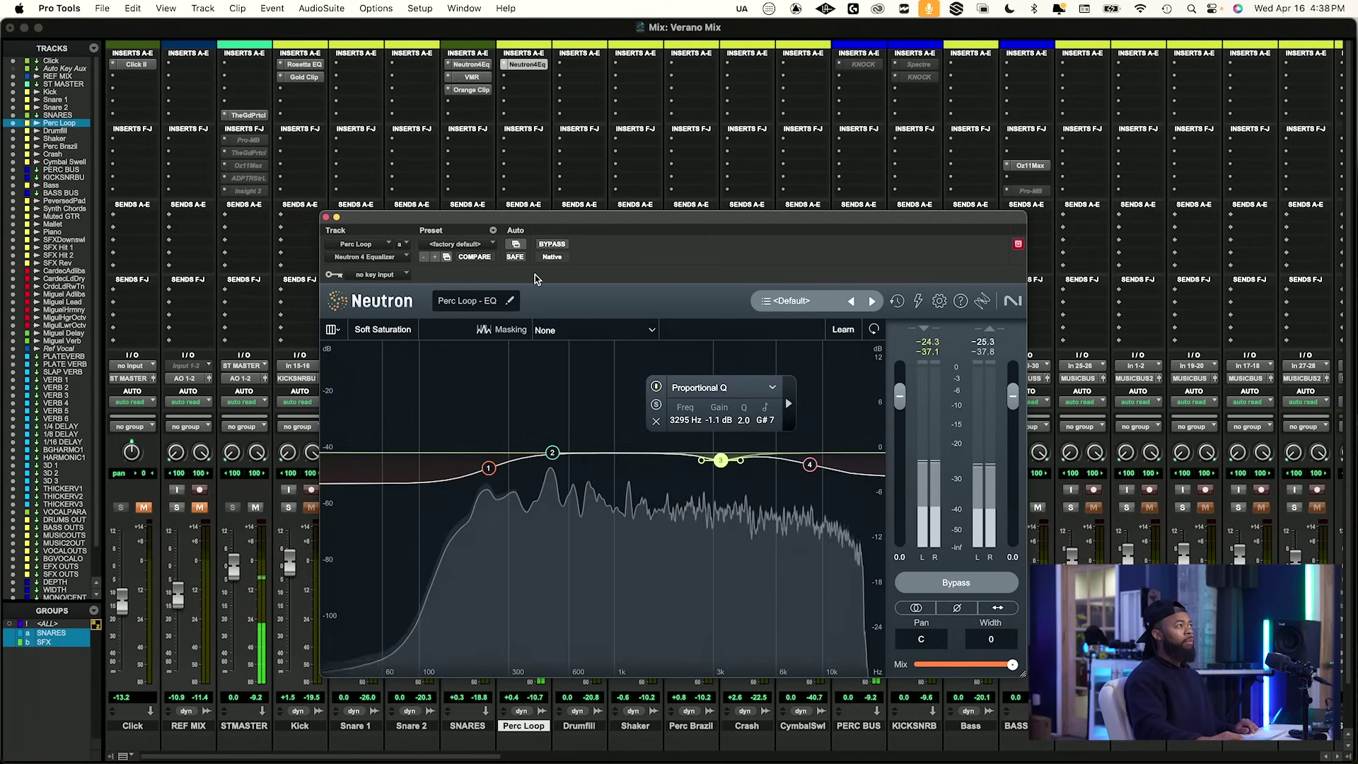
Compare the Perc Loop with its EQ bypassed and active, then stop playback and close the plugin window.
{"action": "left_click", "coordinate": [555, 244]}
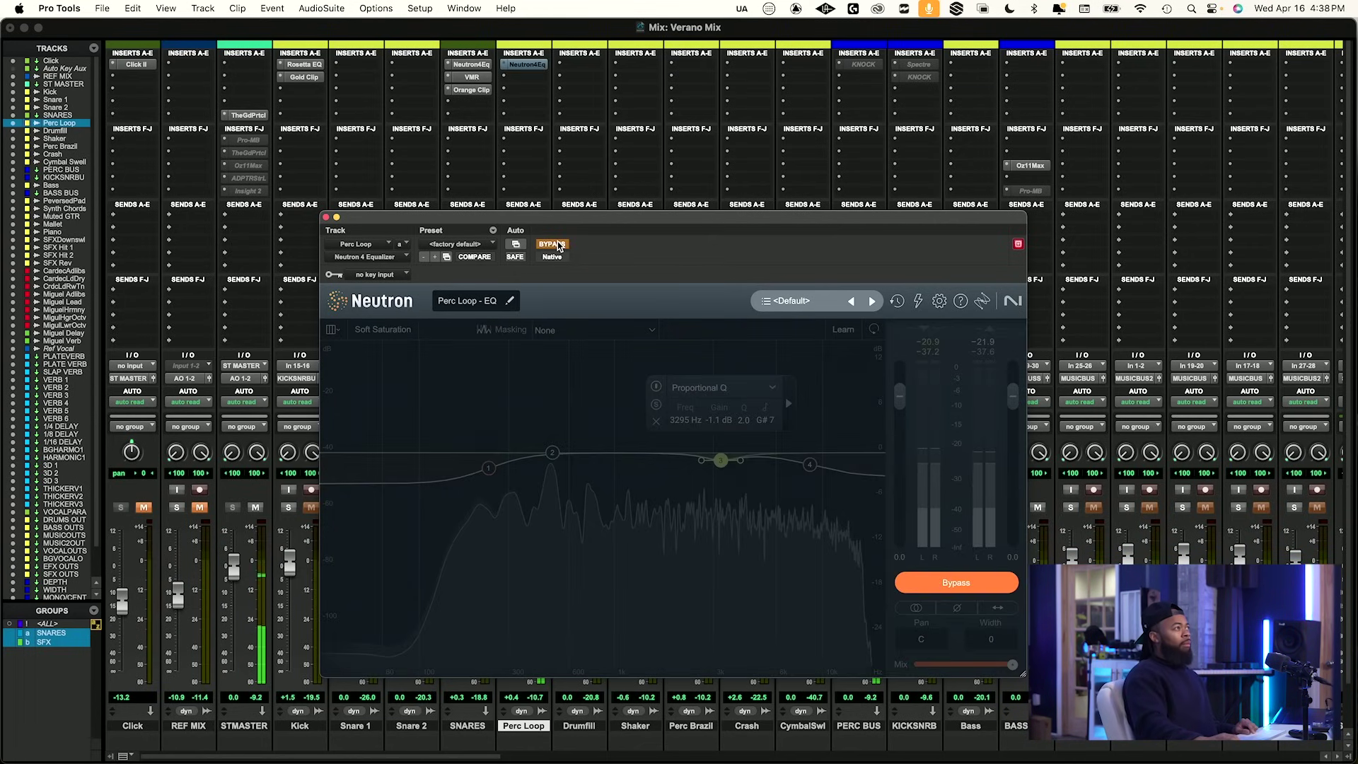
{"action": "left_click", "coordinate": [557, 244]}
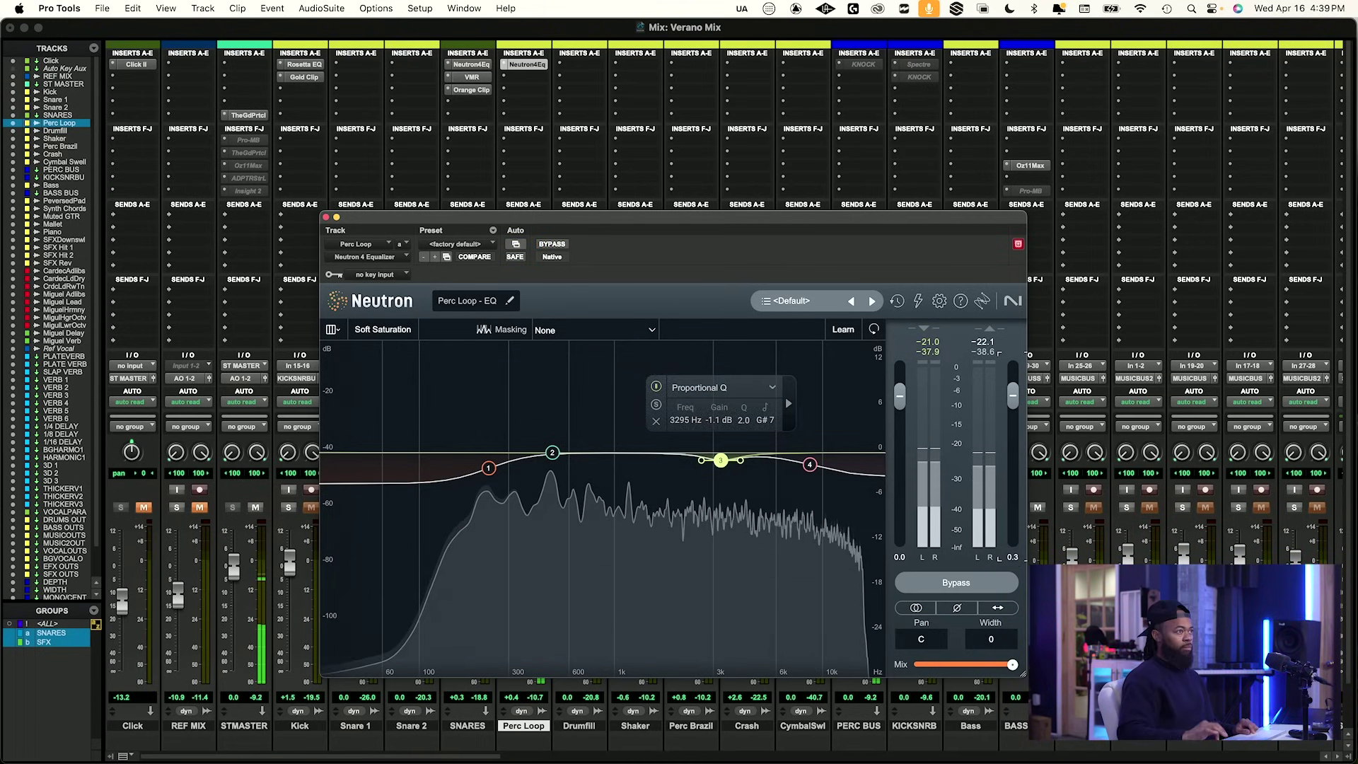
{"action": "left_click", "coordinate": [552, 245]}
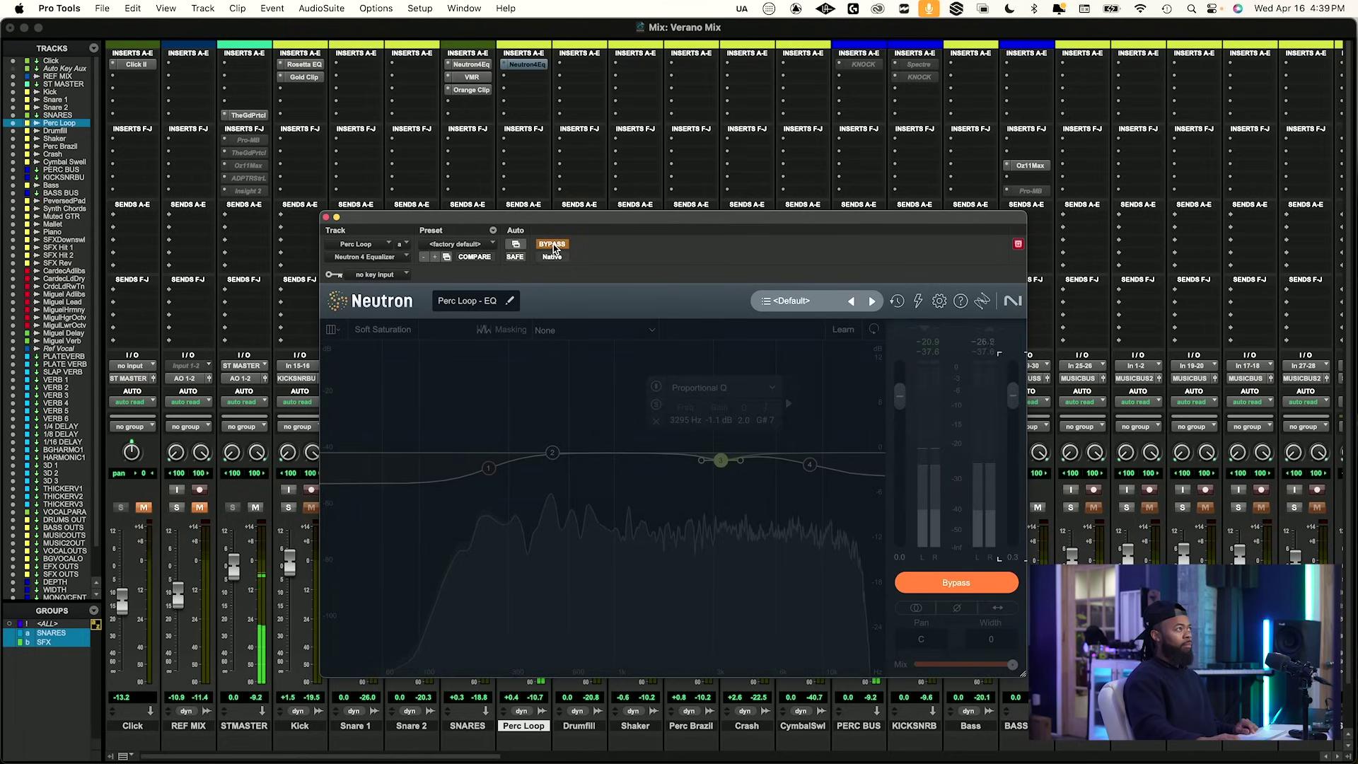
{"action": "left_click", "coordinate": [552, 245]}
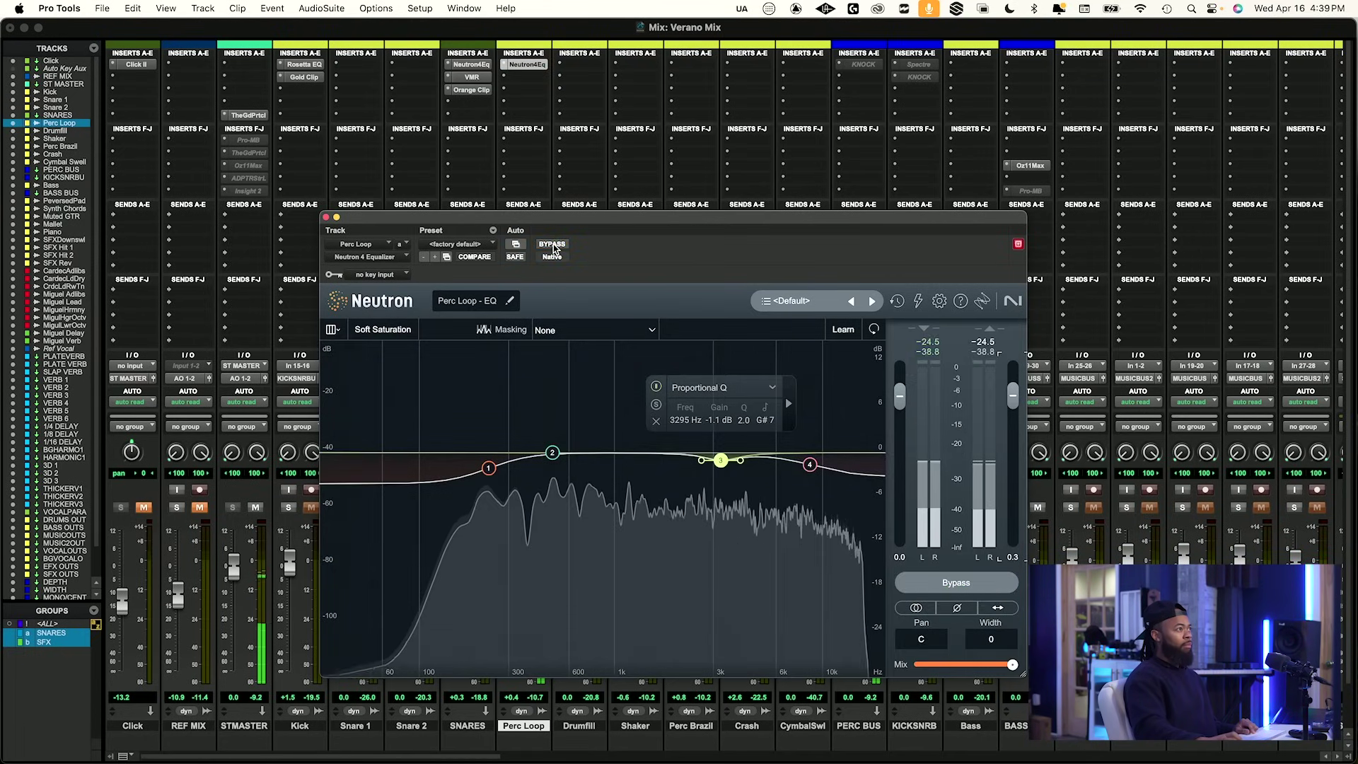
{"action": "key", "text": "space"}
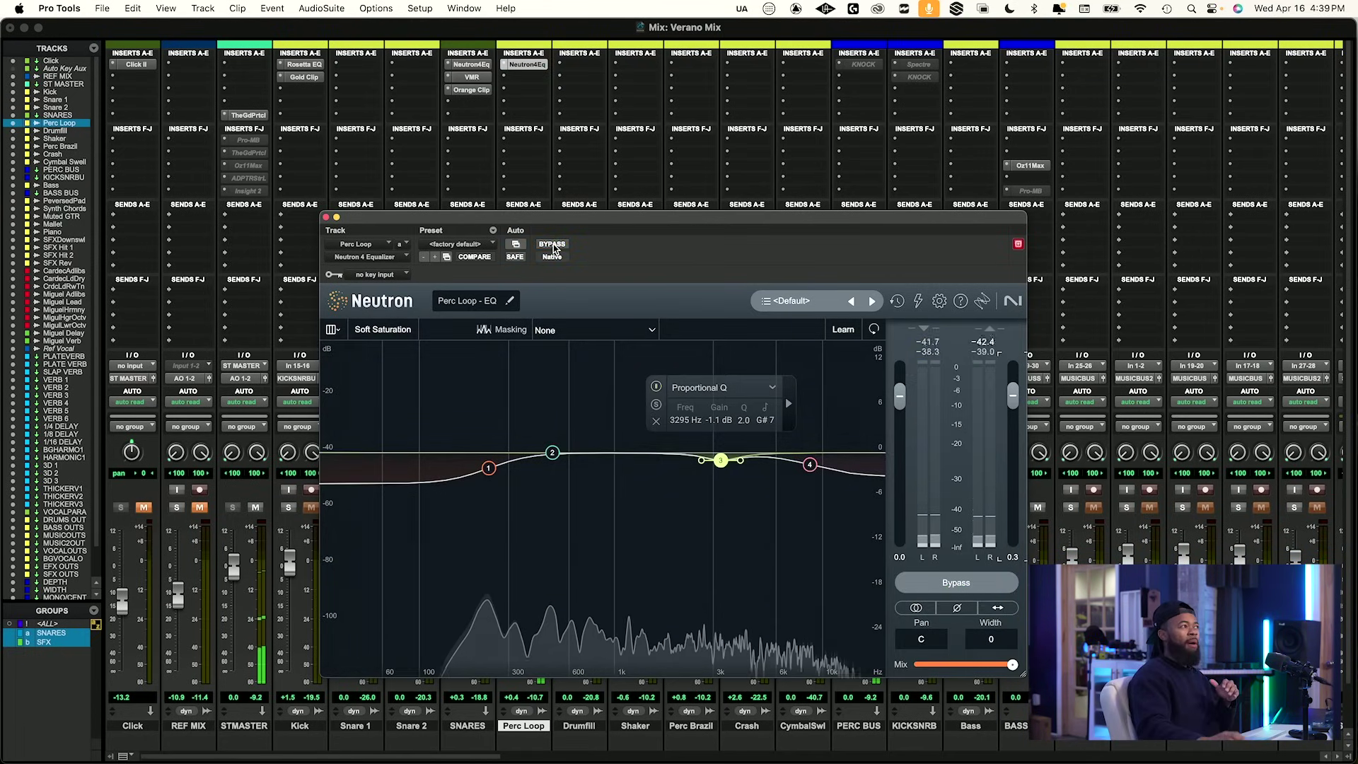
{"action": "left_click", "coordinate": [325, 217]}
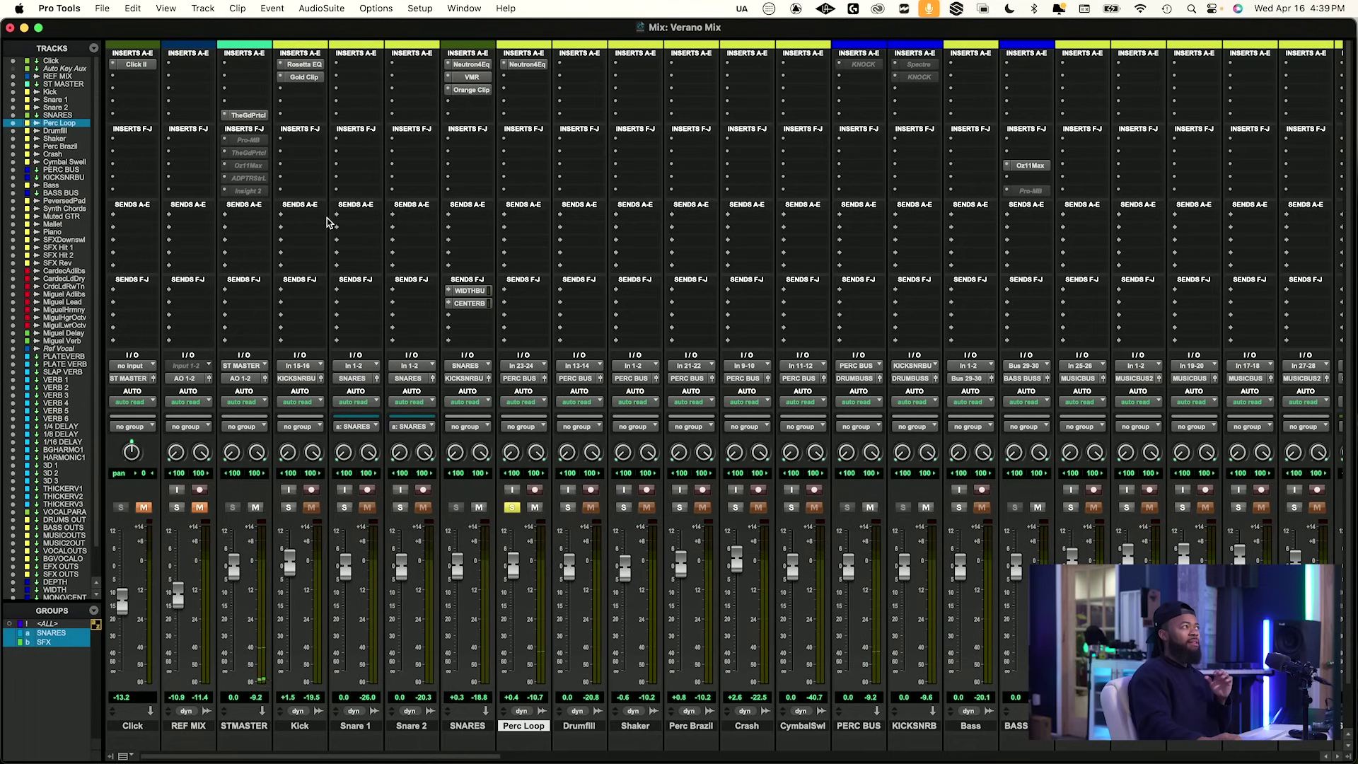
Take the Perc Loop out of solo, play the full mix, and briefly solo the loop again to check it in context.
{"action": "left_click", "coordinate": [512, 507]}
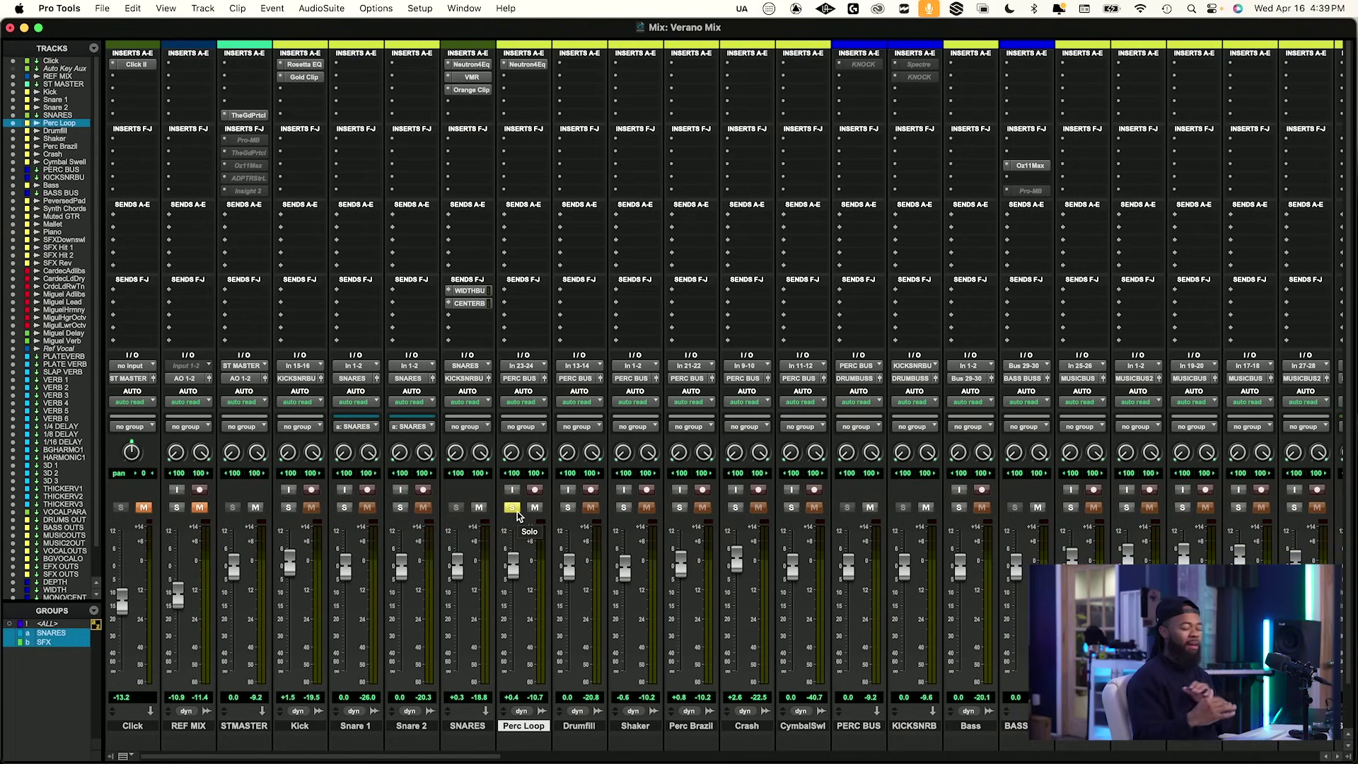
{"action": "left_click", "coordinate": [516, 512]}
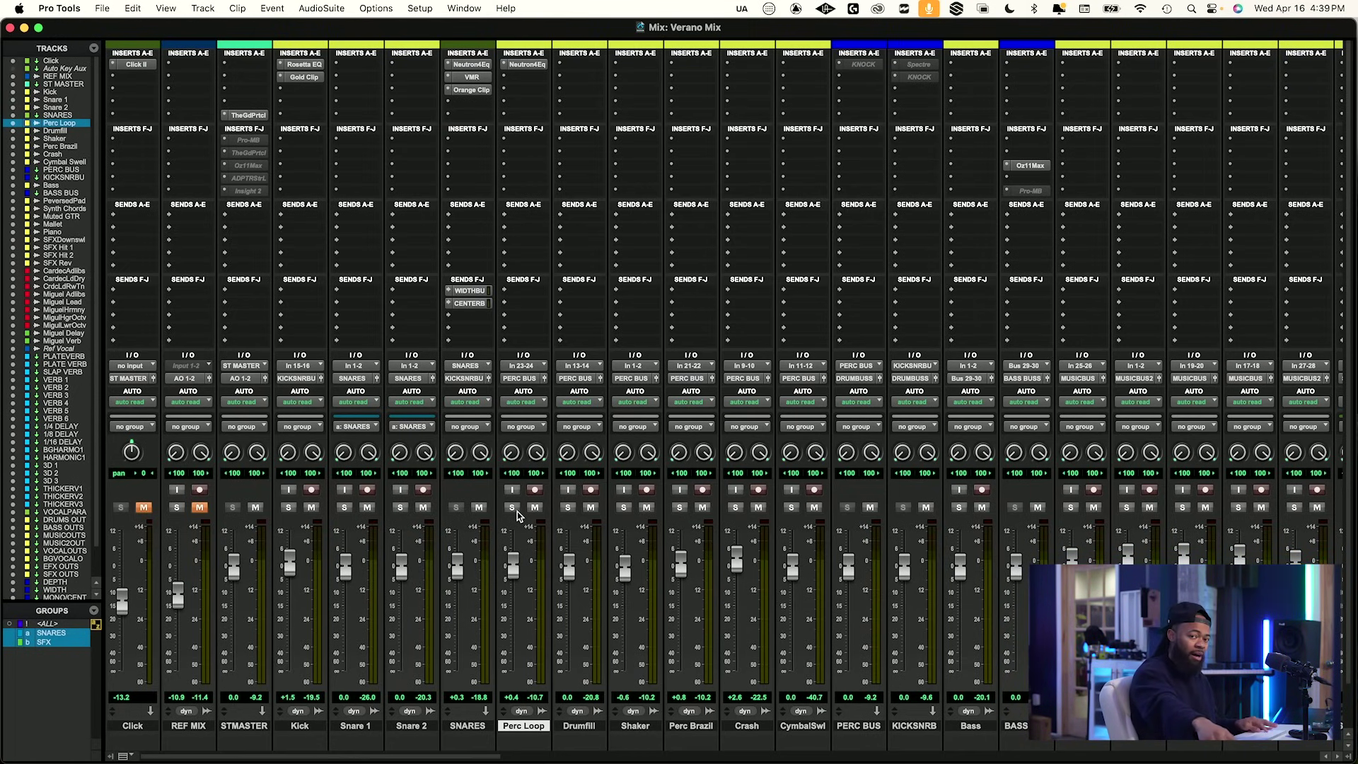
{"action": "key", "text": "space"}
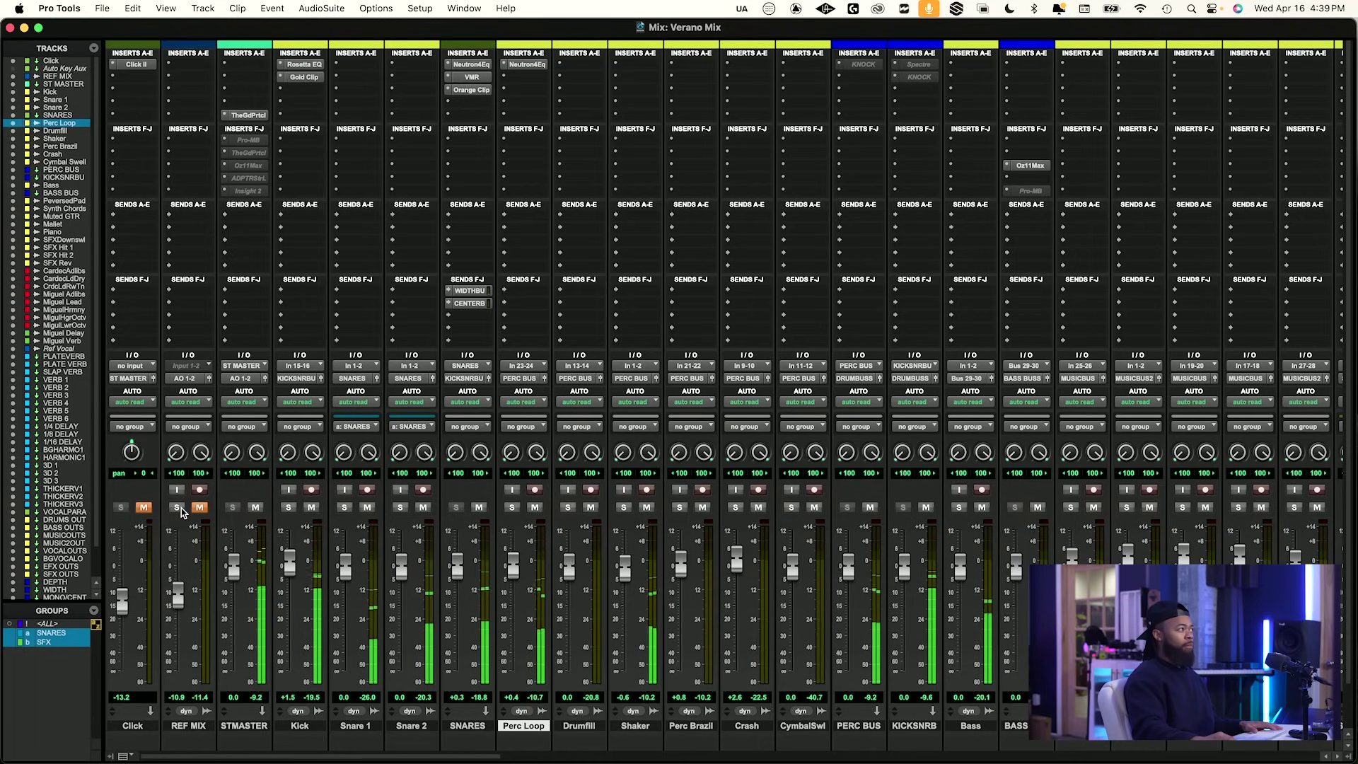
{"action": "left_click", "coordinate": [512, 507]}
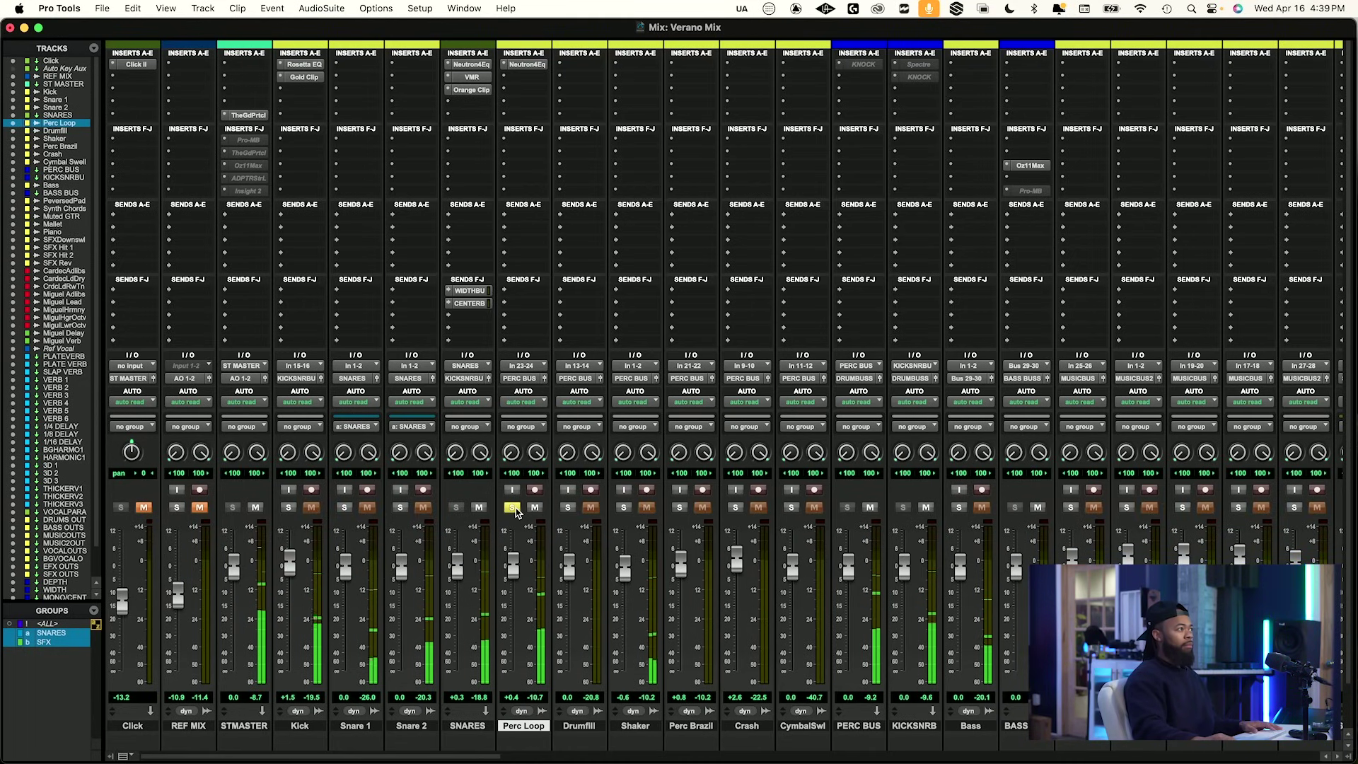
{"action": "left_click", "coordinate": [513, 508]}
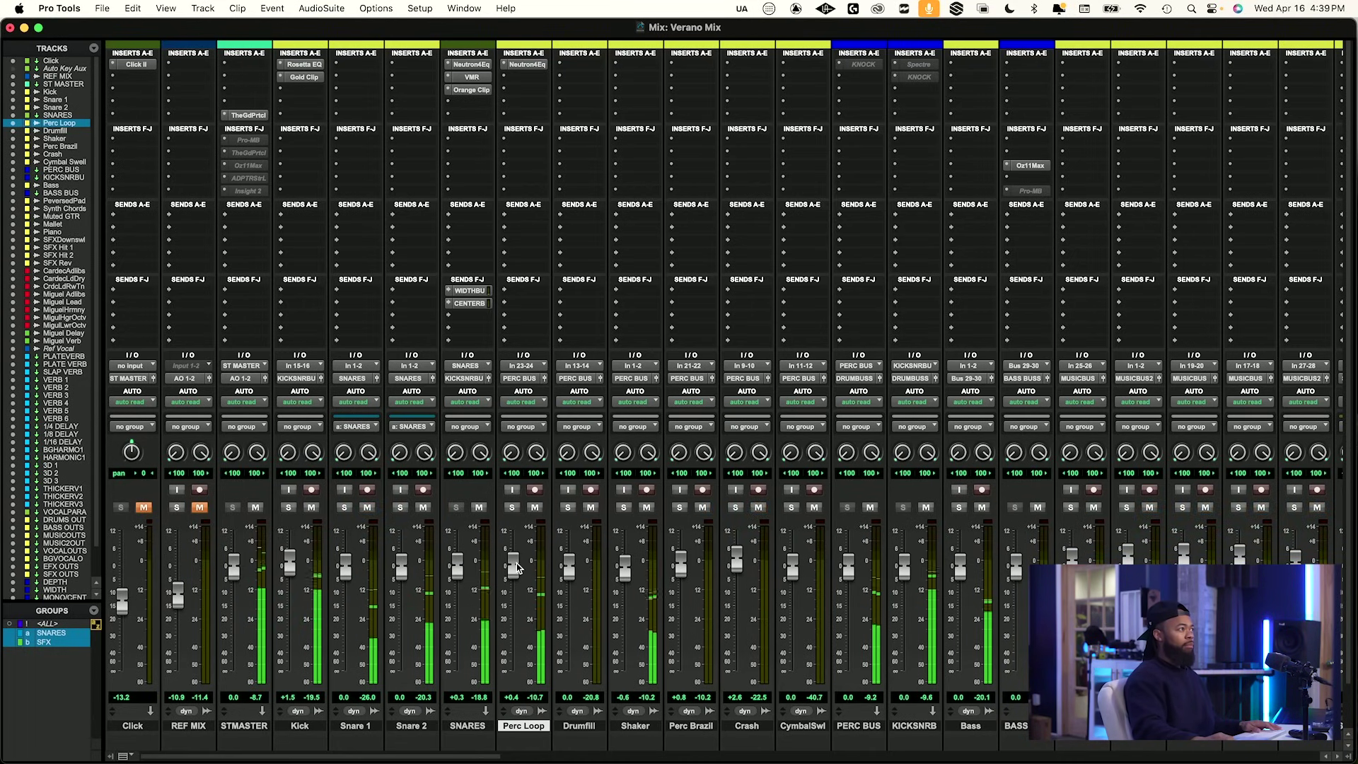
Solo and unmute the REF MIX track during playback to compare the mix against the reference.
{"action": "left_click", "coordinate": [177, 508]}
{"action": "left_click", "coordinate": [200, 507]}
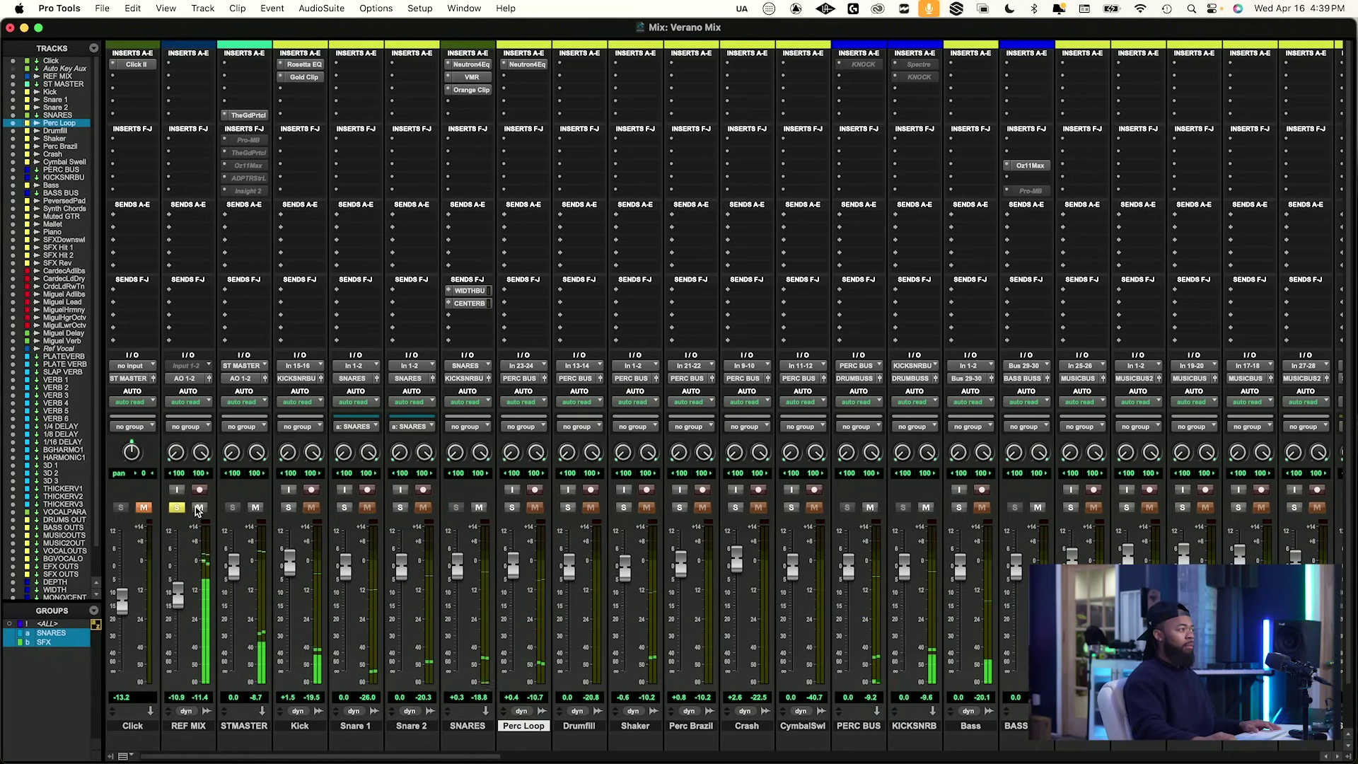
Mute and unsolo the REF MIX track, and solo the Perc Loop track.
{"action": "left_click", "coordinate": [199, 507]}
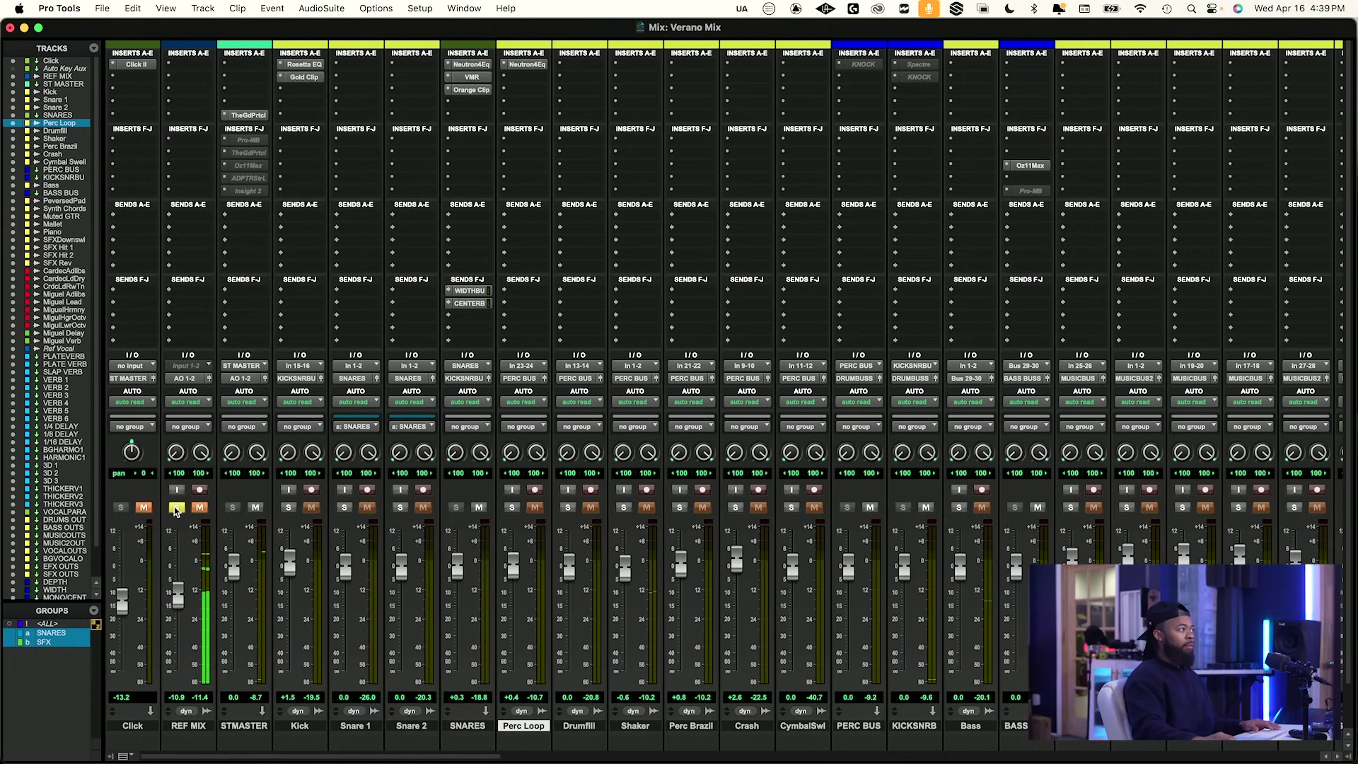
{"action": "left_click", "coordinate": [177, 507]}
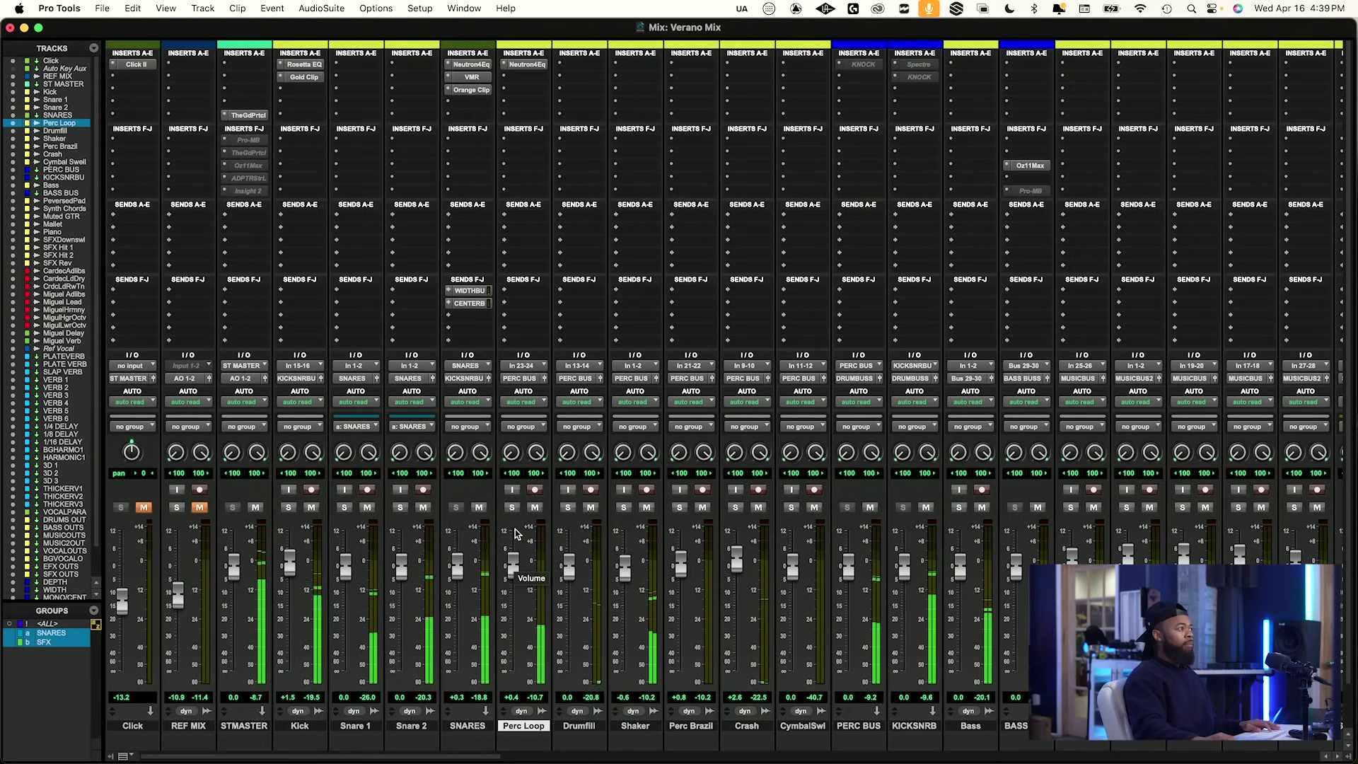
{"action": "left_click", "coordinate": [513, 506]}
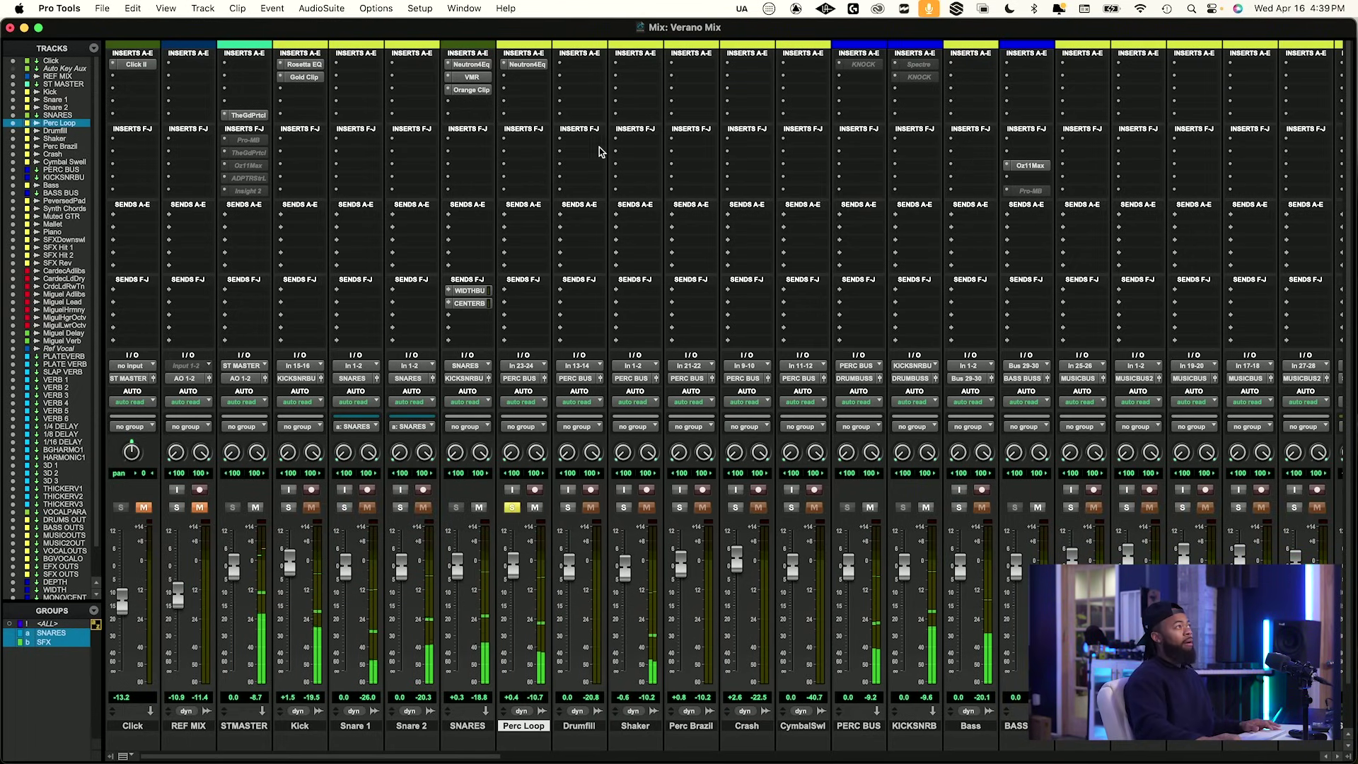
Search the plug-ins for "pan" and insert PanMan (stereo) below the Neutron EQ on the Perc Loop track.
{"action": "left_click", "coordinate": [520, 77]}
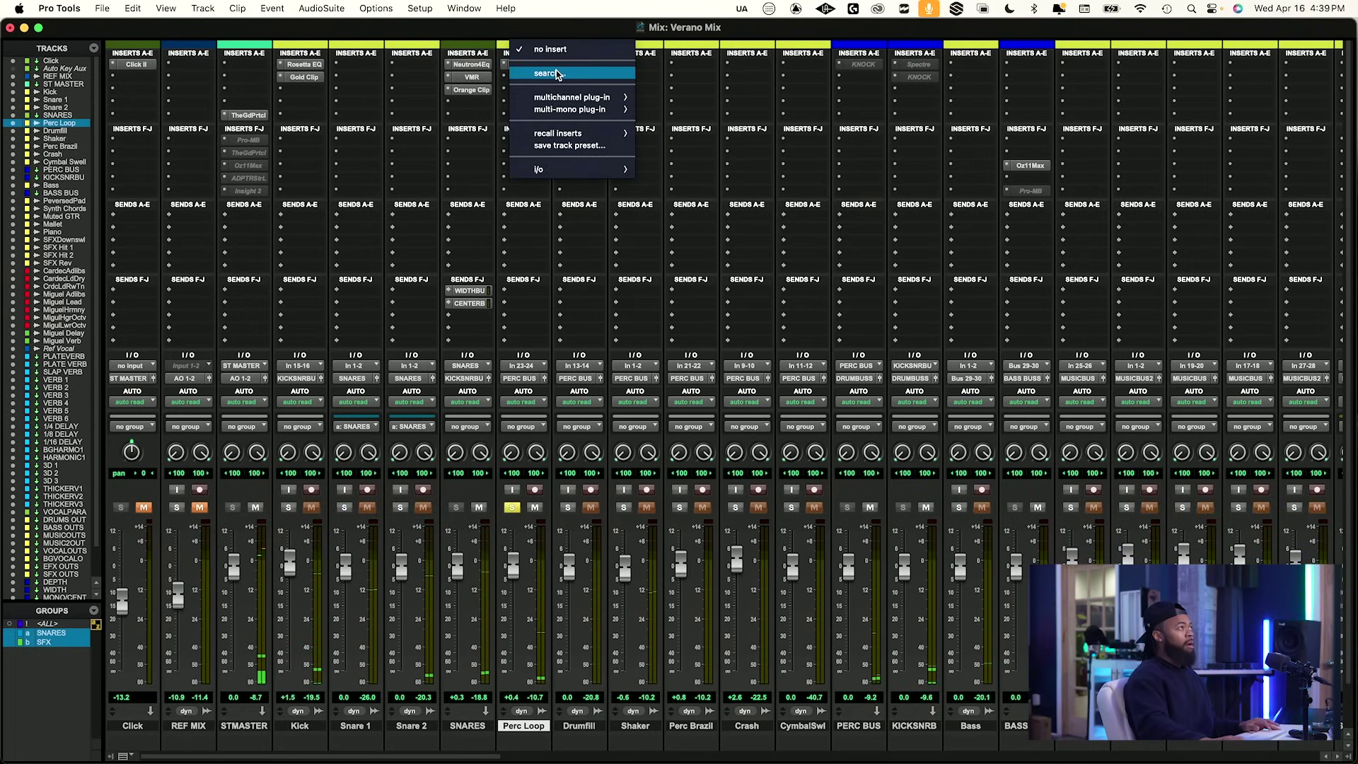
{"action": "left_click", "coordinate": [559, 71]}
{"action": "type", "text": "pan"}
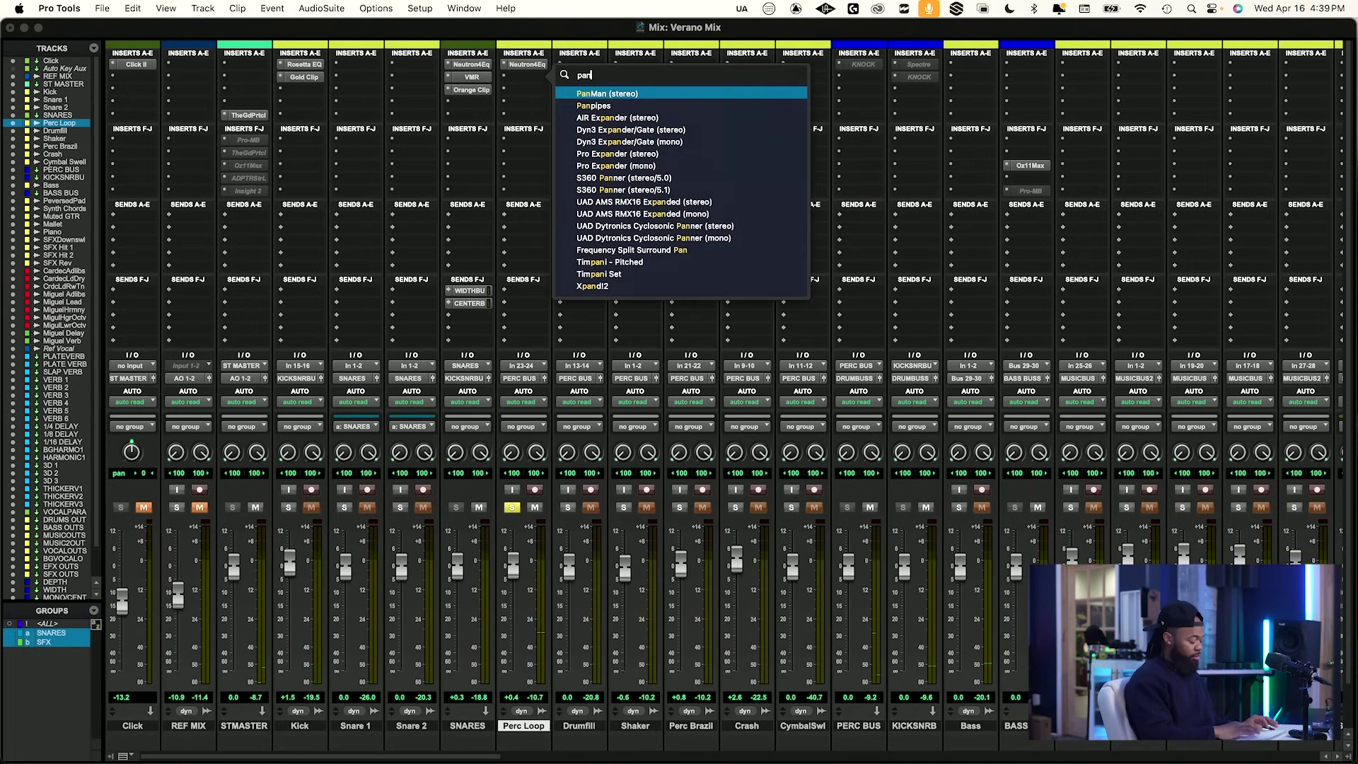
{"action": "key", "text": "Escape"}
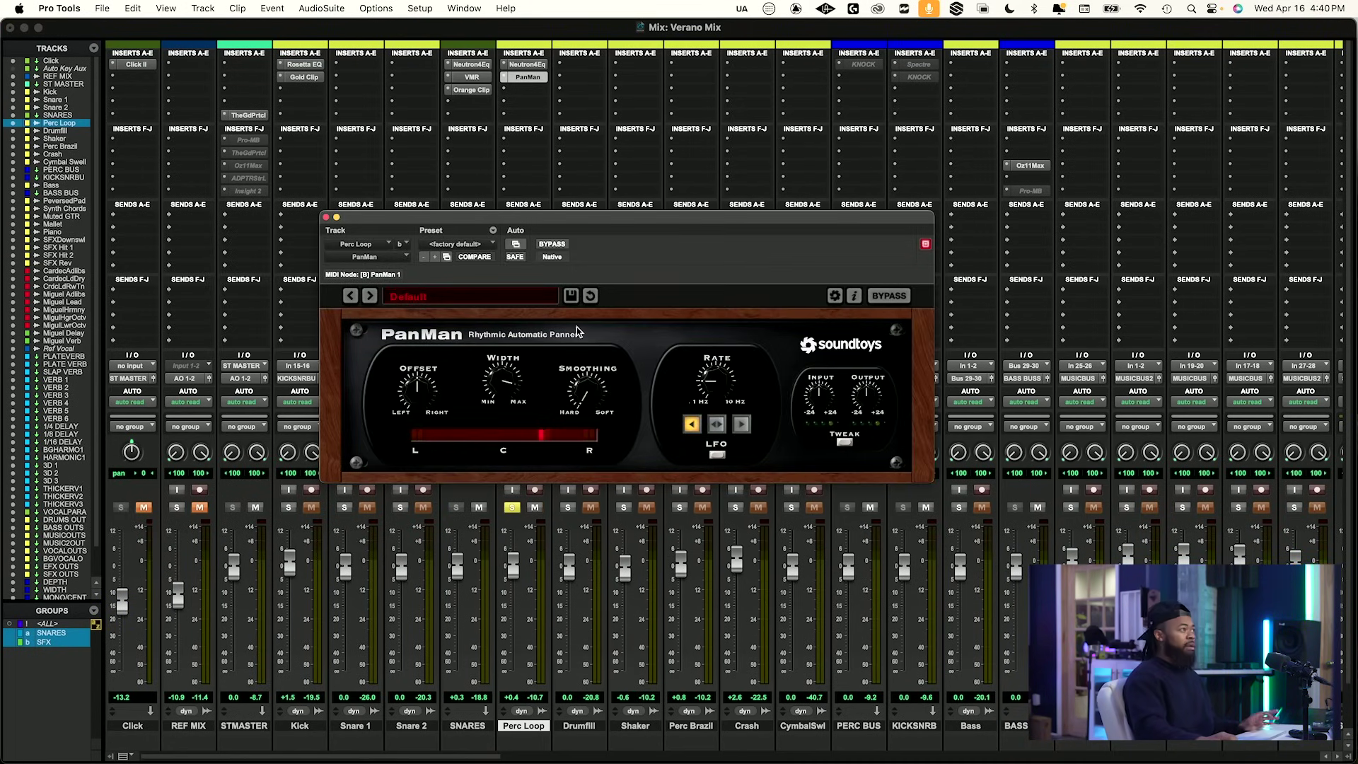
Load the "Give The Percs Movement" preset in PanMan and leave the plug-in active.
{"action": "left_click", "coordinate": [457, 244]}
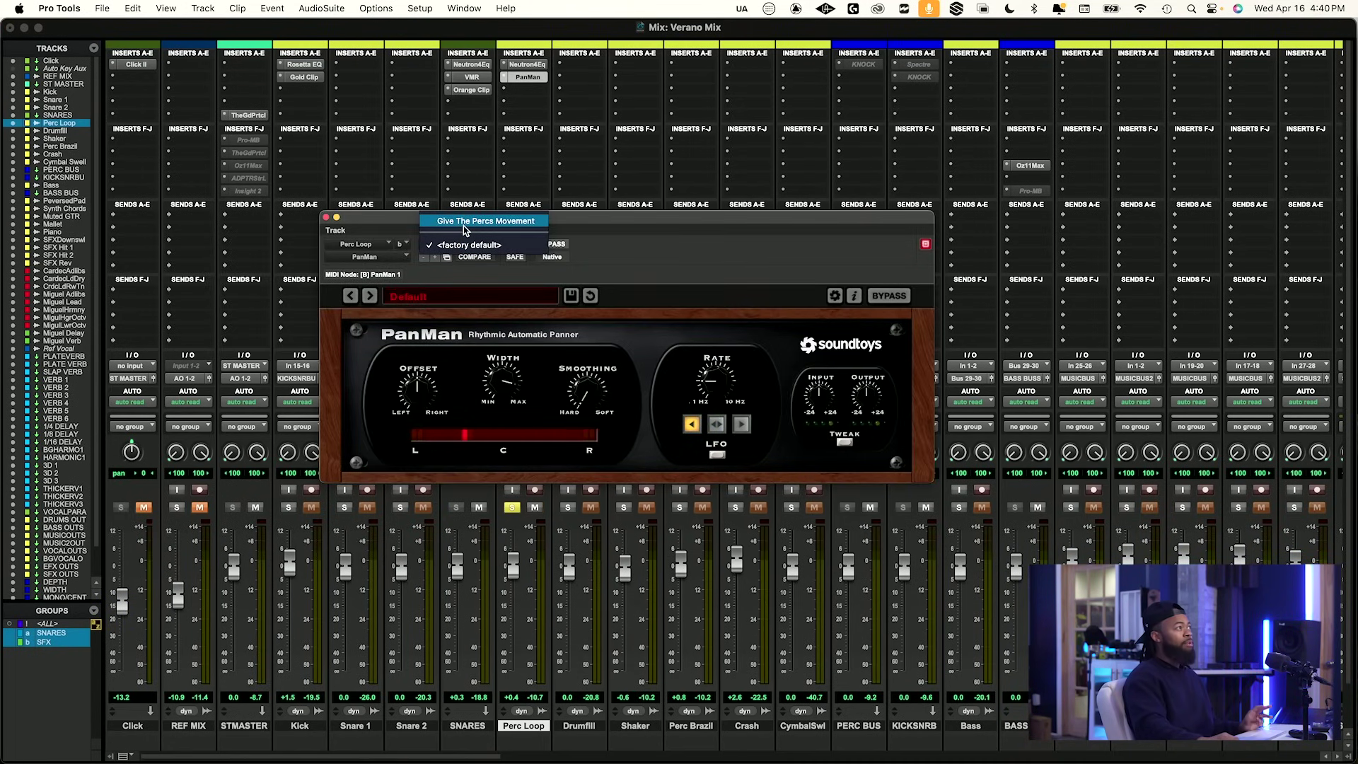
{"action": "left_click", "coordinate": [481, 223]}
{"action": "left_click", "coordinate": [552, 244]}
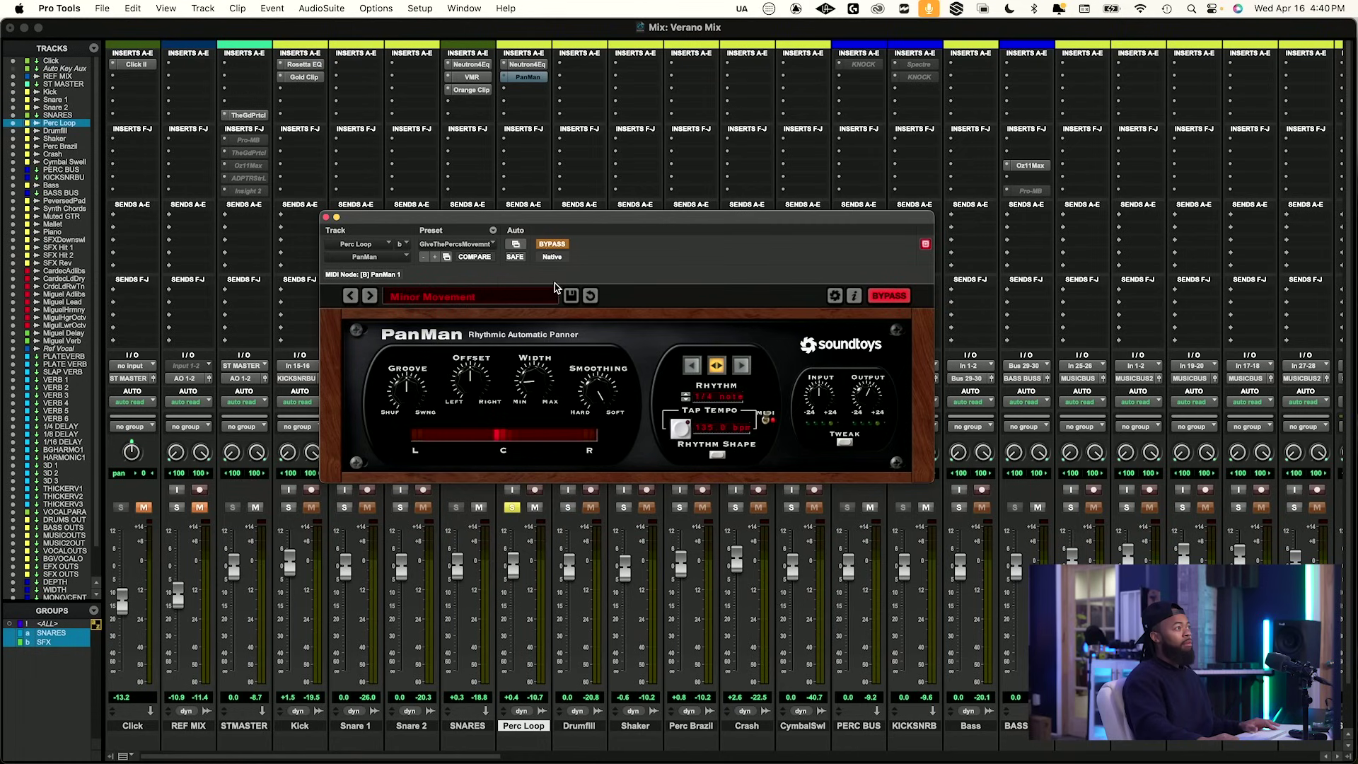
{"action": "left_click", "coordinate": [549, 244]}
Switch to Finder, examine the Verano project folder and its STEMS files inside ENGINEEARS CLIENTS, and close the Finder window.
{"action": "mouse_move", "coordinate": [98, 741]}
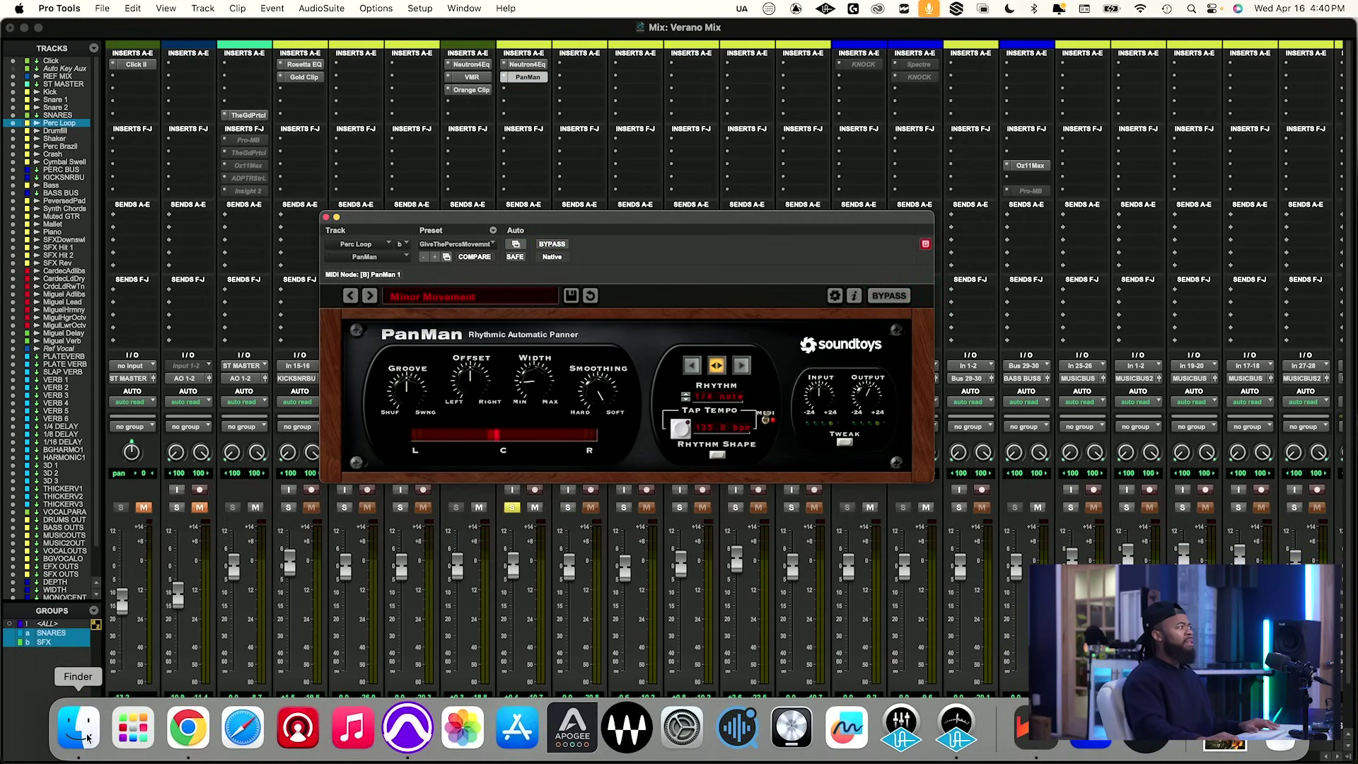
{"action": "left_click", "coordinate": [96, 739]}
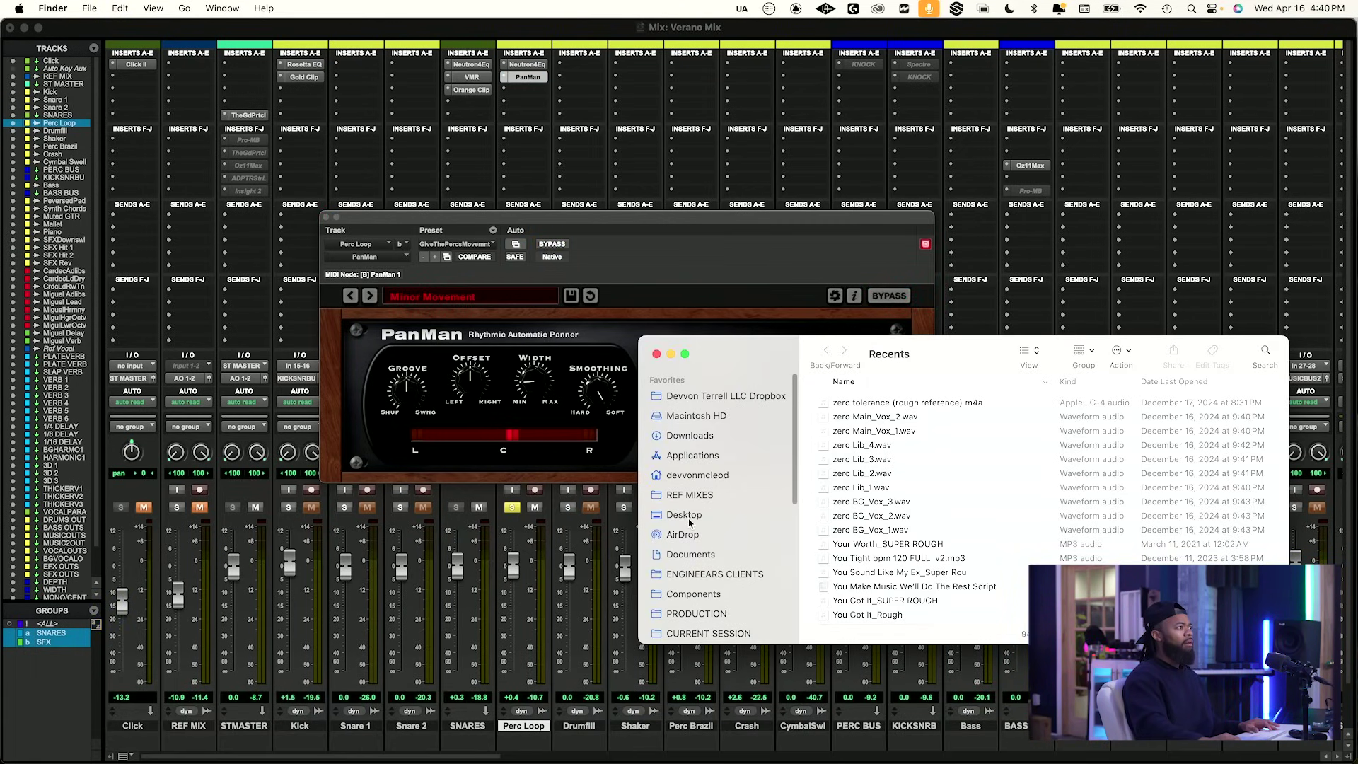
{"action": "left_click", "coordinate": [715, 574]}
{"action": "double_click", "coordinate": [850, 417]}
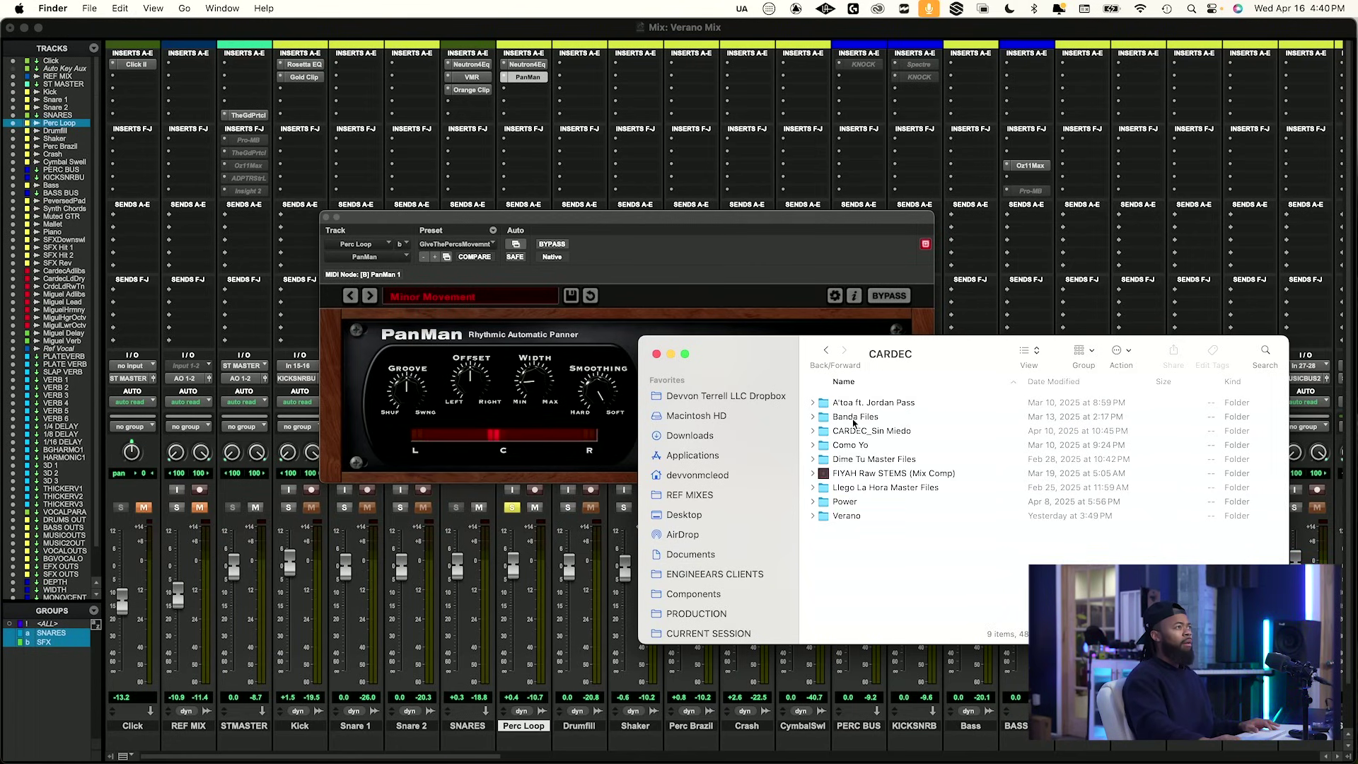
{"action": "double_click", "coordinate": [844, 516]}
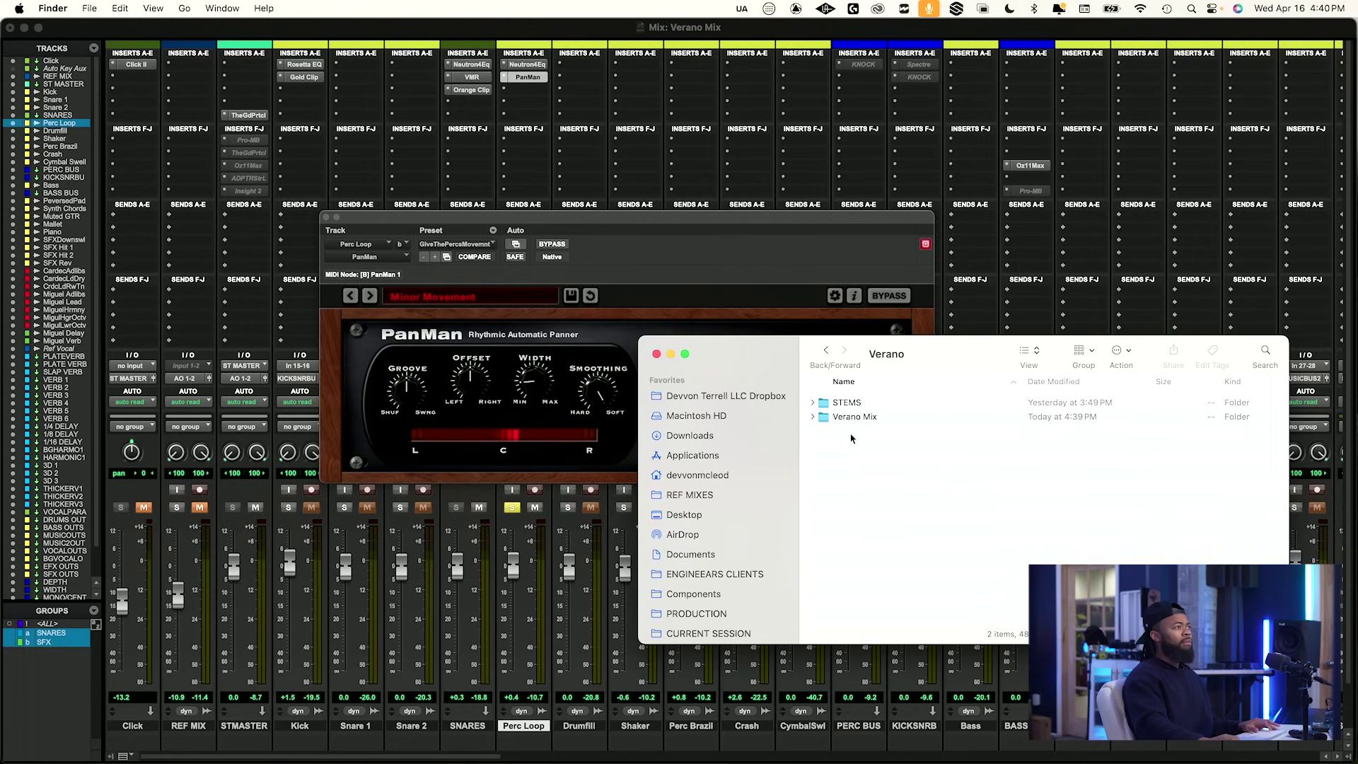
{"action": "double_click", "coordinate": [846, 403]}
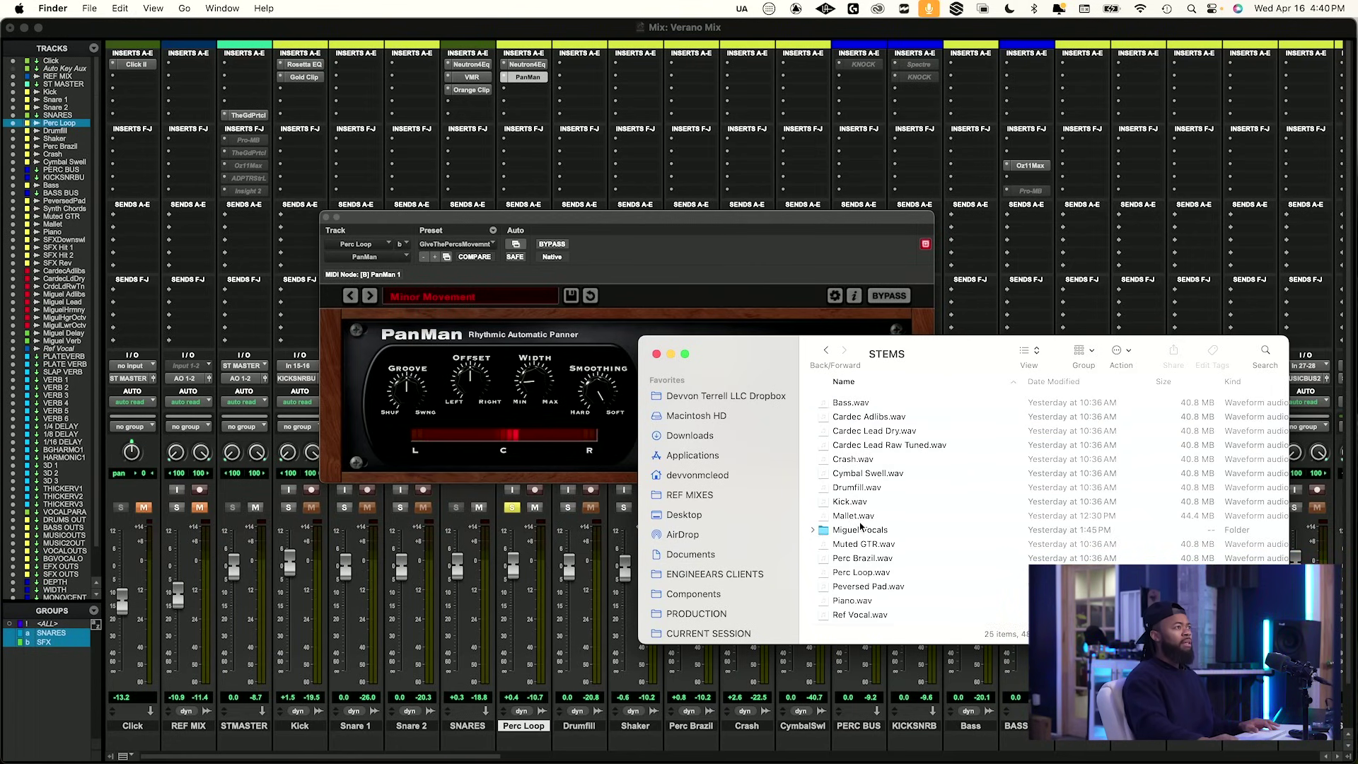
{"action": "scroll", "coordinate": [862, 525], "scroll_direction": "down", "scroll_amount": 5}
{"action": "scroll", "coordinate": [863, 524], "scroll_direction": "up", "scroll_amount": 5}
{"action": "left_click", "coordinate": [827, 350]}
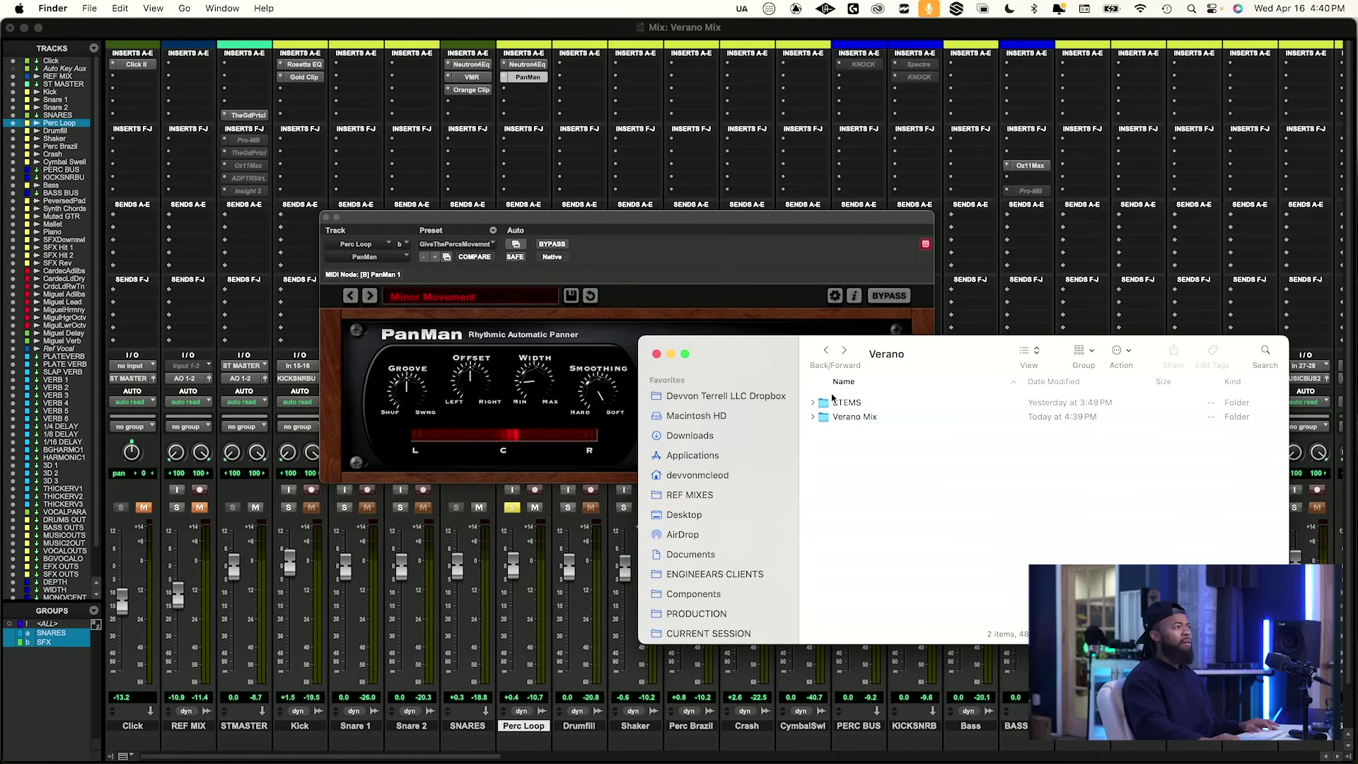
{"action": "left_click", "coordinate": [812, 403]}
{"action": "left_click", "coordinate": [812, 403]}
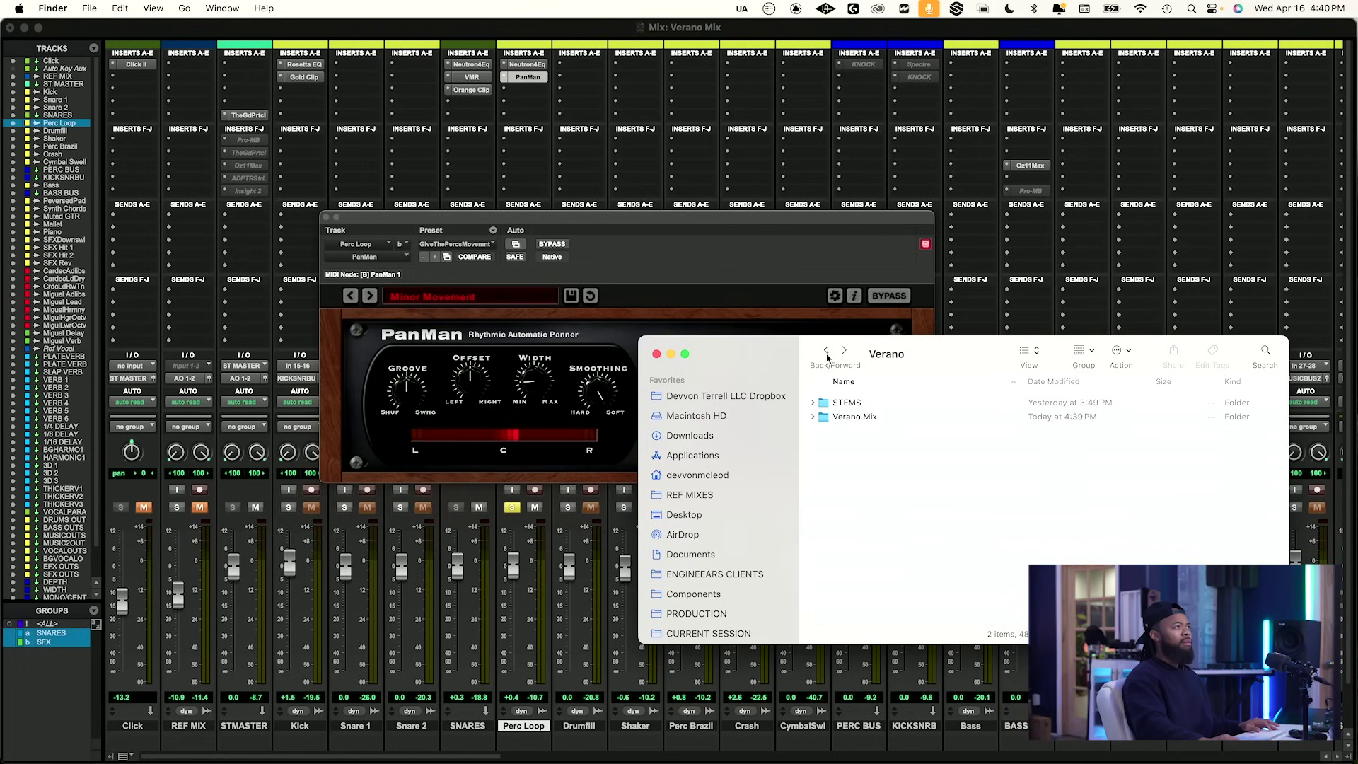
{"action": "left_click", "coordinate": [656, 354]}
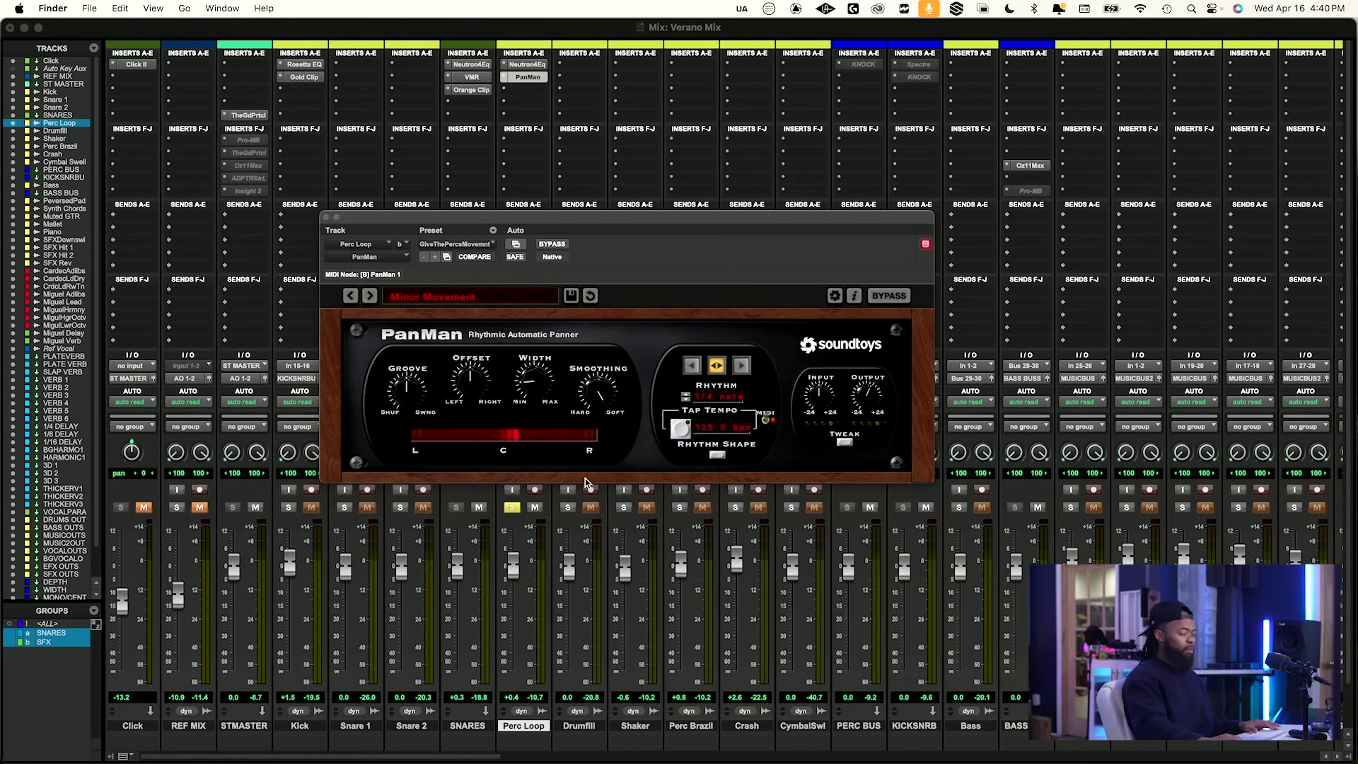
Return to Pro Tools, show the Edit window and play the song from the beginning.
{"action": "left_click", "coordinate": [682, 283]}
{"action": "key", "text": "super+equal"}
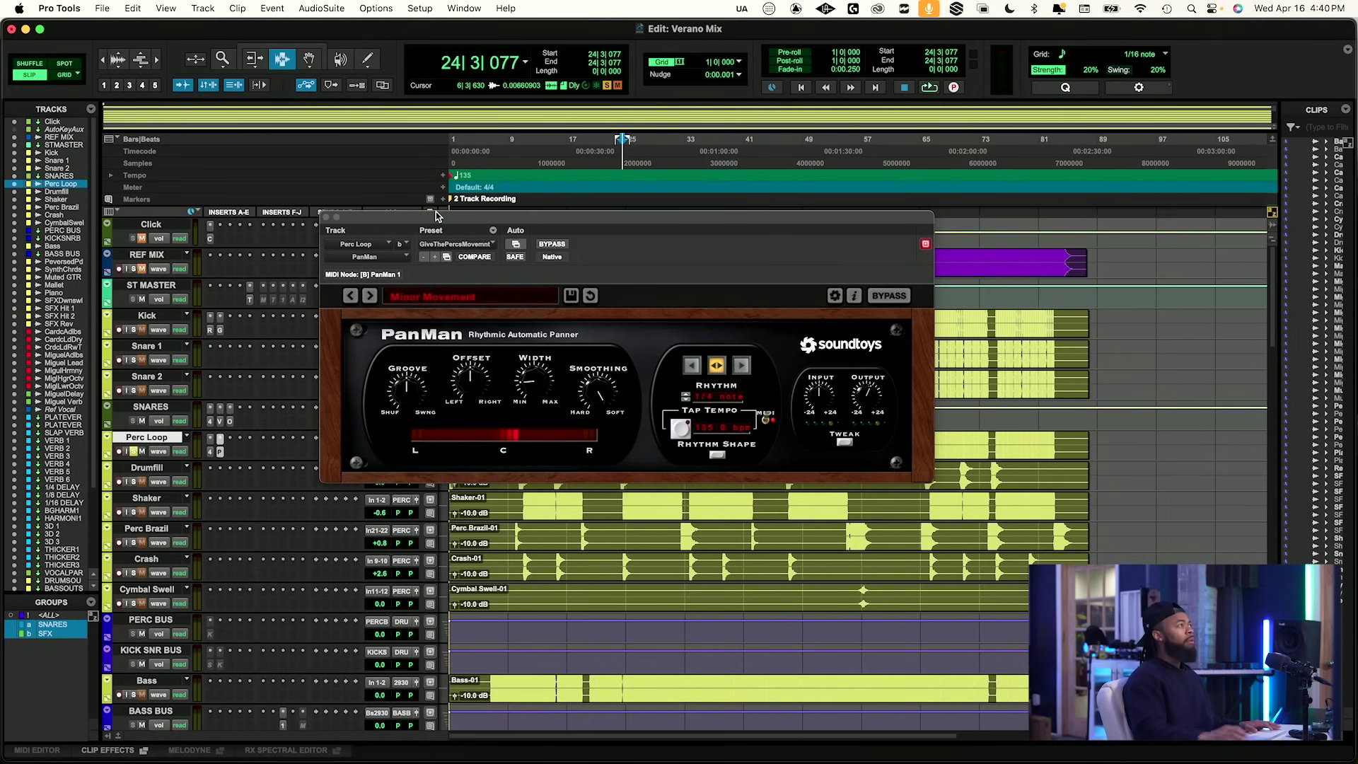
{"action": "key", "text": "Return"}
{"action": "key", "text": "space"}
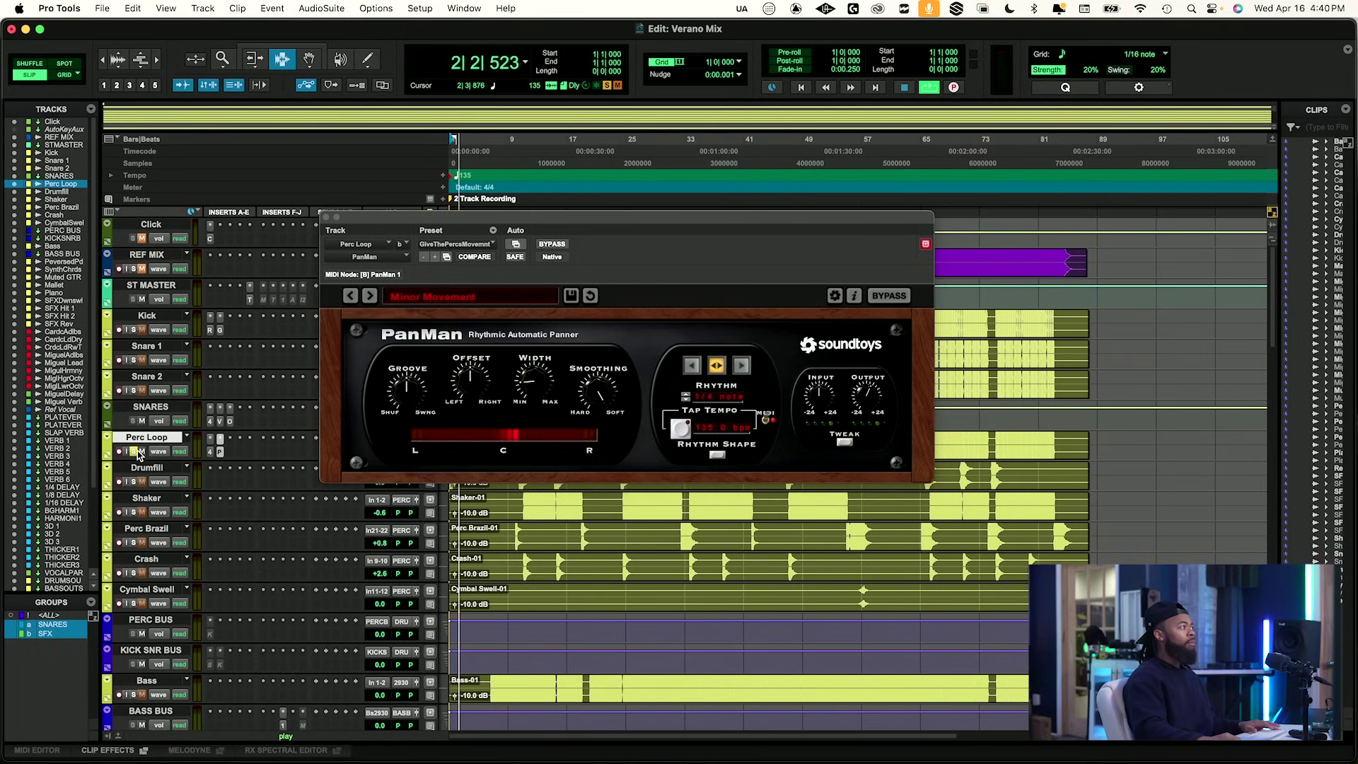
Set the session tempo at bar 1 to 121 BPM and stop playback.
{"action": "left_click", "coordinate": [442, 176]}
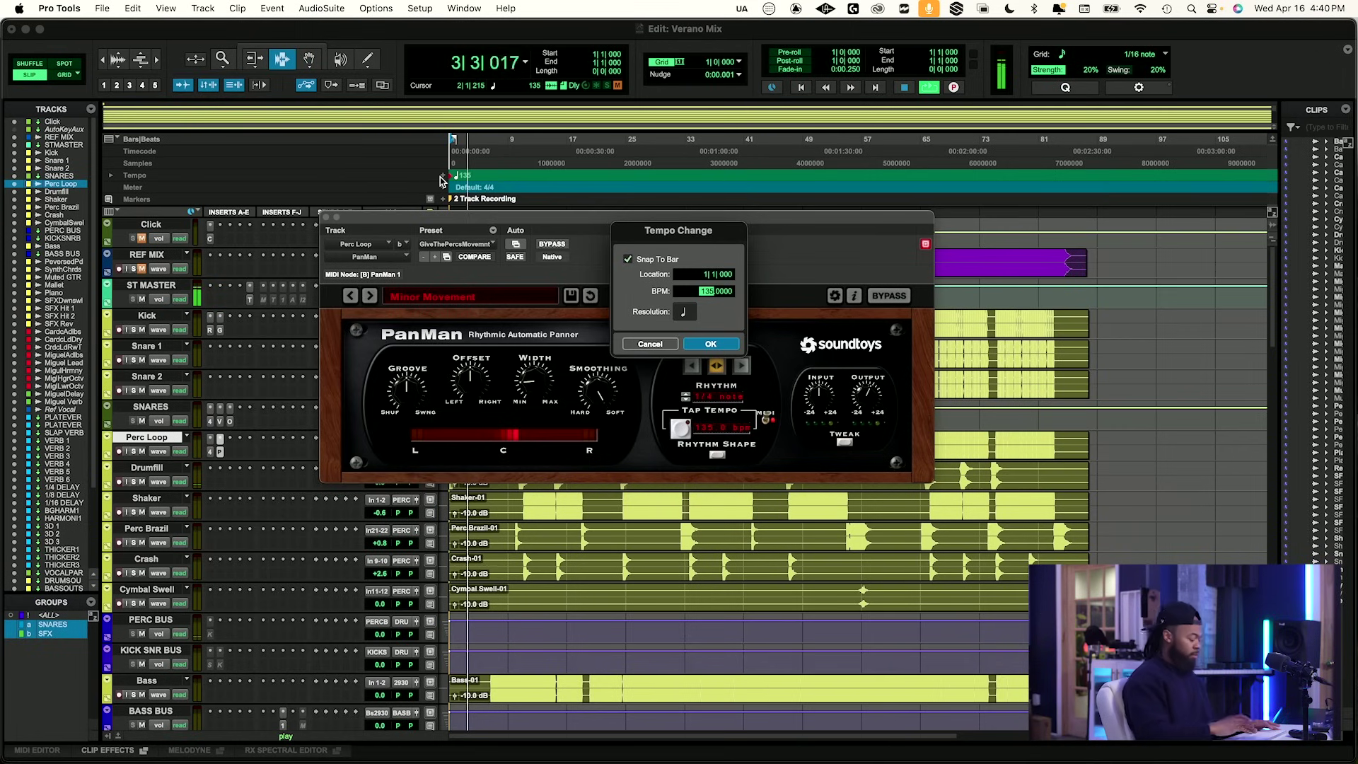
{"action": "type", "text": "120"}
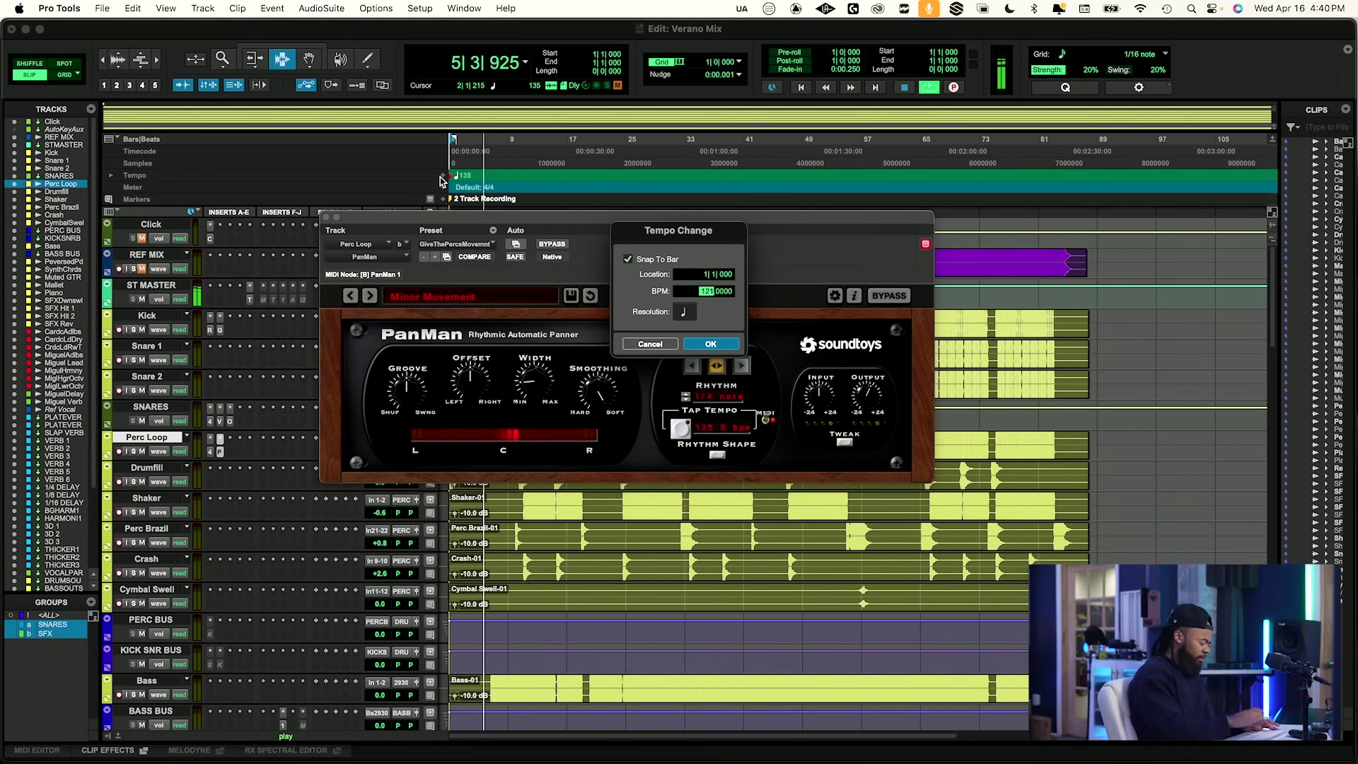
{"action": "type", "text": "118"}
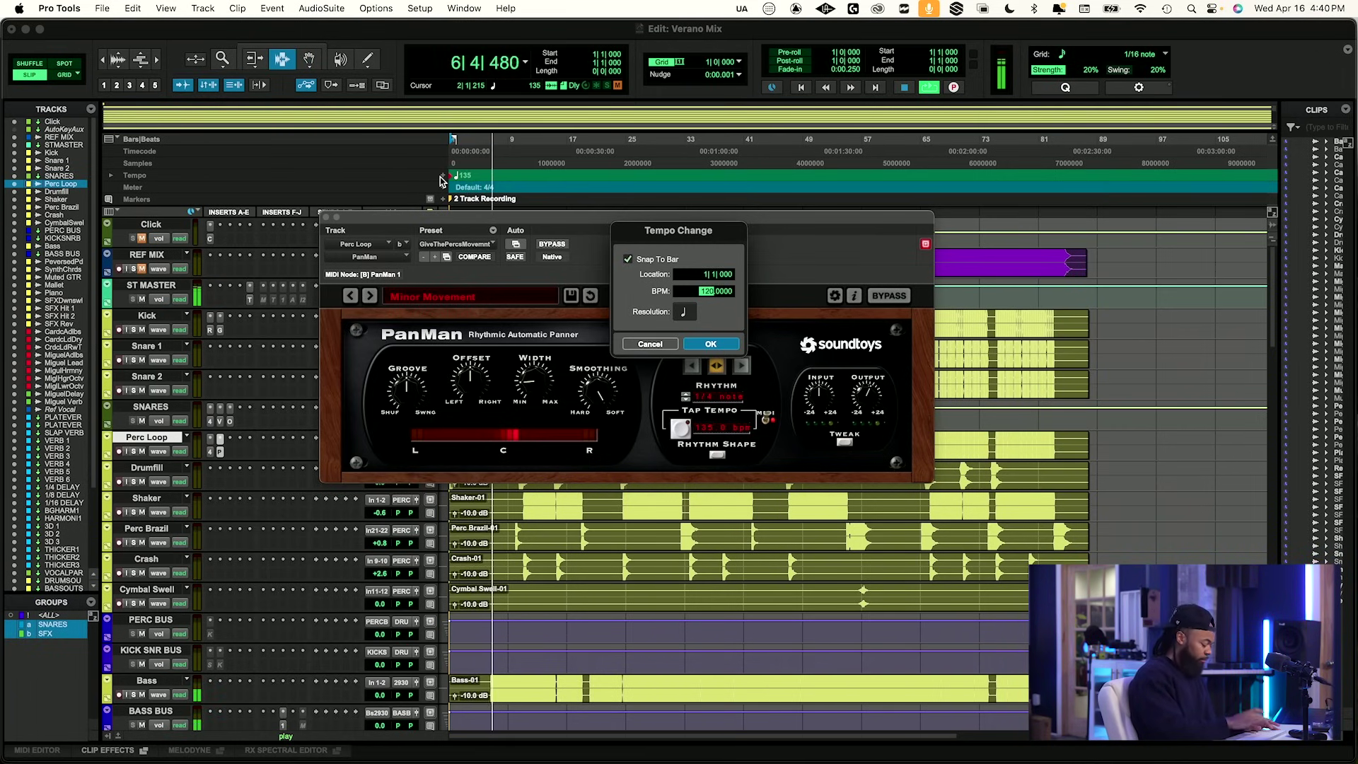
{"action": "type", "text": "121"}
{"action": "key", "text": "Return"}
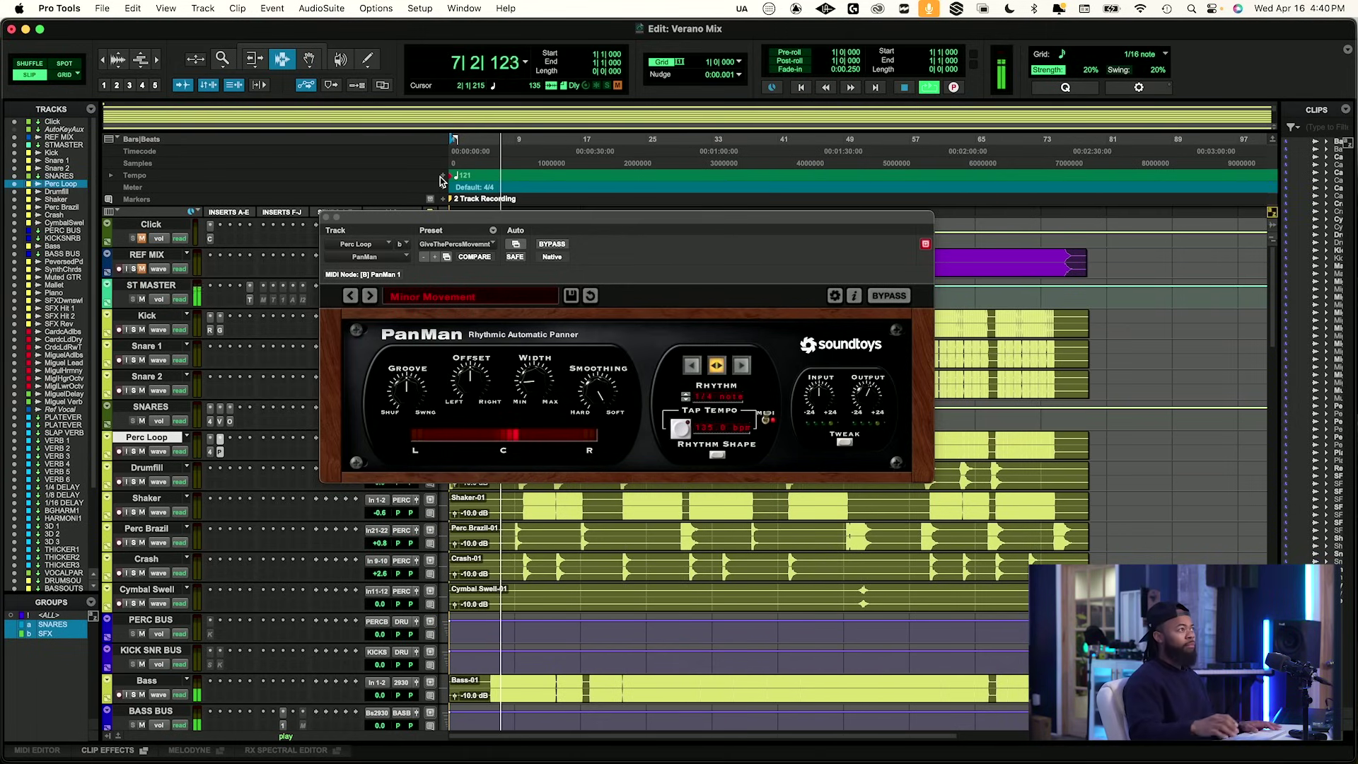
{"action": "key", "text": "space"}
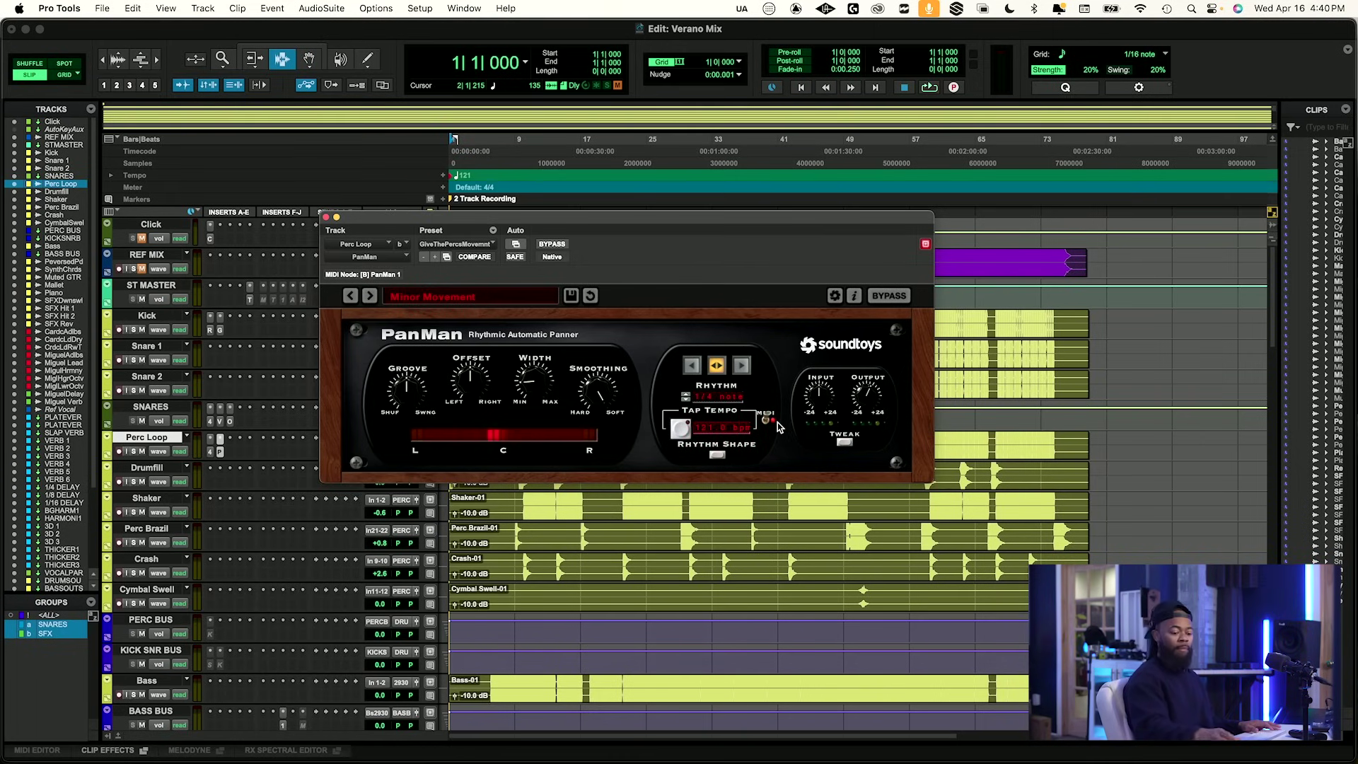
Play the full mix from about bar 21, comparing PanMan bypassed and active while adjusting its Width.
{"action": "left_click", "coordinate": [552, 244]}
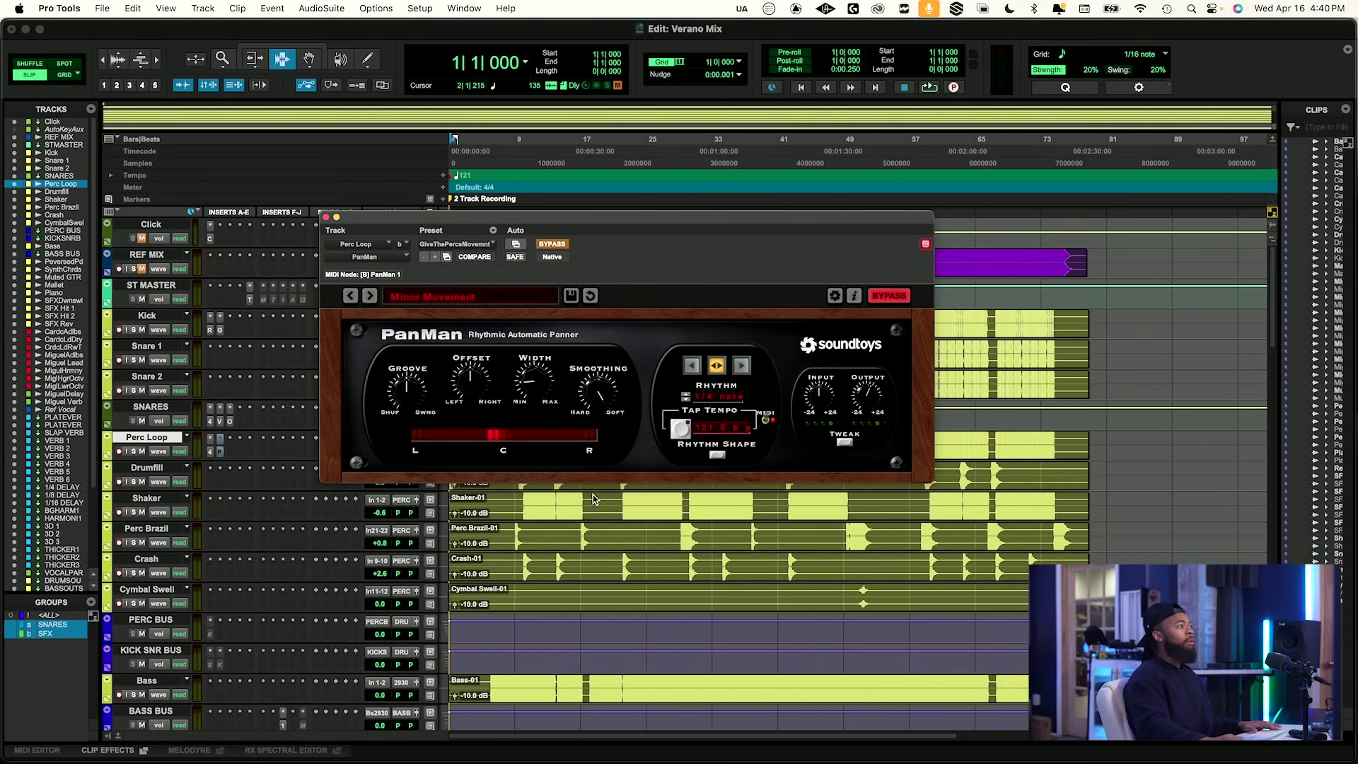
{"action": "left_click", "coordinate": [621, 498]}
{"action": "key", "text": "space"}
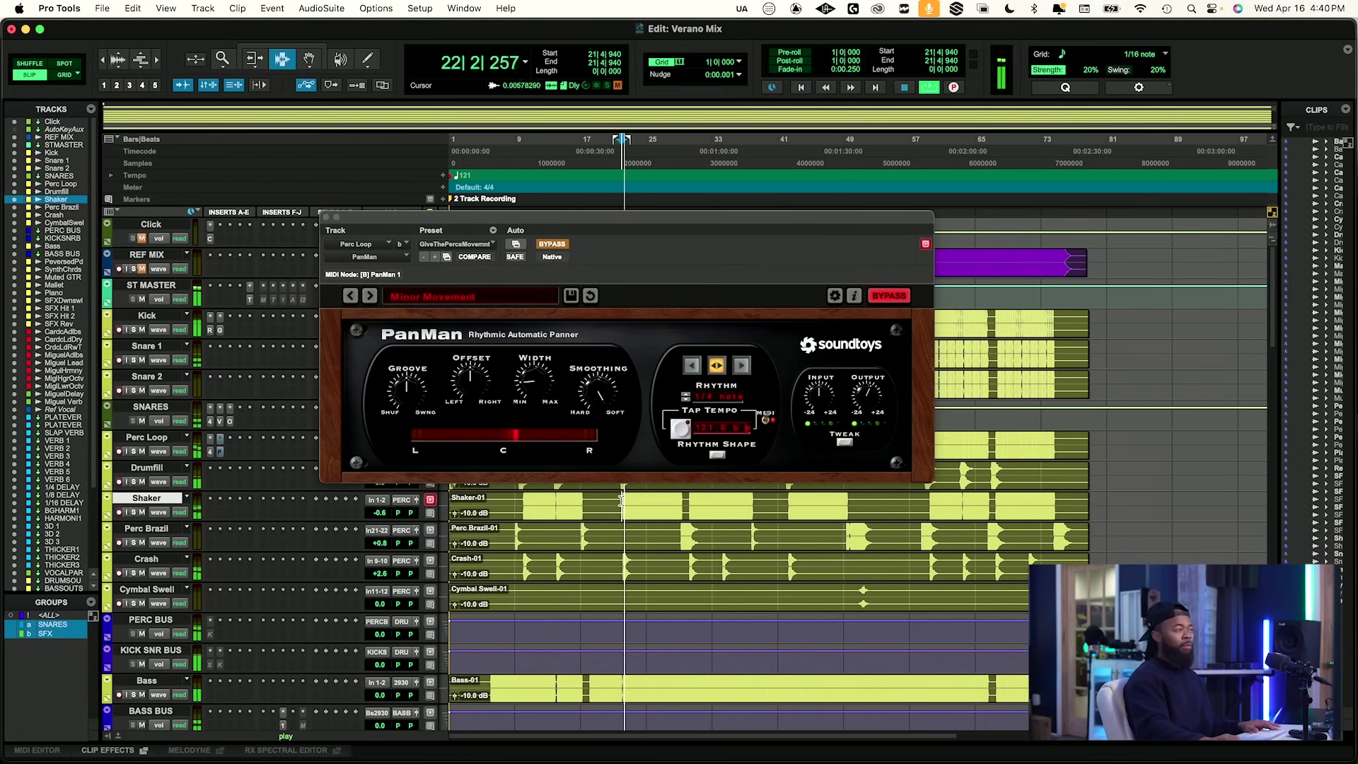
{"action": "left_click", "coordinate": [551, 244]}
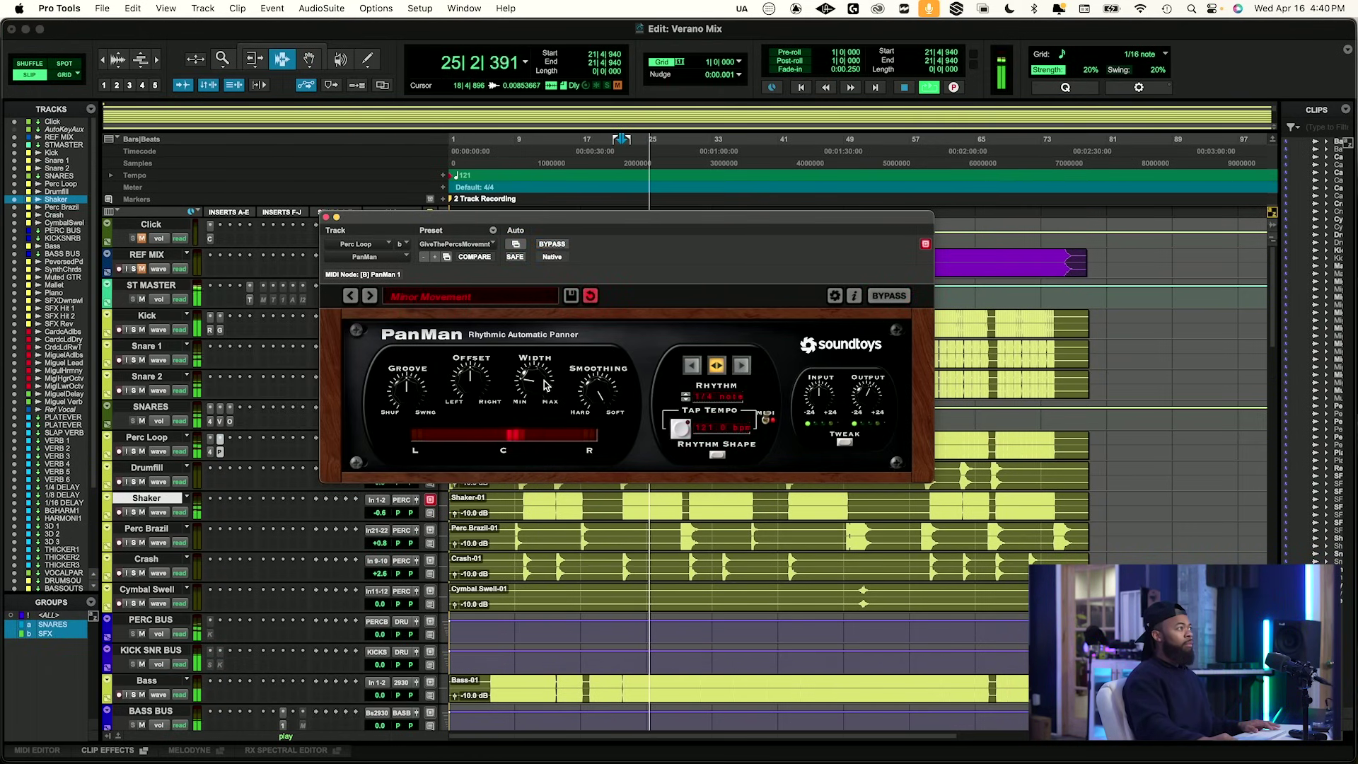
{"action": "left_click", "coordinate": [561, 247]}
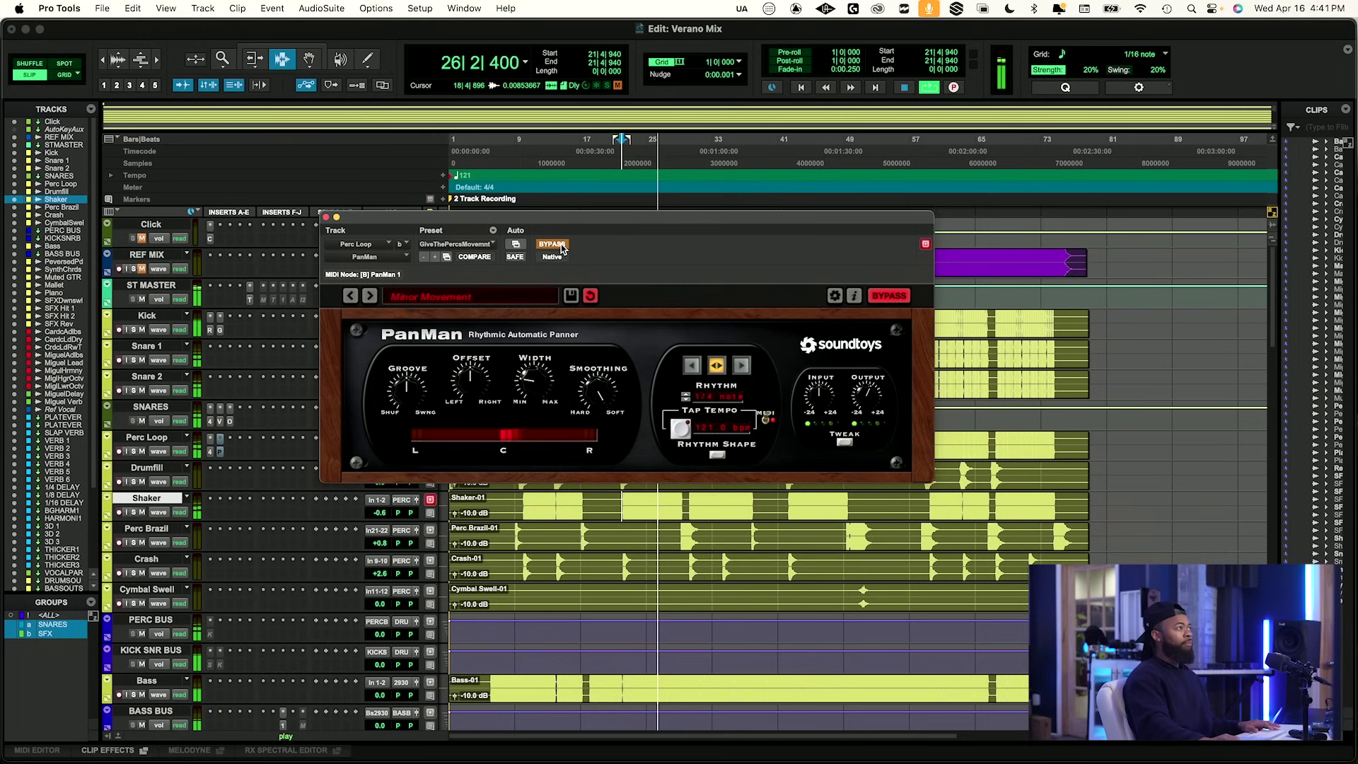
{"action": "left_click", "coordinate": [559, 246]}
Solo the Perc Loop and replay the section from about bar 21 to compare PanMan bypassed and active.
{"action": "left_click", "coordinate": [133, 451]}
{"action": "left_click", "coordinate": [554, 245]}
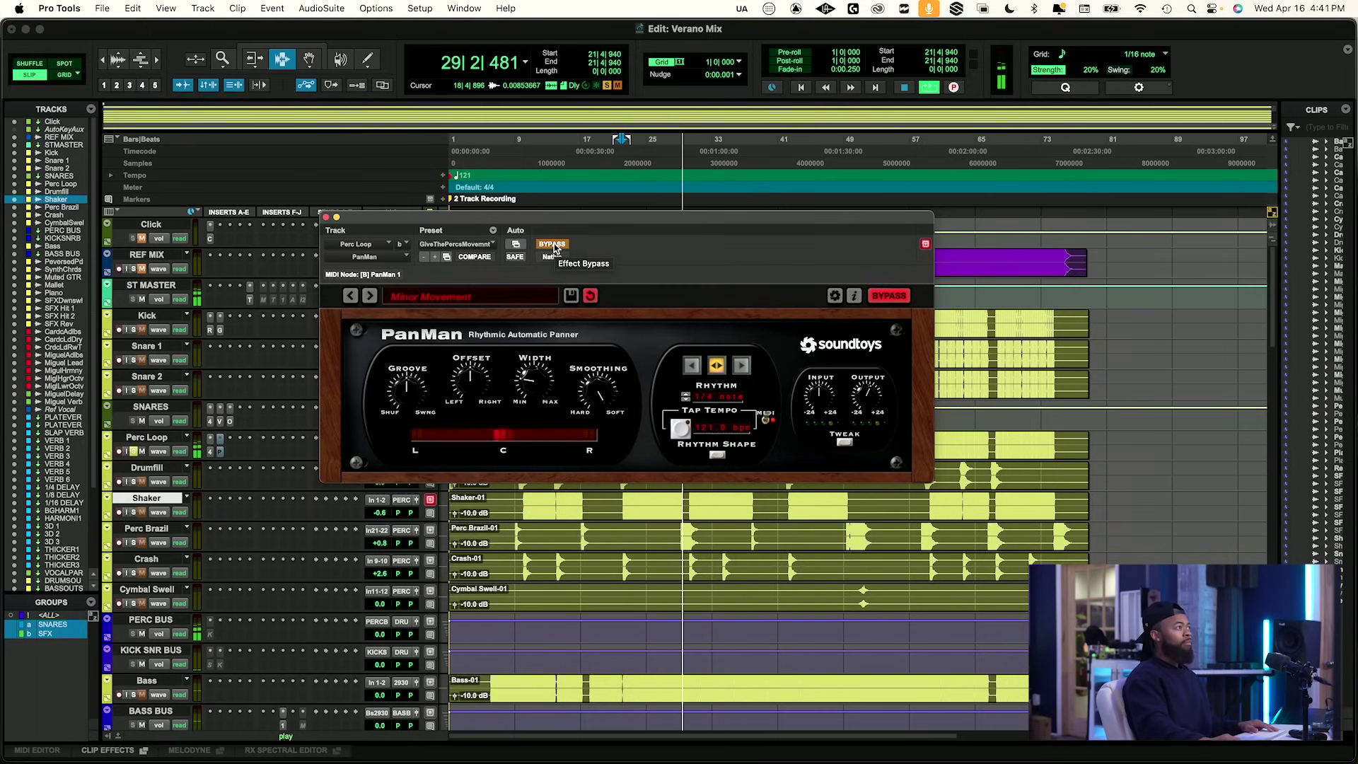
{"action": "key", "text": "space"}
{"action": "key", "text": "space"}
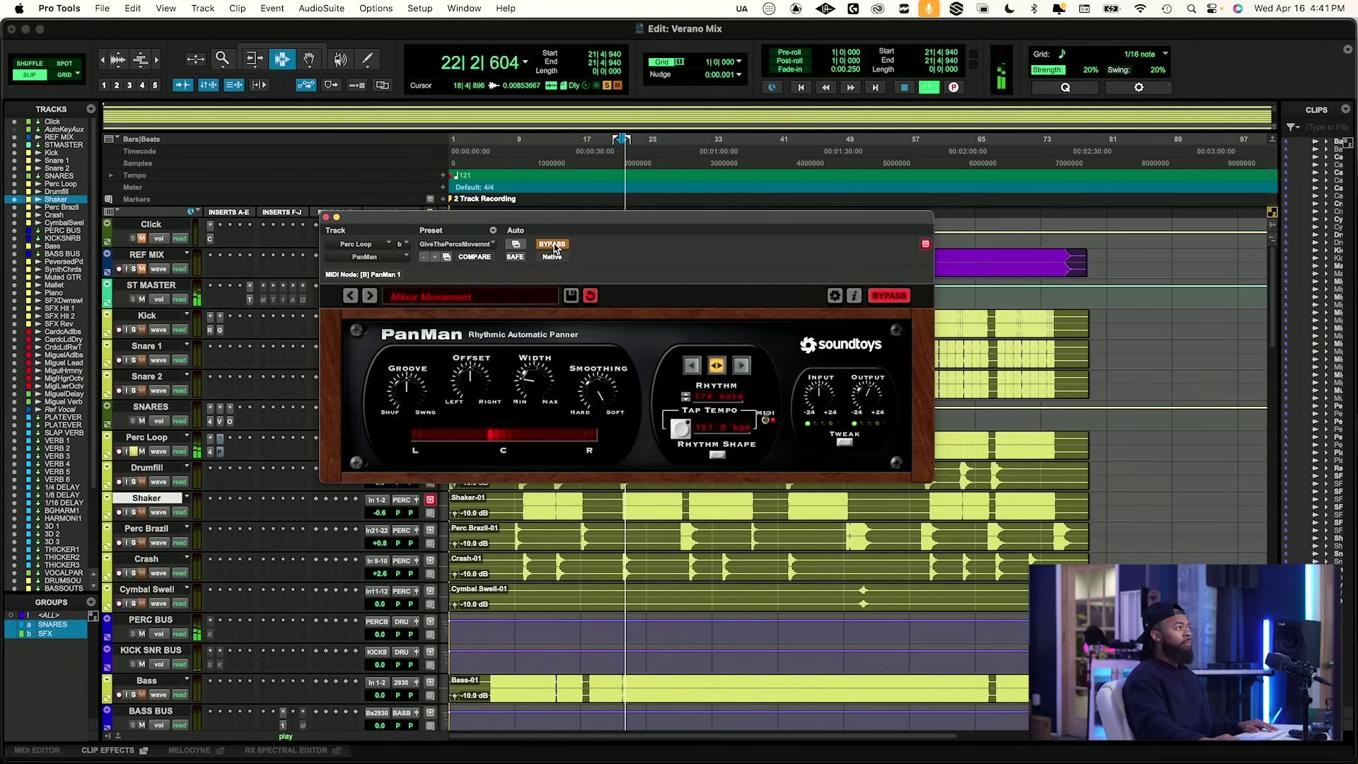
{"action": "left_click", "coordinate": [554, 244]}
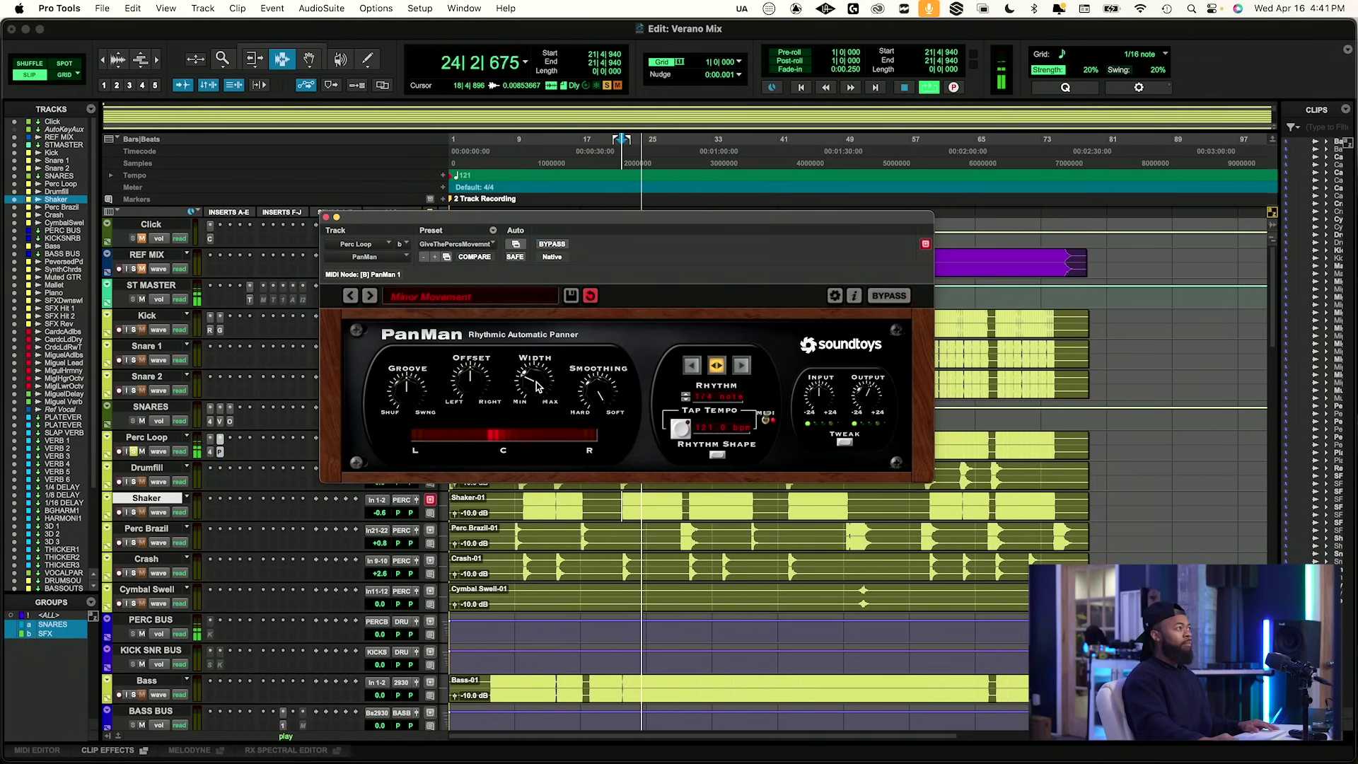
Unsolo the Perc Loop and compare PanMan bypassed and active within the full mix, replaying from about bar 21.
{"action": "left_click", "coordinate": [132, 451]}
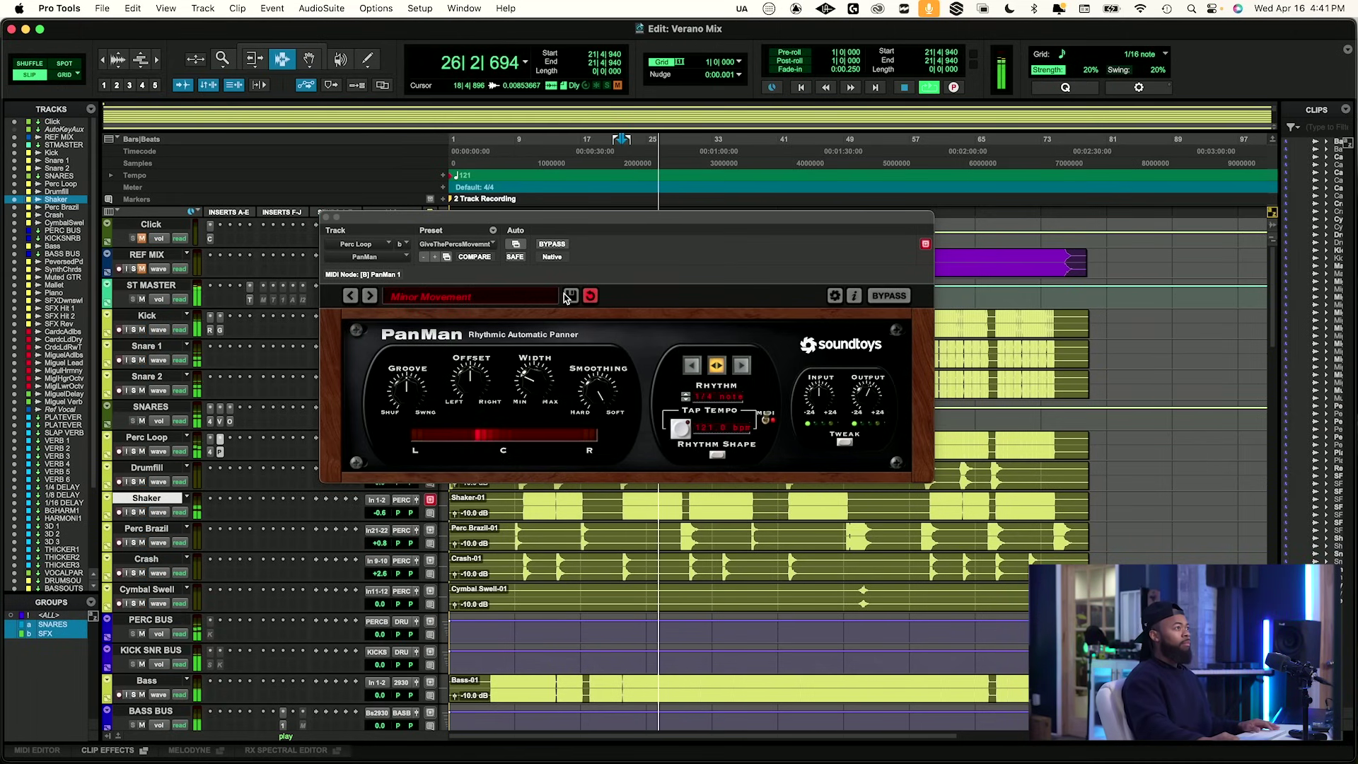
{"action": "left_click", "coordinate": [552, 244]}
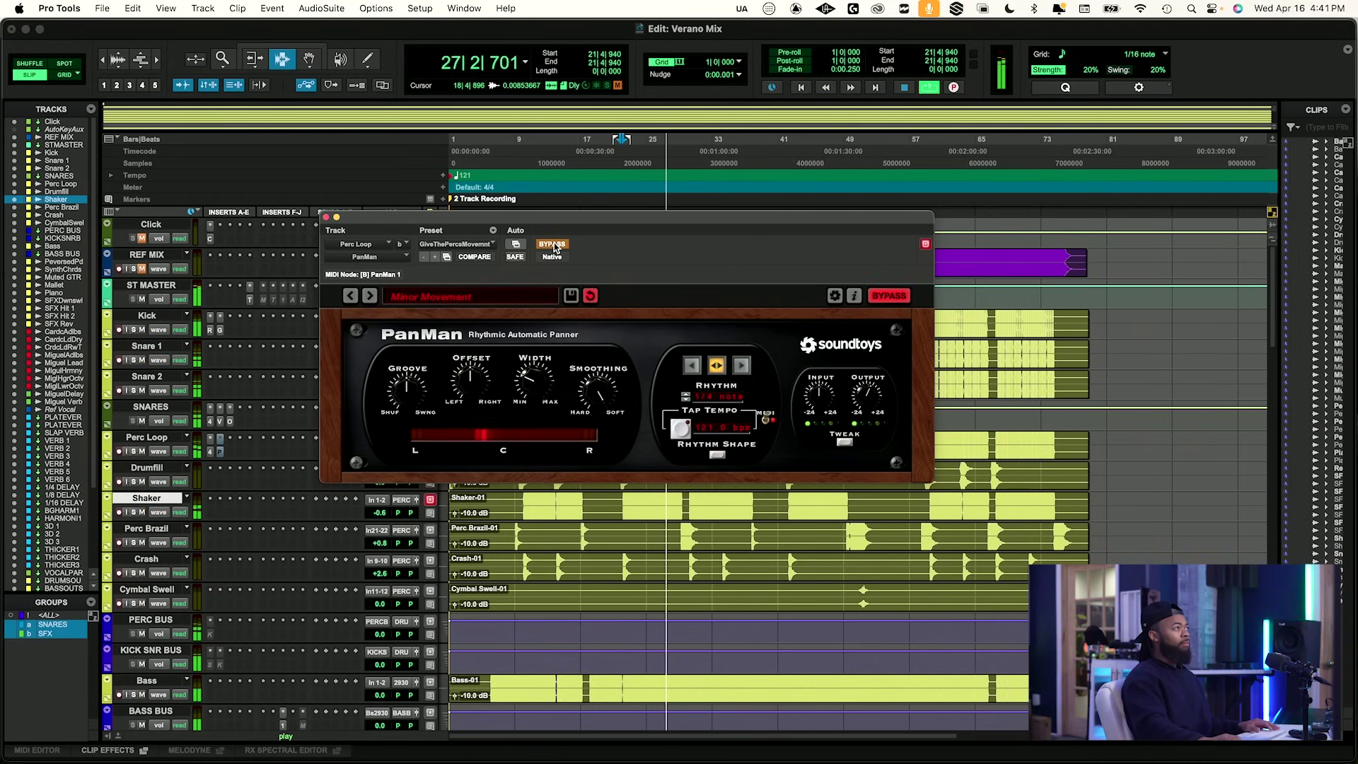
{"action": "left_click", "coordinate": [552, 245]}
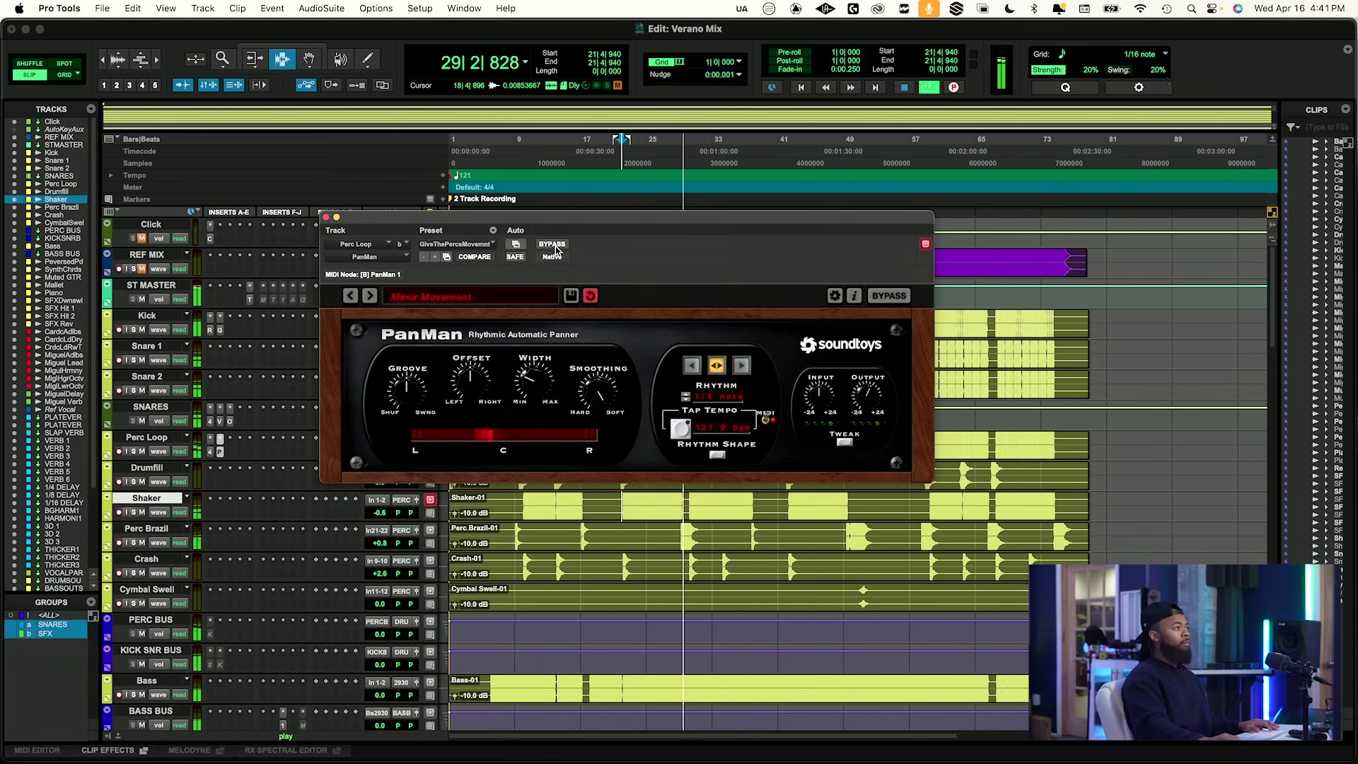
{"action": "key", "text": "space"}
{"action": "key", "text": "space"}
{"action": "key", "text": "F1"}
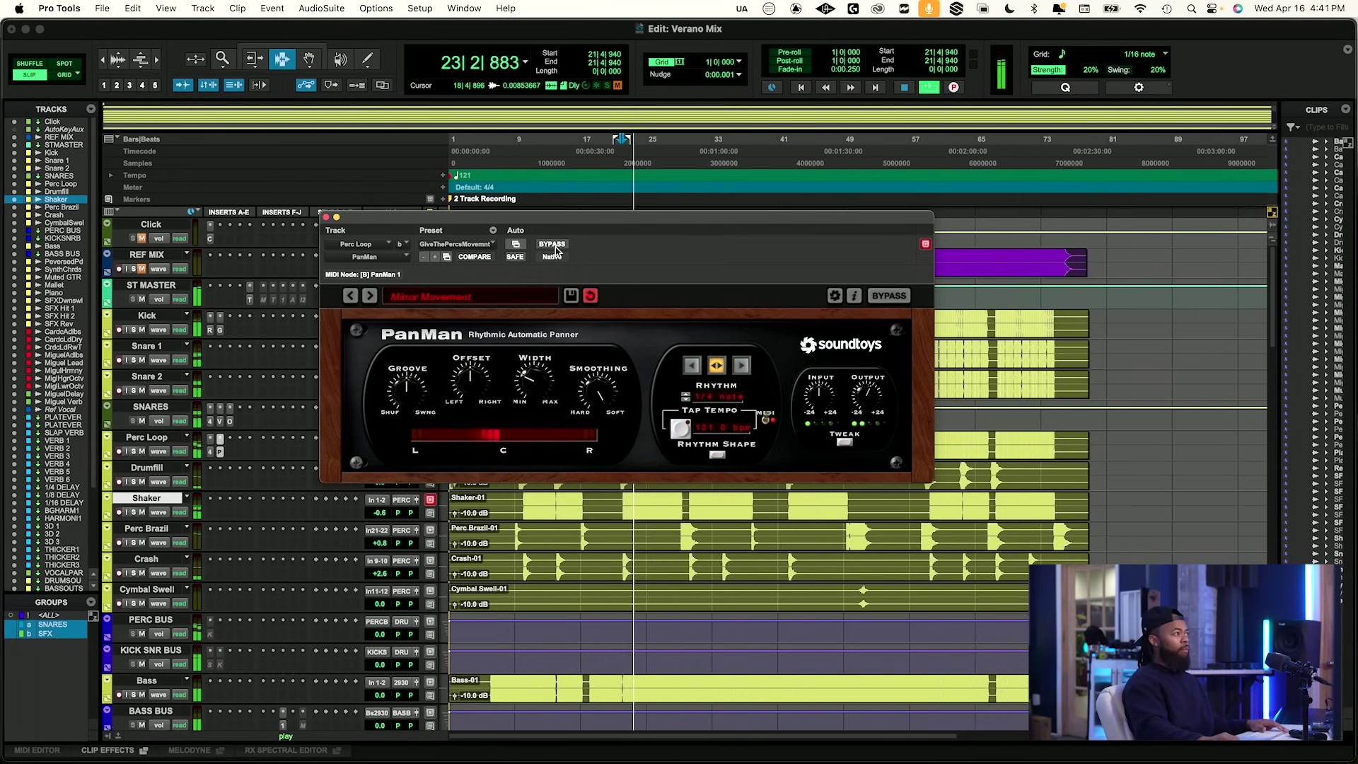
{"action": "left_click", "coordinate": [555, 246]}
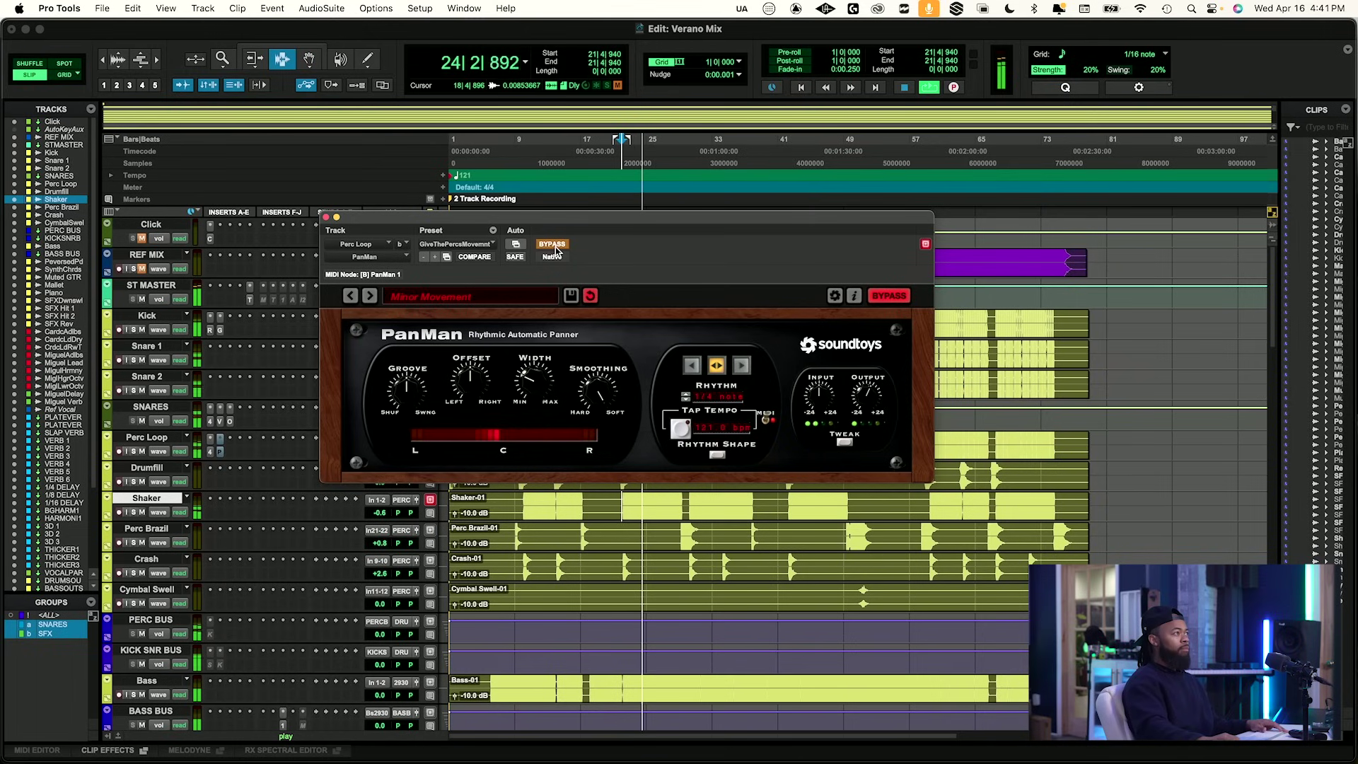
{"action": "left_click", "coordinate": [554, 247]}
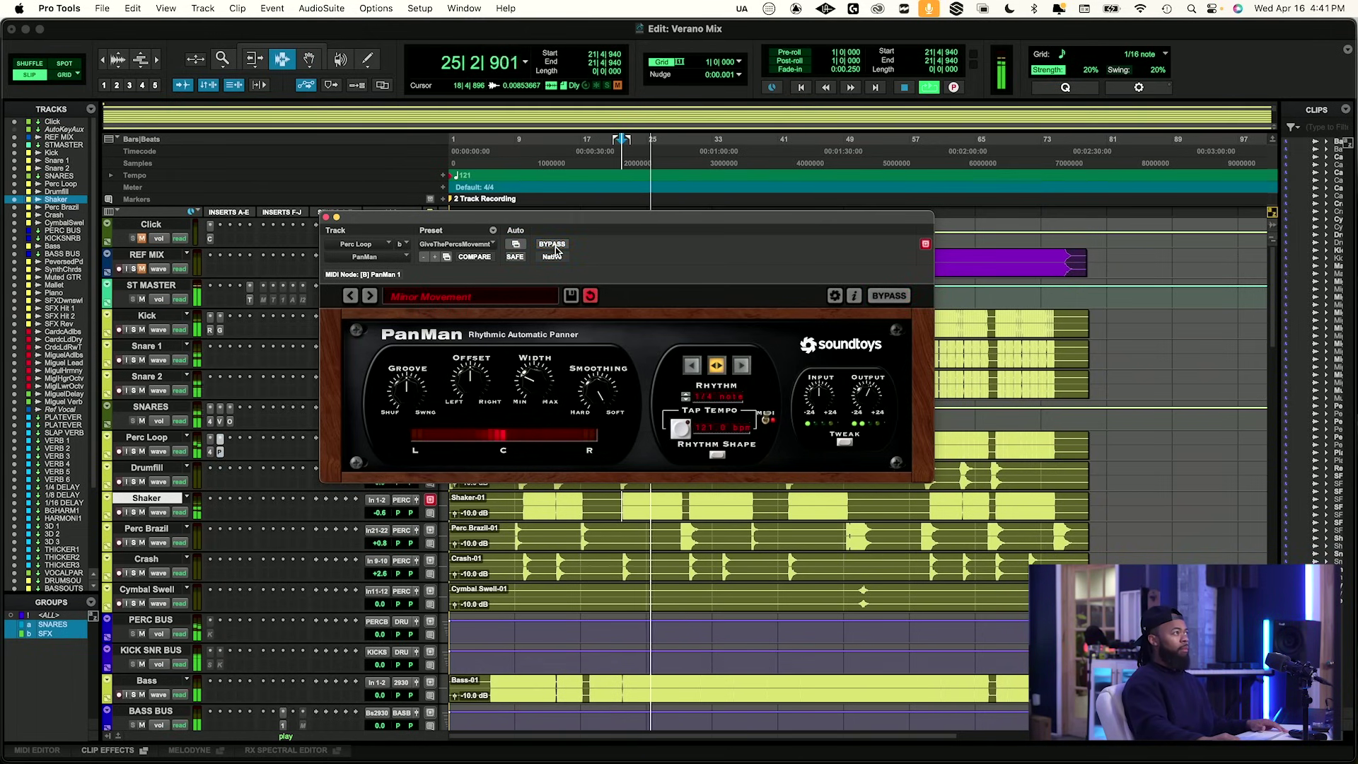
{"action": "key", "text": "space"}
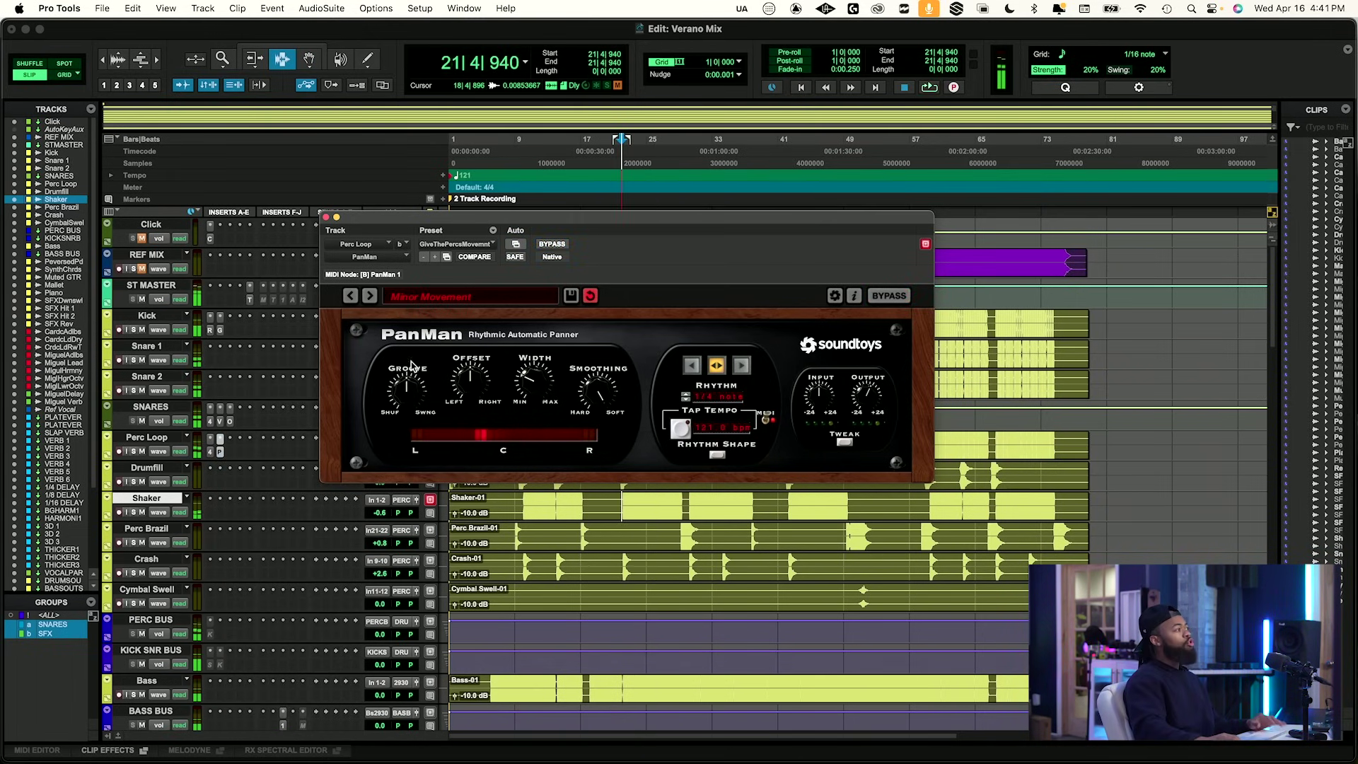
Insert MV2 after PanMan on the Perc Loop and raise its Low Level to 4.8 during playback, comparing it with bypass.
{"action": "left_click", "coordinate": [231, 453]}
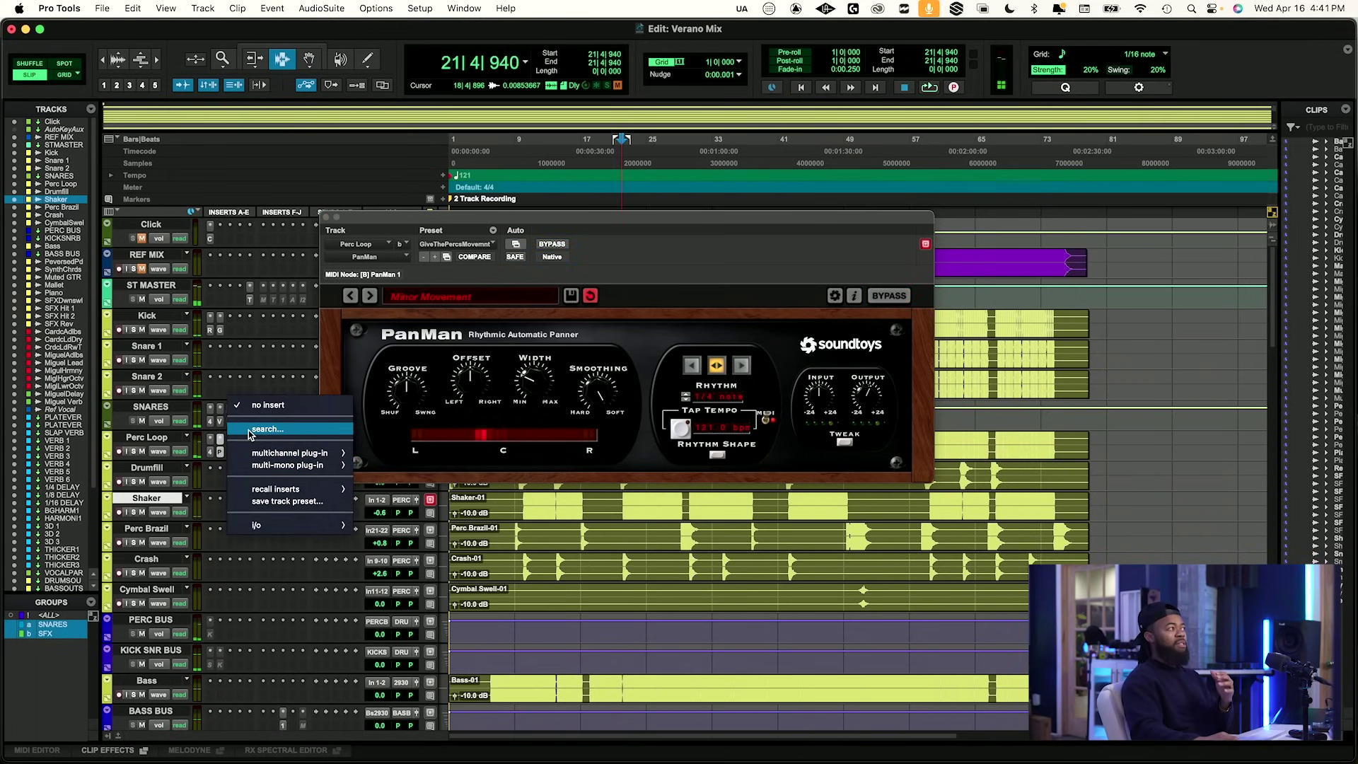
{"action": "type", "text": "mv2"}
{"action": "key", "text": "Return"}
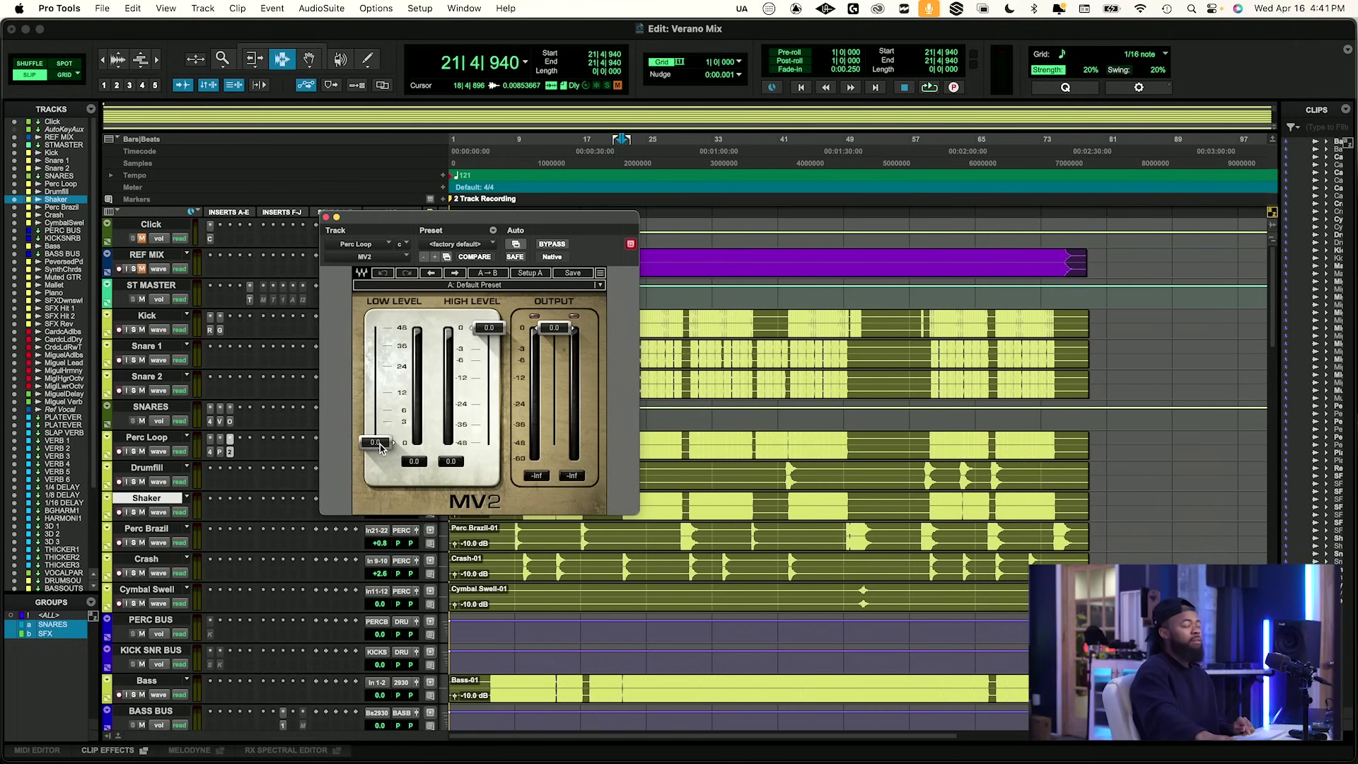
{"action": "key", "text": "space"}
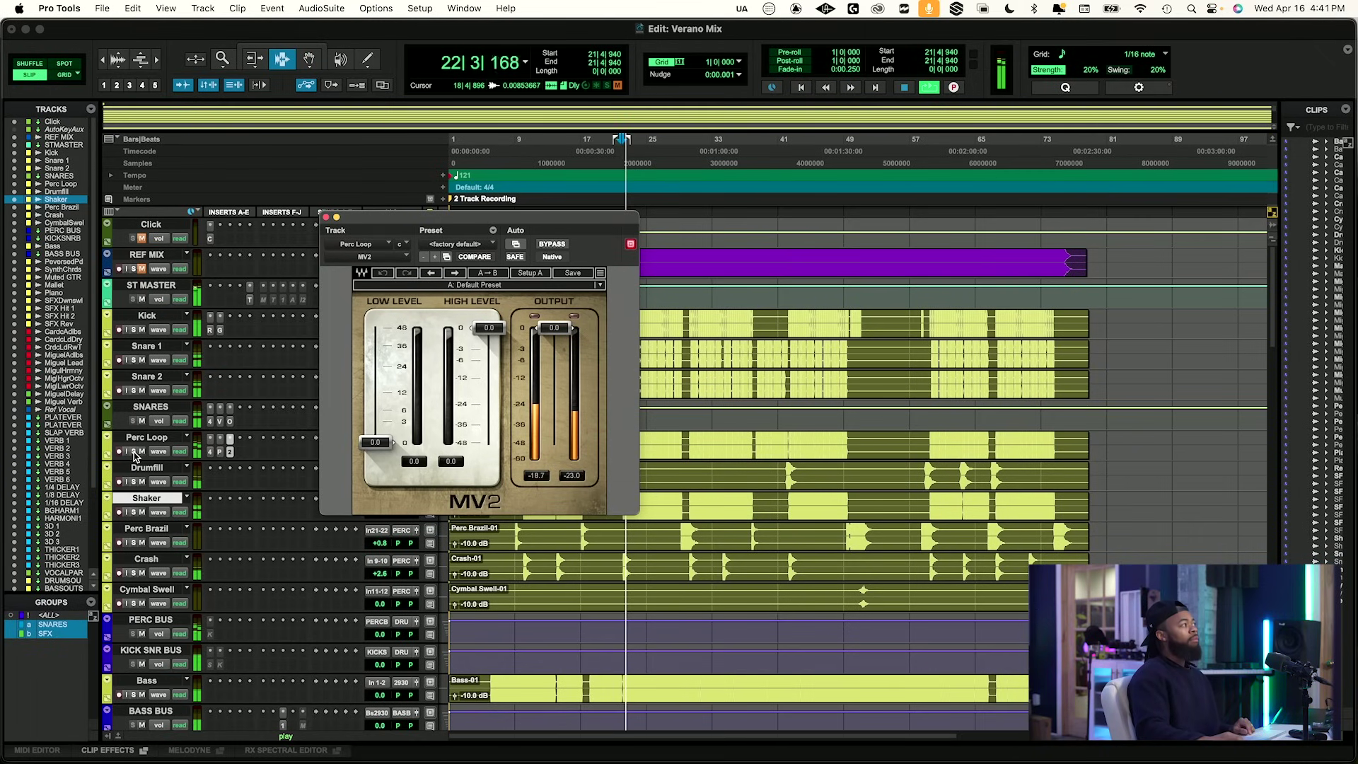
{"action": "left_click_drag", "start_coordinate": [375, 442], "coordinate": [375, 413]}
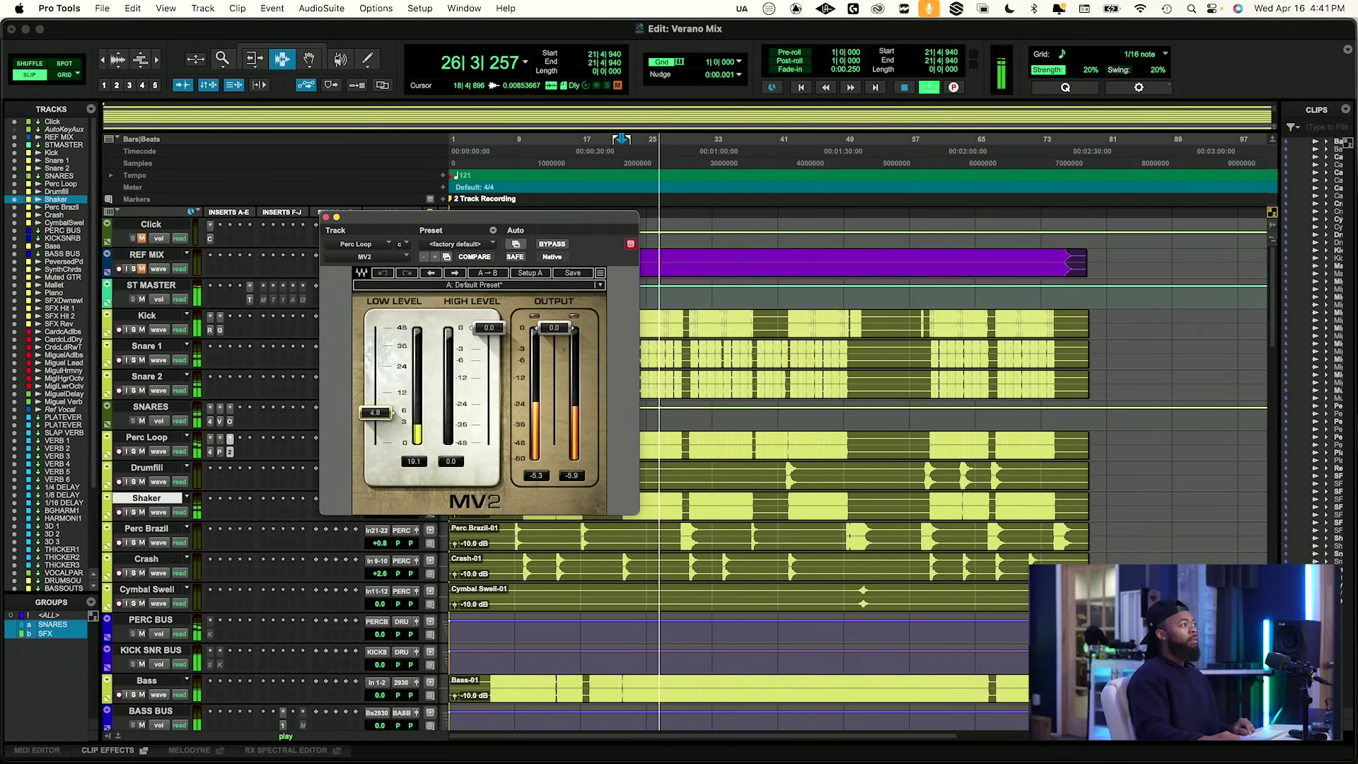
{"action": "left_click", "coordinate": [549, 246]}
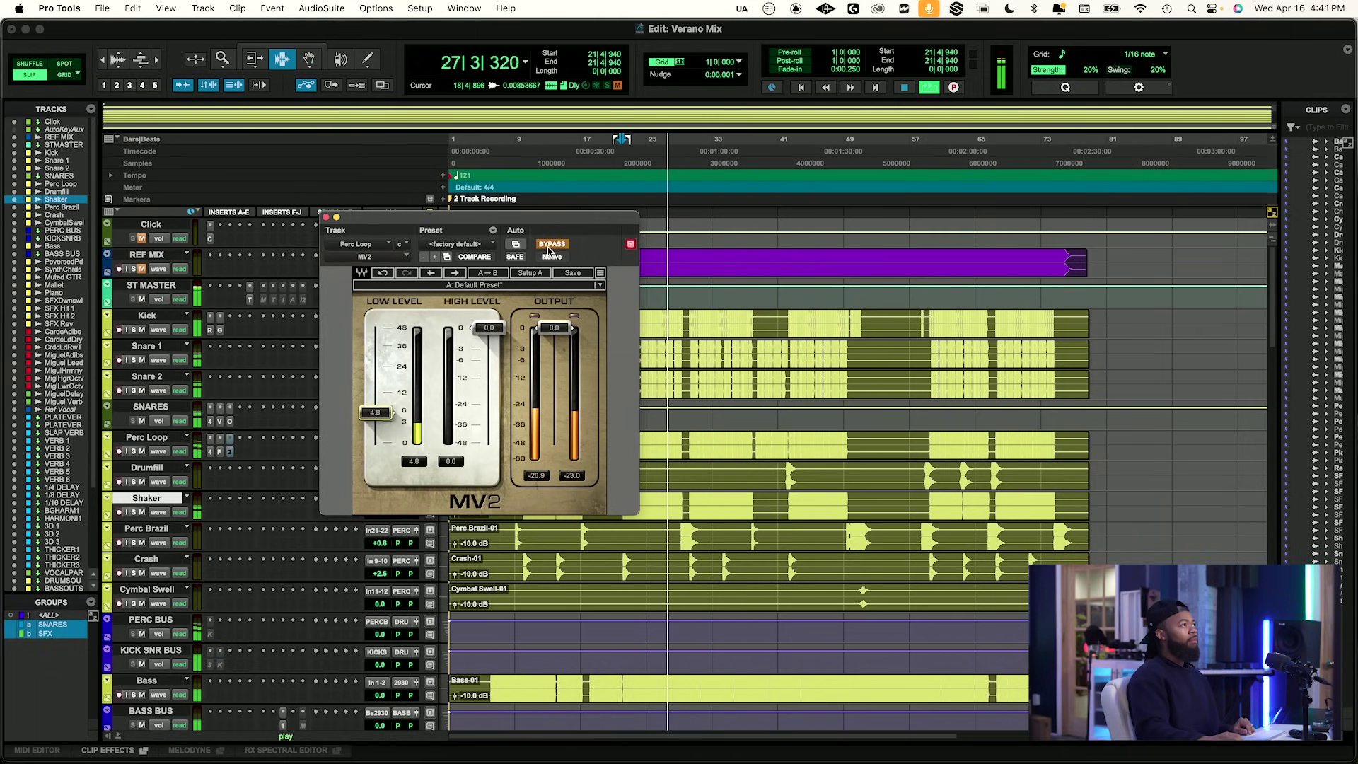
{"action": "left_click", "coordinate": [549, 245]}
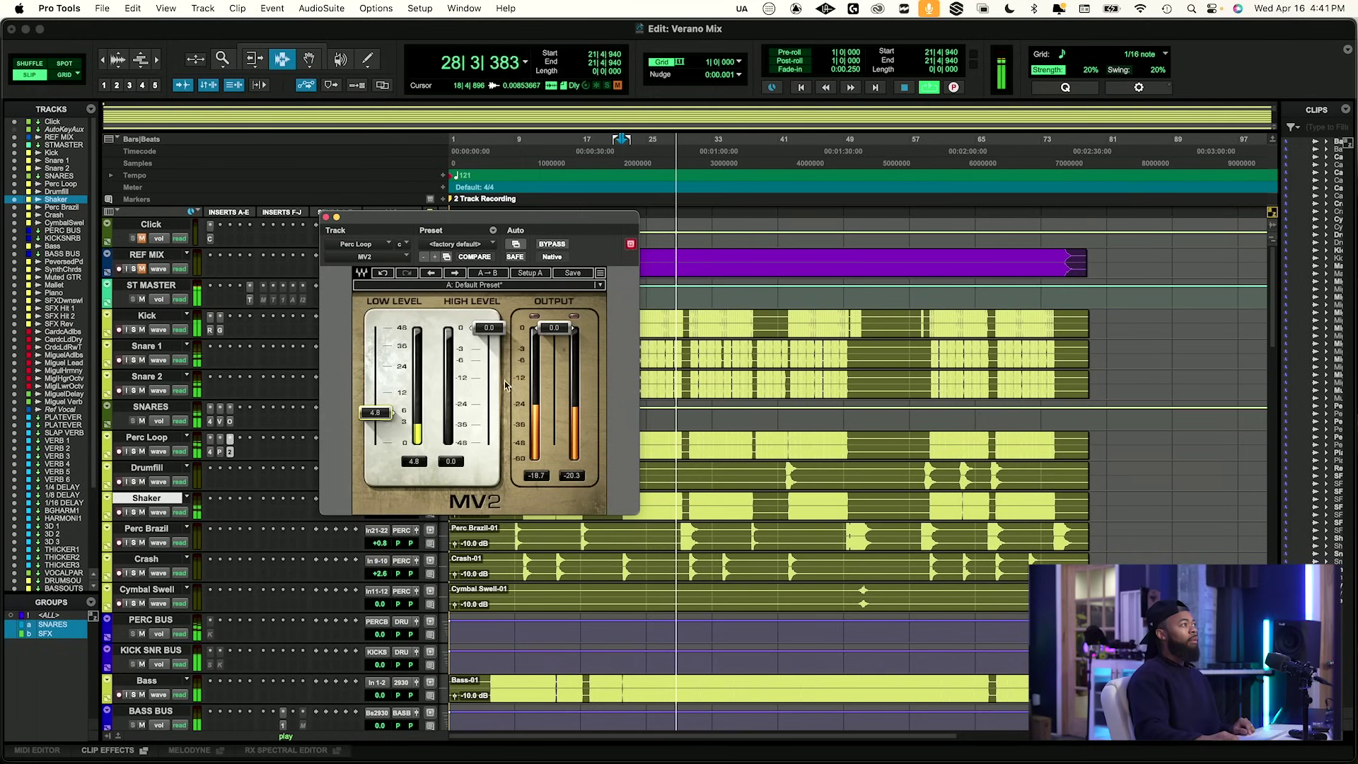
Replay the section and lower the MV2 output to -0.4, comparing the plug-in bypassed and active.
{"action": "key", "text": "space"}
{"action": "key", "text": "space"}
{"action": "left_click_drag", "start_coordinate": [554, 328], "coordinate": [553, 333]}
{"action": "left_click", "coordinate": [551, 242]}
{"action": "left_click", "coordinate": [551, 243]}
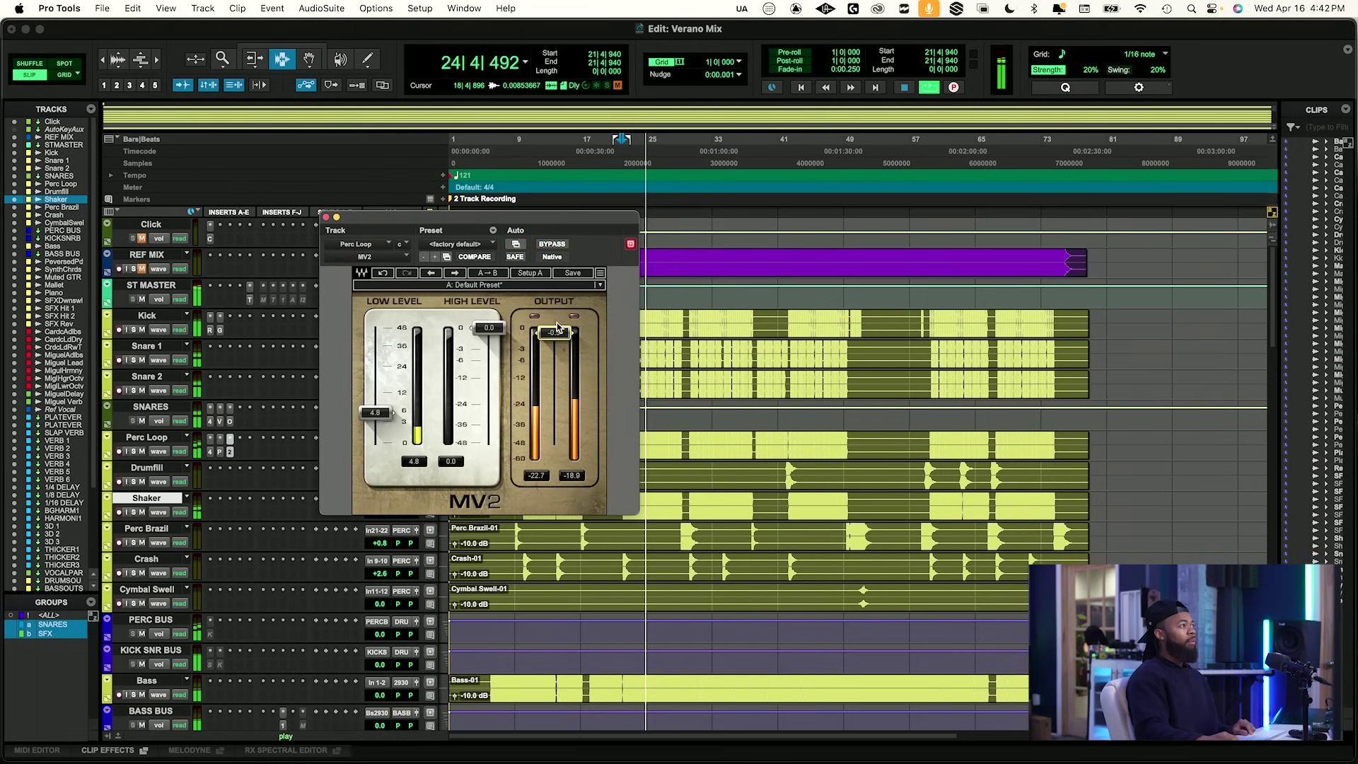
{"action": "left_click_drag", "start_coordinate": [554, 333], "coordinate": [554, 334]}
{"action": "left_click", "coordinate": [558, 244]}
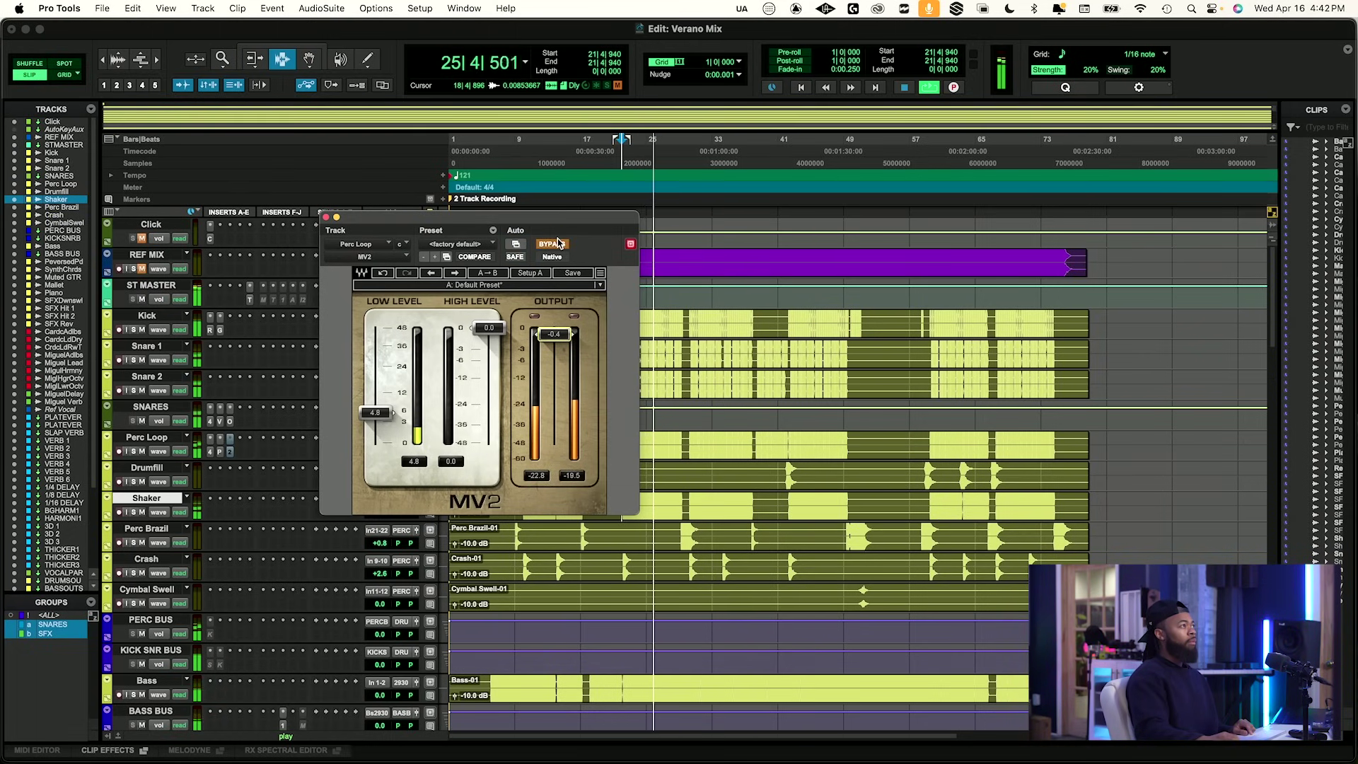
{"action": "left_click", "coordinate": [558, 244]}
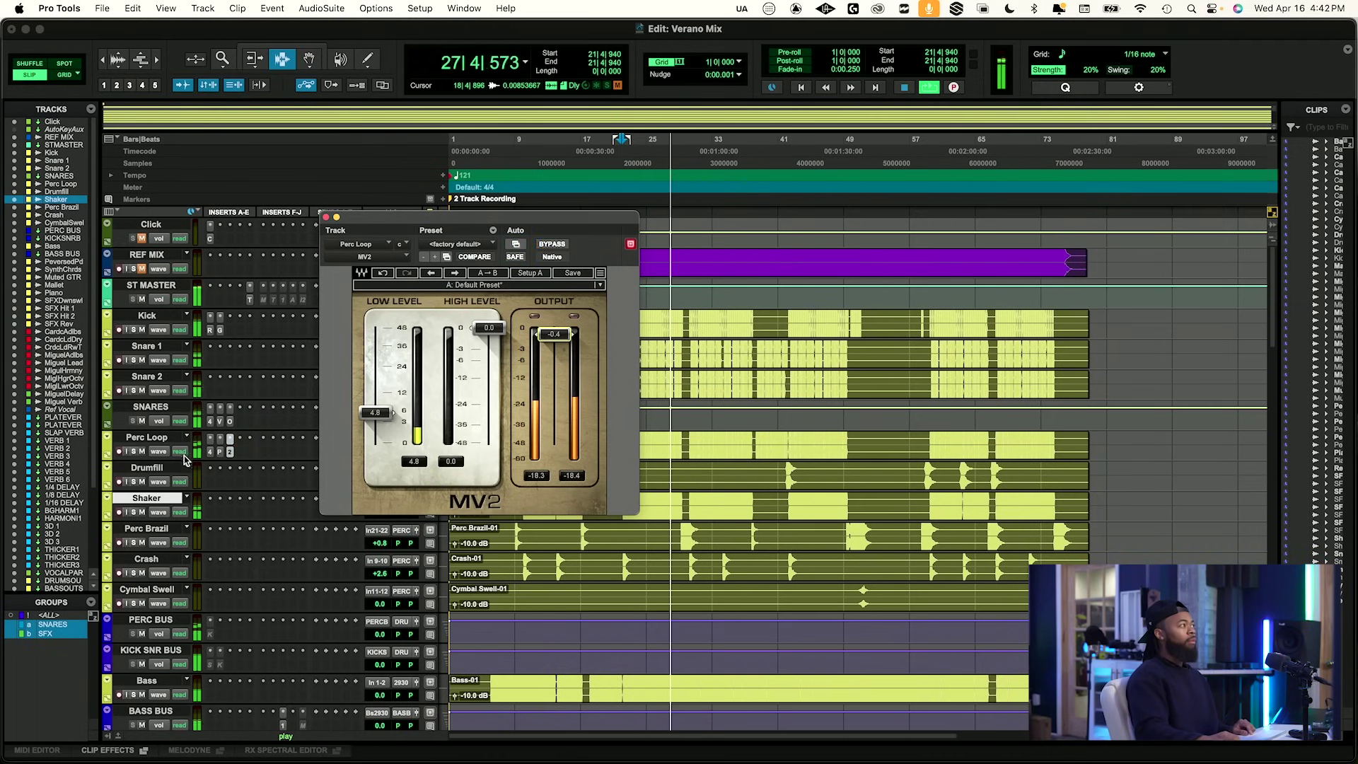
Compare the Perc Loop with all its inserts bypassed and active during playback, with PanMan's window open.
{"action": "left_click", "coordinate": [219, 452]}
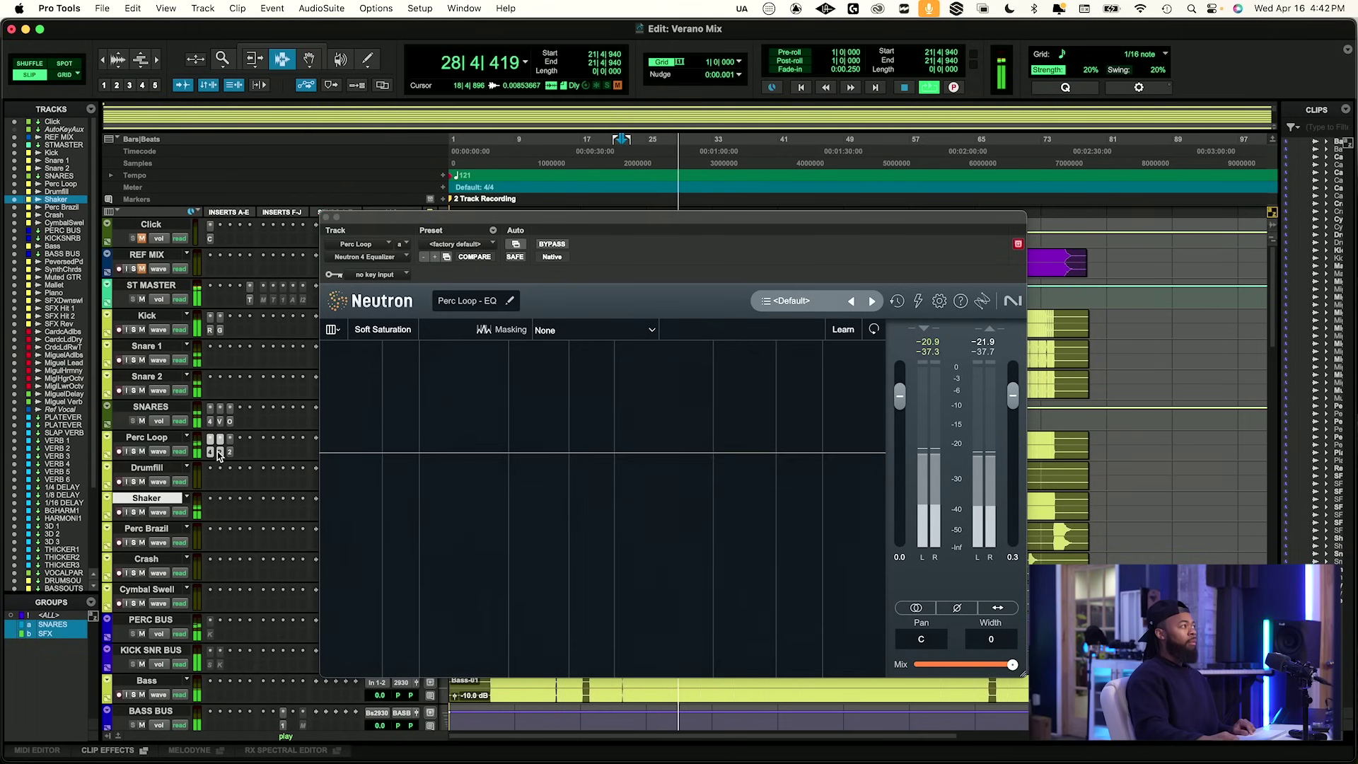
{"action": "left_click", "coordinate": [219, 452]}
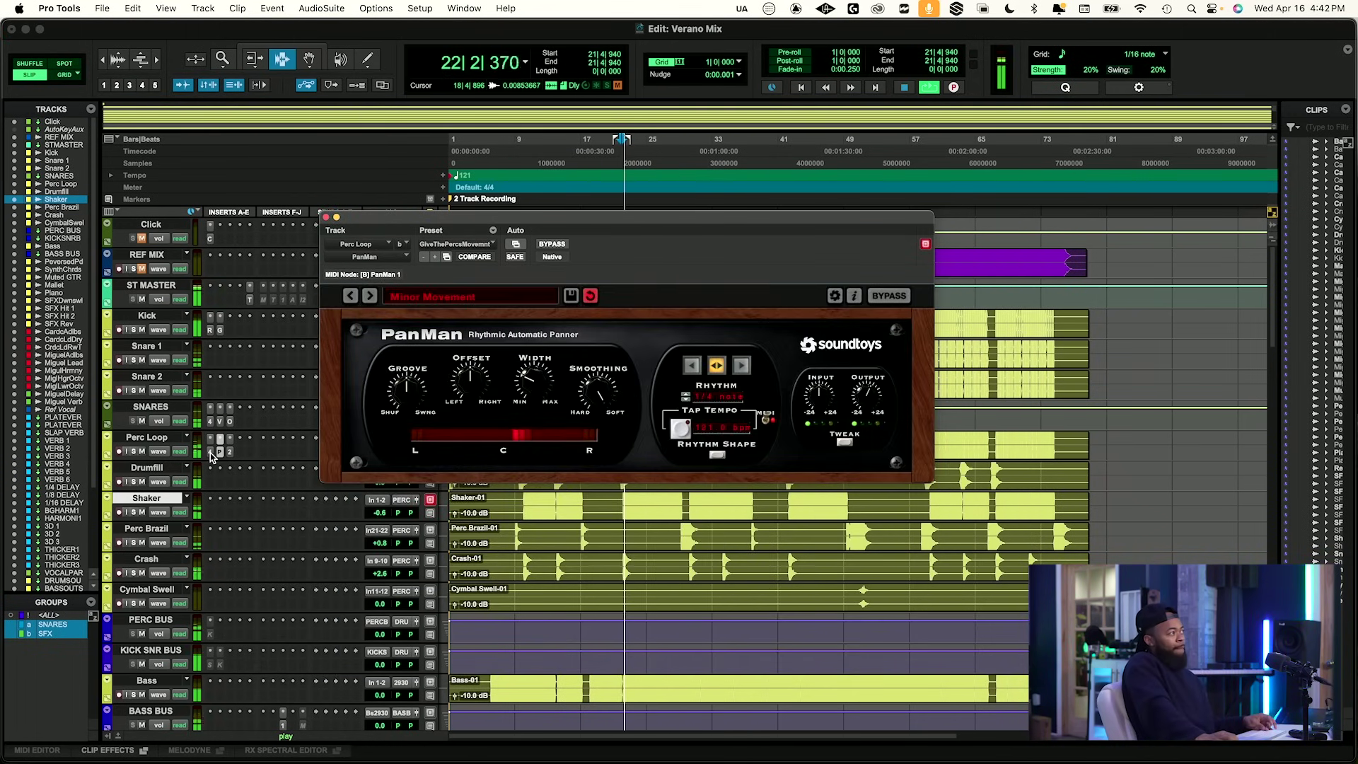
{"action": "left_click", "coordinate": [209, 456], "text": "super"}
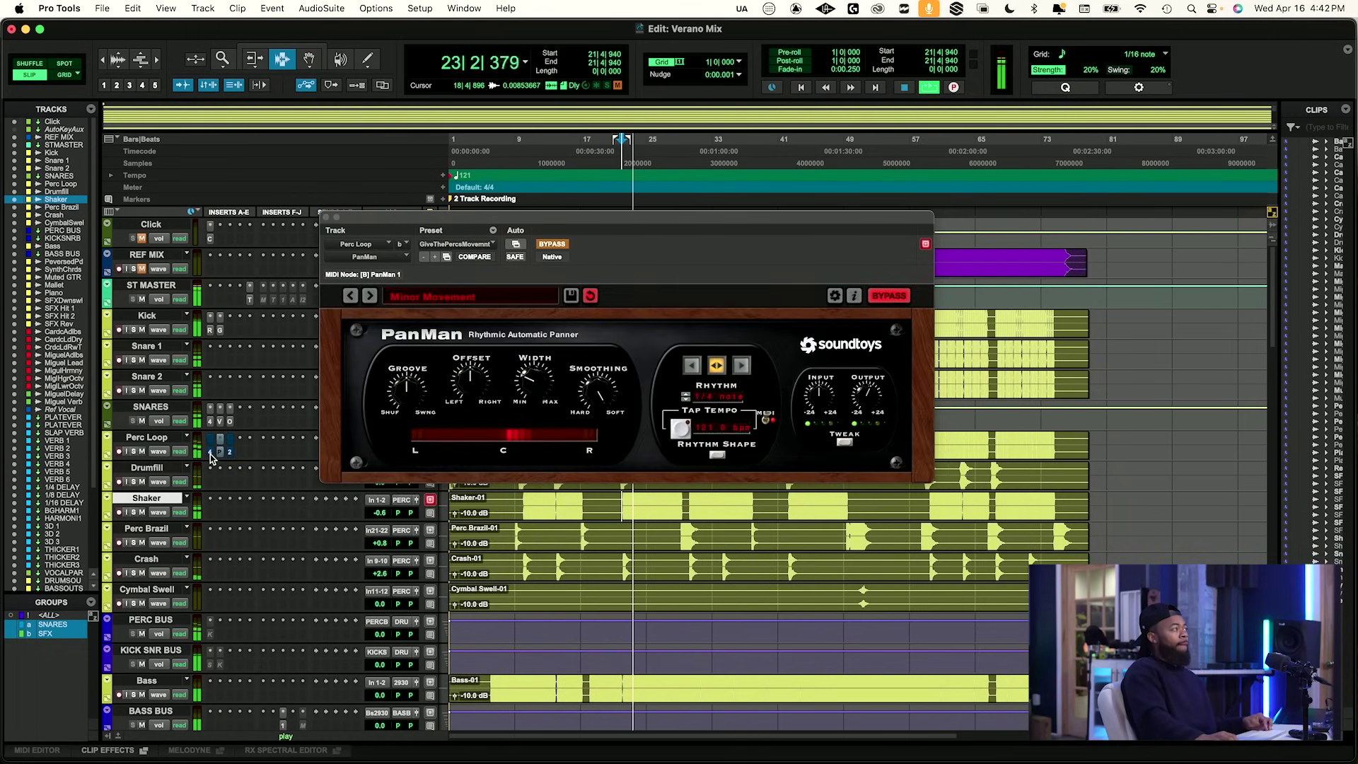
{"action": "left_click", "coordinate": [210, 454], "text": "super"}
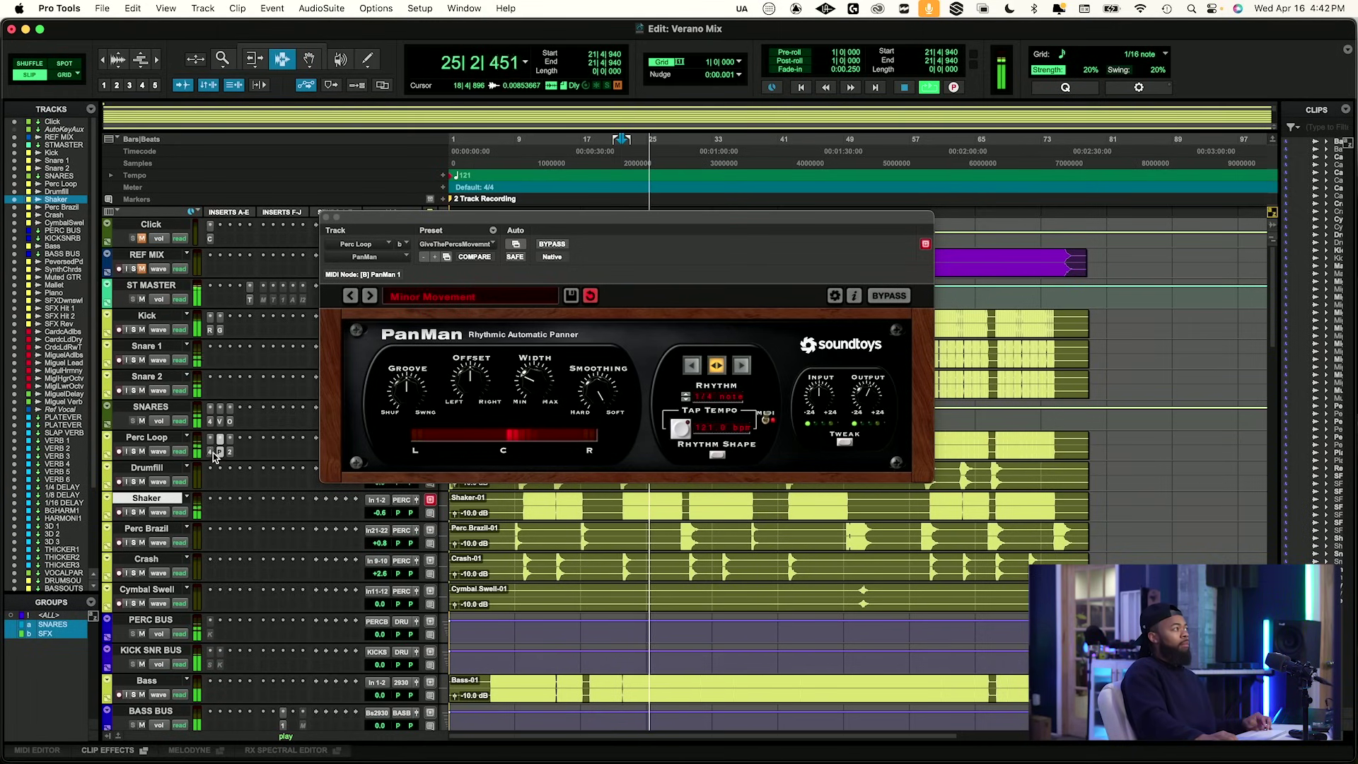
{"action": "left_click", "coordinate": [209, 454], "text": "super"}
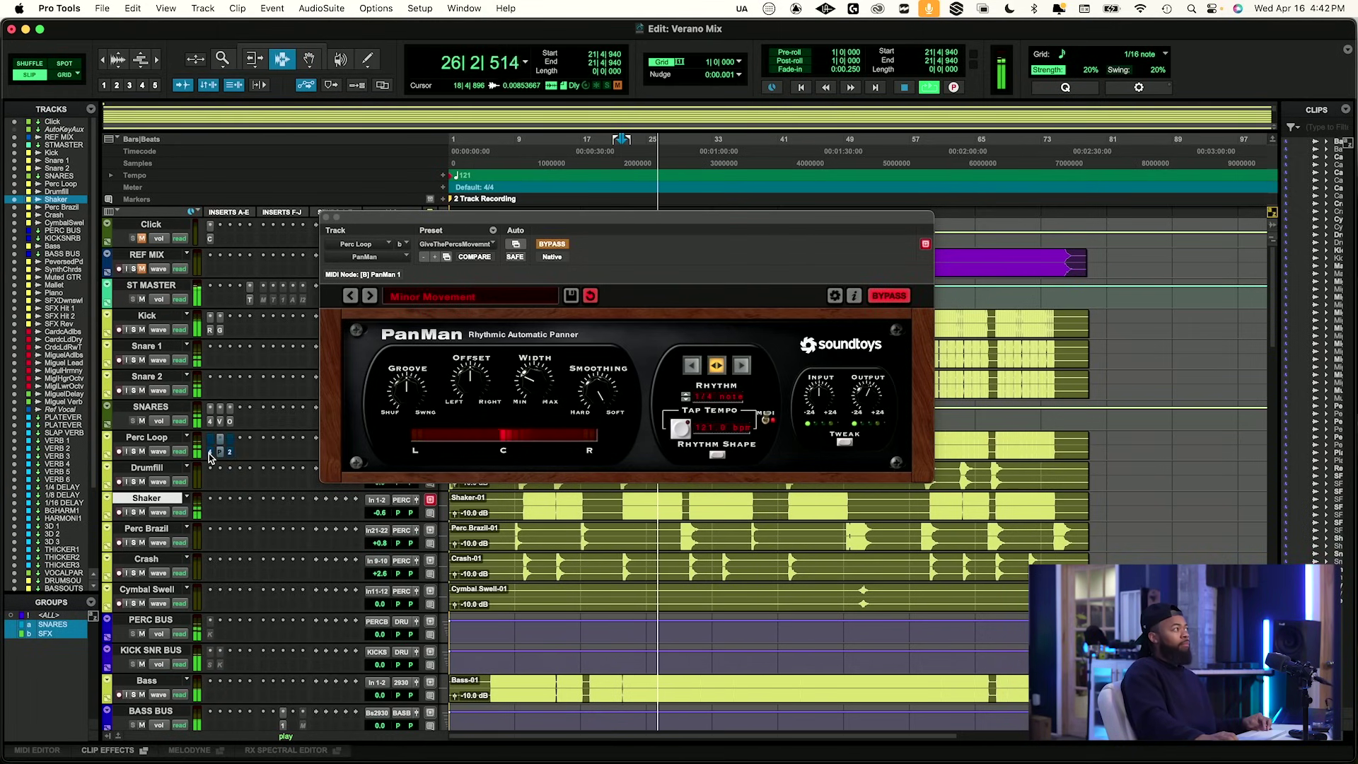
{"action": "left_click", "coordinate": [210, 453], "text": "super"}
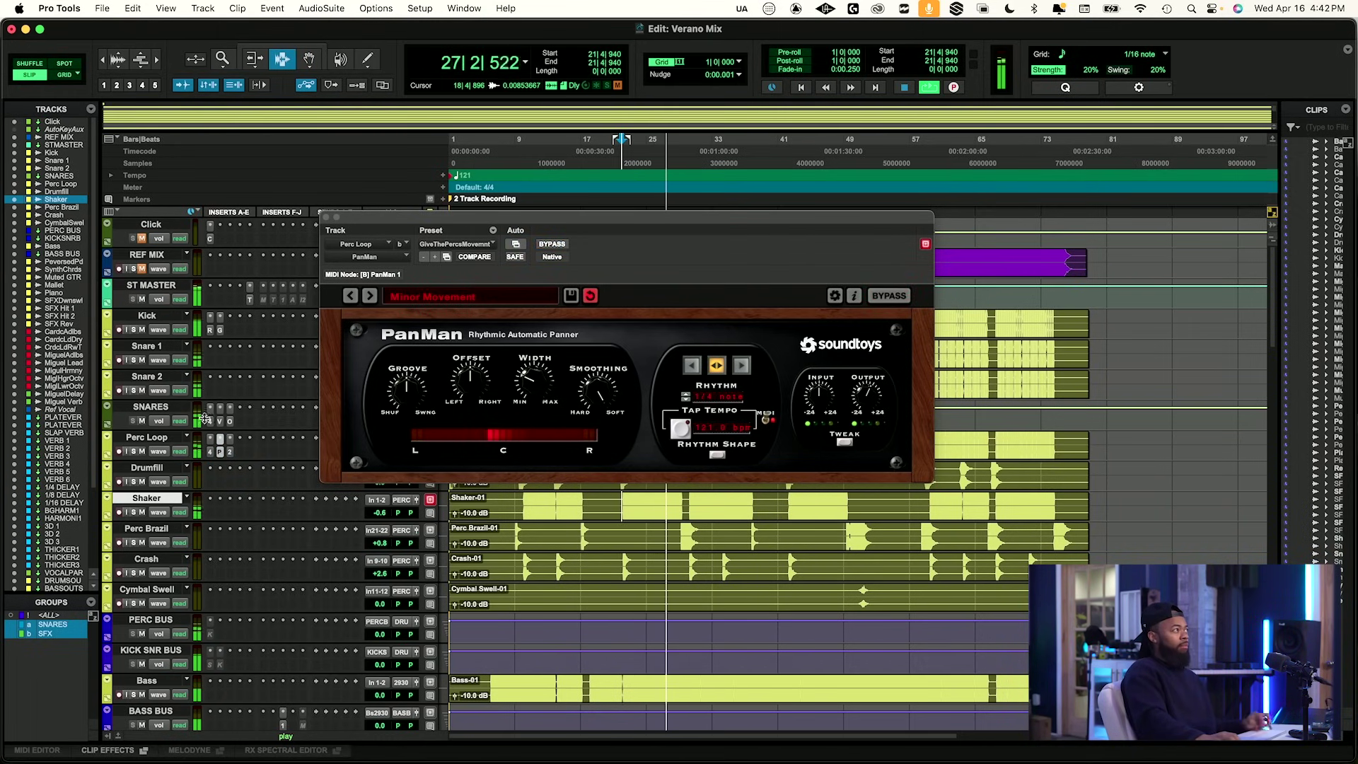
{"action": "key", "text": "space"}
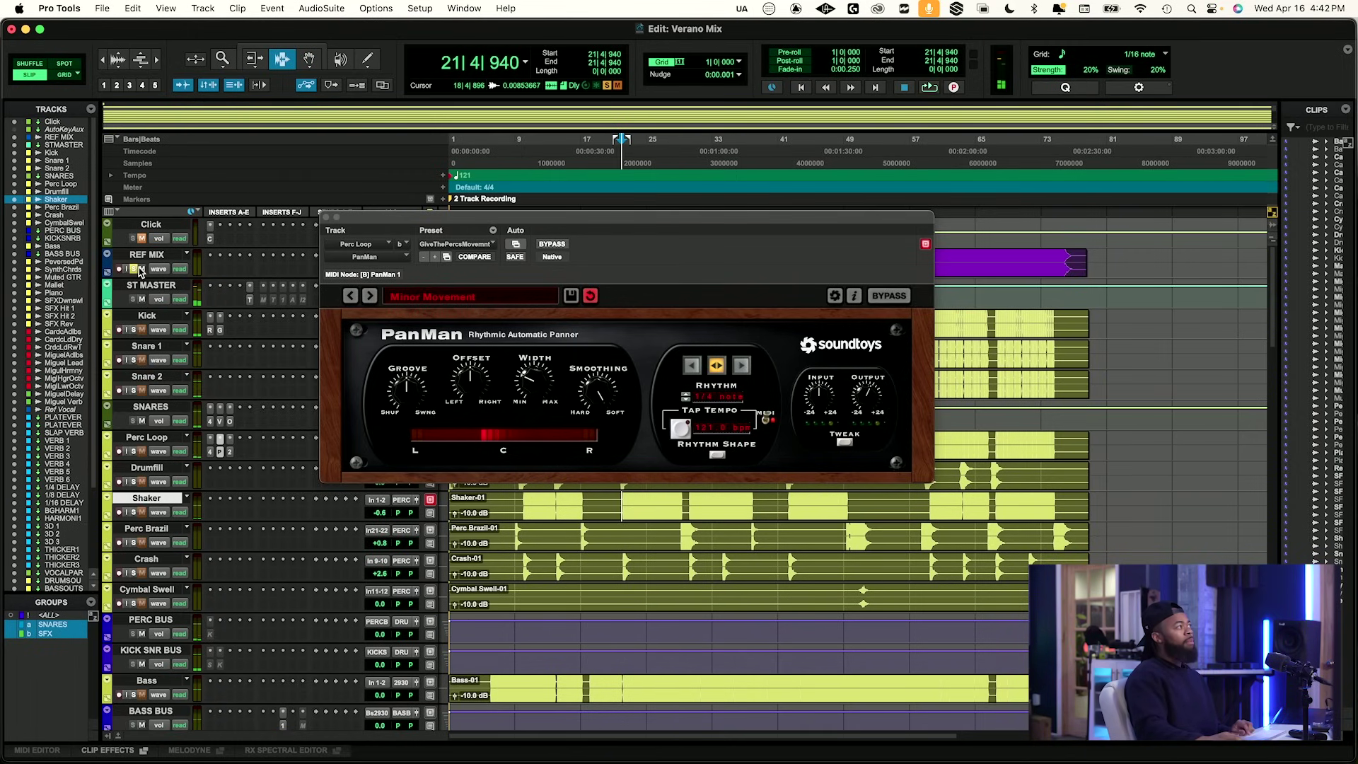
Play the soloed REF MIX from about bar 21, then mute and unsolo it to hear the working mix for comparison.
{"action": "key", "text": "space"}
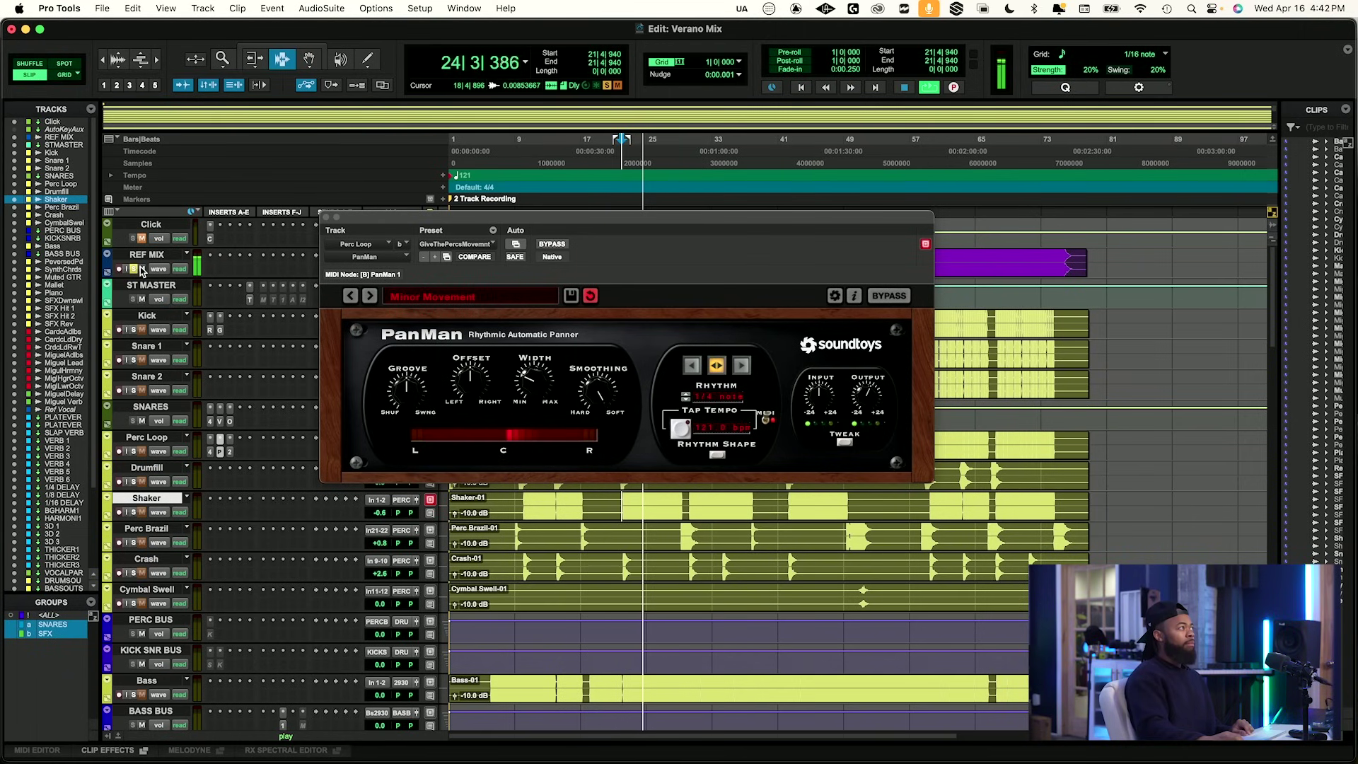
{"action": "left_click", "coordinate": [141, 268]}
{"action": "key", "text": "space"}
{"action": "left_click", "coordinate": [135, 268]}
{"action": "key", "text": "space"}
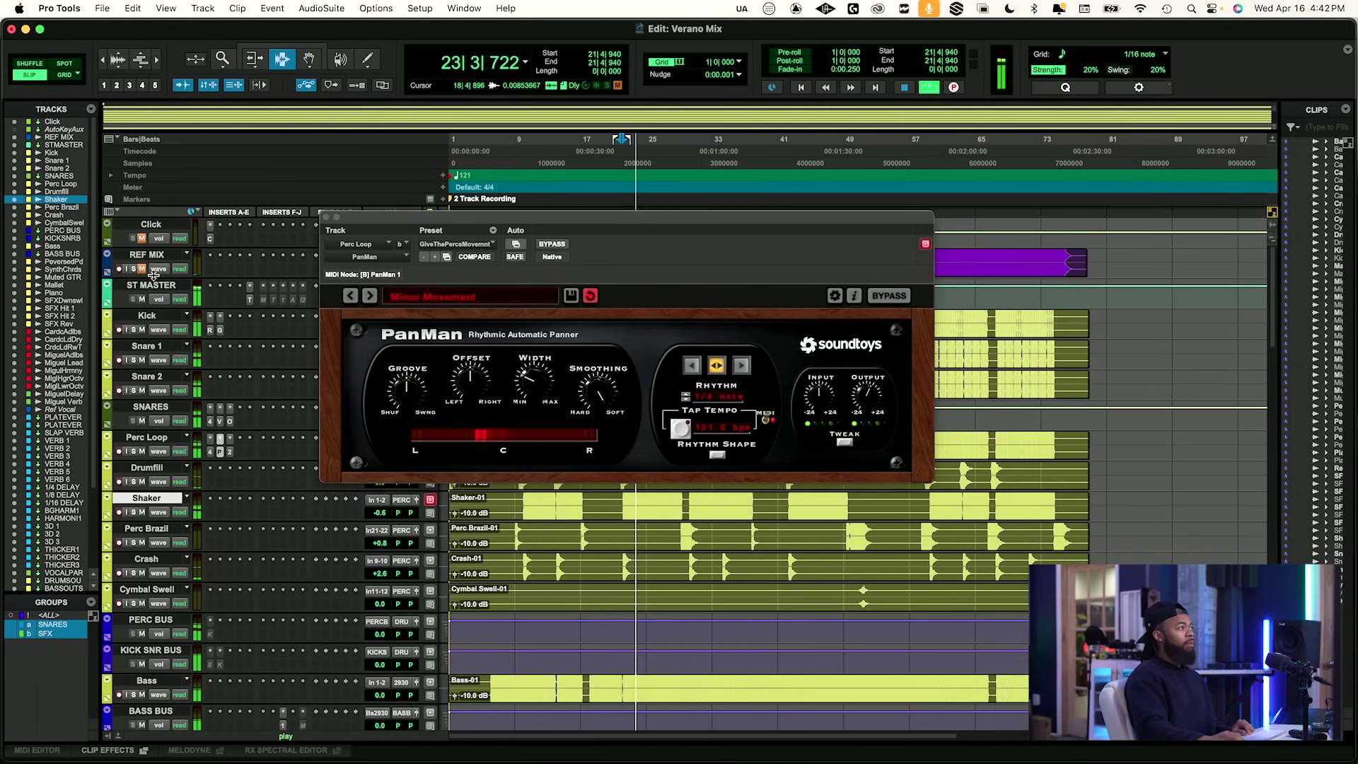
{"action": "key", "text": "space"}
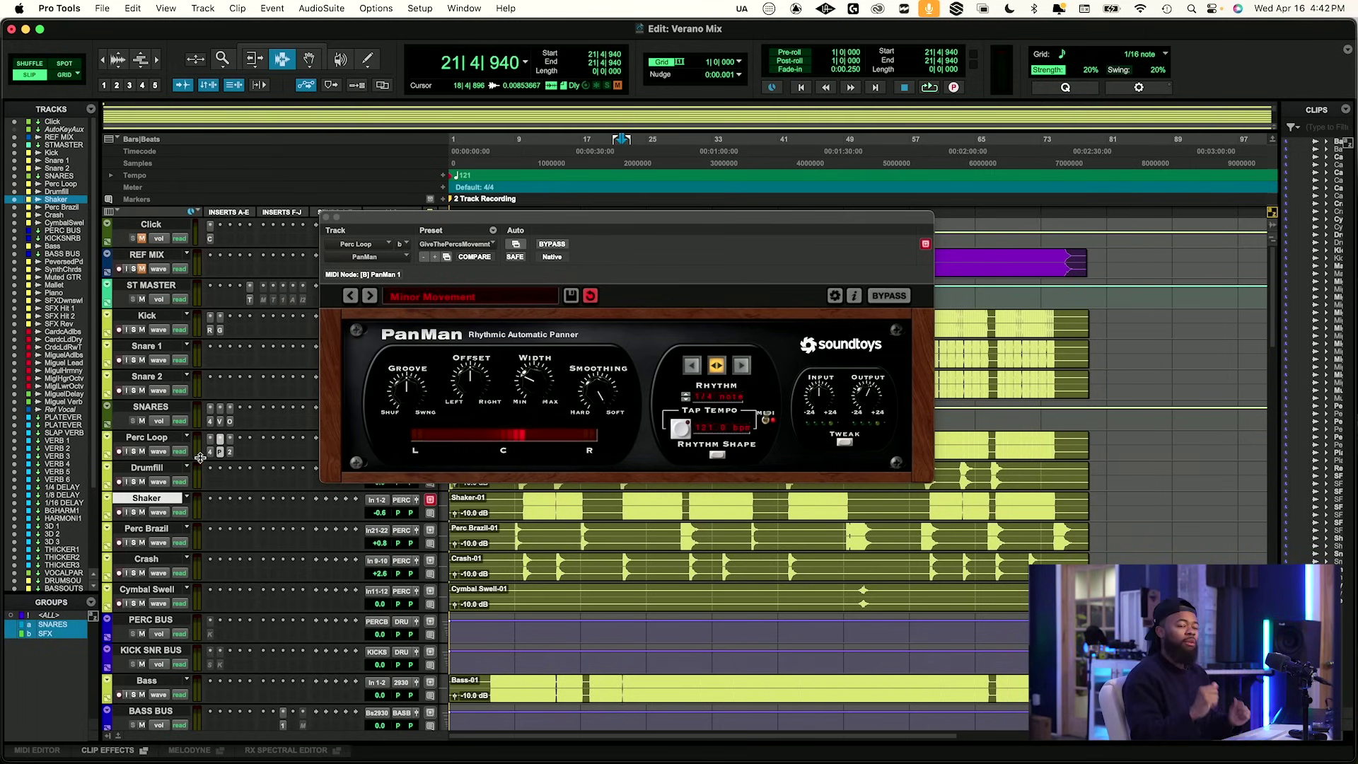
Select the Shaker track, play the mix from about bar 21 and solo the Shaker.
{"action": "left_click", "coordinate": [162, 471]}
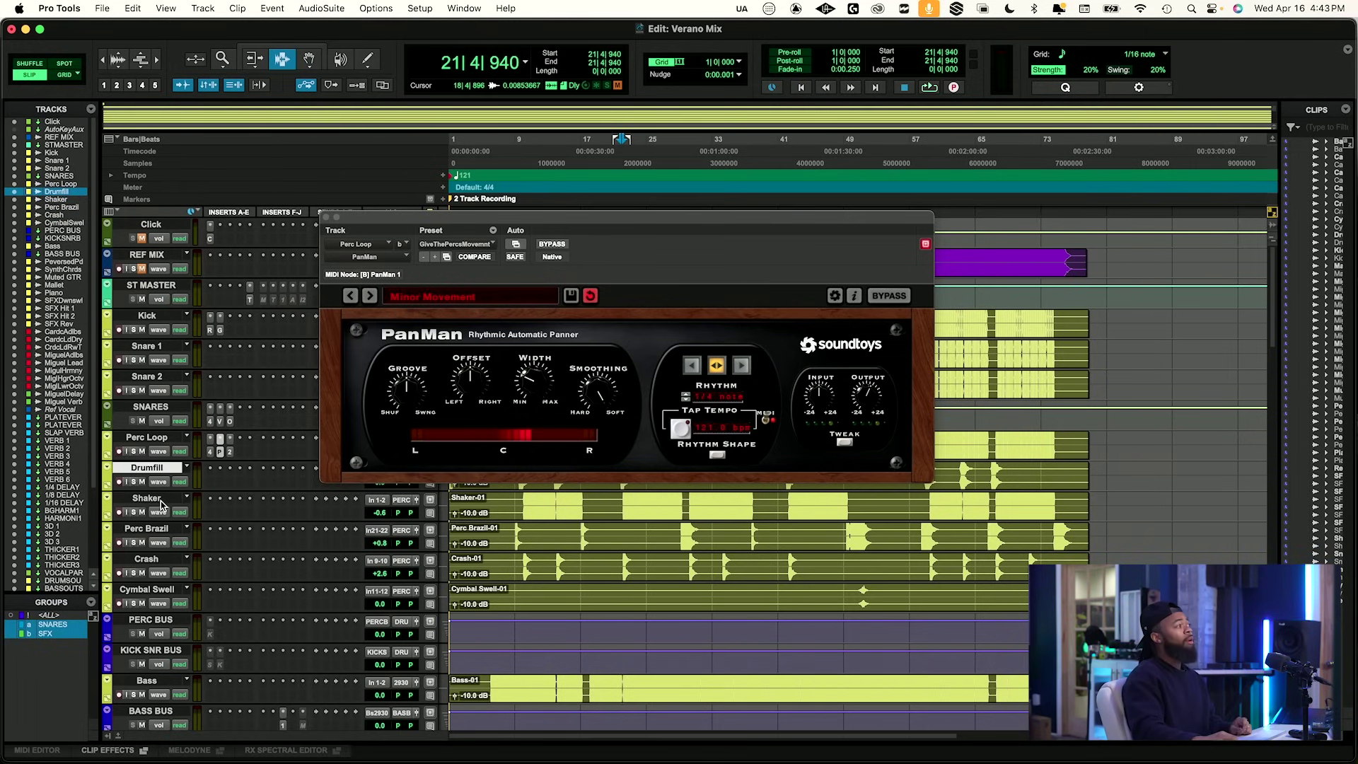
{"action": "left_click", "coordinate": [162, 502]}
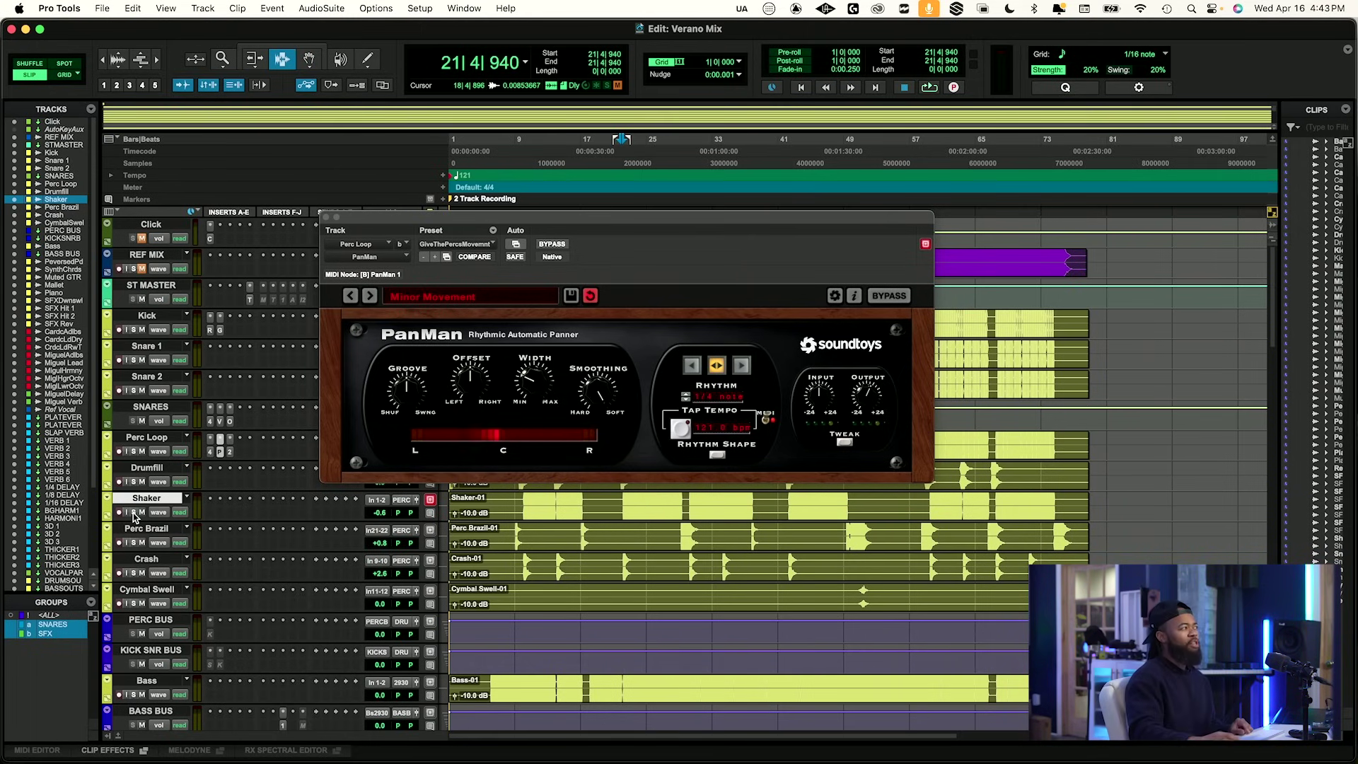
{"action": "key", "text": "space"}
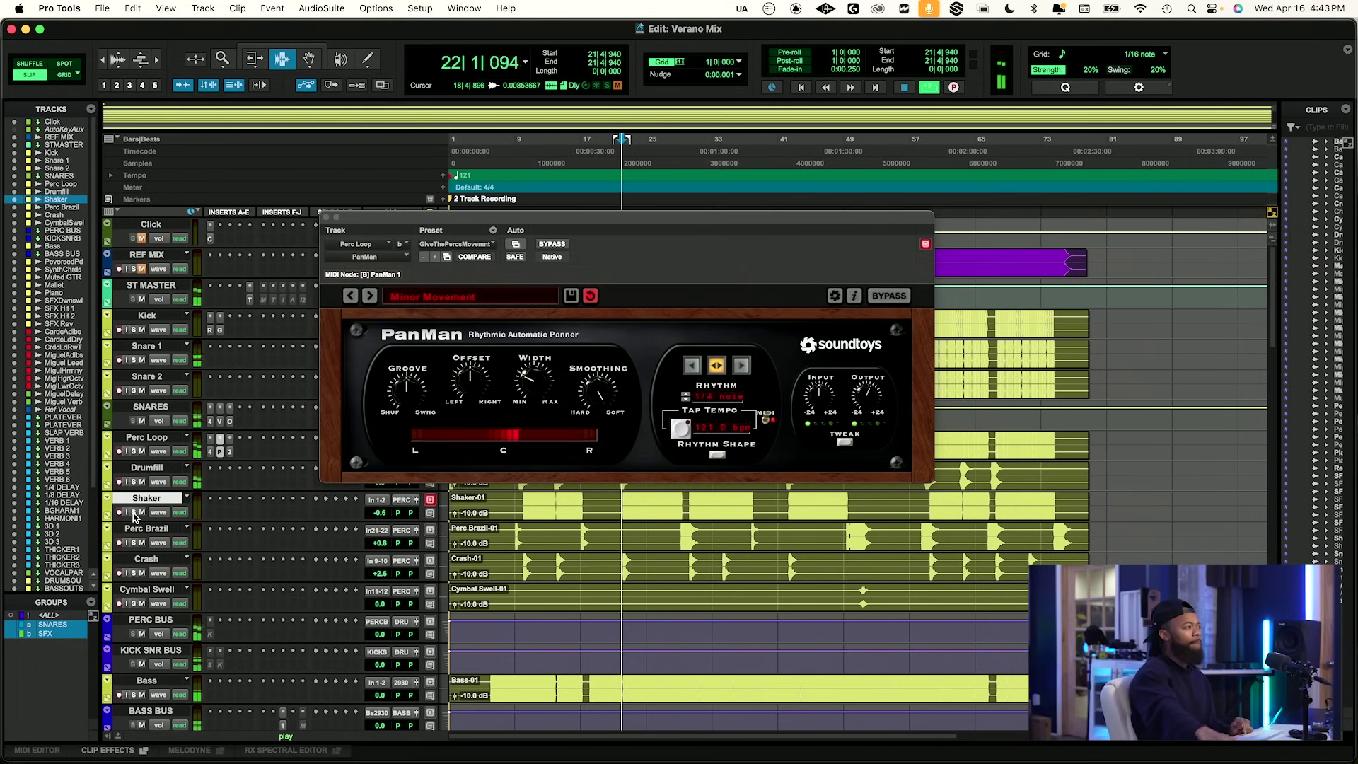
{"action": "left_click", "coordinate": [134, 513]}
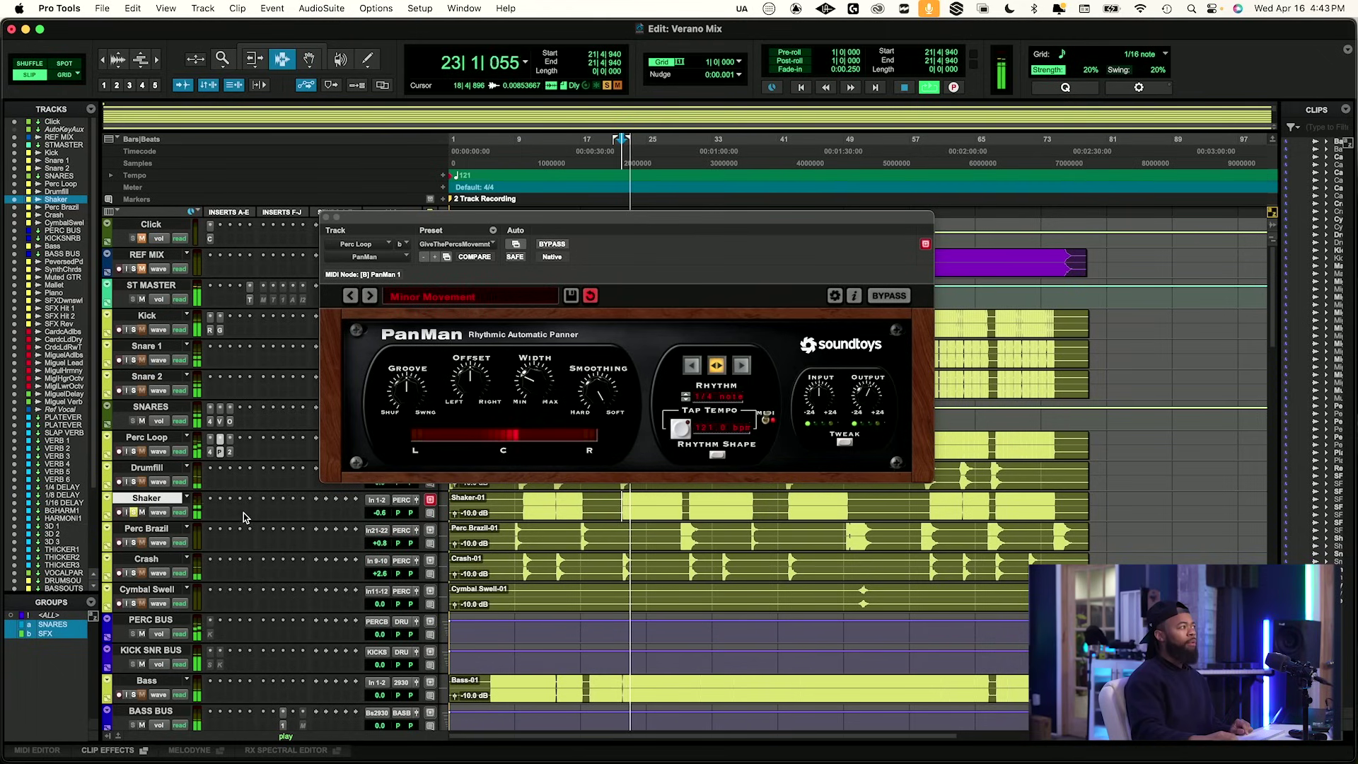
Insert SpecCraft on the Shaker's first insert slot and move its window so all its controls are visible.
{"action": "left_click", "coordinate": [238, 499]}
{"action": "left_click", "coordinate": [238, 499]}
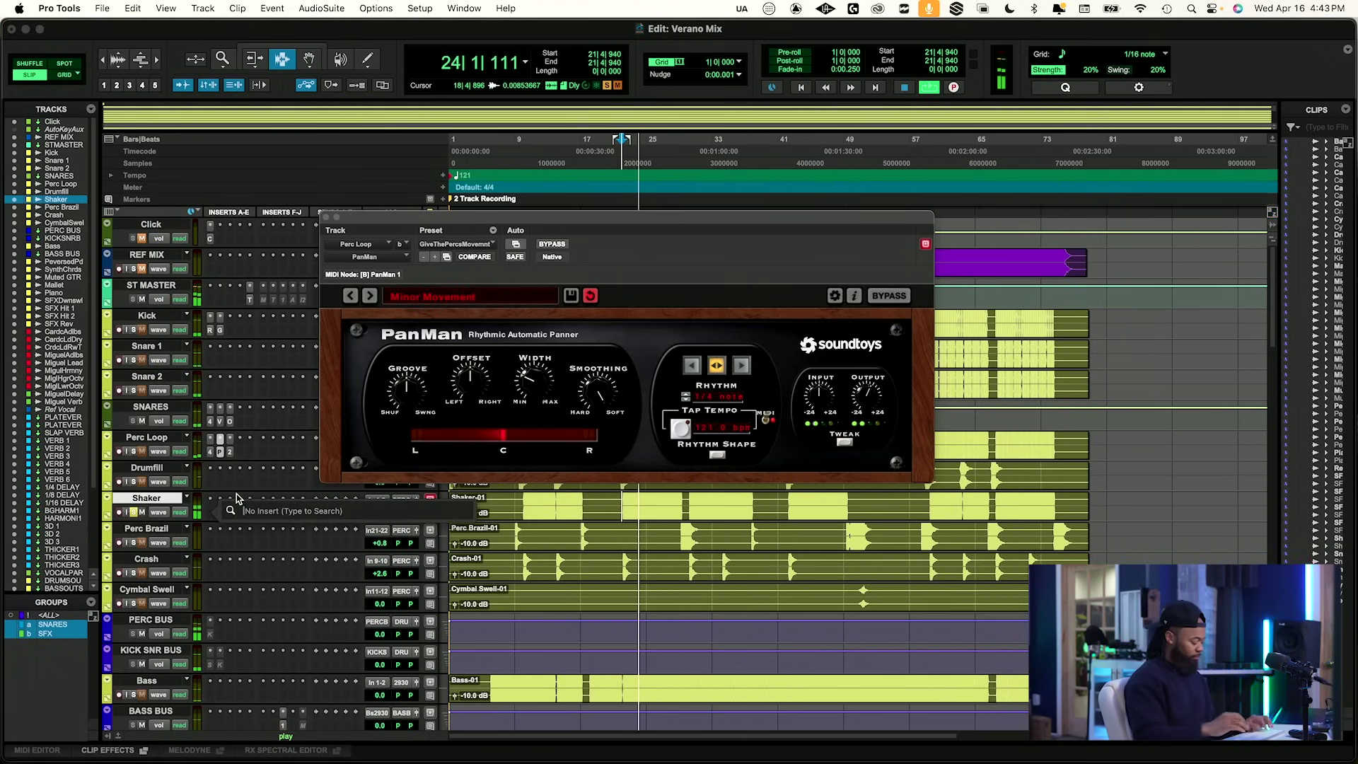
{"action": "type", "text": "spec"}
{"action": "key", "text": "Return"}
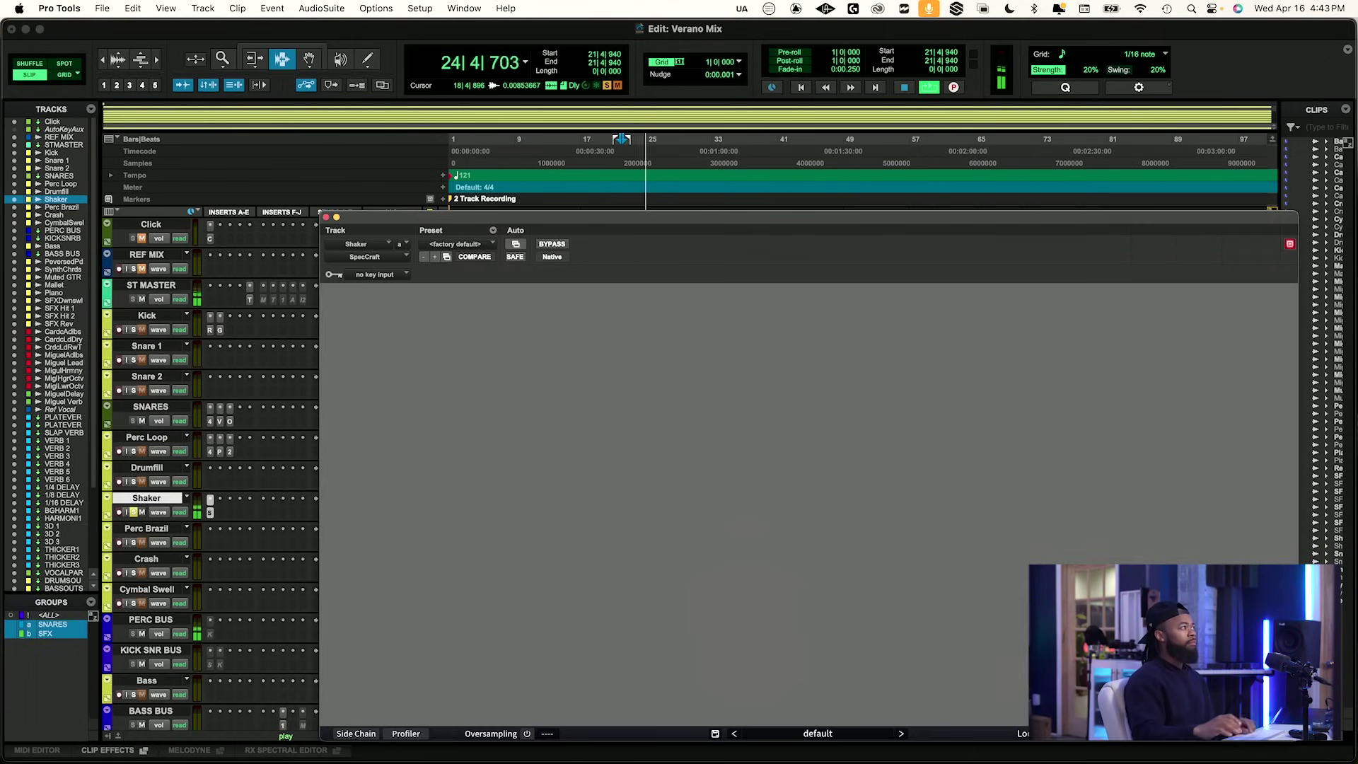
{"action": "left_click_drag", "start_coordinate": [1003, 225], "coordinate": [804, 175]}
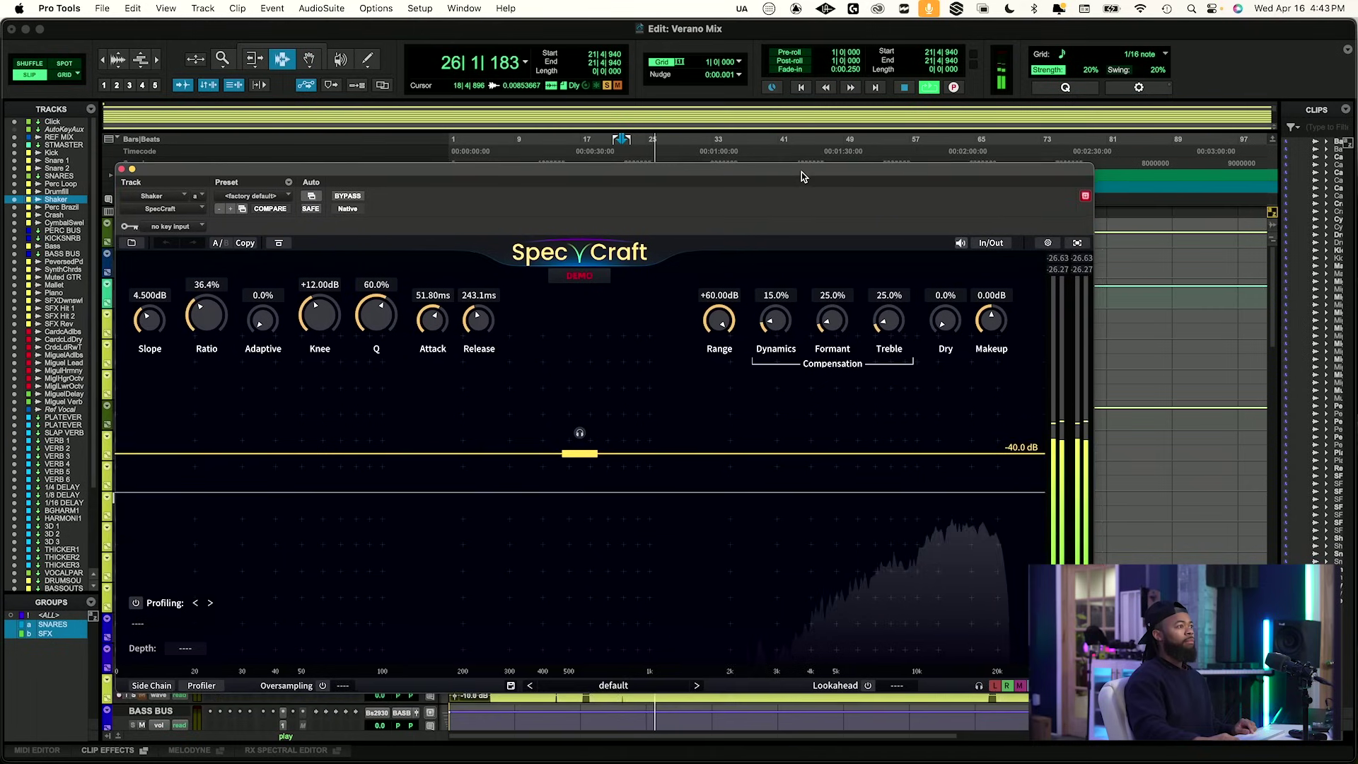
Add a strongly raised SpecCraft node at about 16.5 kHz and set the Release to 66.8 ms.
{"action": "double_click", "coordinate": [791, 492]}
{"action": "left_click_drag", "start_coordinate": [792, 466], "coordinate": [975, 449]}
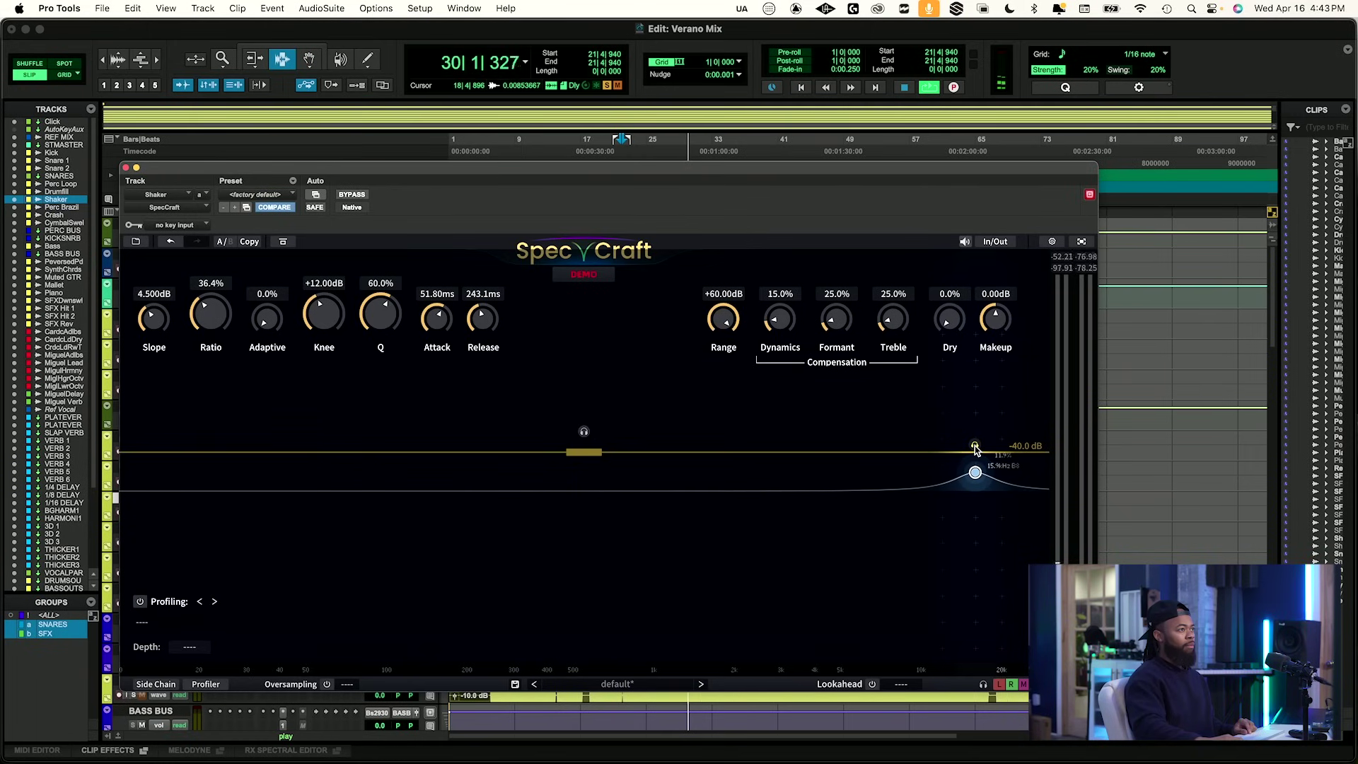
{"action": "left_click_drag", "start_coordinate": [976, 449], "coordinate": [979, 395]}
{"action": "left_click_drag", "start_coordinate": [483, 318], "coordinate": [480, 343]}
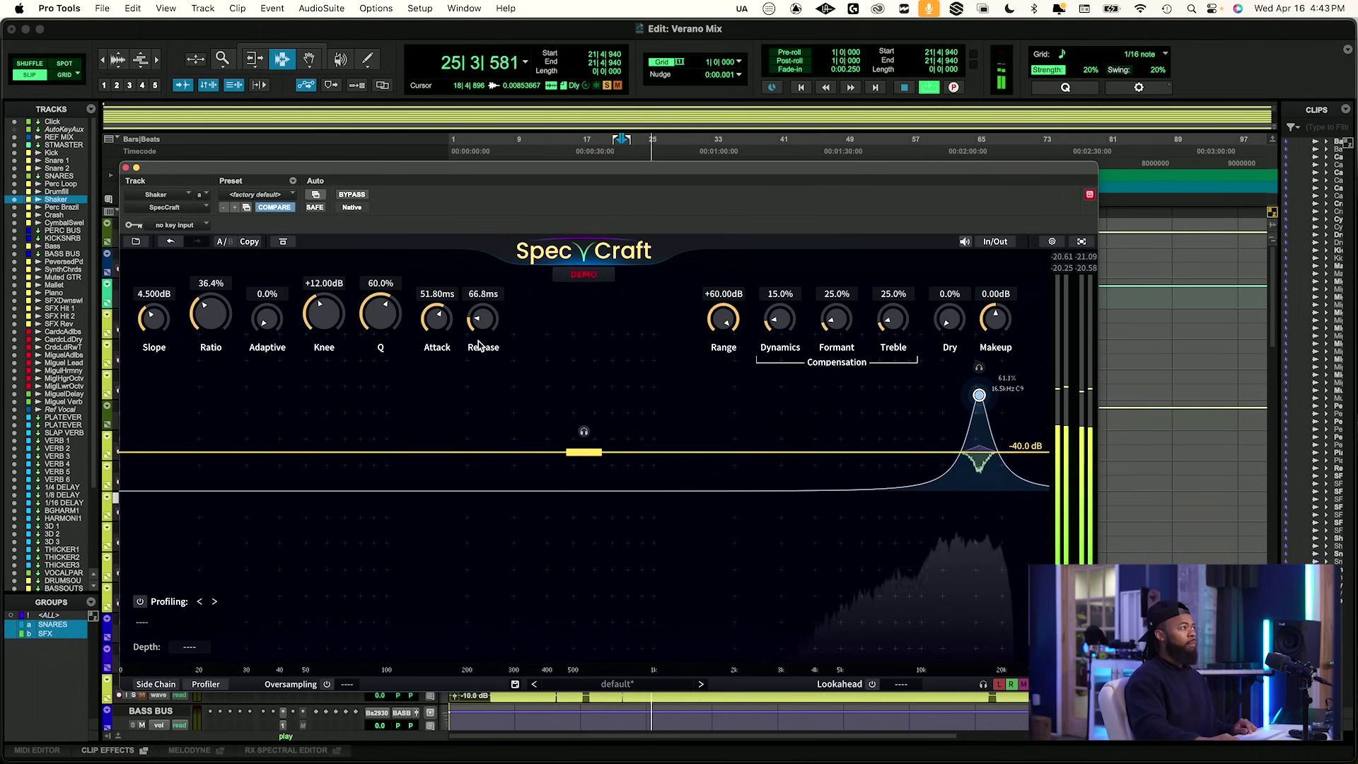
Set SpecCraft's Formant and Treble to 0%, Release to 58.5 ms, Q to 14.9% and Makeup to +0.39 dB, checking against bypass.
{"action": "left_click_drag", "start_coordinate": [832, 322], "coordinate": [900, 361]}
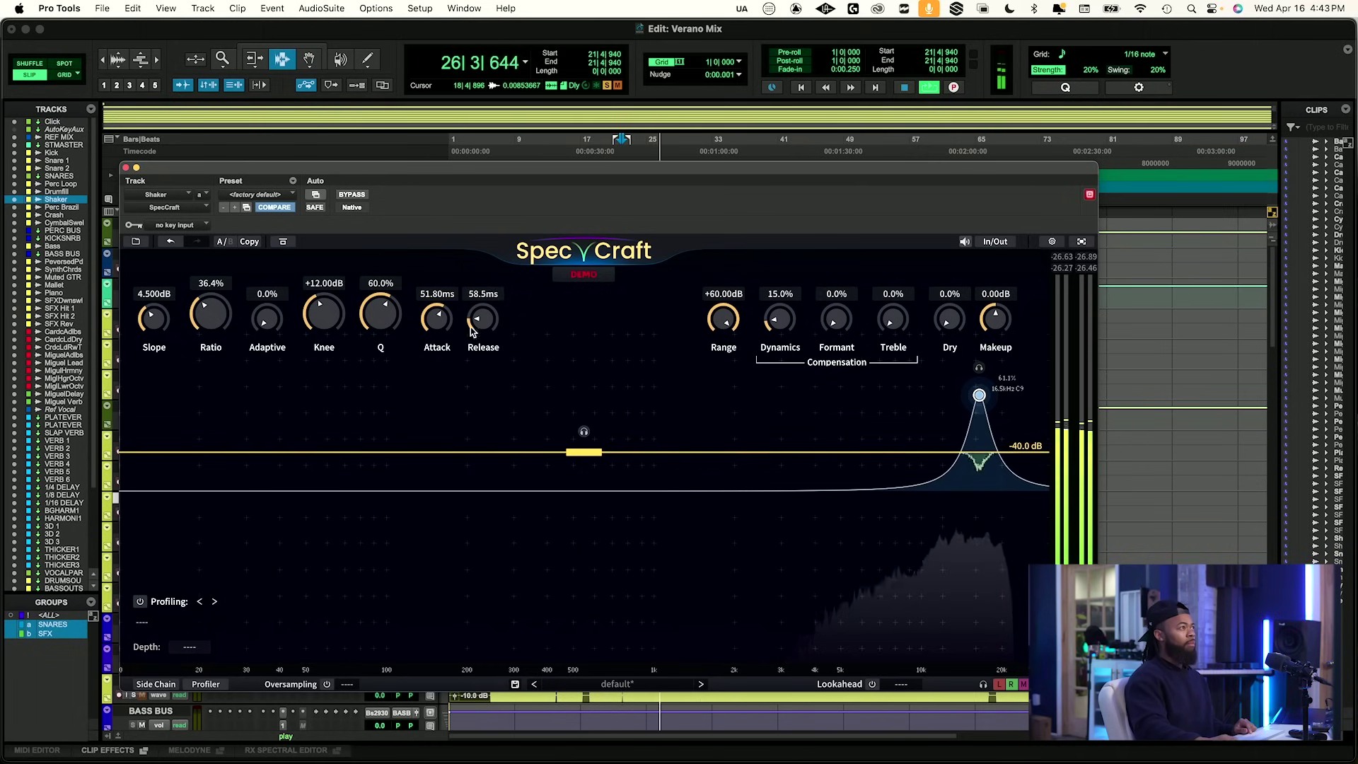
{"action": "left_click_drag", "start_coordinate": [380, 314], "coordinate": [378, 366]}
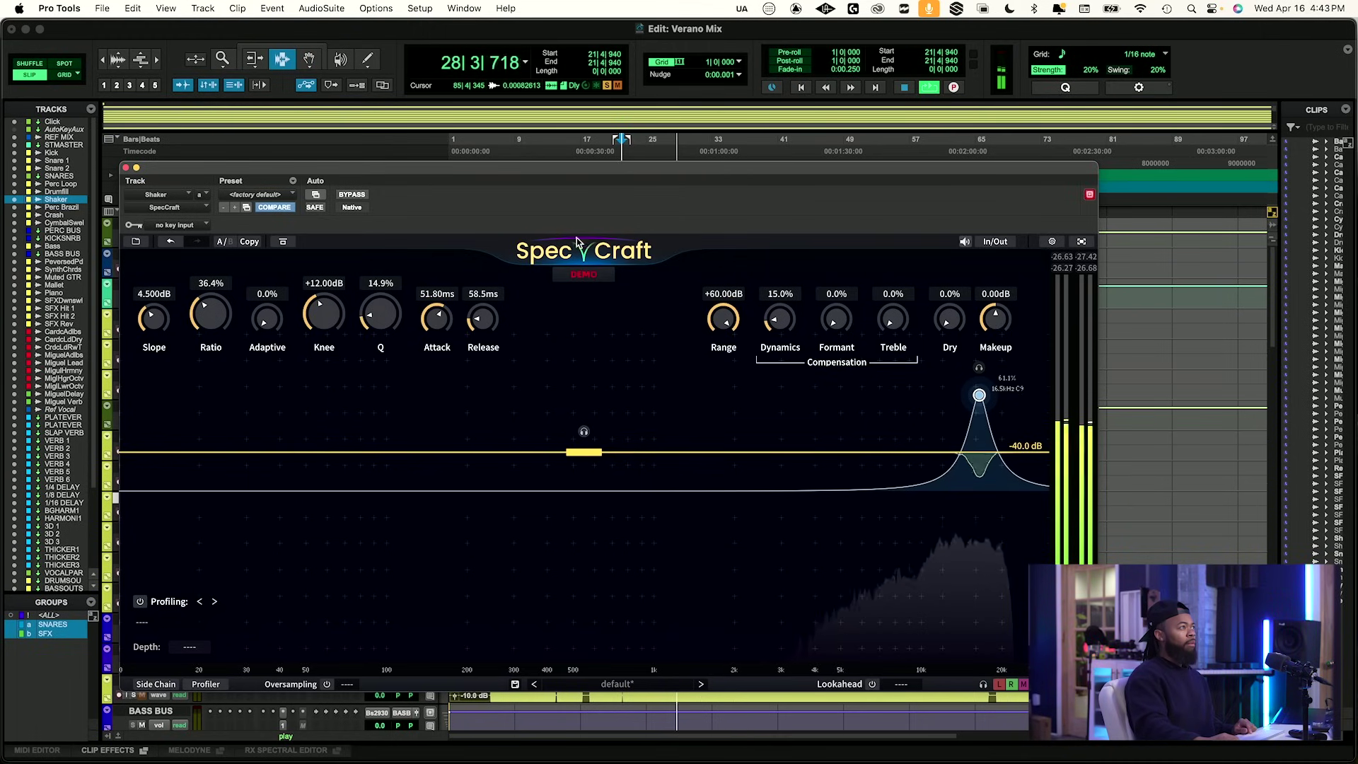
{"action": "left_click", "coordinate": [353, 196]}
{"action": "key", "text": "space"}
{"action": "key", "text": "space"}
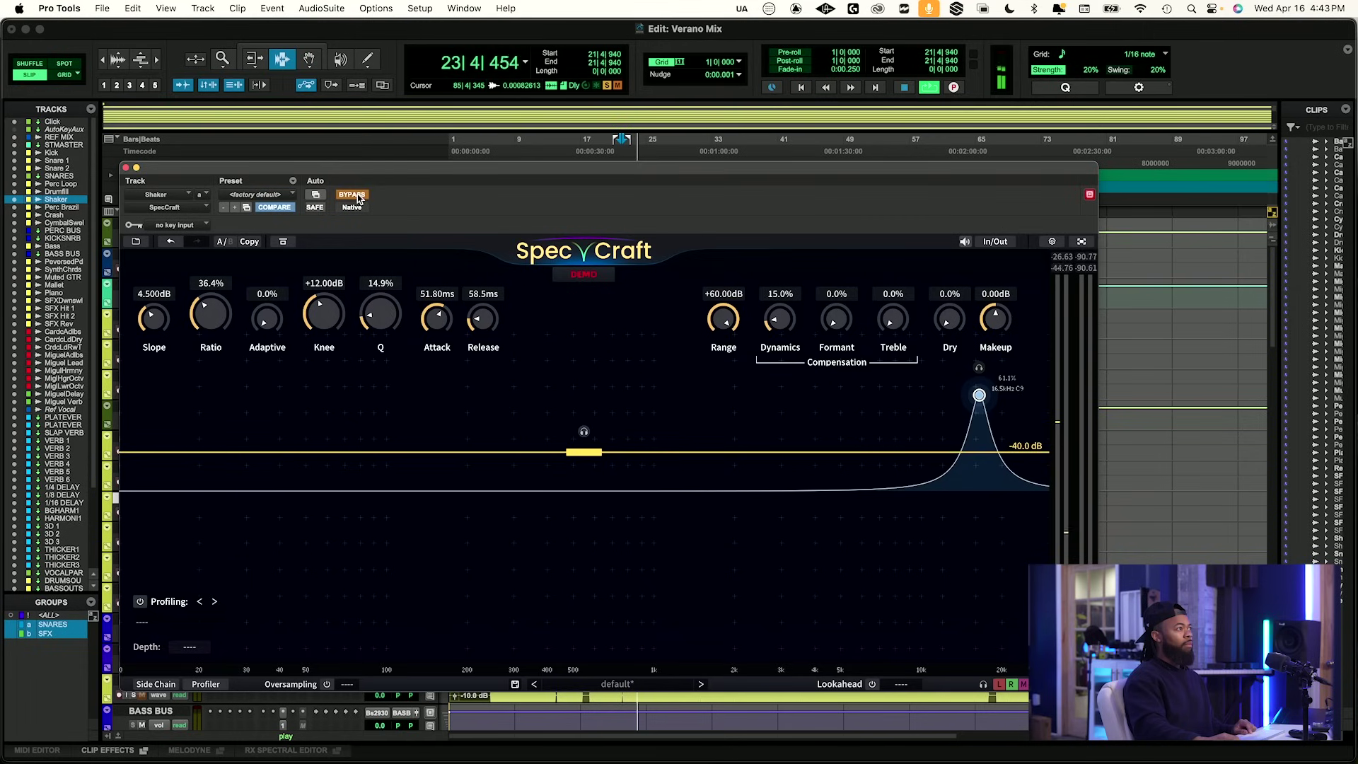
{"action": "left_click", "coordinate": [354, 195]}
{"action": "left_click_drag", "start_coordinate": [995, 323], "coordinate": [995, 320]}
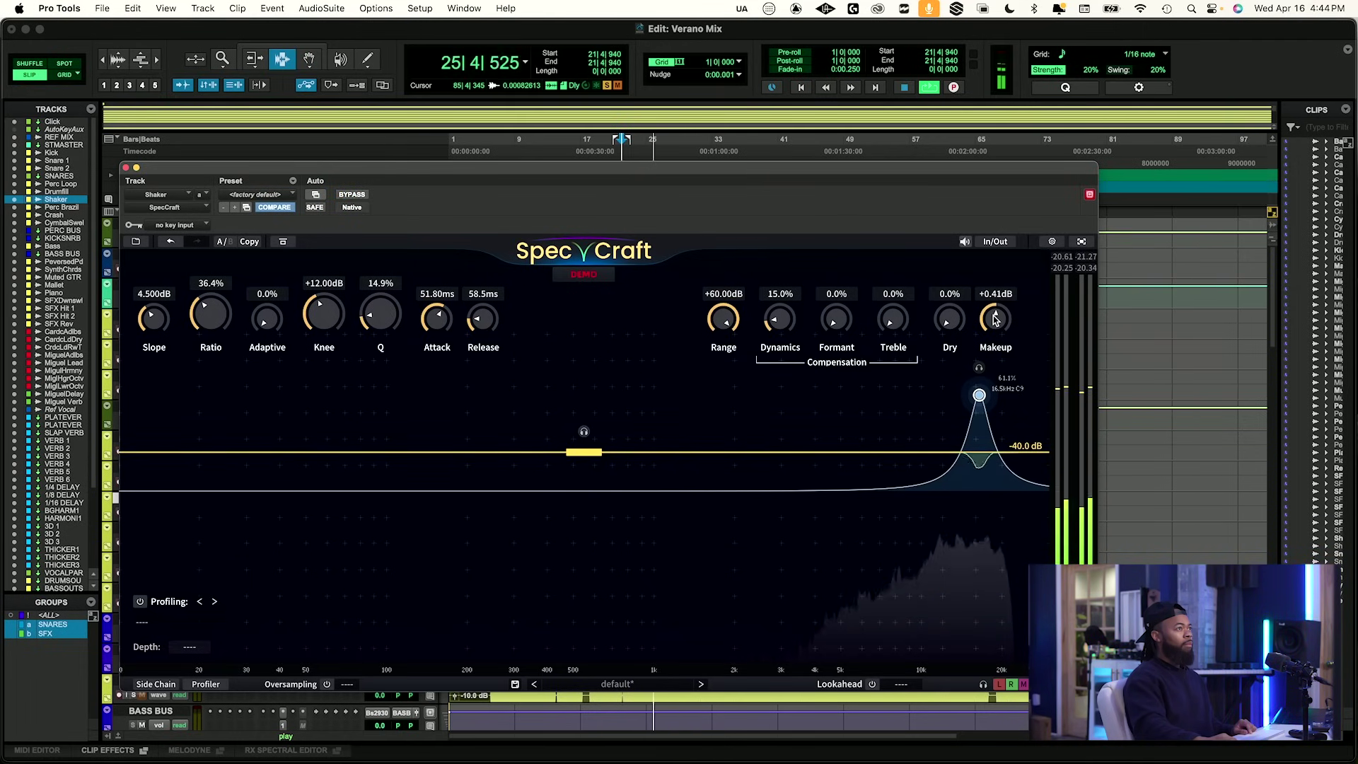
Compare the Shaker with SpecCraft bypassed and active, then close the plug-in window.
{"action": "left_click", "coordinate": [357, 196]}
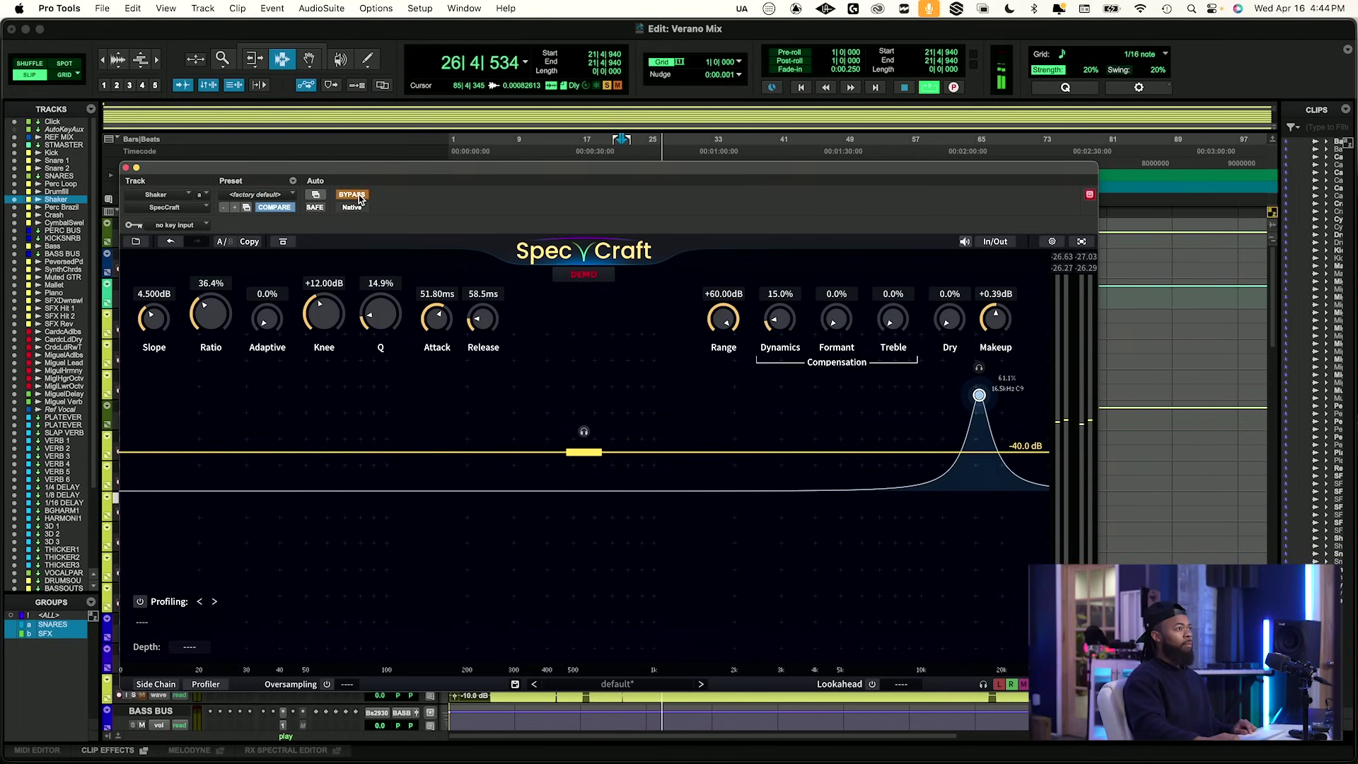
{"action": "left_click", "coordinate": [359, 197]}
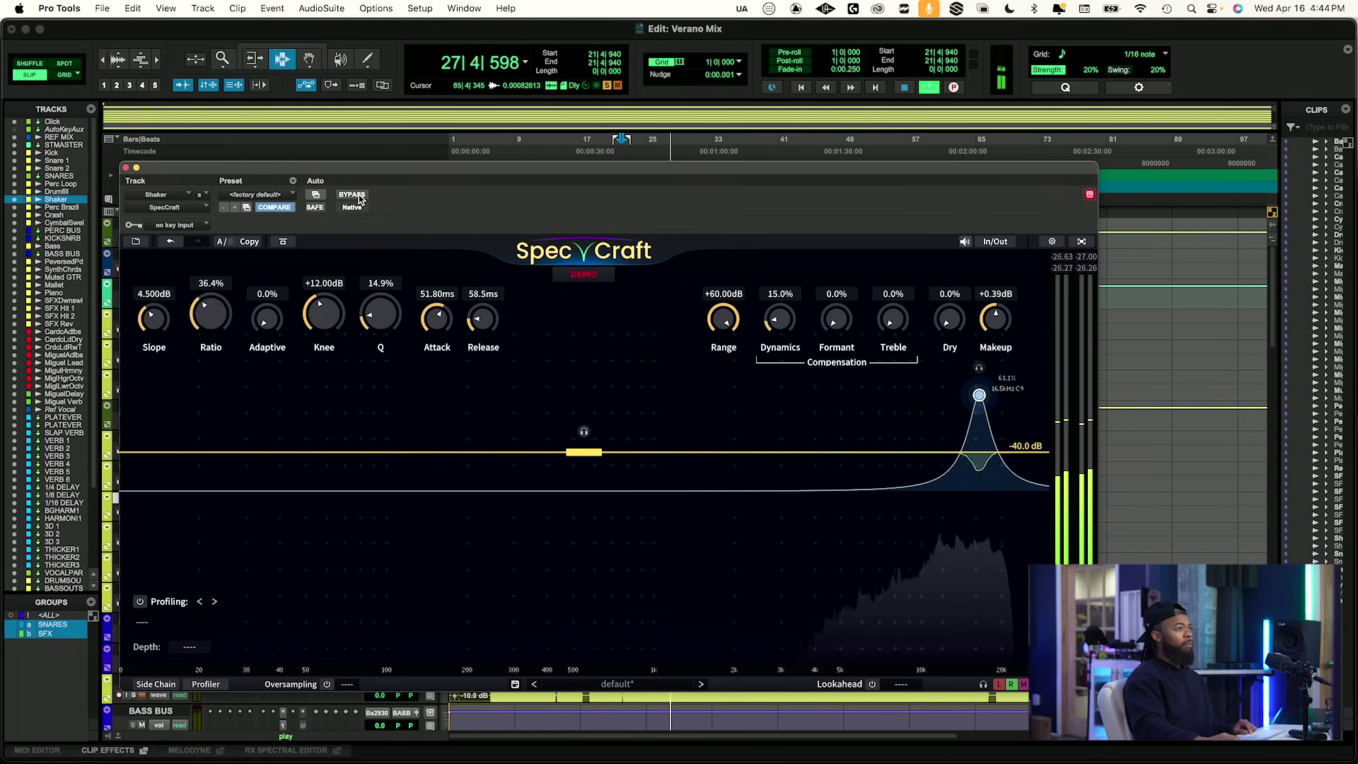
{"action": "left_click", "coordinate": [358, 196]}
{"action": "left_click", "coordinate": [359, 196]}
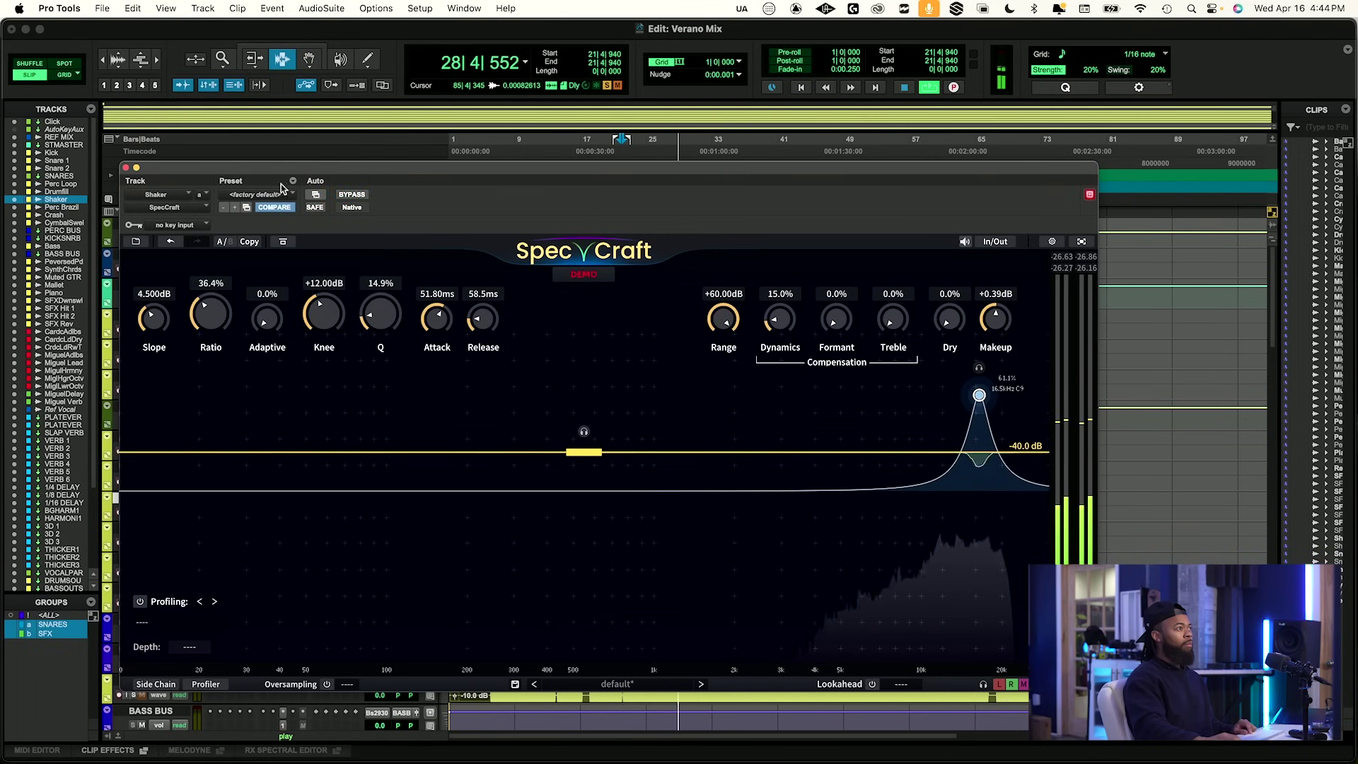
{"action": "left_click", "coordinate": [126, 168]}
Play the working mix from about bar 21, audition the soloed, unmuted REF MIX, then return to the working mix.
{"action": "key", "text": "space"}
{"action": "key", "text": "space"}
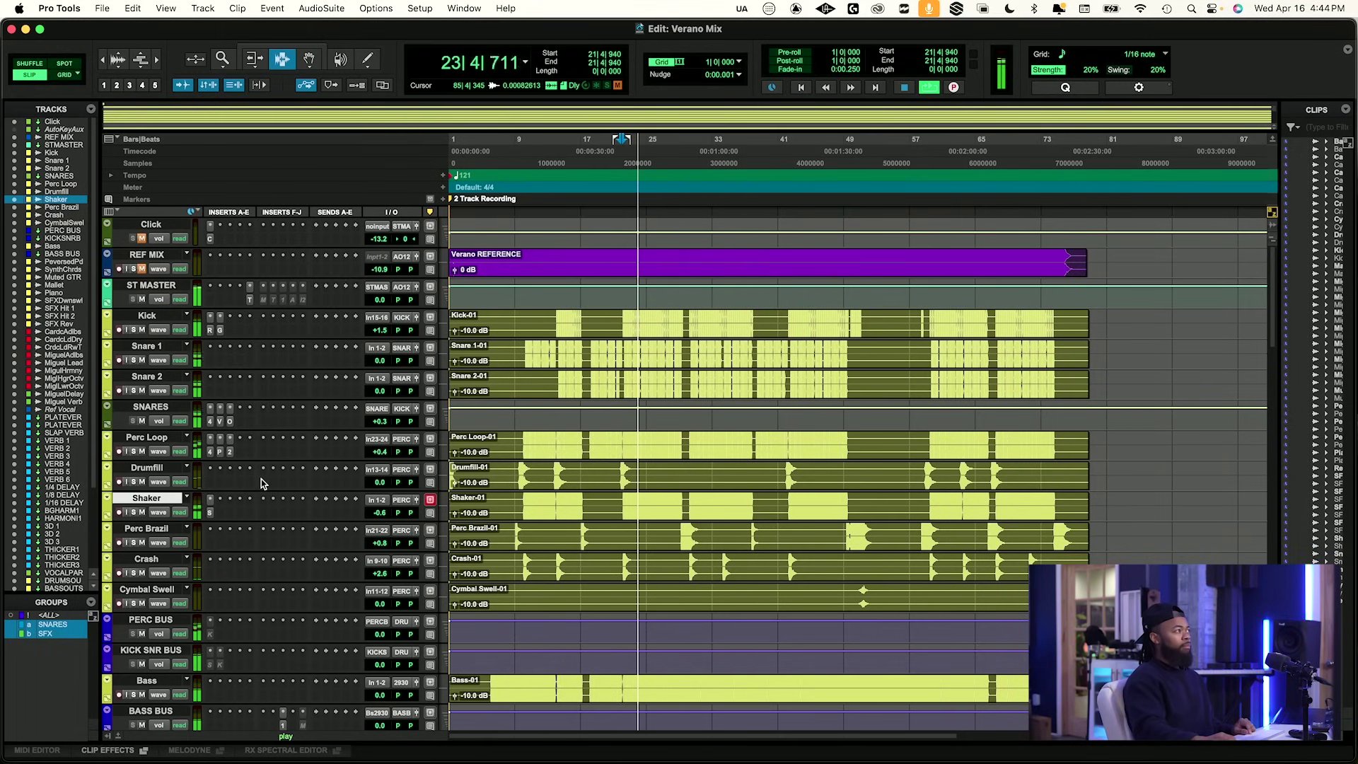
{"action": "key", "text": "space"}
{"action": "left_click", "coordinate": [135, 268]}
{"action": "left_click", "coordinate": [142, 268]}
{"action": "key", "text": "space"}
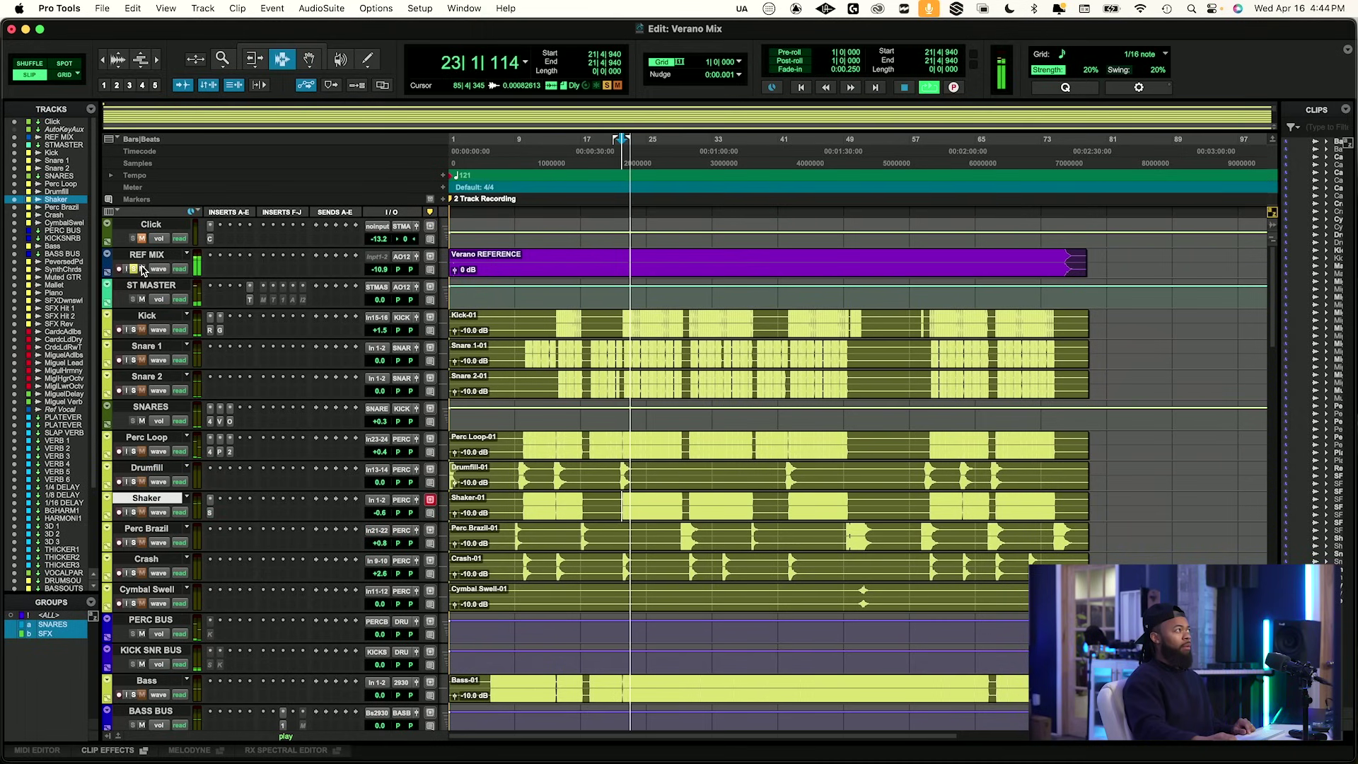
{"action": "key", "text": "space"}
{"action": "left_click", "coordinate": [141, 269]}
{"action": "left_click", "coordinate": [133, 269]}
{"action": "key", "text": "space"}
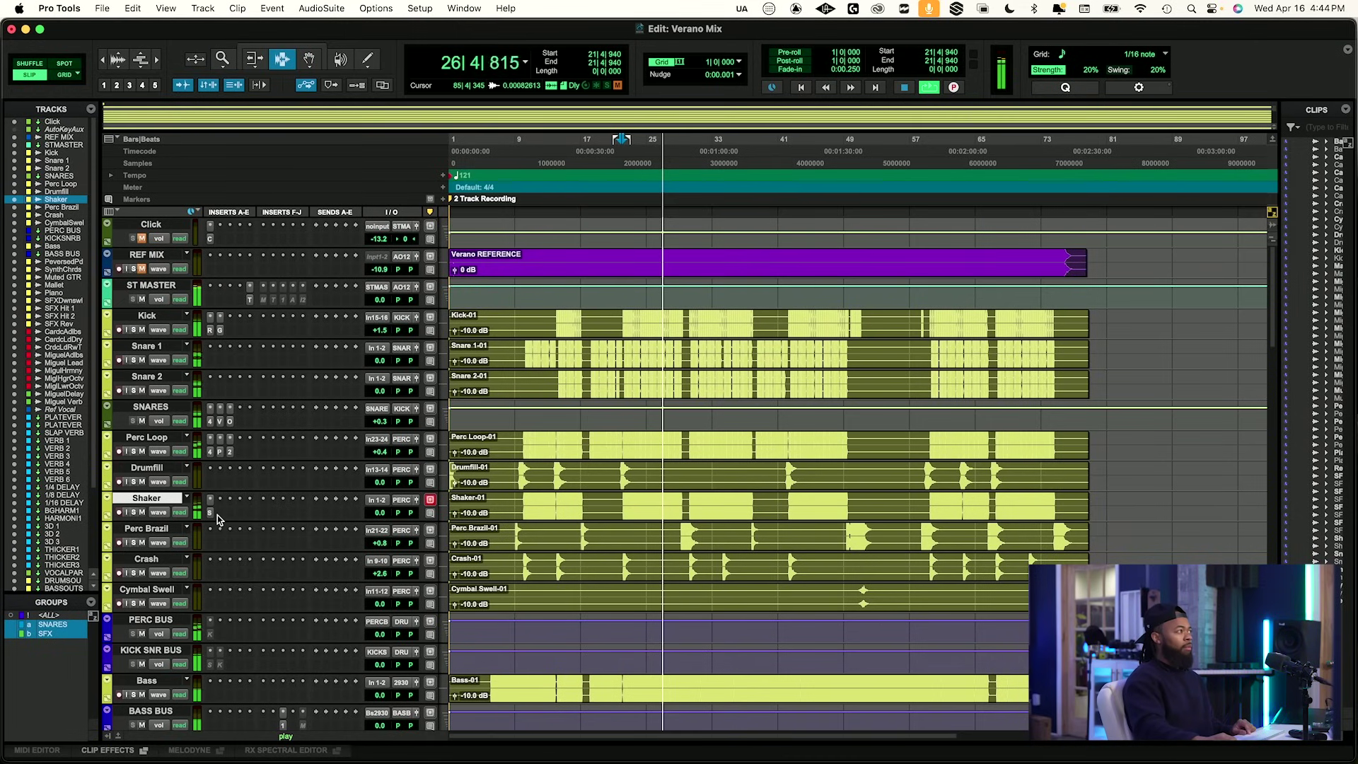
Insert Neutron 4 Equalizer (stereo) on the Shaker's second insert slot by searching for "neutron".
{"action": "left_click", "coordinate": [251, 498]}
{"action": "left_click", "coordinate": [252, 491]}
{"action": "type", "text": "neutron"}
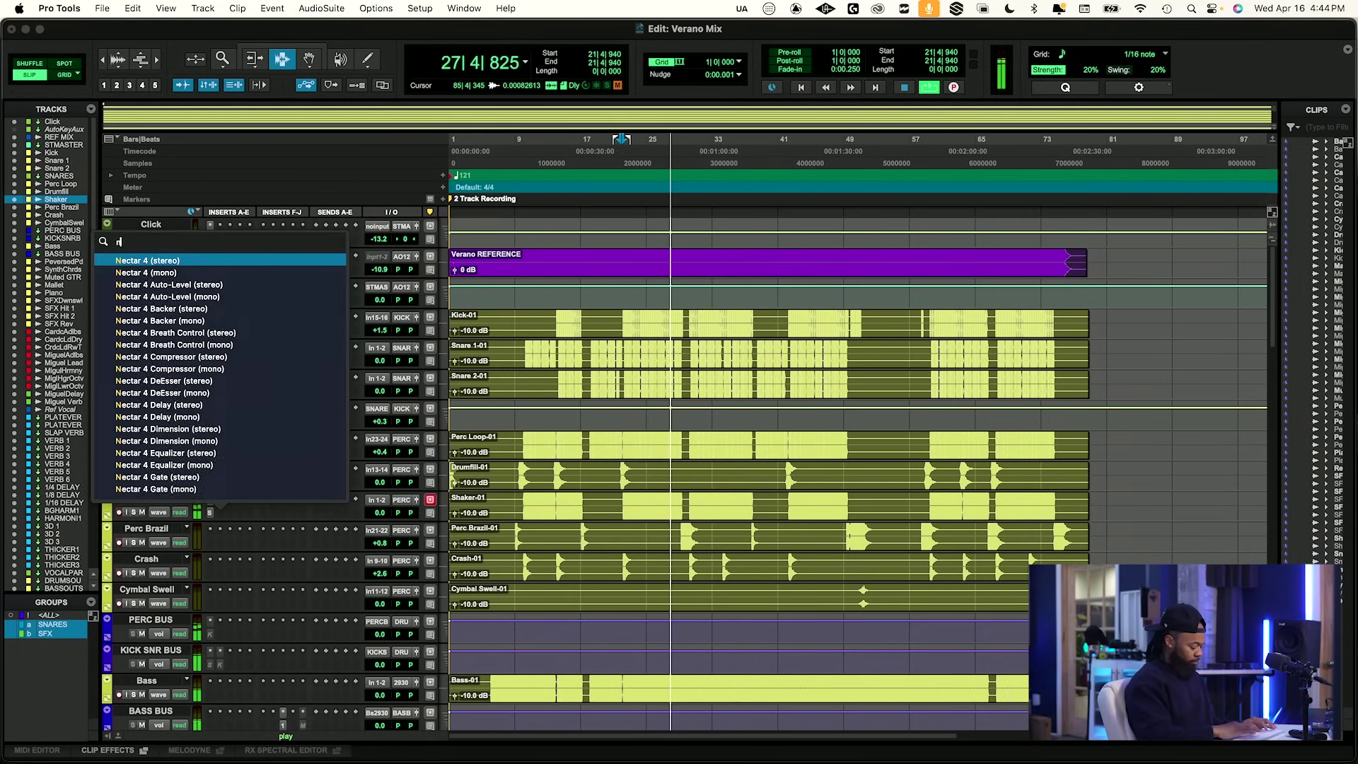
{"action": "key", "text": "Down"}
{"action": "key", "text": "Down"}
{"action": "key", "text": "Down"}
{"action": "key", "text": "Down"}
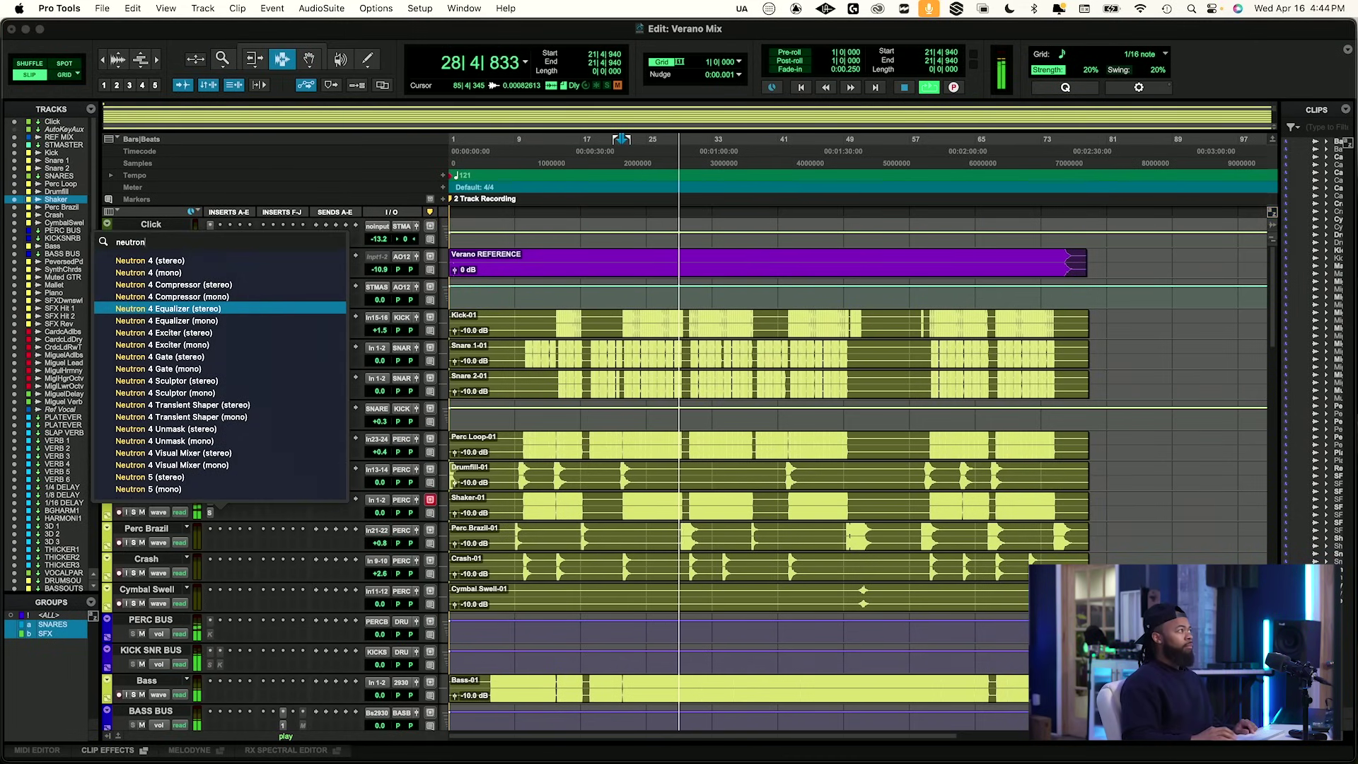
{"action": "key", "text": "Return"}
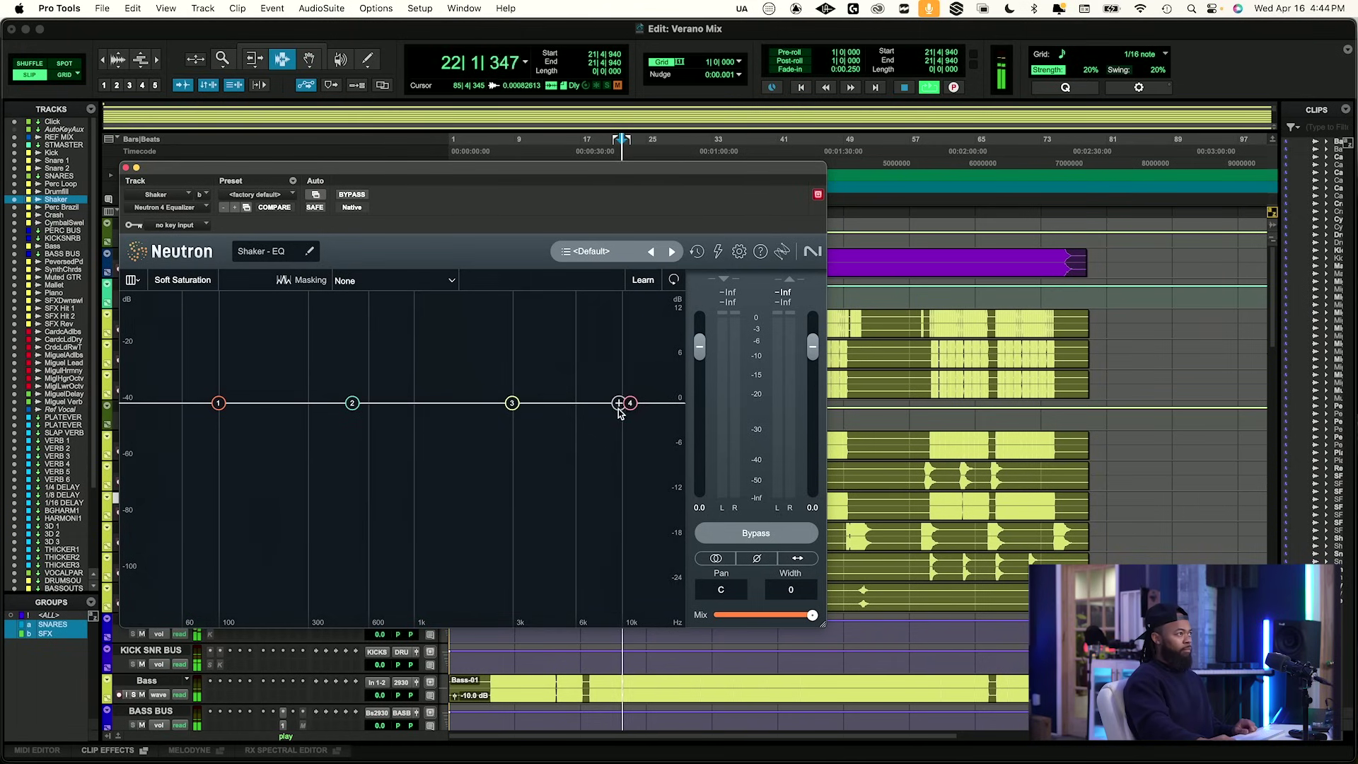
Cut the Neutron band 4 Analog High Shelf to -1.2 dB at 10830 Hz, set the output gain to 0.3 and close the equalizer.
{"action": "left_click", "coordinate": [630, 403]}
{"action": "left_click_drag", "start_coordinate": [631, 405], "coordinate": [629, 415]}
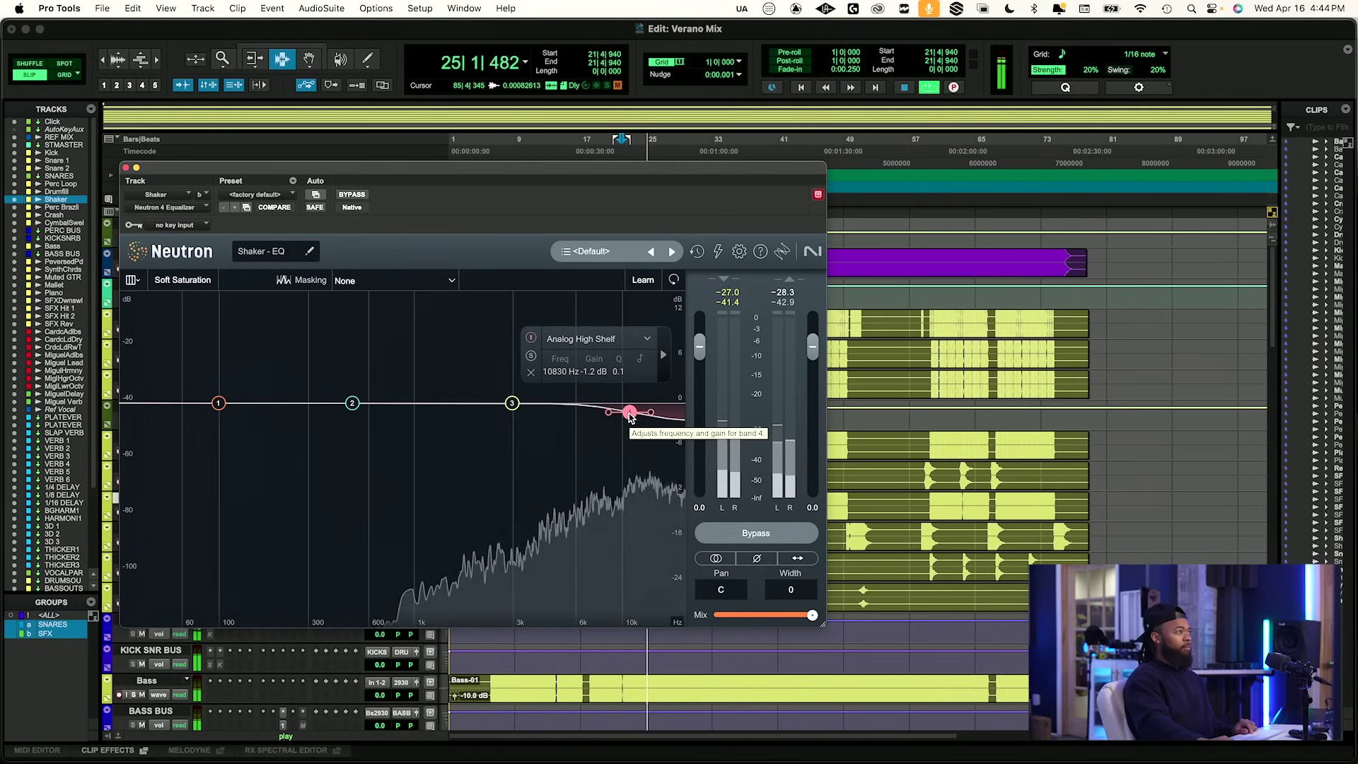
{"action": "left_click", "coordinate": [812, 508]}
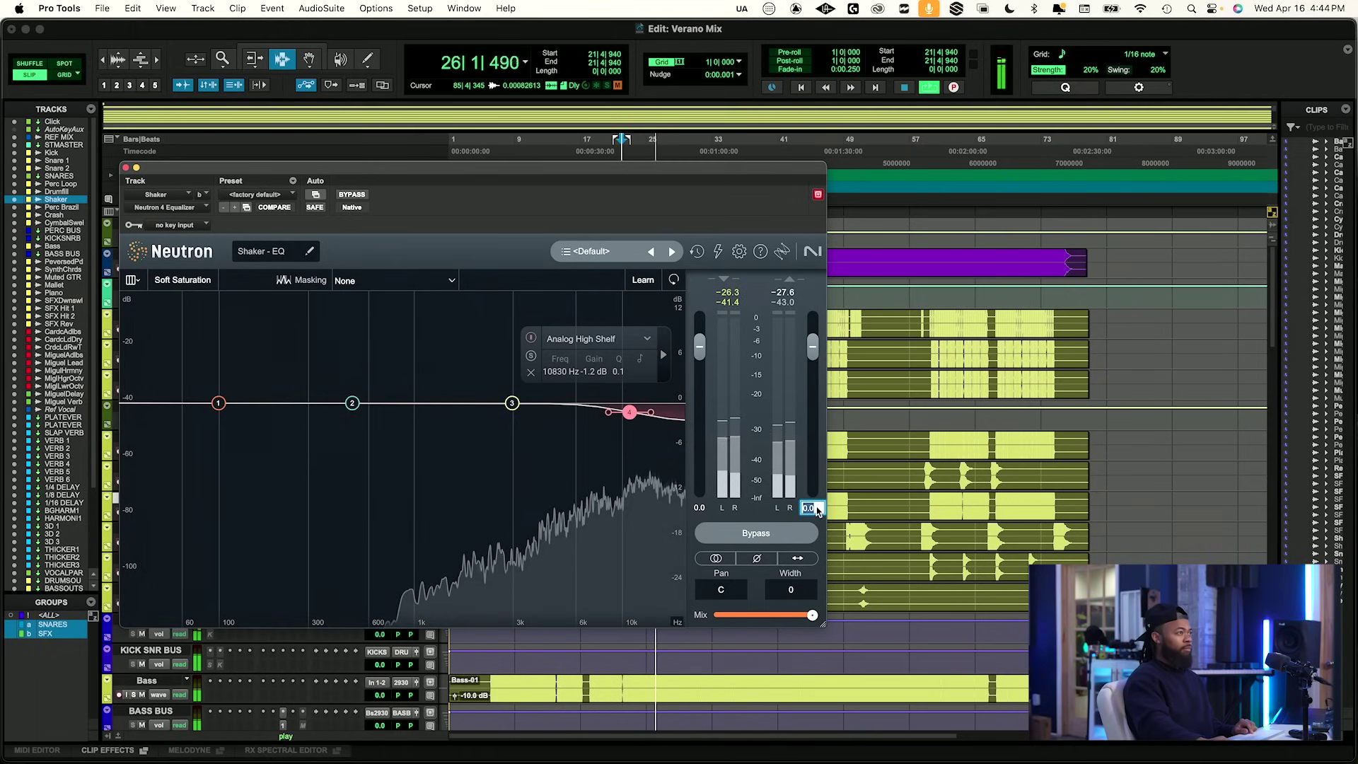
{"action": "type", "text": "0.3"}
{"action": "key", "text": "Return"}
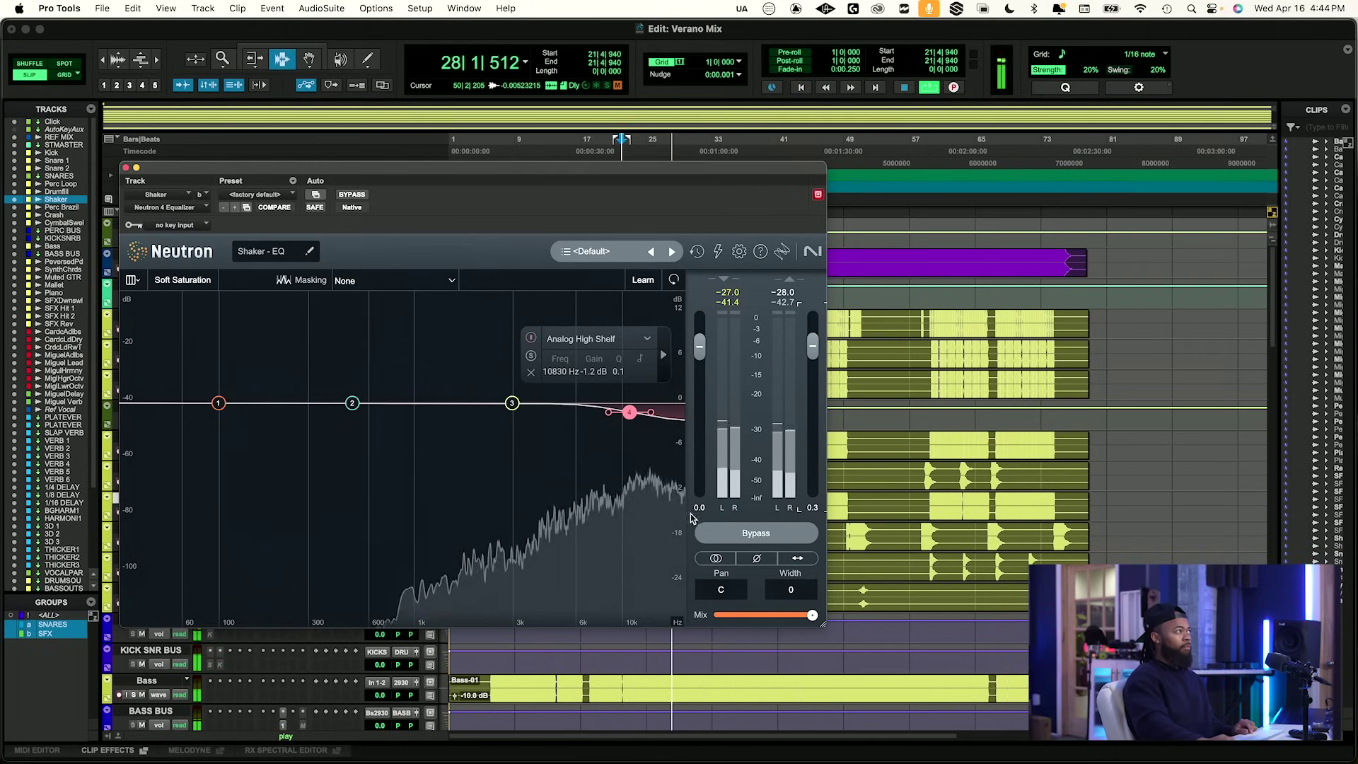
{"action": "left_click", "coordinate": [126, 167]}
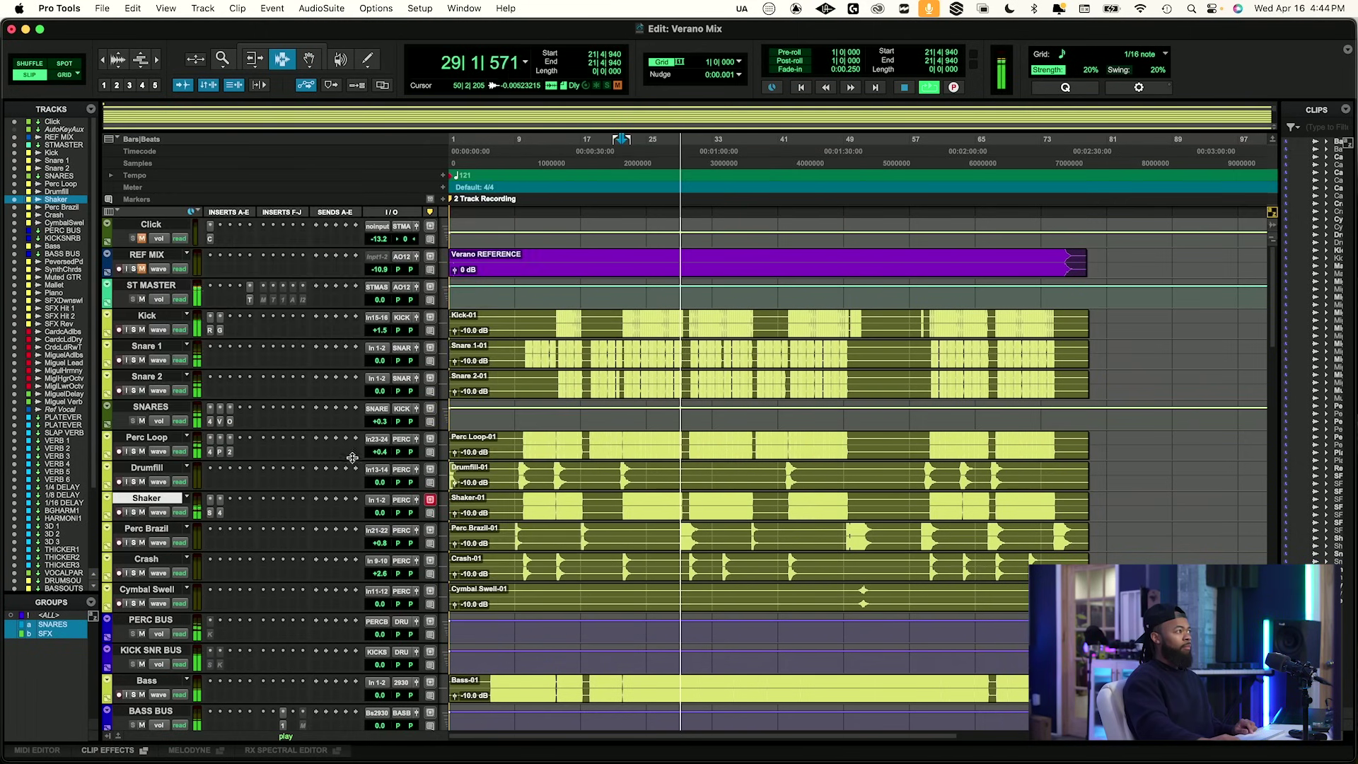
Replay the equalized mix from about bar 21 and check it against the soloed REF MIX.
{"action": "key", "text": "space"}
{"action": "key", "text": "space"}
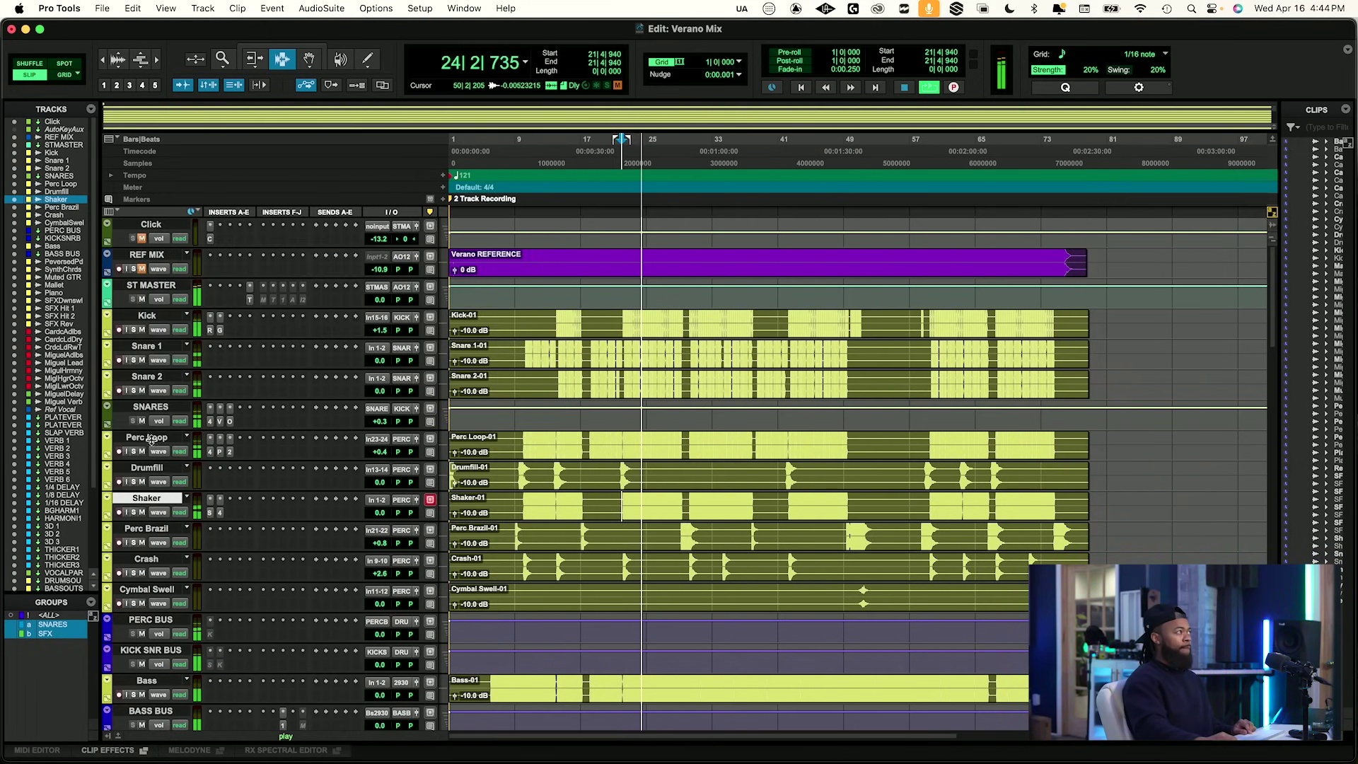
{"action": "left_click", "coordinate": [134, 269]}
{"action": "key", "text": "space"}
{"action": "key", "text": "space"}
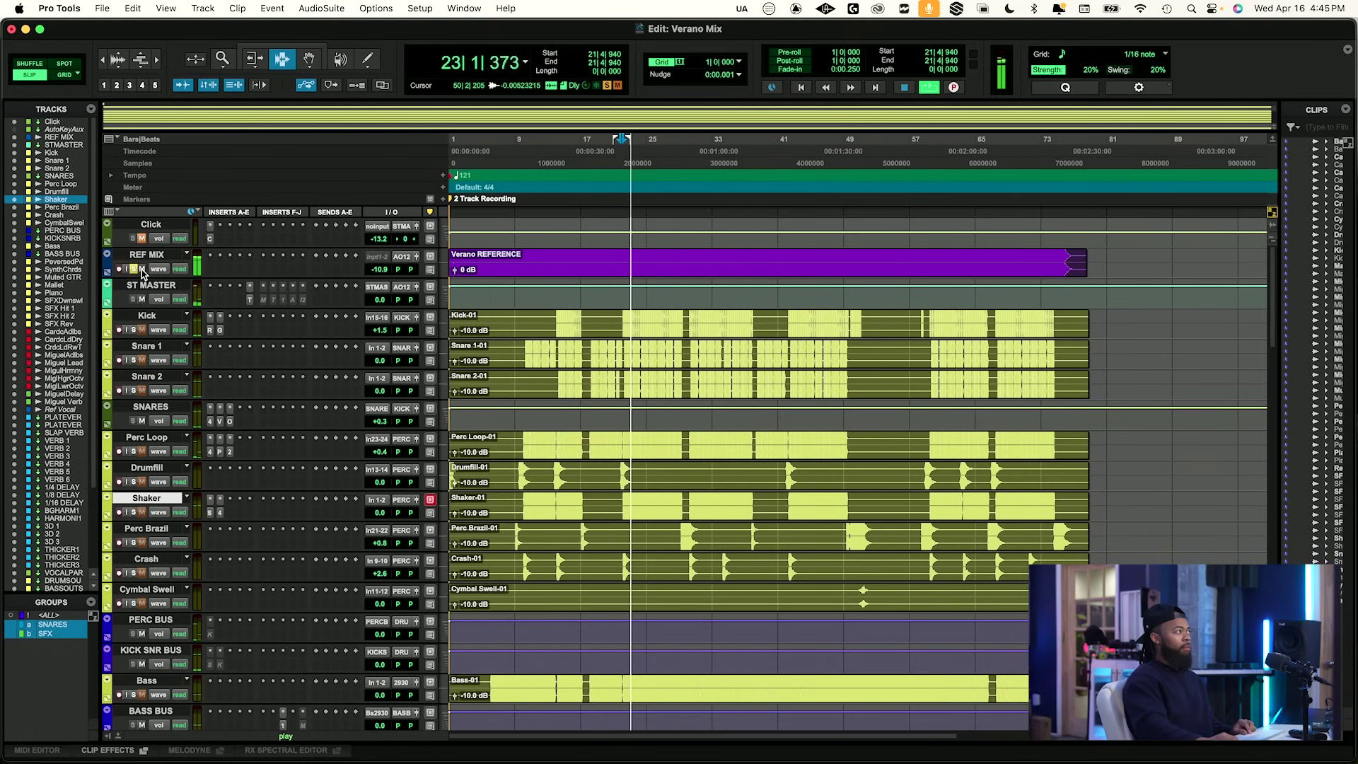
{"action": "key", "text": "space"}
{"action": "left_click", "coordinate": [138, 269]}
{"action": "key", "text": "space"}
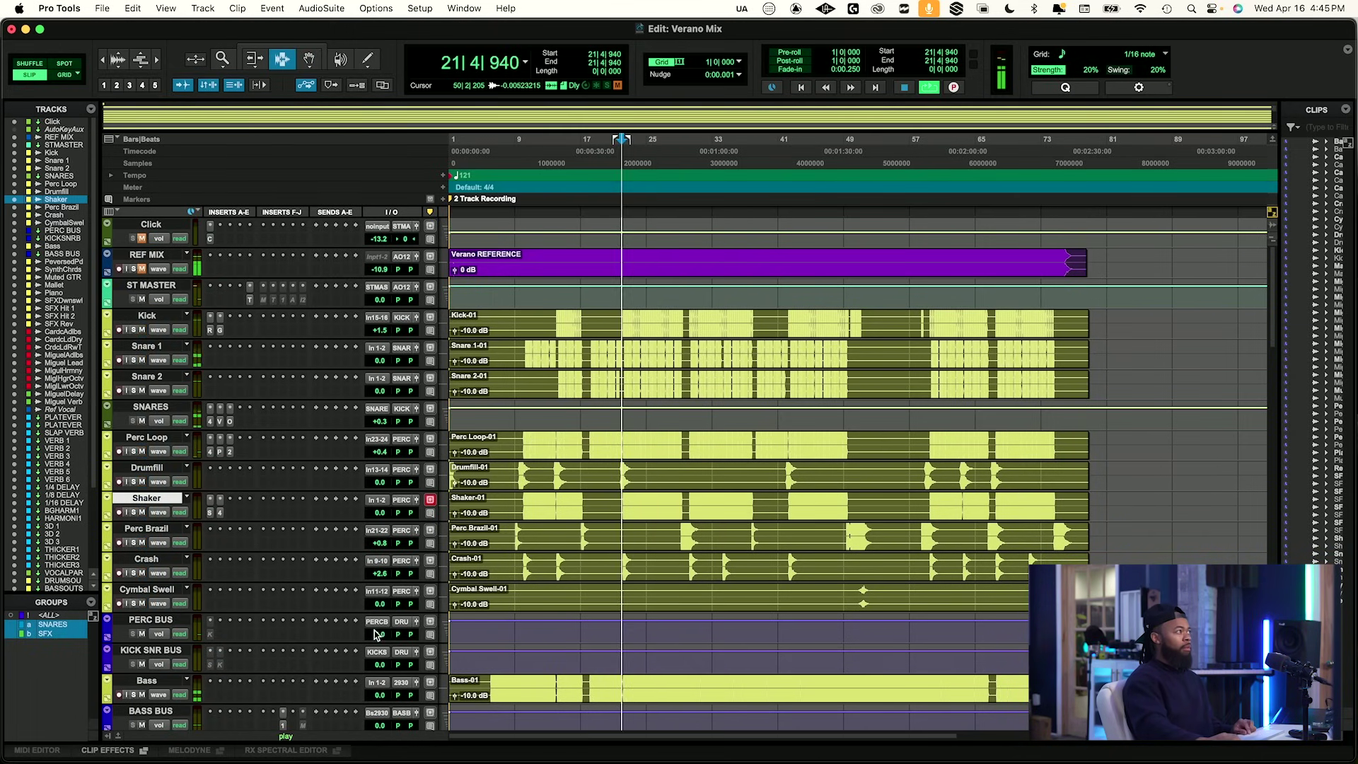
Insert Spectre (stereo) on the Shaker's third insert slot, raise its middle band slightly just above 3 kHz, listen and close it.
{"action": "left_click", "coordinate": [231, 516]}
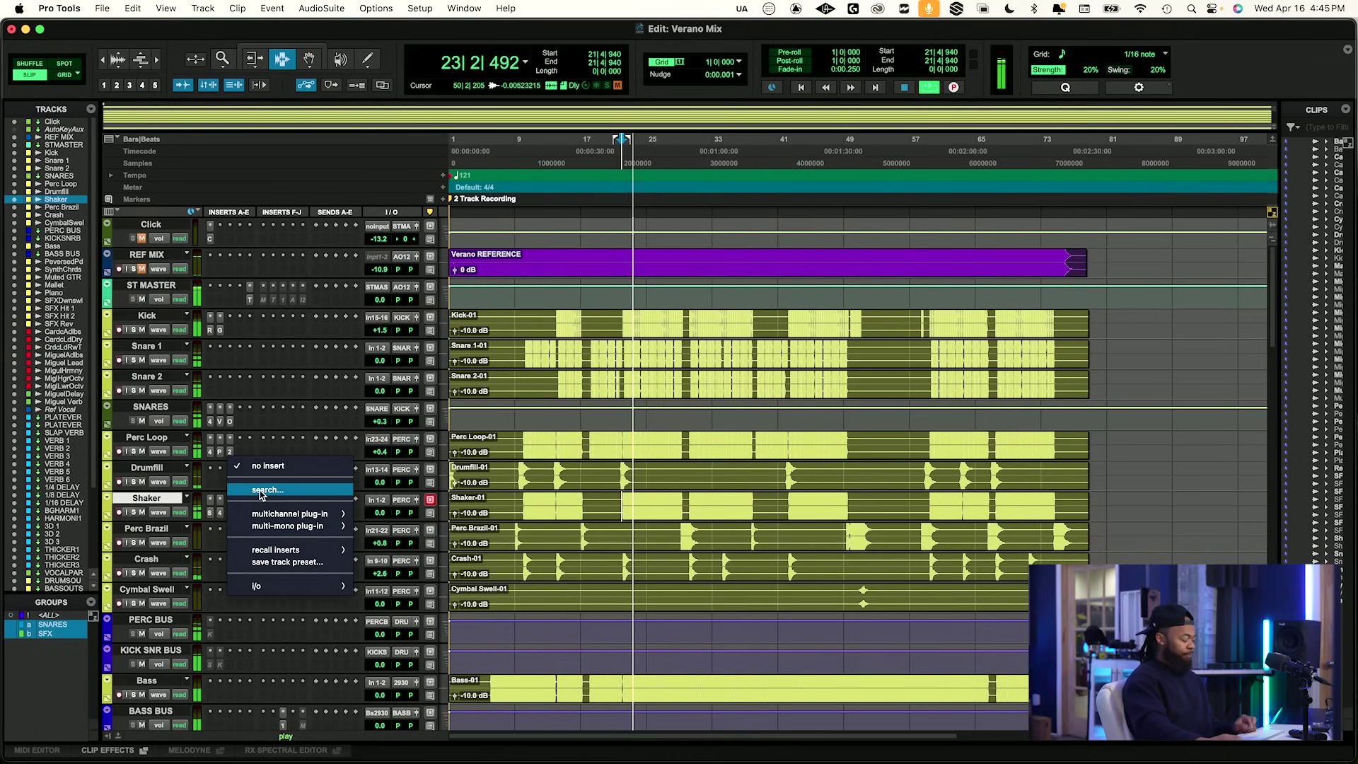
{"action": "type", "text": "spect"}
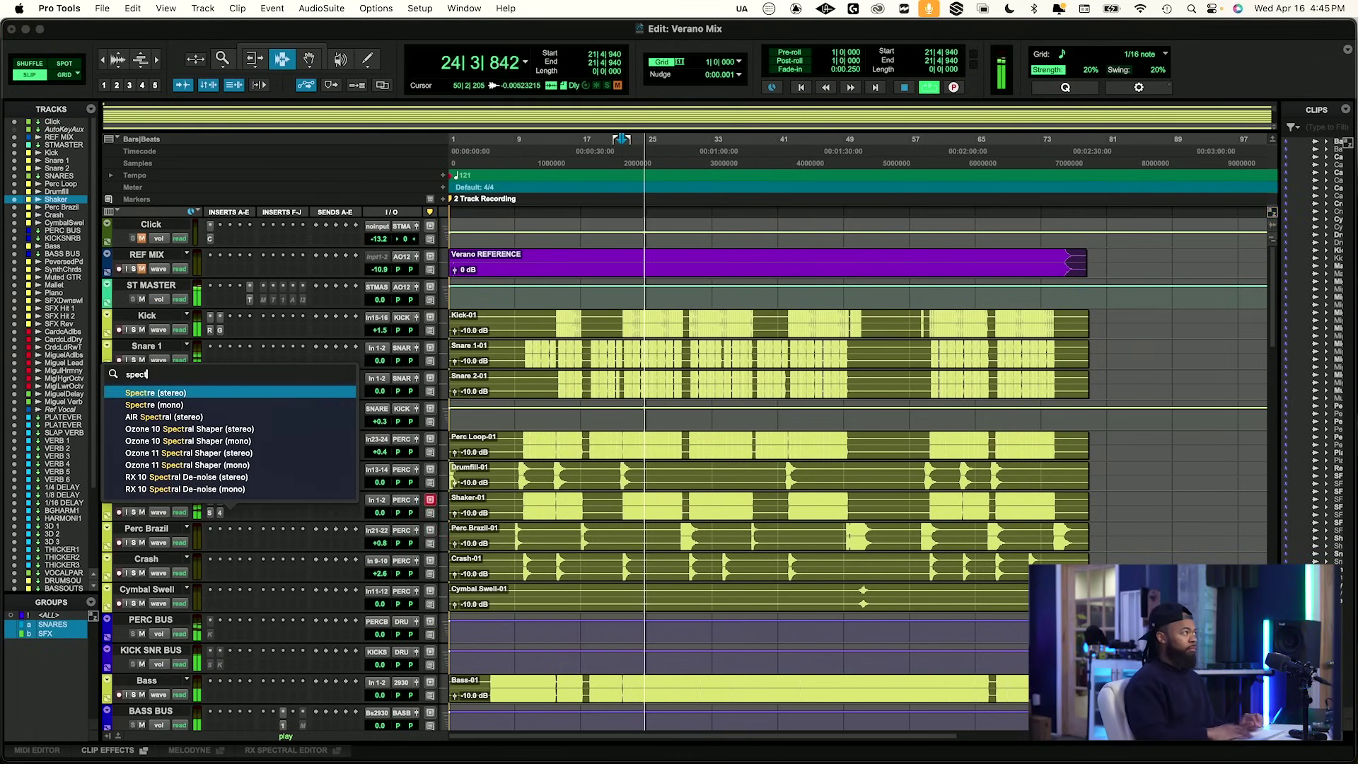
{"action": "key", "text": "Return"}
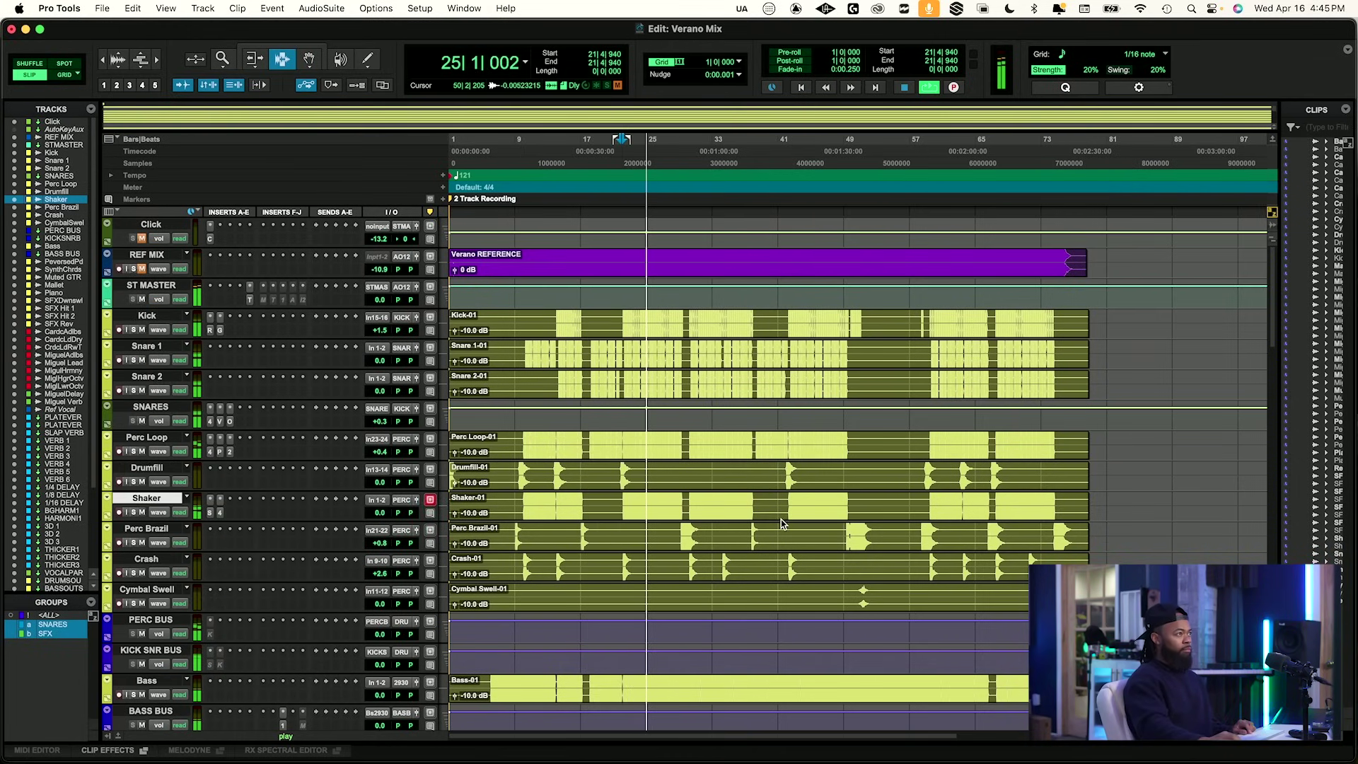
{"action": "left_click_drag", "start_coordinate": [350, 390], "coordinate": [465, 369]}
{"action": "key", "text": "space"}
{"action": "key", "text": "space"}
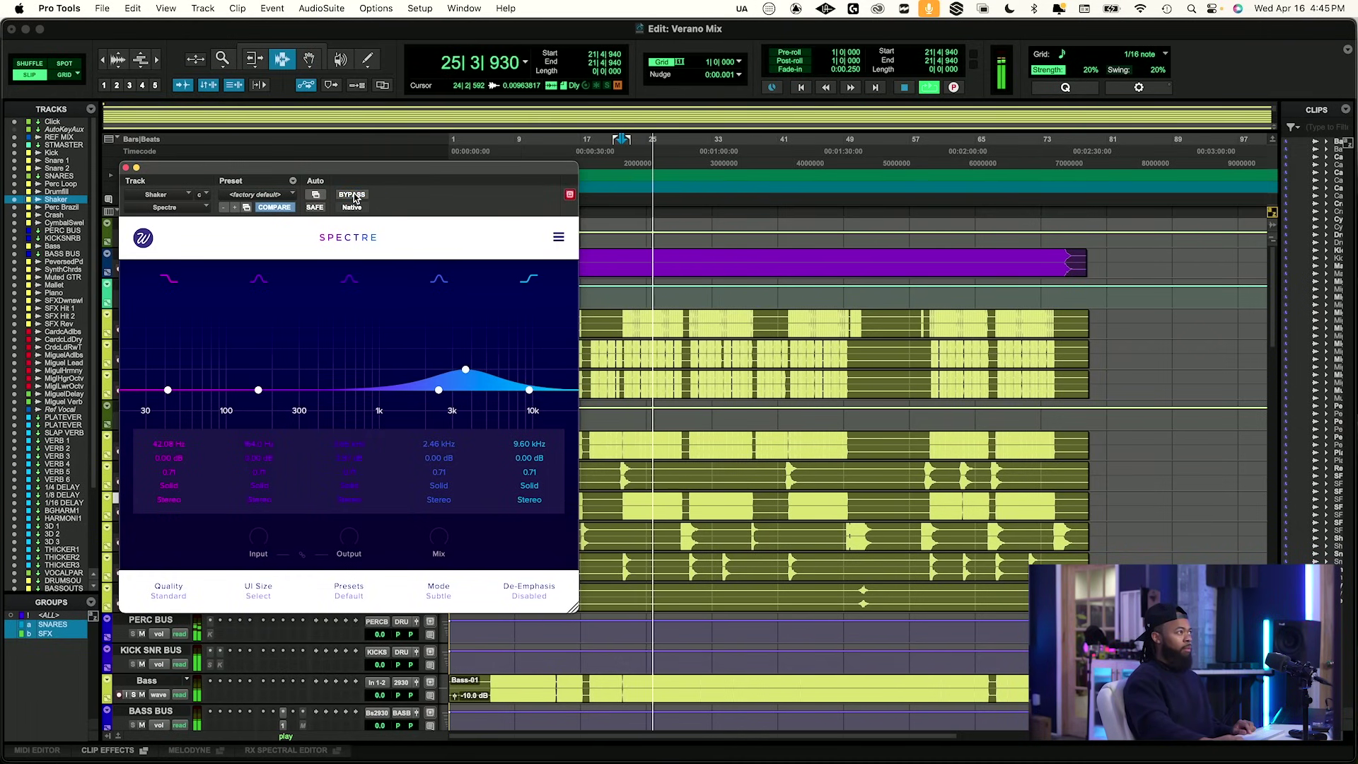
{"action": "left_click", "coordinate": [125, 168]}
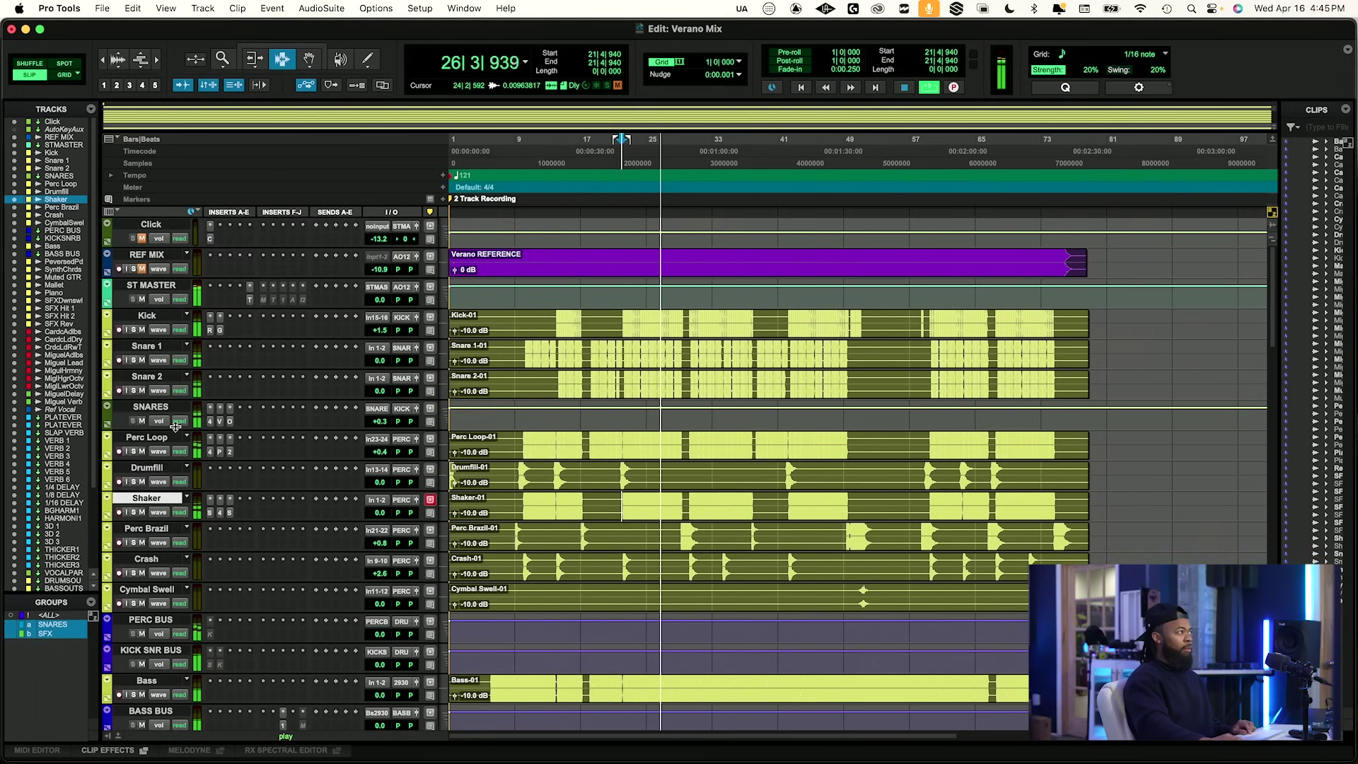
Compare the mix with Spectre on the Shaker to the soloed REF MIX from about bar 21, then stop playback.
{"action": "key", "text": "space"}
{"action": "key", "text": "space"}
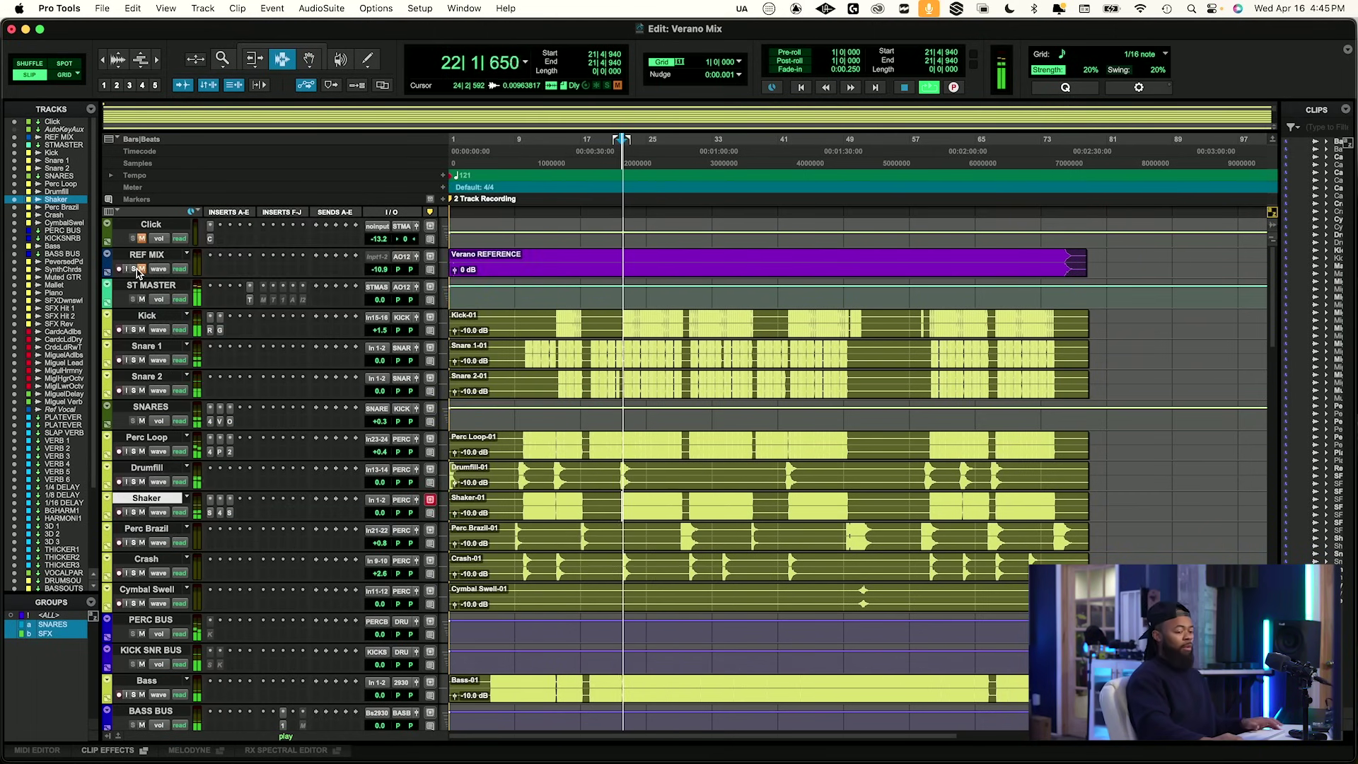
{"action": "key", "text": "space"}
{"action": "left_click", "coordinate": [134, 269]}
{"action": "left_click", "coordinate": [140, 270]}
{"action": "key", "text": "space"}
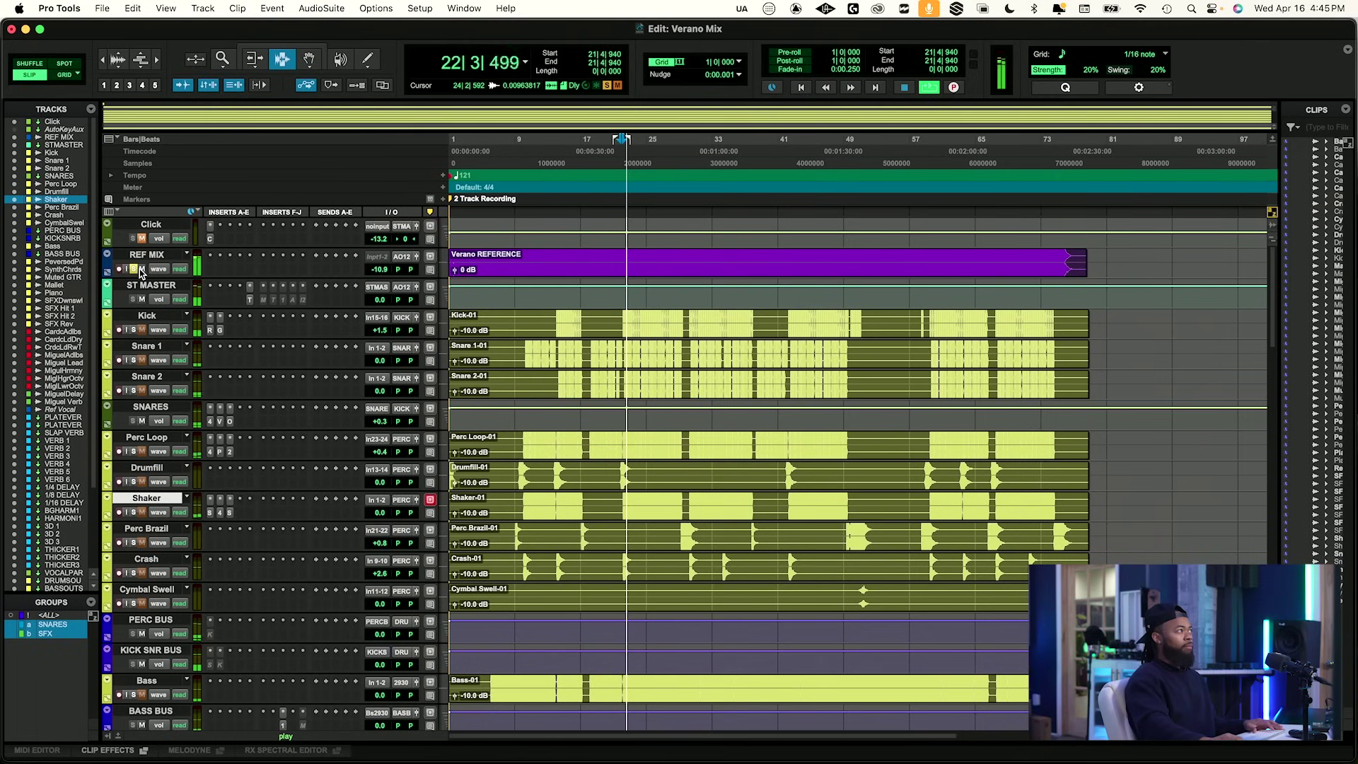
{"action": "key", "text": "space"}
{"action": "left_click", "coordinate": [134, 270]}
{"action": "left_click", "coordinate": [140, 270]}
{"action": "key", "text": "space"}
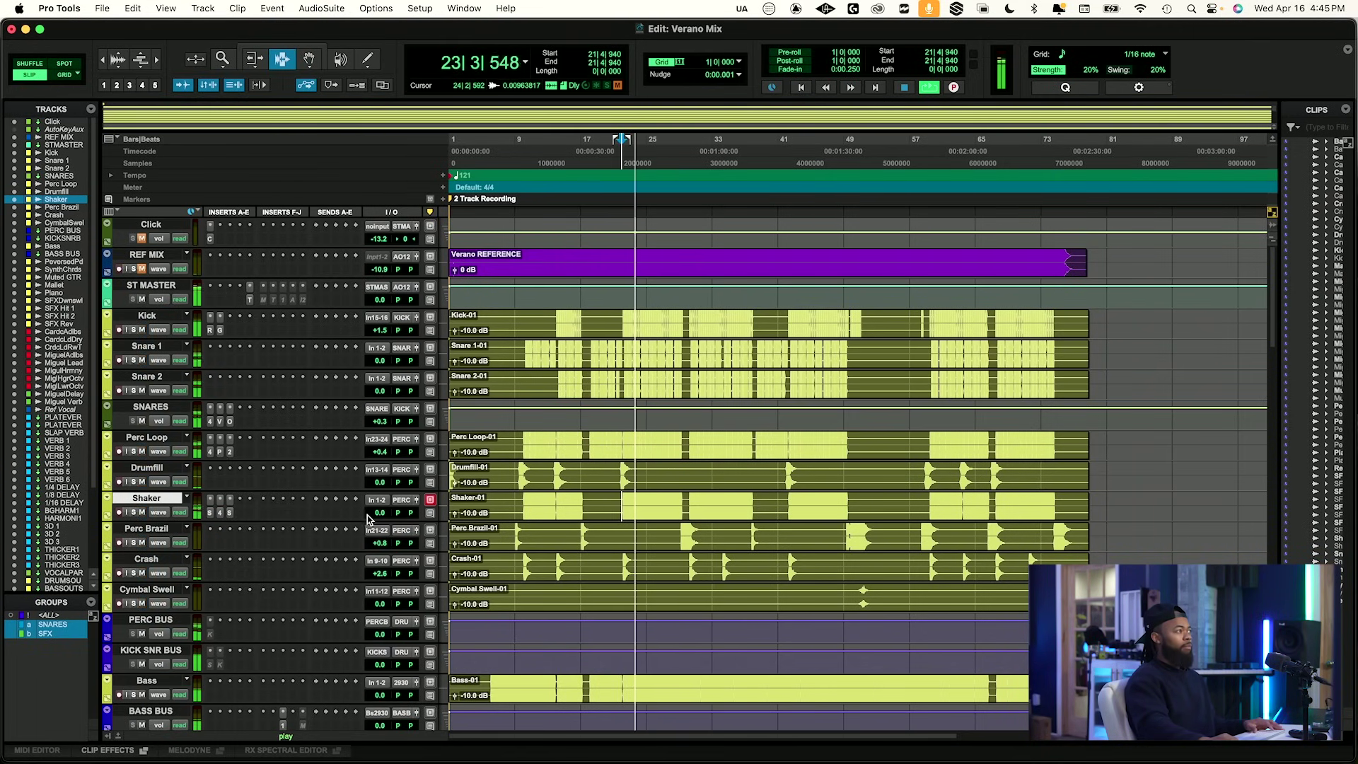
{"action": "key", "text": "space"}
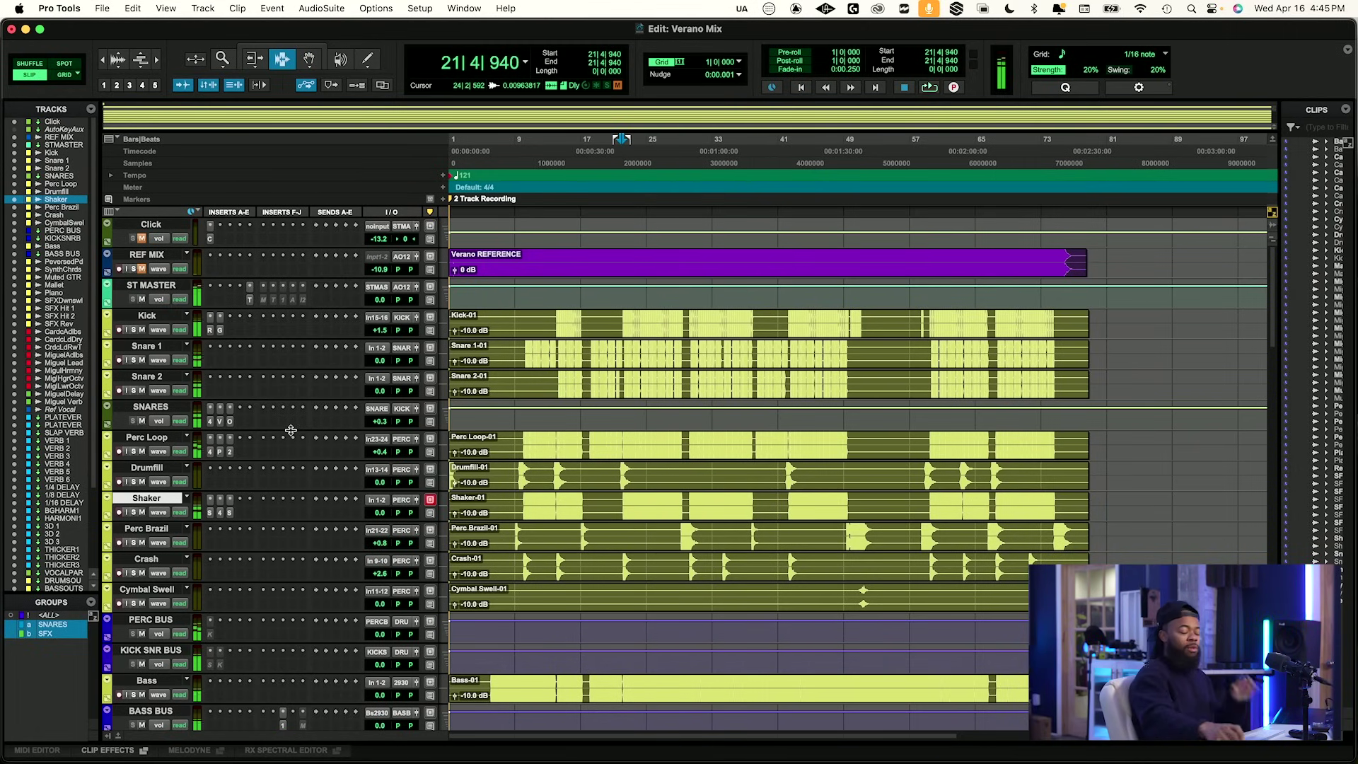
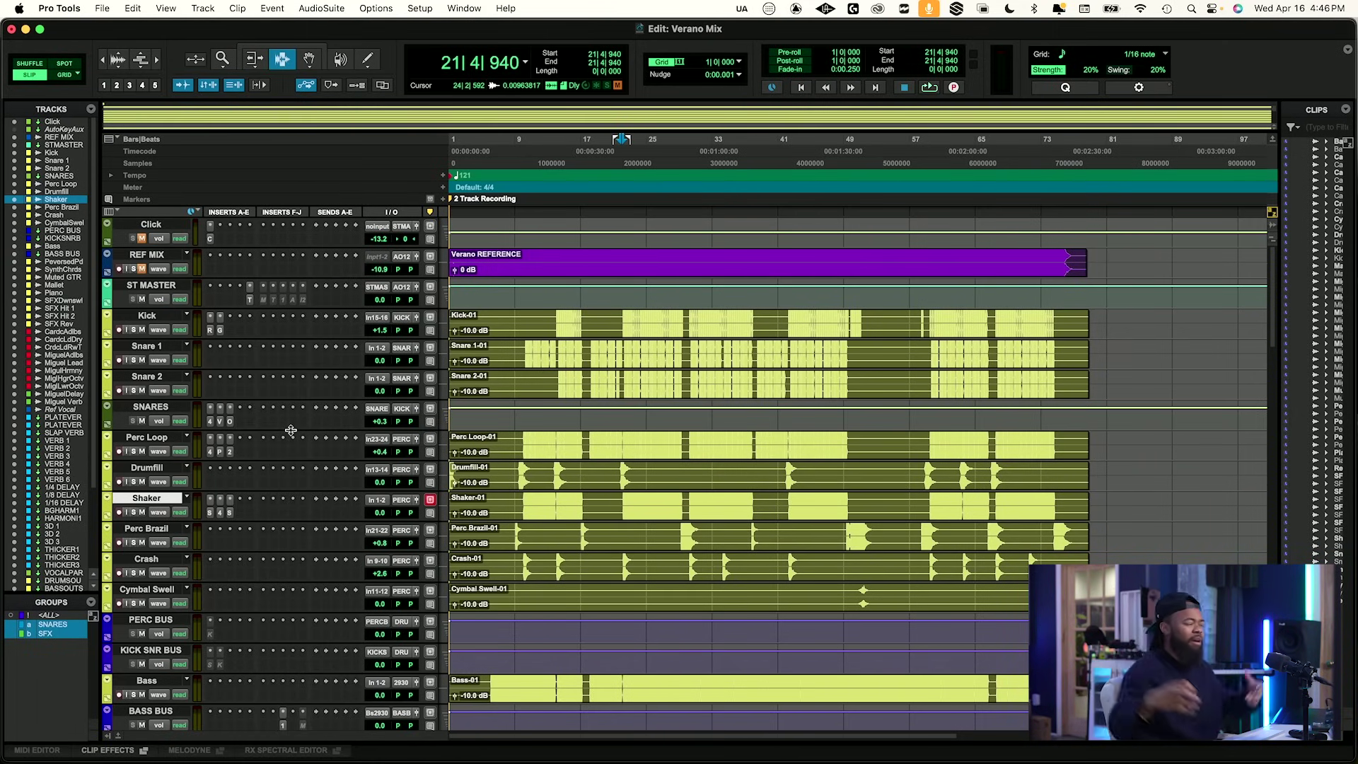
Listen to the current mix again, alternate with the unmuted, soloed REF MIX, and restore the working mix.
{"action": "key", "text": "space"}
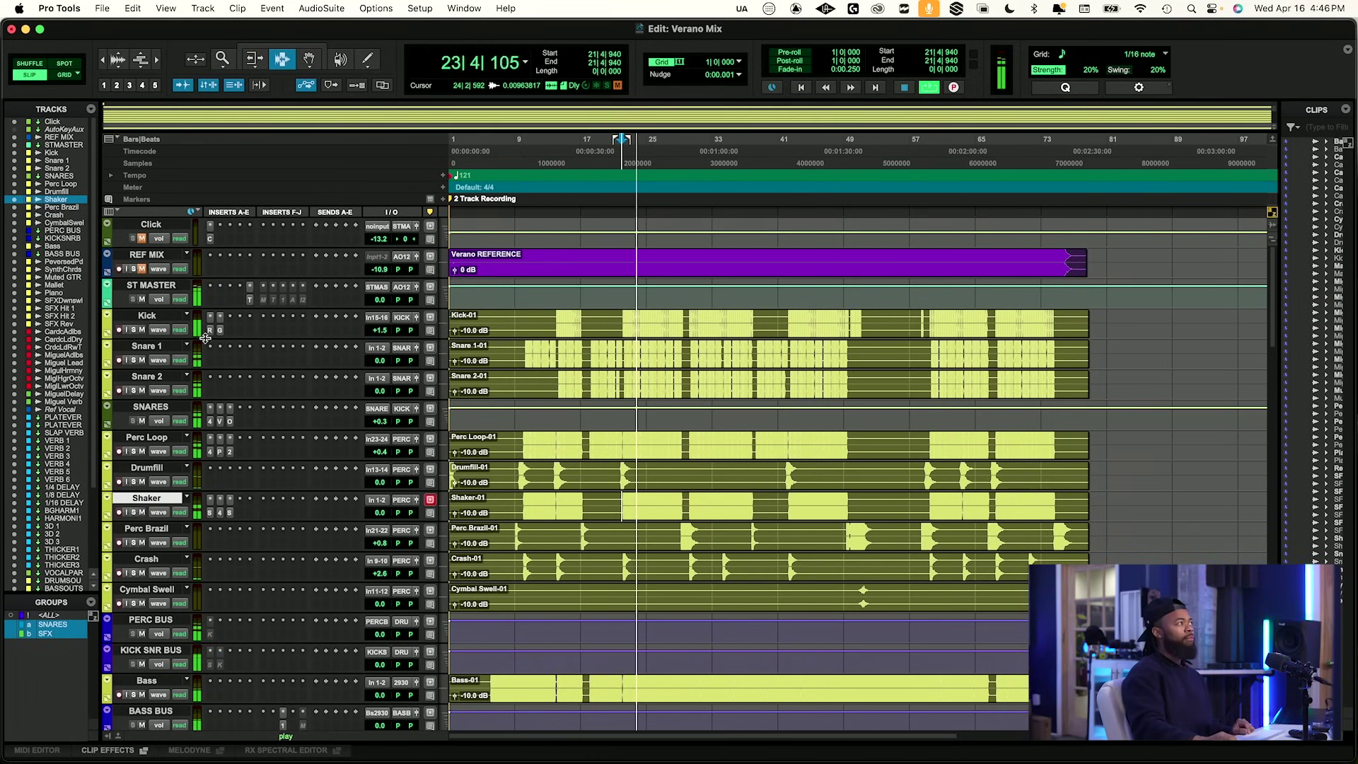
{"action": "left_click", "coordinate": [135, 269]}
{"action": "key", "text": "space"}
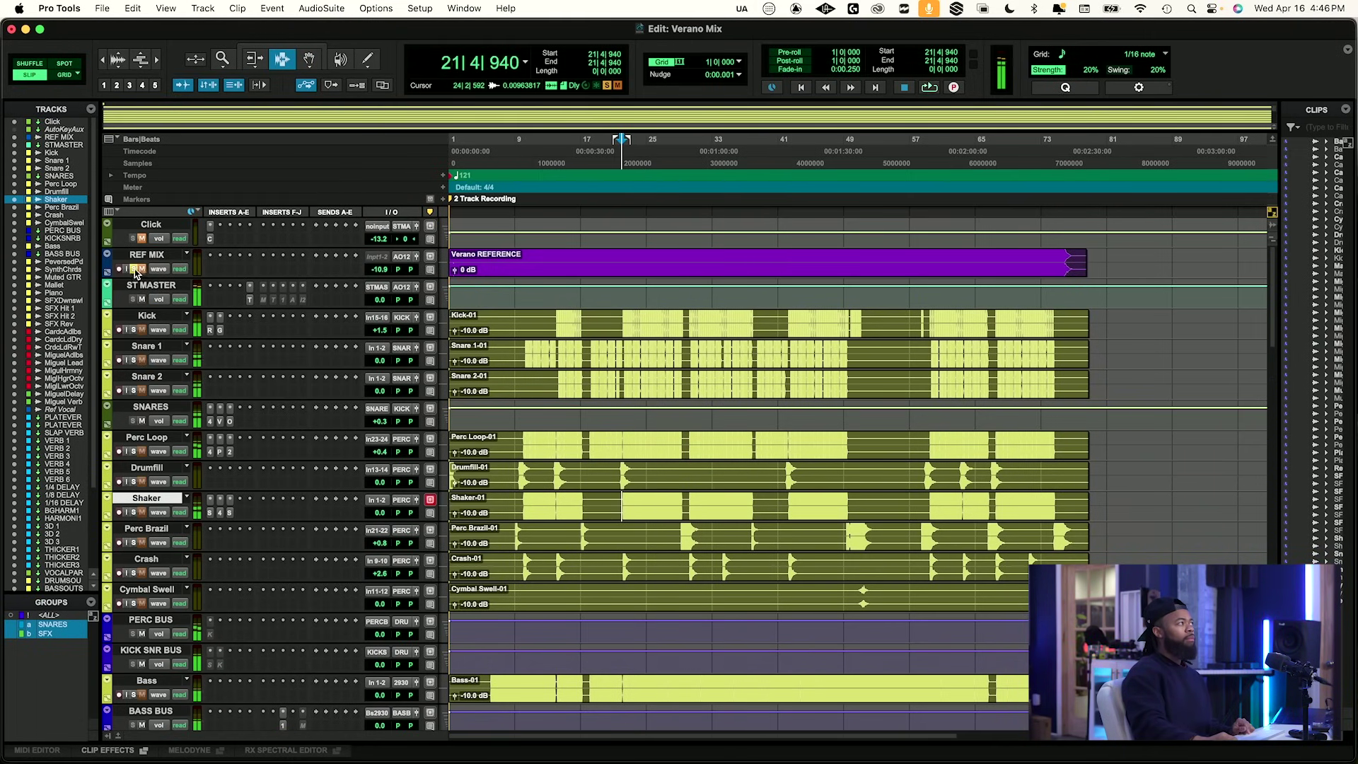
{"action": "key", "text": "space"}
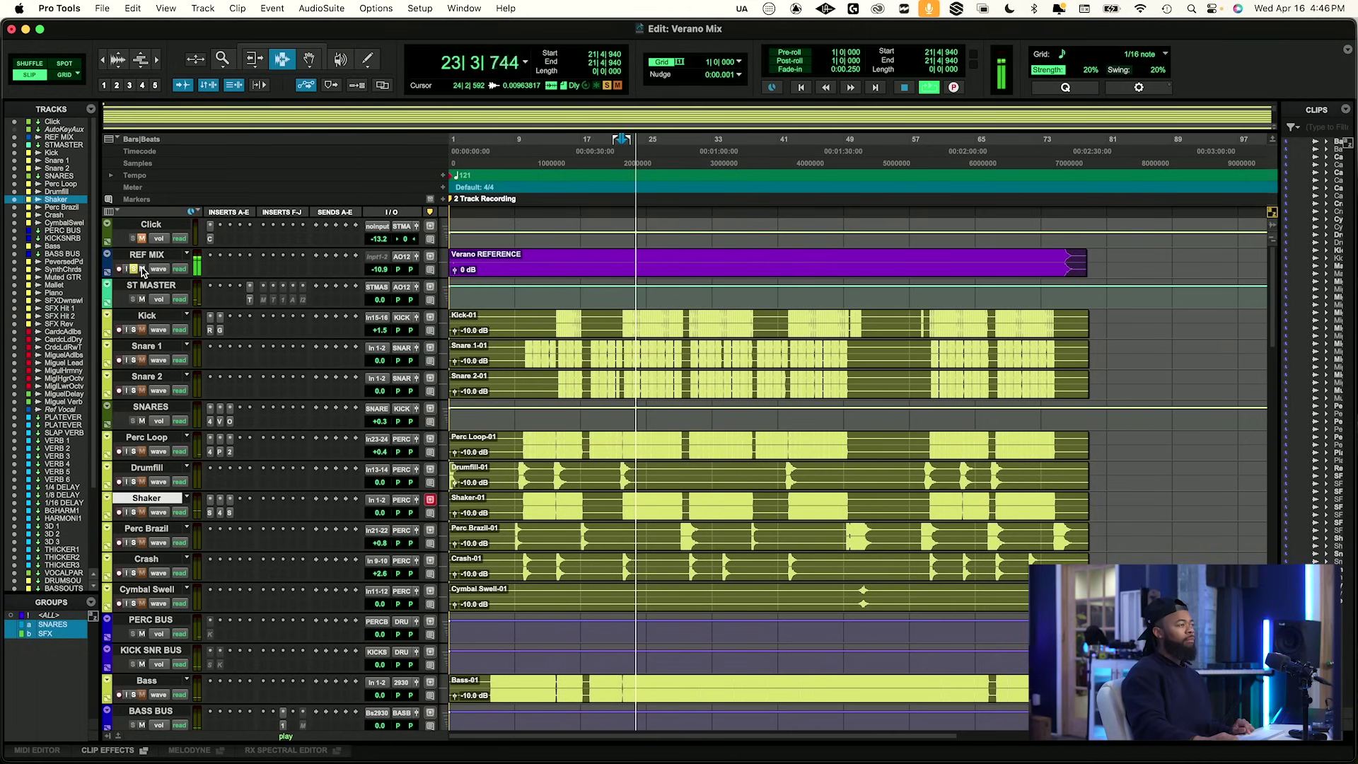
{"action": "key", "text": "space"}
{"action": "left_click", "coordinate": [135, 269]}
{"action": "left_click", "coordinate": [142, 269]}
{"action": "key", "text": "space"}
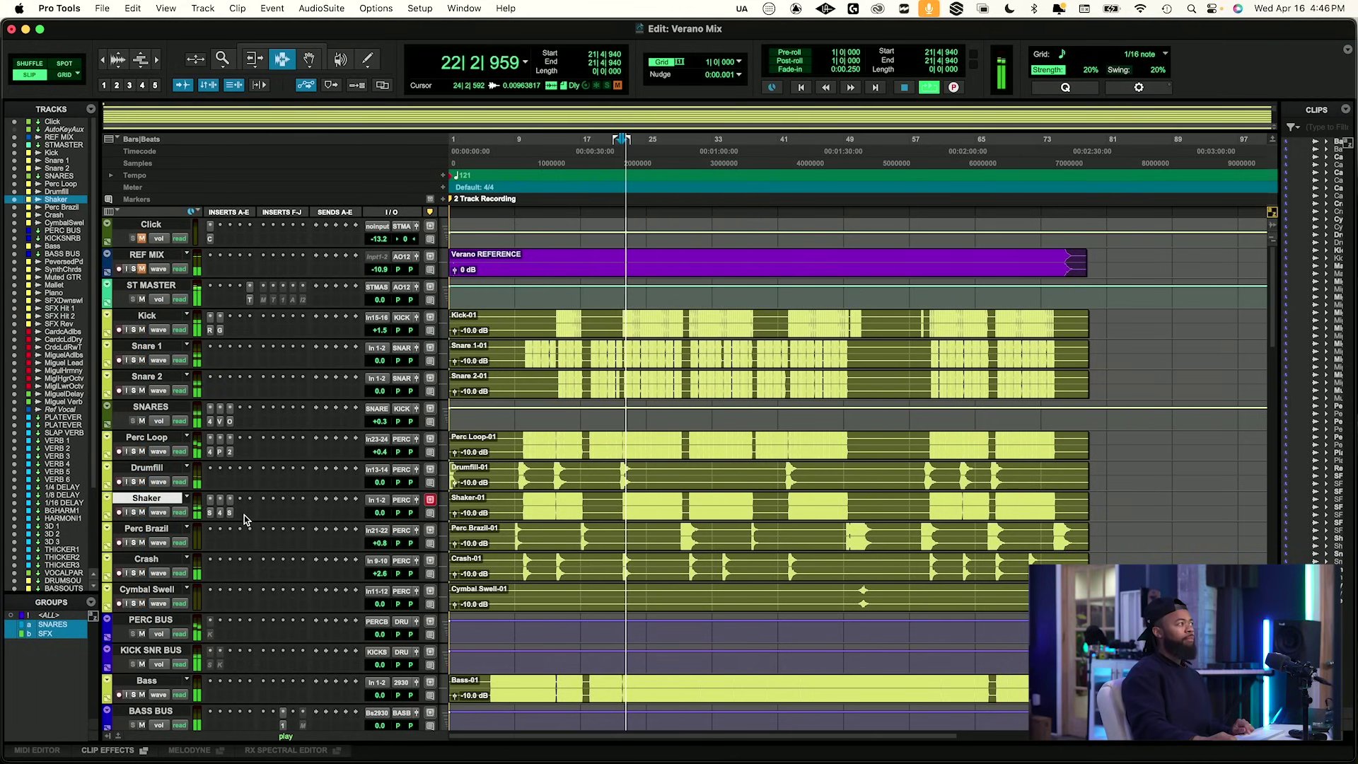
Stop playback and insert PanMan (stereo) on the Shaker's fourth insert slot.
{"action": "key", "text": "space"}
{"action": "left_click", "coordinate": [239, 515]}
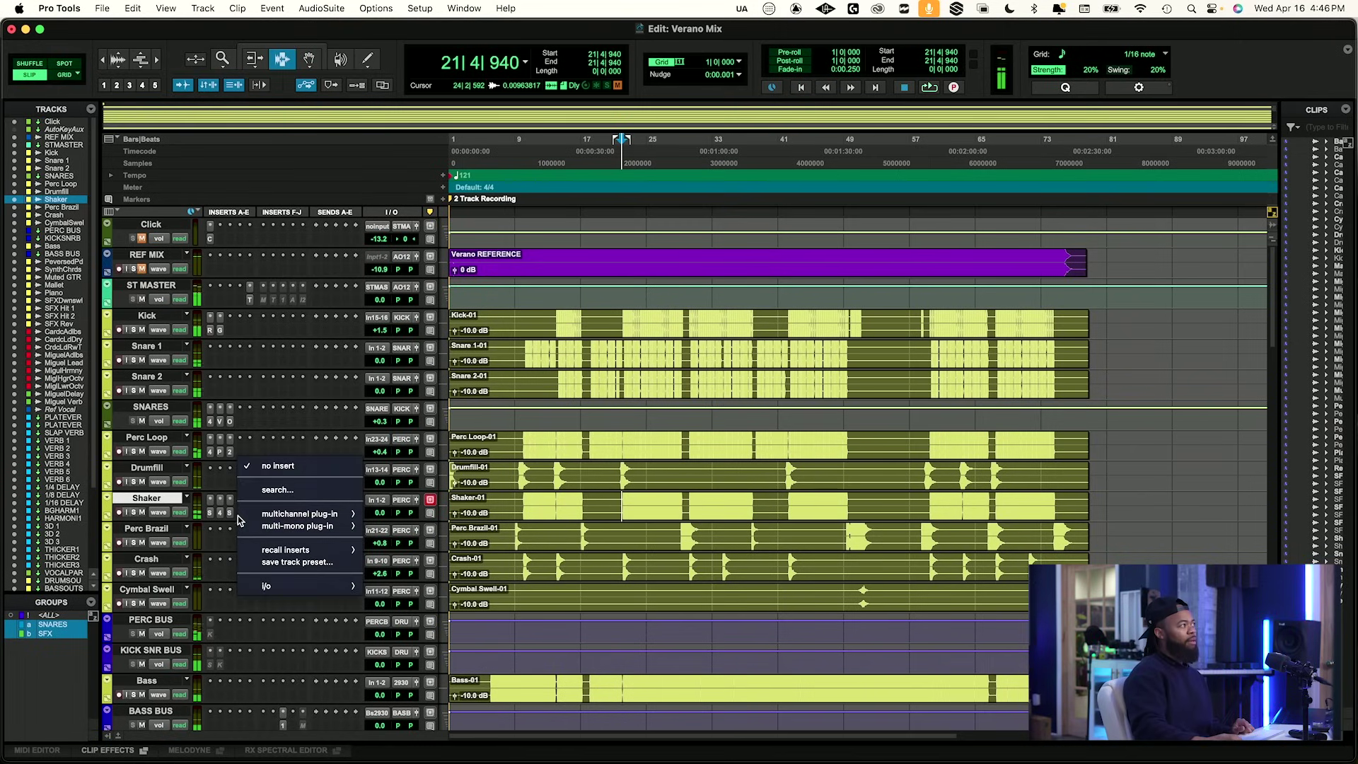
{"action": "left_click", "coordinate": [276, 489]}
{"action": "type", "text": "pan"}
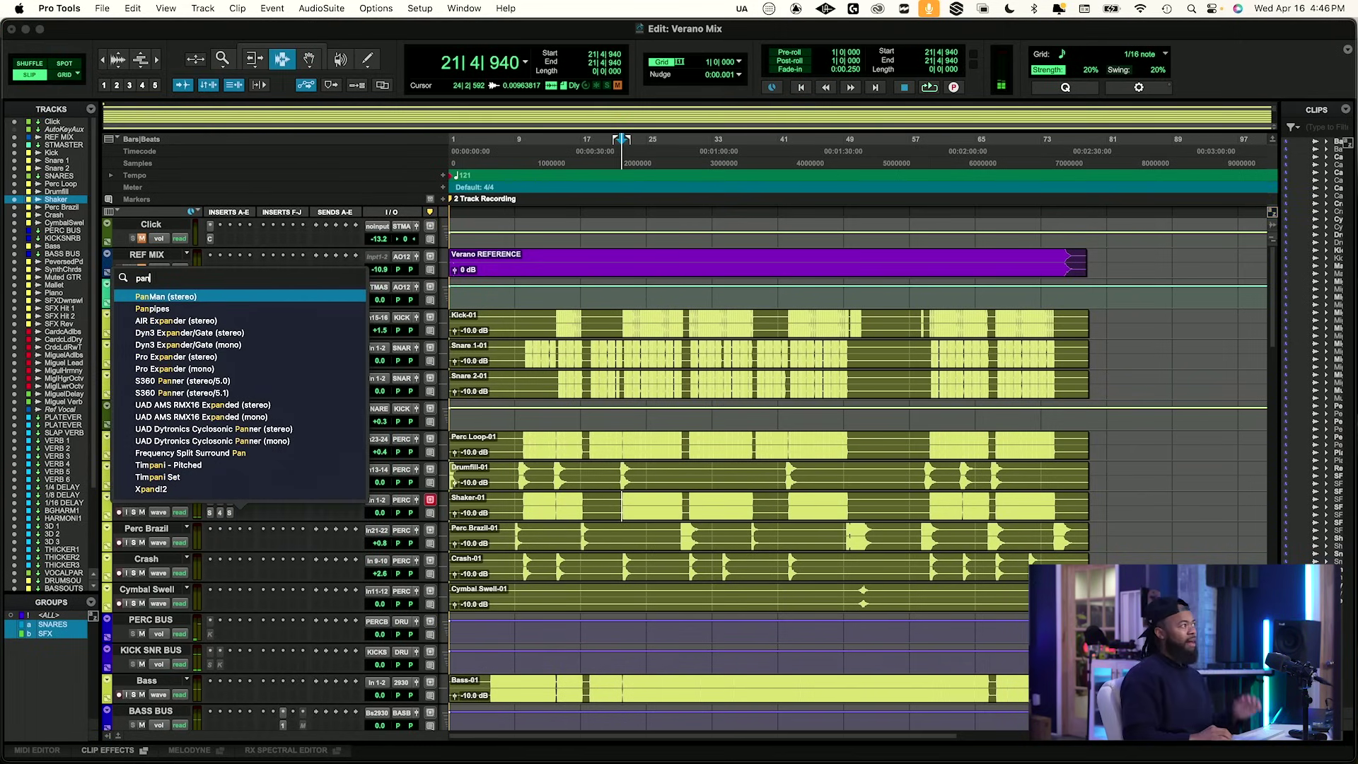
{"action": "key", "text": "Return"}
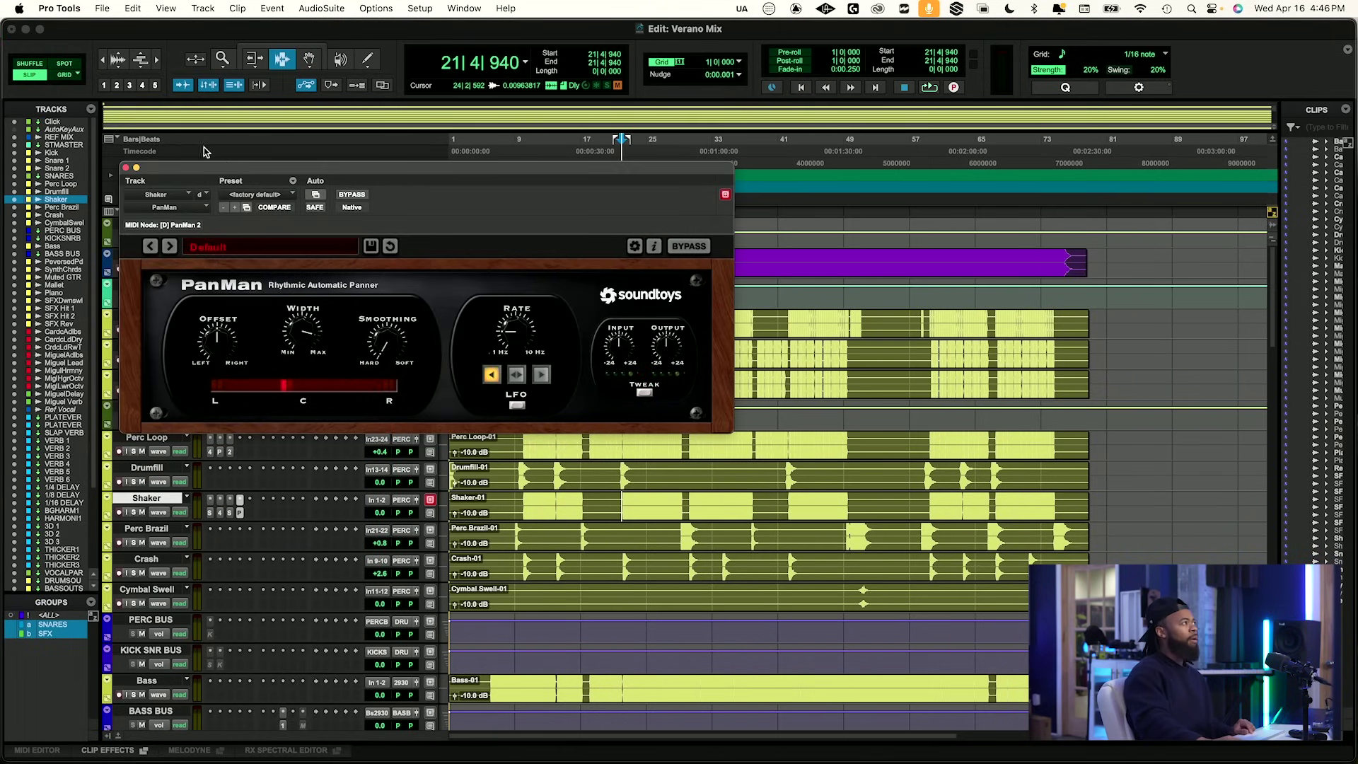
Load the Minor Movement preset in PanMan and set its rhythm to 1/8 note.
{"action": "left_click", "coordinate": [259, 194]}
{"action": "left_click", "coordinate": [264, 174]}
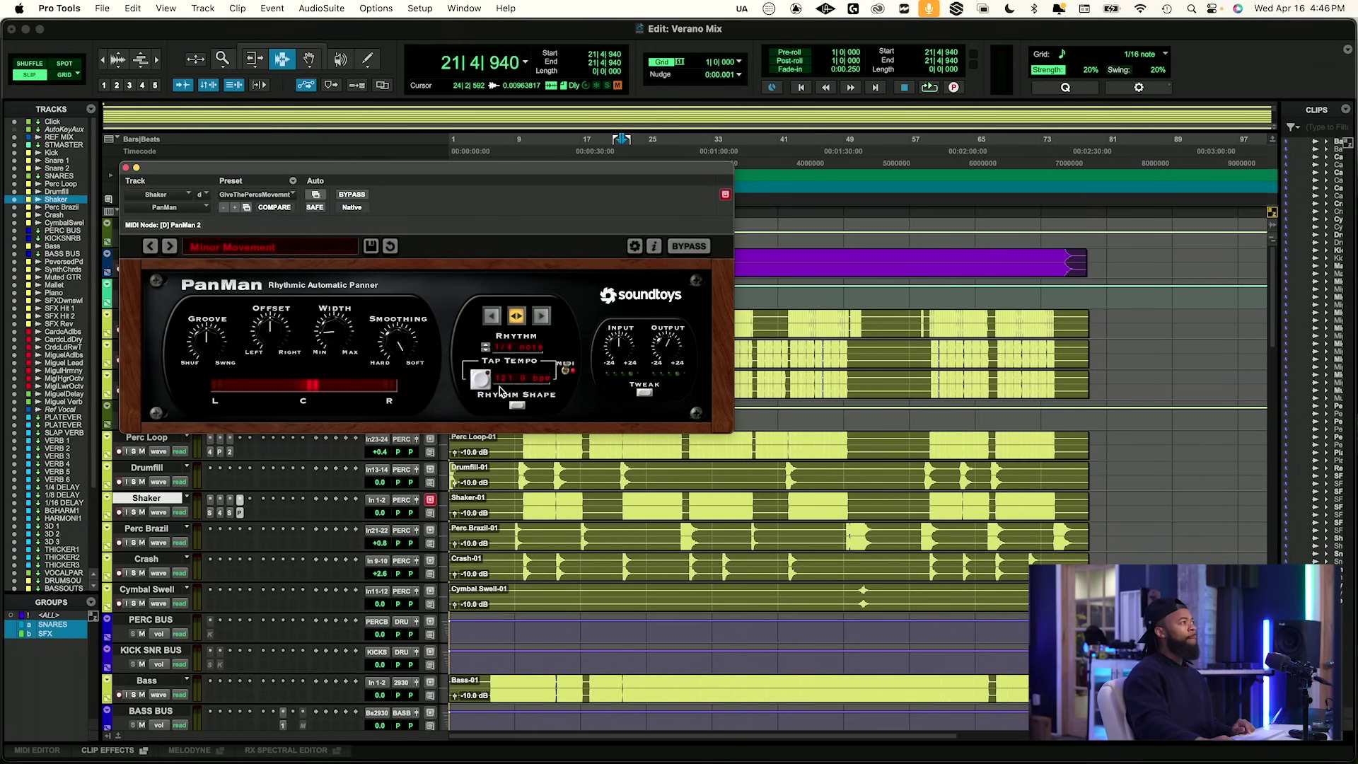
{"action": "left_click", "coordinate": [485, 346]}
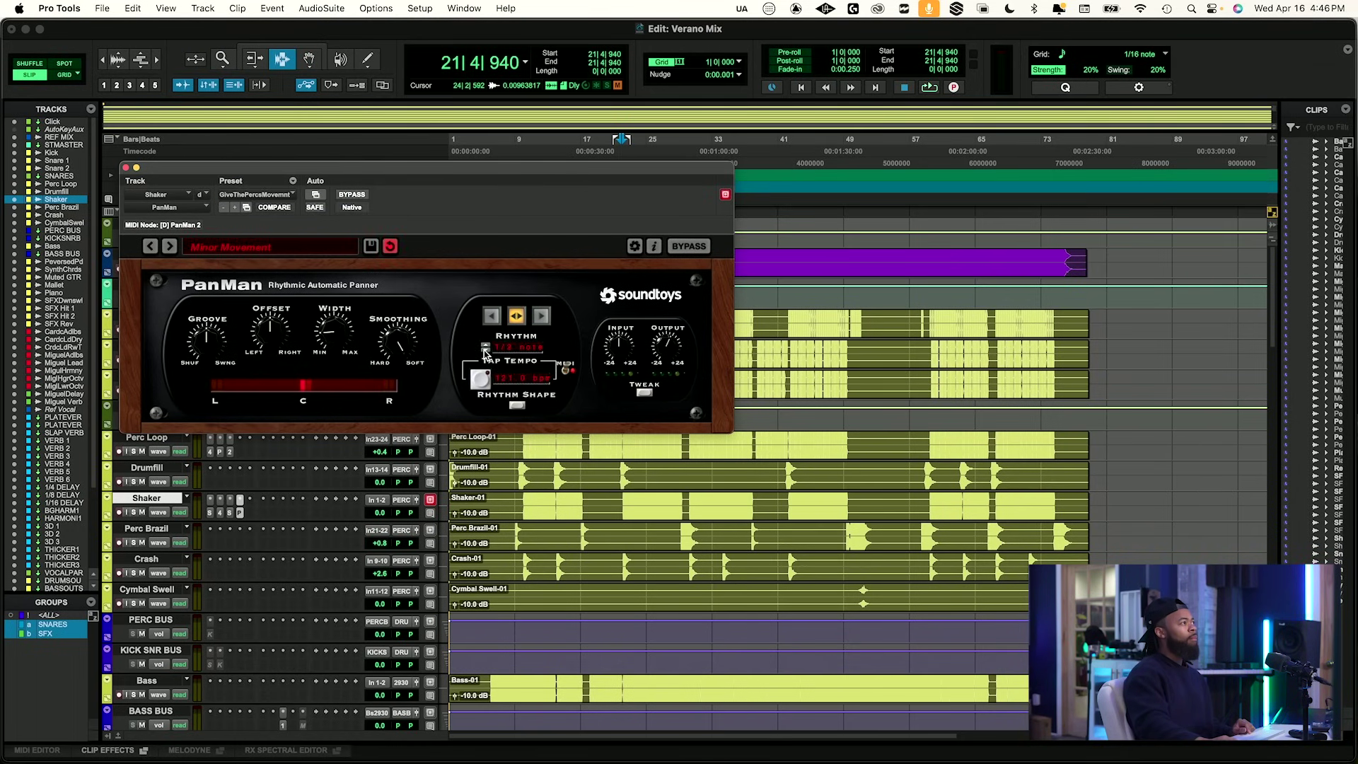
Audition the Shaker's panning in the mix with PanMan bypassed and active, set the Shaker volume to -0.6 dB, and close PanMan.
{"action": "key", "text": "space"}
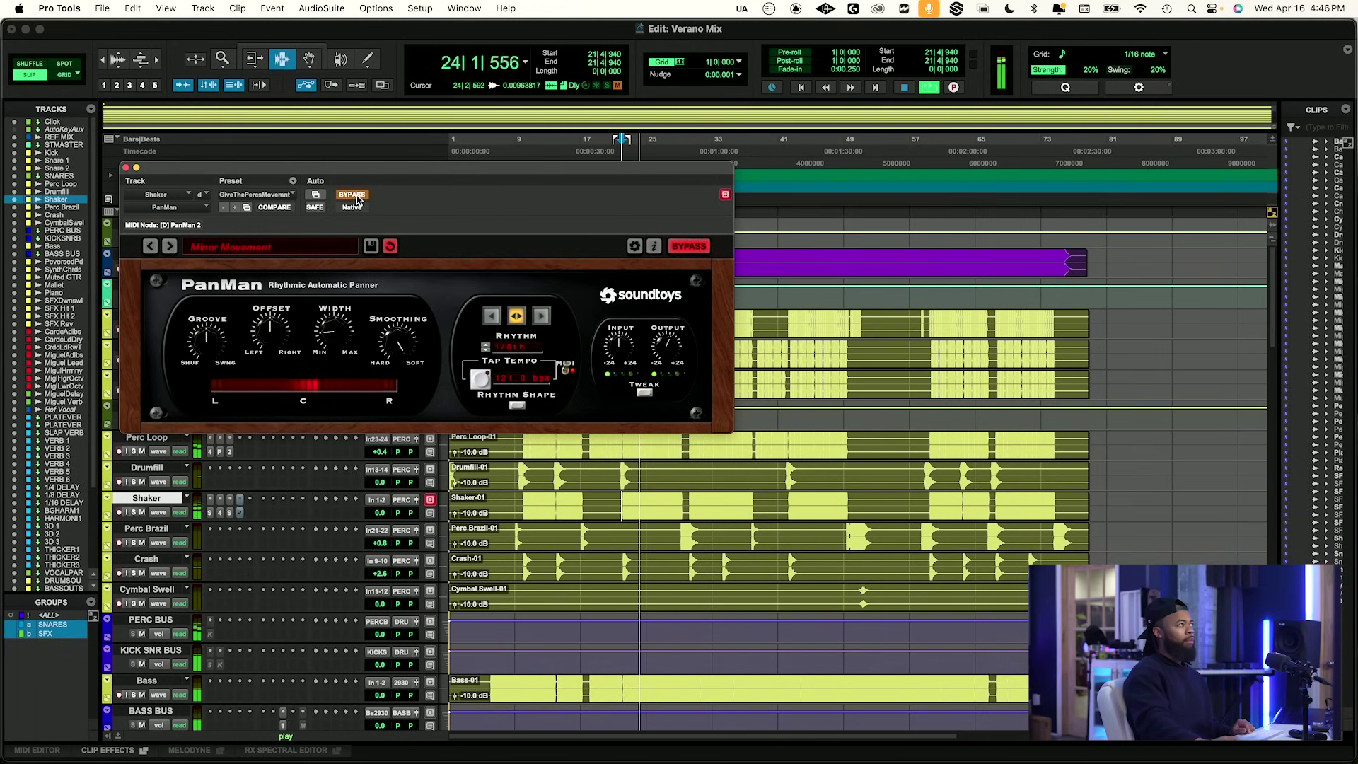
{"action": "left_click_drag", "start_coordinate": [380, 512], "coordinate": [384, 512]}
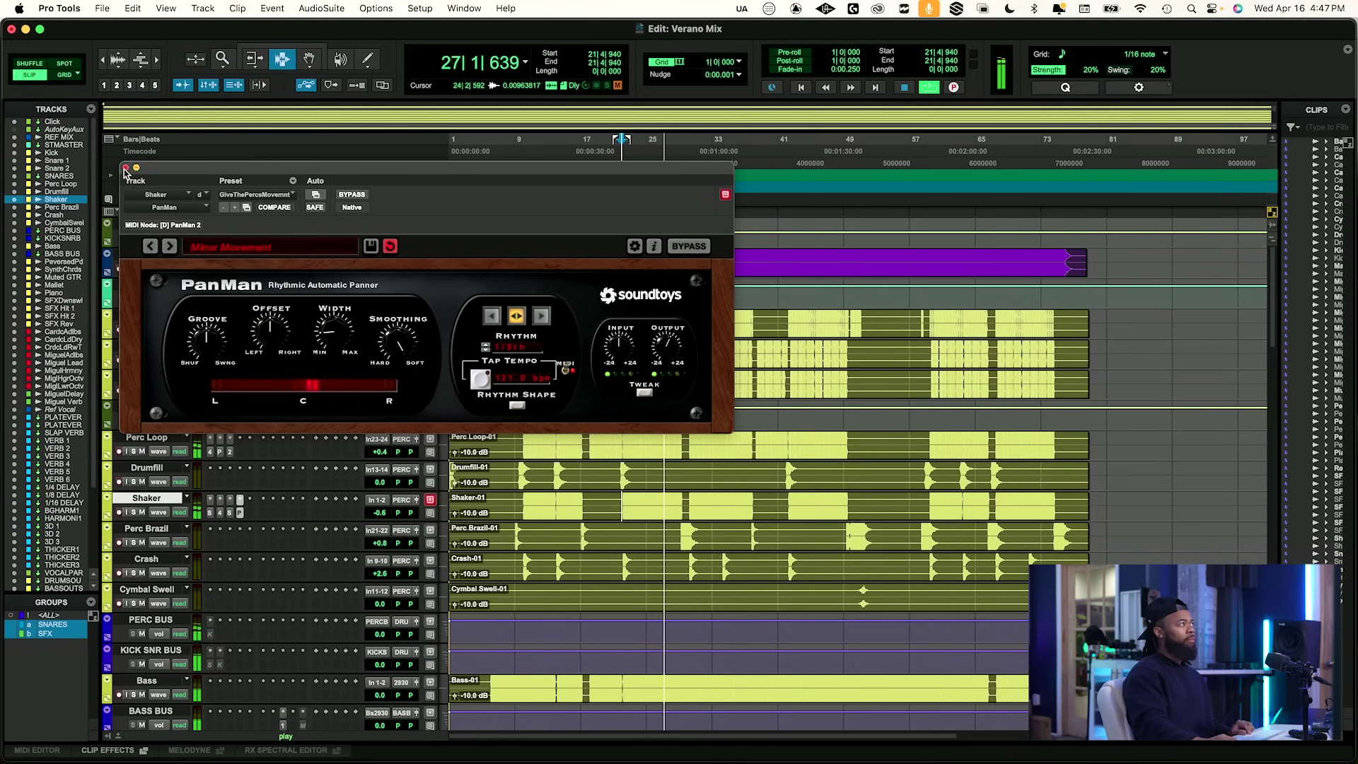
{"action": "left_click", "coordinate": [125, 167]}
Compare the mix with the panned Shaker to the soloed REF MIX from about bar 21.
{"action": "key", "text": "space"}
{"action": "left_click", "coordinate": [134, 268]}
{"action": "left_click", "coordinate": [141, 270]}
{"action": "key", "text": "space"}
{"action": "key", "text": "space"}
{"action": "left_click", "coordinate": [133, 269]}
{"action": "left_click", "coordinate": [141, 268]}
{"action": "key", "text": "space"}
Set the Shaker volume to -0.4 dB and check the mix against the soloed REF MIX from about bar 21.
{"action": "left_click_drag", "start_coordinate": [375, 510], "coordinate": [378, 508]}
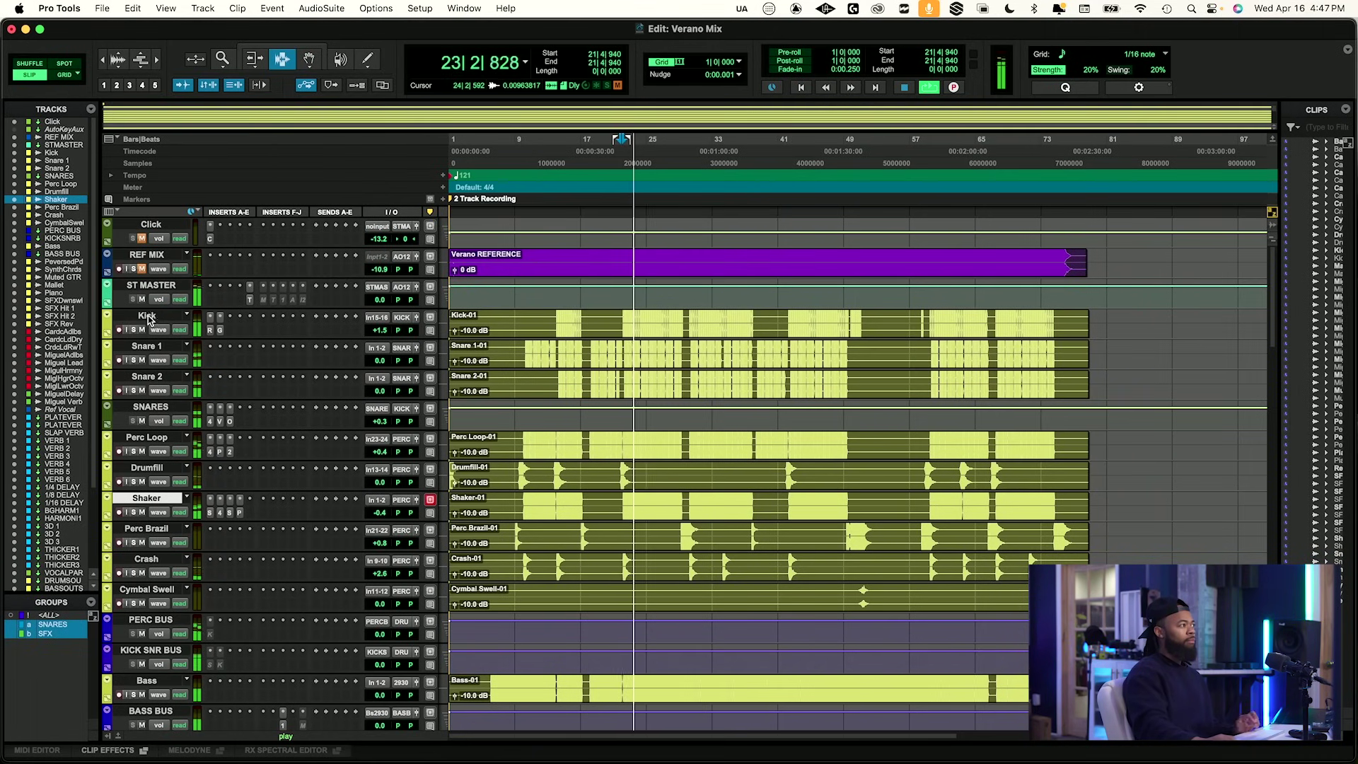
{"action": "key", "text": "space"}
{"action": "left_click", "coordinate": [135, 269]}
{"action": "left_click", "coordinate": [143, 268]}
{"action": "key", "text": "space"}
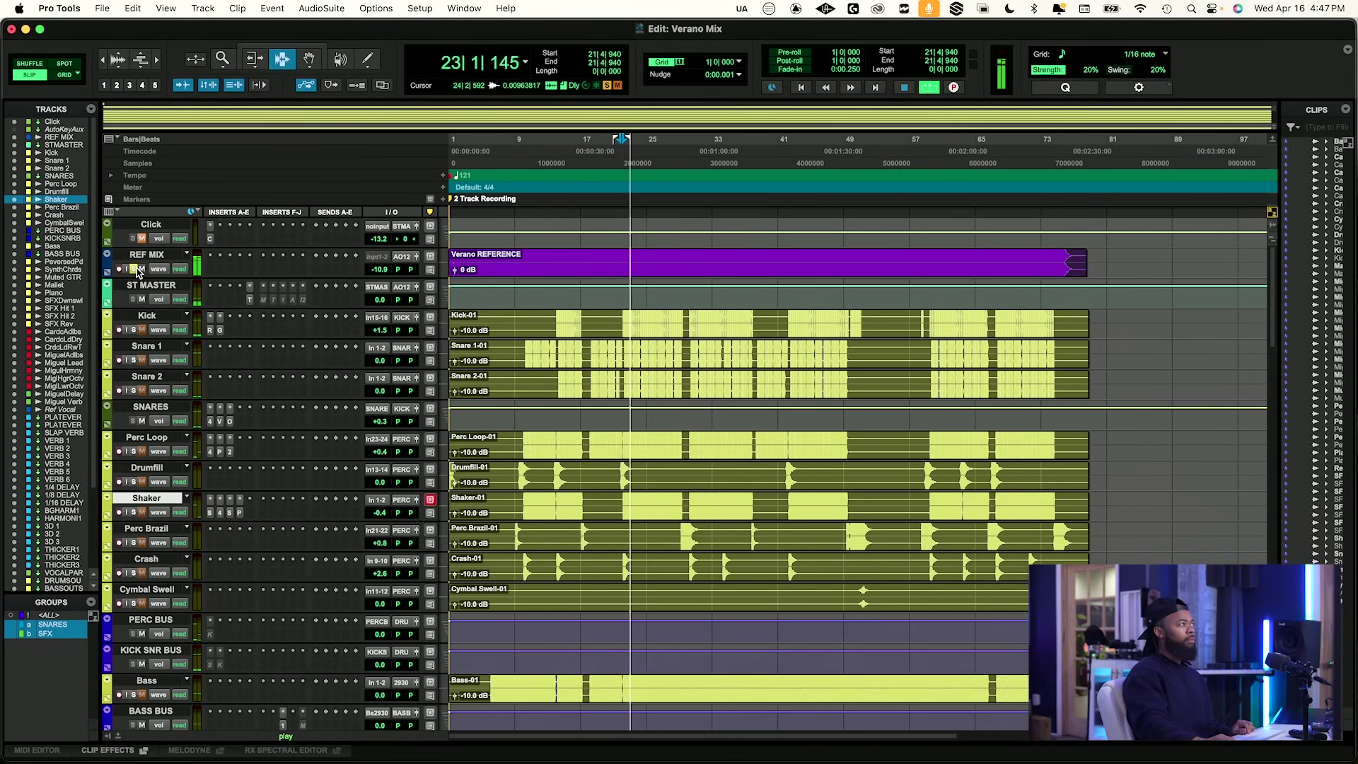
{"action": "key", "text": "space"}
{"action": "left_click", "coordinate": [142, 268]}
{"action": "left_click", "coordinate": [134, 269]}
{"action": "key", "text": "space"}
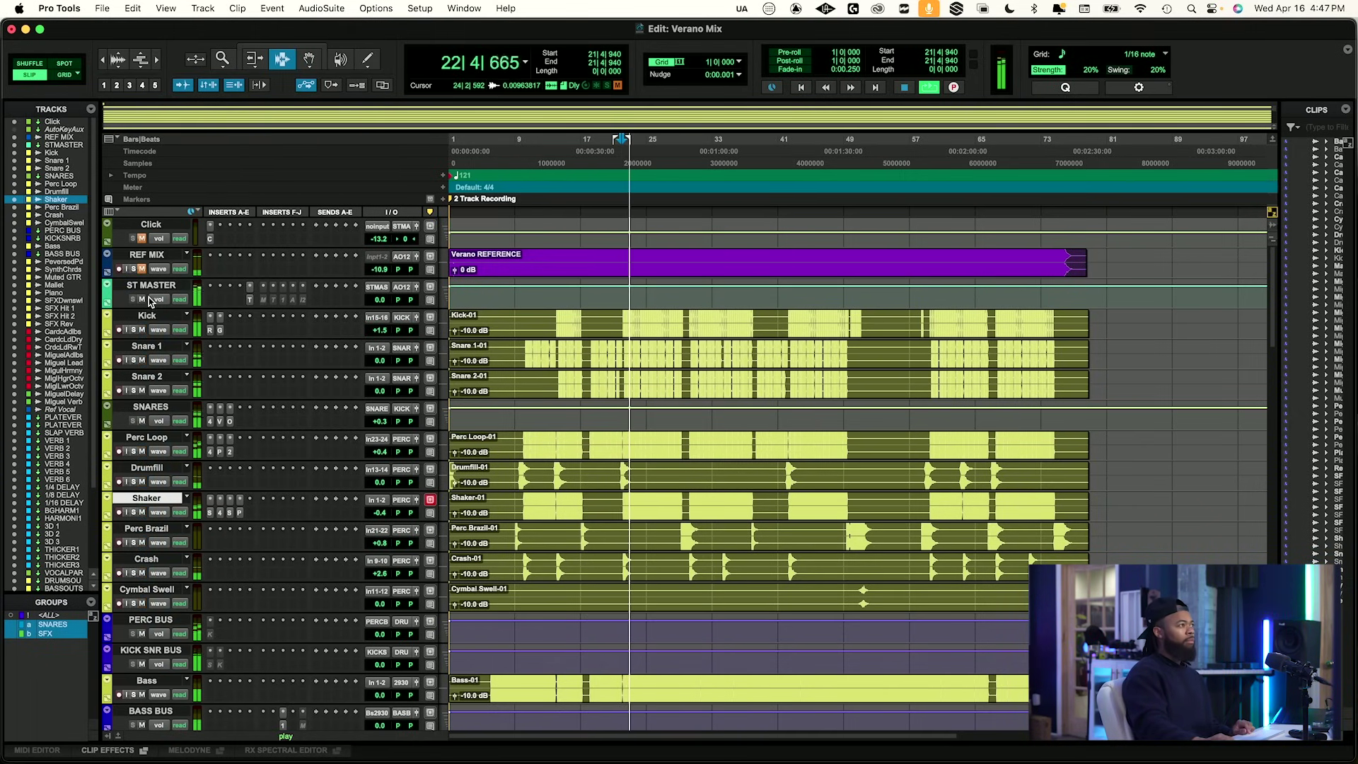
{"action": "key", "text": "space"}
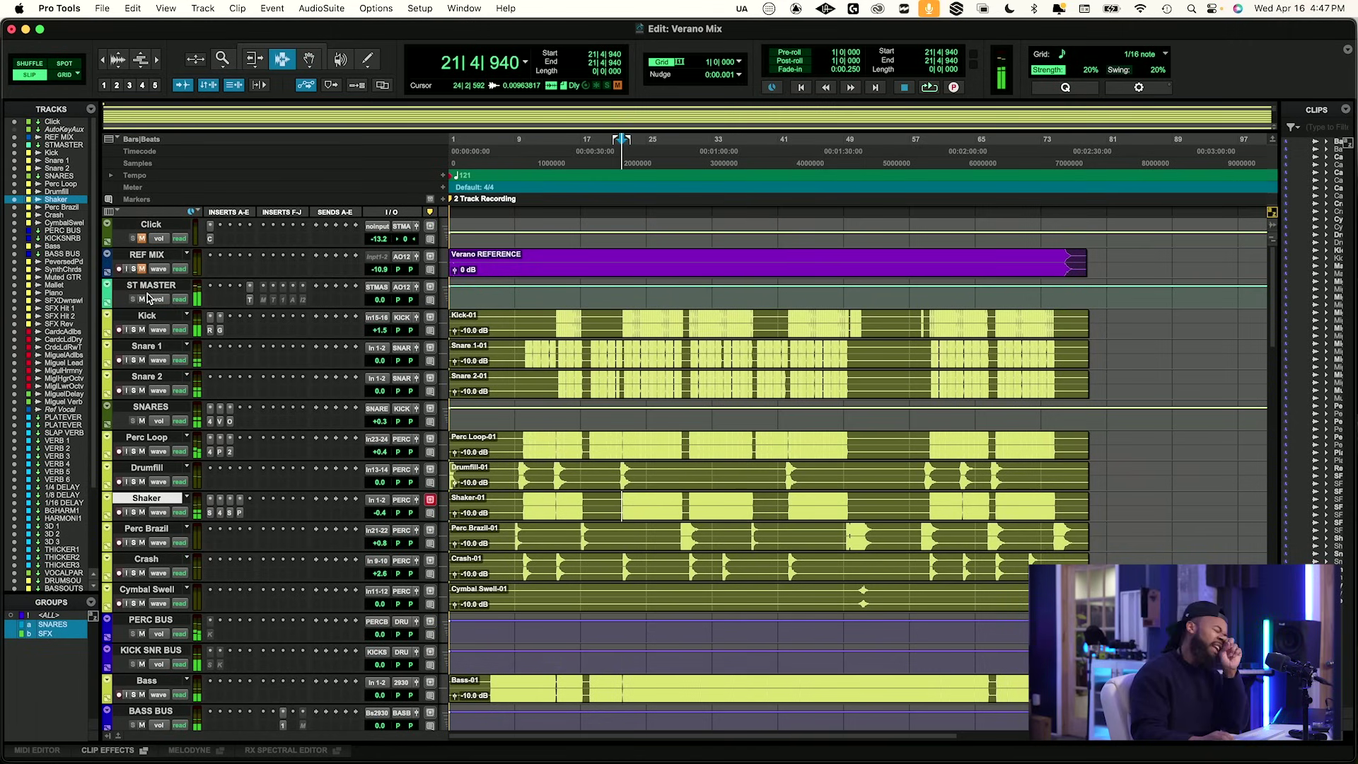
Reopen PanMan on the Shaker to check its settings, and close it.
{"action": "left_click", "coordinate": [240, 514]}
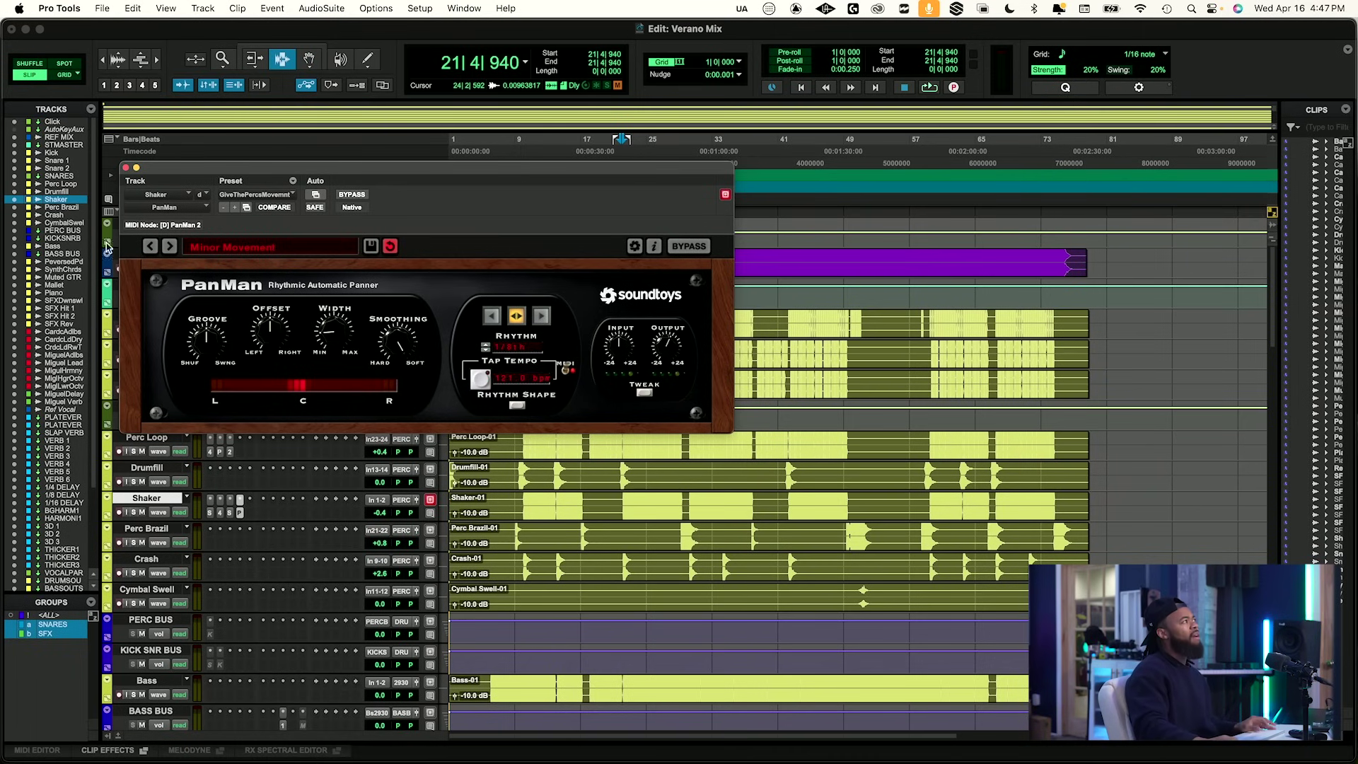
{"action": "left_click", "coordinate": [126, 168]}
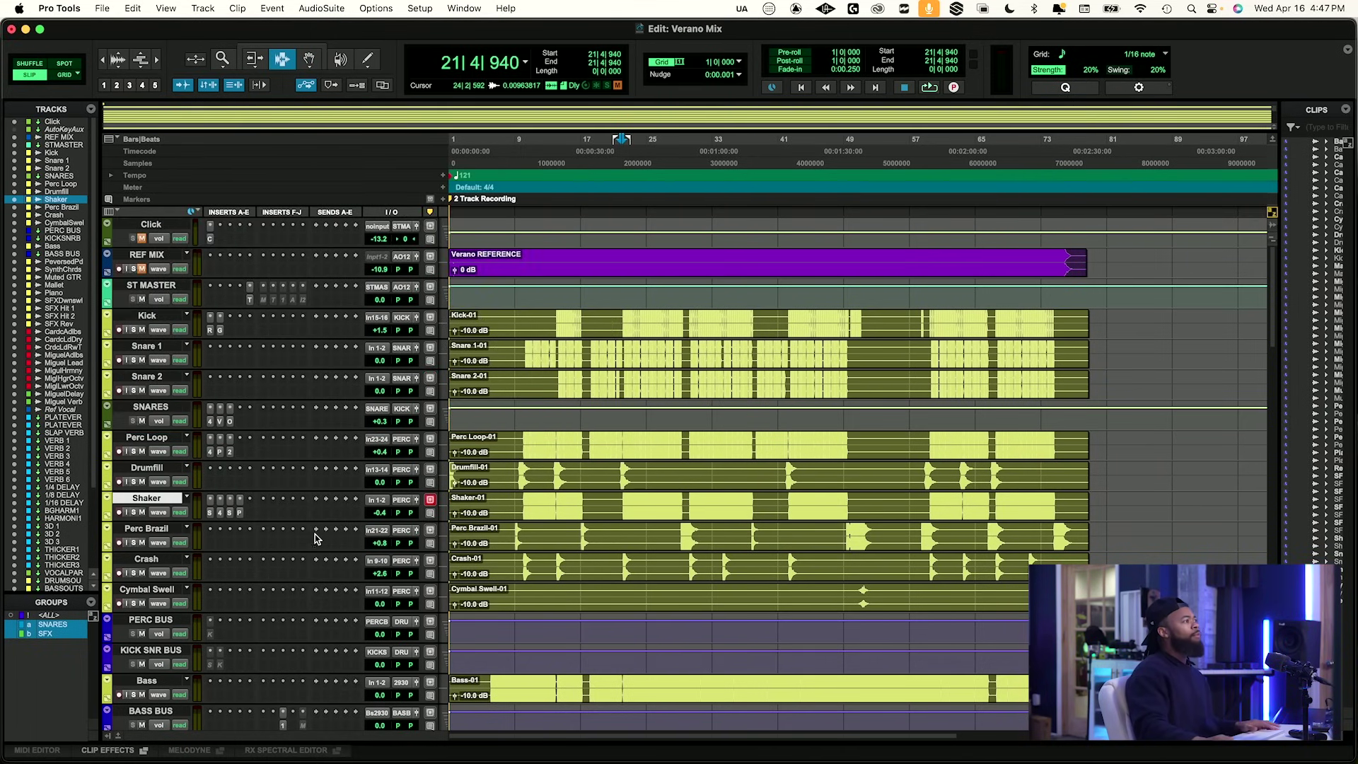
Place the playback start just before the Drumfill hit near bar 21, and compare the soloed Drumfill with the soloed REF MIX.
{"action": "key", "text": "space"}
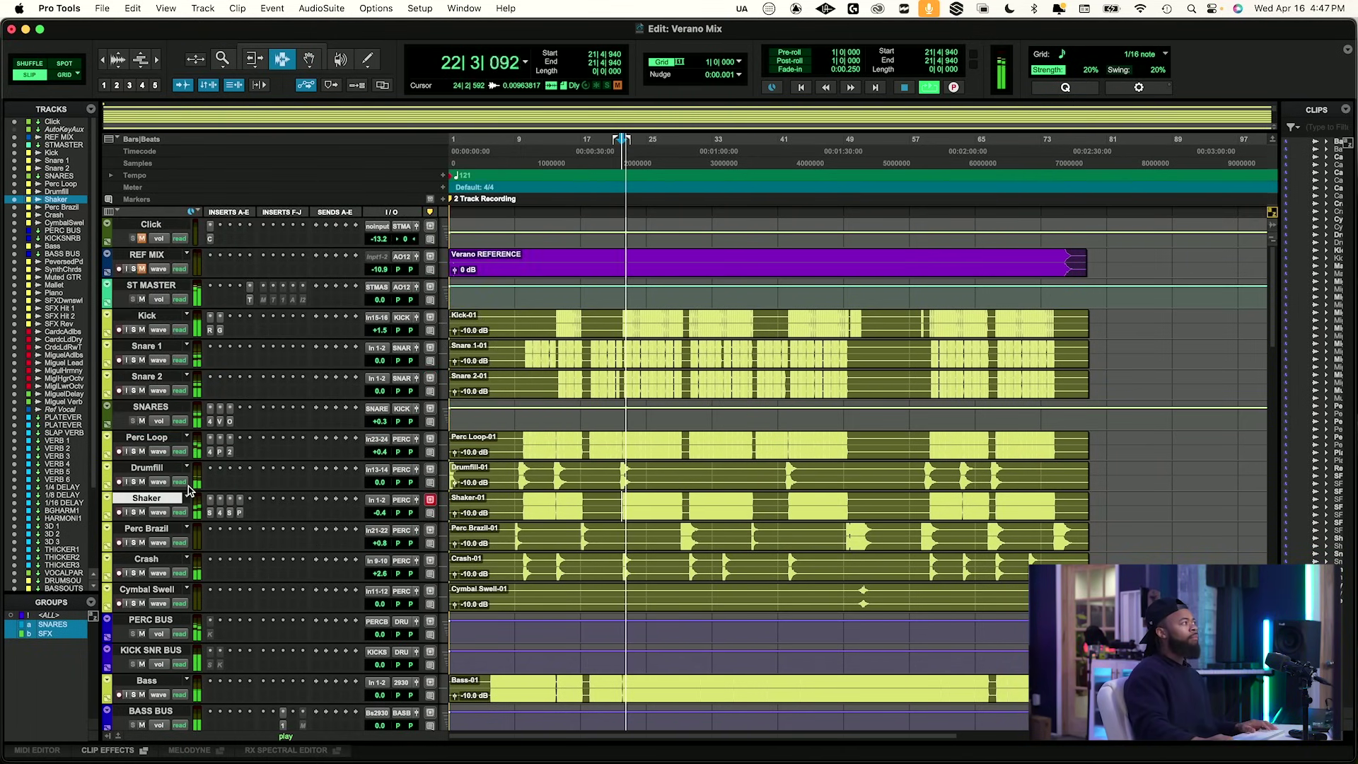
{"action": "left_click", "coordinate": [617, 473]}
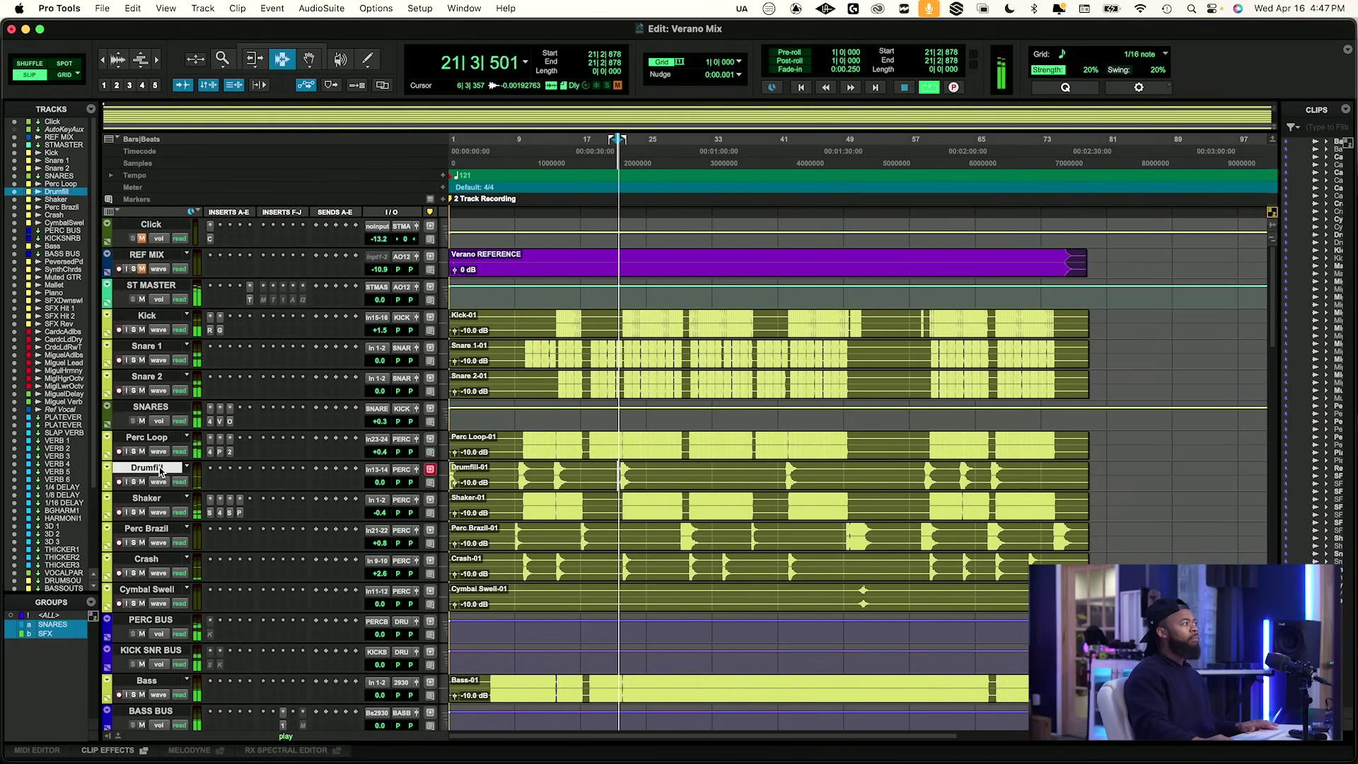
{"action": "key", "text": "space"}
{"action": "key", "text": "space"}
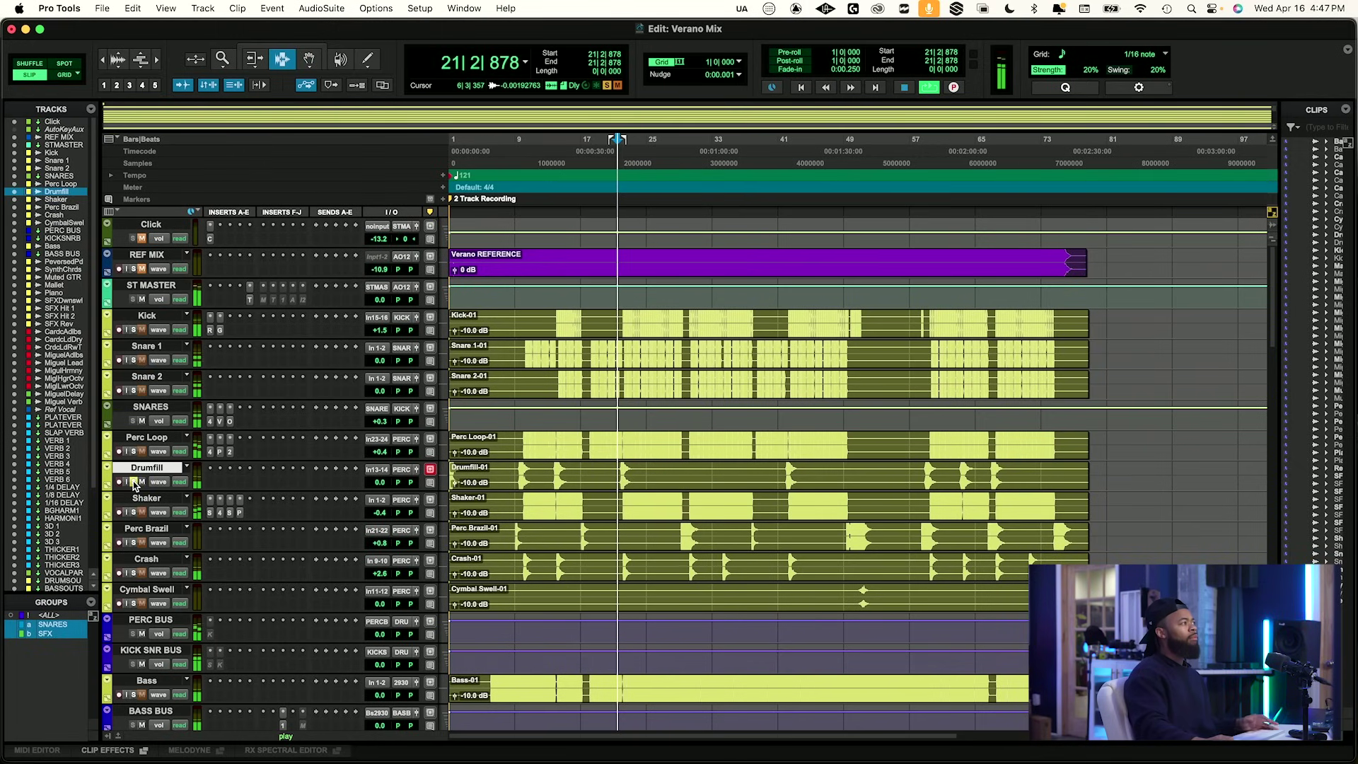
{"action": "key", "text": "space"}
{"action": "left_click", "coordinate": [134, 481]}
{"action": "left_click", "coordinate": [135, 269]}
{"action": "key", "text": "space"}
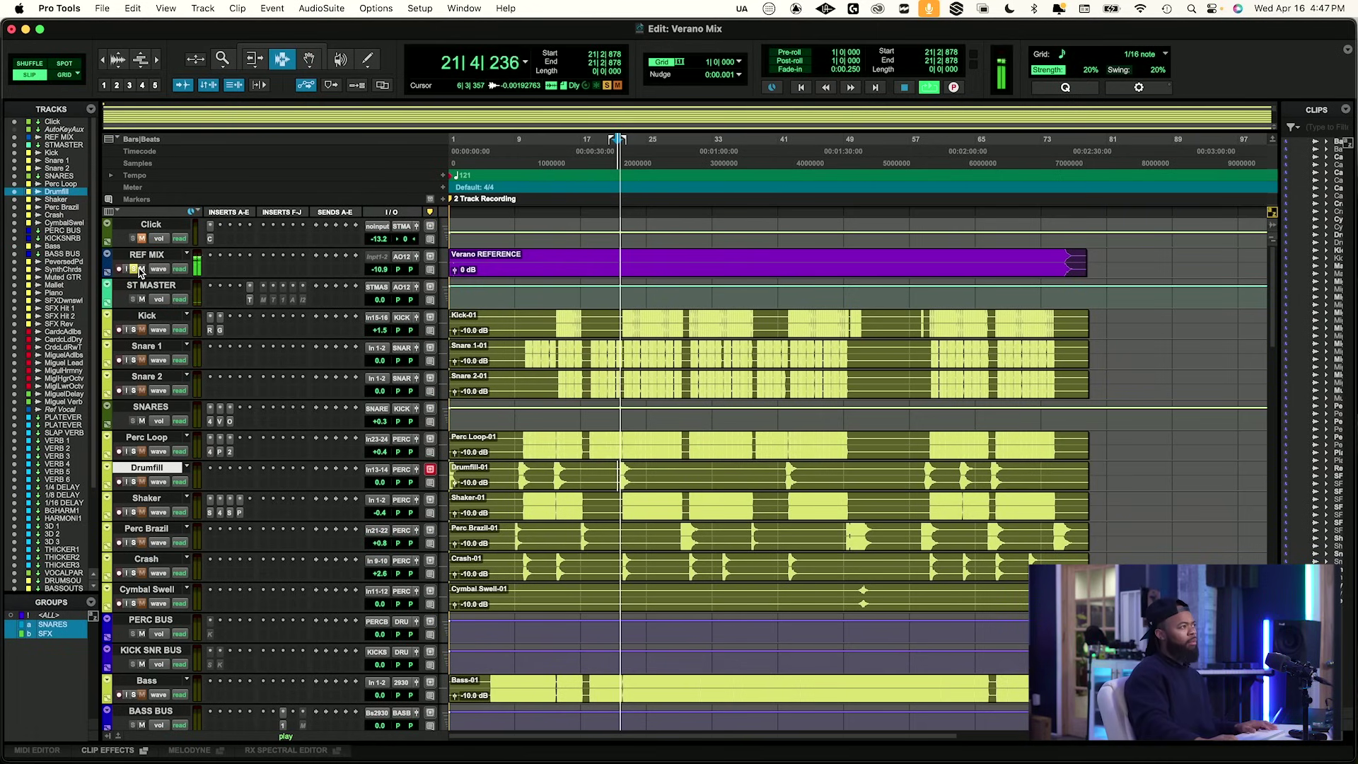
{"action": "key", "text": "space"}
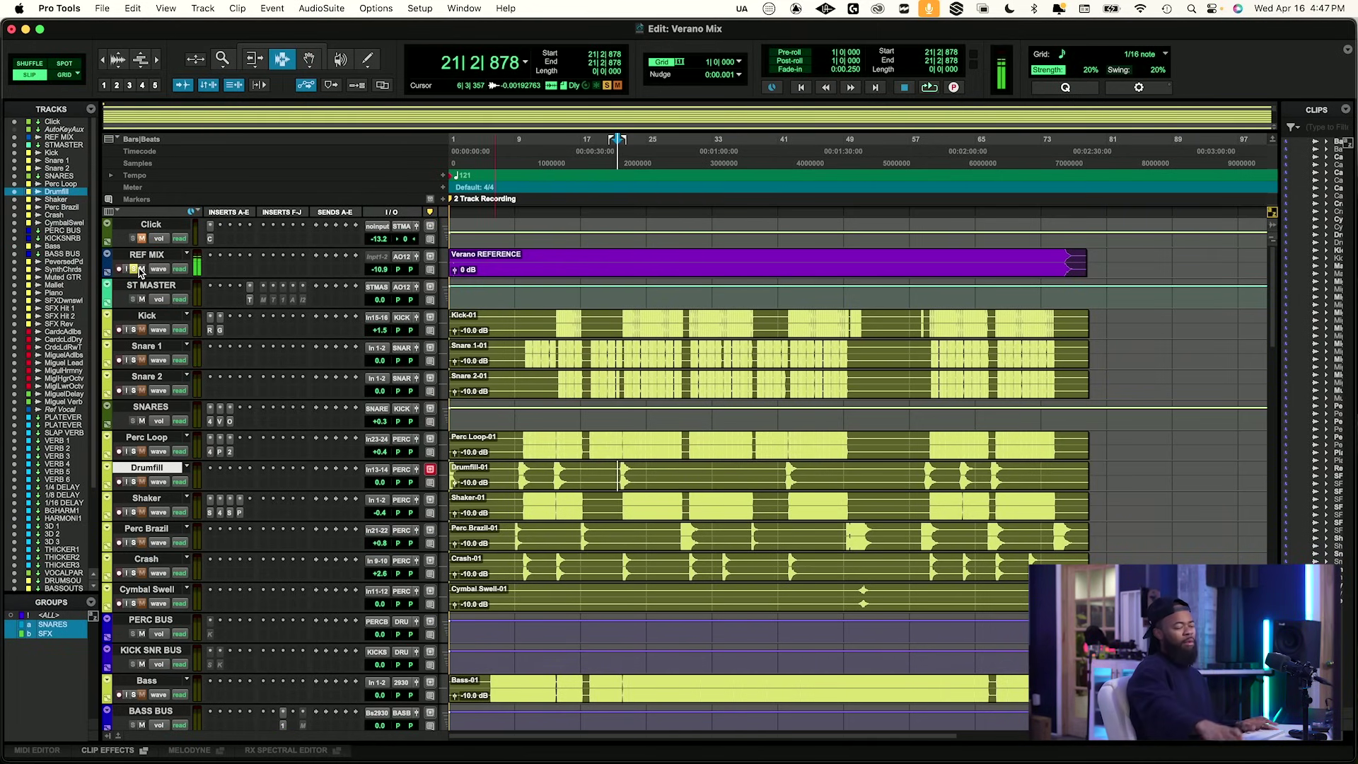
{"action": "left_click", "coordinate": [138, 269]}
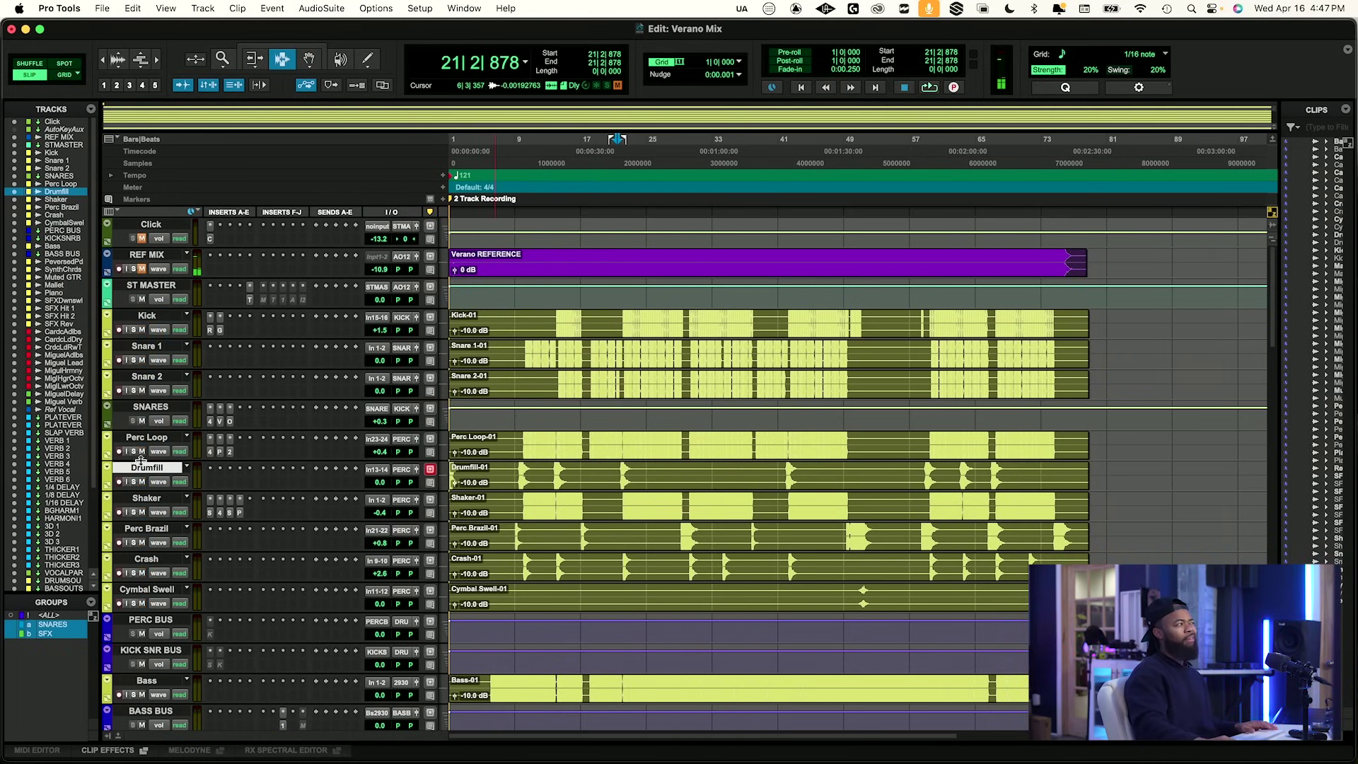
Replay the fill from bar 21, alternating between the soloed Drumfill and the full mix.
{"action": "key", "text": "space"}
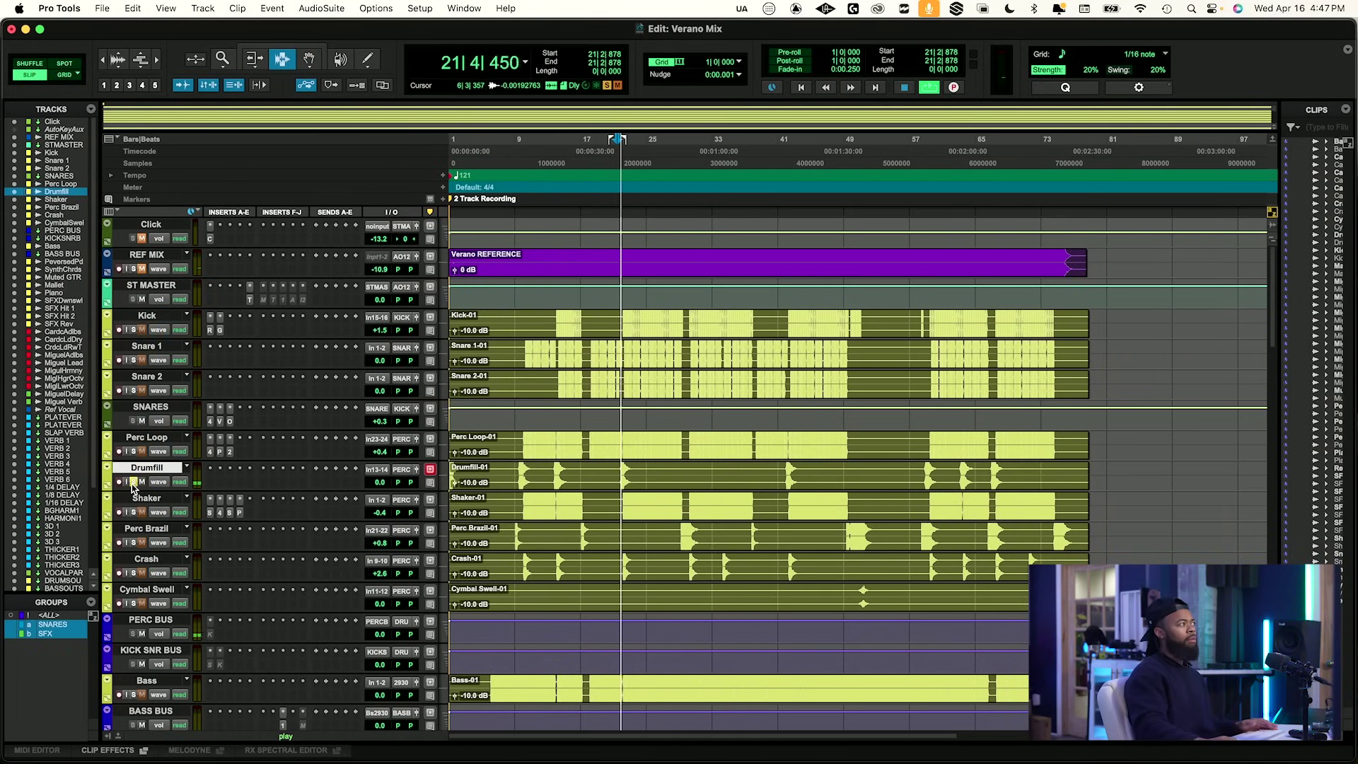
{"action": "key", "text": "space"}
{"action": "key", "text": "space"}
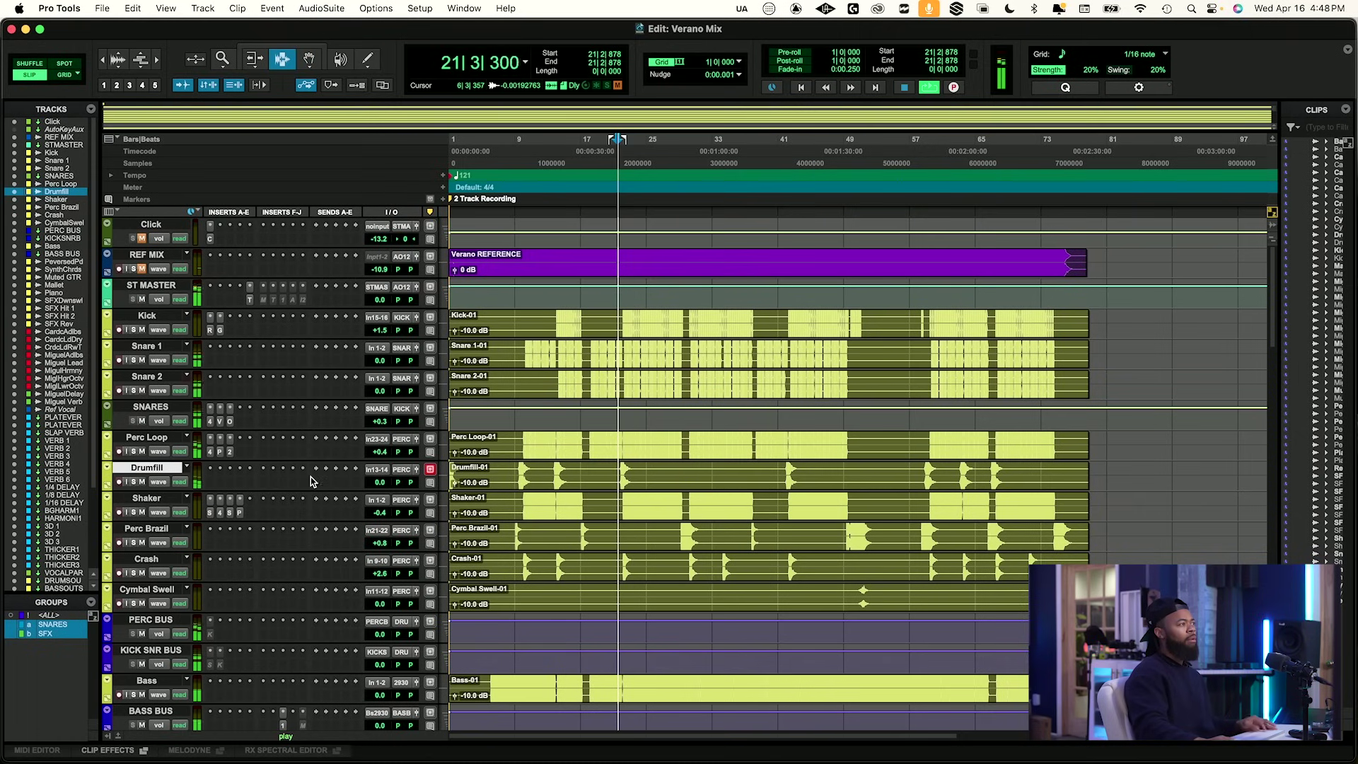
{"action": "left_click", "coordinate": [133, 482]}
{"action": "key", "text": "space"}
{"action": "key", "text": "space"}
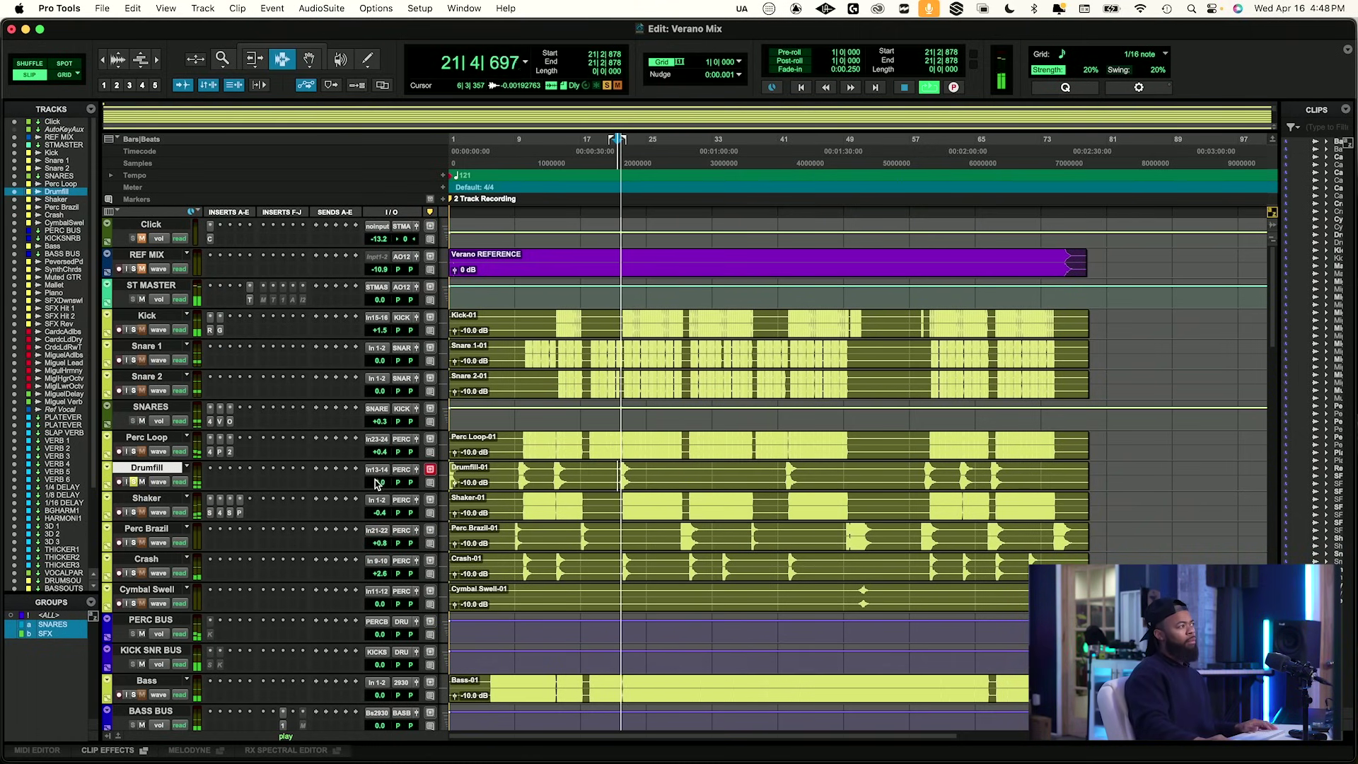
{"action": "key", "text": "space"}
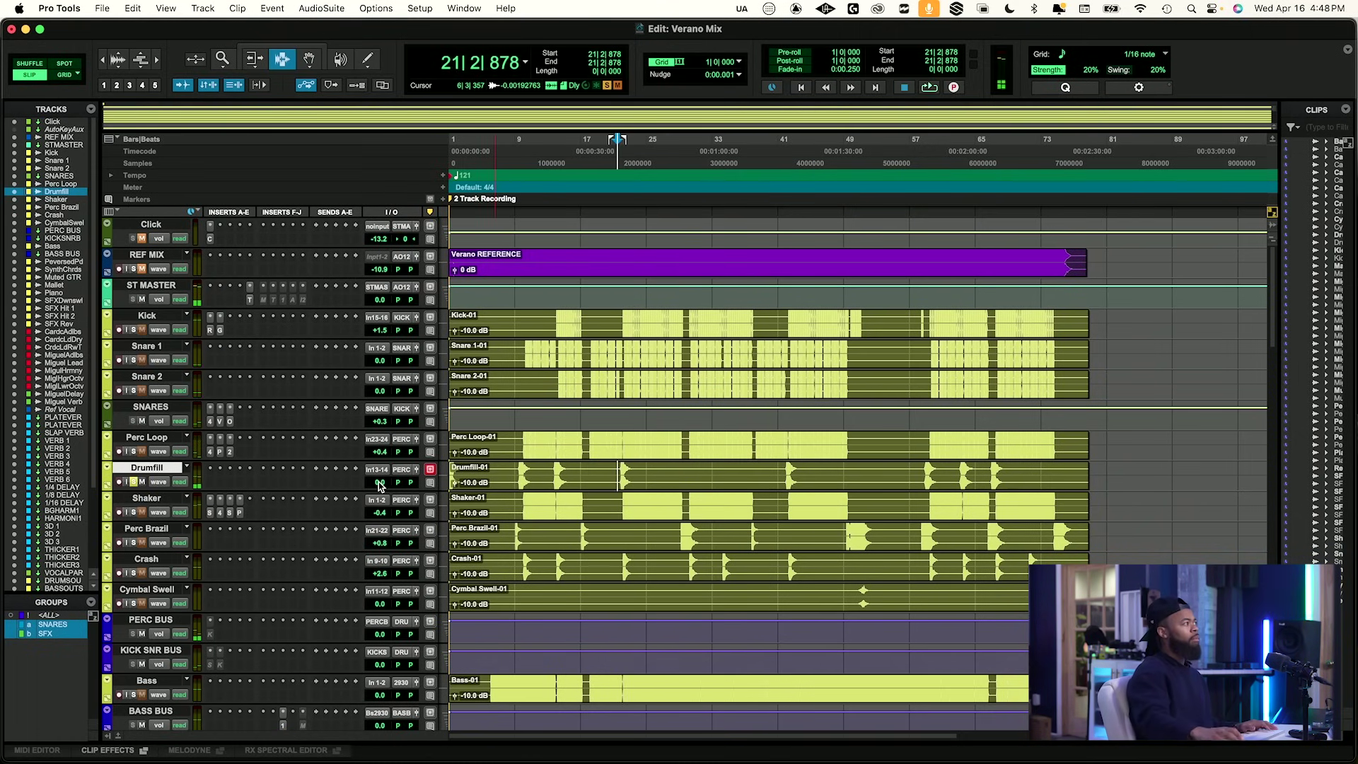
{"action": "key", "text": "space"}
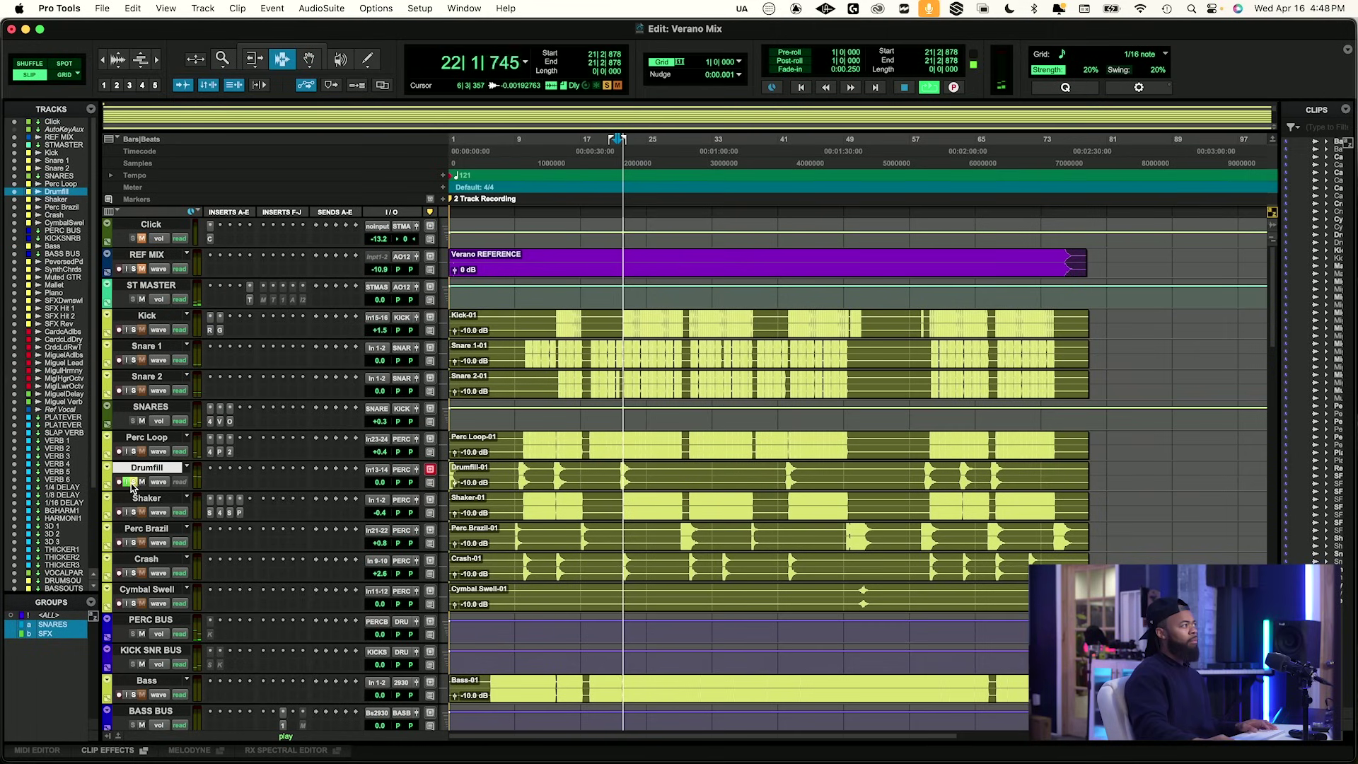
Unsolo the Drumfill and raise its volume gradually to +6.0 dB while replaying the fill in the full mix.
{"action": "left_click", "coordinate": [133, 483]}
{"action": "left_click_drag", "start_coordinate": [376, 482], "coordinate": [376, 475]}
{"action": "key", "text": "space"}
{"action": "key", "text": "space"}
{"action": "left_click", "coordinate": [380, 481]}
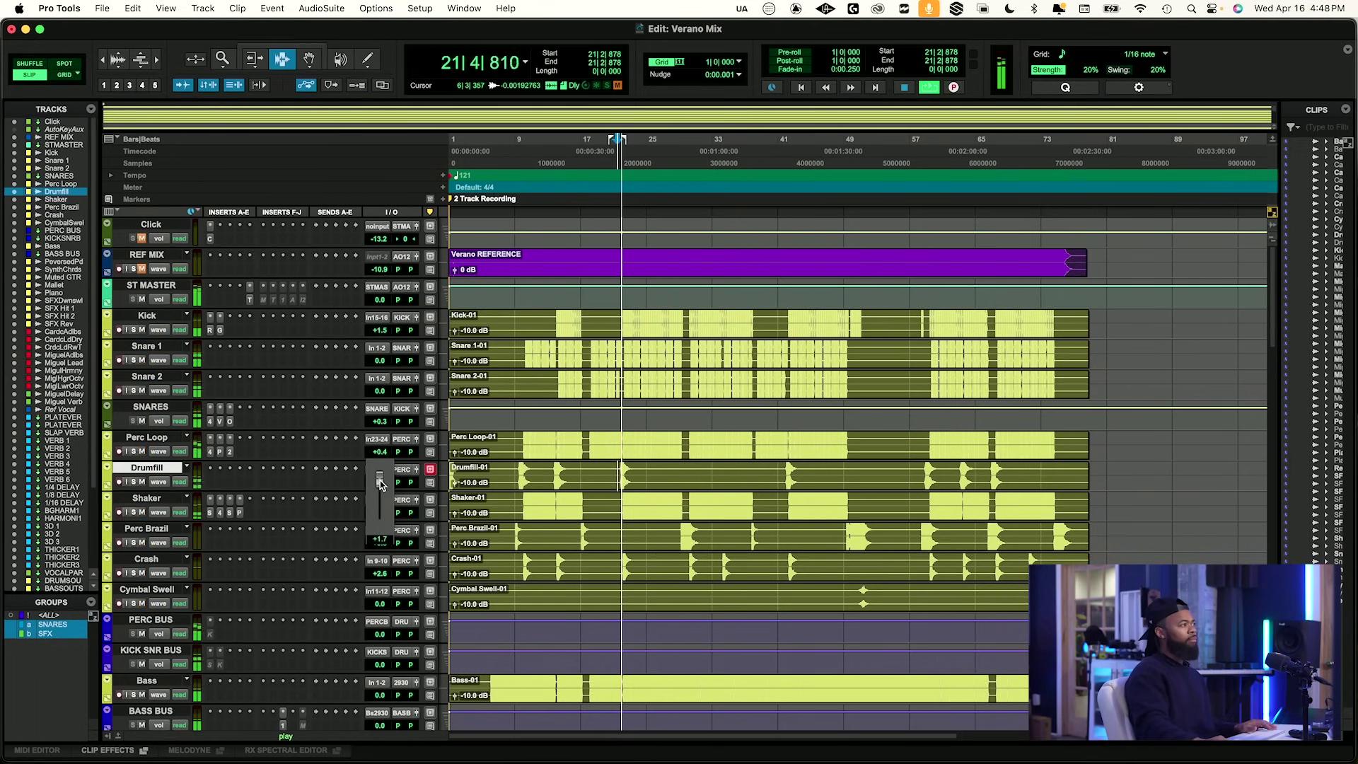
{"action": "key", "text": "space"}
{"action": "key", "text": "space"}
{"action": "left_click_drag", "start_coordinate": [380, 481], "coordinate": [380, 480]}
{"action": "key", "text": "space"}
{"action": "key", "text": "space"}
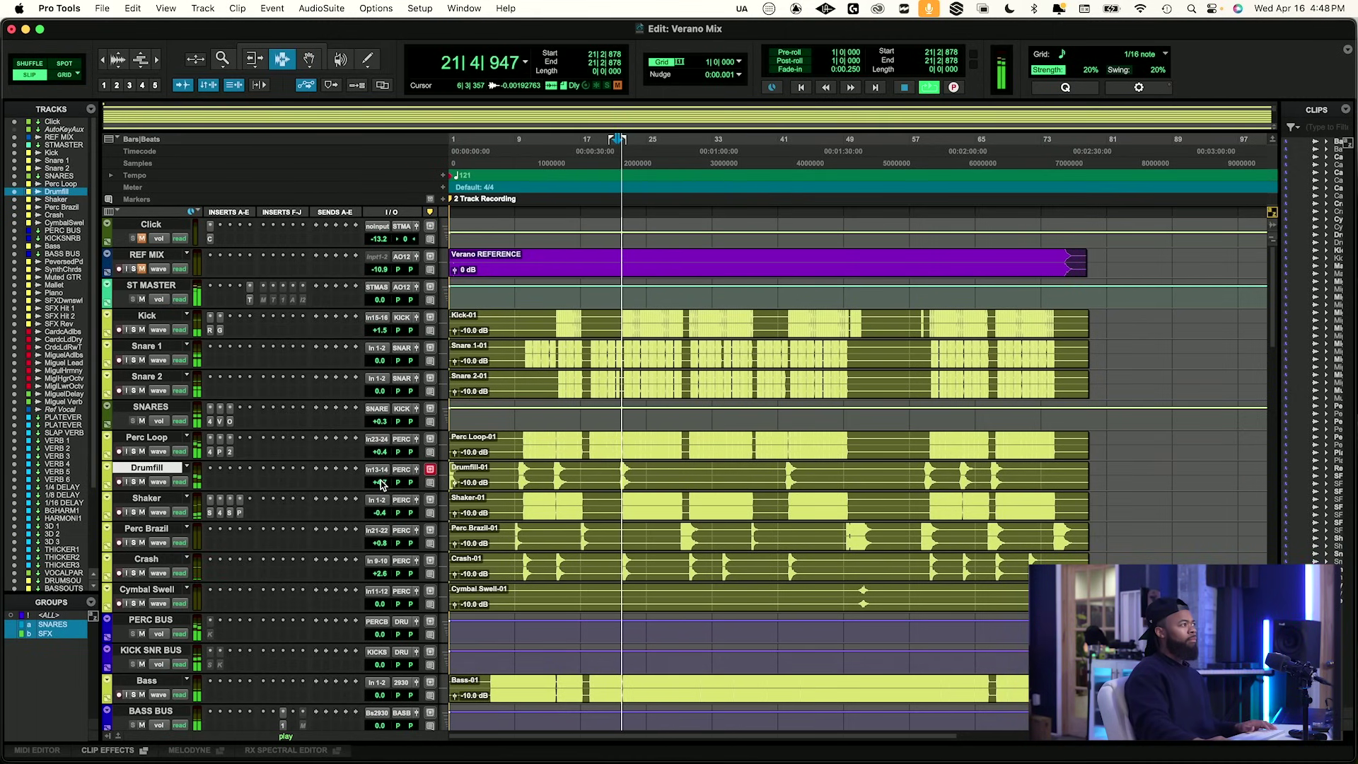
{"action": "left_click_drag", "start_coordinate": [380, 481], "coordinate": [383, 470]}
{"action": "key", "text": "space"}
{"action": "key", "text": "space"}
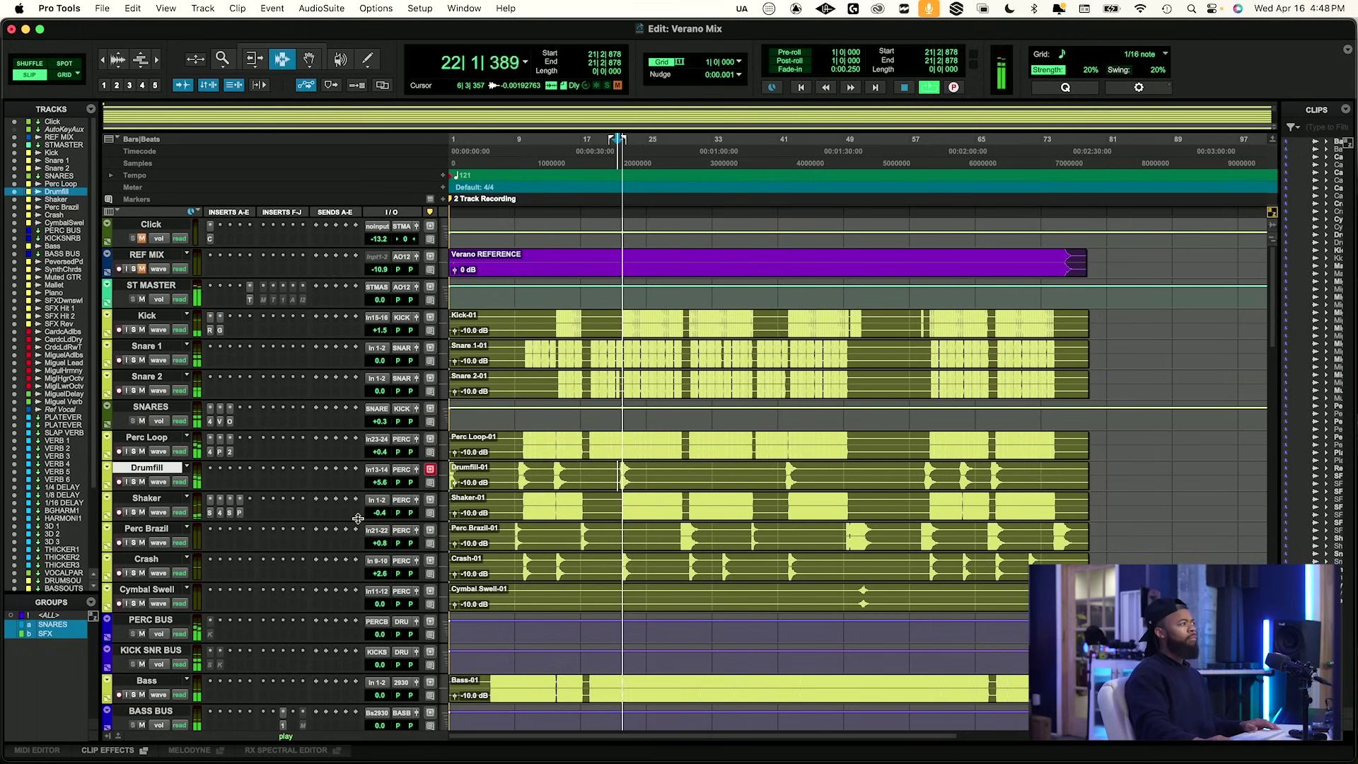
{"action": "left_click_drag", "start_coordinate": [376, 483], "coordinate": [378, 480]}
{"action": "key", "text": "space"}
{"action": "key", "text": "space"}
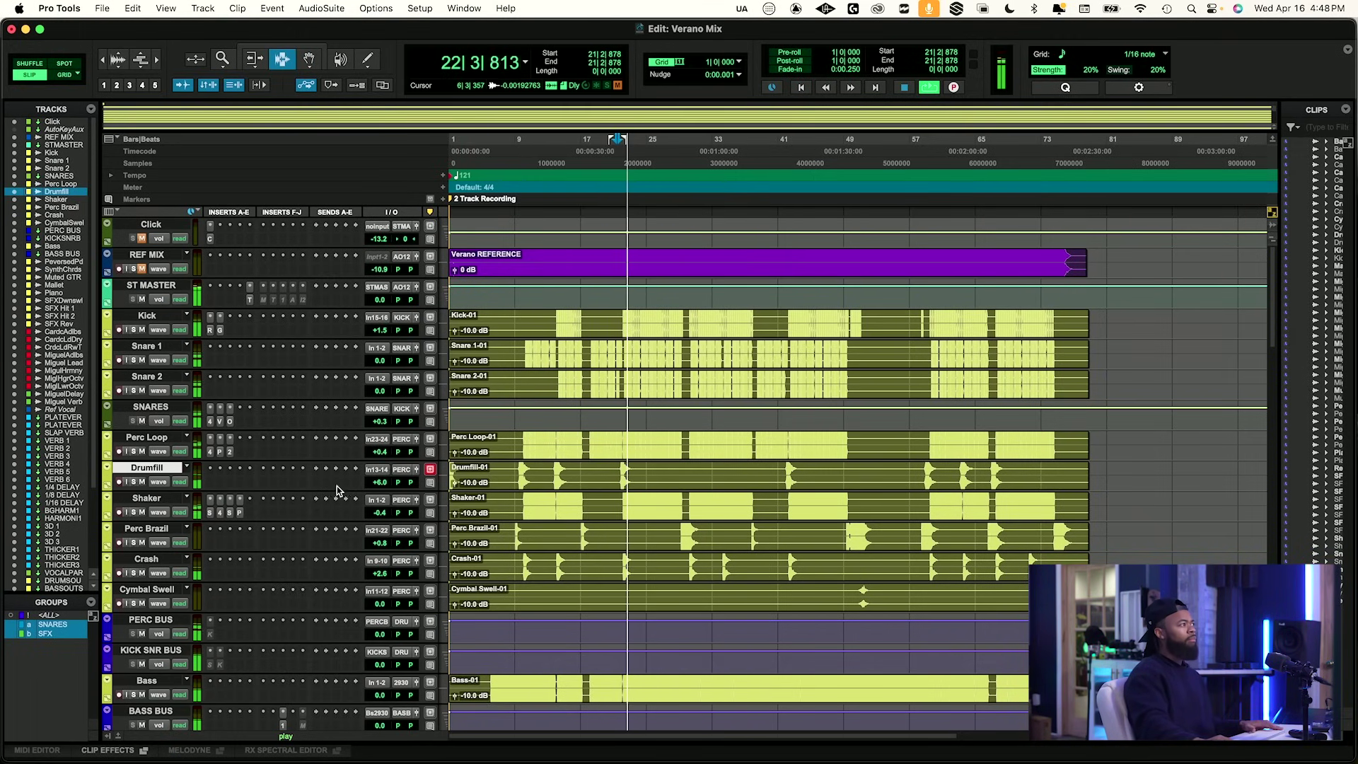
Compare the louder Drumfill in the mix to the soloed REF MIX from bar 21, then stop playback.
{"action": "key", "text": "space"}
{"action": "left_click", "coordinate": [135, 269]}
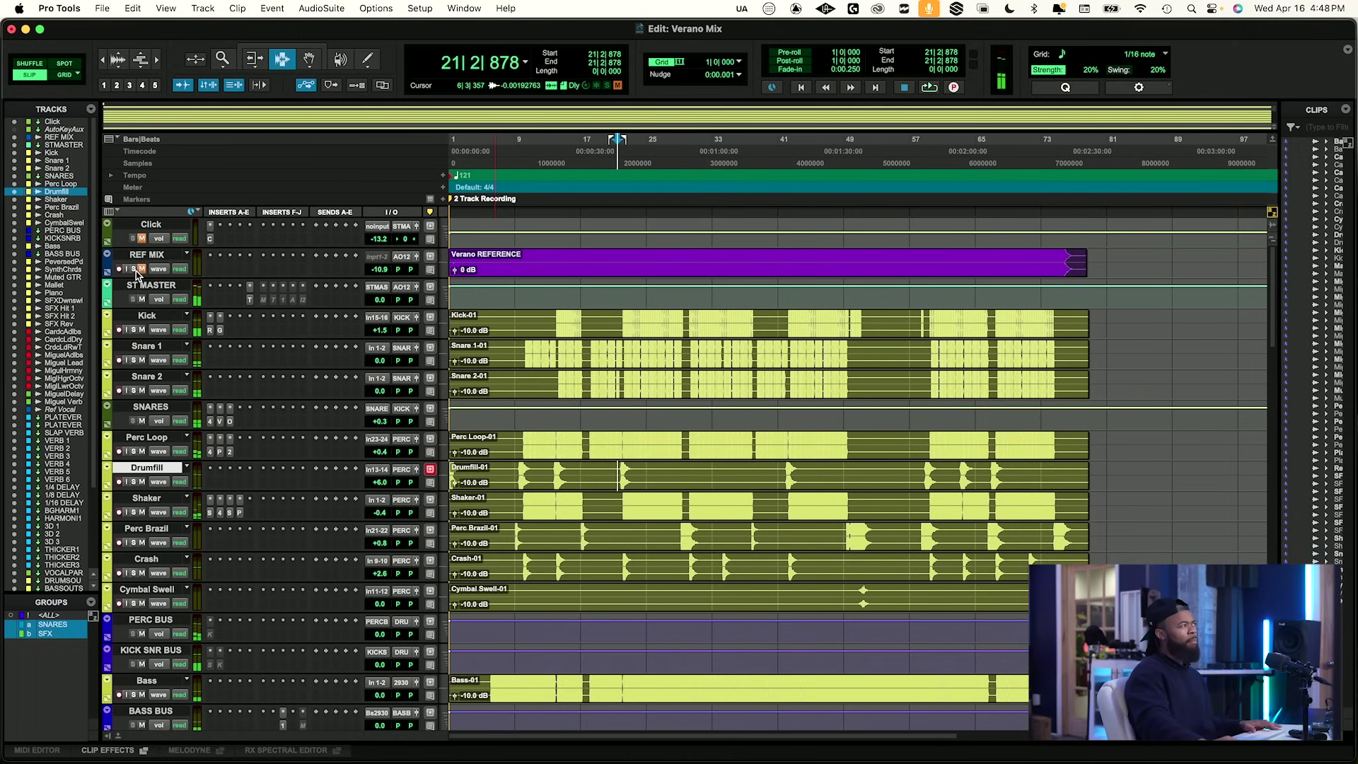
{"action": "key", "text": "space"}
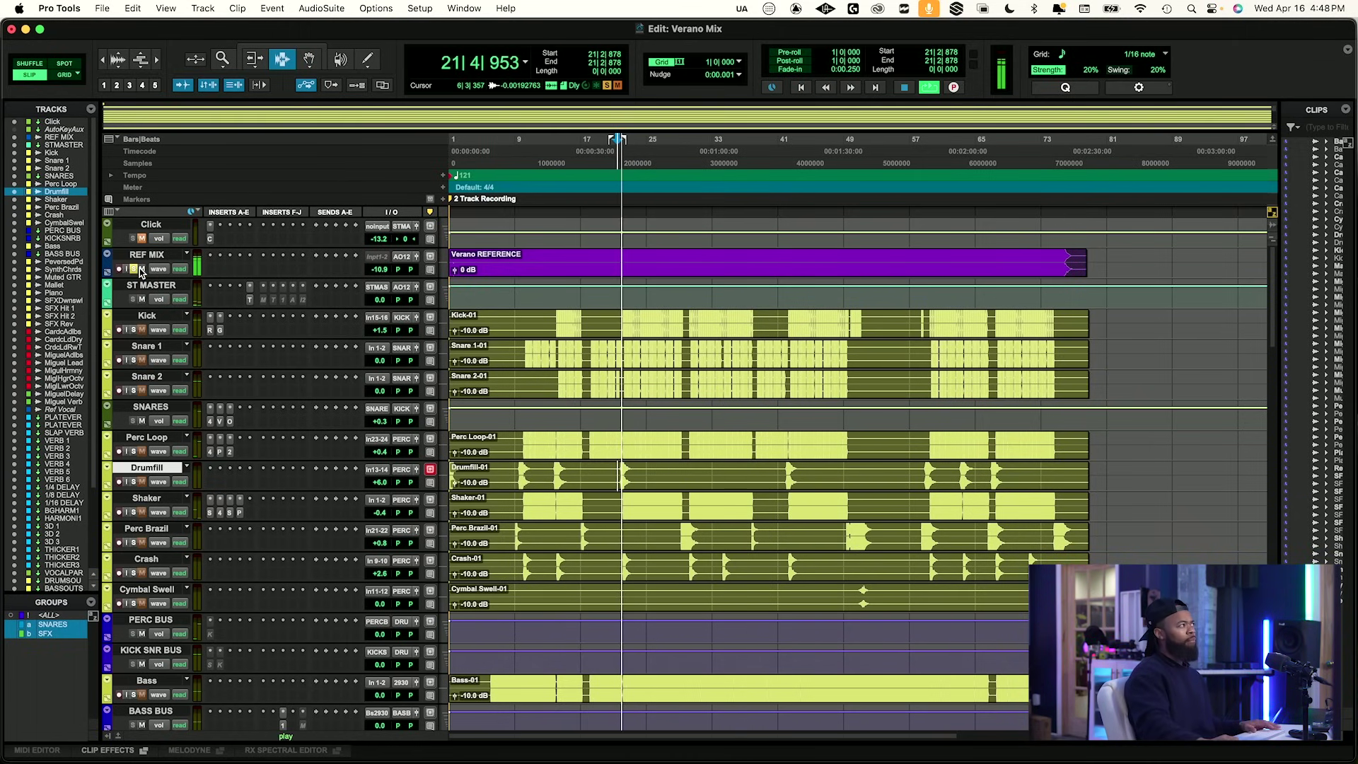
{"action": "key", "text": "space"}
{"action": "left_click", "coordinate": [137, 269]}
{"action": "key", "text": "space"}
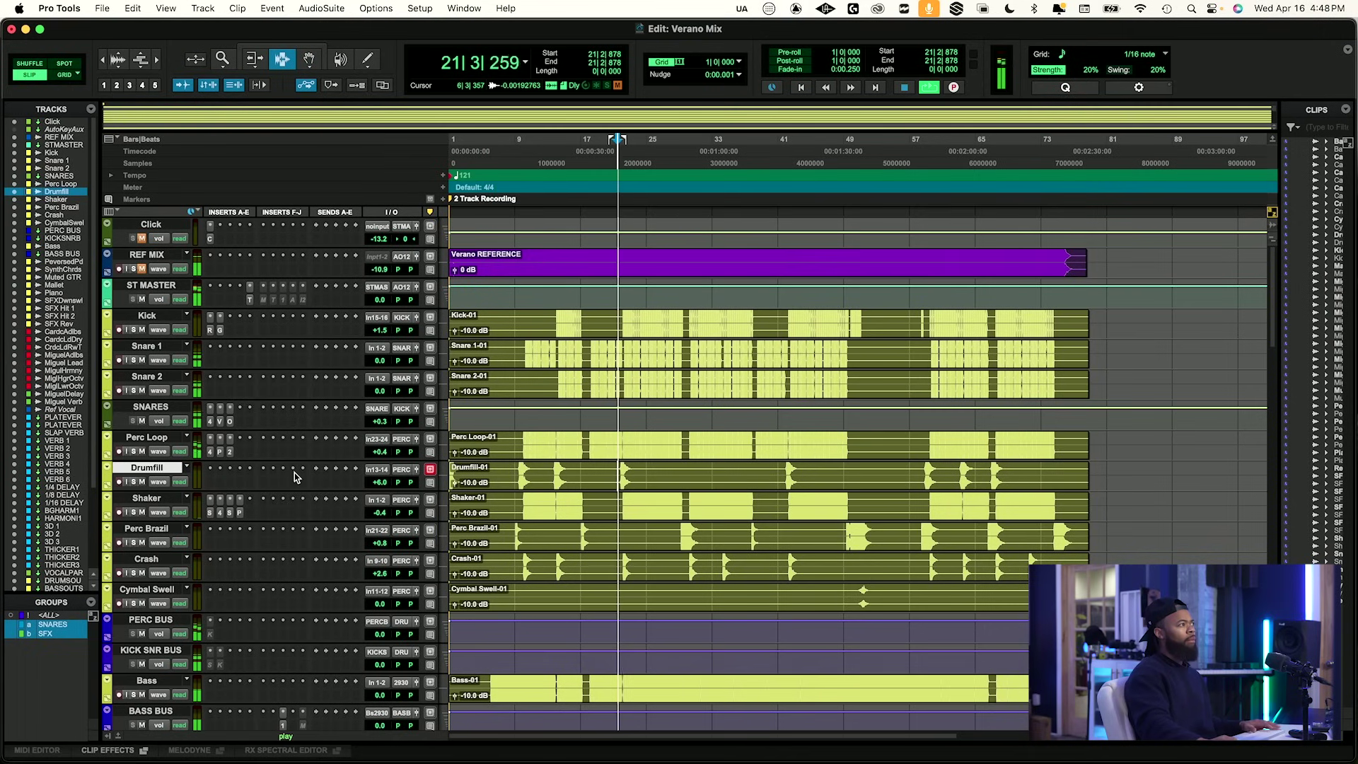
{"action": "key", "text": "space"}
Insert Neutron 4 Equalizer (stereo) on the Drumfill's first insert slot.
{"action": "left_click", "coordinate": [210, 471]}
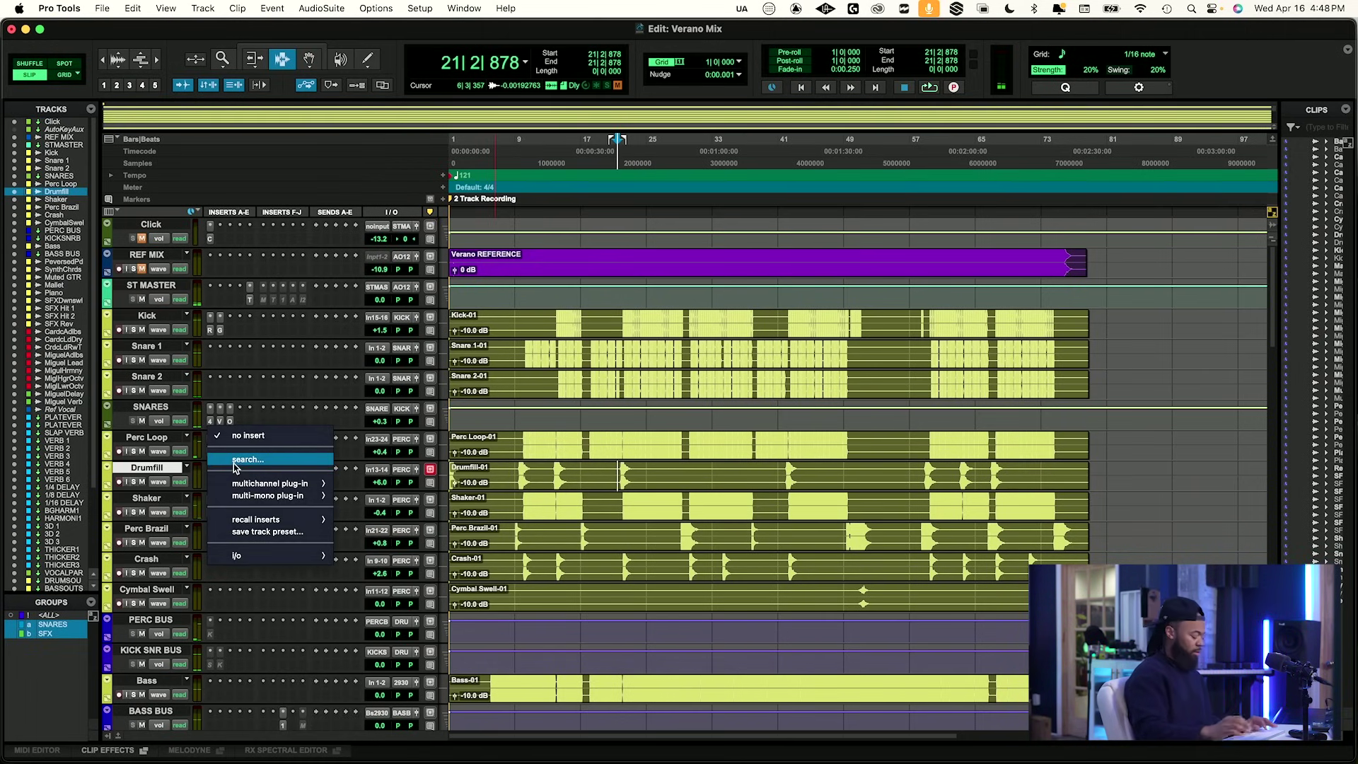
{"action": "left_click", "coordinate": [233, 460]}
{"action": "type", "text": "neutron"}
{"action": "key", "text": "Down"}
{"action": "key", "text": "Down"}
{"action": "key", "text": "Down"}
{"action": "key", "text": "Down"}
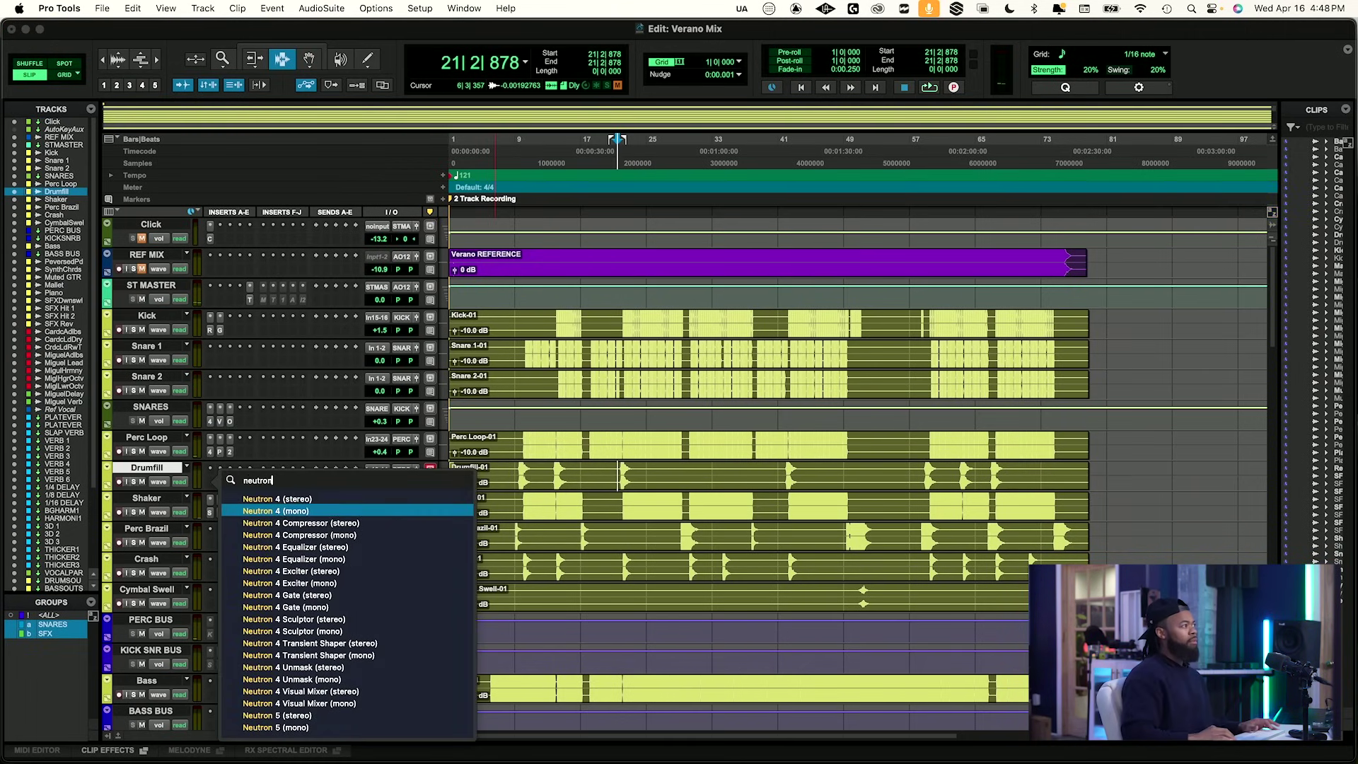
{"action": "key", "text": "Return"}
Replay the fill and add a Flat Highpass filter at about 41 Hz, 12 dB/oct, to the Drumfill's equalizer.
{"action": "key", "text": "space"}
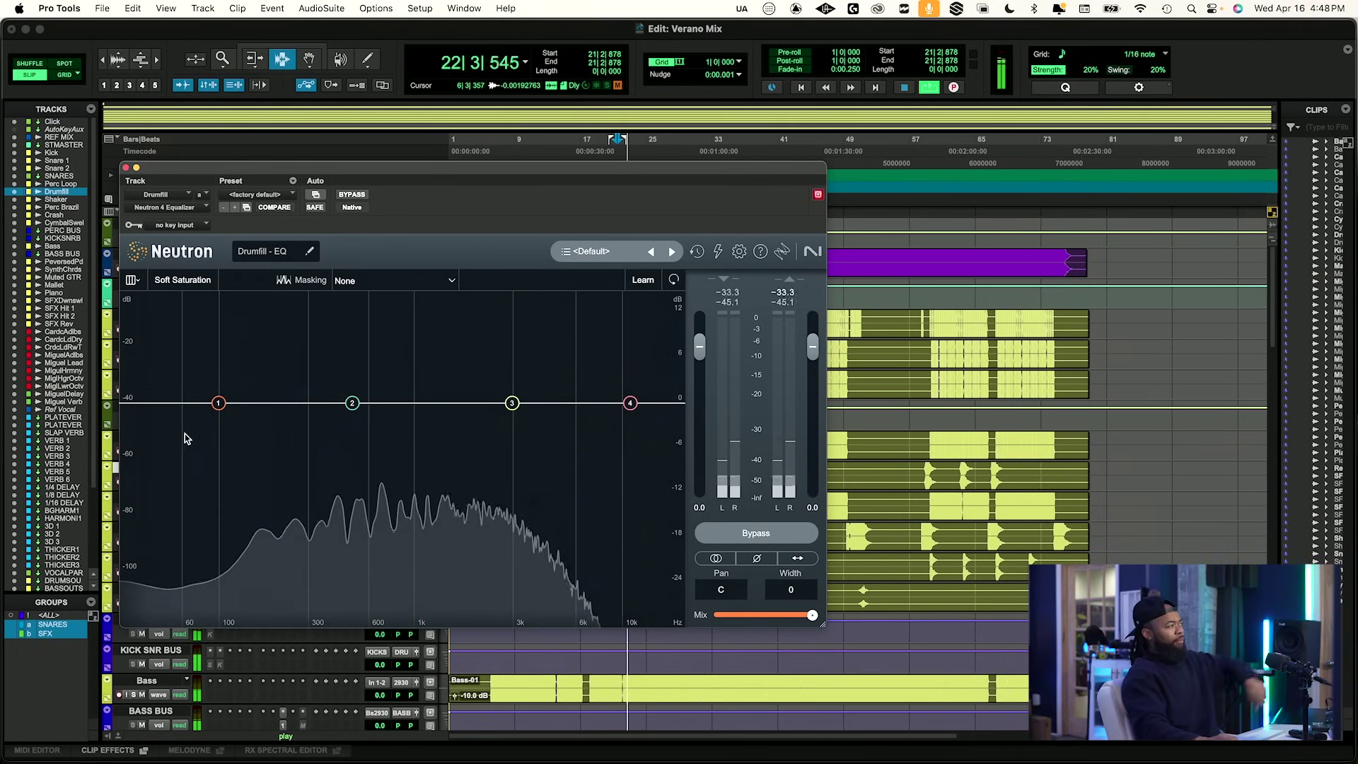
{"action": "key", "text": "space"}
{"action": "key", "text": "space"}
{"action": "left_click", "coordinate": [157, 403]}
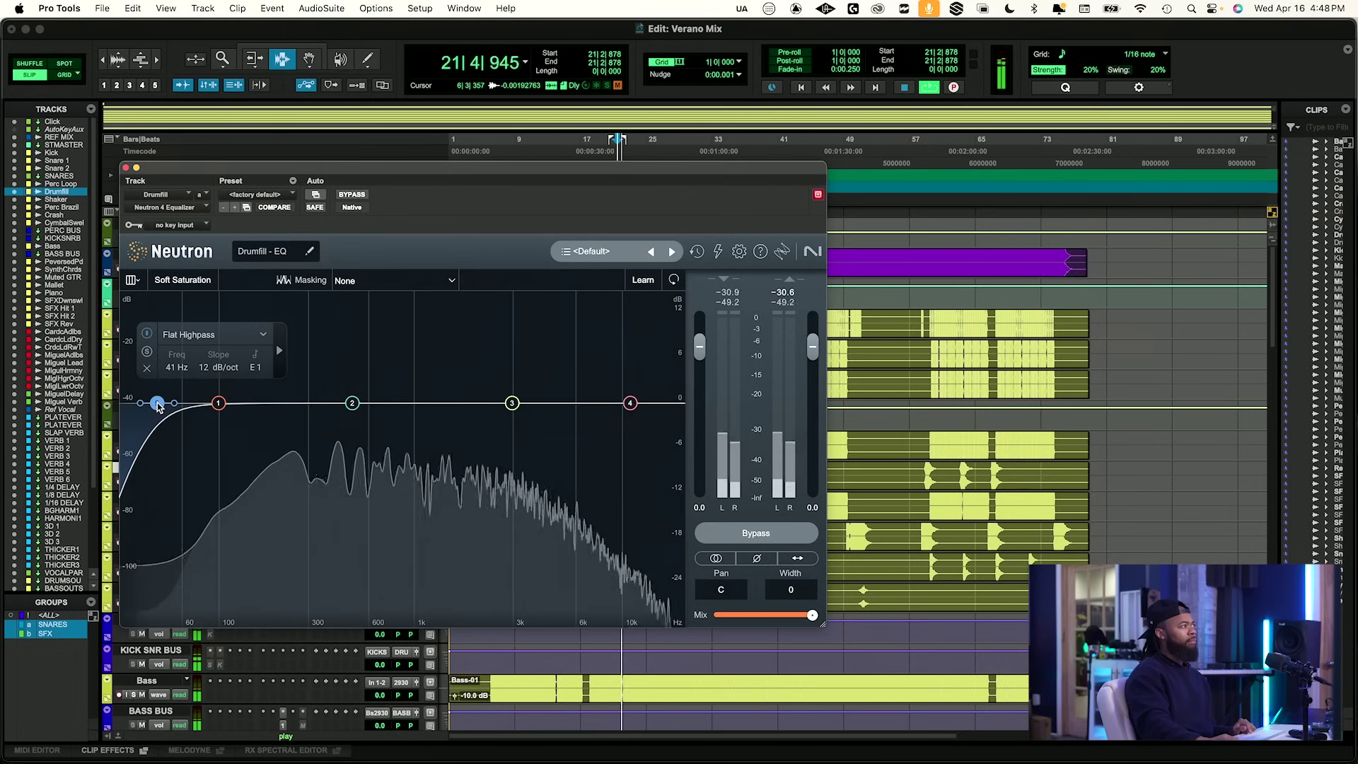
Set the Drumfill's Flat Highpass filter to 71 Hz and 24 dB/oct while replaying the fill, then close the equalizer.
{"action": "key", "text": "space"}
{"action": "key", "text": "space"}
{"action": "left_click_drag", "start_coordinate": [157, 403], "coordinate": [193, 405]}
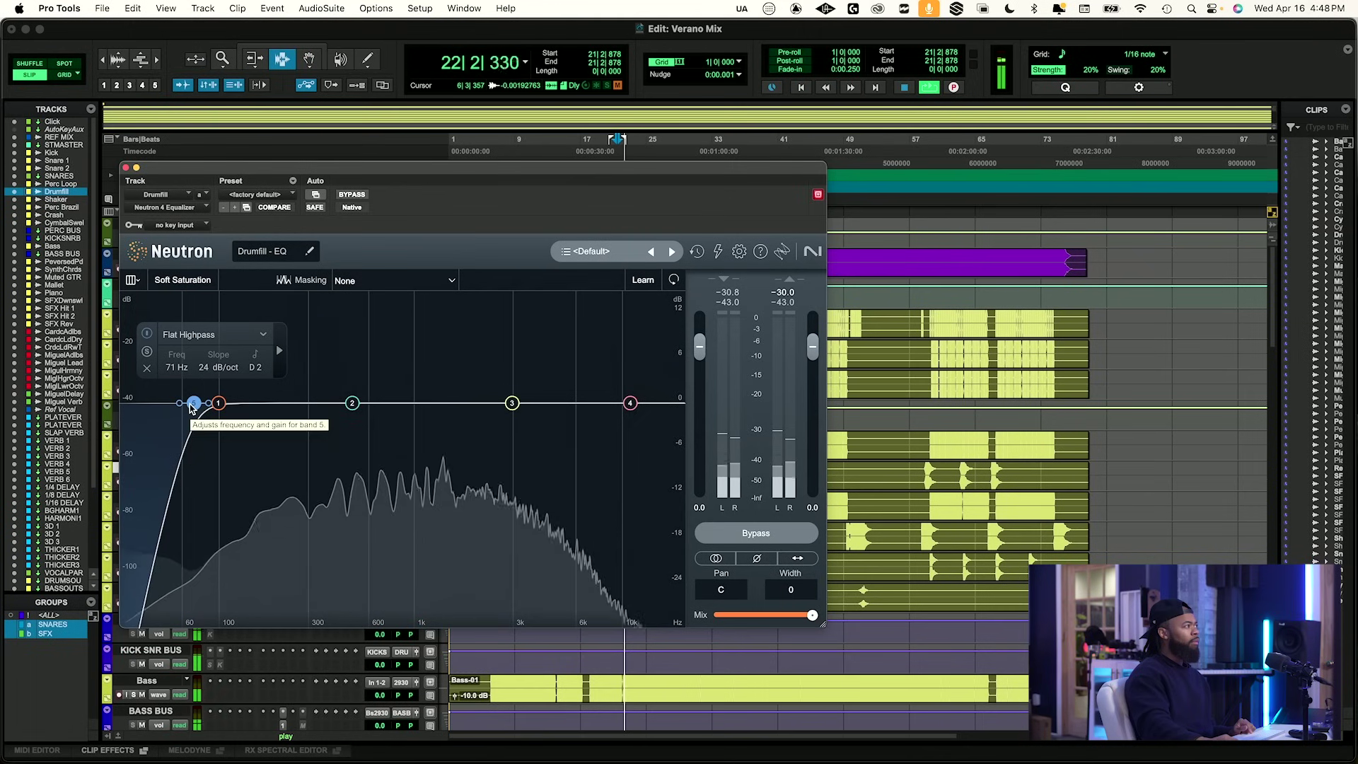
{"action": "key", "text": "space"}
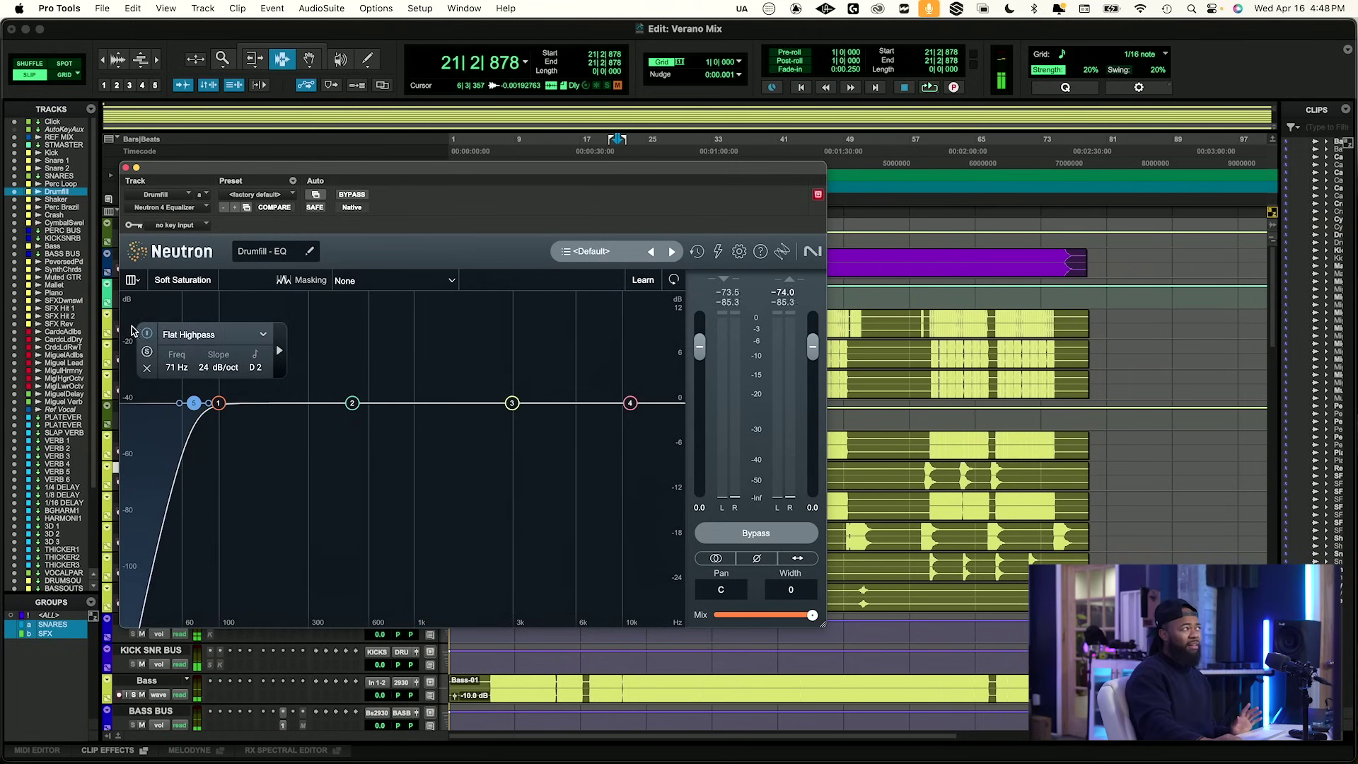
{"action": "left_click", "coordinate": [125, 168]}
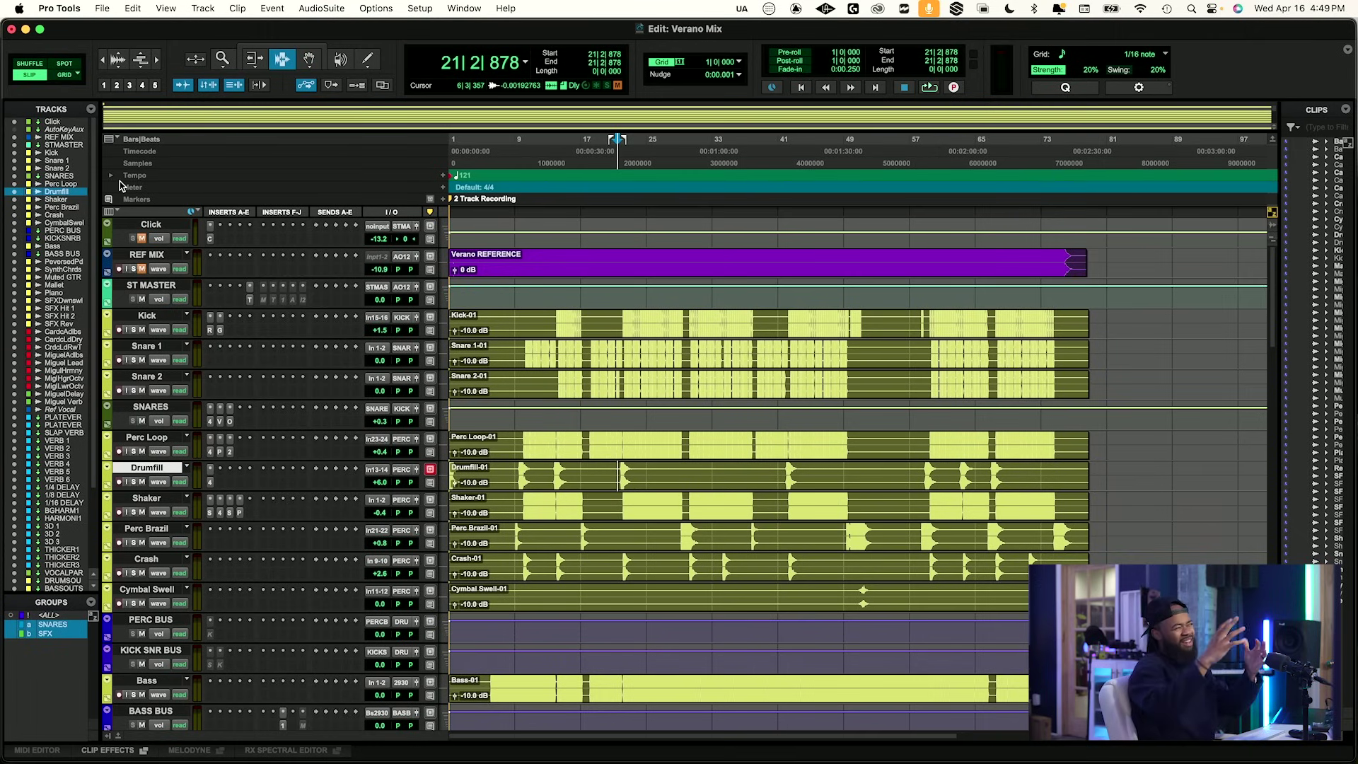
Insert MV2 on the Drumfill's second insert slot and move its window over the clips to uncover the track controls.
{"action": "left_click", "coordinate": [128, 469]}
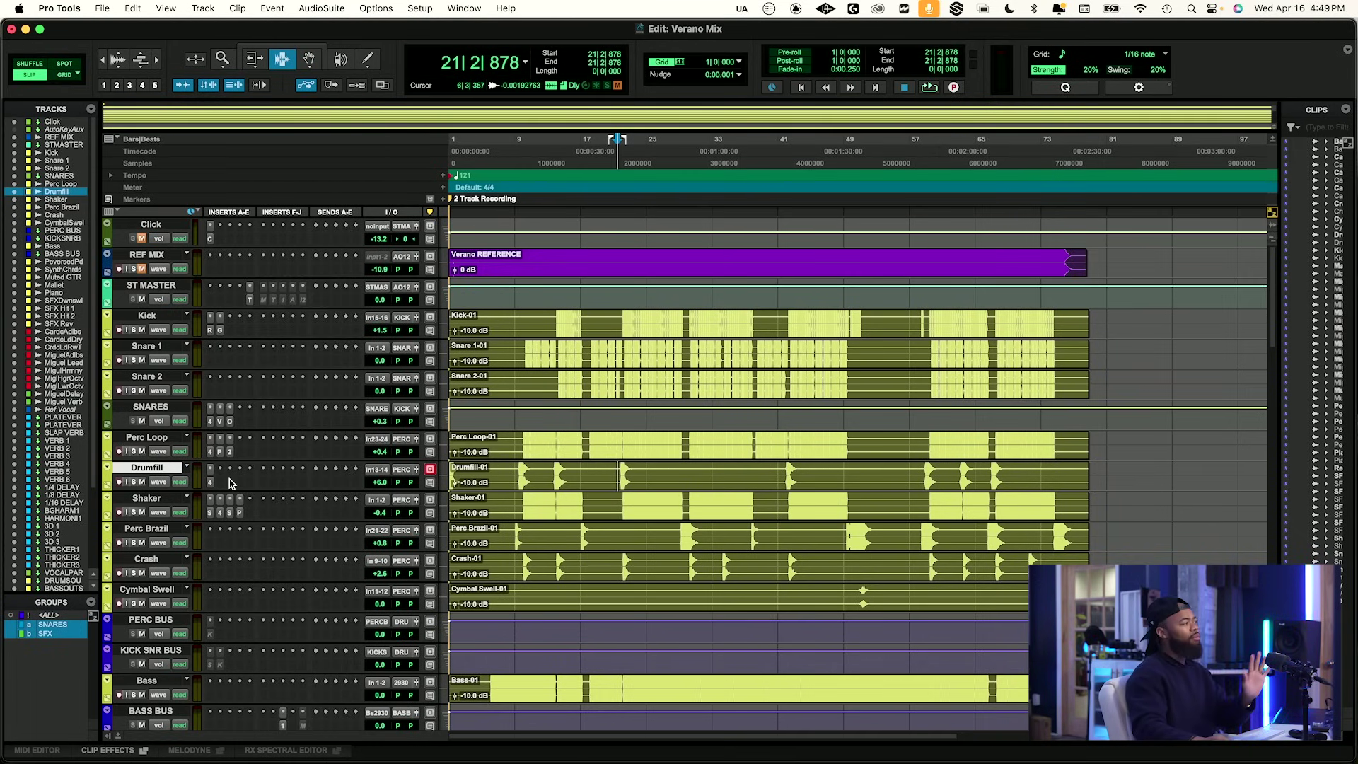
{"action": "left_click", "coordinate": [218, 484]}
{"action": "type", "text": "m"}
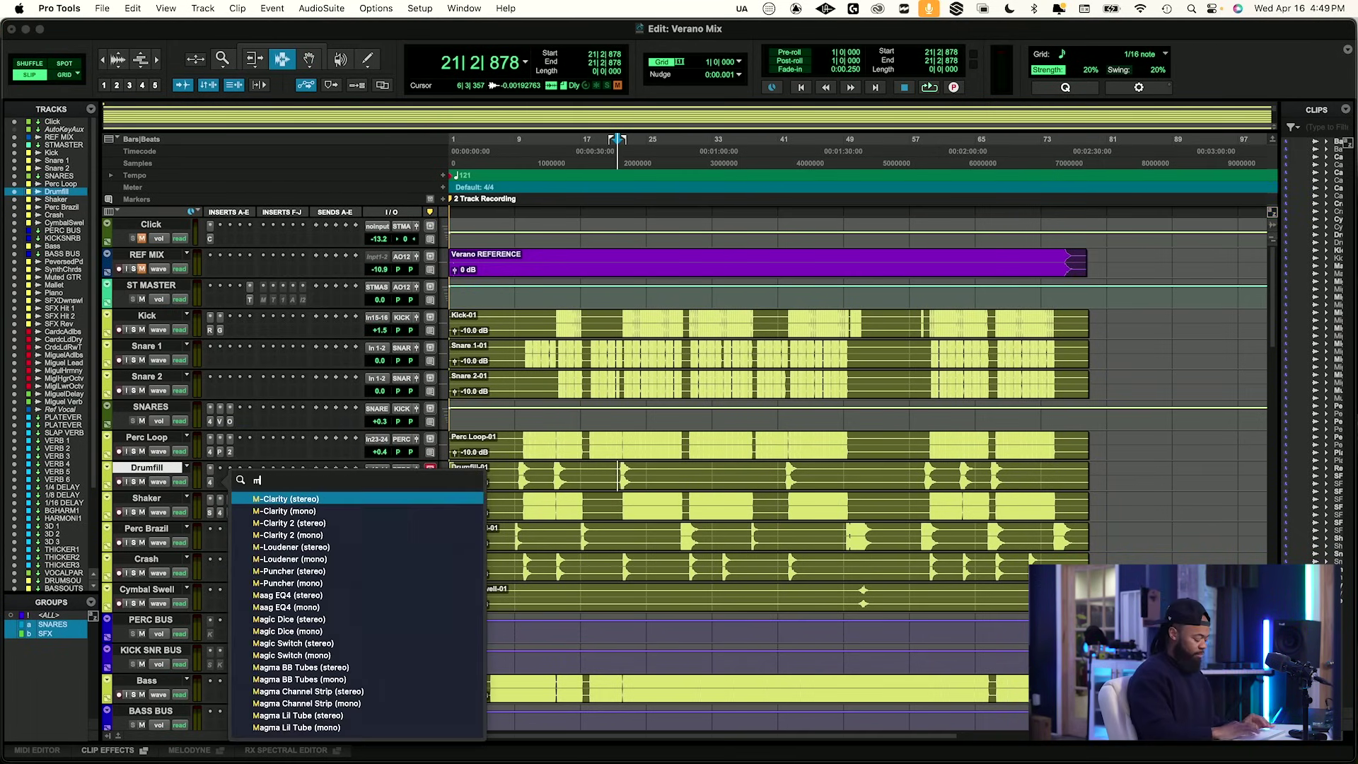
{"action": "type", "text": "v2"}
{"action": "key", "text": "Return"}
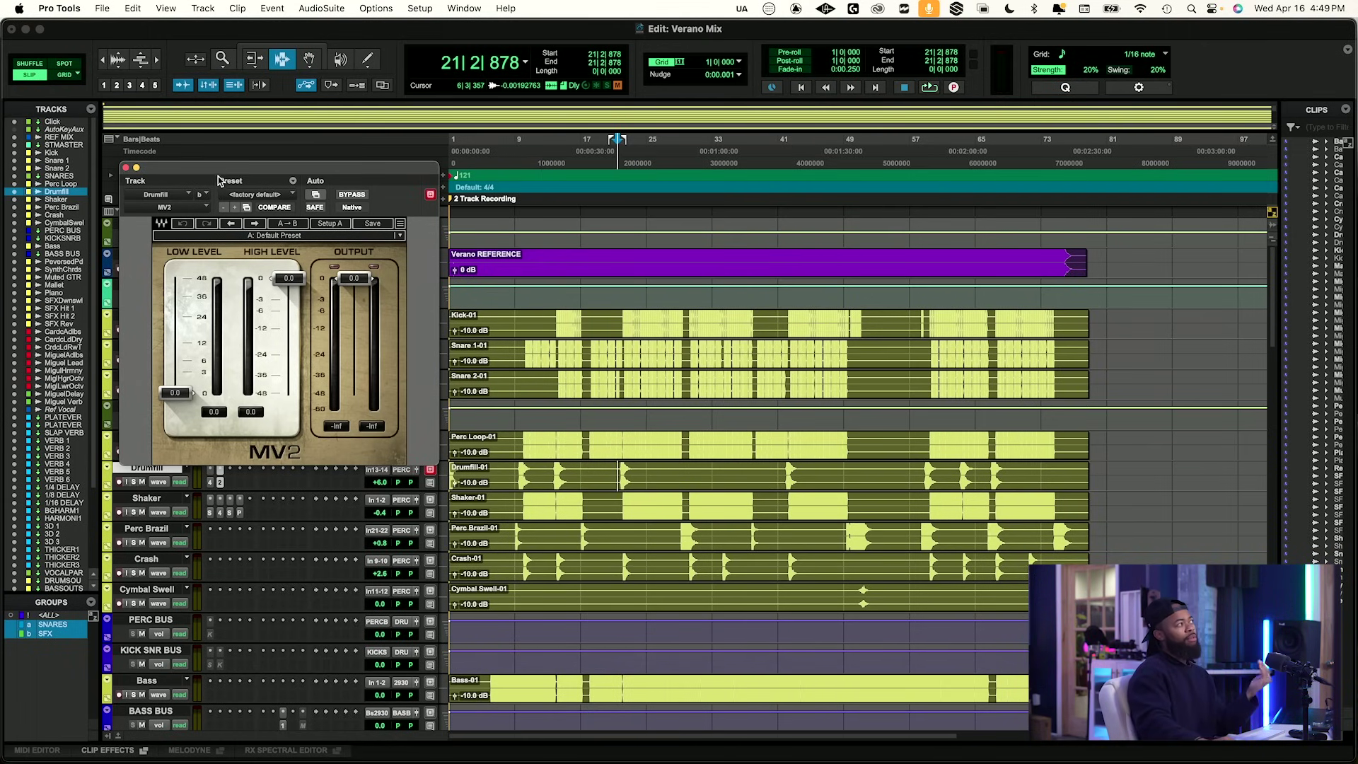
{"action": "left_click_drag", "start_coordinate": [219, 170], "coordinate": [580, 328]}
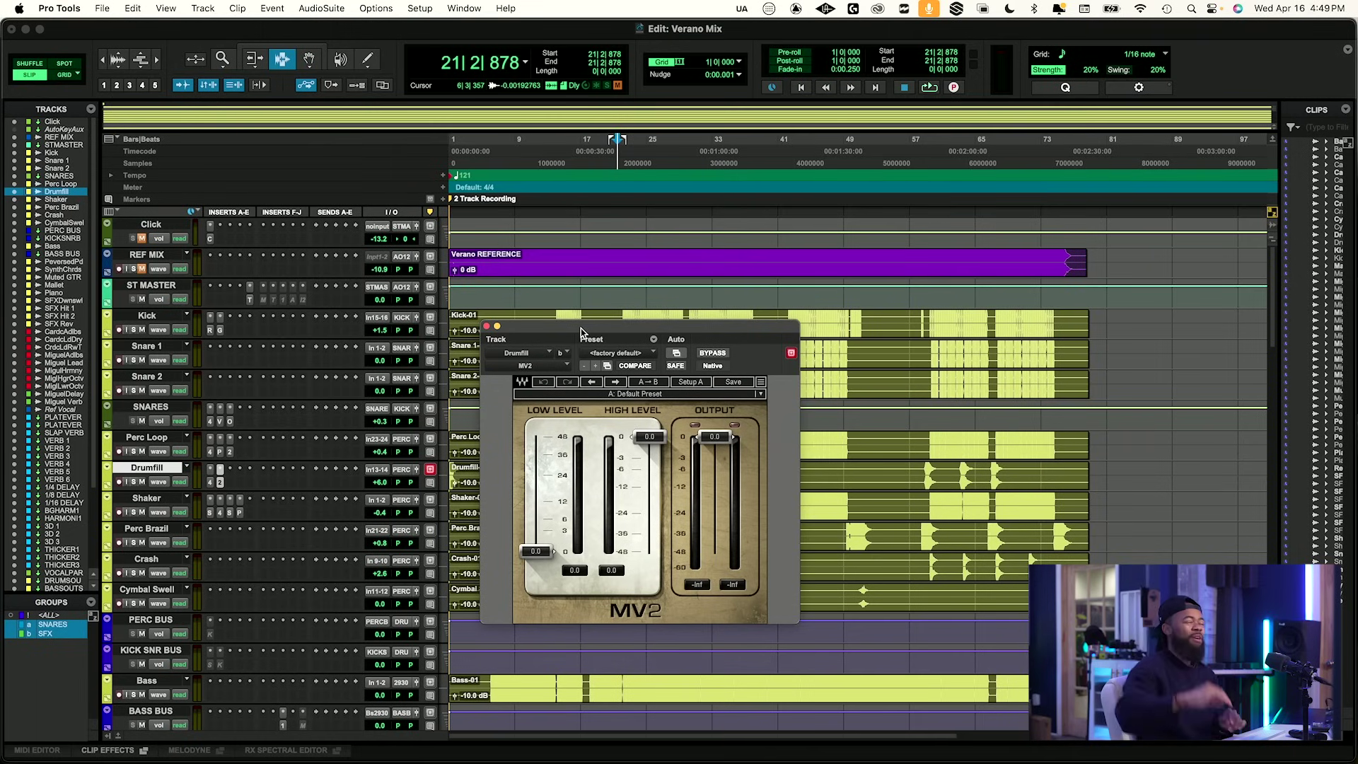
Raise MV2's Low Level to about 1.1 and lower its Output to -0.3 while replaying the fill, then close the plug-in.
{"action": "left_click_drag", "start_coordinate": [535, 551], "coordinate": [535, 547]}
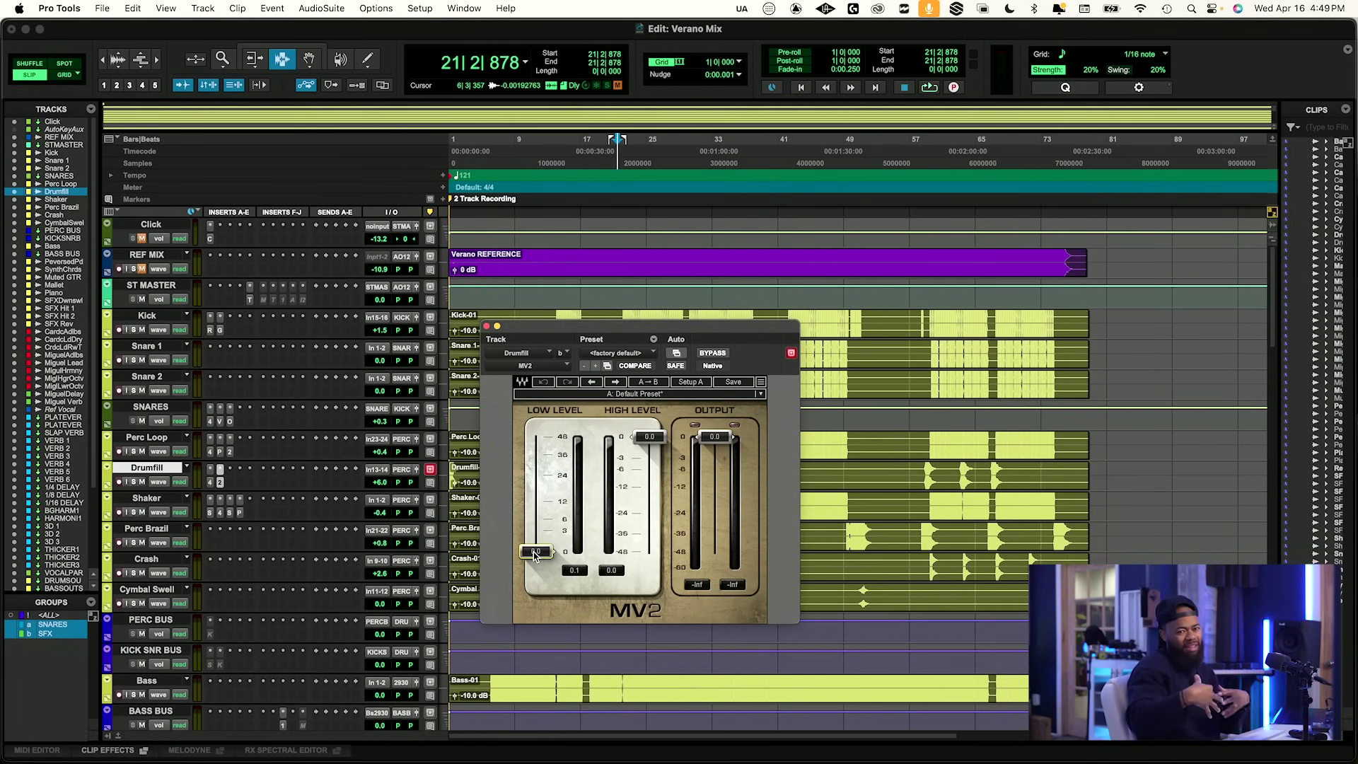
{"action": "mouse_move", "coordinate": [534, 552]}
{"action": "left_mouse_down"}
{"action": "mouse_move", "coordinate": [535, 501]}
{"action": "mouse_move", "coordinate": [536, 538]}
{"action": "left_mouse_up"}
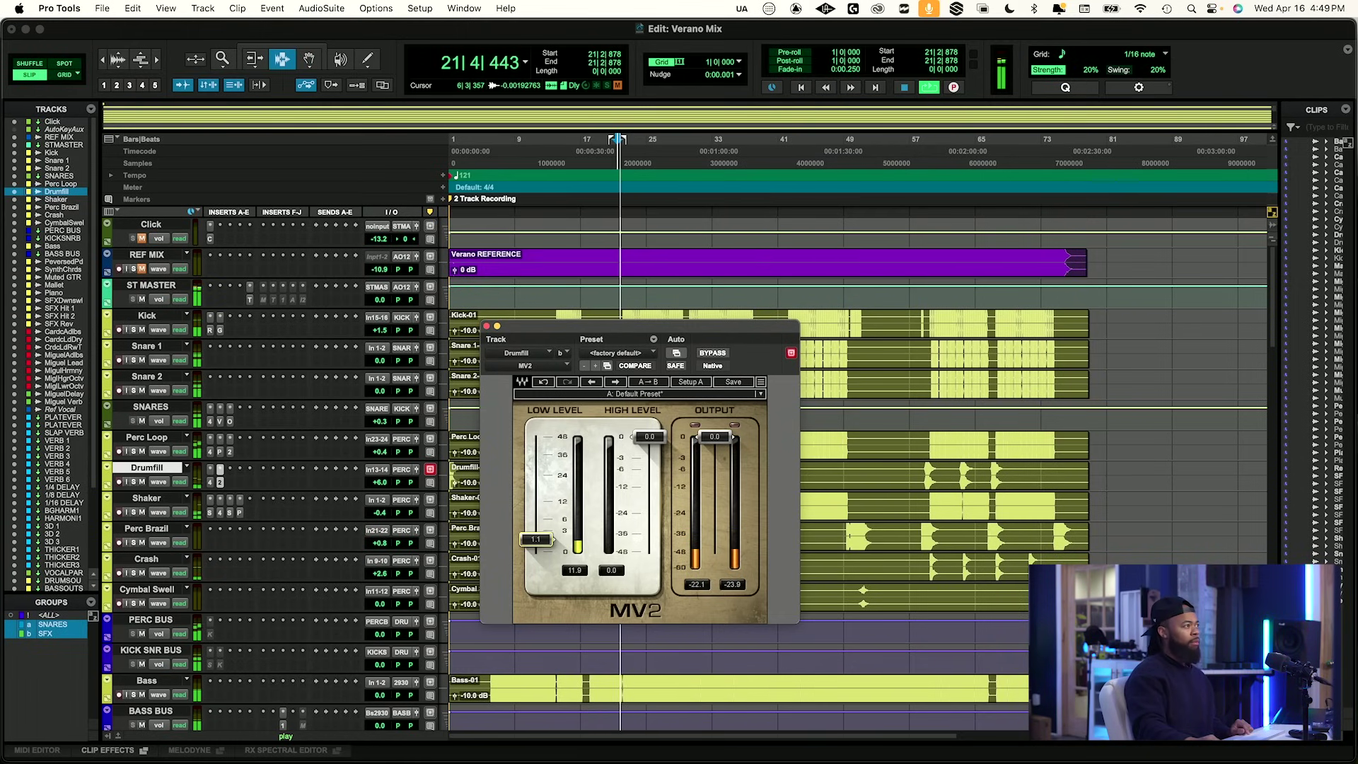
{"action": "key", "text": "space"}
{"action": "key", "text": "space"}
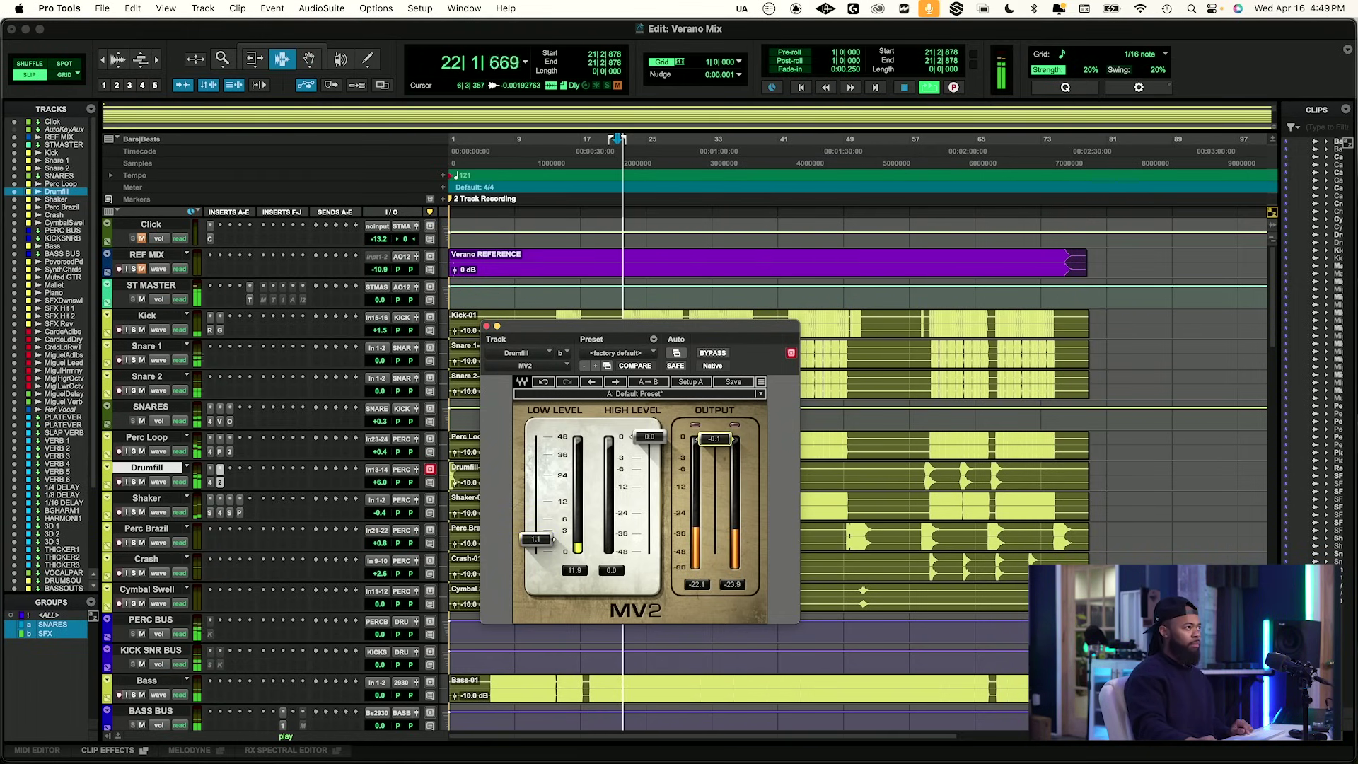
{"action": "key", "text": "space"}
{"action": "key", "text": "space"}
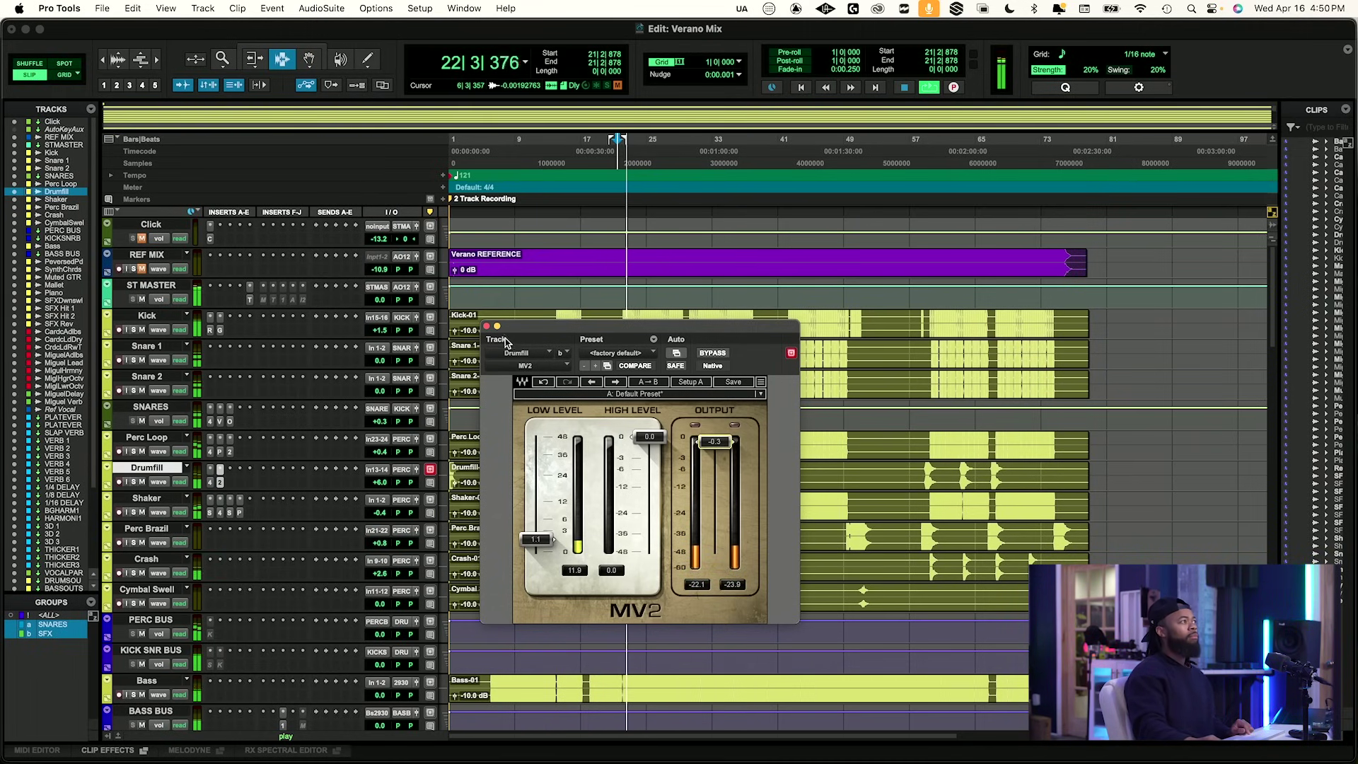
{"action": "left_click", "coordinate": [486, 327]}
Play the mix from the end of bar 8, then audition Perc Brazil from there both soloed and in the full mix.
{"action": "left_click", "coordinate": [514, 467]}
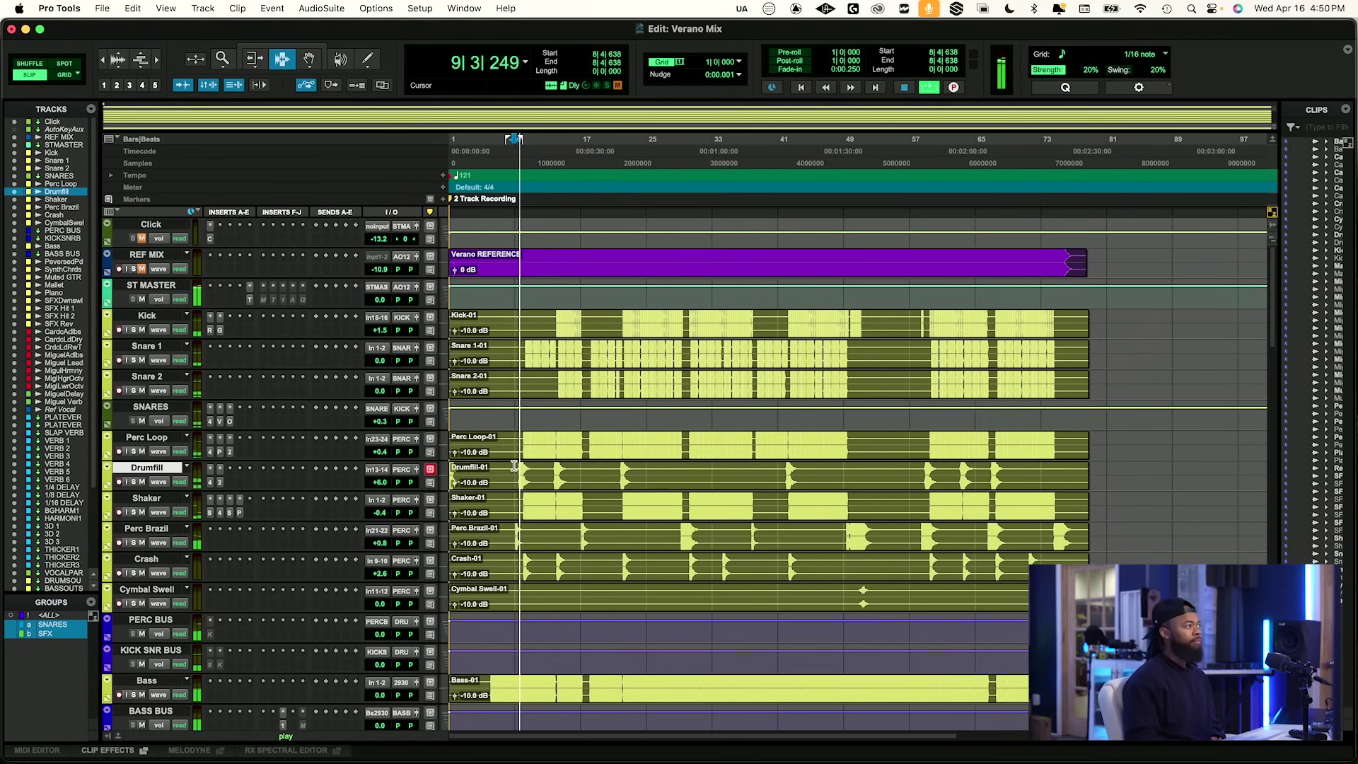
{"action": "key", "text": "space"}
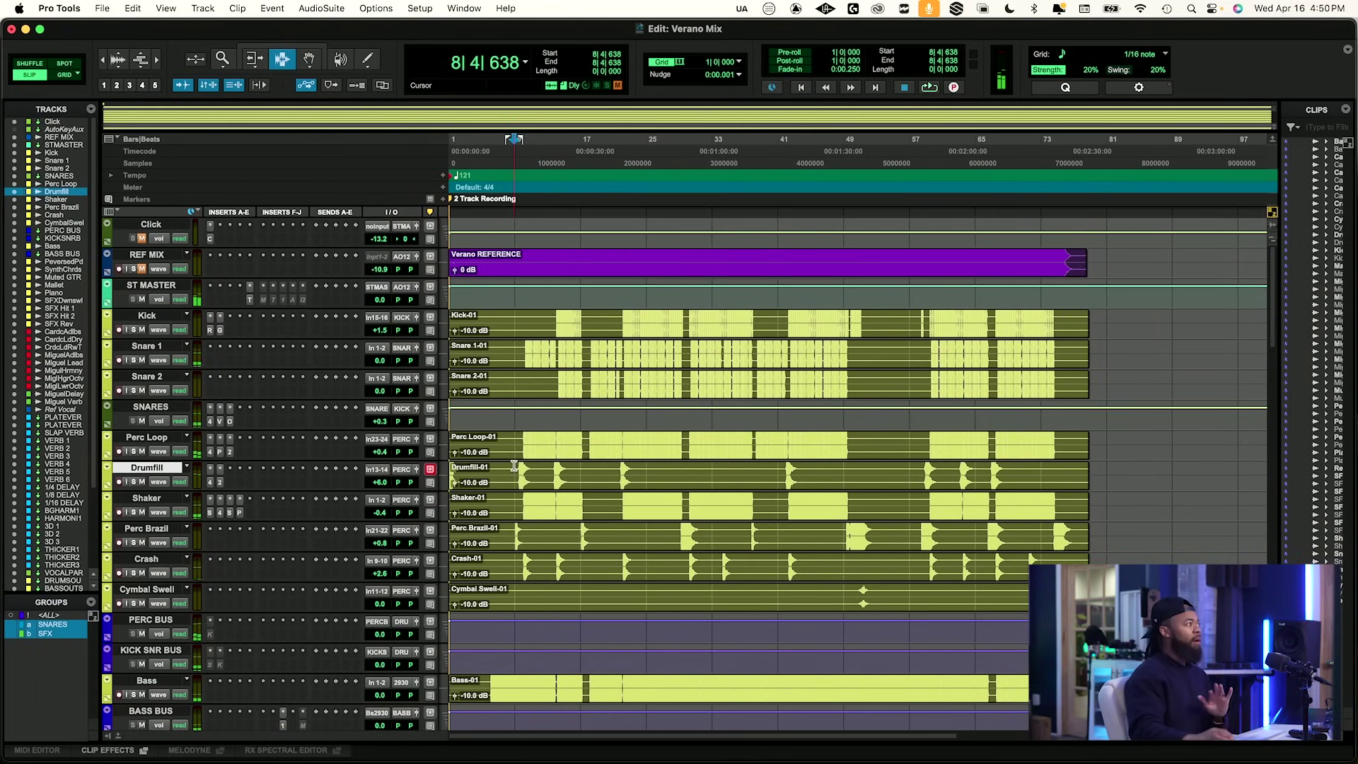
{"action": "scroll", "coordinate": [513, 467], "scroll_direction": "down", "scroll_amount": 2}
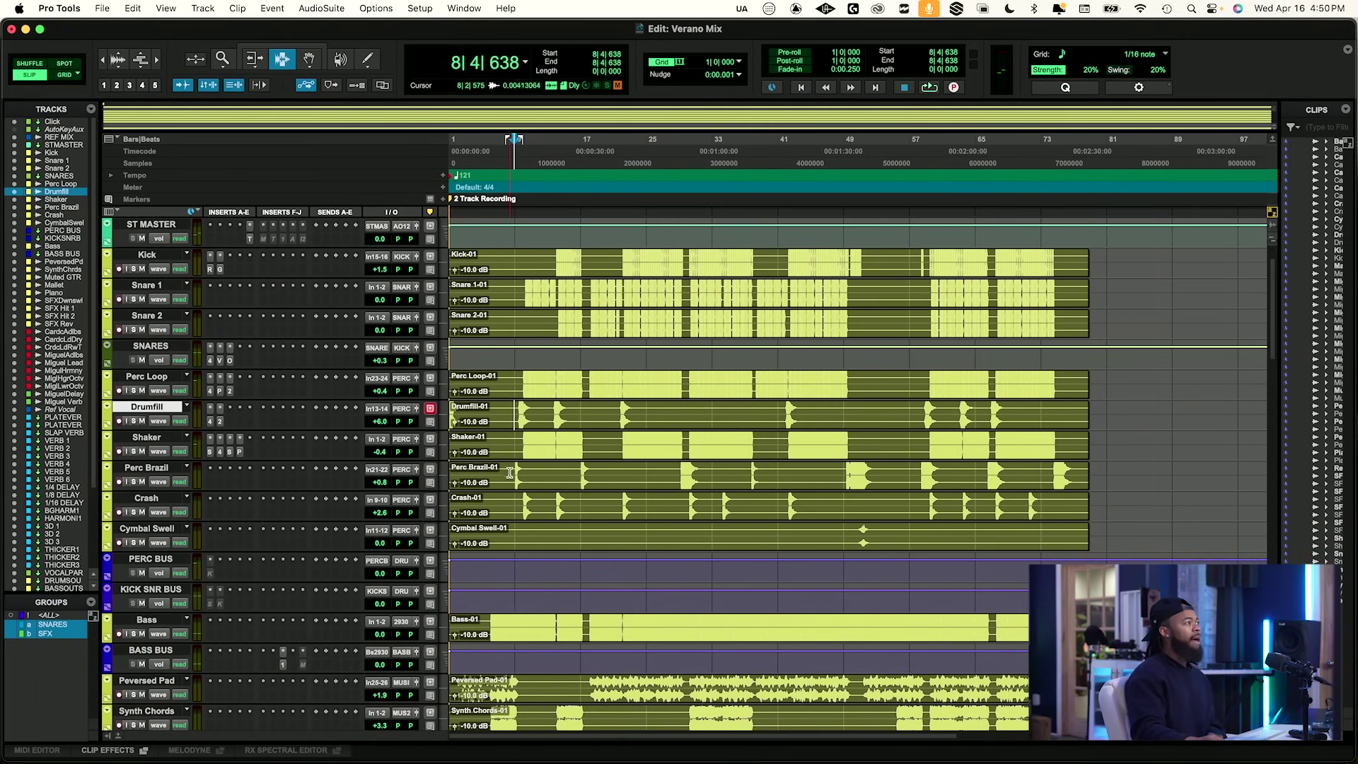
{"action": "left_click", "coordinate": [513, 469]}
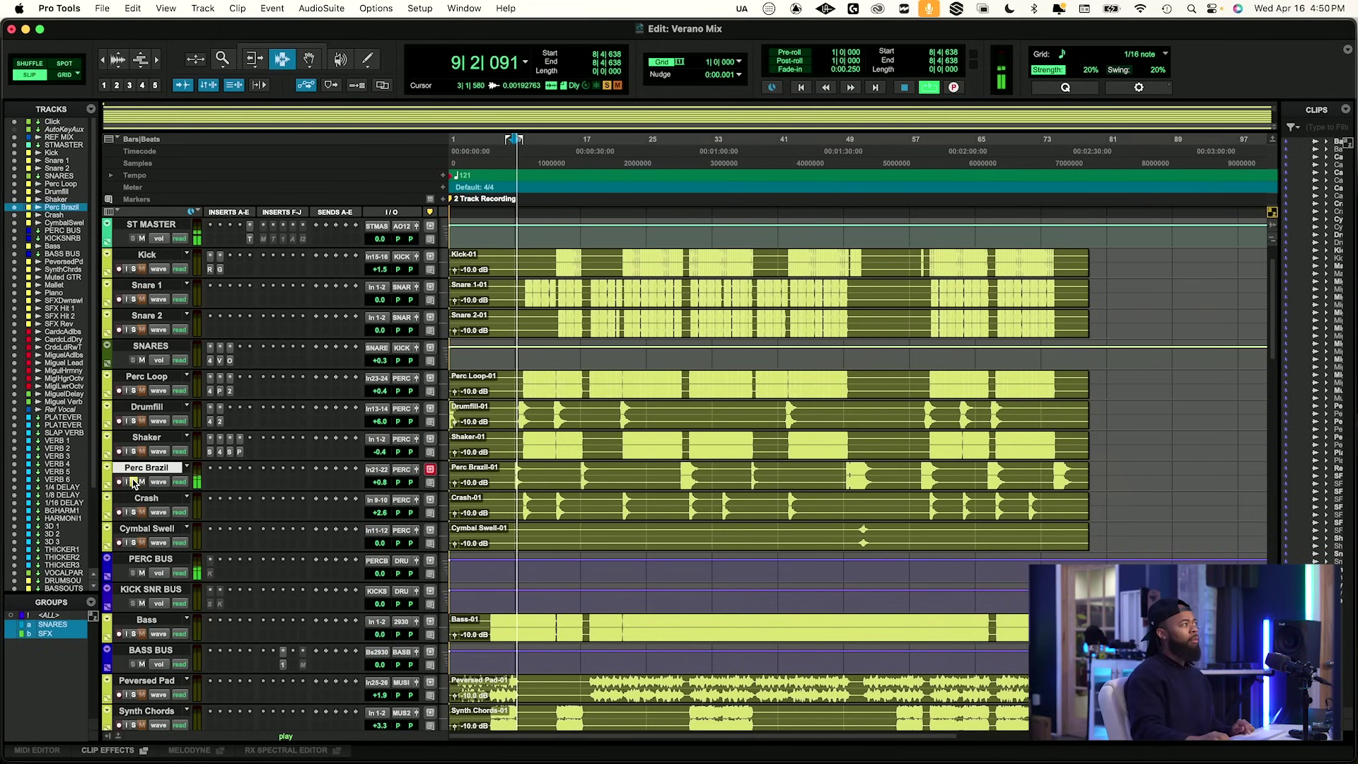
{"action": "key", "text": "space"}
{"action": "left_click", "coordinate": [135, 483]}
{"action": "key", "text": "space"}
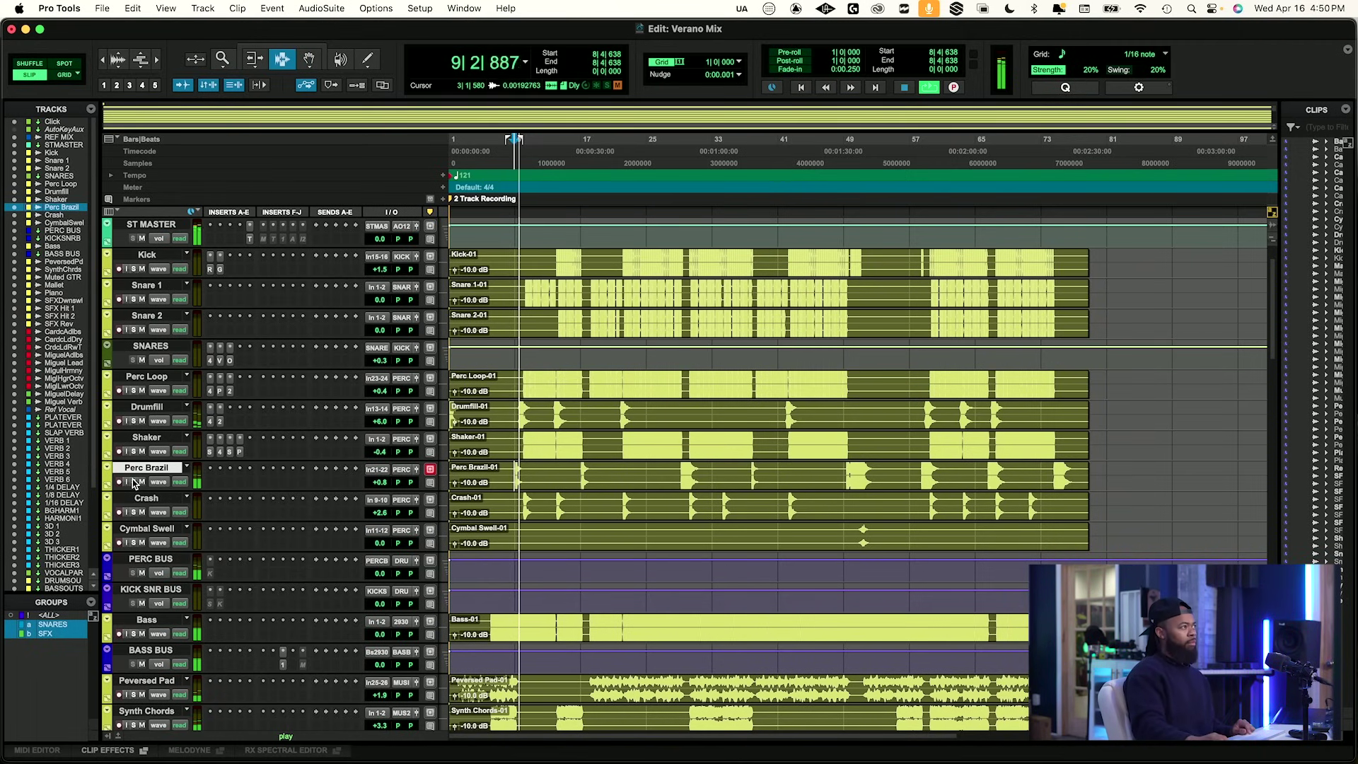
Insert Neutron 4 Equalizer (stereo) on Perc Brazil's first insert slot and move its window clear of the track controls.
{"action": "left_click", "coordinate": [211, 484]}
{"action": "left_click", "coordinate": [229, 461]}
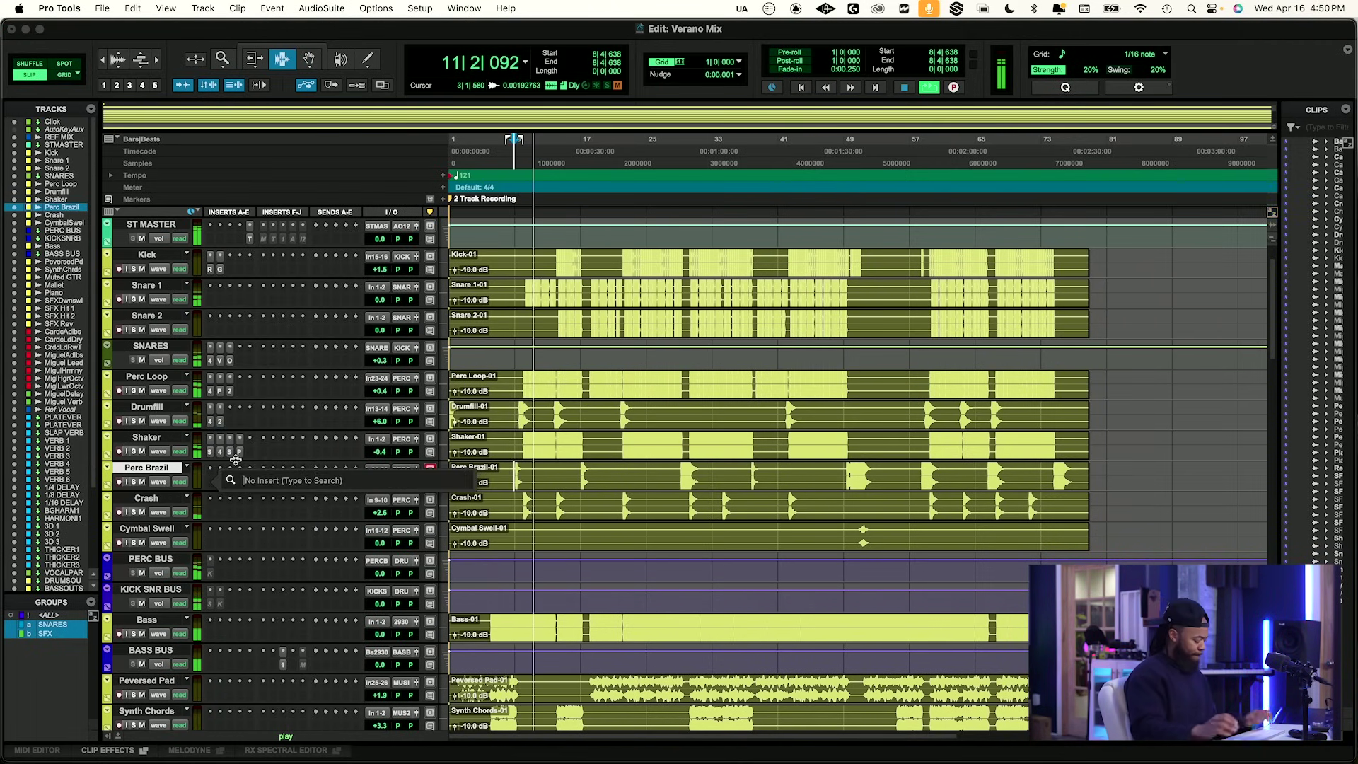
{"action": "type", "text": "s"}
{"action": "key", "text": "BackSpace"}
{"action": "type", "text": "neutron"}
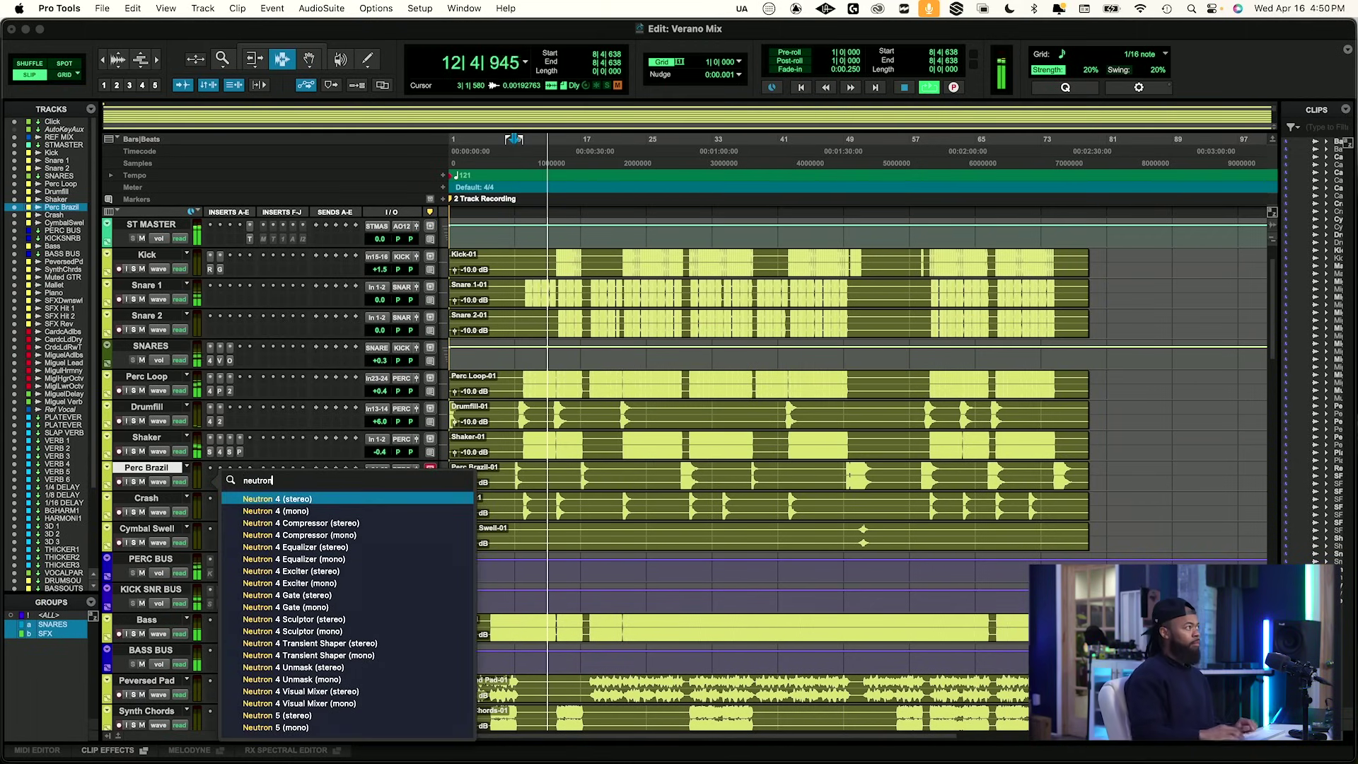
{"action": "key", "text": "Down"}
{"action": "key", "text": "Down"}
{"action": "key", "text": "Down"}
{"action": "key", "text": "Down"}
{"action": "key", "text": "Down"}
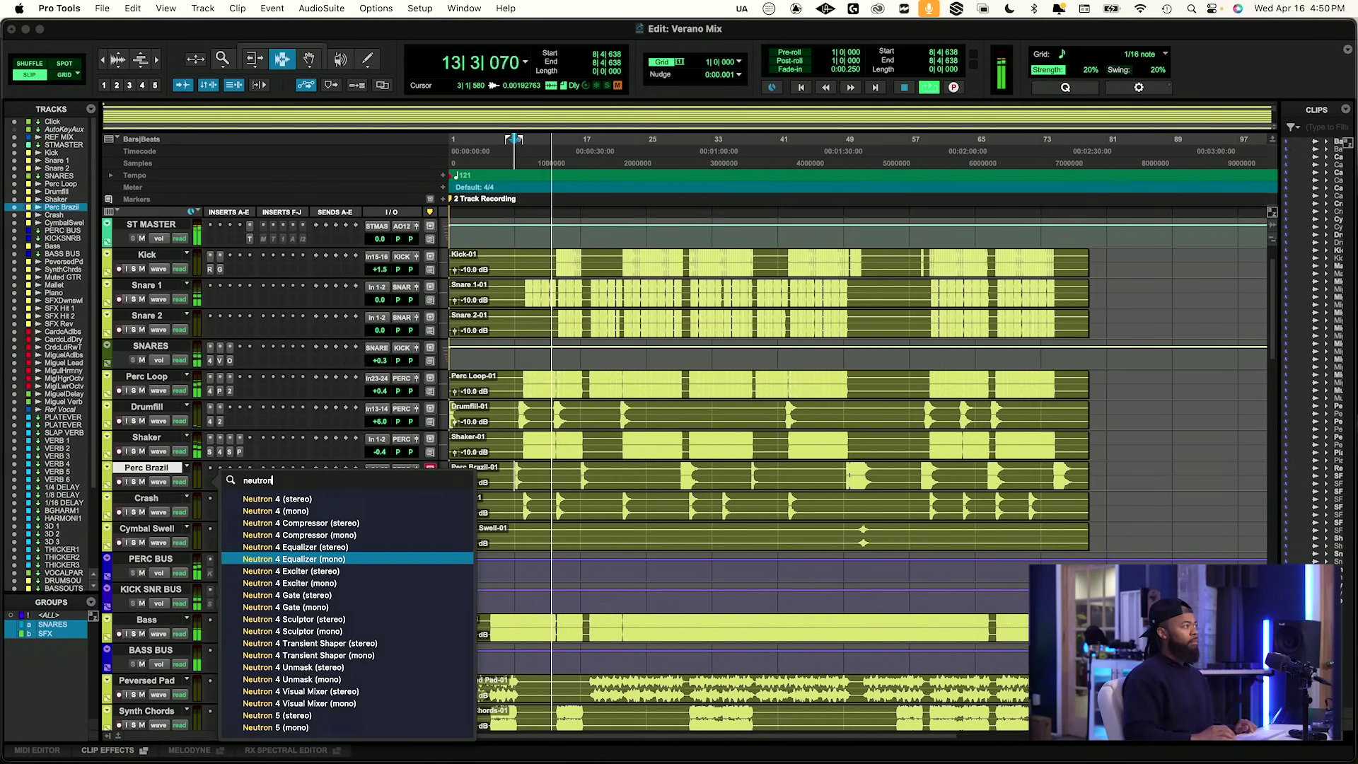
{"action": "key", "text": "Up"}
{"action": "key", "text": "Return"}
{"action": "key", "text": "space"}
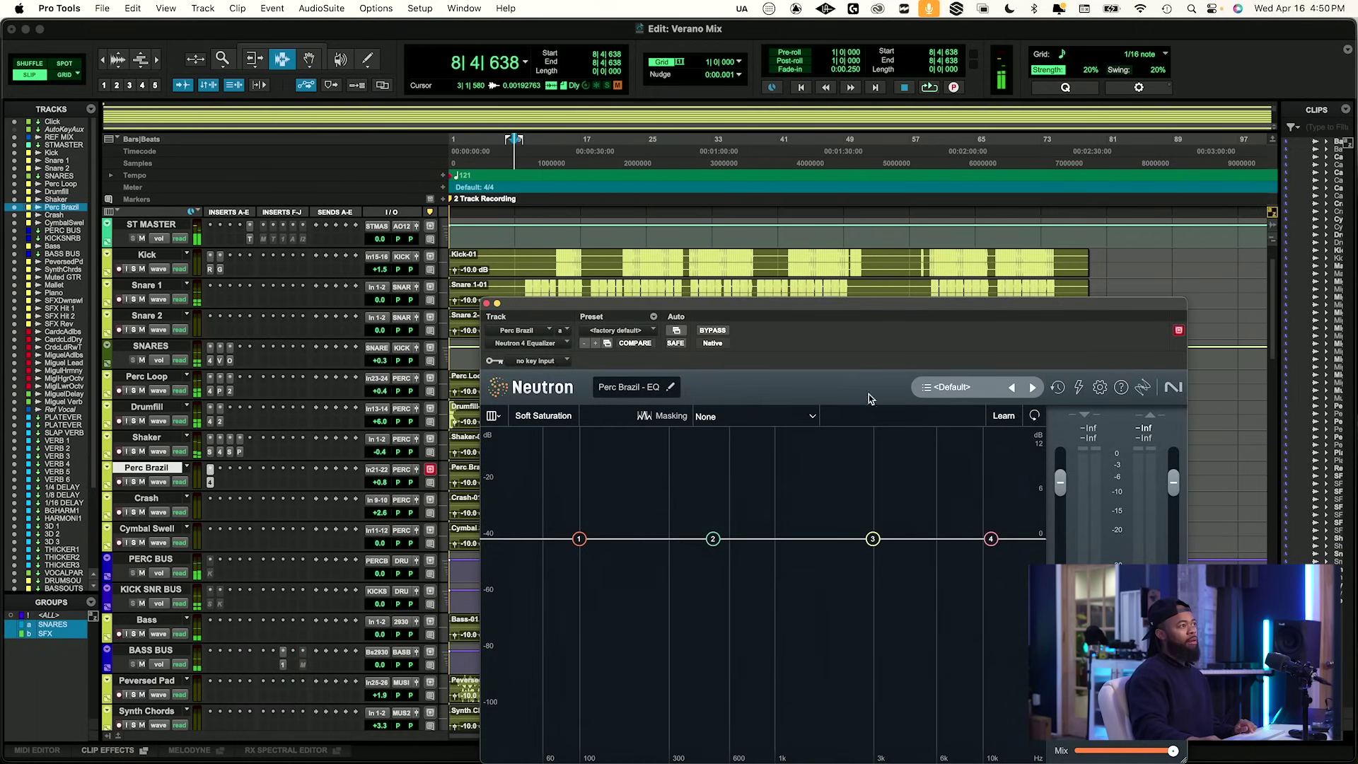
{"action": "left_click_drag", "start_coordinate": [830, 303], "coordinate": [672, 214]}
Solo Perc Brazil and cut band 3 slightly near 3 kHz, then set the band 4 high shelf to 4357 Hz and -0.6 dB.
{"action": "key", "text": "space"}
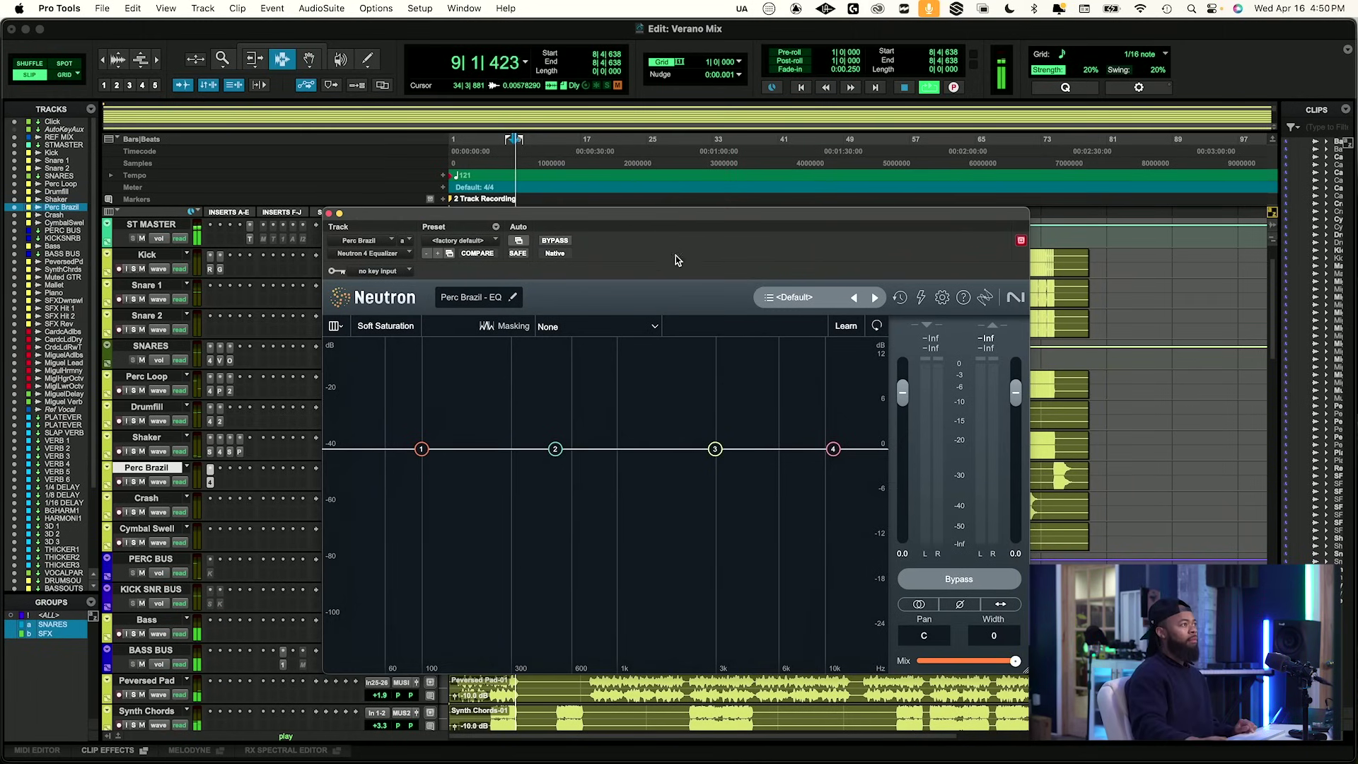
{"action": "key", "text": "space"}
{"action": "left_click", "coordinate": [133, 481]}
{"action": "key", "text": "space"}
{"action": "mouse_move", "coordinate": [714, 449]}
{"action": "left_mouse_down"}
{"action": "mouse_move", "coordinate": [722, 356]}
{"action": "mouse_move", "coordinate": [721, 461]}
{"action": "left_mouse_up"}
{"action": "key", "text": "space"}
{"action": "key", "text": "space"}
{"action": "left_click_drag", "start_coordinate": [834, 454], "coordinate": [750, 458]}
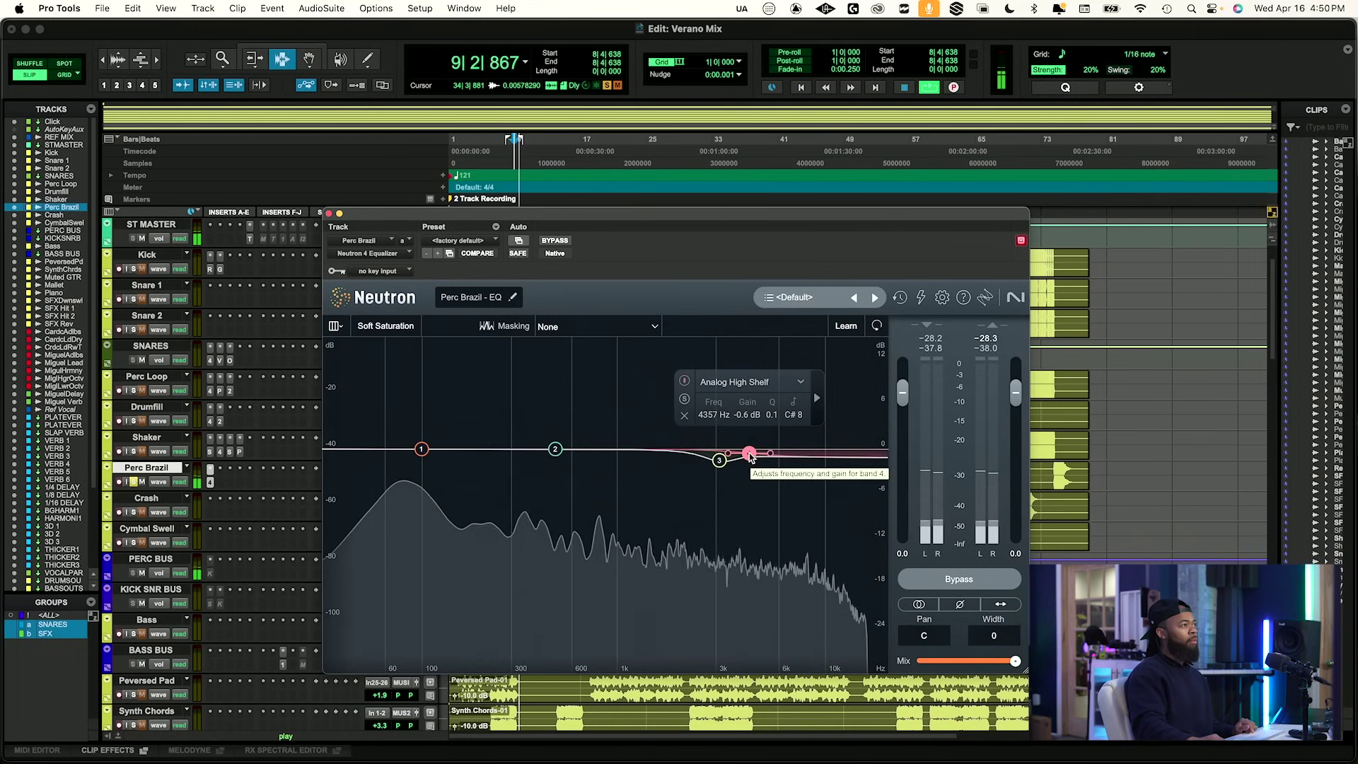
Unsolo Perc Brazil, close its equalizer and replay the hit before bar 9 in the full mix.
{"action": "key", "text": "space"}
{"action": "left_click", "coordinate": [133, 482]}
{"action": "key", "text": "space"}
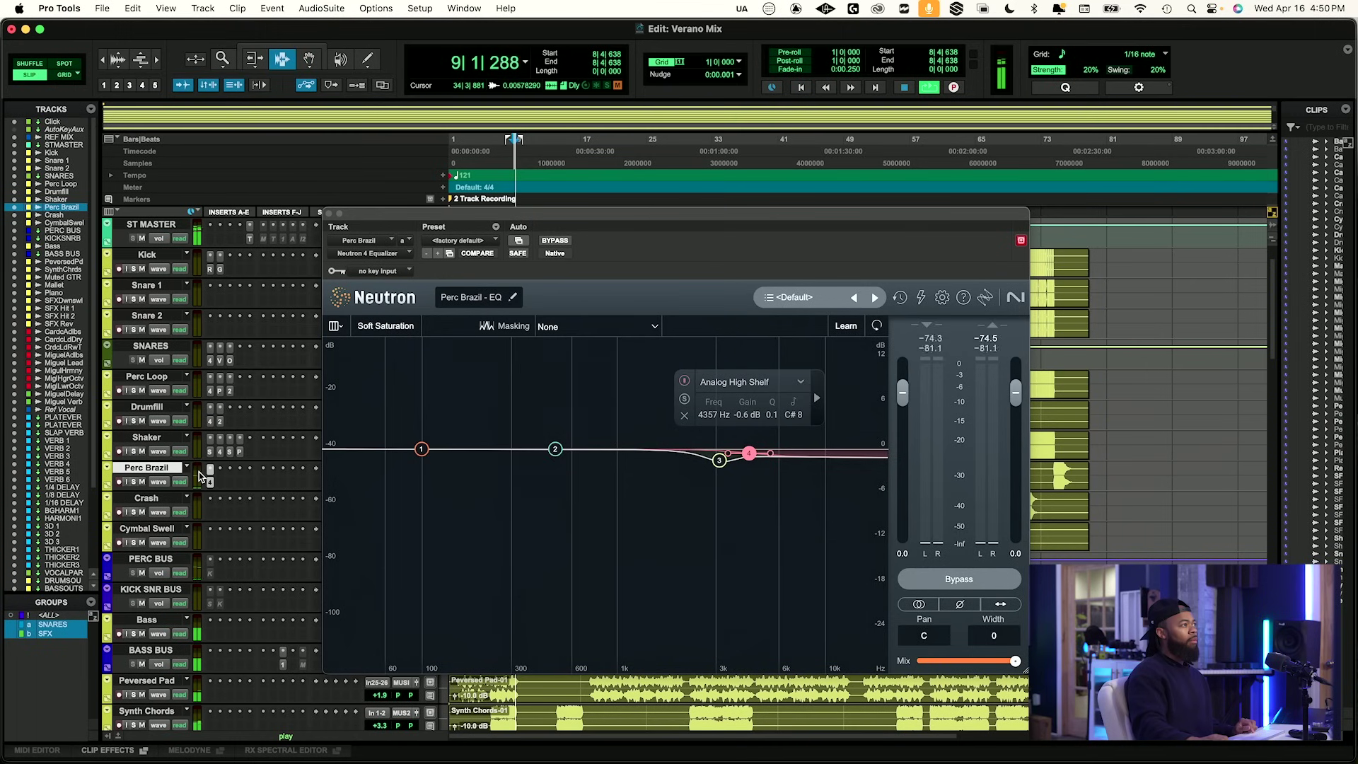
{"action": "left_click", "coordinate": [328, 213]}
{"action": "key", "text": "space"}
{"action": "key", "text": "space"}
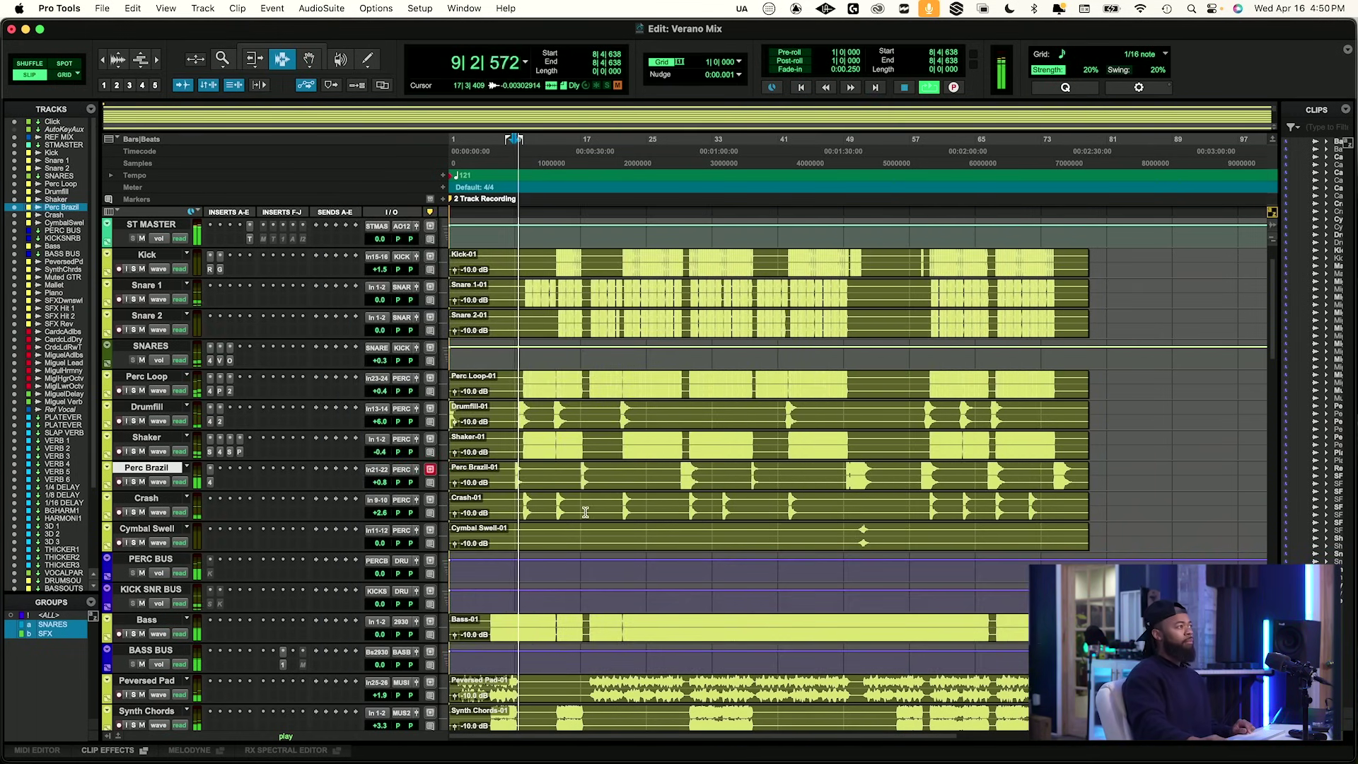
Compare the Perc Brazil hit around bar 9 in the full mix with the soloed REF MIX, alternating playback between them.
{"action": "scroll", "coordinate": [210, 439], "scroll_direction": "up", "scroll_amount": 2}
{"action": "key", "text": "space"}
{"action": "left_click", "coordinate": [132, 270]}
{"action": "left_click", "coordinate": [139, 269]}
{"action": "key", "text": "space"}
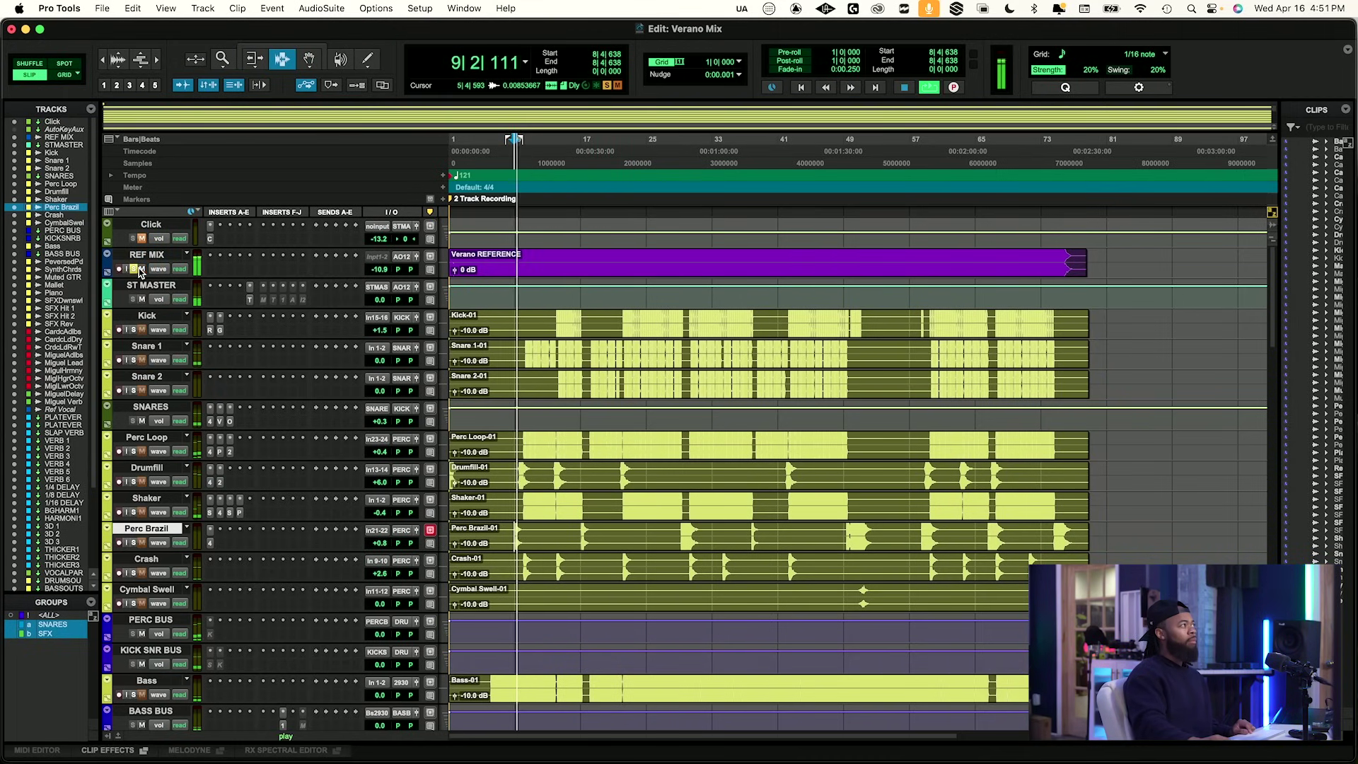
{"action": "key", "text": "space"}
{"action": "key", "text": "space"}
{"action": "scroll", "coordinate": [622, 501], "scroll_direction": "down", "scroll_amount": 8}
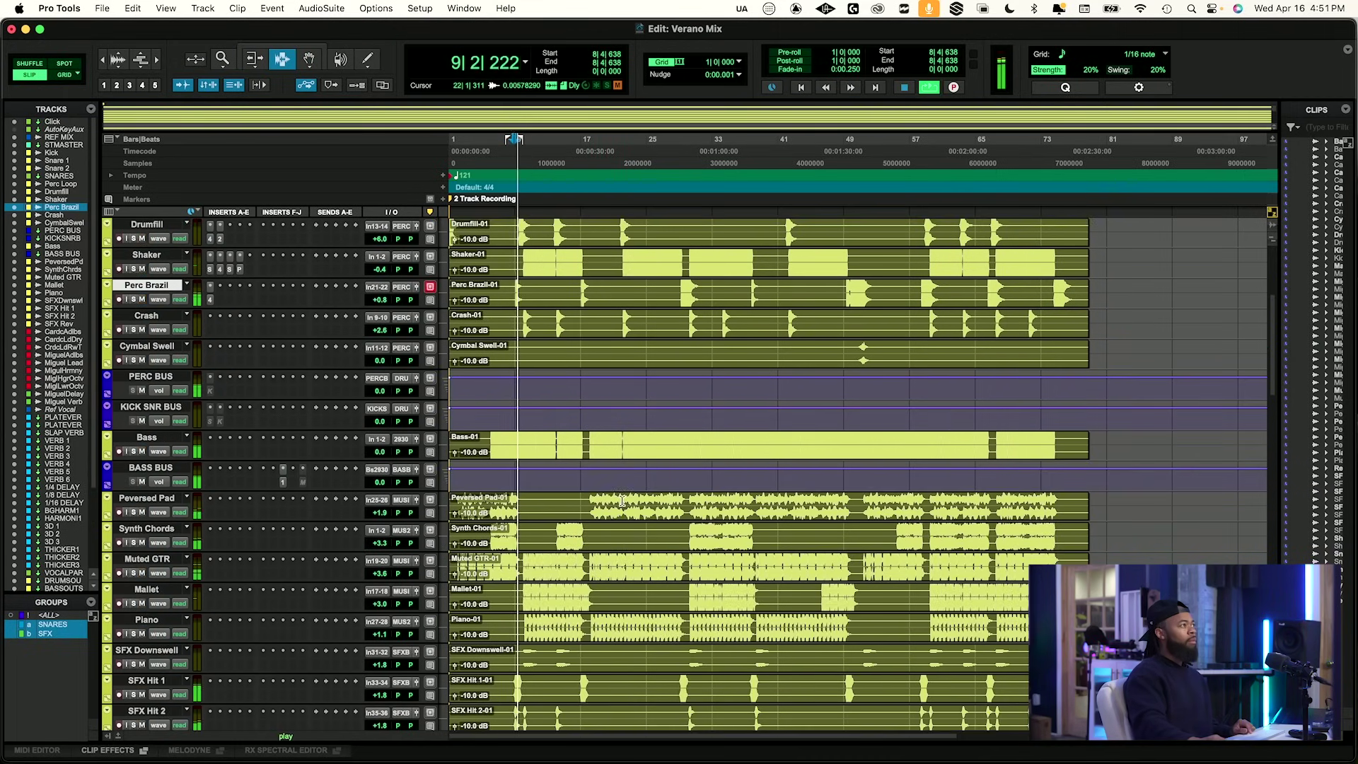
{"action": "scroll", "coordinate": [622, 502], "scroll_direction": "up", "scroll_amount": 8}
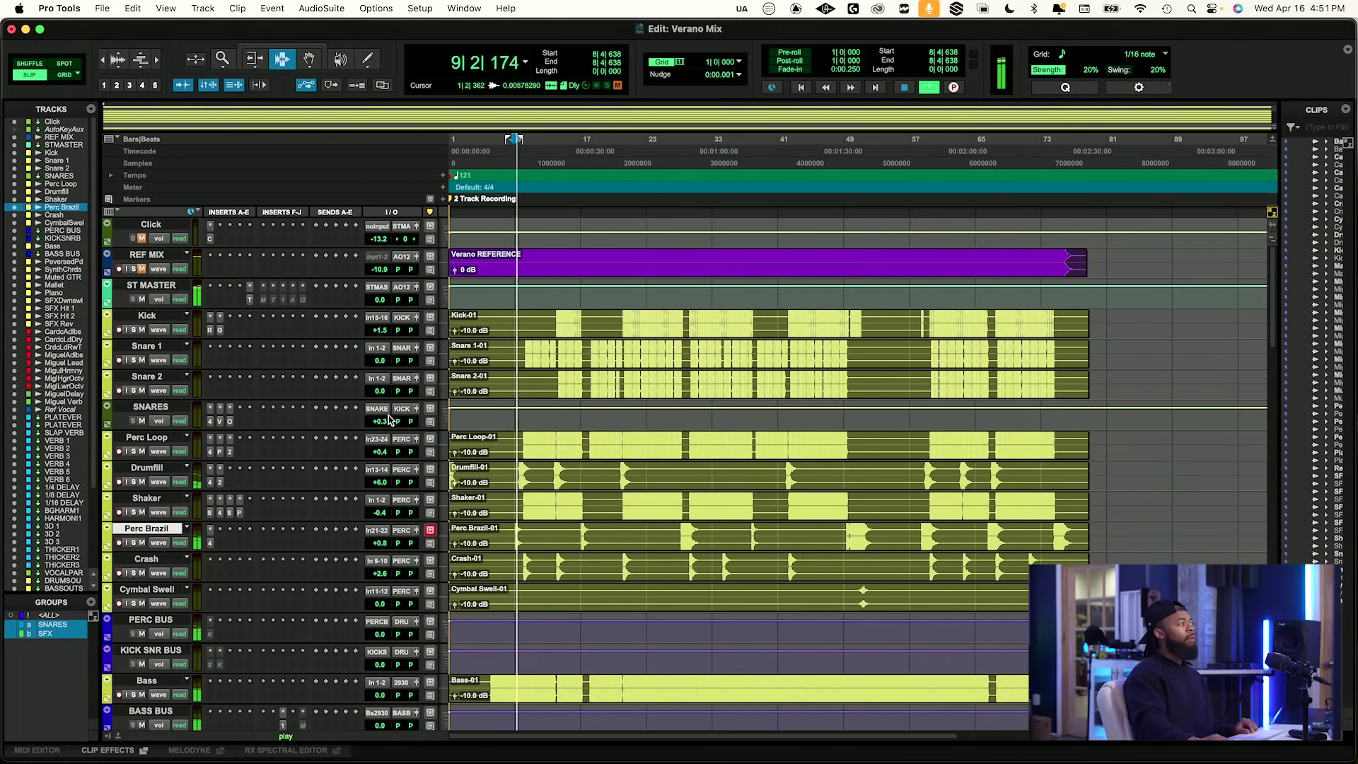
{"action": "key", "text": "space"}
{"action": "left_click", "coordinate": [141, 269]}
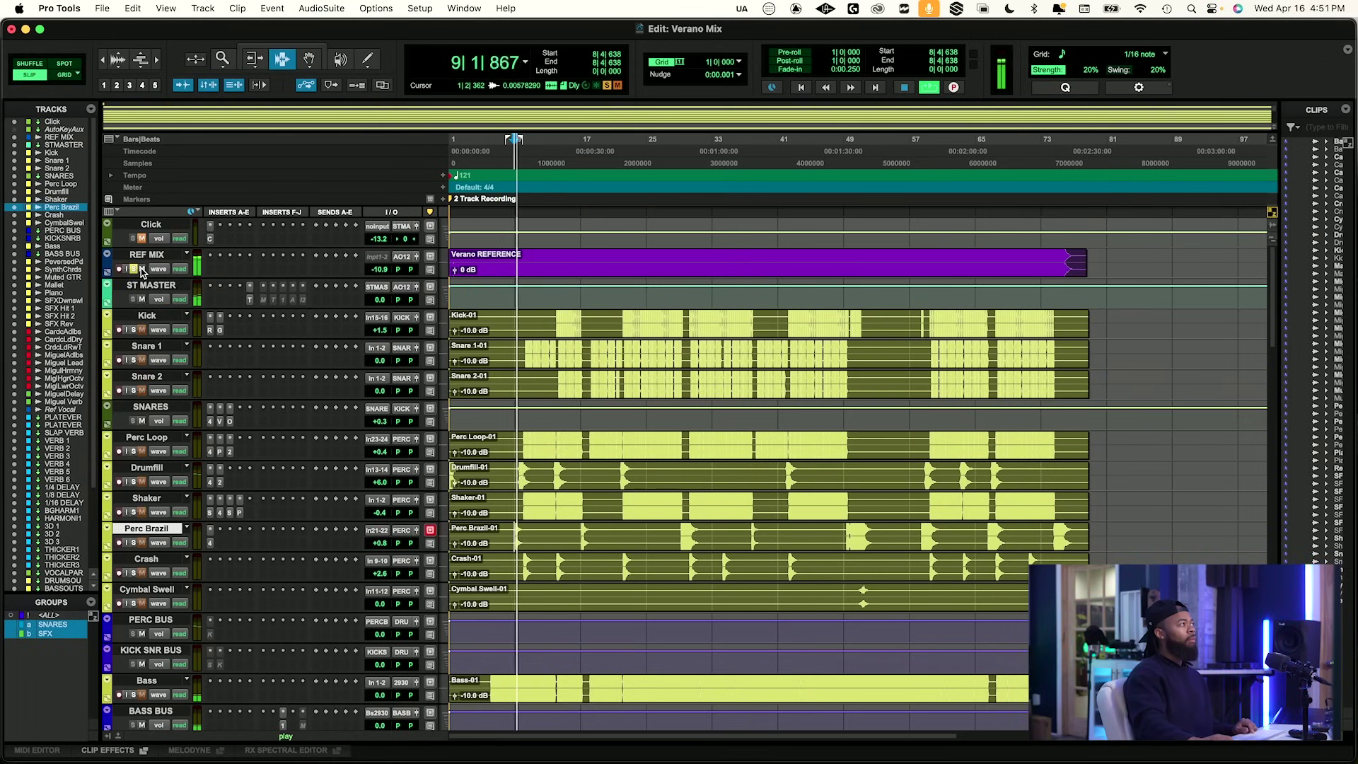
{"action": "key", "text": "space"}
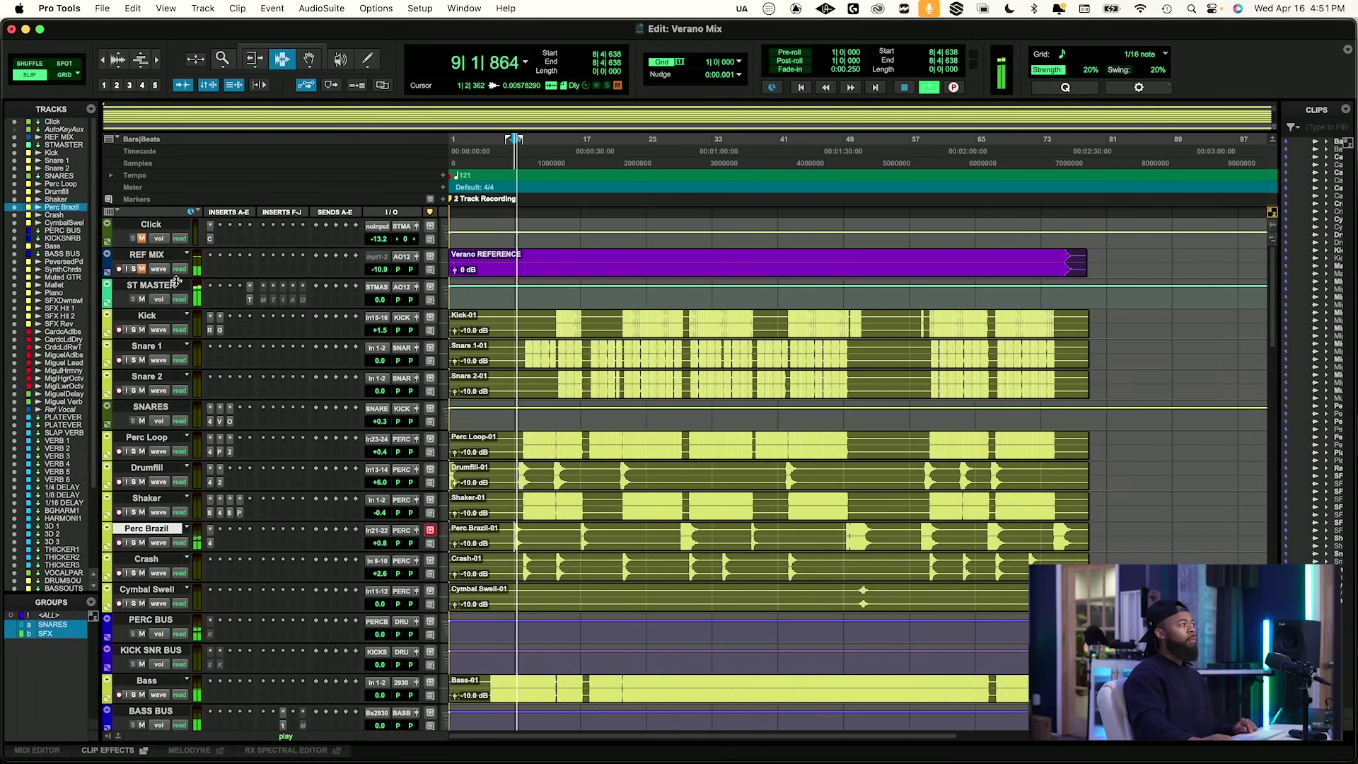
{"action": "key", "text": "space"}
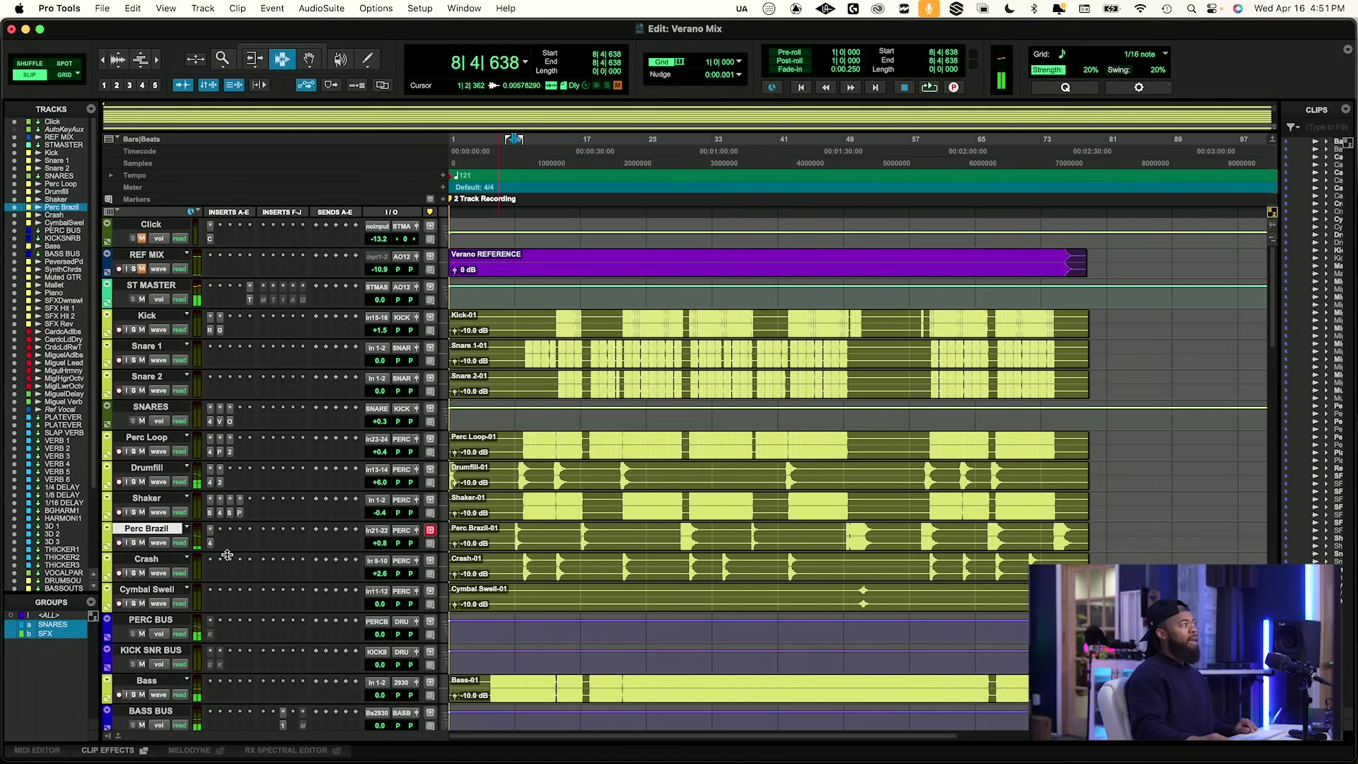
Solo and replay Perc Brazil, then insert Ozone 11 Impact (stereo) on its second insert slot.
{"action": "left_click", "coordinate": [133, 544]}
{"action": "key", "text": "space"}
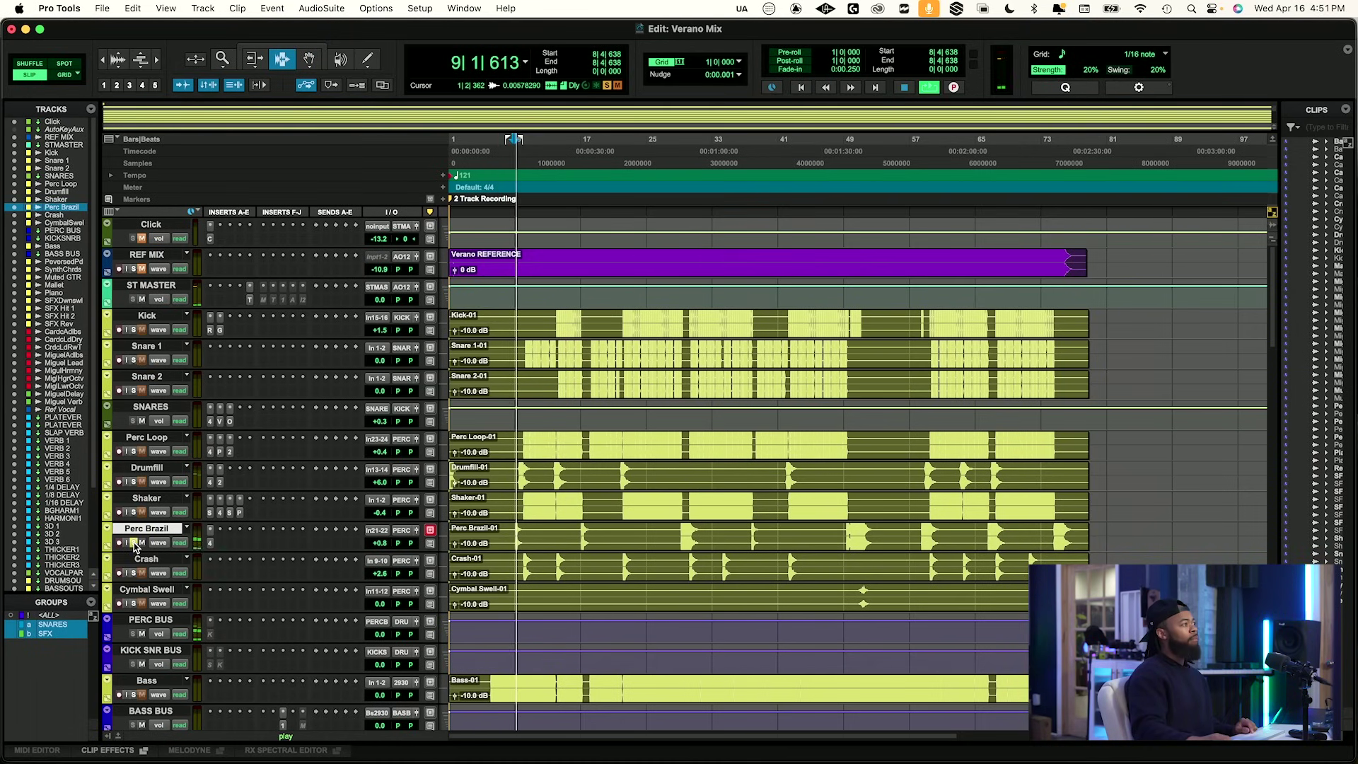
{"action": "key", "text": "space"}
{"action": "left_click", "coordinate": [218, 544]}
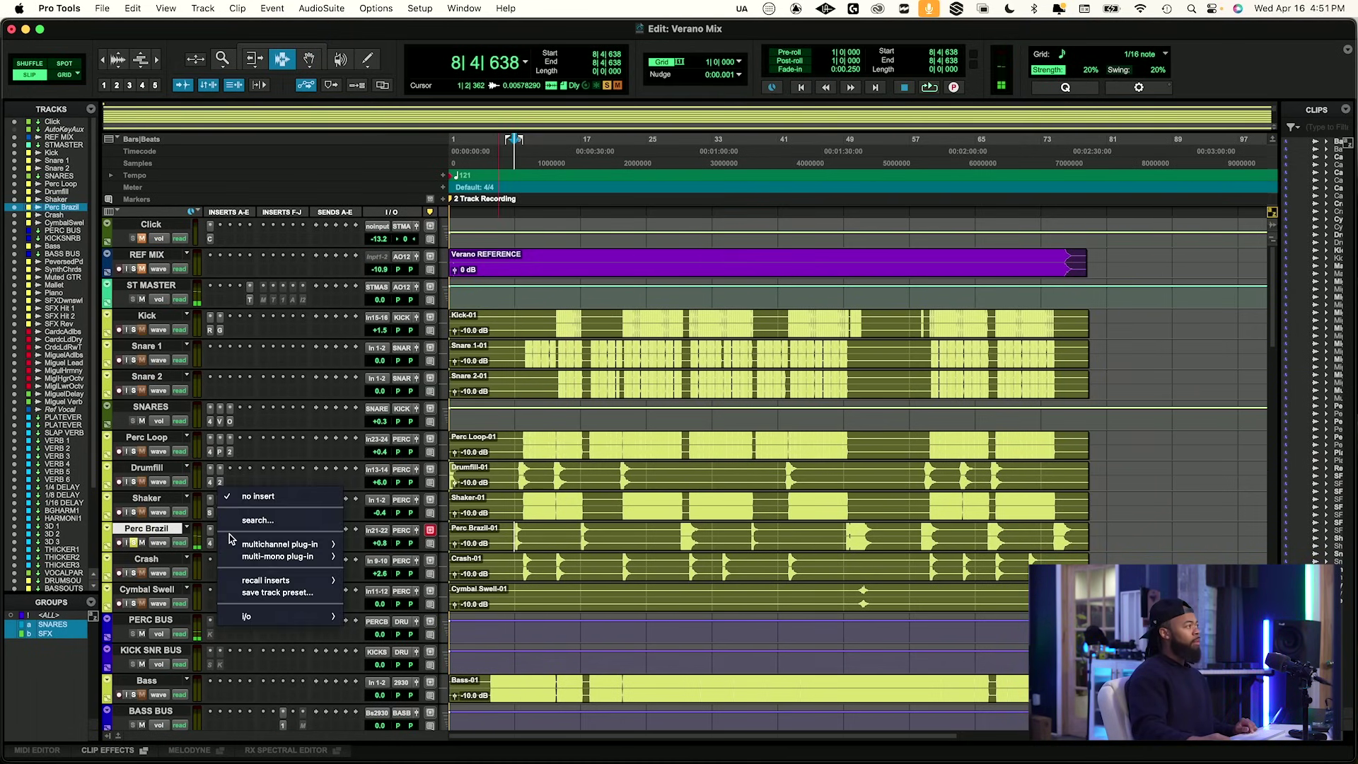
{"action": "type", "text": "impac"}
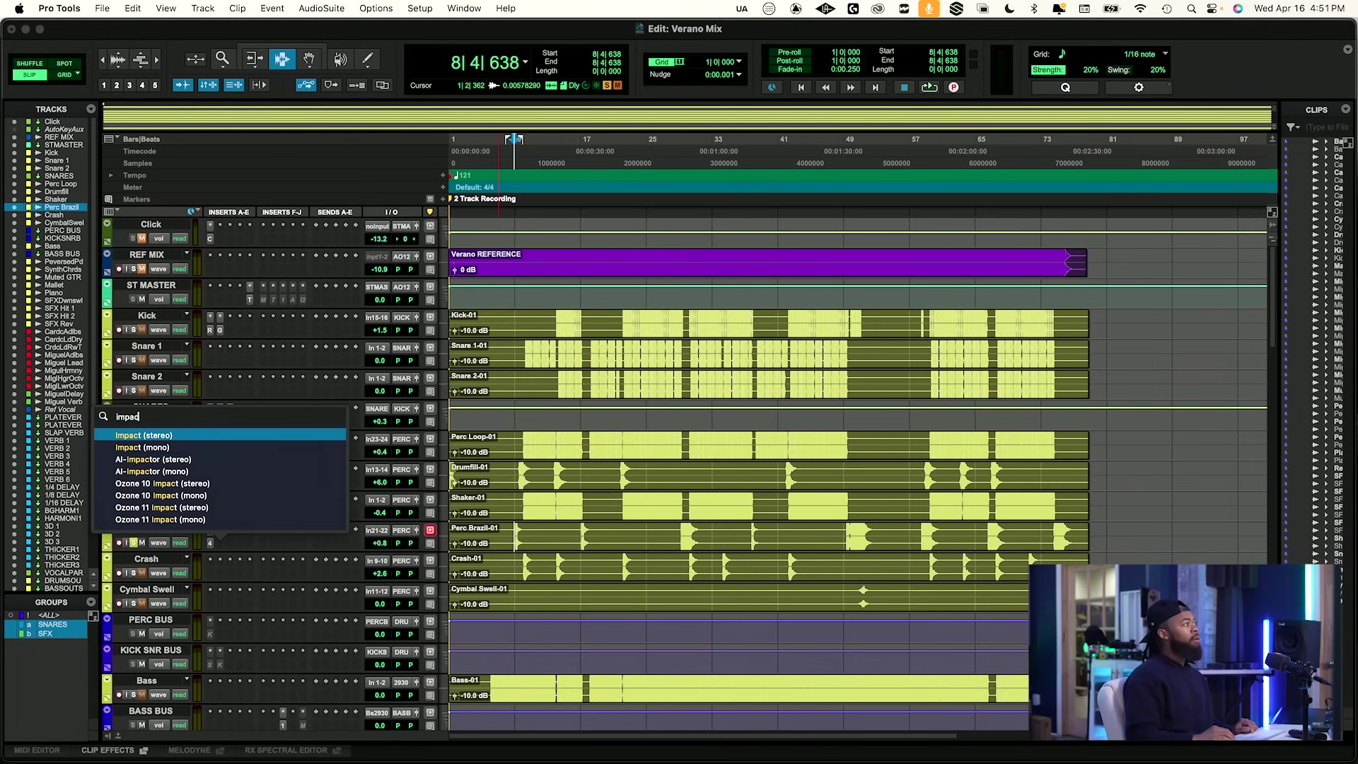
{"action": "key", "text": "Down"}
{"action": "key", "text": "Down"}
{"action": "key", "text": "Down"}
{"action": "key", "text": "Down"}
{"action": "key", "text": "Down"}
{"action": "key", "text": "Down"}
{"action": "key", "text": "Return"}
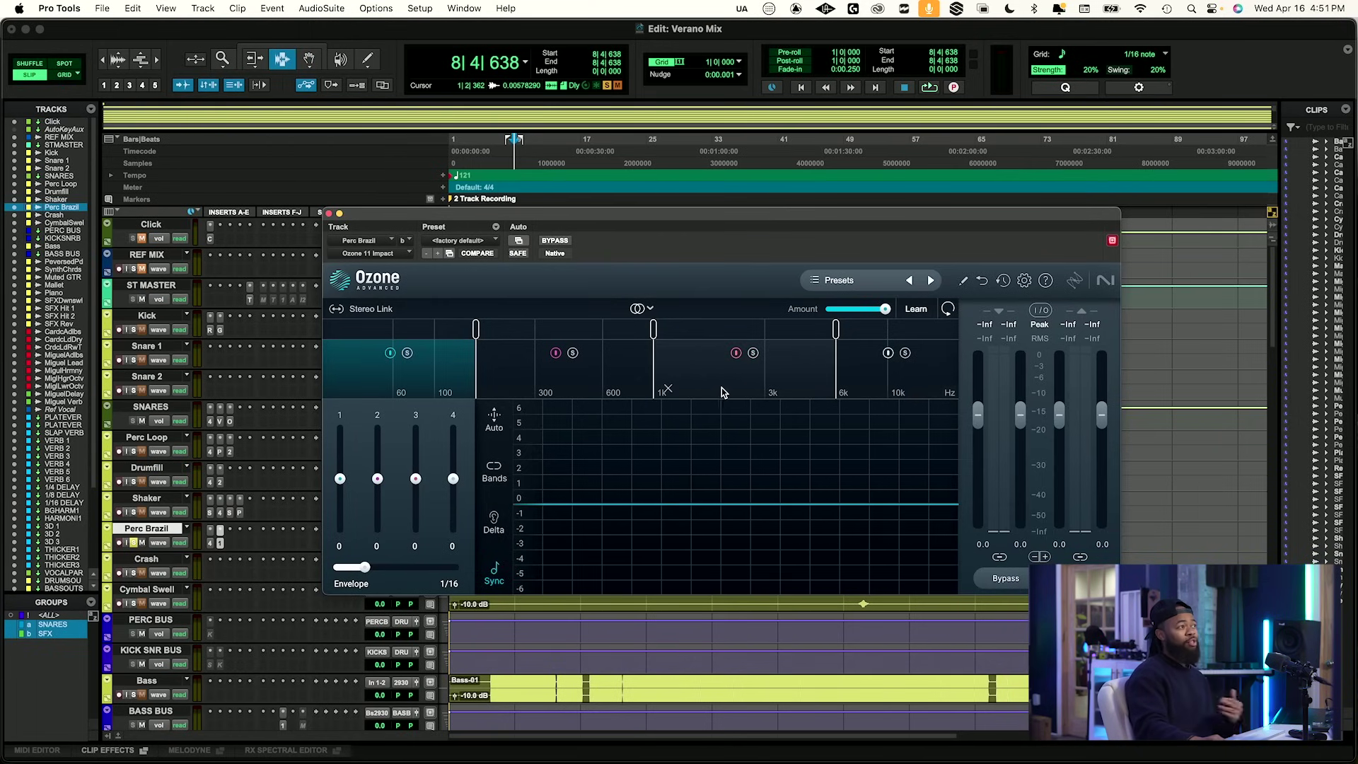
Reduce Impact to three bands by removing the 1 kHz crossover, moving the upper crossover to about 2 kHz and the lower just below 300 Hz.
{"action": "left_click", "coordinate": [666, 391]}
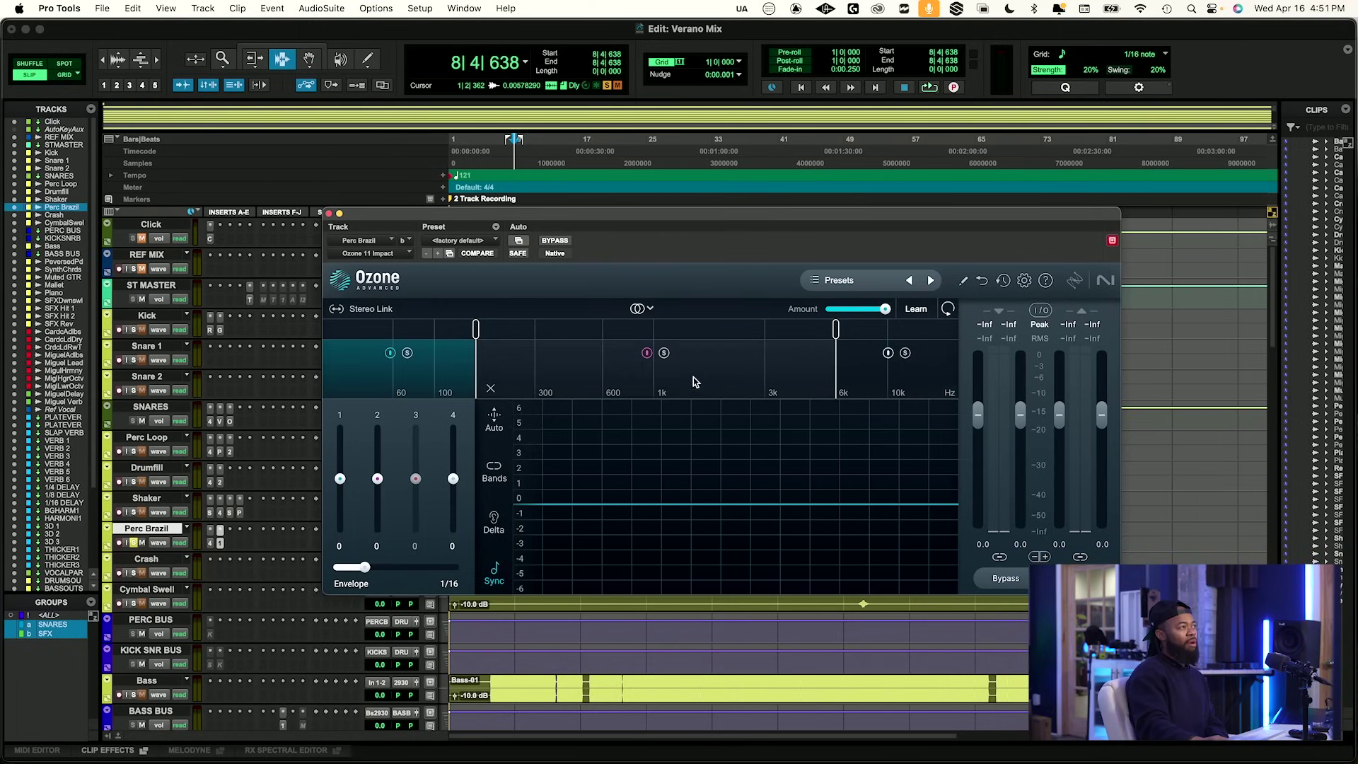
{"action": "left_click_drag", "start_coordinate": [836, 329], "coordinate": [731, 329]}
{"action": "left_click_drag", "start_coordinate": [476, 330], "coordinate": [529, 335]}
{"action": "key", "text": "space"}
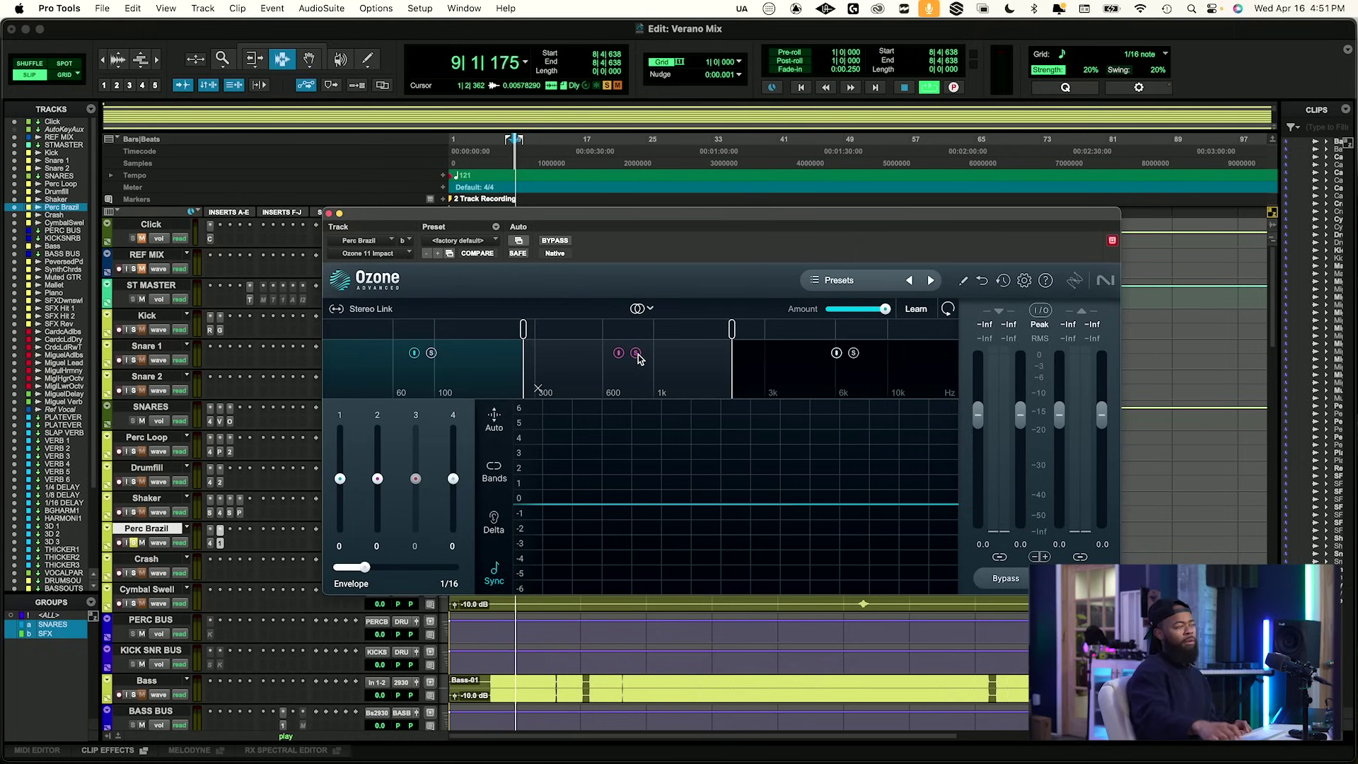
{"action": "left_click_drag", "start_coordinate": [732, 330], "coordinate": [724, 330]}
Solo Impact's middle band and shorten the envelope to 1/32 while replaying the Perc Brazil hit.
{"action": "key", "text": "space"}
{"action": "key", "text": "space"}
{"action": "left_click_drag", "start_coordinate": [367, 569], "coordinate": [351, 571]}
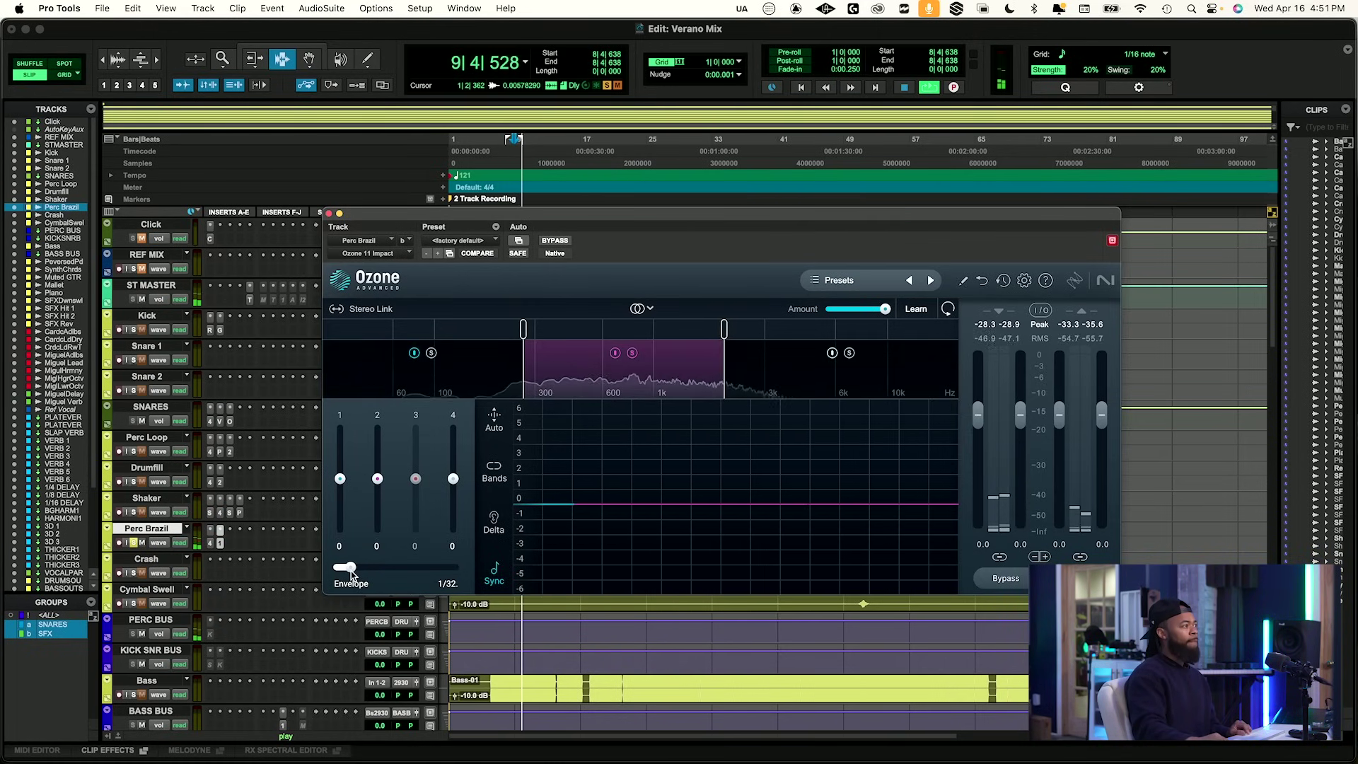
{"action": "key", "text": "space"}
{"action": "key", "text": "space"}
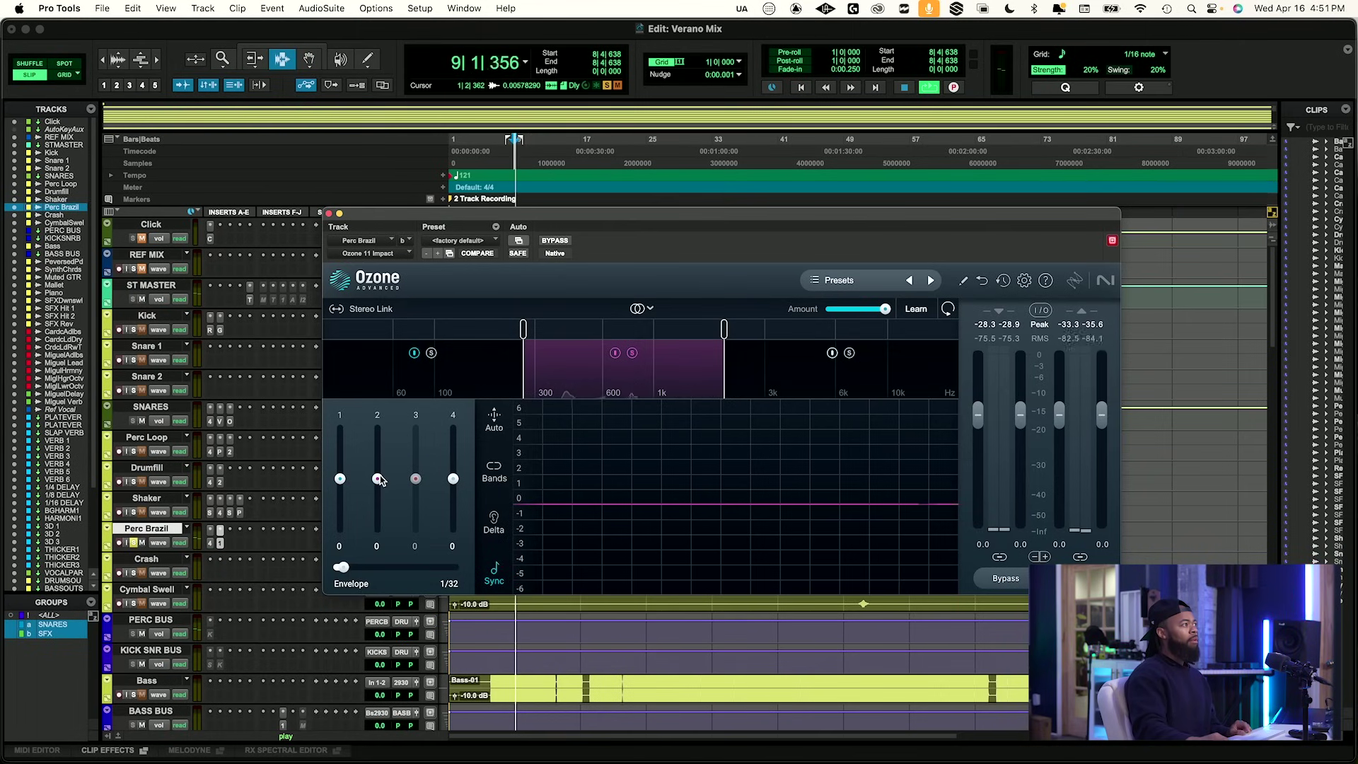
Raise Impact's band 2 to 13 and replay the hit in the full mix with Perc Brazil unsoloed.
{"action": "key", "text": "space"}
{"action": "key", "text": "space"}
{"action": "left_click_drag", "start_coordinate": [378, 479], "coordinate": [378, 472]}
{"action": "key", "text": "space"}
{"action": "key", "text": "space"}
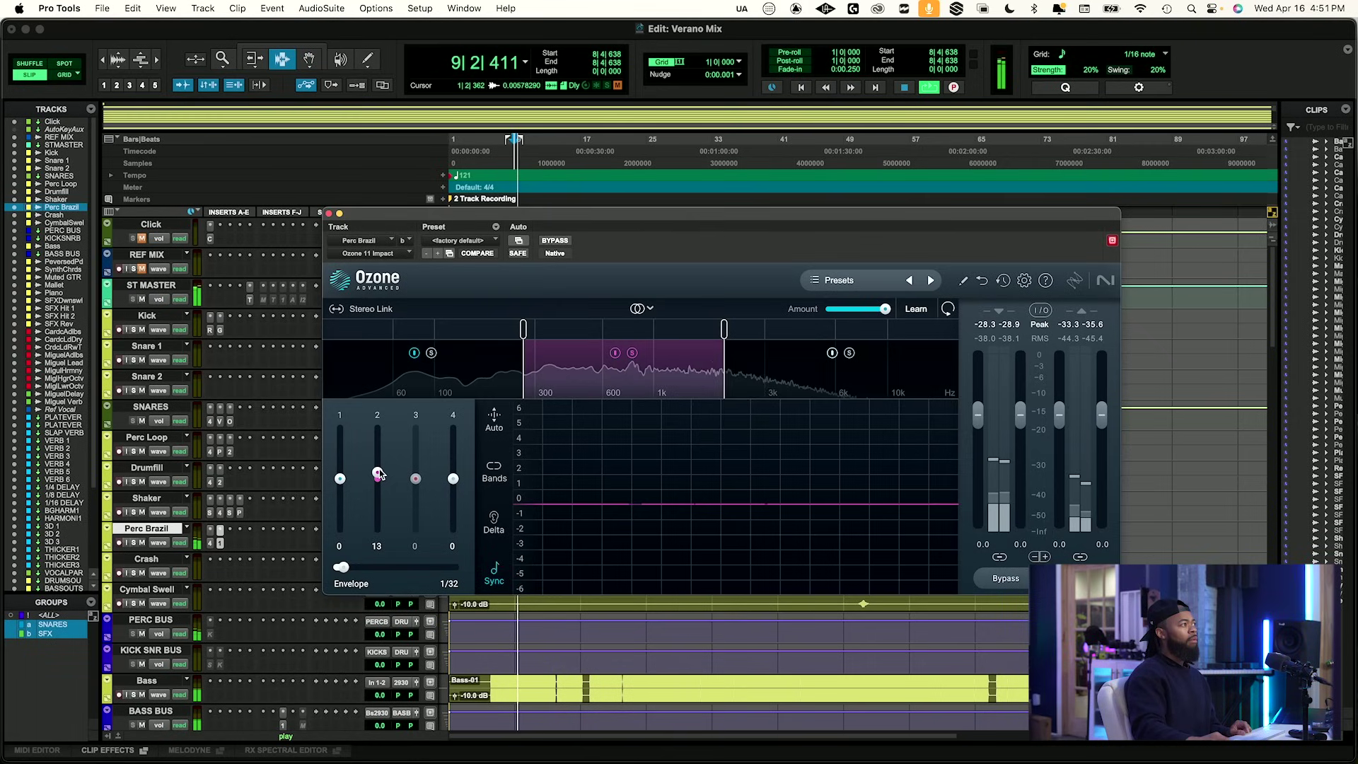
{"action": "key", "text": "space"}
{"action": "key", "text": "space"}
{"action": "key", "text": "space"}
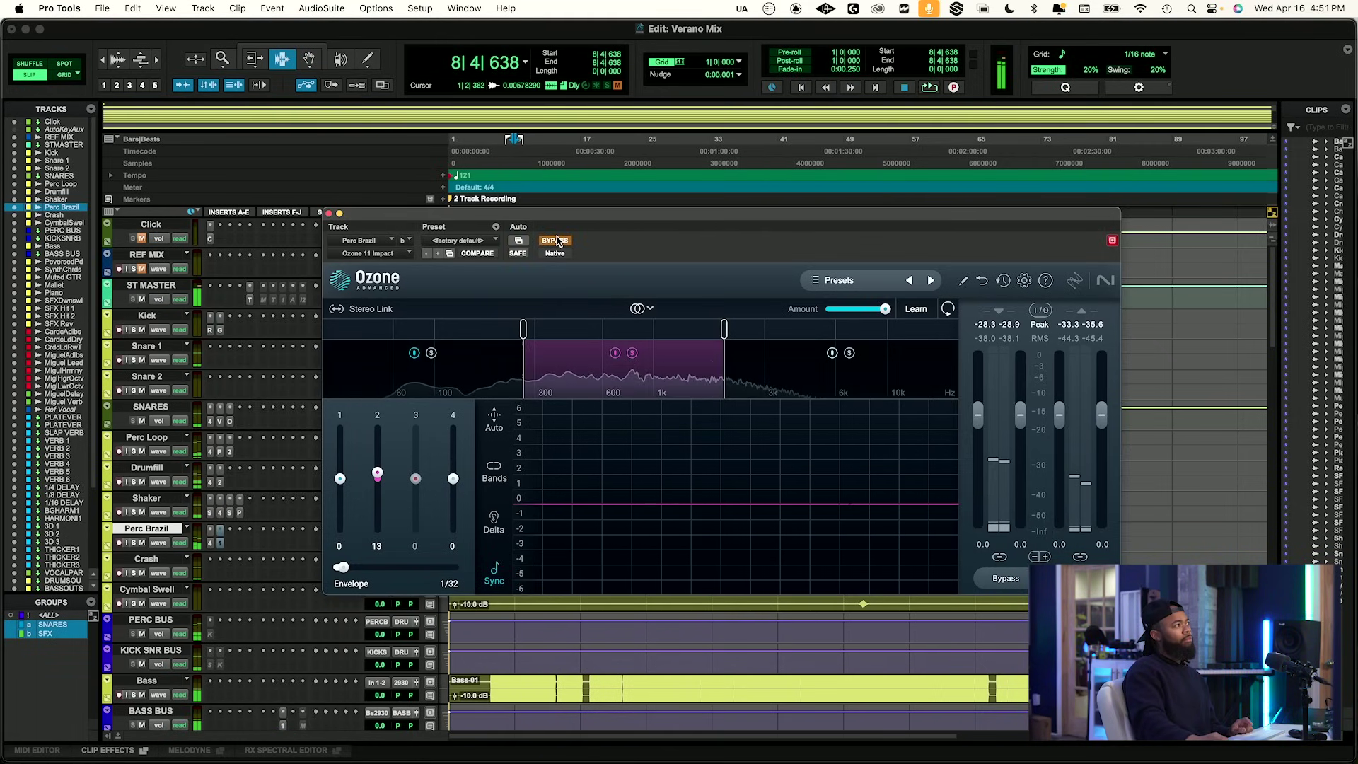
Compare the hit in the full mix with Impact bypassed and active on Perc Brazil.
{"action": "left_click", "coordinate": [558, 240]}
{"action": "key", "text": "space"}
{"action": "key", "text": "space"}
{"action": "left_click", "coordinate": [556, 240]}
{"action": "key", "text": "space"}
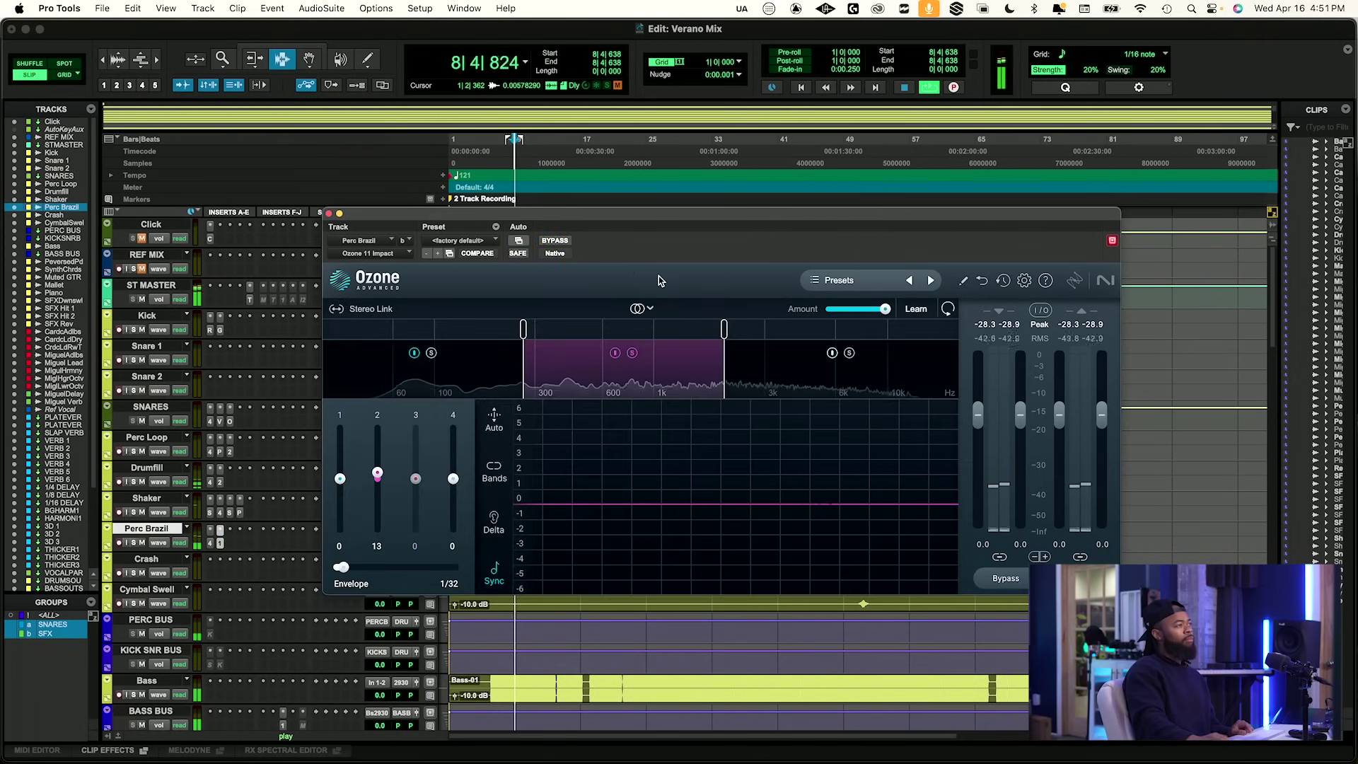
Lower Impact's band 2 to 7 while replaying the hit in the full mix.
{"action": "key", "text": "space"}
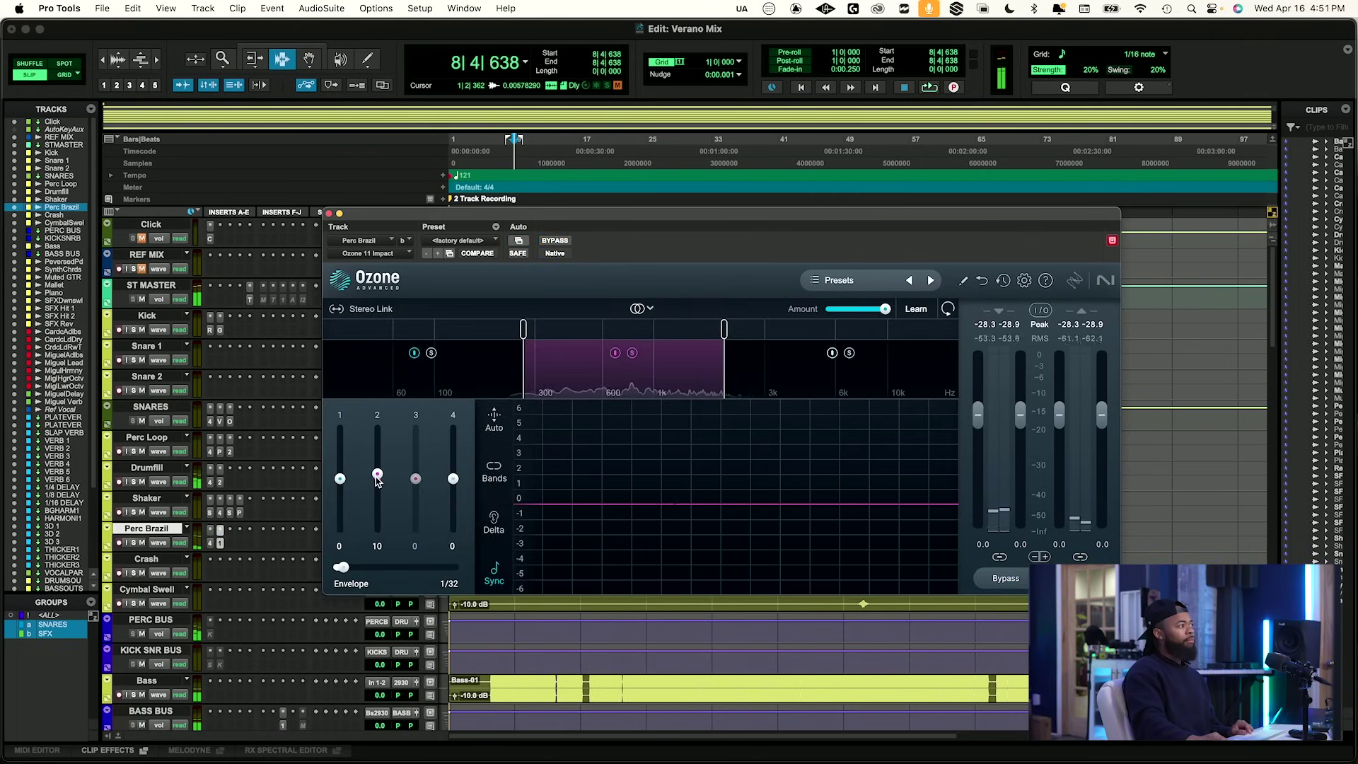
{"action": "left_click_drag", "start_coordinate": [380, 487], "coordinate": [380, 491]}
{"action": "key", "text": "space"}
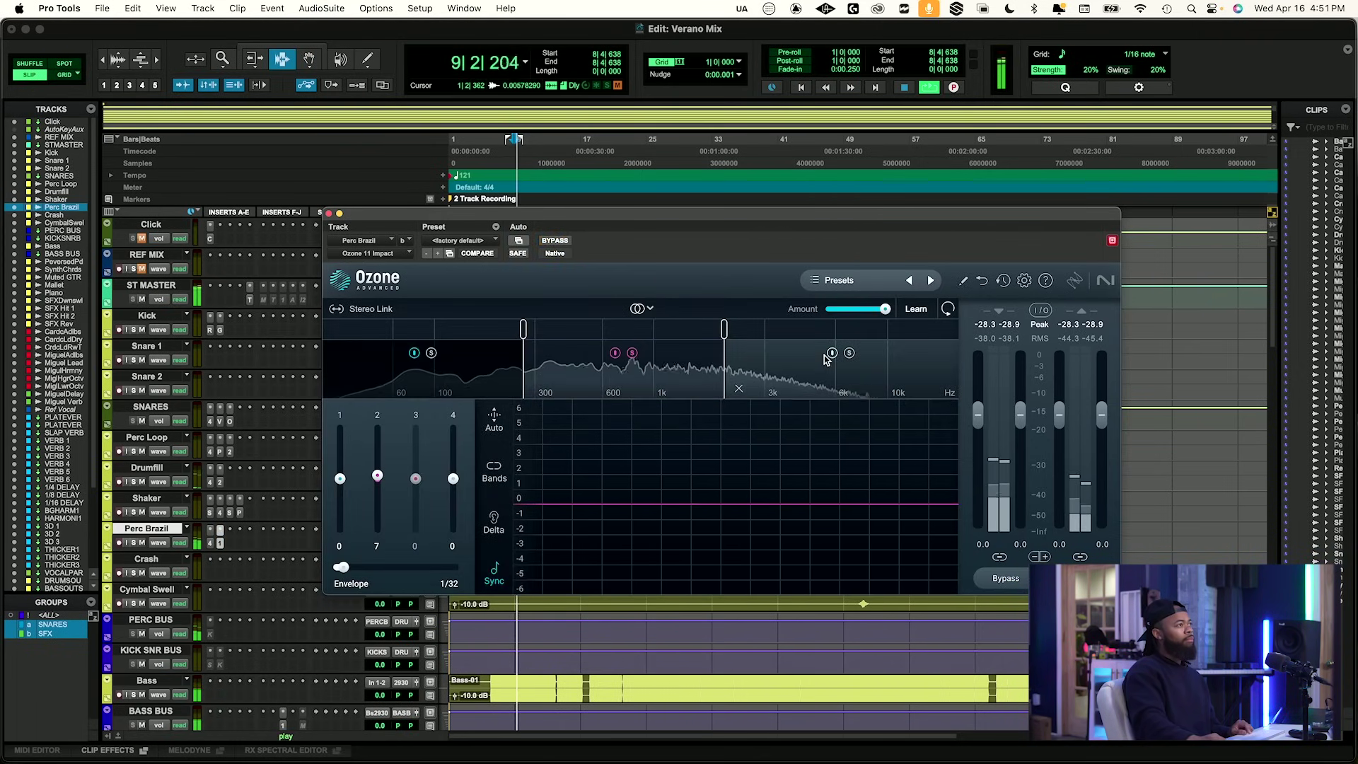
Solo Perc Brazil and switch Impact's soloed band from the middle one to the band above 2 kHz, replaying the hit.
{"action": "key", "text": "space"}
{"action": "key", "text": "space"}
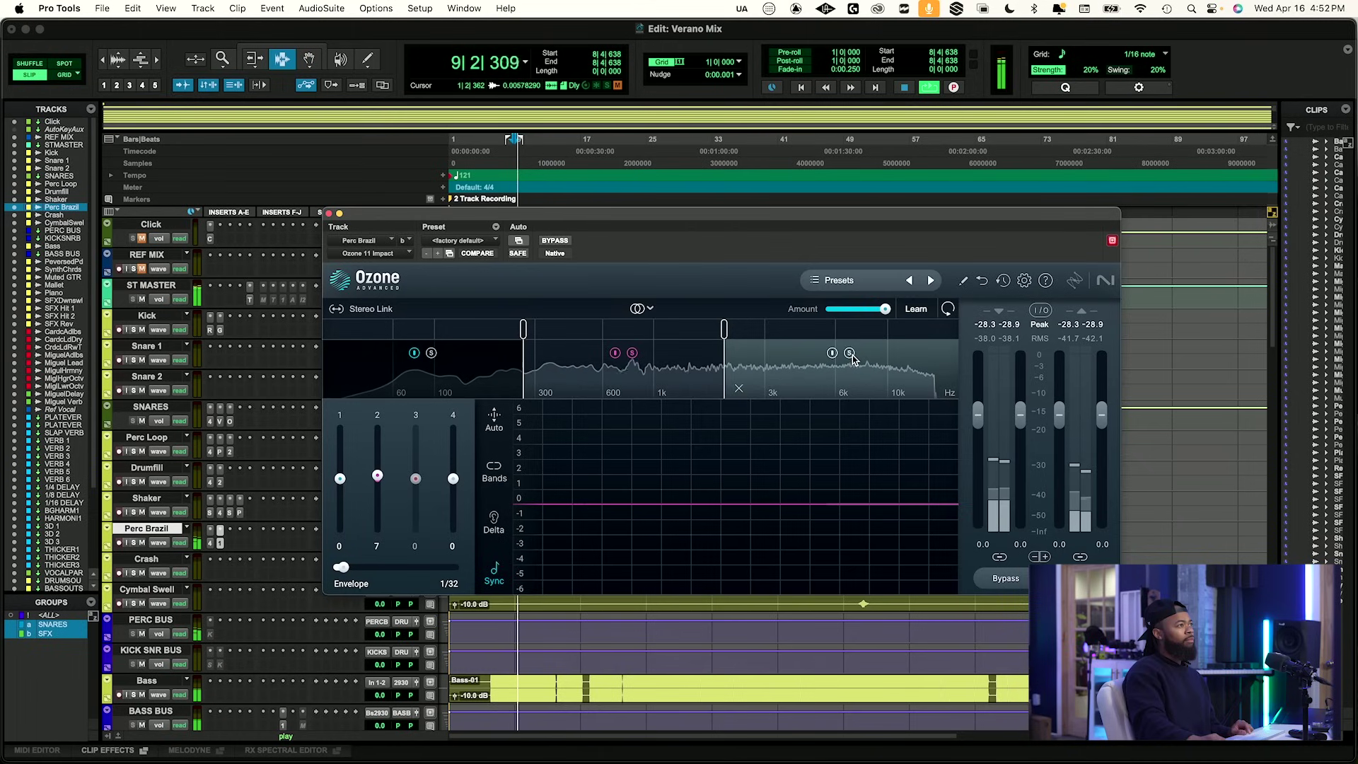
{"action": "key", "text": "space"}
{"action": "left_click", "coordinate": [132, 542]}
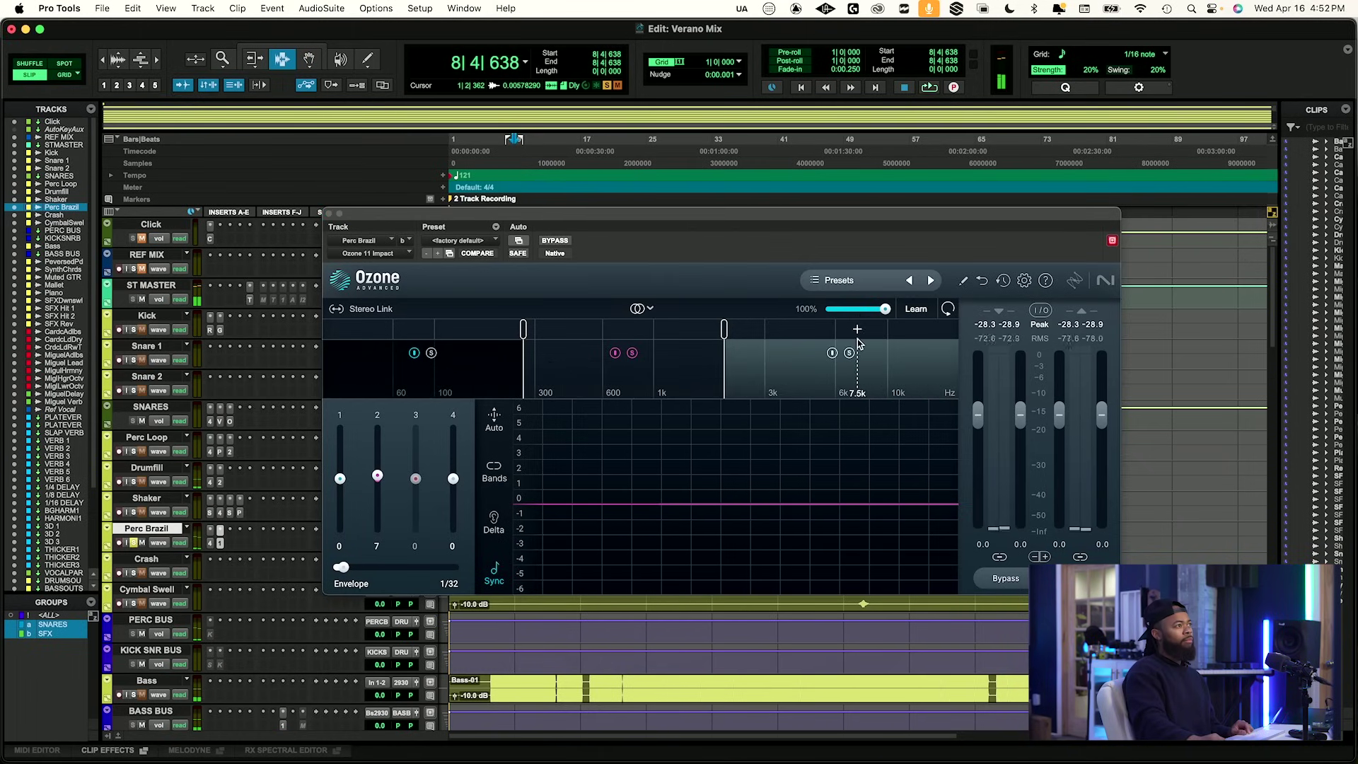
{"action": "key", "text": "space"}
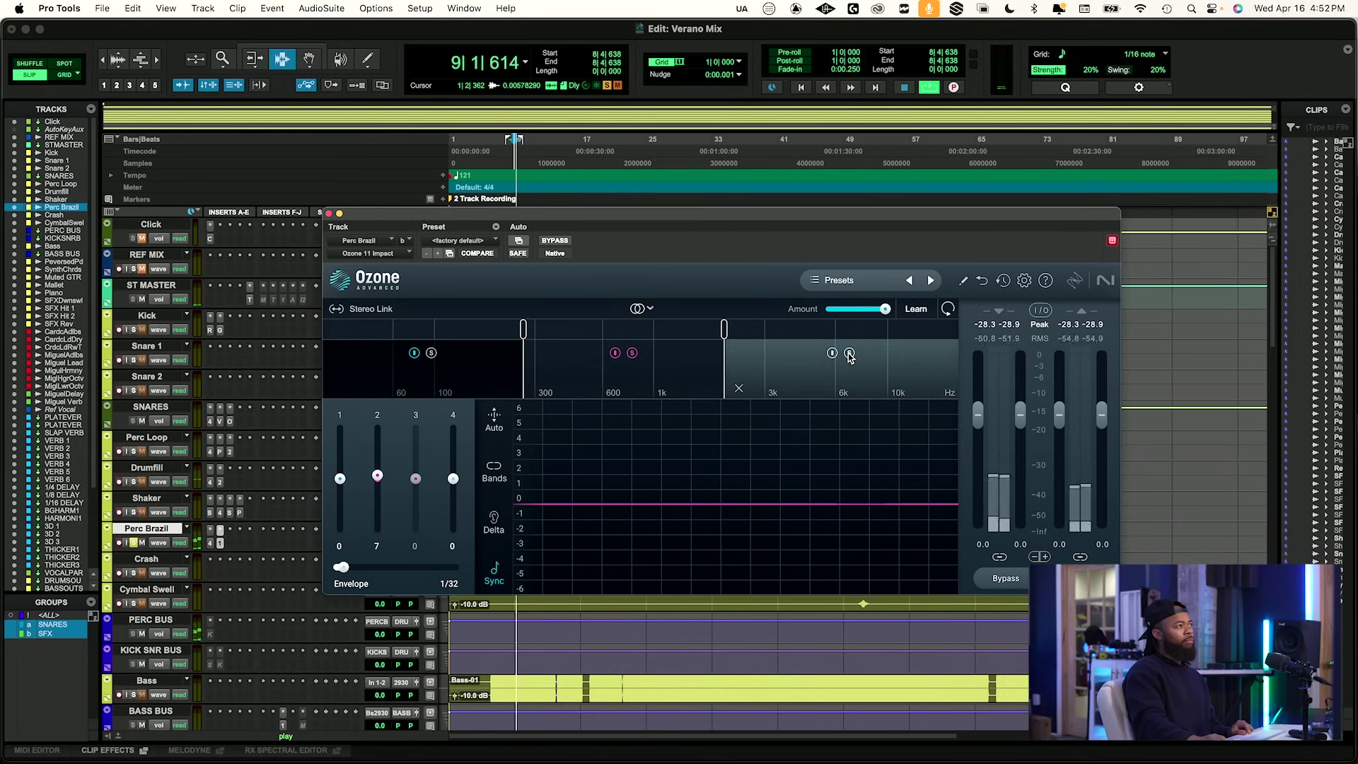
{"action": "key", "text": "space"}
{"action": "key", "text": "space"}
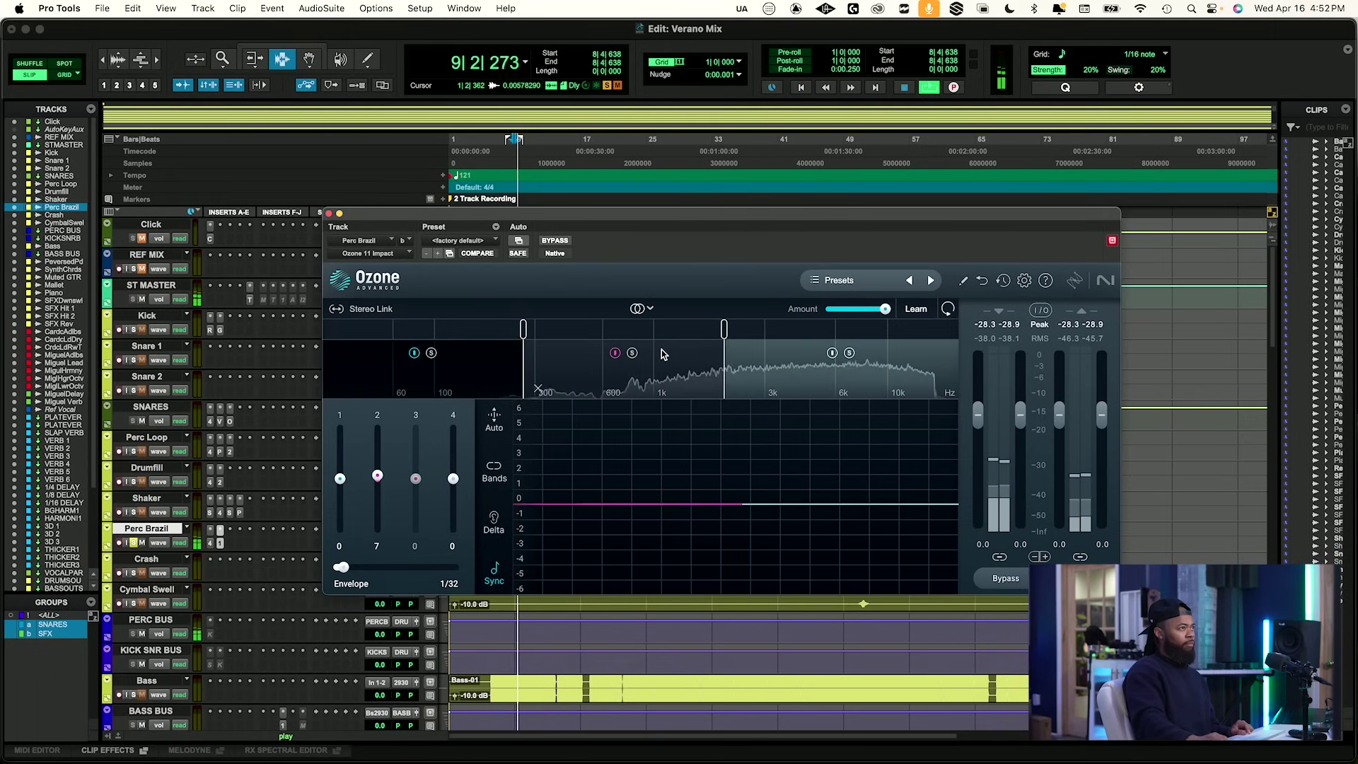
Raise Impact's band 4 to 13 while replaying the soloed Perc Brazil hit.
{"action": "key", "text": "space"}
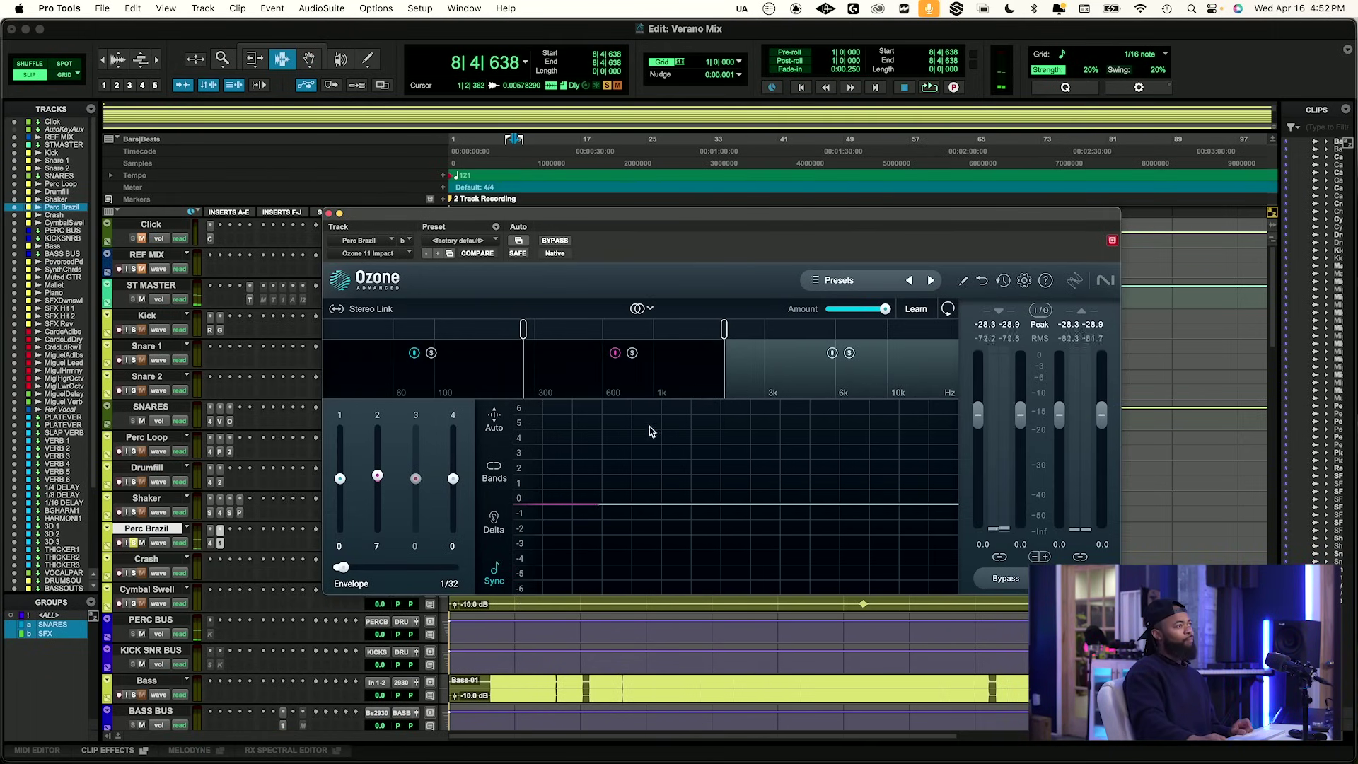
{"action": "key", "text": "space"}
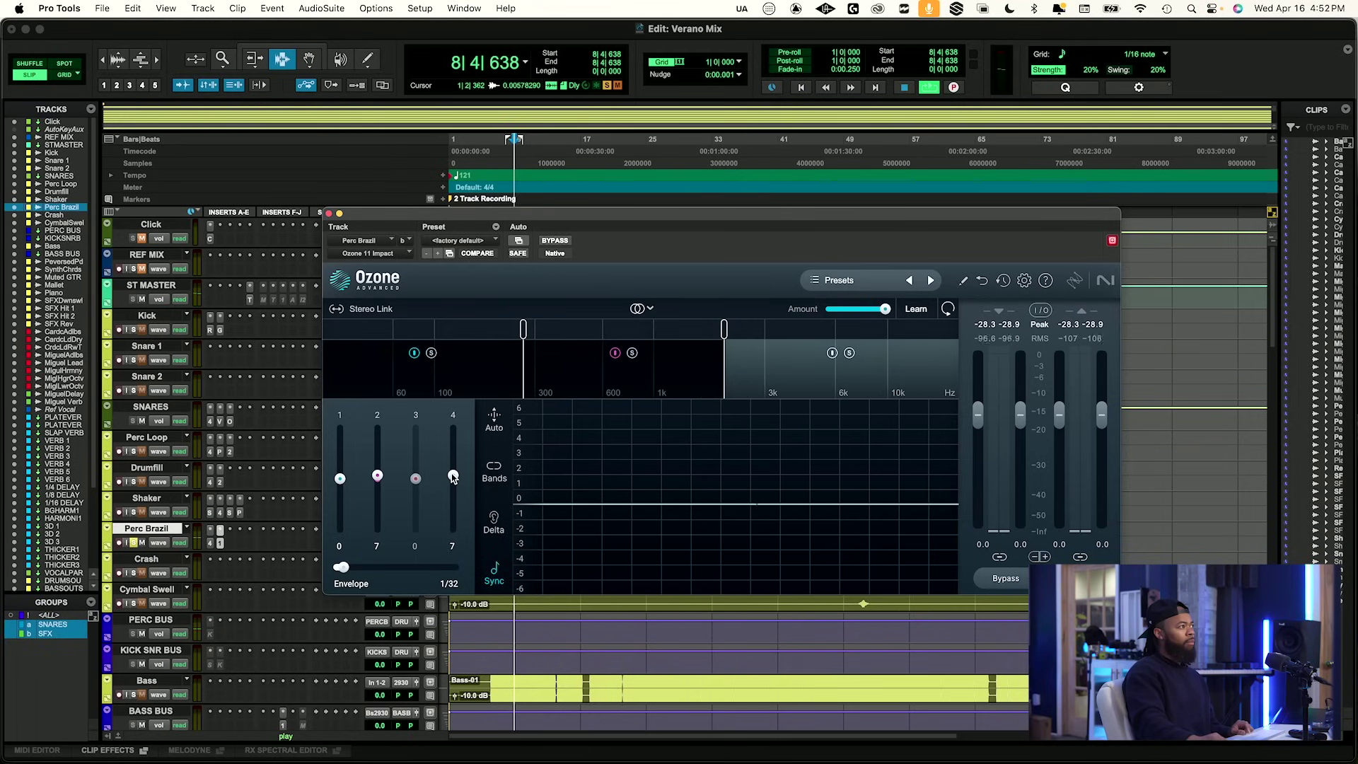
{"action": "left_click_drag", "start_coordinate": [453, 474], "coordinate": [454, 476]}
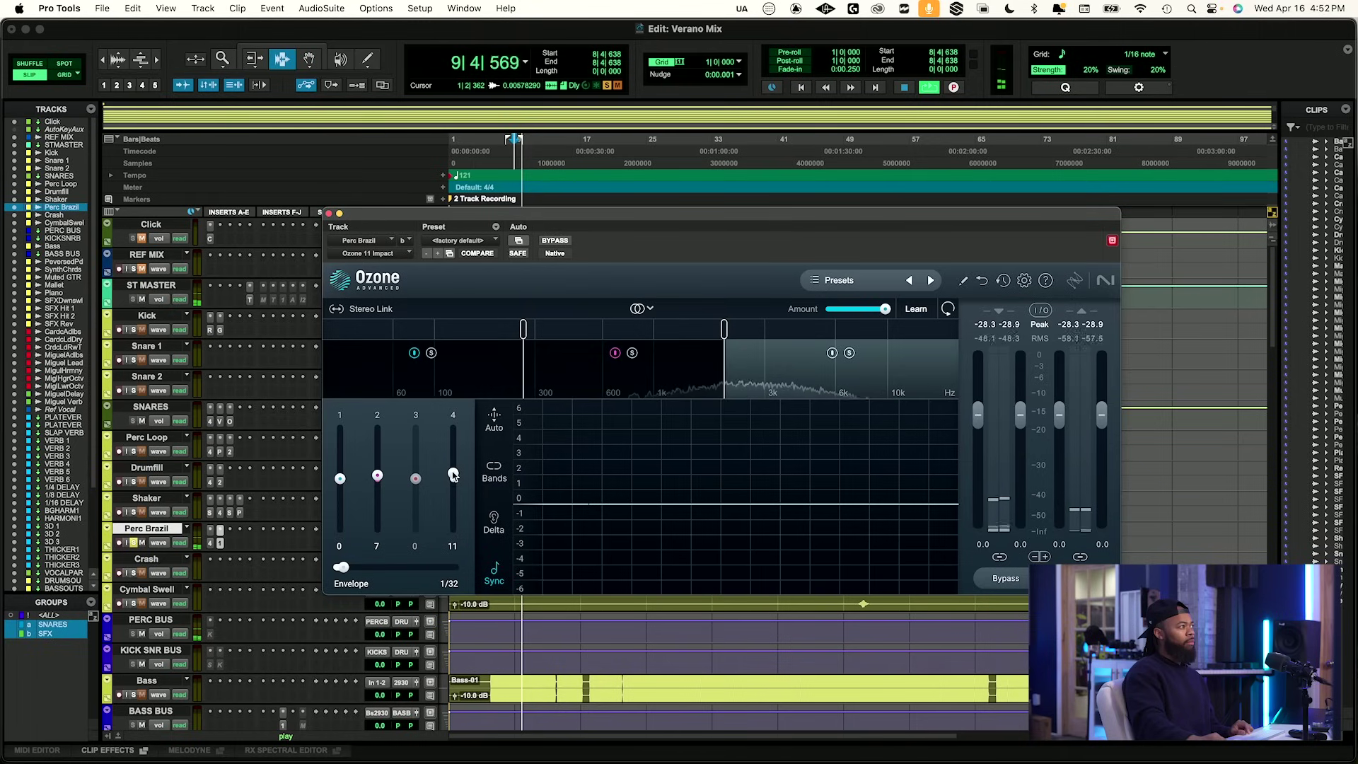
{"action": "left_click_drag", "start_coordinate": [453, 475], "coordinate": [454, 473]}
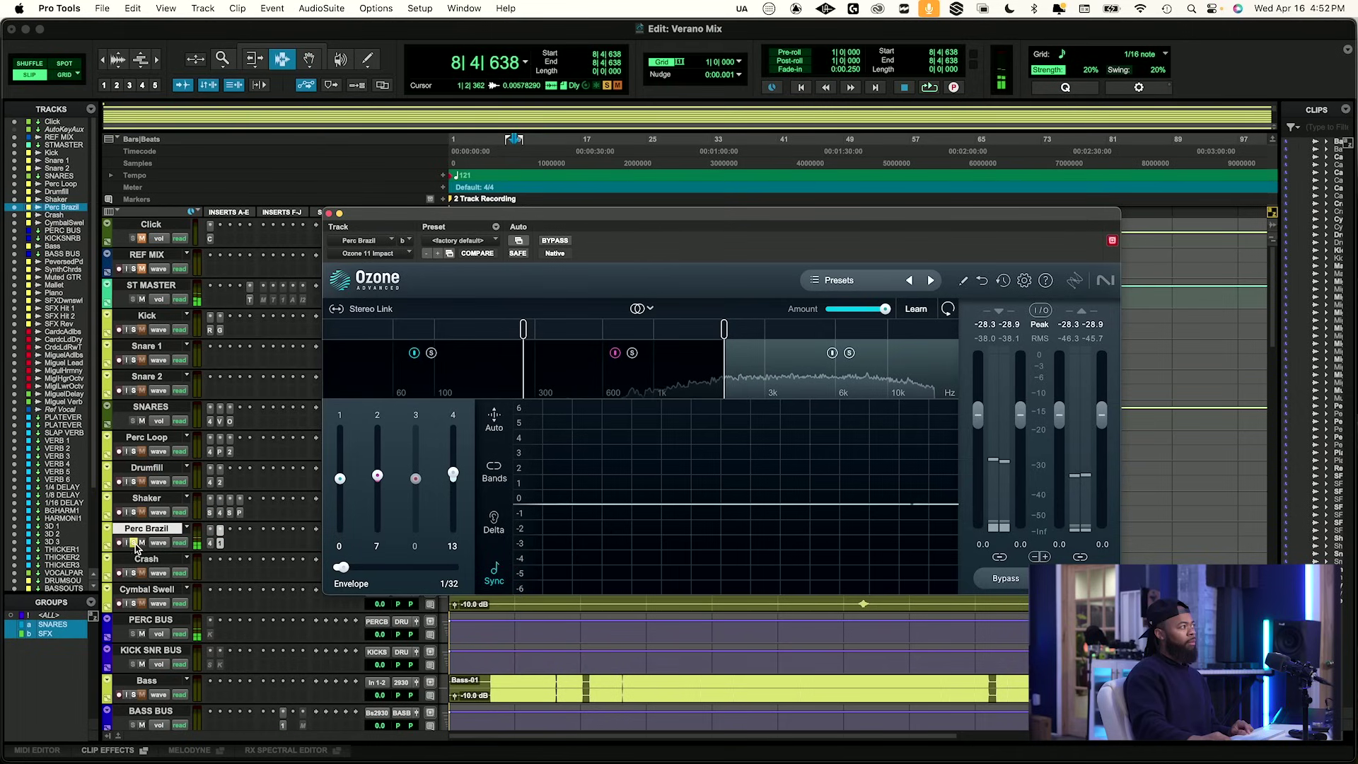
Unsolo Perc Brazil and toggle Impact's bypass to compare the processed and unprocessed hit in the full mix.
{"action": "left_click", "coordinate": [233, 536]}
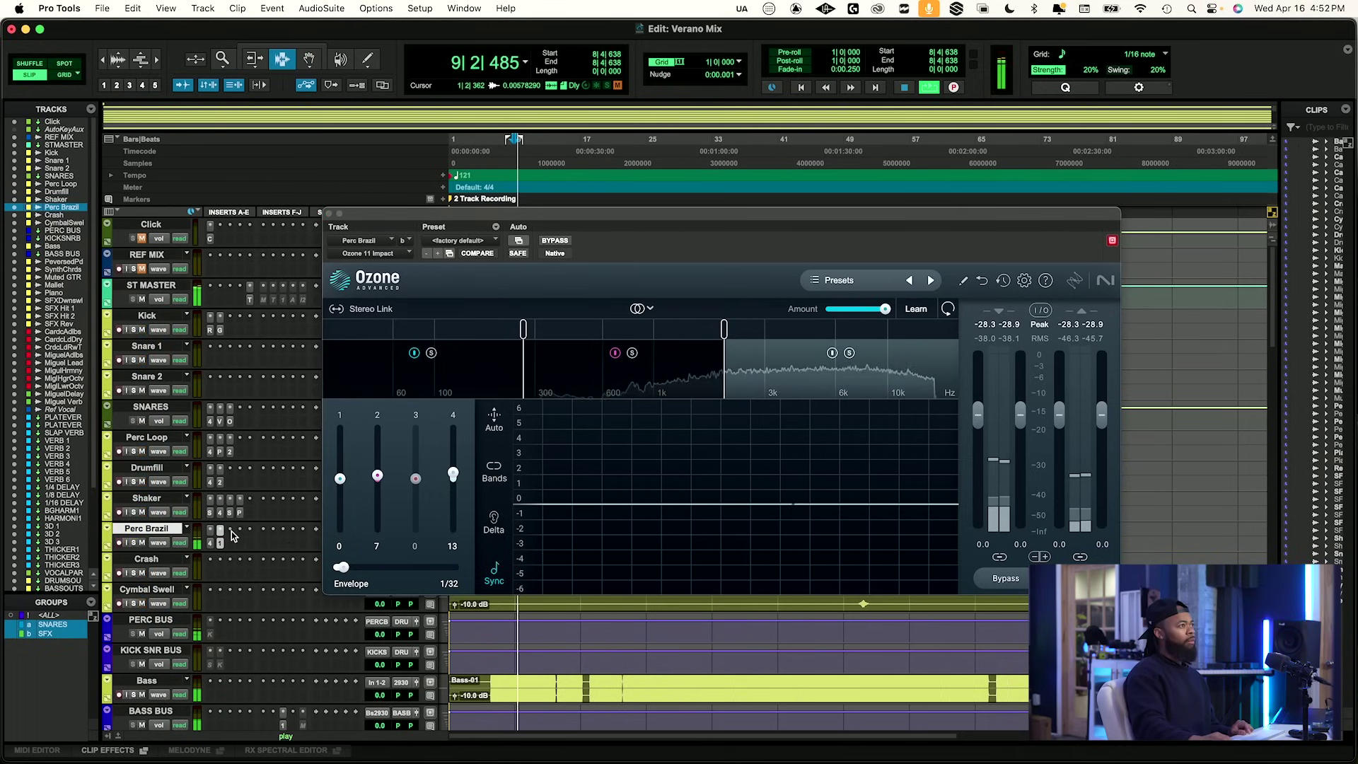
{"action": "left_click", "coordinate": [555, 241]}
{"action": "left_click", "coordinate": [563, 242]}
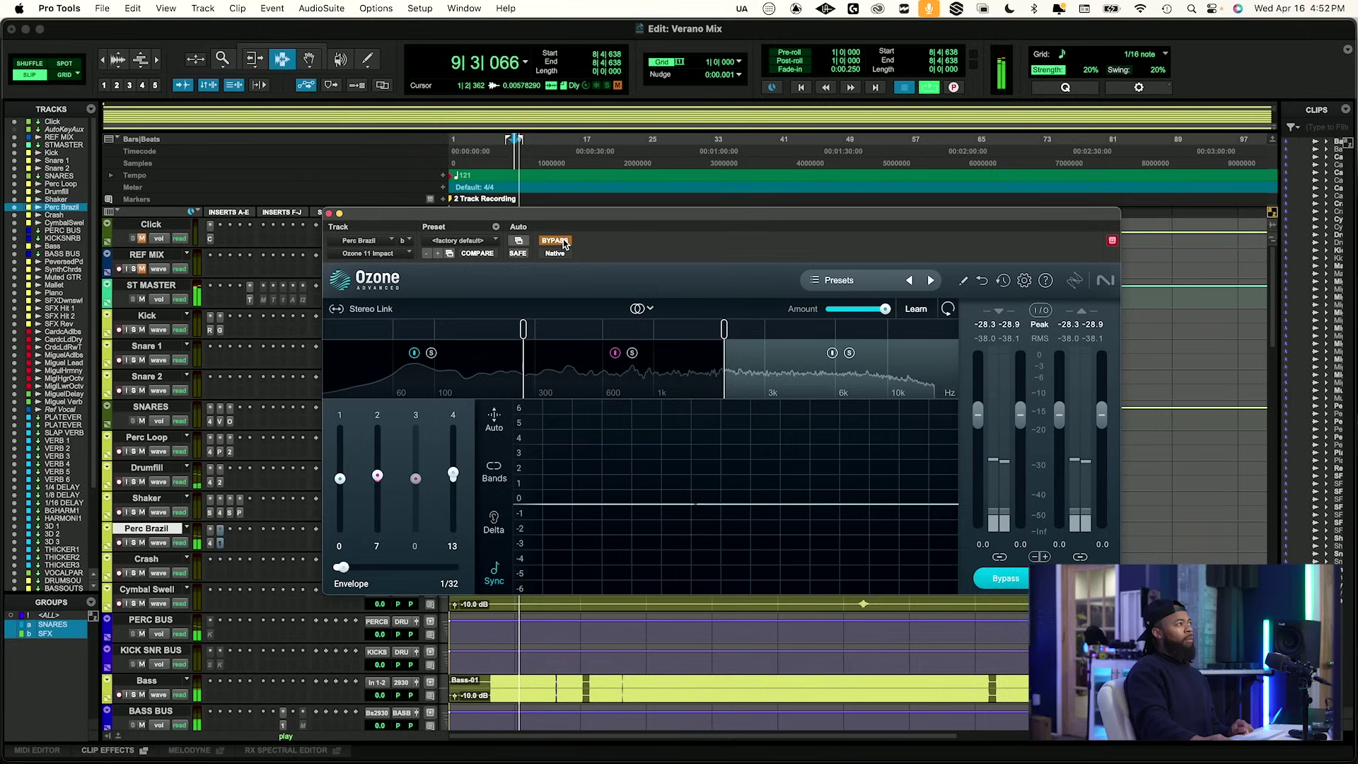
Compare the Perc Brazil hit in the full mix, with Impact active, against the soloed REF MIX.
{"action": "left_click", "coordinate": [133, 269]}
{"action": "left_click", "coordinate": [144, 269]}
{"action": "key", "text": "space"}
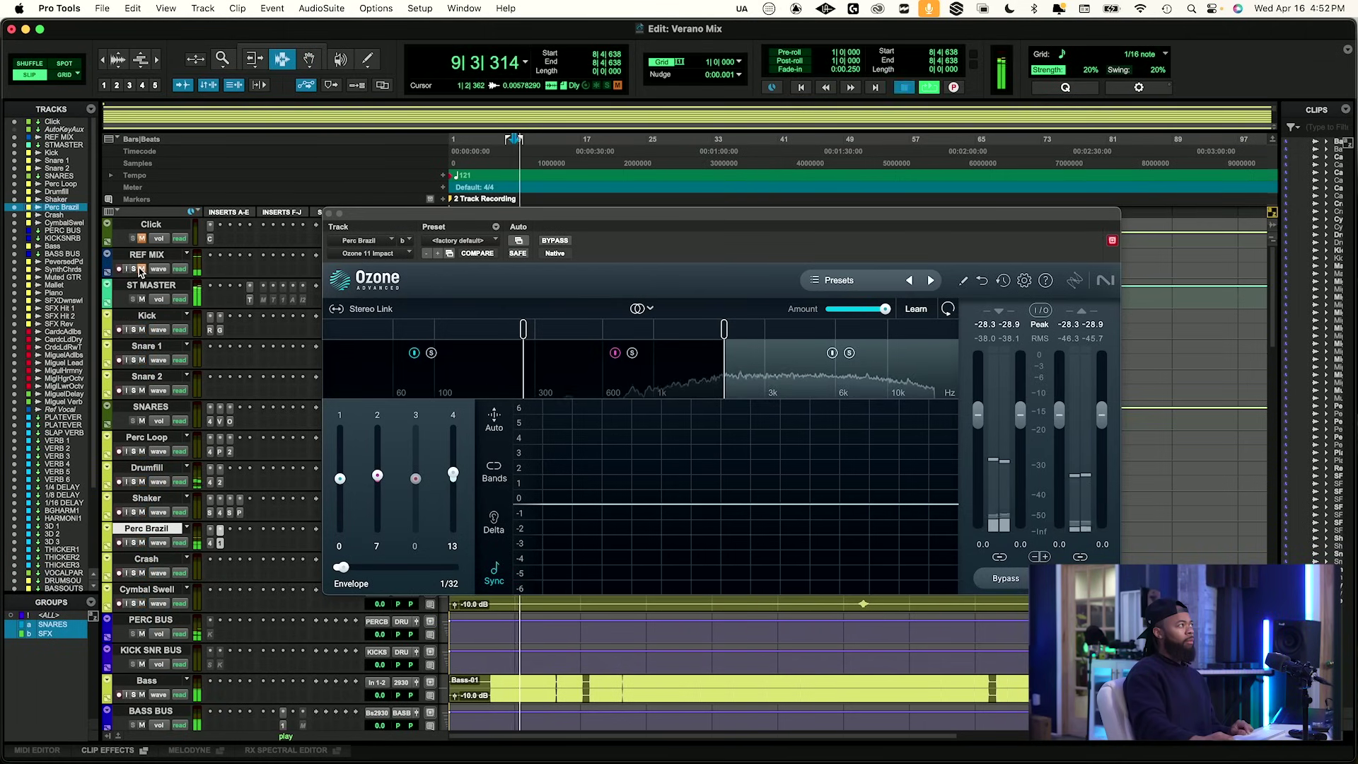
{"action": "key", "text": "space"}
{"action": "key", "text": "space"}
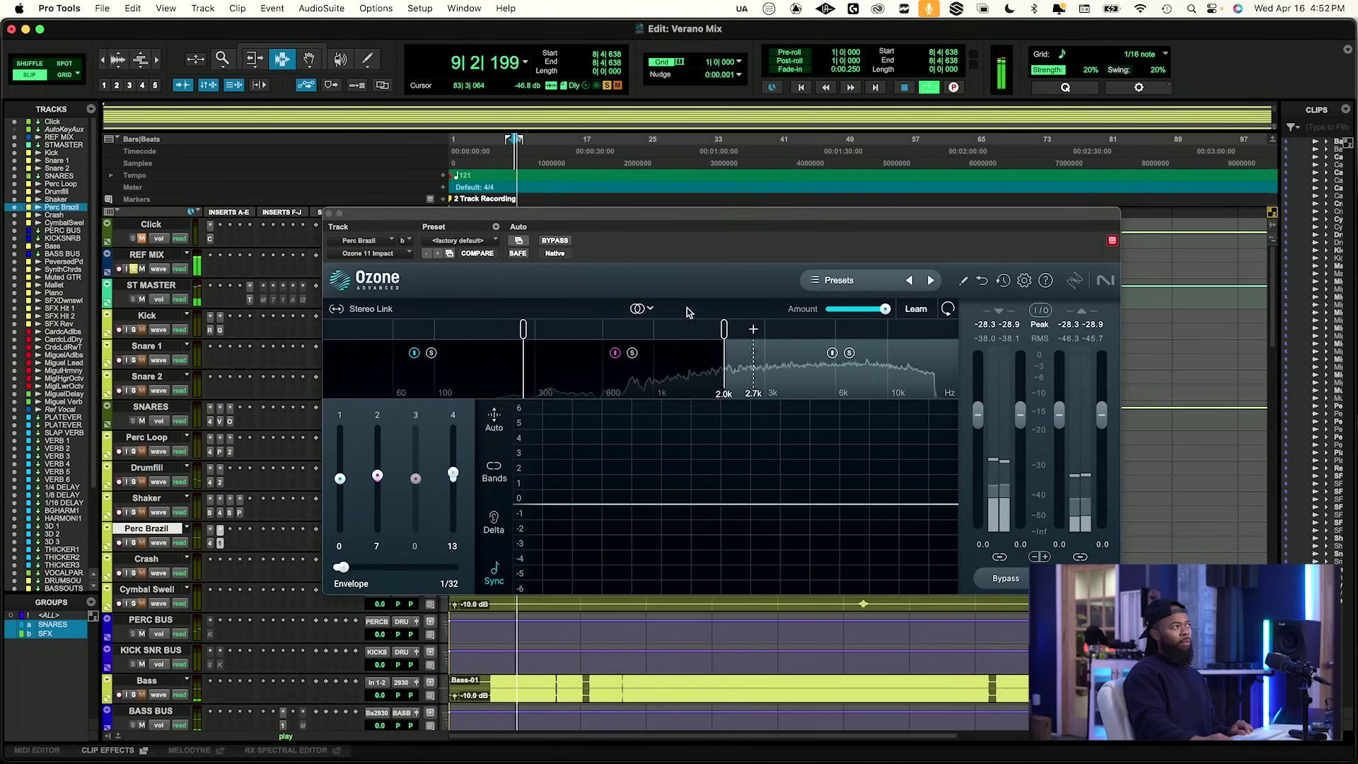
Raise Impact's output gain on Perc Brazil to +0.5 dB on both channels.
{"action": "left_click", "coordinate": [1061, 423]}
{"action": "key", "text": "space"}
{"action": "left_click_drag", "start_coordinate": [1061, 423], "coordinate": [1062, 422]}
{"action": "key", "text": "space"}
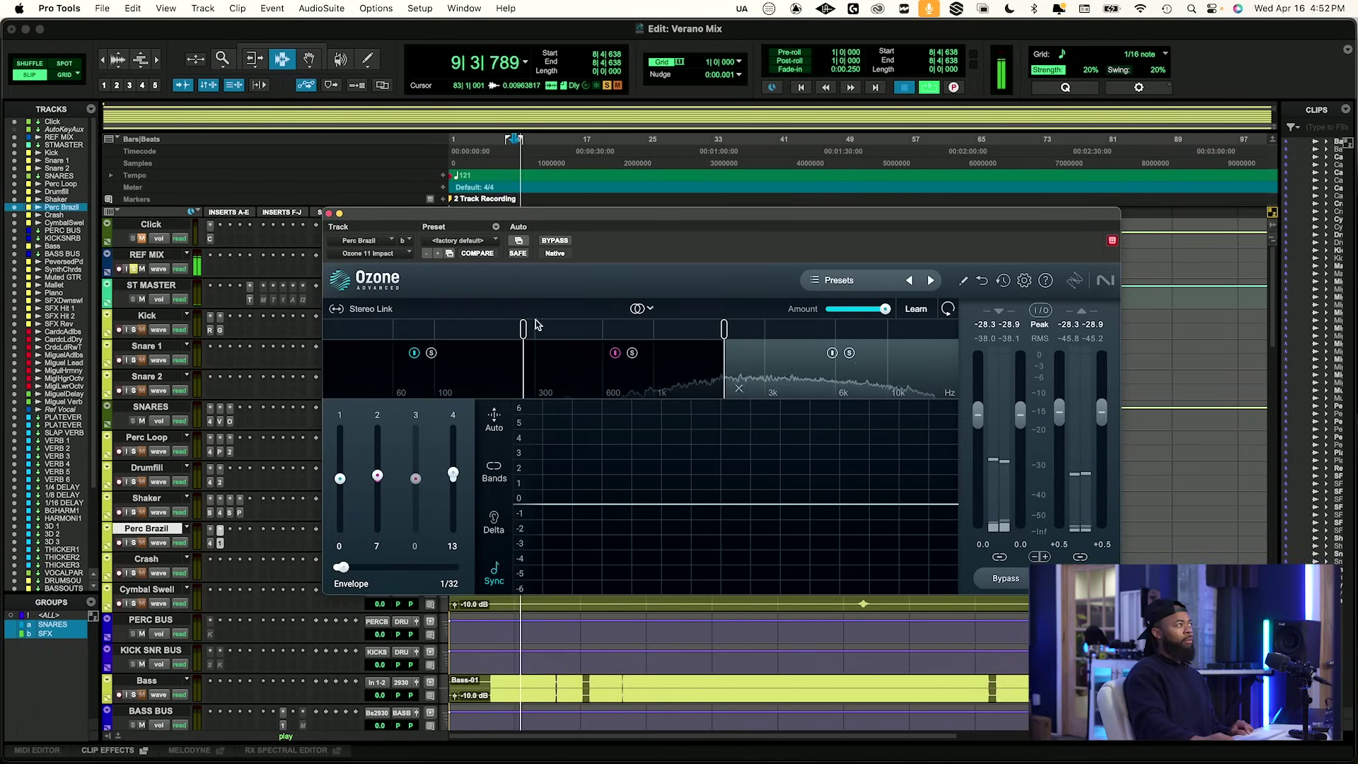
Alternate playback of the hit around bar 9 between the full mix and the soloed REF MIX to compare percussion levels.
{"action": "key", "text": "space"}
{"action": "key", "text": "space"}
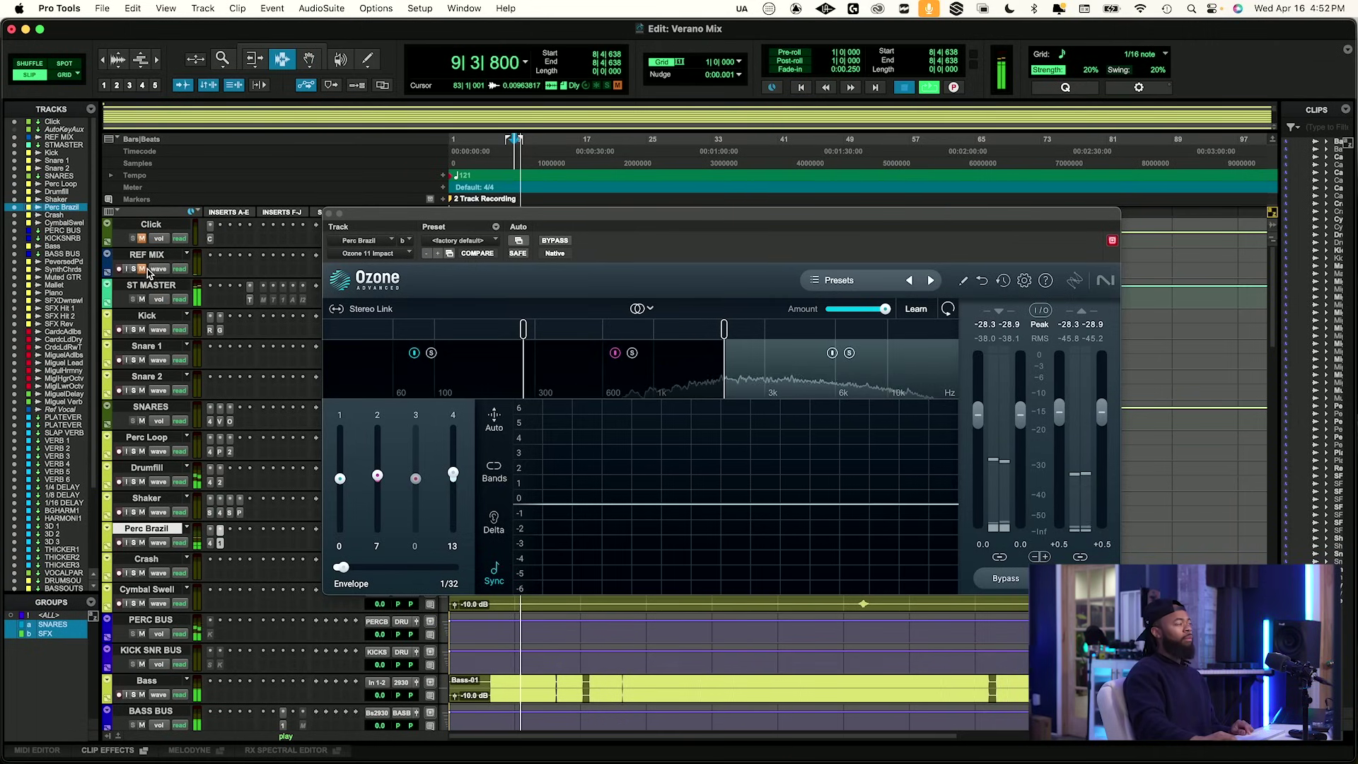
{"action": "key", "text": "space"}
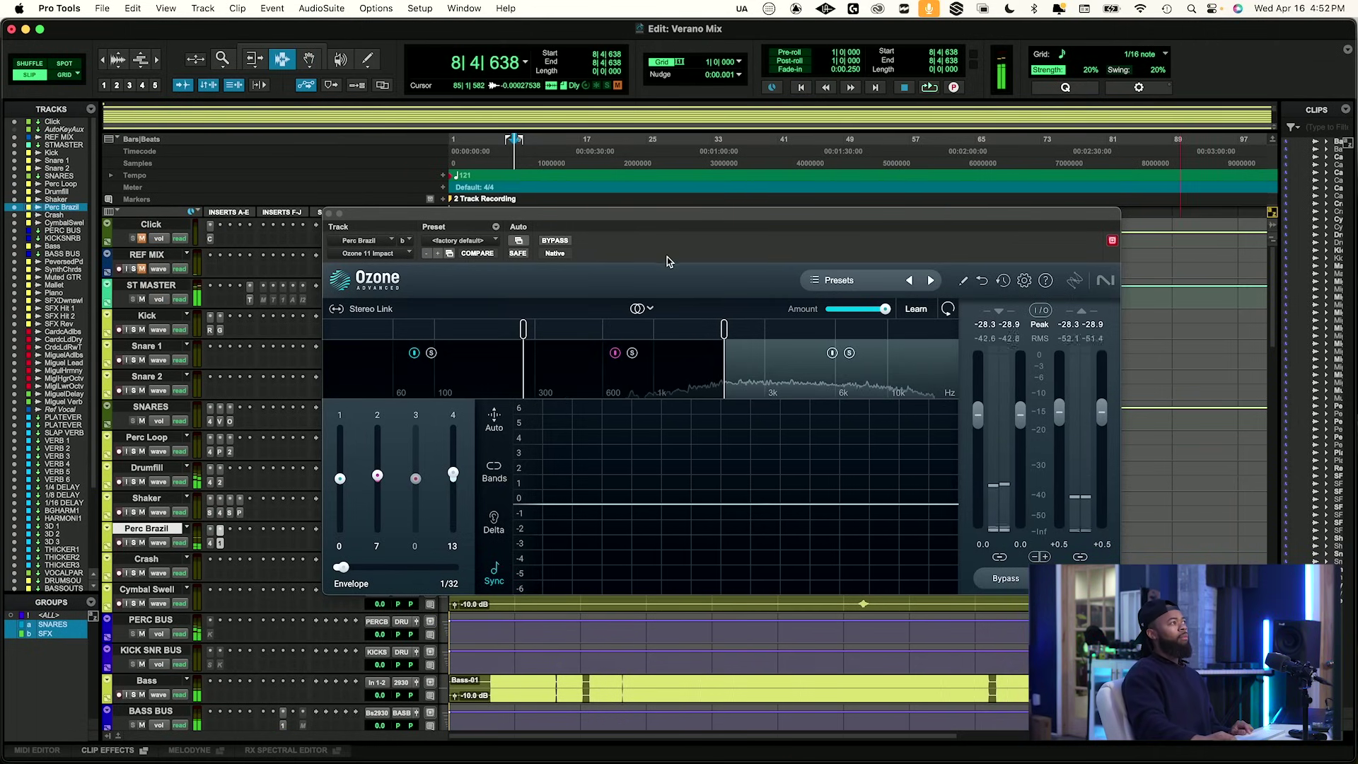
{"action": "key", "text": "space"}
{"action": "left_click", "coordinate": [134, 269]}
{"action": "left_click", "coordinate": [139, 268]}
{"action": "key", "text": "space"}
{"action": "left_click", "coordinate": [141, 268]}
{"action": "left_click", "coordinate": [133, 270]}
{"action": "key", "text": "space"}
{"action": "key", "text": "space"}
{"action": "left_click", "coordinate": [133, 270]}
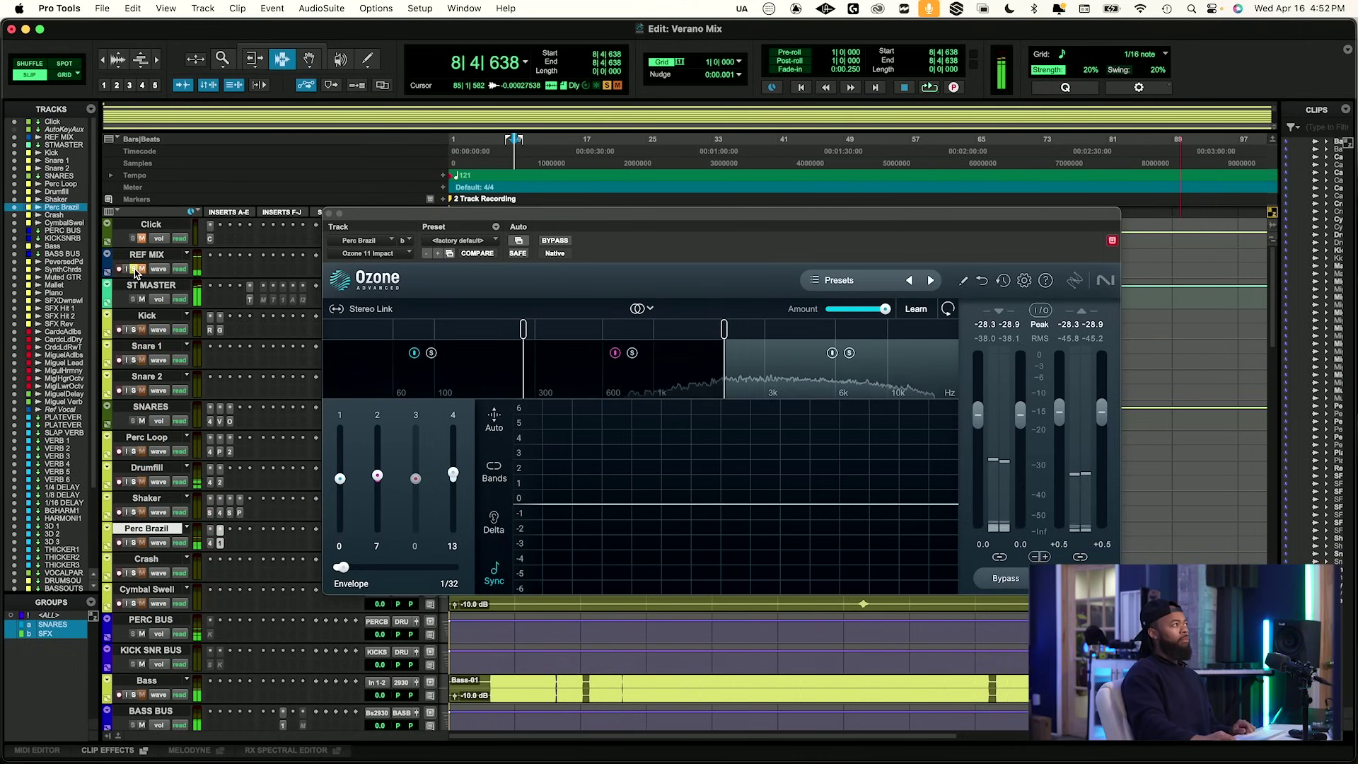
{"action": "key", "text": "space"}
{"action": "left_click", "coordinate": [141, 266]}
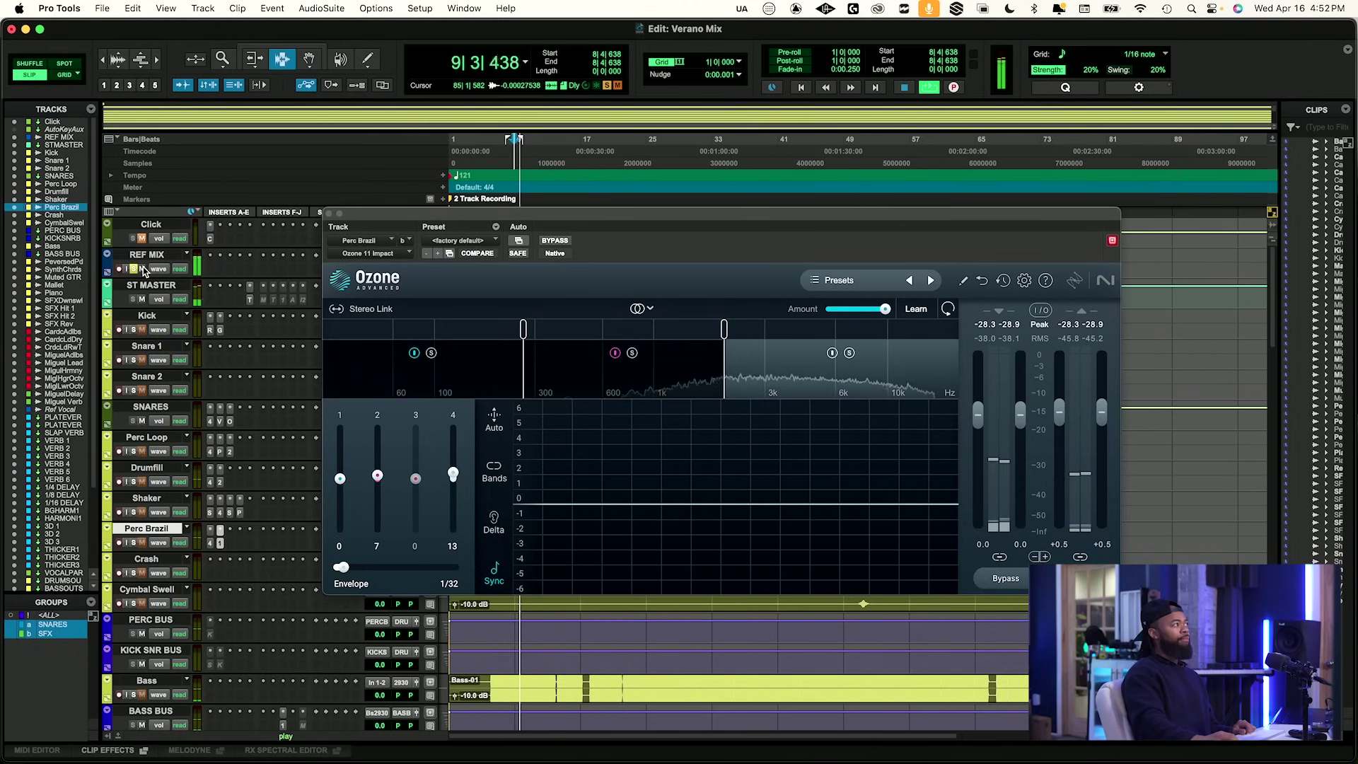
{"action": "left_click", "coordinate": [133, 270]}
{"action": "key", "text": "space"}
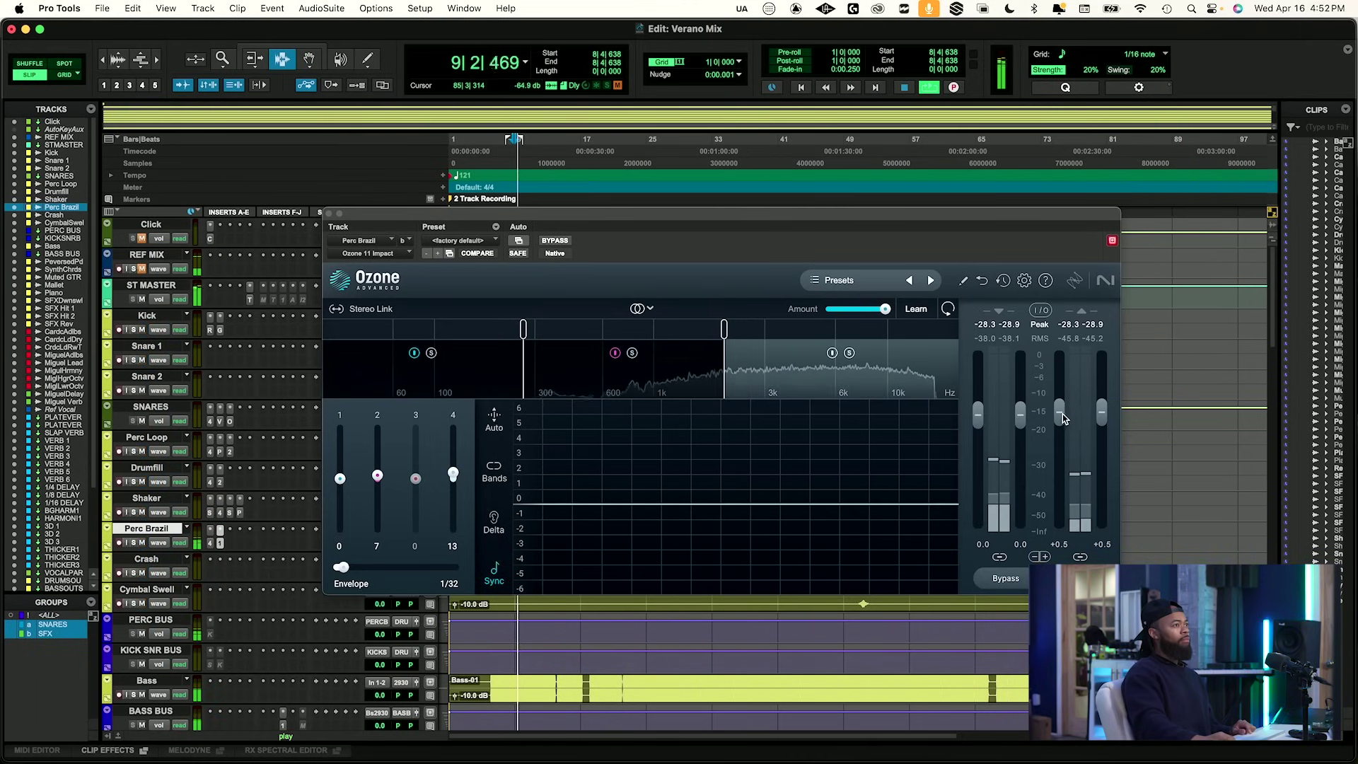
Raise Impact's output gain on Perc Brazil to +1.0 dB on both channels and replay the full mix.
{"action": "key", "text": "space"}
{"action": "left_click_drag", "start_coordinate": [1059, 415], "coordinate": [1061, 412]}
{"action": "key", "text": "space"}
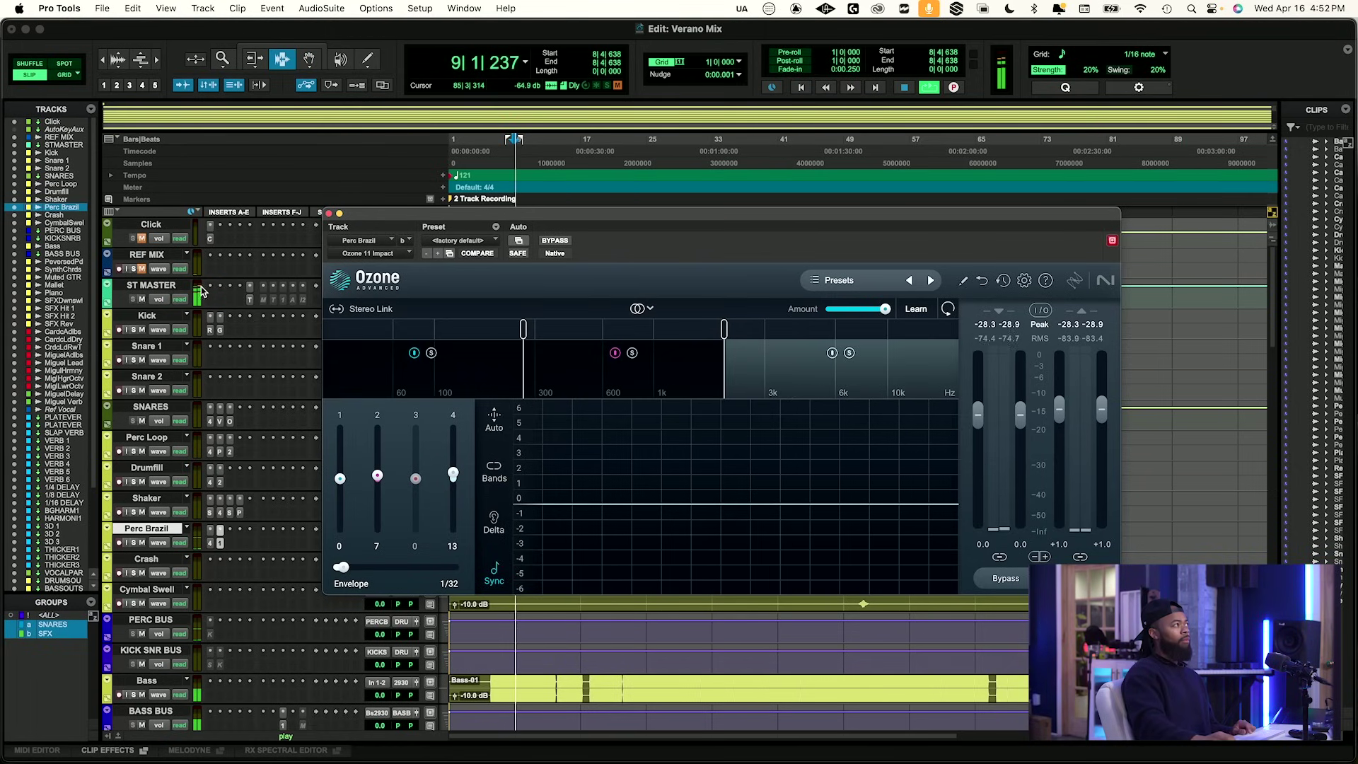
Solo REF MIX and replay the hit around bar 9 to compare it with the louder Perc Brazil.
{"action": "left_click", "coordinate": [140, 269]}
{"action": "key", "text": "space"}
{"action": "key", "text": "space"}
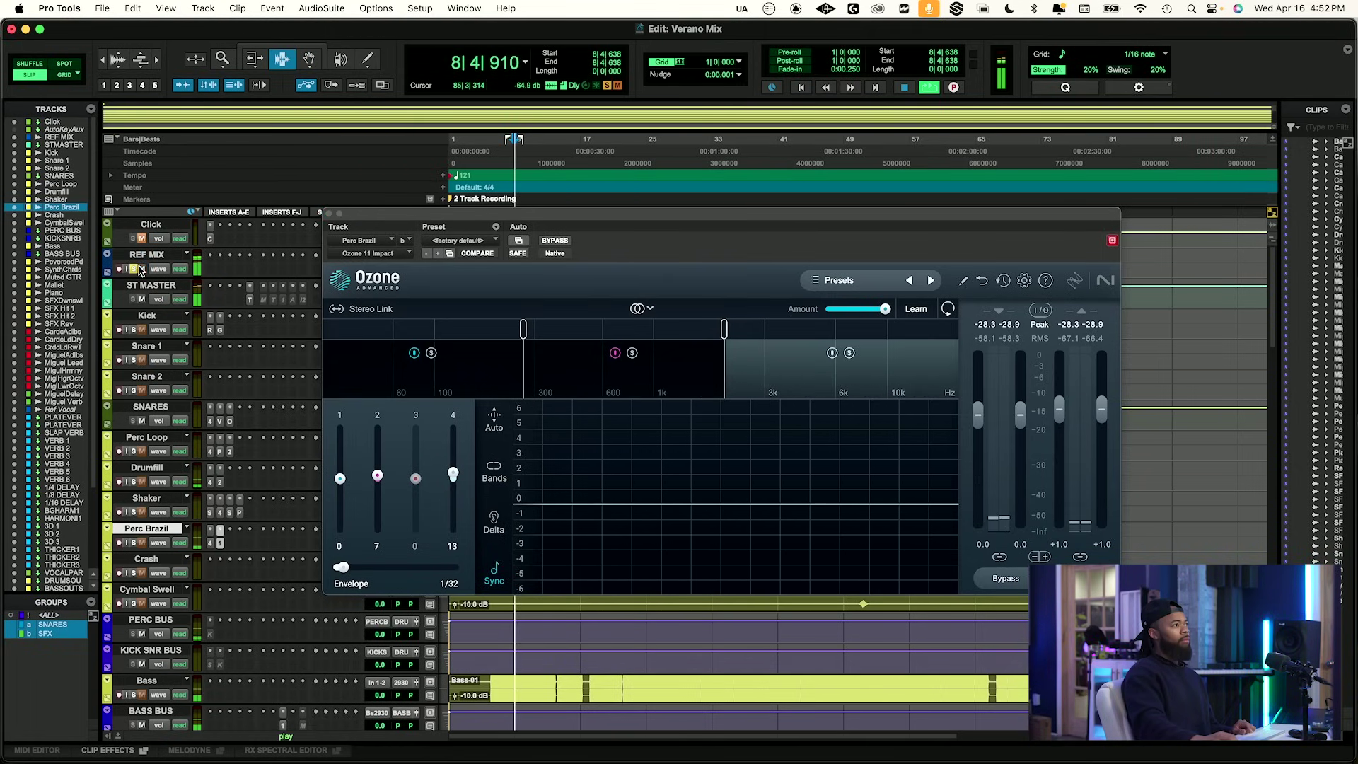
{"action": "key", "text": "space"}
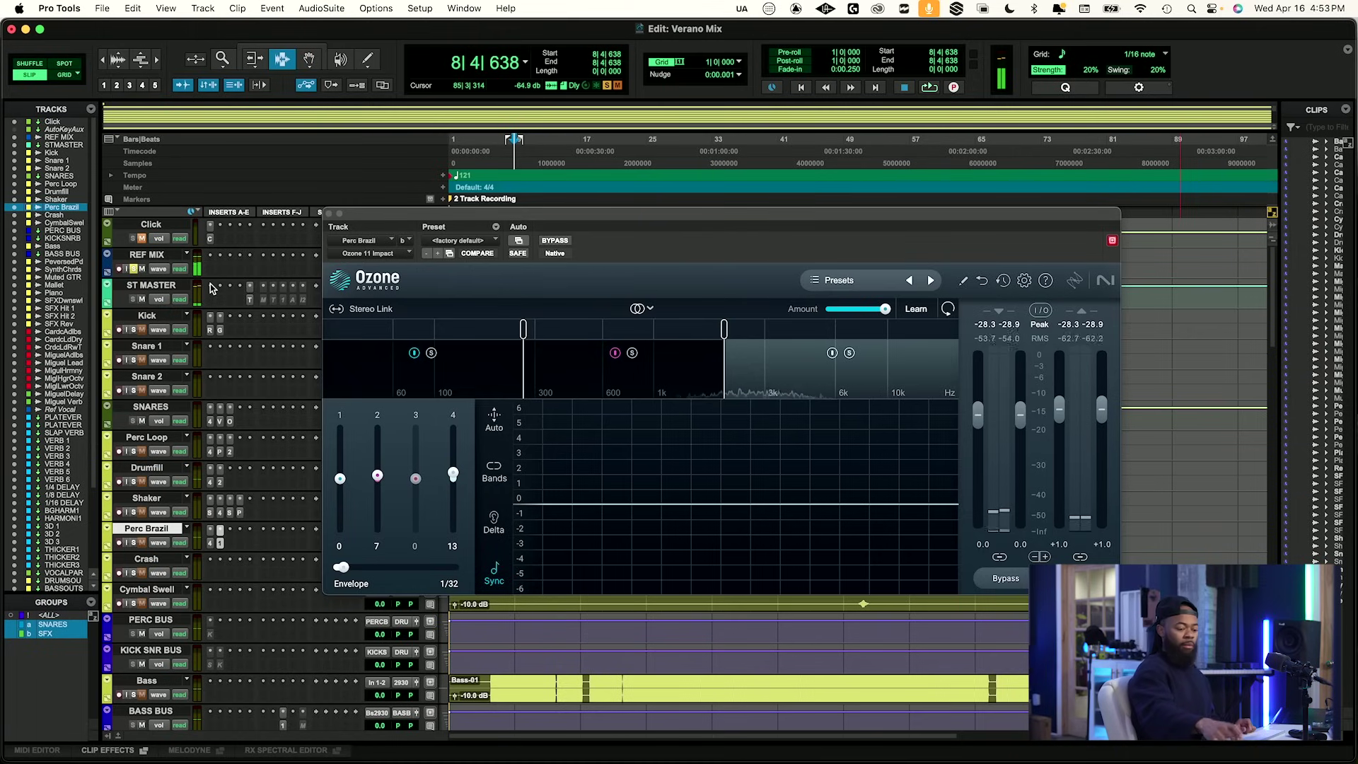
Unsolo the band above 2 kHz in Impact so all three bands play, and start playback.
{"action": "left_click", "coordinate": [848, 354]}
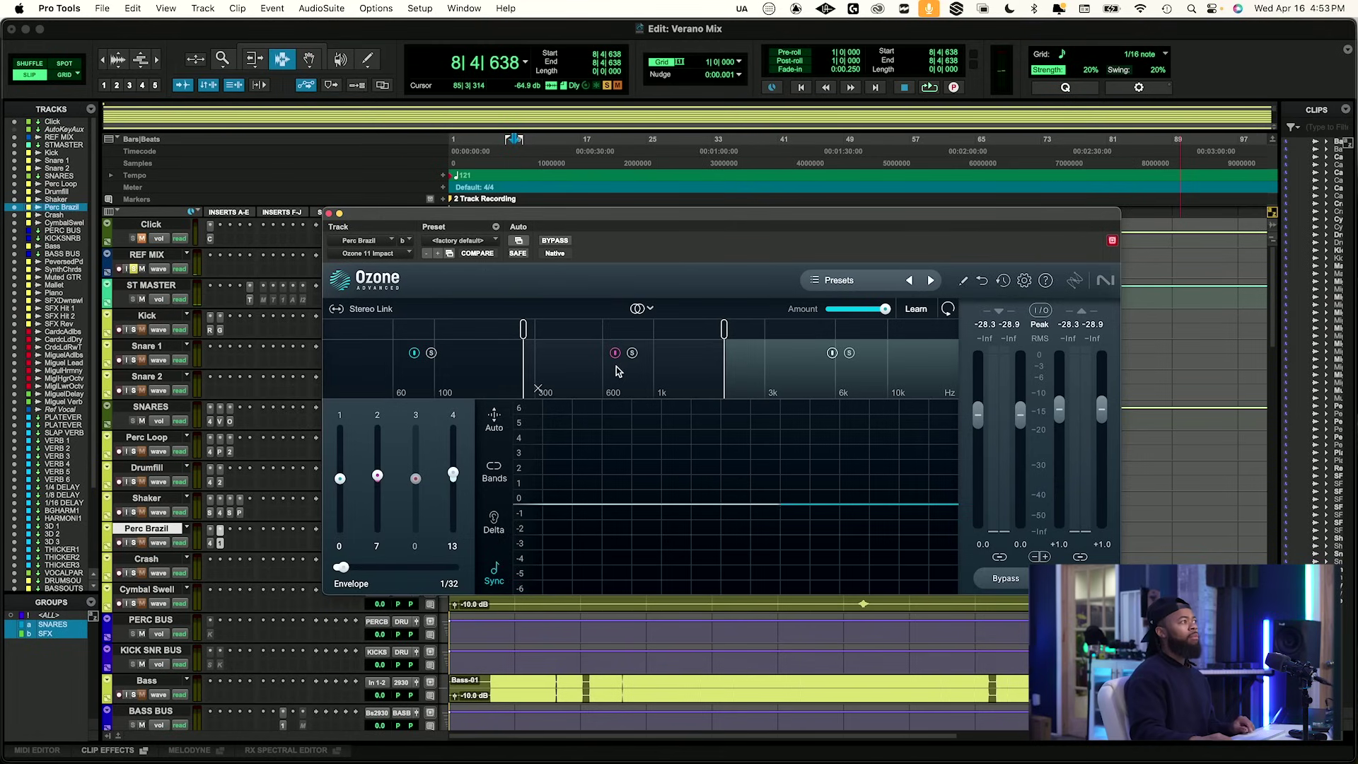
{"action": "left_click", "coordinate": [850, 355]}
{"action": "left_click", "coordinate": [851, 355]}
{"action": "key", "text": "space"}
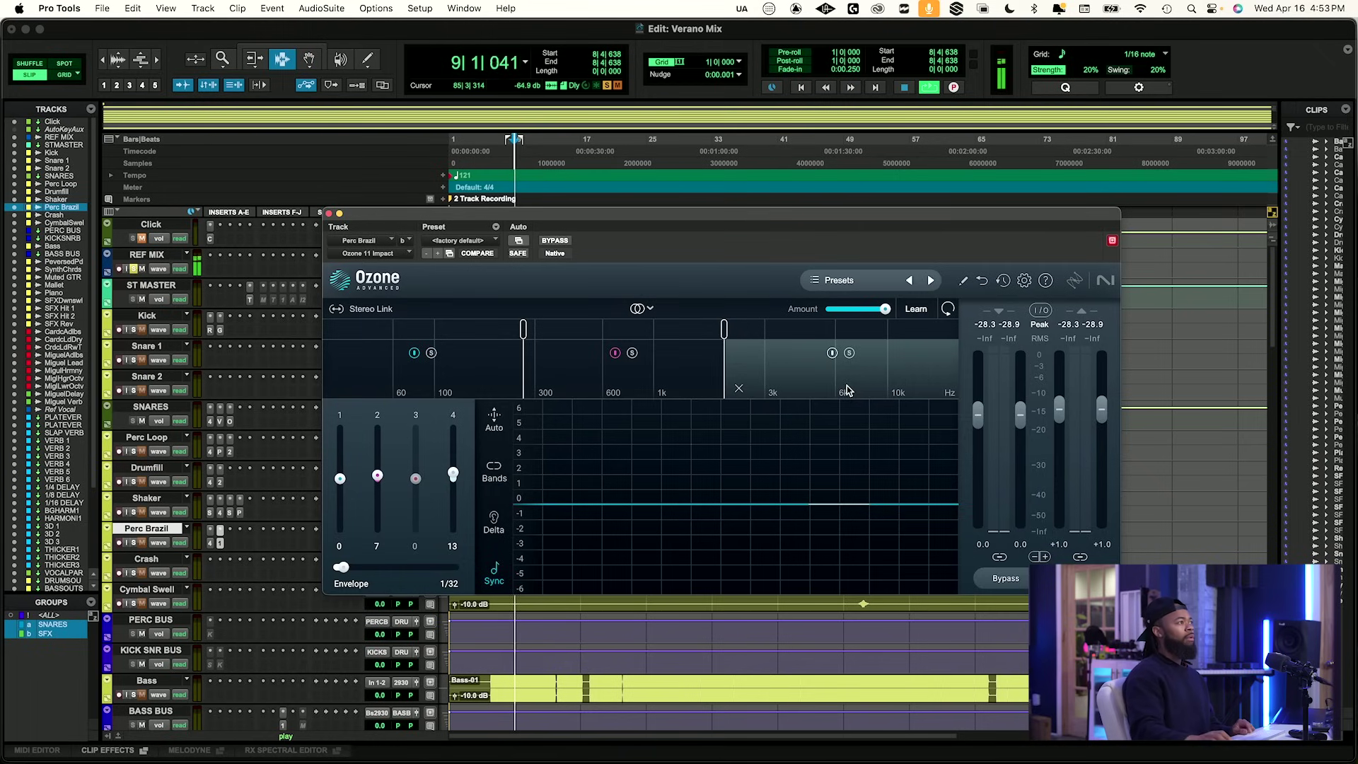
Compare the hit with all Impact bands active in the full mix against the soloed REF MIX, alternating playback between them.
{"action": "left_click", "coordinate": [134, 269]}
{"action": "key", "text": "space"}
{"action": "key", "text": "space"}
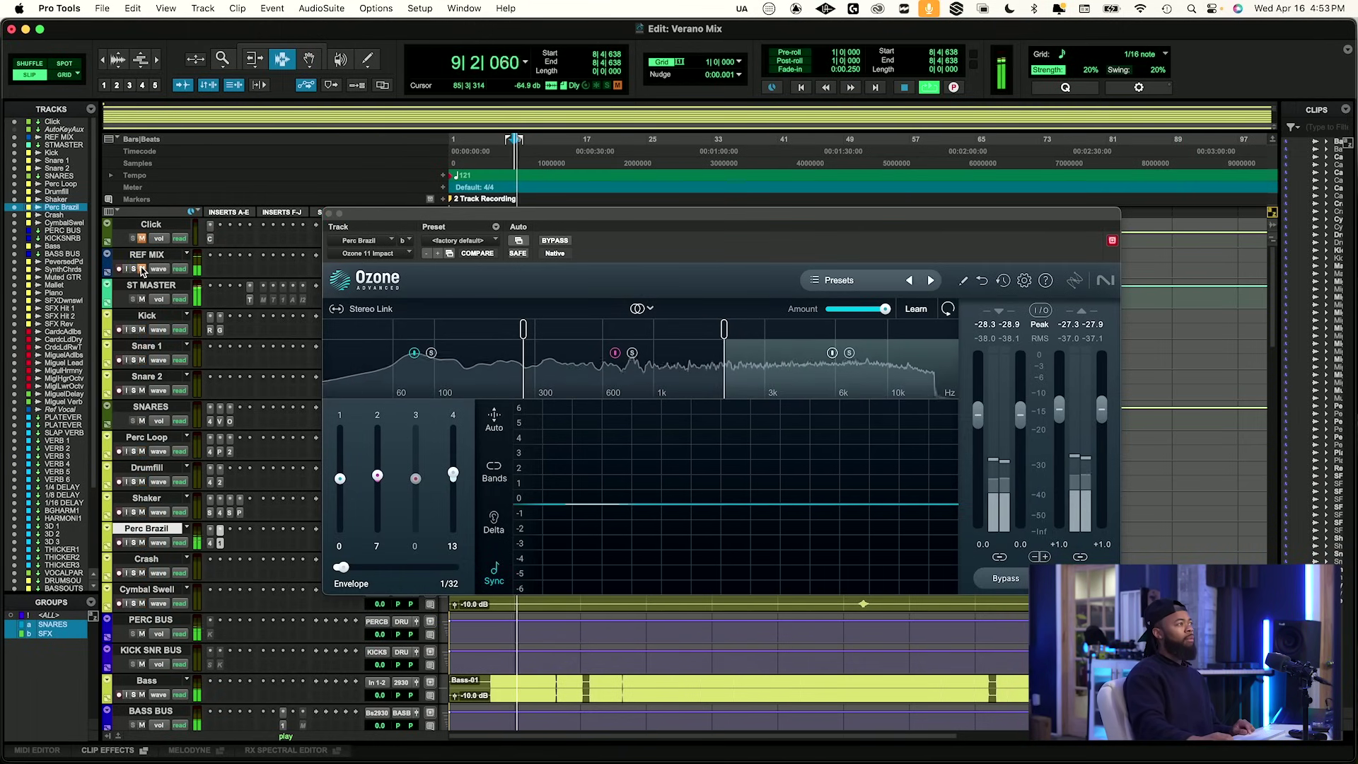
{"action": "key", "text": "space"}
{"action": "key", "text": "space"}
{"action": "left_click", "coordinate": [139, 269]}
{"action": "key", "text": "space"}
{"action": "key", "text": "space"}
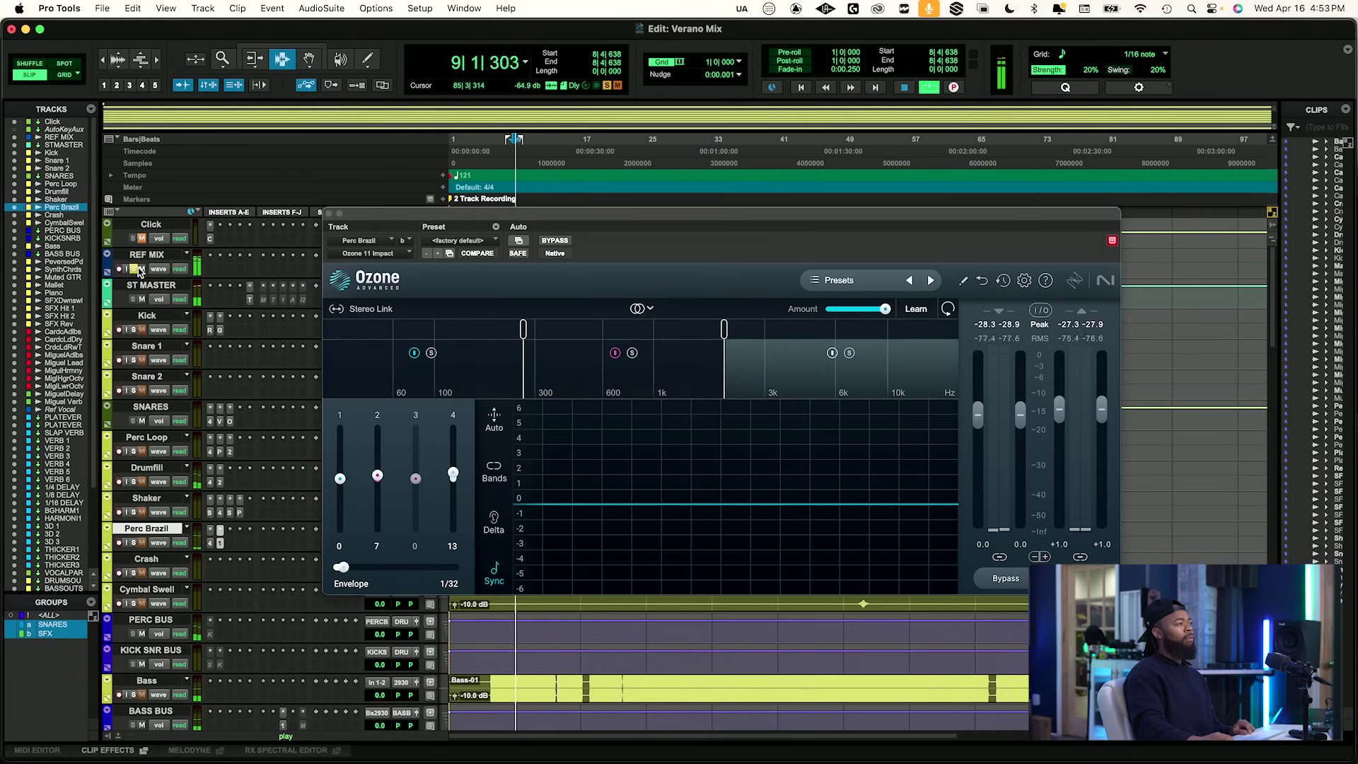
{"action": "key", "text": "space"}
{"action": "left_click", "coordinate": [141, 269]}
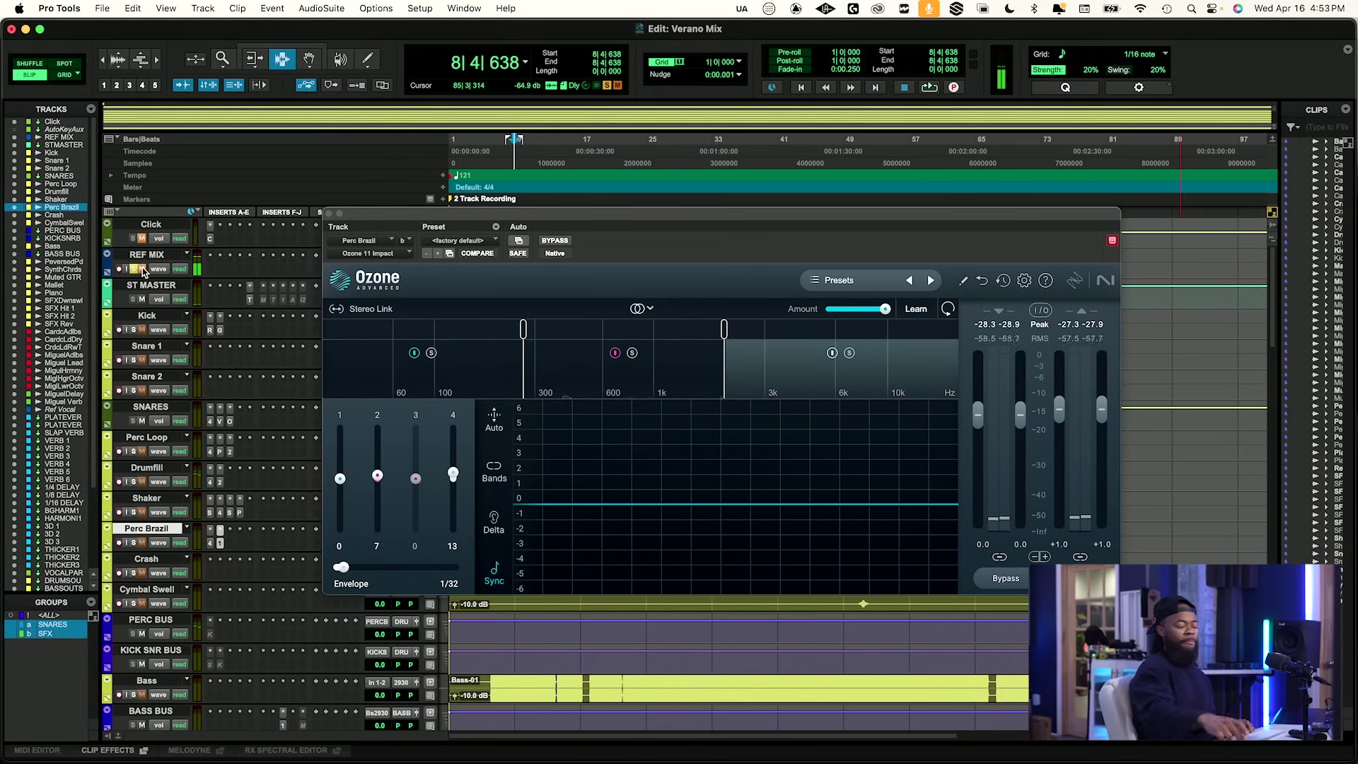
Open Perc Brazil's Neutron EQ and compare the hit around bar 9 between the soloed REF MIX and the full mix.
{"action": "left_click", "coordinate": [215, 544]}
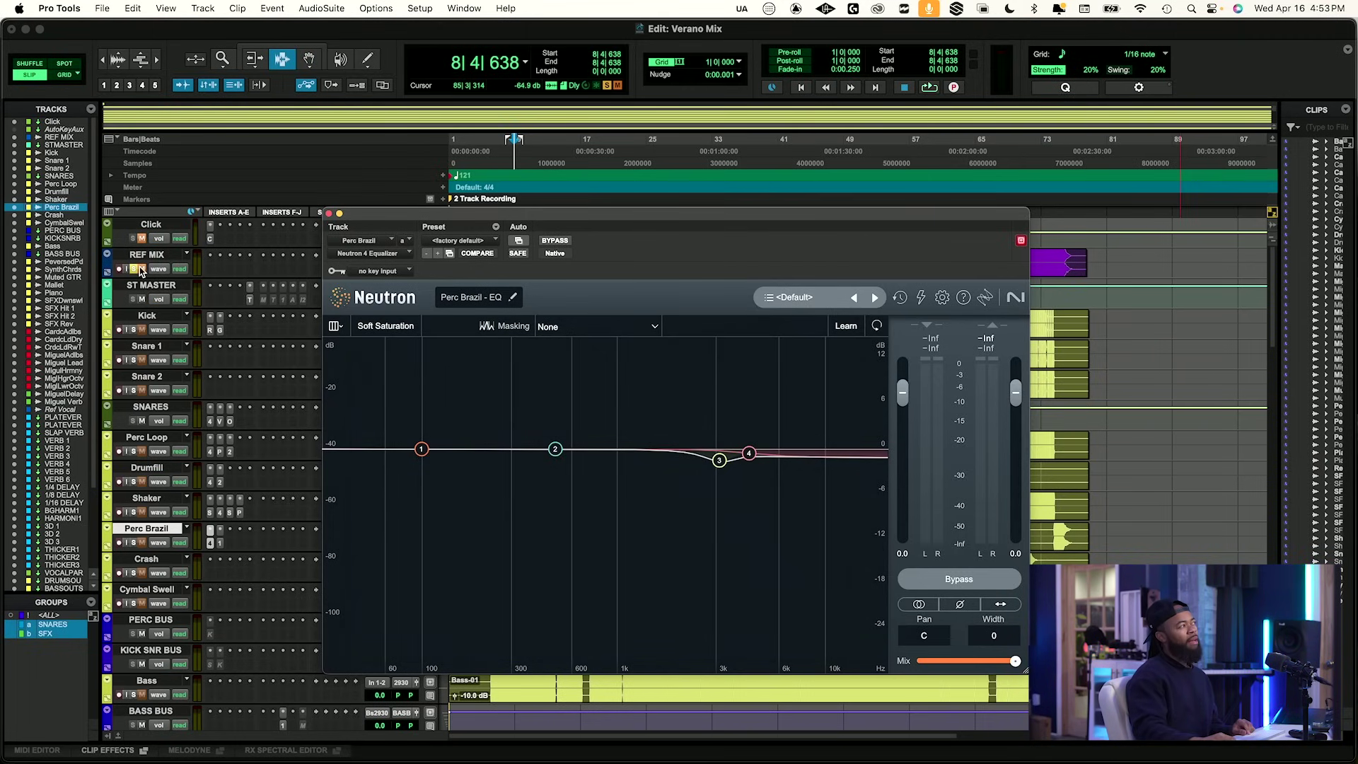
{"action": "key", "text": "space"}
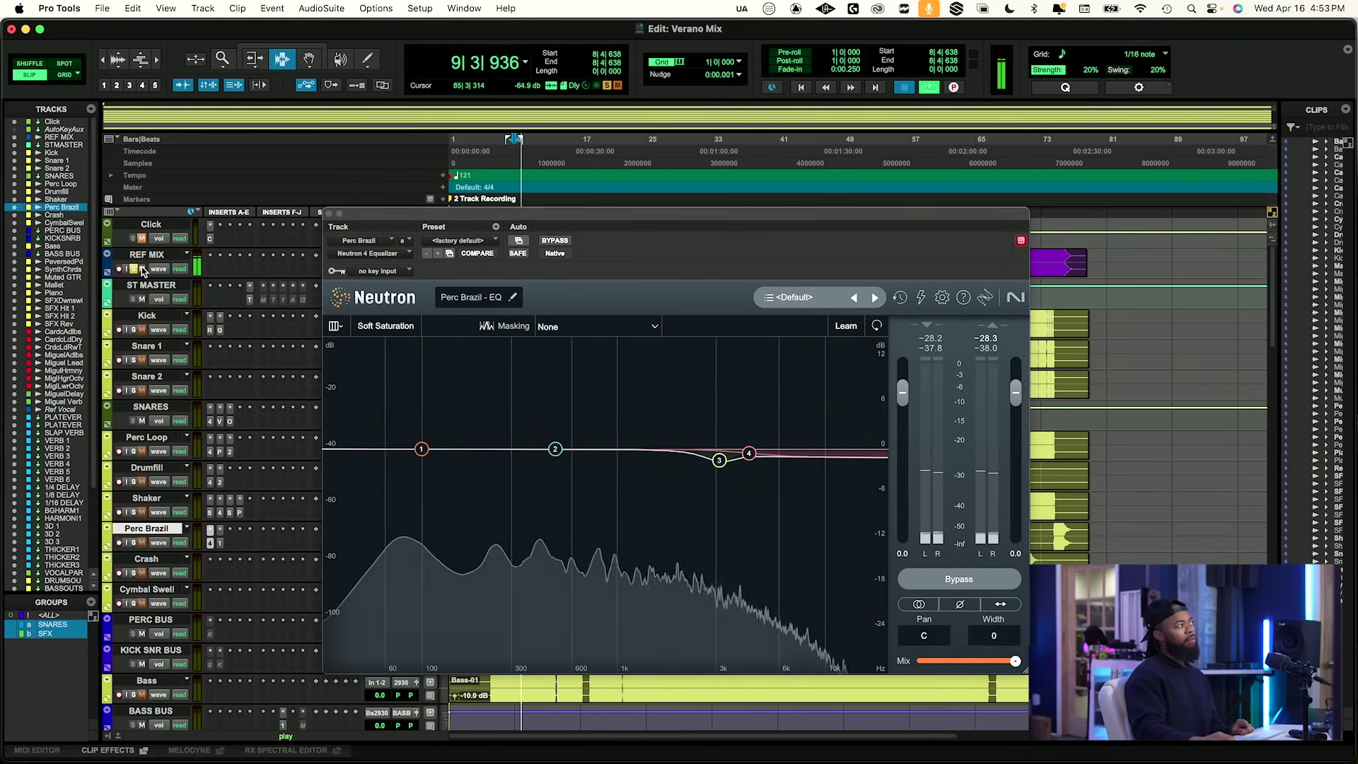
{"action": "key", "text": "space"}
{"action": "key", "text": "space"}
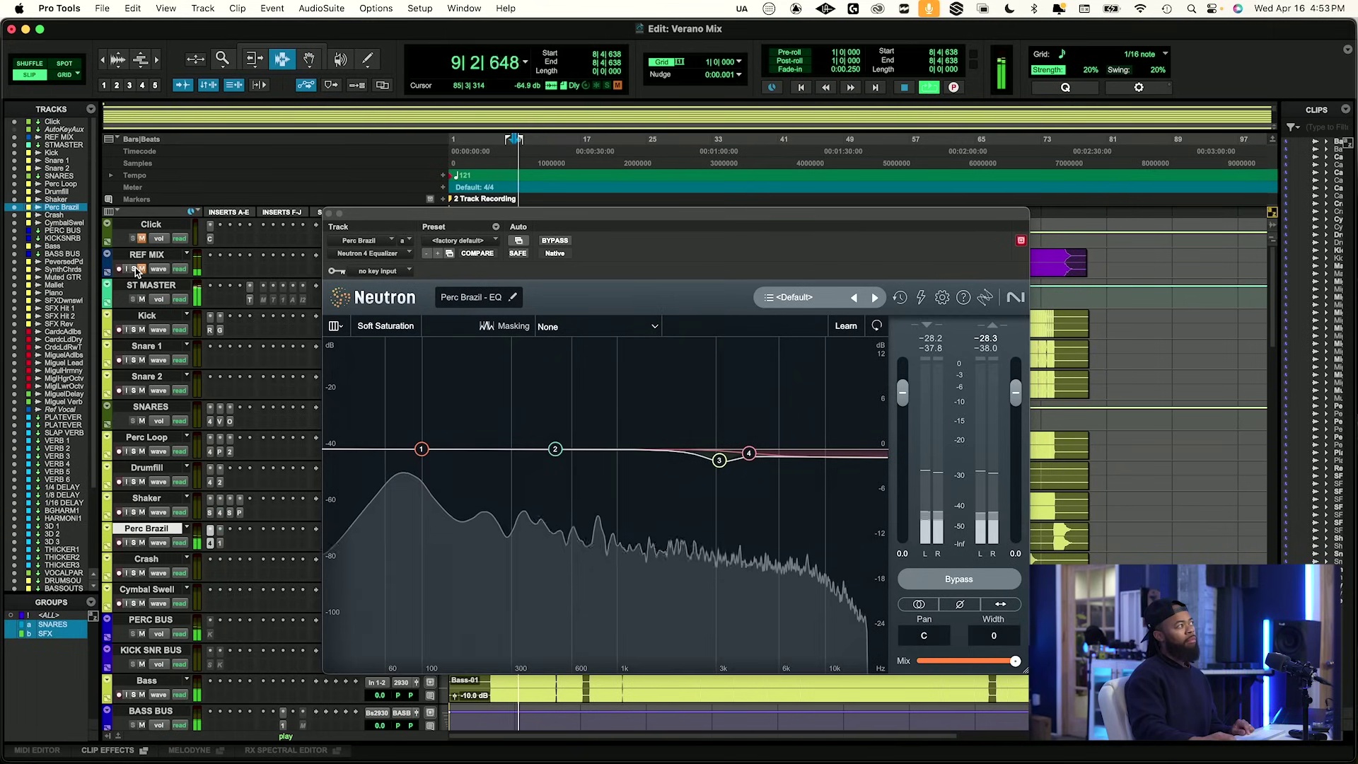
{"action": "key", "text": "space"}
Disable the 4357 Hz analog high shelf band in Perc Brazil's EQ and replay the full mix.
{"action": "left_click", "coordinate": [749, 453]}
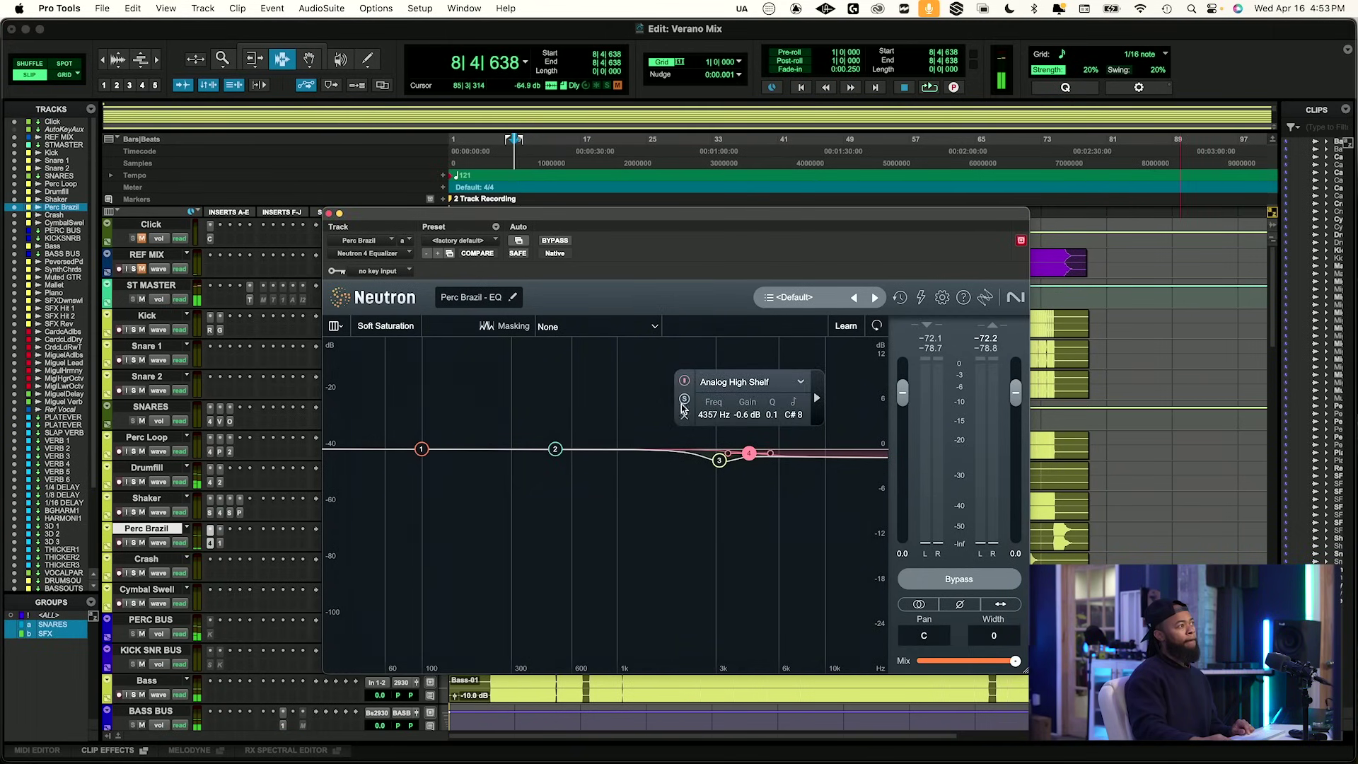
{"action": "left_click", "coordinate": [685, 382]}
{"action": "key", "text": "space"}
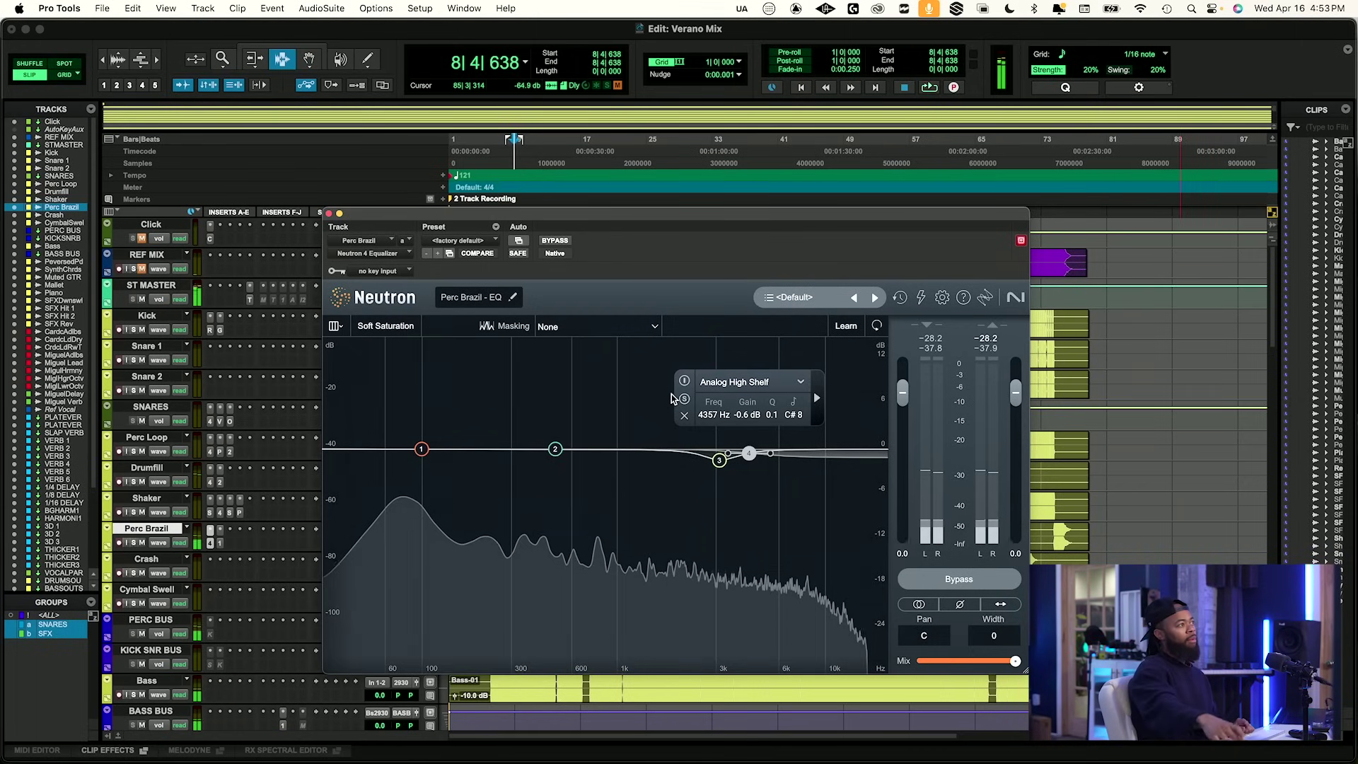
{"action": "key", "text": "space"}
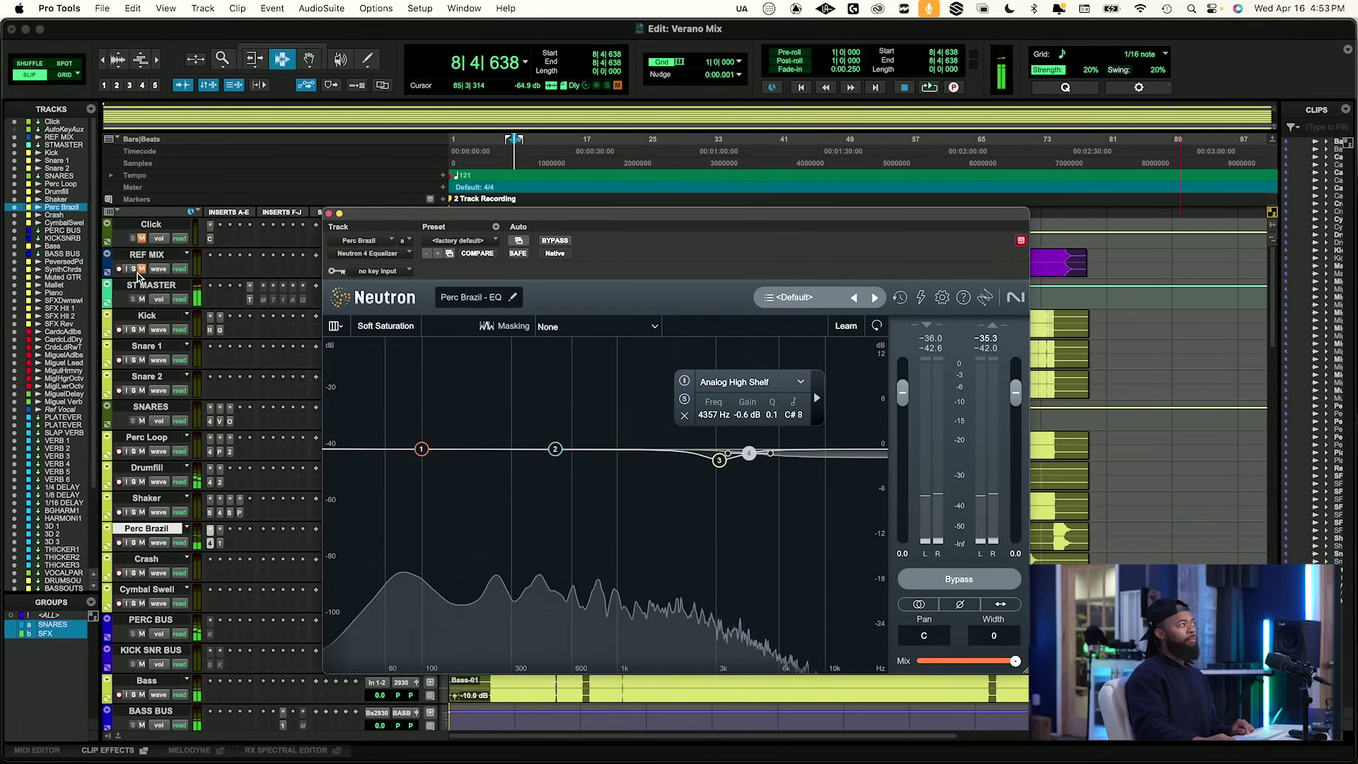
Solo REF MIX to compare the hit against the mix with the EQ shelf disabled, and unsolo it.
{"action": "left_click", "coordinate": [139, 270]}
{"action": "key", "text": "space"}
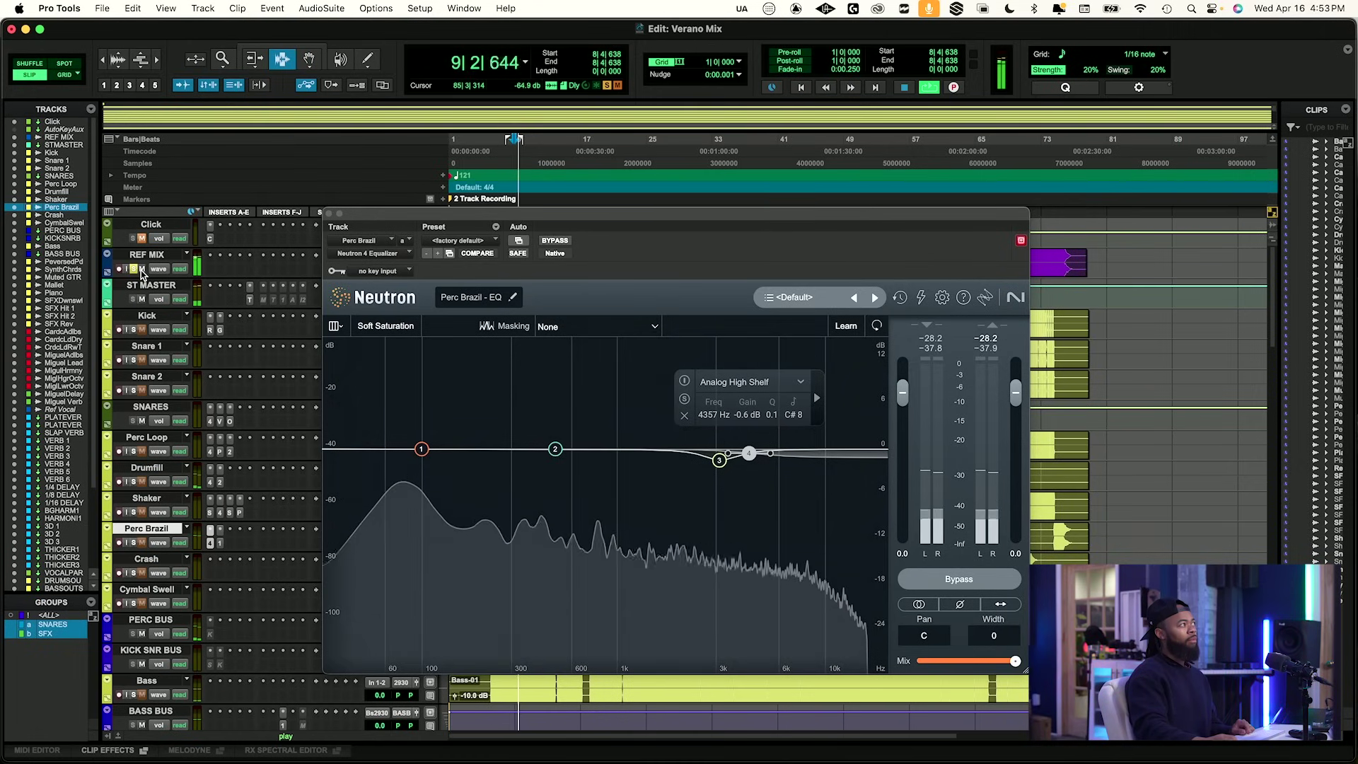
{"action": "key", "text": "space"}
{"action": "left_click", "coordinate": [137, 270]}
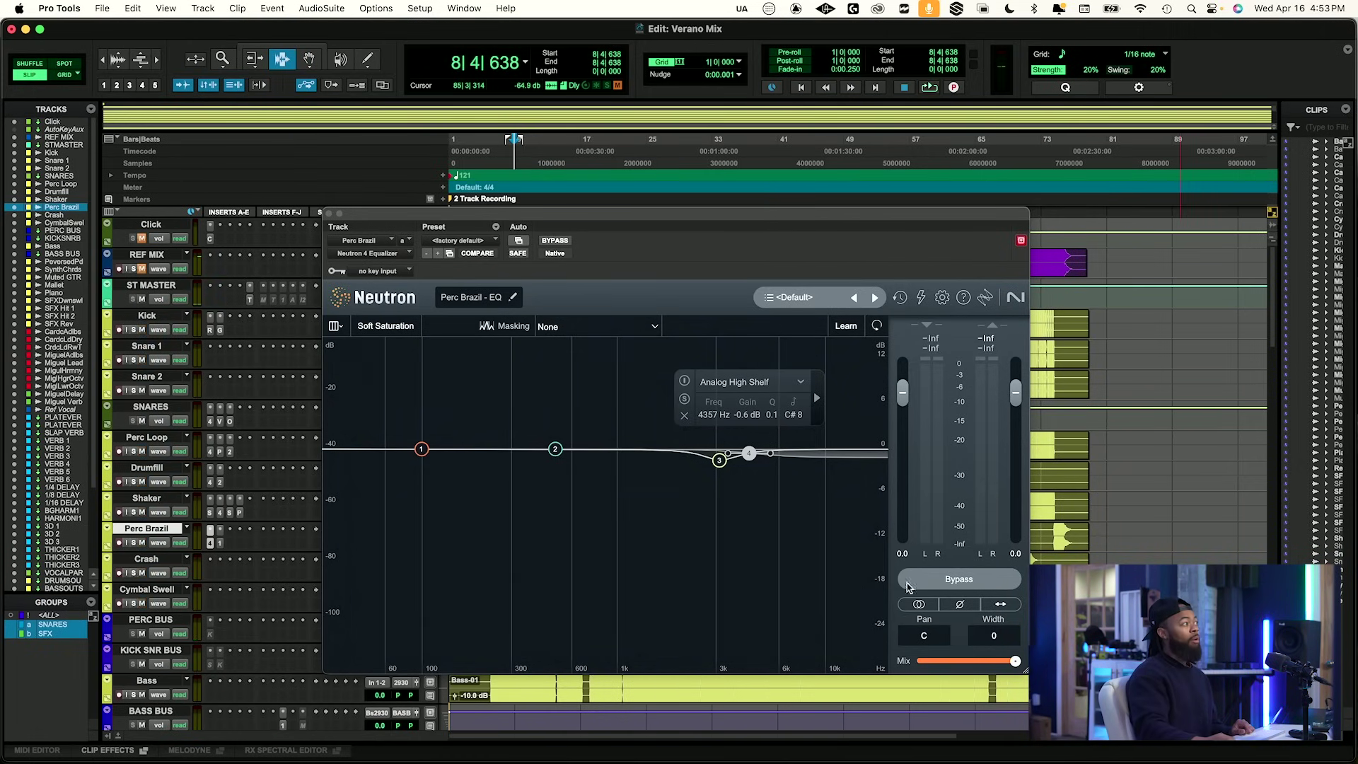
Raise Impact's output gain on Perc Brazil to +1.6 dB on both channels and replay the full mix.
{"action": "left_click", "coordinate": [220, 544]}
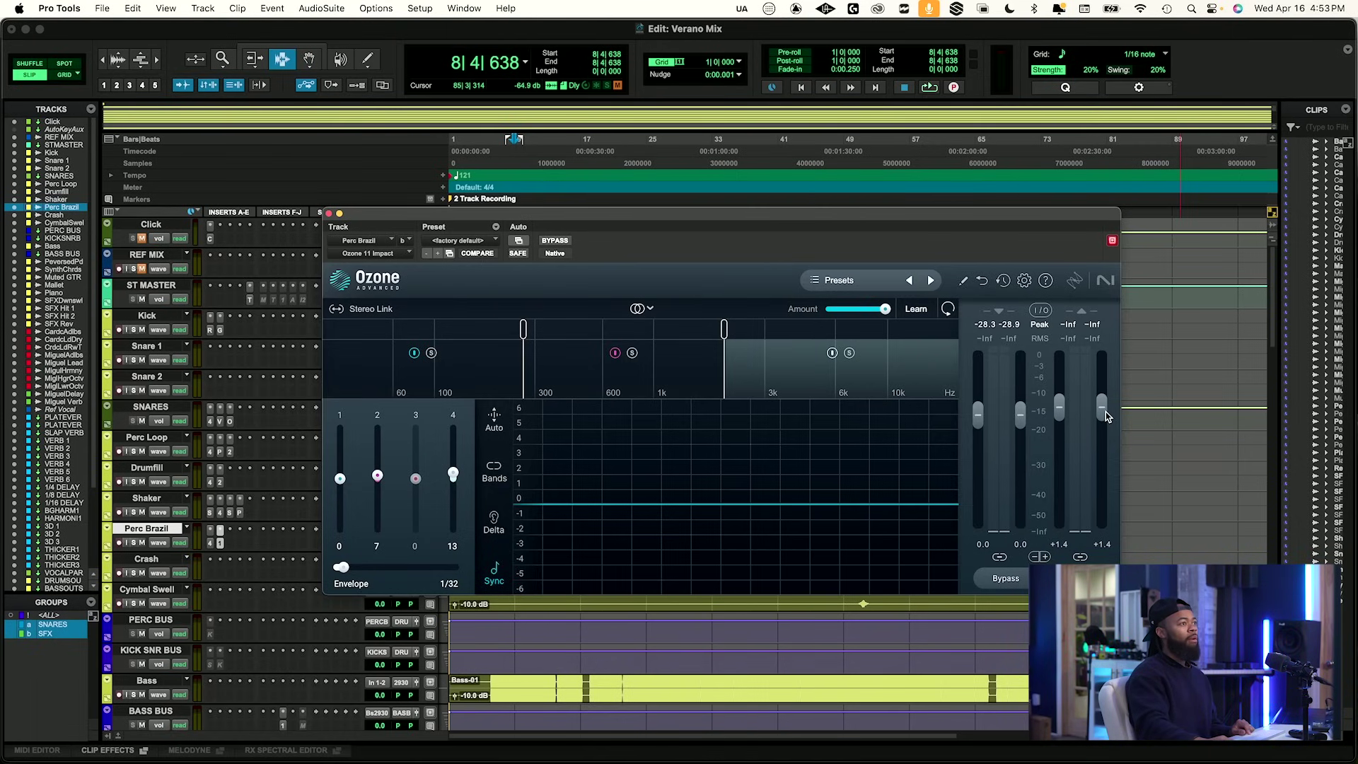
{"action": "key", "text": "space"}
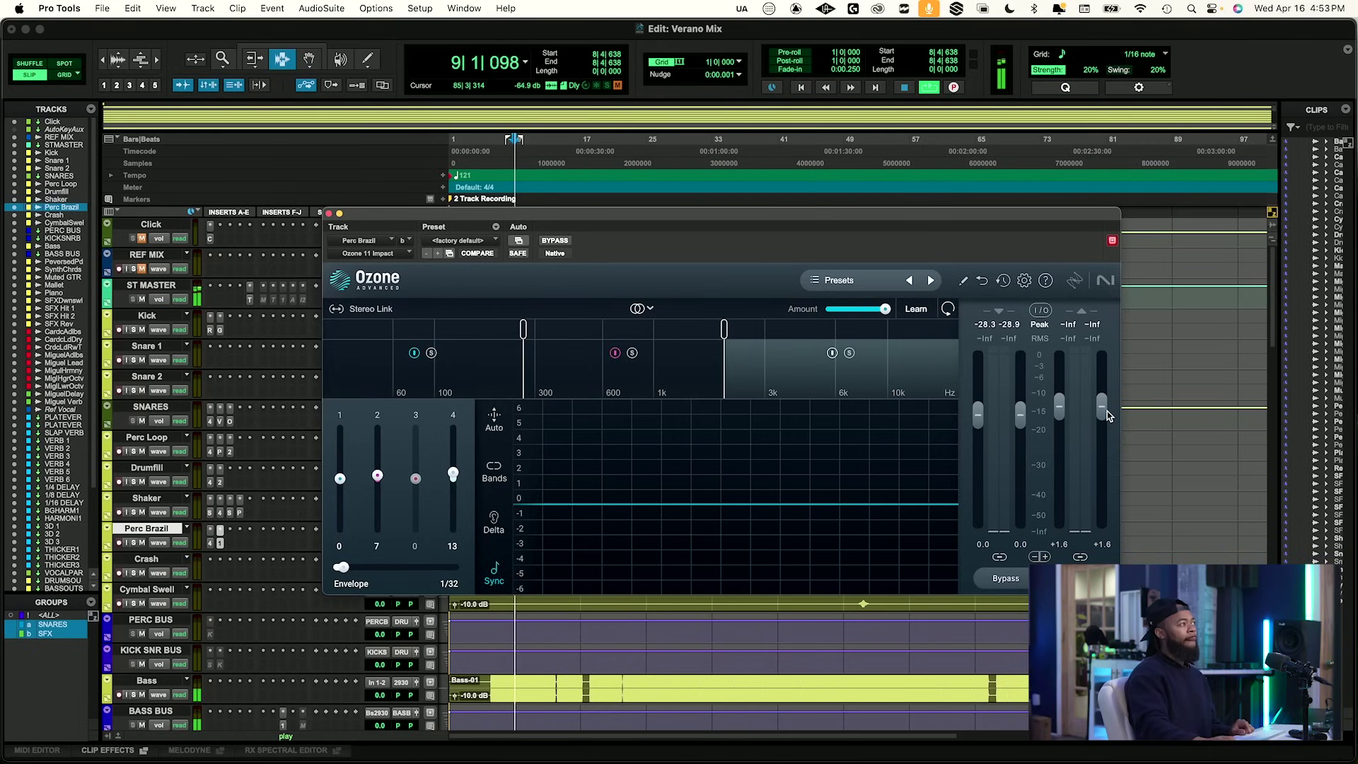
{"action": "key", "text": "space"}
Play the hit with REF MIX unmuted and soloed to check the new Impact level, then mute and unsolo it.
{"action": "left_click", "coordinate": [133, 269]}
{"action": "left_click", "coordinate": [142, 269]}
{"action": "key", "text": "space"}
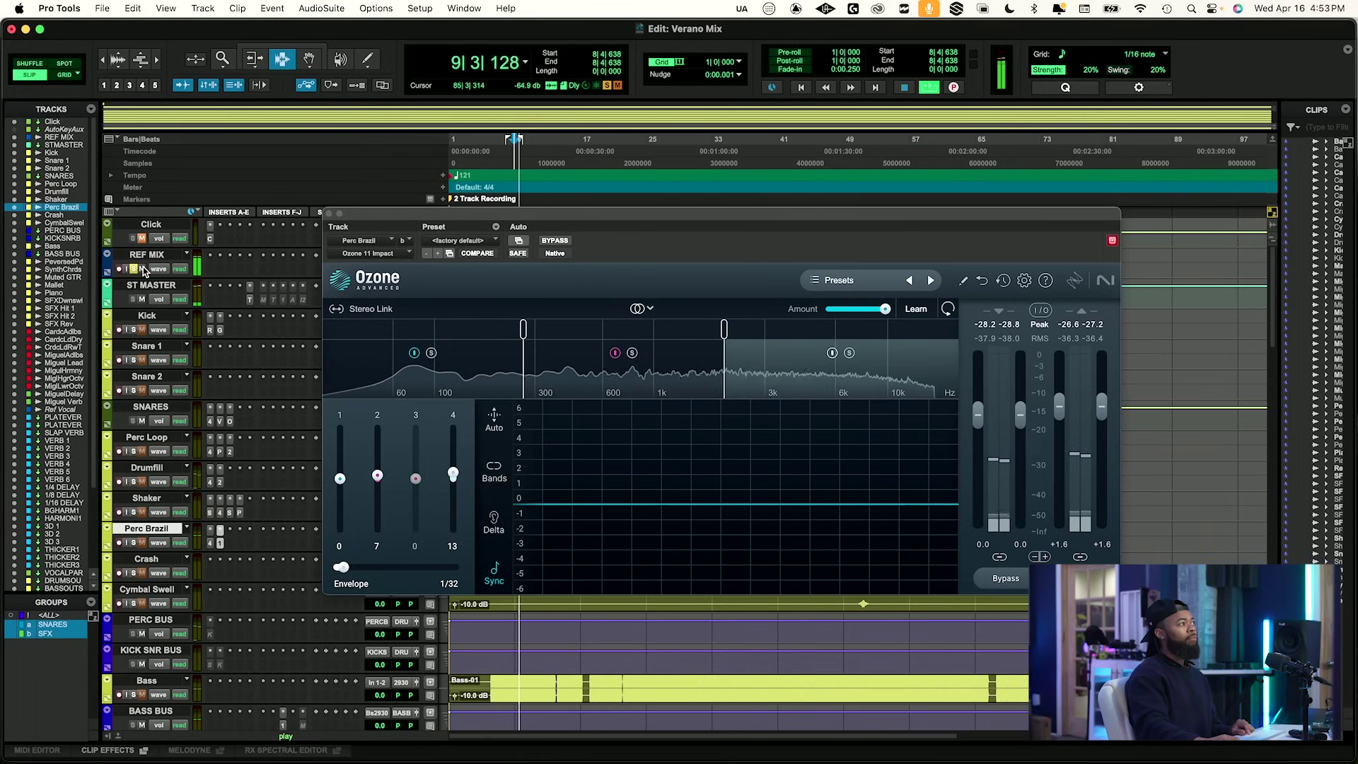
{"action": "key", "text": "space"}
{"action": "left_click", "coordinate": [143, 269]}
{"action": "left_click", "coordinate": [133, 269]}
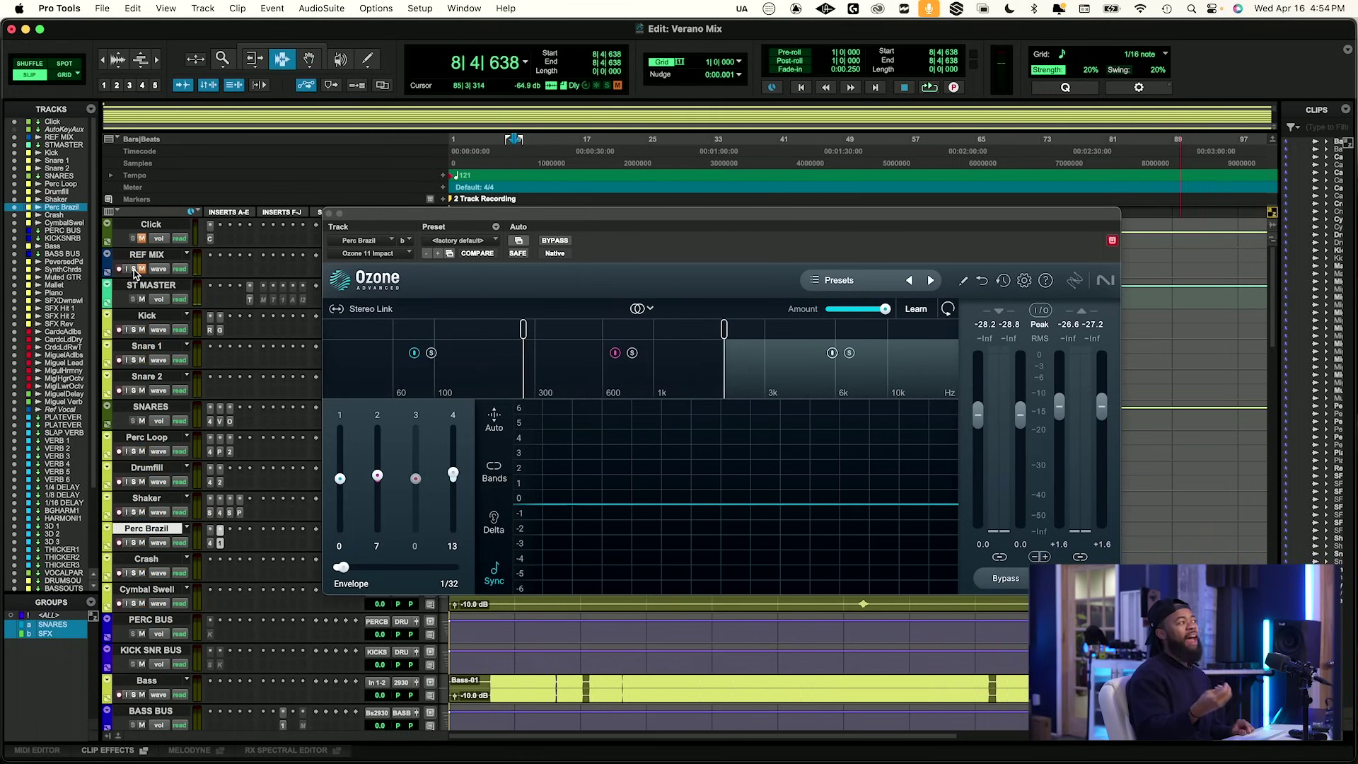
Close the Impact window and play the full mix from just before bar 9.
{"action": "left_click", "coordinate": [329, 214]}
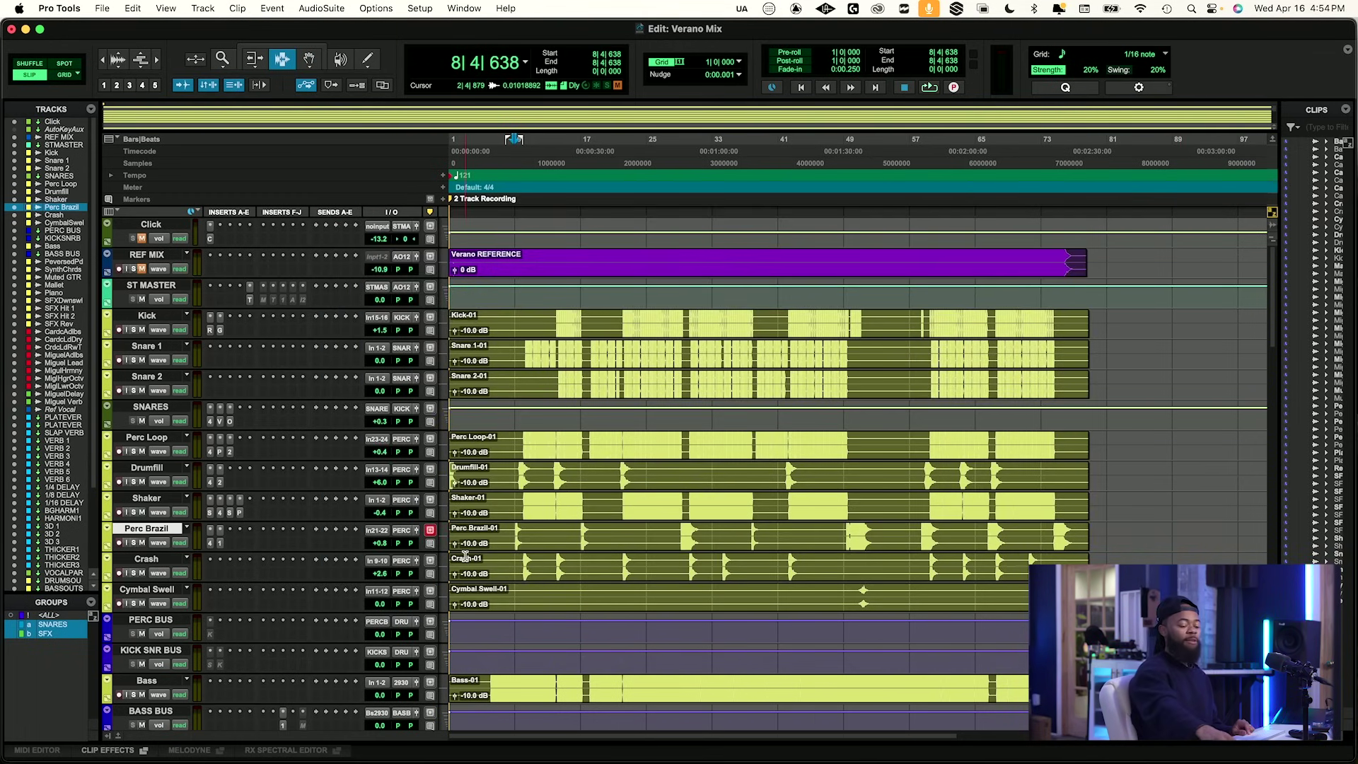
{"action": "key", "text": "space"}
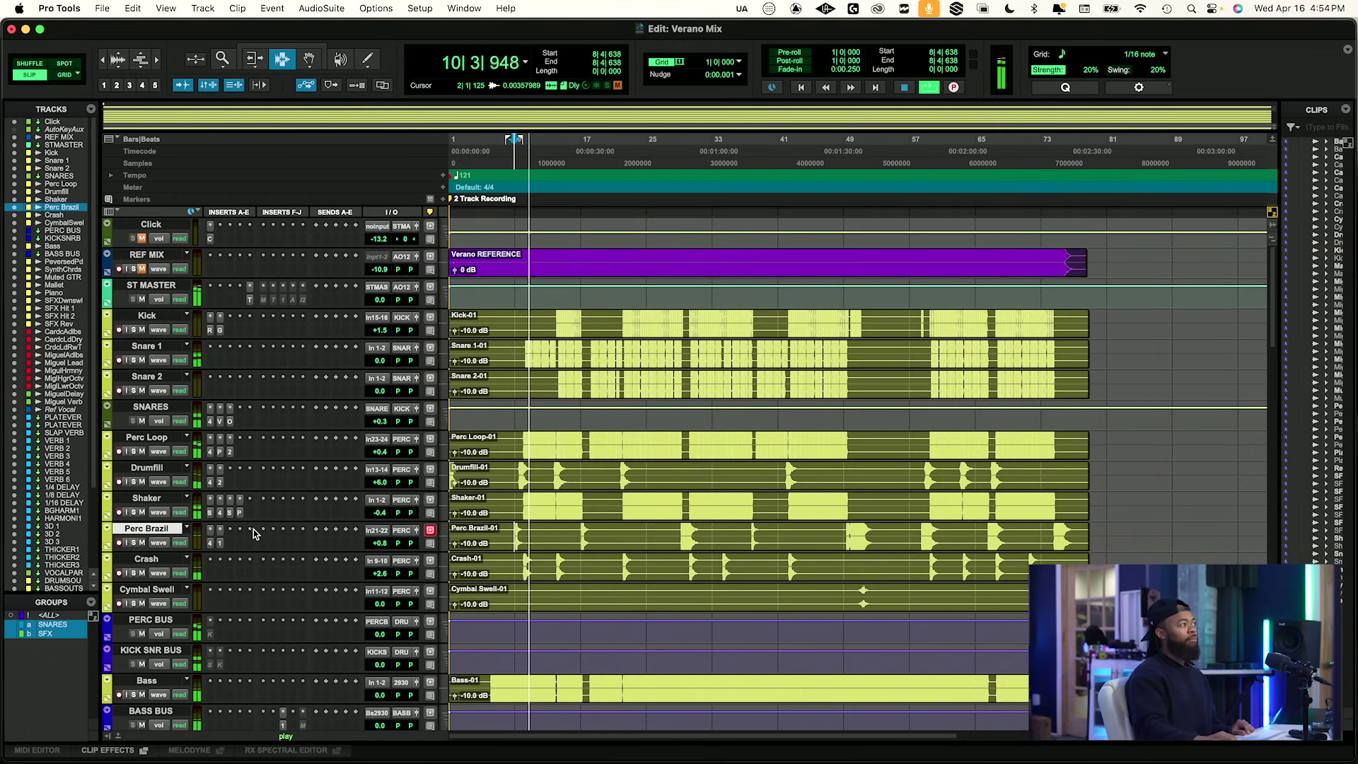
{"action": "key", "text": "space"}
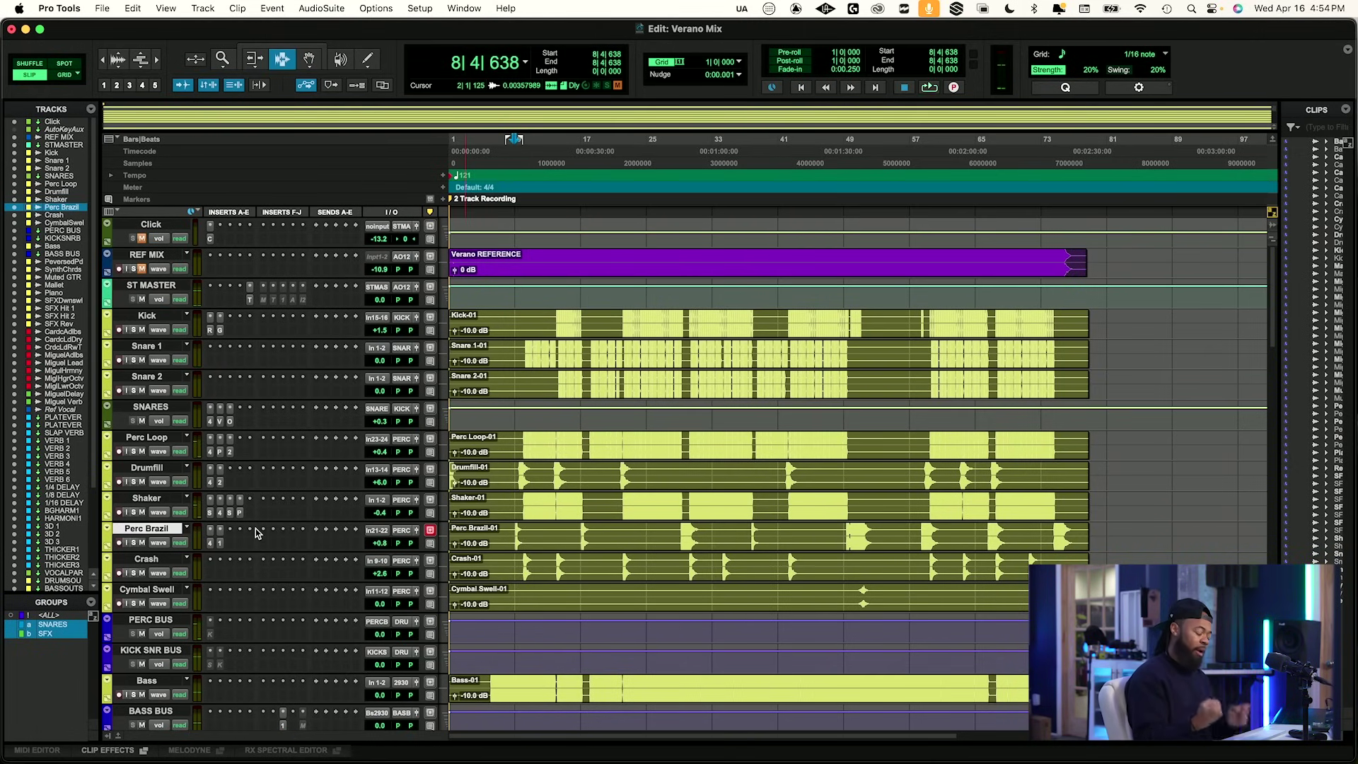
Replay the Perc Brazil hit in solo, then unsolo the track and hear it in the full mix.
{"action": "key", "text": "space"}
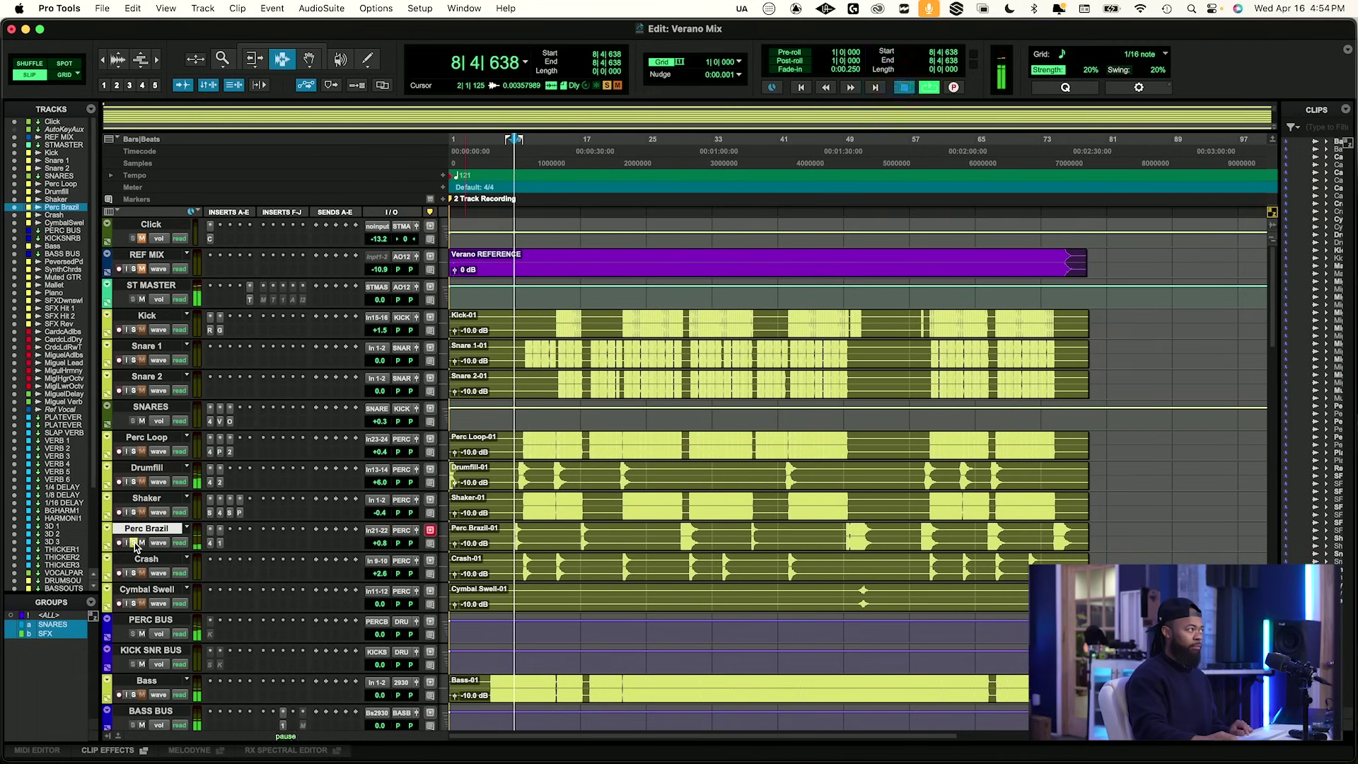
{"action": "key", "text": "space"}
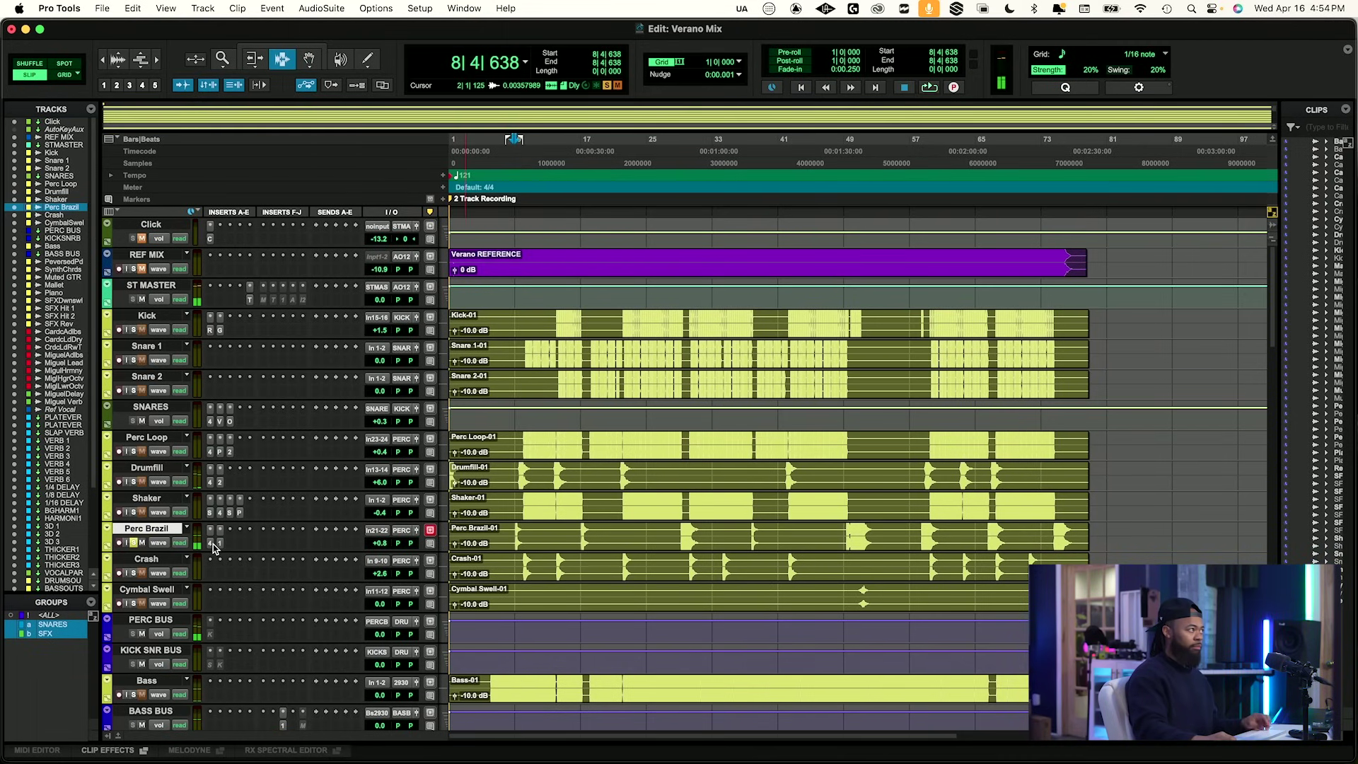
{"action": "key", "text": "space"}
{"action": "key", "text": "space"}
{"action": "key", "text": "space"}
{"action": "left_click", "coordinate": [134, 543]}
{"action": "key", "text": "space"}
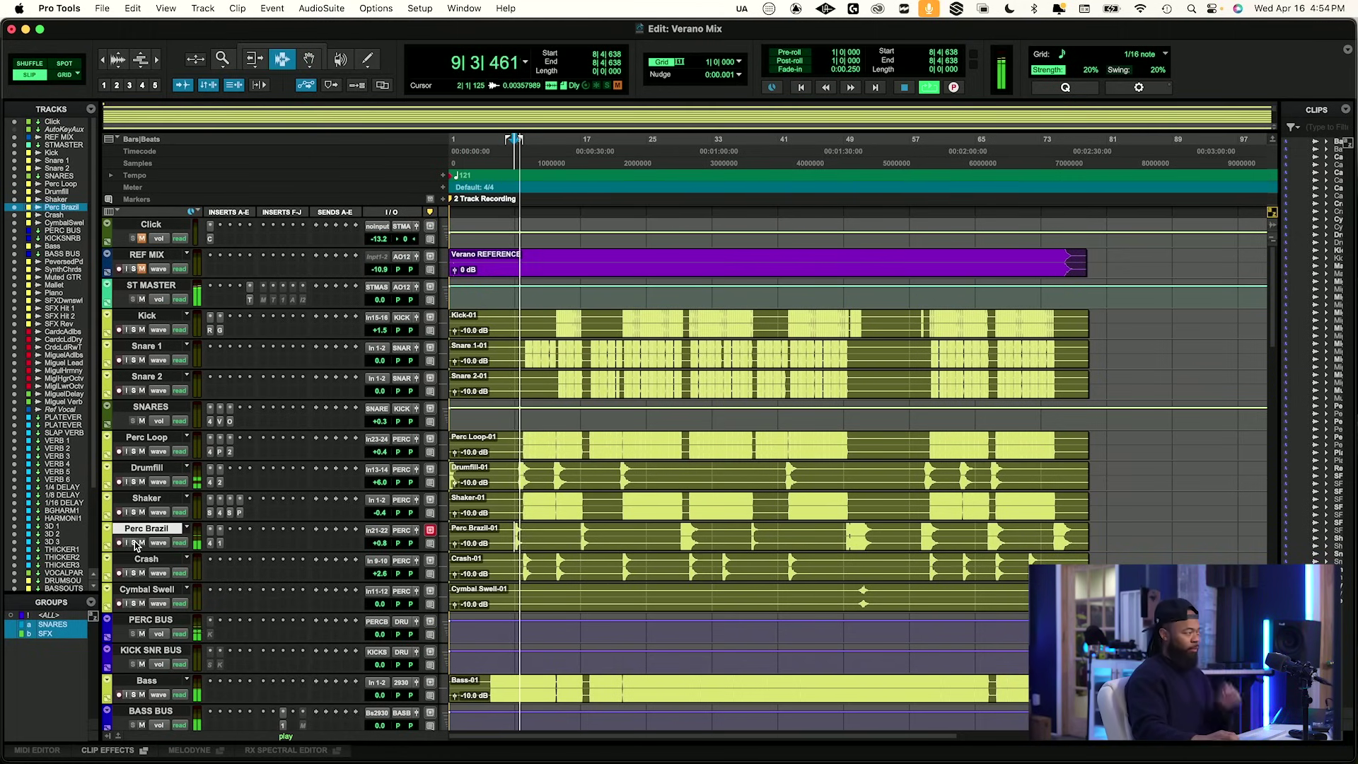
{"action": "key", "text": "space"}
Insert the stereo SpecCraft plug-in in the next empty insert slot on Perc Brazil.
{"action": "left_click", "coordinate": [231, 545]}
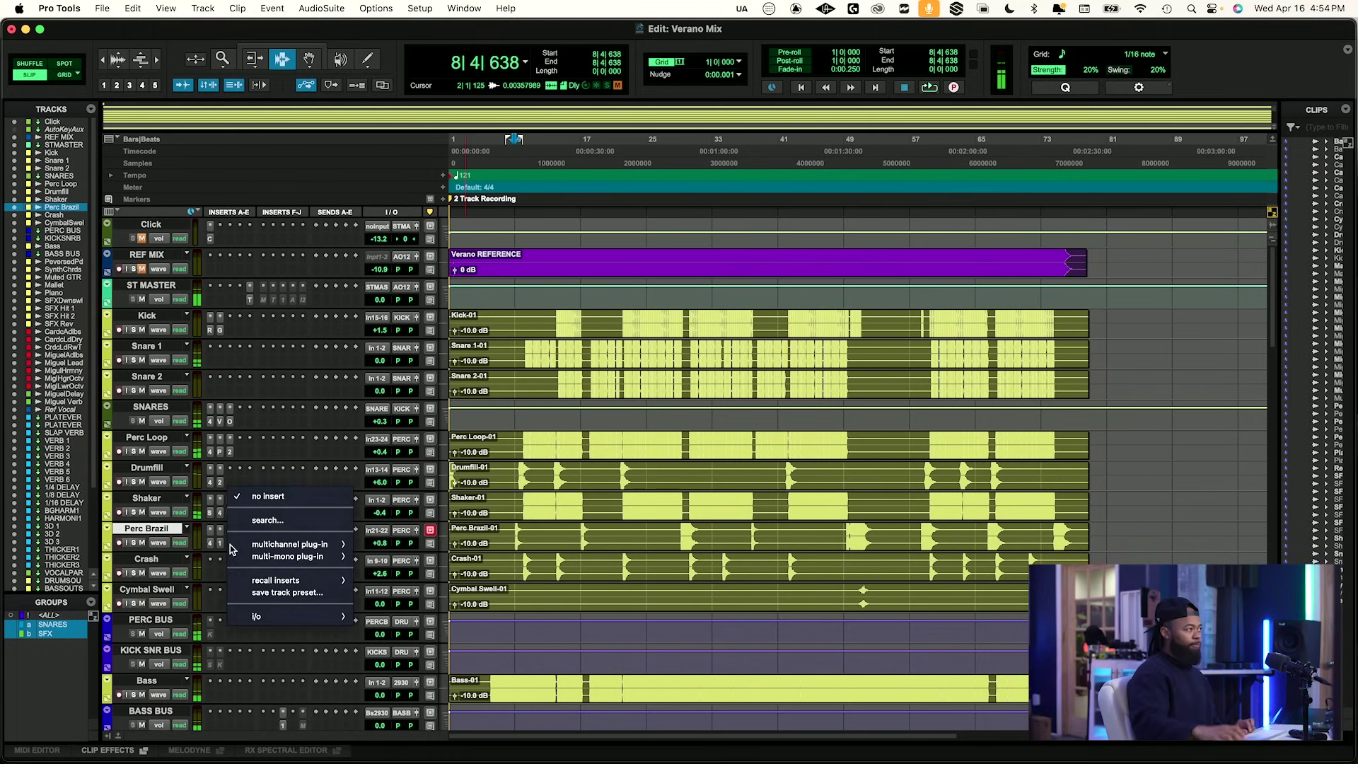
{"action": "left_click", "coordinate": [318, 524]}
{"action": "type", "text": "spec"}
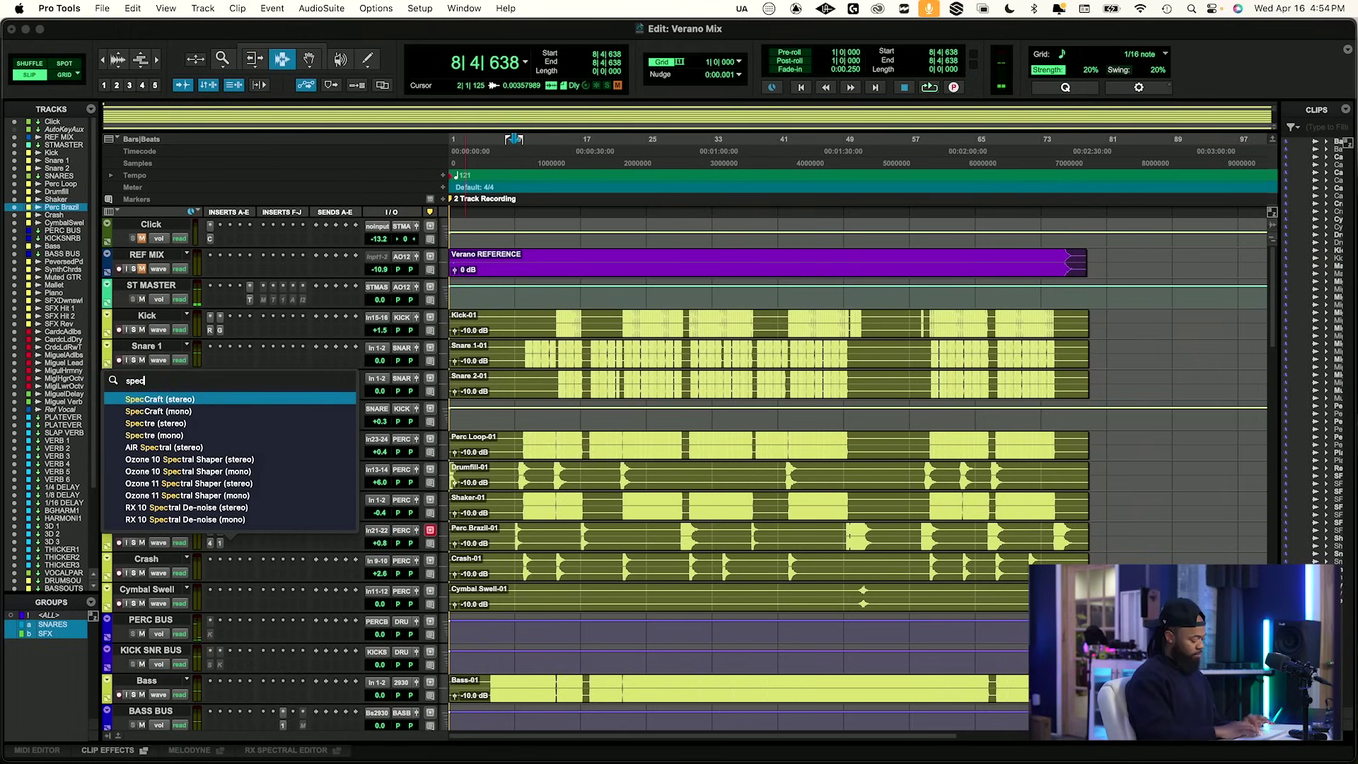
{"action": "key", "text": "Return"}
Lower SpecCraft's threshold to -42.3 dB and set the Formant and Treble compensation to 0.0% while auditioning the mix.
{"action": "key", "text": "space"}
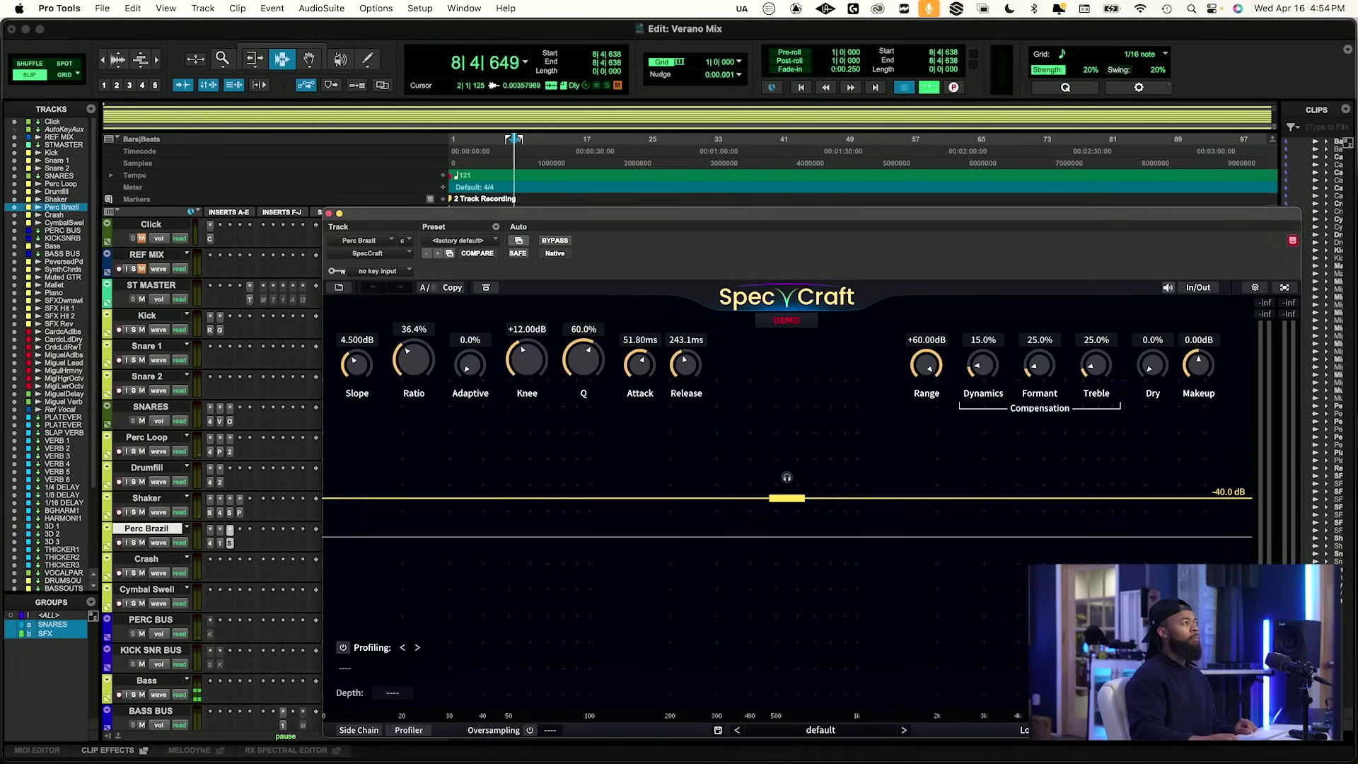
{"action": "left_click_drag", "start_coordinate": [784, 498], "coordinate": [784, 509]}
{"action": "key", "text": "space"}
{"action": "key", "text": "space"}
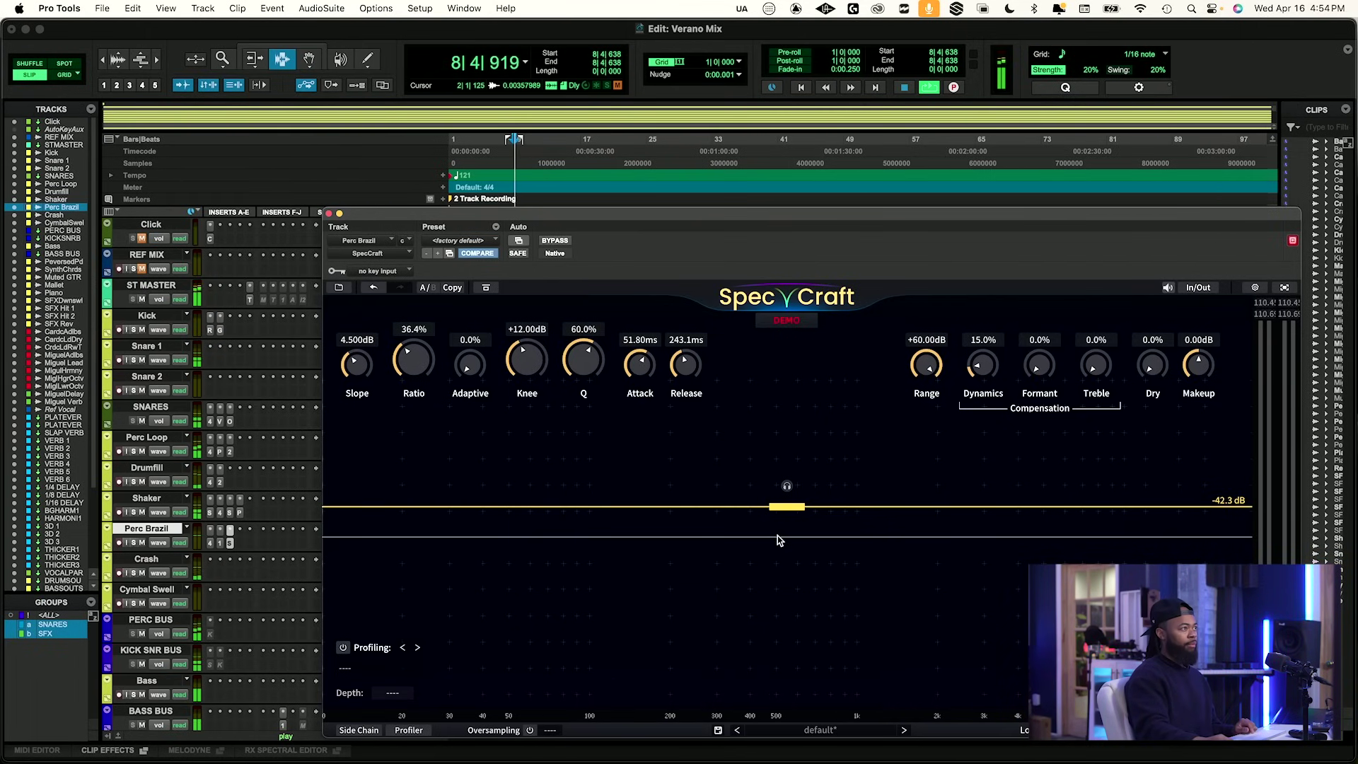
{"action": "key", "text": "space"}
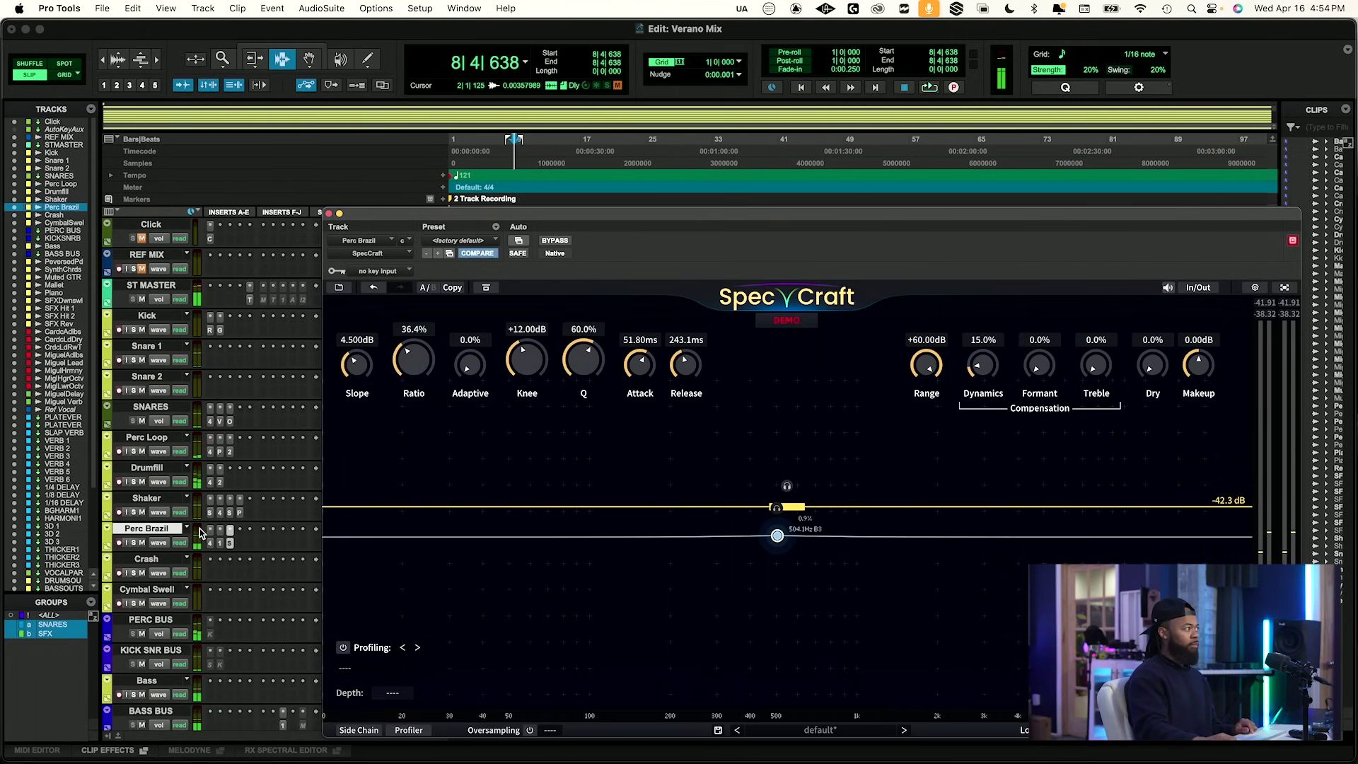
Solo Perc Brazil and shape a SpecCraft bell node at about 254 Hz and 55.9% during playback.
{"action": "left_click", "coordinate": [133, 542]}
{"action": "key", "text": "space"}
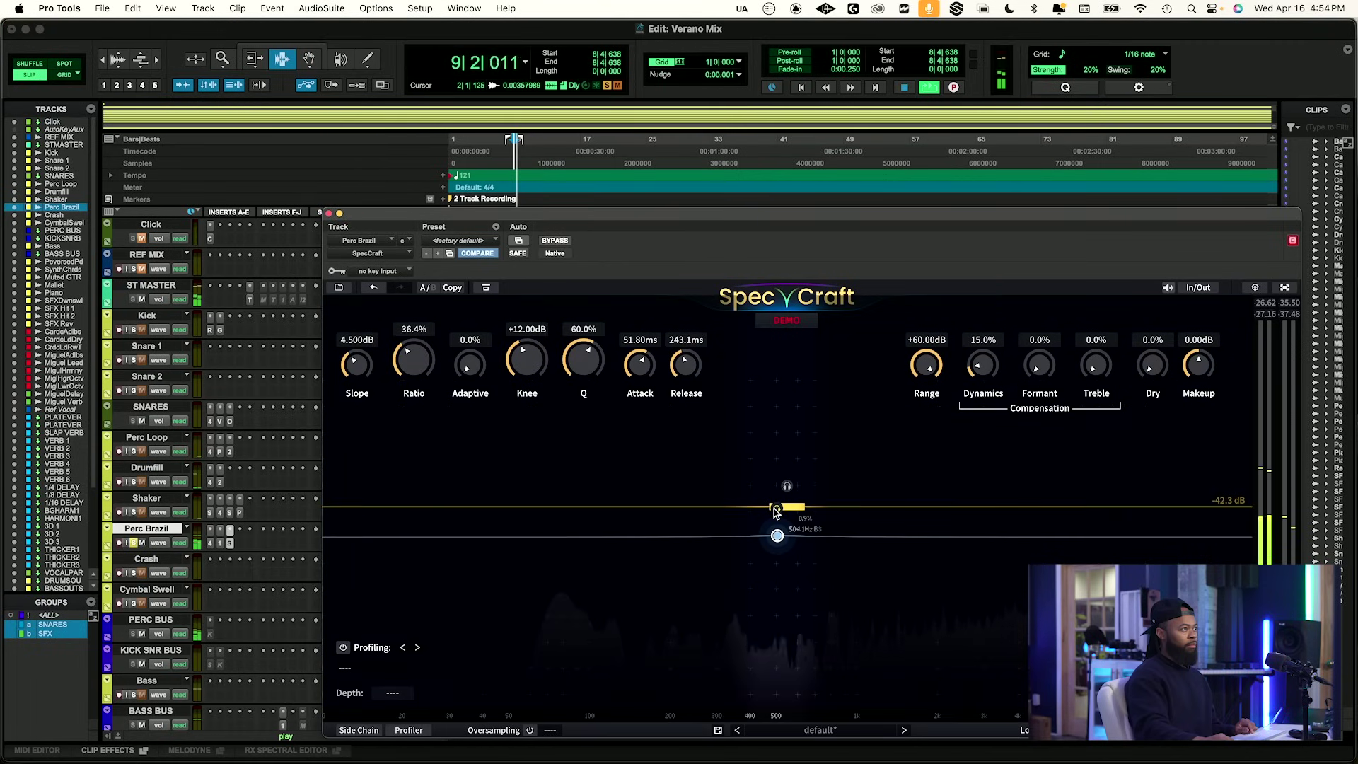
{"action": "left_click_drag", "start_coordinate": [702, 505], "coordinate": [703, 447]}
{"action": "key", "text": "space"}
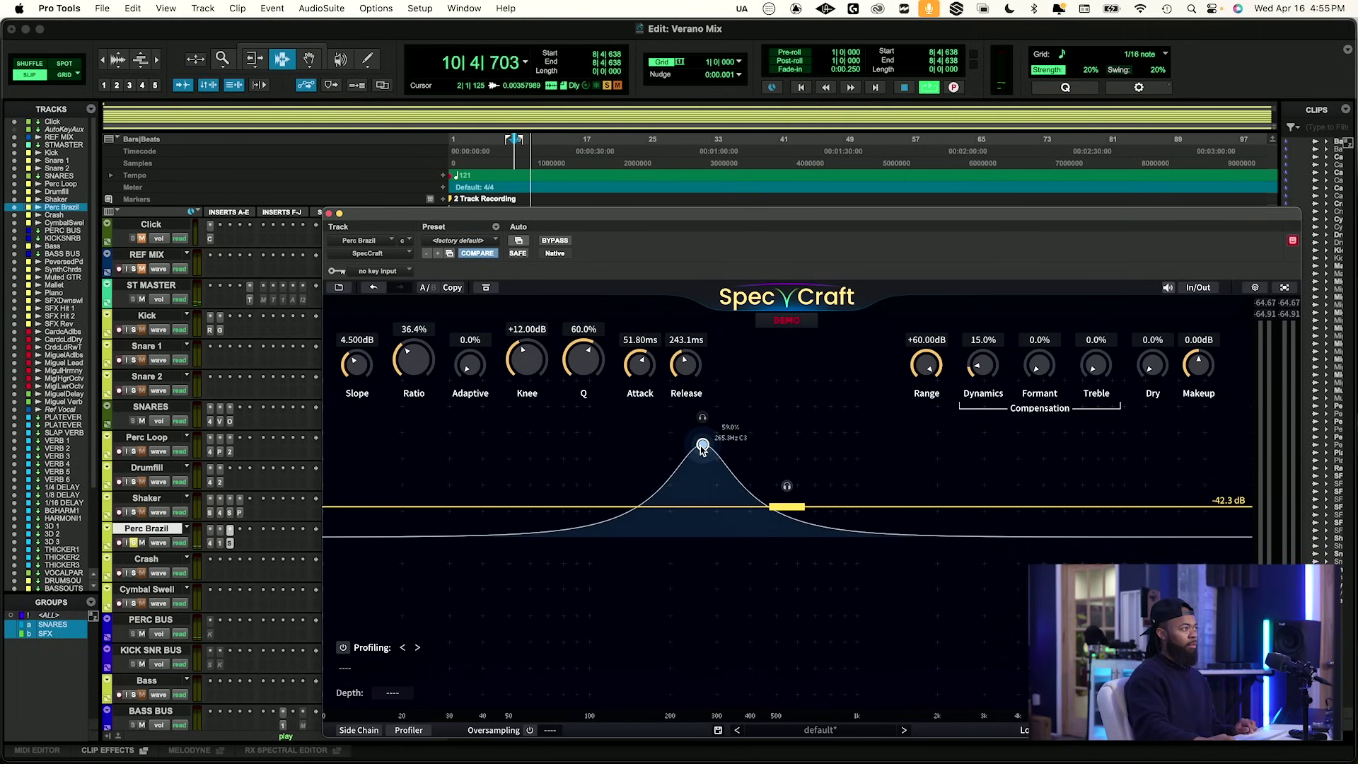
{"action": "key", "text": "space"}
{"action": "key", "text": "space"}
{"action": "left_click_drag", "start_coordinate": [703, 449], "coordinate": [697, 449]}
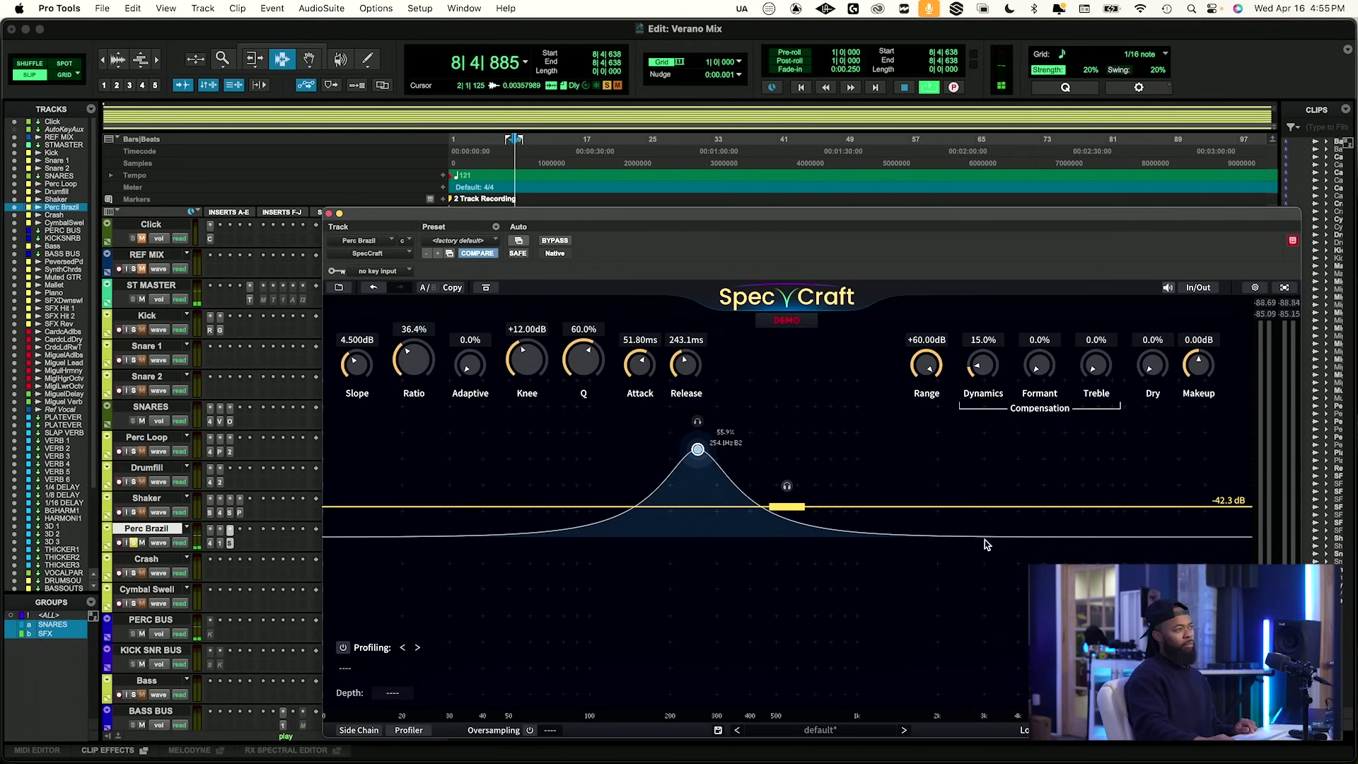
Add a high shelf node in SpecCraft at about 3 kHz, raised to 44.8%.
{"action": "left_click", "coordinate": [1179, 539]}
{"action": "right_click", "coordinate": [1176, 540]}
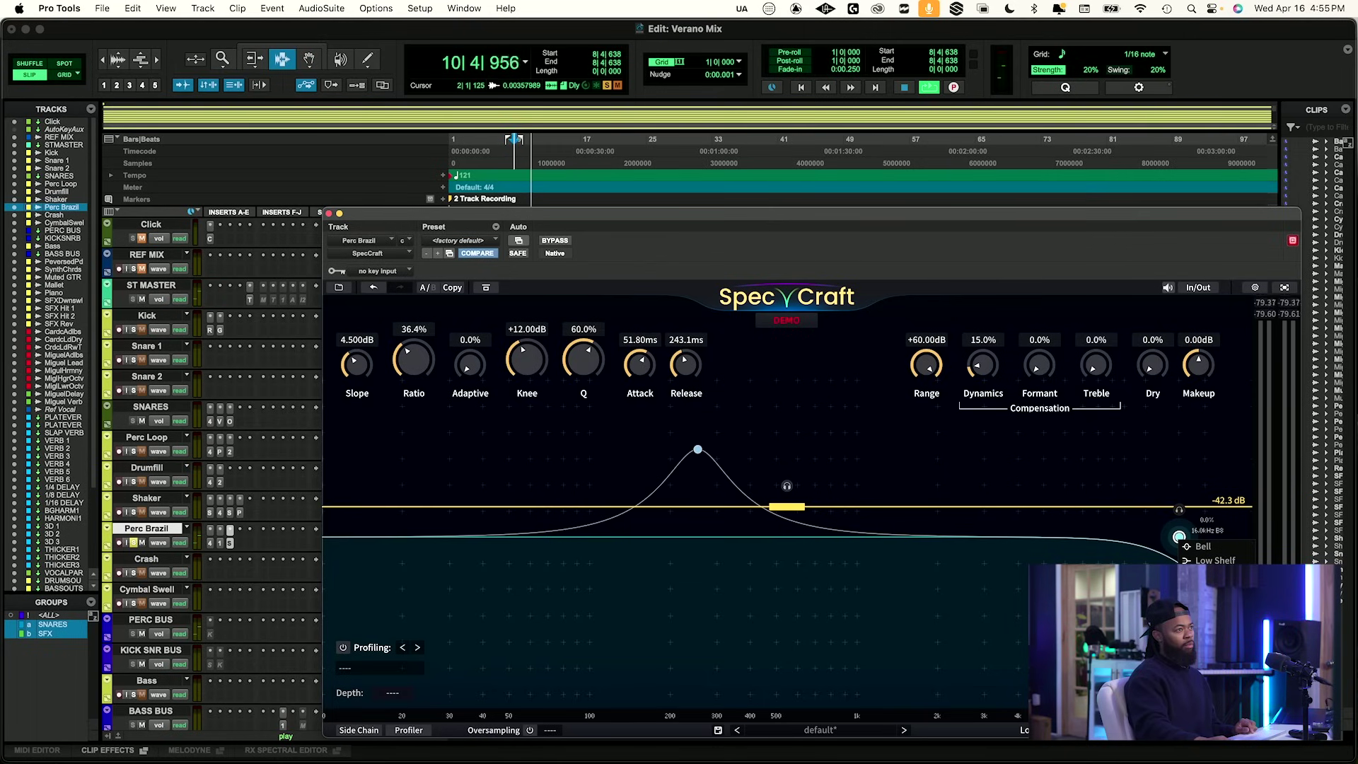
{"action": "left_click_drag", "start_coordinate": [1178, 538], "coordinate": [984, 471]}
{"action": "key", "text": "space"}
Set SpecCraft's Release to 50.5 ms and Q to 41.4% while replaying the soloed Perc Brazil hit.
{"action": "left_click_drag", "start_coordinate": [685, 365], "coordinate": [684, 411]}
{"action": "key", "text": "space"}
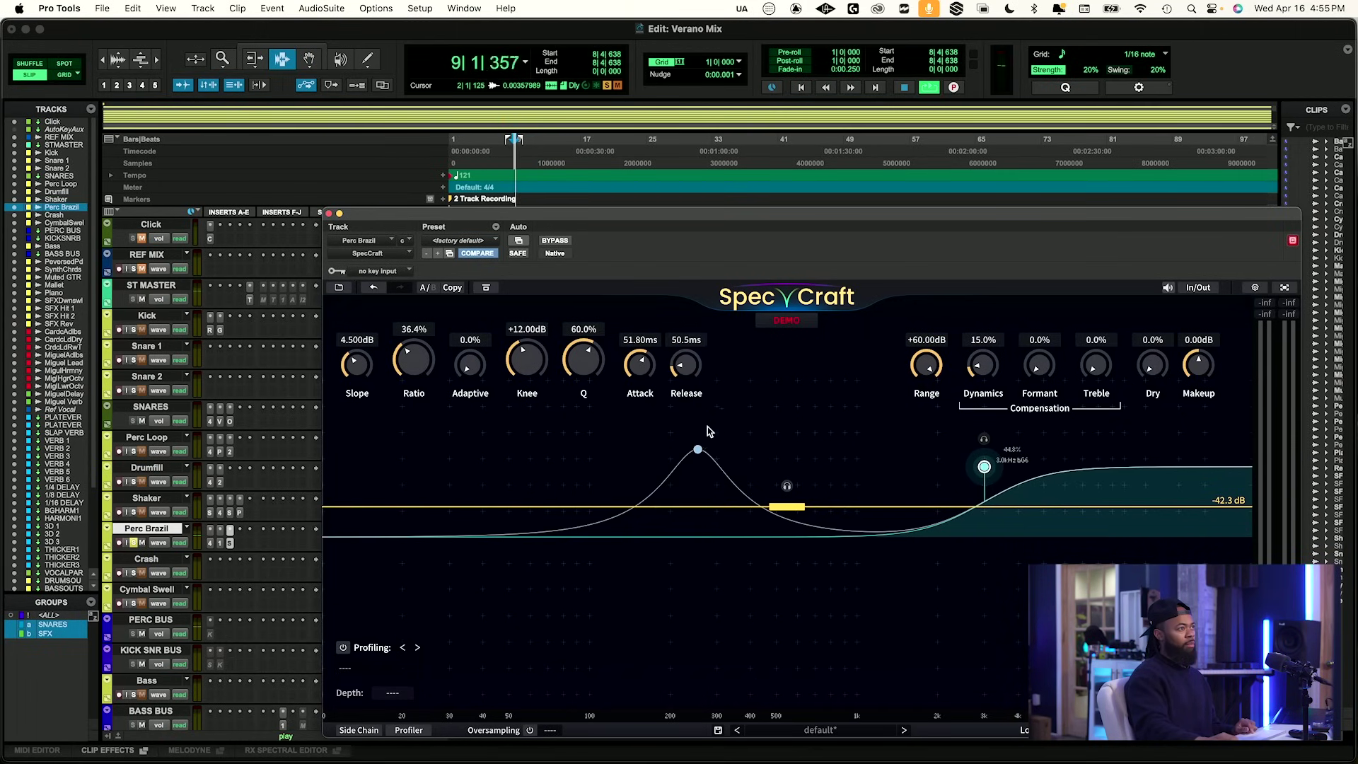
{"action": "left_click_drag", "start_coordinate": [583, 364], "coordinate": [583, 419]}
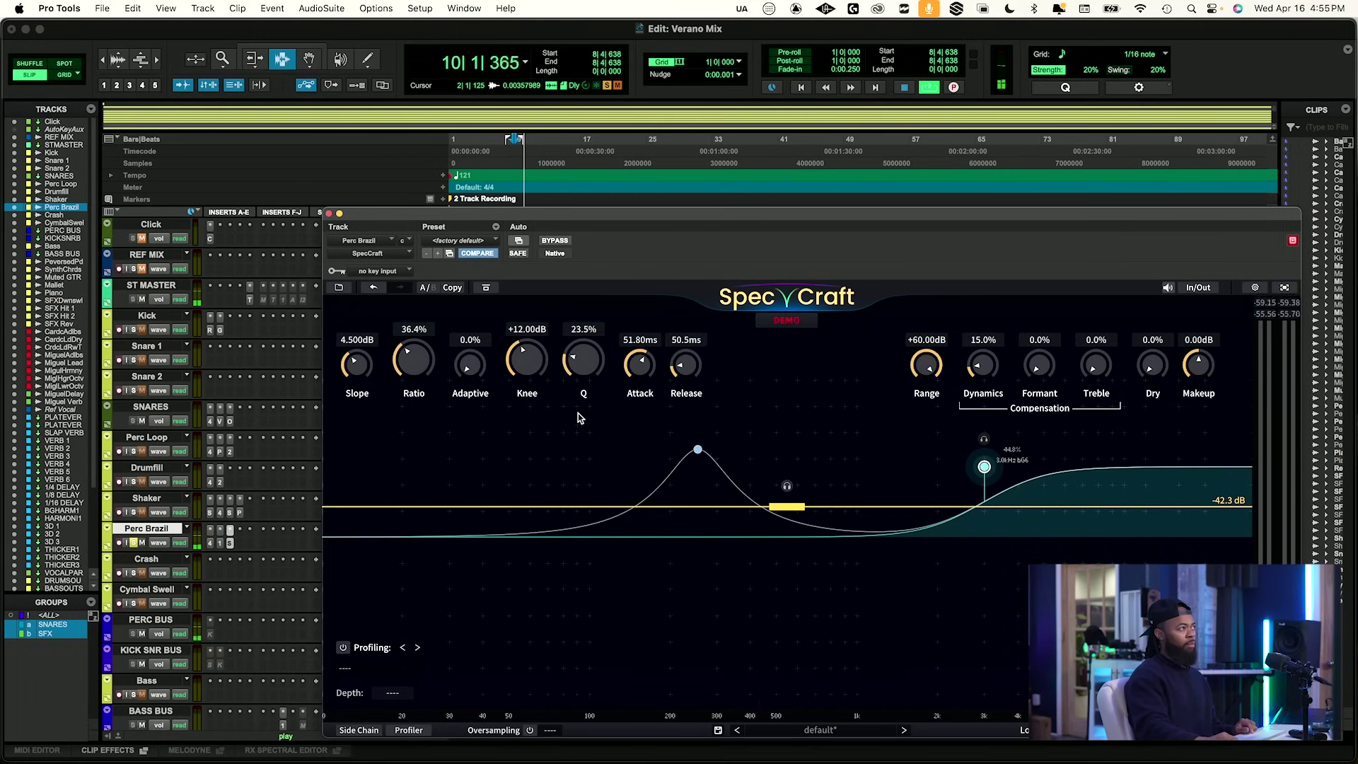
{"action": "key", "text": "space"}
{"action": "mouse_move", "coordinate": [584, 365]}
{"action": "left_mouse_down"}
{"action": "mouse_move", "coordinate": [596, 358]}
{"action": "mouse_move", "coordinate": [587, 372]}
{"action": "left_mouse_up"}
{"action": "key", "text": "space"}
{"action": "key", "text": "space"}
{"action": "key", "text": "space"}
{"action": "key", "text": "space"}
{"action": "key", "text": "space"}
{"action": "key", "text": "space"}
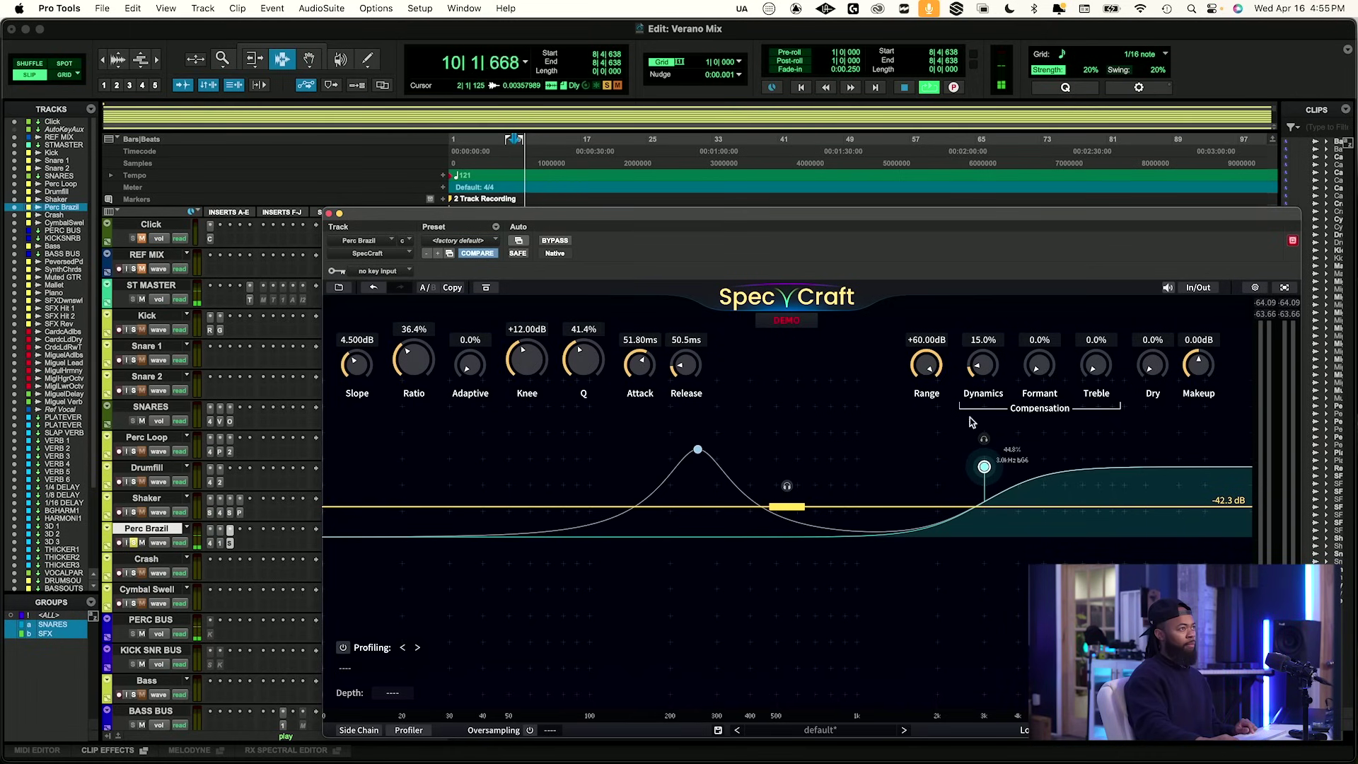
Unsolo Perc Brazil and raise SpecCraft's Makeup gain to +2.98 dB while comparing with the soloed REF MIX.
{"action": "left_click", "coordinate": [135, 542]}
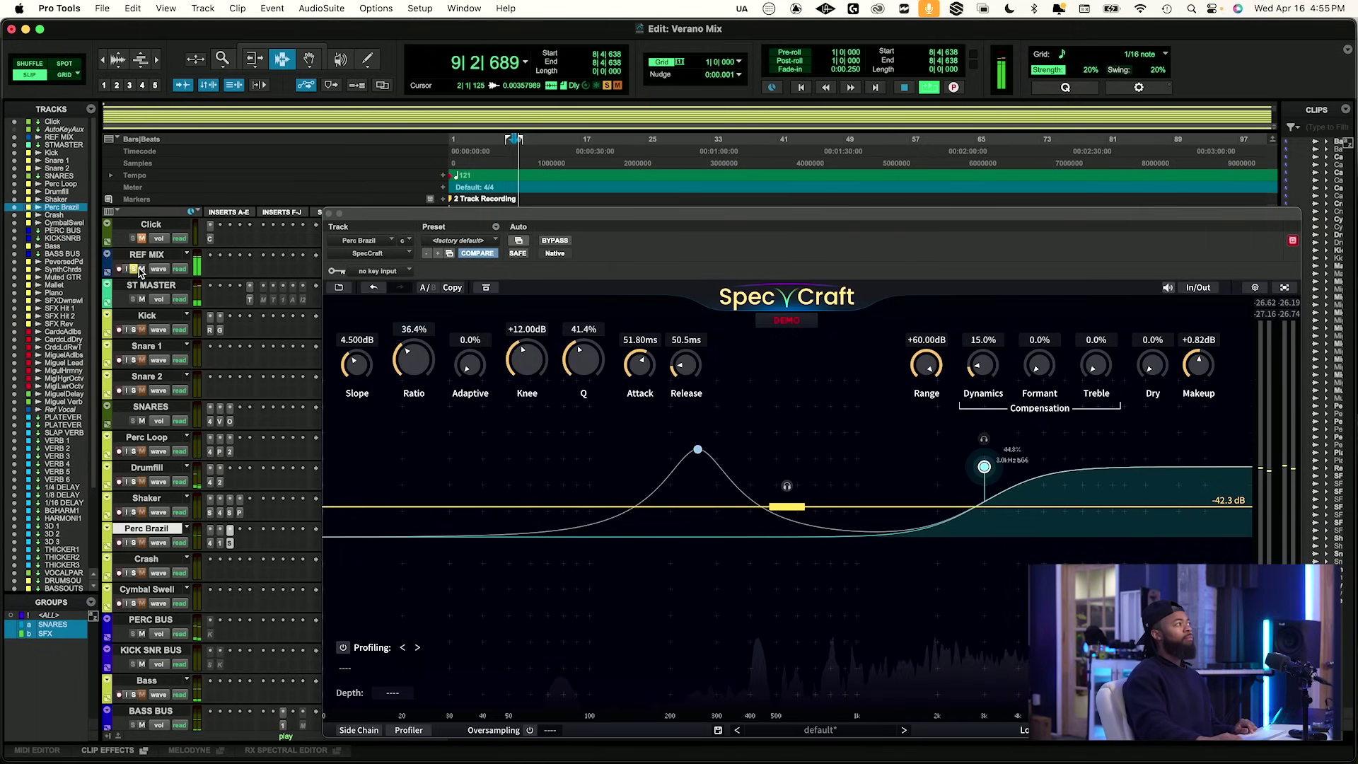
{"action": "key", "text": "space"}
{"action": "key", "text": "space"}
{"action": "left_click_drag", "start_coordinate": [1198, 374], "coordinate": [1200, 371]}
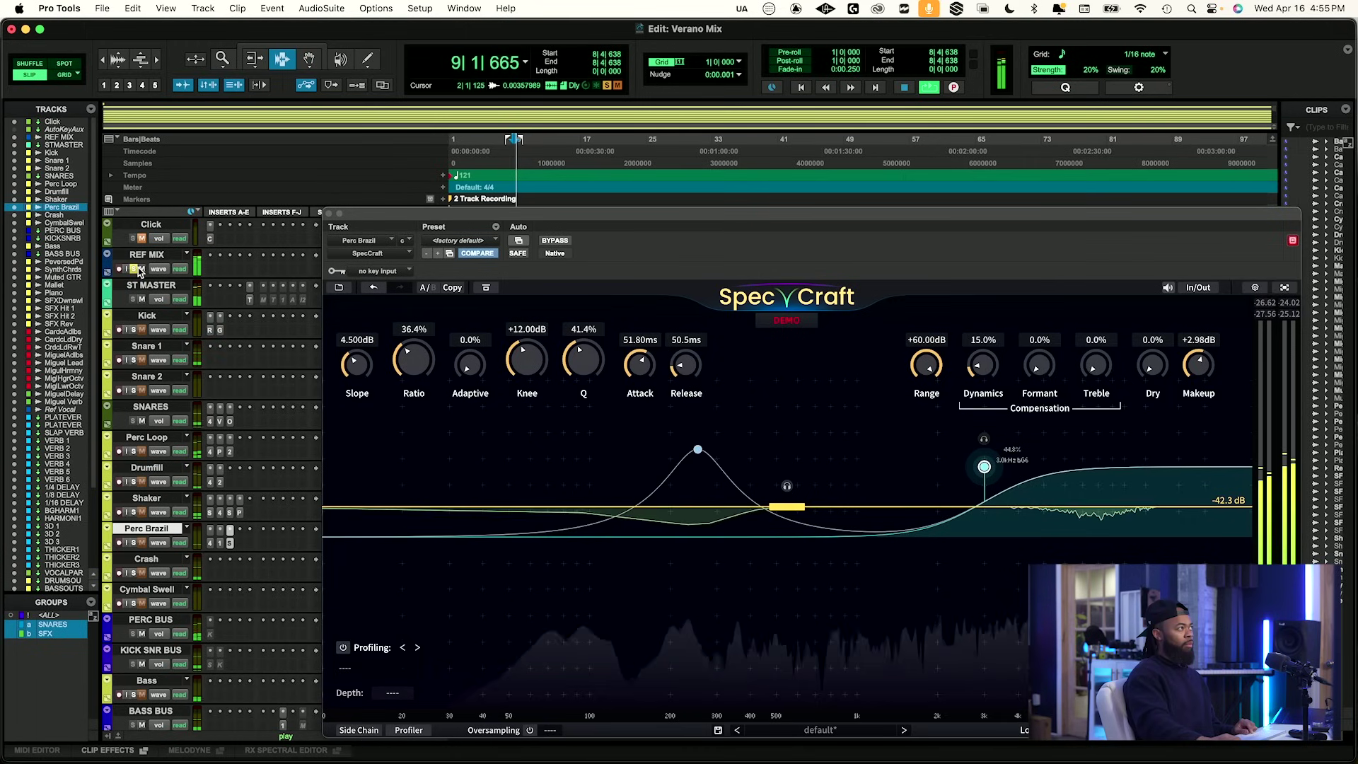
Unsolo REF MIX, replay the full mix and trim SpecCraft's Makeup gain to +2.85 dB.
{"action": "key", "text": "space"}
{"action": "left_click", "coordinate": [137, 269]}
{"action": "key", "text": "space"}
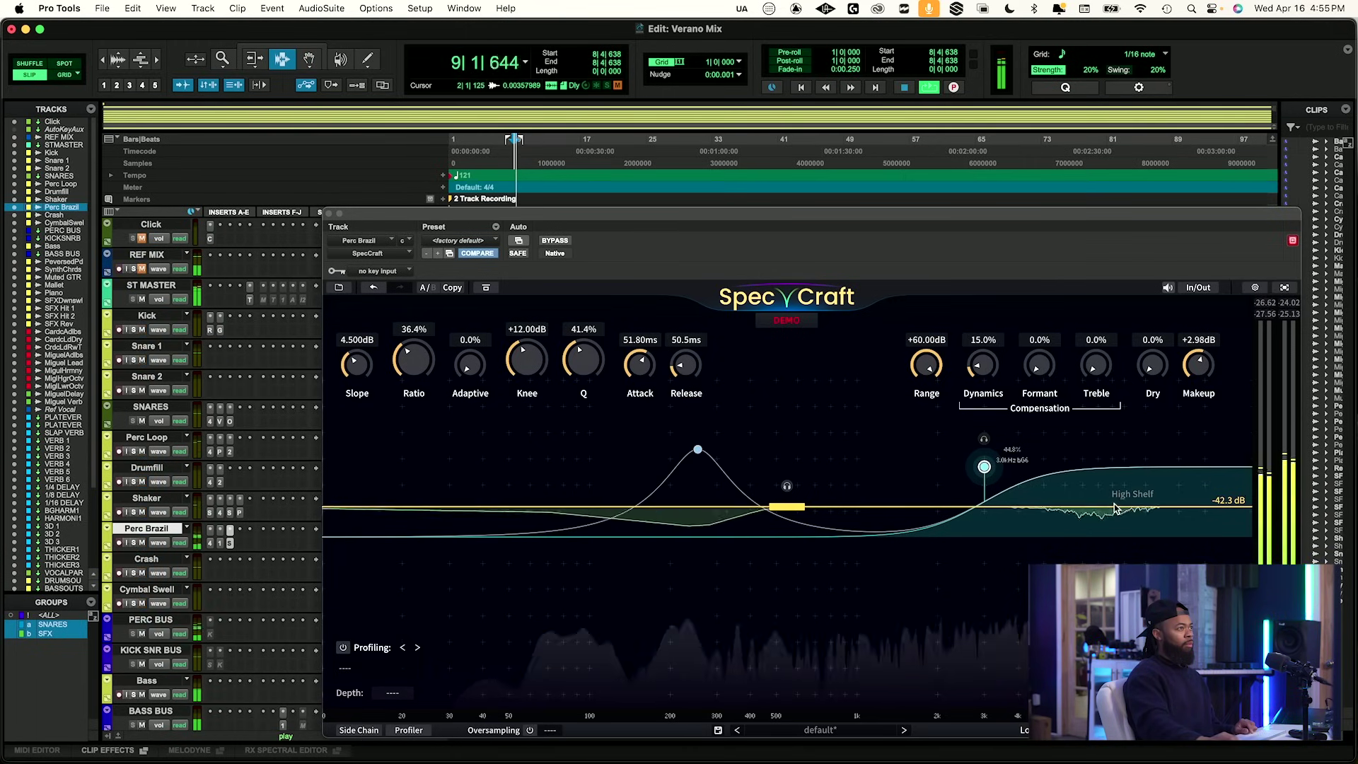
{"action": "key", "text": "space"}
{"action": "key", "text": "space"}
Compare the soloed REF MIX with the full mix at the new Makeup level, then close the SpecCraft window.
{"action": "left_click", "coordinate": [136, 269]}
{"action": "key", "text": "space"}
{"action": "key", "text": "space"}
{"action": "left_click", "coordinate": [135, 271]}
{"action": "key", "text": "space"}
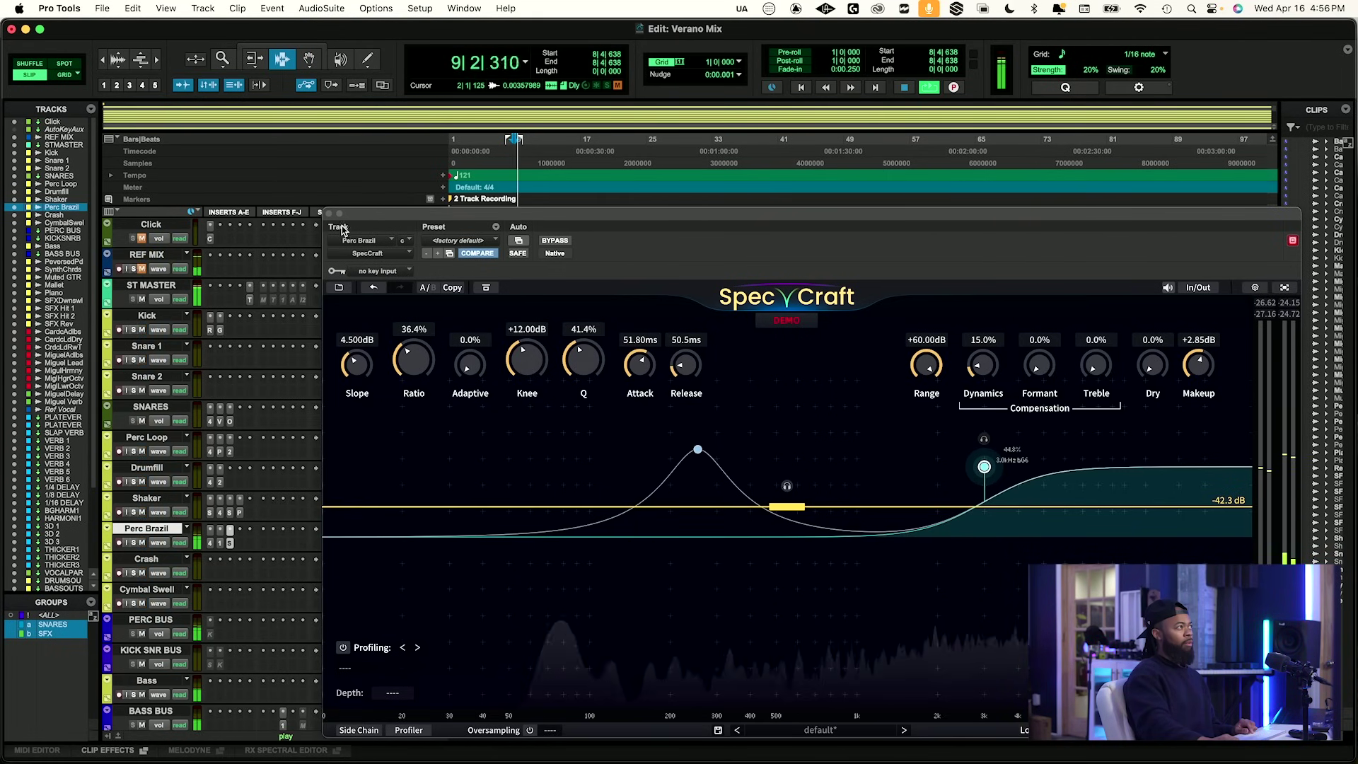
{"action": "key", "text": "space"}
{"action": "left_click", "coordinate": [329, 213]}
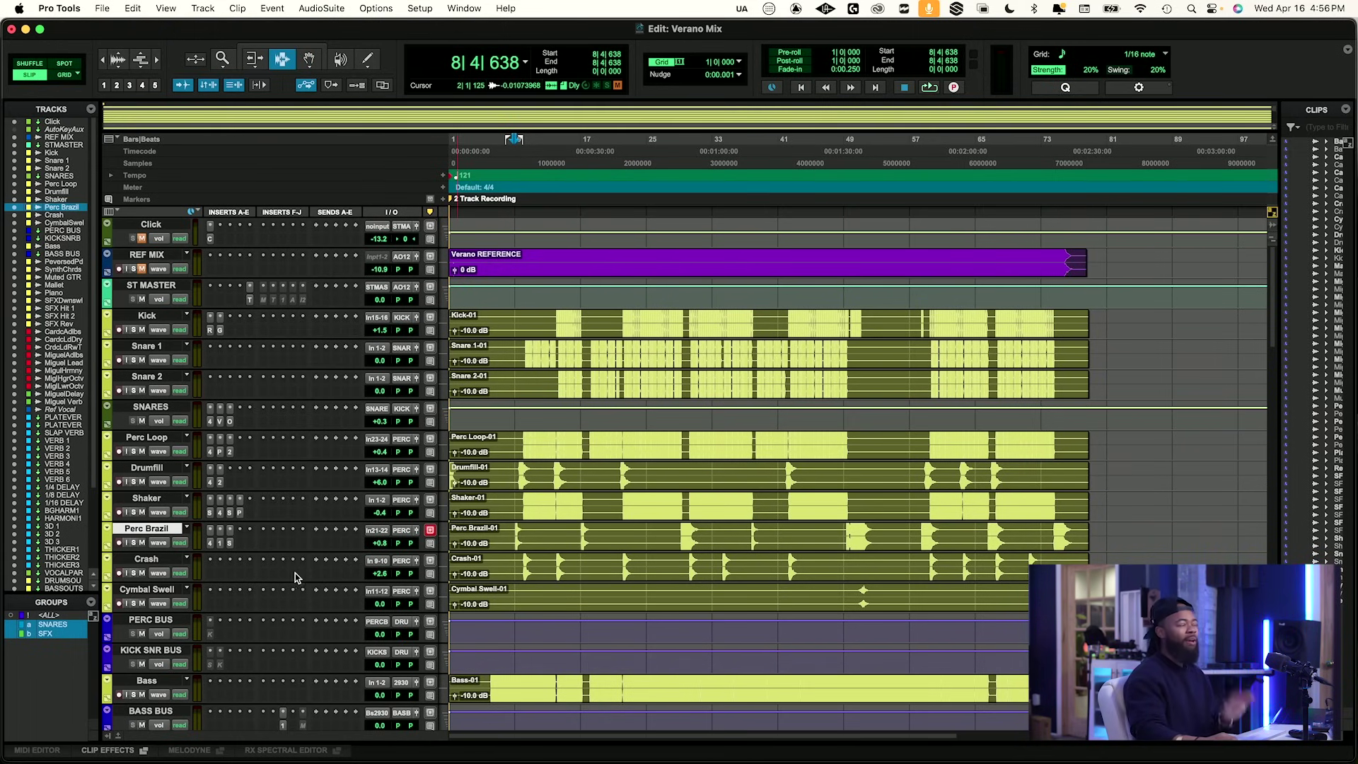
Play the mix from the Perc Brazil hits near bars 9 and 29, comparing the bar 29 hit with the soloed REF MIX.
{"action": "key", "text": "space"}
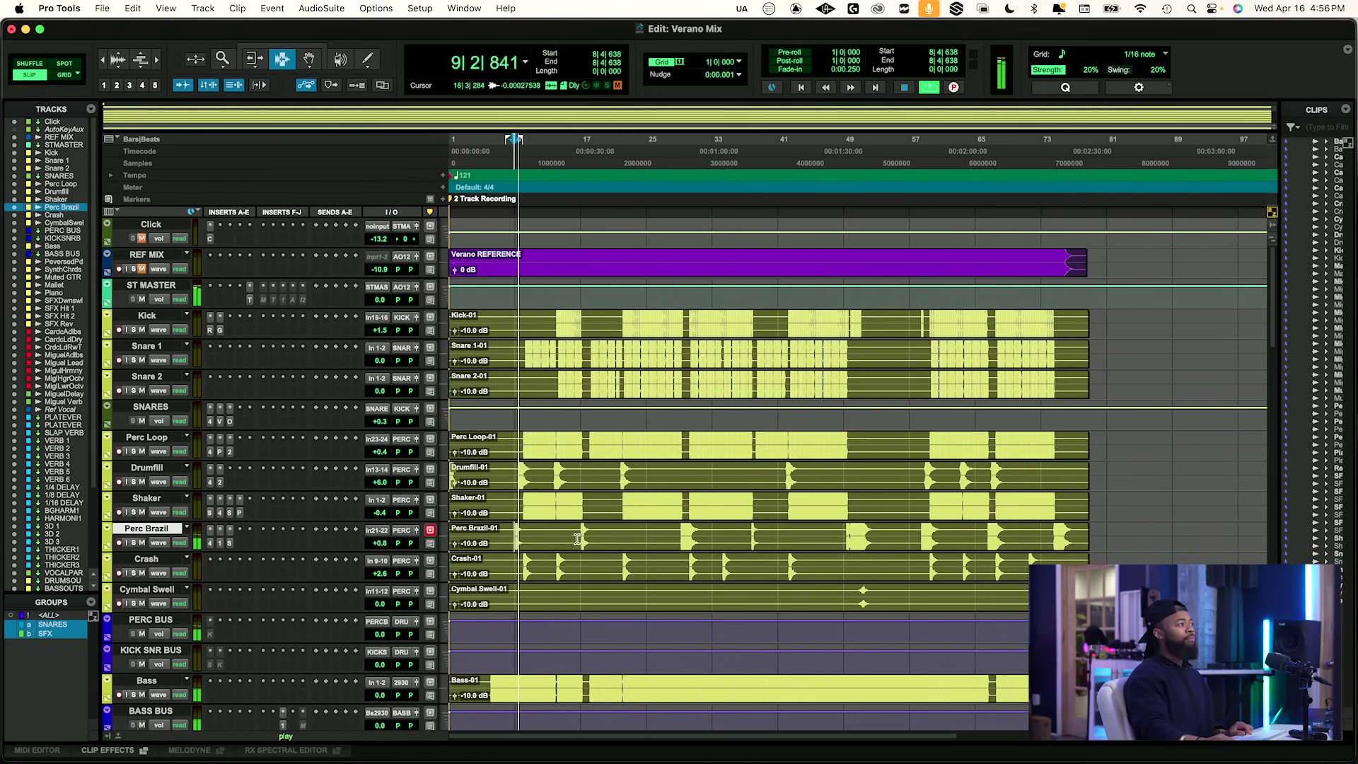
{"action": "left_click", "coordinate": [680, 537]}
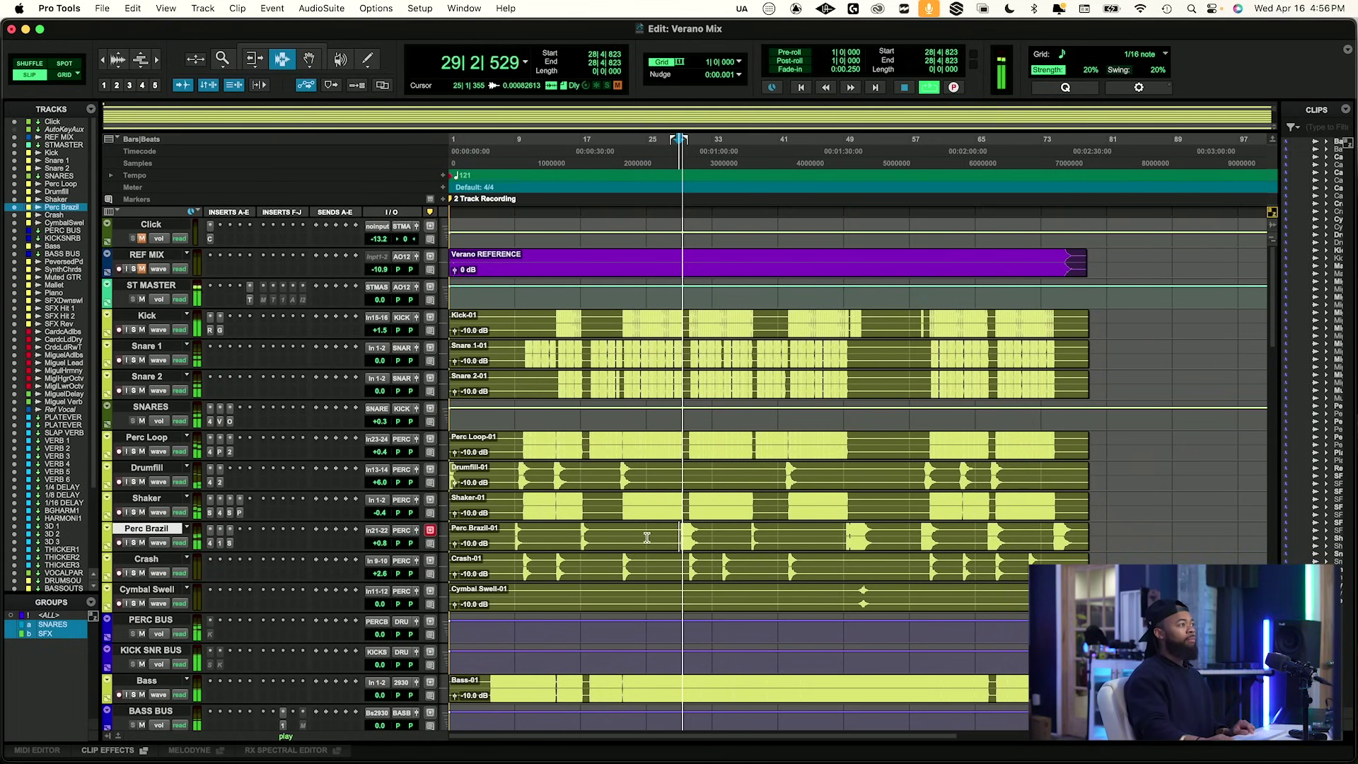
{"action": "key", "text": "space"}
{"action": "left_click", "coordinate": [133, 268]}
{"action": "key", "text": "space"}
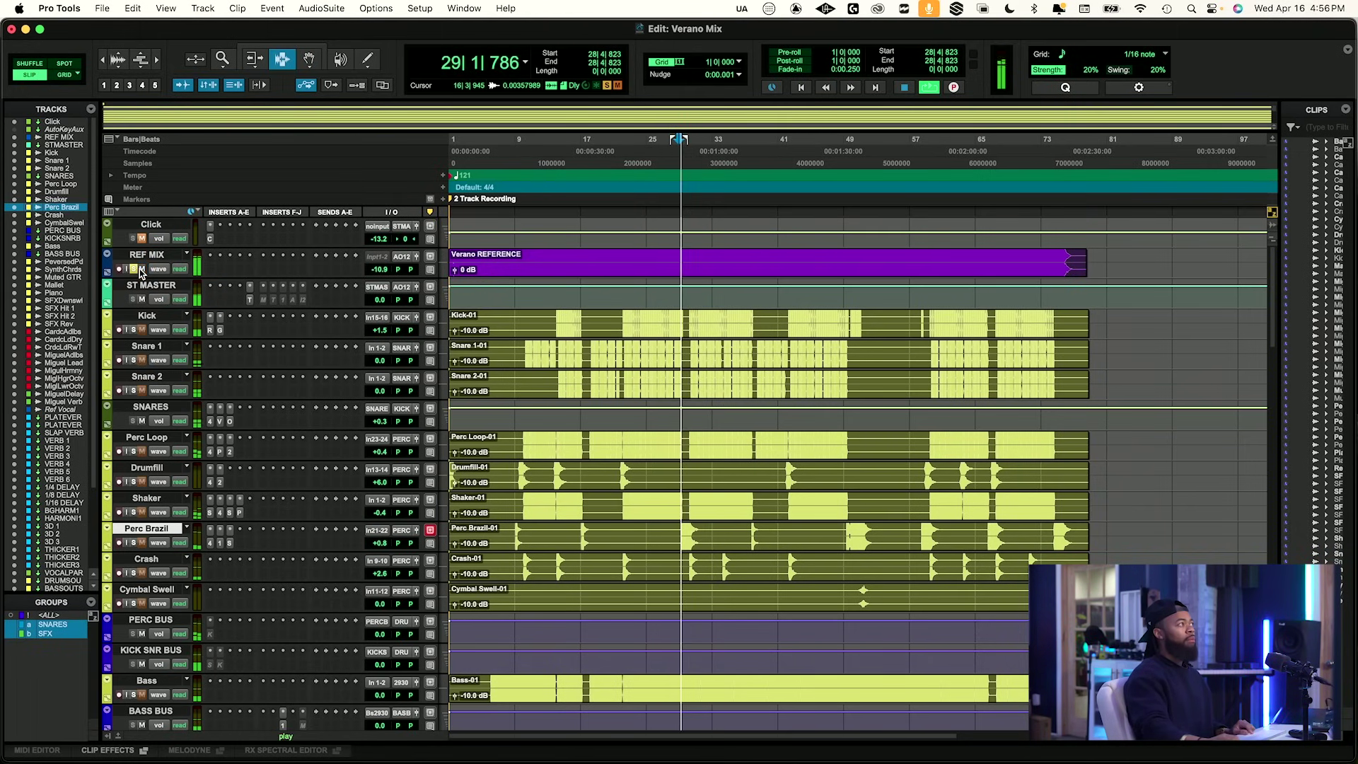
{"action": "key", "text": "space"}
{"action": "left_click", "coordinate": [134, 269]}
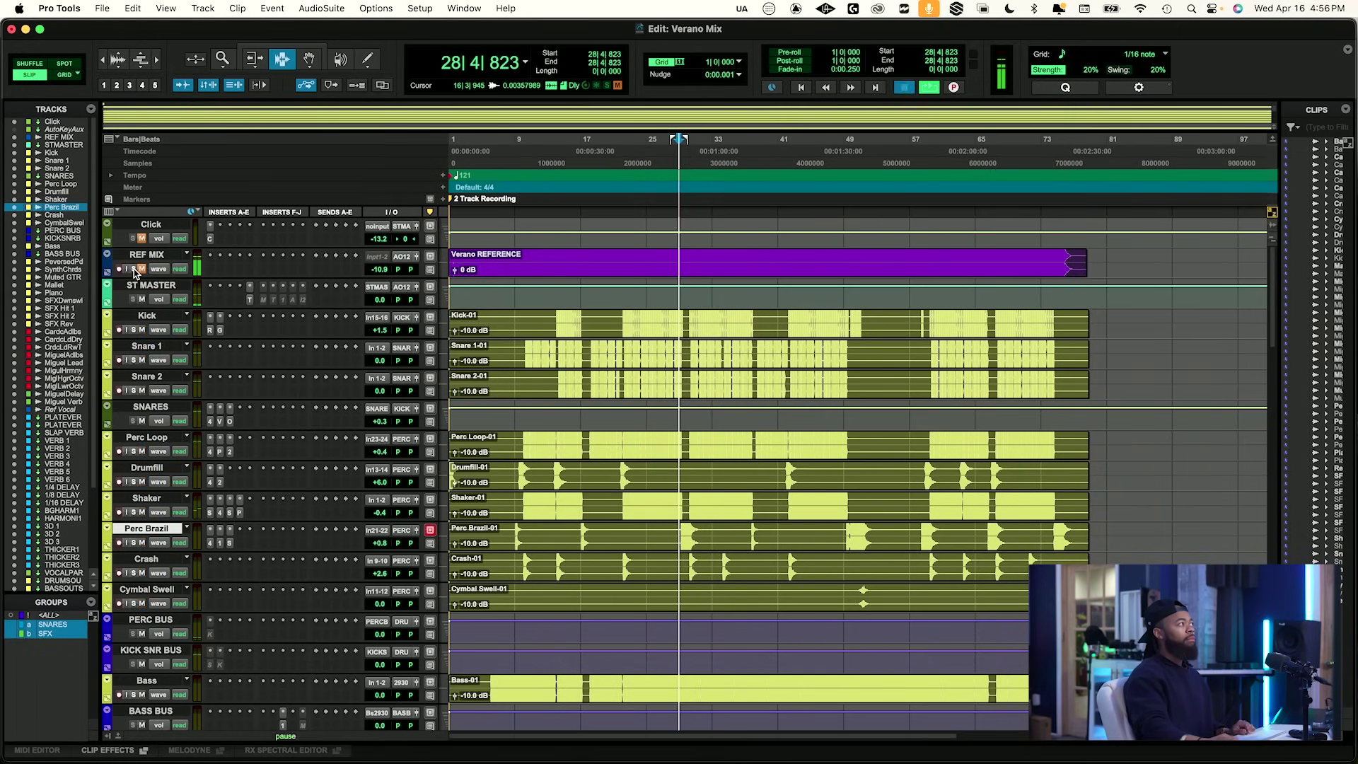
{"action": "key", "text": "space"}
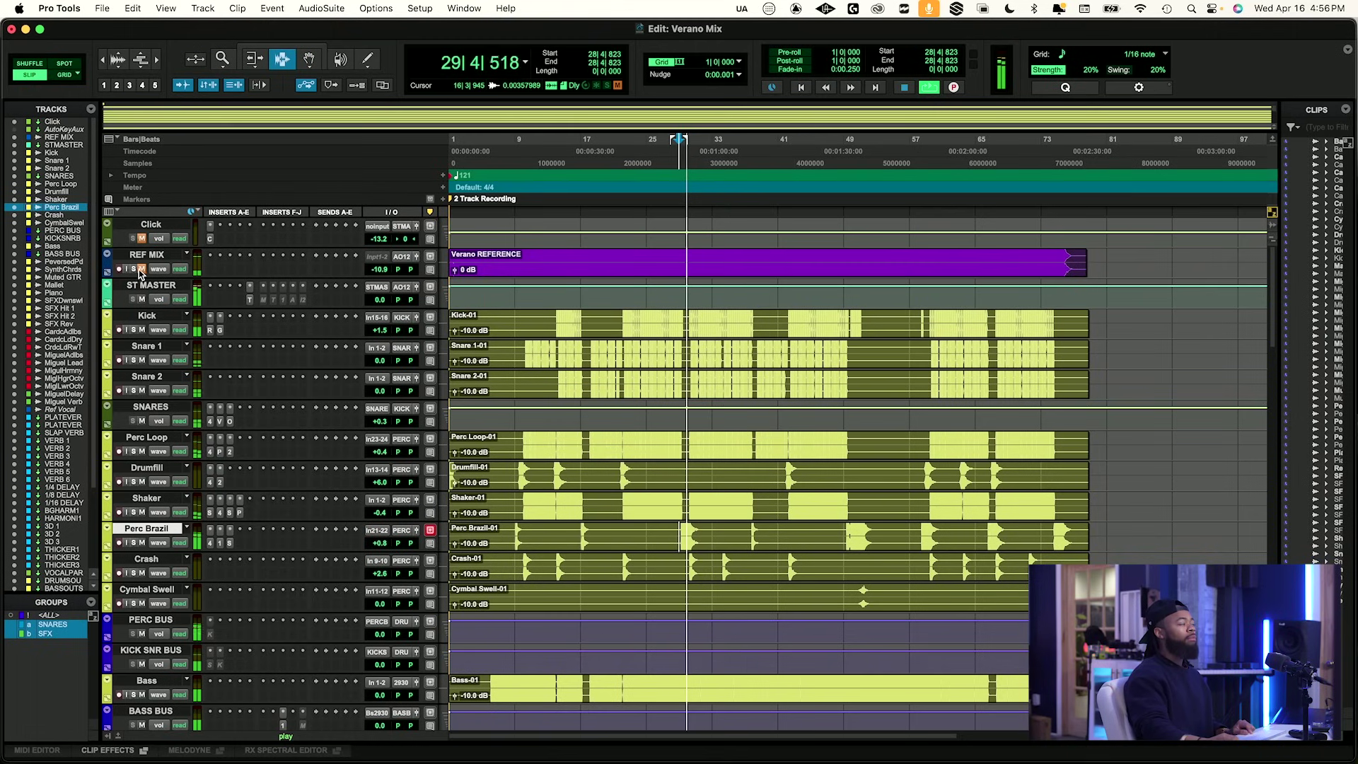
{"action": "key", "text": "space"}
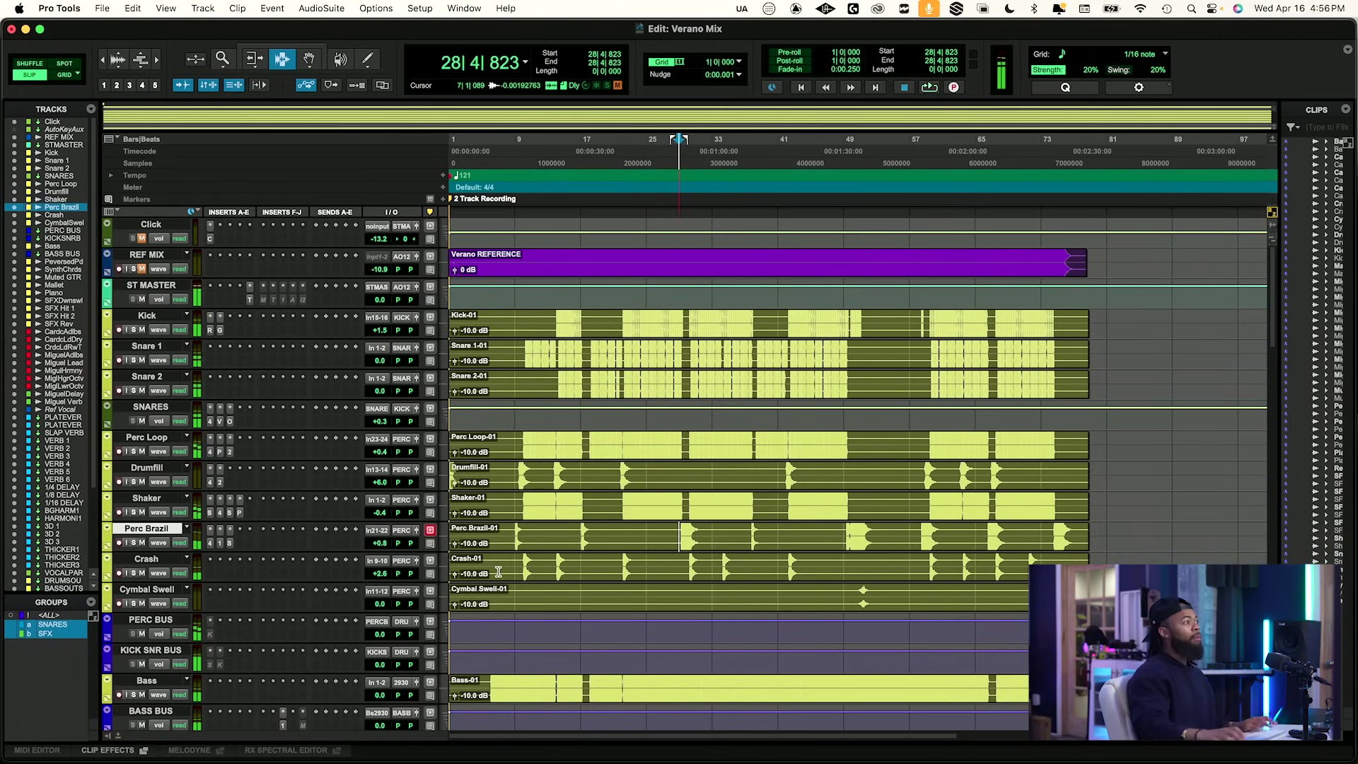
Audition the first Crash hit near bar 9 in the full mix.
{"action": "left_click", "coordinate": [522, 566]}
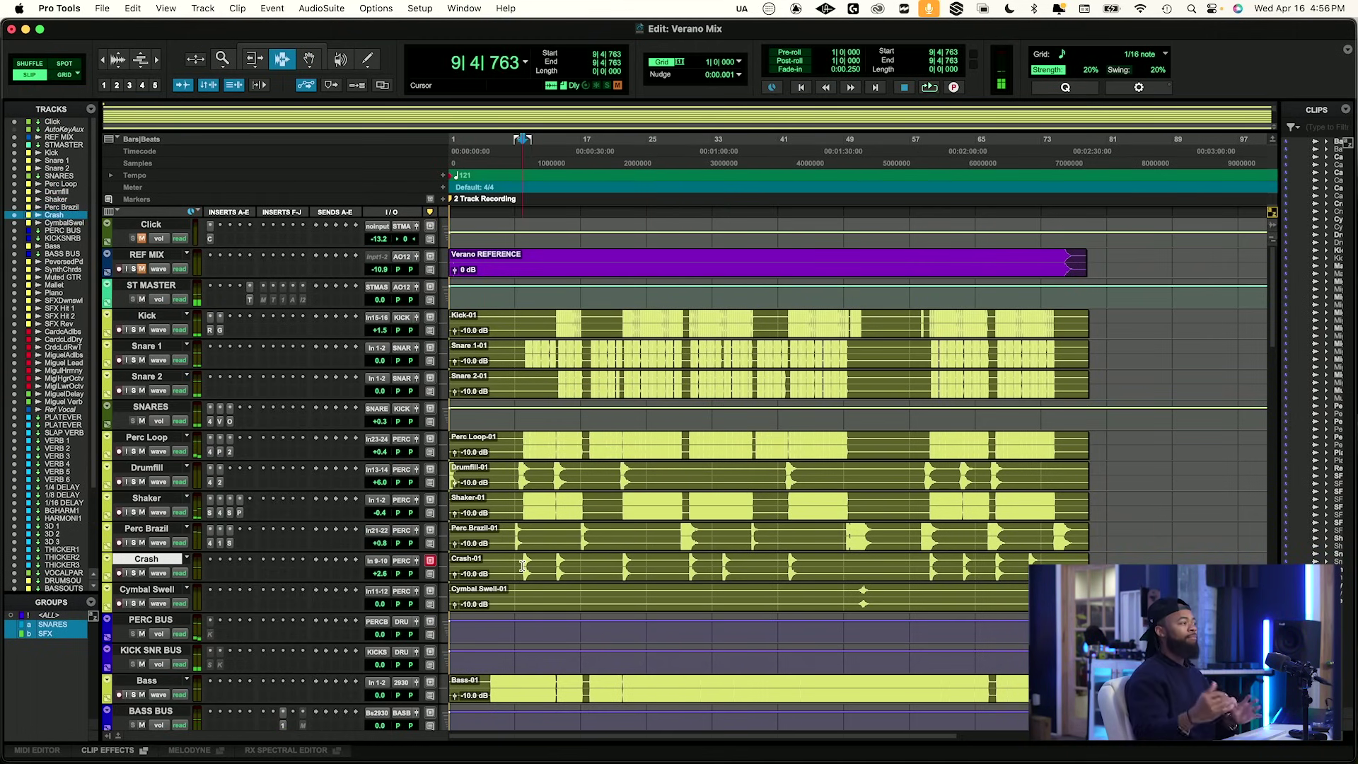
{"action": "left_click", "coordinate": [521, 567]}
{"action": "key", "text": "space"}
{"action": "key", "text": "space"}
{"action": "key", "text": "space"}
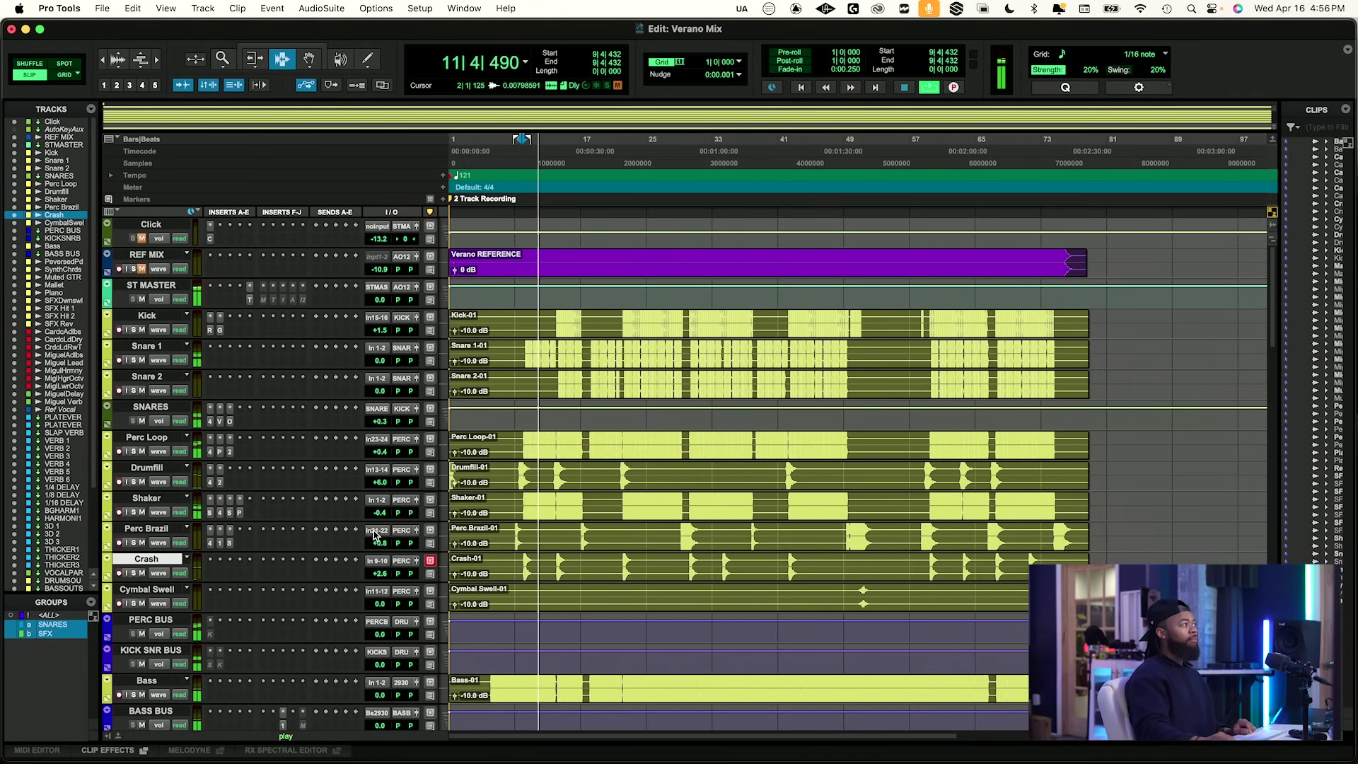
{"action": "key", "text": "space"}
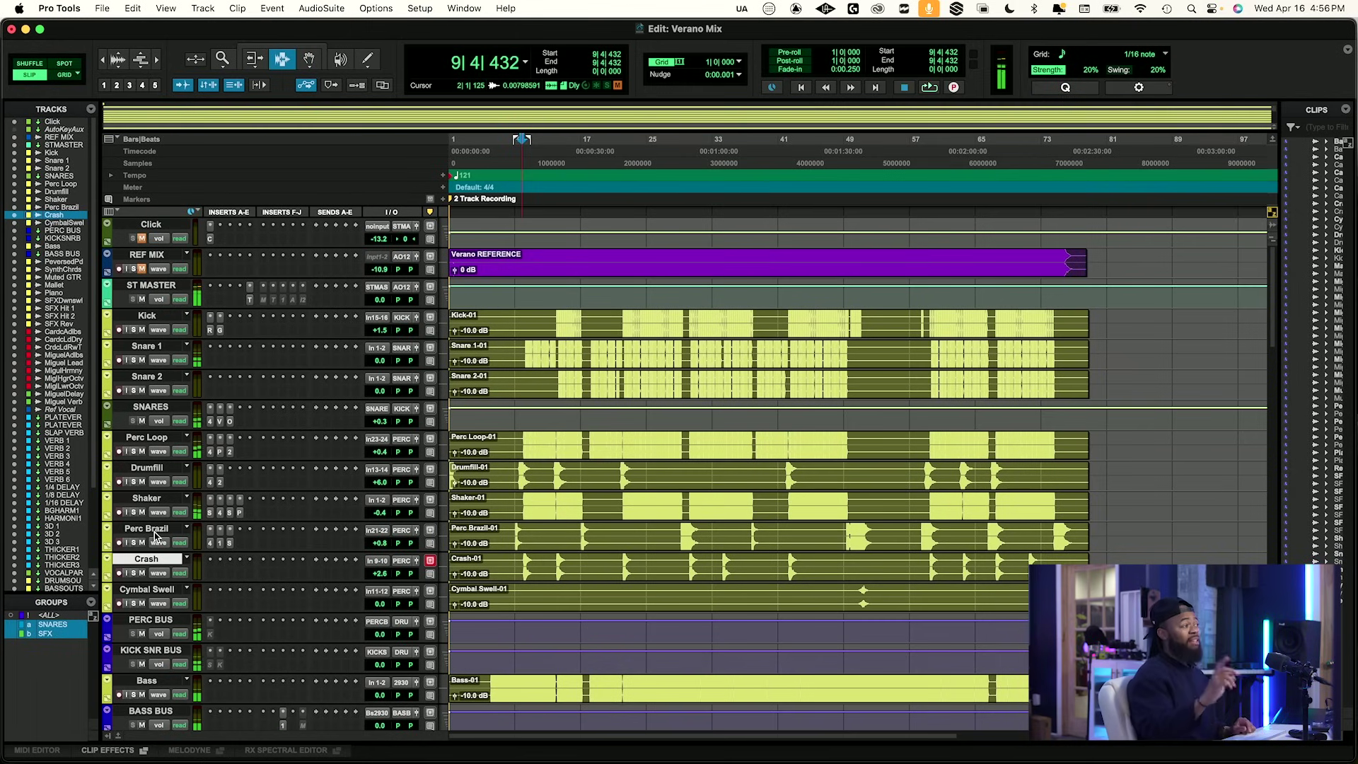
Select the Perc Brazil track and replay its first hit from just before bar 9.
{"action": "left_click", "coordinate": [154, 532]}
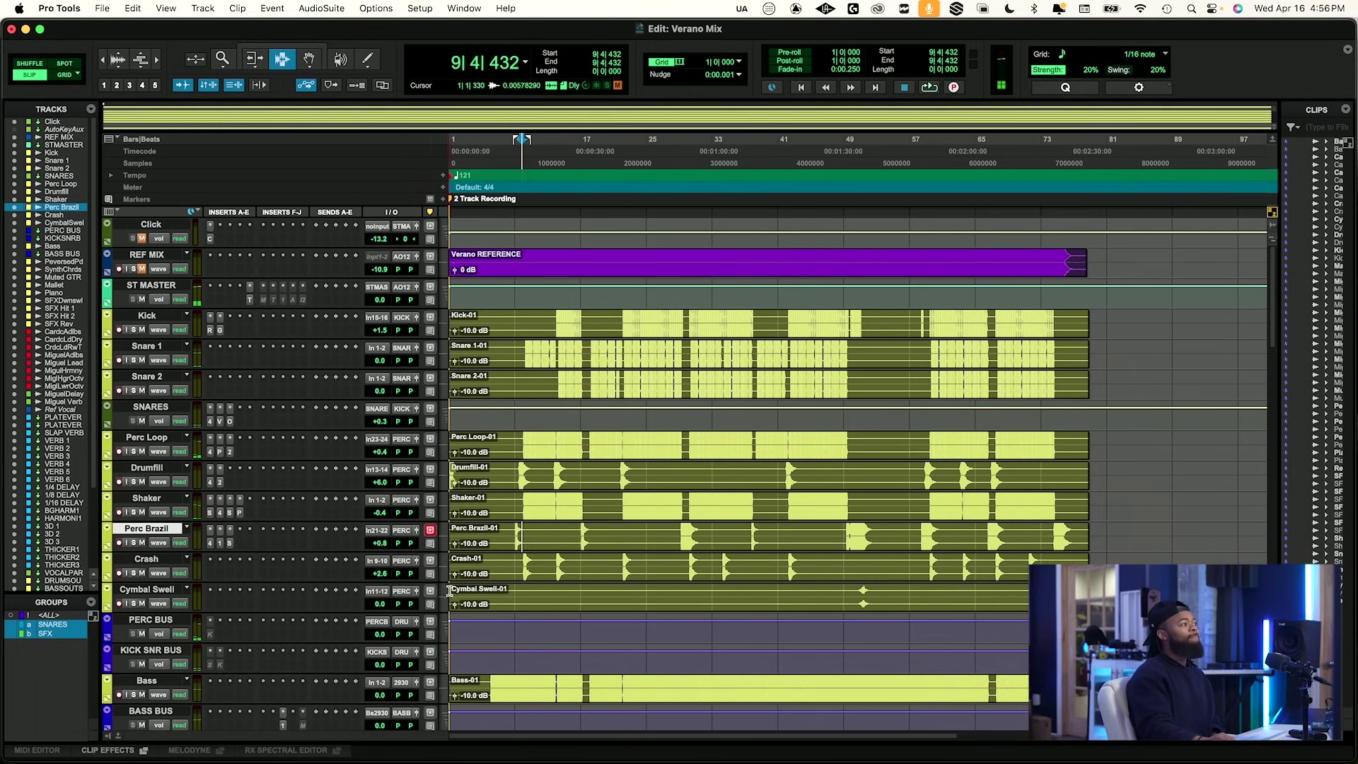
{"action": "left_click", "coordinate": [515, 532]}
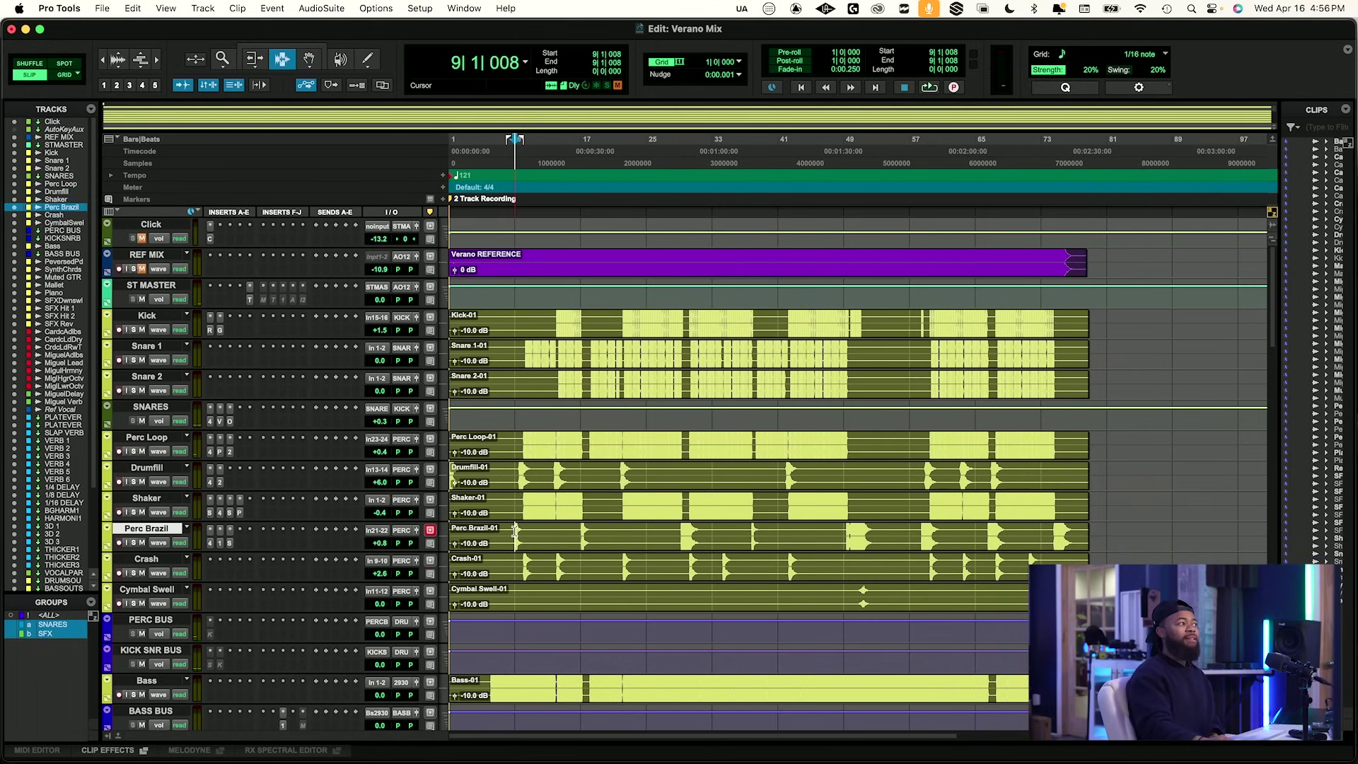
{"action": "left_click", "coordinate": [514, 532]}
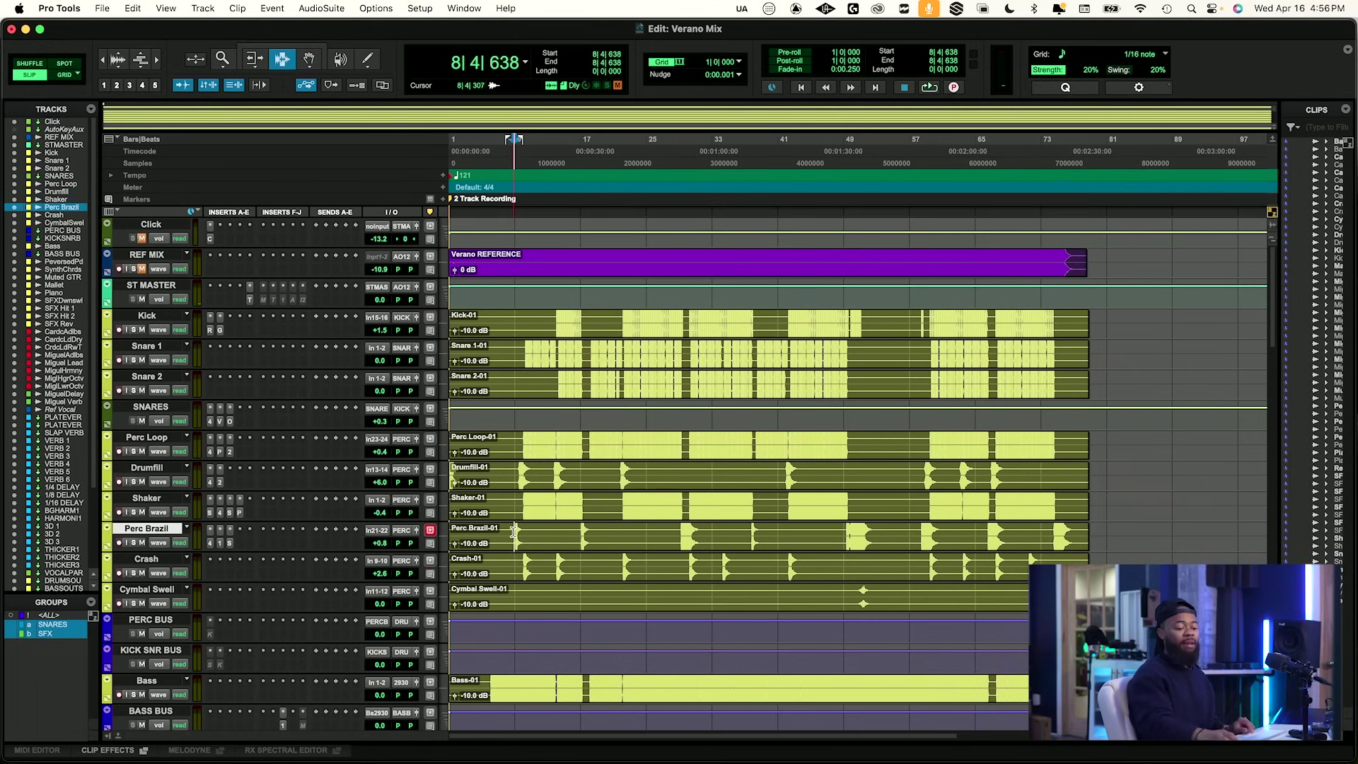
{"action": "key", "text": "space"}
{"action": "key", "text": "space"}
Move the Perc Brazil track below SFX Rev and route its output to the SFX bus.
{"action": "left_click_drag", "start_coordinate": [156, 532], "coordinate": [225, 462]}
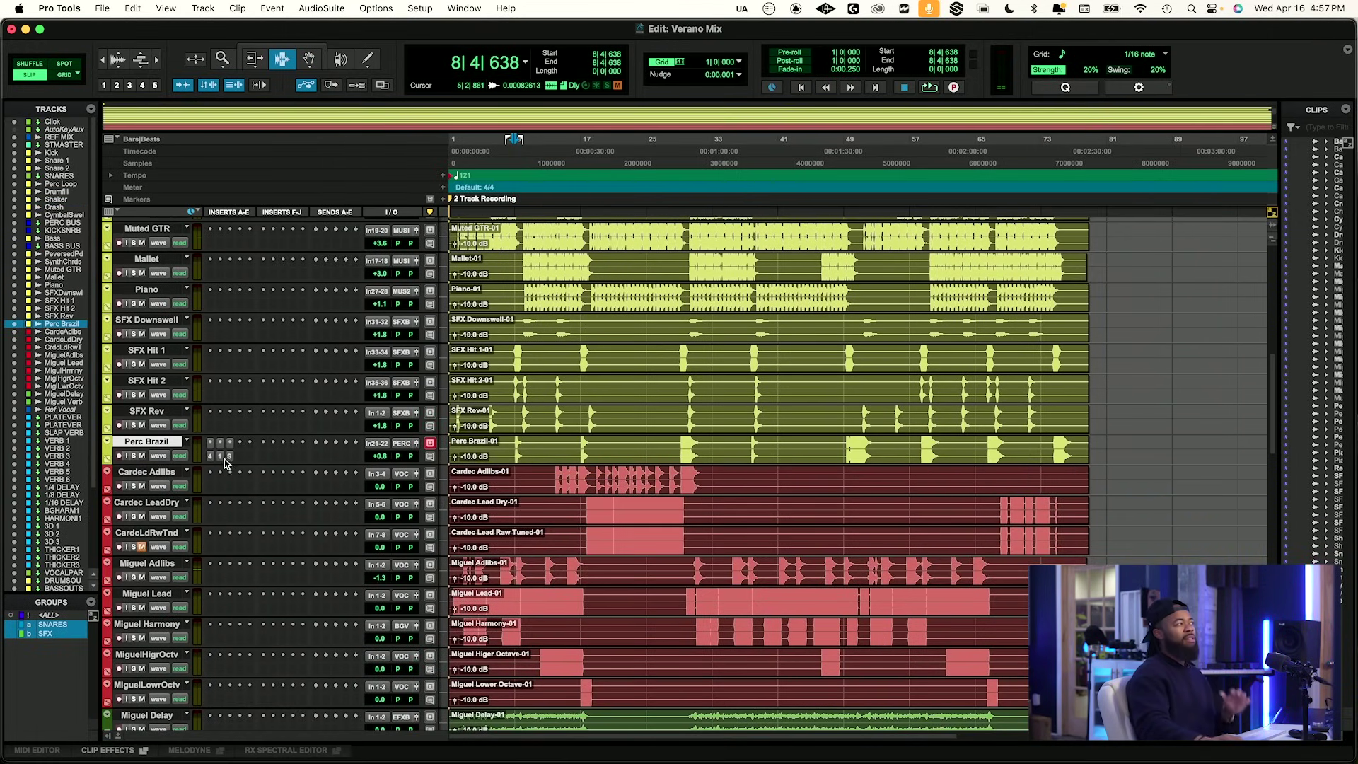
{"action": "left_click", "coordinate": [402, 451]}
{"action": "type", "text": "sf"}
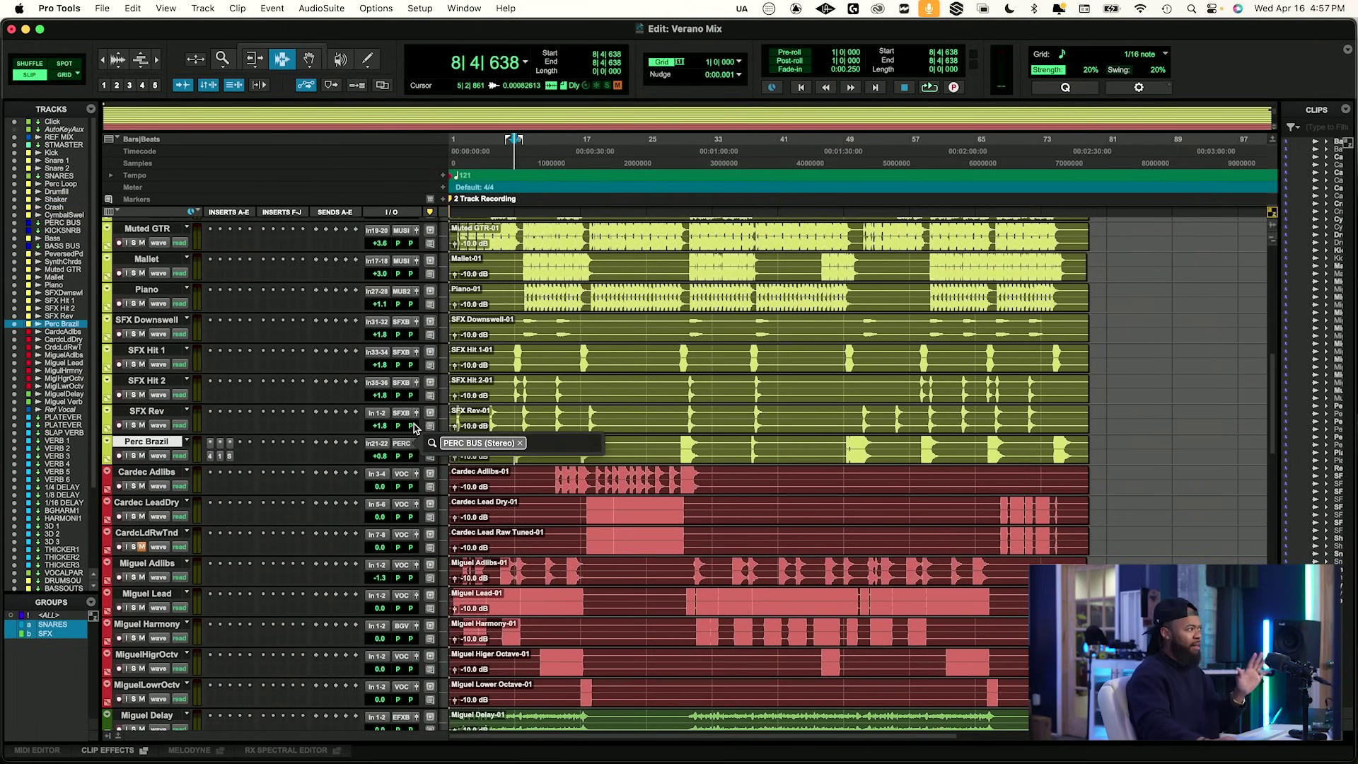
{"action": "type", "text": "x"}
{"action": "key", "text": "Return"}
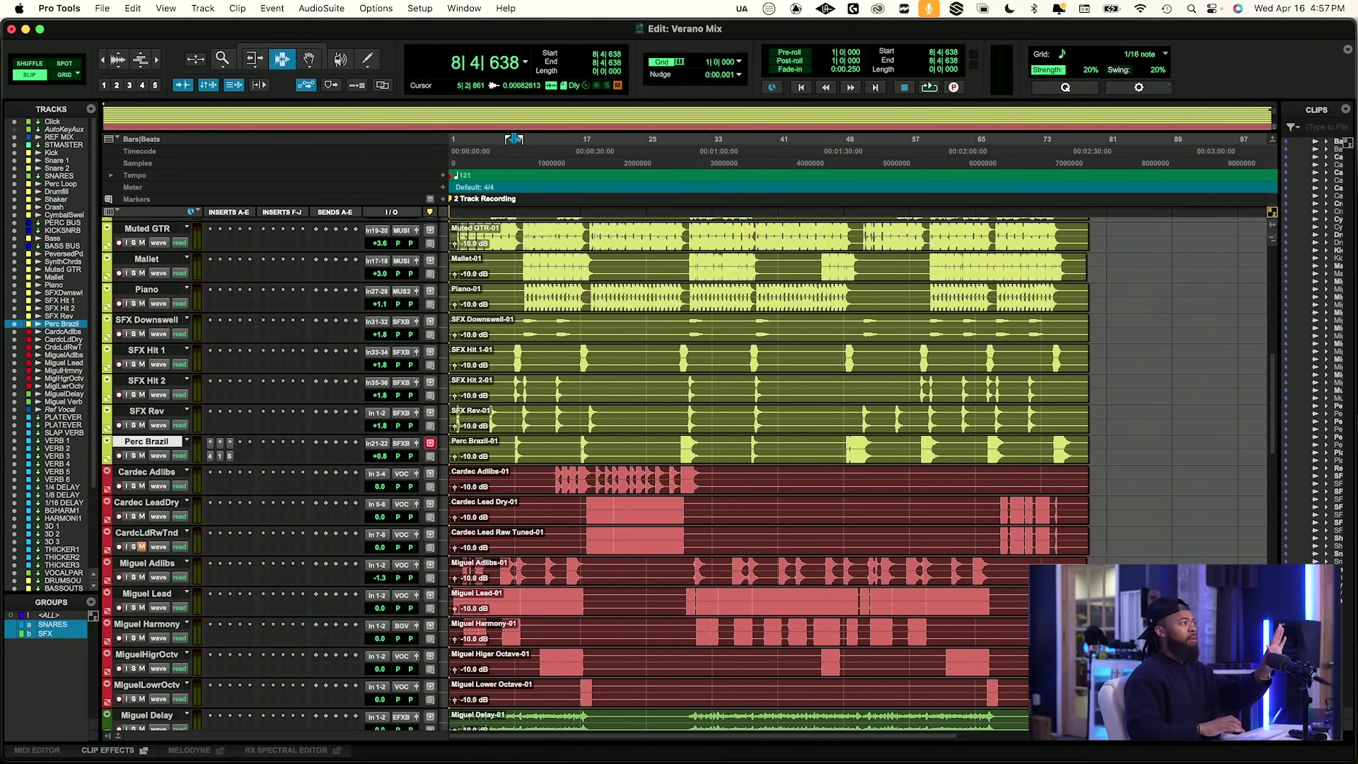
Audition the first Crash hit in the full mix and soloed, then unsolo it and replay the mix.
{"action": "scroll", "coordinate": [415, 439], "scroll_direction": "up", "scroll_amount": 10}
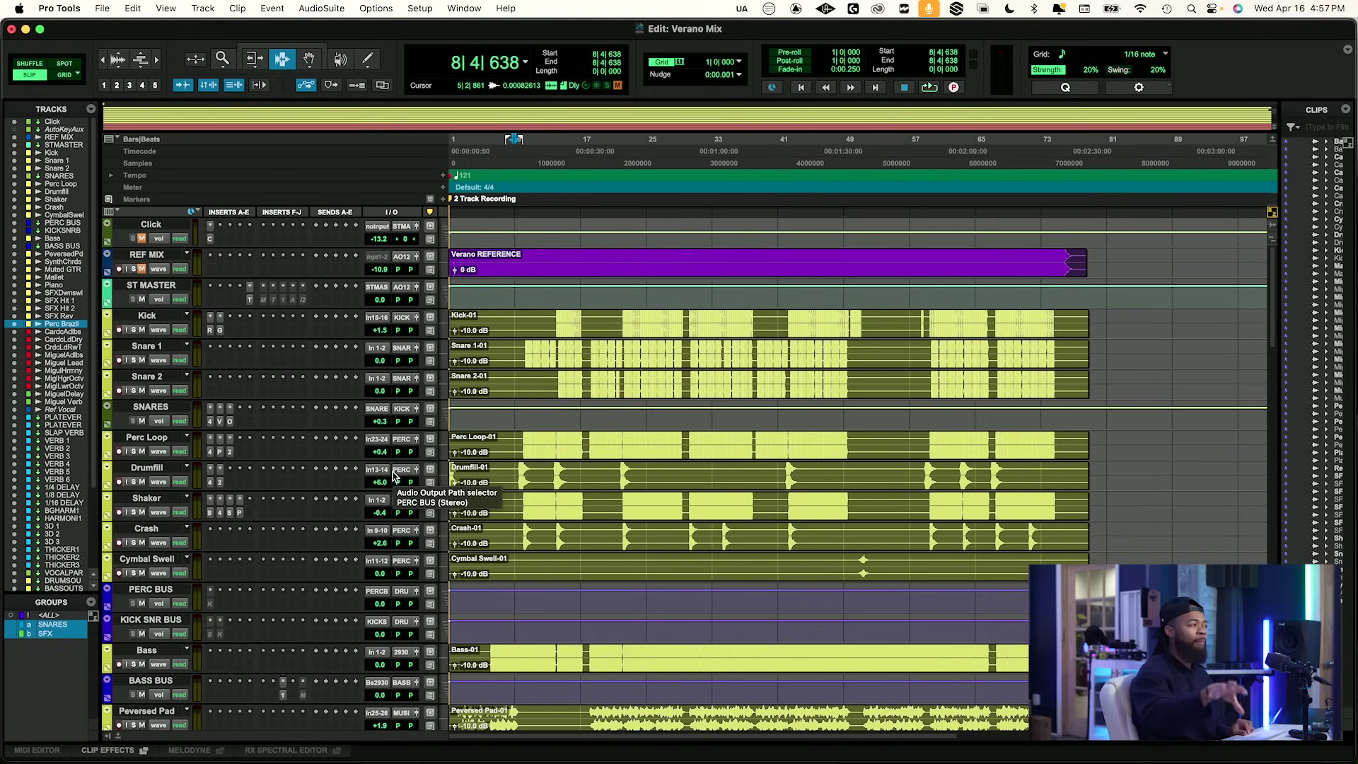
{"action": "key", "text": "space"}
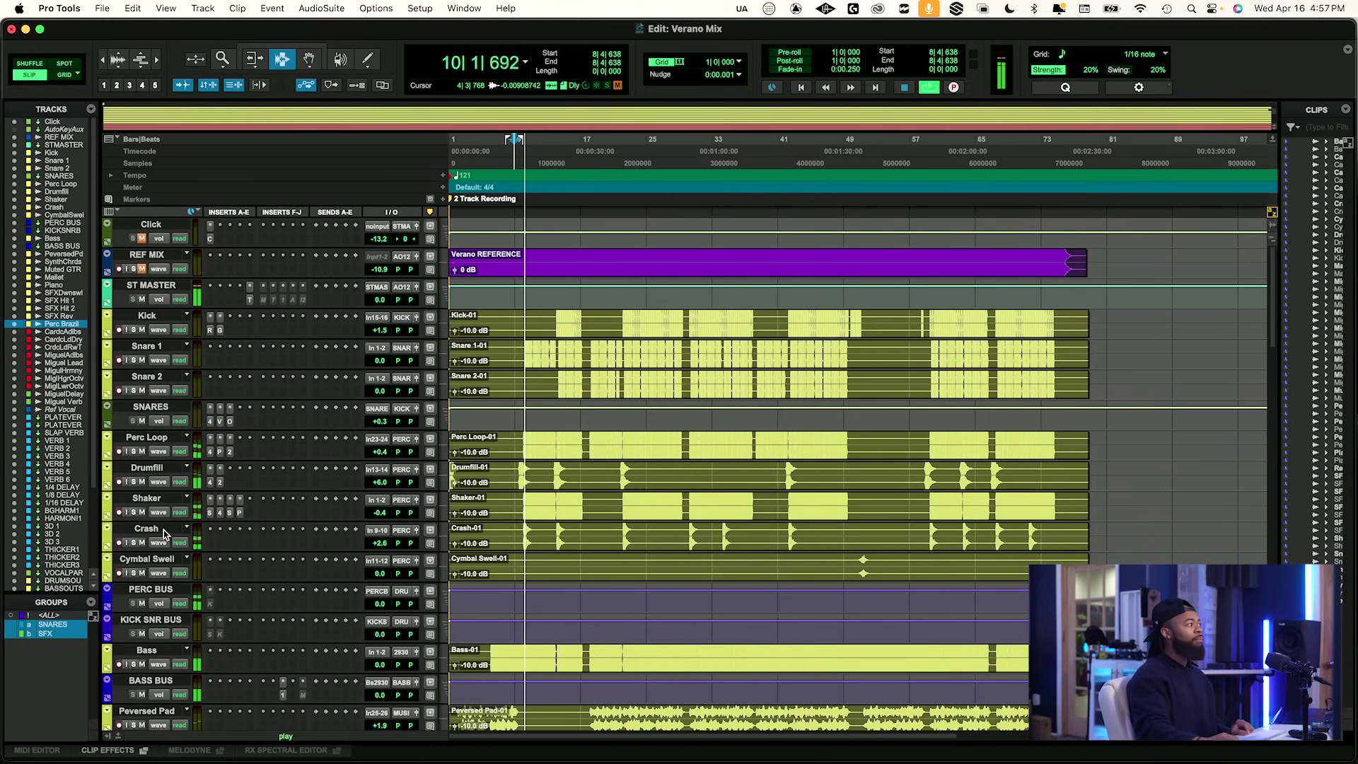
{"action": "left_click", "coordinate": [134, 543]}
{"action": "key", "text": "space"}
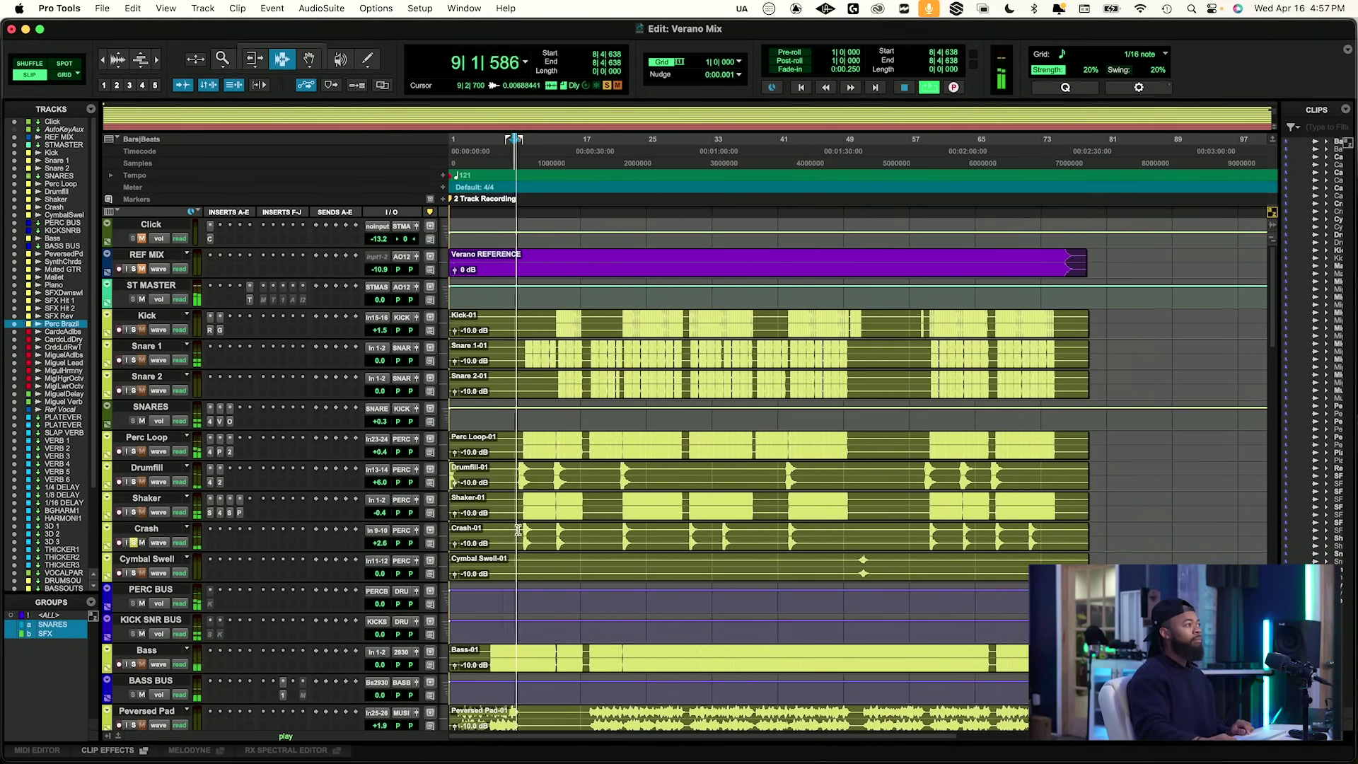
{"action": "left_click", "coordinate": [518, 531]}
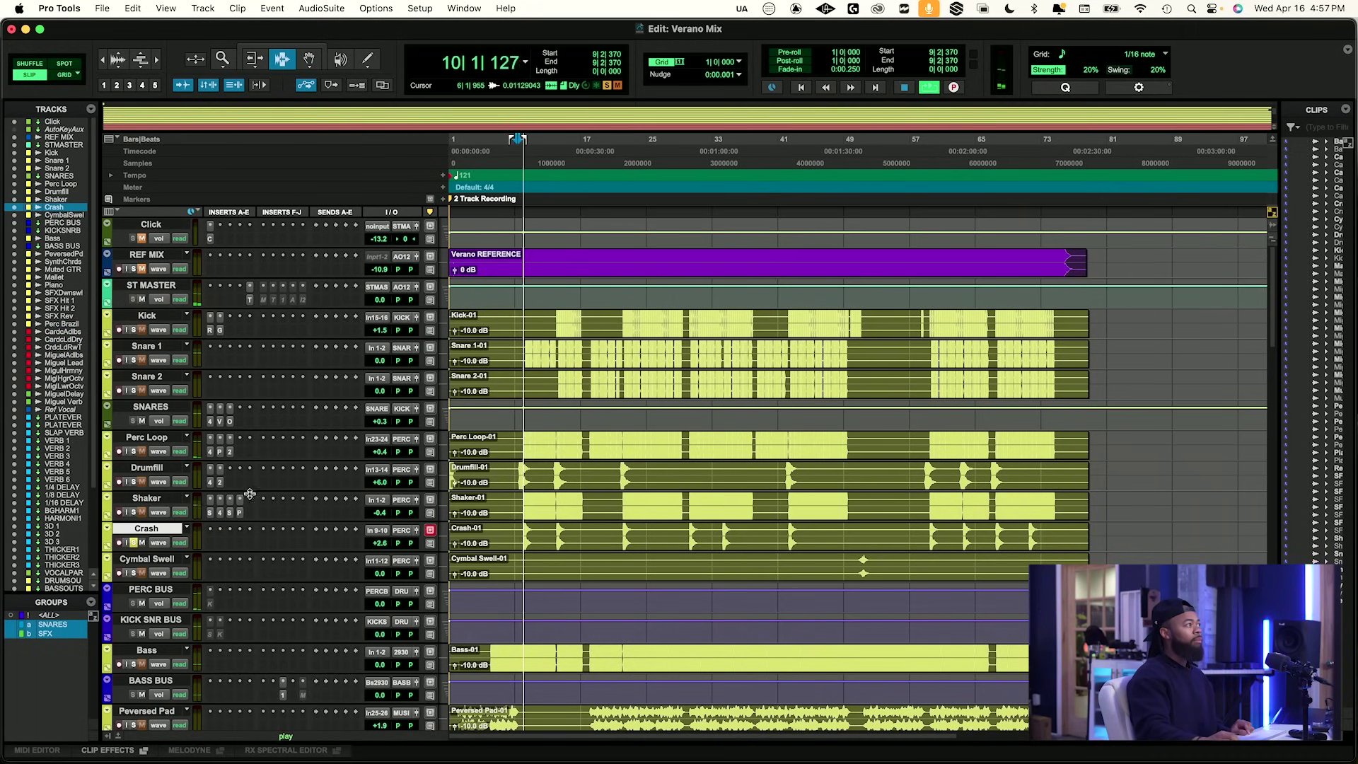
{"action": "left_click", "coordinate": [133, 542]}
{"action": "key", "text": "space"}
{"action": "key", "text": "space"}
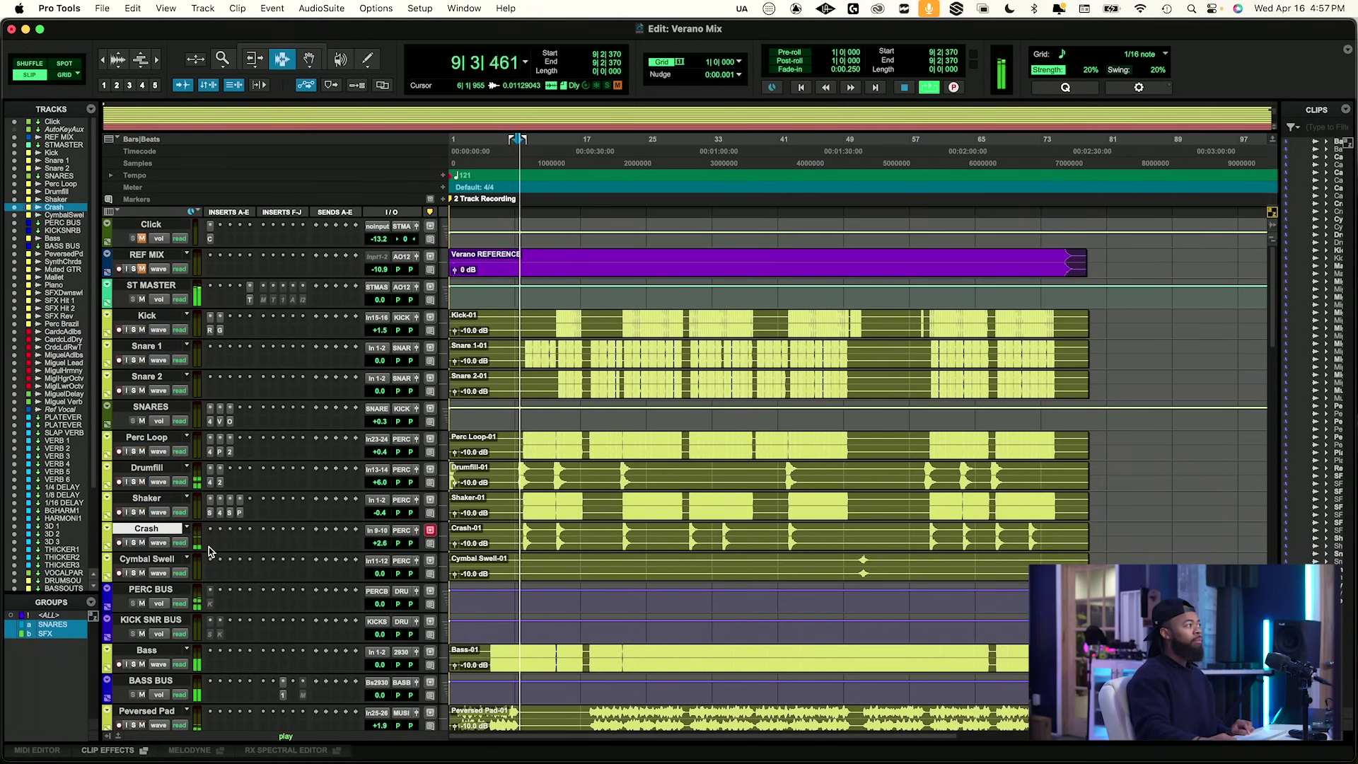
Insert a stereo Neutron 4 Equalizer on the Crash track and cut its high shelf by 1.0 dB at 8059 Hz.
{"action": "left_click", "coordinate": [210, 546]}
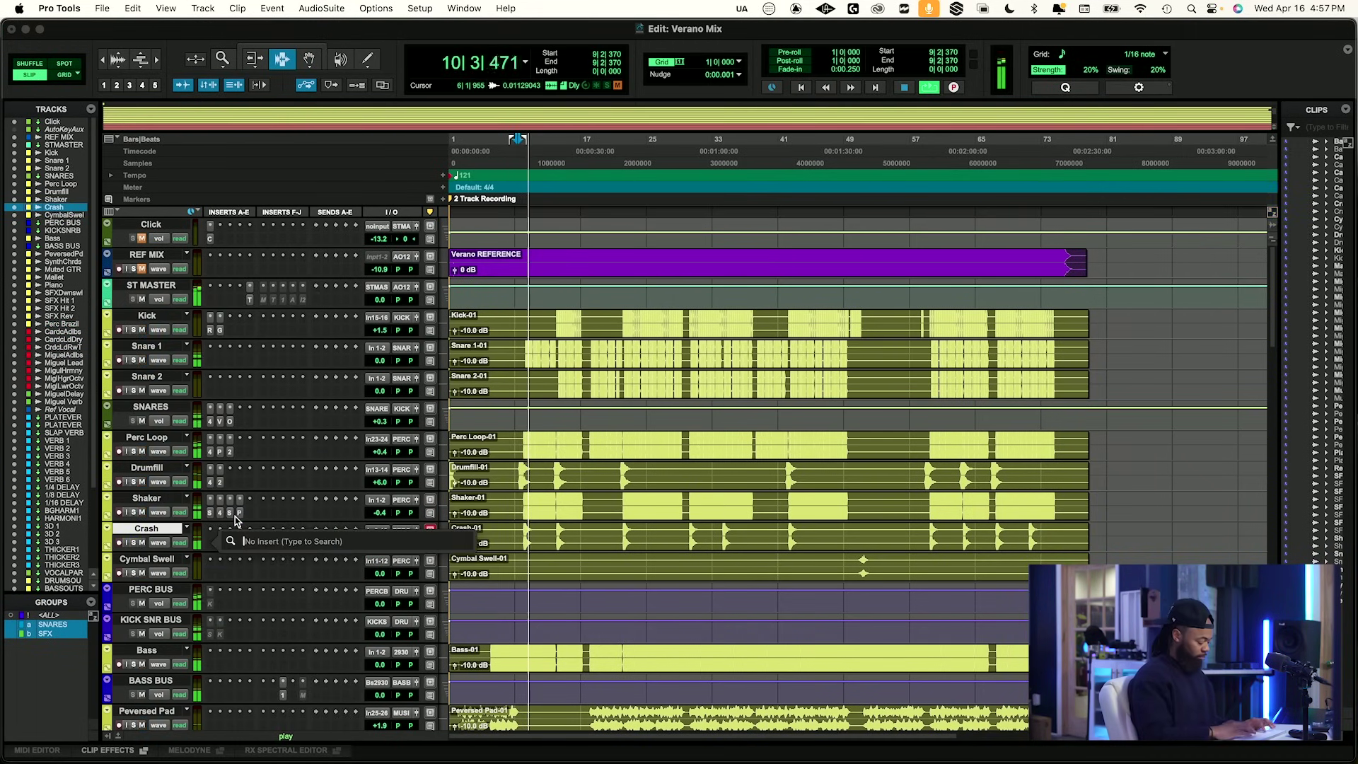
{"action": "type", "text": "neutr"}
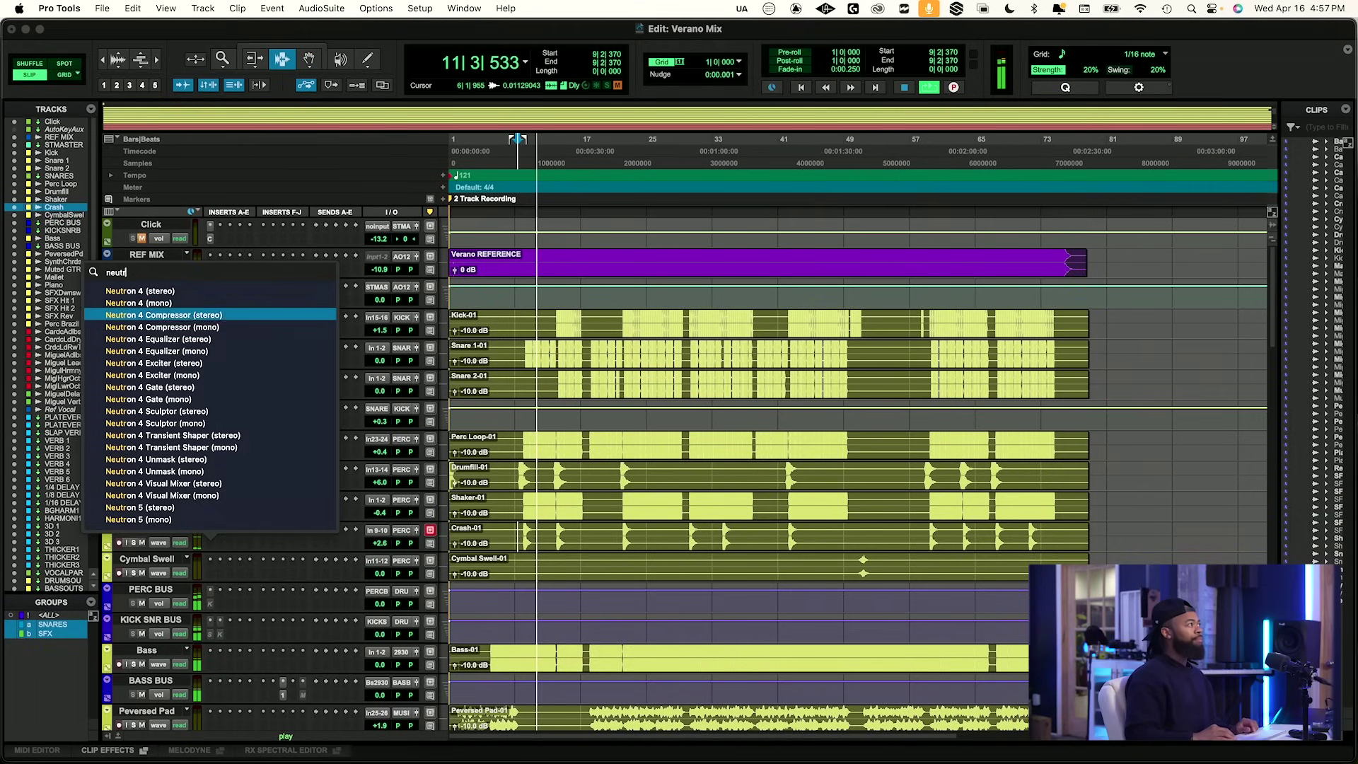
{"action": "key", "text": "Down"}
{"action": "key", "text": "Down"}
{"action": "key", "text": "Return"}
{"action": "left_click_drag", "start_coordinate": [835, 451], "coordinate": [805, 456]}
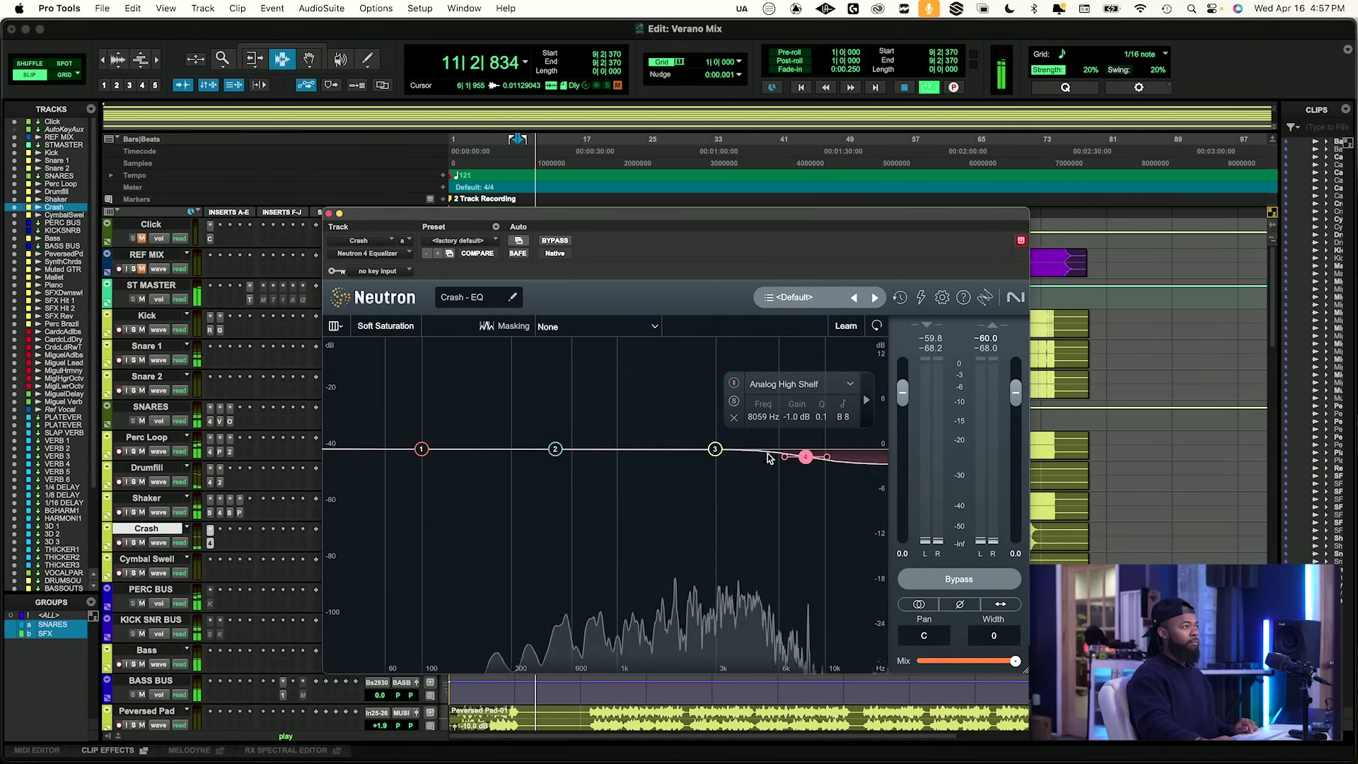
Replay the equalized Crash in the mix, close the Neutron window and save the session.
{"action": "key", "text": "space"}
{"action": "key", "text": "space"}
{"action": "left_click", "coordinate": [329, 214]}
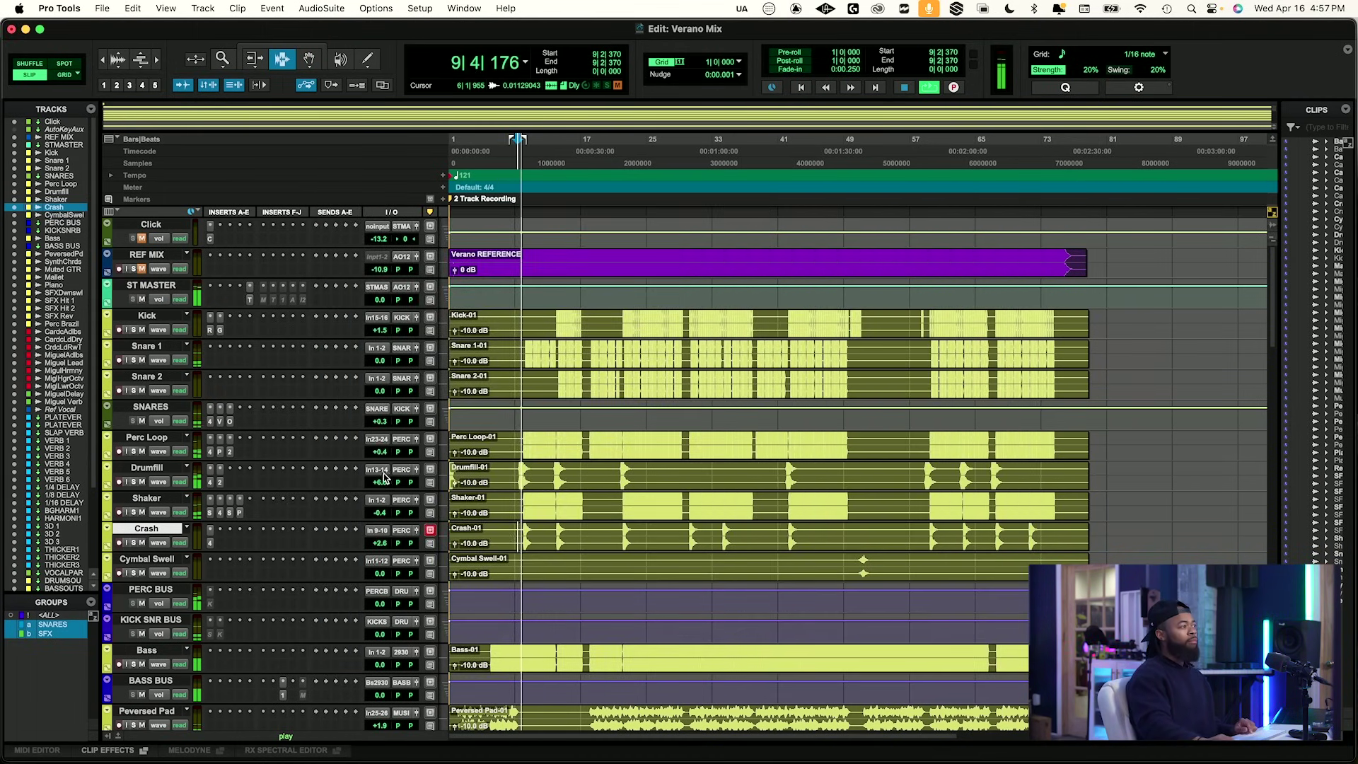
{"action": "key", "text": "space"}
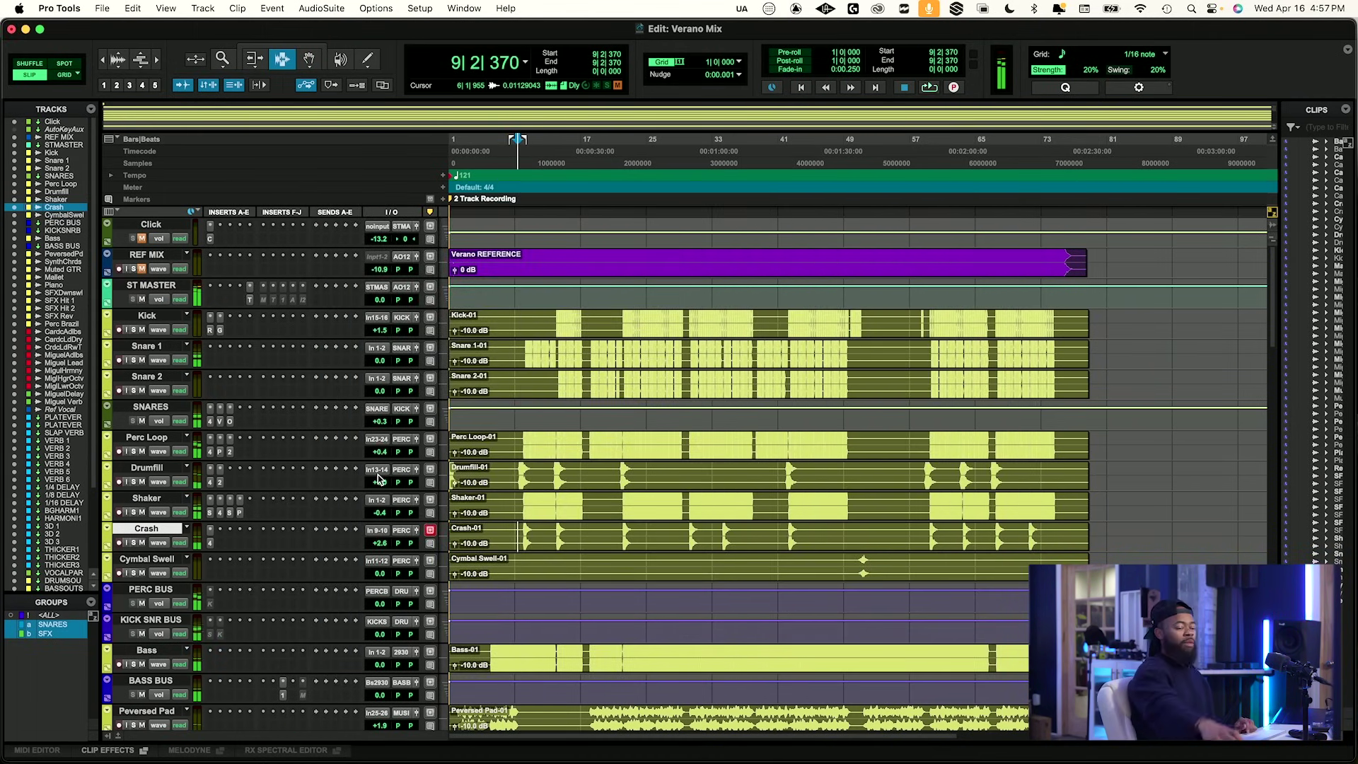
{"action": "key", "text": "super+s"}
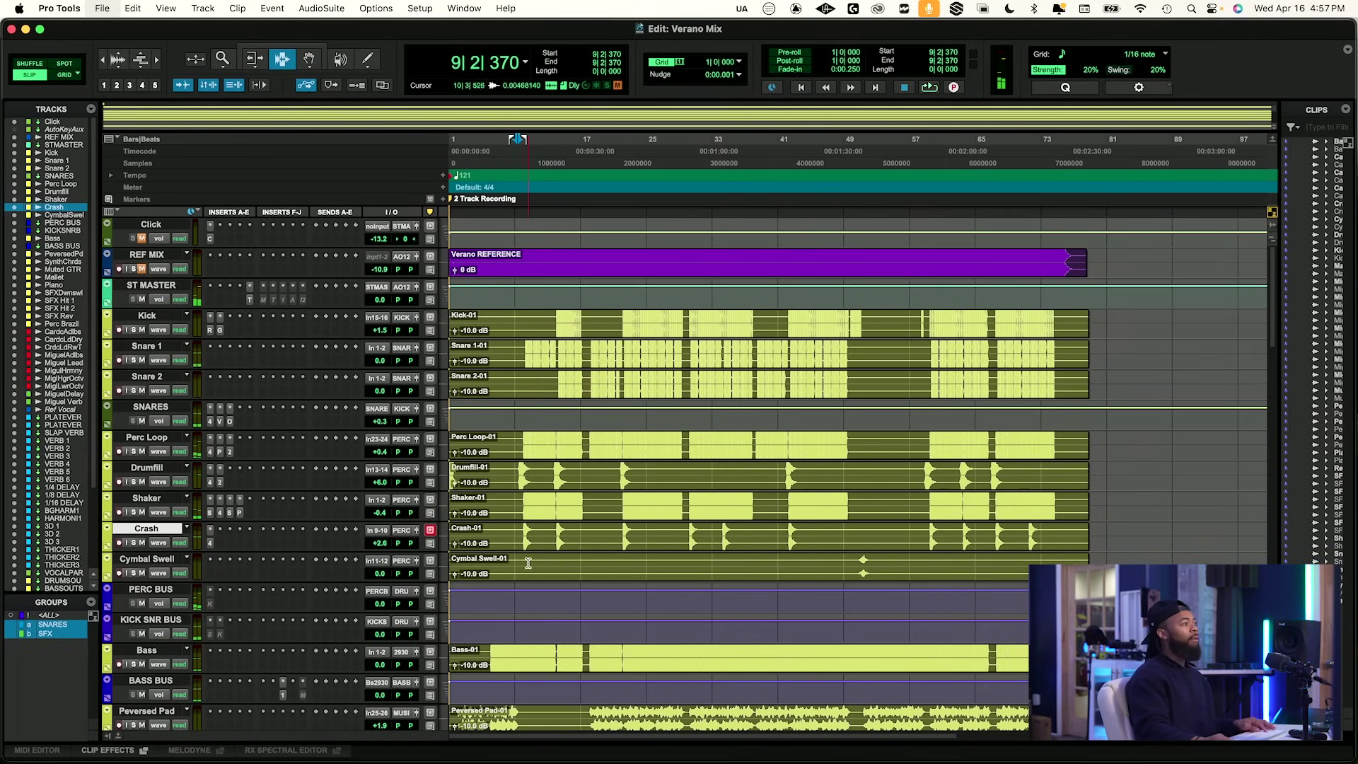
Audition the Cymbal Swell near bar 50 in the full mix and soloed.
{"action": "key", "text": "semicolon"}
{"action": "left_click", "coordinate": [859, 562]}
{"action": "key", "text": "space"}
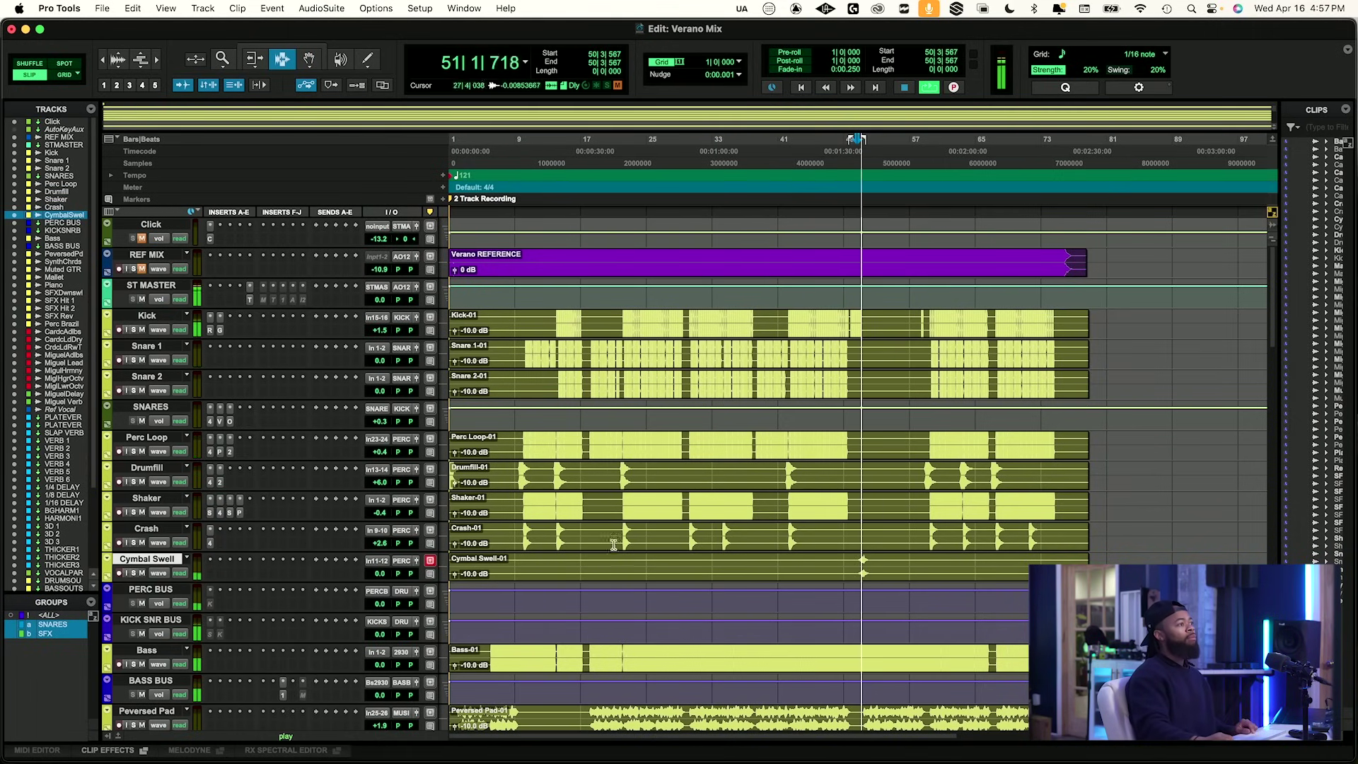
{"action": "key", "text": "space"}
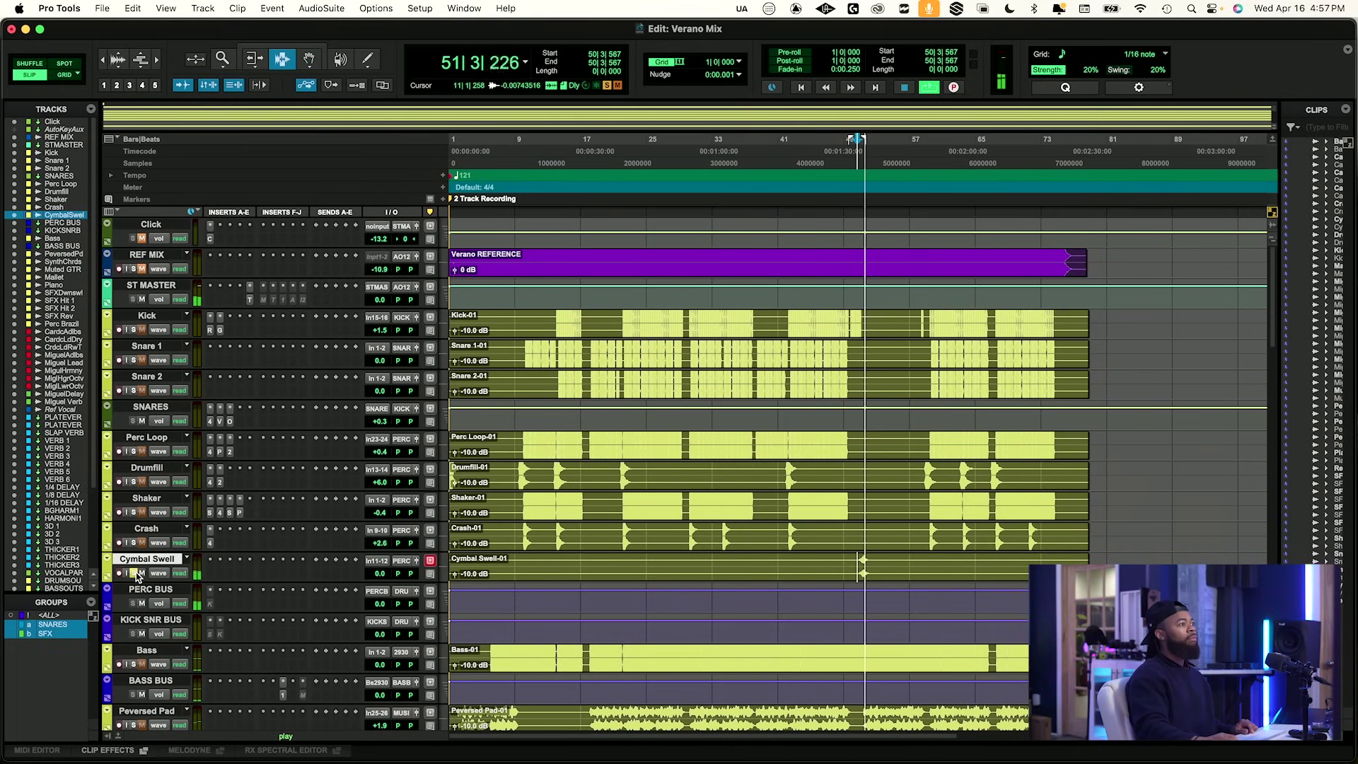
{"action": "key", "text": "space"}
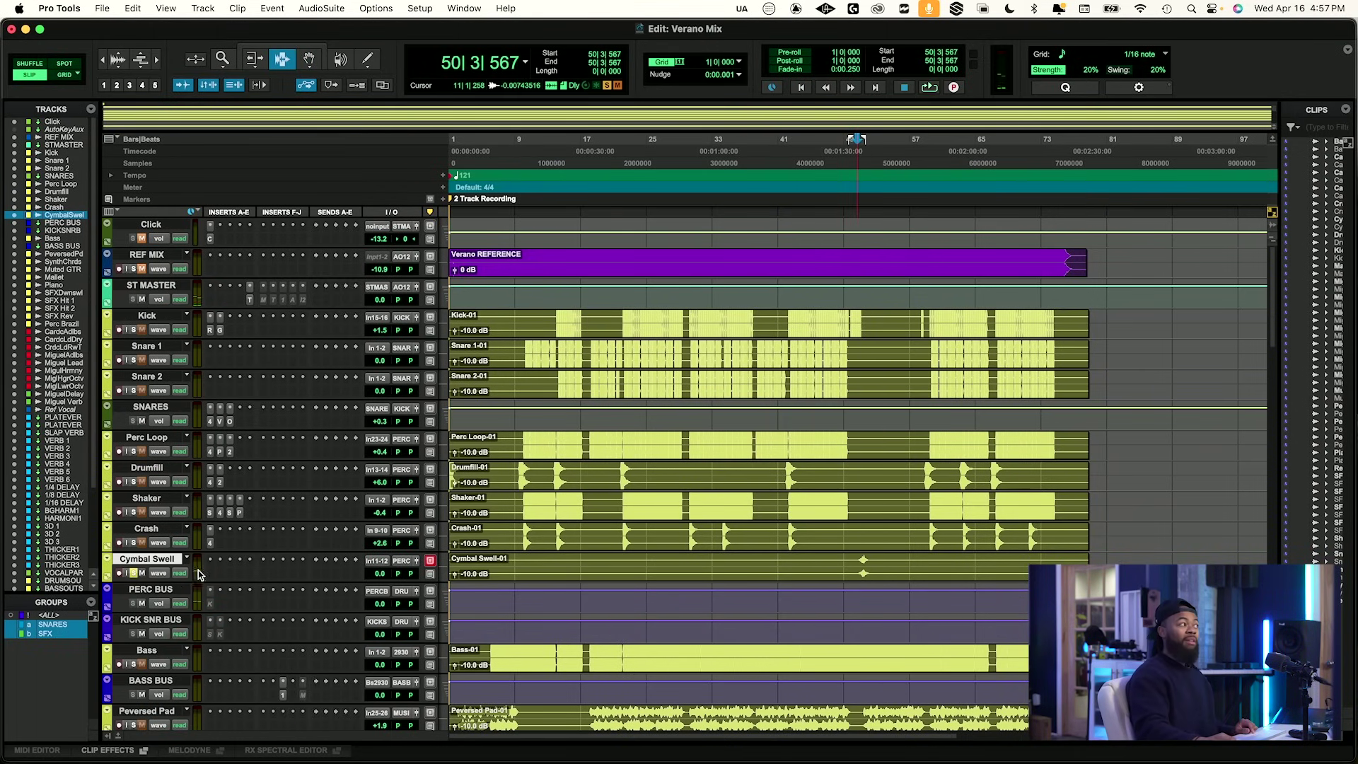
{"action": "key", "text": "space"}
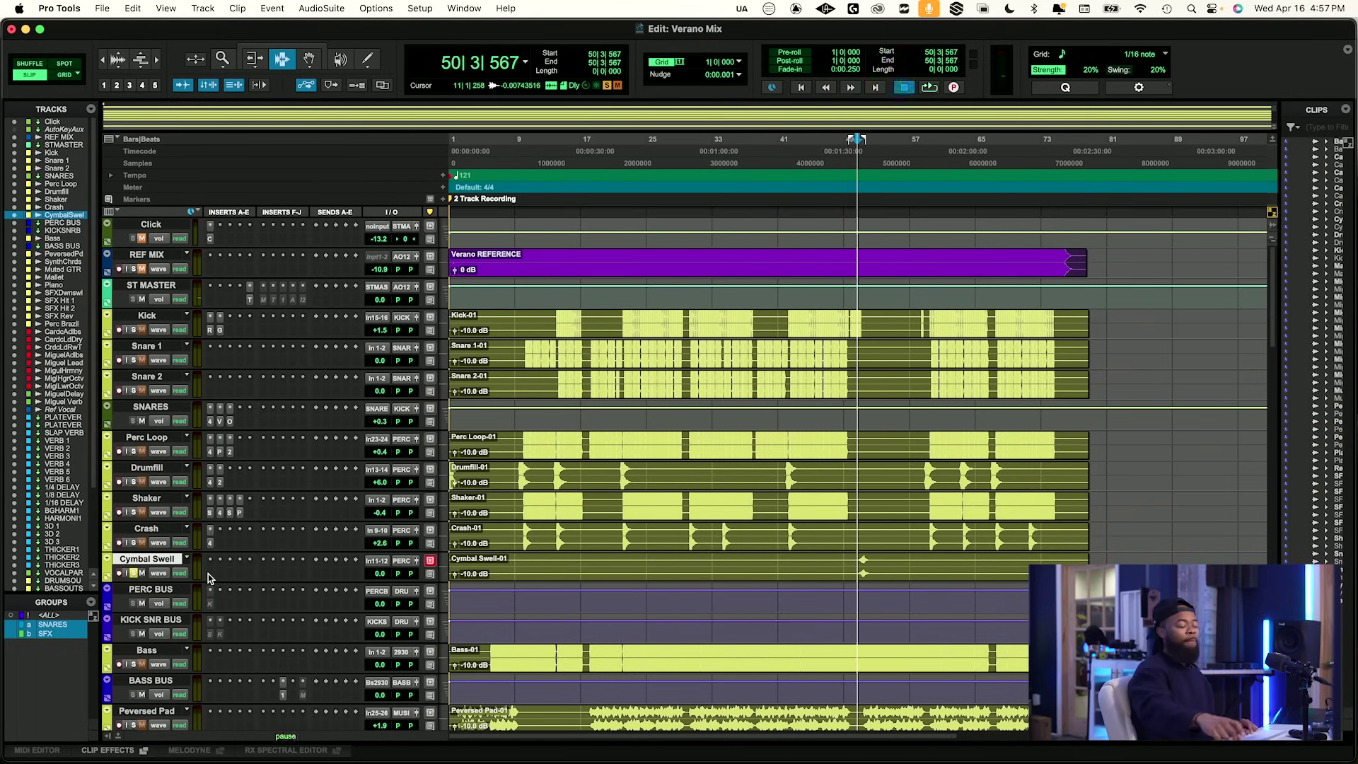
Unsolo the Cymbal Swell and raise its track volume to +3.0 dB while replaying the swell in the full mix.
{"action": "left_click", "coordinate": [133, 573]}
{"action": "key", "text": "space"}
{"action": "key", "text": "space"}
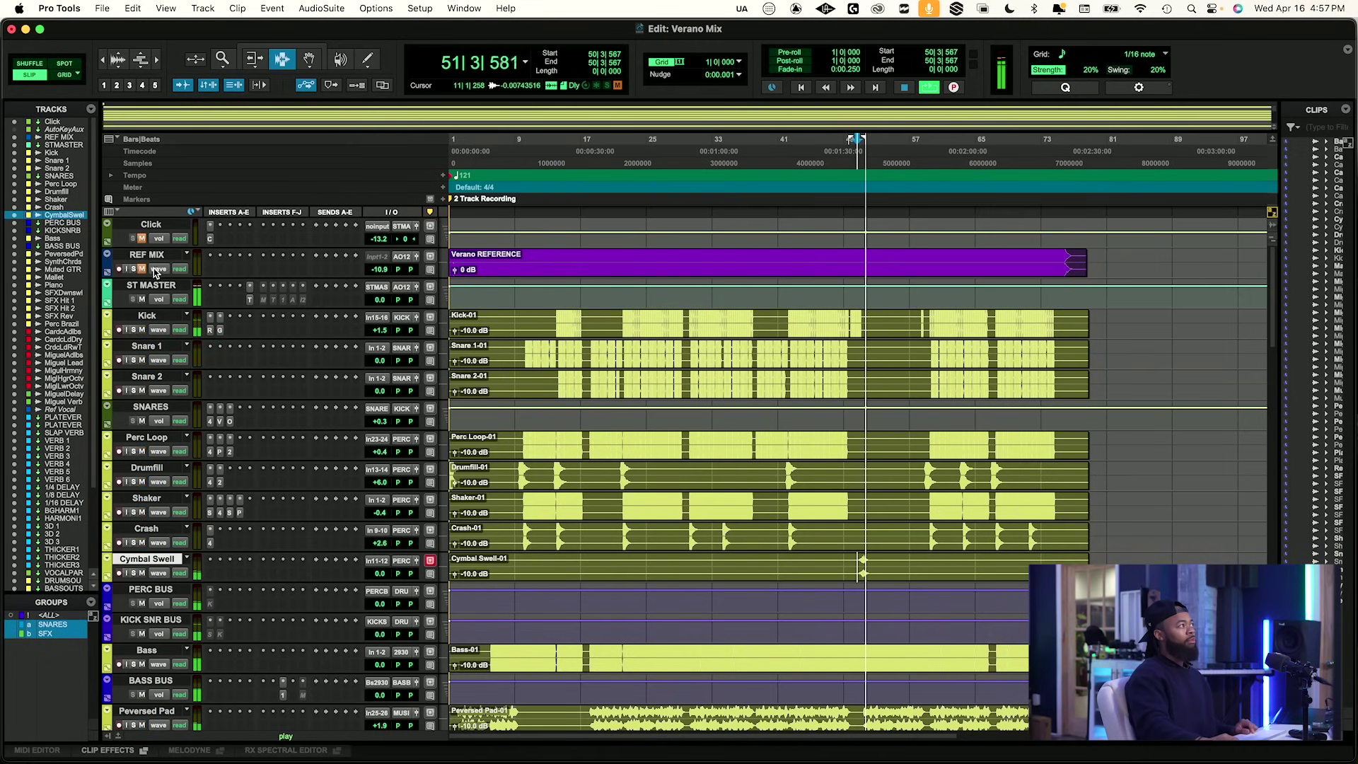
{"action": "key", "text": "space"}
{"action": "key", "text": "space"}
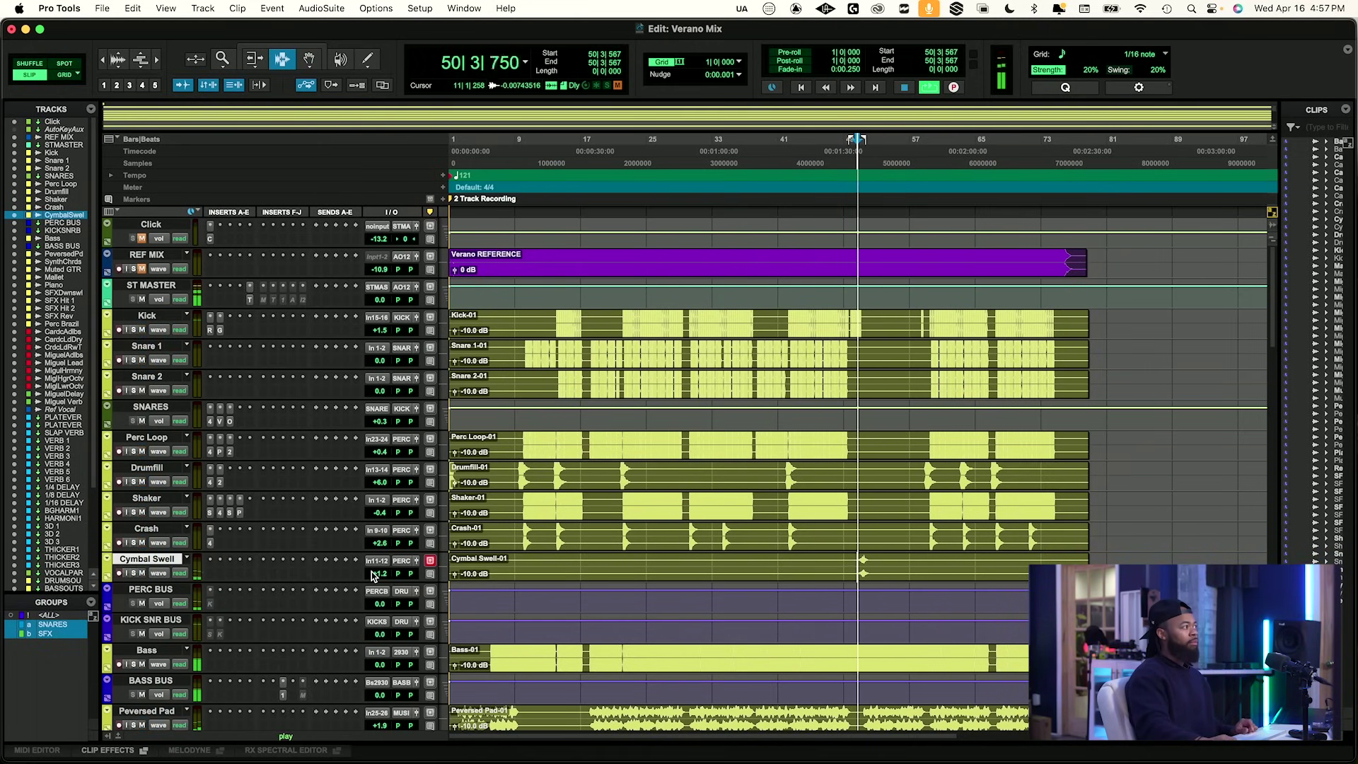
{"action": "left_click_drag", "start_coordinate": [372, 575], "coordinate": [372, 575]}
{"action": "key", "text": "space"}
{"action": "key", "text": "space"}
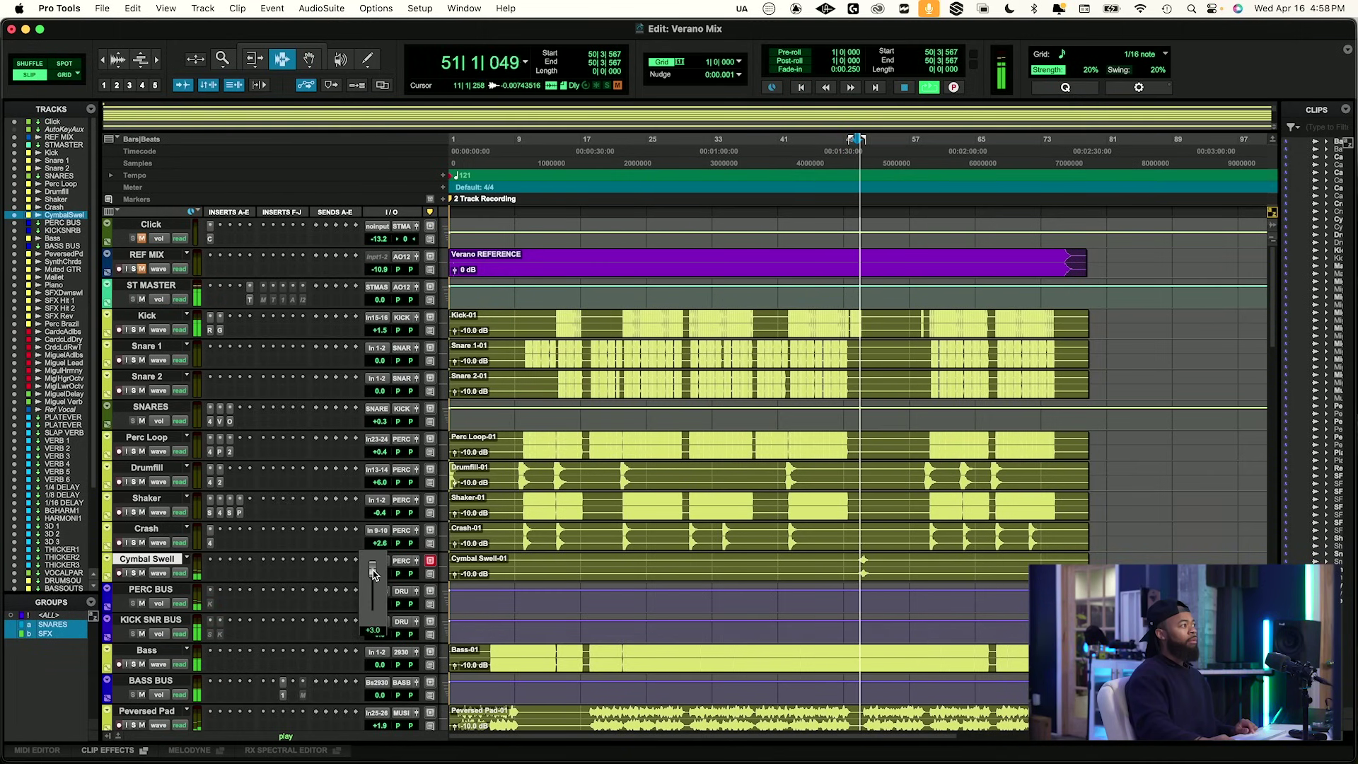
Compare the raised Cymbal Swell with the soloed REF MIX, then unsolo REF MIX and return to the full mix.
{"action": "key", "text": "space"}
{"action": "left_click", "coordinate": [137, 269]}
{"action": "key", "text": "space"}
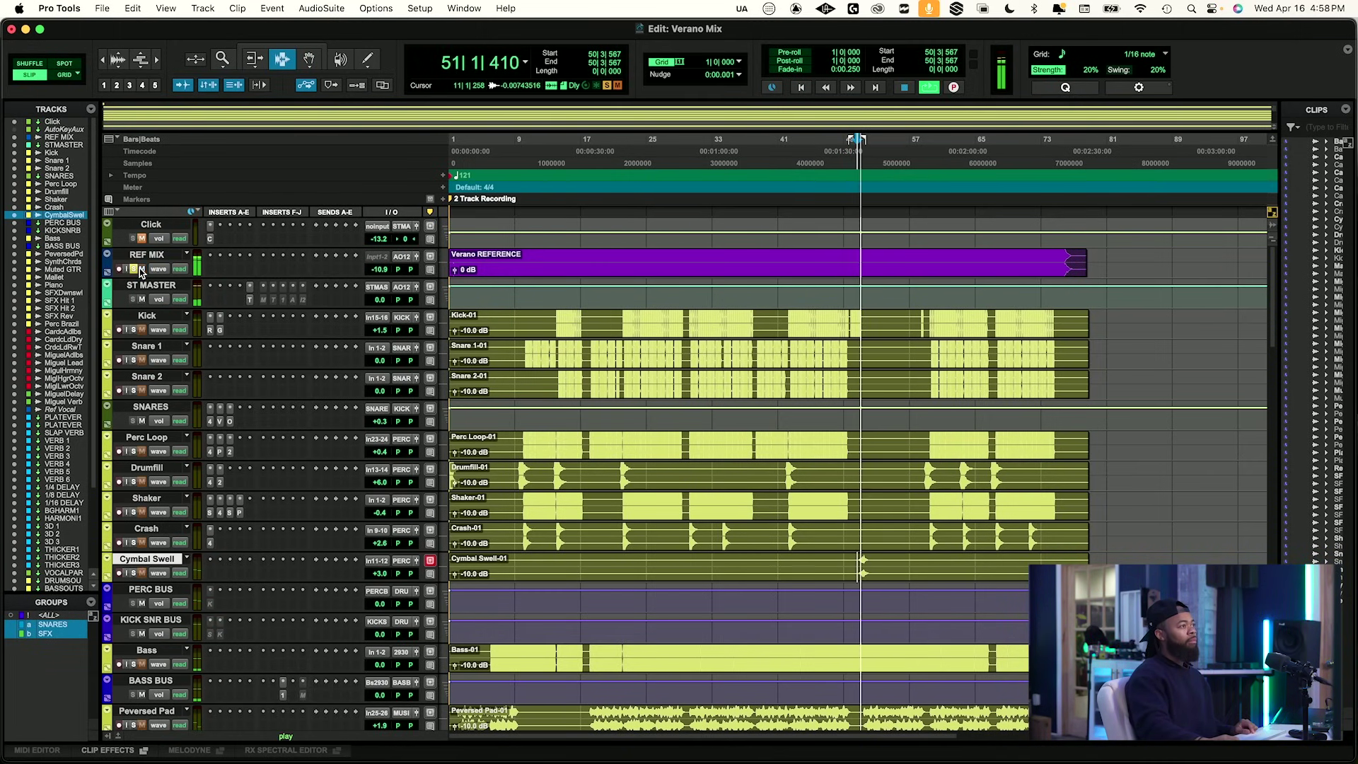
{"action": "key", "text": "space"}
{"action": "left_click", "coordinate": [134, 268]}
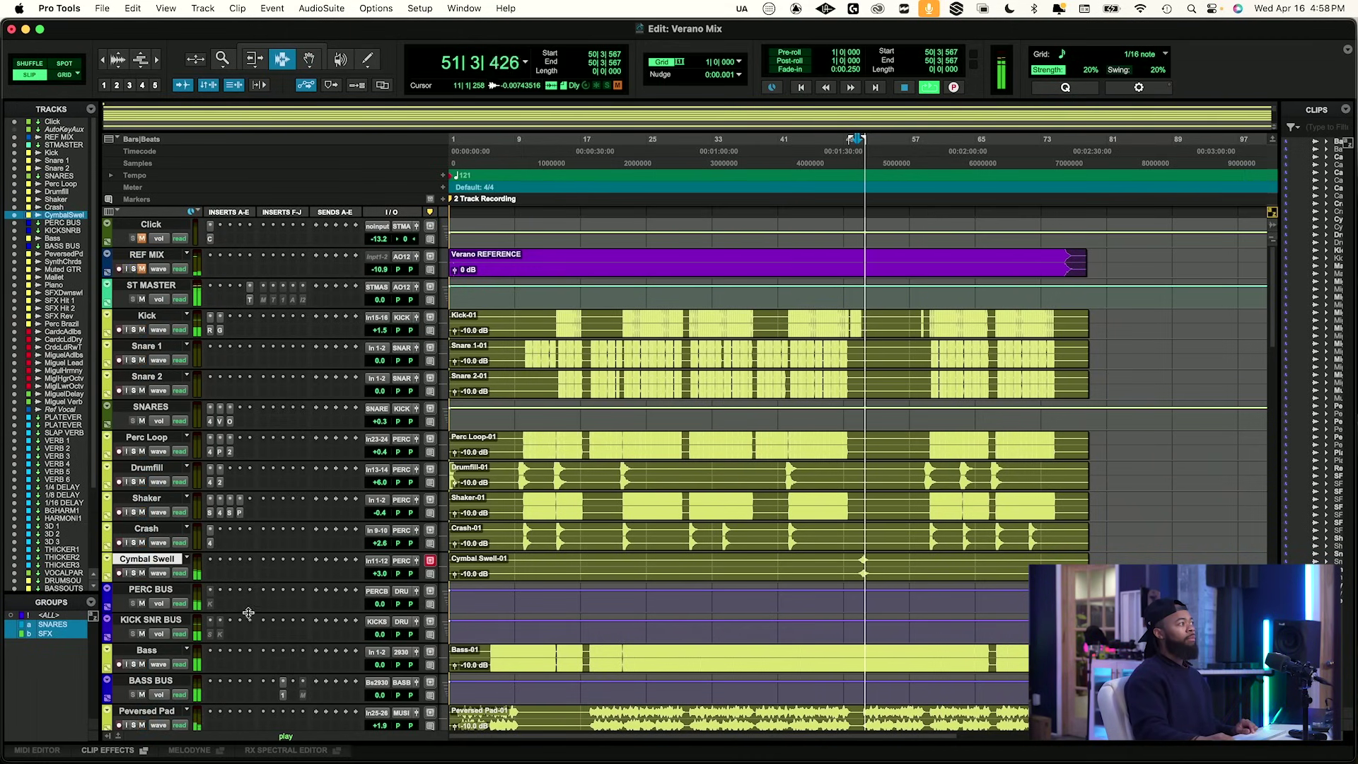
Raise the Cymbal Swell track volume to +4.2 dB while replaying the swell in the full mix.
{"action": "key", "text": "space"}
{"action": "key", "text": "space"}
{"action": "left_click_drag", "start_coordinate": [384, 571], "coordinate": [388, 571]}
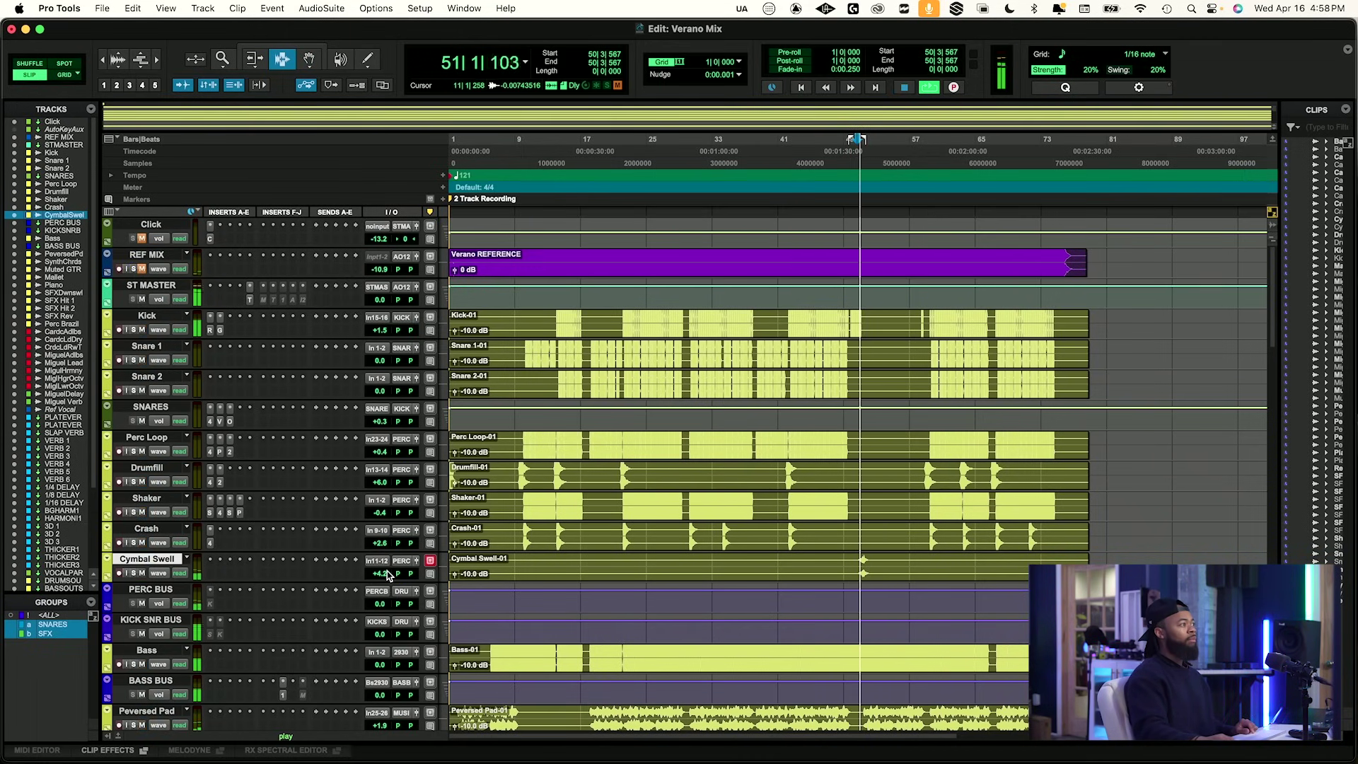
{"action": "key", "text": "space"}
Insert the stereo Doubler2 plug-in in the first free insert slot of the Cymbal Swell track.
{"action": "left_click", "coordinate": [209, 575]}
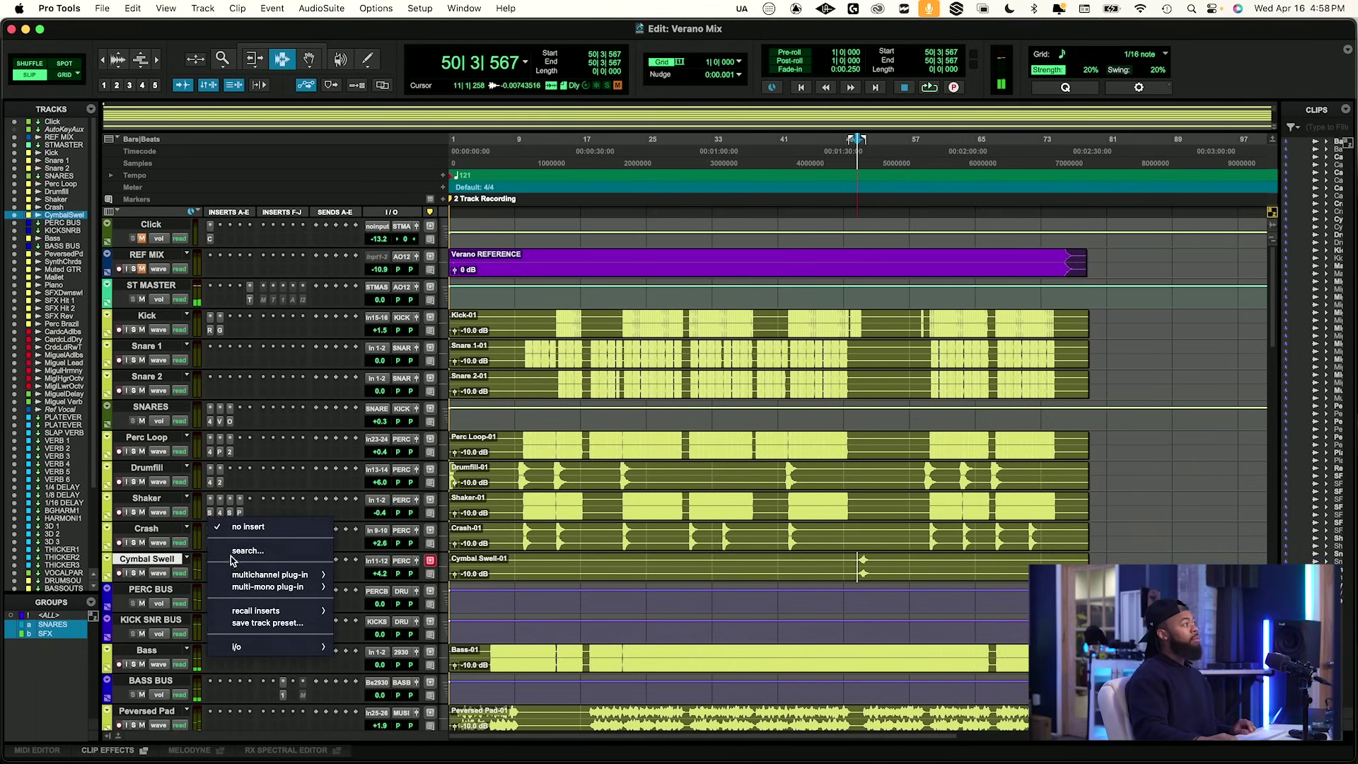
{"action": "type", "text": "doib"}
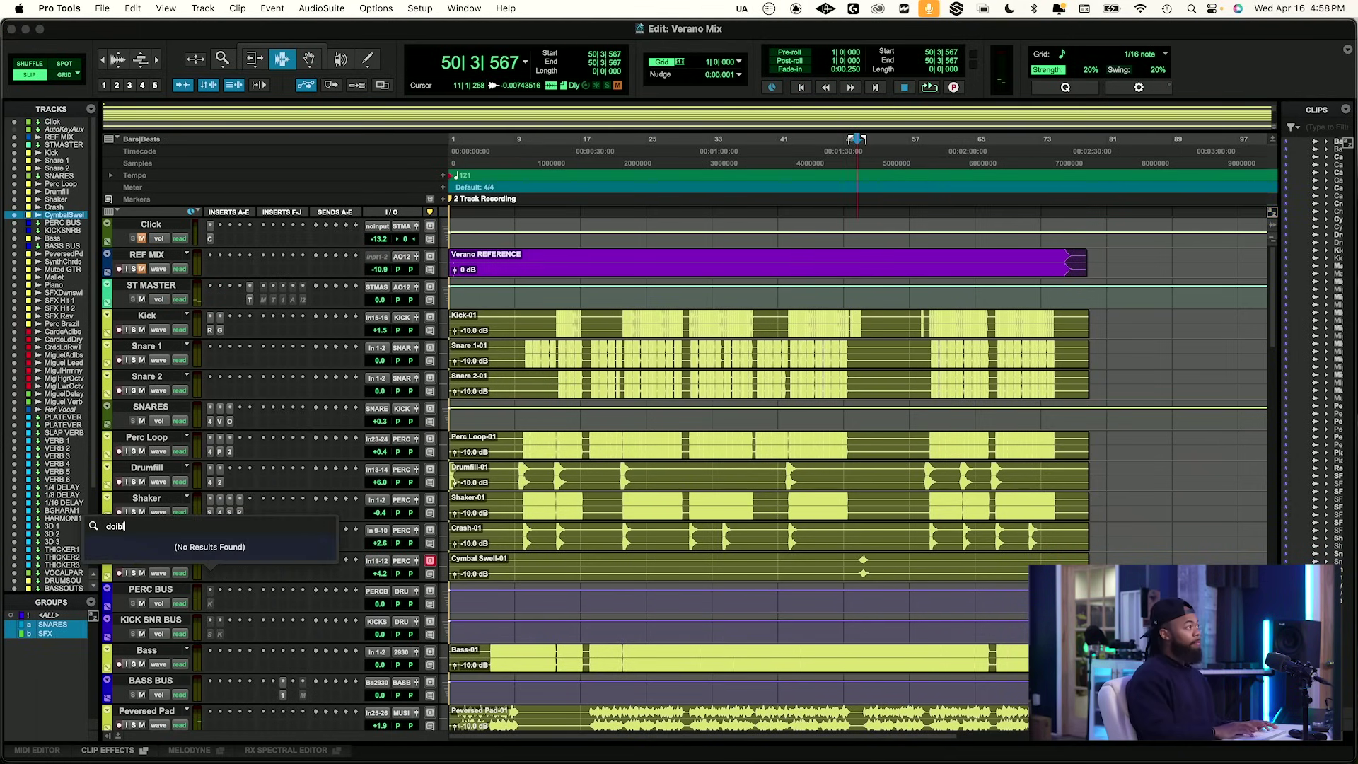
{"action": "key", "text": "BackSpace"}
{"action": "key", "text": "BackSpace"}
{"action": "key", "text": "BackSpace"}
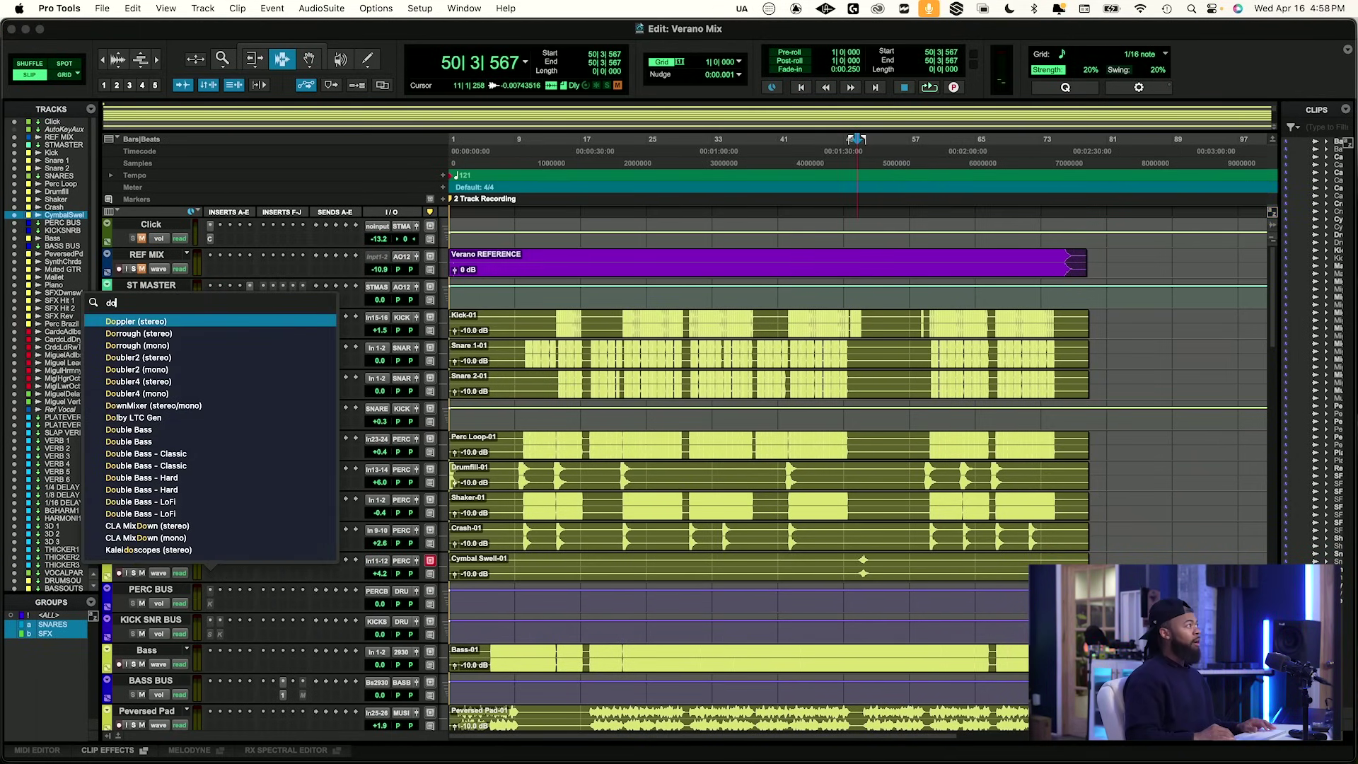
{"action": "key", "text": "Down"}
{"action": "key", "text": "Down"}
{"action": "key", "text": "Down"}
{"action": "key", "text": "Return"}
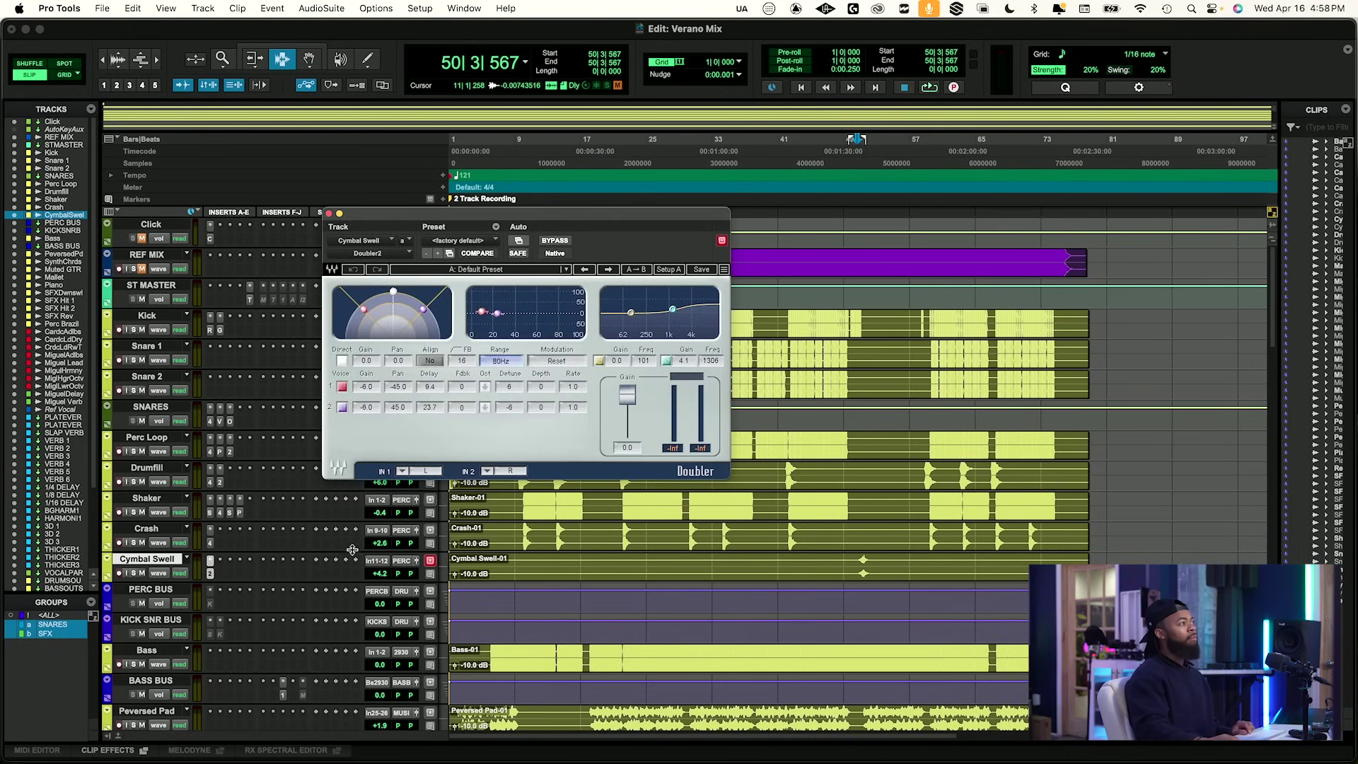
Try the Open The SFX preset in Doubler2, and load the Open Up SFX preset instead.
{"action": "left_click", "coordinate": [440, 243]}
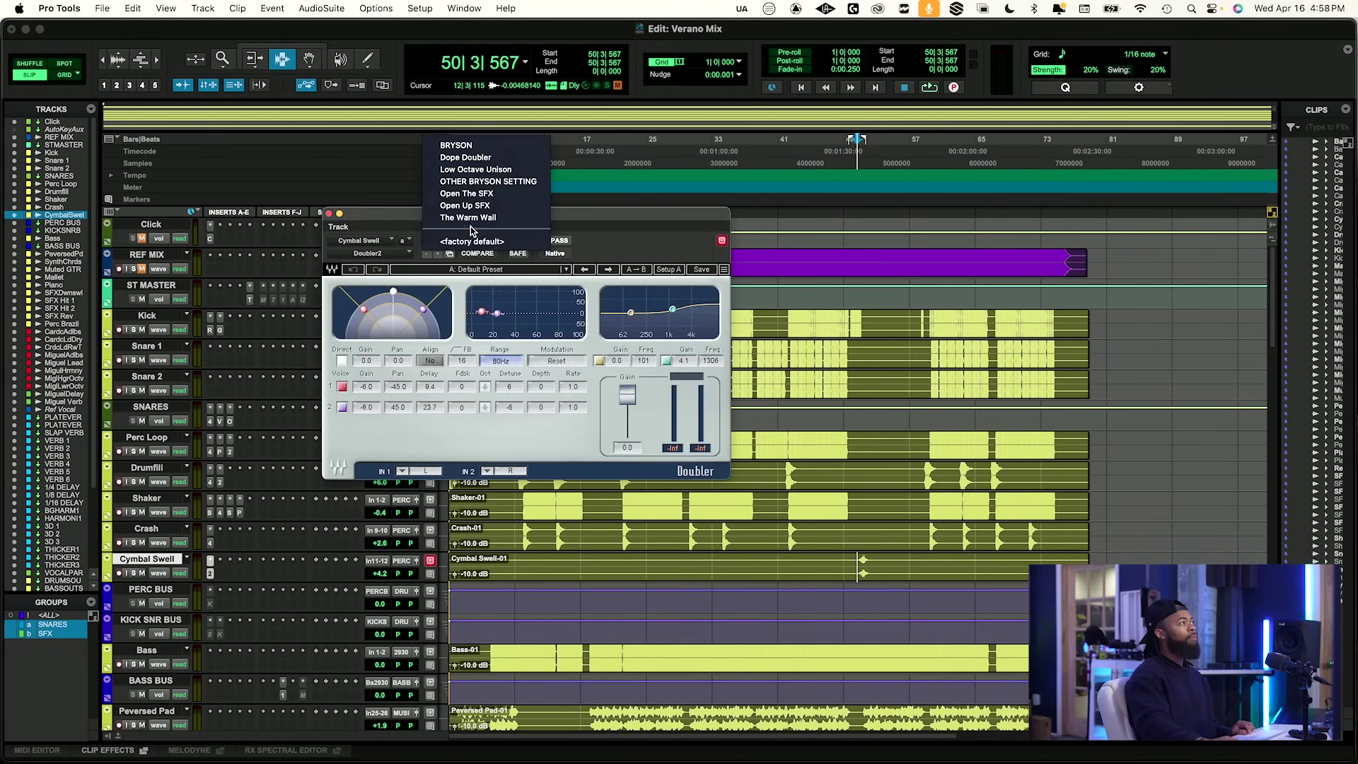
{"action": "left_click", "coordinate": [472, 195]}
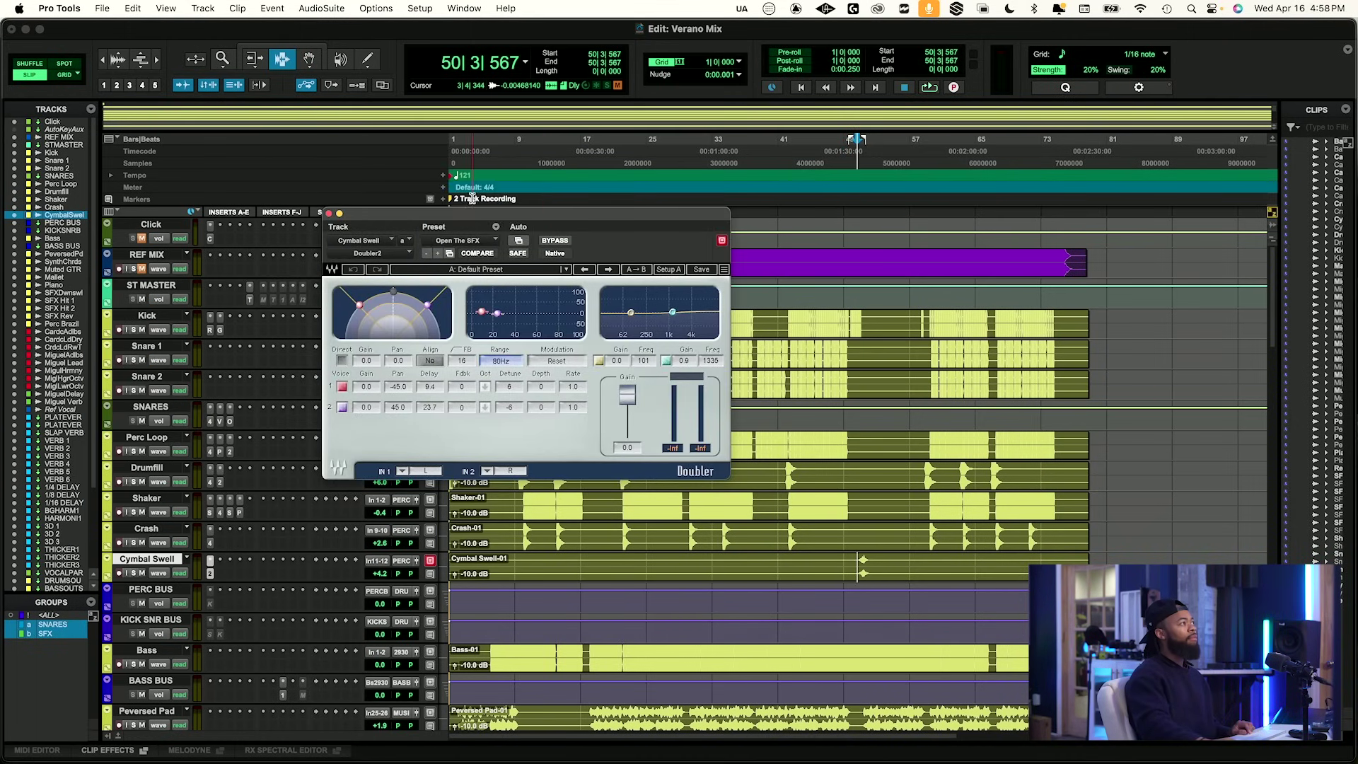
{"action": "left_click", "coordinate": [448, 239]}
{"action": "left_click", "coordinate": [447, 264]}
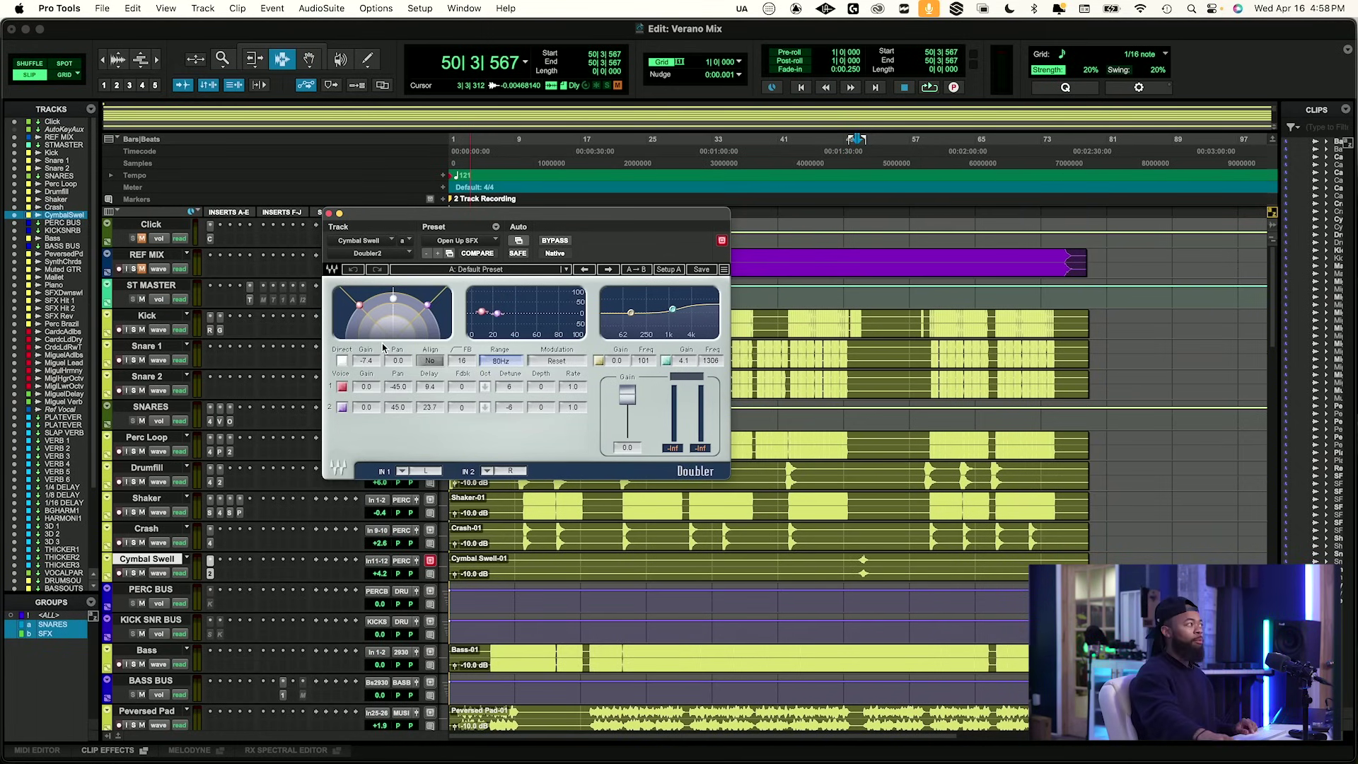
Solo the Cymbal Swell and compare its sound with Doubler2 bypassed and active.
{"action": "left_click", "coordinate": [133, 573]}
{"action": "key", "text": "space"}
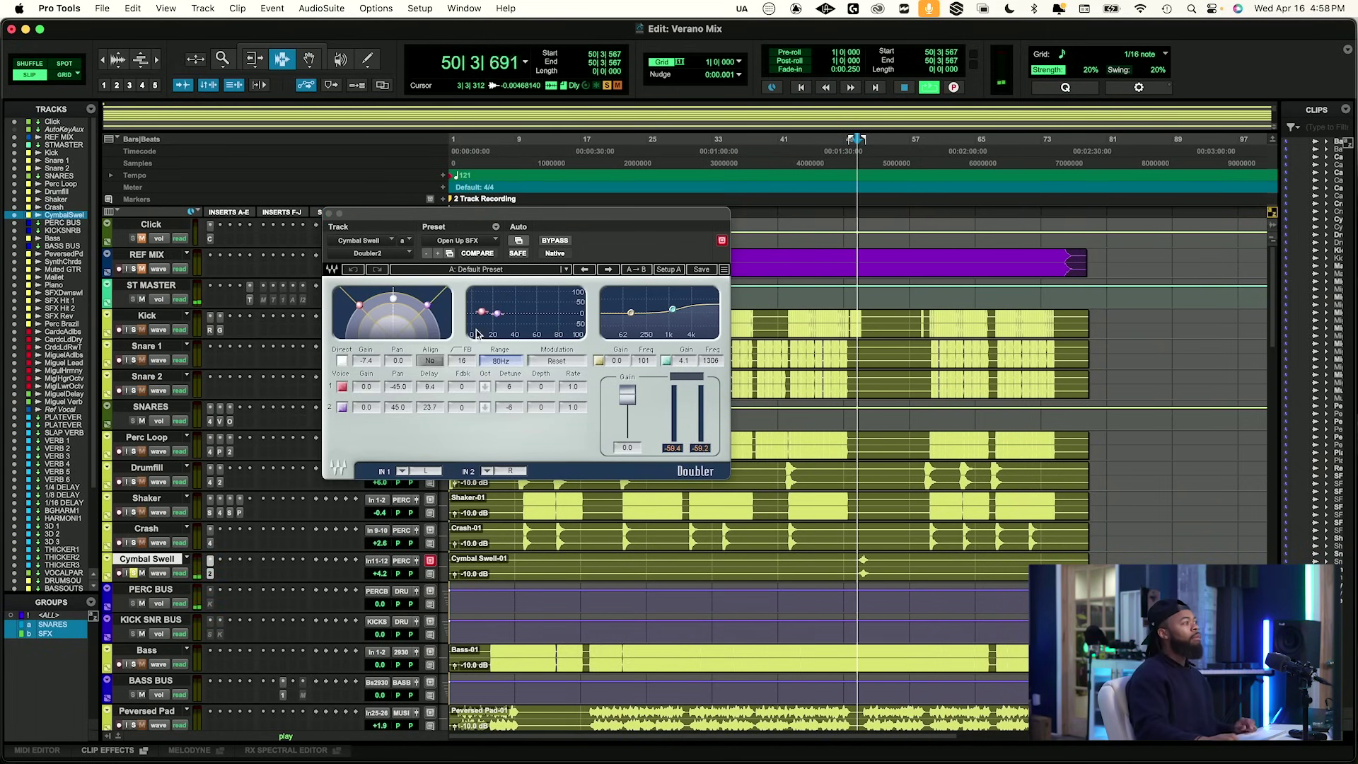
{"action": "left_click", "coordinate": [553, 241]}
{"action": "key", "text": "space"}
{"action": "key", "text": "space"}
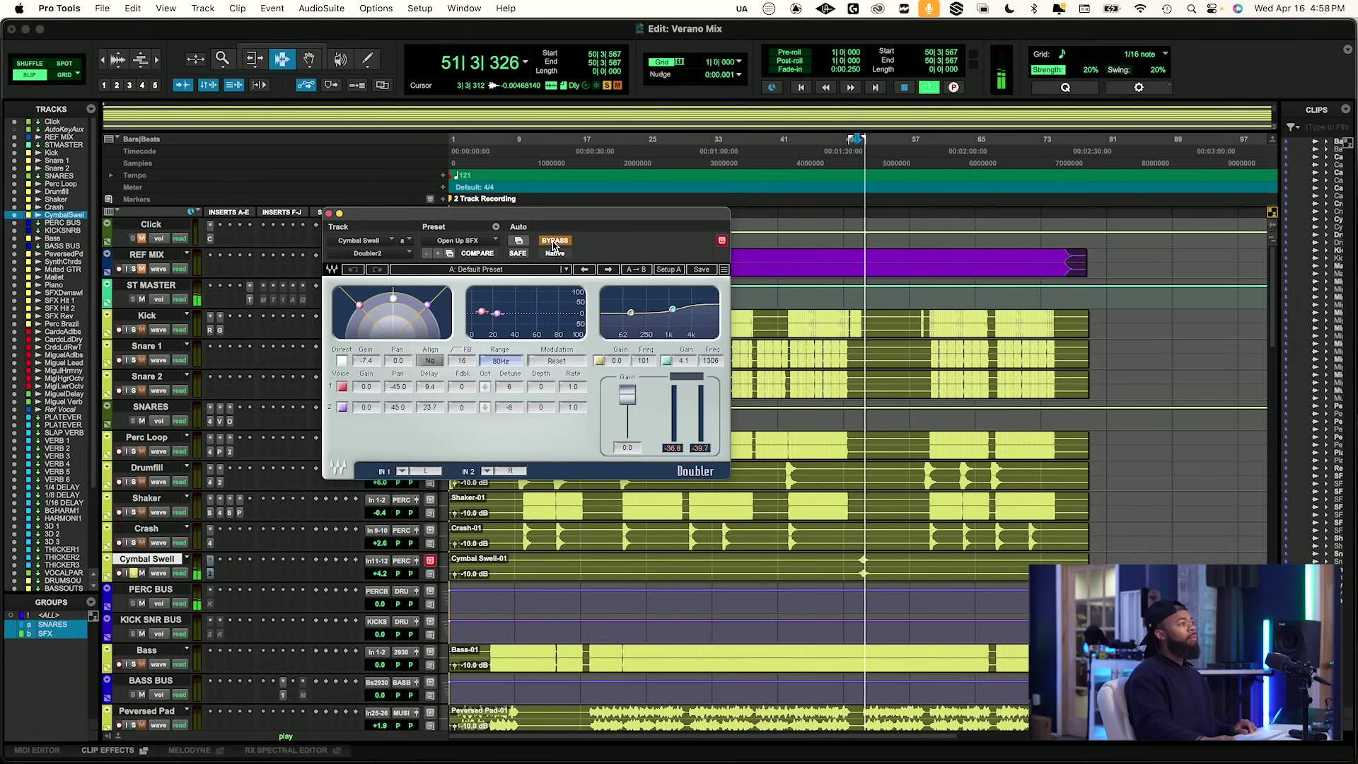
{"action": "left_click", "coordinate": [551, 242]}
{"action": "key", "text": "space"}
{"action": "key", "text": "space"}
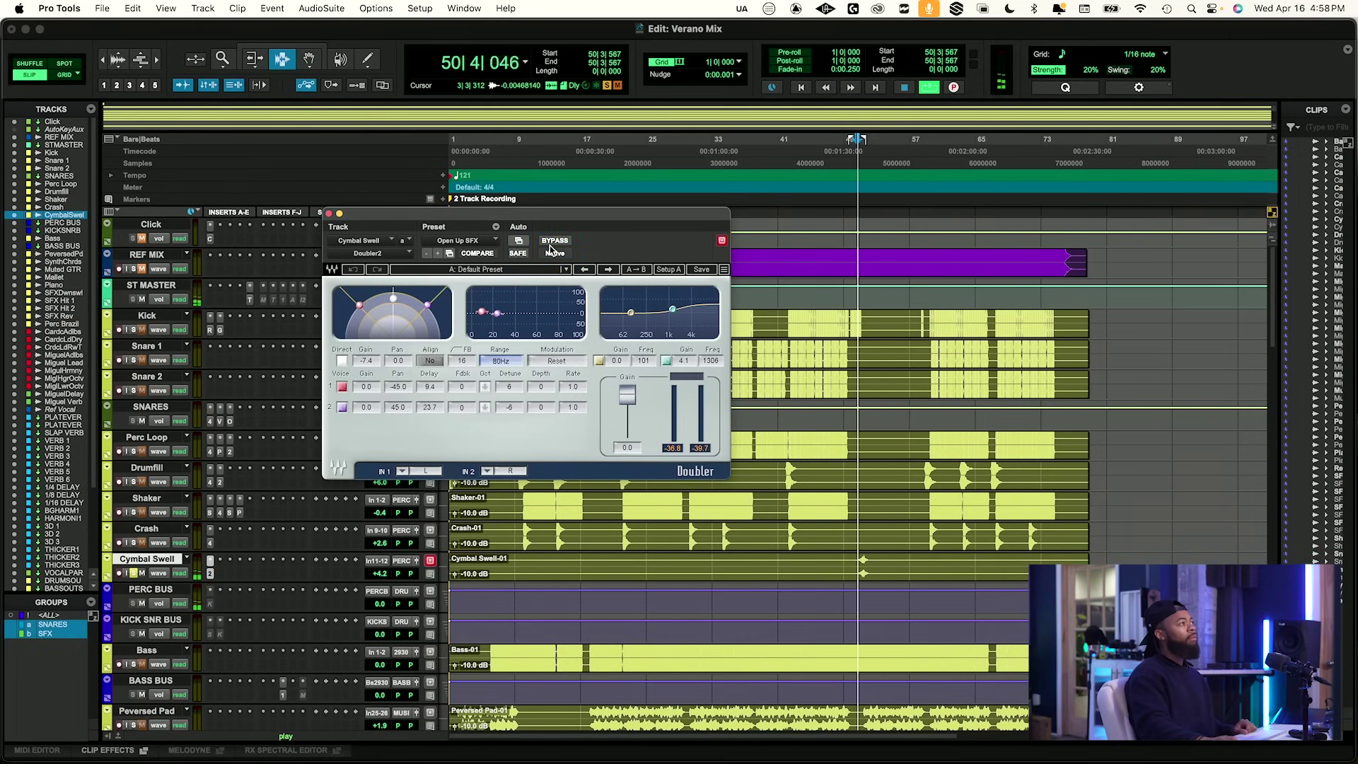
{"action": "key", "text": "space"}
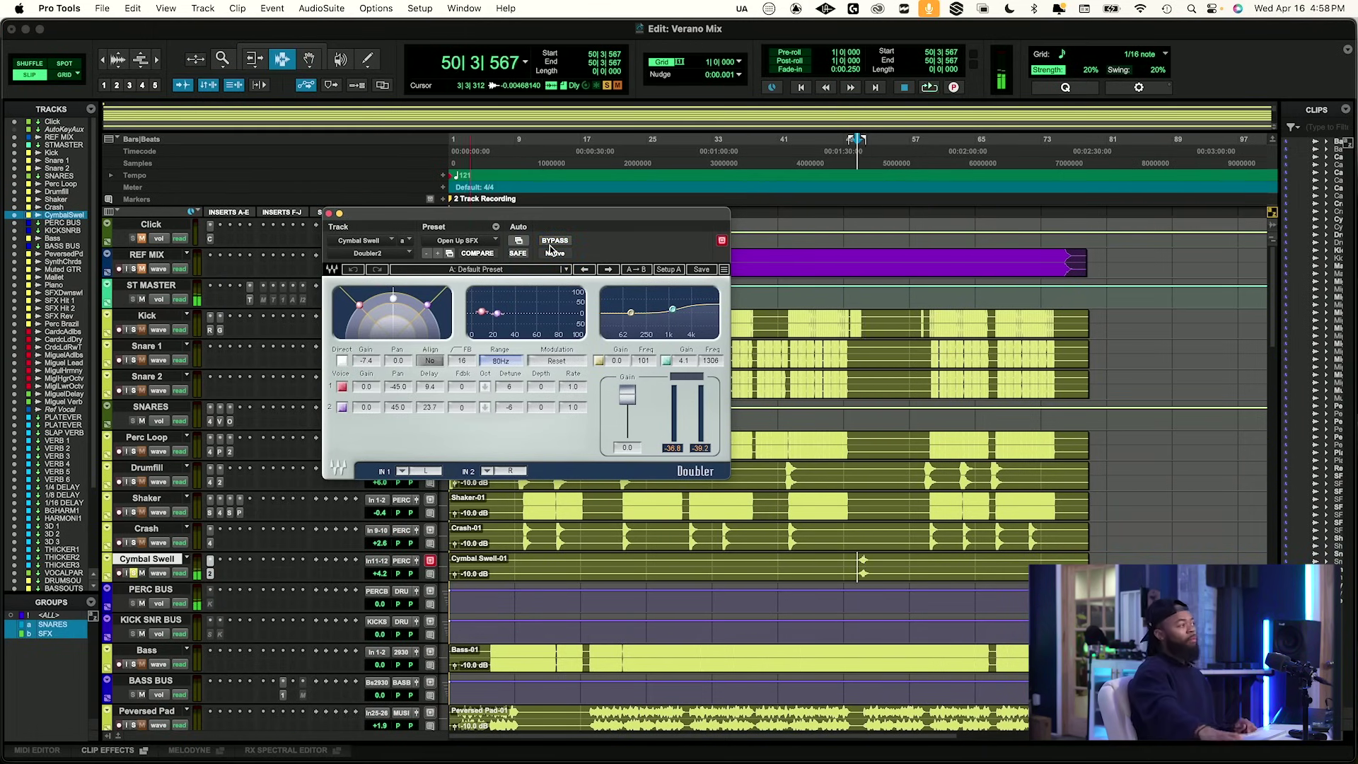
Unsolo the Cymbal Swell, replay it in the full mix and close the Doubler2 window.
{"action": "left_click", "coordinate": [134, 574]}
{"action": "key", "text": "space"}
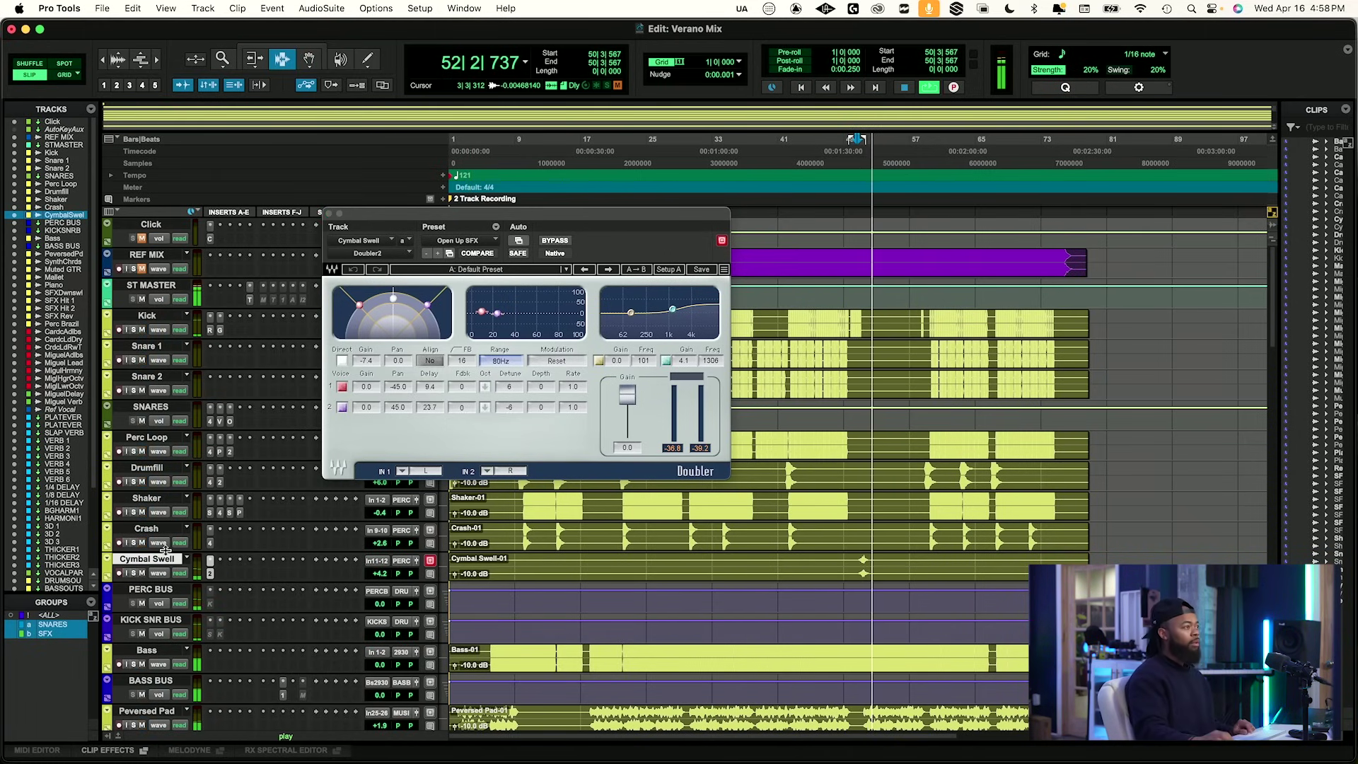
{"action": "key", "text": "space"}
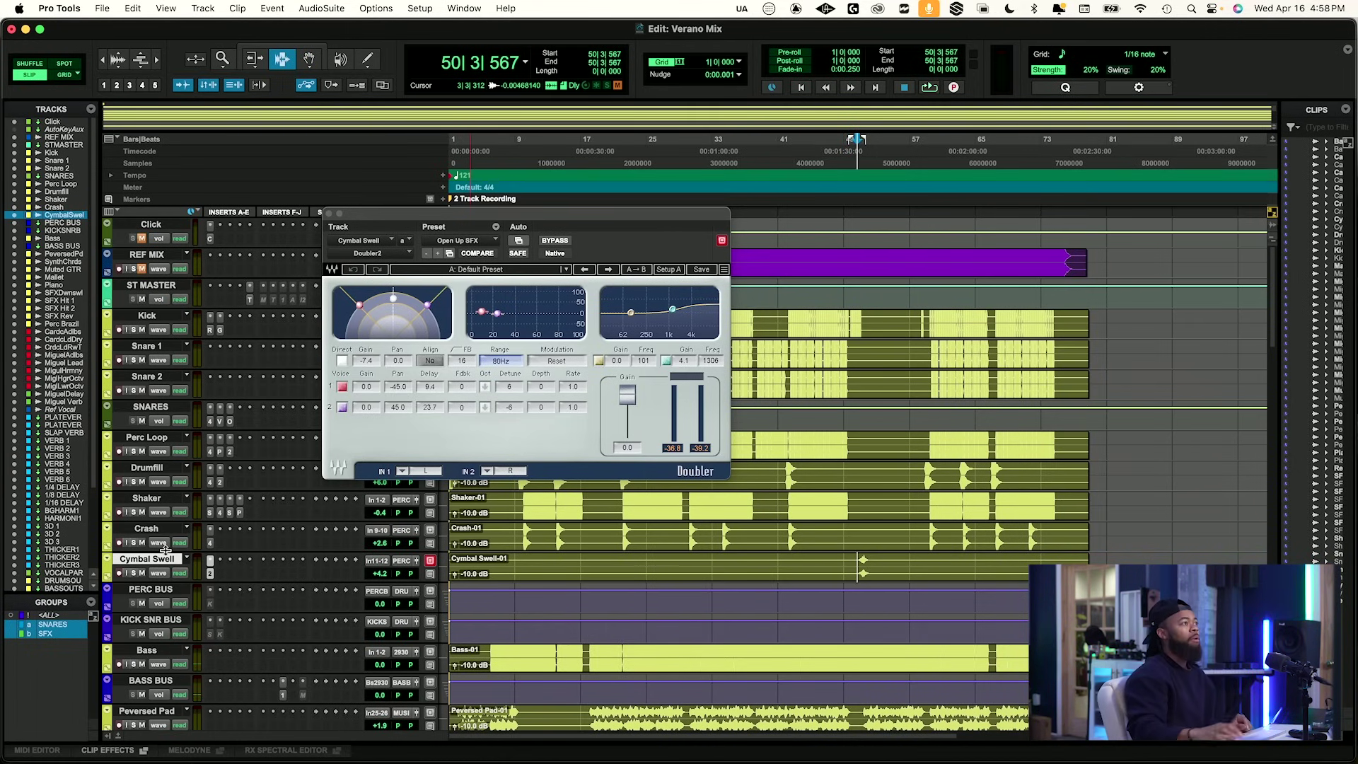
{"action": "left_click", "coordinate": [330, 213]}
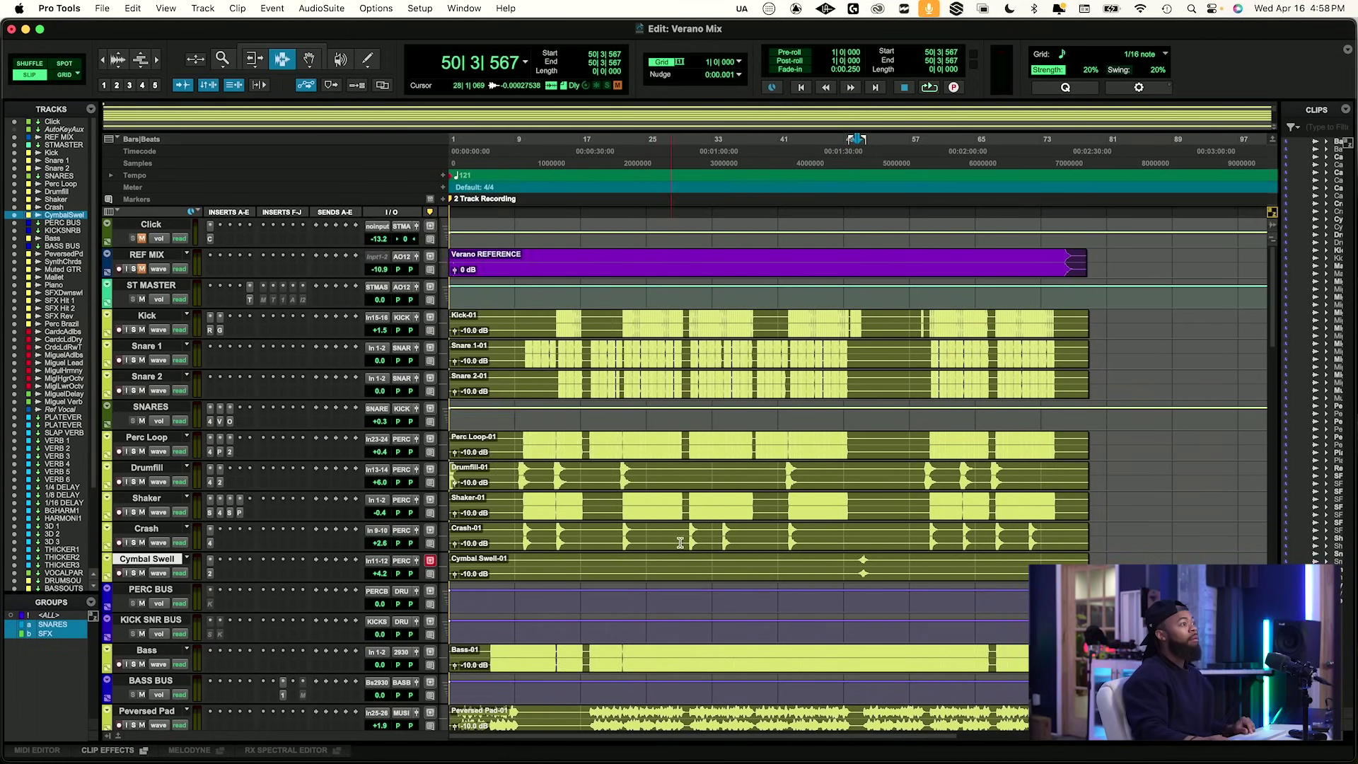
Play the mix from just before bar 22, compare it with the soloed REF MIX, and return to the unsoloed mix.
{"action": "scroll", "coordinate": [456, 461], "scroll_direction": "down", "scroll_amount": 5}
{"action": "scroll", "coordinate": [455, 460], "scroll_direction": "up", "scroll_amount": 5}
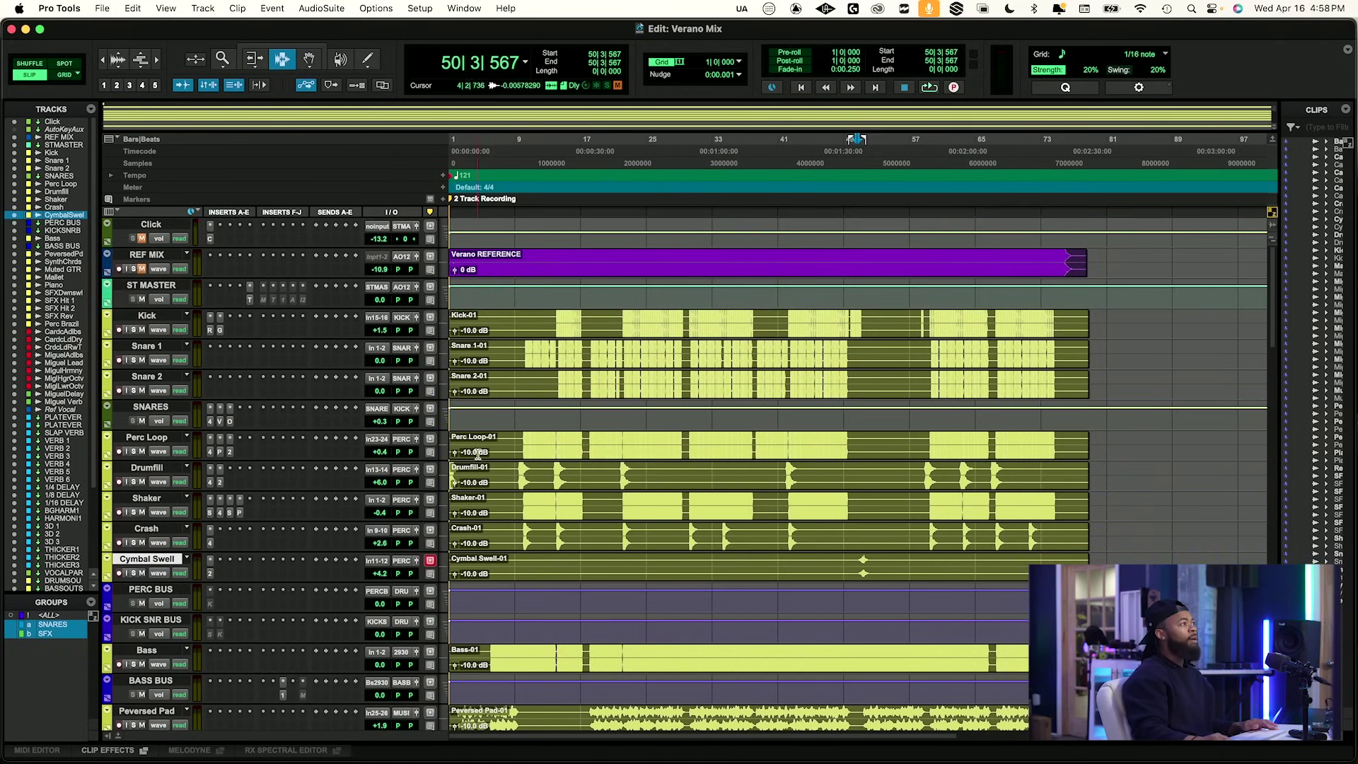
{"action": "left_click", "coordinate": [621, 324]}
{"action": "key", "text": "space"}
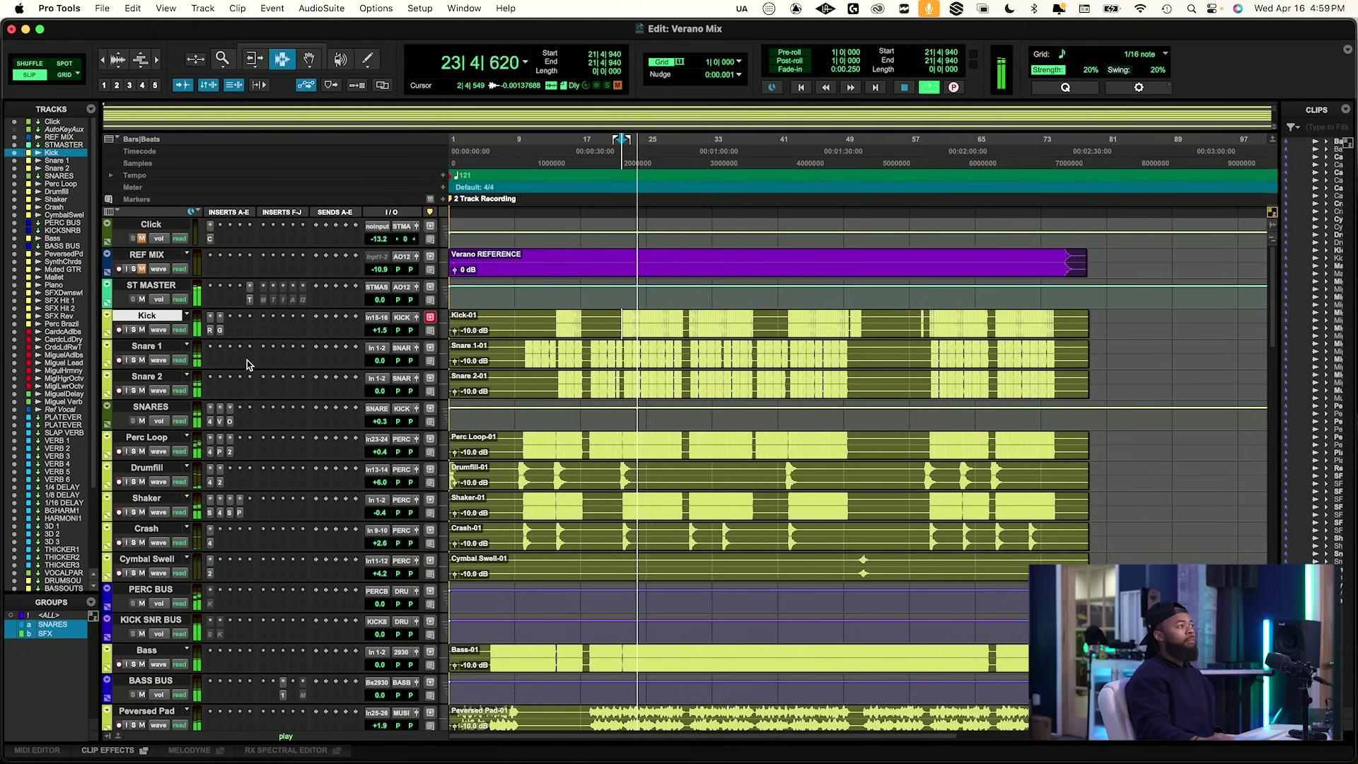
{"action": "key", "text": "space"}
{"action": "left_click", "coordinate": [135, 269]}
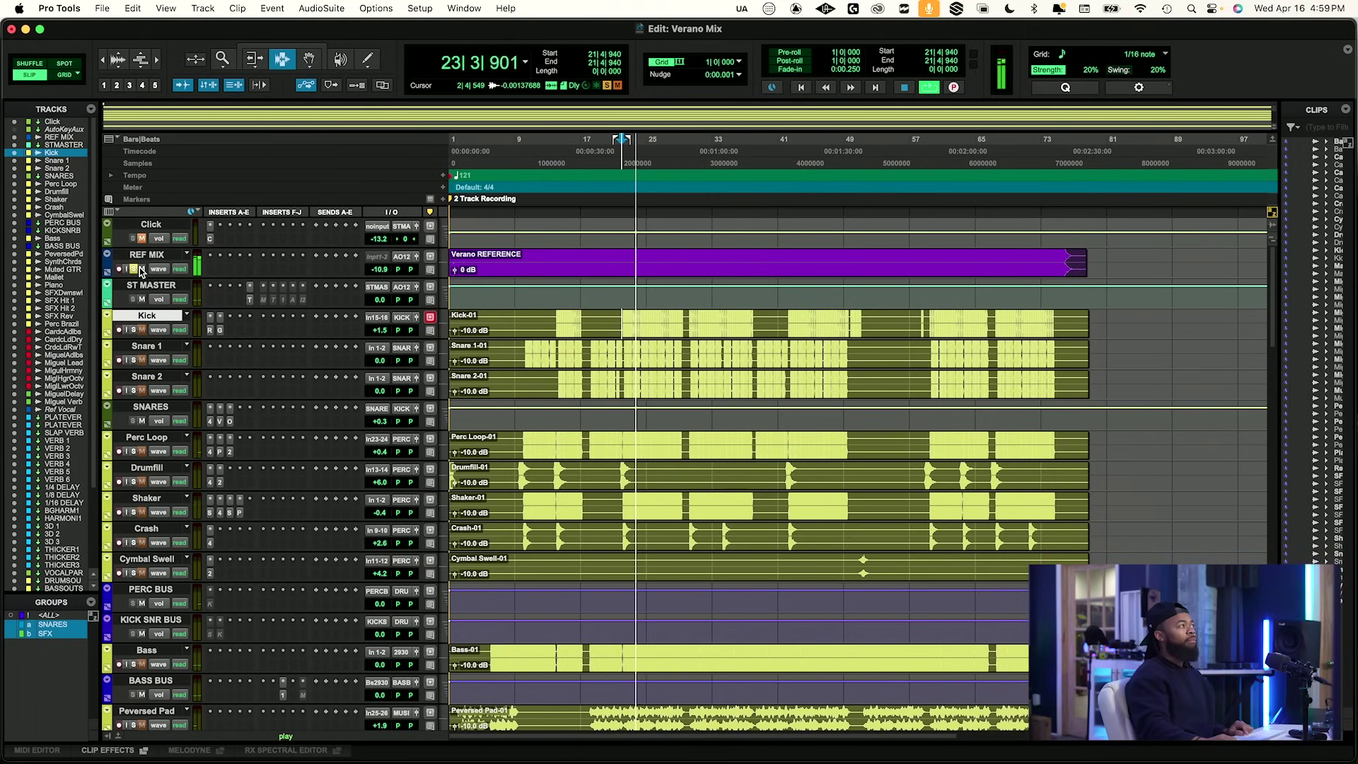
{"action": "key", "text": "space"}
{"action": "key", "text": "space"}
{"action": "left_click", "coordinate": [134, 268]}
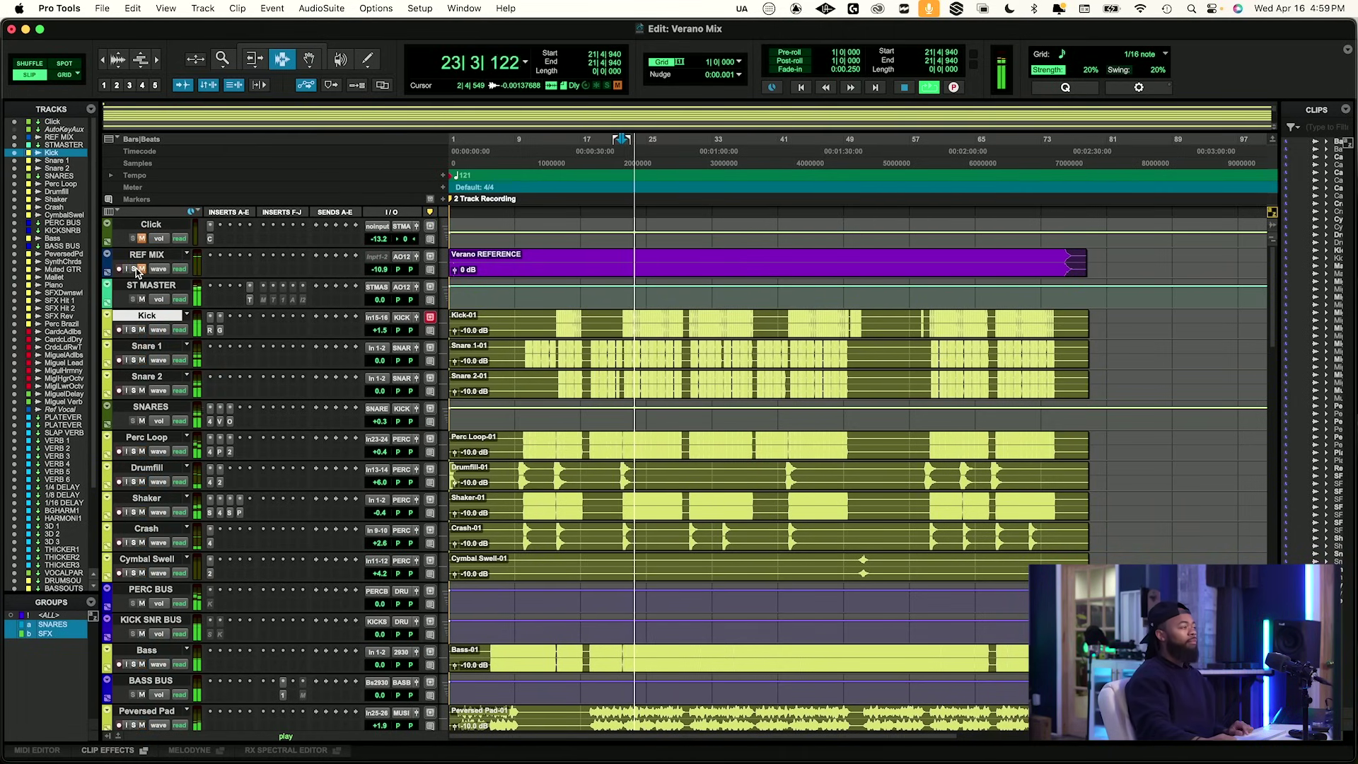
{"action": "key", "text": "space"}
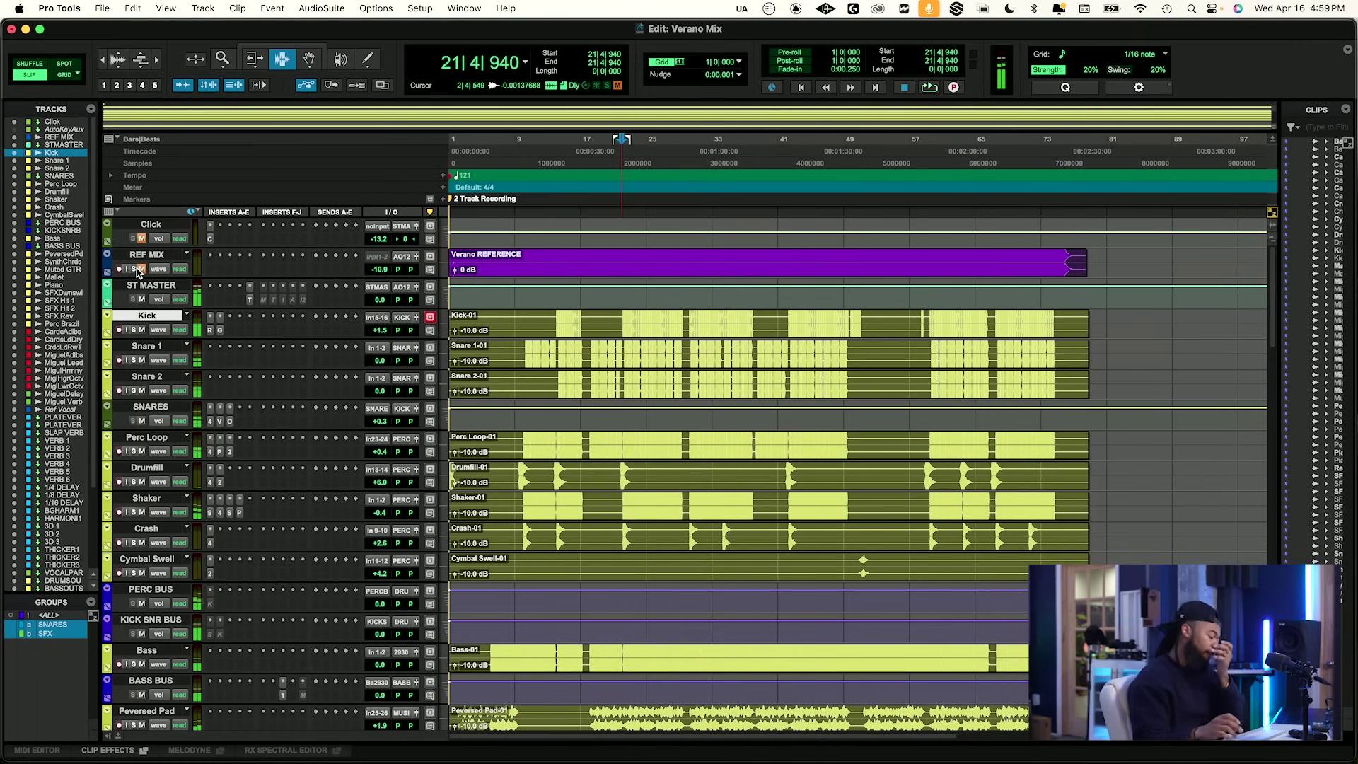
Review the remaining tracks, switch to the Mix window and select the DRUMS OUT track.
{"action": "scroll", "coordinate": [615, 573], "scroll_direction": "down", "scroll_amount": 3}
{"action": "scroll", "coordinate": [616, 573], "scroll_direction": "down", "scroll_amount": 3}
{"action": "scroll", "coordinate": [615, 573], "scroll_direction": "down", "scroll_amount": 2}
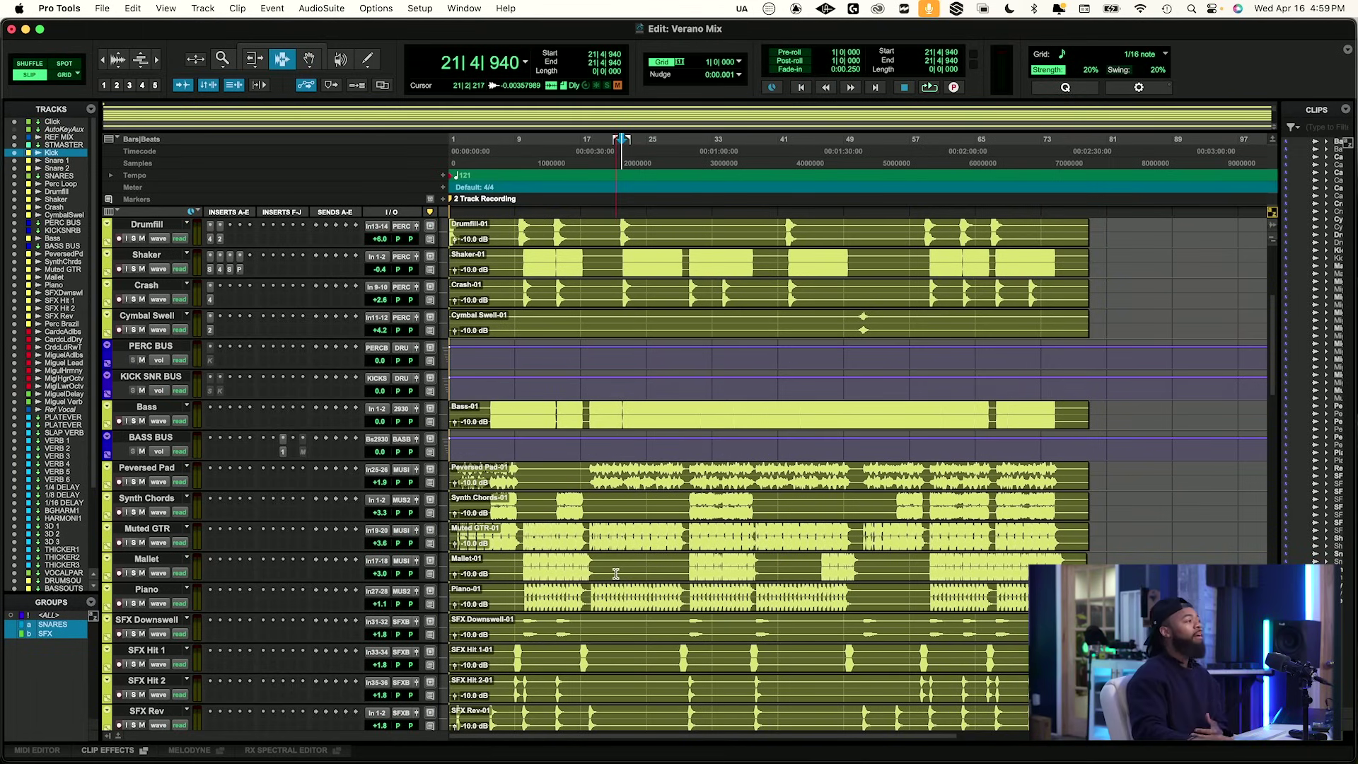
{"action": "scroll", "coordinate": [616, 573], "scroll_direction": "up", "scroll_amount": 3}
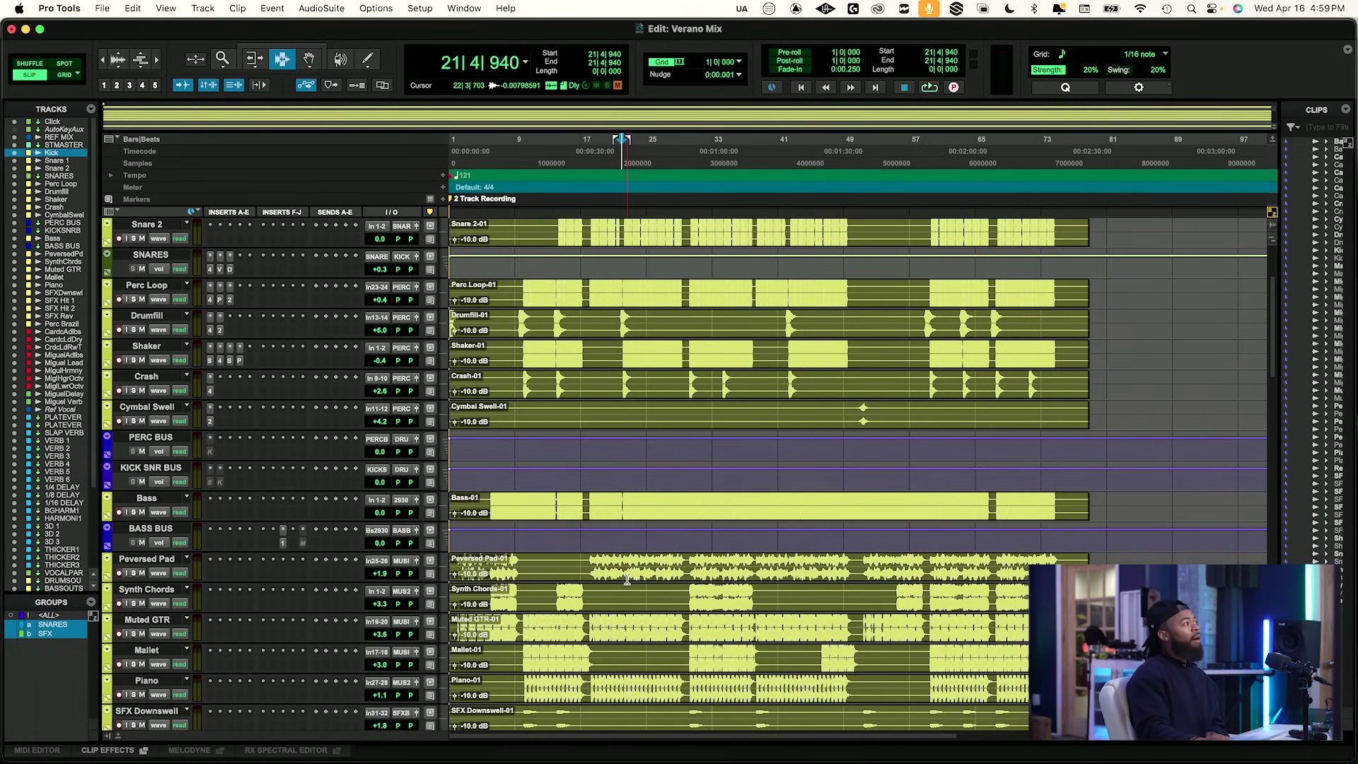
{"action": "scroll", "coordinate": [524, 545], "scroll_direction": "down", "scroll_amount": 20}
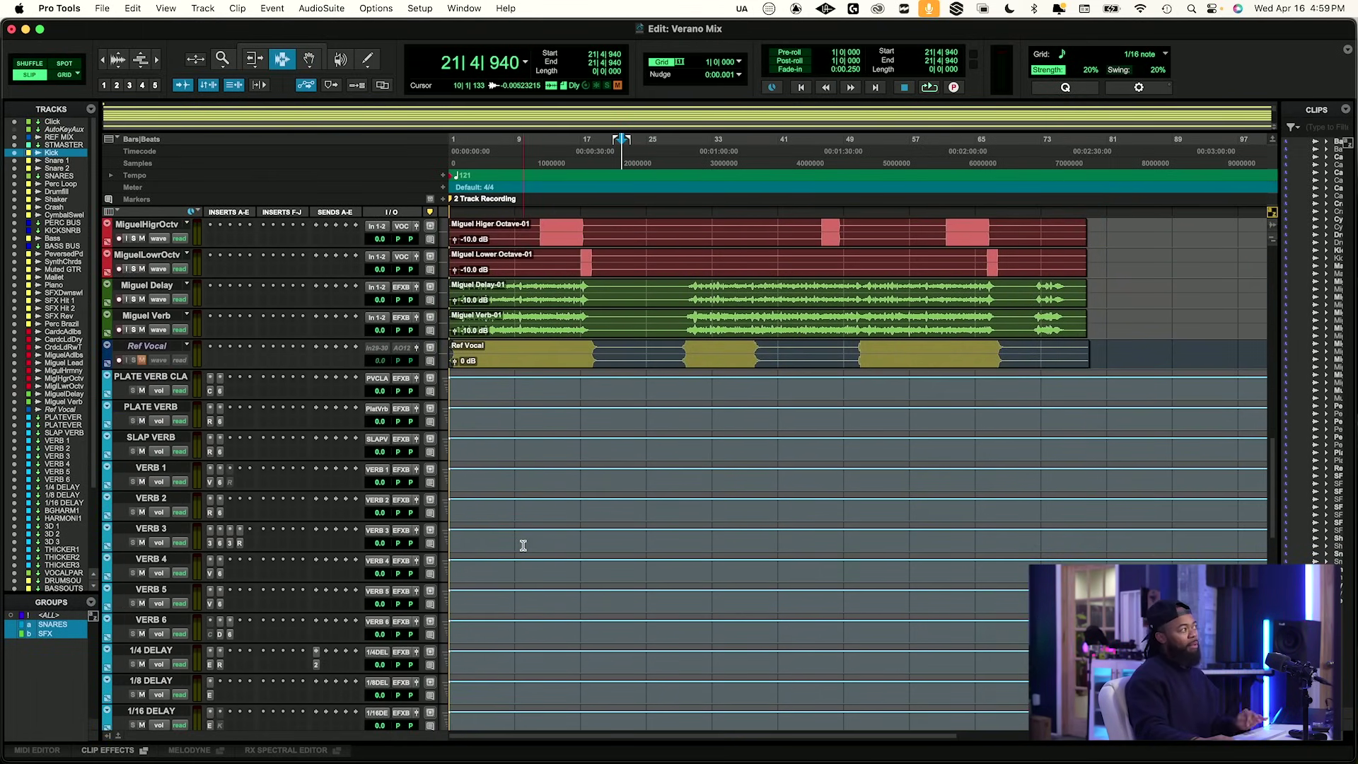
{"action": "scroll", "coordinate": [523, 545], "scroll_direction": "down", "scroll_amount": 8}
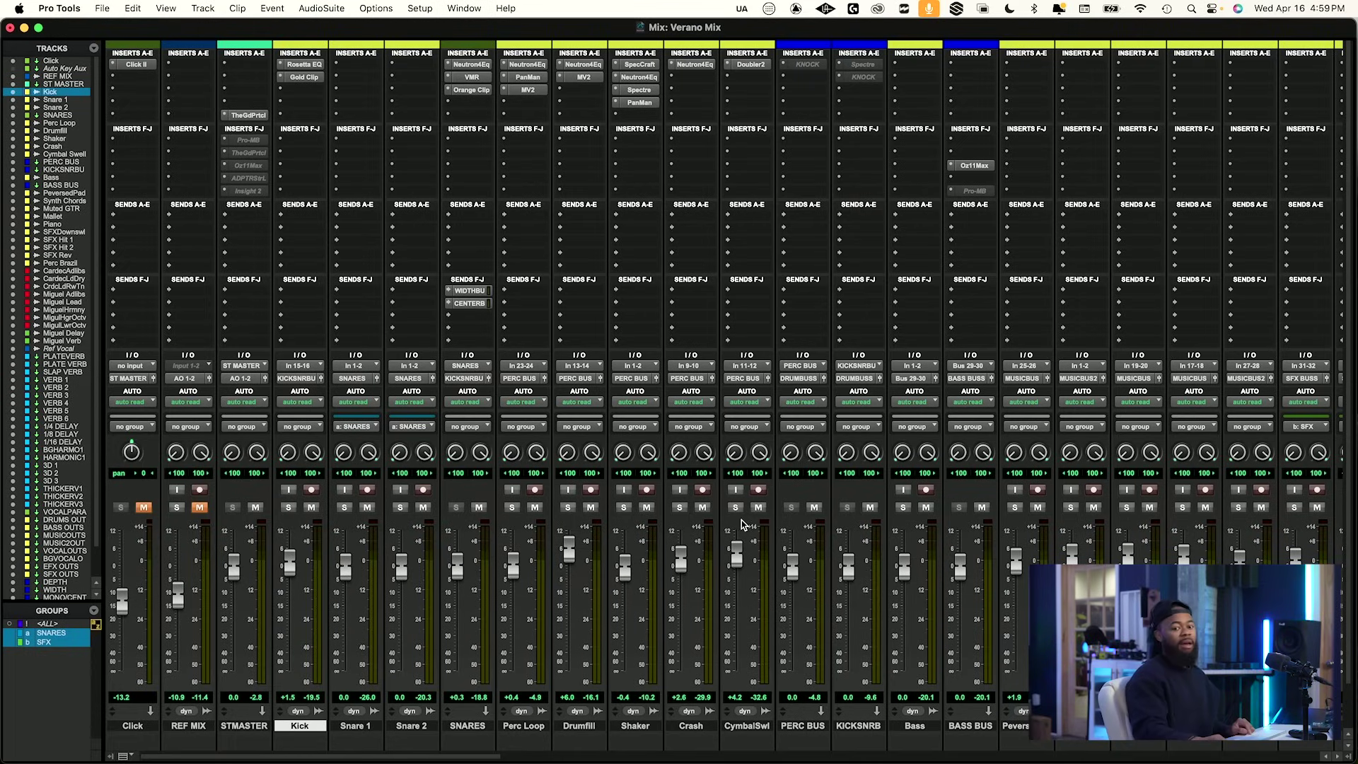
{"action": "scroll", "coordinate": [739, 529], "scroll_direction": "right", "scroll_amount": 3}
{"action": "scroll", "coordinate": [739, 528], "scroll_direction": "right", "scroll_amount": 20}
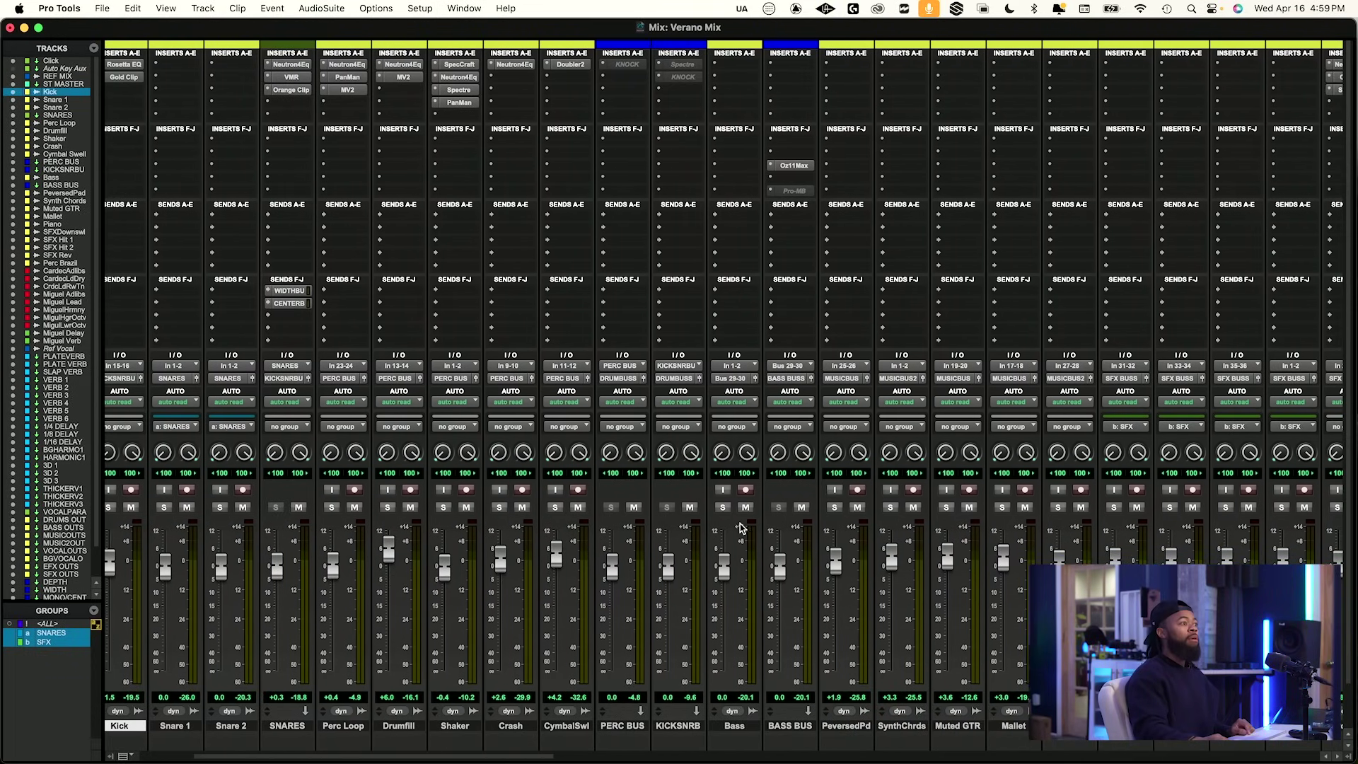
{"action": "scroll", "coordinate": [762, 747], "scroll_direction": "right", "scroll_amount": 20}
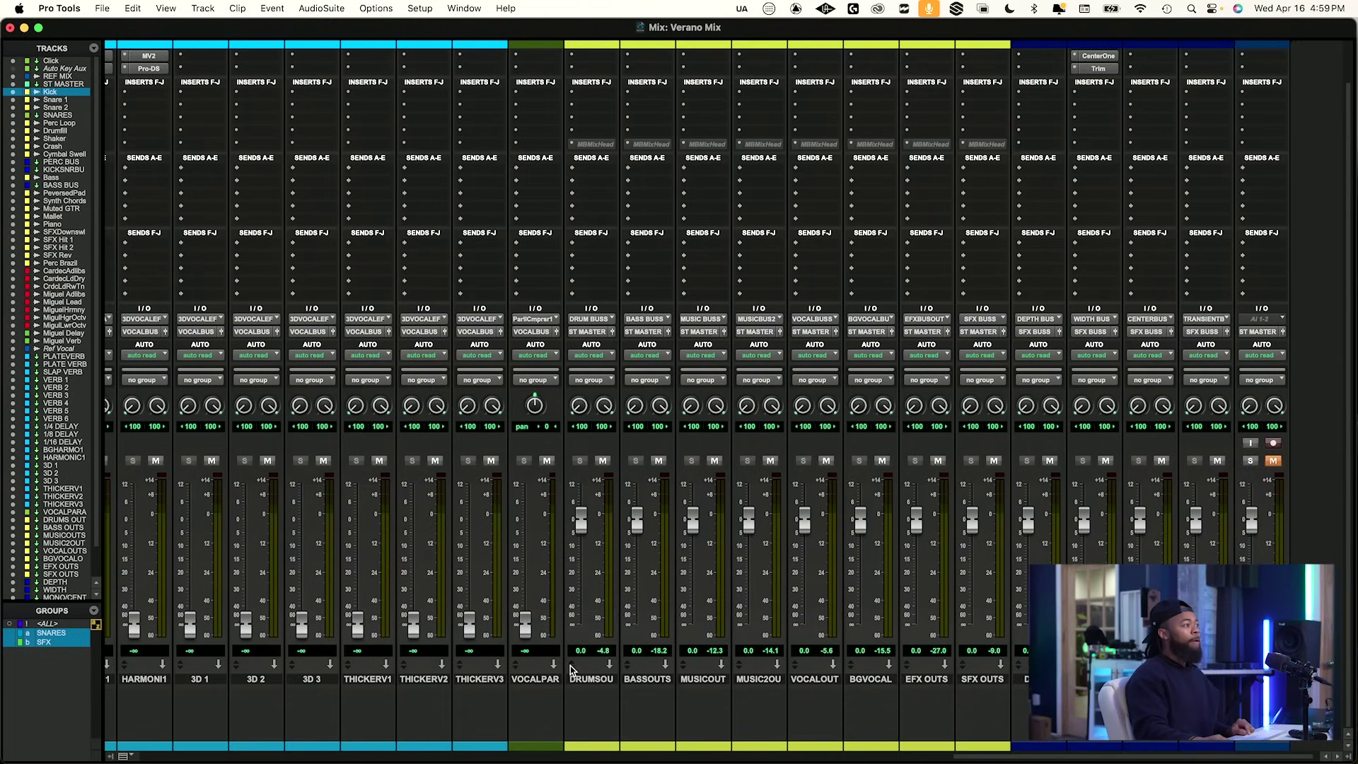
{"action": "left_click", "coordinate": [598, 679]}
{"action": "scroll", "coordinate": [573, 144], "scroll_direction": "up", "scroll_amount": 2}
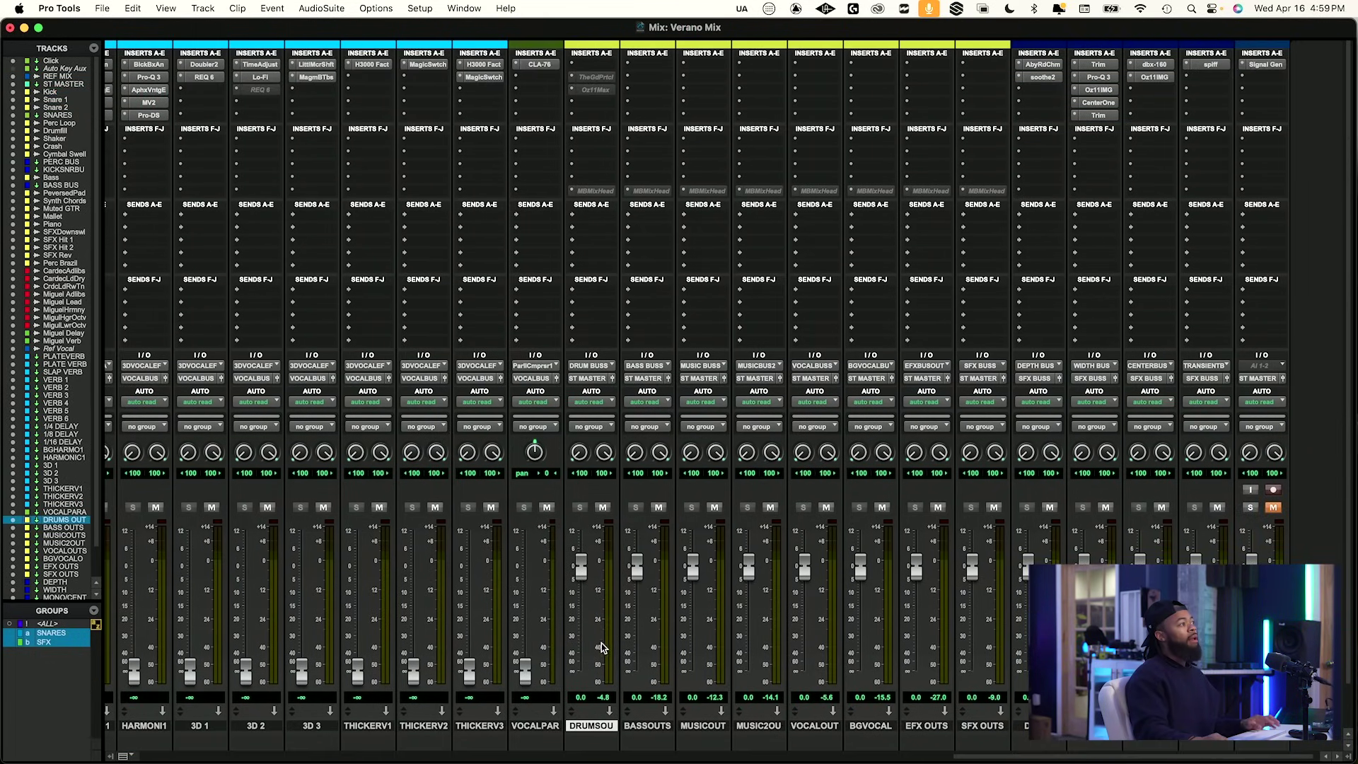
Activate and open The God Particle on DRUMS OUT, setting its amount to 0% with the amount section switched on.
{"action": "left_click", "coordinate": [594, 76]}
{"action": "left_click_drag", "start_coordinate": [504, 216], "coordinate": [452, 318]}
{"action": "left_click", "coordinate": [486, 478]}
{"action": "left_click_drag", "start_coordinate": [437, 468], "coordinate": [439, 506]}
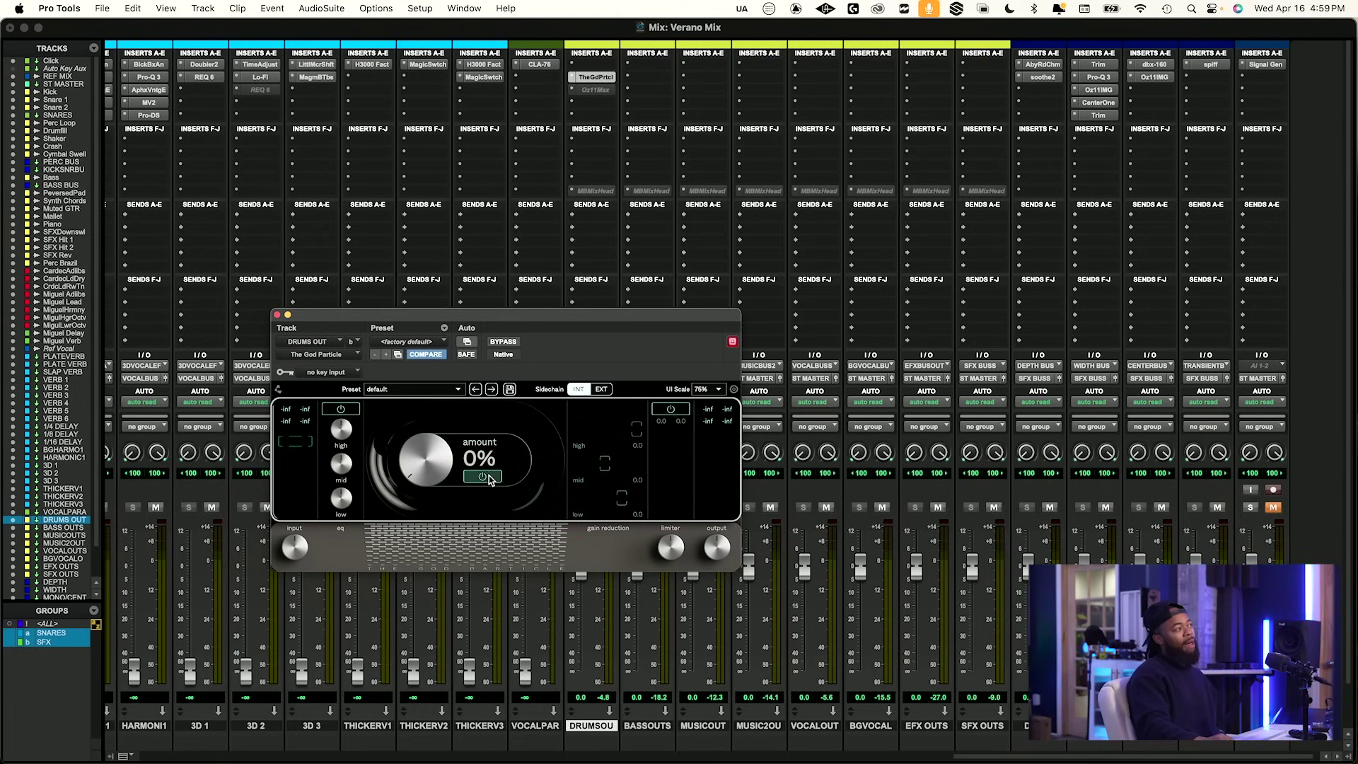
{"action": "left_click", "coordinate": [483, 477]}
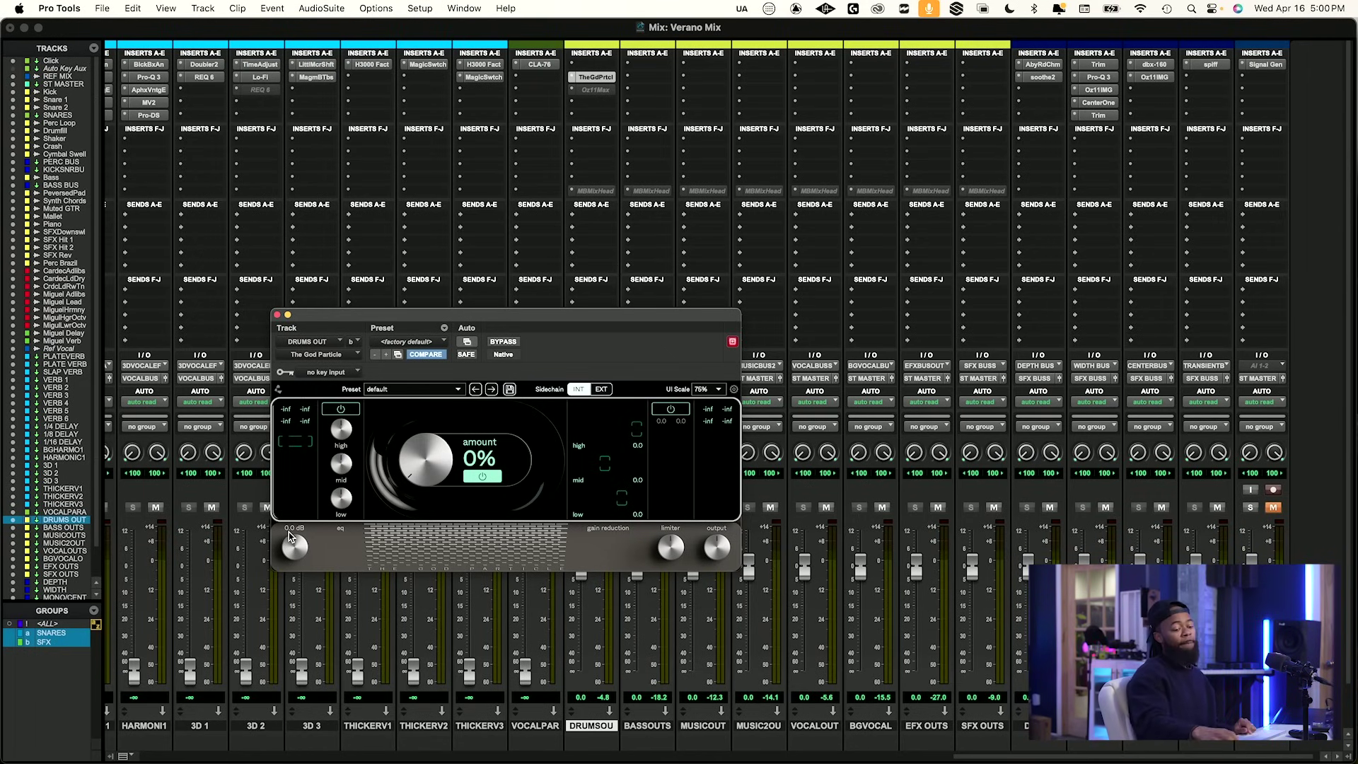
Raise The God Particle's input to about 7.9 dB and lower its output to -8.2 dB while replaying the mix.
{"action": "key", "text": "space"}
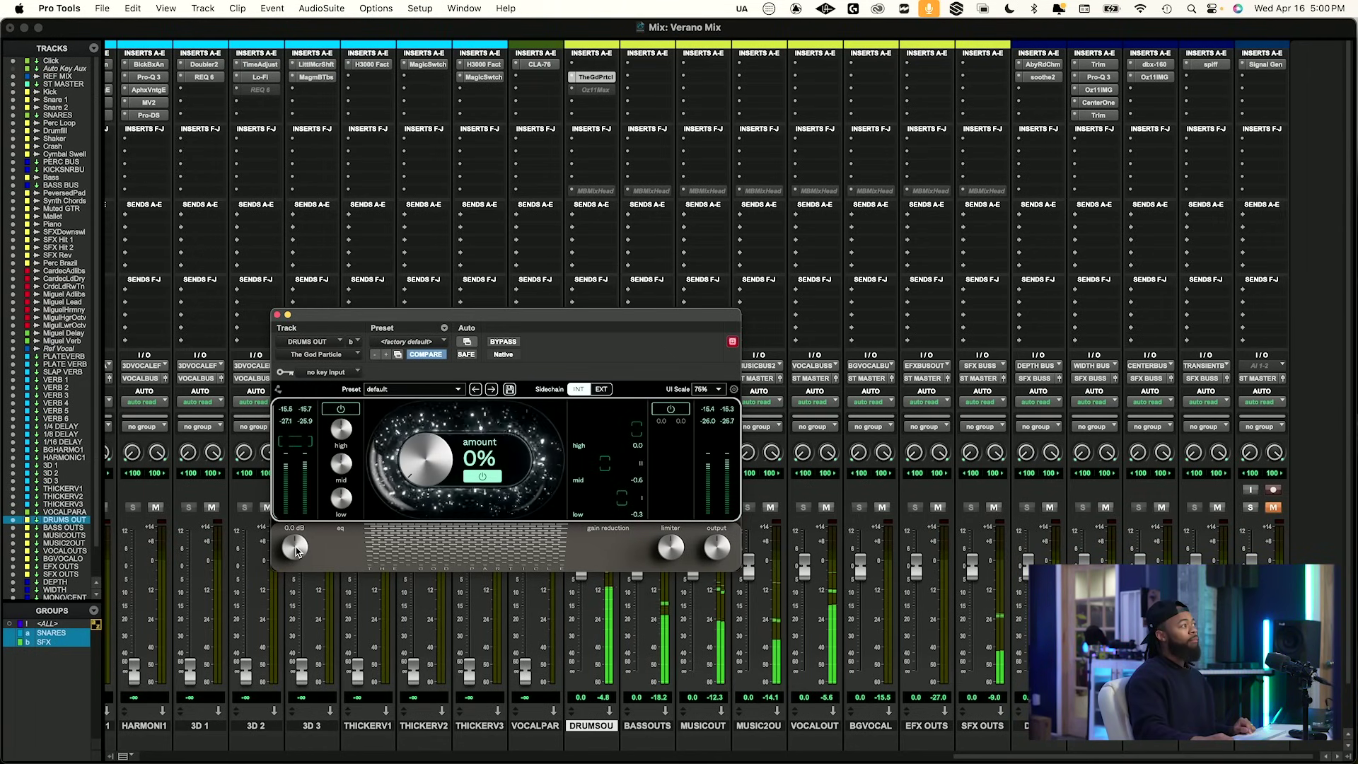
{"action": "key", "text": "space"}
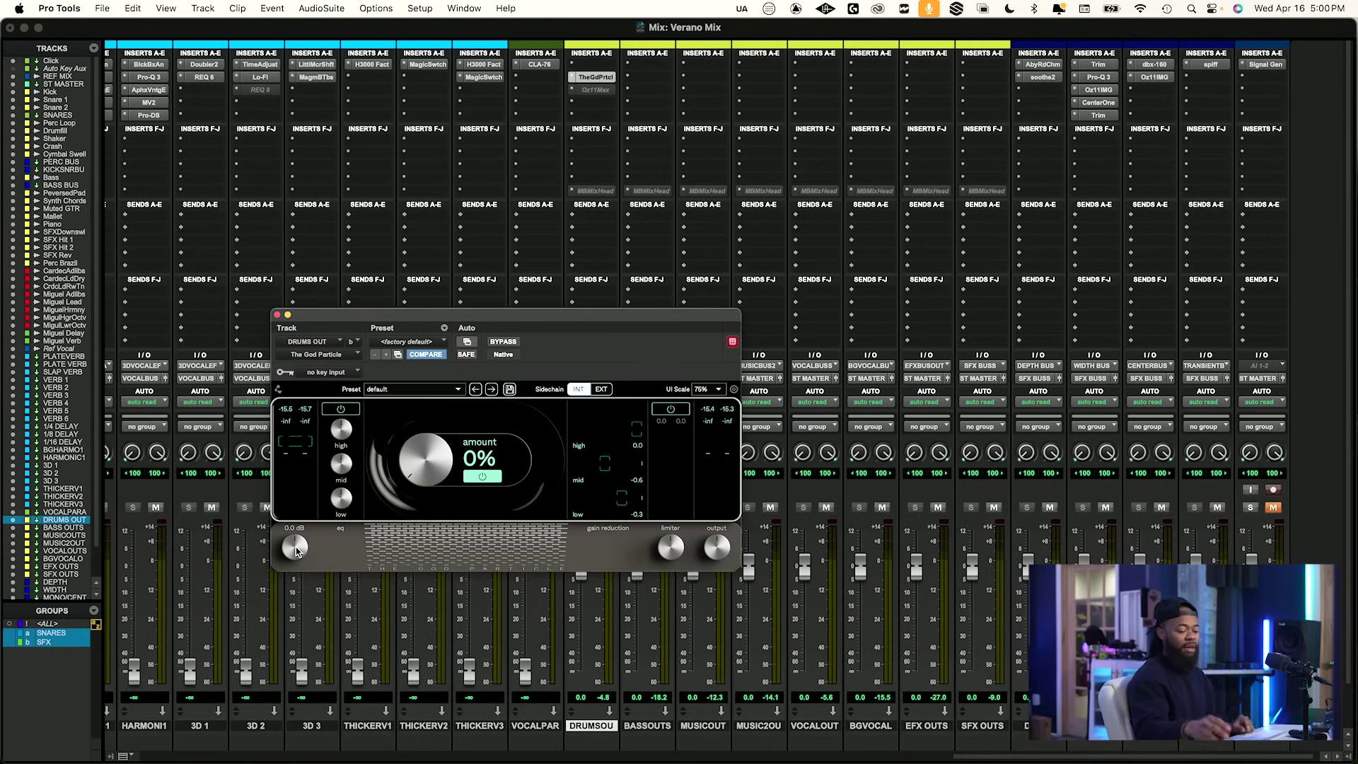
{"action": "key", "text": "space"}
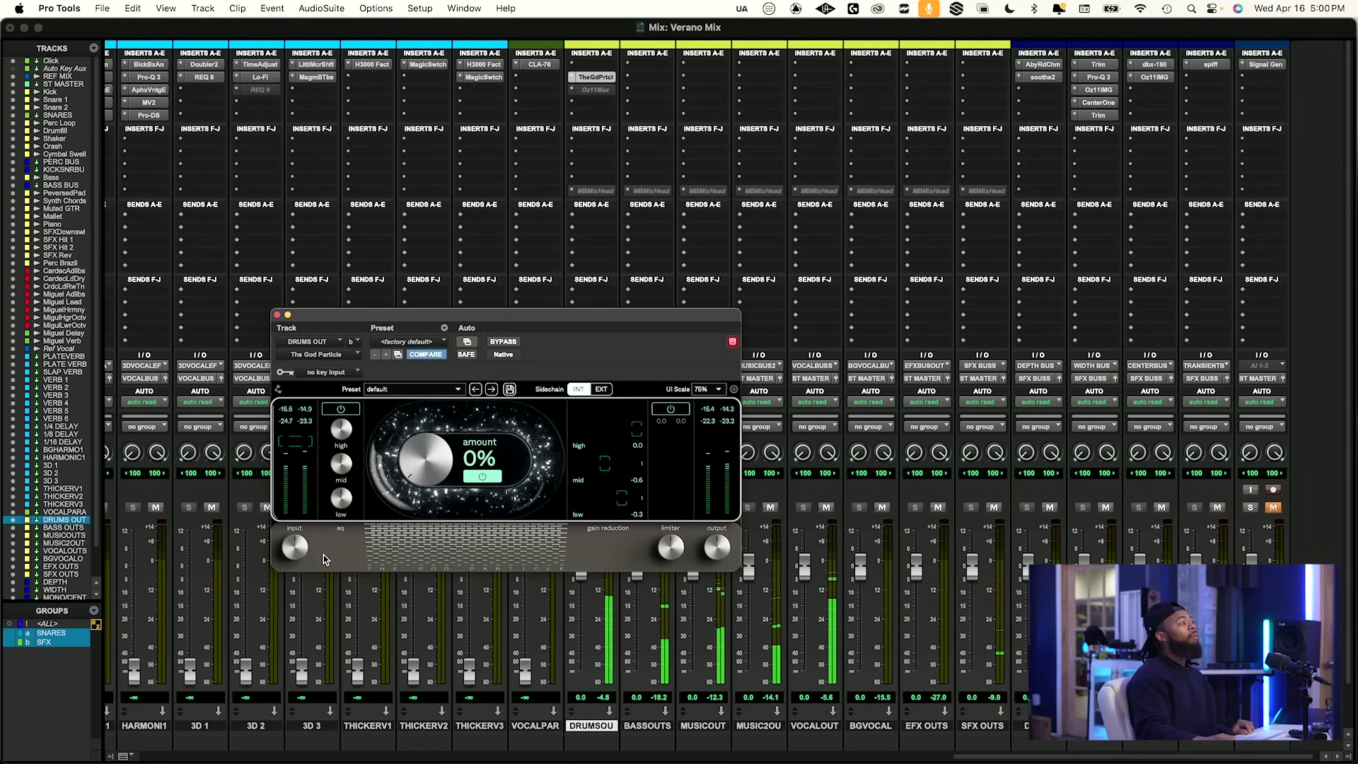
{"action": "left_click_drag", "start_coordinate": [297, 551], "coordinate": [307, 531]}
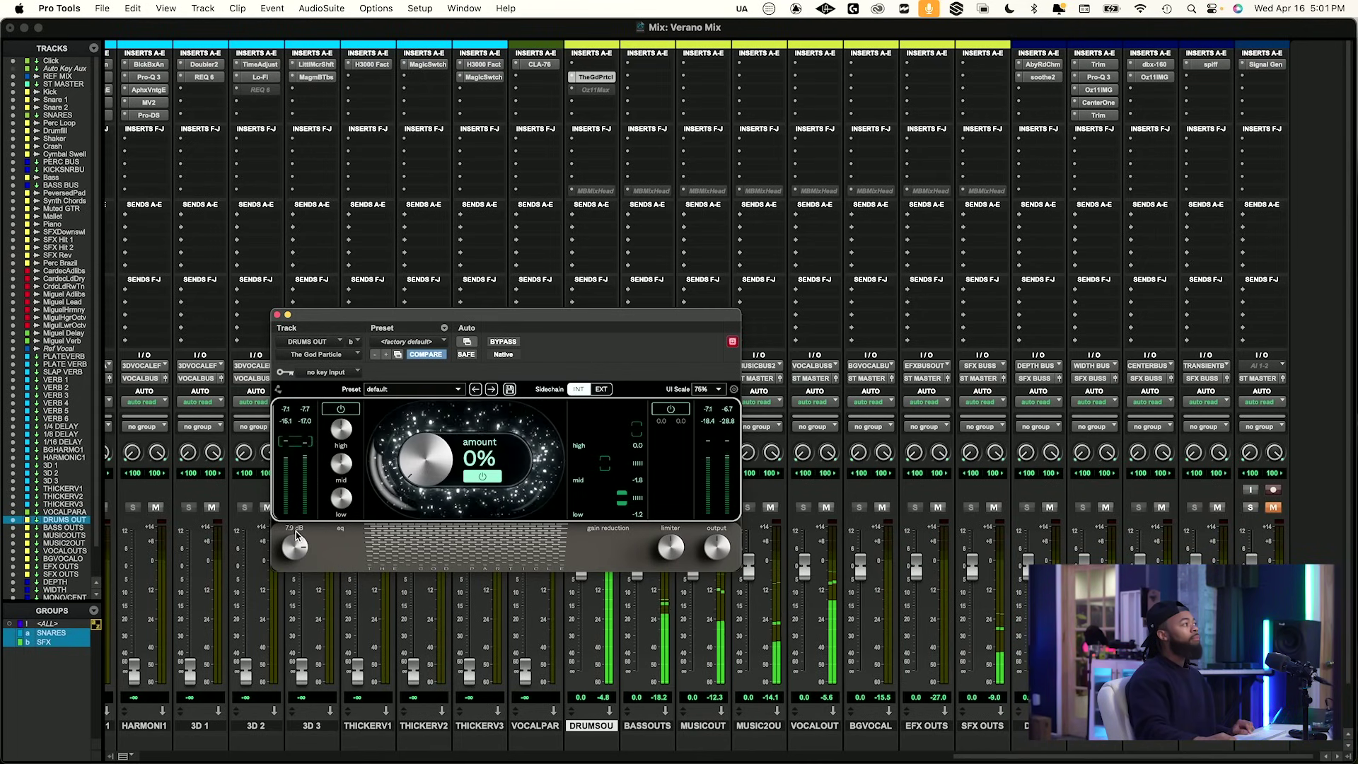
{"action": "key", "text": "space"}
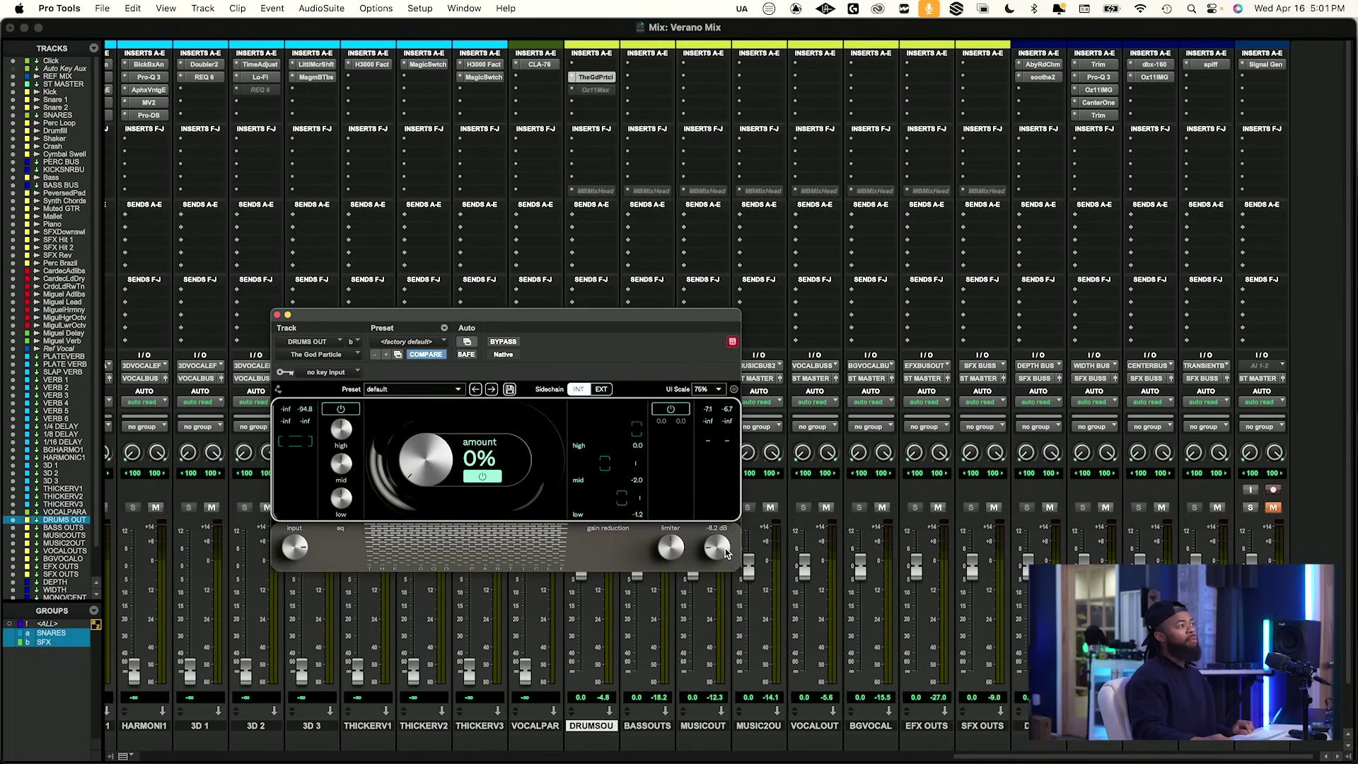
{"action": "key", "text": "space"}
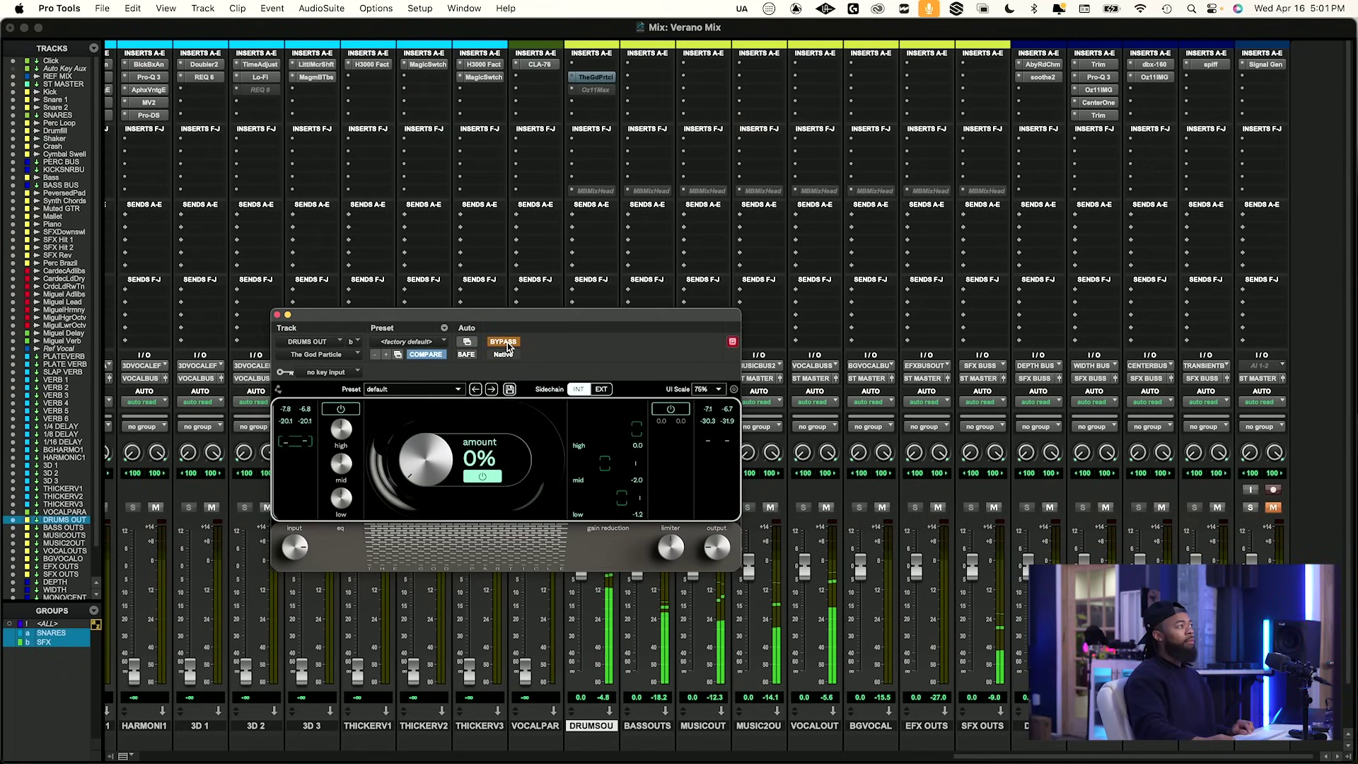
Set The God Particle's amount on DRUMS OUT to 20%, compare it with bypass, and close the plug-in.
{"action": "left_click_drag", "start_coordinate": [441, 465], "coordinate": [441, 457]}
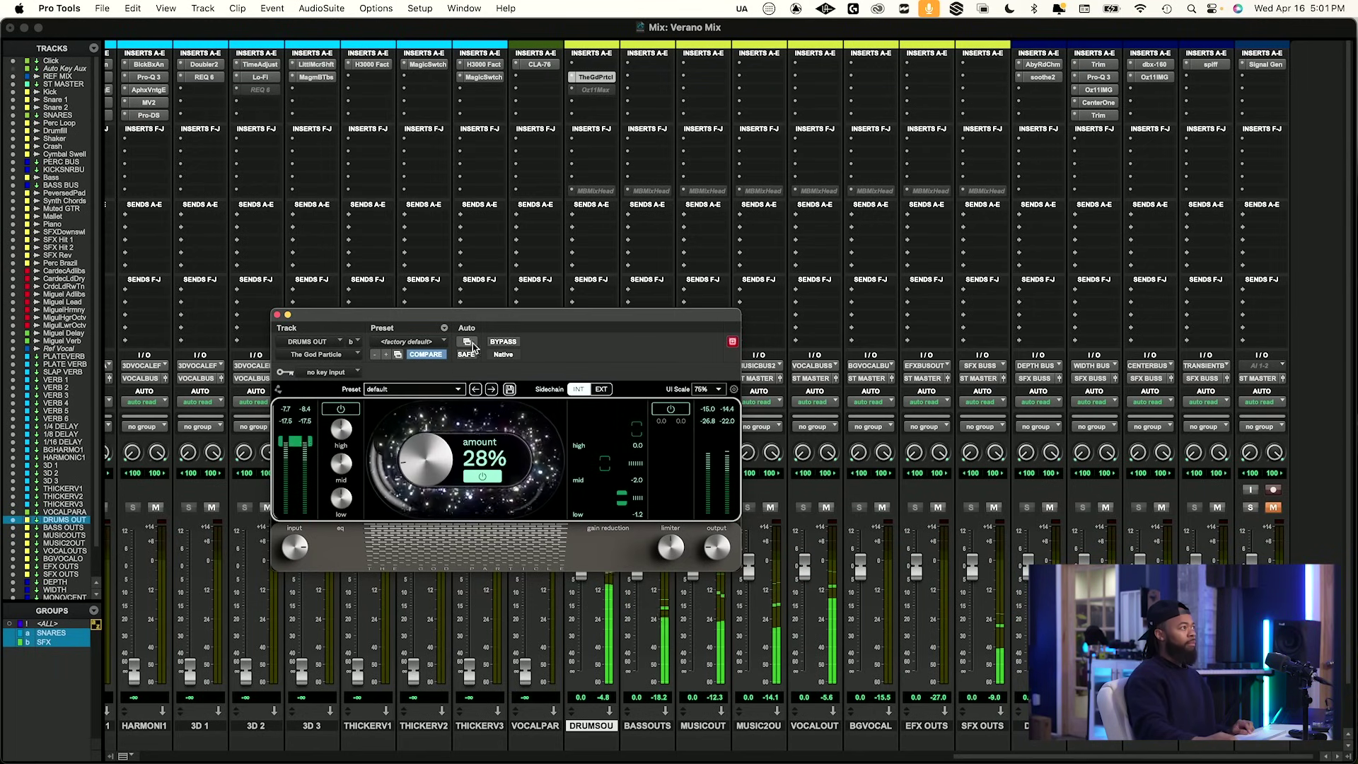
{"action": "scroll", "coordinate": [423, 462], "scroll_direction": "down", "scroll_amount": 8}
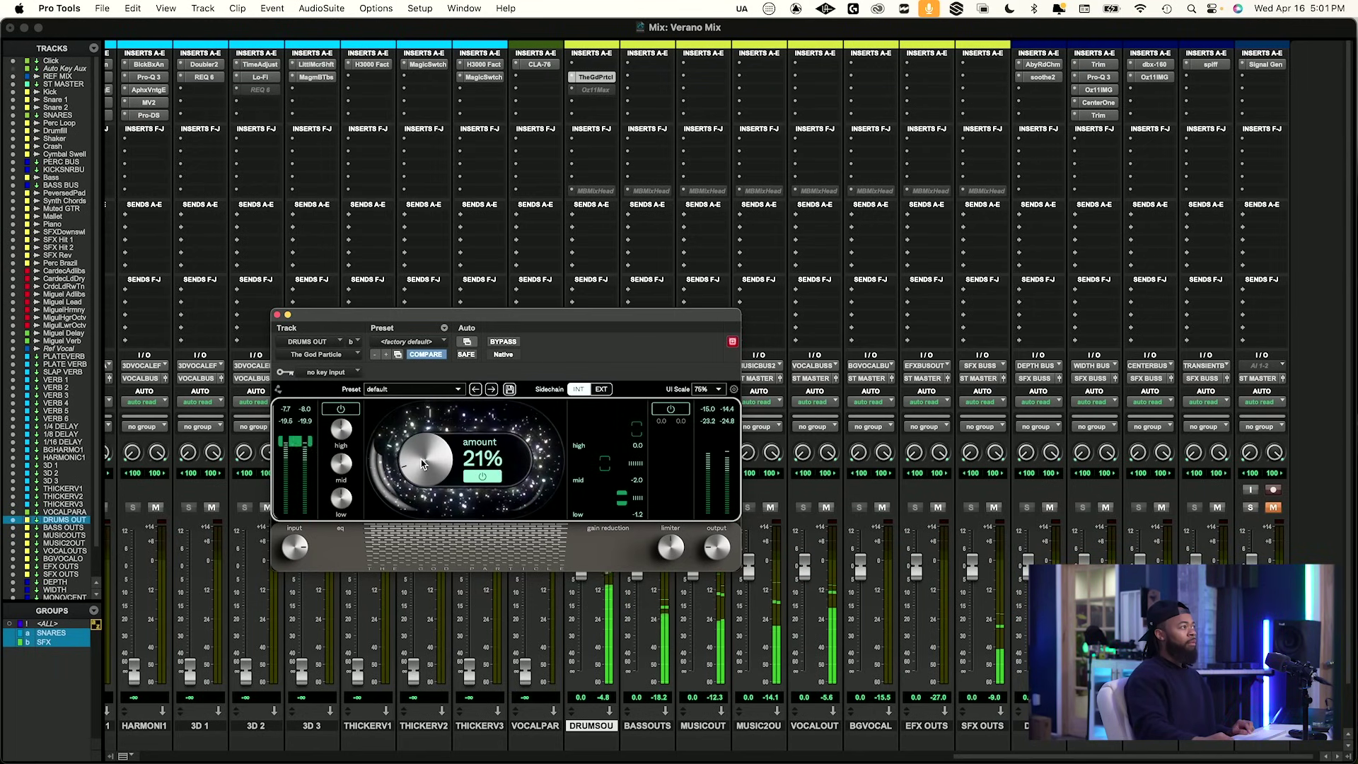
{"action": "left_click", "coordinate": [502, 341]}
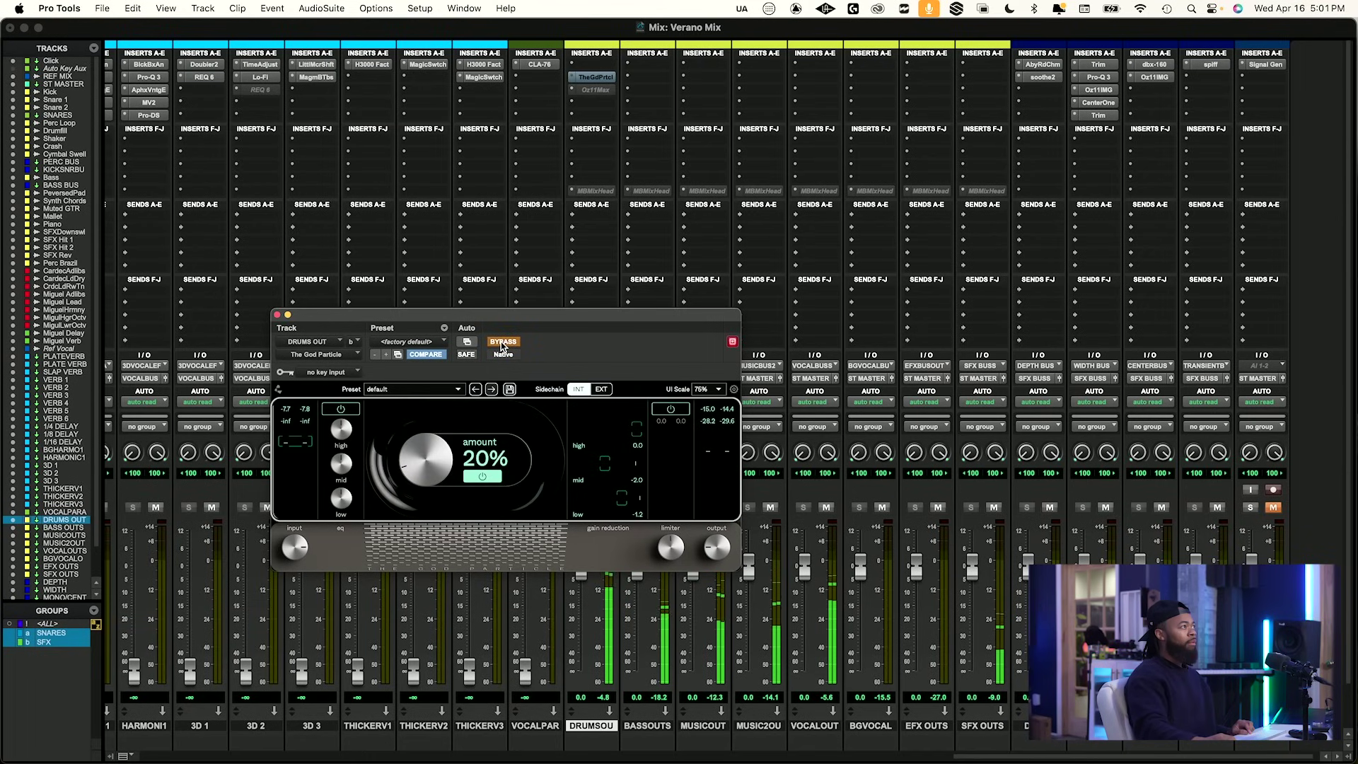
{"action": "left_click", "coordinate": [502, 343]}
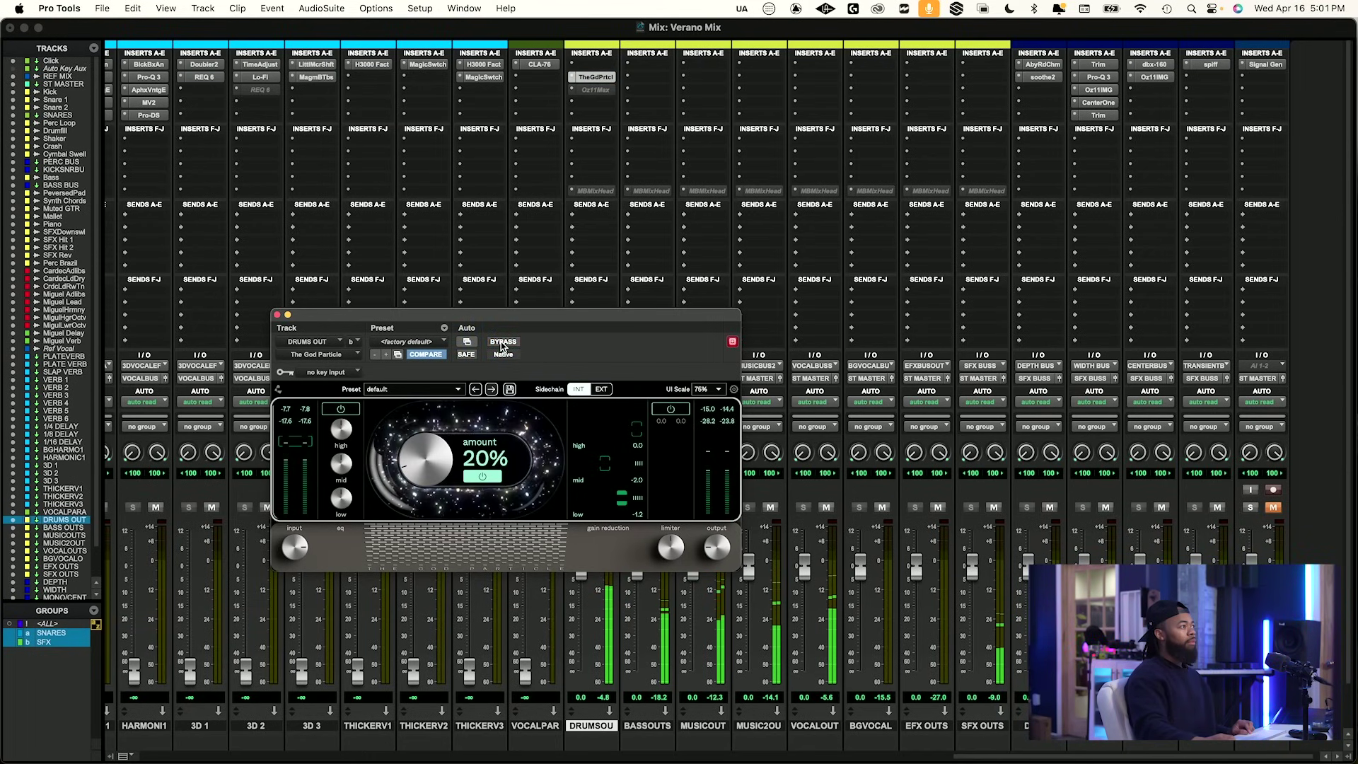
{"action": "left_click", "coordinate": [278, 316]}
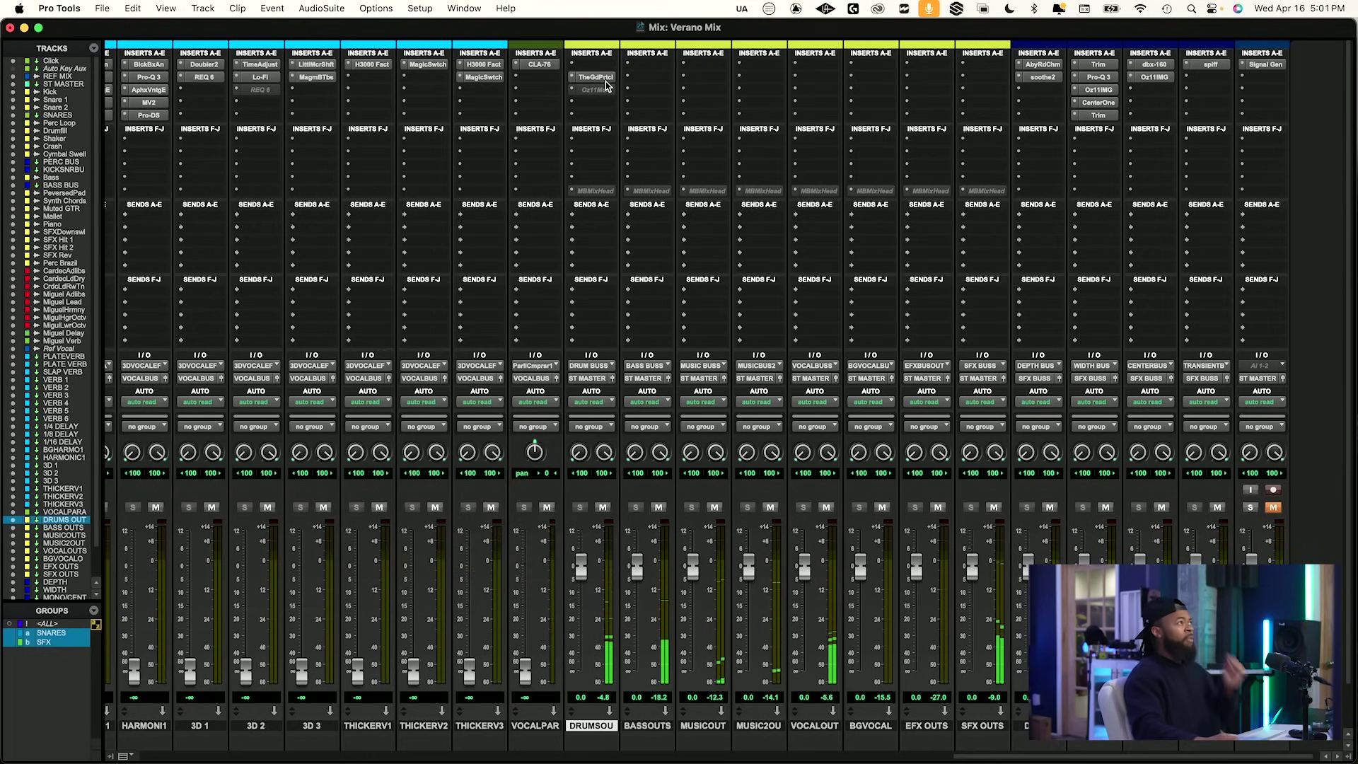
Select the PERC BUS track and activate and open its KNOCK insert.
{"action": "scroll", "coordinate": [820, 540], "scroll_direction": "left", "scroll_amount": 15}
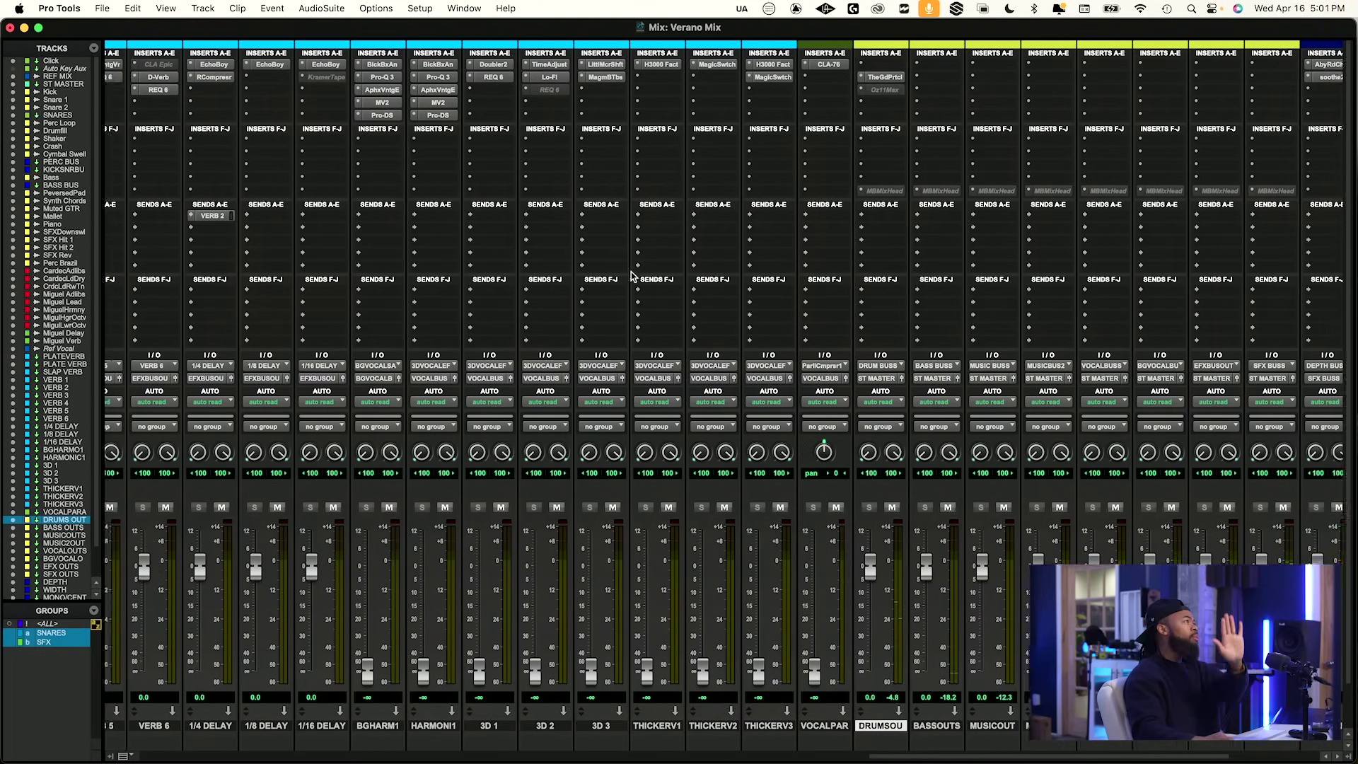
{"action": "scroll", "coordinate": [820, 540], "scroll_direction": "left", "scroll_amount": 10}
{"action": "scroll", "coordinate": [821, 539], "scroll_direction": "down", "scroll_amount": 2}
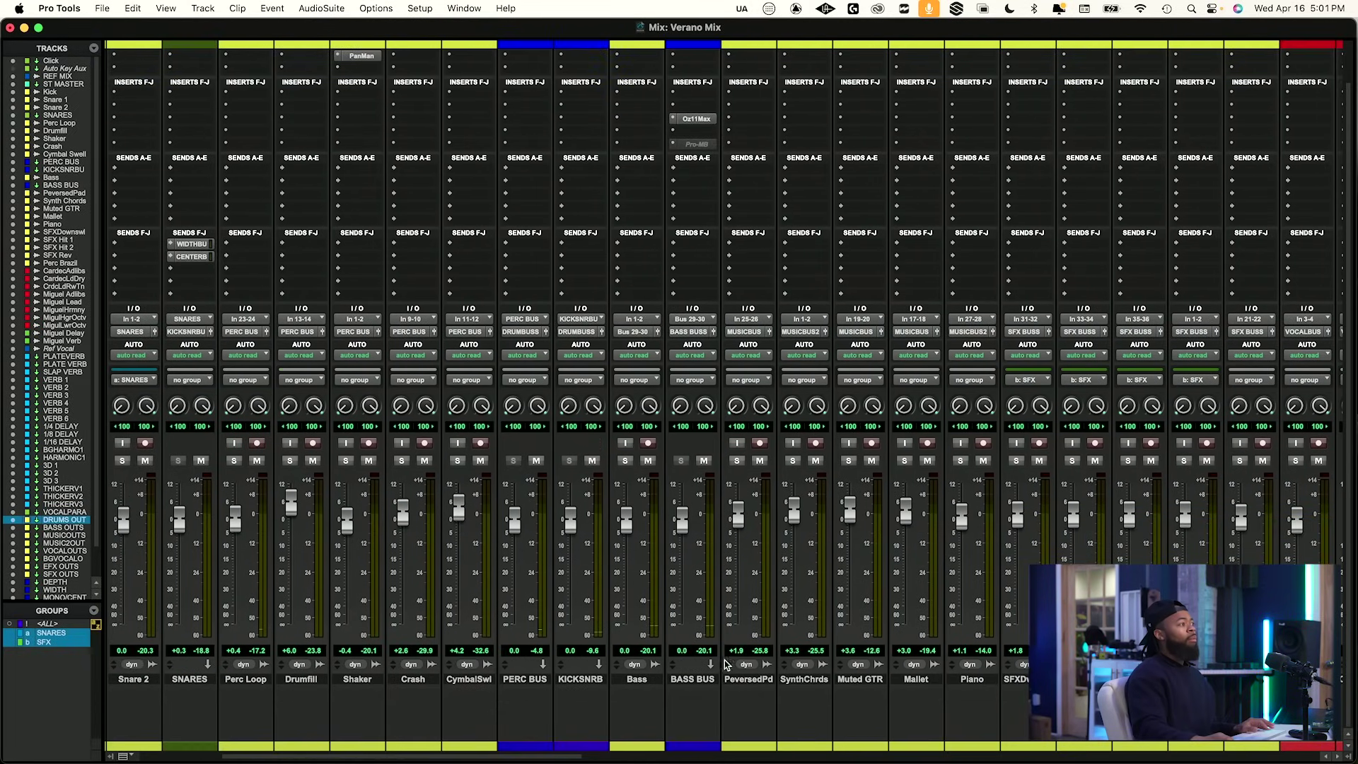
{"action": "left_click", "coordinate": [524, 679]}
{"action": "scroll", "coordinate": [538, 681], "scroll_direction": "up", "scroll_amount": 1}
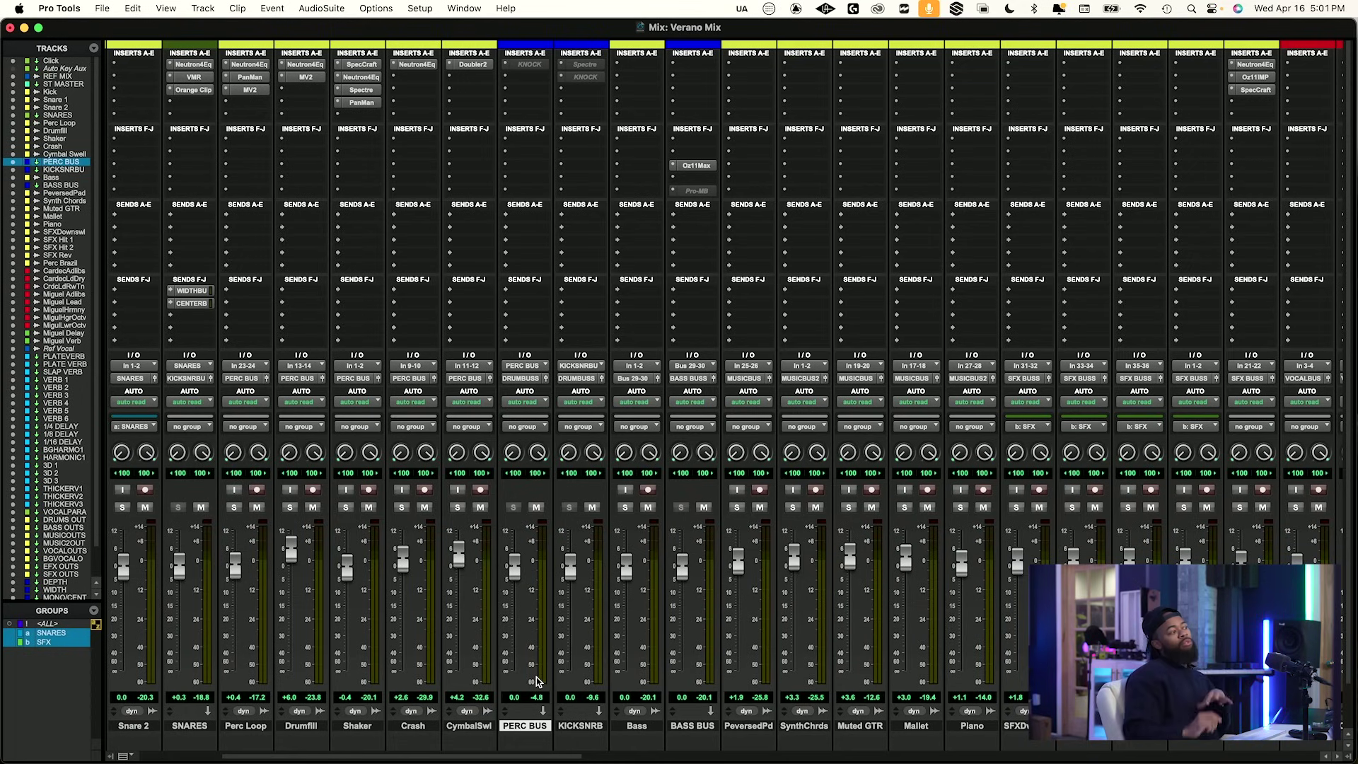
{"action": "scroll", "coordinate": [537, 681], "scroll_direction": "down", "scroll_amount": 2}
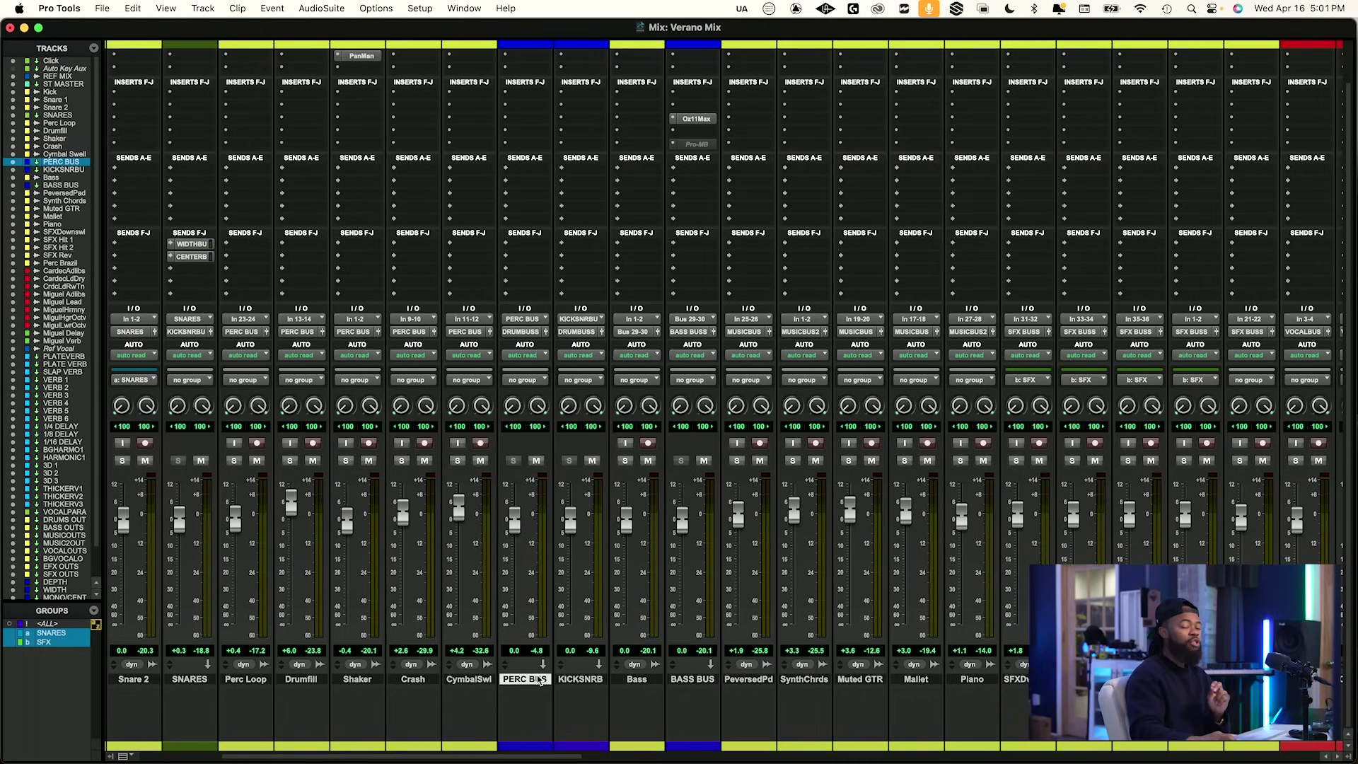
{"action": "scroll", "coordinate": [531, 488], "scroll_direction": "up", "scroll_amount": 2}
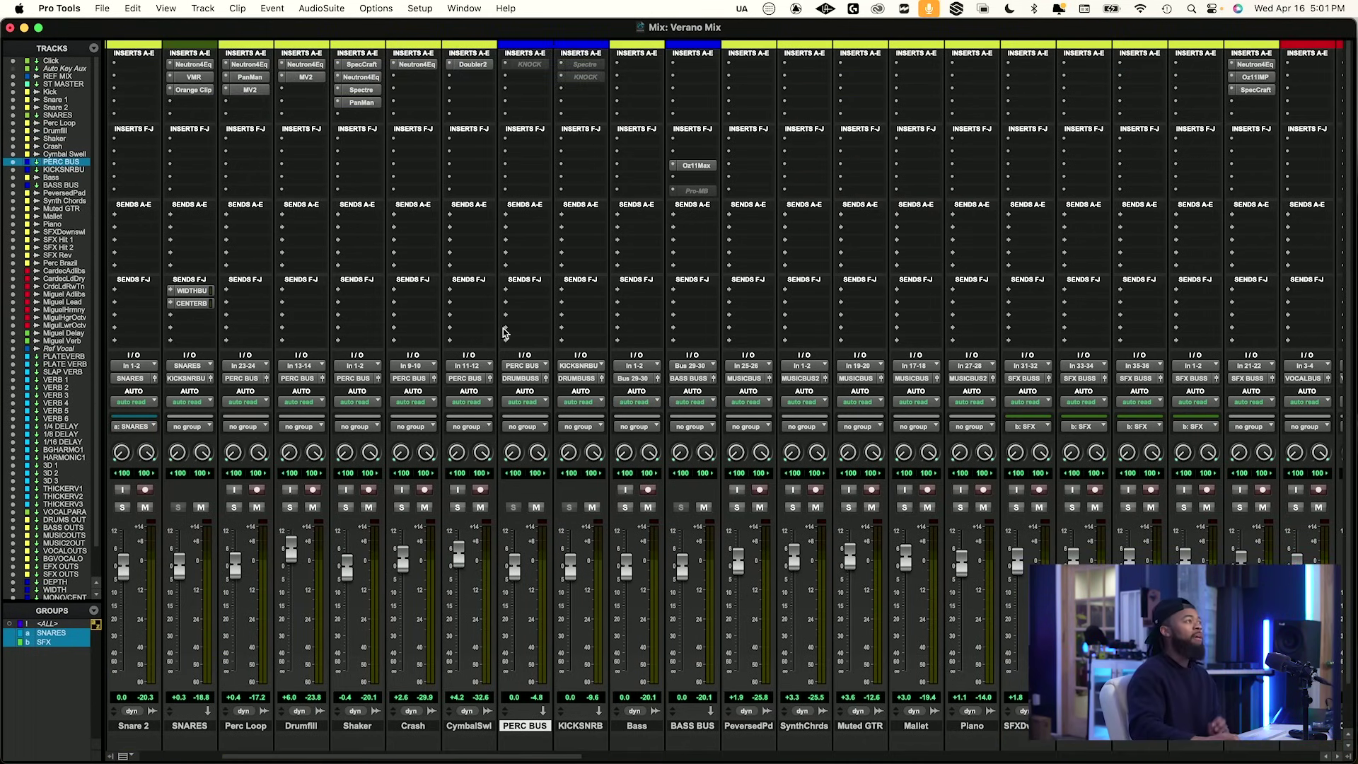
{"action": "left_click", "coordinate": [527, 65], "text": "ctrl+super"}
{"action": "left_click", "coordinate": [527, 65]}
Choose the middle saturation mode in KNOCK on PERC BUS and set its HQ option to Good.
{"action": "left_click_drag", "start_coordinate": [621, 323], "coordinate": [579, 160]}
{"action": "left_click", "coordinate": [368, 456]}
{"action": "left_click", "coordinate": [479, 554]}
{"action": "left_click", "coordinate": [490, 583]}
{"action": "key", "text": "space"}
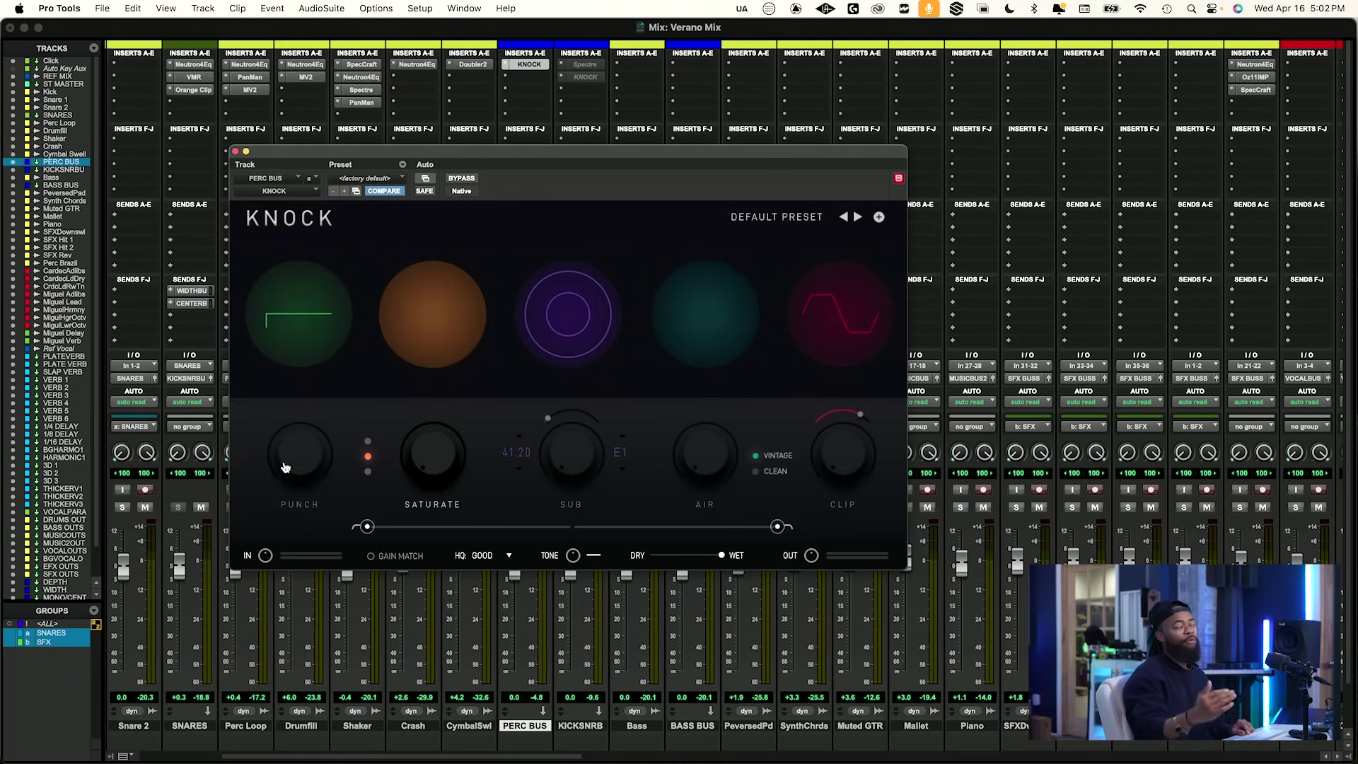
Play the mix and raise KNOCK's Saturate on PERC BUS slightly above its minimum.
{"action": "key", "text": "space"}
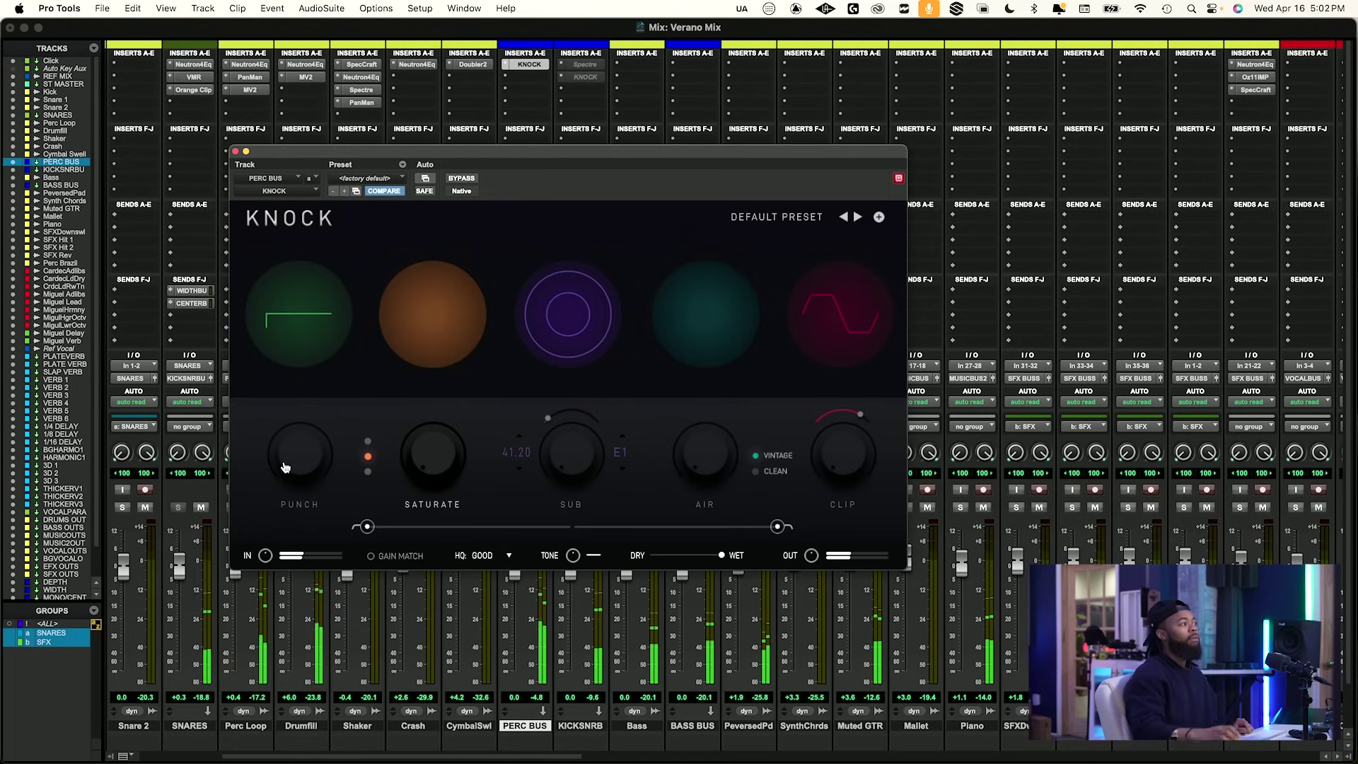
{"action": "mouse_move", "coordinate": [433, 442]}
{"action": "left_mouse_down"}
{"action": "mouse_move", "coordinate": [434, 370]}
{"action": "mouse_move", "coordinate": [425, 429]}
{"action": "left_mouse_up"}
{"action": "scroll", "coordinate": [425, 429], "scroll_direction": "down", "scroll_amount": 3}
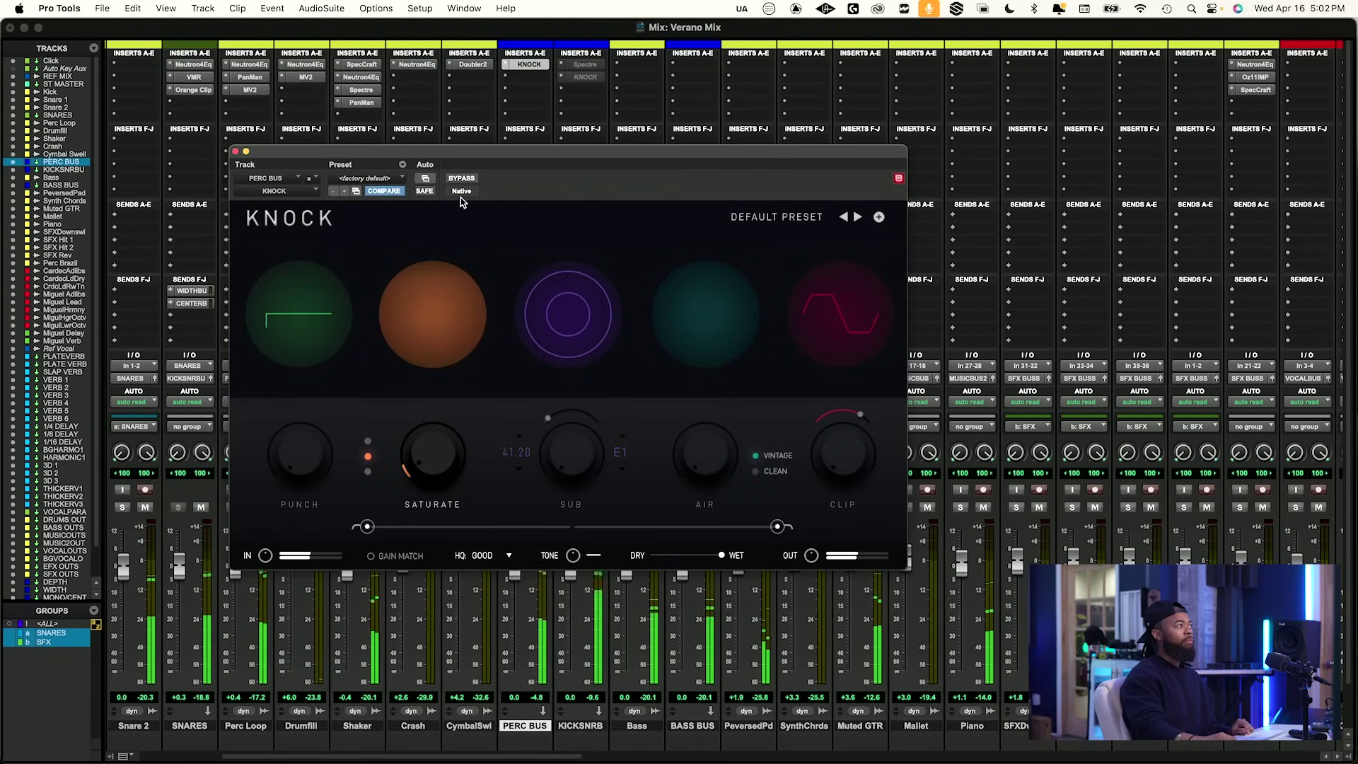
Compare the full mix with KNOCK on PERC BUS bypassed and engaged, leaving it engaged, and stop playback.
{"action": "left_click", "coordinate": [463, 179]}
{"action": "left_click", "coordinate": [463, 179]}
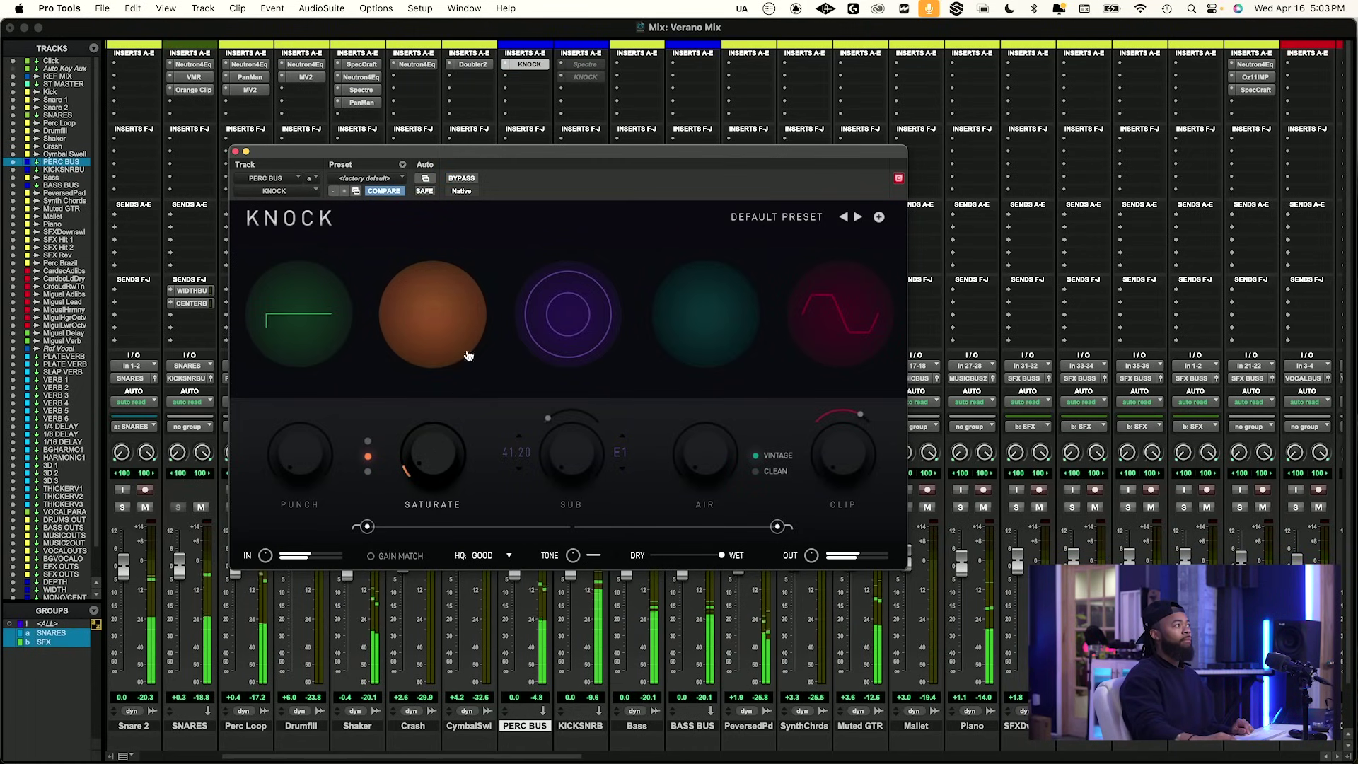
{"action": "left_click", "coordinate": [463, 179]}
{"action": "left_click", "coordinate": [463, 179]}
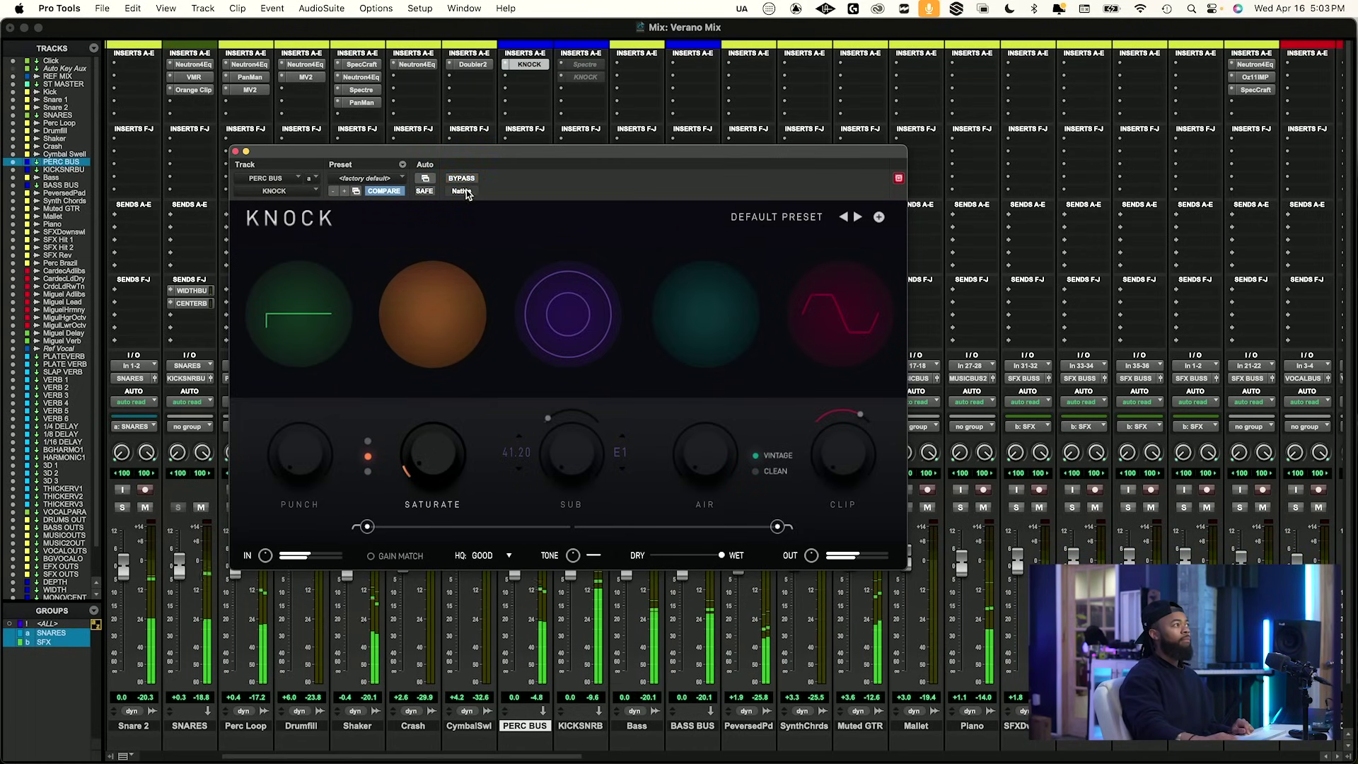
{"action": "key", "text": "F2"}
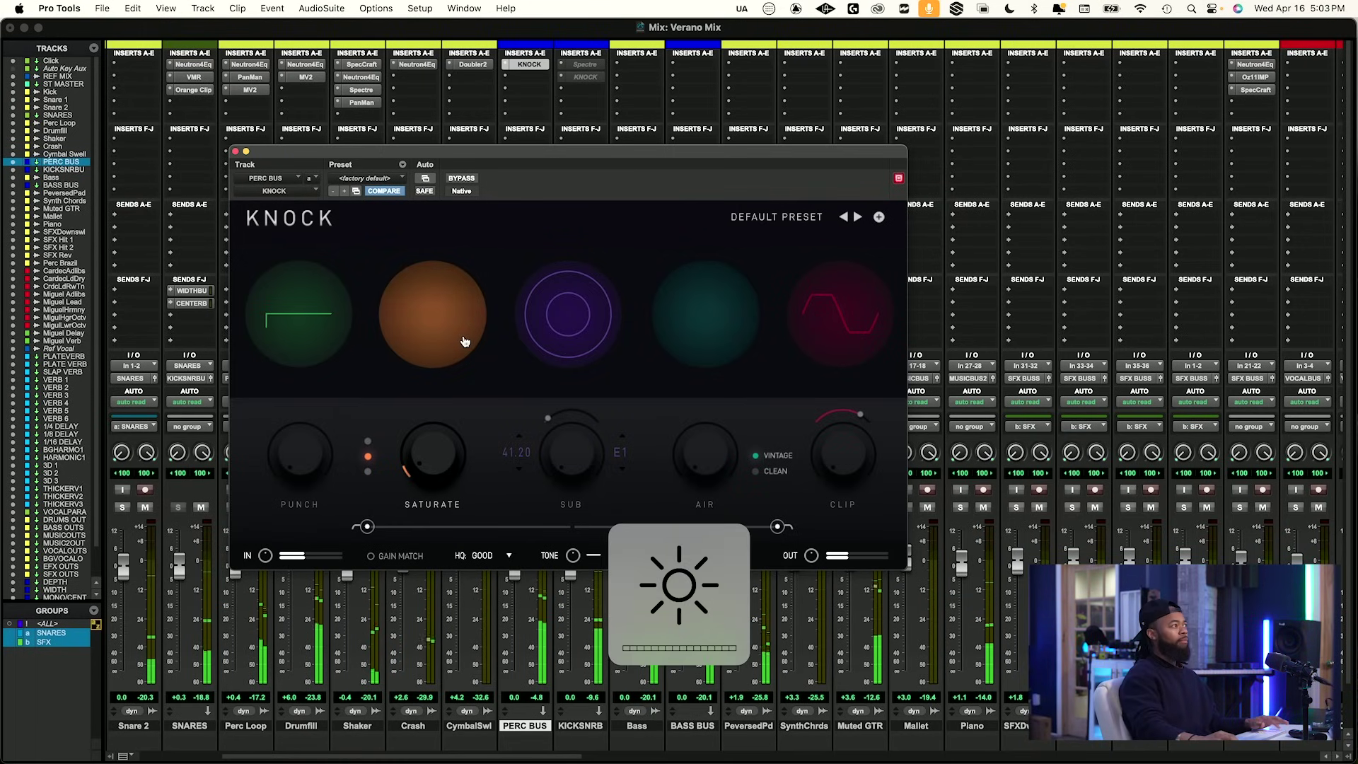
{"action": "left_click", "coordinate": [462, 179]}
{"action": "left_click", "coordinate": [462, 179]}
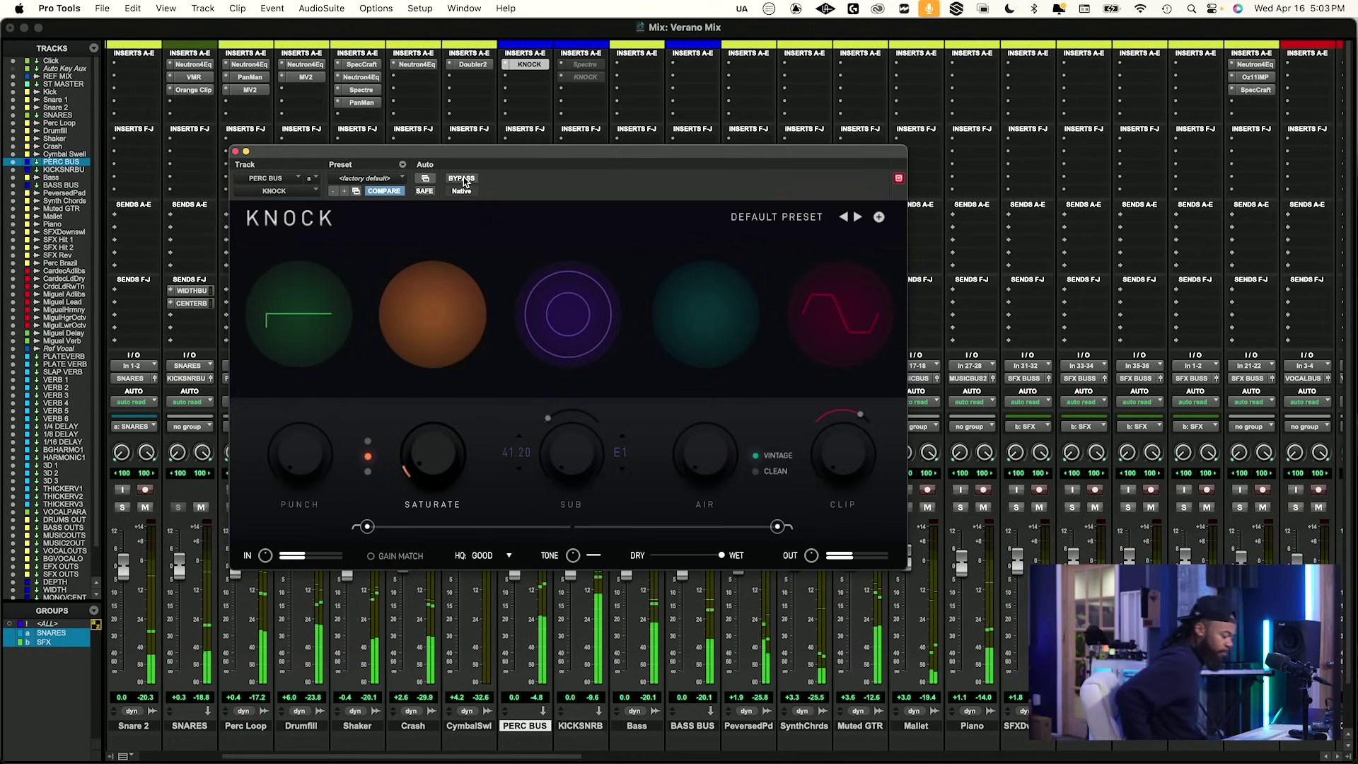
{"action": "left_click", "coordinate": [462, 179]}
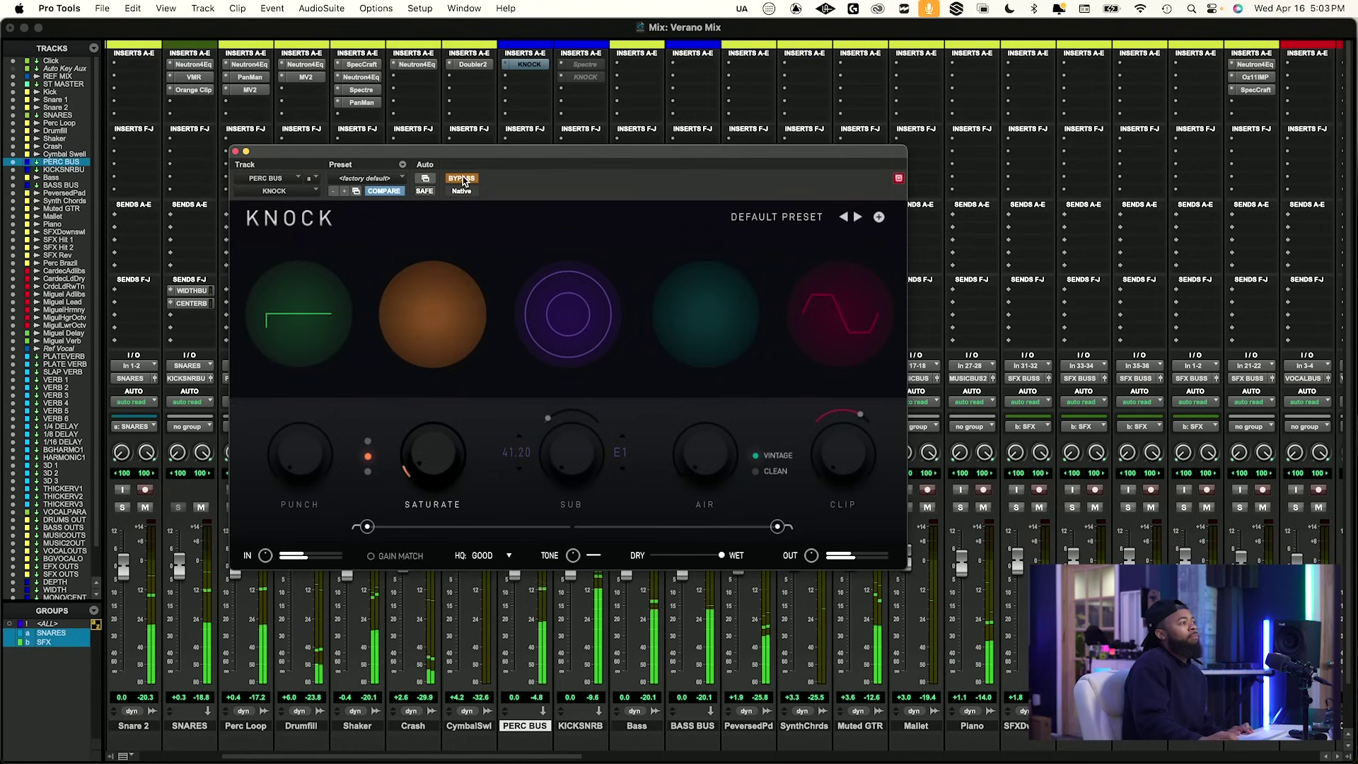
{"action": "left_click", "coordinate": [462, 179]}
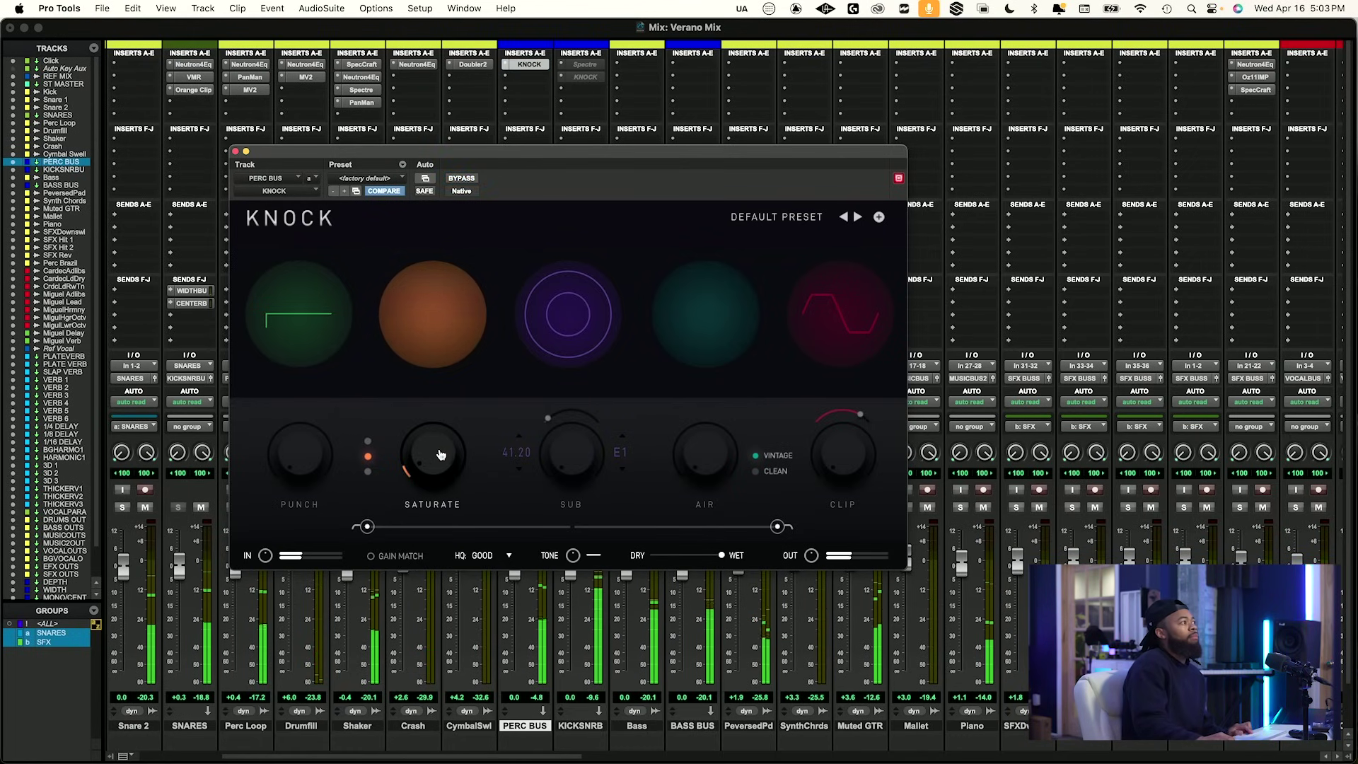
{"action": "mouse_move", "coordinate": [434, 462]}
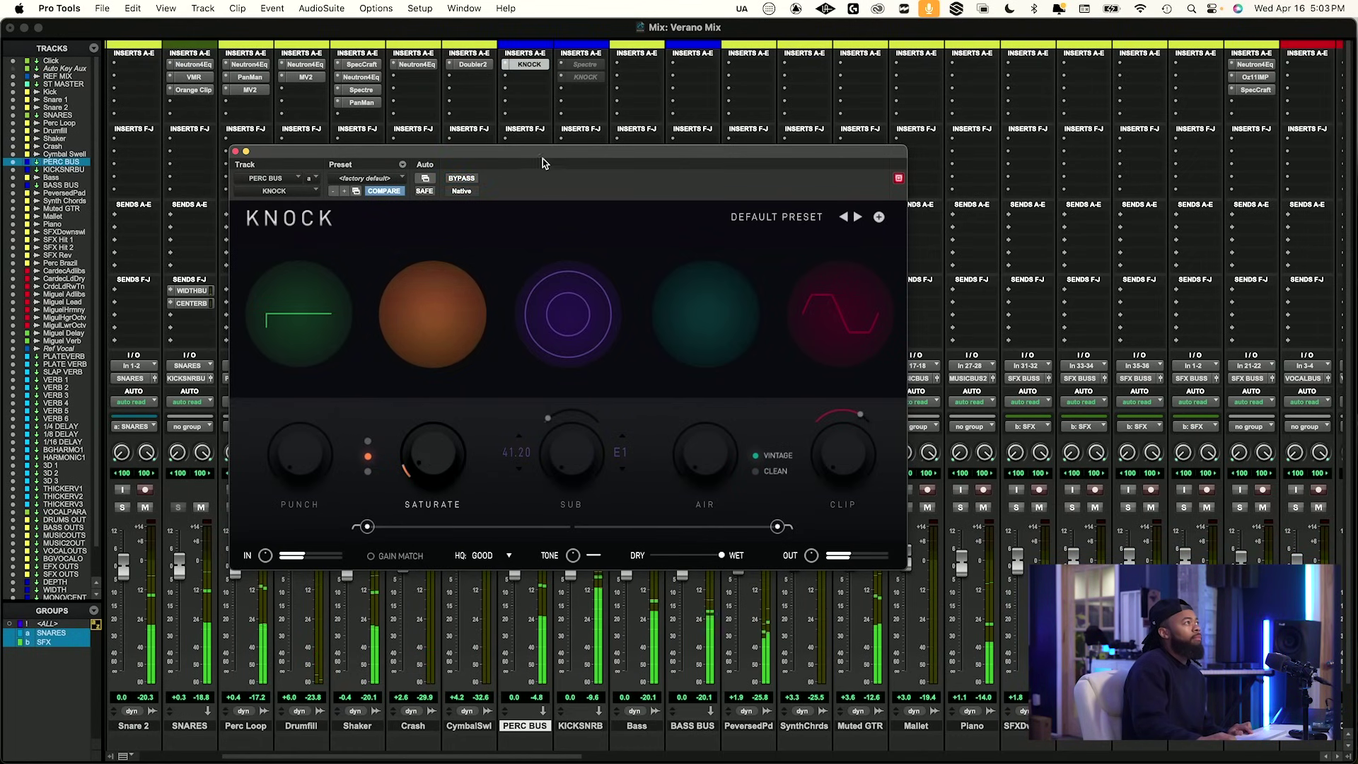
{"action": "left_click_drag", "start_coordinate": [428, 465], "coordinate": [428, 467]}
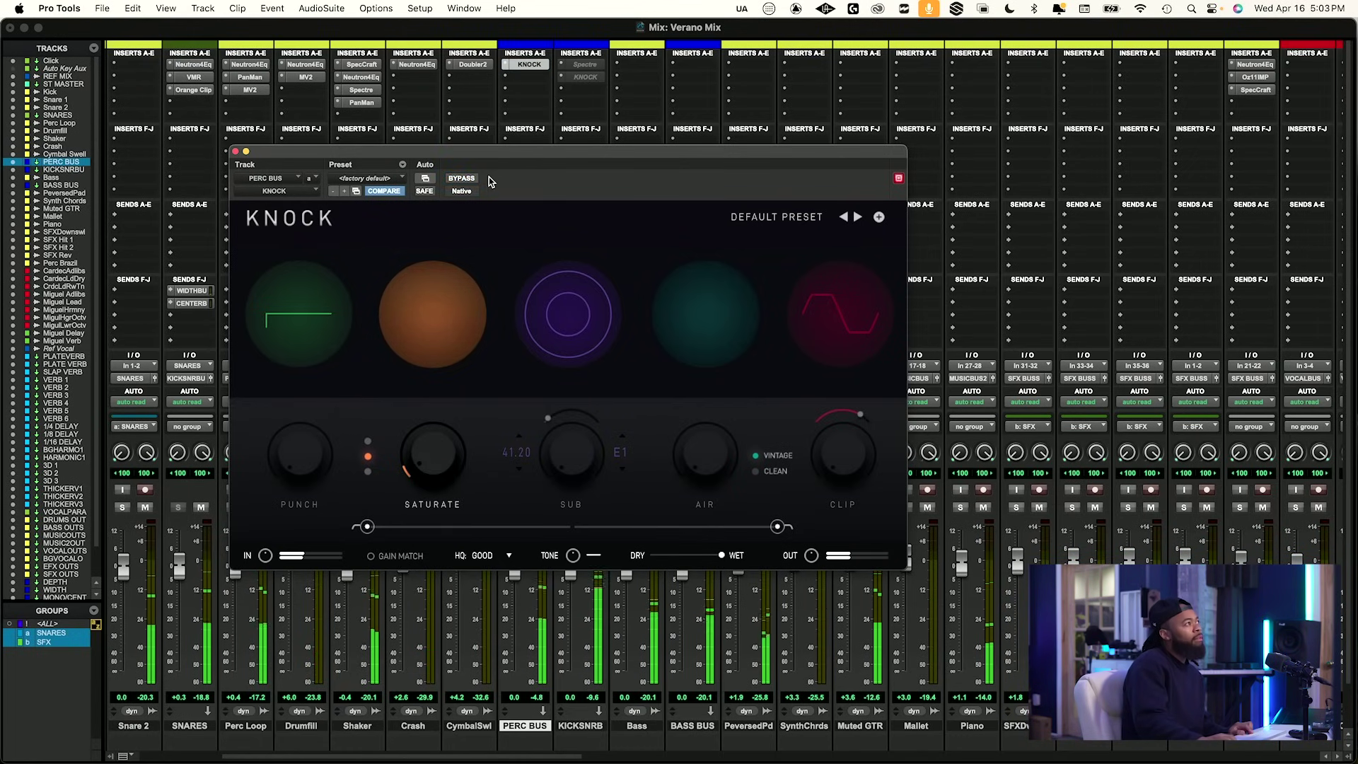
{"action": "left_click", "coordinate": [460, 179]}
{"action": "left_click", "coordinate": [460, 179]}
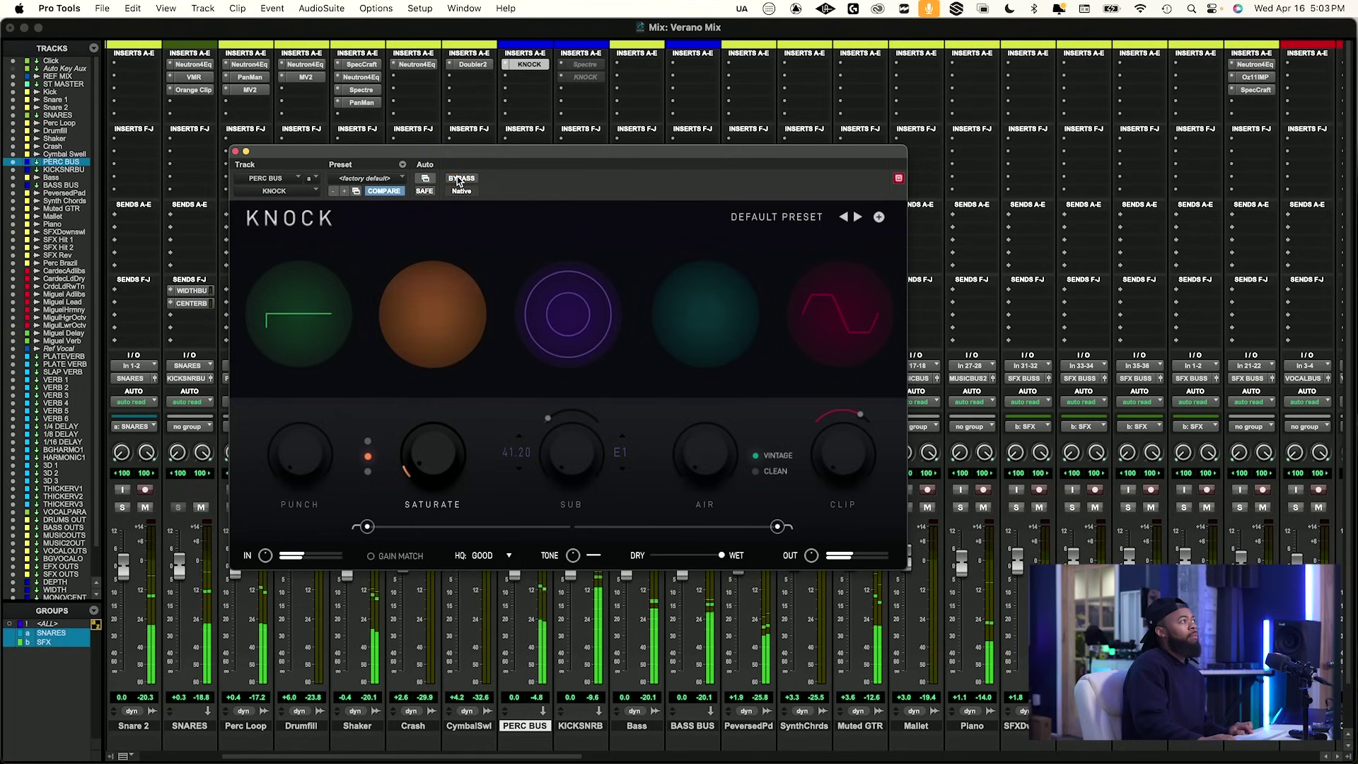
{"action": "key", "text": "space"}
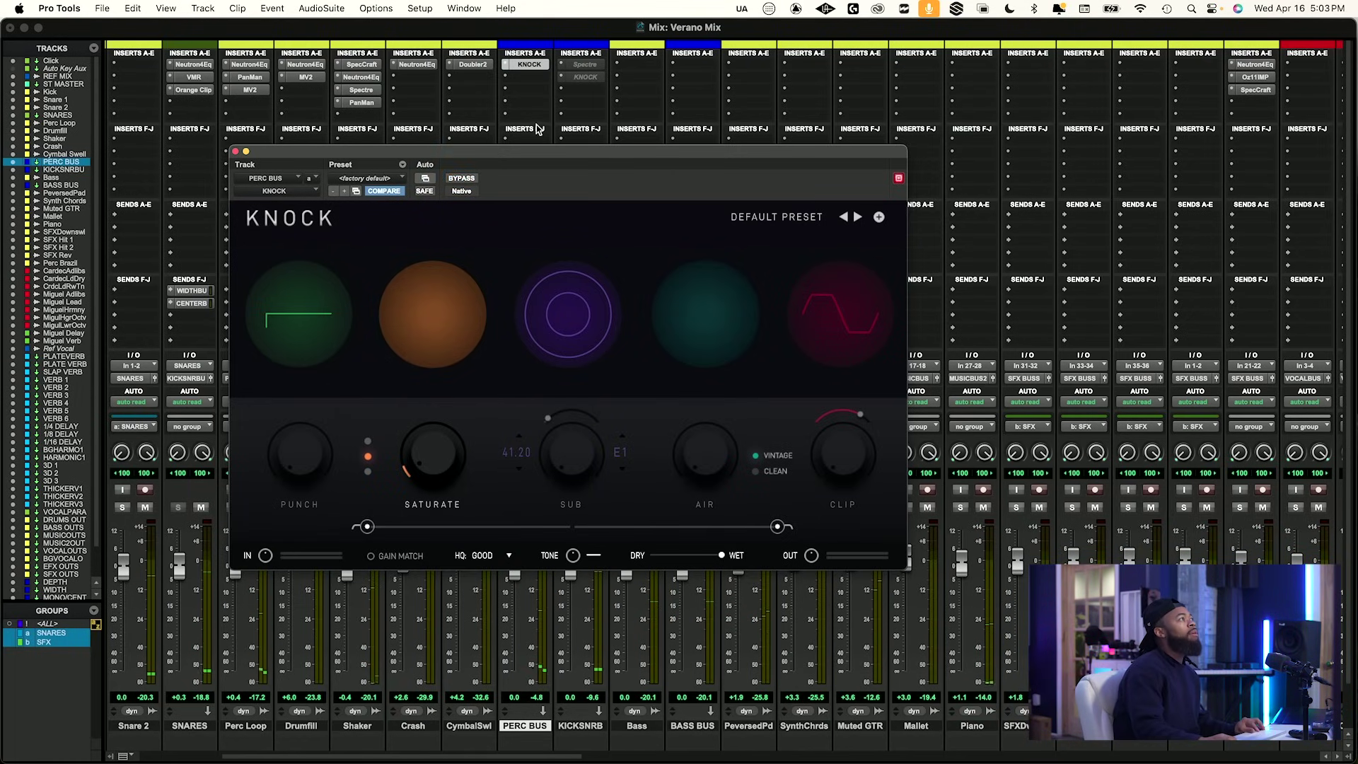
Solo the tracks from Perc Loop through Cymbal Swell and play them.
{"action": "left_click_drag", "start_coordinate": [509, 156], "coordinate": [556, 85]}
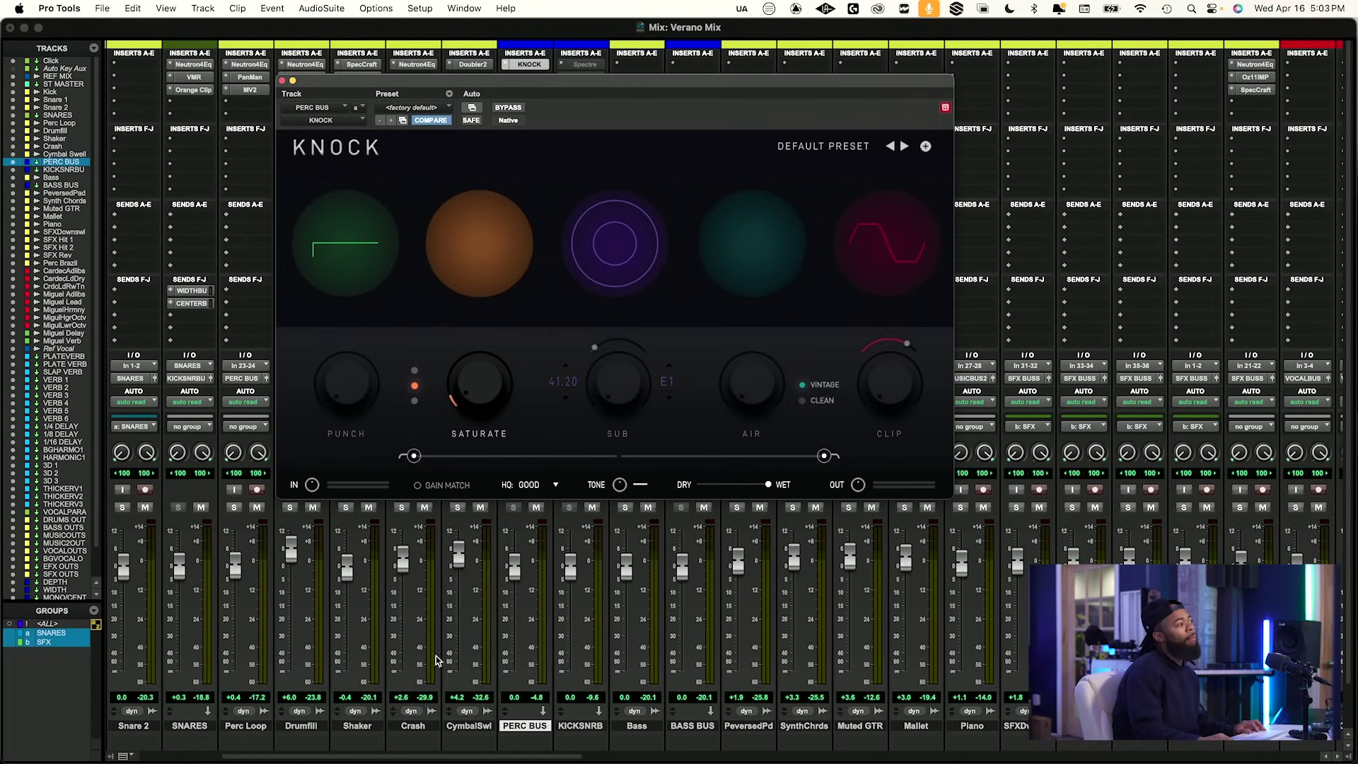
{"action": "left_click", "coordinate": [479, 724]}
{"action": "scroll", "coordinate": [152, 732], "scroll_direction": "left", "scroll_amount": 3}
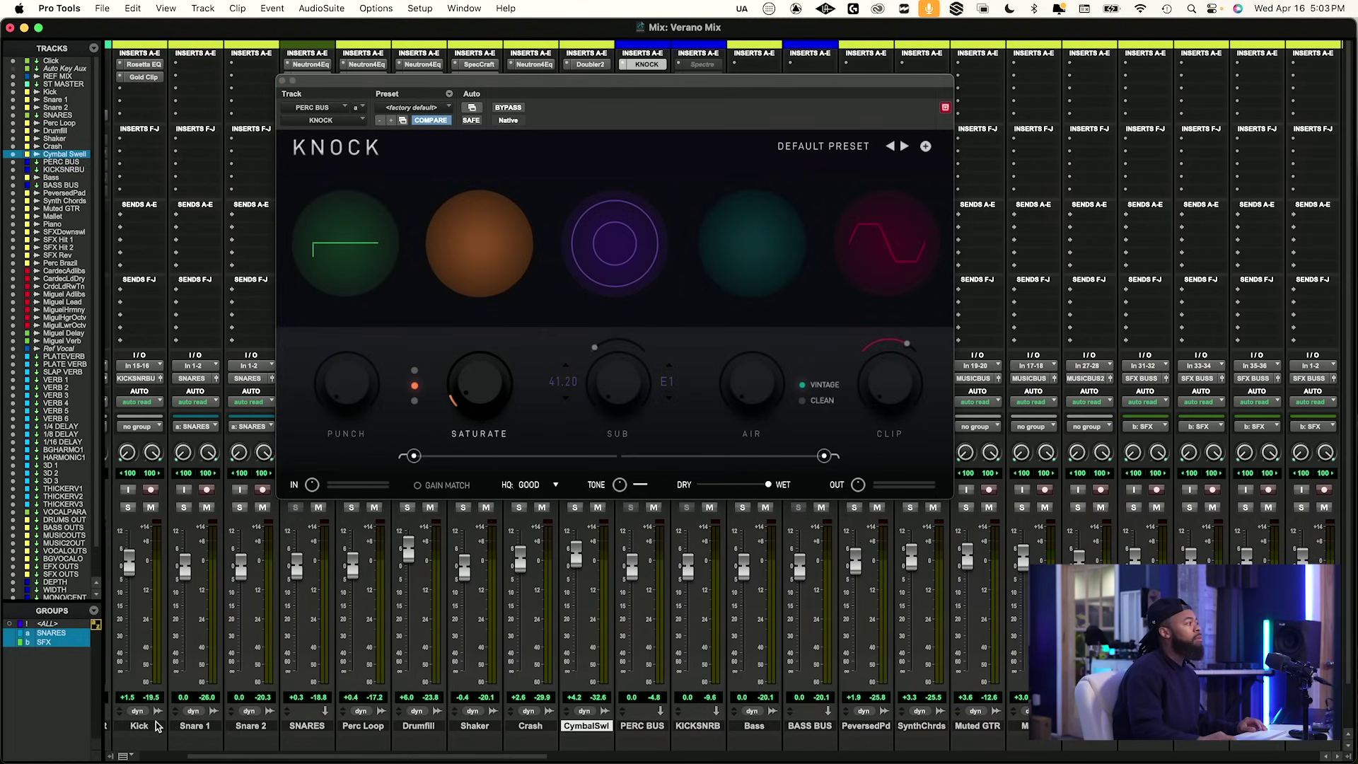
{"action": "left_click", "coordinate": [358, 729], "text": "shift"}
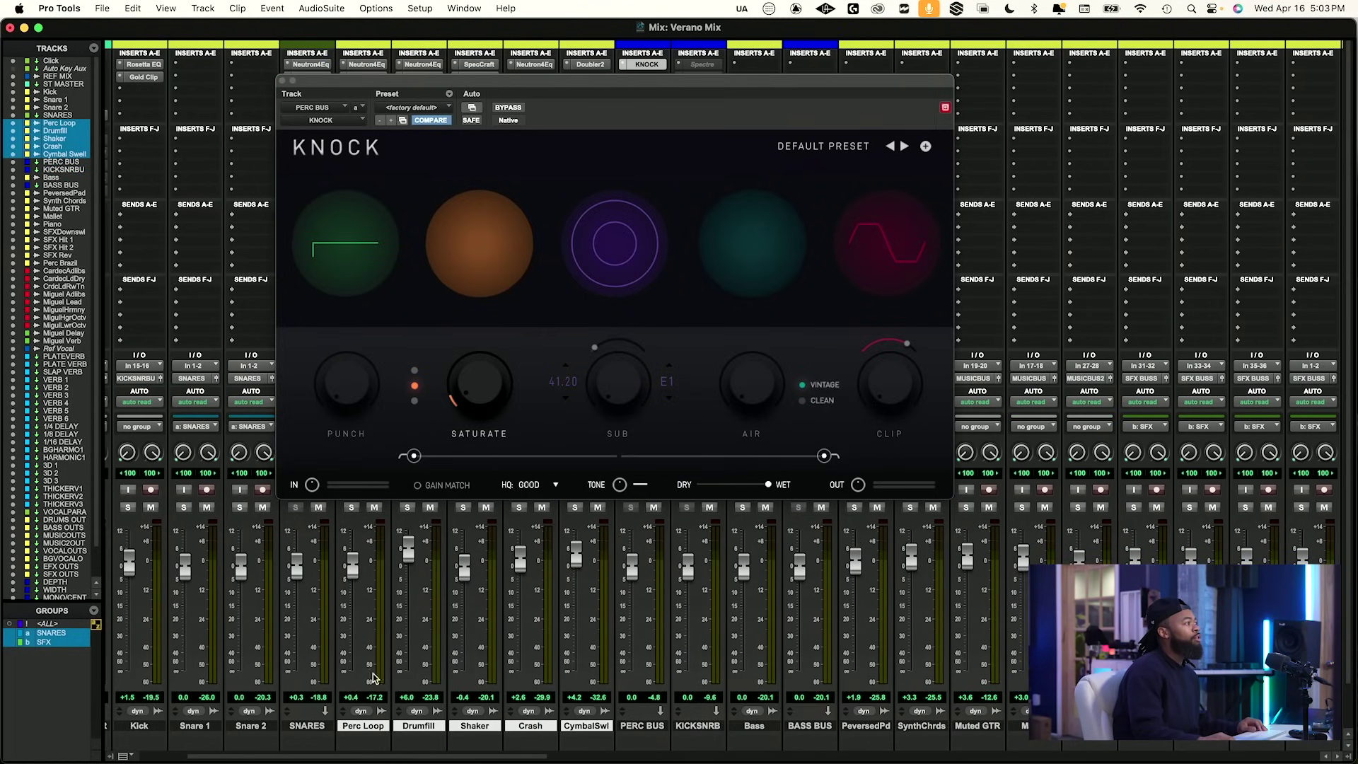
{"action": "left_click", "coordinate": [352, 507], "text": "alt+shift"}
{"action": "key", "text": "space"}
Compare the soloed percussion with KNOCK bypassed and engaged, leaving the plug-in engaged.
{"action": "scroll", "coordinate": [601, 566], "scroll_direction": "right", "scroll_amount": 1}
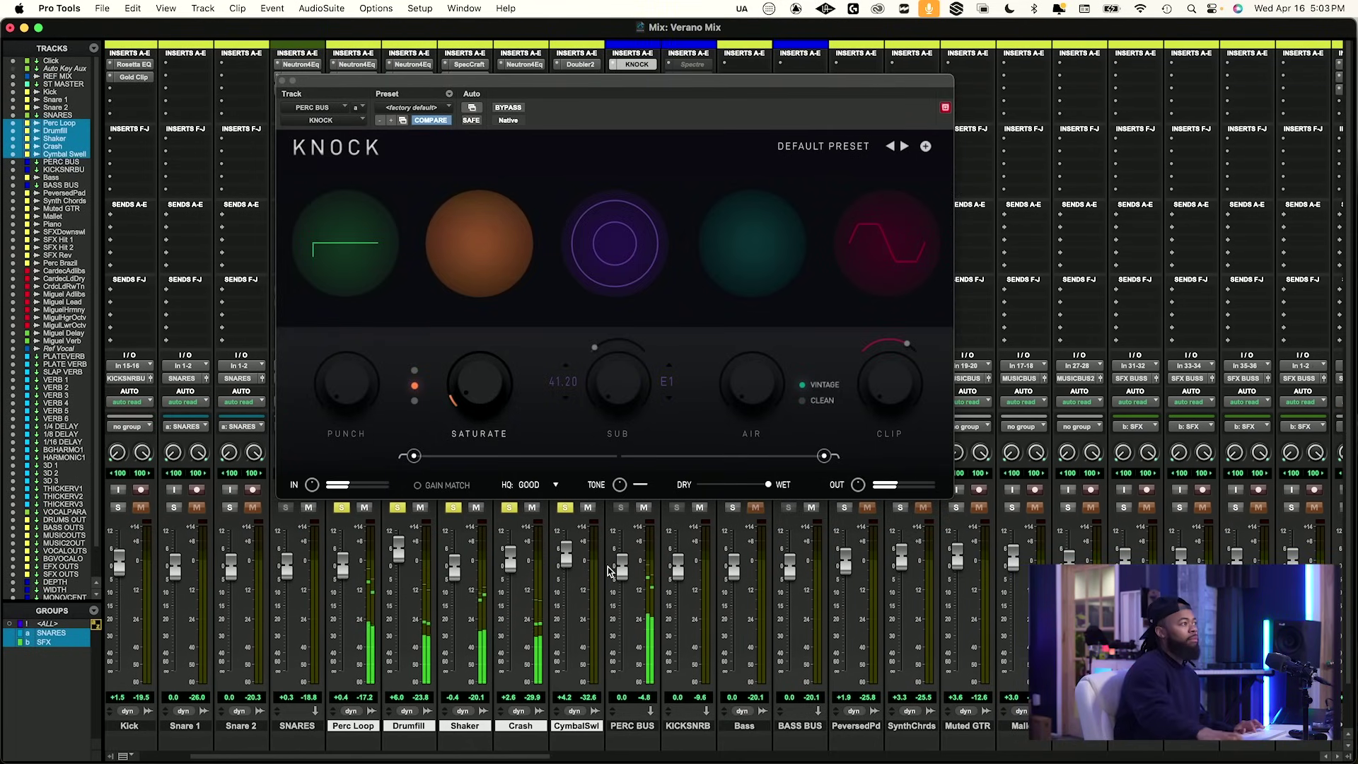
{"action": "scroll", "coordinate": [610, 572], "scroll_direction": "right", "scroll_amount": 3}
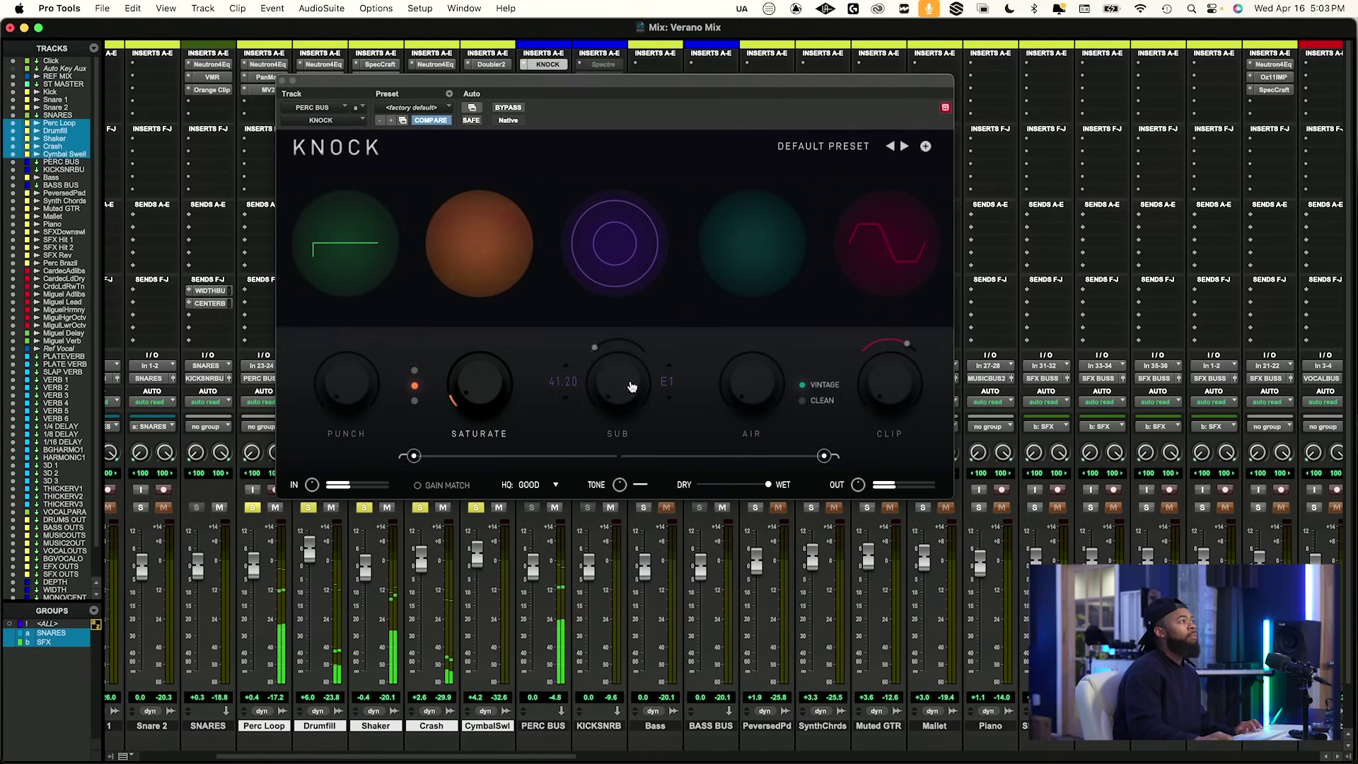
{"action": "left_click", "coordinate": [504, 108]}
{"action": "left_click_drag", "start_coordinate": [518, 80], "coordinate": [463, 205]}
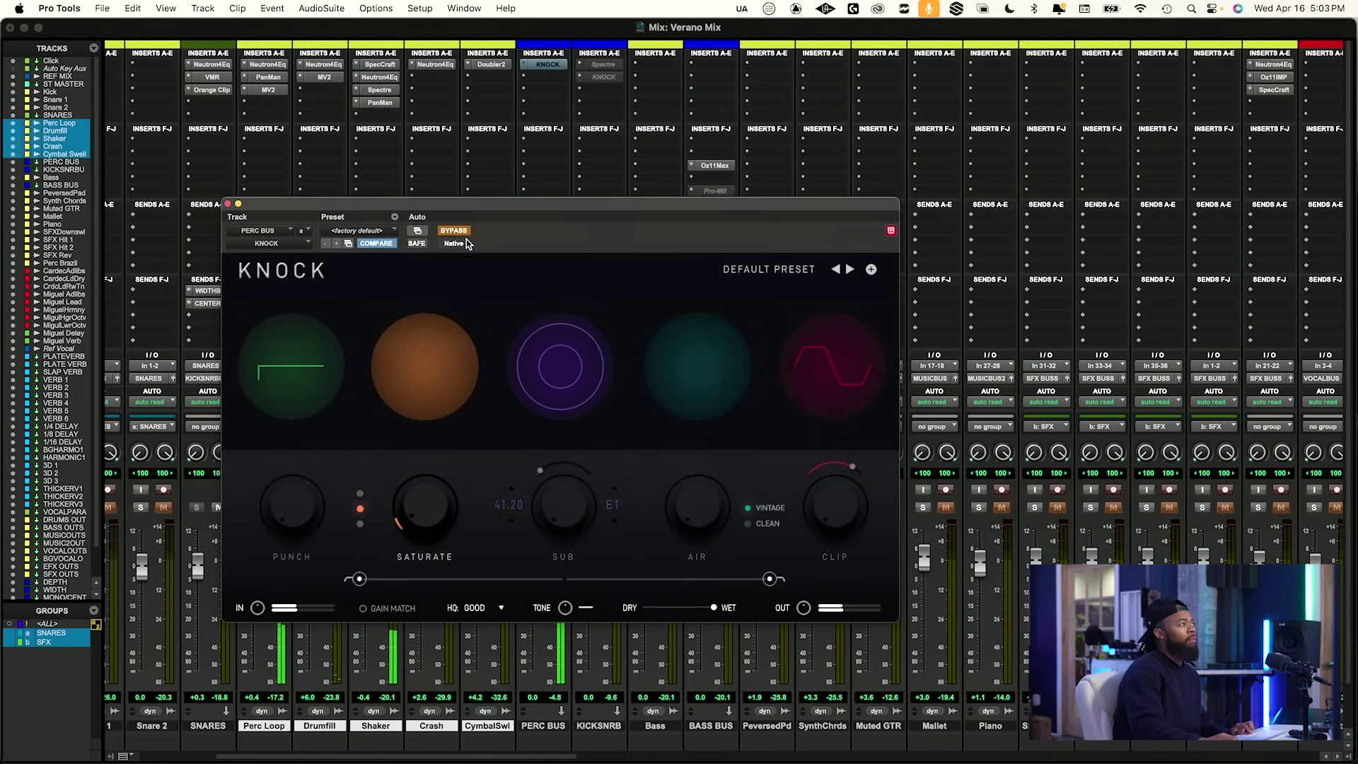
{"action": "left_click", "coordinate": [454, 233]}
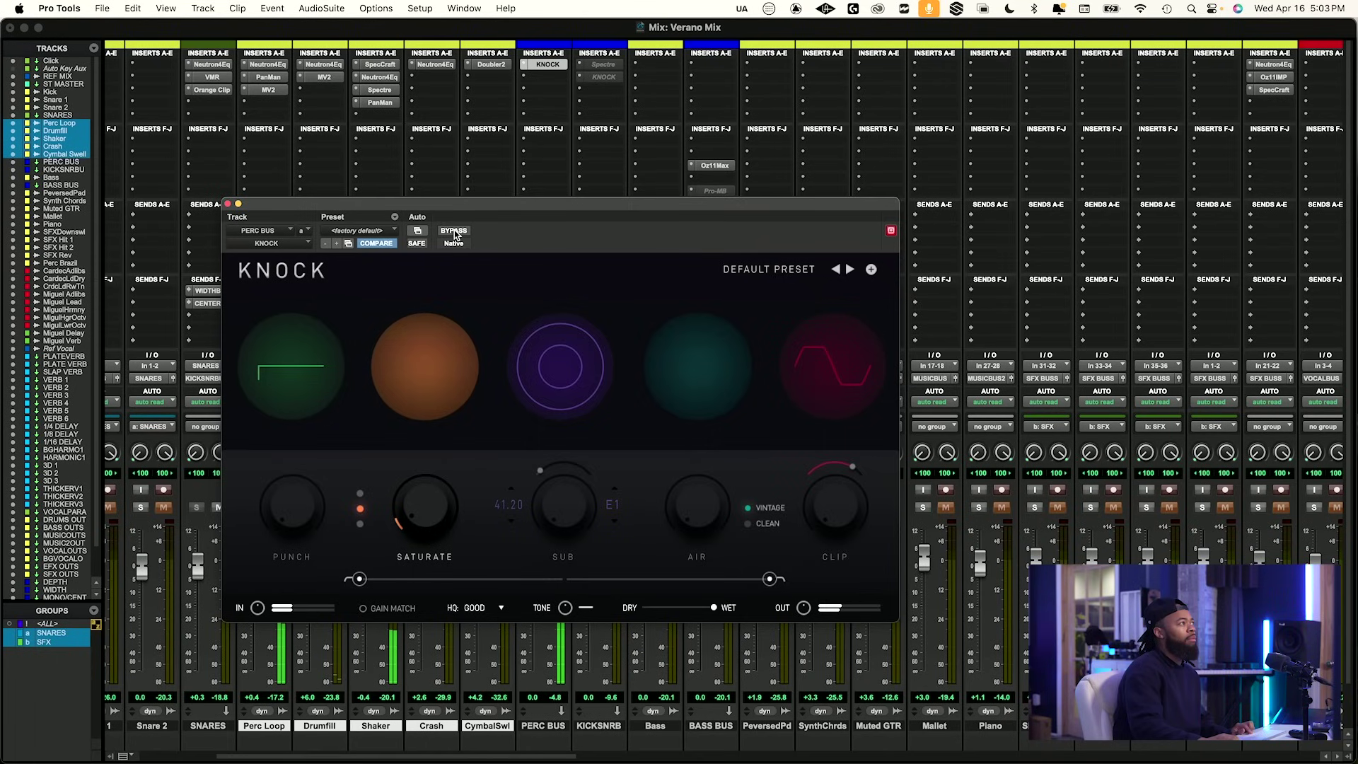
{"action": "left_click", "coordinate": [454, 233]}
{"action": "left_click", "coordinate": [455, 232]}
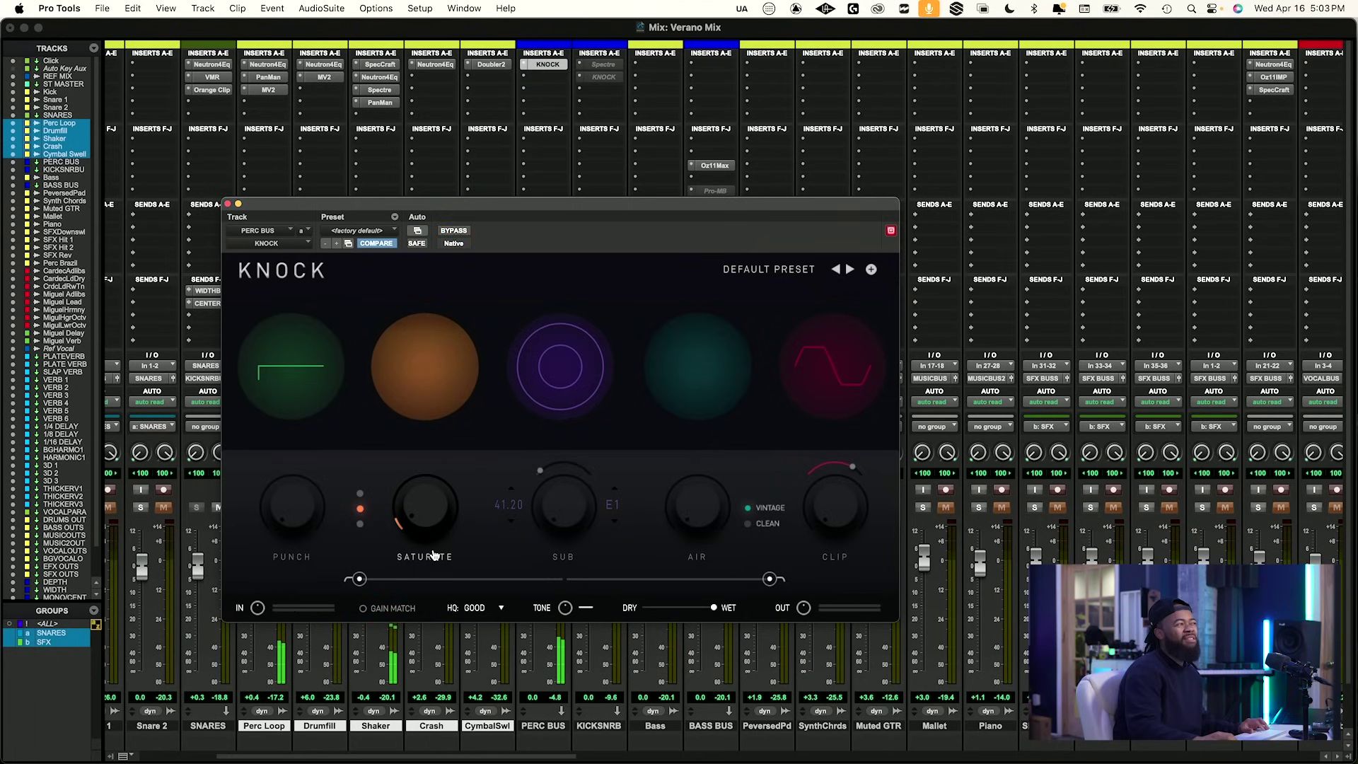
Clear the percussion solos, select the KICKSNRB bus, and play the full mix with KNOCK's window closed.
{"action": "left_click_drag", "start_coordinate": [412, 207], "coordinate": [418, 56]}
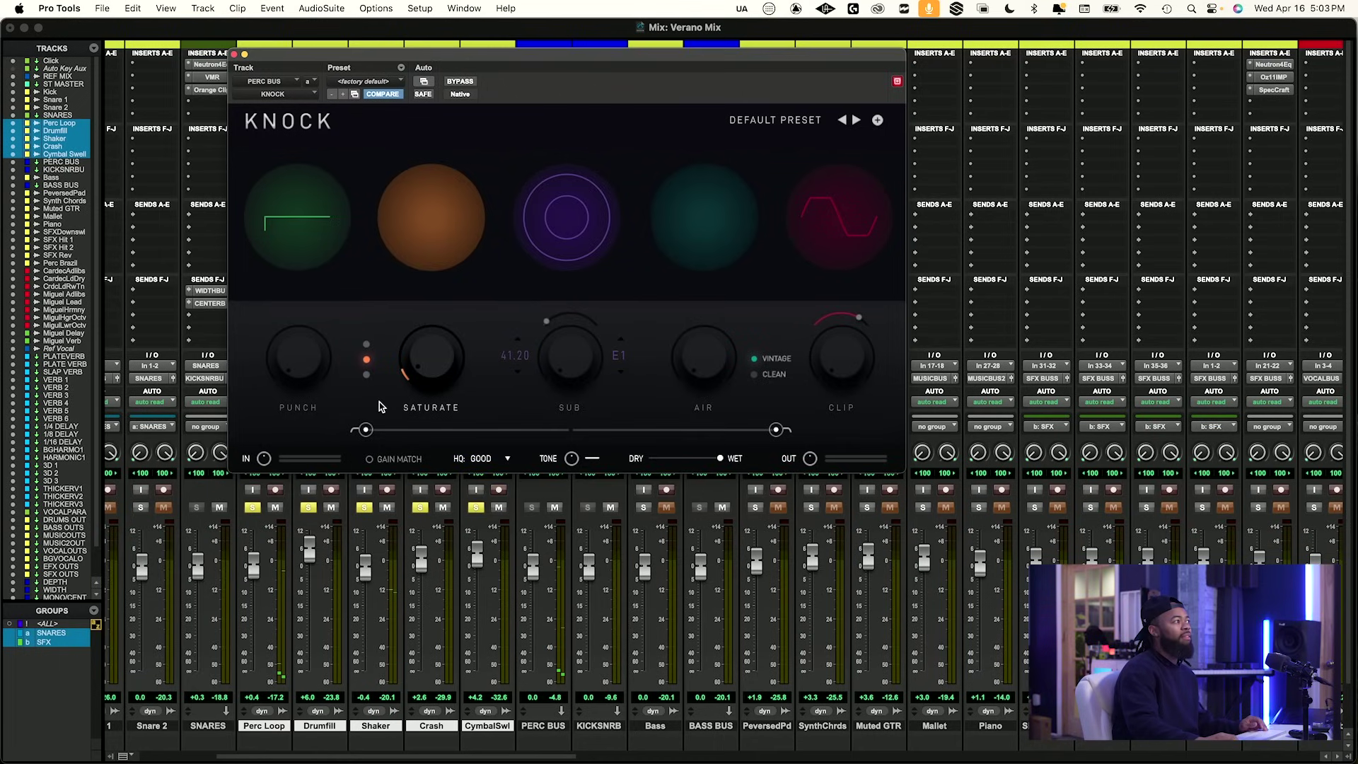
{"action": "left_click", "coordinate": [422, 507], "text": "alt"}
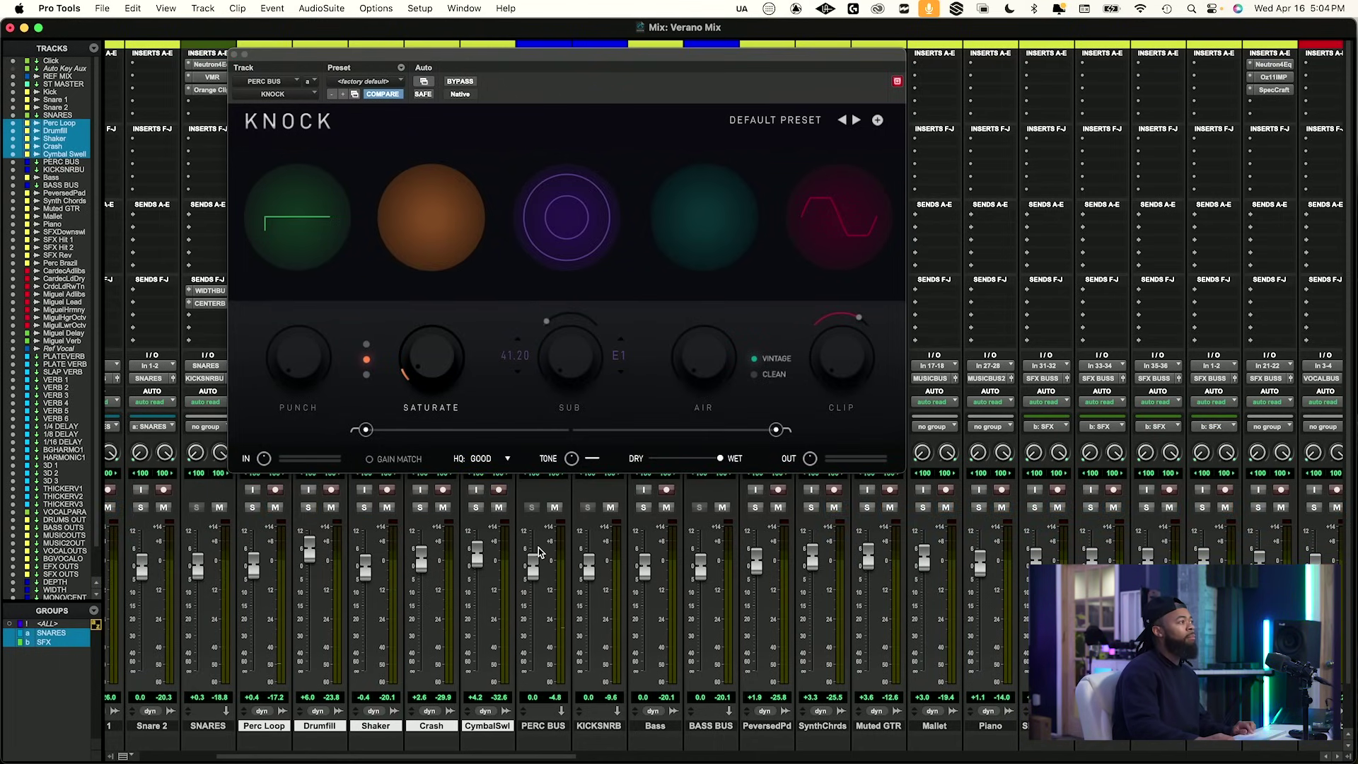
{"action": "left_click", "coordinate": [605, 727]}
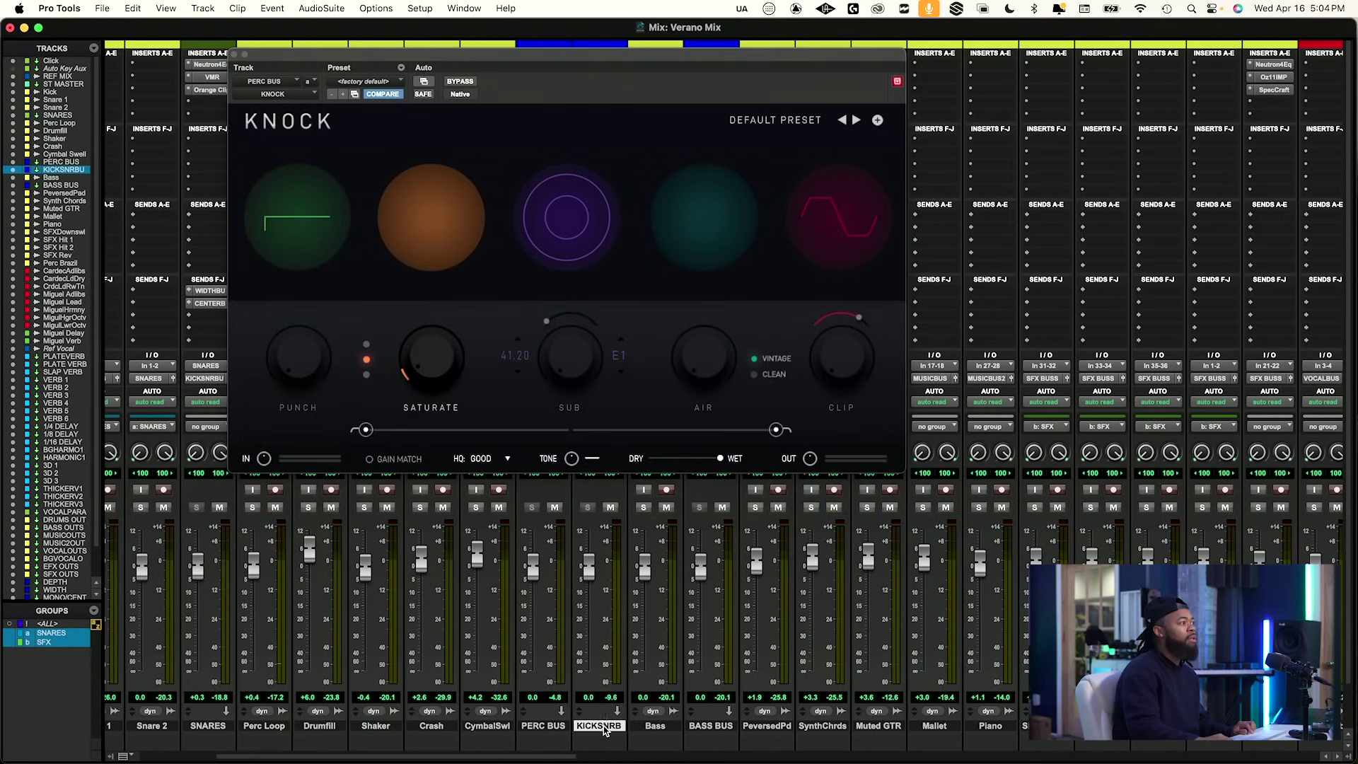
{"action": "left_click", "coordinate": [237, 54]}
{"action": "key", "text": "space"}
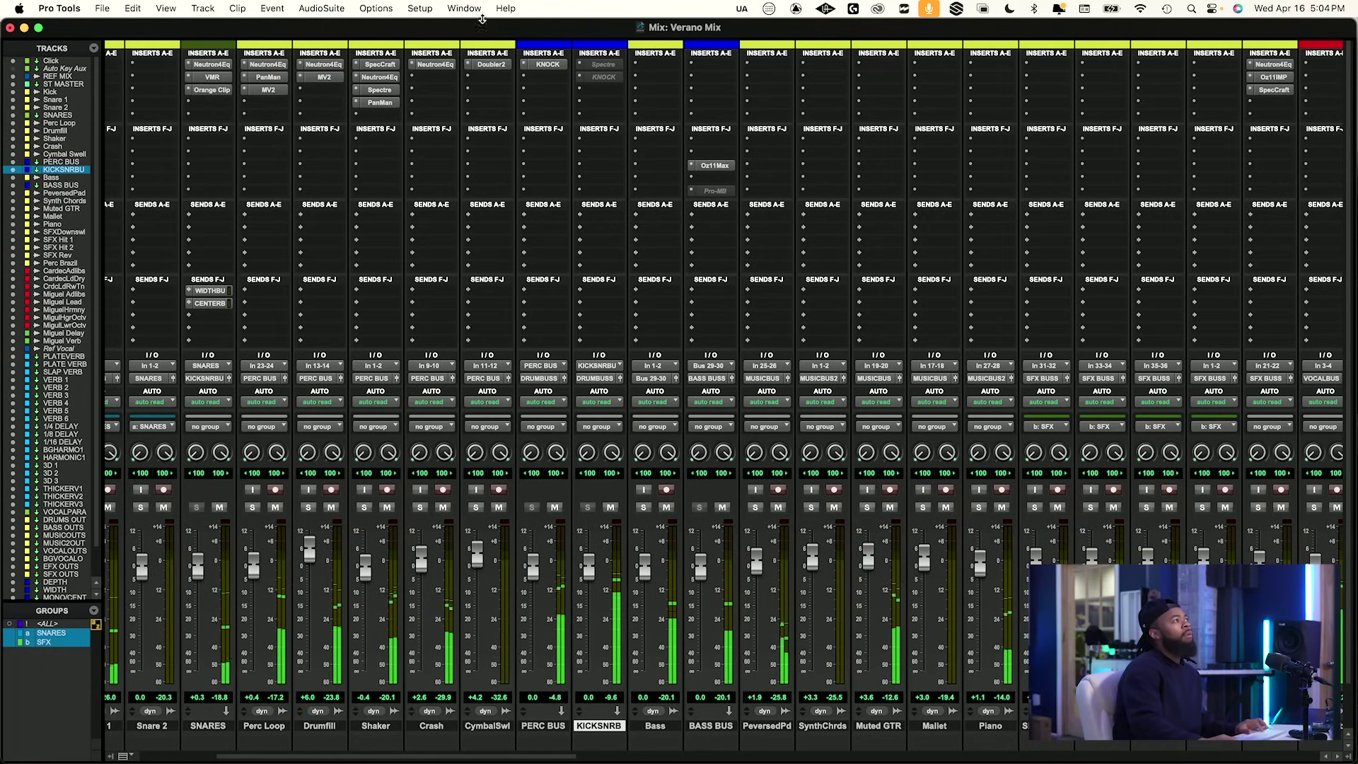
Activate KNOCK on the KICKSNRB bus, switch off its Saturate, Sub, Air and Clip sections, and set Punch to 3.0.
{"action": "left_click", "coordinate": [603, 76]}
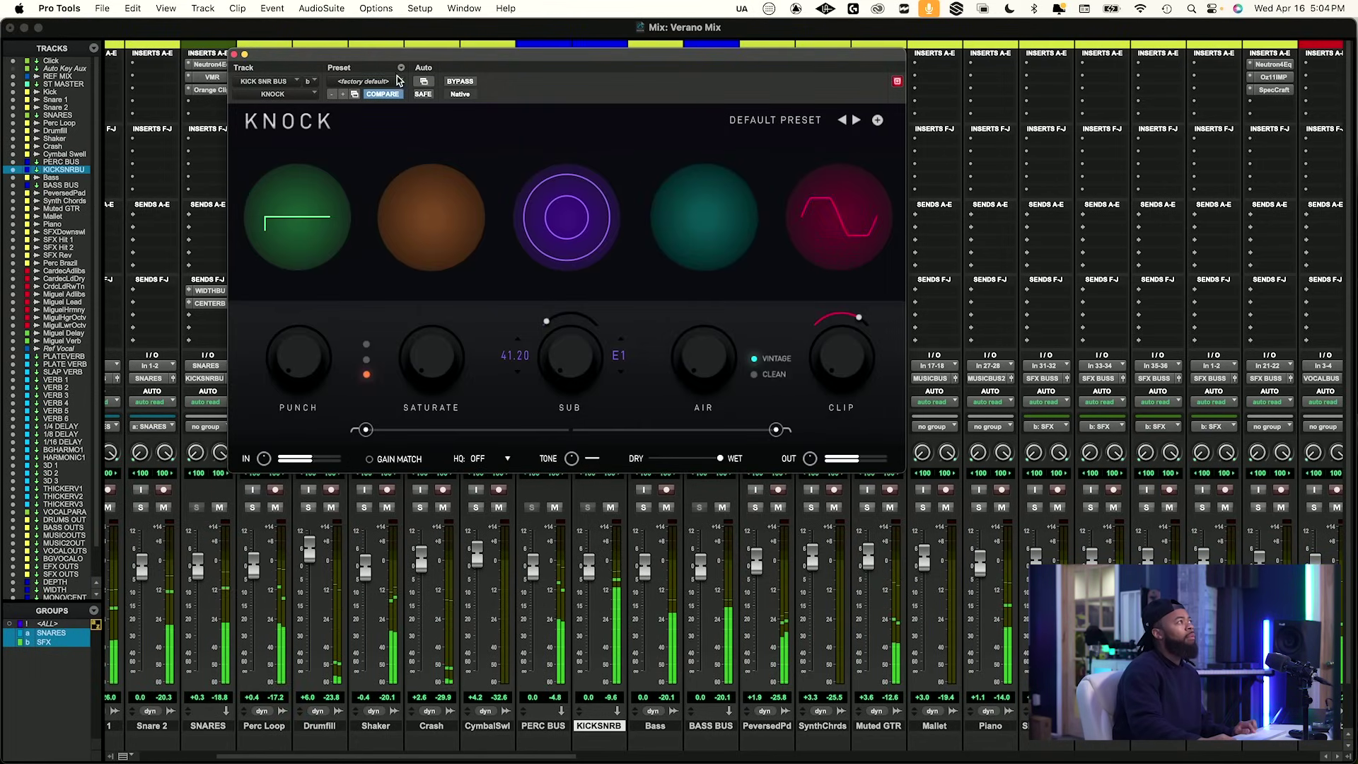
{"action": "left_click", "coordinate": [472, 252]}
{"action": "left_click", "coordinate": [591, 248]}
{"action": "left_click", "coordinate": [677, 245]}
{"action": "left_click", "coordinate": [802, 247]}
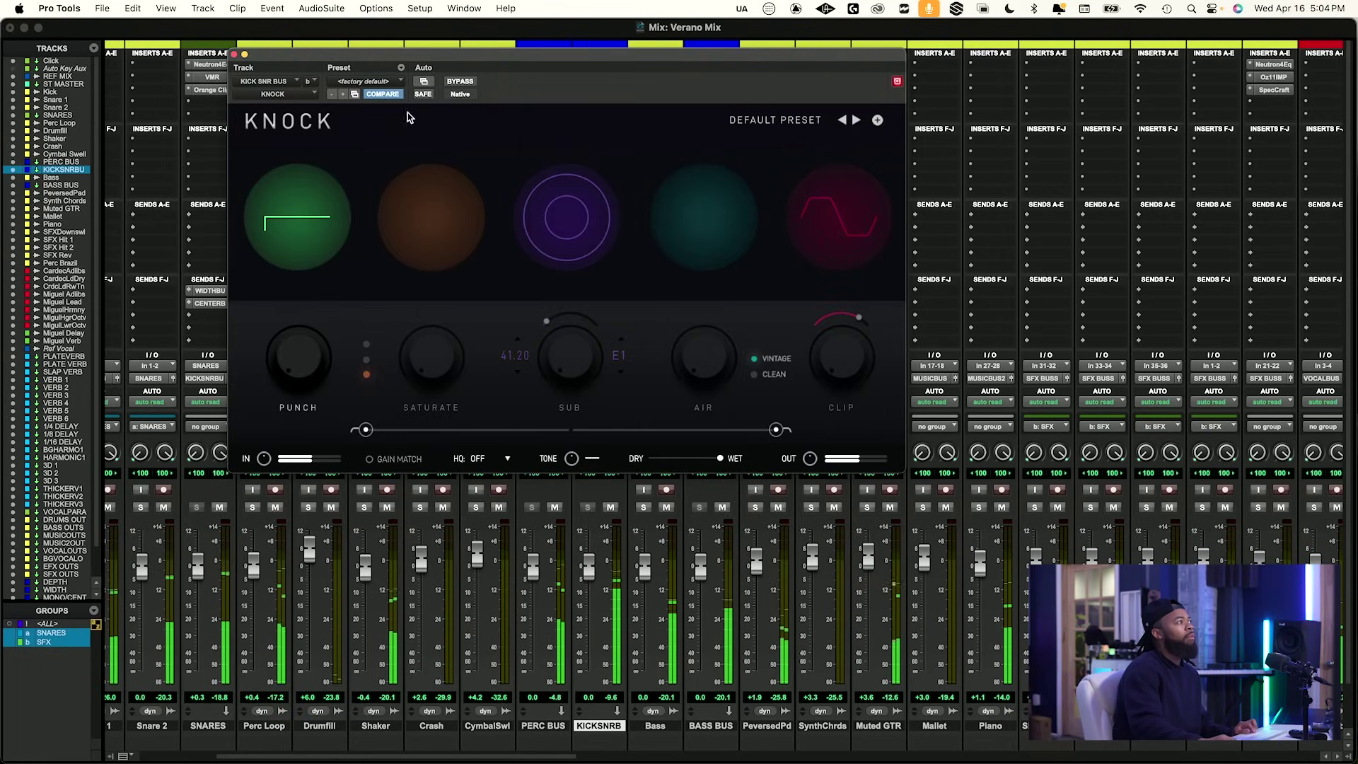
{"action": "left_click_drag", "start_coordinate": [388, 55], "coordinate": [399, 216]}
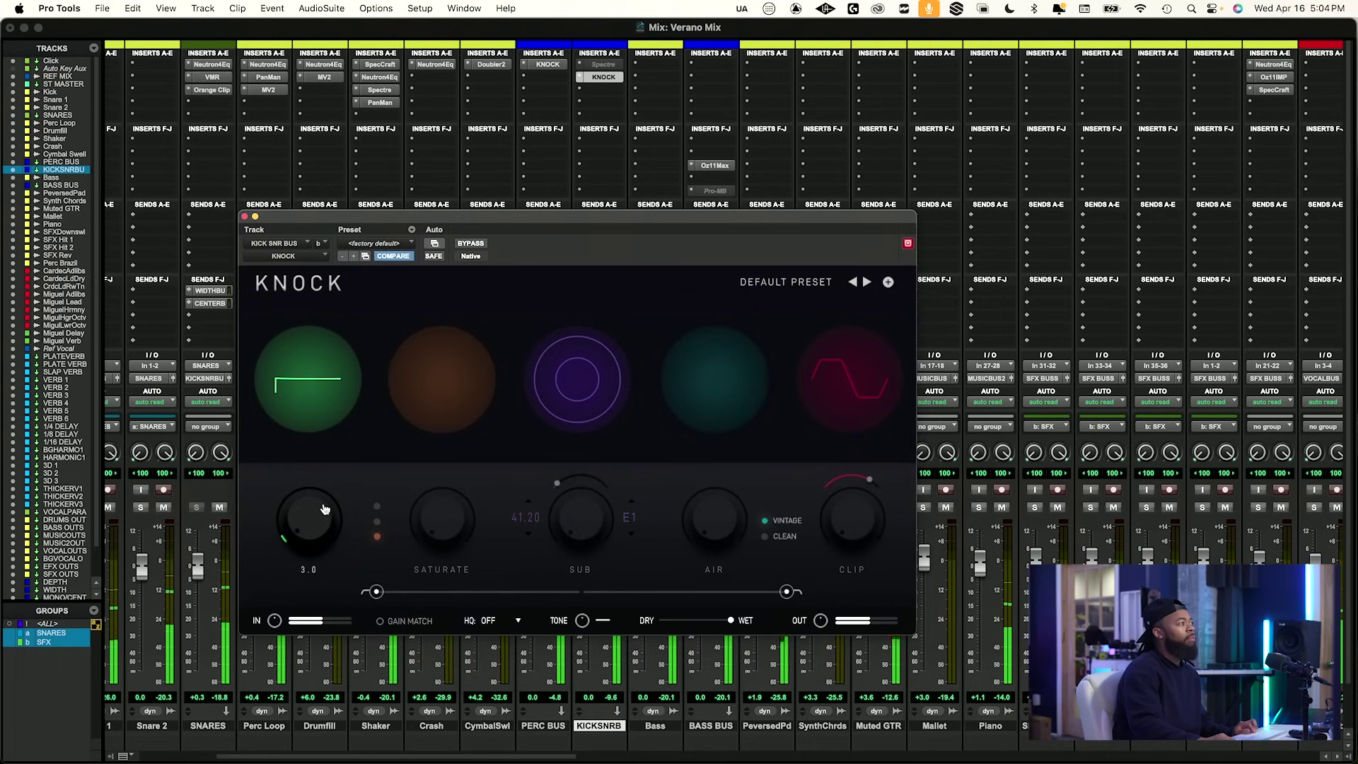
{"action": "scroll", "coordinate": [325, 508], "scroll_direction": "up", "scroll_amount": 2}
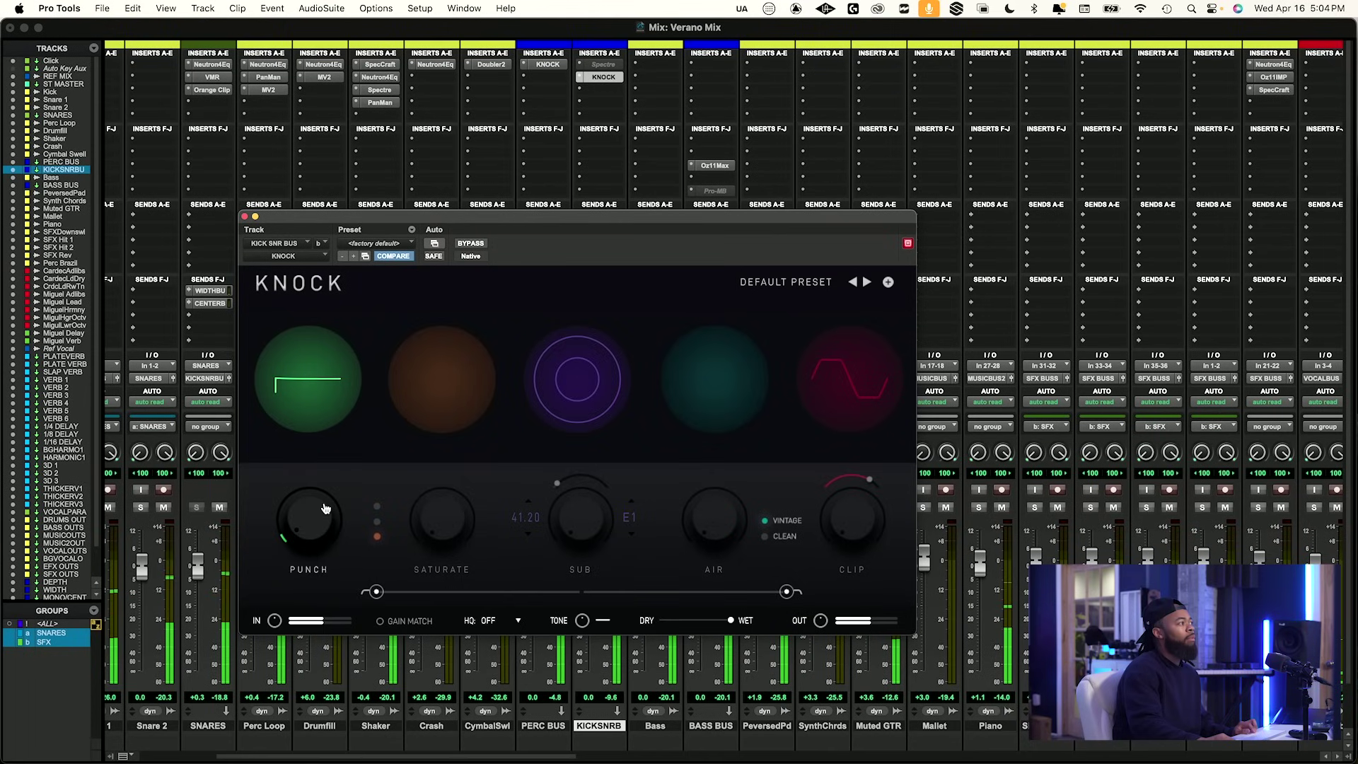
Compare the mix with KNOCK on the KICKSNRB bus bypassed and engaged, leaving it engaged, and close its window.
{"action": "left_click", "coordinate": [485, 243]}
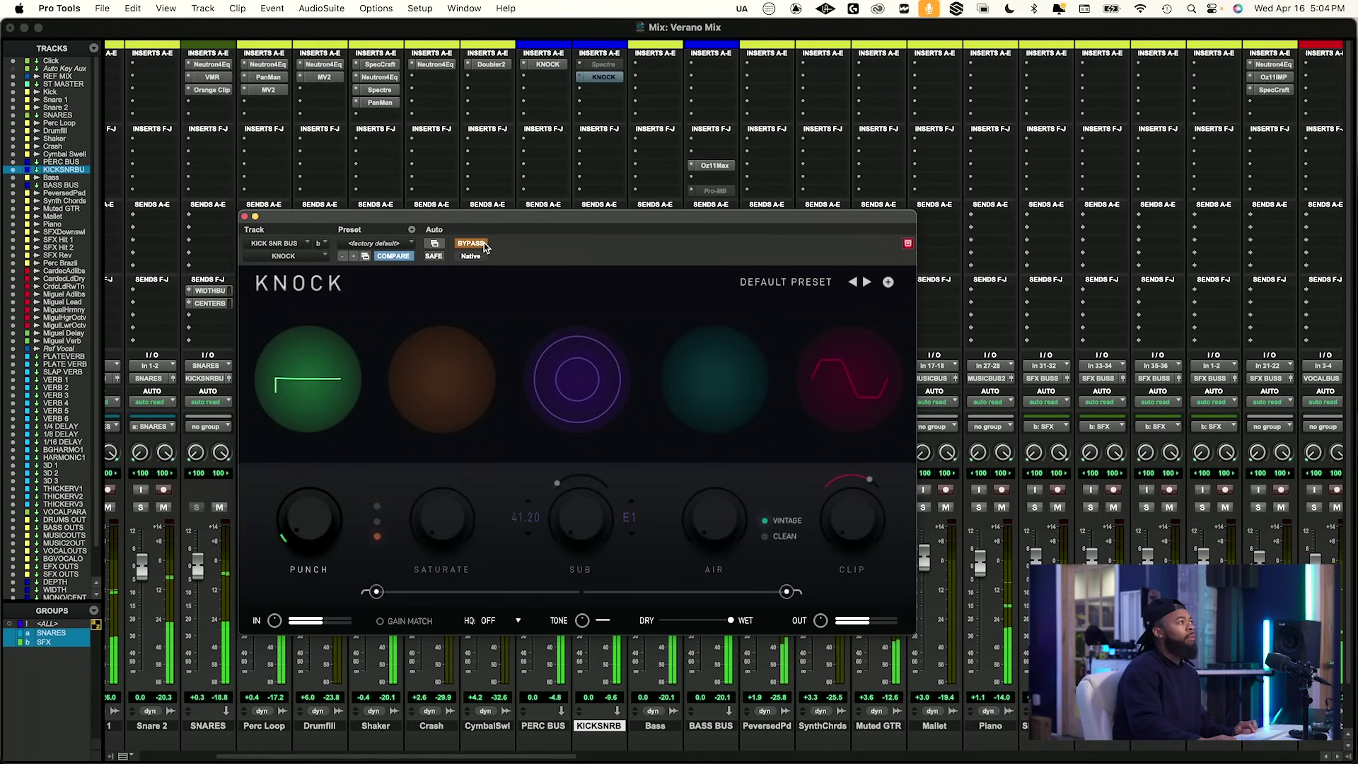
{"action": "left_click", "coordinate": [485, 244]}
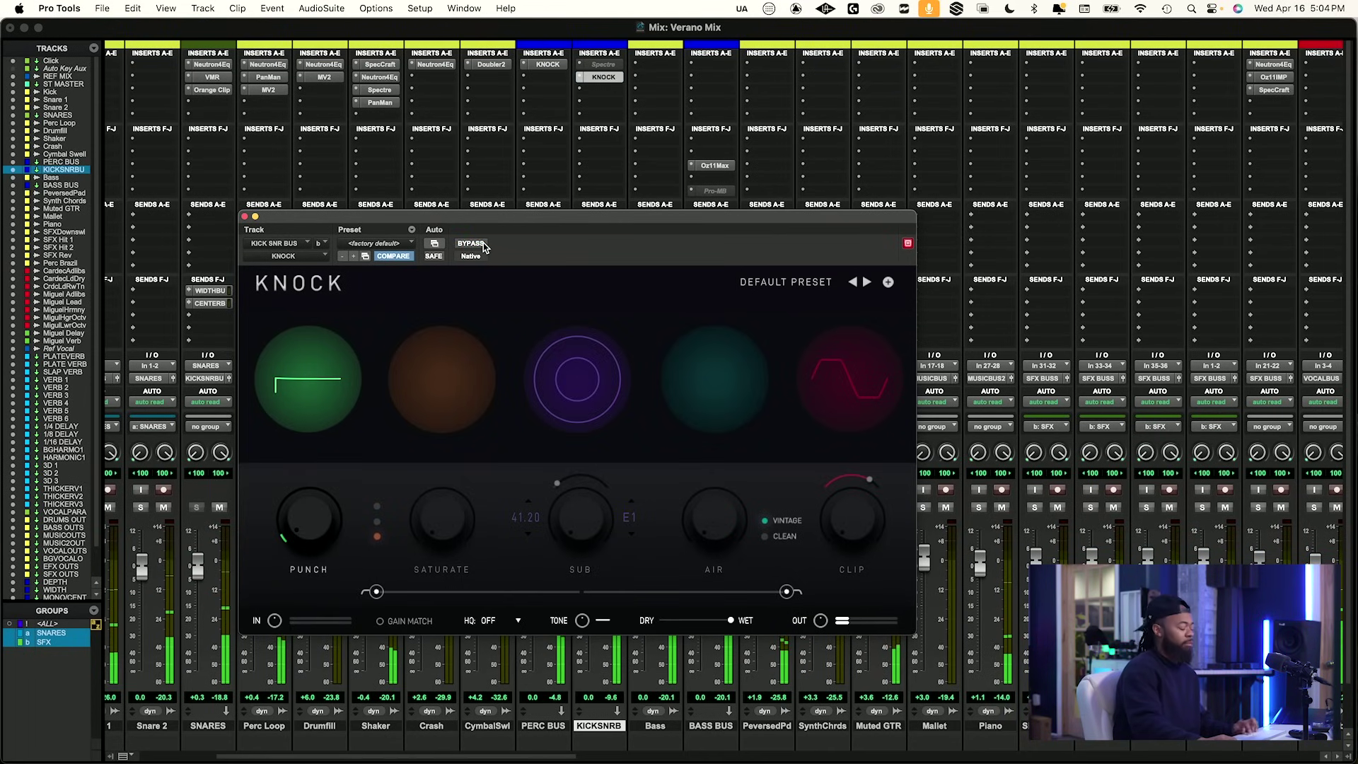
{"action": "key", "text": "F1"}
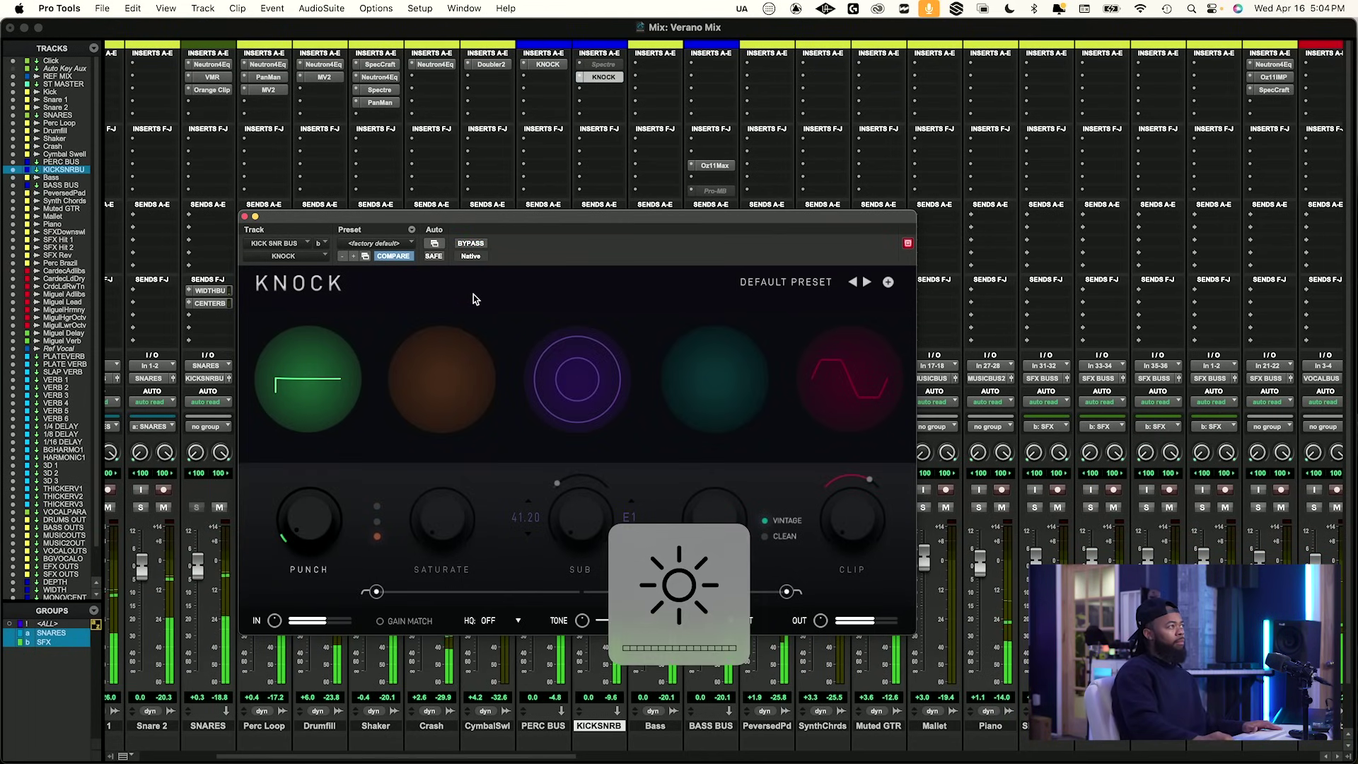
{"action": "left_click", "coordinate": [472, 244]}
{"action": "left_click", "coordinate": [472, 244]}
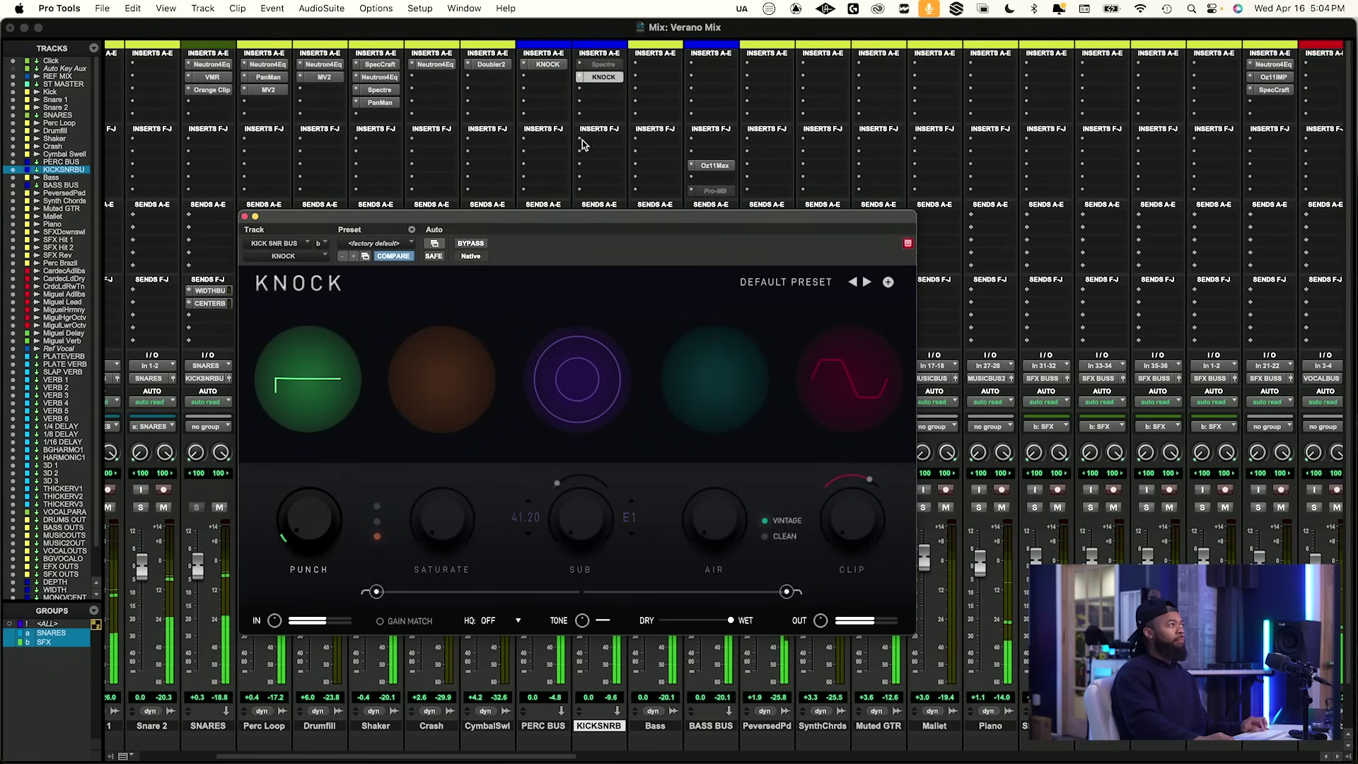
{"action": "left_click", "coordinate": [608, 77], "text": "super"}
{"action": "left_click", "coordinate": [609, 77], "text": "super"}
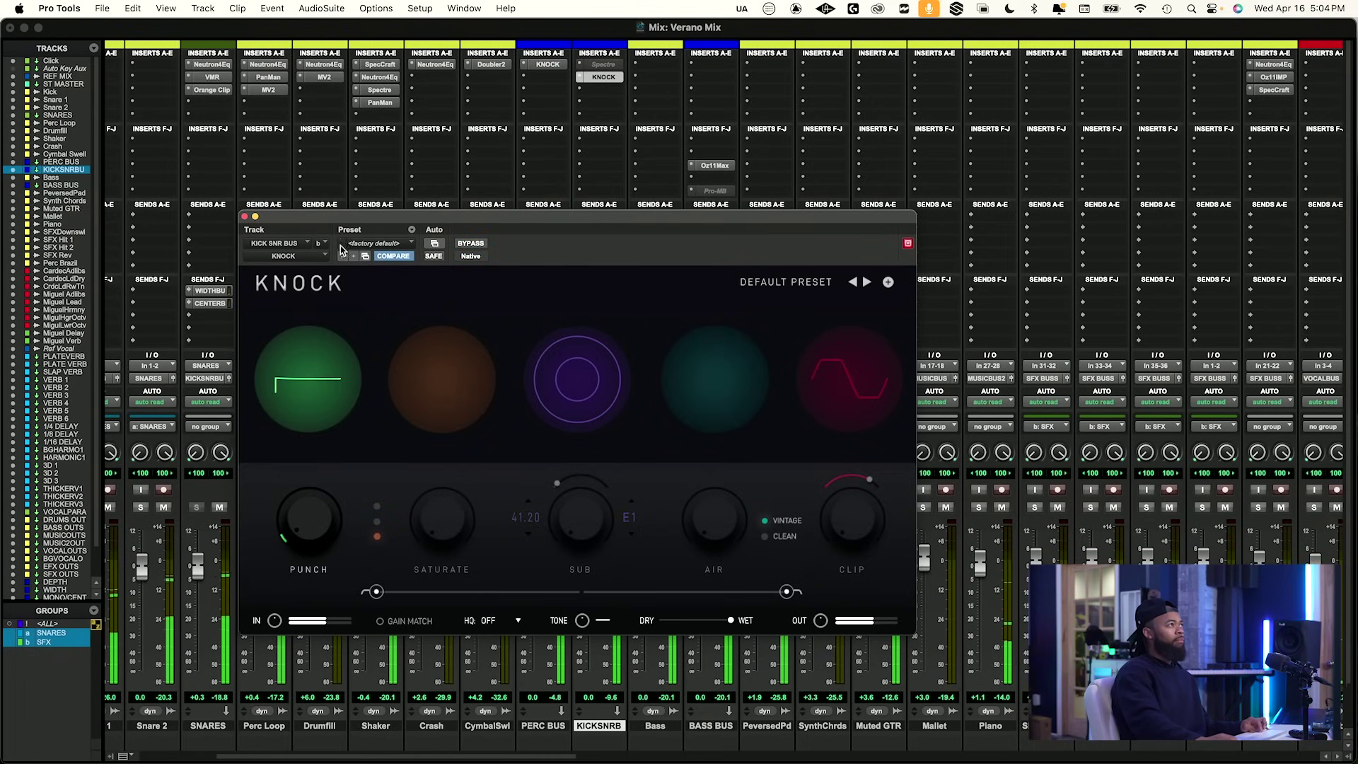
{"action": "left_click", "coordinate": [244, 218]}
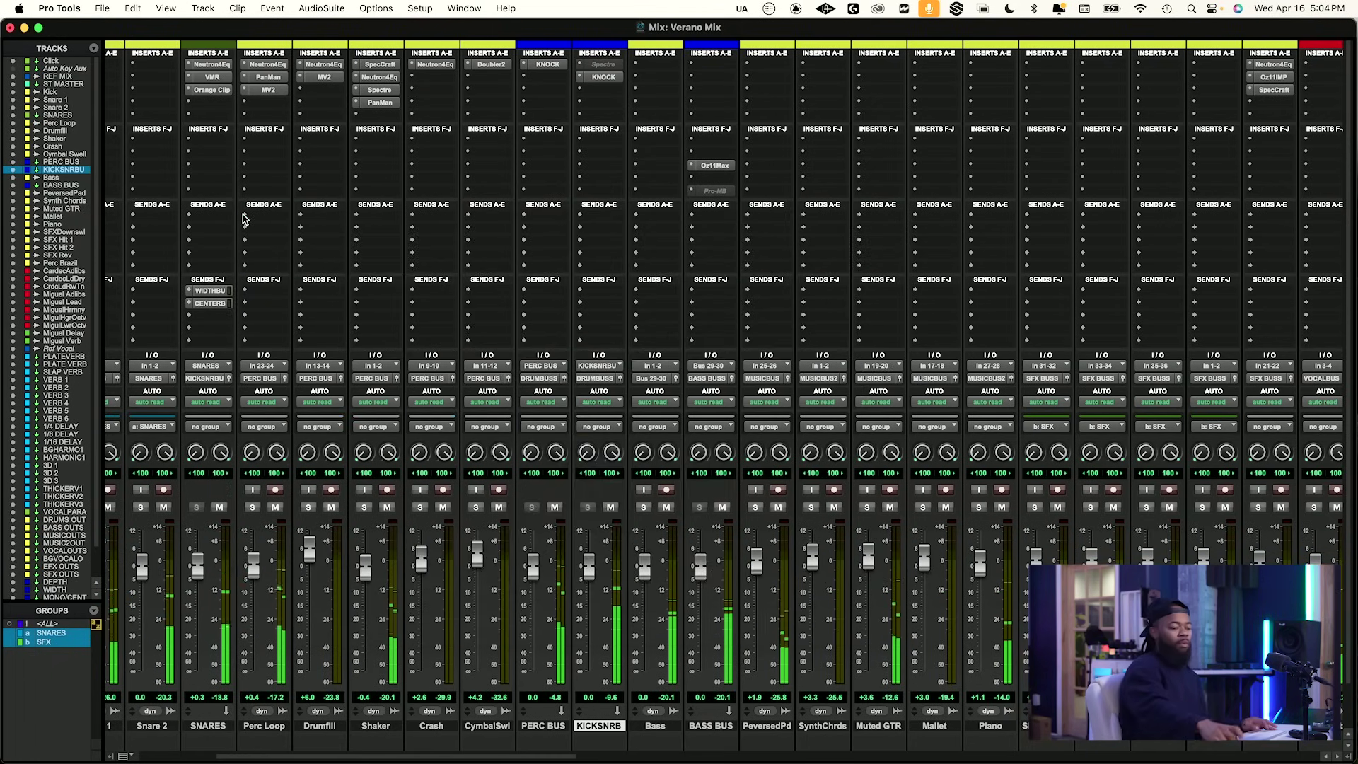
Select the DRUMS OUT track, open its The God Particle plug-in and play the mix.
{"action": "scroll", "coordinate": [524, 425], "scroll_direction": "right", "scroll_amount": 3}
{"action": "scroll", "coordinate": [580, 501], "scroll_direction": "right", "scroll_amount": 20}
{"action": "scroll", "coordinate": [580, 501], "scroll_direction": "down", "scroll_amount": 2}
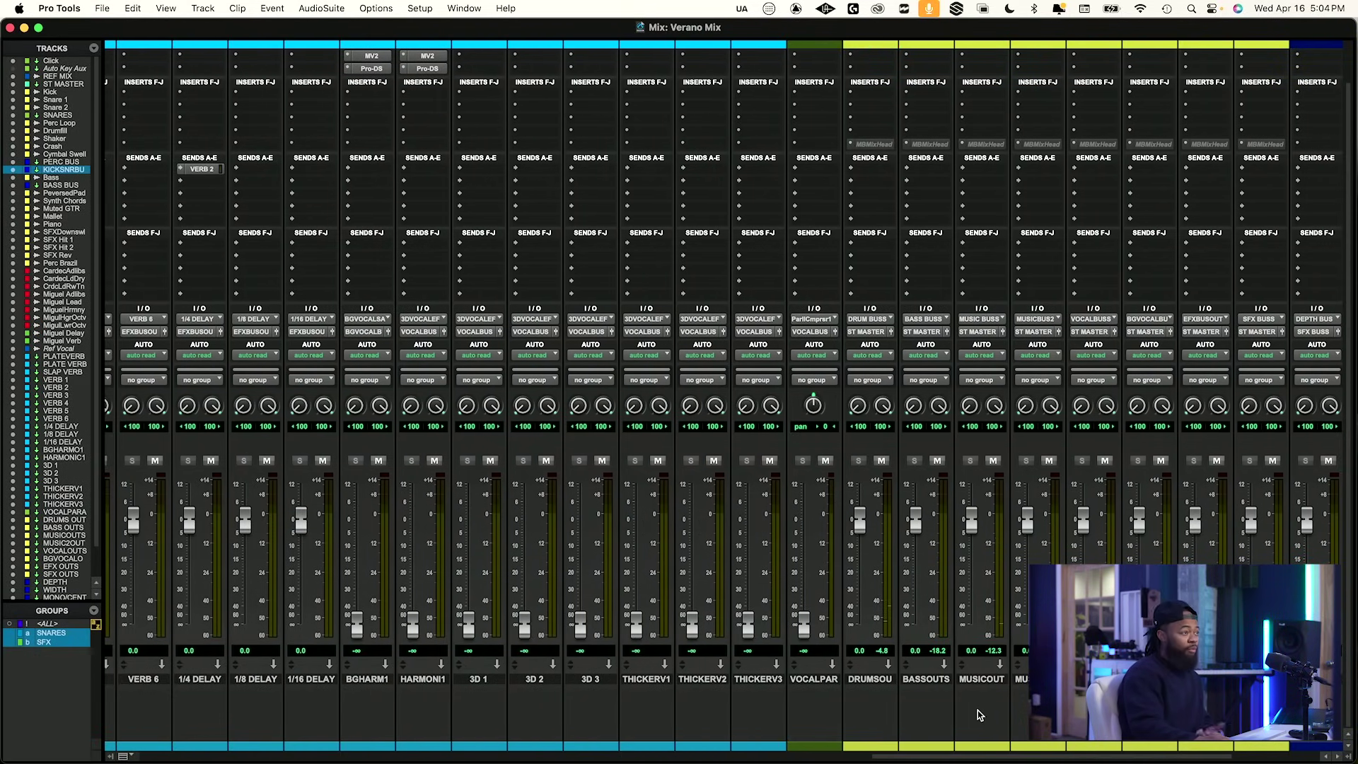
{"action": "scroll", "coordinate": [976, 710], "scroll_direction": "right", "scroll_amount": 1}
{"action": "left_click", "coordinate": [858, 678]}
{"action": "scroll", "coordinate": [896, 183], "scroll_direction": "up", "scroll_amount": 2}
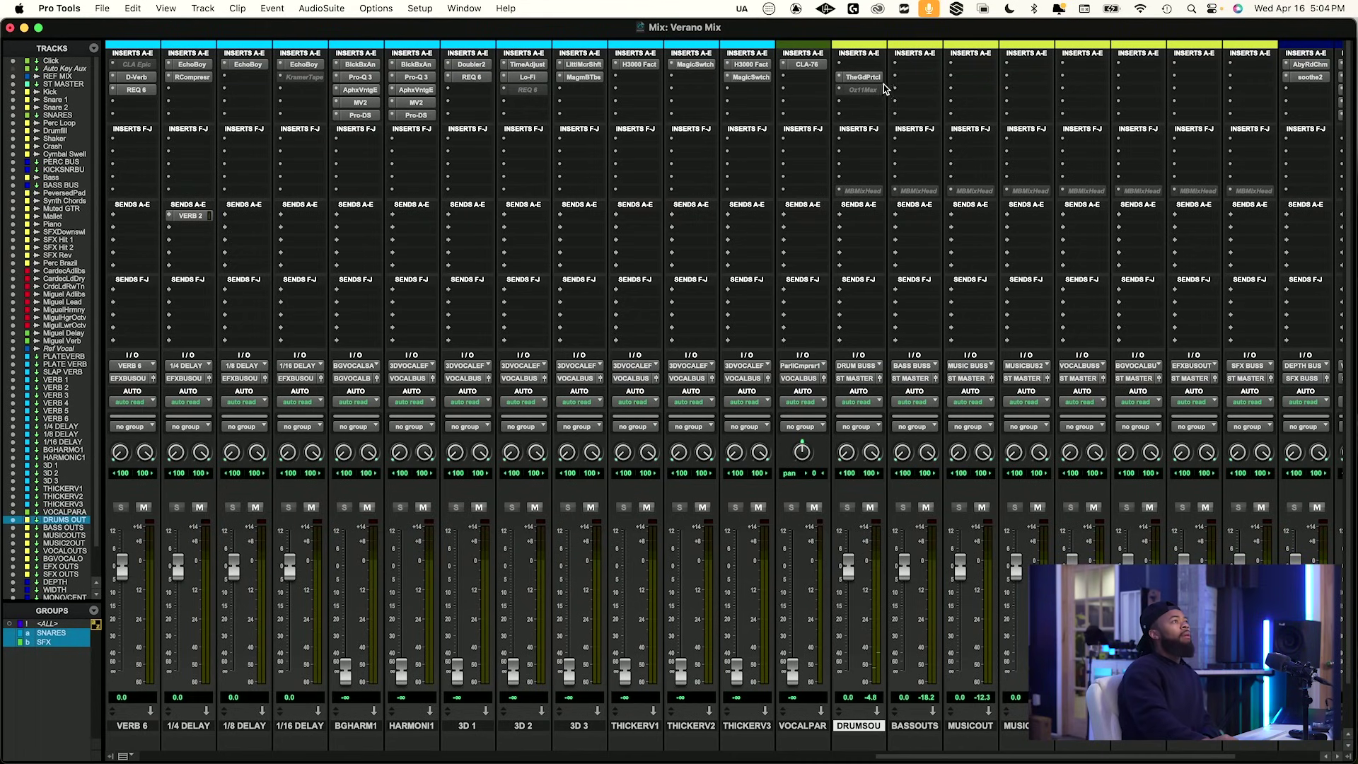
{"action": "left_click", "coordinate": [865, 76]}
{"action": "key", "text": "space"}
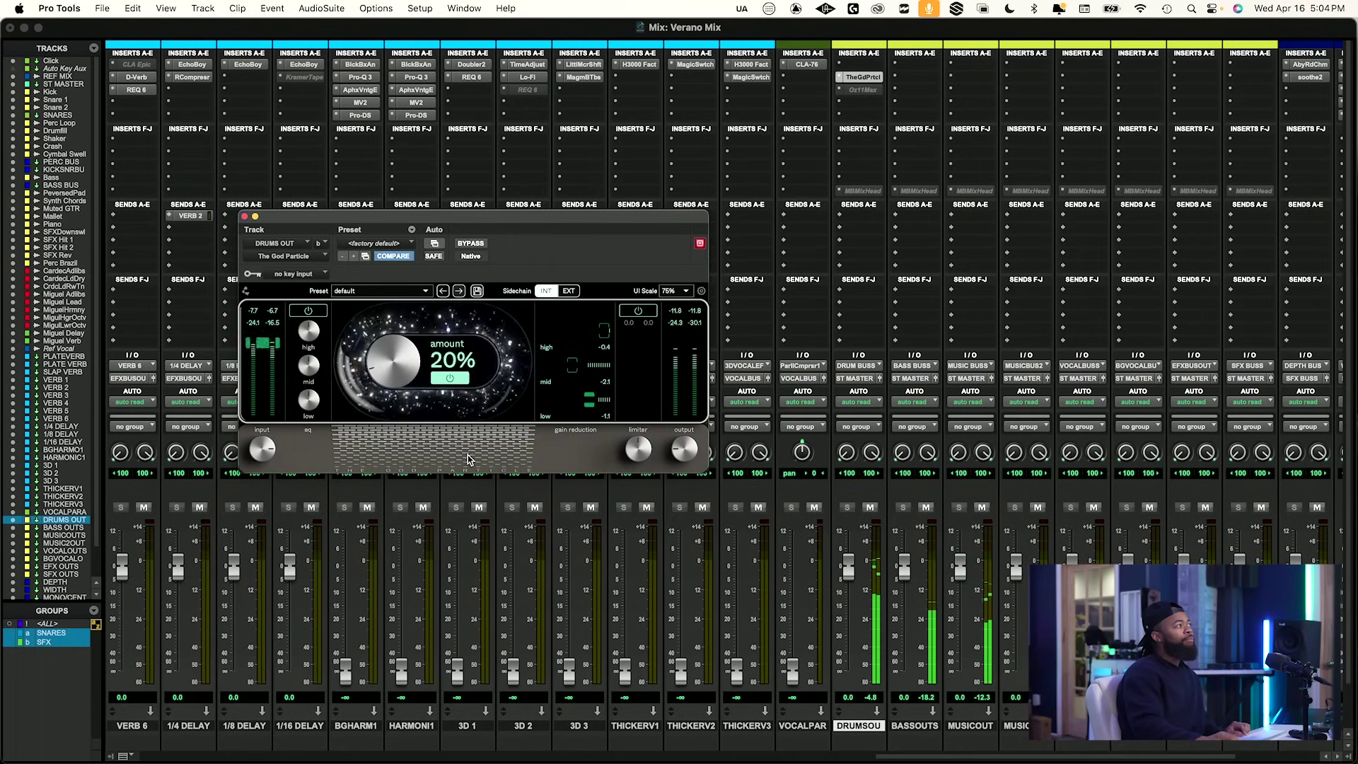
Compare The God Particle bypassed and engaged on DRUMS OUT, resetting the track's peak read-out between passes and leaving the plug-in engaged.
{"action": "mouse_move", "coordinate": [677, 451]}
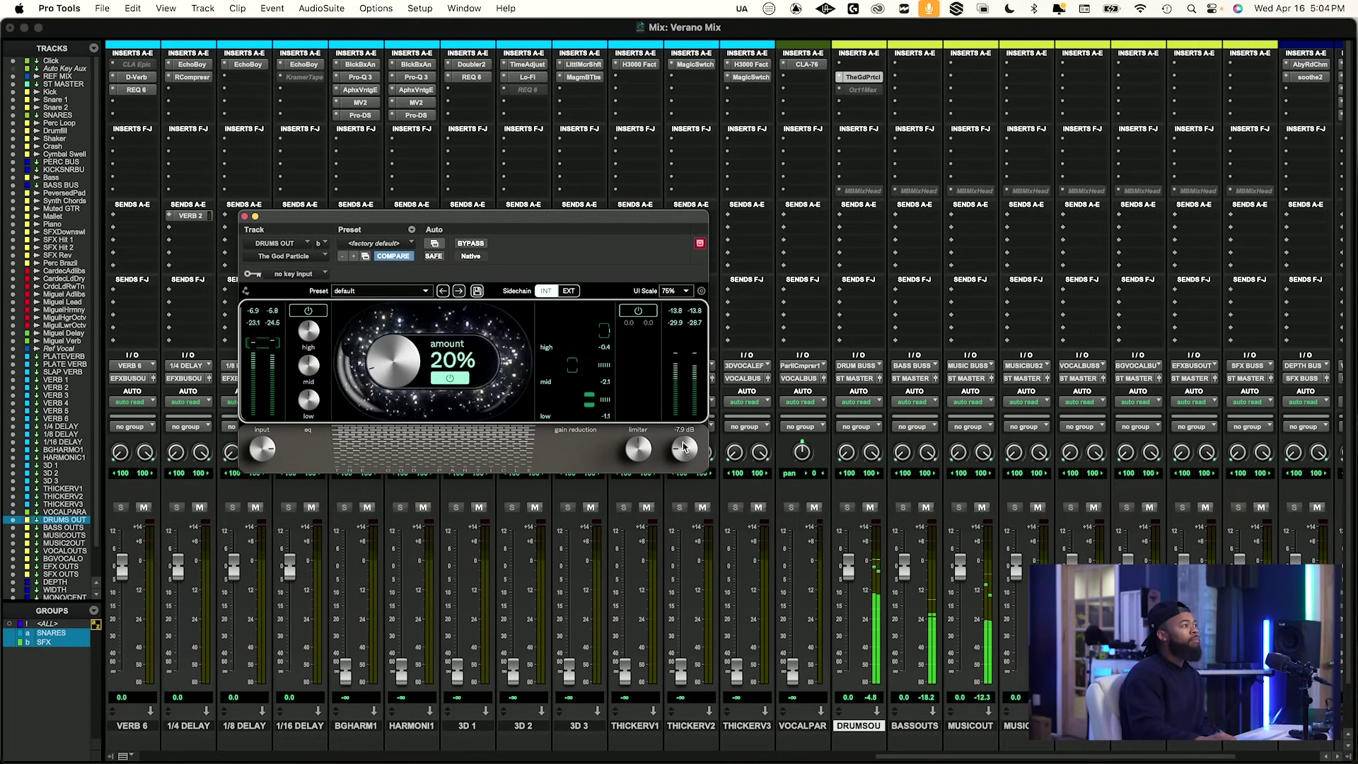
{"action": "left_click", "coordinate": [472, 244]}
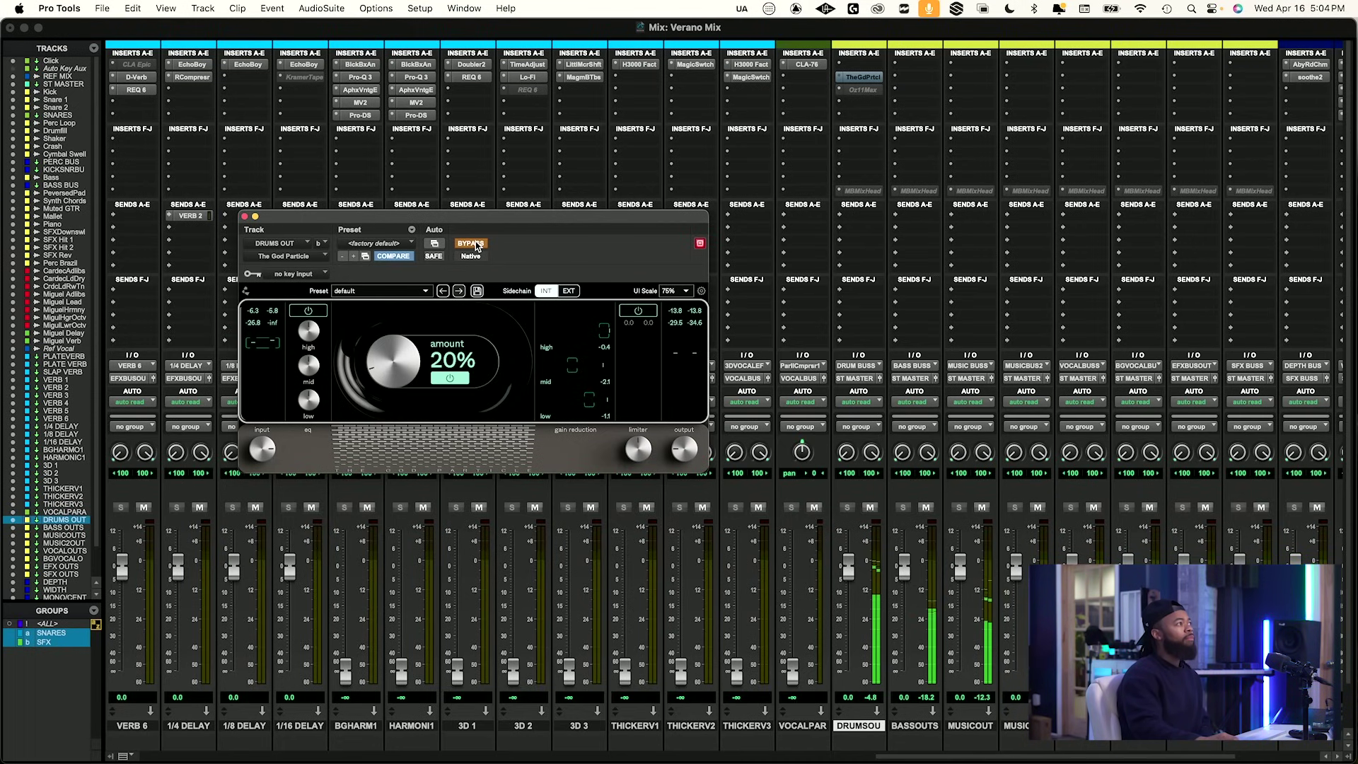
{"action": "left_click", "coordinate": [475, 243]}
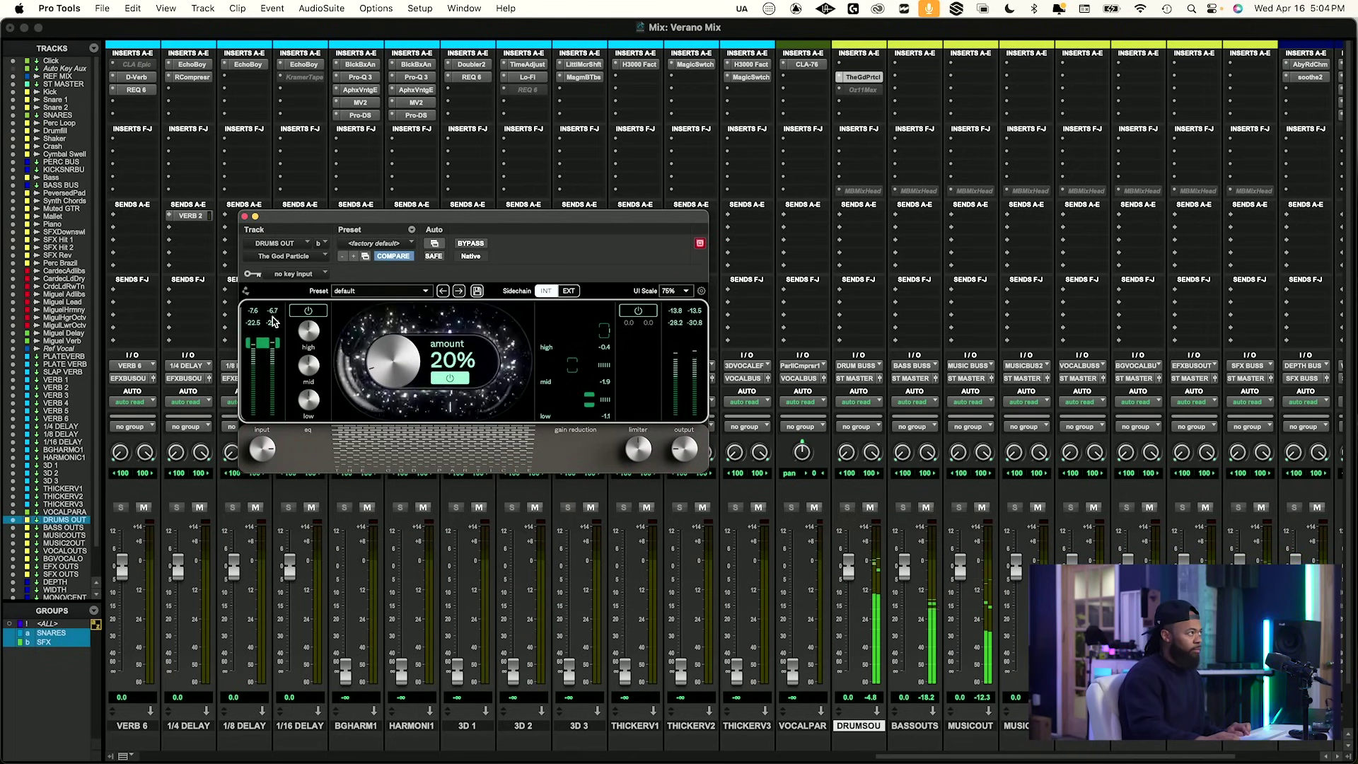
{"action": "left_click", "coordinate": [872, 697]}
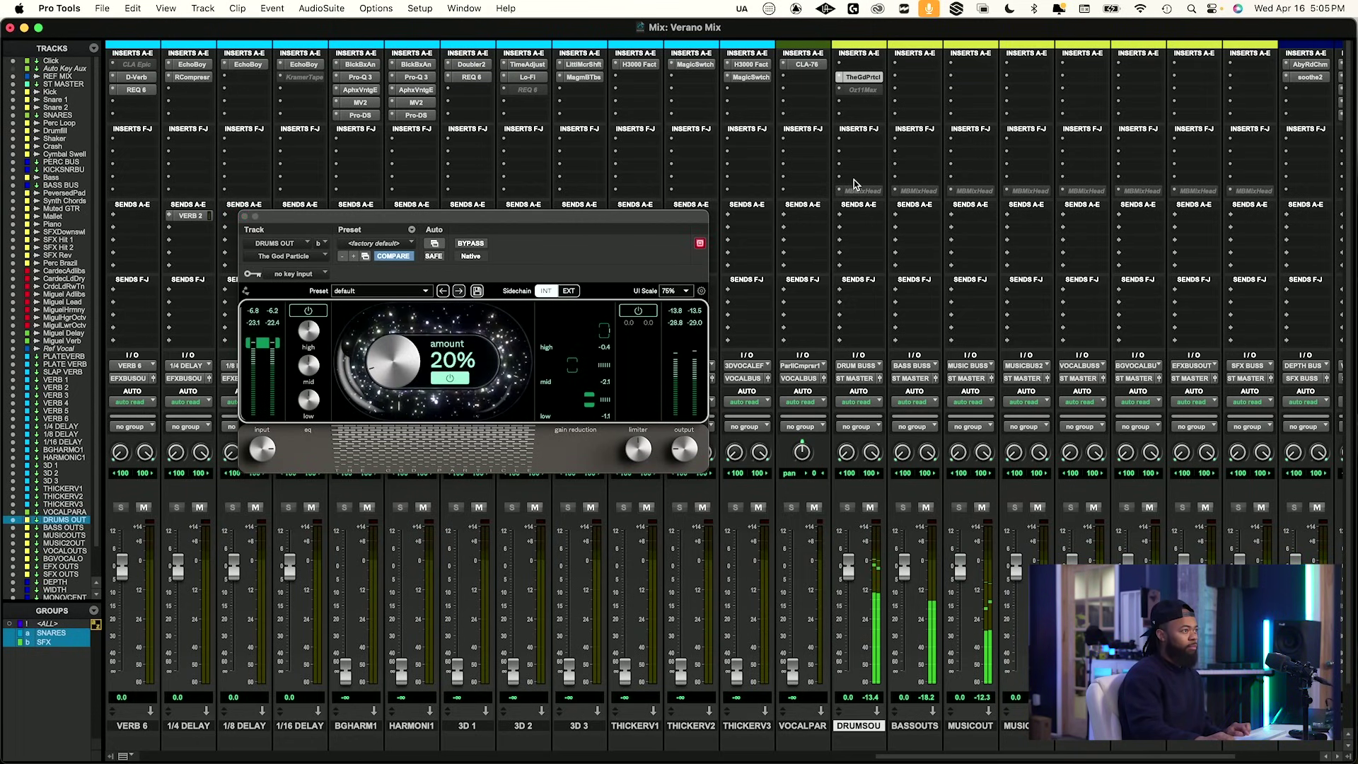
{"action": "left_click", "coordinate": [458, 242]}
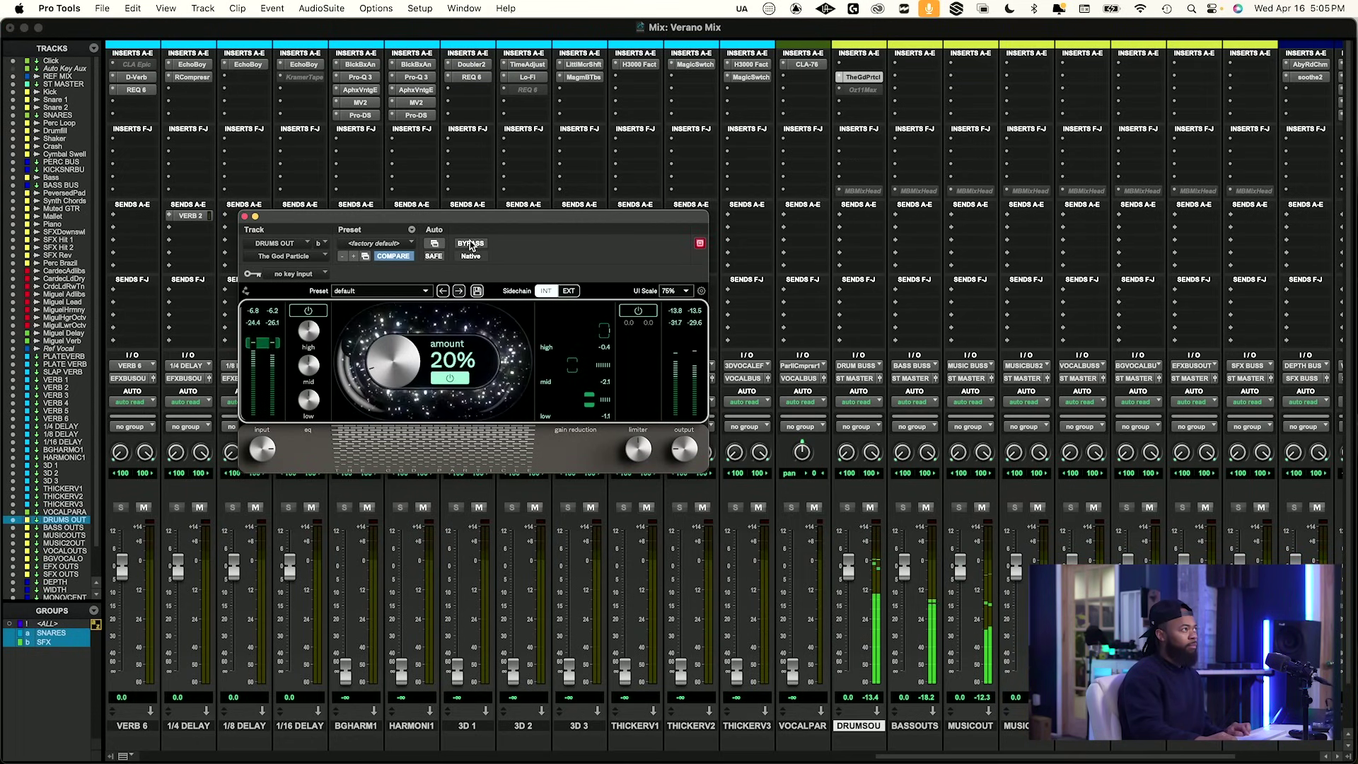
{"action": "left_click", "coordinate": [875, 700]}
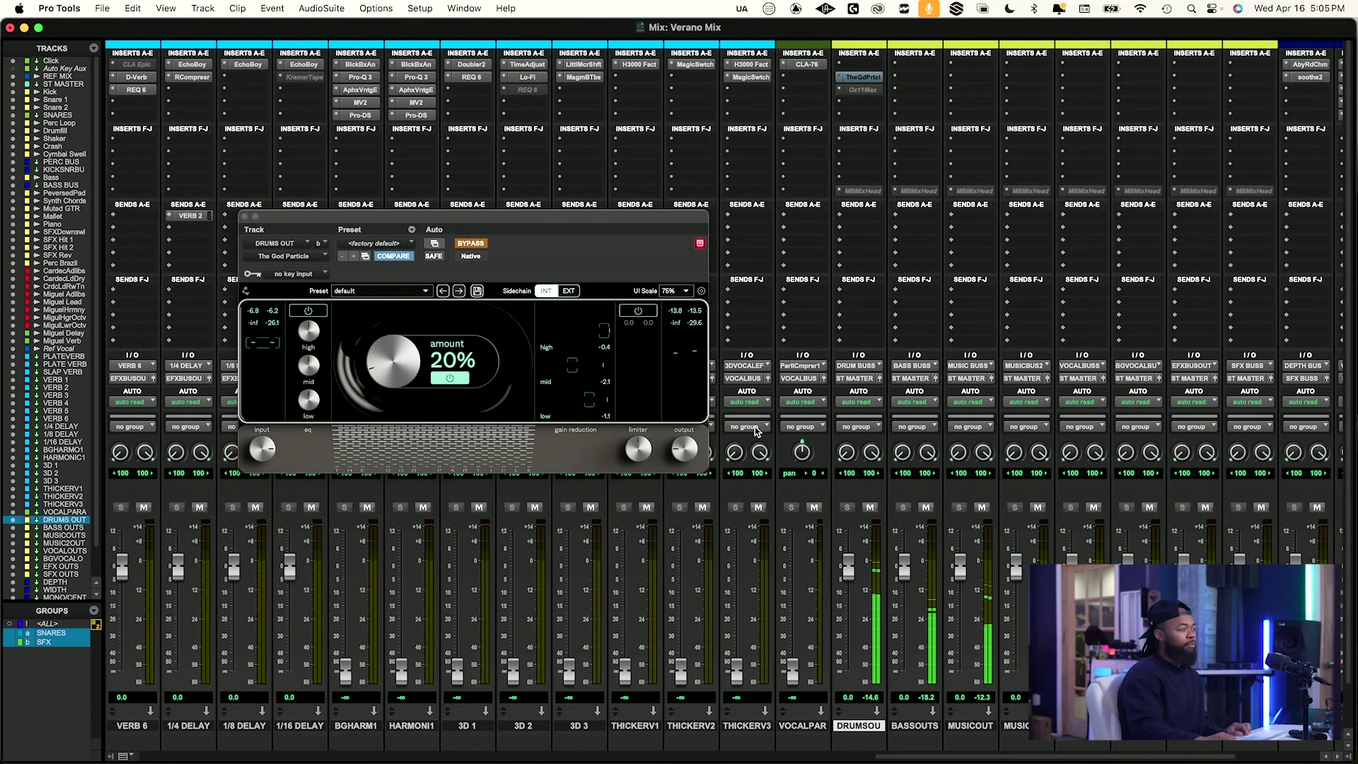
{"action": "left_click", "coordinate": [471, 243]}
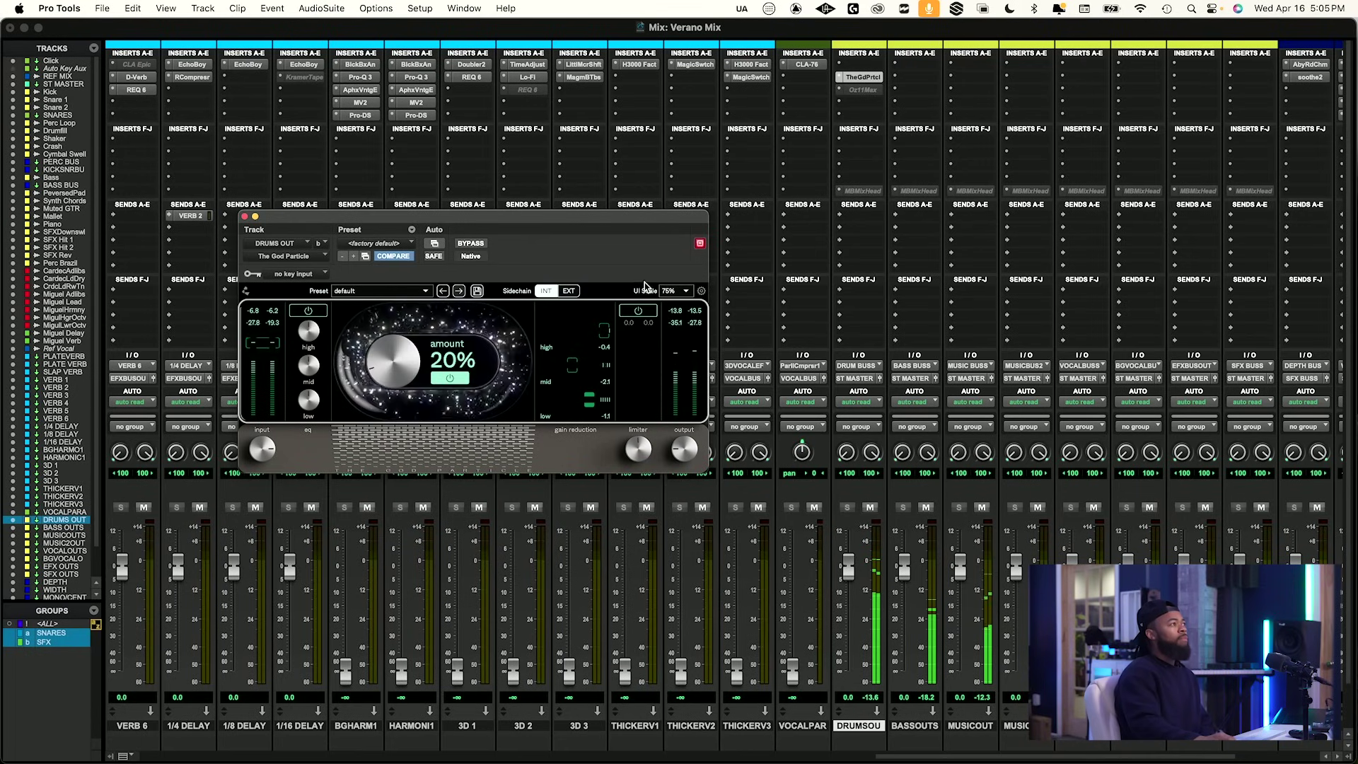
{"action": "left_click", "coordinate": [472, 243]}
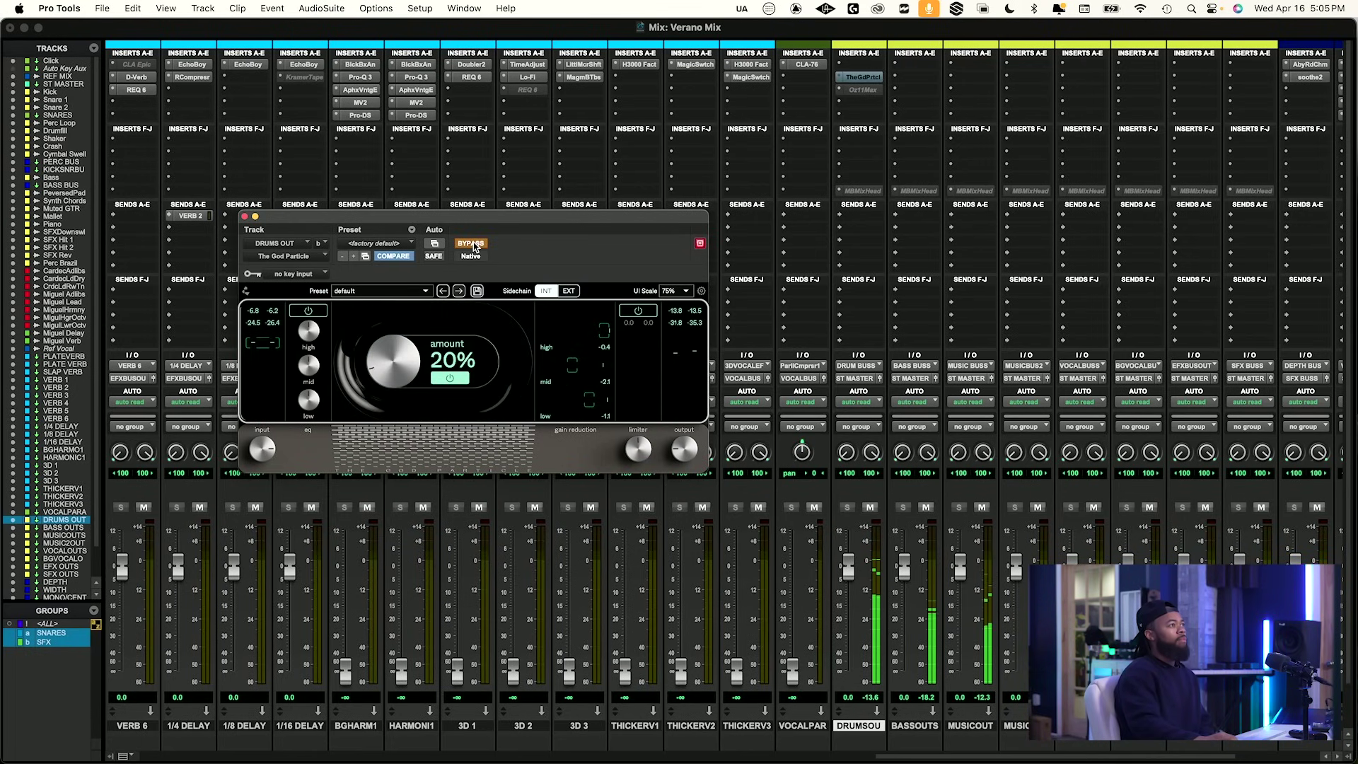
{"action": "left_click", "coordinate": [472, 244]}
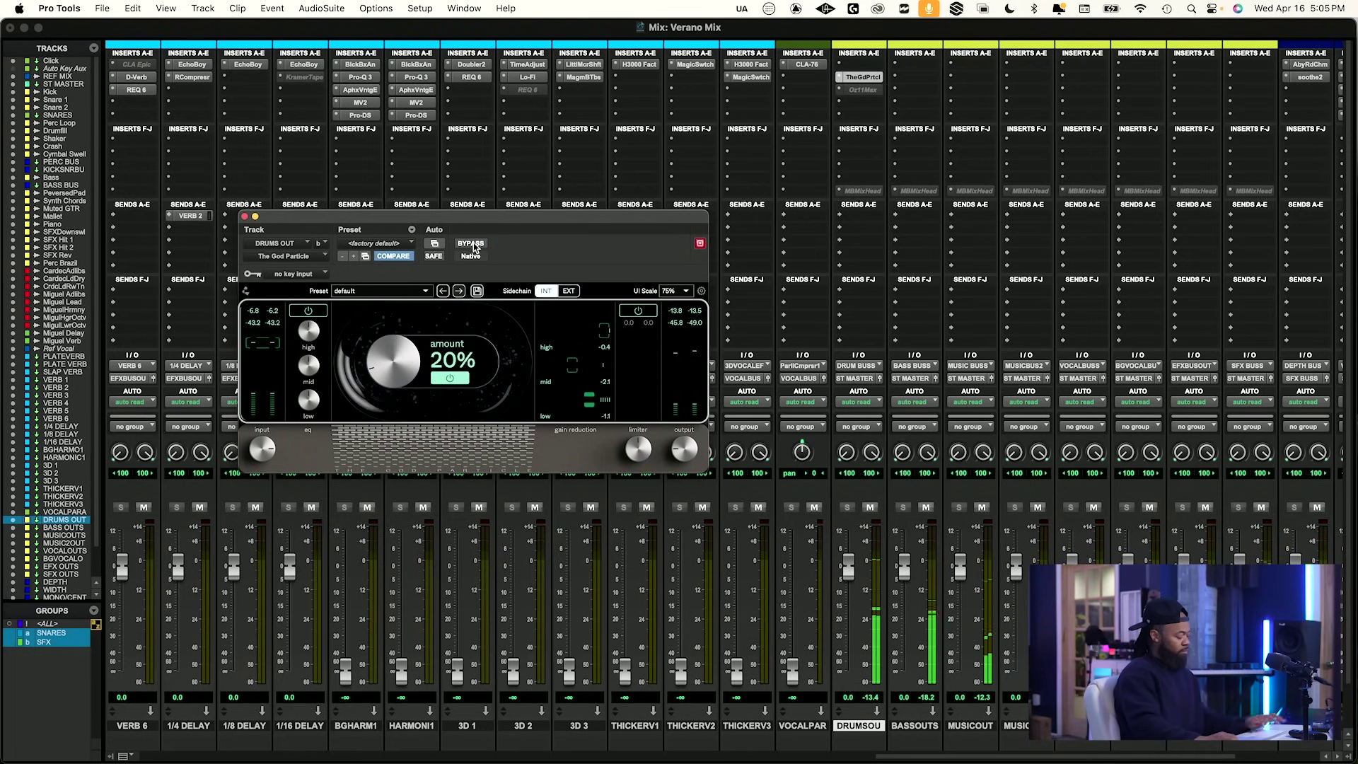
Set The God Particle's amount to 17%, compare it bypassed and engaged, and close it while engaged.
{"action": "key", "text": "XF86MonBrightnessUp"}
{"action": "scroll", "coordinate": [433, 379], "scroll_direction": "down", "scroll_amount": 3}
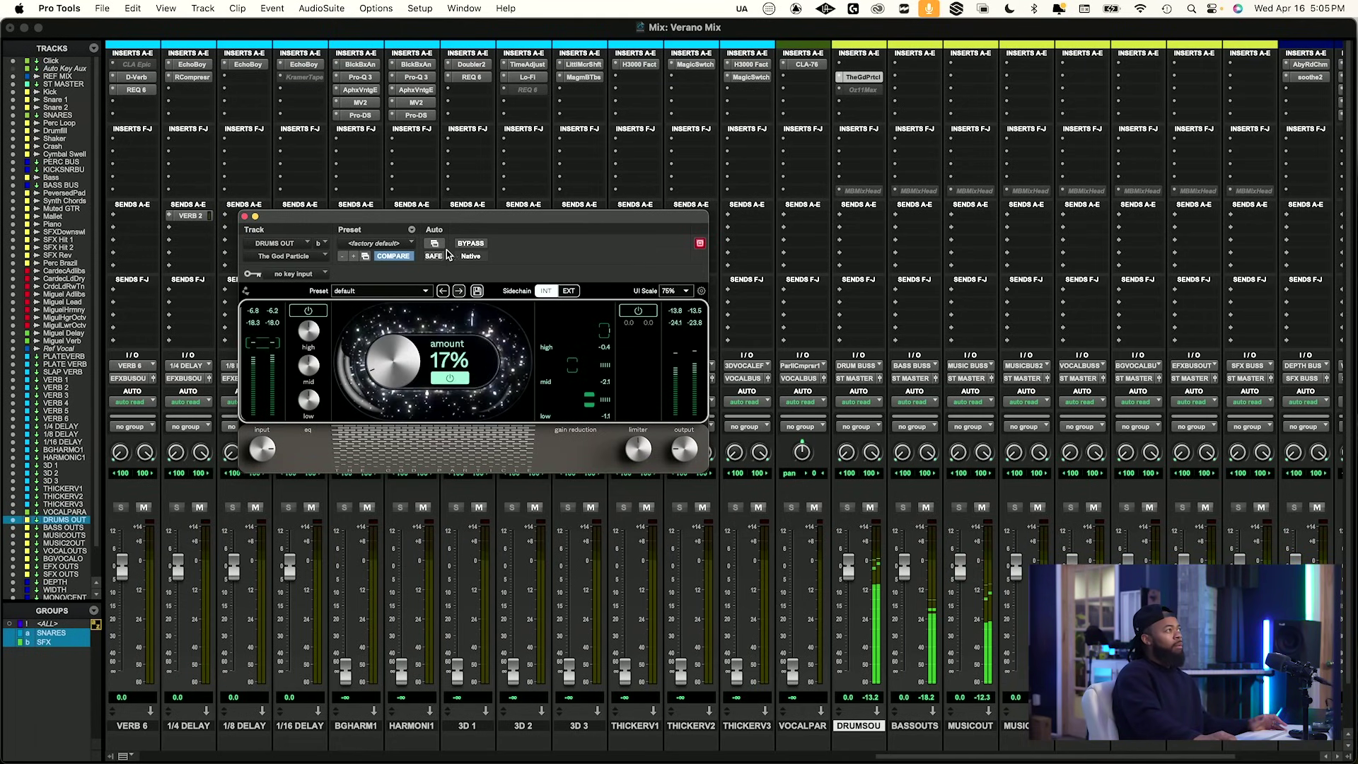
{"action": "left_click", "coordinate": [468, 244]}
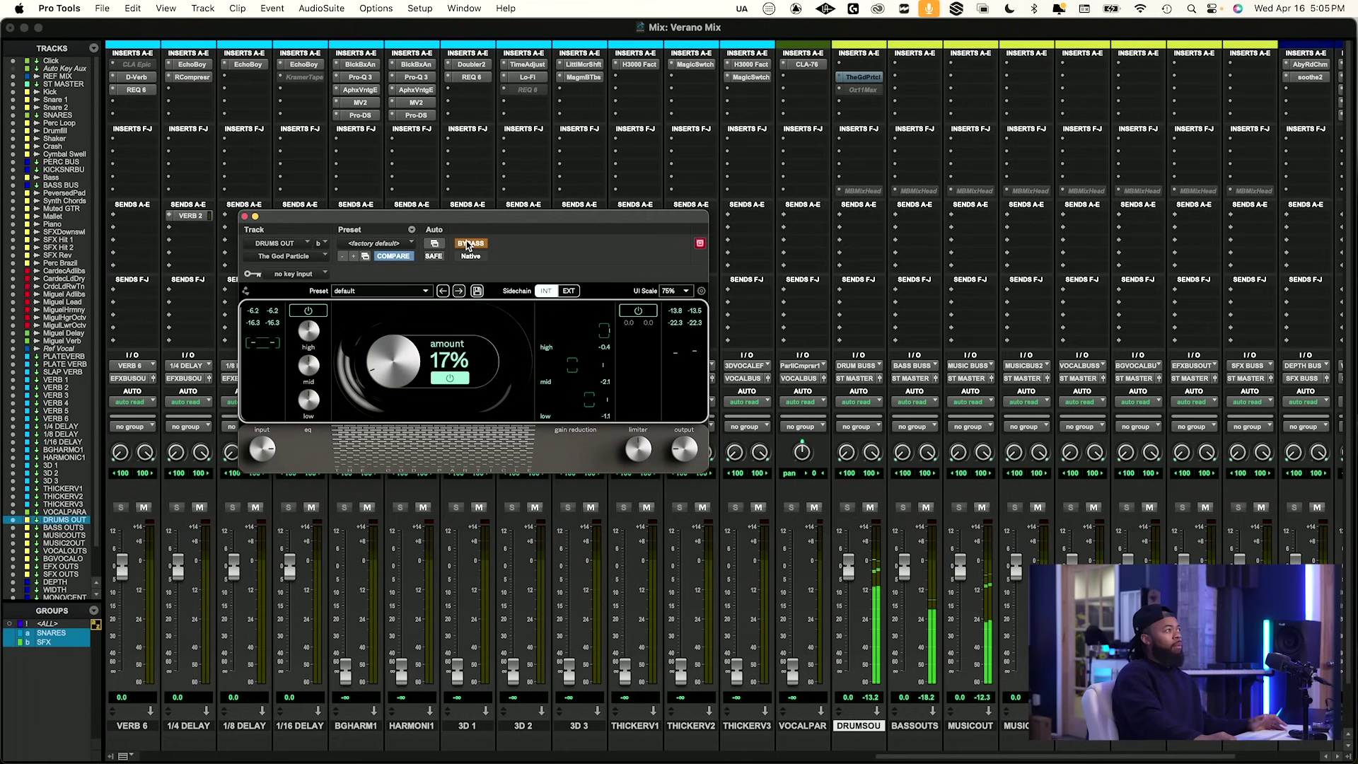
{"action": "left_click", "coordinate": [468, 244]}
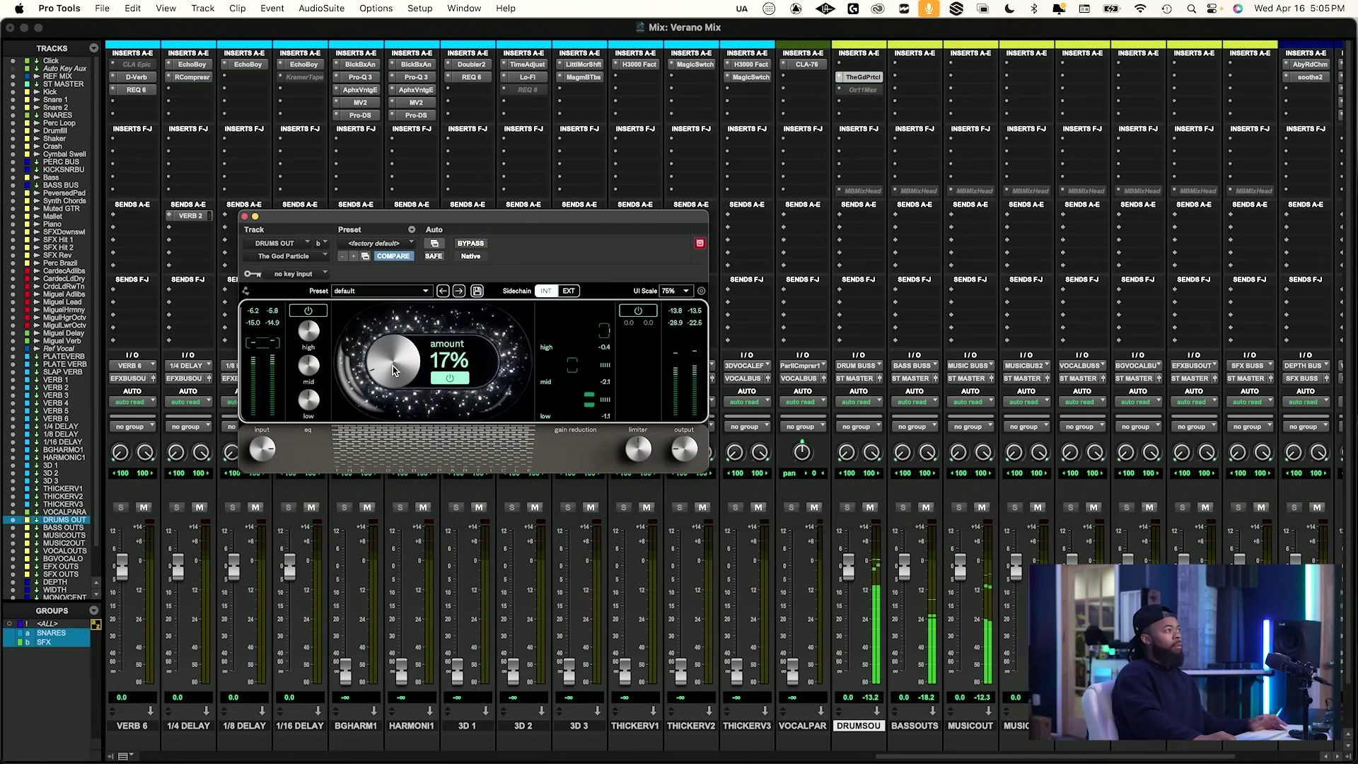
{"action": "left_click", "coordinate": [472, 244]}
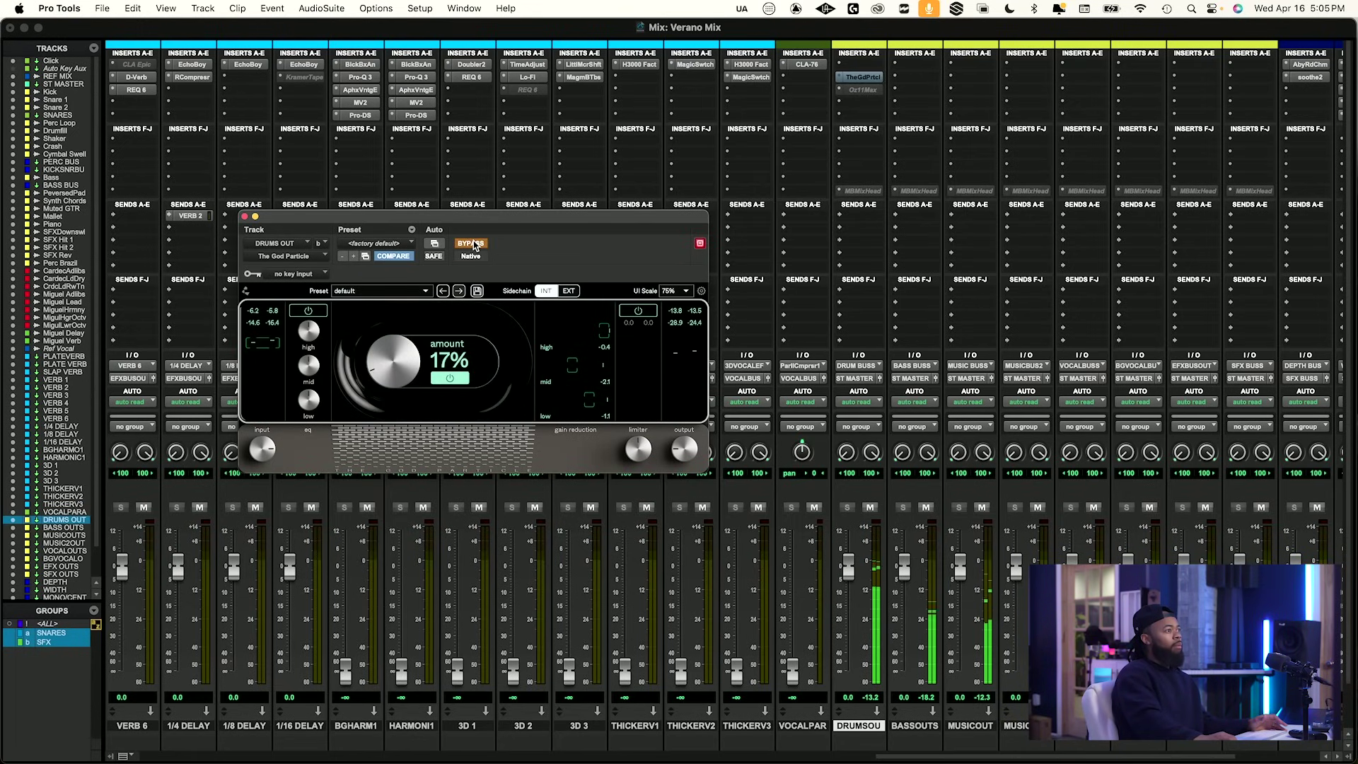
{"action": "left_click", "coordinate": [472, 244]}
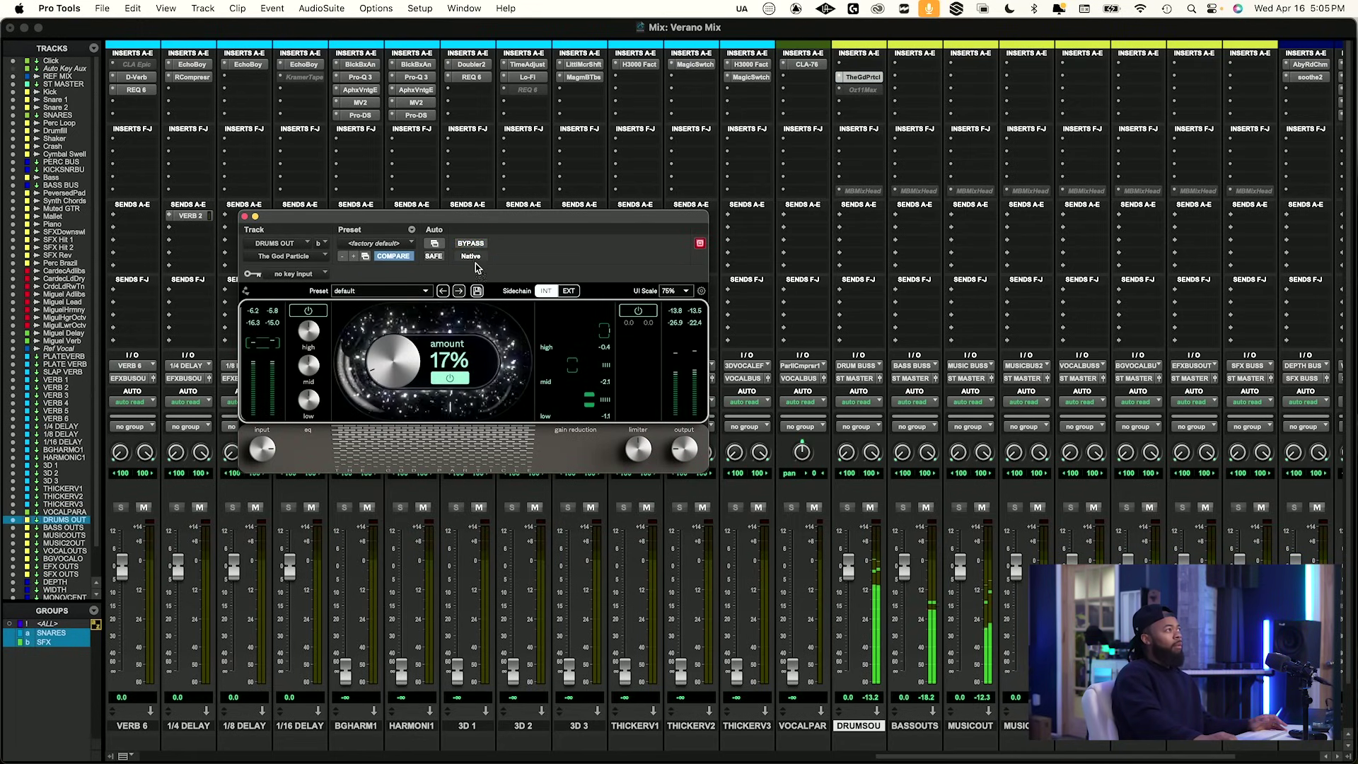
{"action": "left_click", "coordinate": [245, 216]}
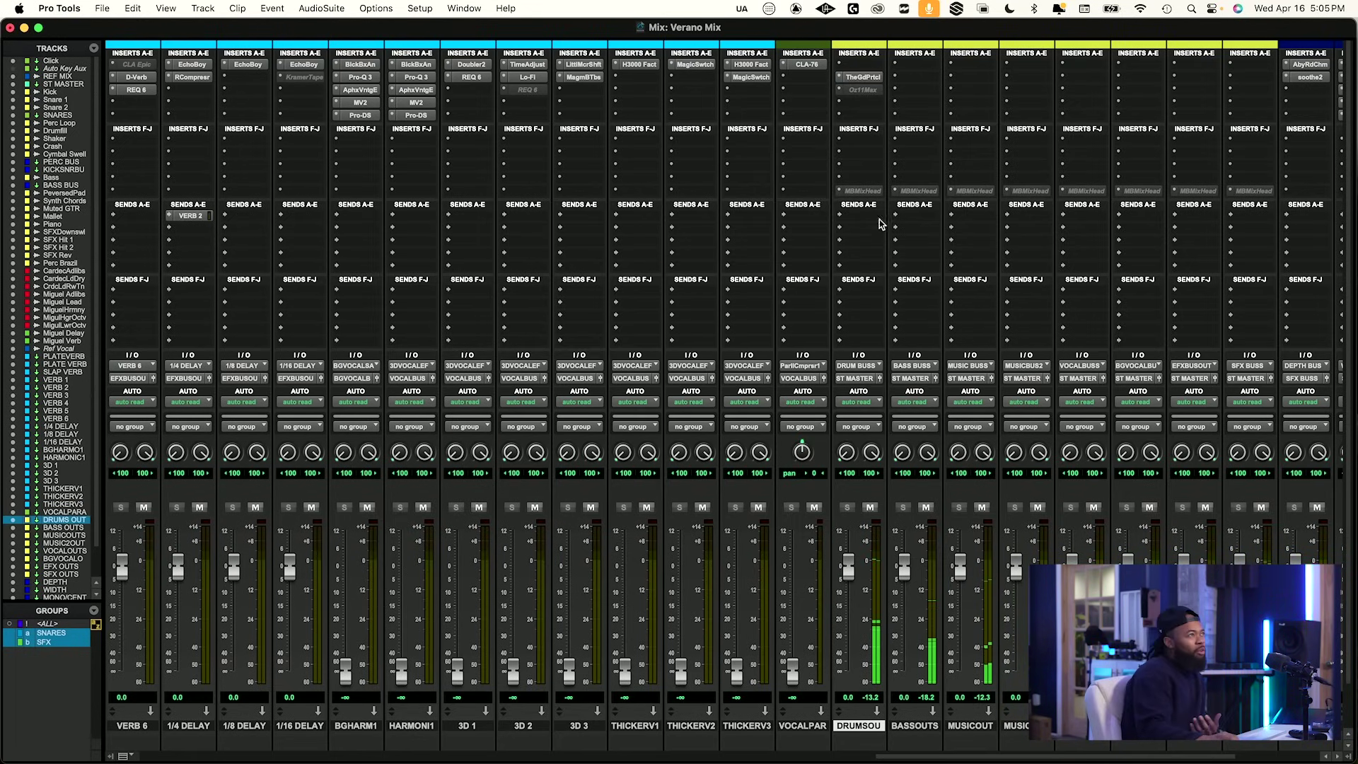
Move the inactive Oz11Max on DRUMS OUT down one insert slot and insert Orion in the freed slot.
{"action": "left_click_drag", "start_coordinate": [865, 89], "coordinate": [871, 99]}
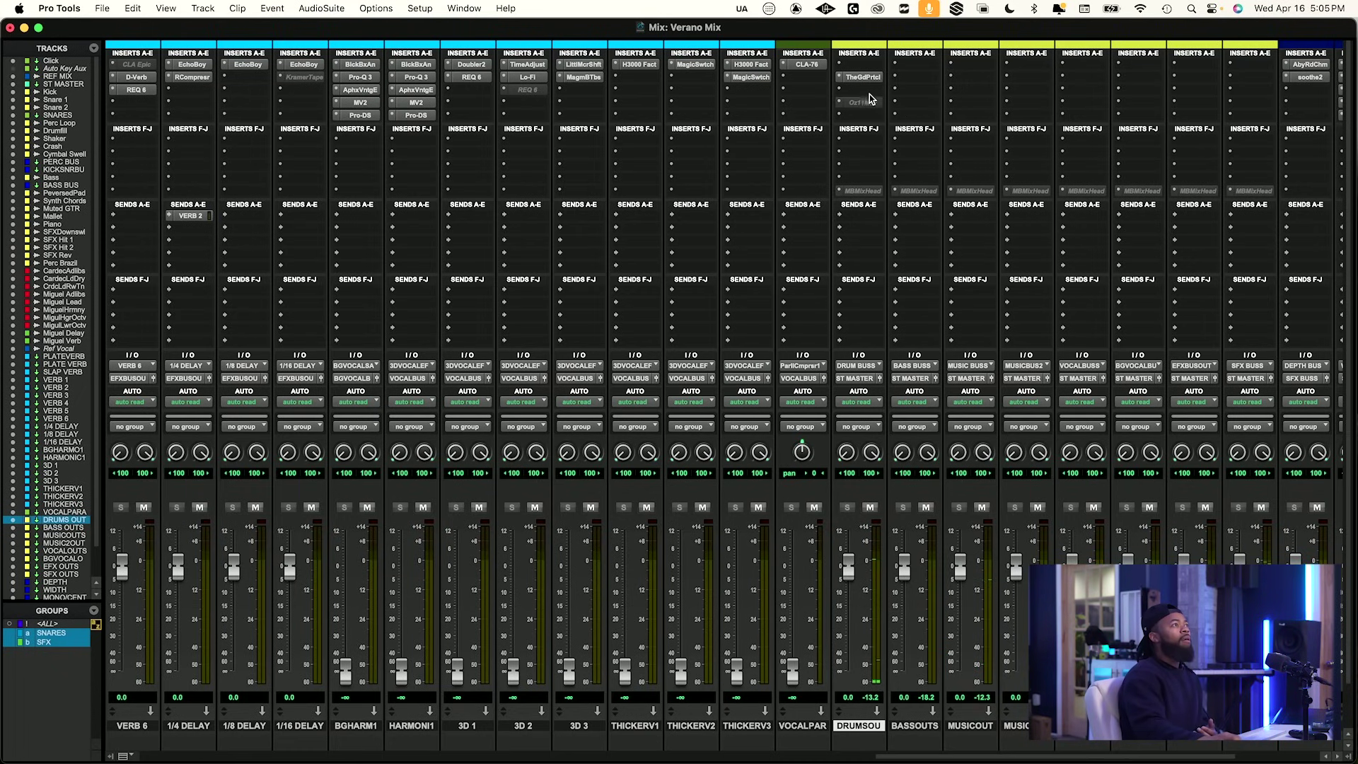
{"action": "left_click", "coordinate": [871, 94]}
{"action": "left_click", "coordinate": [894, 73]}
{"action": "type", "text": "god"}
{"action": "key", "text": "Return"}
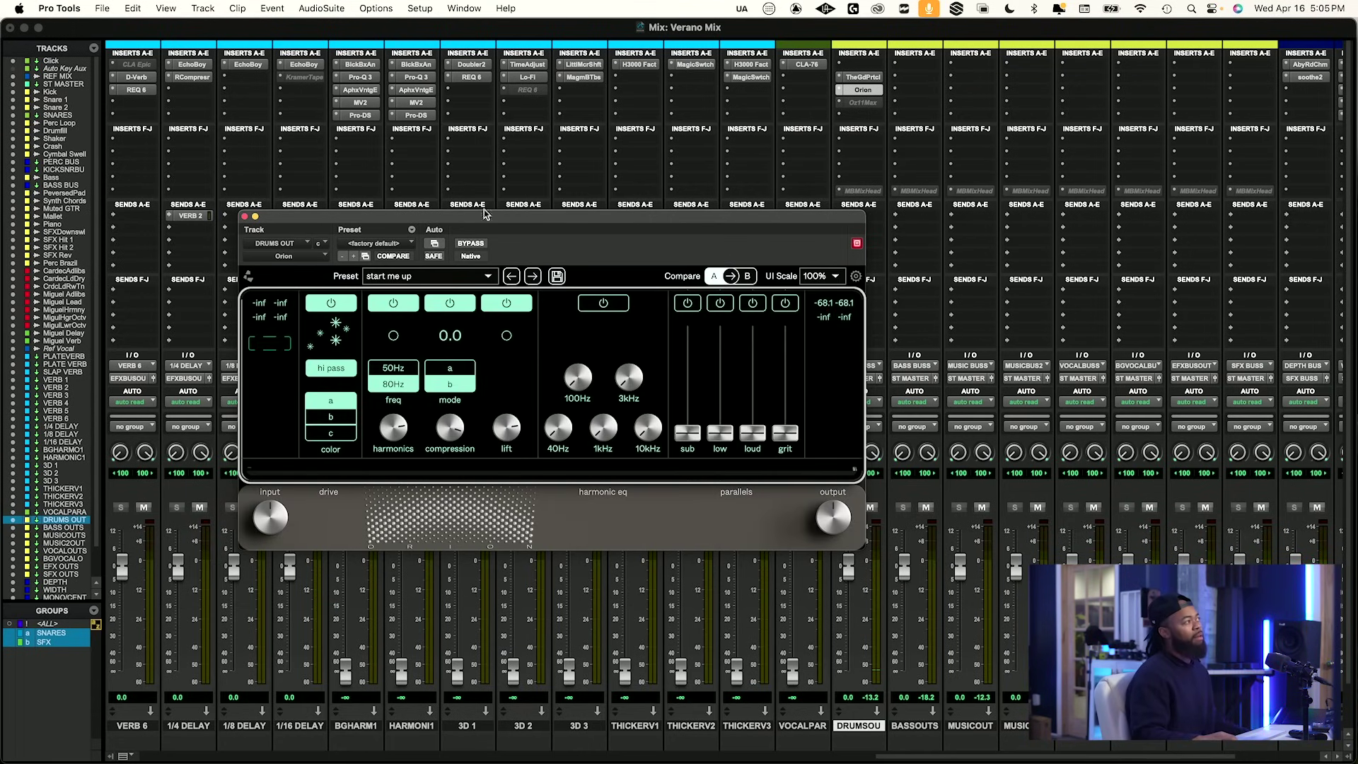
Load the custom start preset, which has the processing sections switched off, in Orion and play the mix.
{"action": "left_click", "coordinate": [405, 247]}
{"action": "left_click", "coordinate": [416, 222]}
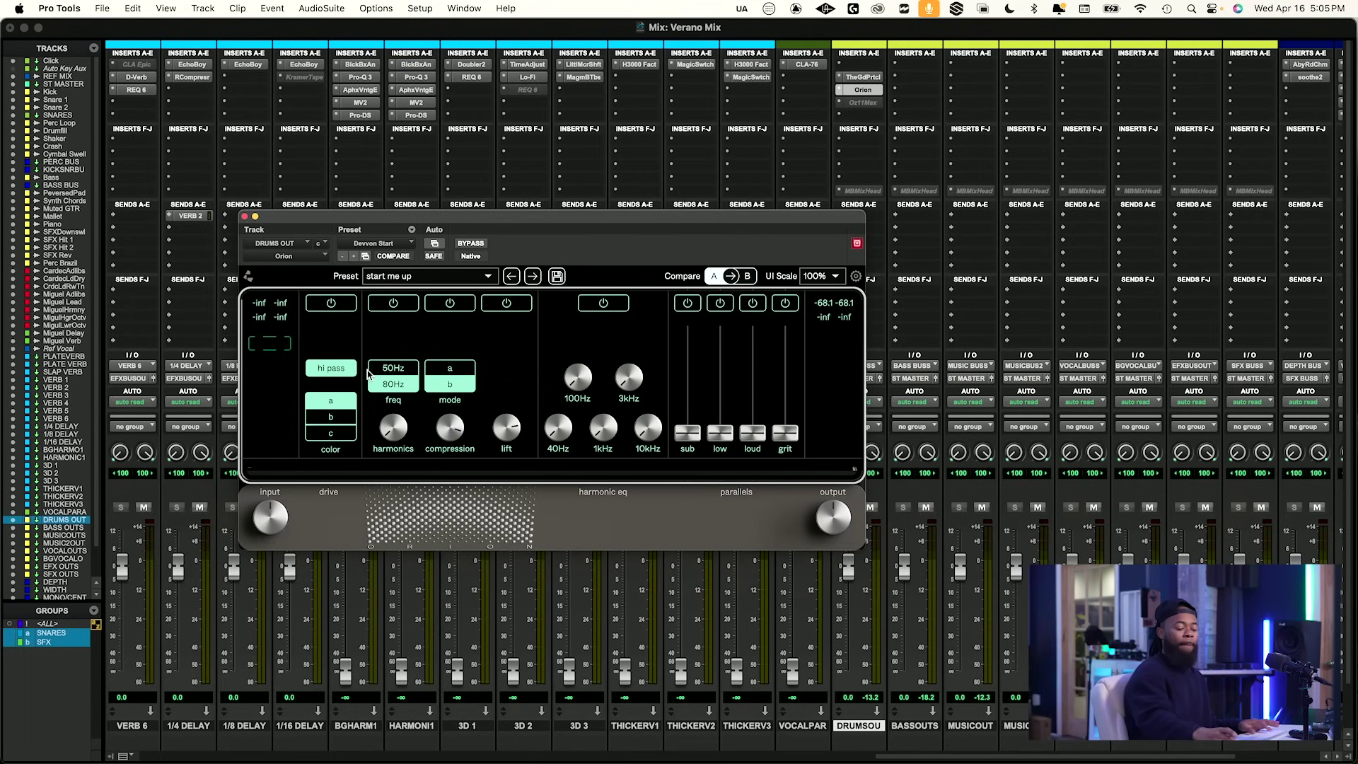
{"action": "key", "text": "space"}
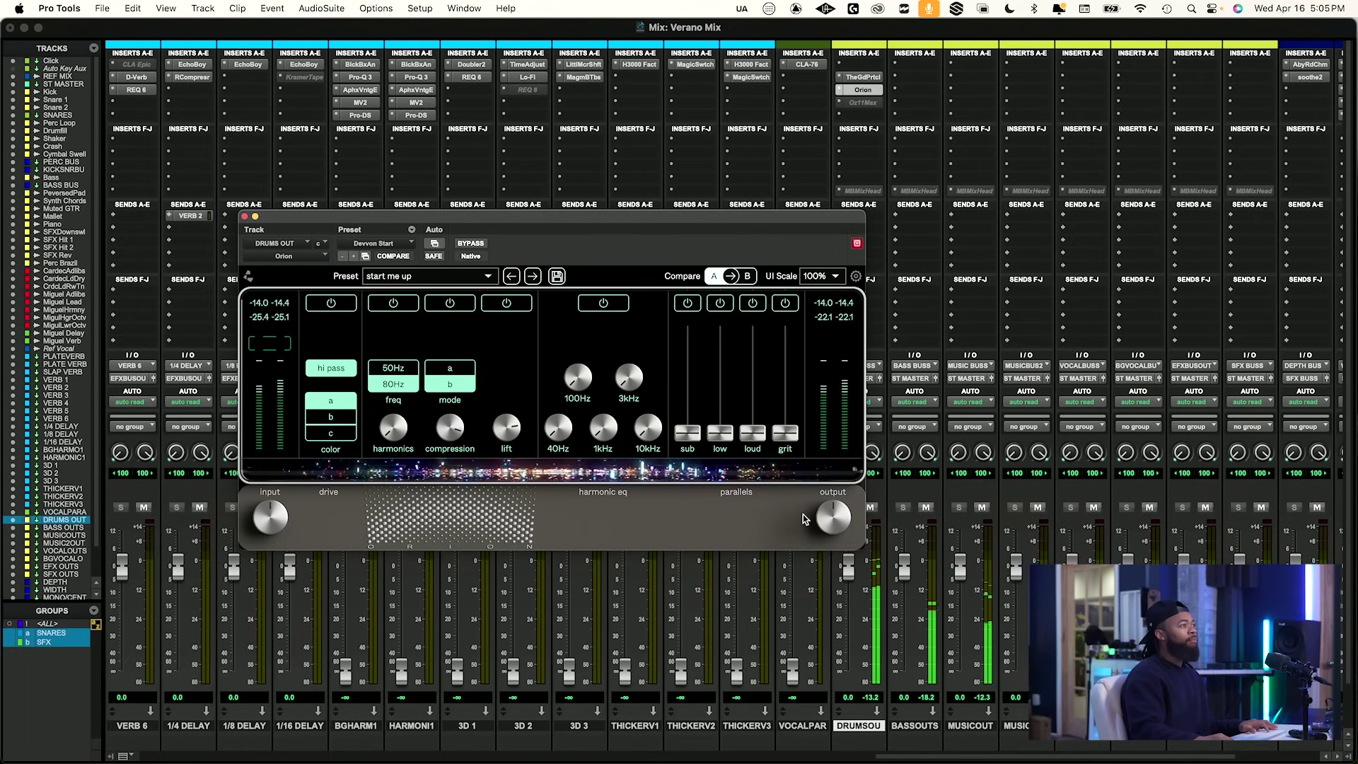
Raise Orion's input and lower its output to compensate while the mix plays.
{"action": "left_click_drag", "start_coordinate": [832, 518], "coordinate": [814, 541]}
{"action": "left_click_drag", "start_coordinate": [274, 520], "coordinate": [293, 499]}
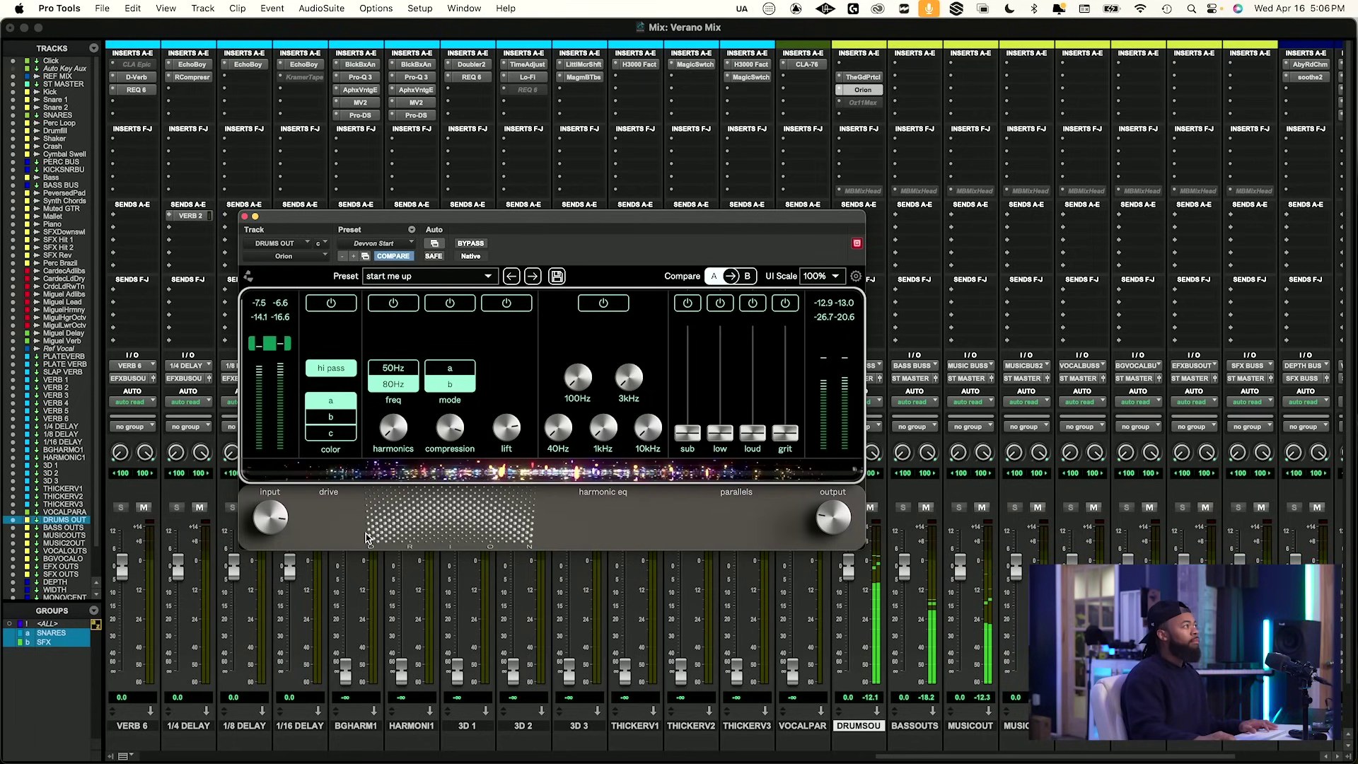
{"action": "mouse_move", "coordinate": [807, 521]}
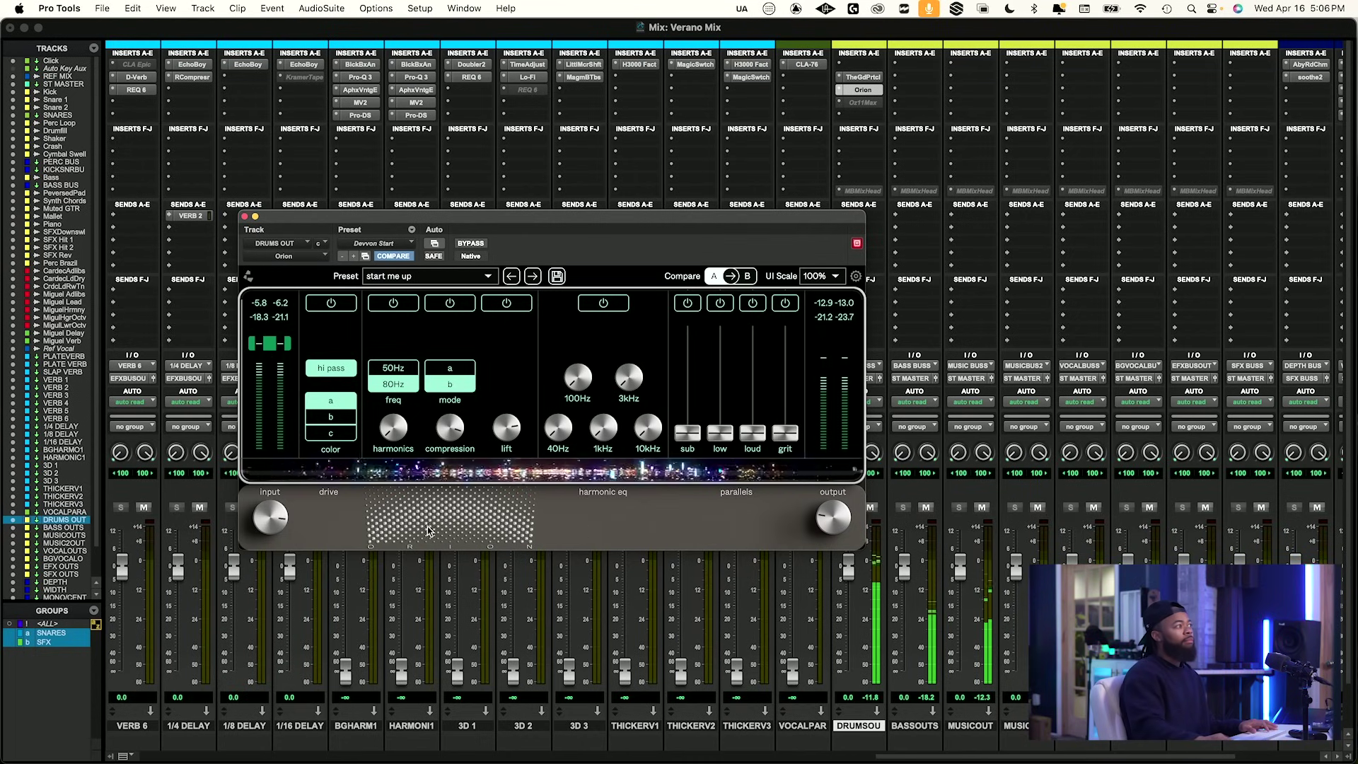
{"action": "left_click_drag", "start_coordinate": [829, 523], "coordinate": [830, 528]}
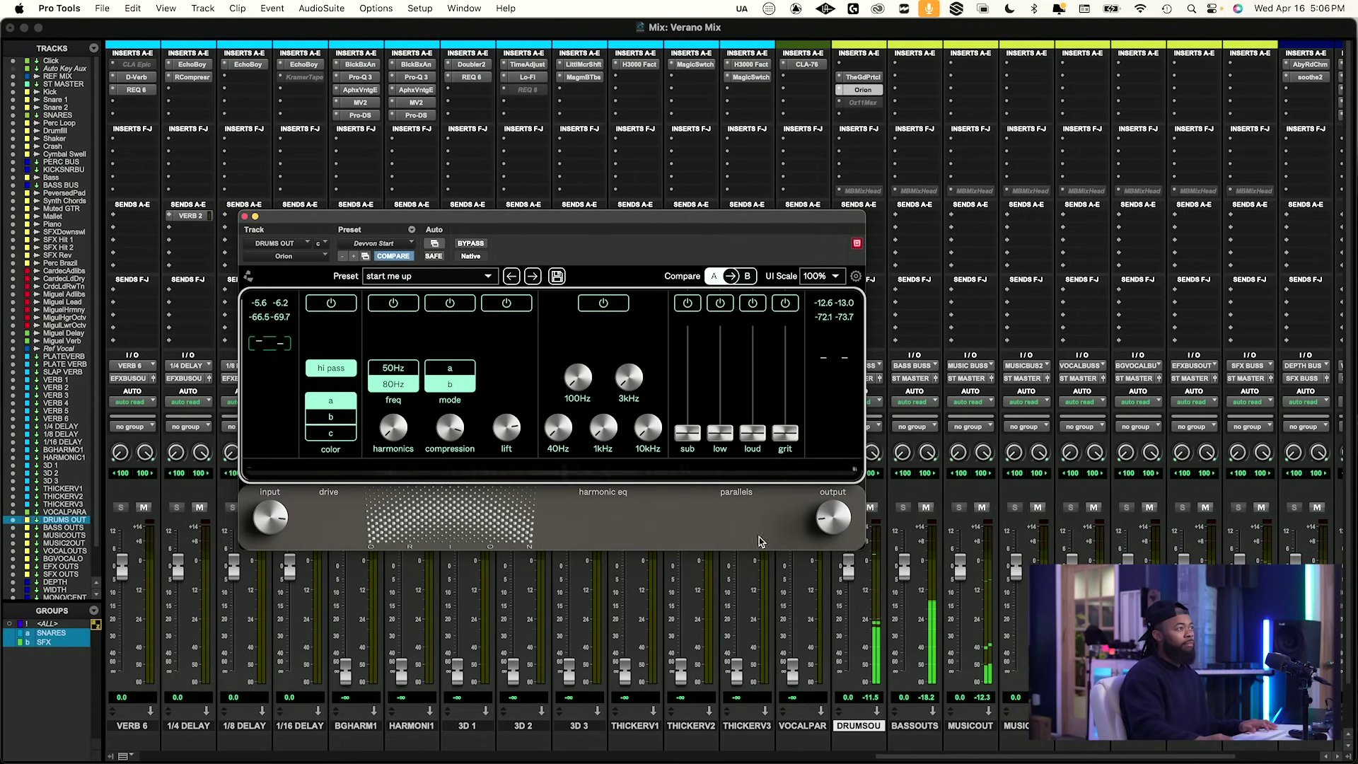
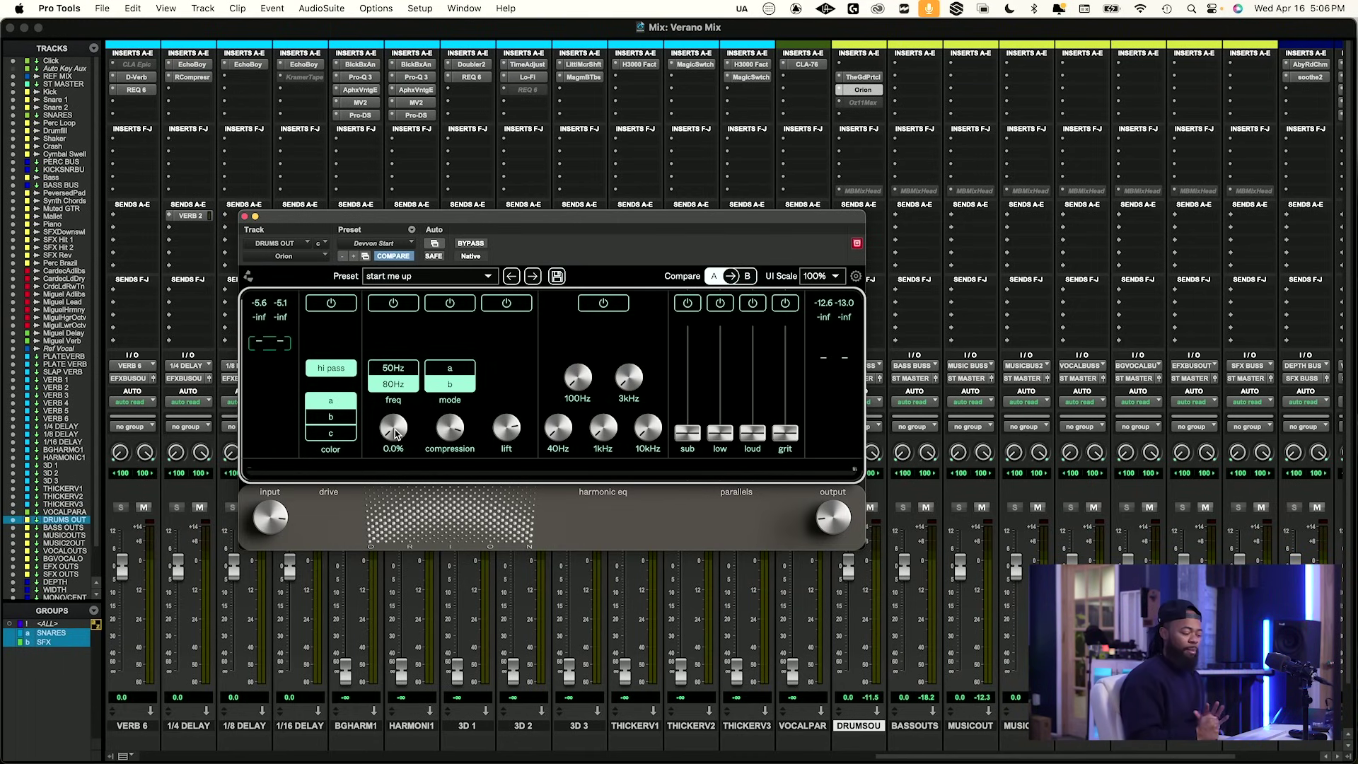
Switch on Orion's harmonics section and raise the harmonics amount to about 17% while the mix plays.
{"action": "left_click", "coordinate": [396, 302]}
{"action": "left_click_drag", "start_coordinate": [404, 411], "coordinate": [402, 413]}
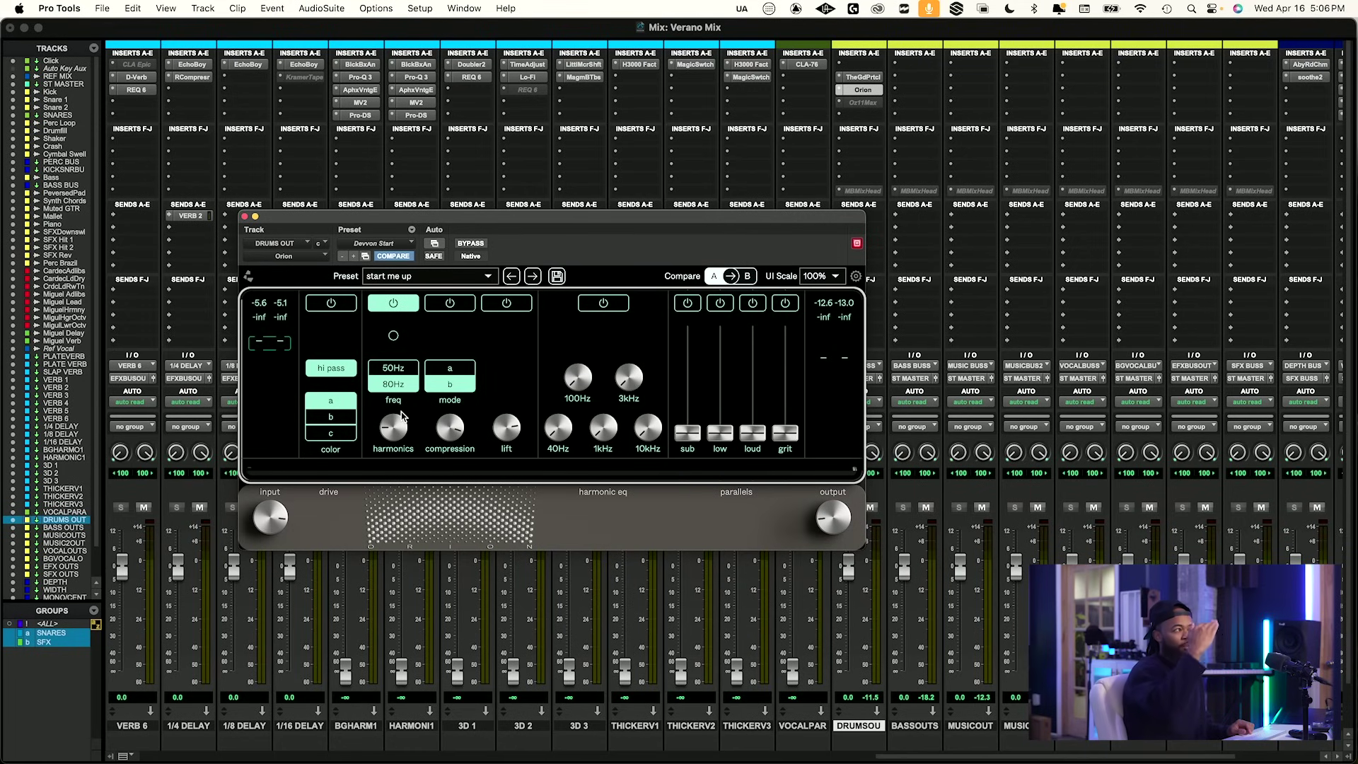
{"action": "key", "text": "space"}
{"action": "left_click_drag", "start_coordinate": [401, 412], "coordinate": [393, 427]}
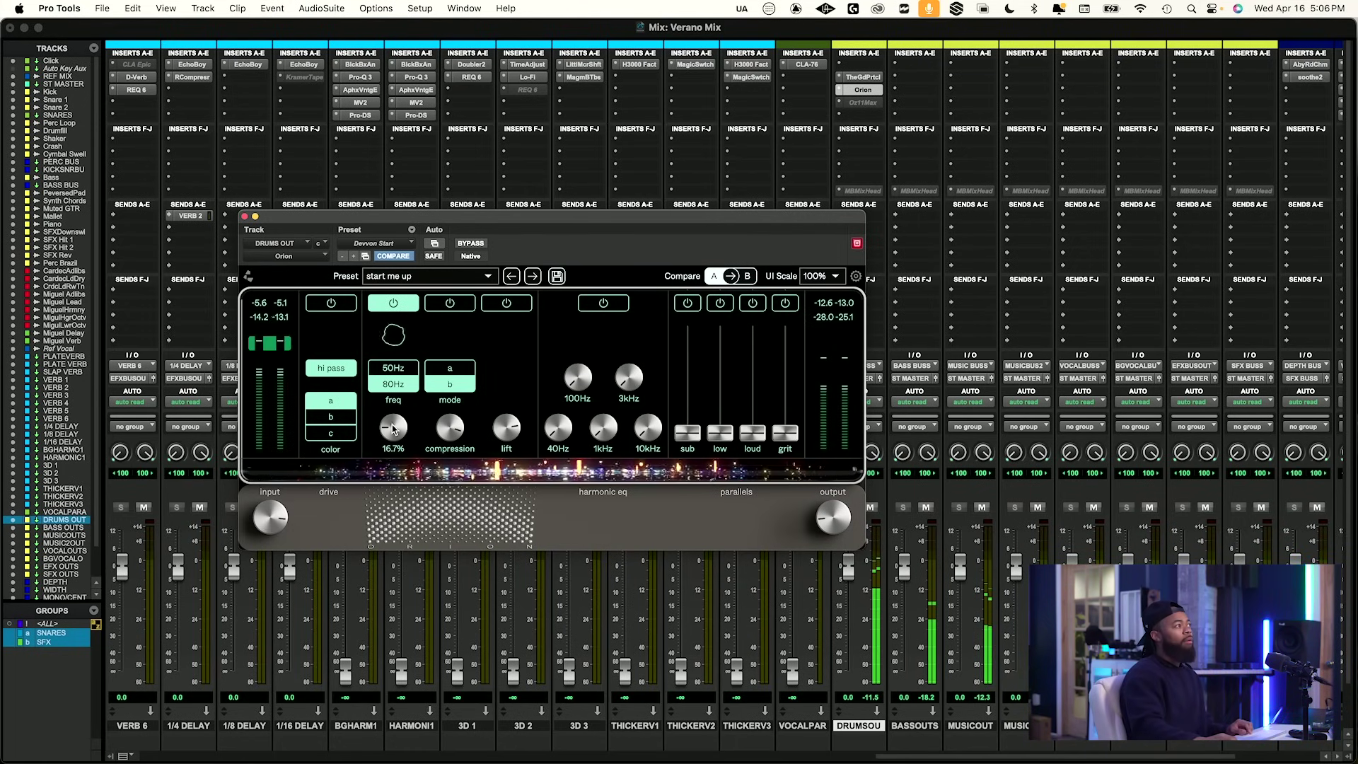
Compare the 50Hz and 80Hz harmonics frequencies during playback, choose 50Hz and fine-tune the harmonics amount.
{"action": "left_click", "coordinate": [396, 380]}
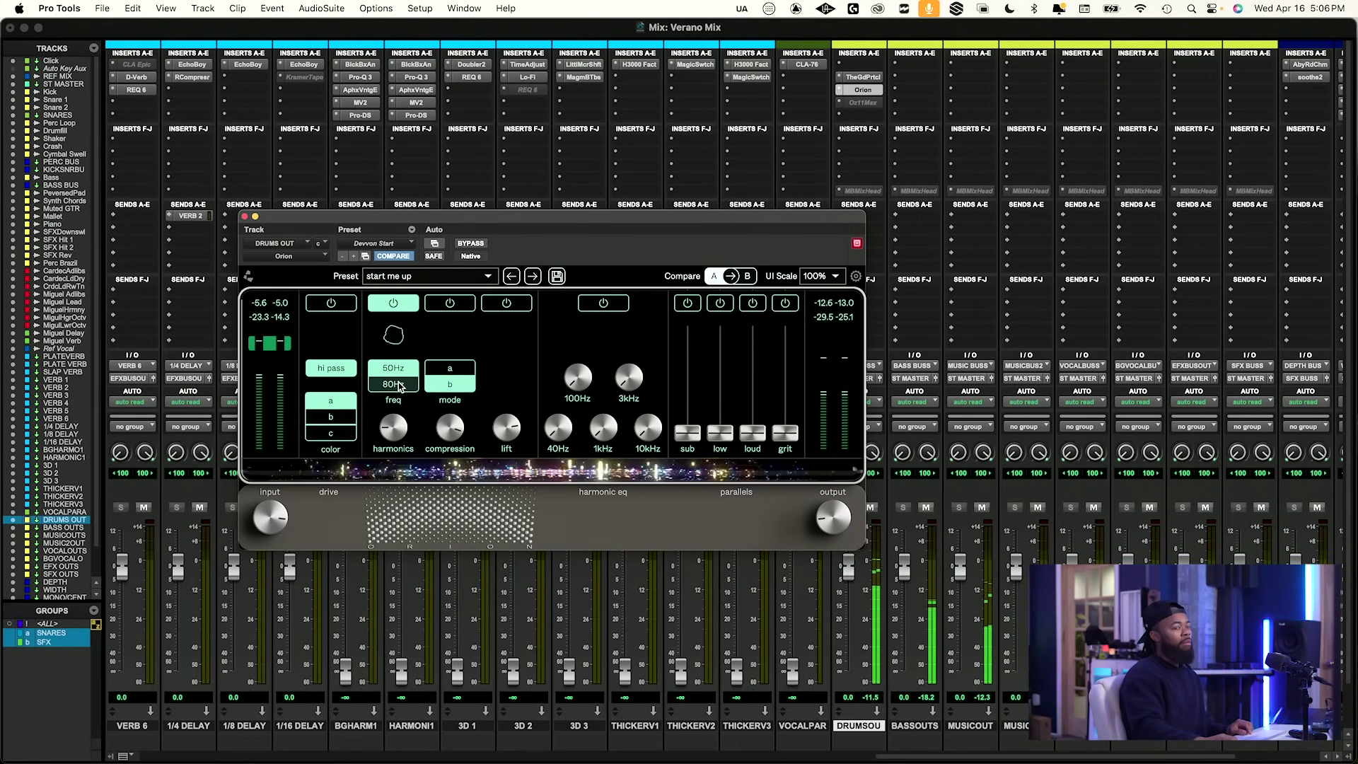
{"action": "left_click", "coordinate": [398, 386]}
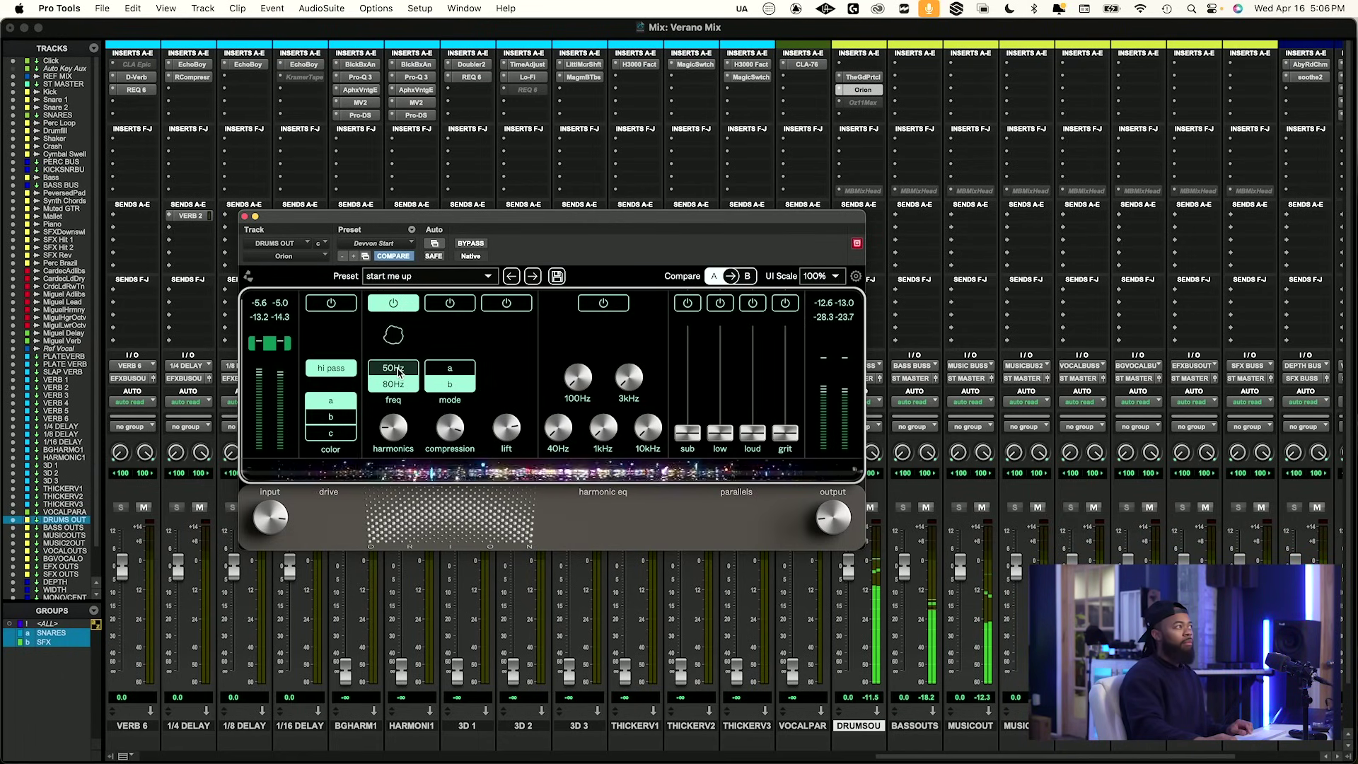
{"action": "left_click", "coordinate": [399, 368]}
{"action": "mouse_move", "coordinate": [400, 431]}
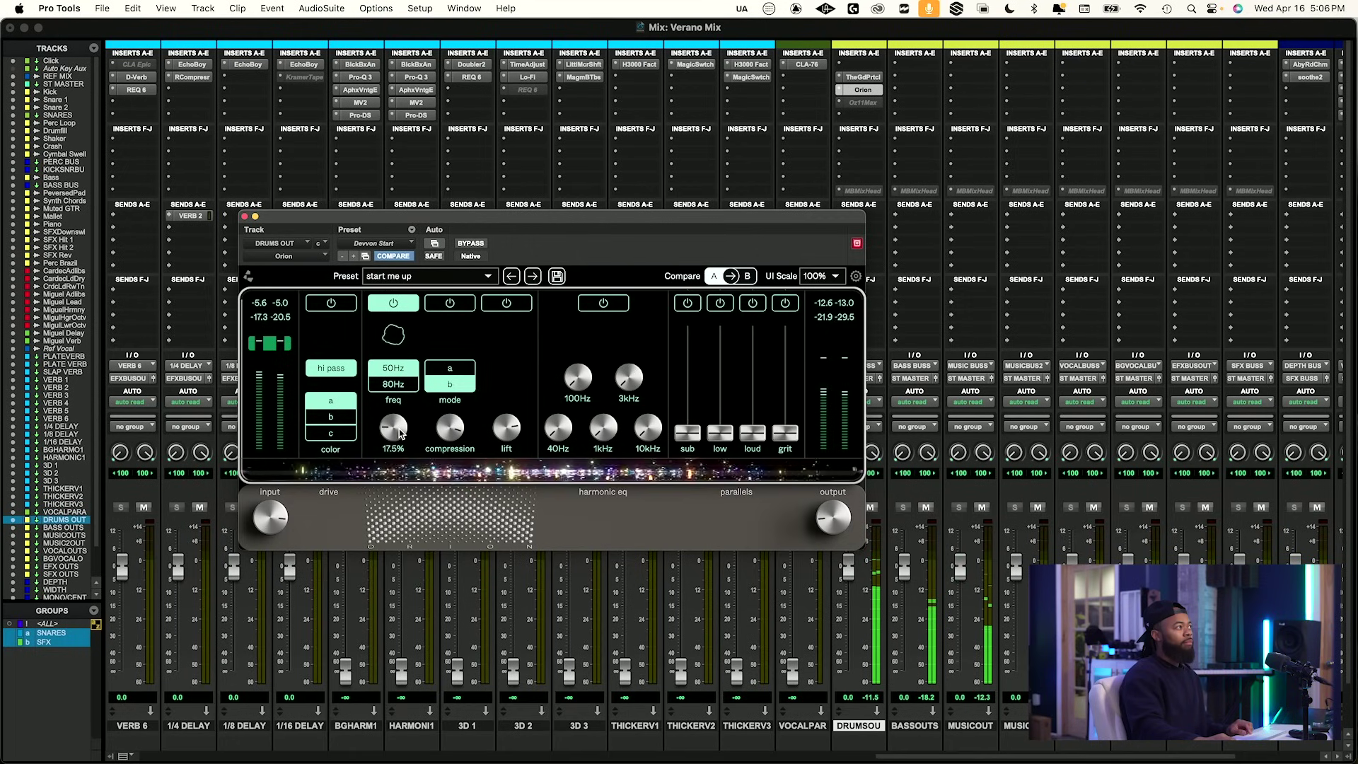
{"action": "left_click_drag", "start_coordinate": [399, 429], "coordinate": [400, 427]}
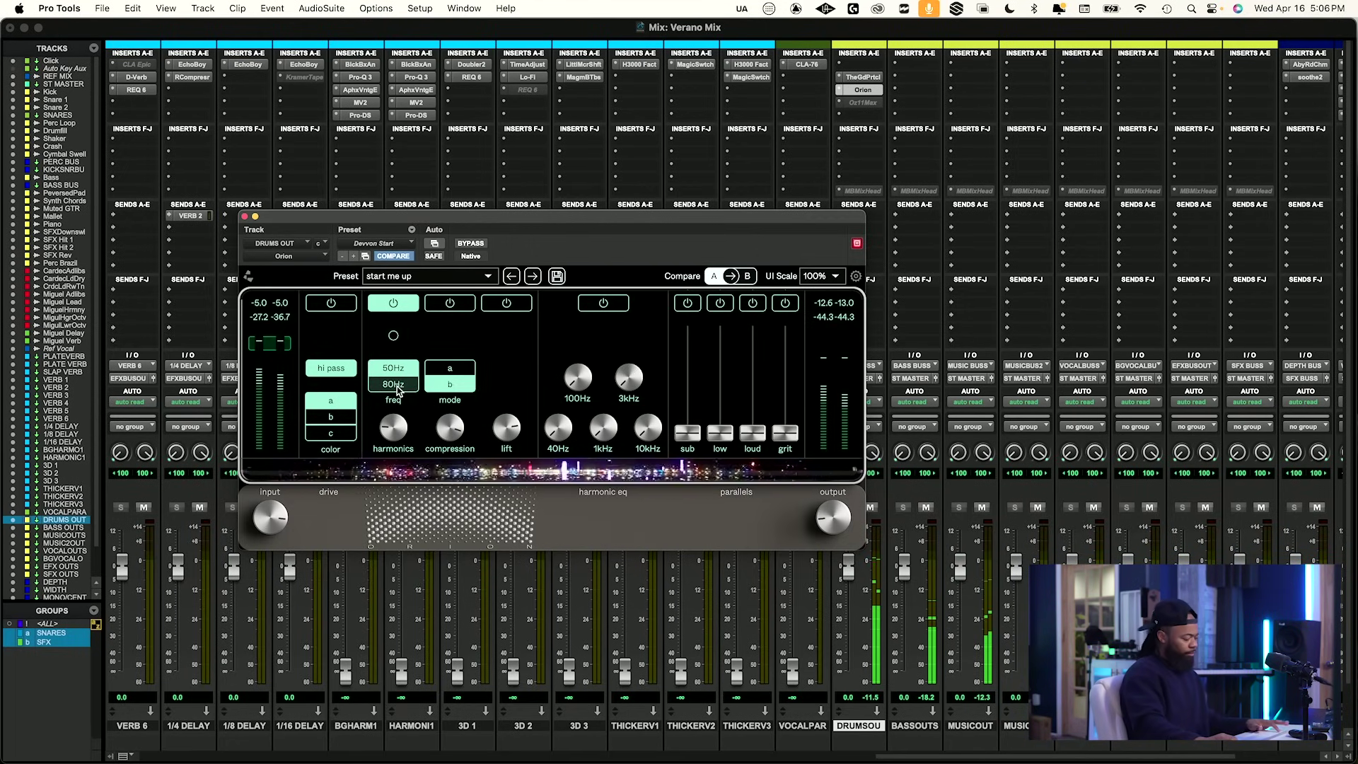
Compare the drum bus with Orion active and bypassed, and audition its harmonics frequency at 80Hz against 50Hz.
{"action": "key", "text": "F1"}
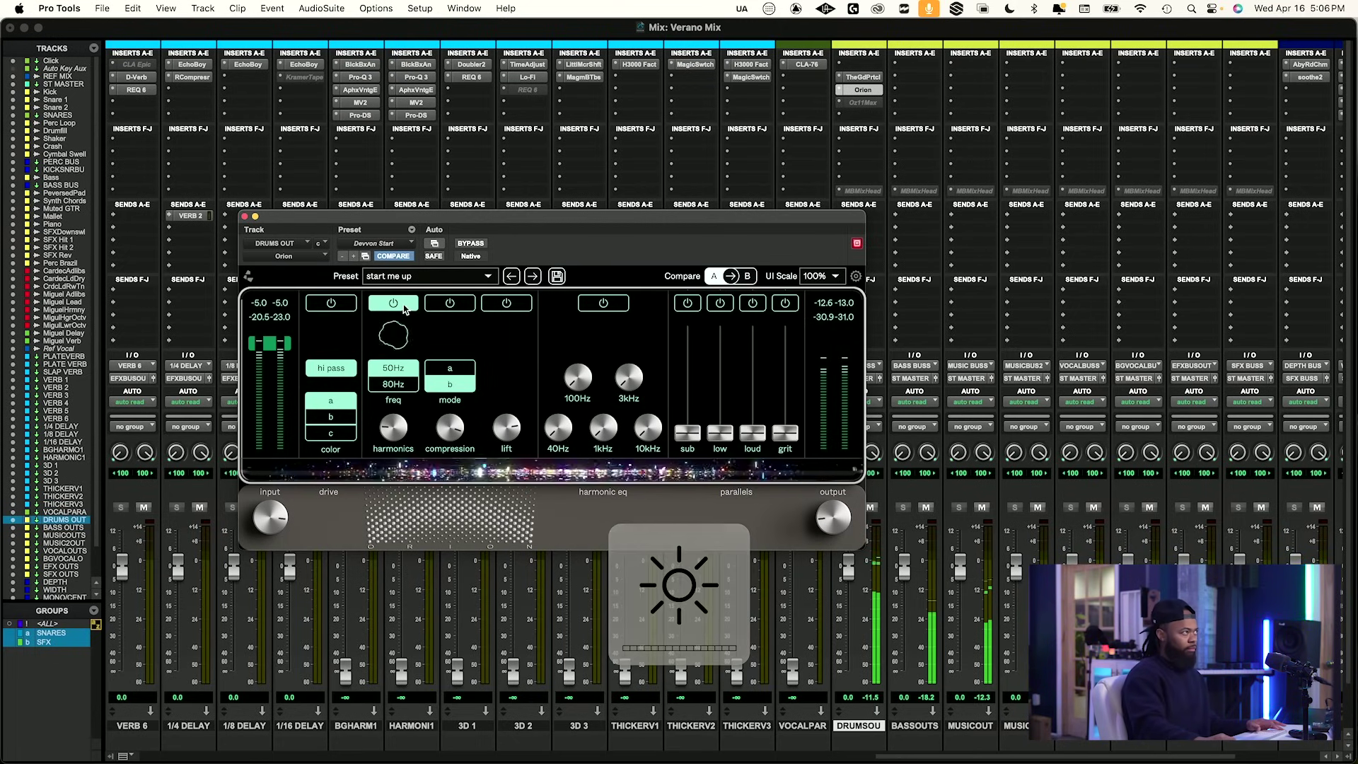
{"action": "left_click", "coordinate": [471, 243]}
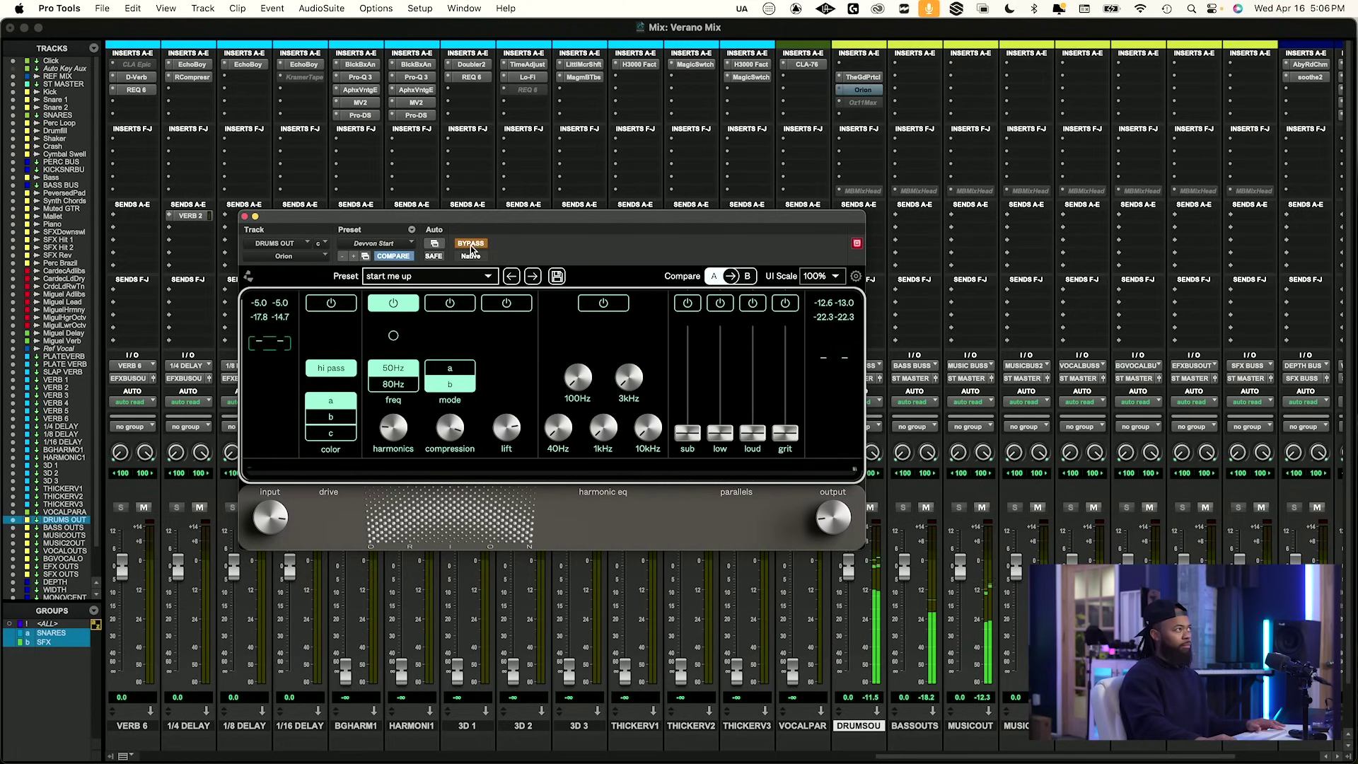
{"action": "left_click", "coordinate": [471, 245]}
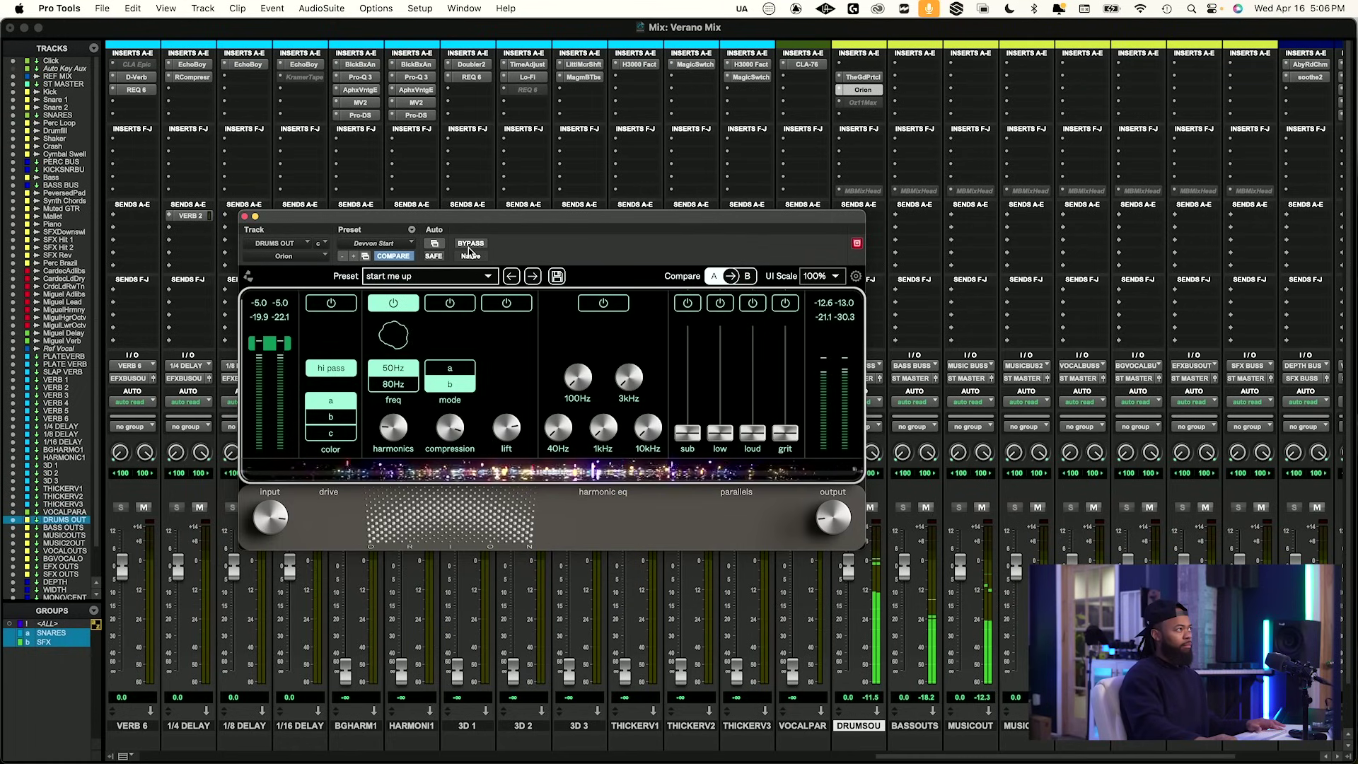
{"action": "left_click", "coordinate": [469, 245]}
{"action": "left_click", "coordinate": [468, 244]}
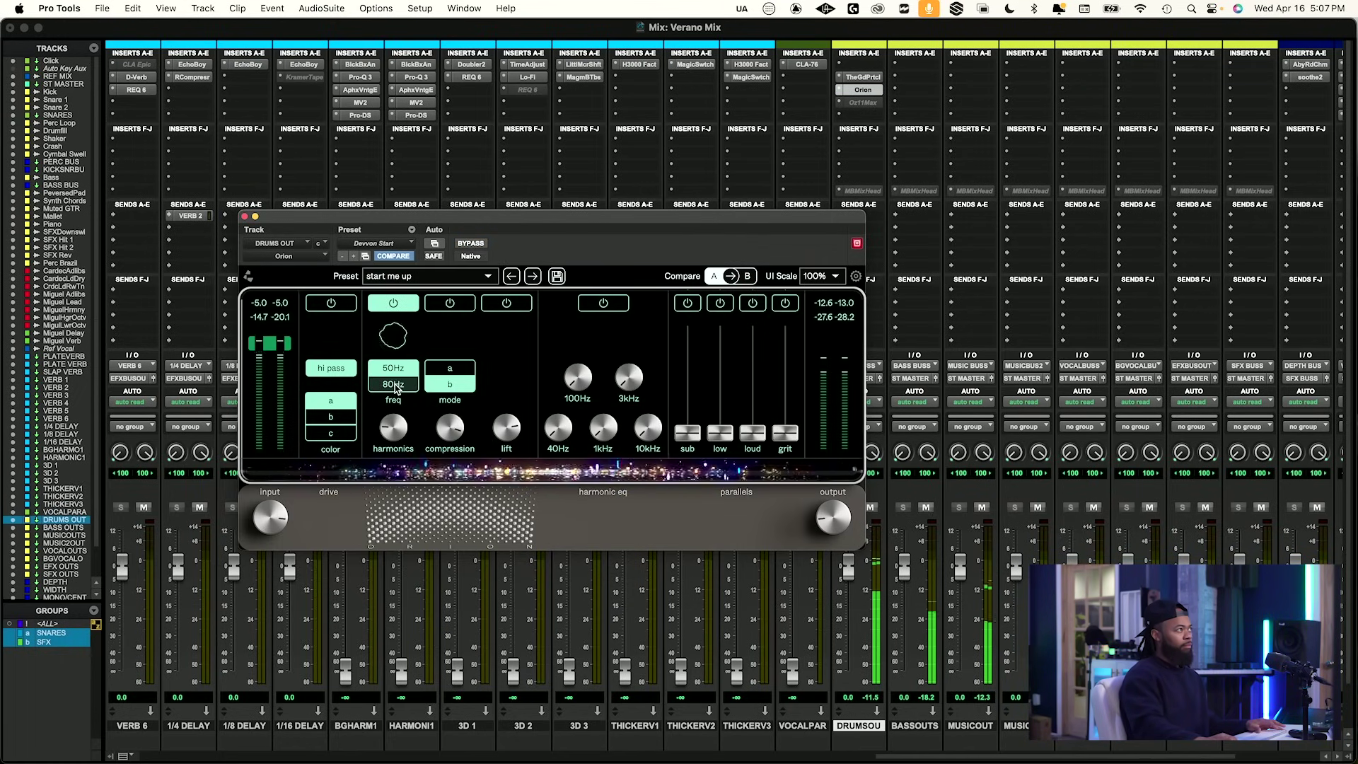
{"action": "left_click", "coordinate": [395, 384]}
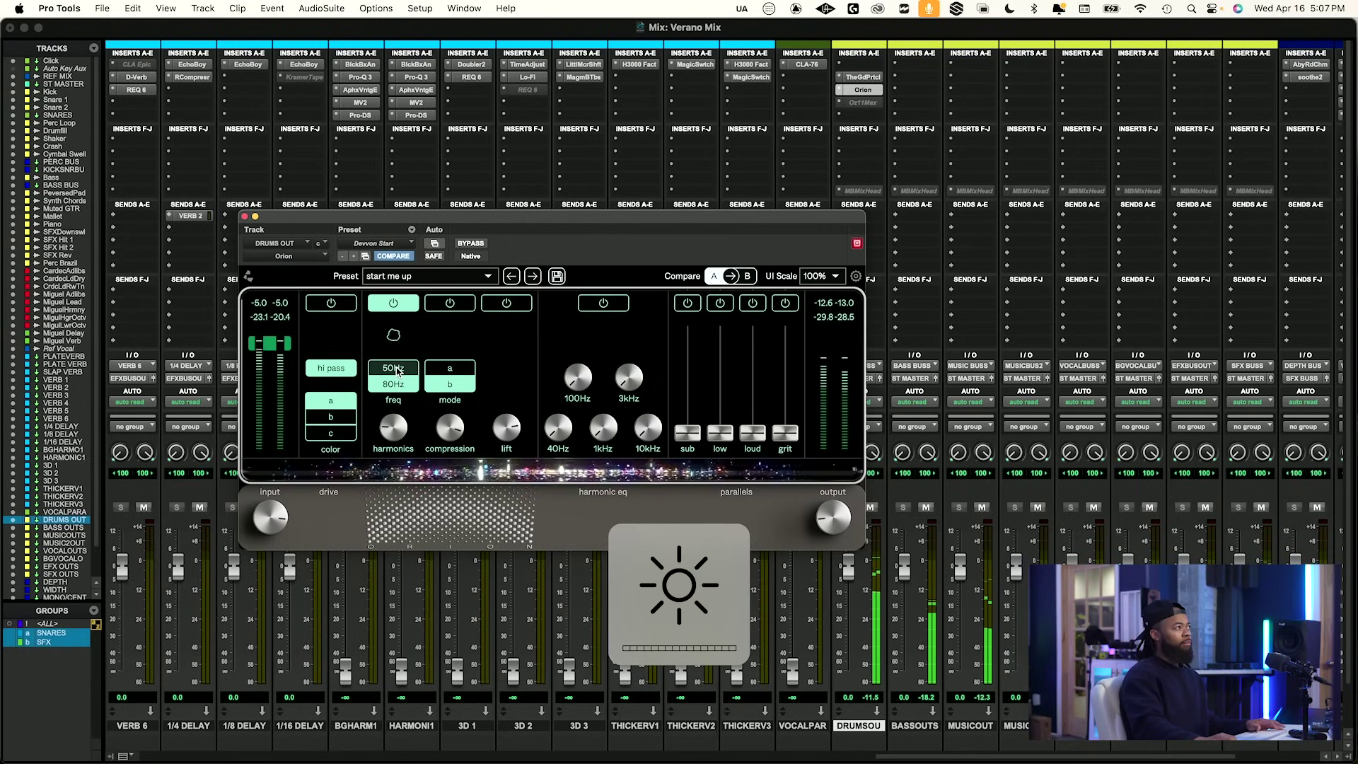
{"action": "left_click", "coordinate": [396, 370]}
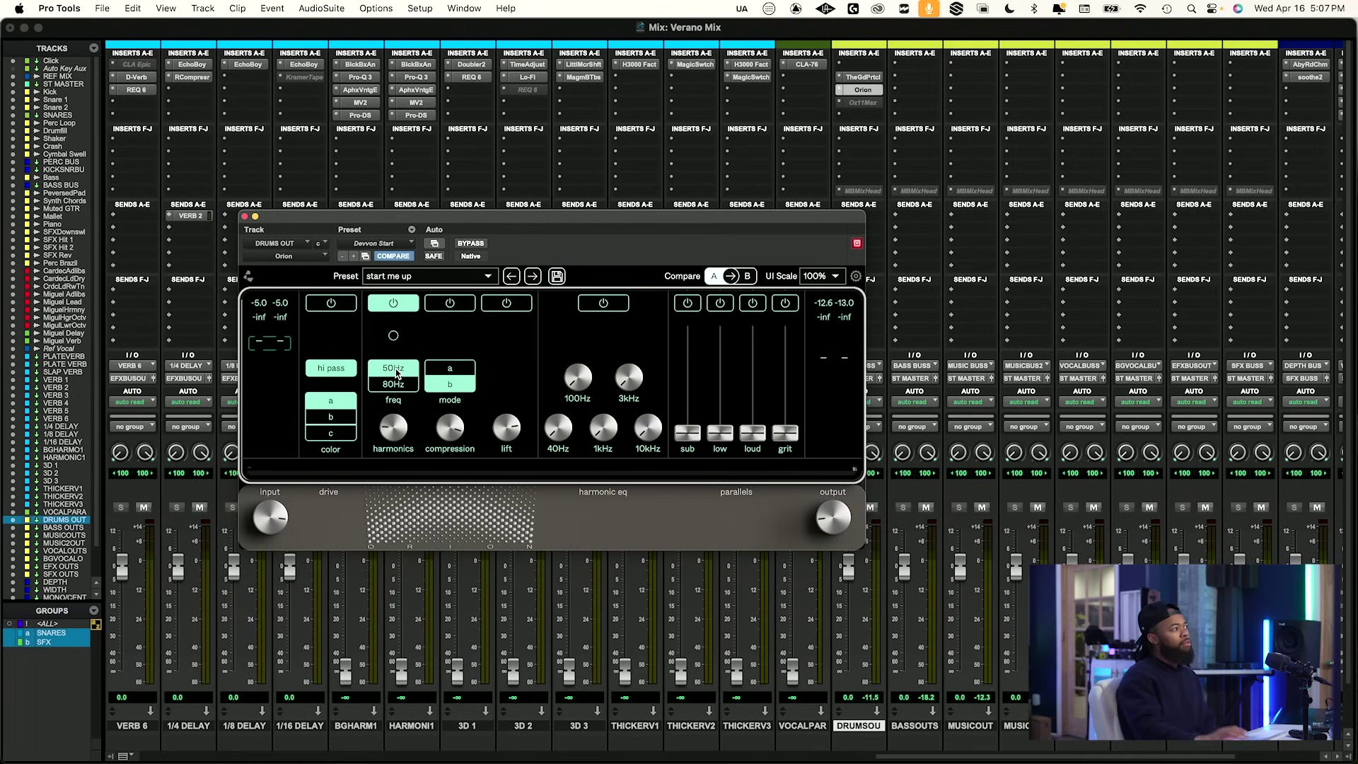
Turn on Orion's lift stage and set its amount to about 14.1% during playback.
{"action": "left_click", "coordinate": [506, 303]}
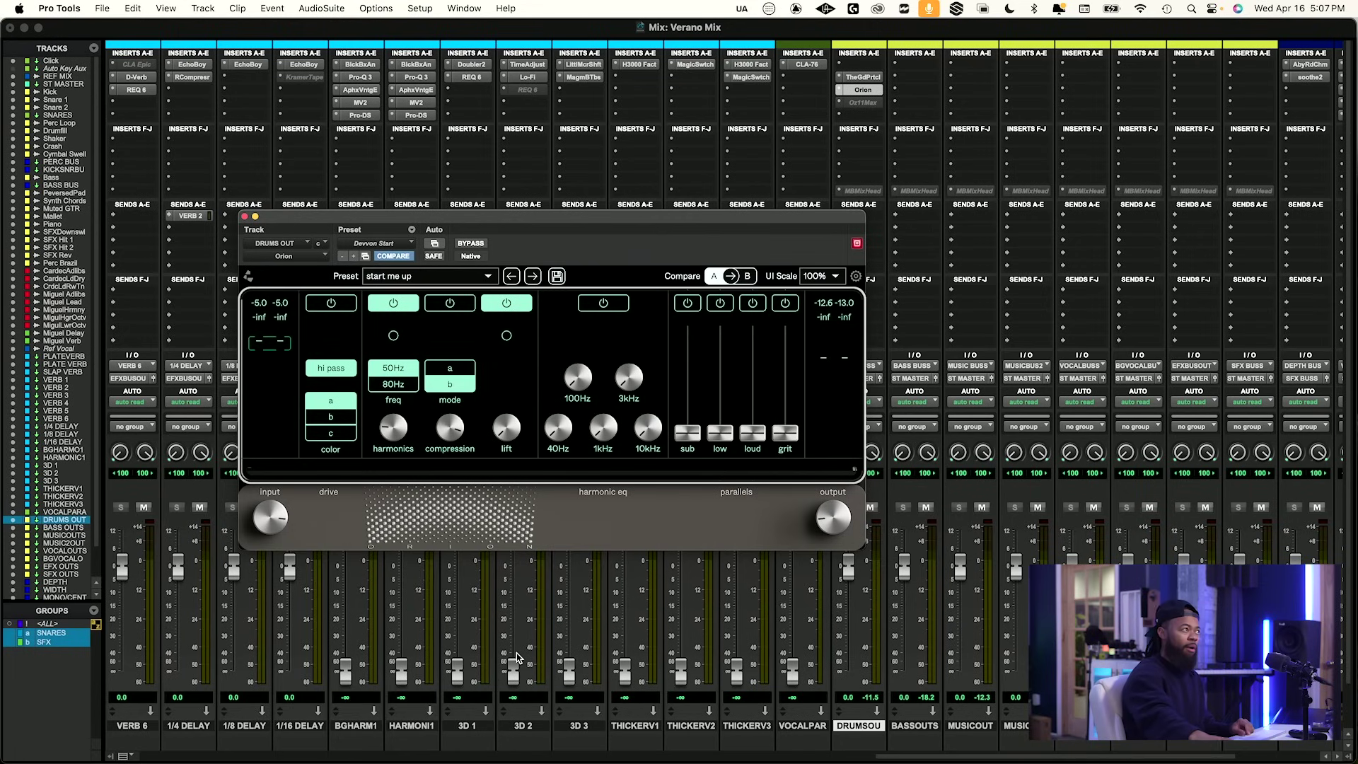
{"action": "key", "text": "space"}
{"action": "left_click_drag", "start_coordinate": [504, 428], "coordinate": [510, 416]}
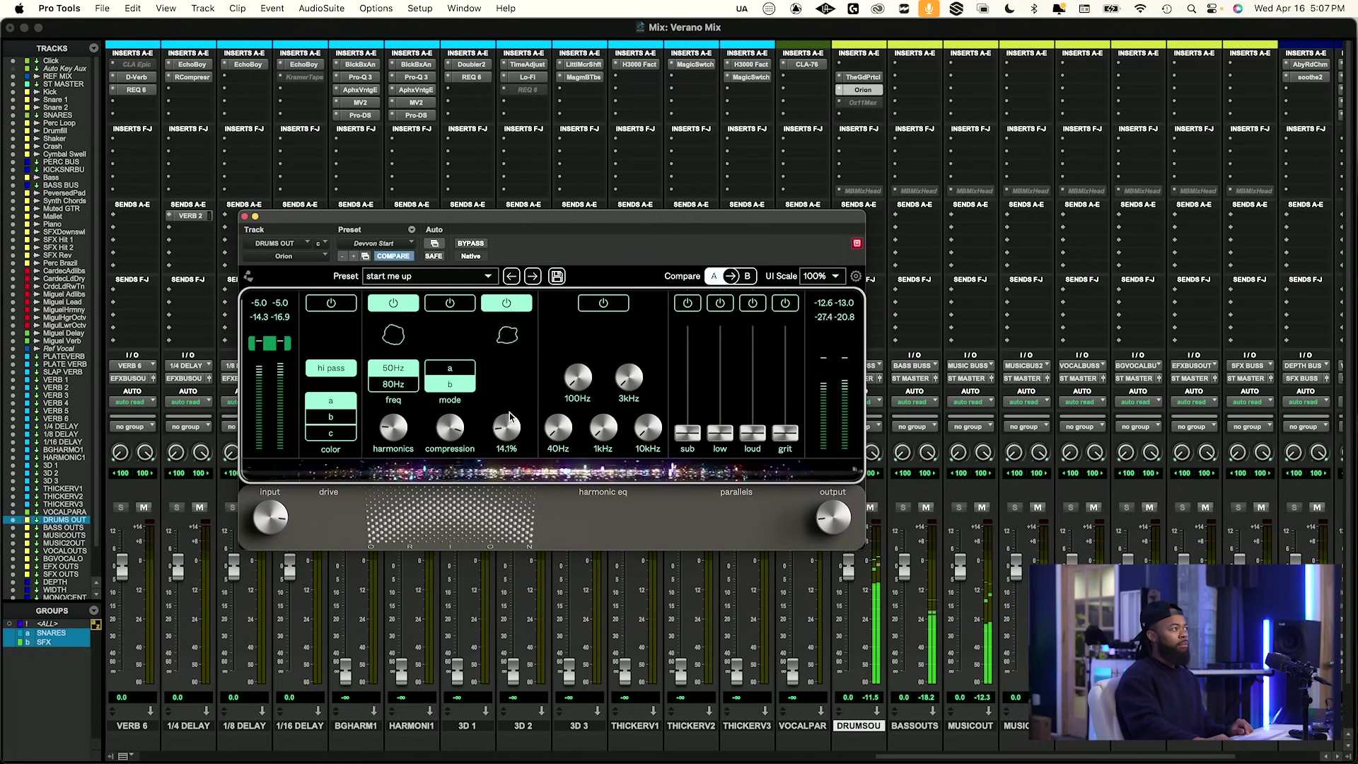
Audition the drum bus with lift on and off and with Orion bypassed and active, then close the plug-in.
{"action": "left_click", "coordinate": [507, 306]}
{"action": "left_click", "coordinate": [507, 306]}
{"action": "left_click", "coordinate": [507, 306]}
{"action": "left_click", "coordinate": [507, 305]}
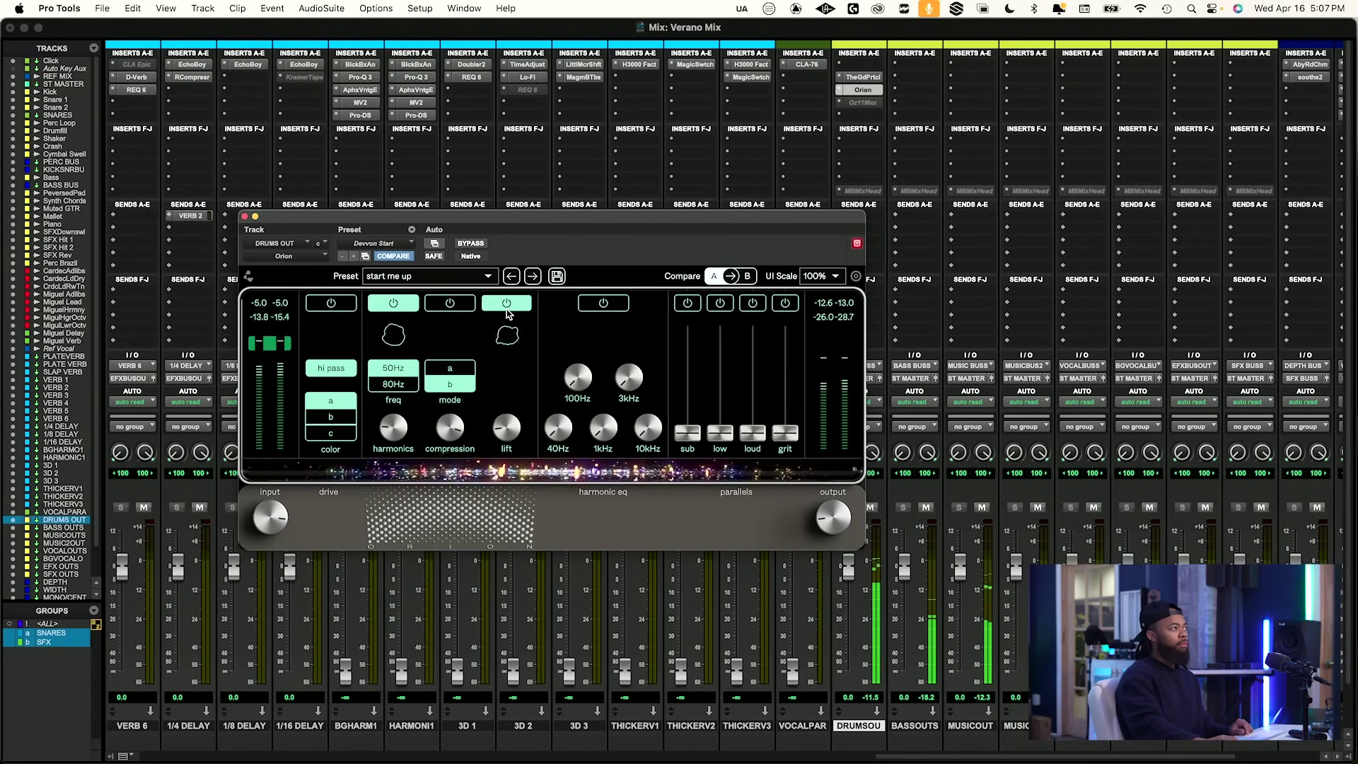
{"action": "left_click", "coordinate": [472, 243]}
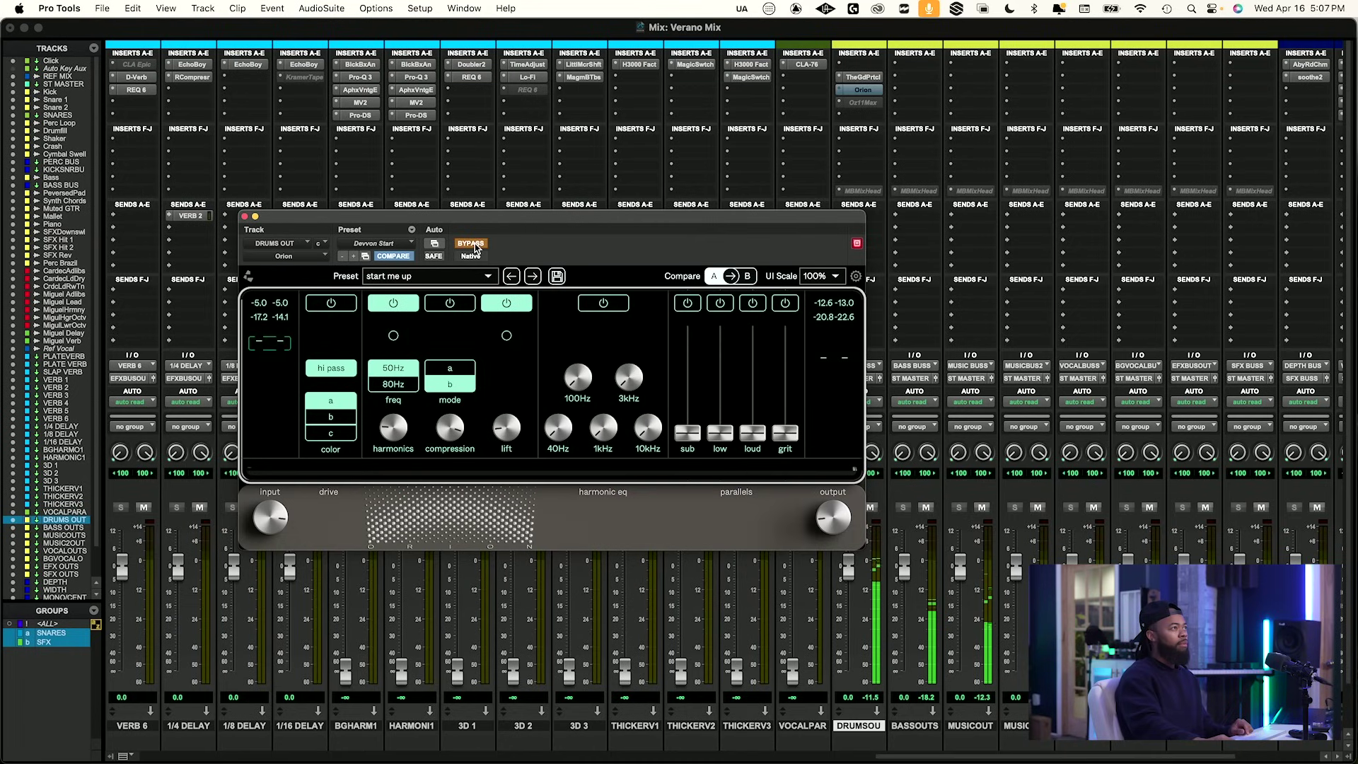
{"action": "left_click", "coordinate": [474, 243]}
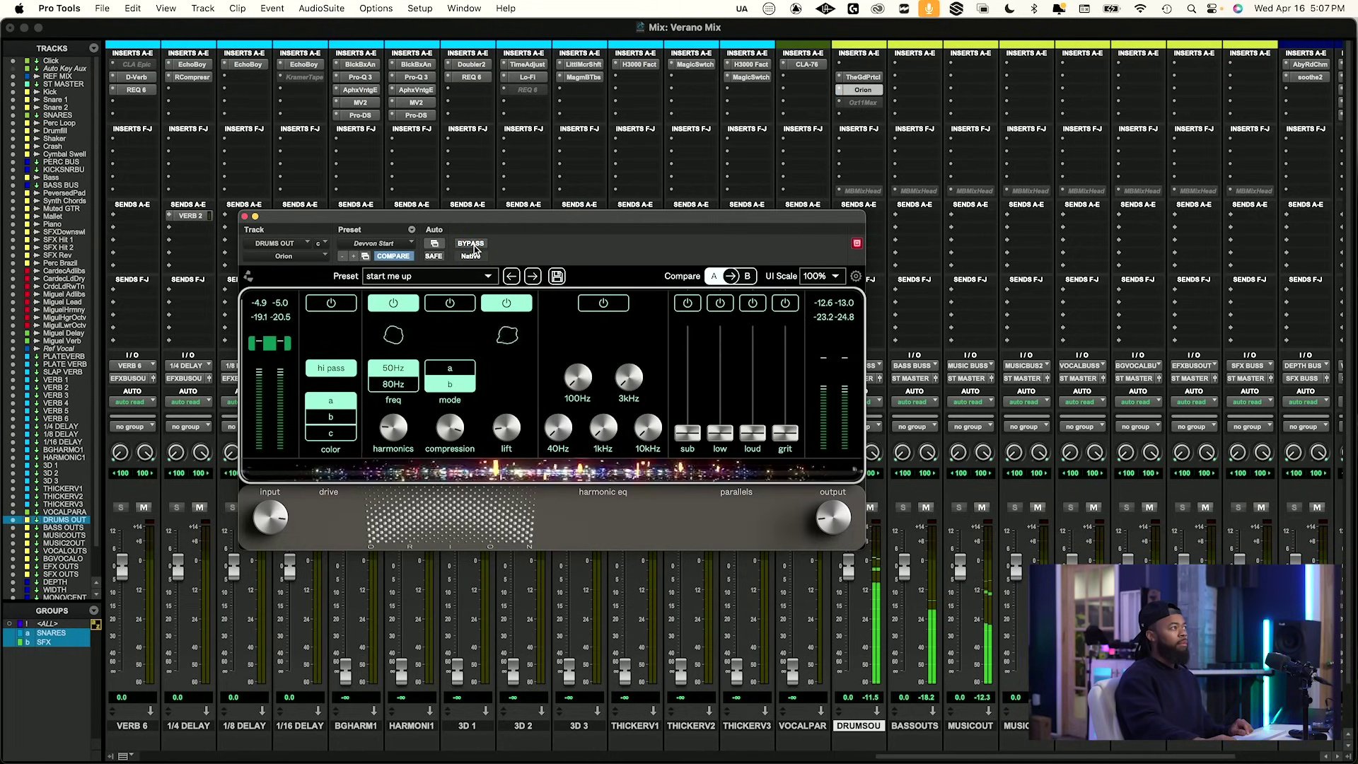
{"action": "key", "text": "F2"}
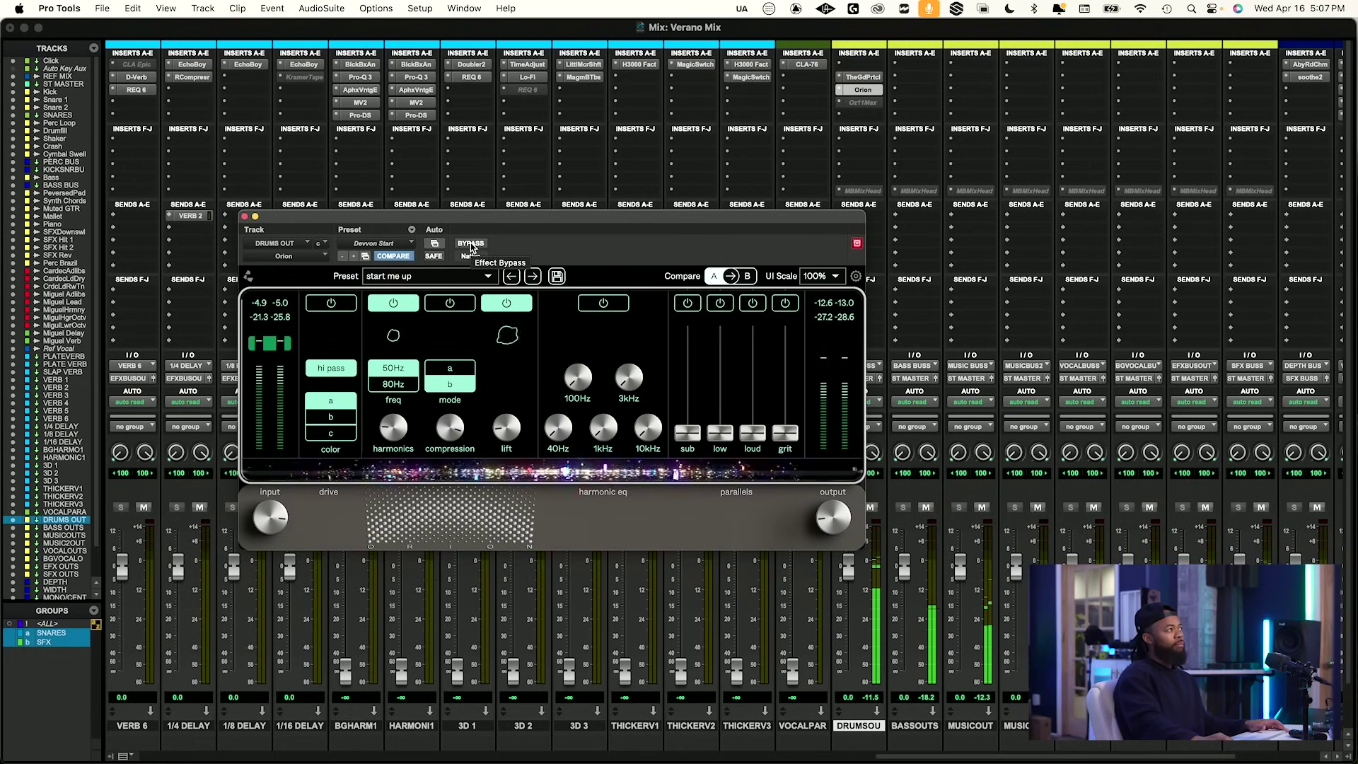
{"action": "left_click", "coordinate": [470, 243]}
{"action": "left_click", "coordinate": [471, 242]}
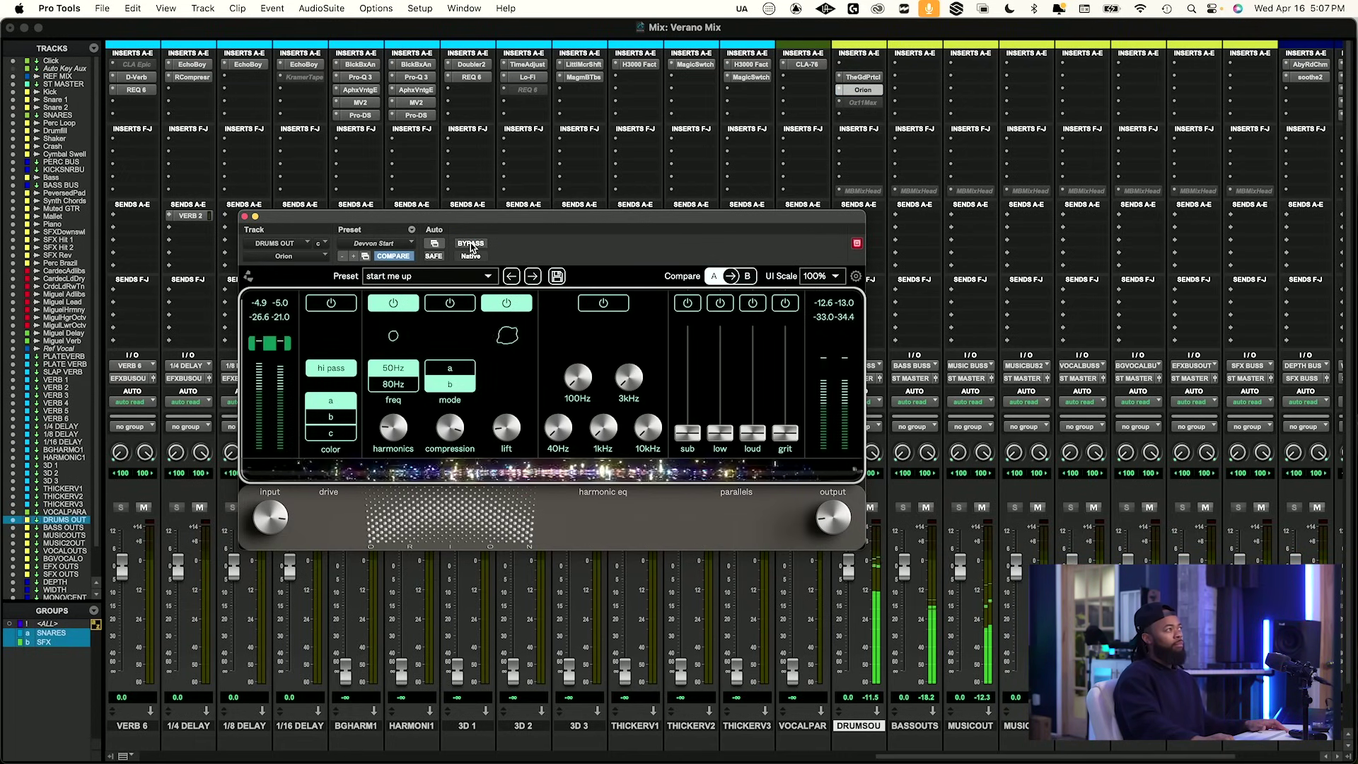
{"action": "left_click", "coordinate": [244, 217]}
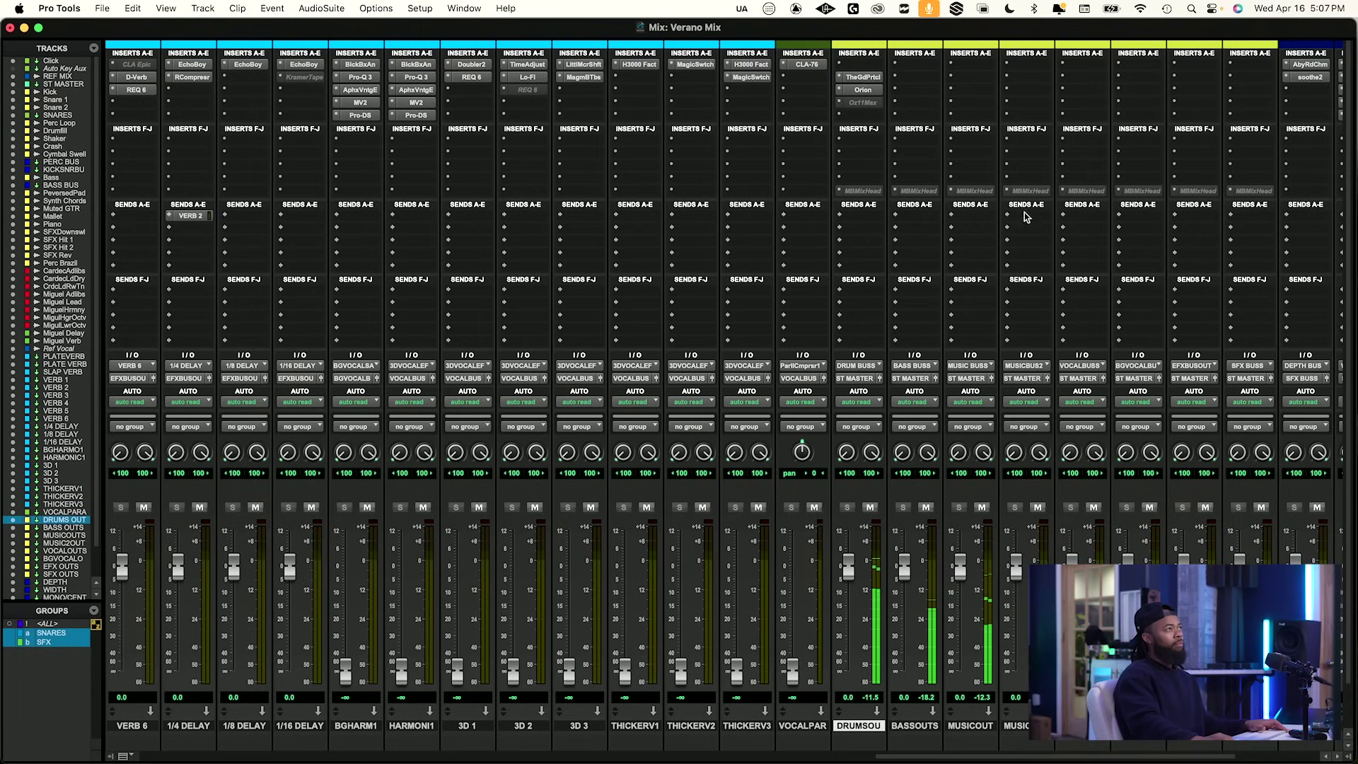
Insert Orange Clip (stereo) after Orion on the DRUMS OUT track and load its DRUMS preset.
{"action": "left_click", "coordinate": [858, 104]}
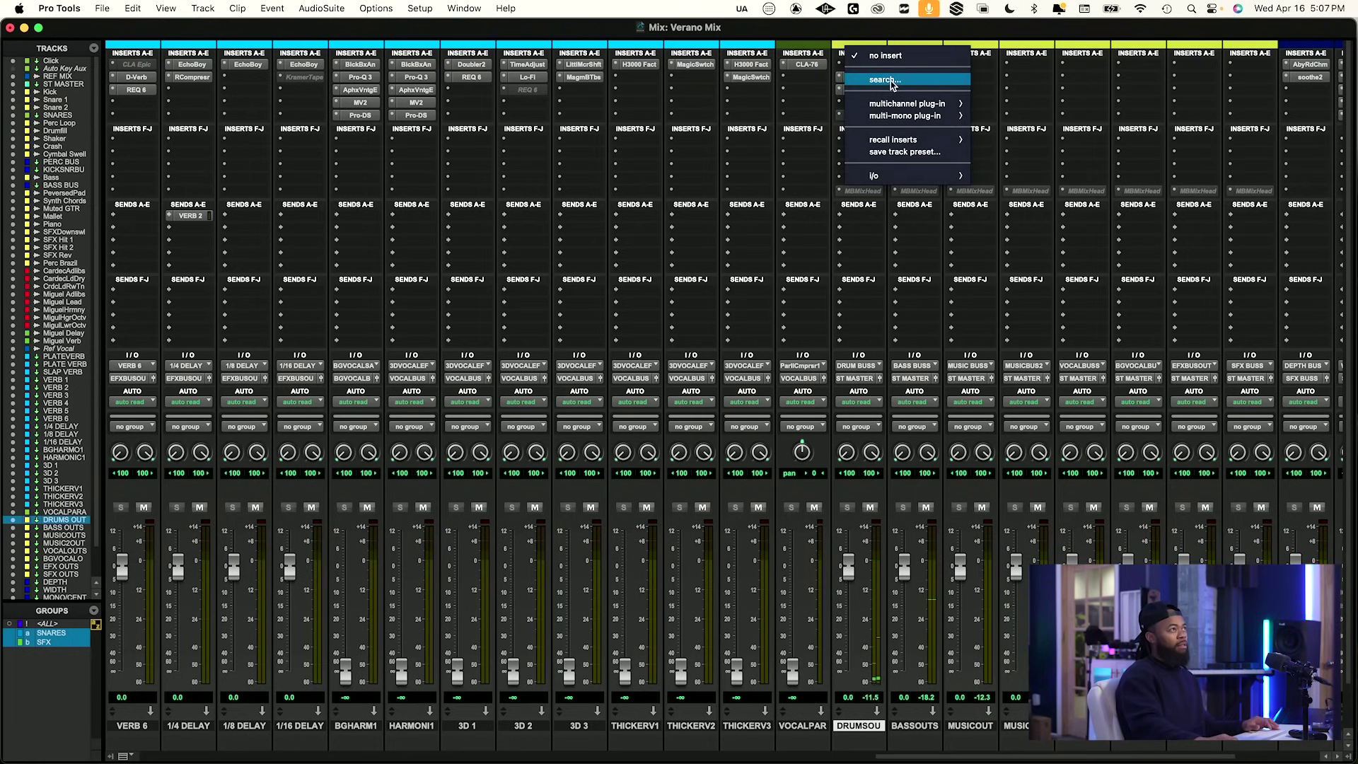
{"action": "left_click", "coordinate": [885, 79]}
{"action": "type", "text": "orang"}
{"action": "key", "text": "Return"}
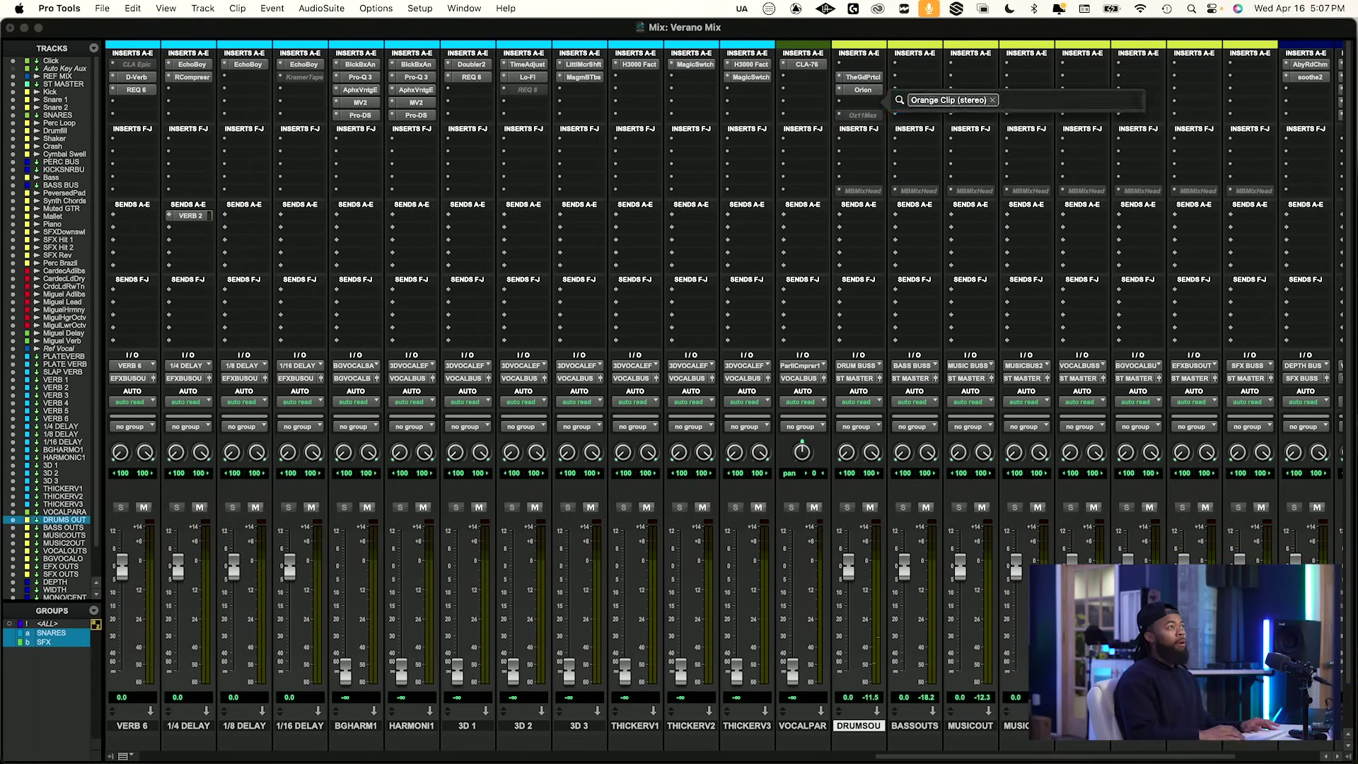
{"action": "left_click", "coordinate": [401, 234]}
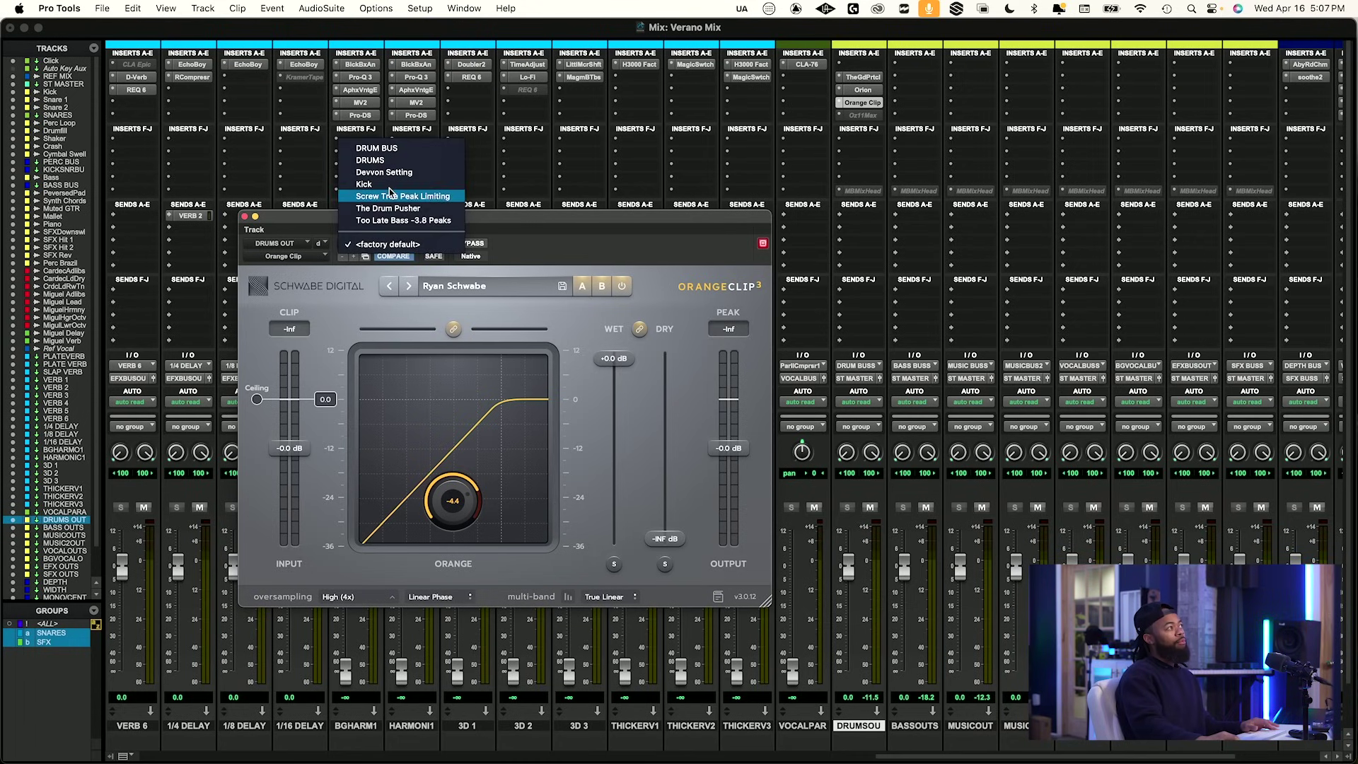
{"action": "left_click", "coordinate": [396, 162]}
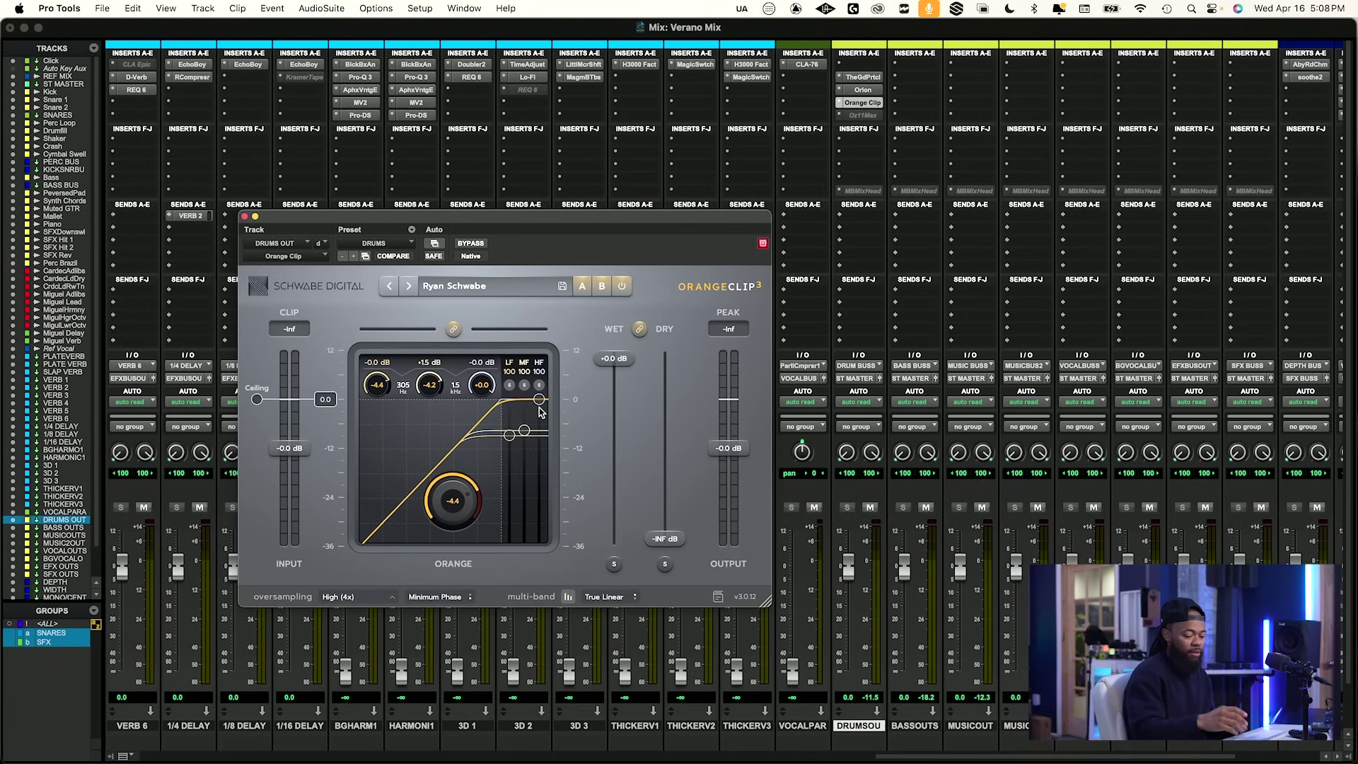
During playback, lower Orange Clip's high band clip point to about -17 dB and its low band clip point to about -10 dB.
{"action": "key", "text": "space"}
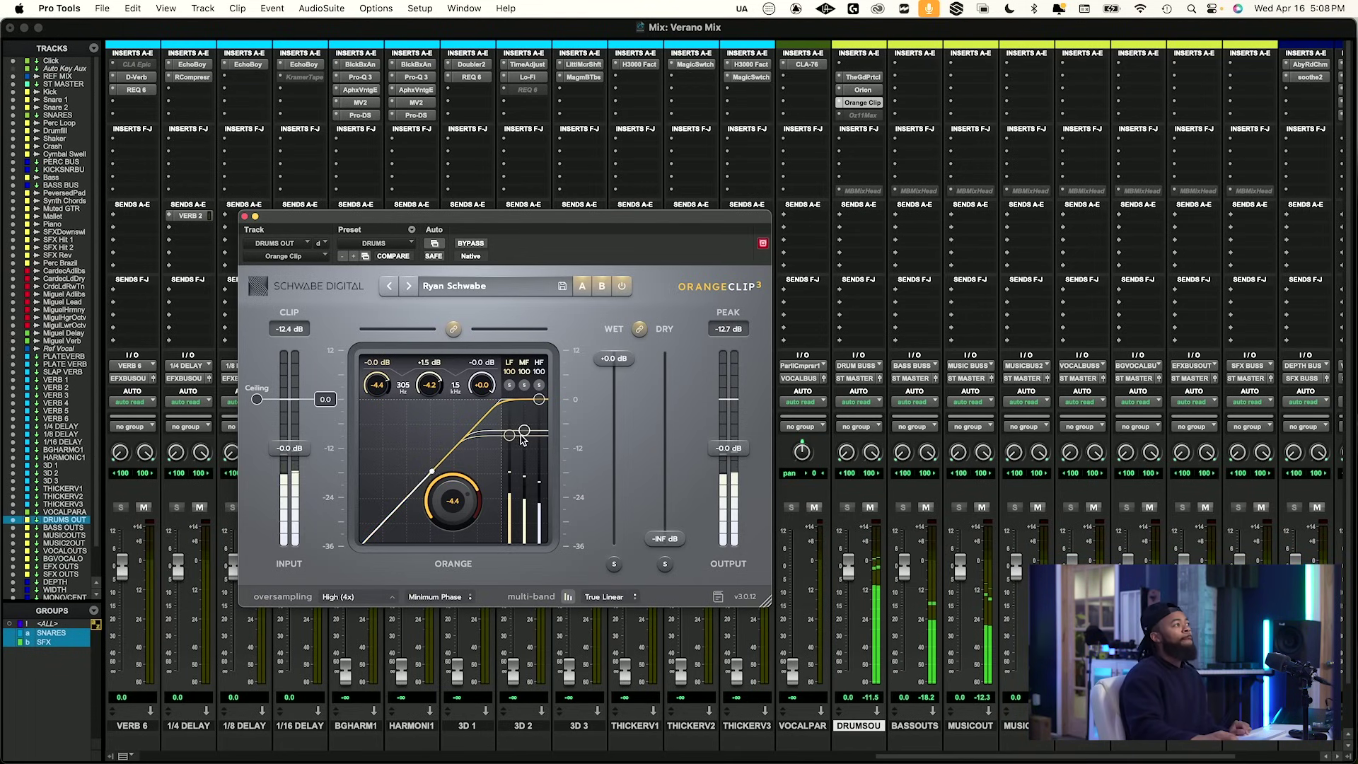
{"action": "left_click_drag", "start_coordinate": [539, 399], "coordinate": [541, 471]}
{"action": "left_click", "coordinate": [539, 385]}
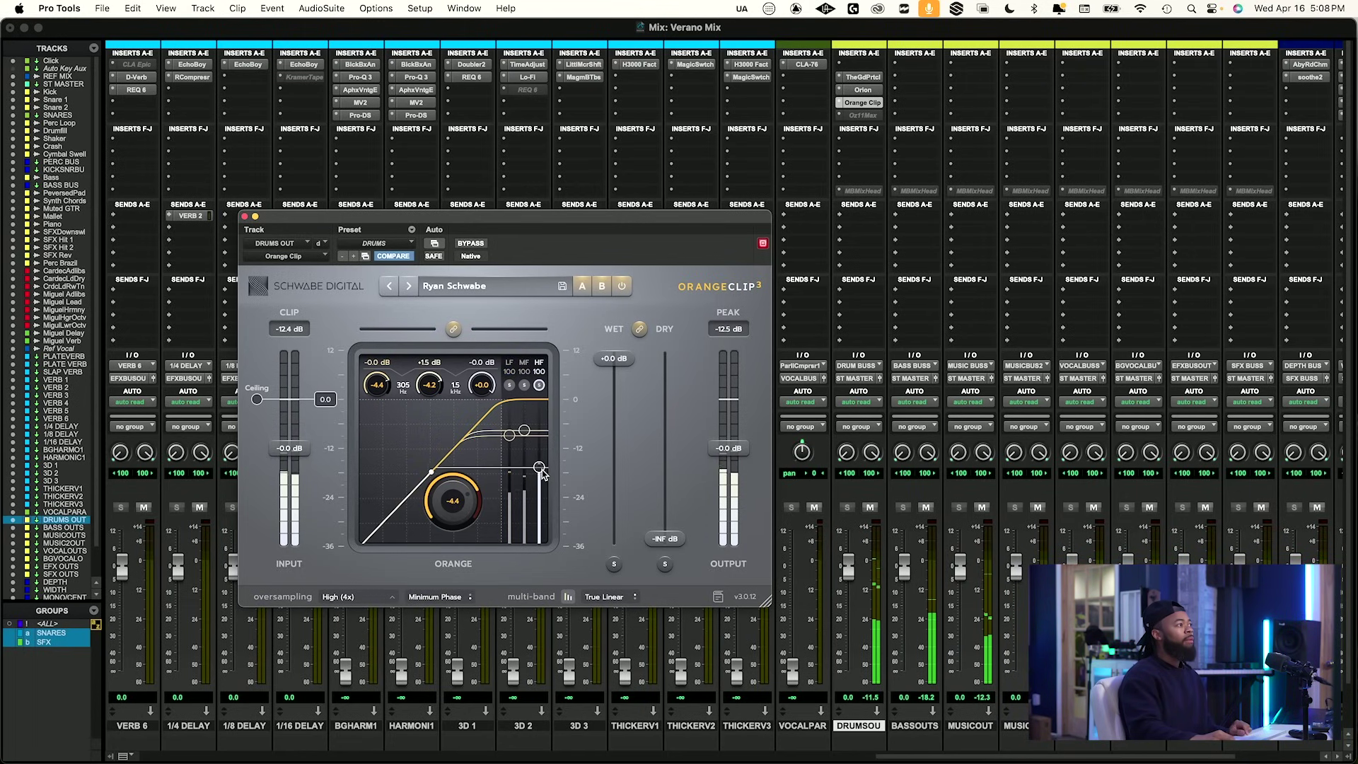
{"action": "left_click_drag", "start_coordinate": [541, 469], "coordinate": [541, 471]}
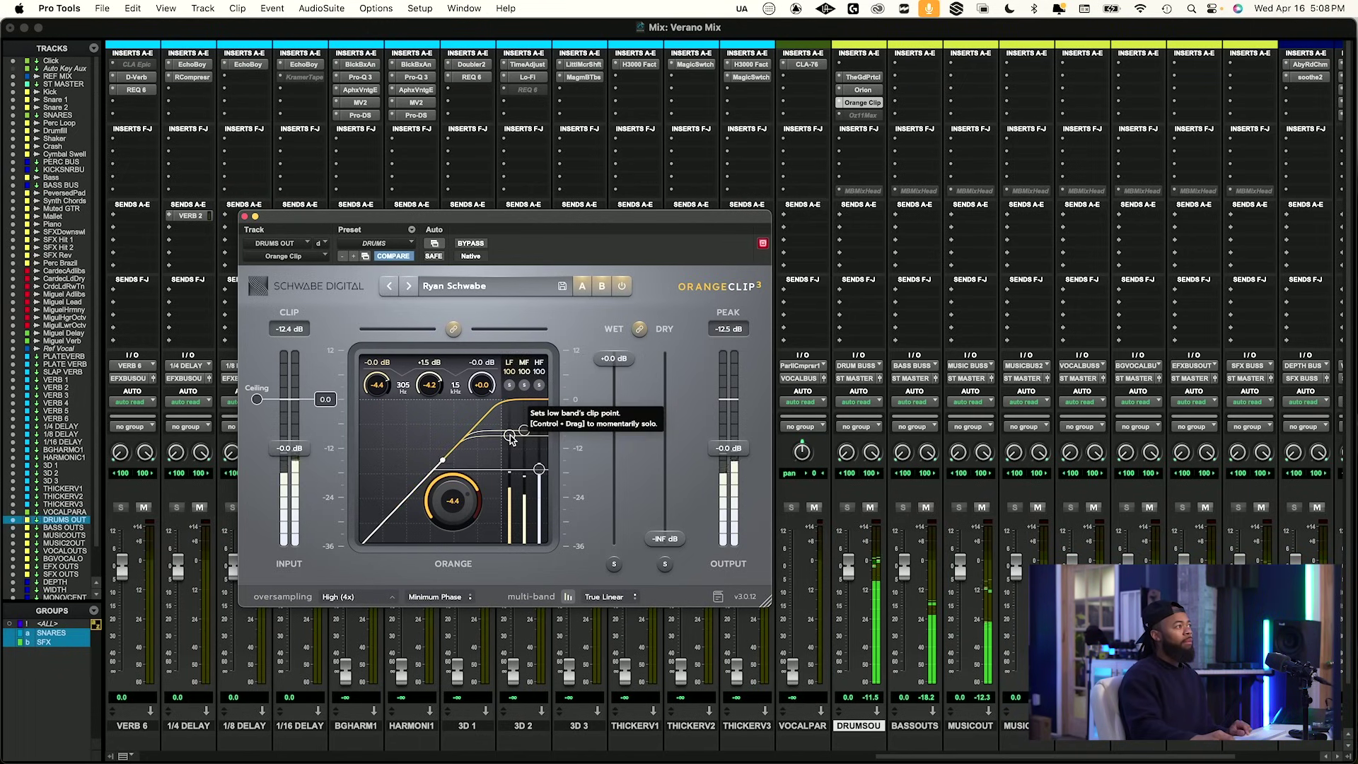
{"action": "left_click_drag", "start_coordinate": [512, 438], "coordinate": [510, 444]}
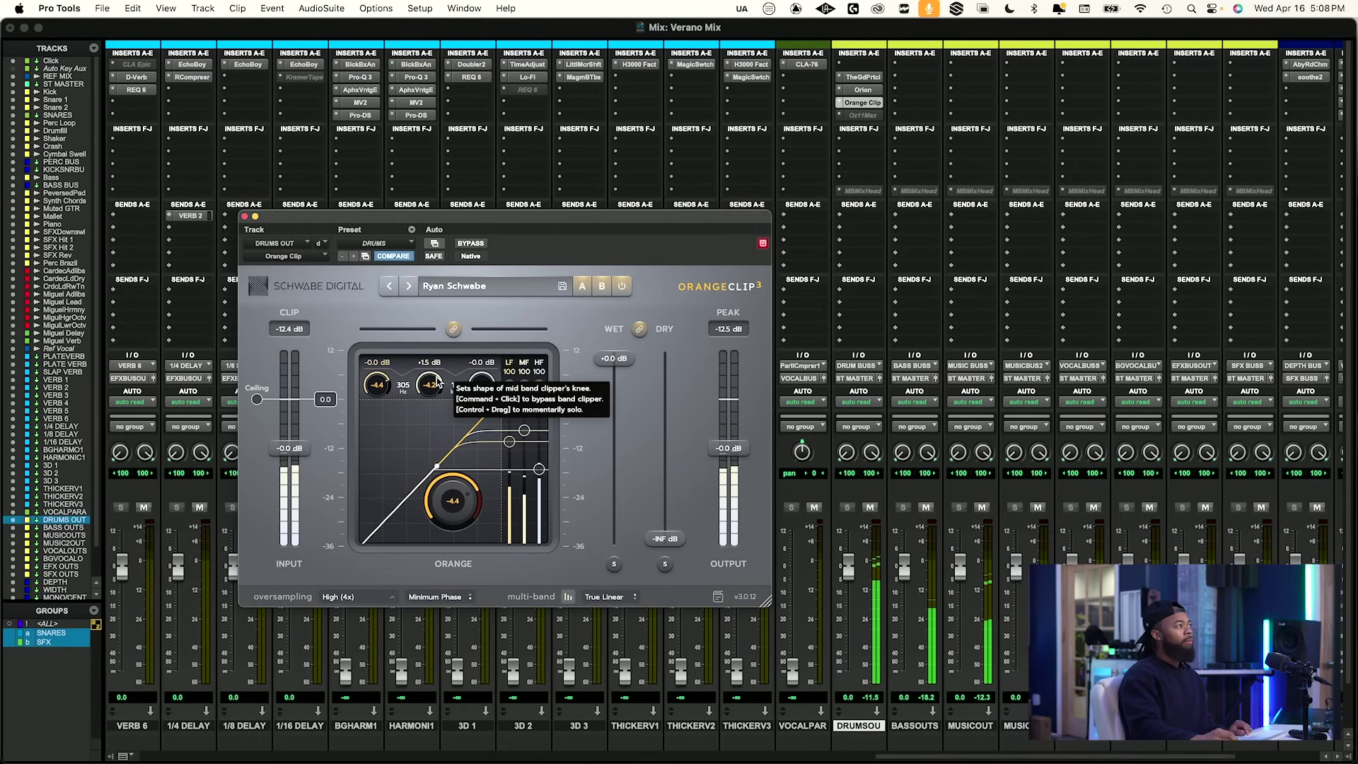
Compare the drums with Orange Clip bypassed and active, reset its peak readout and close the plug-in.
{"action": "left_click", "coordinate": [472, 243]}
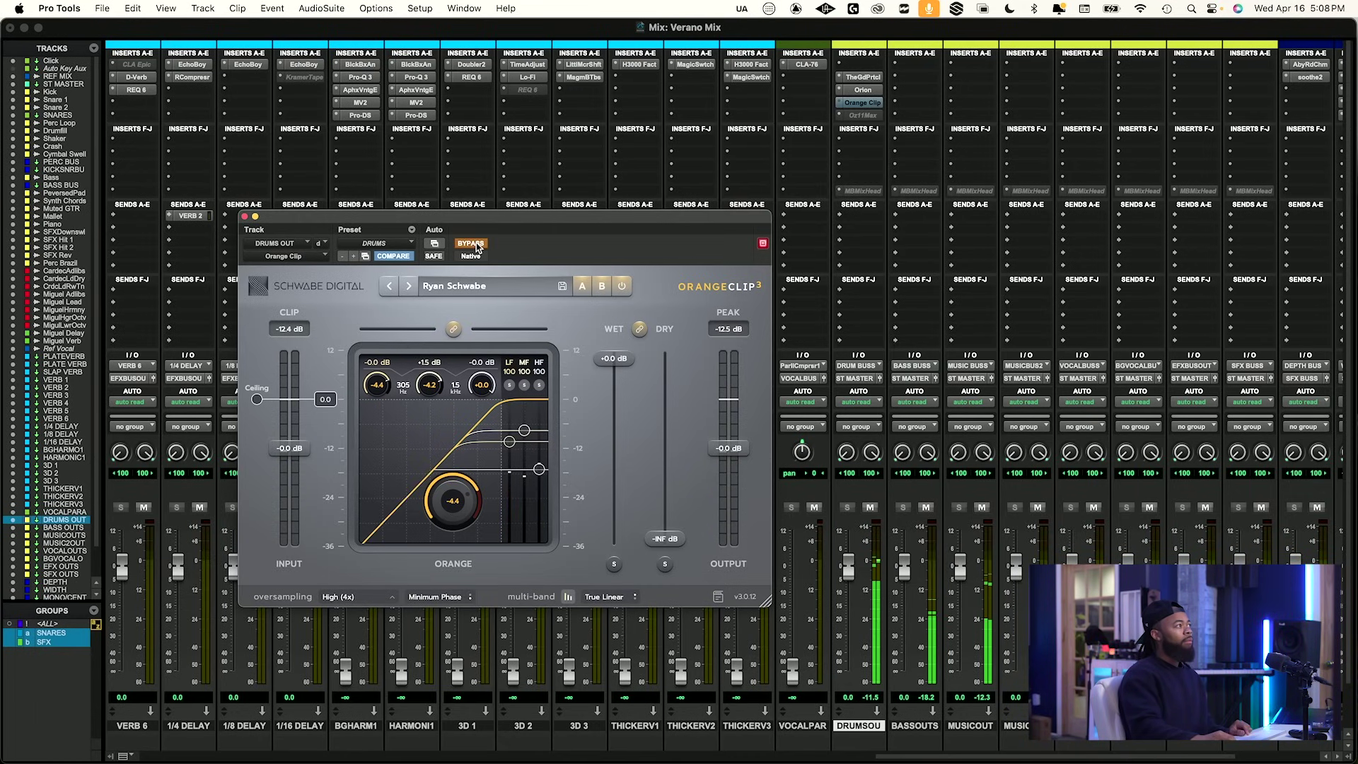
{"action": "left_click", "coordinate": [475, 245]}
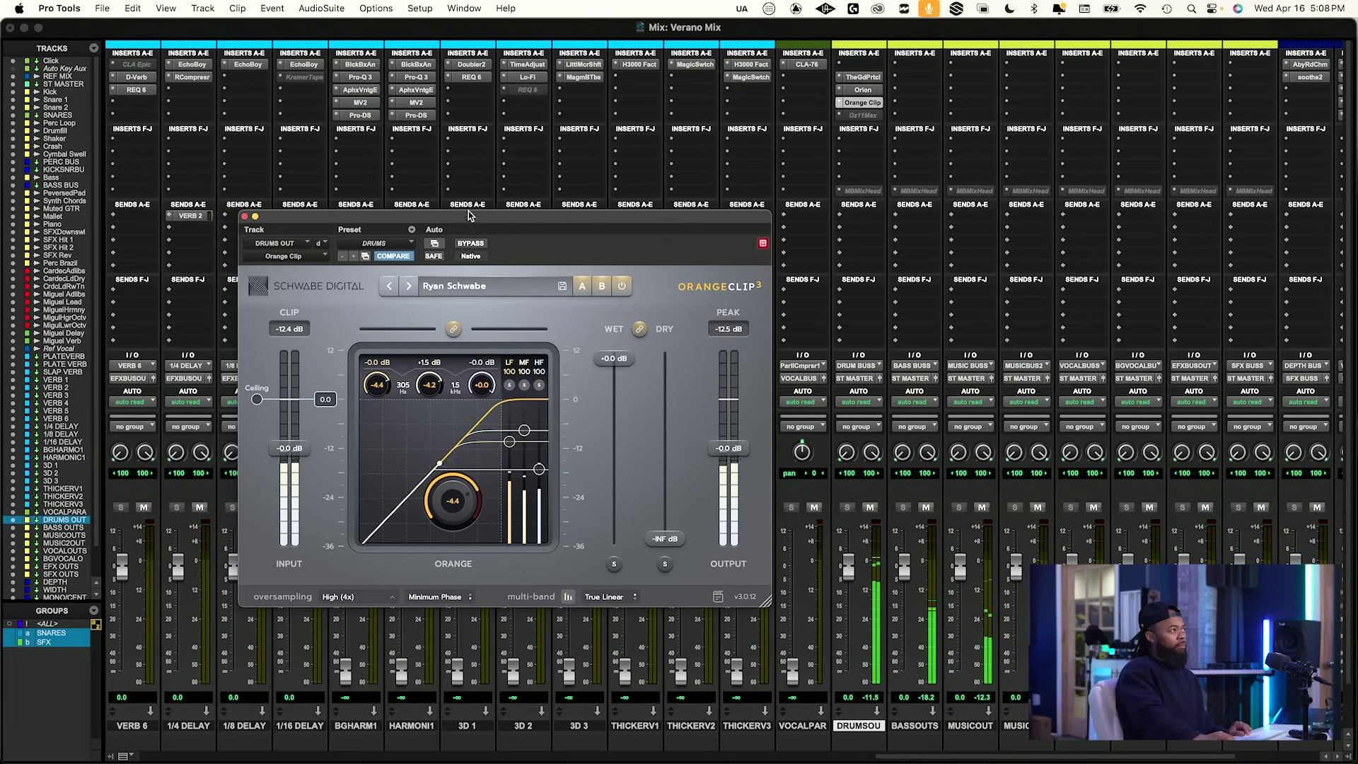
{"action": "left_click", "coordinate": [470, 243]}
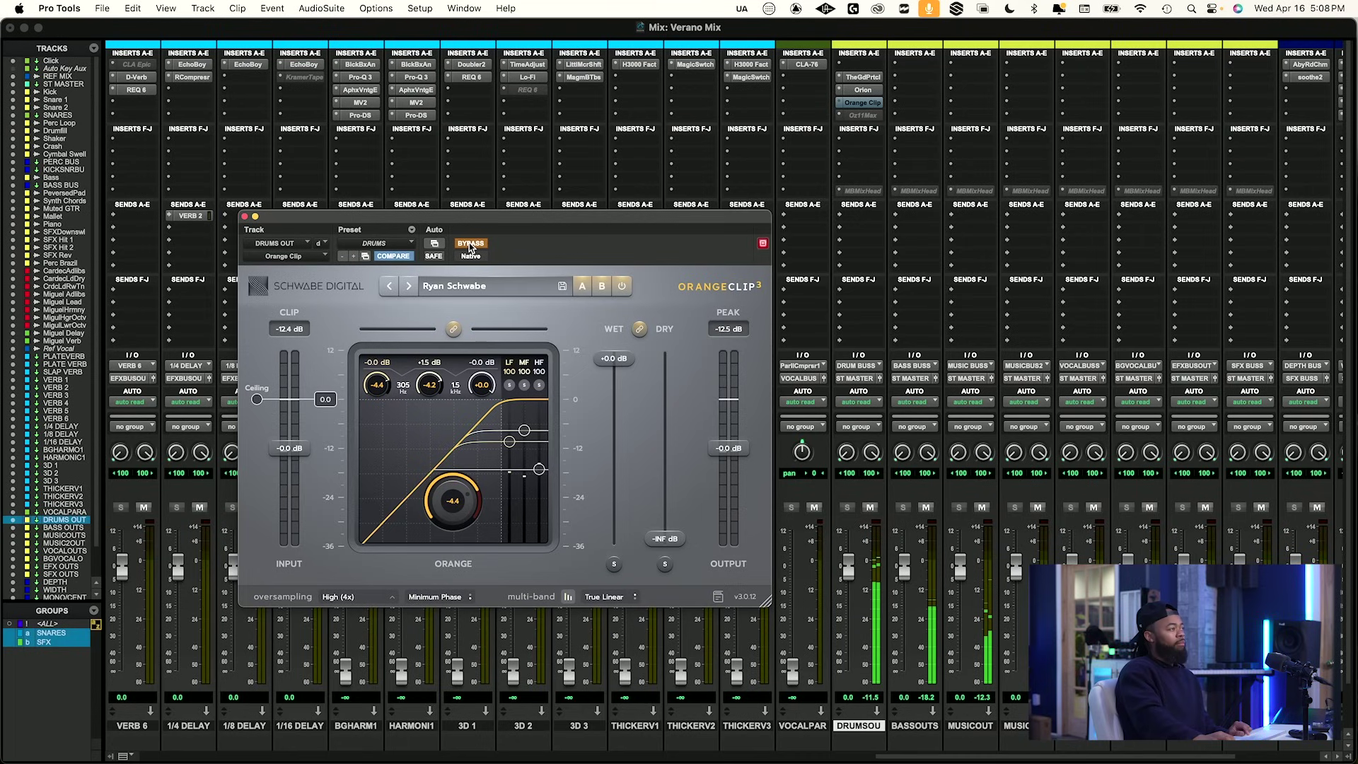
{"action": "left_click", "coordinate": [470, 244]}
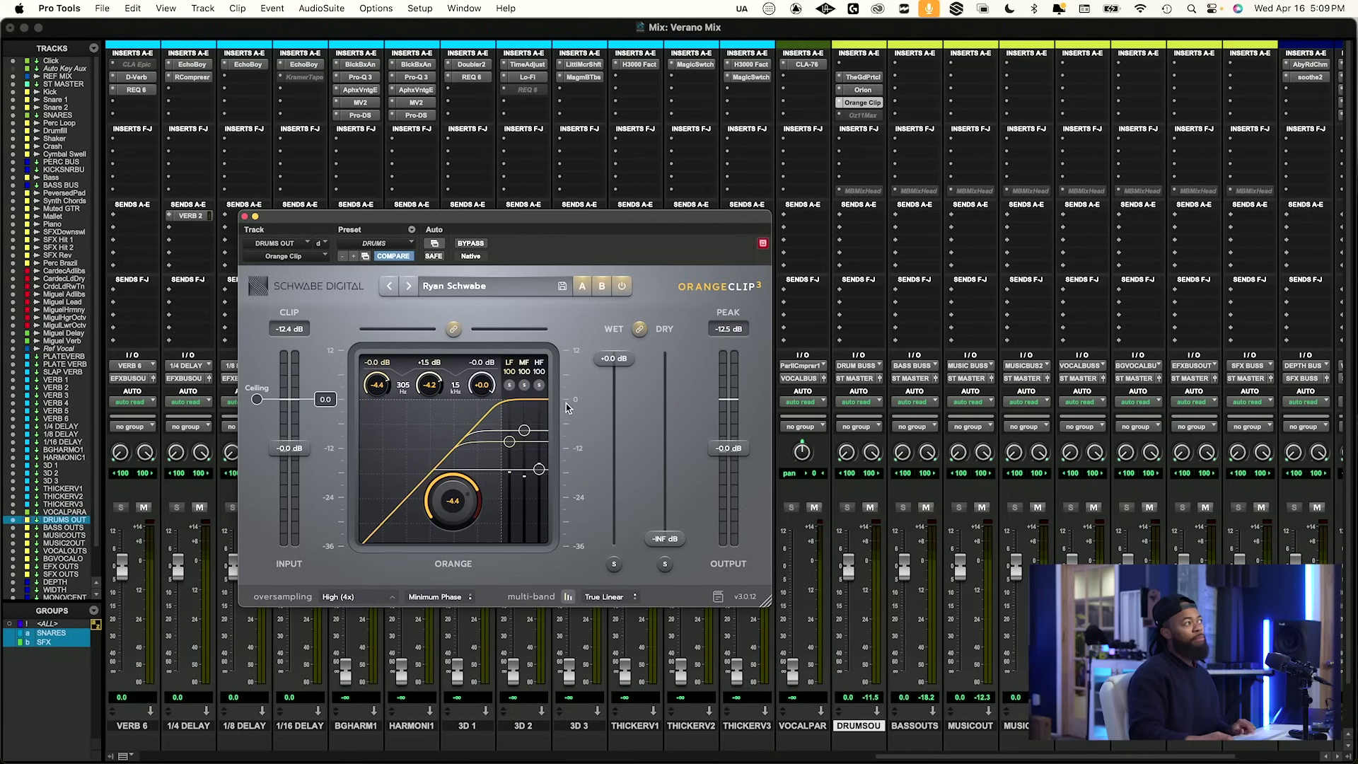
{"action": "key", "text": "space"}
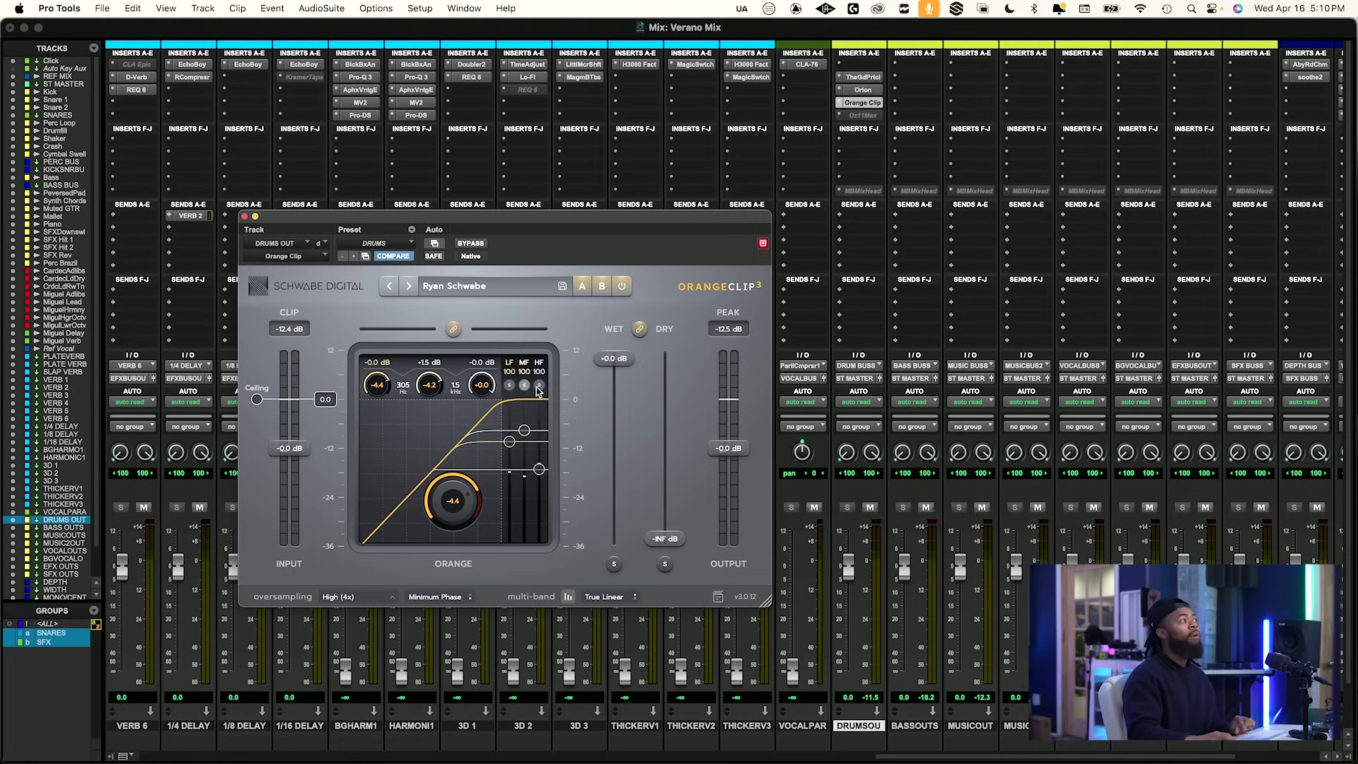
{"action": "left_click", "coordinate": [736, 332]}
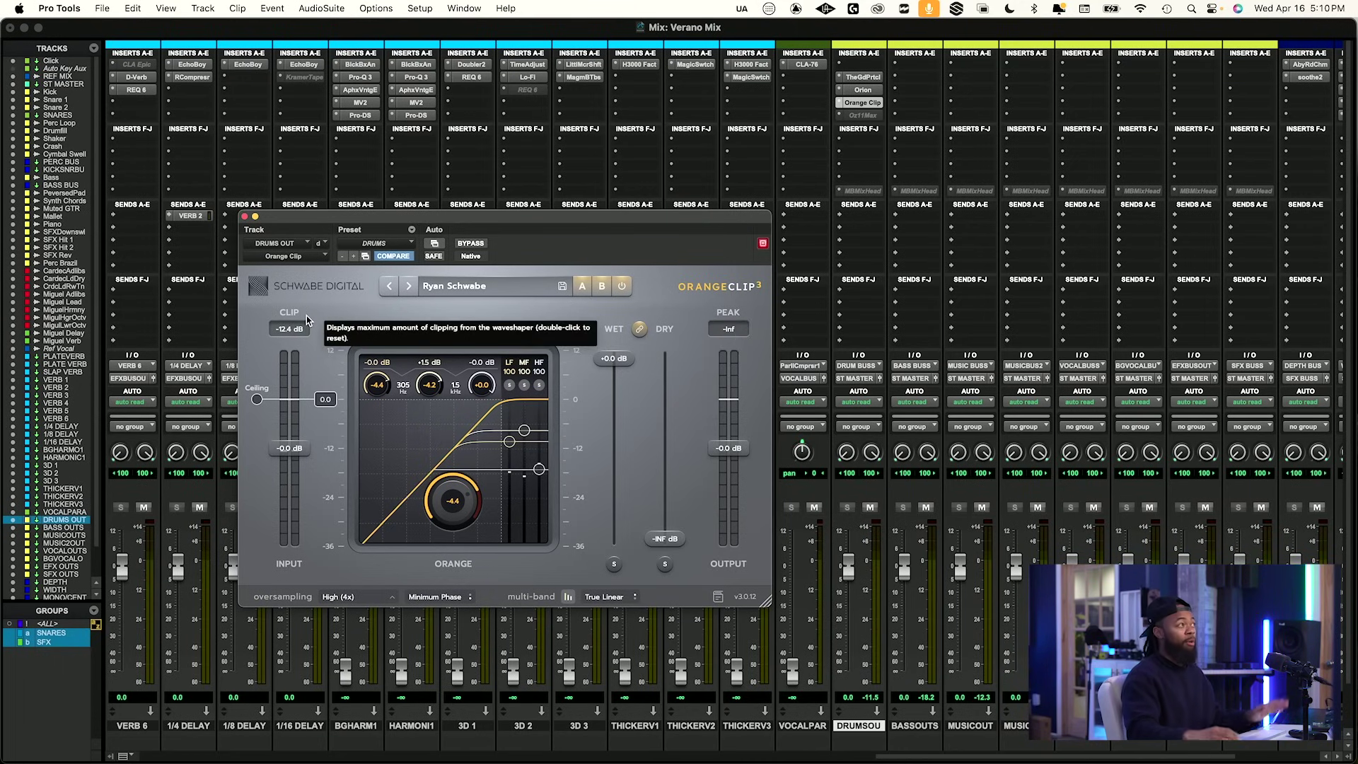
{"action": "left_click", "coordinate": [244, 217]}
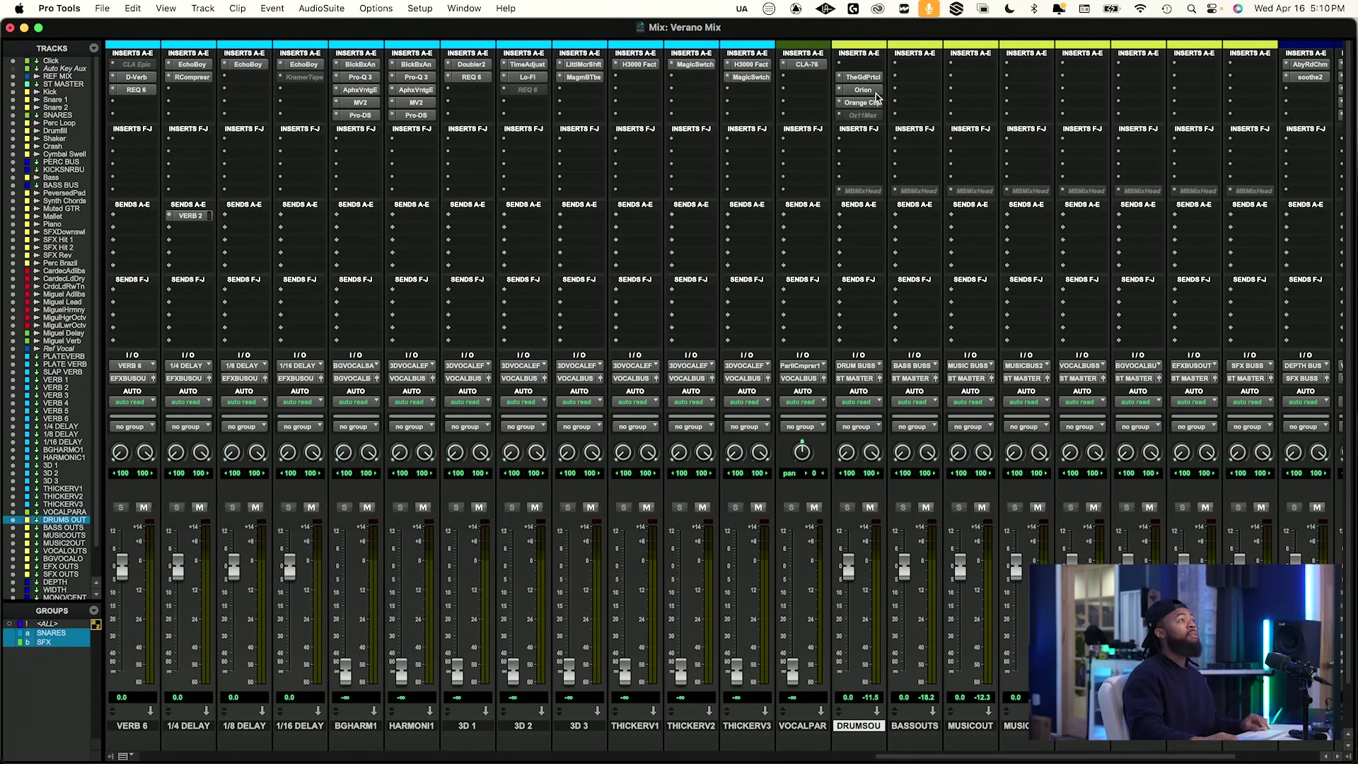
Activate and open the Ozone 11 Maximizer on DRUMS OUT and set its limiting mode to IRC 3 - Crisp.
{"action": "left_click", "coordinate": [857, 115]}
{"action": "left_click_drag", "start_coordinate": [601, 215], "coordinate": [504, 198]}
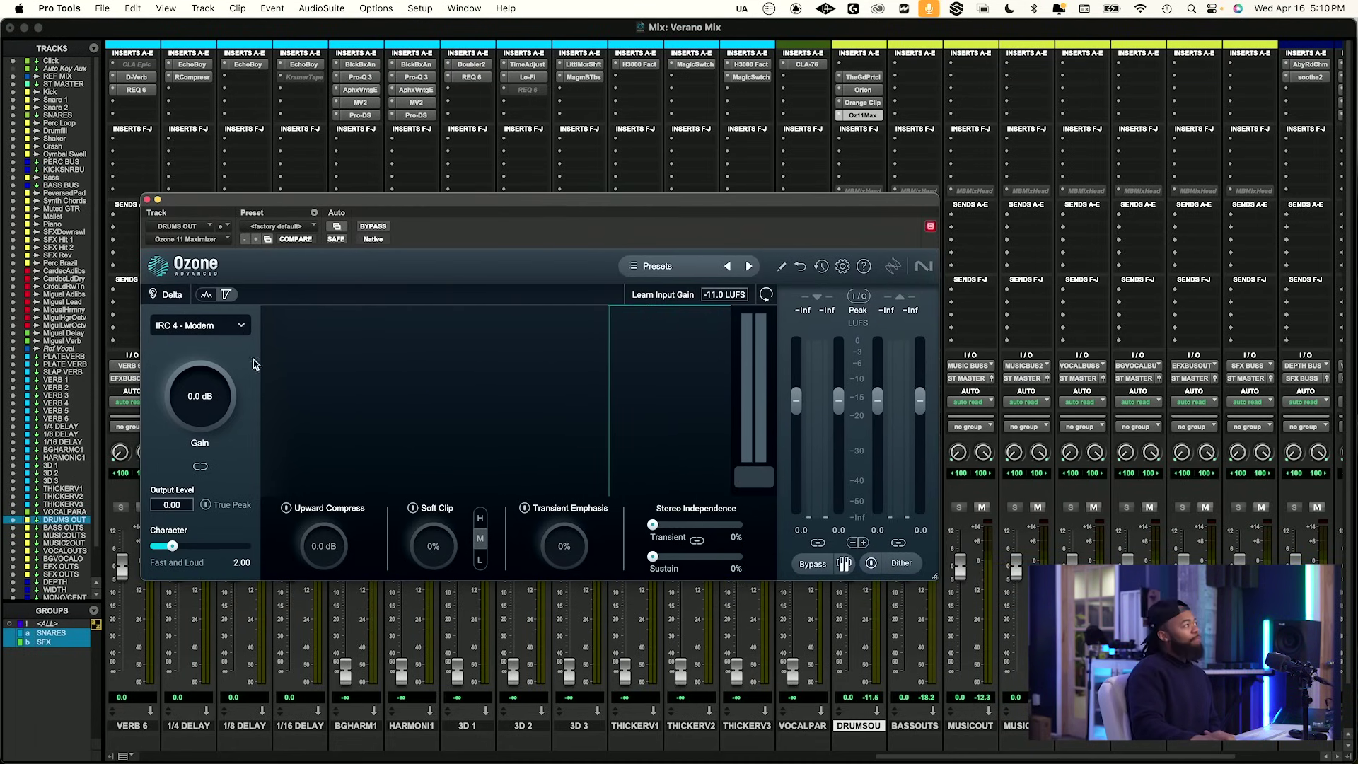
{"action": "left_click", "coordinate": [221, 326]}
{"action": "left_click", "coordinate": [197, 435]}
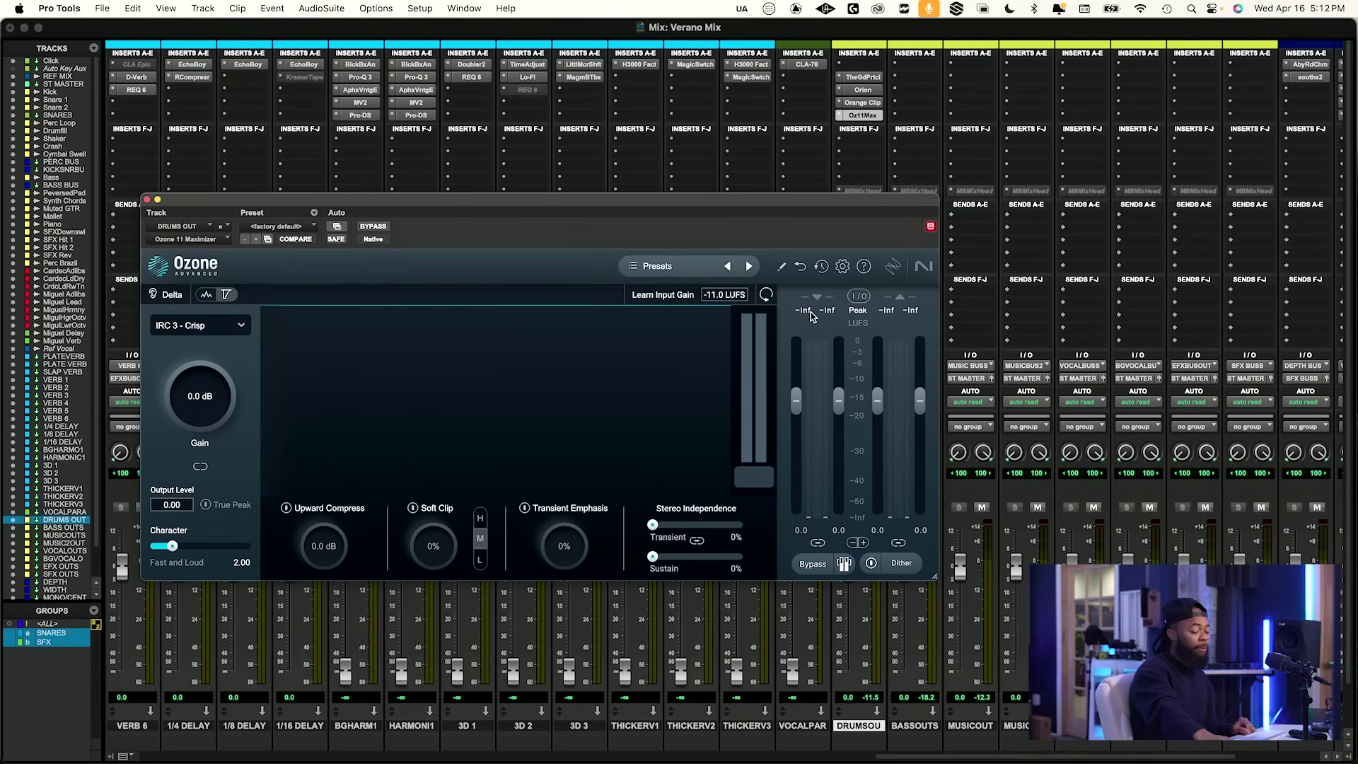
Play the drums to read their peak level and set the Maximizer's output level to -12.3.
{"action": "key", "text": "space"}
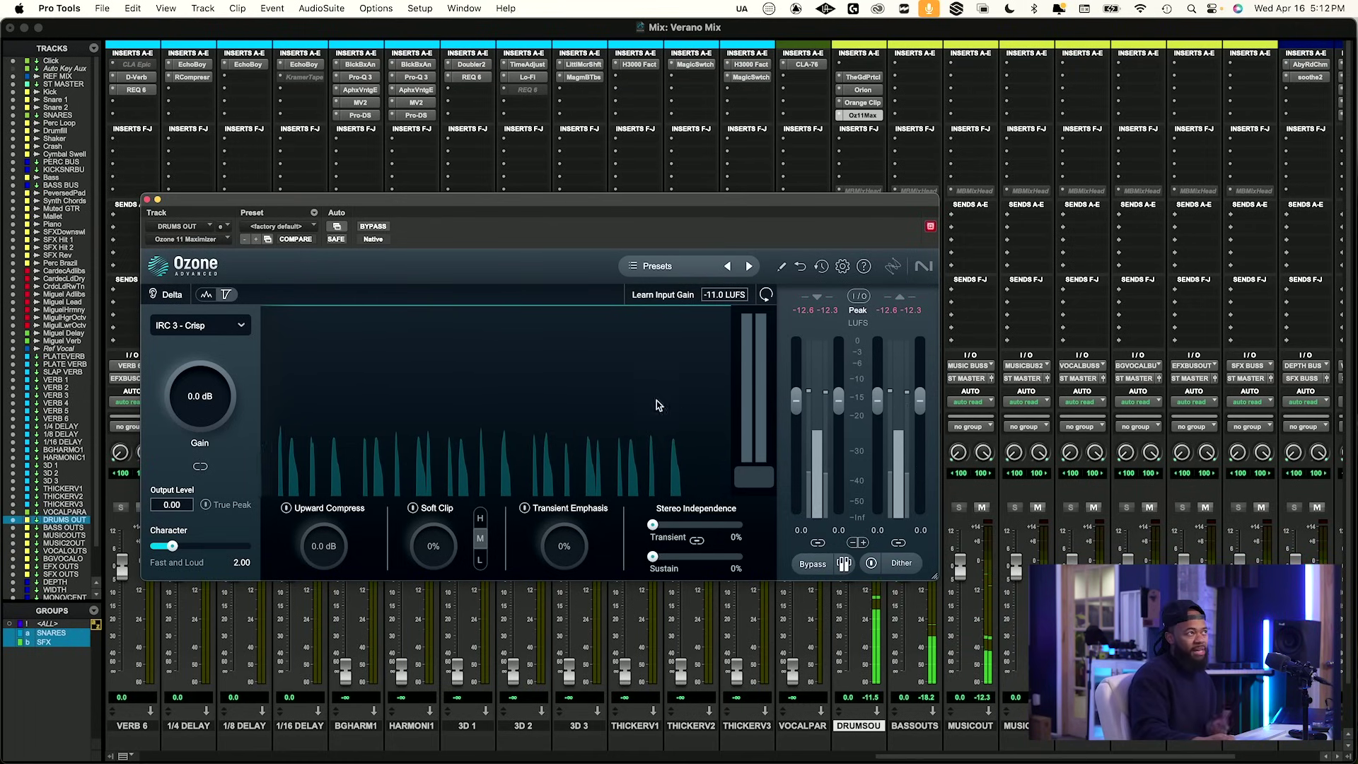
{"action": "left_click", "coordinate": [171, 505]}
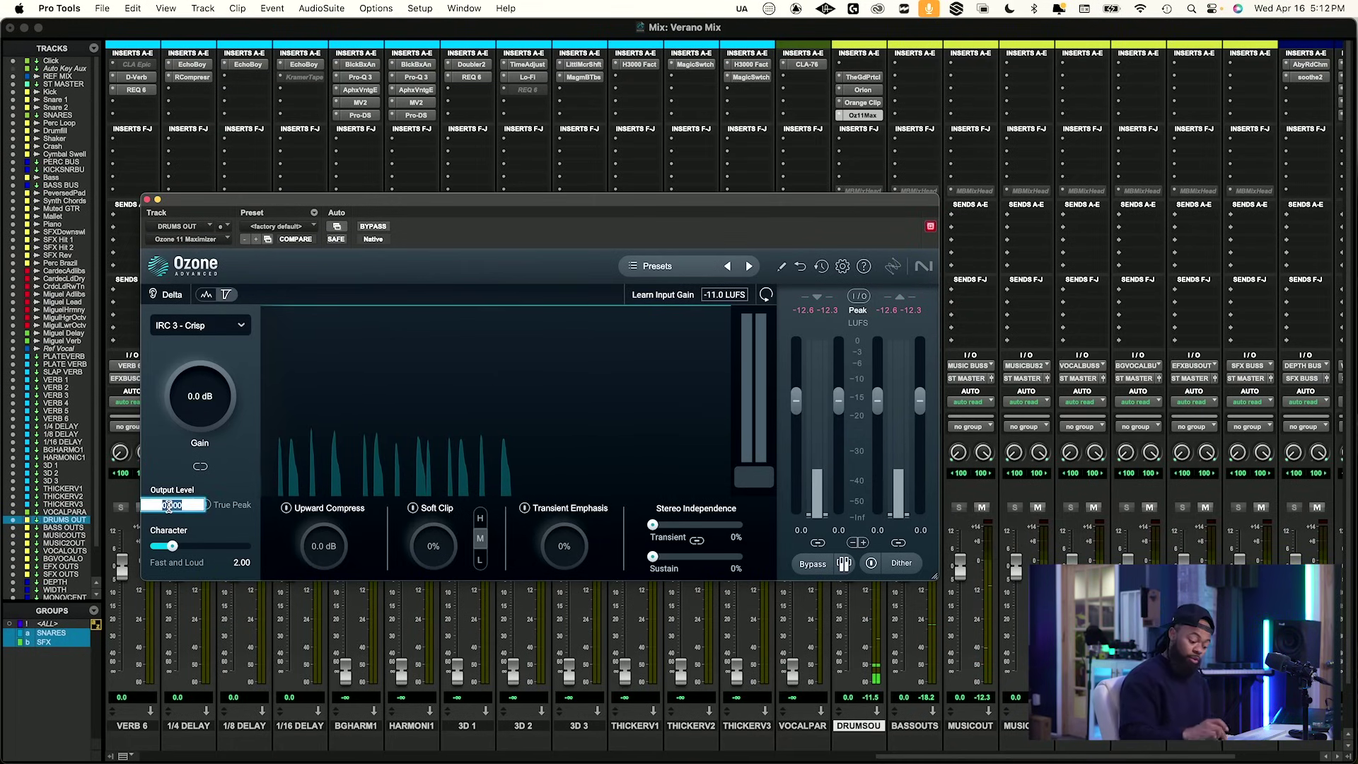
{"action": "type", "text": "-12.3"}
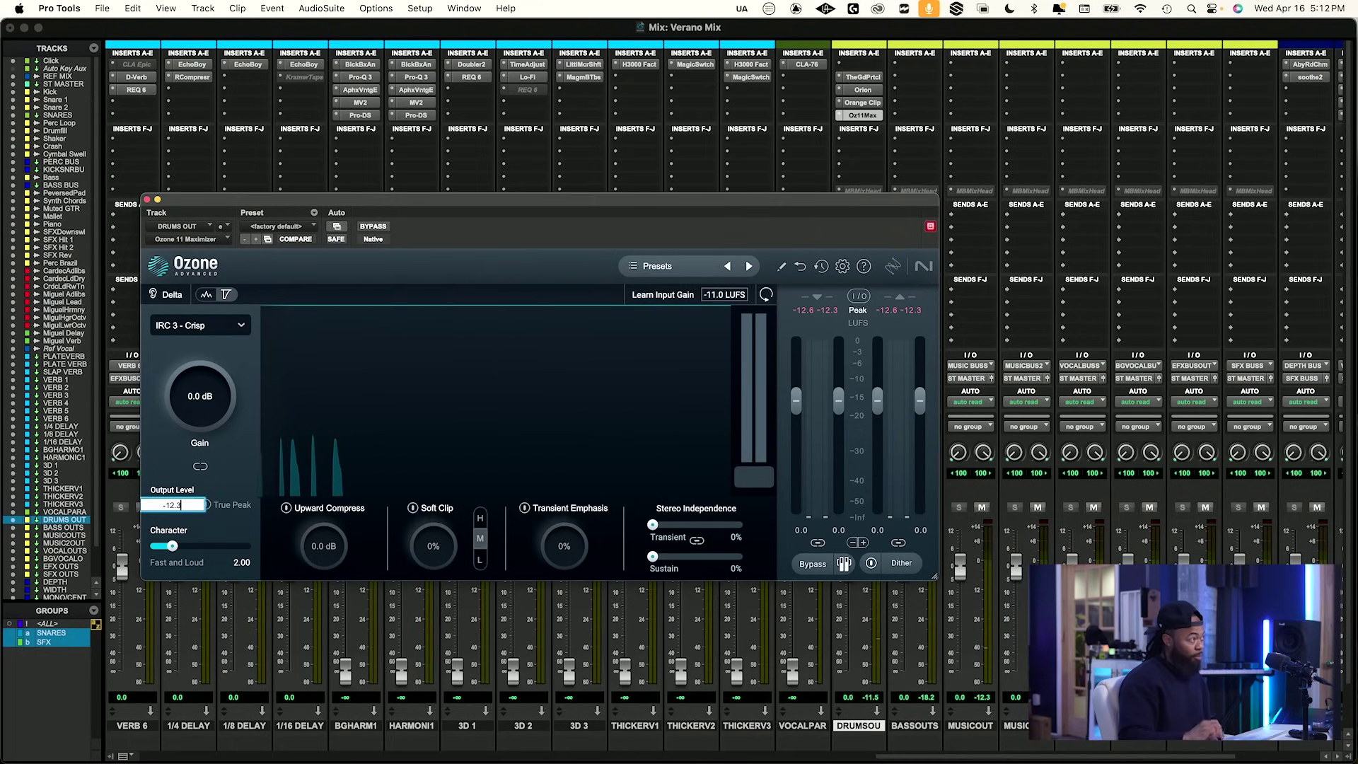
{"action": "key", "text": "Return"}
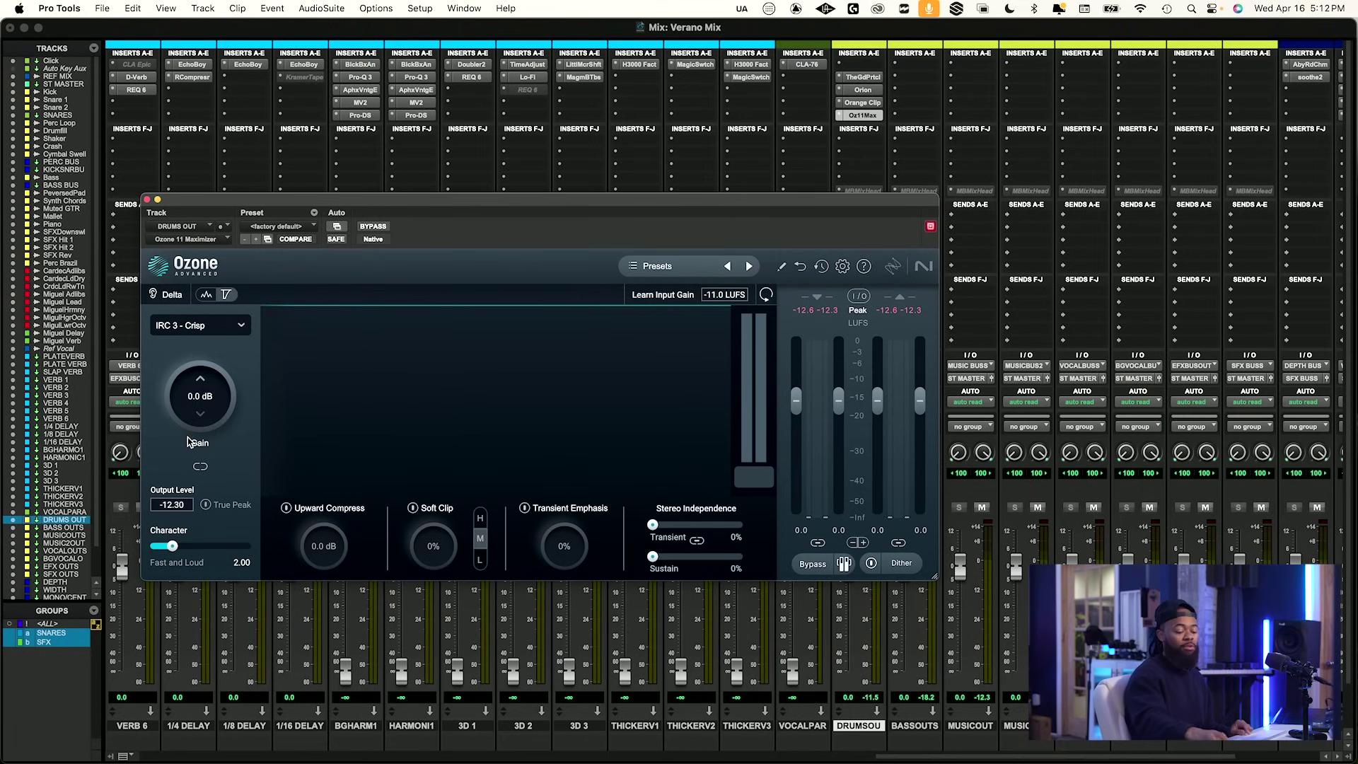
During playback, raise the Maximizer's gain to +14.6 dB and compare the drums with the plug-in bypassed and active.
{"action": "key", "text": "space"}
{"action": "left_click_drag", "start_coordinate": [209, 408], "coordinate": [220, 362]}
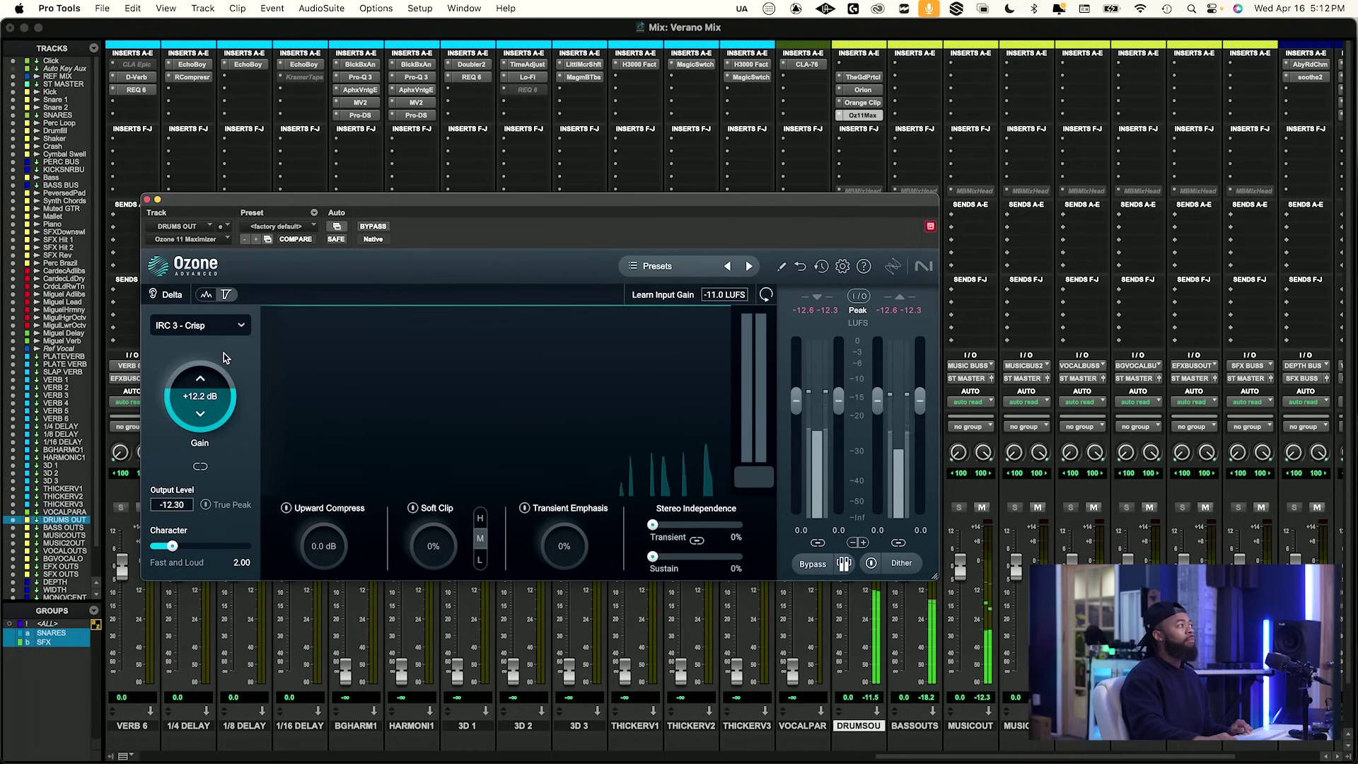
{"action": "left_click_drag", "start_coordinate": [219, 389], "coordinate": [216, 400]}
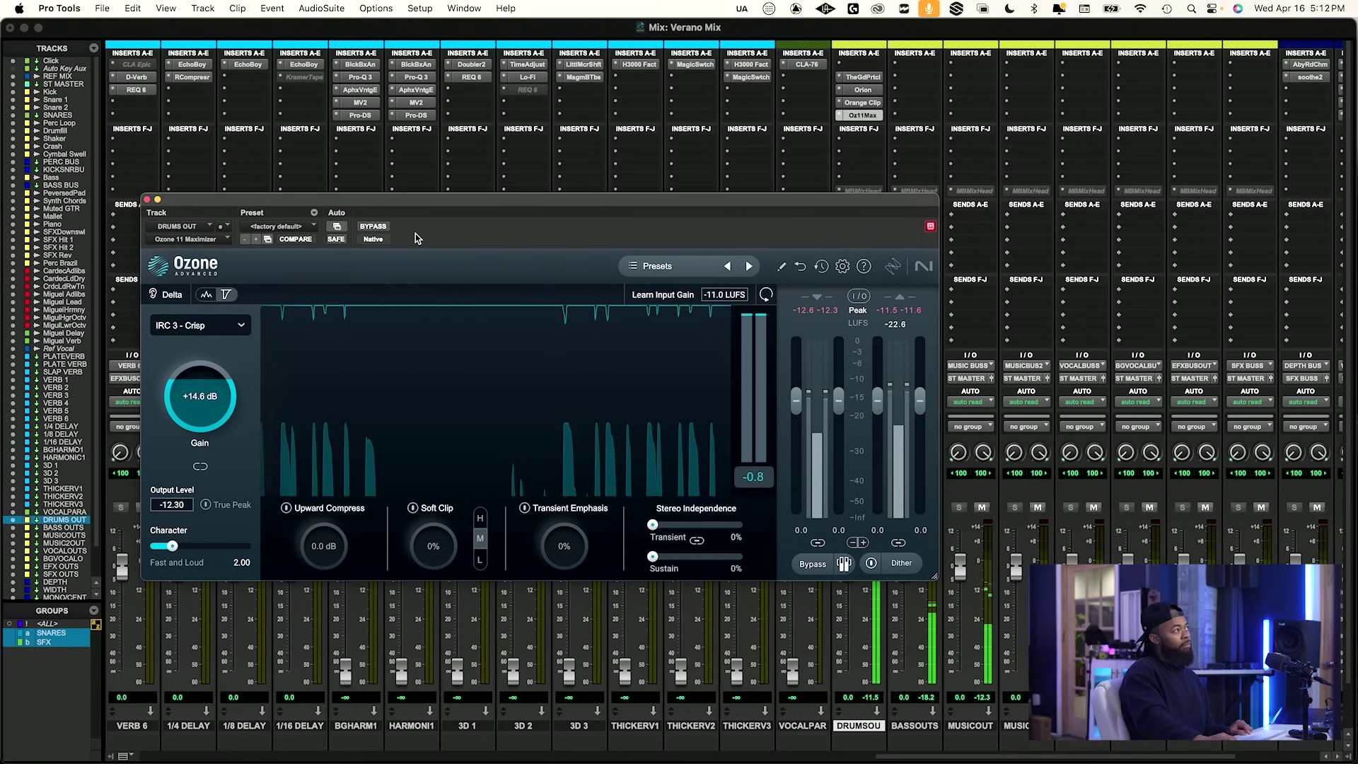
{"action": "left_click", "coordinate": [381, 228]}
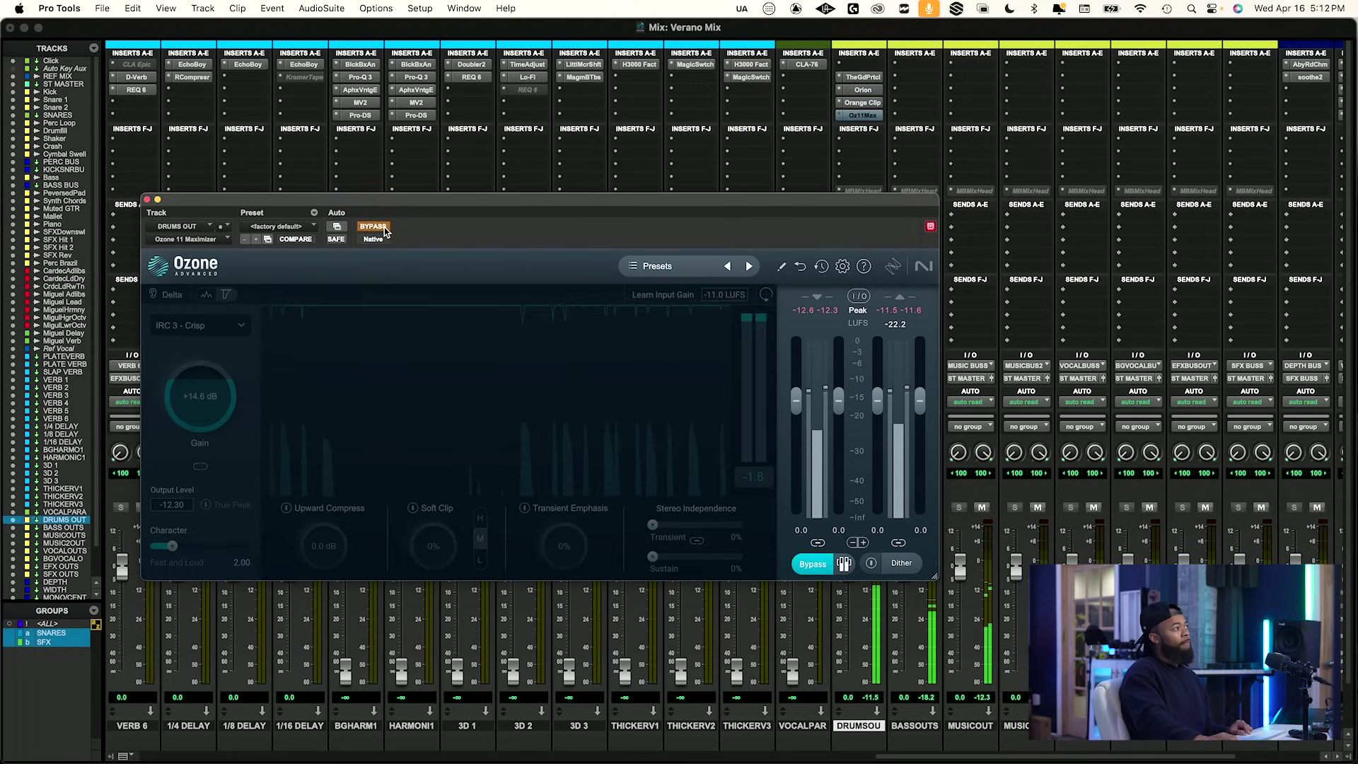
{"action": "left_click", "coordinate": [384, 229]}
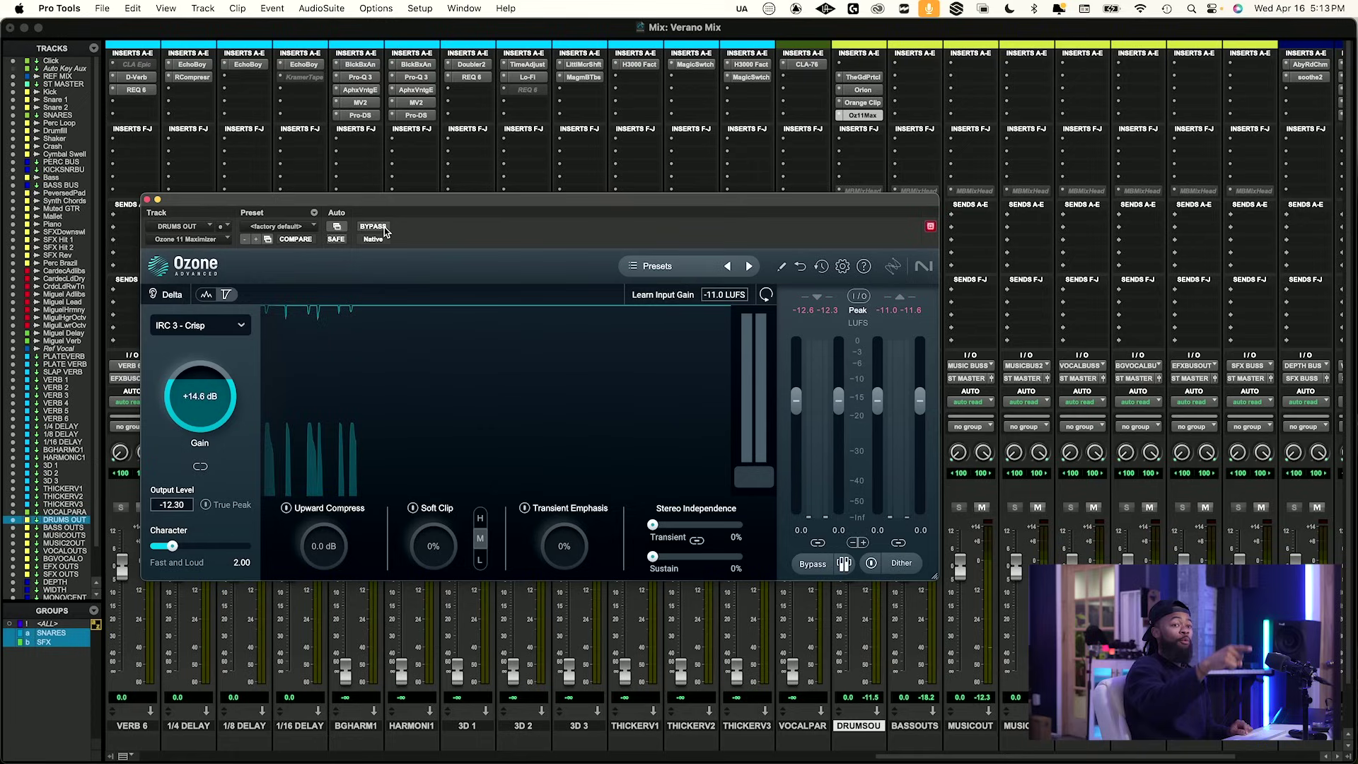
Lower the Maximizer's linked output faders to -1.0 and play the drums, comparing the bypassed and active levels several times.
{"action": "left_click_drag", "start_coordinate": [872, 406], "coordinate": [872, 410]}
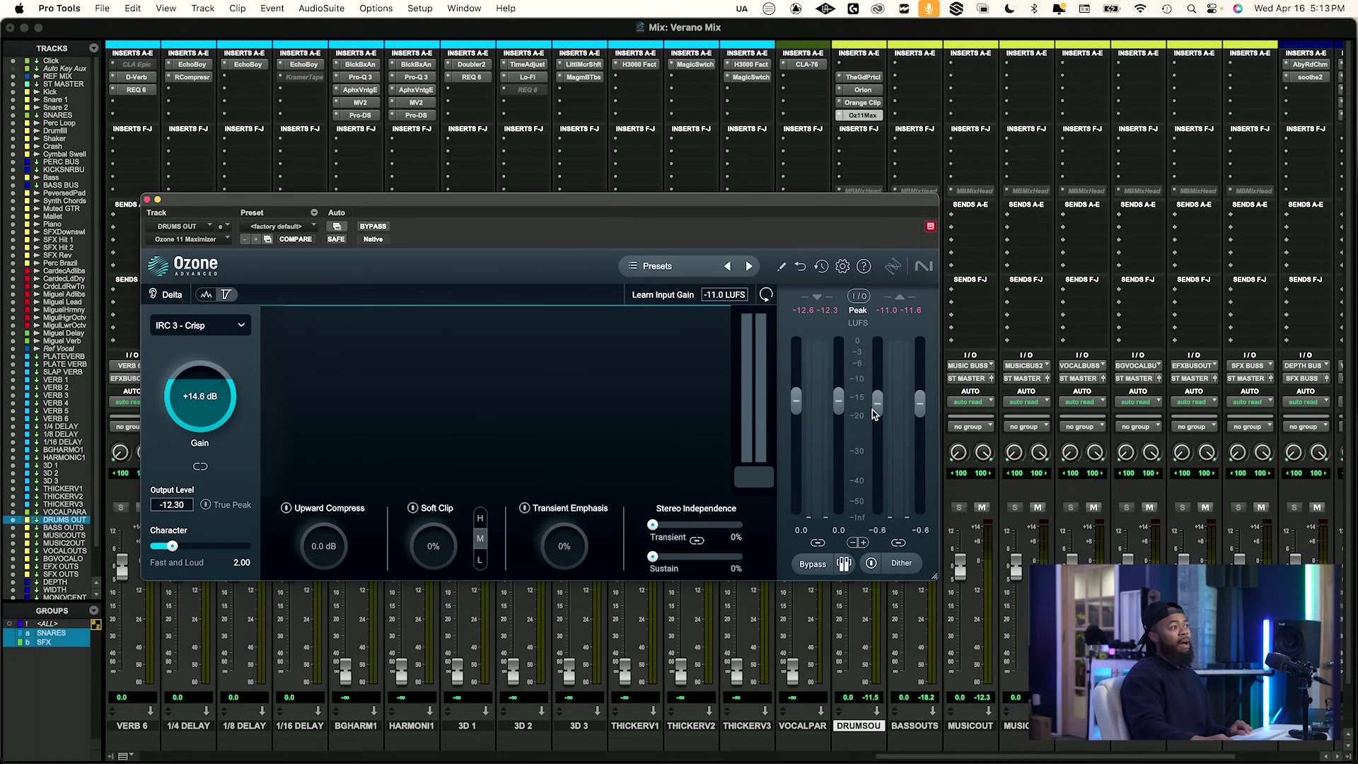
{"action": "key", "text": "space"}
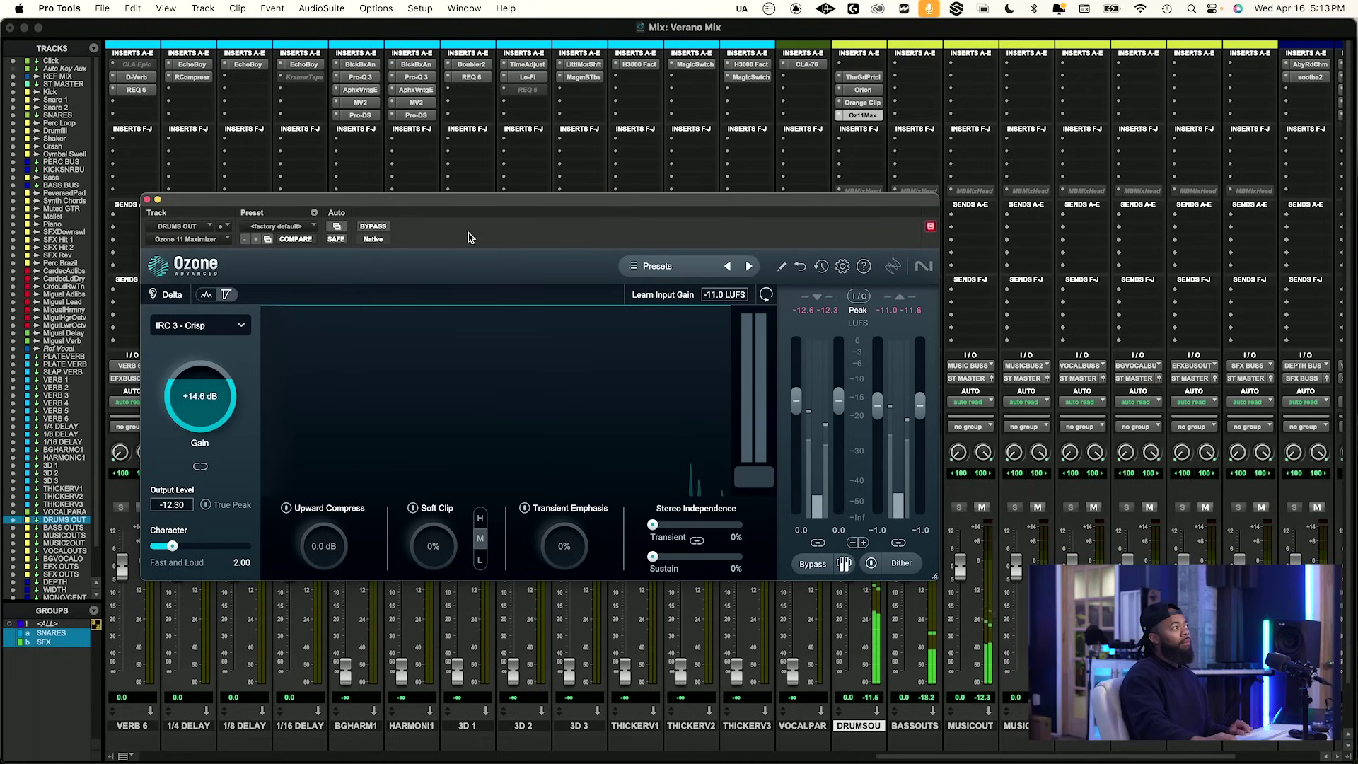
{"action": "left_click", "coordinate": [374, 227]}
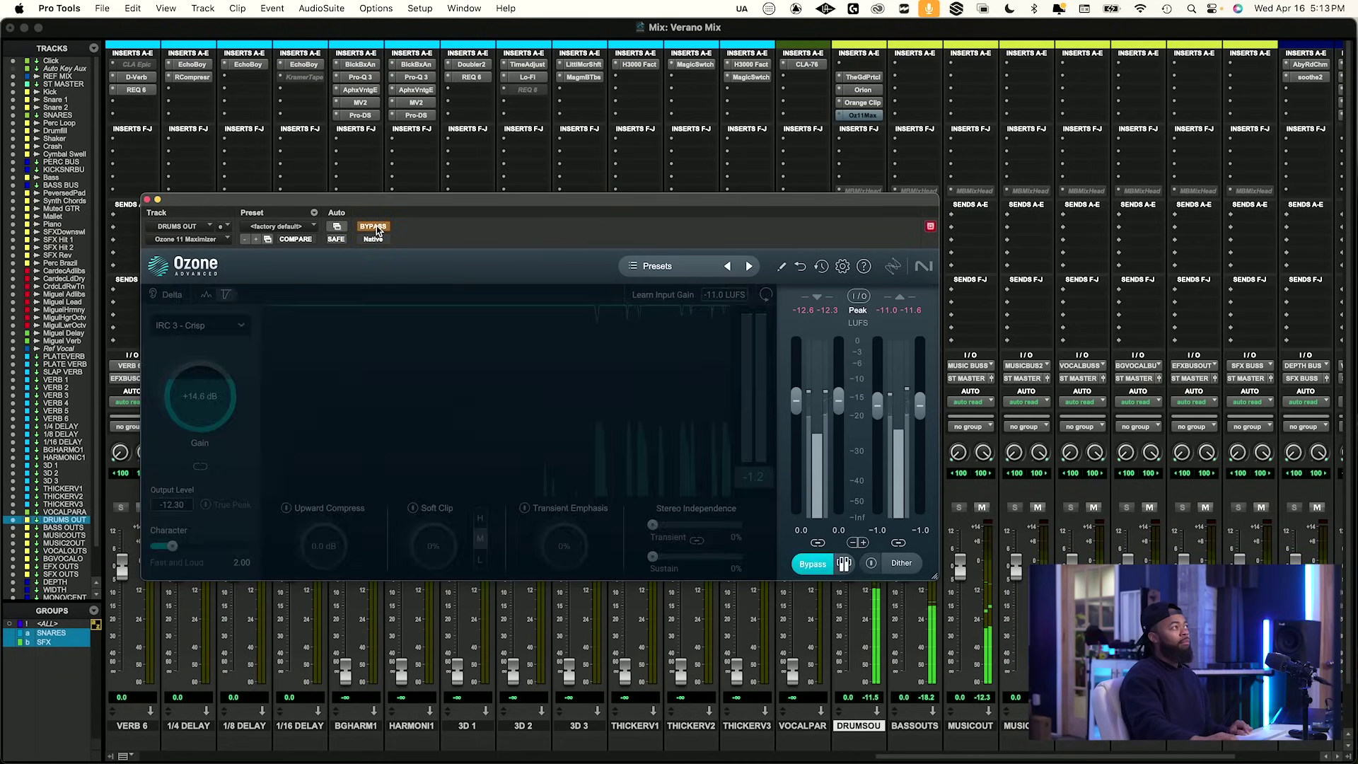
{"action": "left_click", "coordinate": [373, 227]}
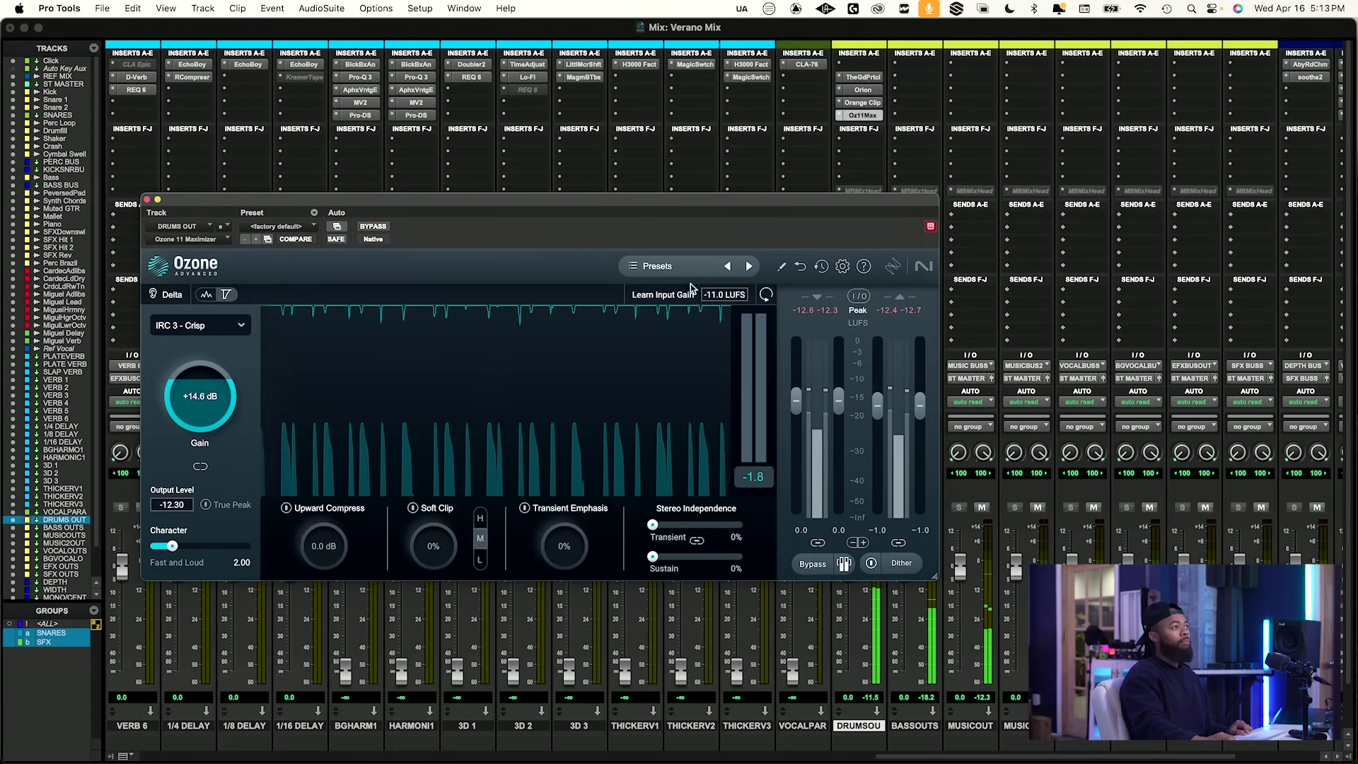
{"action": "left_click", "coordinate": [372, 226]}
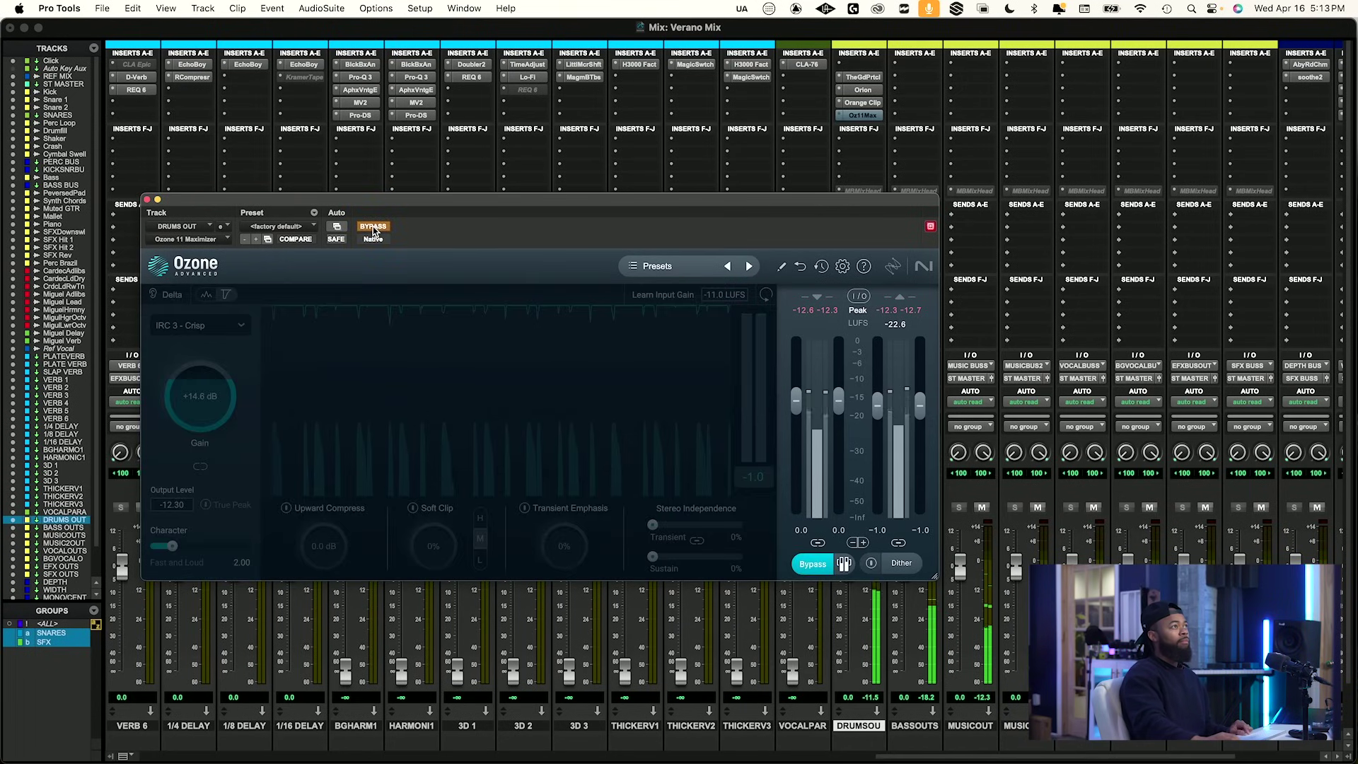
{"action": "left_click", "coordinate": [372, 226]}
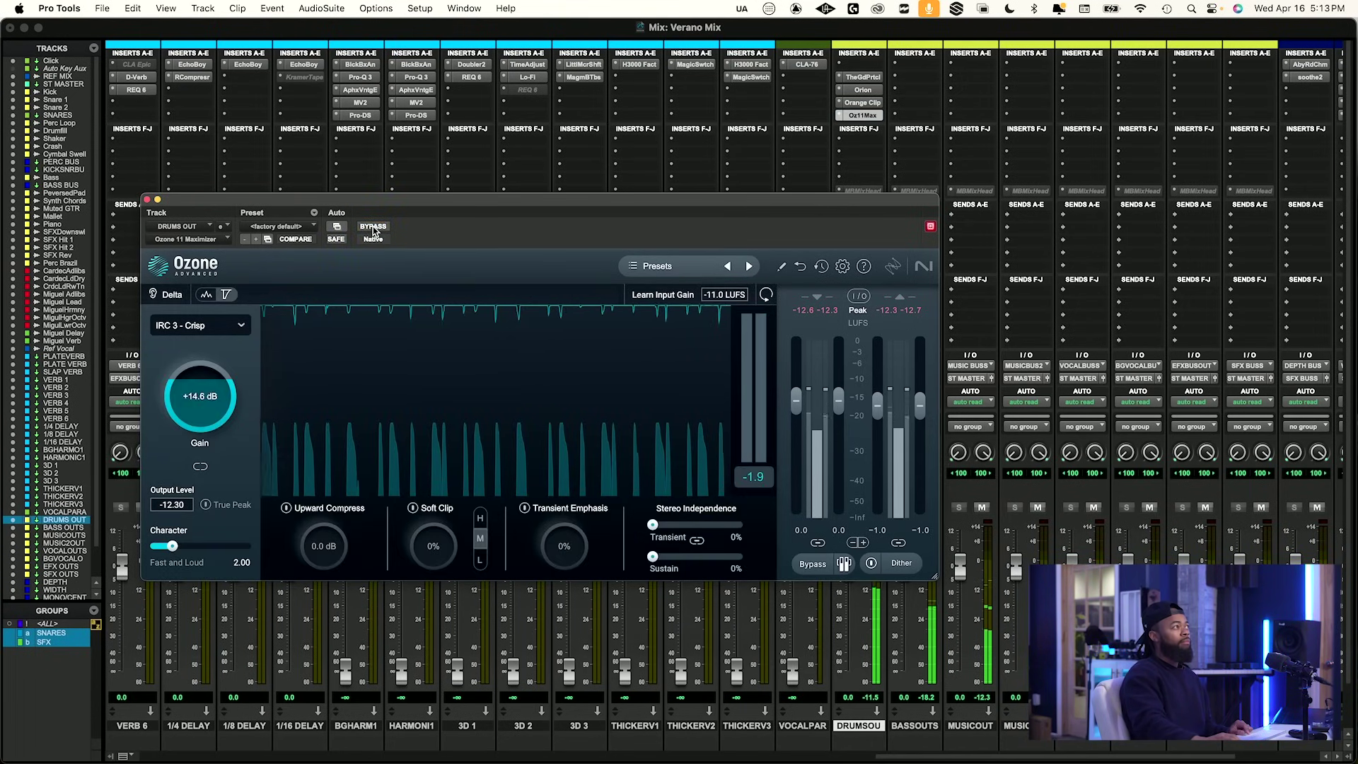
{"action": "left_click", "coordinate": [372, 226]}
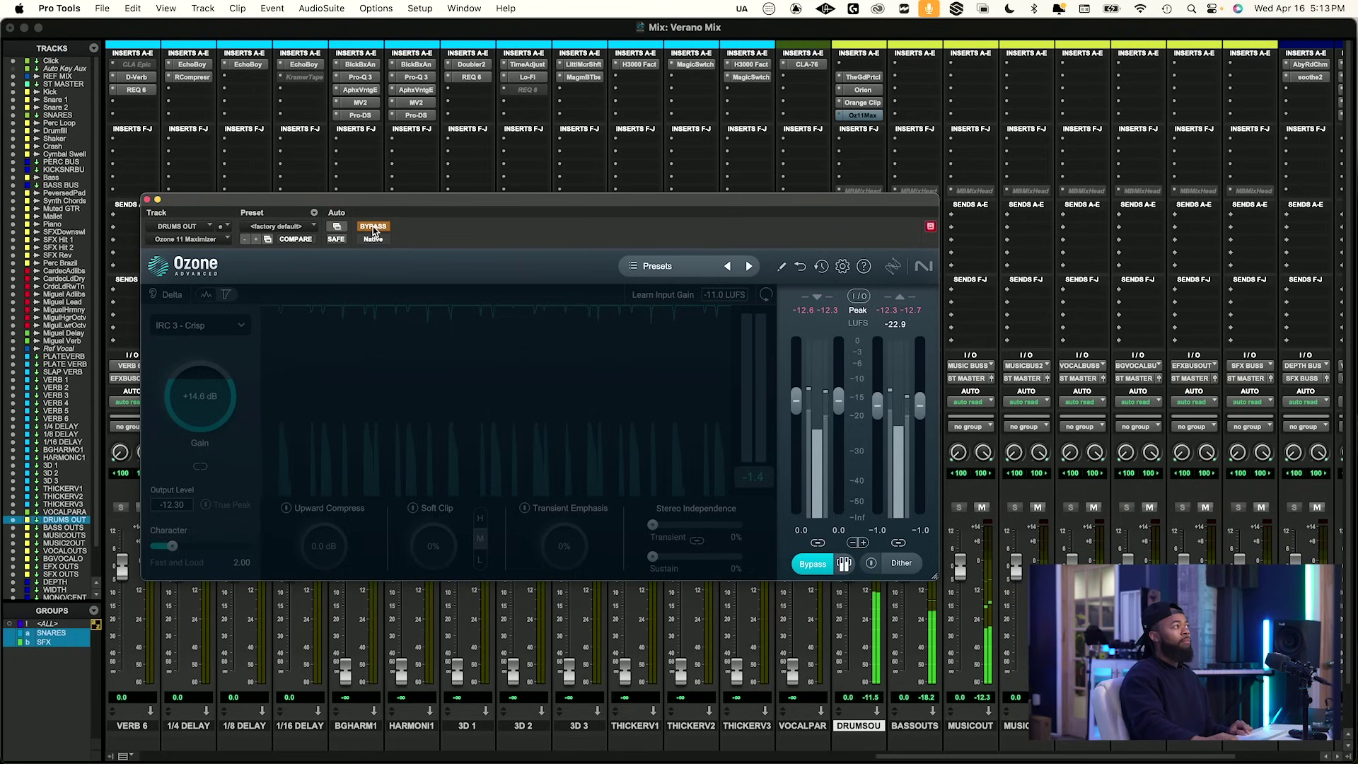
{"action": "left_click", "coordinate": [372, 226]}
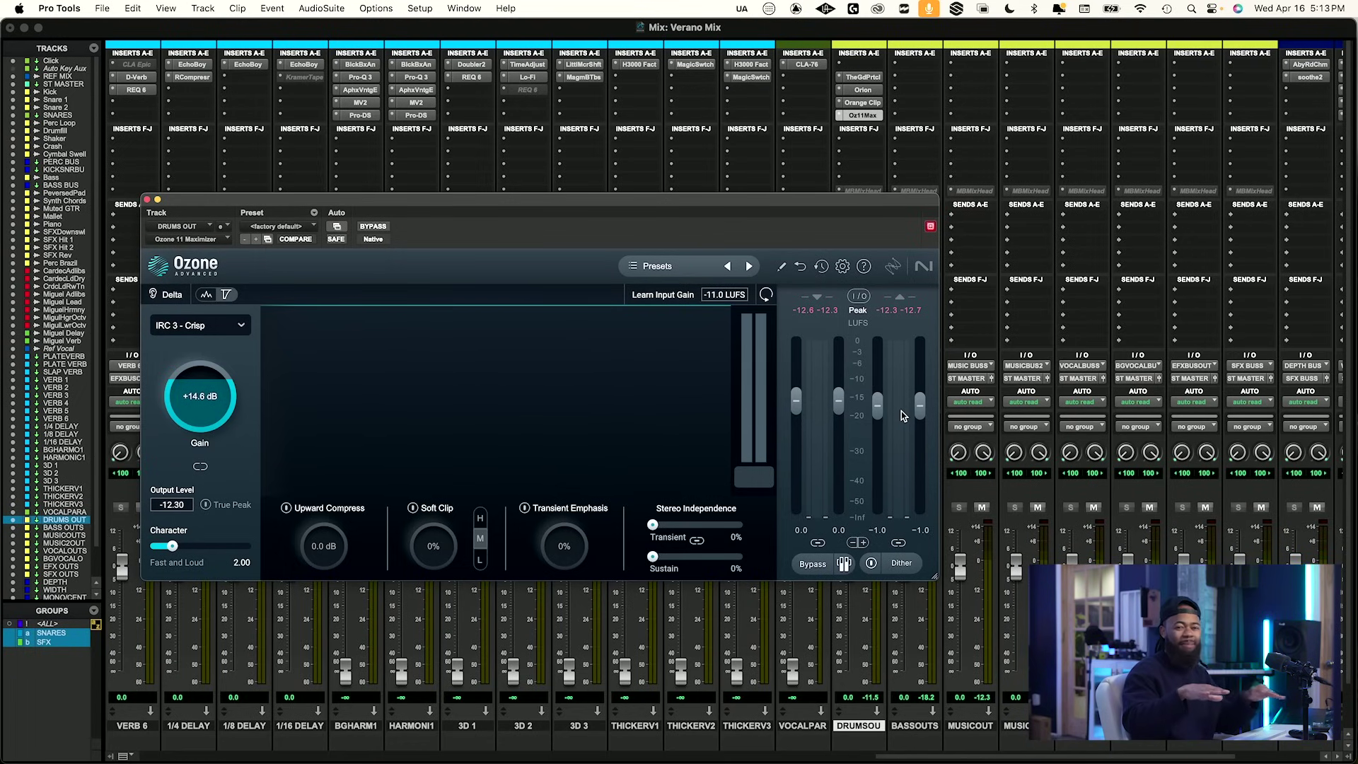
Resume playback and lower the Maximizer's output faders to -1.9, matching the processed level against the bypassed drums.
{"action": "key", "text": "space"}
{"action": "left_click", "coordinate": [374, 227]}
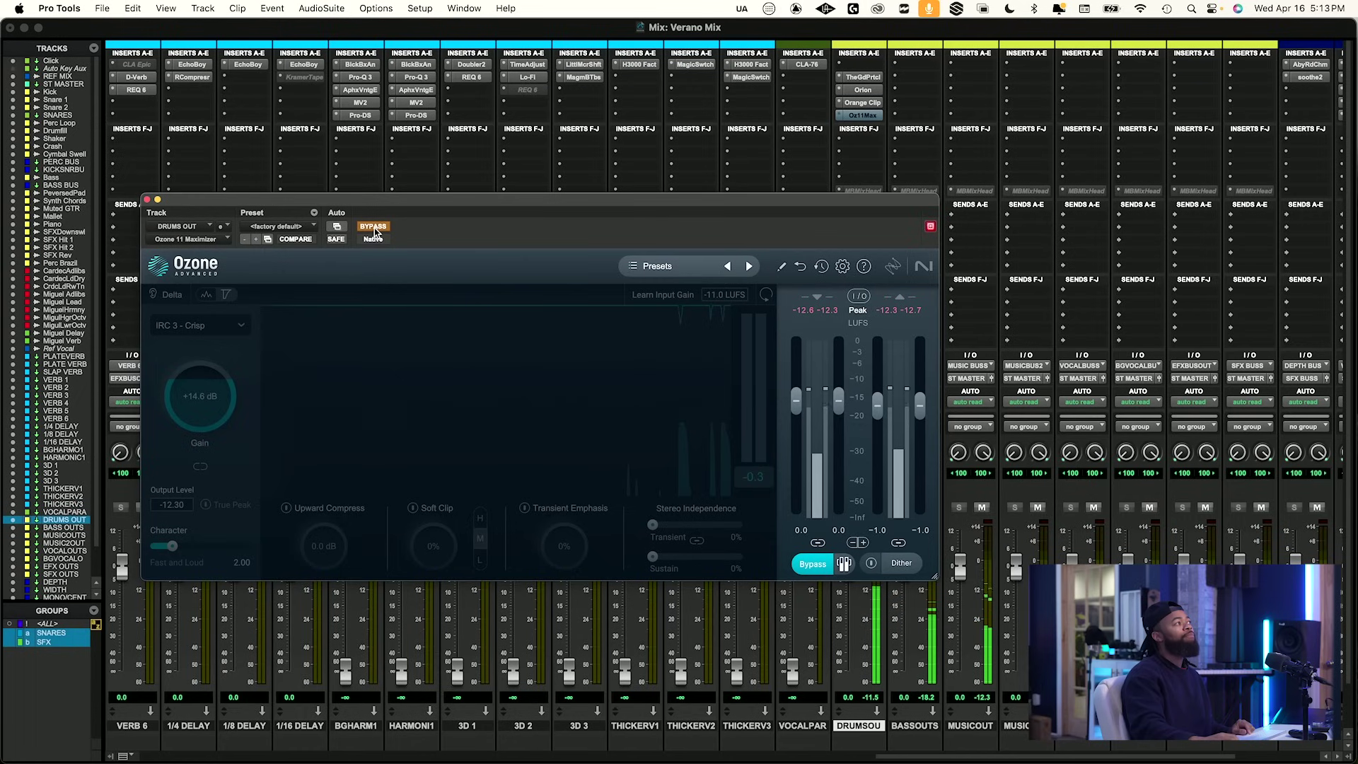
{"action": "left_click", "coordinate": [374, 227]}
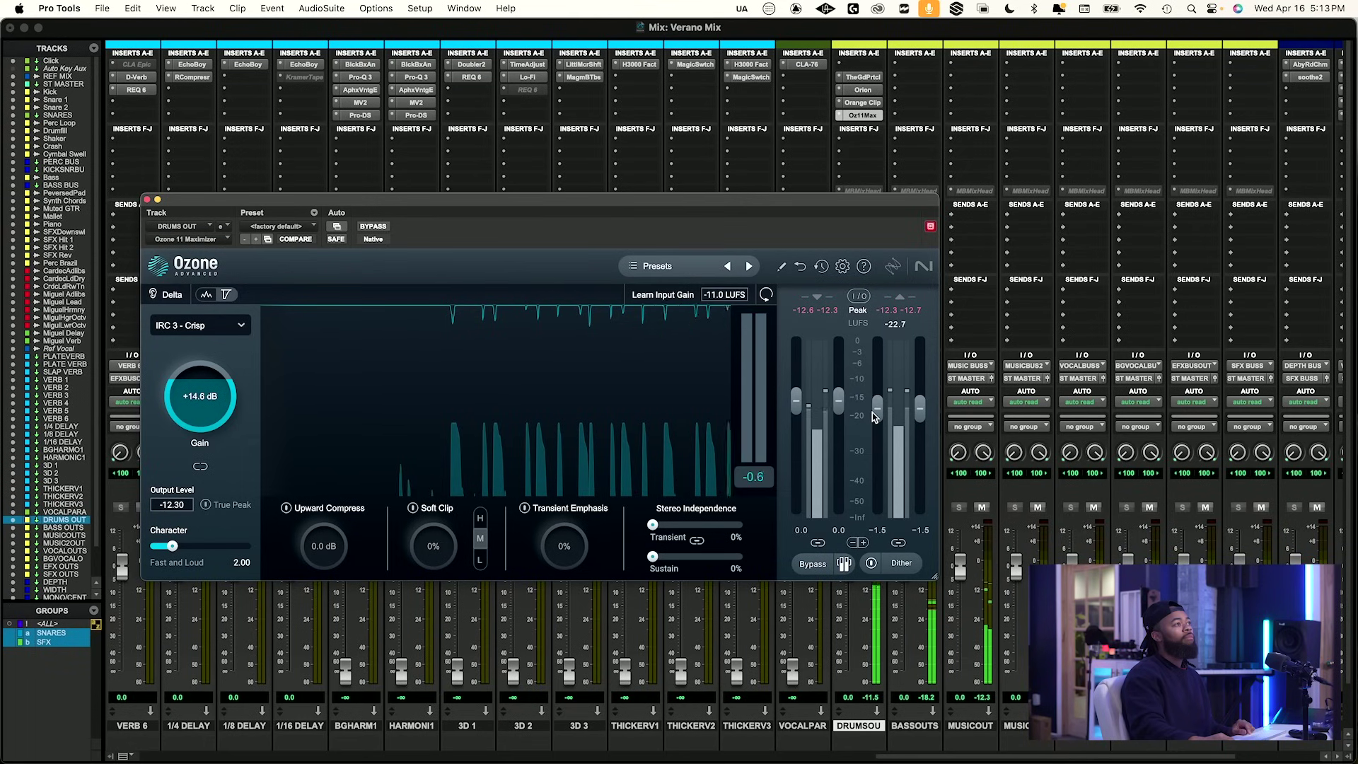
{"action": "left_click_drag", "start_coordinate": [872, 413], "coordinate": [868, 415]}
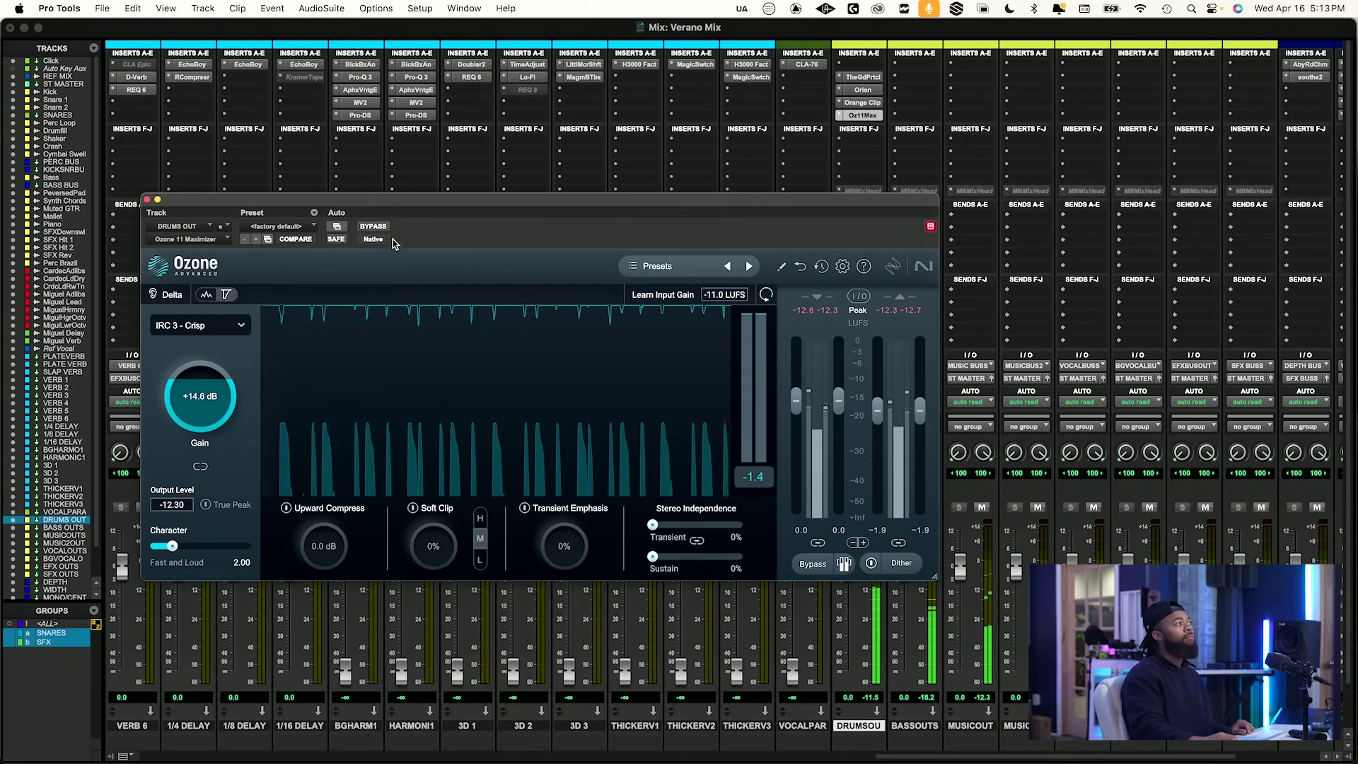
{"action": "left_click", "coordinate": [375, 227]}
{"action": "left_click", "coordinate": [375, 227]}
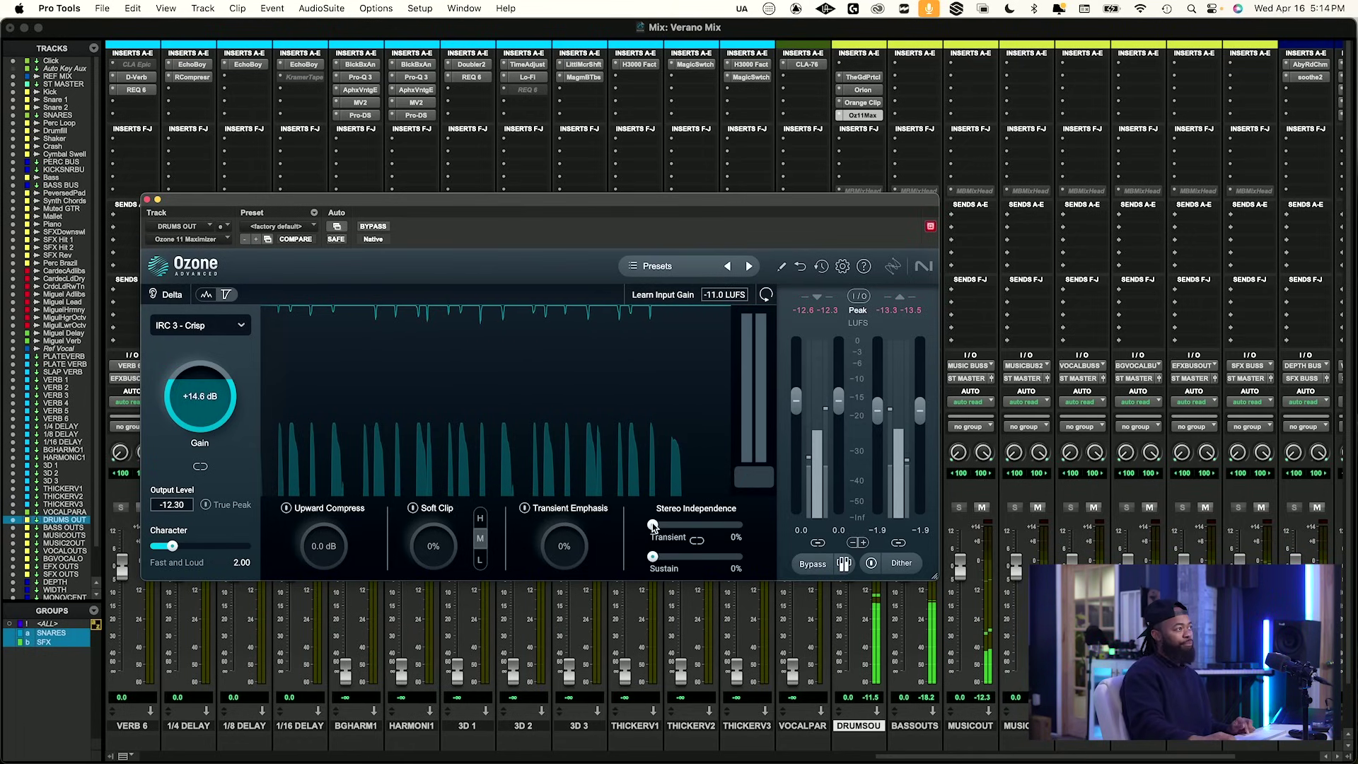
Set the Maximizer's transient stereo independence to 17% and character to 1.55, checking the sound against bypass.
{"action": "left_click_drag", "start_coordinate": [652, 525], "coordinate": [668, 526]}
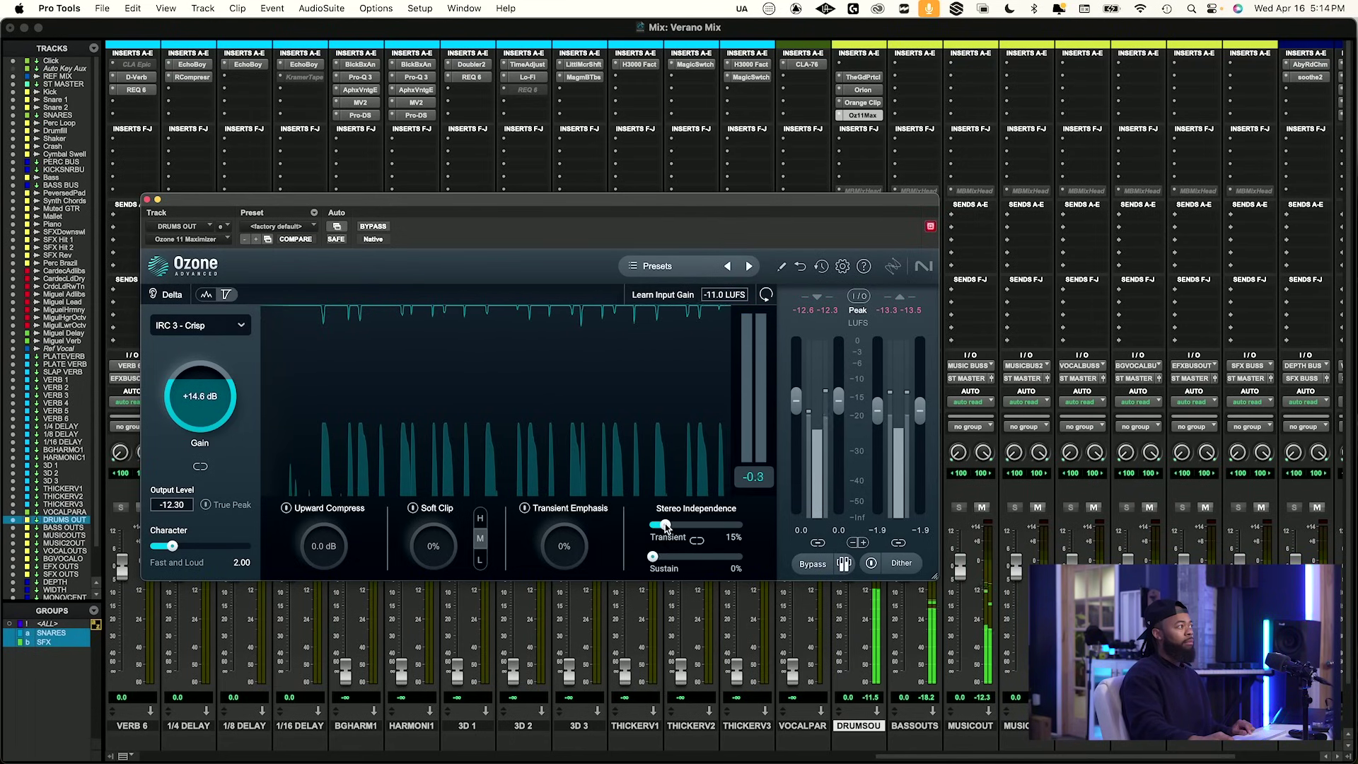
{"action": "left_click_drag", "start_coordinate": [164, 545], "coordinate": [170, 547]}
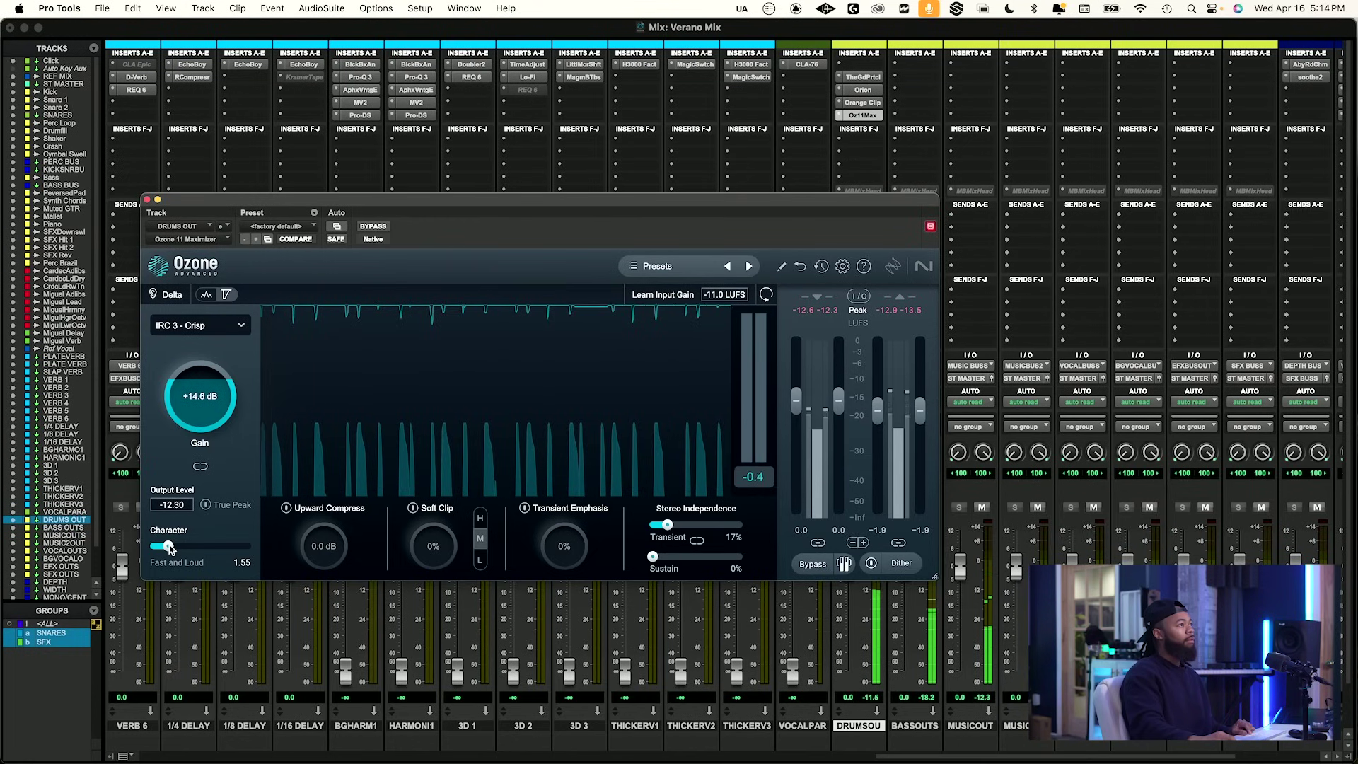
{"action": "left_click", "coordinate": [373, 227]}
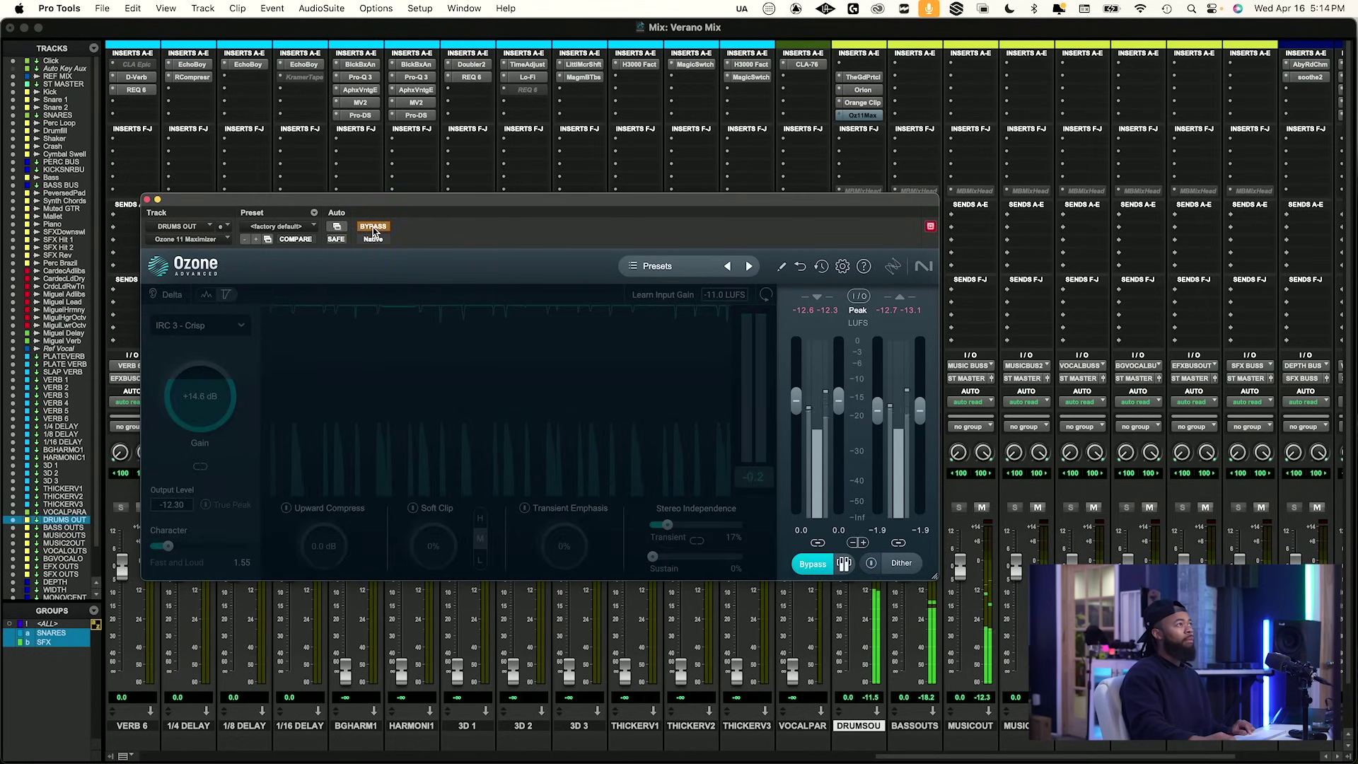
{"action": "left_click", "coordinate": [373, 227]}
{"action": "key", "text": "XF86MonBrightnessUp"}
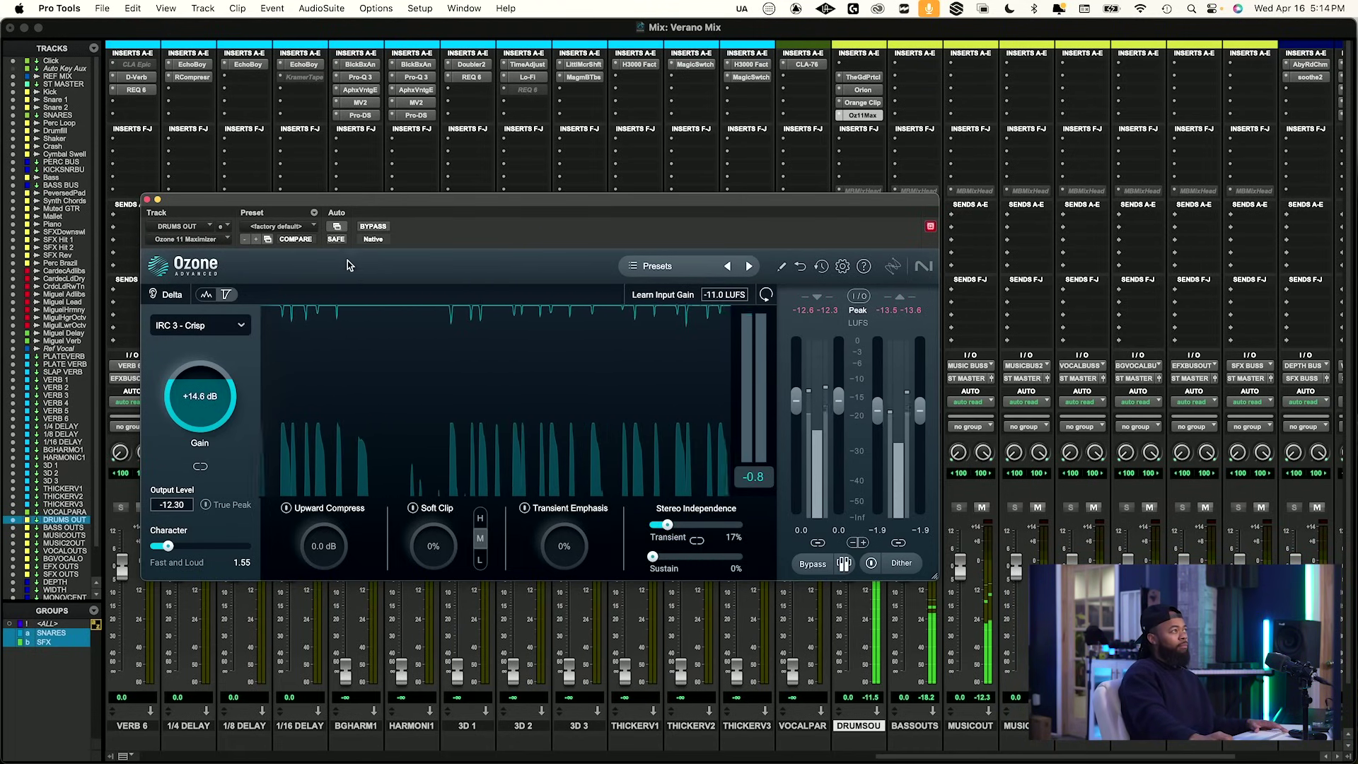
{"action": "left_click", "coordinate": [373, 226]}
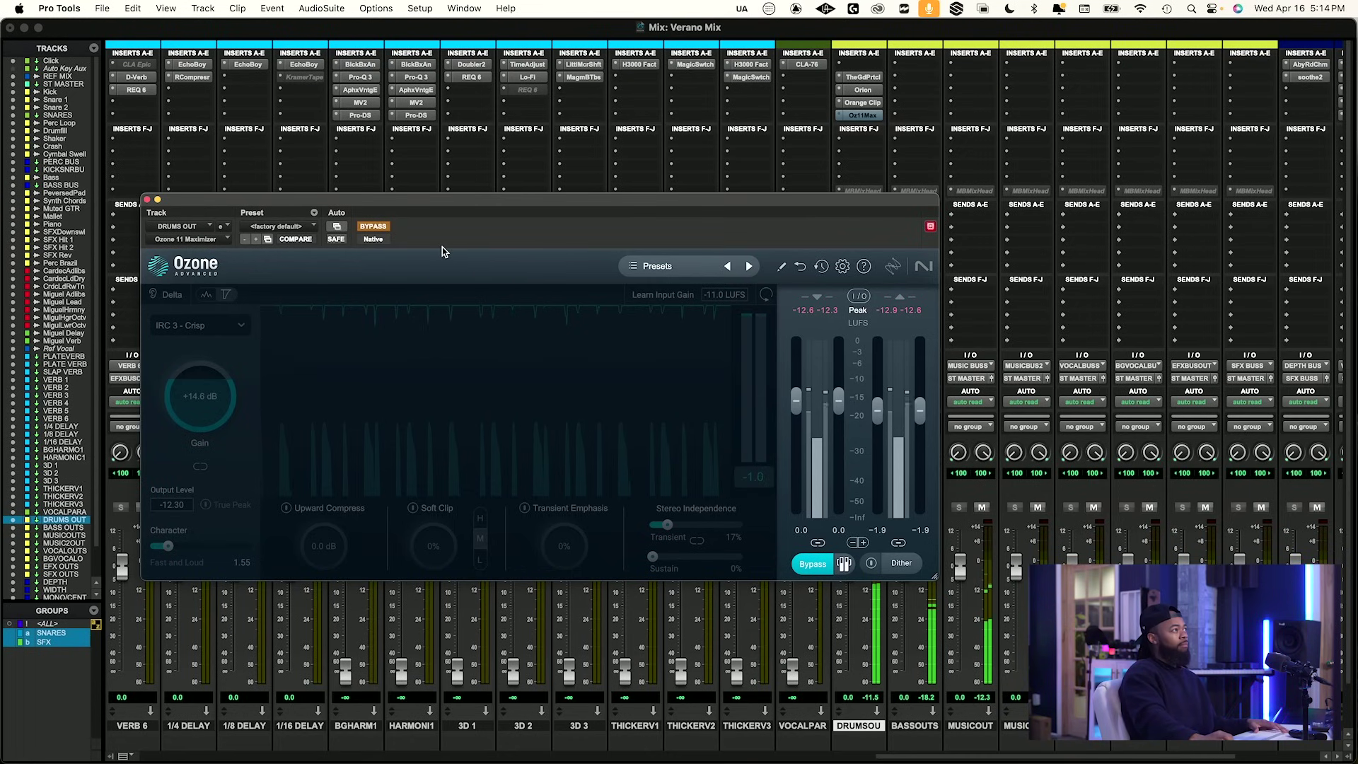
{"action": "left_click", "coordinate": [374, 227]}
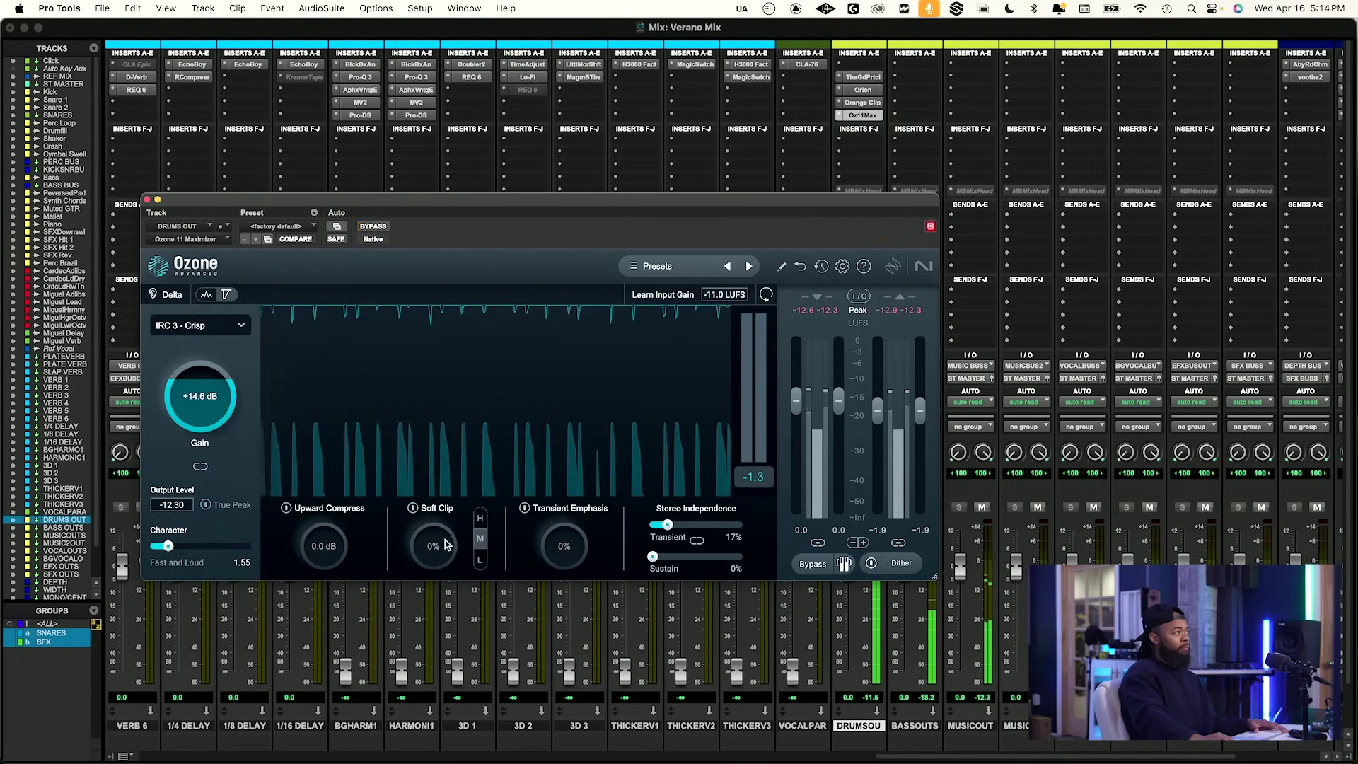
Enable Soft Clip at 8% with the L setting and compare the drums with the Maximizer bypassed and active.
{"action": "left_click", "coordinate": [412, 508]}
{"action": "left_click_drag", "start_coordinate": [442, 552], "coordinate": [454, 537]}
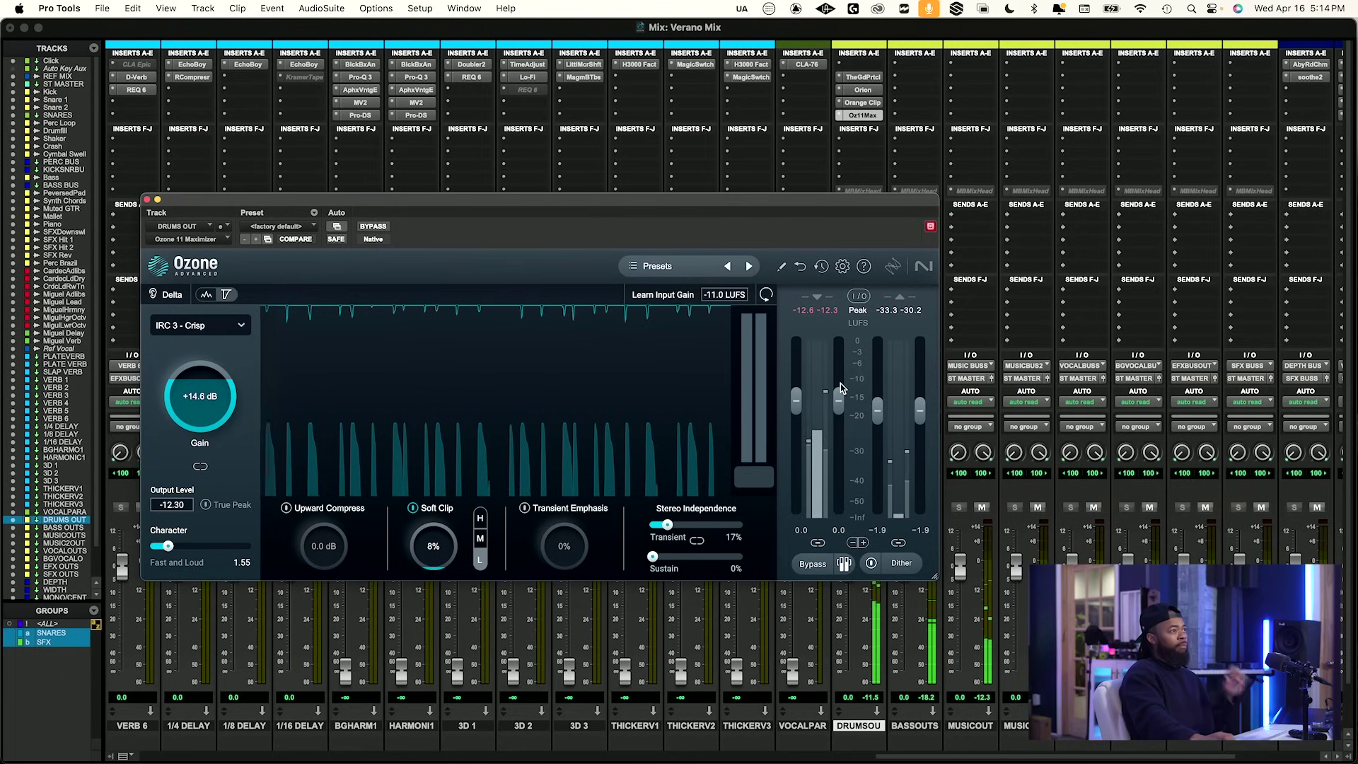
{"action": "left_click", "coordinate": [373, 227]}
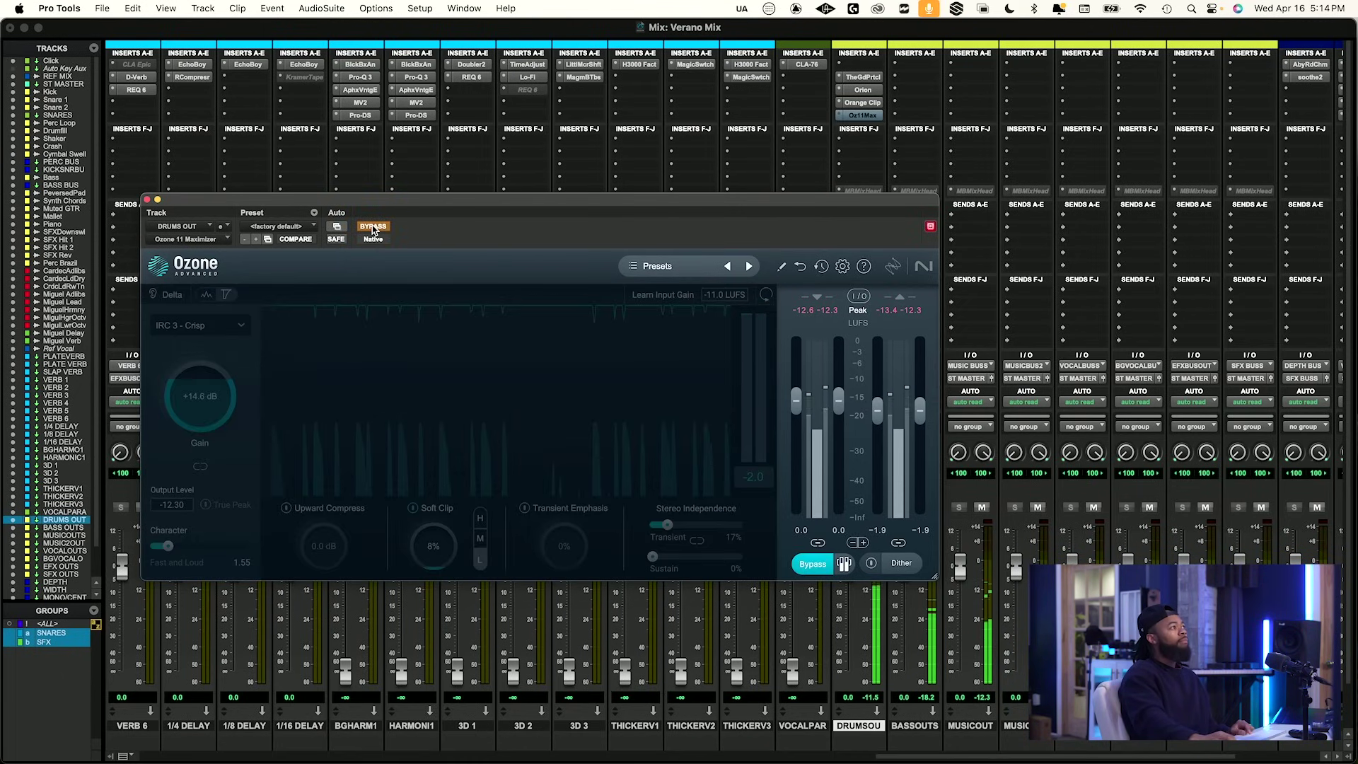
{"action": "left_click", "coordinate": [372, 226]}
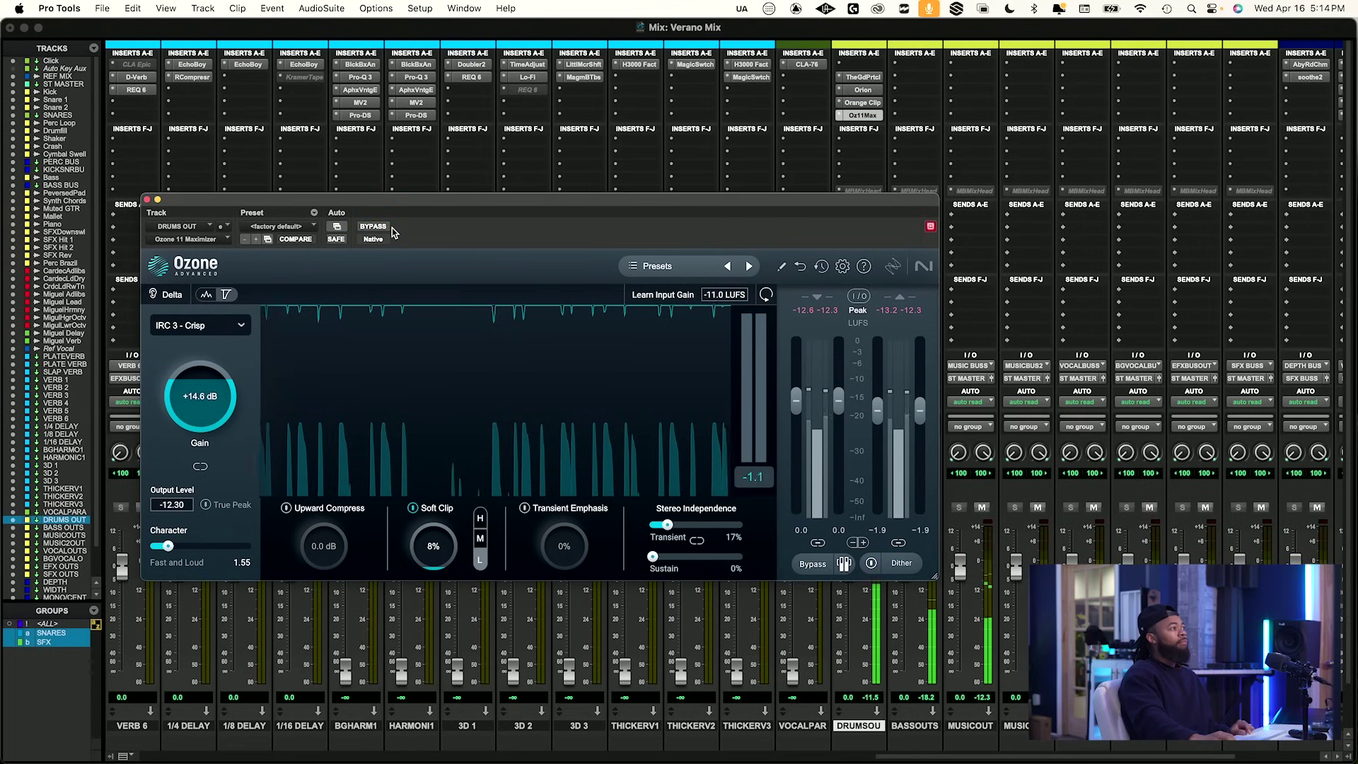
{"action": "left_click", "coordinate": [375, 227]}
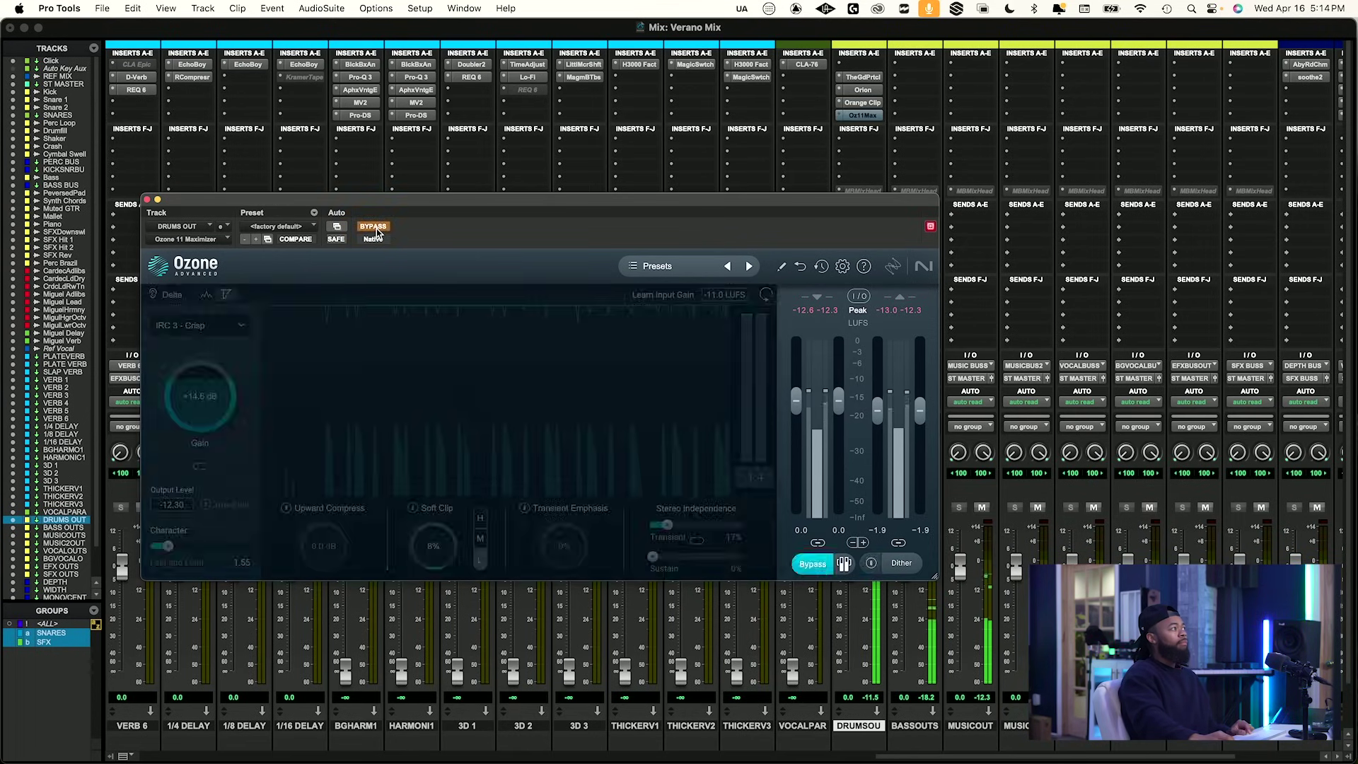
{"action": "left_click", "coordinate": [379, 228]}
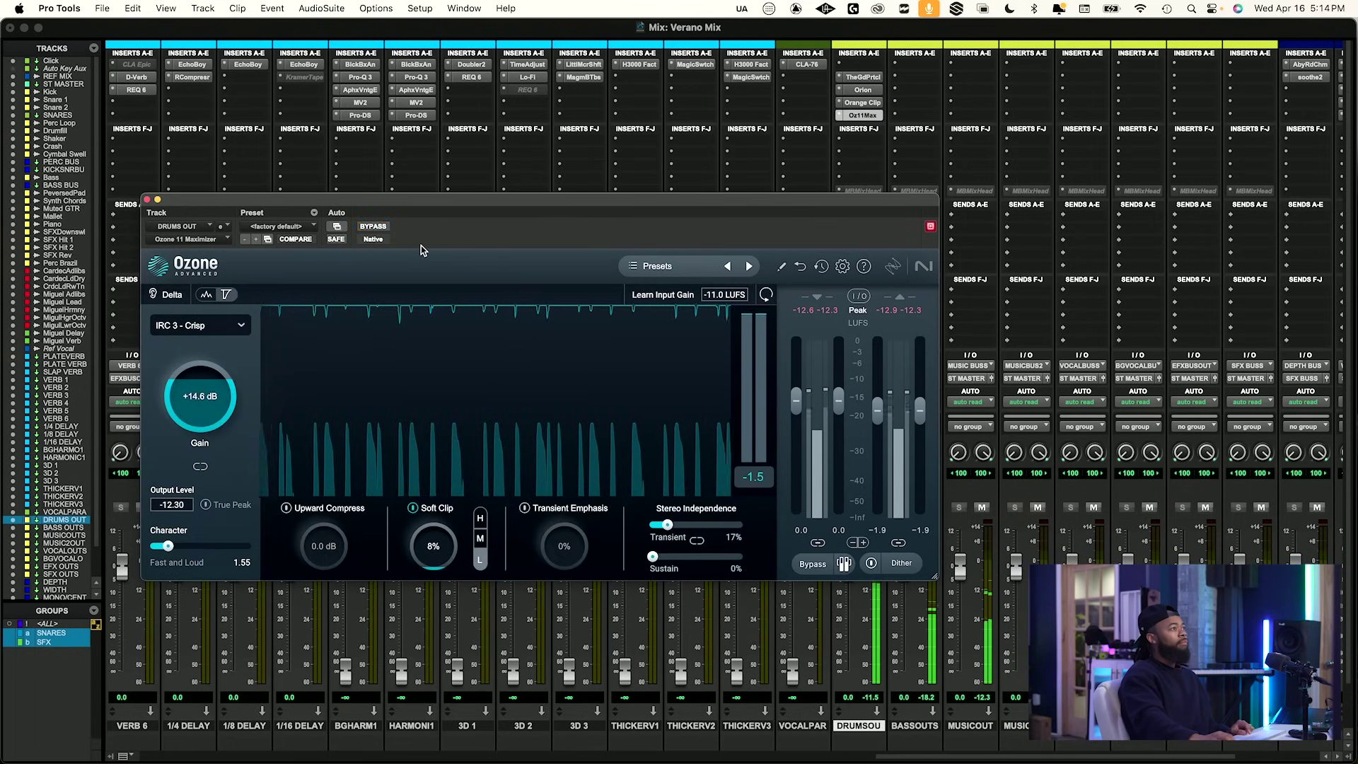
Audition IRC 4 - Modern against IRC 3 - Crisp and set the Maximizer's limiting mode to IRC 4 - Modern.
{"action": "left_click", "coordinate": [216, 327]}
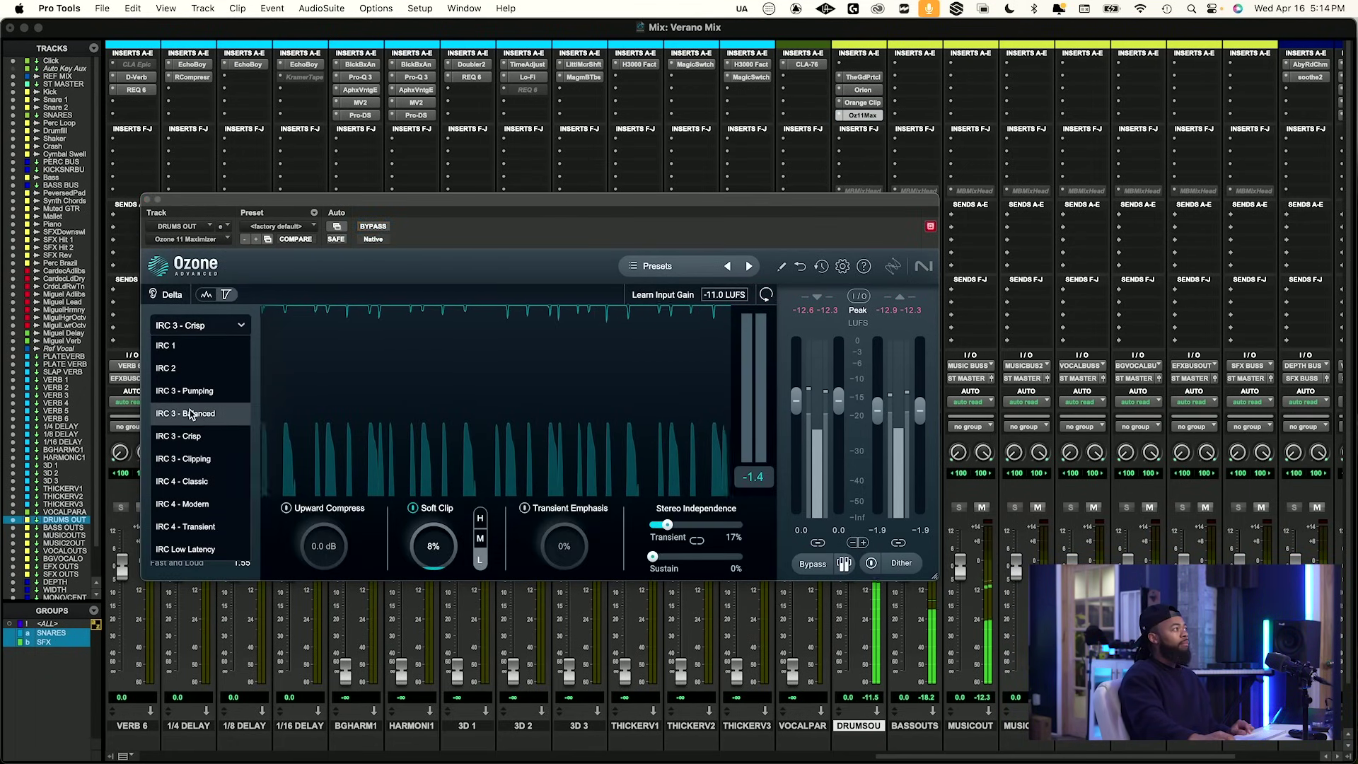
{"action": "left_click", "coordinate": [186, 503]}
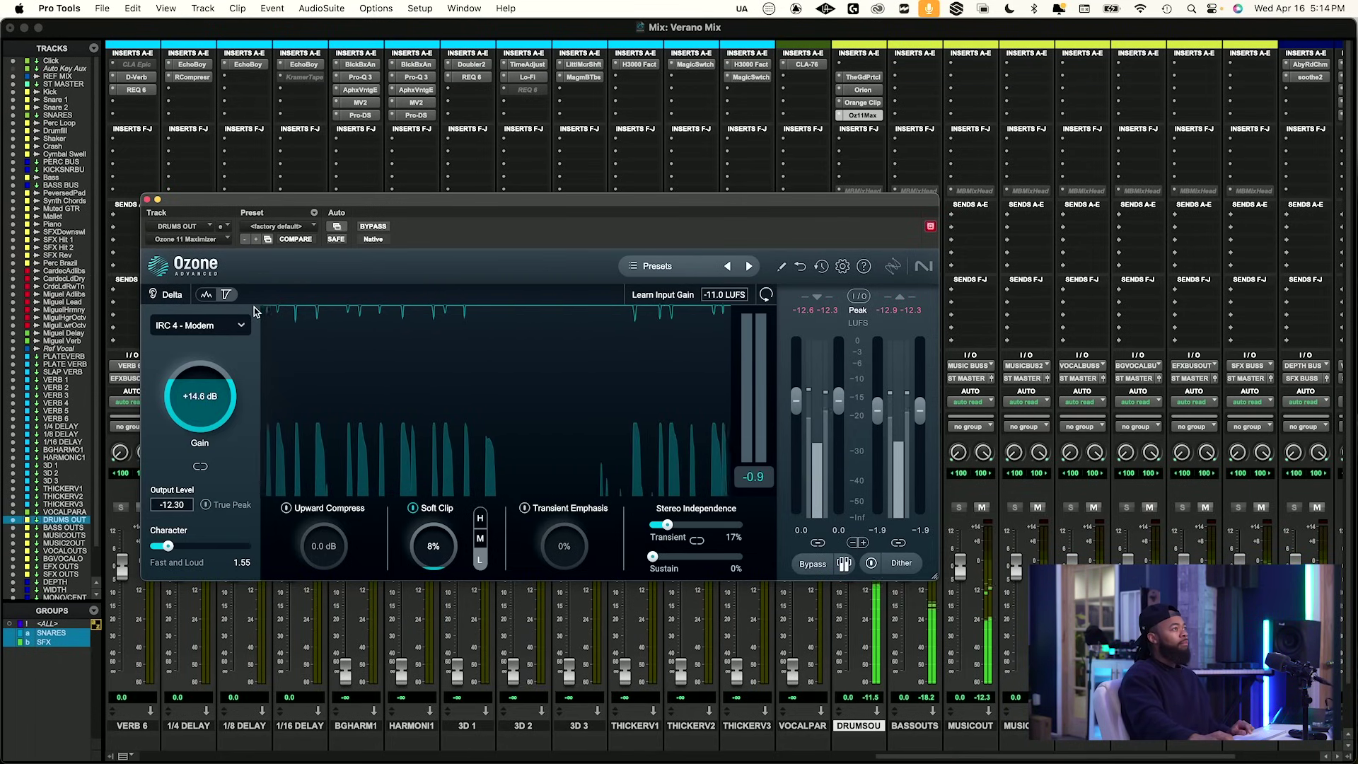
{"action": "left_click", "coordinate": [205, 331]}
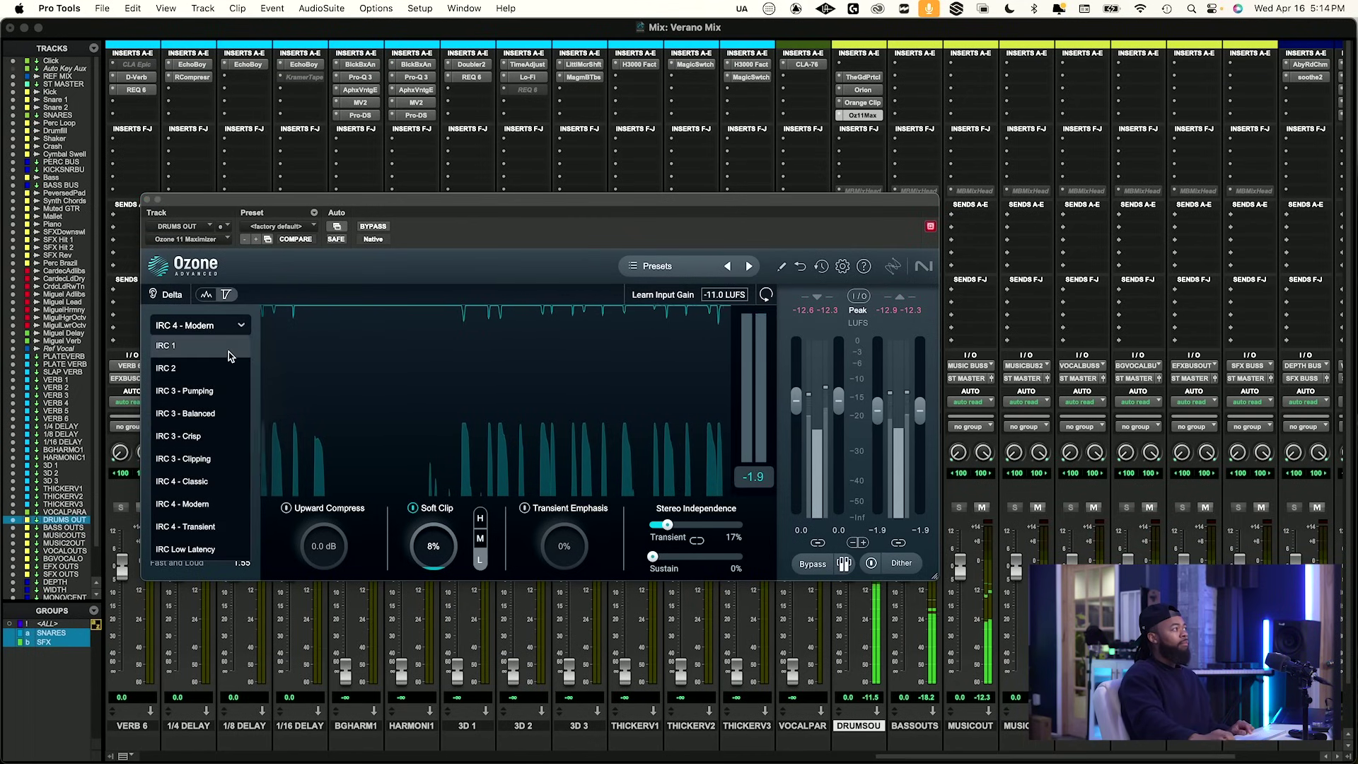
{"action": "left_click", "coordinate": [195, 432]}
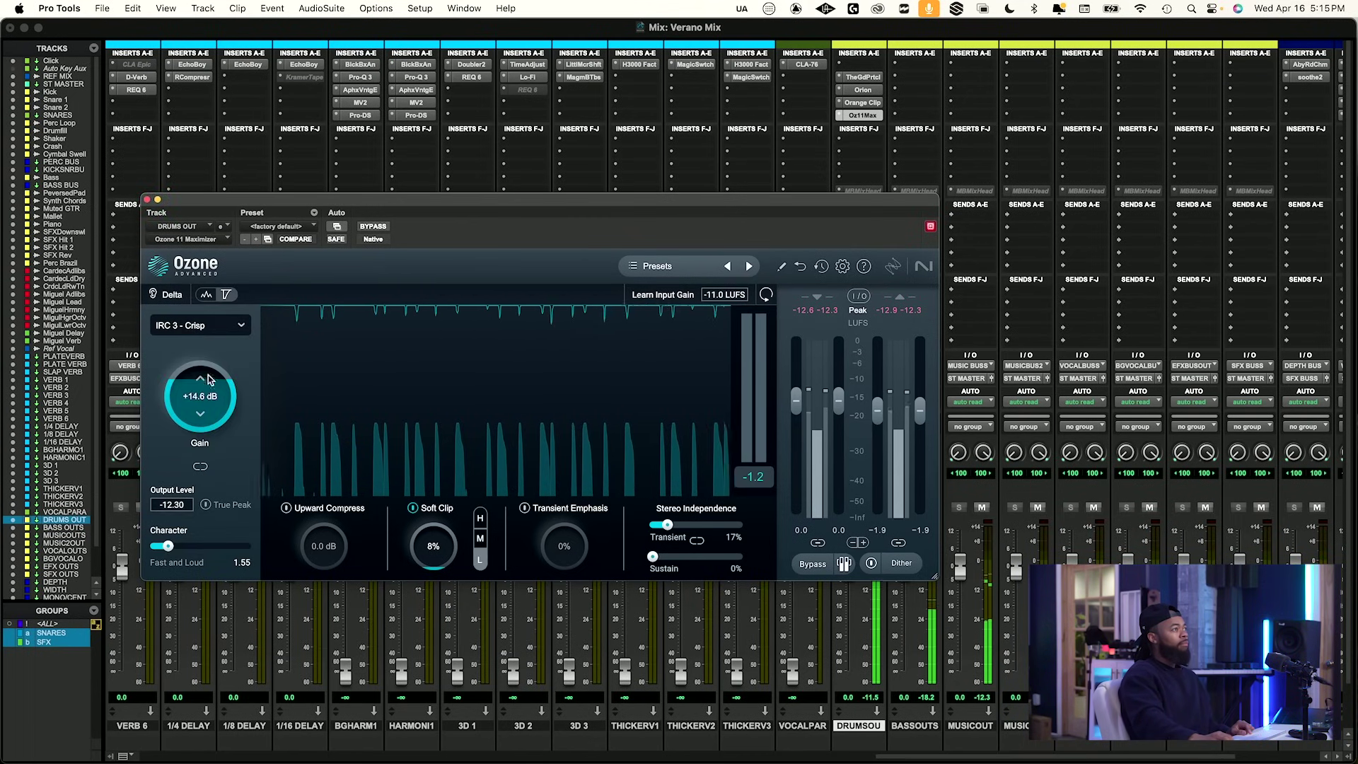
{"action": "left_click", "coordinate": [201, 325]}
{"action": "left_click", "coordinate": [198, 504]}
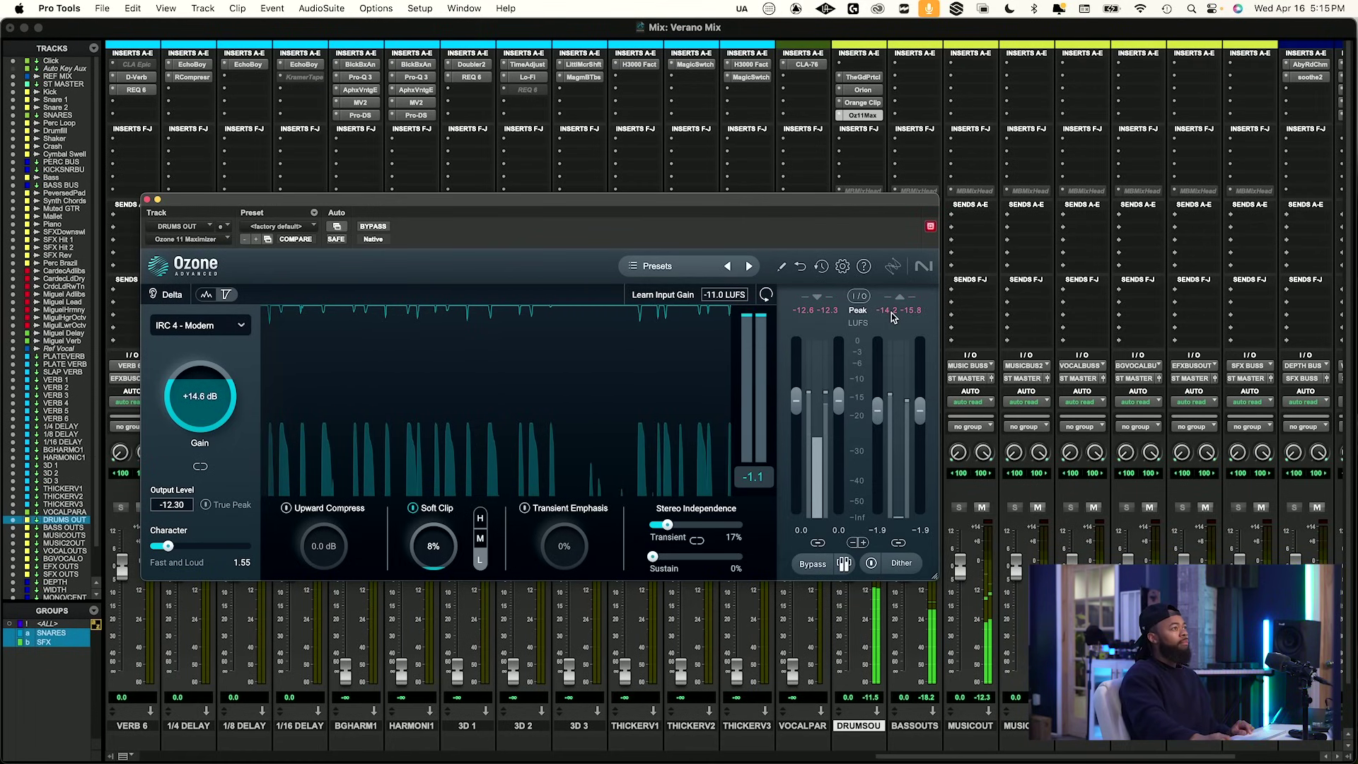
Compare the drums with the Maximizer bypassed and active, and reset its input and output peak readouts.
{"action": "left_click", "coordinate": [373, 227]}
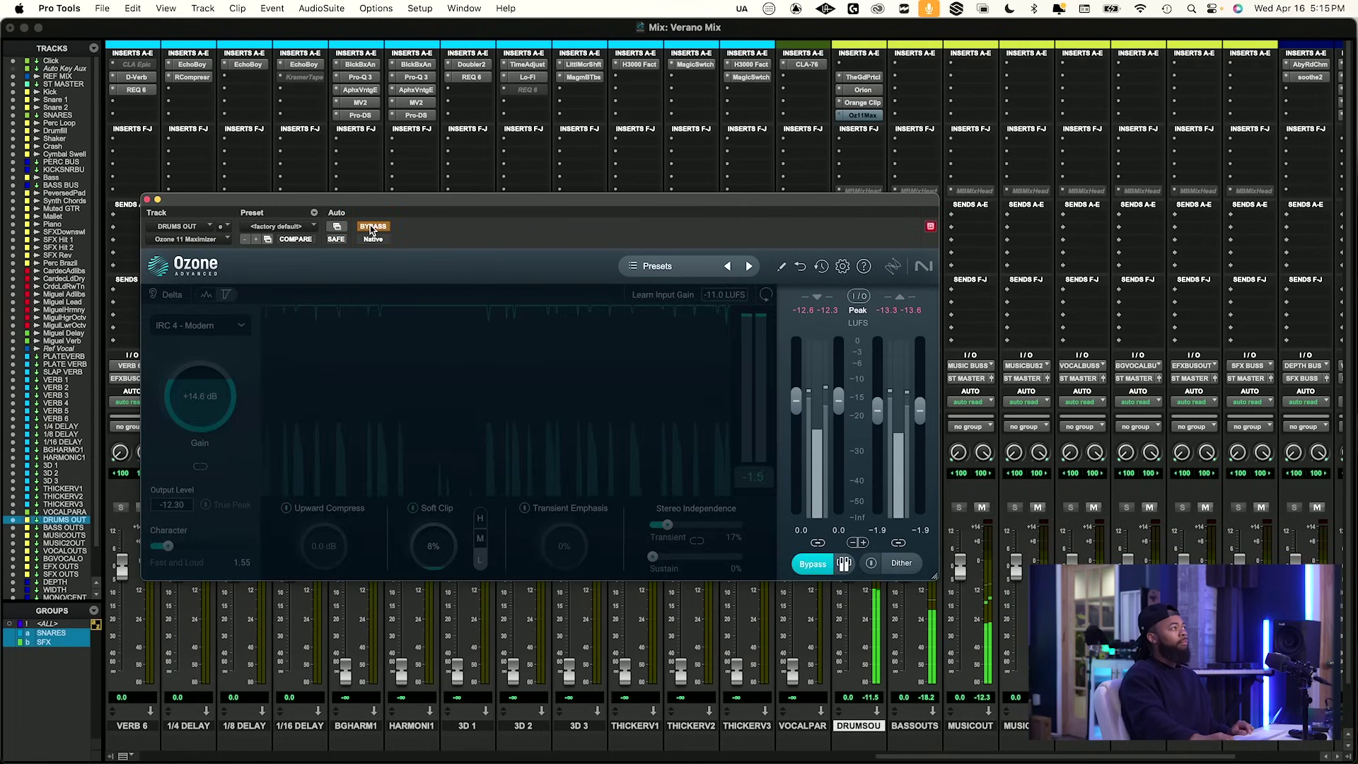
{"action": "left_click", "coordinate": [371, 226]}
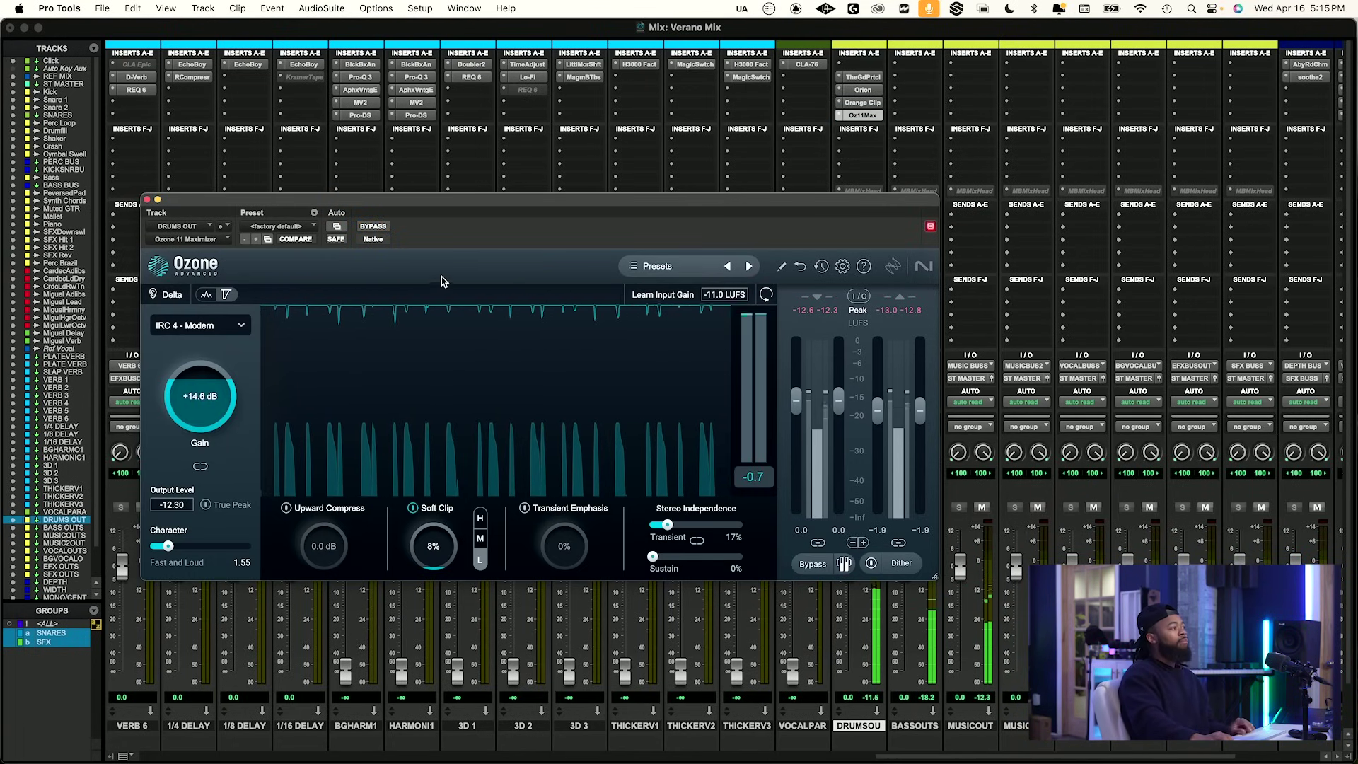
{"action": "left_click", "coordinate": [374, 227]}
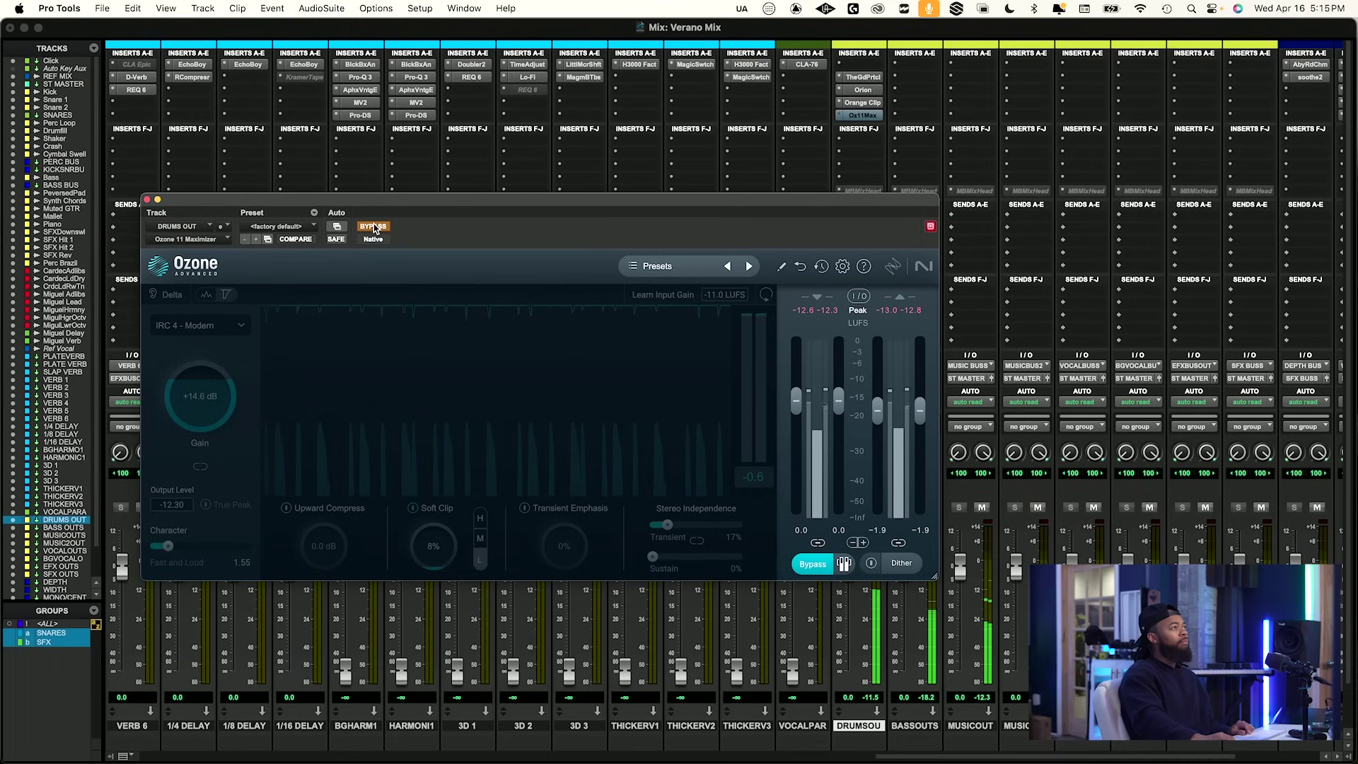
{"action": "left_click", "coordinate": [374, 227]}
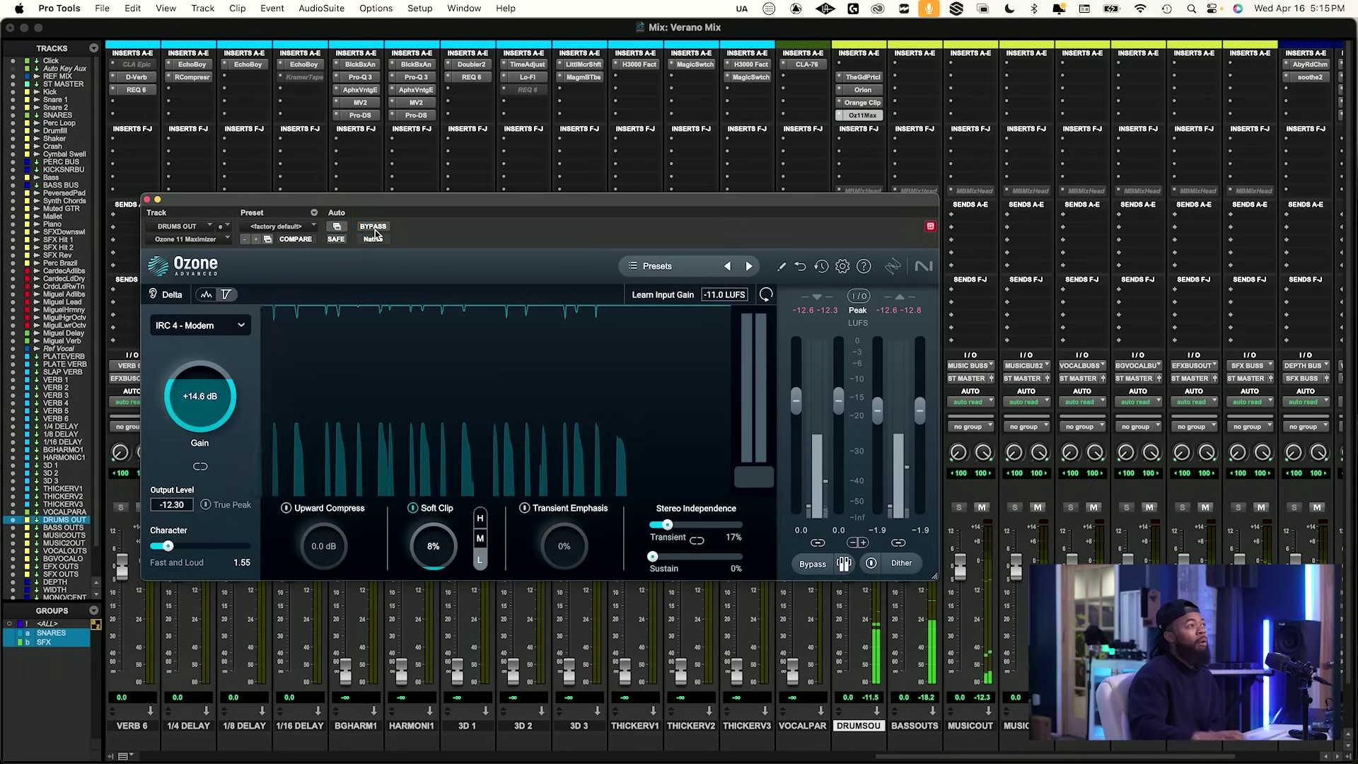
{"action": "left_click", "coordinate": [888, 311]}
{"action": "left_click", "coordinate": [833, 311]}
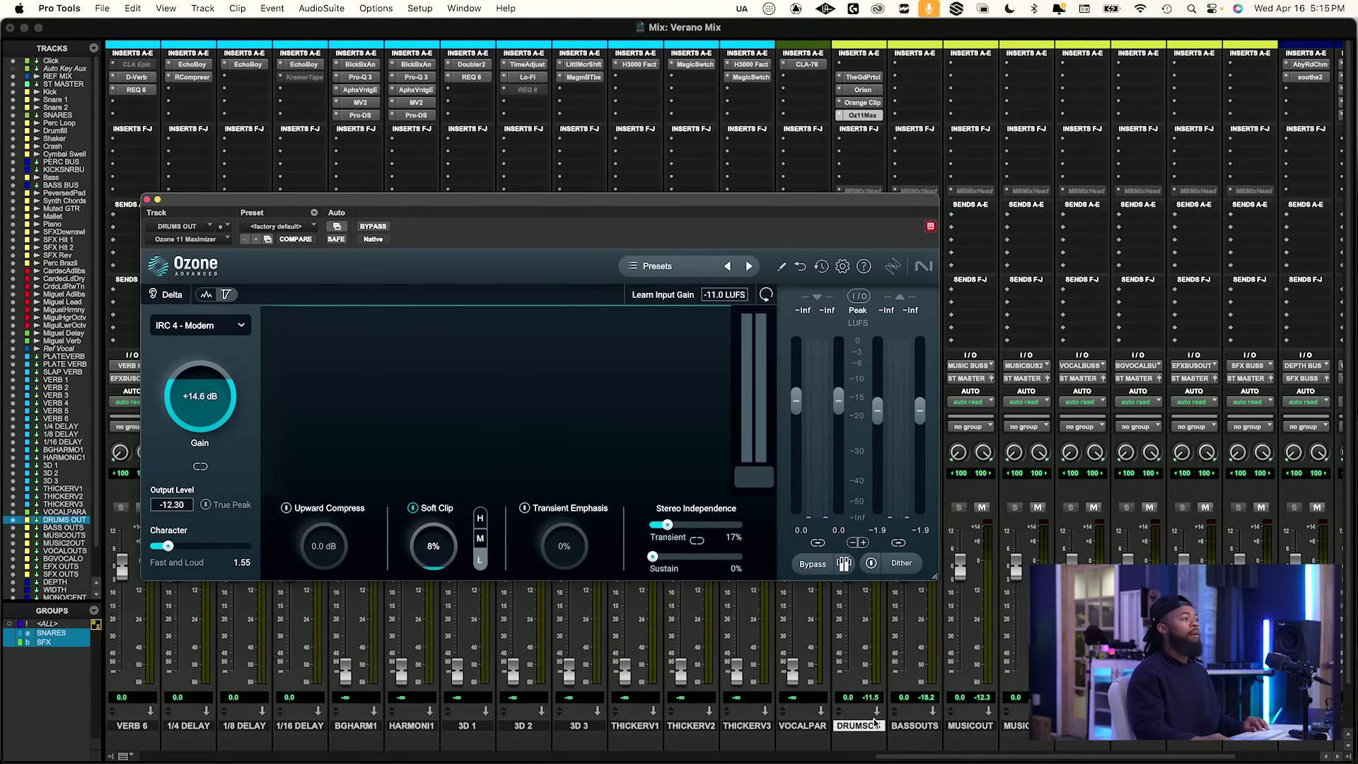
Play the drums with all DRUMS OUT inserts bypassed and close the Maximizer window.
{"action": "left_click", "coordinate": [859, 75], "text": "shift+super"}
{"action": "key", "text": "space"}
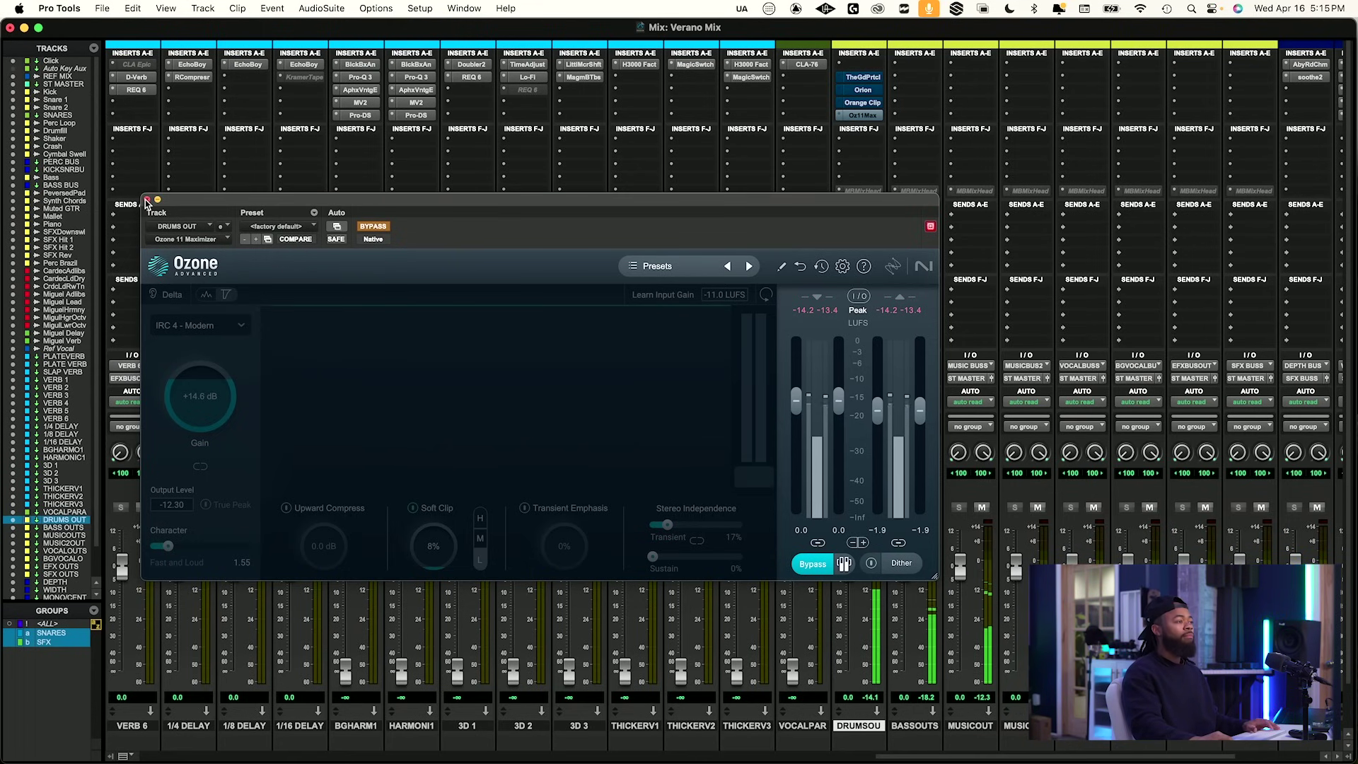
{"action": "left_click", "coordinate": [147, 201]}
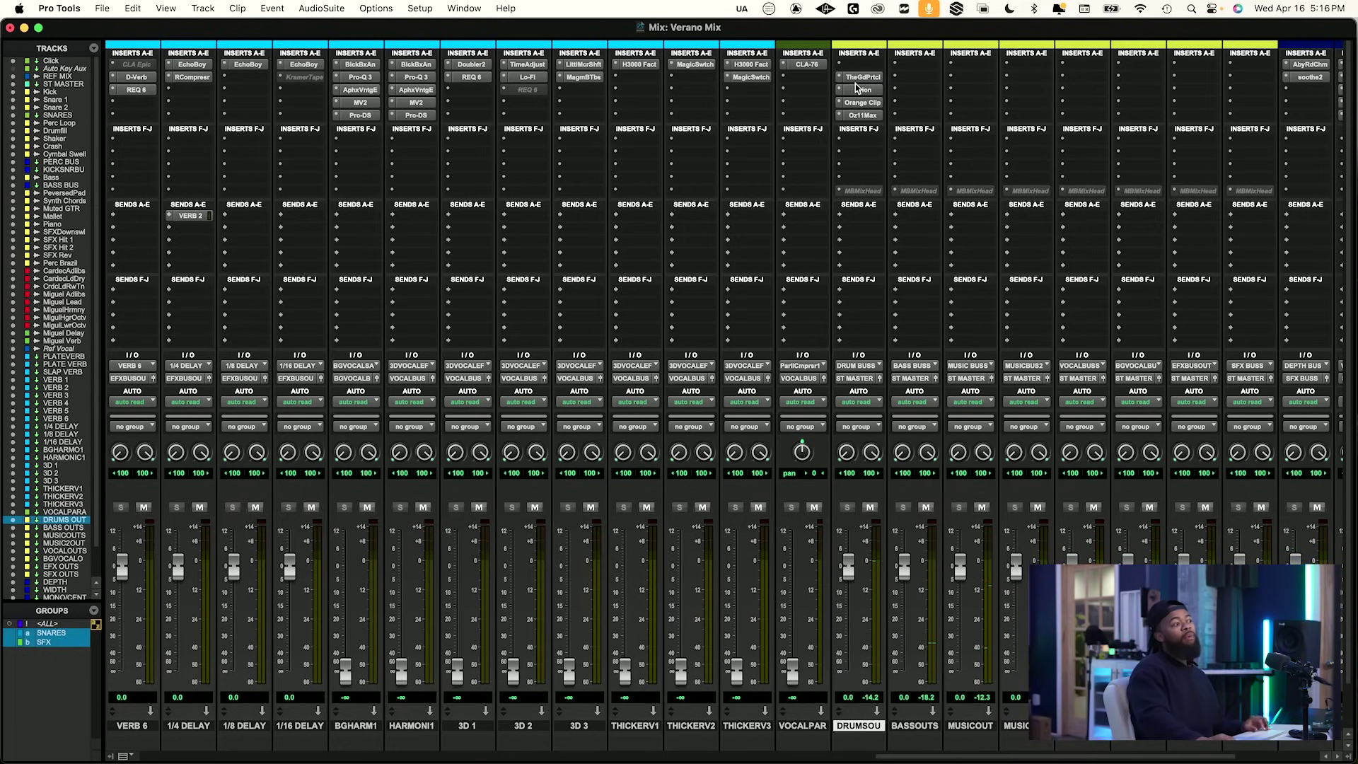
Toggle the bypass of the whole DRUMS OUT insert chain and clear the track's peak level for another playback.
{"action": "key", "text": "shift+a"}
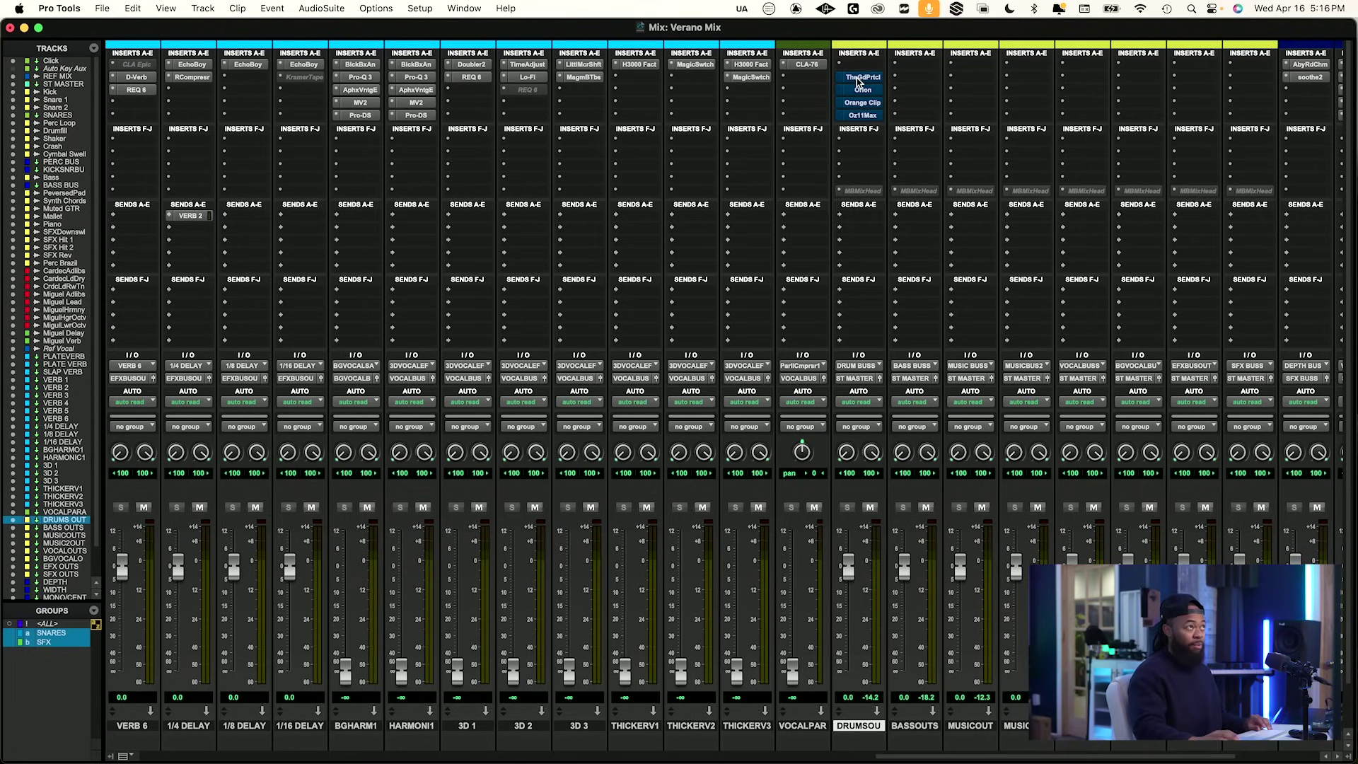
{"action": "key", "text": "shift+a"}
{"action": "left_click", "coordinate": [871, 698]}
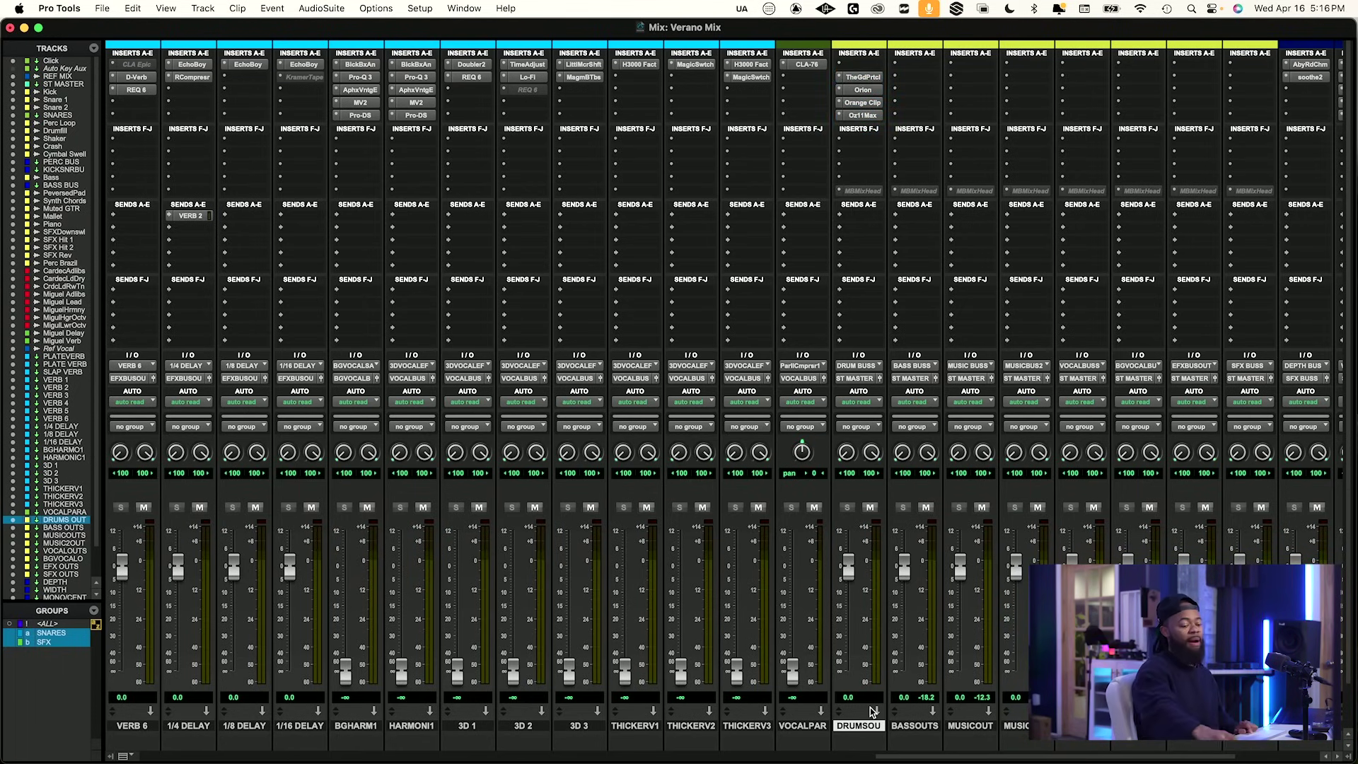
{"action": "key", "text": "space"}
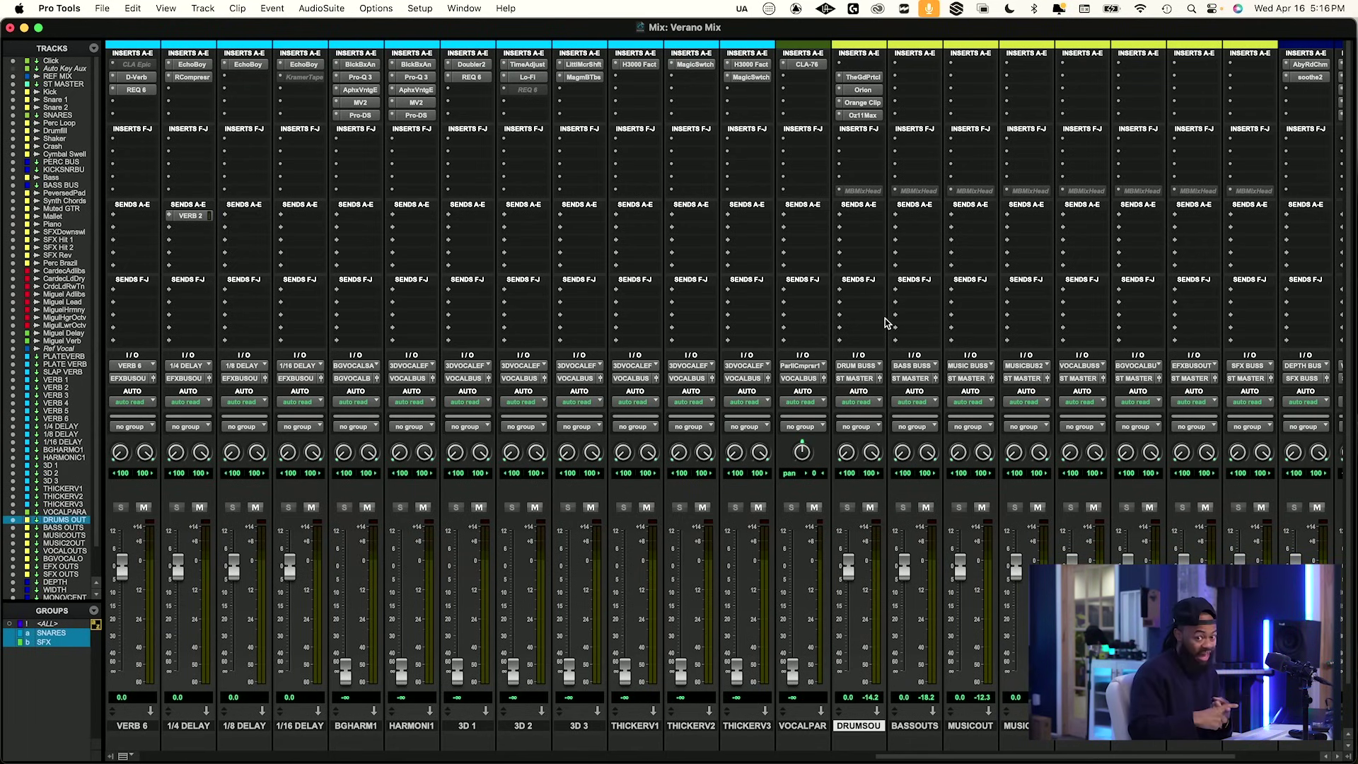
Compare the playing drums with all four DRUMS OUT inserts bypassed and active, finishing with the chain active.
{"action": "left_click", "coordinate": [869, 77], "text": "ctrl+super"}
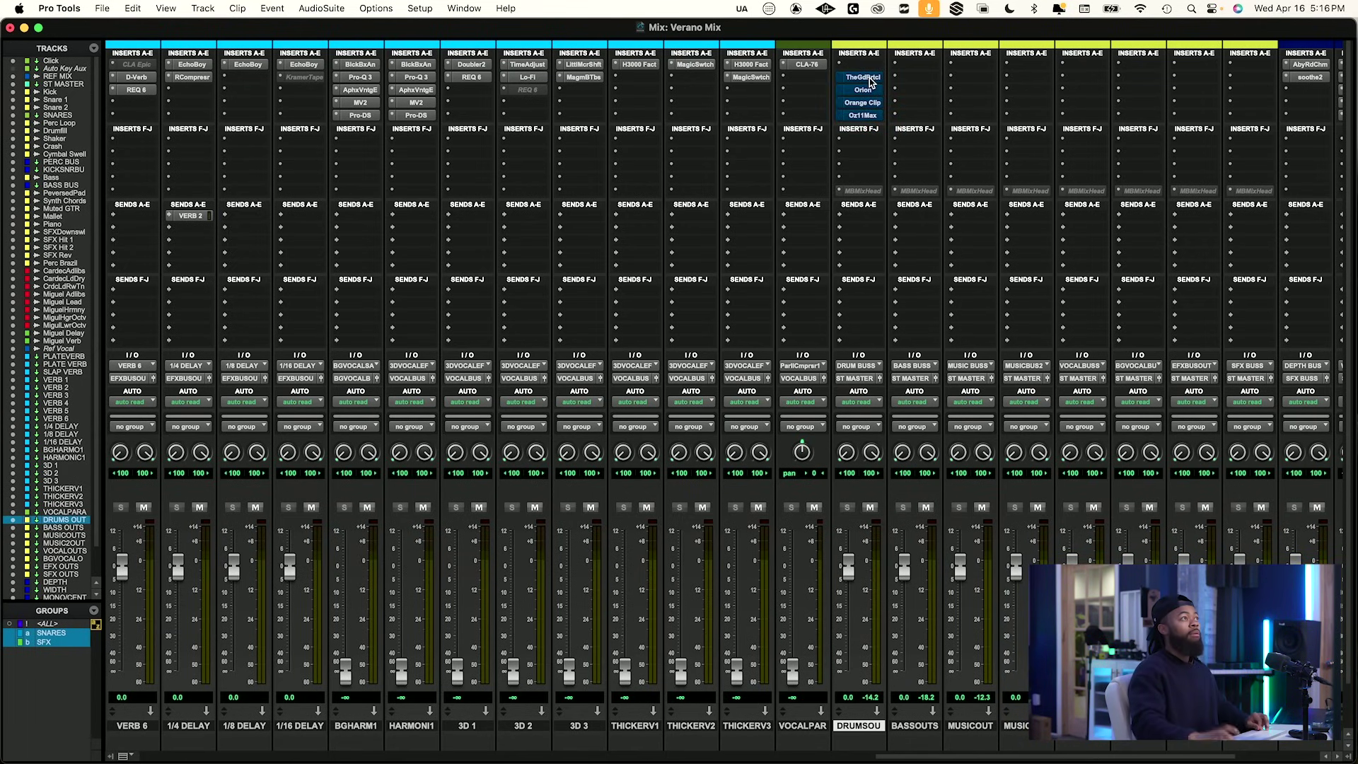
{"action": "key", "text": "space"}
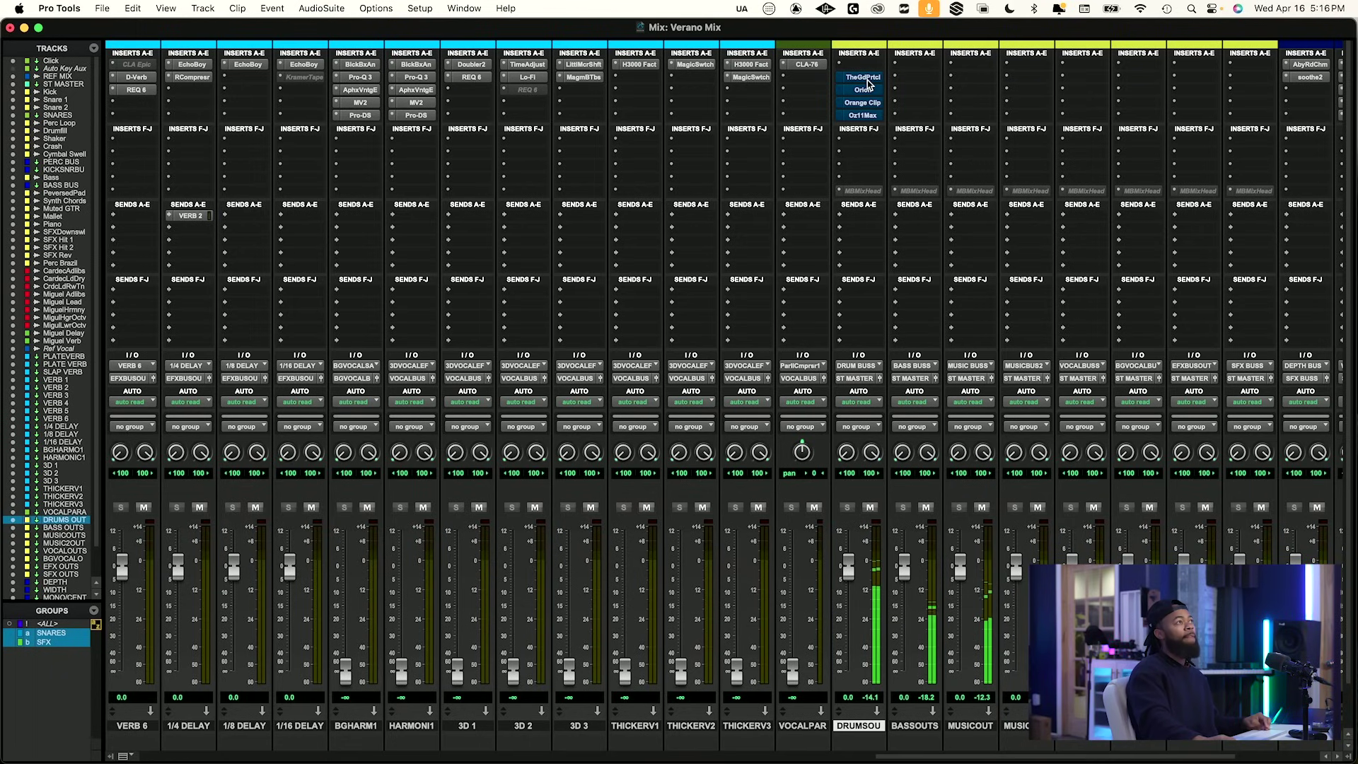
{"action": "left_click", "coordinate": [868, 79], "text": "ctrl+super"}
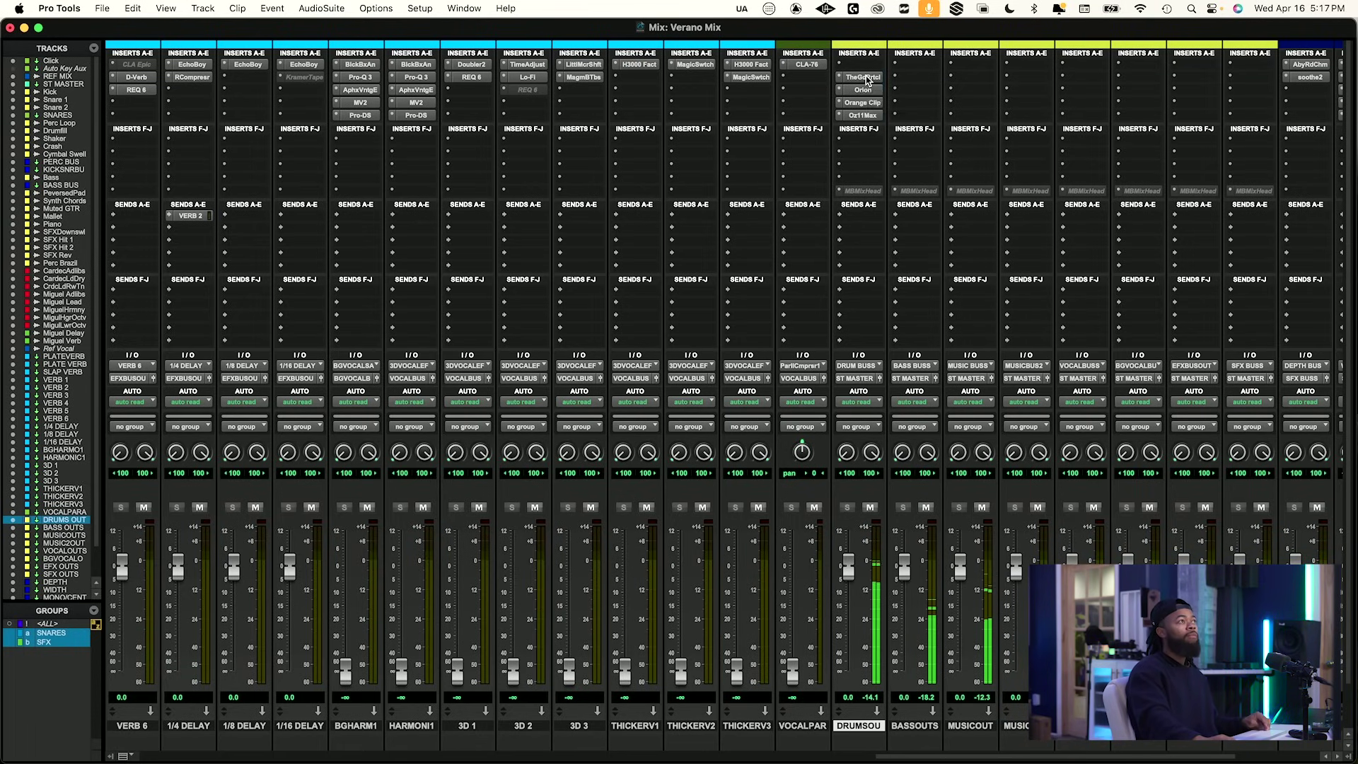
{"action": "left_click", "coordinate": [867, 80]}
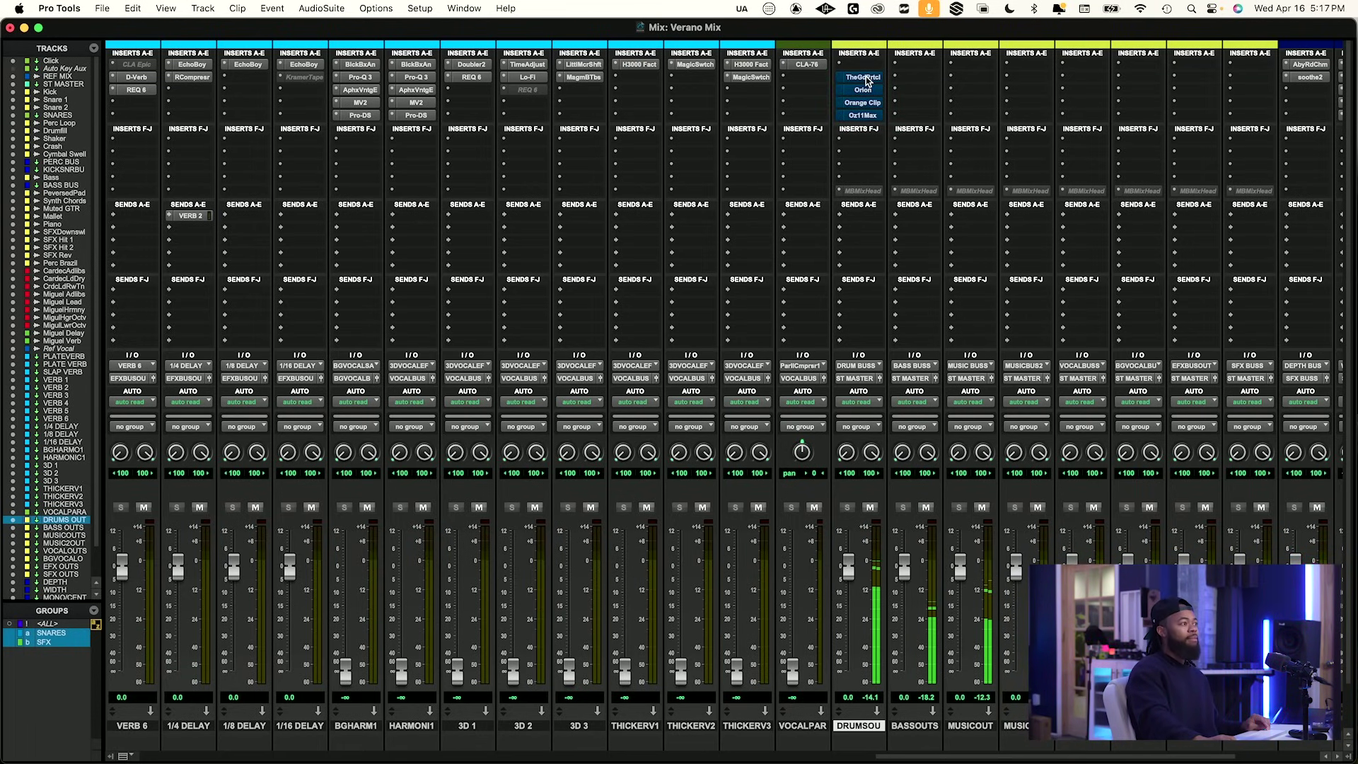
{"action": "key", "text": "shift+a"}
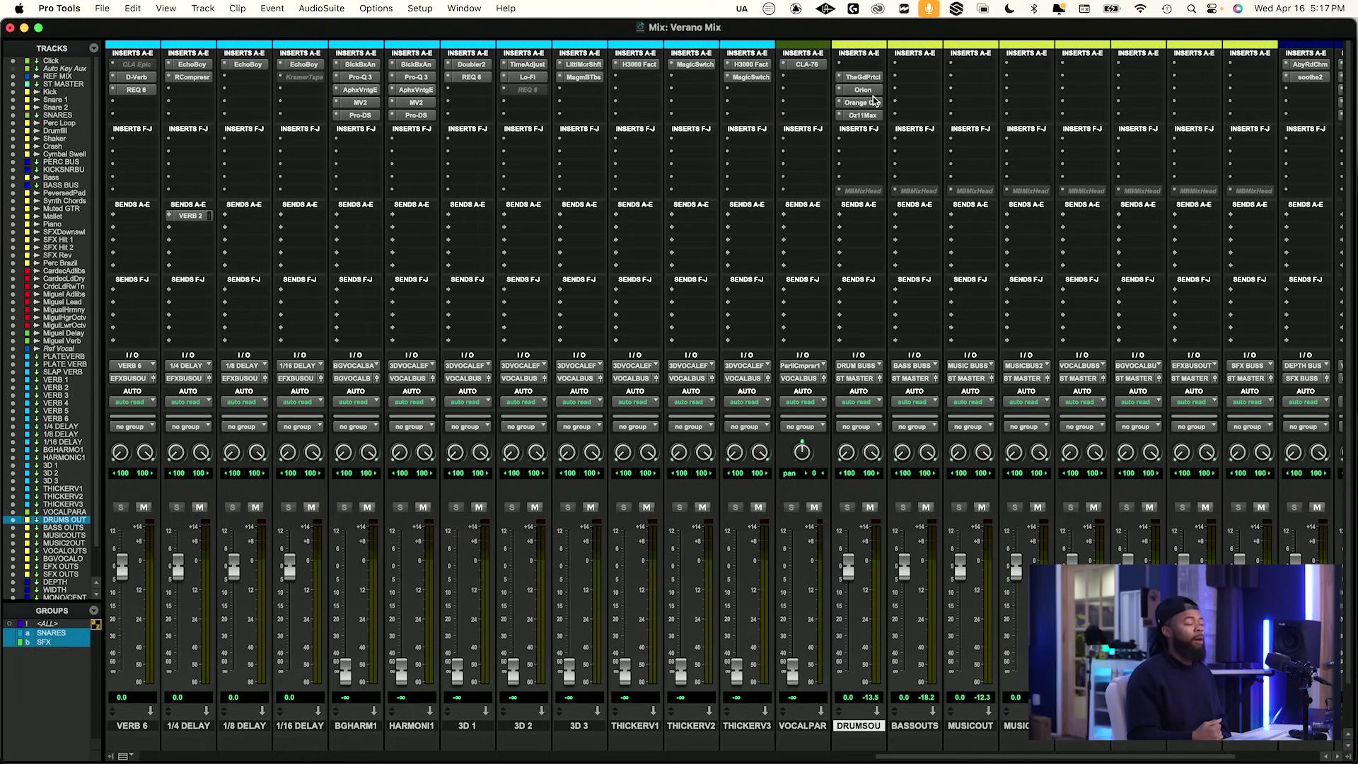
Select the output buses from DRUMS OUT through SFX OUTS and activate MB MixHead on all of them.
{"action": "scroll", "coordinate": [874, 101], "scroll_direction": "right", "scroll_amount": 5}
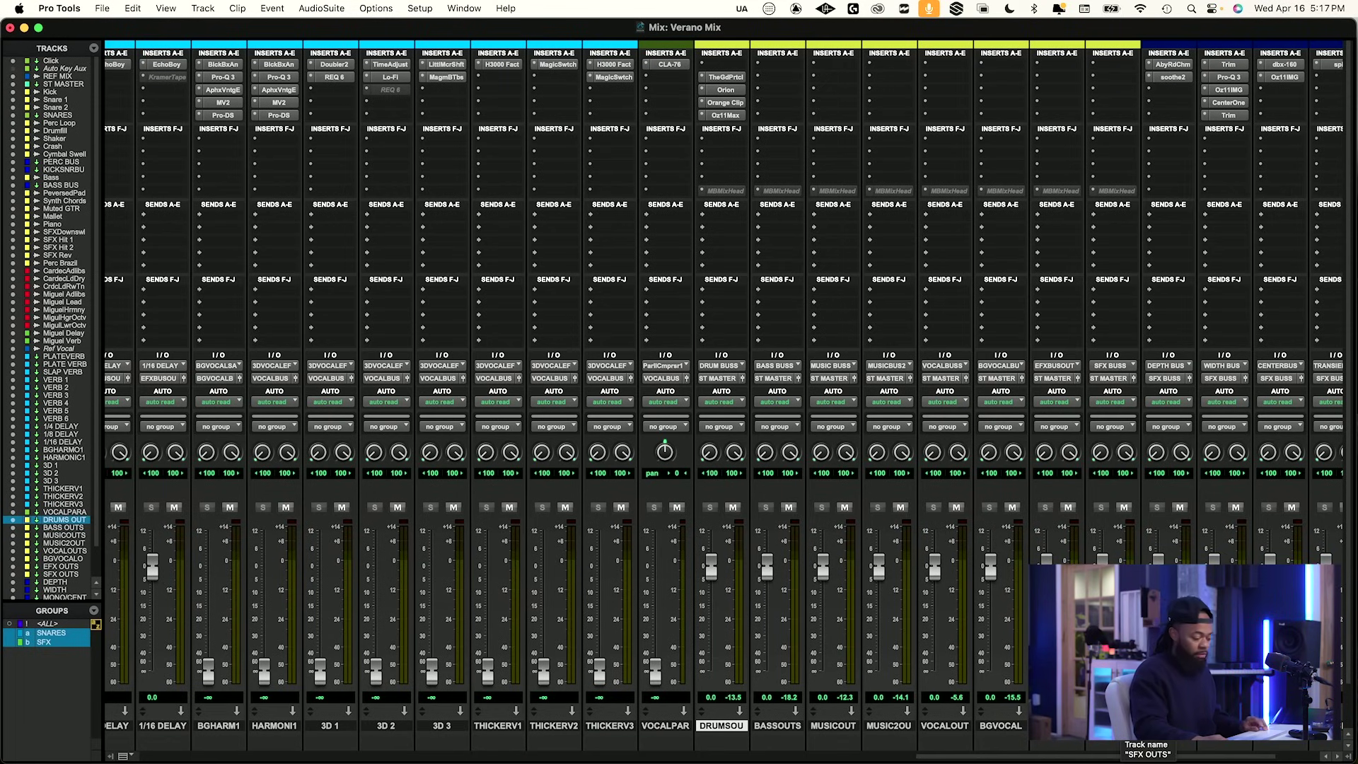
{"action": "left_click", "coordinate": [1113, 726], "text": "shift"}
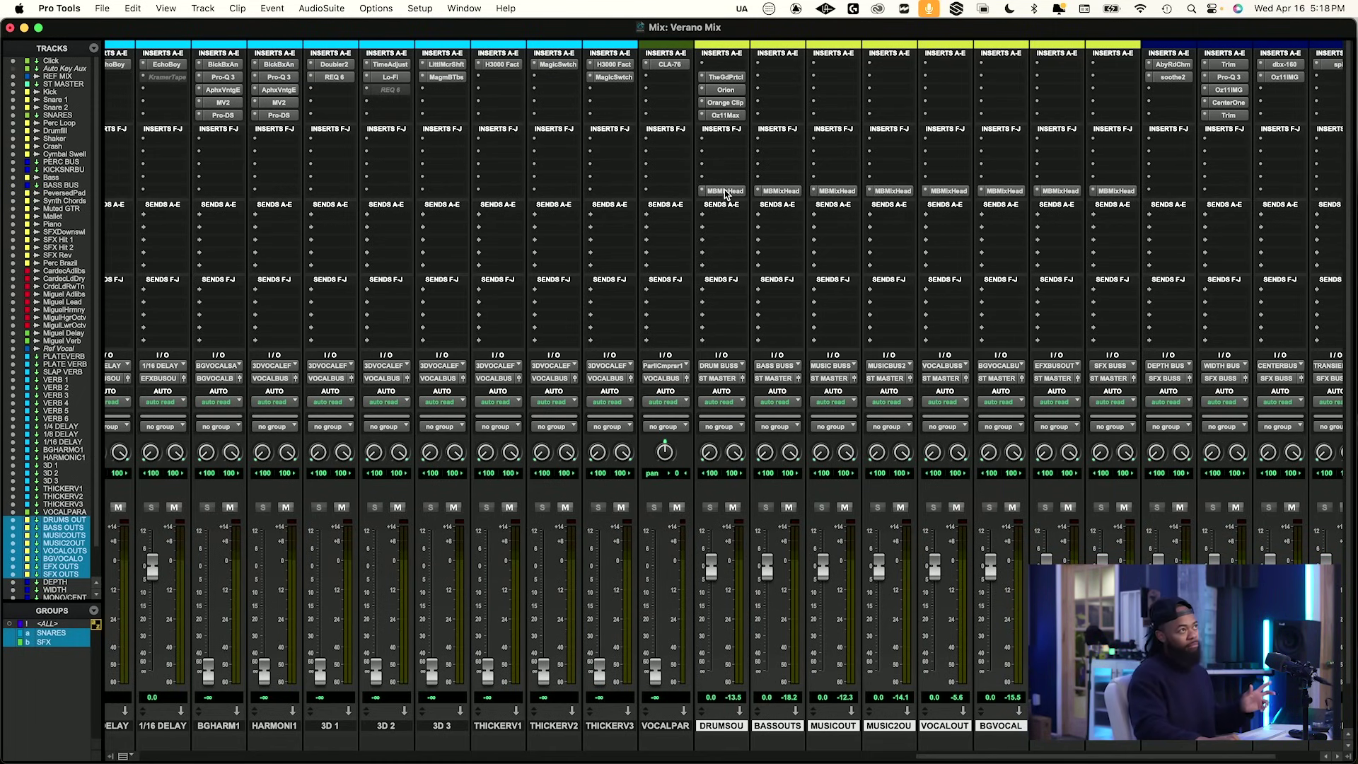
Move Pro-MB on BASS BUS up one insert slot, and make both it and the Ozone 11 Maximizer inactive.
{"action": "scroll", "coordinate": [622, 222], "scroll_direction": "left", "scroll_amount": 20}
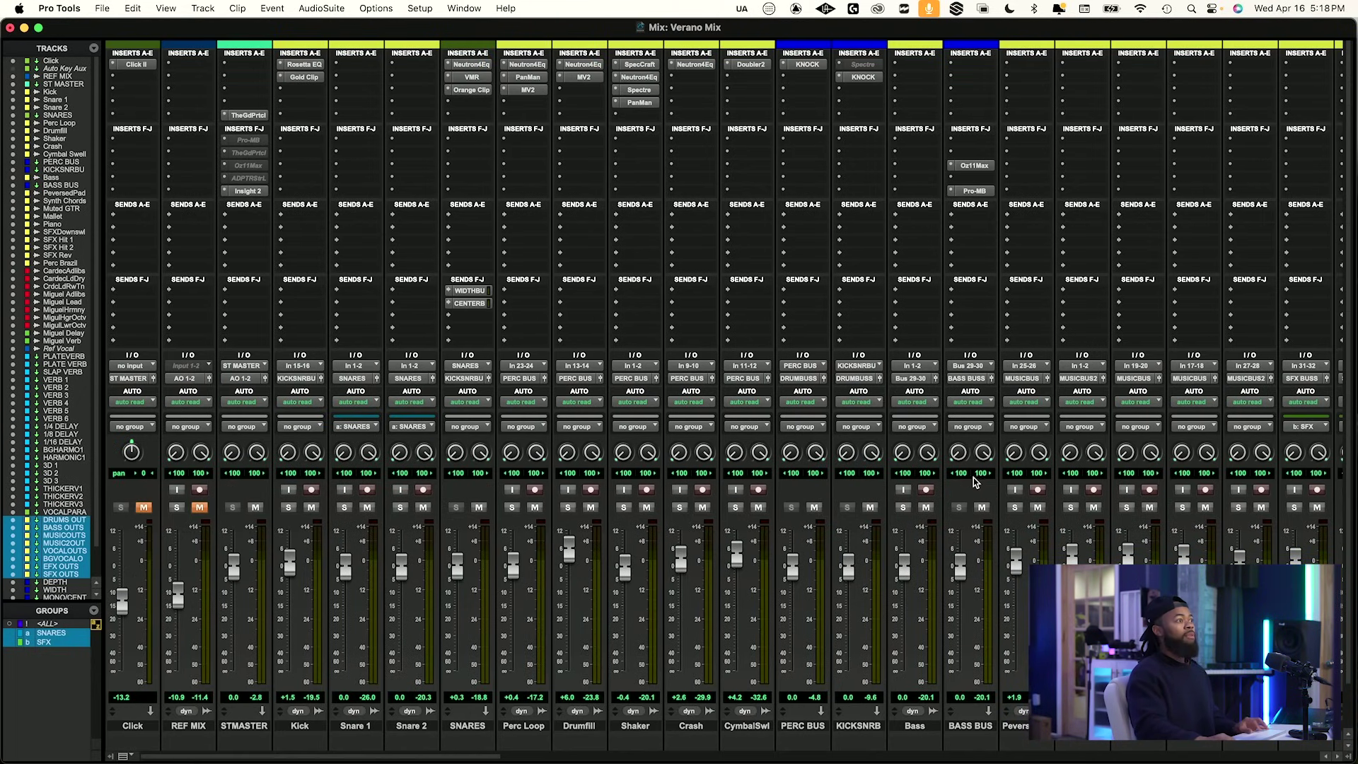
{"action": "left_click_drag", "start_coordinate": [973, 192], "coordinate": [975, 178]}
{"action": "left_click", "coordinate": [977, 167], "text": "ctrl+super"}
{"action": "left_click", "coordinate": [976, 178], "text": "ctrl+super"}
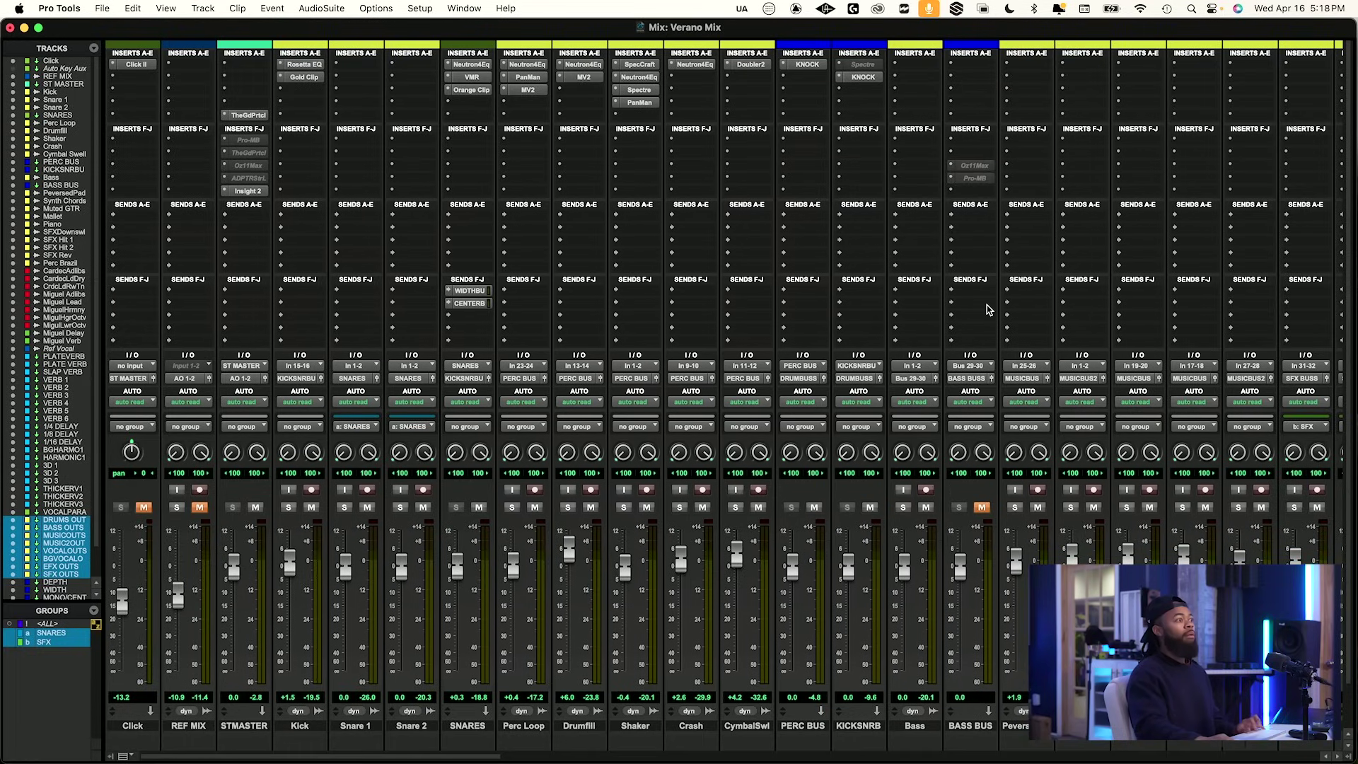
Examine the MB MixHead settings on each output bus from DRUMS OUT to SFX OUTS, returning to DRUMS OUT.
{"action": "scroll", "coordinate": [988, 309], "scroll_direction": "down", "scroll_amount": 1}
{"action": "scroll", "coordinate": [988, 309], "scroll_direction": "right", "scroll_amount": 20}
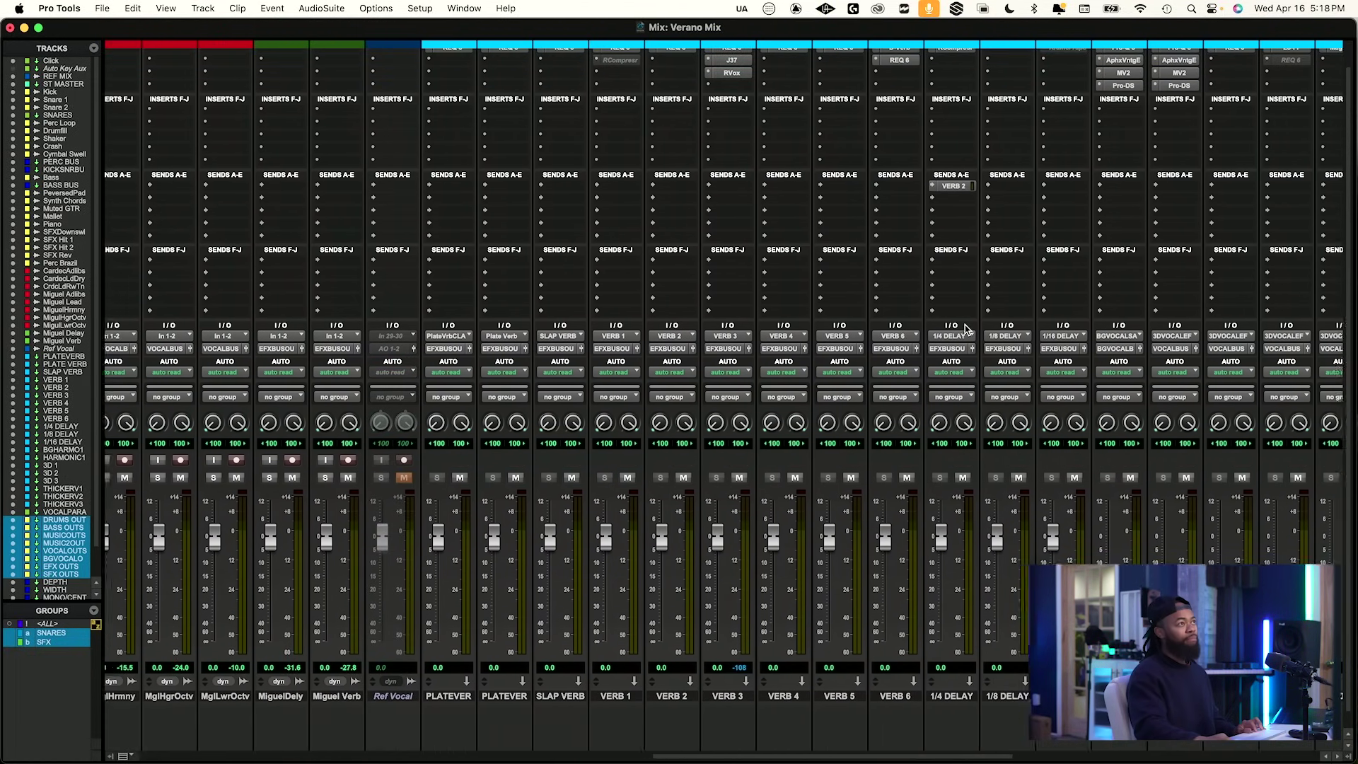
{"action": "scroll", "coordinate": [966, 329], "scroll_direction": "right", "scroll_amount": 20}
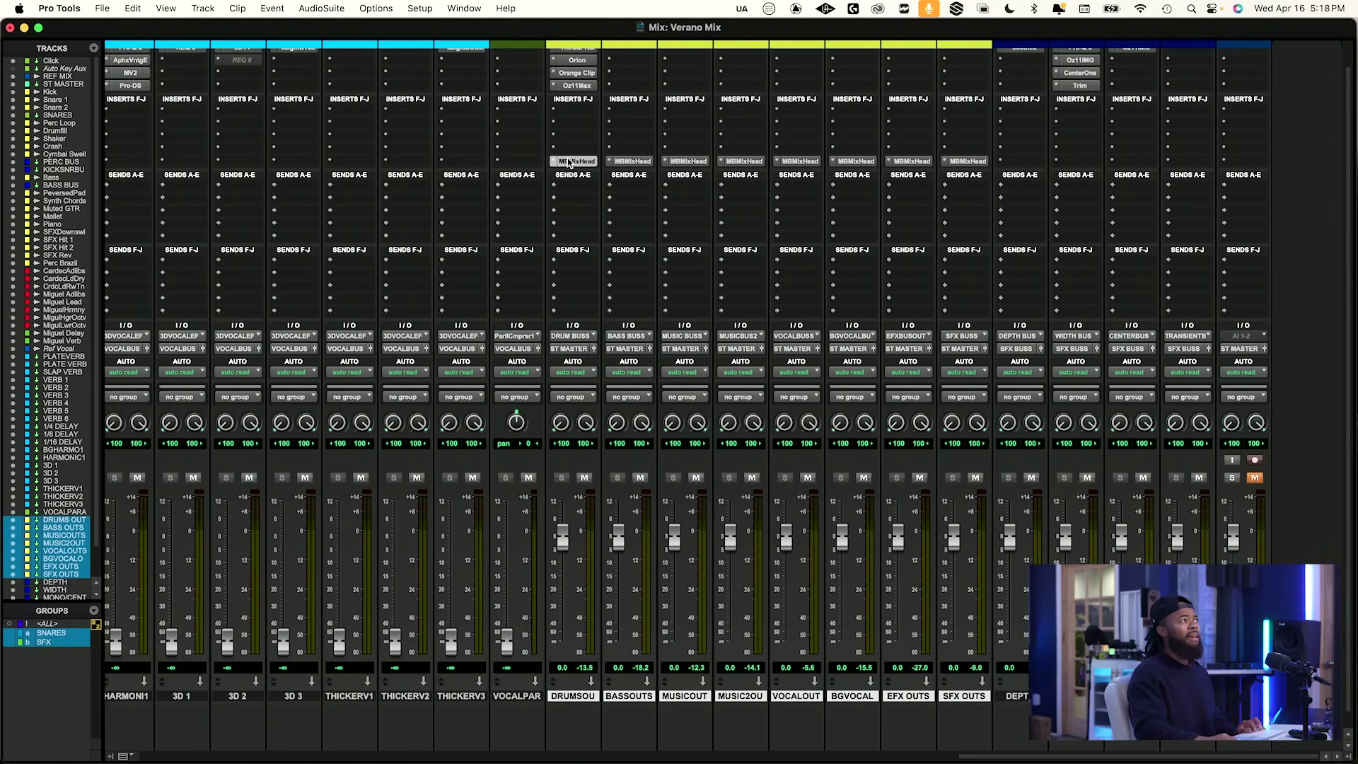
{"action": "left_click", "coordinate": [569, 162]}
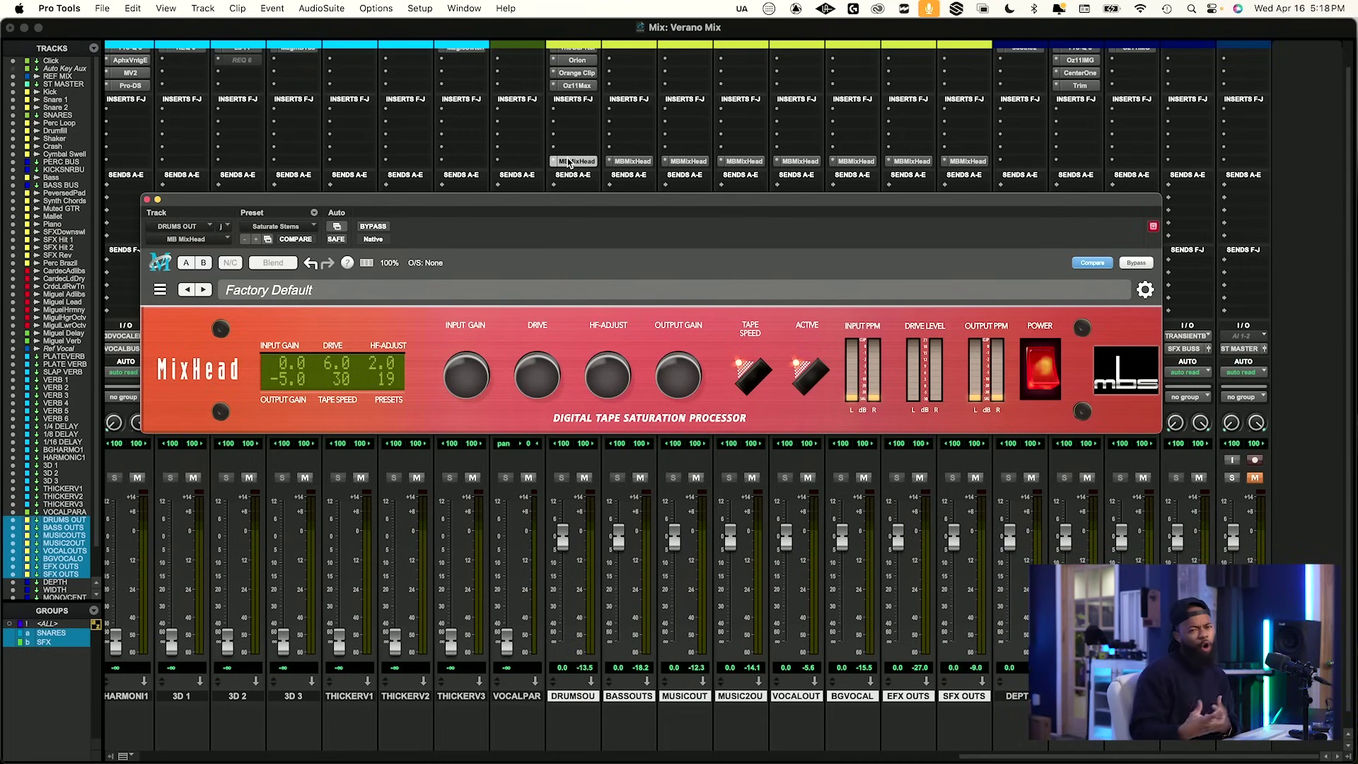
{"action": "left_click", "coordinate": [629, 161]}
{"action": "left_click", "coordinate": [685, 161]}
{"action": "left_click", "coordinate": [740, 161]}
{"action": "left_click", "coordinate": [797, 162]}
{"action": "left_click", "coordinate": [852, 161]}
{"action": "left_click", "coordinate": [908, 162]}
{"action": "left_click", "coordinate": [965, 162]}
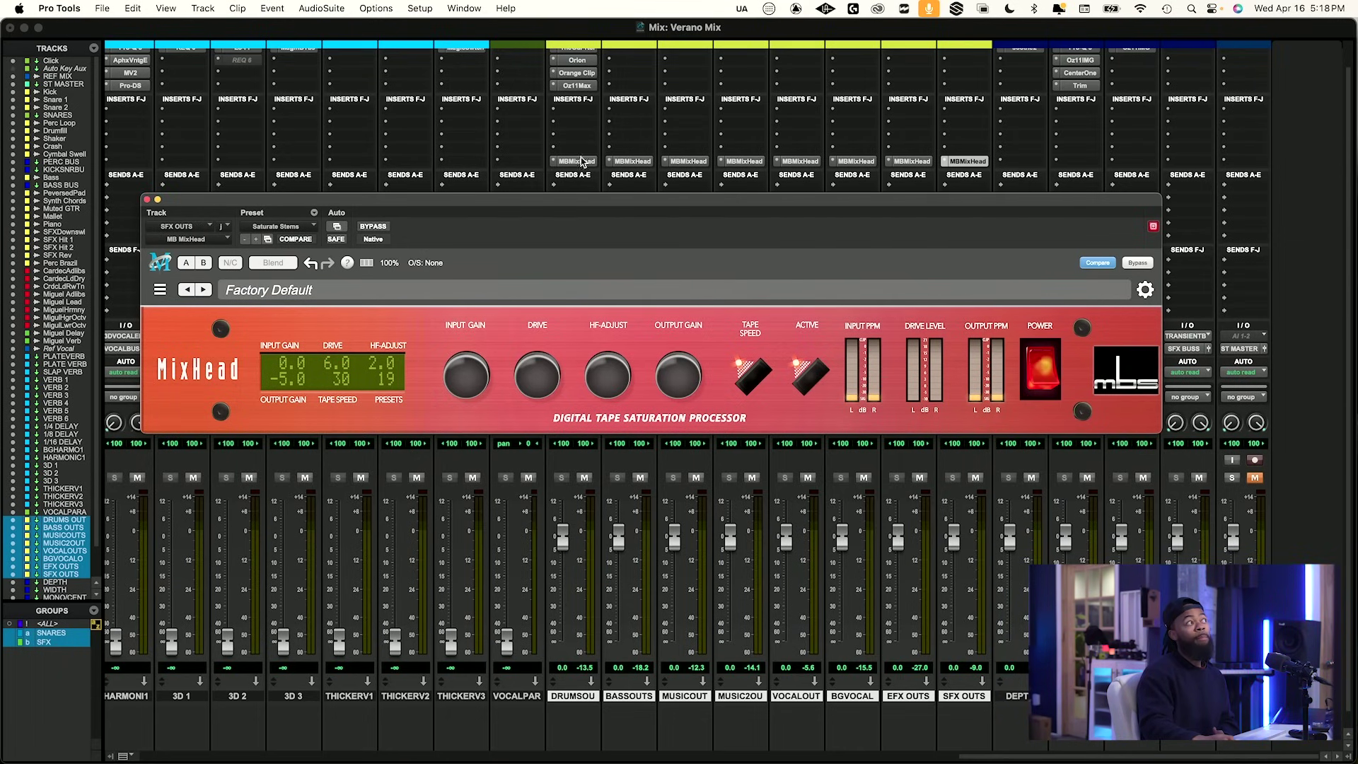
{"action": "left_click", "coordinate": [586, 161]}
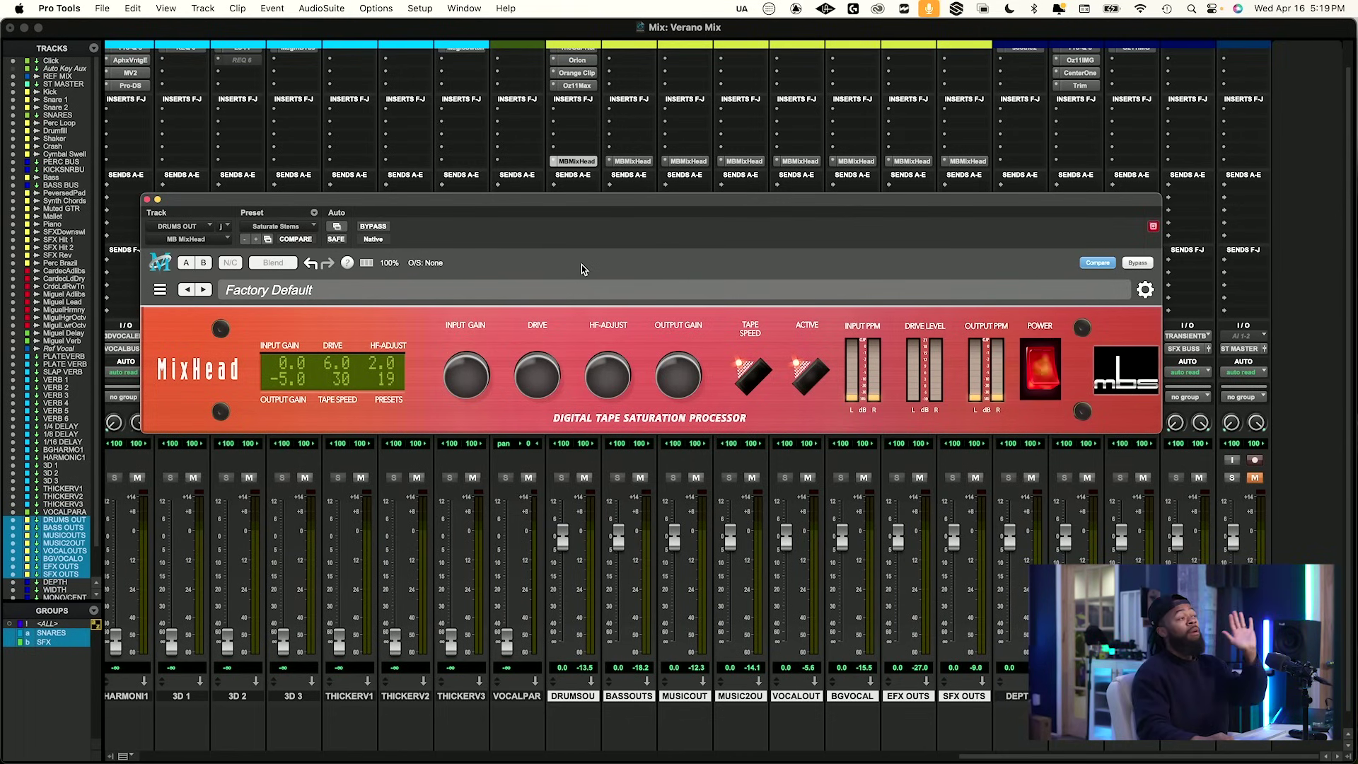
Make MB MixHead inactive across the selected output buses and unmute BASS BUS during playback.
{"action": "left_click", "coordinate": [587, 163], "text": "ctrl+alt+super"}
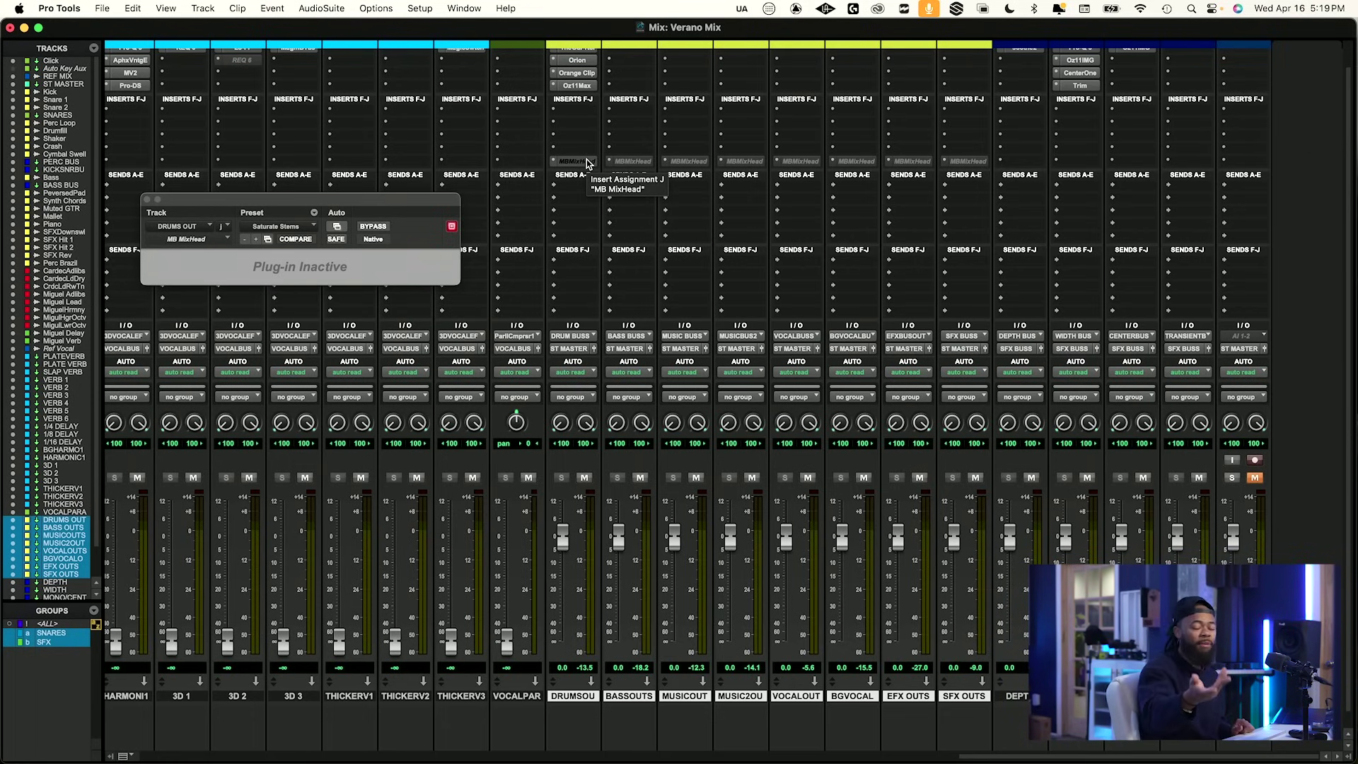
{"action": "key", "text": "space"}
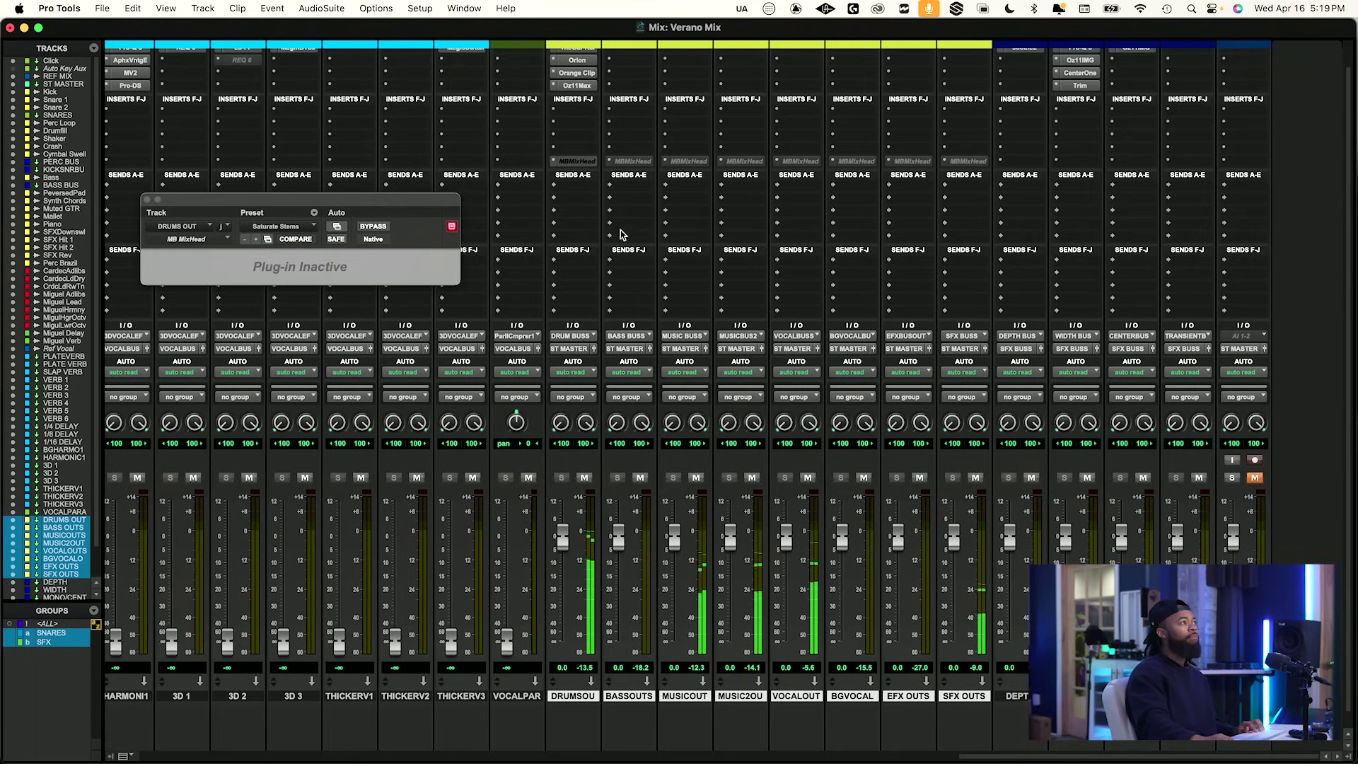
{"action": "scroll", "coordinate": [577, 266], "scroll_direction": "left", "scroll_amount": 15}
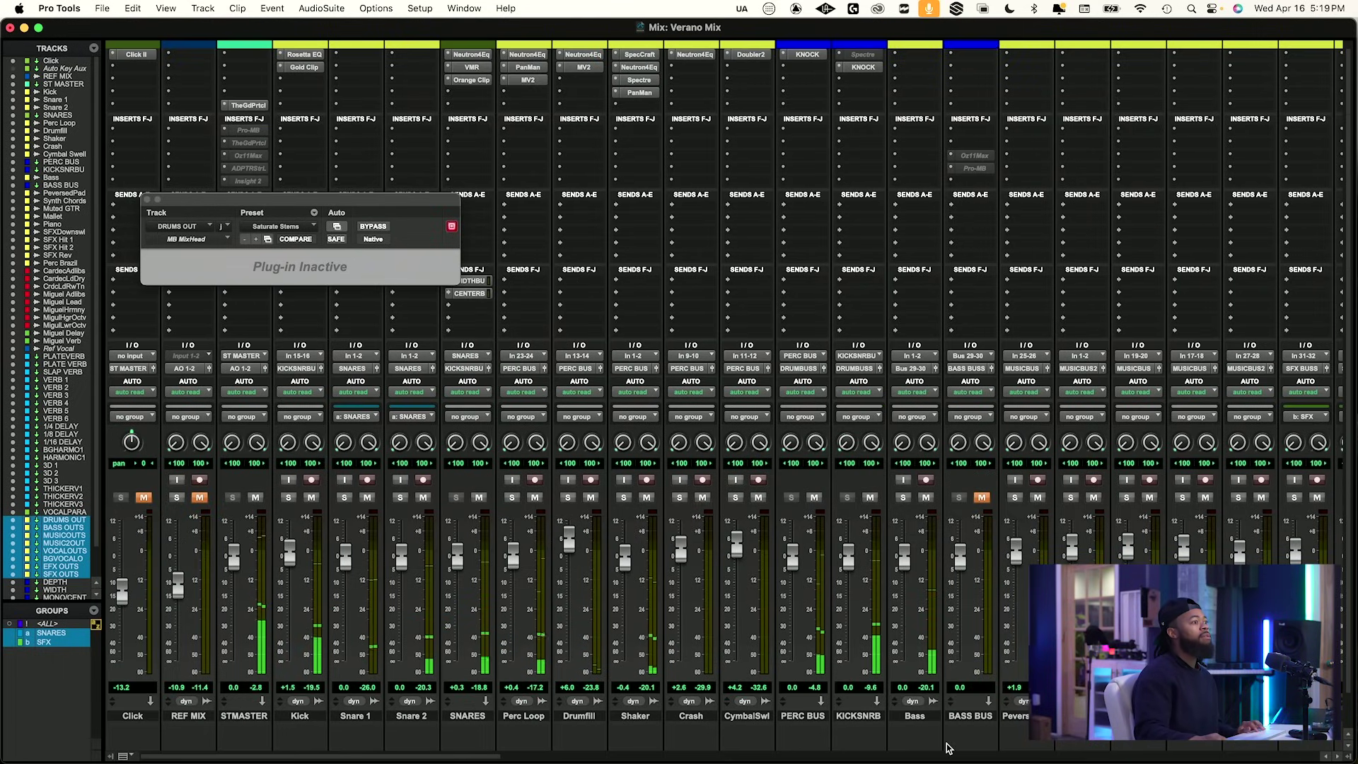
{"action": "scroll", "coordinate": [971, 510], "scroll_direction": "right", "scroll_amount": 1}
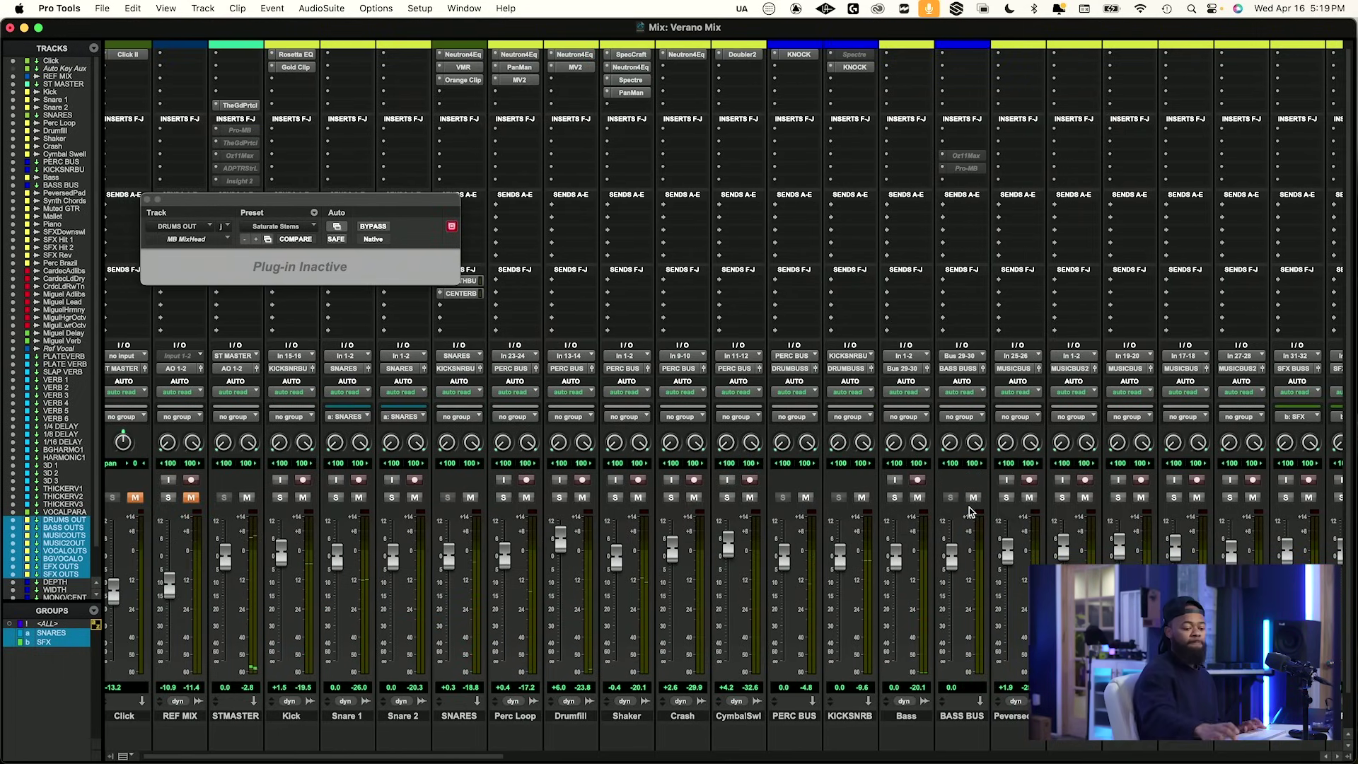
Compare the playing mix with MB MixHead active and inactive on all selected output buses, and leave it active.
{"action": "scroll", "coordinate": [954, 517], "scroll_direction": "right", "scroll_amount": 20}
{"action": "scroll", "coordinate": [928, 525], "scroll_direction": "right", "scroll_amount": 5}
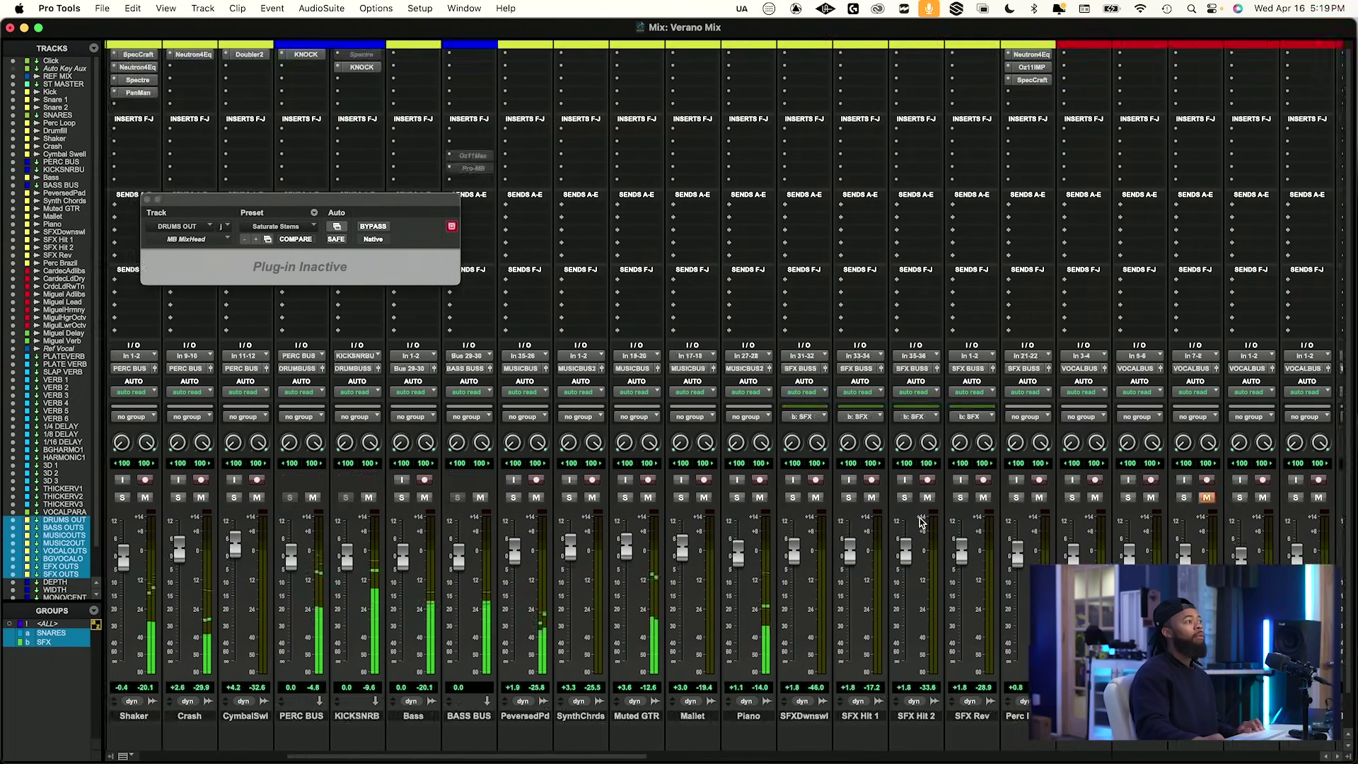
{"action": "scroll", "coordinate": [916, 523], "scroll_direction": "right", "scroll_amount": 20}
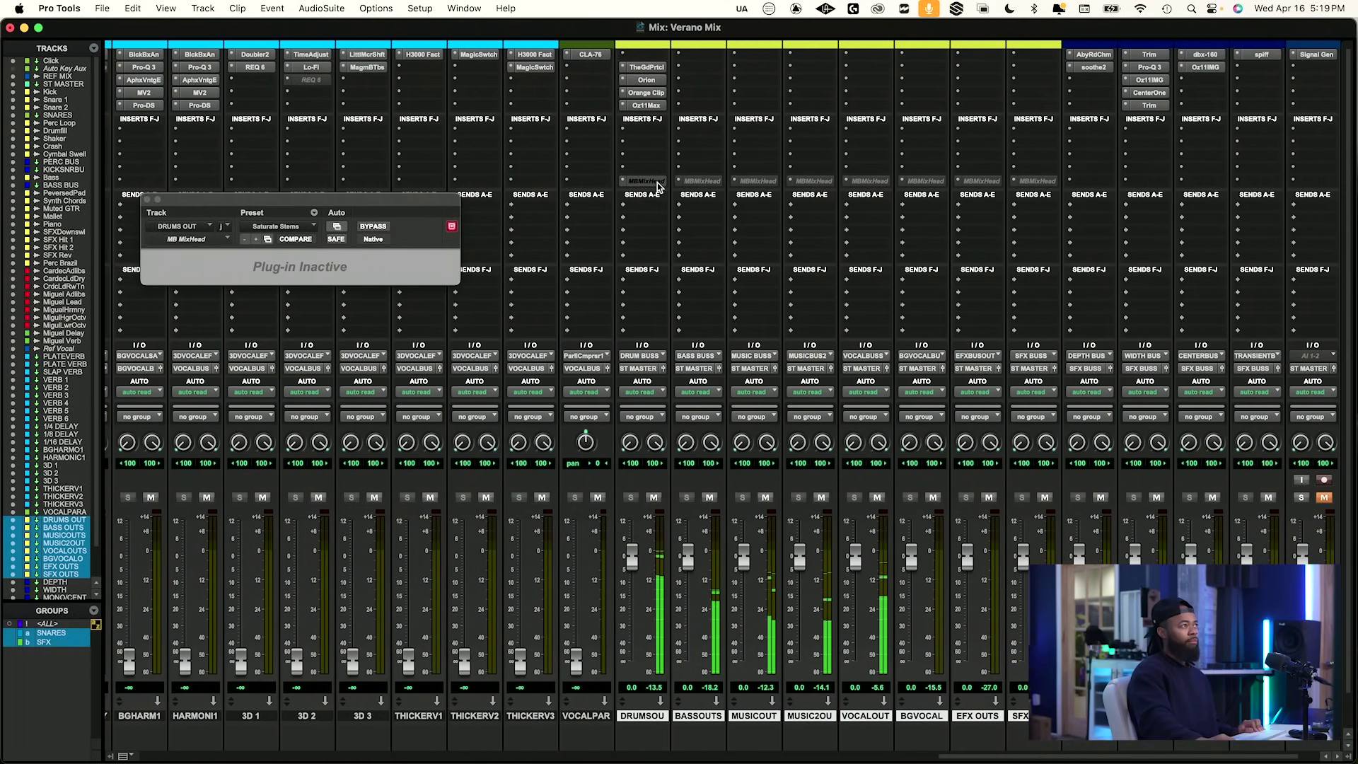
{"action": "left_click", "coordinate": [659, 185], "text": "ctrl+alt+super"}
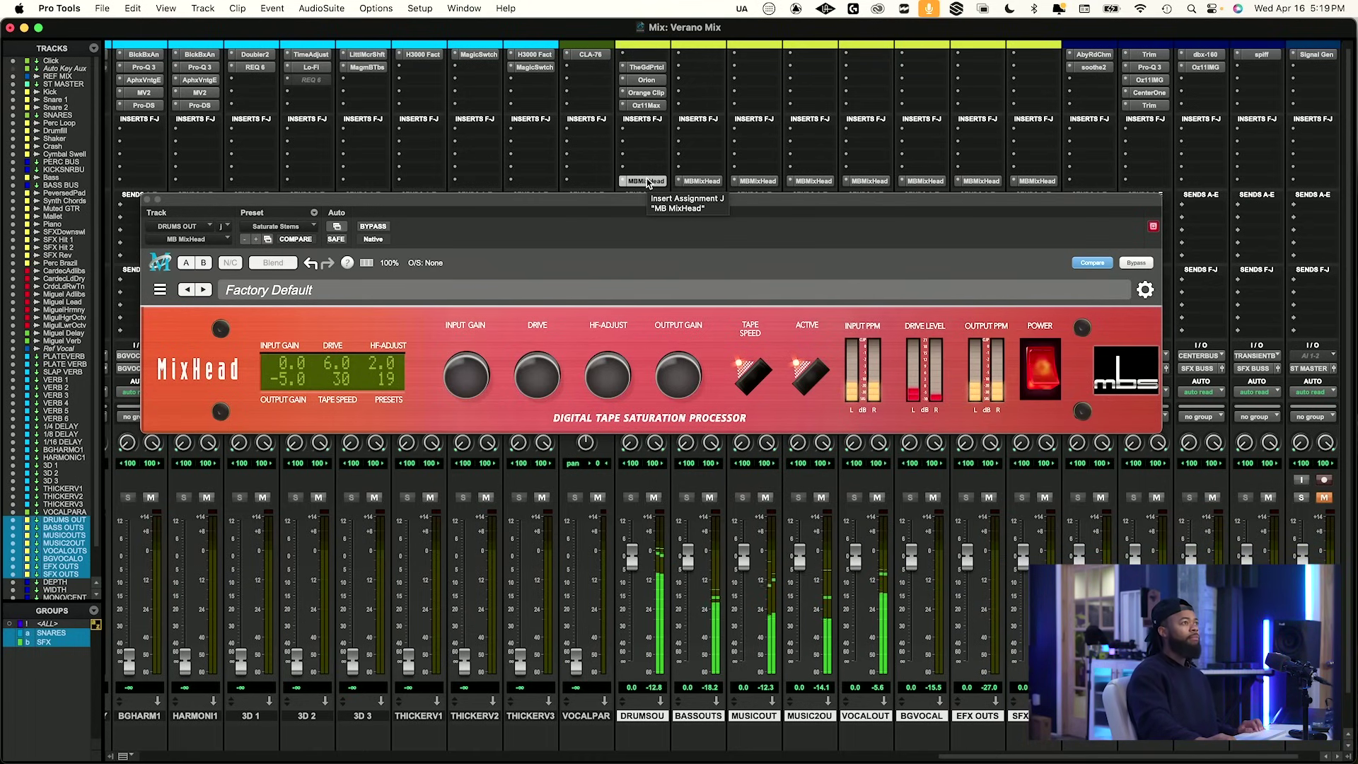
{"action": "left_click", "coordinate": [648, 183], "text": "ctrl+alt+super"}
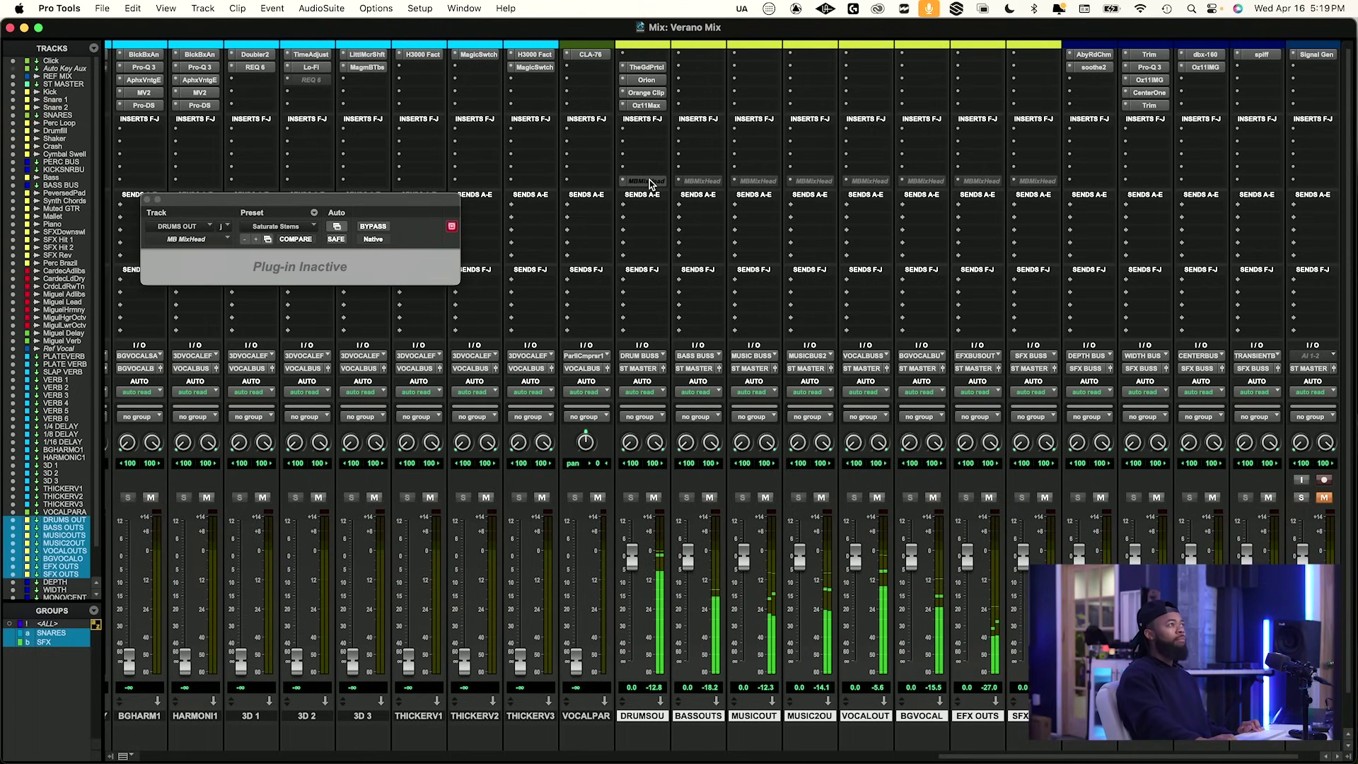
{"action": "left_click", "coordinate": [651, 182], "text": "ctrl+alt+super"}
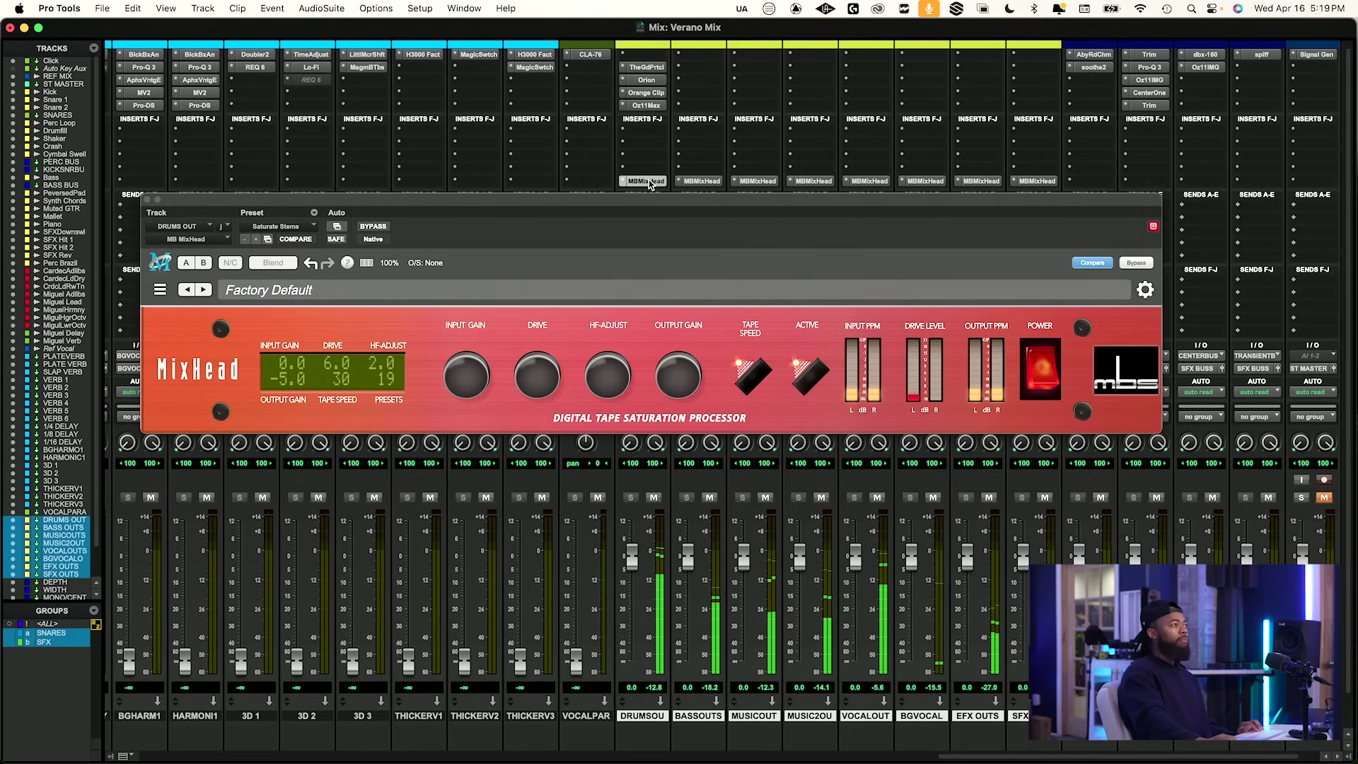
{"action": "left_click", "coordinate": [651, 181], "text": "ctrl+alt+super"}
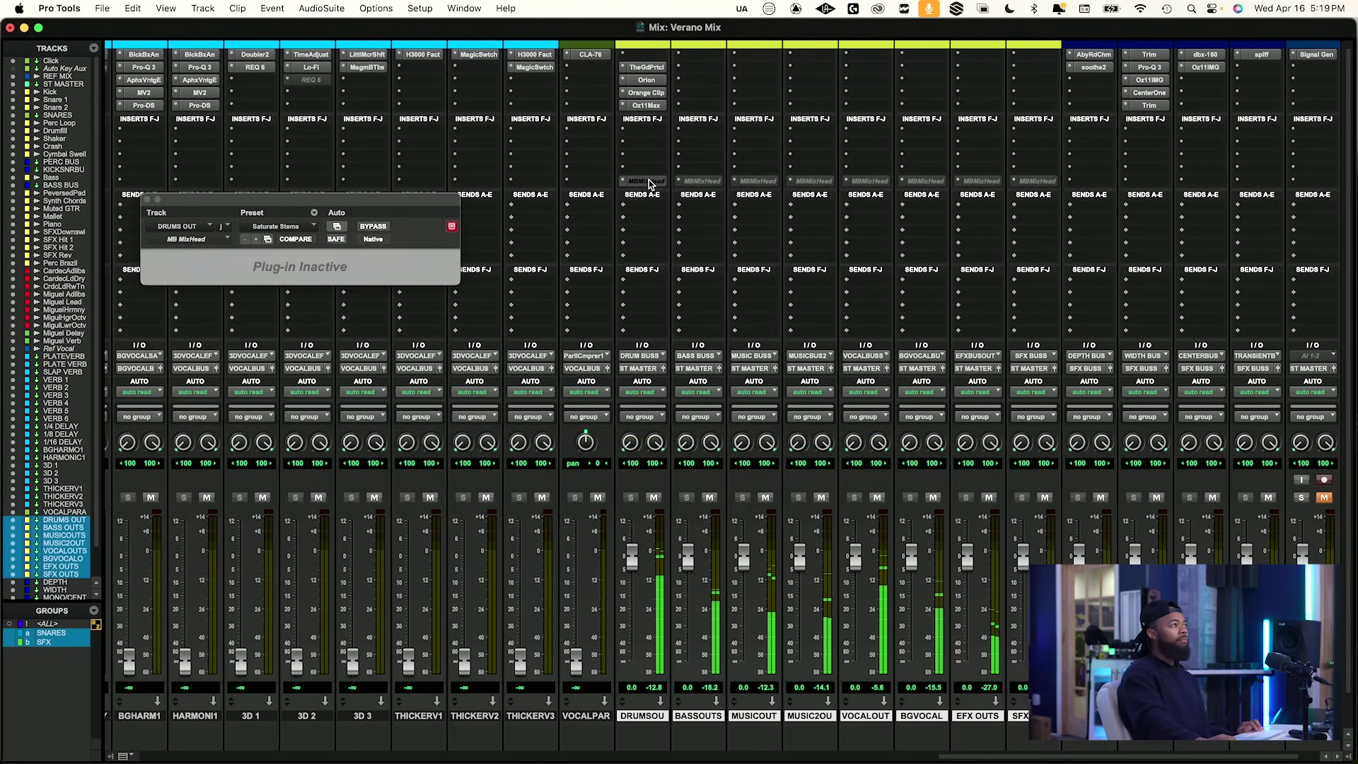
{"action": "left_click", "coordinate": [650, 182], "text": "ctrl+alt+super"}
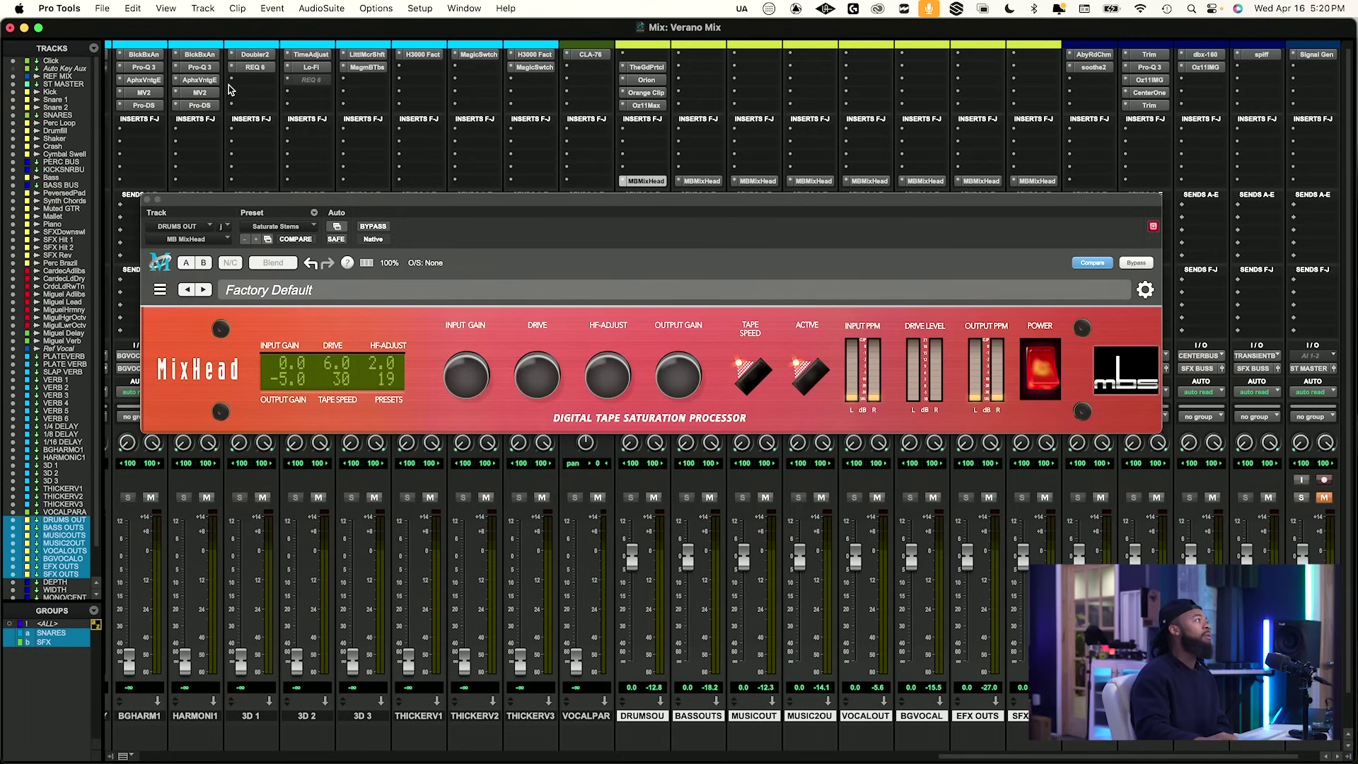
Move the active The God Particle on ST MASTER from insert E to insert G, replacing the inactive instance there.
{"action": "left_click", "coordinate": [148, 199]}
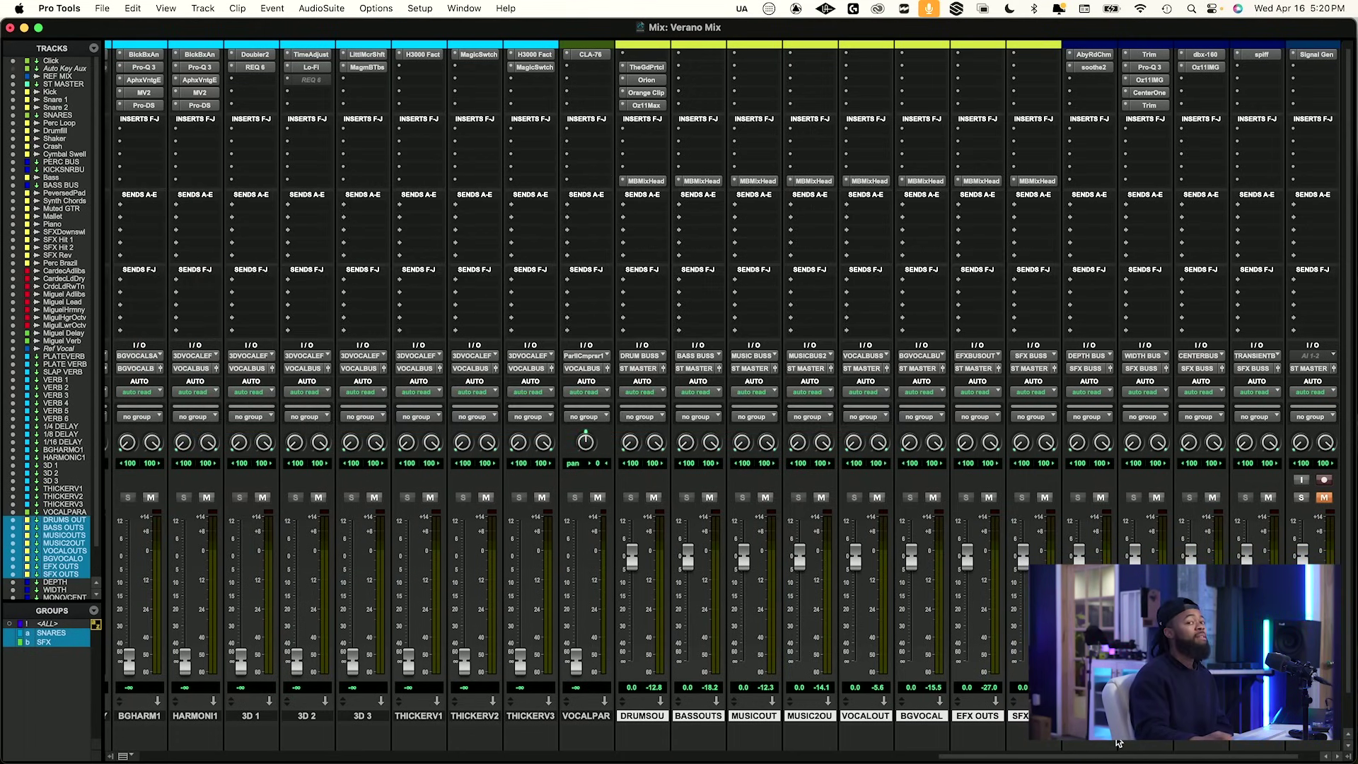
{"action": "left_click_drag", "start_coordinate": [1008, 758], "coordinate": [208, 757]}
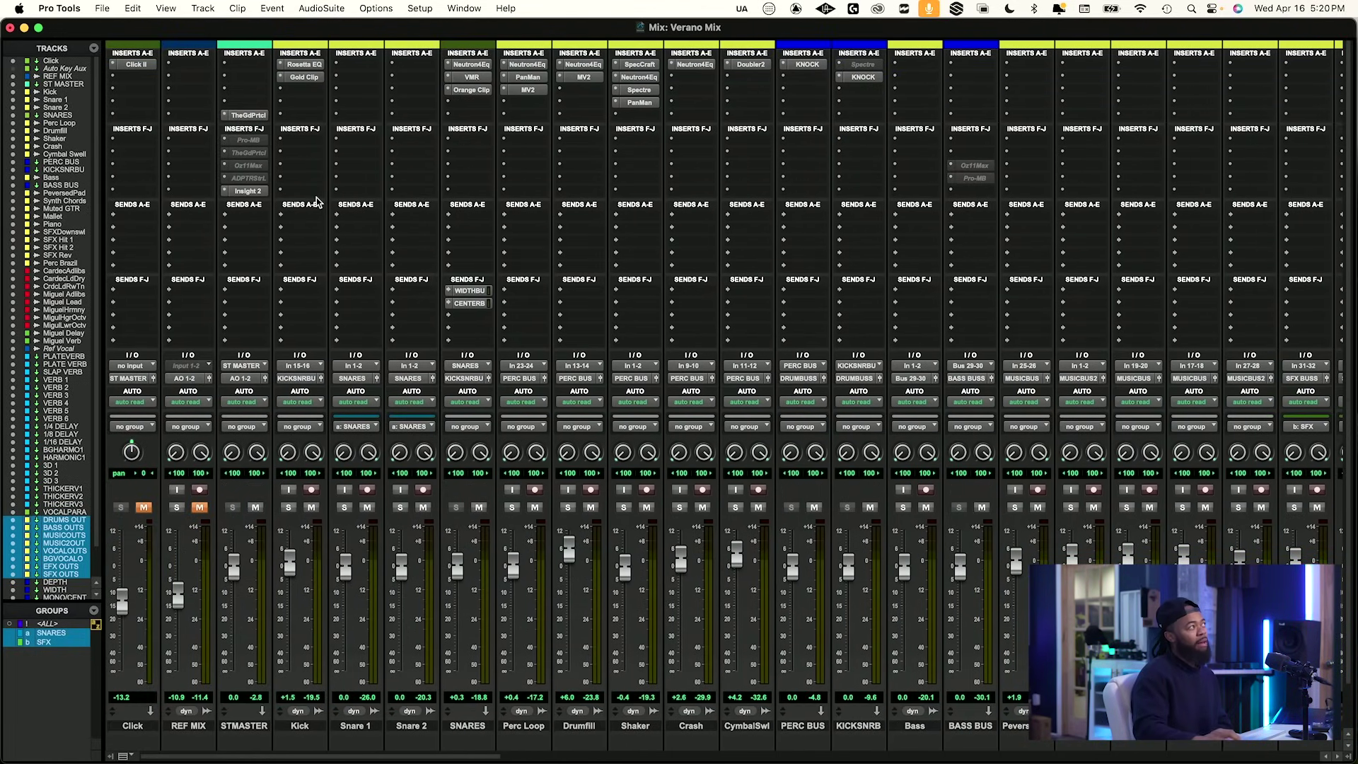
{"action": "left_click_drag", "start_coordinate": [255, 116], "coordinate": [255, 153]}
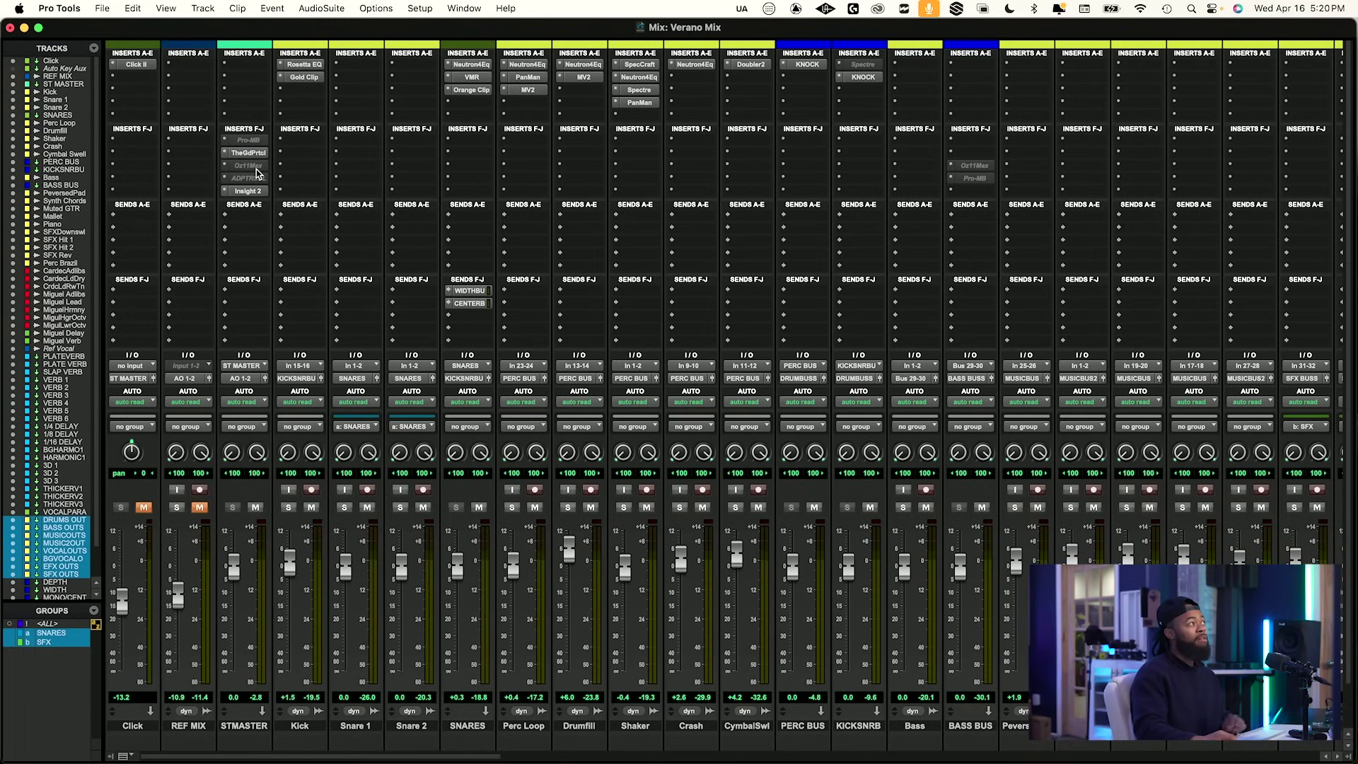
Activate Ozone 11 Maximizer on ST MASTER, set its limiting mode to IRC 3 - Crisp, and check The God Particle's settings.
{"action": "left_click", "coordinate": [255, 166]}
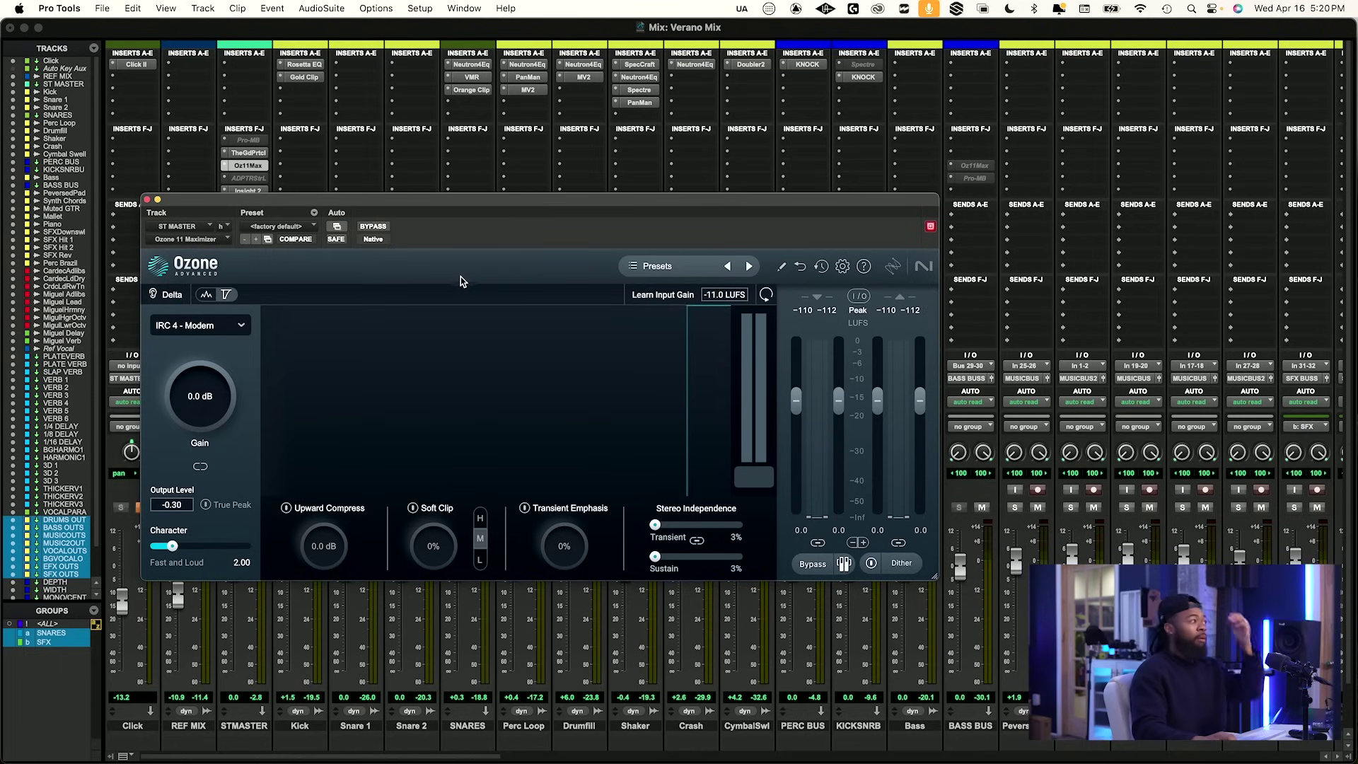
{"action": "left_click", "coordinate": [240, 326]}
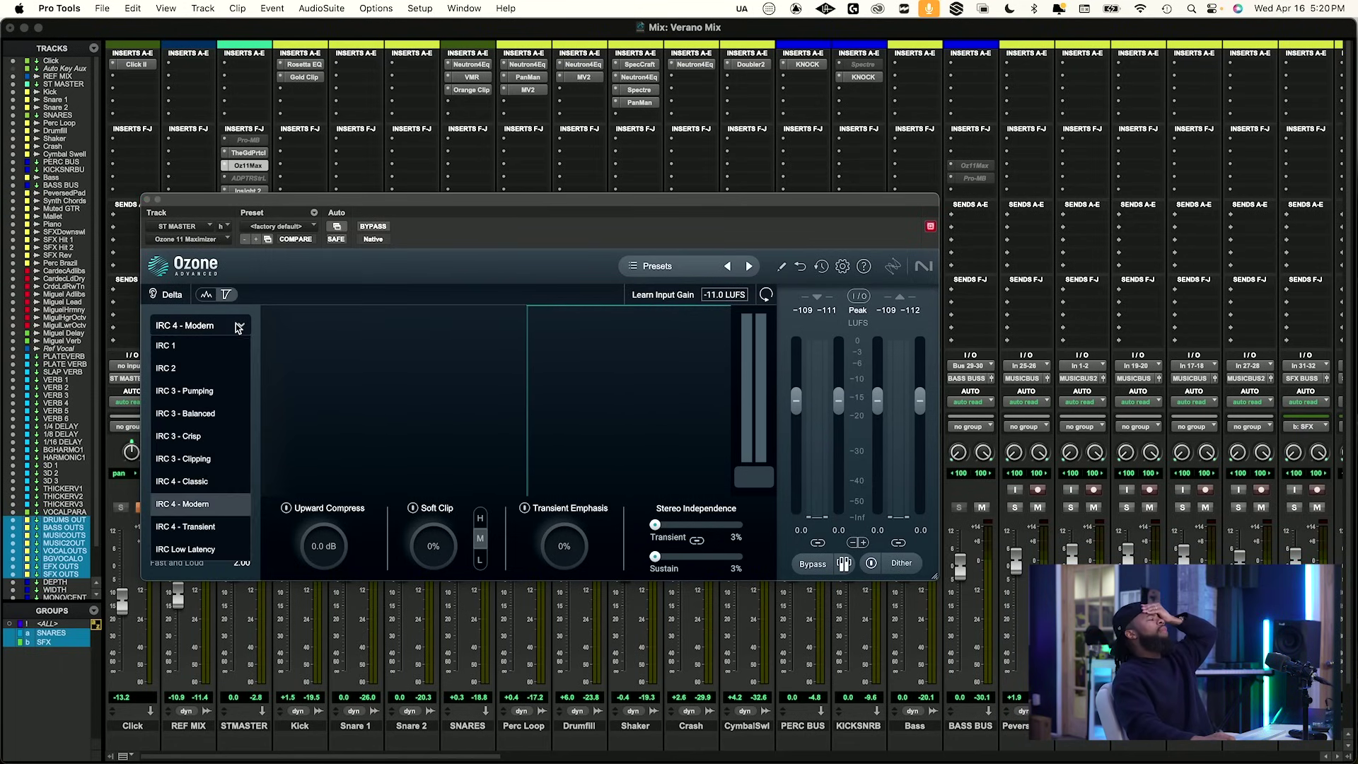
{"action": "left_click", "coordinate": [212, 437]}
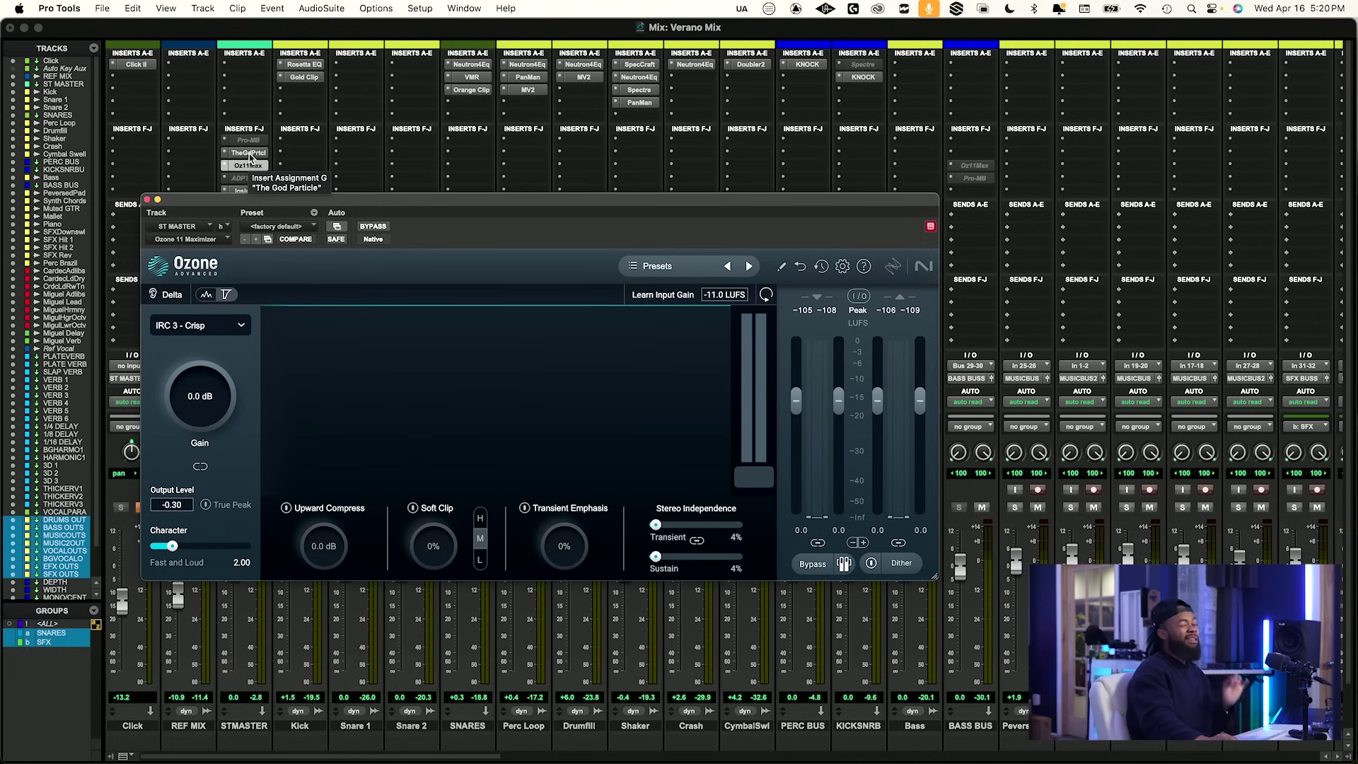
{"action": "left_click", "coordinate": [249, 153]}
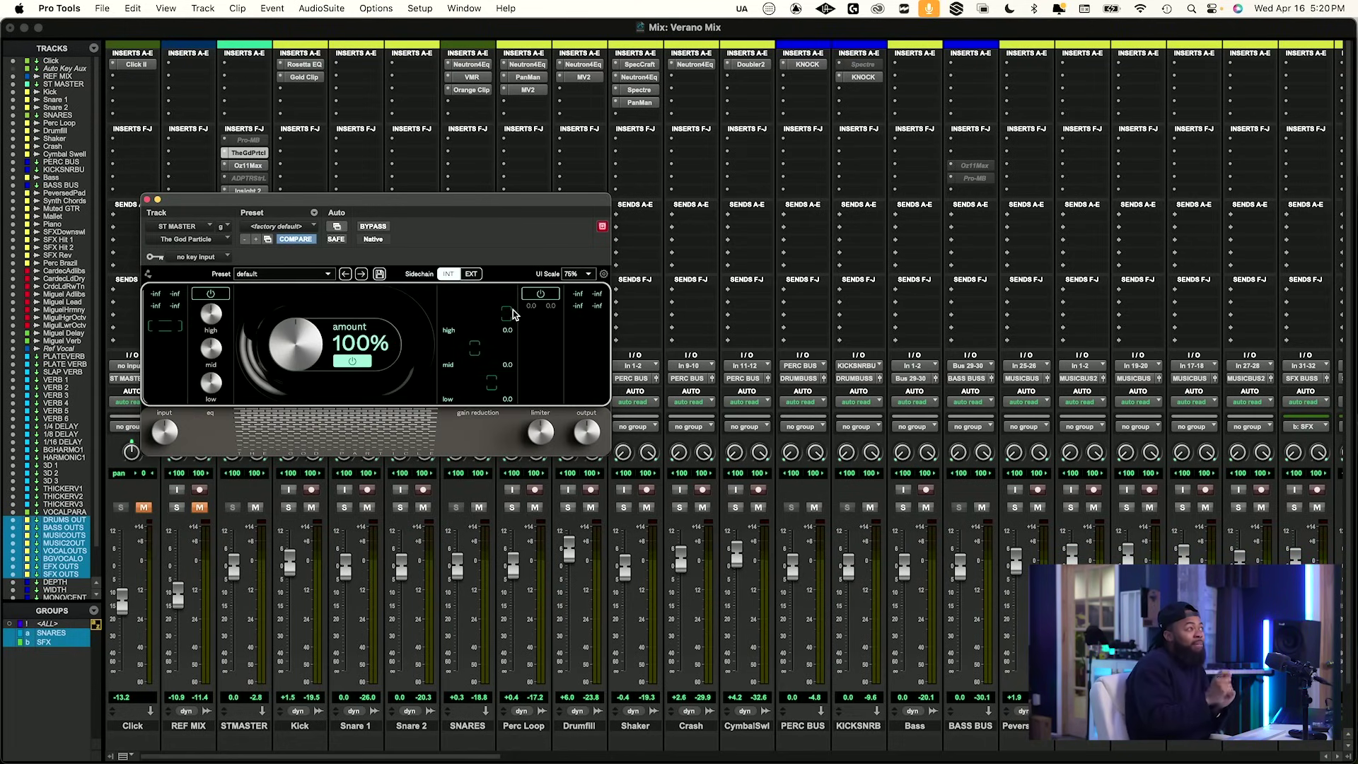
{"action": "left_click", "coordinate": [247, 166]}
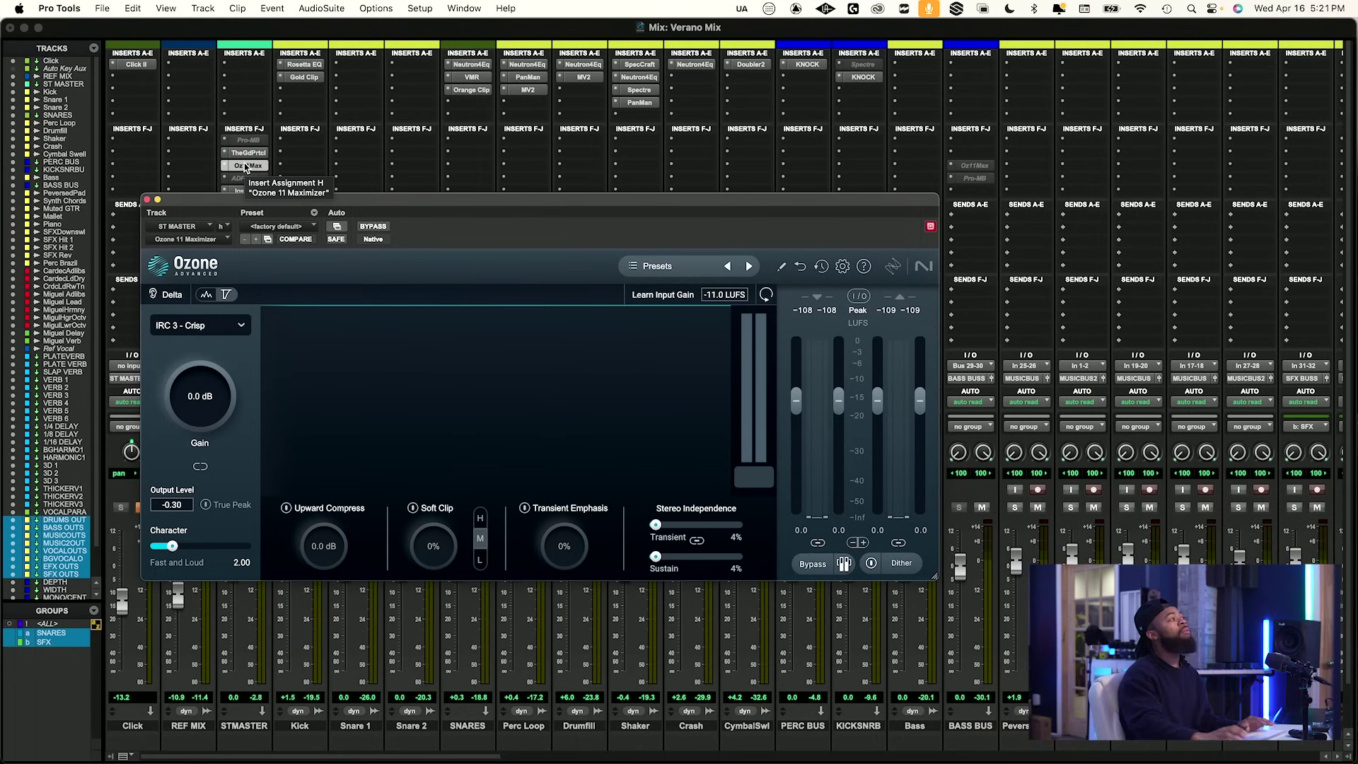
Move Pro-MB on ST MASTER to insert C and add Black Box Analog Design HG-2 (stereo) in insert F.
{"action": "left_click_drag", "start_coordinate": [246, 140], "coordinate": [246, 90]}
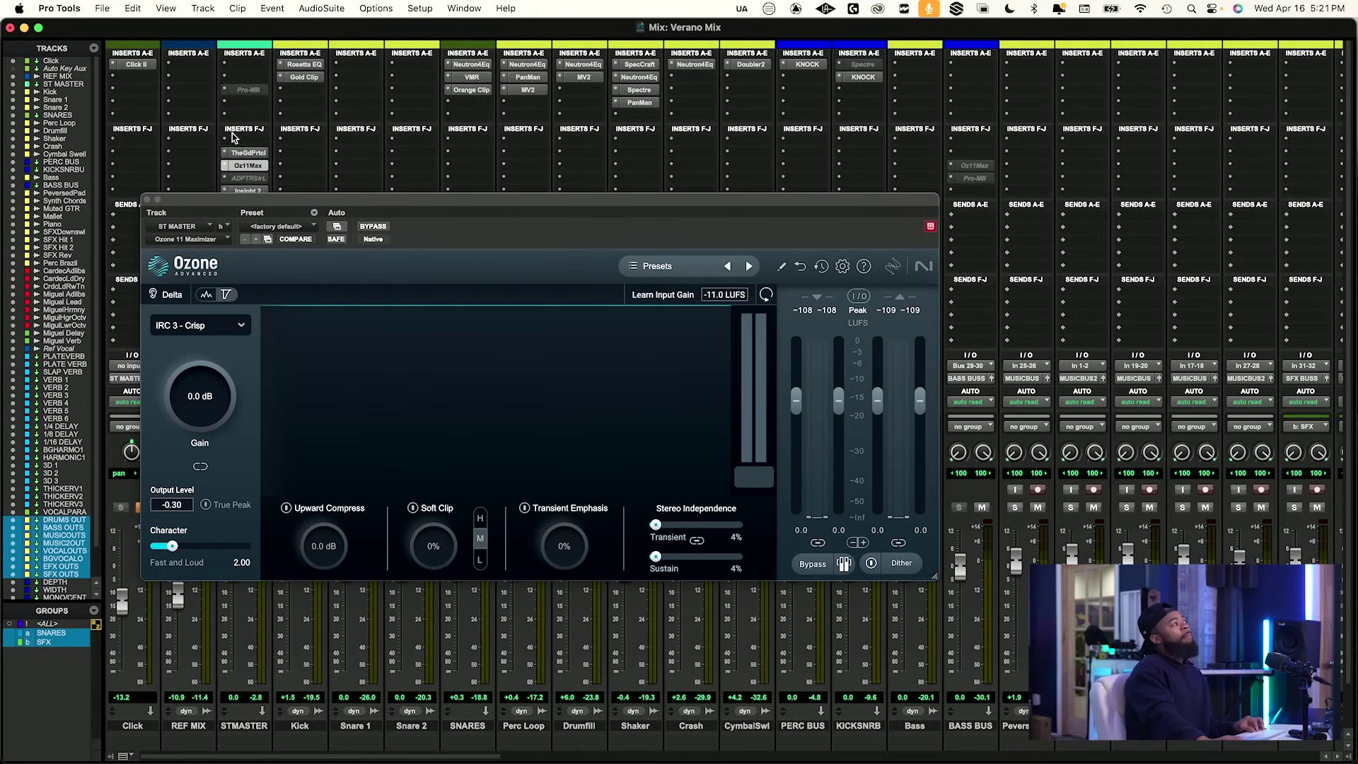
{"action": "left_click", "coordinate": [233, 139]}
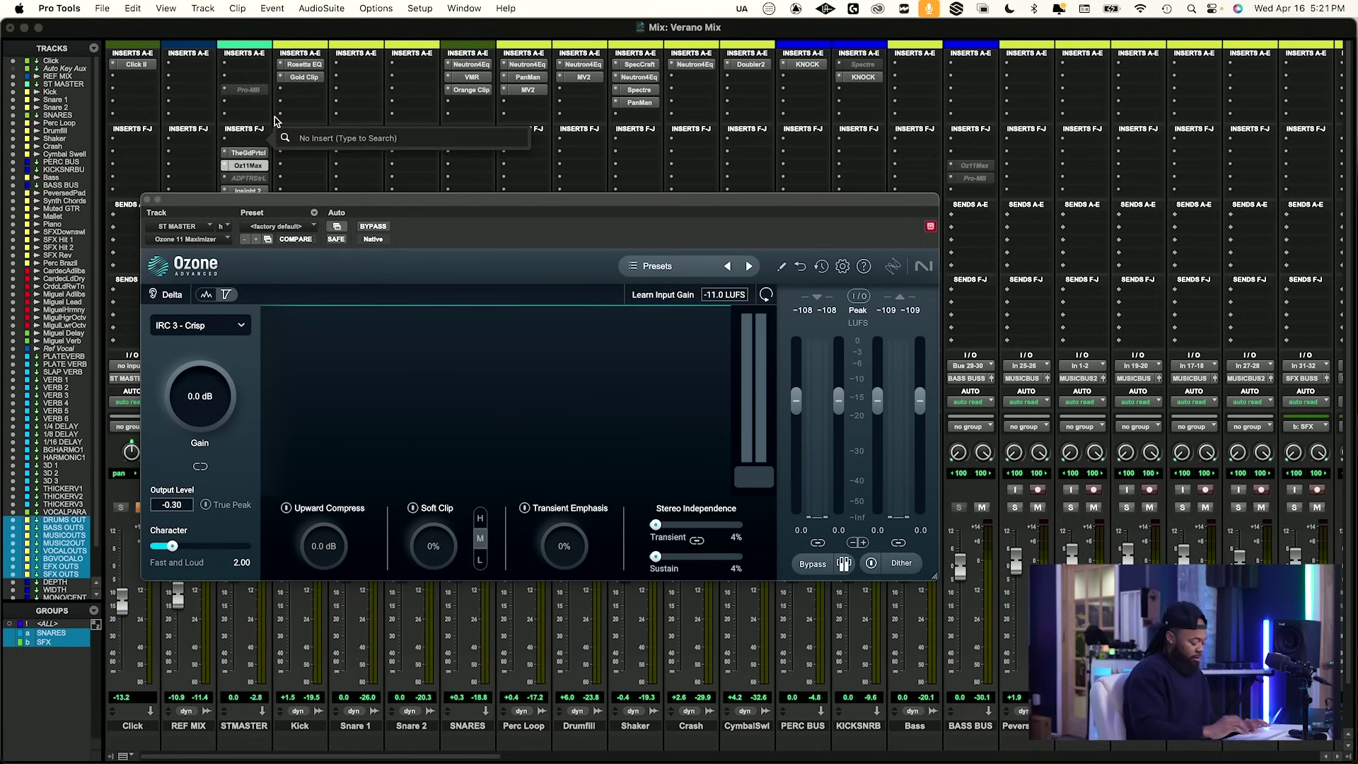
{"action": "type", "text": "black"}
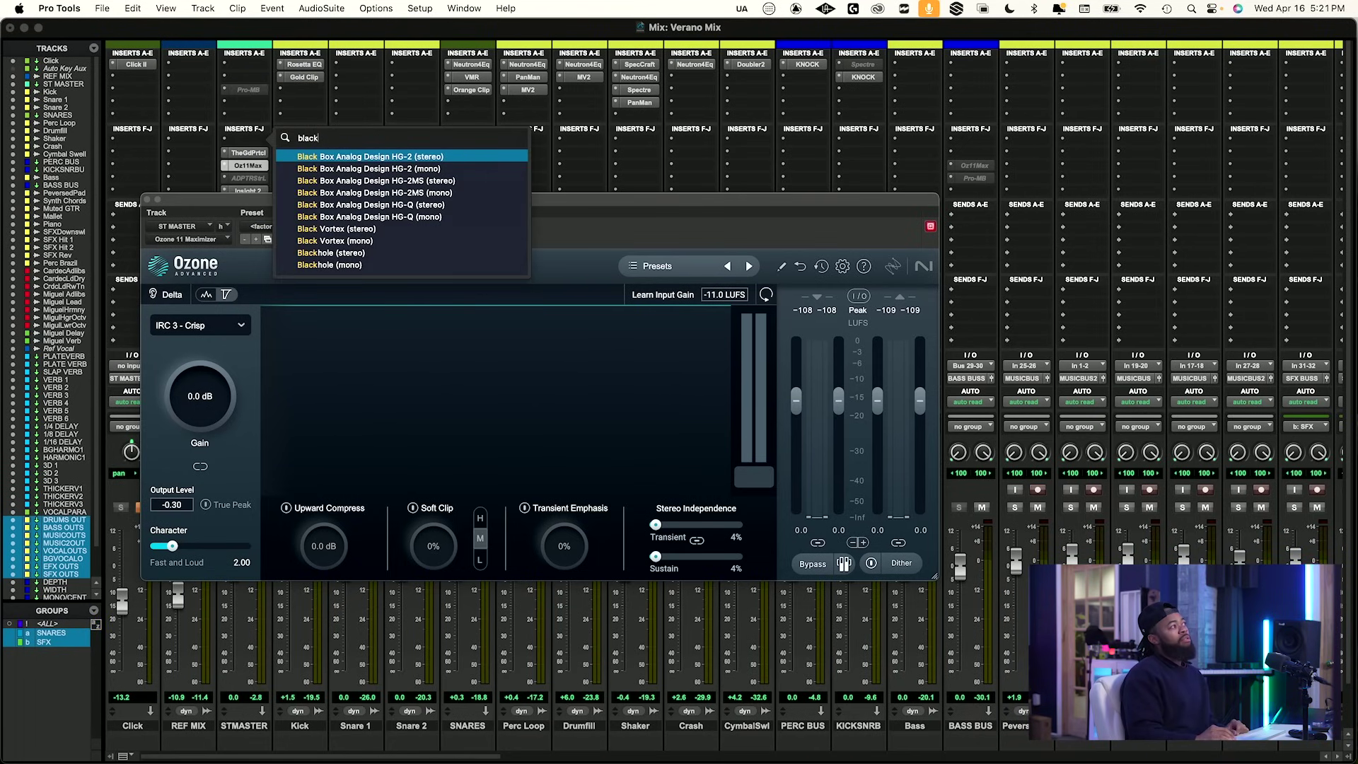
{"action": "key", "text": "Down"}
{"action": "key", "text": "Down"}
{"action": "key", "text": "Down"}
{"action": "key", "text": "Up"}
{"action": "key", "text": "Up"}
{"action": "key", "text": "Up"}
{"action": "key", "text": "Escape"}
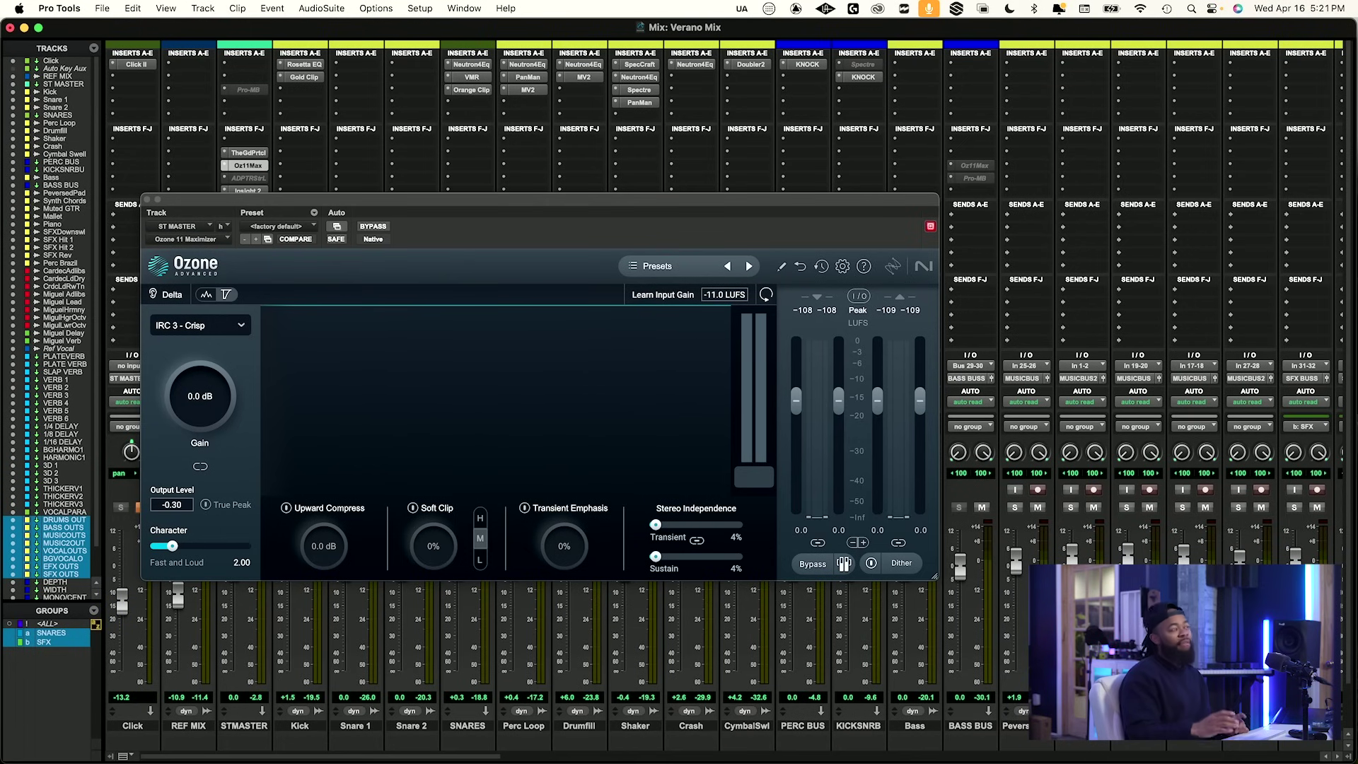
Load the Devvon Mix Bus 2025 preset in HG-2 on ST MASTER and turn down its Air Amount.
{"action": "left_click", "coordinate": [304, 227]}
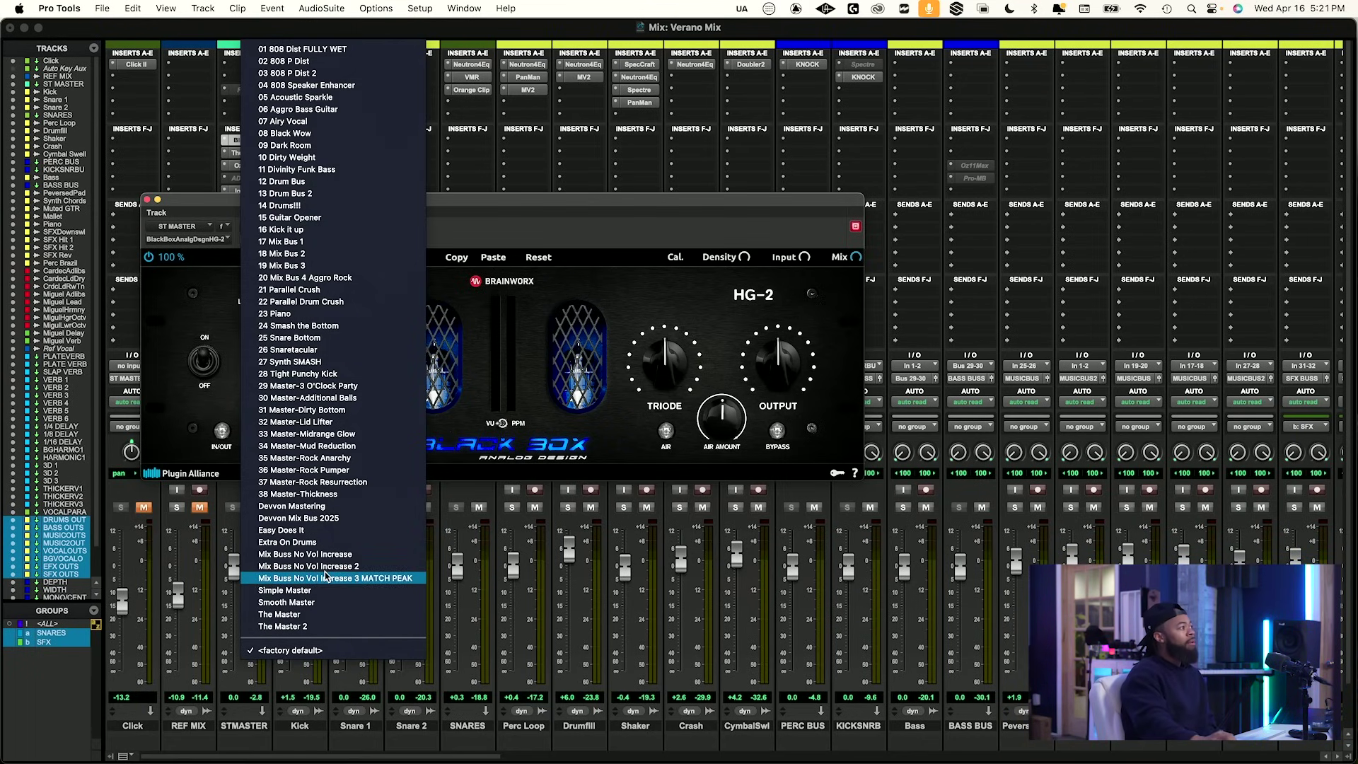
{"action": "left_click", "coordinate": [357, 519]}
{"action": "left_click", "coordinate": [665, 429]}
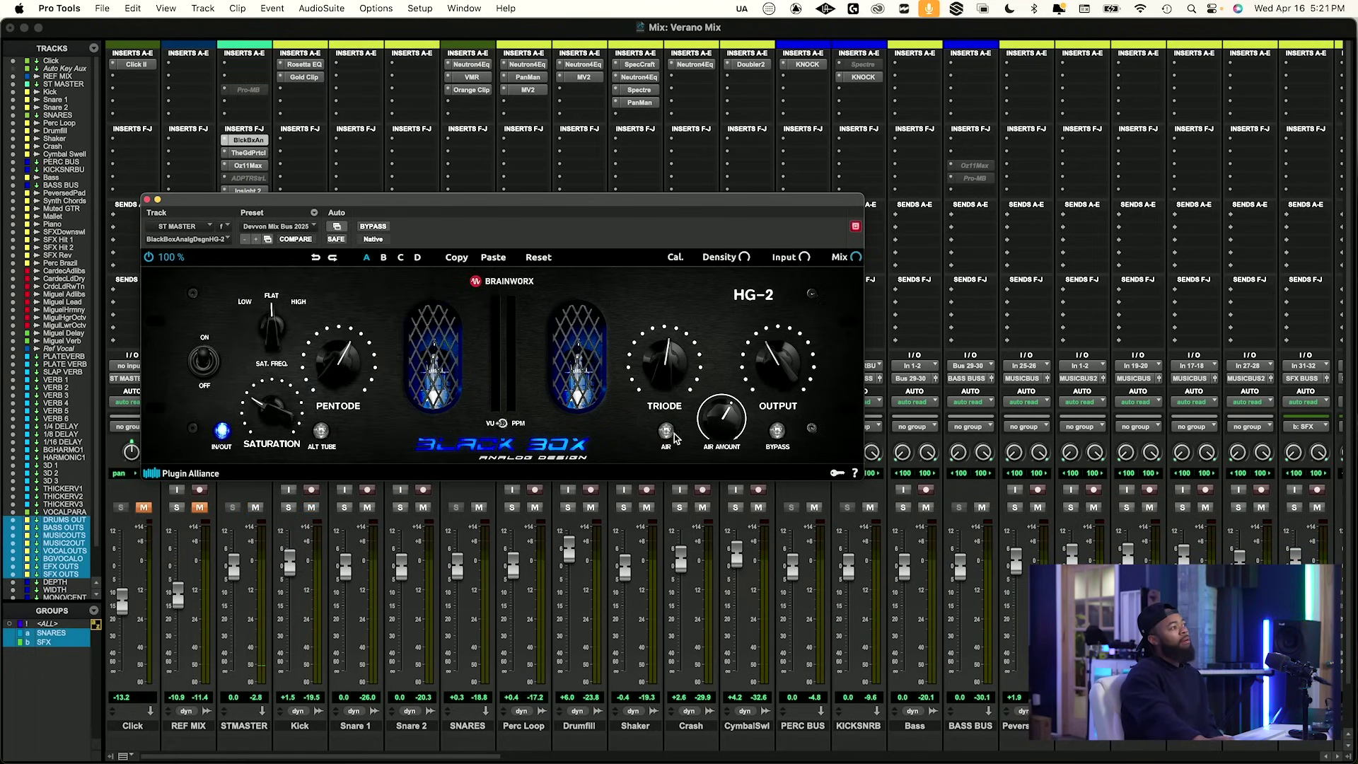
{"action": "left_click_drag", "start_coordinate": [716, 422], "coordinate": [714, 484]}
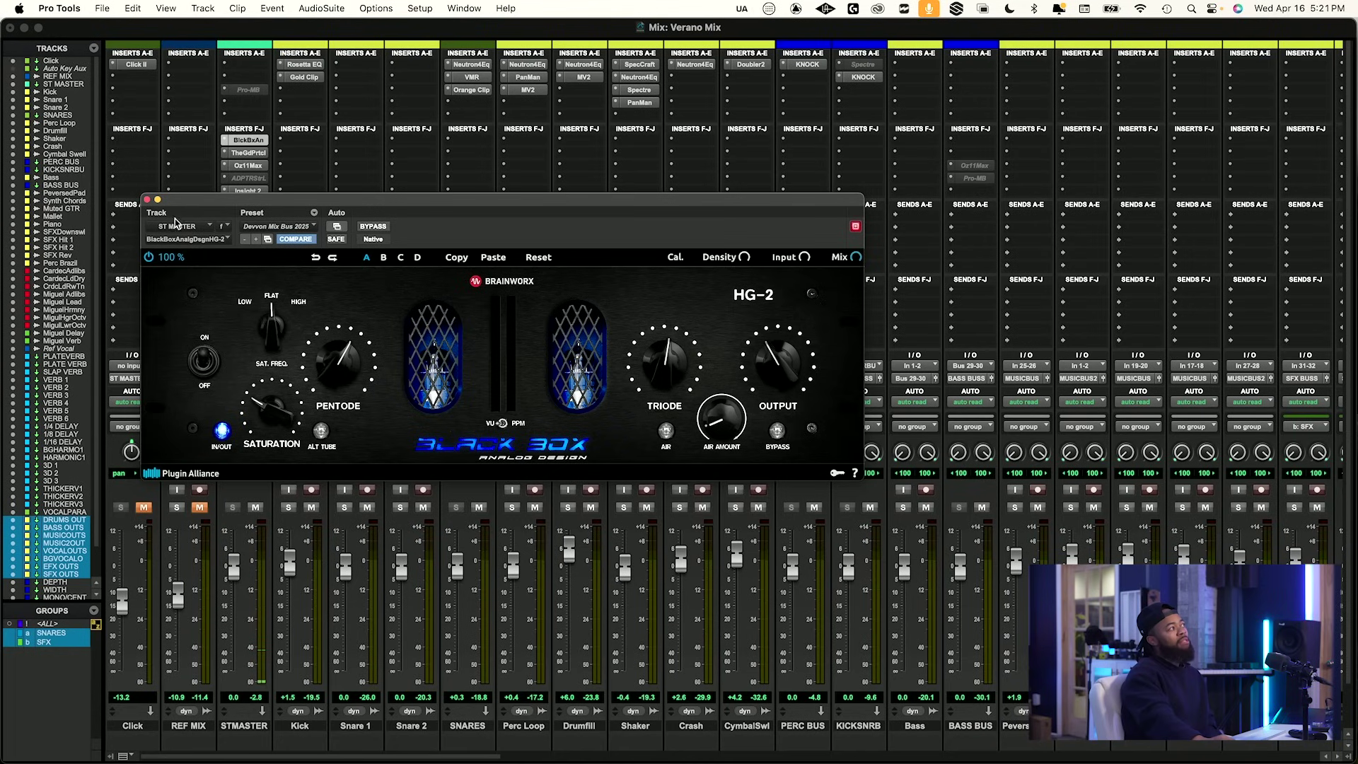
Compare the playing mix with HG-2 bypassed and active on ST MASTER, resetting the track's peak level between passes.
{"action": "left_click_drag", "start_coordinate": [232, 202], "coordinate": [227, 207]}
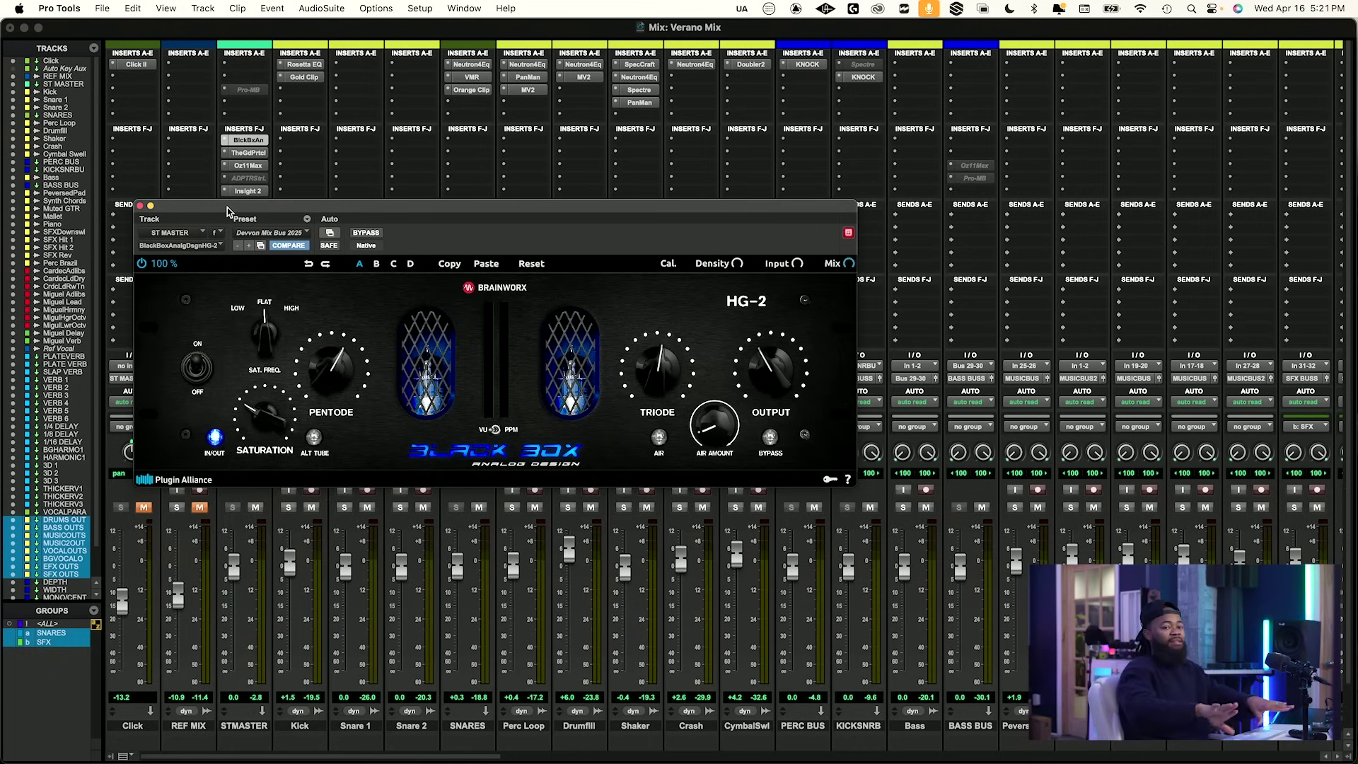
{"action": "left_click", "coordinate": [248, 142], "text": "super"}
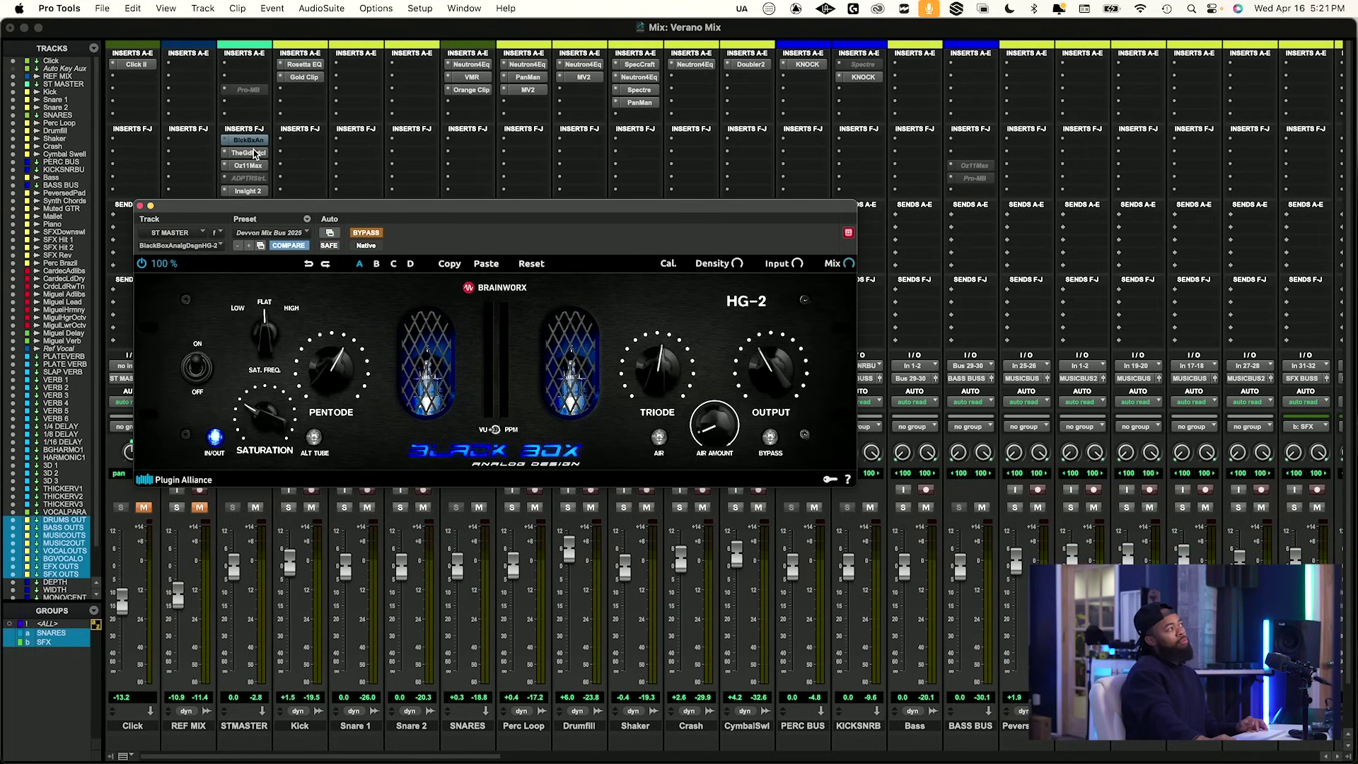
{"action": "left_click_drag", "start_coordinate": [381, 208], "coordinate": [394, 244]}
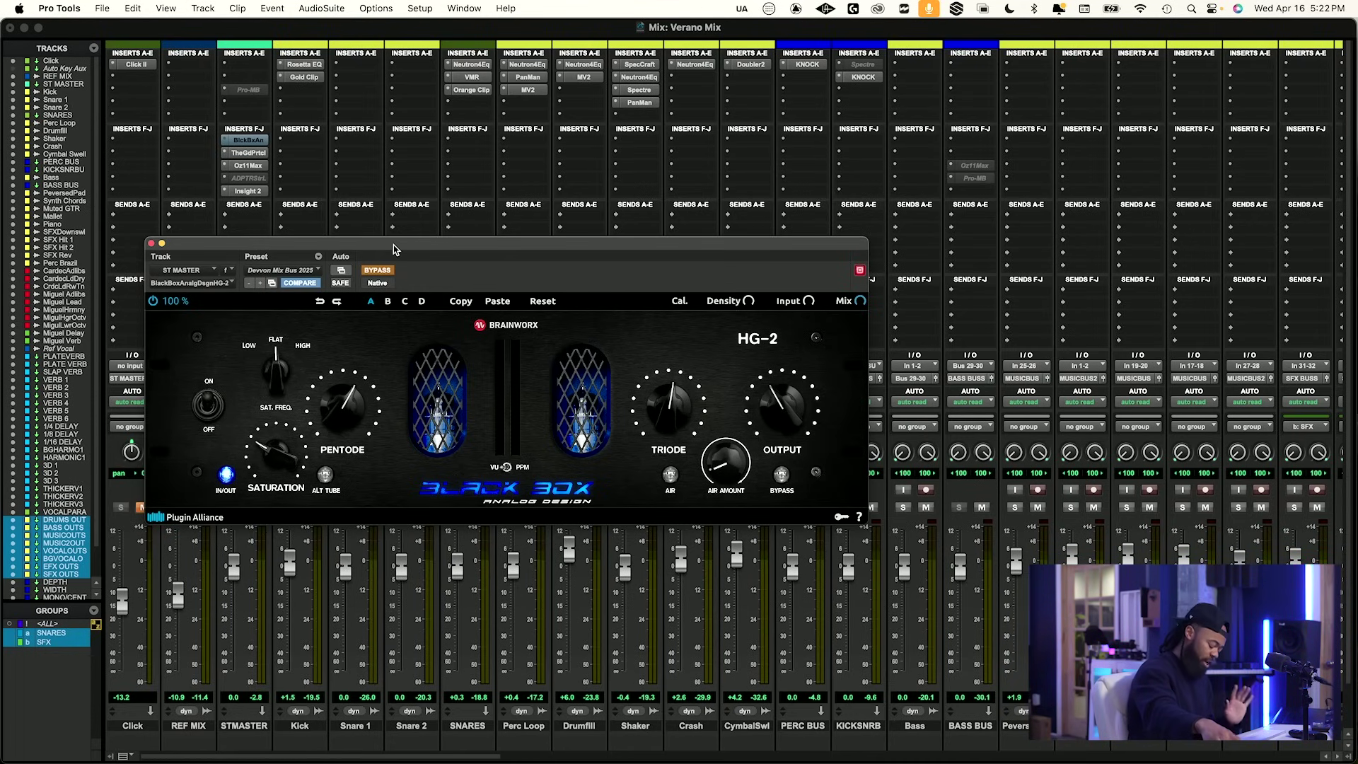
{"action": "key", "text": "space"}
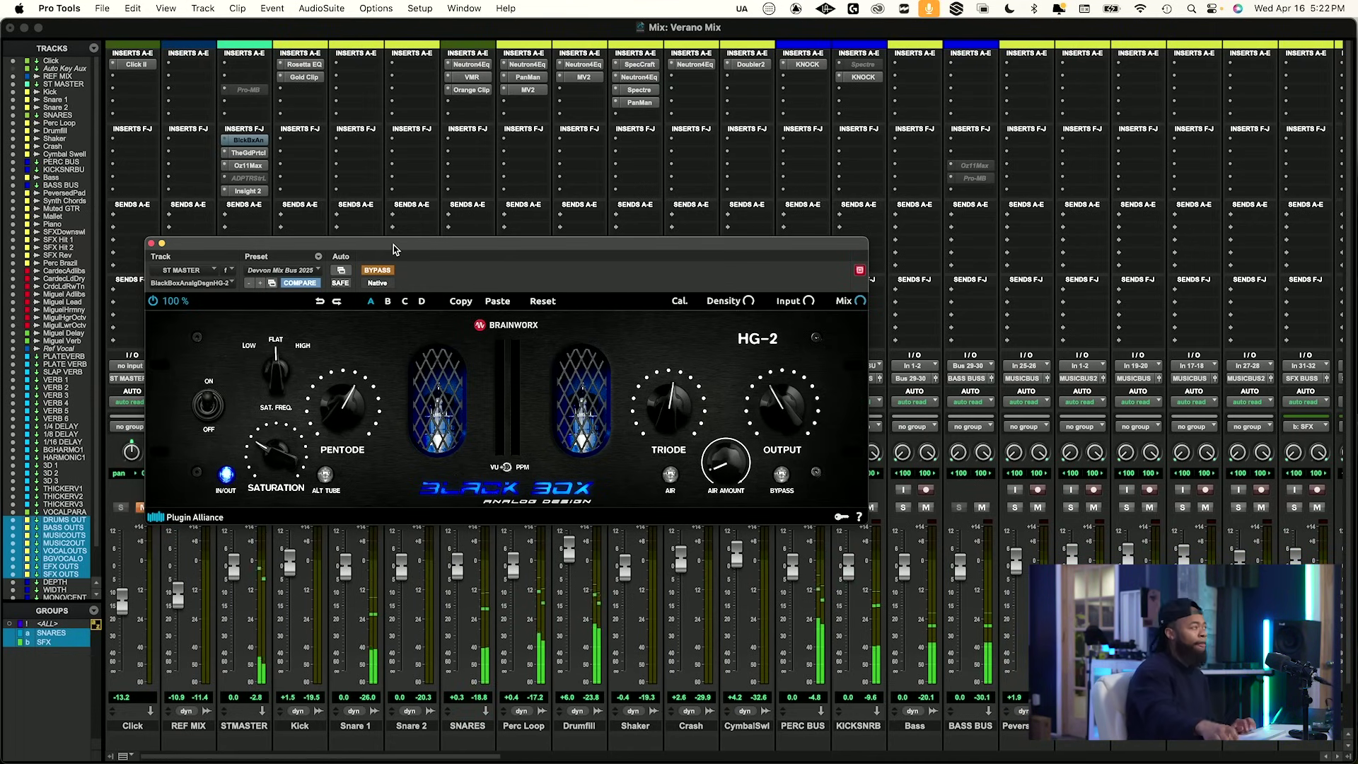
{"action": "left_click", "coordinate": [377, 270]}
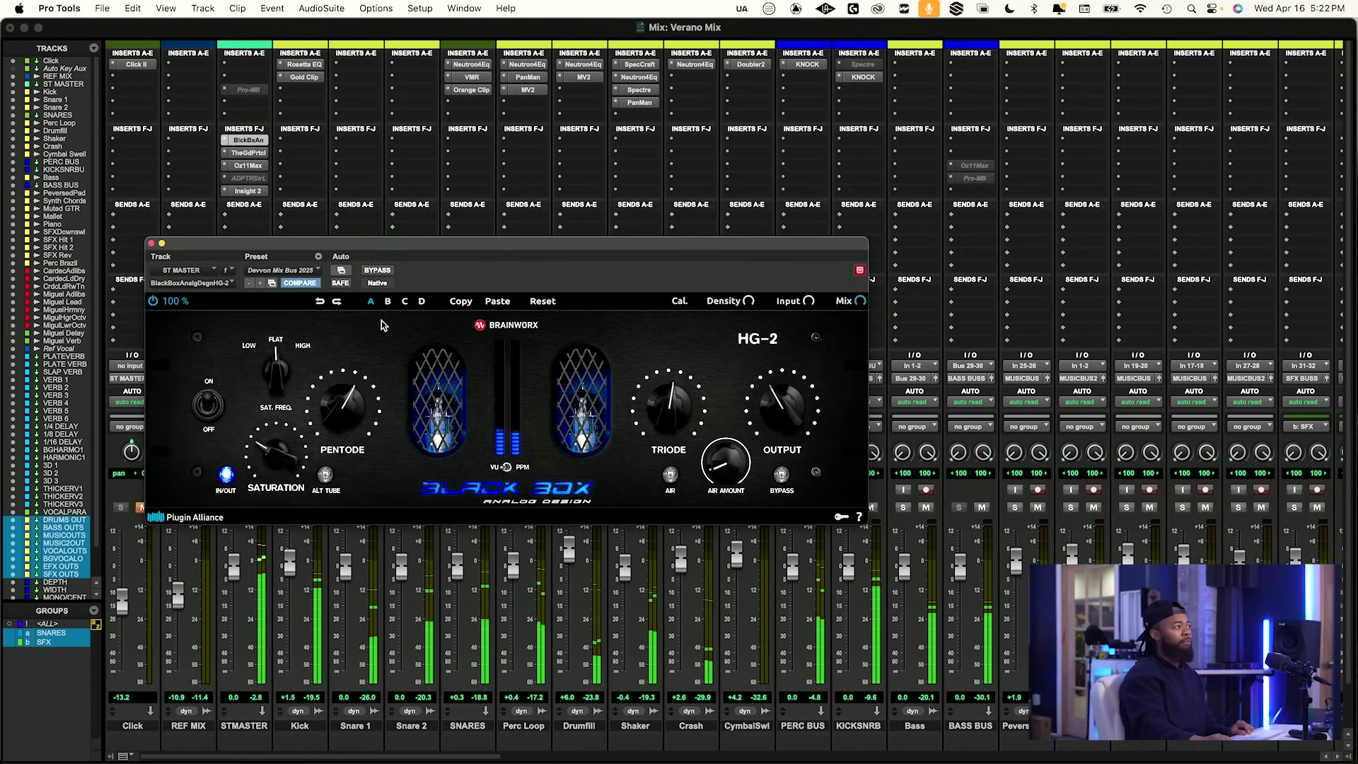
{"action": "left_click", "coordinate": [375, 272]}
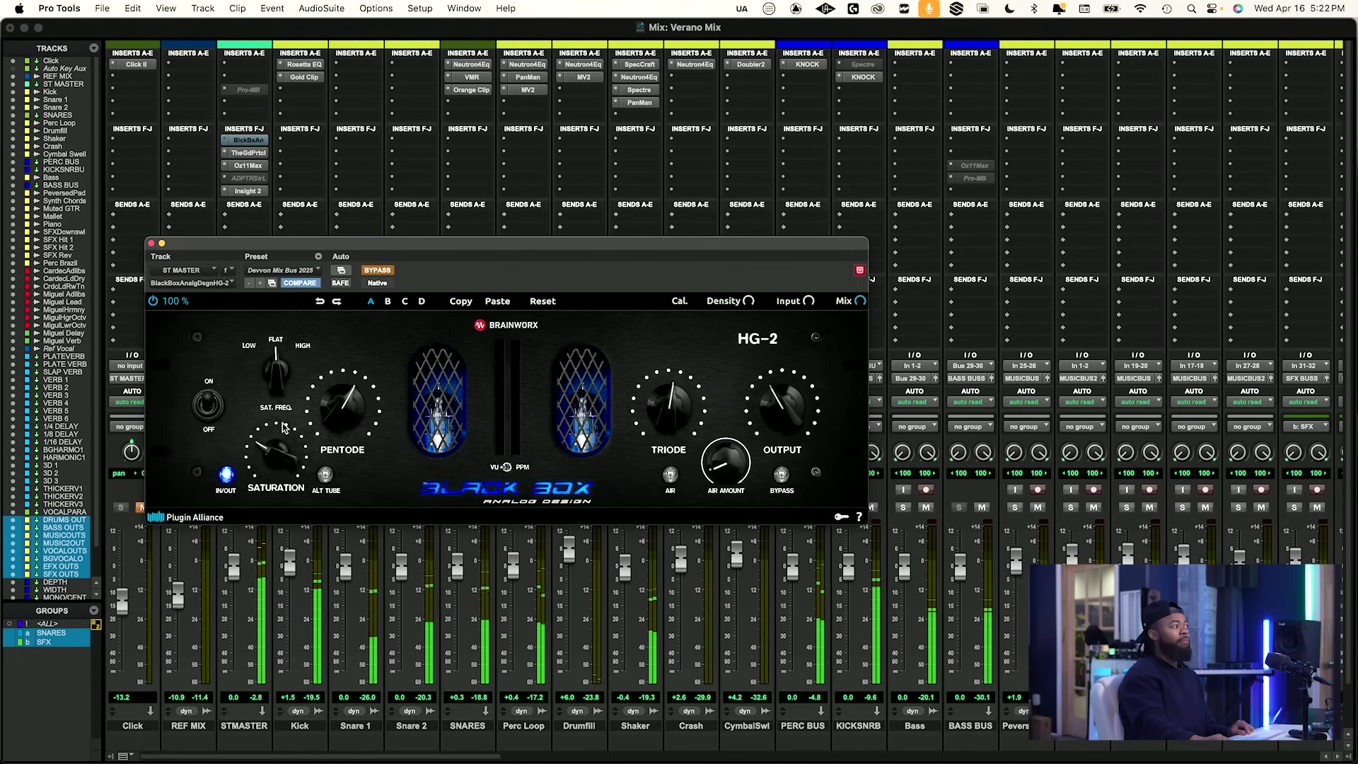
{"action": "left_click", "coordinate": [255, 699]}
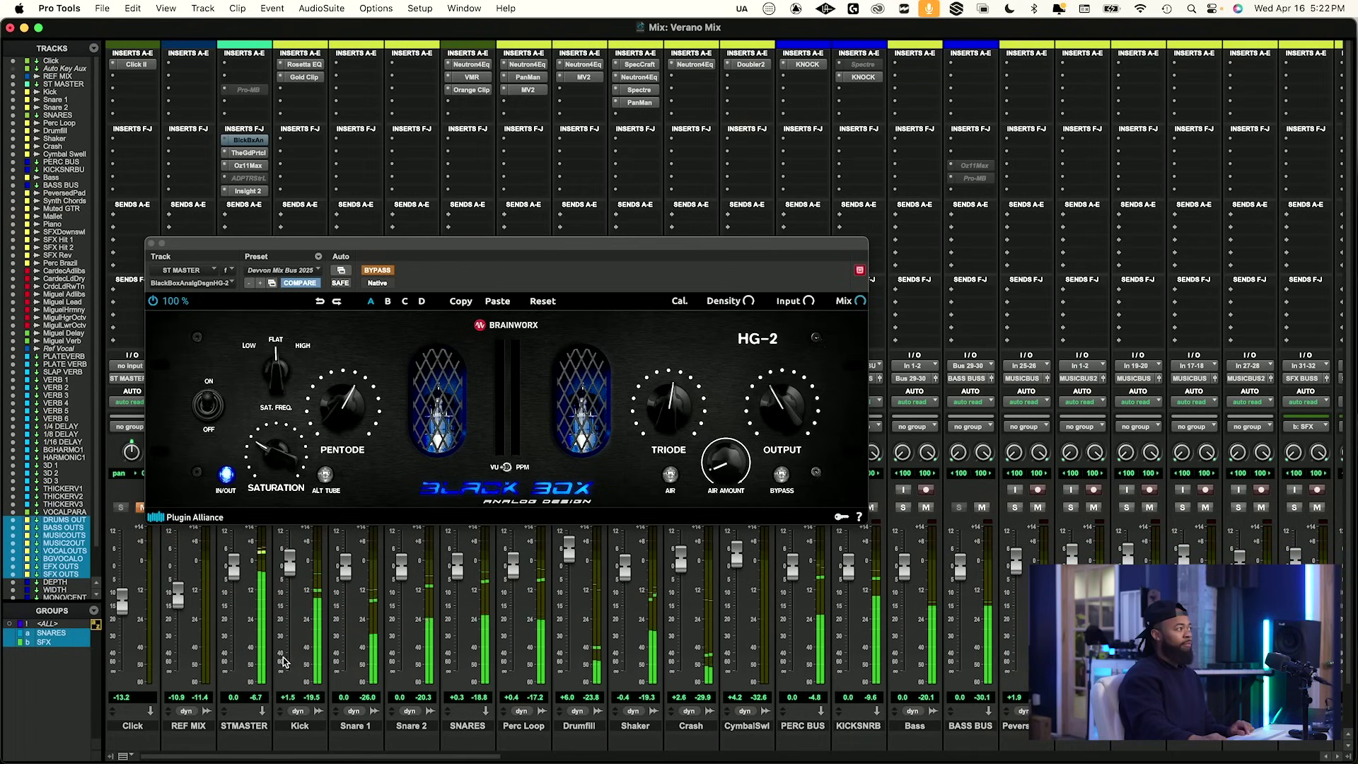
{"action": "left_click", "coordinate": [380, 273]}
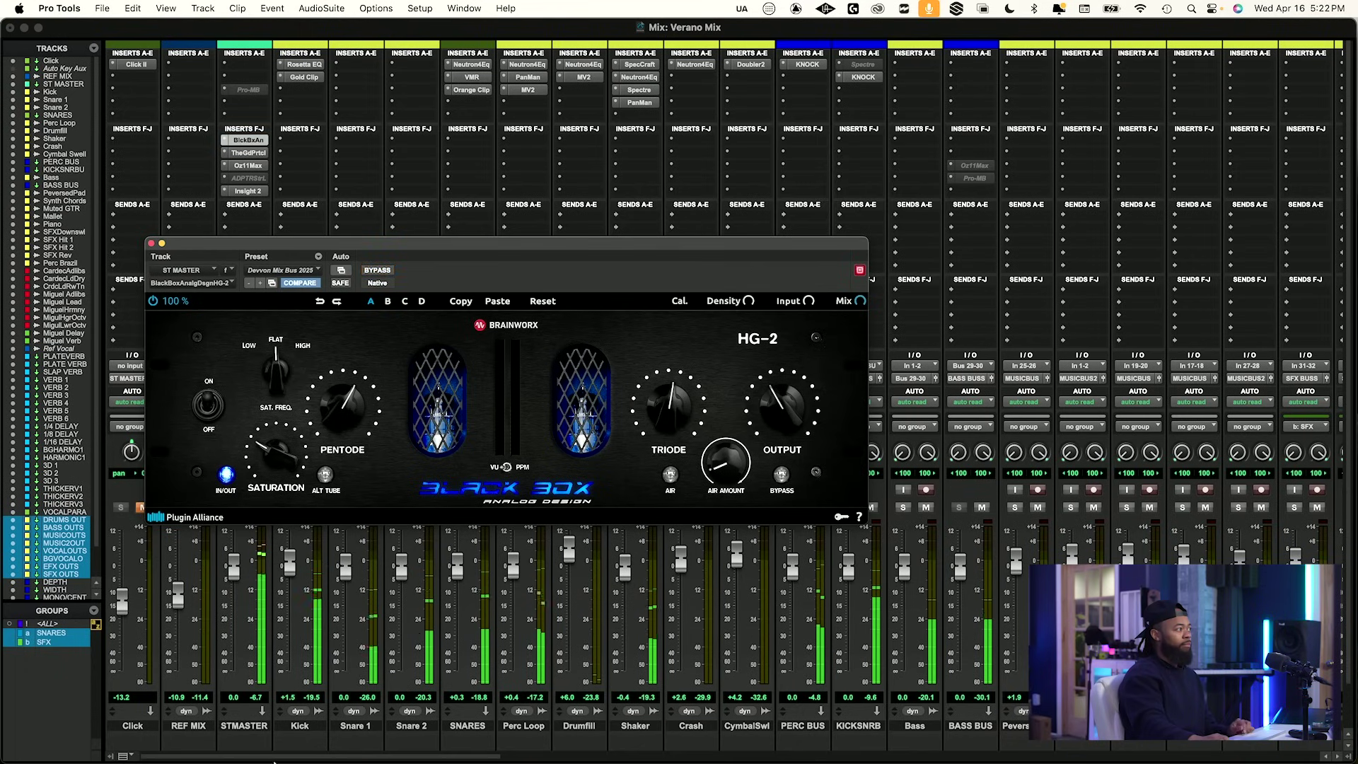
{"action": "left_click", "coordinate": [260, 704]}
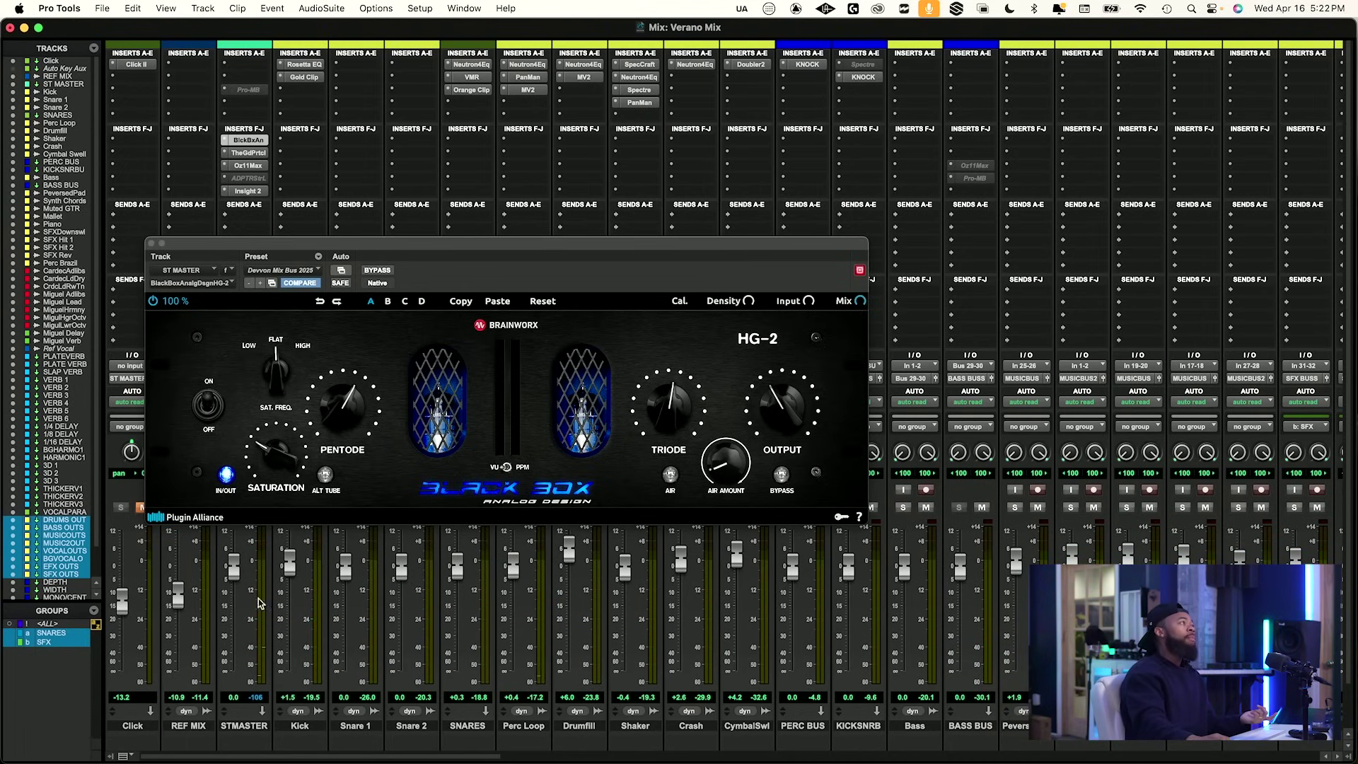
Play the mix and examine the metering of Ozone 11 Maximizer and The God Particle on ST MASTER.
{"action": "left_click", "coordinate": [249, 167]}
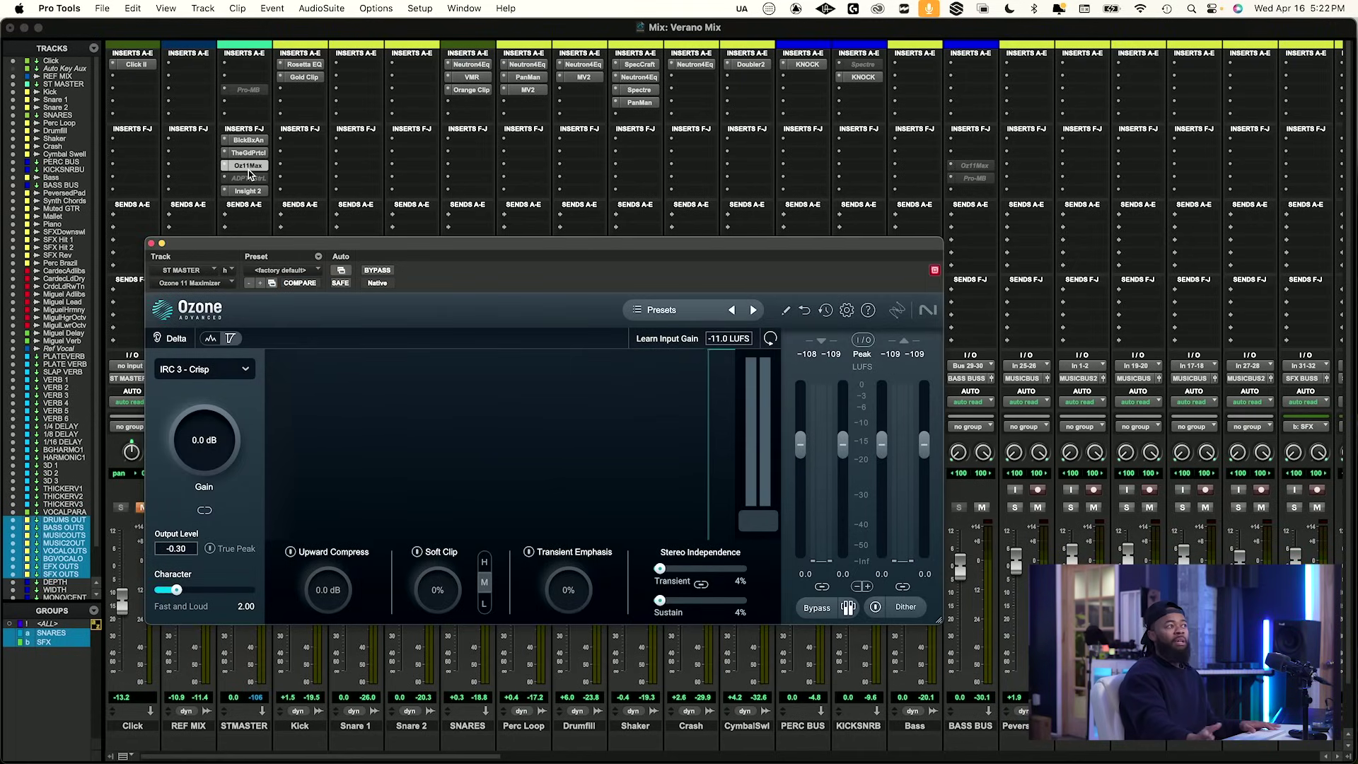
{"action": "key", "text": "space"}
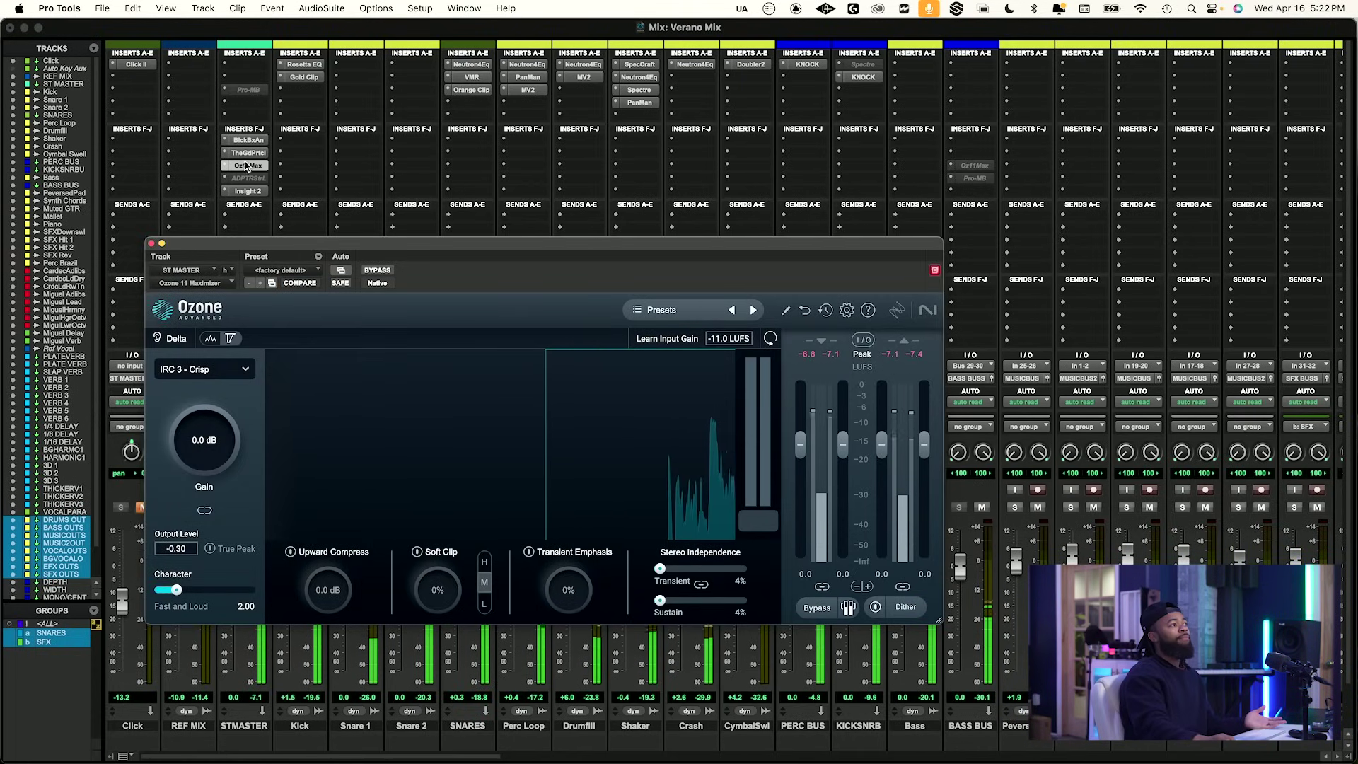
{"action": "left_click", "coordinate": [249, 153]}
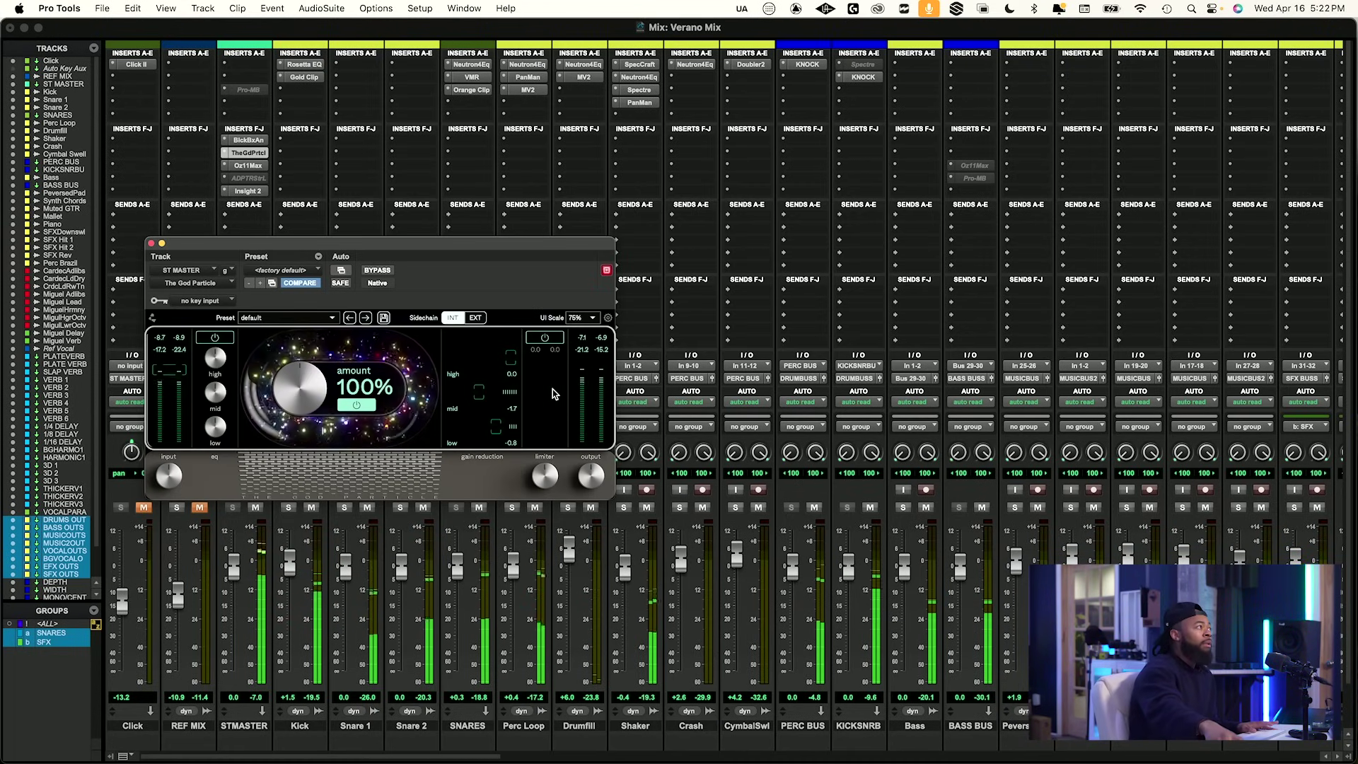
{"action": "key", "text": "space"}
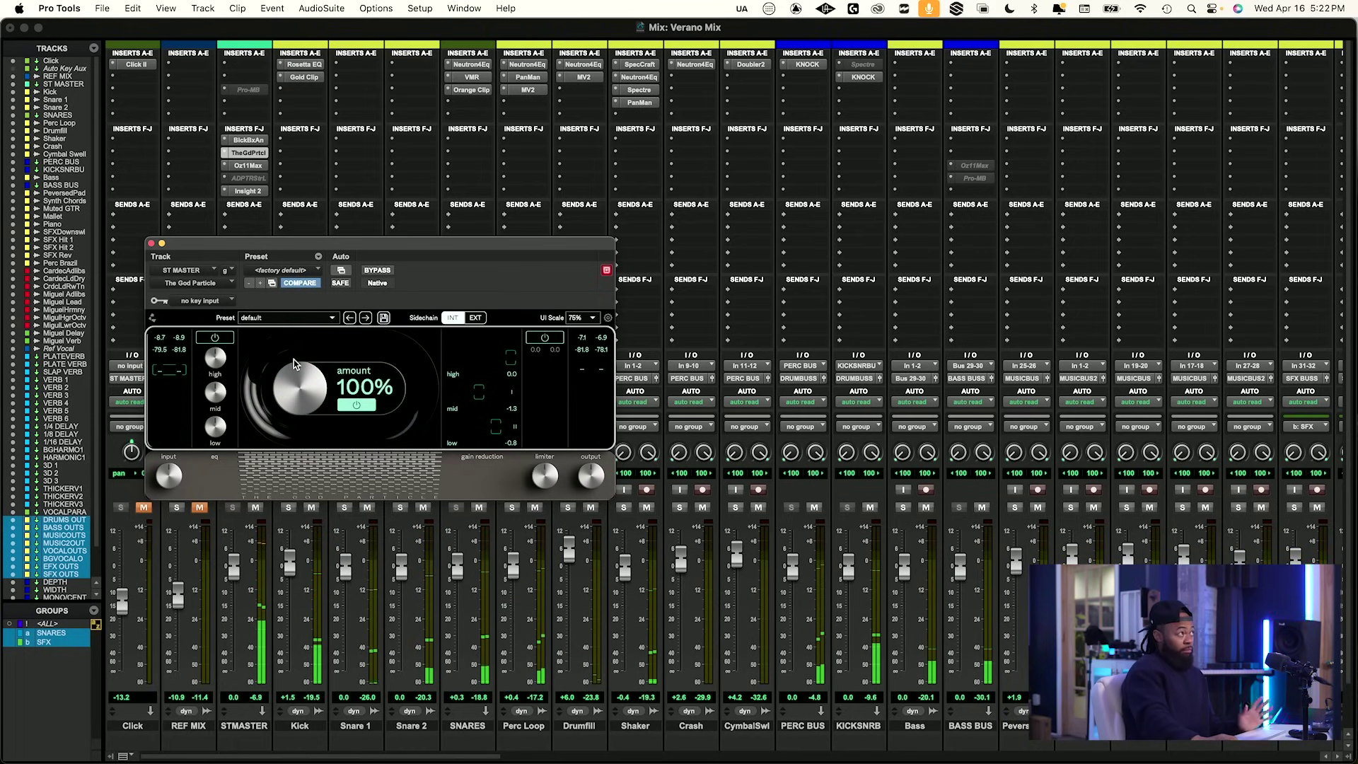
Check the ST MASTER peak level during playback with HG-2 bypassed and active, resetting the peak reading before each pass.
{"action": "left_click", "coordinate": [247, 140]}
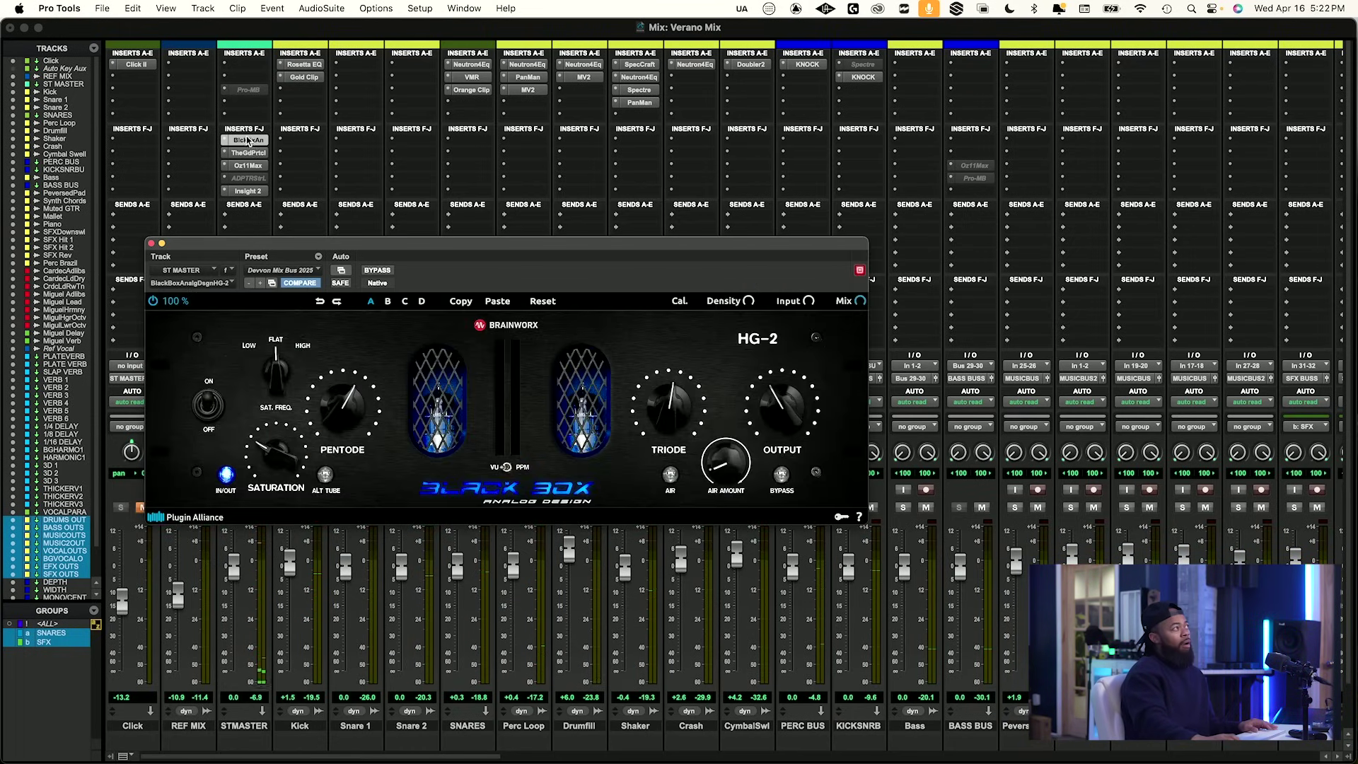
{"action": "left_click", "coordinate": [257, 698]}
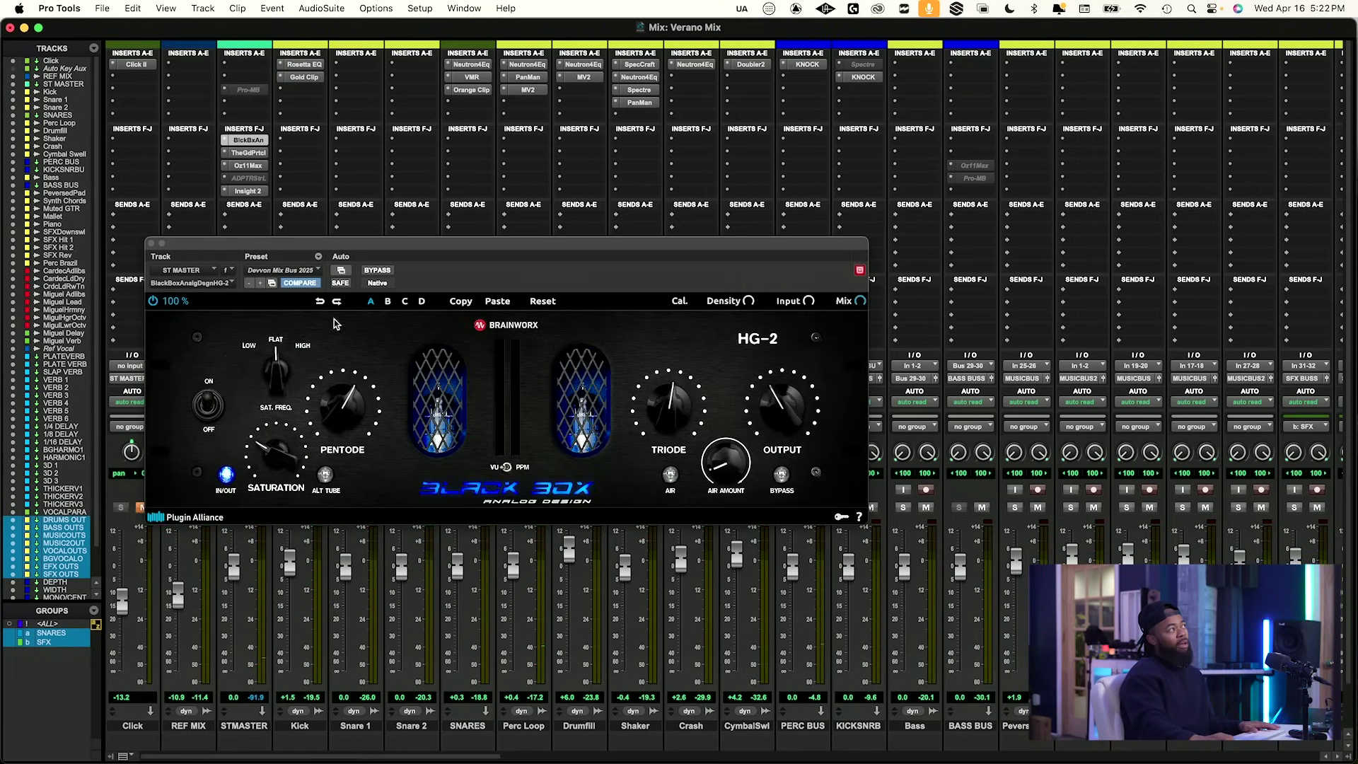
{"action": "left_click", "coordinate": [377, 270]}
{"action": "key", "text": "space"}
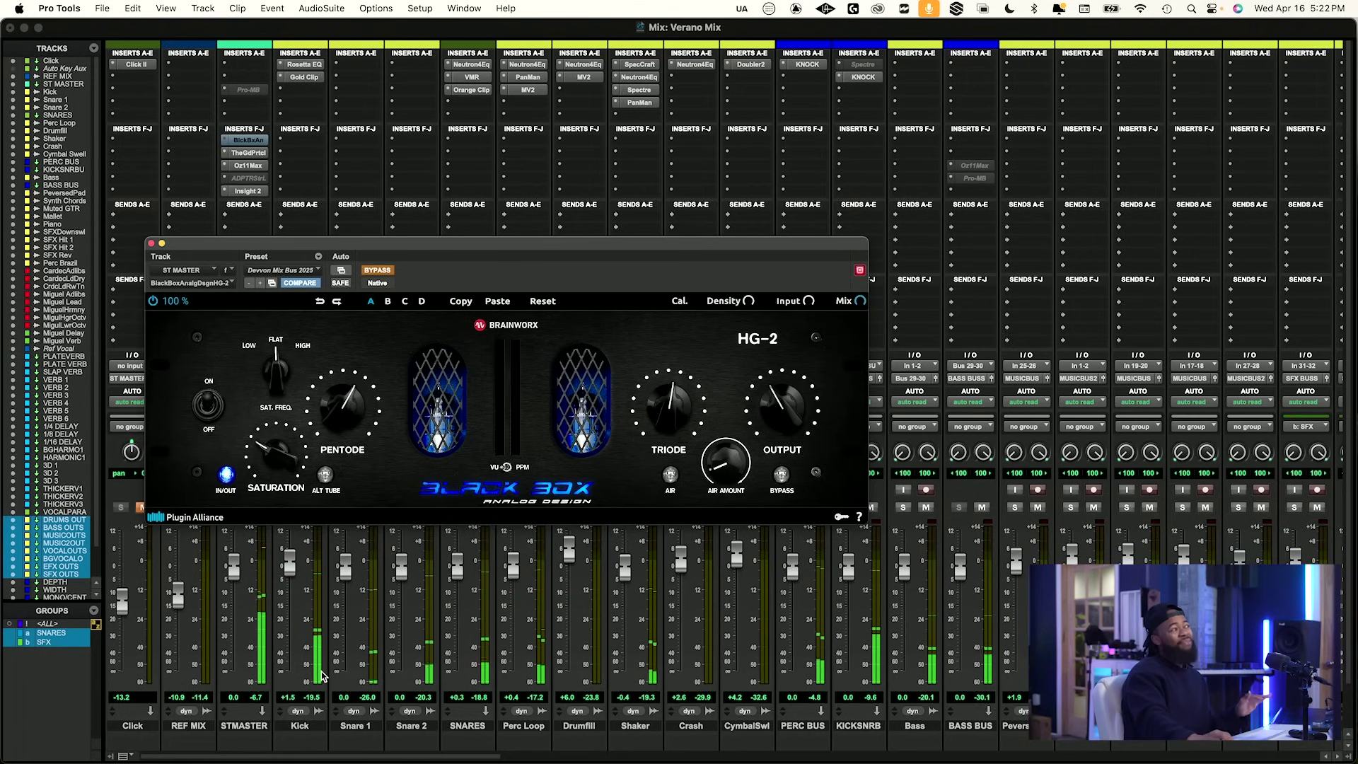
{"action": "left_click", "coordinate": [377, 270]}
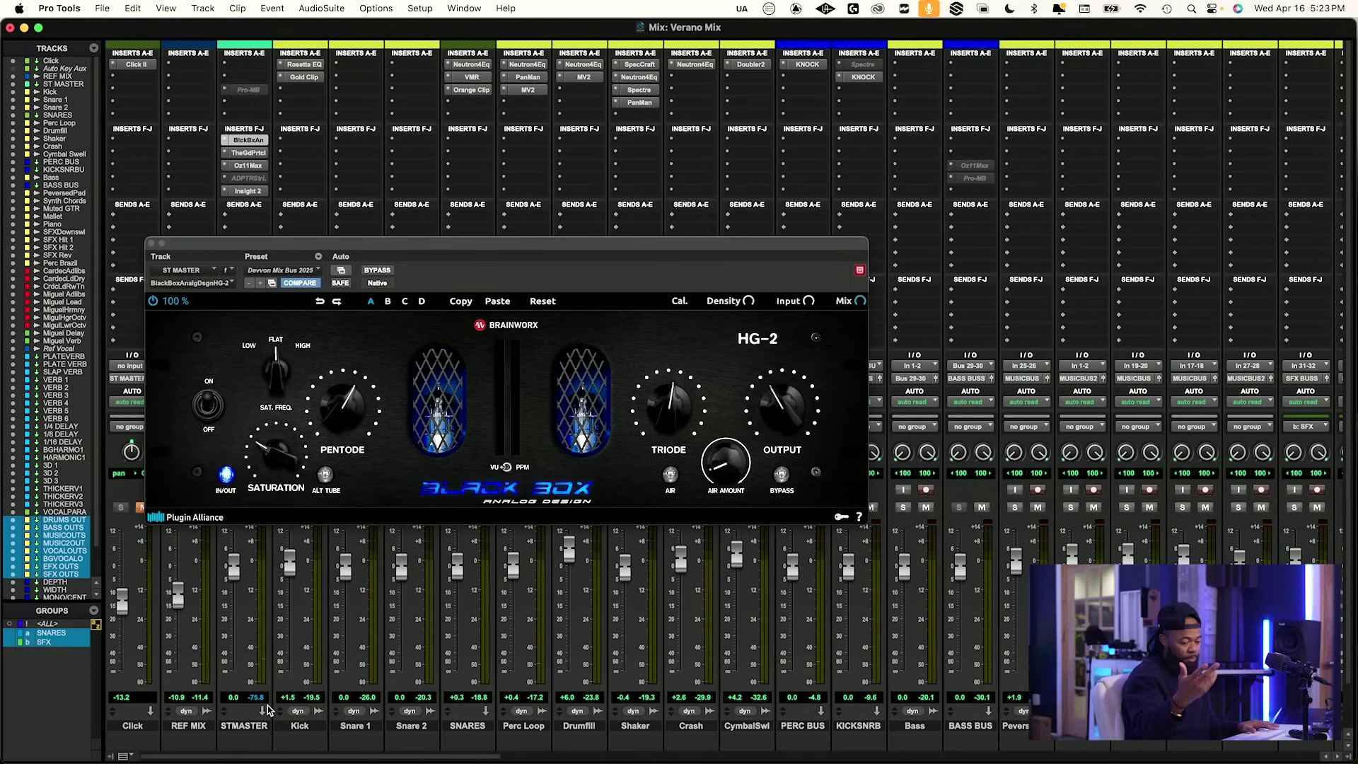
{"action": "key", "text": "space"}
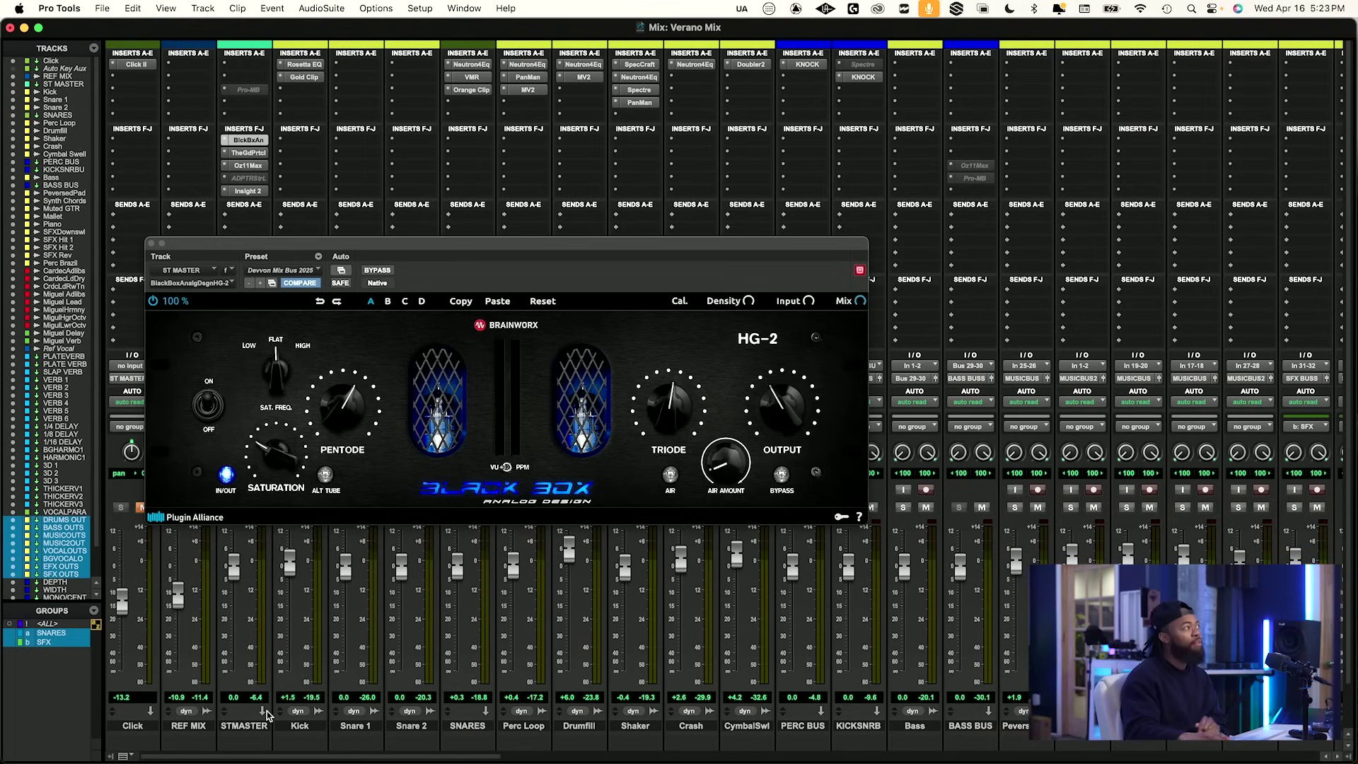
Compare the sound of the playing mix by switching the HG-2 bypass on and off, leave HG-2 active and close it.
{"action": "left_click", "coordinate": [375, 272]}
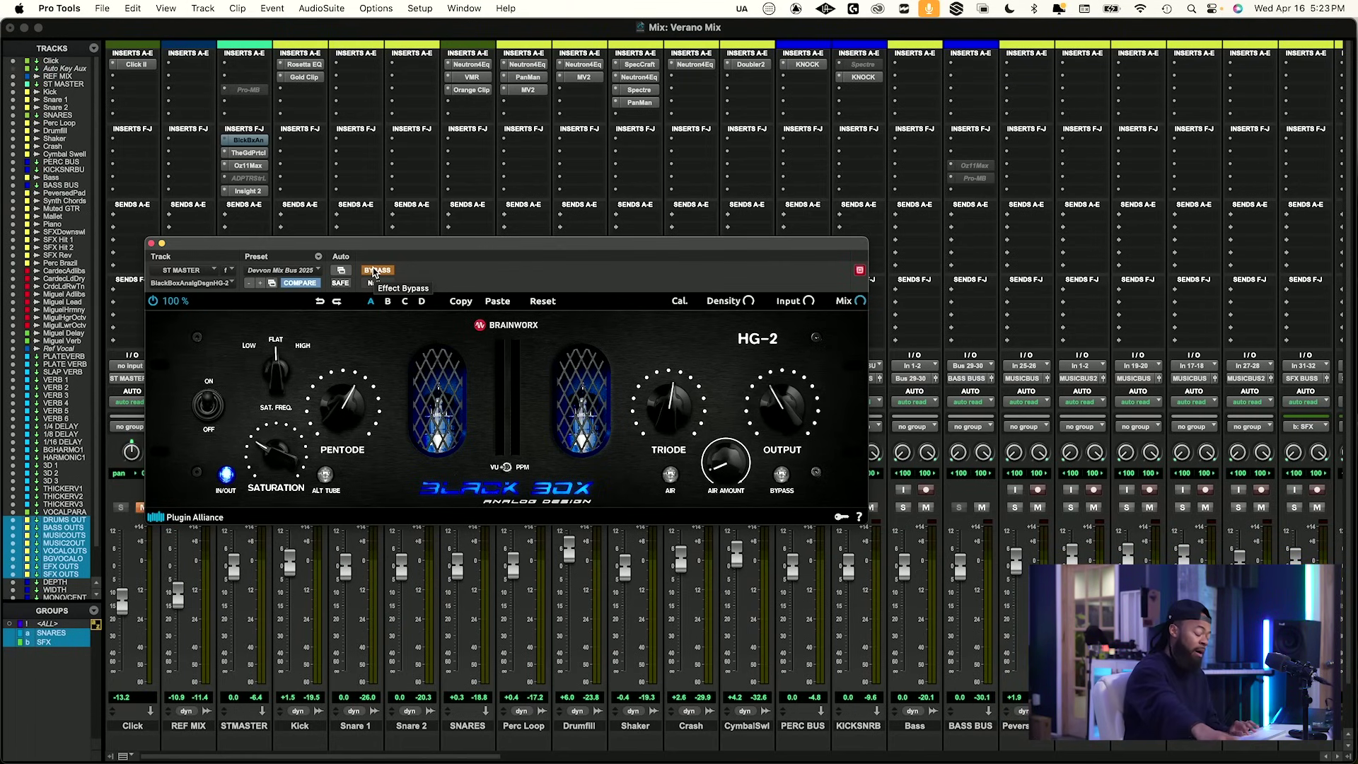
{"action": "key", "text": "space"}
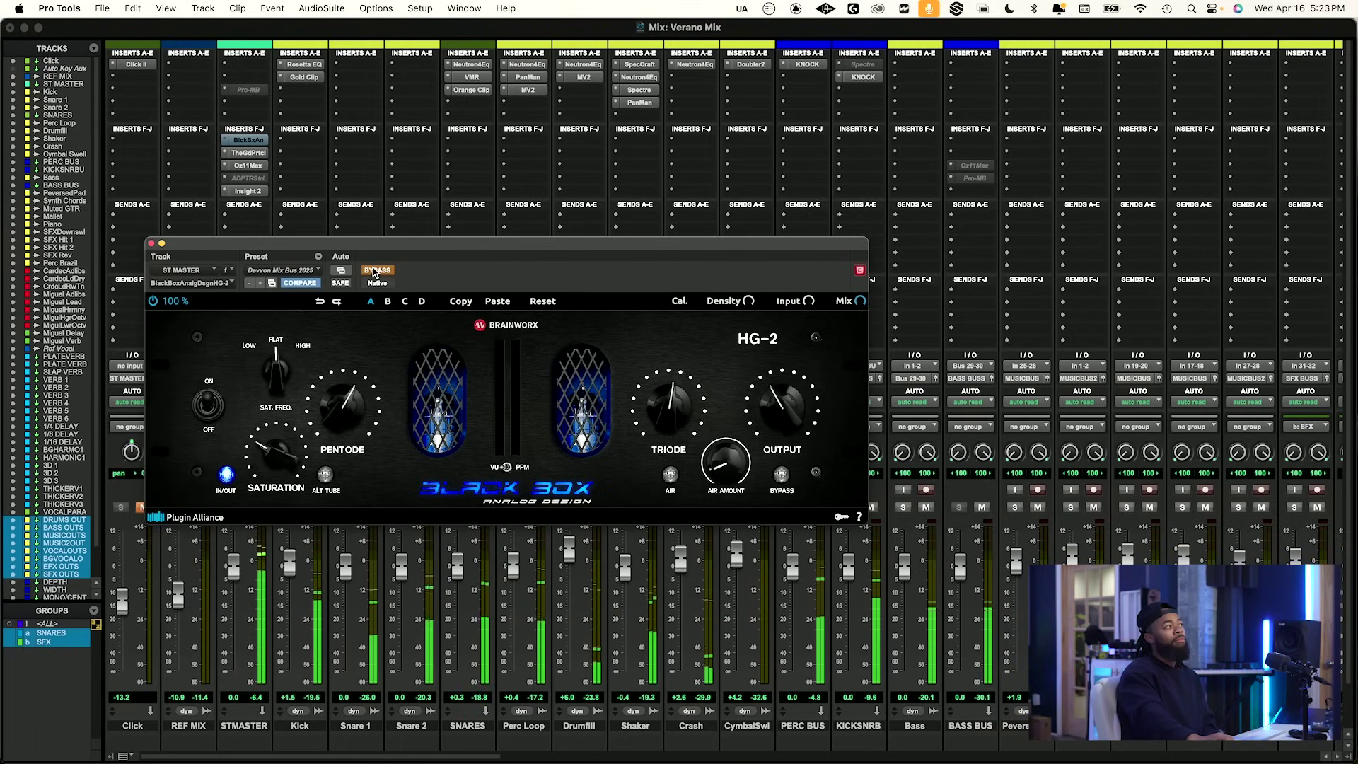
{"action": "left_click", "coordinate": [375, 273]}
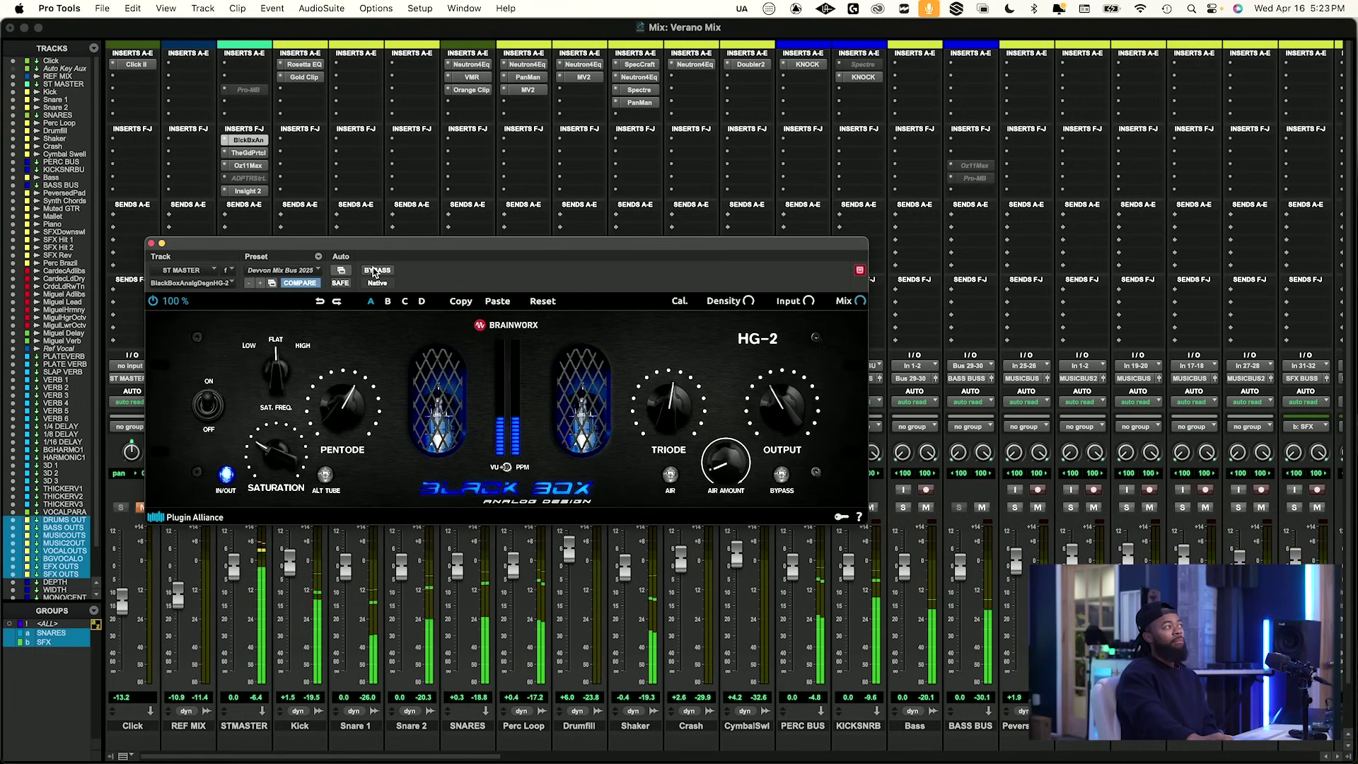
{"action": "left_click", "coordinate": [374, 273]}
{"action": "left_click", "coordinate": [375, 273]}
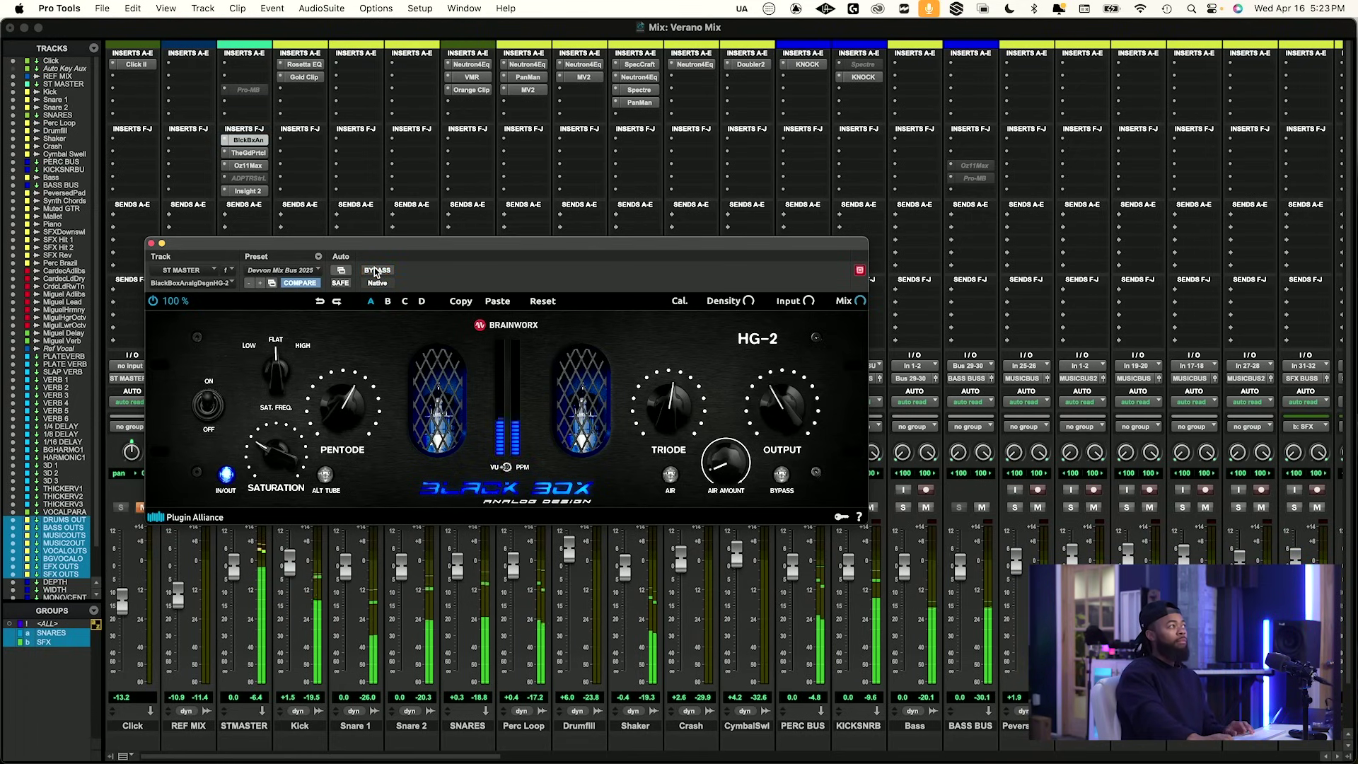
{"action": "key", "text": "space"}
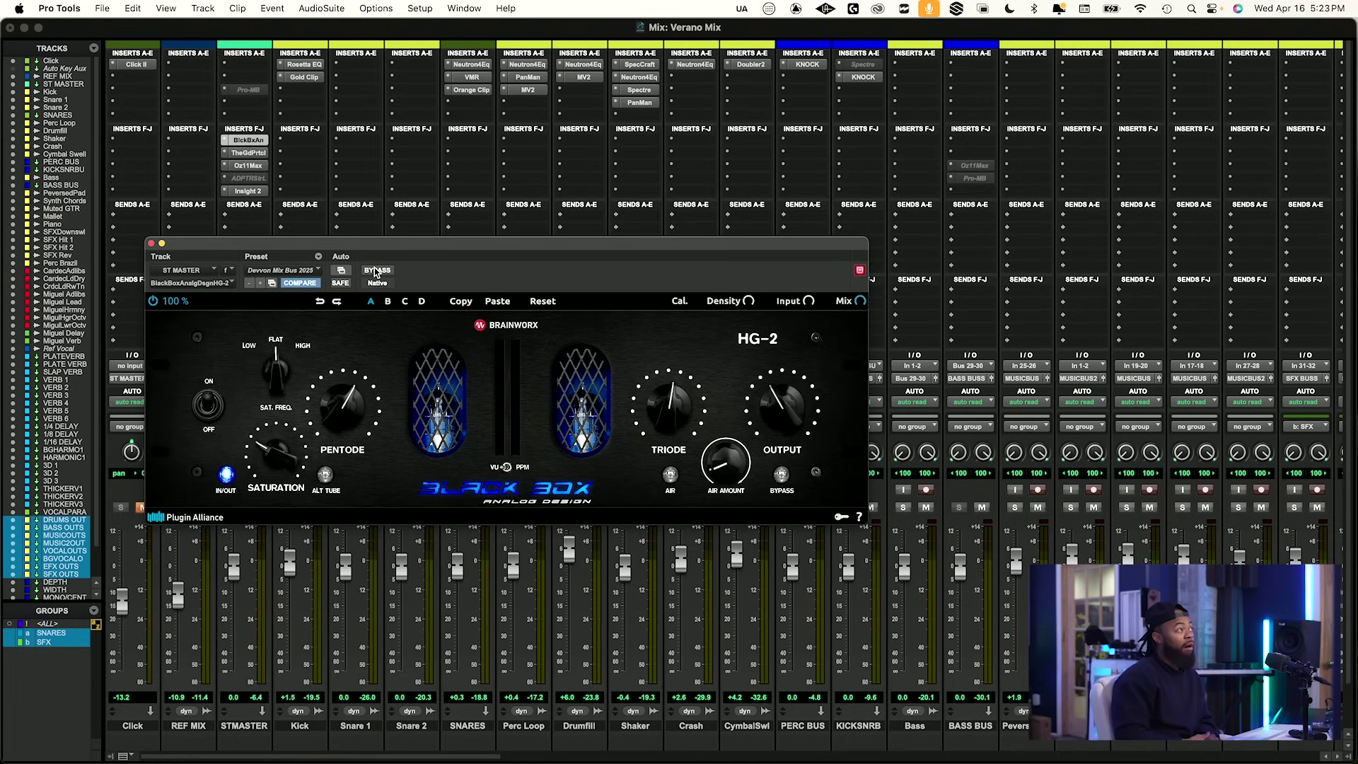
{"action": "left_click", "coordinate": [151, 244]}
Enable the limiter in The God Particle on ST MASTER and turn up its limiter knob while the mix plays.
{"action": "scroll", "coordinate": [318, 282], "scroll_direction": "down", "scroll_amount": 2}
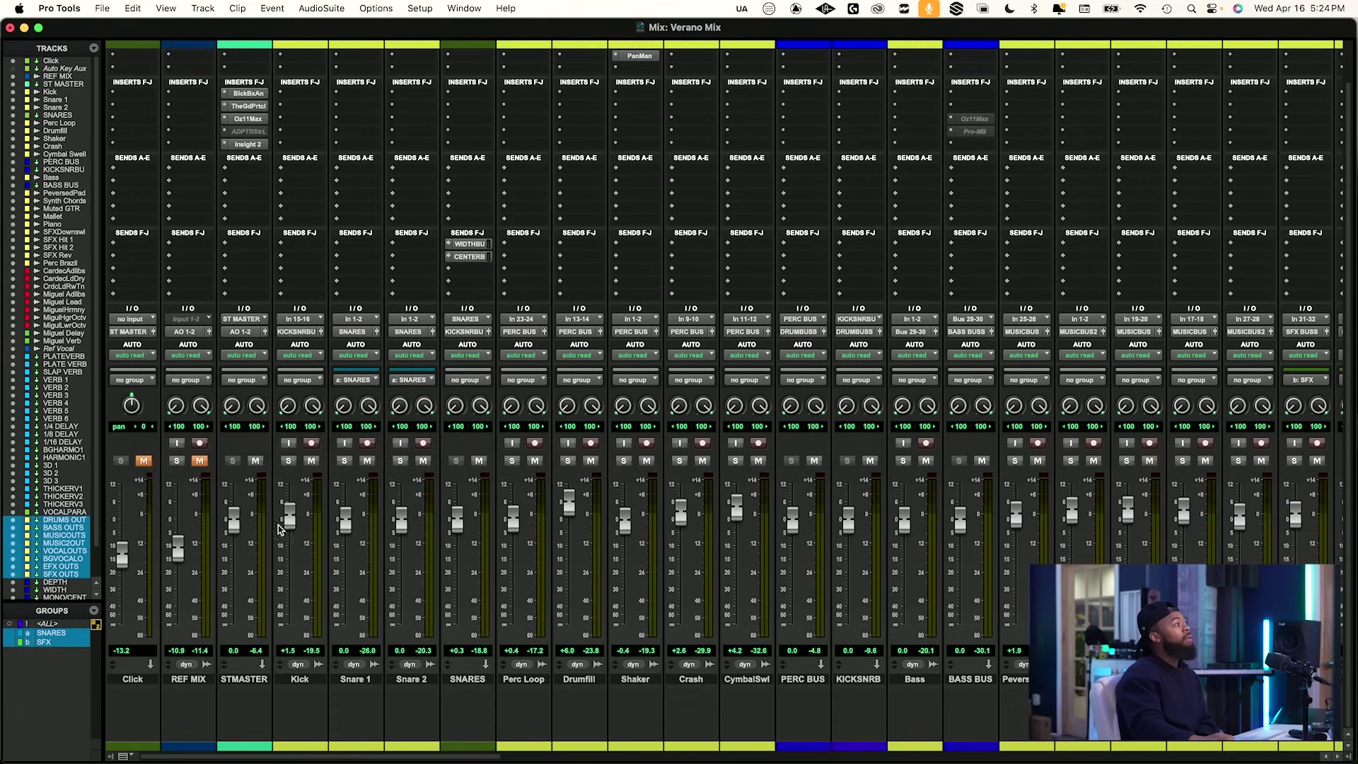
{"action": "left_click", "coordinate": [247, 105]}
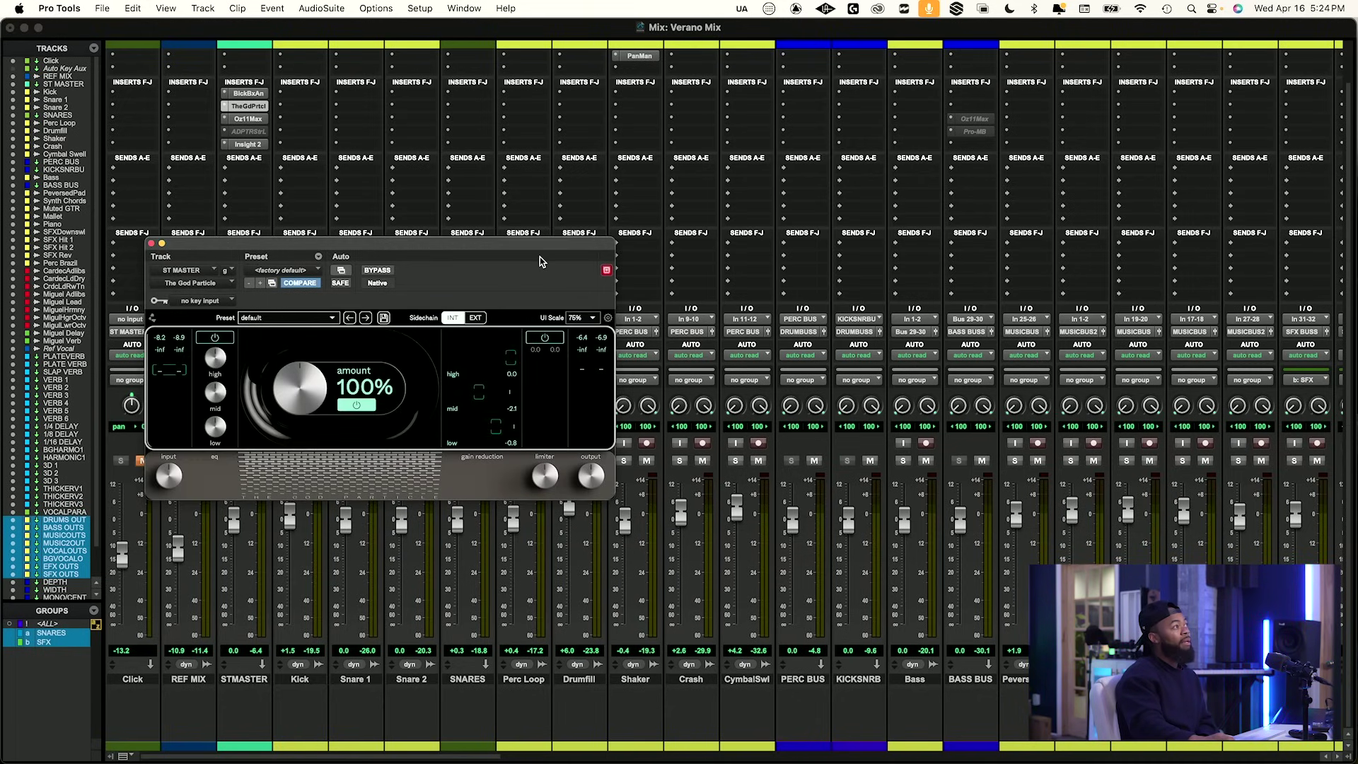
{"action": "left_click_drag", "start_coordinate": [541, 248], "coordinate": [742, 269]}
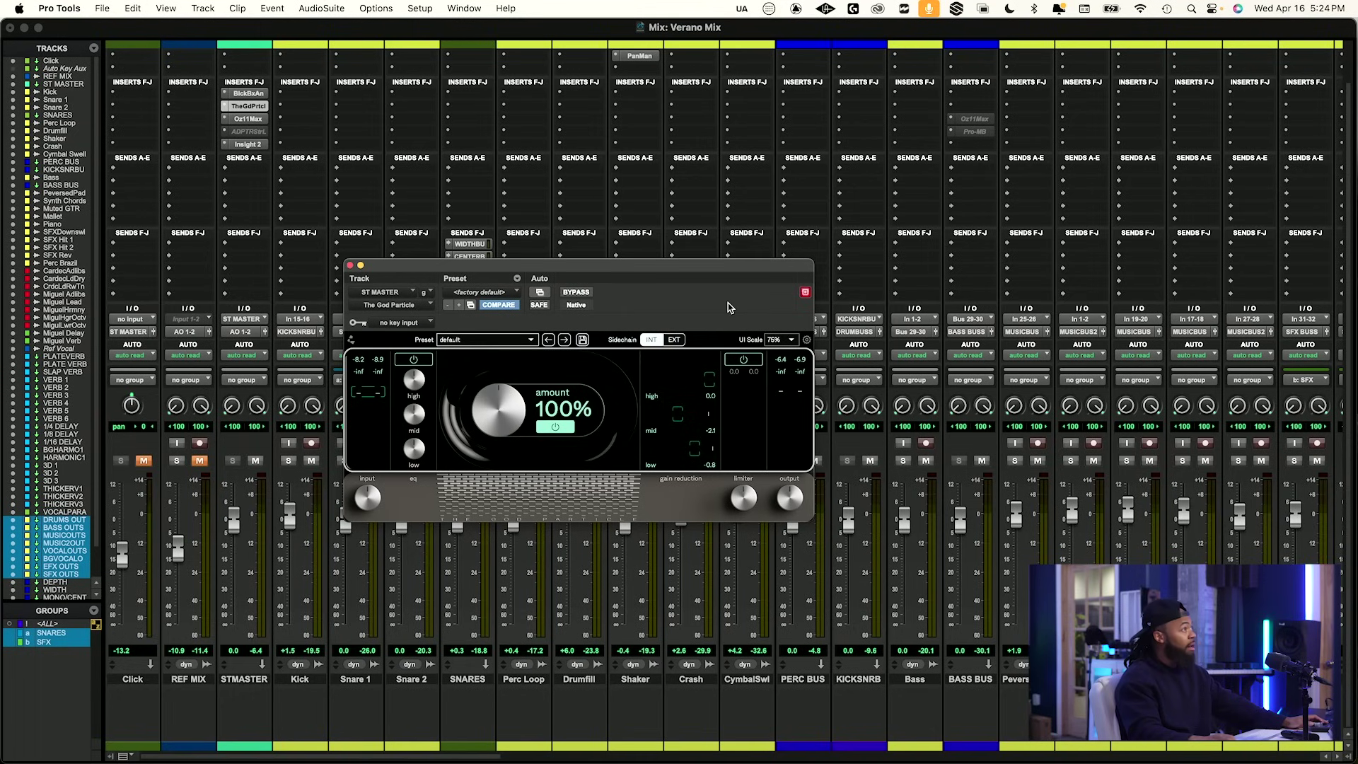
{"action": "left_click_drag", "start_coordinate": [712, 276], "coordinate": [714, 297]}
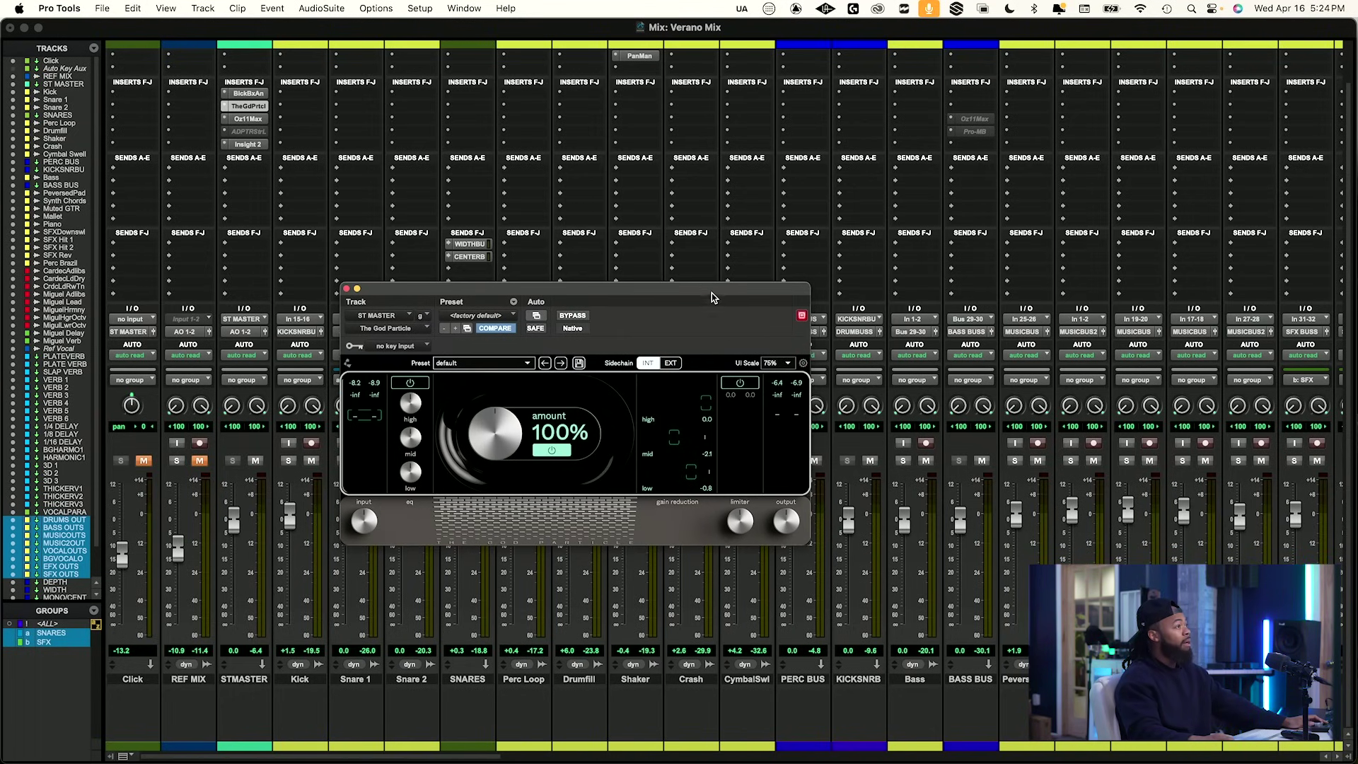
{"action": "left_click", "coordinate": [744, 384]}
{"action": "key", "text": "space"}
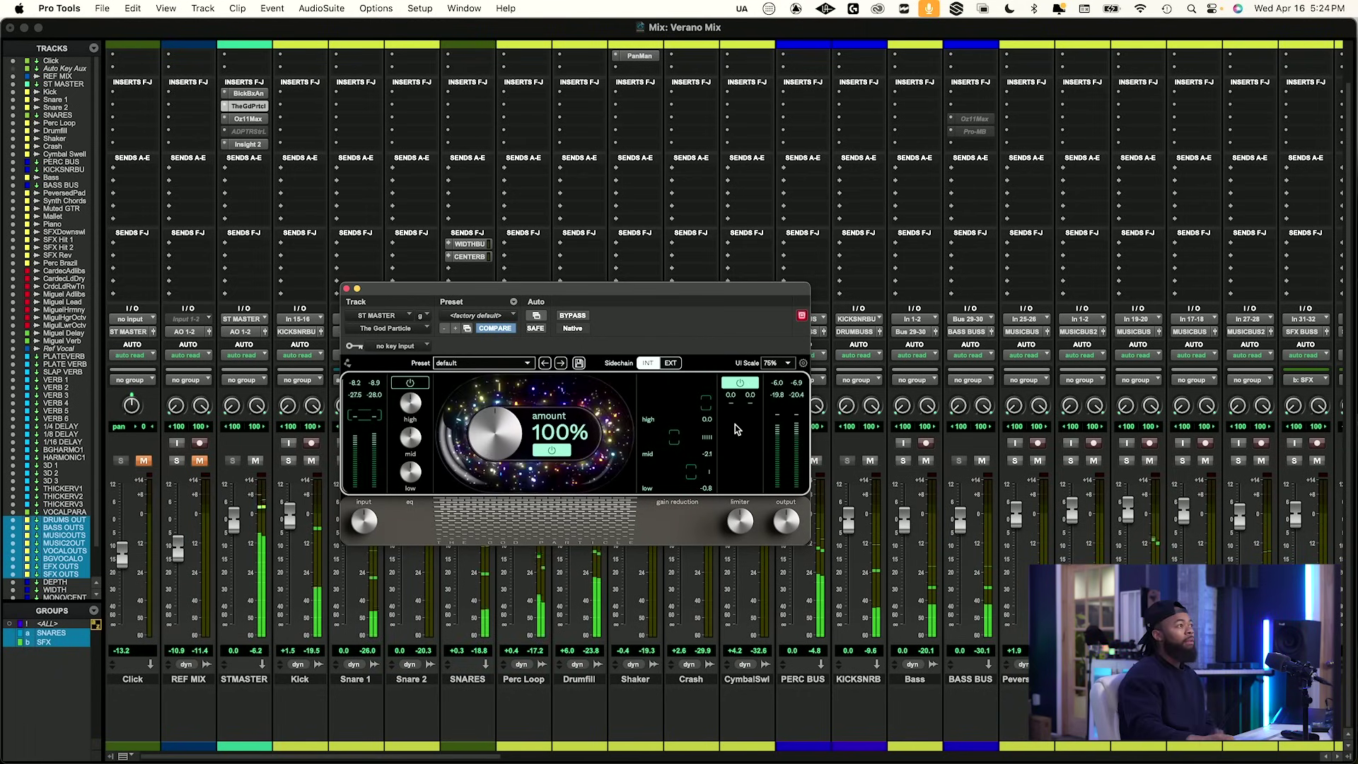
{"action": "mouse_move", "coordinate": [743, 520]}
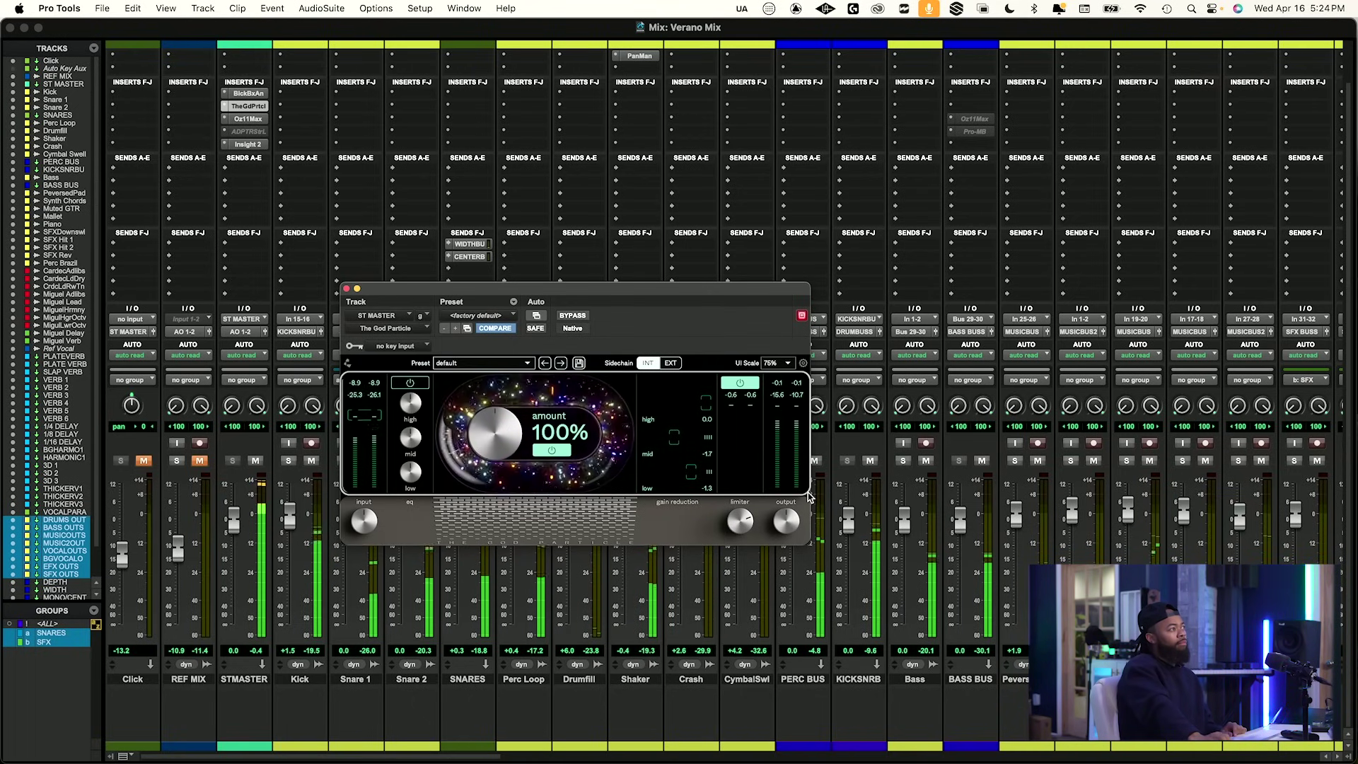
Set the Gain to +1.0 dB and the Character to 1.70 in Ozone 11 Maximizer on ST MASTER.
{"action": "left_click", "coordinate": [258, 119]}
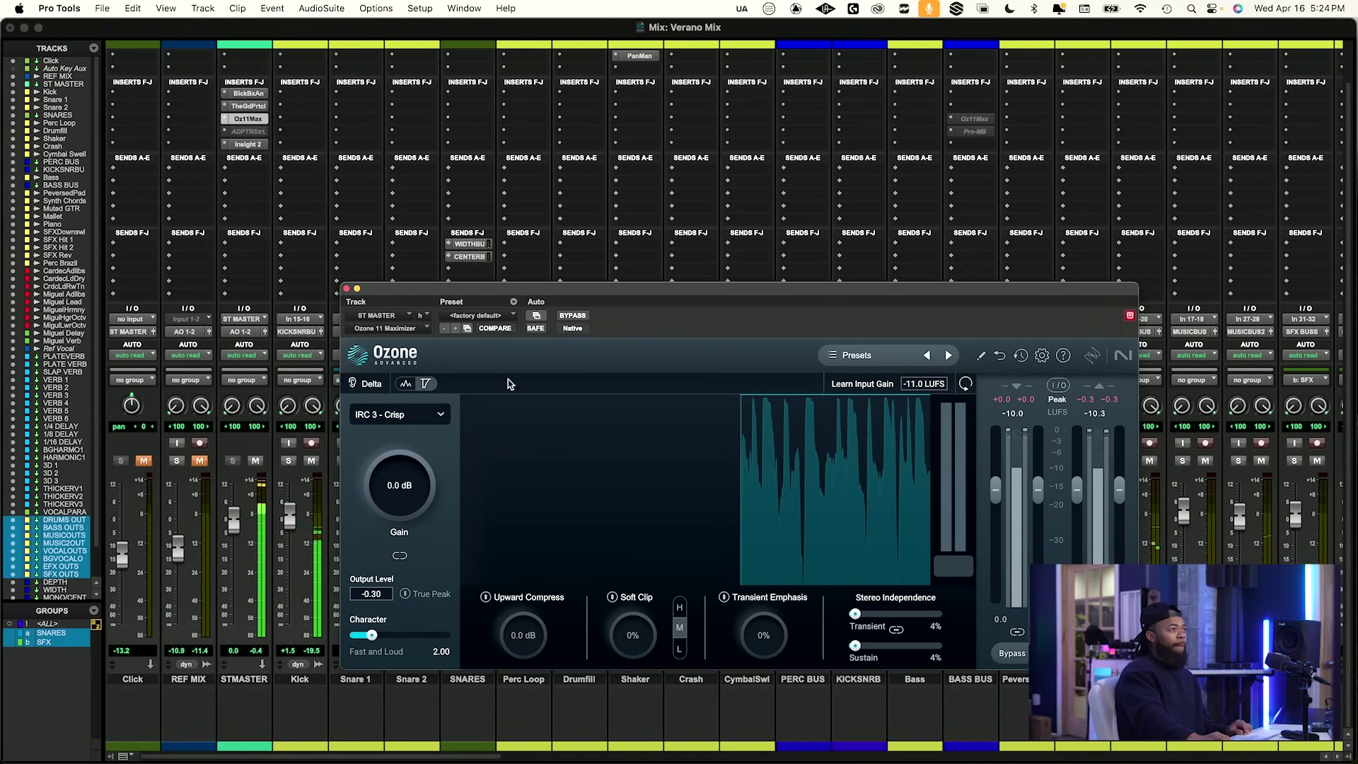
{"action": "scroll", "coordinate": [421, 488], "scroll_direction": "up", "scroll_amount": 1}
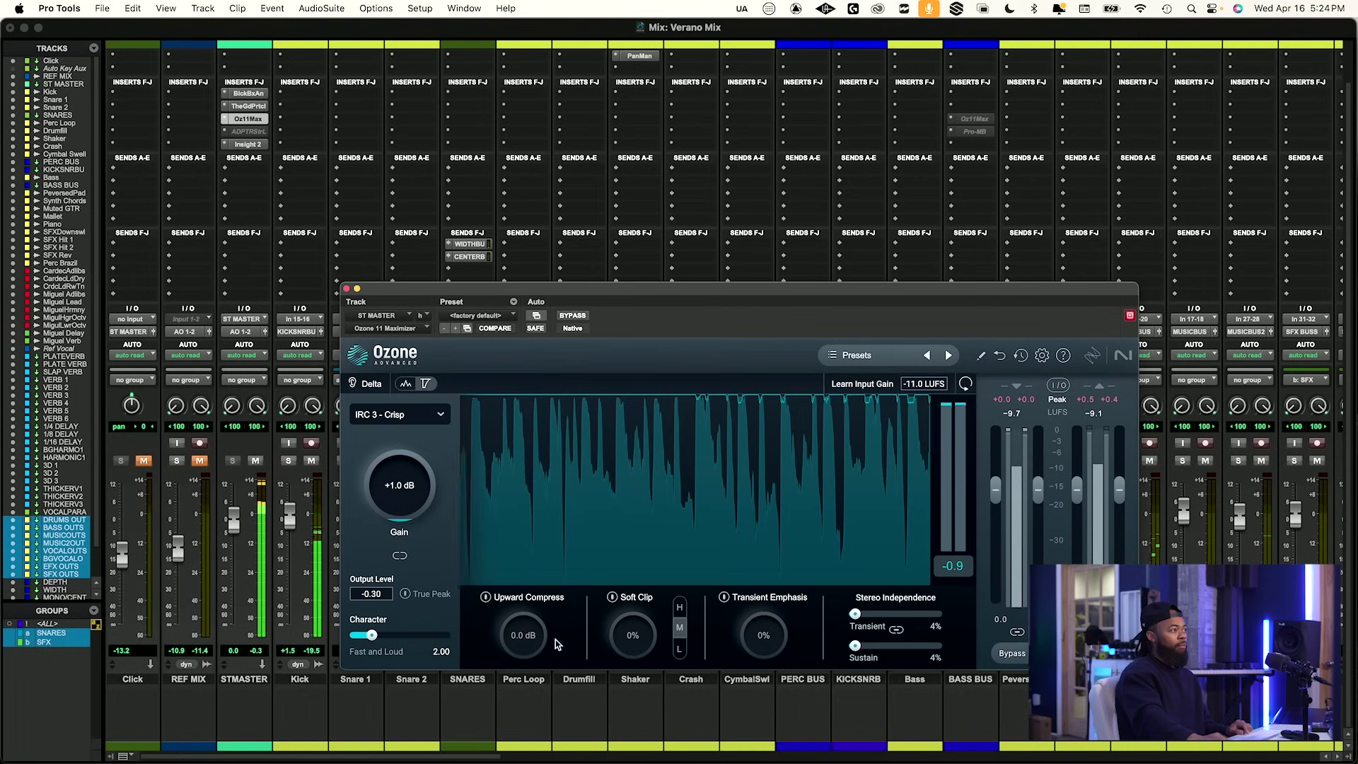
{"action": "left_click_drag", "start_coordinate": [372, 636], "coordinate": [368, 640]}
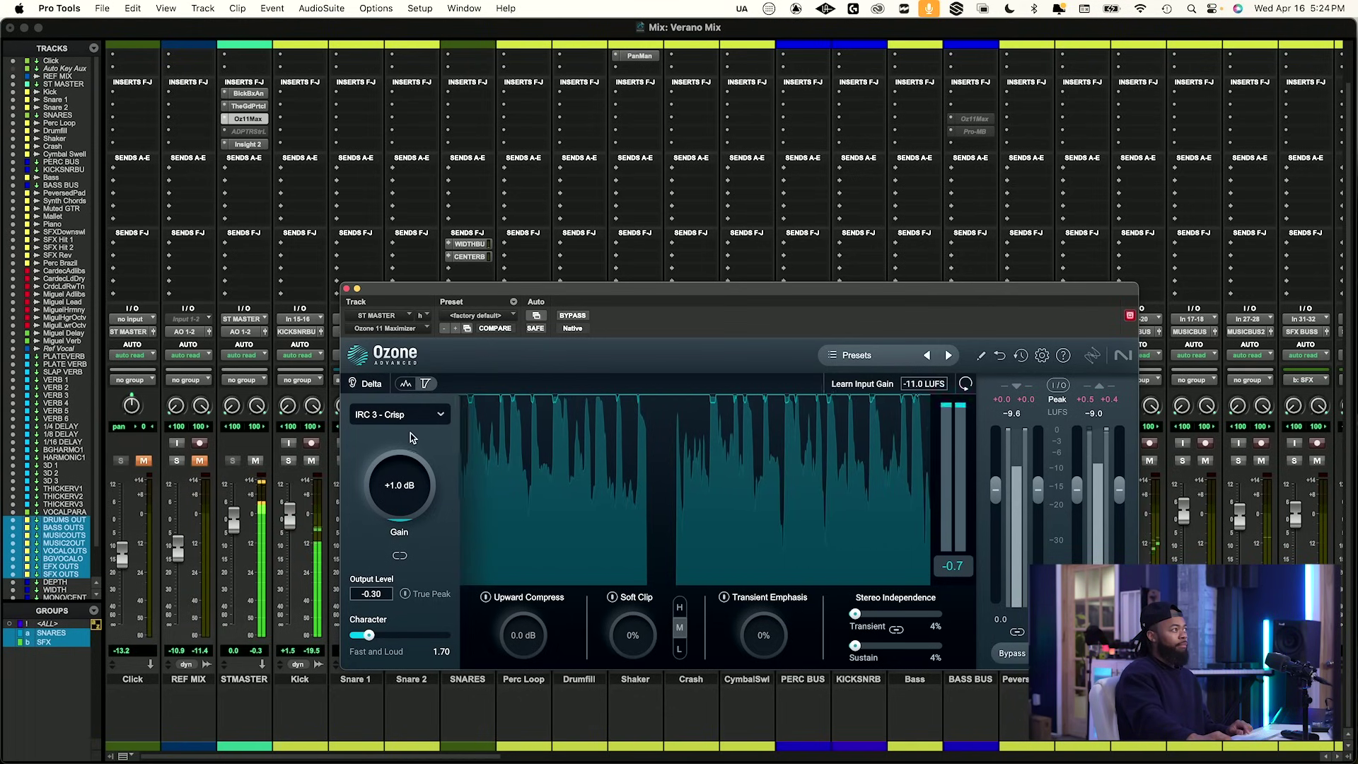
Compare the Maximizer's IRC 4 - Modern and IRC 3 - Crisp modes during playback, finishing on IRC 4 - Modern.
{"action": "left_click", "coordinate": [399, 414]}
{"action": "left_click", "coordinate": [408, 593]}
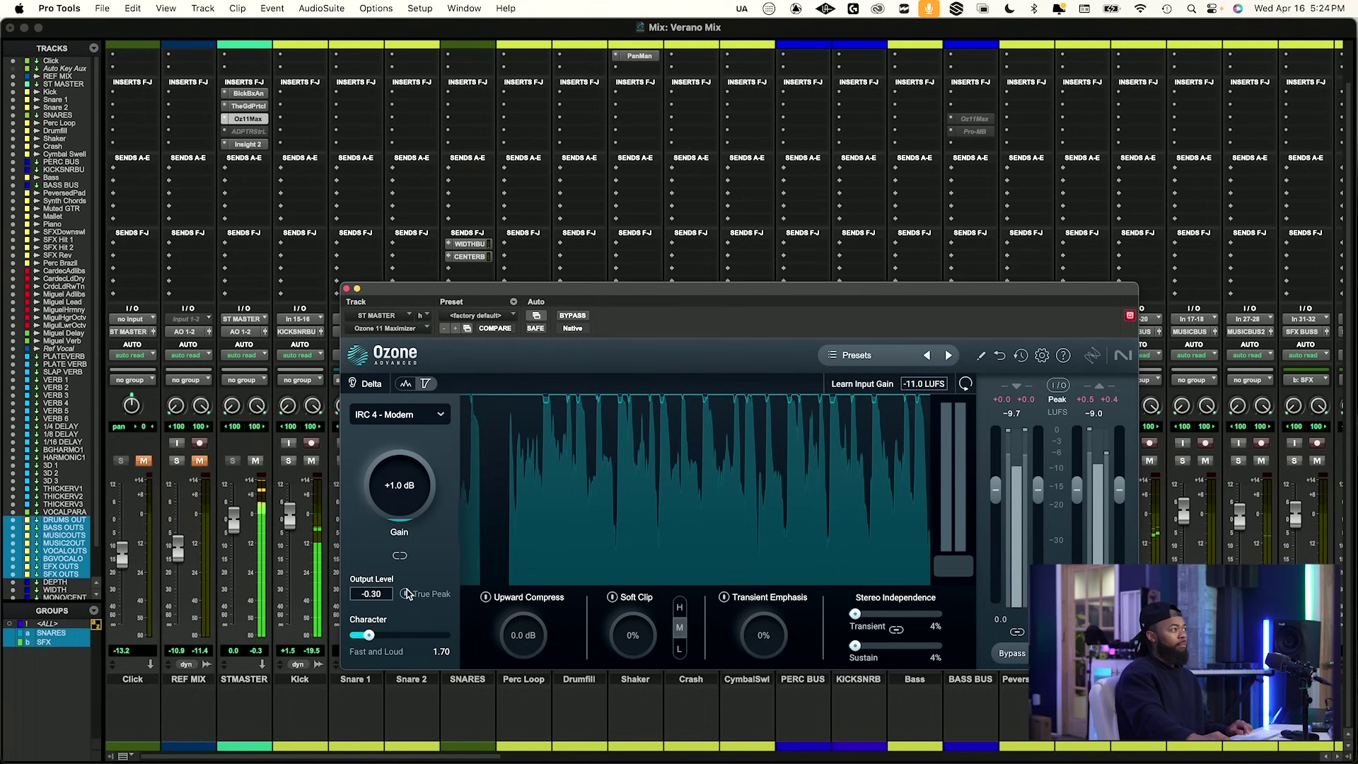
{"action": "left_click", "coordinate": [438, 417]}
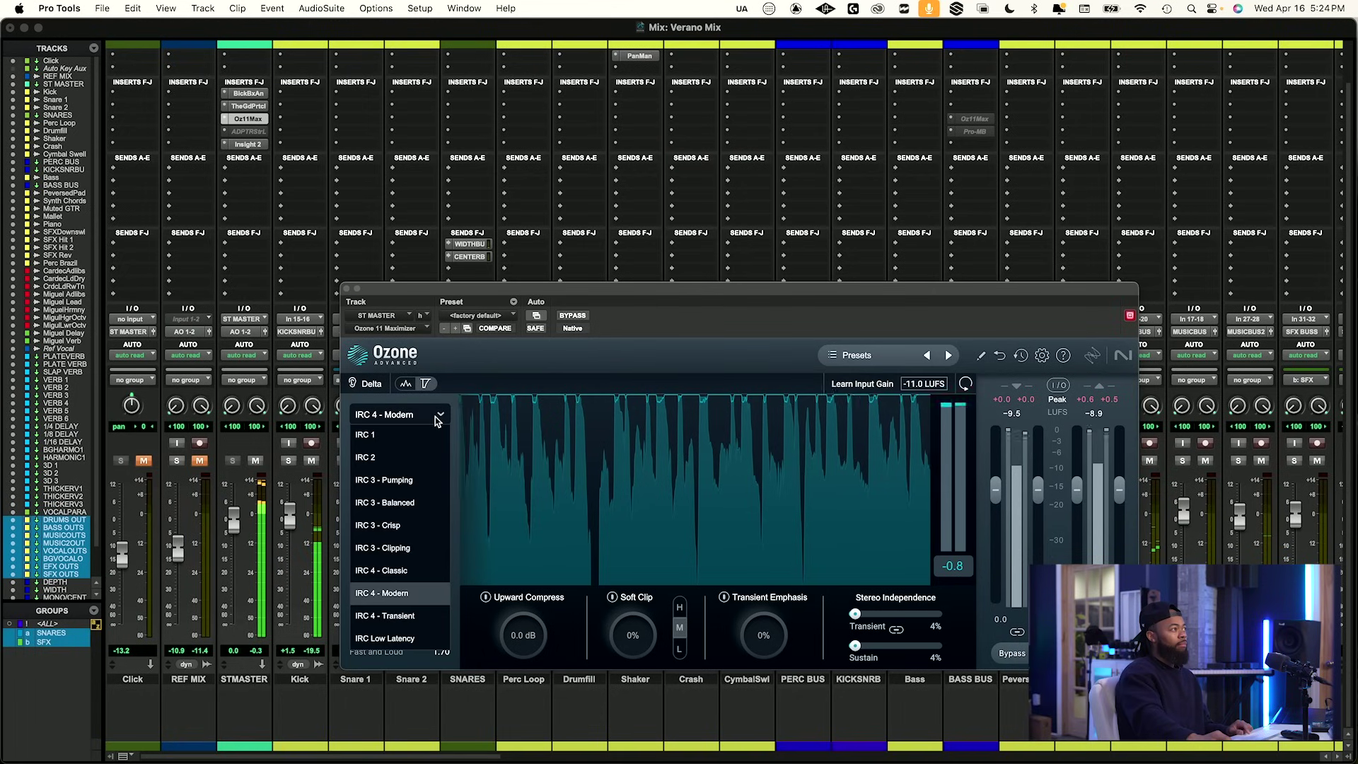
{"action": "left_click", "coordinate": [415, 524]}
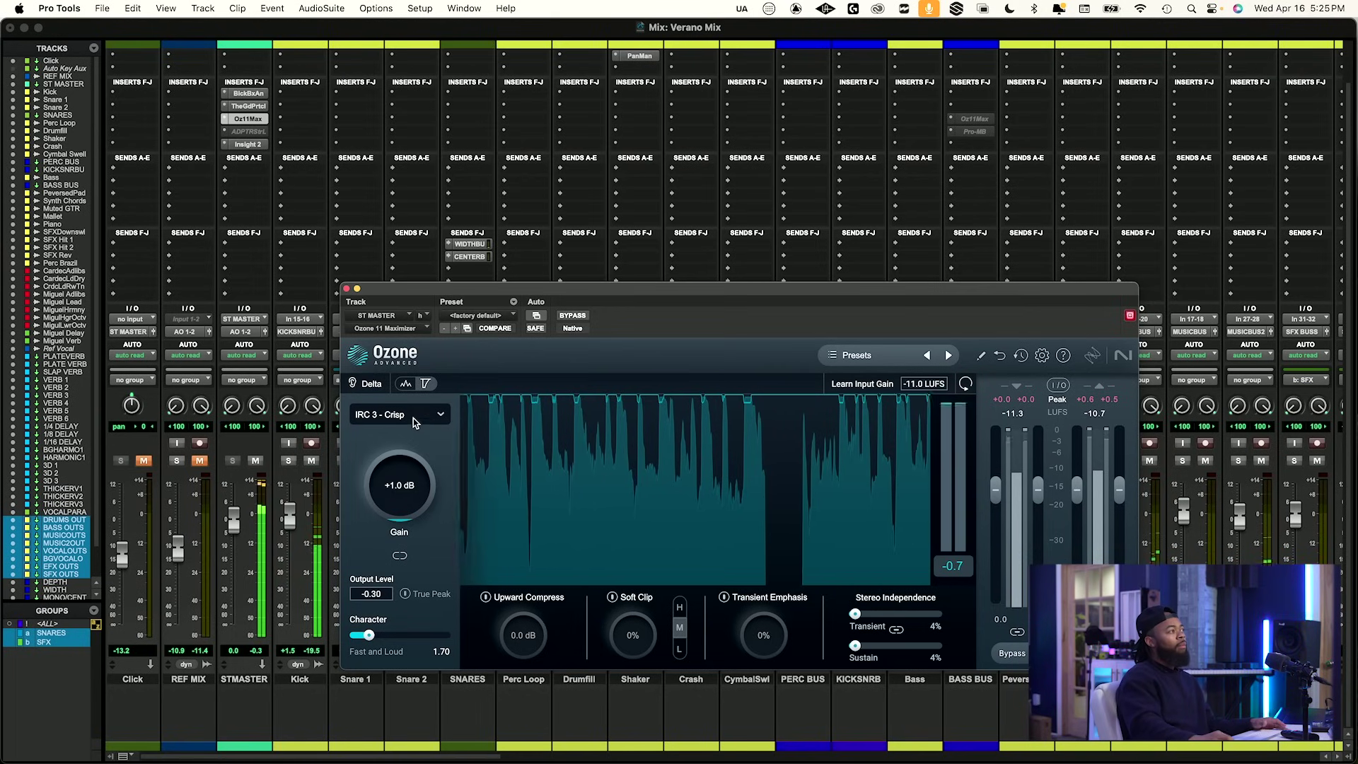
{"action": "left_click", "coordinate": [433, 416]}
{"action": "left_click", "coordinate": [402, 592]}
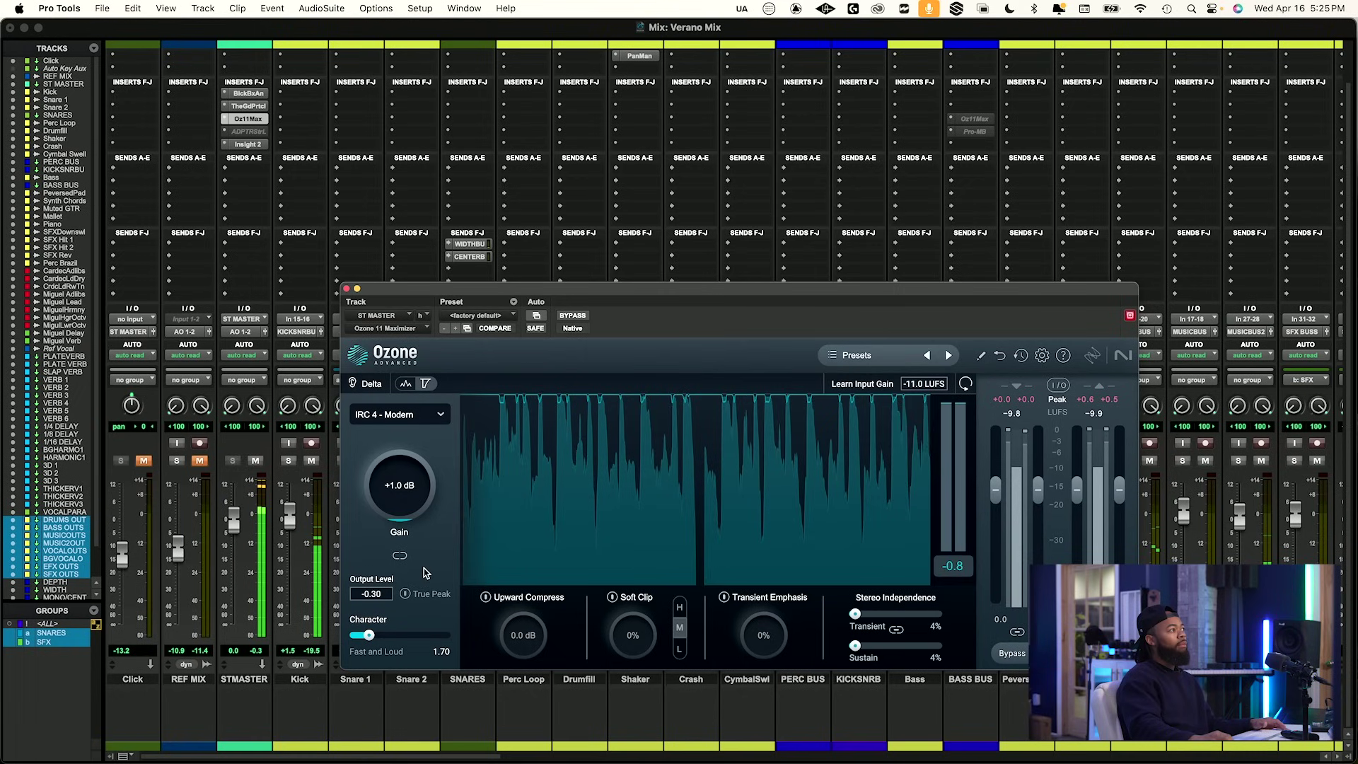
Try the Maximizer's Soft Clip at 6% in L mode, switch to IRC 3 - Crisp and turn Soft Clip off.
{"action": "left_click", "coordinate": [612, 597]}
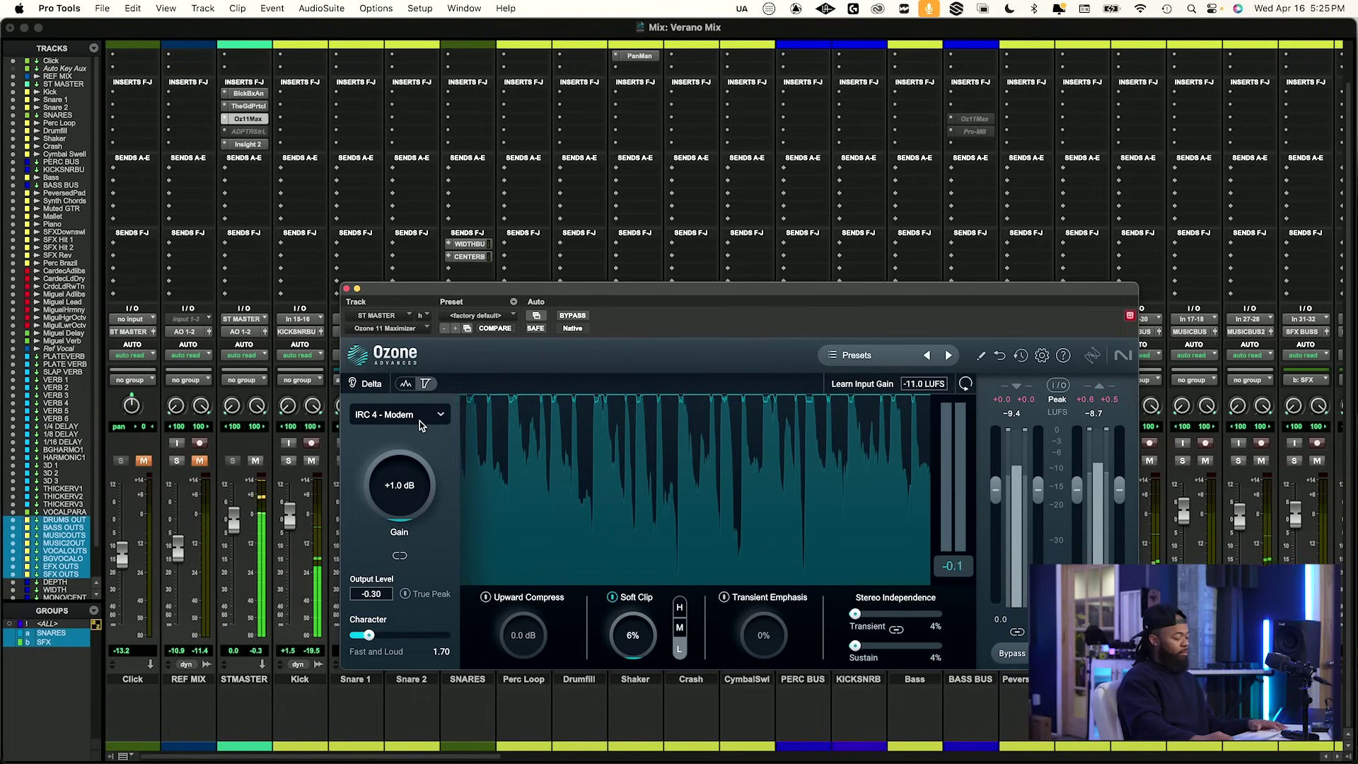
{"action": "key", "text": "XF86MonBrightnessUp"}
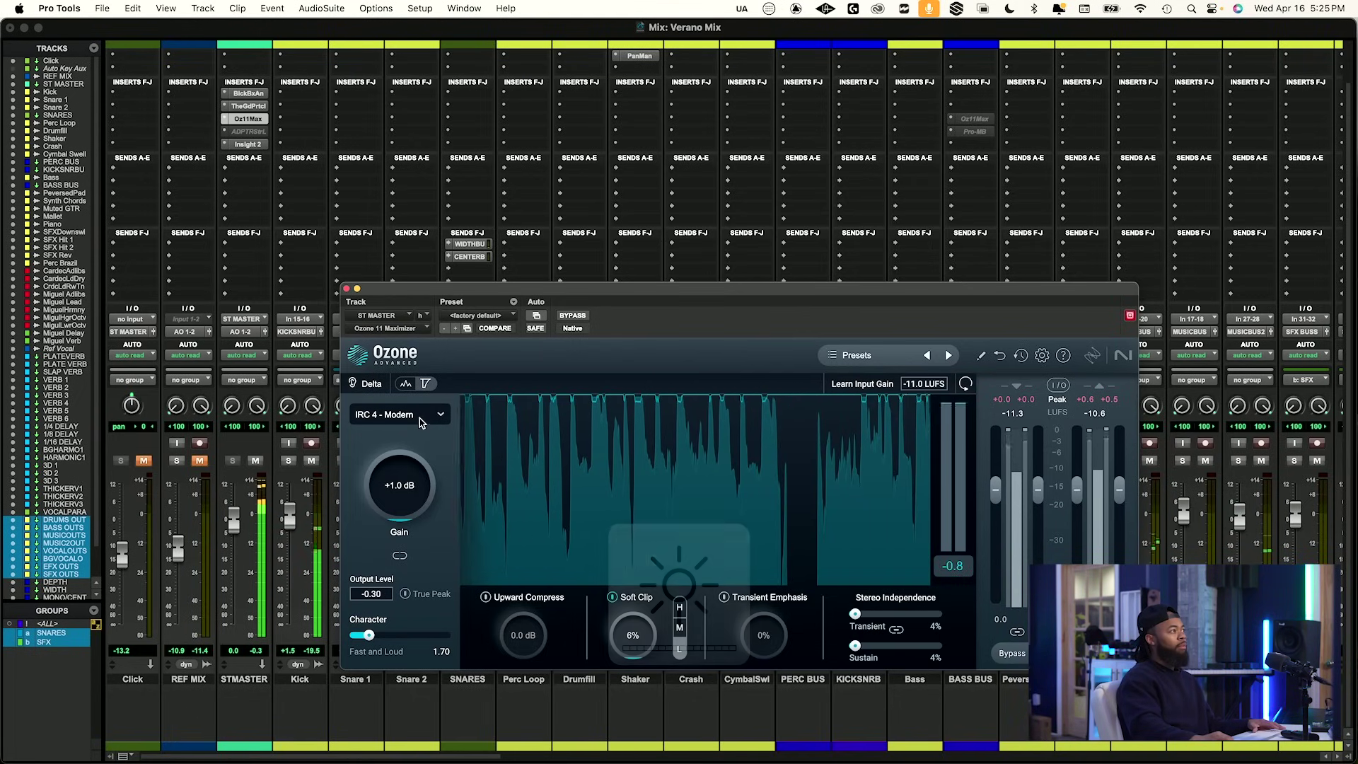
{"action": "left_click", "coordinate": [420, 421]}
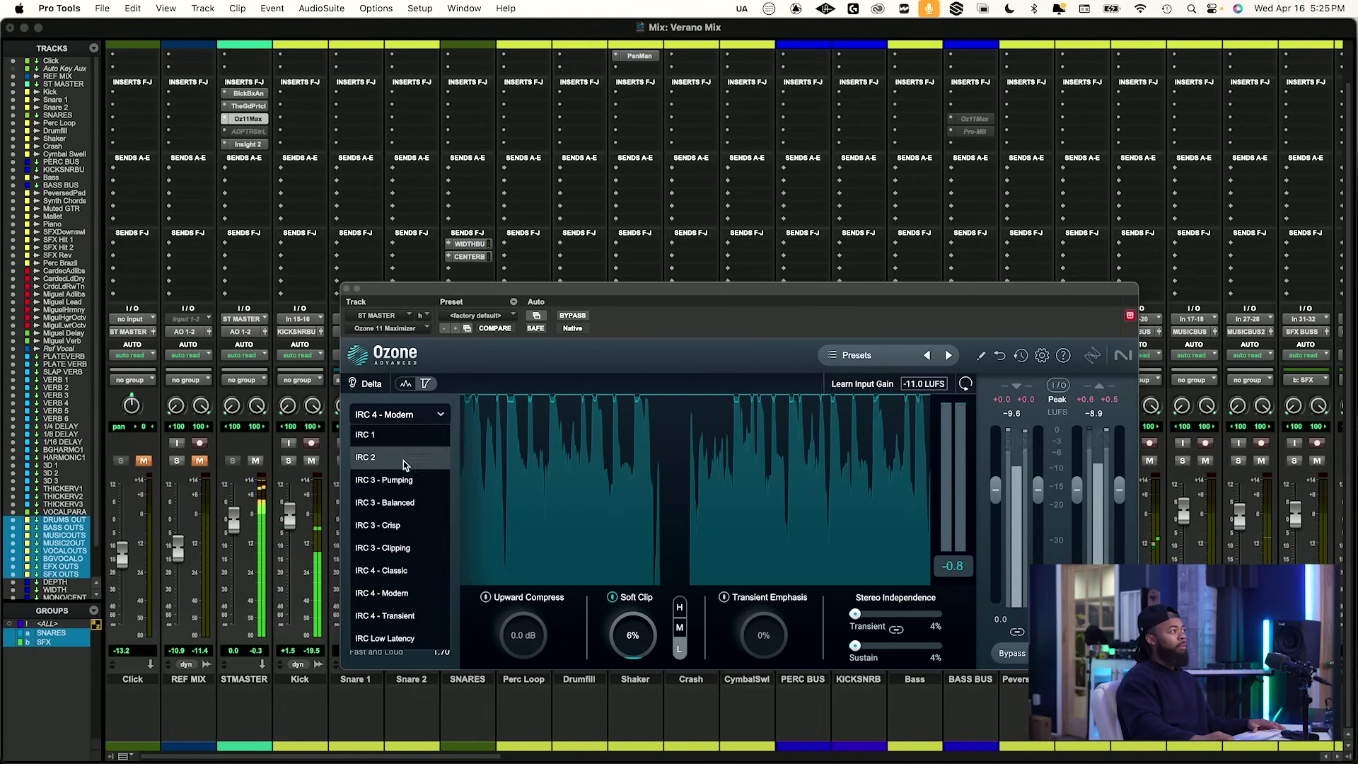
{"action": "left_click", "coordinate": [396, 525]}
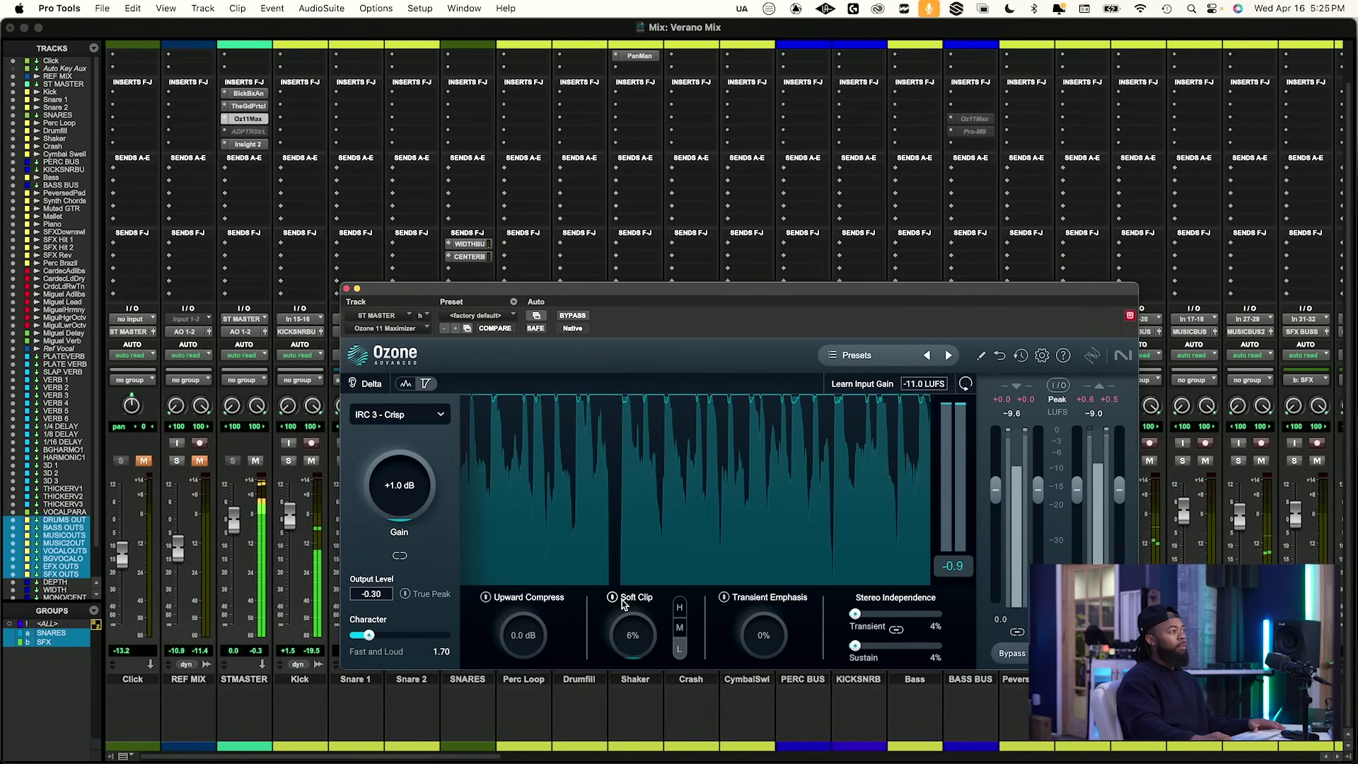
Audition IRC 4 - Modern without Soft Clip in the Maximizer and return to IRC 3 - Crisp.
{"action": "left_click", "coordinate": [416, 420]}
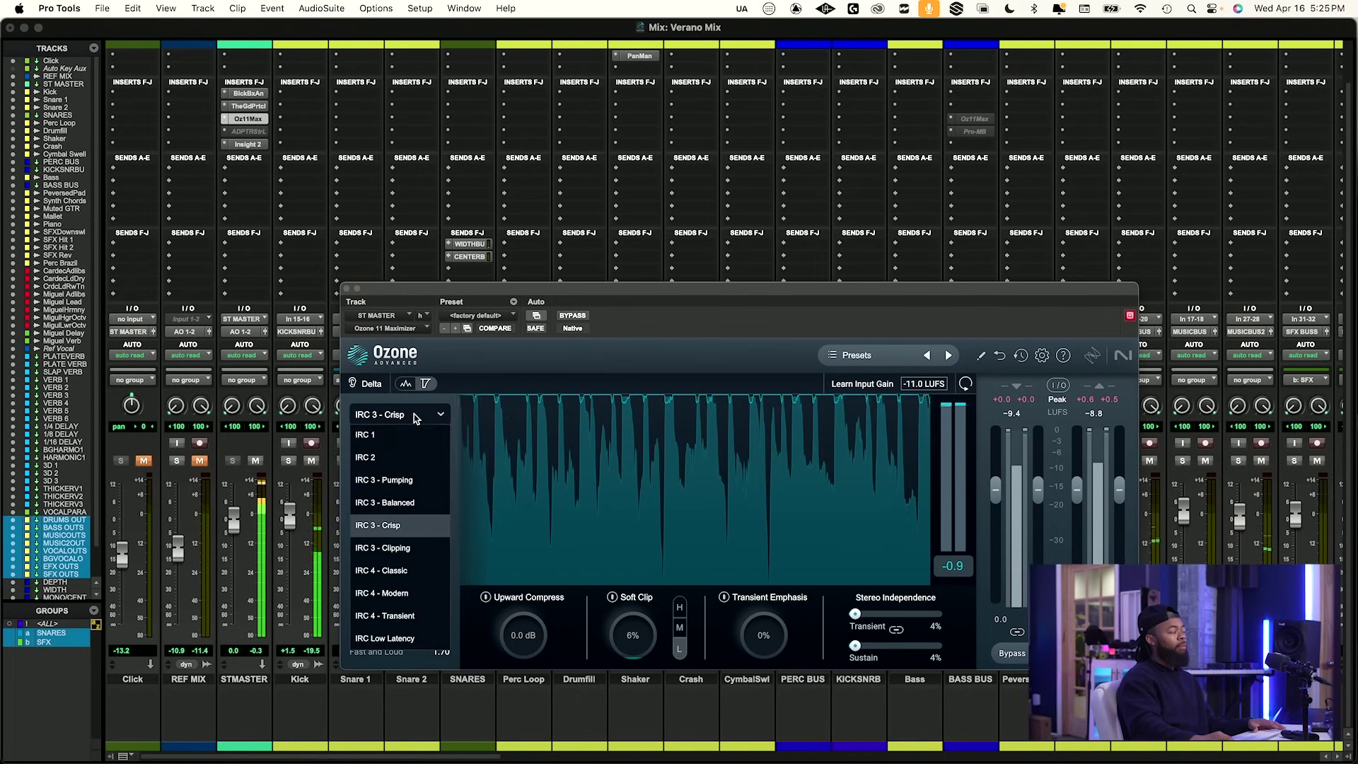
{"action": "left_click", "coordinate": [424, 593]}
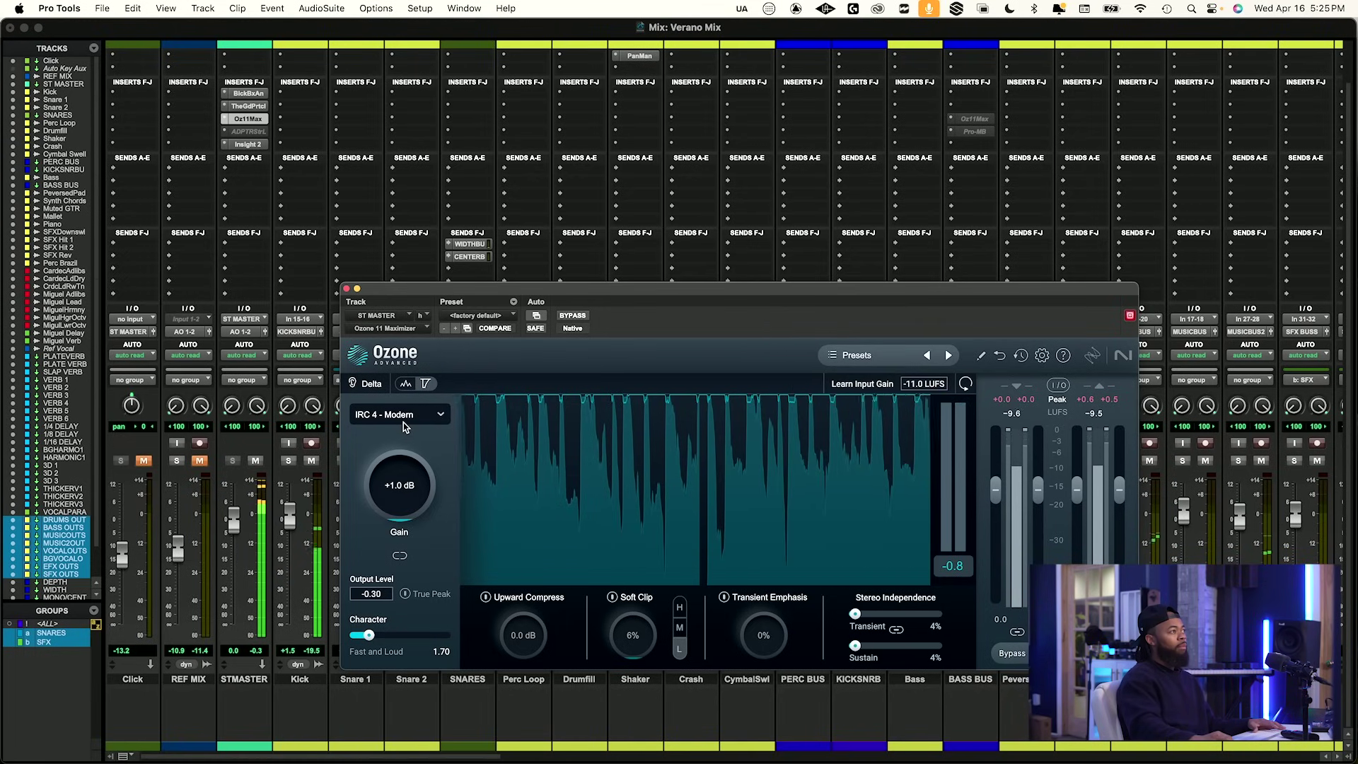
{"action": "key", "text": "XF86MonBrightnessUp"}
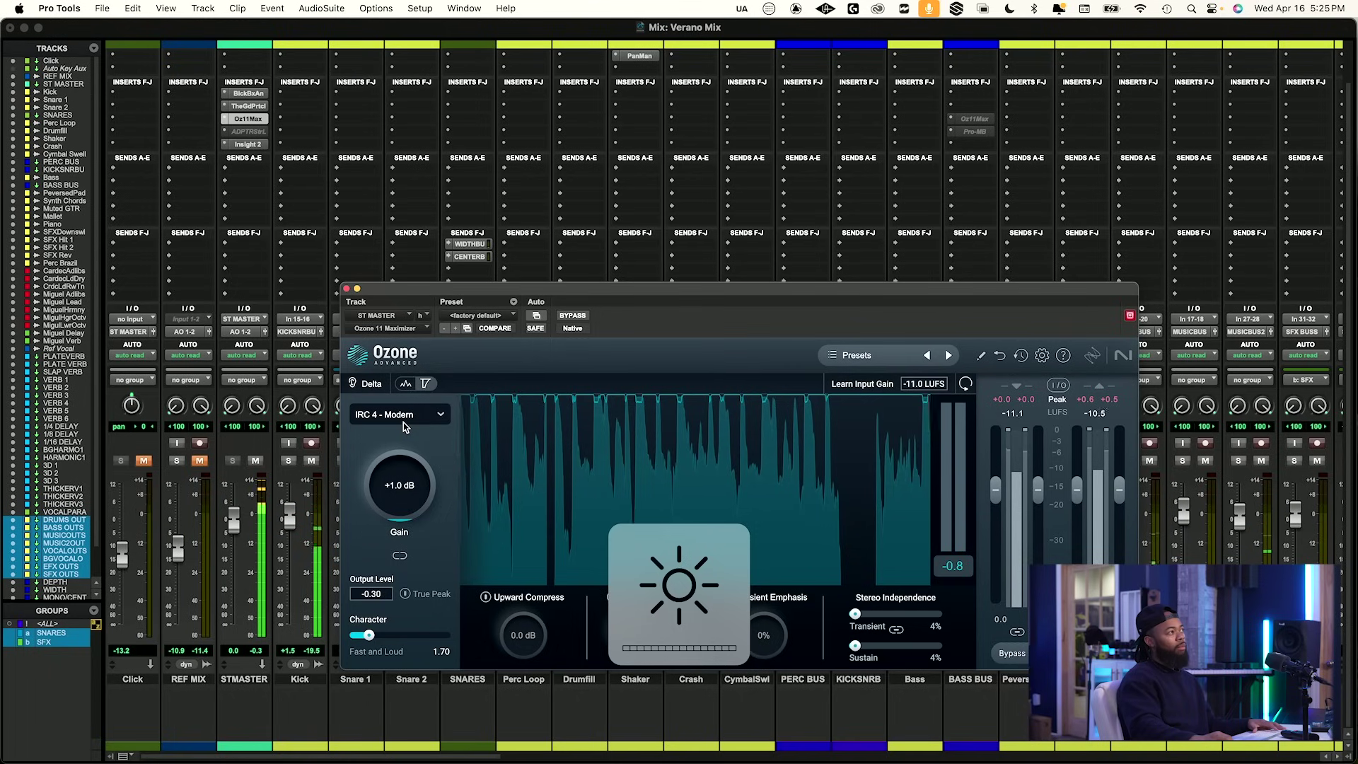
{"action": "left_click", "coordinate": [406, 418]}
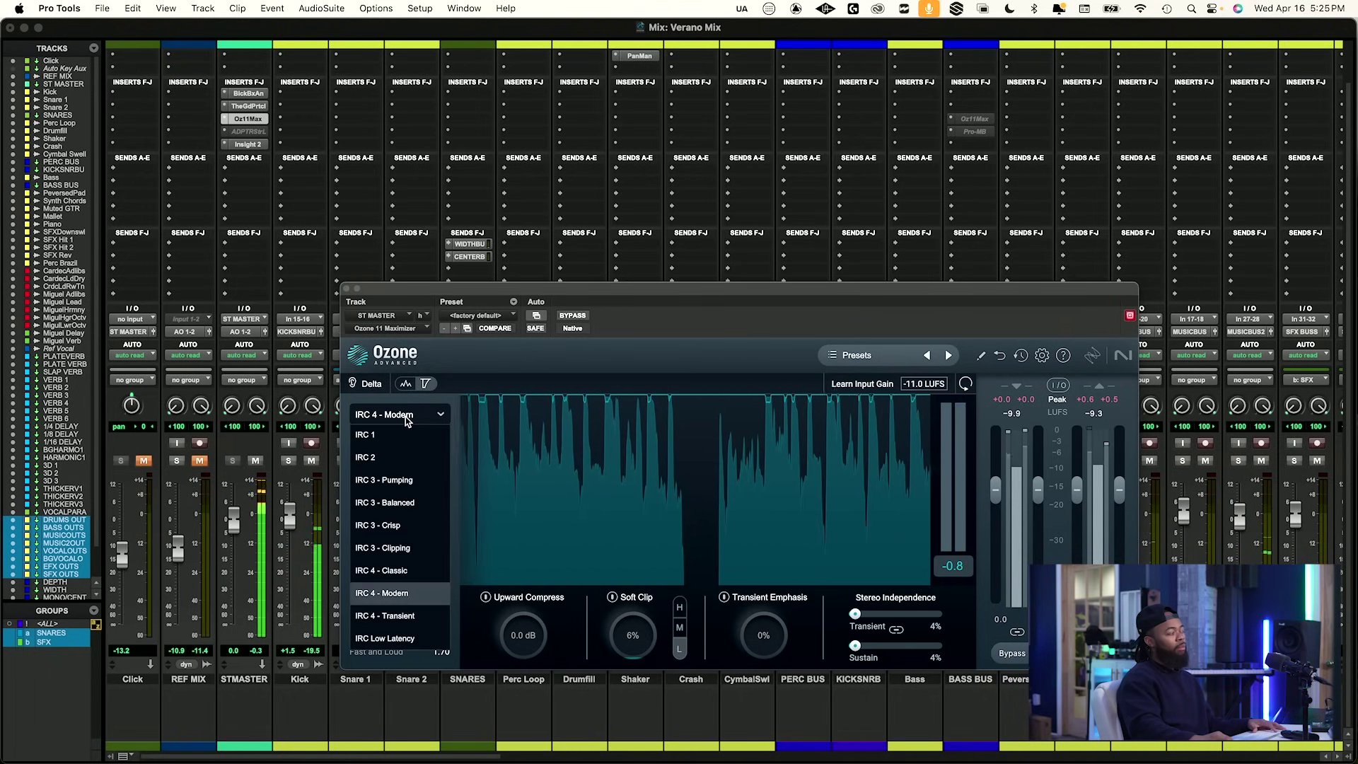
{"action": "left_click", "coordinate": [407, 527]}
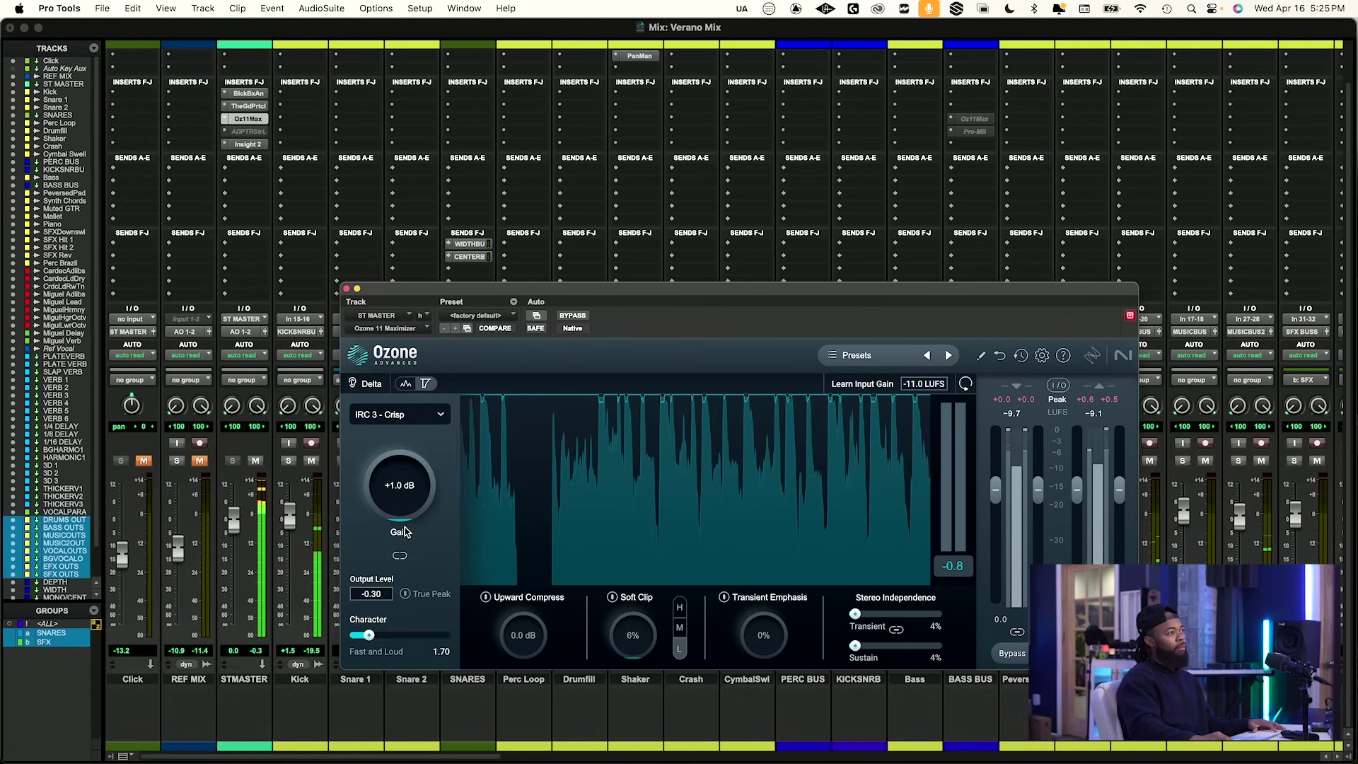
Select IRC 4 - Modern in the Maximizer, set its Character to 1.55 and close the plug-in.
{"action": "left_click", "coordinate": [407, 416]}
{"action": "left_click", "coordinate": [403, 594]}
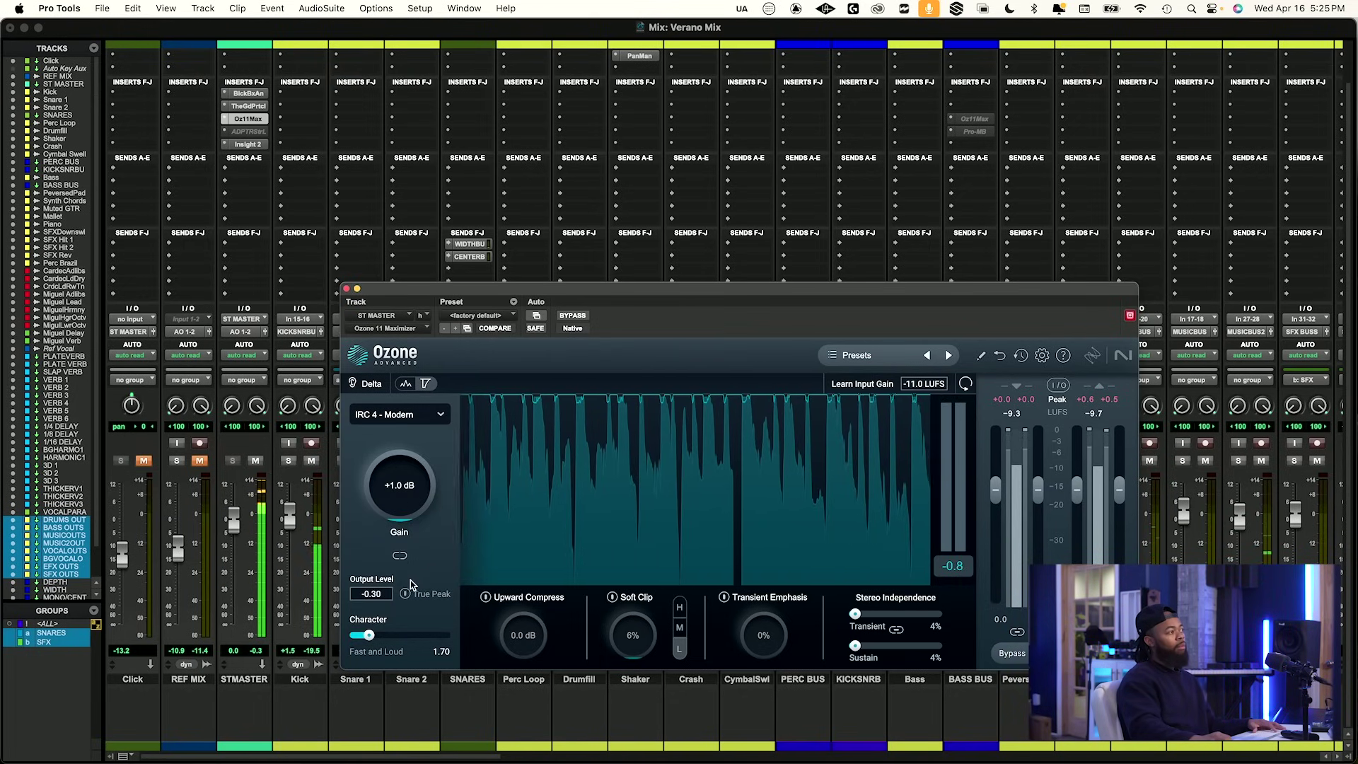
{"action": "left_click_drag", "start_coordinate": [371, 635], "coordinate": [370, 634]}
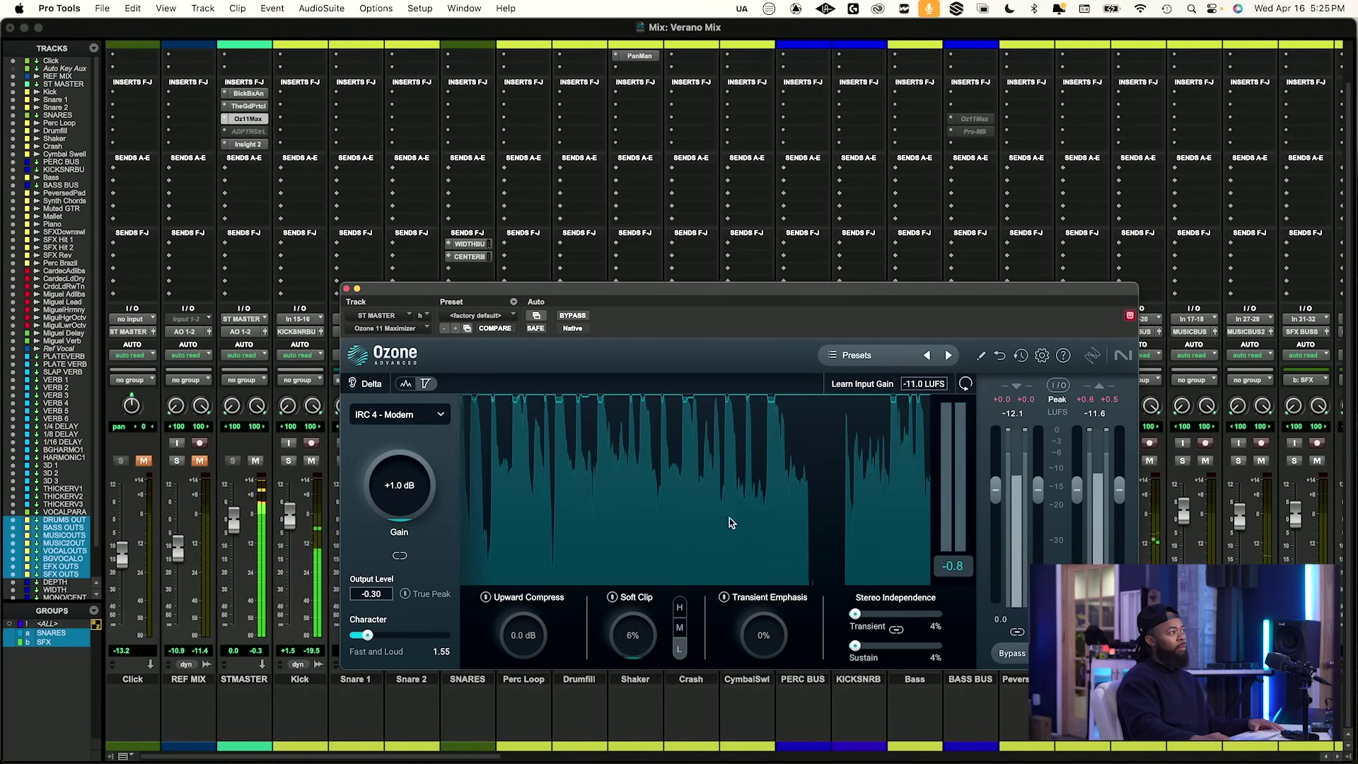
{"action": "left_click", "coordinate": [346, 289]}
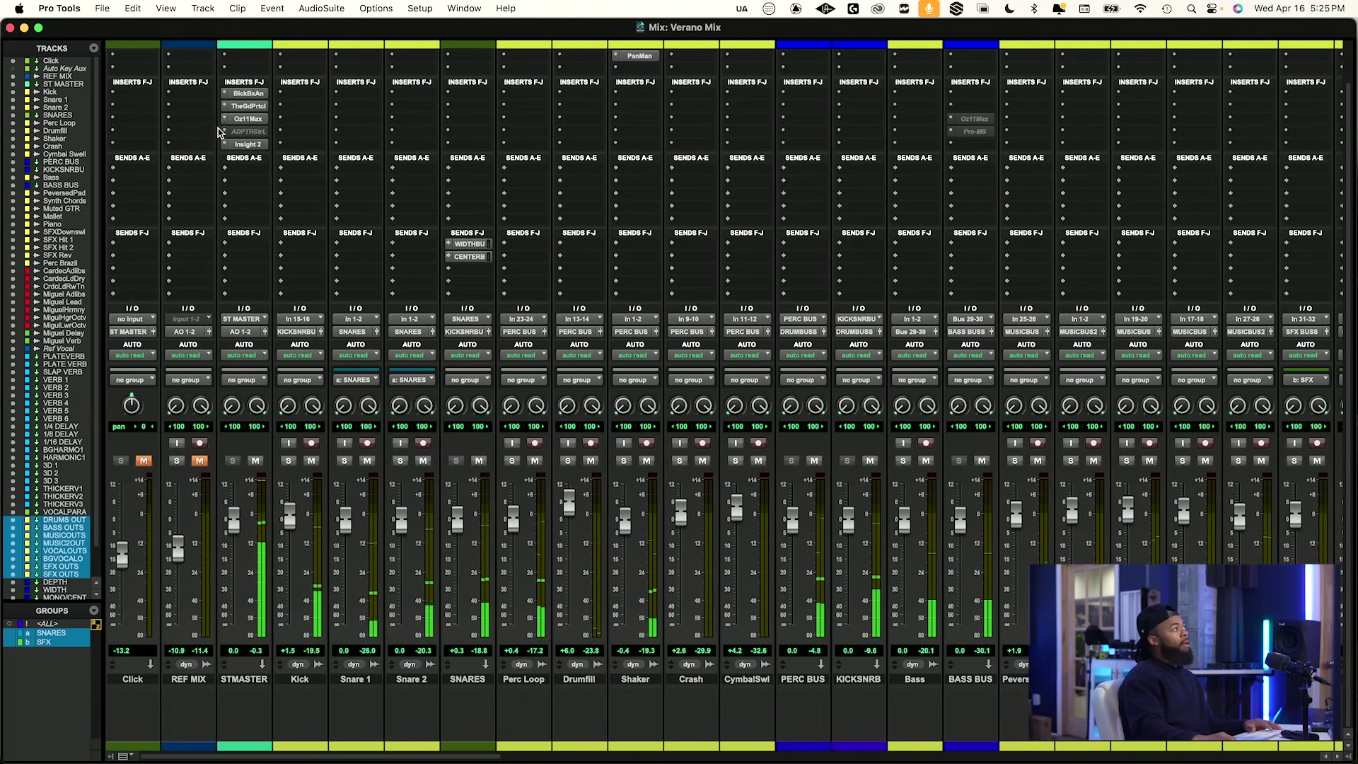
Open Insight 2 on ST MASTER, play the mix to check its loudness and peak levels, and close the plug-in.
{"action": "left_click", "coordinate": [248, 106]}
{"action": "left_click", "coordinate": [247, 145]}
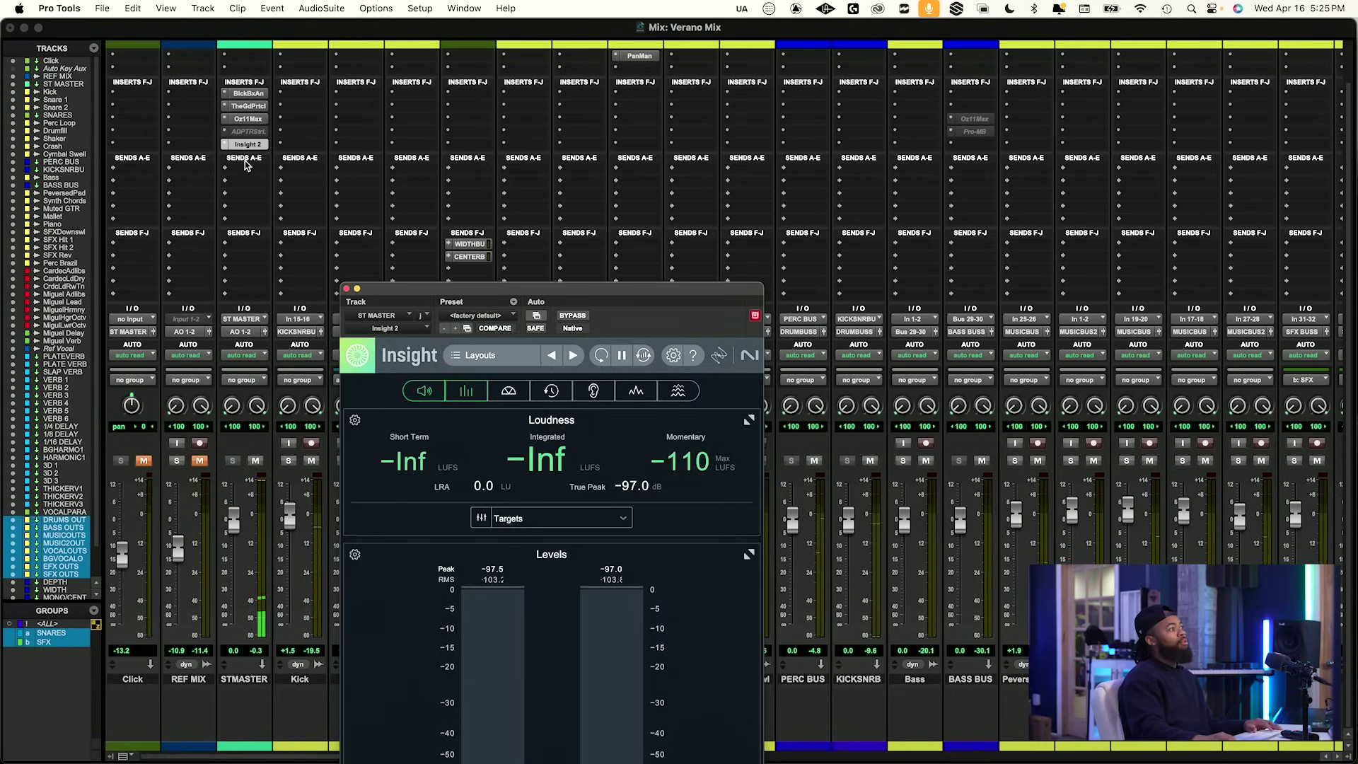
{"action": "left_click_drag", "start_coordinate": [491, 291], "coordinate": [446, 106]}
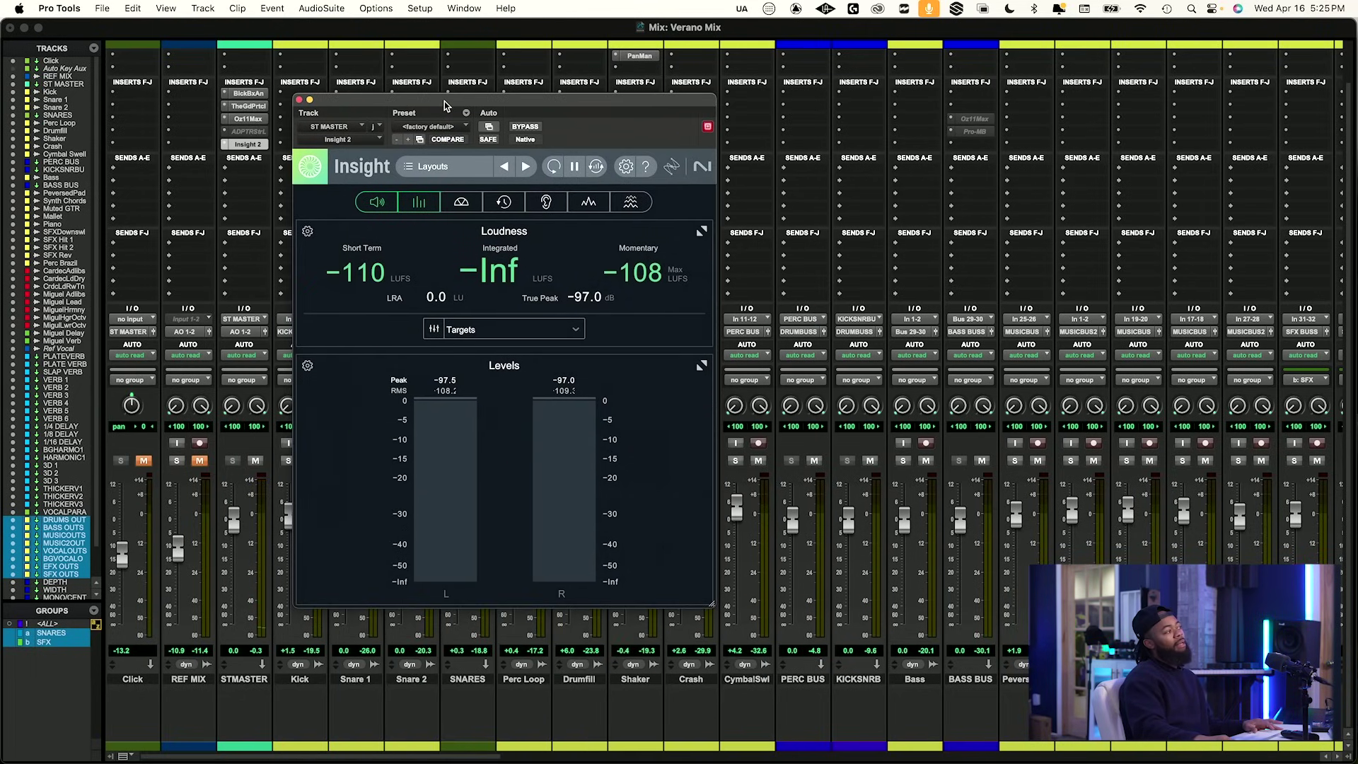
{"action": "key", "text": "space"}
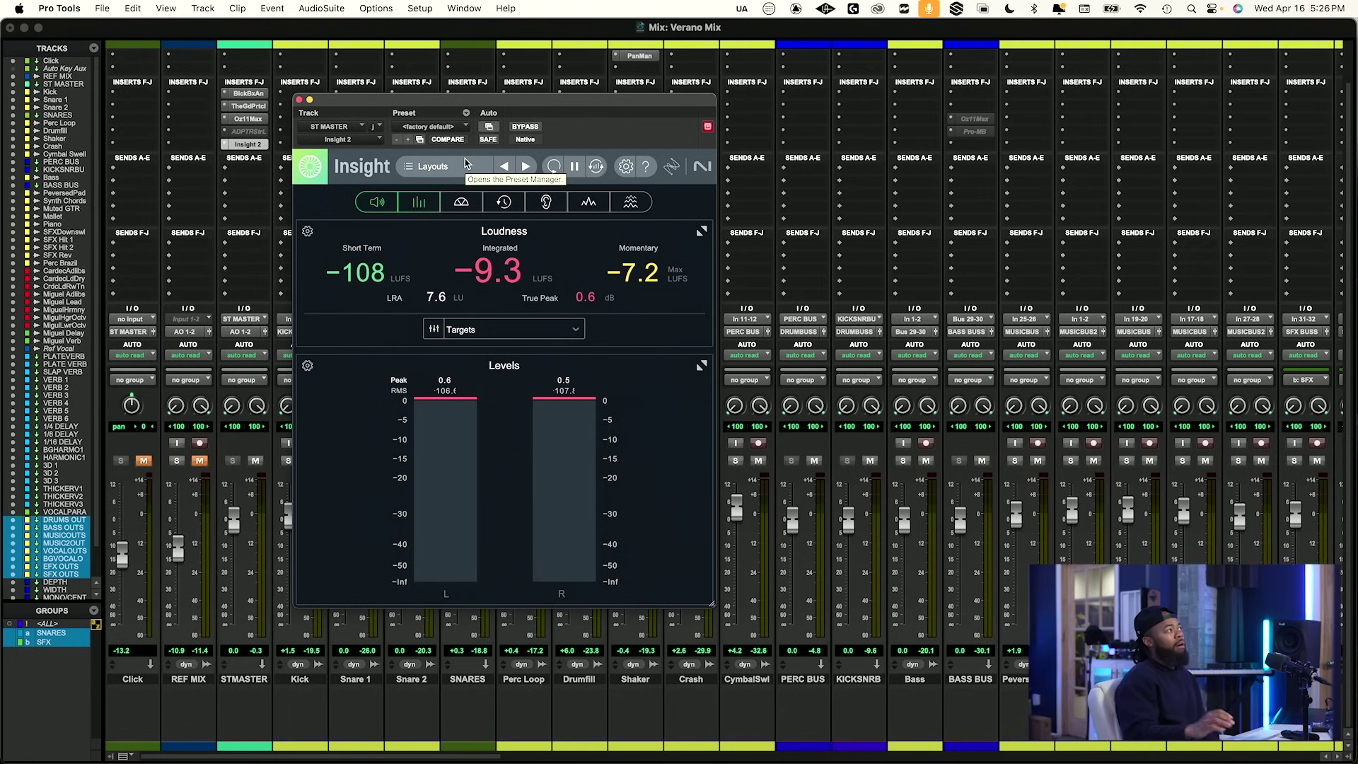
{"action": "left_click", "coordinate": [299, 101]}
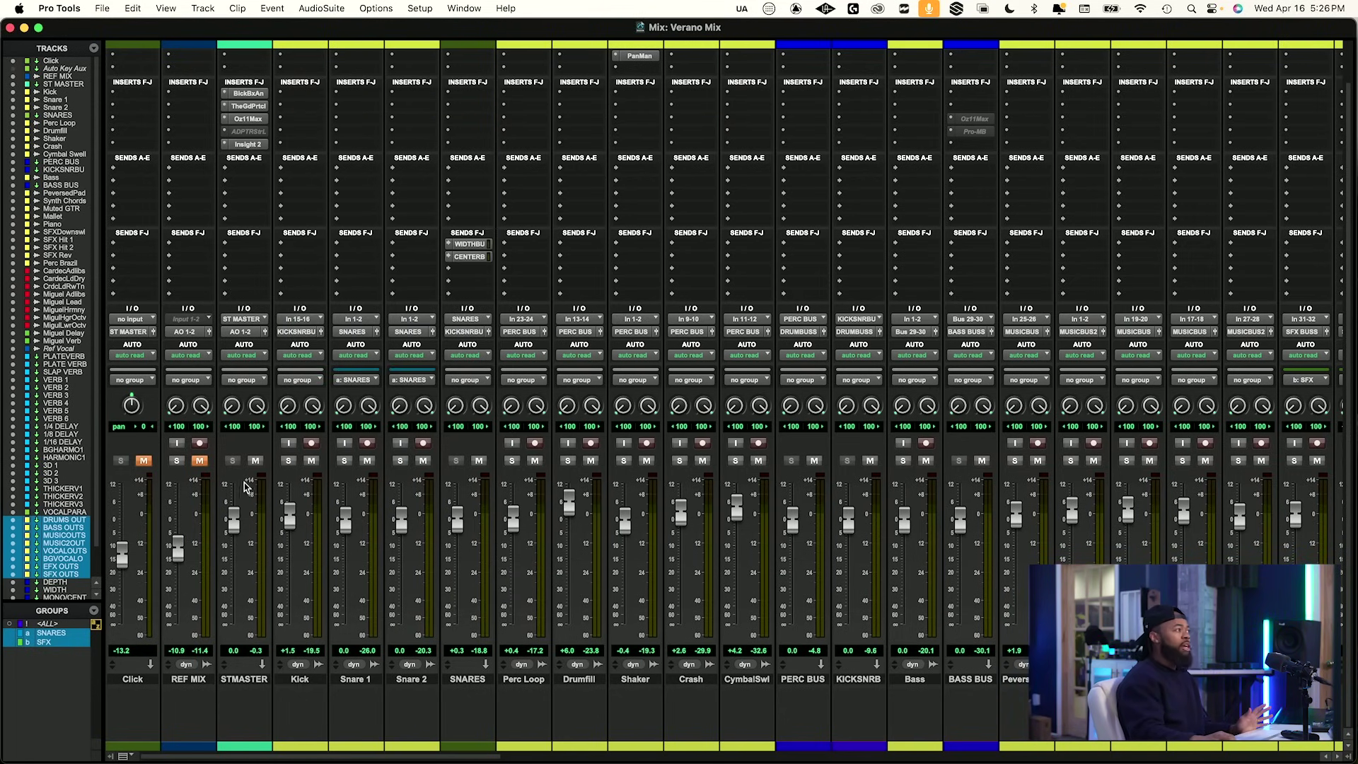
Reset the REF MIX fader to 0.0 dB, solo and unmute the track, and play it back.
{"action": "left_click", "coordinate": [177, 554], "text": "alt"}
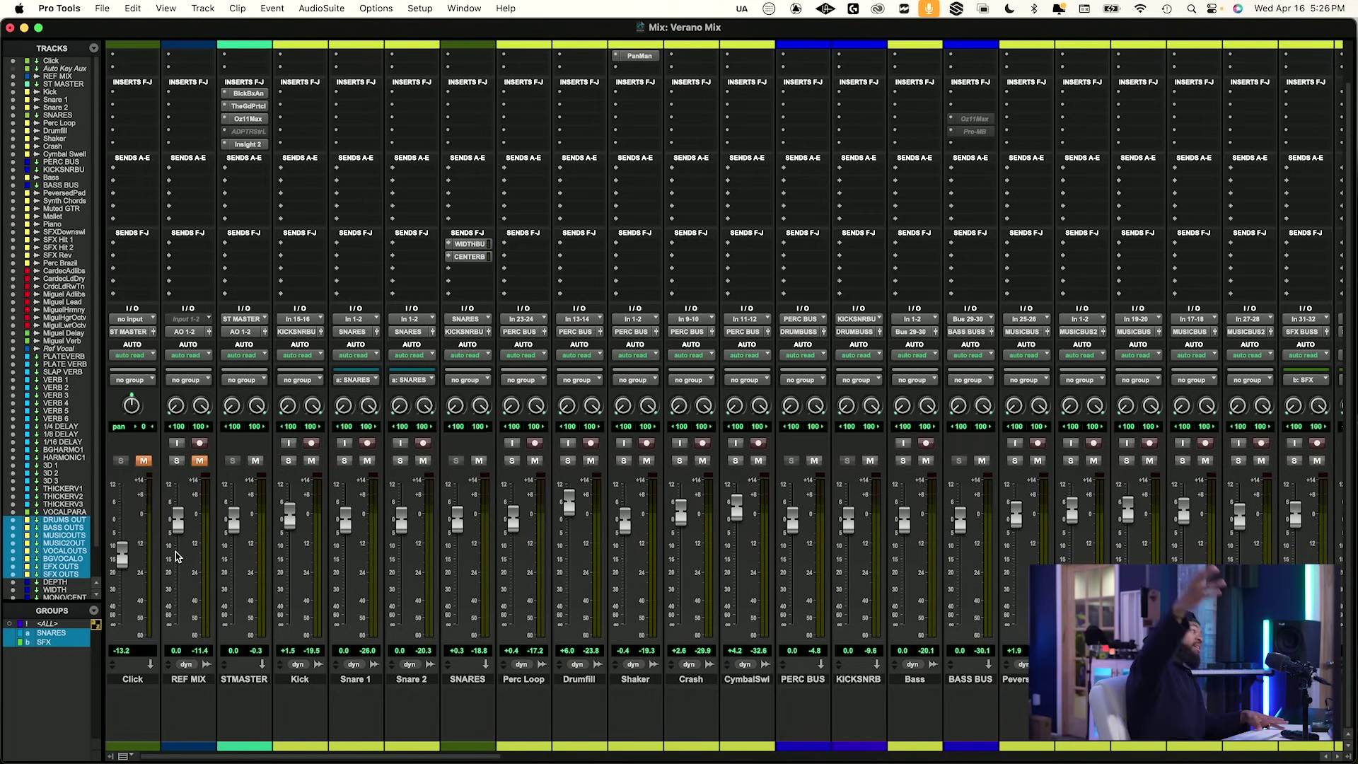
{"action": "left_click", "coordinate": [177, 461]}
{"action": "left_click", "coordinate": [199, 460]}
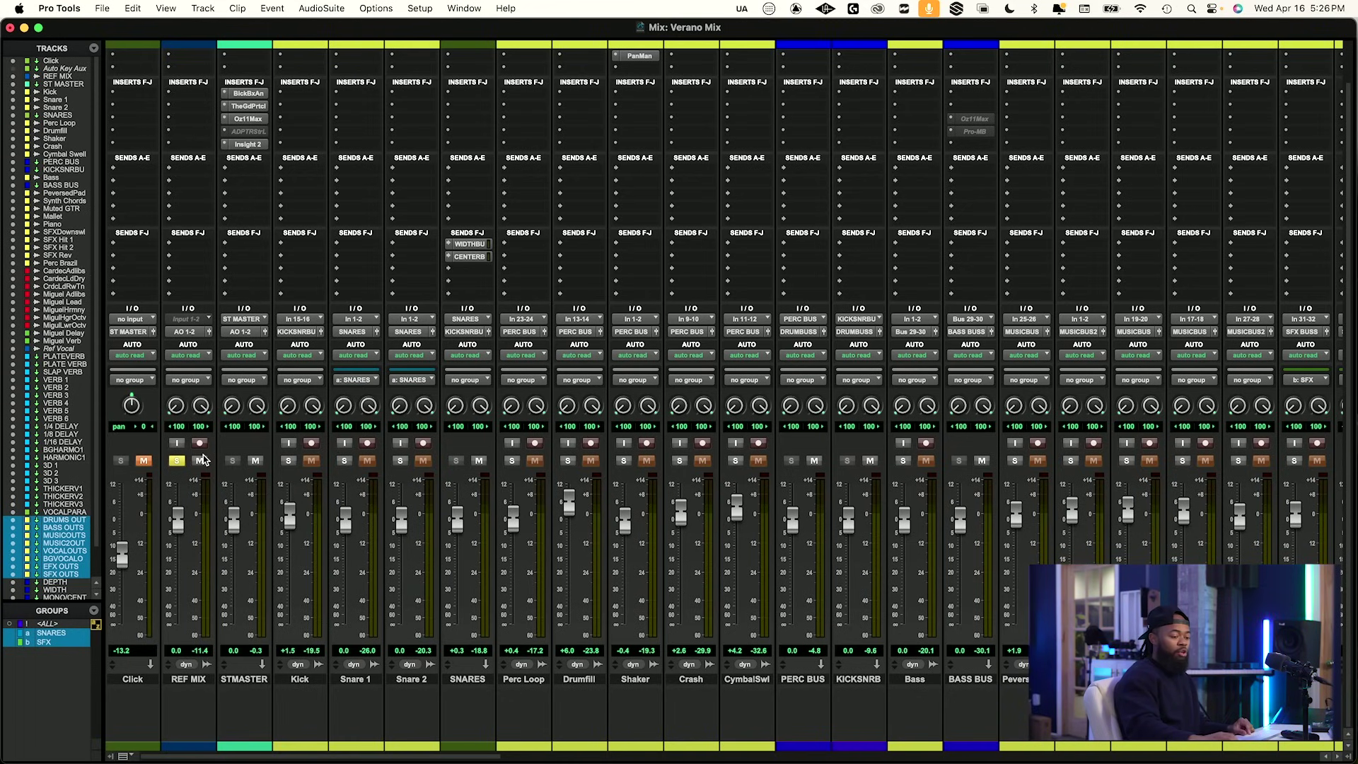
{"action": "key", "text": "space"}
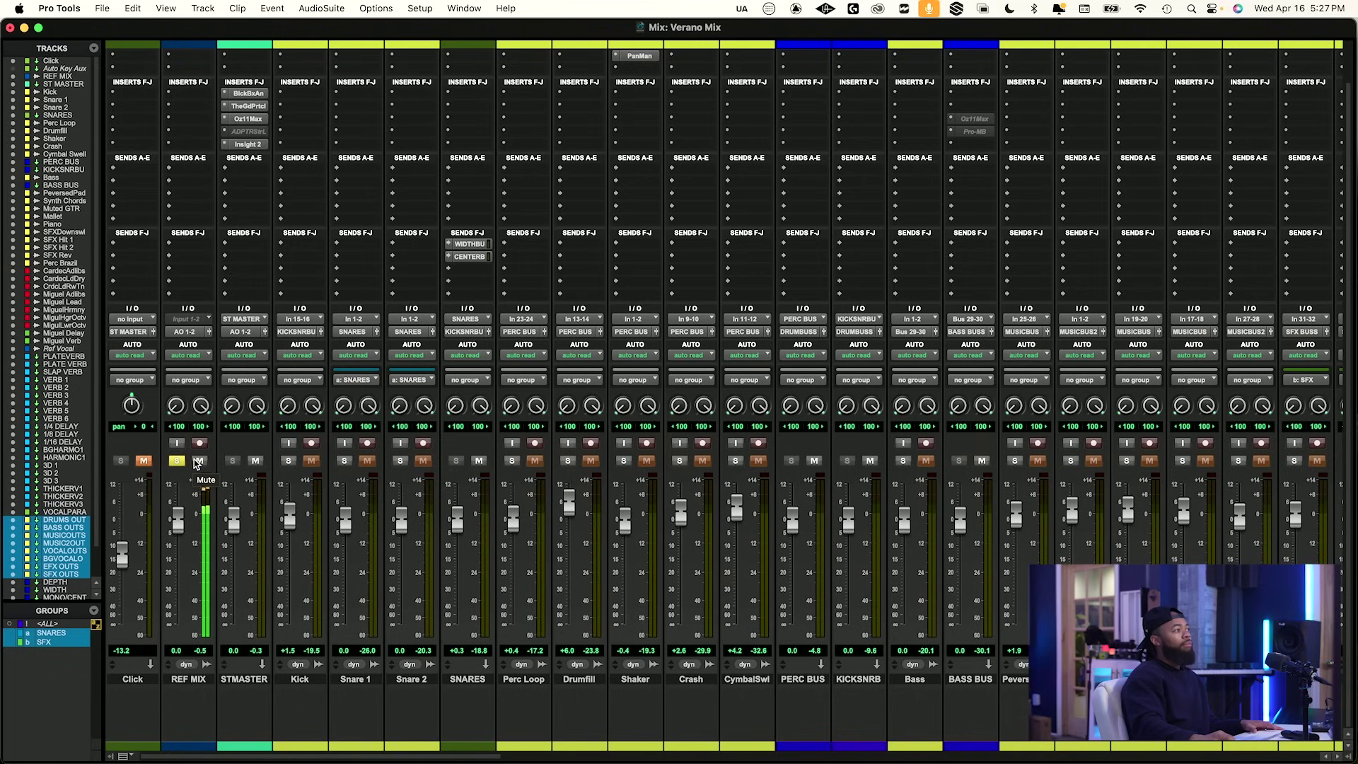
Compare the mastered mix with REF MIX by toggling the reference's solo and mute, finishing on the mix with REF MIX muted.
{"action": "left_click", "coordinate": [198, 461]}
{"action": "left_click", "coordinate": [177, 461]}
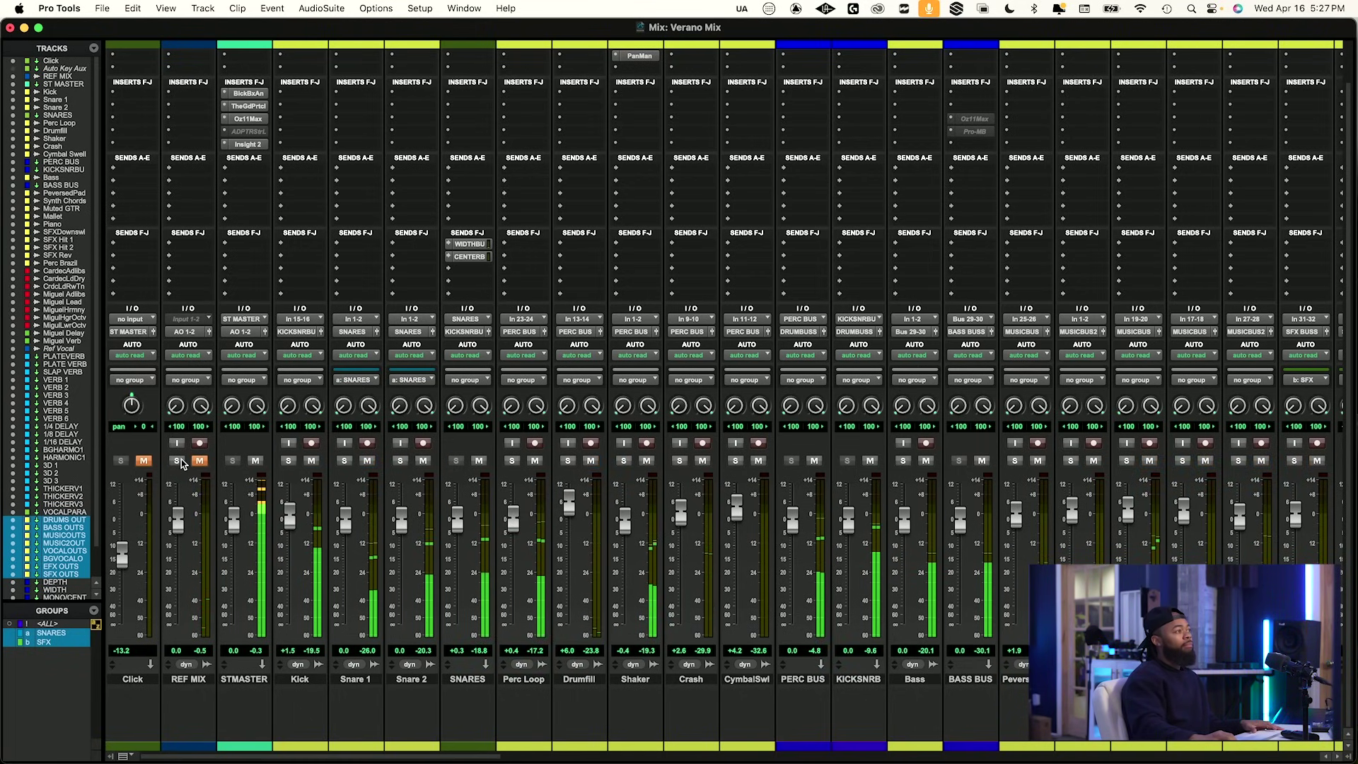
{"action": "left_click", "coordinate": [177, 461]}
{"action": "left_click", "coordinate": [200, 461]}
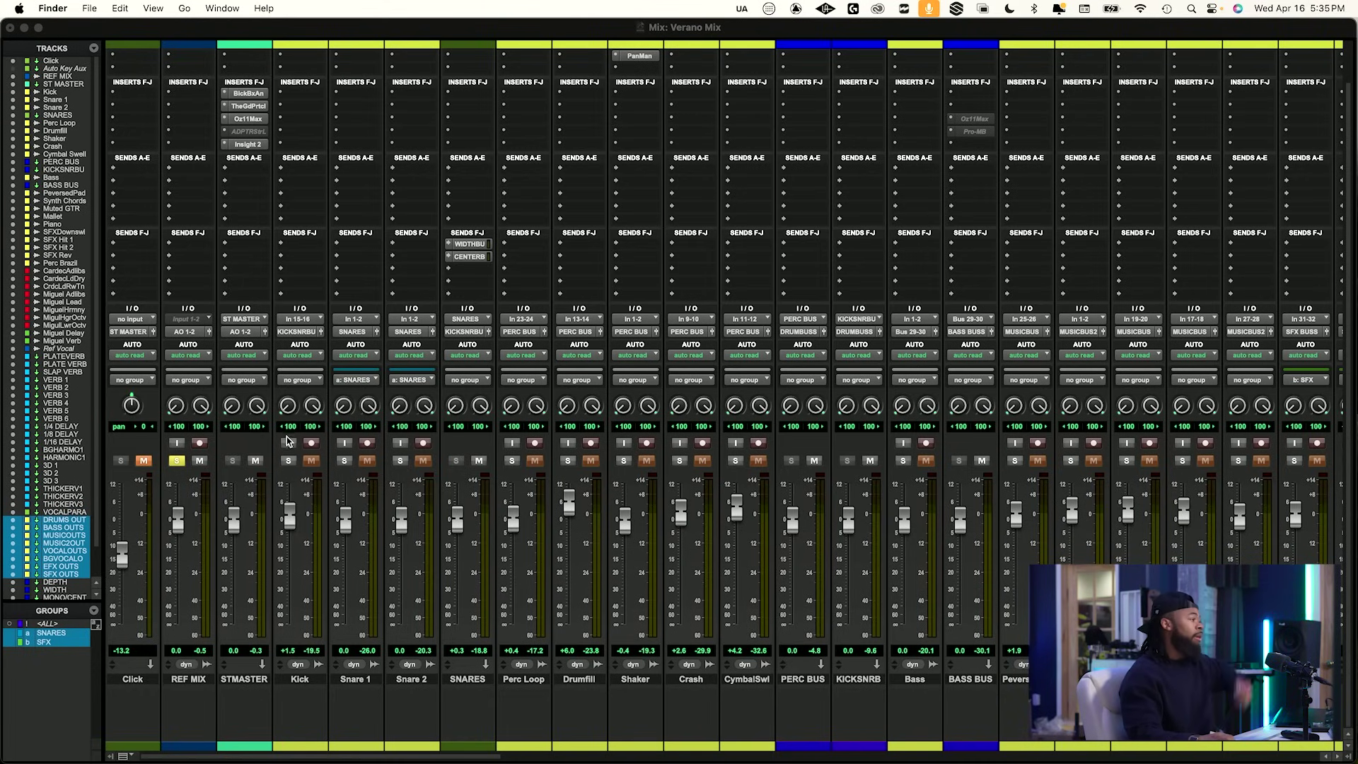
{"action": "left_click", "coordinate": [179, 462]}
{"action": "left_click", "coordinate": [198, 462]}
{"action": "left_click", "coordinate": [180, 462]}
{"action": "left_click", "coordinate": [200, 462]}
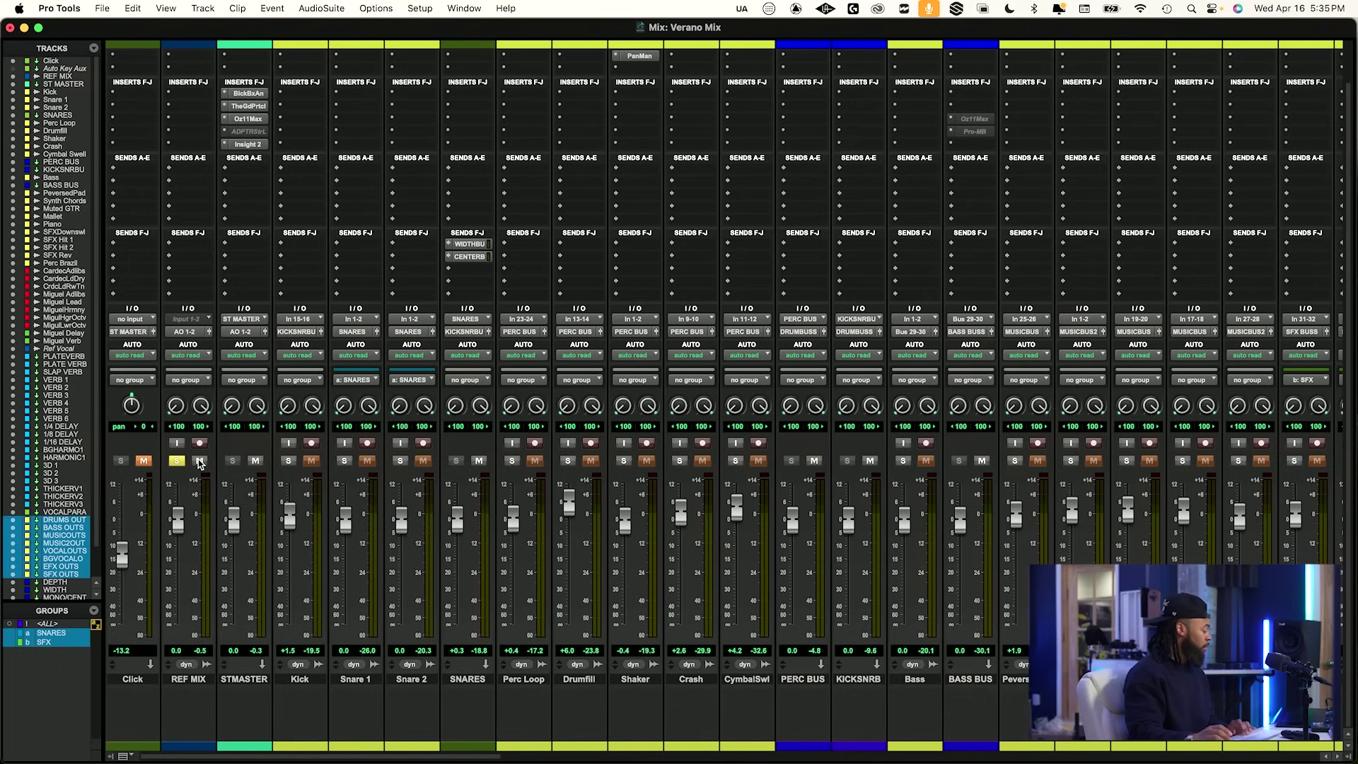
{"action": "key", "text": "space"}
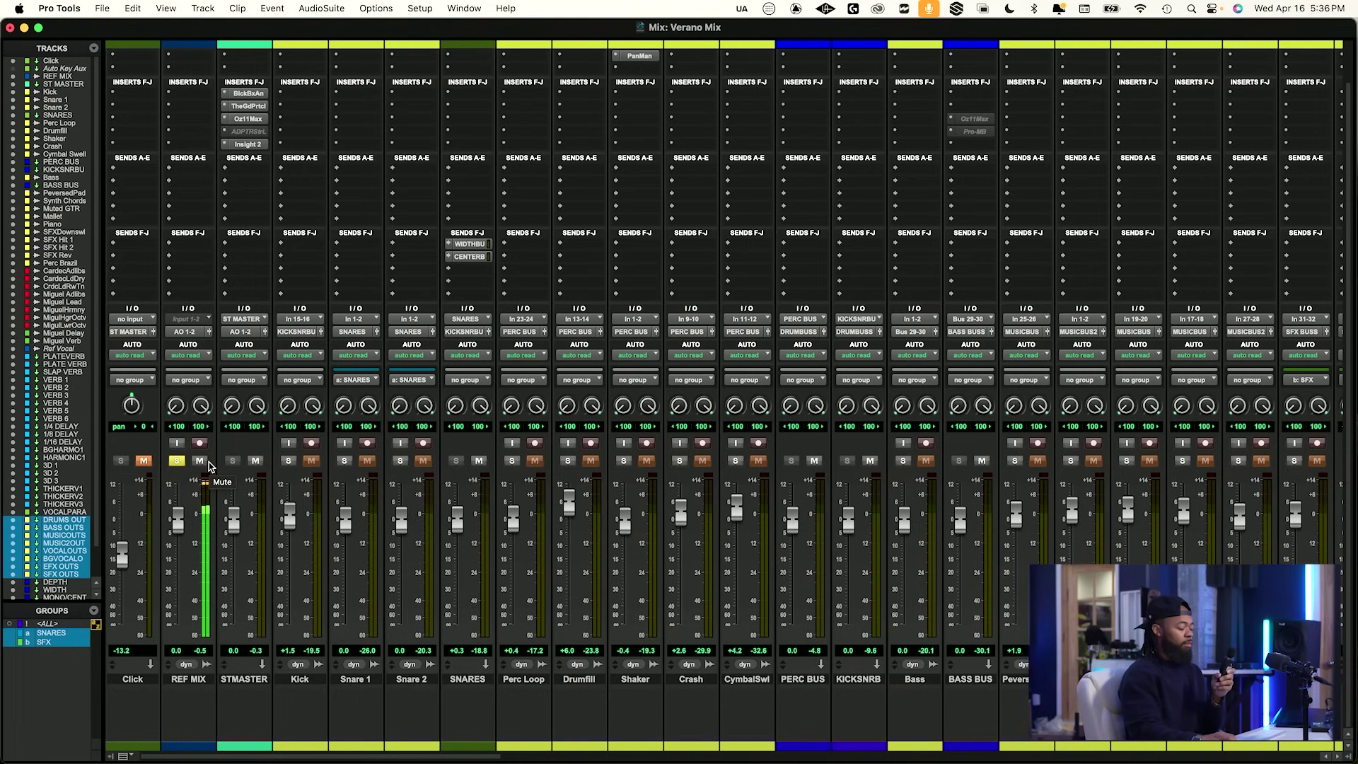
{"action": "left_click", "coordinate": [181, 461]}
{"action": "left_click", "coordinate": [195, 461]}
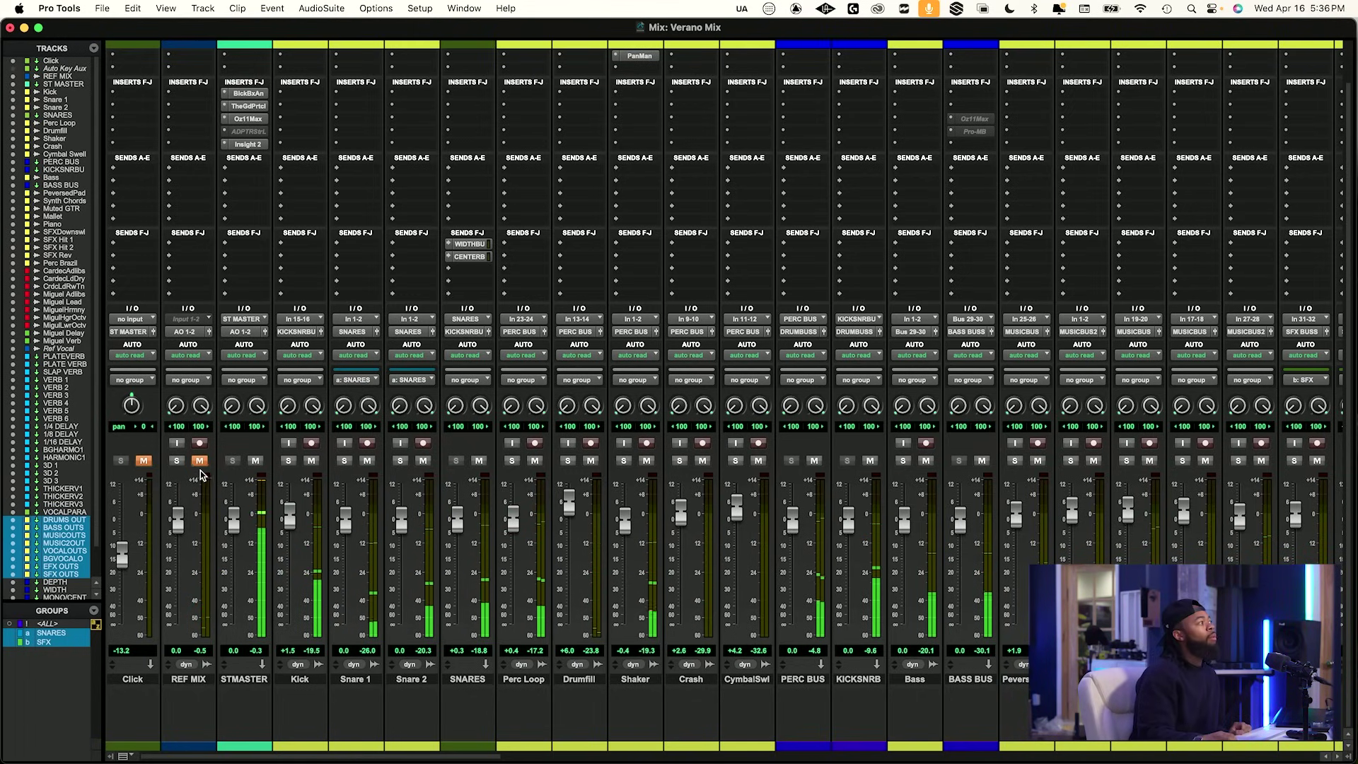
Select the Bass track, compare its solo with the soloed REF MIX, and leave Bass soloed.
{"action": "left_click", "coordinate": [915, 679]}
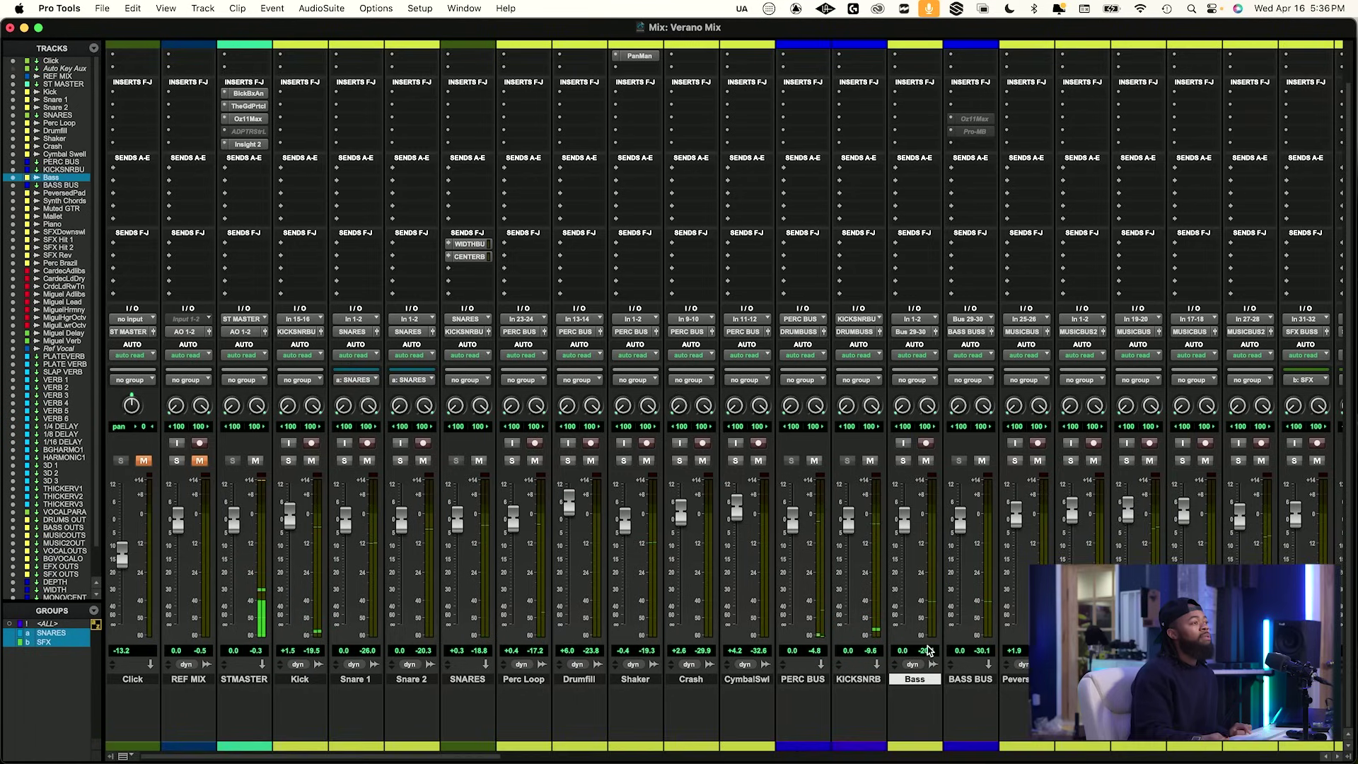
{"action": "scroll", "coordinate": [929, 650], "scroll_direction": "up", "scroll_amount": 3}
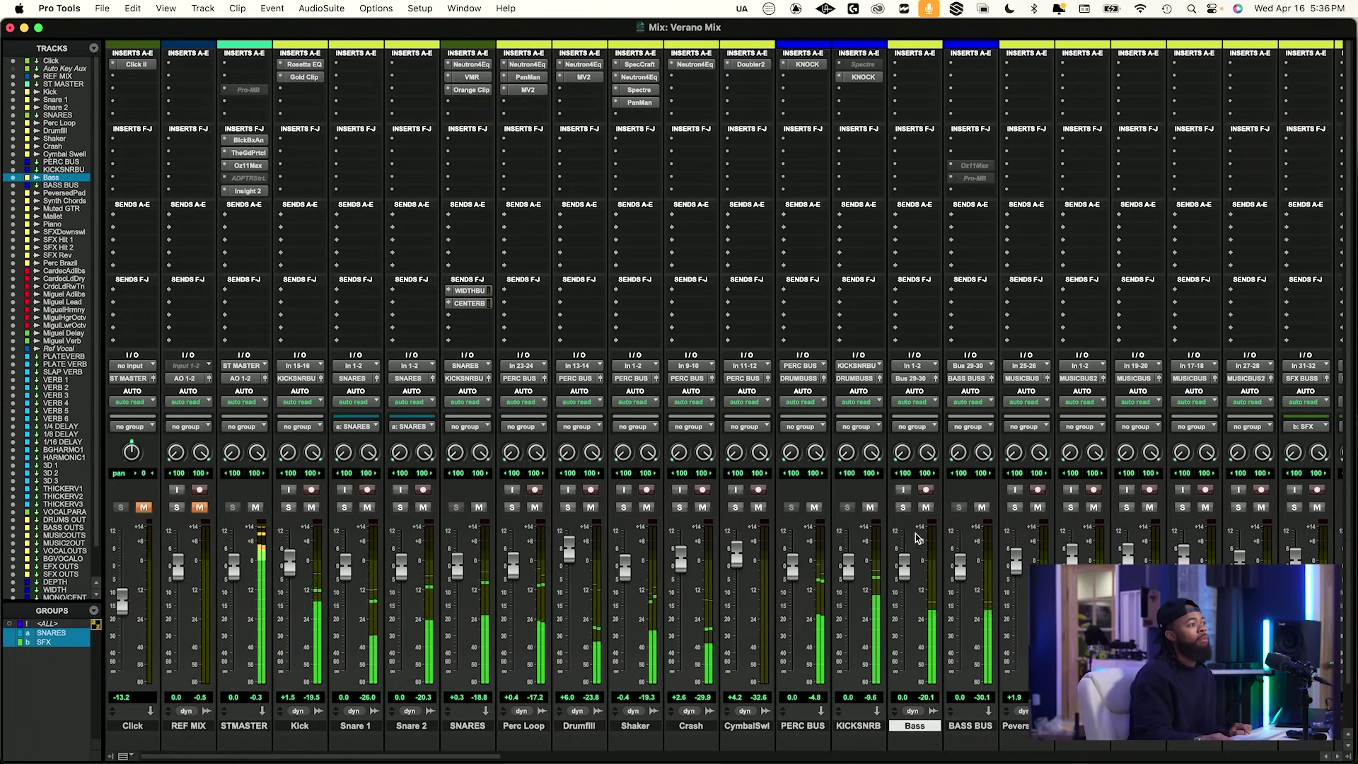
{"action": "left_click", "coordinate": [903, 507]}
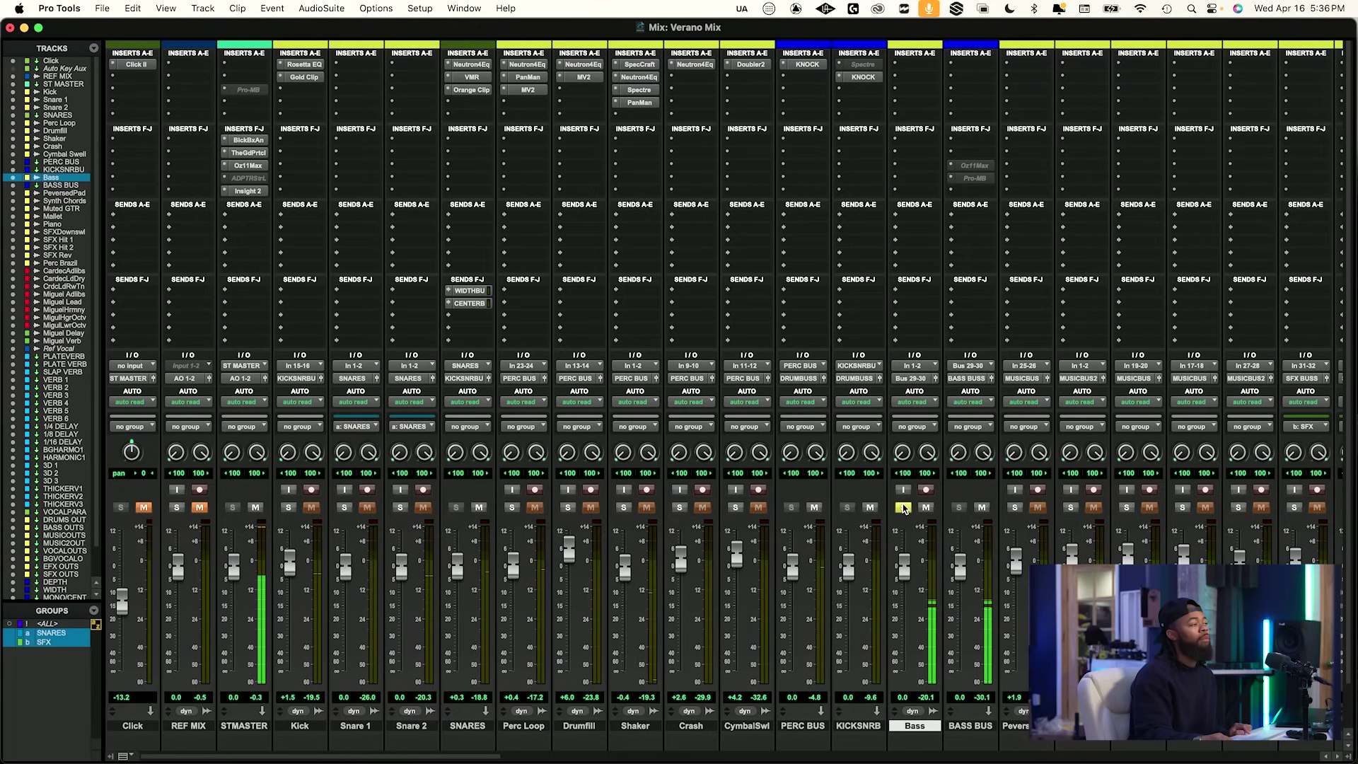
{"action": "left_click", "coordinate": [904, 507]}
{"action": "left_click", "coordinate": [177, 507]}
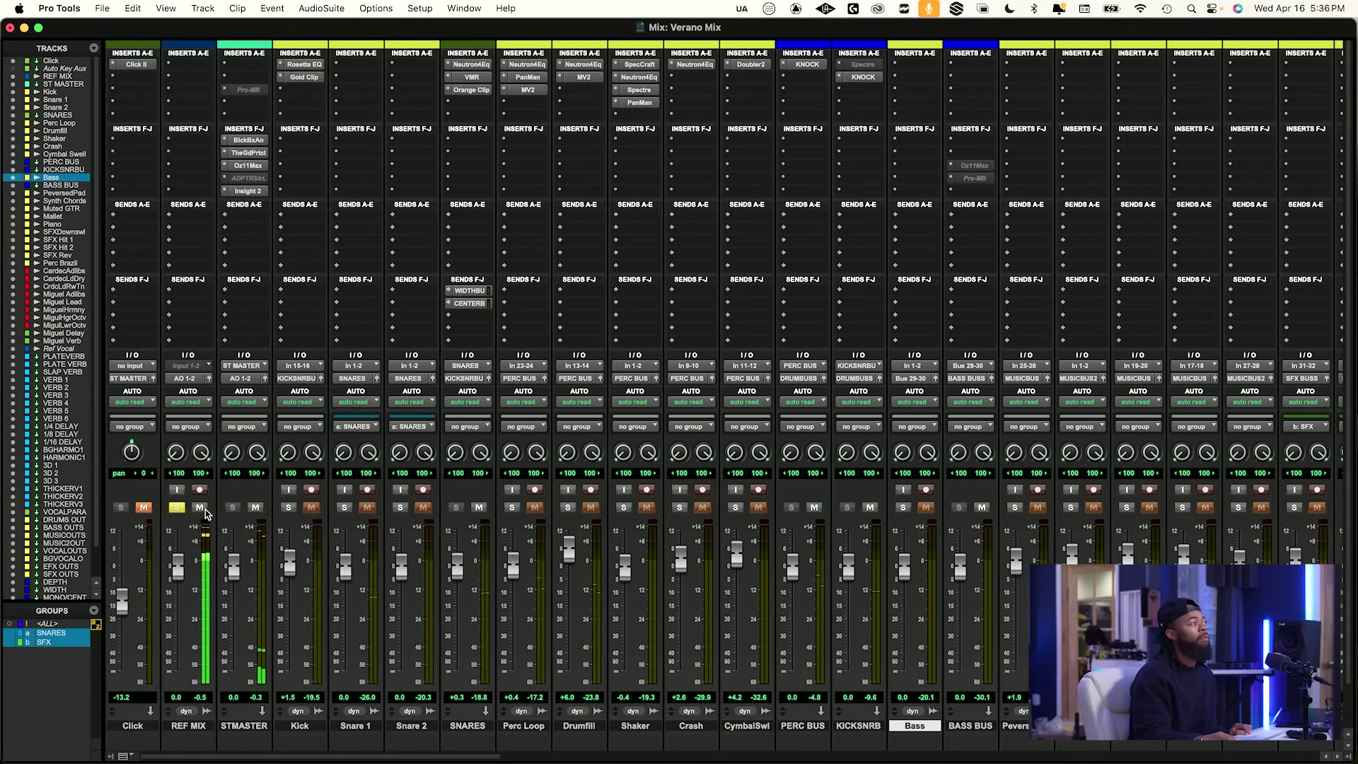
{"action": "left_click", "coordinate": [200, 508]}
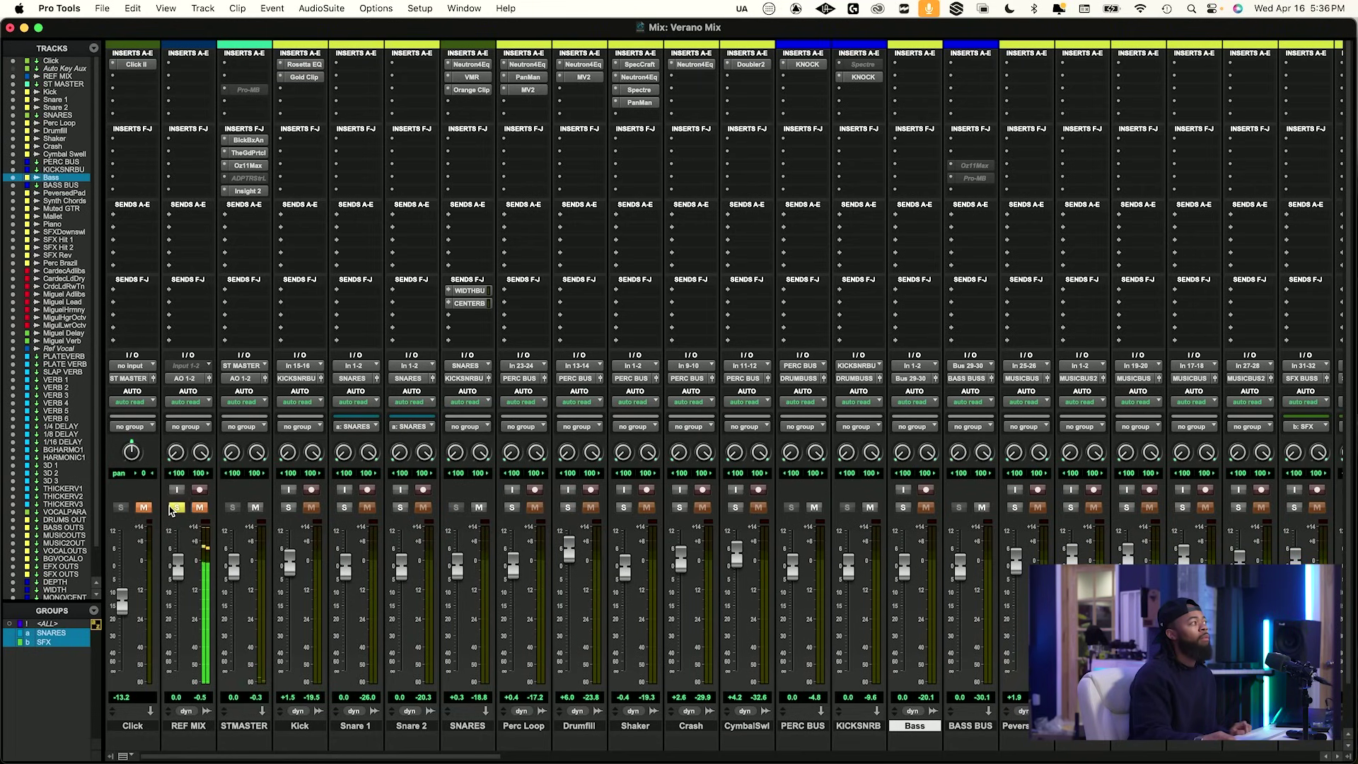
{"action": "left_click", "coordinate": [177, 507]}
{"action": "left_click", "coordinate": [904, 507]}
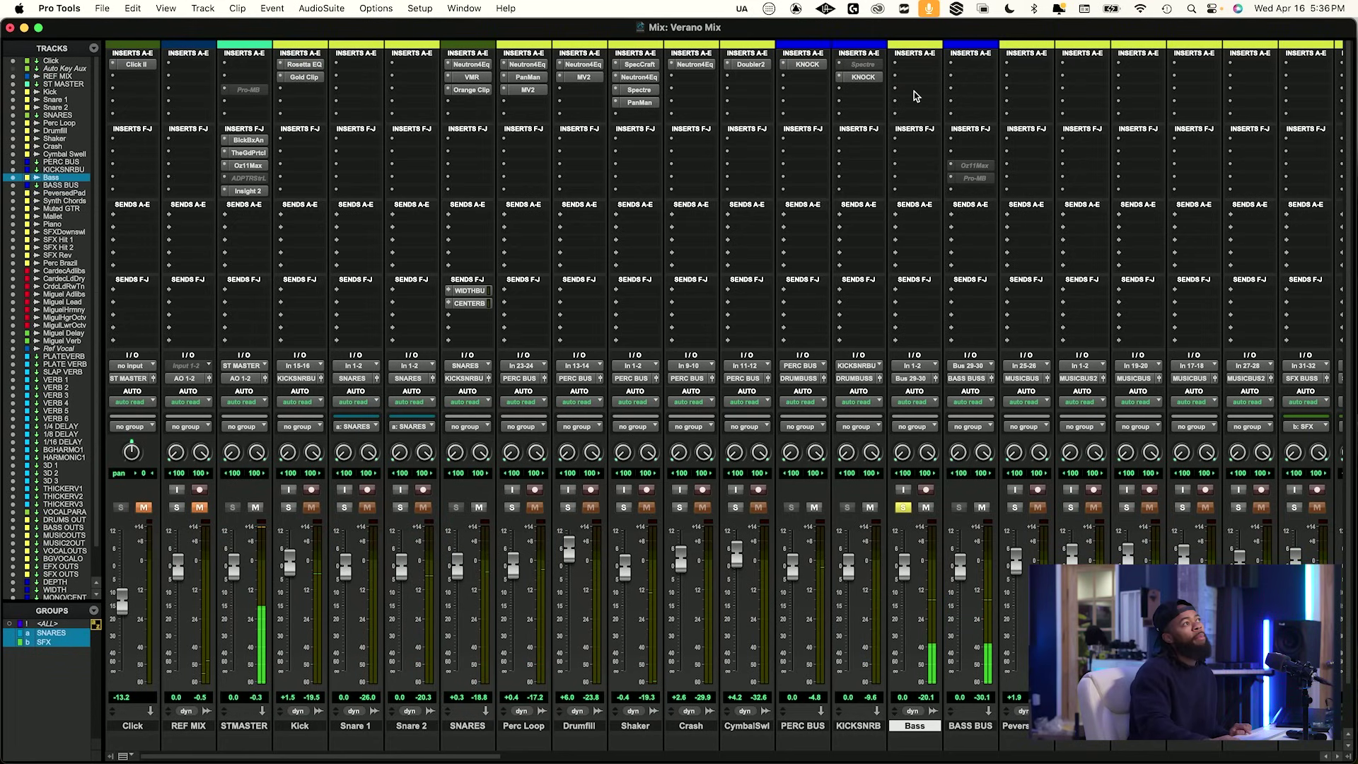
Search for FabFilter Saturn 2 and insert it in the first insert slot of the Bass track.
{"action": "left_click", "coordinate": [919, 64]}
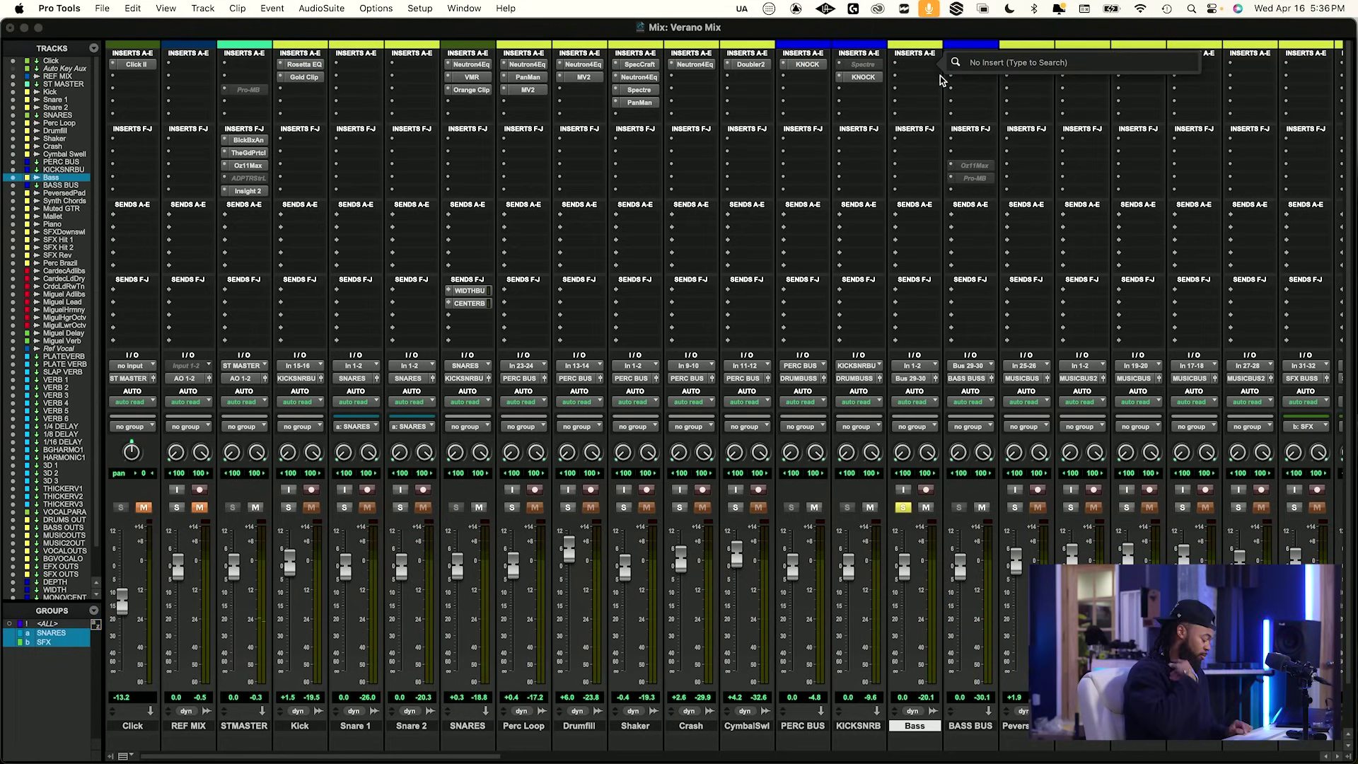
{"action": "type", "text": "fab"}
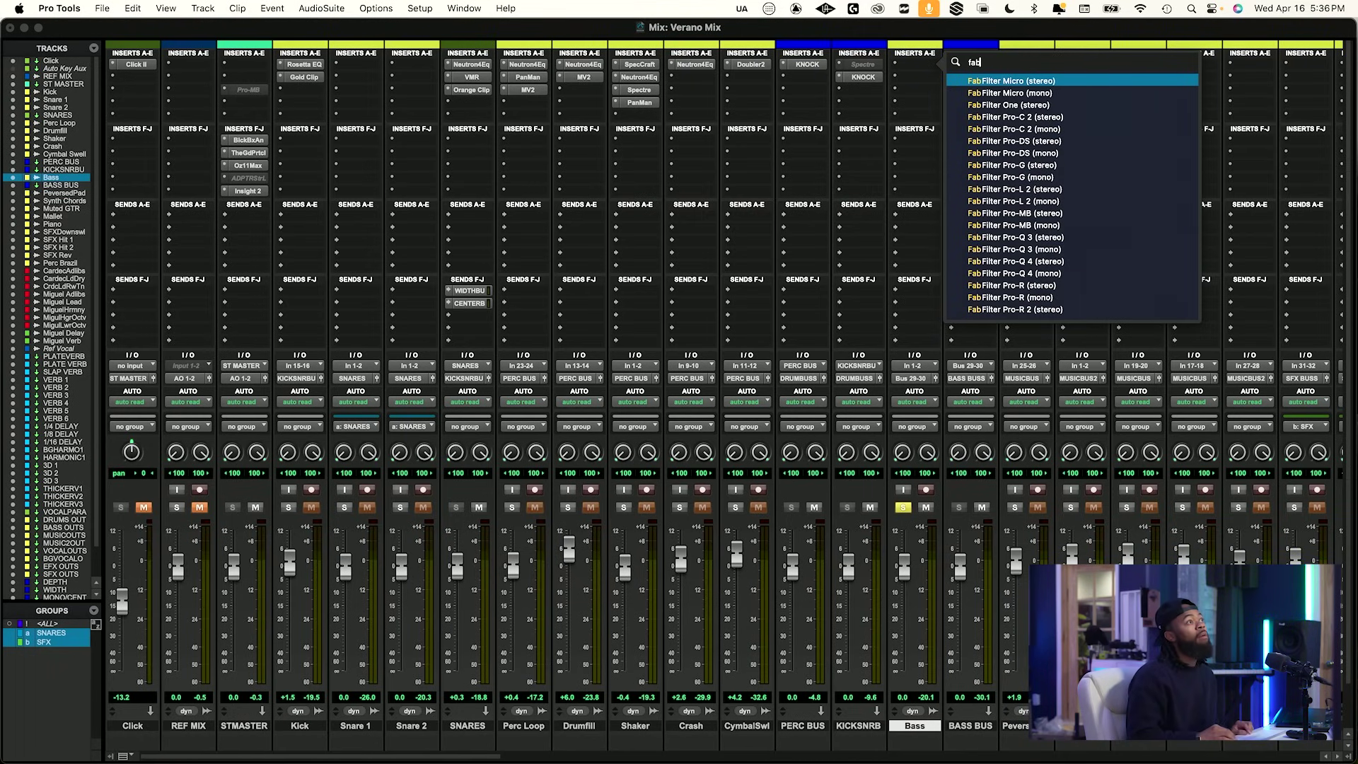
{"action": "type", "text": " filter"}
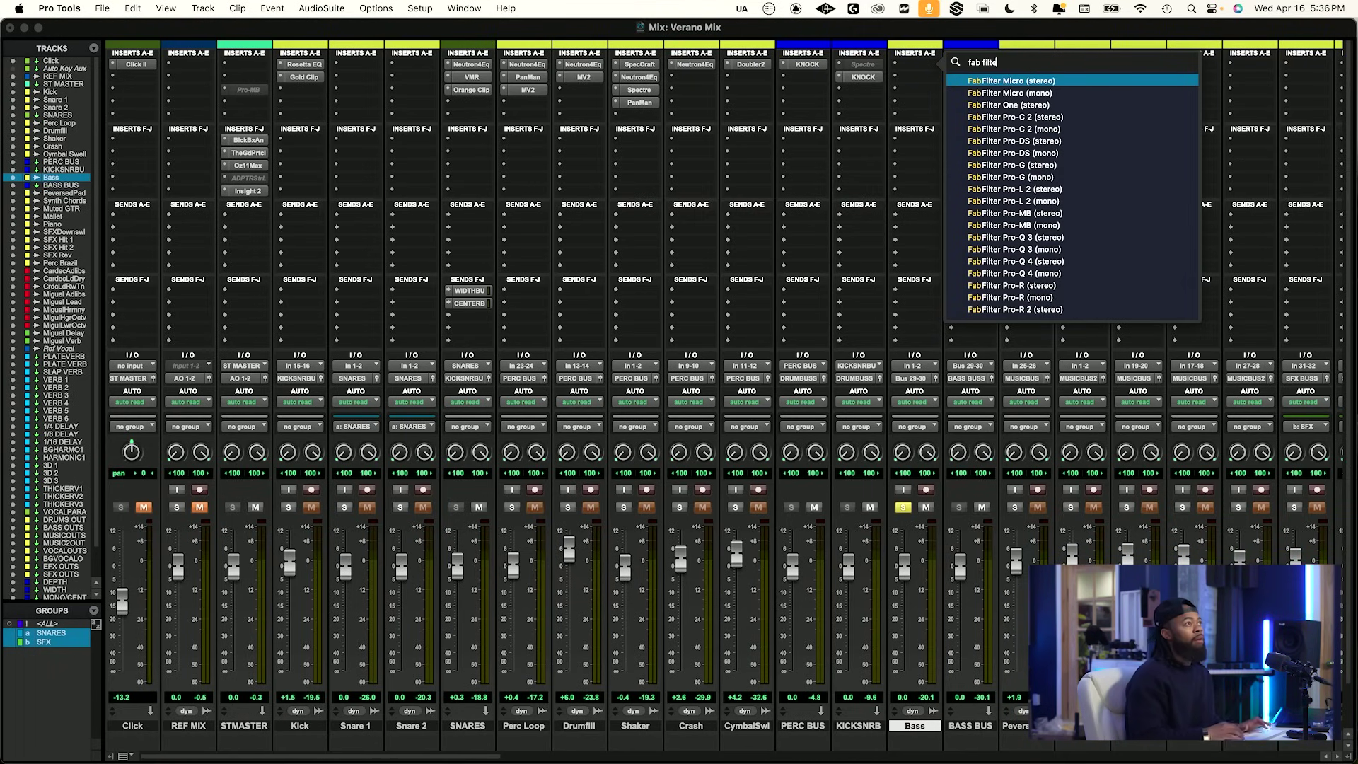
{"action": "key", "text": "Down"}
{"action": "key", "text": "Down"}
{"action": "key", "text": "Down"}
{"action": "key", "text": "Down"}
{"action": "key", "text": "Down"}
{"action": "key", "text": "Down"}
{"action": "key", "text": "Down"}
{"action": "key", "text": "Down"}
{"action": "key", "text": "Down"}
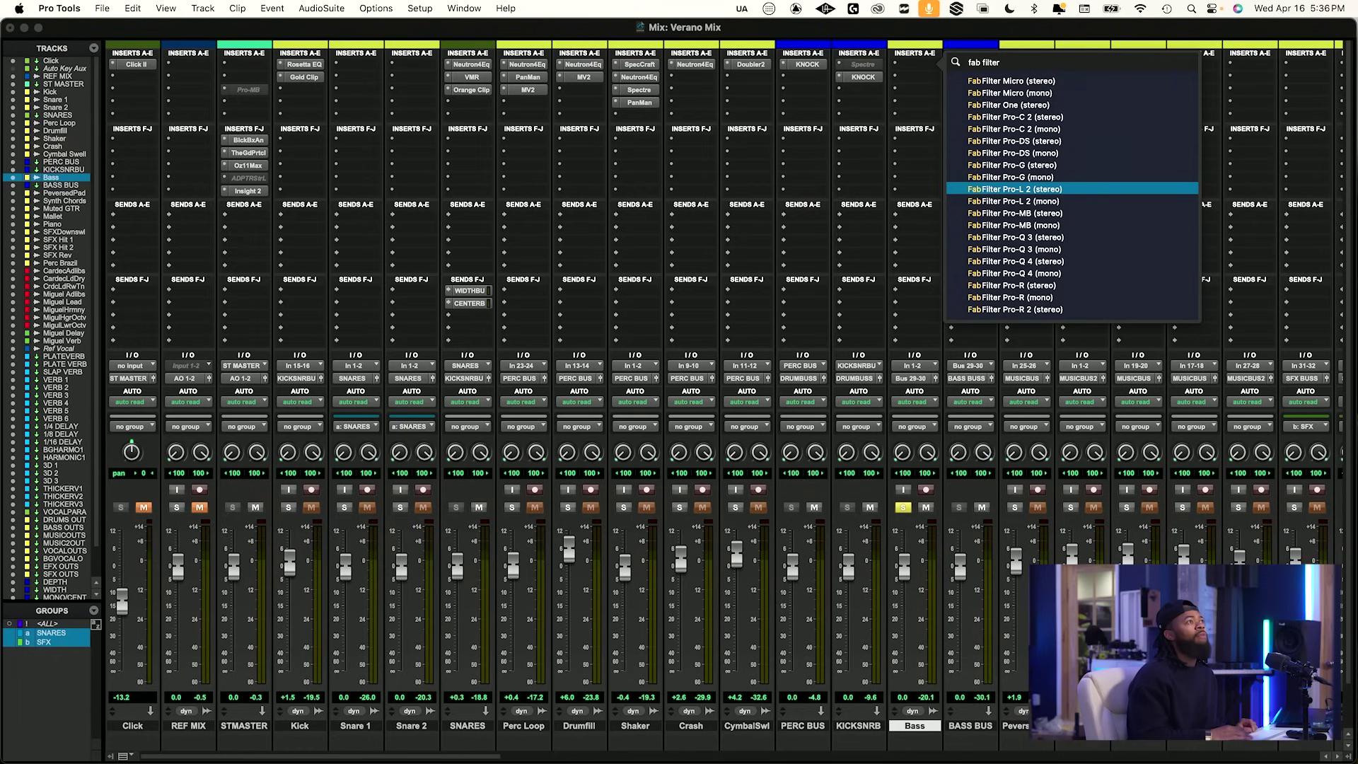
{"action": "type", "text": "satu"}
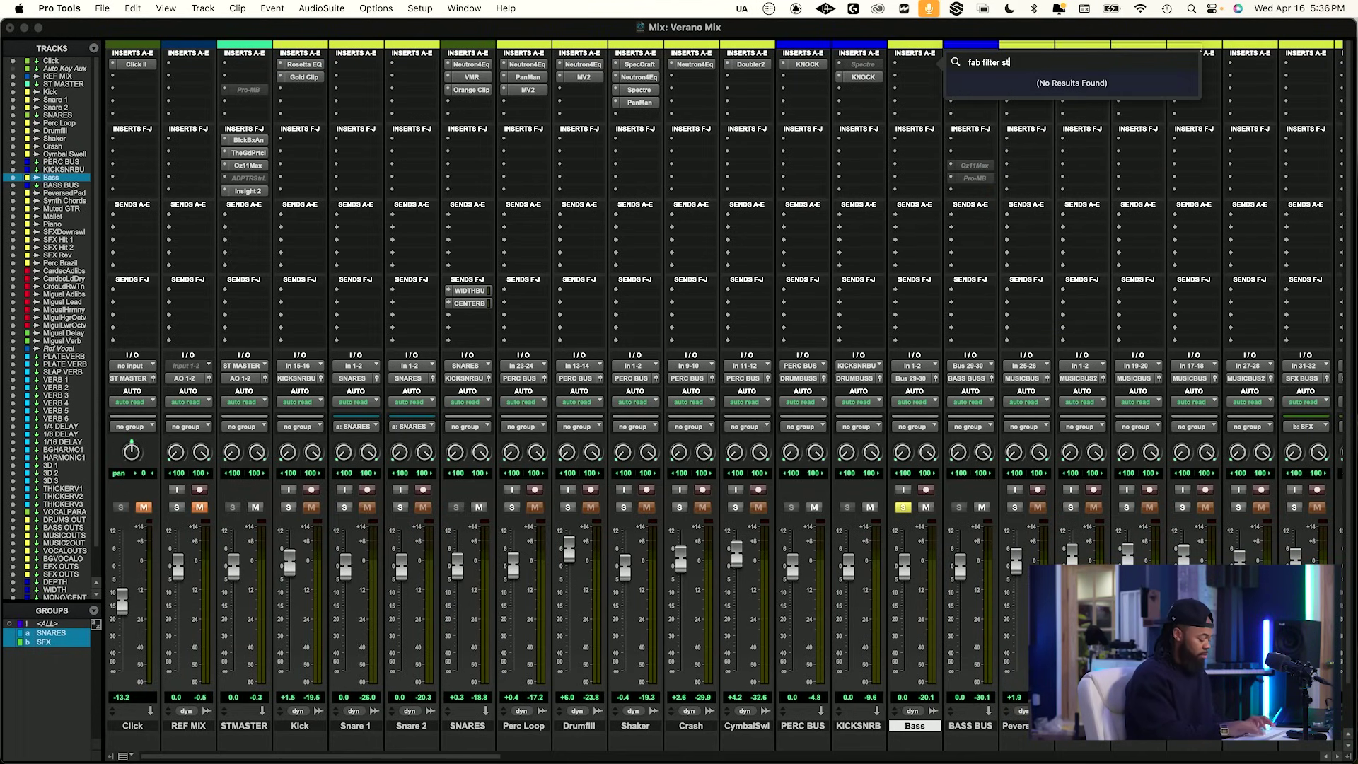
{"action": "key", "text": "Return"}
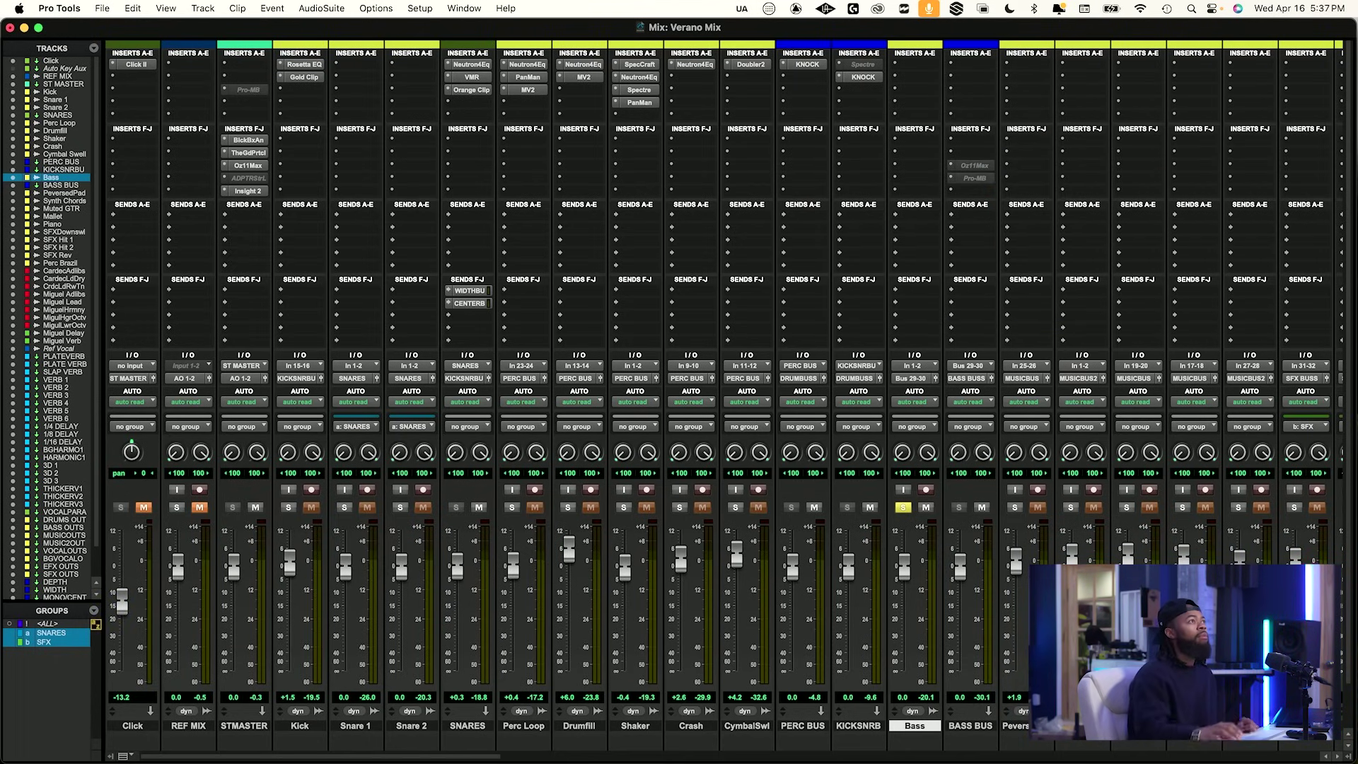
Load the Saturate Bass preset in Saturn 2 and set Band 2's level to 0.00 dB.
{"action": "left_click", "coordinate": [461, 128]}
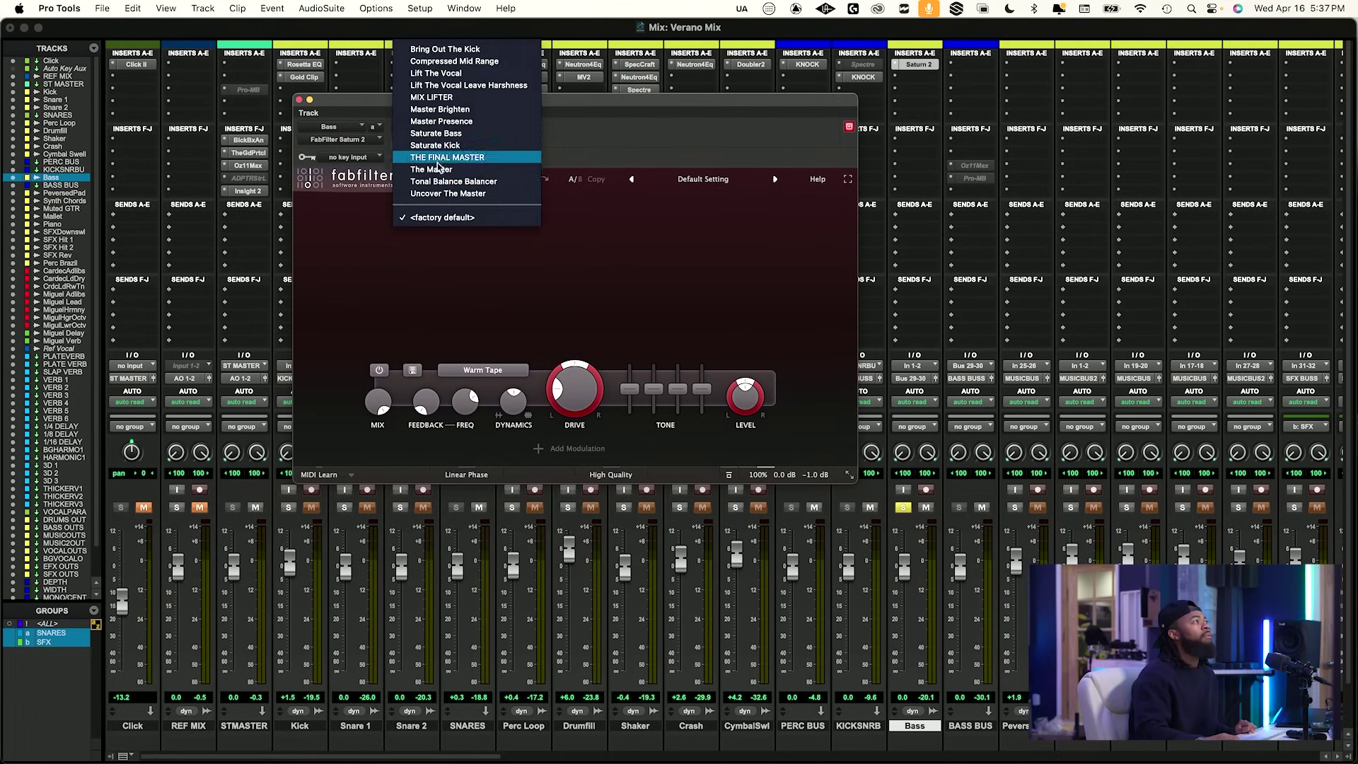
{"action": "left_click", "coordinate": [452, 134]}
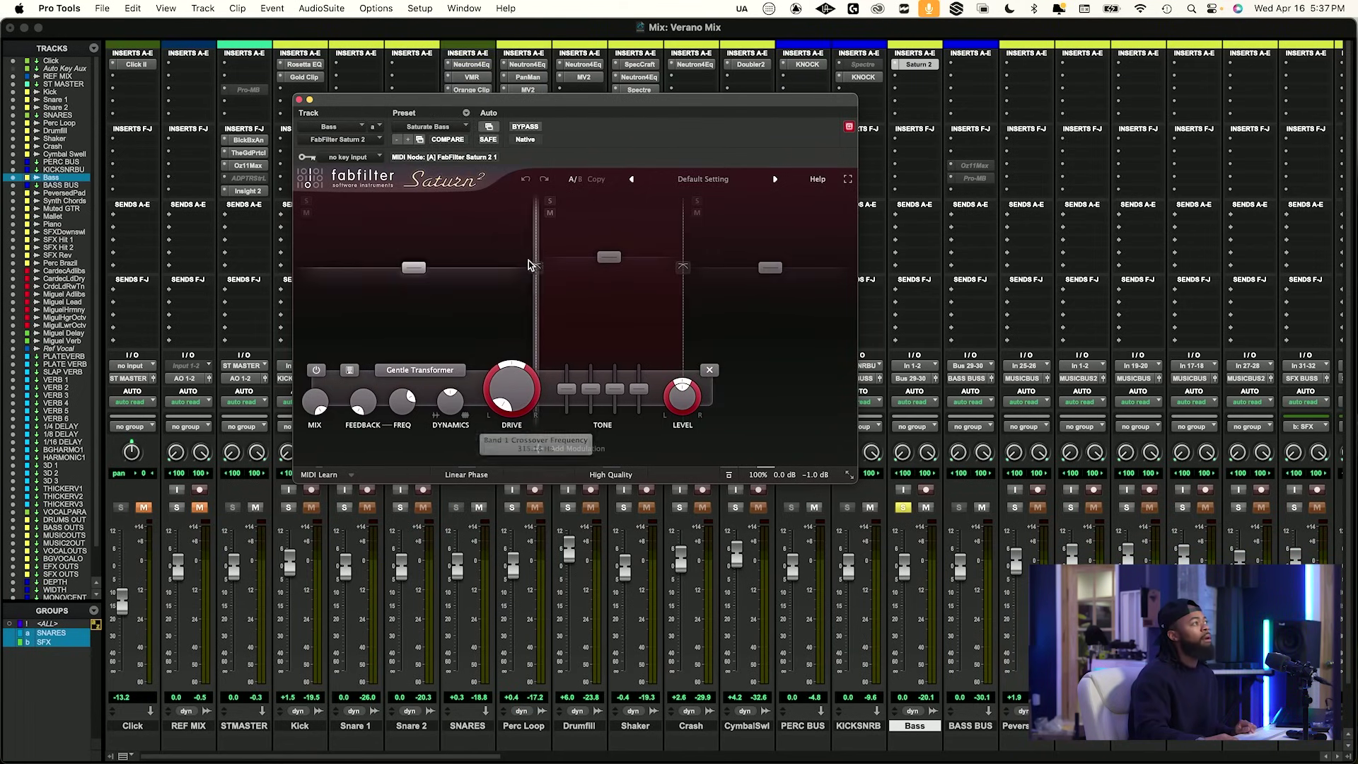
{"action": "double_click", "coordinate": [609, 262]}
{"action": "type", "text": "0.00 dB"}
{"action": "key", "text": "Return"}
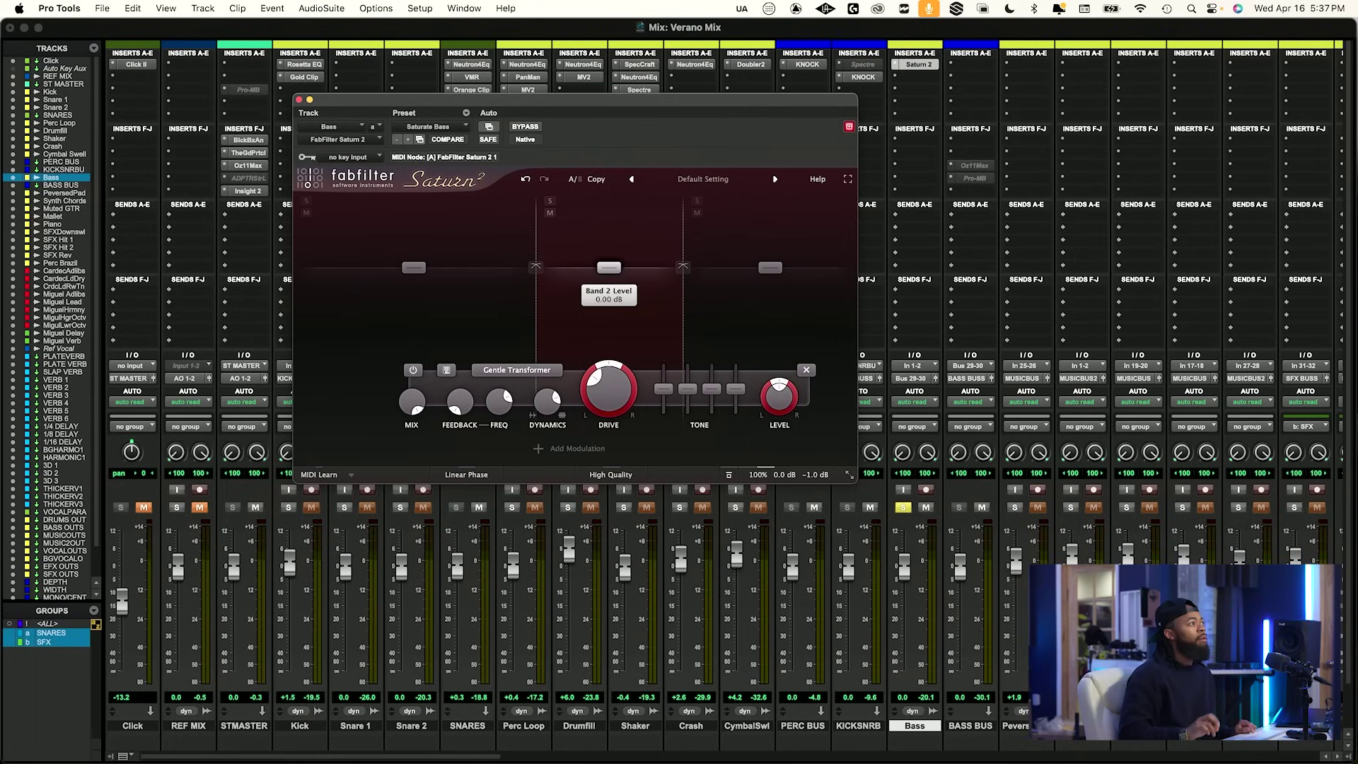
Lower the Band 1 crossover slightly and change the saturation style of Band 2 and Band 1 to Gentle Saturation.
{"action": "left_click_drag", "start_coordinate": [532, 227], "coordinate": [518, 227]}
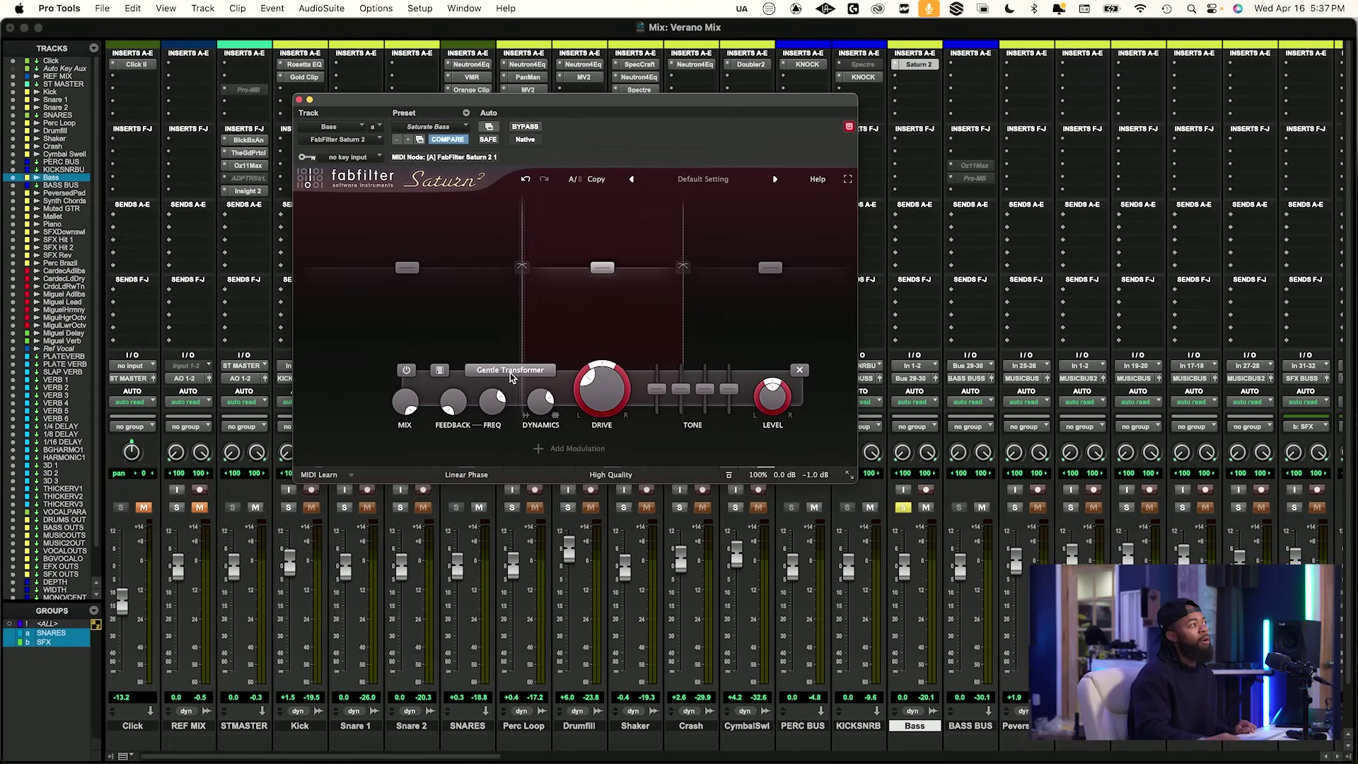
{"action": "left_click", "coordinate": [511, 371]}
{"action": "mouse_move", "coordinate": [513, 442]}
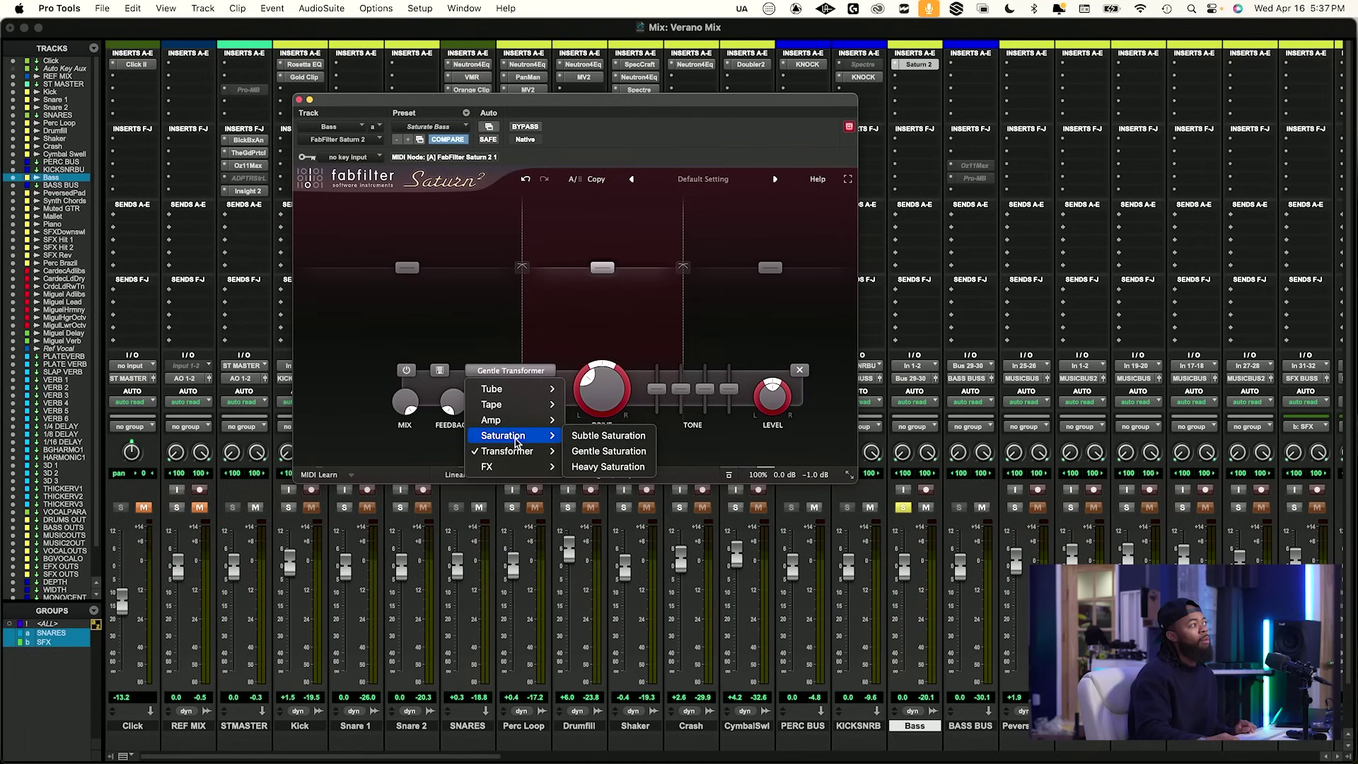
{"action": "left_click", "coordinate": [605, 451]}
{"action": "left_click", "coordinate": [457, 251]}
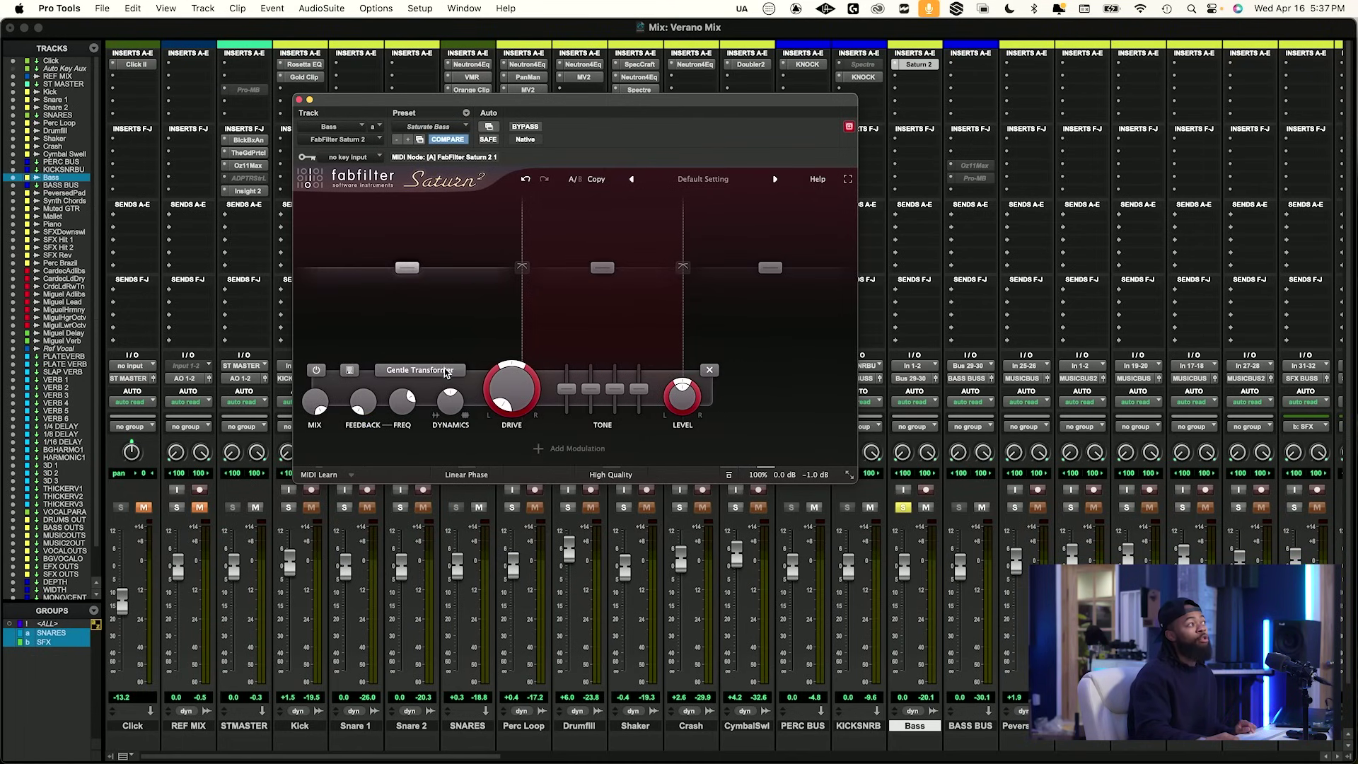
{"action": "left_click", "coordinate": [420, 370]}
{"action": "mouse_move", "coordinate": [456, 449]}
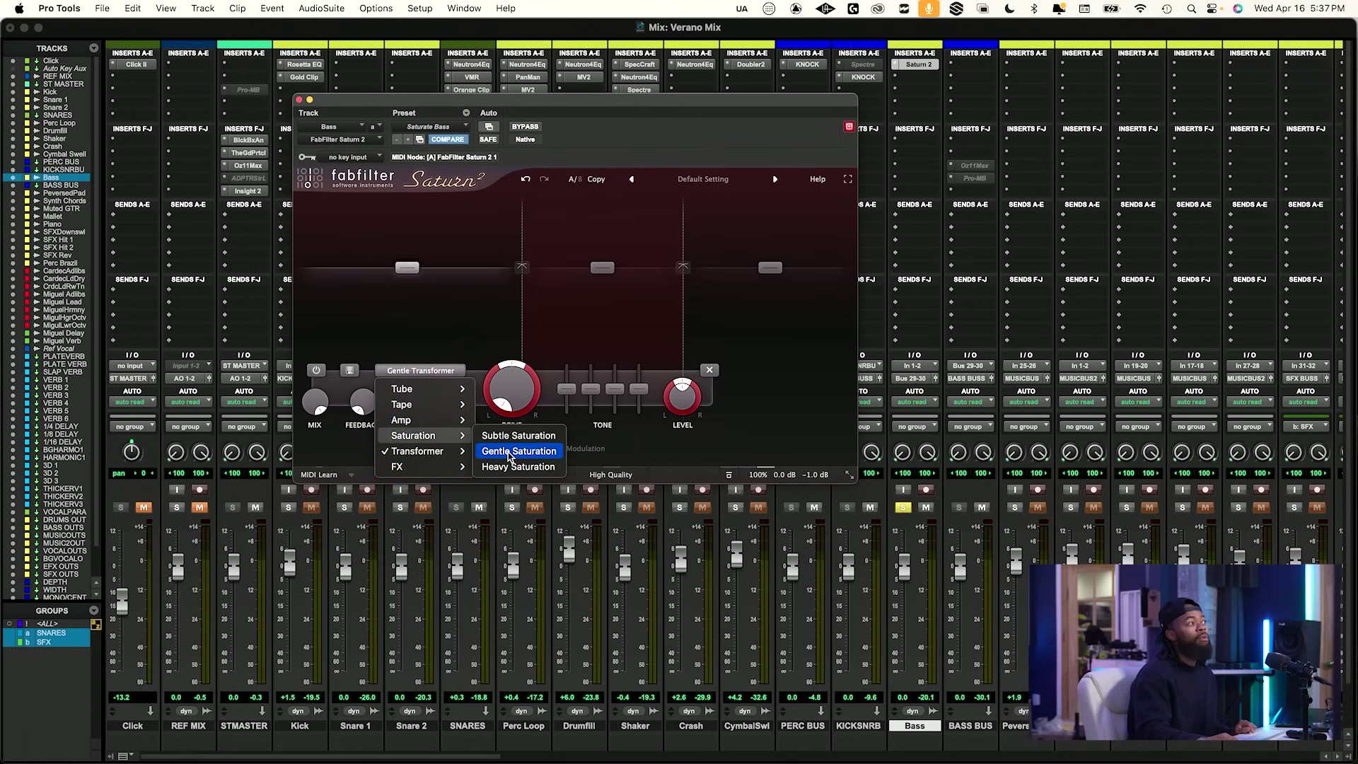
{"action": "left_click", "coordinate": [531, 453]}
Lower both of Band 2's crossover frequencies, setting the Band 1 crossover to about 177.58 Hz.
{"action": "left_click", "coordinate": [585, 318]}
{"action": "left_click_drag", "start_coordinate": [524, 212], "coordinate": [490, 212]}
{"action": "left_click_drag", "start_coordinate": [678, 247], "coordinate": [626, 248]}
{"action": "left_click_drag", "start_coordinate": [493, 245], "coordinate": [499, 244]}
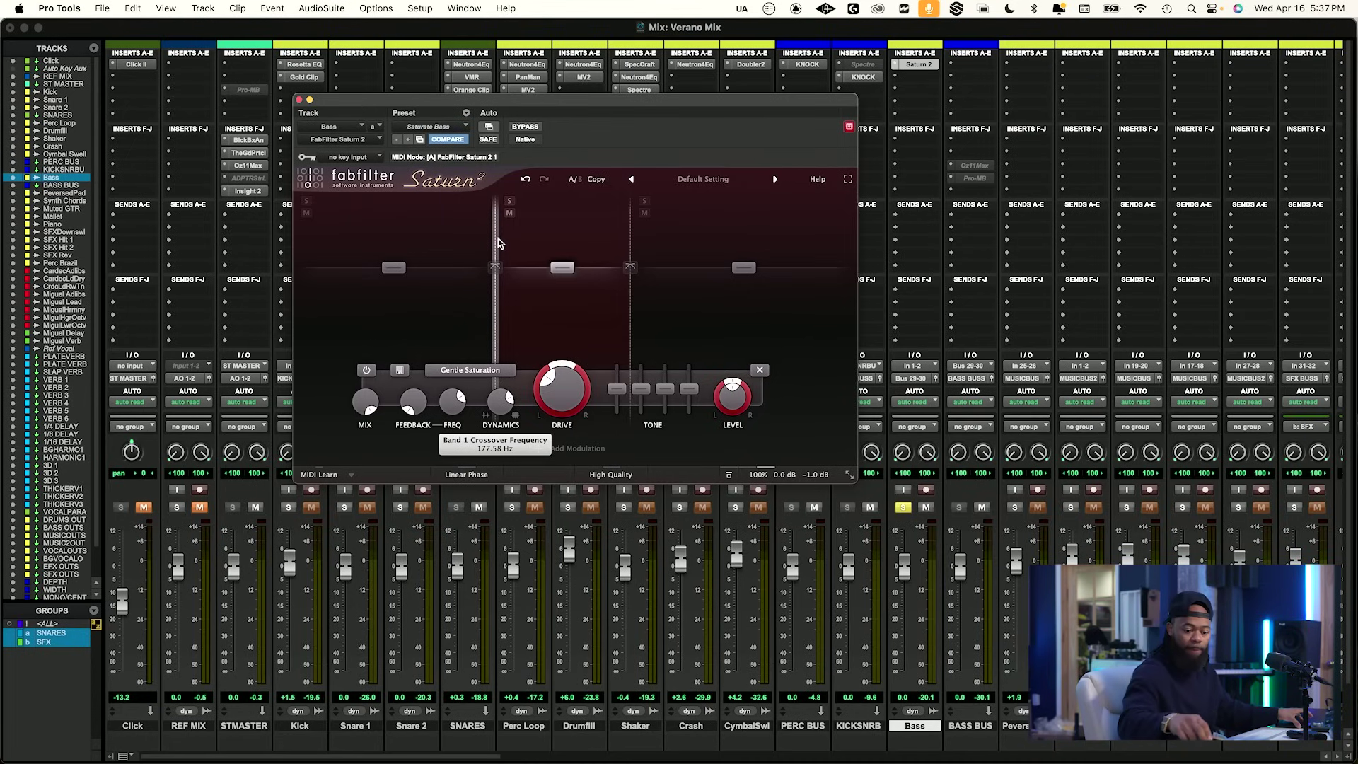
Adjust Saturn 2's Drive while the soloed bass plays, raising Band 2 to about 72%.
{"action": "key", "text": "space"}
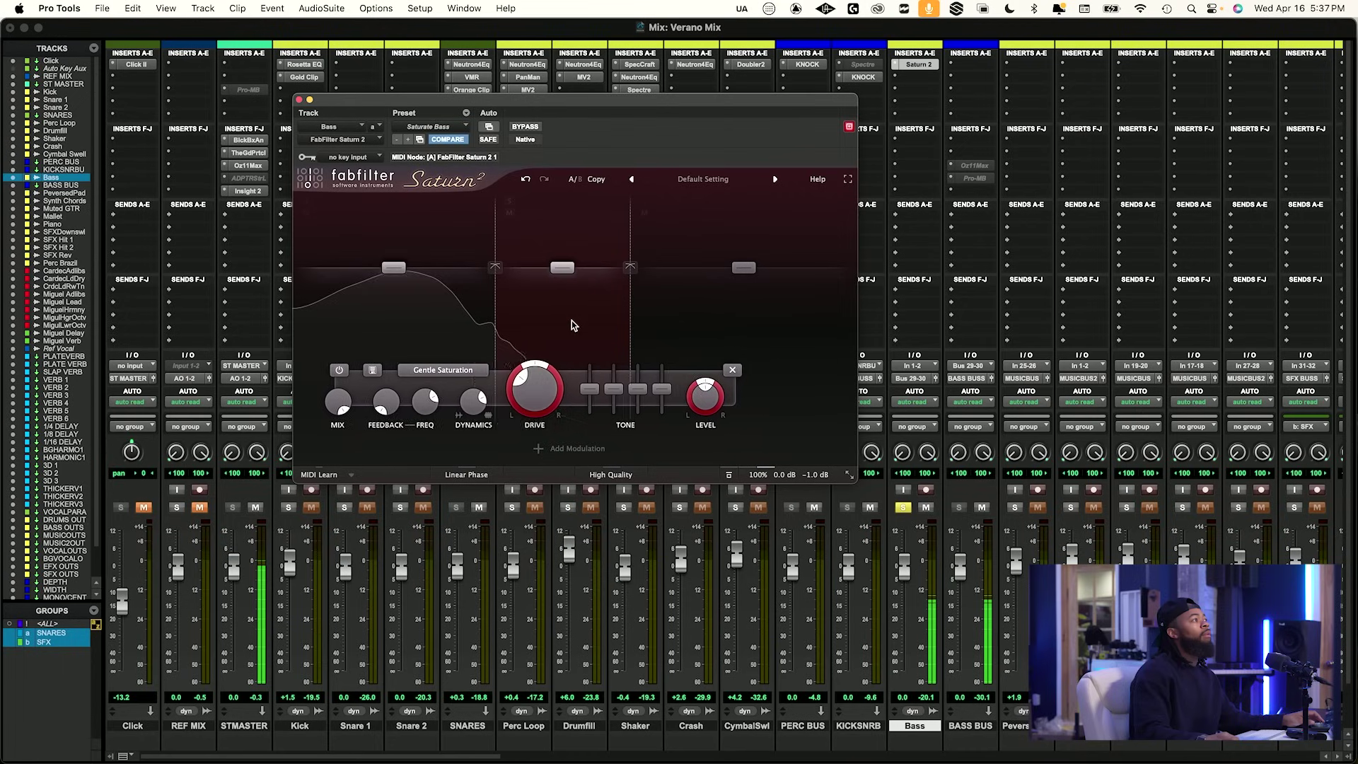
{"action": "left_click_drag", "start_coordinate": [501, 407], "coordinate": [501, 410]}
{"action": "left_click_drag", "start_coordinate": [512, 361], "coordinate": [514, 356]}
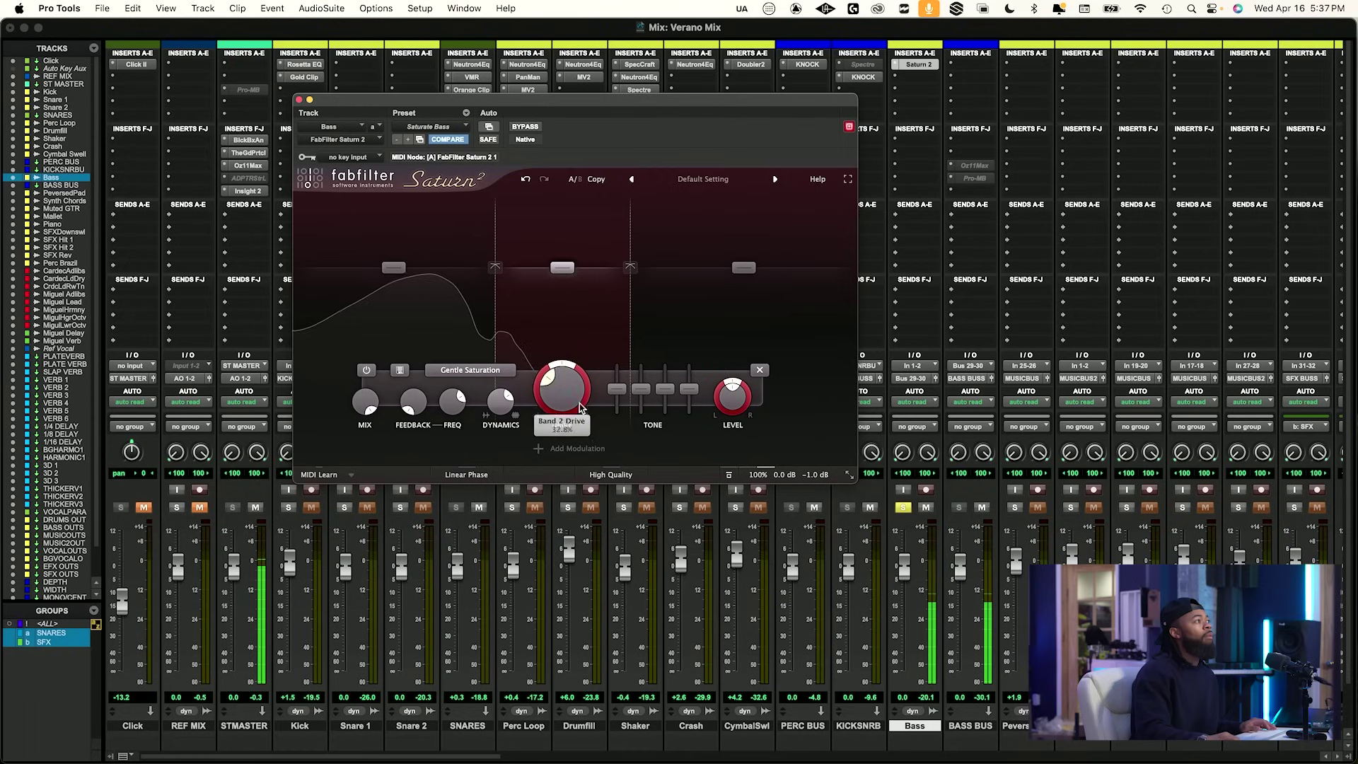
{"action": "left_click_drag", "start_coordinate": [563, 373], "coordinate": [575, 341]}
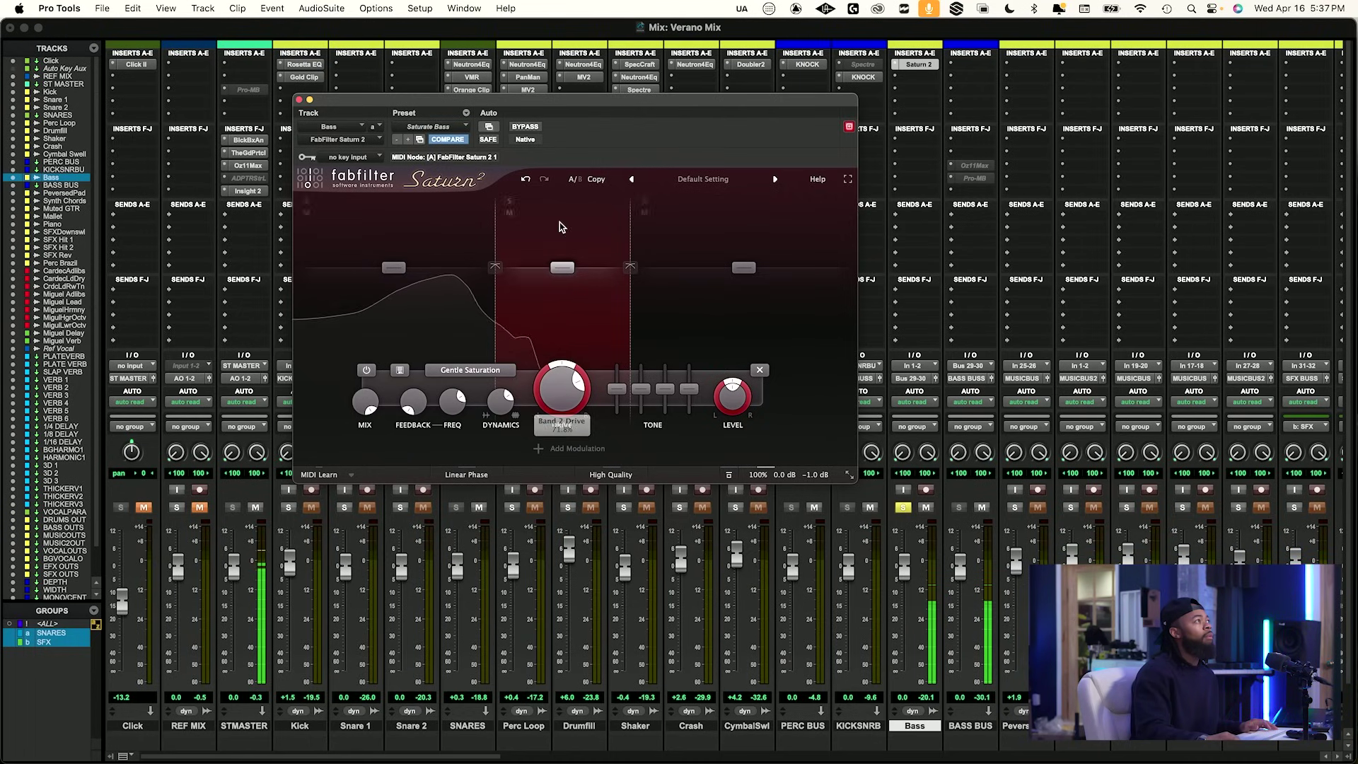
Compare the bass with Saturn 2 active and bypassed, both soloed and unsoloed in the full mix.
{"action": "left_click", "coordinate": [525, 127]}
{"action": "left_click", "coordinate": [526, 128]}
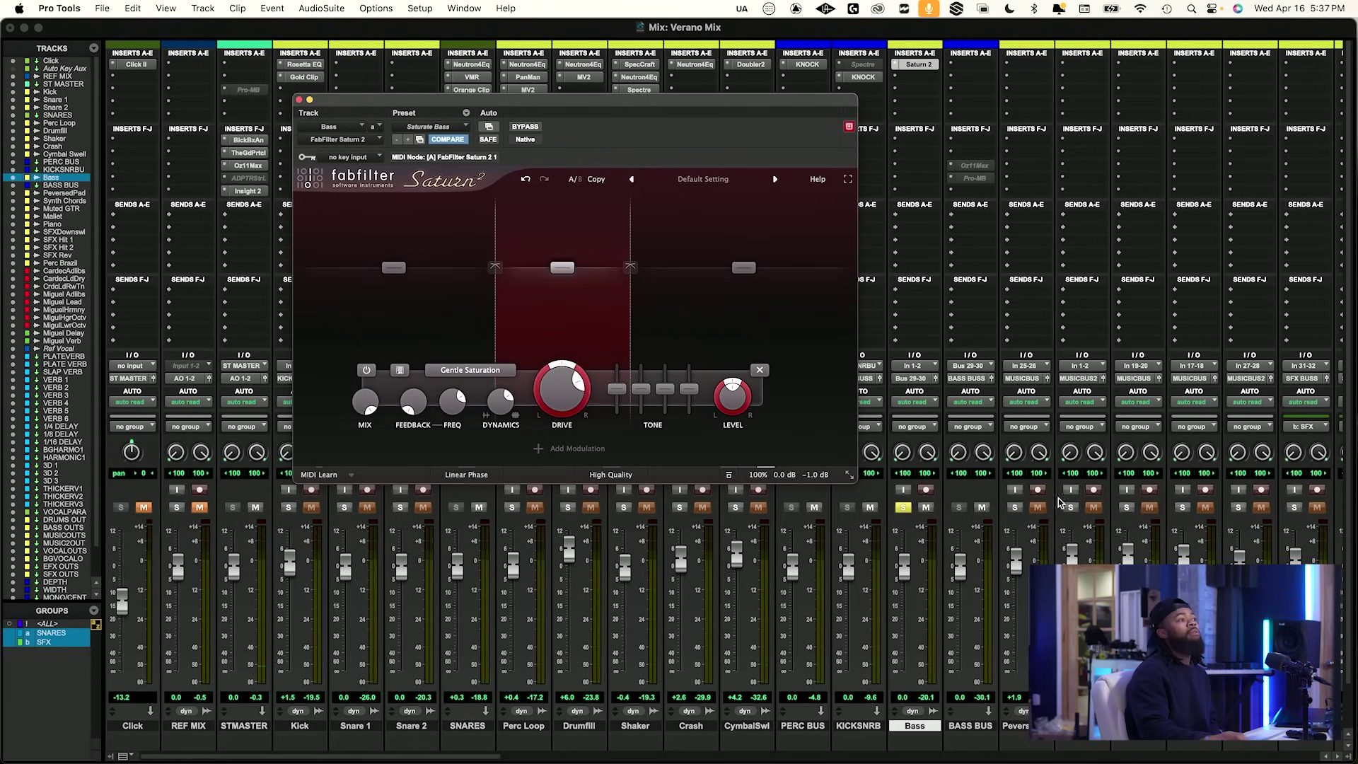
{"action": "left_click", "coordinate": [903, 508]}
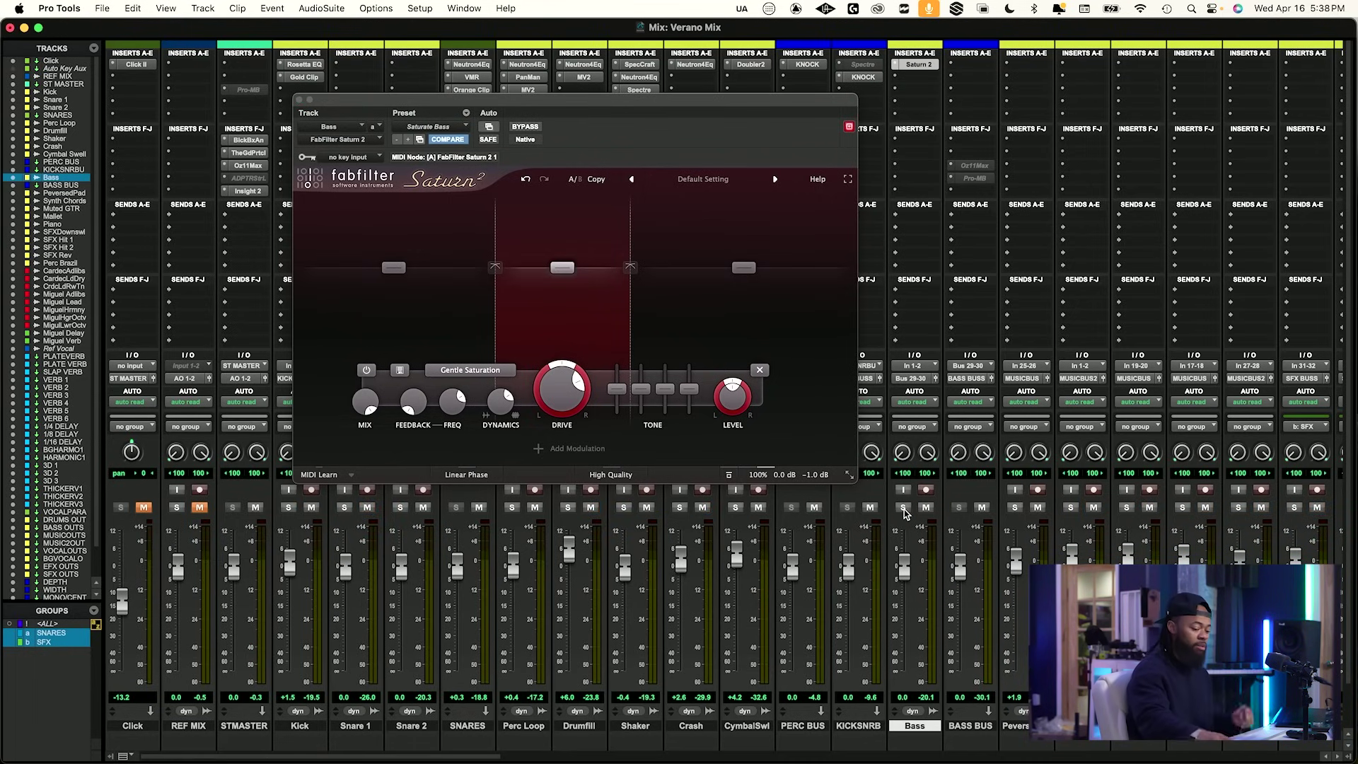
{"action": "key", "text": "space"}
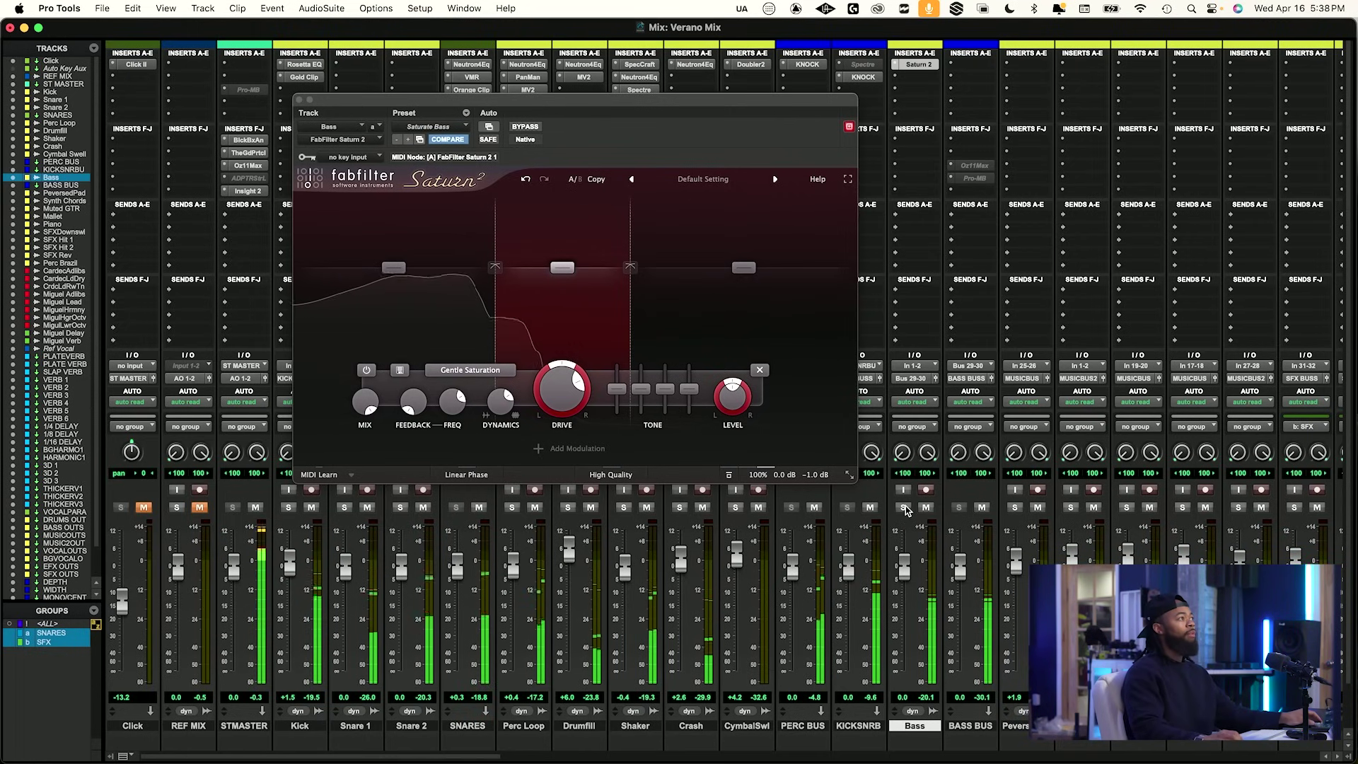
{"action": "left_click", "coordinate": [525, 127]}
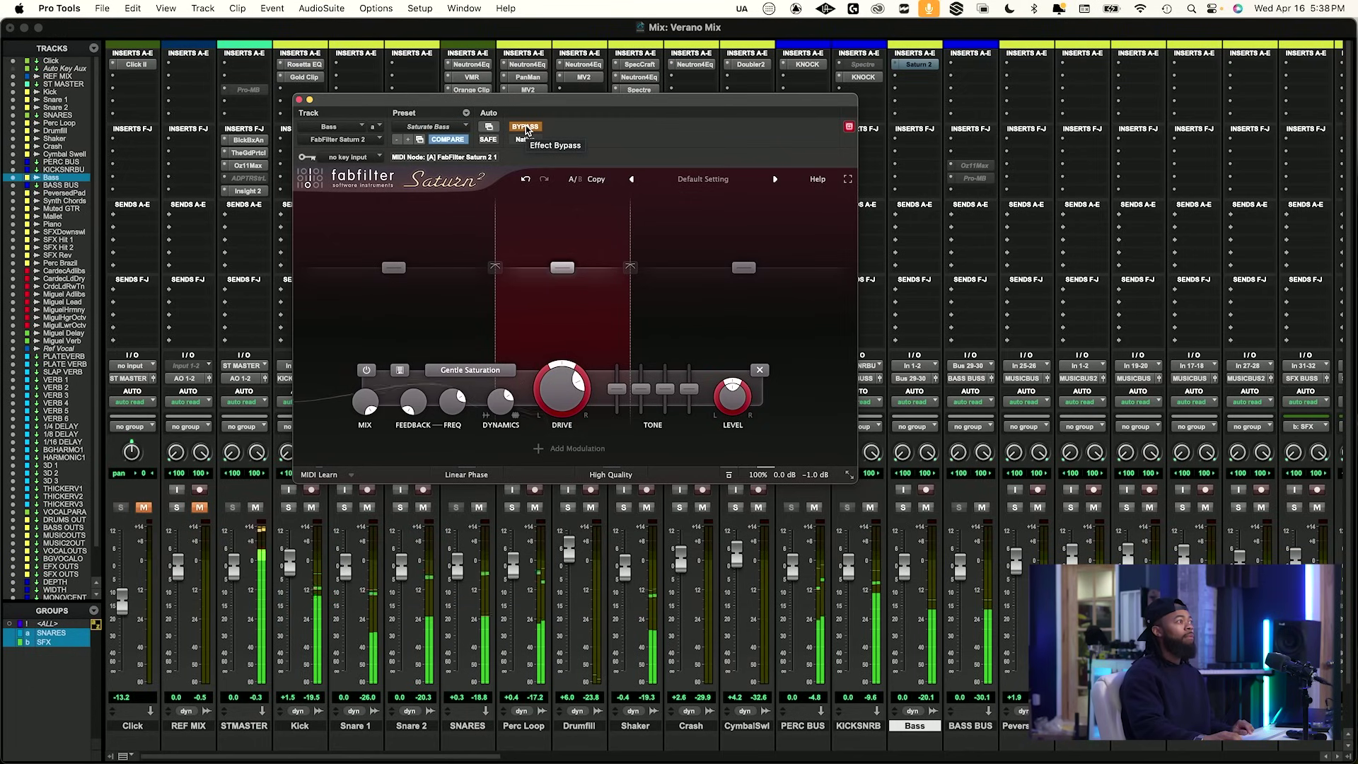
{"action": "left_click", "coordinate": [525, 128]}
Raise Saturn 2's Band 2 level to about +3 dB, checking it against bypass in the full mix.
{"action": "left_click_drag", "start_coordinate": [572, 266], "coordinate": [571, 265]}
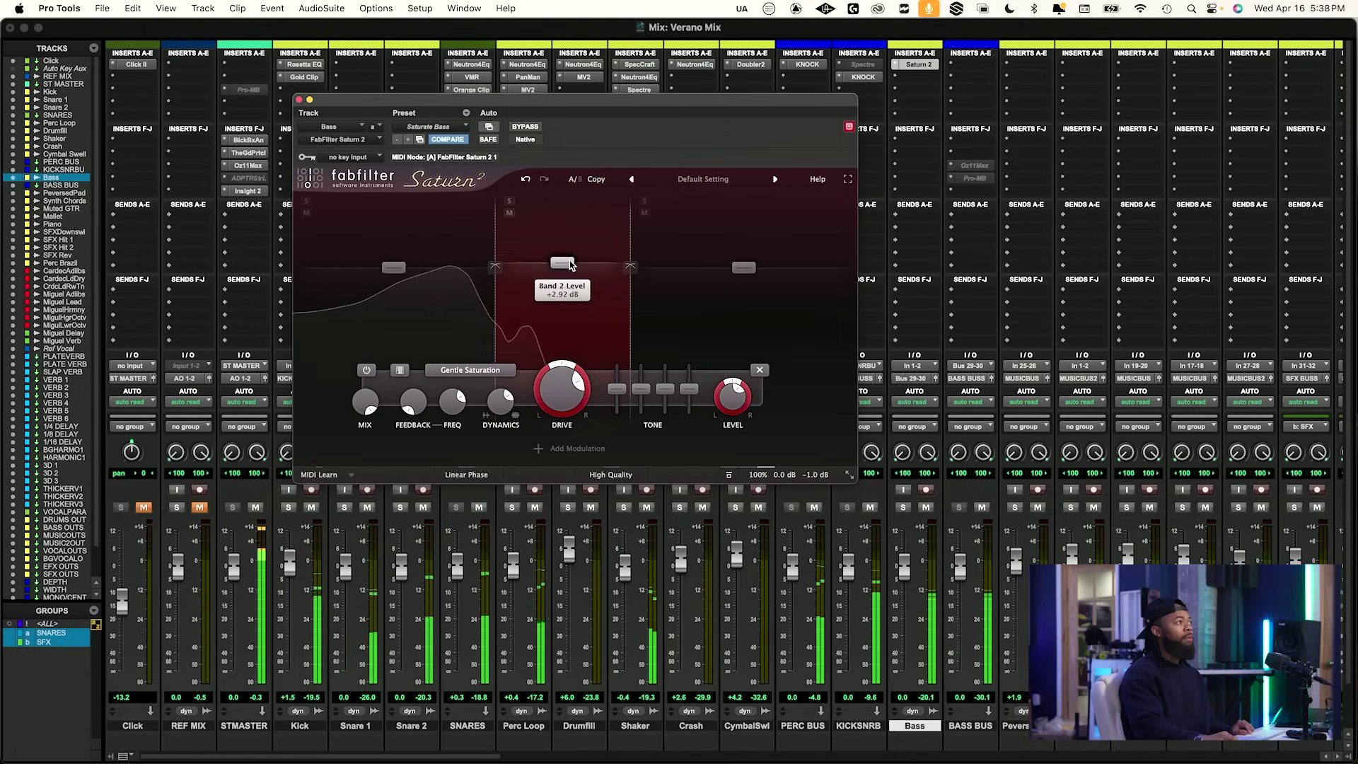
{"action": "key", "text": "F2"}
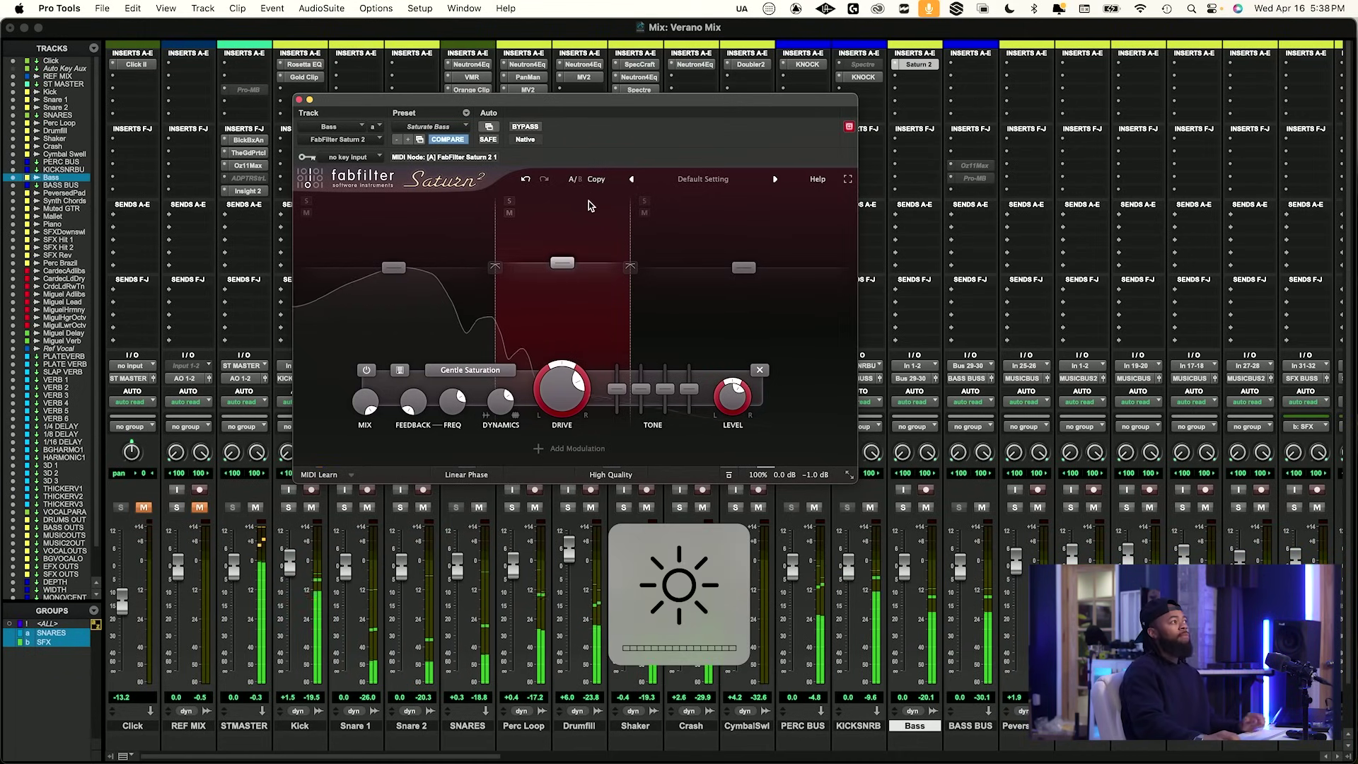
{"action": "left_click", "coordinate": [533, 129]}
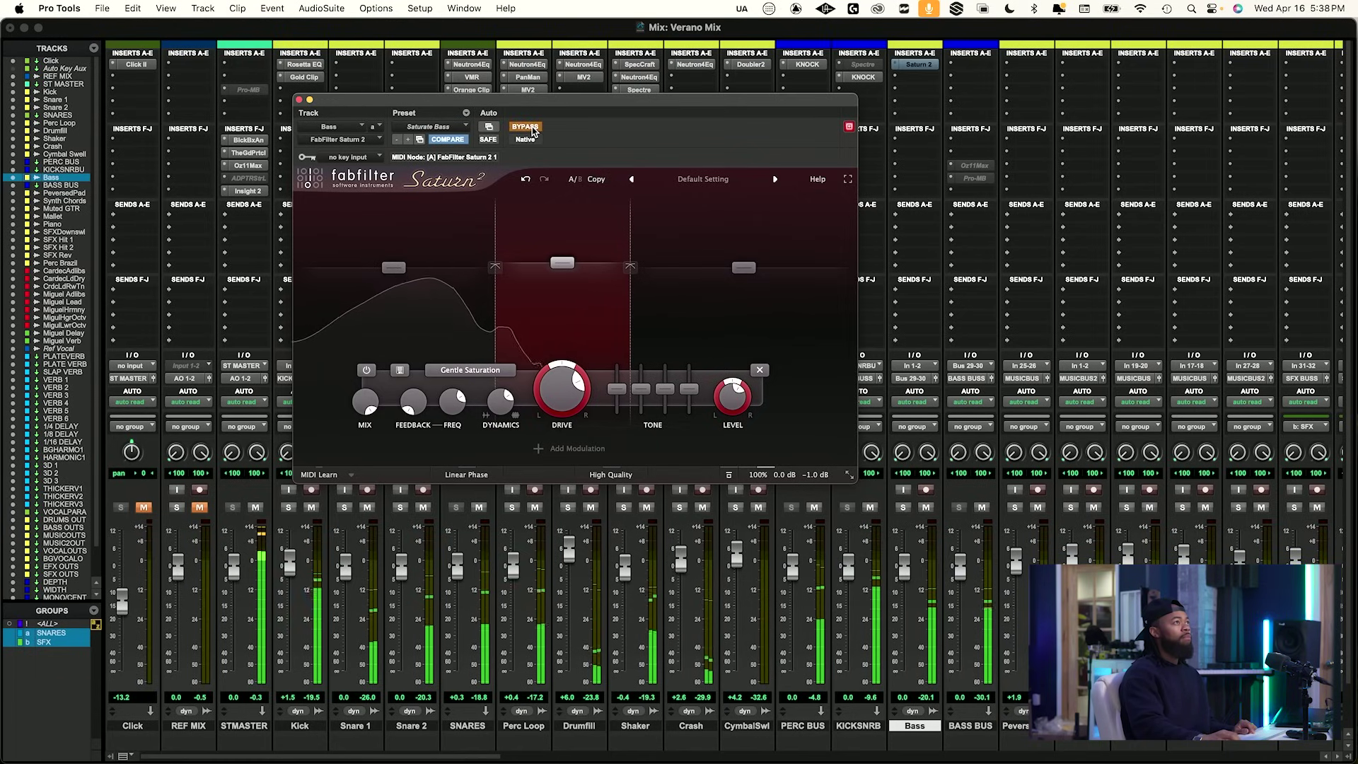
{"action": "left_click", "coordinate": [533, 128]}
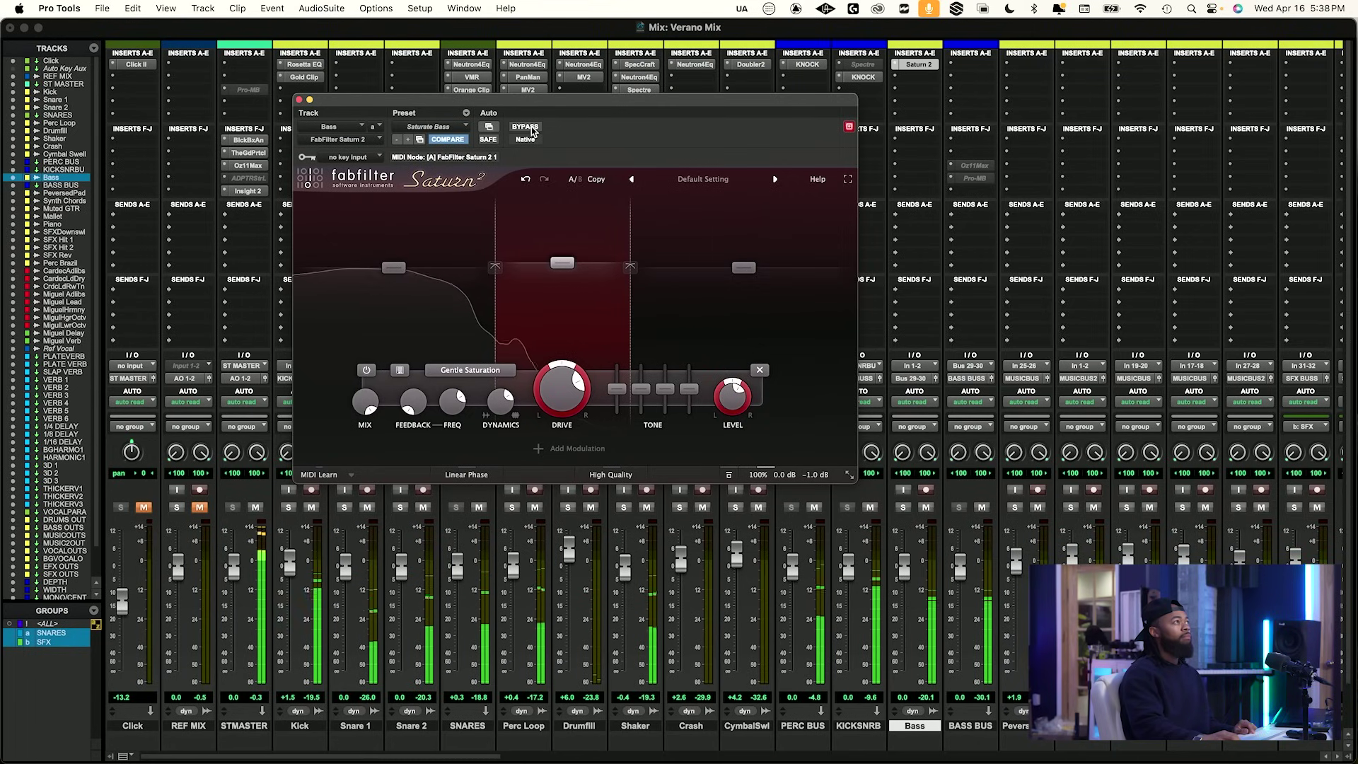
{"action": "mouse_move", "coordinate": [563, 265]}
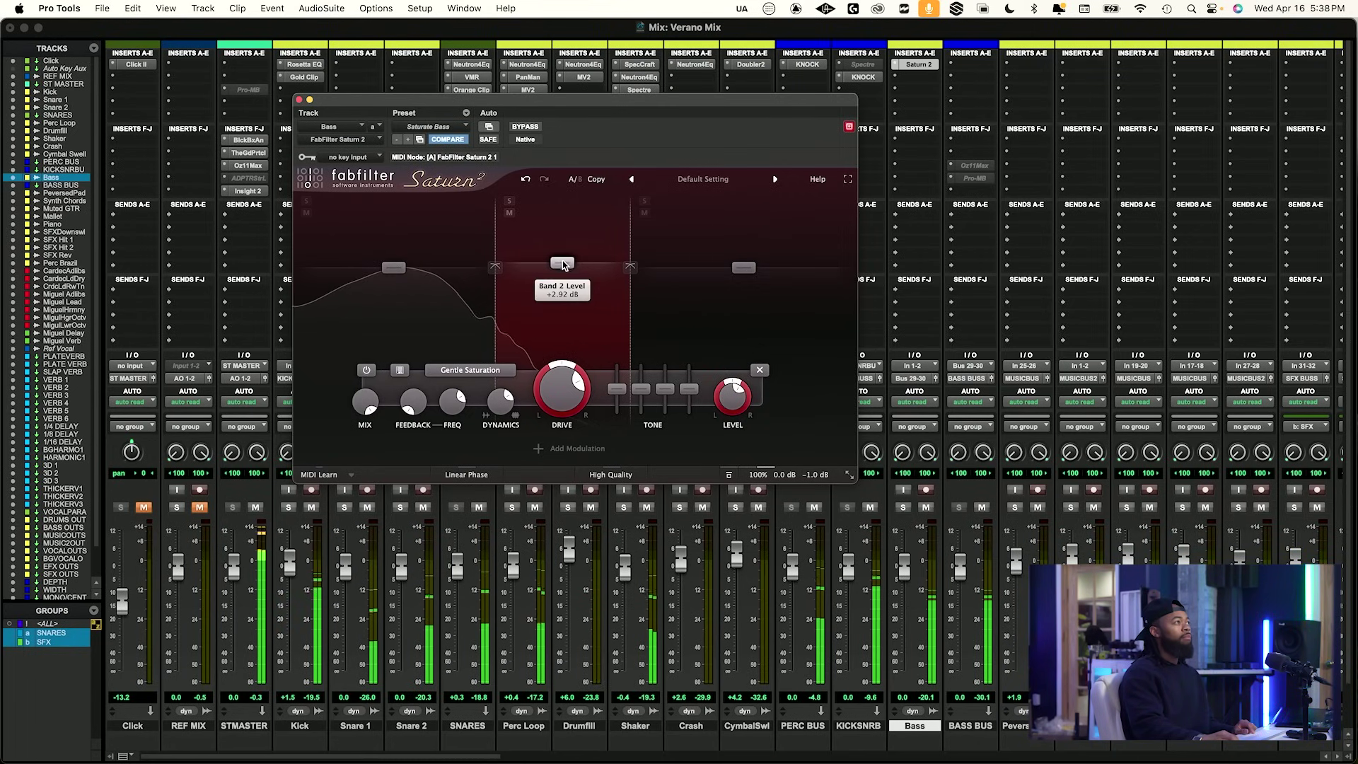
{"action": "left_click_drag", "start_coordinate": [563, 265], "coordinate": [564, 263]}
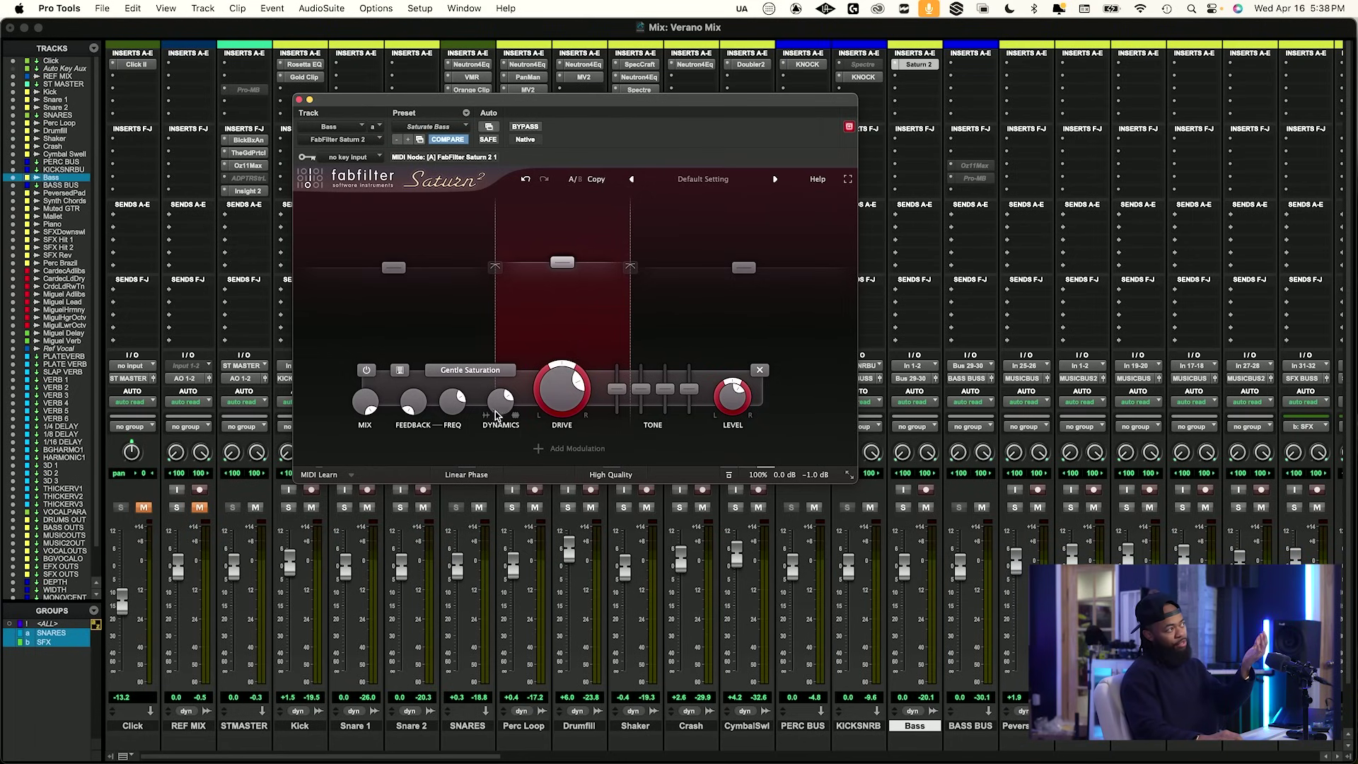
{"action": "mouse_move", "coordinate": [501, 409]}
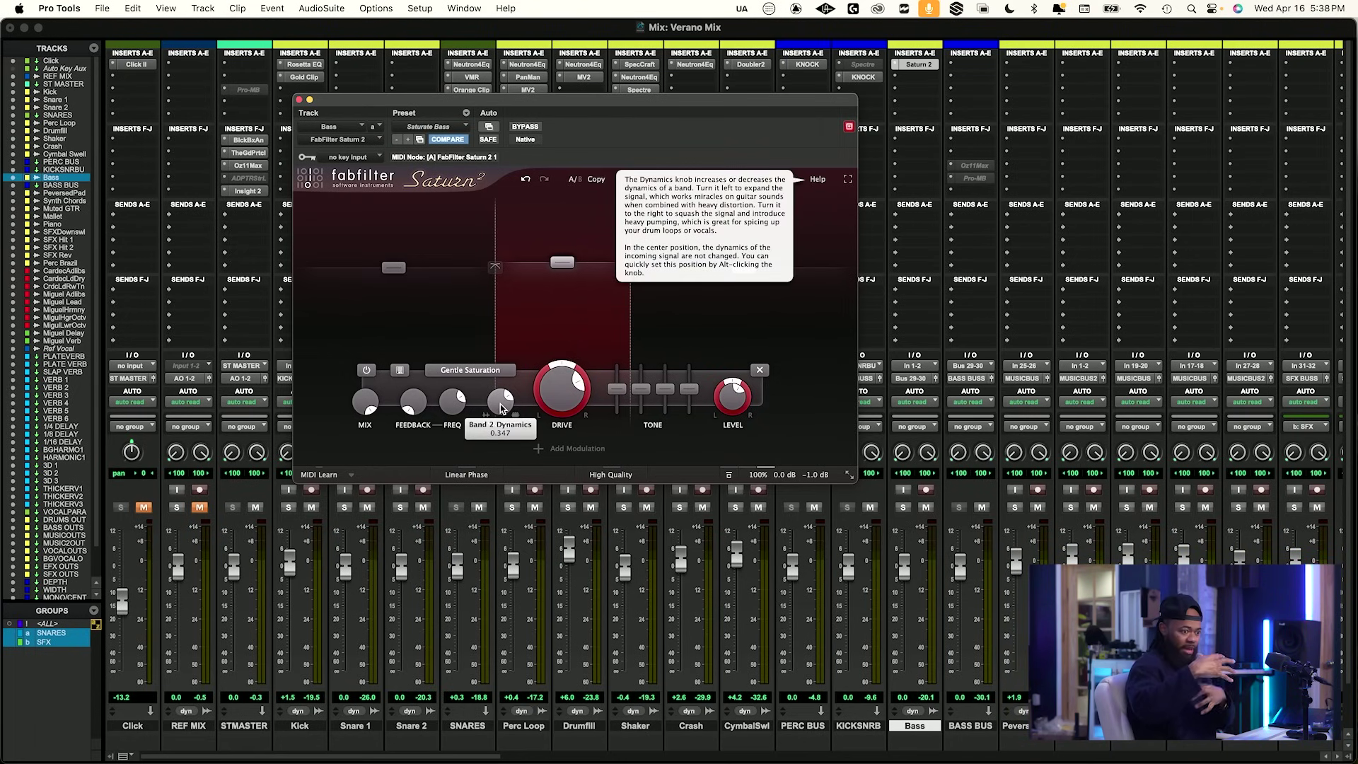
Solo the Bass track during playback and add the stereo KNOCK plug-in in its second insert slot.
{"action": "left_click", "coordinate": [924, 80]}
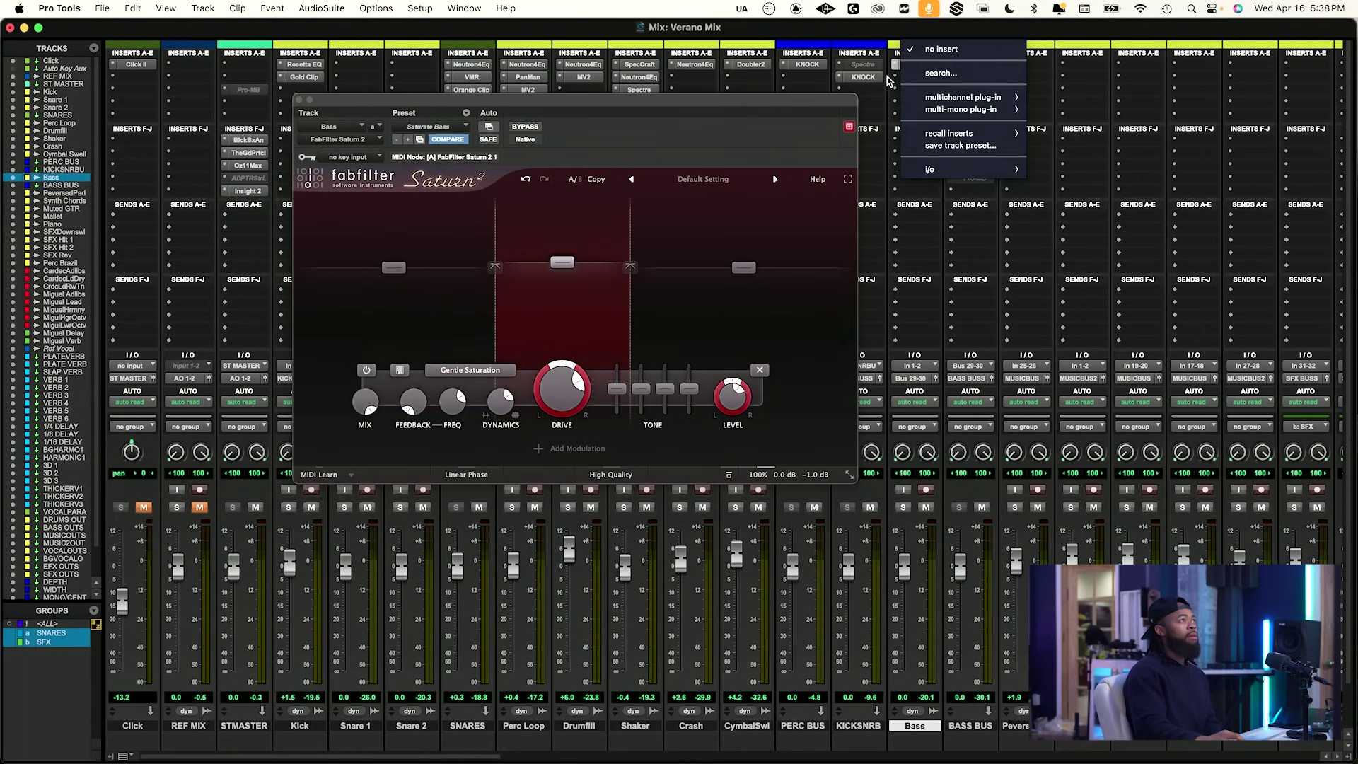
{"action": "left_click", "coordinate": [893, 81]}
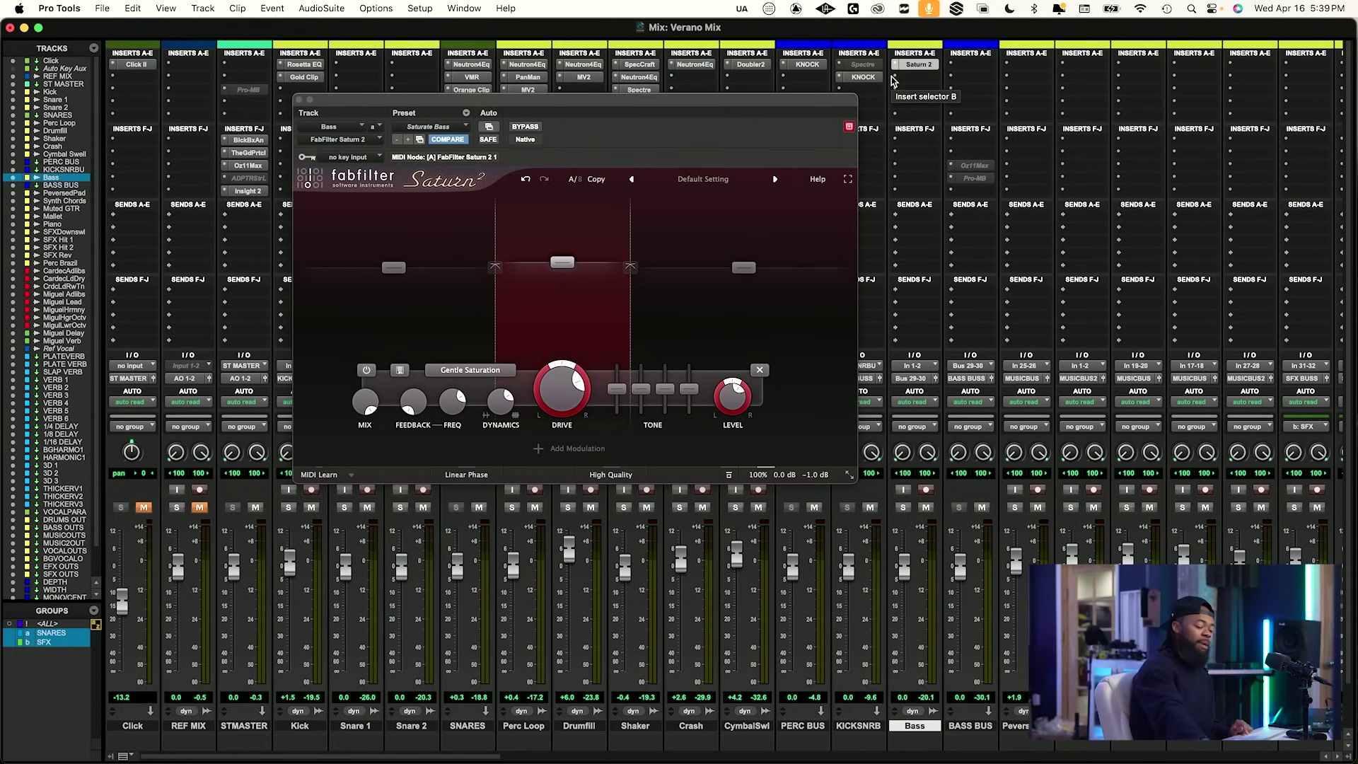
{"action": "key", "text": "space"}
{"action": "left_click", "coordinate": [904, 508]}
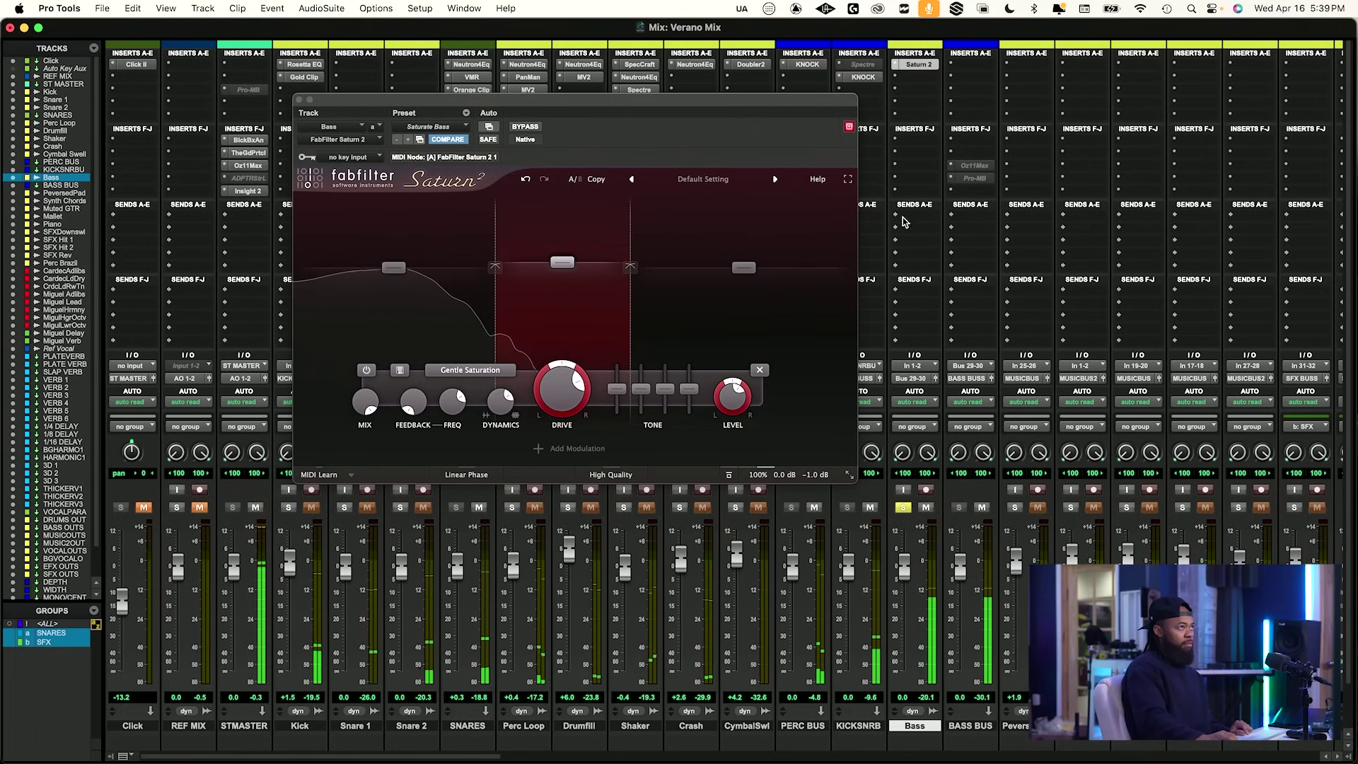
{"action": "left_click", "coordinate": [926, 78]}
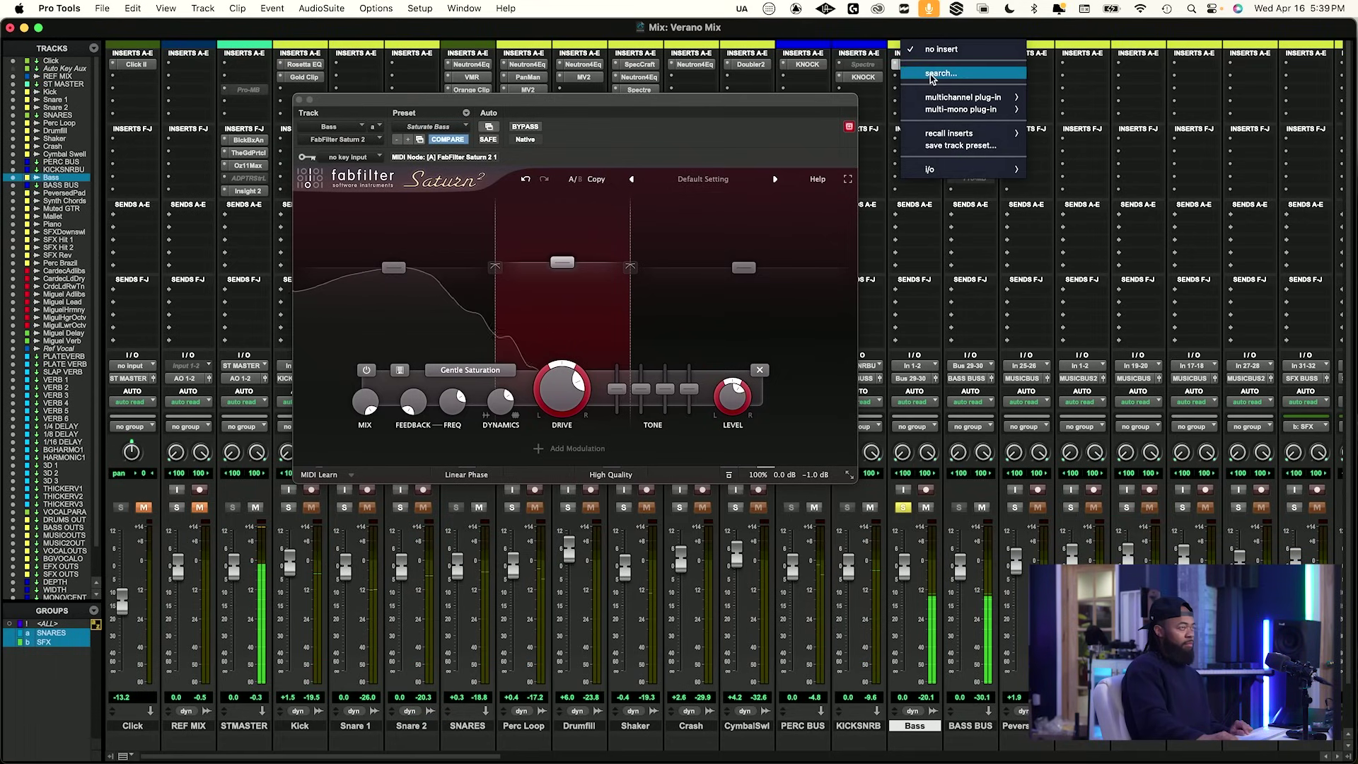
{"action": "type", "text": "knock"}
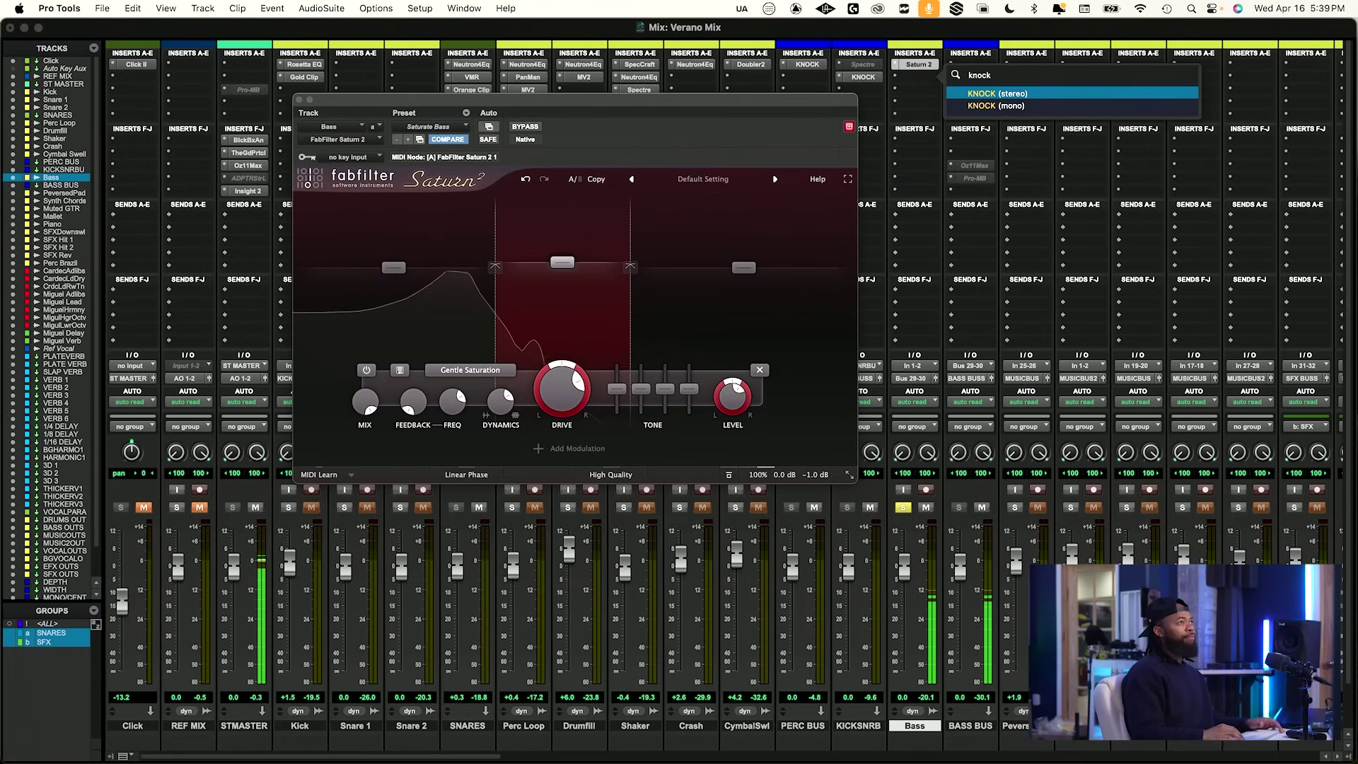
{"action": "key", "text": "Return"}
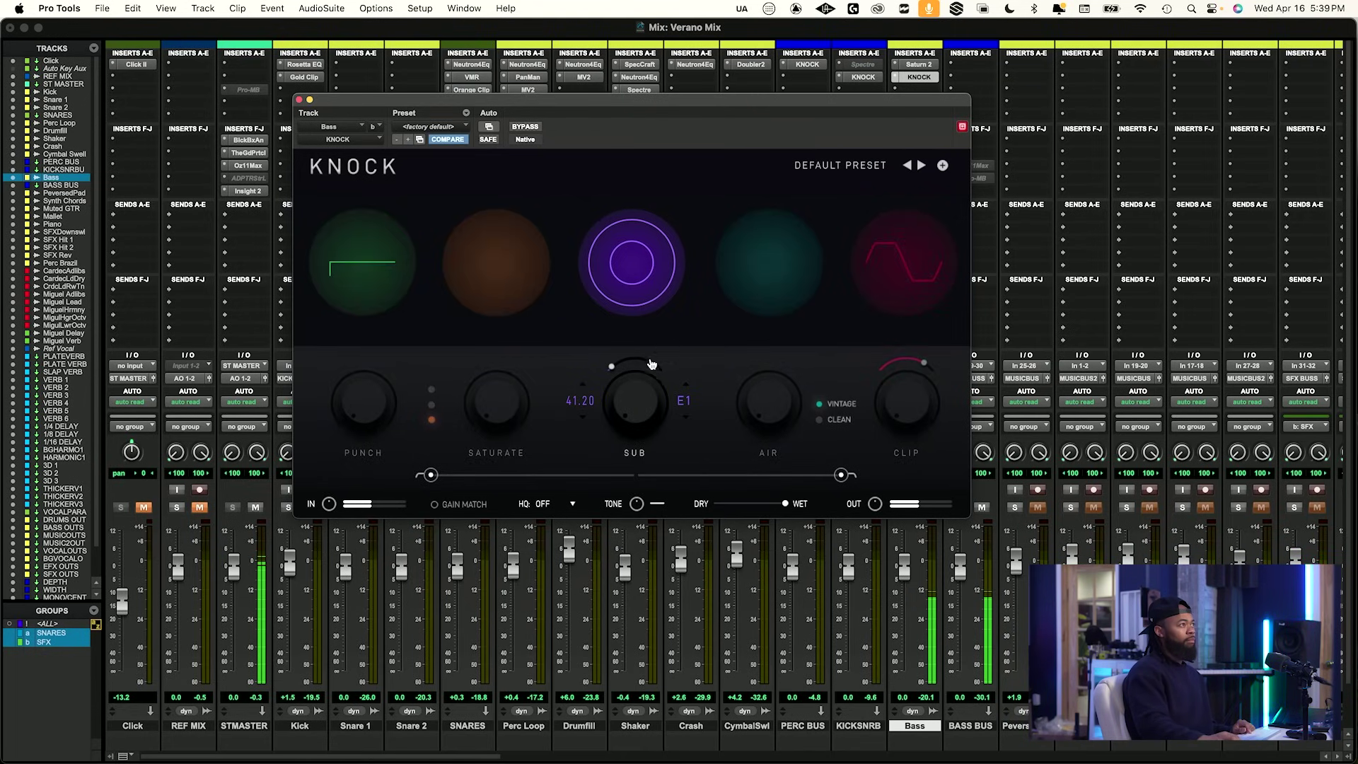
Raise KNOCK's Sub amount on the soloed bass and tune the Sub frequency to 43.65 (F1).
{"action": "left_click_drag", "start_coordinate": [638, 408], "coordinate": [636, 402]}
{"action": "left_click_drag", "start_coordinate": [686, 362], "coordinate": [643, 407]}
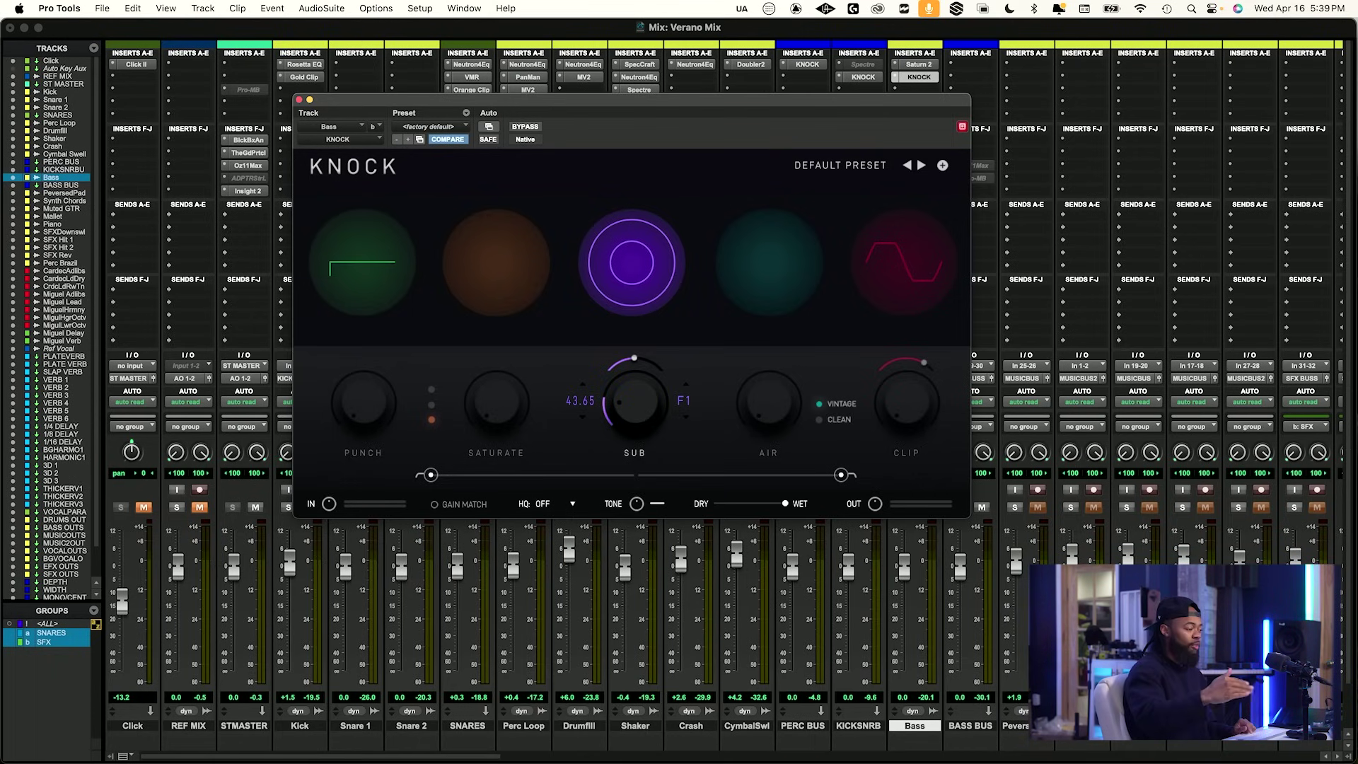
{"action": "key", "text": "space"}
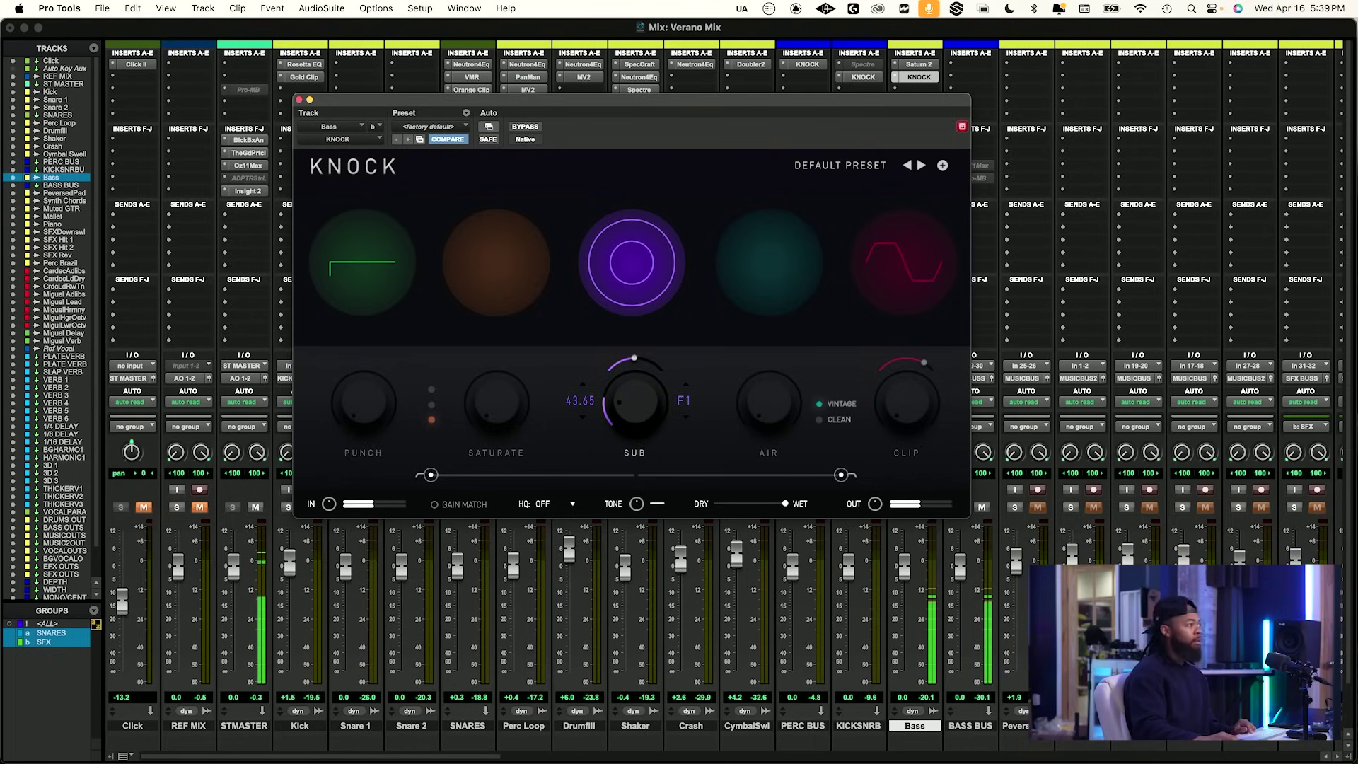
Raise KNOCK's input gain to about 6.94 dB and increase the Sub amount to about 42.
{"action": "mouse_move", "coordinate": [338, 500]}
{"action": "left_click_drag", "start_coordinate": [337, 494], "coordinate": [340, 489]}
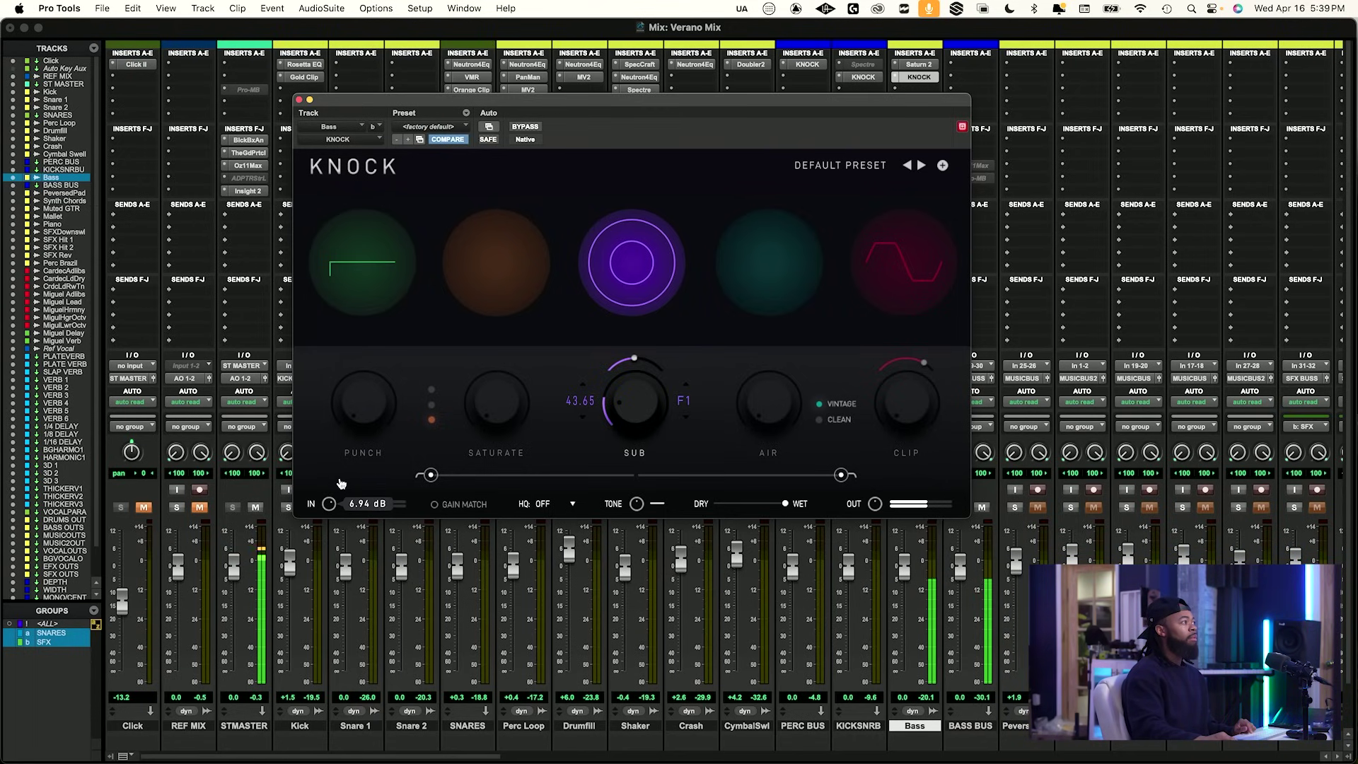
{"action": "mouse_move", "coordinate": [640, 396]}
{"action": "mouse_move", "coordinate": [643, 386]}
{"action": "left_mouse_down"}
{"action": "mouse_move", "coordinate": [646, 359]}
{"action": "mouse_move", "coordinate": [639, 406]}
{"action": "left_mouse_up"}
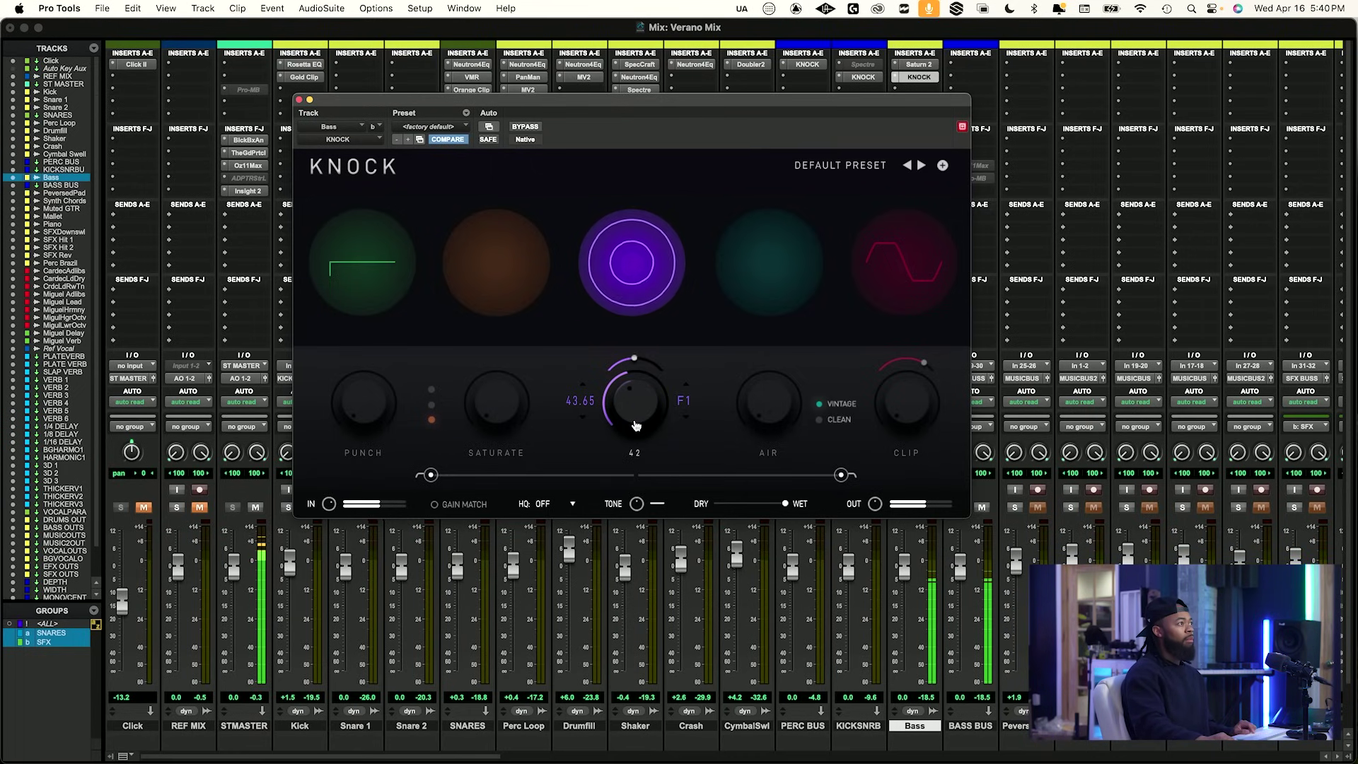
Lower KNOCK's output gain to level-match the processed bass, comparing it against bypass.
{"action": "left_click_drag", "start_coordinate": [879, 507], "coordinate": [877, 530]}
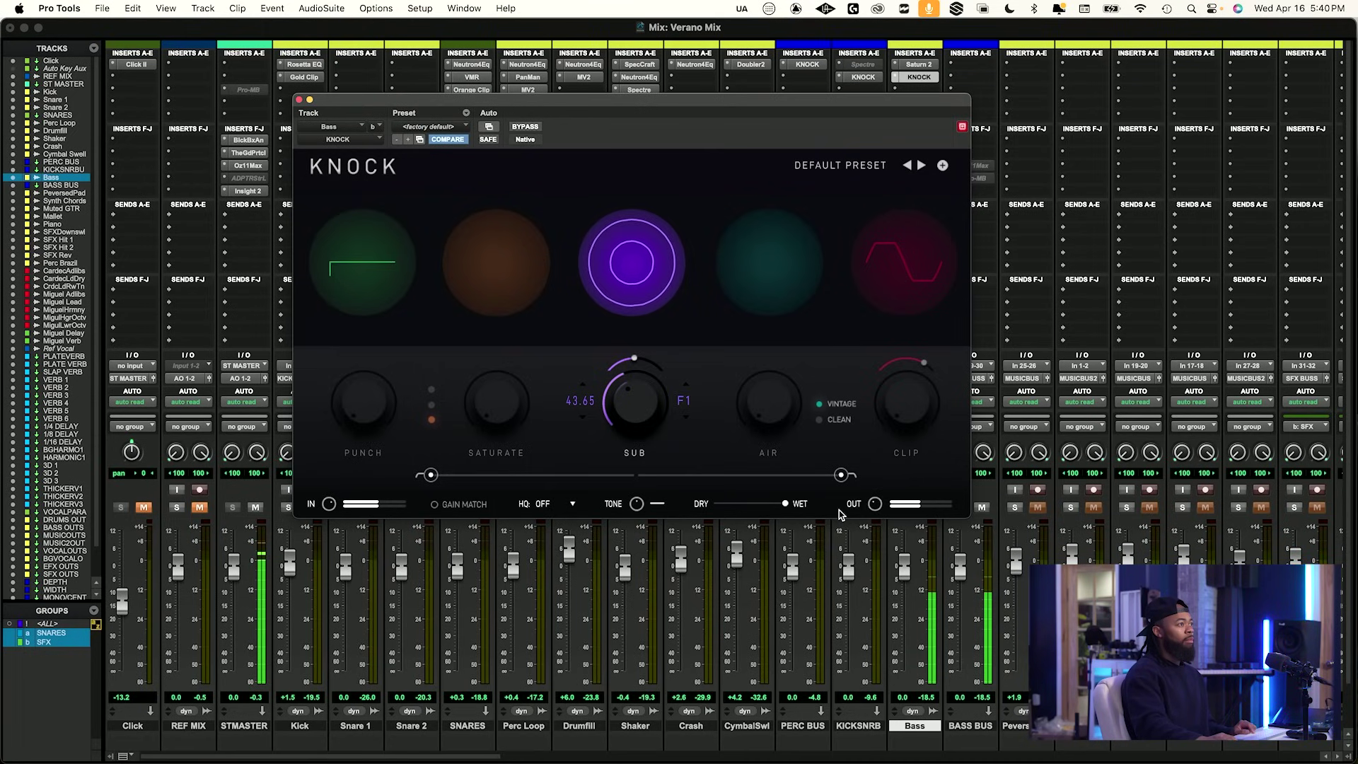
{"action": "left_click", "coordinate": [874, 510]}
{"action": "left_click_drag", "start_coordinate": [873, 510], "coordinate": [865, 531]}
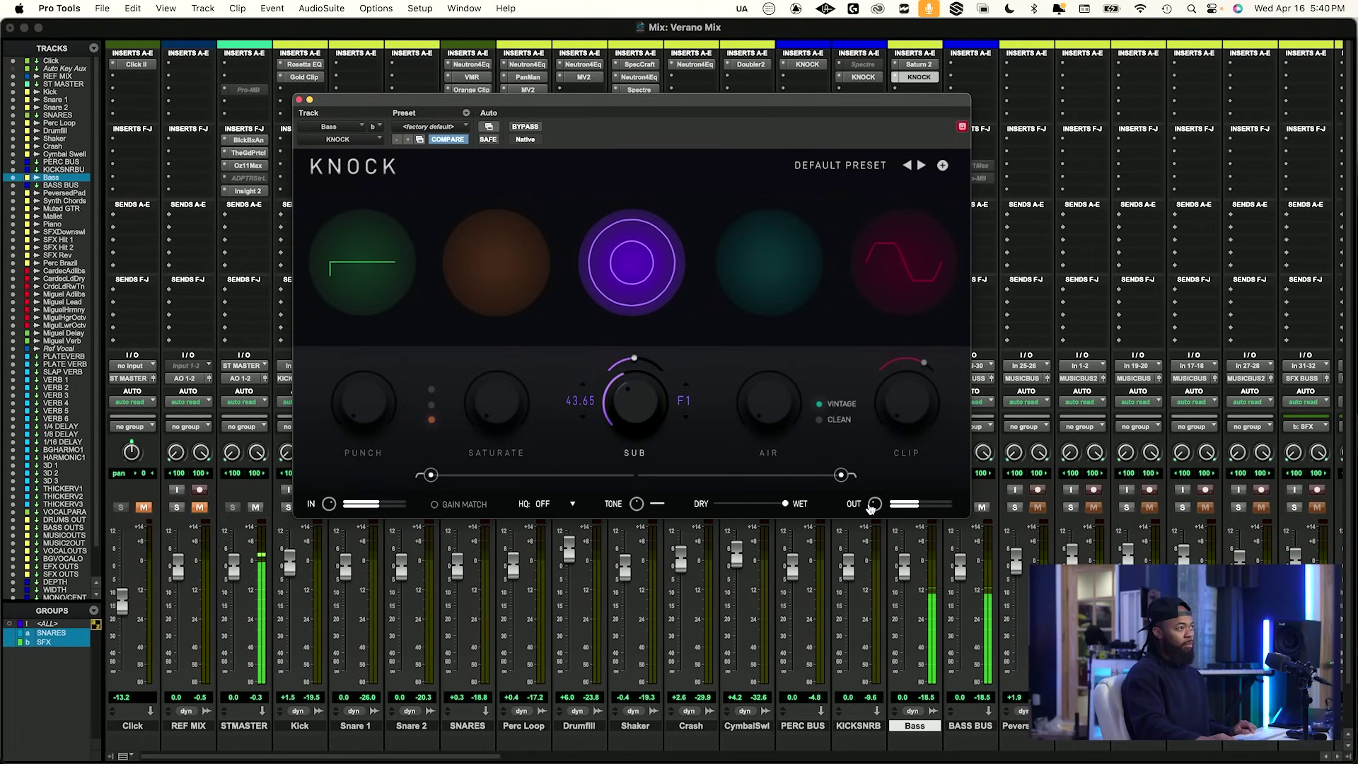
{"action": "left_click_drag", "start_coordinate": [868, 507], "coordinate": [868, 513]}
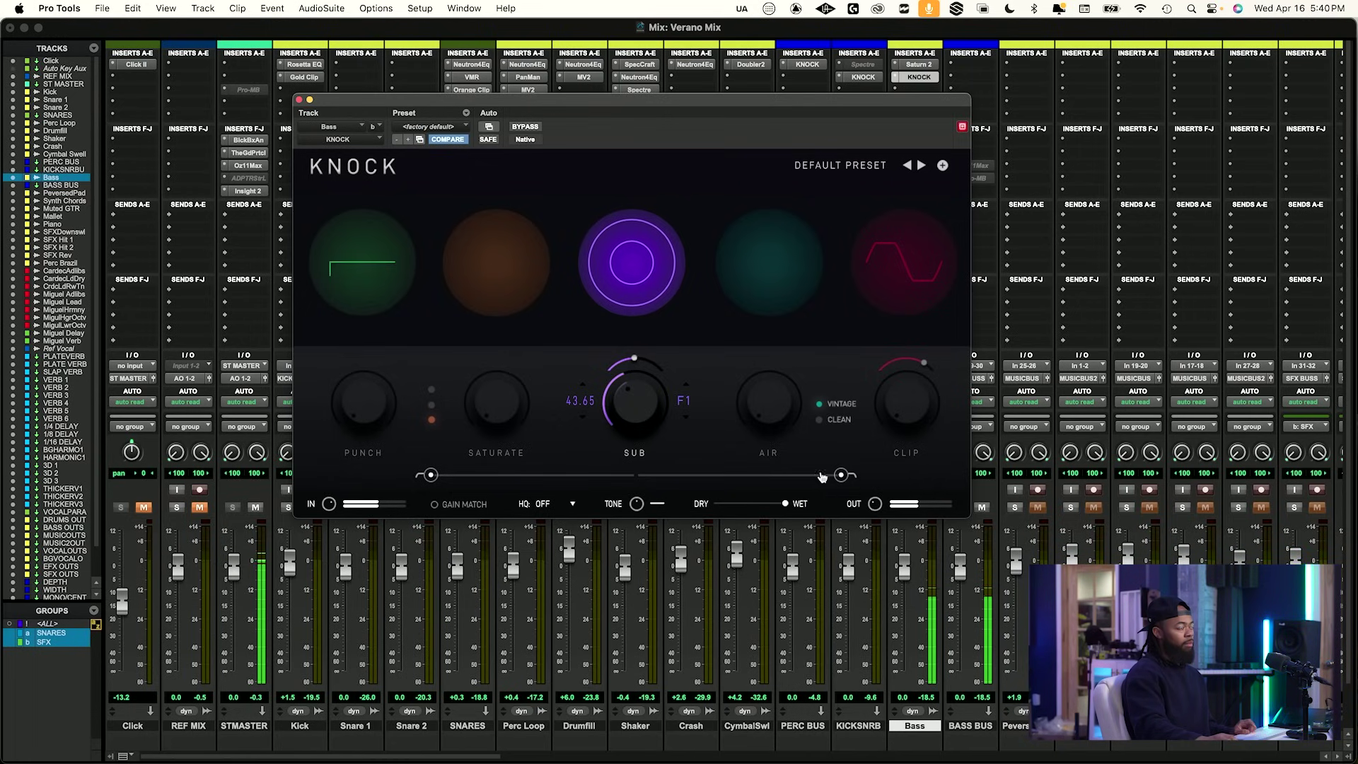
{"action": "left_click", "coordinate": [536, 127]}
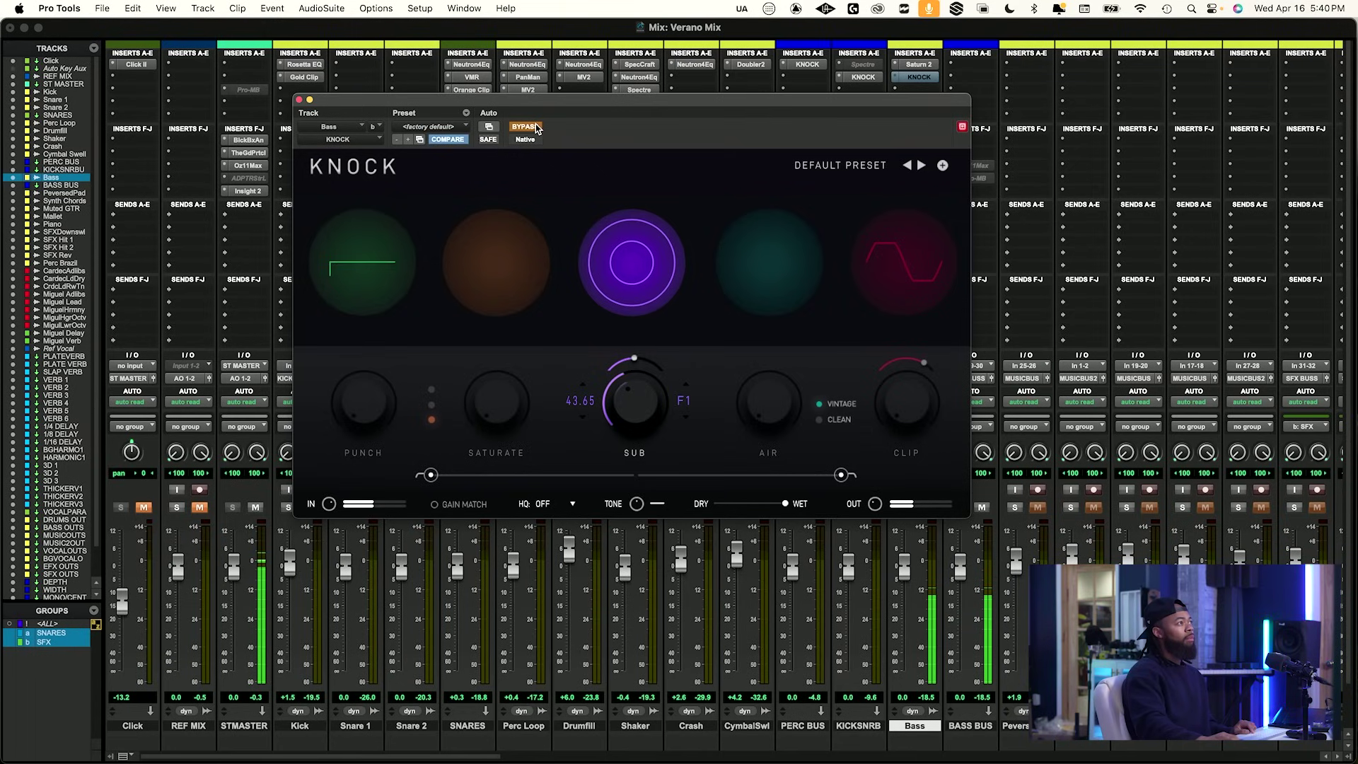
{"action": "left_click", "coordinate": [536, 127]}
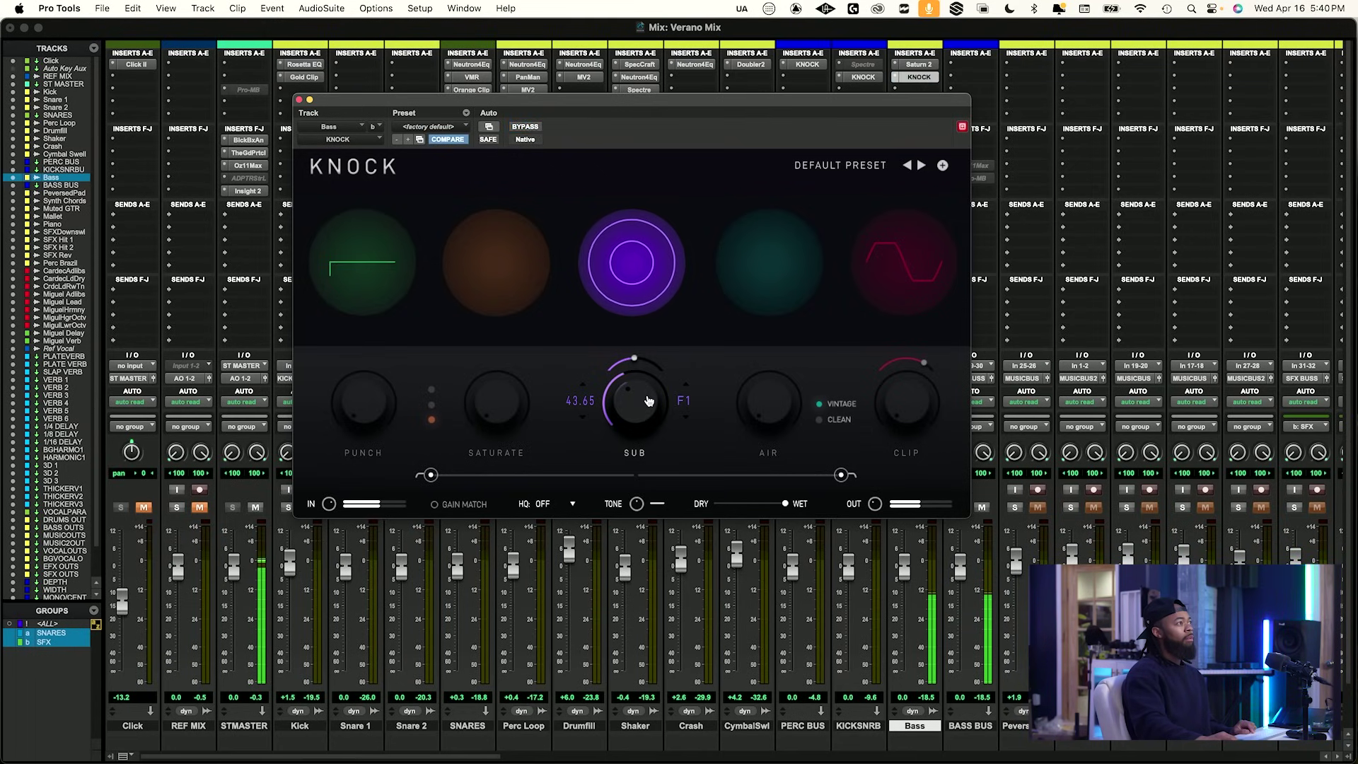
Increase KNOCK's Sub amount slightly and compare the soloed bass with the plug-in bypassed and active.
{"action": "mouse_move", "coordinate": [639, 401]}
{"action": "left_mouse_down"}
{"action": "mouse_move", "coordinate": [650, 372]}
{"action": "mouse_move", "coordinate": [645, 393]}
{"action": "left_mouse_up"}
{"action": "left_click", "coordinate": [526, 128]}
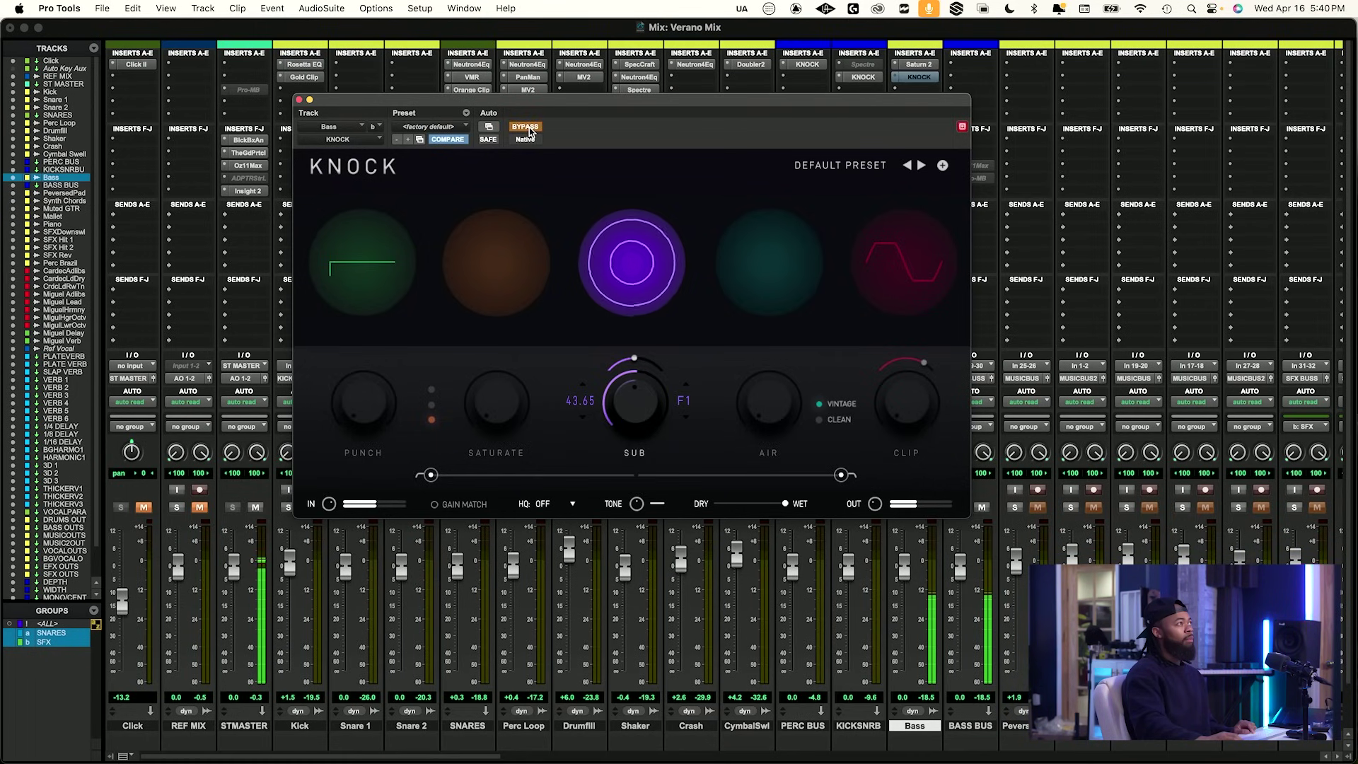
{"action": "left_click", "coordinate": [527, 127]}
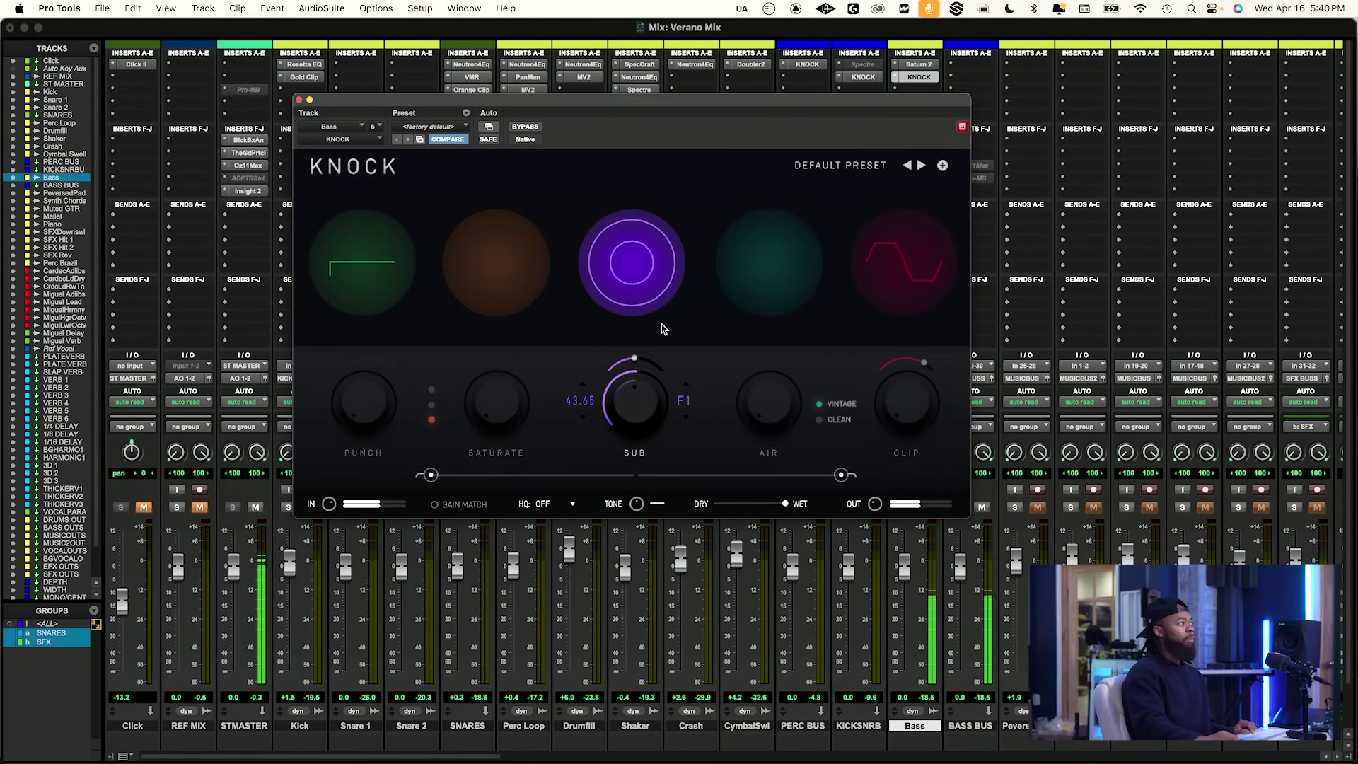
Uncover the mixer by moving the KNOCK window, clear the Bass track's peak reading, and bypass KNOCK to compare levels.
{"action": "left_click_drag", "start_coordinate": [757, 110], "coordinate": [651, 65]}
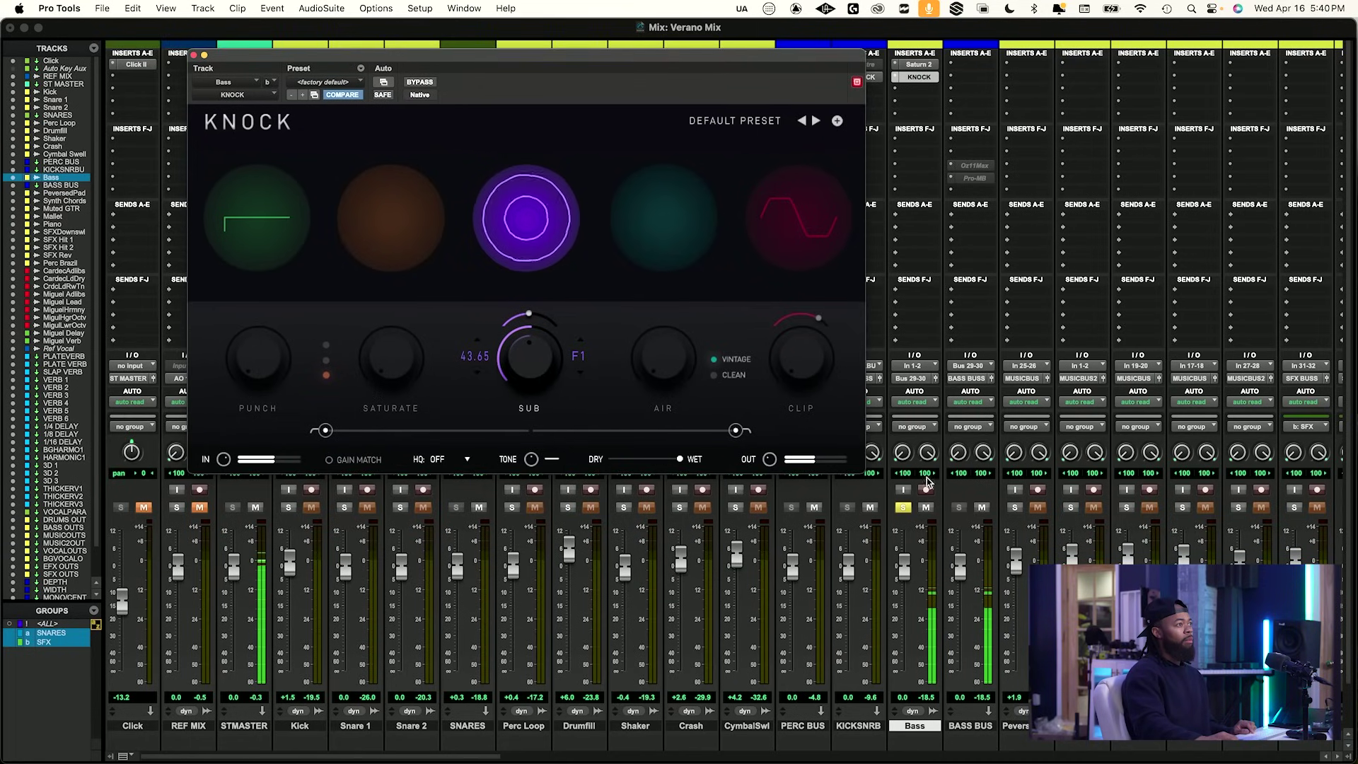
{"action": "left_click", "coordinate": [921, 700]}
{"action": "left_click", "coordinate": [920, 700]}
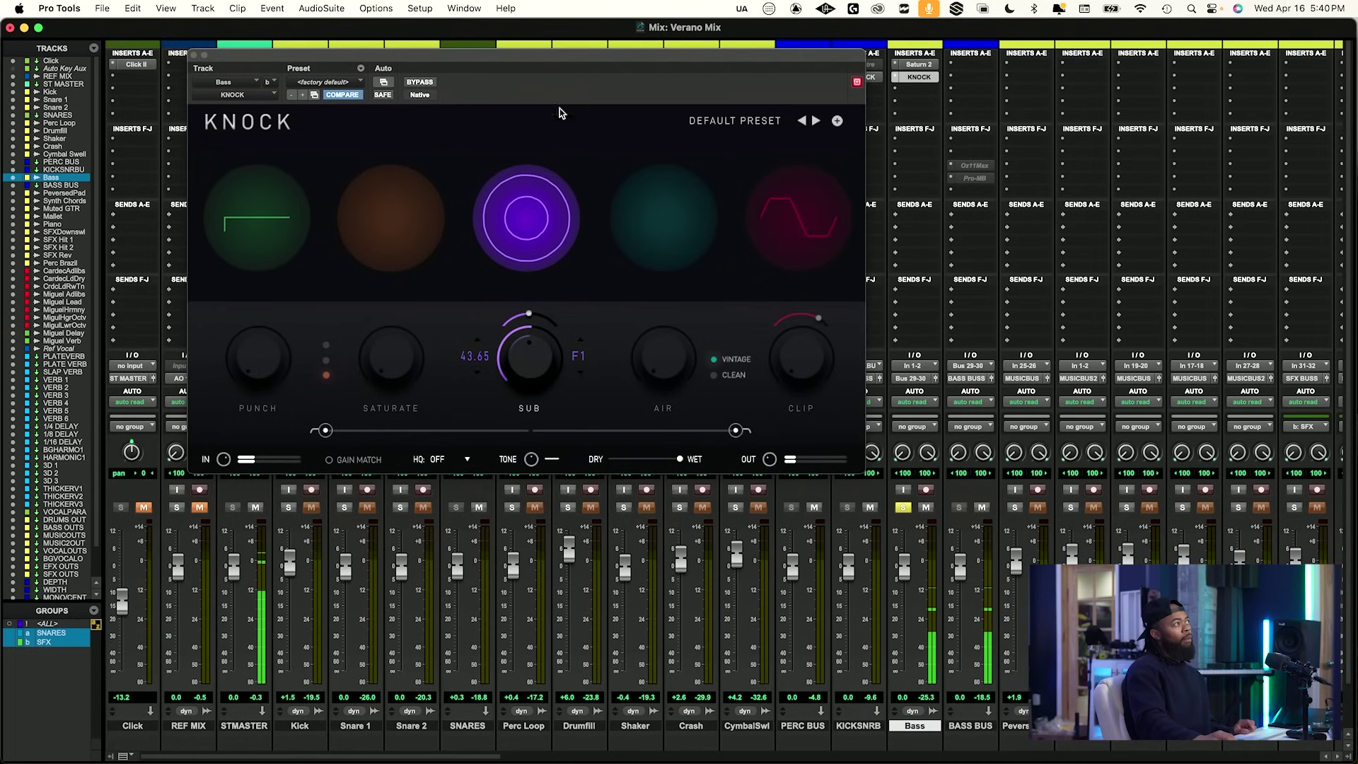
{"action": "left_click", "coordinate": [420, 82]}
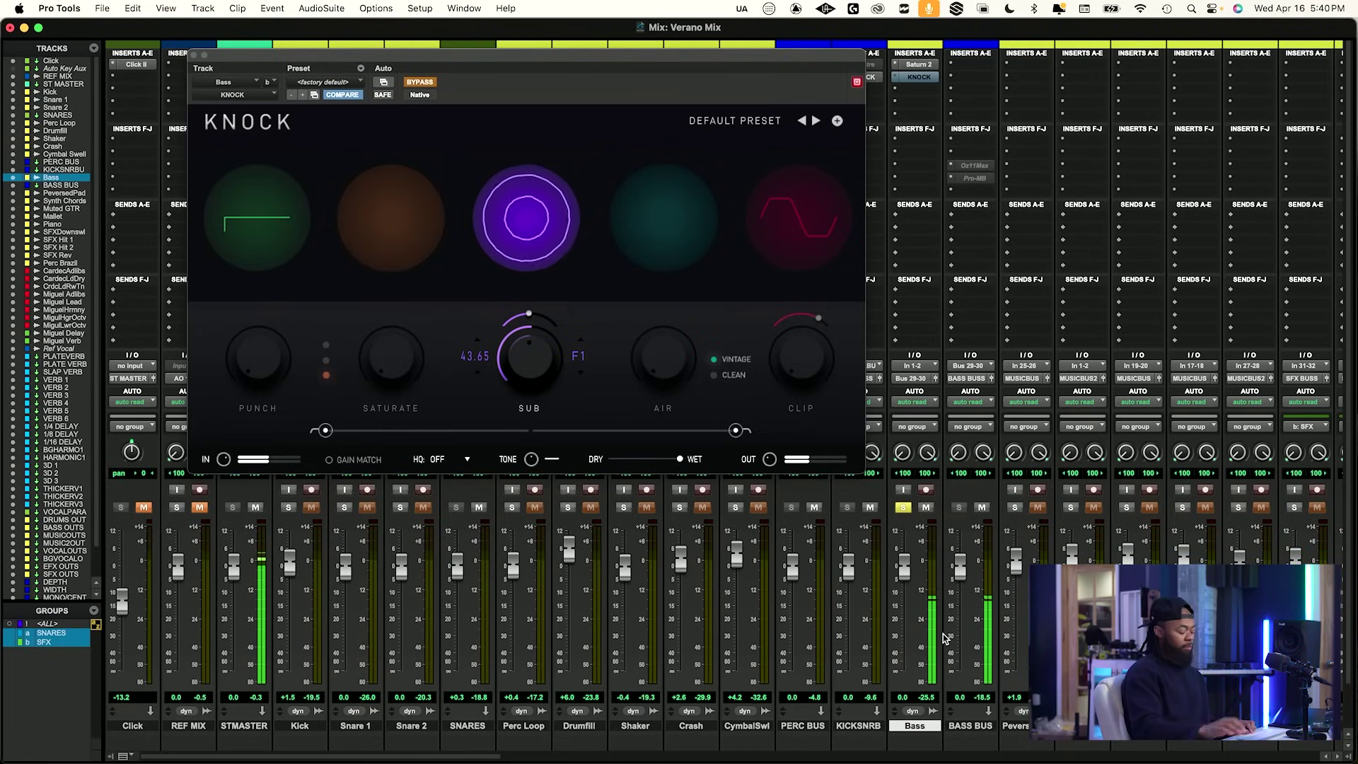
Restart playback from the bass entrance around bar 17 in the Edit window and return to the Mix window with KNOCK repositioned.
{"action": "key", "text": "super+equal"}
{"action": "scroll", "coordinate": [686, 481], "scroll_direction": "up", "scroll_amount": 15}
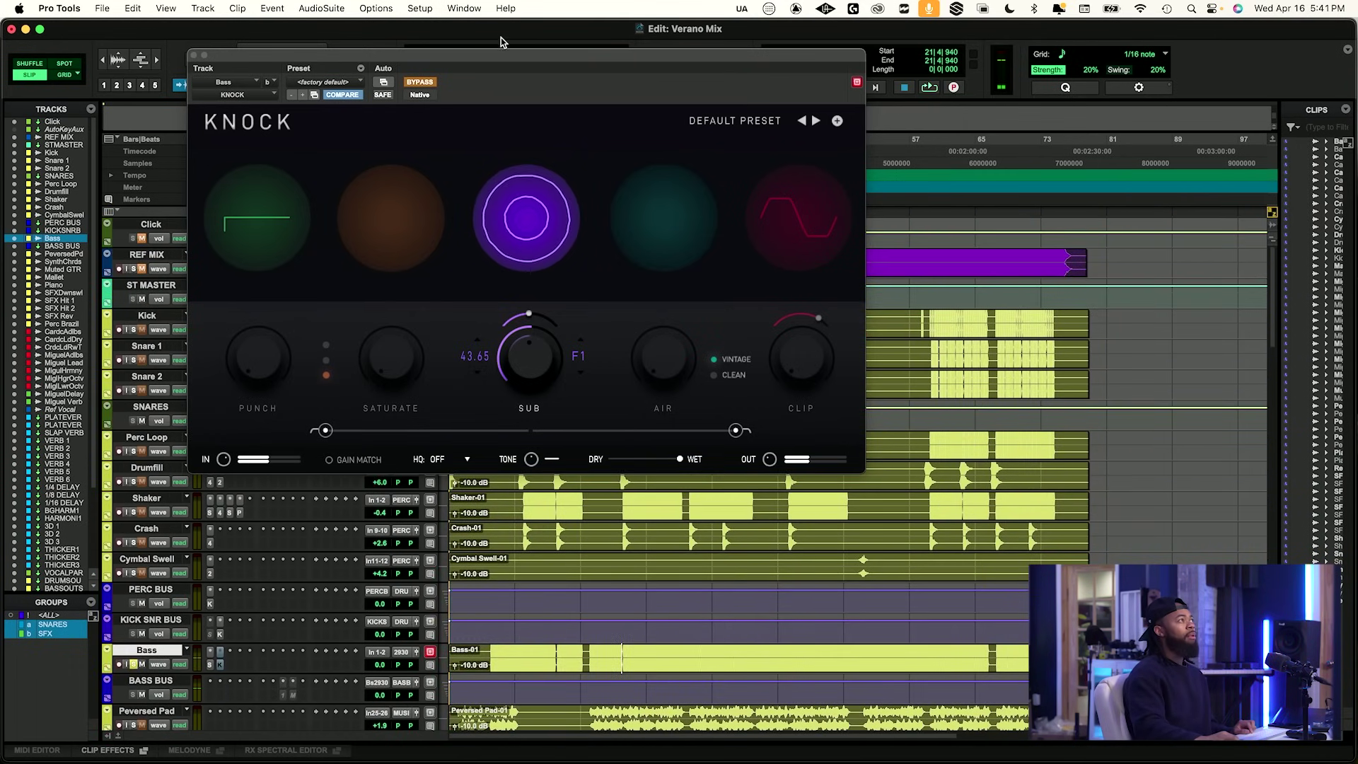
{"action": "left_click_drag", "start_coordinate": [502, 55], "coordinate": [1142, 290]}
{"action": "key", "text": "space"}
{"action": "scroll", "coordinate": [683, 361], "scroll_direction": "down", "scroll_amount": 5}
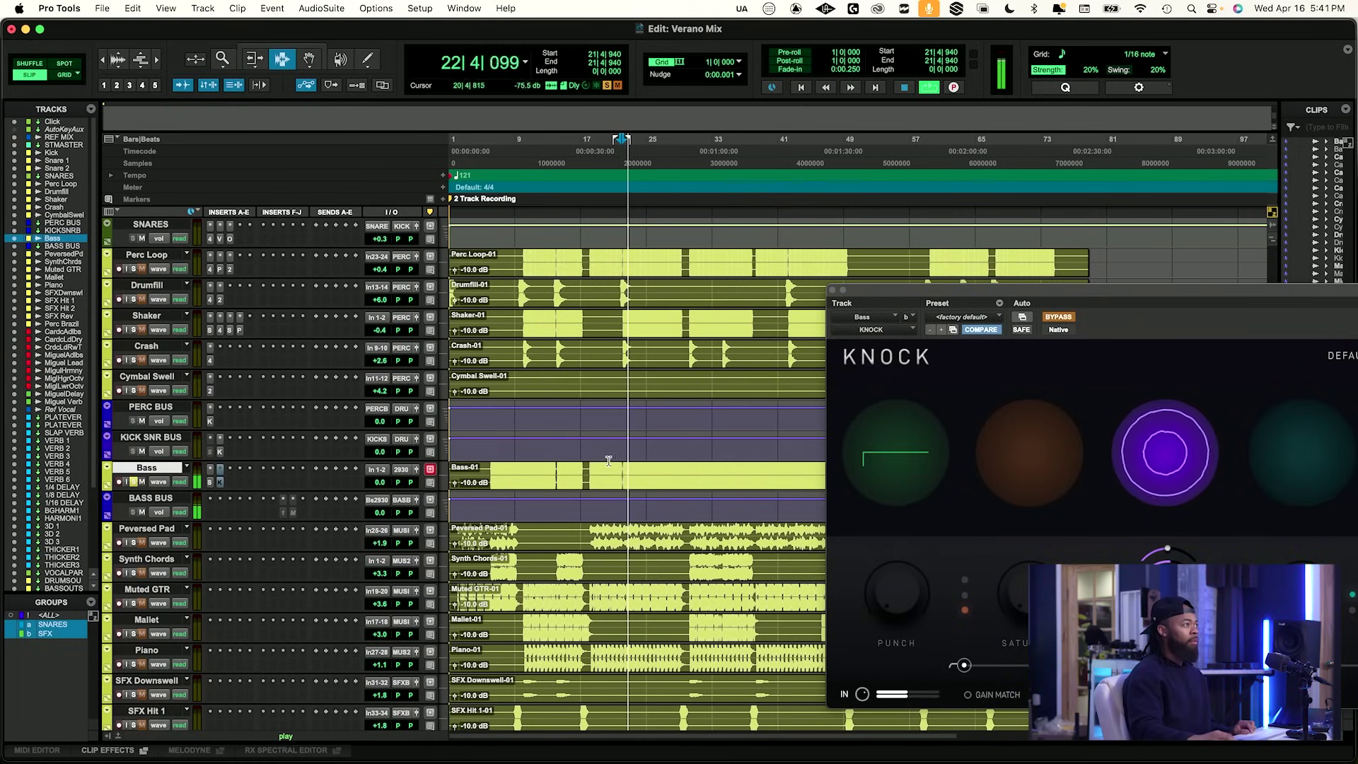
{"action": "left_click", "coordinate": [590, 438]}
{"action": "left_click_drag", "start_coordinate": [1009, 295], "coordinate": [497, 211]}
{"action": "key", "text": "super+equal"}
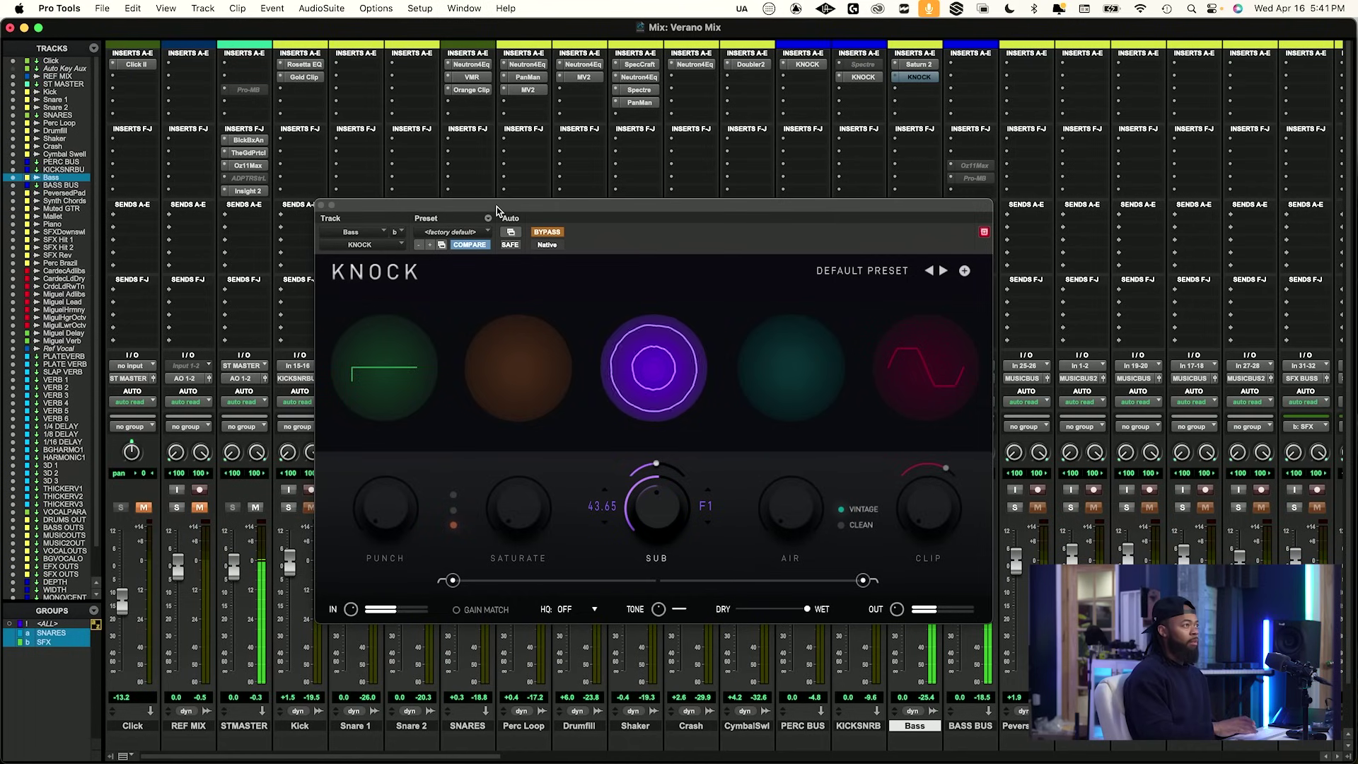
{"action": "left_click_drag", "start_coordinate": [545, 212], "coordinate": [430, 128]}
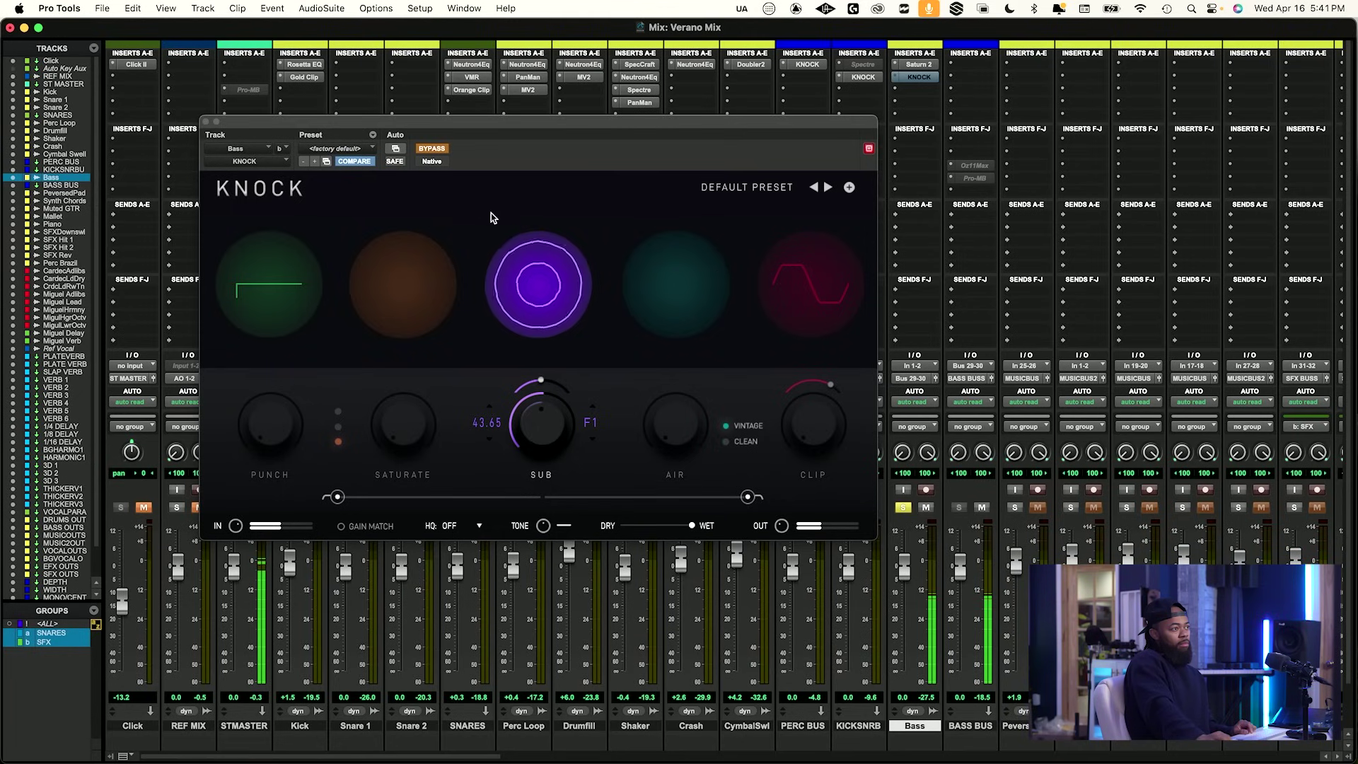
Compare the soloed bass repeatedly with KNOCK bypassed and active, leaving the plug-in active.
{"action": "left_click", "coordinate": [439, 150]}
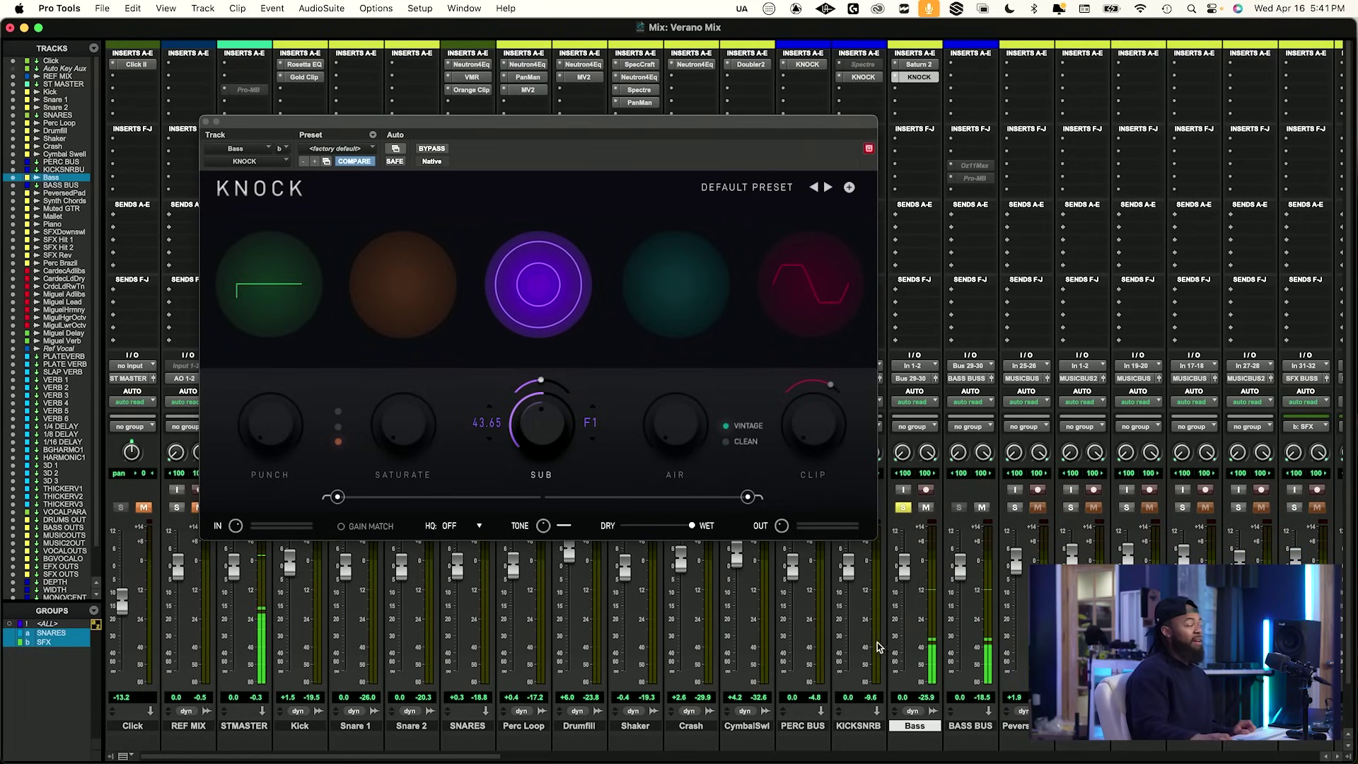
{"action": "left_click", "coordinate": [436, 148]}
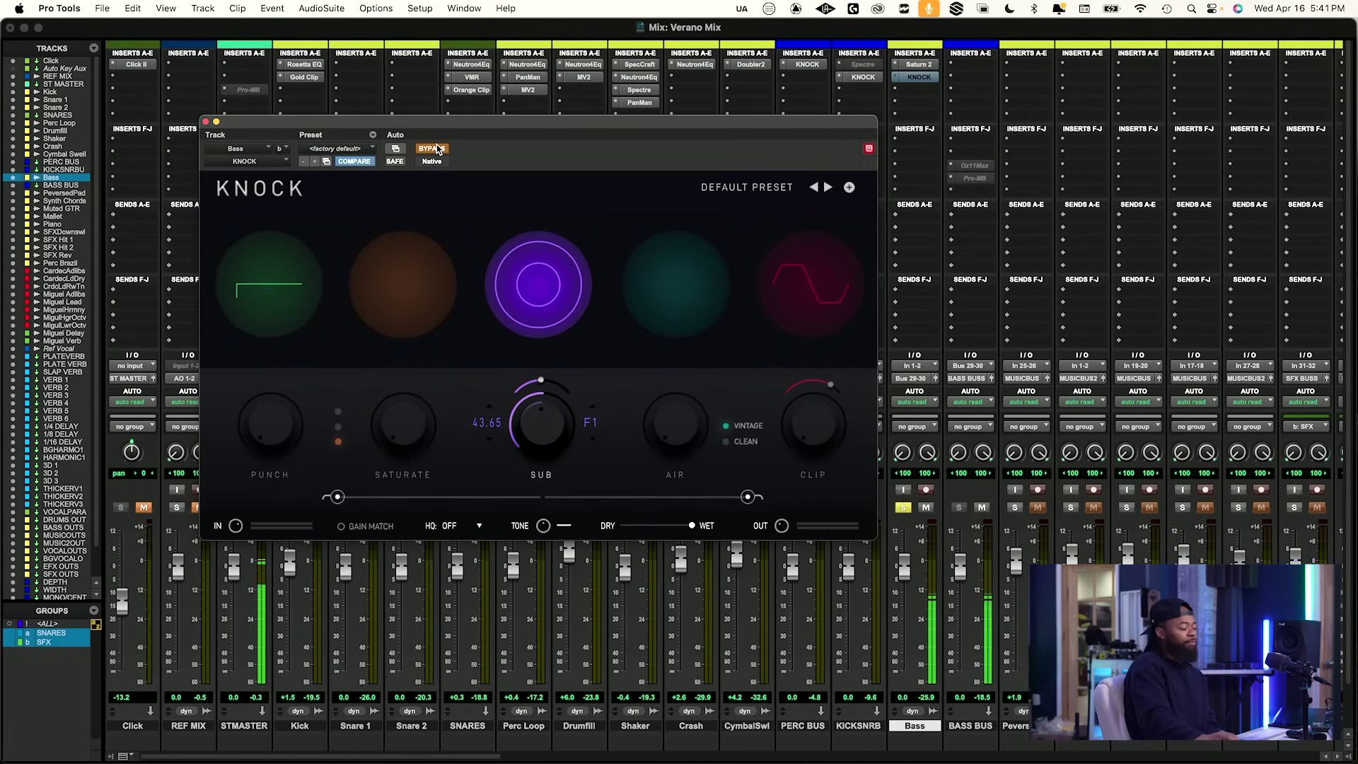
{"action": "left_click", "coordinate": [437, 148]}
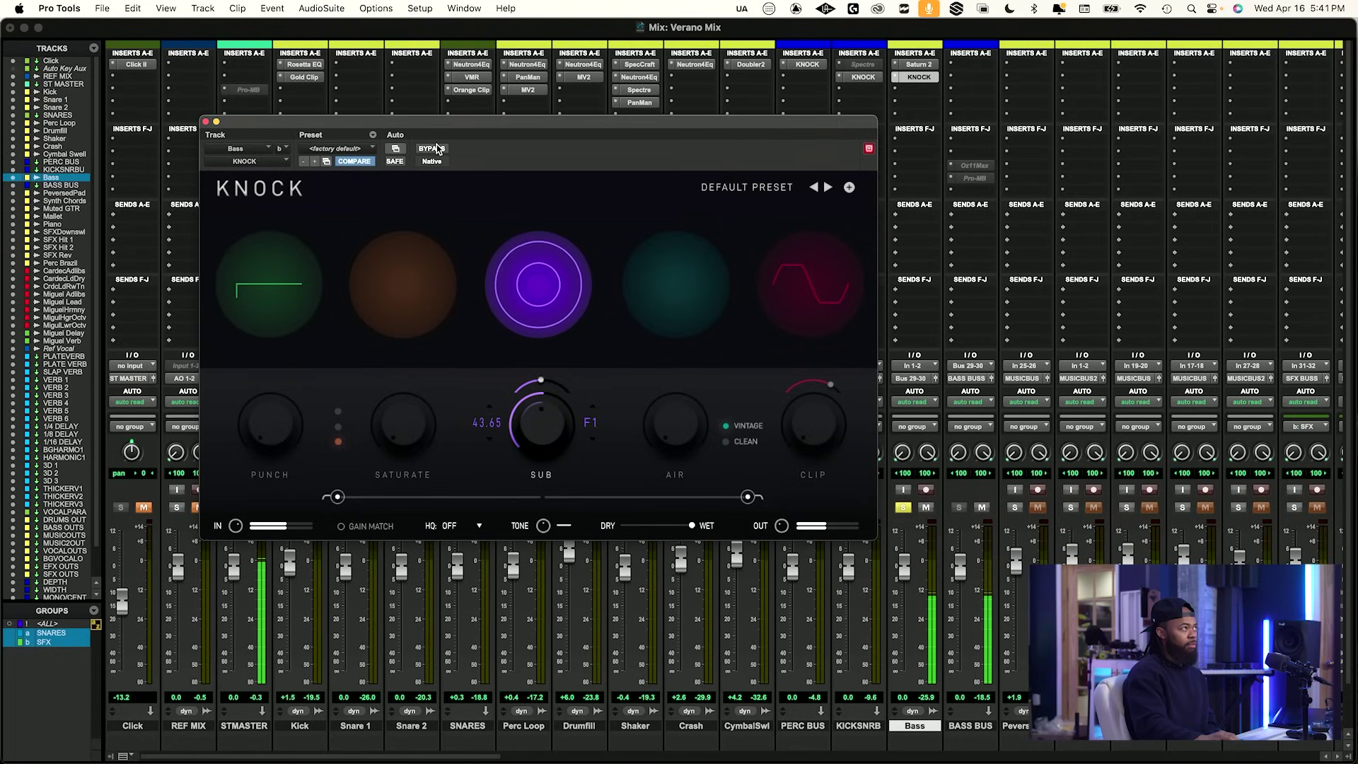
{"action": "left_click", "coordinate": [438, 148]}
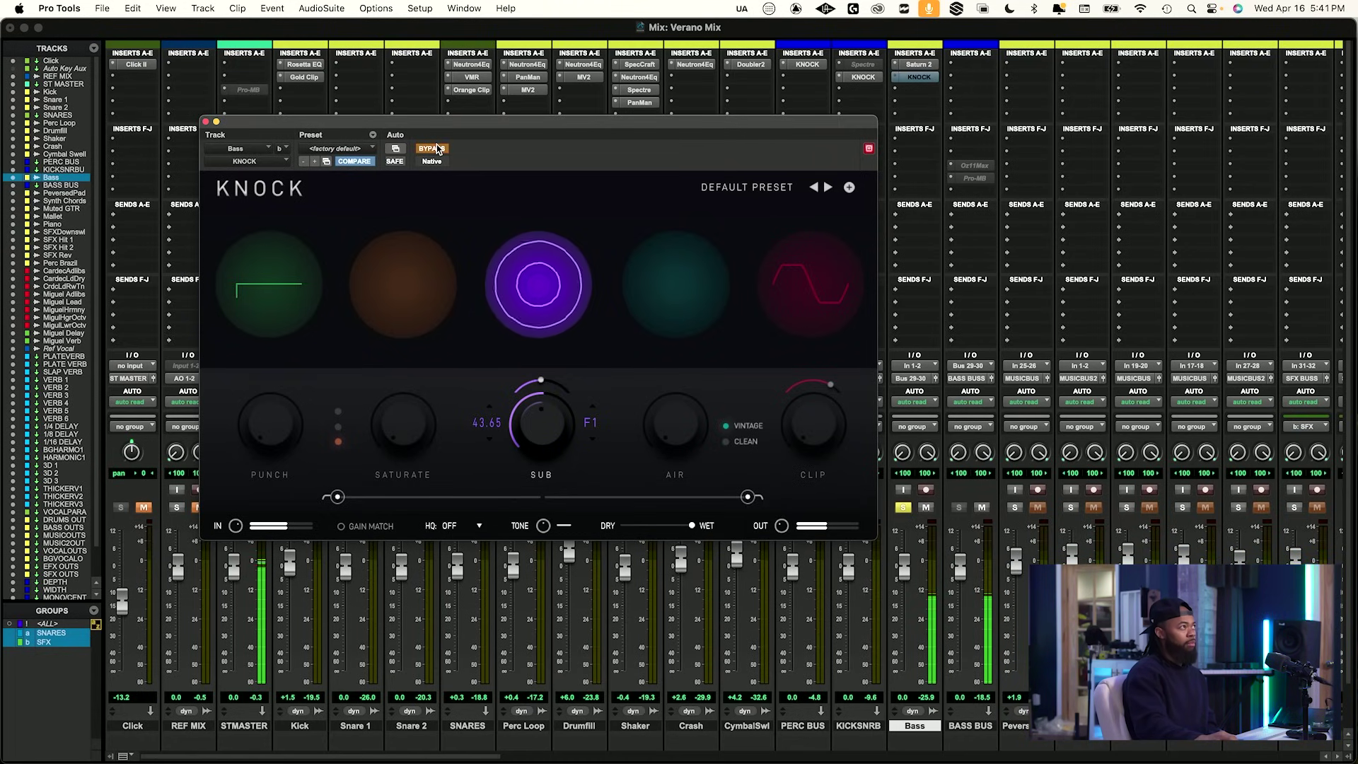
{"action": "left_click", "coordinate": [438, 148]}
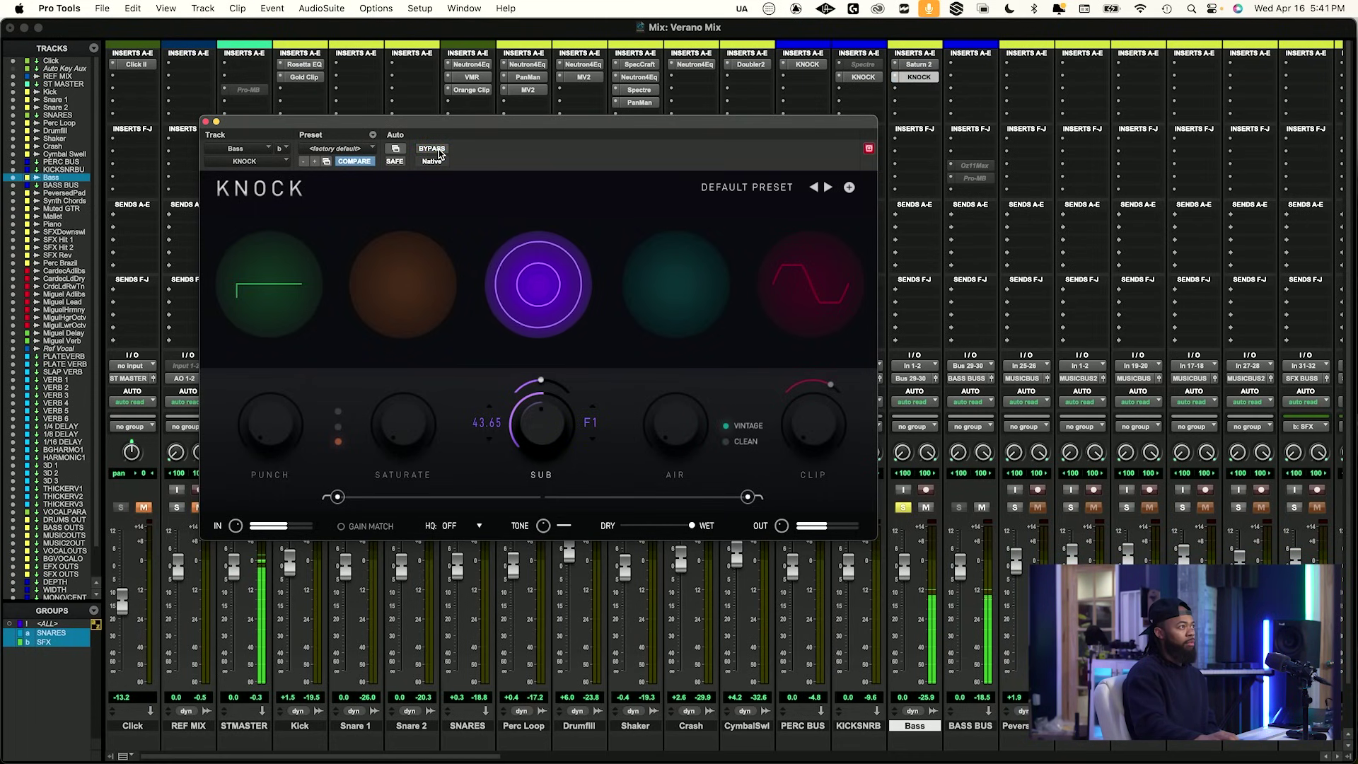
{"action": "left_click", "coordinate": [437, 150]}
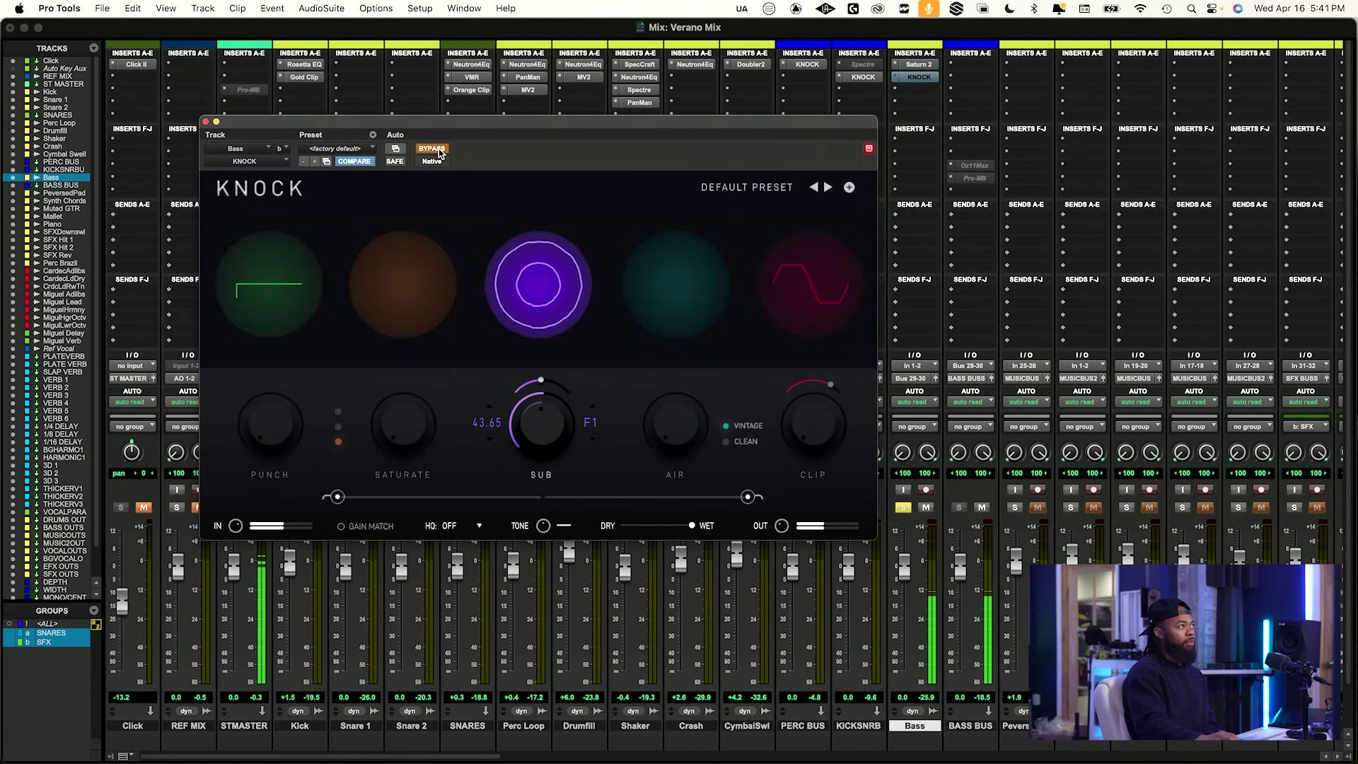
{"action": "left_click", "coordinate": [437, 150]}
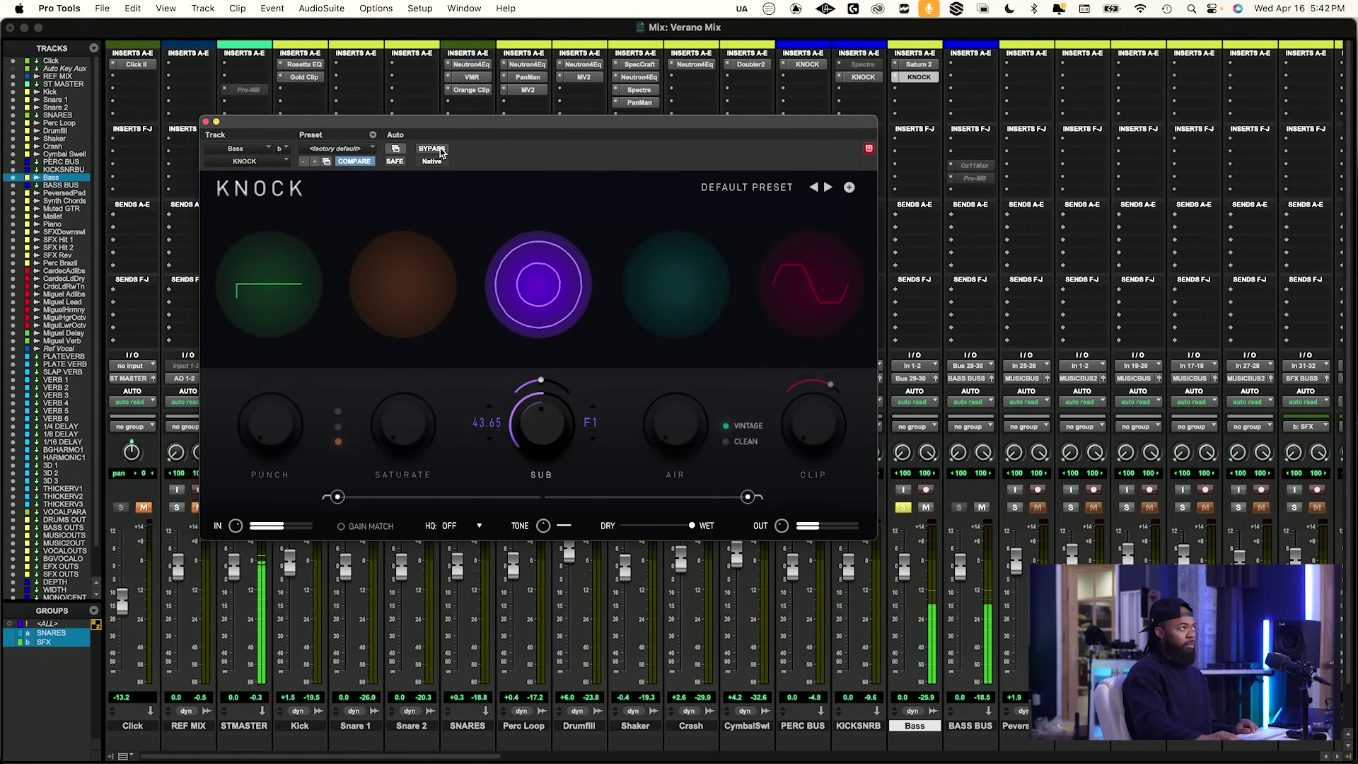
{"action": "left_click", "coordinate": [438, 150]}
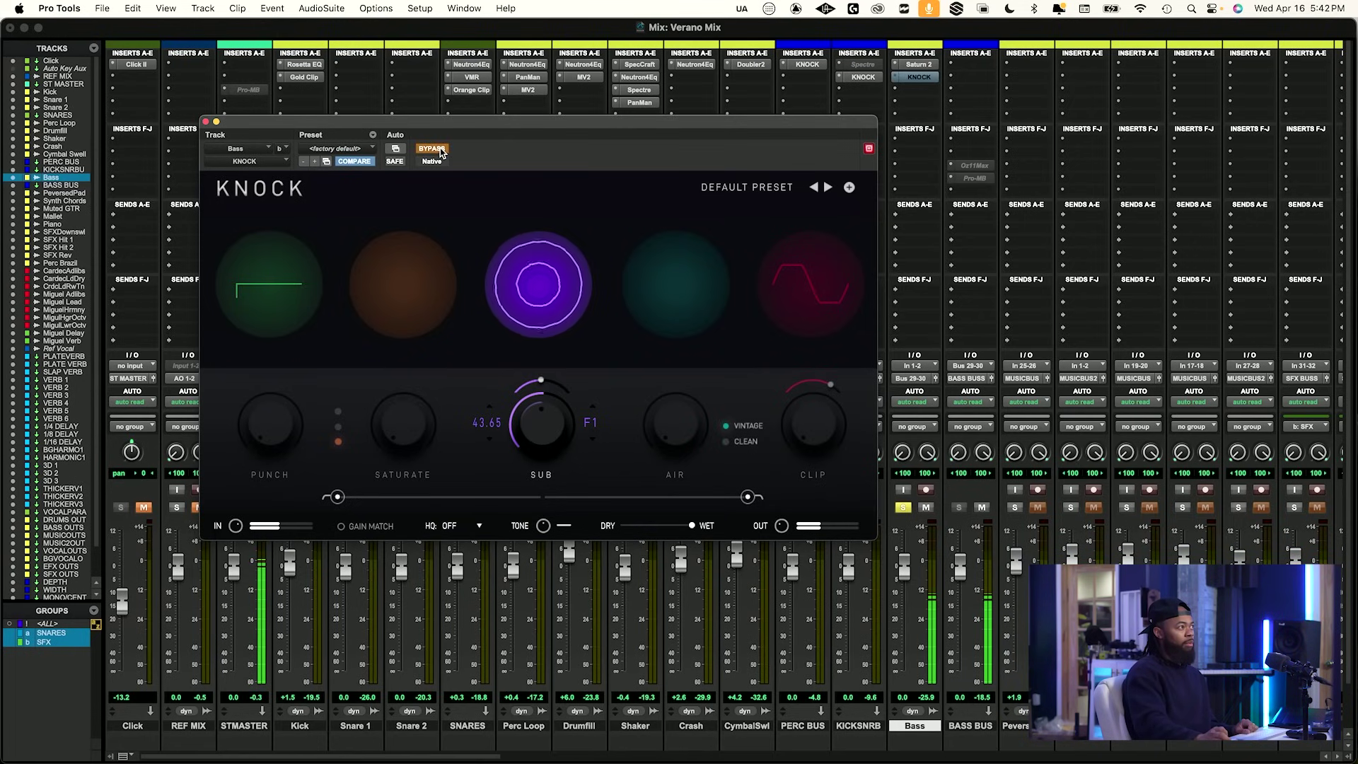
{"action": "left_click", "coordinate": [437, 149]}
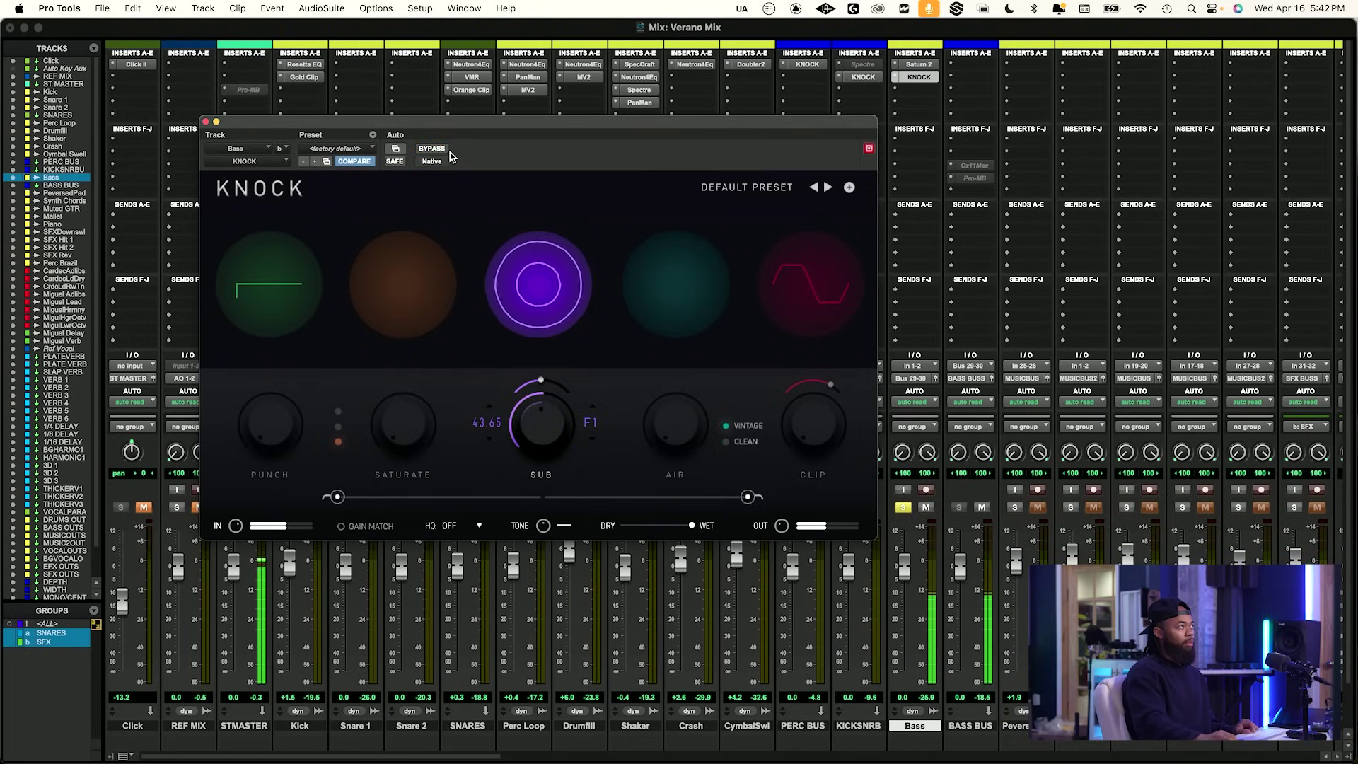
Restart playback from about bar 29 in the Edit window, return to the Mix window and compare the bass with and without KNOCK.
{"action": "key", "text": "super+equal"}
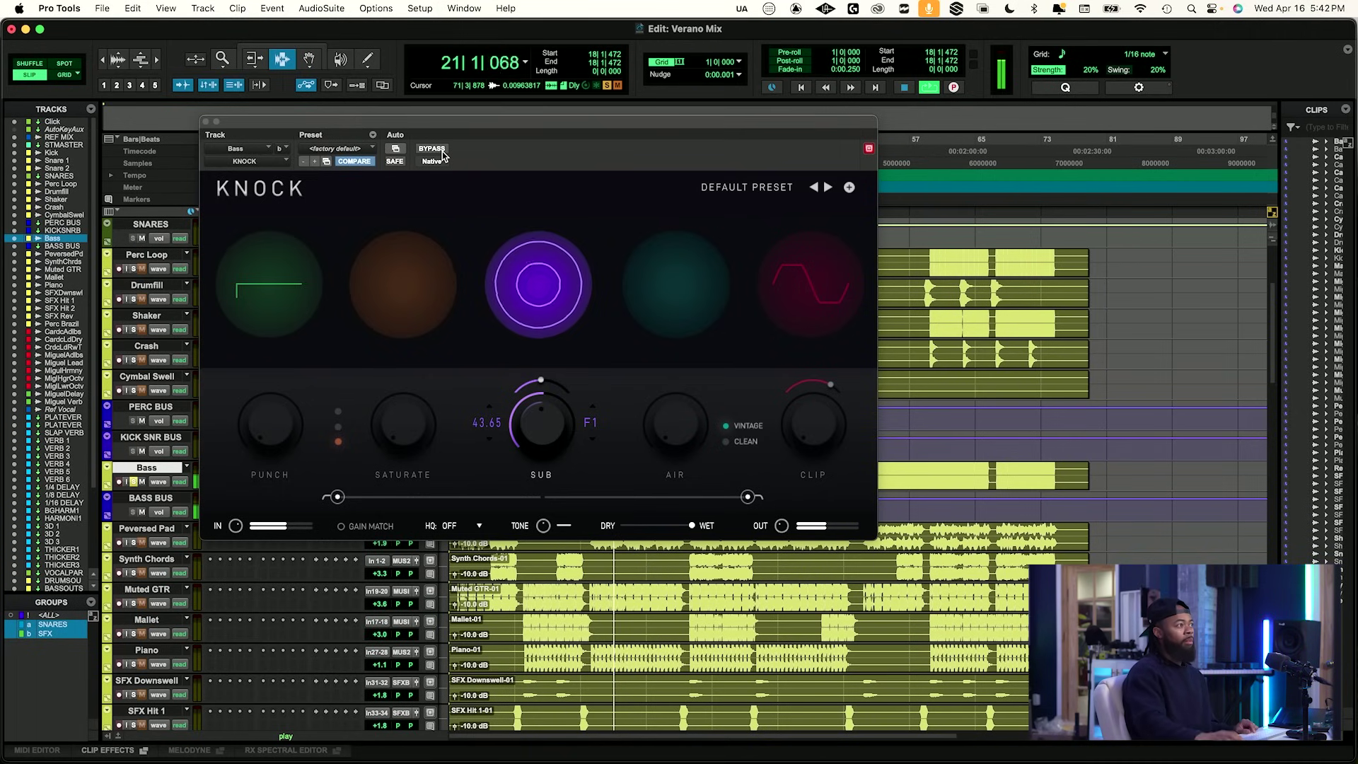
{"action": "left_click", "coordinate": [688, 565]}
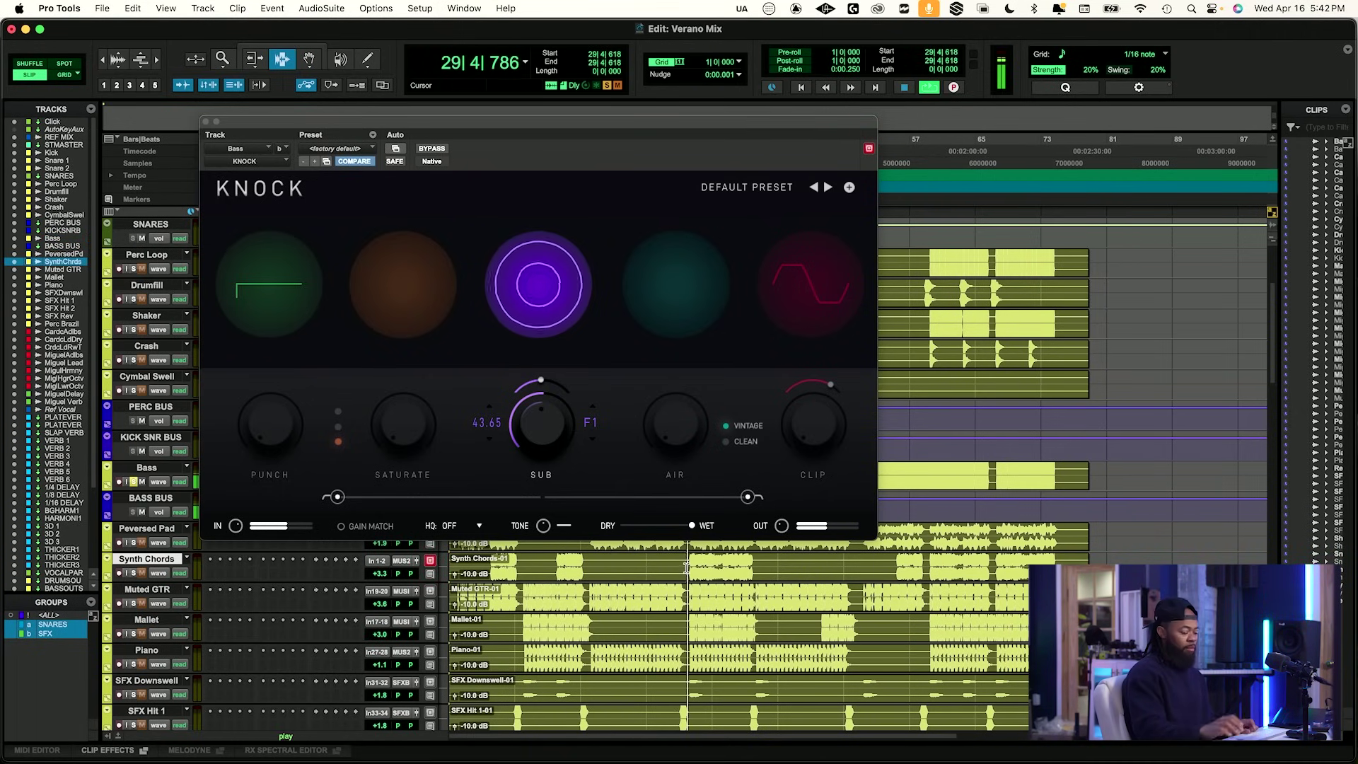
{"action": "key", "text": "super+equal"}
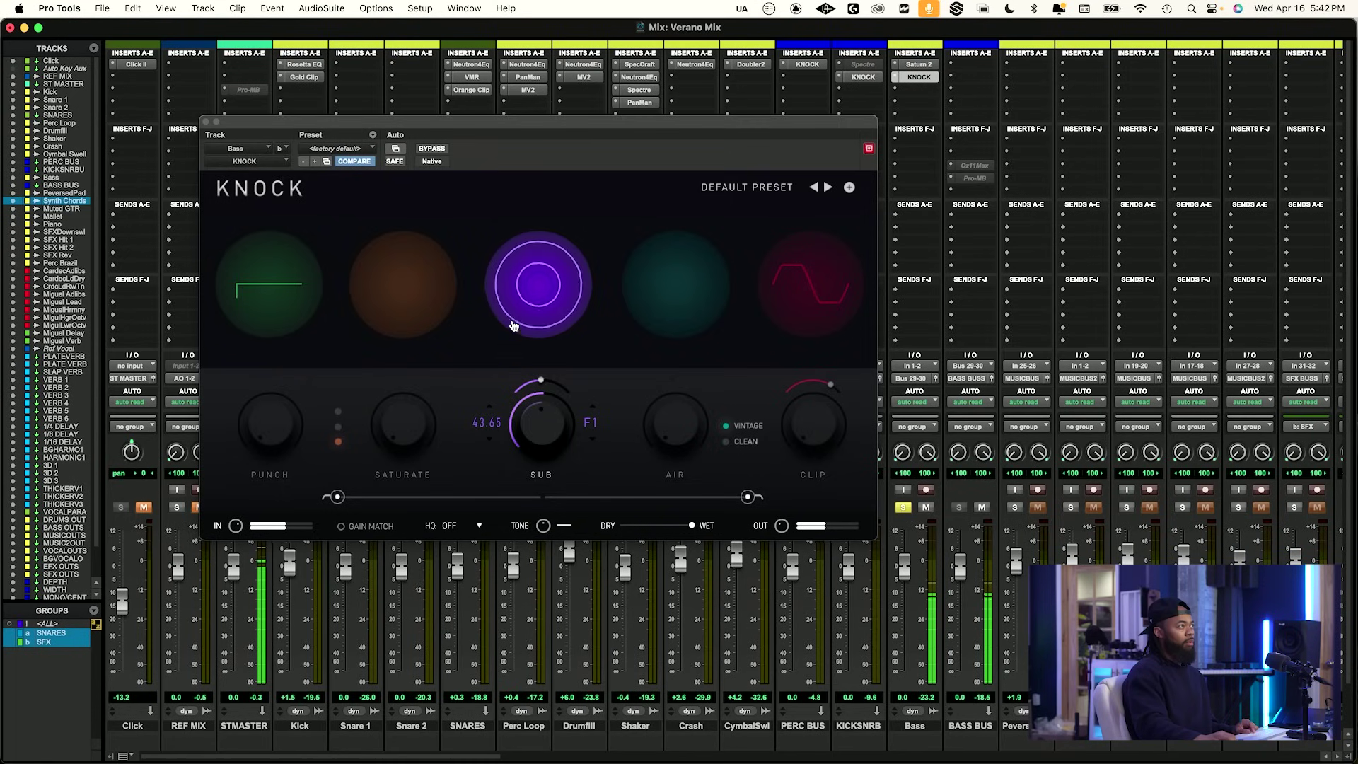
{"action": "left_click", "coordinate": [433, 149]}
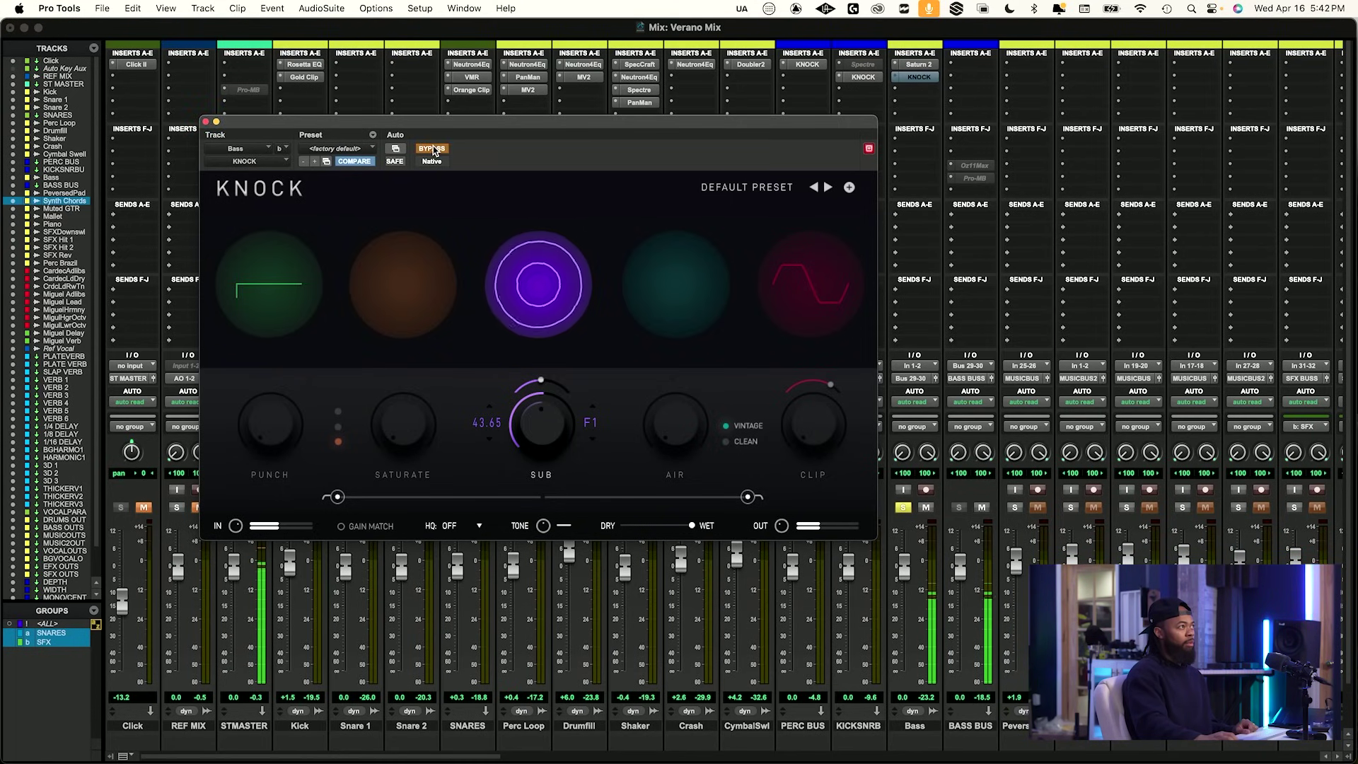
{"action": "left_click", "coordinate": [432, 149]}
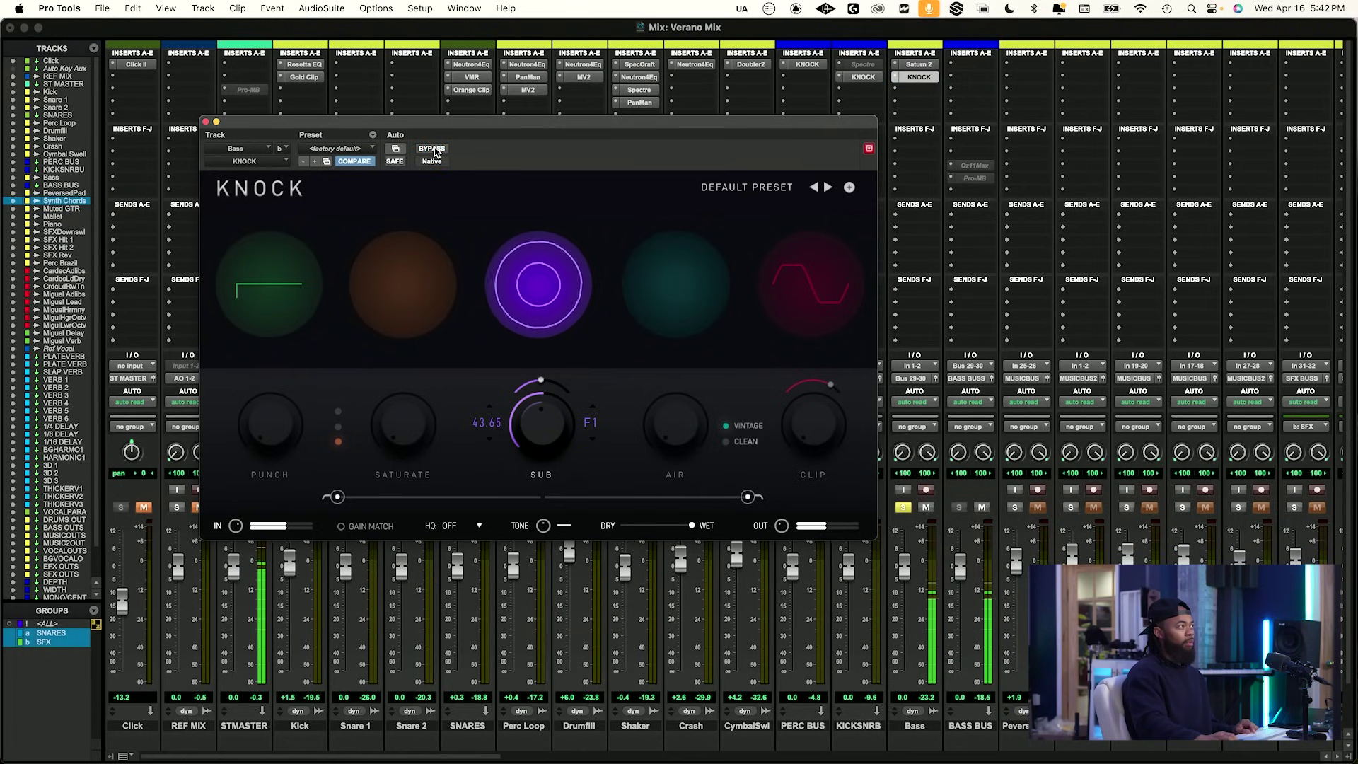
Raise the outer ring control around KNOCK's Sub knob slightly and compare the soloed bass with the plug-in bypassed and active.
{"action": "mouse_move", "coordinate": [545, 380]}
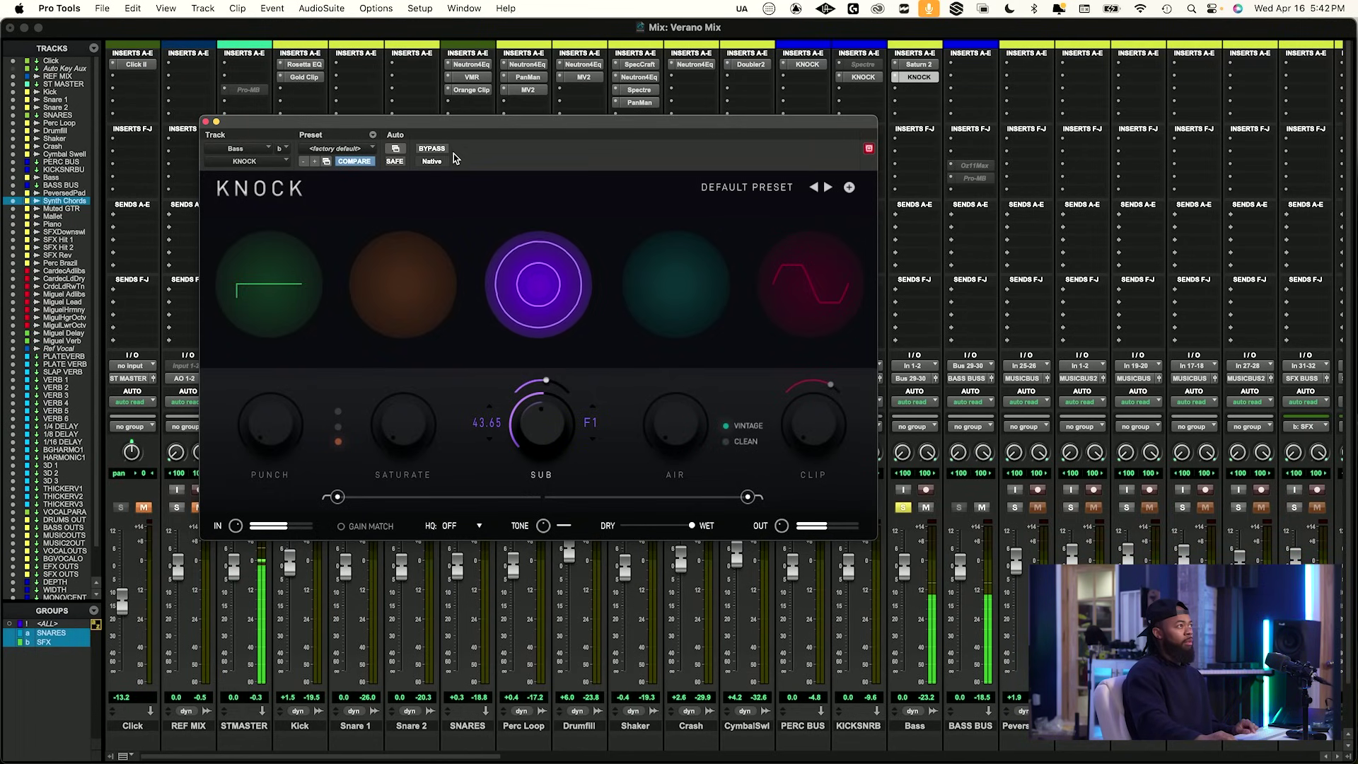
{"action": "left_click", "coordinate": [433, 150]}
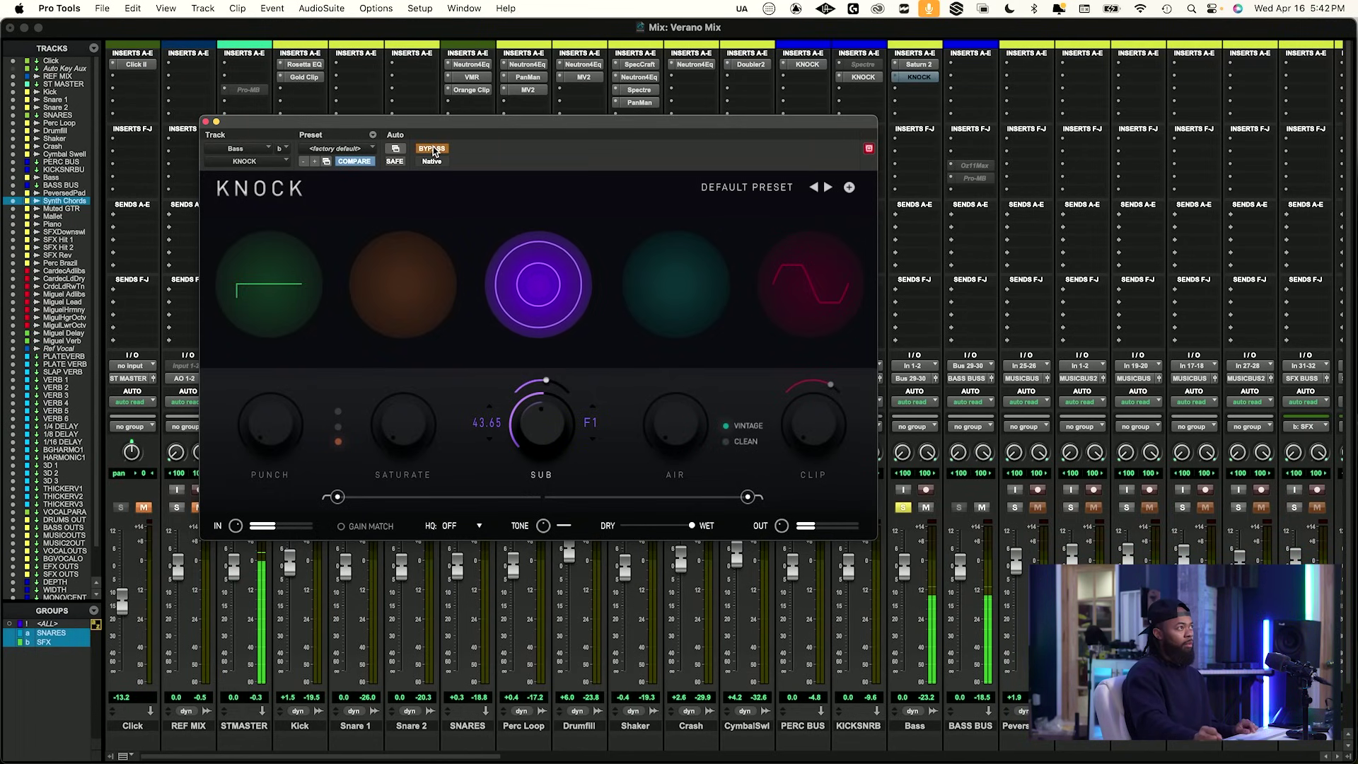
{"action": "left_click", "coordinate": [433, 149]}
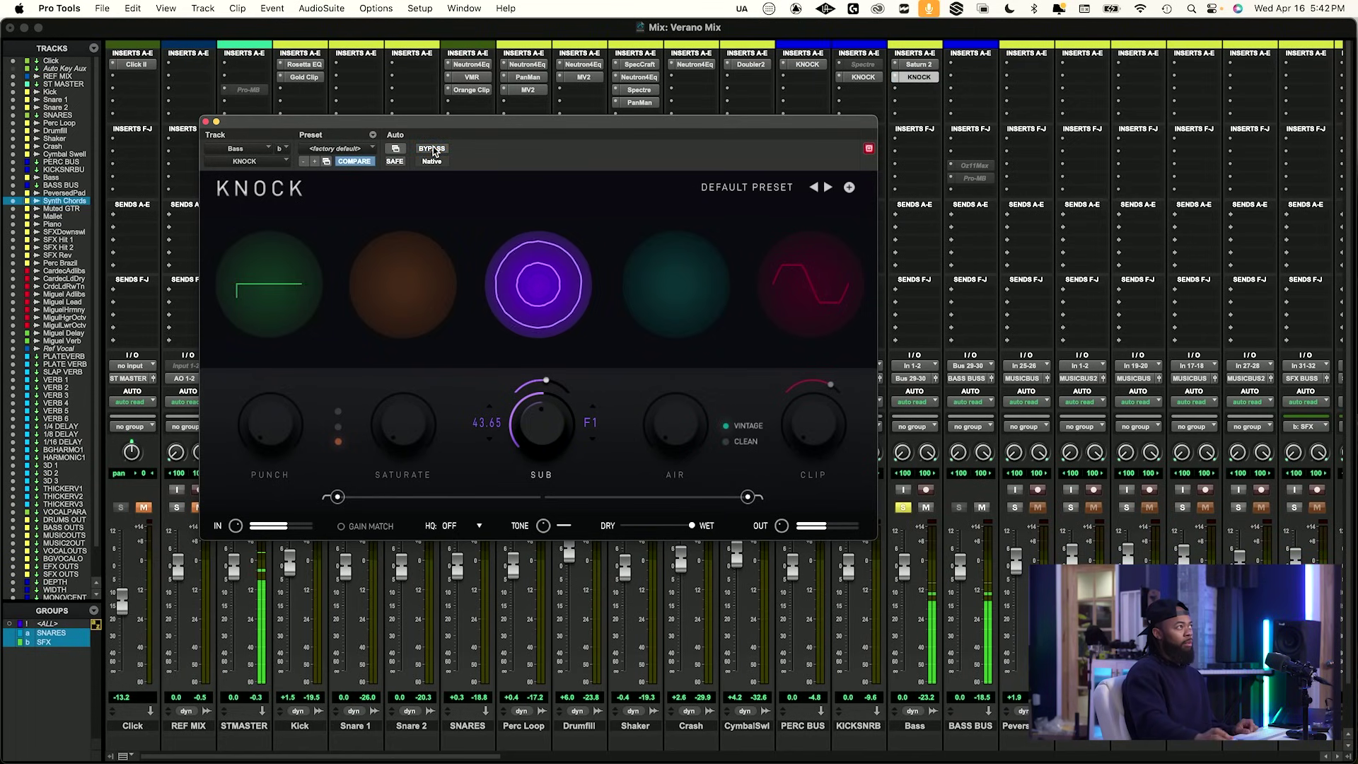
{"action": "left_click", "coordinate": [433, 150]}
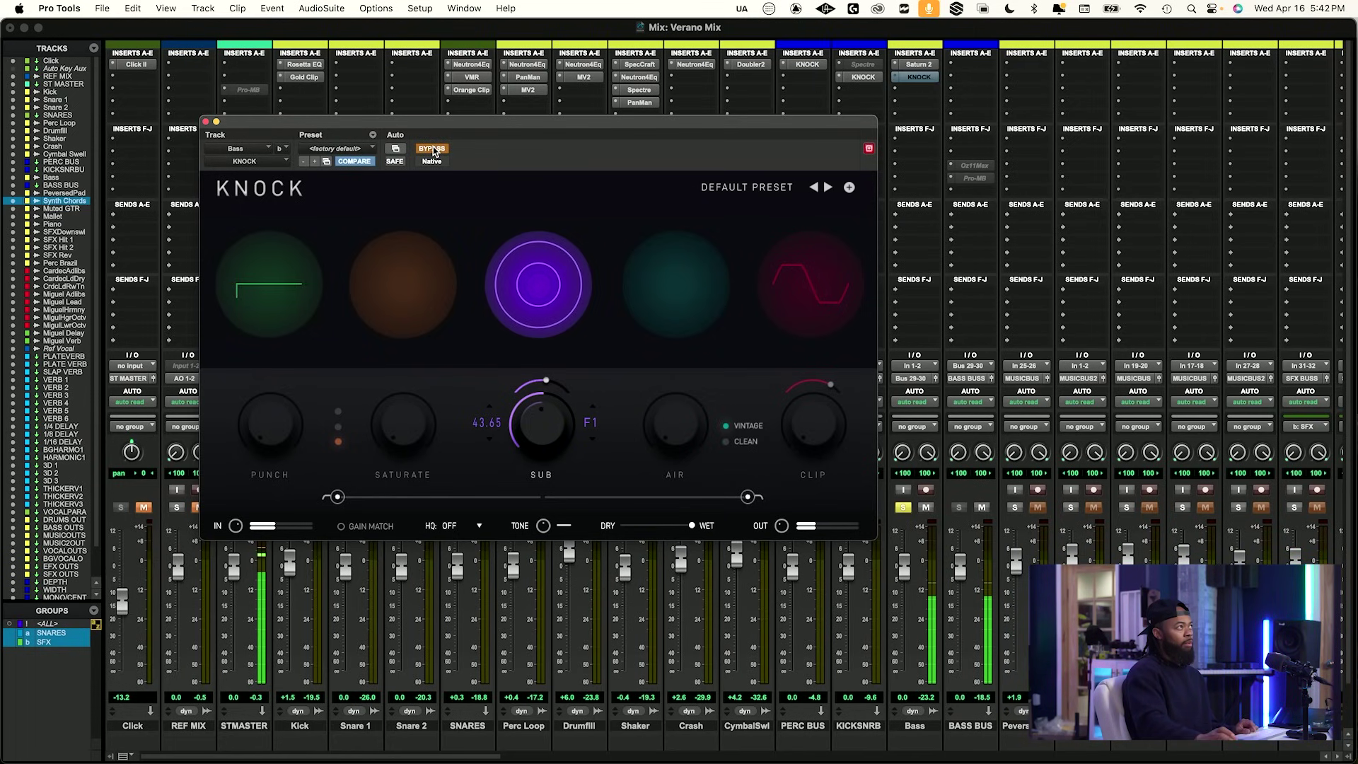
{"action": "left_click", "coordinate": [433, 150]}
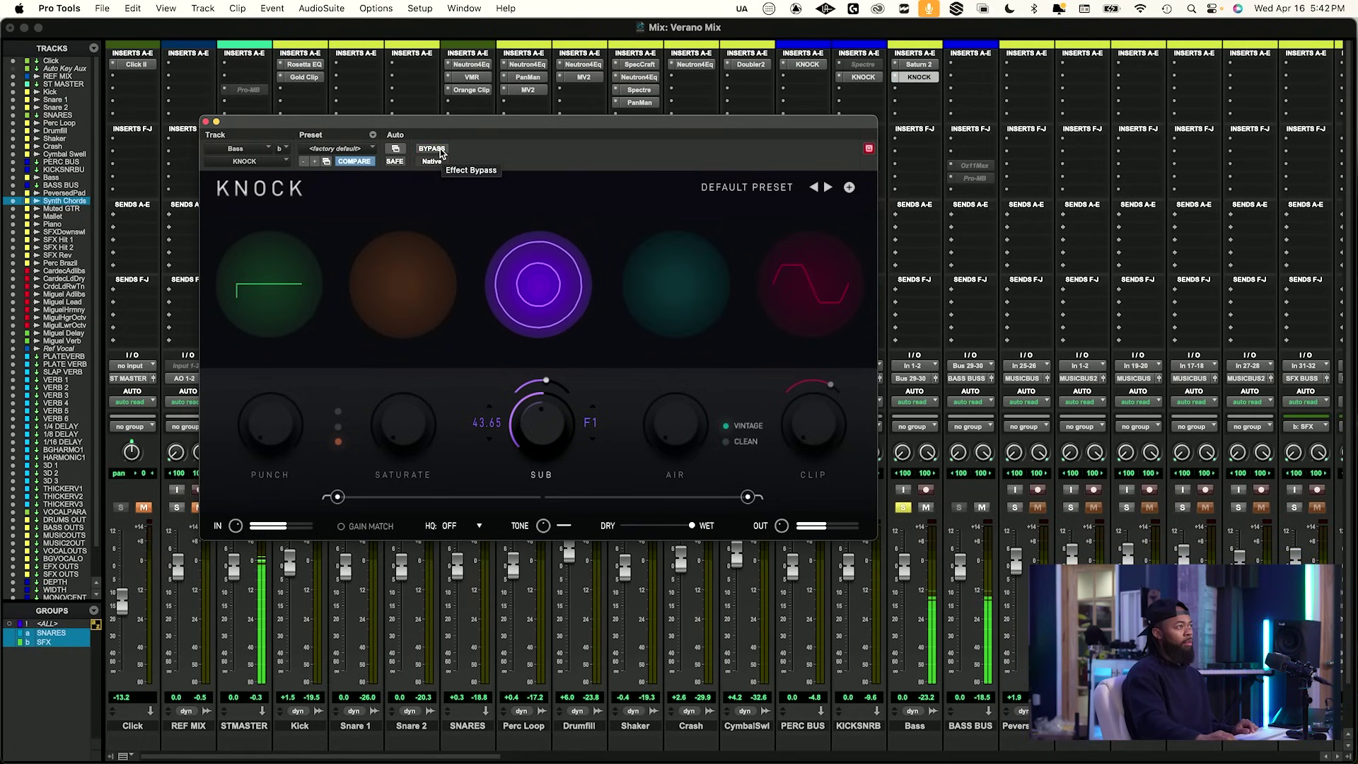
{"action": "left_click", "coordinate": [441, 151]}
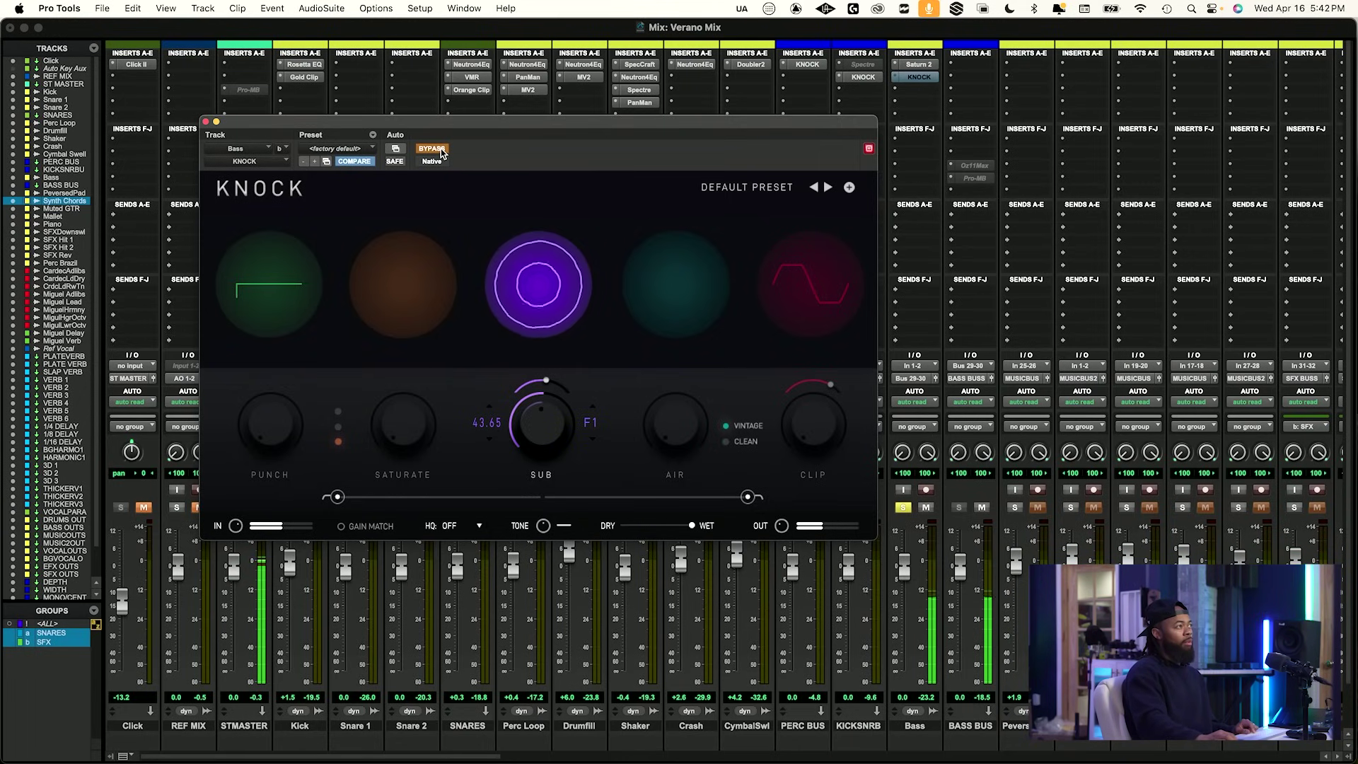
{"action": "left_click", "coordinate": [441, 151]}
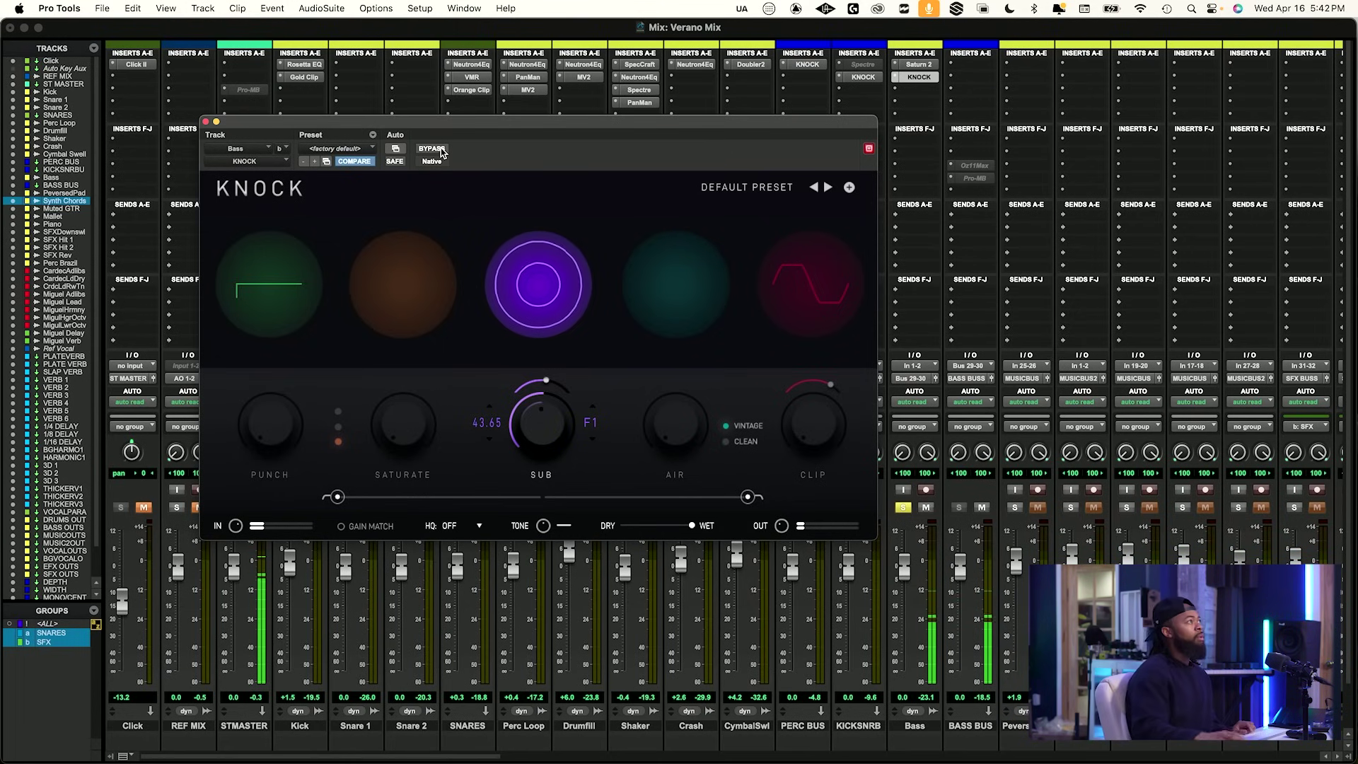
Close the KNOCK window and unsolo the Bass track to hear it in the full mix.
{"action": "left_click", "coordinate": [205, 122]}
{"action": "left_click", "coordinate": [903, 507]}
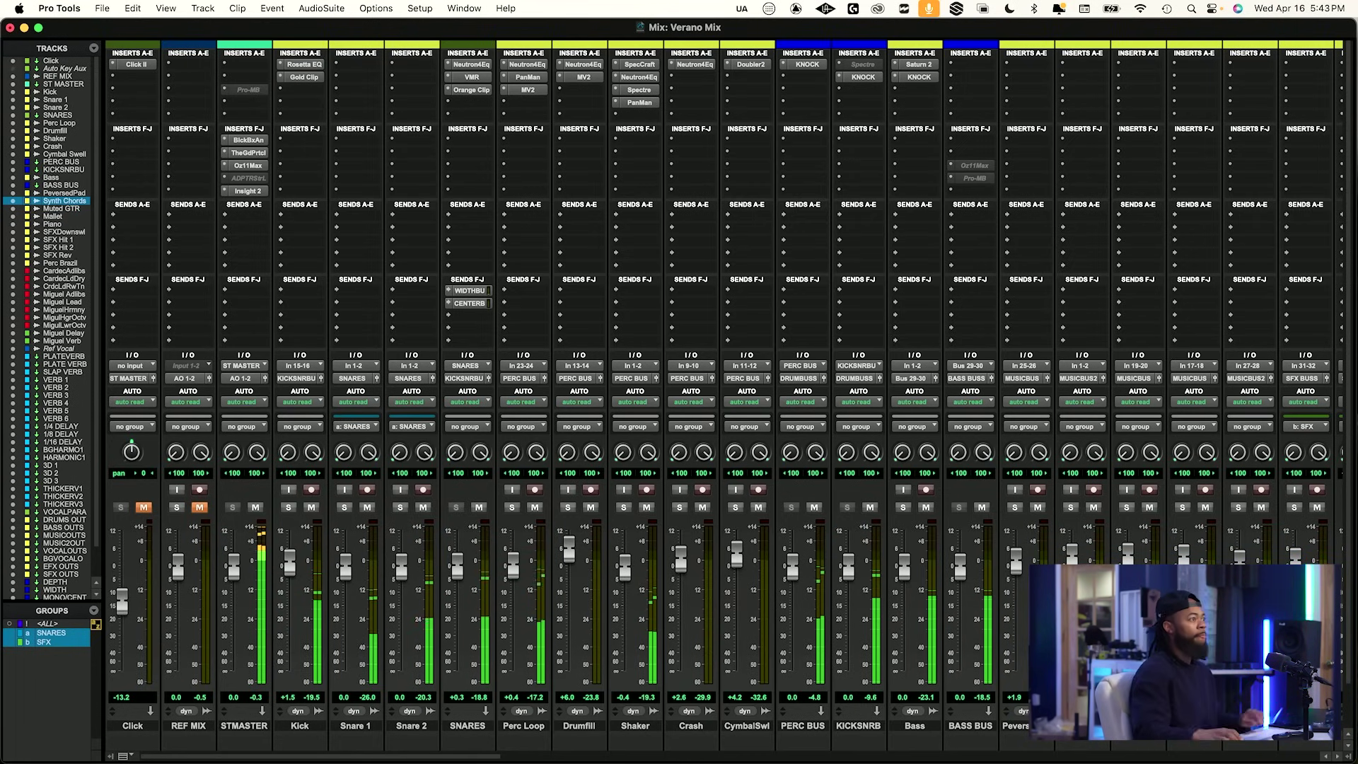
{"action": "scroll", "coordinate": [512, 558], "scroll_direction": "down", "scroll_amount": 3}
{"action": "scroll", "coordinate": [512, 558], "scroll_direction": "right", "scroll_amount": 4}
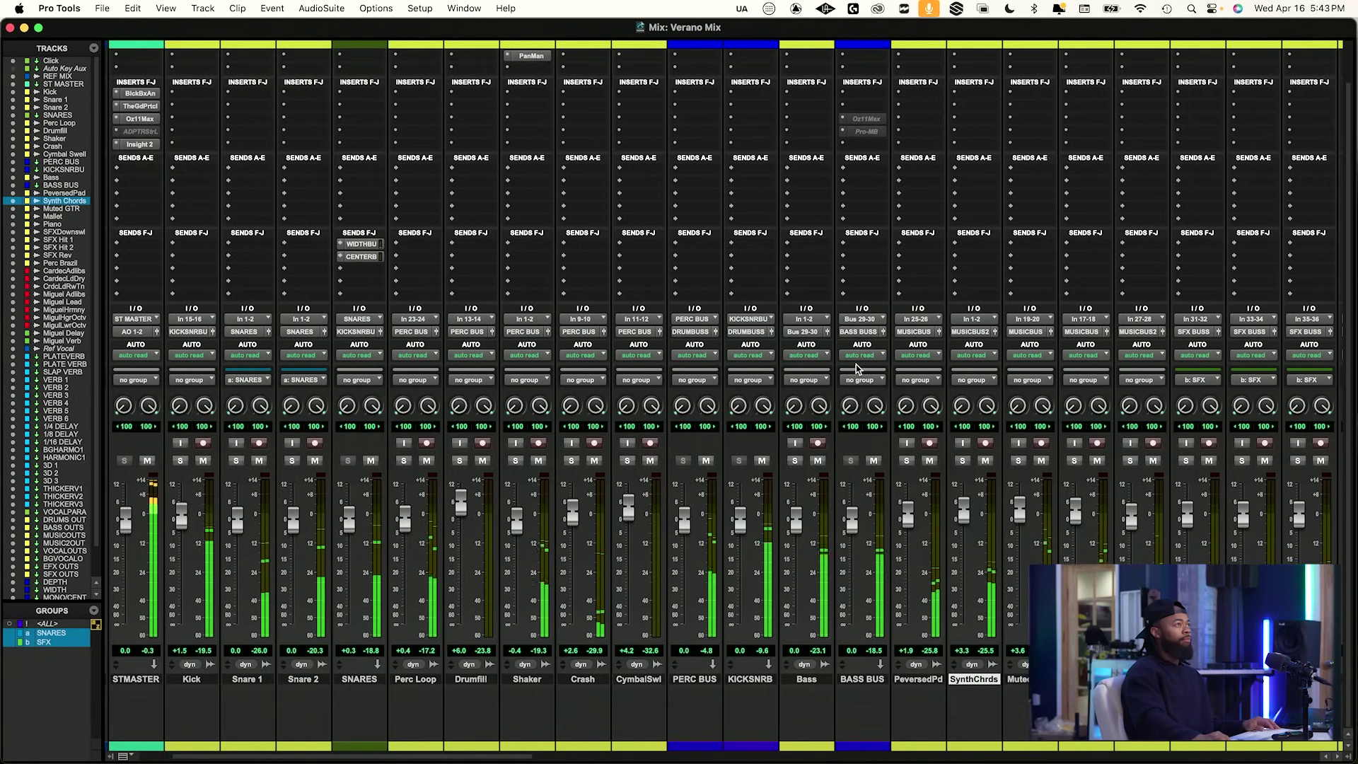
{"action": "scroll", "coordinate": [877, 373], "scroll_direction": "up", "scroll_amount": 2}
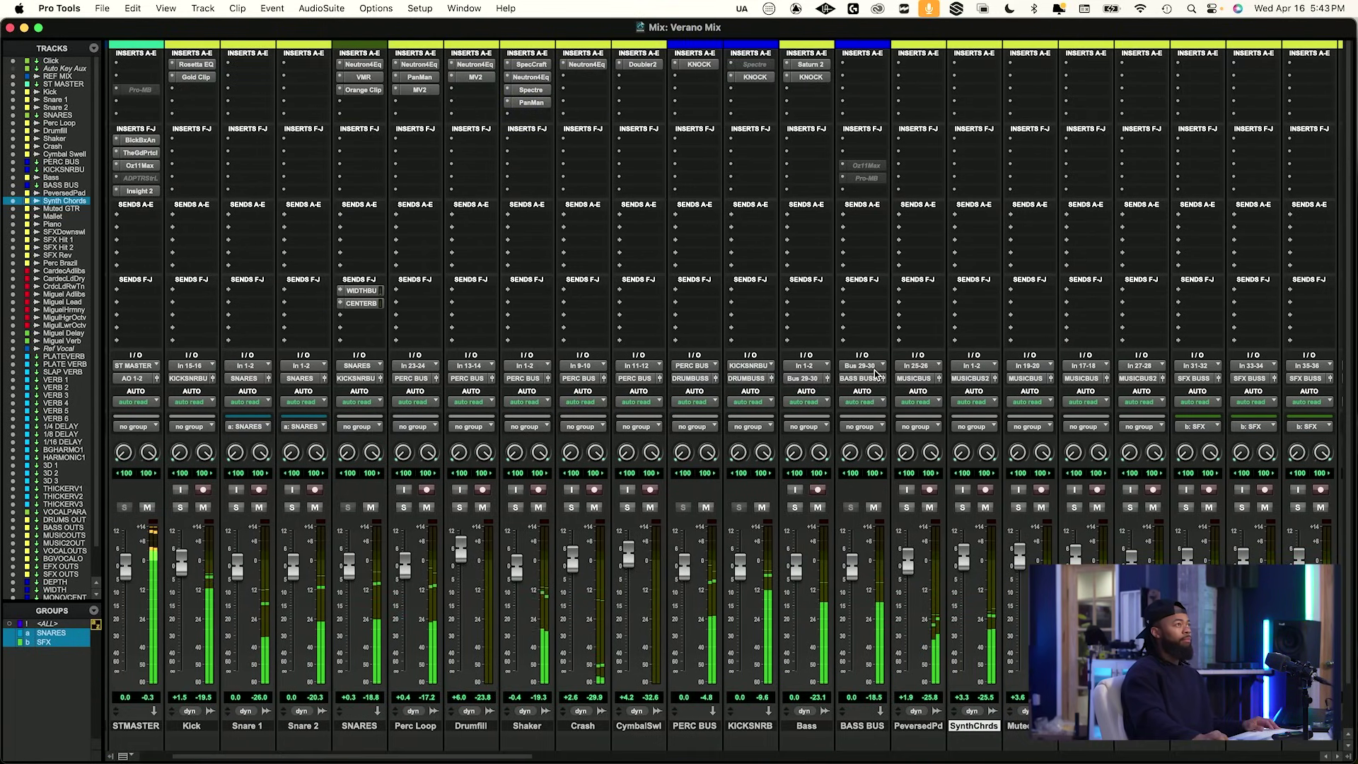
Compare the full mix with the Bass track's Saturn 2 and KNOCK inserts both bypassed and both active.
{"action": "left_click", "coordinate": [811, 69]}
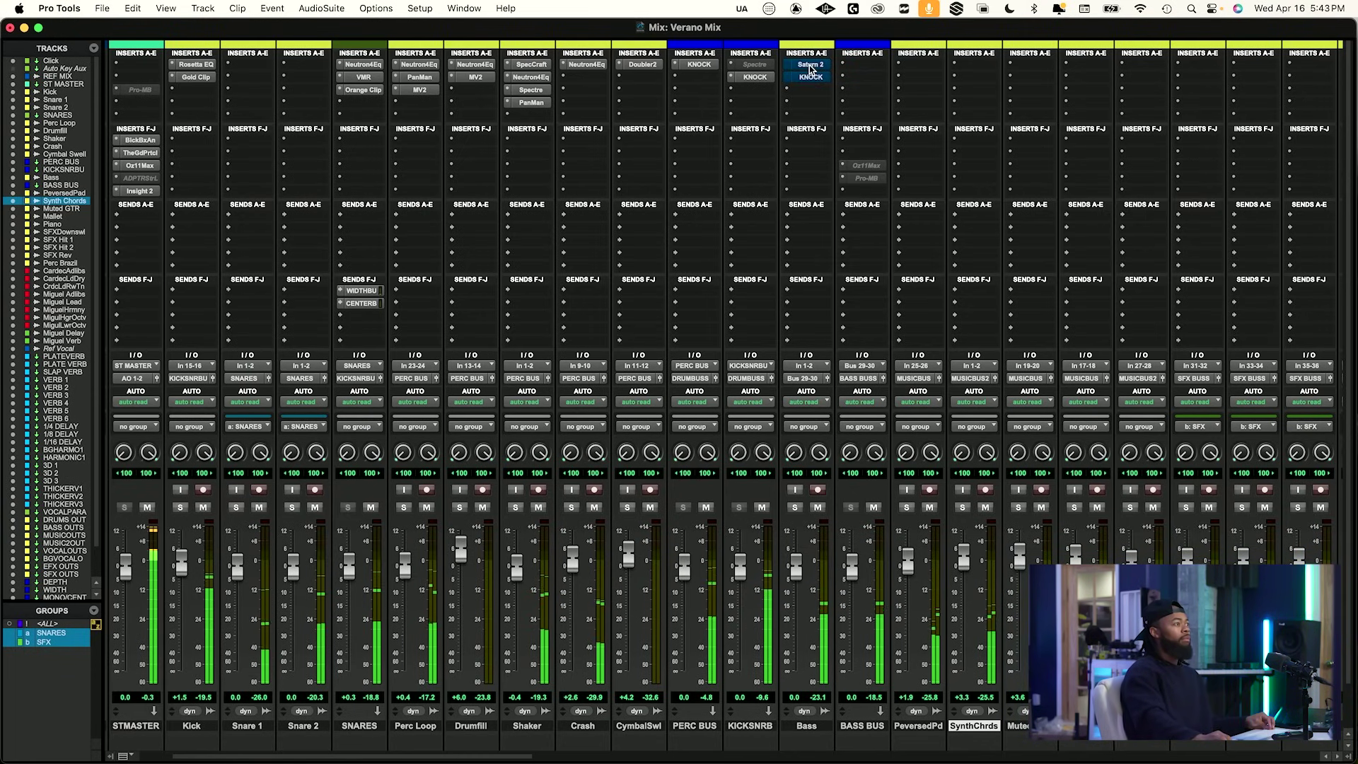
{"action": "left_click", "coordinate": [808, 65], "text": "ctrl+super"}
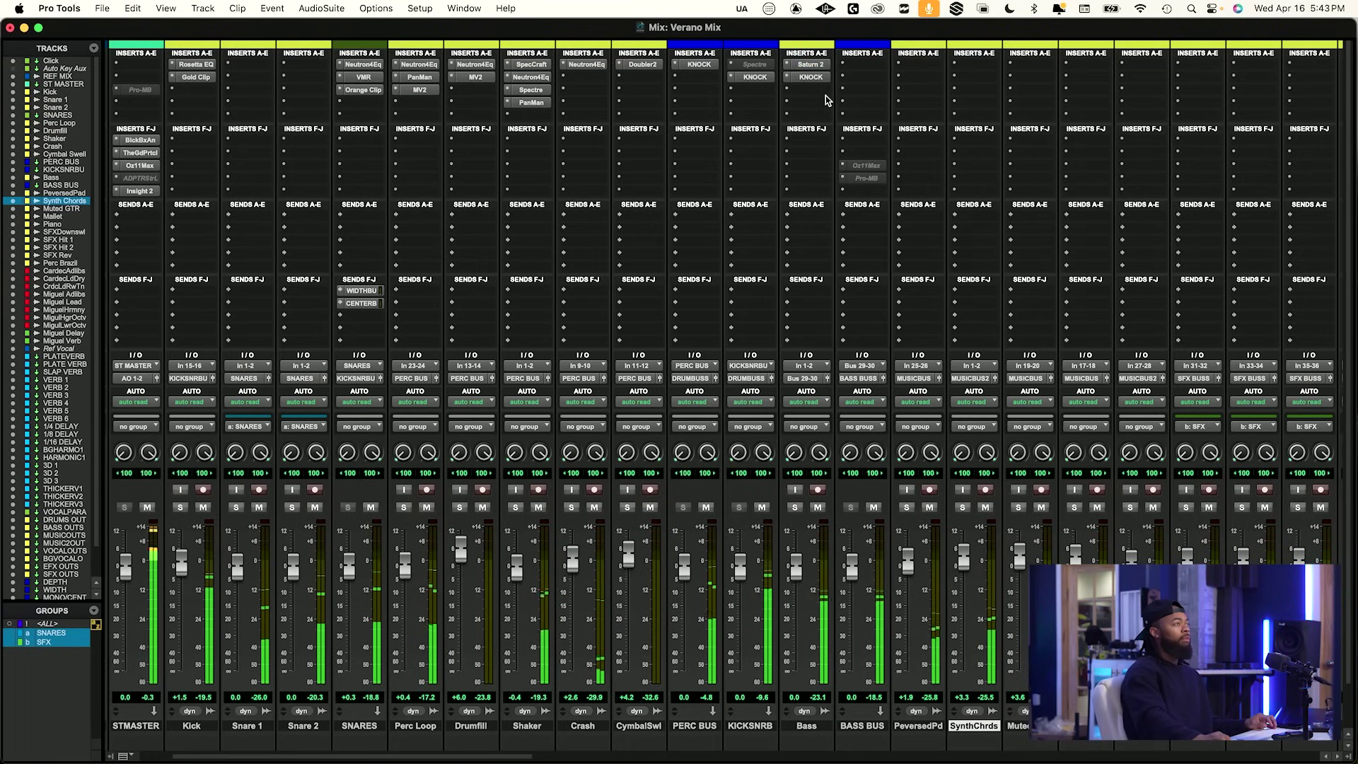
{"action": "left_click", "coordinate": [807, 93]}
{"action": "left_click", "coordinate": [751, 106]}
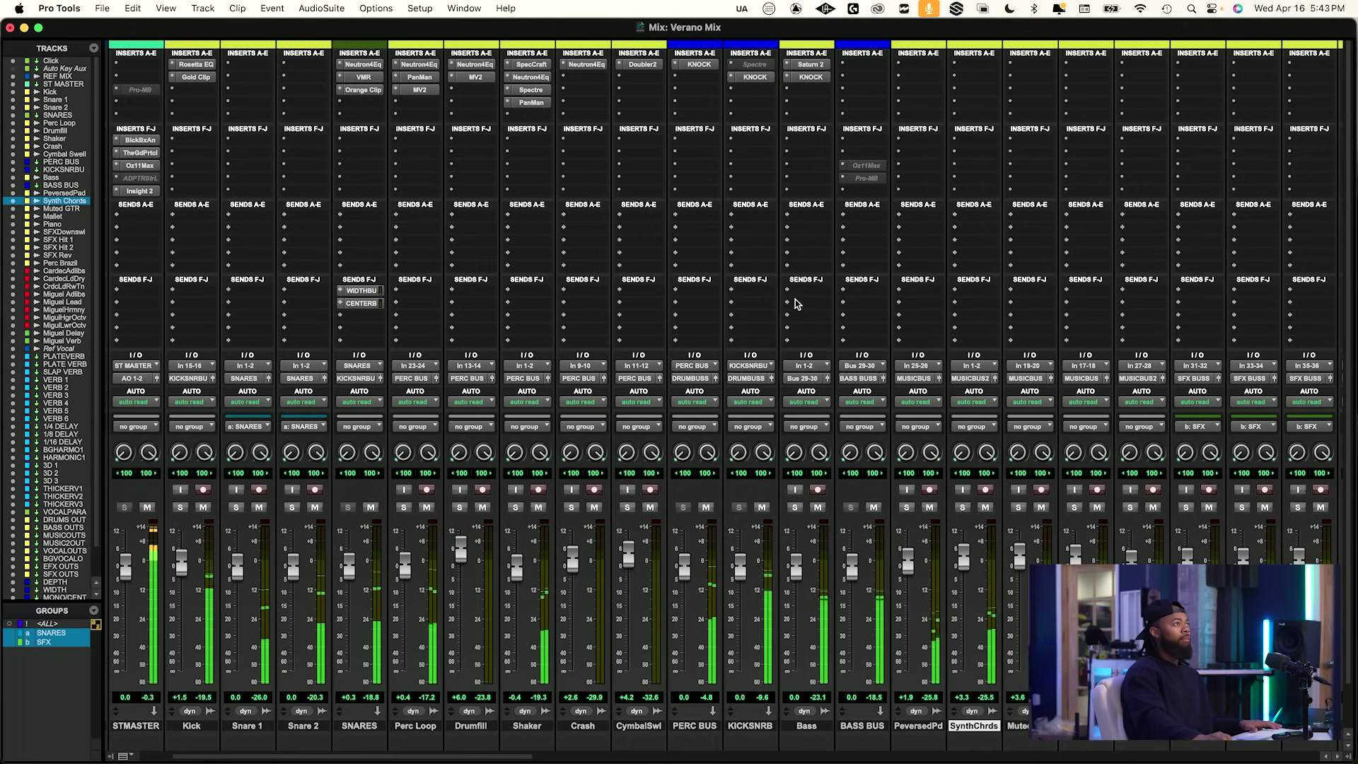
Insert Ozone 11 Maximizer (stereo) below KNOCK on the Bass track, searching the plug-in list for "max".
{"action": "left_click", "coordinate": [812, 90]}
{"action": "left_click", "coordinate": [833, 72]}
{"action": "type", "text": "max"}
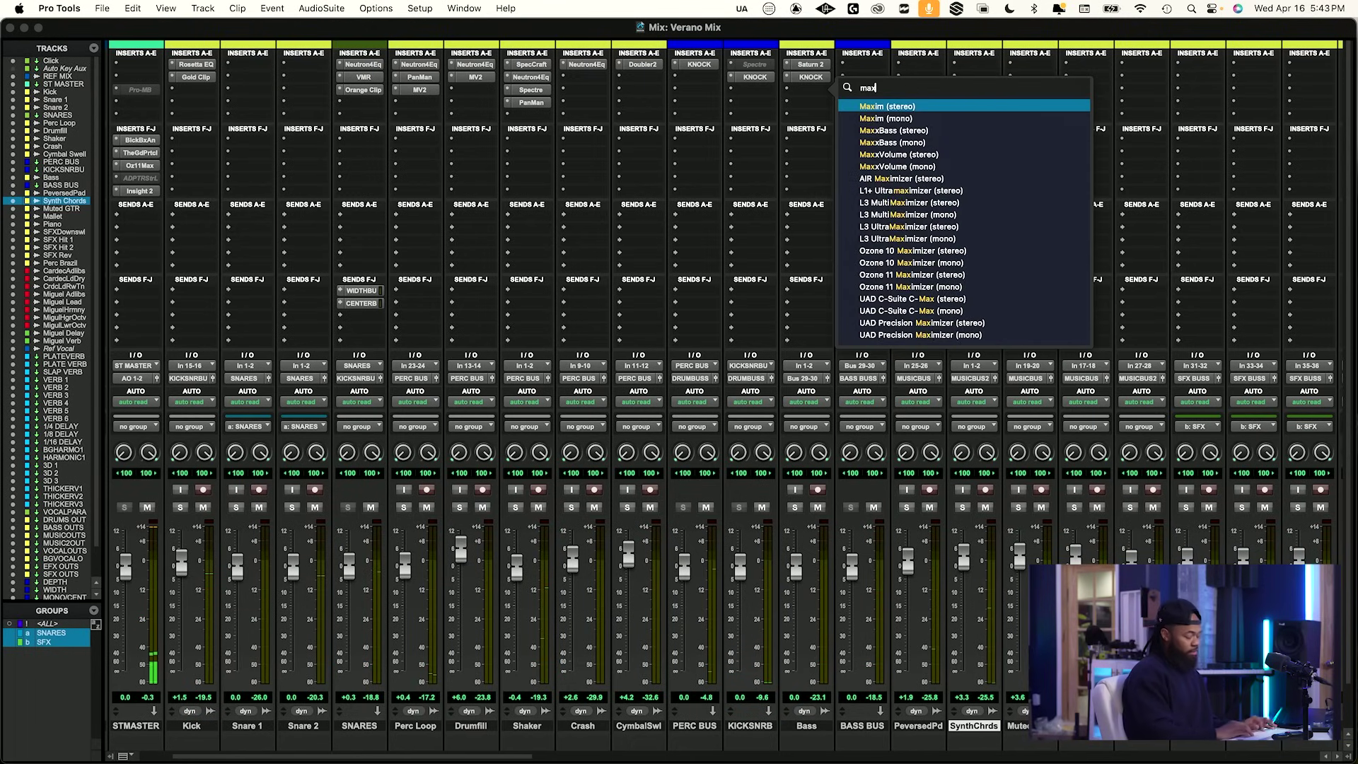
{"action": "key", "text": "Down"}
{"action": "key", "text": "Down"}
{"action": "key", "text": "Down"}
{"action": "key", "text": "Down"}
{"action": "key", "text": "Down"}
{"action": "key", "text": "Down"}
{"action": "key", "text": "Down"}
{"action": "key", "text": "Down"}
{"action": "key", "text": "Down"}
{"action": "key", "text": "Down"}
{"action": "key", "text": "Down"}
{"action": "key", "text": "Down"}
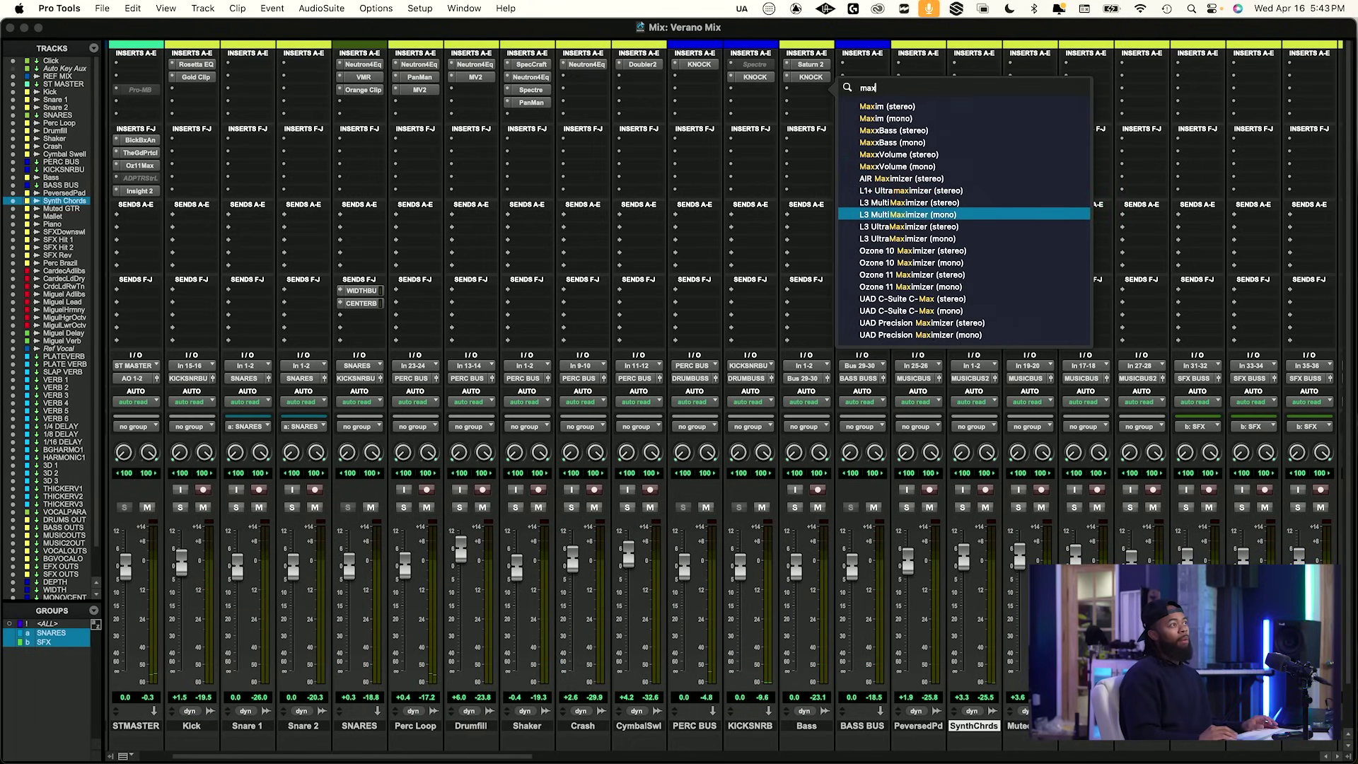
{"action": "key", "text": "Down"}
{"action": "key", "text": "Down"}
{"action": "key", "text": "Return"}
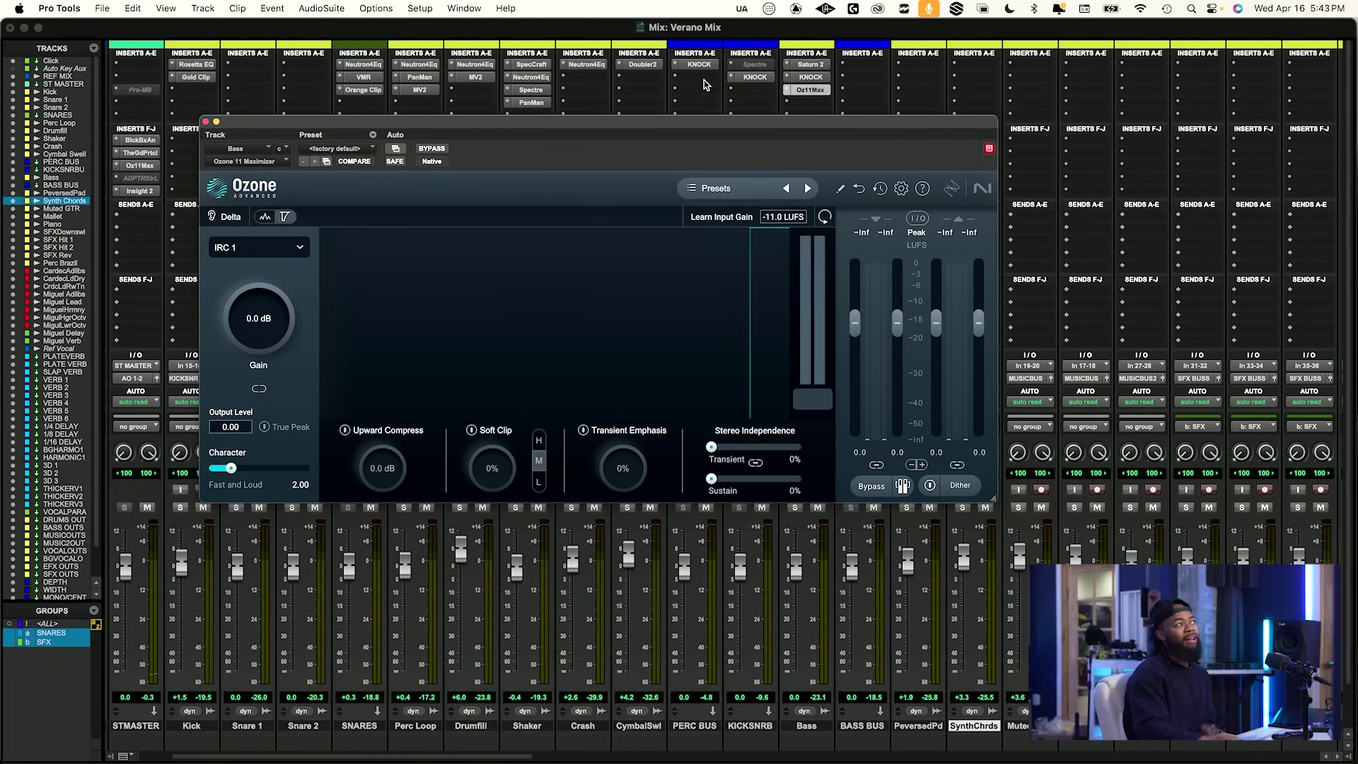
Uncover the Bass inserts by moving the Maximizer window, and bypass the plug-in with its mode kept at IRC 1.
{"action": "left_click_drag", "start_coordinate": [646, 126], "coordinate": [631, 305]}
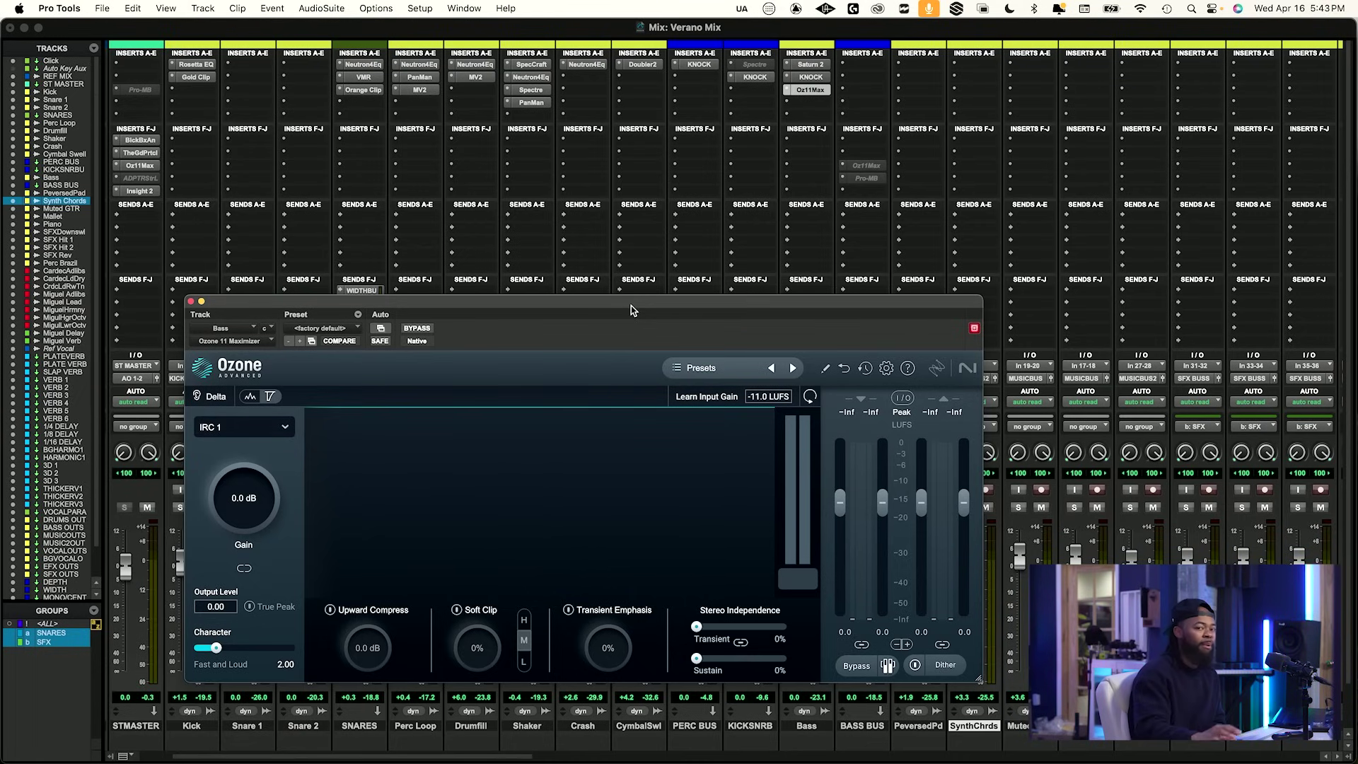
{"action": "left_click", "coordinate": [221, 428]}
{"action": "left_click", "coordinate": [211, 453]}
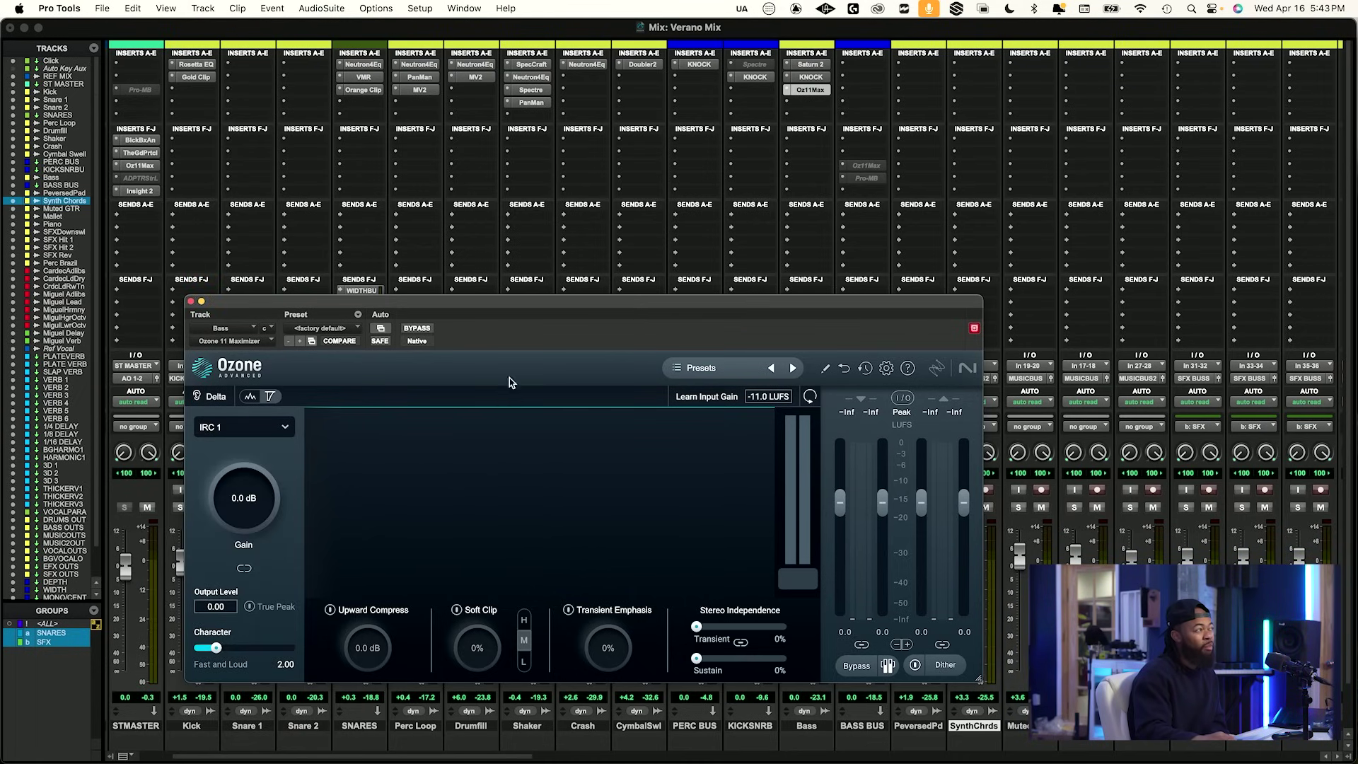
{"action": "left_click_drag", "start_coordinate": [529, 304], "coordinate": [536, 242]}
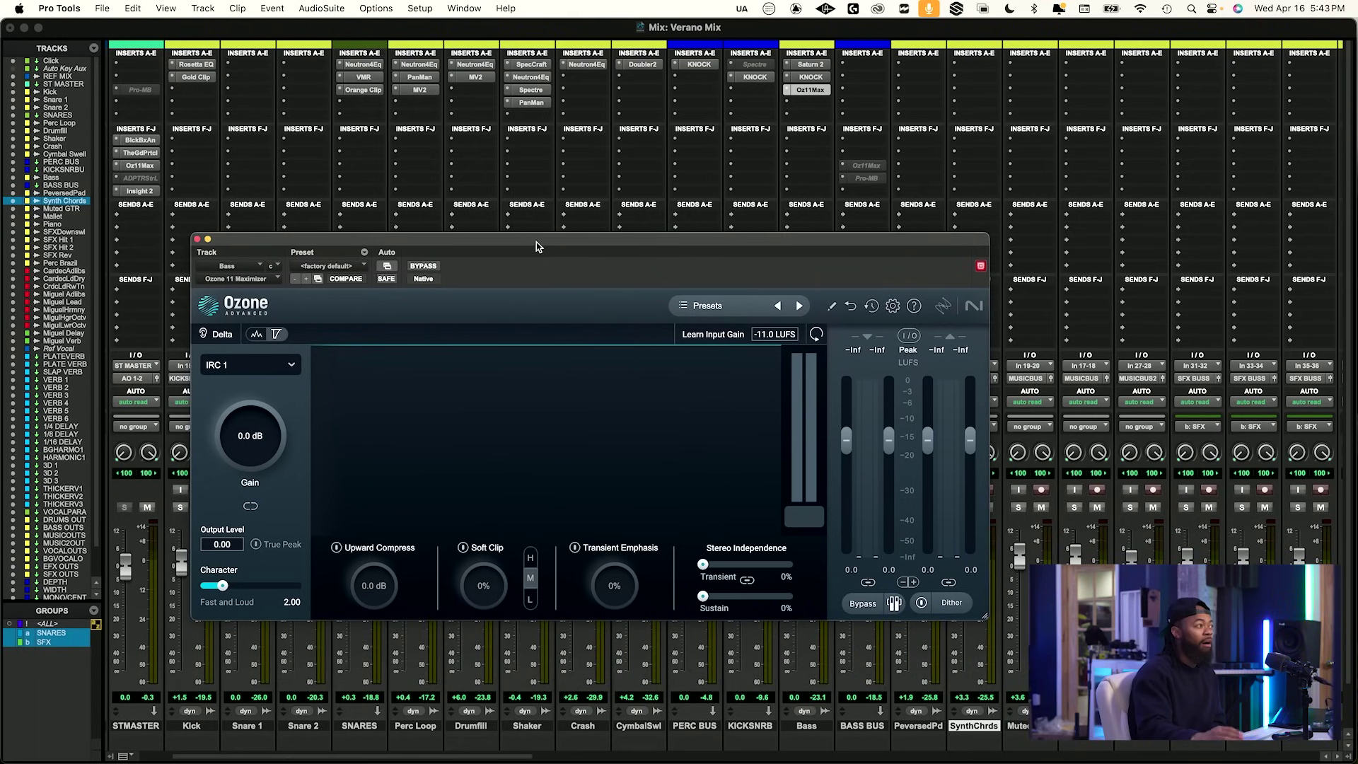
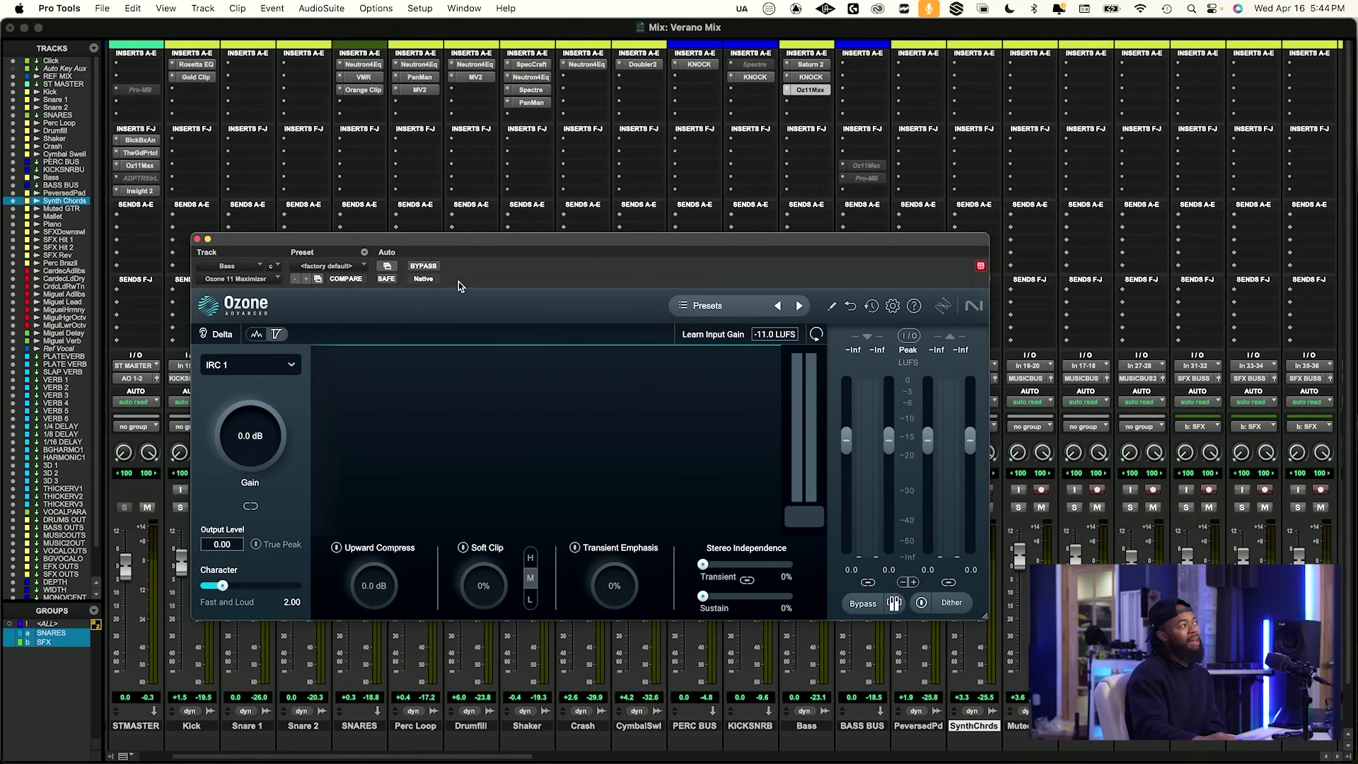
{"action": "left_click", "coordinate": [423, 268]}
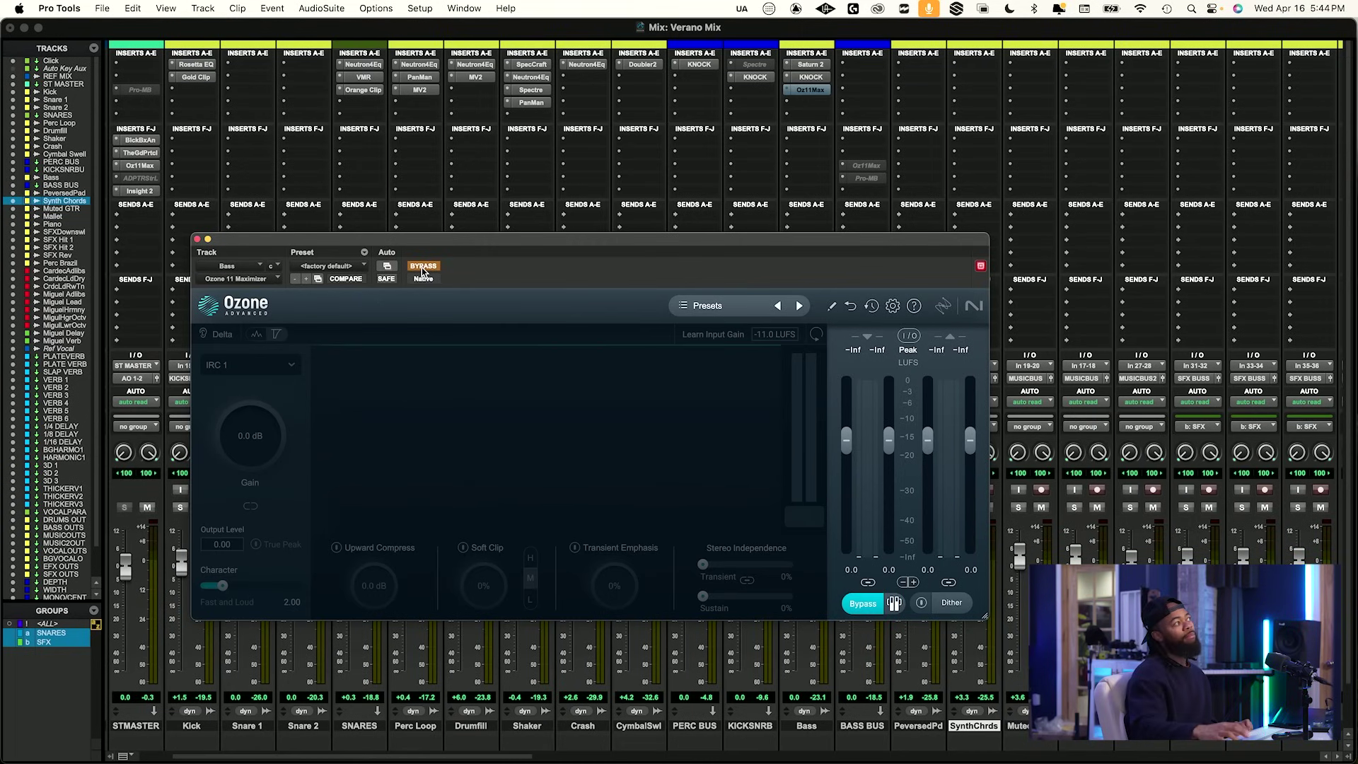
Reactivate the Maximizer on the Bass track, and insert Trim below it with the gain at +12.0 dB.
{"action": "left_click", "coordinate": [423, 267]}
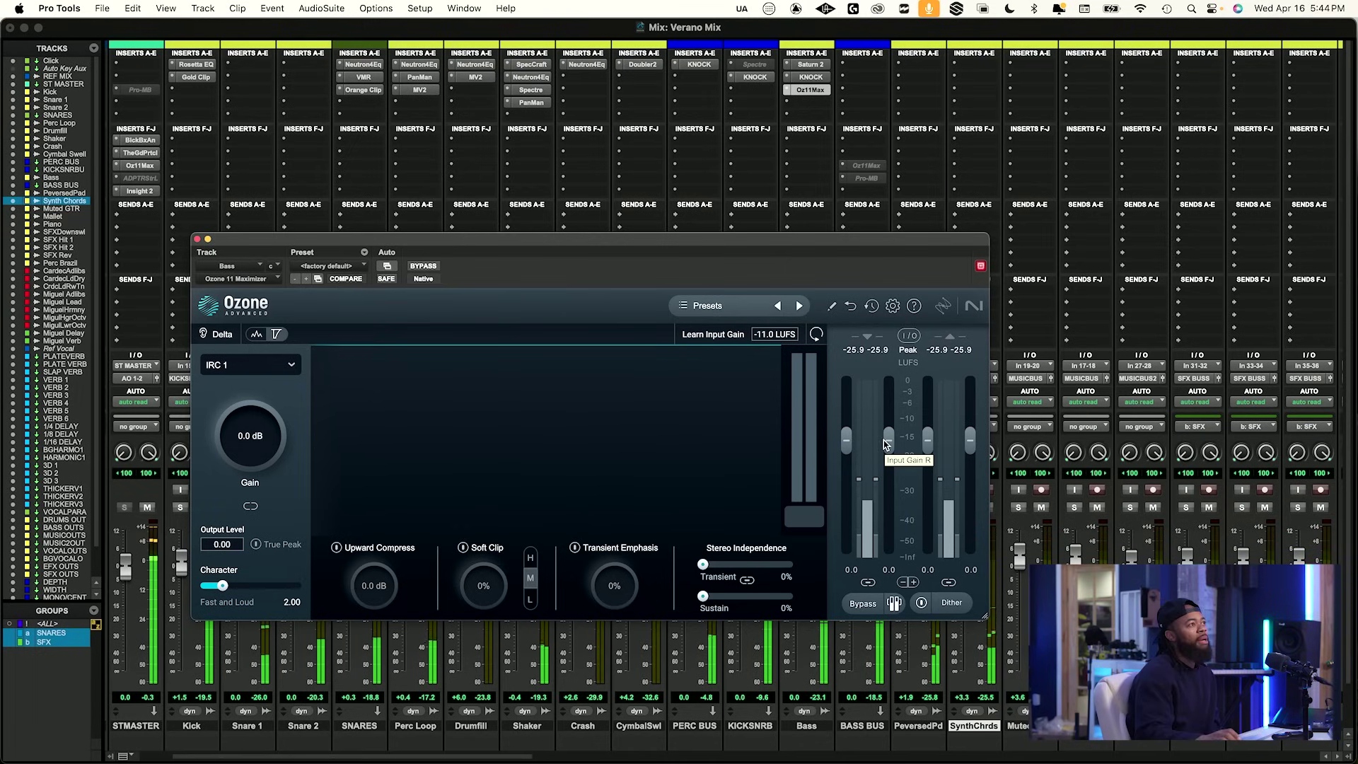
{"action": "key", "text": "space"}
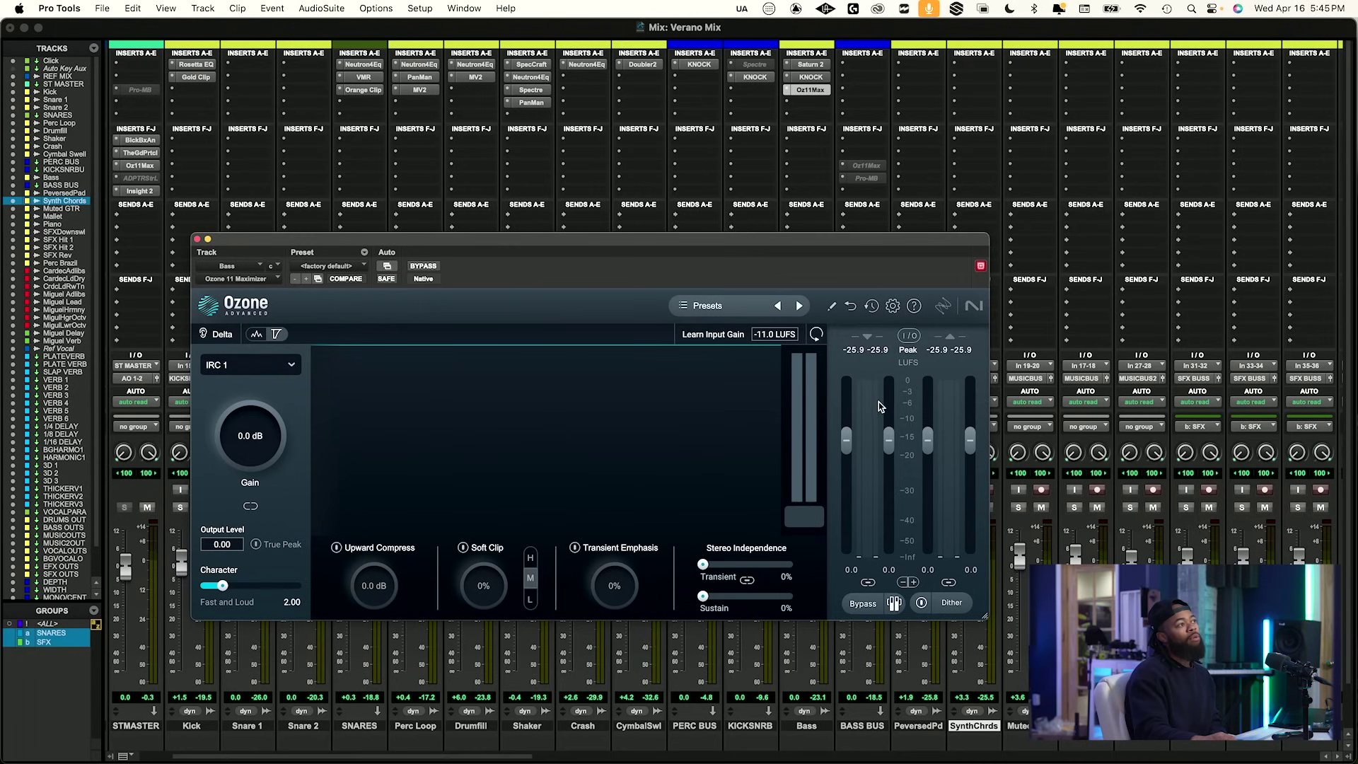
{"action": "left_click", "coordinate": [814, 103]}
{"action": "type", "text": "trim"}
{"action": "key", "text": "Return"}
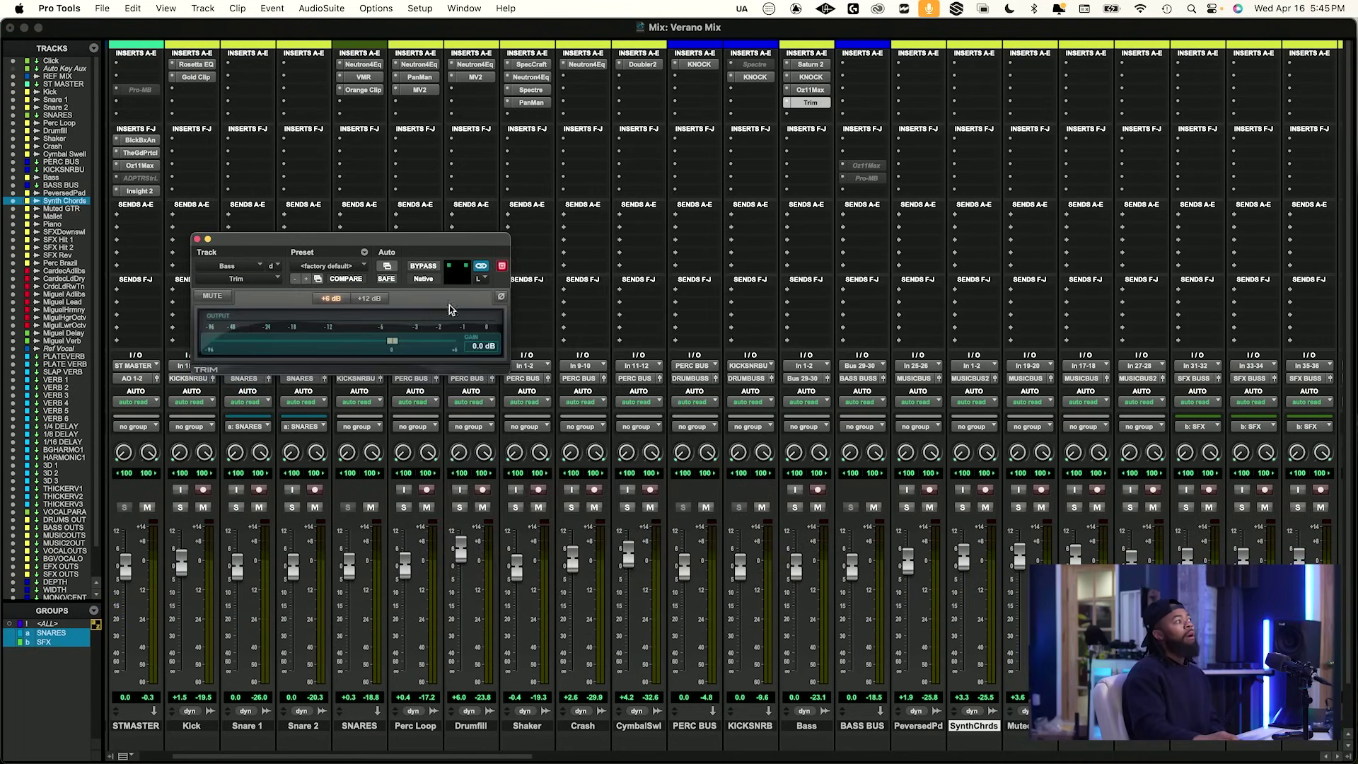
{"action": "left_click_drag", "start_coordinate": [391, 344], "coordinate": [614, 296]}
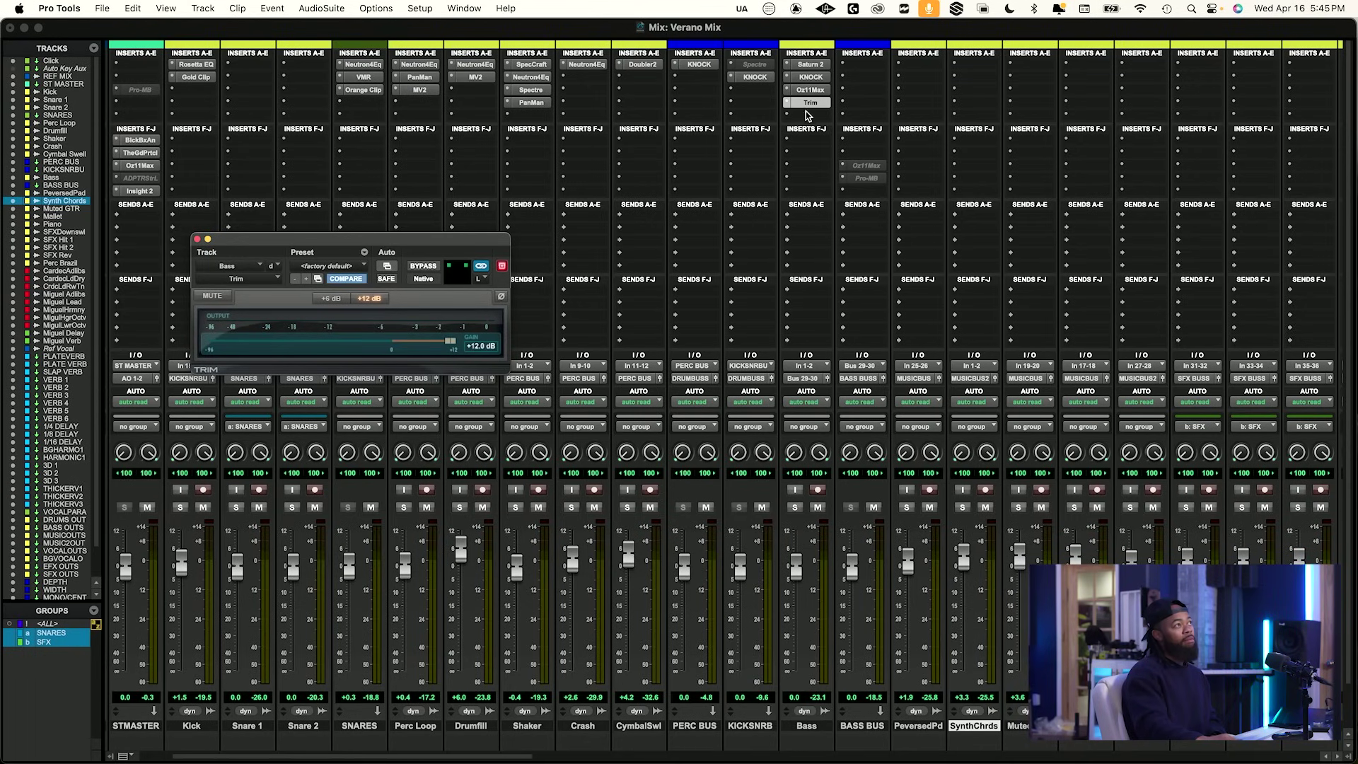
Move the Maximizer below Trim in the Bass inserts and lower its linked output gain to -12.0 dB.
{"action": "left_click_drag", "start_coordinate": [812, 99], "coordinate": [810, 116]}
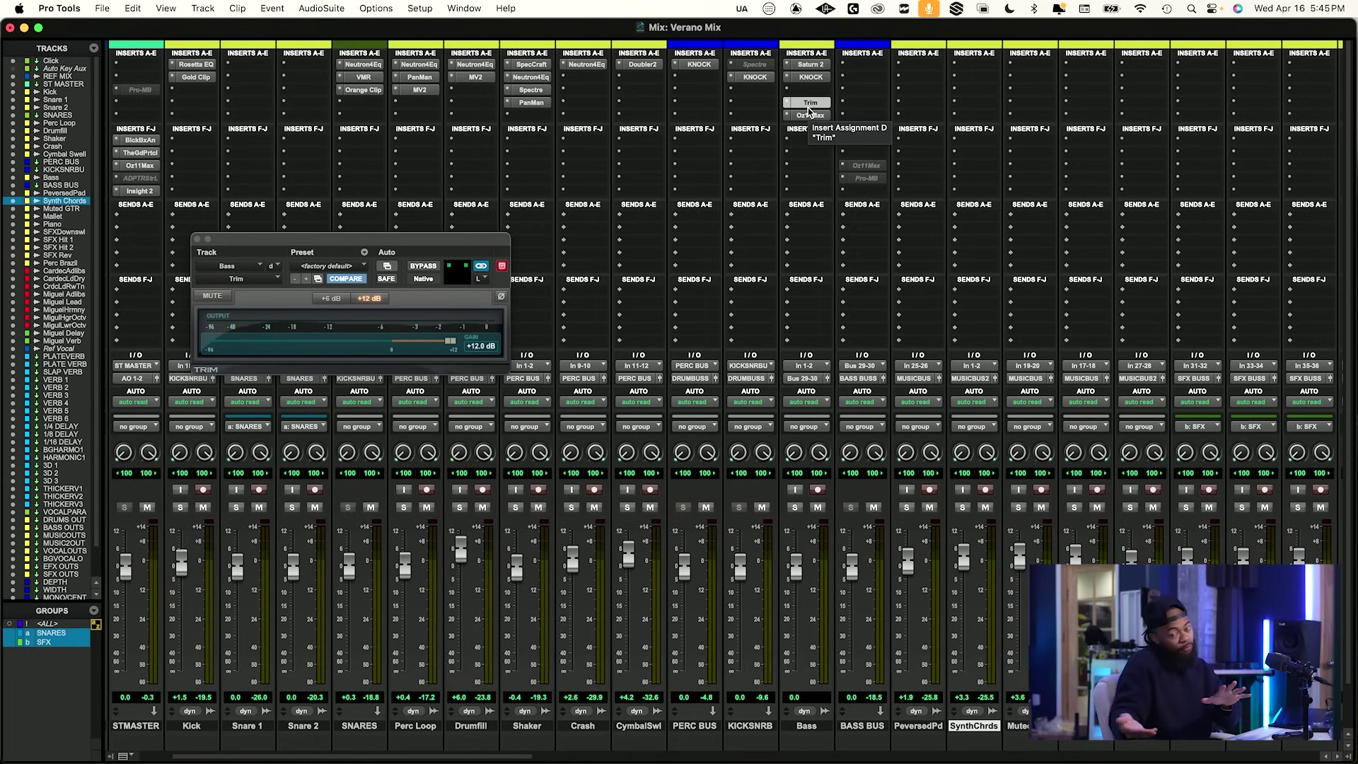
{"action": "left_click", "coordinate": [810, 114]}
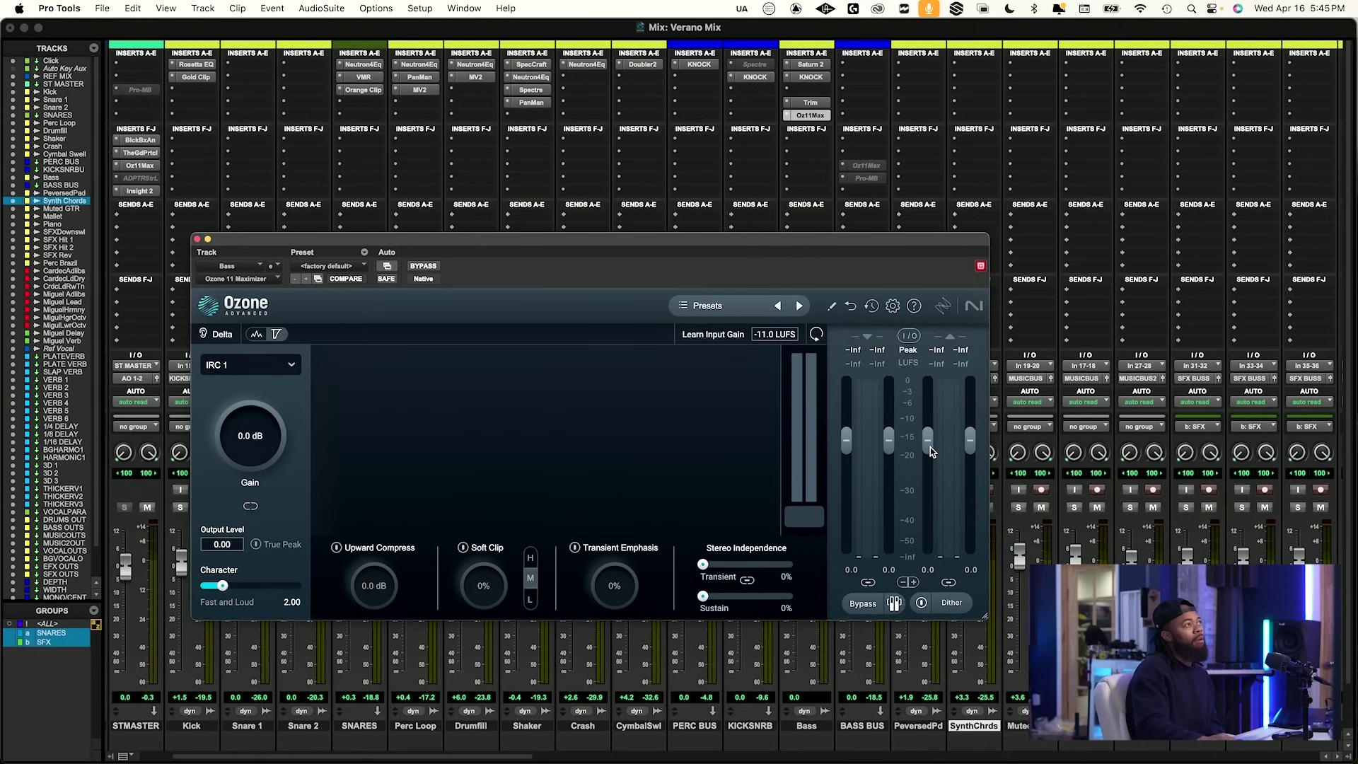
{"action": "left_click_drag", "start_coordinate": [931, 447], "coordinate": [918, 507]}
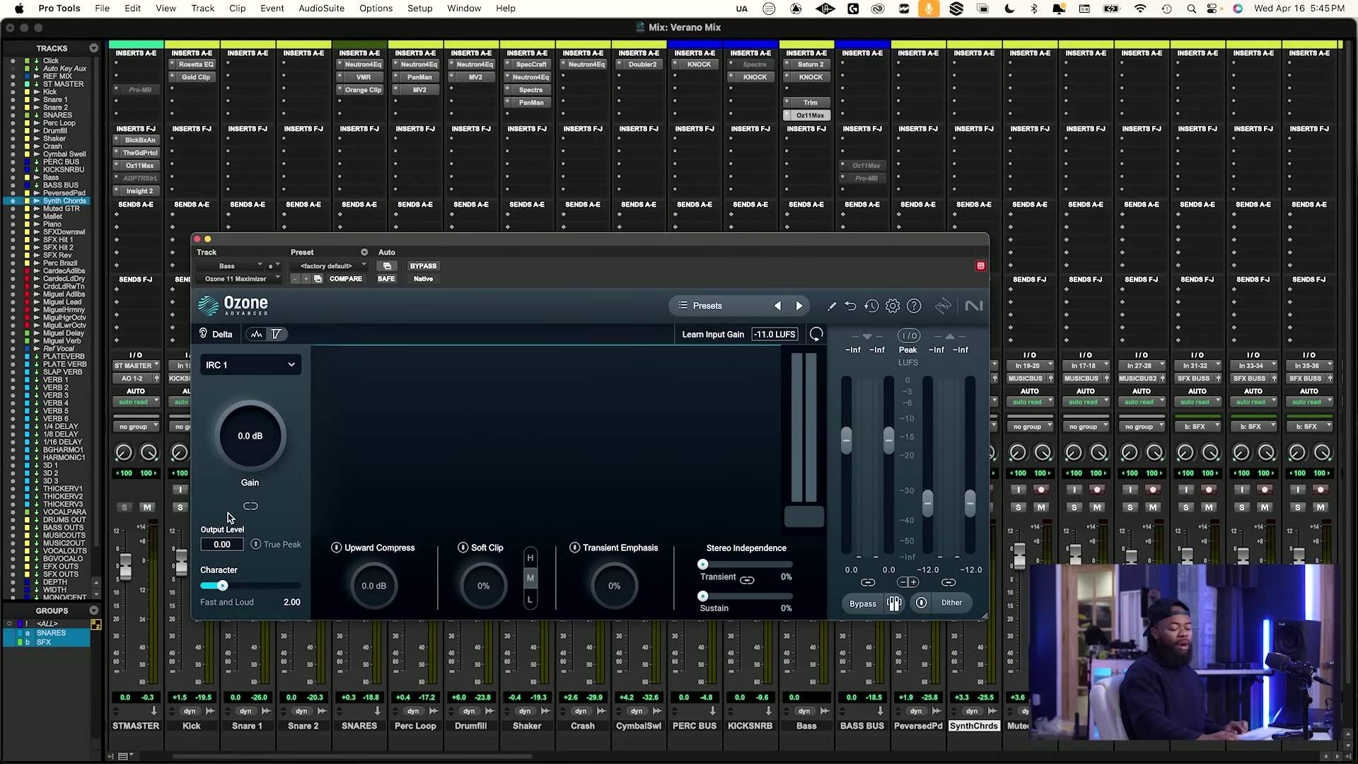
Play the song from bar 27 and check the input peak level of the Bass track's Maximizer.
{"action": "key", "text": "space"}
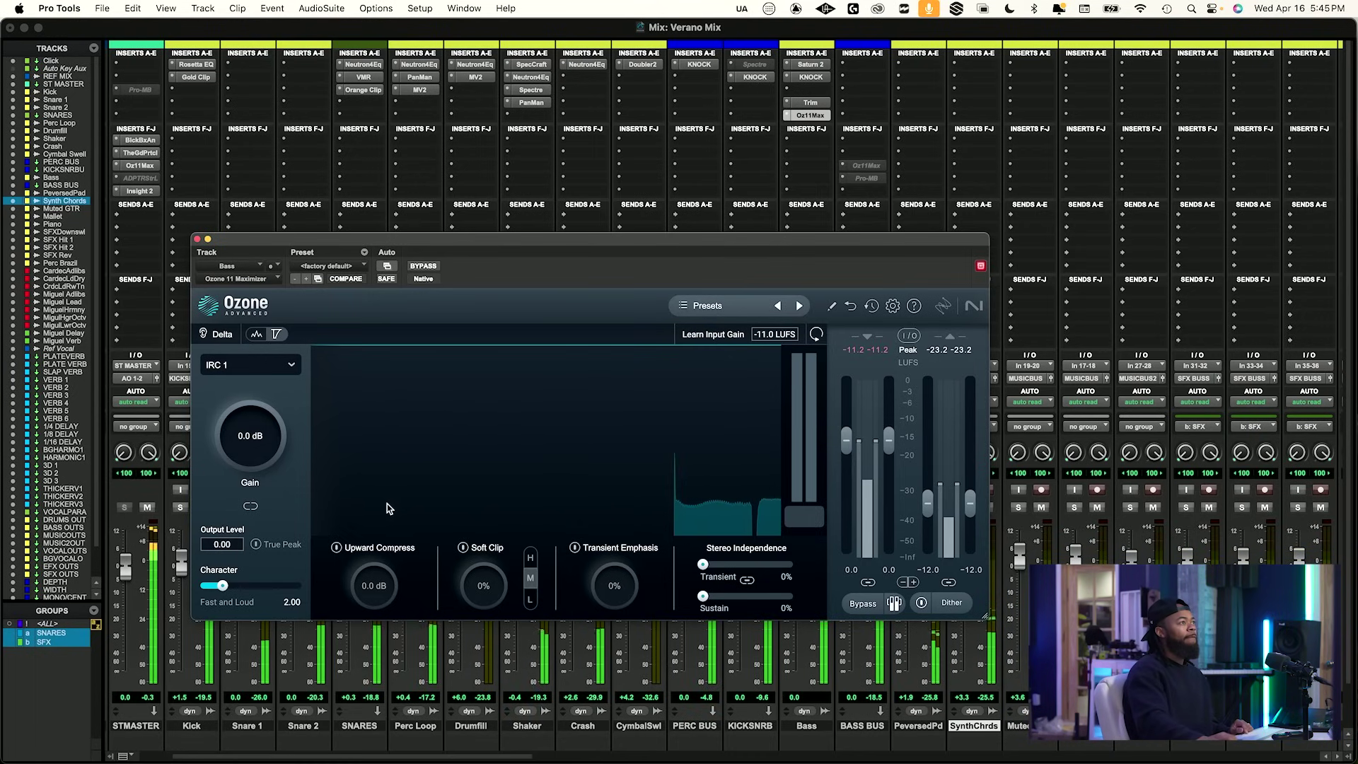
{"action": "left_click_drag", "start_coordinate": [274, 442], "coordinate": [254, 556]}
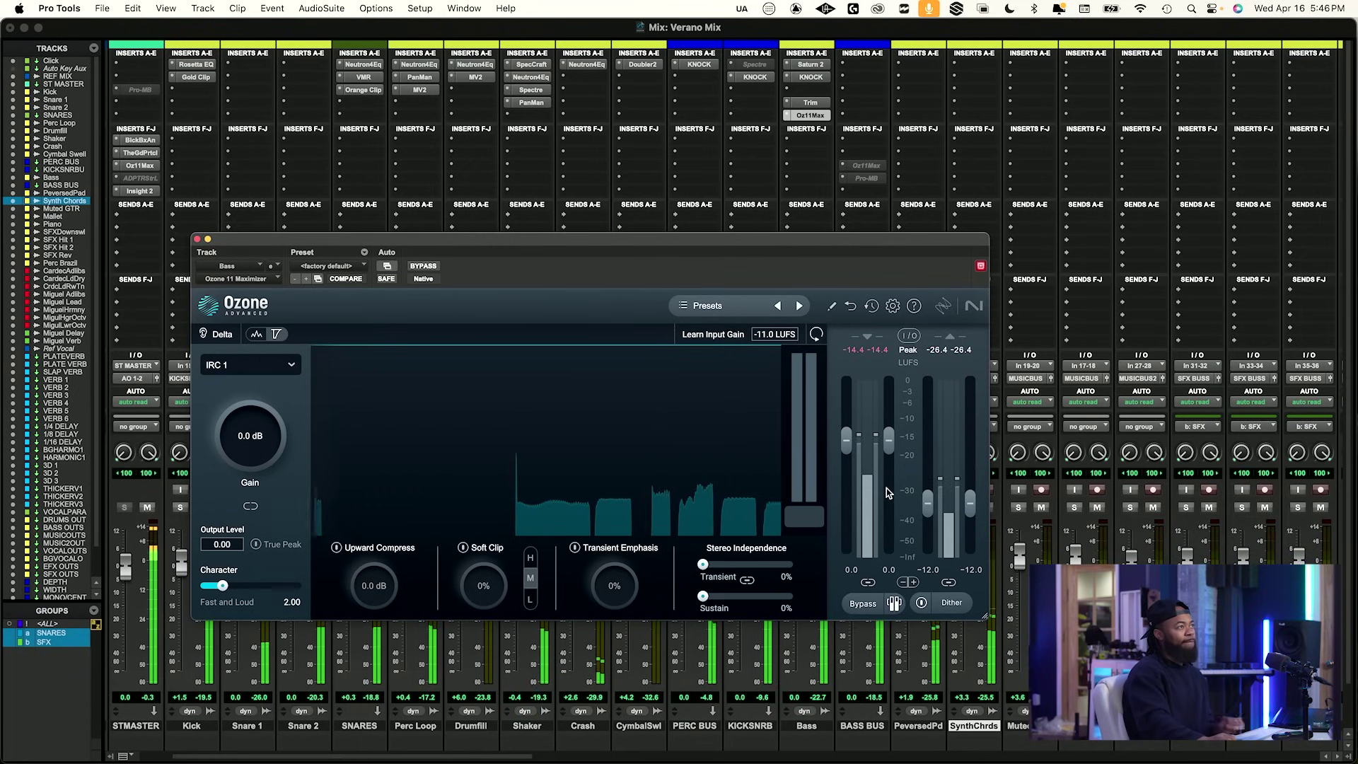
{"action": "mouse_move", "coordinate": [869, 348]}
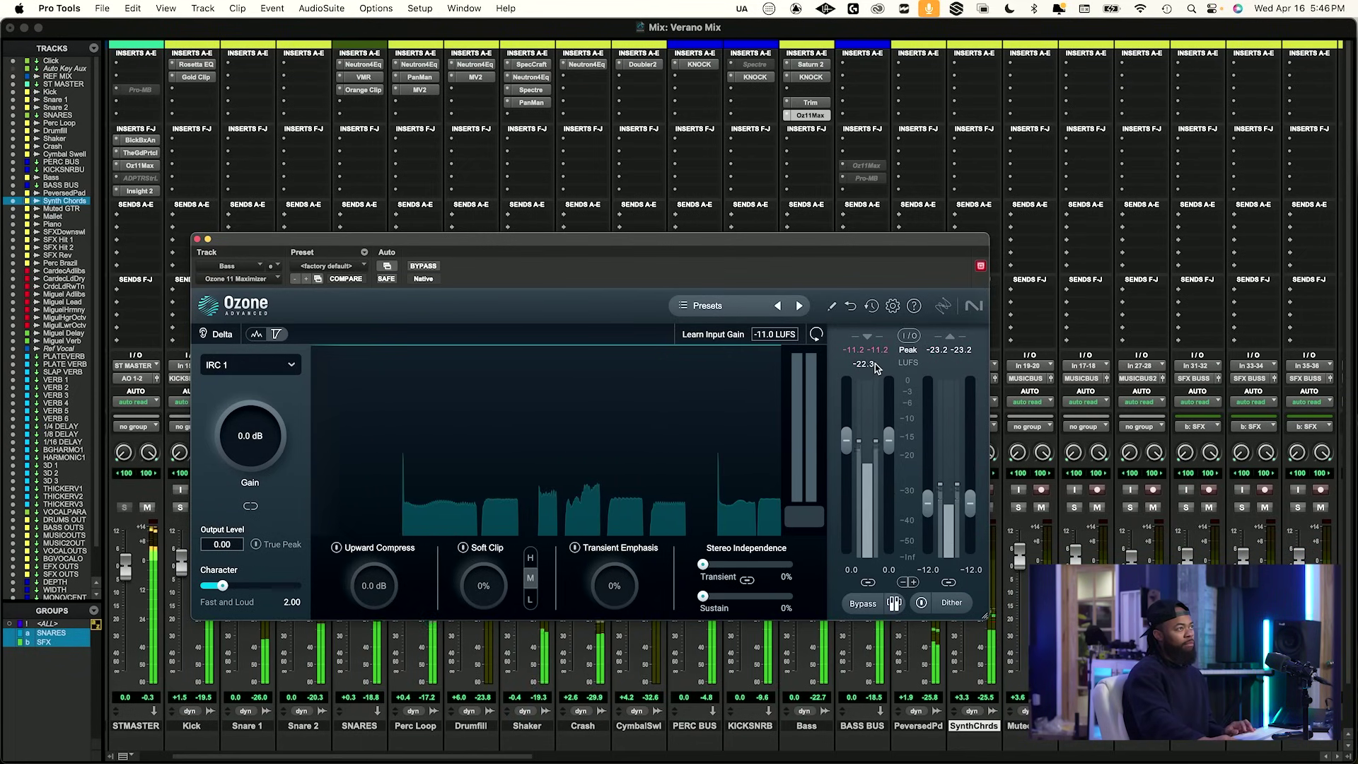
{"action": "key", "text": "super+equal"}
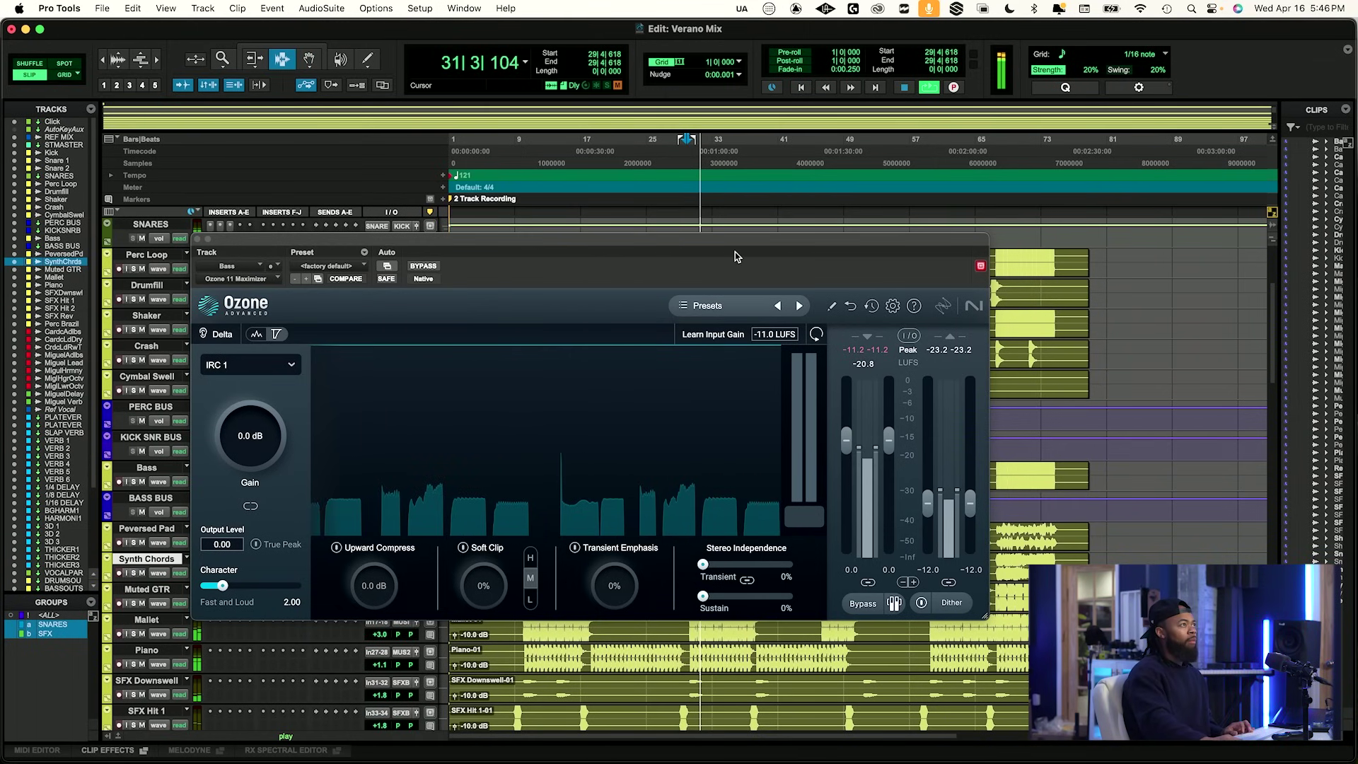
{"action": "left_click_drag", "start_coordinate": [736, 236], "coordinate": [879, 182]}
{"action": "key", "text": "space"}
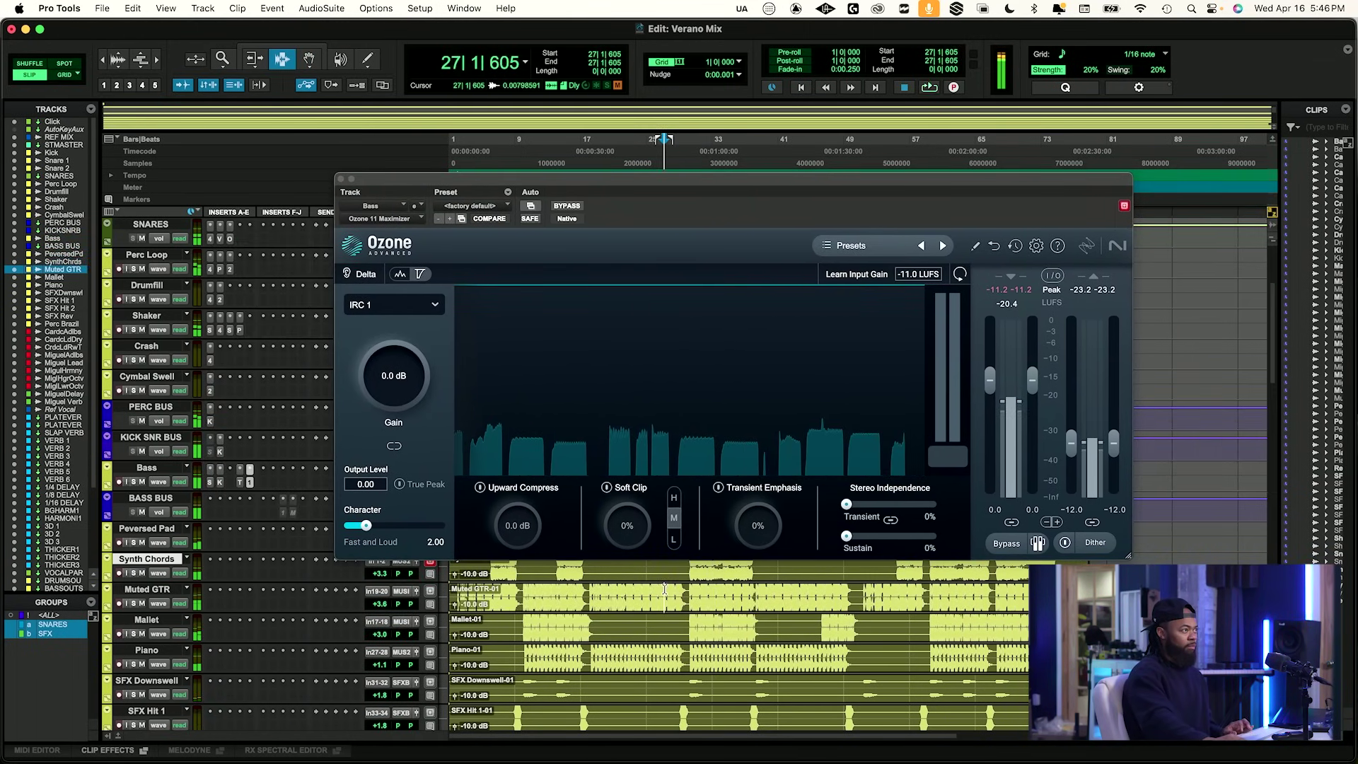
{"action": "left_click", "coordinate": [664, 598]}
{"action": "key", "text": "space"}
{"action": "left_click_drag", "start_coordinate": [937, 179], "coordinate": [825, 266]}
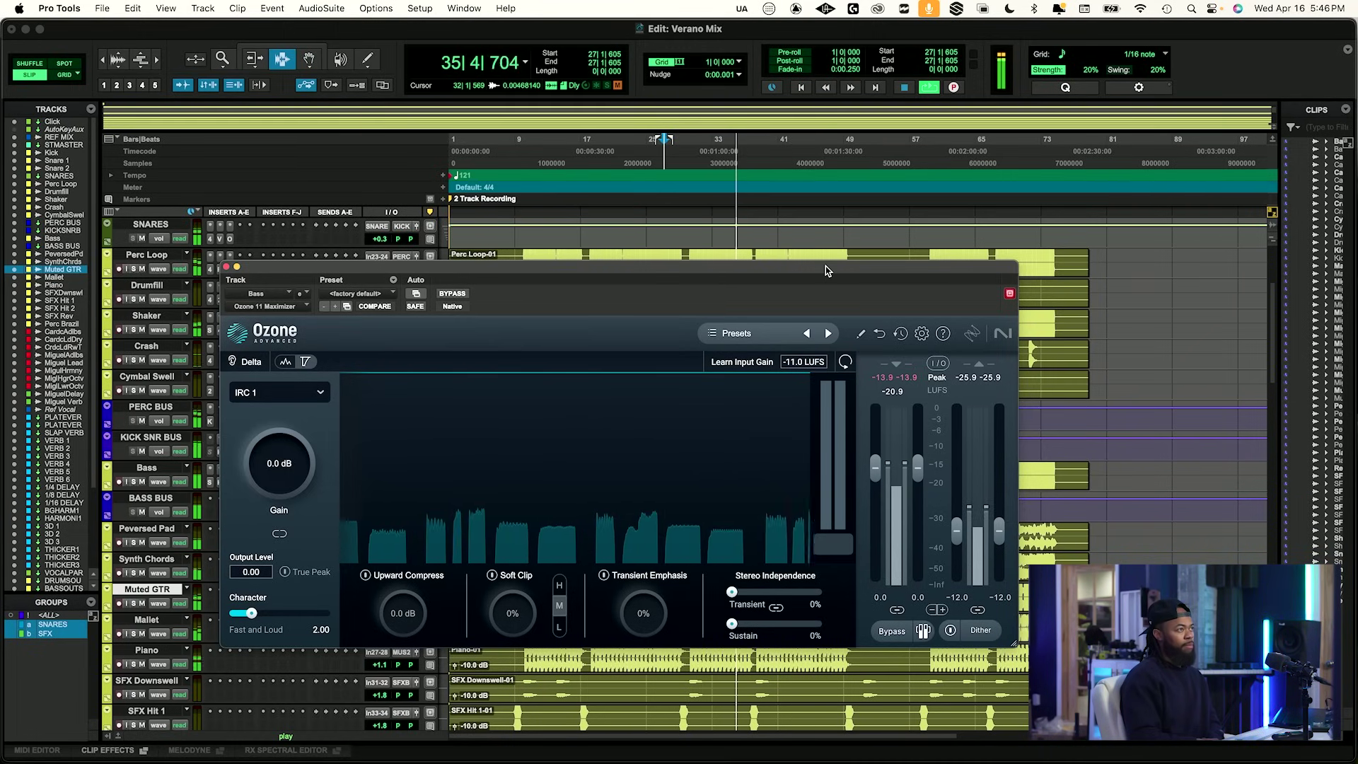
{"action": "key", "text": "space"}
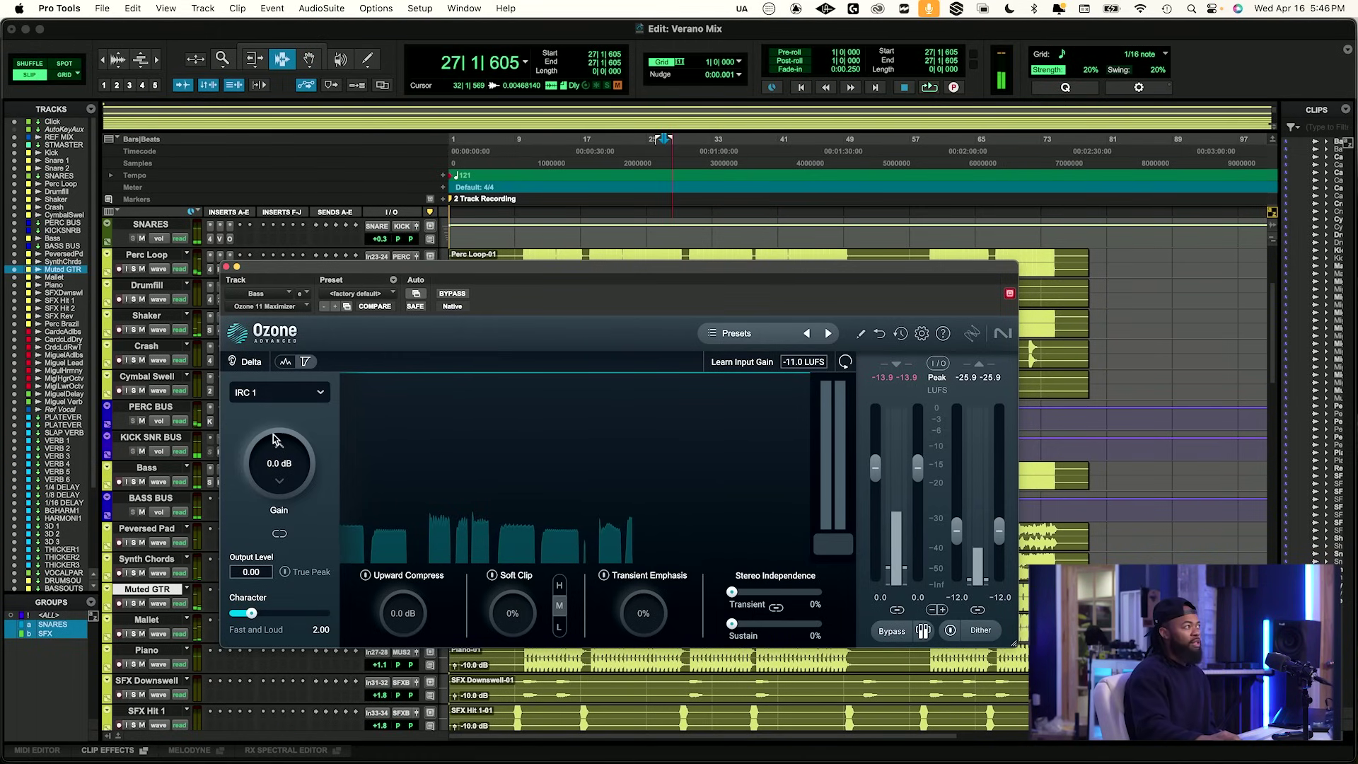
Set the Maximizer's Output Level to -13.90 and raise its Gain to +15.6 dB while the mix plays.
{"action": "left_click", "coordinate": [275, 579]}
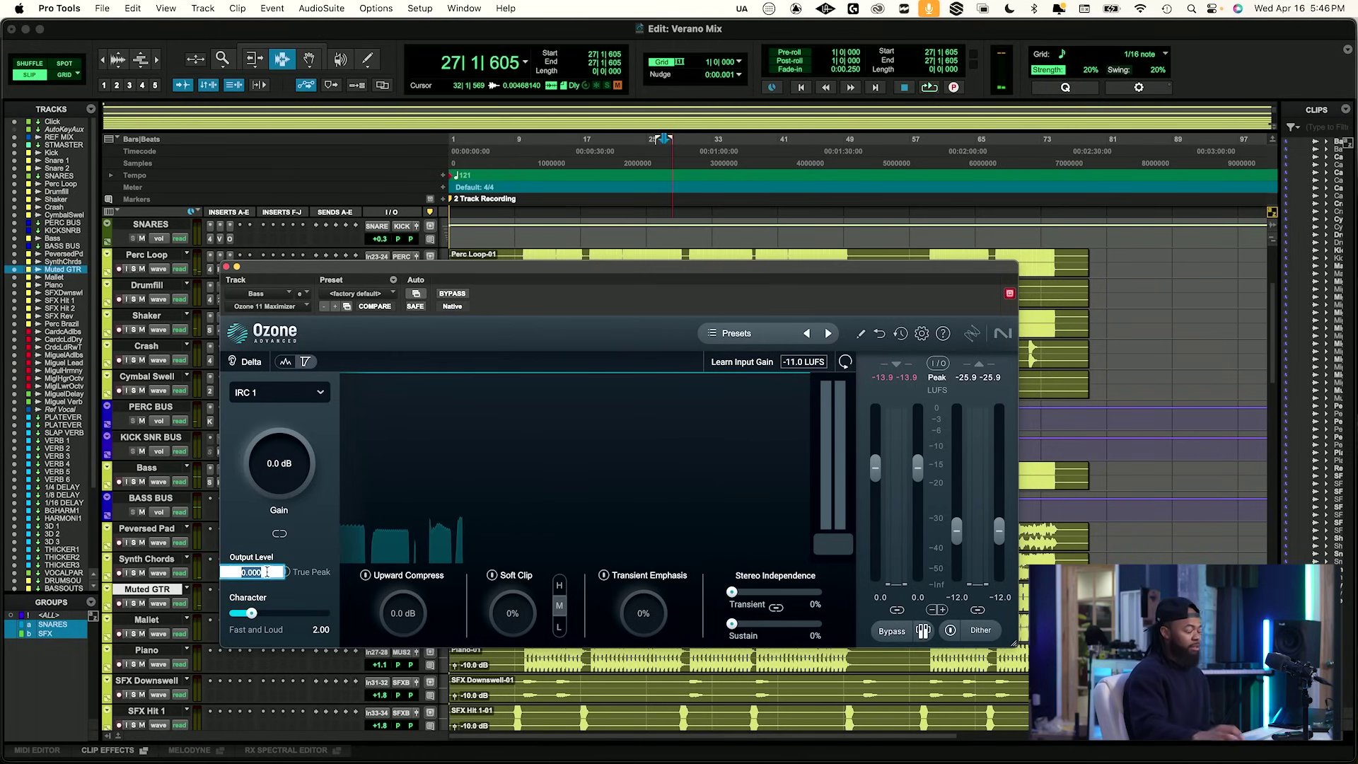
{"action": "type", "text": "-13.9"}
{"action": "key", "text": "Return"}
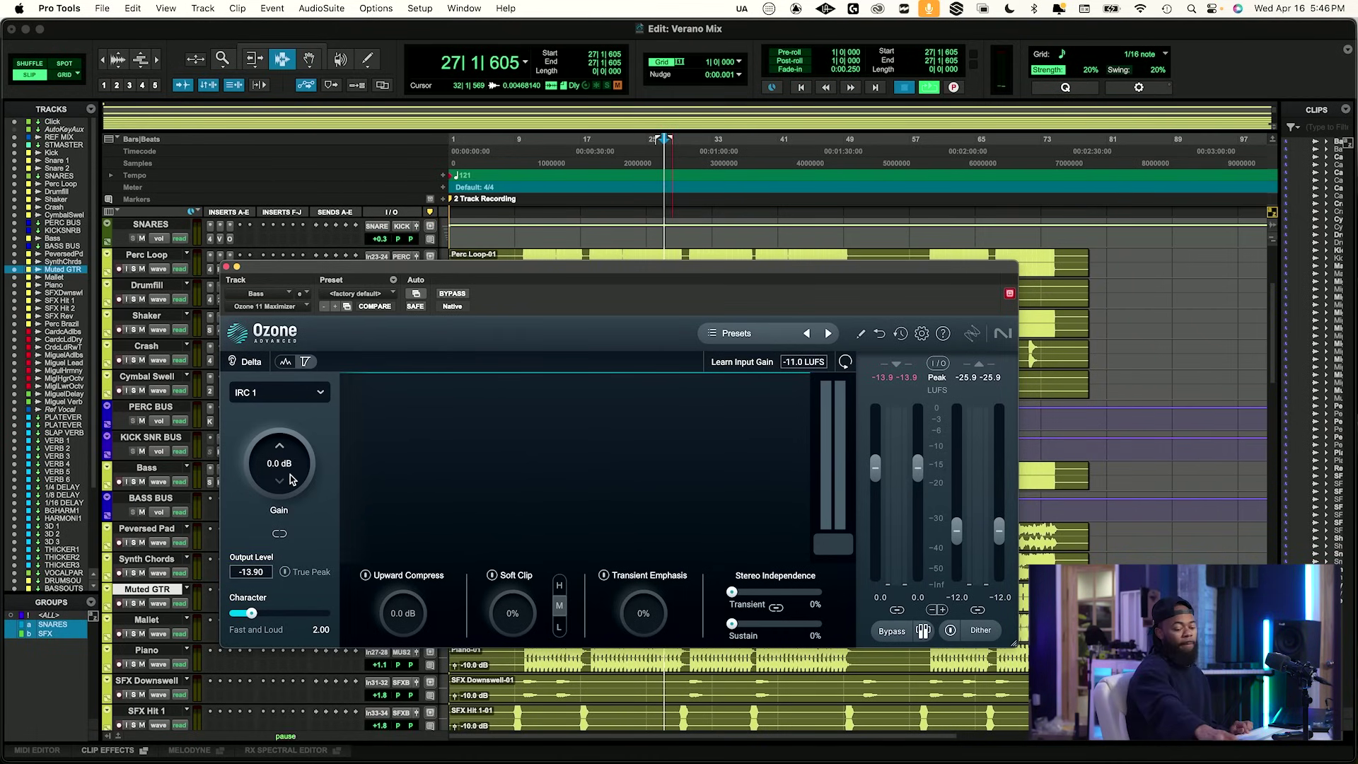
{"action": "key", "text": "space"}
{"action": "left_click_drag", "start_coordinate": [292, 479], "coordinate": [344, 318]}
{"action": "left_click_drag", "start_coordinate": [292, 459], "coordinate": [300, 433]}
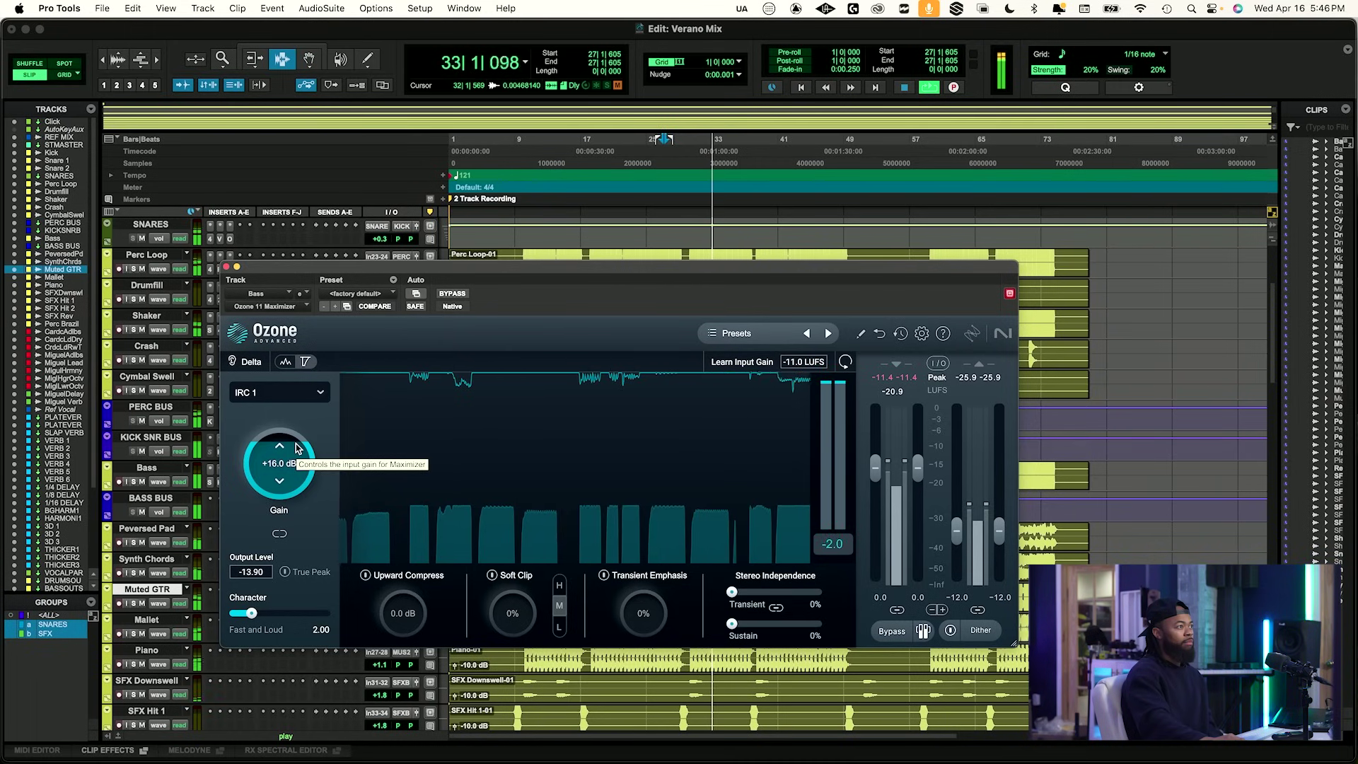
{"action": "left_click_drag", "start_coordinate": [297, 448], "coordinate": [298, 452]}
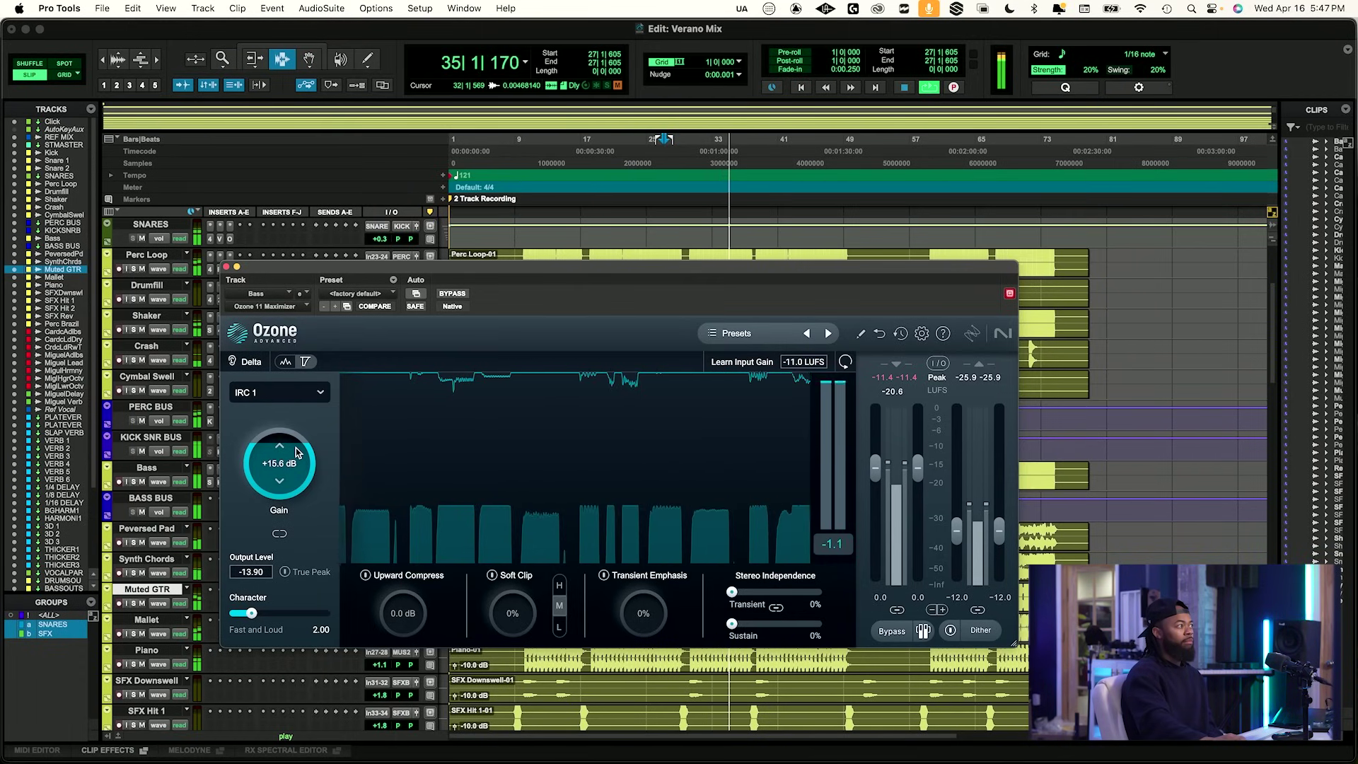
Set the Maximizer's Character to 1.40 and listen again from bar 27.
{"action": "left_click_drag", "start_coordinate": [254, 613], "coordinate": [247, 613]}
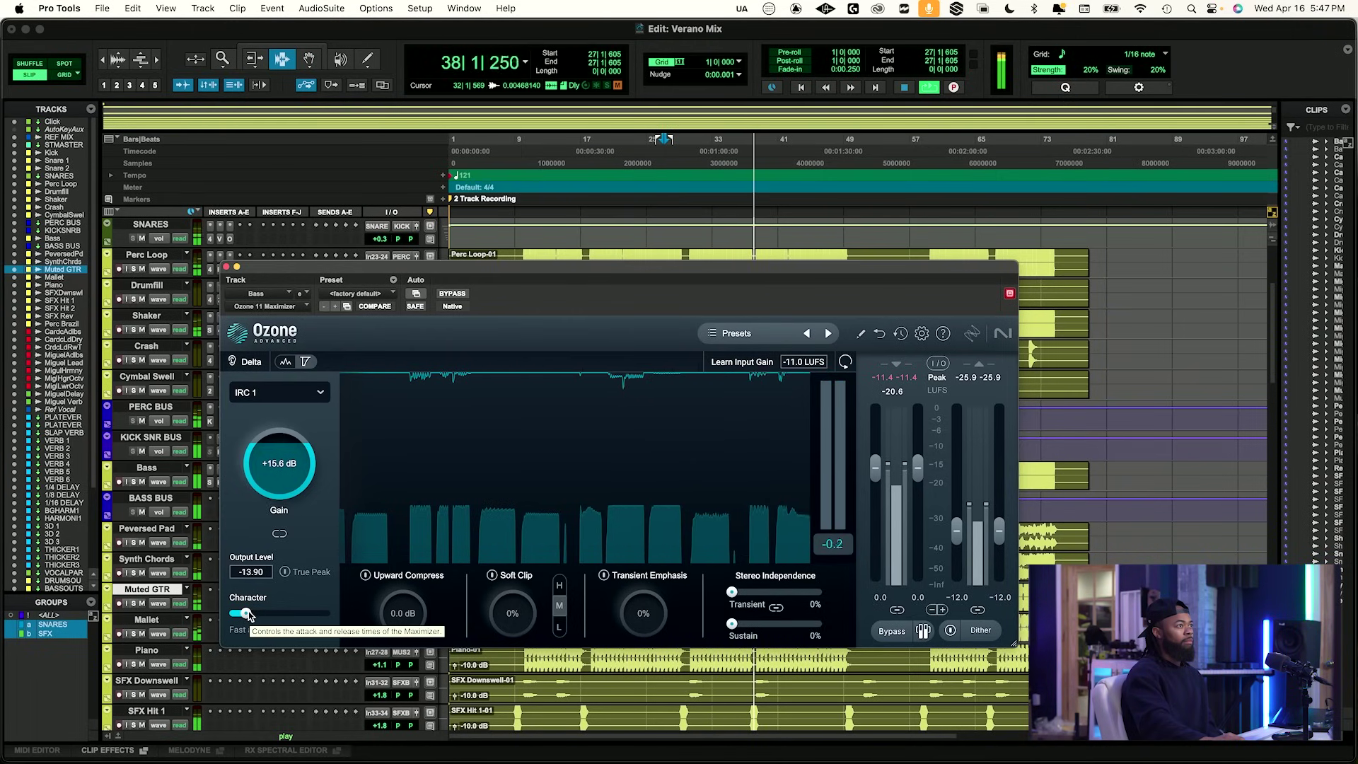
{"action": "key", "text": "space"}
{"action": "key", "text": "space"}
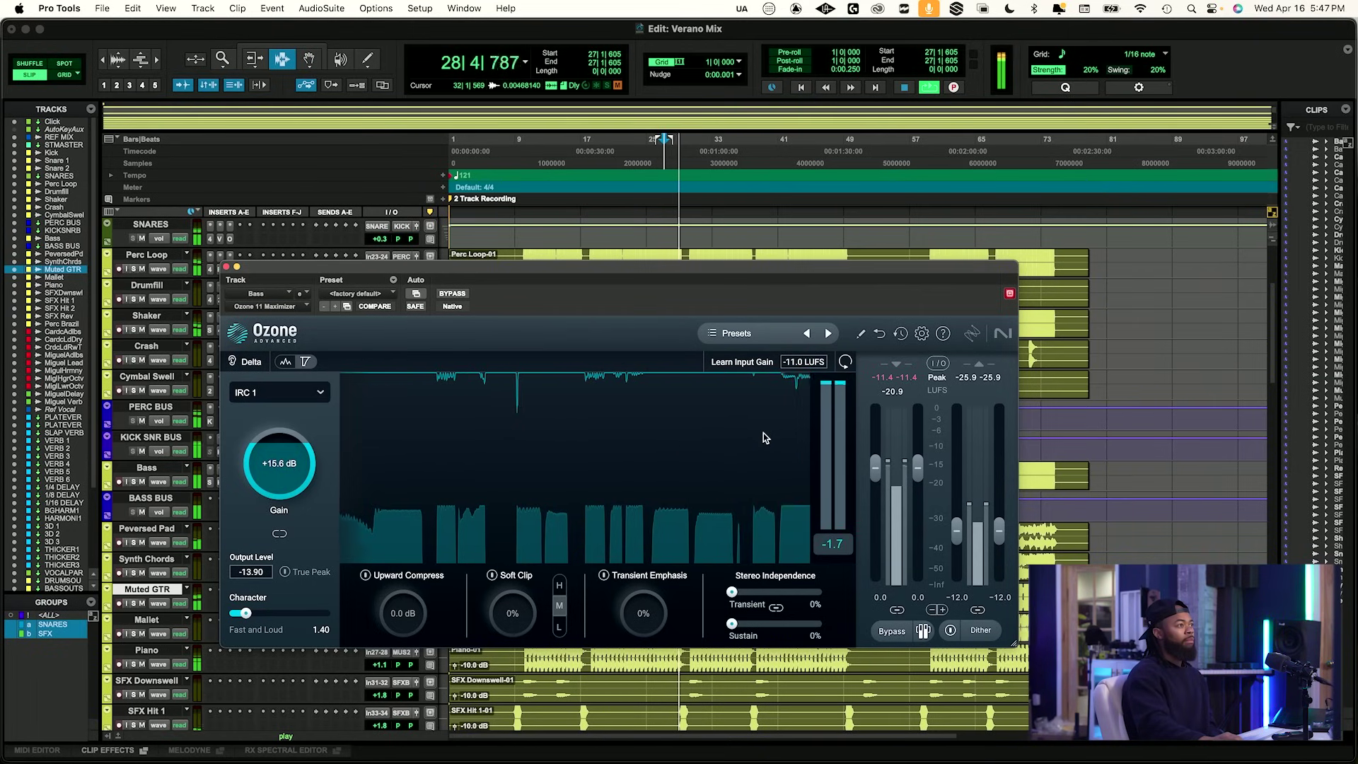
{"action": "key", "text": "space"}
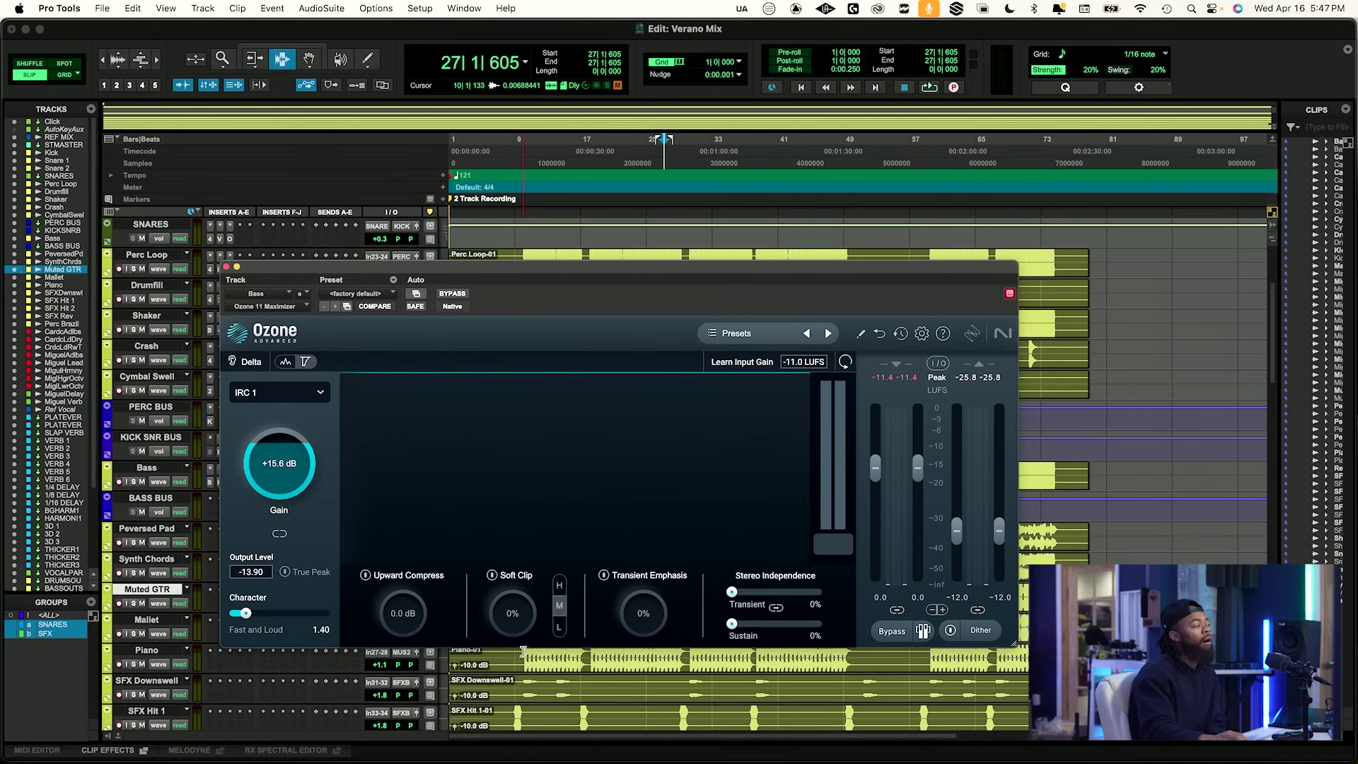
Compare the full mix with the Bass track's Trim and Maximizer both bypassed and both active, and close the Maximizer window.
{"action": "key", "text": "space"}
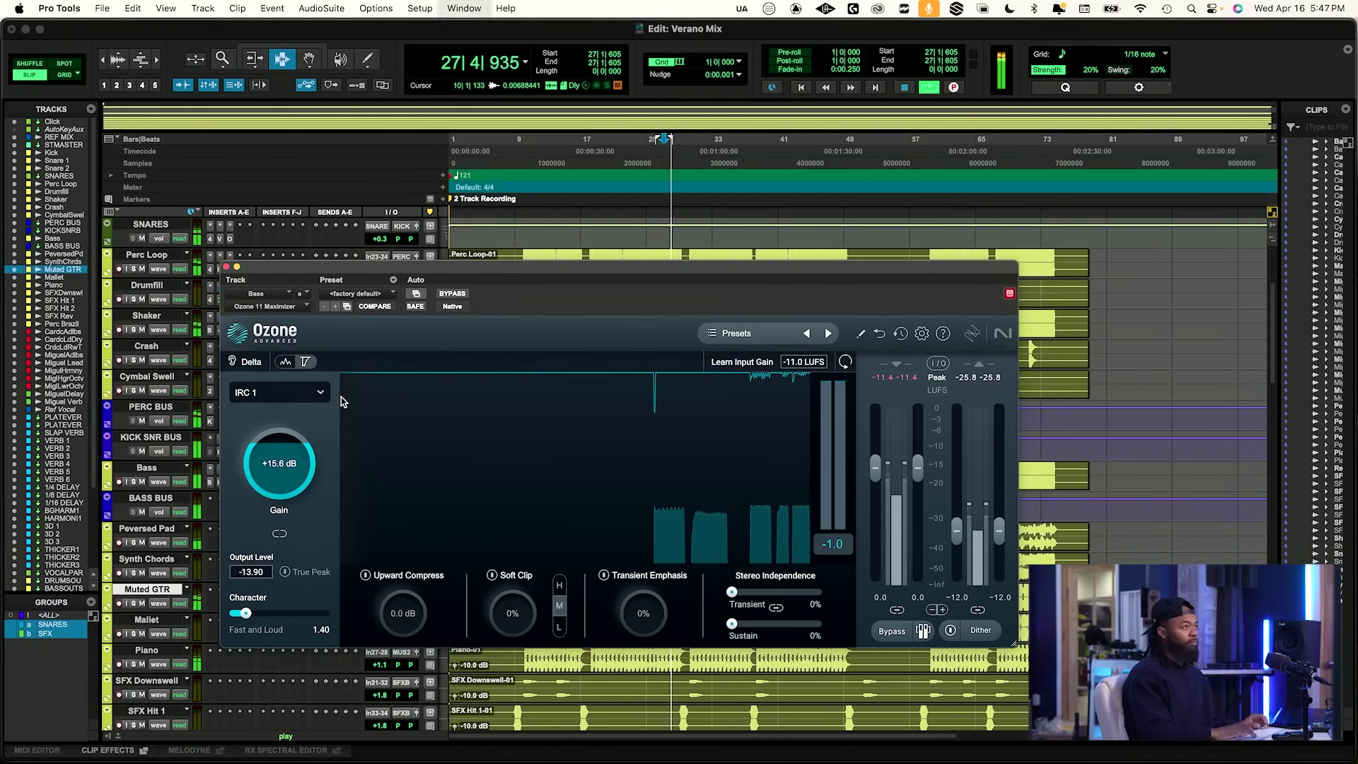
{"action": "key", "text": "super+equal"}
{"action": "left_click", "coordinate": [813, 113], "text": "super"}
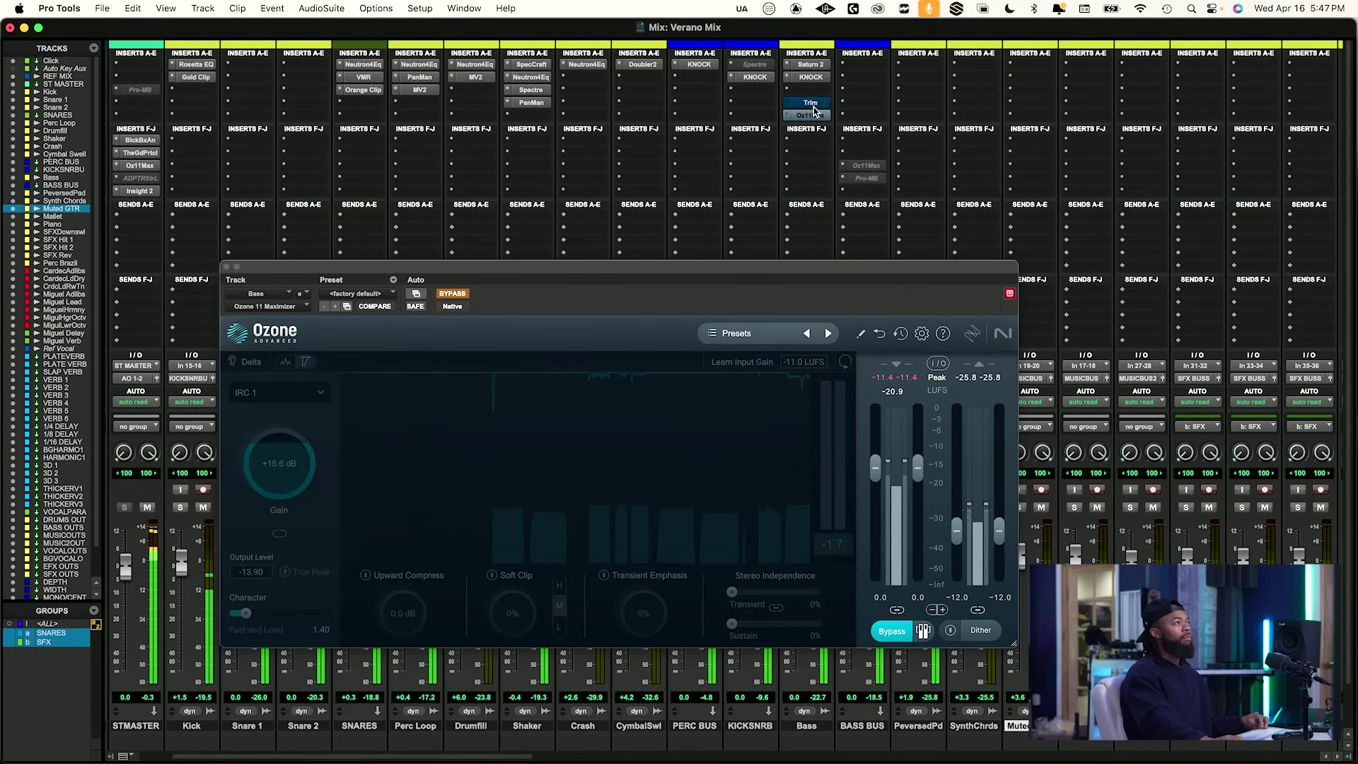
{"action": "left_click_drag", "start_coordinate": [377, 266], "coordinate": [263, 169]}
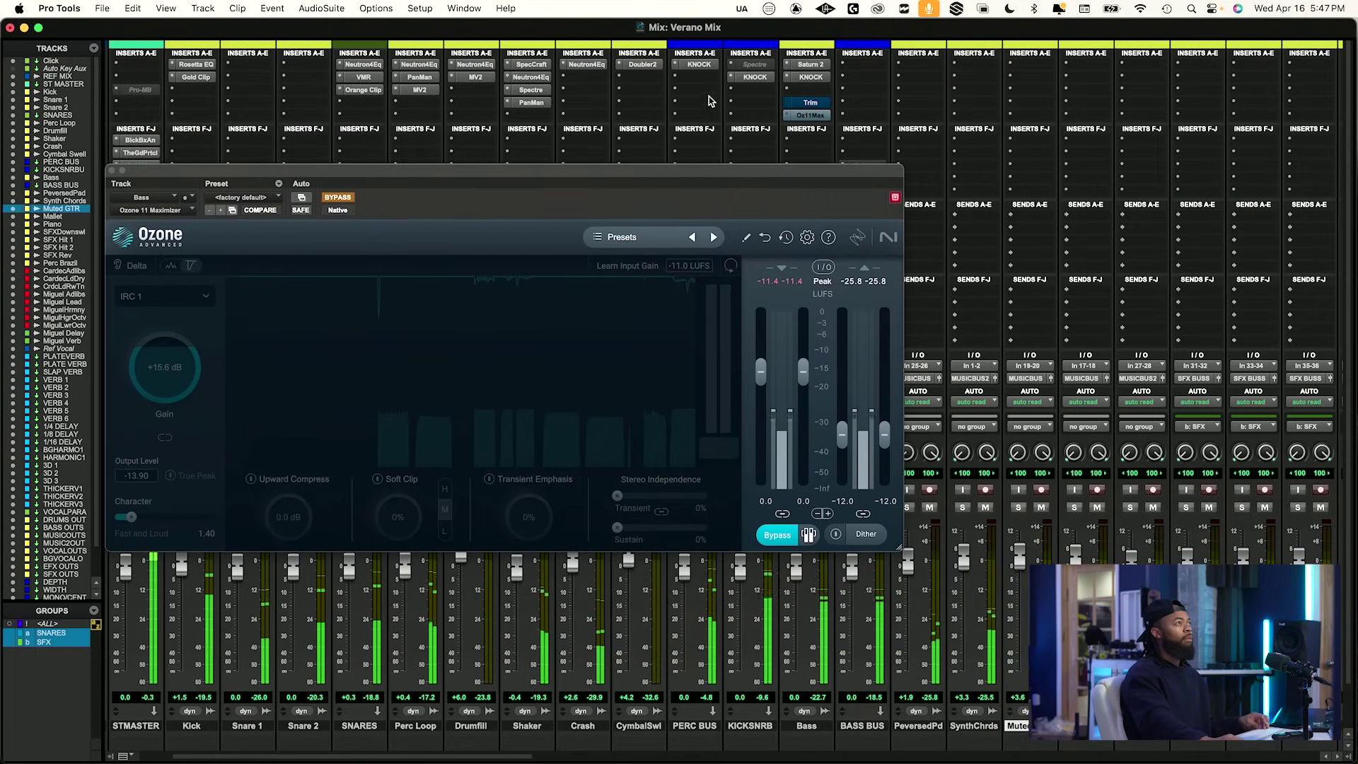
{"action": "left_click", "coordinate": [810, 115], "text": "super"}
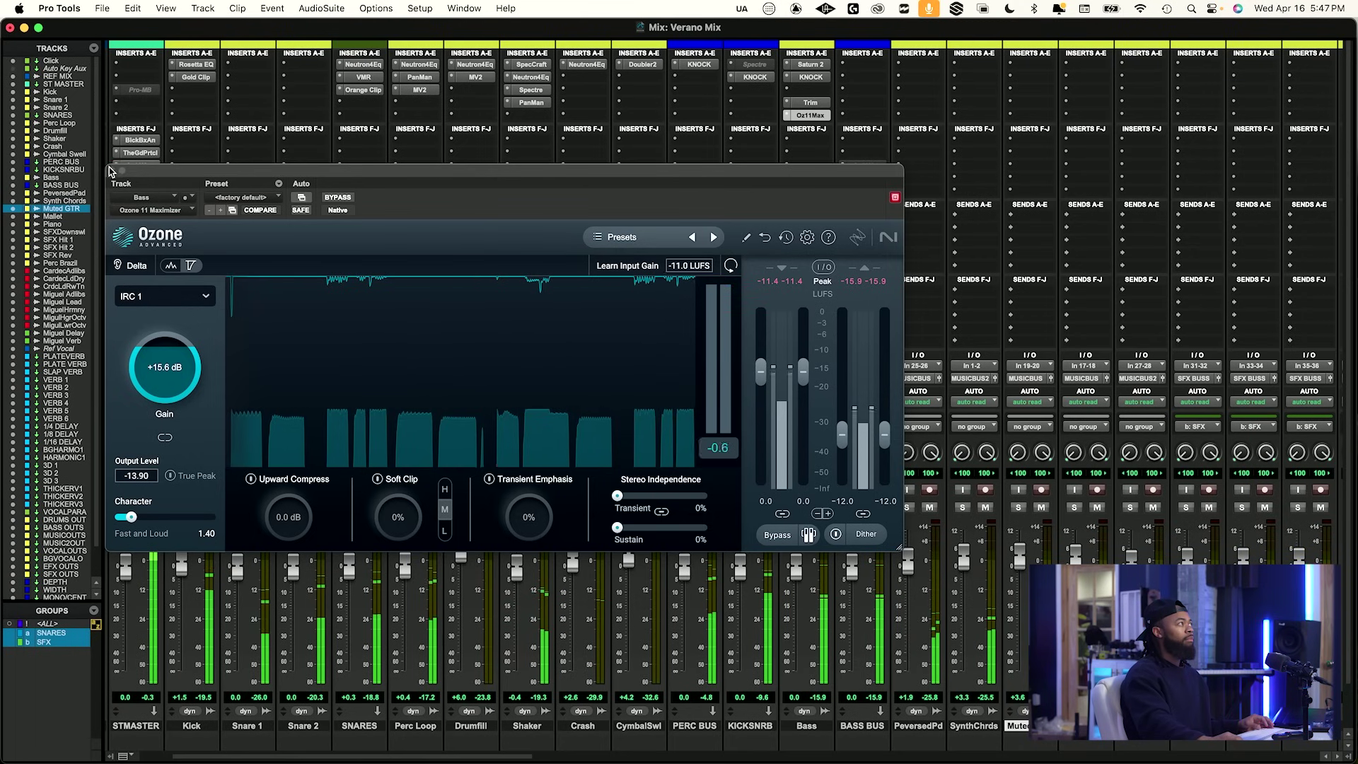
{"action": "left_click", "coordinate": [810, 115]}
Solo the Bass track, bypass its Trim and Maximizer inserts, and reset its peak level reading for comparison.
{"action": "left_click", "coordinate": [795, 507]}
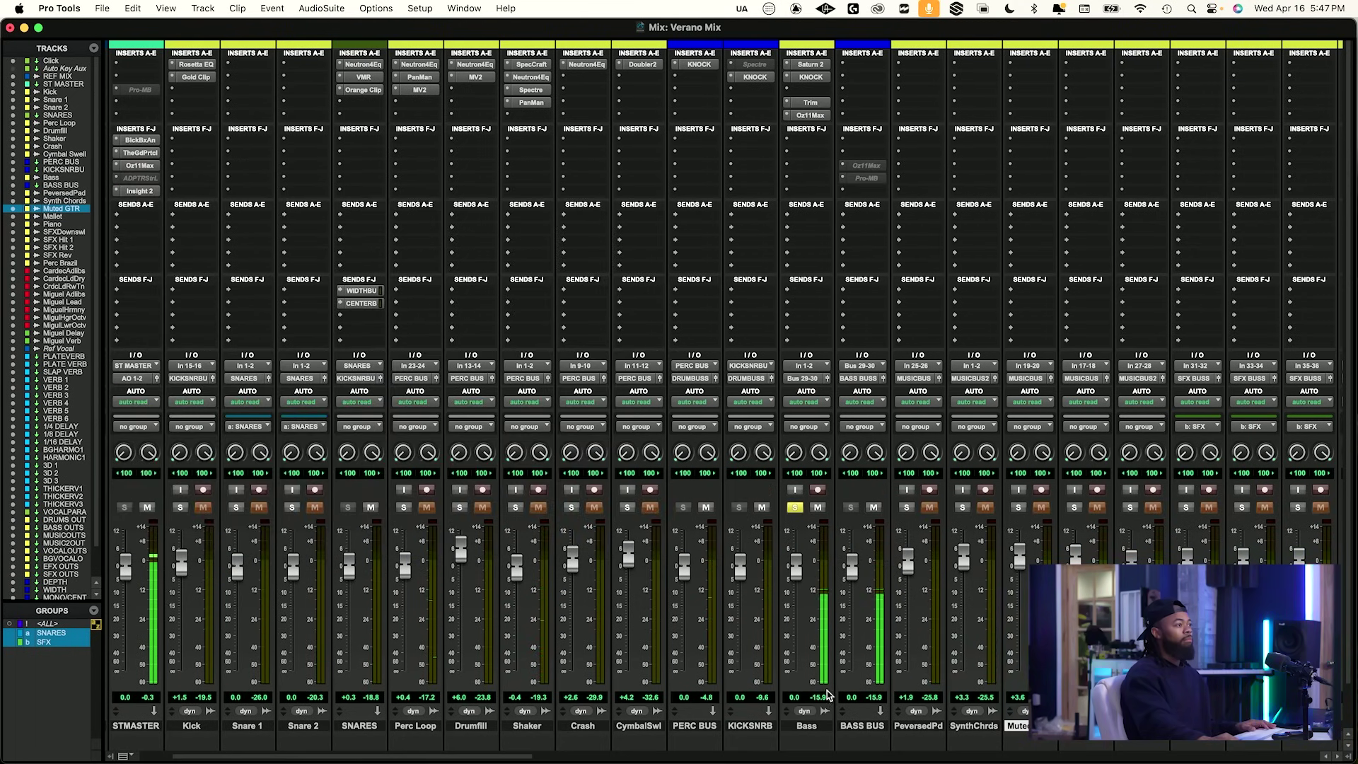
{"action": "left_click", "coordinate": [814, 105], "text": "super"}
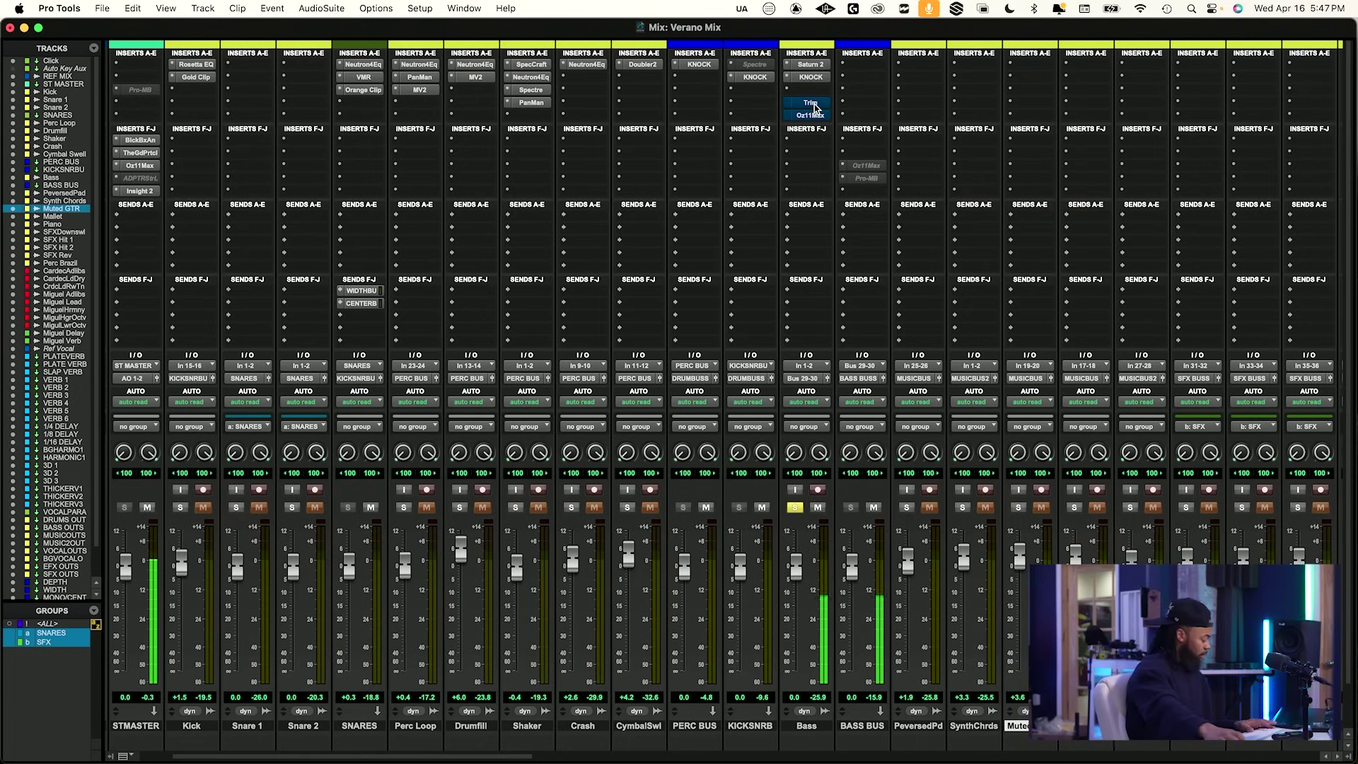
{"action": "left_click", "coordinate": [820, 699]}
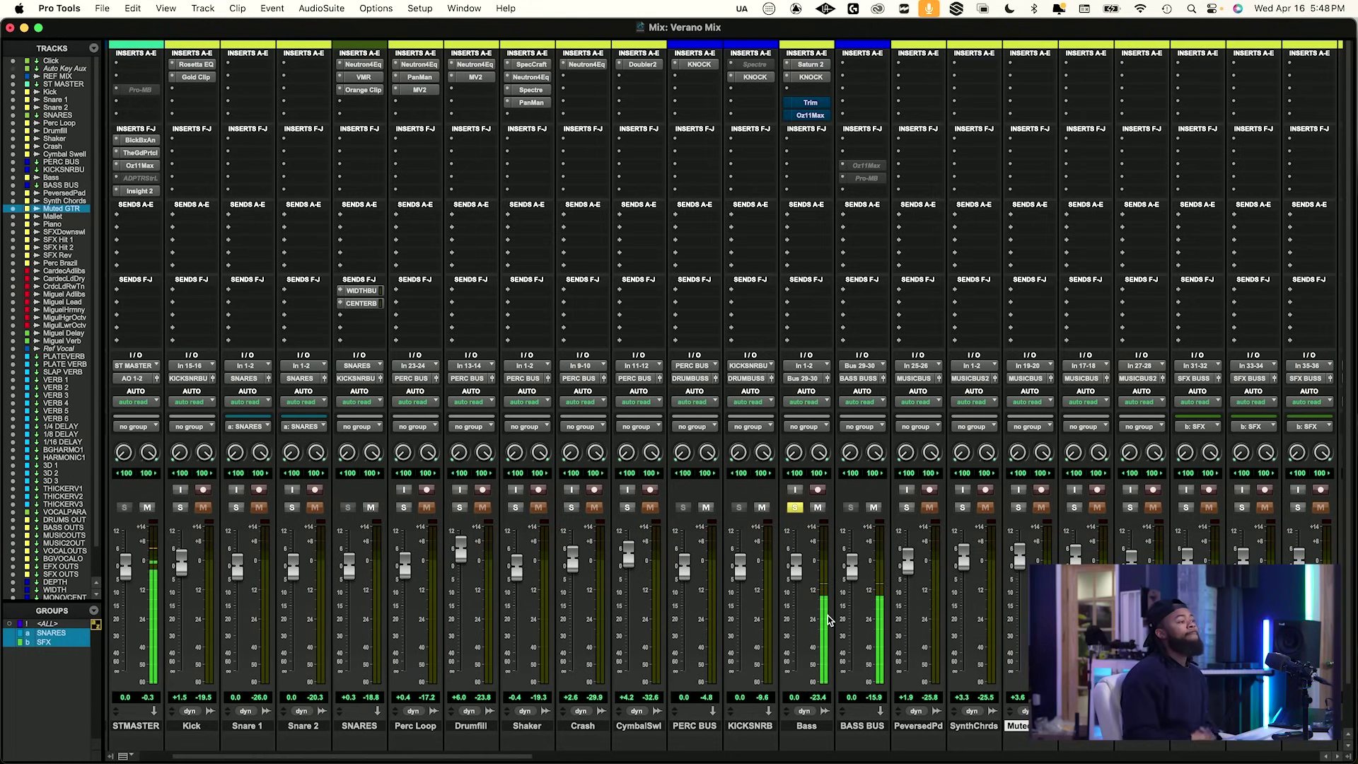
Replay the soloed Bass from between bars 26 and 27 and reset its peak level reading in the Mix window.
{"action": "key", "text": "super+equal"}
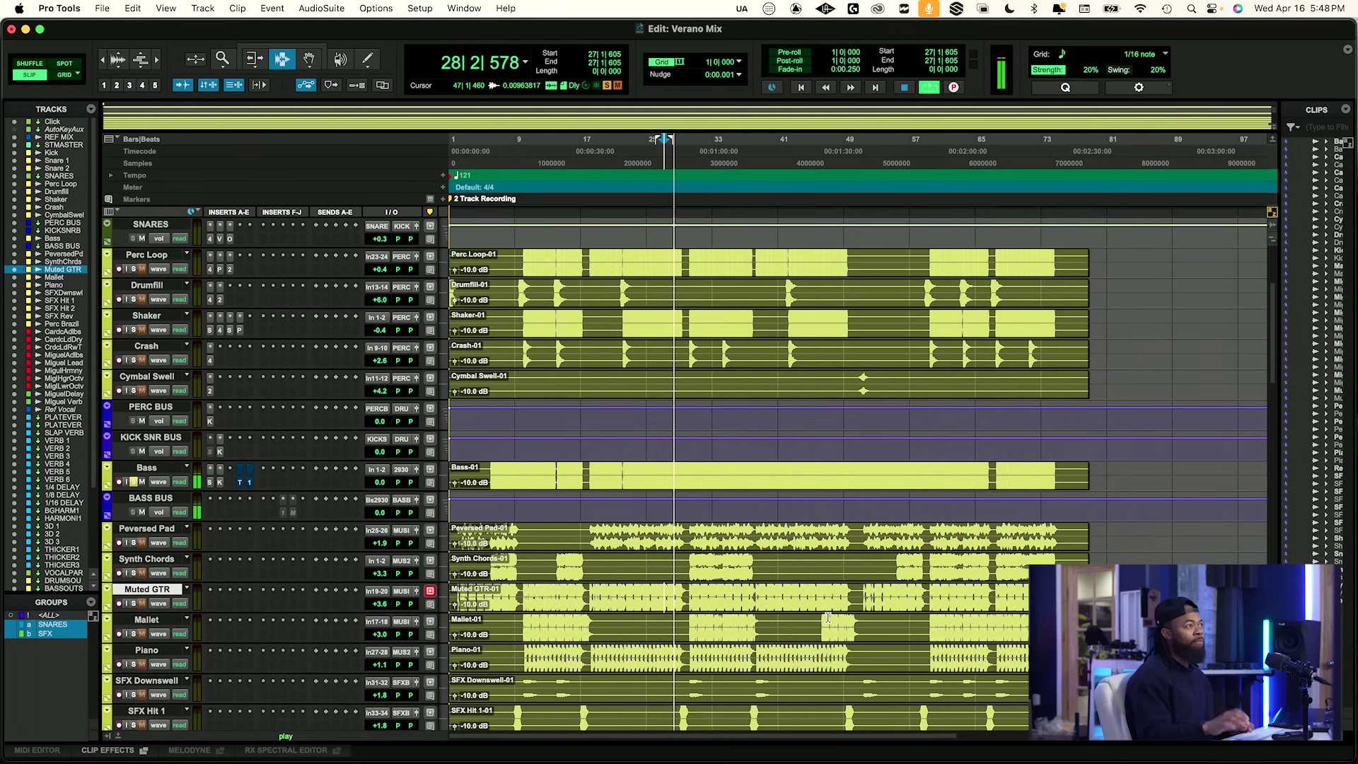
{"action": "left_click", "coordinate": [686, 576]}
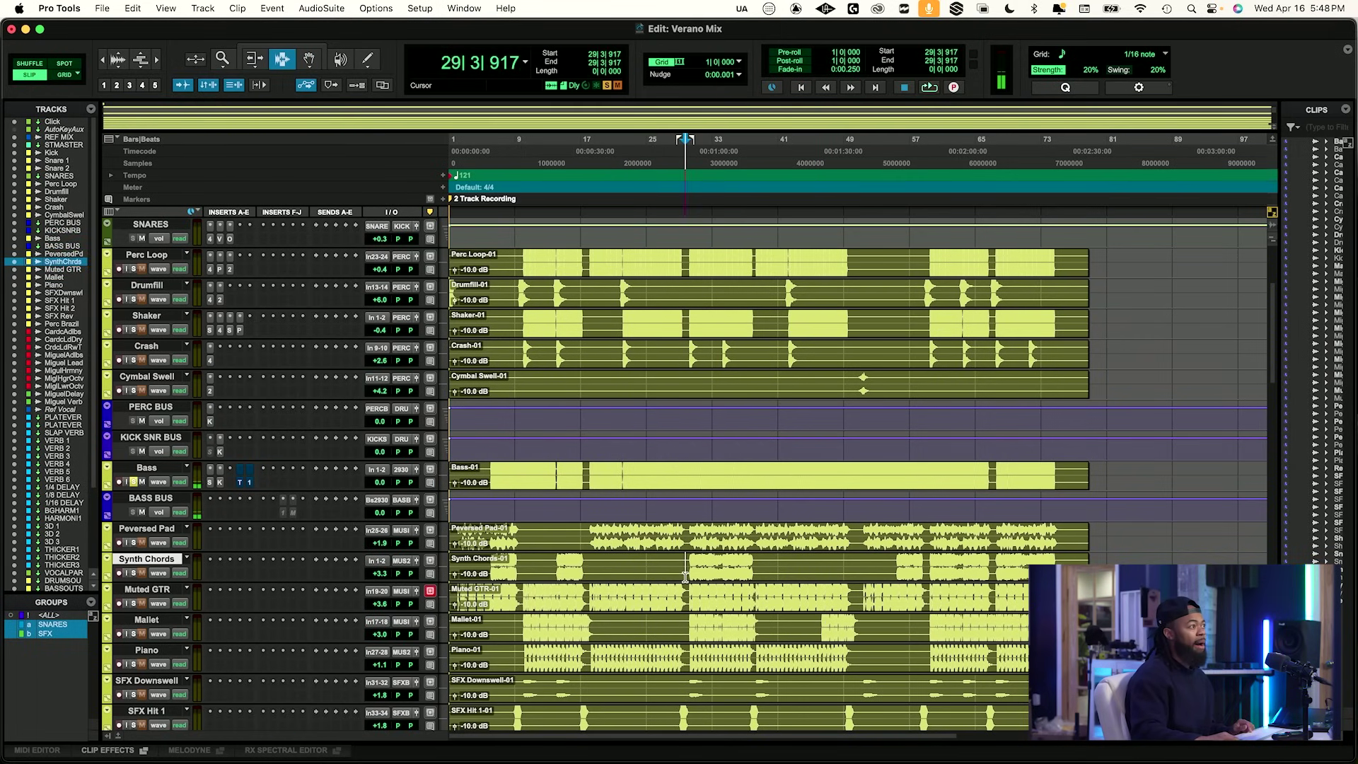
{"action": "key", "text": "space"}
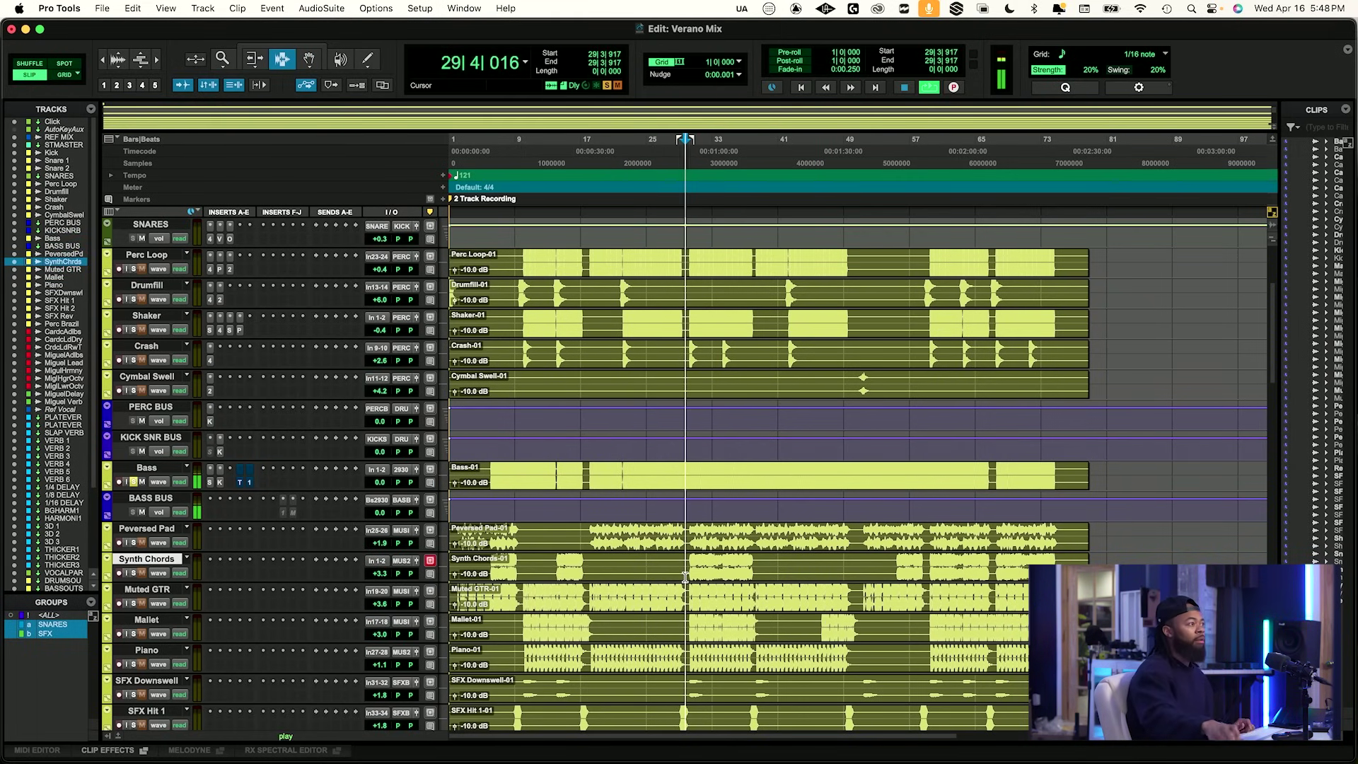
{"action": "key", "text": "t"}
{"action": "key", "text": "t"}
{"action": "key", "text": "t"}
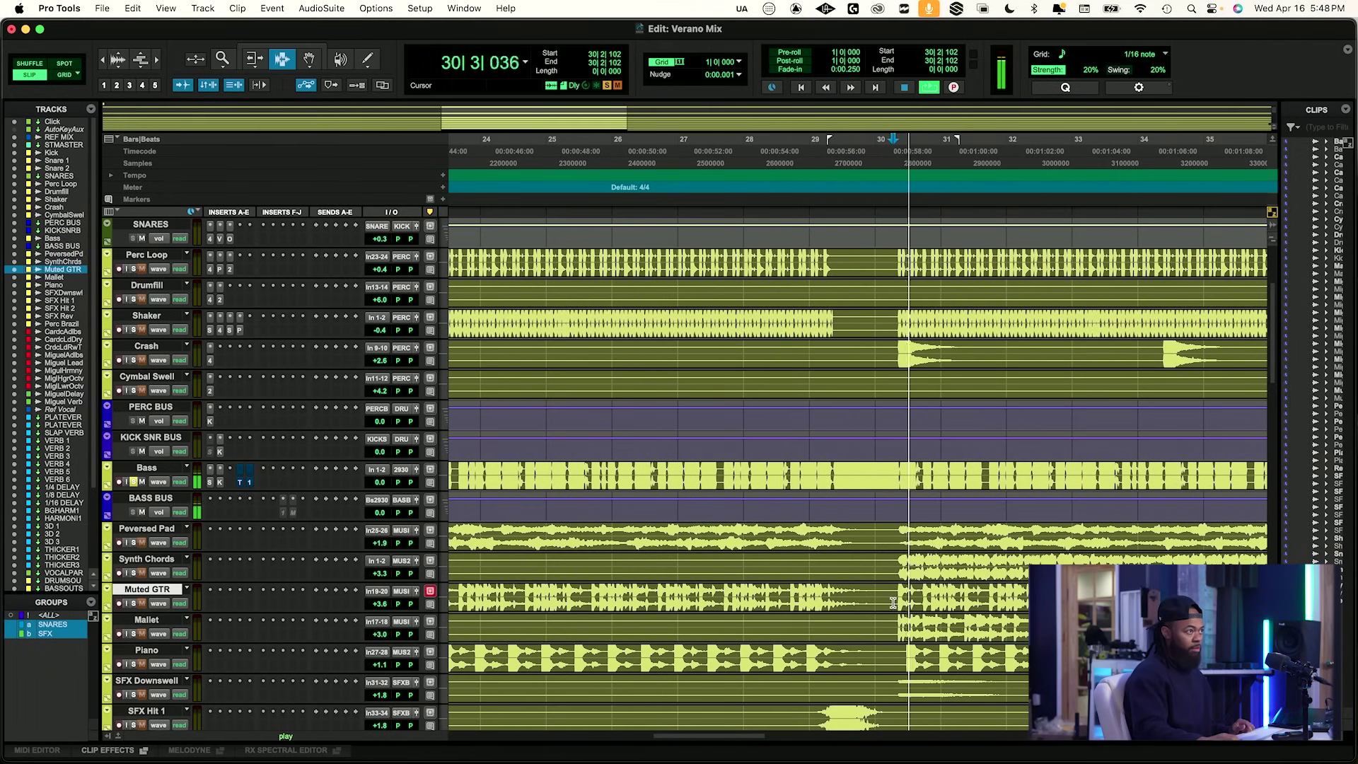
{"action": "key", "text": "space"}
{"action": "left_click", "coordinate": [697, 584]}
{"action": "key", "text": "space"}
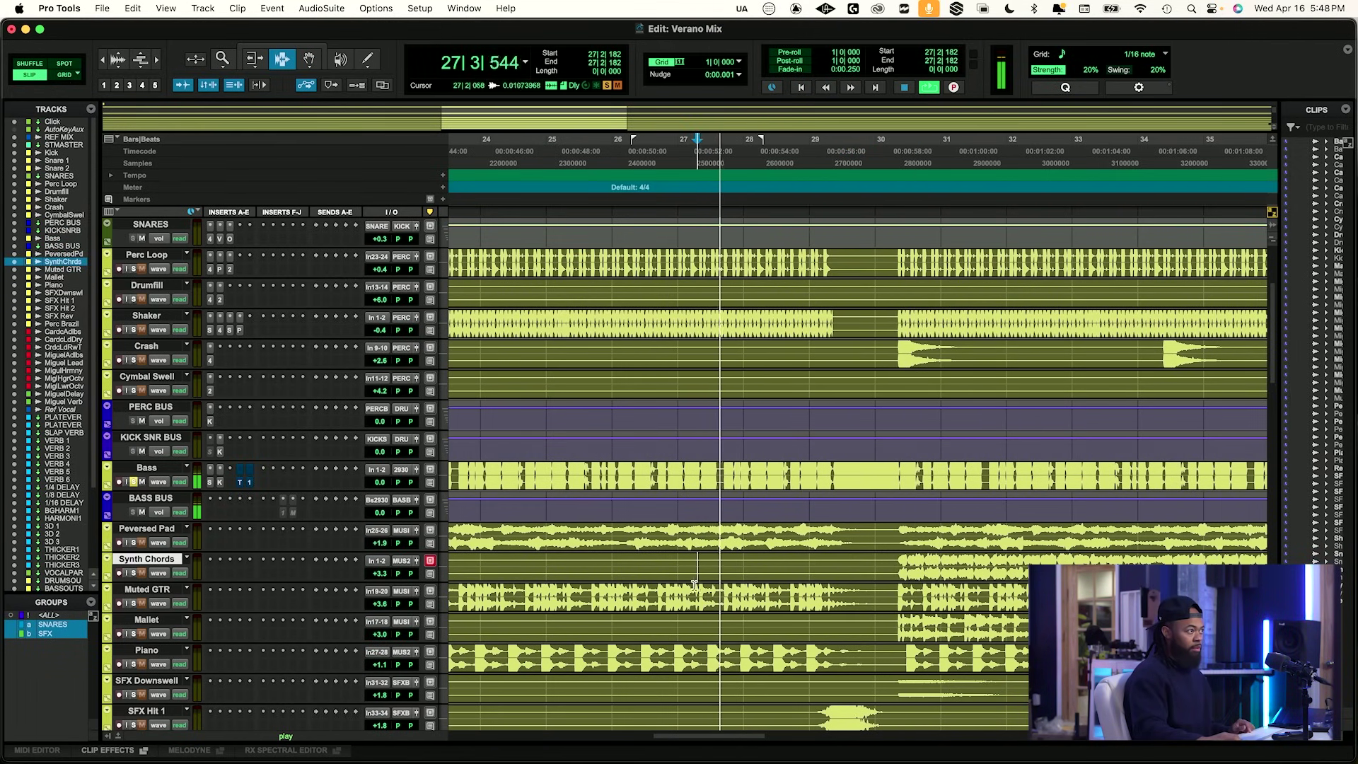
{"action": "key", "text": "space"}
{"action": "left_click", "coordinate": [654, 586]}
{"action": "key", "text": "space"}
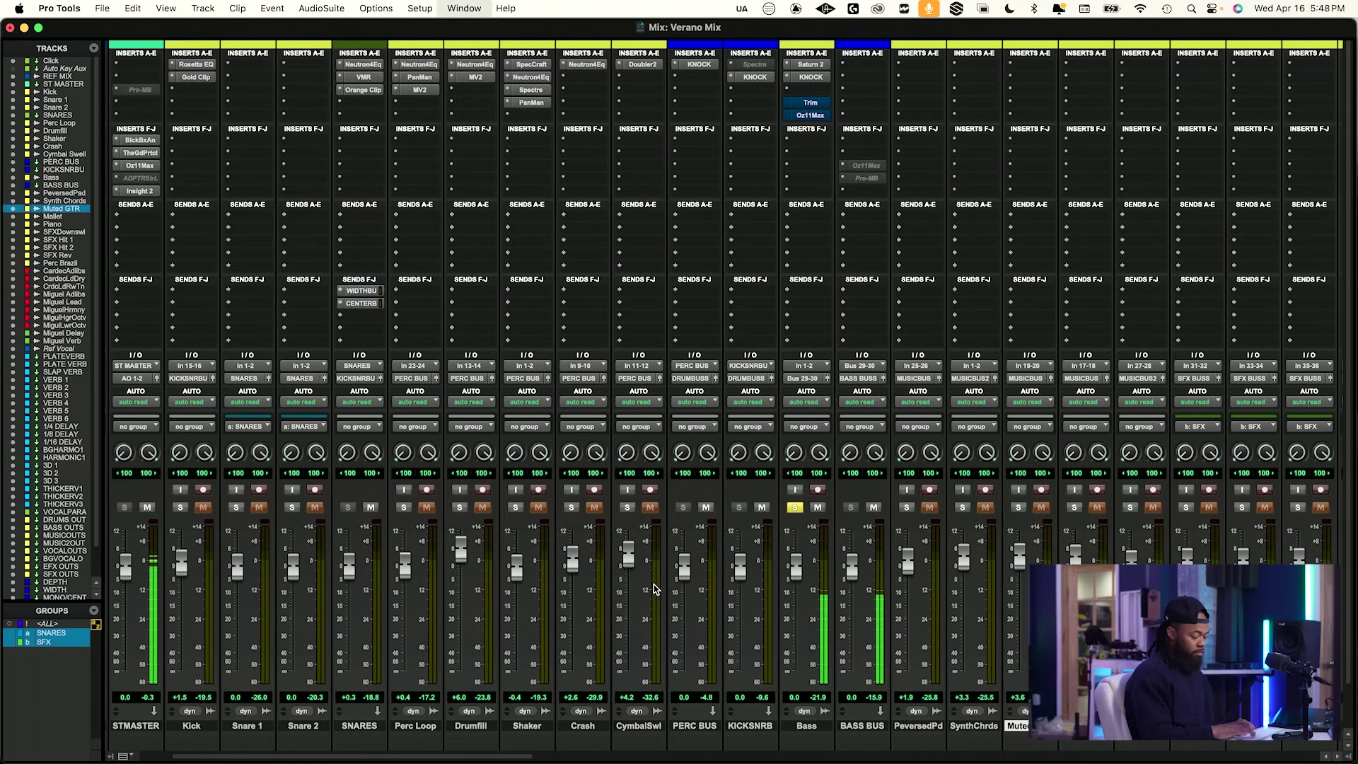
{"action": "key", "text": "super+equal"}
{"action": "left_click", "coordinate": [819, 698]}
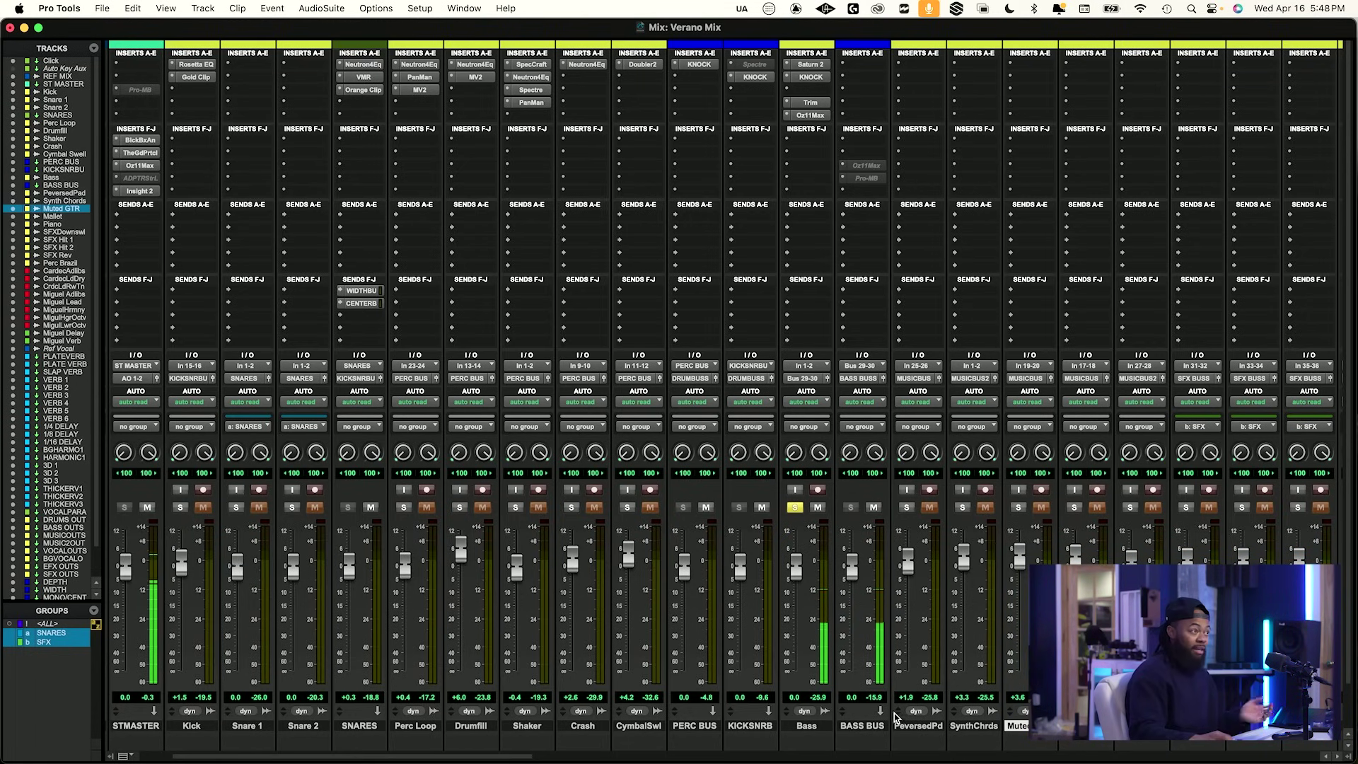
Compare the soloed Bass with its Trim and Maximizer inserts active and bypassed, ending with both active.
{"action": "left_click", "coordinate": [810, 102], "text": "shift"}
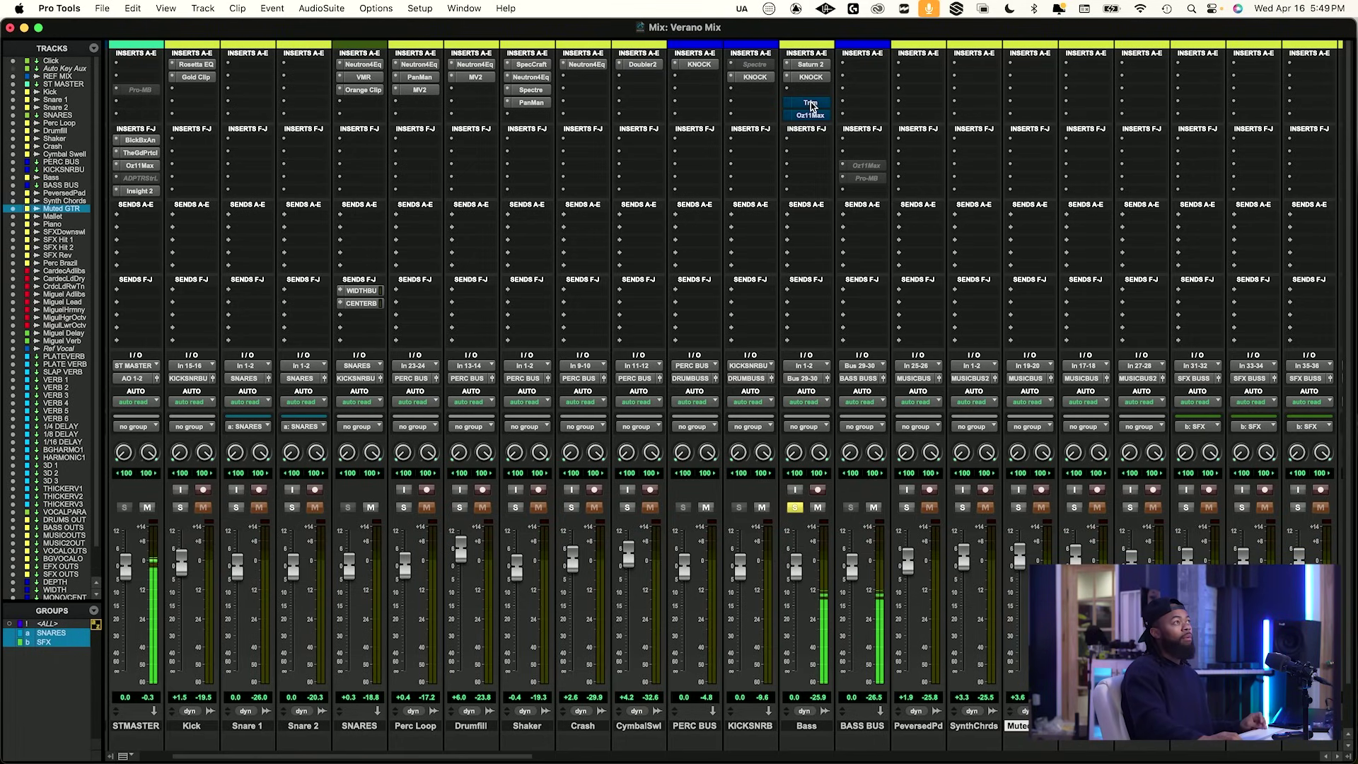
{"action": "left_click", "coordinate": [812, 106], "text": "shift+super"}
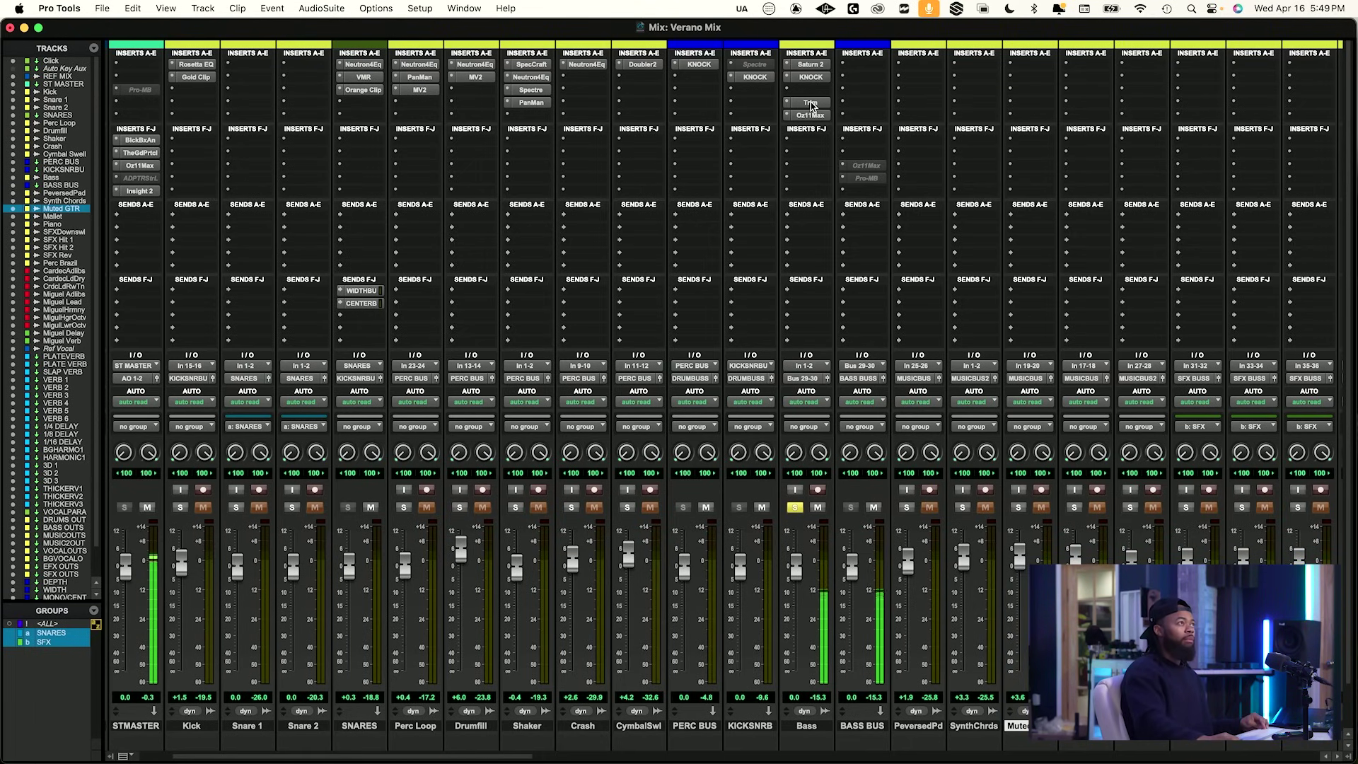
{"action": "left_click", "coordinate": [812, 106]}
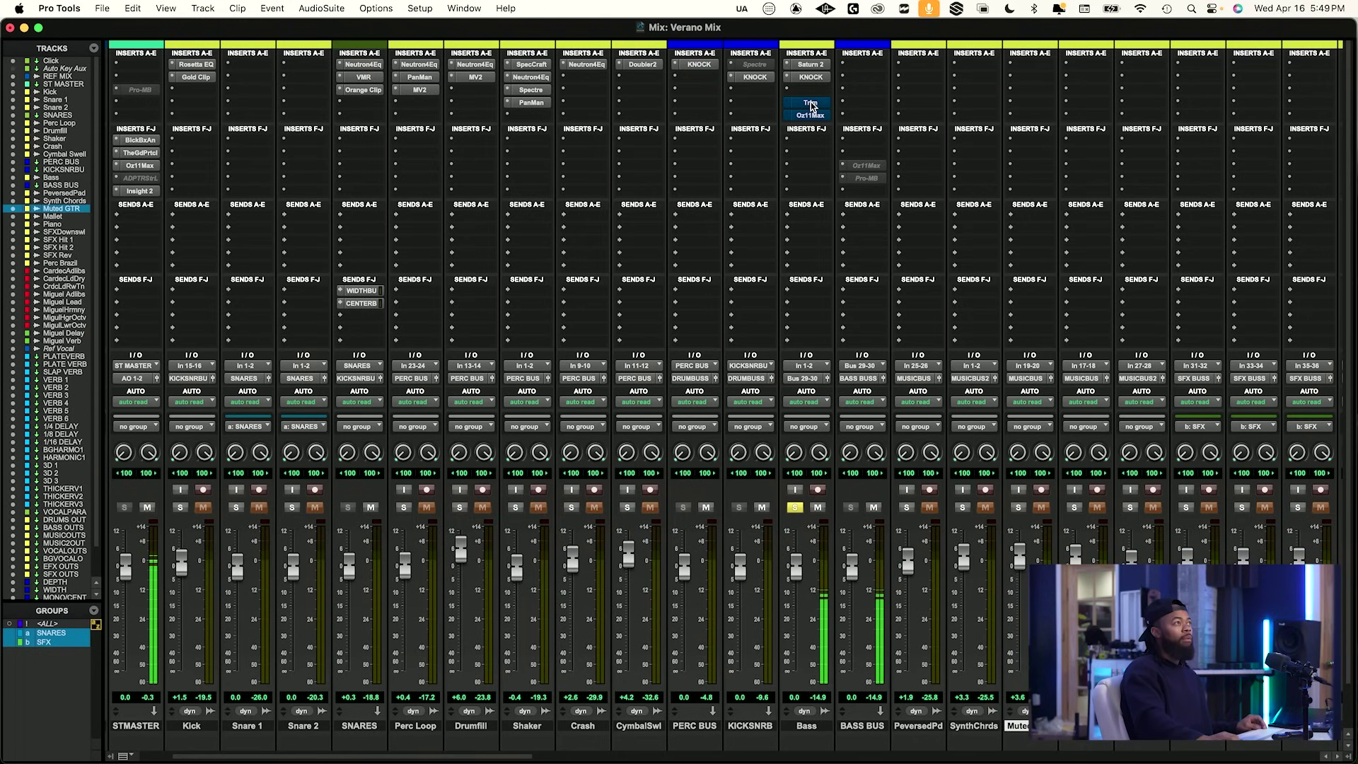
{"action": "left_click", "coordinate": [811, 103], "text": "shift+super"}
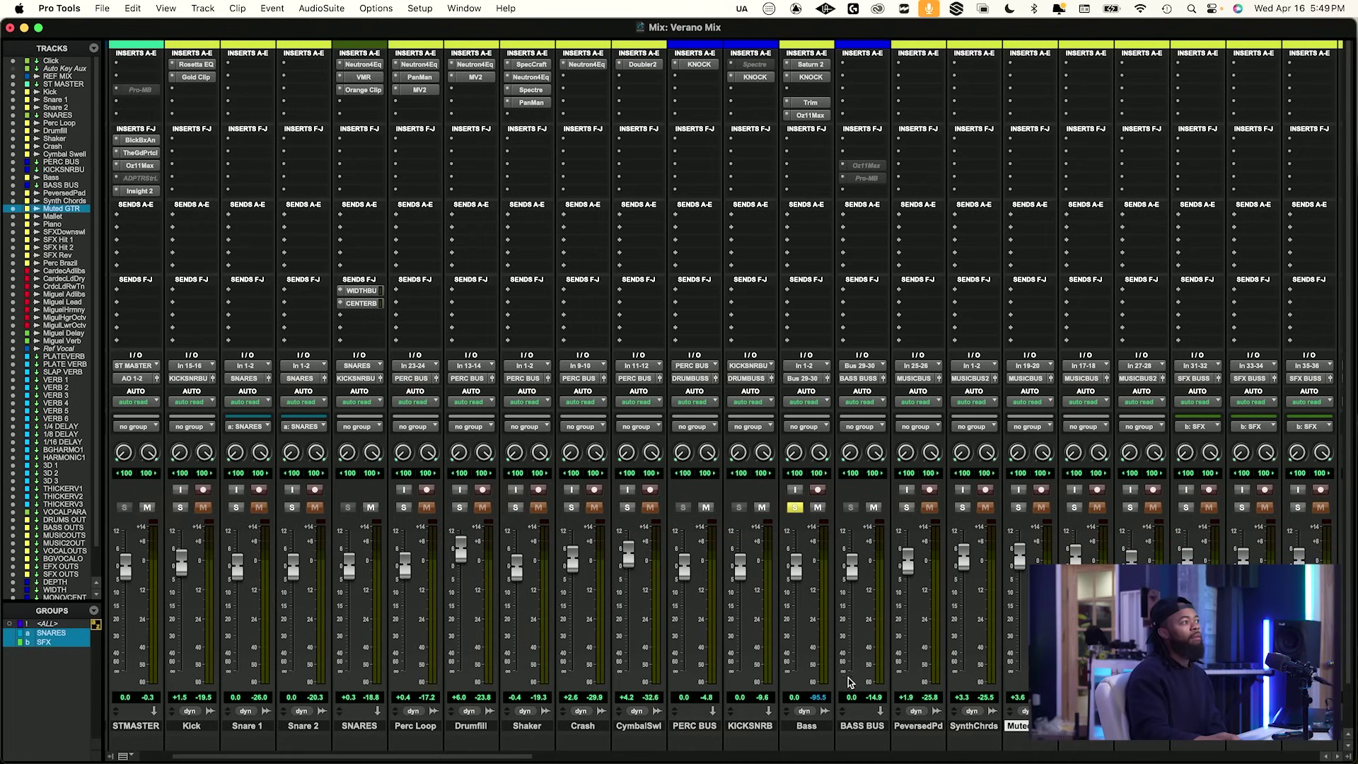
Unsolo the Bass track, play the full mix, and compare it against the soloed and unmuted REF MIX track.
{"action": "left_click", "coordinate": [793, 507]}
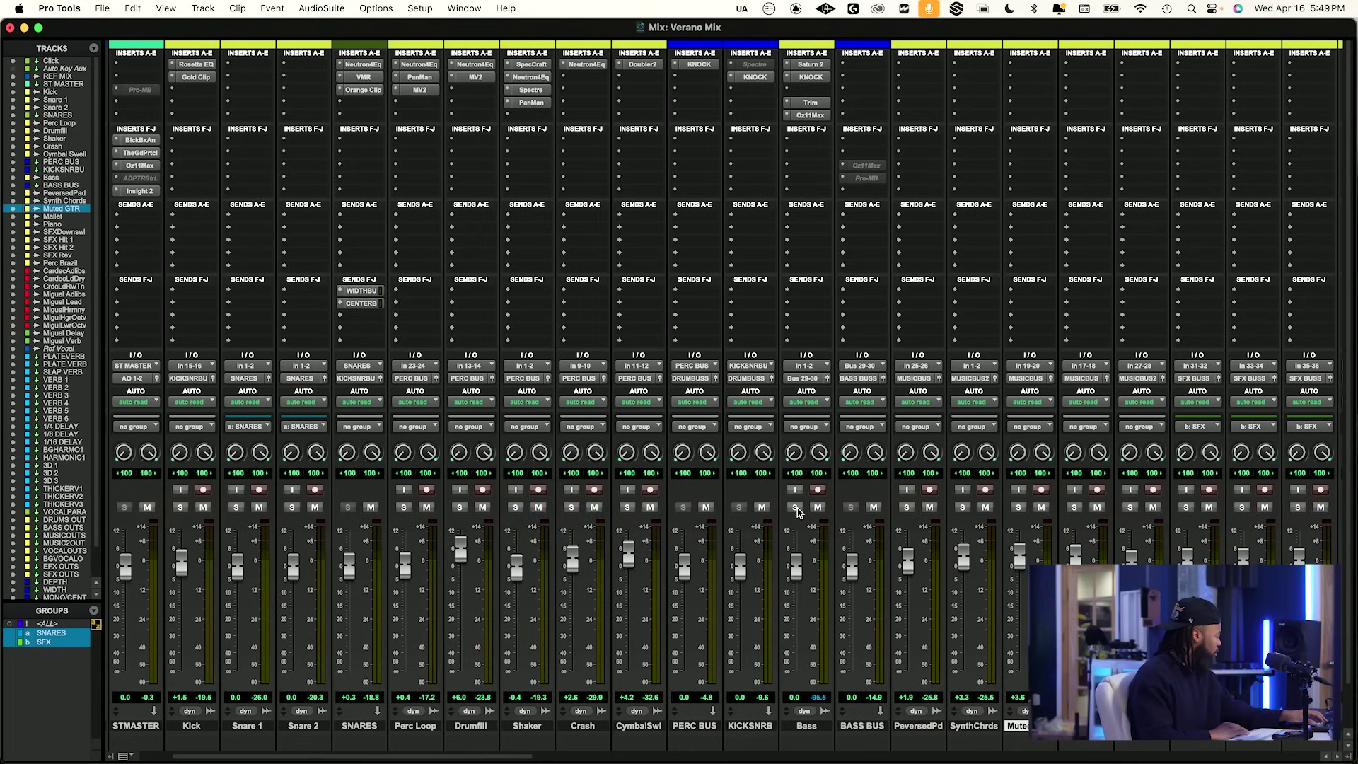
{"action": "key", "text": "space"}
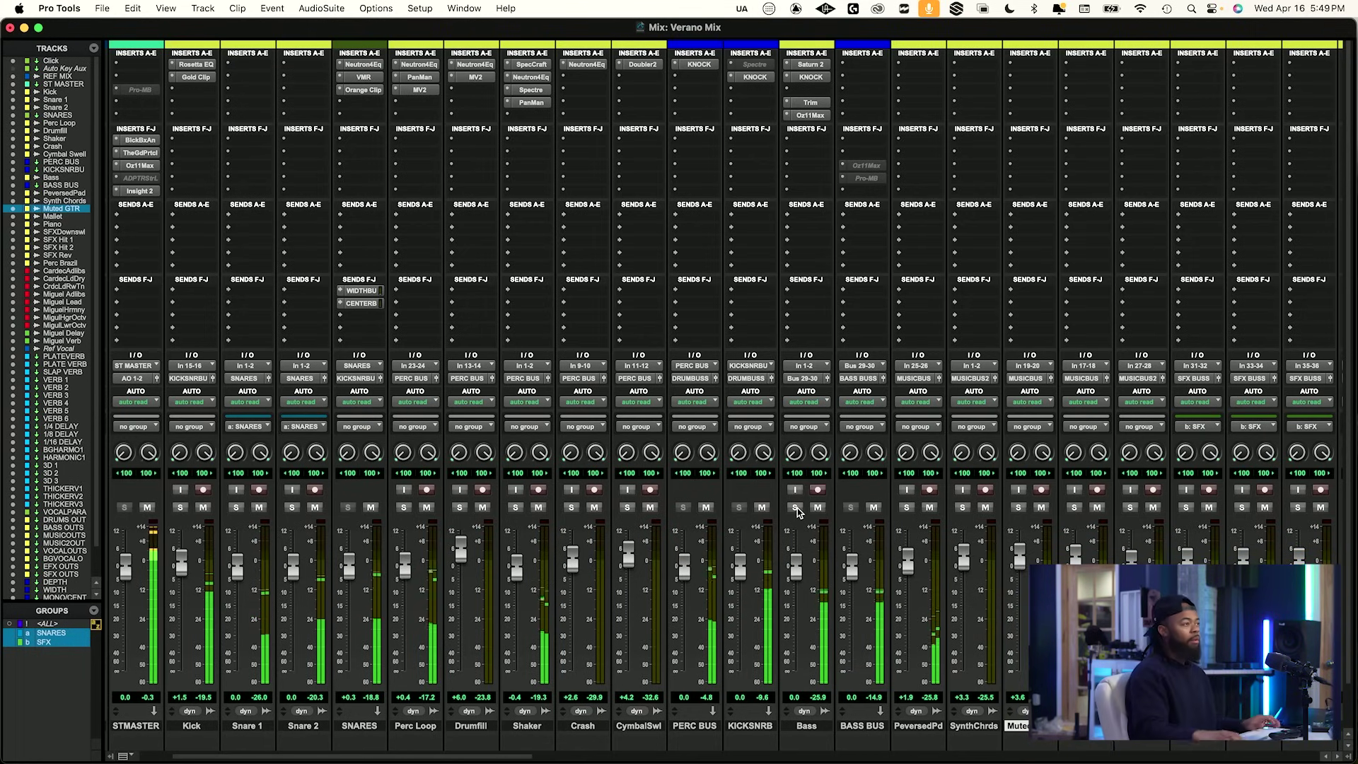
{"action": "scroll", "coordinate": [811, 500], "scroll_direction": "left", "scroll_amount": 3}
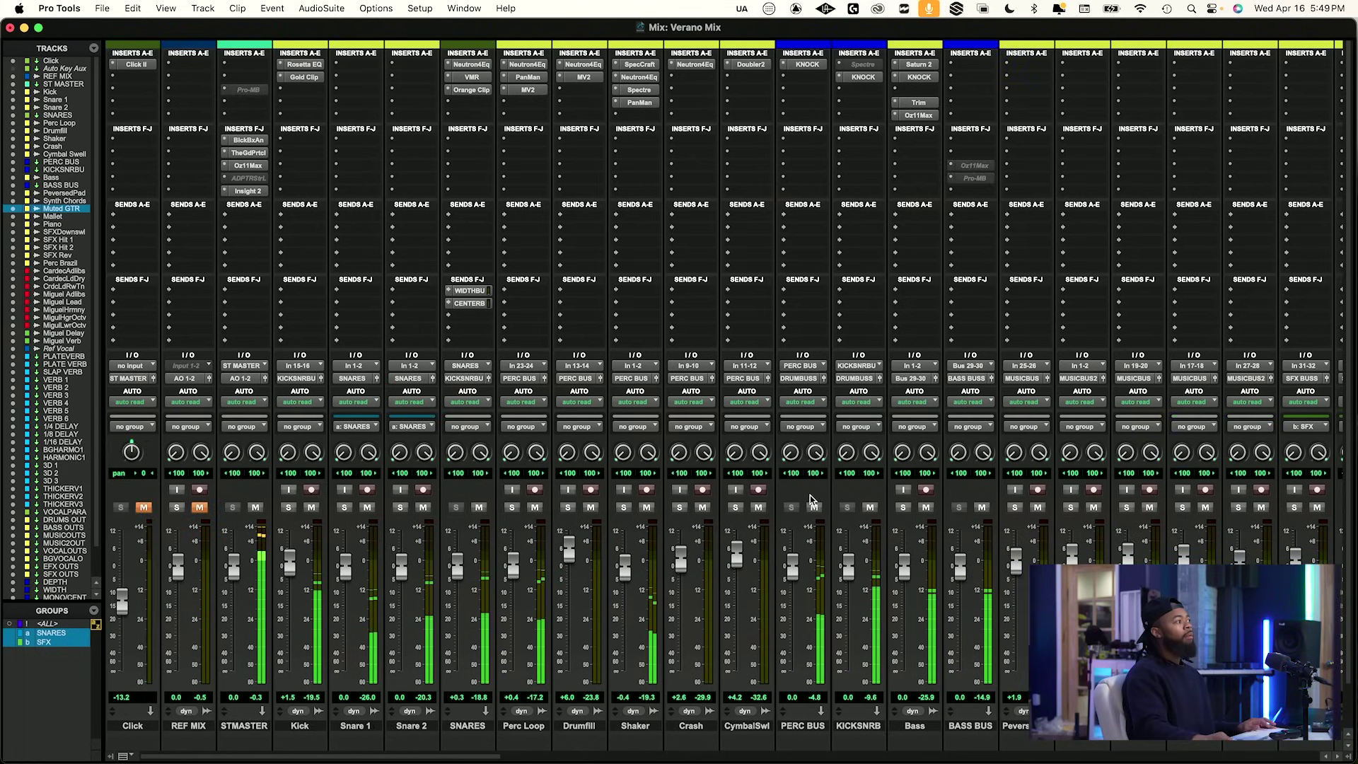
{"action": "left_click", "coordinate": [178, 508]}
{"action": "left_click", "coordinate": [200, 508]}
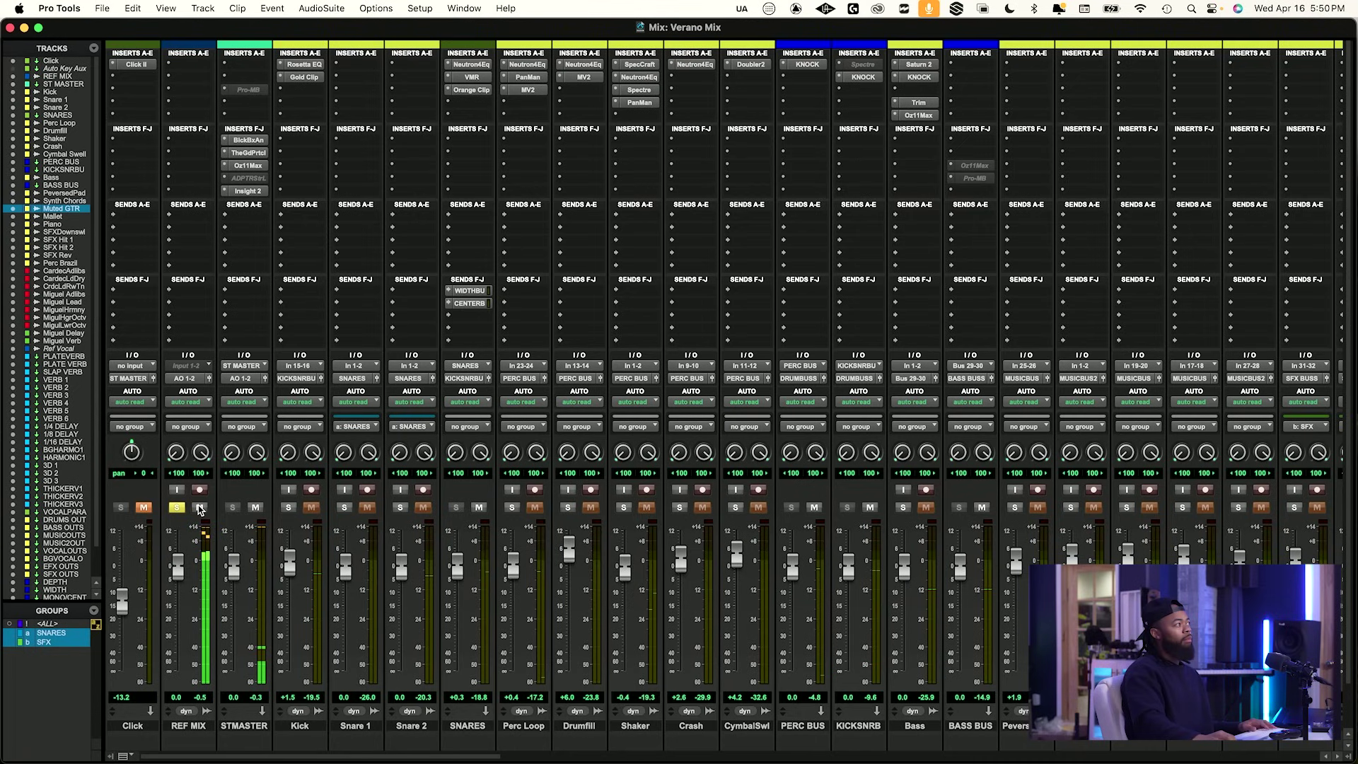
{"action": "left_click", "coordinate": [200, 508]}
{"action": "left_click", "coordinate": [177, 508]}
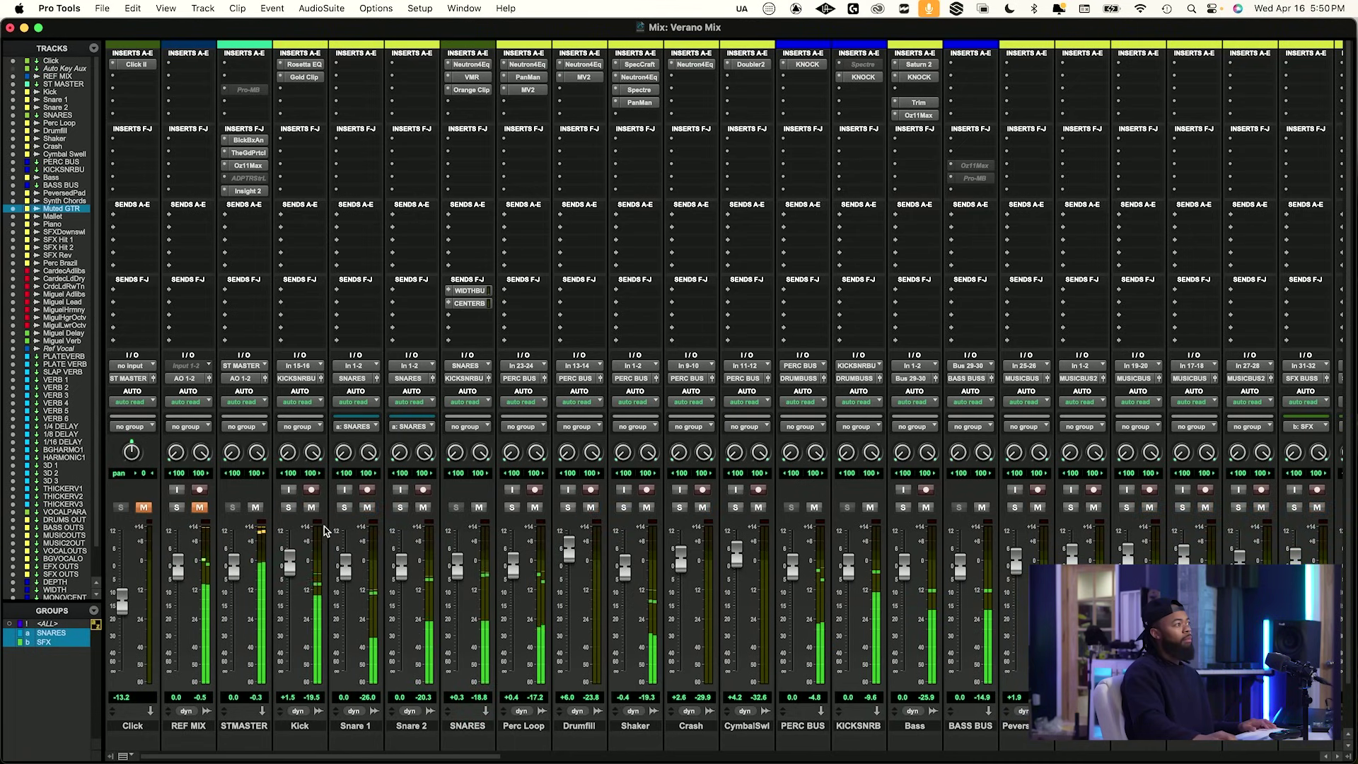
Check The God Particle's gain reduction and limiter meters on ST MASTER during playback, stop playback and close the plug-in window.
{"action": "left_click", "coordinate": [248, 153]}
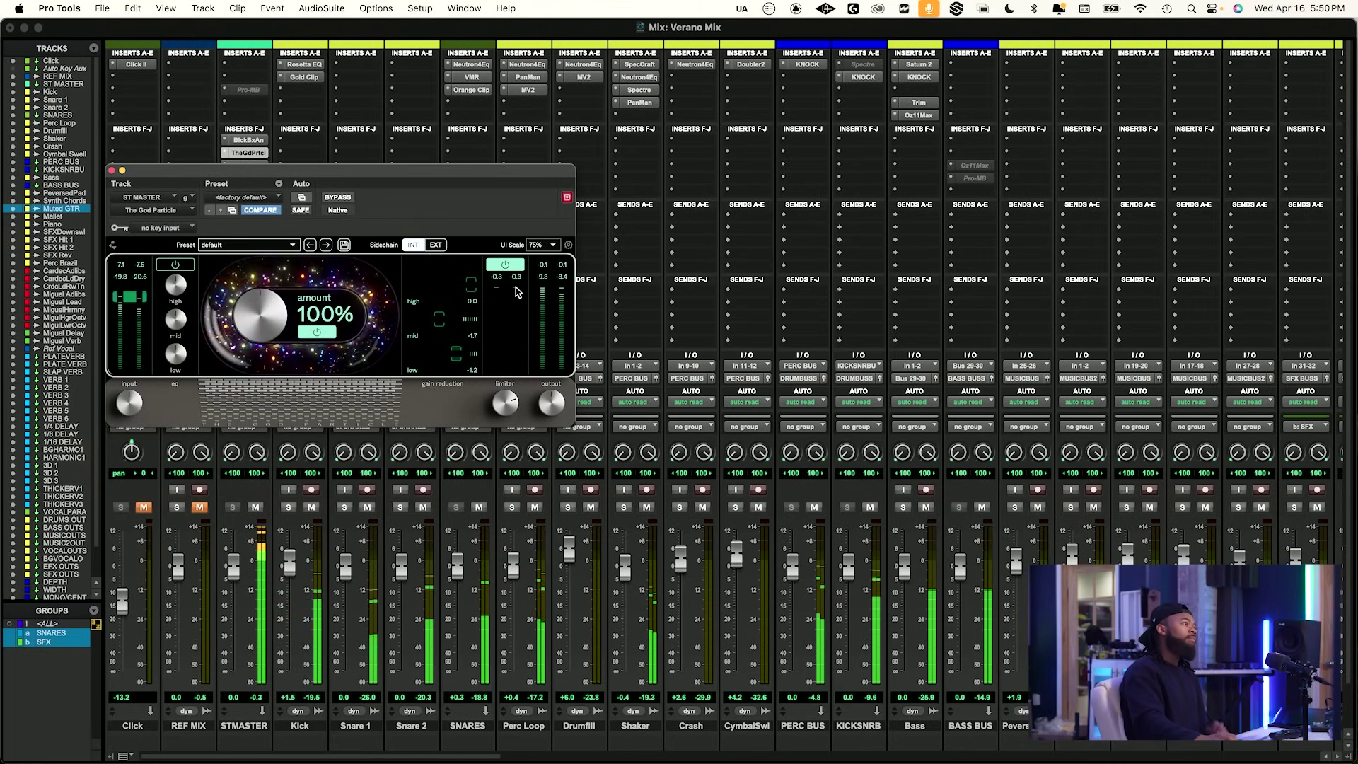
{"action": "key", "text": "space"}
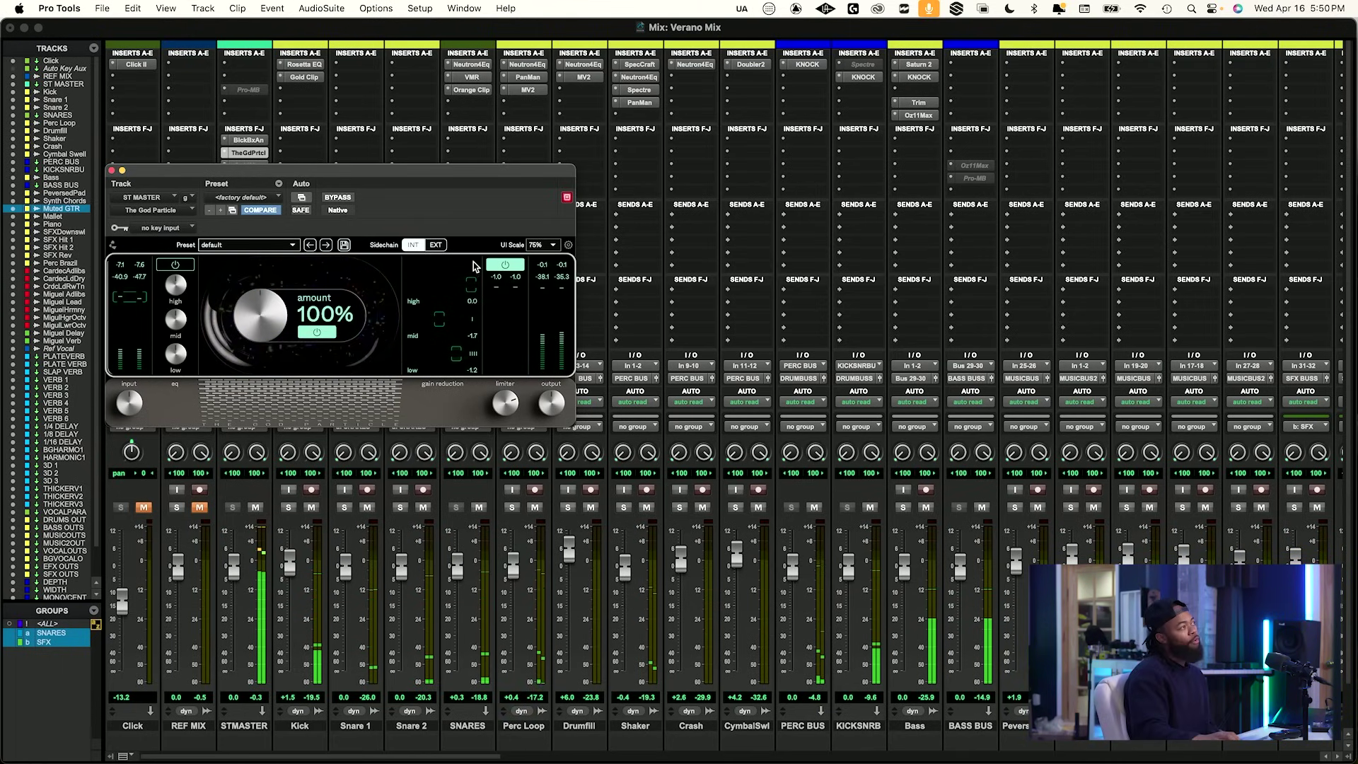
{"action": "left_click", "coordinate": [111, 171]}
Look through the mixer channels from the master and drums across to the vocals and reverb returns.
{"action": "scroll", "coordinate": [728, 435], "scroll_direction": "down", "scroll_amount": 2}
{"action": "scroll", "coordinate": [728, 435], "scroll_direction": "right", "scroll_amount": 4}
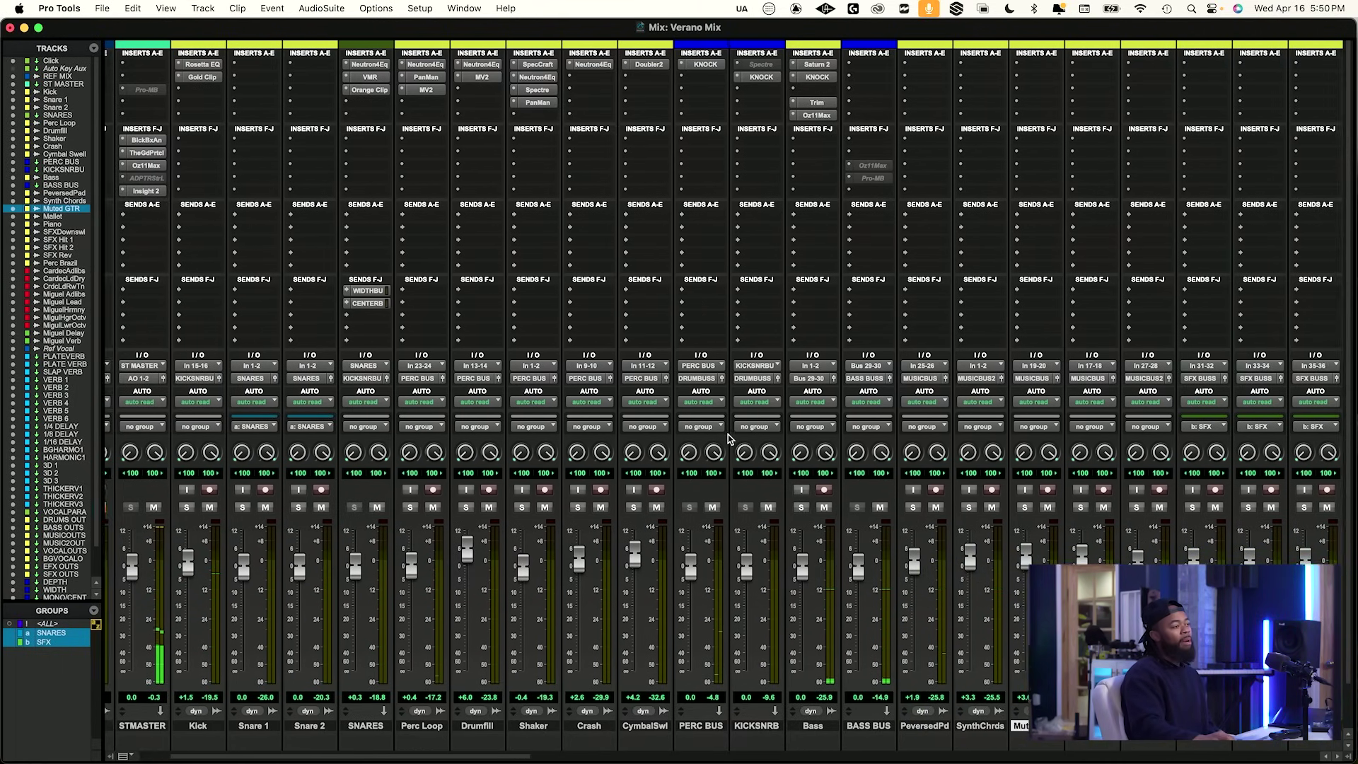
{"action": "scroll", "coordinate": [731, 437], "scroll_direction": "right", "scroll_amount": 3}
{"action": "scroll", "coordinate": [728, 438], "scroll_direction": "right", "scroll_amount": 10}
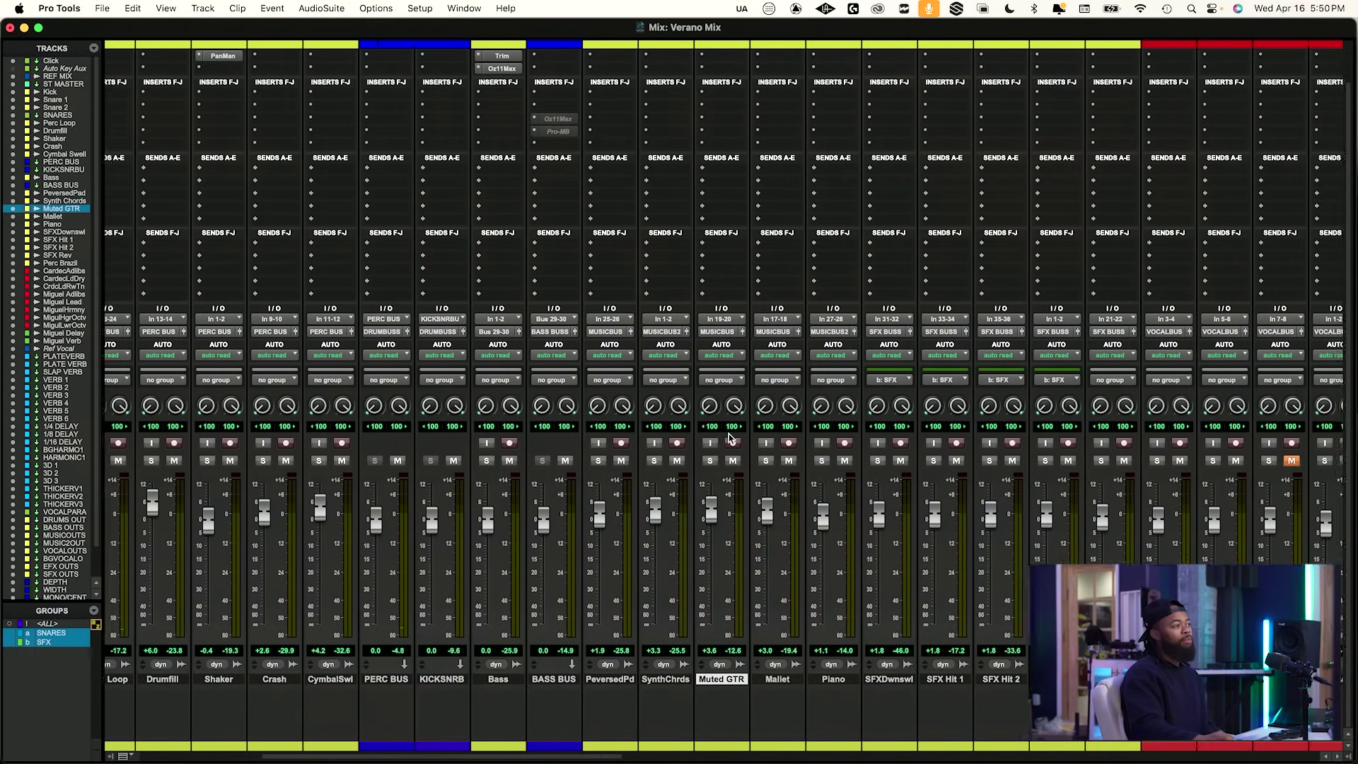
{"action": "scroll", "coordinate": [983, 654], "scroll_direction": "right", "scroll_amount": 3}
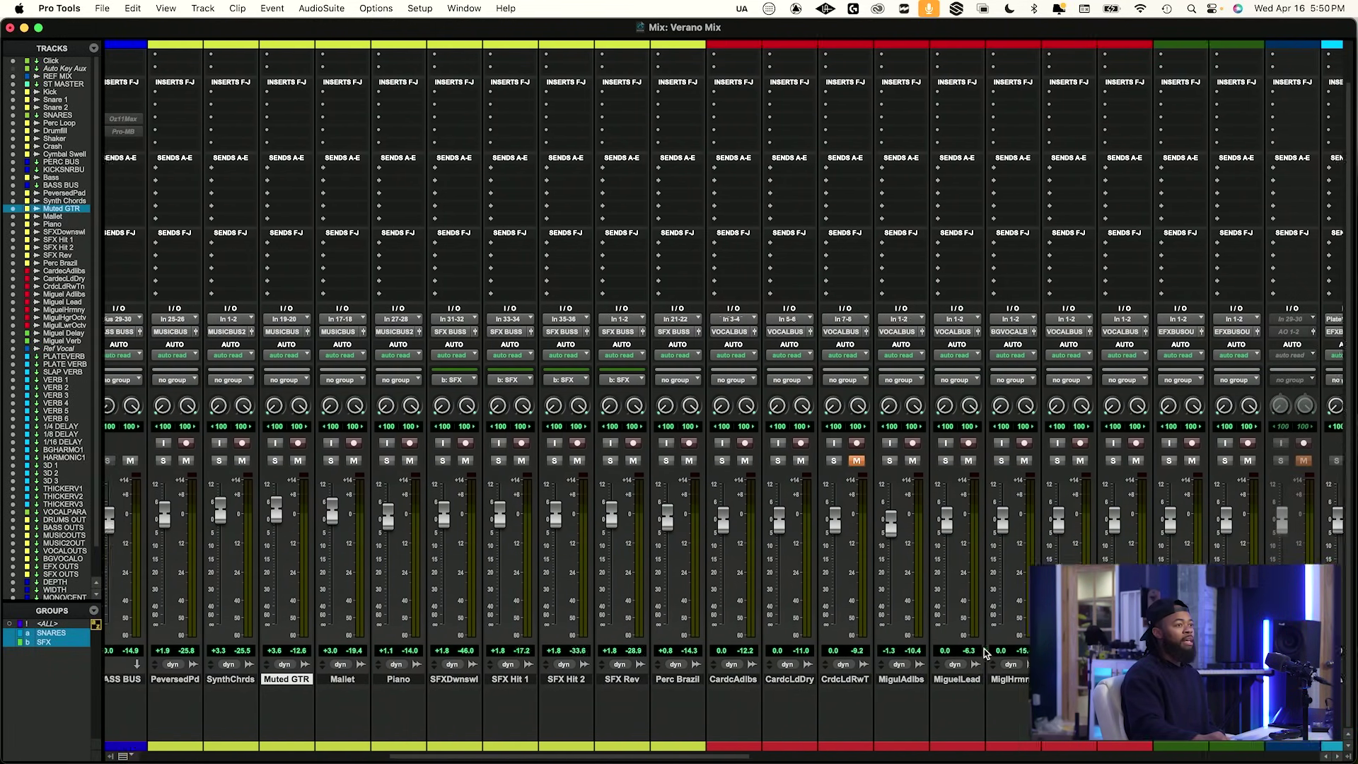
{"action": "scroll", "coordinate": [693, 669], "scroll_direction": "left", "scroll_amount": 6}
{"action": "scroll", "coordinate": [481, 658], "scroll_direction": "right", "scroll_amount": 8}
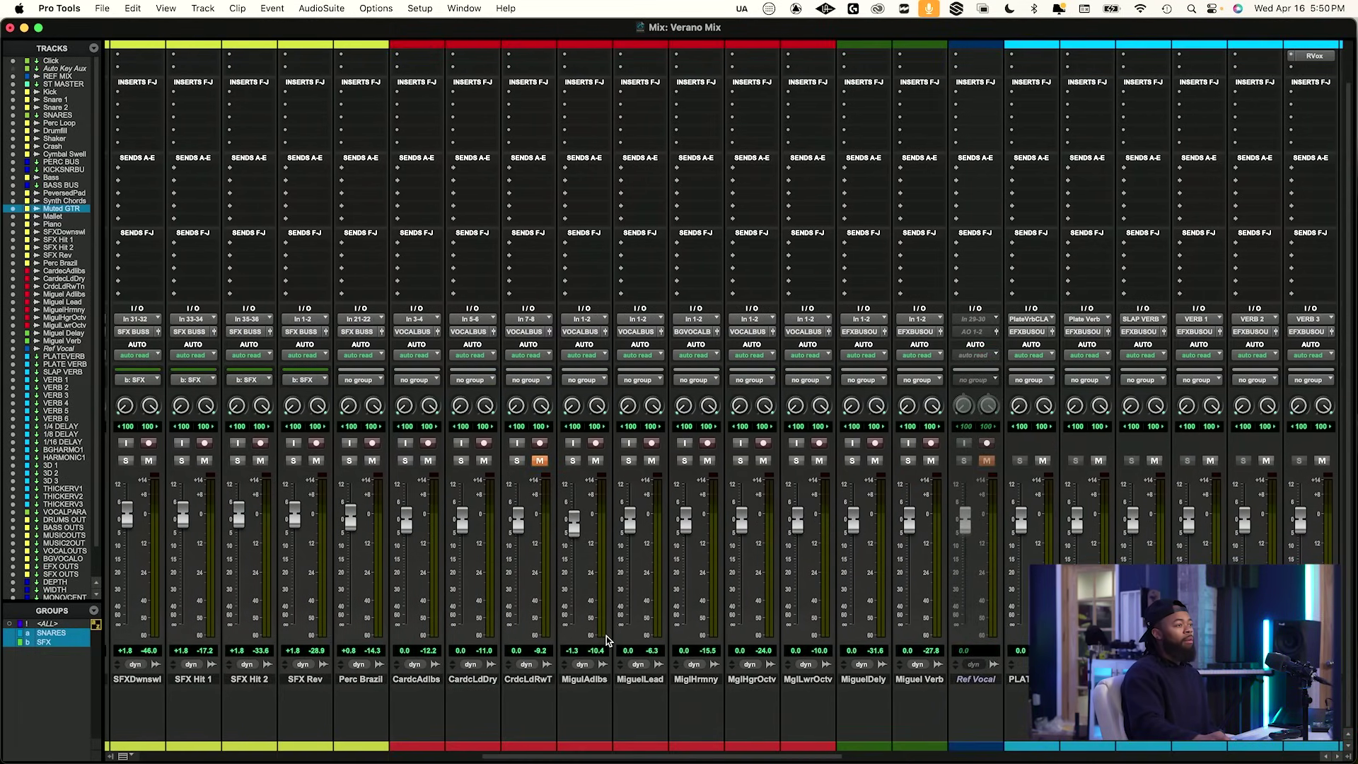
{"action": "scroll", "coordinate": [601, 637], "scroll_direction": "left", "scroll_amount": 18}
{"action": "scroll", "coordinate": [600, 640], "scroll_direction": "left", "scroll_amount": 2}
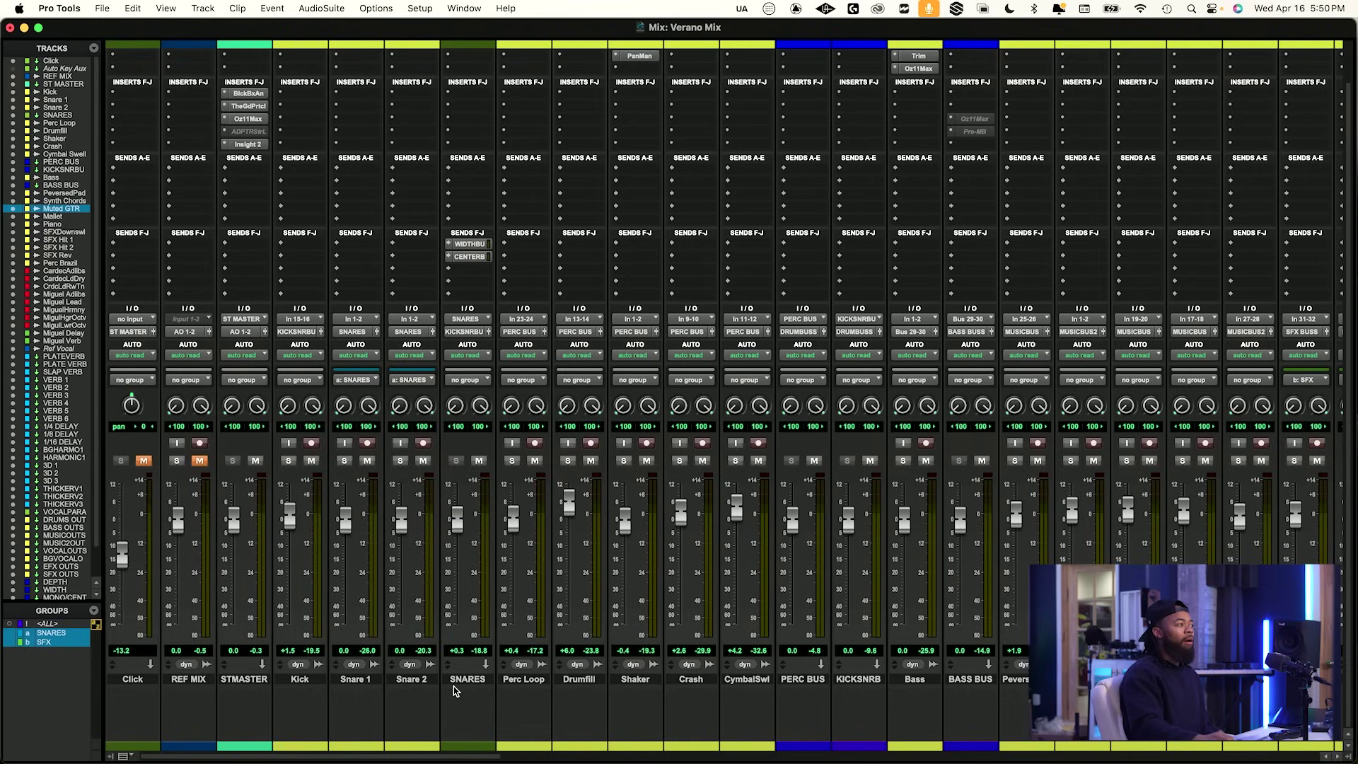
Hide the BASS BUS track and make it inactive.
{"action": "left_click", "coordinate": [911, 680]}
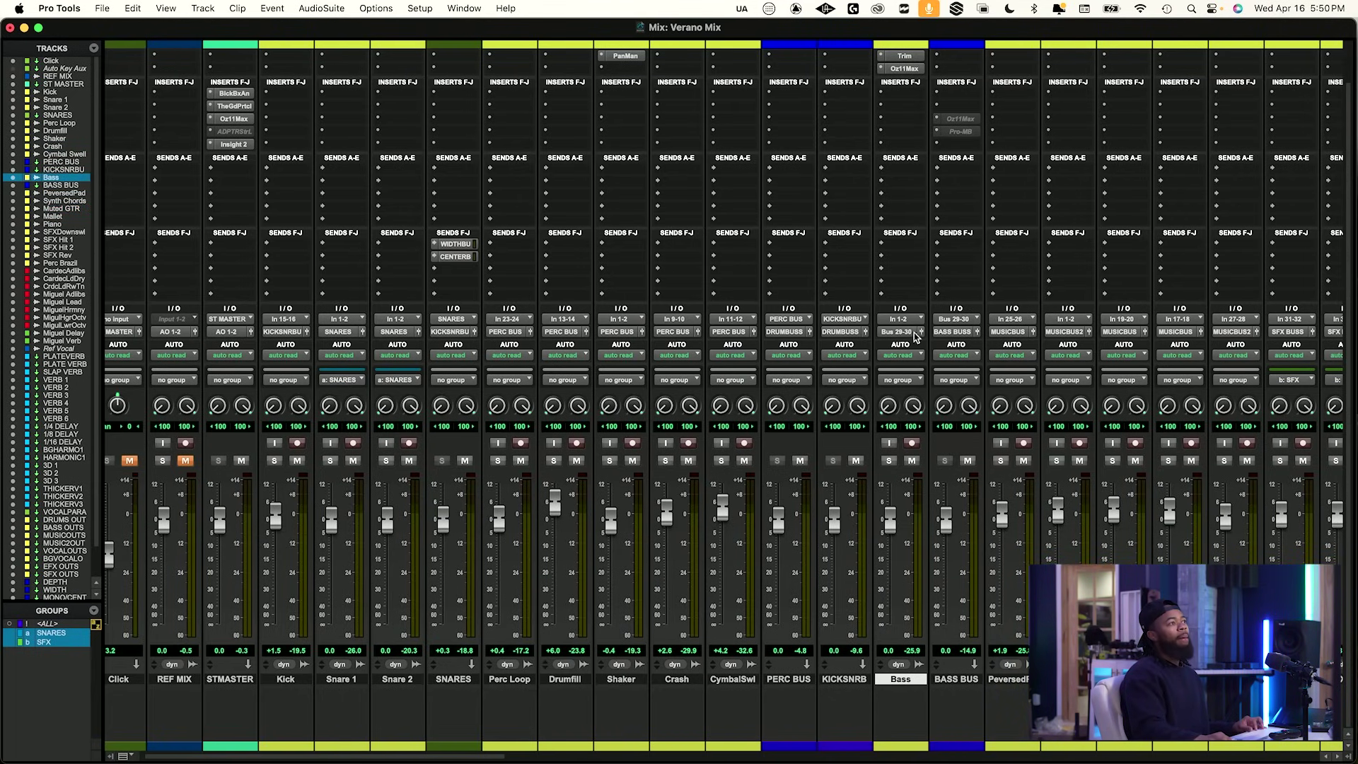
{"action": "left_click", "coordinate": [960, 681]}
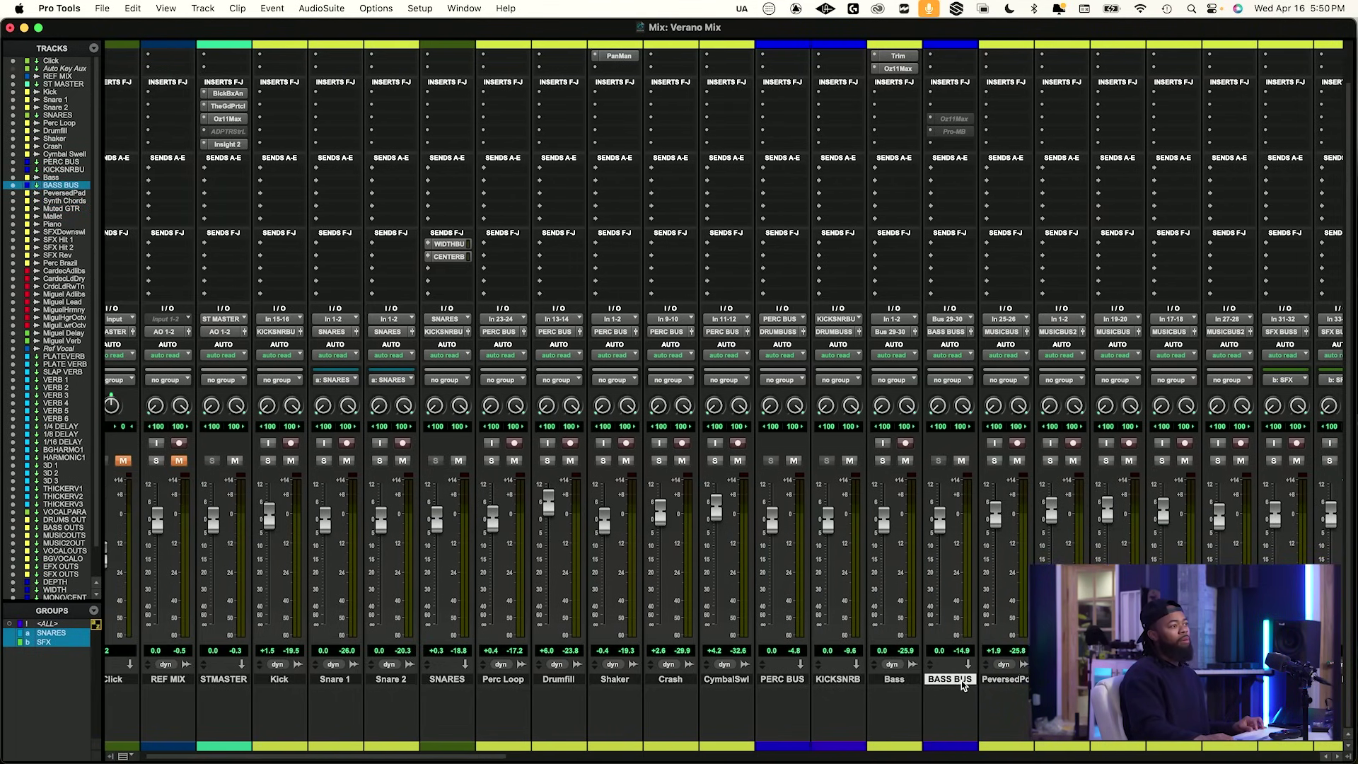
{"action": "right_click", "coordinate": [960, 681]}
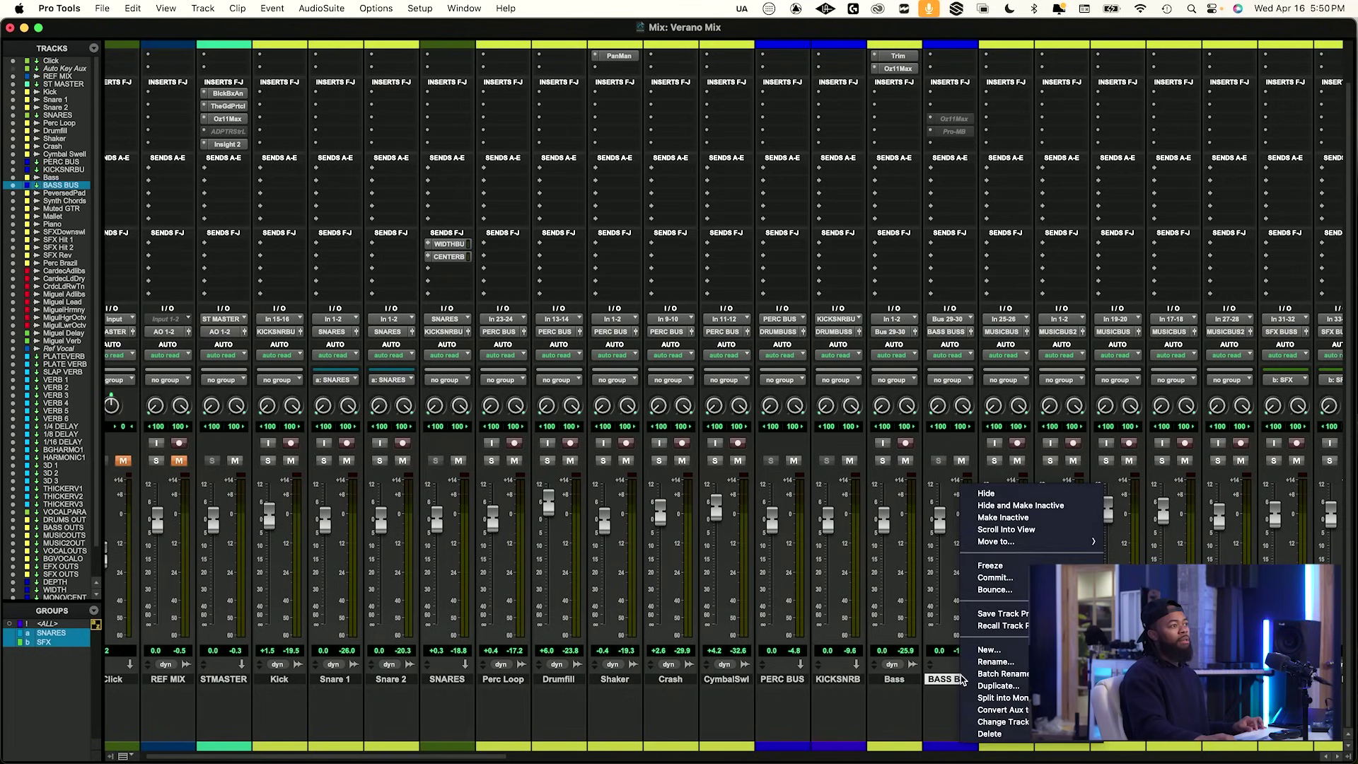
{"action": "left_click", "coordinate": [1005, 503]}
Route the Bass track's output to BASS BUSS in place of Bus 29-30.
{"action": "left_click", "coordinate": [920, 681]}
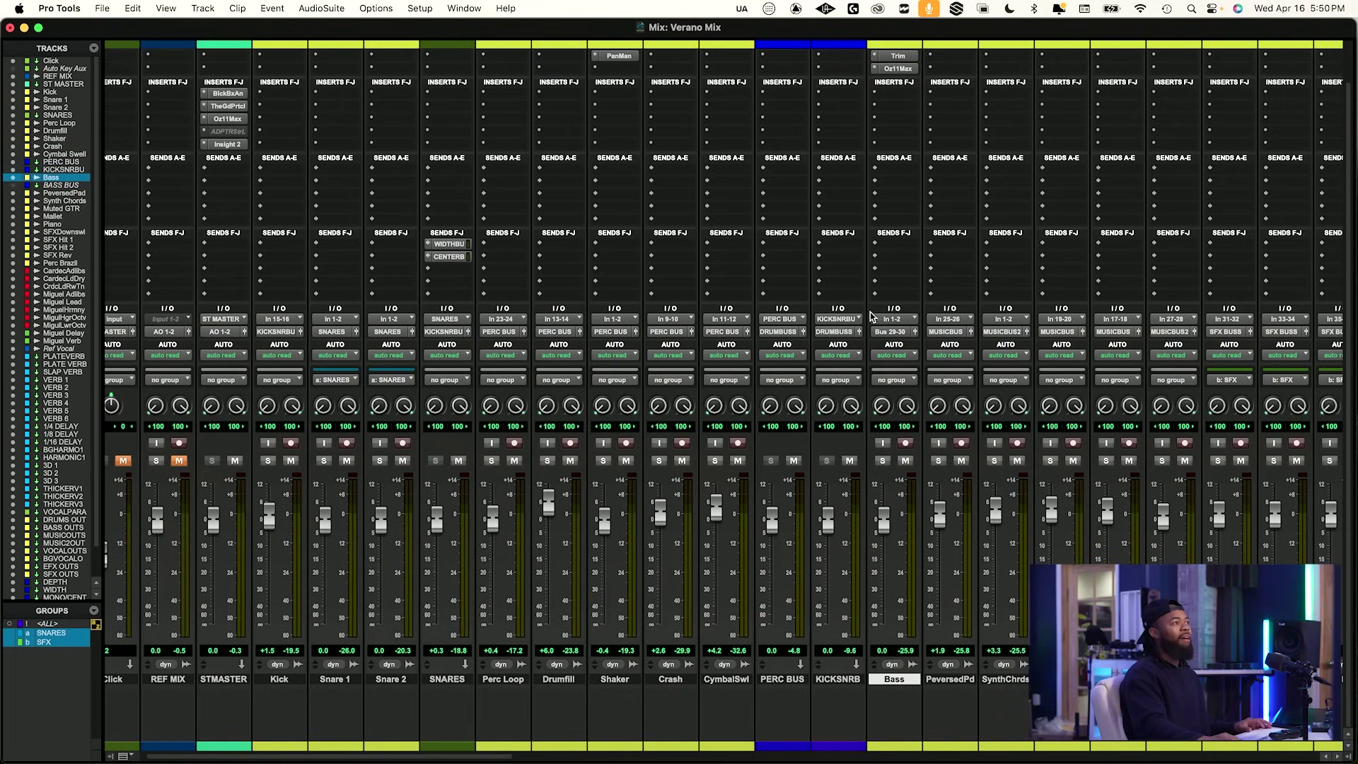
{"action": "left_click", "coordinate": [890, 331]}
{"action": "left_click", "coordinate": [912, 310]}
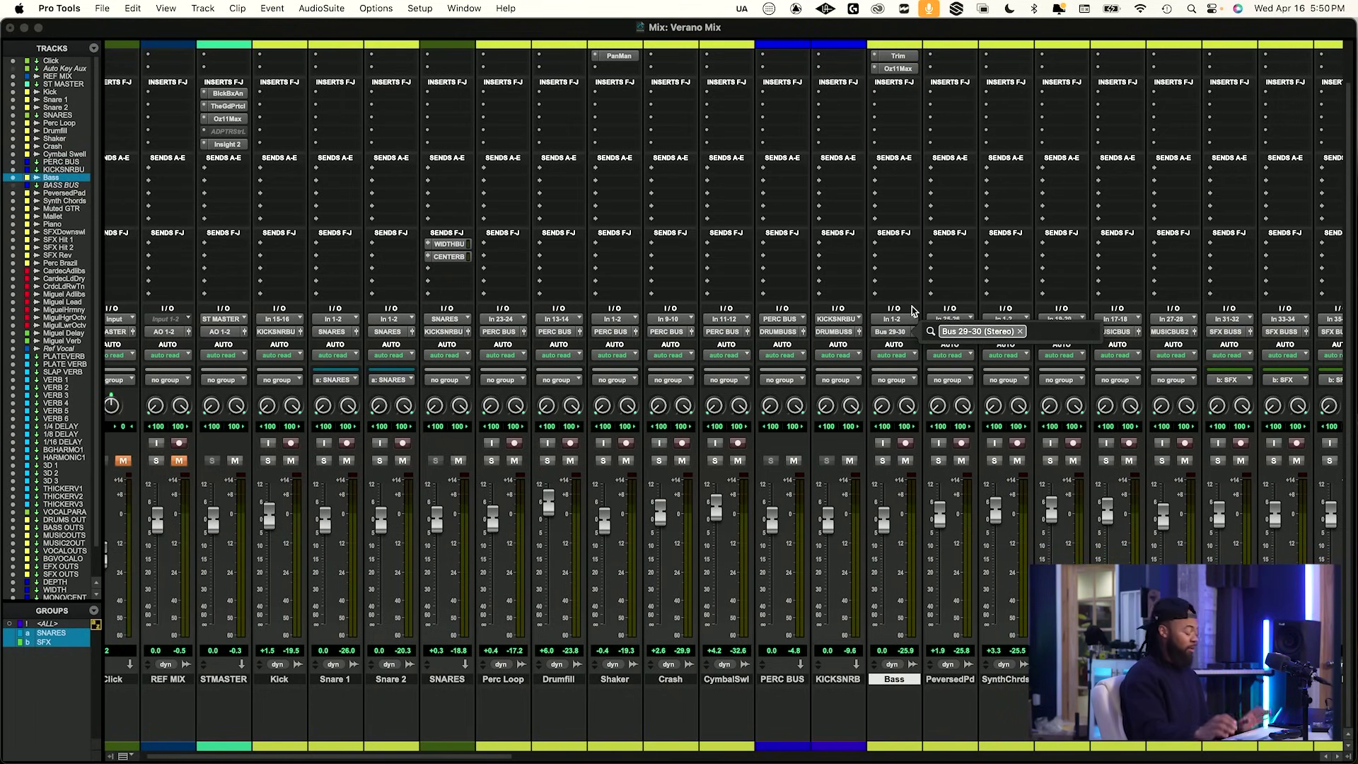
{"action": "type", "text": "bass"}
{"action": "key", "text": "Return"}
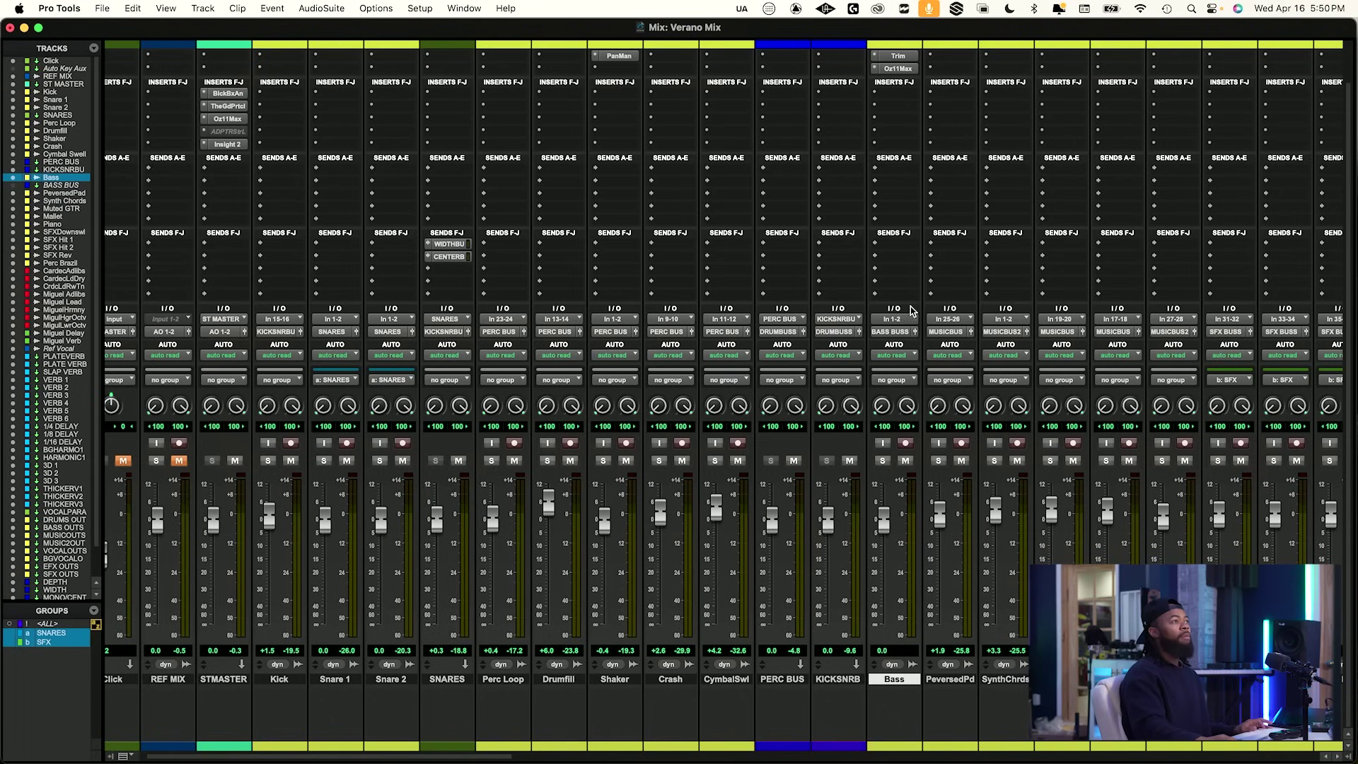
Insert FabFilter Pro-MB in the Bass track's last insert slot.
{"action": "scroll", "coordinate": [912, 309], "scroll_direction": "up", "scroll_amount": 2}
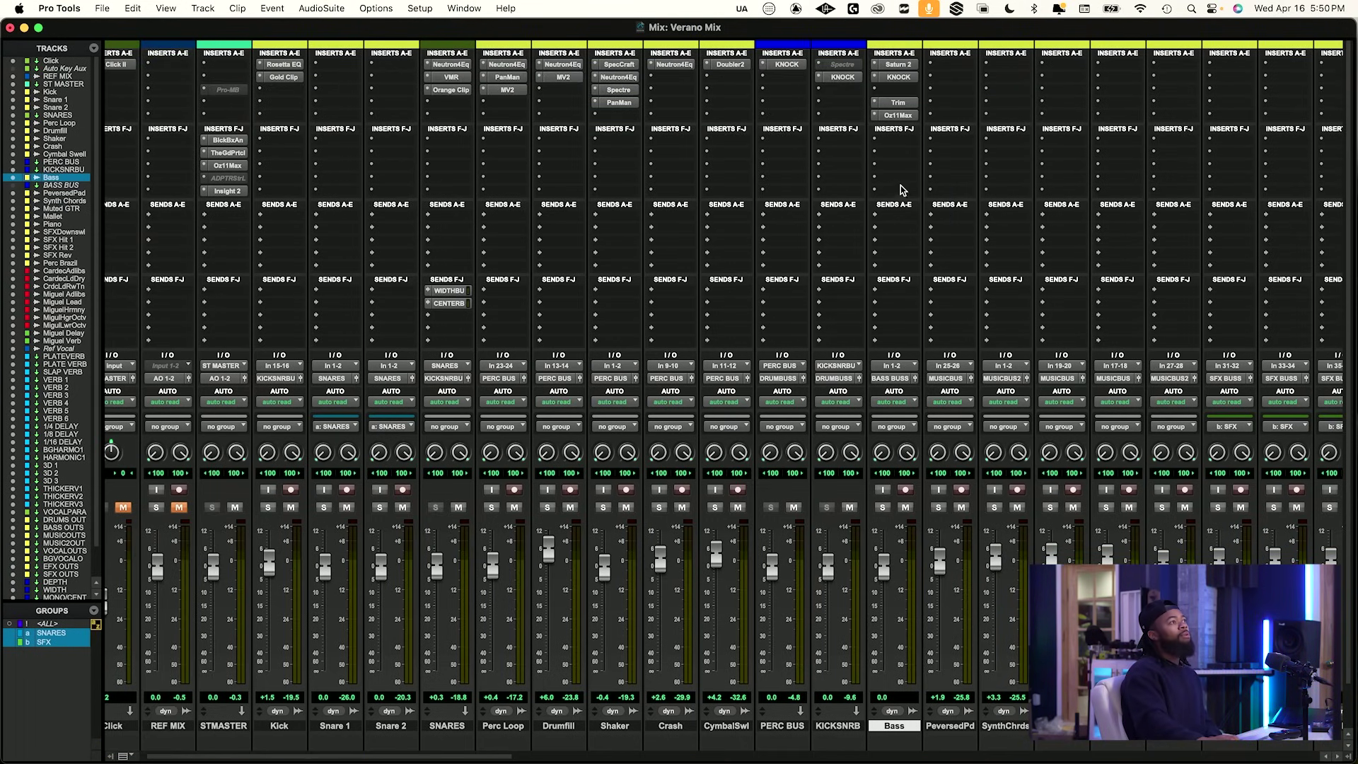
{"action": "left_click", "coordinate": [895, 141]}
{"action": "left_click", "coordinate": [926, 166]}
{"action": "type", "text": "mb"}
{"action": "key", "text": "Down"}
{"action": "key", "text": "Down"}
{"action": "key", "text": "Down"}
{"action": "key", "text": "Down"}
{"action": "key", "text": "Down"}
{"action": "key", "text": "Return"}
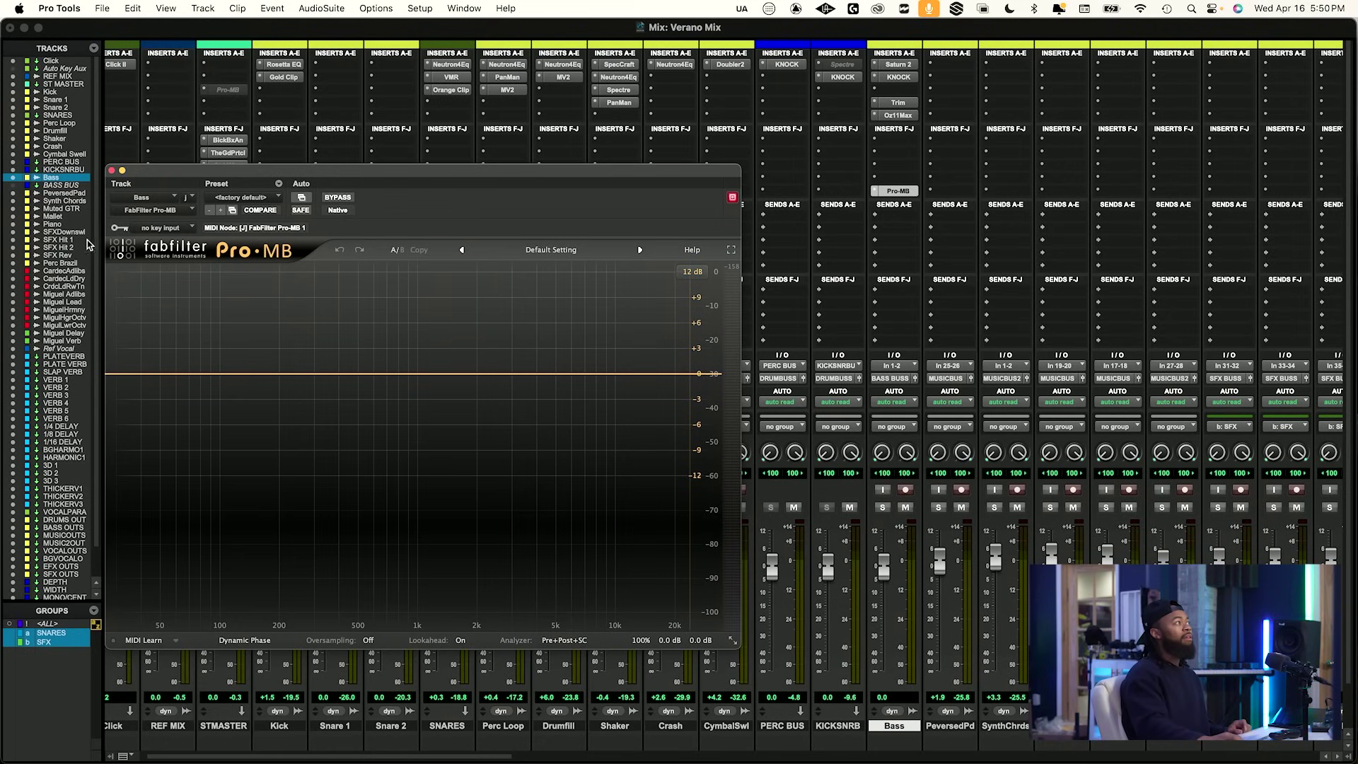
Load the Kick Sidechain preset in the Bass track's Pro-MB and set its key input to Bus 8.
{"action": "left_click", "coordinate": [240, 198]}
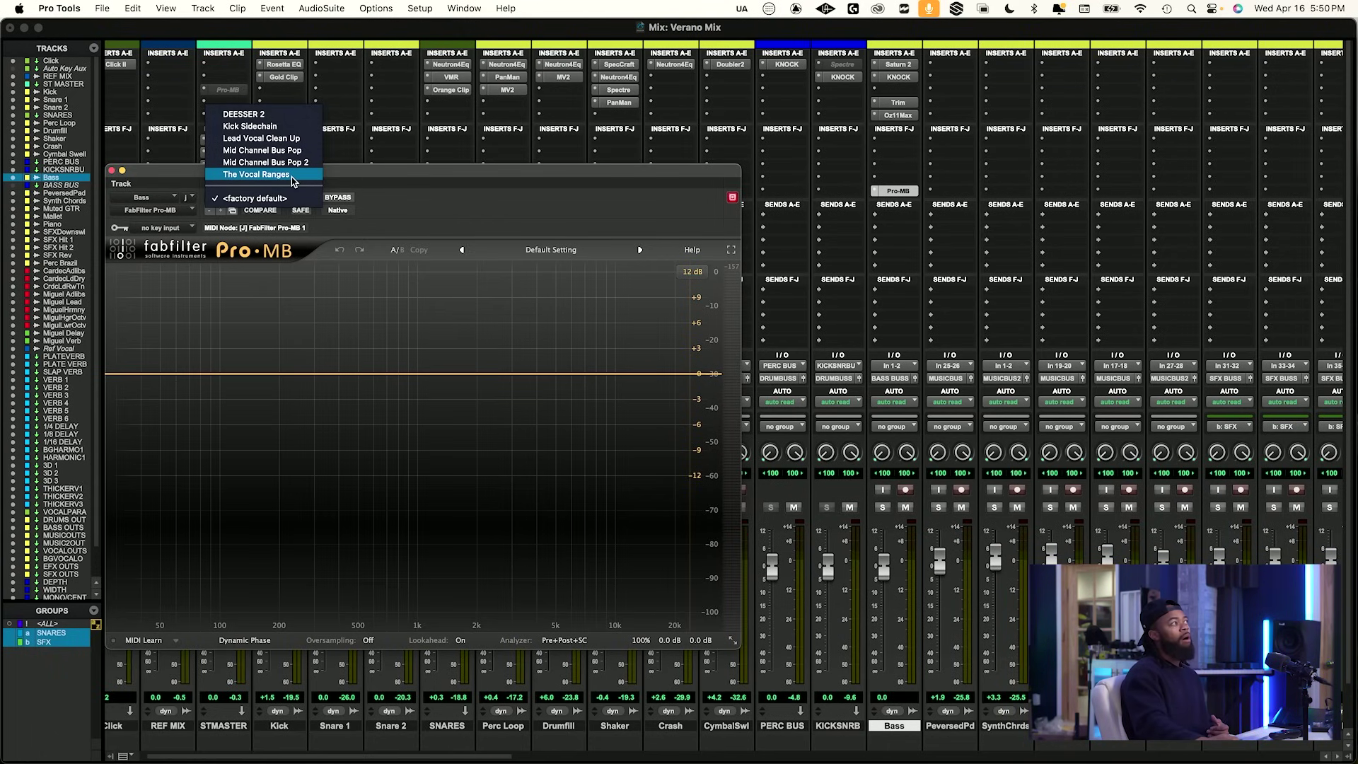
{"action": "left_click", "coordinate": [287, 127]}
{"action": "left_click_drag", "start_coordinate": [291, 171], "coordinate": [455, 167]}
{"action": "left_click", "coordinate": [325, 224]}
{"action": "mouse_move", "coordinate": [332, 236]}
{"action": "mouse_move", "coordinate": [456, 244]}
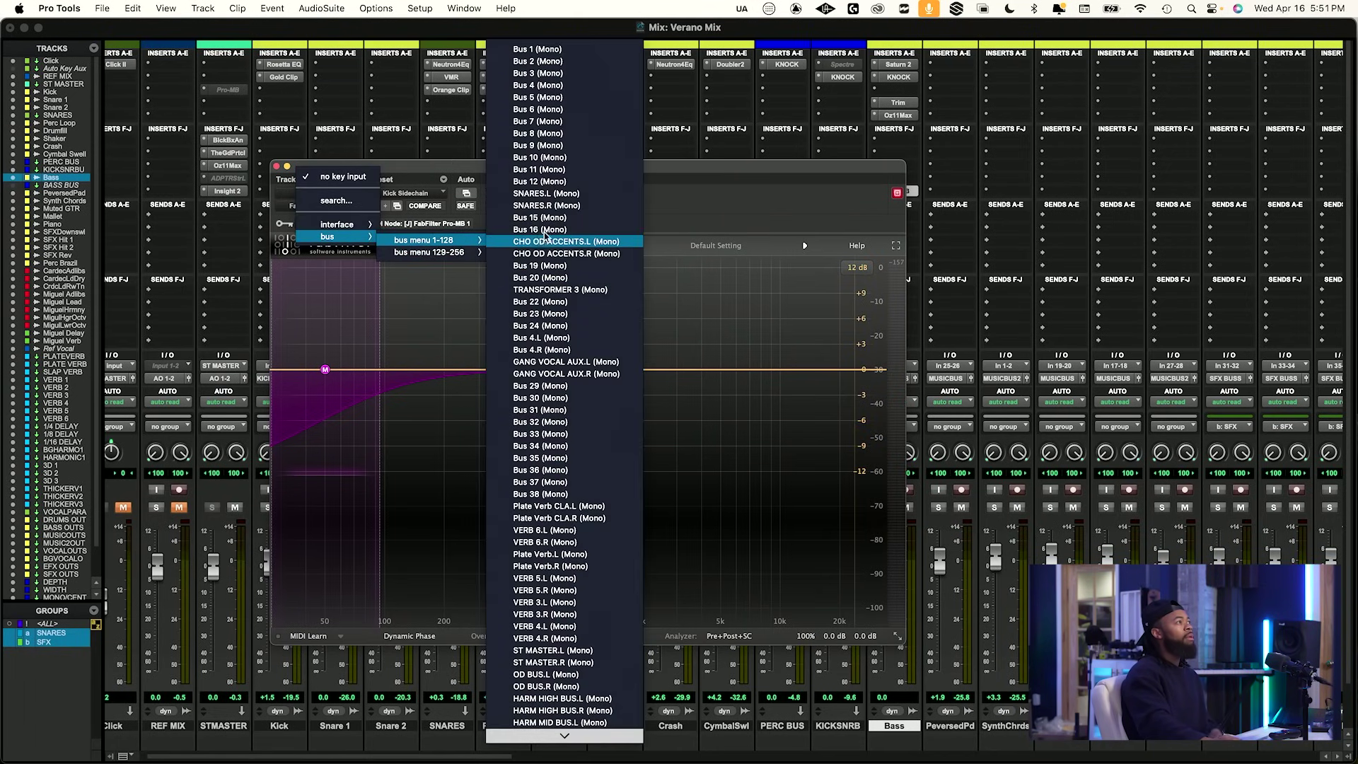
{"action": "left_click", "coordinate": [554, 133]}
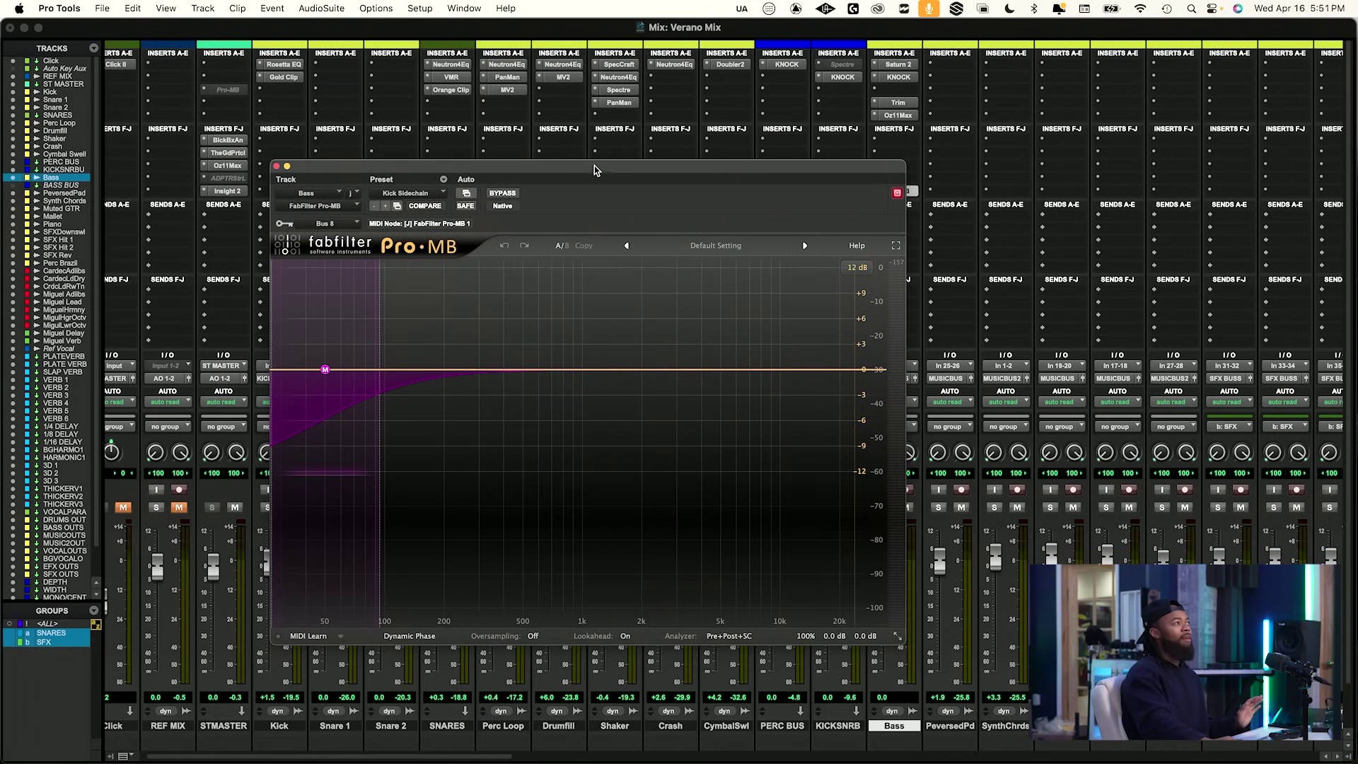
Add a send to Bus 8 (Mono) on the Kick track in its first F-J send slot.
{"action": "left_click_drag", "start_coordinate": [594, 169], "coordinate": [733, 189]}
{"action": "left_click", "coordinate": [288, 290]}
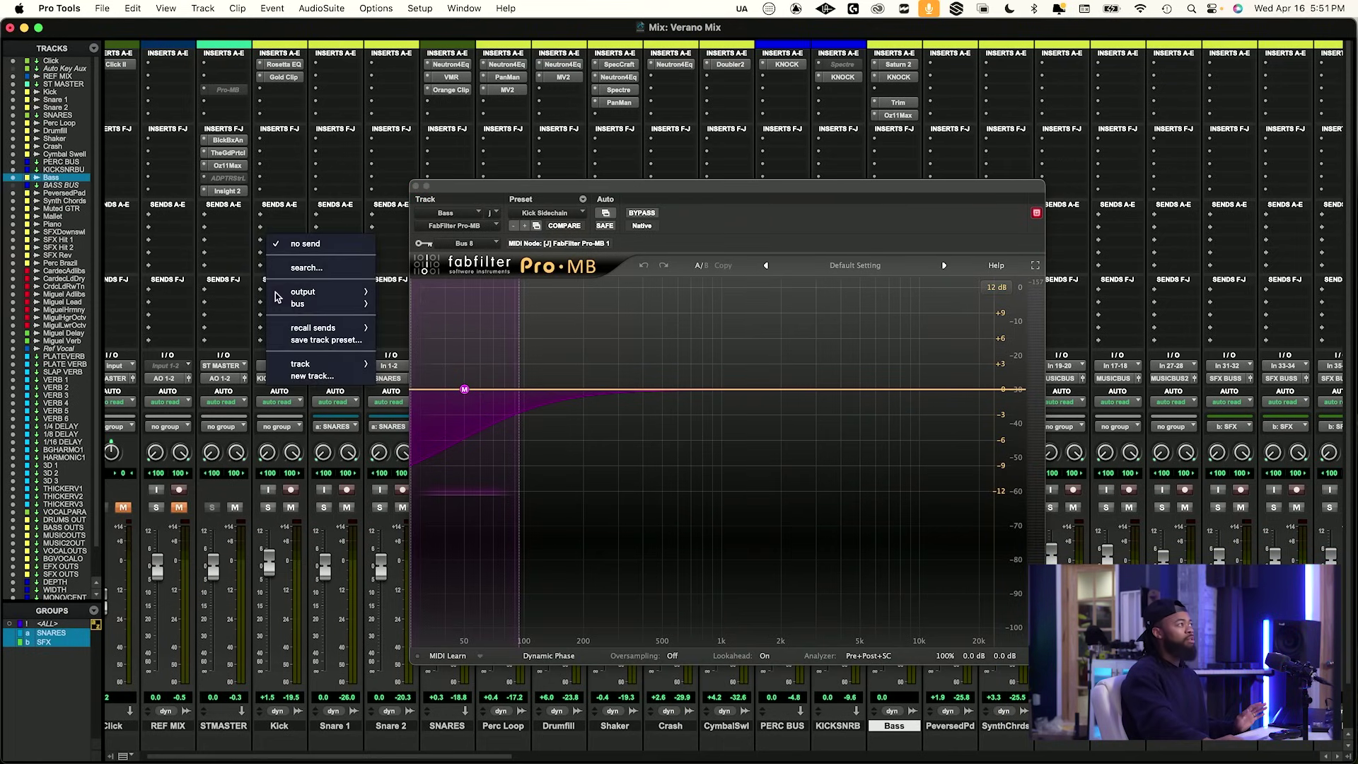
{"action": "left_click", "coordinate": [319, 267]}
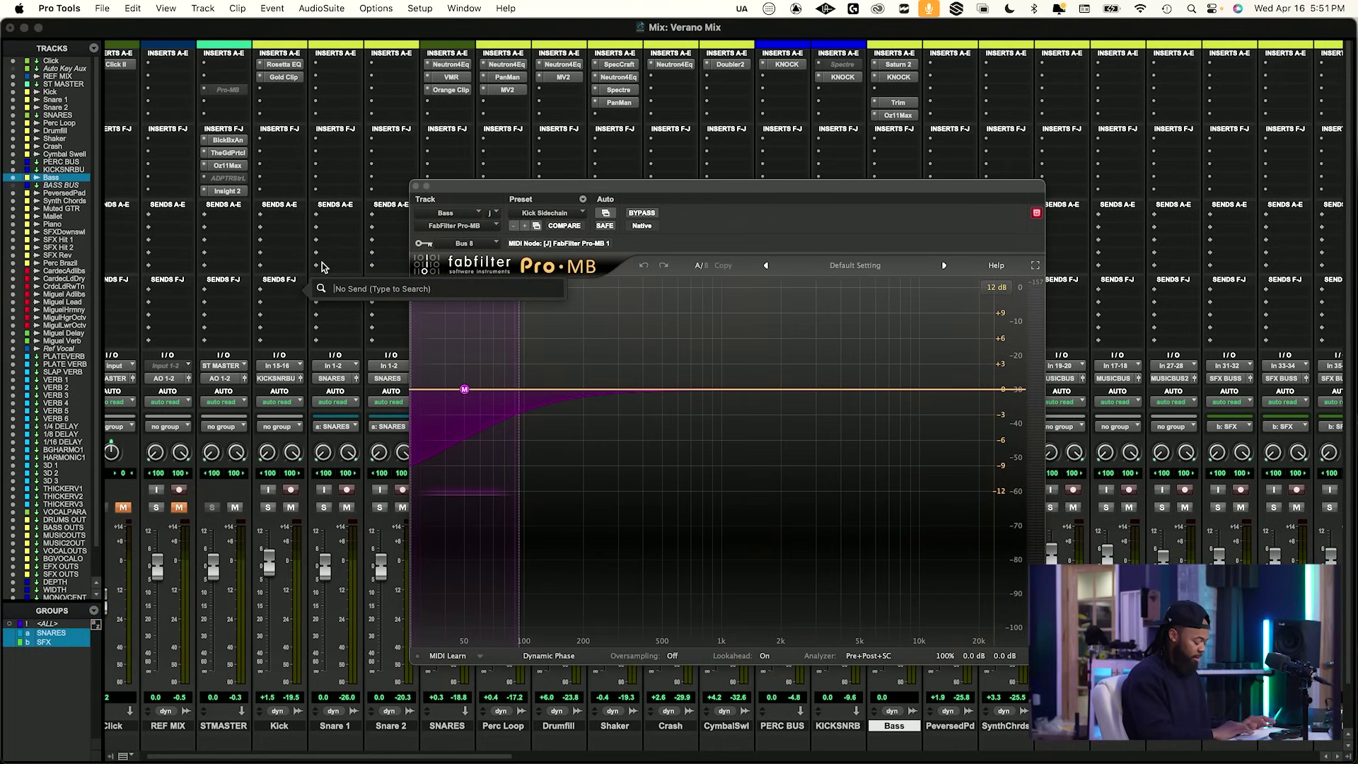
{"action": "type", "text": "bus 8"}
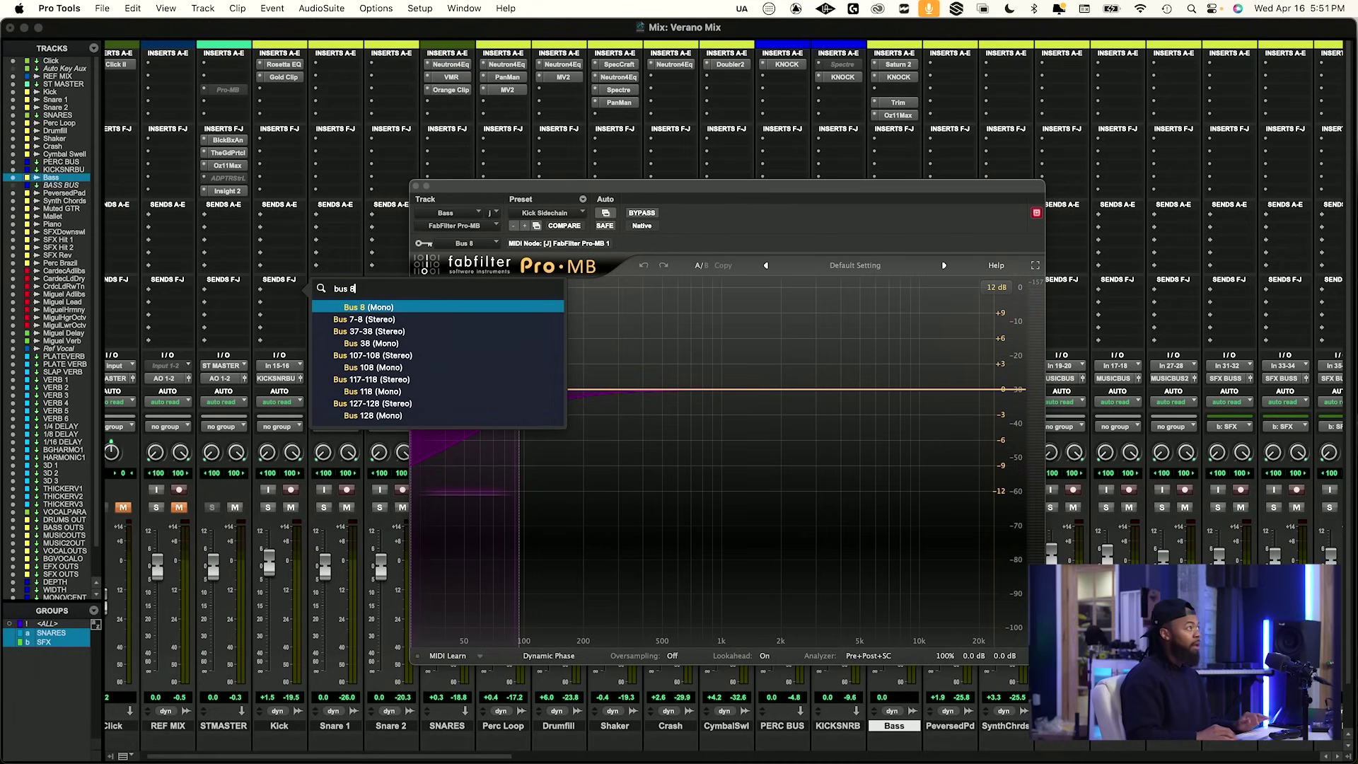
{"action": "key", "text": "Return"}
Rename the Kick track's Bus 8 send bus as KICK SIDECHAIN.
{"action": "right_click", "coordinate": [281, 299]}
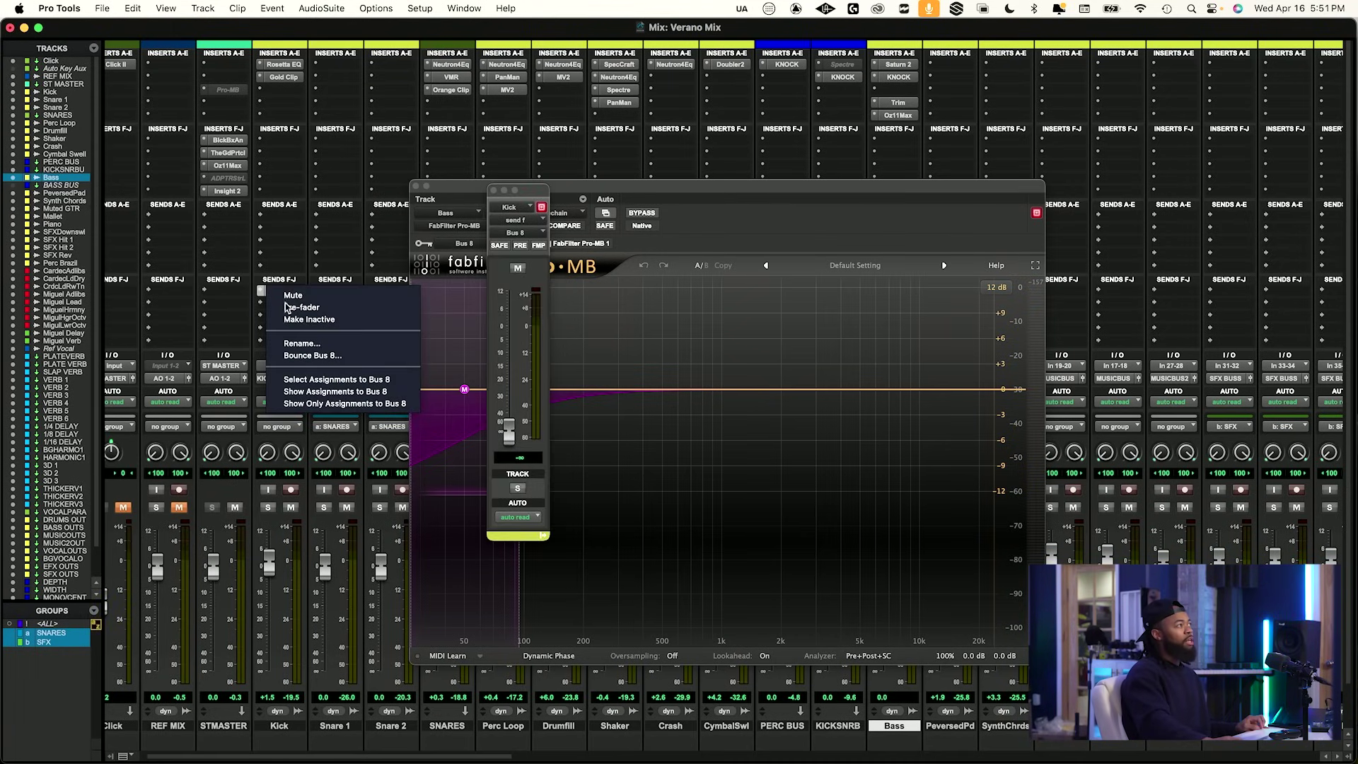
{"action": "left_click", "coordinate": [298, 344]}
{"action": "type", "text": "K"}
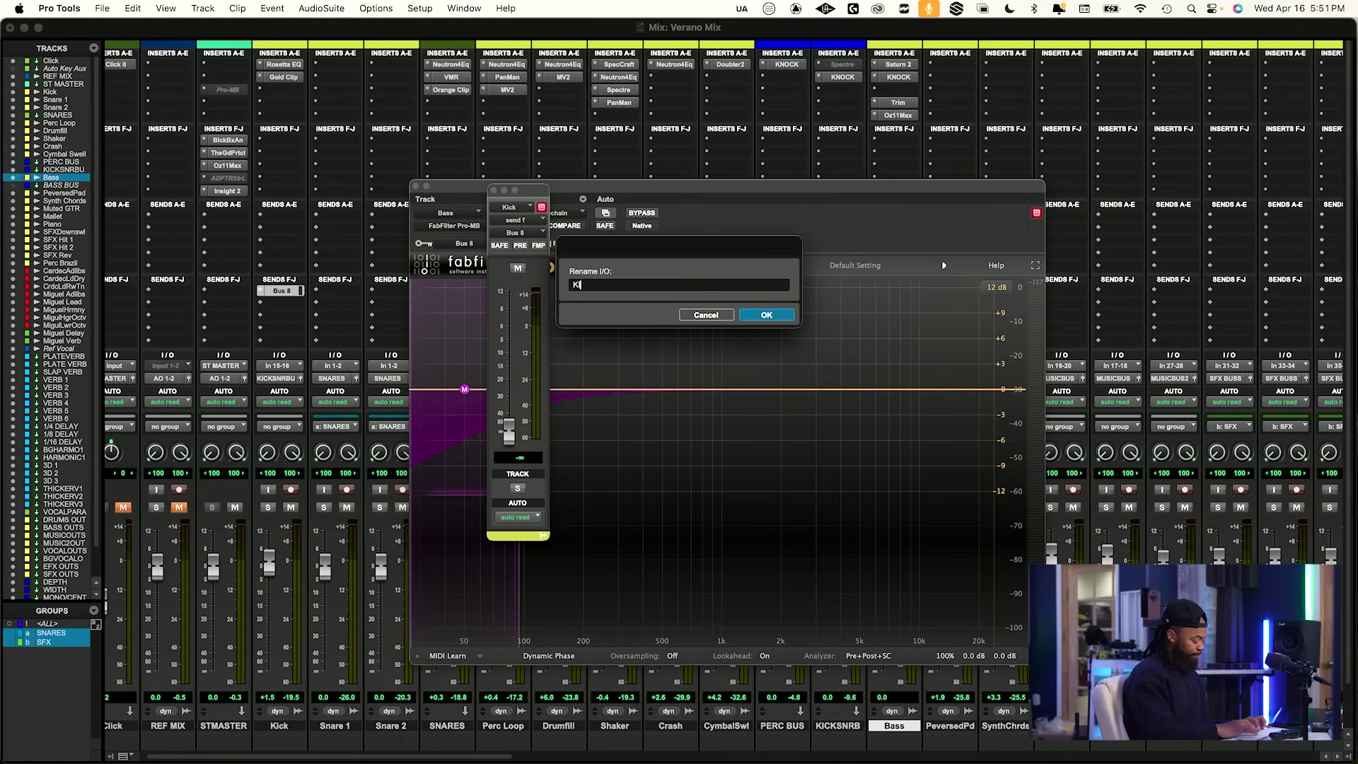
{"action": "type", "text": "ICK SIDECHAIN"}
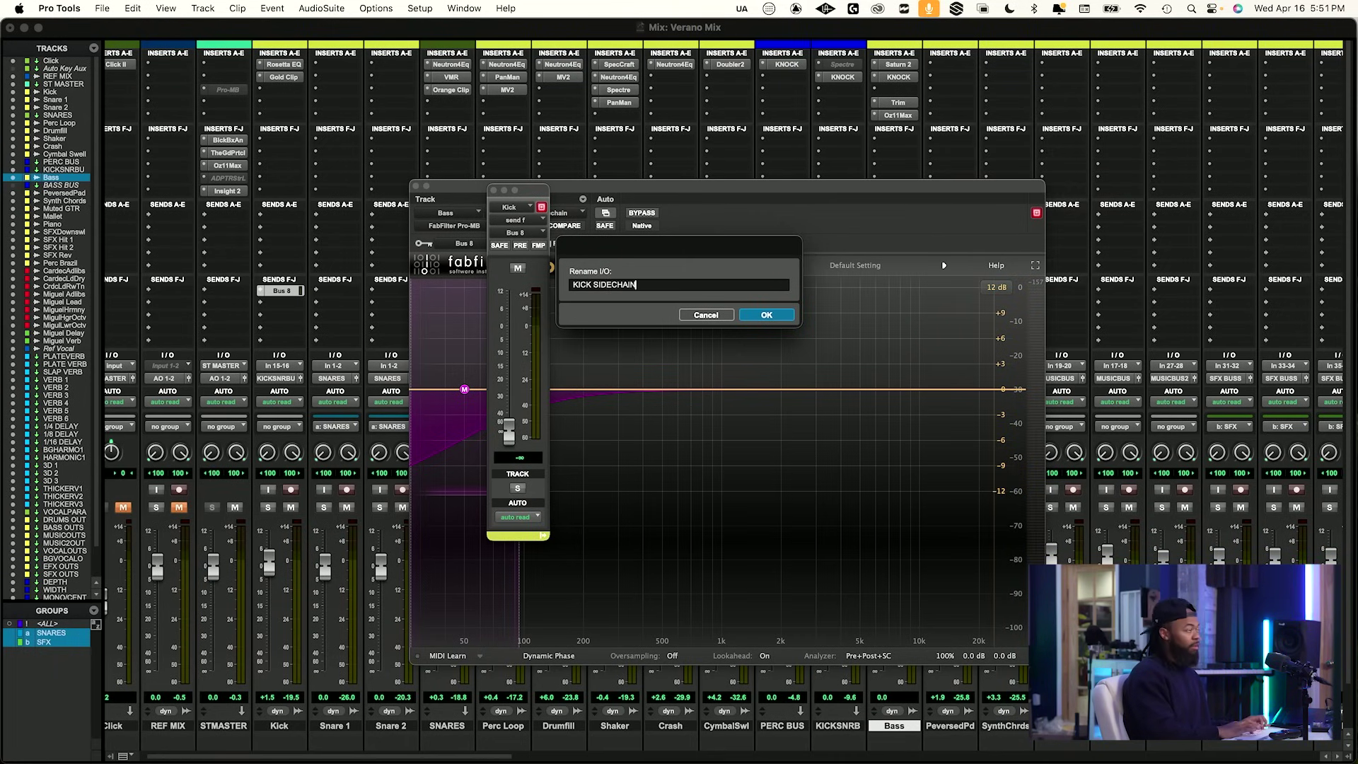
{"action": "key", "text": "Return"}
Set the Kick's sidechain send level to 0.0, close the send window and play the mix with Pro-MB in view.
{"action": "left_click_drag", "start_coordinate": [514, 443], "coordinate": [515, 337]}
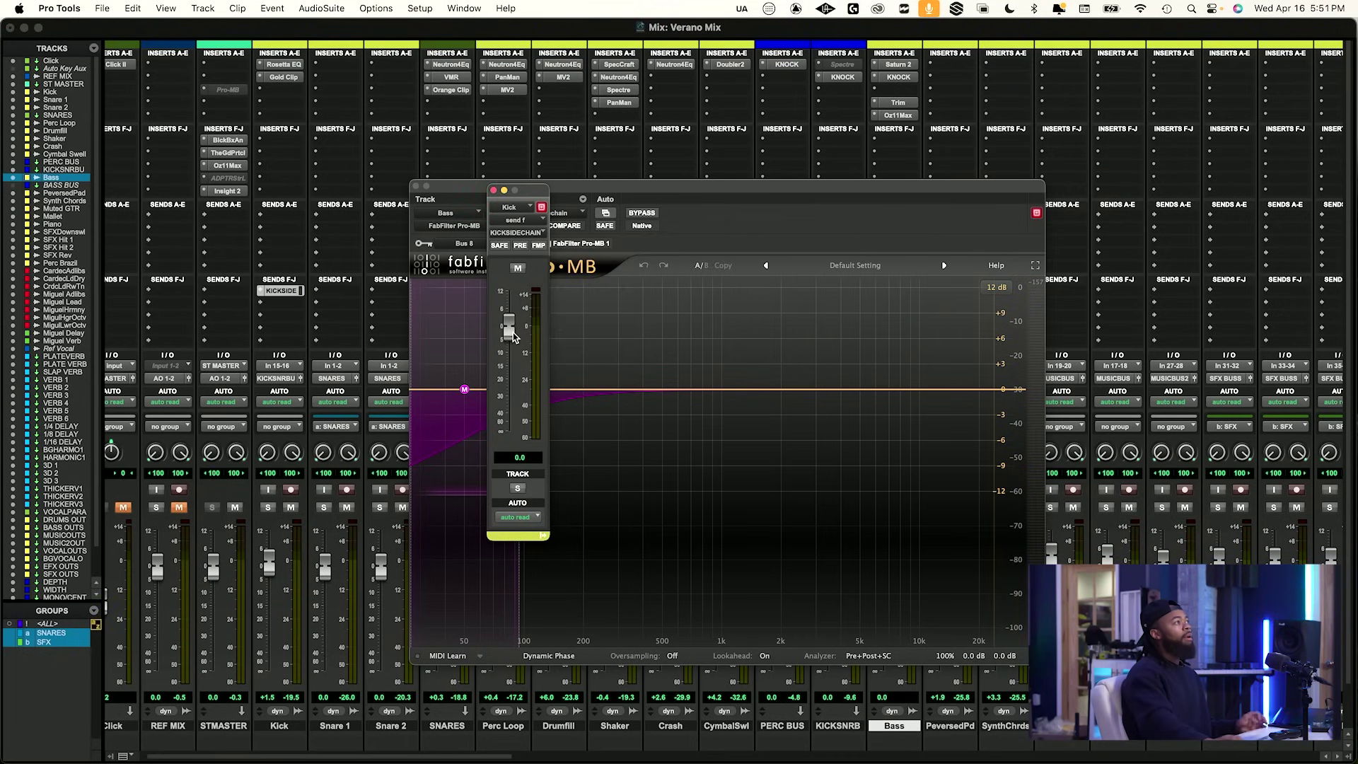
{"action": "left_click", "coordinate": [494, 191]}
{"action": "left_click_drag", "start_coordinate": [507, 193], "coordinate": [436, 188]}
{"action": "key", "text": "space"}
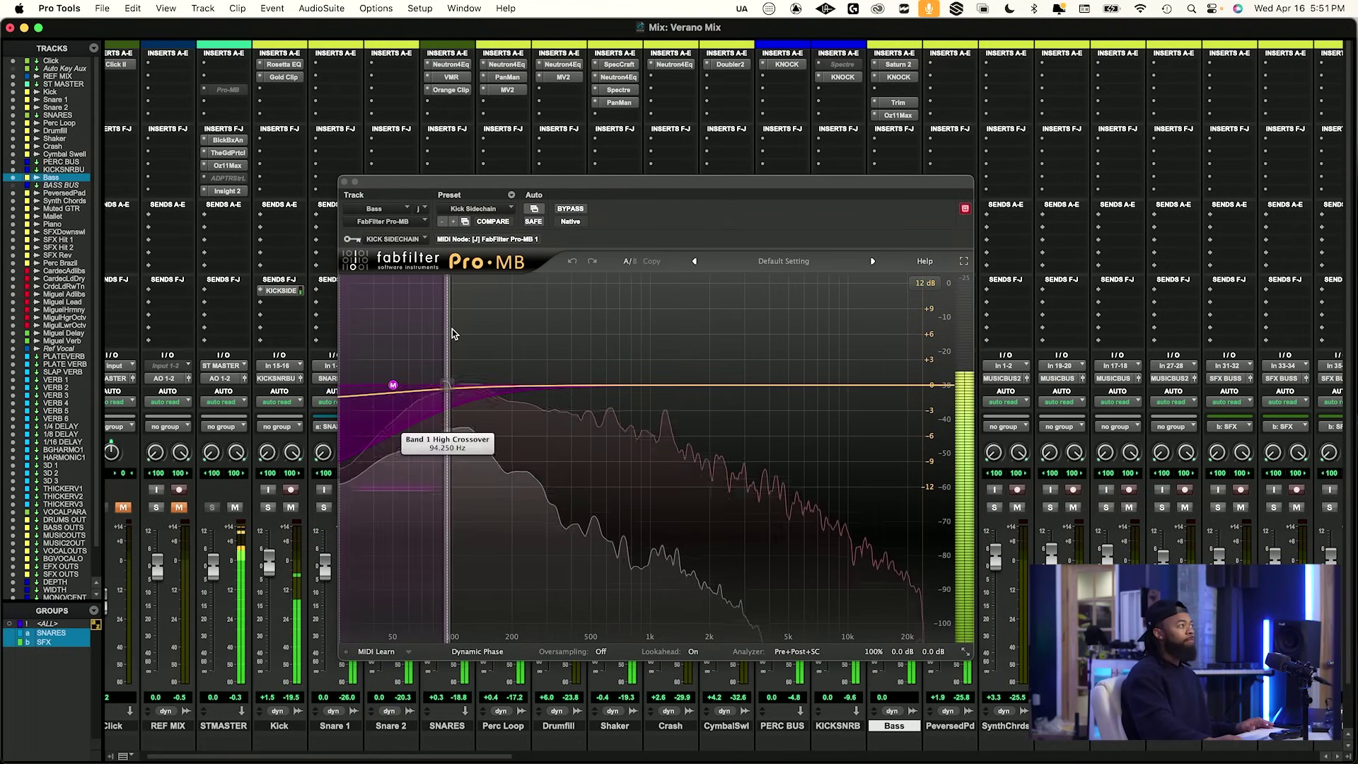
Lower the band 1 threshold in the Bass track's Pro-MB and compare the result with the plugin bypassed.
{"action": "left_click", "coordinate": [442, 398]}
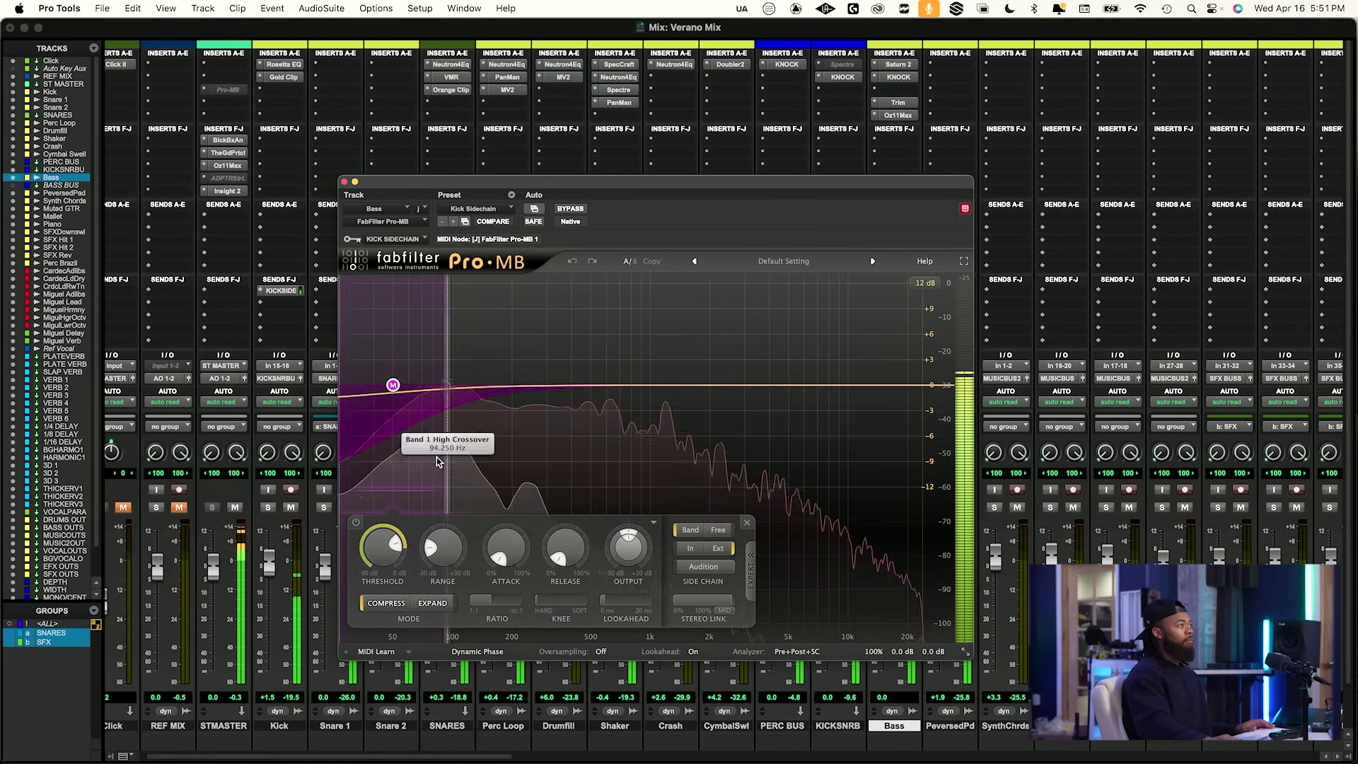
{"action": "left_click_drag", "start_coordinate": [371, 574], "coordinate": [371, 576]}
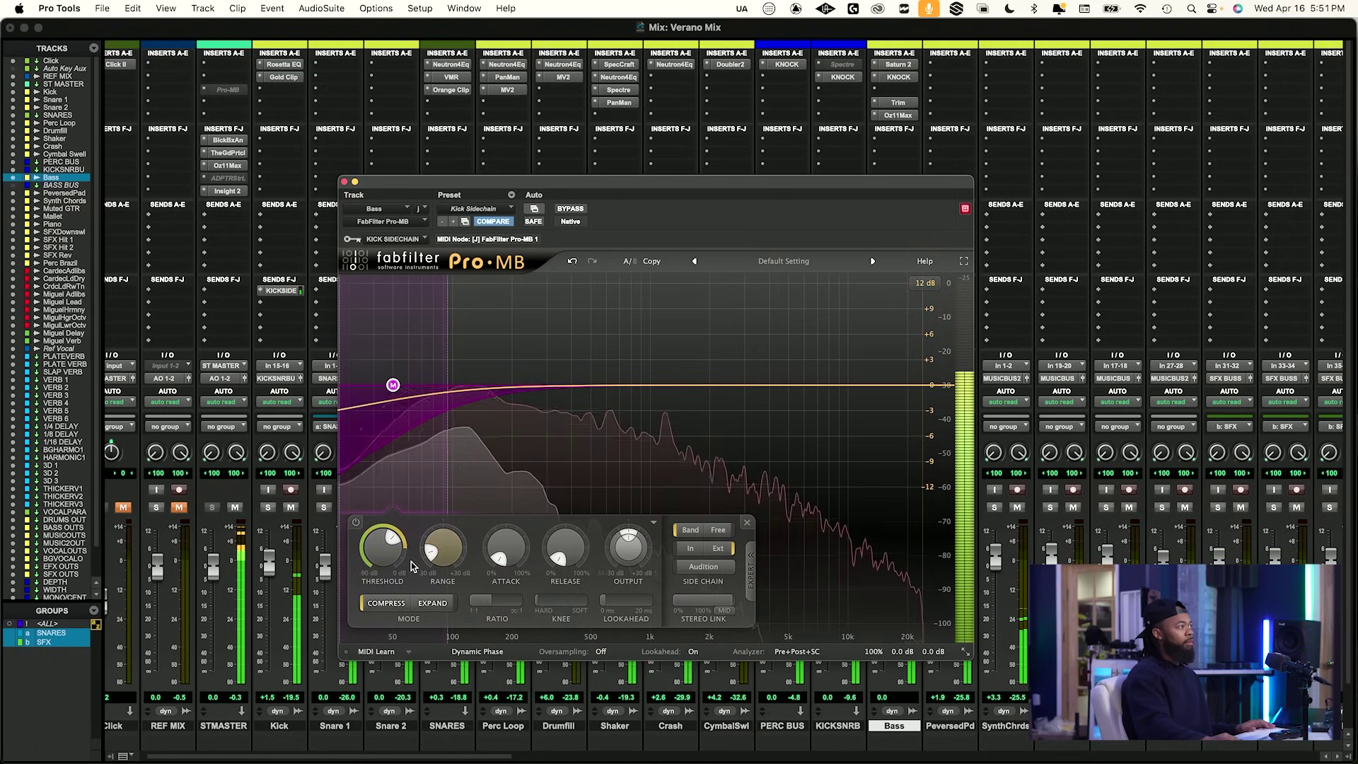
{"action": "left_click", "coordinate": [570, 209]}
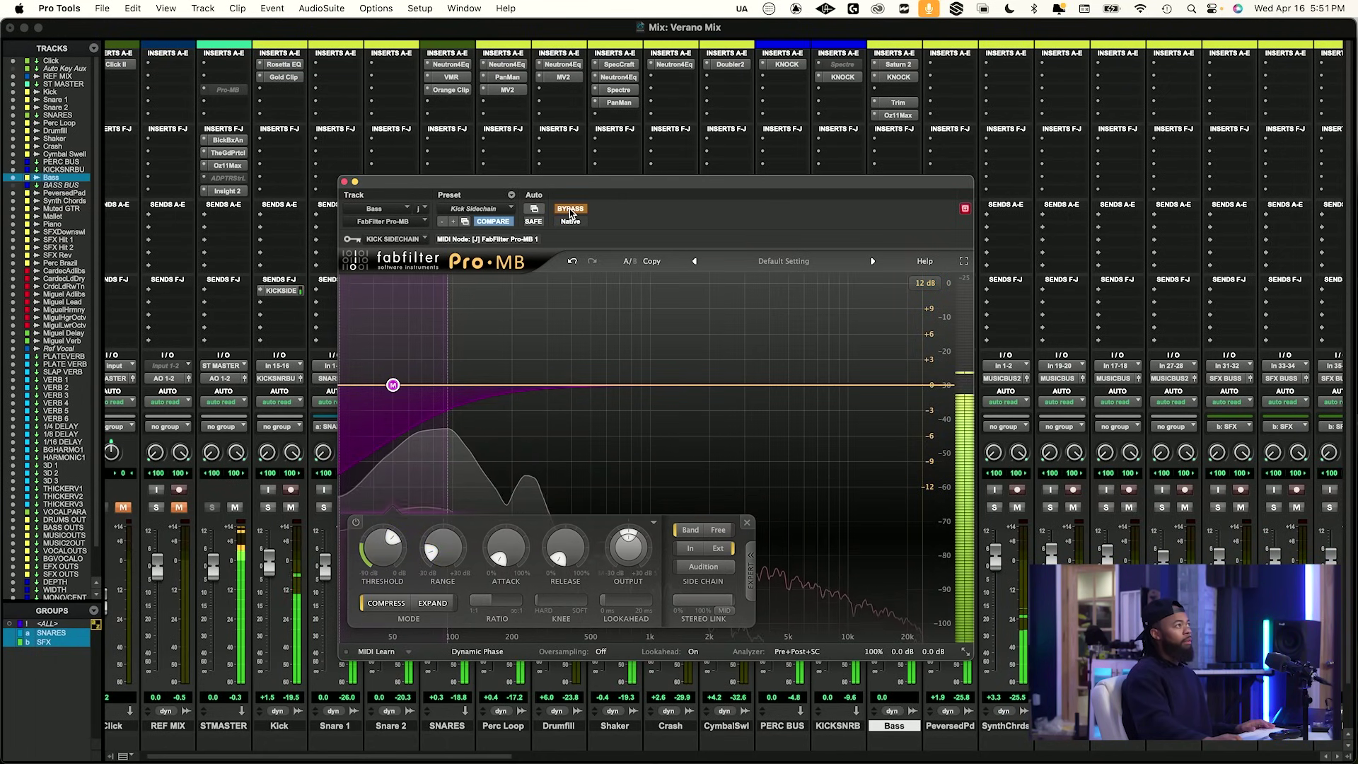
{"action": "left_click", "coordinate": [570, 209]}
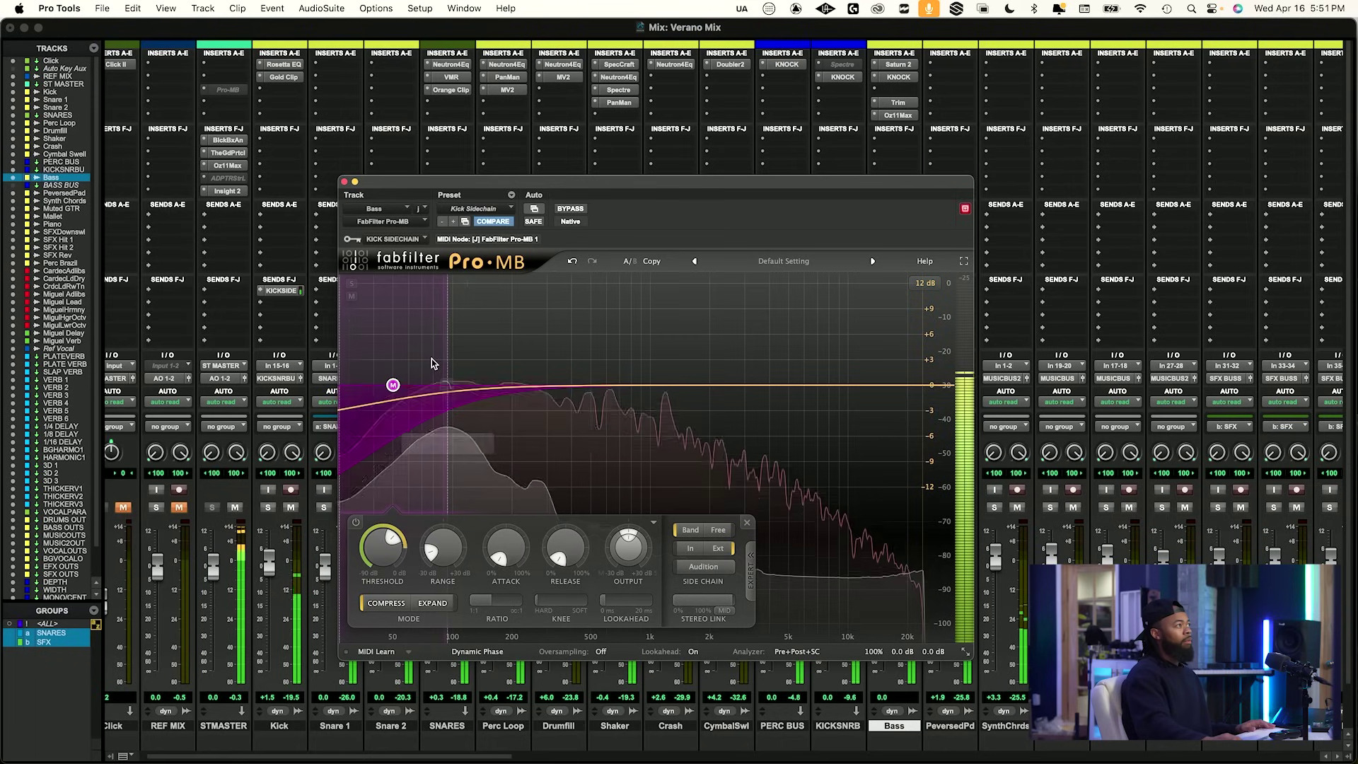
Raise Pro-MB's band 1 high crossover to about 100 Hz and fine-tune the band's threshold to -22.89 dB.
{"action": "left_click_drag", "start_coordinate": [448, 343], "coordinate": [457, 343]}
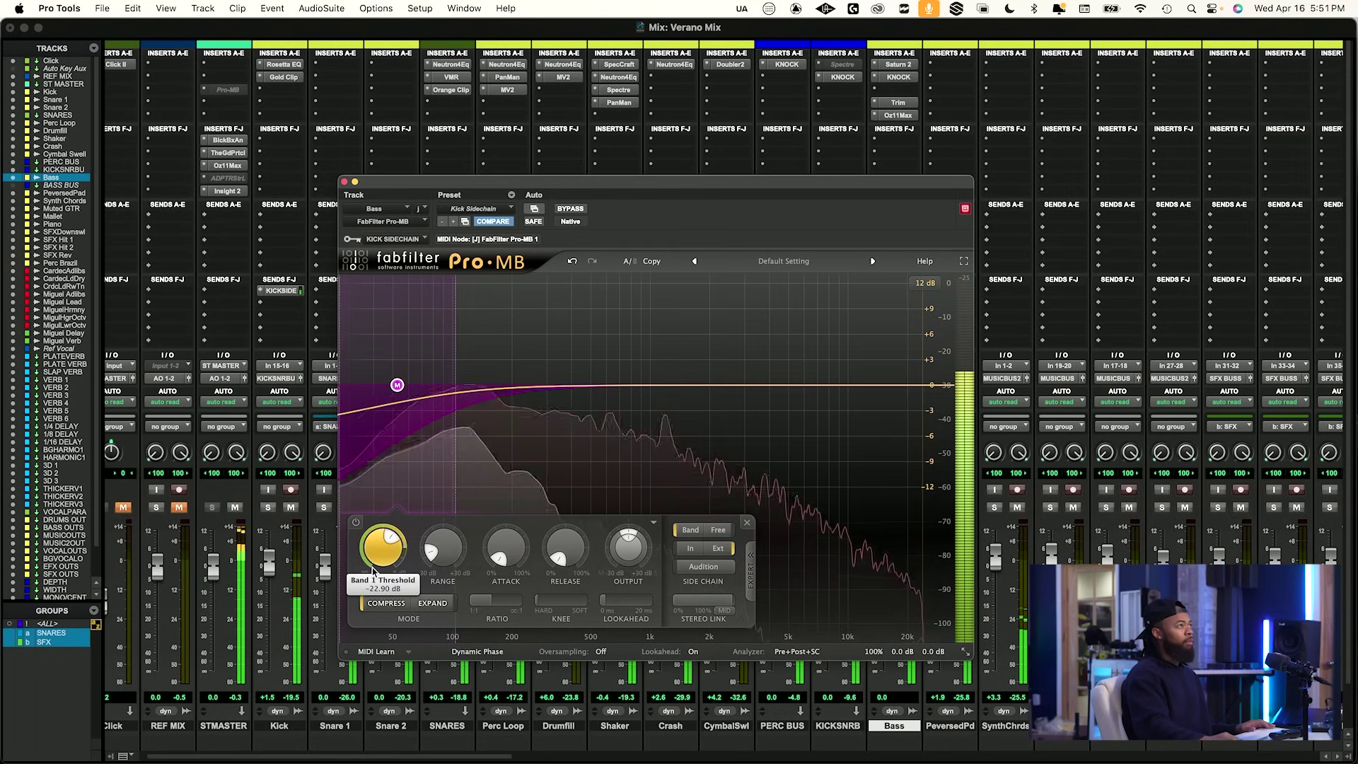
{"action": "scroll", "coordinate": [374, 570], "scroll_direction": "down", "scroll_amount": 3}
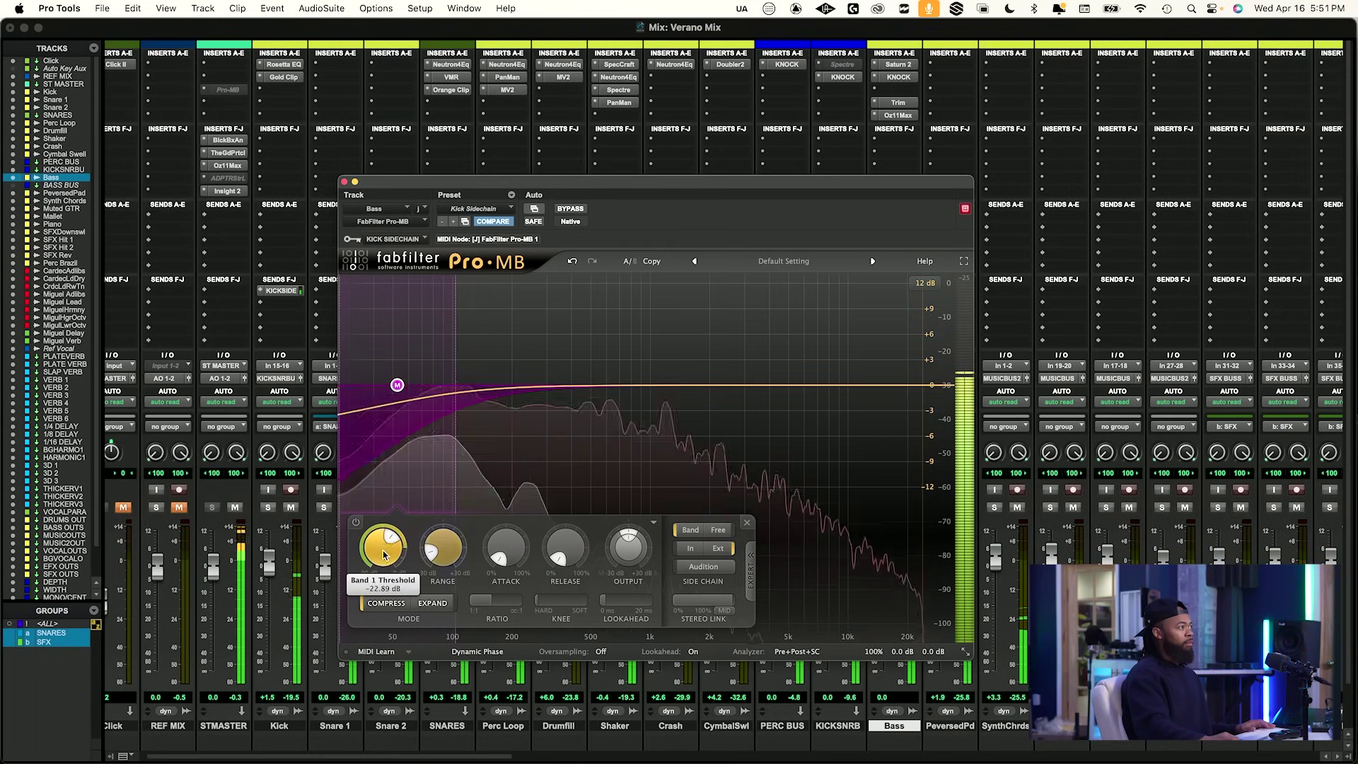
{"action": "scroll", "coordinate": [374, 563], "scroll_direction": "up", "scroll_amount": 1}
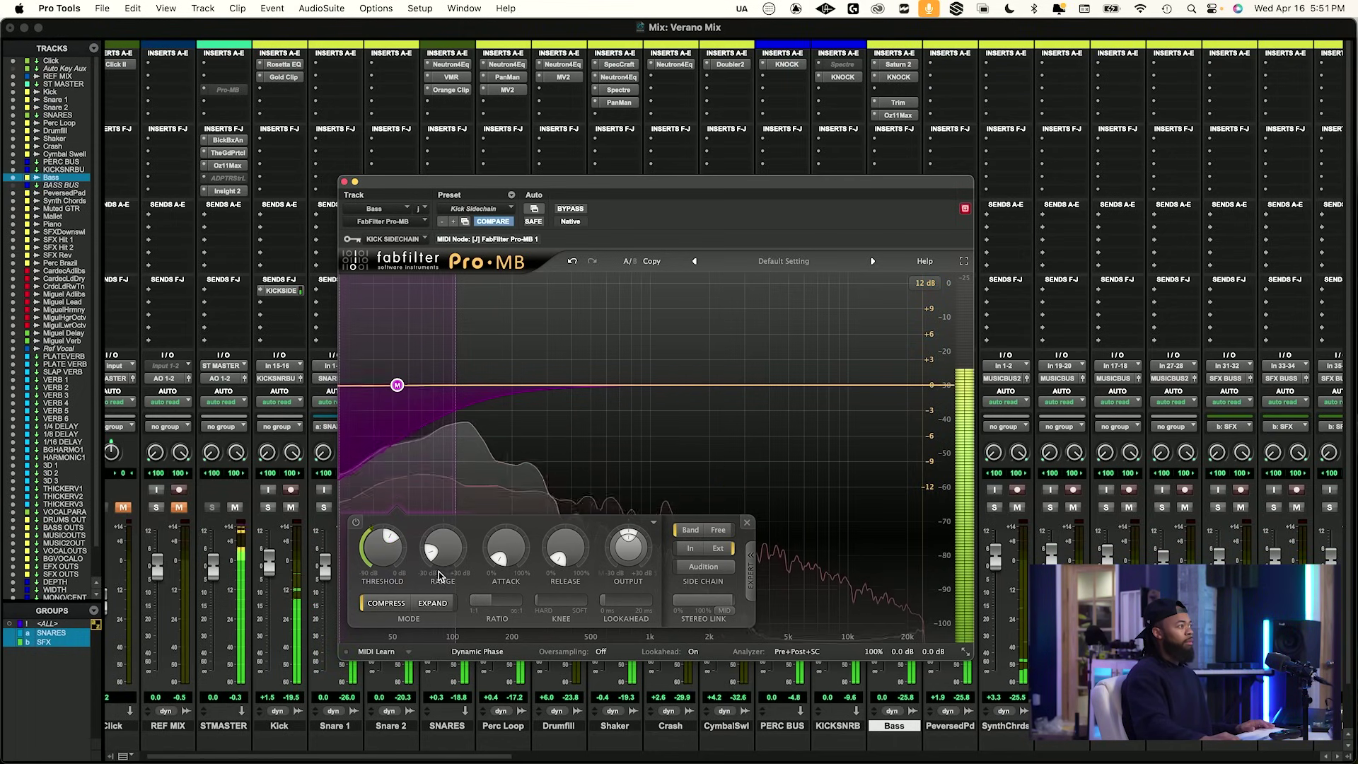
Compare the playing mix with the Bass track's Pro-MB bypassed and active, leaving the plugin active.
{"action": "left_click", "coordinate": [571, 209]}
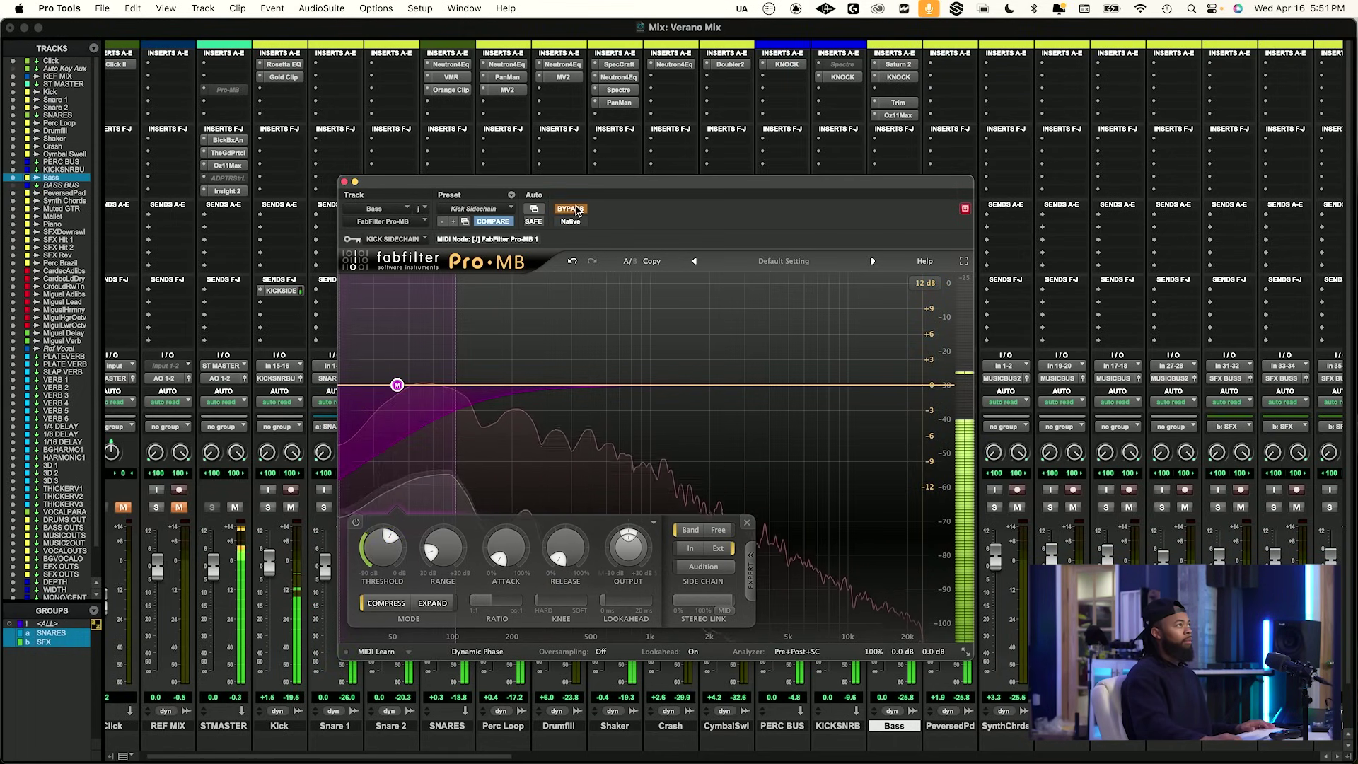
{"action": "left_click", "coordinate": [571, 208]}
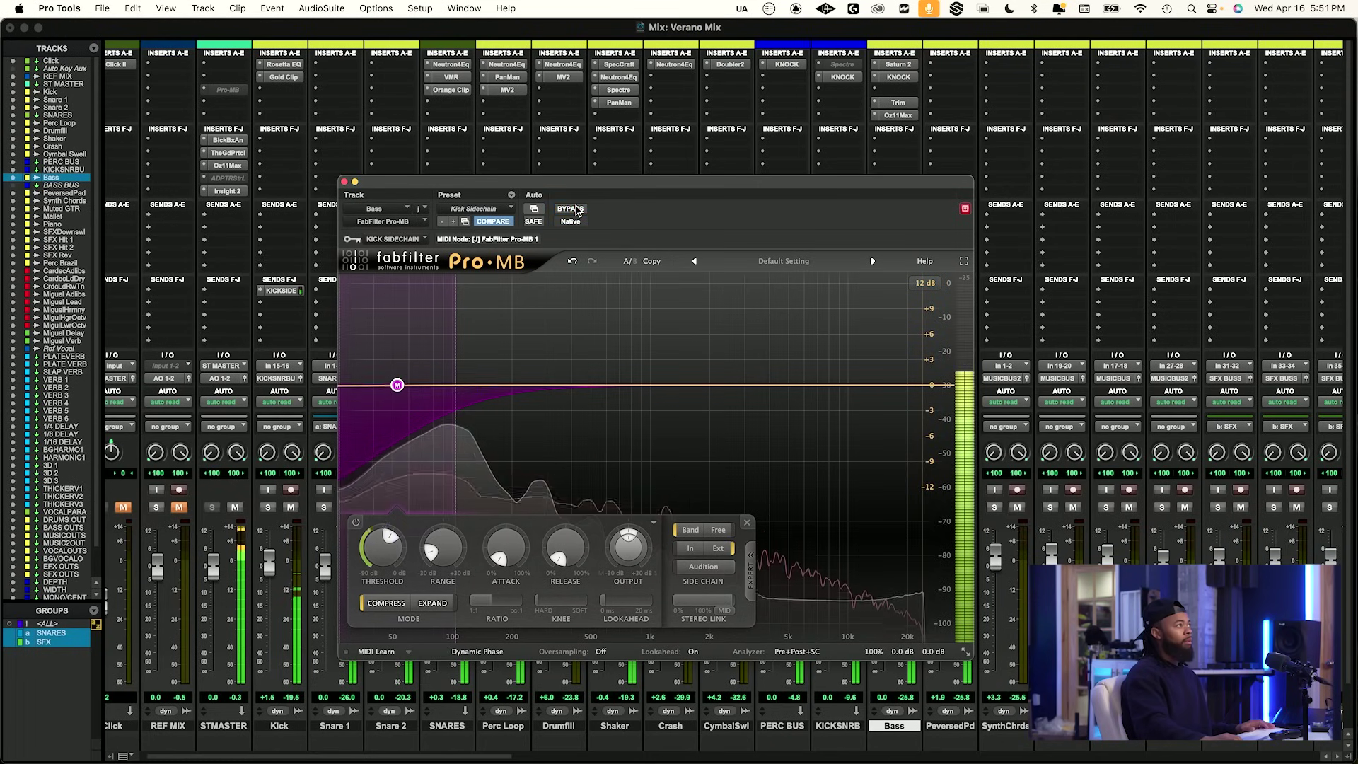
{"action": "key", "text": "XF86MonBrightnessUp"}
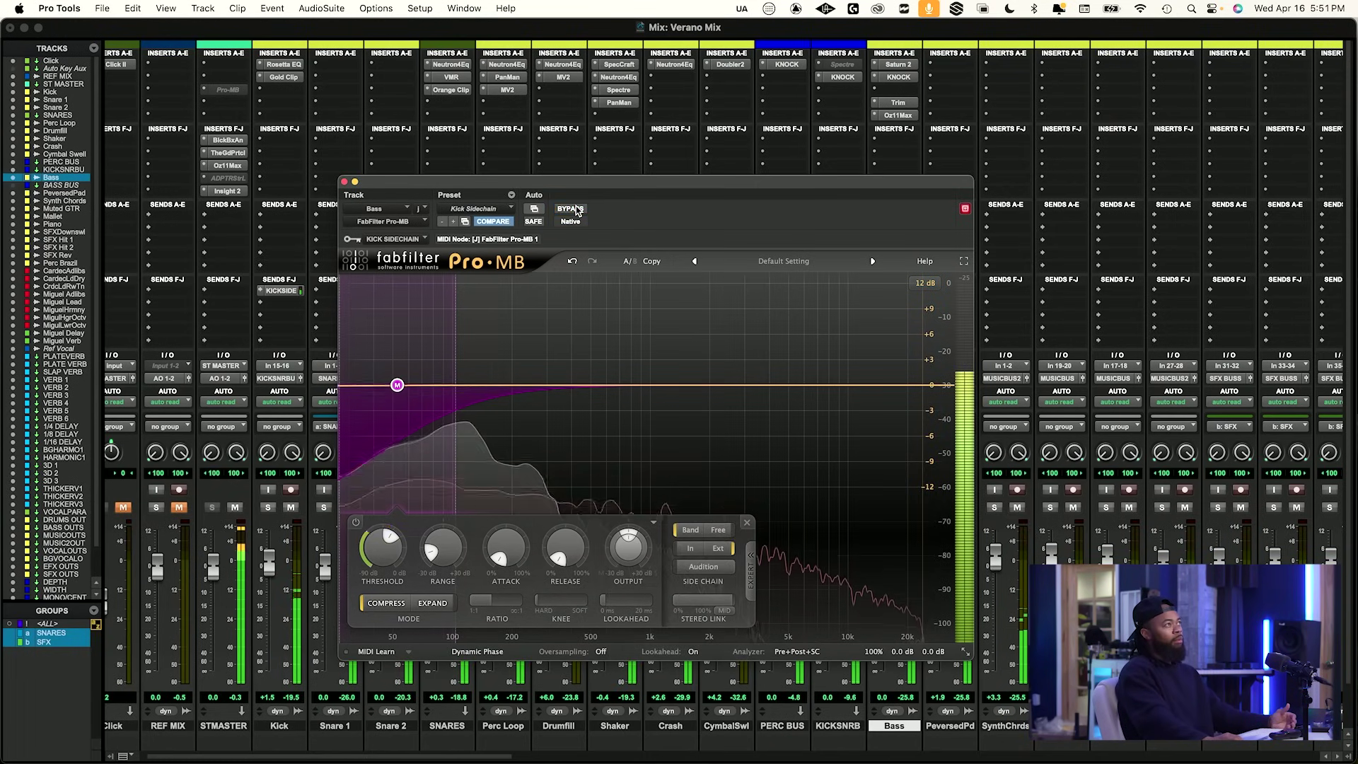
{"action": "left_click", "coordinate": [571, 209]}
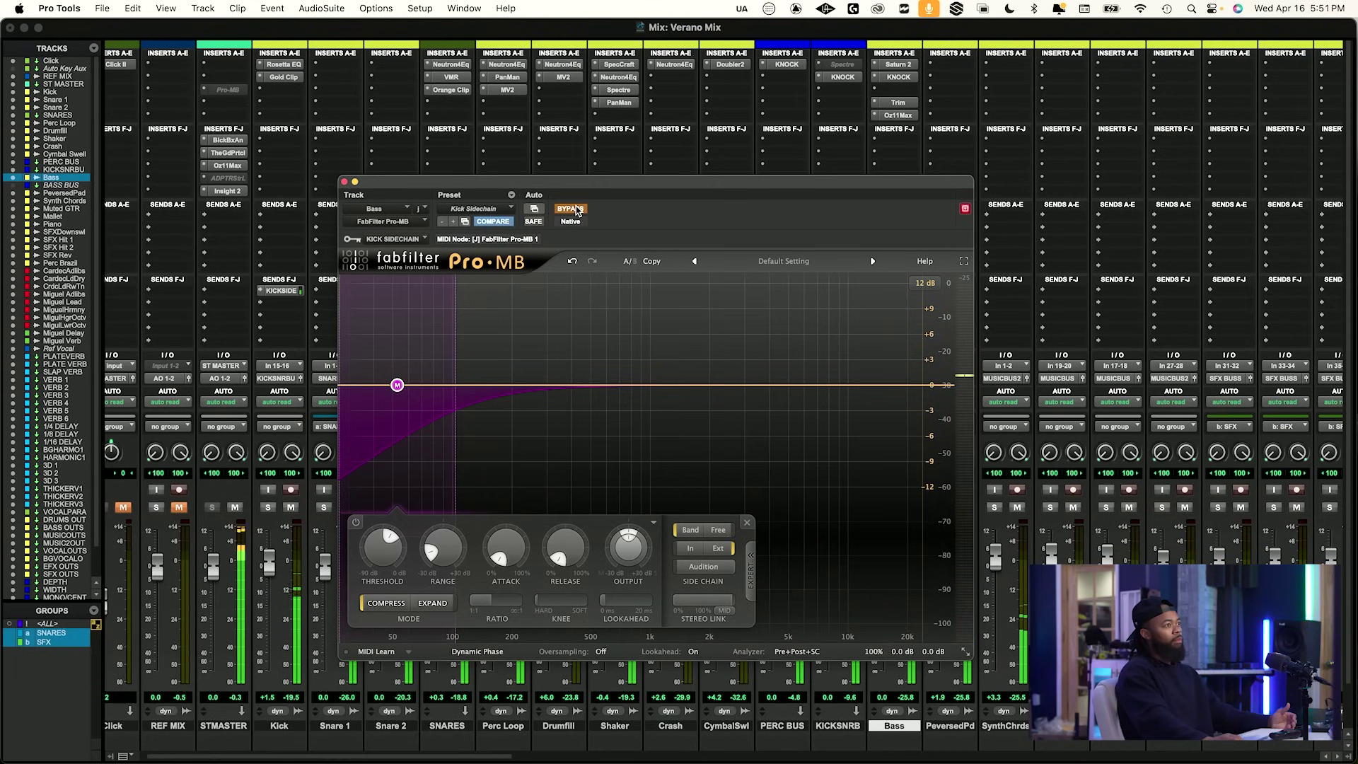
{"action": "left_click", "coordinate": [576, 209]}
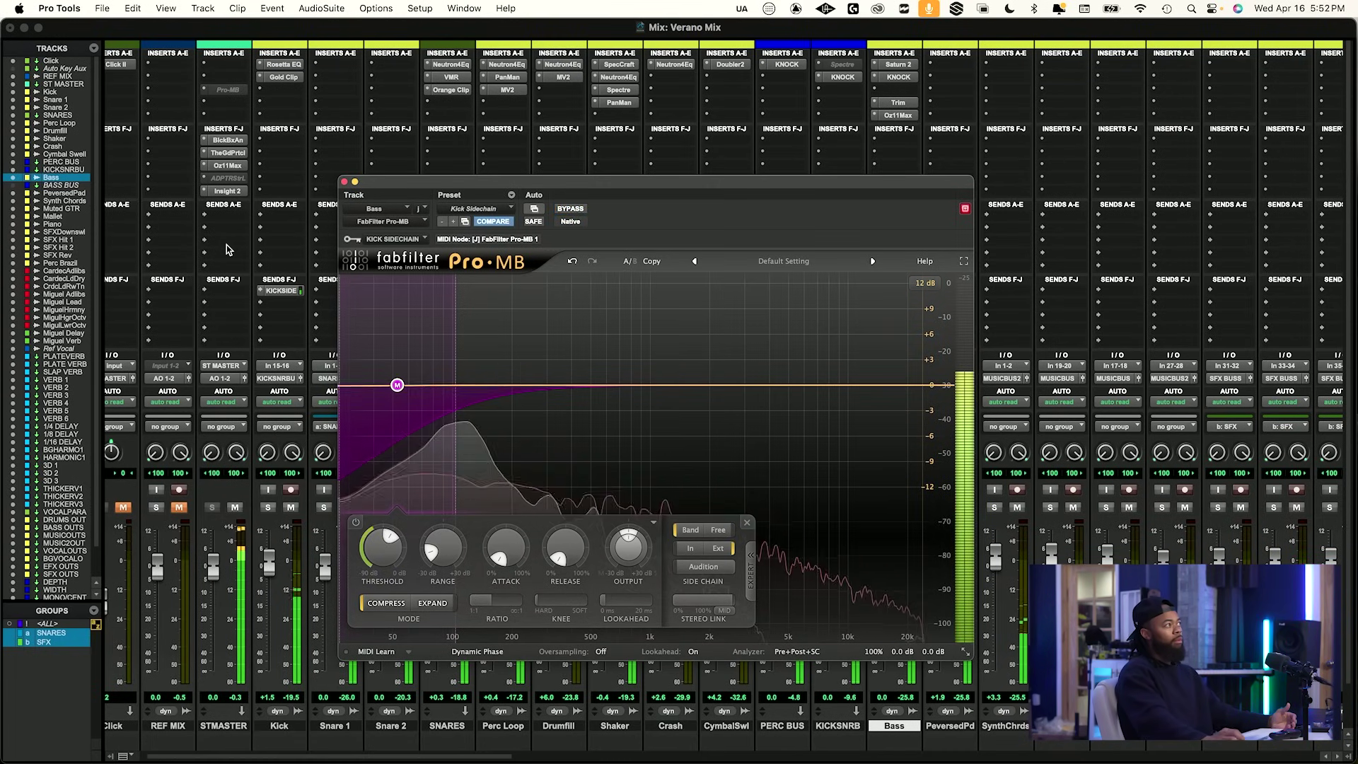
Check The God Particle's gain reduction and levels on ST MASTER during playback, stop playback and close the plugin.
{"action": "left_click", "coordinate": [234, 153]}
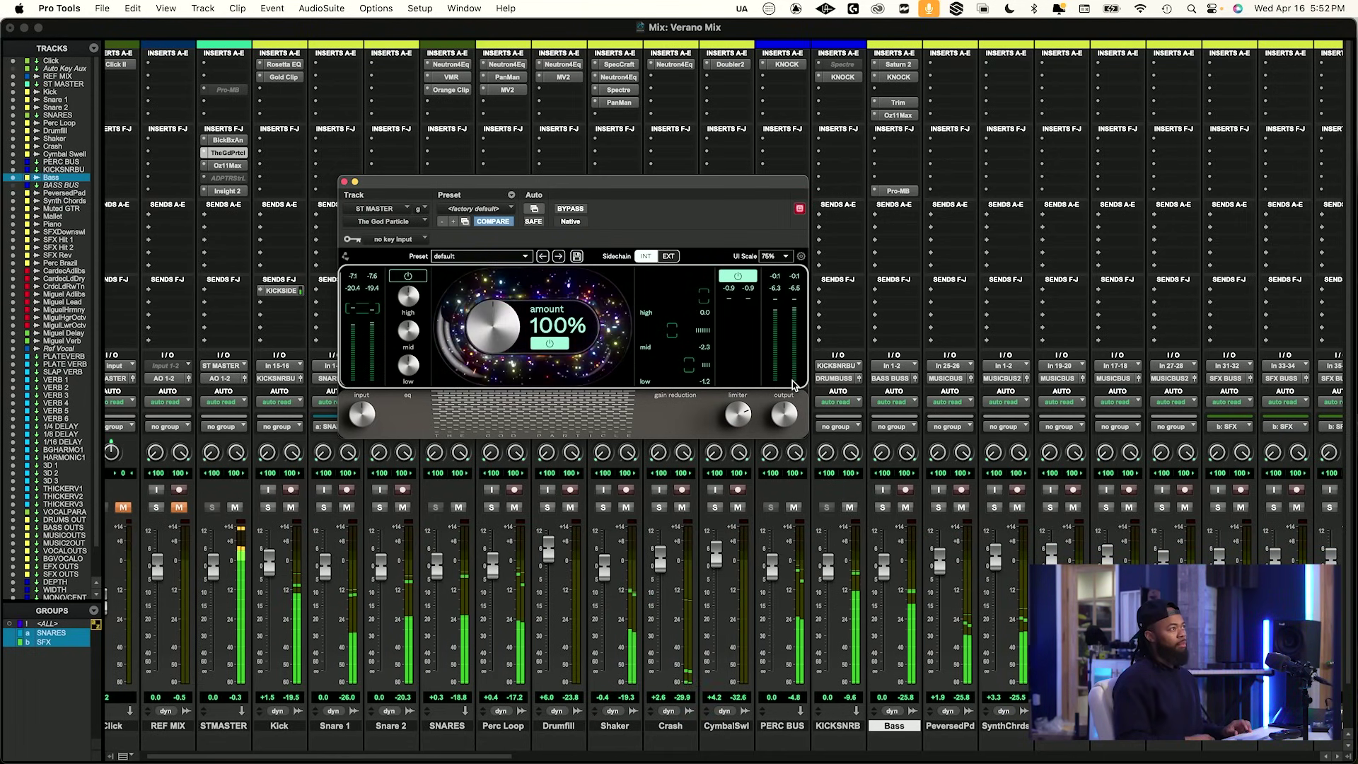
{"action": "key", "text": "space"}
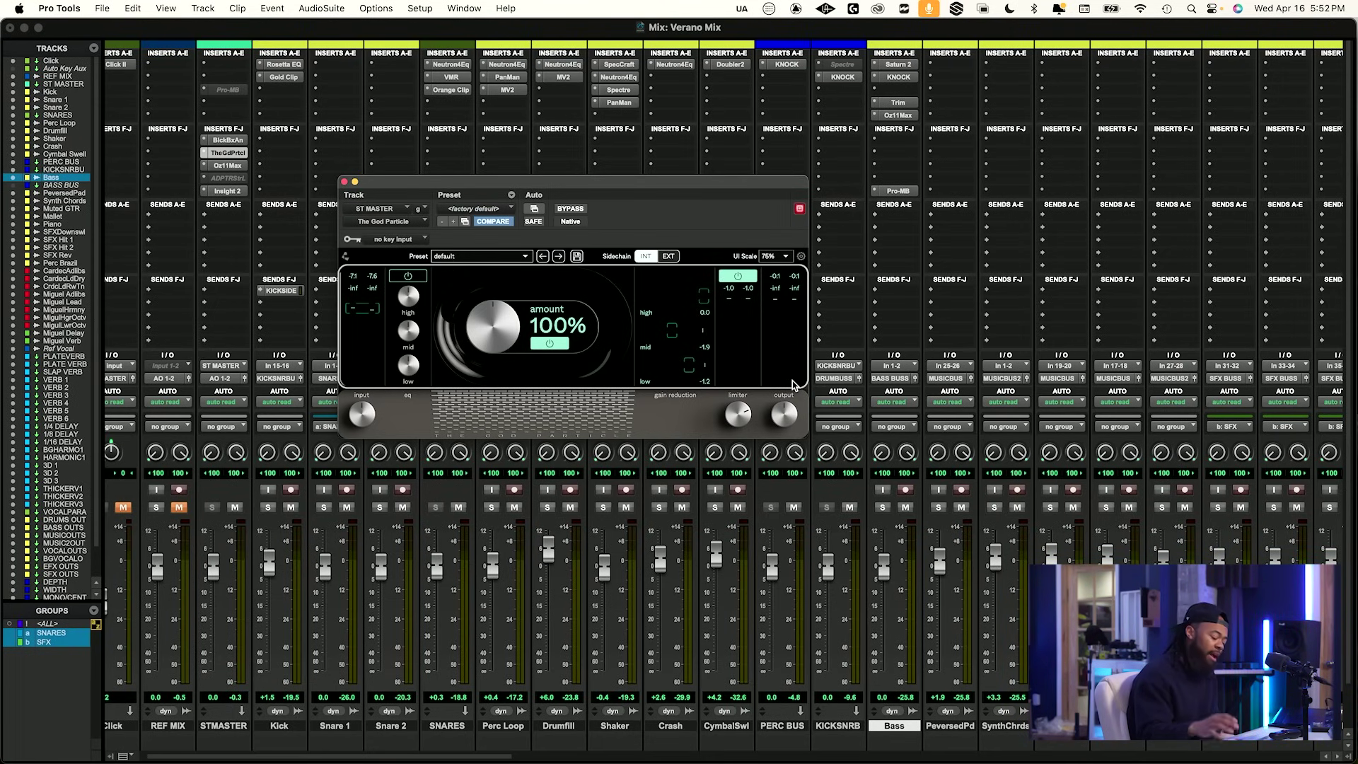
{"action": "left_click", "coordinate": [345, 182]}
Measure the mix's loudness and peak levels with Insight 2 on ST MASTER during playback, and close the plugin.
{"action": "scroll", "coordinate": [804, 741], "scroll_direction": "down", "scroll_amount": 3}
{"action": "scroll", "coordinate": [805, 741], "scroll_direction": "right", "scroll_amount": 2}
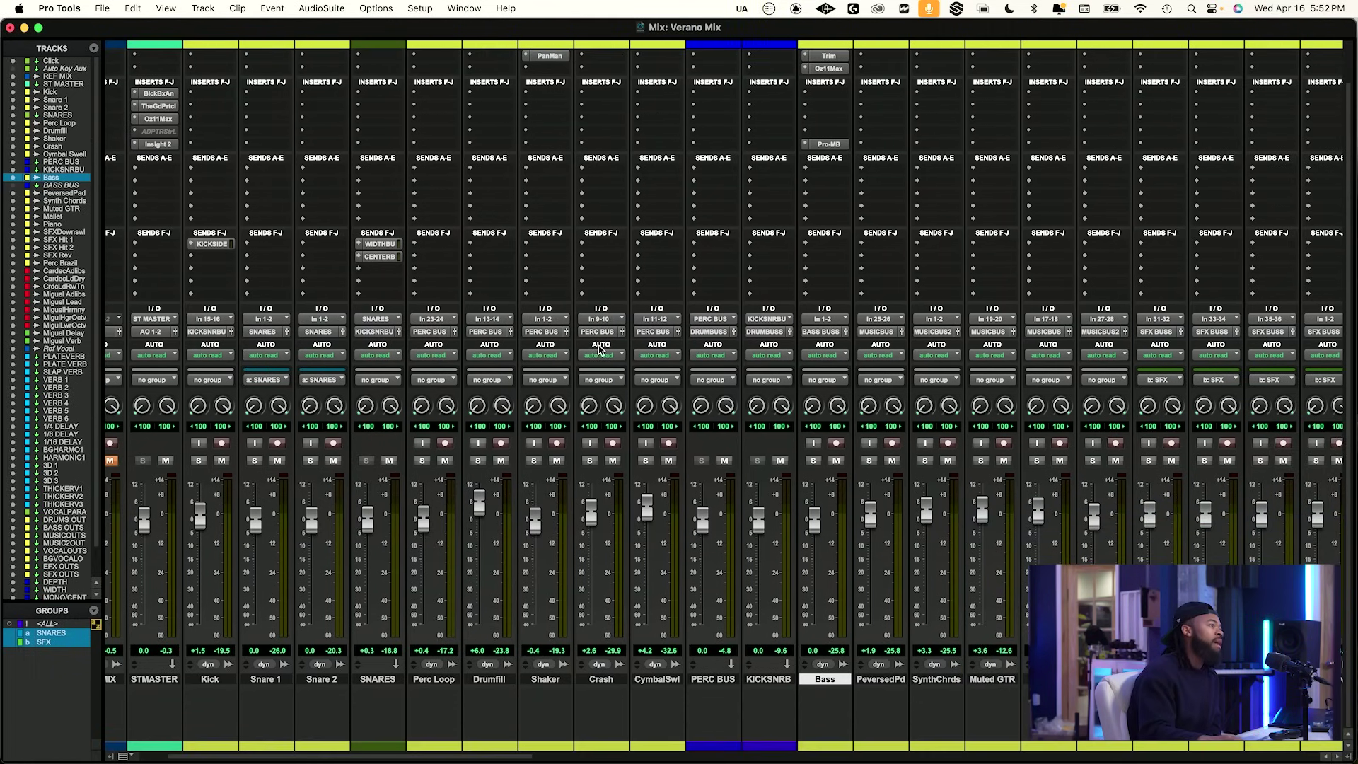
{"action": "scroll", "coordinate": [369, 220], "scroll_direction": "left", "scroll_amount": 2}
{"action": "left_click", "coordinate": [263, 145]}
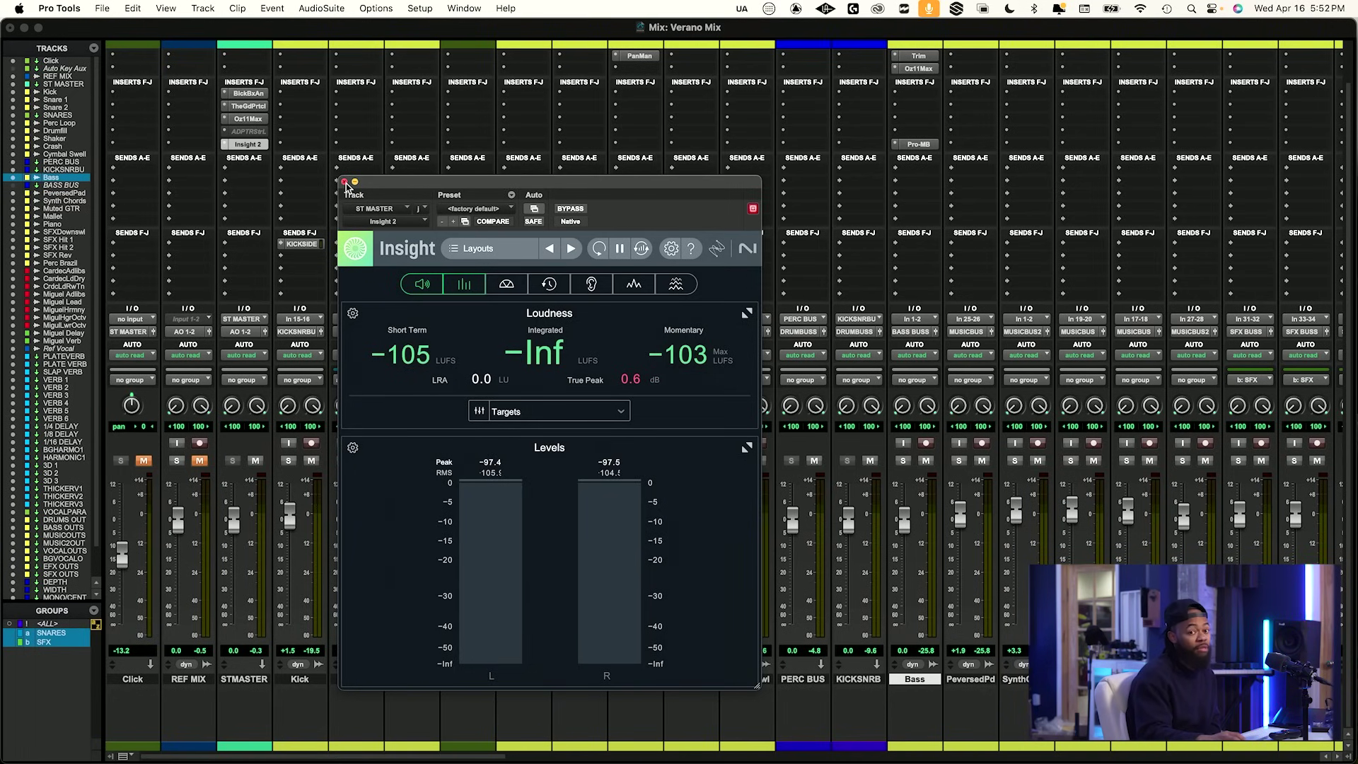
{"action": "left_click_drag", "start_coordinate": [434, 183], "coordinate": [562, 123]}
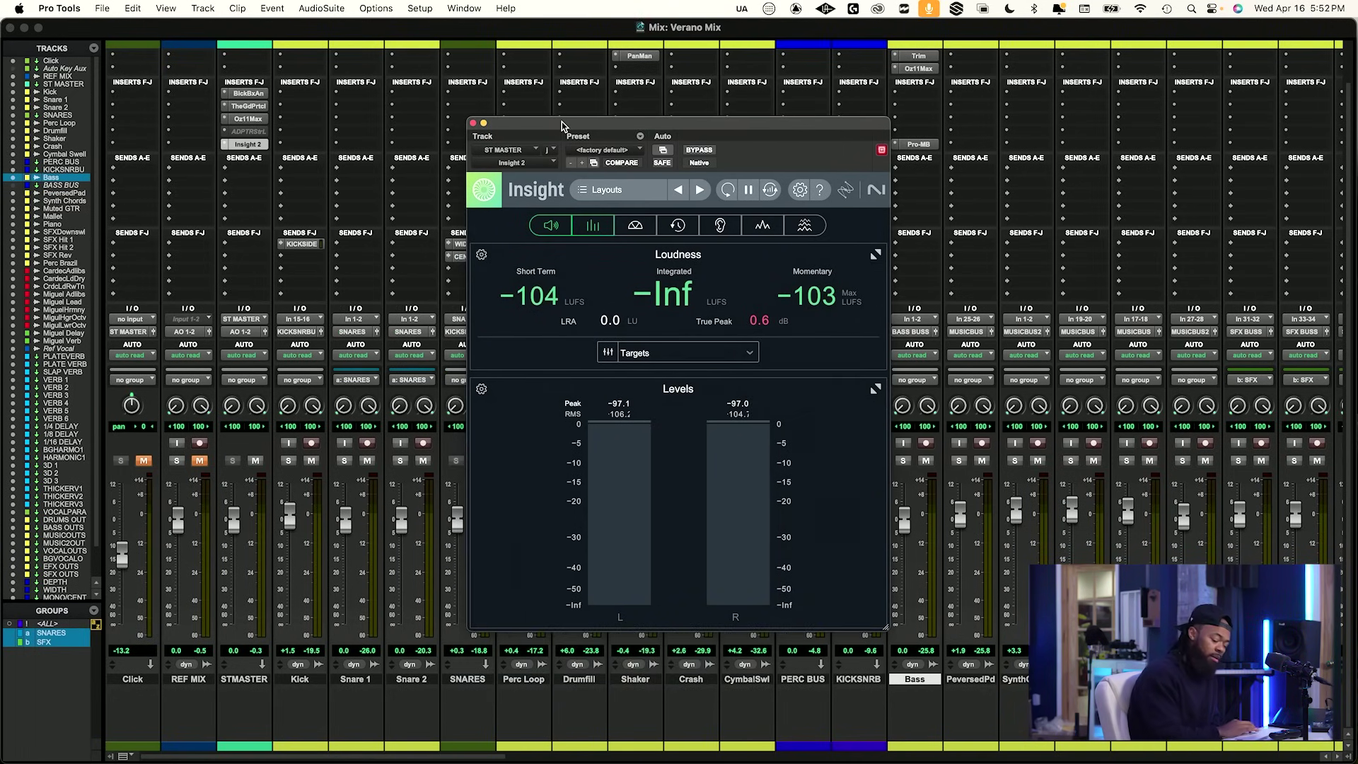
{"action": "key", "text": "space"}
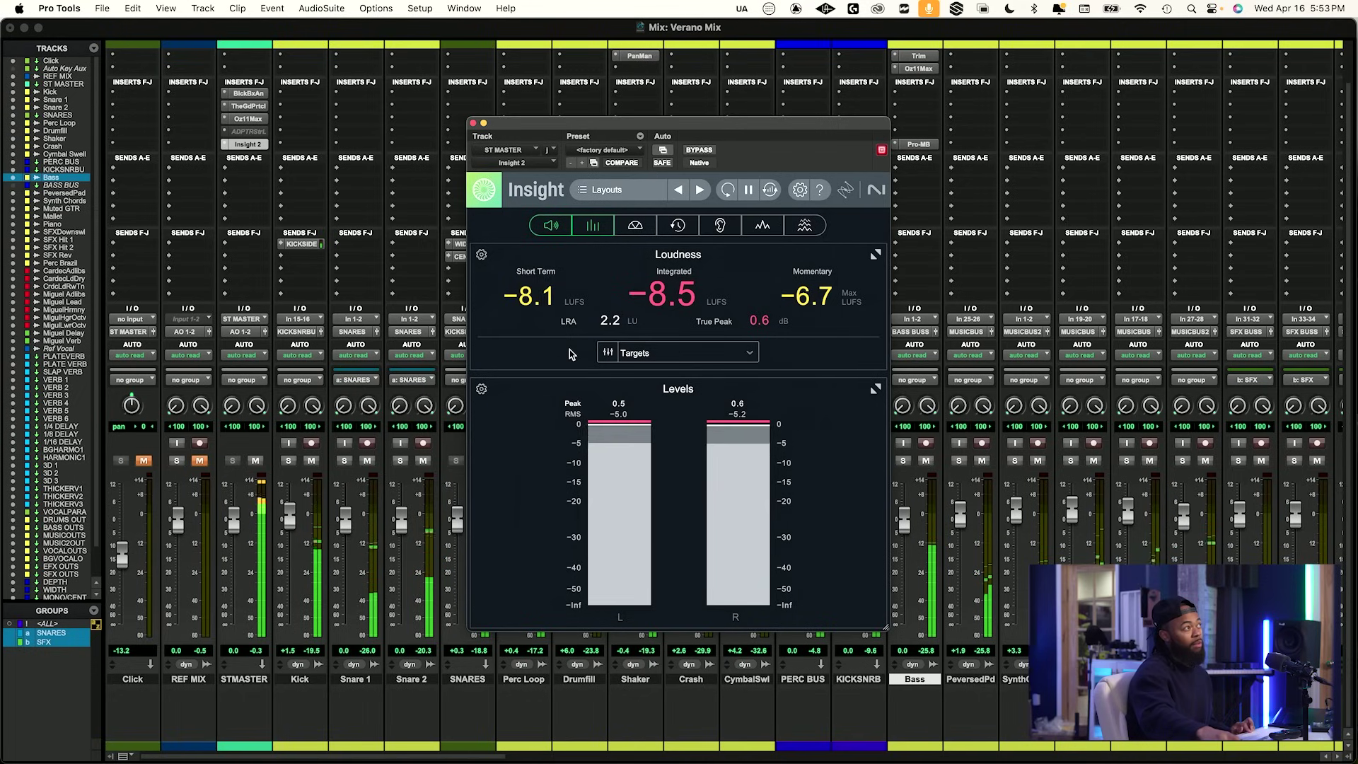
{"action": "key", "text": "space"}
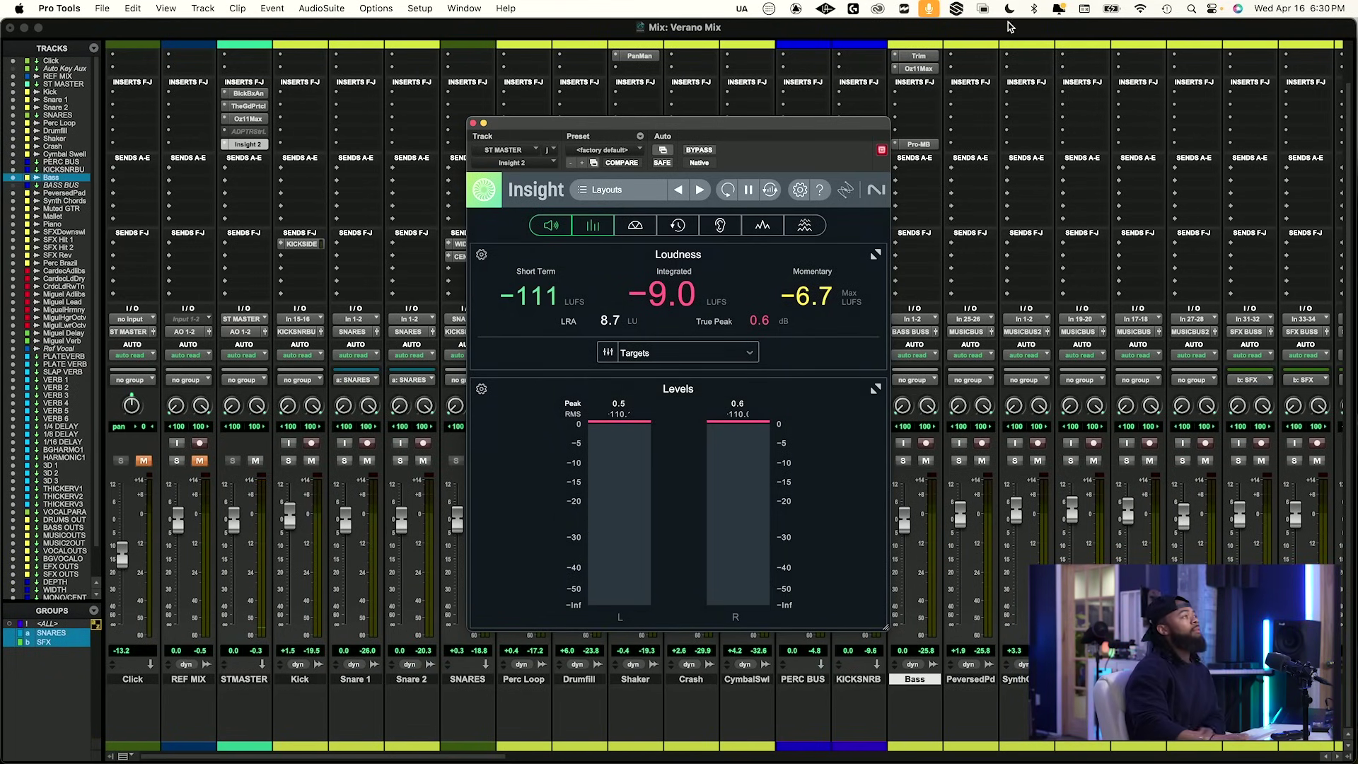
{"action": "left_click", "coordinate": [472, 124]}
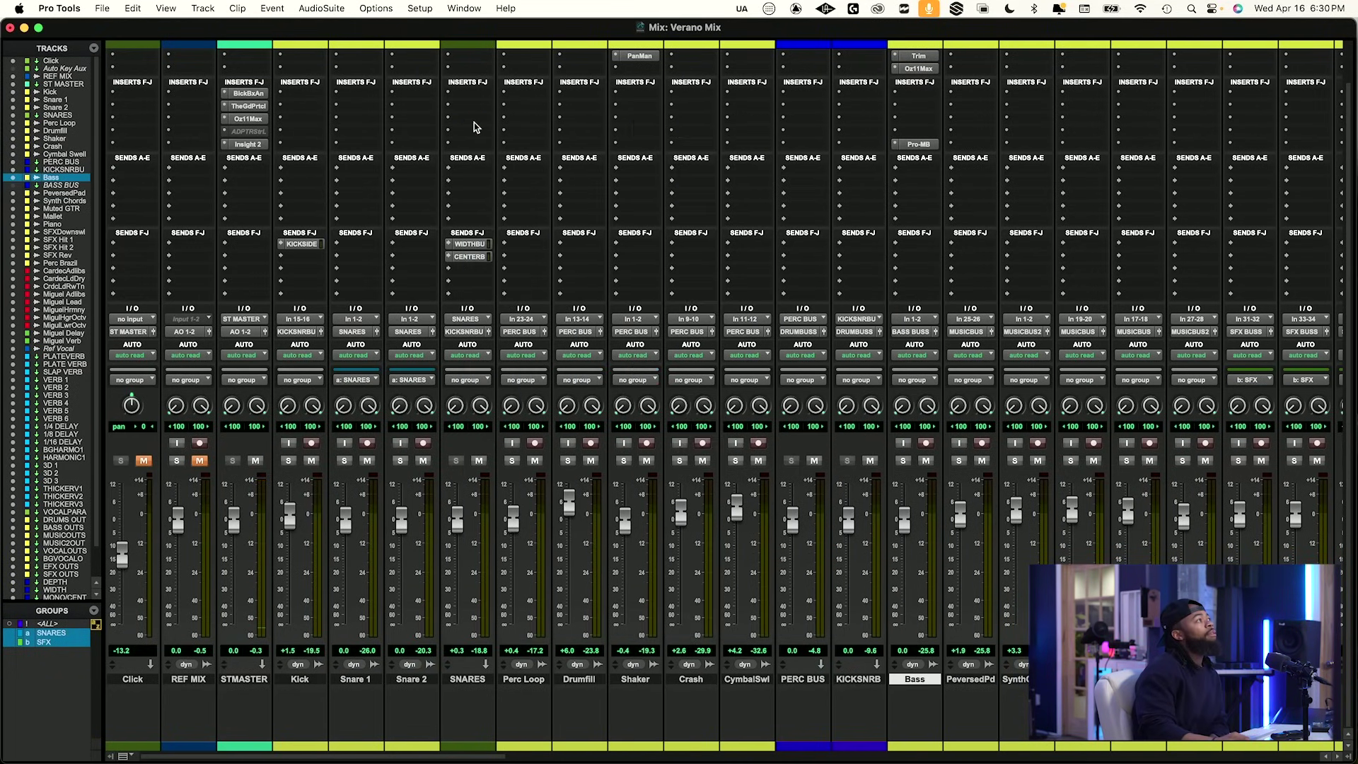
Select the Cardec LeadDry track in the mixer and bring its clips into view in the Edit window.
{"action": "scroll", "coordinate": [573, 509], "scroll_direction": "right", "scroll_amount": 10}
{"action": "scroll", "coordinate": [829, 512], "scroll_direction": "right", "scroll_amount": 3}
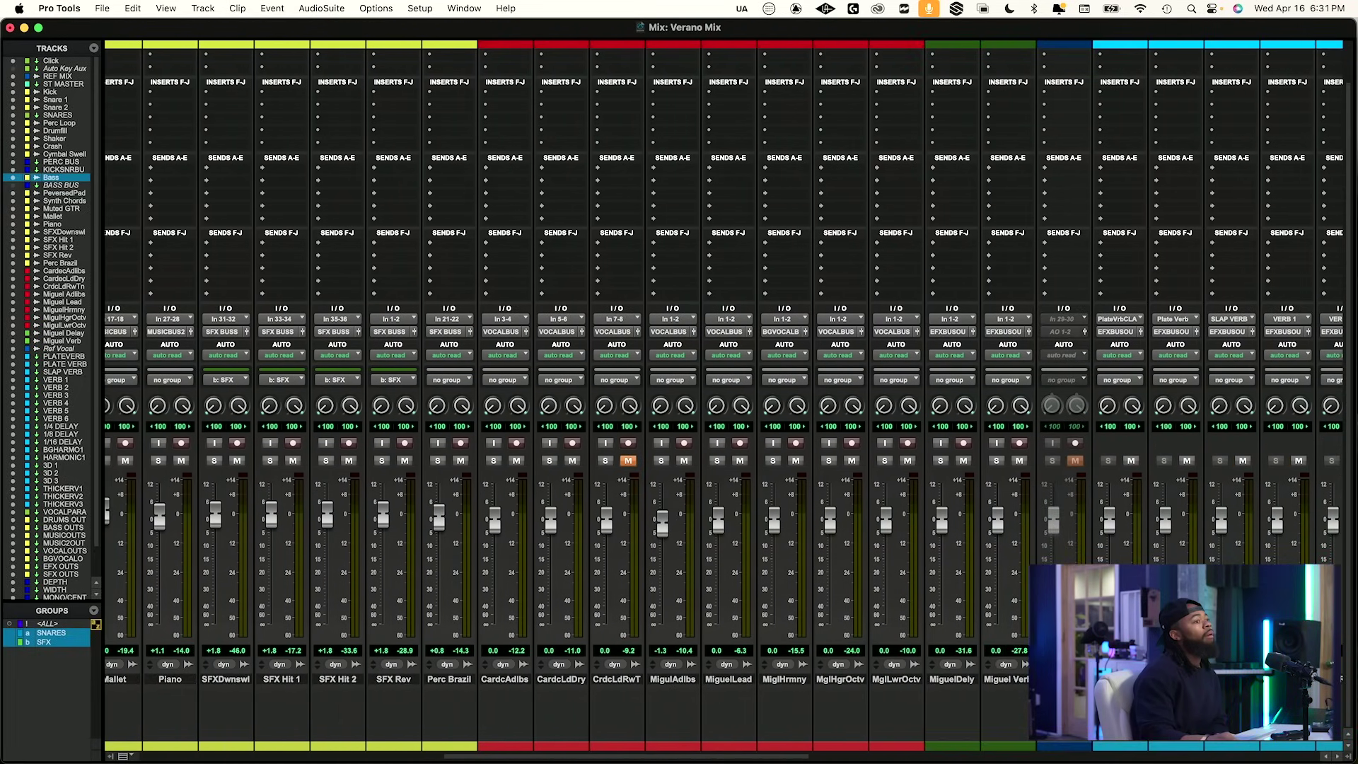
{"action": "scroll", "coordinate": [829, 512], "scroll_direction": "right", "scroll_amount": 5}
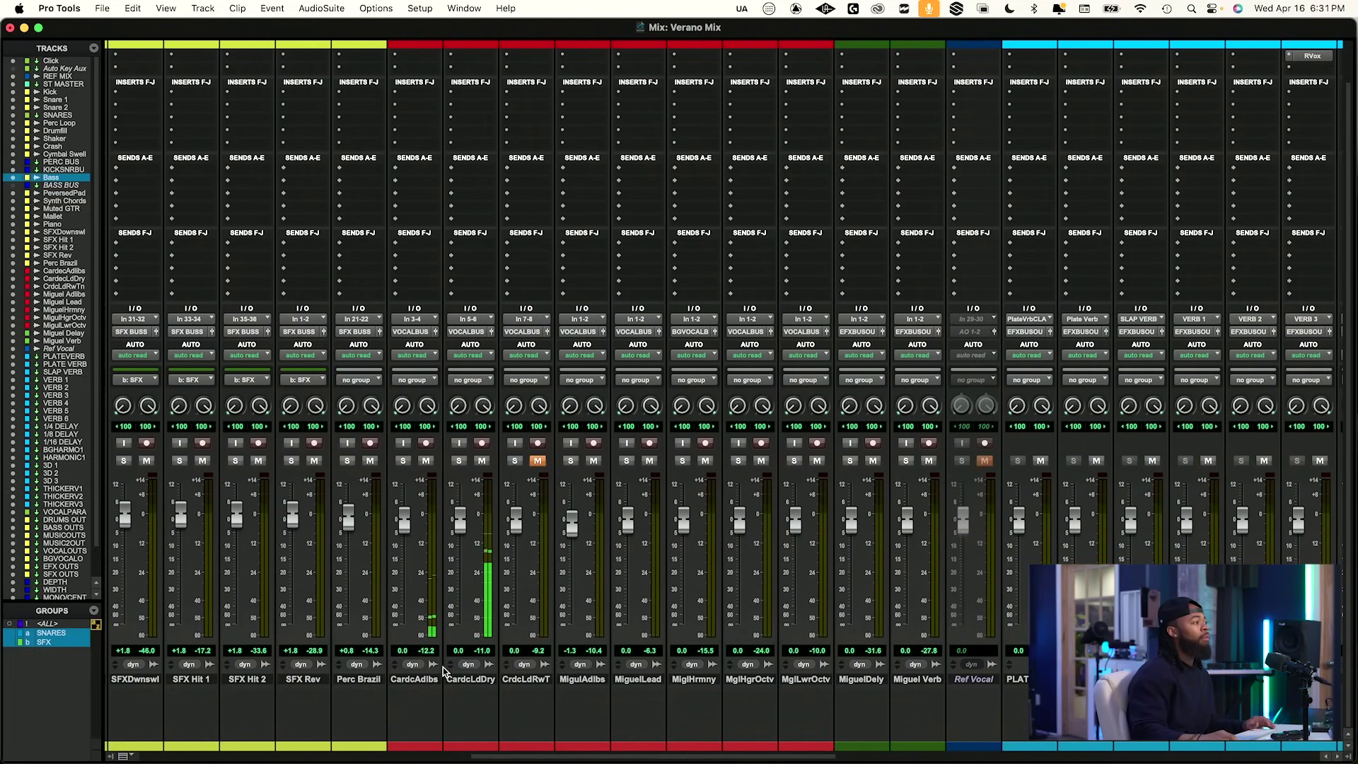
{"action": "left_click", "coordinate": [469, 679]}
{"action": "key", "text": "super+equal"}
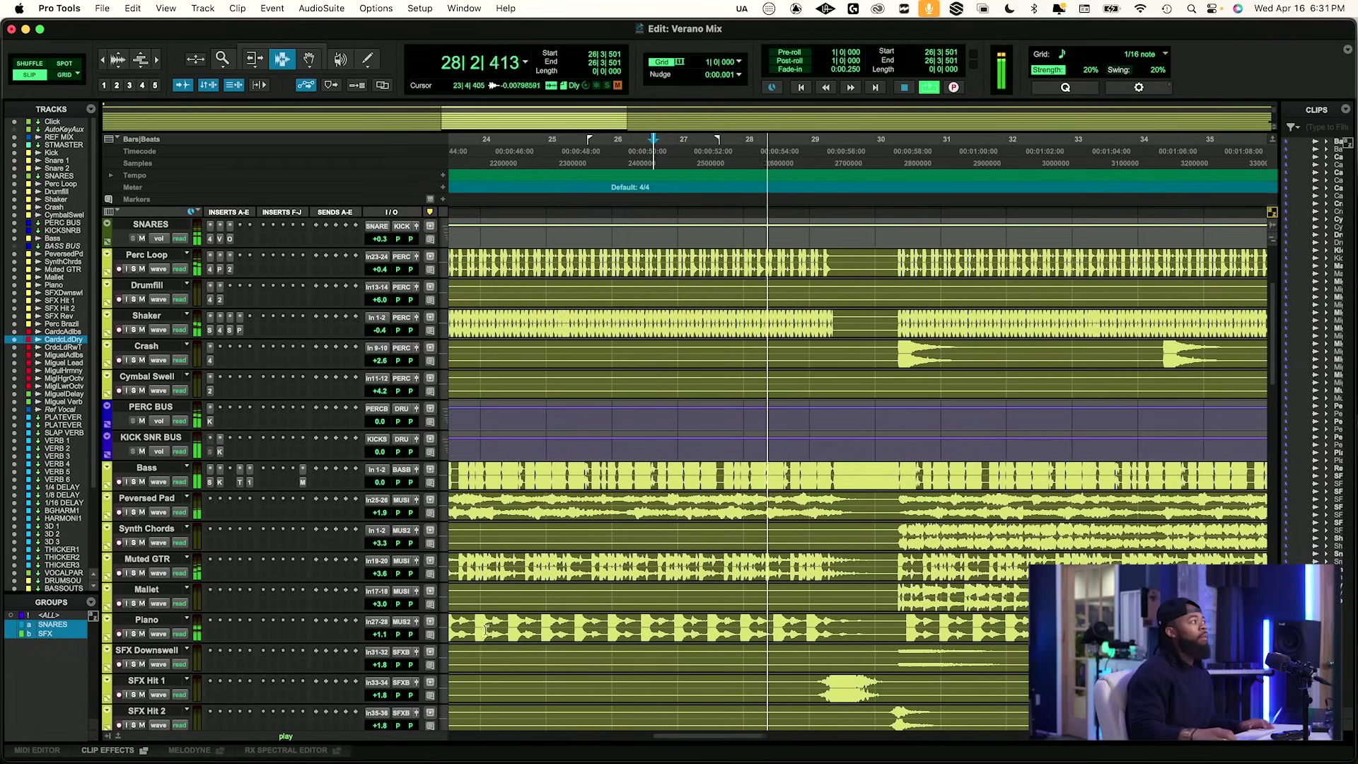
{"action": "scroll", "coordinate": [546, 432], "scroll_direction": "down", "scroll_amount": 5}
{"action": "scroll", "coordinate": [546, 432], "scroll_direction": "up", "scroll_amount": 3}
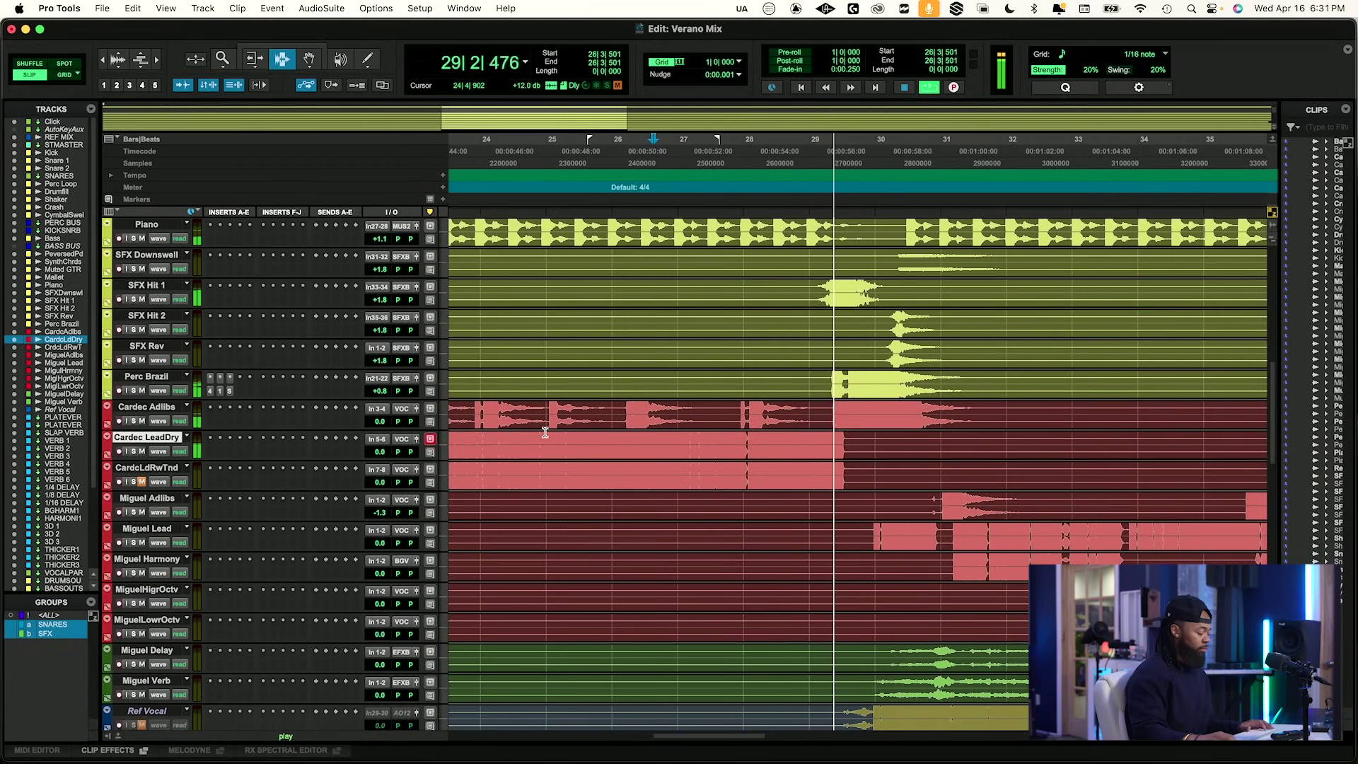
Audition the mix from the Cardec LeadDry clip starting at bar 21, review the vocal arrangement and stop playback.
{"action": "key", "text": "space"}
{"action": "key", "text": "space"}
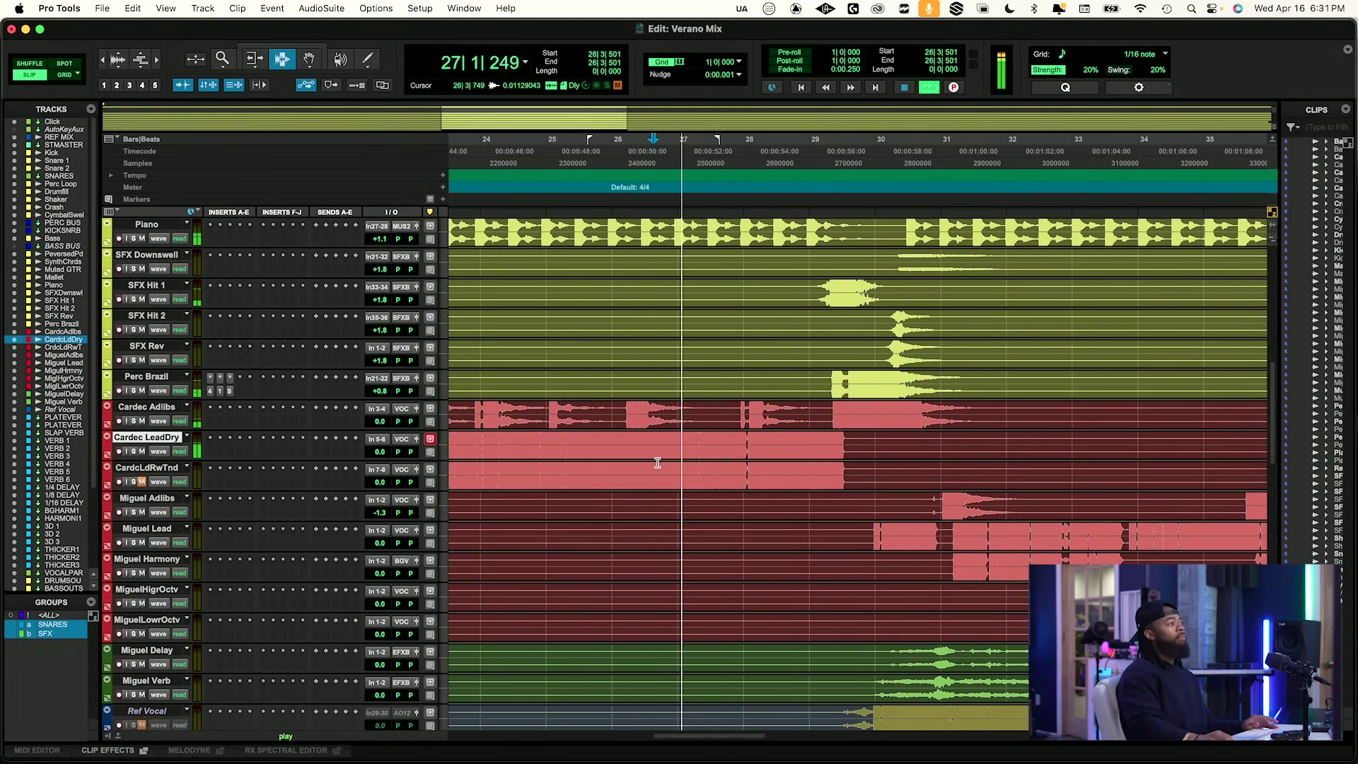
{"action": "scroll", "coordinate": [661, 461], "scroll_direction": "left", "scroll_amount": 10}
{"action": "left_click", "coordinate": [726, 442]}
{"action": "key", "text": "space"}
{"action": "left_click", "coordinate": [937, 444]}
{"action": "scroll", "coordinate": [810, 460], "scroll_direction": "right", "scroll_amount": 4}
{"action": "key", "text": "space"}
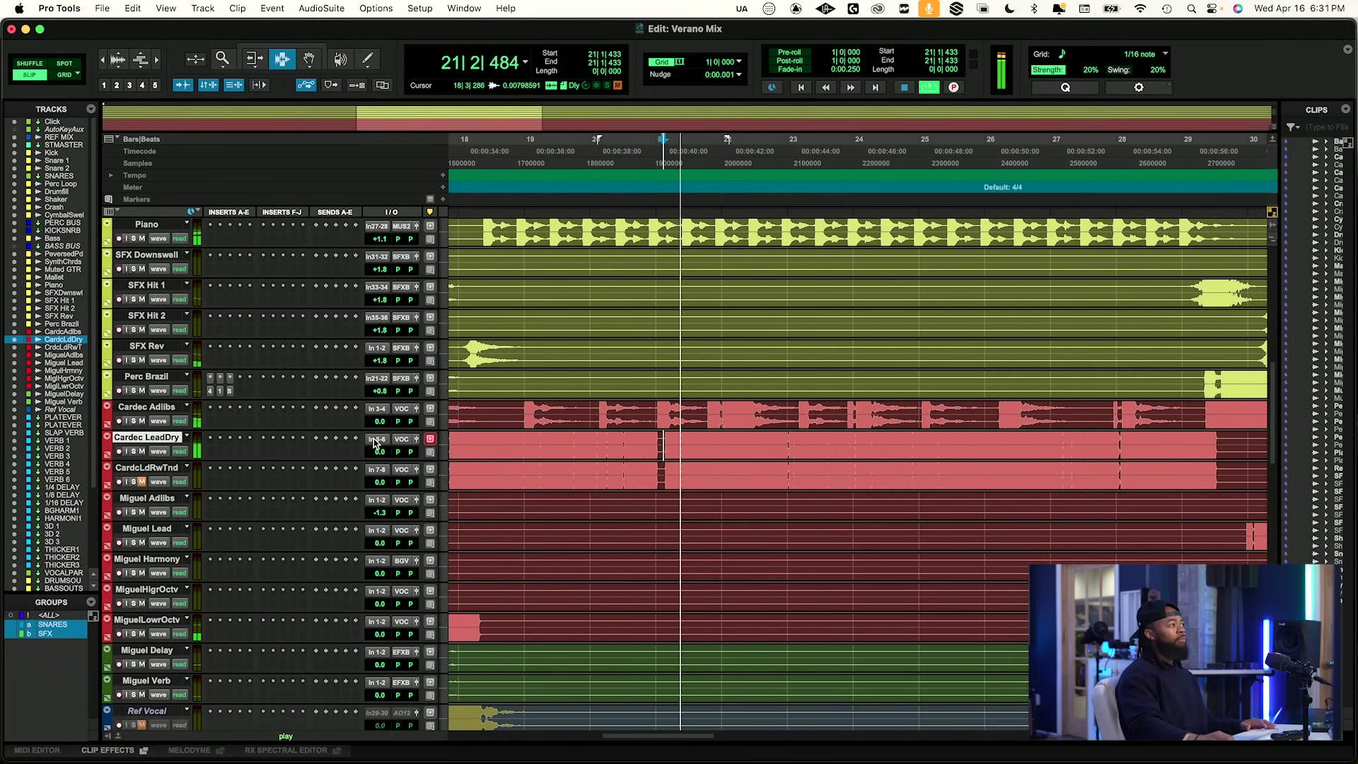
{"action": "scroll", "coordinate": [792, 460], "scroll_direction": "right", "scroll_amount": 20}
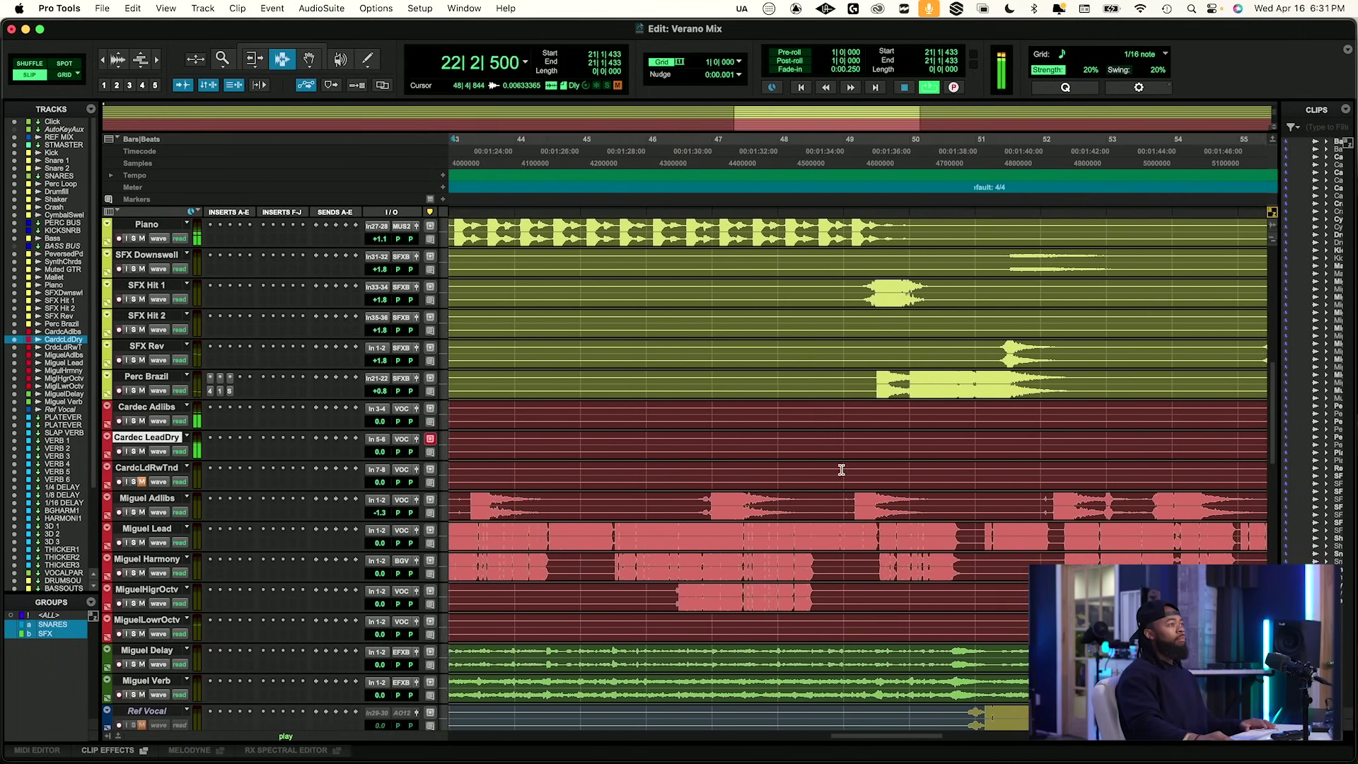
{"action": "scroll", "coordinate": [842, 469], "scroll_direction": "left", "scroll_amount": 20}
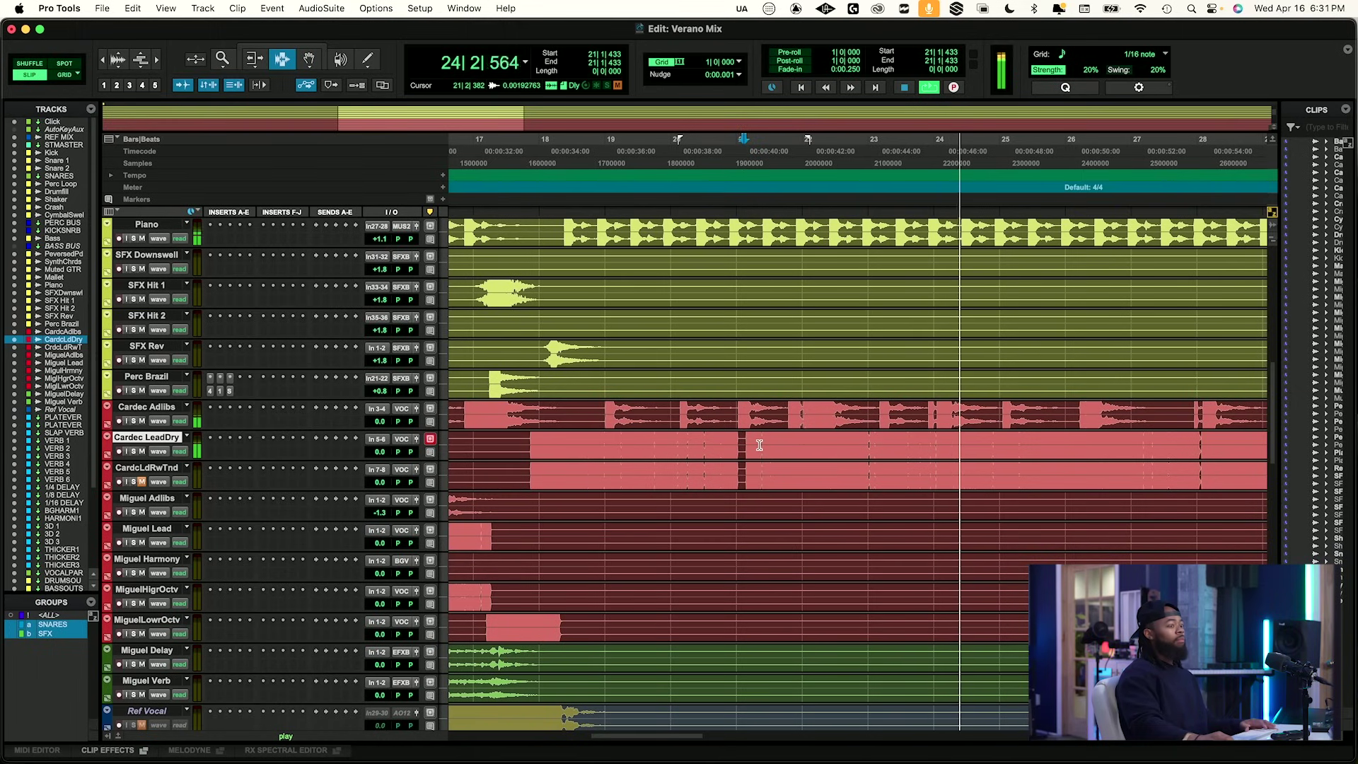
{"action": "key", "text": "space"}
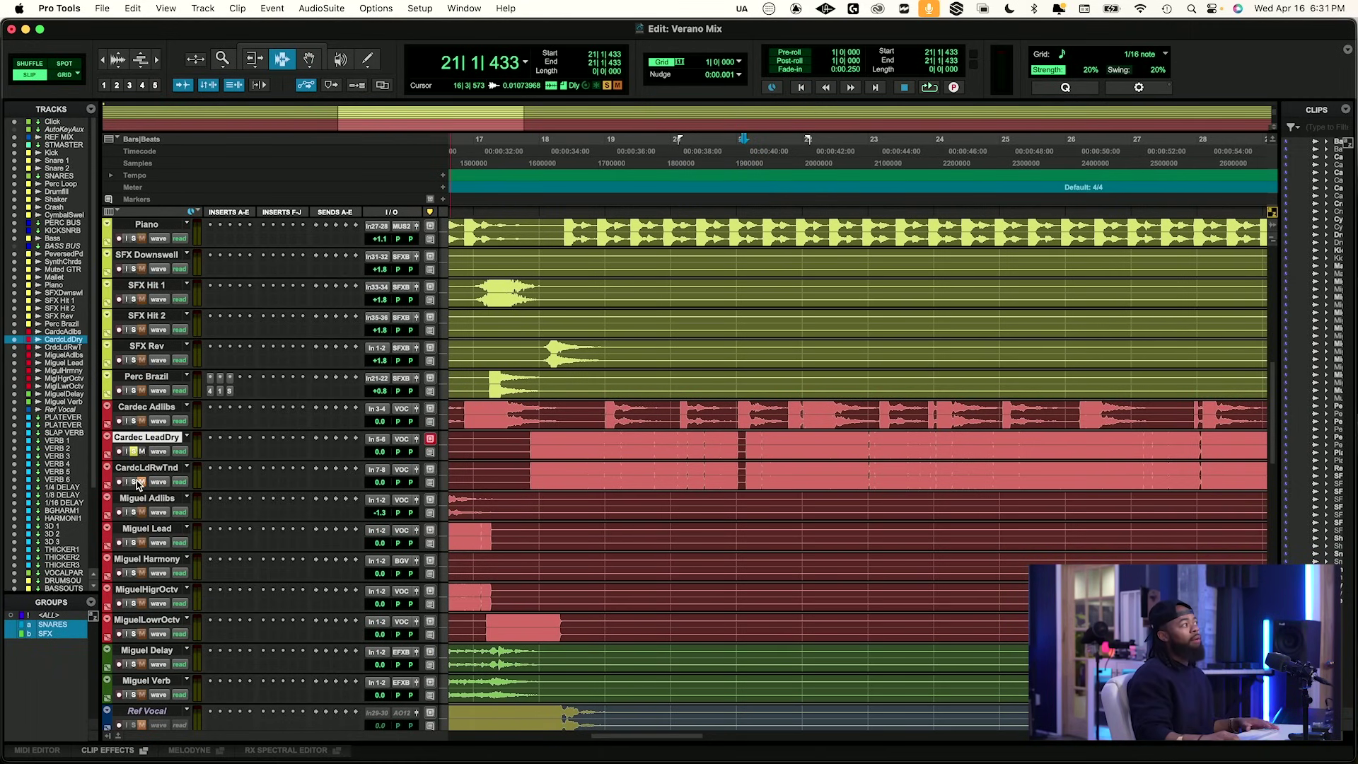
Play the soloed Cardec LeadDry vocal, move the solo to the CardcLdRwTnd track for comparison and select that track.
{"action": "key", "text": "space"}
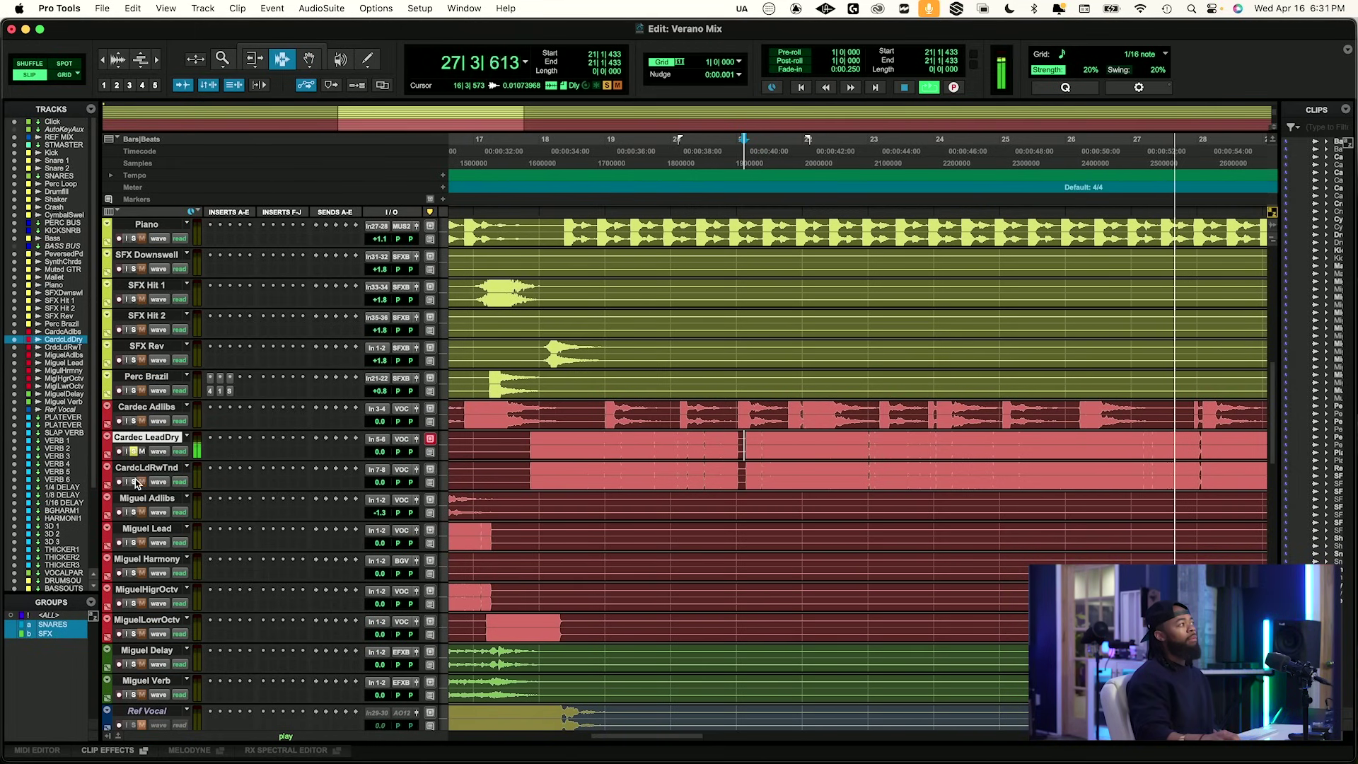
{"action": "left_click", "coordinate": [134, 482]}
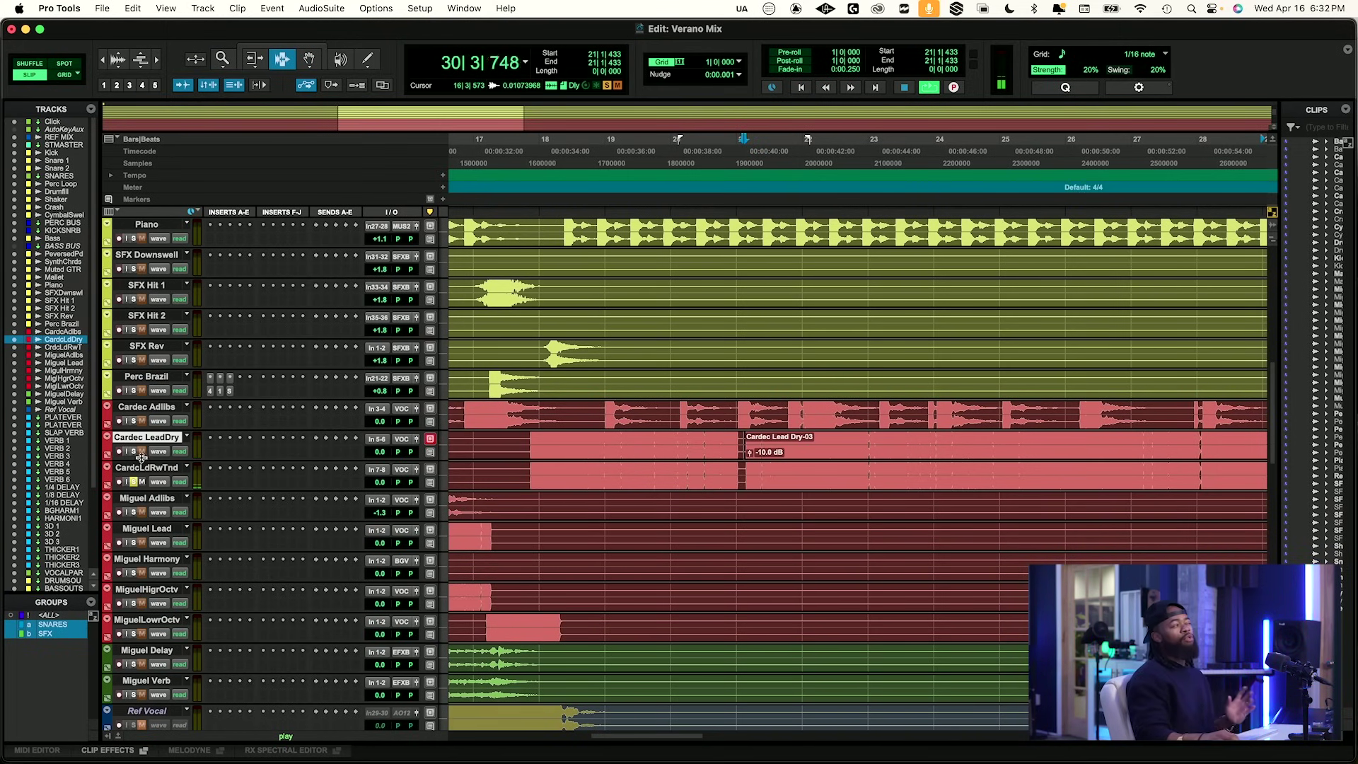
{"action": "left_click", "coordinate": [141, 471]}
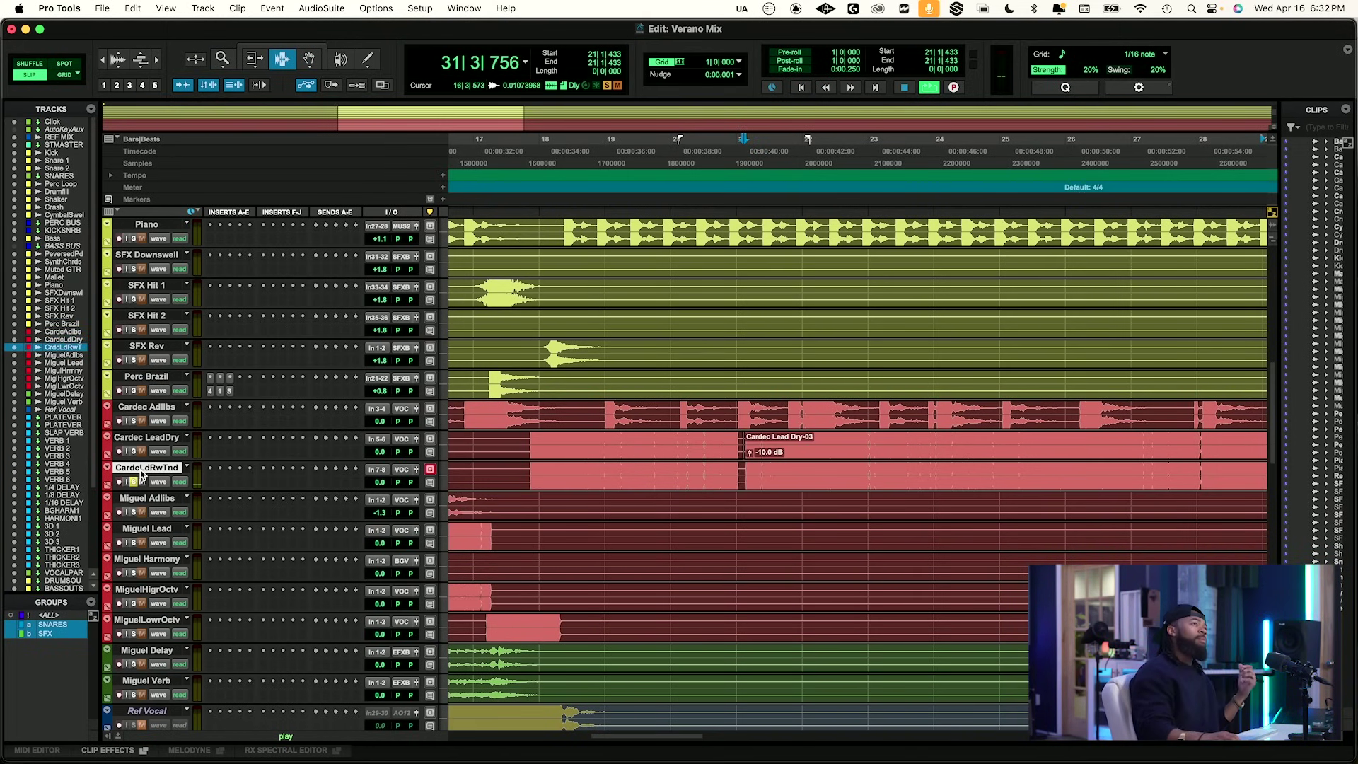
Select the Cardec LeadDry track, replay its vocal within the full mix from bar 21 and stop playback.
{"action": "left_click", "coordinate": [155, 439]}
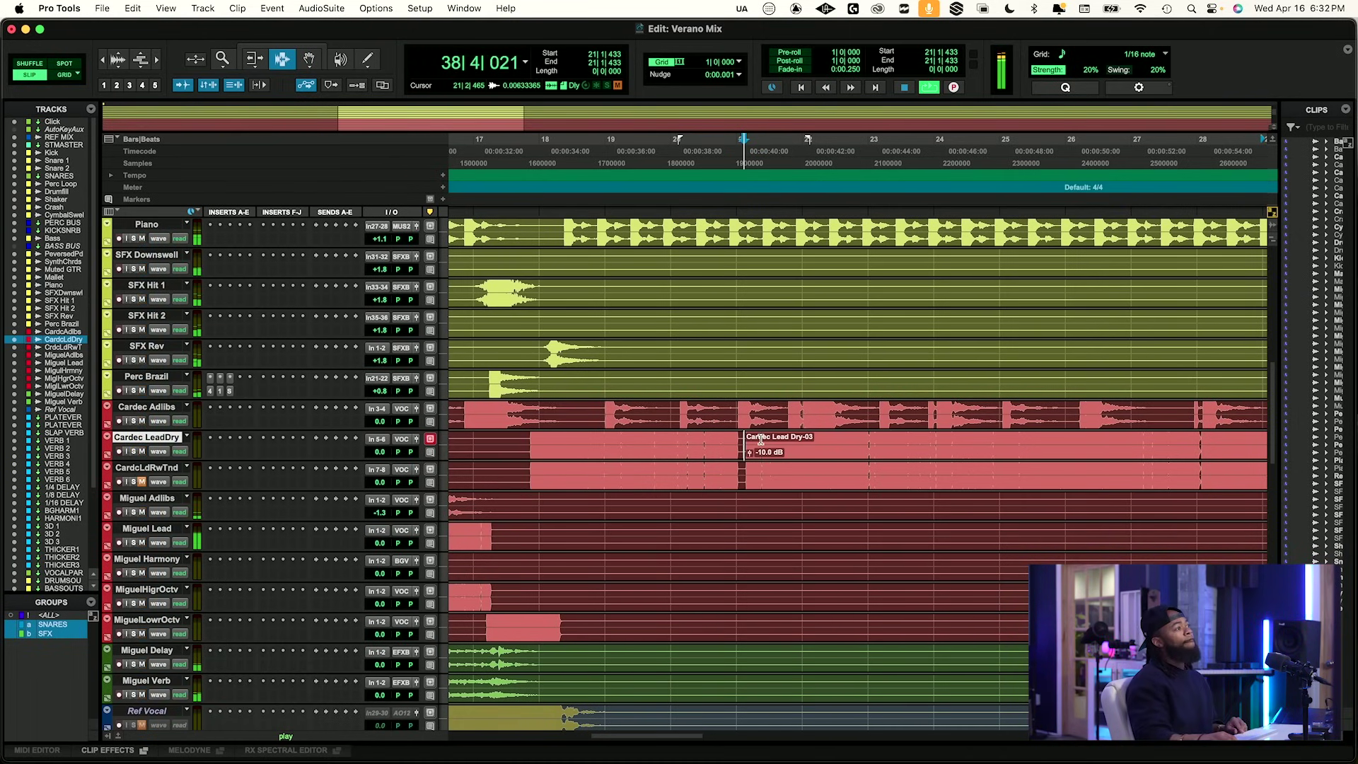
{"action": "key", "text": "space"}
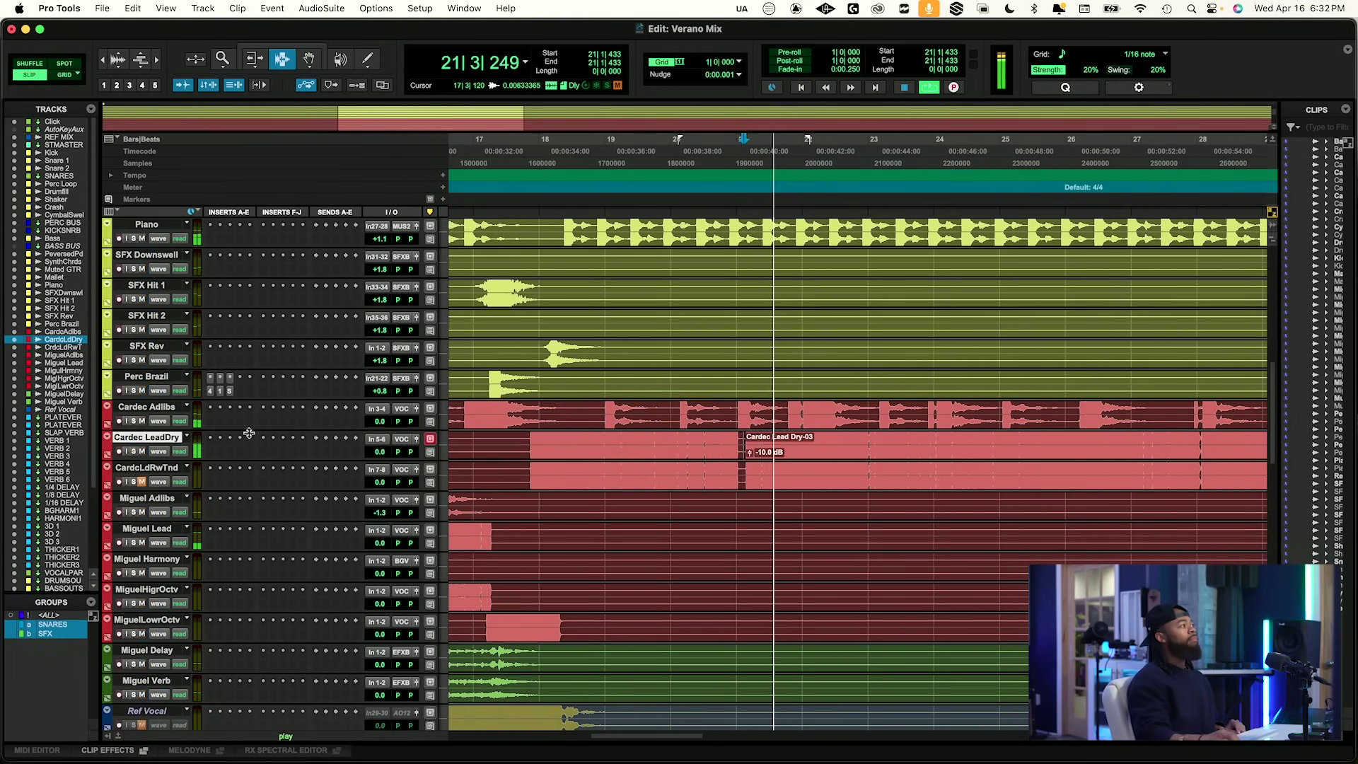
{"action": "key", "text": "space"}
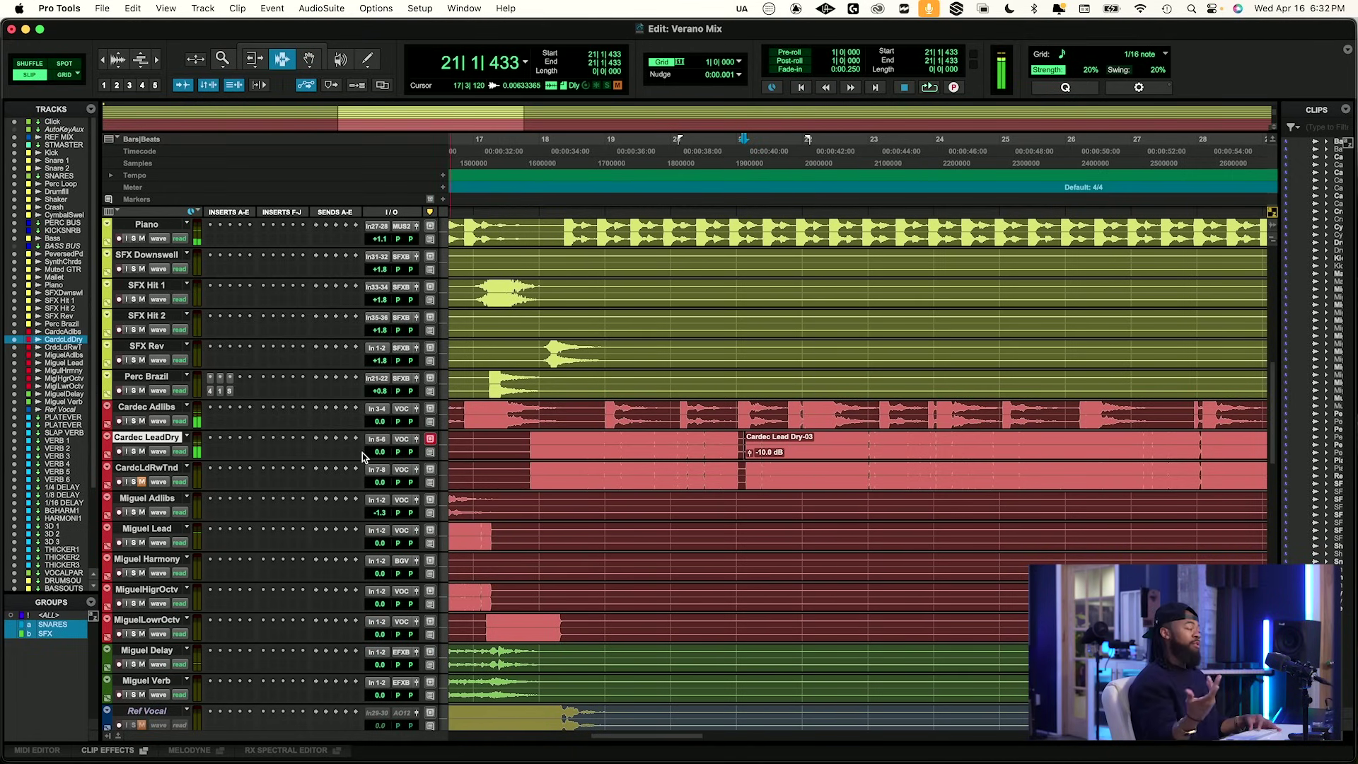
Raise the Cardec LeadDry track's volume to +3.8 dB while the mix plays from bar 21, and stop playback.
{"action": "key", "text": "space"}
{"action": "left_click_drag", "start_coordinate": [370, 454], "coordinate": [382, 453]}
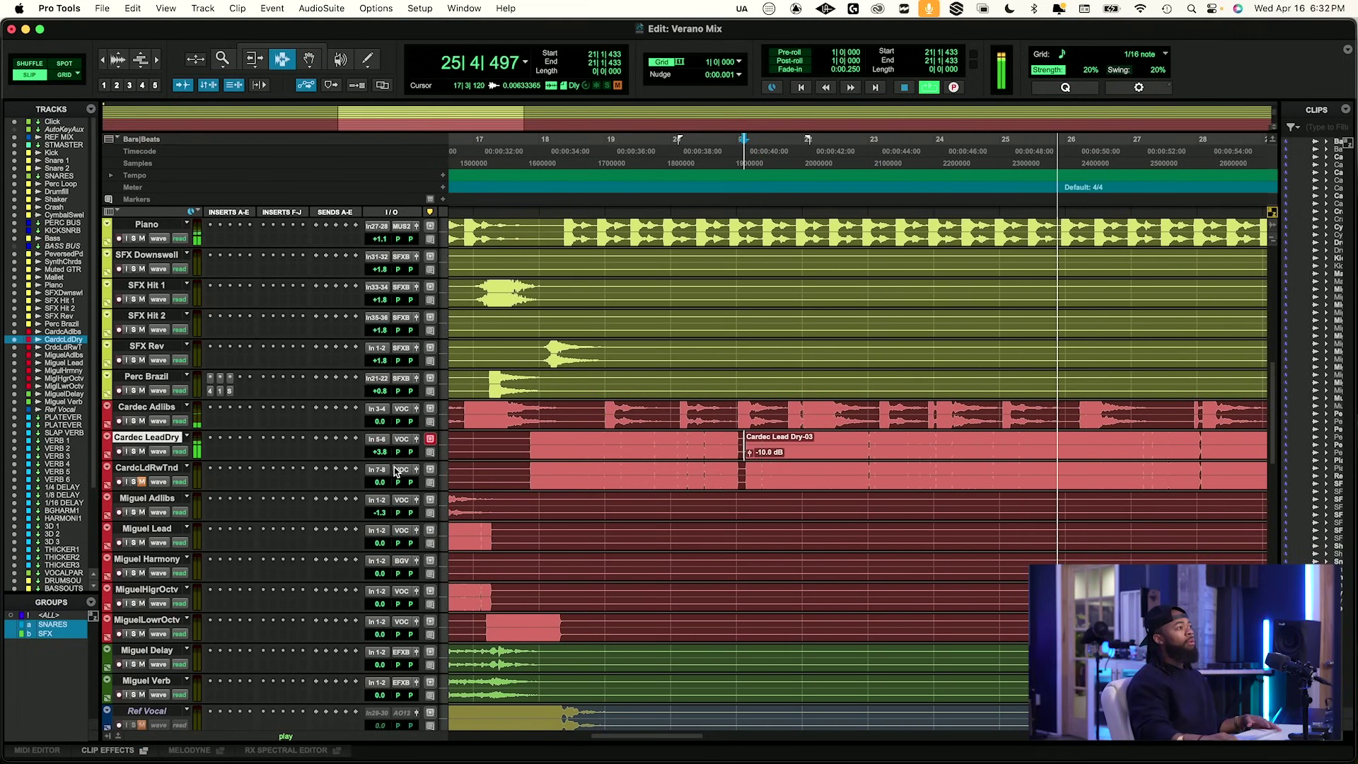
{"action": "key", "text": "space"}
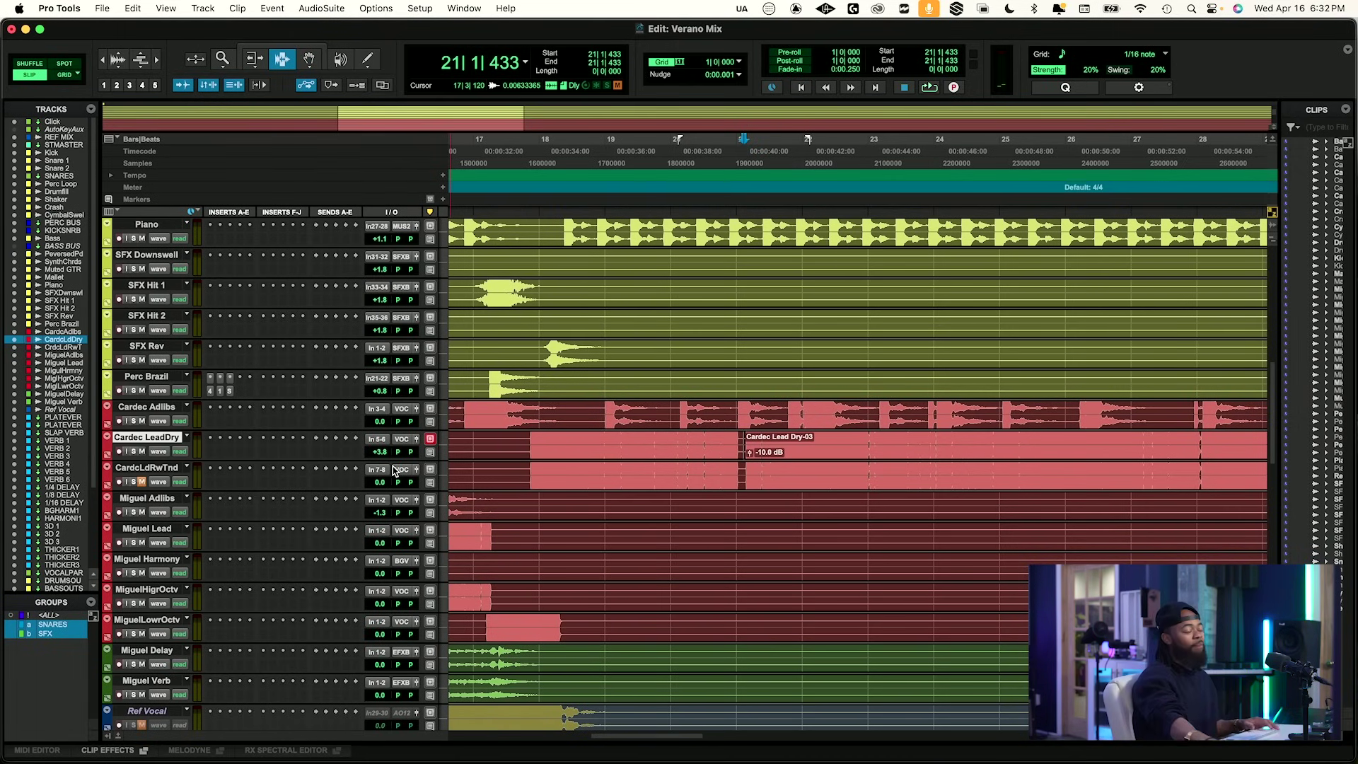
Play the mix from bar 21, solo and unmute the REF MIX track, and play the reference for comparison.
{"action": "key", "text": "space"}
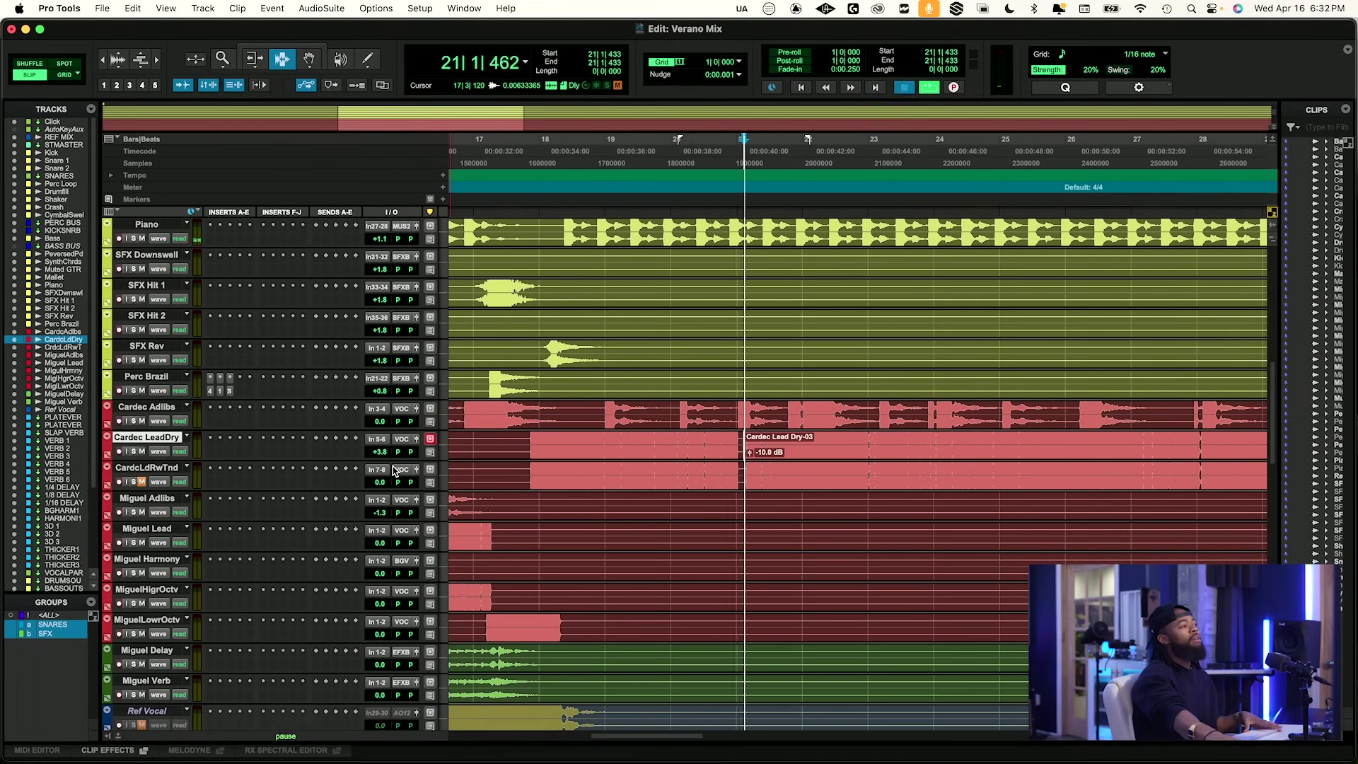
{"action": "scroll", "coordinate": [182, 430], "scroll_direction": "up", "scroll_amount": 15}
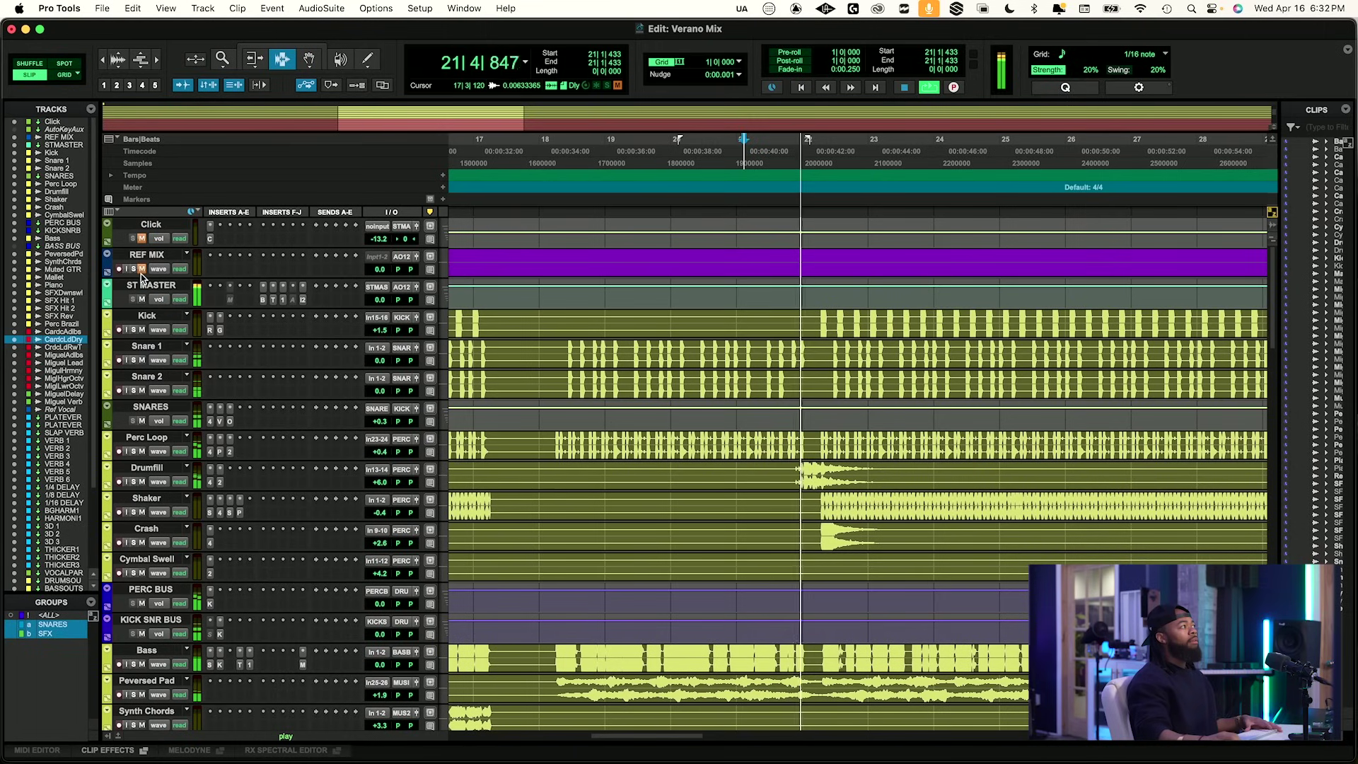
{"action": "key", "text": "space"}
{"action": "left_click", "coordinate": [134, 269]}
{"action": "left_click", "coordinate": [142, 269]}
{"action": "key", "text": "space"}
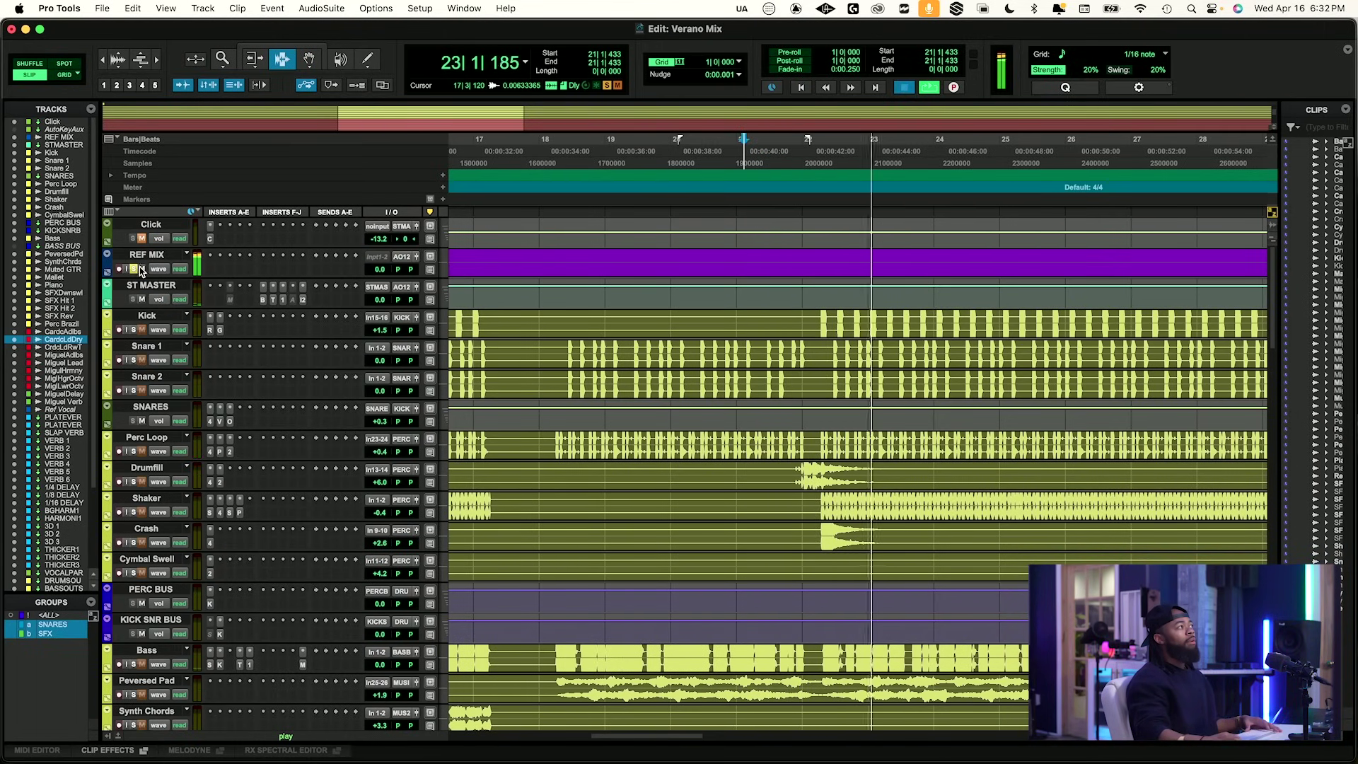
Replay the full mix from bar 21 with the Cardec vocal tracks in view and stop playback.
{"action": "key", "text": "space"}
{"action": "key", "text": "space"}
{"action": "scroll", "coordinate": [646, 416], "scroll_direction": "down", "scroll_amount": 15}
{"action": "scroll", "coordinate": [646, 416], "scroll_direction": "up", "scroll_amount": 3}
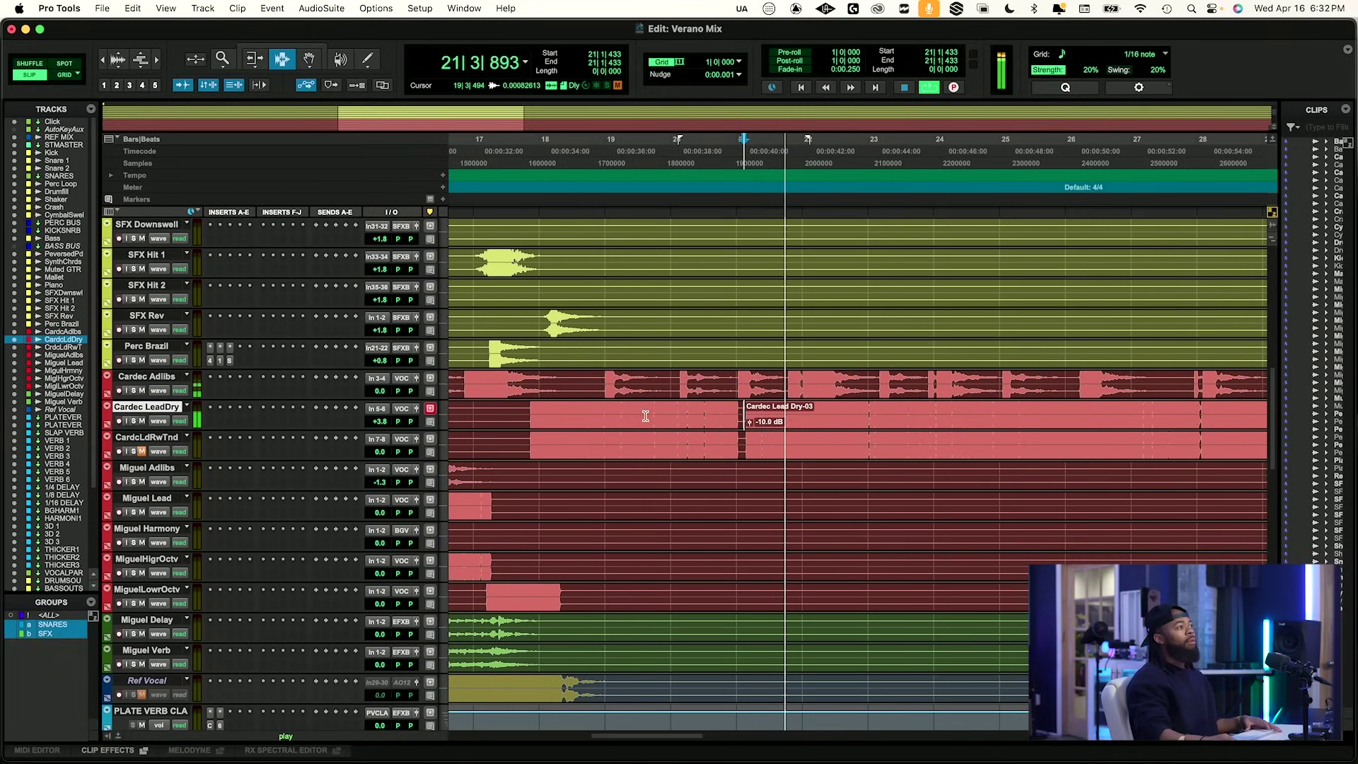
{"action": "key", "text": "space"}
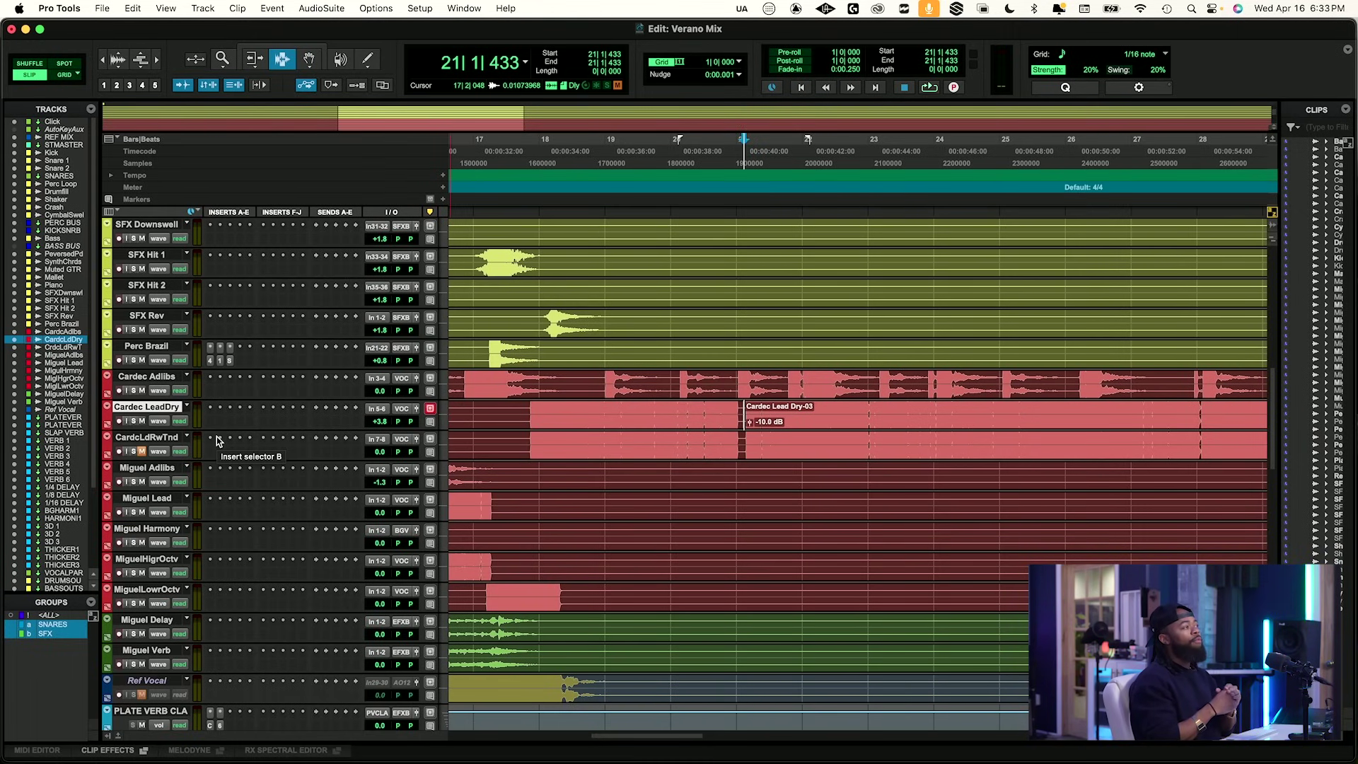
Raise the Cardec Adlibs track's volume to +3.8 dB and select the CardcLdRwTnd track.
{"action": "left_click", "coordinate": [171, 379]}
{"action": "left_click_drag", "start_coordinate": [381, 393], "coordinate": [384, 386]}
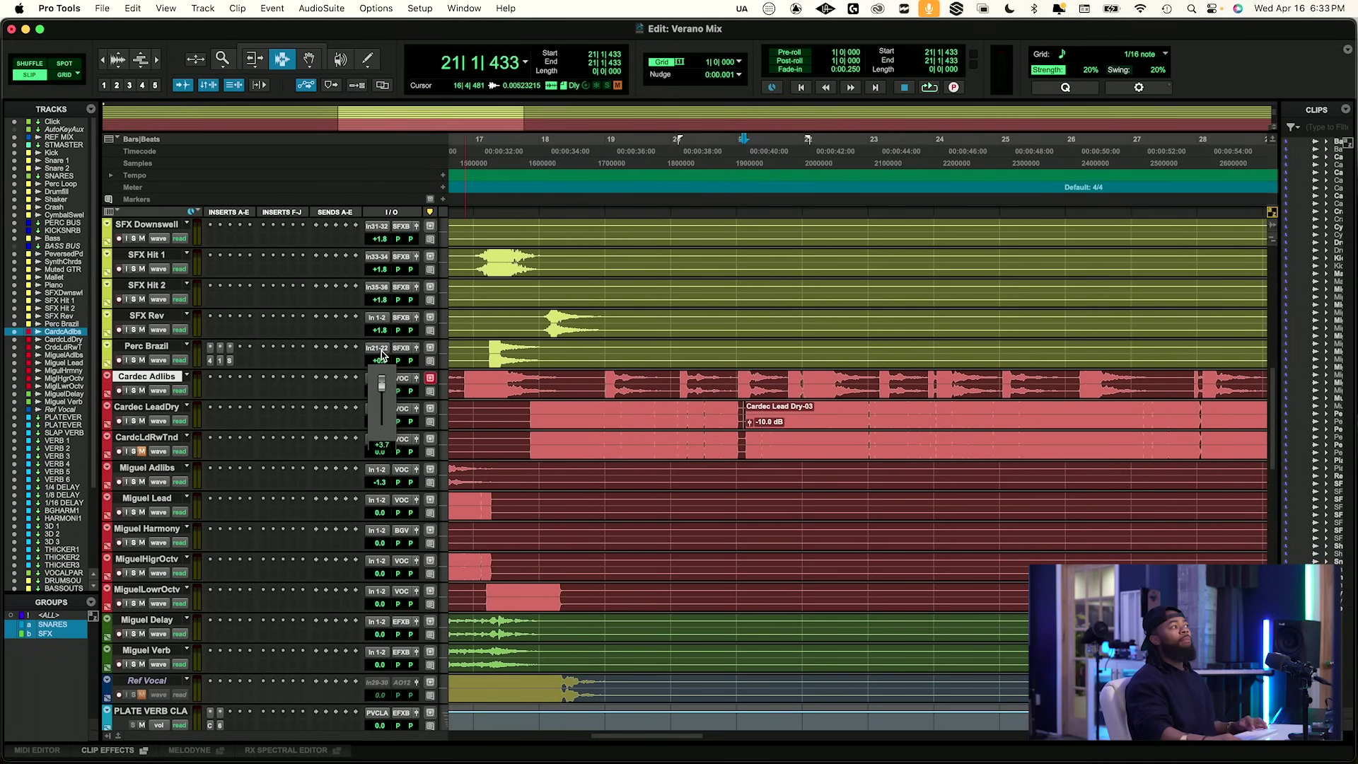
{"action": "left_click_drag", "start_coordinate": [382, 356], "coordinate": [382, 354]}
{"action": "left_click", "coordinate": [157, 438]}
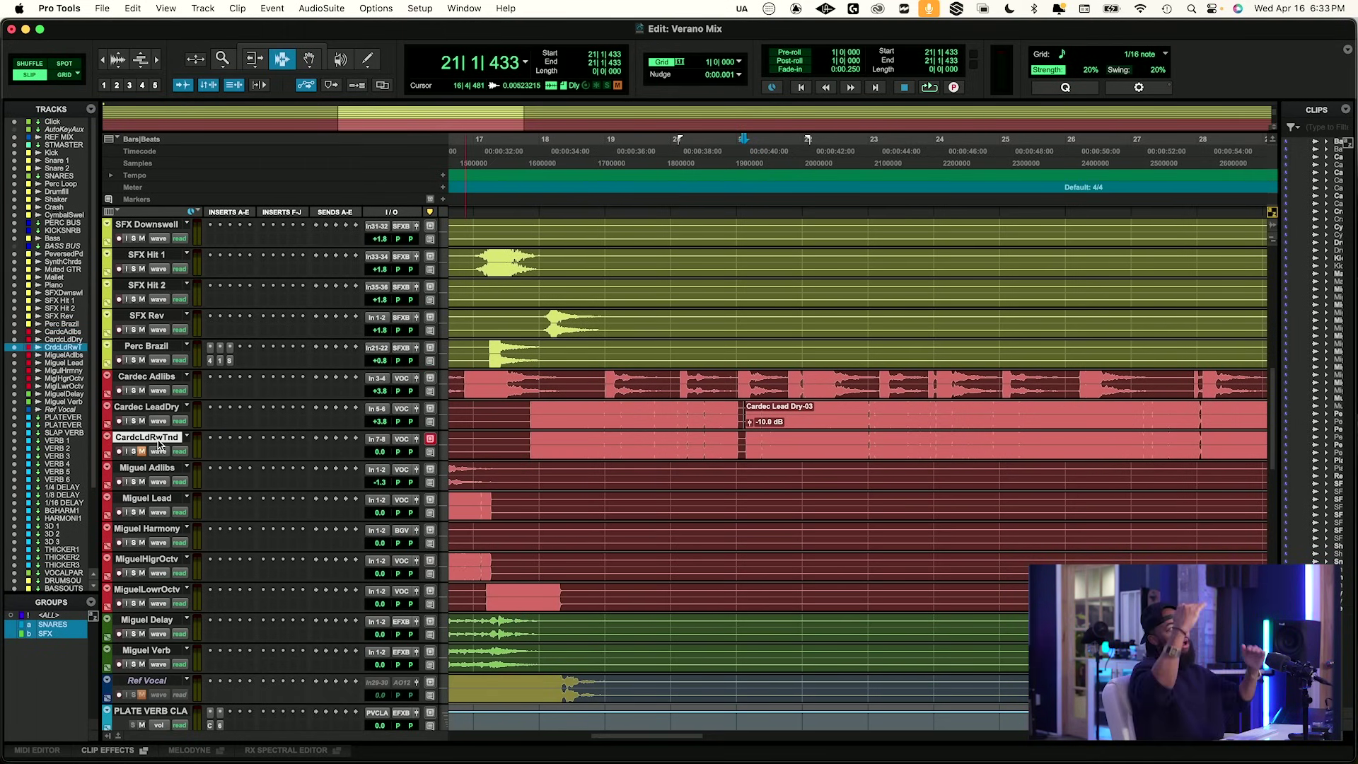
Raise the CardcLdRwTnd track's volume to +3.8 dB.
{"action": "left_click_drag", "start_coordinate": [387, 456], "coordinate": [382, 420]}
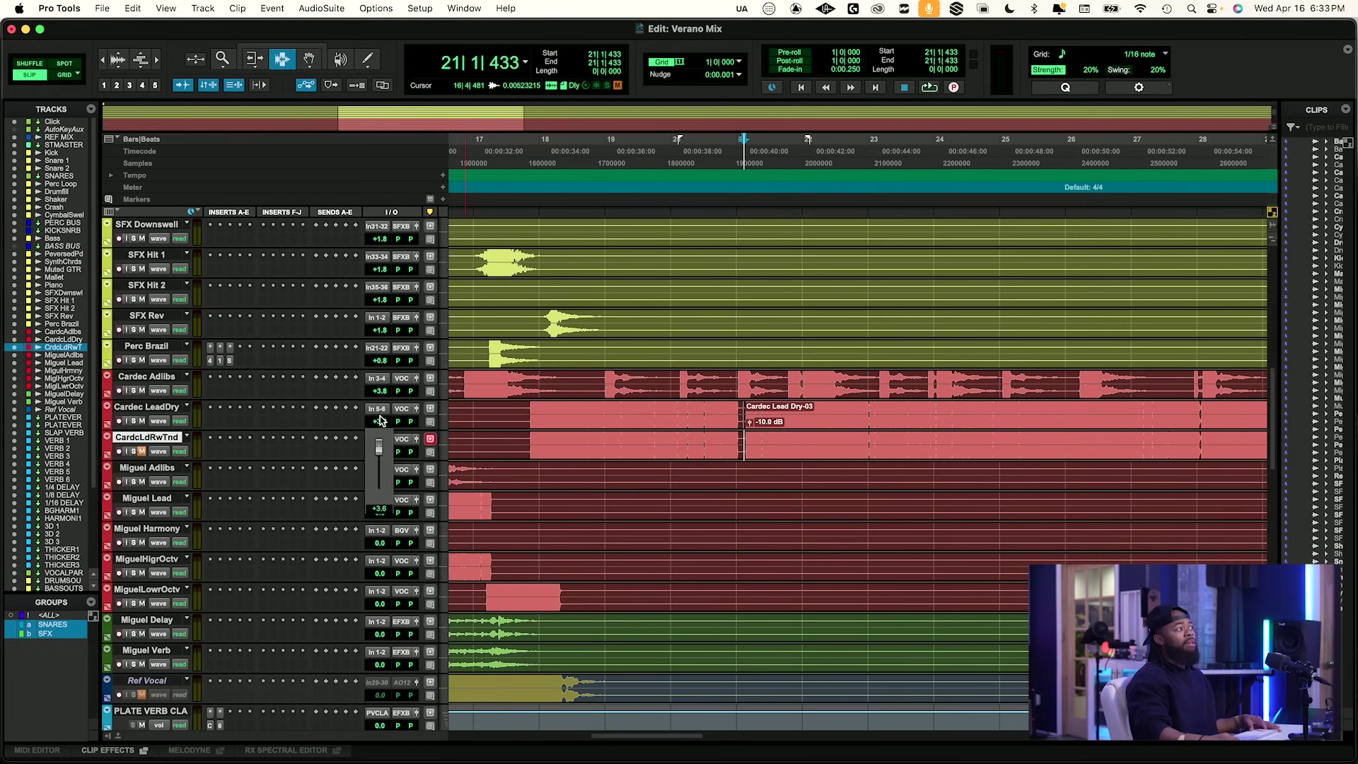
{"action": "left_click_drag", "start_coordinate": [383, 413], "coordinate": [382, 414]}
Group the tracks from Miguel Adlibs through Miguel Verb as VOCALS and raise their volumes together by 3.8 dB.
{"action": "left_click", "coordinate": [151, 471]}
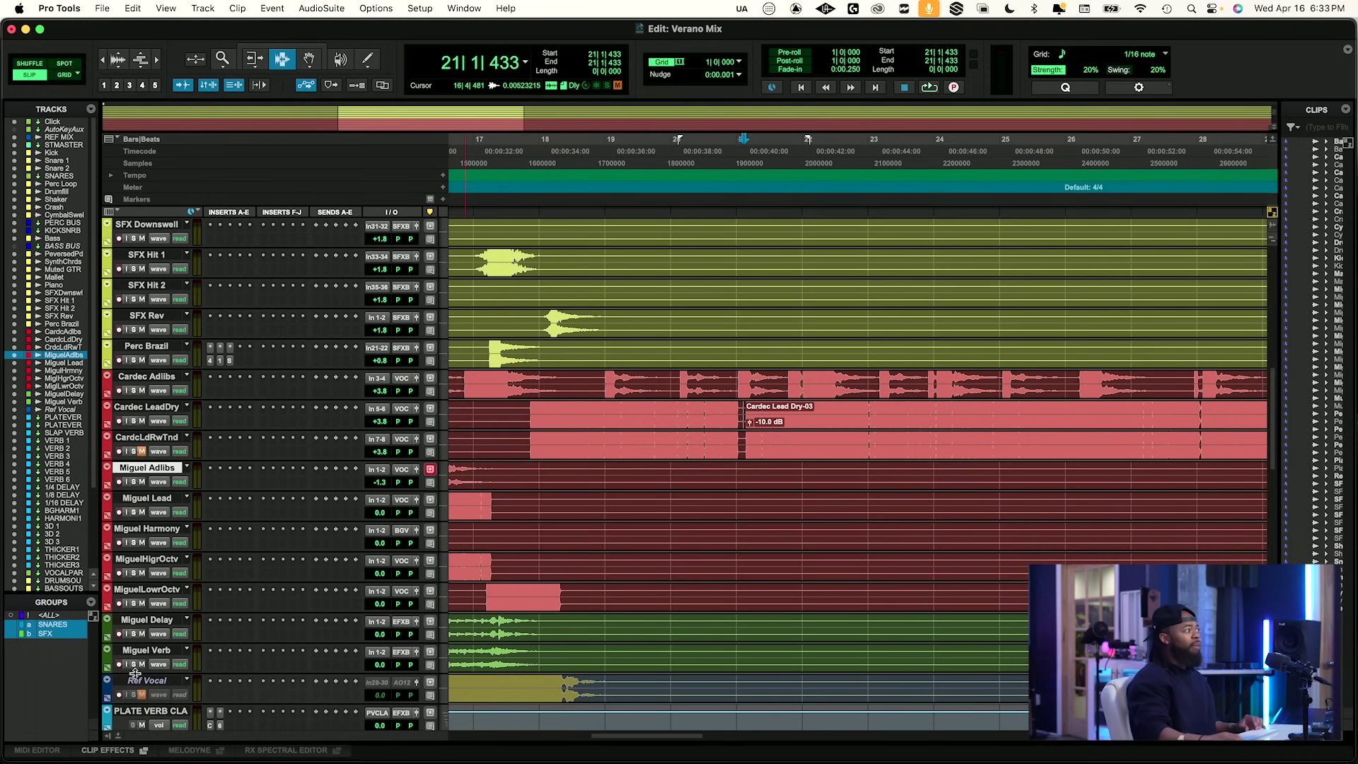
{"action": "left_click", "coordinate": [155, 652], "text": "shift"}
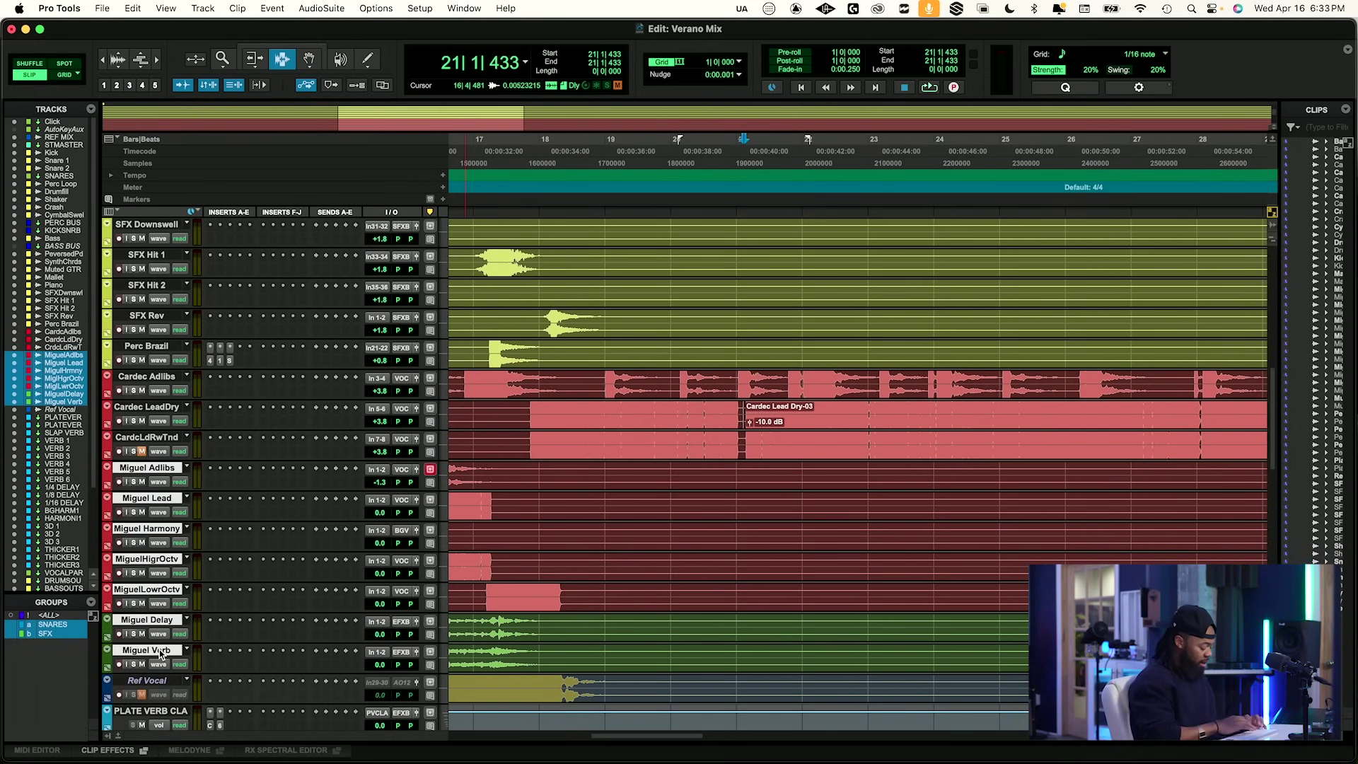
{"action": "key", "text": "super+g"}
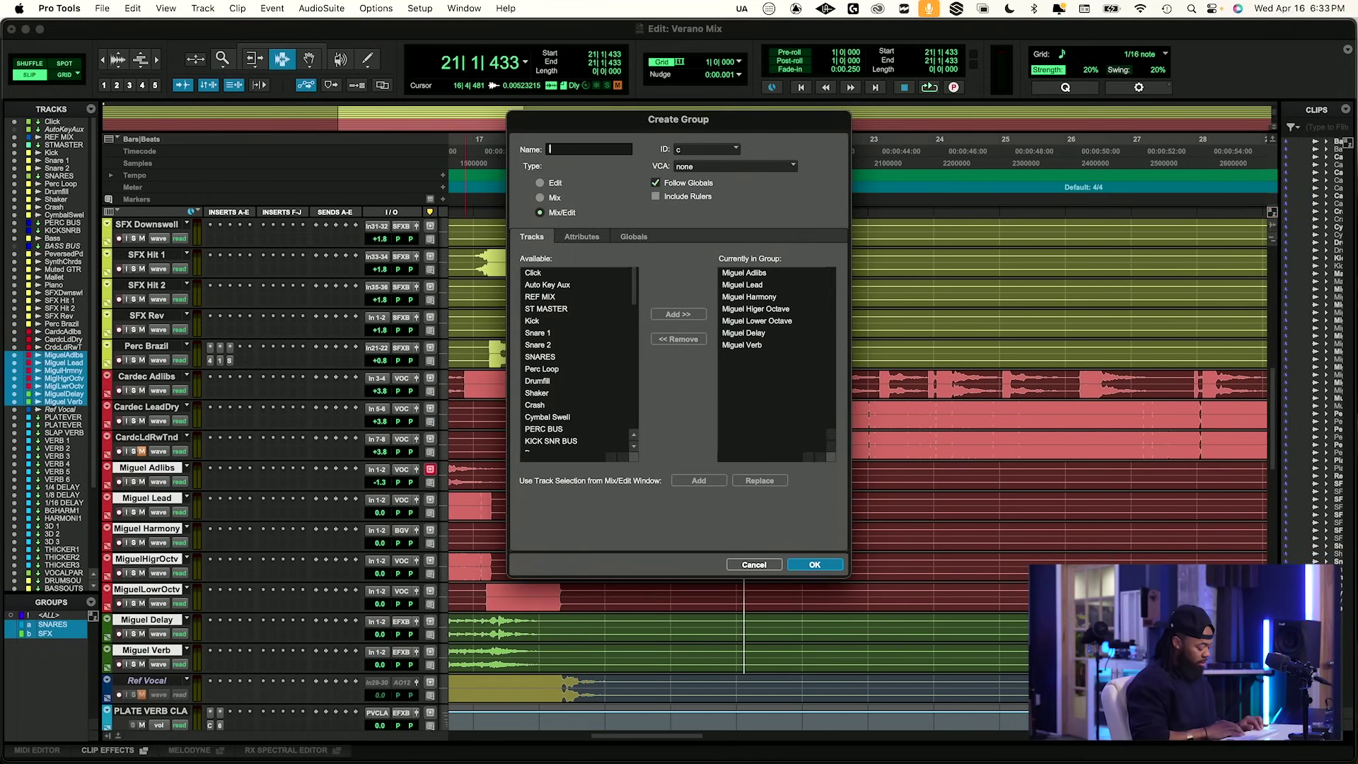
{"action": "key", "text": "Return"}
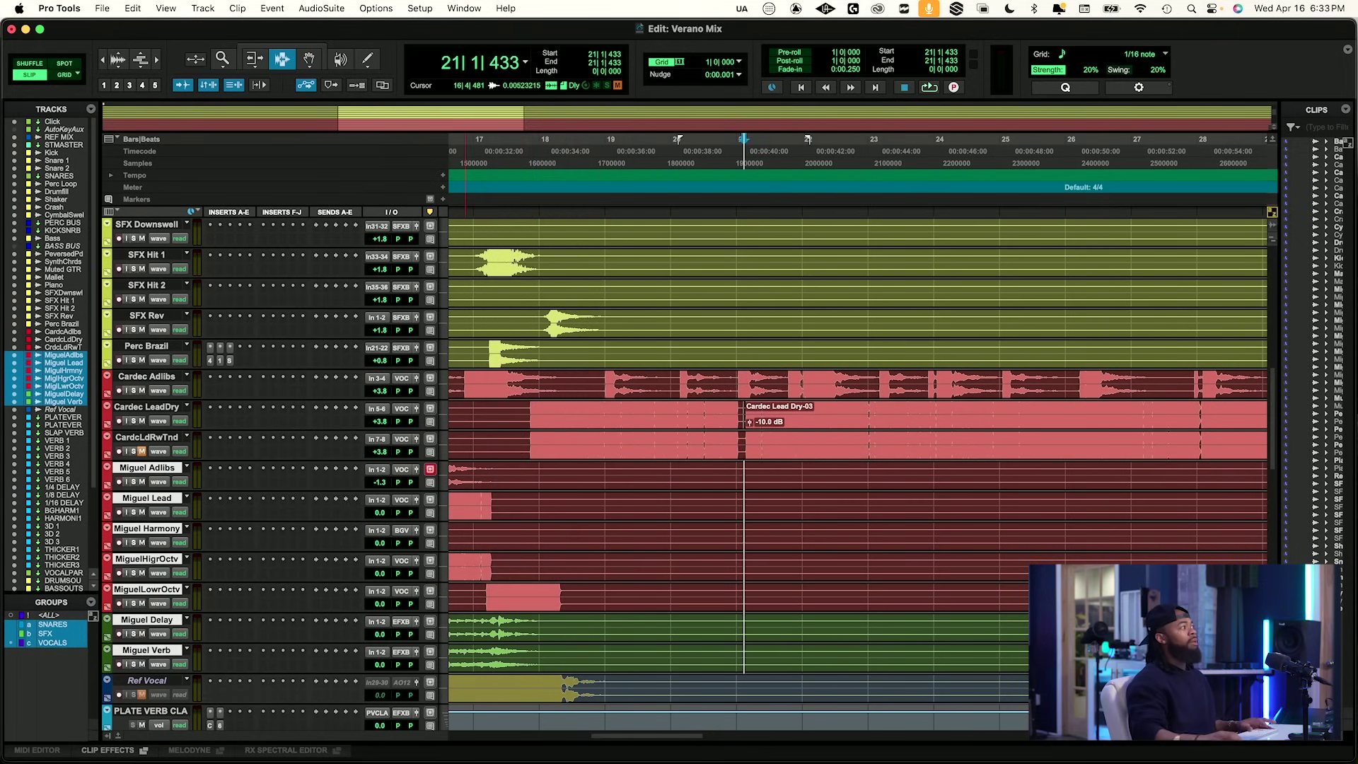
{"action": "left_click", "coordinate": [379, 512]}
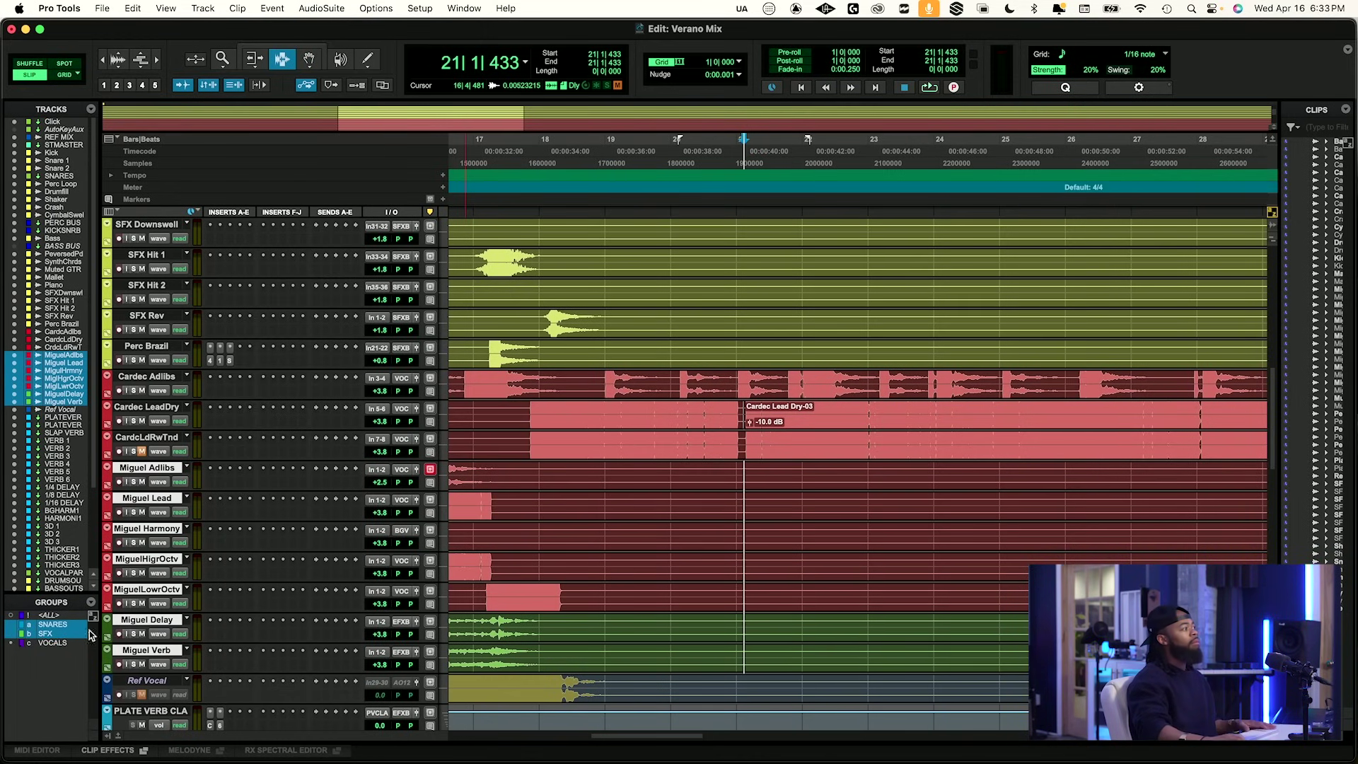
Start playback and make the muted CardcLdRwTnd track inactive.
{"action": "key", "text": "space"}
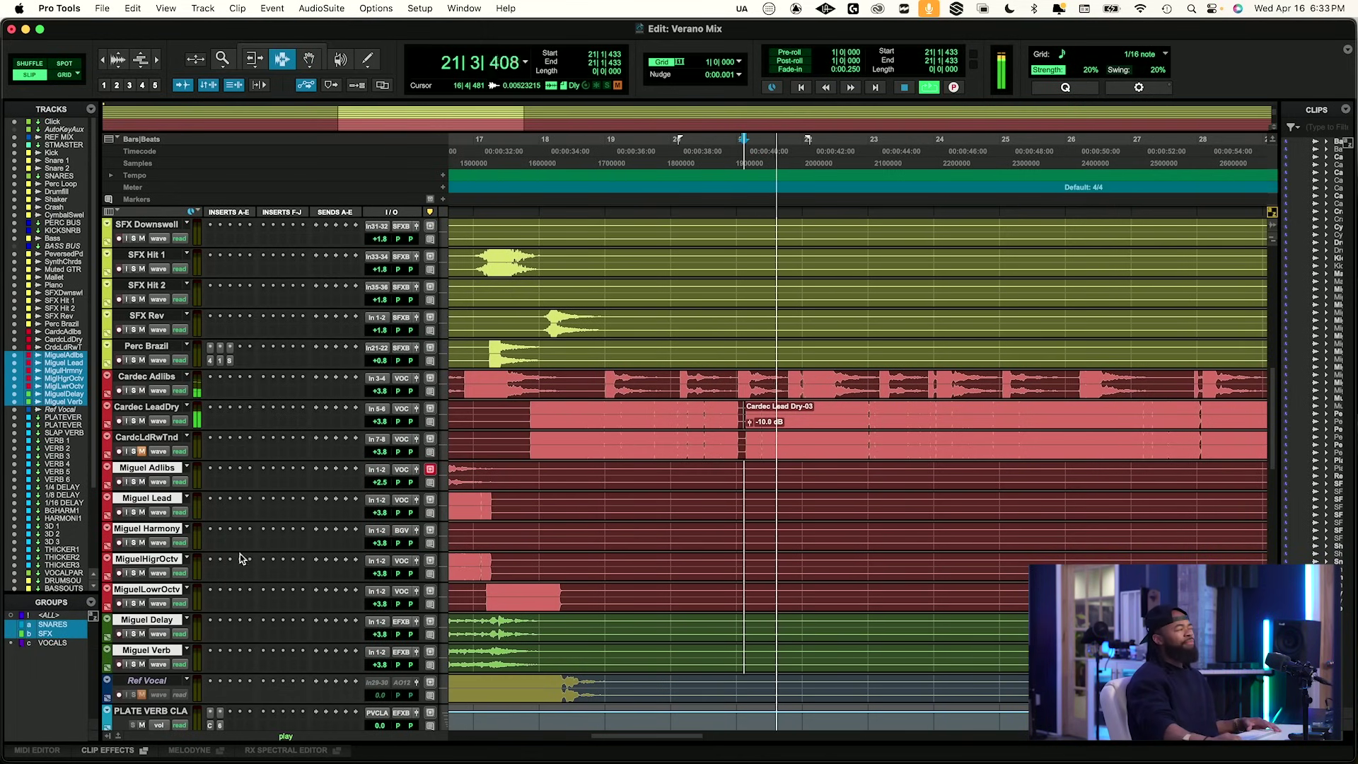
{"action": "left_click", "coordinate": [172, 439]}
{"action": "right_click", "coordinate": [172, 439]}
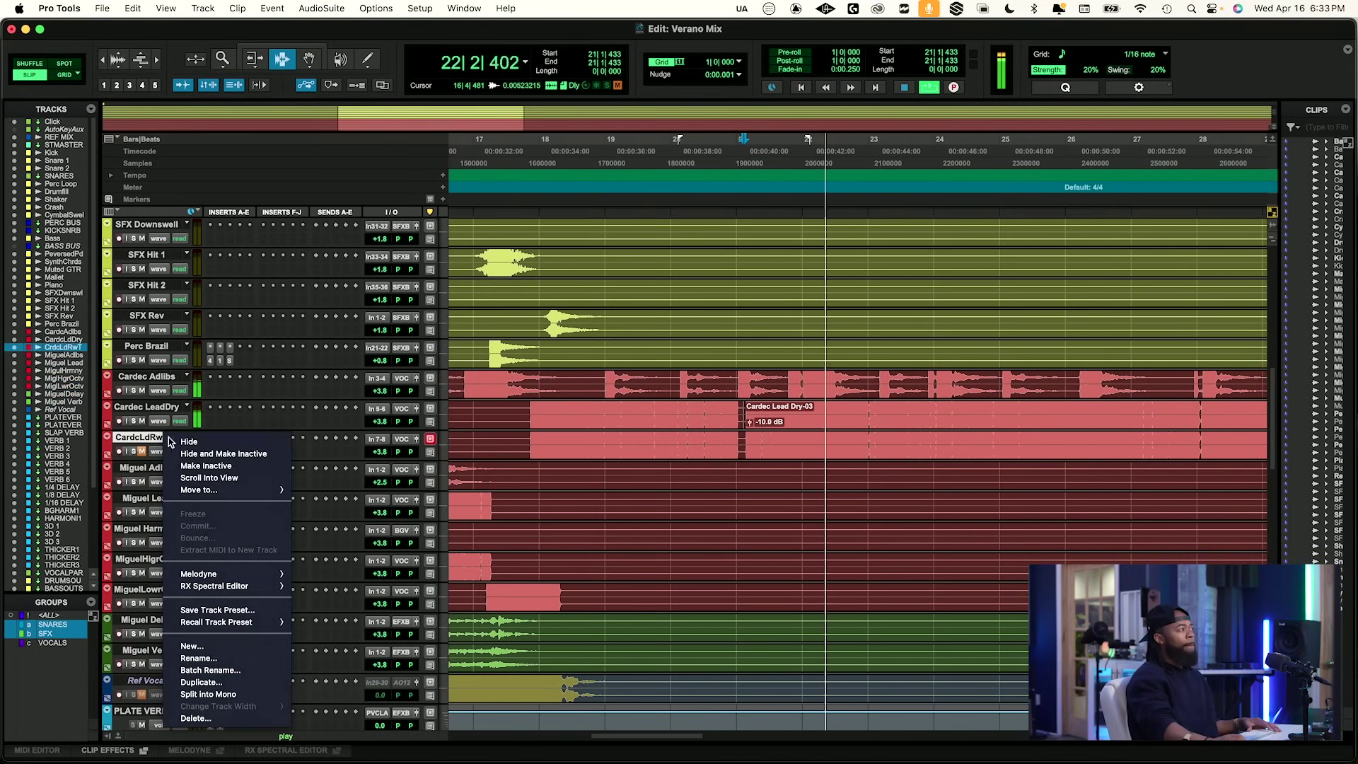
{"action": "left_click", "coordinate": [205, 463]}
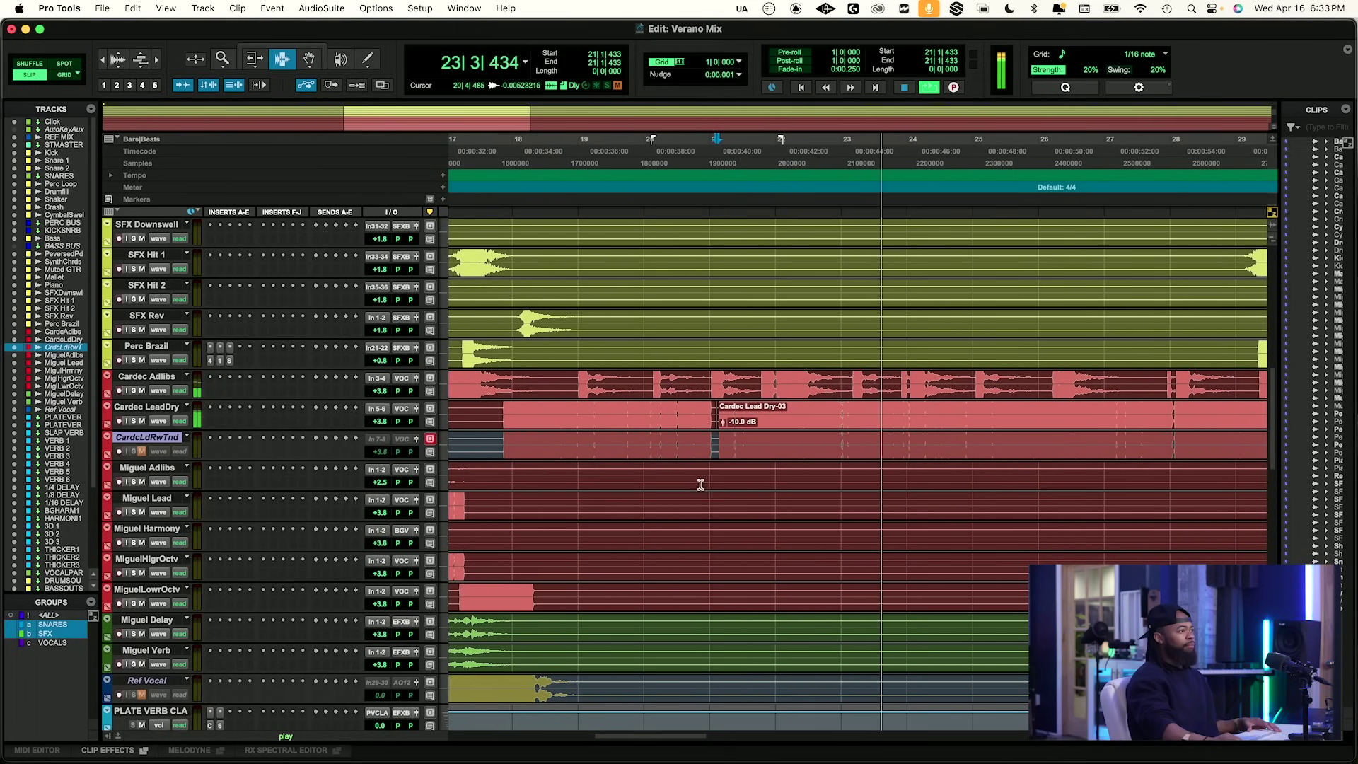
Look over the Cardec and Miguel vocal clips along the timeline while the mix plays.
{"action": "scroll", "coordinate": [720, 482], "scroll_direction": "up", "scroll_amount": 3}
{"action": "scroll", "coordinate": [720, 482], "scroll_direction": "right", "scroll_amount": 2}
{"action": "scroll", "coordinate": [711, 491], "scroll_direction": "left", "scroll_amount": 5}
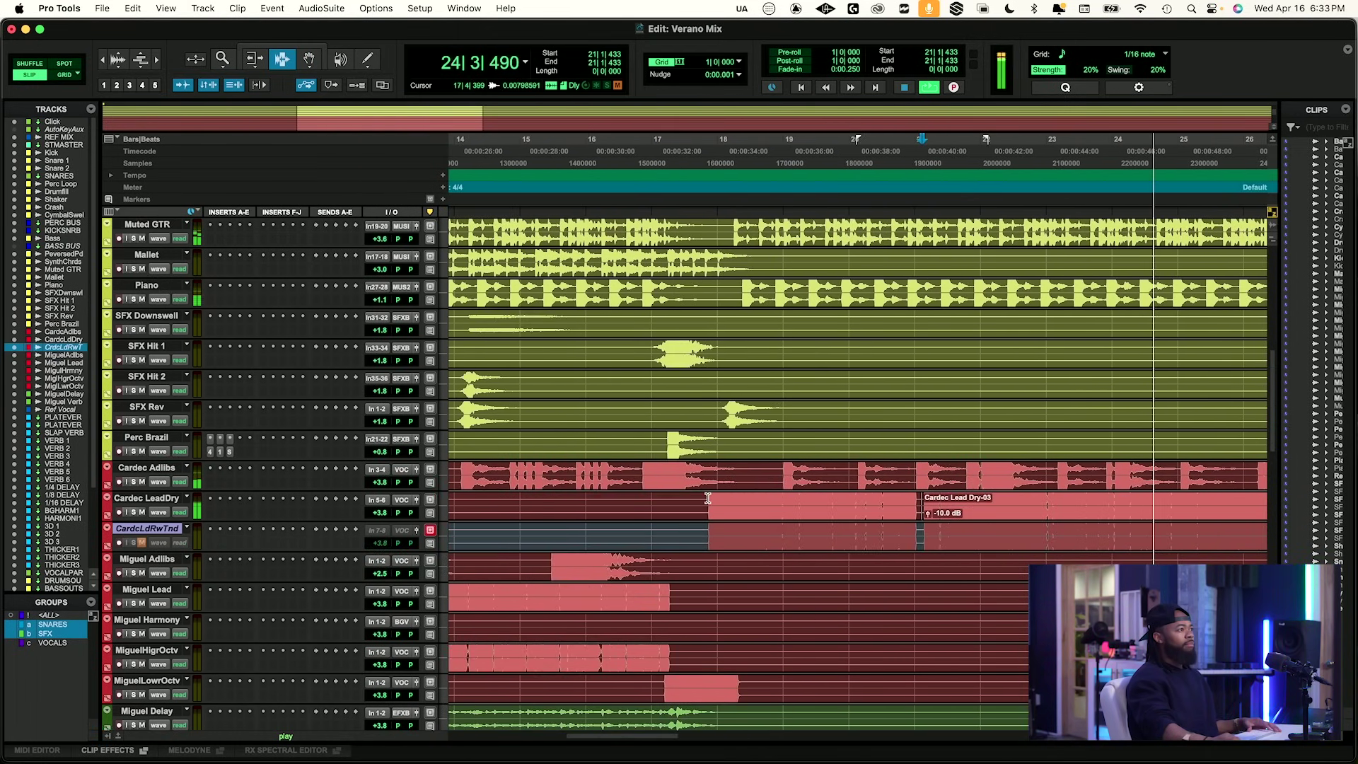
{"action": "scroll", "coordinate": [707, 498], "scroll_direction": "right", "scroll_amount": 2}
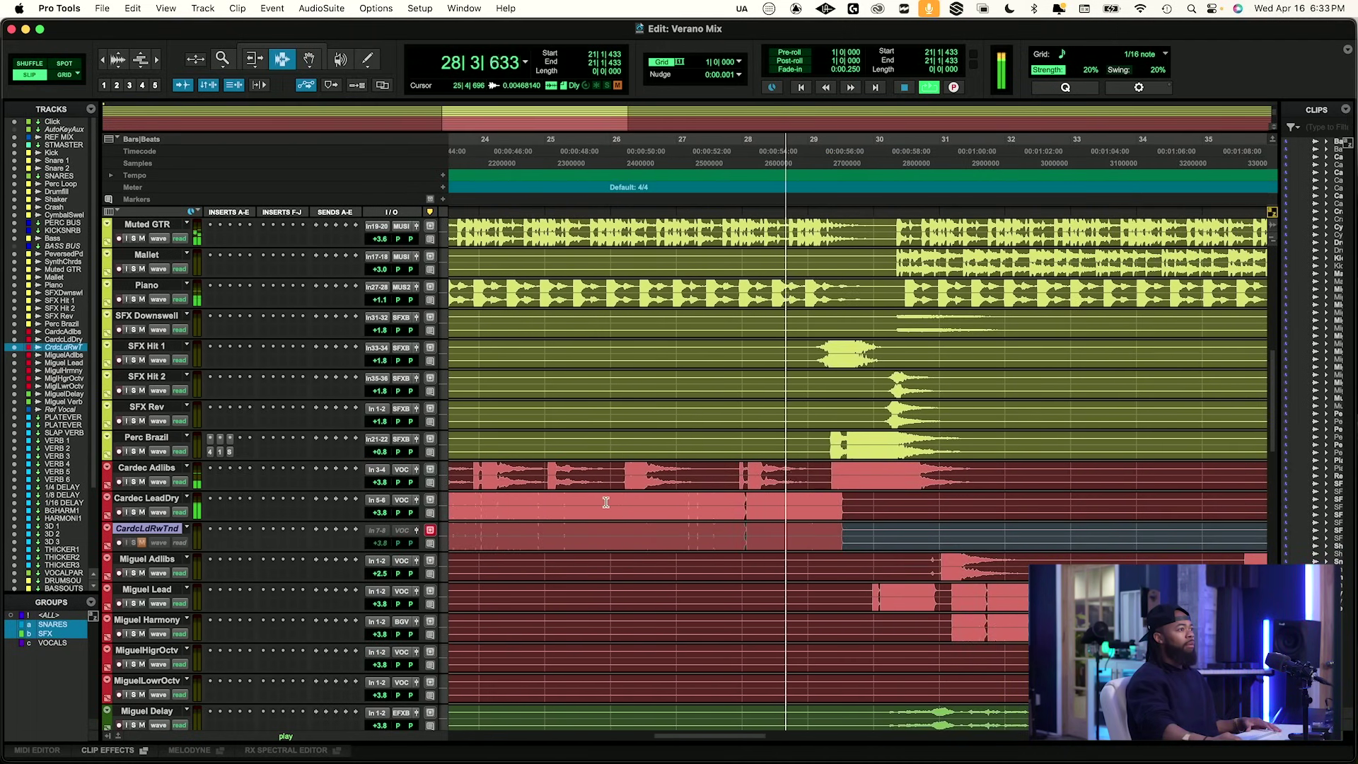
{"action": "scroll", "coordinate": [657, 554], "scroll_direction": "right", "scroll_amount": 4}
{"action": "scroll", "coordinate": [658, 555], "scroll_direction": "down", "scroll_amount": 2}
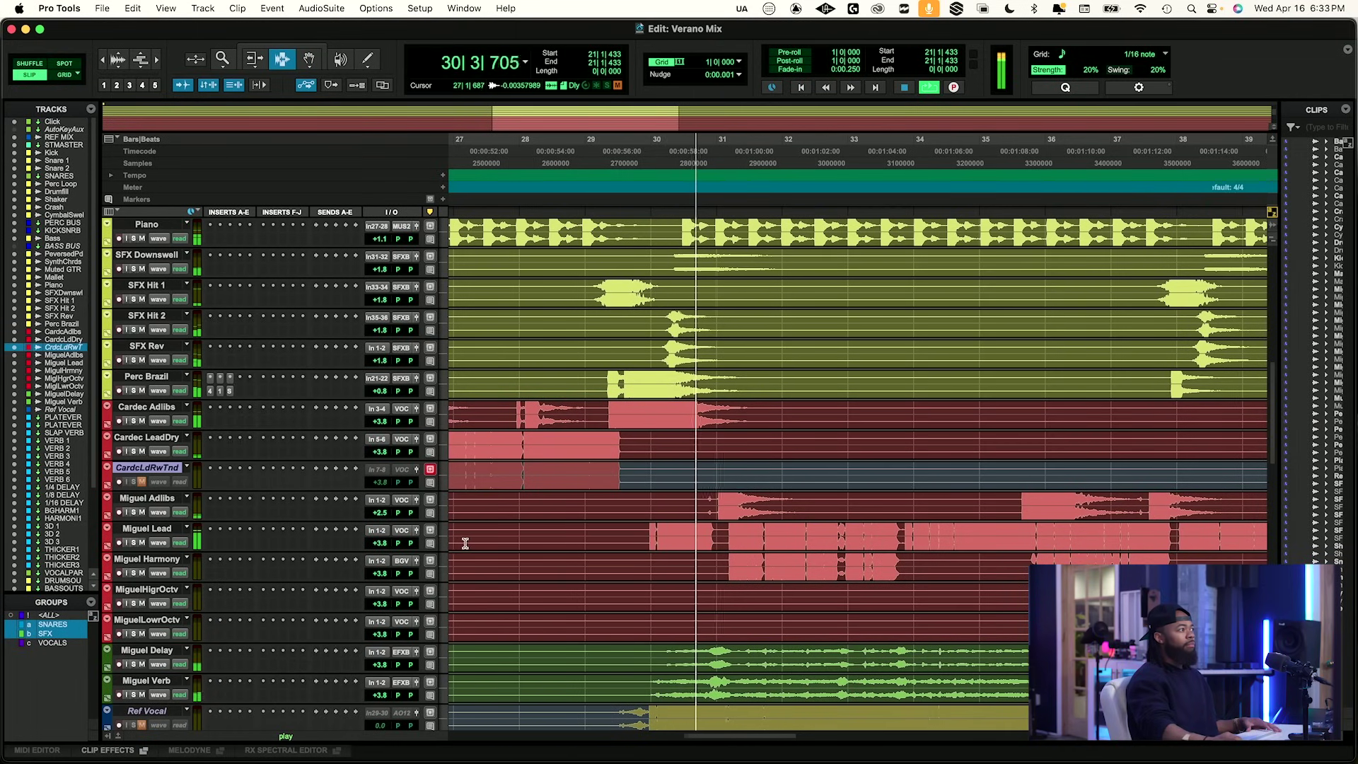
{"action": "scroll", "coordinate": [473, 542], "scroll_direction": "left", "scroll_amount": 6}
{"action": "scroll", "coordinate": [474, 542], "scroll_direction": "left", "scroll_amount": 5}
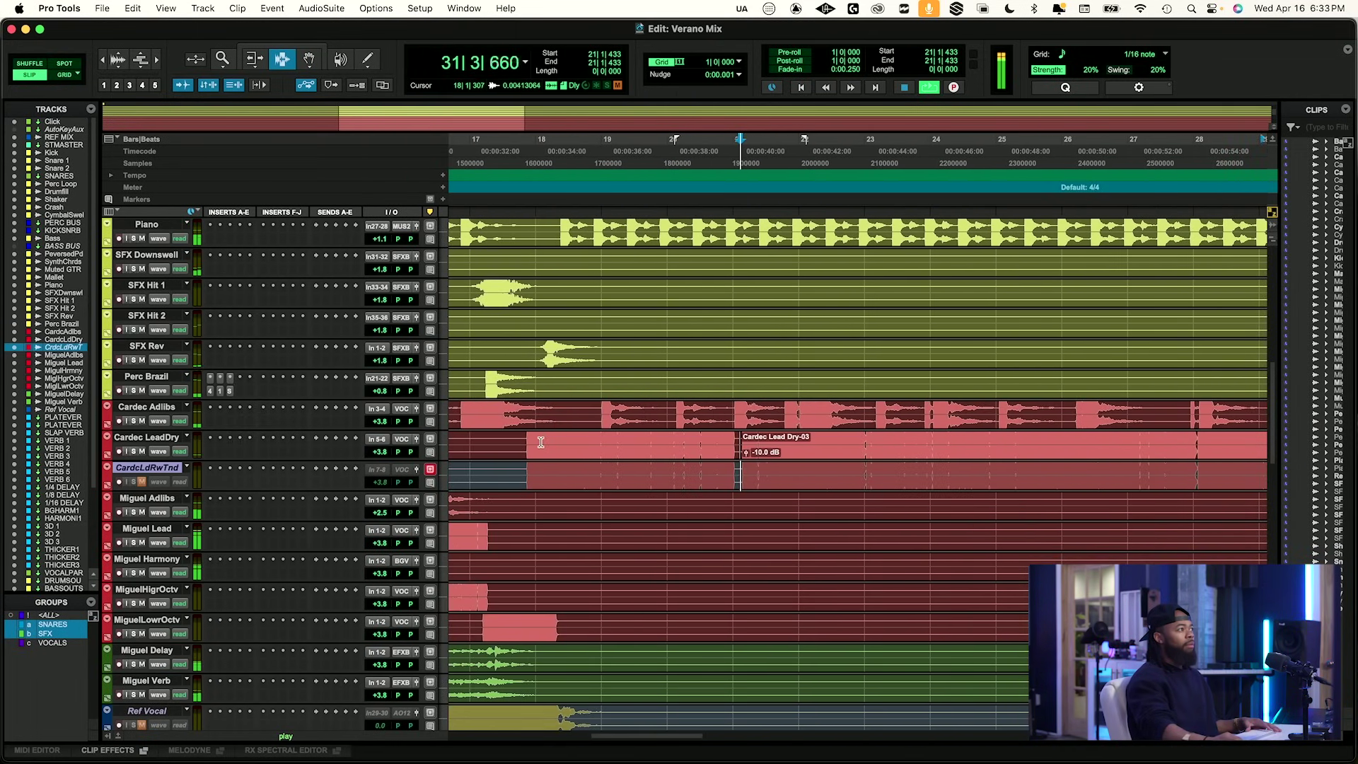
Place the playback position just before the Cardec LeadDry clip near bar 17 and insert a stereo Neutron 4 Equalizer on that track.
{"action": "left_click", "coordinate": [522, 442]}
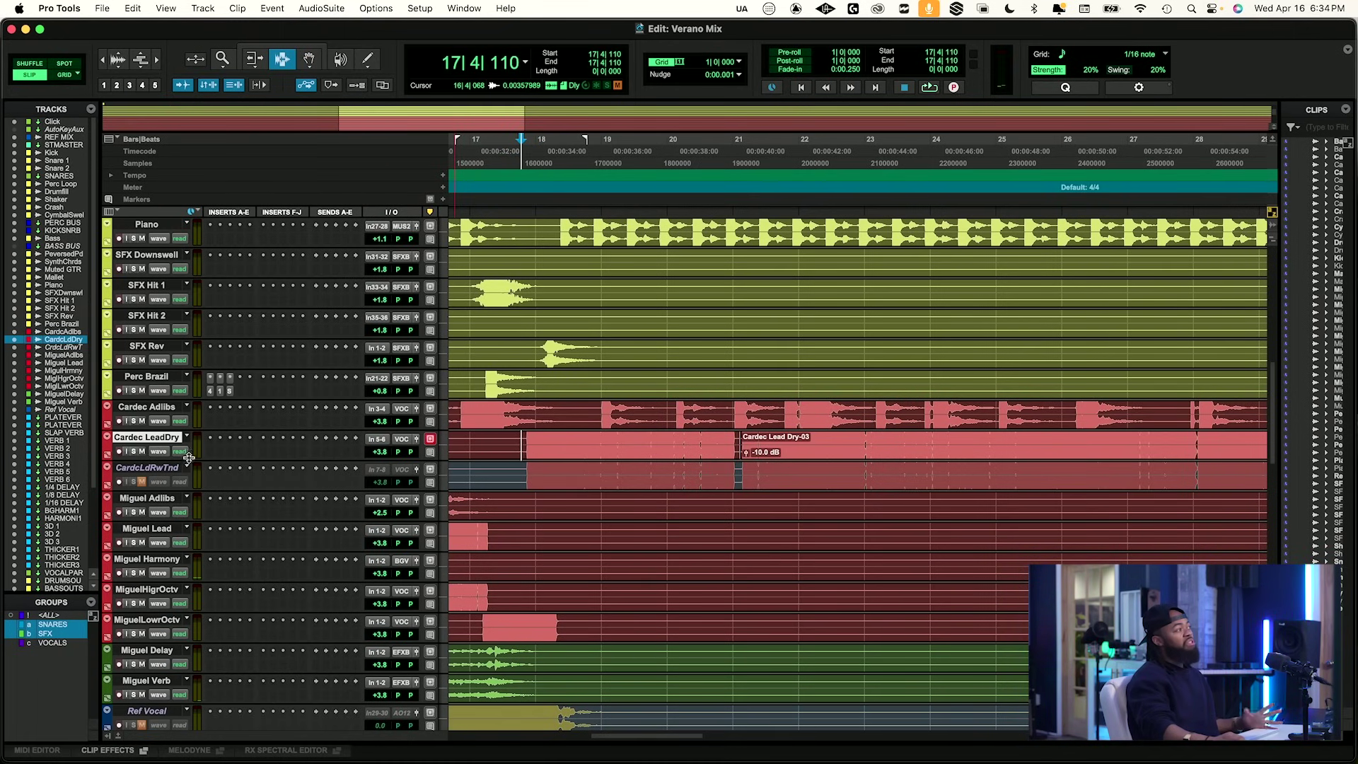
{"action": "left_click", "coordinate": [214, 455]}
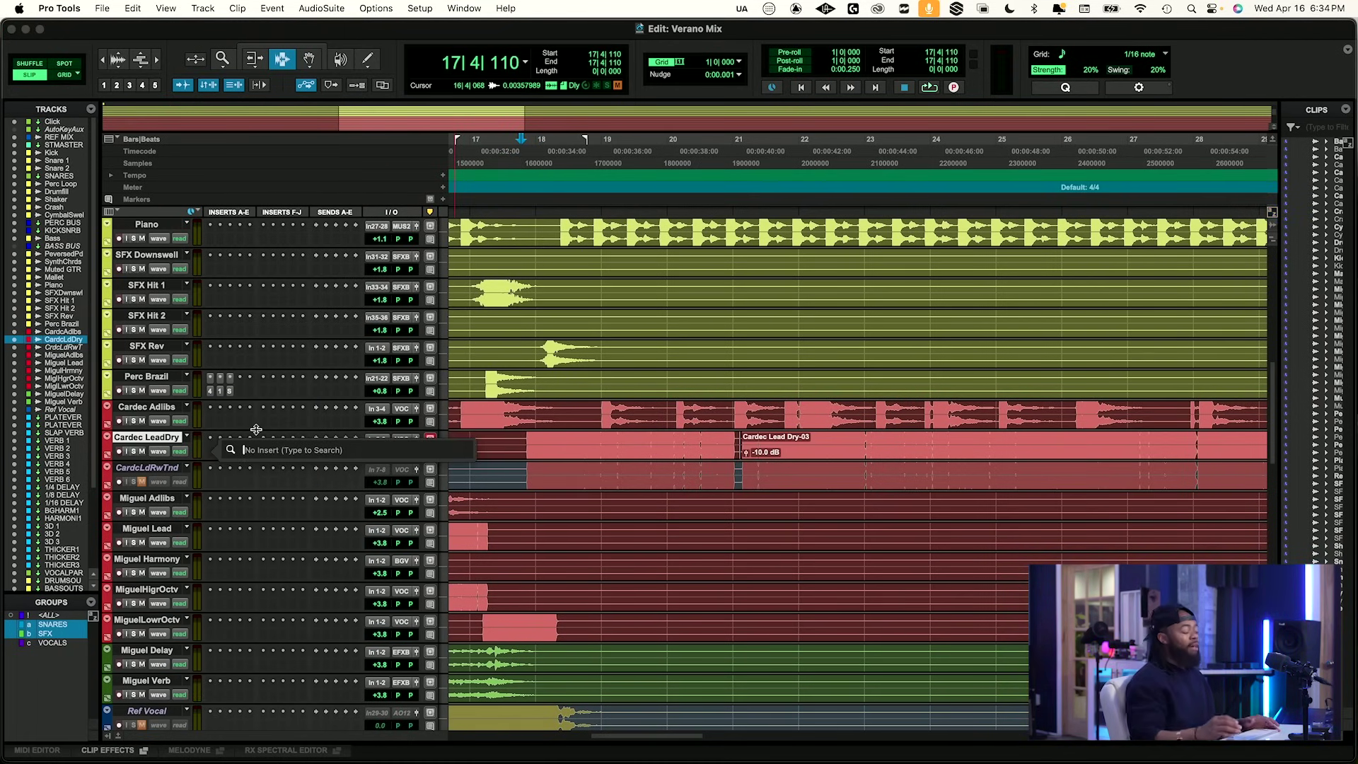
{"action": "type", "text": "neutr"}
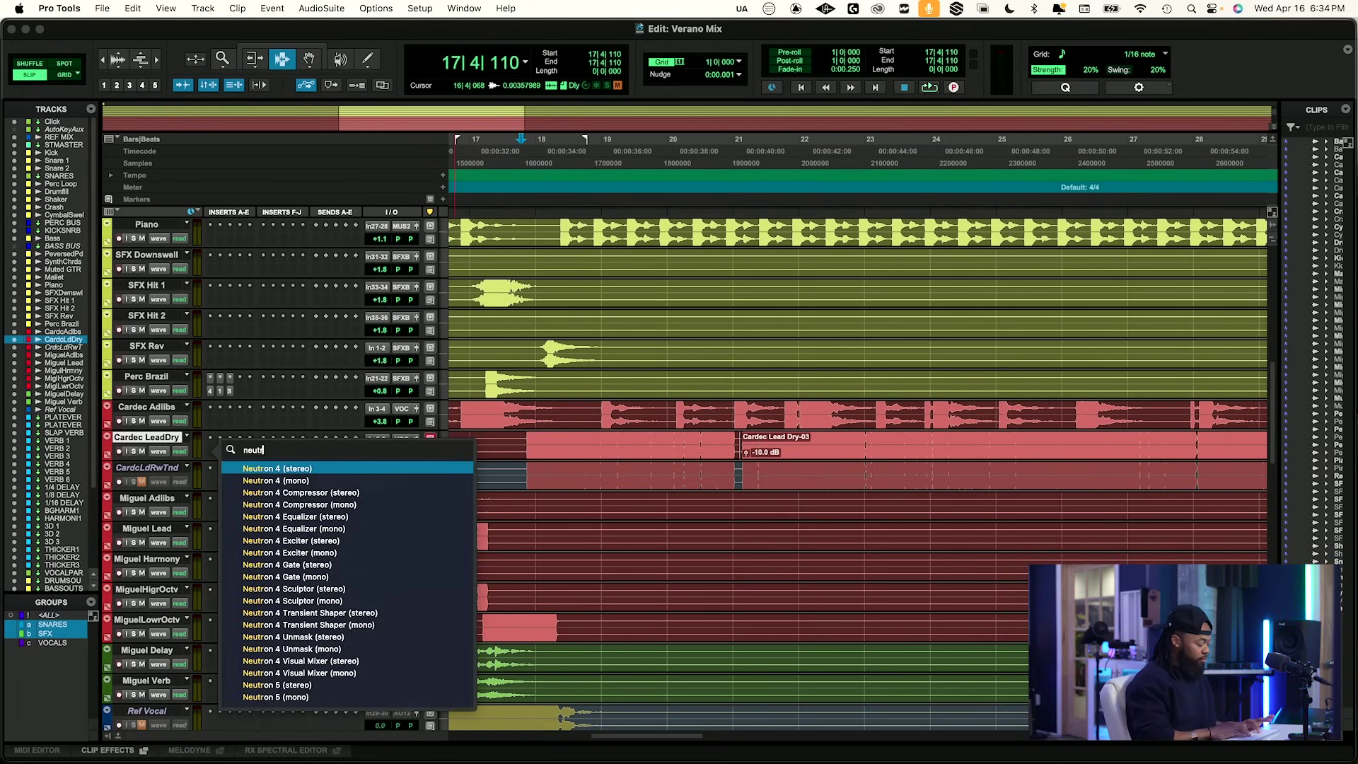
{"action": "key", "text": "Down"}
{"action": "key", "text": "Down"}
{"action": "key", "text": "Down"}
{"action": "key", "text": "Down"}
{"action": "key", "text": "Down"}
{"action": "key", "text": "Up"}
{"action": "key", "text": "Return"}
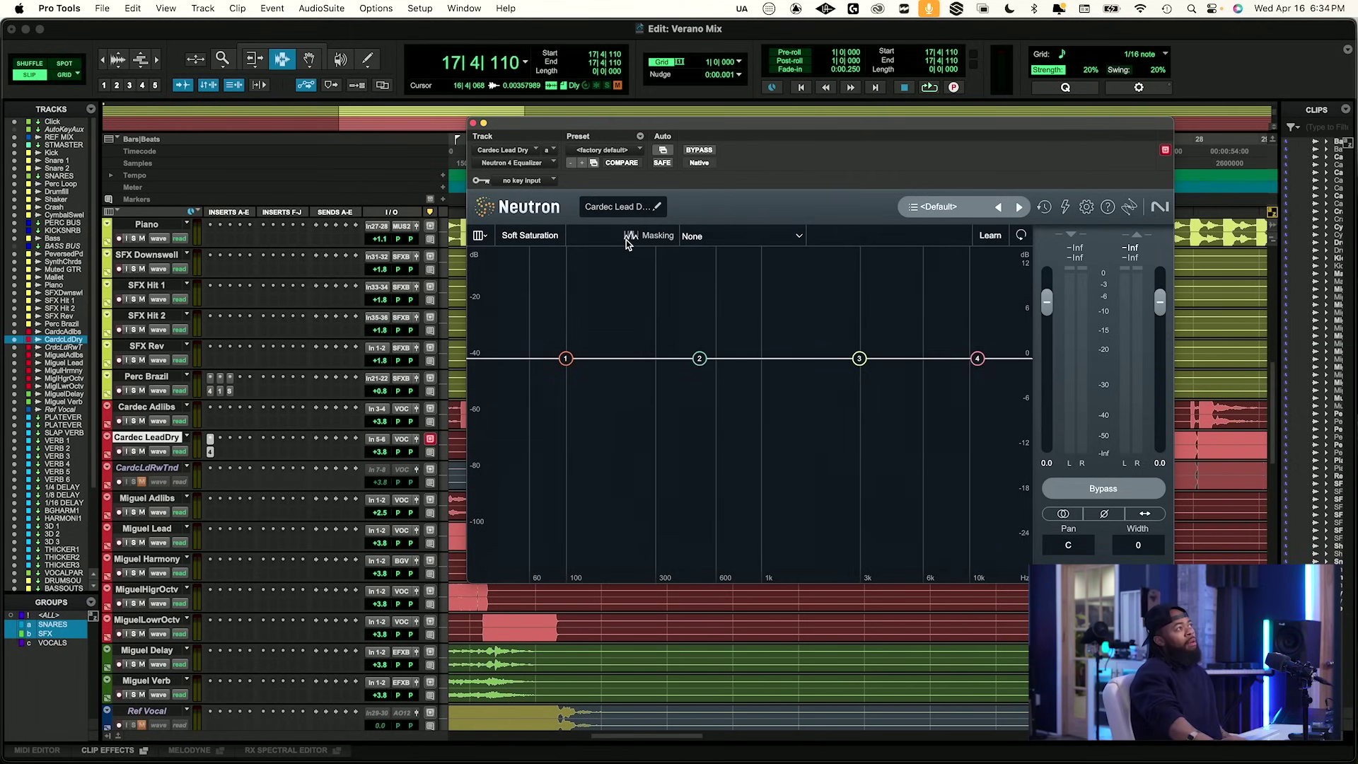
During playback, set the equalizer's band 1 low shelf to about 67 Hz and -3.3 dB, and band 3 to about 11016 Hz and -0.8 dB.
{"action": "left_click_drag", "start_coordinate": [655, 126], "coordinate": [456, 218]}
{"action": "key", "text": "space"}
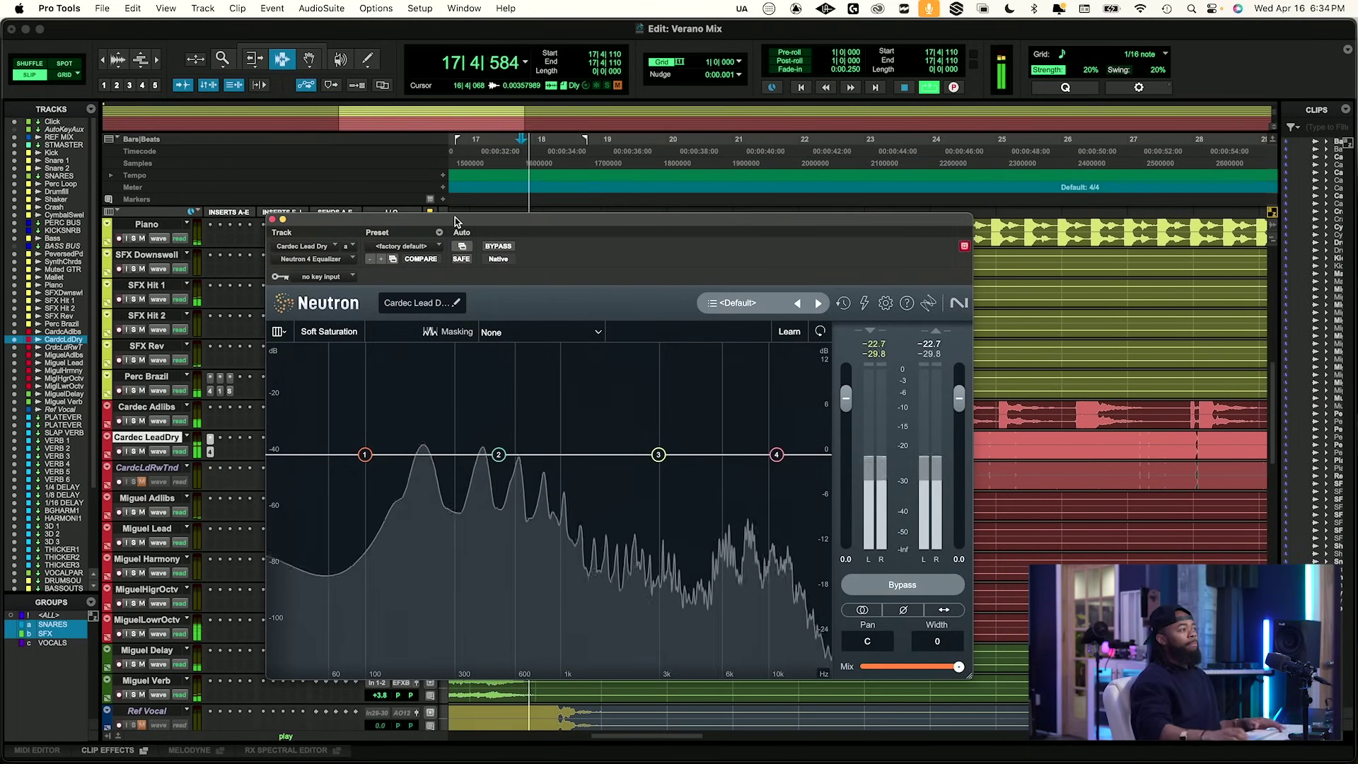
{"action": "left_click_drag", "start_coordinate": [361, 457], "coordinate": [335, 483]}
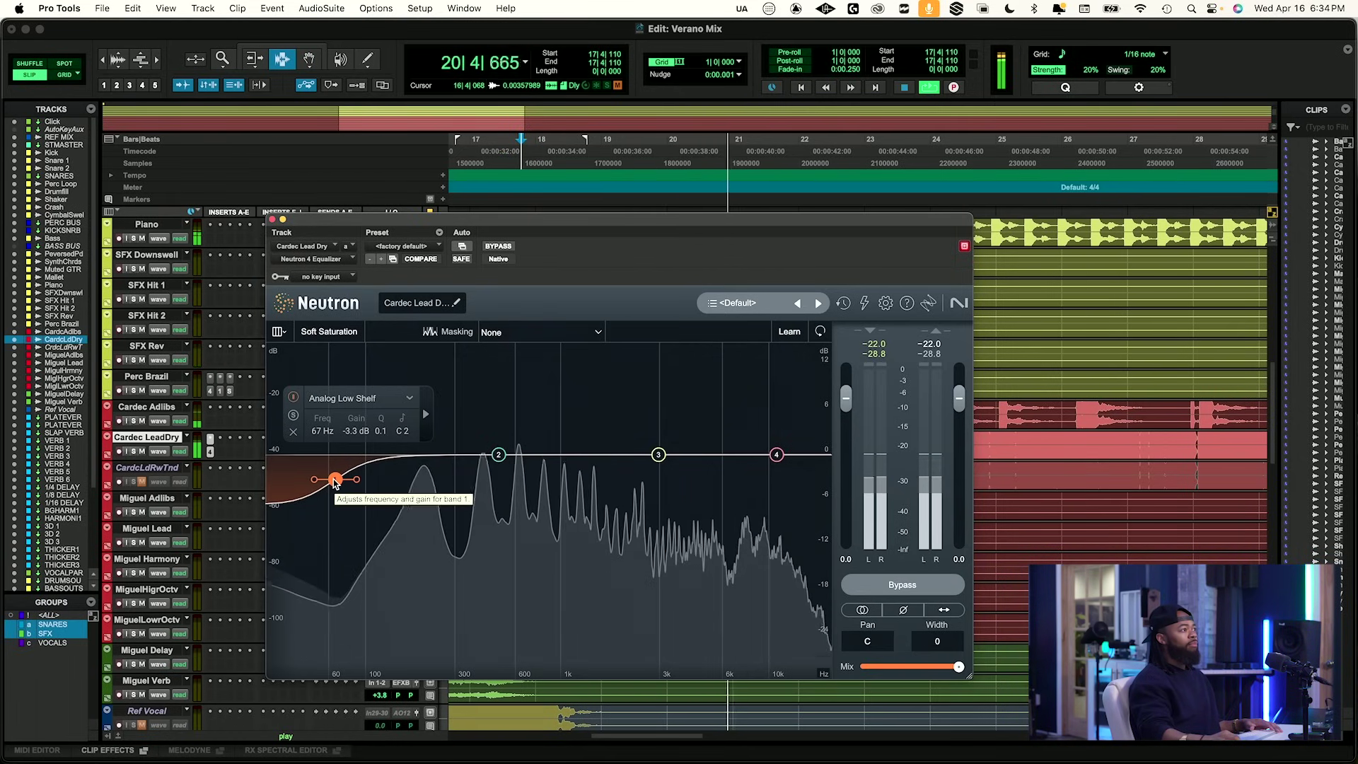
{"action": "left_click_drag", "start_coordinate": [659, 456], "coordinate": [778, 466]}
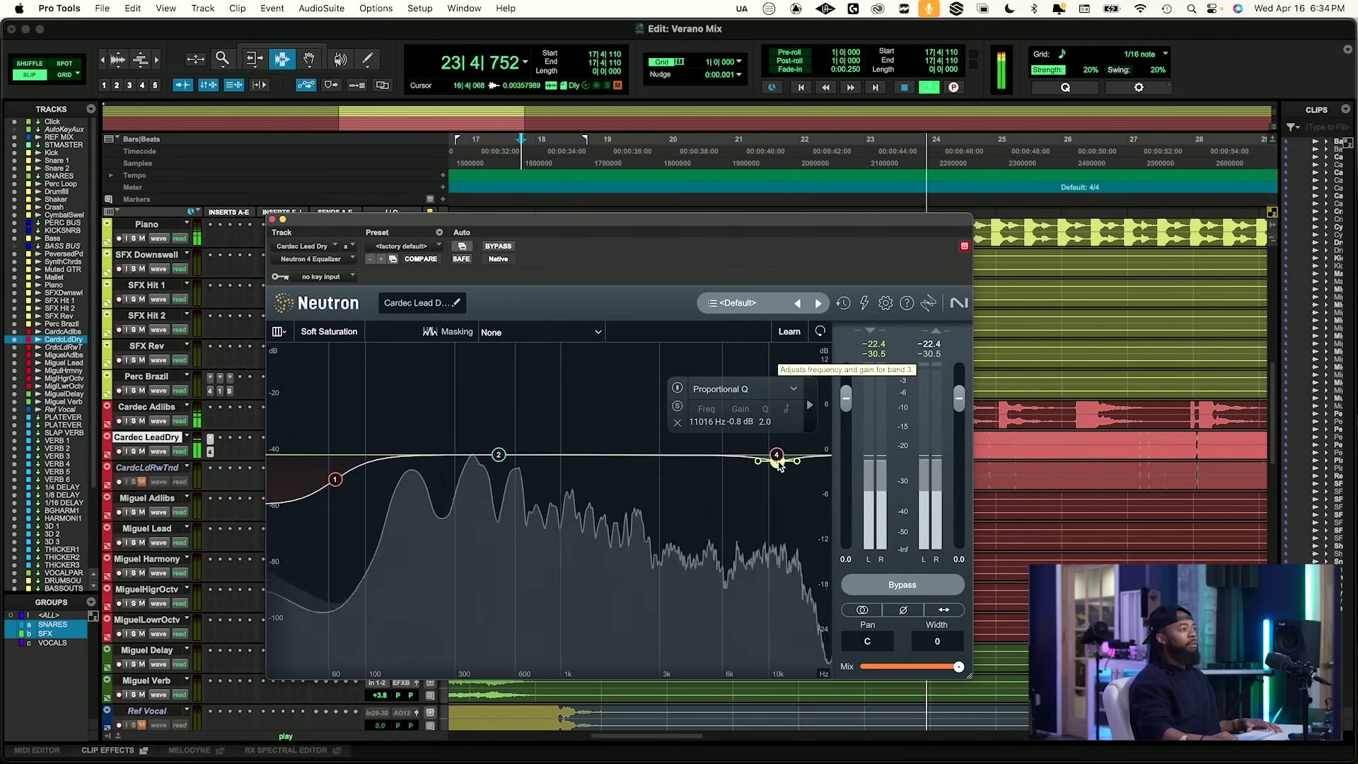
Cut the low mids with equalizer band 2 at about 207 Hz, -1.8 dB, Q 0.7, replaying the vocal from its start.
{"action": "left_click_drag", "start_coordinate": [499, 455], "coordinate": [450, 429]}
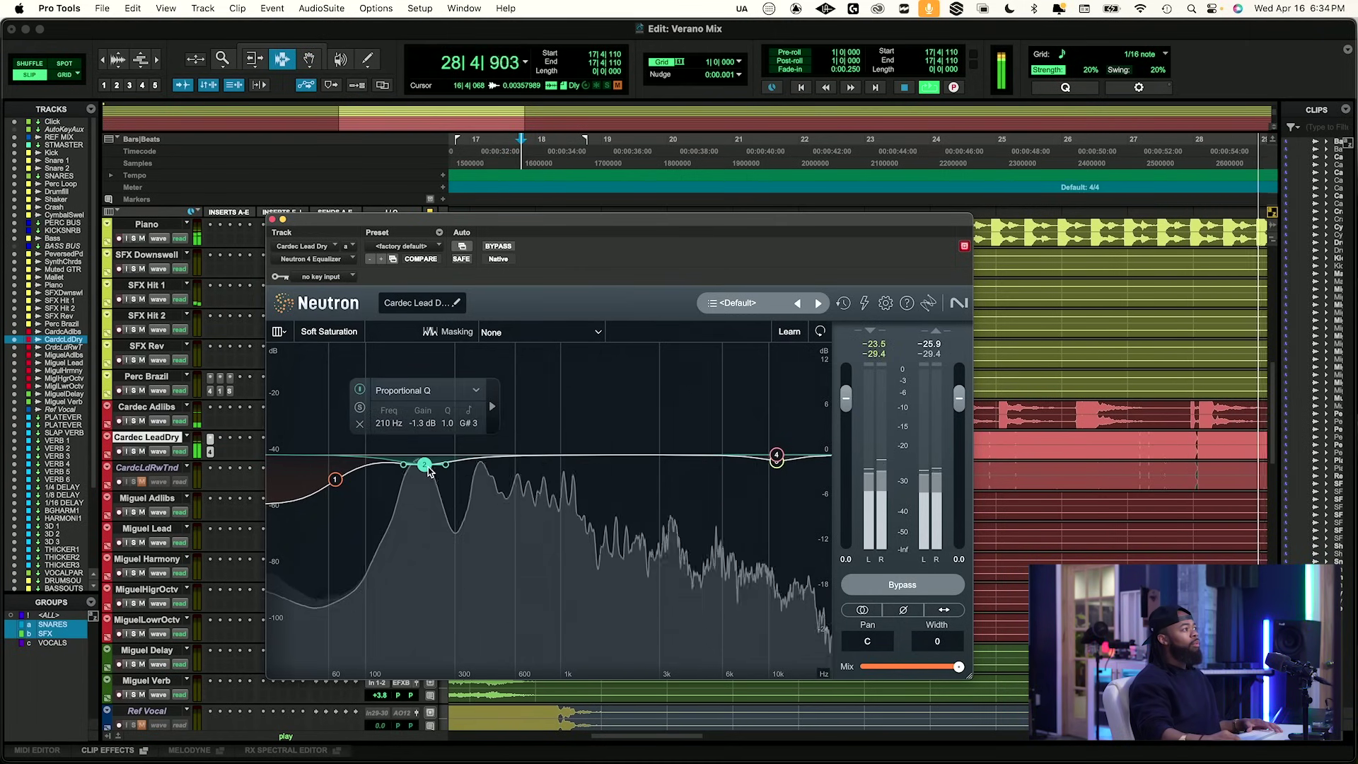
{"action": "key", "text": "space"}
{"action": "key", "text": "space"}
{"action": "scroll", "coordinate": [448, 425], "scroll_direction": "down", "scroll_amount": 2}
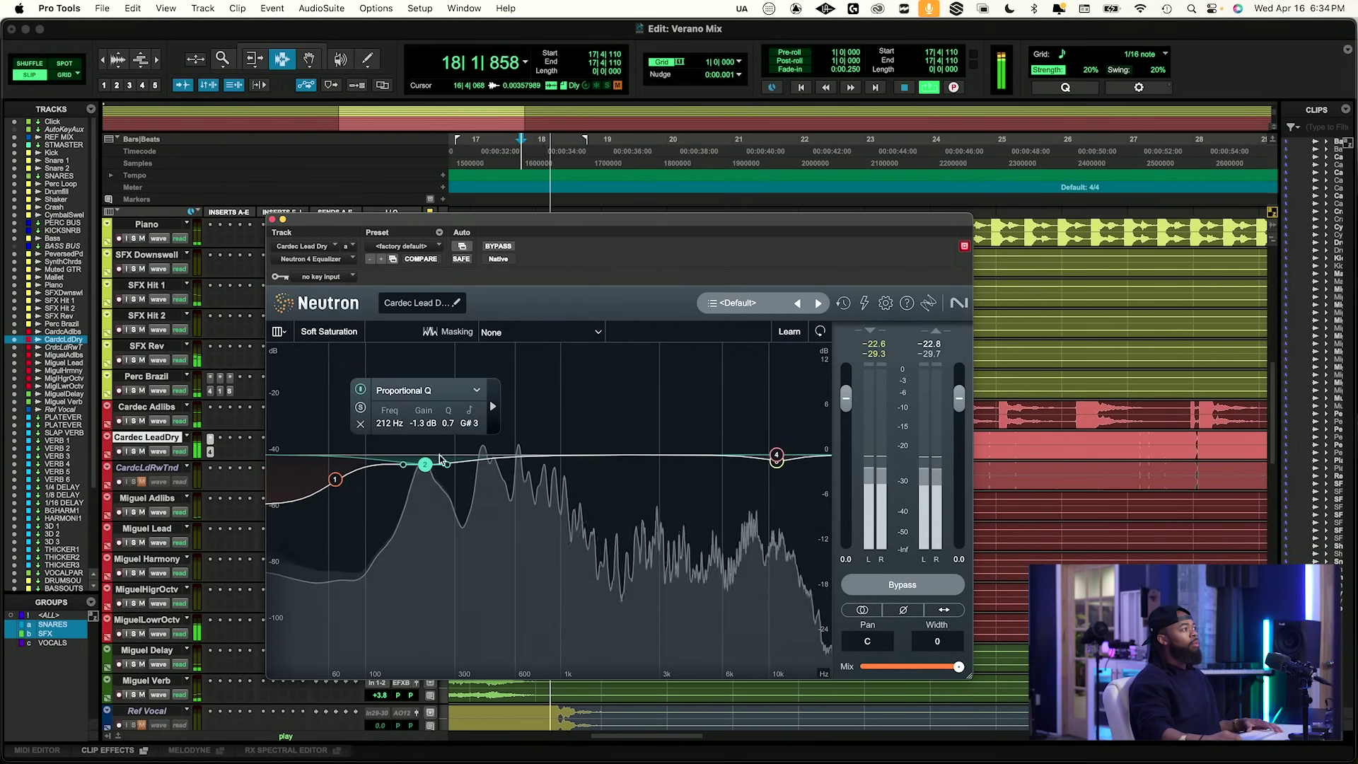
{"action": "left_click_drag", "start_coordinate": [425, 465], "coordinate": [423, 473]}
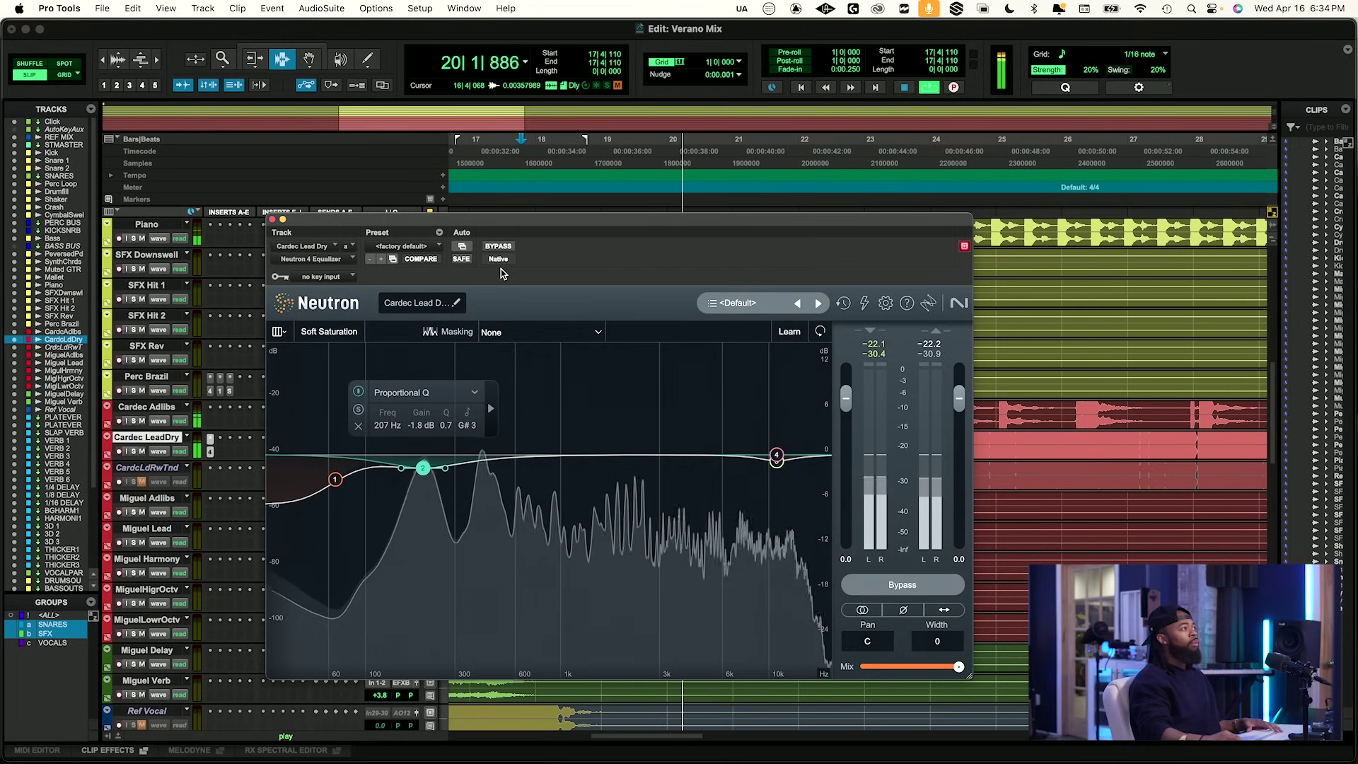
Compare the vocal with the equalizer bypassed and active, and adjust band 2 to about 205 Hz and -2.0 dB.
{"action": "left_click", "coordinate": [506, 246]}
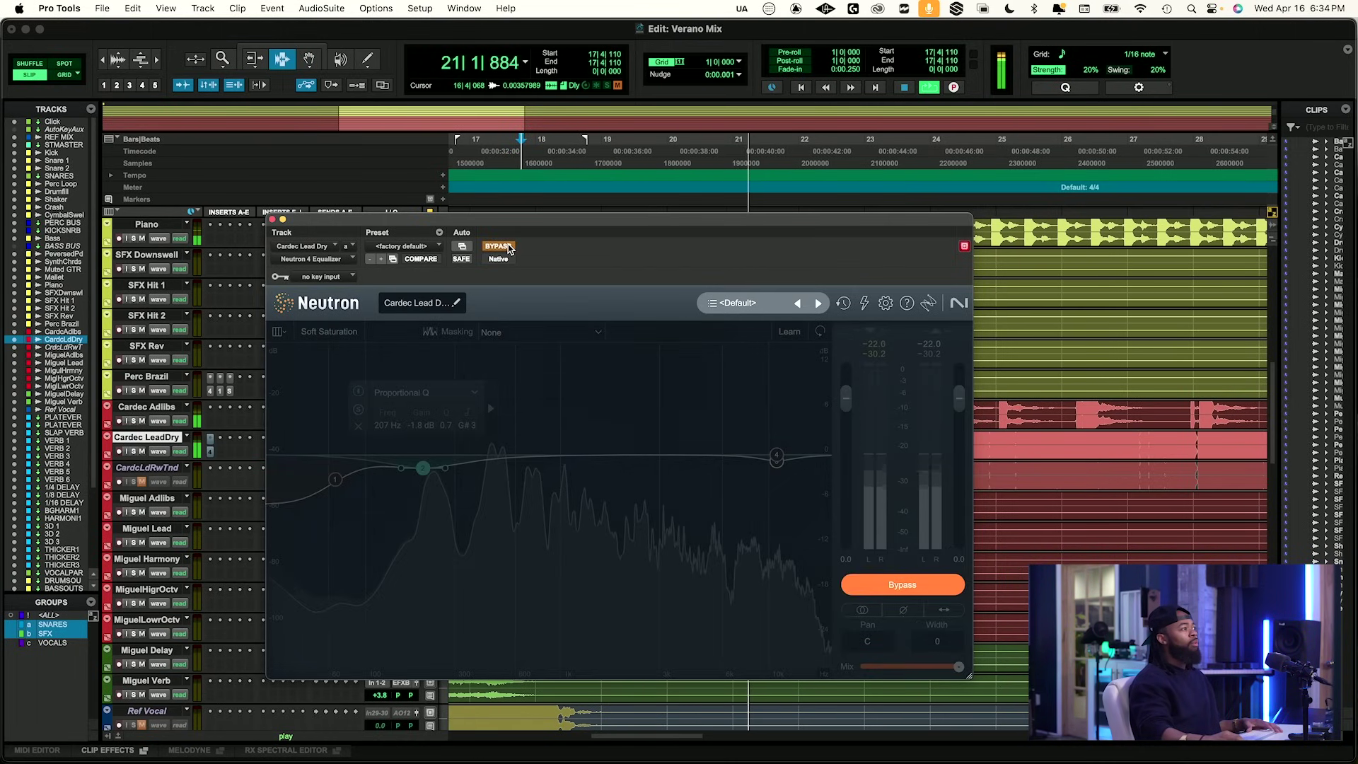
{"action": "left_click", "coordinate": [506, 246]}
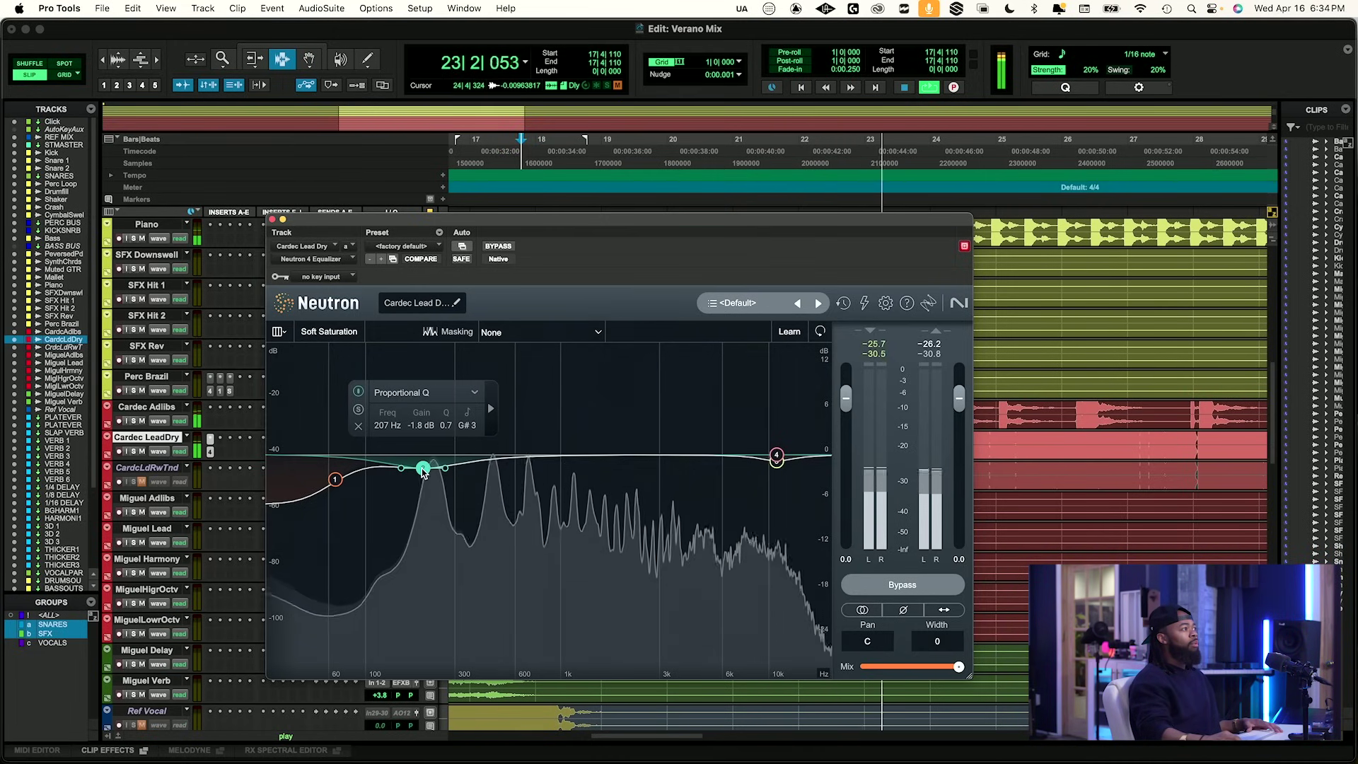
{"action": "left_click_drag", "start_coordinate": [423, 472], "coordinate": [422, 470]}
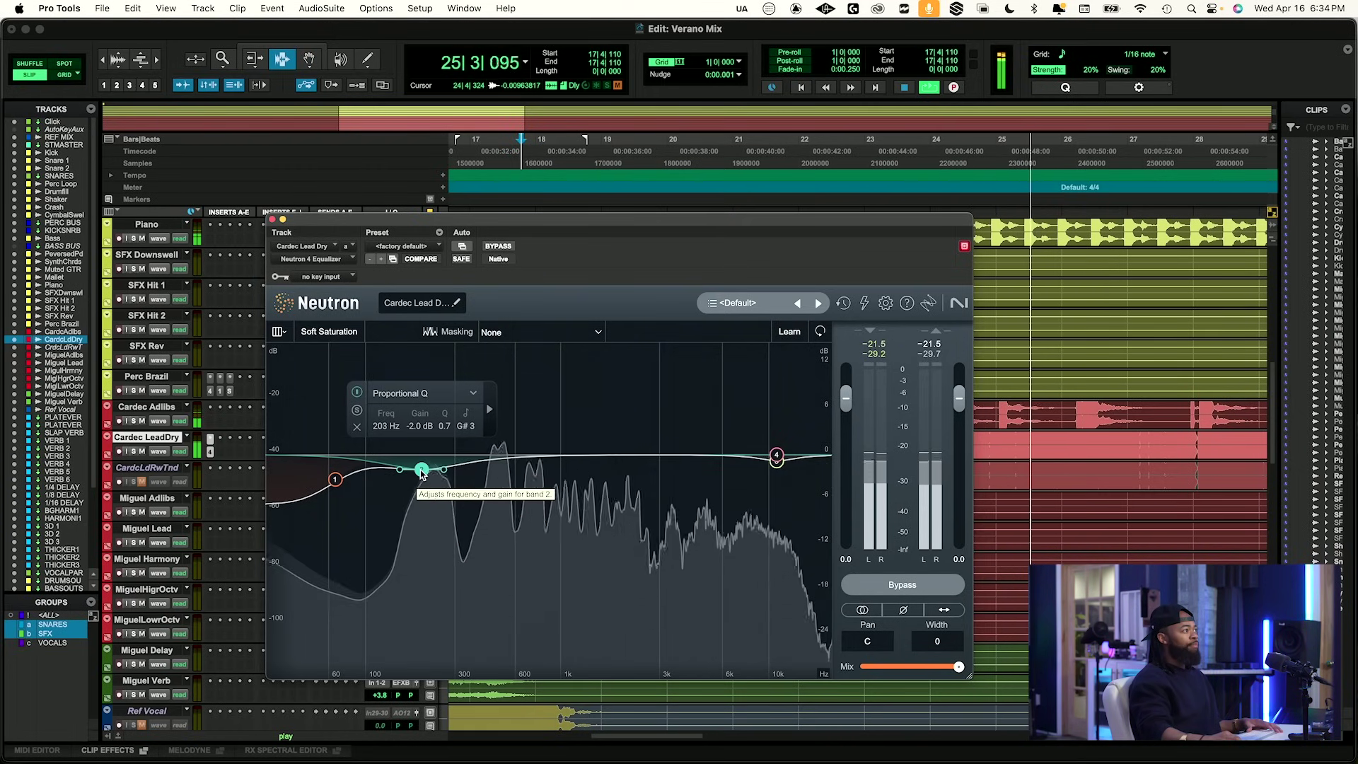
Set the equalizer's output gain to 0.5 dB and compare the vocal with the plug-in bypassed and active.
{"action": "left_click", "coordinate": [959, 558]}
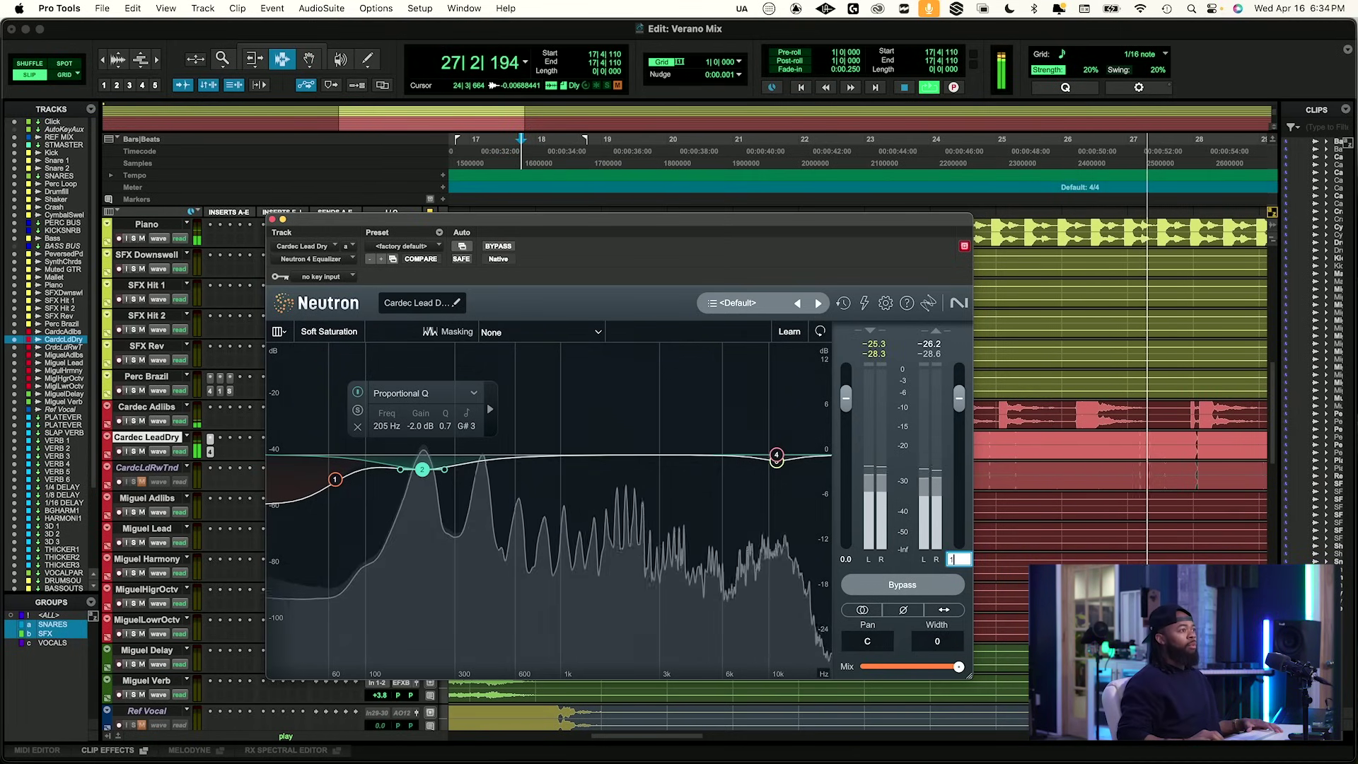
{"action": "type", "text": "0.5"}
{"action": "key", "text": "Return"}
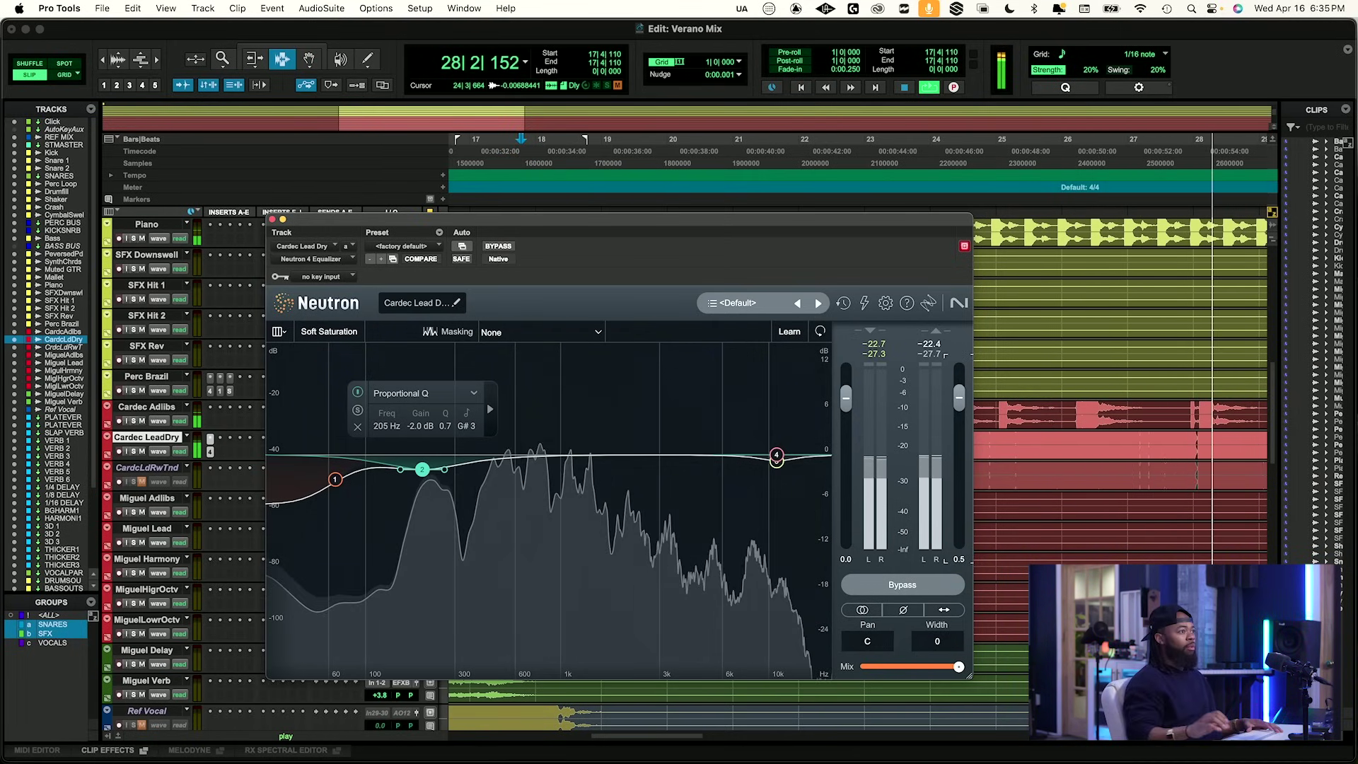
{"action": "key", "text": "space"}
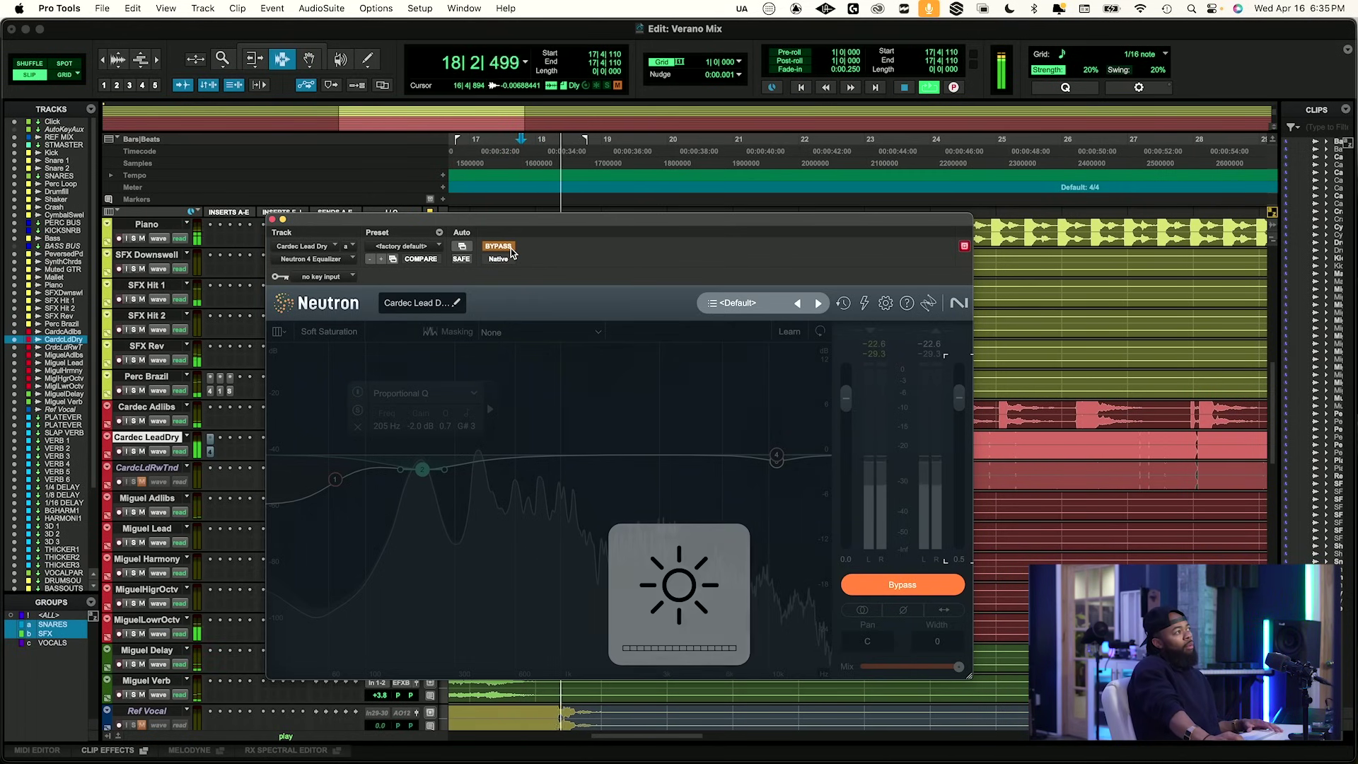
{"action": "left_click", "coordinate": [499, 247]}
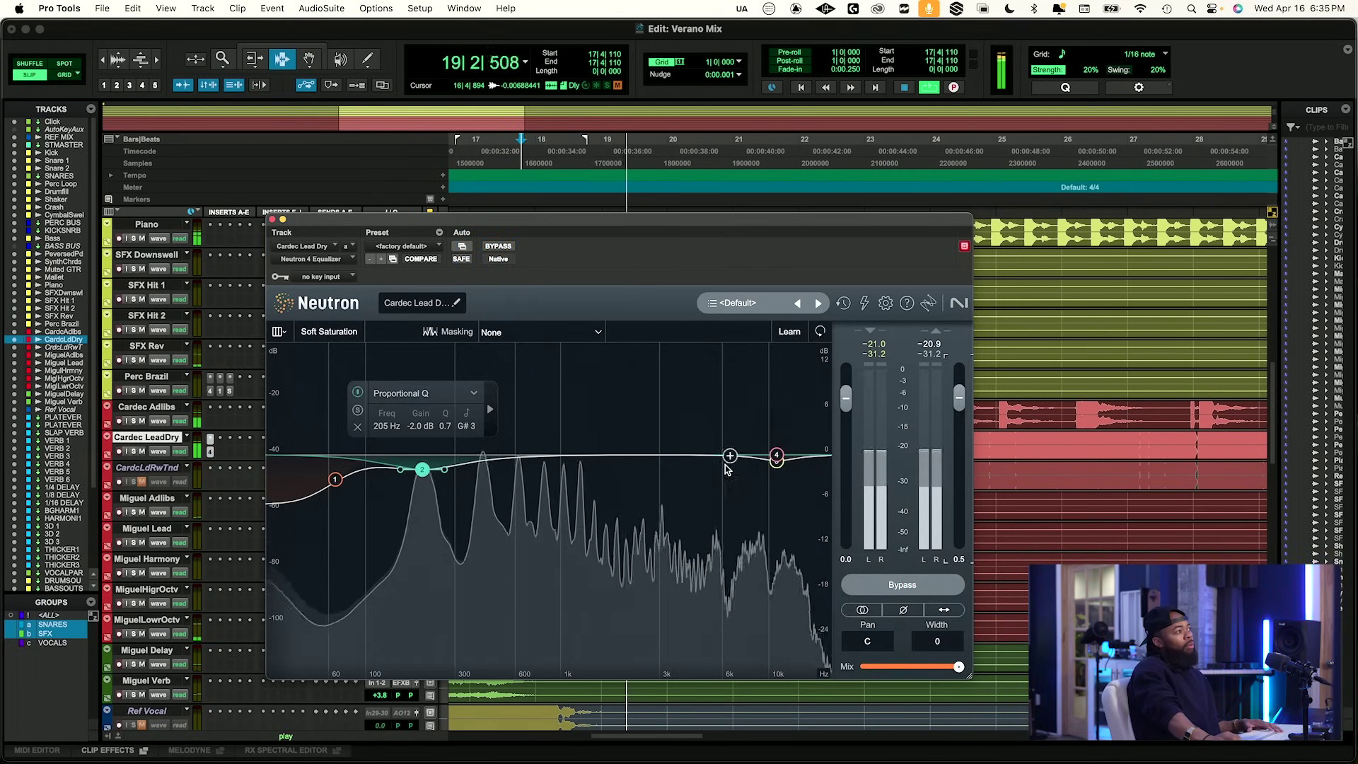
Add equalizer band 5, solo it to tune its frequency to about 3076 Hz, and cut it by about 0.5 dB.
{"action": "left_click", "coordinate": [640, 456]}
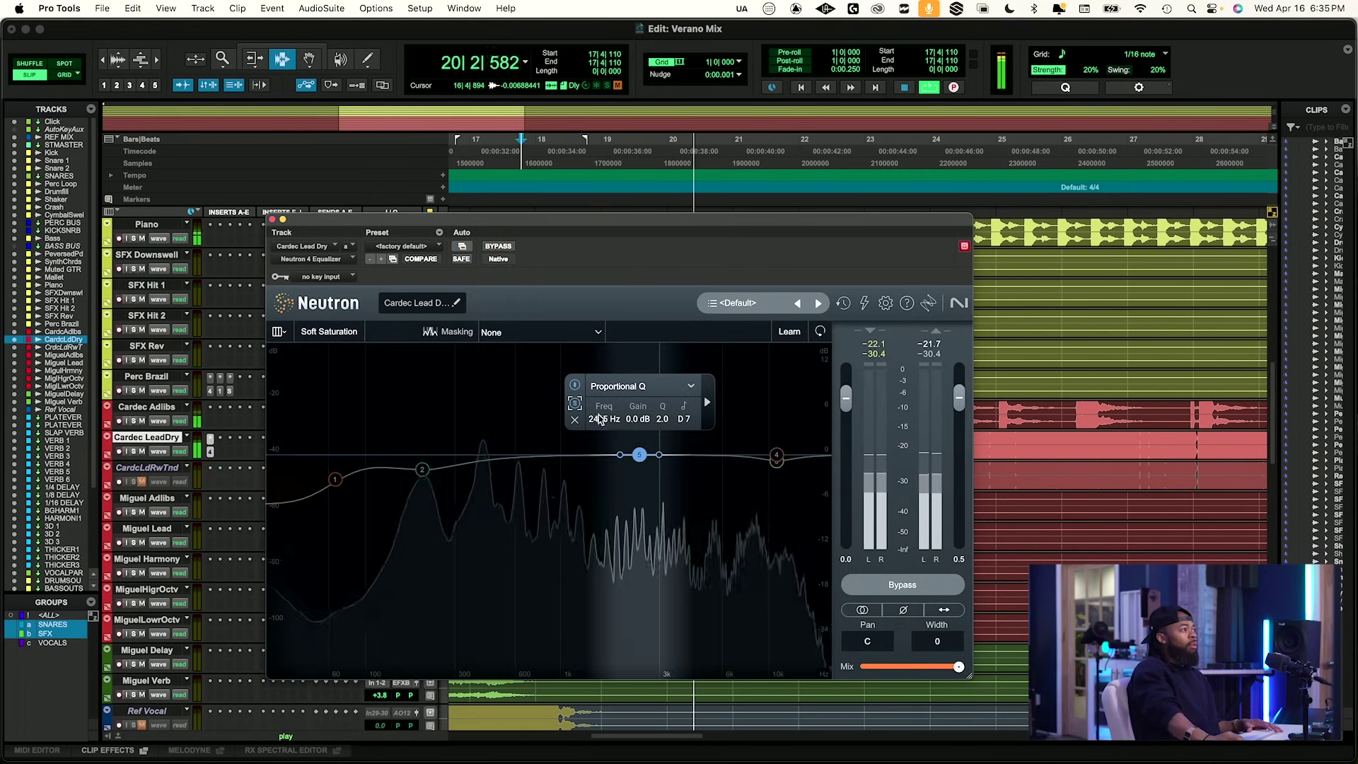
{"action": "left_click_drag", "start_coordinate": [604, 419], "coordinate": [606, 413]}
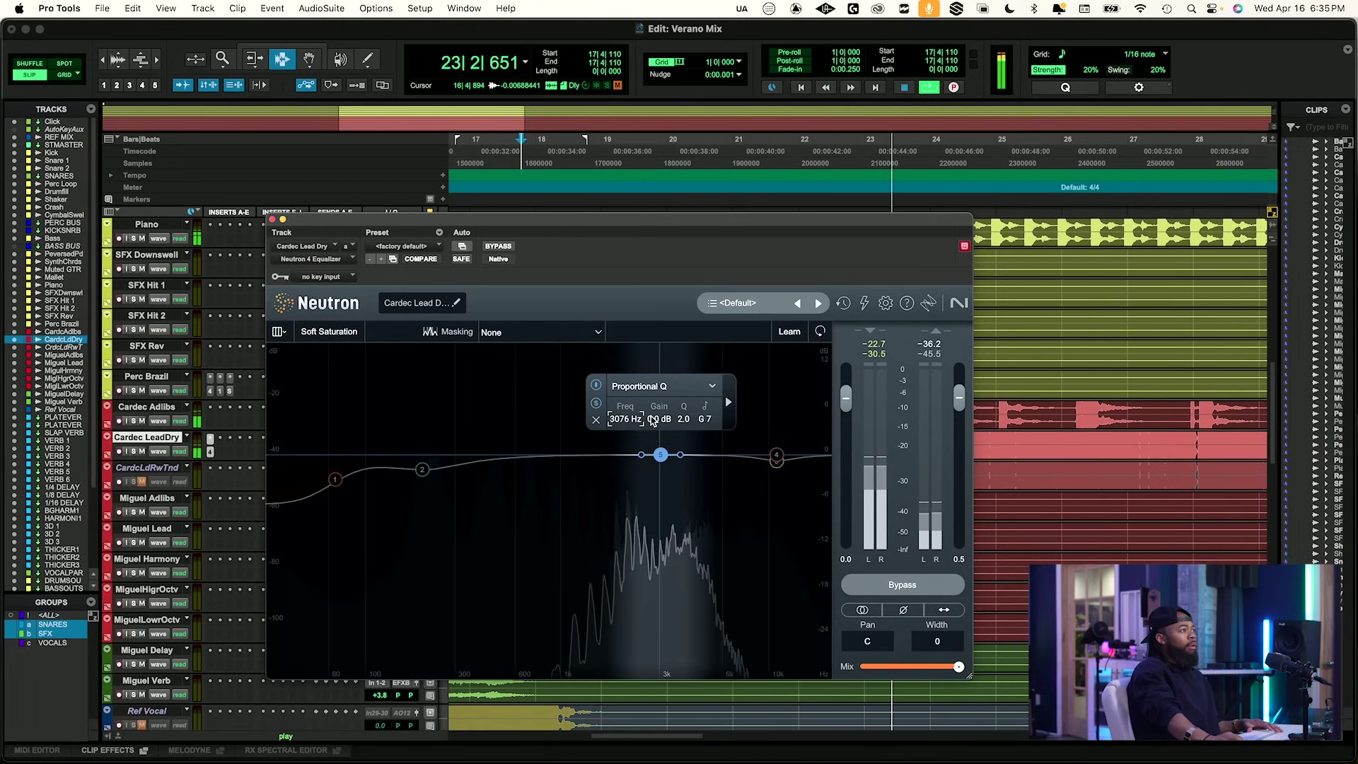
{"action": "left_click", "coordinate": [597, 403]}
{"action": "left_click_drag", "start_coordinate": [657, 419], "coordinate": [656, 423]}
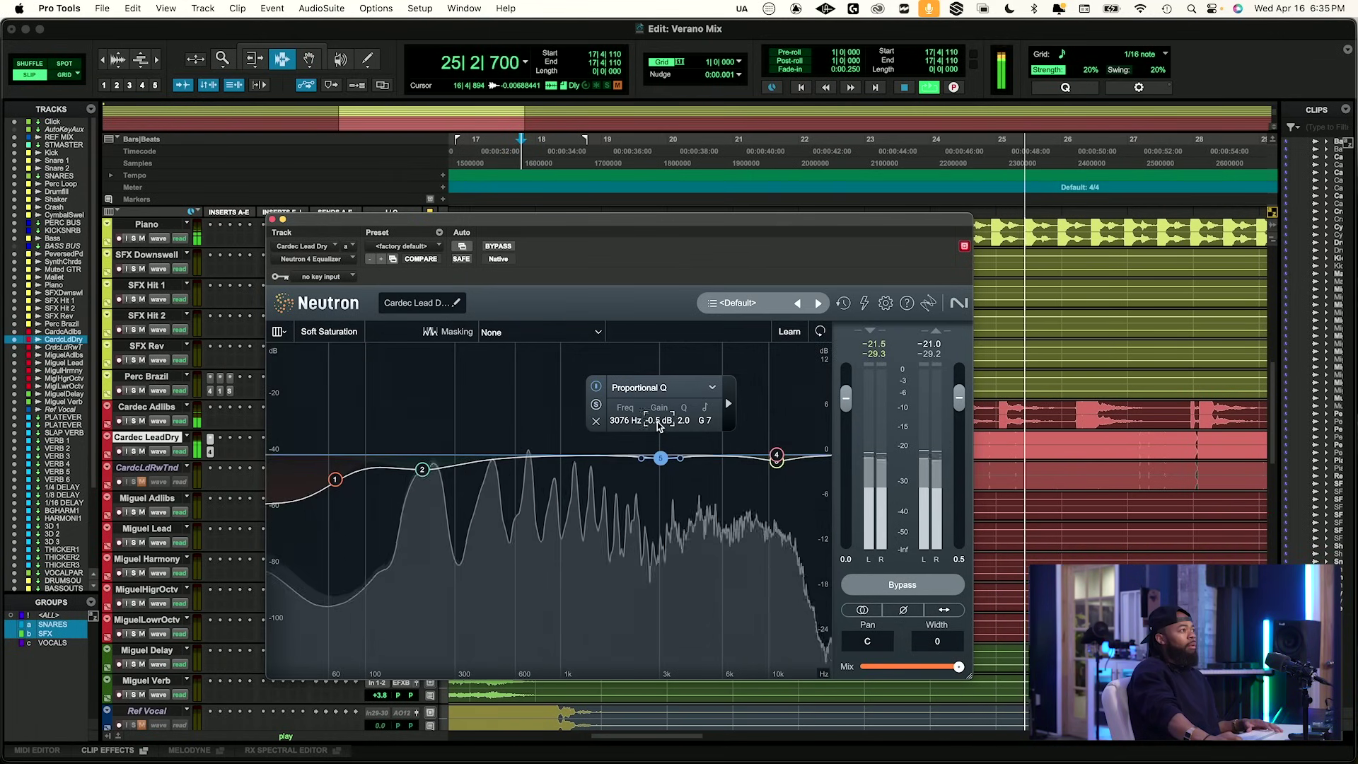
Insert the SpecCraft (stereo) plug-in after the equalizer on the Cardec LeadDry track.
{"action": "left_click", "coordinate": [228, 453]}
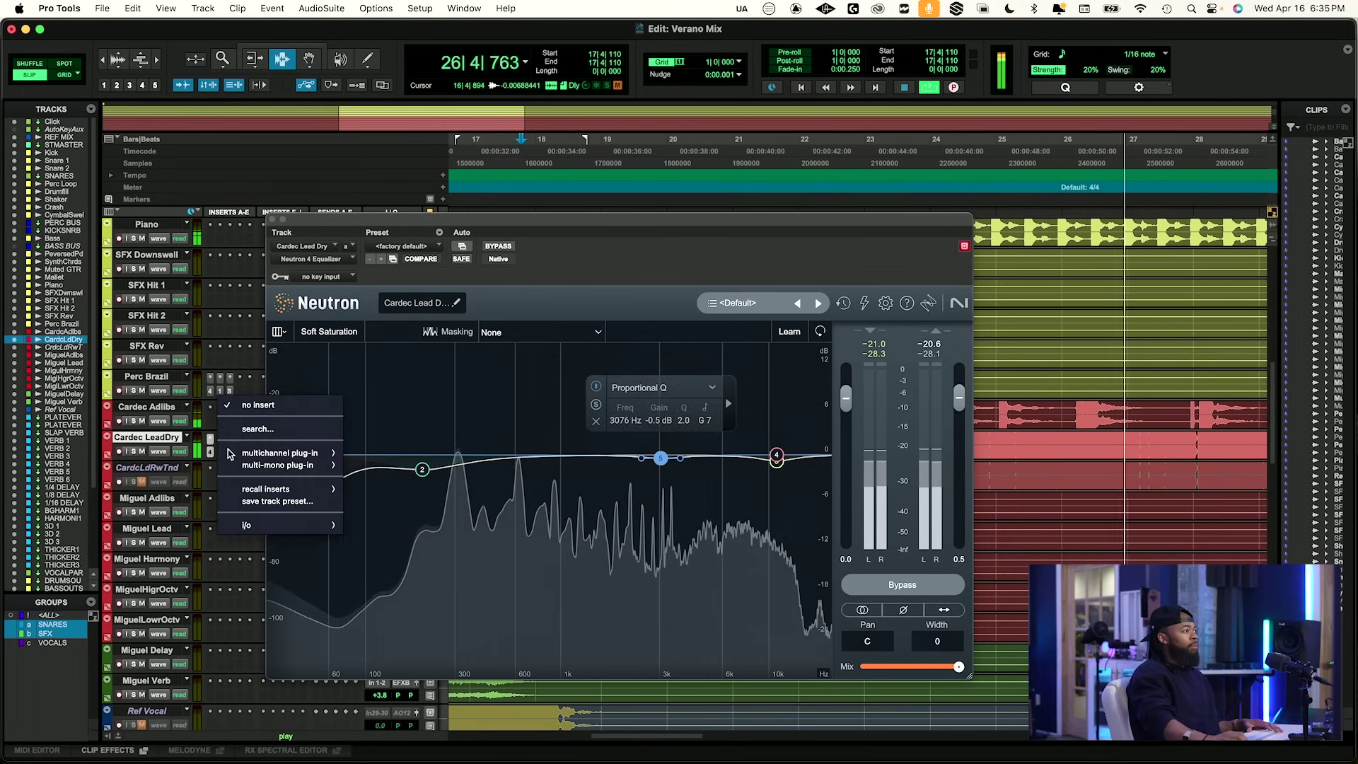
{"action": "left_click", "coordinate": [257, 428]}
{"action": "type", "text": "spec"}
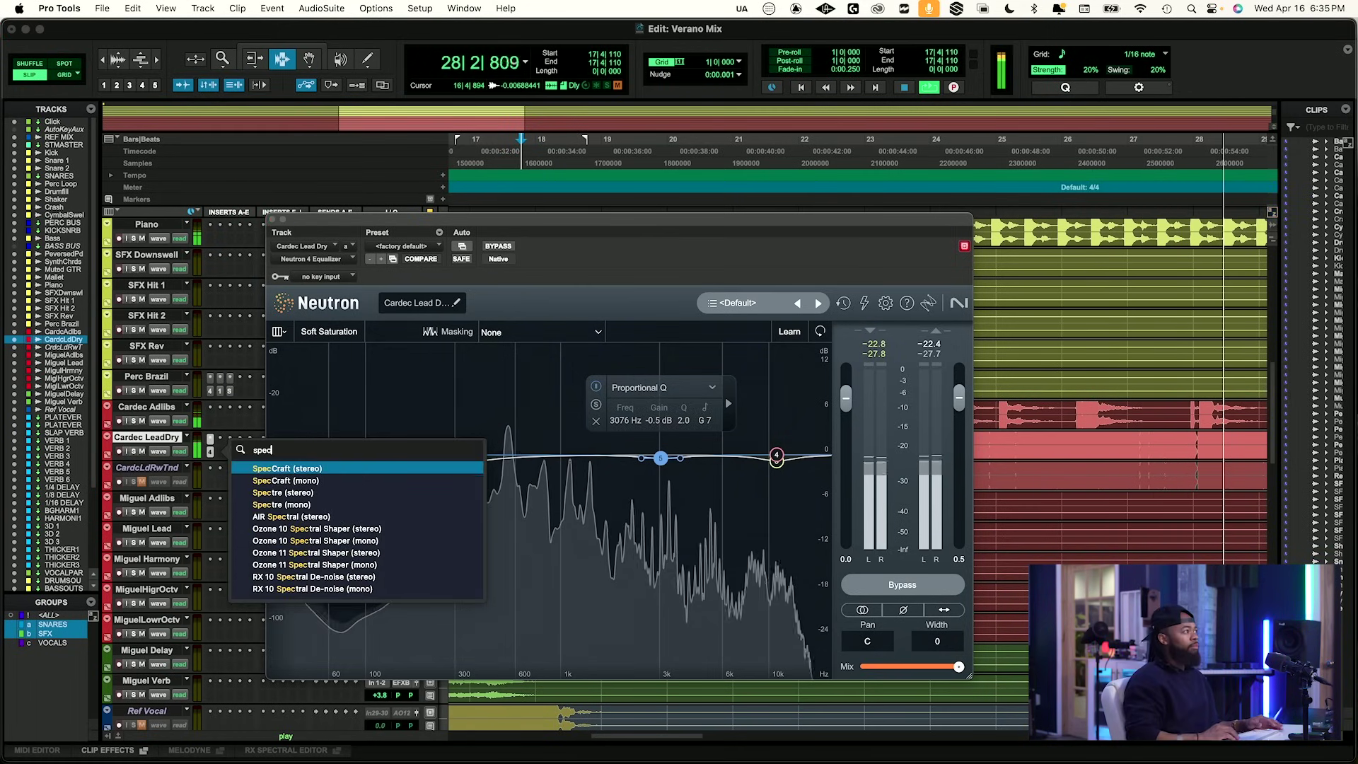
{"action": "key", "text": "Return"}
Set SpecCraft's threshold to -32.9 dB, formant and treble compensation to 0%, and Q to 19.2% while the vocal plays.
{"action": "left_click_drag", "start_coordinate": [746, 505], "coordinate": [750, 480]}
{"action": "key", "text": "space"}
{"action": "left_click_drag", "start_coordinate": [1047, 375], "coordinate": [1023, 442]}
{"action": "left_click_drag", "start_coordinate": [983, 372], "coordinate": [1026, 481]}
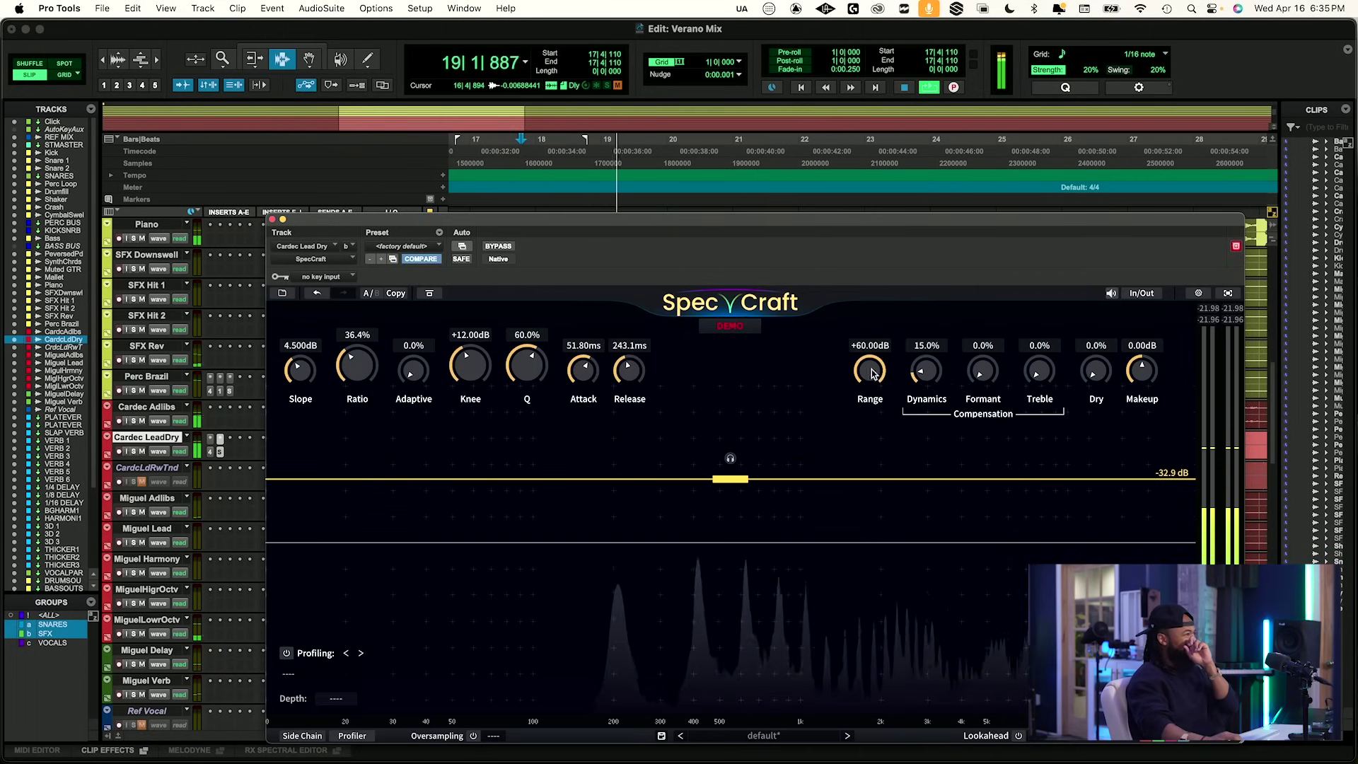
{"action": "left_click_drag", "start_coordinate": [532, 375], "coordinate": [527, 416]}
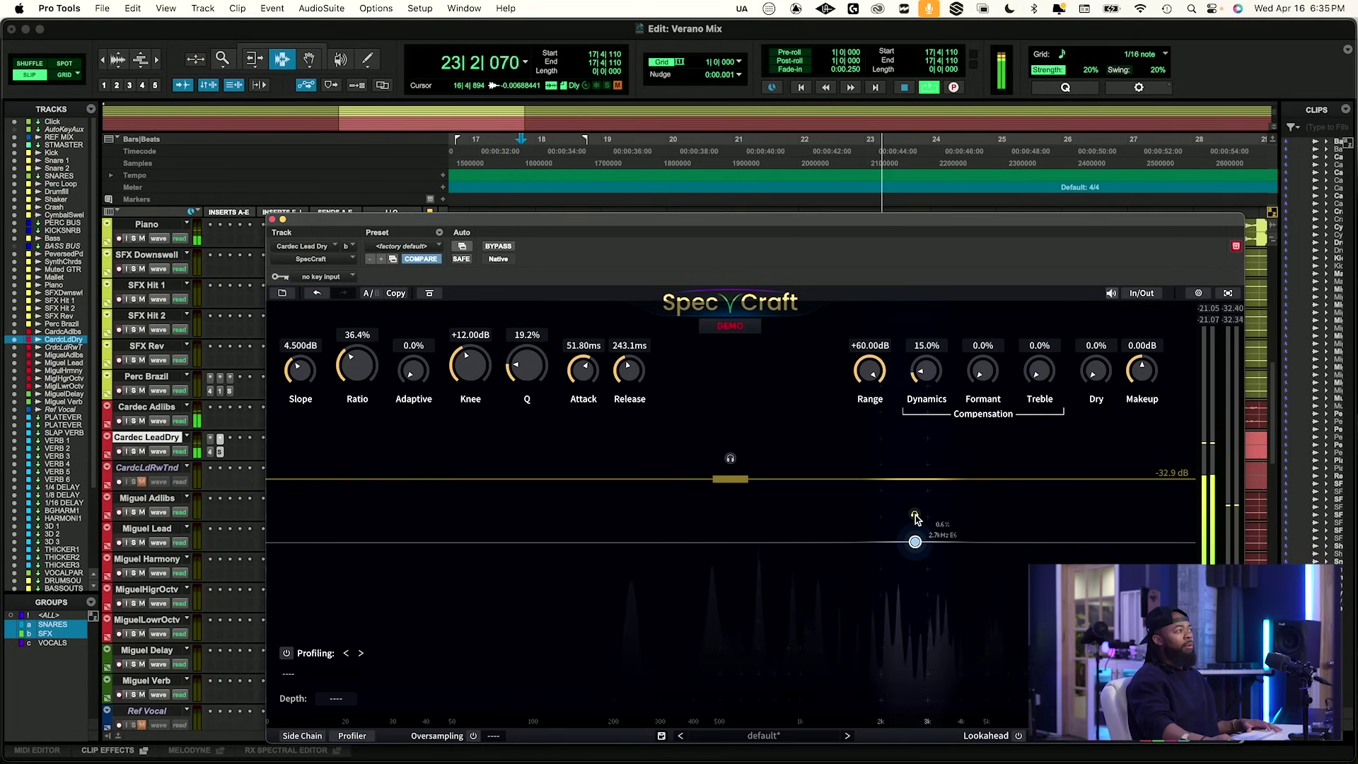
Solo the Cardec LeadDry track, audition the first SpecCraft band, and raise it into a strong peak at about 3.7 kHz.
{"action": "left_click", "coordinate": [133, 451]}
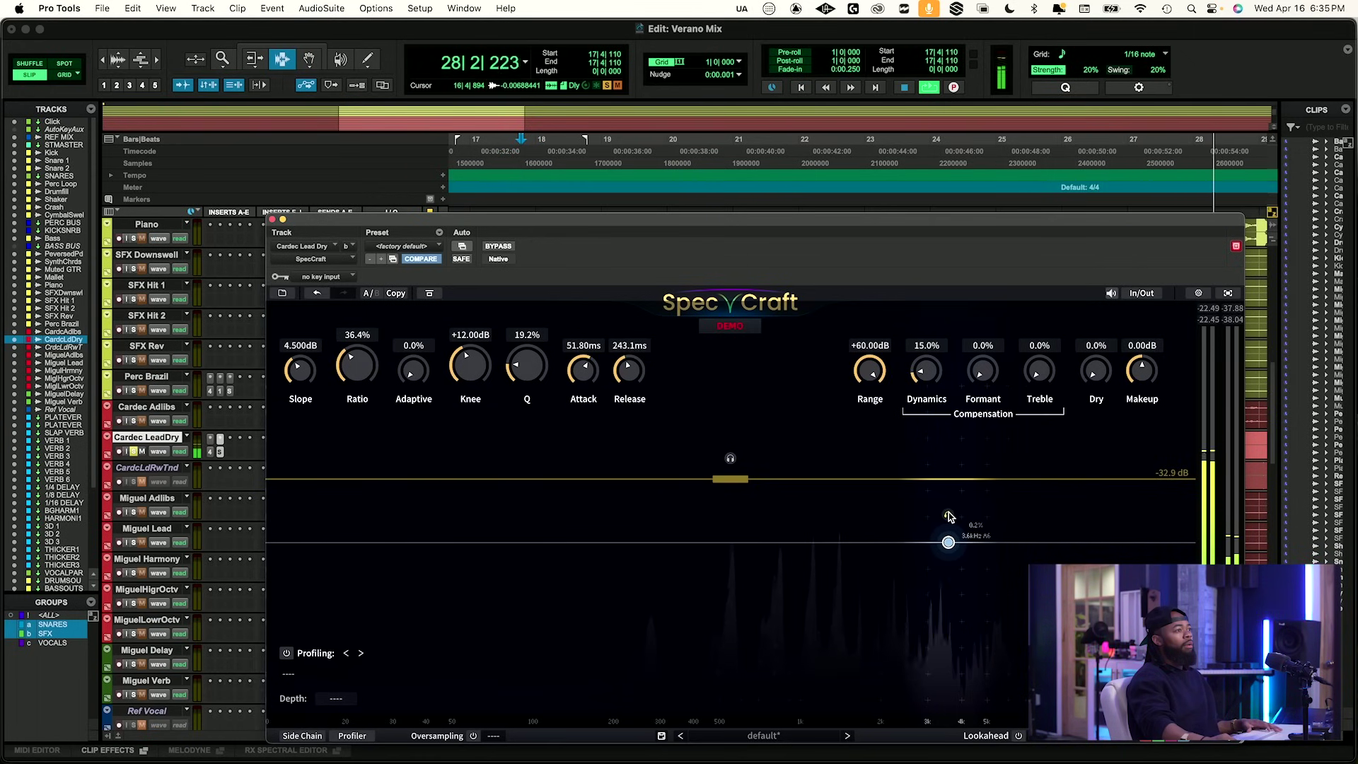
{"action": "left_click_drag", "start_coordinate": [948, 512], "coordinate": [933, 444]}
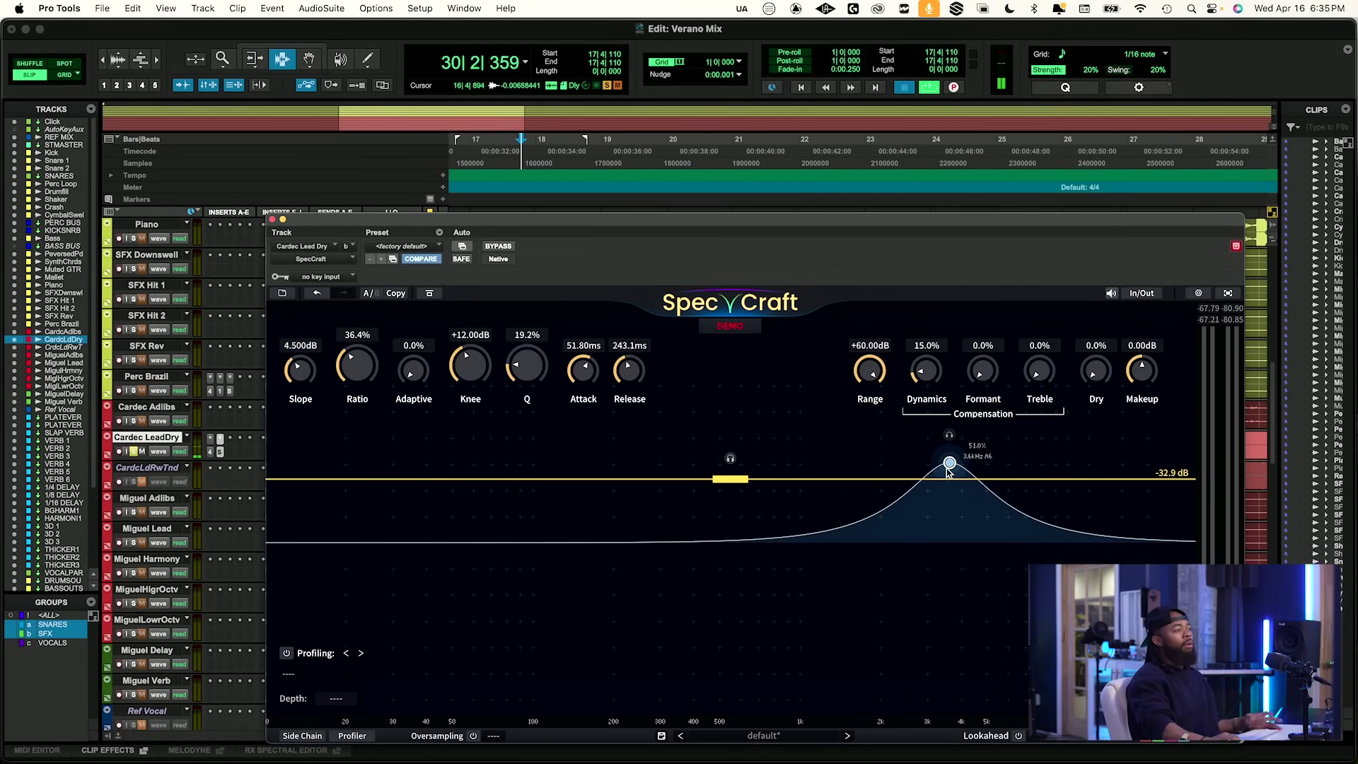
{"action": "left_click_drag", "start_coordinate": [949, 460], "coordinate": [953, 438]}
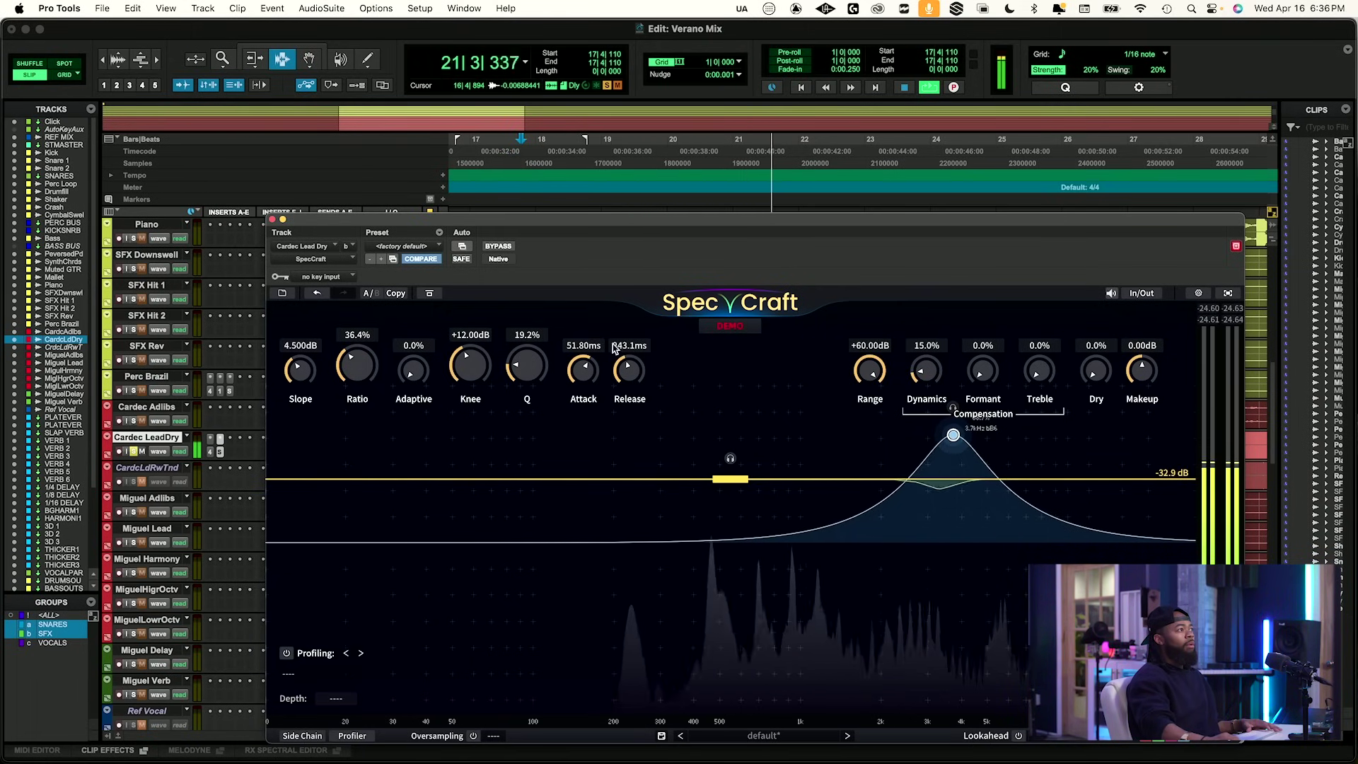
Compare the vocal with SpecCraft bypassed and active, and set its makeup gain to about 0.56 dB.
{"action": "left_click", "coordinate": [497, 246]}
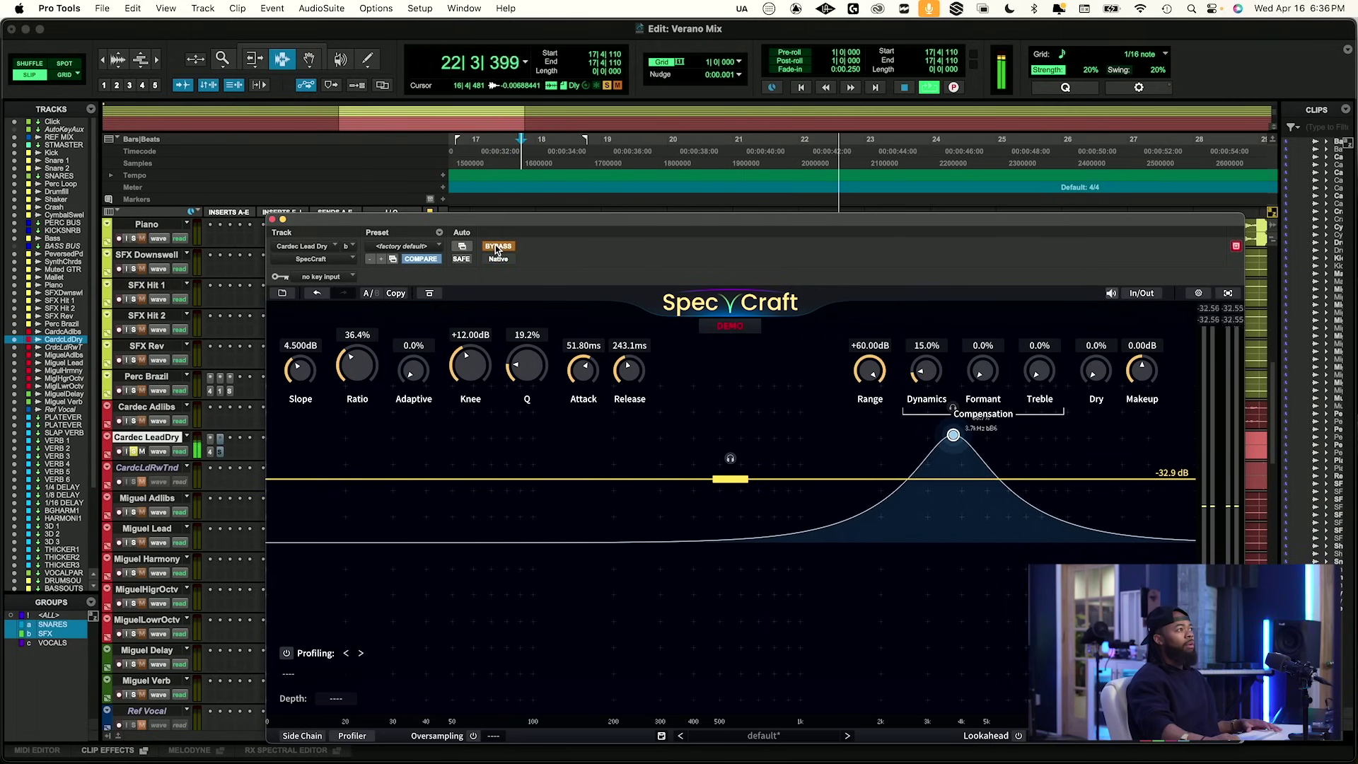
{"action": "left_click", "coordinate": [497, 247]}
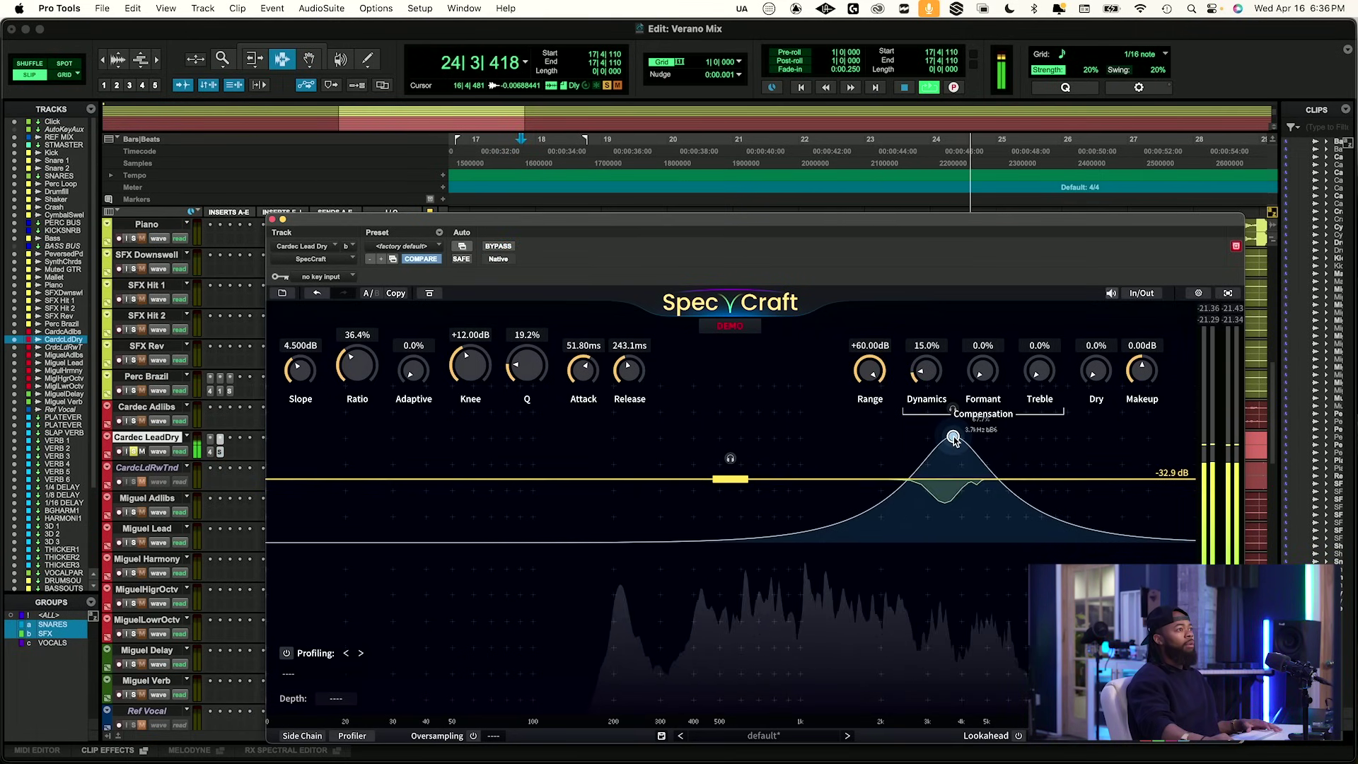
{"action": "left_click_drag", "start_coordinate": [1144, 371], "coordinate": [1144, 366]}
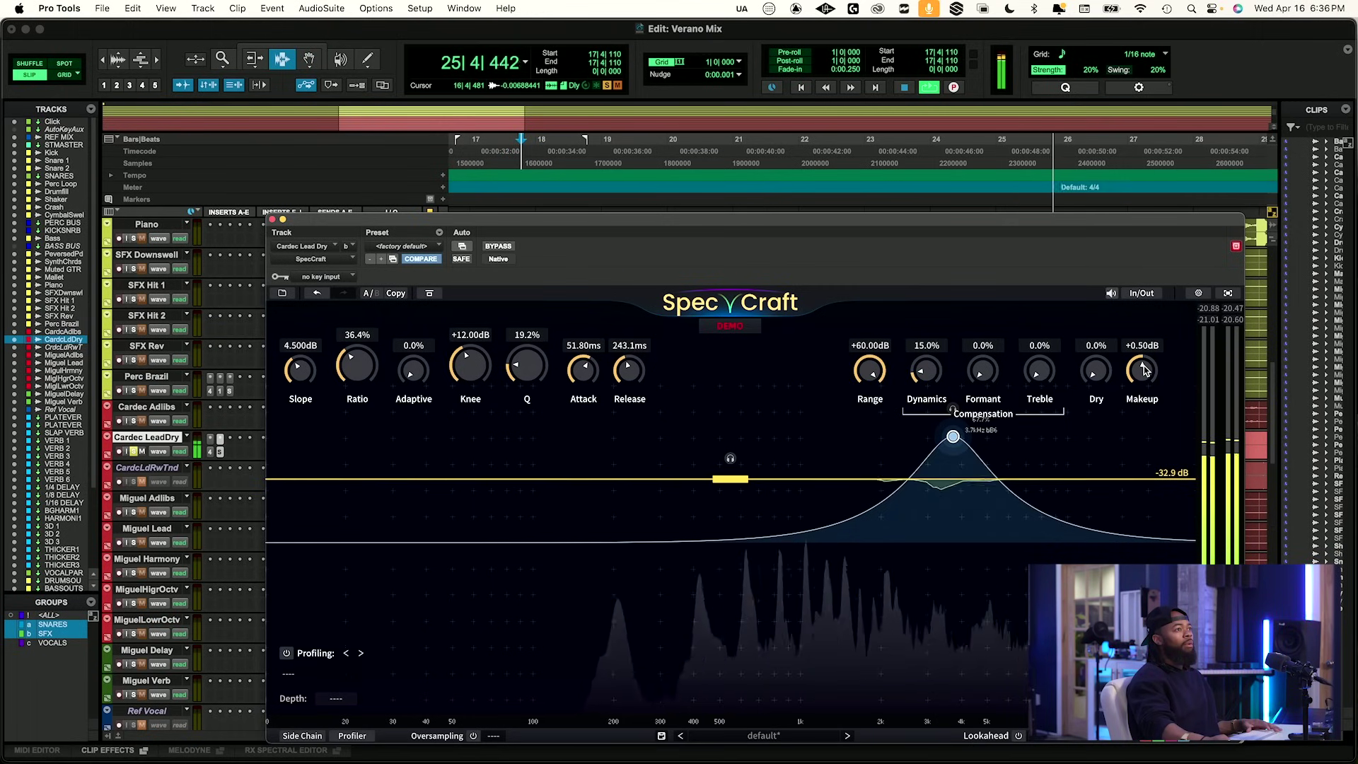
Add a second SpecCraft band, audition it to tune it to about 10.2 kHz, and raise it to about 61.7%.
{"action": "double_click", "coordinate": [684, 544]}
{"action": "left_click_drag", "start_coordinate": [684, 542], "coordinate": [1111, 531]}
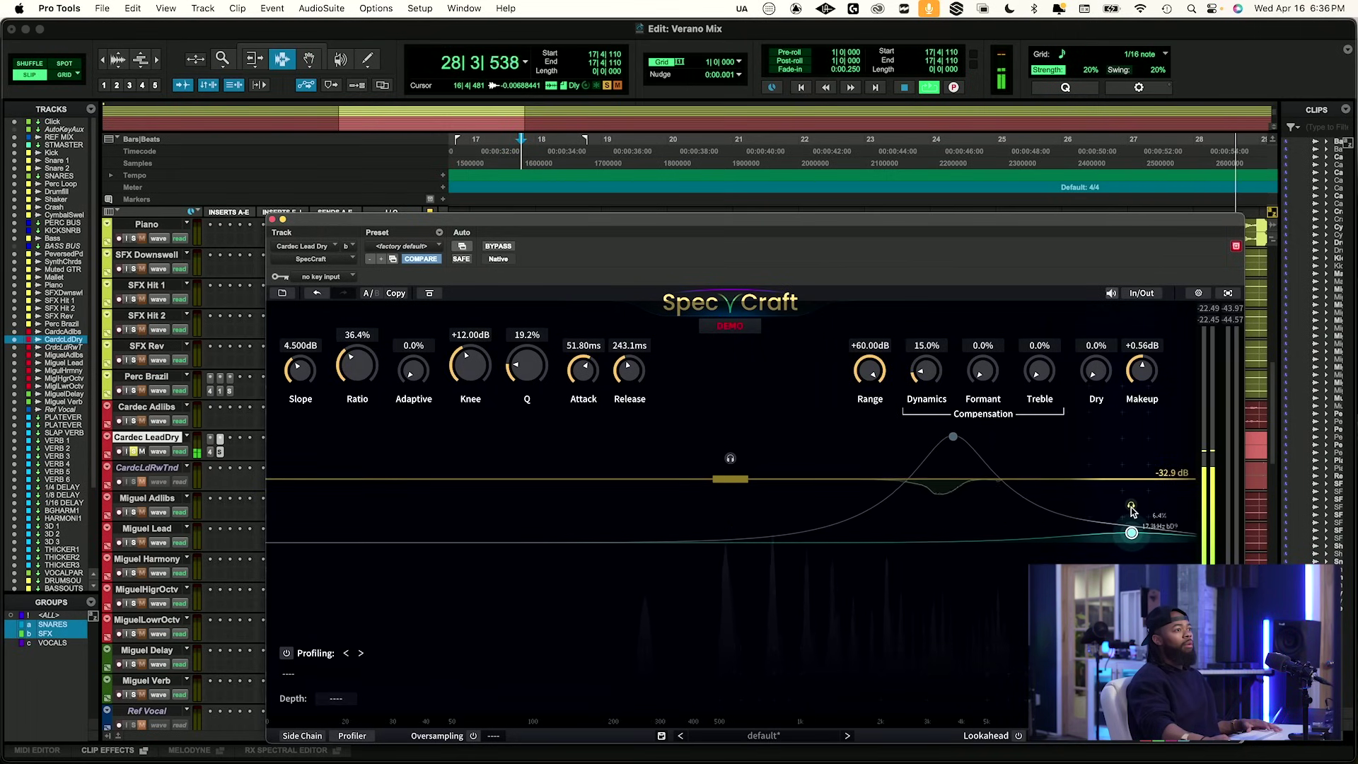
{"action": "left_click_drag", "start_coordinate": [1130, 504], "coordinate": [1104, 500]}
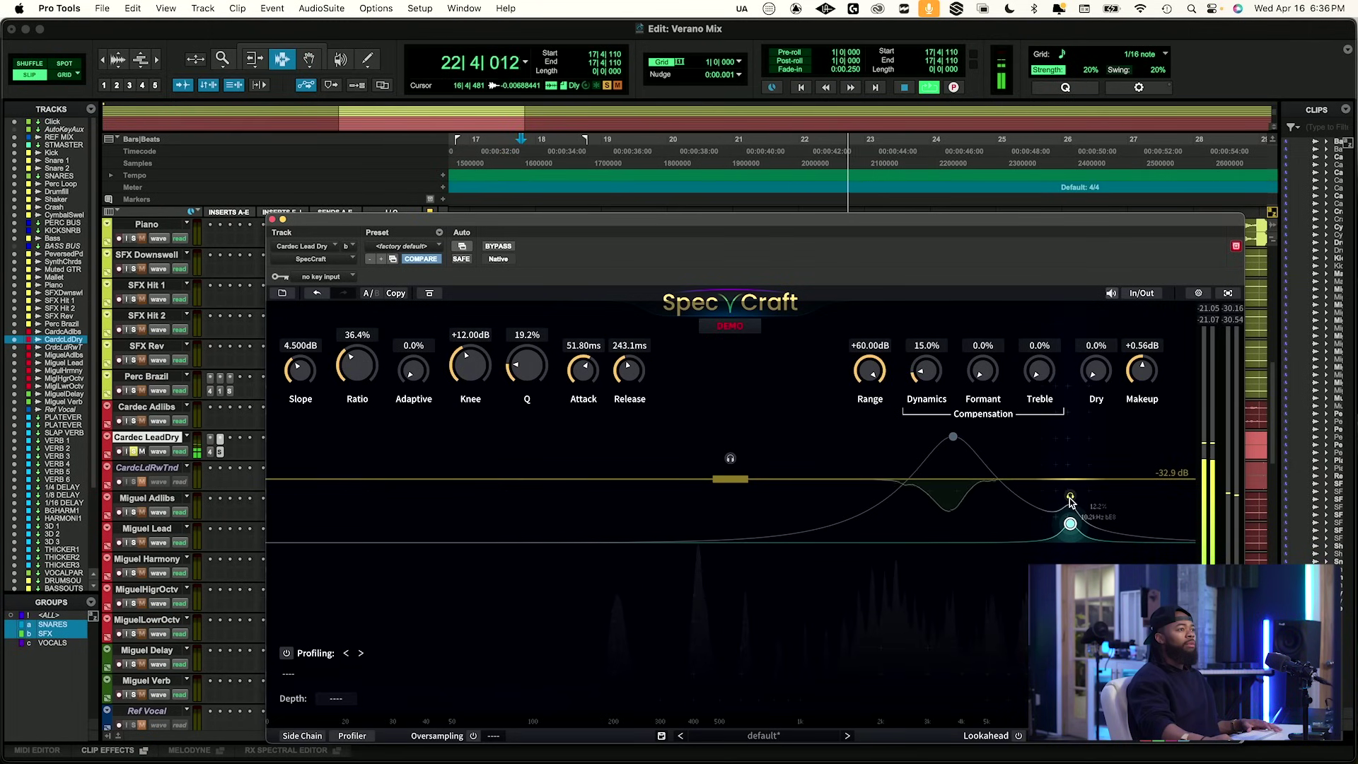
{"action": "left_click_drag", "start_coordinate": [1070, 493], "coordinate": [1069, 417]}
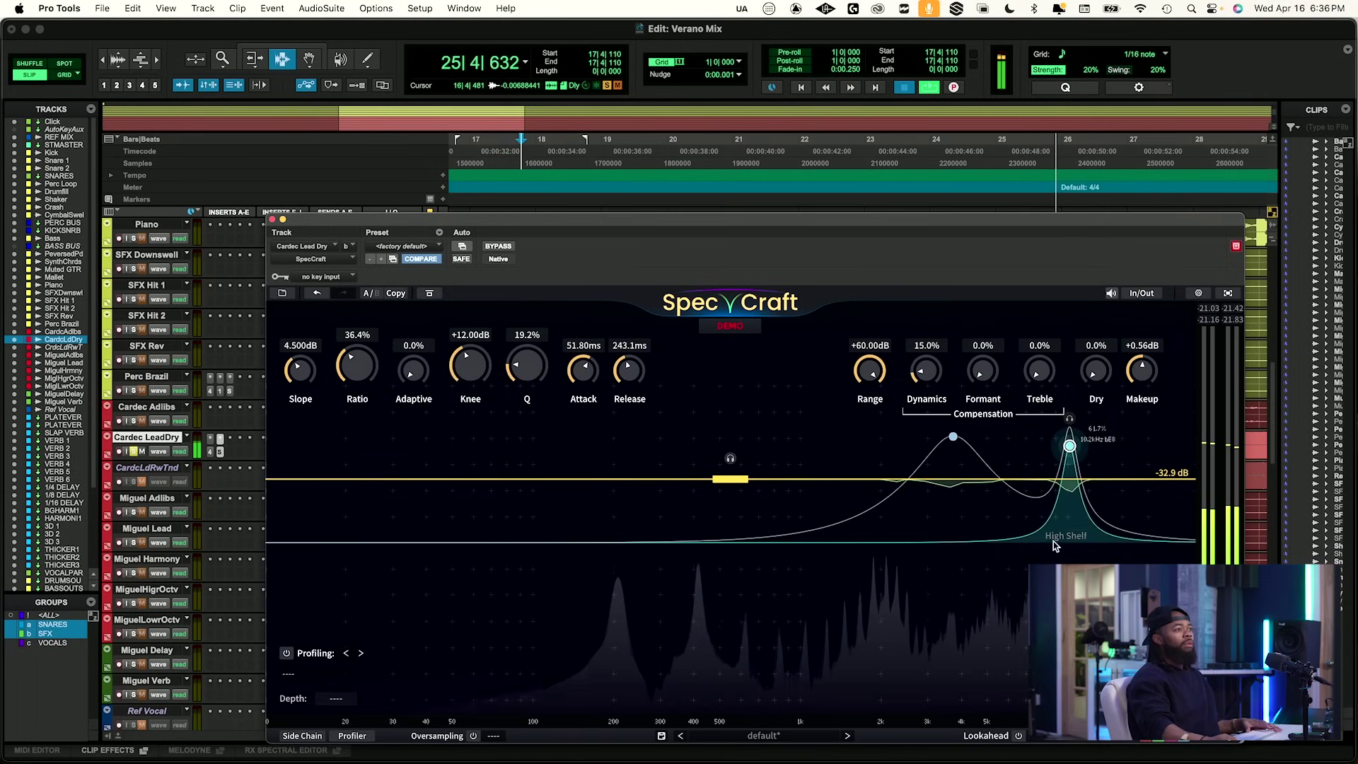
Replay the vocal in the mix, set SpecCraft's makeup gain to 0.63 dB, and compare it bypassed and active.
{"action": "key", "text": "space"}
{"action": "key", "text": "space"}
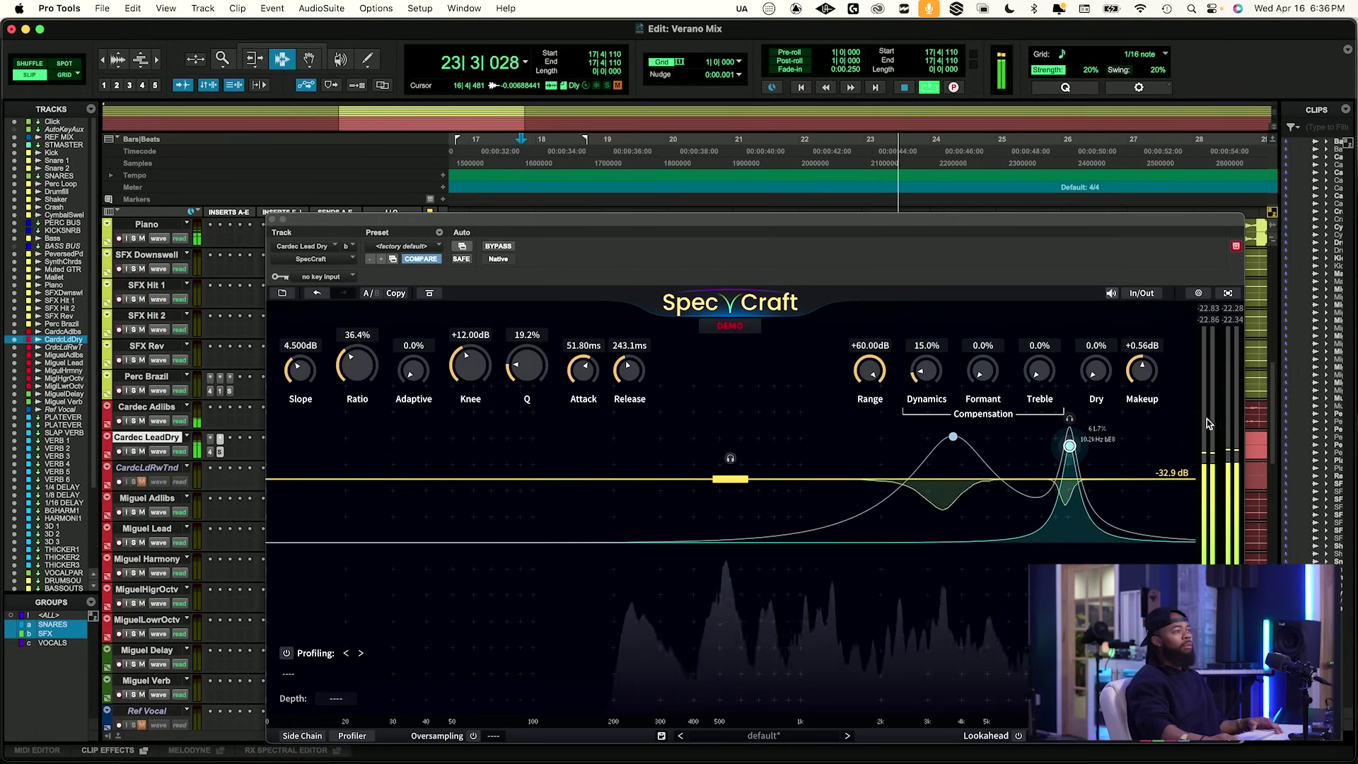
{"action": "left_click_drag", "start_coordinate": [1143, 372], "coordinate": [1144, 372]}
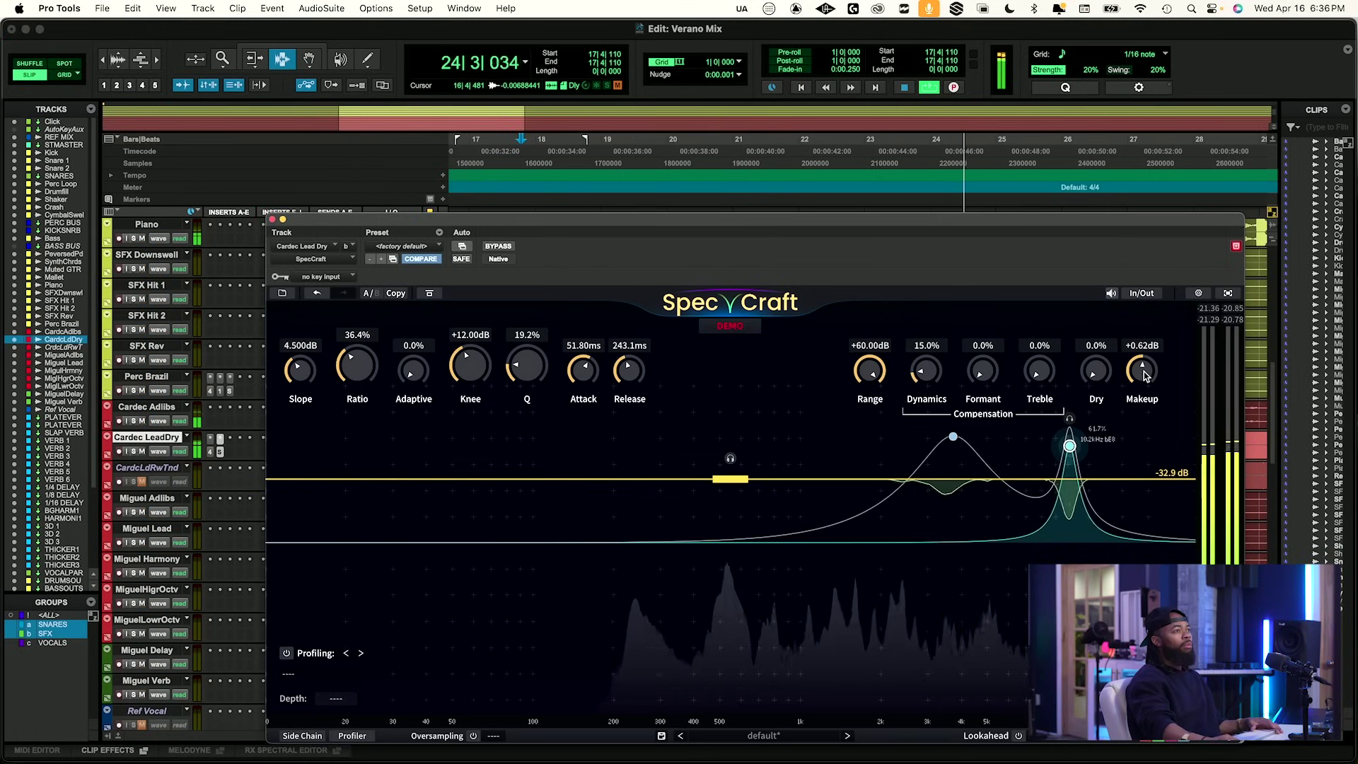
{"action": "left_click", "coordinate": [498, 247]}
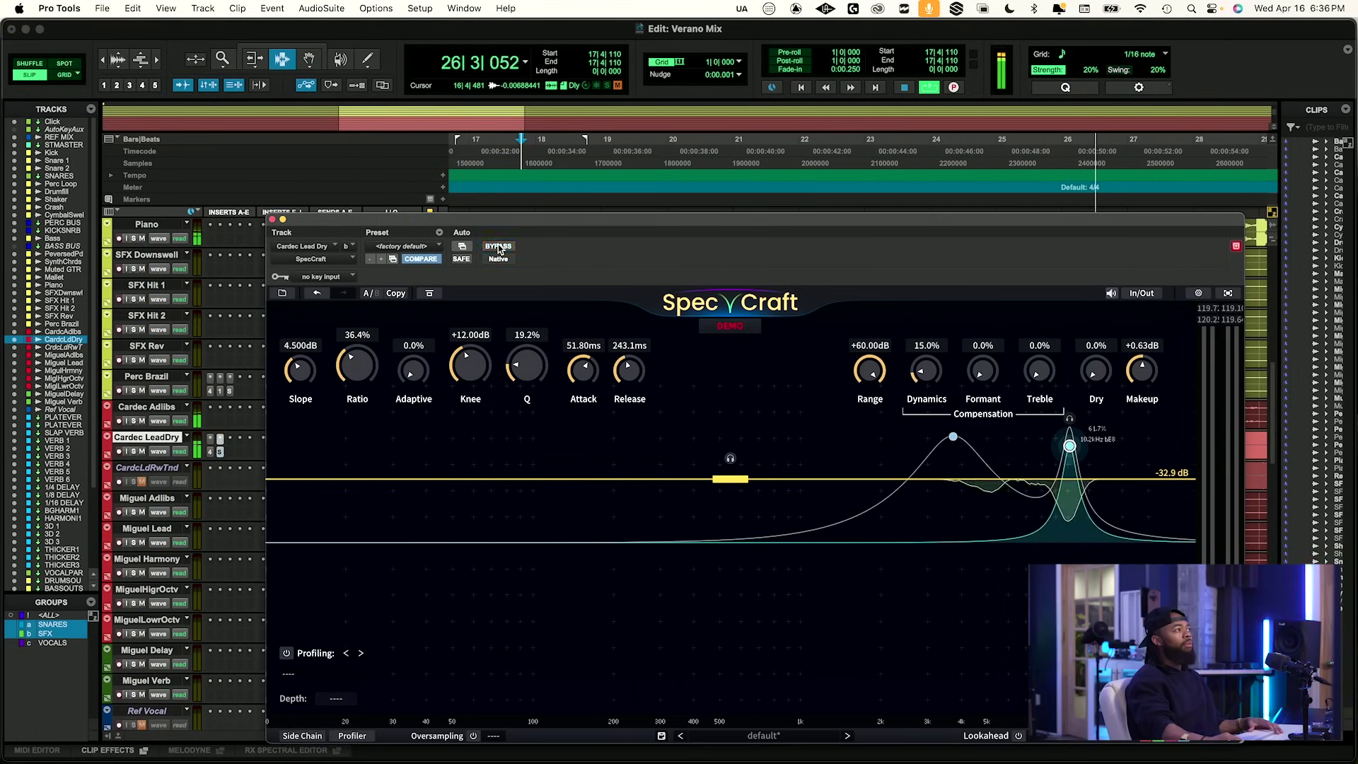
{"action": "left_click", "coordinate": [498, 247]}
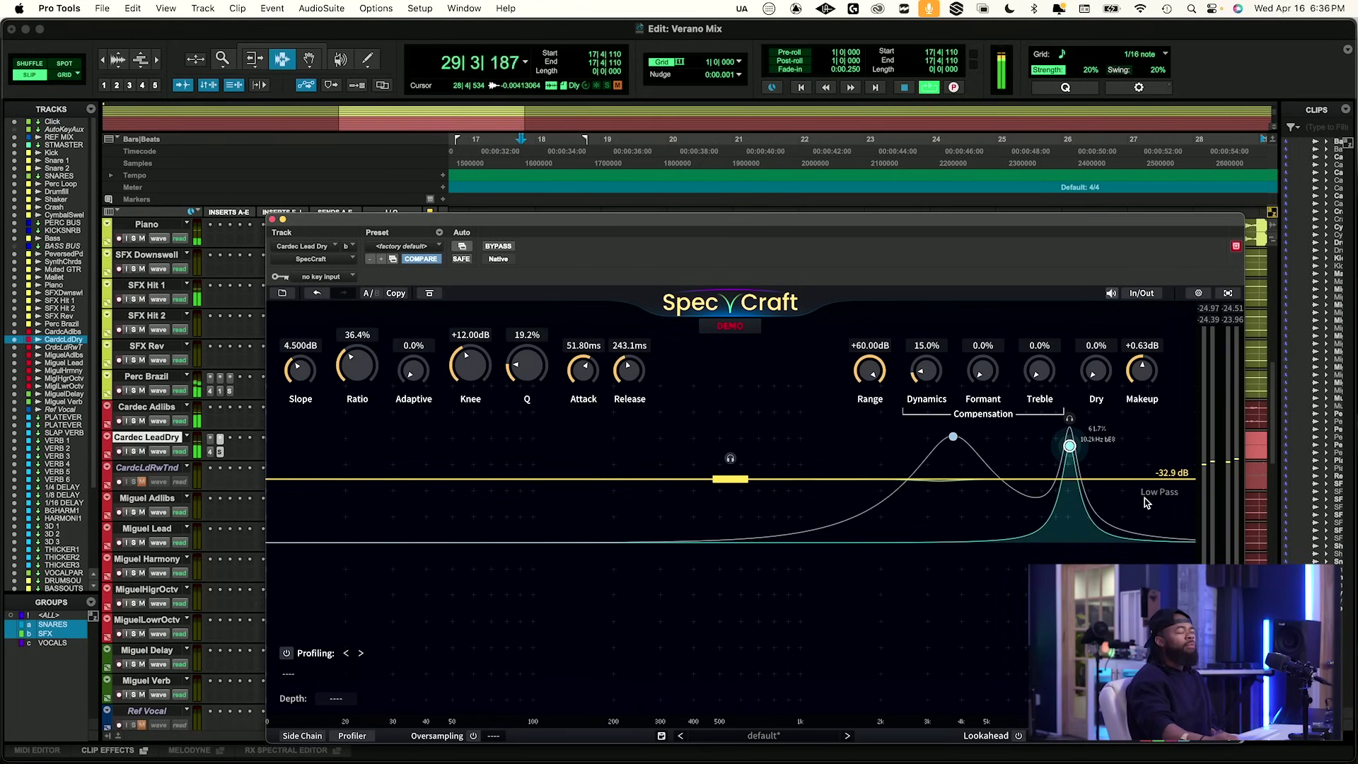
Replay the vocal from the start and shorten SpecCraft's release to 86.5 ms.
{"action": "key", "text": "space"}
{"action": "key", "text": "space"}
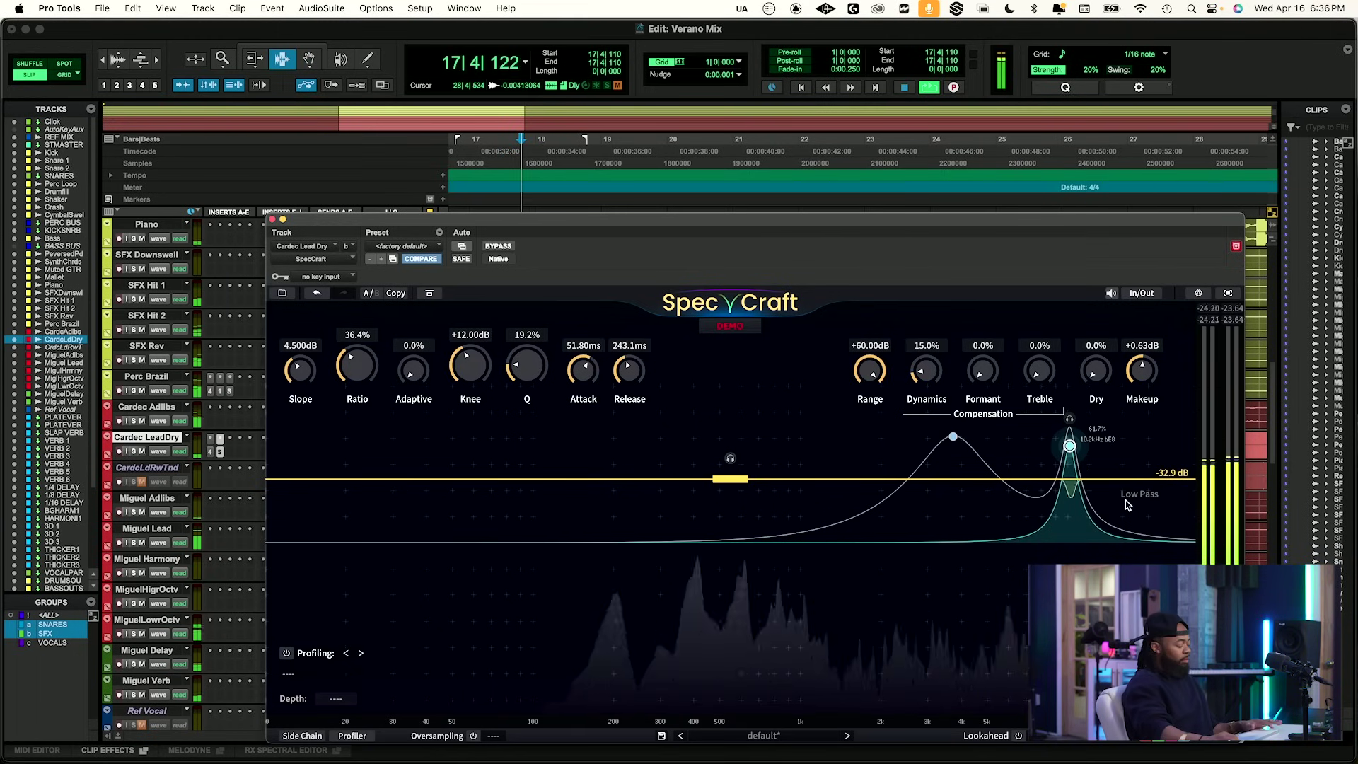
{"action": "key", "text": "F2"}
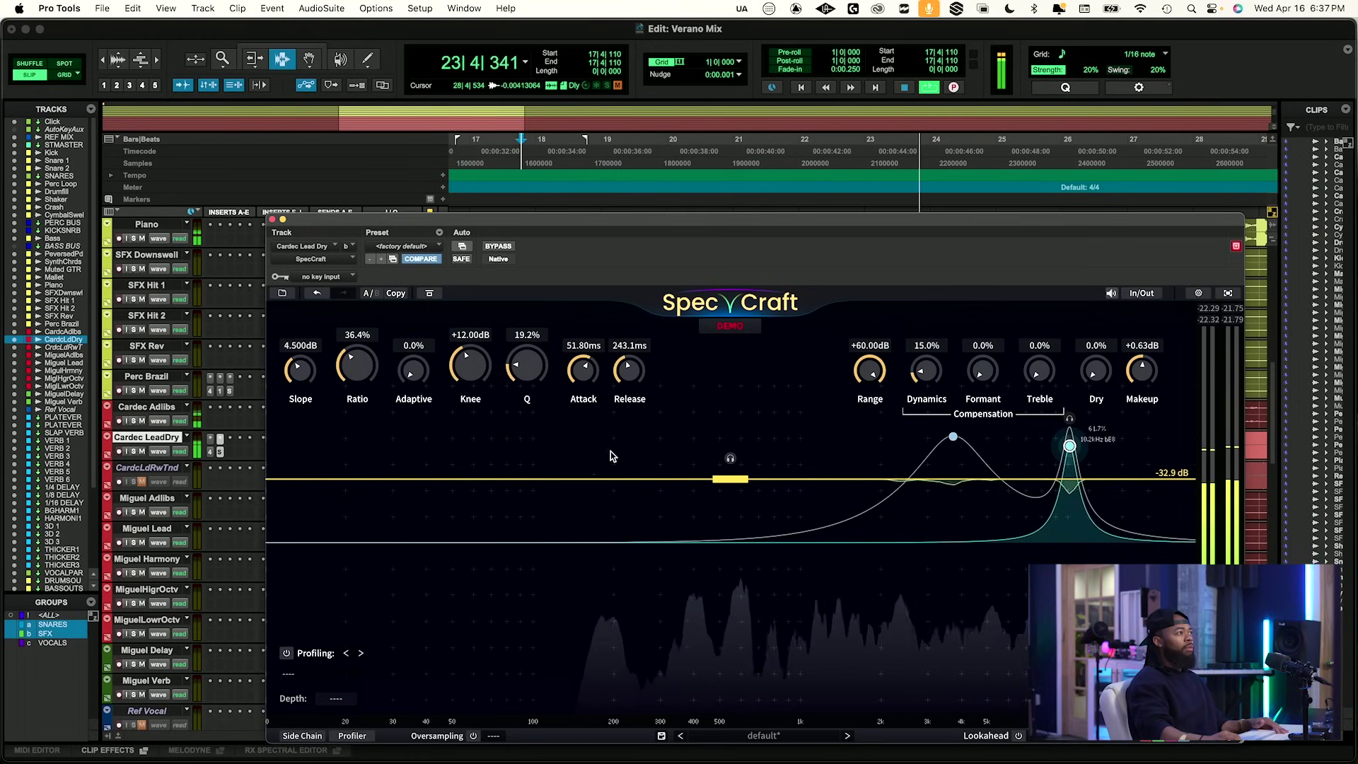
{"action": "mouse_move", "coordinate": [626, 373]}
{"action": "left_mouse_down"}
{"action": "mouse_move", "coordinate": [628, 401]}
{"action": "mouse_move", "coordinate": [628, 375]}
{"action": "left_mouse_up"}
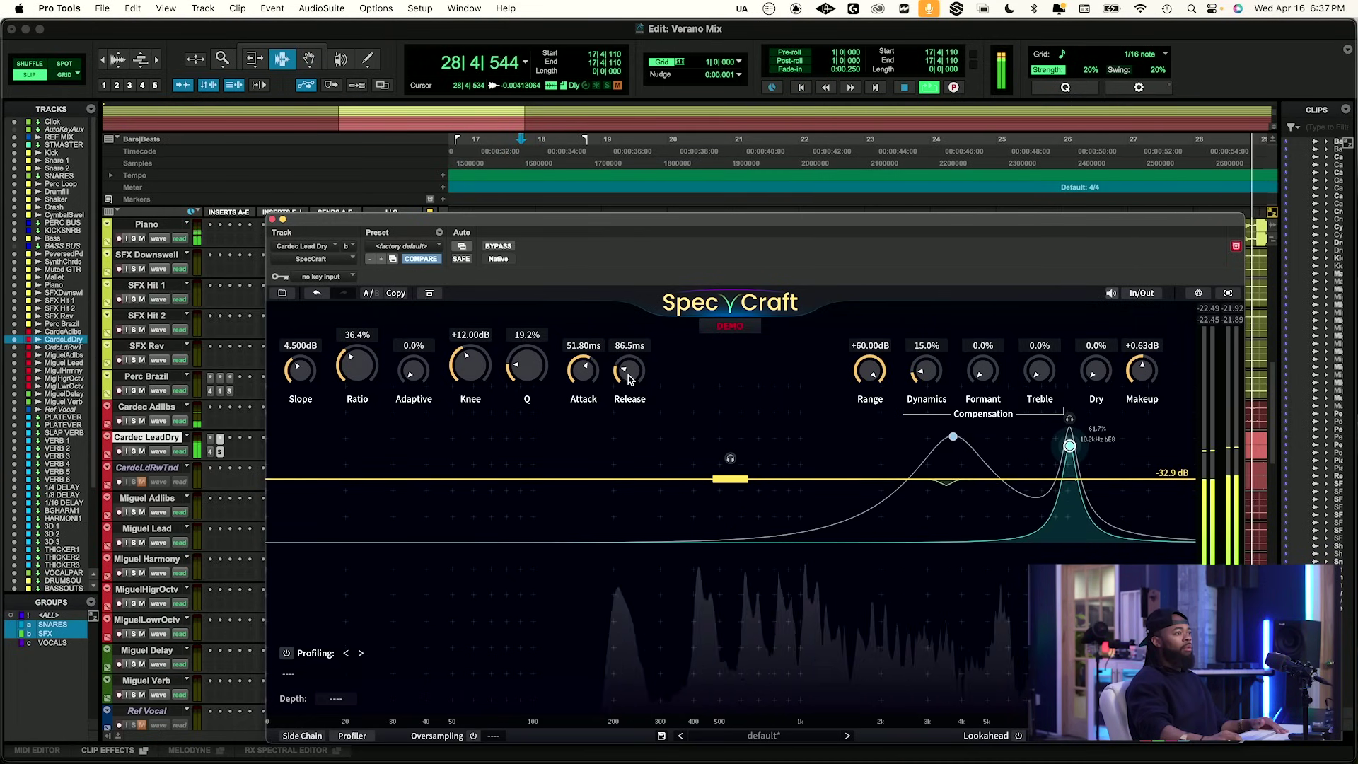
Compare the vocal twice with SpecCraft bypassed and active to judge the shorter release.
{"action": "left_click", "coordinate": [499, 247]}
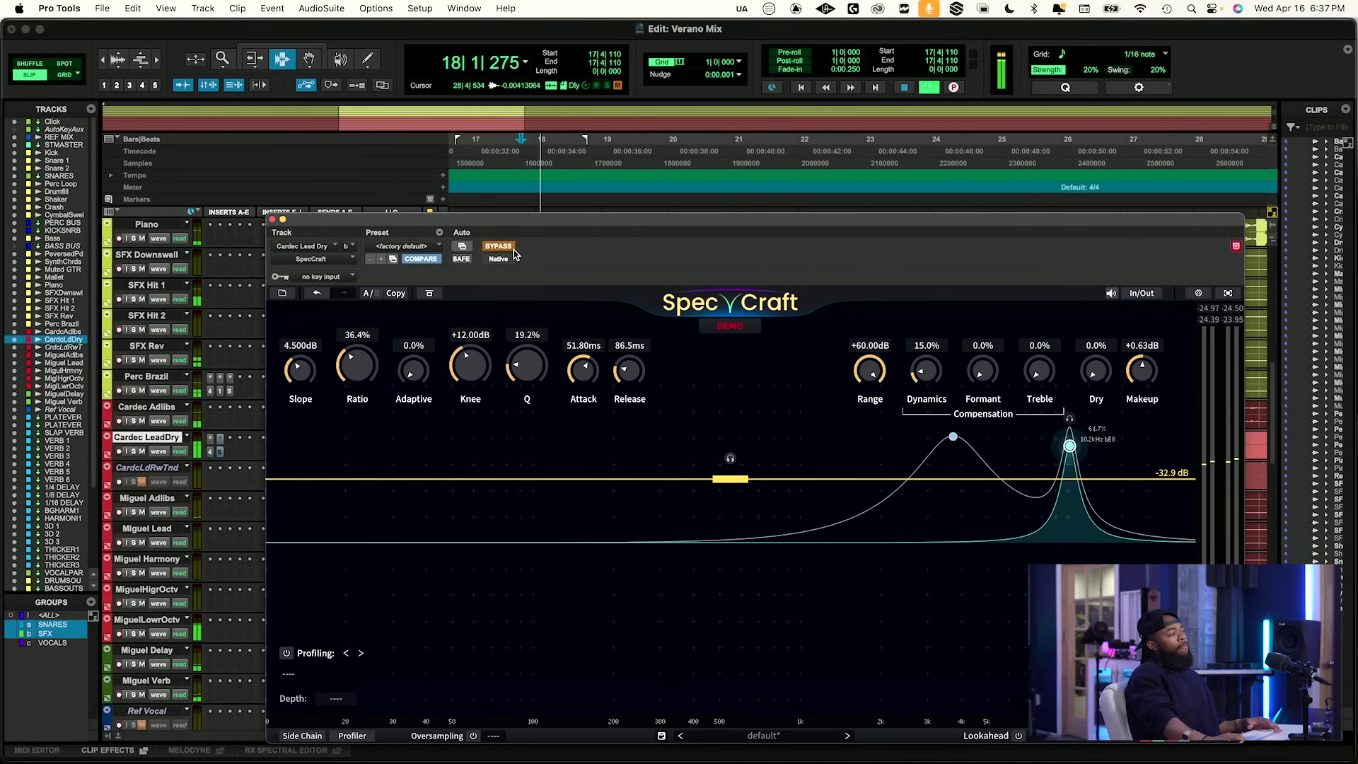
{"action": "left_click", "coordinate": [514, 249]}
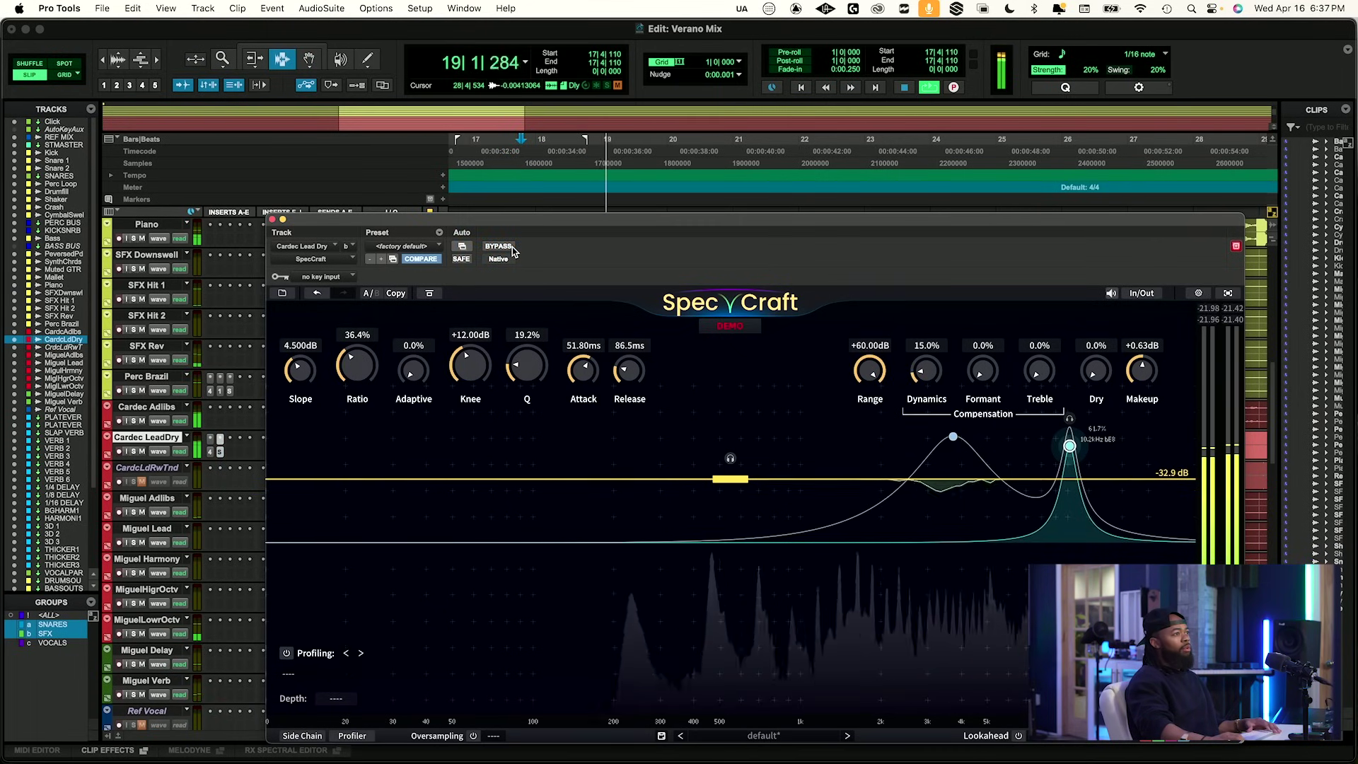
{"action": "left_click", "coordinate": [514, 249]}
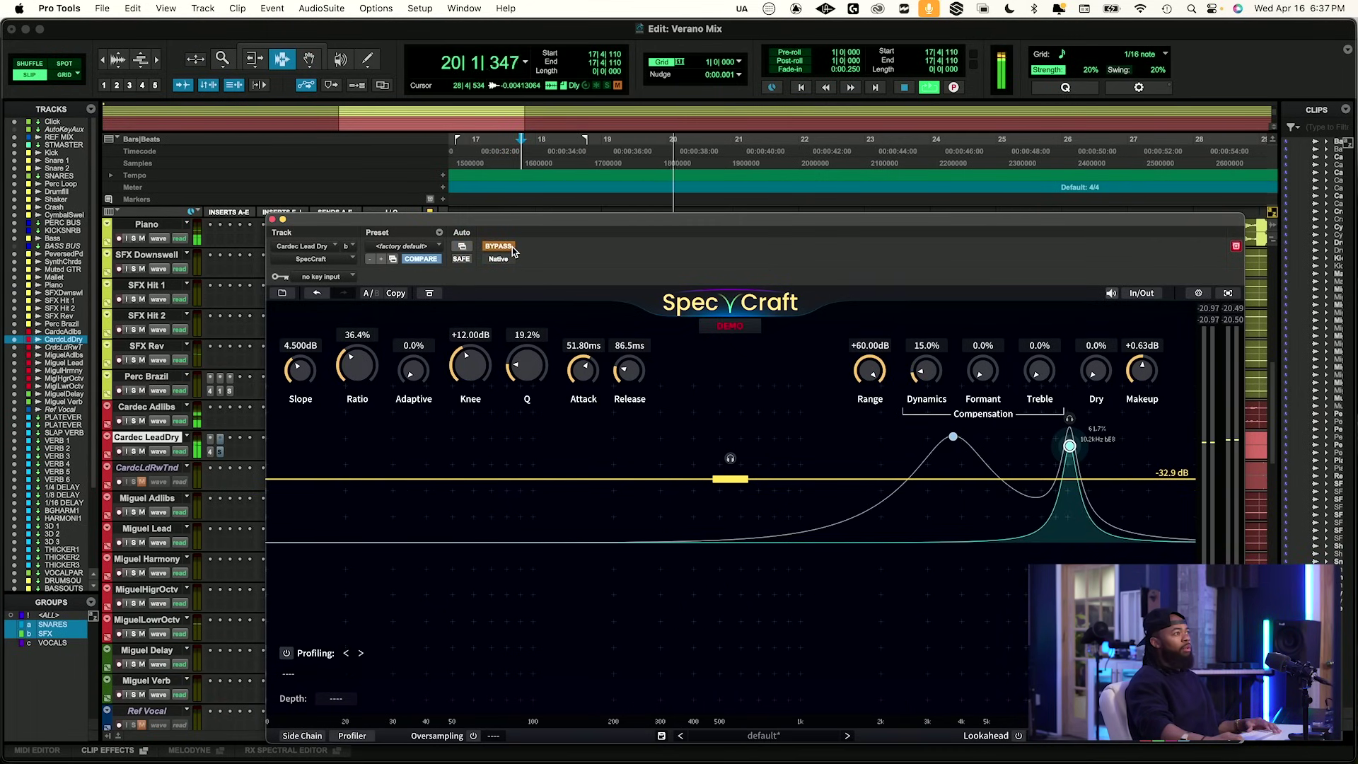
{"action": "left_click", "coordinate": [514, 249]}
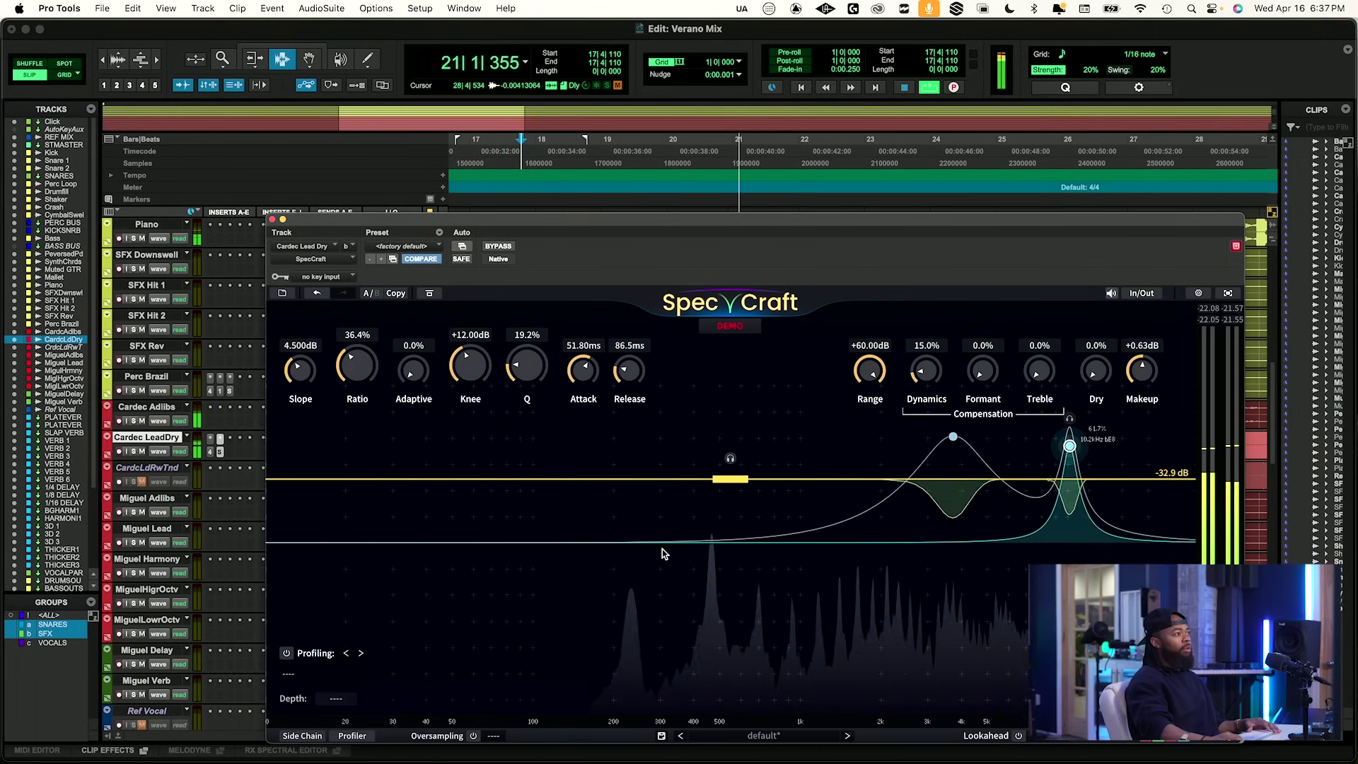
Raise SpecCraft's makeup gain to 0.98 dB, checking the vocal level against the bypassed signal.
{"action": "left_click_drag", "start_coordinate": [1139, 374], "coordinate": [1139, 370]}
{"action": "left_click", "coordinate": [498, 246]}
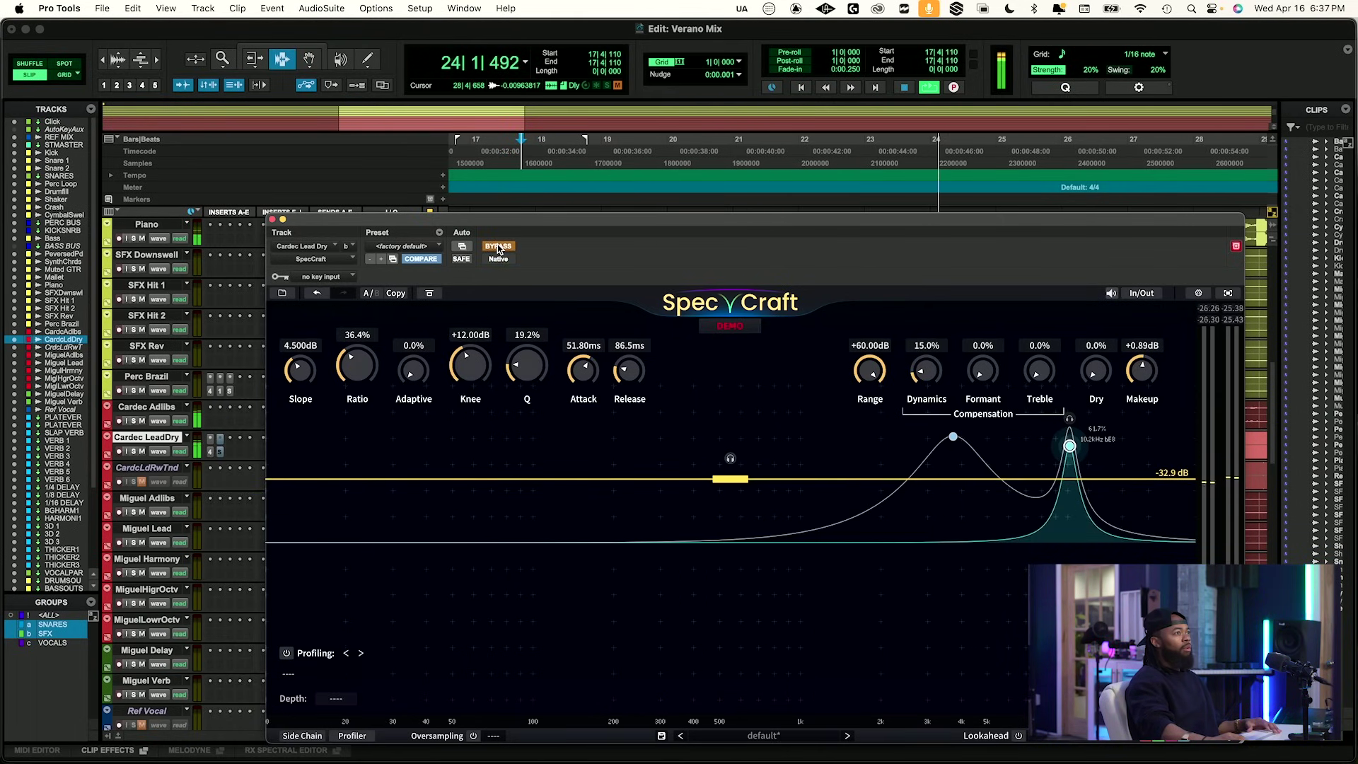
{"action": "left_click", "coordinate": [498, 246]}
{"action": "left_click_drag", "start_coordinate": [1144, 378], "coordinate": [1144, 372]}
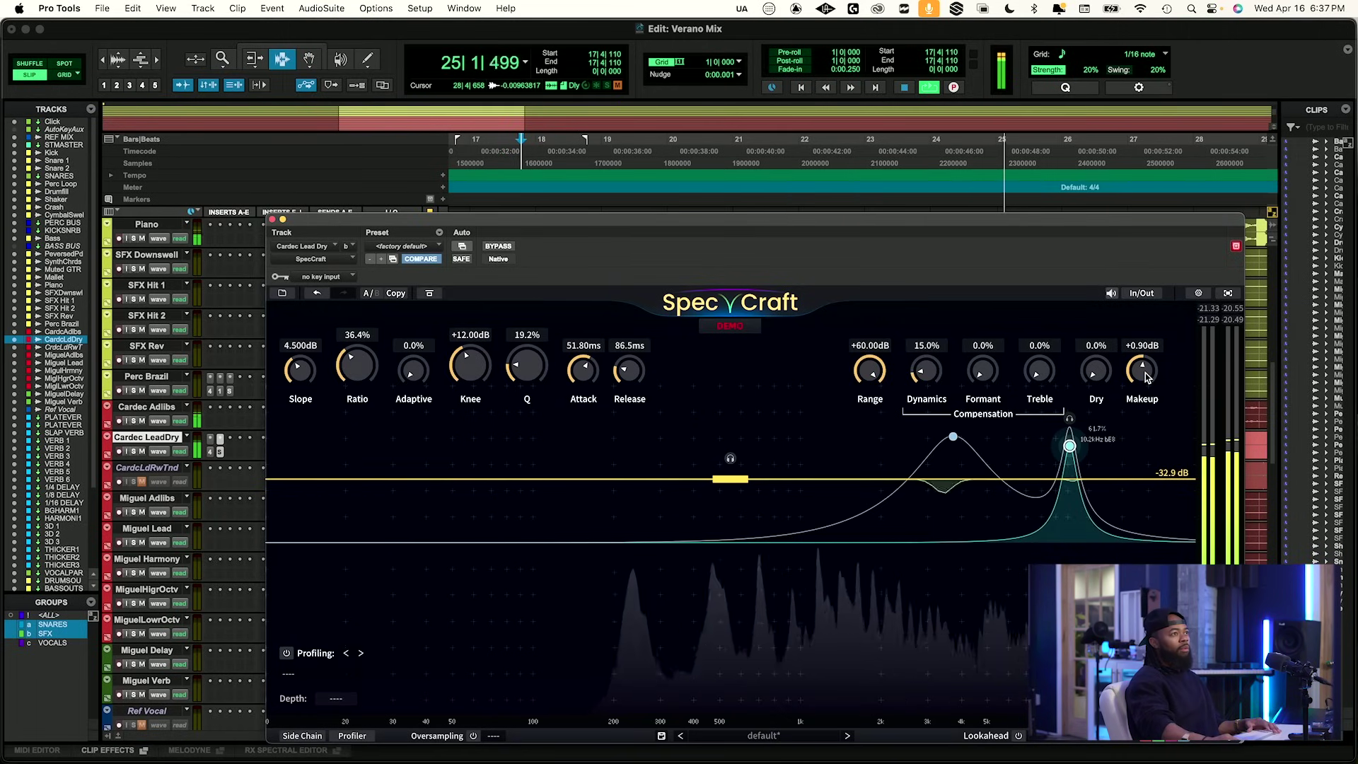
Replay the vocal from the start and compare its level with SpecCraft bypassed and active.
{"action": "key", "text": "space"}
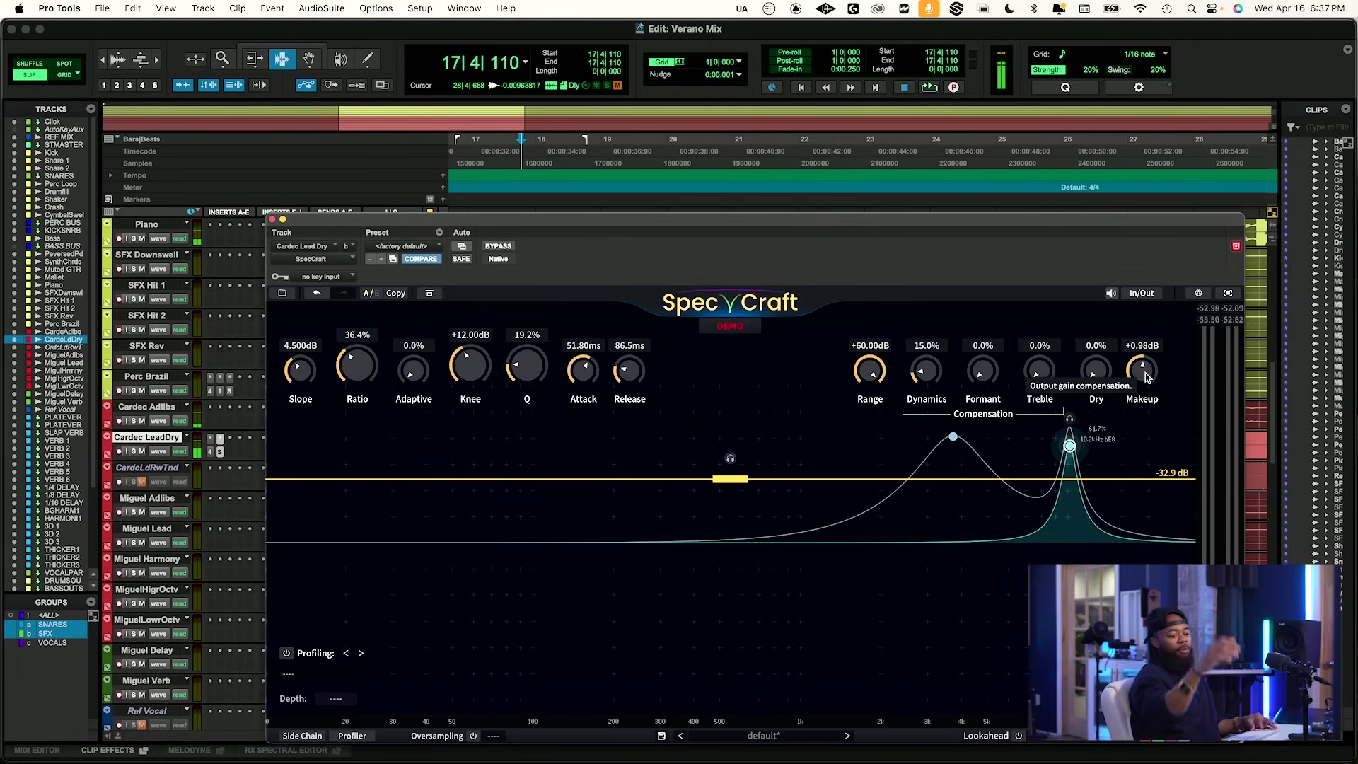
{"action": "key", "text": "space"}
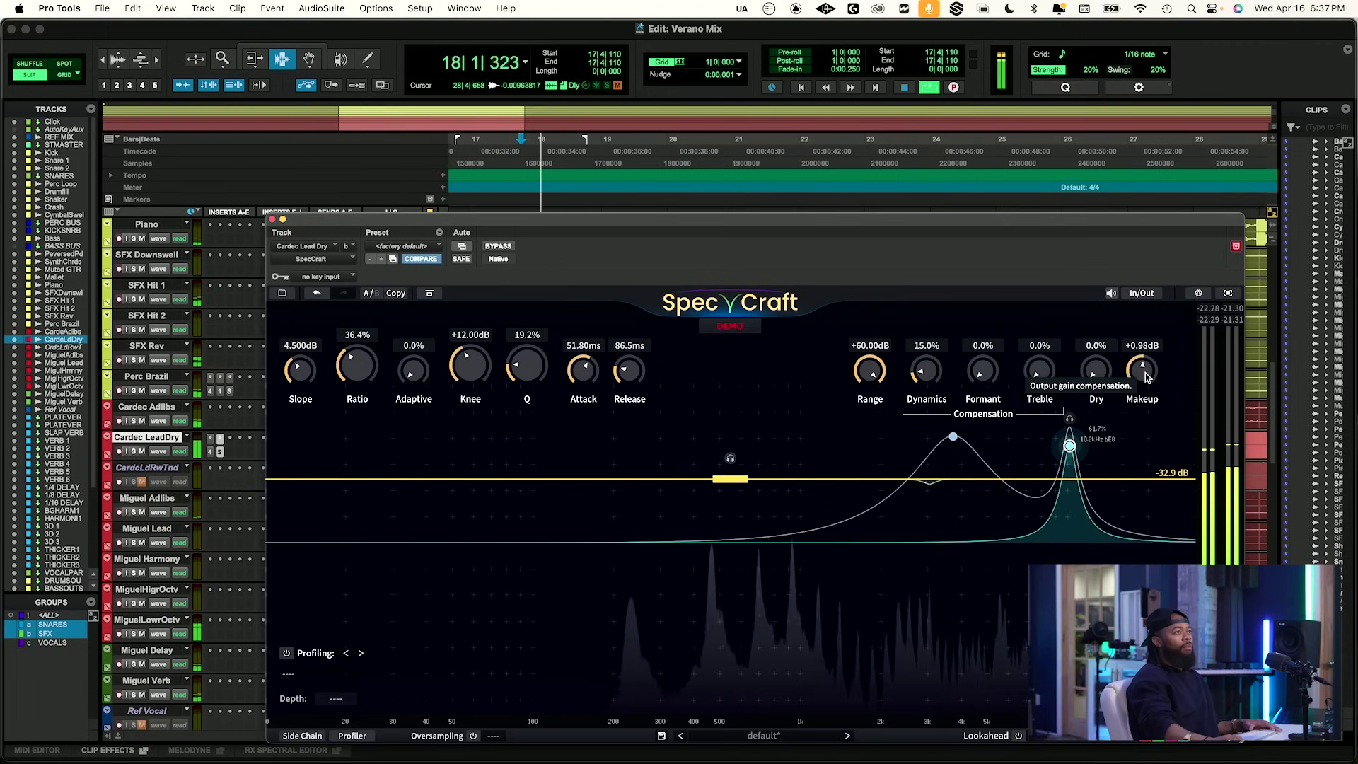
{"action": "left_click", "coordinate": [498, 246]}
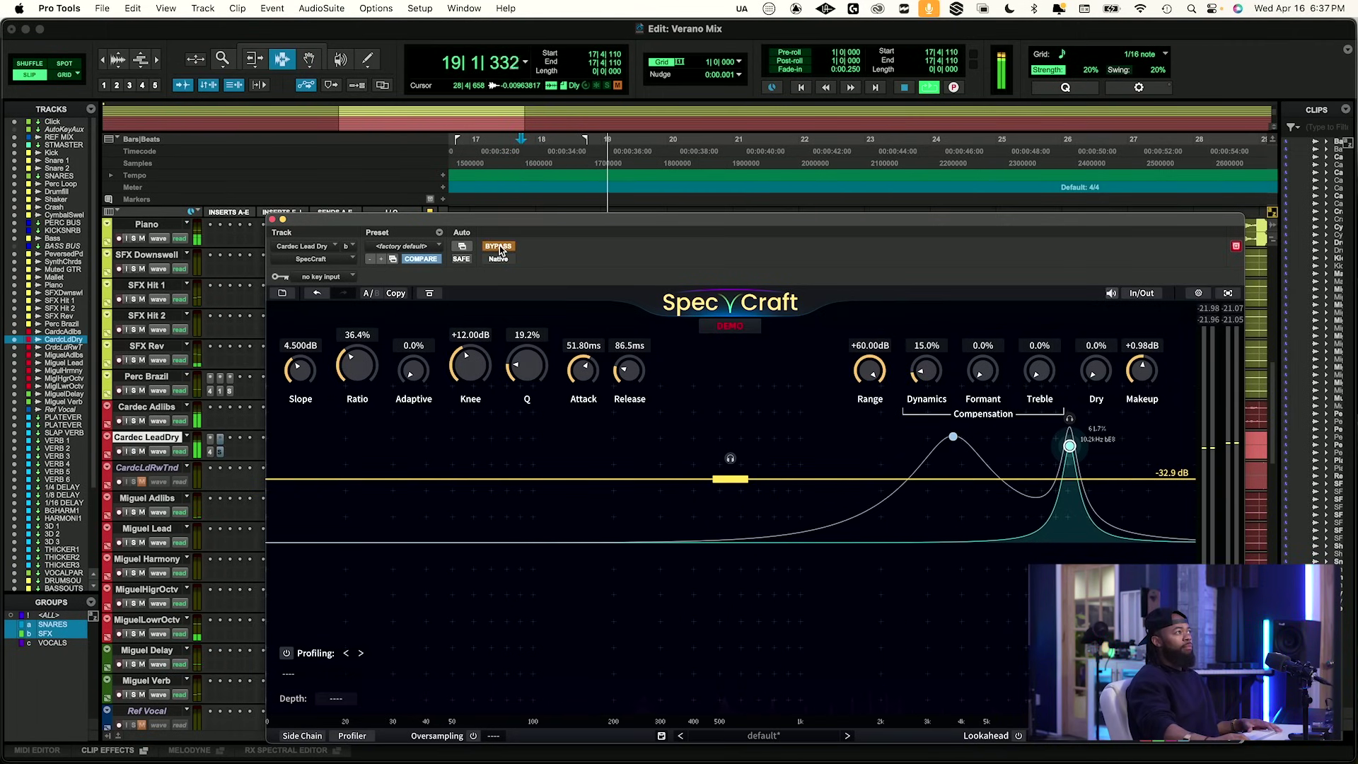
{"action": "left_click", "coordinate": [499, 245]}
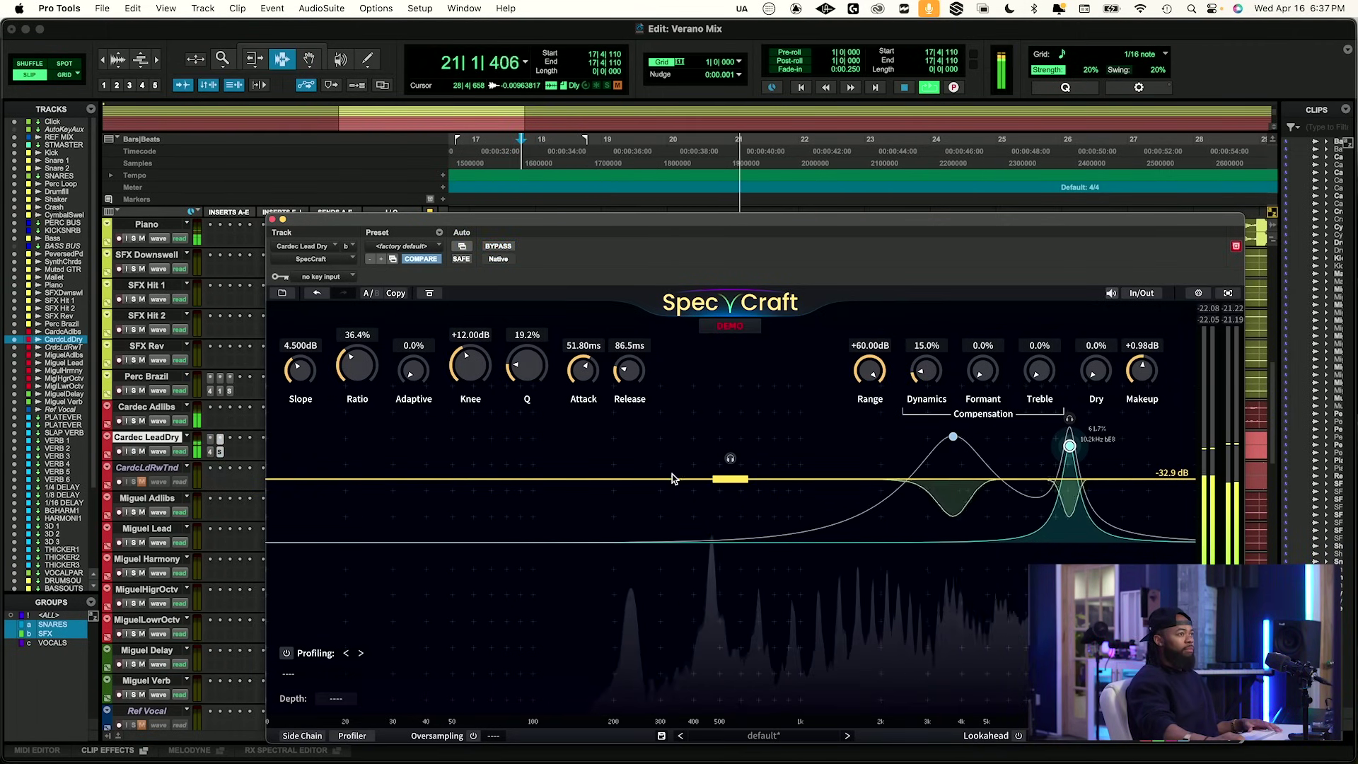
Add a third SpecCraft band, tune it to about 225 Hz at 69.1% by auditioning it, and unsolo the vocal track.
{"action": "double_click", "coordinate": [643, 543]}
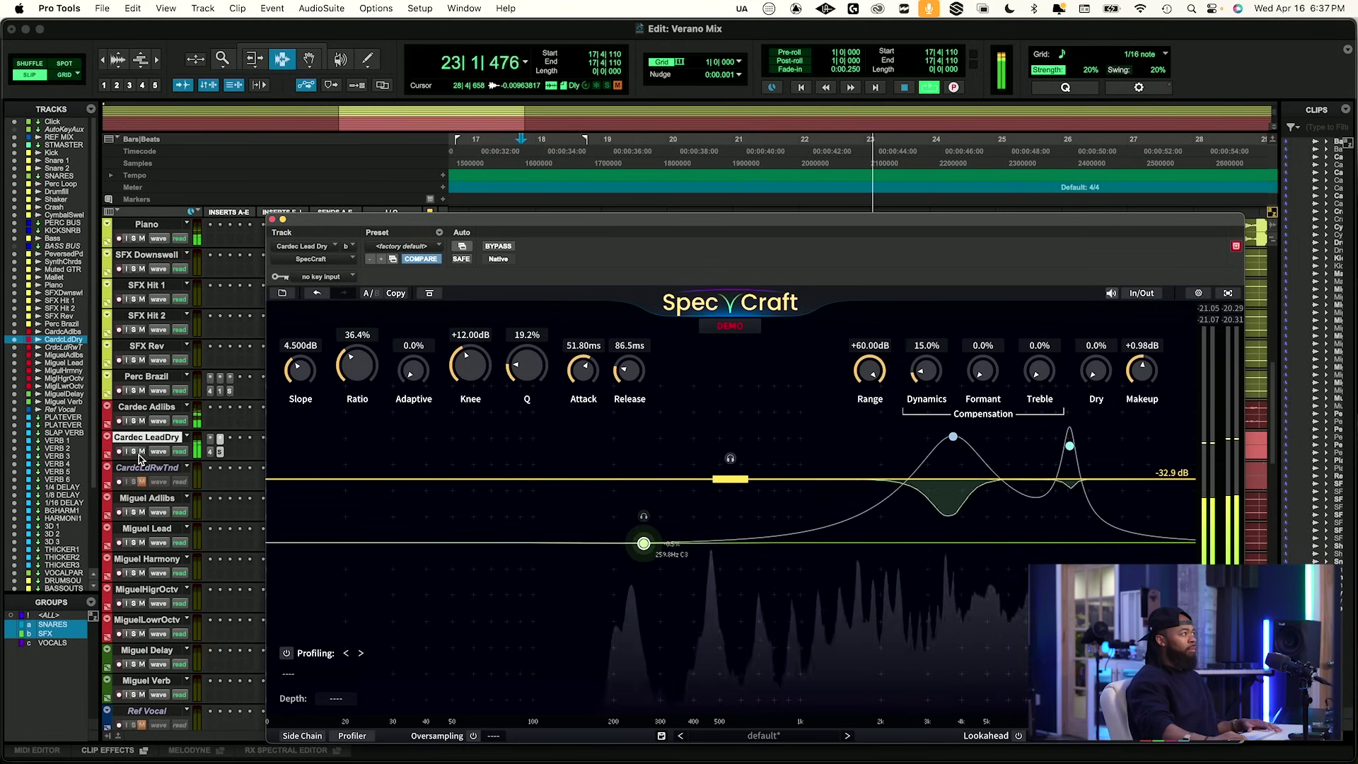
{"action": "left_click_drag", "start_coordinate": [645, 516], "coordinate": [628, 407]}
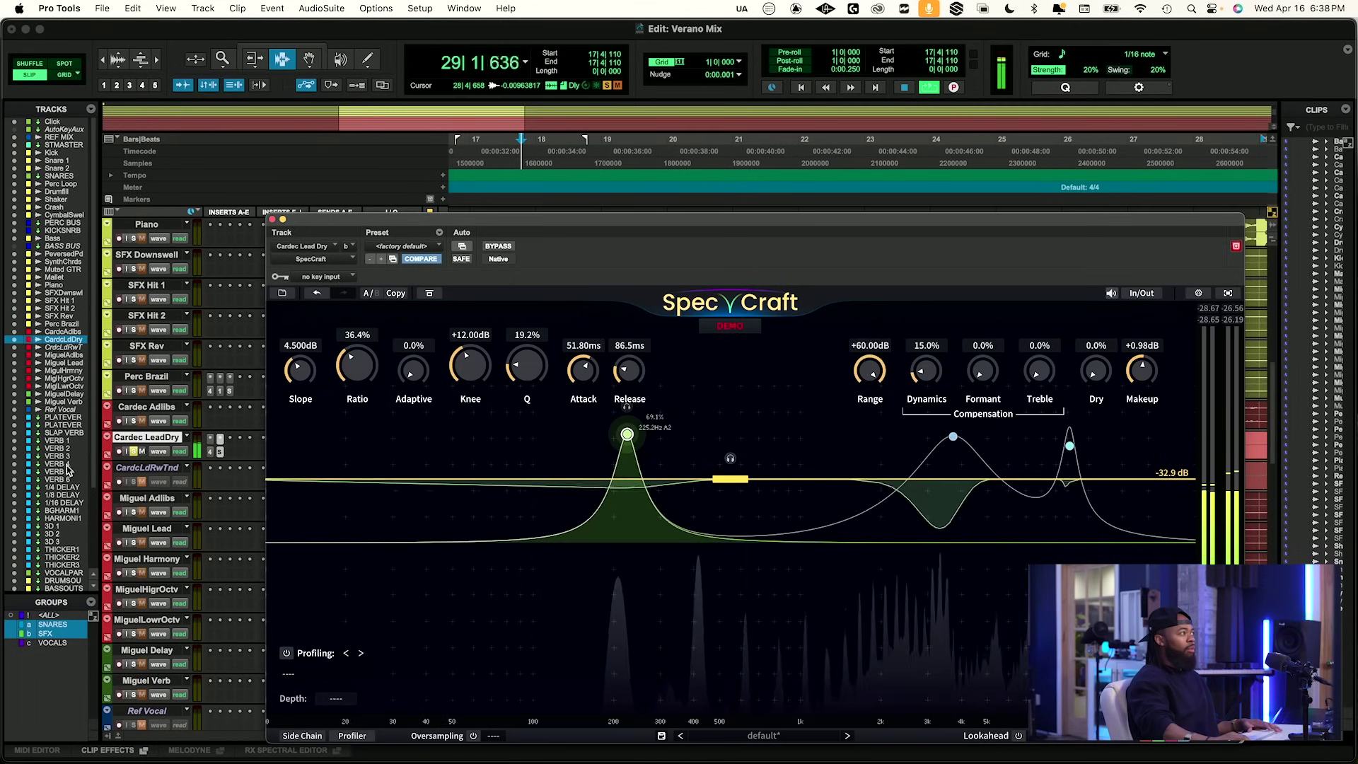
{"action": "left_click", "coordinate": [133, 452]}
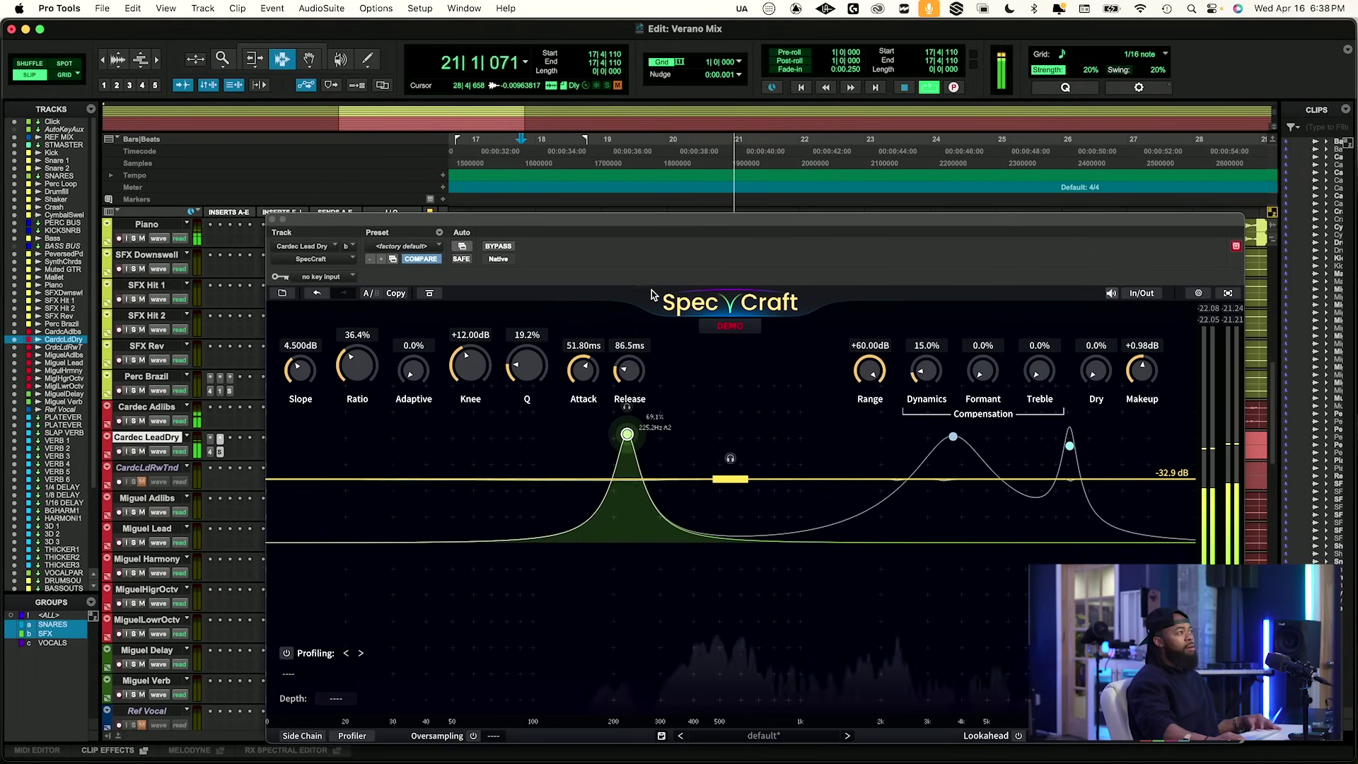
Compare the vocal in the full mix with SpecCraft bypassed and active, stop playback, and close the plug-in.
{"action": "left_click_drag", "start_coordinate": [626, 220], "coordinate": [527, 214]}
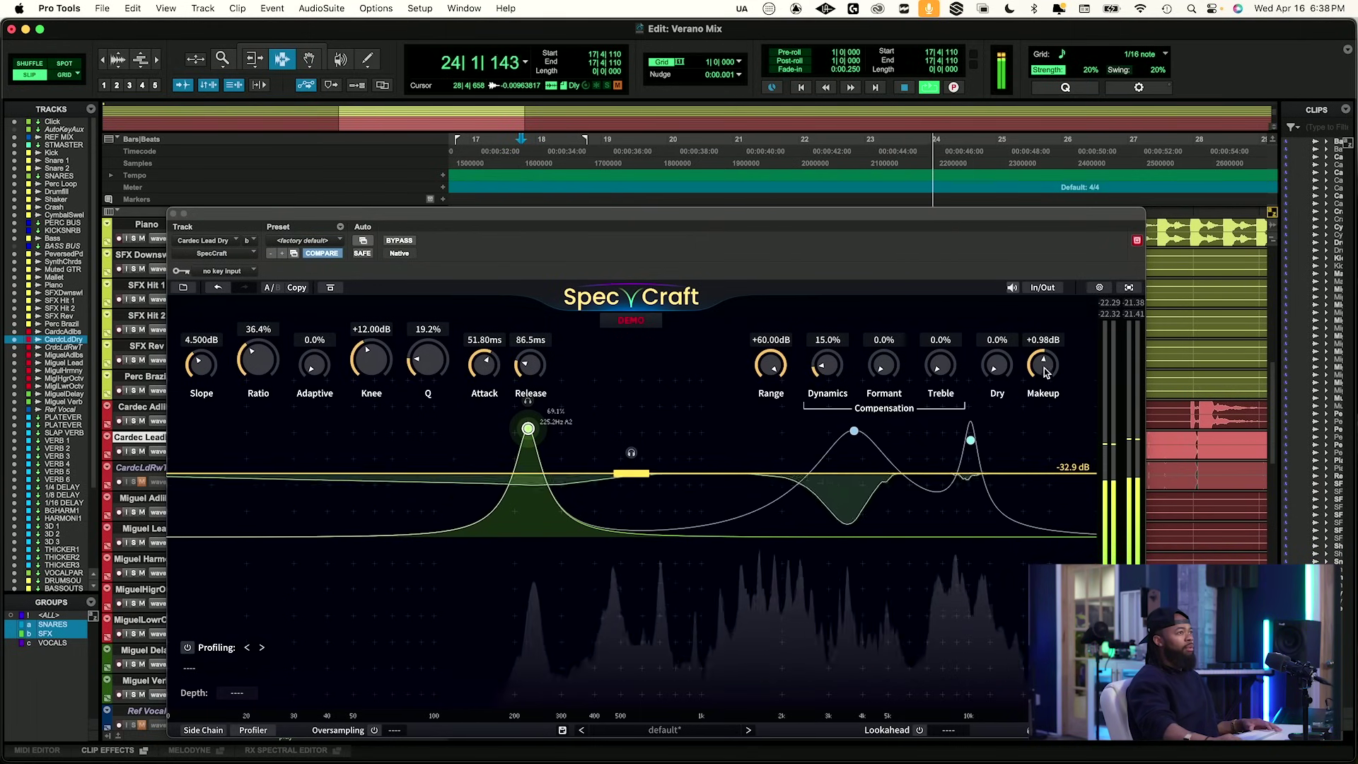
{"action": "left_click", "coordinate": [398, 241]}
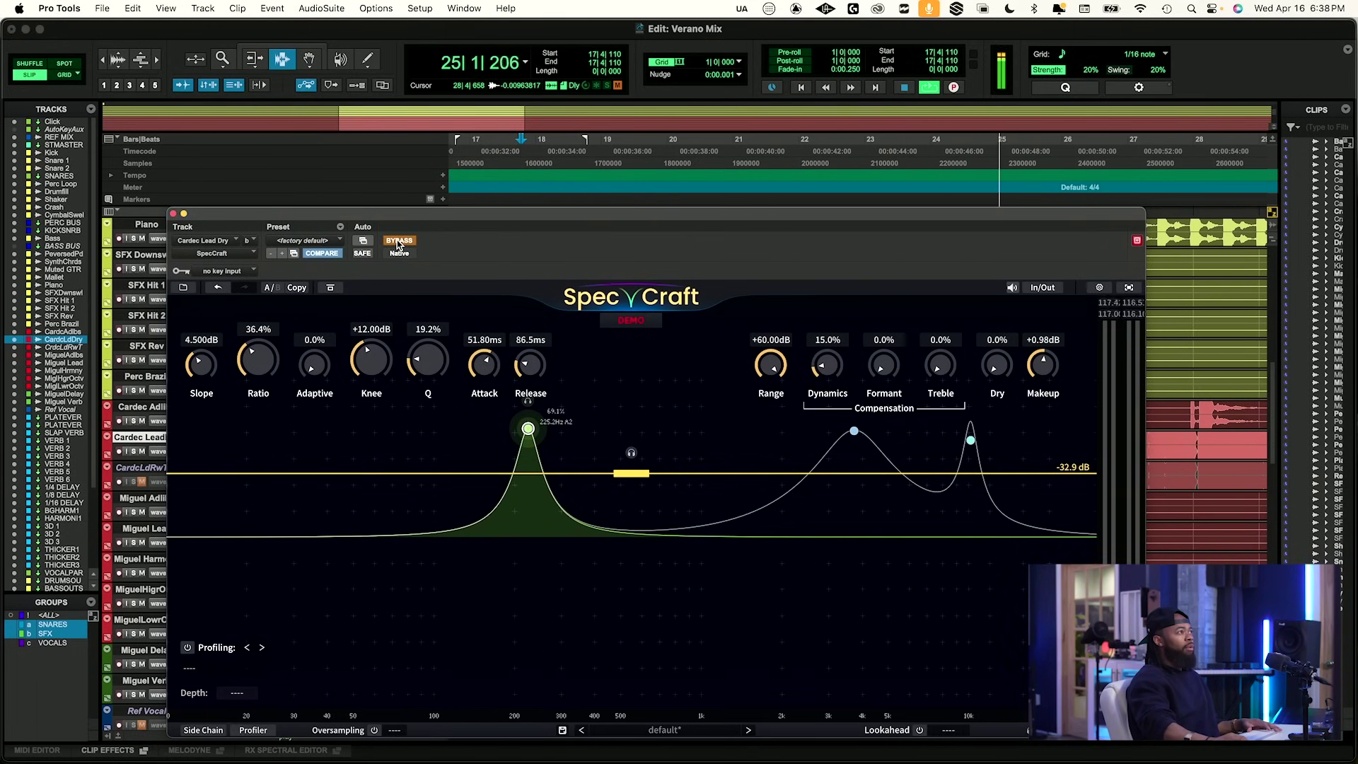
{"action": "left_click", "coordinate": [398, 240]}
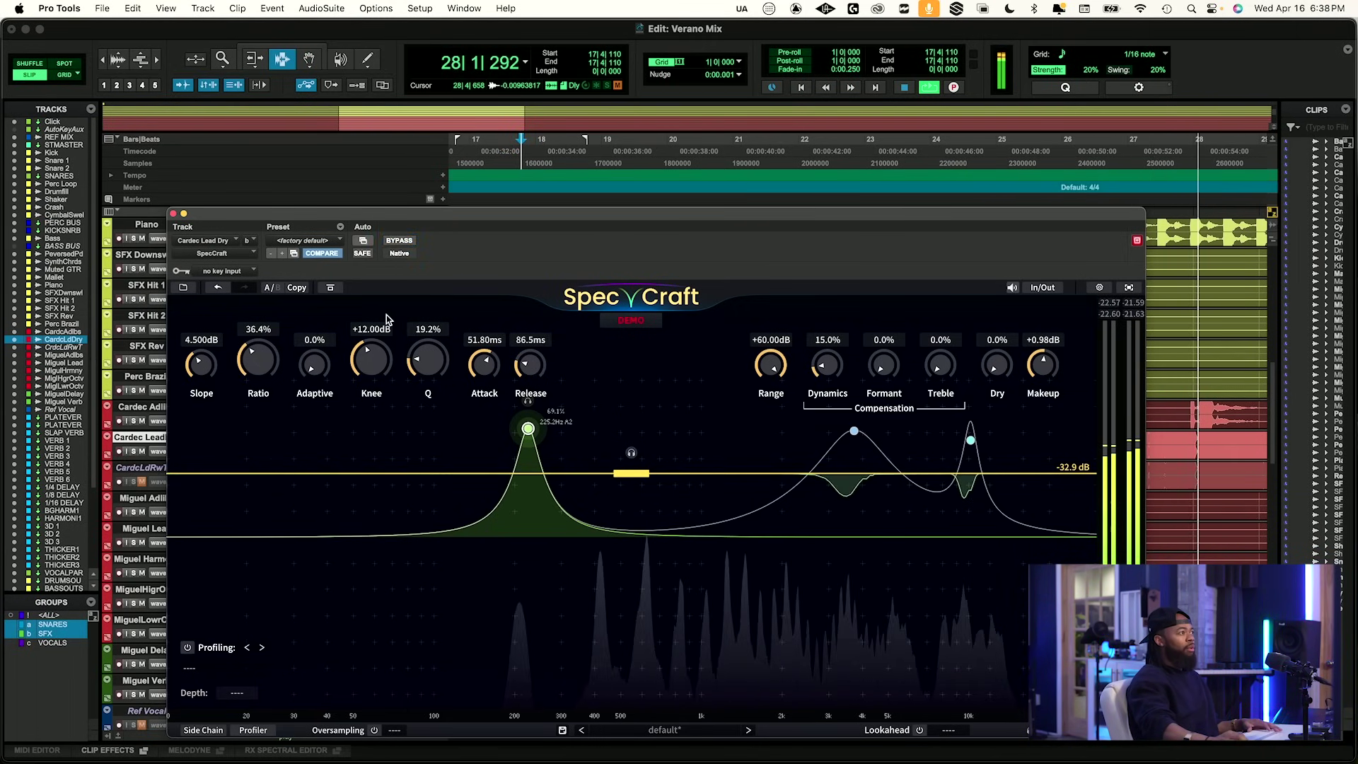
{"action": "key", "text": "space"}
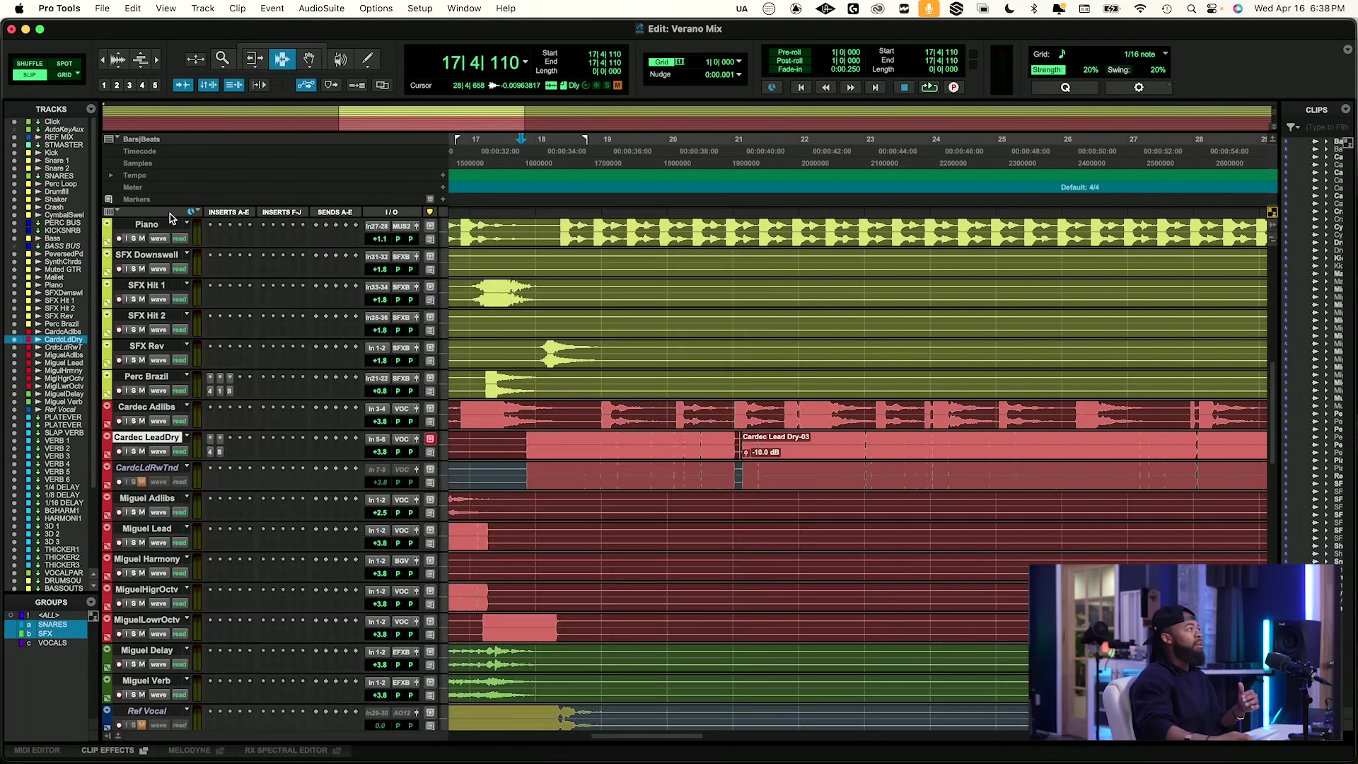
{"action": "left_click", "coordinate": [173, 213]}
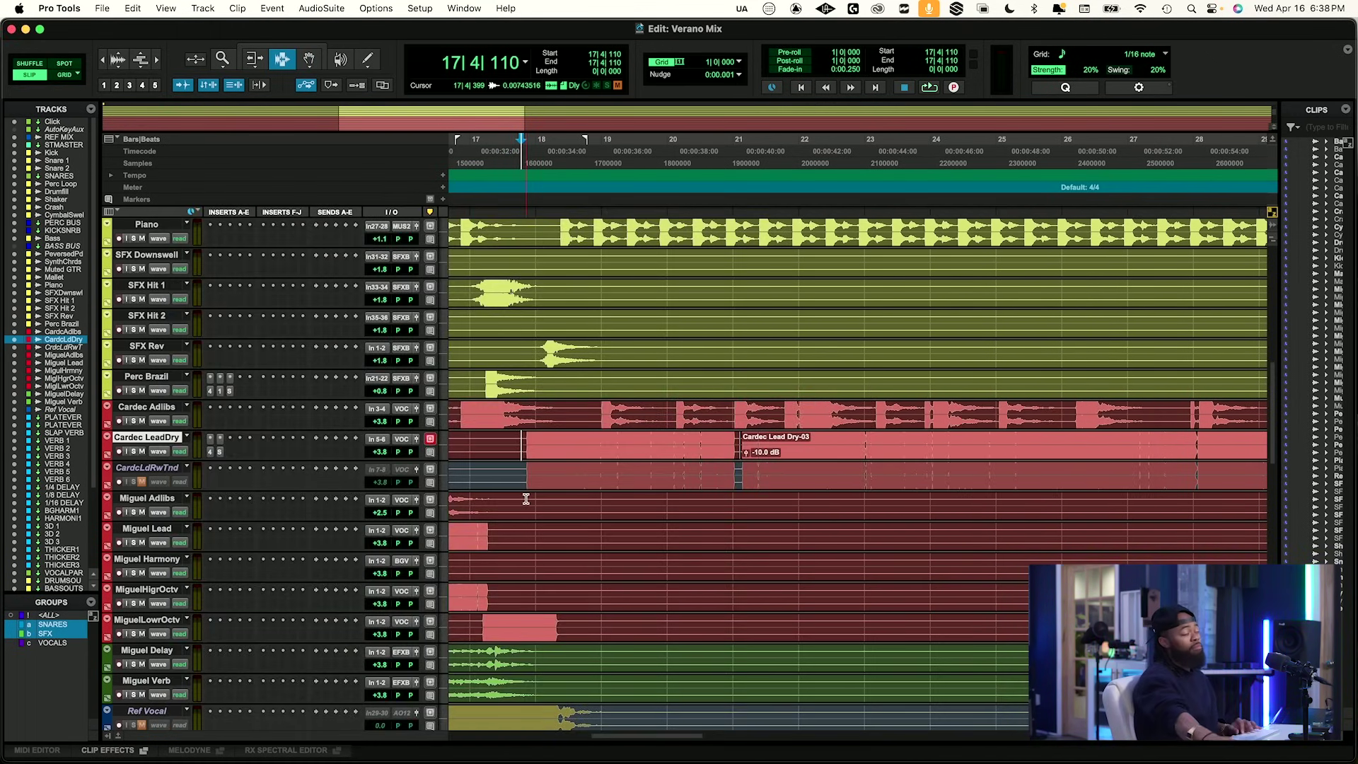
{"action": "key", "text": "space"}
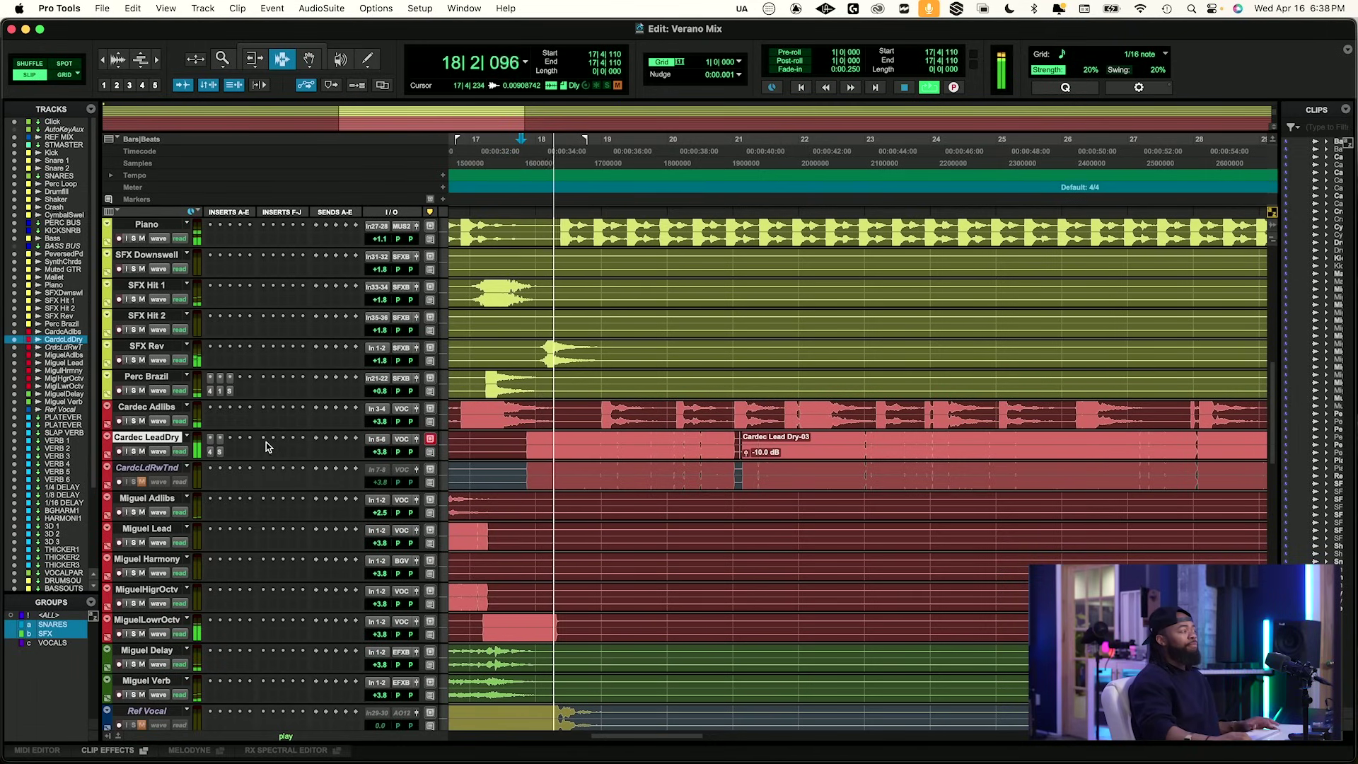
{"action": "left_click", "coordinate": [228, 453]}
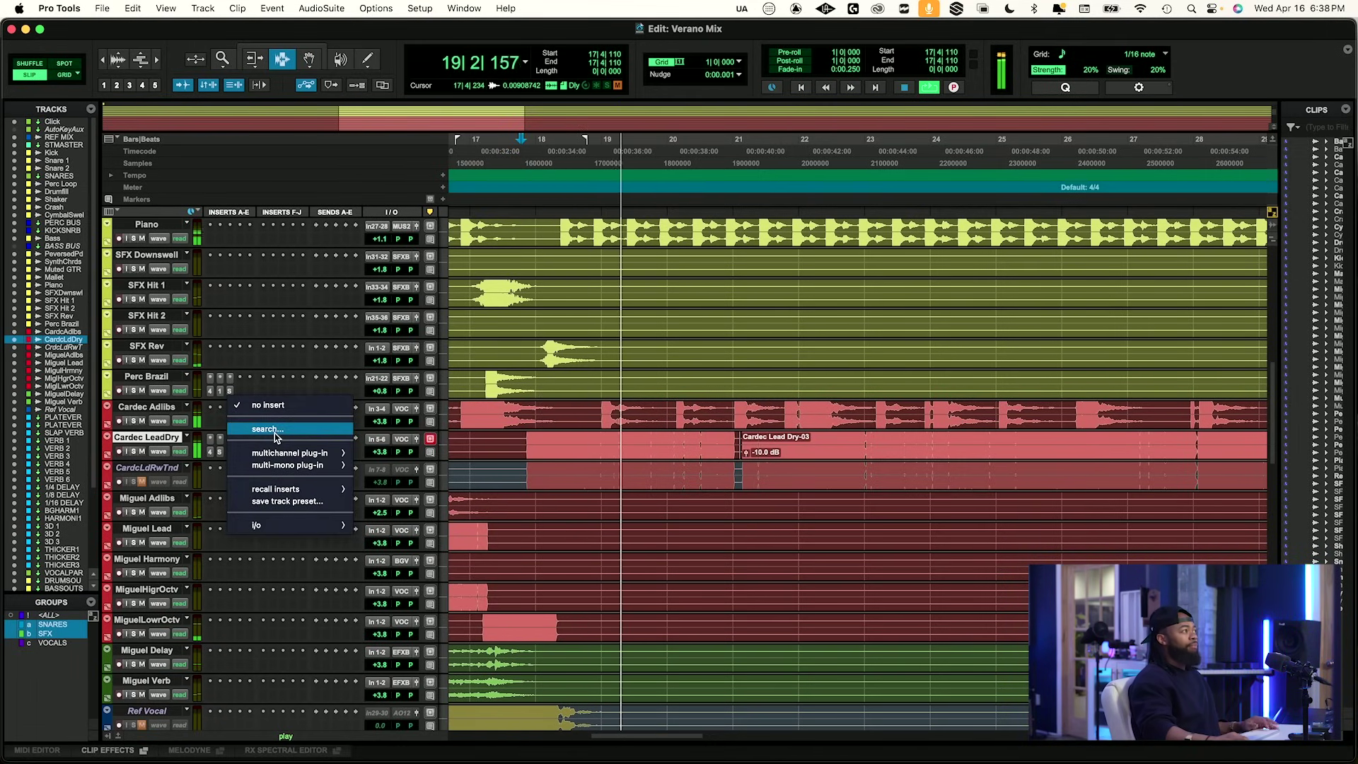
{"action": "left_click", "coordinate": [275, 429]}
{"action": "type", "text": "spl"}
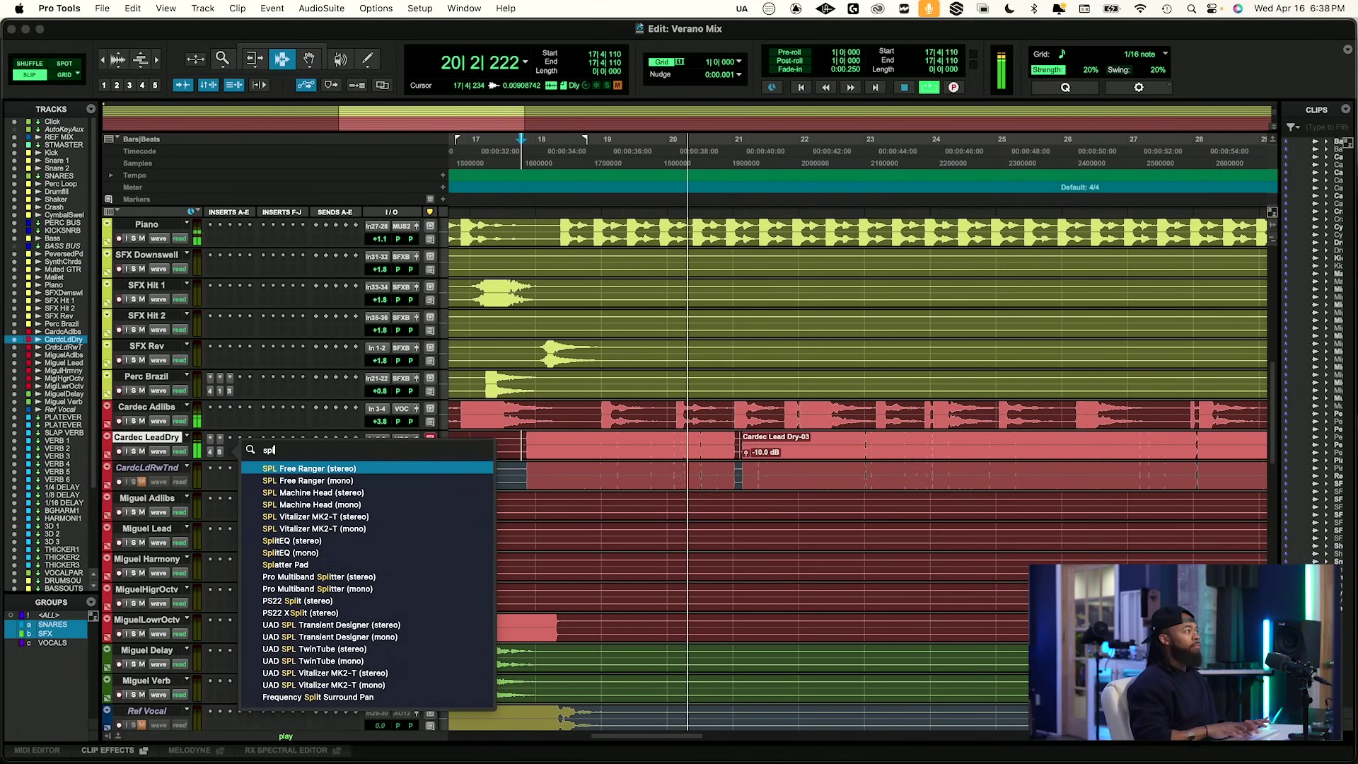
{"action": "key", "text": "BackSpace"}
{"action": "key", "text": "BackSpace"}
{"action": "key", "text": "BackSpace"}
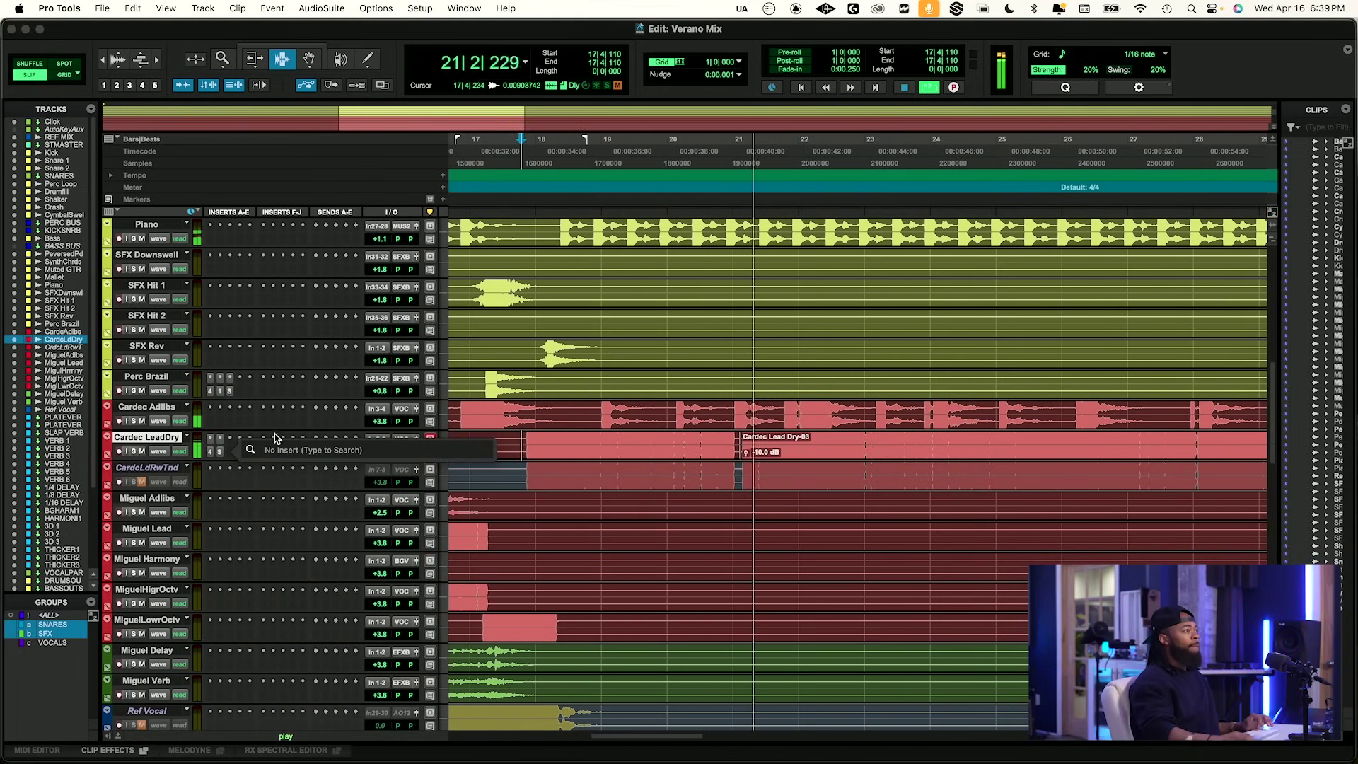
{"action": "left_click", "coordinate": [228, 454]}
{"action": "left_click", "coordinate": [220, 466]}
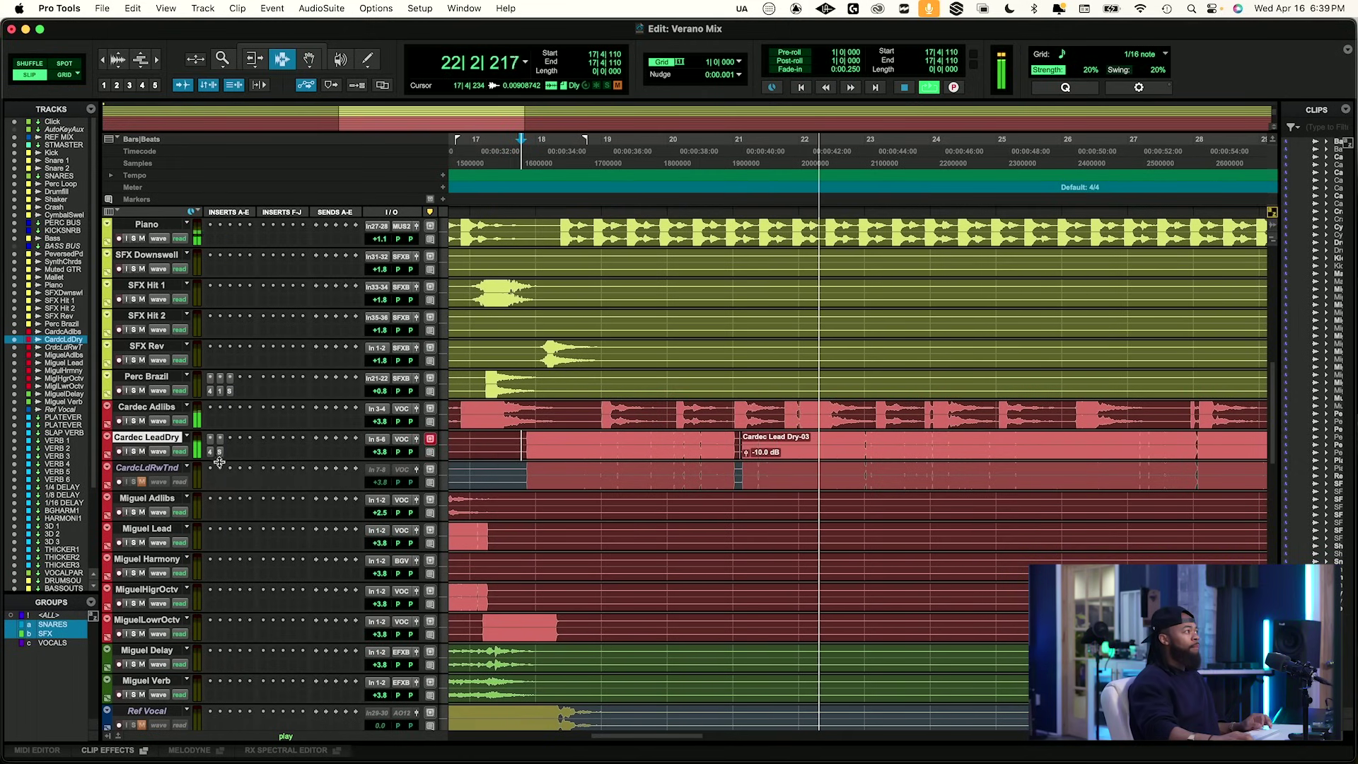
Insert the CLA-76 compressor in the third insert slot of the Cardec LeadDry track, using the Bluey revision.
{"action": "left_click", "coordinate": [230, 458]}
{"action": "left_click", "coordinate": [275, 430]}
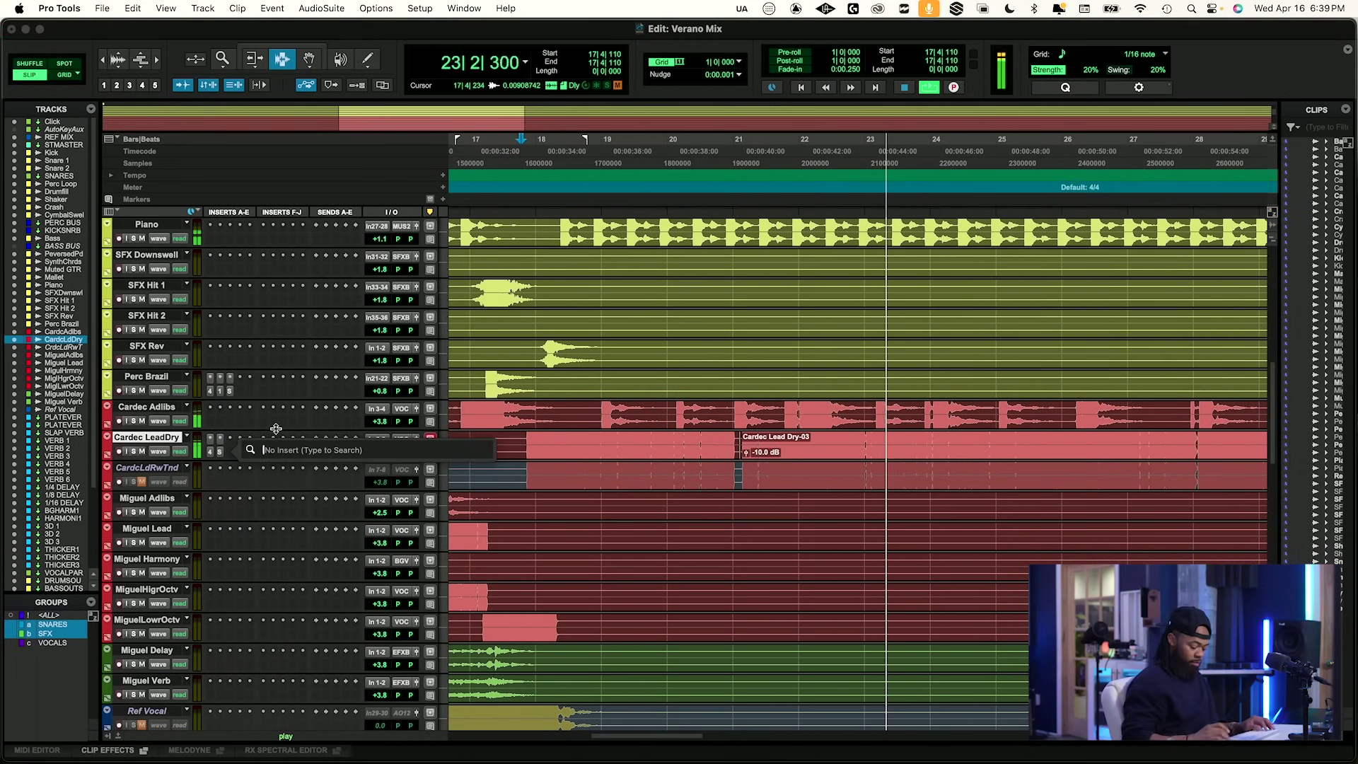
{"action": "type", "text": "76"}
{"action": "key", "text": "Down"}
{"action": "key", "text": "Down"}
{"action": "key", "text": "Return"}
{"action": "left_click", "coordinate": [427, 436]}
Set the CLA-76's attack near its middle position, its release to 7, and its input to about -26.1 while replaying the vocal.
{"action": "left_click_drag", "start_coordinate": [330, 349], "coordinate": [331, 386]}
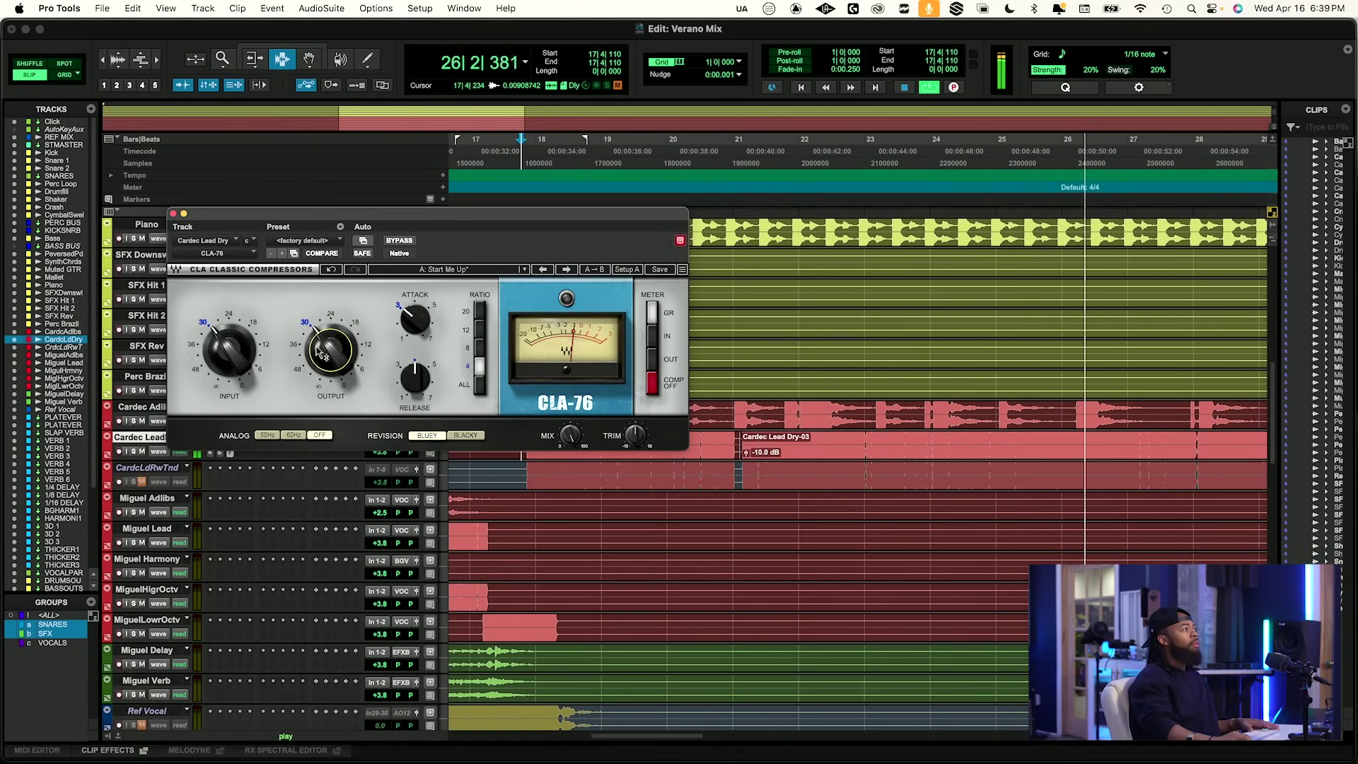
{"action": "left_click_drag", "start_coordinate": [419, 325], "coordinate": [418, 314]}
{"action": "left_click_drag", "start_coordinate": [416, 381], "coordinate": [417, 345]}
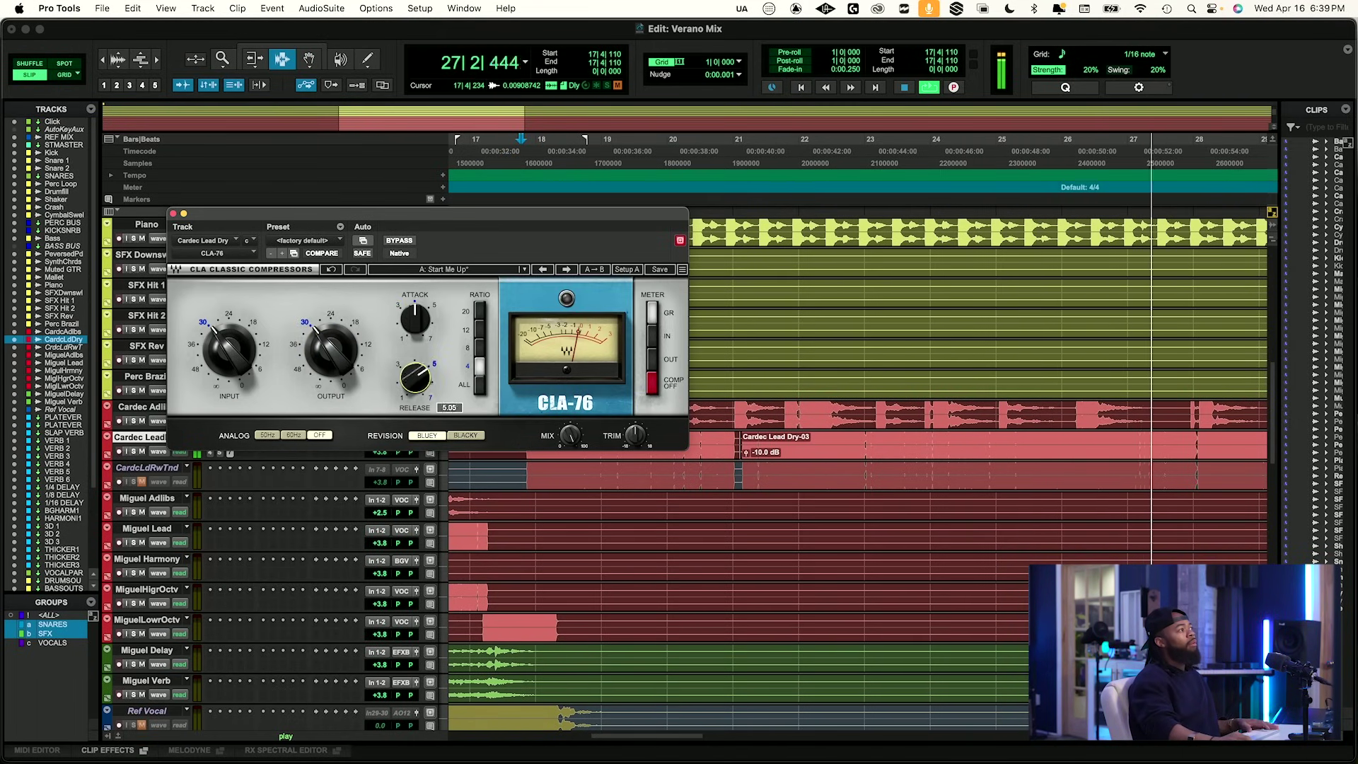
{"action": "key", "text": "space"}
{"action": "key", "text": "space"}
{"action": "left_click_drag", "start_coordinate": [234, 357], "coordinate": [234, 350]}
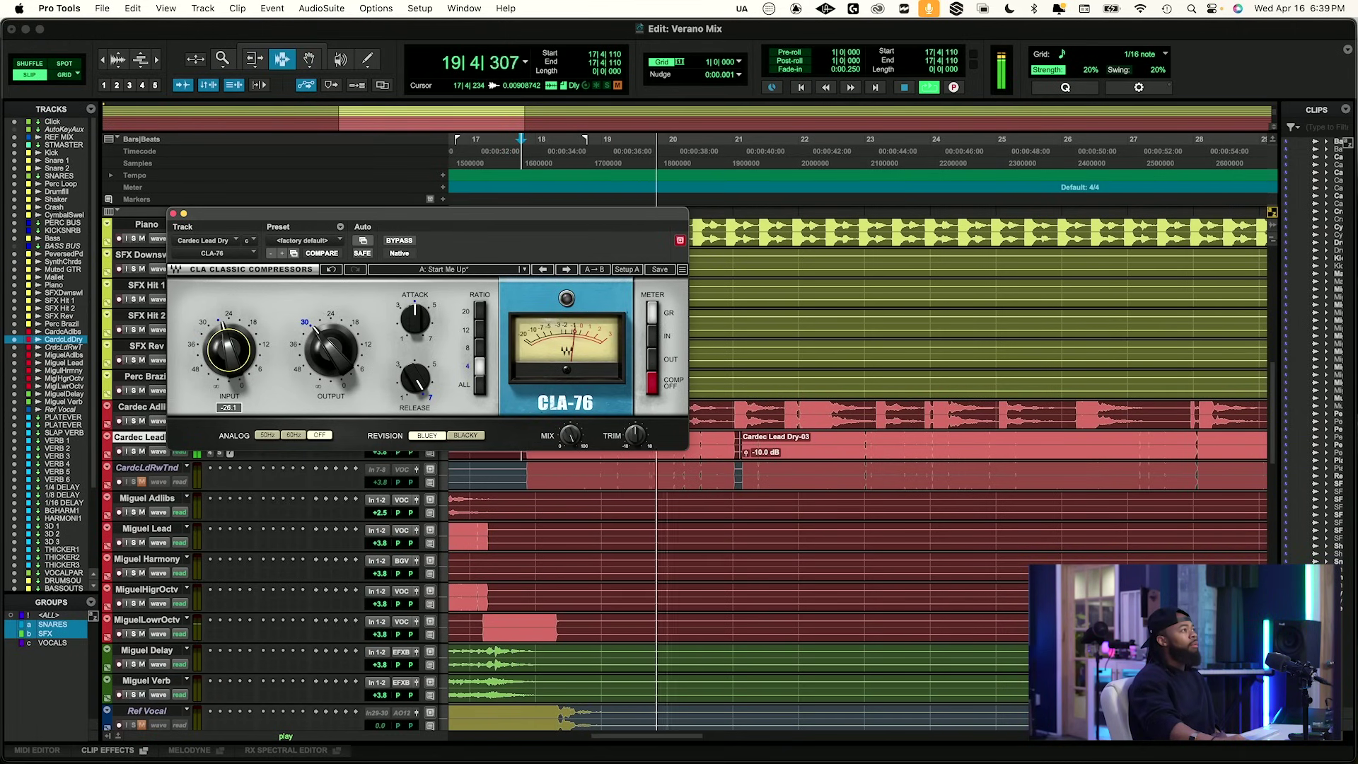
Raise the CLA-76's output to about -26.0, matching the vocal level against the bypassed signal.
{"action": "left_click", "coordinate": [350, 364]}
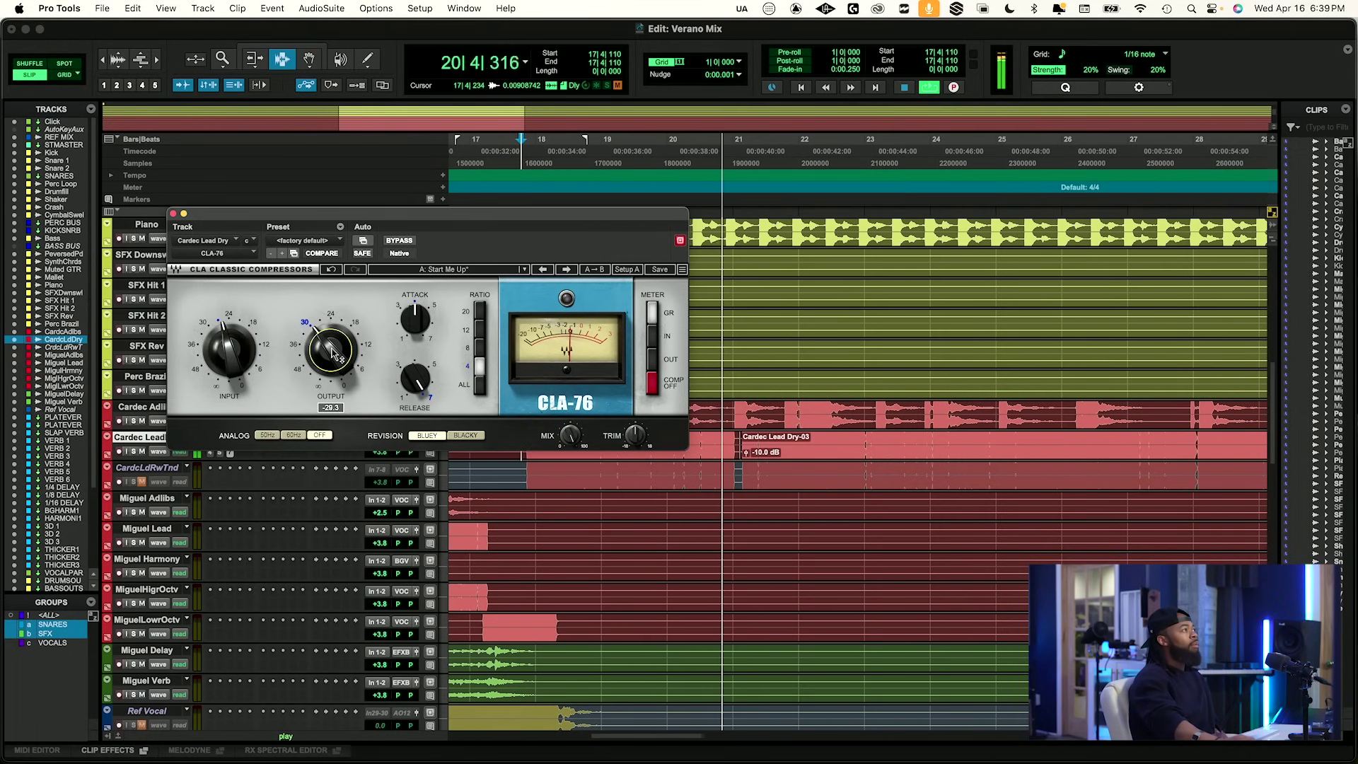
{"action": "left_click", "coordinate": [399, 240]}
{"action": "left_click_drag", "start_coordinate": [336, 355], "coordinate": [335, 344]}
{"action": "left_click", "coordinate": [399, 241]}
{"action": "left_click", "coordinate": [400, 241]}
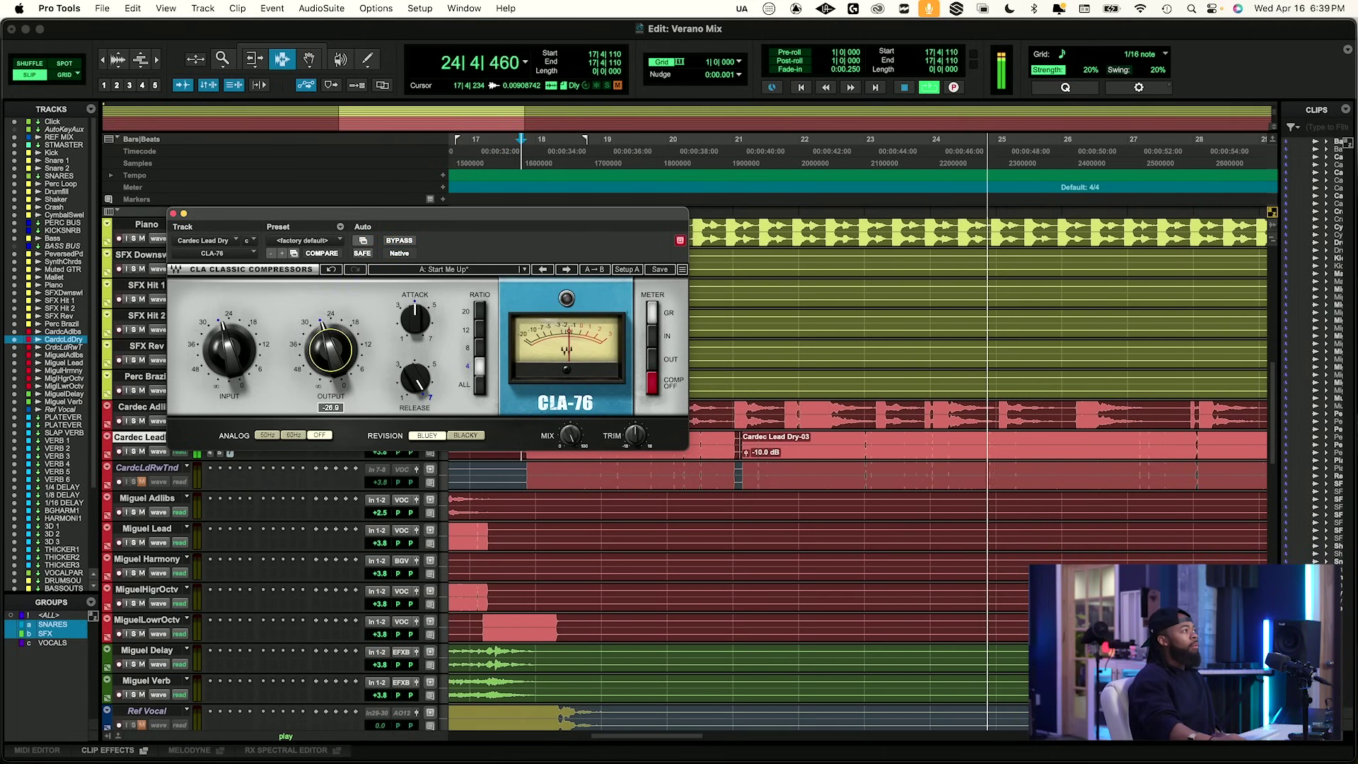
{"action": "left_click", "coordinate": [398, 242]}
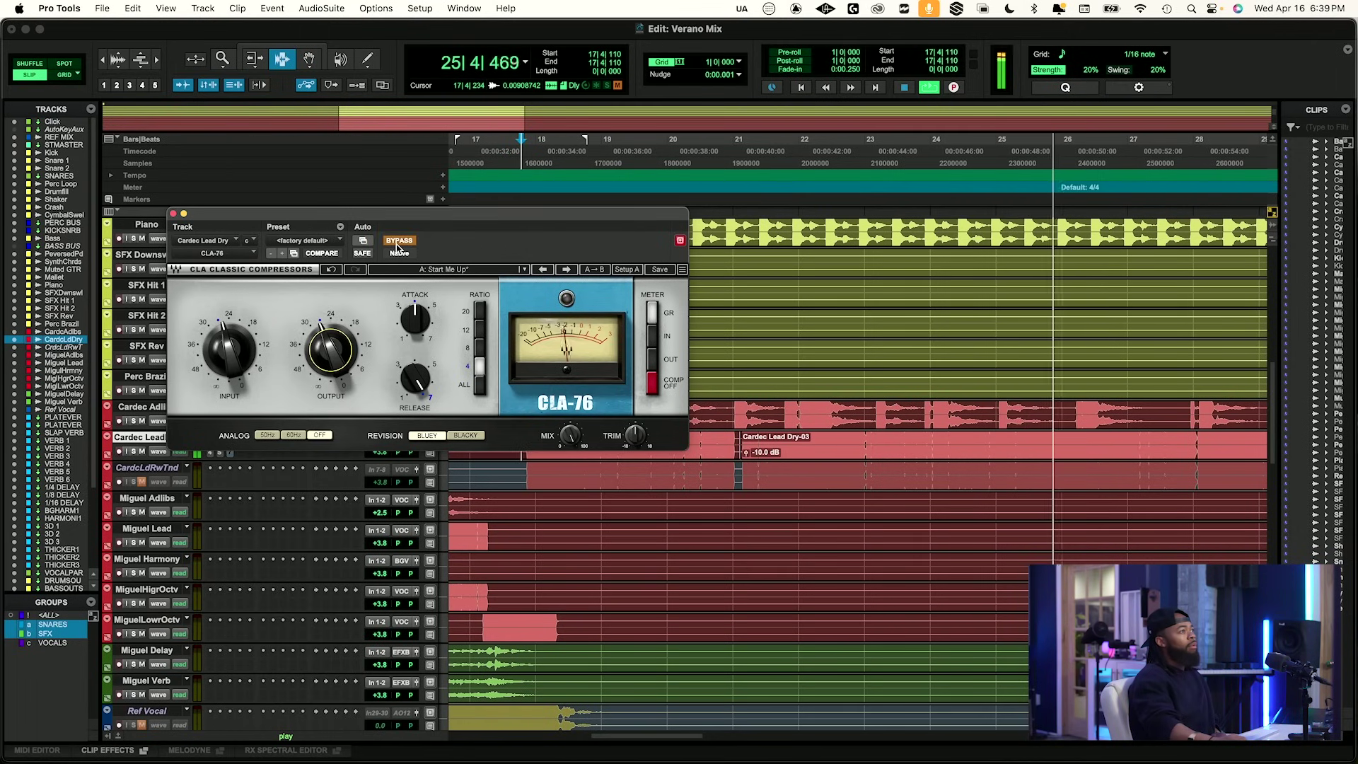
{"action": "left_click", "coordinate": [400, 242]}
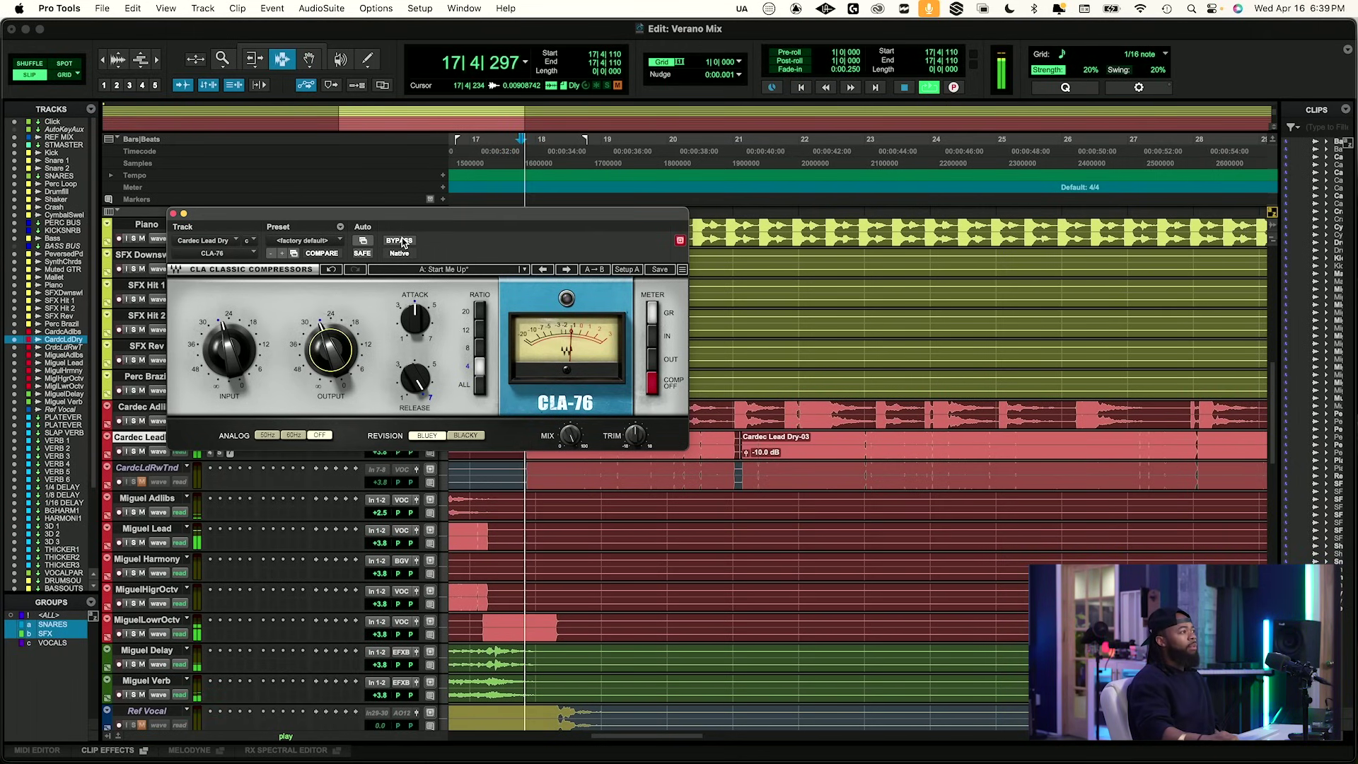
Set the CLA-76's attack to 3.72, compare the vocal with the compressor bypassed and active, and close the plug-in.
{"action": "left_click", "coordinate": [406, 321]}
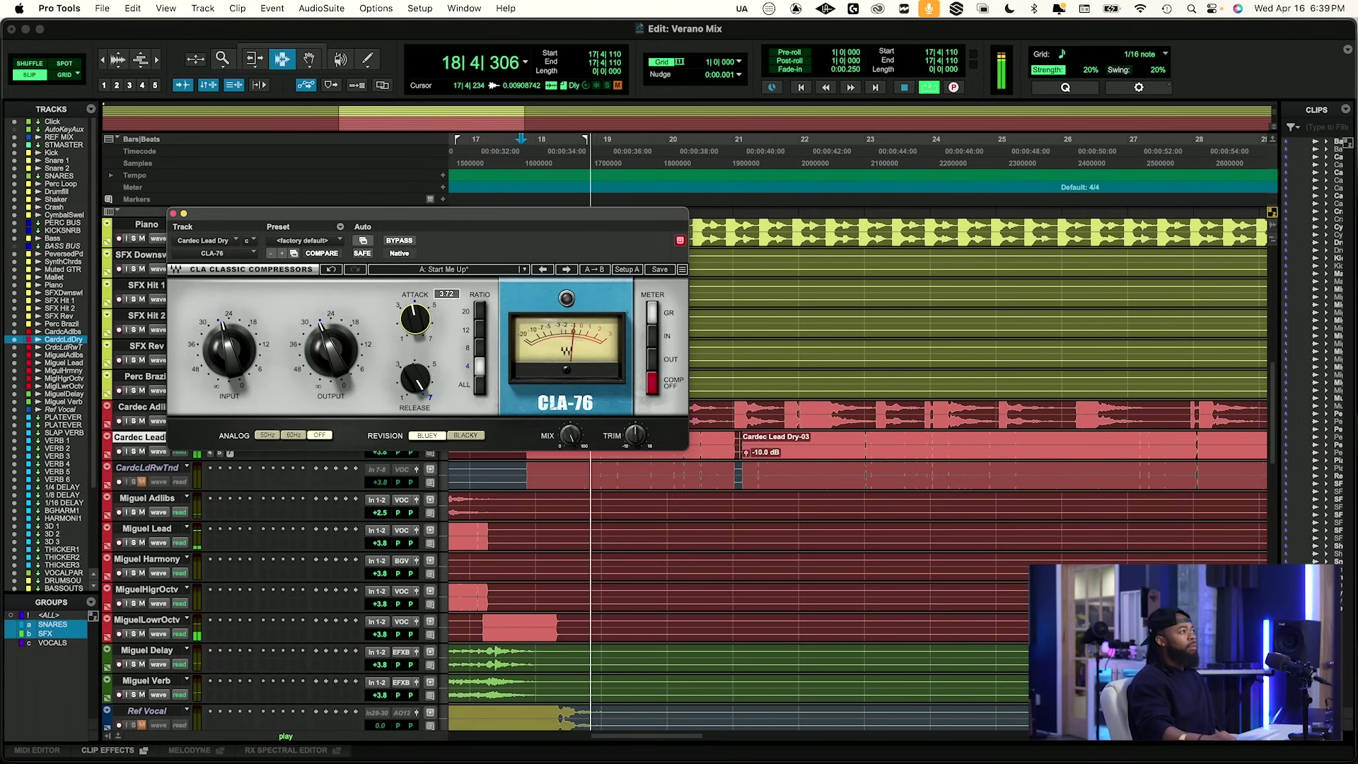
{"action": "left_click", "coordinate": [401, 241]}
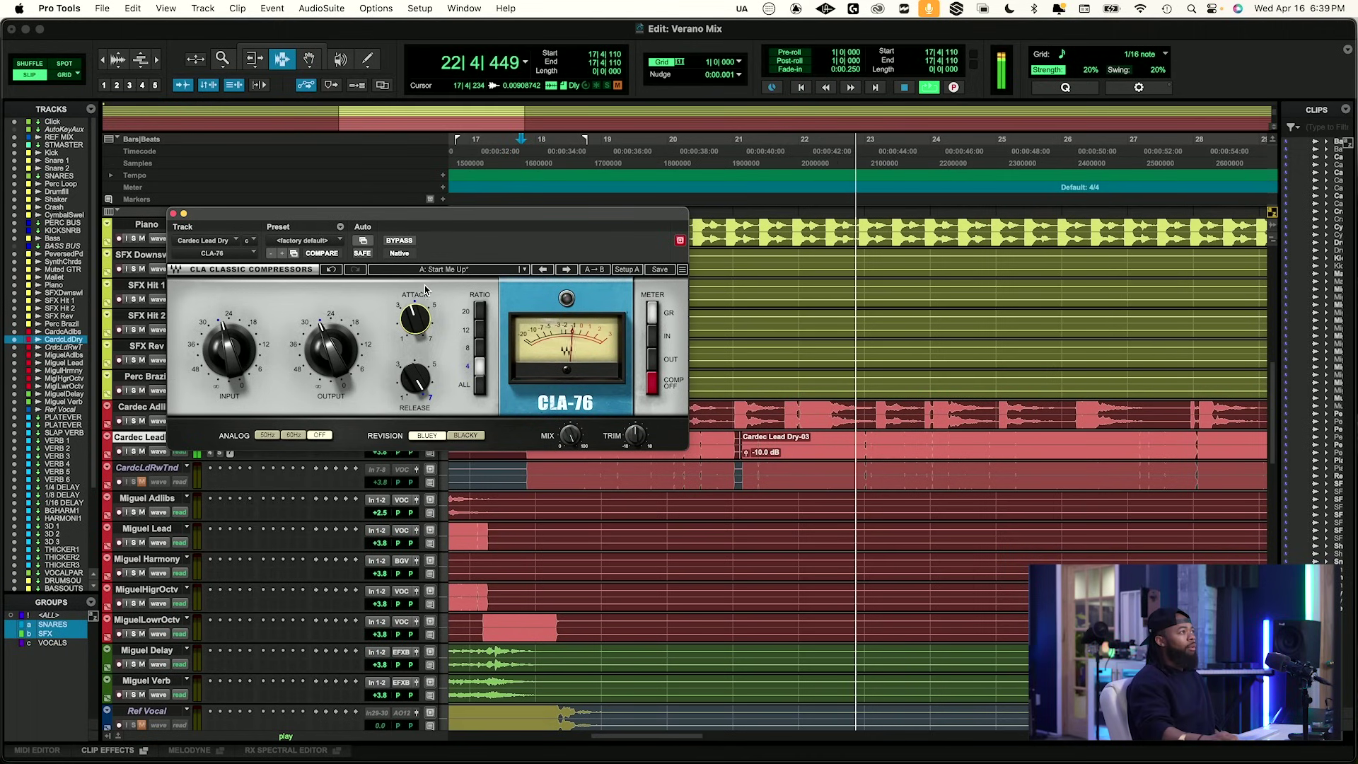
{"action": "left_click", "coordinate": [401, 240]}
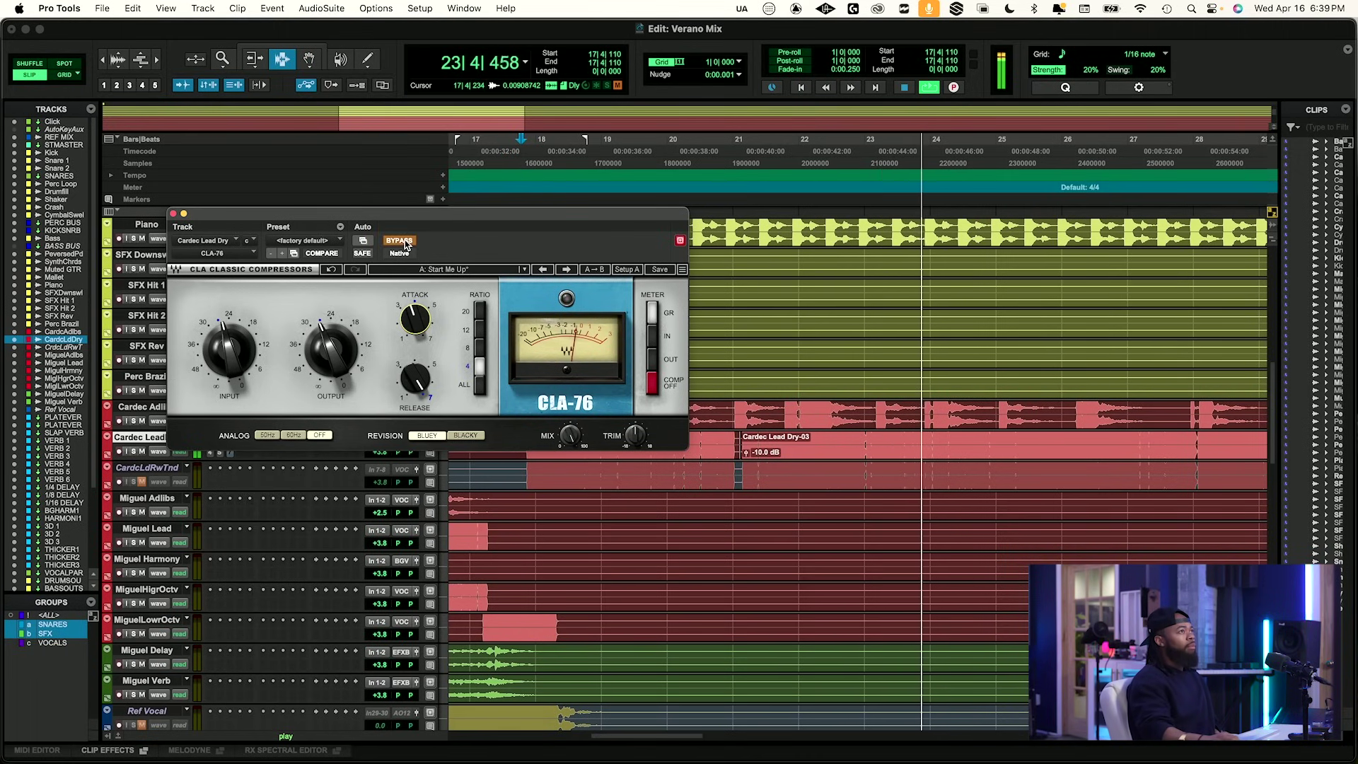
{"action": "left_click", "coordinate": [400, 240]}
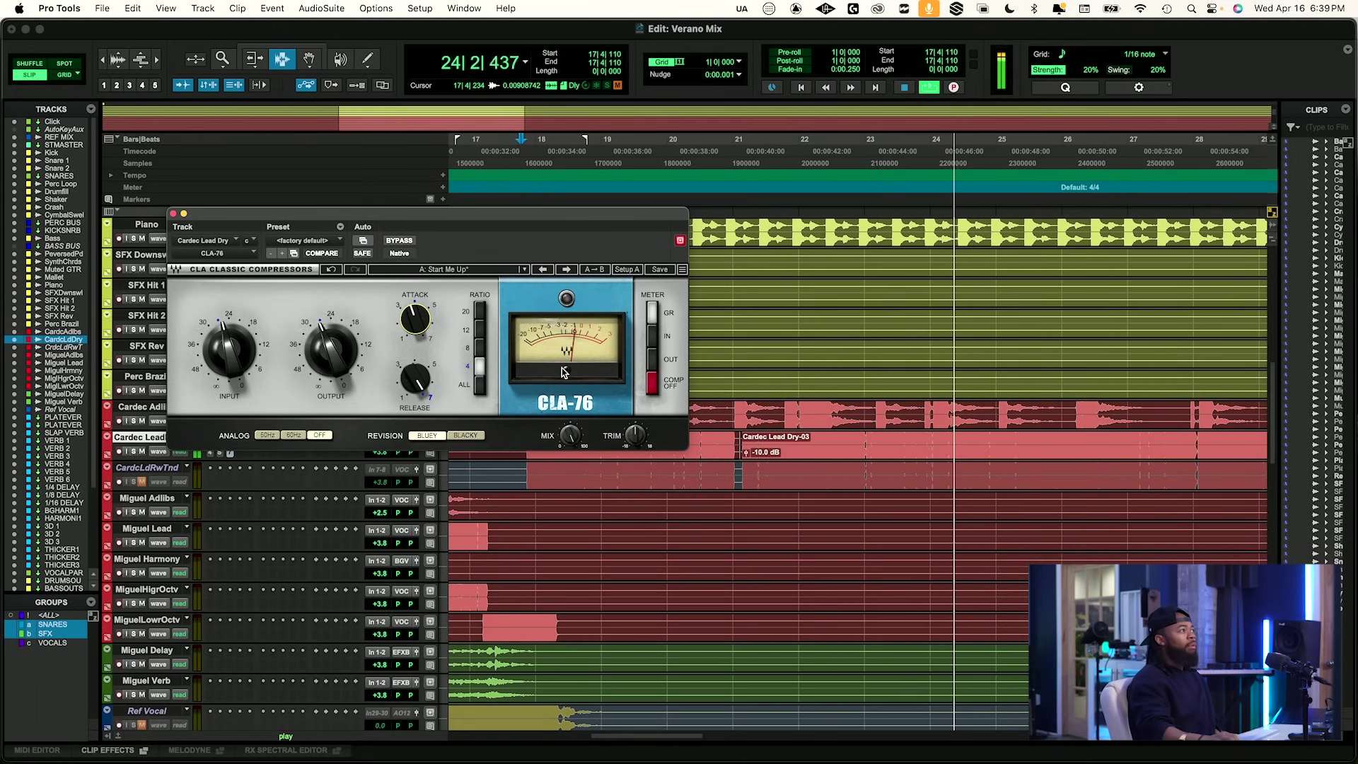
{"action": "left_click", "coordinate": [174, 214]}
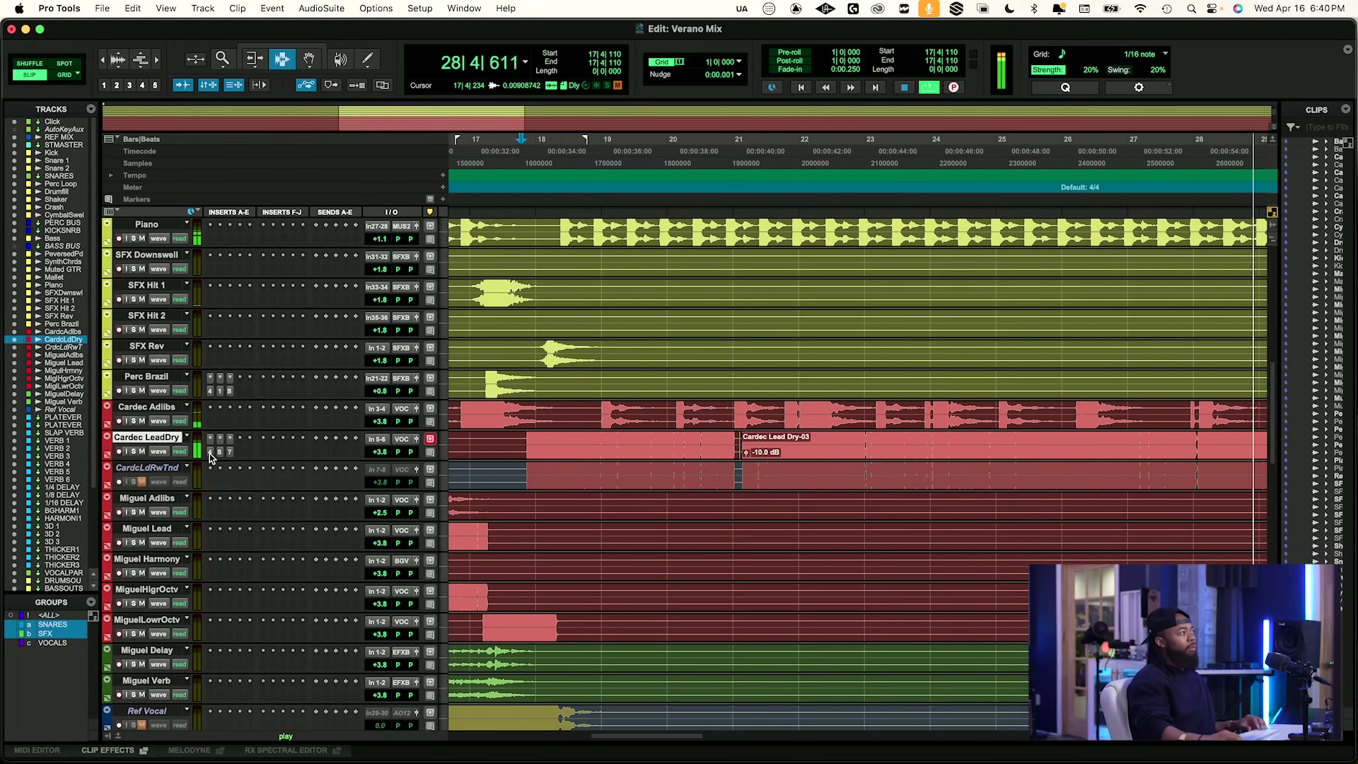
Replay the vocal from the start and insert SplitEQ in the fourth insert slot of the Cardec LeadDry track.
{"action": "key", "text": "space"}
{"action": "key", "text": "space"}
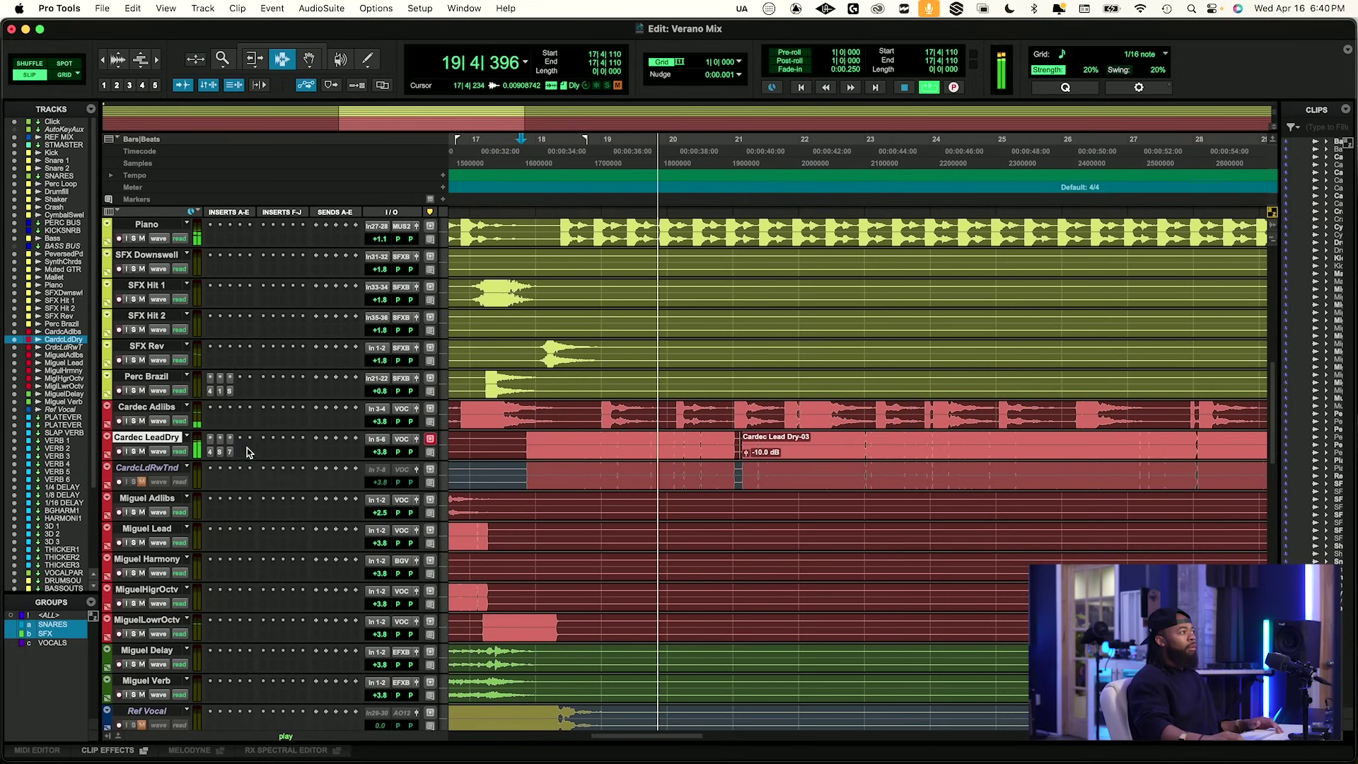
{"action": "left_click", "coordinate": [244, 450]}
{"action": "type", "text": "spli"}
{"action": "key", "text": "Return"}
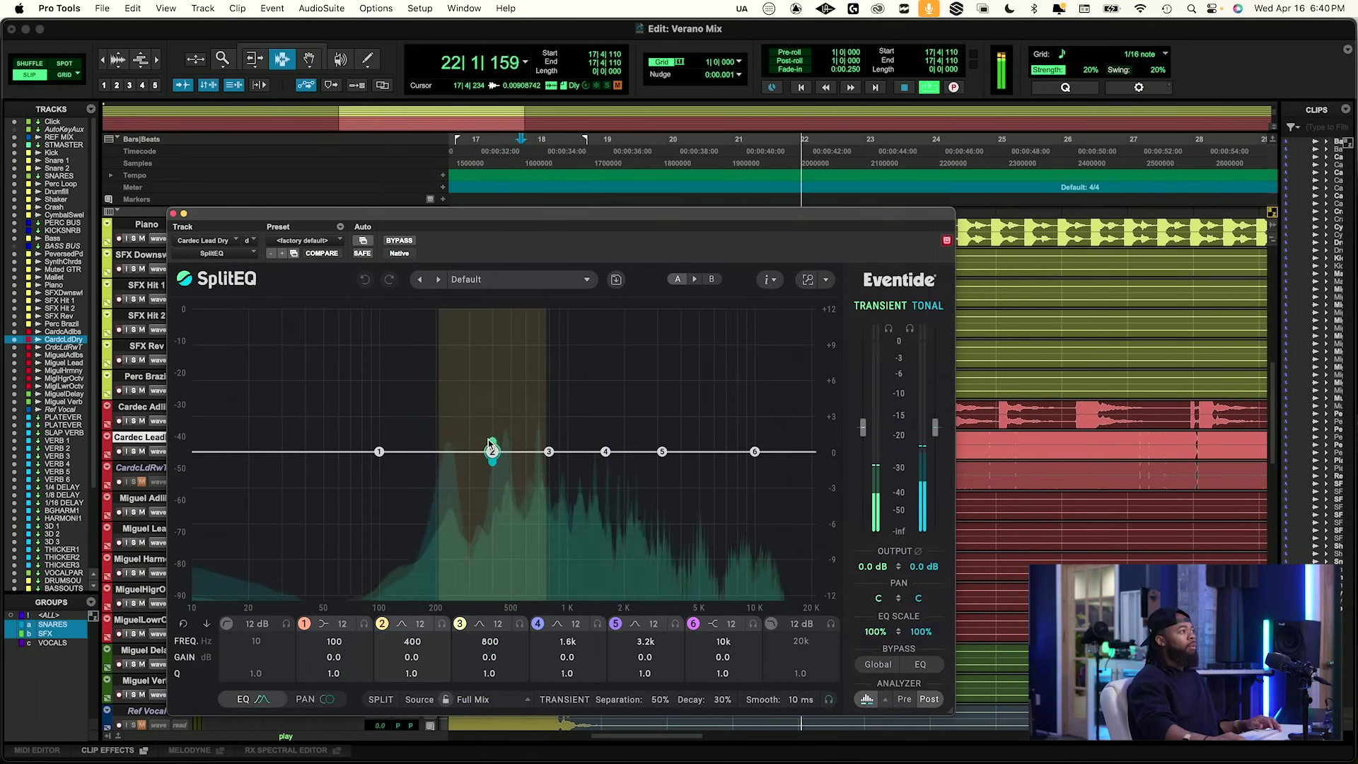
Set SplitEQ band 2's transient gain to 0.1 dB, audition the band down to about 160 Hz, and solo the vocal track.
{"action": "left_click_drag", "start_coordinate": [488, 440], "coordinate": [491, 436]}
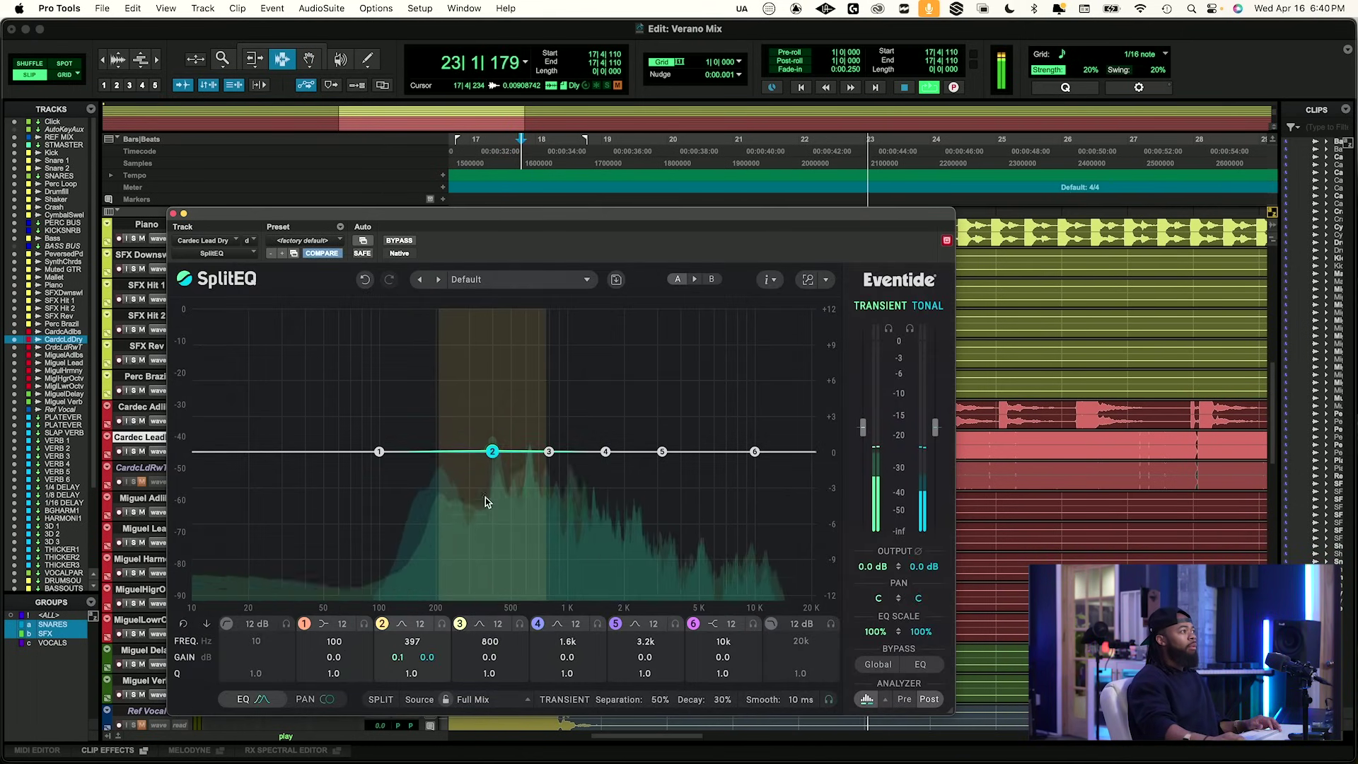
{"action": "left_click", "coordinate": [441, 623]}
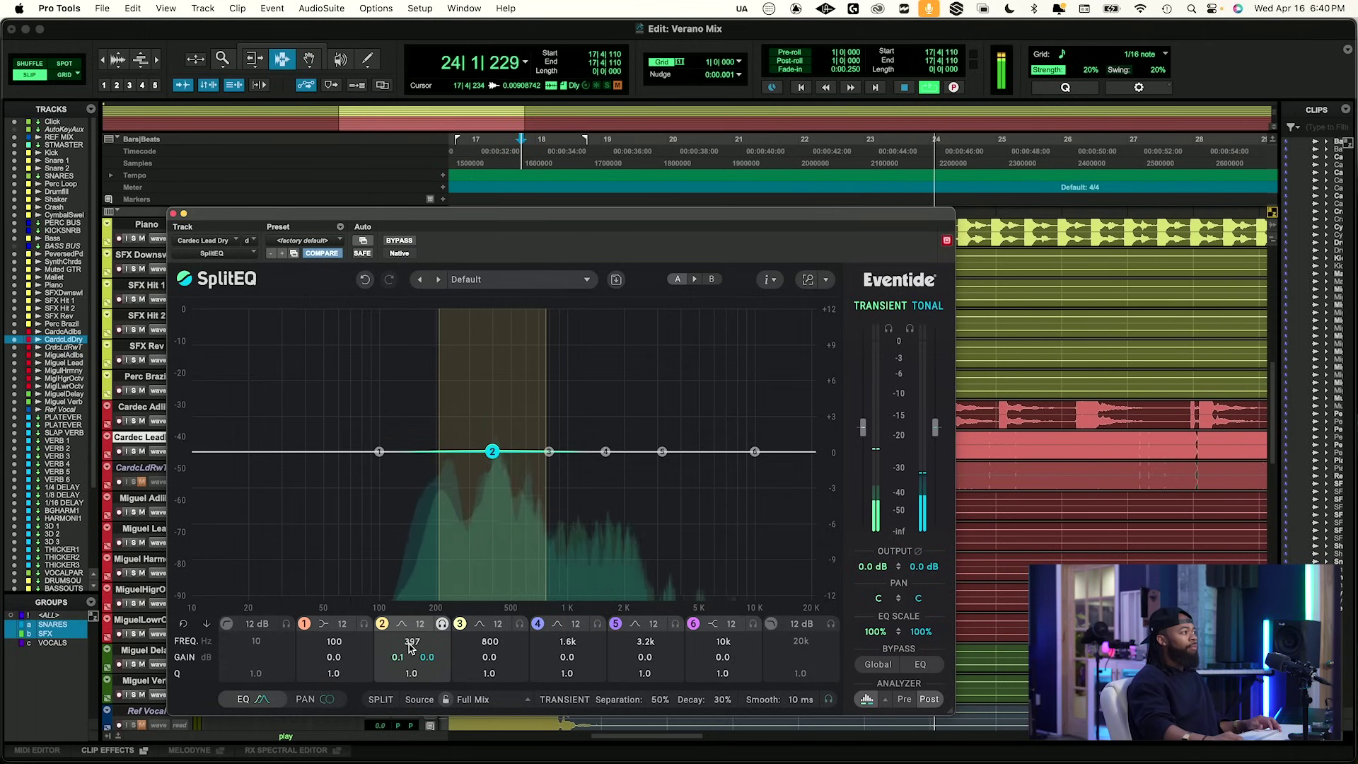
{"action": "scroll", "coordinate": [412, 643], "scroll_direction": "down", "scroll_amount": 10}
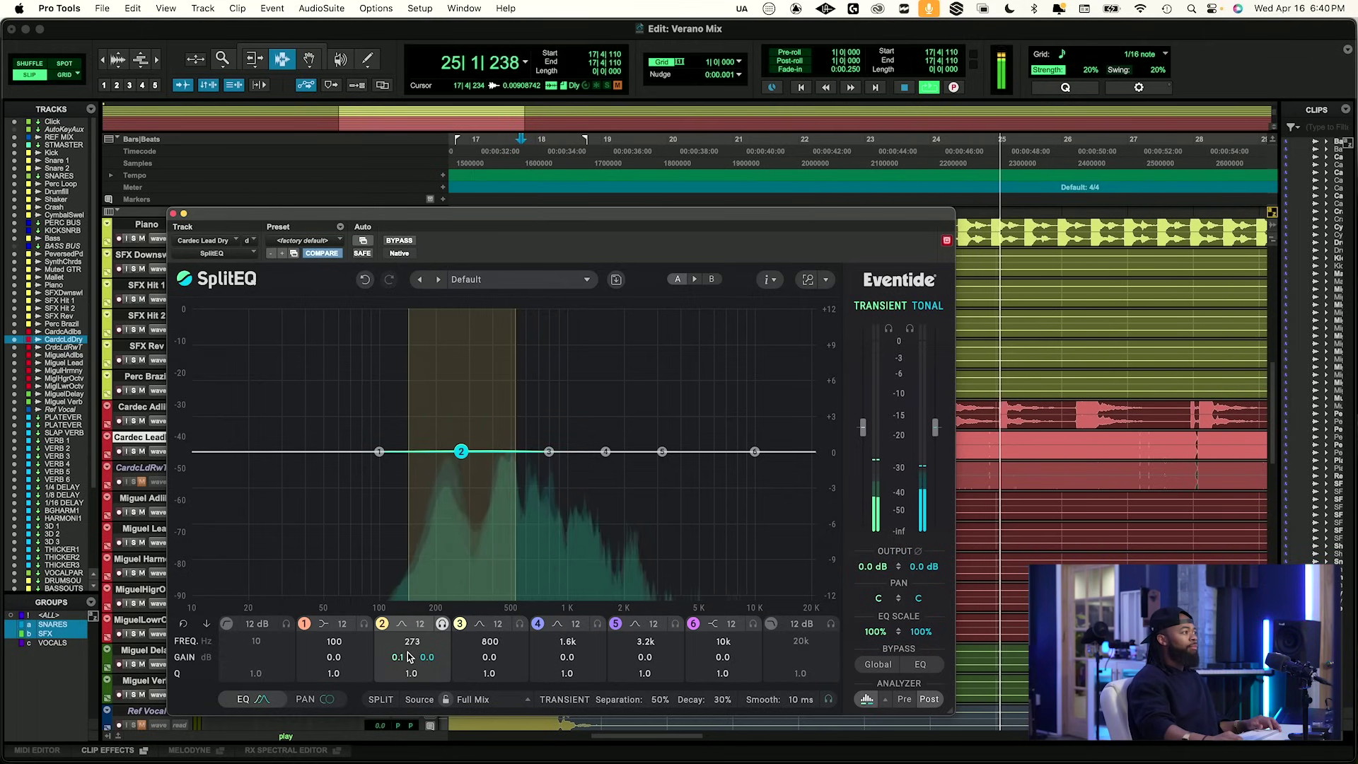
{"action": "scroll", "coordinate": [408, 657], "scroll_direction": "down", "scroll_amount": 3}
{"action": "scroll", "coordinate": [408, 660], "scroll_direction": "up", "scroll_amount": 1}
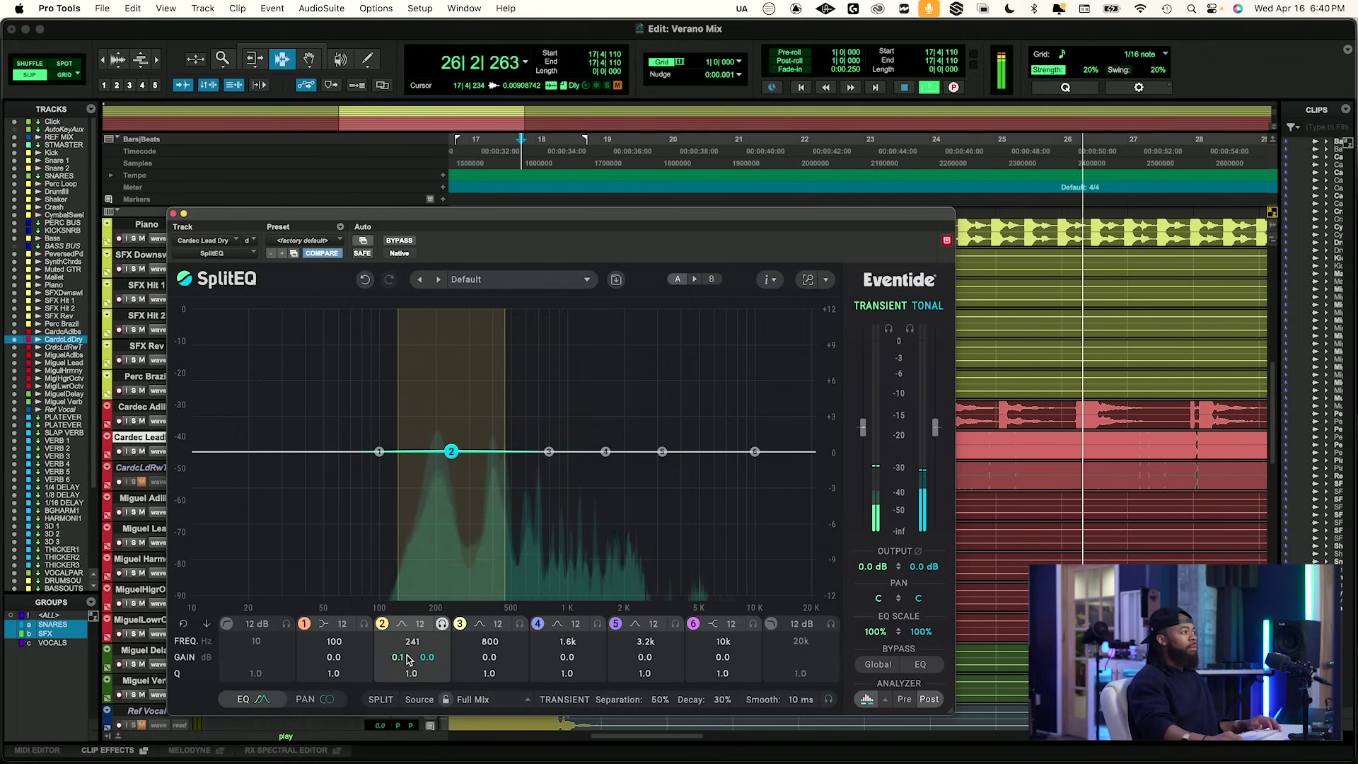
{"action": "left_click", "coordinate": [135, 451]}
{"action": "scroll", "coordinate": [410, 644], "scroll_direction": "down", "scroll_amount": 8}
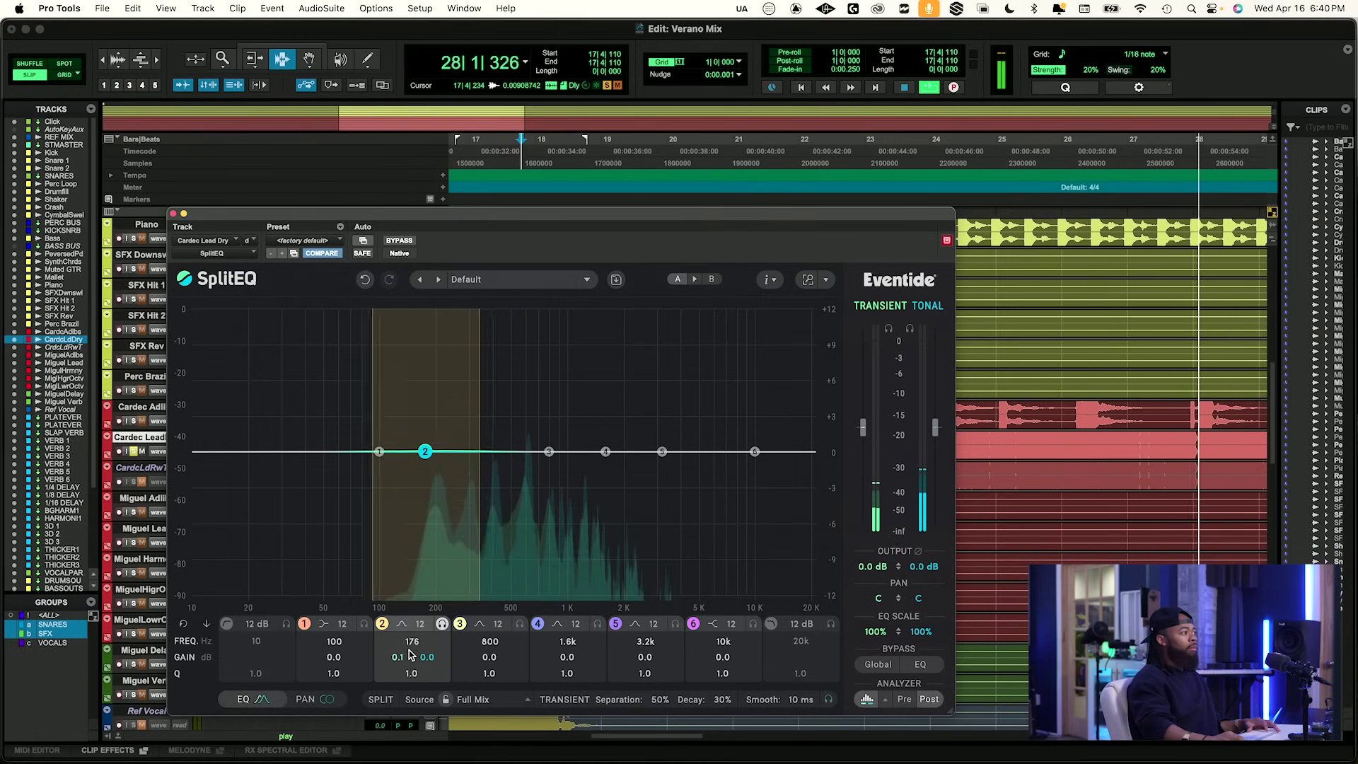
{"action": "scroll", "coordinate": [409, 652], "scroll_direction": "down", "scroll_amount": 2}
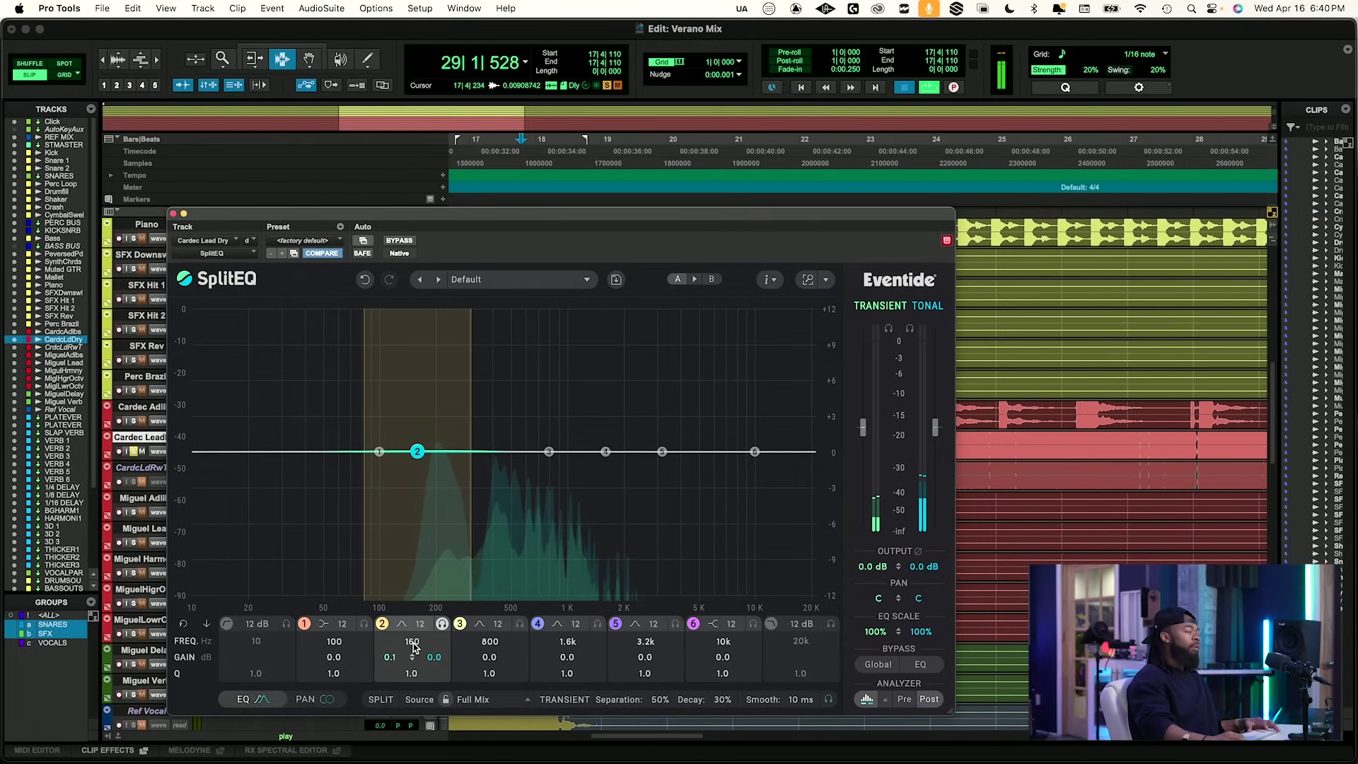
Replay the soloed vocal and sweep SplitEQ's auditioned band 2 from above 400 Hz down to 243 Hz.
{"action": "key", "text": "space"}
{"action": "scroll", "coordinate": [414, 644], "scroll_direction": "up", "scroll_amount": 2}
{"action": "scroll", "coordinate": [416, 643], "scroll_direction": "up", "scroll_amount": 15}
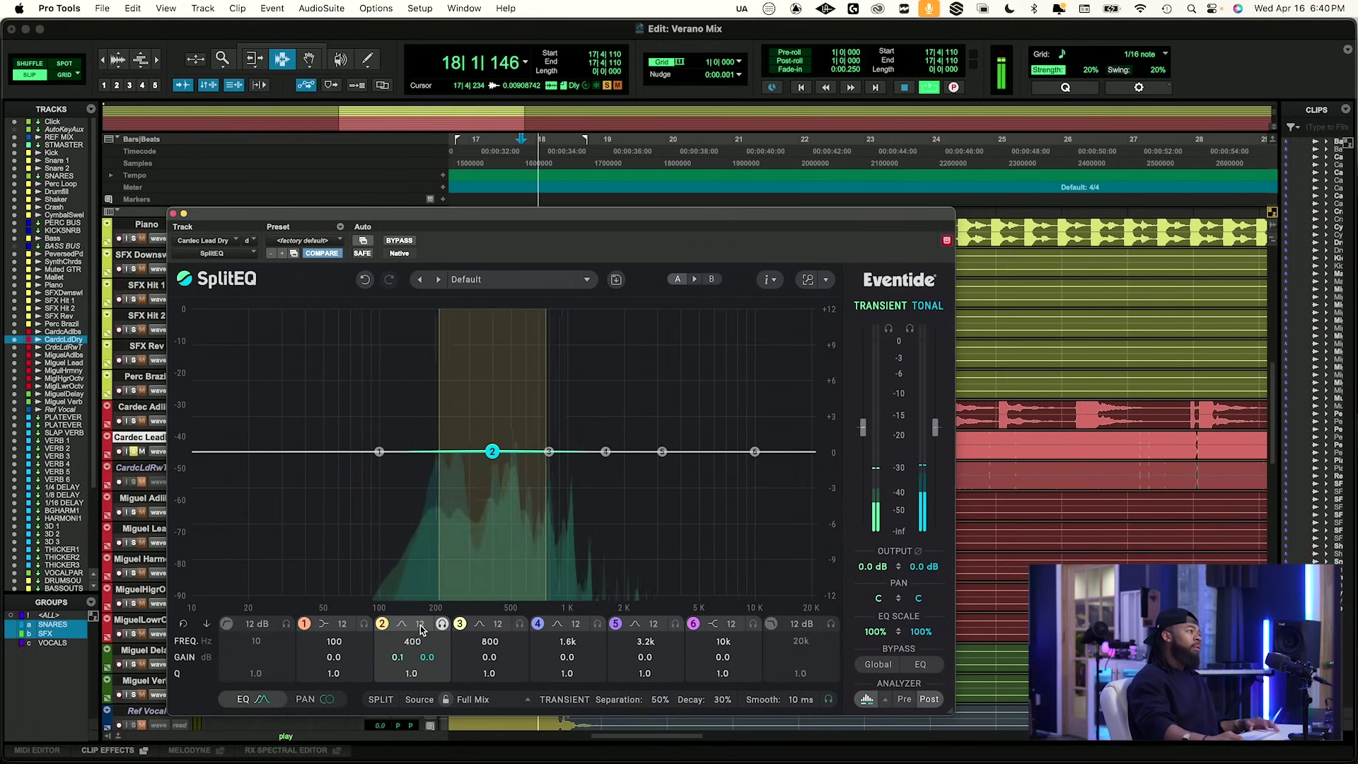
{"action": "scroll", "coordinate": [422, 625], "scroll_direction": "down", "scroll_amount": 3}
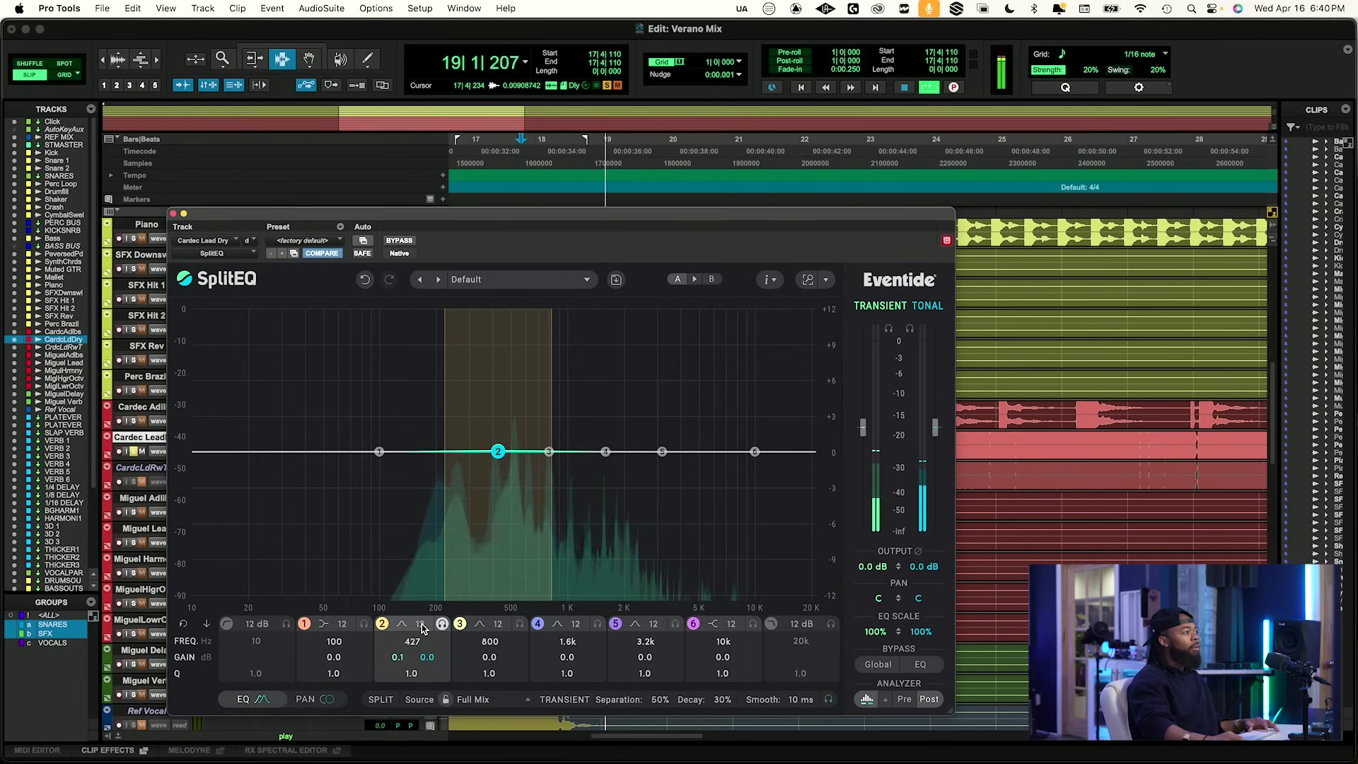
{"action": "scroll", "coordinate": [423, 628], "scroll_direction": "down", "scroll_amount": 4}
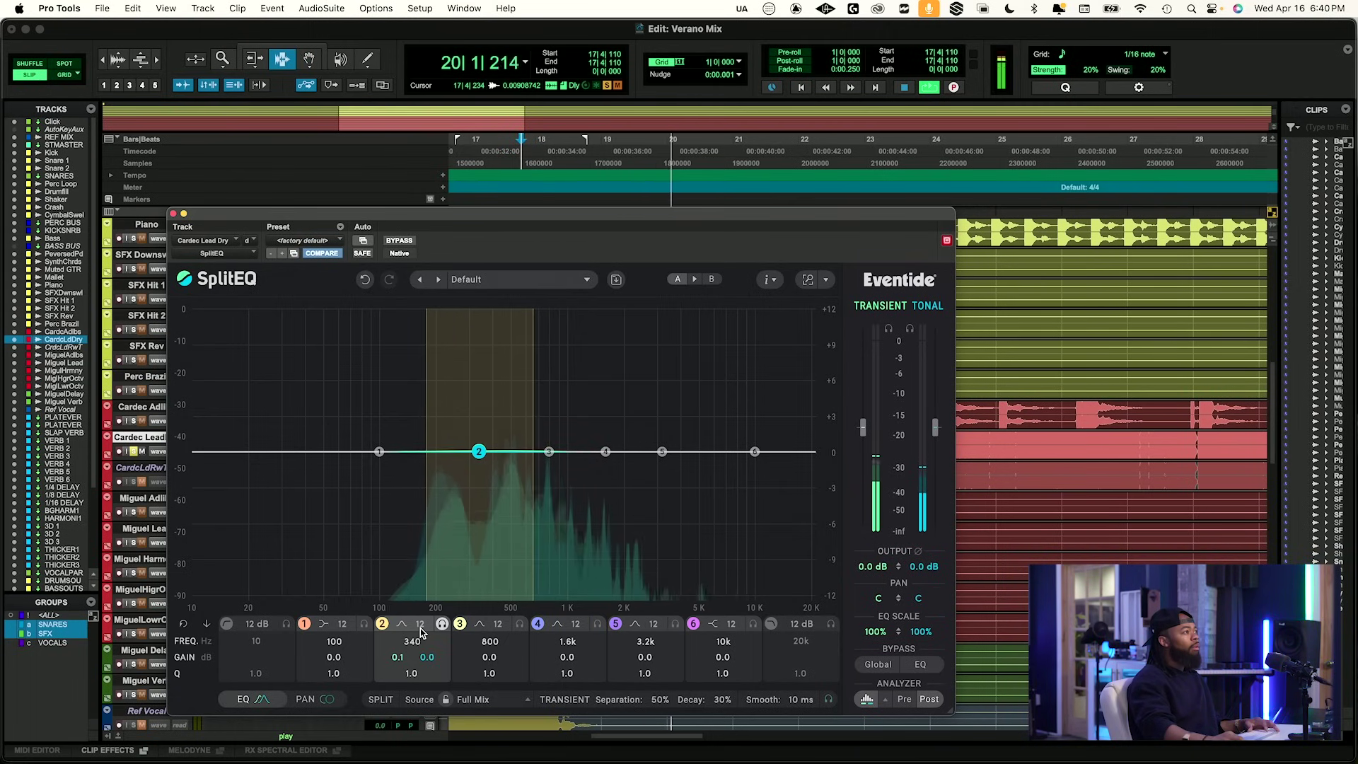
{"action": "scroll", "coordinate": [417, 636], "scroll_direction": "down", "scroll_amount": 3}
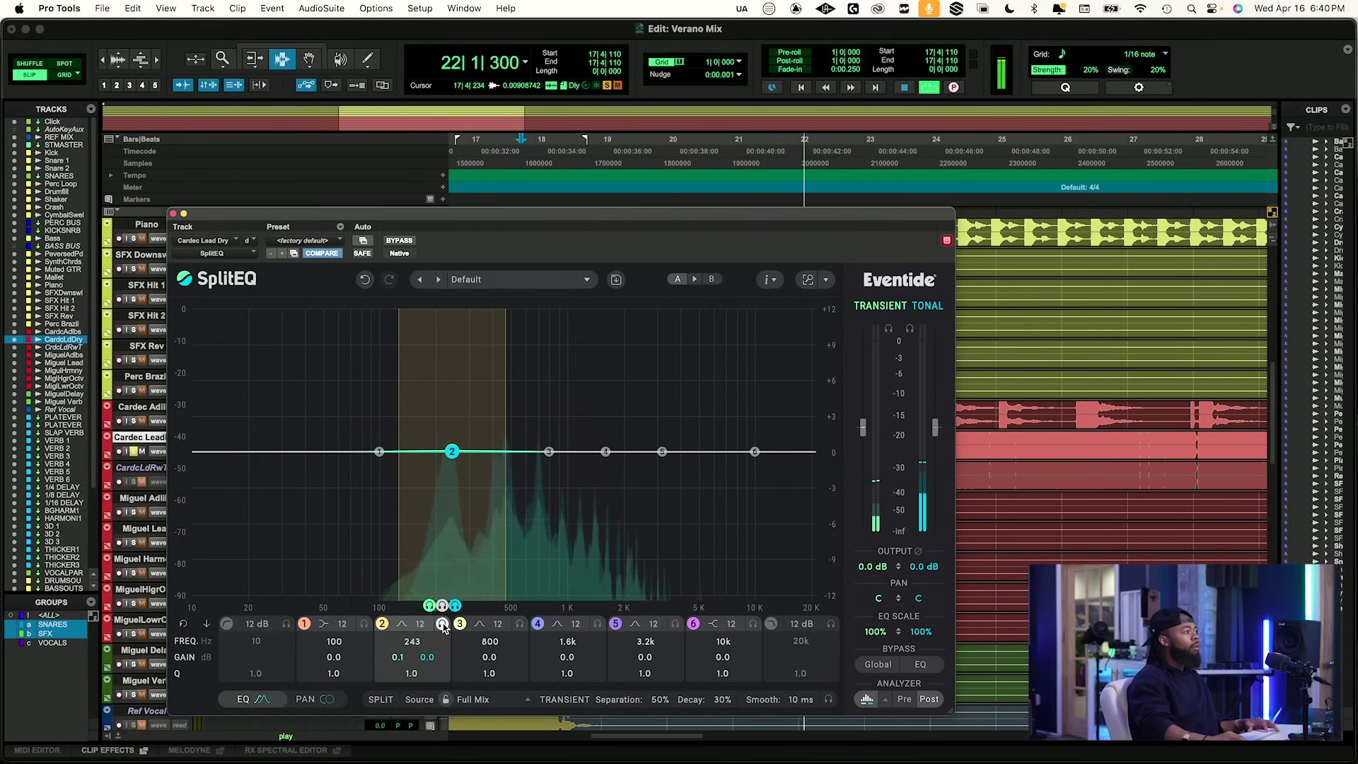
Replay the vocal and raise SplitEQ band 2's transient gain to 1.5 dB at 243 Hz.
{"action": "key", "text": "space"}
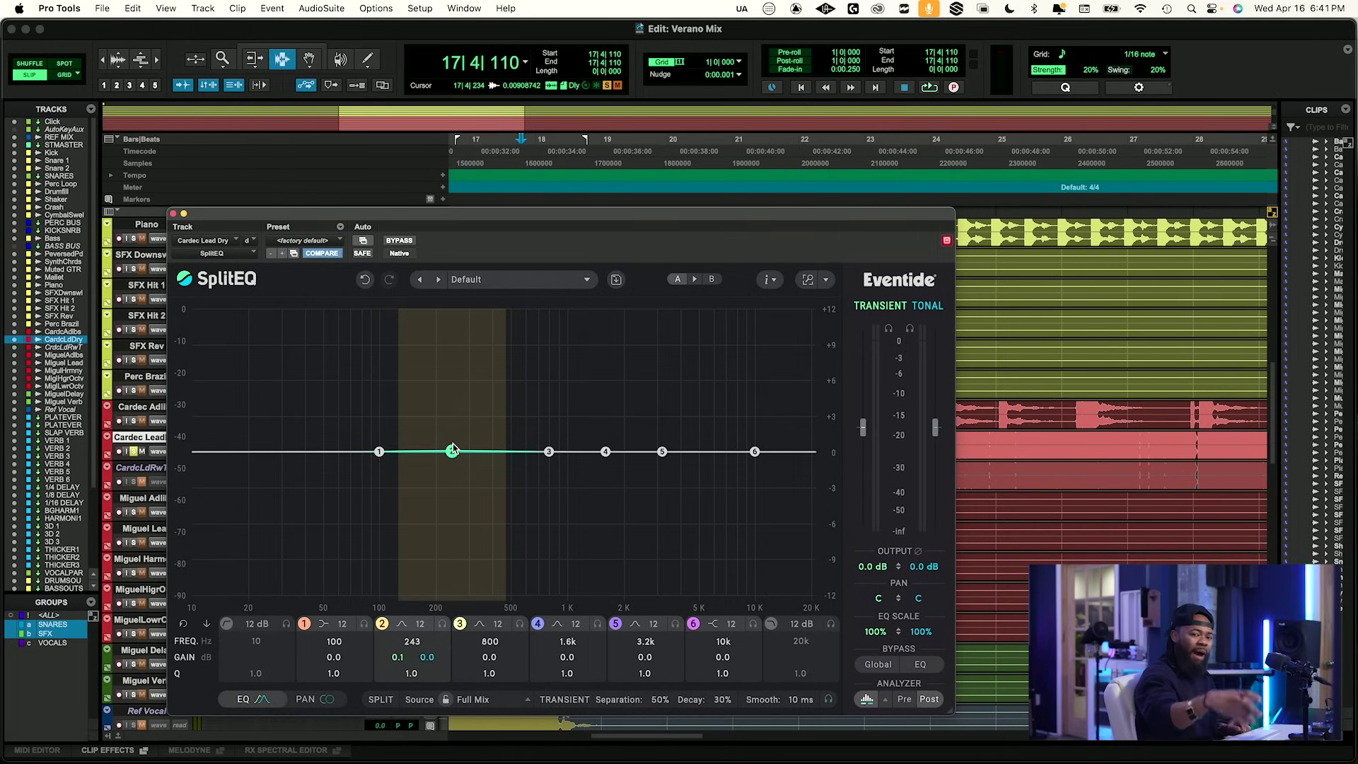
{"action": "key", "text": "space"}
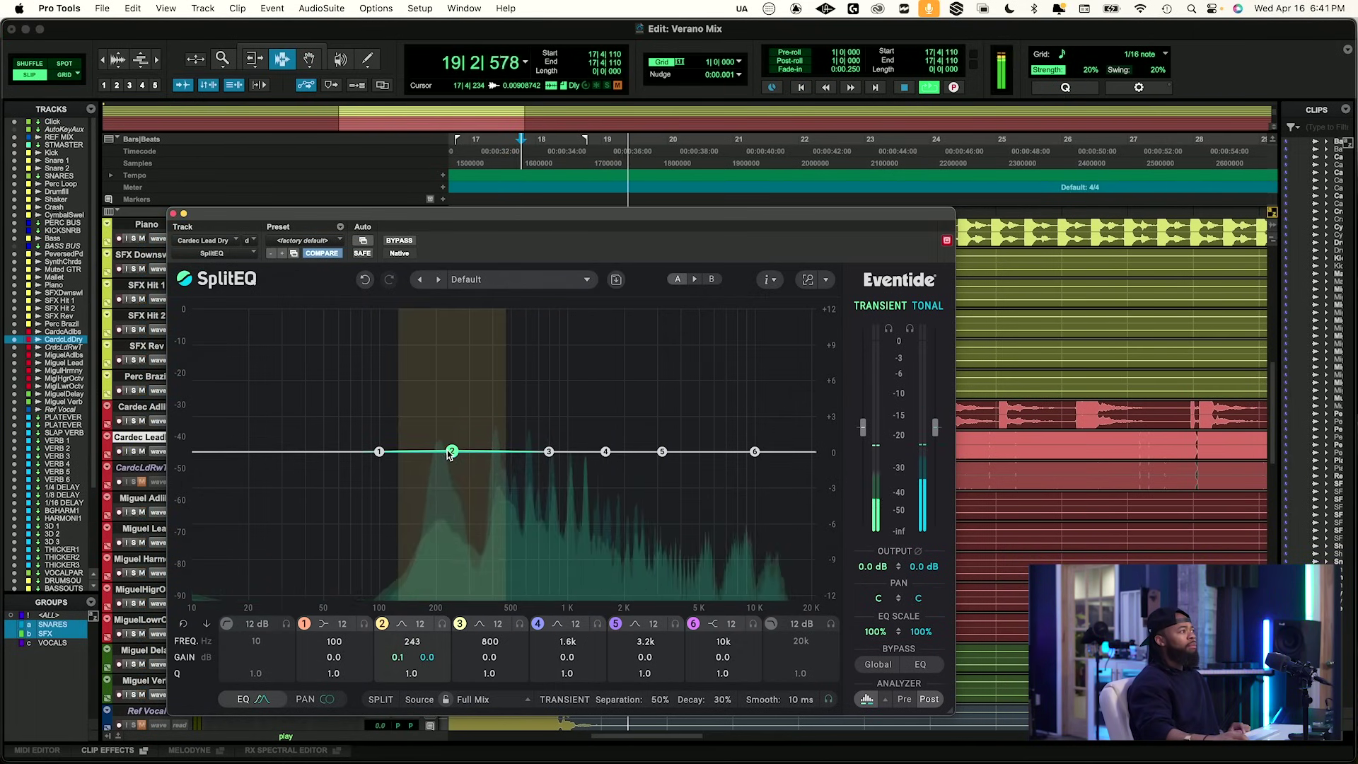
{"action": "left_click_drag", "start_coordinate": [399, 658], "coordinate": [404, 645]}
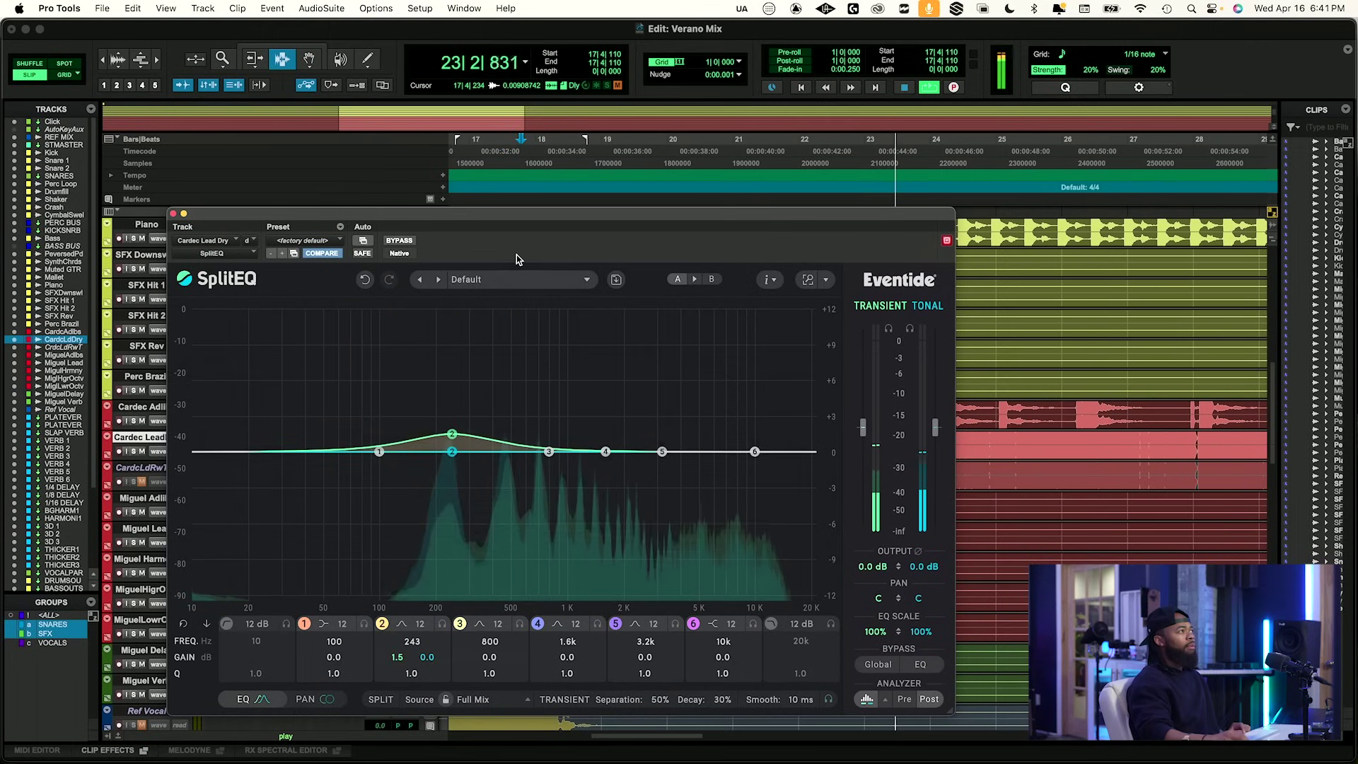
Compare the vocal with SplitEQ bypassed and active during playback, and close the plug-in.
{"action": "left_click", "coordinate": [401, 240]}
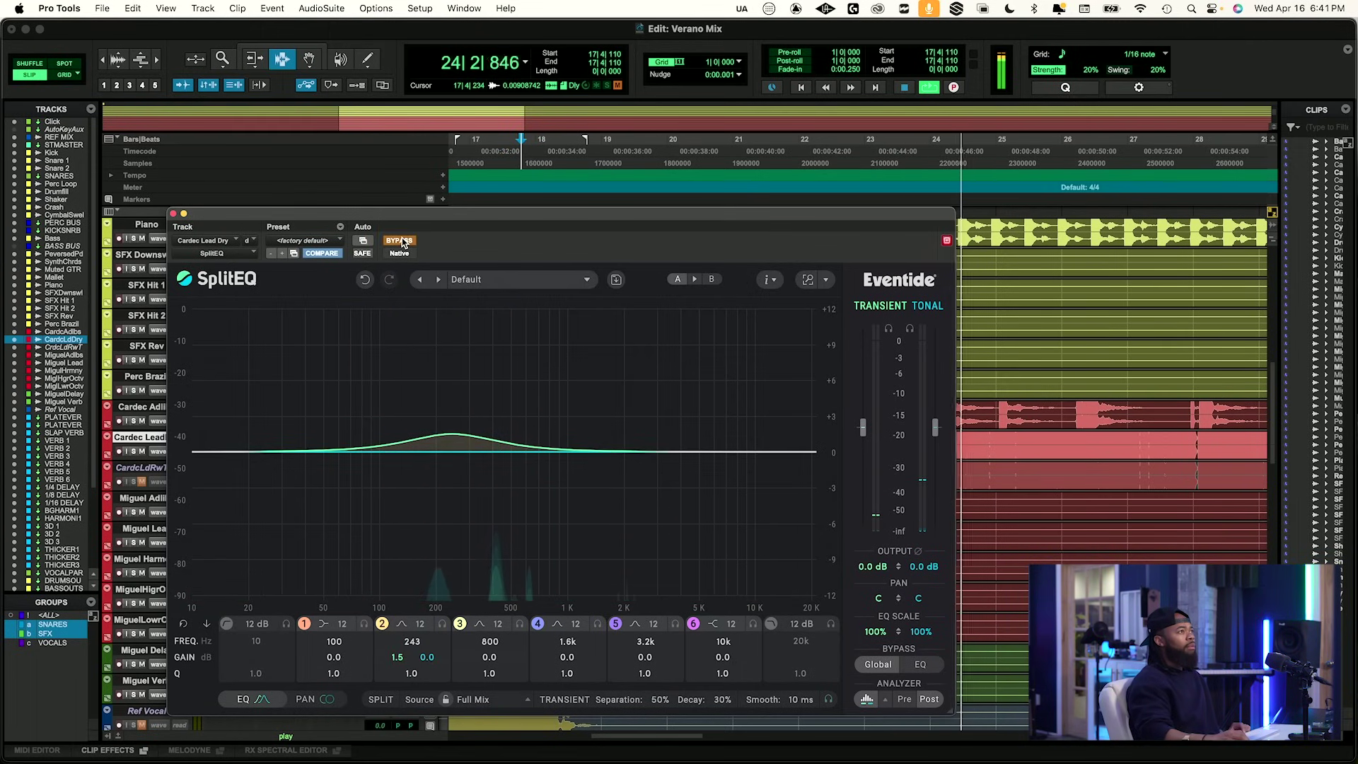
{"action": "left_click", "coordinate": [400, 240]}
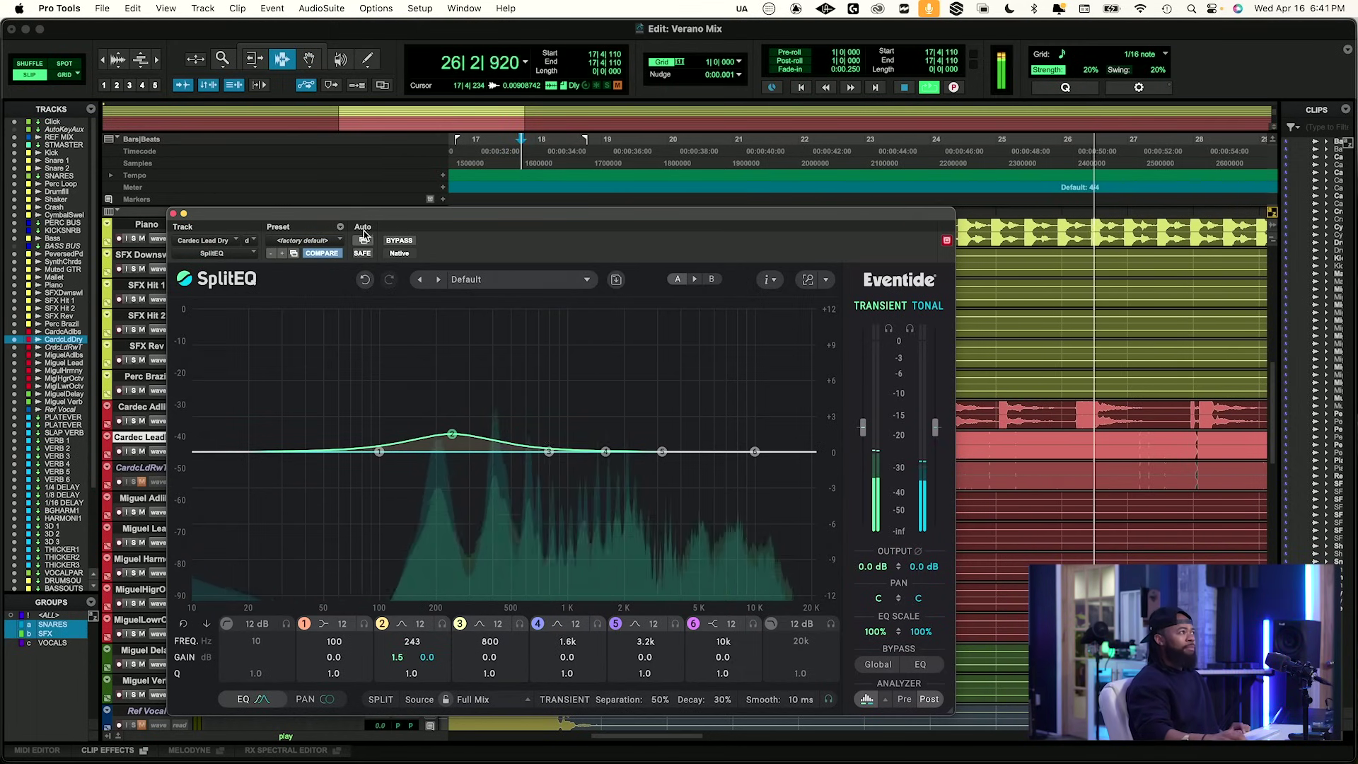
{"action": "left_click_drag", "start_coordinate": [401, 215], "coordinate": [427, 209]}
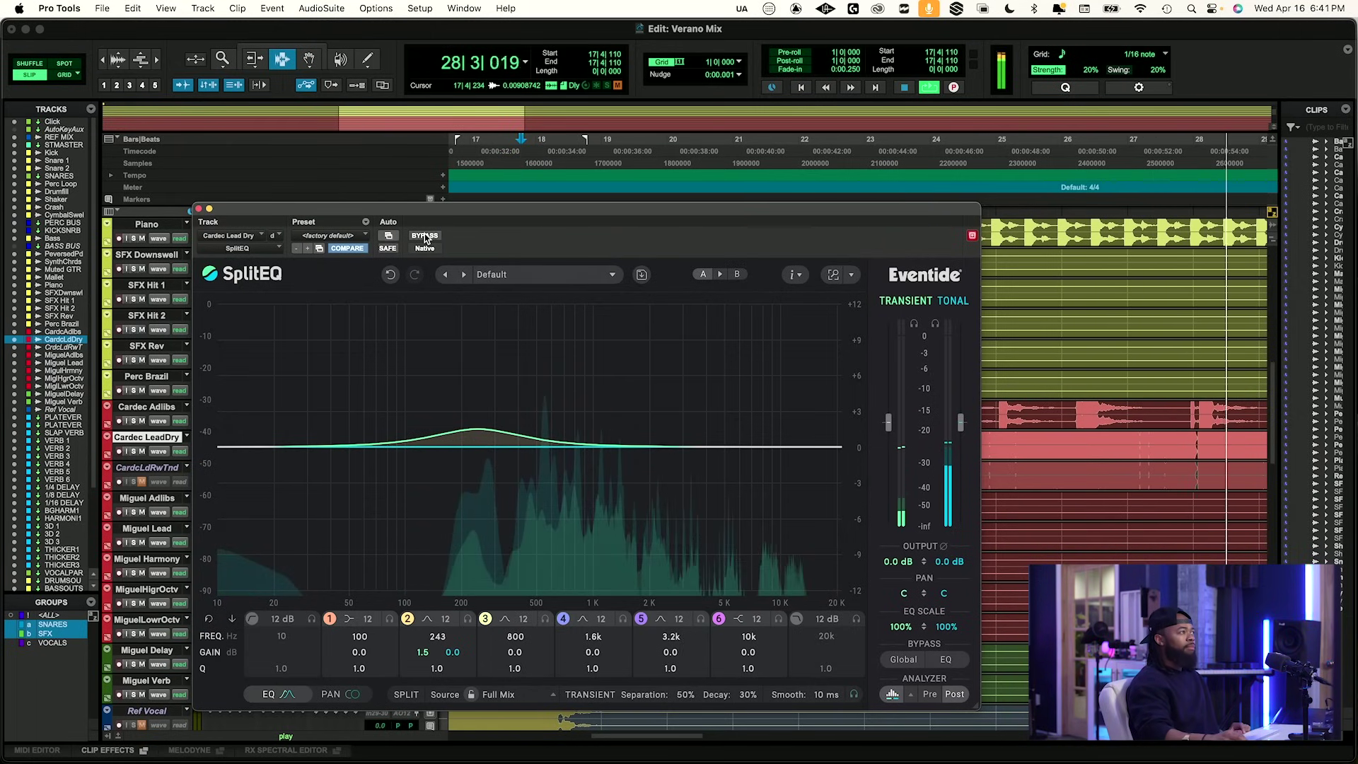
{"action": "left_click", "coordinate": [424, 236]}
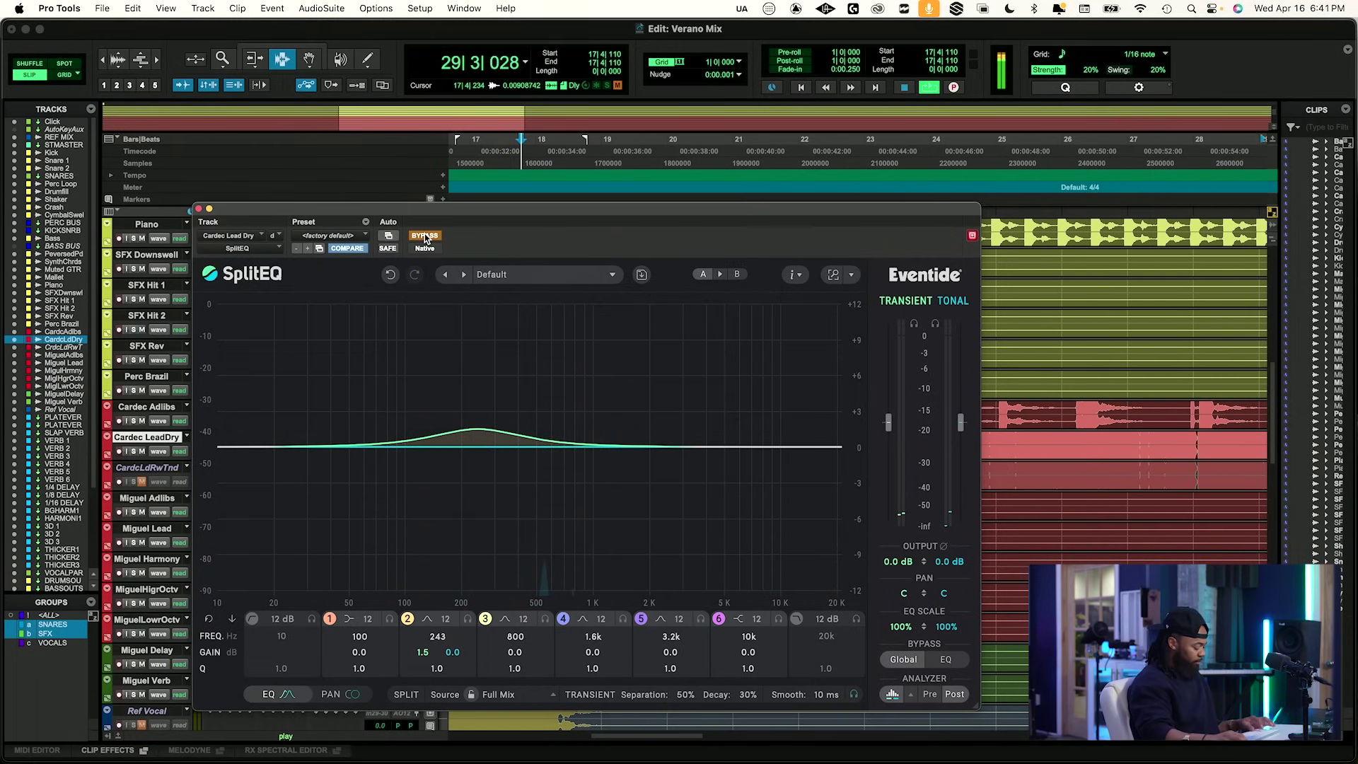
{"action": "key", "text": "F1"}
{"action": "key", "text": "space"}
{"action": "key", "text": "space"}
{"action": "left_click", "coordinate": [426, 236]}
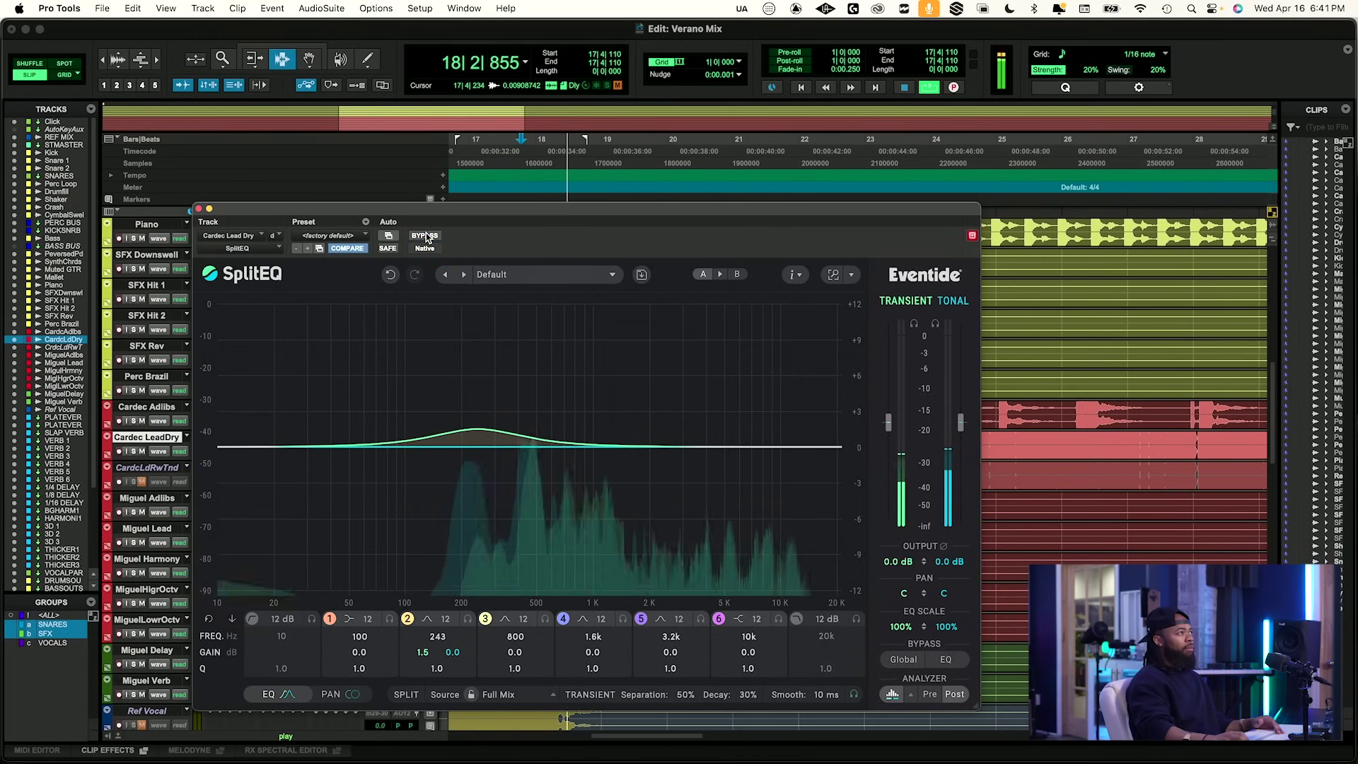
{"action": "left_click", "coordinate": [200, 209]}
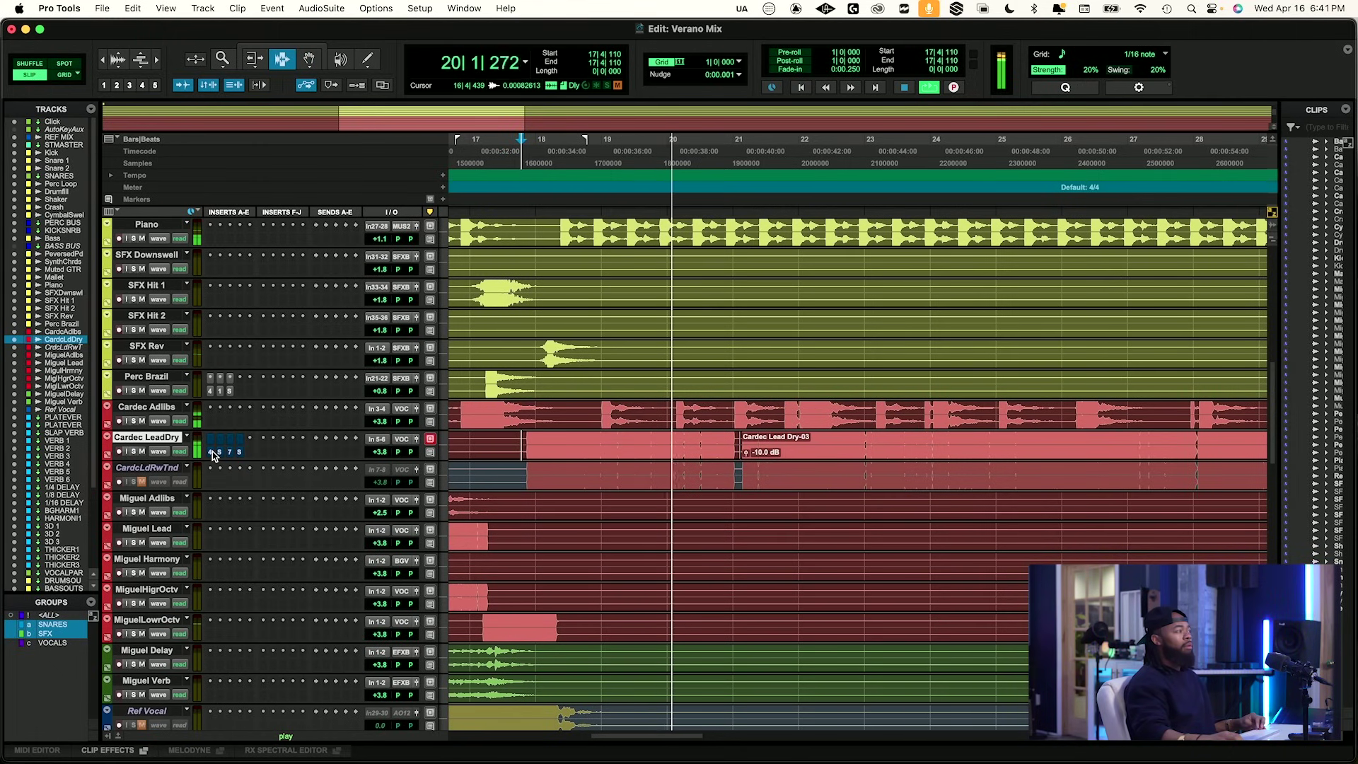
Insert the UADx Pultec EQP-1A EQ in the fifth insert slot of the Cardec LeadDry track.
{"action": "left_click", "coordinate": [250, 456]}
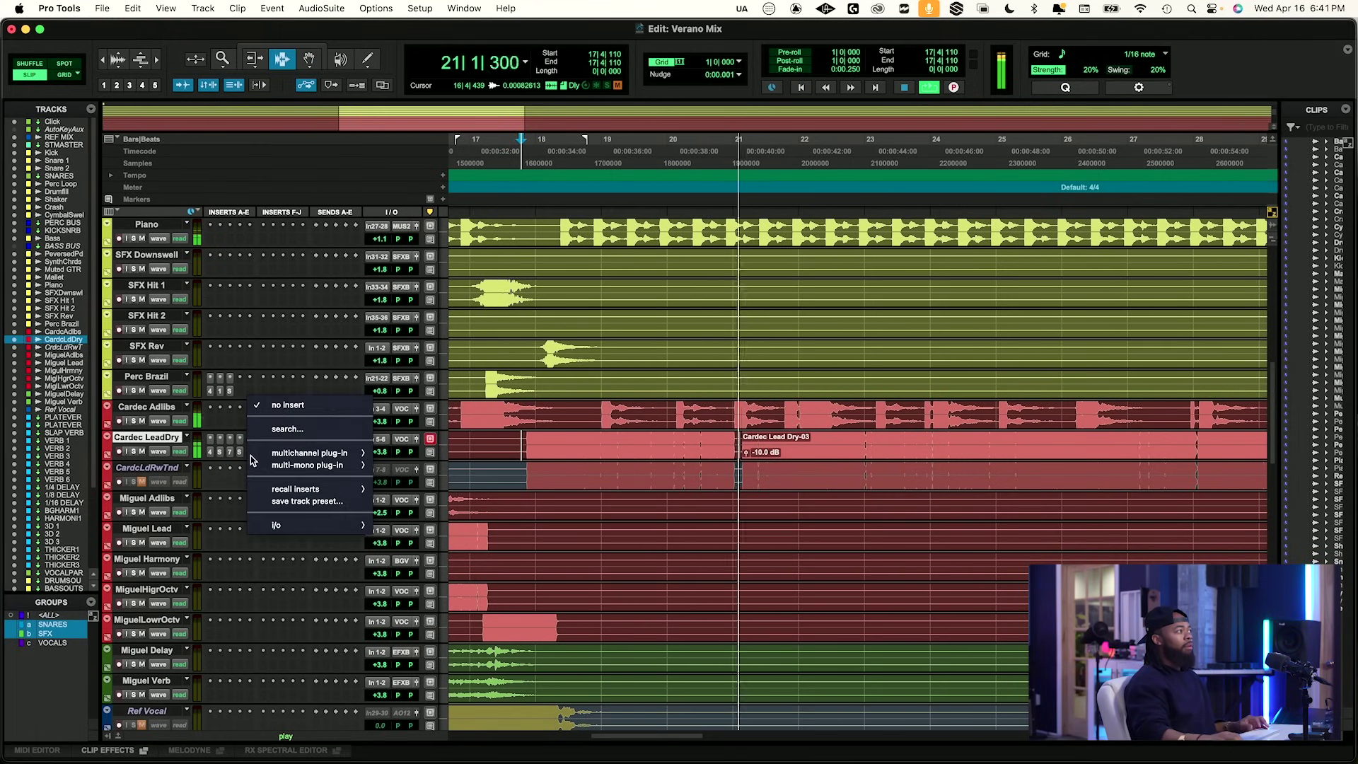
{"action": "left_click", "coordinate": [289, 429]}
{"action": "type", "text": "pul"}
{"action": "key", "text": "Down"}
{"action": "key", "text": "Down"}
{"action": "key", "text": "Down"}
{"action": "key", "text": "Down"}
{"action": "key", "text": "Down"}
{"action": "key", "text": "Down"}
{"action": "key", "text": "Down"}
{"action": "key", "text": "Down"}
{"action": "key", "text": "Down"}
{"action": "key", "text": "Down"}
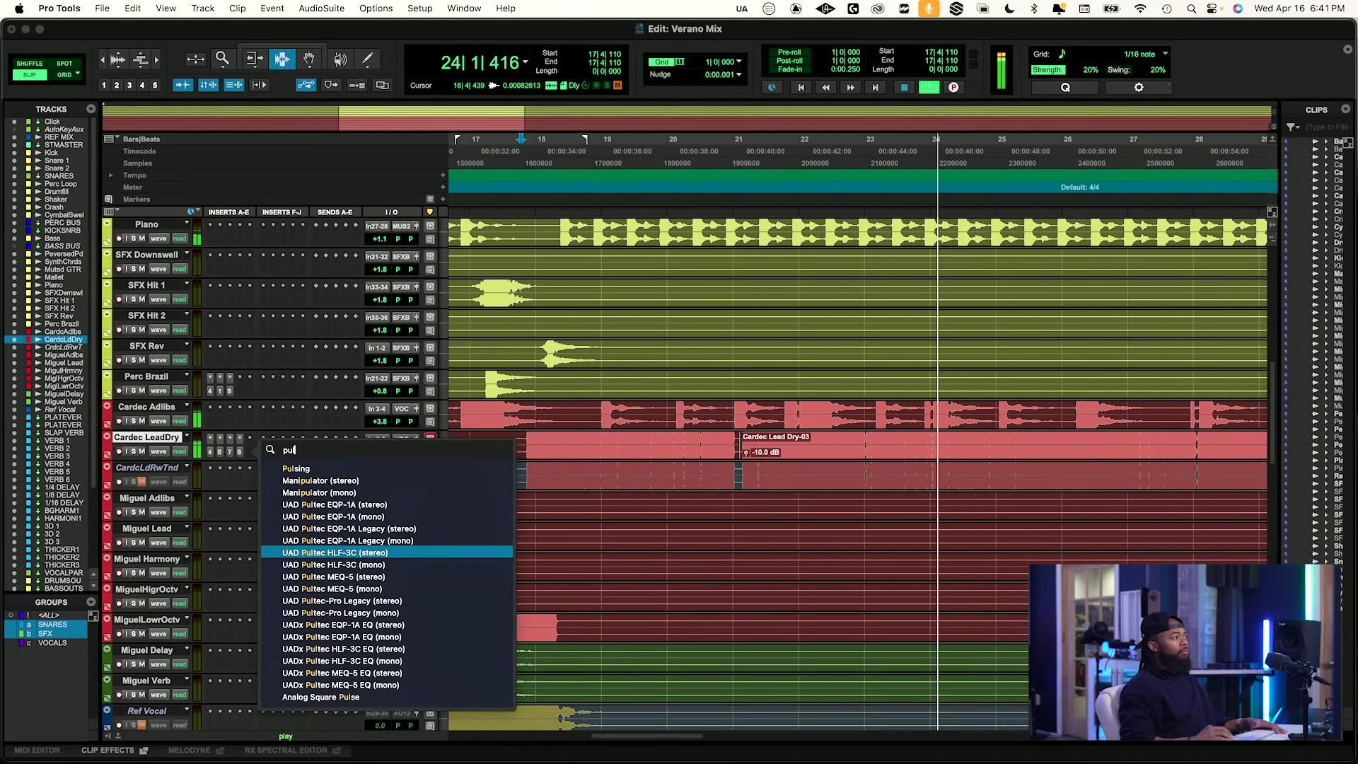
{"action": "key", "text": "Return"}
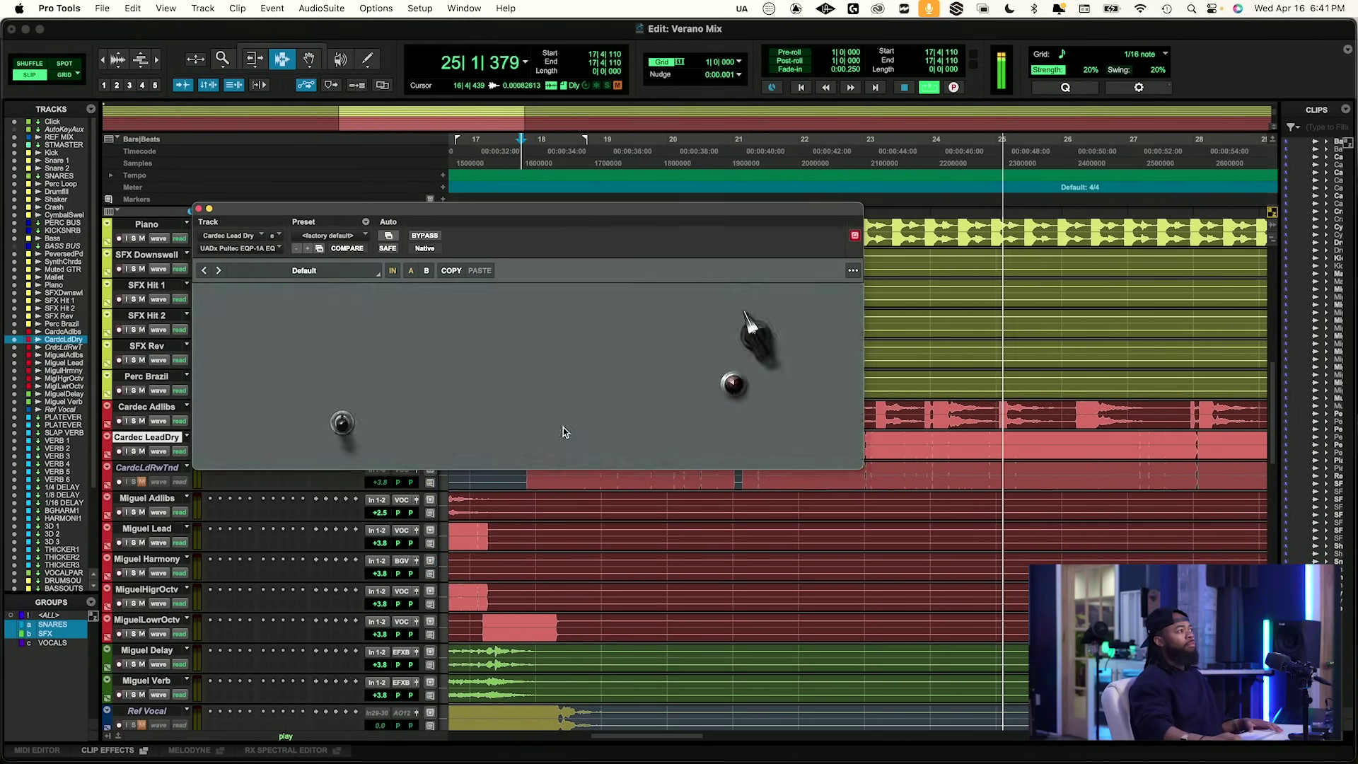
Set the Pultec's high frequency selector to 10 KCS and compare the vocal with the plug-in bypassed and active.
{"action": "left_click", "coordinate": [629, 419]}
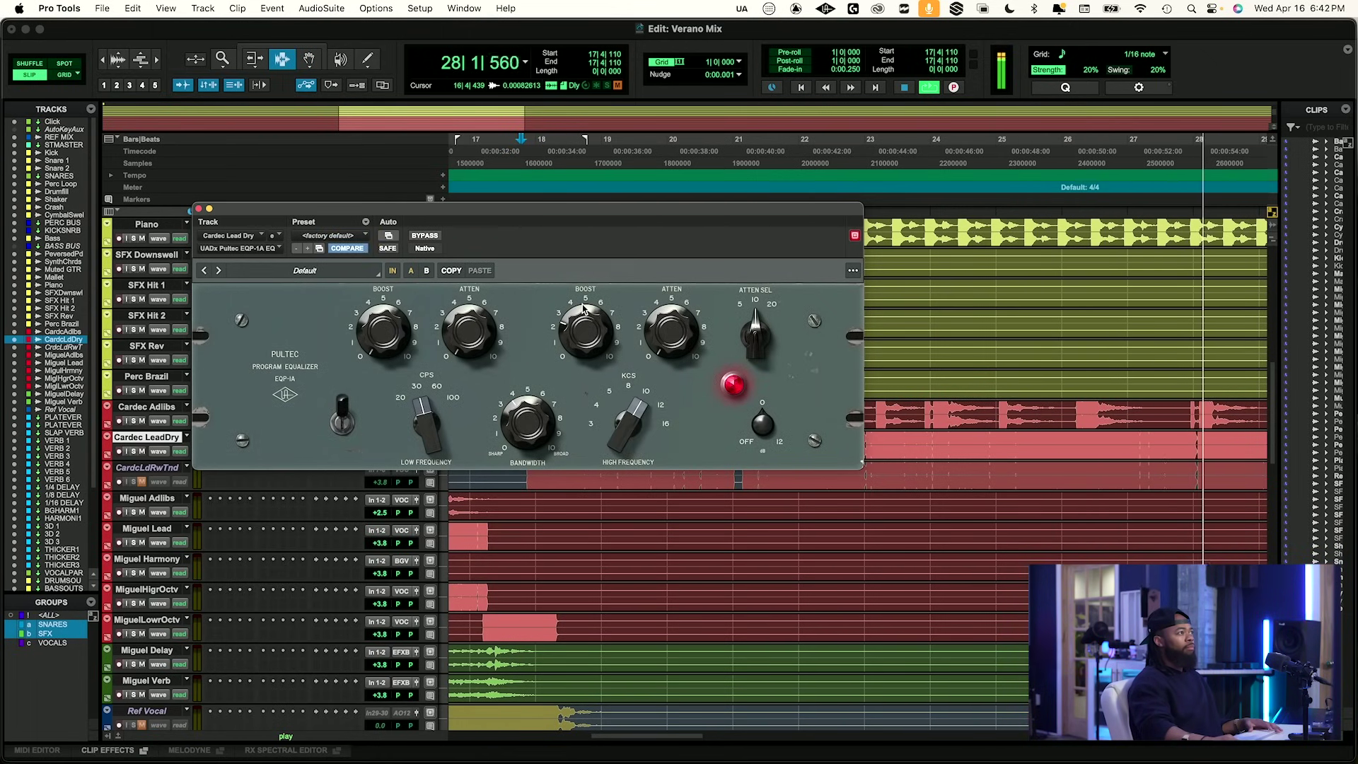
{"action": "left_click", "coordinate": [433, 236]}
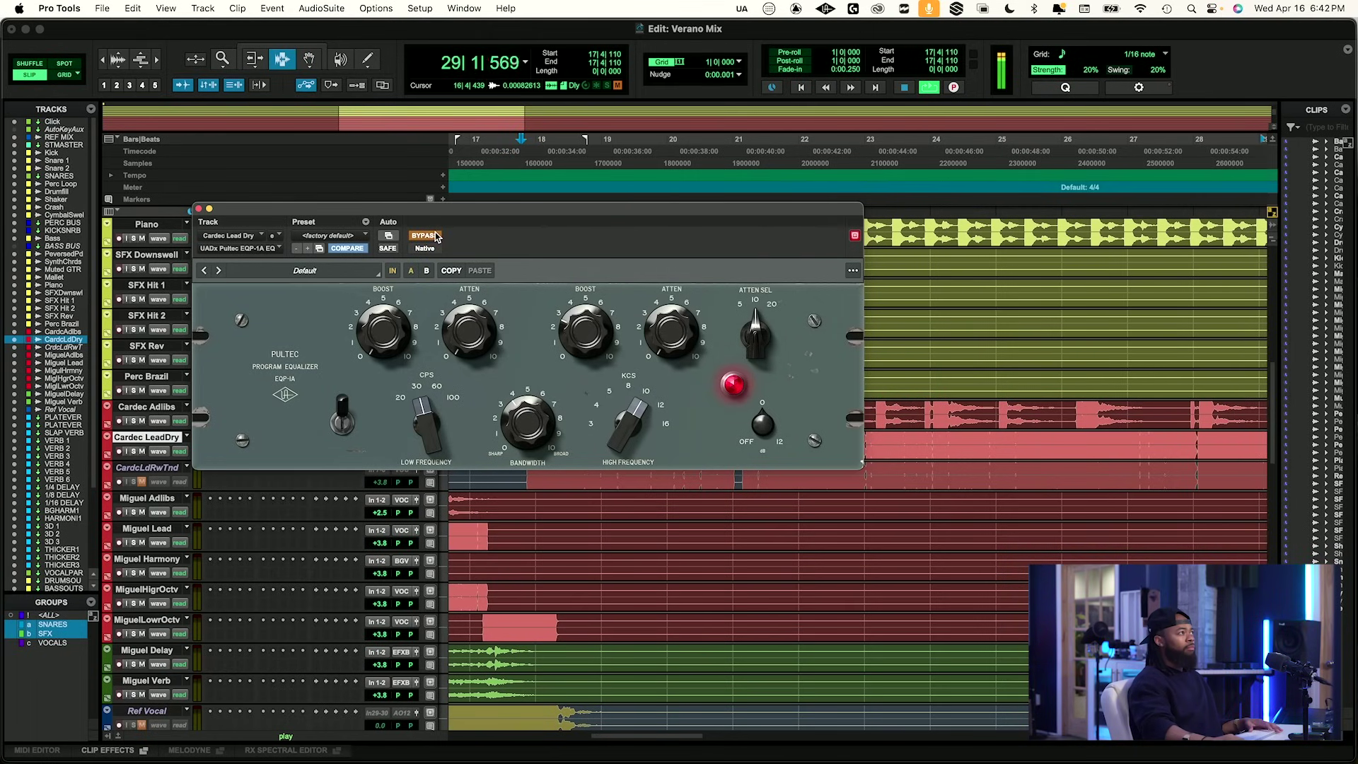
{"action": "left_click", "coordinate": [424, 235]}
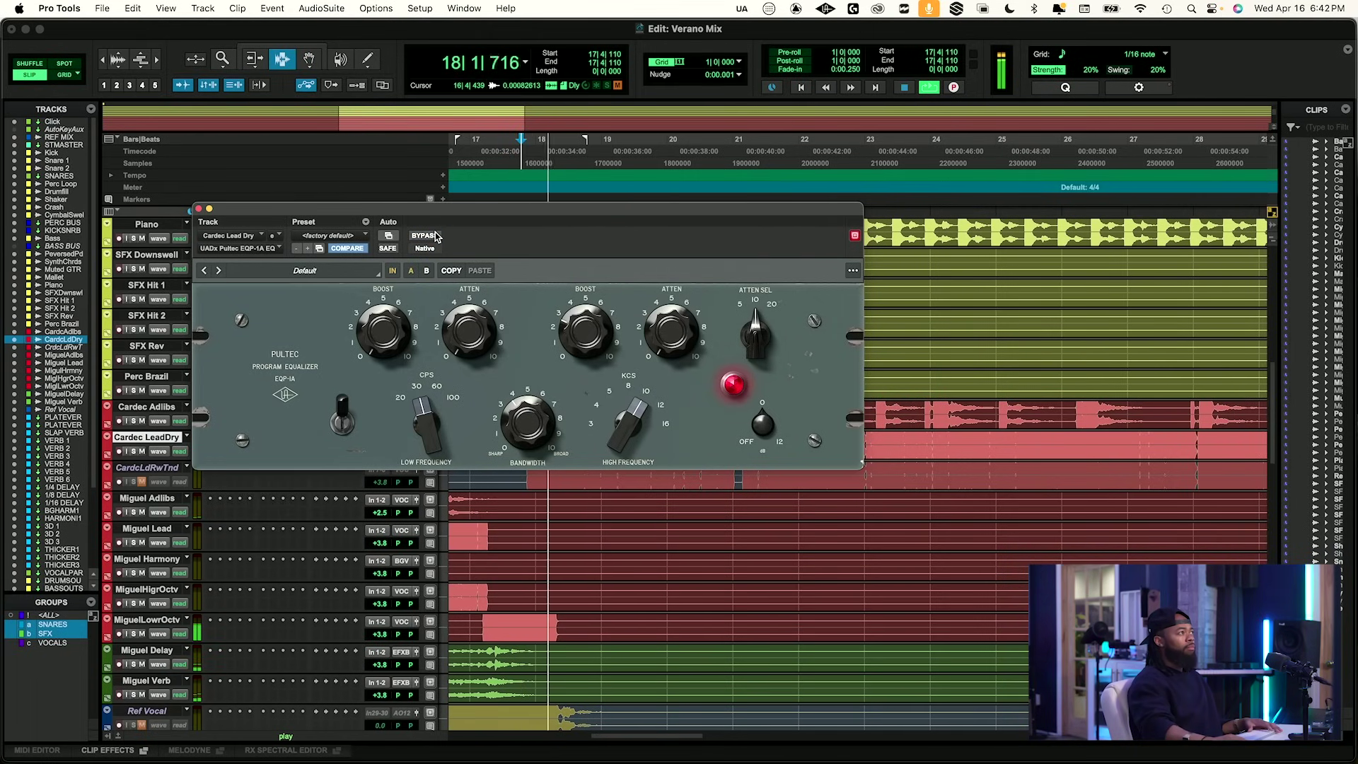
Move the Pultec window clear of the track controls and lower the Cardec LeadDry volume to +3.3 dB.
{"action": "left_click_drag", "start_coordinate": [470, 212], "coordinate": [502, 245]}
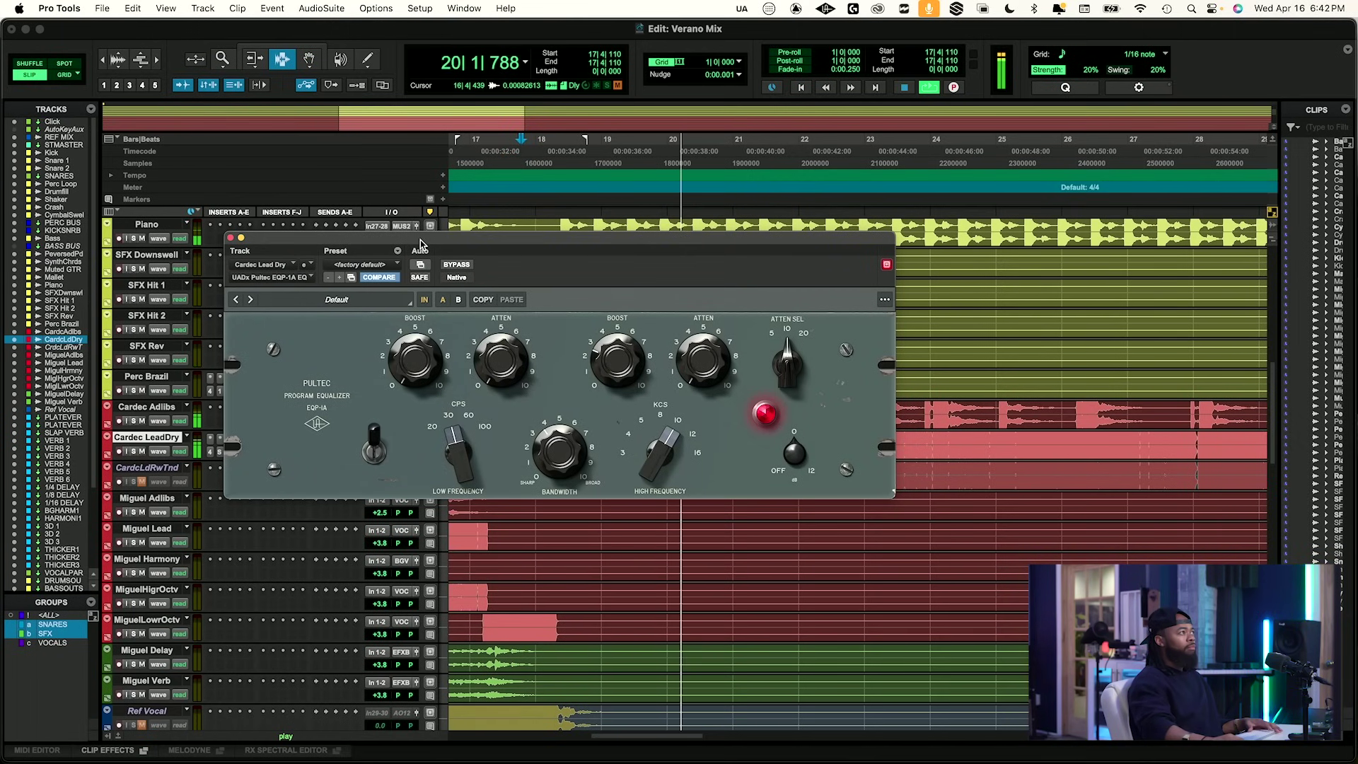
{"action": "left_click_drag", "start_coordinate": [420, 244], "coordinate": [645, 255]}
{"action": "left_click", "coordinate": [380, 453]}
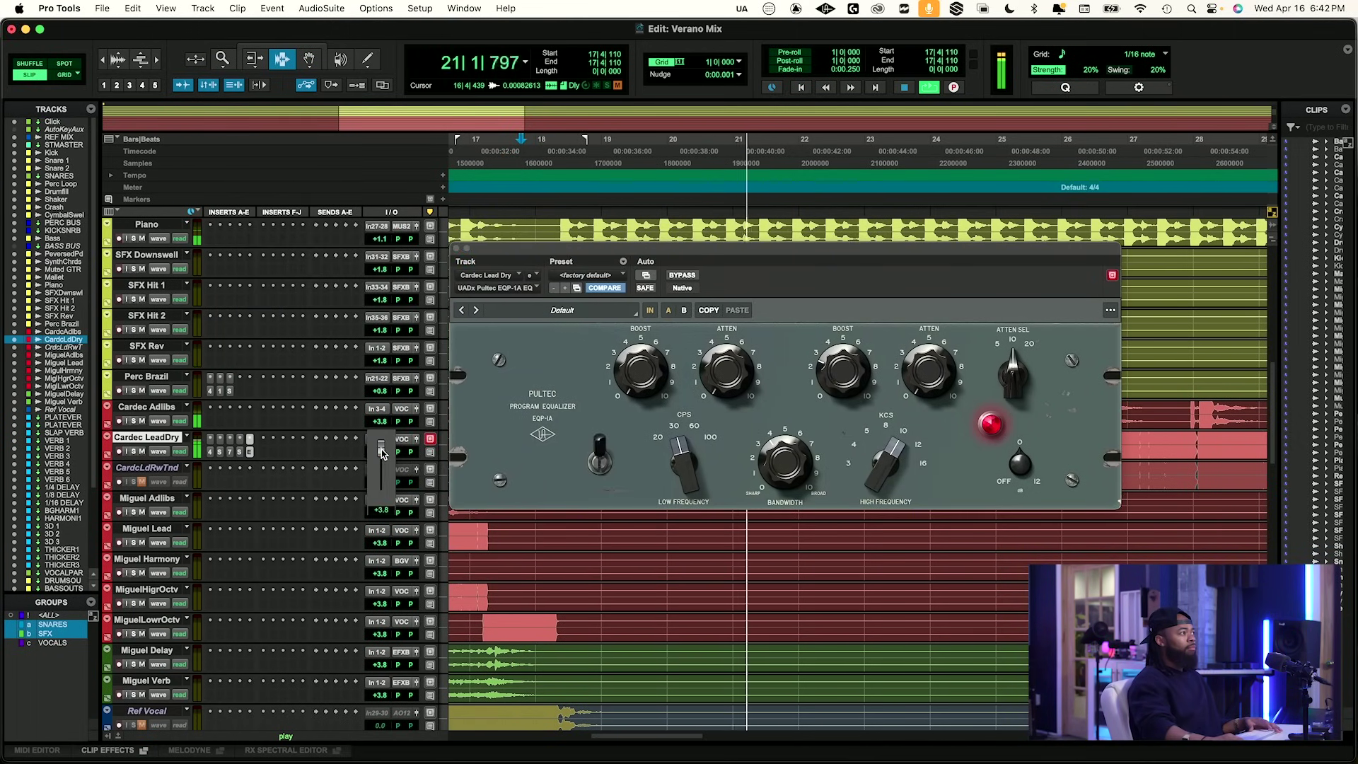
{"action": "left_click_drag", "start_coordinate": [381, 453], "coordinate": [382, 459]}
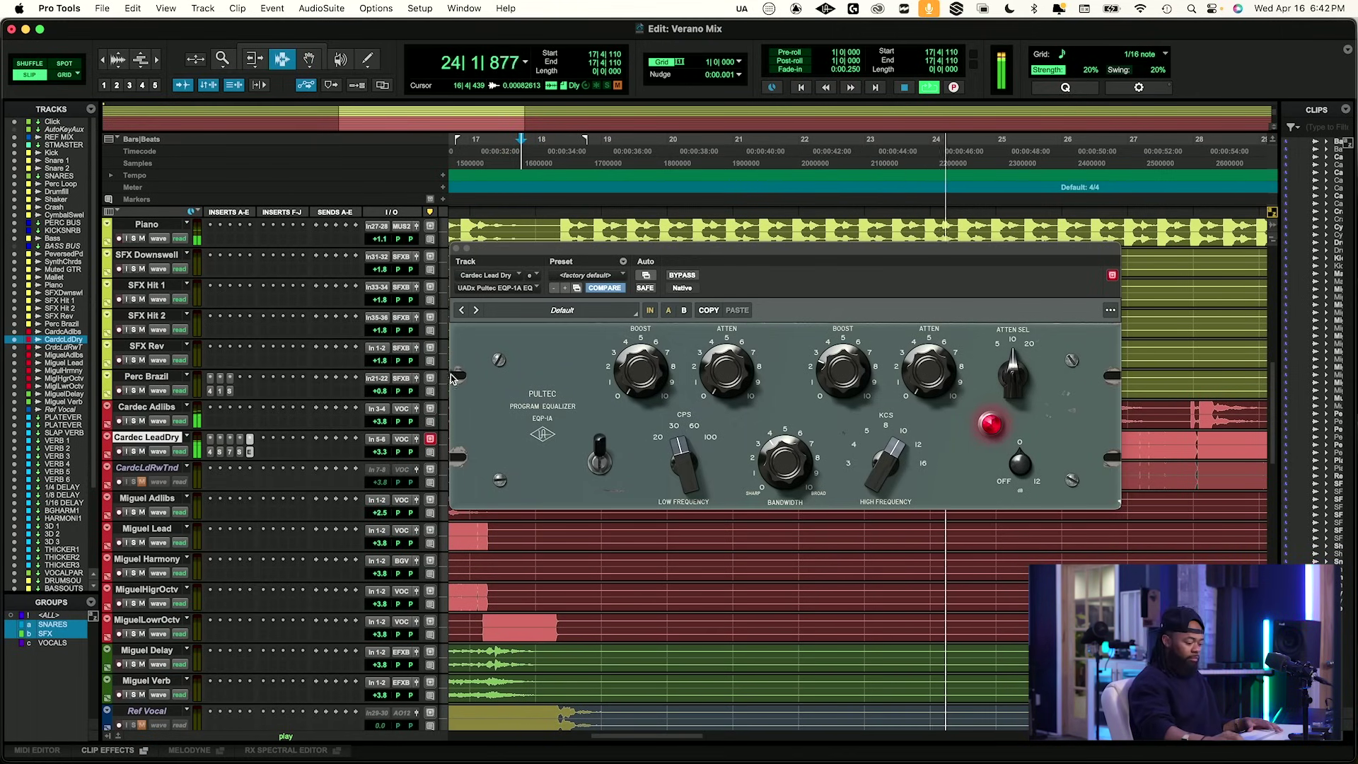
Compare the lowered vocal with the Pultec bypassed and active, and close the plug-in.
{"action": "left_click", "coordinate": [684, 276]}
{"action": "left_click", "coordinate": [683, 276]}
{"action": "left_click", "coordinate": [456, 249]}
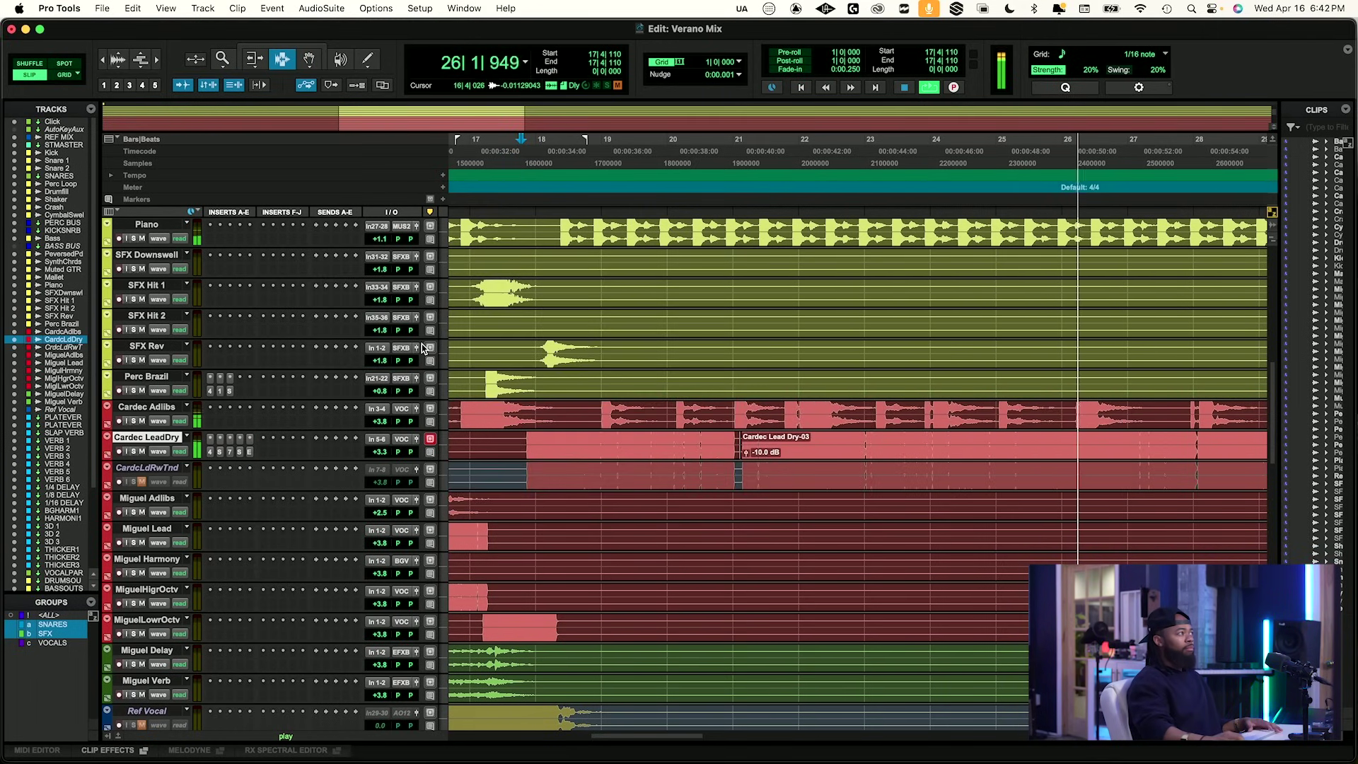
Solo the REF MIX track to hear the reference from the start, and unsolo it to replay the mix.
{"action": "scroll", "coordinate": [277, 361], "scroll_direction": "up", "scroll_amount": 10}
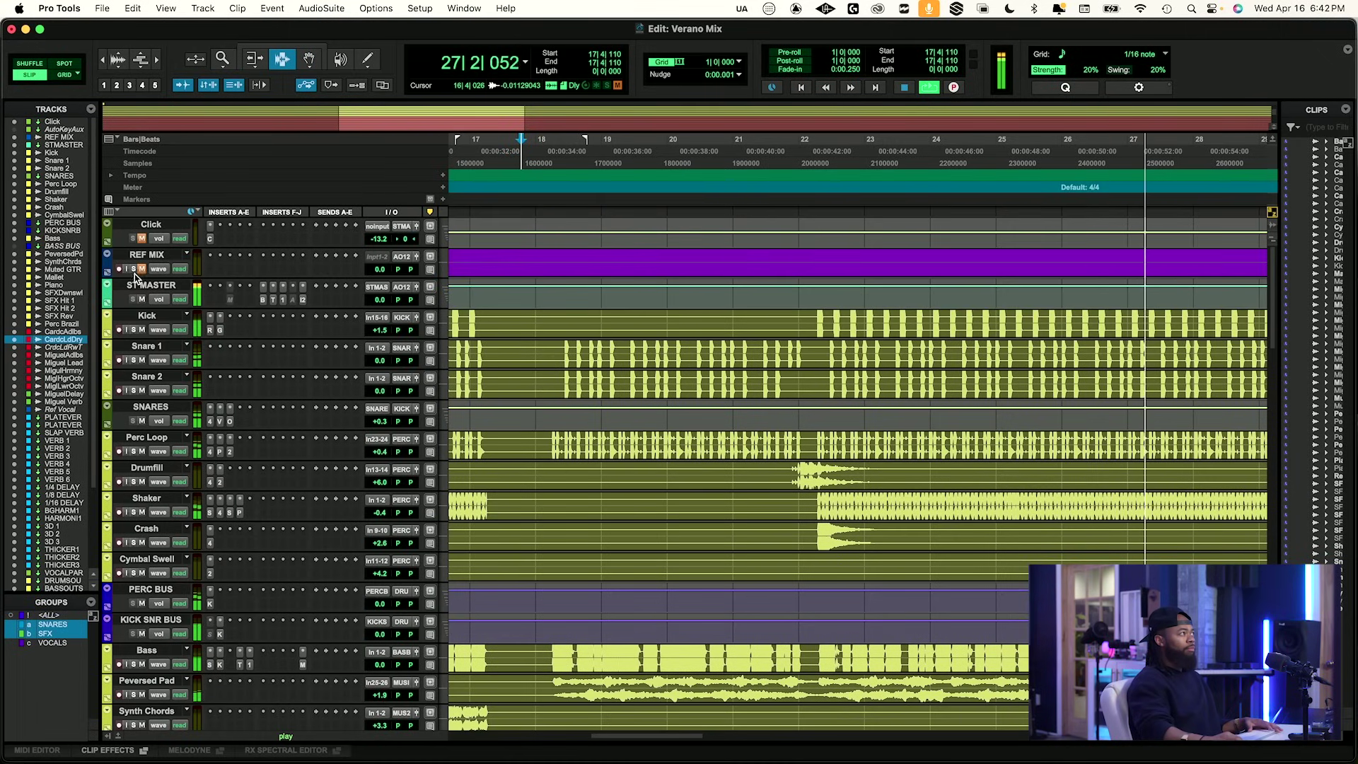
{"action": "left_click", "coordinate": [133, 270]}
{"action": "key", "text": "space"}
{"action": "key", "text": "space"}
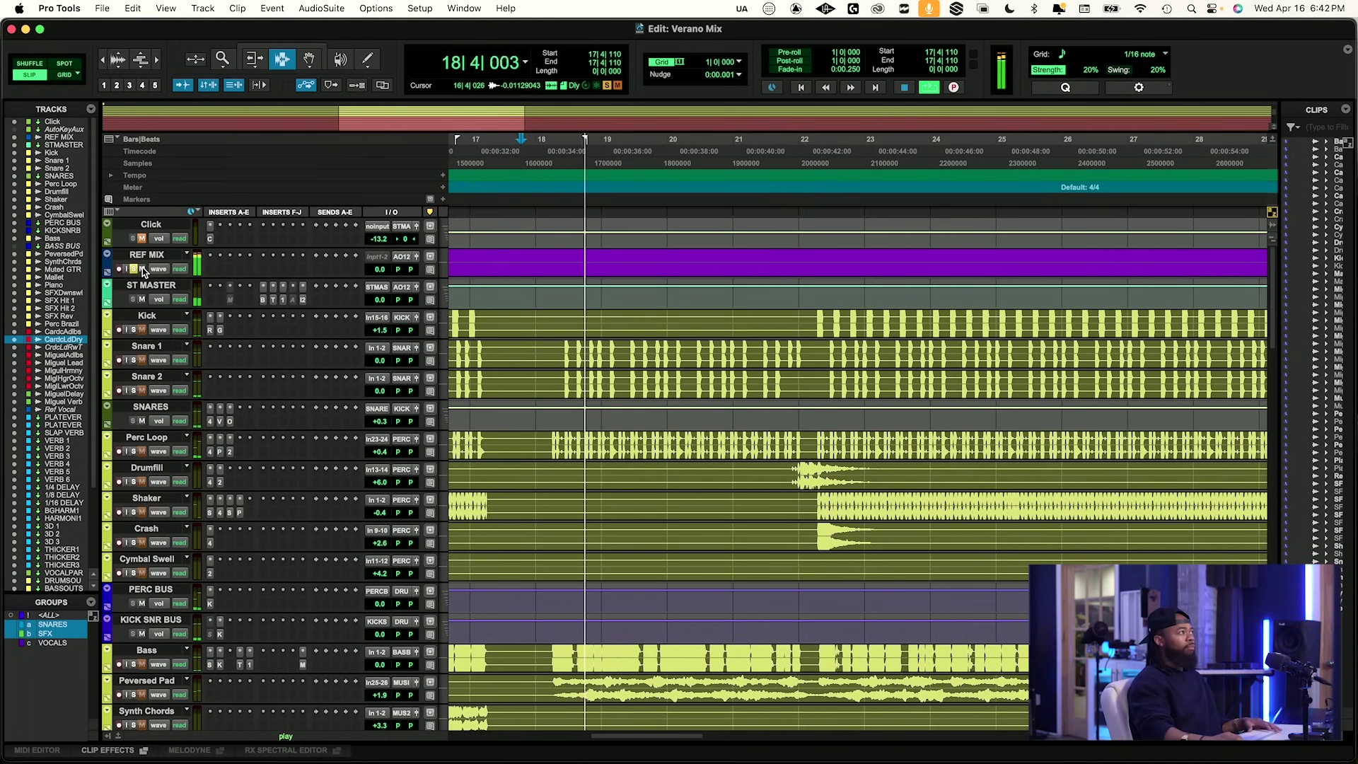
{"action": "key", "text": "space"}
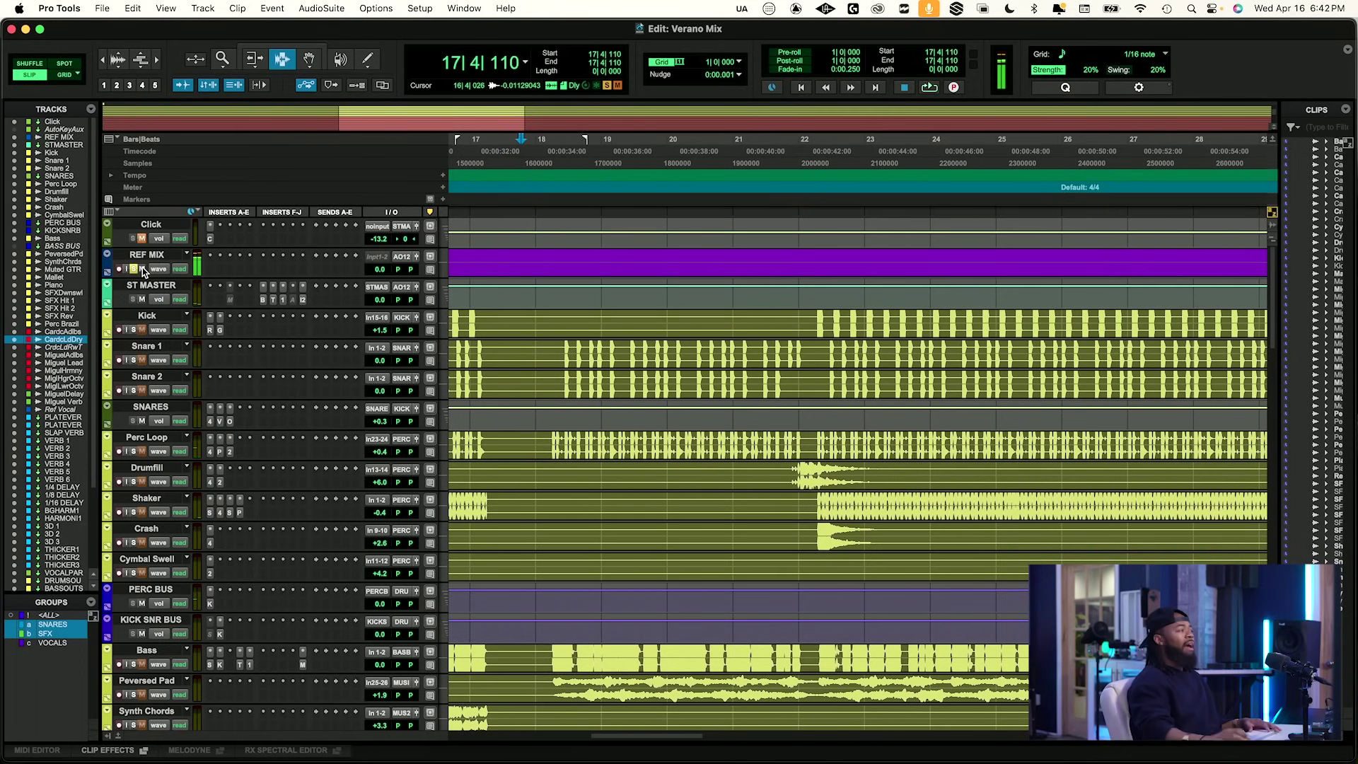
{"action": "left_click", "coordinate": [134, 269]}
{"action": "key", "text": "space"}
Insert AVOX WARM in the sixth insert slot of Cardec LeadDry and load its Nice Vocal Saturation preset.
{"action": "scroll", "coordinate": [657, 367], "scroll_direction": "down", "scroll_amount": 15}
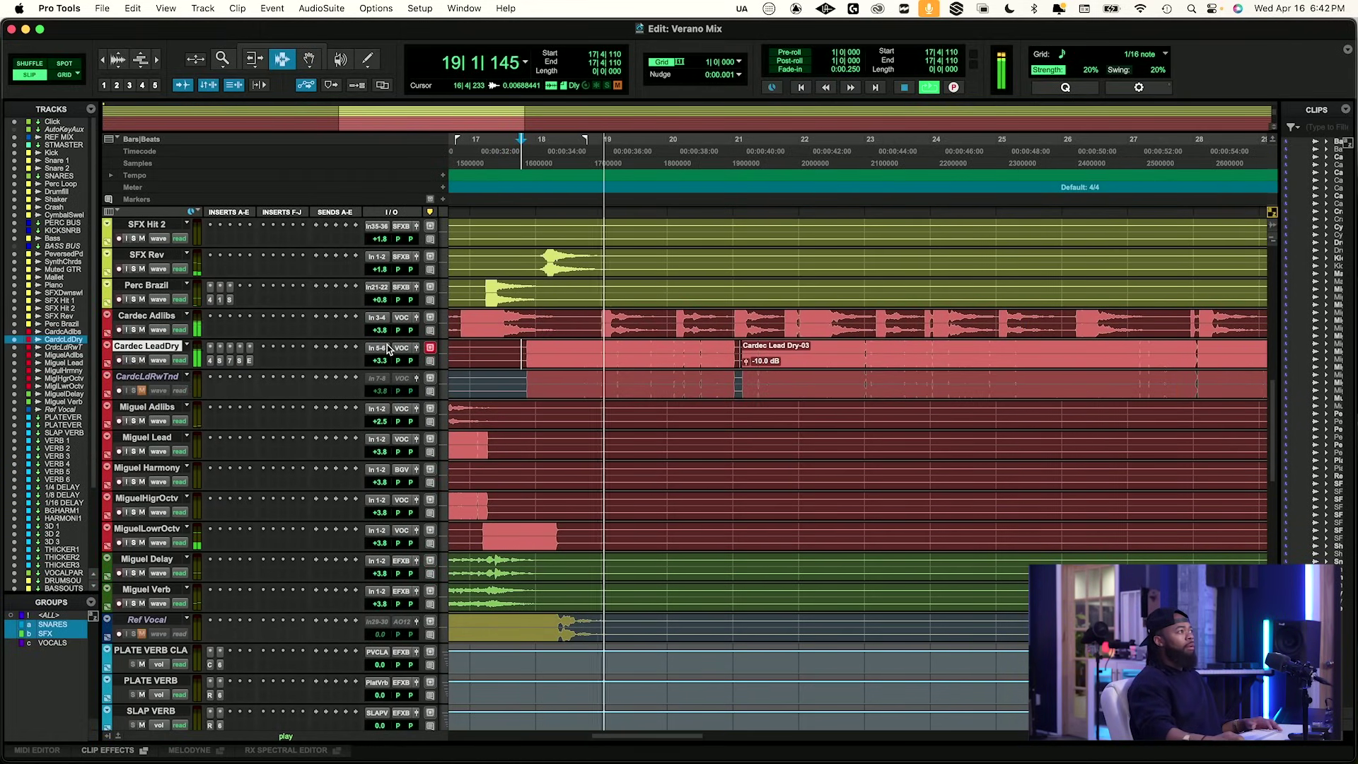
{"action": "left_click", "coordinate": [259, 362]}
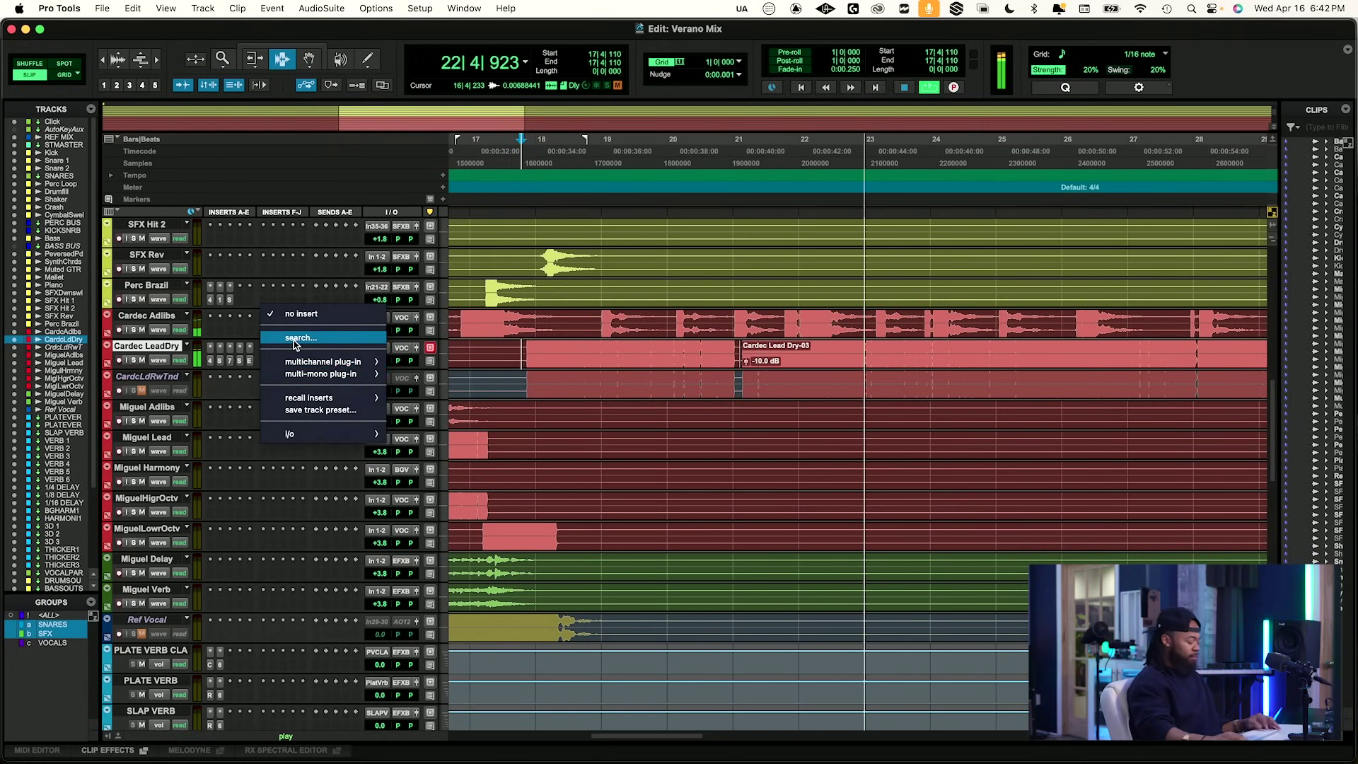
{"action": "type", "text": "warm"}
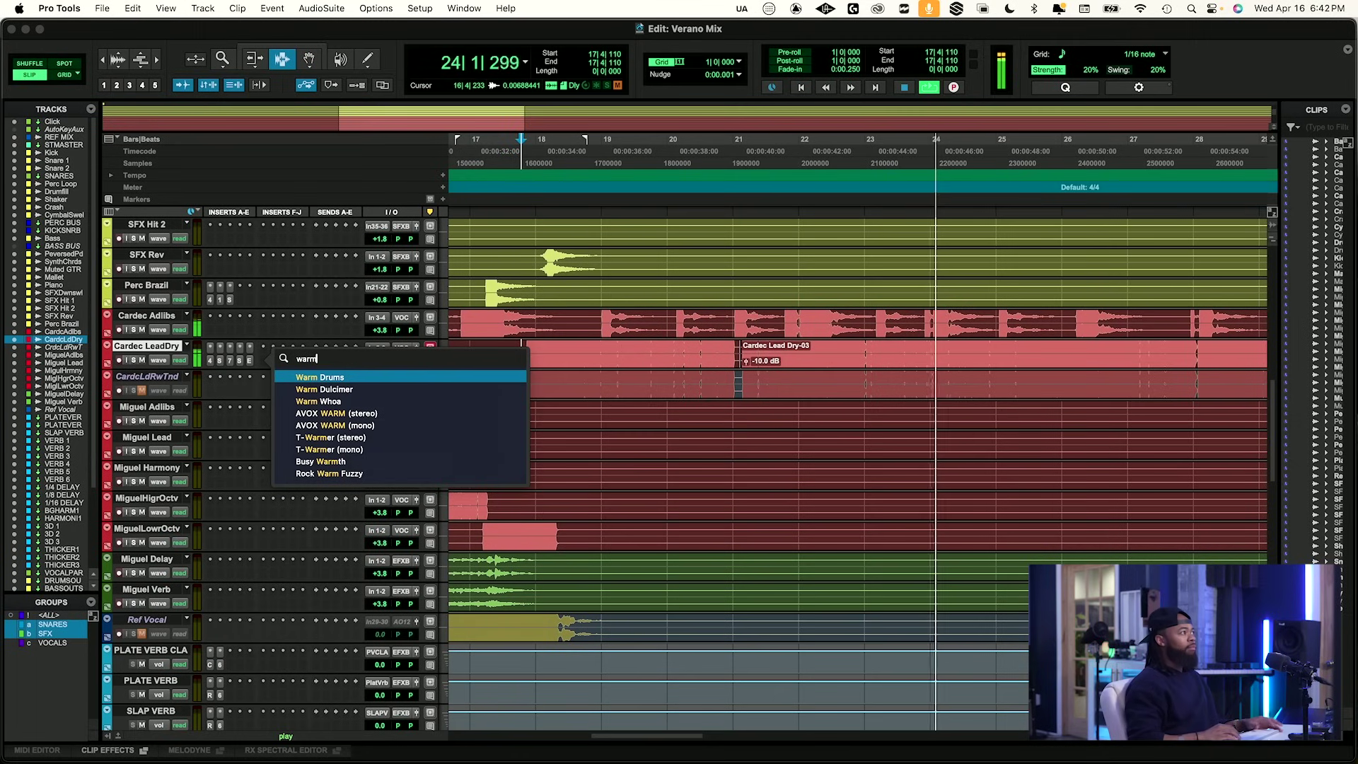
{"action": "key", "text": "Down"}
{"action": "key", "text": "Down"}
{"action": "key", "text": "Down"}
{"action": "key", "text": "Return"}
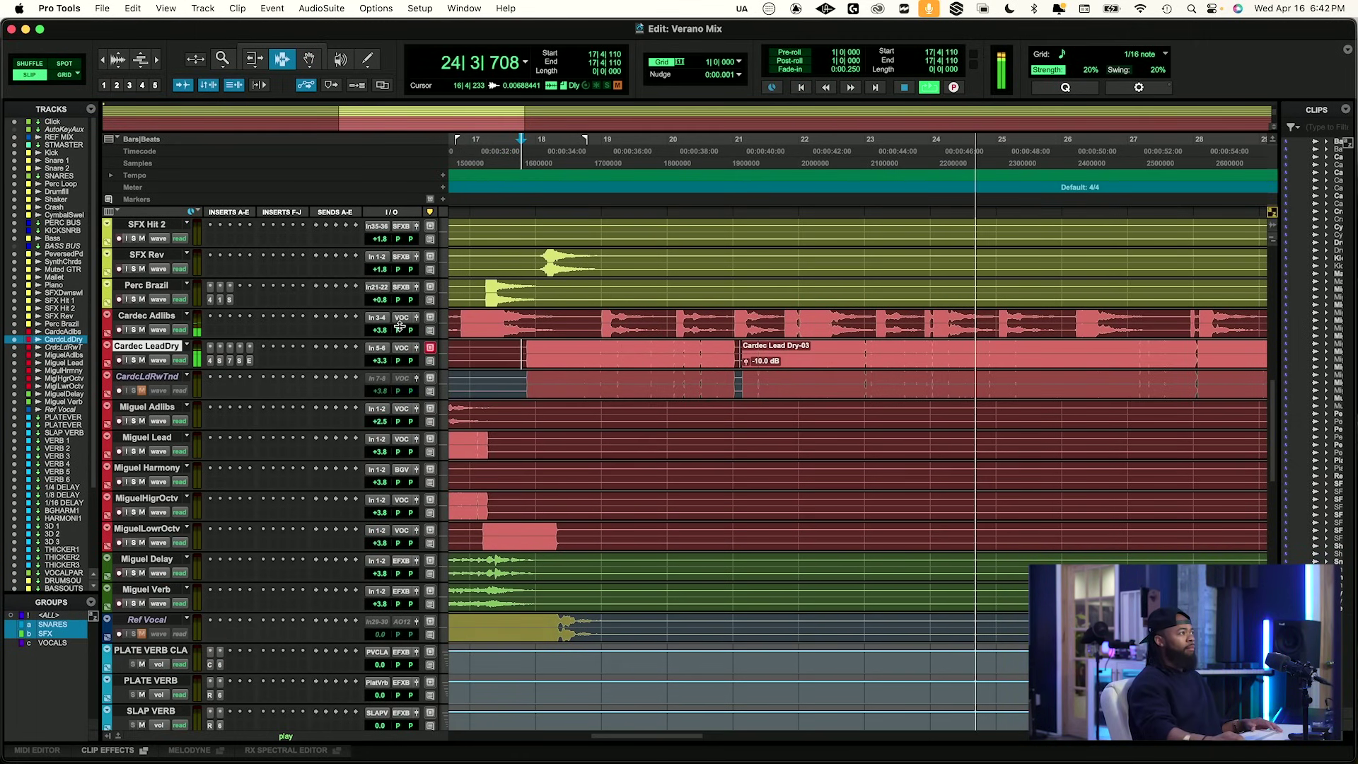
{"action": "left_click", "coordinate": [585, 275]}
{"action": "left_click", "coordinate": [602, 242]}
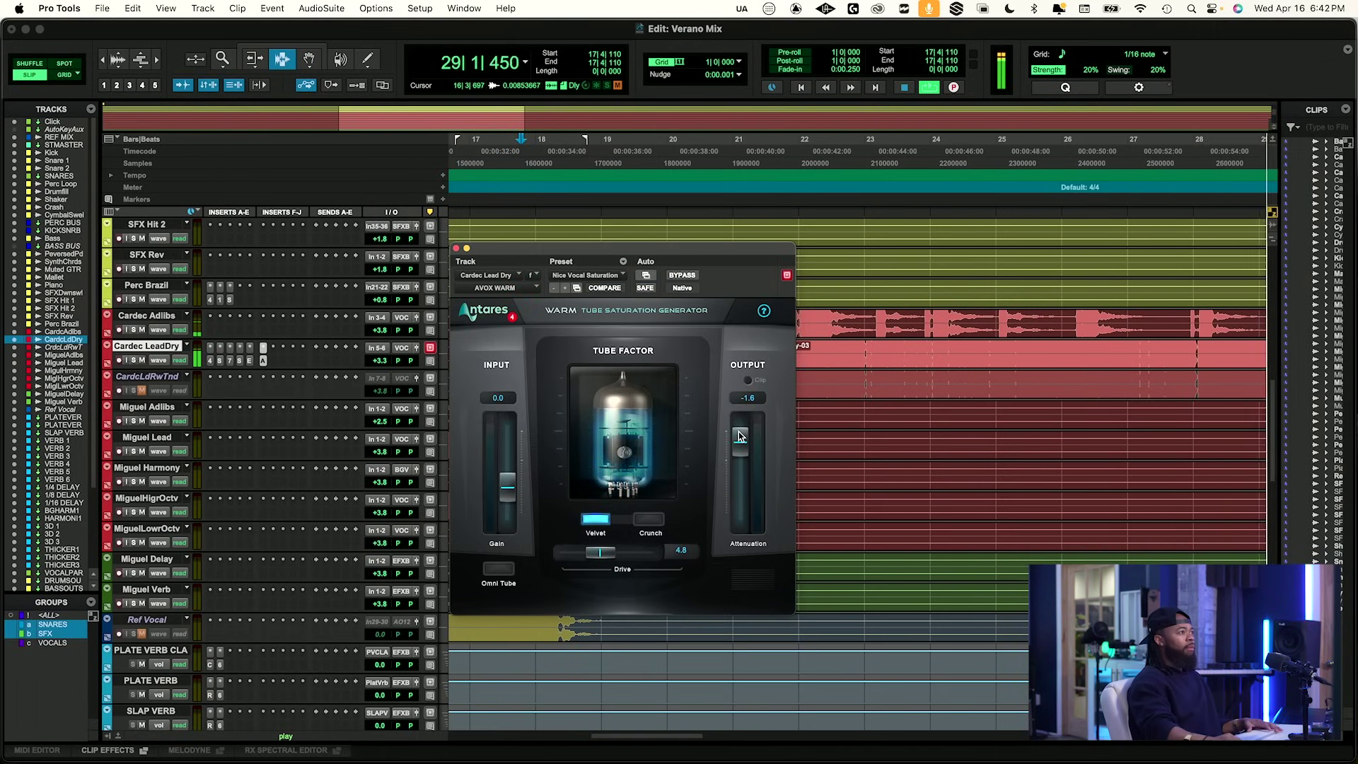
Lower AVOX WARM's output to -4.4 and compare the vocal with the plug-in bypassed and active.
{"action": "left_click", "coordinate": [684, 276]}
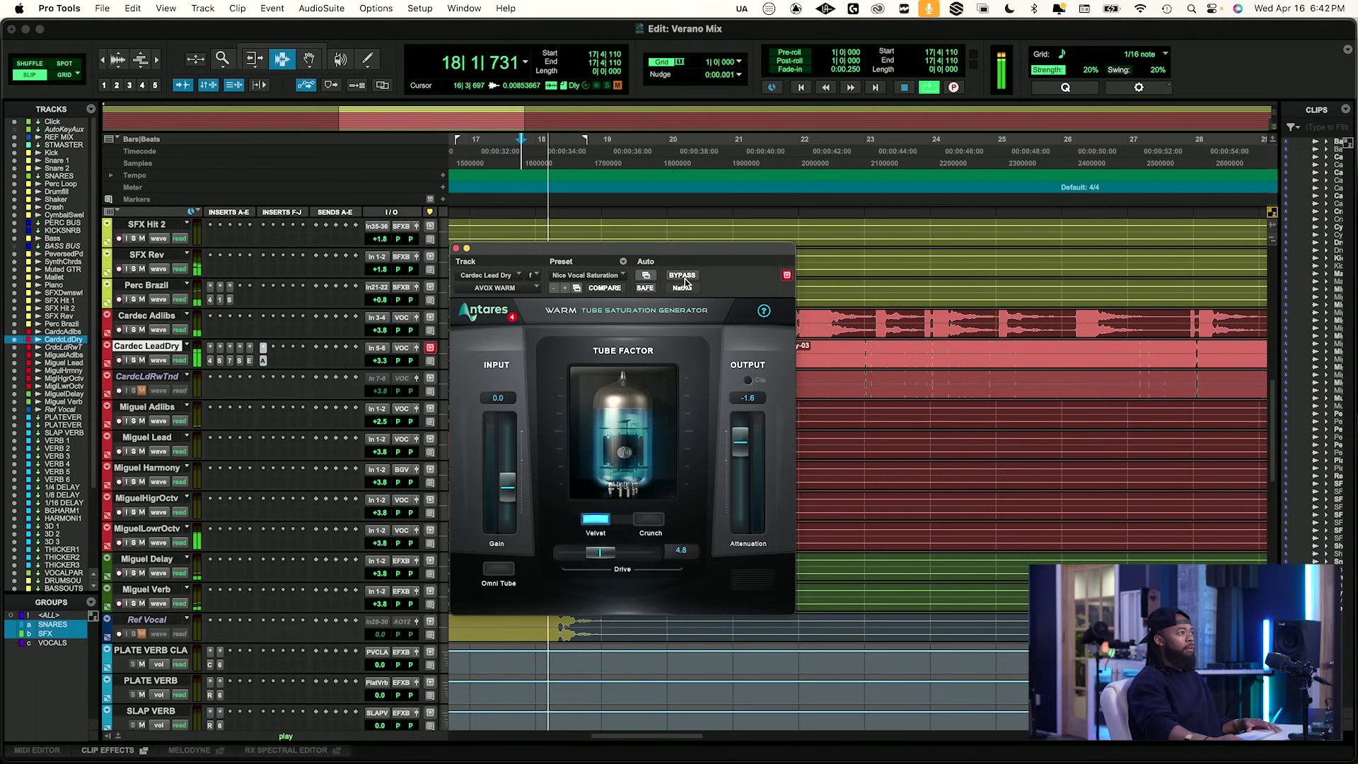
{"action": "left_click_drag", "start_coordinate": [743, 445], "coordinate": [740, 453]}
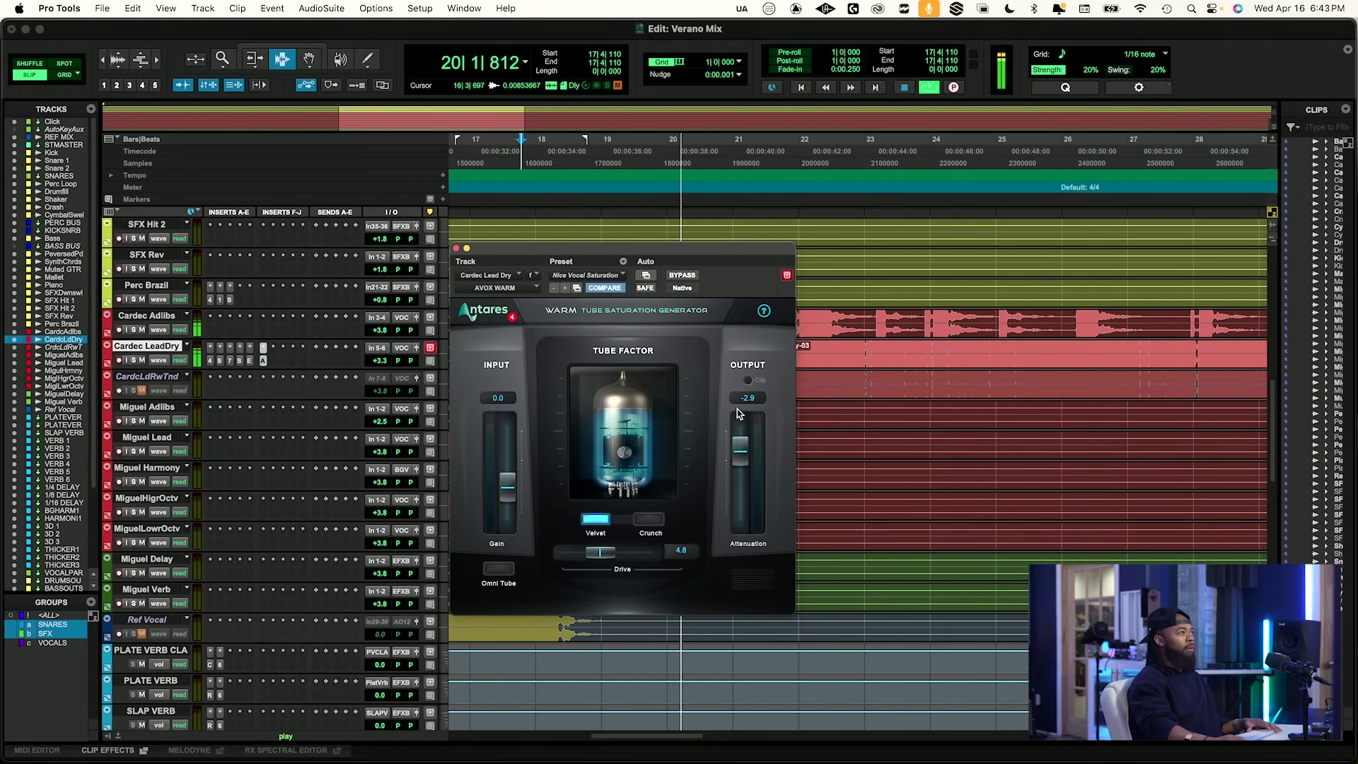
{"action": "left_click_drag", "start_coordinate": [742, 464], "coordinate": [741, 461]}
{"action": "left_click", "coordinate": [681, 275]}
{"action": "key", "text": "space"}
{"action": "key", "text": "space"}
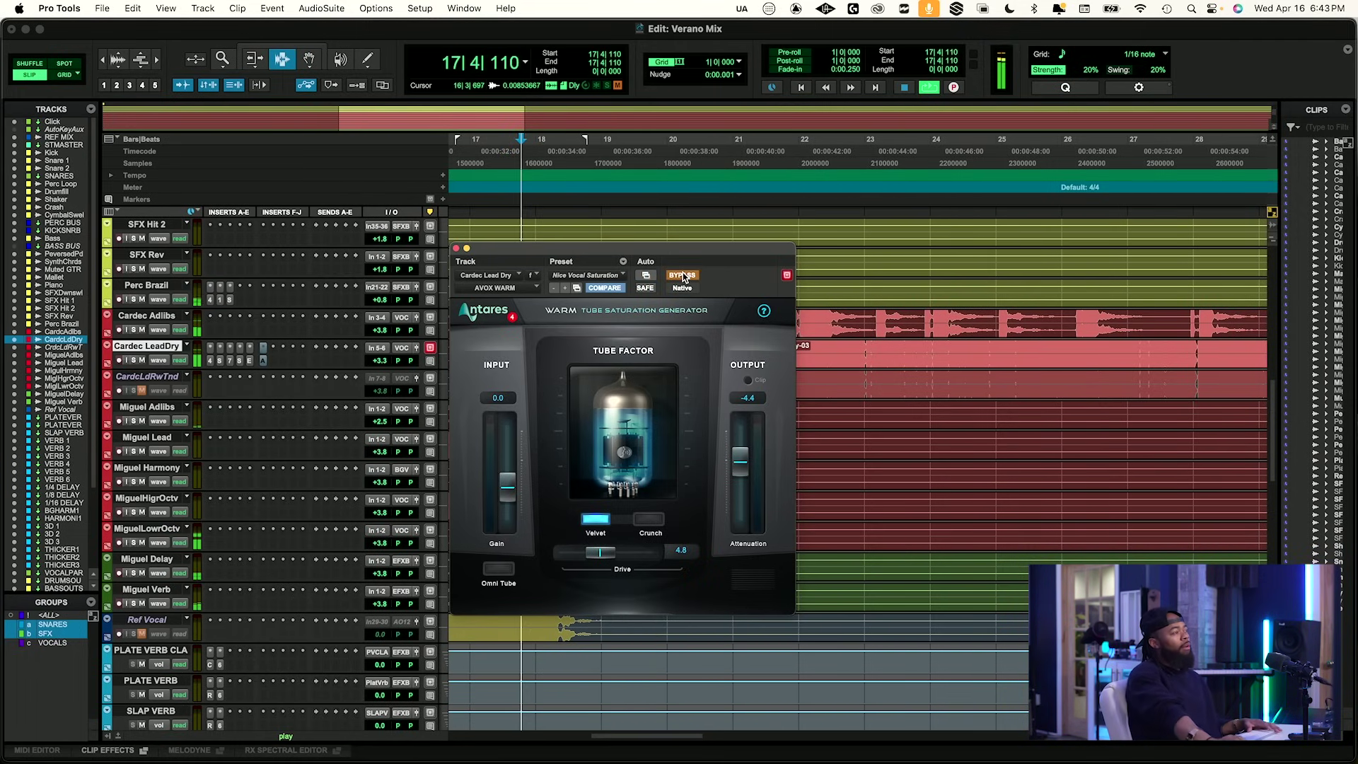
{"action": "left_click", "coordinate": [682, 275]}
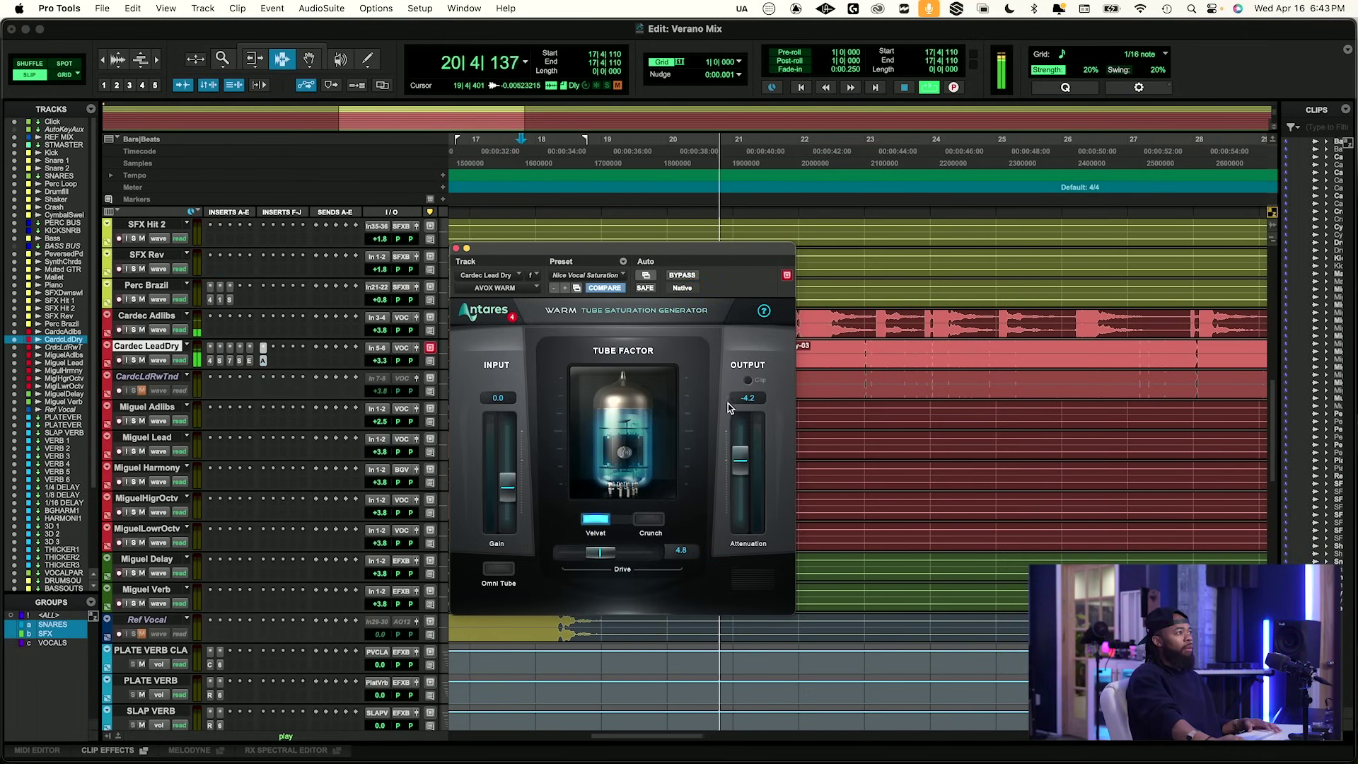
Fine-tune AVOX WARM's output to -4.0, comparing the bypassed and active levels during playback.
{"action": "left_click", "coordinate": [742, 457]}
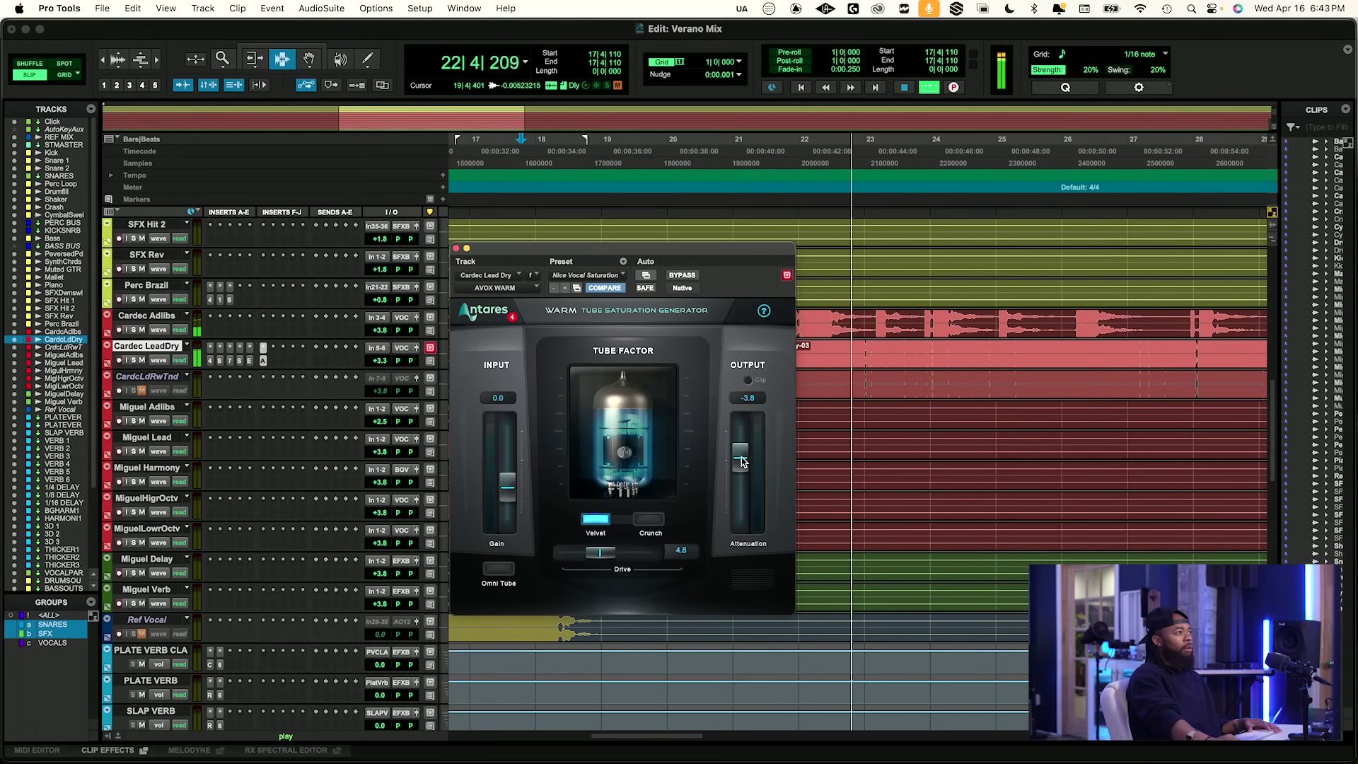
{"action": "left_click_drag", "start_coordinate": [741, 461], "coordinate": [741, 462]}
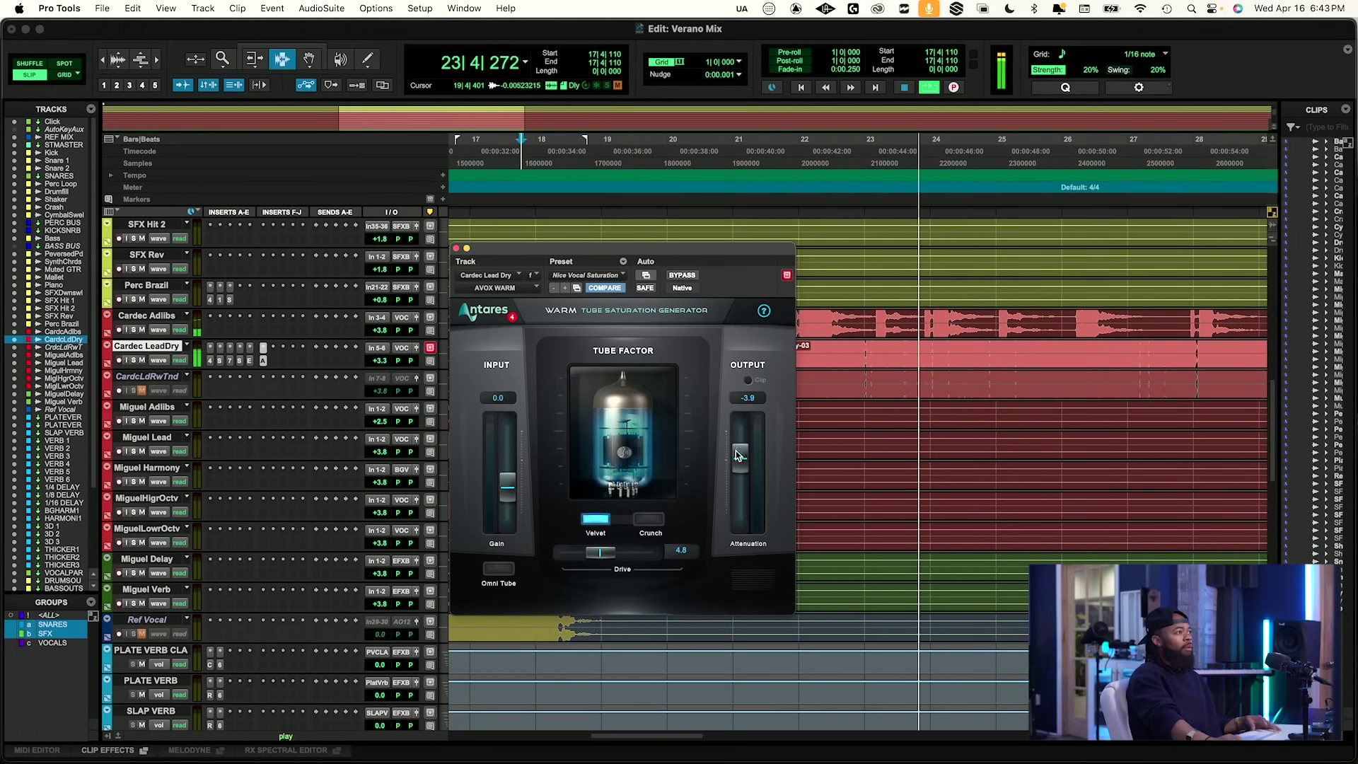
{"action": "left_click", "coordinate": [680, 274]}
{"action": "left_click", "coordinate": [681, 274]}
{"action": "left_click_drag", "start_coordinate": [740, 457], "coordinate": [741, 458]}
{"action": "left_click", "coordinate": [681, 275]}
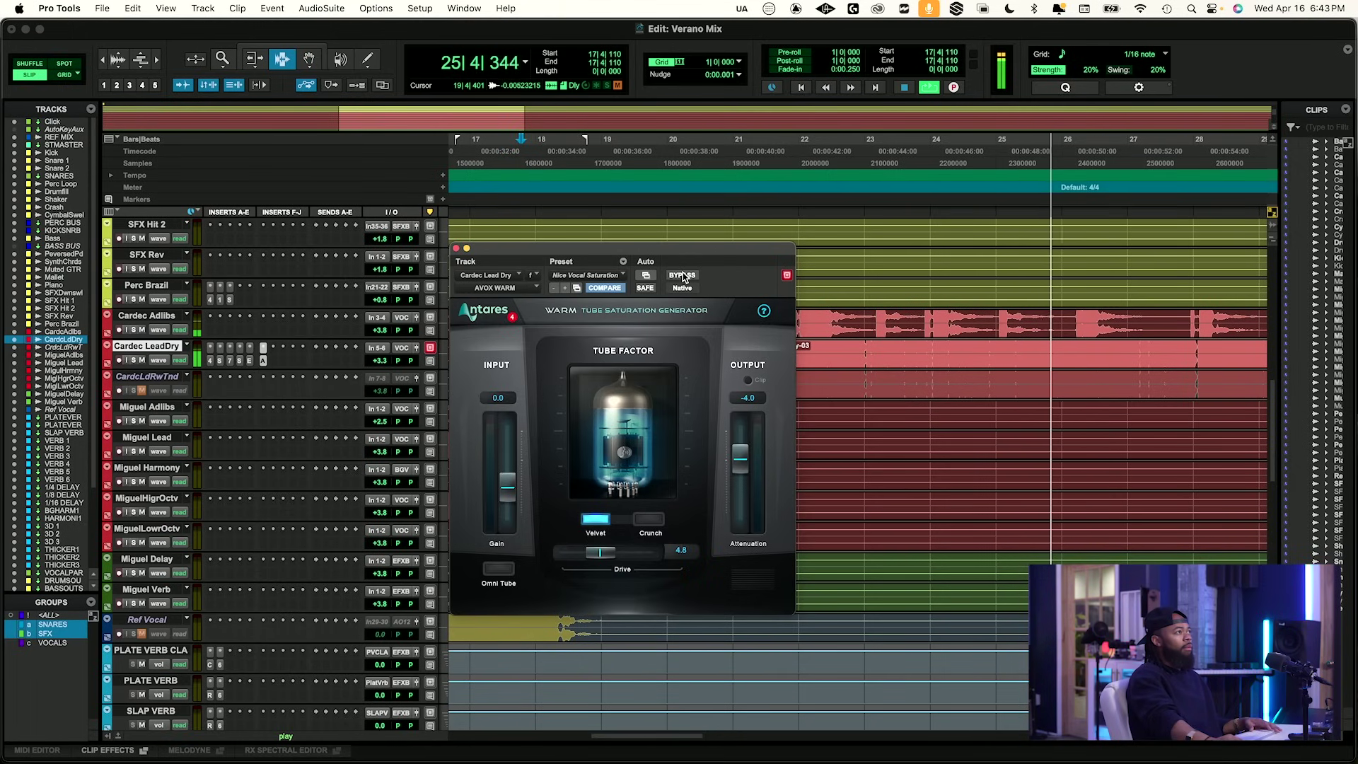
{"action": "left_click", "coordinate": [682, 275]}
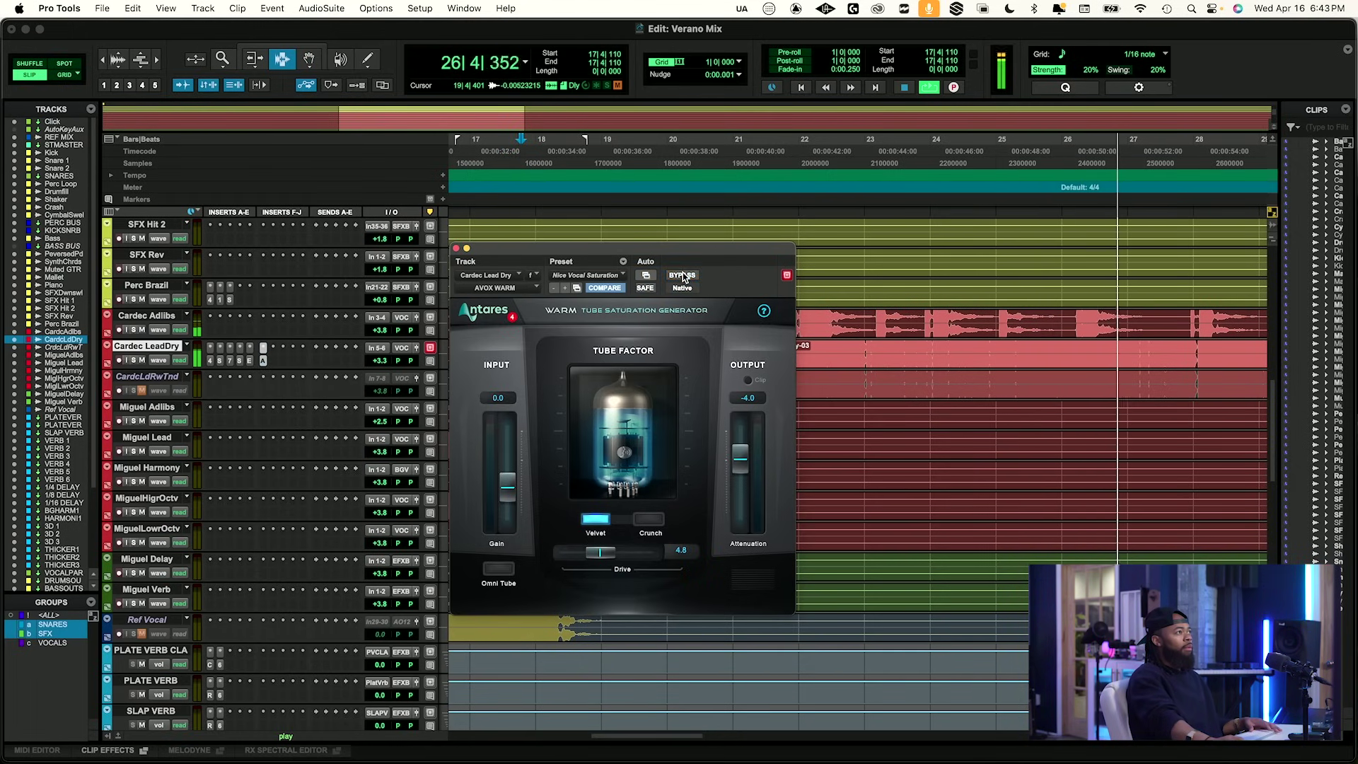
Compare the vocal with AVOX WARM bypassed and active in the mix, and lower its output to -4.3.
{"action": "key", "text": "space"}
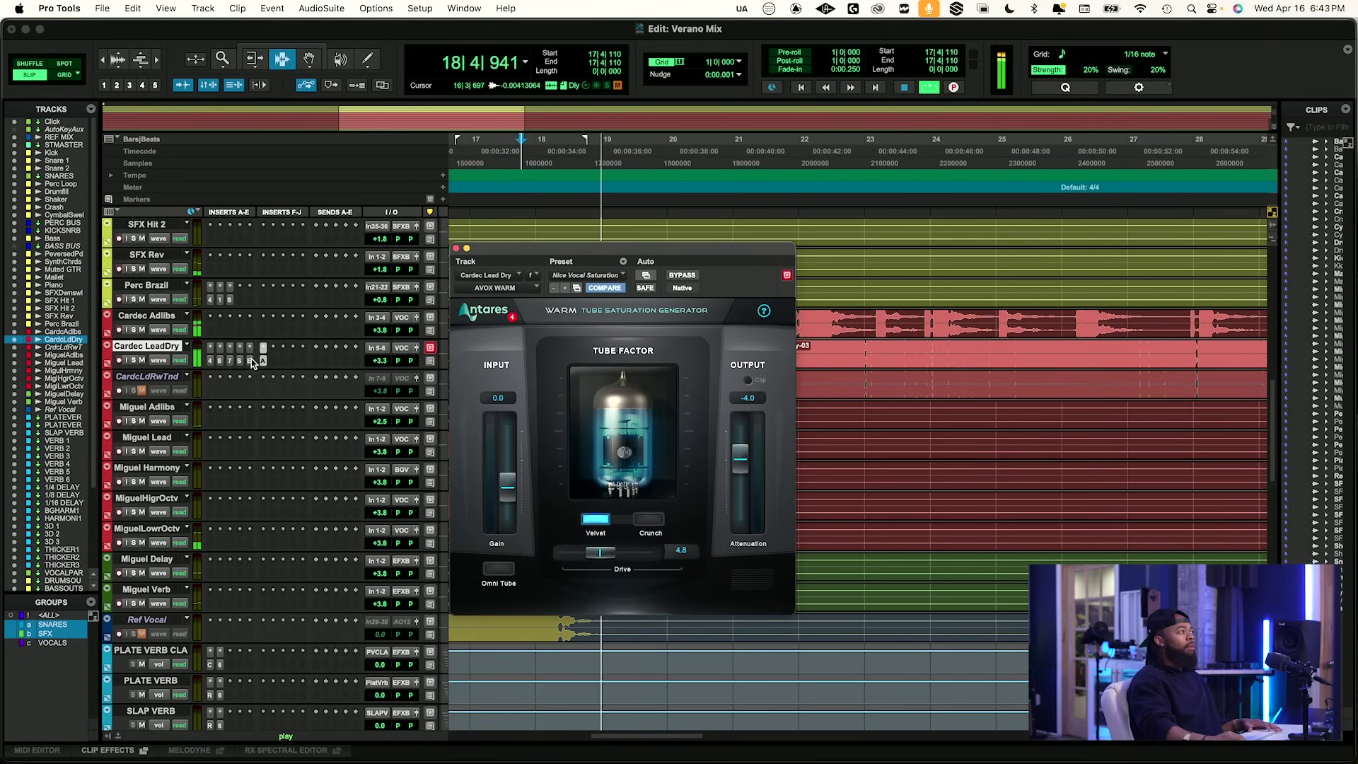
{"action": "left_click", "coordinate": [681, 276]}
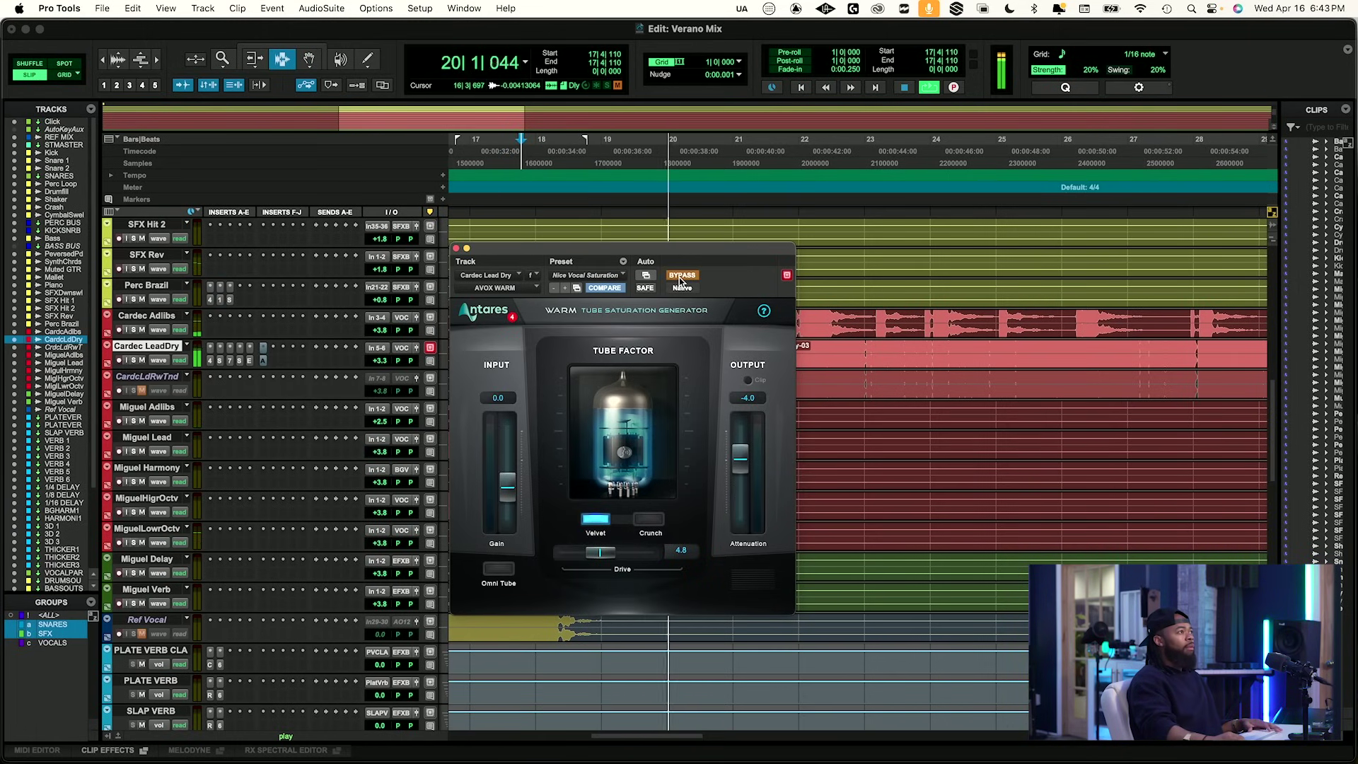
{"action": "left_click", "coordinate": [680, 276]}
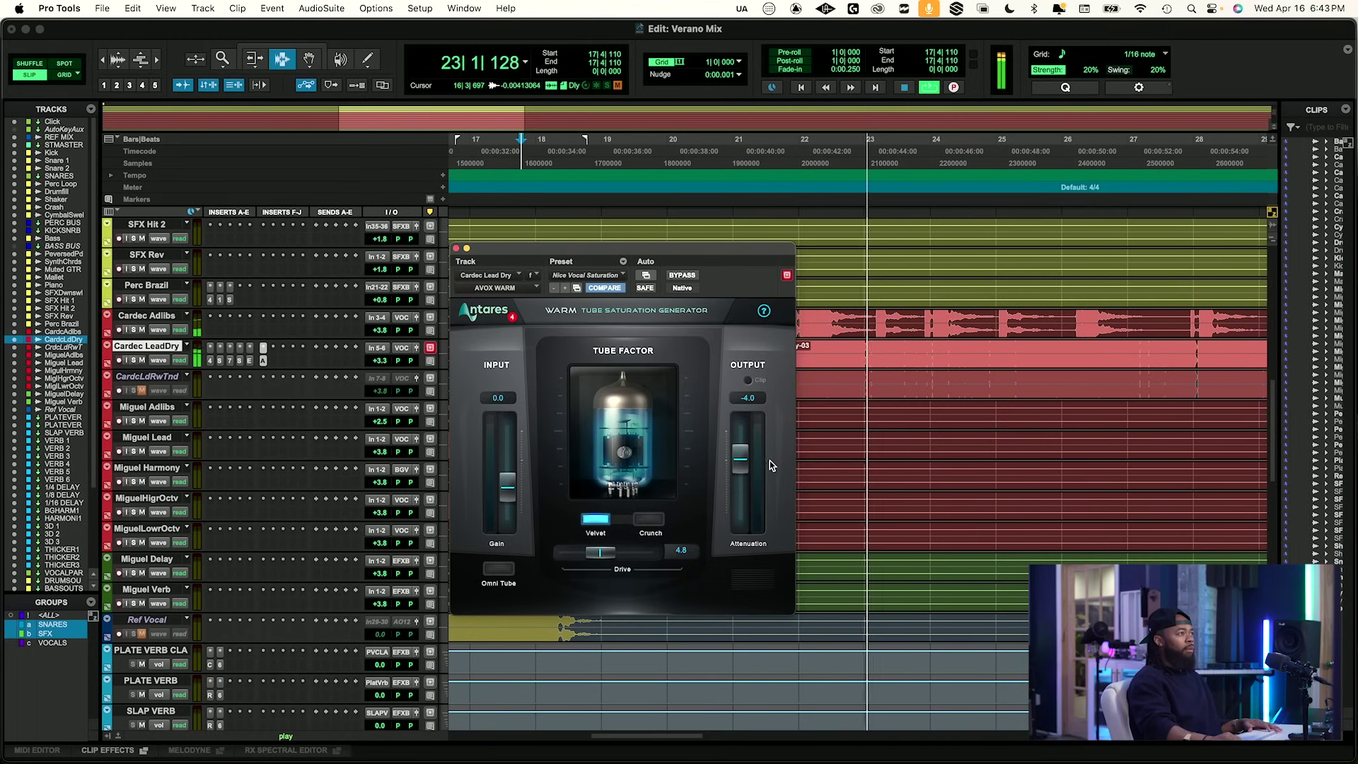
{"action": "left_click", "coordinate": [679, 276]}
{"action": "left_click", "coordinate": [679, 276]}
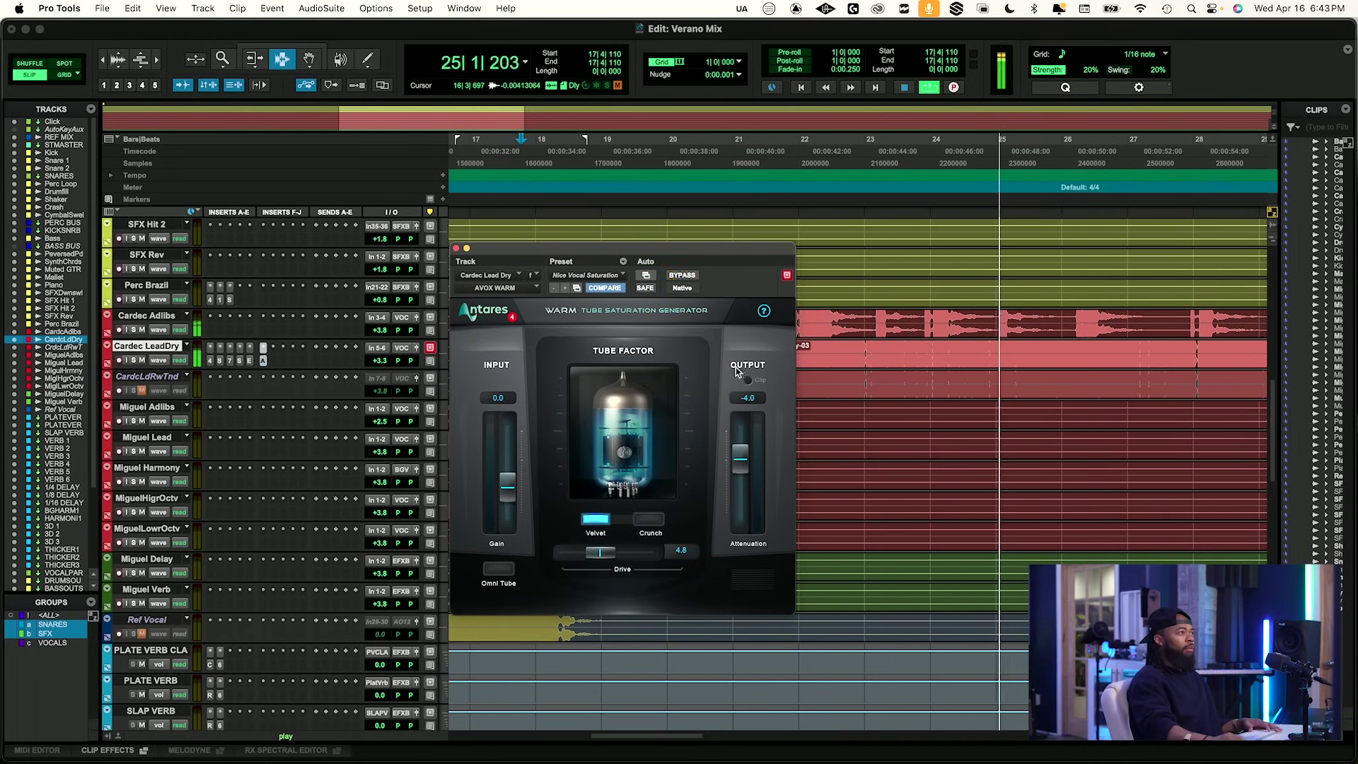
{"action": "left_click_drag", "start_coordinate": [744, 465], "coordinate": [740, 460]}
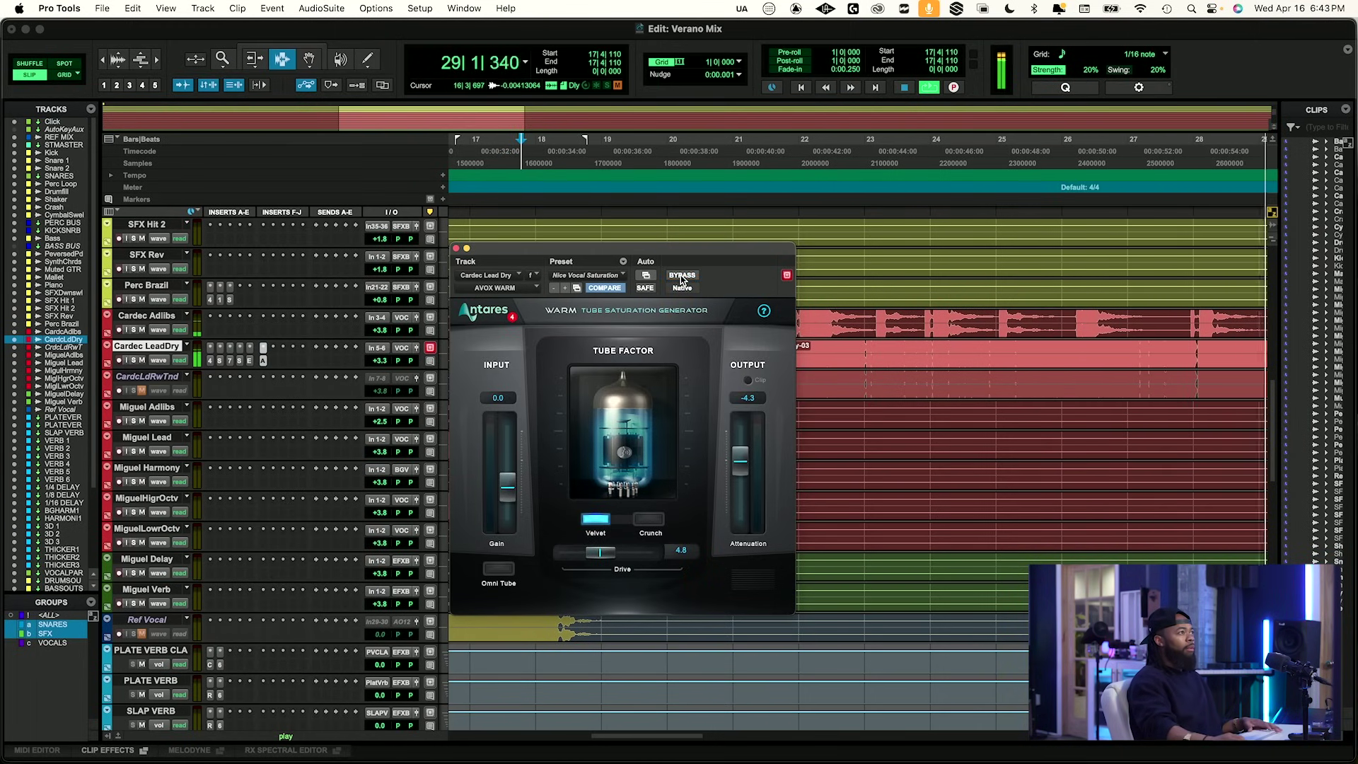
Replay with Cardec LeadDry soloed and compare the vocal with AVOX WARM bypassed and active.
{"action": "key", "text": "space"}
{"action": "left_click", "coordinate": [133, 361]}
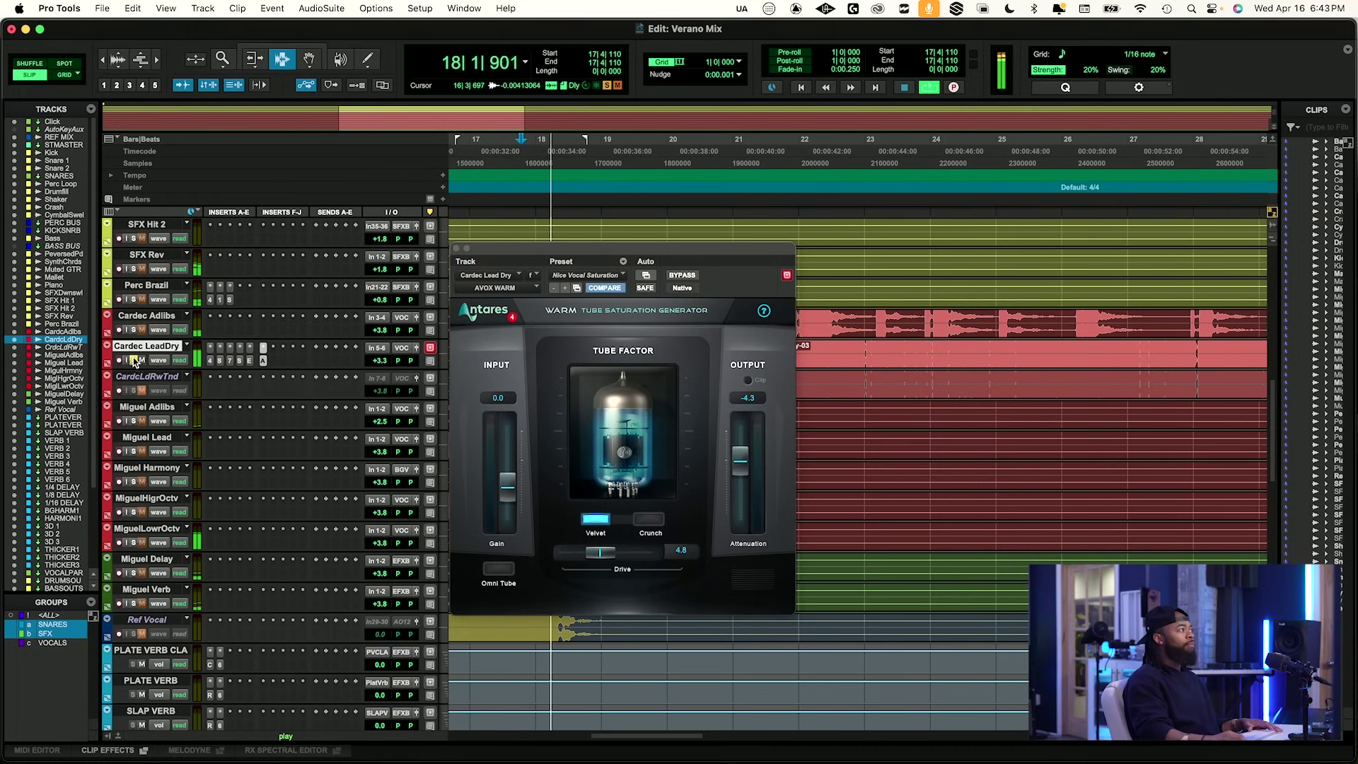
{"action": "left_click", "coordinate": [682, 275]}
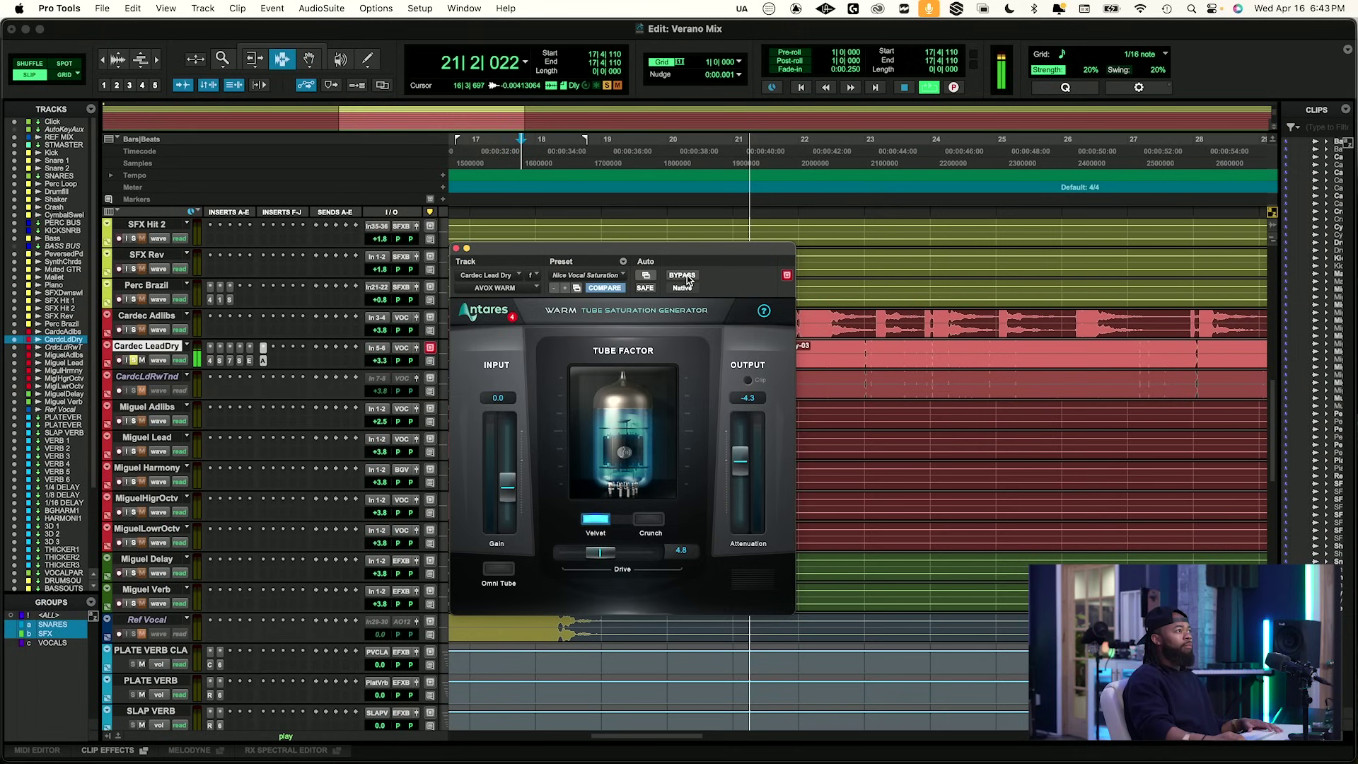
{"action": "left_click", "coordinate": [687, 277]}
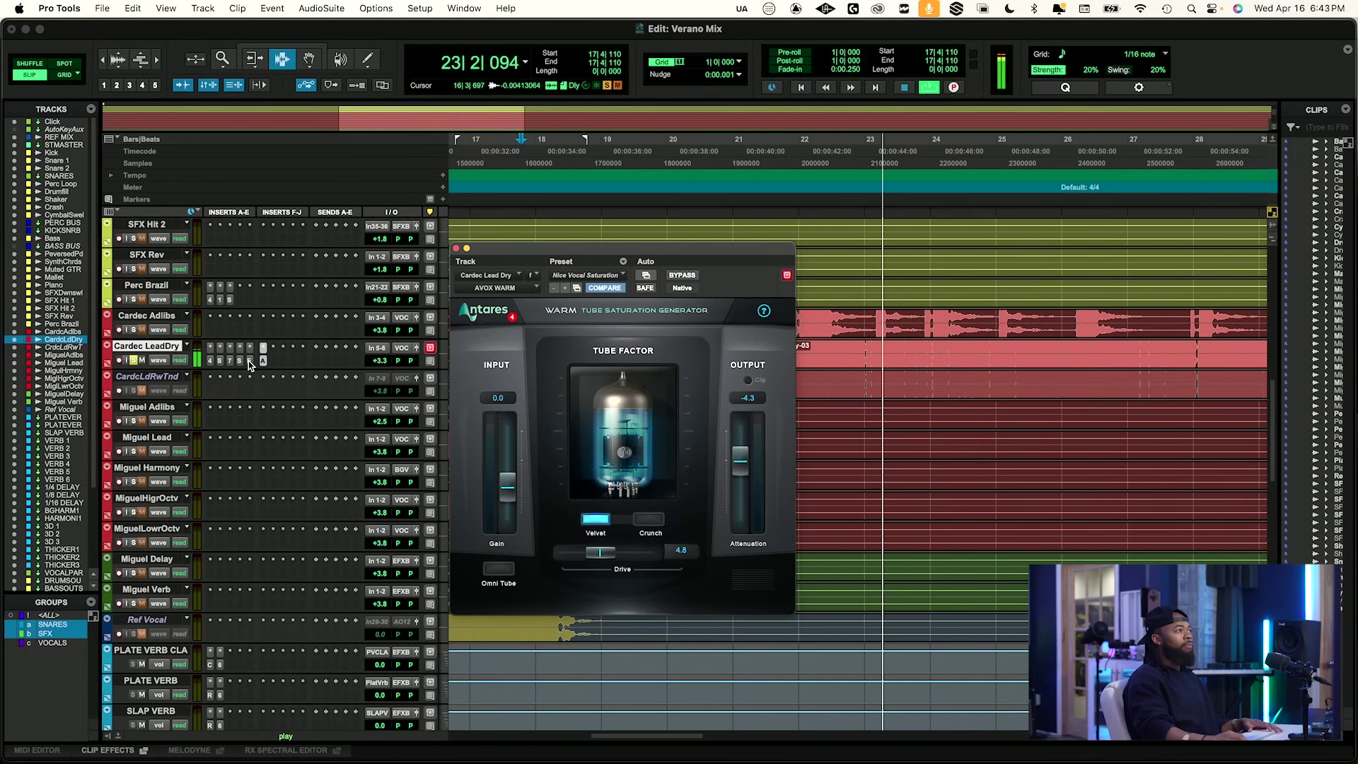
{"action": "key", "text": "space"}
Reorder the Cardec LeadDry inserts so AVOX WARM sits in slot five and the Pultec EQP-1A in slot six.
{"action": "mouse_move", "coordinate": [246, 362]}
{"action": "left_mouse_down"}
{"action": "mouse_move", "coordinate": [269, 364]}
{"action": "mouse_move", "coordinate": [252, 362]}
{"action": "left_mouse_up"}
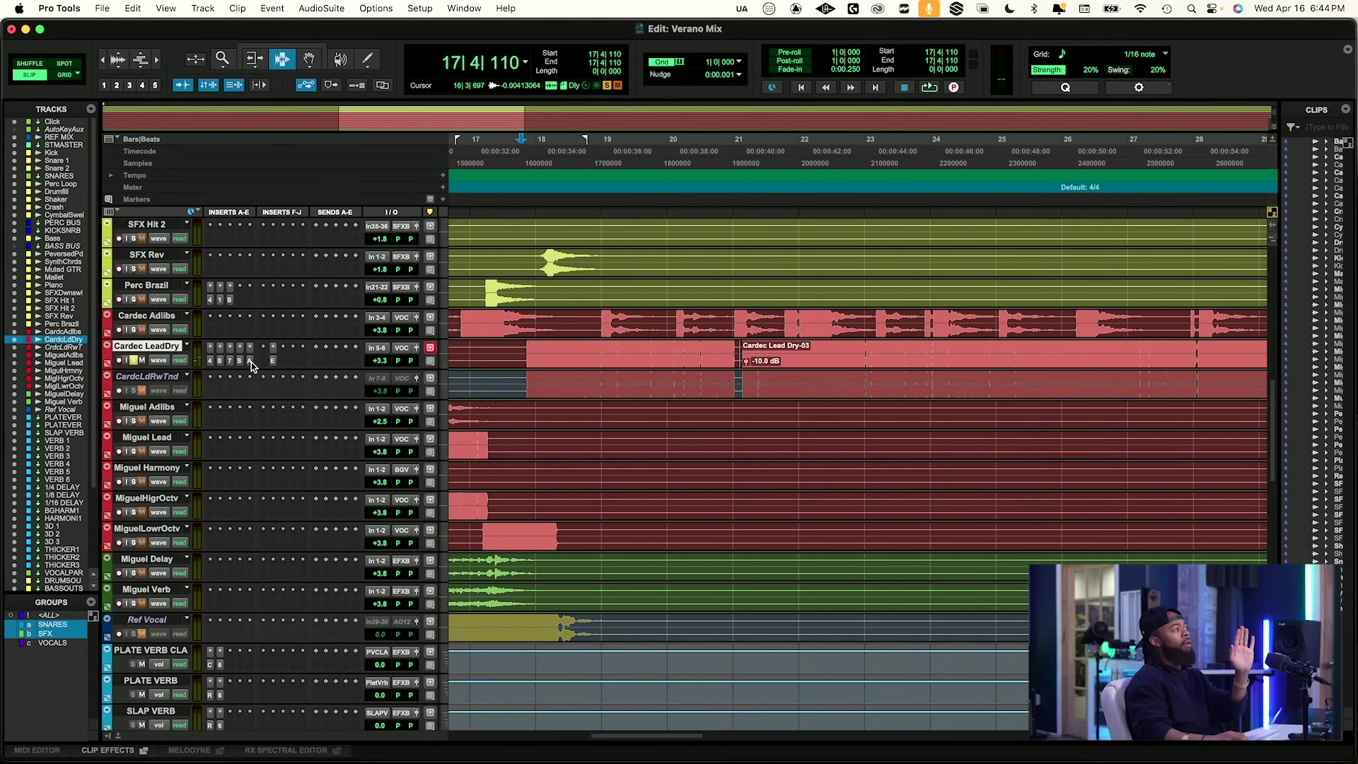
{"action": "left_click", "coordinate": [271, 360]}
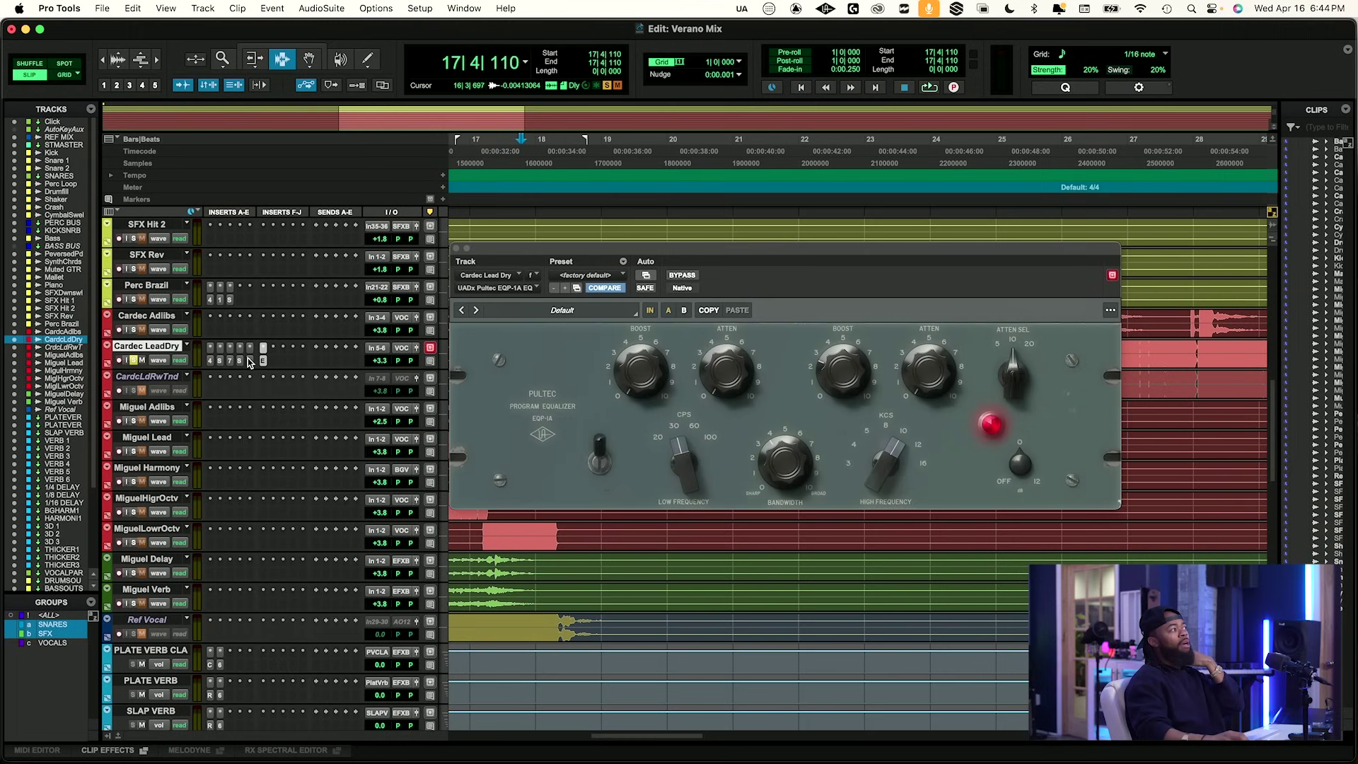
{"action": "left_click", "coordinate": [248, 358]}
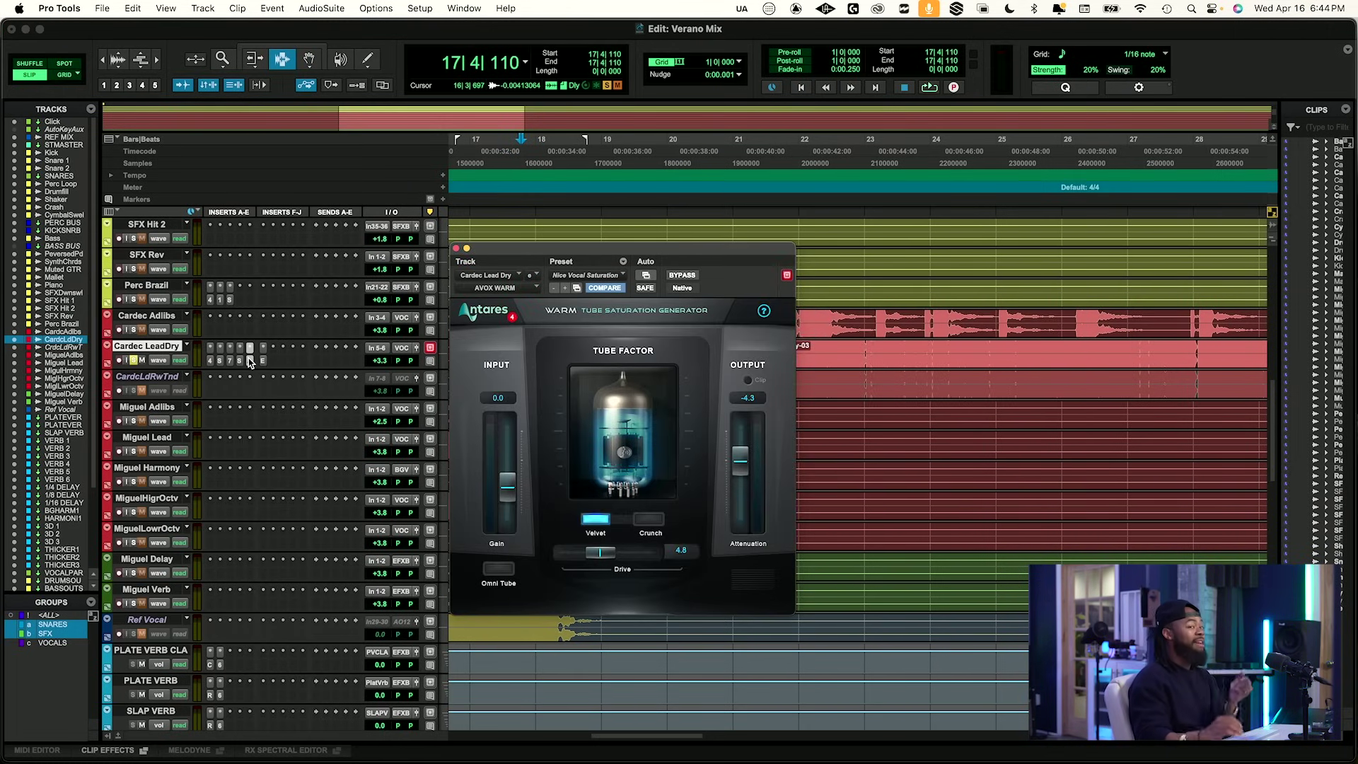
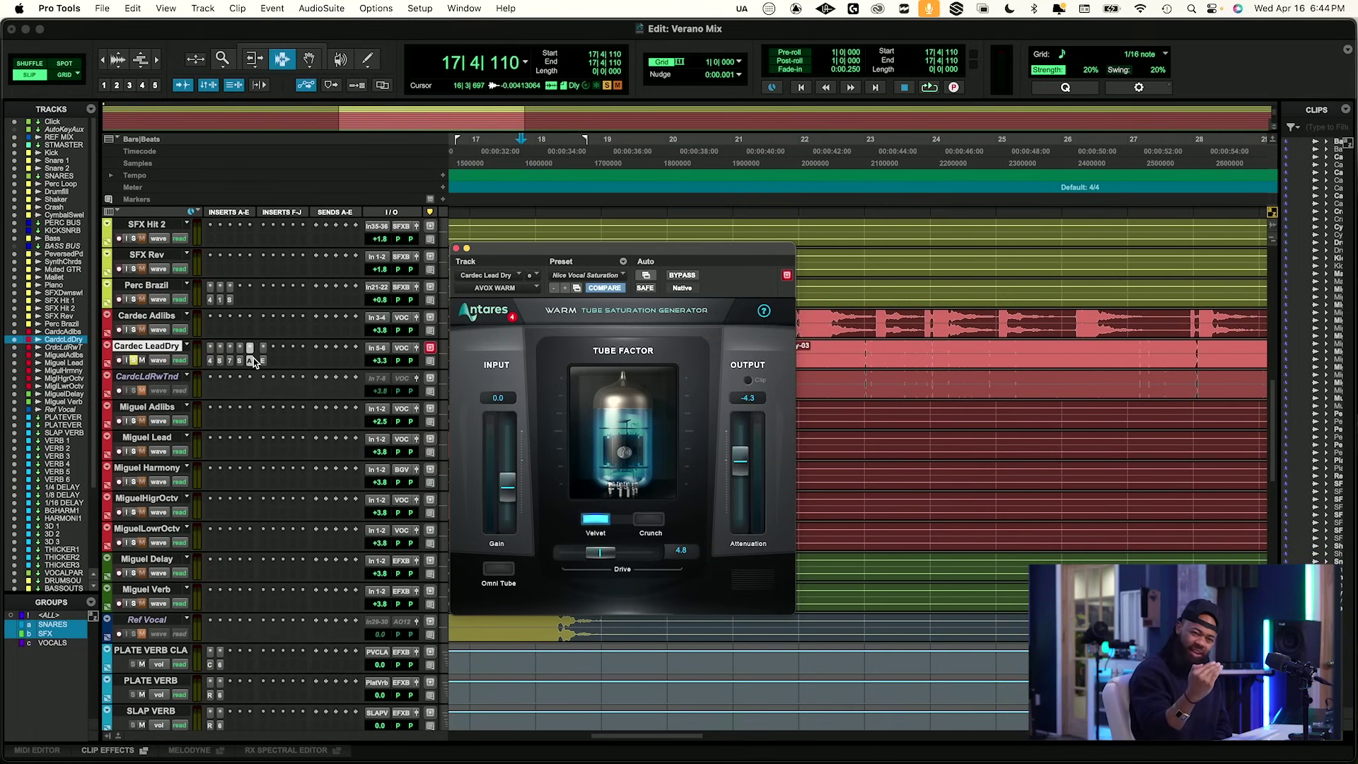
Compare the Pultec EQP-1A and AVOX WARM bypassed and active in their swapped order during mix playback.
{"action": "left_click", "coordinate": [261, 360]}
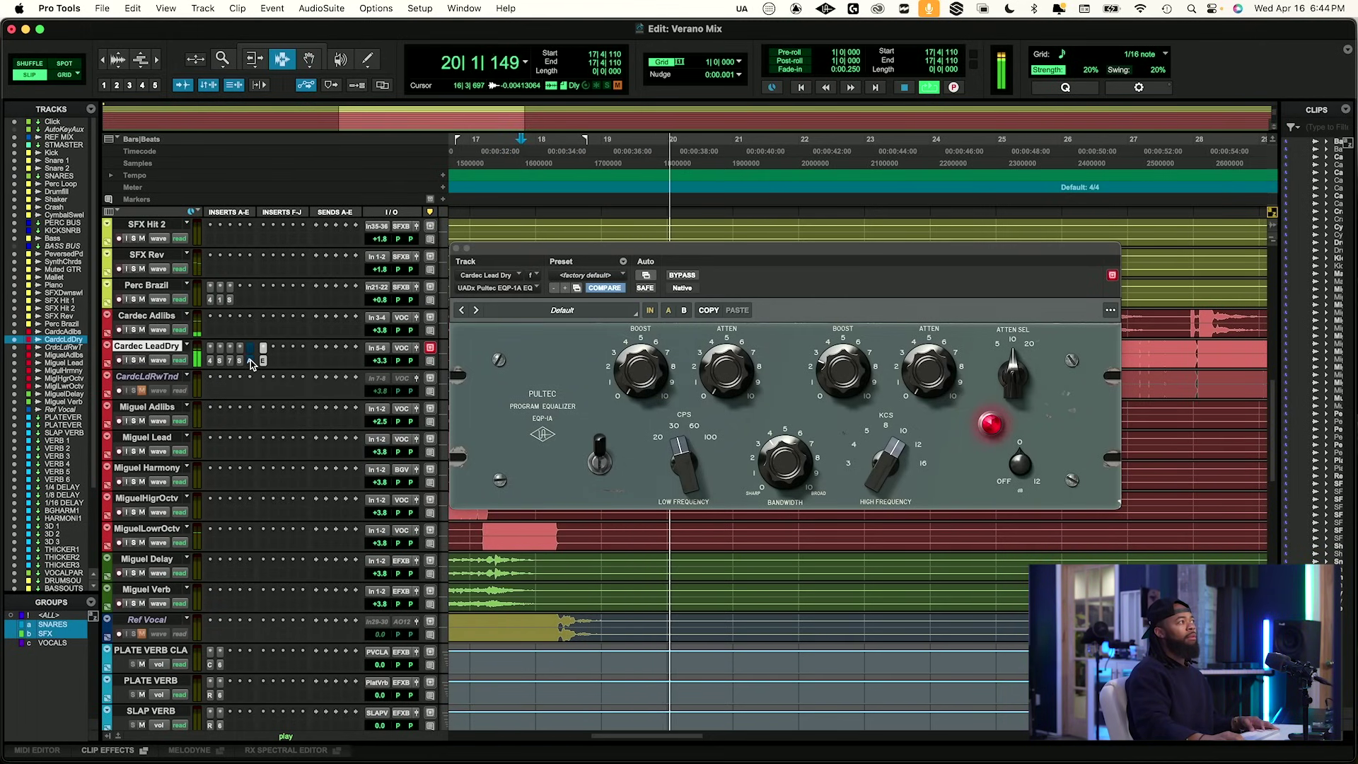
{"action": "key", "text": "space"}
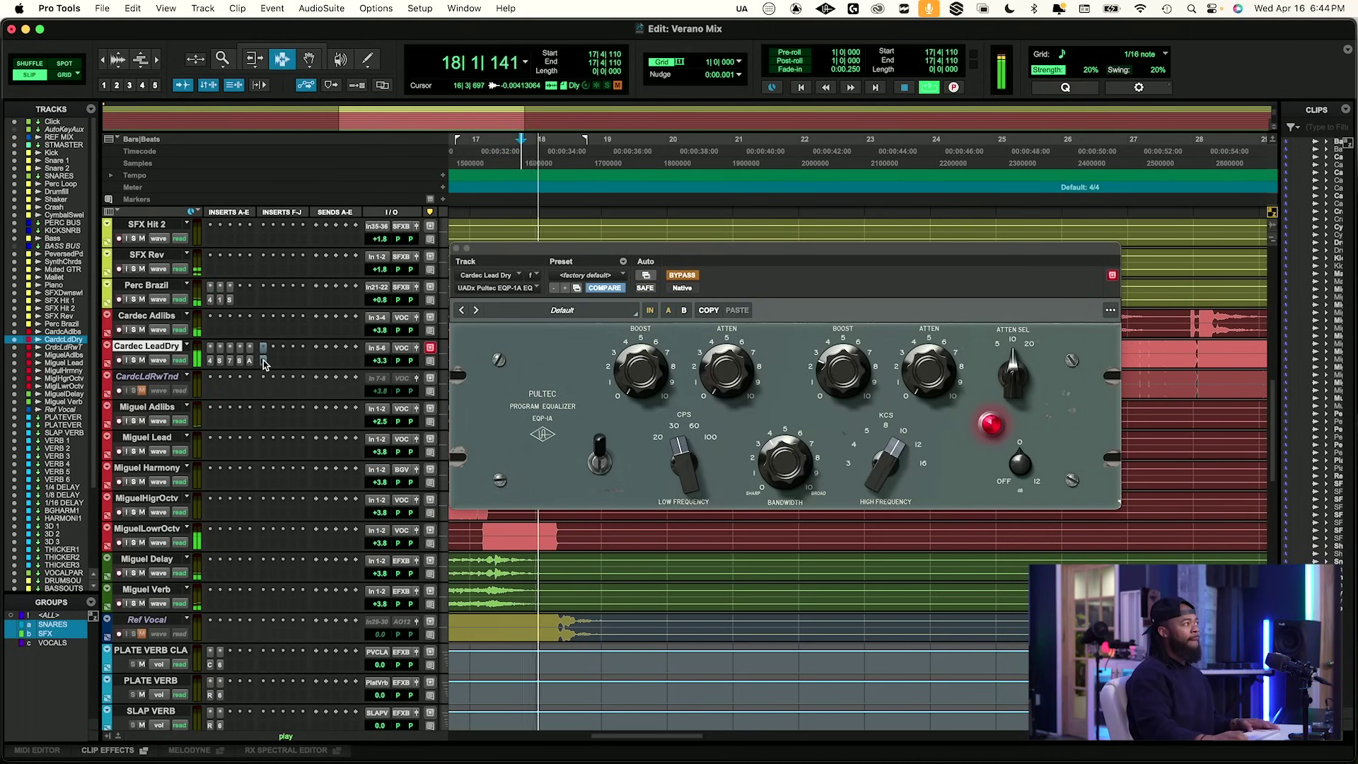
{"action": "left_click", "coordinate": [249, 359]}
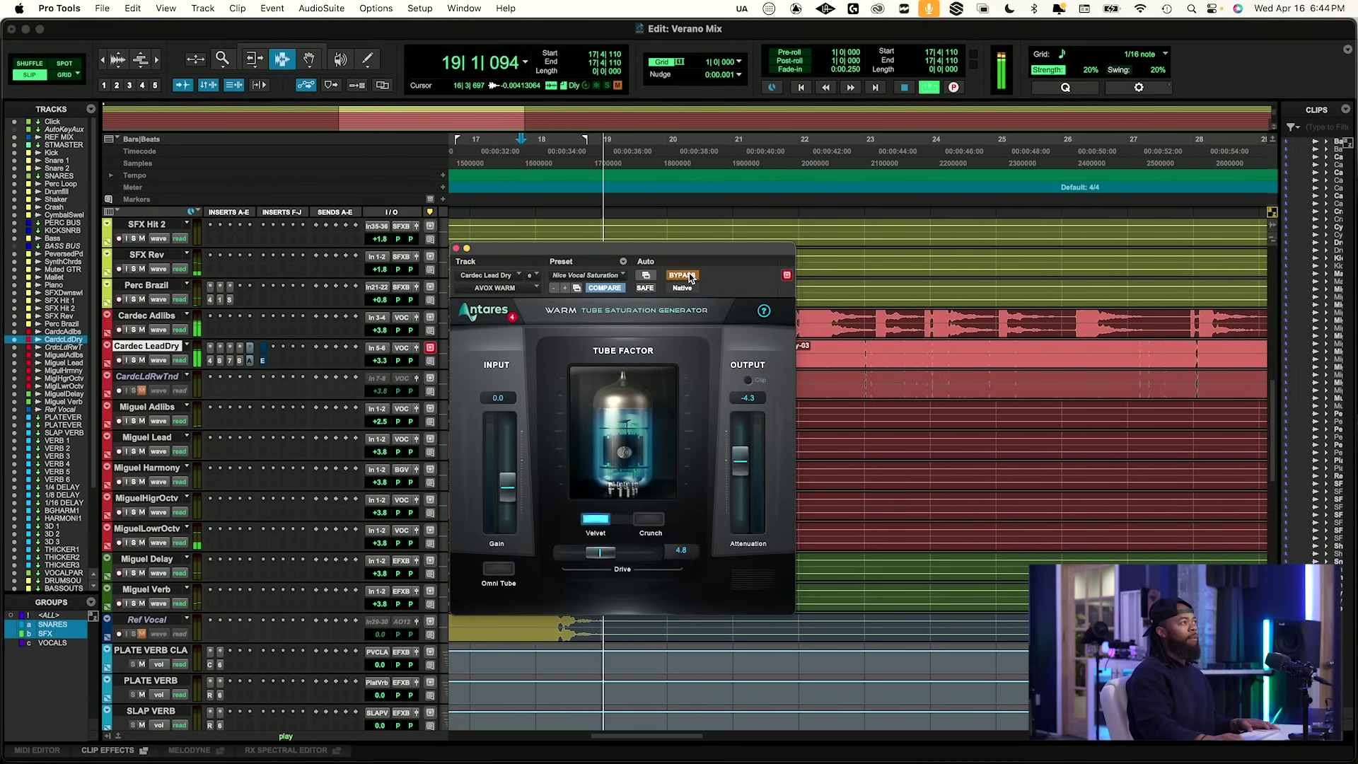
{"action": "left_click", "coordinate": [689, 276]}
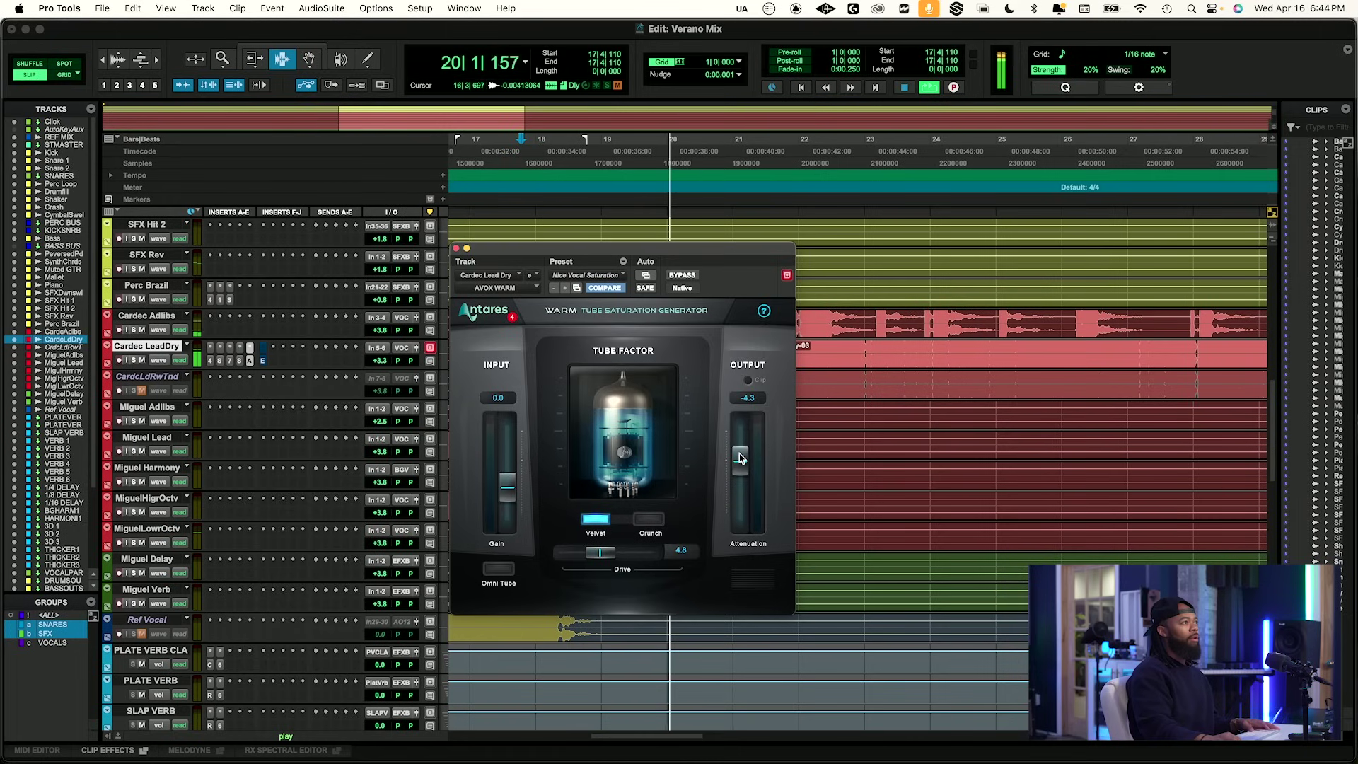
{"action": "key", "text": "space"}
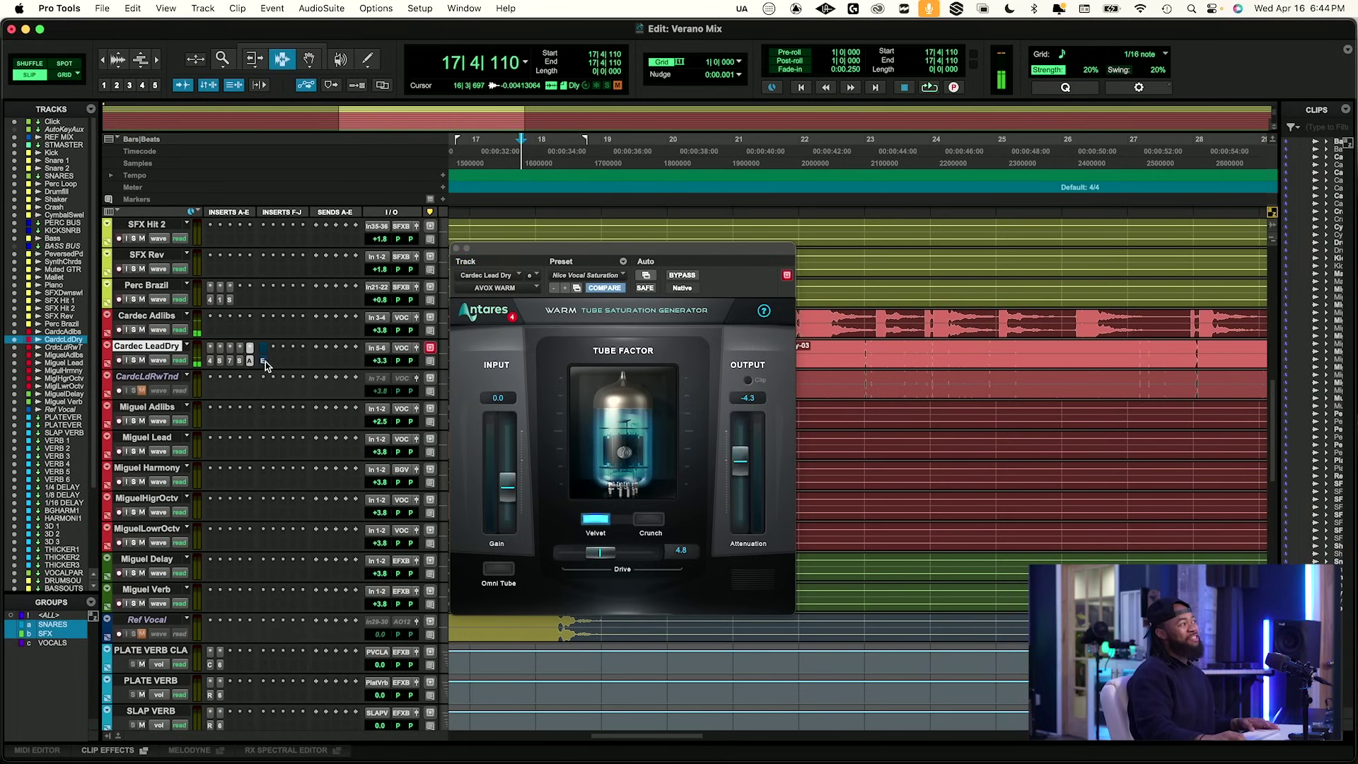
Return the Pultec EQP-1A to the slot before AVOX WARM, and play the mix with AVOX WARM bypassed.
{"action": "left_click_drag", "start_coordinate": [262, 359], "coordinate": [252, 361]}
{"action": "key", "text": "space"}
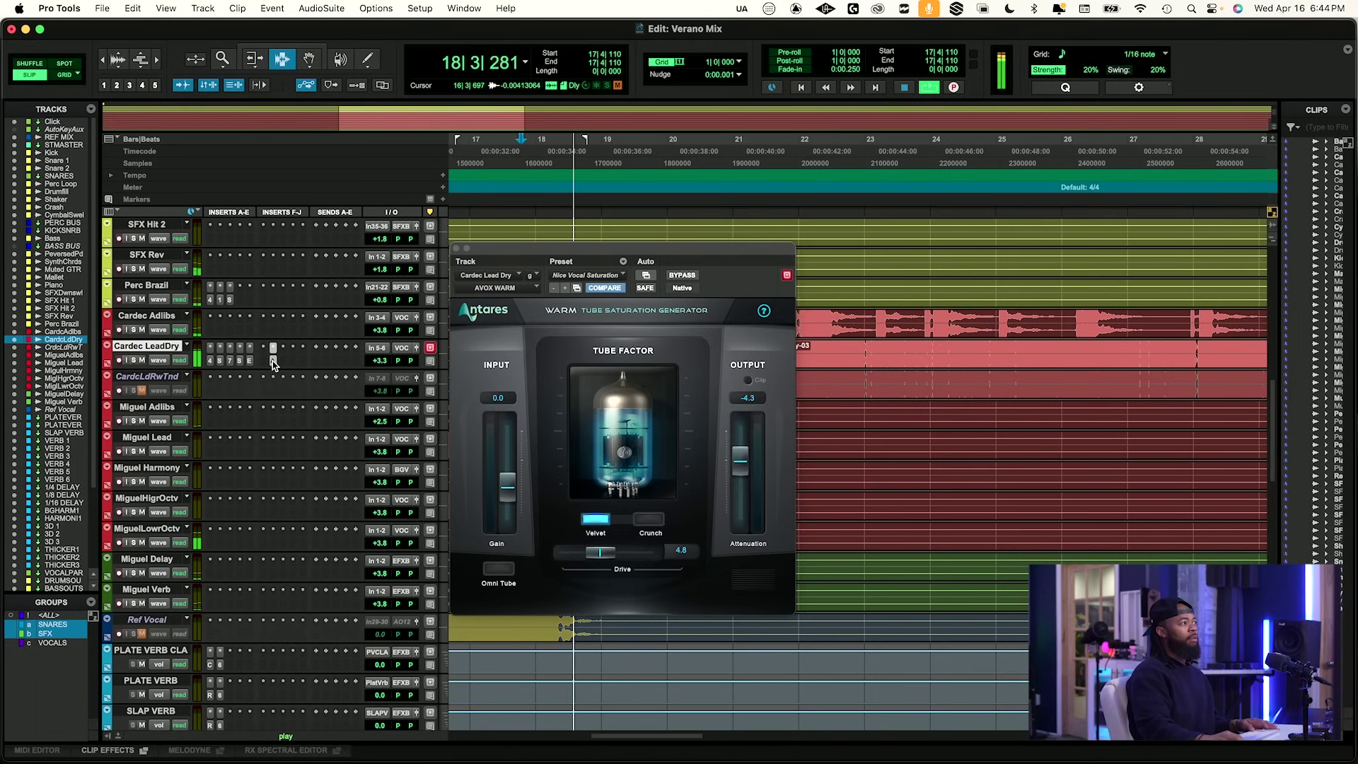
{"action": "left_click", "coordinate": [274, 361], "text": "super"}
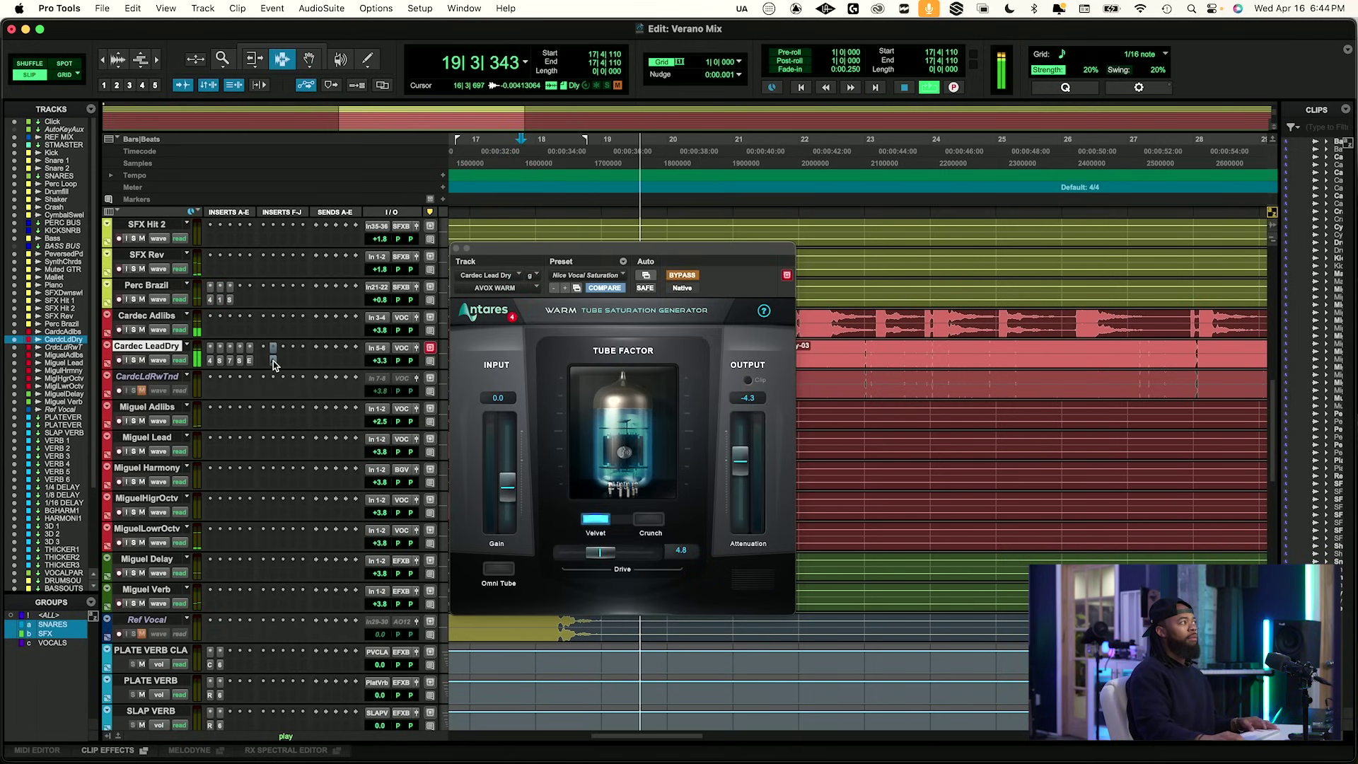
{"action": "key", "text": "space"}
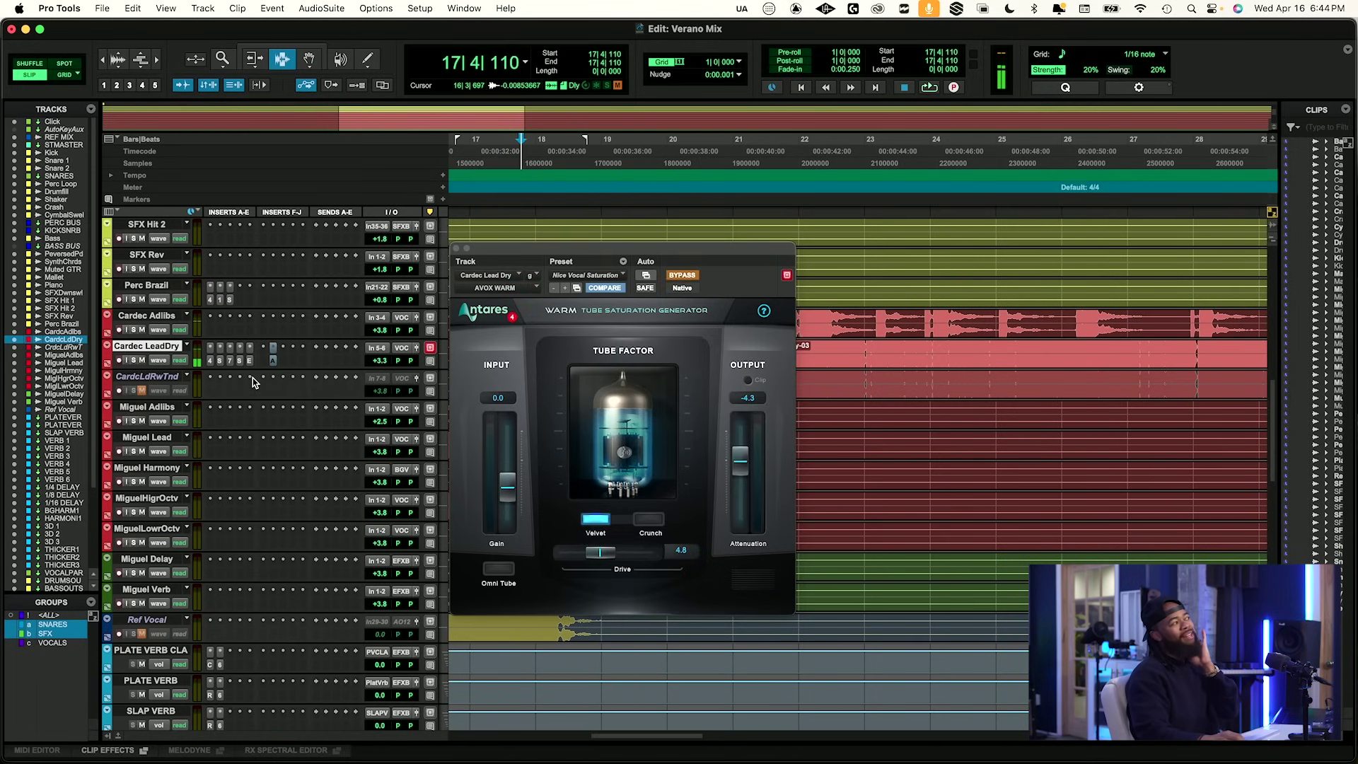
Raise AVOX WARM's output to -3.6 while listening to Cardec LeadDry in solo.
{"action": "key", "text": "space"}
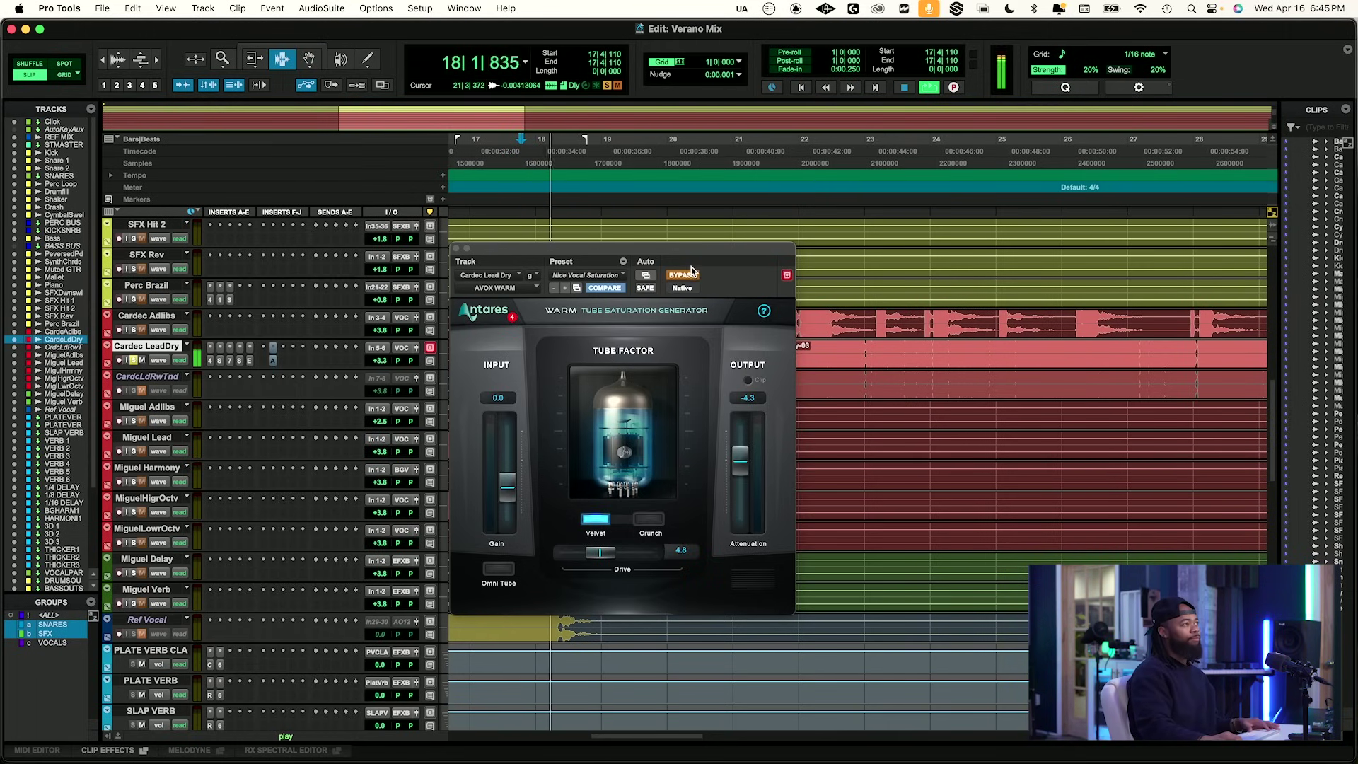
{"action": "left_click_drag", "start_coordinate": [741, 469], "coordinate": [743, 460]}
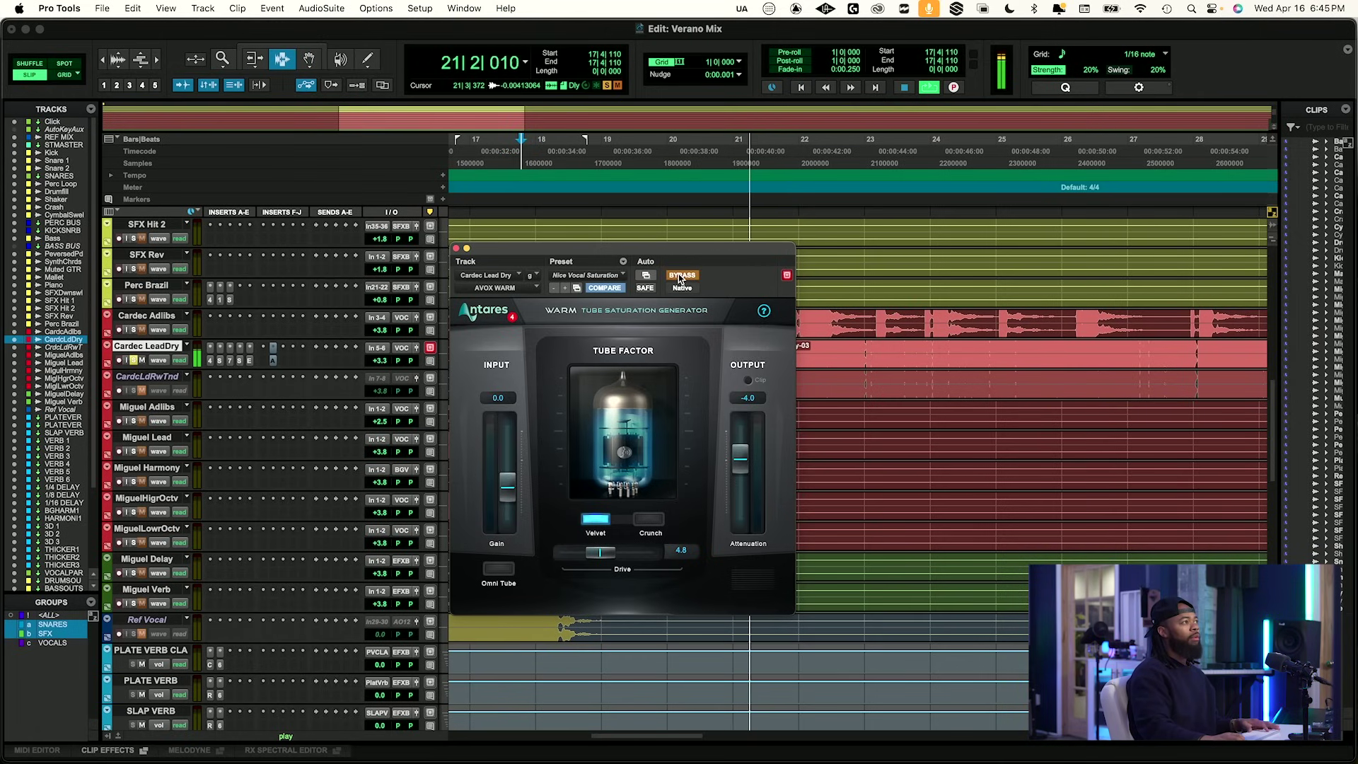
{"action": "left_click_drag", "start_coordinate": [733, 469], "coordinate": [737, 456]}
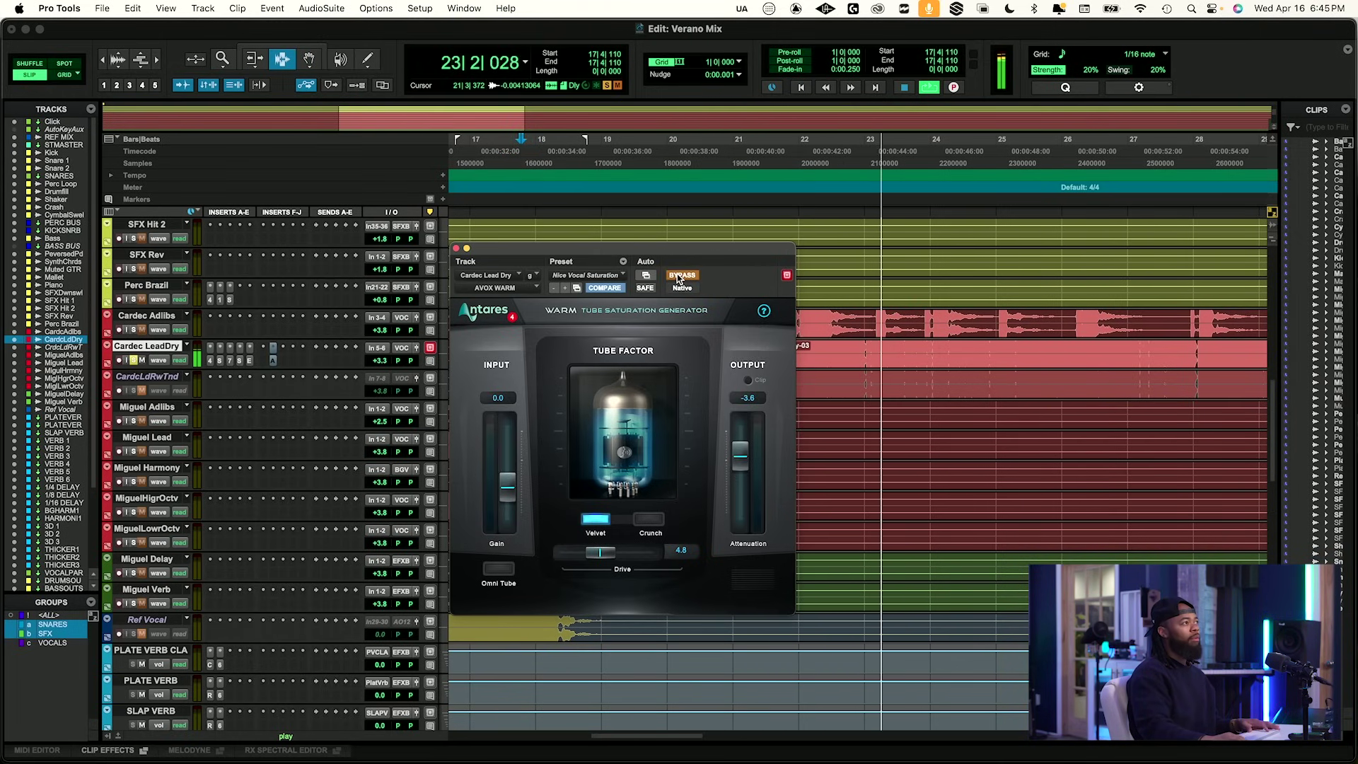
Compare AVOX WARM bypassed and active in the full mix, and make the plug-in inactive on Cardec LeadDry.
{"action": "left_click", "coordinate": [134, 360]}
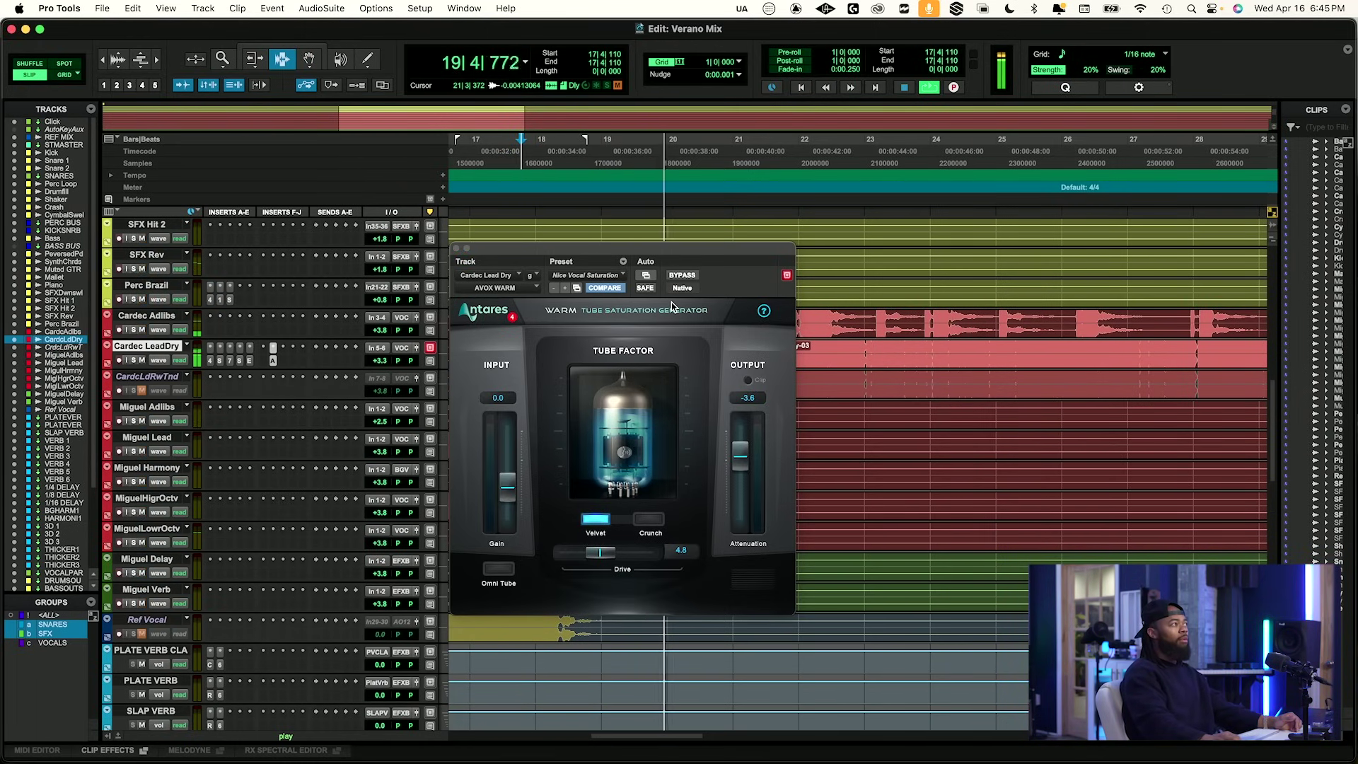
{"action": "left_click", "coordinate": [683, 275]}
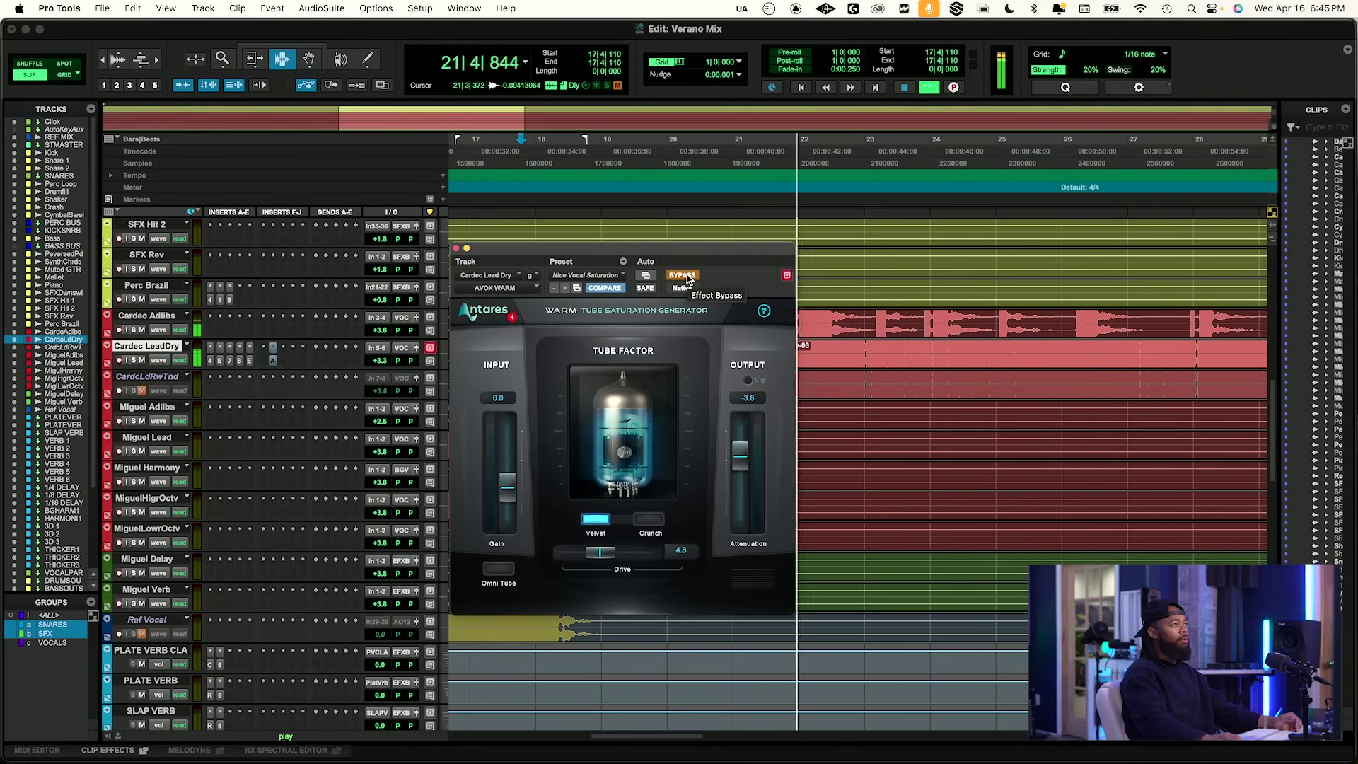
{"action": "left_click", "coordinate": [683, 275]}
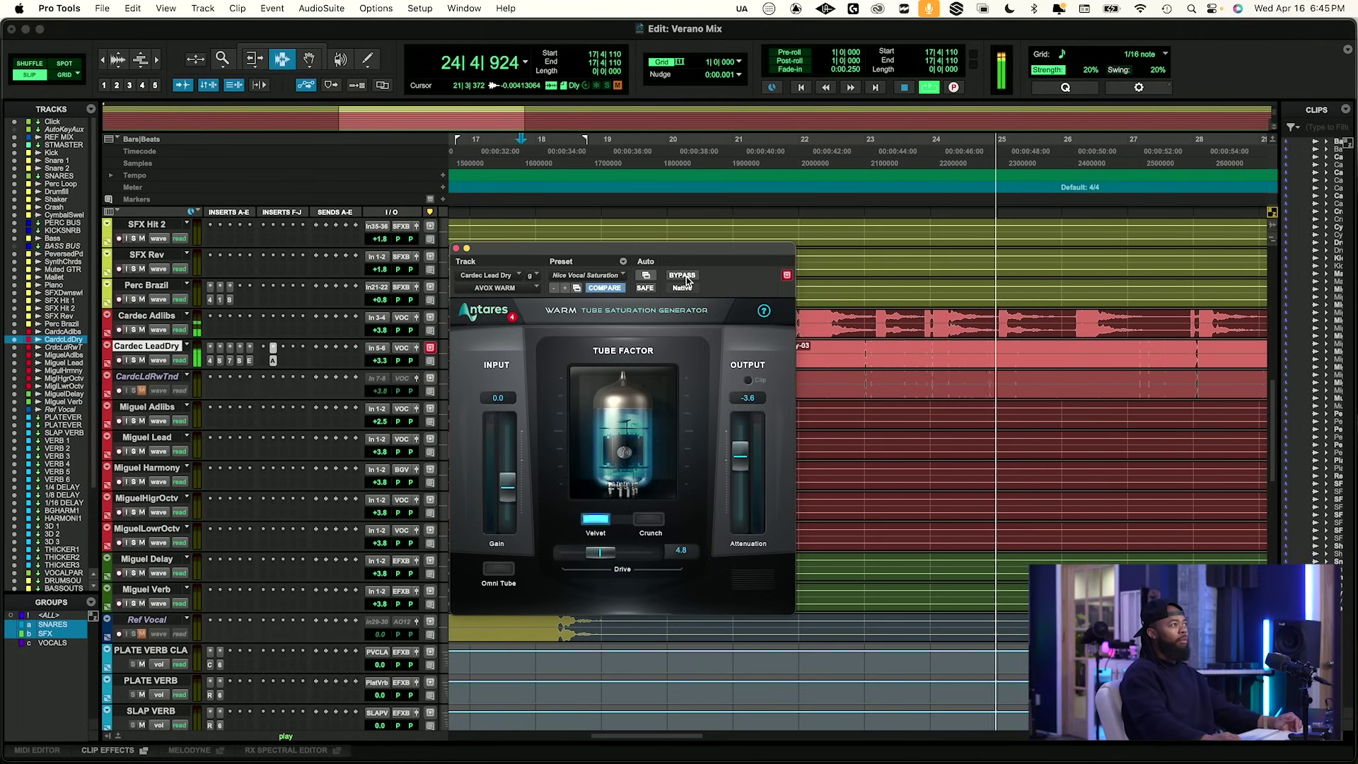
{"action": "left_click", "coordinate": [684, 276]}
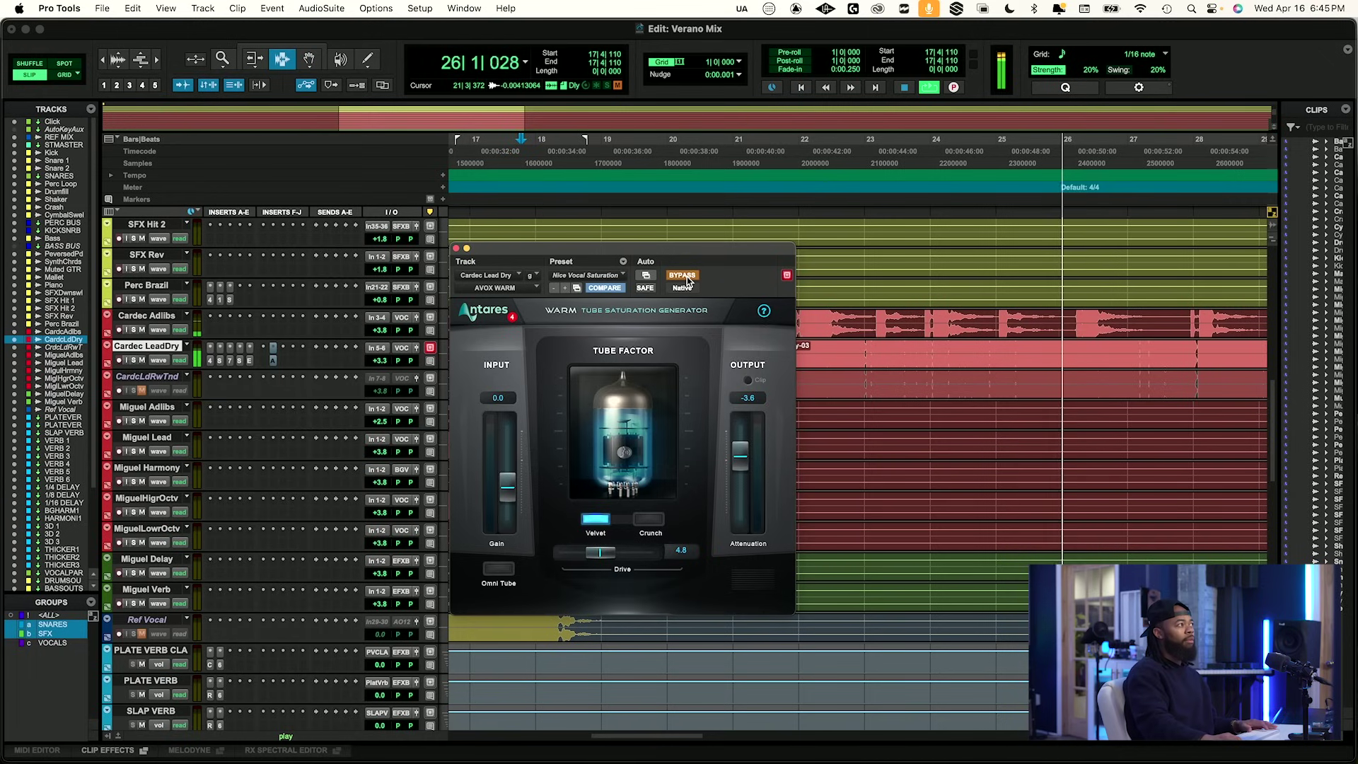
{"action": "key", "text": "space"}
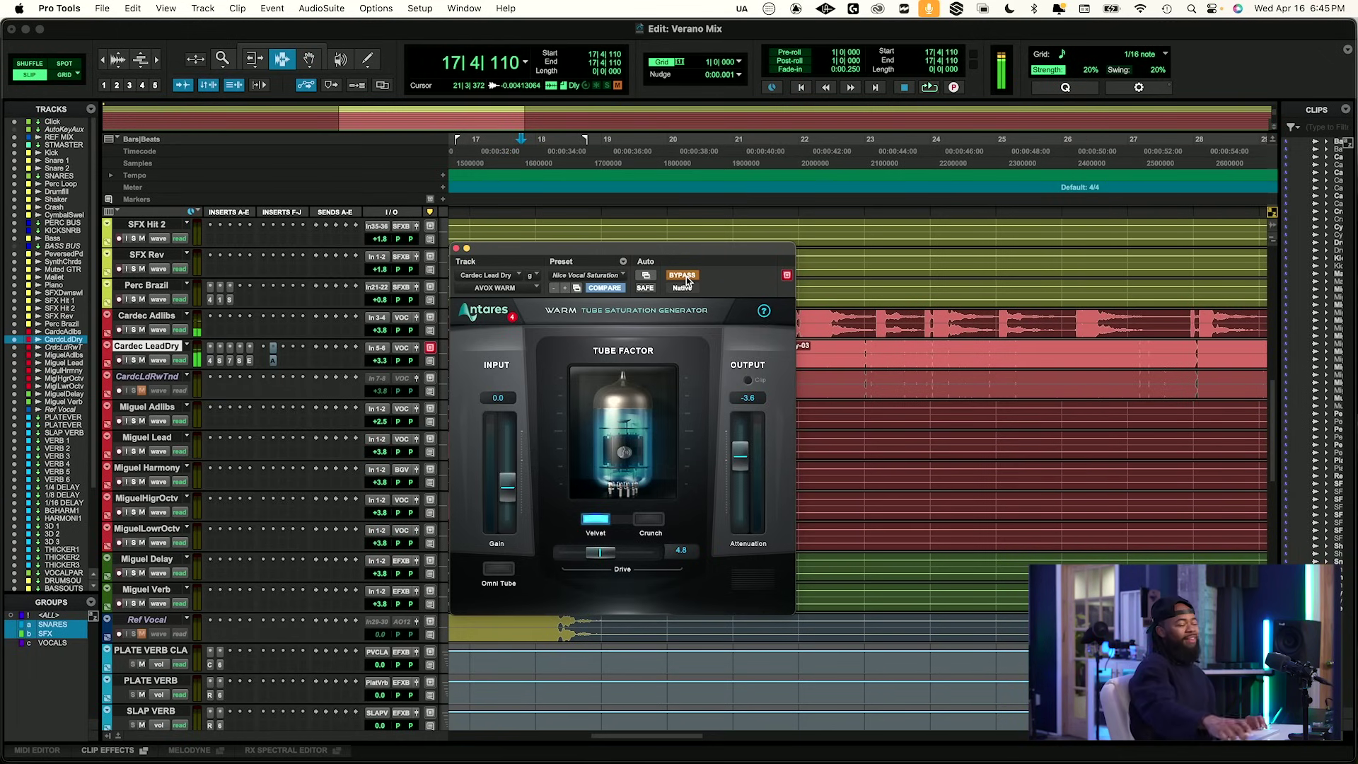
{"action": "left_click", "coordinate": [273, 350], "text": "ctrl+super"}
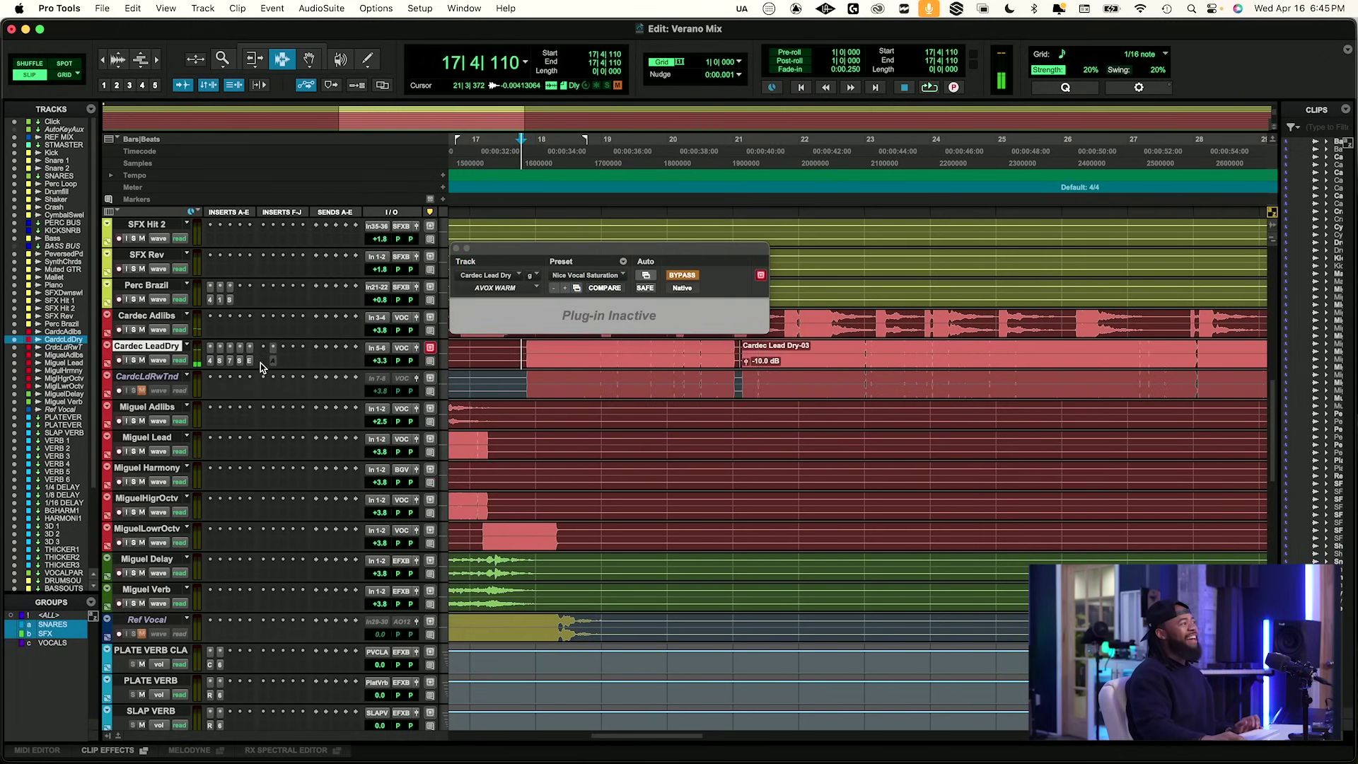
Insert the stereo Neutron 4 Equalizer in the sixth insert slot of Cardec LeadDry.
{"action": "left_click", "coordinate": [262, 350]}
{"action": "left_click", "coordinate": [301, 339]}
{"action": "type", "text": "neu"}
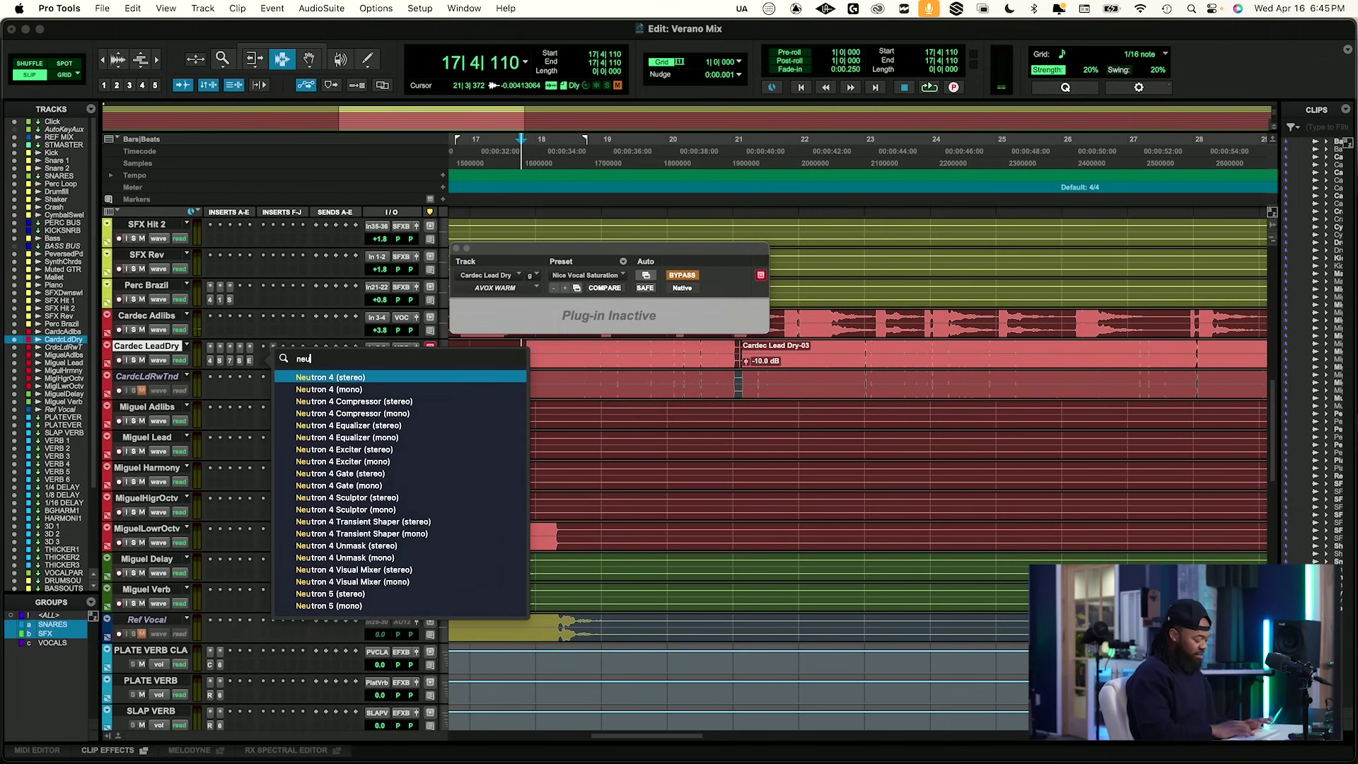
{"action": "type", "text": "tr"}
{"action": "key", "text": "Down"}
{"action": "key", "text": "Down"}
{"action": "key", "text": "Down"}
{"action": "key", "text": "Down"}
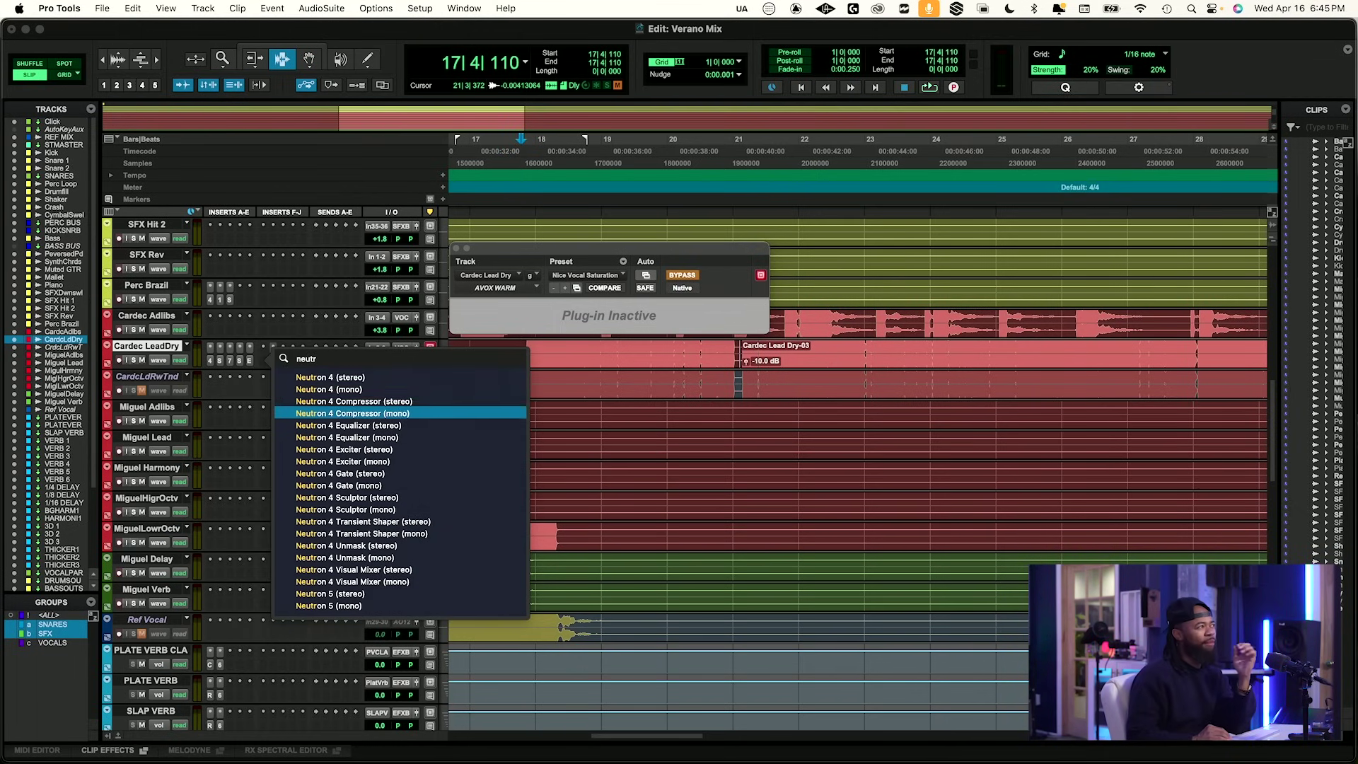
{"action": "key", "text": "Return"}
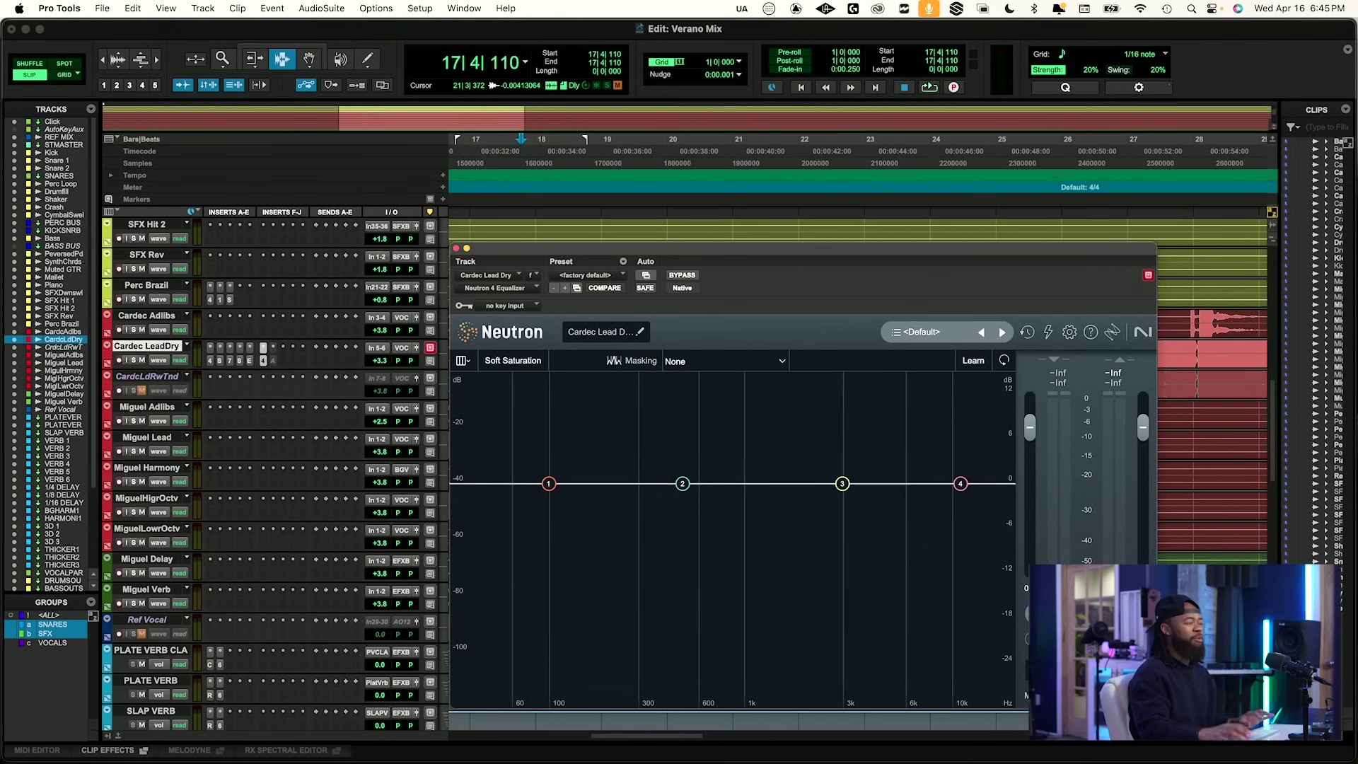
Set Neutron EQ band 3 to a wide 1.1 dB boost around 1.7 kHz with a Q of 0.3 during playback.
{"action": "left_click", "coordinate": [837, 484]}
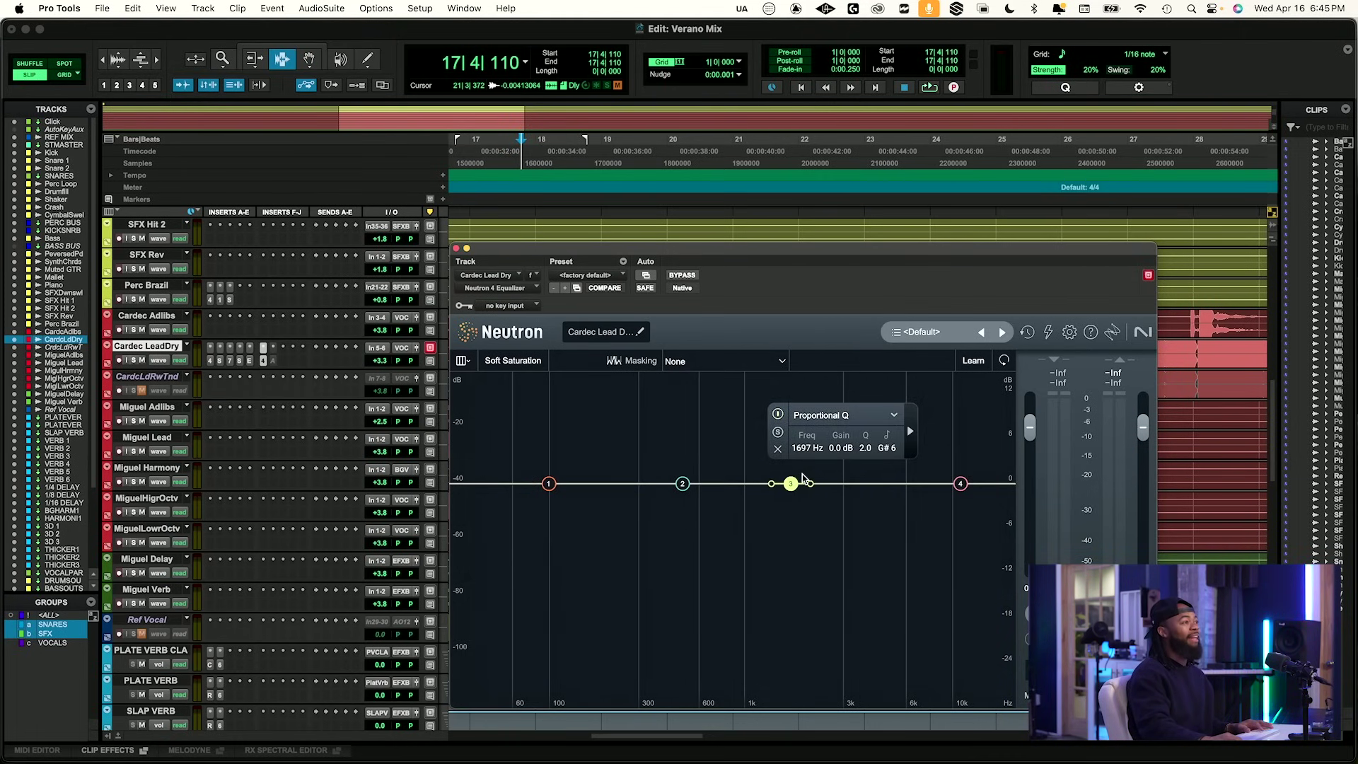
{"action": "key", "text": "space"}
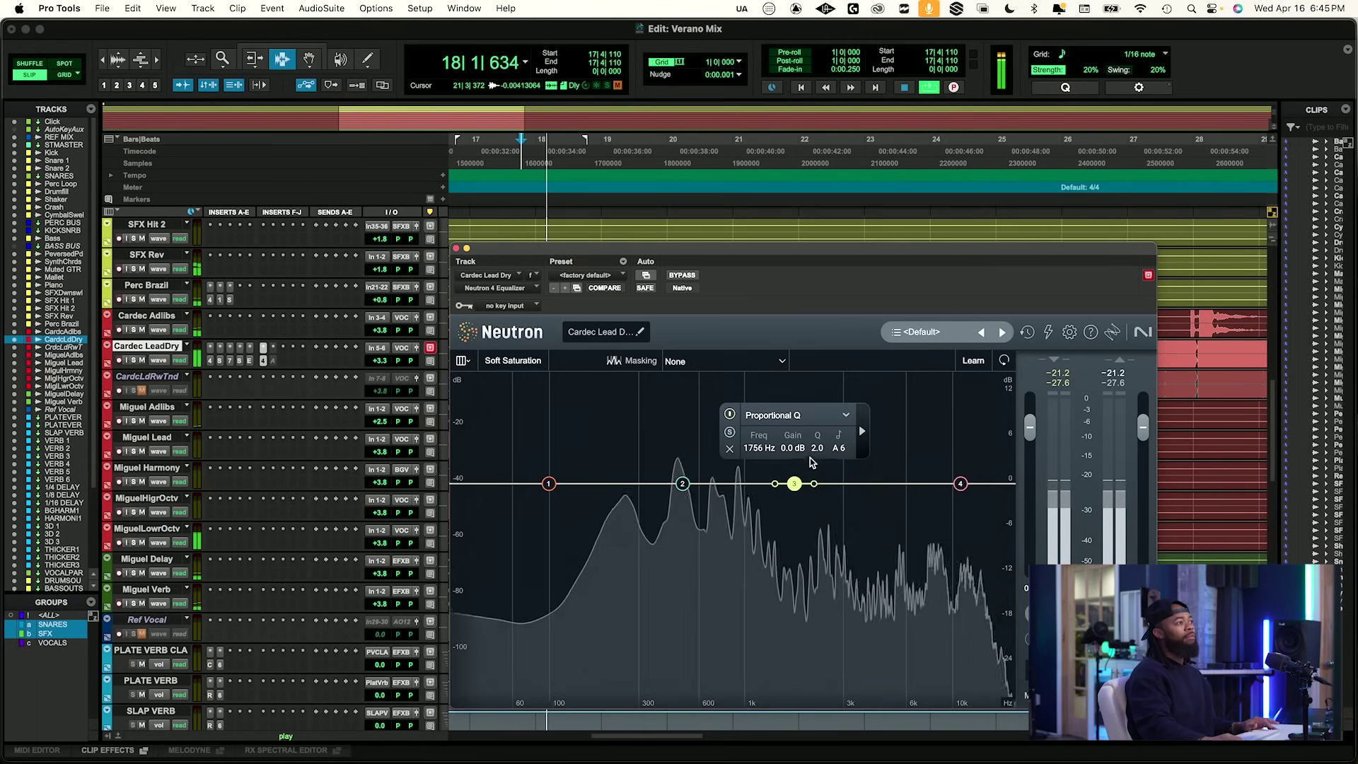
{"action": "left_click_drag", "start_coordinate": [790, 484], "coordinate": [816, 443]}
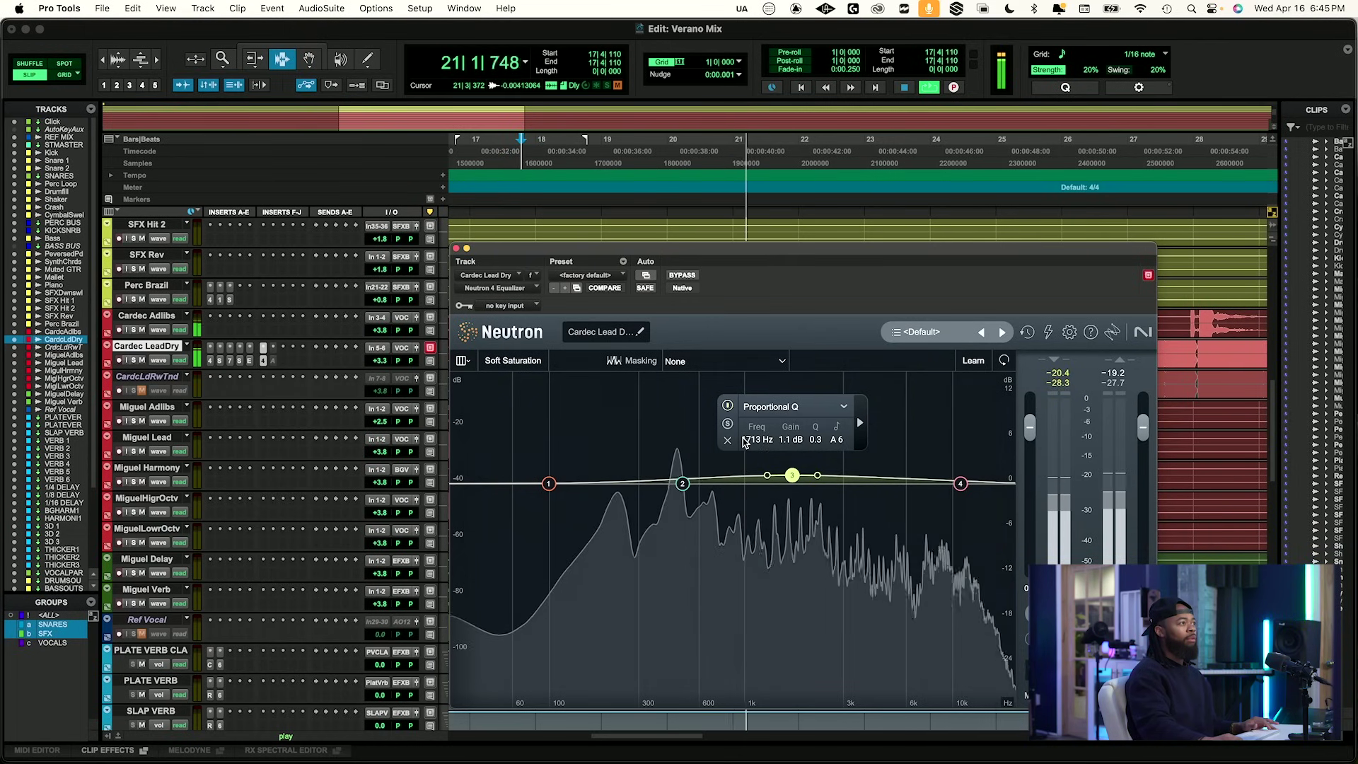
Set Neutron EQ band 3 to a 1.7 dB boost at 1655 Hz during playback.
{"action": "left_click_drag", "start_coordinate": [754, 442], "coordinate": [782, 439]}
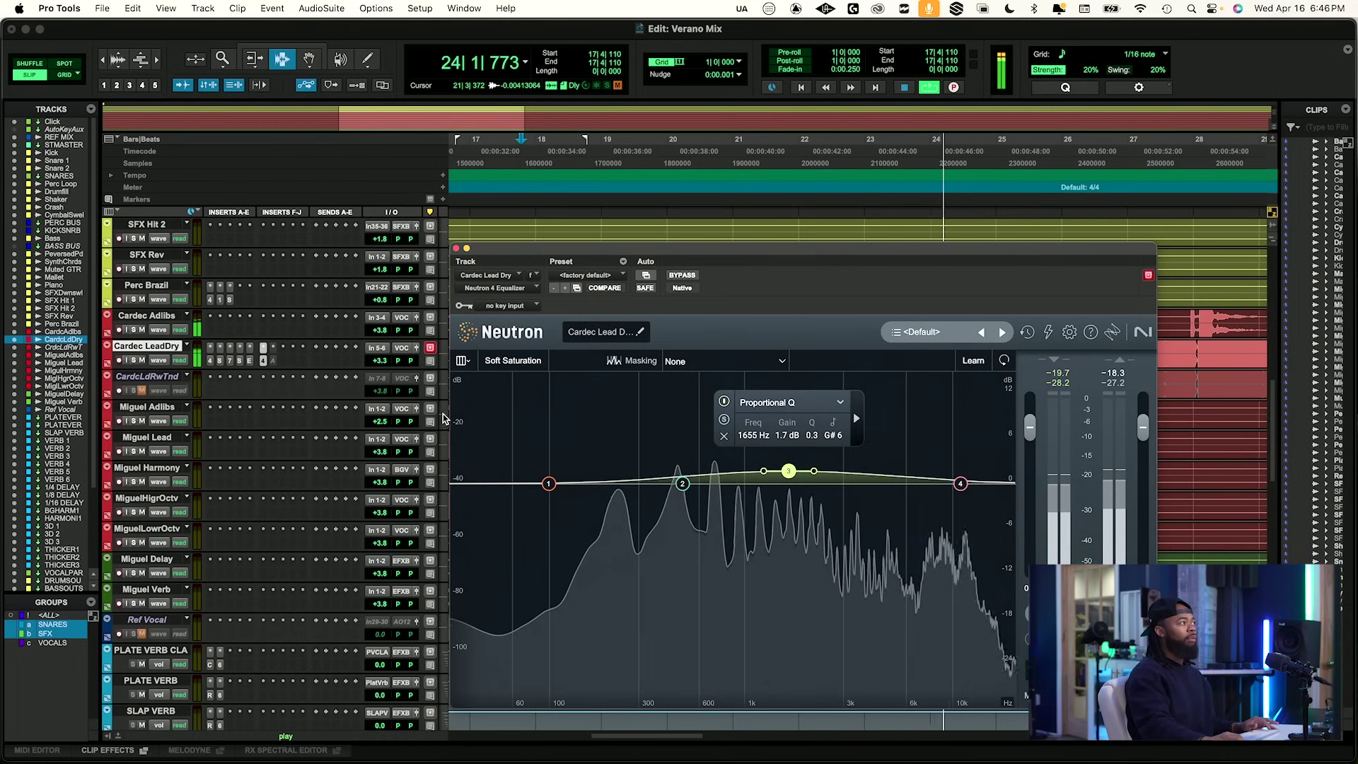
{"action": "left_click", "coordinate": [770, 434]}
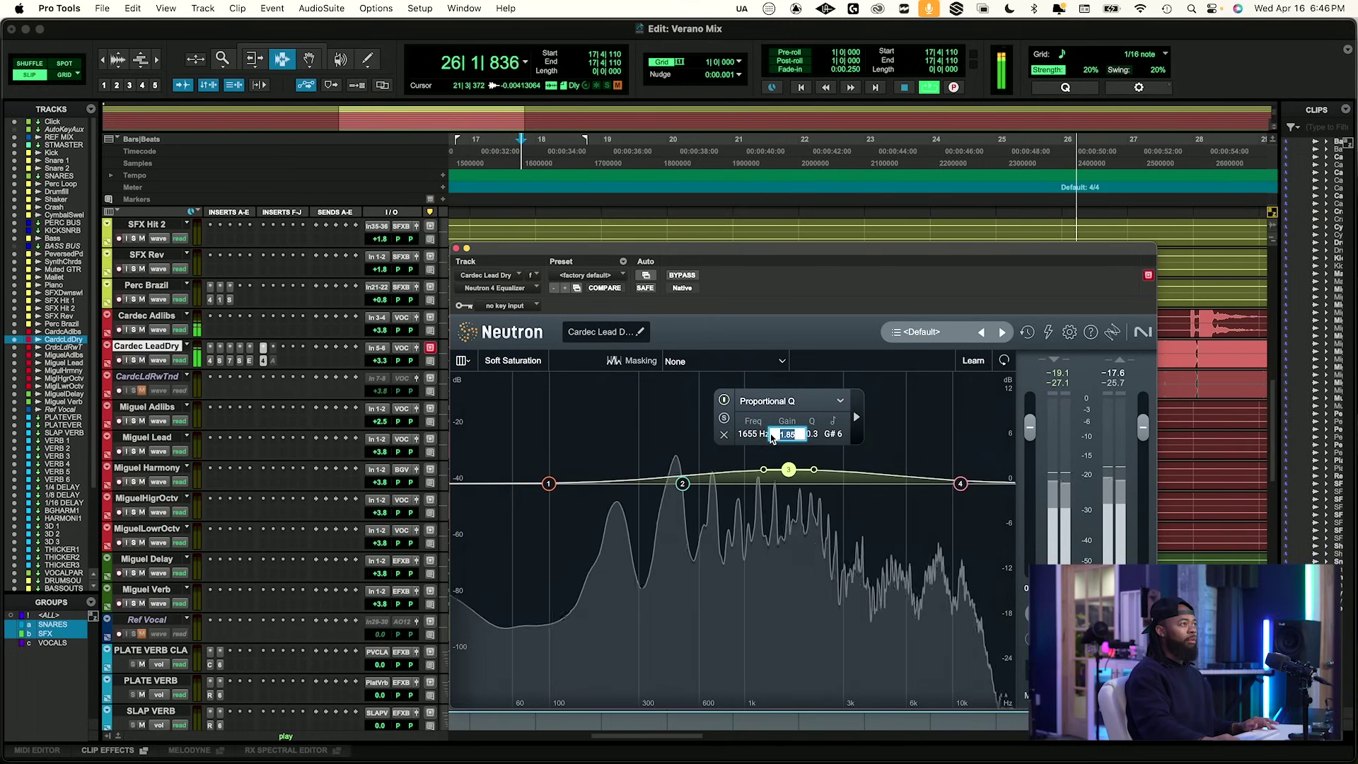
{"action": "type", "text": "1.7"}
{"action": "key", "text": "Return"}
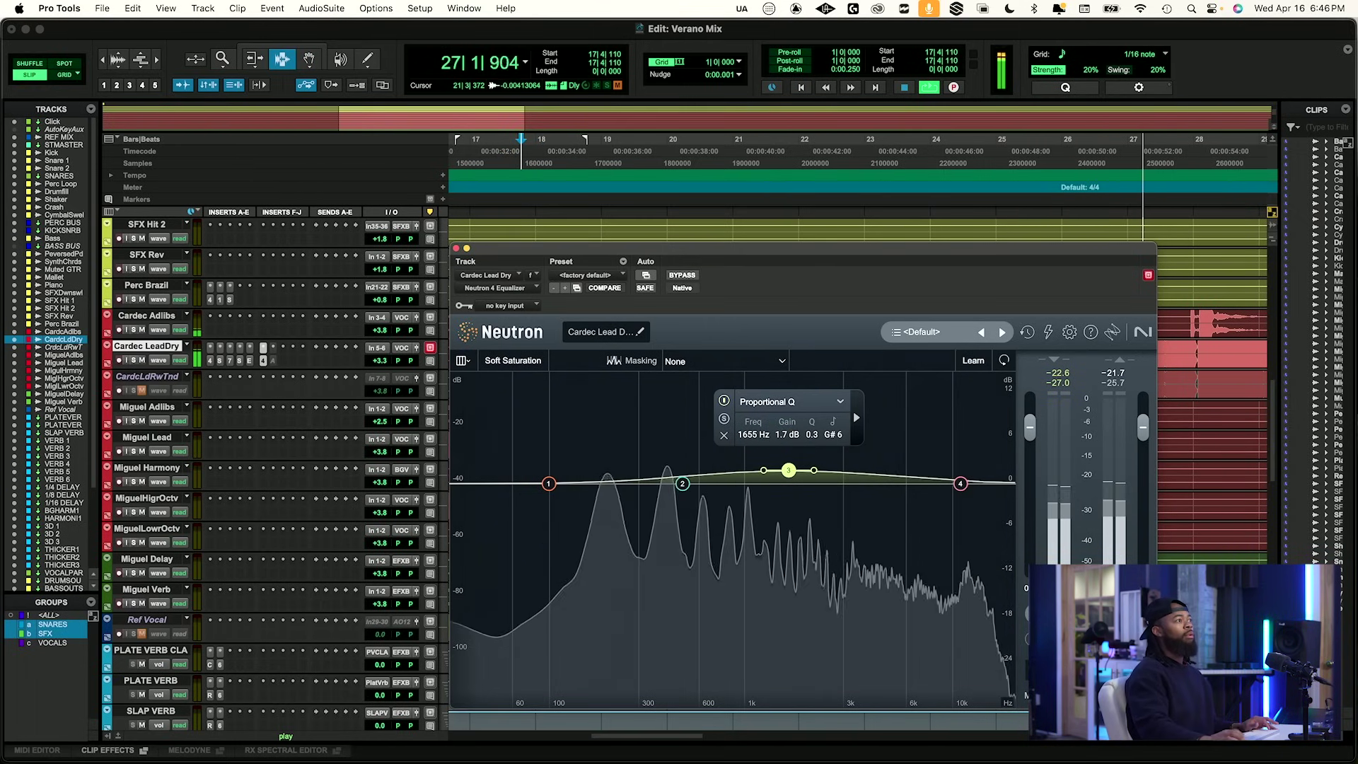
Compare Neutron EQ bypassed and active on Cardec LeadDry to judge the band 3 boost in the full mix.
{"action": "left_click", "coordinate": [681, 276]}
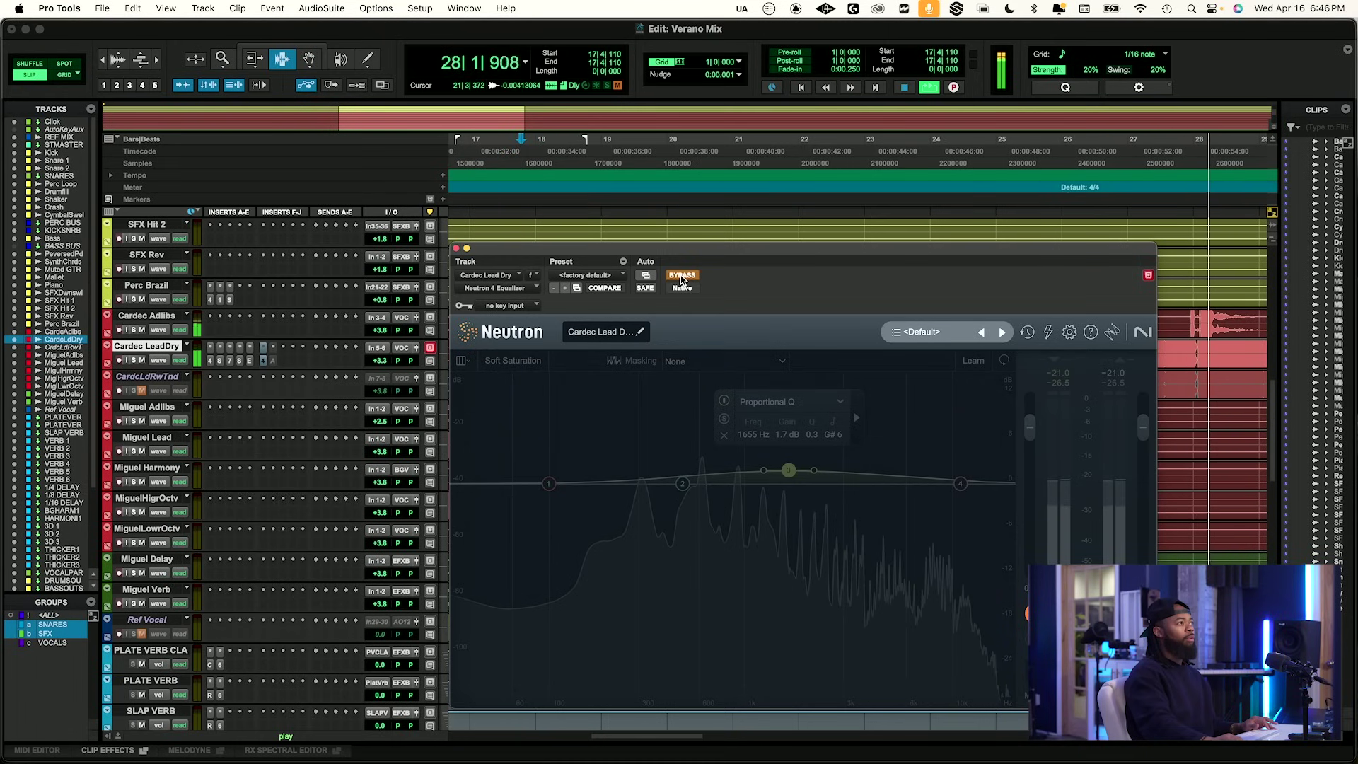
{"action": "left_click", "coordinate": [680, 275]}
{"action": "mouse_move", "coordinate": [572, 248]}
{"action": "left_mouse_down"}
{"action": "mouse_move", "coordinate": [545, 253]}
{"action": "mouse_move", "coordinate": [591, 235]}
{"action": "left_mouse_up"}
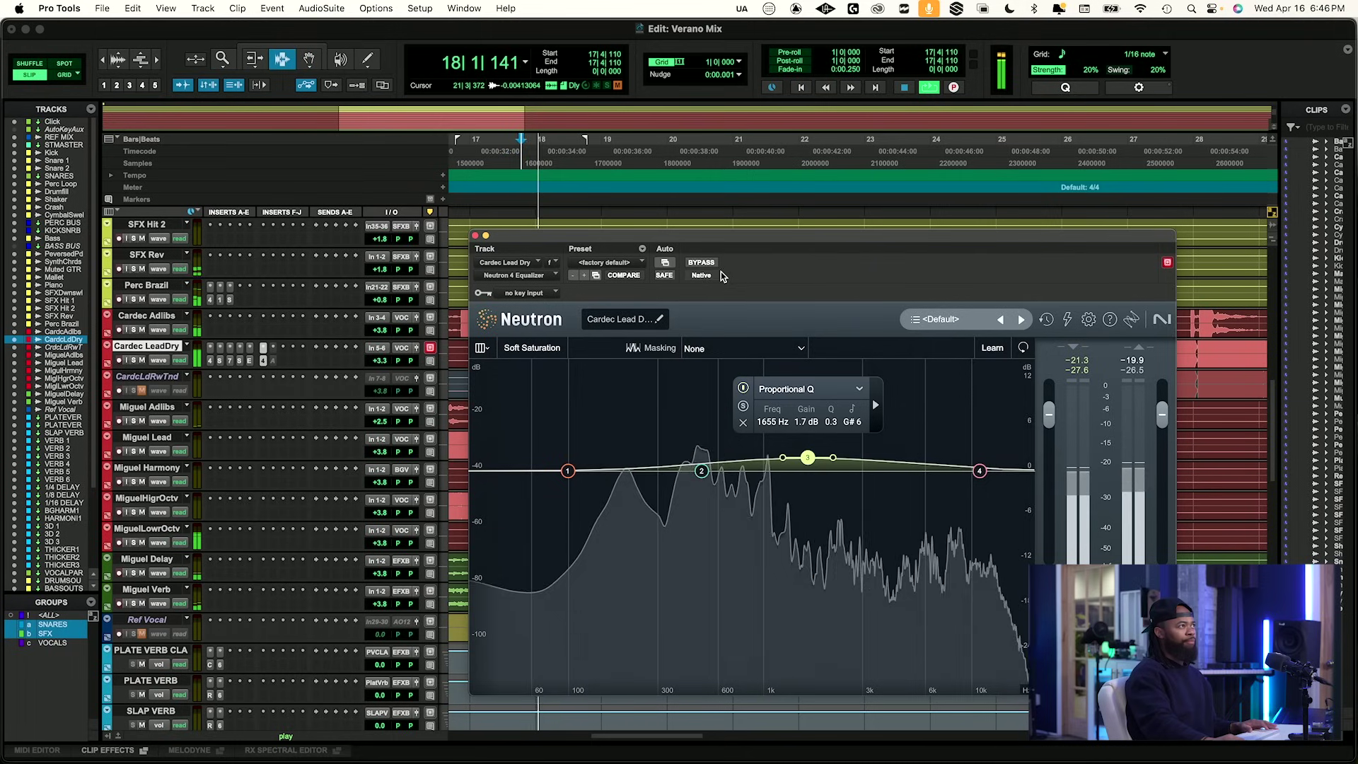
{"action": "left_click", "coordinate": [702, 264]}
{"action": "left_click", "coordinate": [702, 264]}
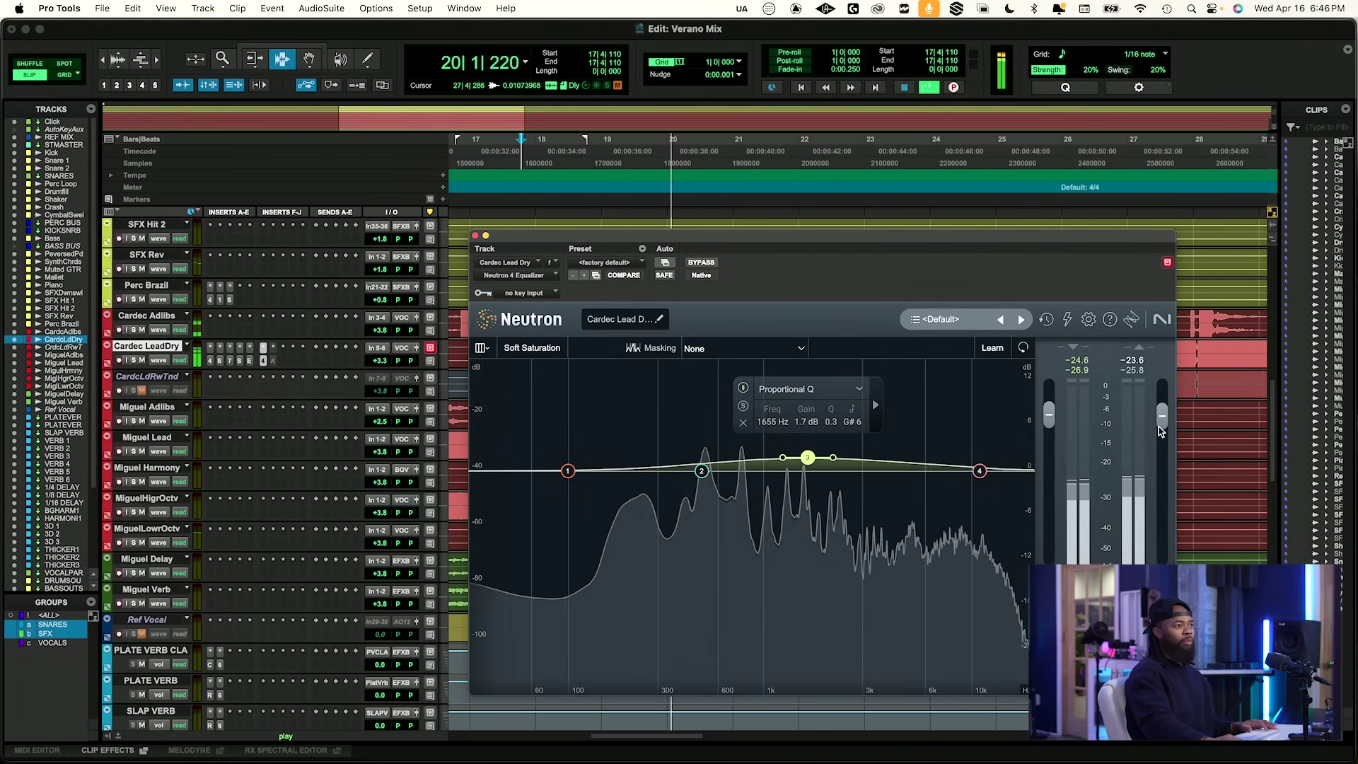
{"action": "left_click", "coordinate": [703, 264]}
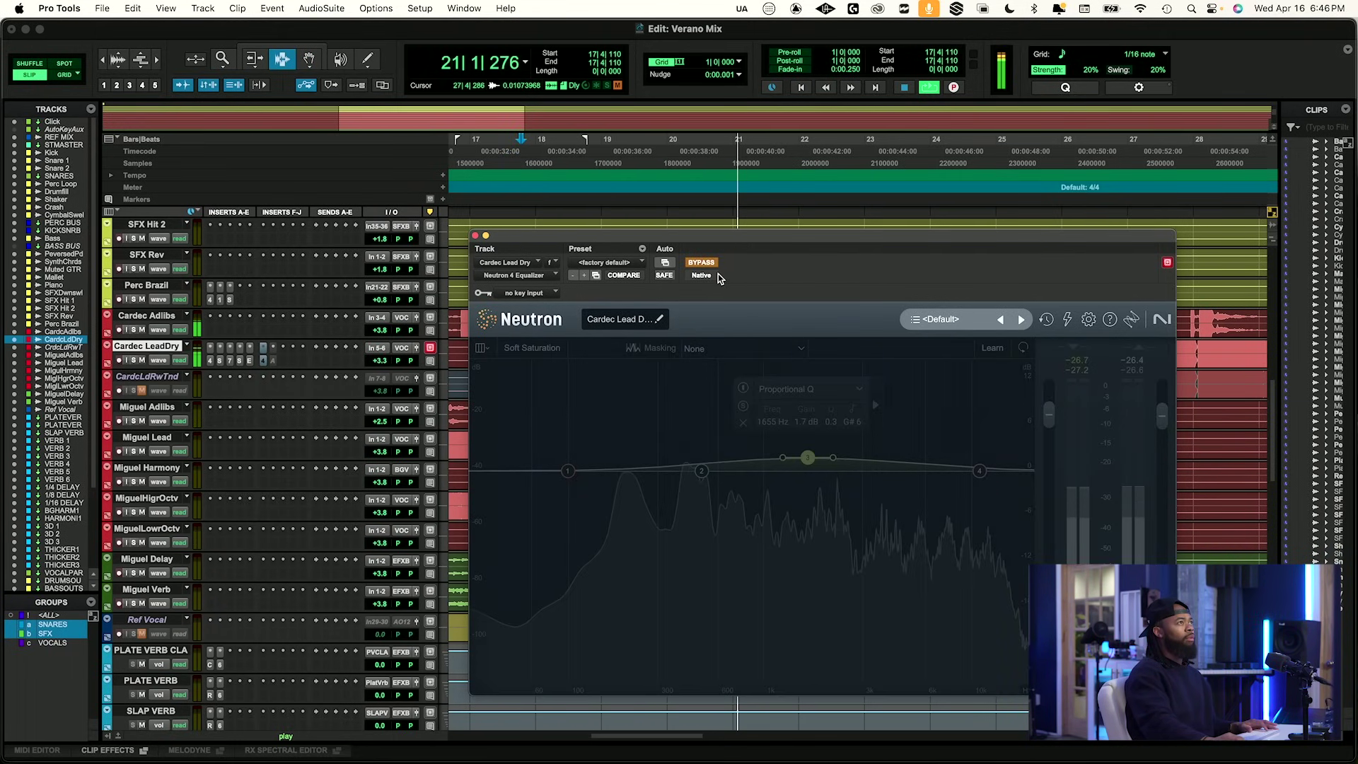
{"action": "left_click", "coordinate": [702, 266]}
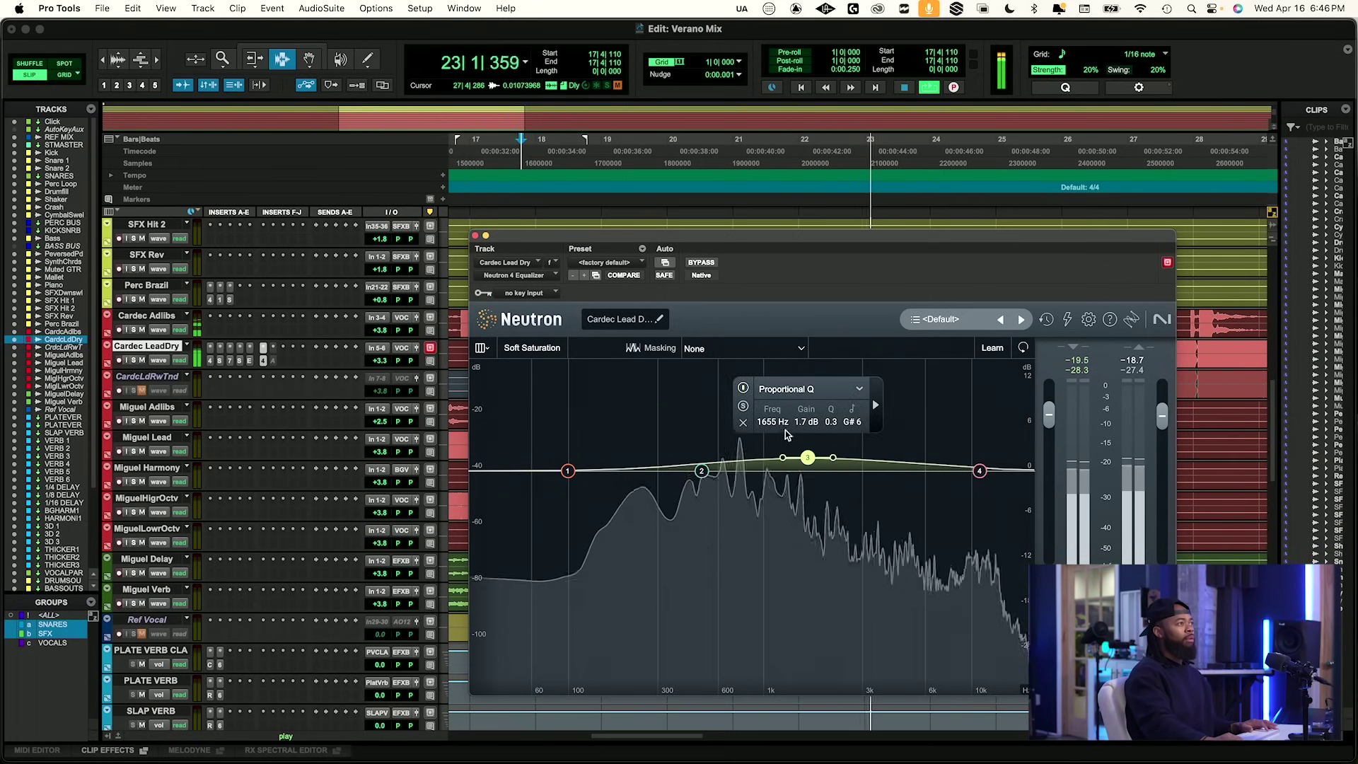
{"action": "left_click", "coordinate": [701, 263]}
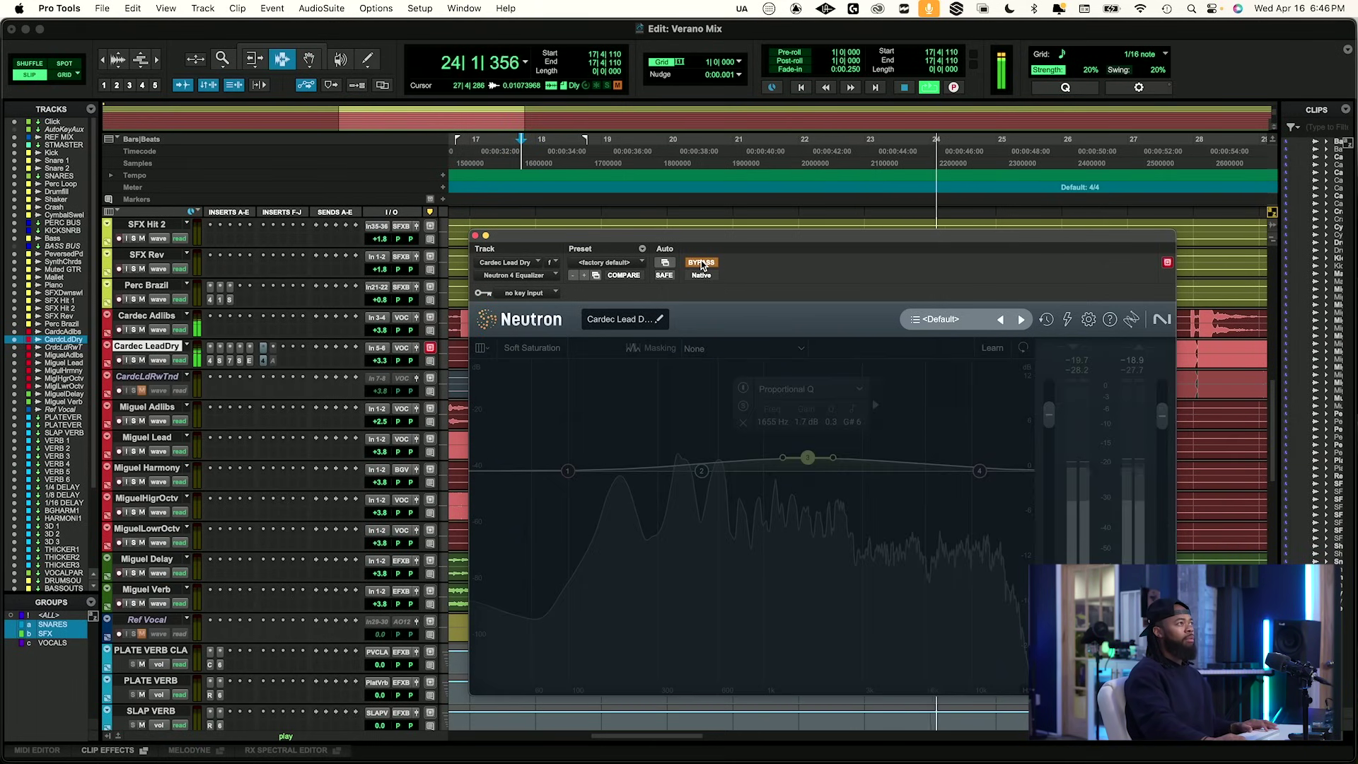
{"action": "left_click", "coordinate": [701, 261]}
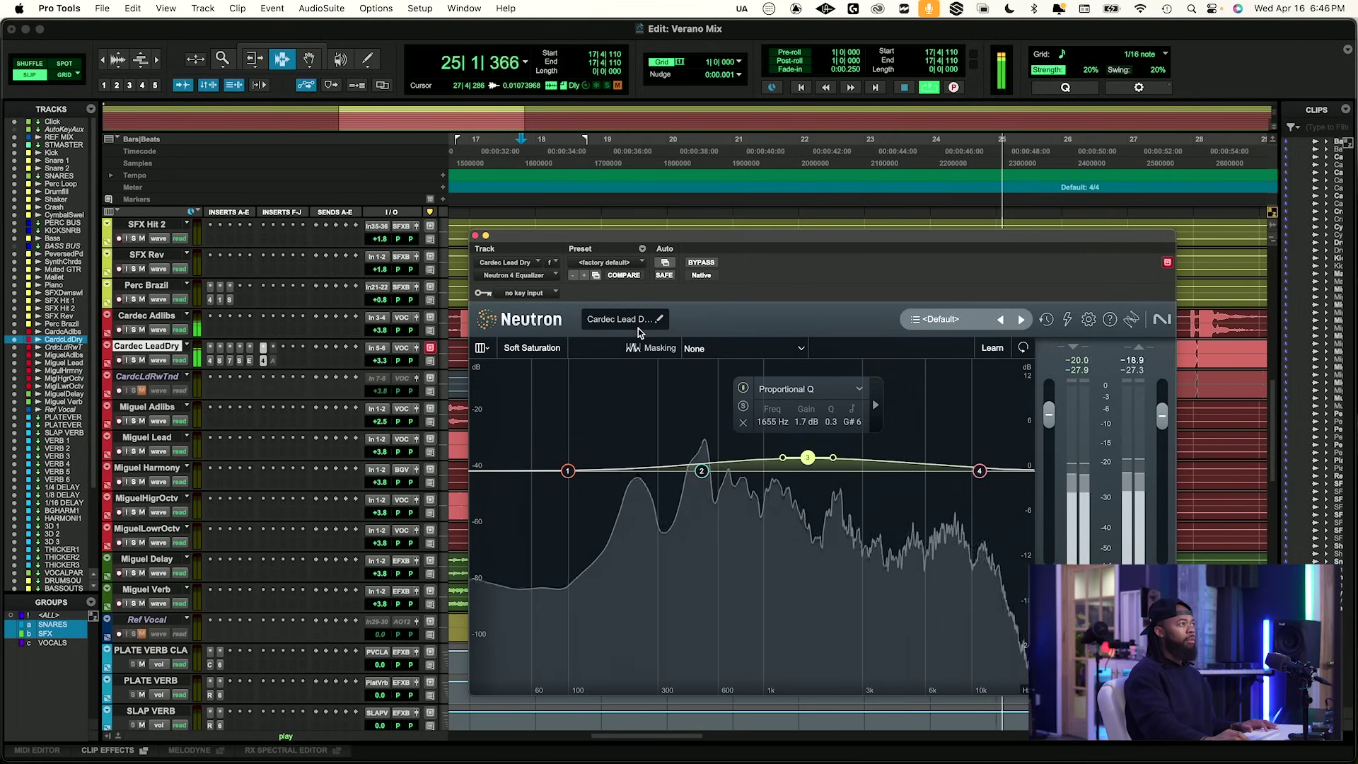
{"action": "left_click", "coordinate": [643, 249]}
{"action": "left_click", "coordinate": [666, 278]}
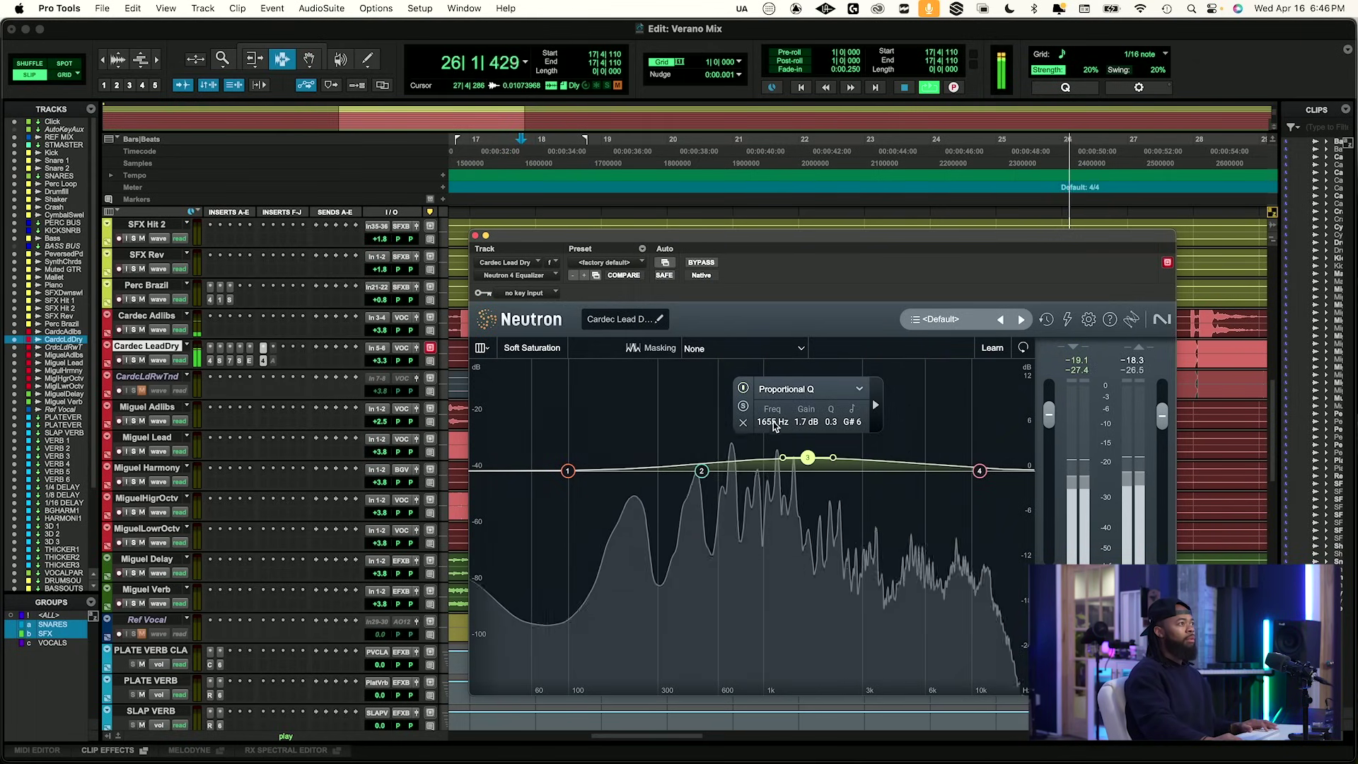
Lower the frequency of Neutron EQ band 3 to 1441 Hz and compare the EQ bypassed and active.
{"action": "left_click_drag", "start_coordinate": [757, 424], "coordinate": [757, 424]}
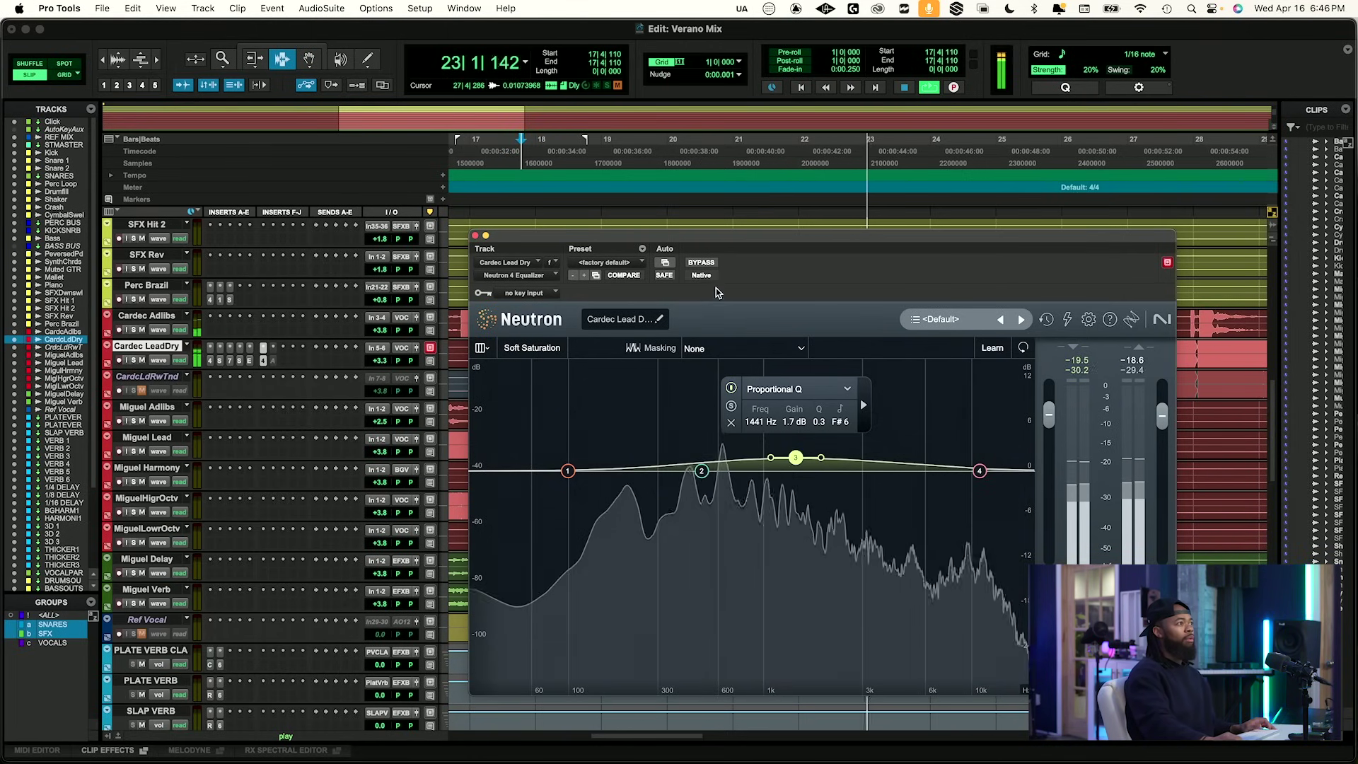
{"action": "left_click", "coordinate": [704, 263]}
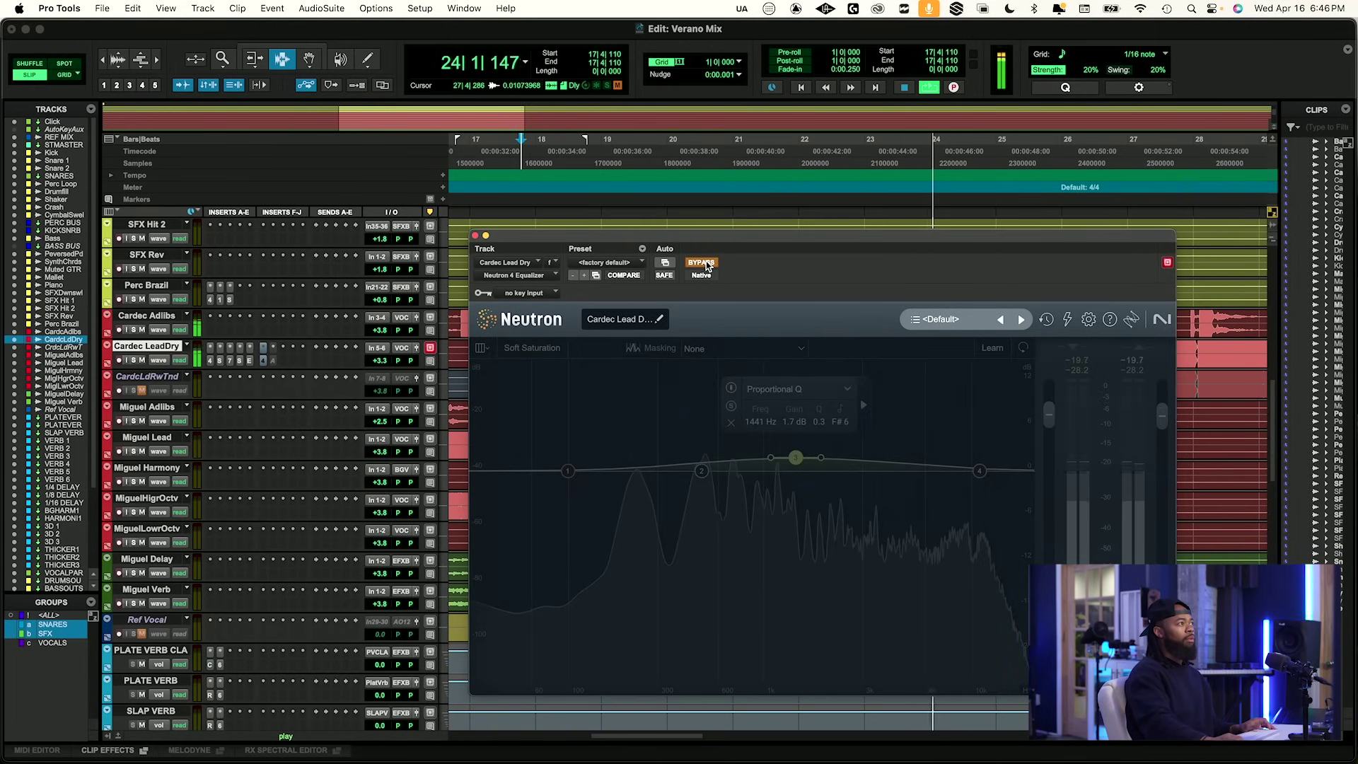
{"action": "left_click", "coordinate": [704, 263]}
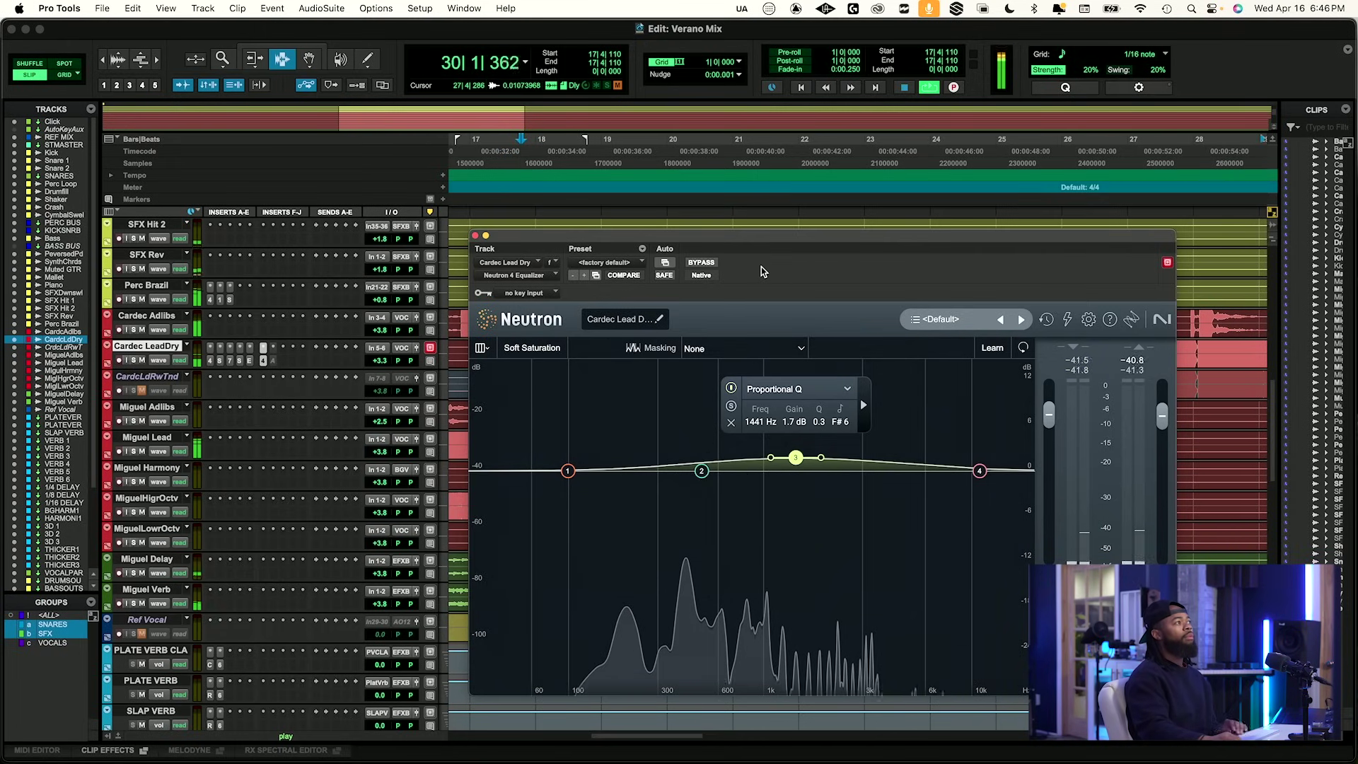
{"action": "key", "text": "space"}
{"action": "key", "text": "space"}
{"action": "scroll", "coordinate": [429, 259], "scroll_direction": "up", "scroll_amount": 4}
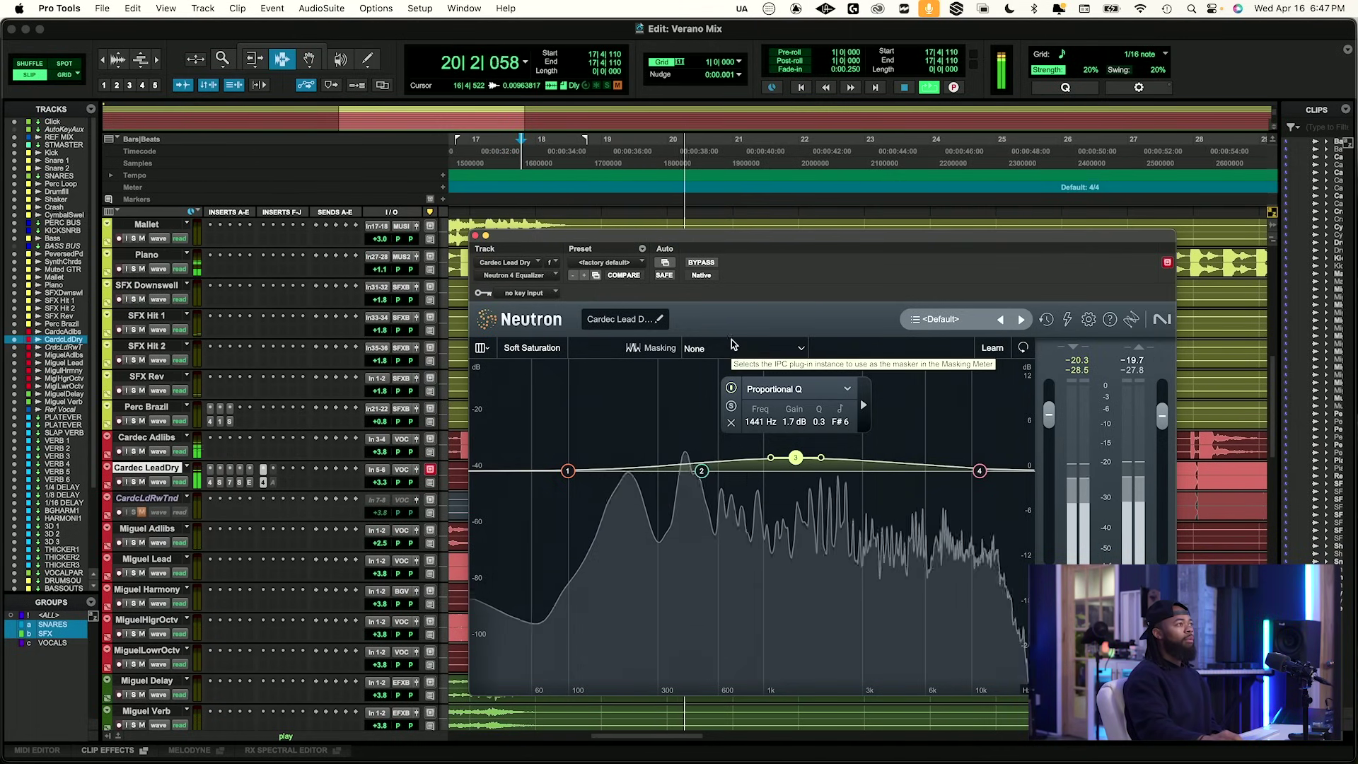
Set Neutron EQ band 2 to a 0.4 dB cut at 348 Hz with a Q of 0.9, comparing bypassed and active.
{"action": "left_click", "coordinate": [701, 470]}
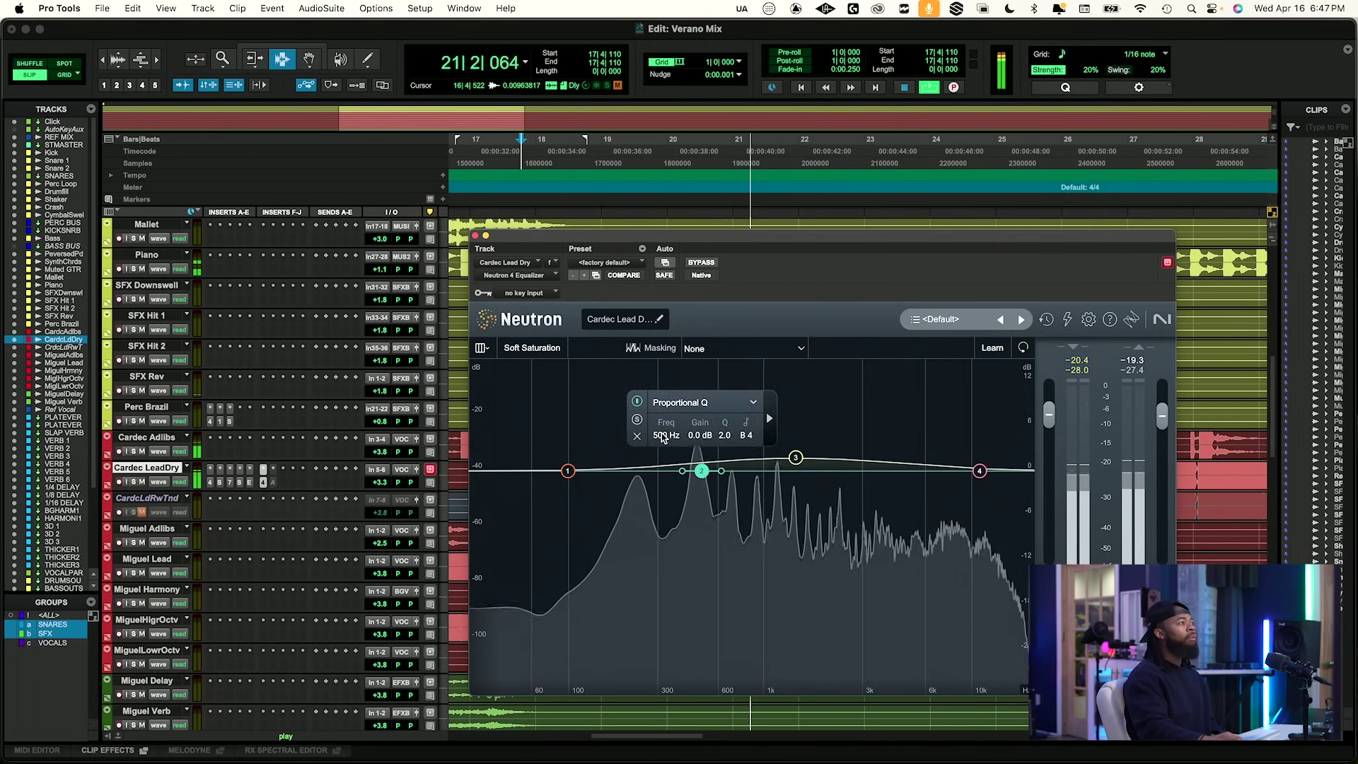
{"action": "left_click_drag", "start_coordinate": [659, 444], "coordinate": [691, 433]}
{"action": "left_click", "coordinate": [712, 263]}
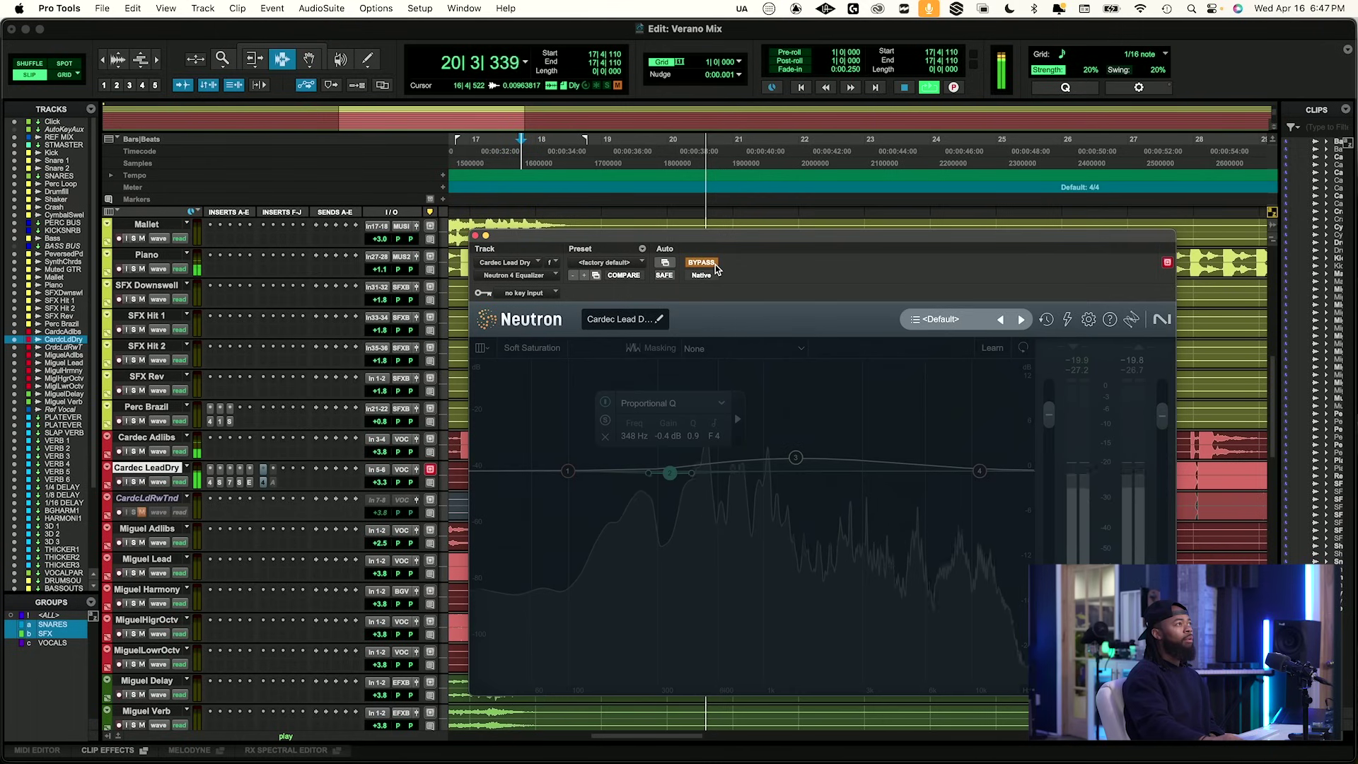
{"action": "left_click", "coordinate": [715, 266]}
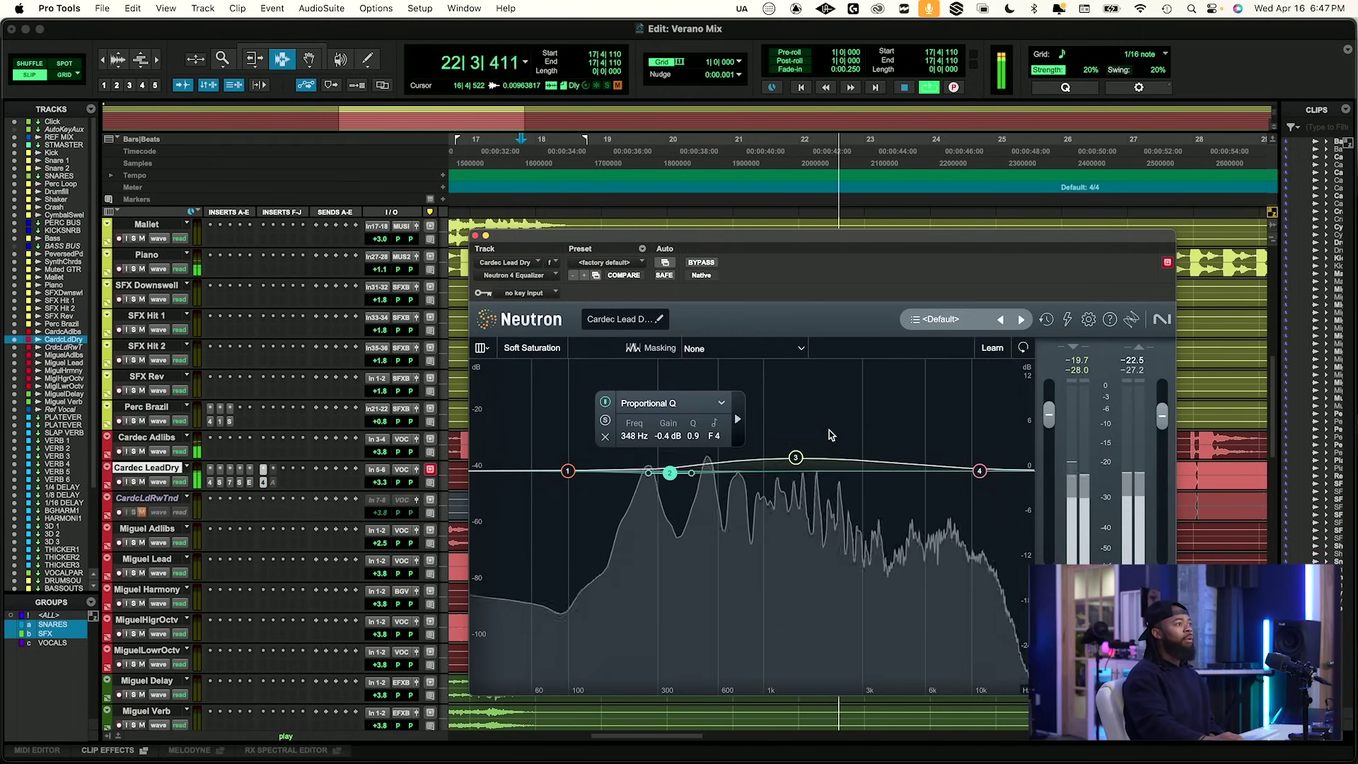
{"action": "left_click", "coordinate": [703, 264]}
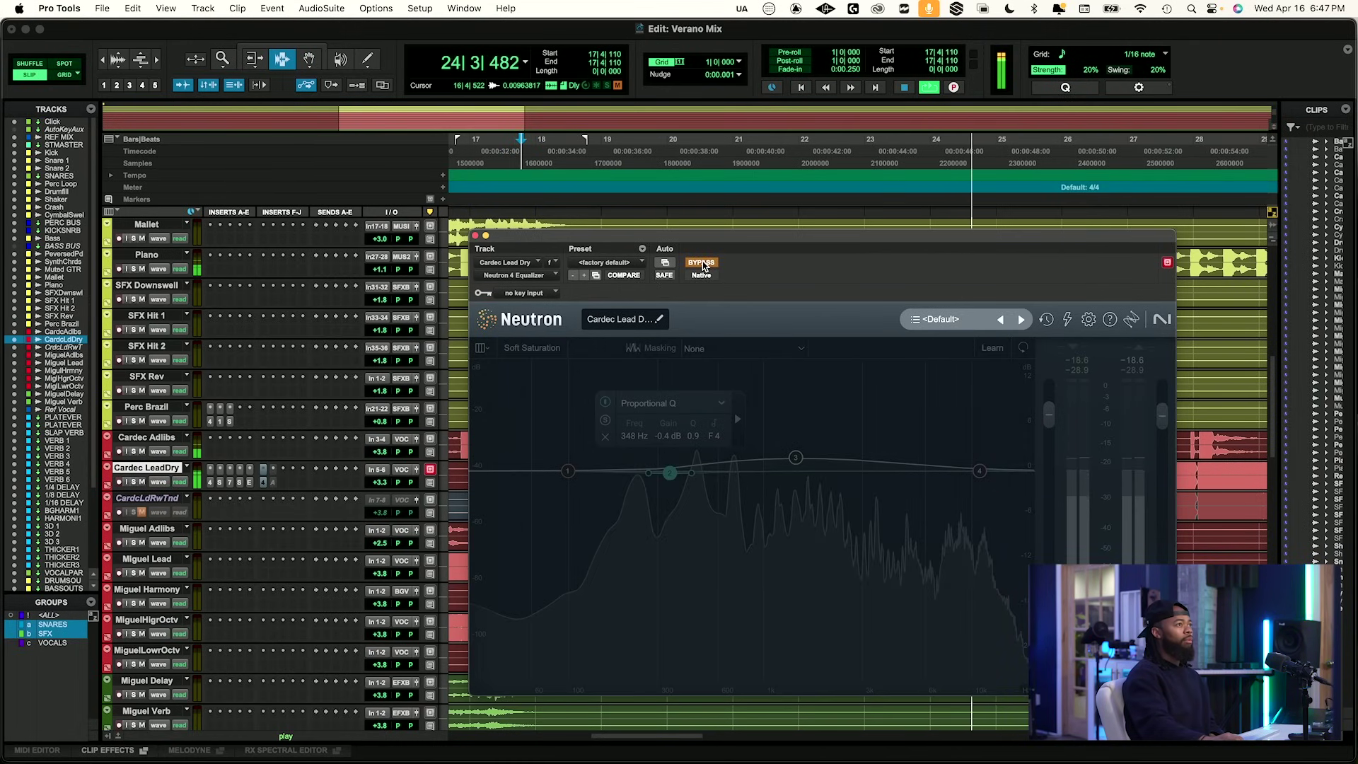
{"action": "left_click", "coordinate": [702, 264]}
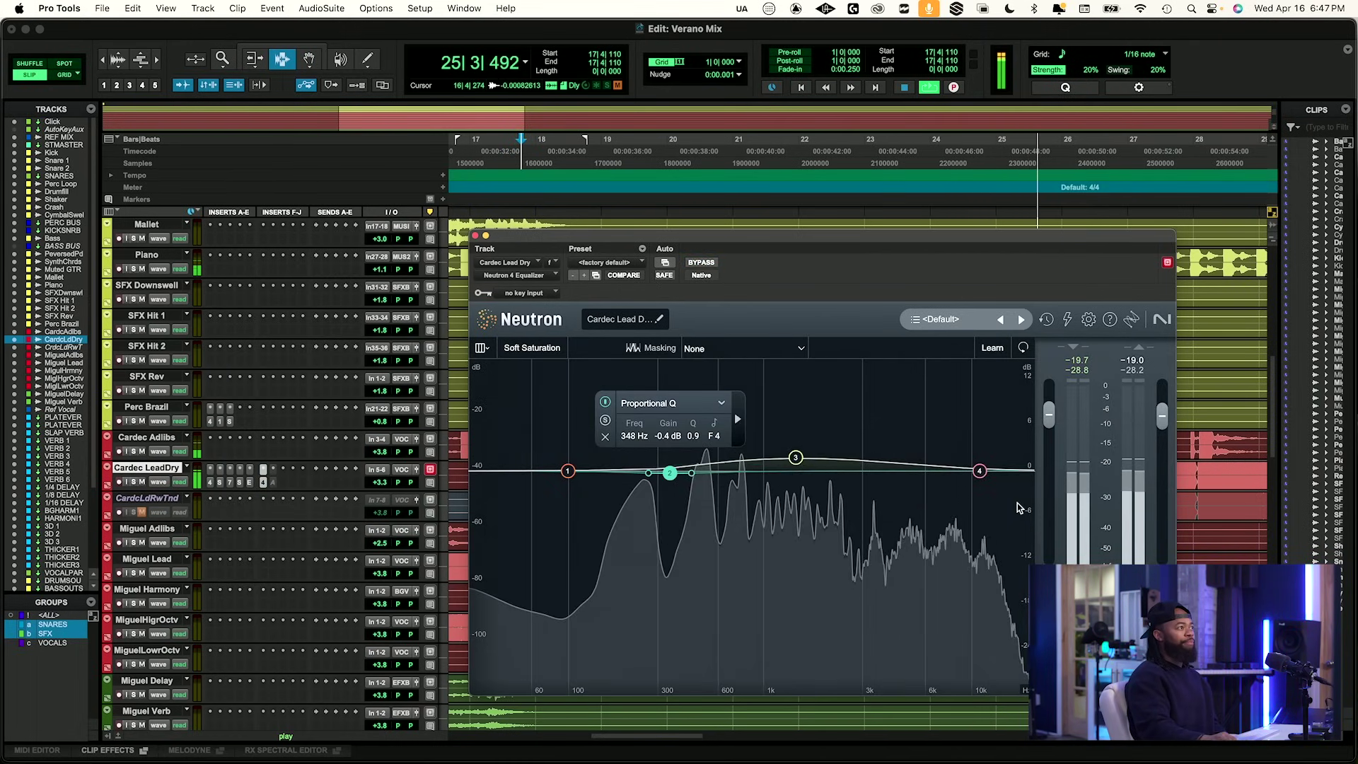
Add a Flat Highpass filter at 88 Hz with a 12 dB/oct slope in Neutron EQ.
{"action": "left_click", "coordinate": [511, 471]}
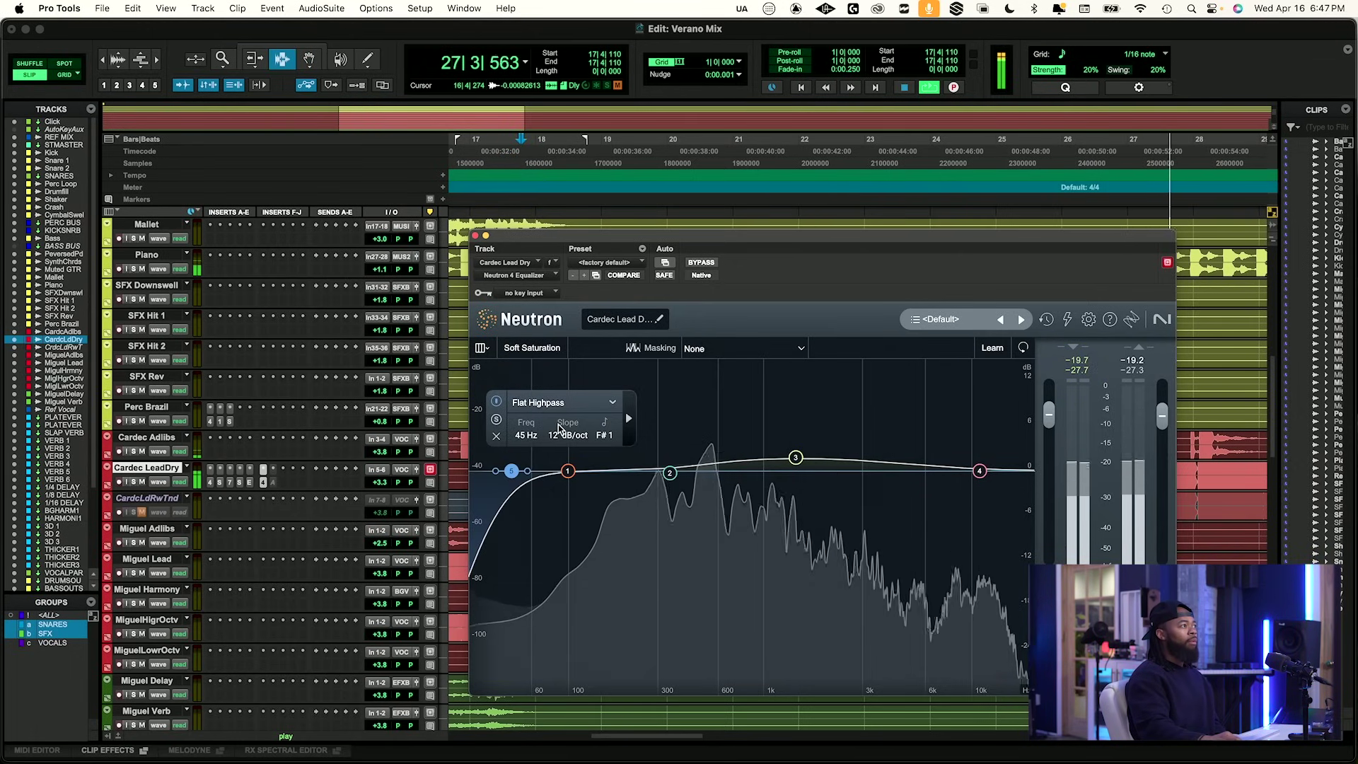
{"action": "left_click_drag", "start_coordinate": [512, 471], "coordinate": [556, 473]}
{"action": "key", "text": "space"}
{"action": "key", "text": "space"}
{"action": "left_click_drag", "start_coordinate": [562, 436], "coordinate": [564, 452]}
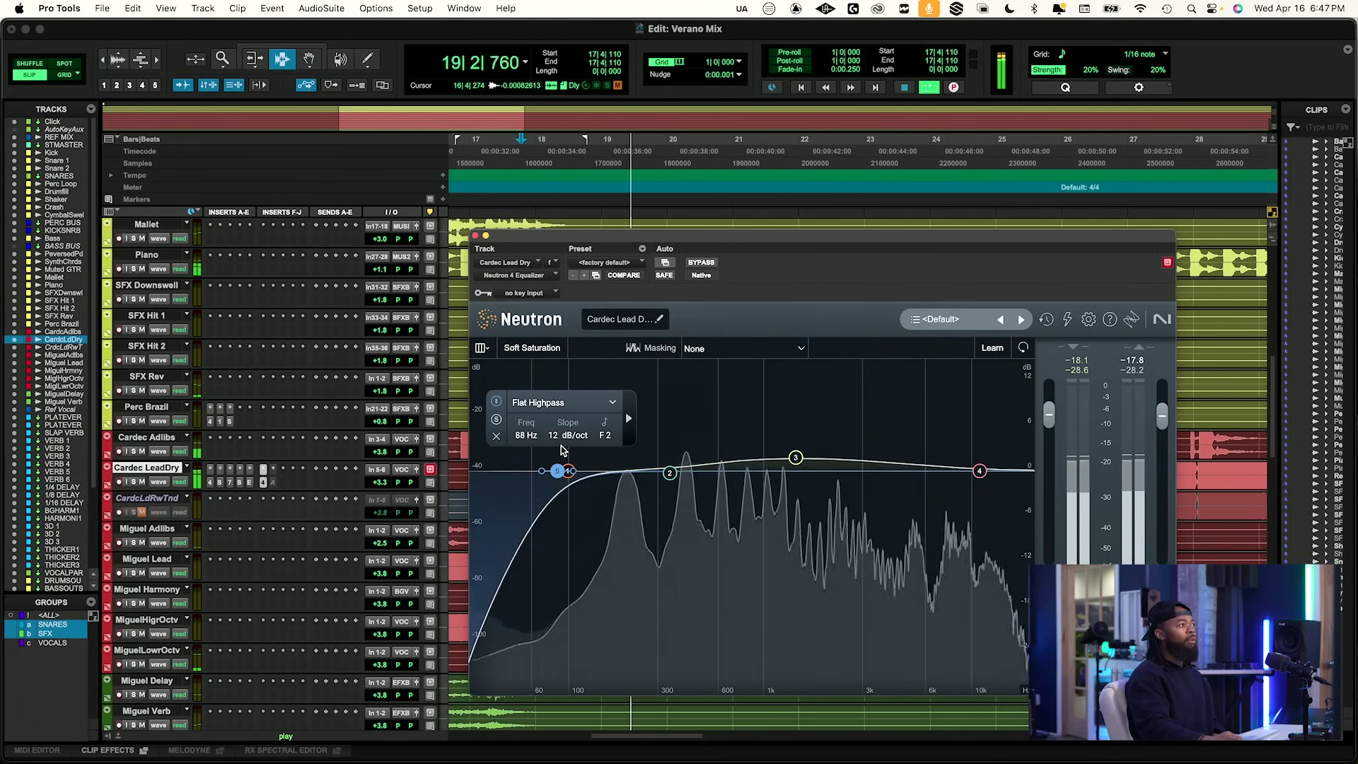
Compare Neutron EQ bypassed and active to judge the highpass filter on Cardec LeadDry.
{"action": "left_click", "coordinate": [701, 262]}
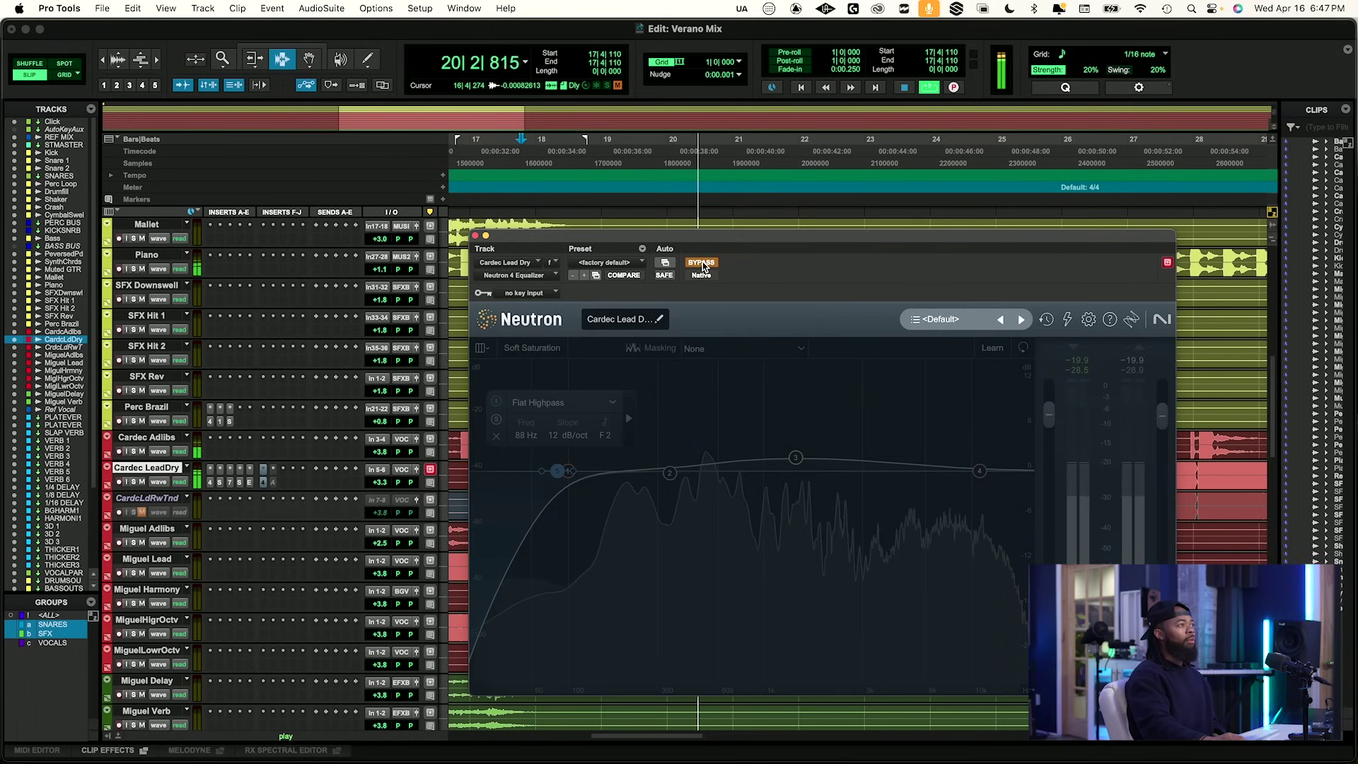
{"action": "left_click", "coordinate": [703, 262]}
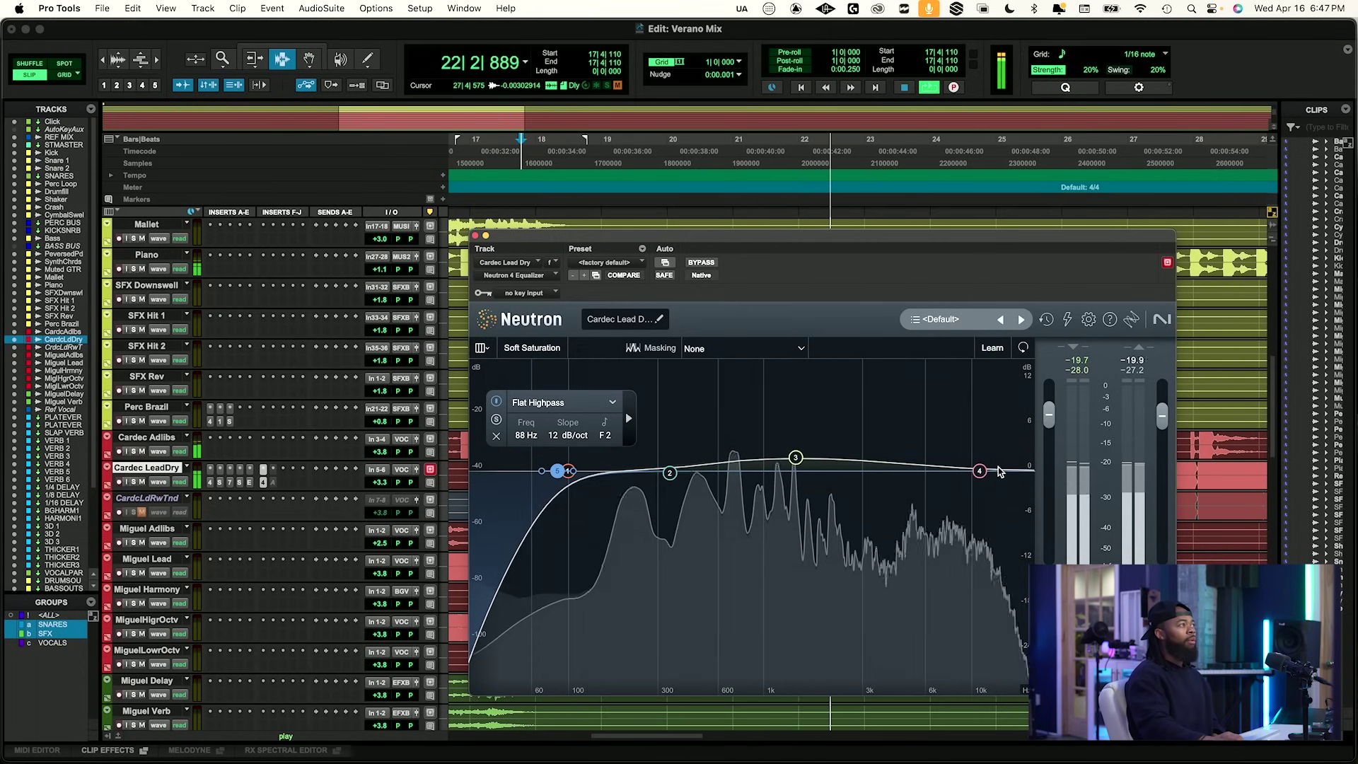
{"action": "left_click", "coordinate": [700, 262]}
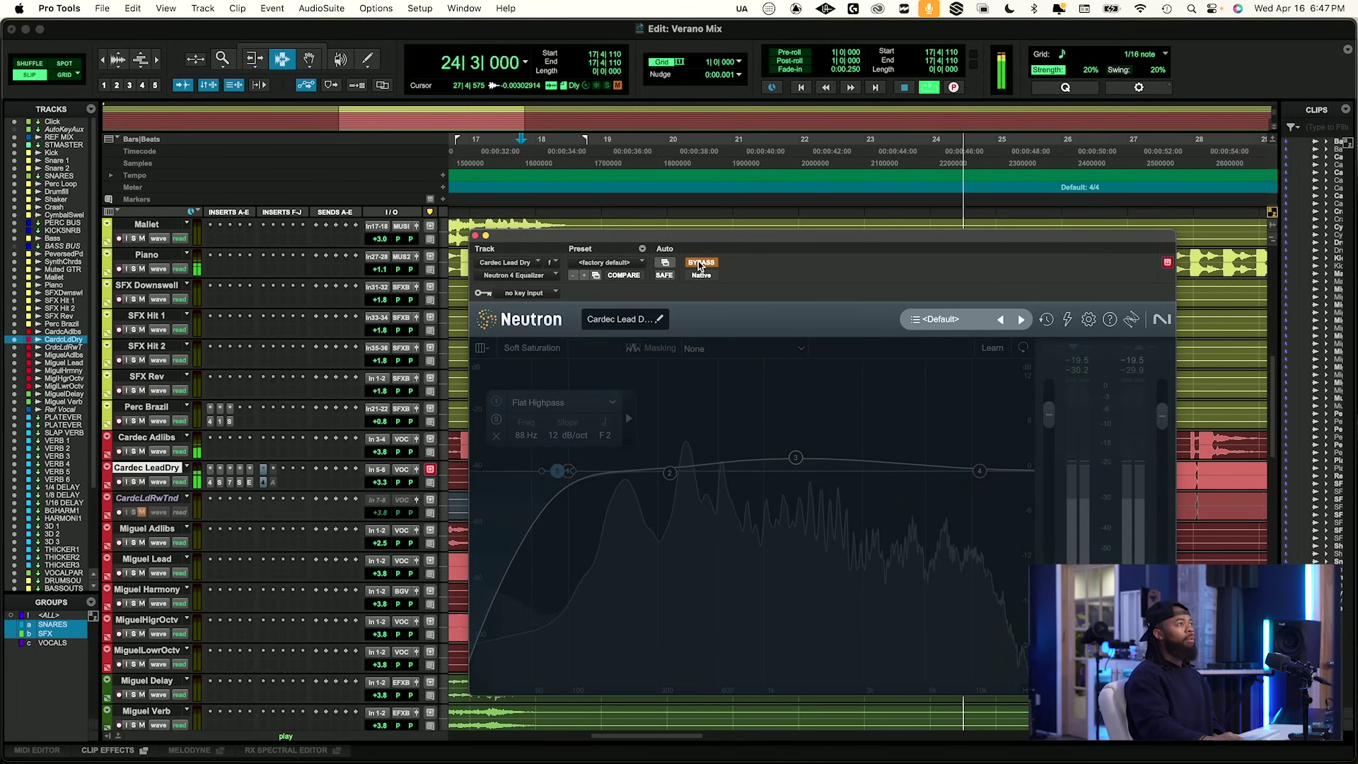
{"action": "left_click", "coordinate": [699, 262]}
Try a gain of 2 dB on Neutron EQ band 3.
{"action": "left_click", "coordinate": [795, 458]}
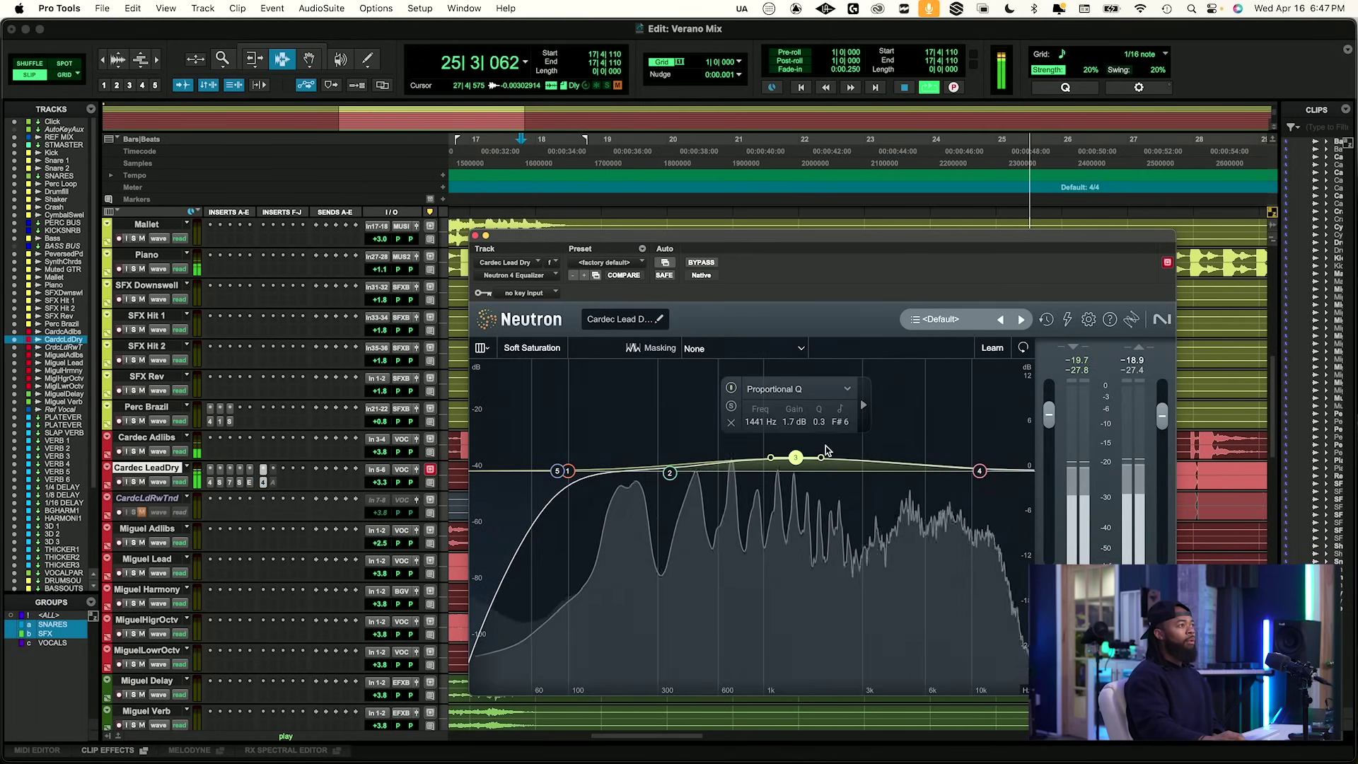
{"action": "double_click", "coordinate": [788, 424]}
{"action": "type", "text": "2"}
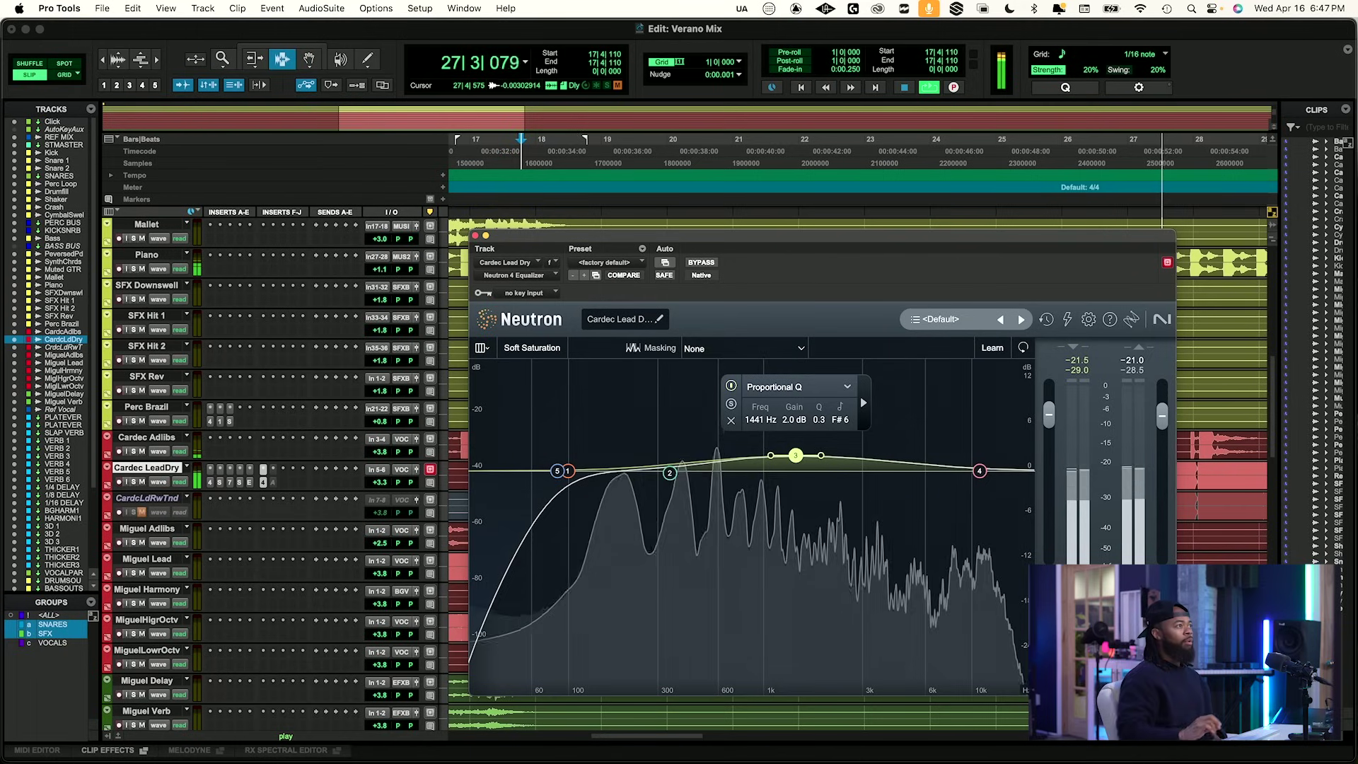
{"action": "key", "text": "Return"}
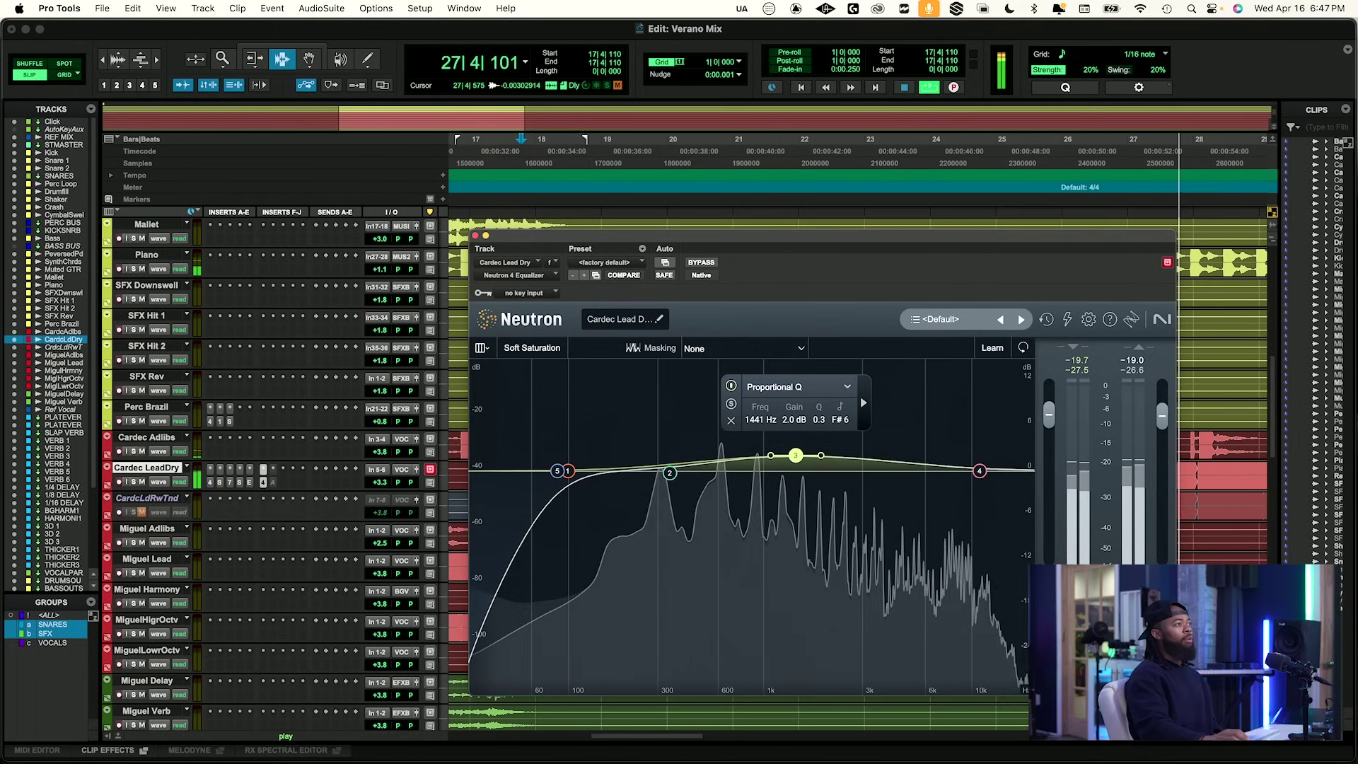
Set the gain of Neutron EQ band 3 to 1.9 dB.
{"action": "double_click", "coordinate": [793, 420]}
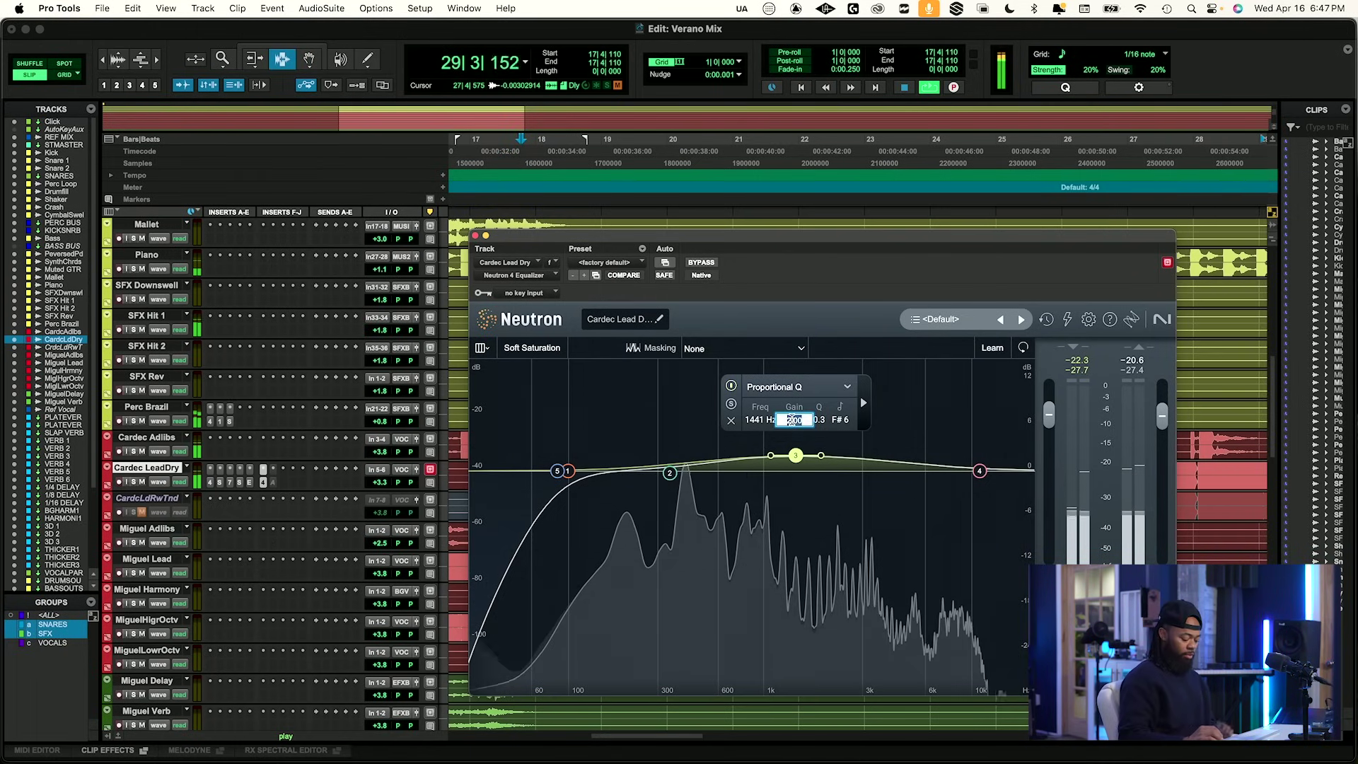
{"action": "type", "text": "1.9"}
{"action": "key", "text": "Return"}
{"action": "key", "text": "space"}
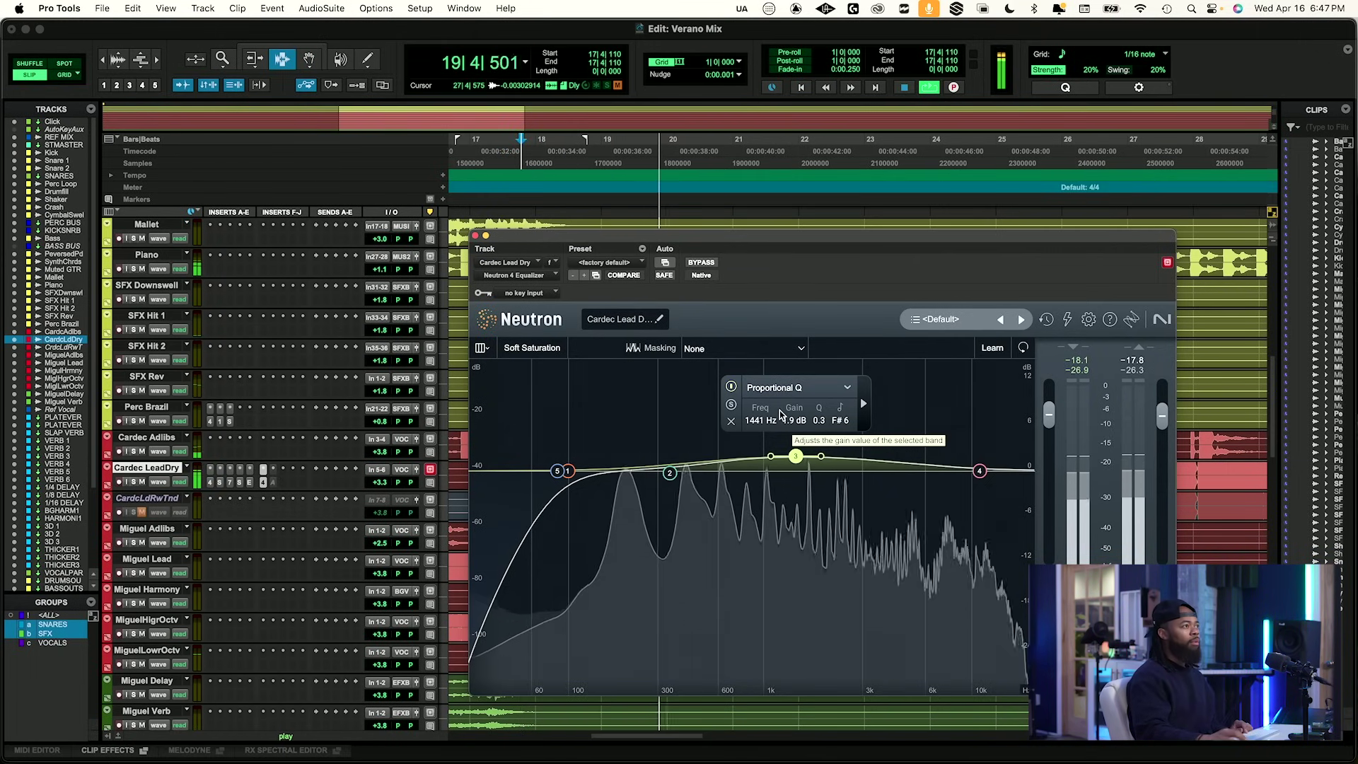
Replay the section with Neutron EQ bypassed and active to check the finished EQ curve.
{"action": "left_click", "coordinate": [701, 262]}
{"action": "key", "text": "space"}
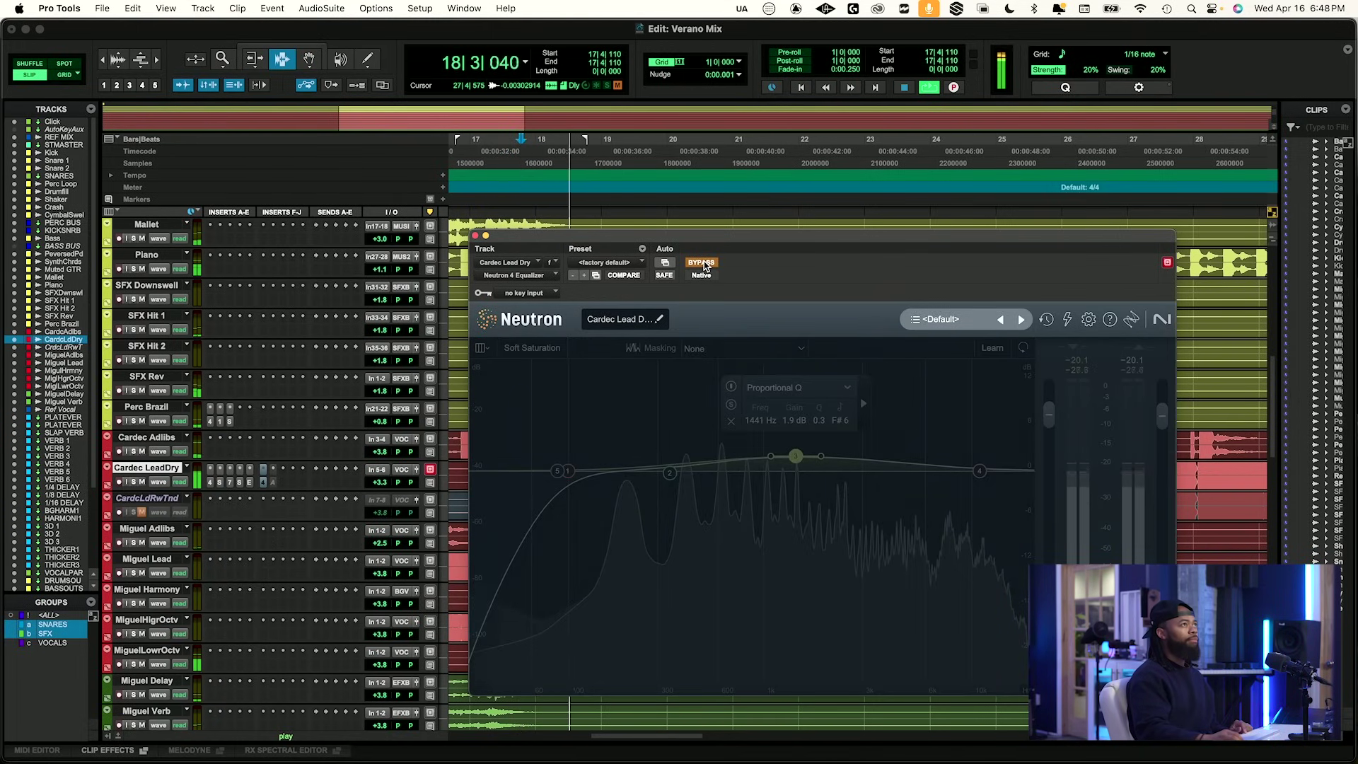
{"action": "left_click", "coordinate": [701, 262]}
{"action": "key", "text": "space"}
{"action": "key", "text": "space"}
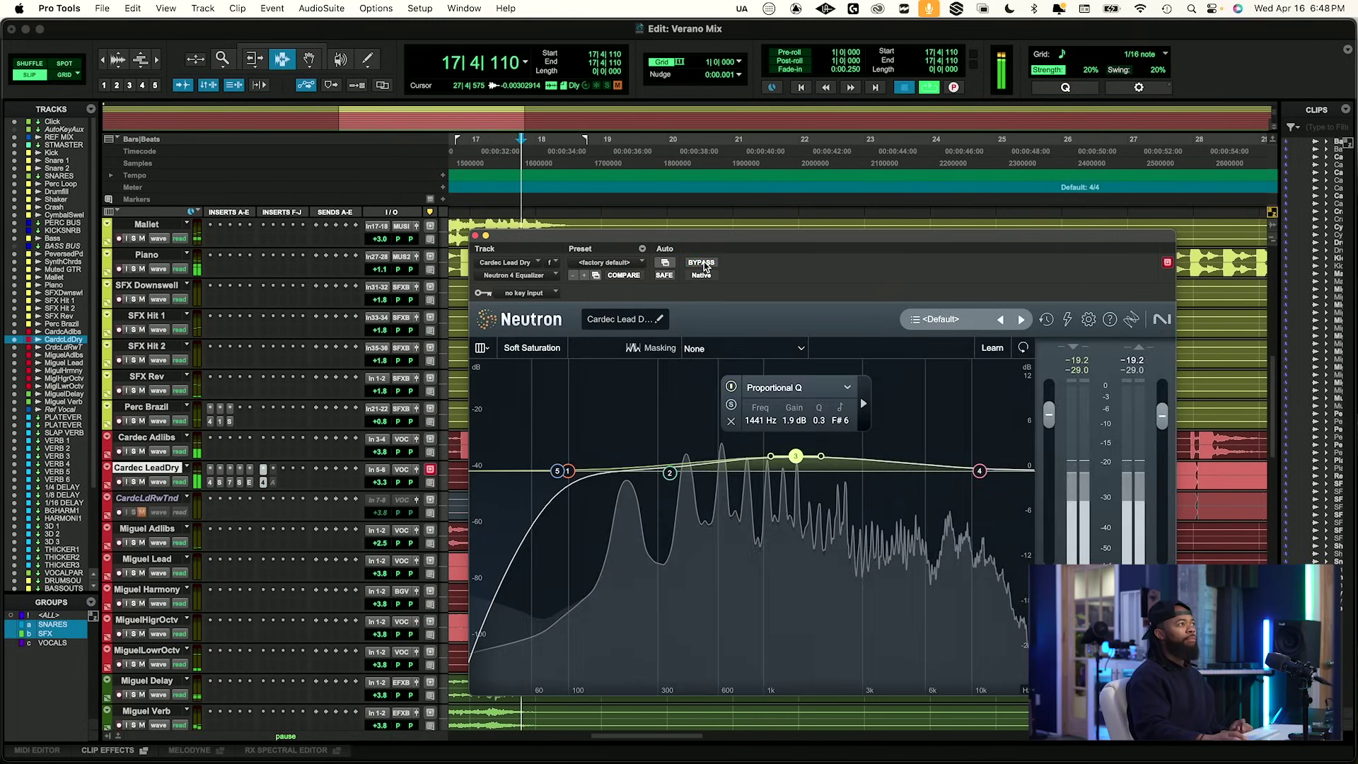
Close Neutron EQ and open the Pultec EQP-1A on Cardec LeadDry.
{"action": "left_click", "coordinate": [475, 236]}
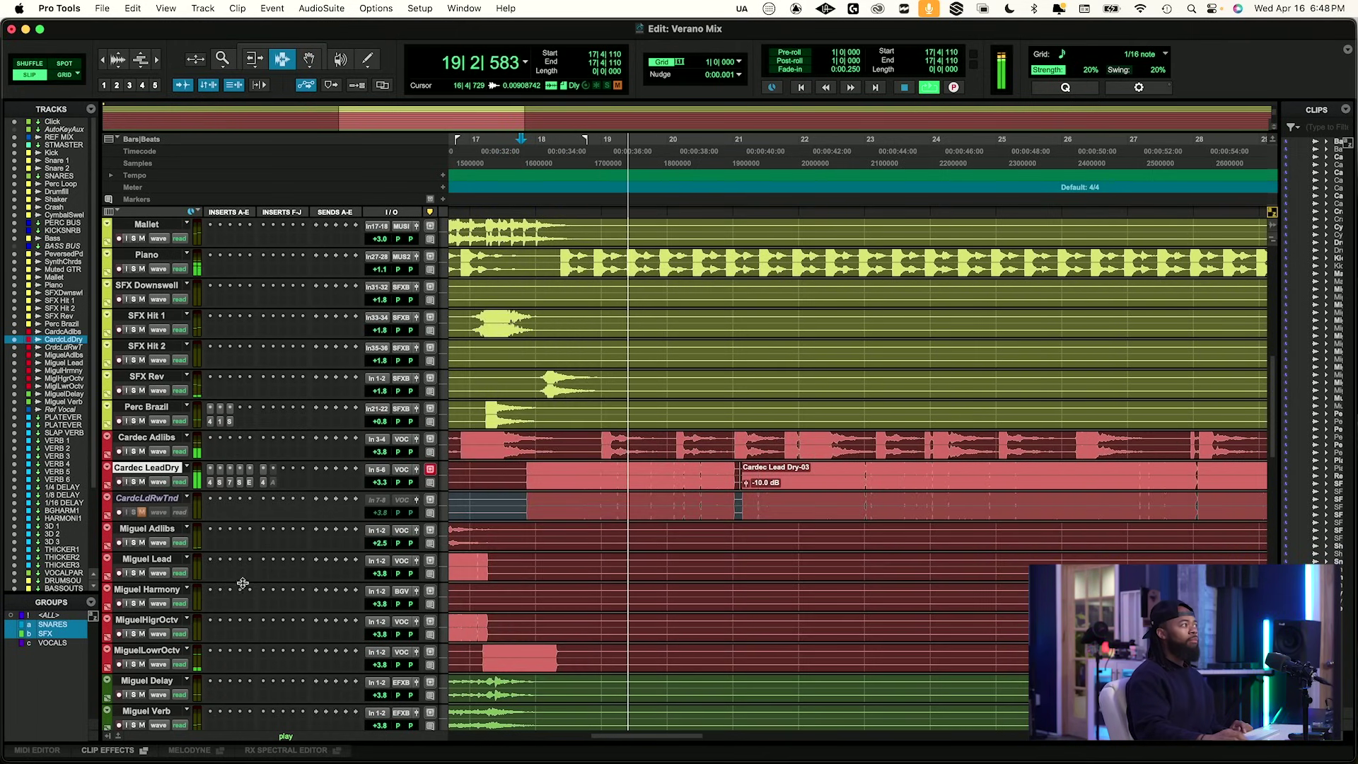
{"action": "left_click", "coordinate": [248, 483]}
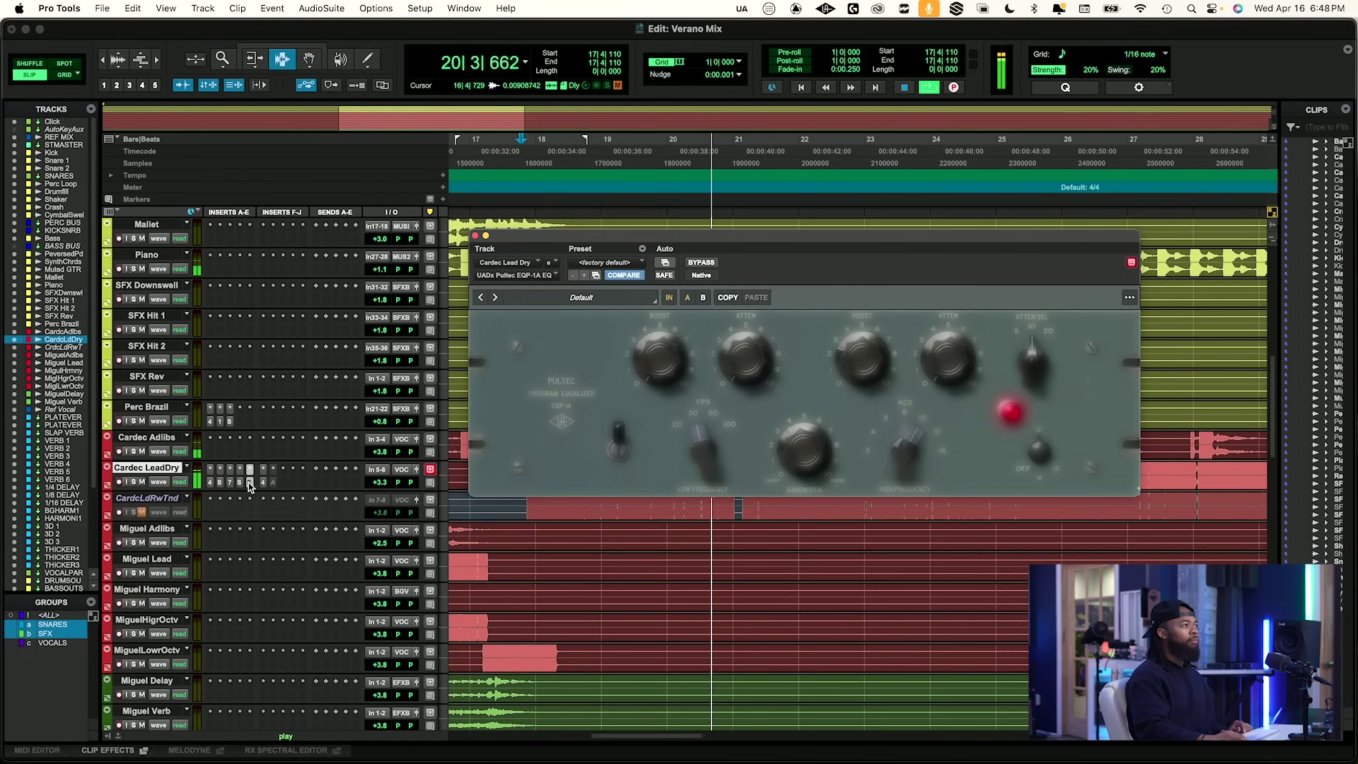
{"action": "left_click", "coordinate": [643, 249]}
{"action": "left_click", "coordinate": [888, 373]}
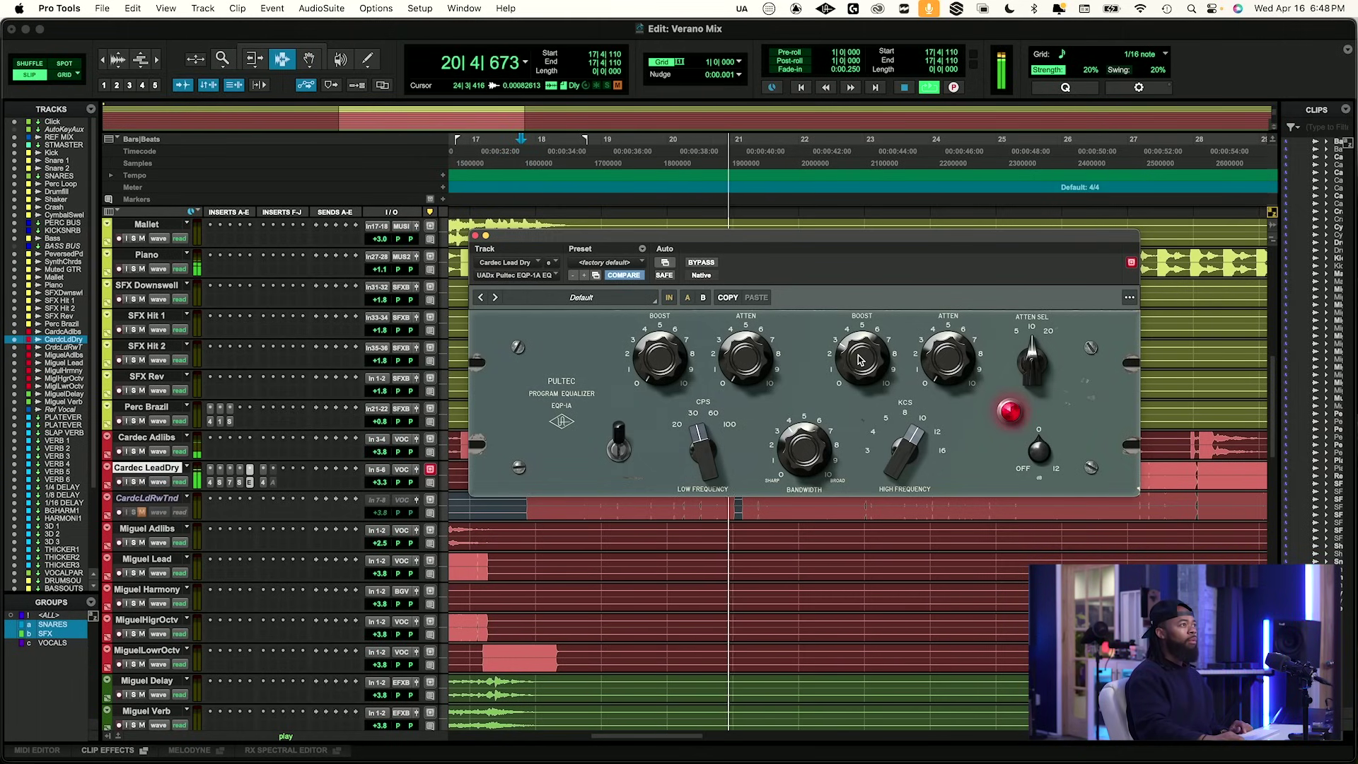
{"action": "left_click", "coordinate": [264, 482]}
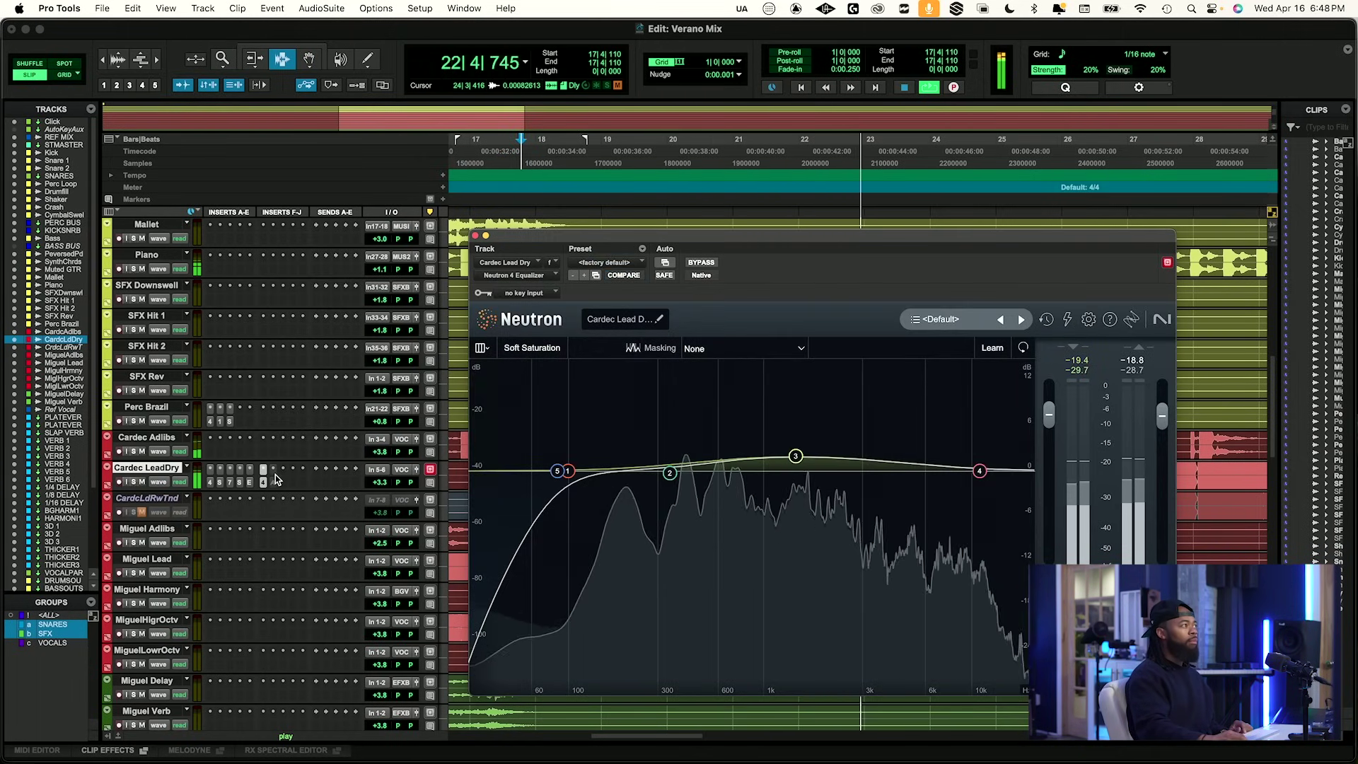
{"action": "key", "text": "space"}
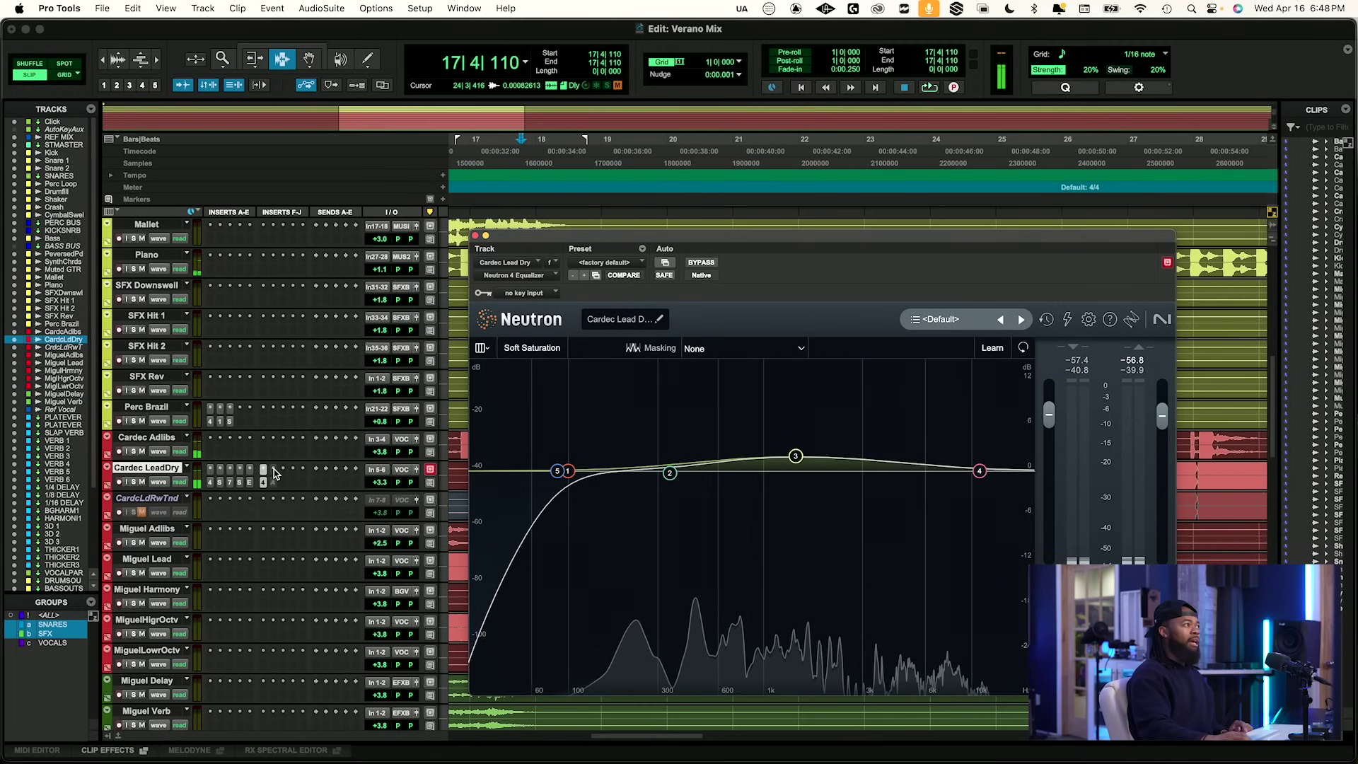
{"action": "left_click", "coordinate": [273, 469]}
{"action": "left_click", "coordinate": [299, 450]}
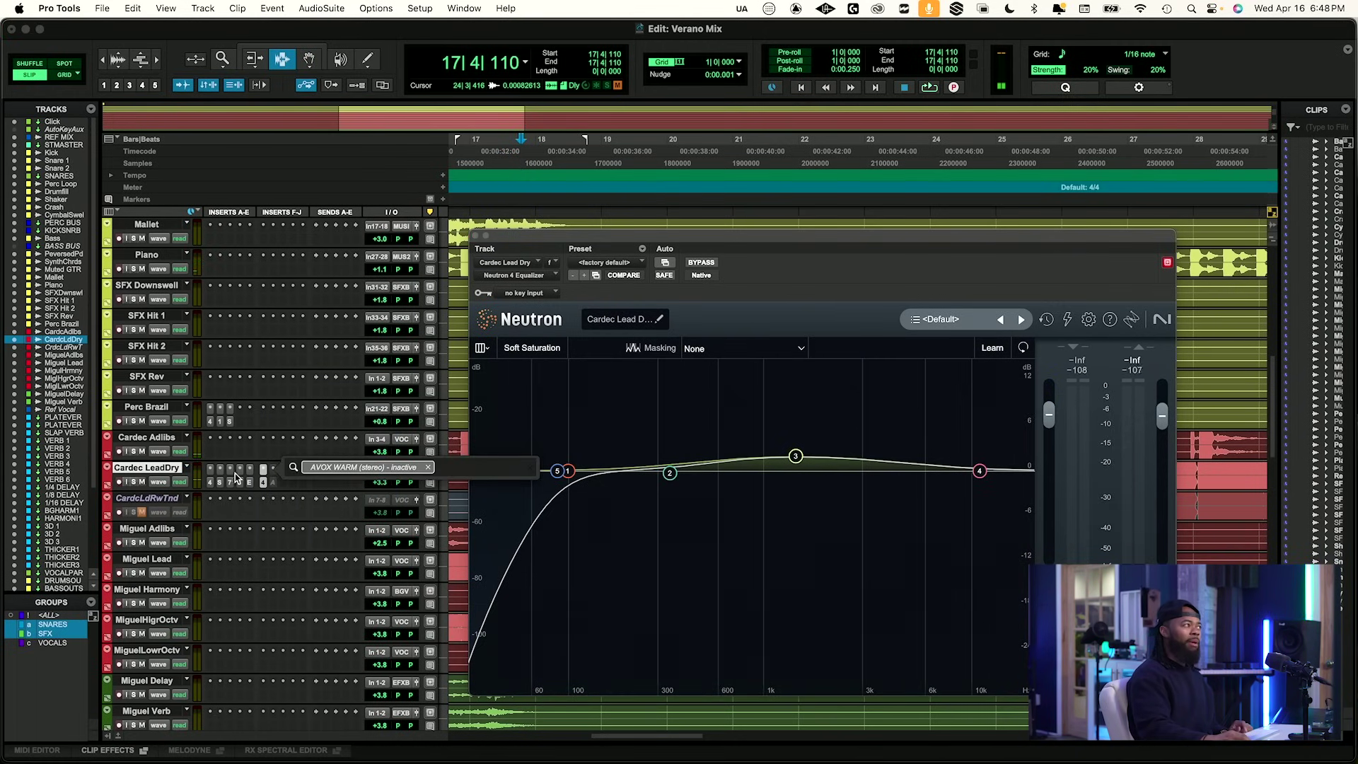
{"action": "left_click", "coordinate": [260, 498]}
Open SplitEQ on Cardec LeadDry, move band 5 to 7 kHz and raise its transient gain to 1.1 dB.
{"action": "left_click", "coordinate": [241, 483]}
{"action": "left_click", "coordinate": [239, 482]}
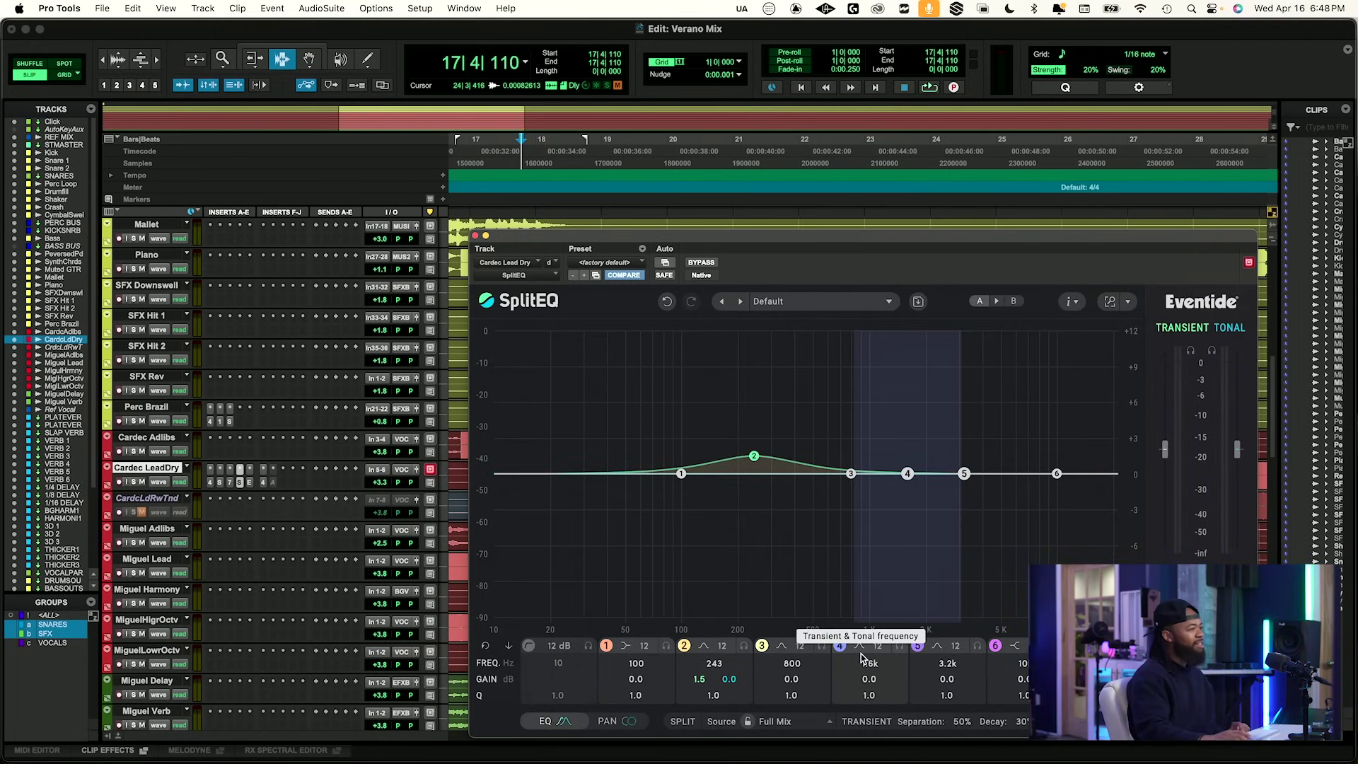
{"action": "key", "text": "space"}
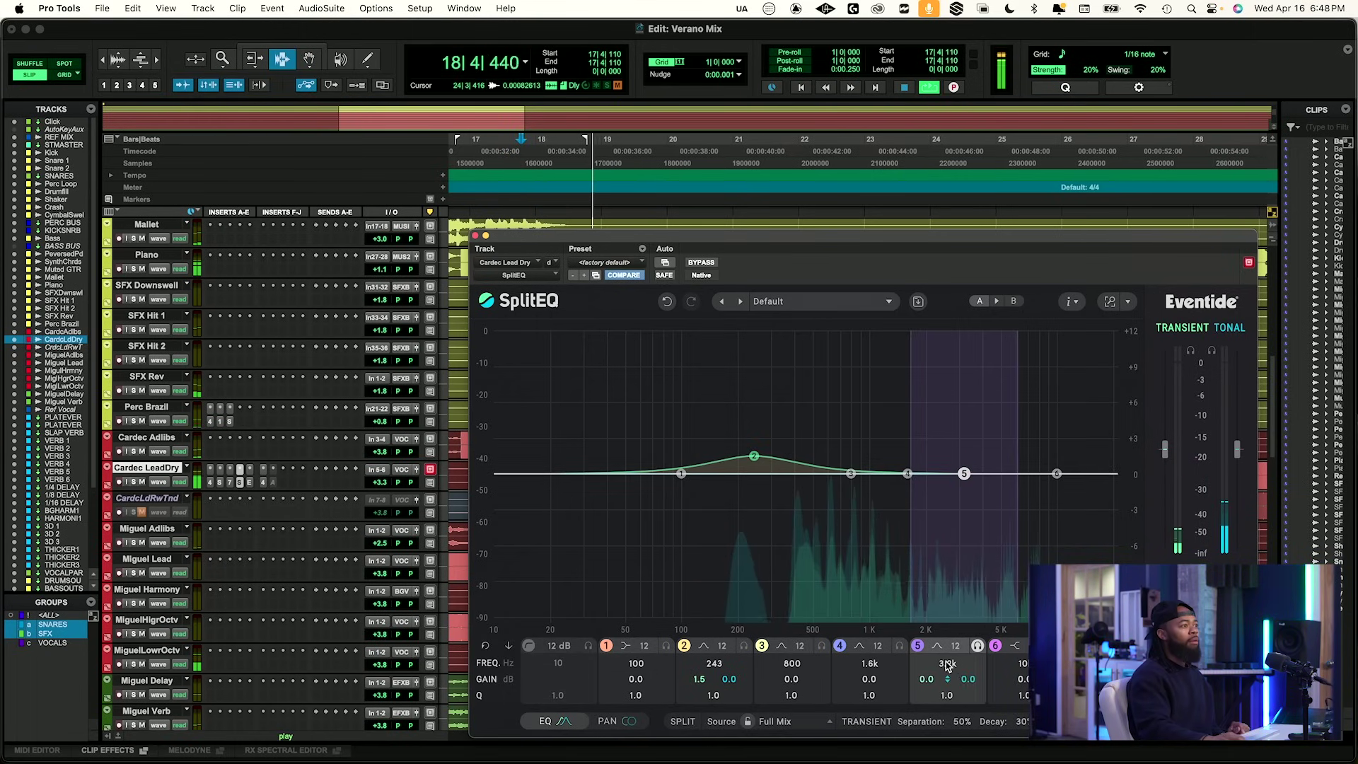
{"action": "mouse_move", "coordinate": [946, 663]}
{"action": "left_mouse_down"}
{"action": "mouse_move", "coordinate": [945, 676]}
{"action": "mouse_move", "coordinate": [955, 650]}
{"action": "left_mouse_up"}
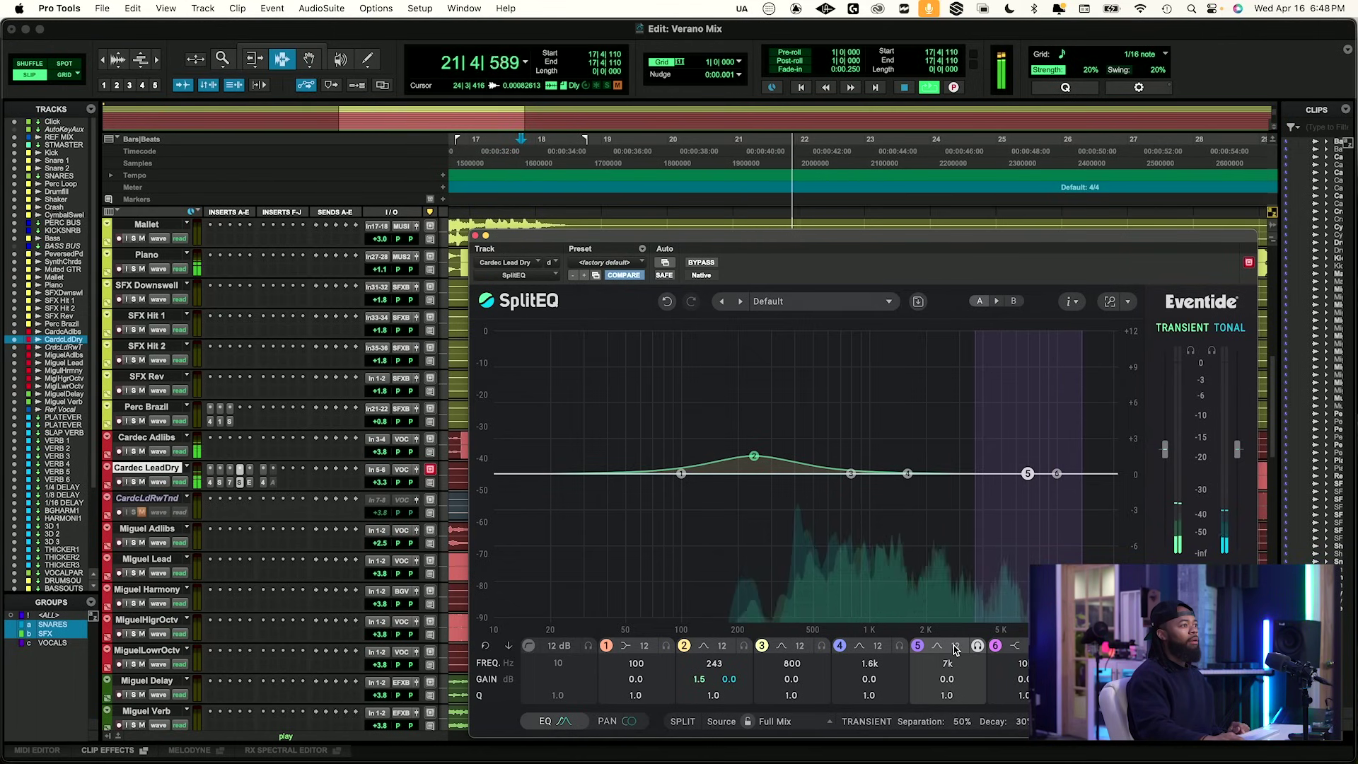
{"action": "left_click_drag", "start_coordinate": [923, 680], "coordinate": [928, 678]}
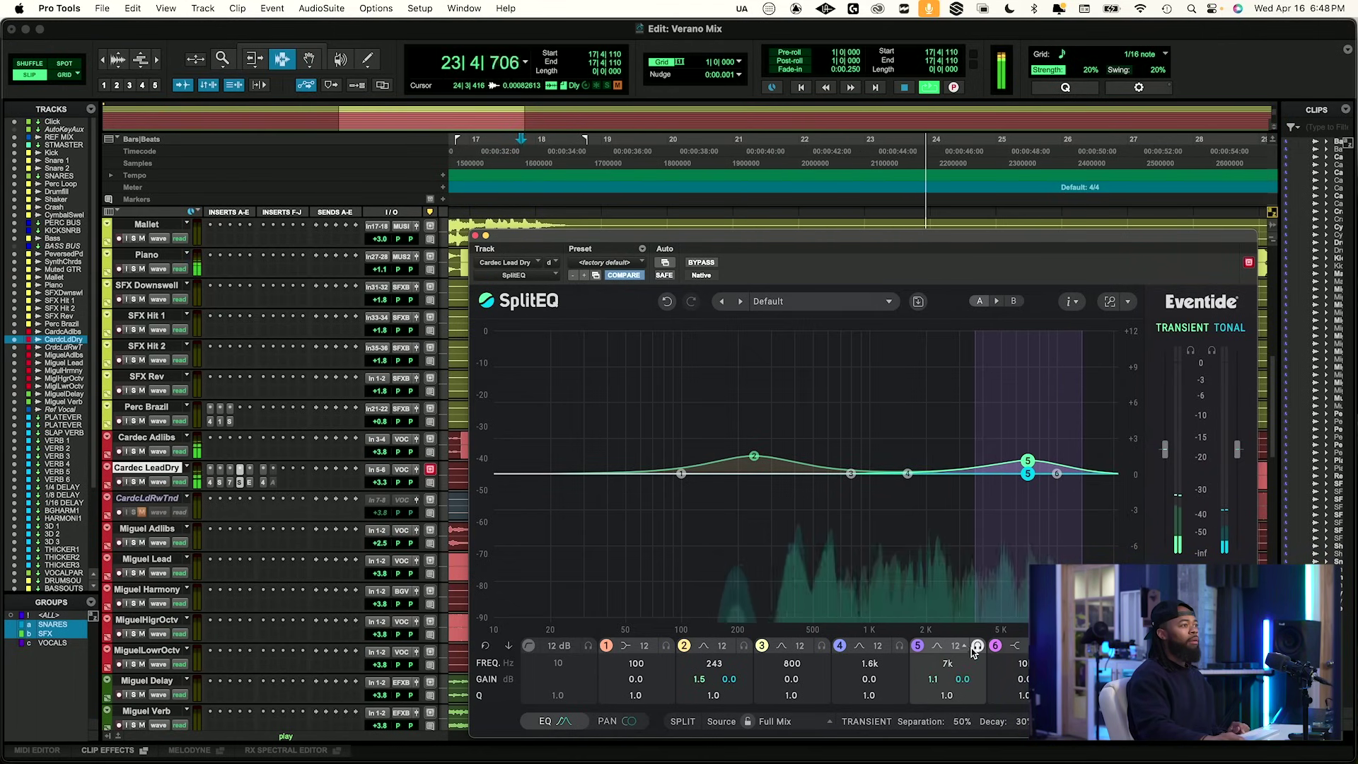
Replay the section and review the Neutron and Pultec EQP-1A settings on Cardec LeadDry.
{"action": "key", "text": "space"}
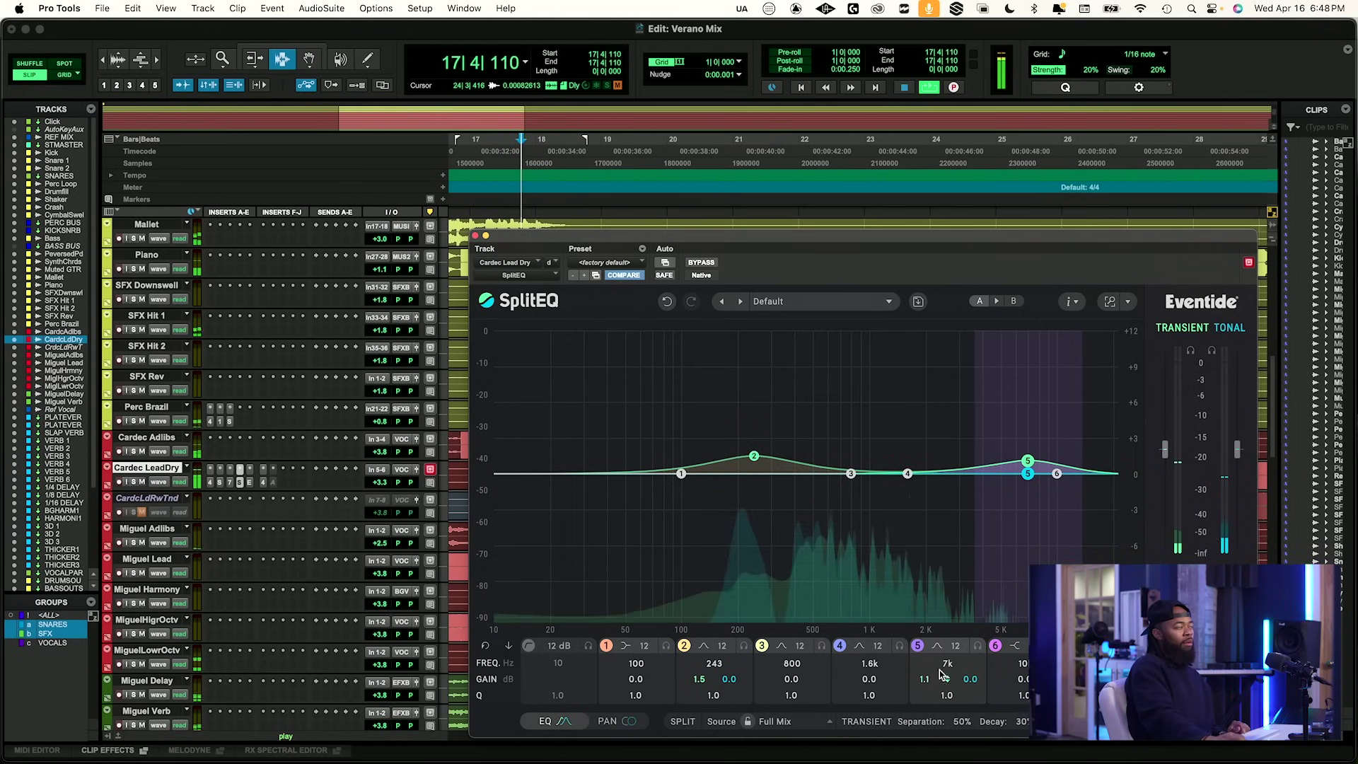
{"action": "key", "text": "space"}
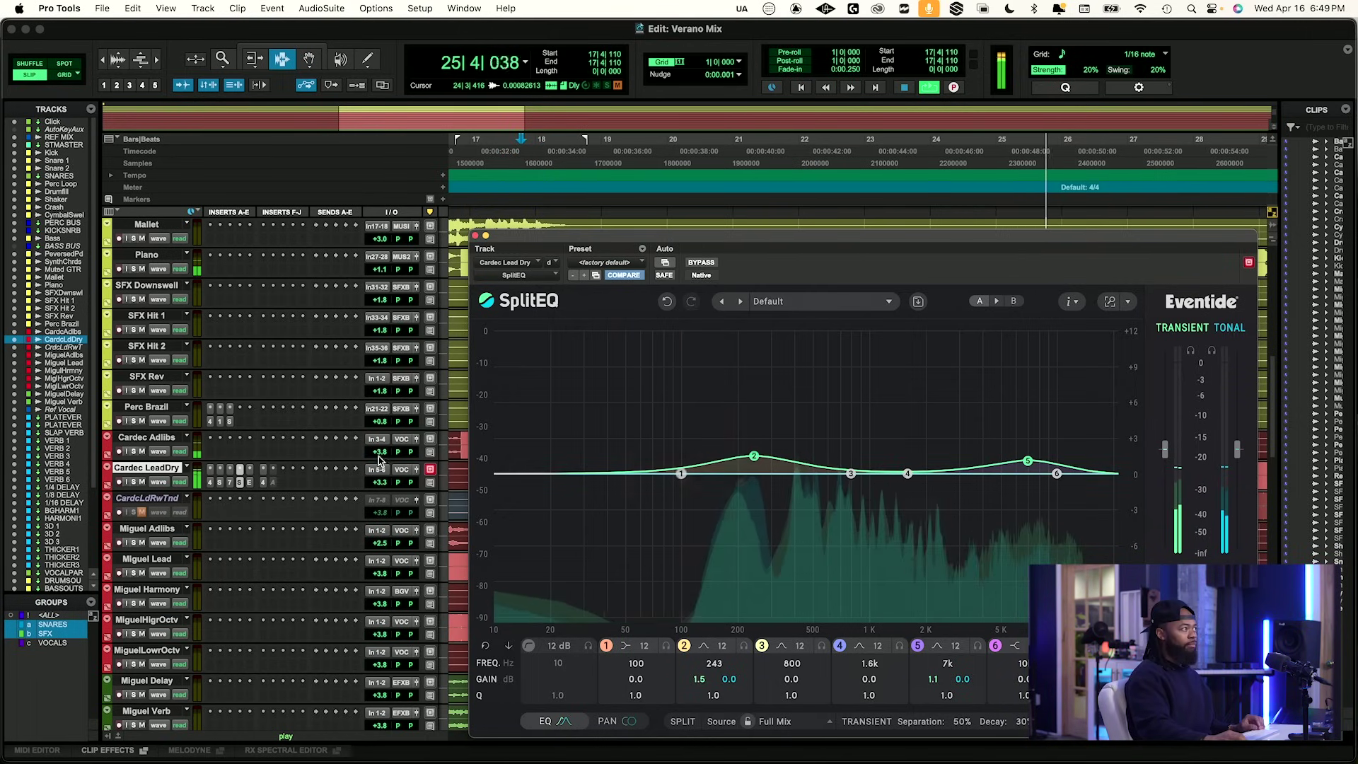
{"action": "scroll", "coordinate": [345, 450], "scroll_direction": "up", "scroll_amount": 10}
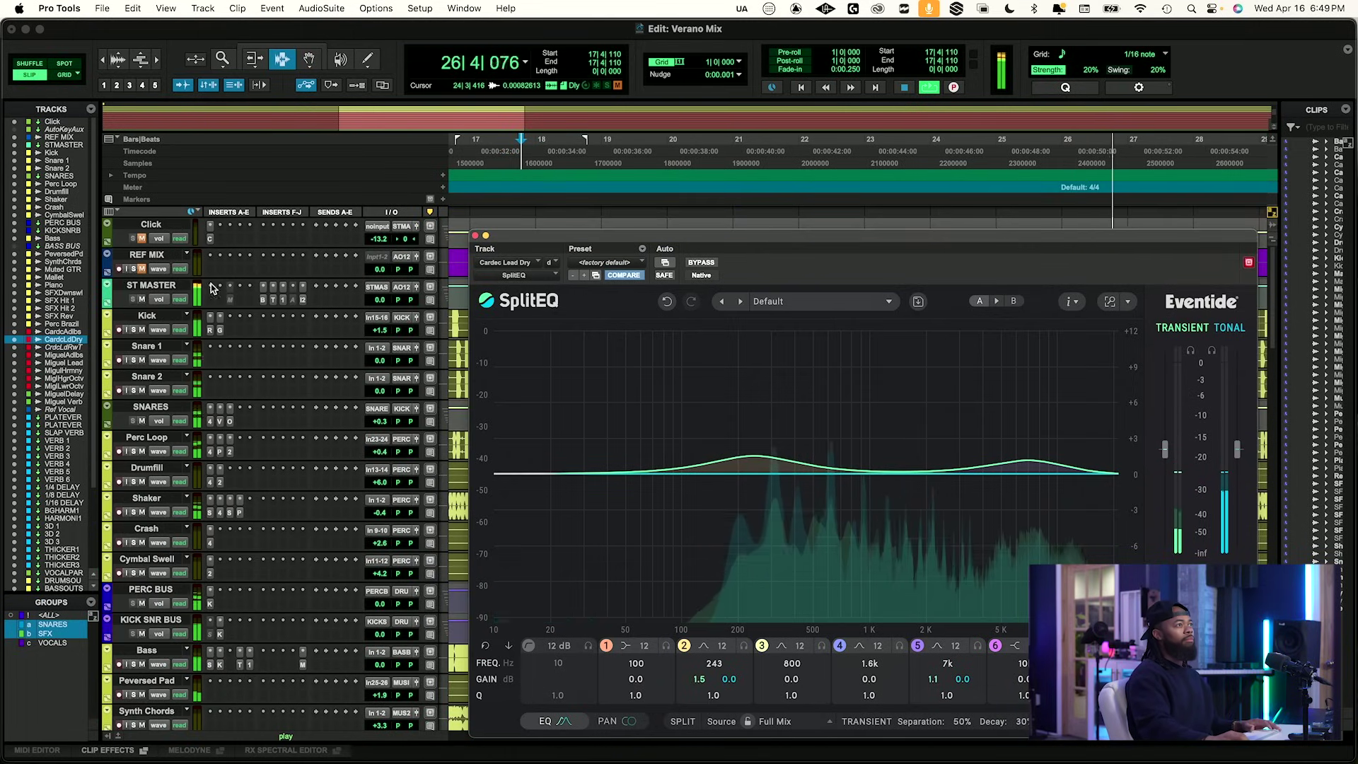
{"action": "scroll", "coordinate": [290, 363], "scroll_direction": "down", "scroll_amount": 15}
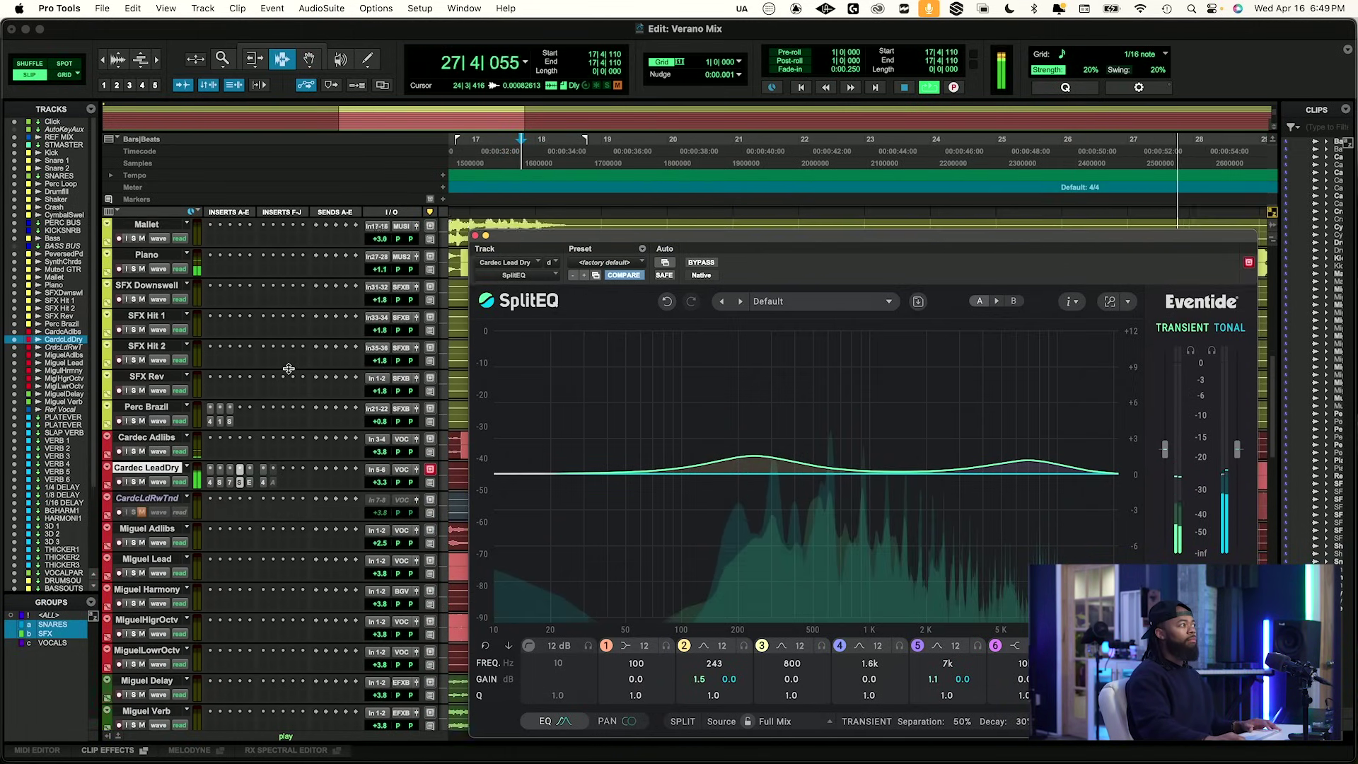
{"action": "left_click", "coordinate": [265, 390]}
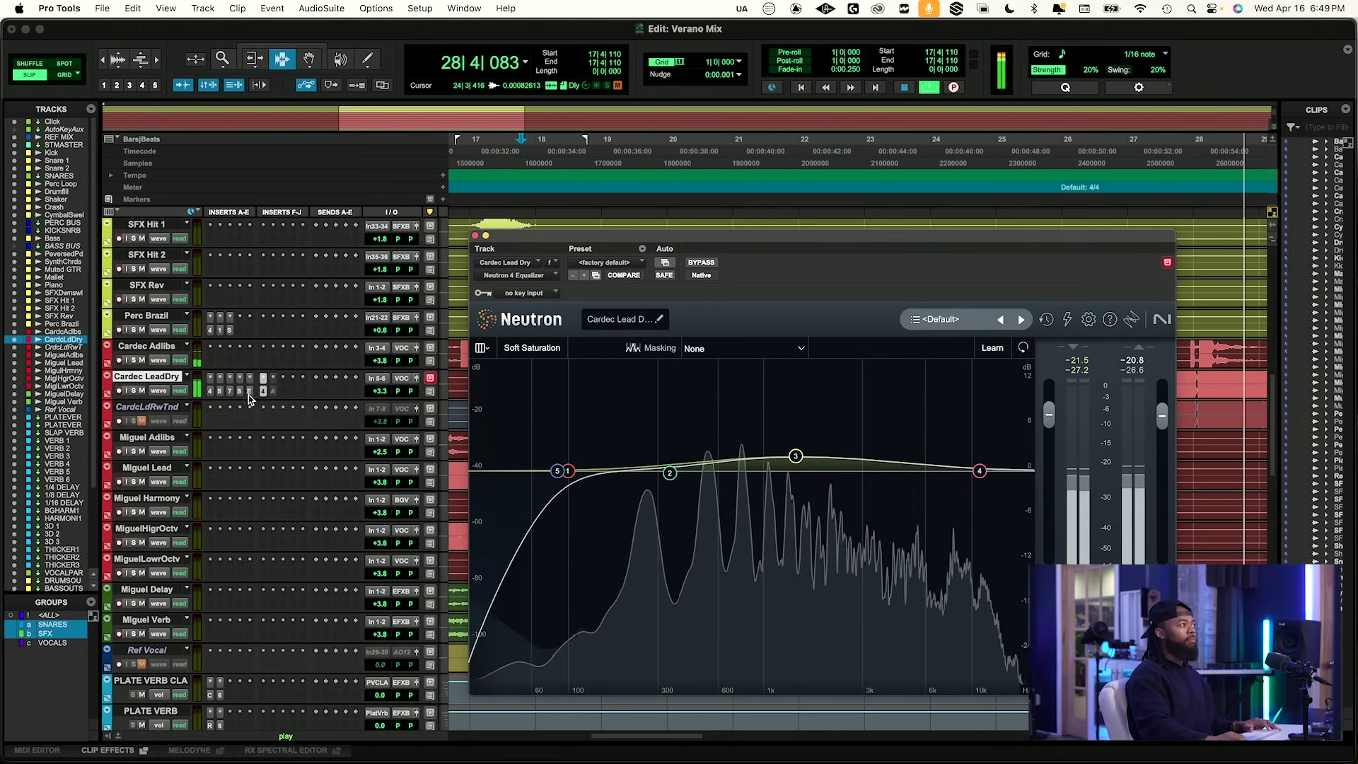
{"action": "left_click", "coordinate": [249, 391]}
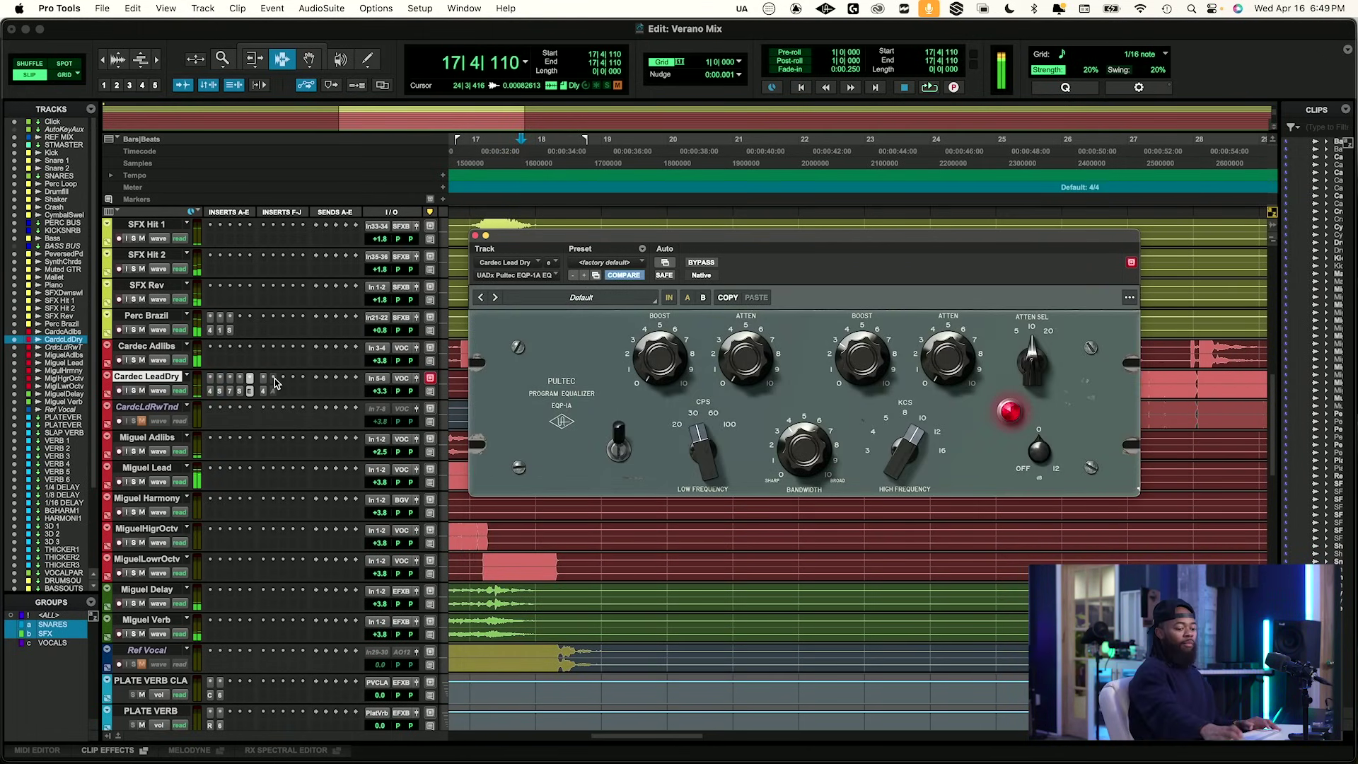
Insert FabFilter Pro-DS (stereo) in the next free insert slot of Cardec LeadDry.
{"action": "left_click", "coordinate": [274, 379]}
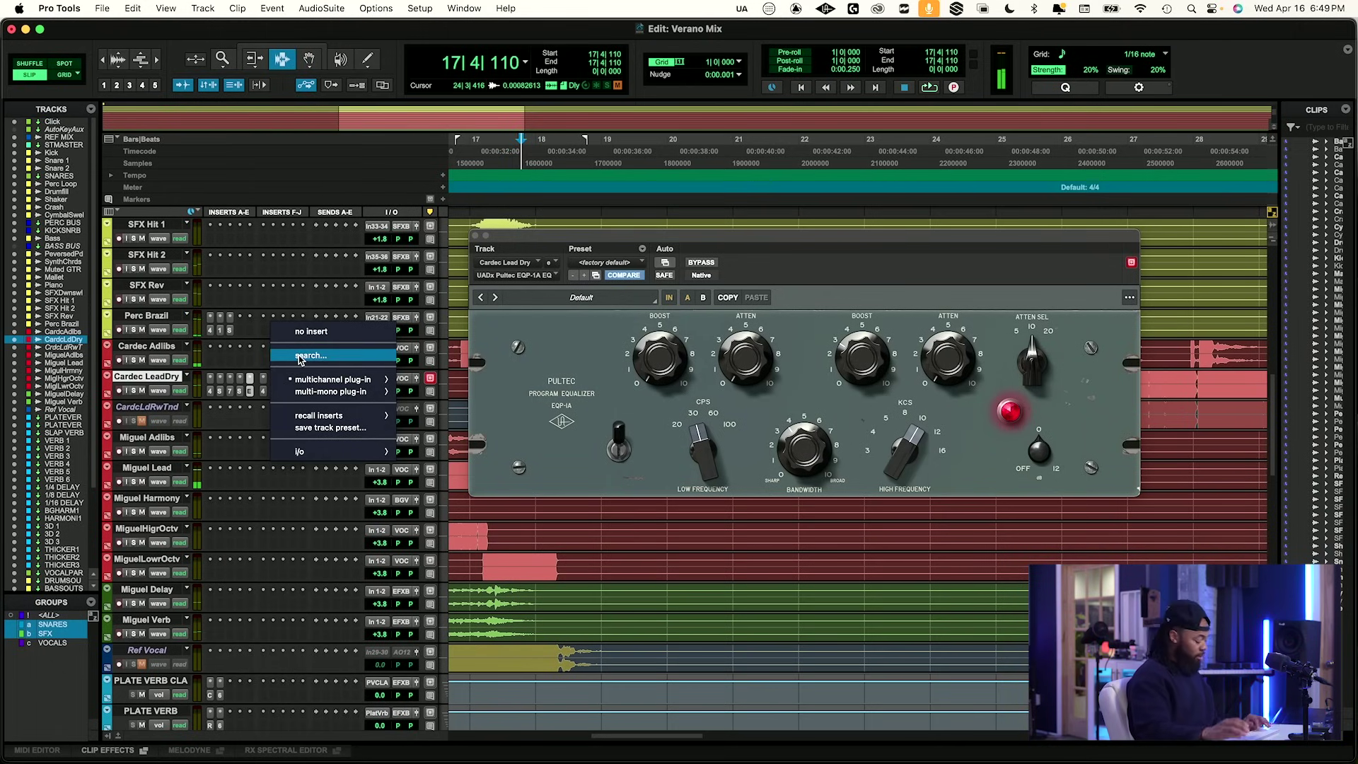
{"action": "left_click", "coordinate": [300, 357]}
{"action": "type", "text": "ds"}
{"action": "key", "text": "Down"}
{"action": "key", "text": "Down"}
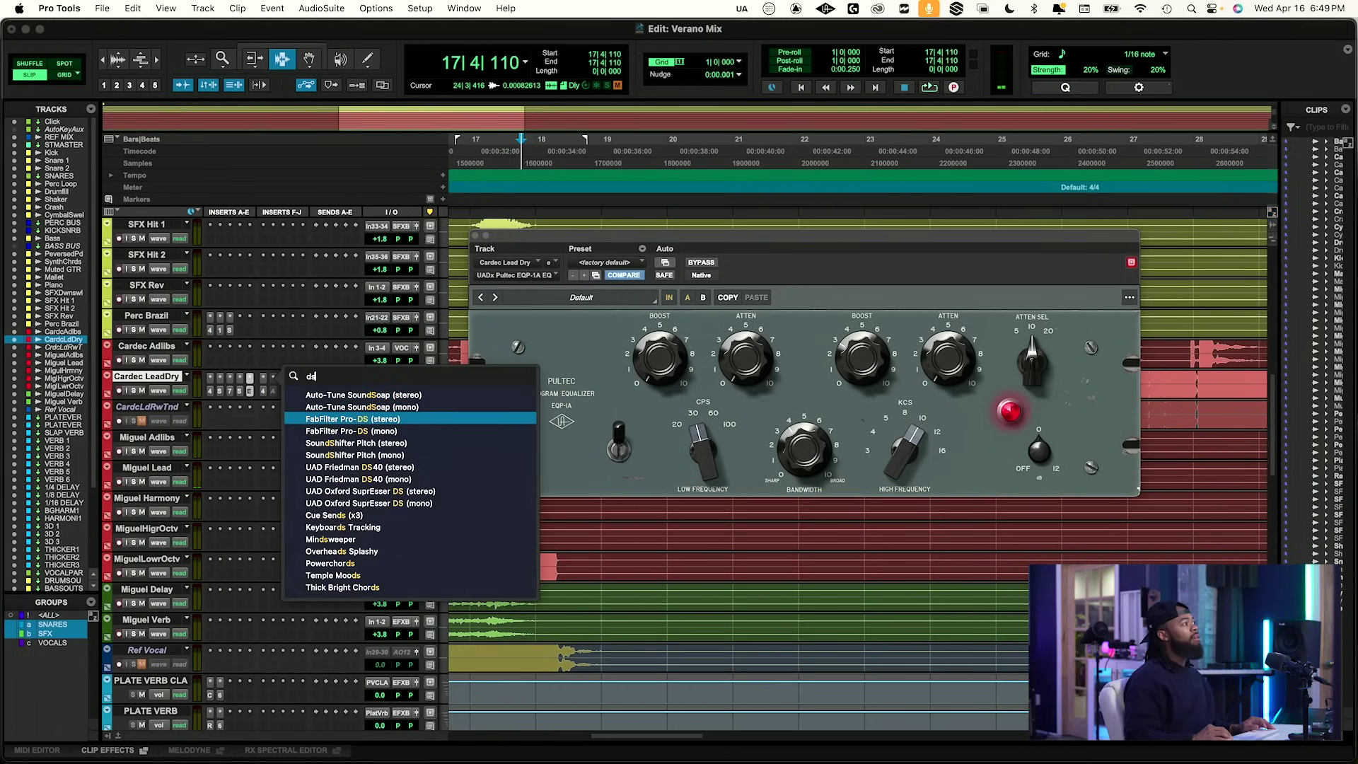
{"action": "key", "text": "Return"}
Lower the Pro-DS detection range to 4.927–9.855 kHz during playback and close the plug-in.
{"action": "key", "text": "space"}
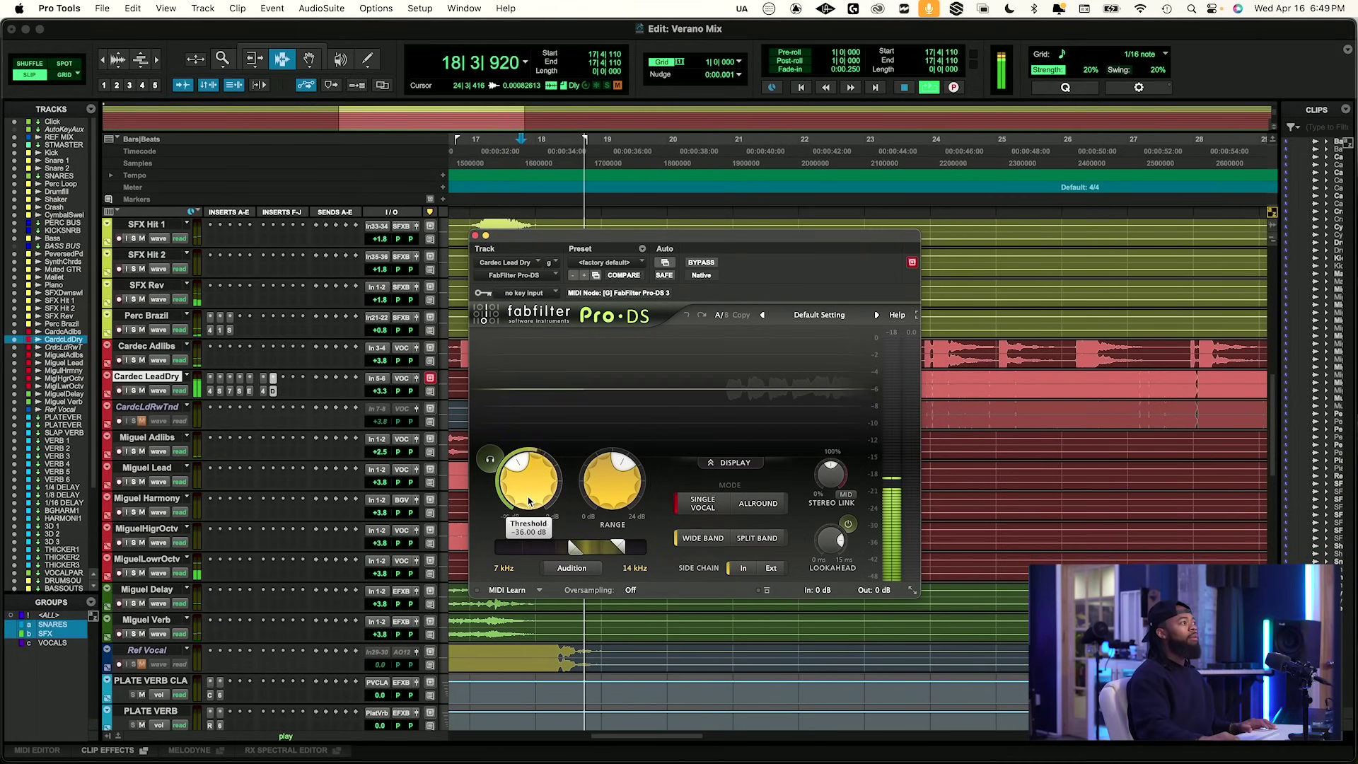
{"action": "left_click_drag", "start_coordinate": [584, 548], "coordinate": [563, 549]}
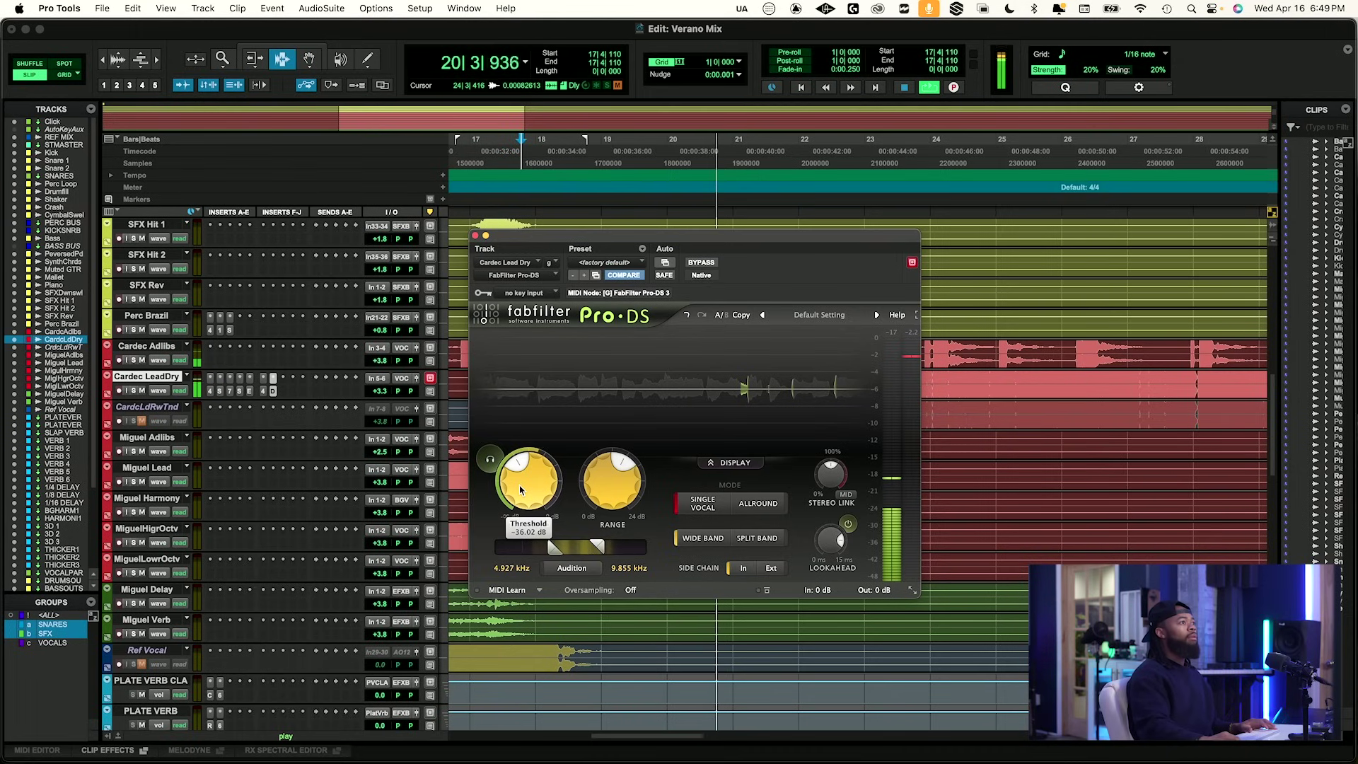
{"action": "left_click", "coordinate": [474, 236]}
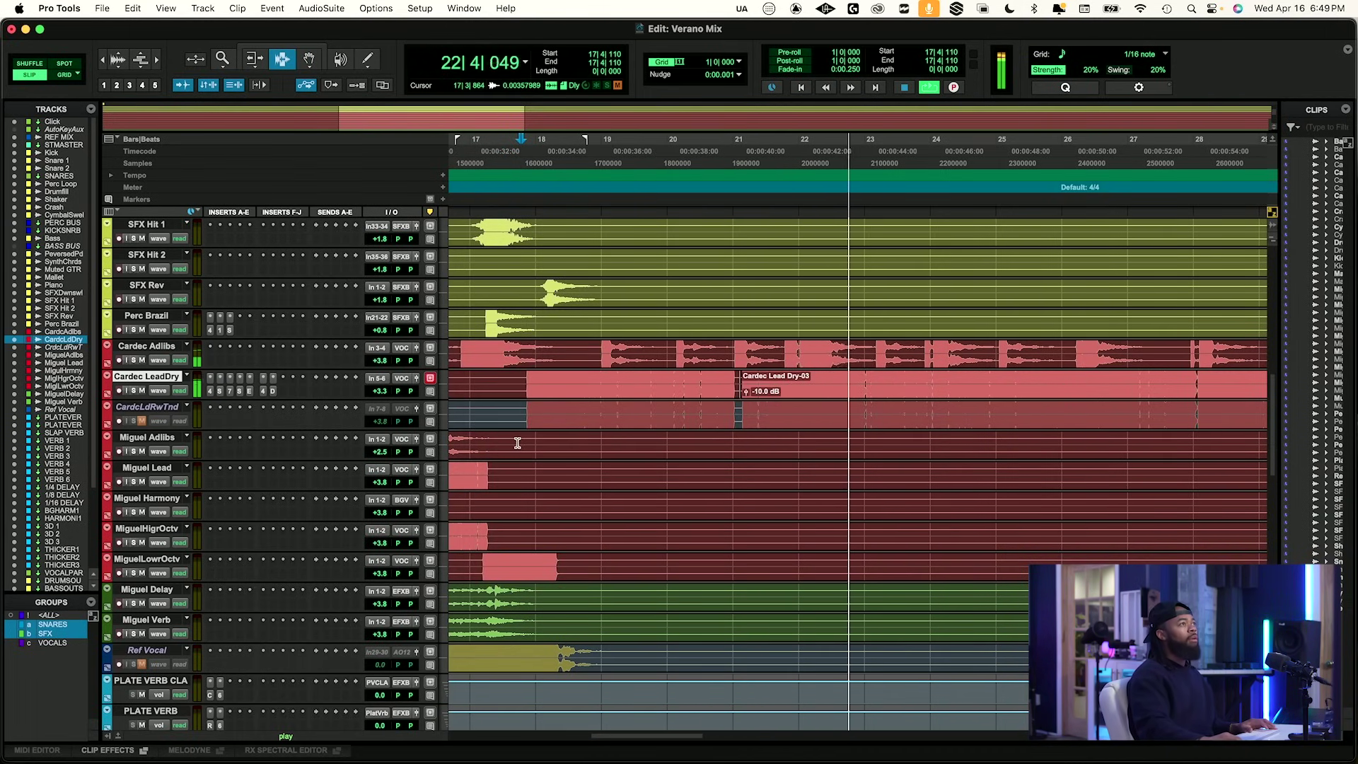
Compare the current mix with the REF MIX track by auditioning the reference.
{"action": "scroll", "coordinate": [520, 445], "scroll_direction": "up", "scroll_amount": 10}
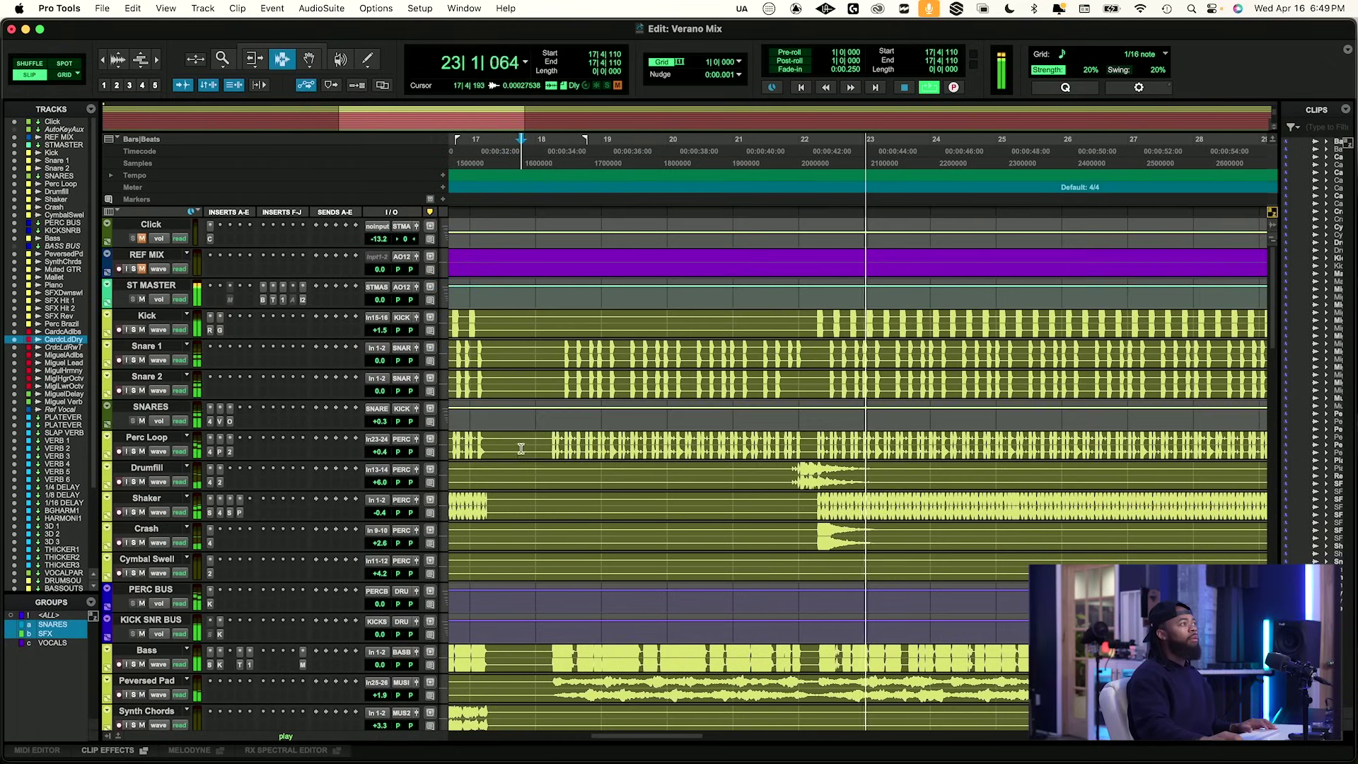
{"action": "left_click", "coordinate": [134, 269]}
{"action": "left_click", "coordinate": [143, 268]}
{"action": "key", "text": "space"}
{"action": "key", "text": "space"}
{"action": "key", "text": "space"}
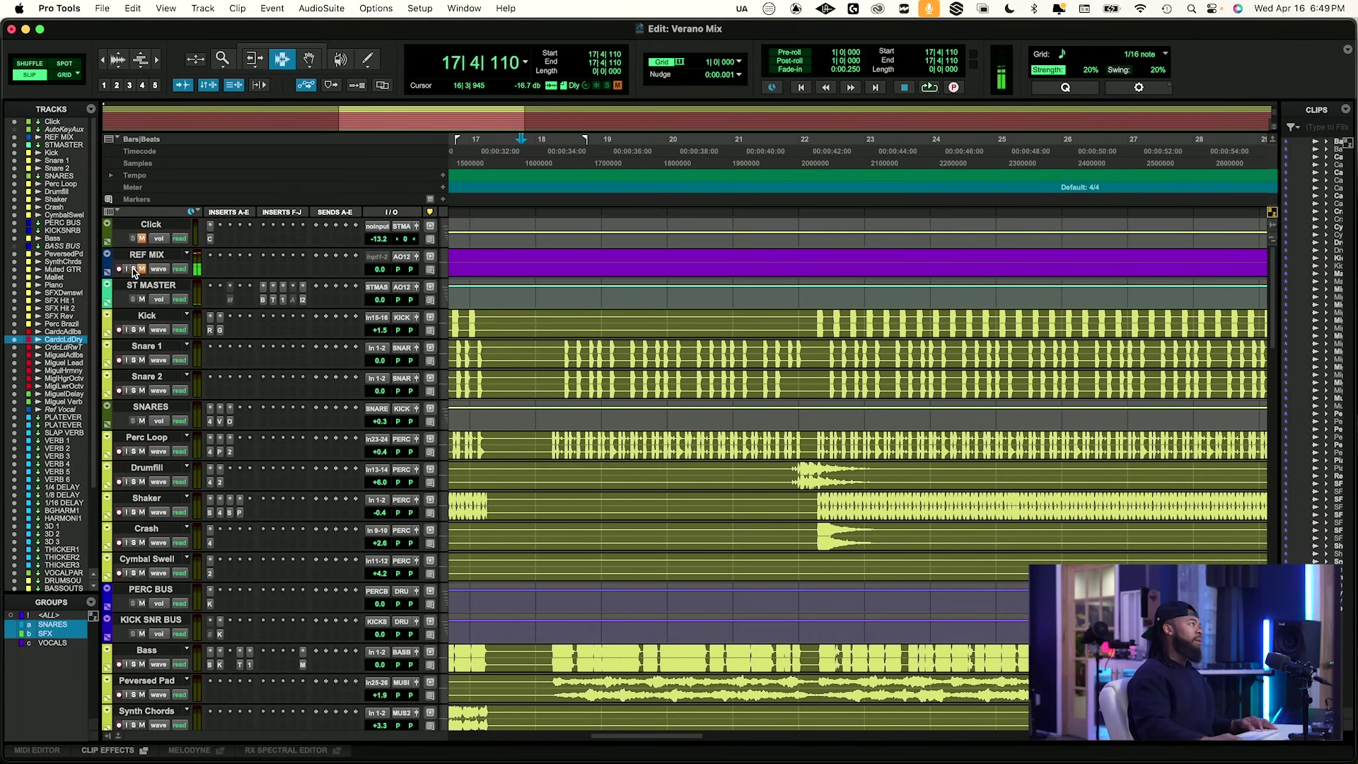
Replay the Cardec LeadDry section and make the inactive CardcLdRwTnd track active.
{"action": "scroll", "coordinate": [720, 424], "scroll_direction": "down", "scroll_amount": 15}
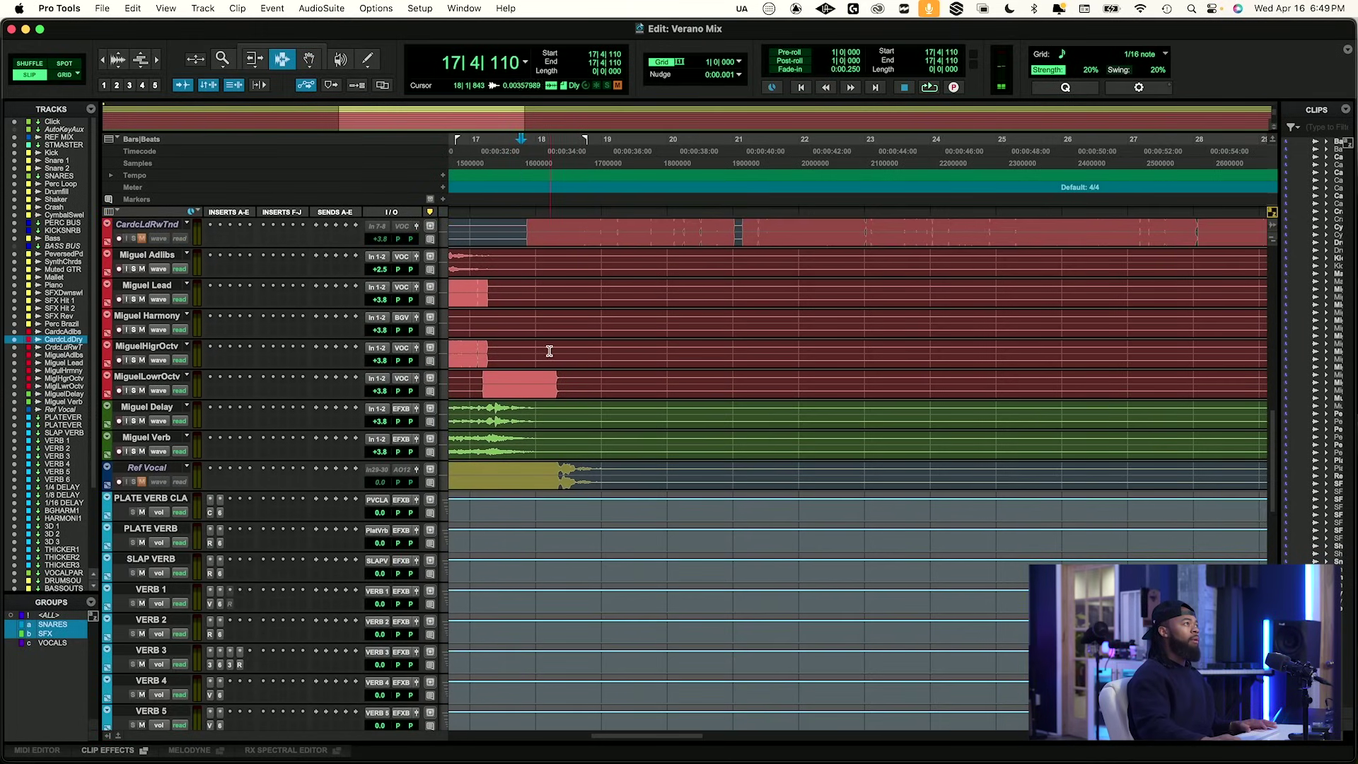
{"action": "key", "text": "space"}
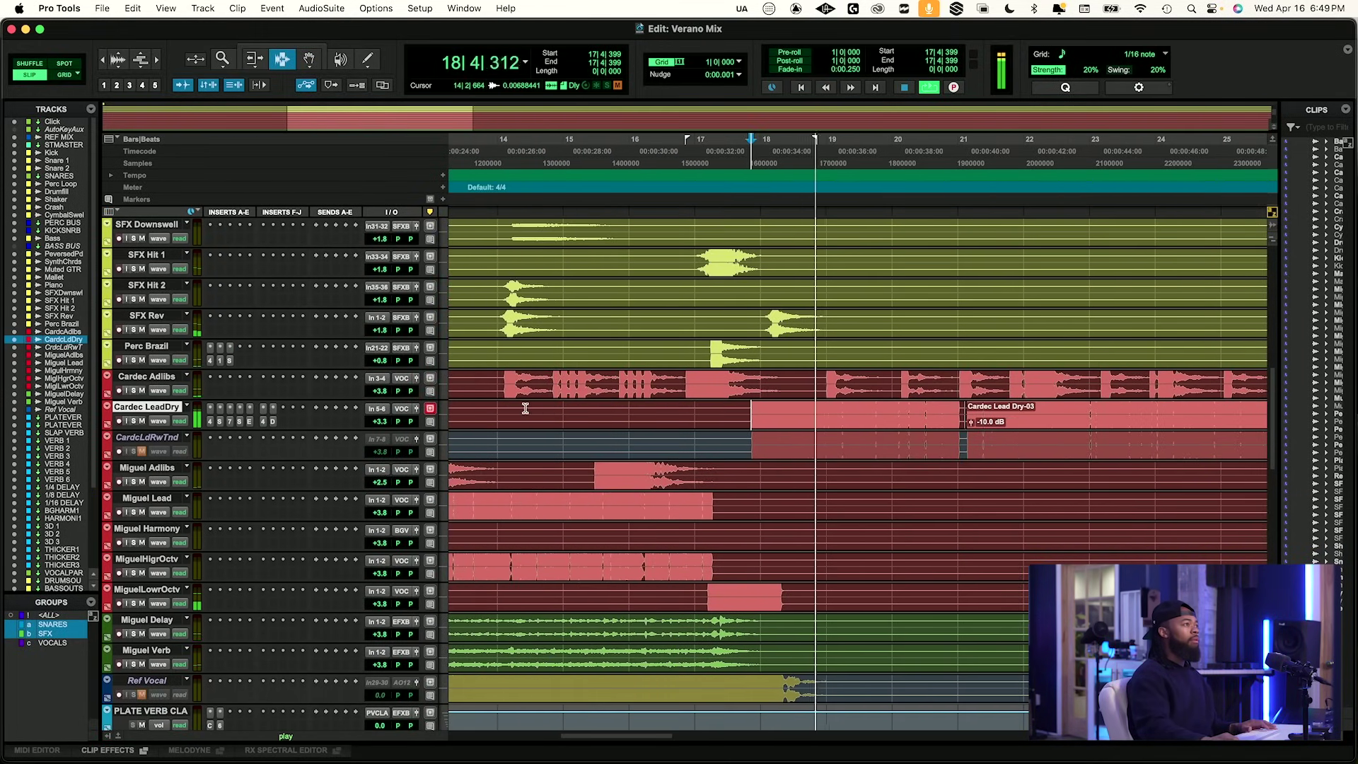
{"action": "key", "text": "space"}
{"action": "left_click", "coordinate": [161, 439]}
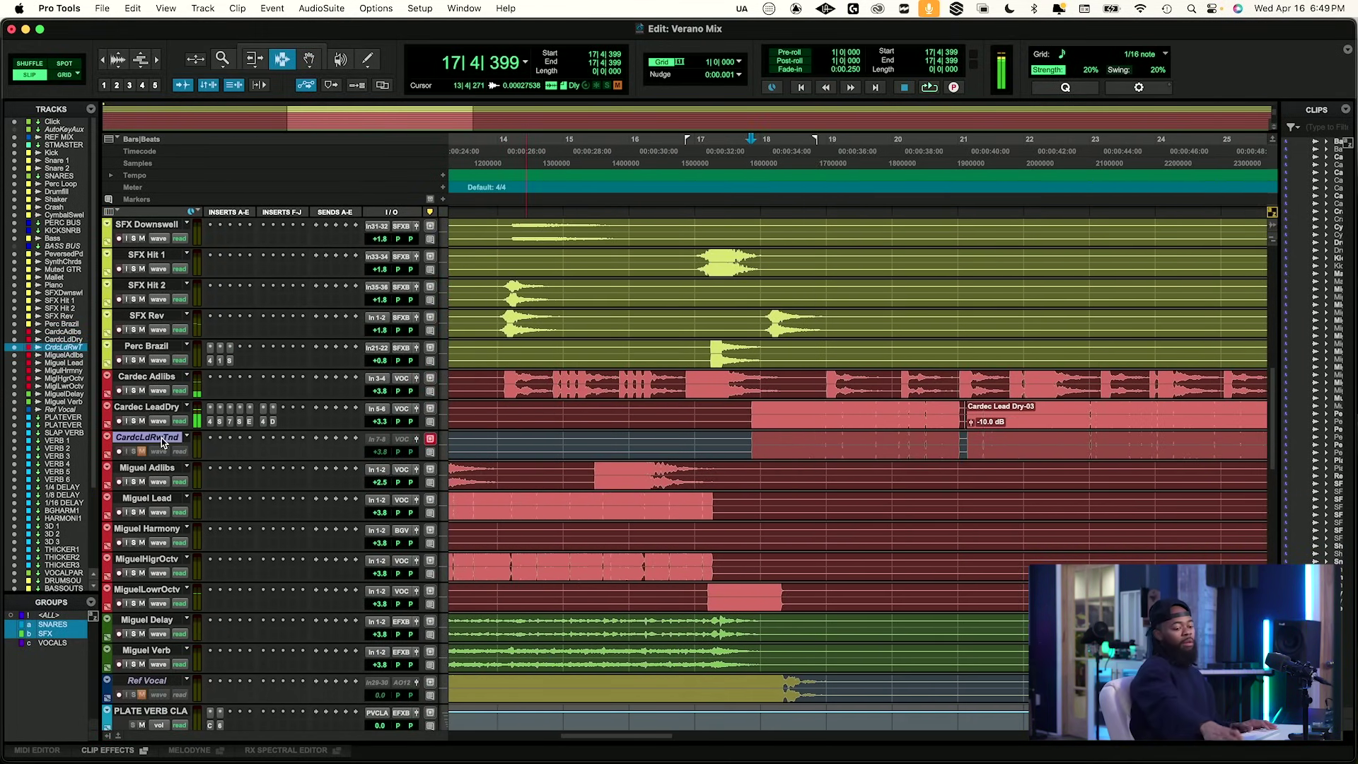
{"action": "right_click", "coordinate": [162, 438]}
{"action": "left_click", "coordinate": [180, 448]}
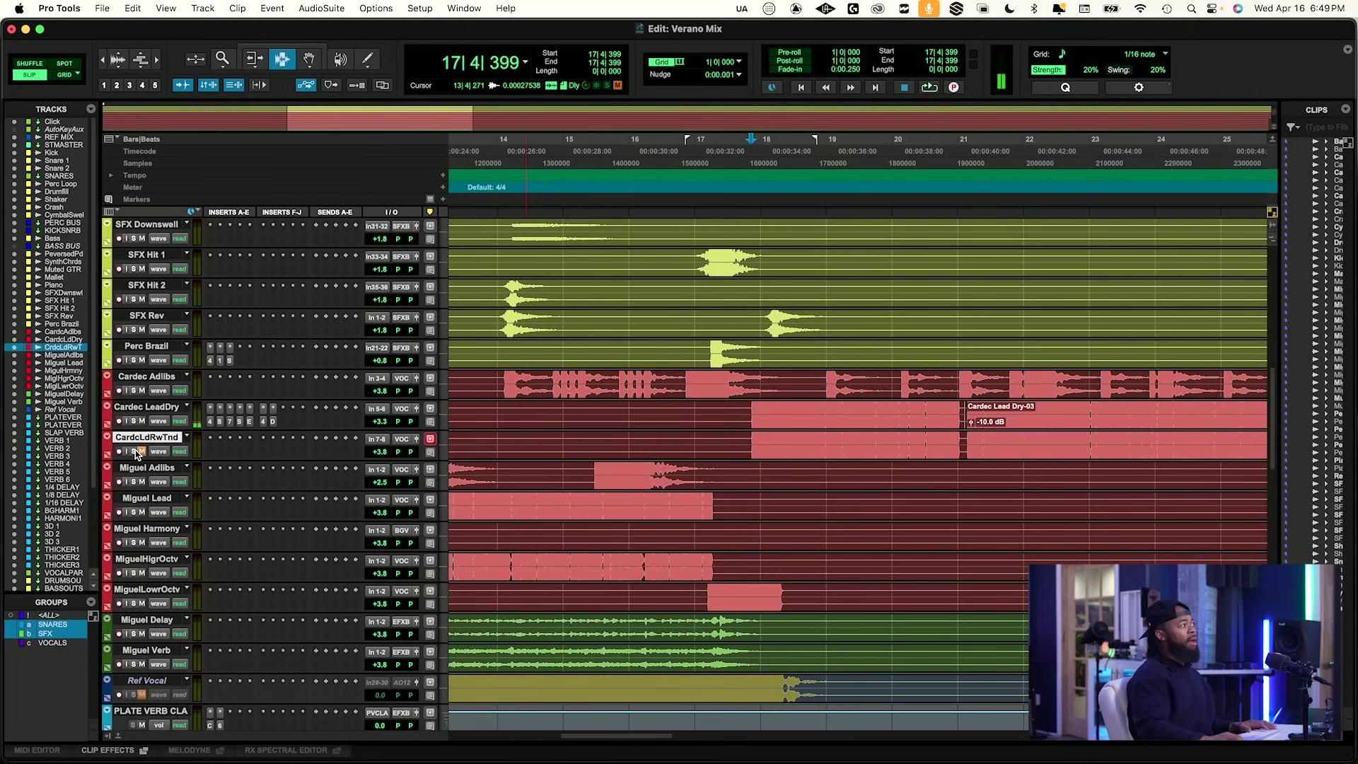
Compare the processed Cardec LeadDry with the raw CardcLdRwTnd using solo and mute, leaving only the raw track muted.
{"action": "left_click", "coordinate": [133, 422]}
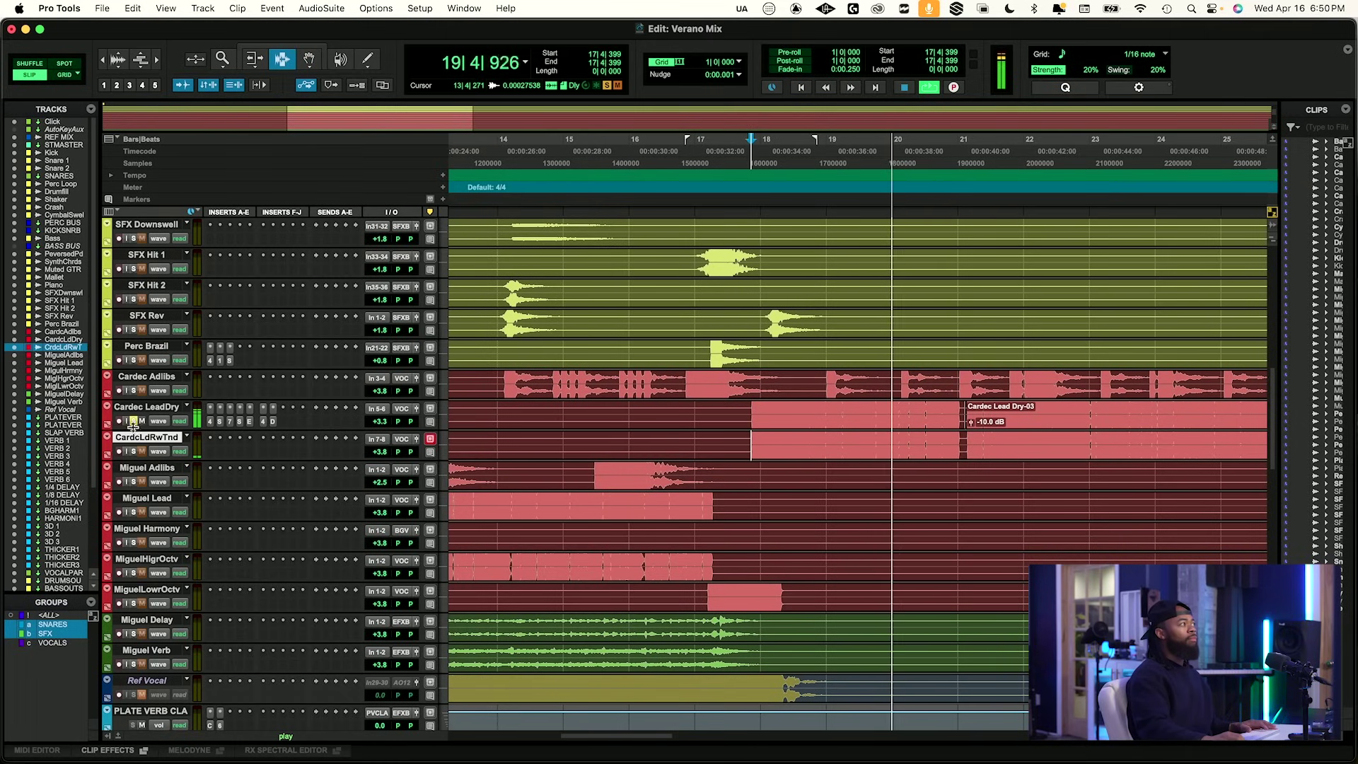
{"action": "left_click", "coordinate": [135, 452]}
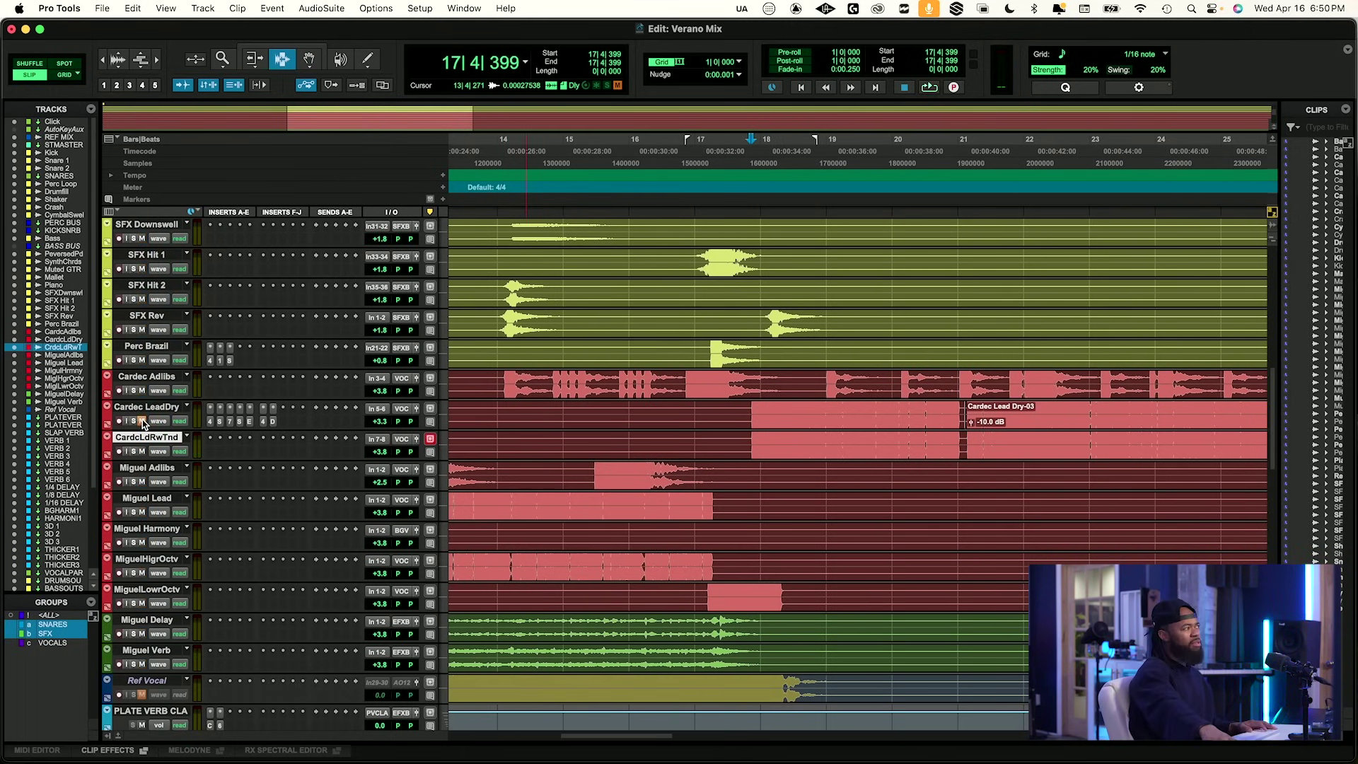
{"action": "key", "text": "space"}
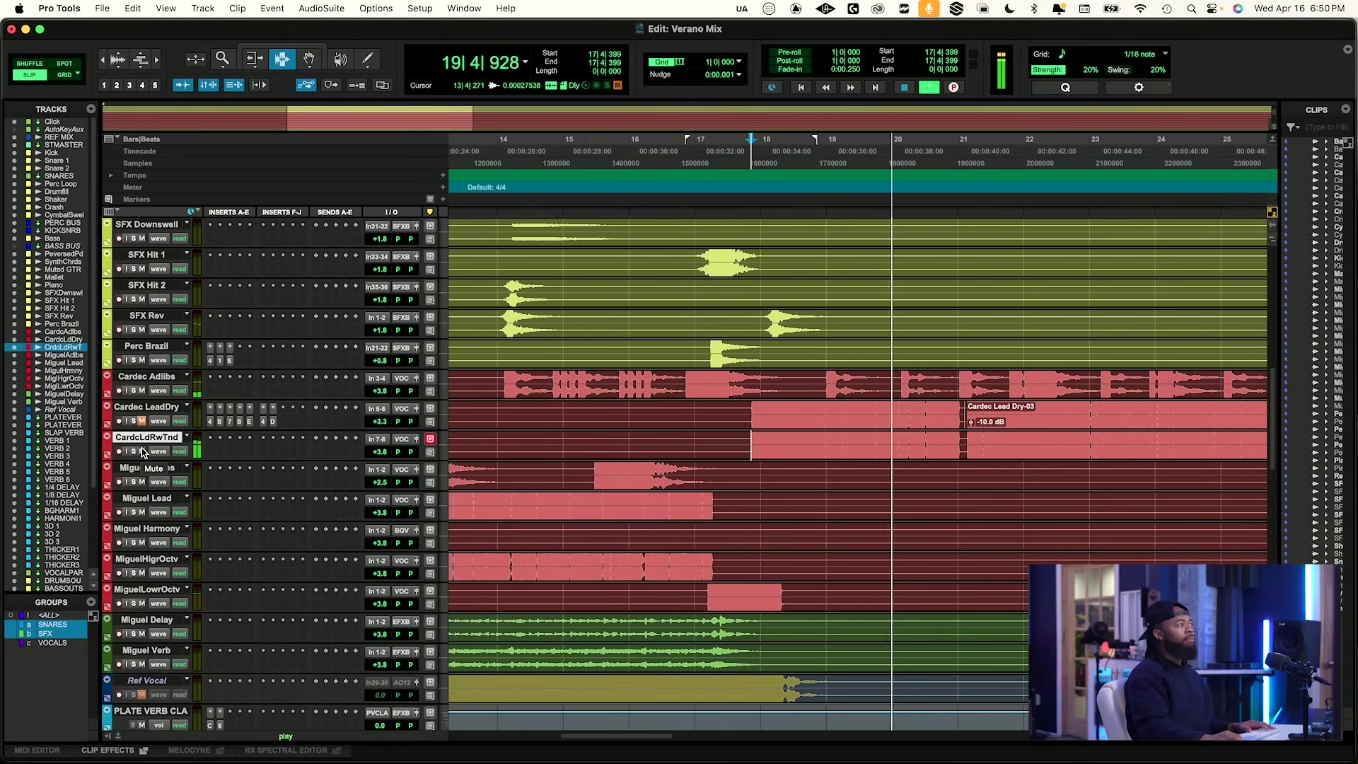
{"action": "key", "text": "space"}
{"action": "left_click", "coordinate": [142, 452]}
{"action": "left_click", "coordinate": [142, 420]}
{"action": "key", "text": "space"}
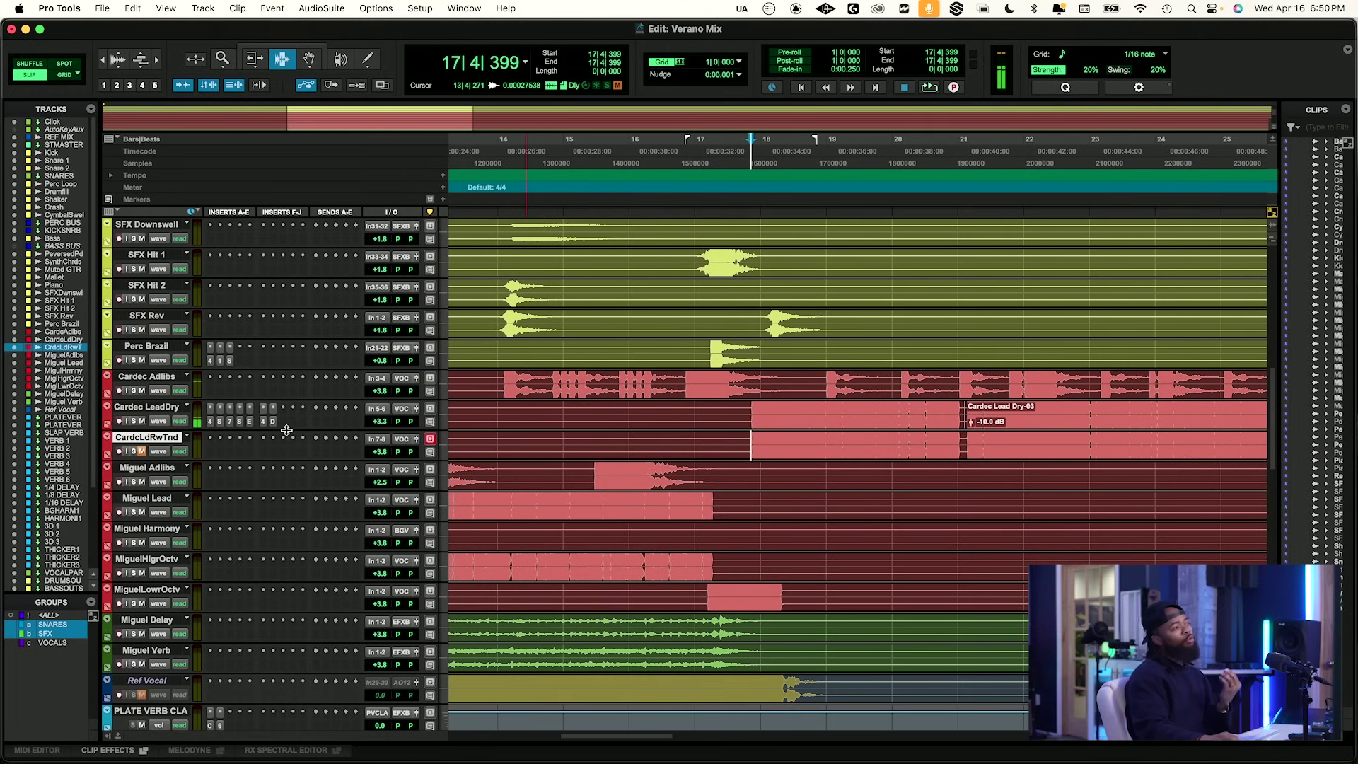
{"action": "left_click", "coordinate": [316, 425]}
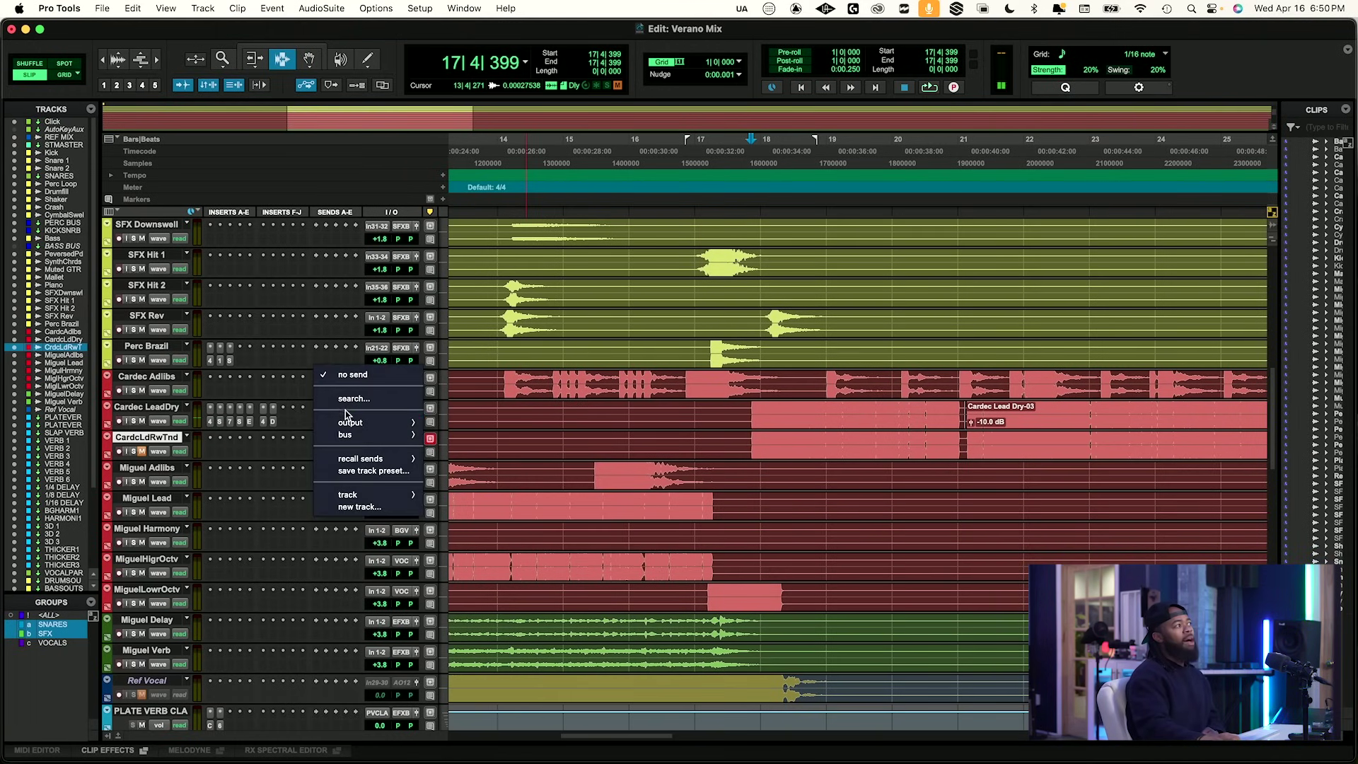
{"action": "left_click", "coordinate": [351, 400]}
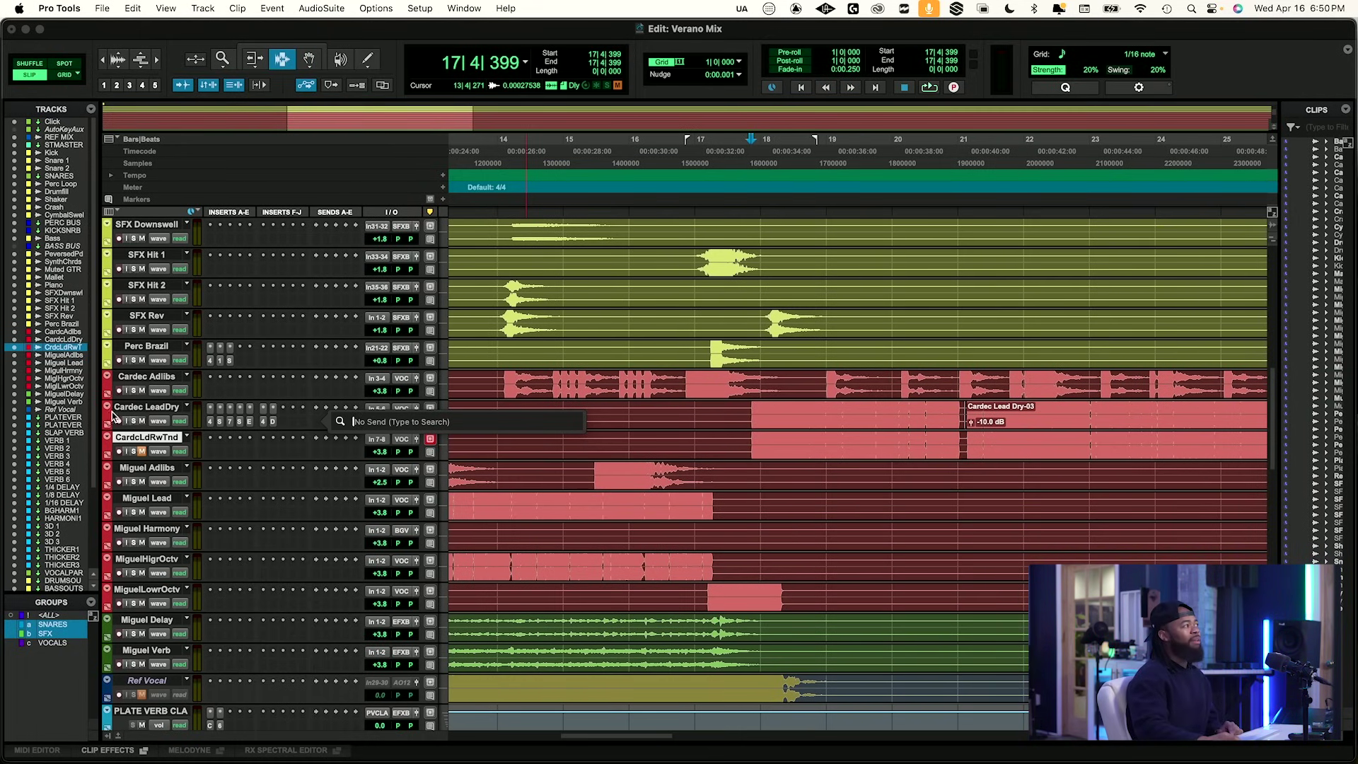
{"action": "left_click", "coordinate": [147, 407]}
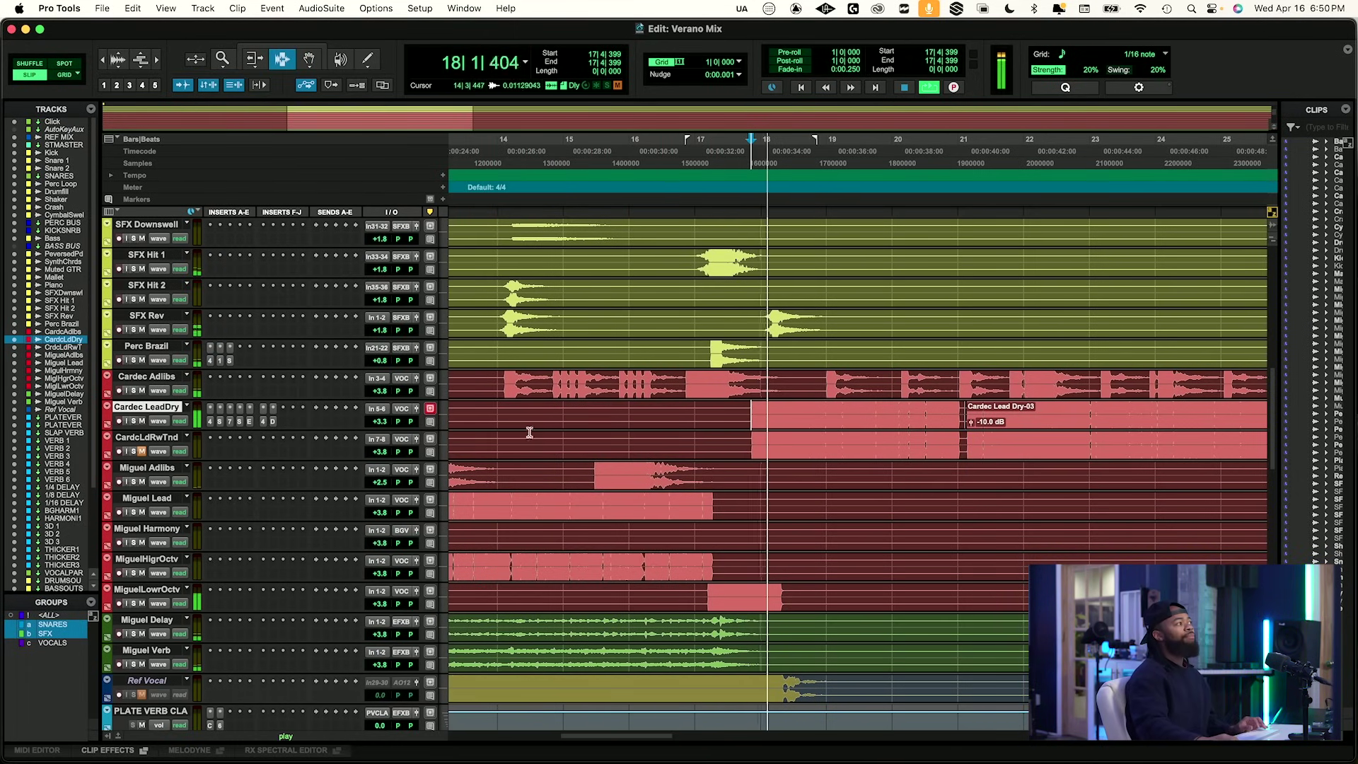
Add a Plate Verb CLA (Stereo) send to Cardec LeadDry and raise its level to about -29.2 dB.
{"action": "left_click", "coordinate": [316, 423]}
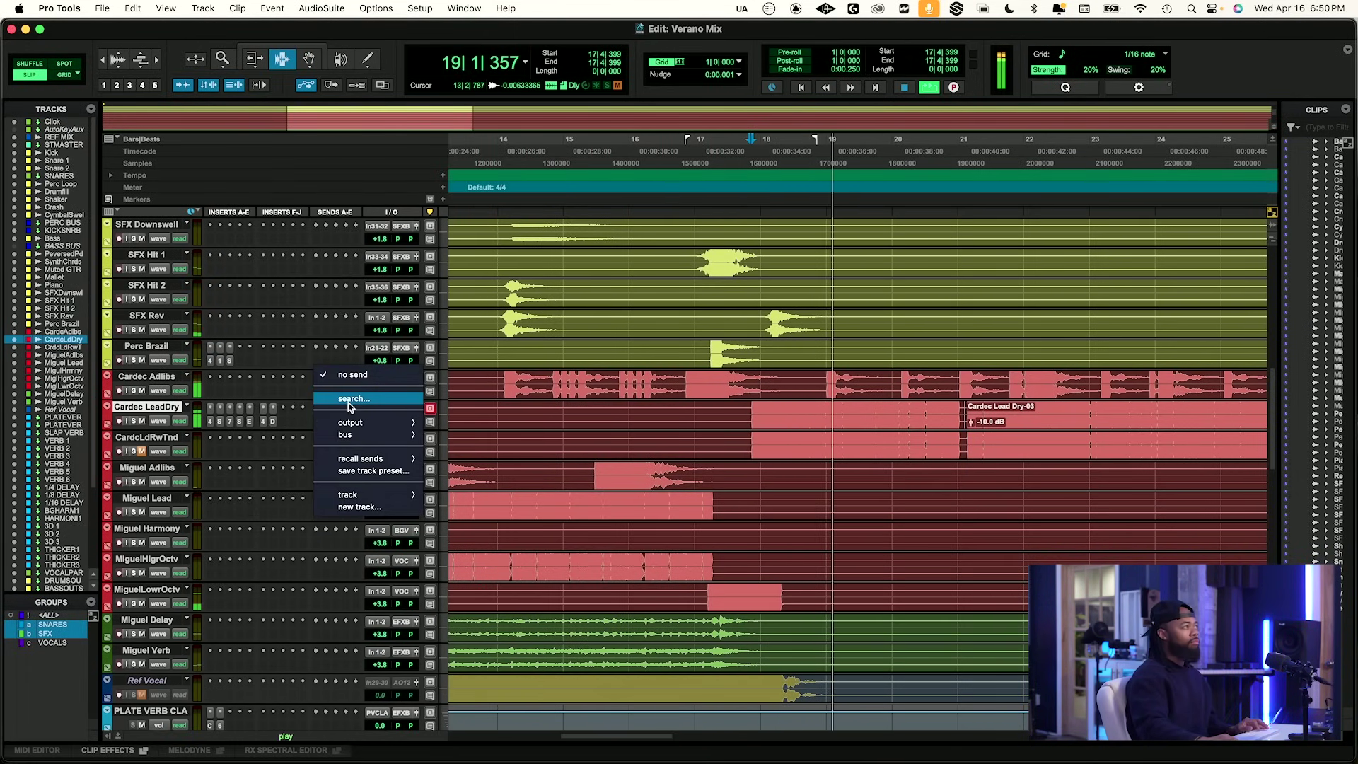
{"action": "left_click", "coordinate": [348, 399]}
{"action": "type", "text": "plate"}
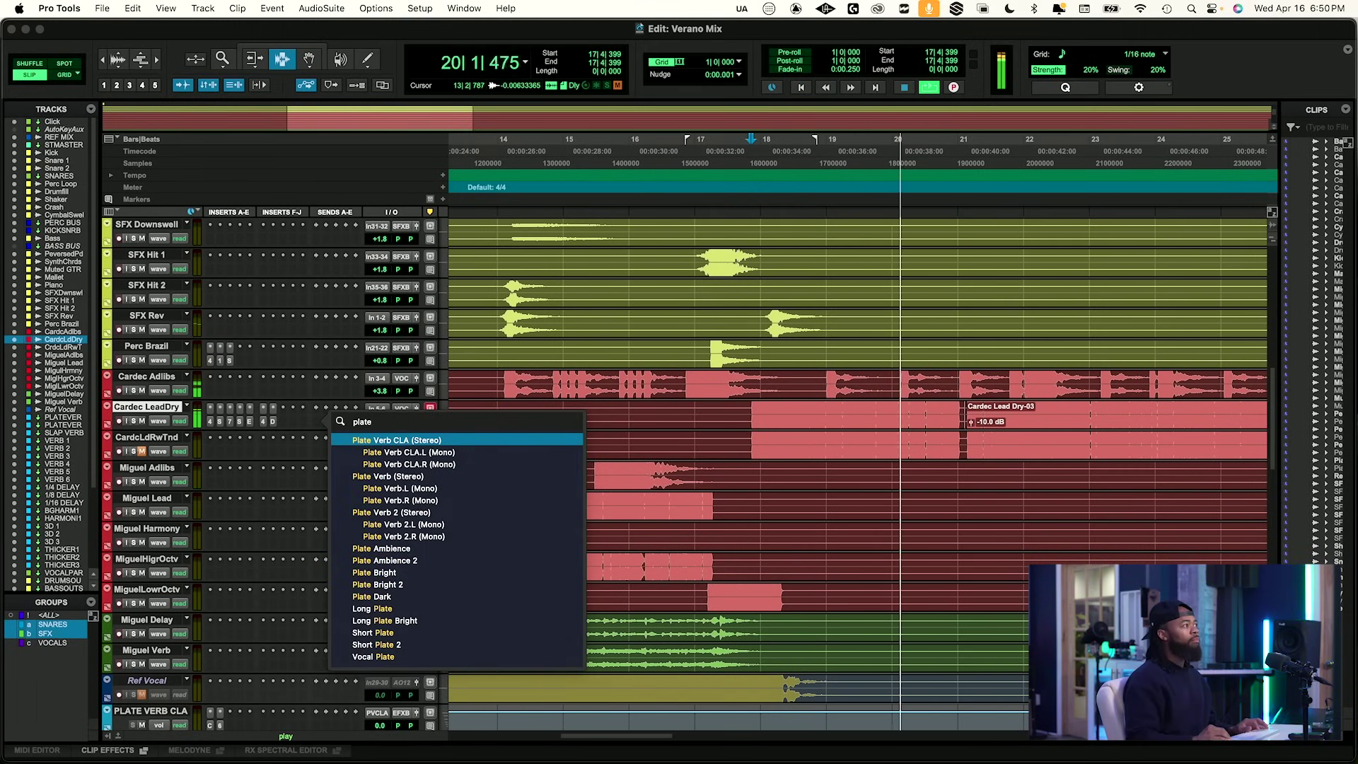
{"action": "key", "text": "Down"}
{"action": "key", "text": "Down"}
{"action": "key", "text": "Up"}
{"action": "key", "text": "Up"}
{"action": "key", "text": "Return"}
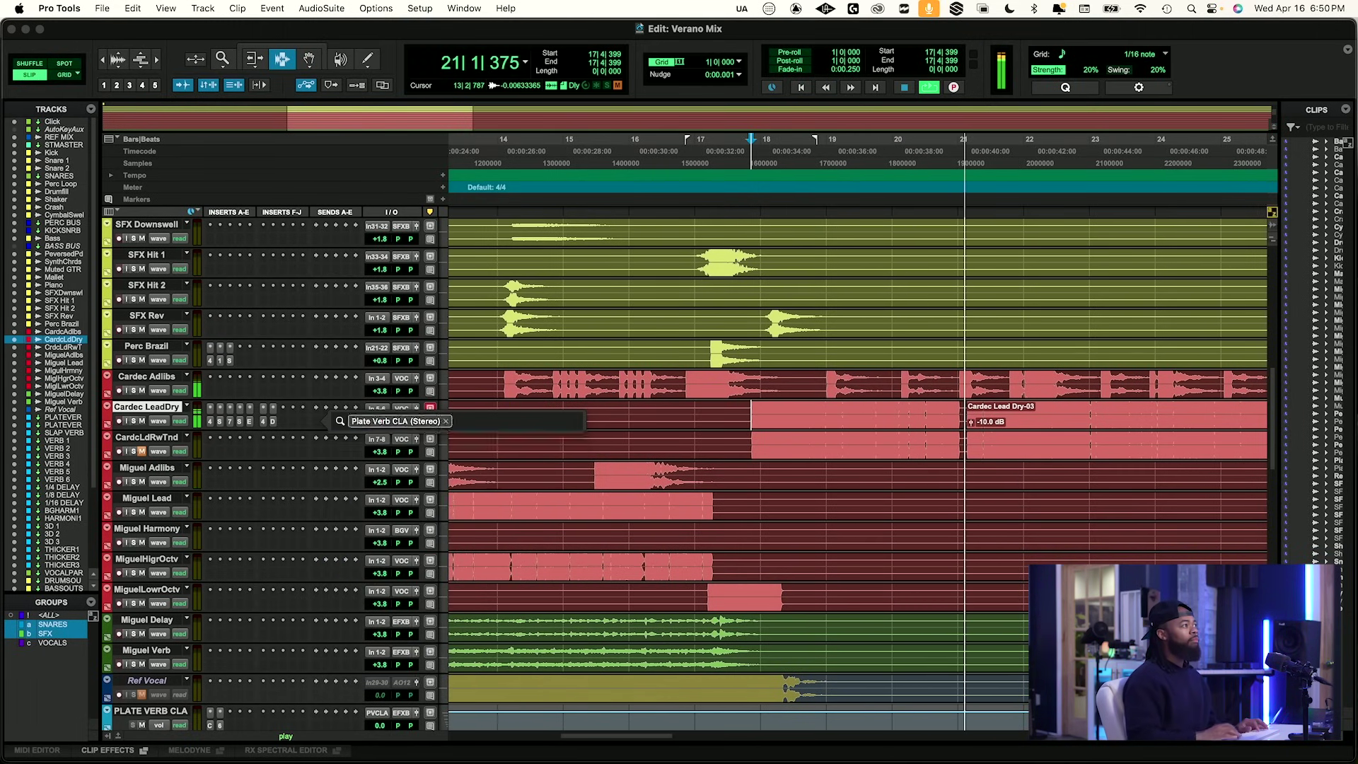
{"action": "left_click_drag", "start_coordinate": [508, 493], "coordinate": [510, 459]}
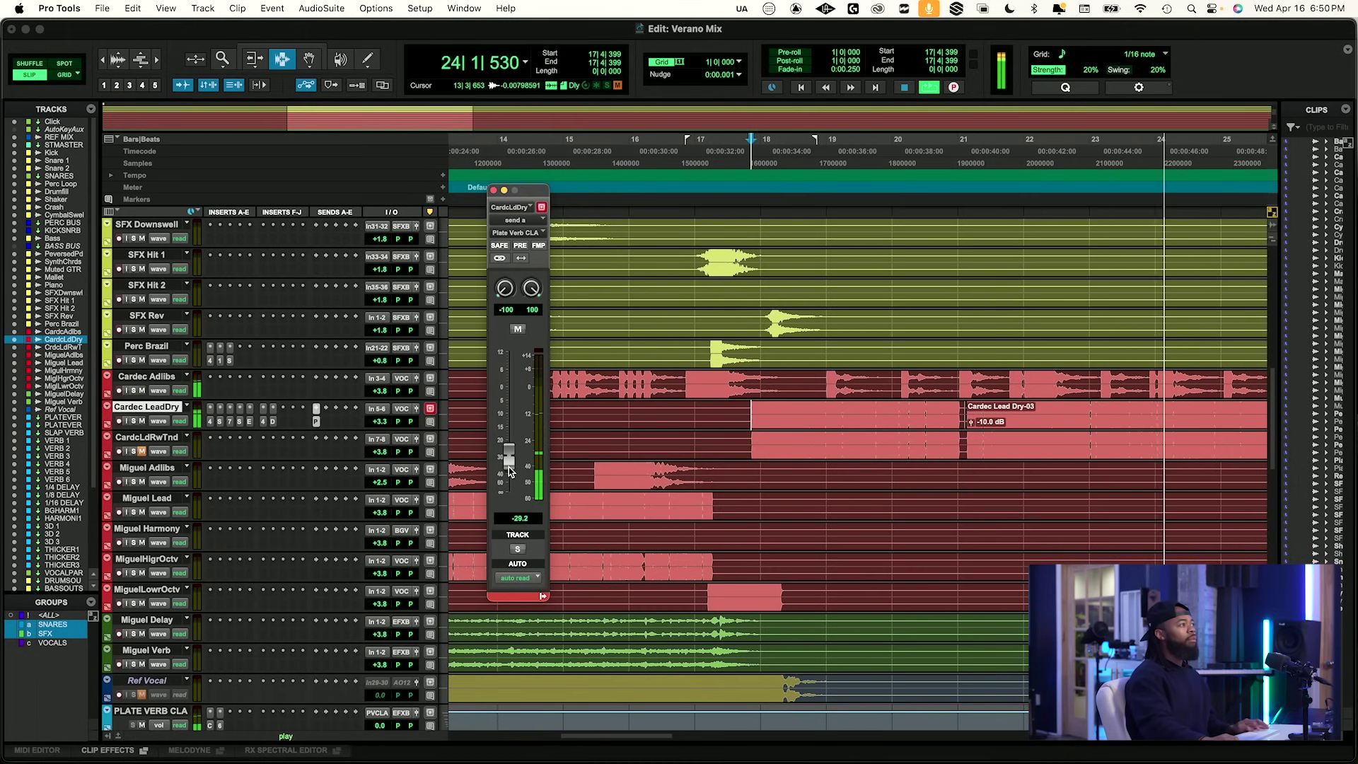
Set the Plate Verb CLA send on Cardec LeadDry to -29.5 dB and close its send window.
{"action": "left_click_drag", "start_coordinate": [507, 459], "coordinate": [508, 461]}
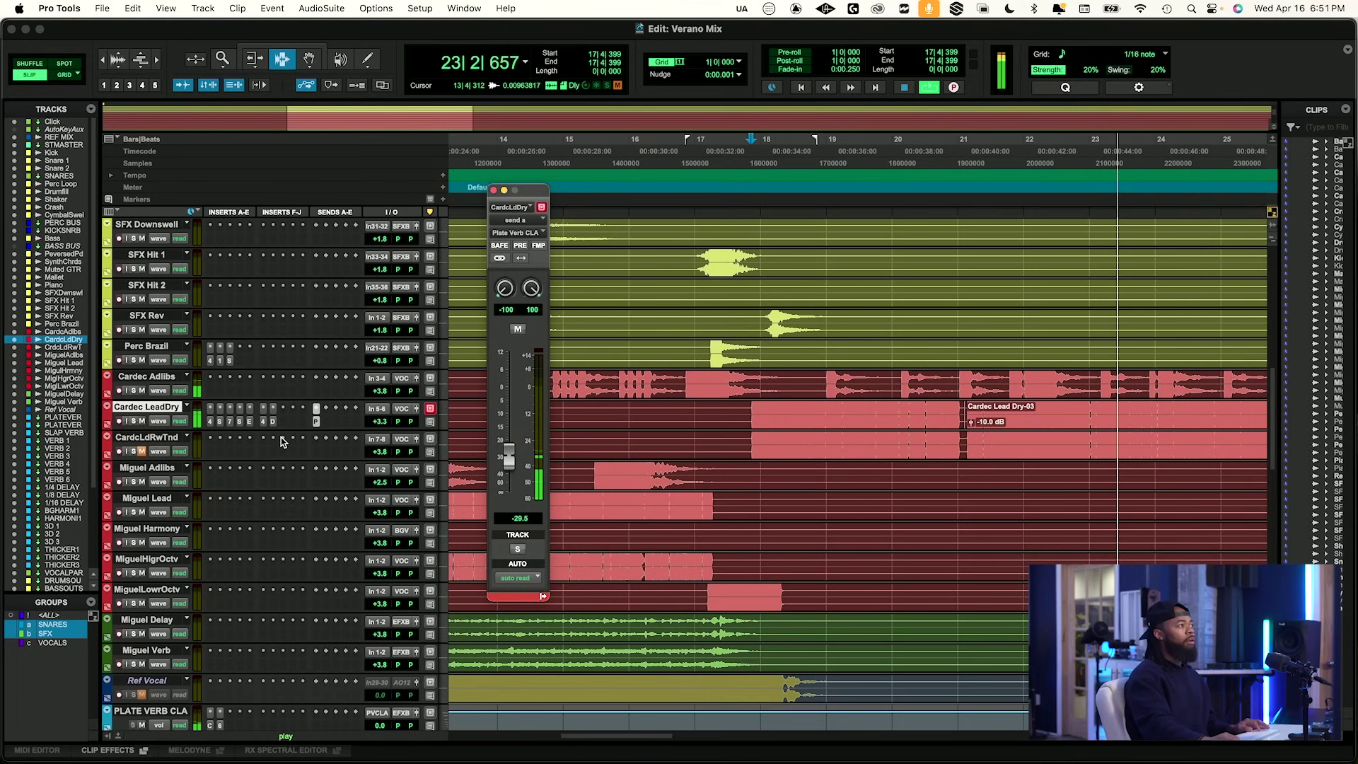
{"action": "key", "text": "space"}
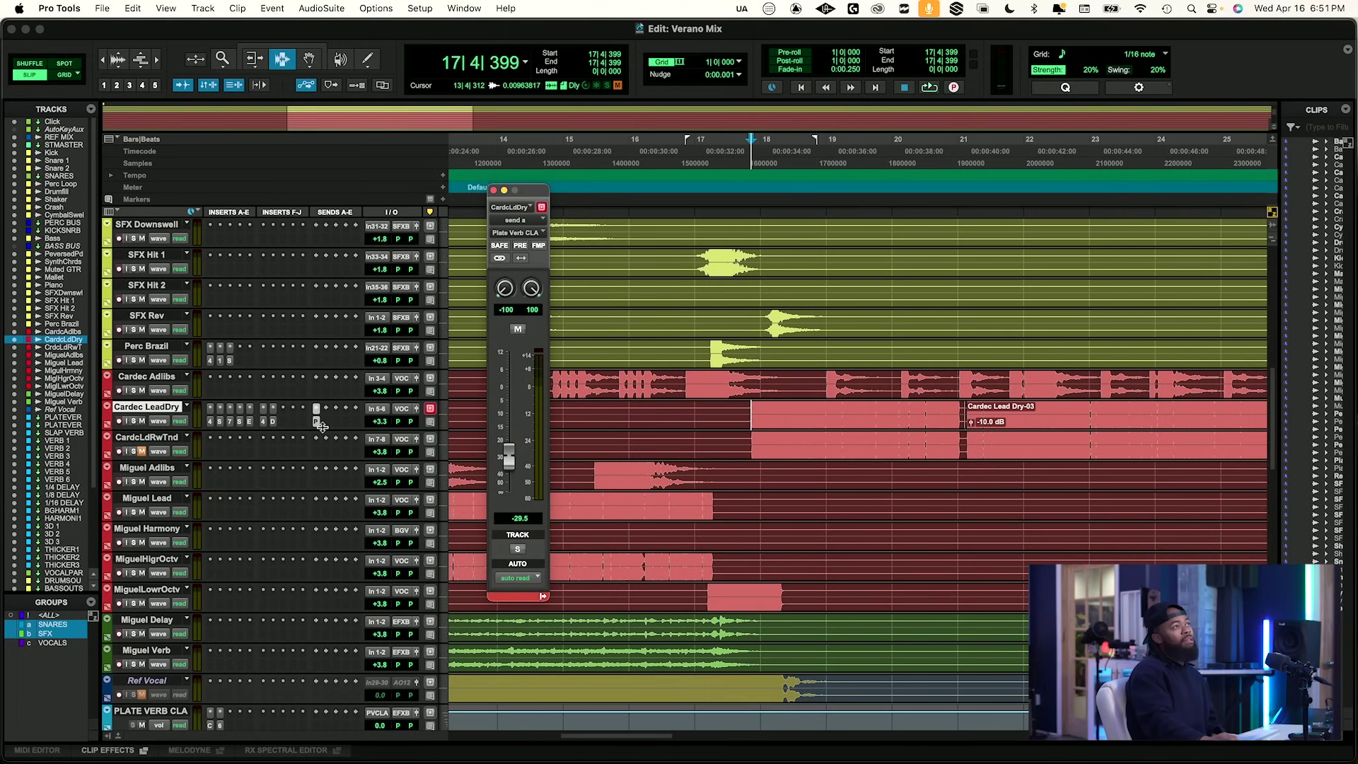
{"action": "left_click", "coordinate": [494, 190]}
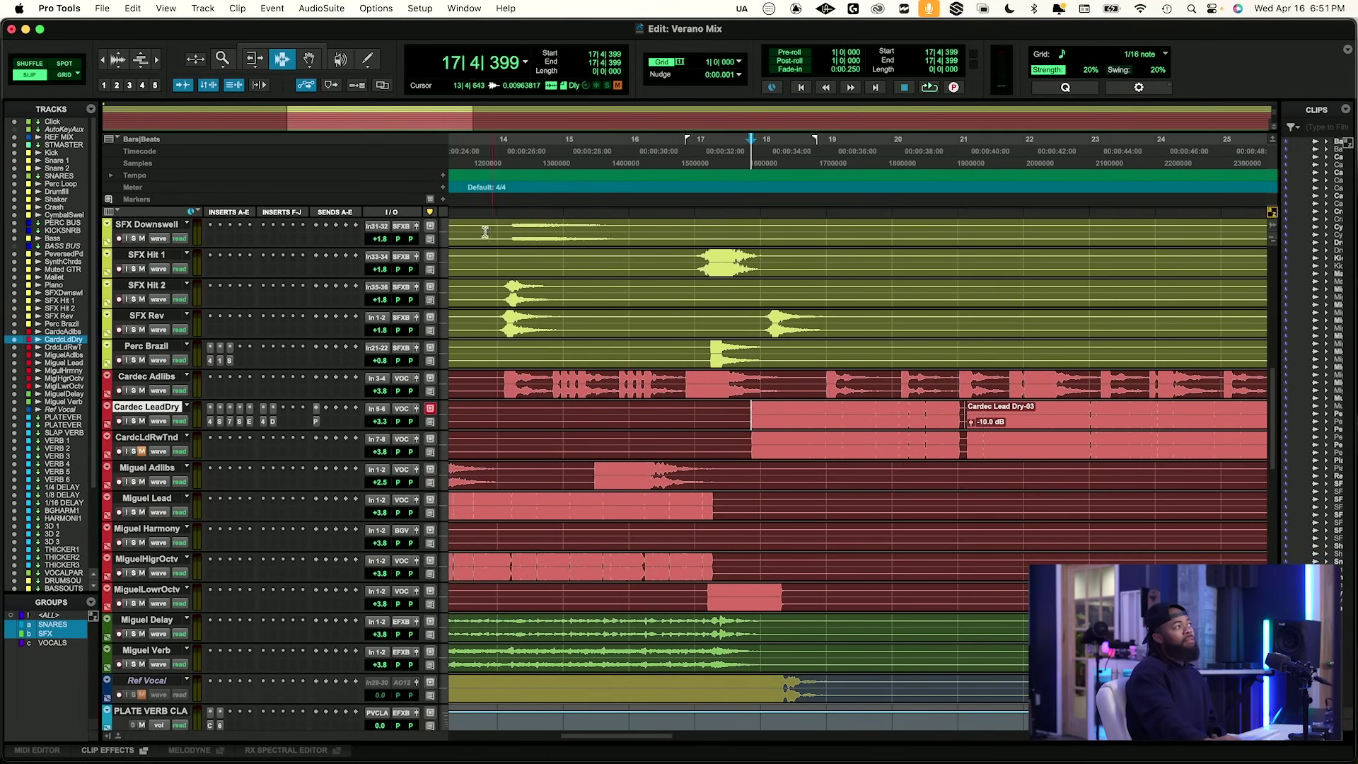
Compare the current mix with the REF MIX track by soloing and unmuting the reference during playback, restoring its mute at the end.
{"action": "scroll", "coordinate": [318, 374], "scroll_direction": "up", "scroll_amount": 10}
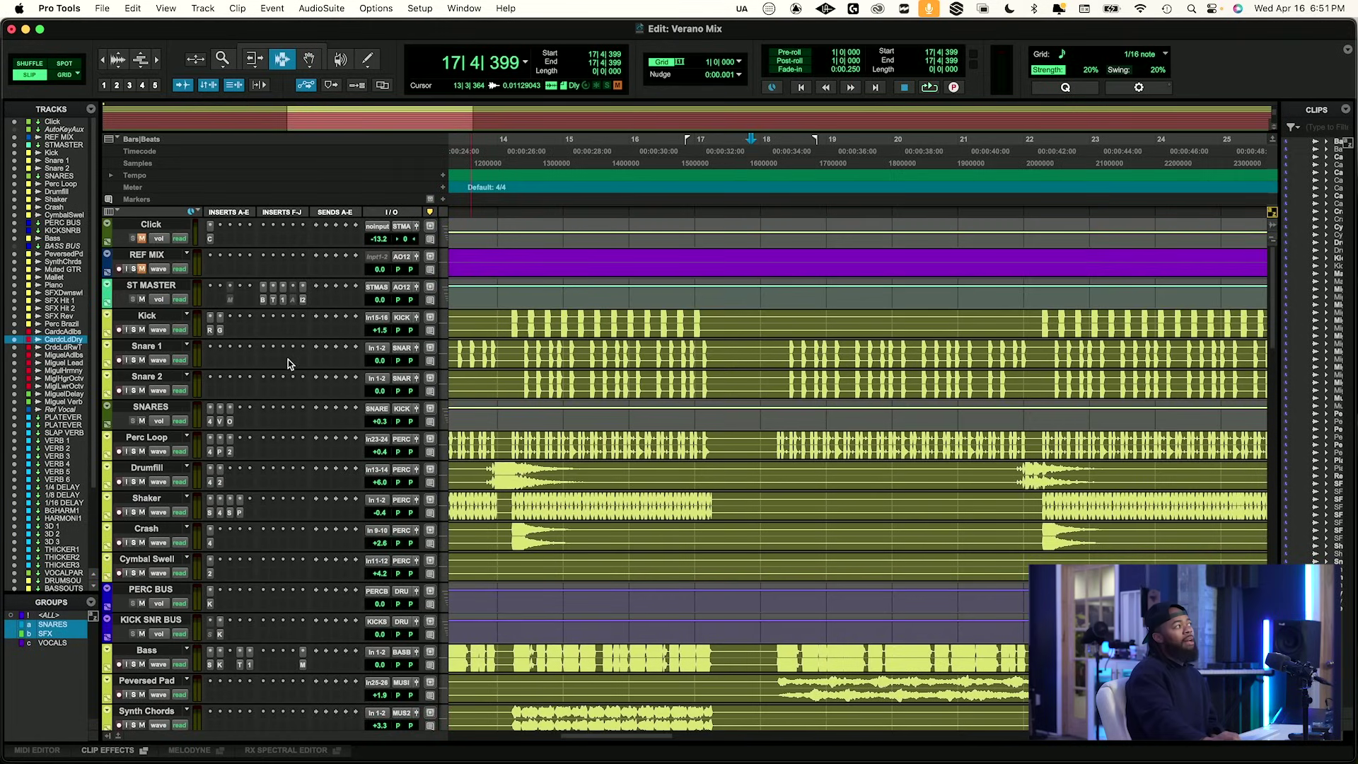
{"action": "left_click", "coordinate": [134, 269]}
{"action": "key", "text": "space"}
{"action": "left_click", "coordinate": [143, 267]}
{"action": "key", "text": "space"}
{"action": "key", "text": "space"}
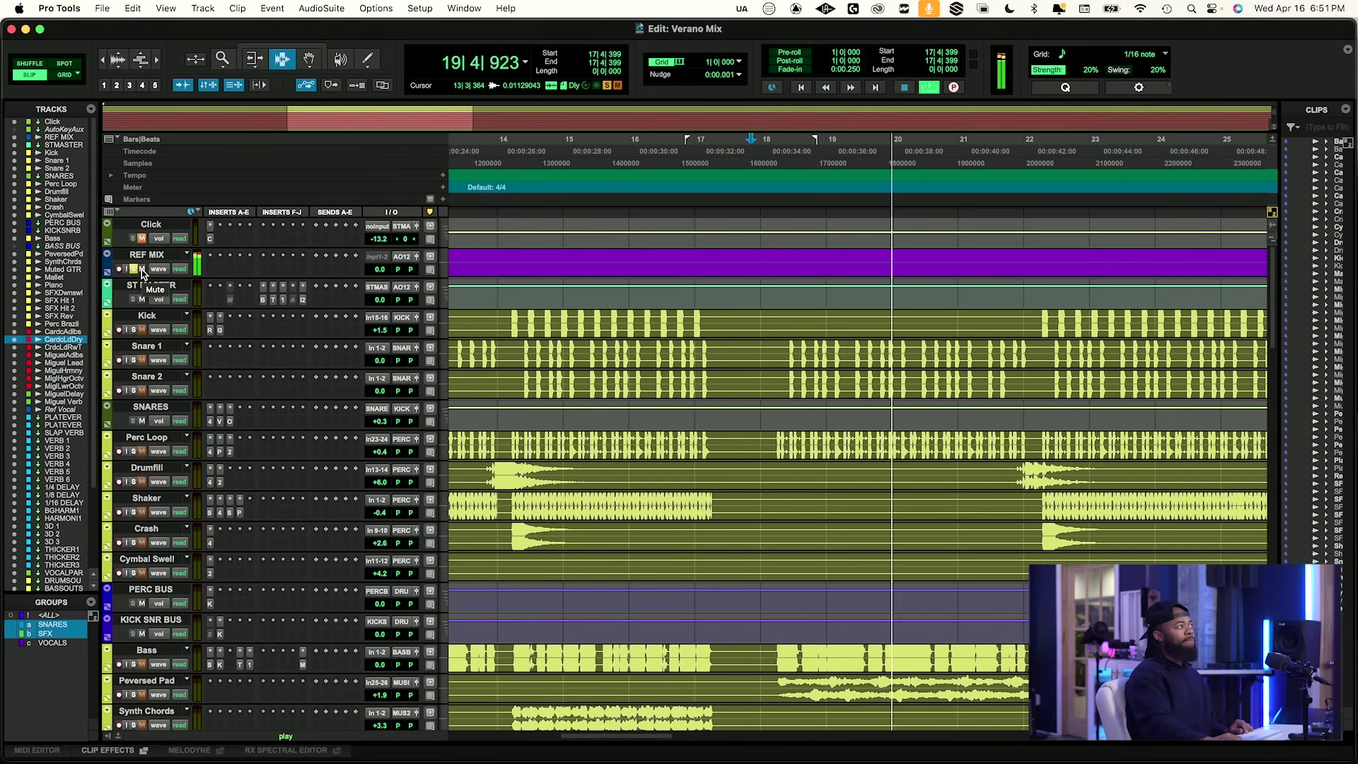
{"action": "key", "text": "space"}
{"action": "left_click", "coordinate": [142, 268]}
{"action": "left_click", "coordinate": [136, 268]}
{"action": "key", "text": "space"}
Make the raw CardcLdRwTnd vocal track inactive.
{"action": "scroll", "coordinate": [650, 439], "scroll_direction": "down", "scroll_amount": 10}
{"action": "scroll", "coordinate": [650, 439], "scroll_direction": "down", "scroll_amount": 5}
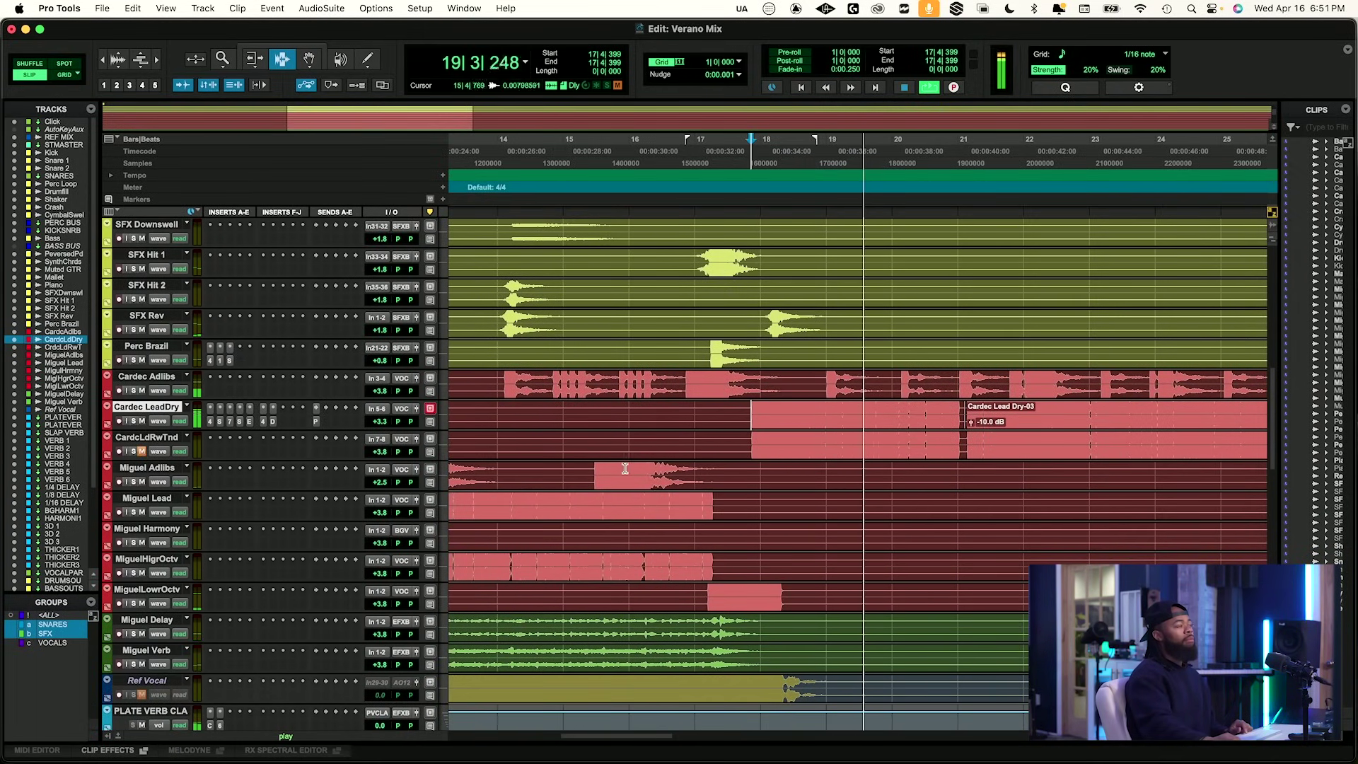
{"action": "left_click", "coordinate": [159, 438]}
{"action": "right_click", "coordinate": [159, 438]}
{"action": "left_click", "coordinate": [212, 465]}
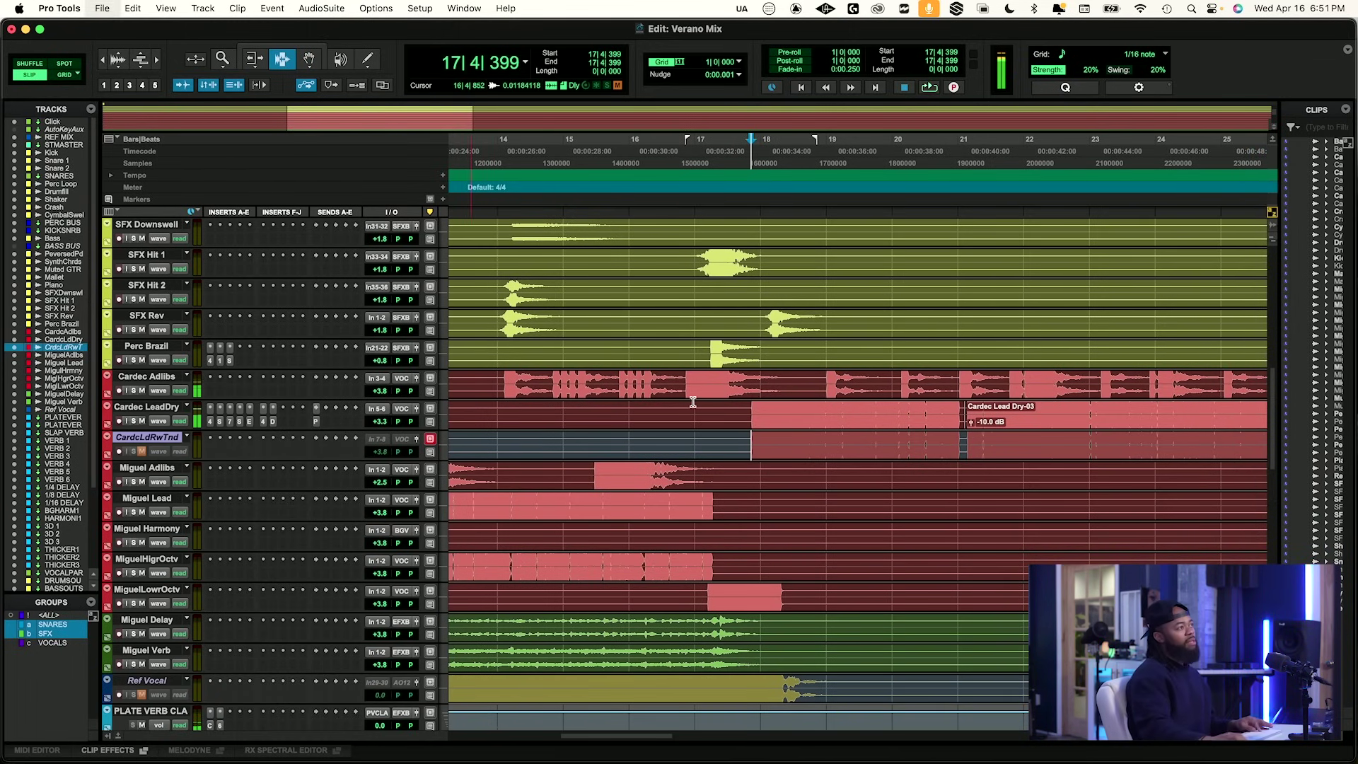
Audition the soloed Cardec Adlibs around bar 21 and insert Neutron 4 Equalizer (stereo) on the track.
{"action": "left_click", "coordinate": [797, 384]}
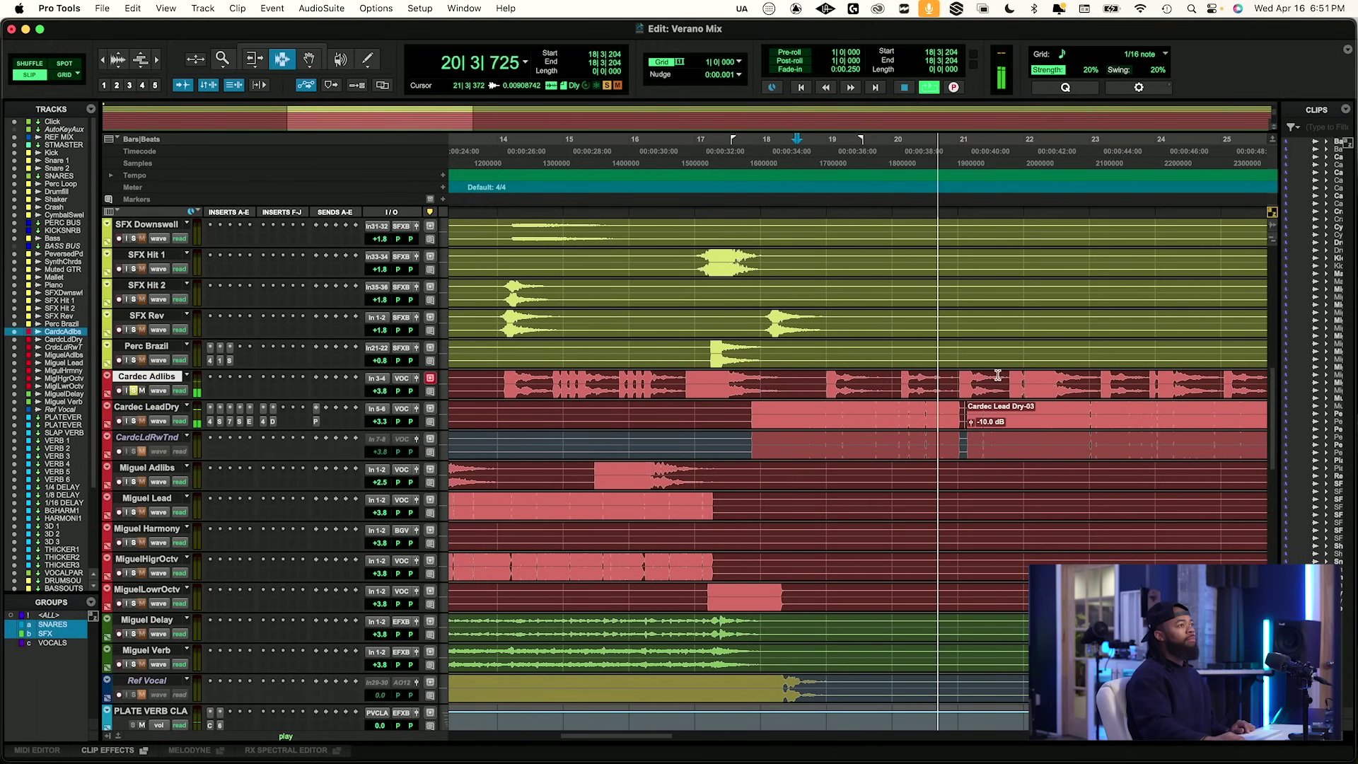
{"action": "key", "text": "space"}
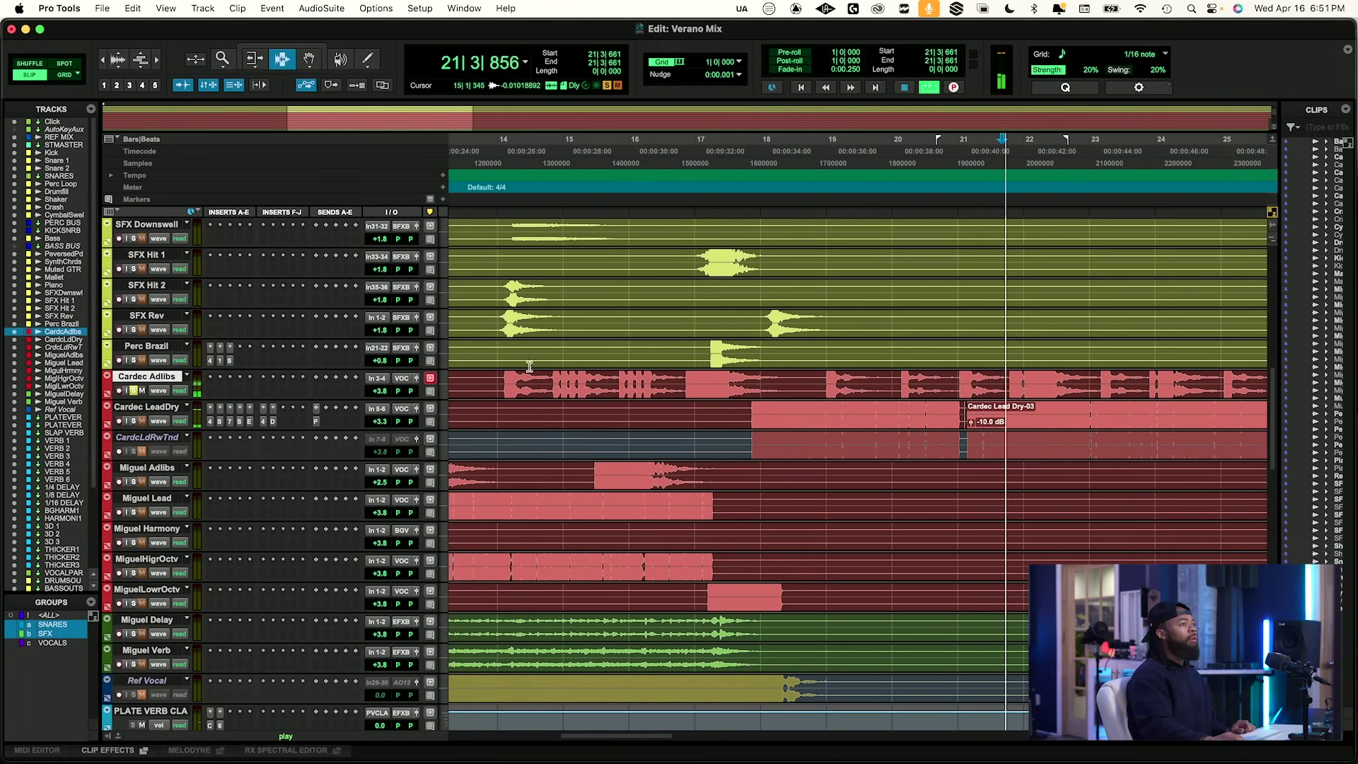
{"action": "left_click", "coordinate": [211, 397]}
{"action": "type", "text": "neu"}
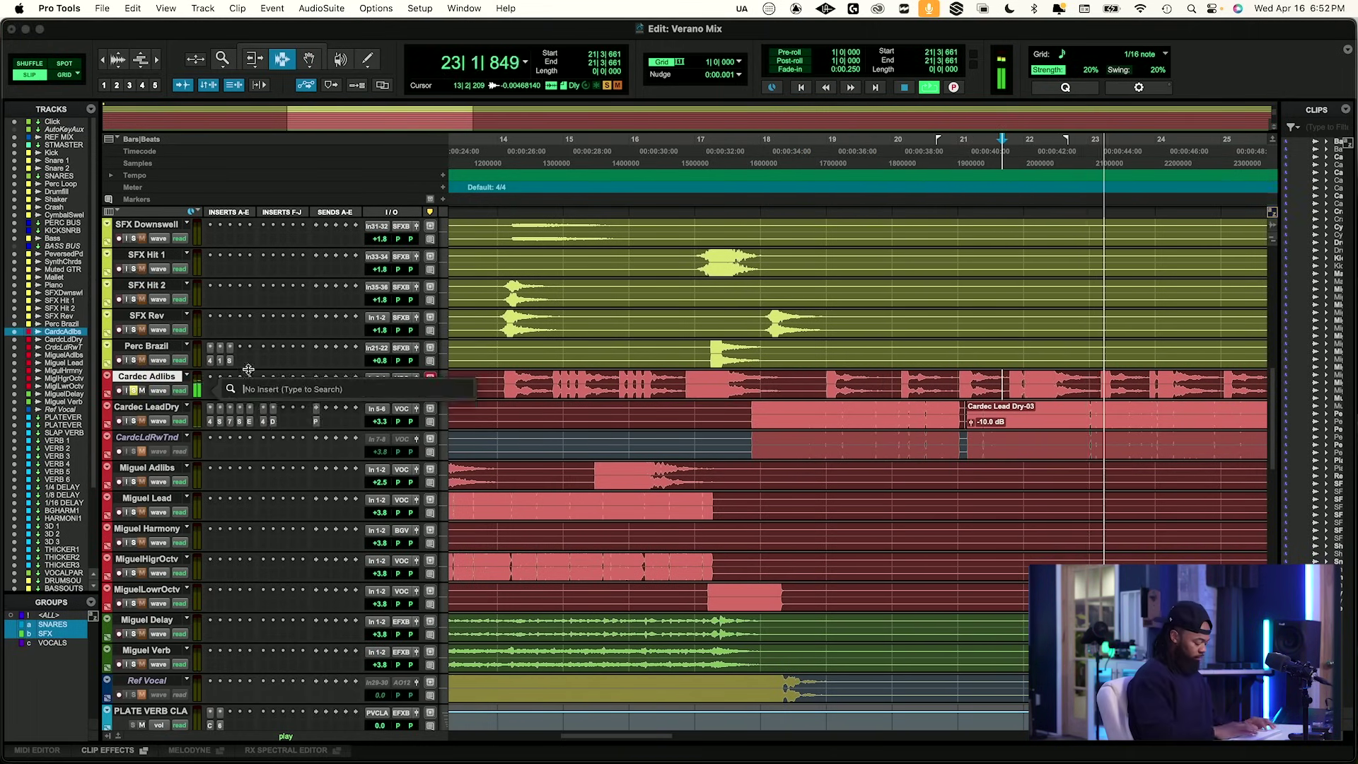
{"action": "type", "text": "tron"}
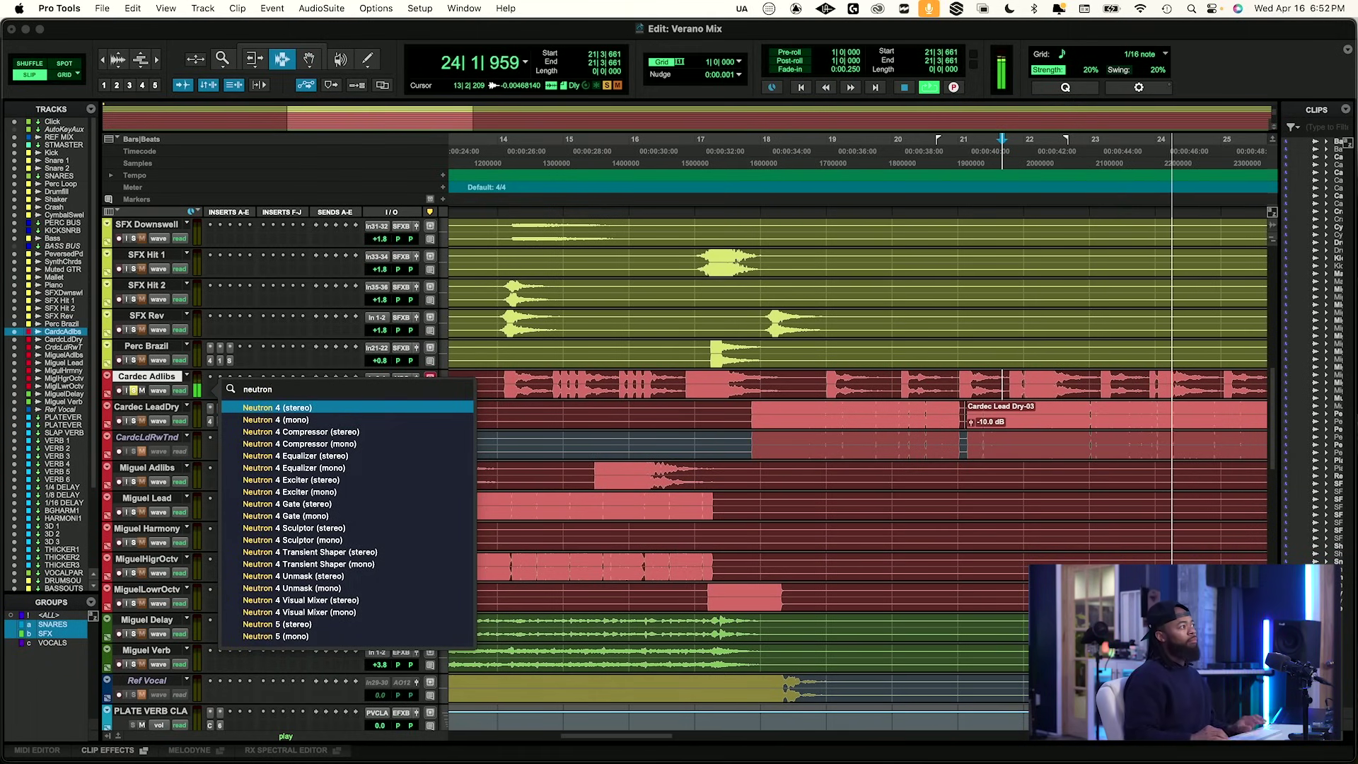
{"action": "key", "text": "Down"}
{"action": "key", "text": "Down"}
{"action": "key", "text": "Down"}
{"action": "key", "text": "Down"}
{"action": "key", "text": "Return"}
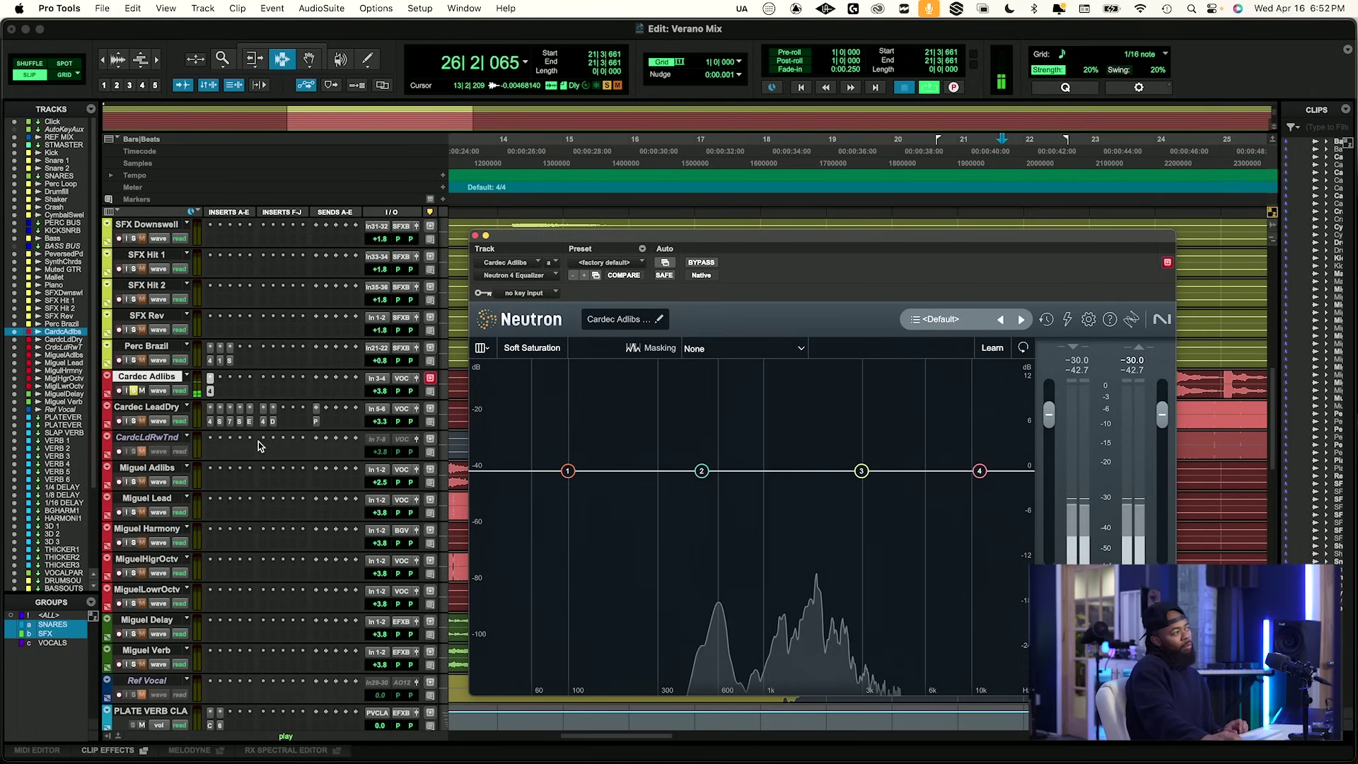
Add a high-pass filter to the Cardec Adlibs EQ and cut 3024 Hz by 1.5 dB with a Proportional Q band.
{"action": "key", "text": "space"}
{"action": "key", "text": "space"}
{"action": "left_click_drag", "start_coordinate": [624, 470], "coordinate": [574, 396]}
{"action": "left_click_drag", "start_coordinate": [534, 472], "coordinate": [609, 472]}
{"action": "mouse_move", "coordinate": [862, 470]}
{"action": "left_mouse_down"}
{"action": "mouse_move", "coordinate": [863, 366]}
{"action": "mouse_move", "coordinate": [863, 481]}
{"action": "left_mouse_up"}
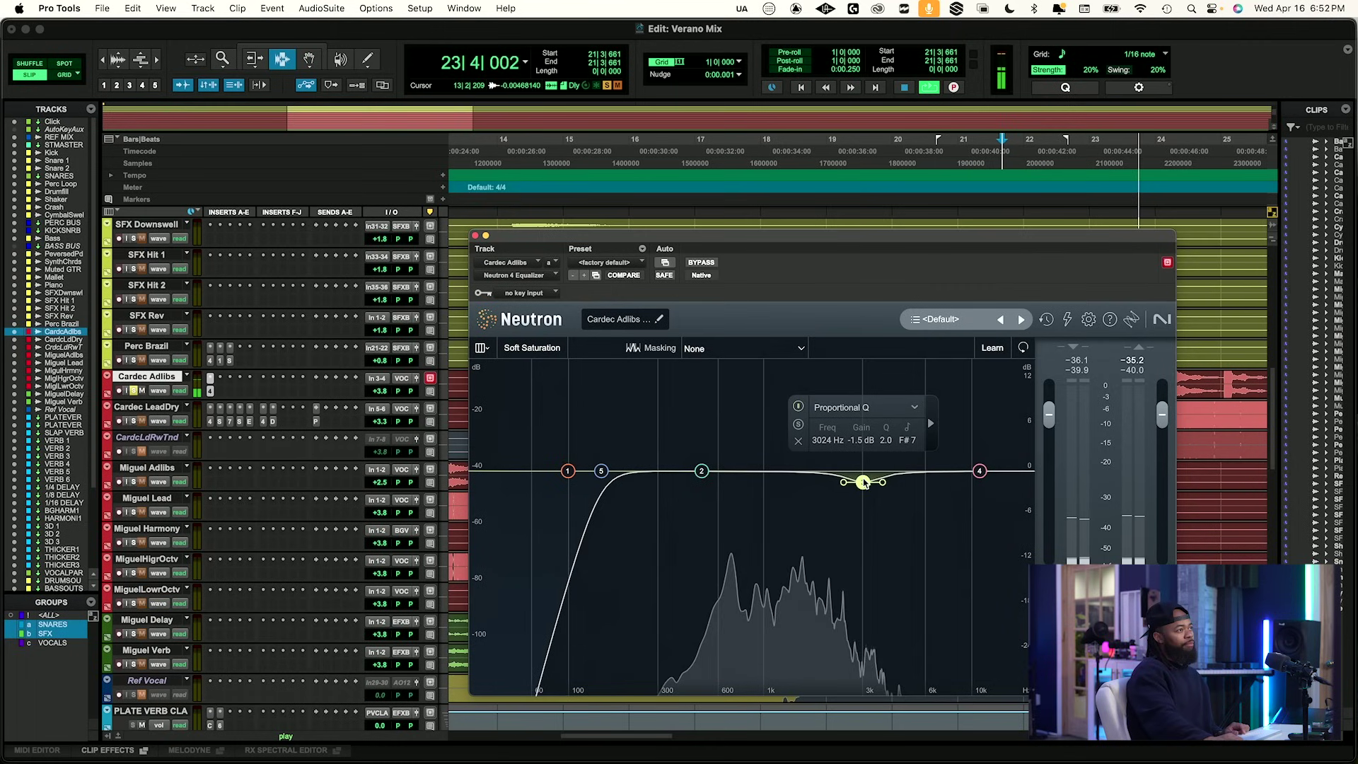
Insert SpecCraft (stereo) after the EQ on Cardec Adlibs and raise its threshold line to about -31.3 dB.
{"action": "left_click", "coordinate": [218, 393]}
{"action": "type", "text": "spec"}
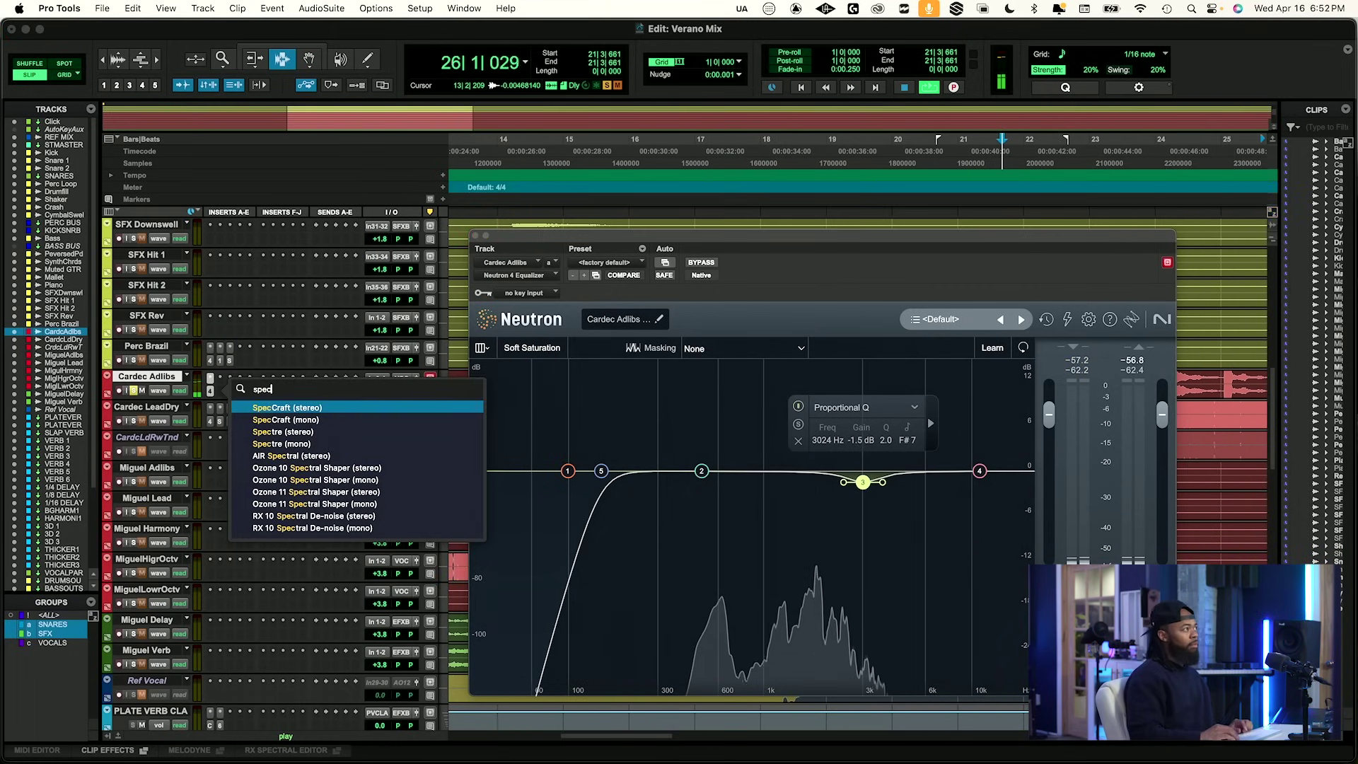
{"action": "key", "text": "Return"}
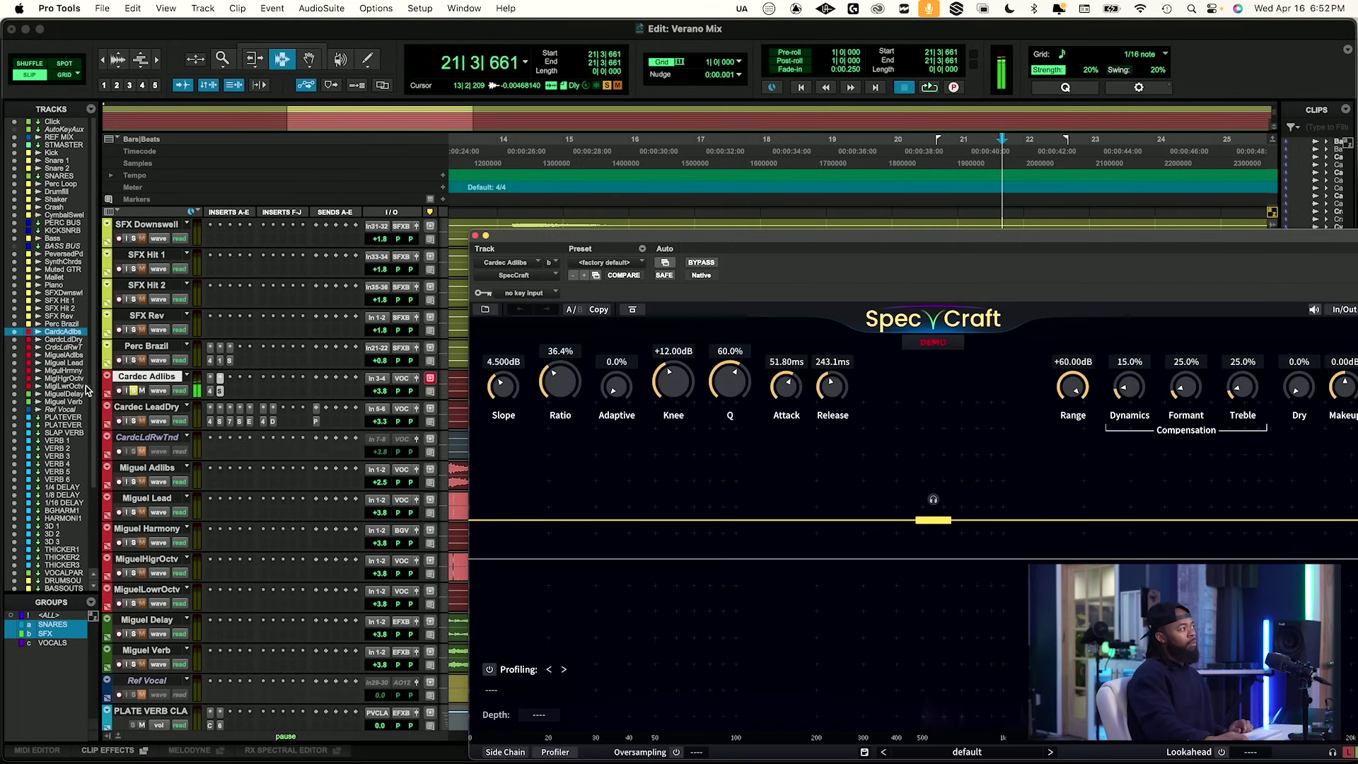
{"action": "left_click_drag", "start_coordinate": [945, 521], "coordinate": [945, 490]}
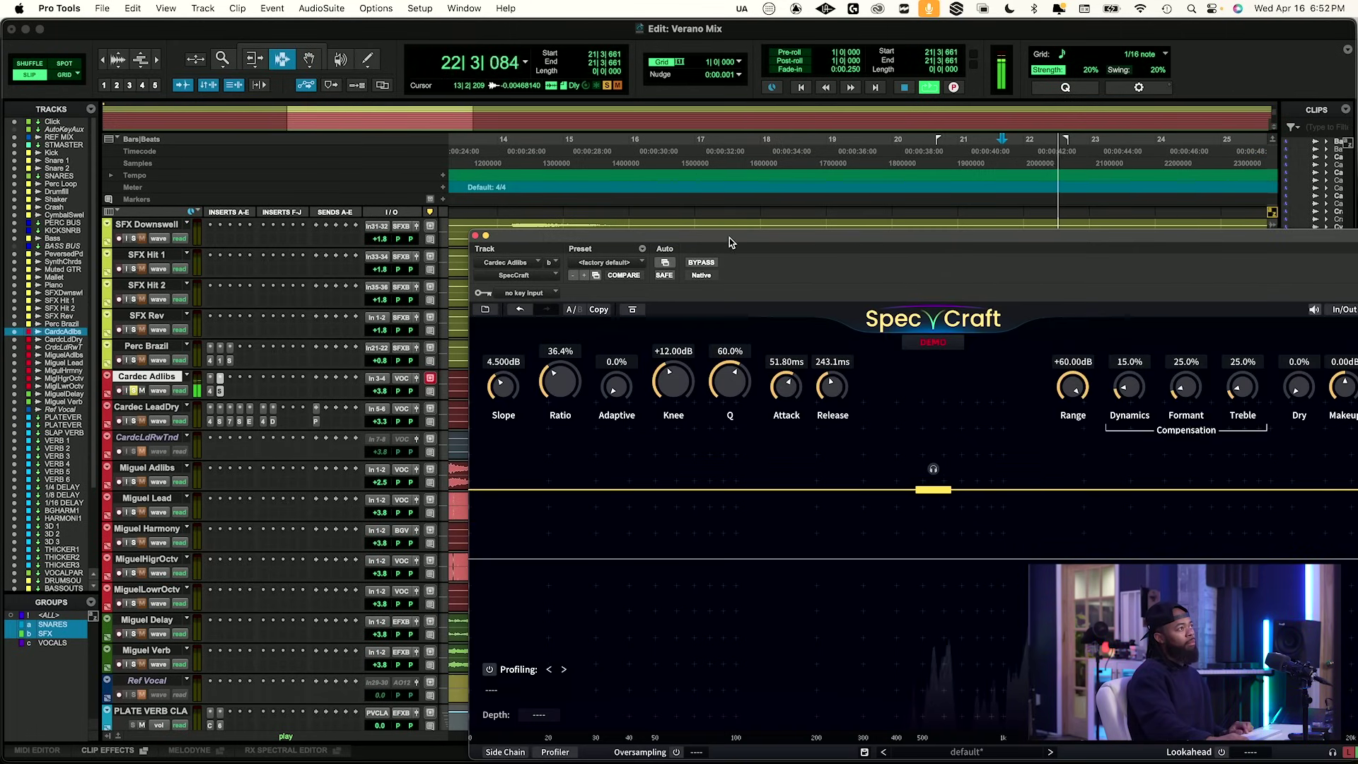
Set SpecCraft's Q to about 18.0% and its Release to 110.5 ms.
{"action": "left_click_drag", "start_coordinate": [730, 238], "coordinate": [559, 234]}
{"action": "left_click_drag", "start_coordinate": [589, 384], "coordinate": [549, 459]}
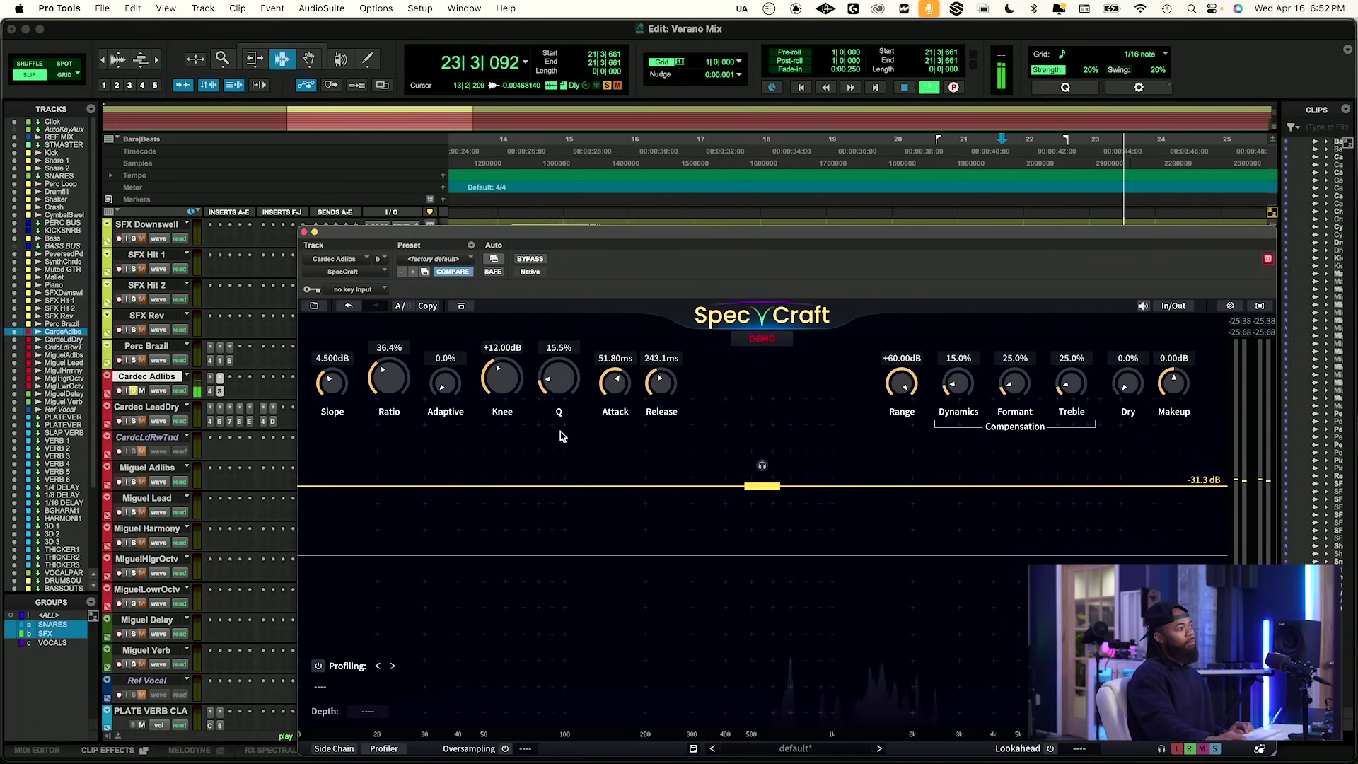
{"action": "left_click_drag", "start_coordinate": [651, 410], "coordinate": [695, 427]}
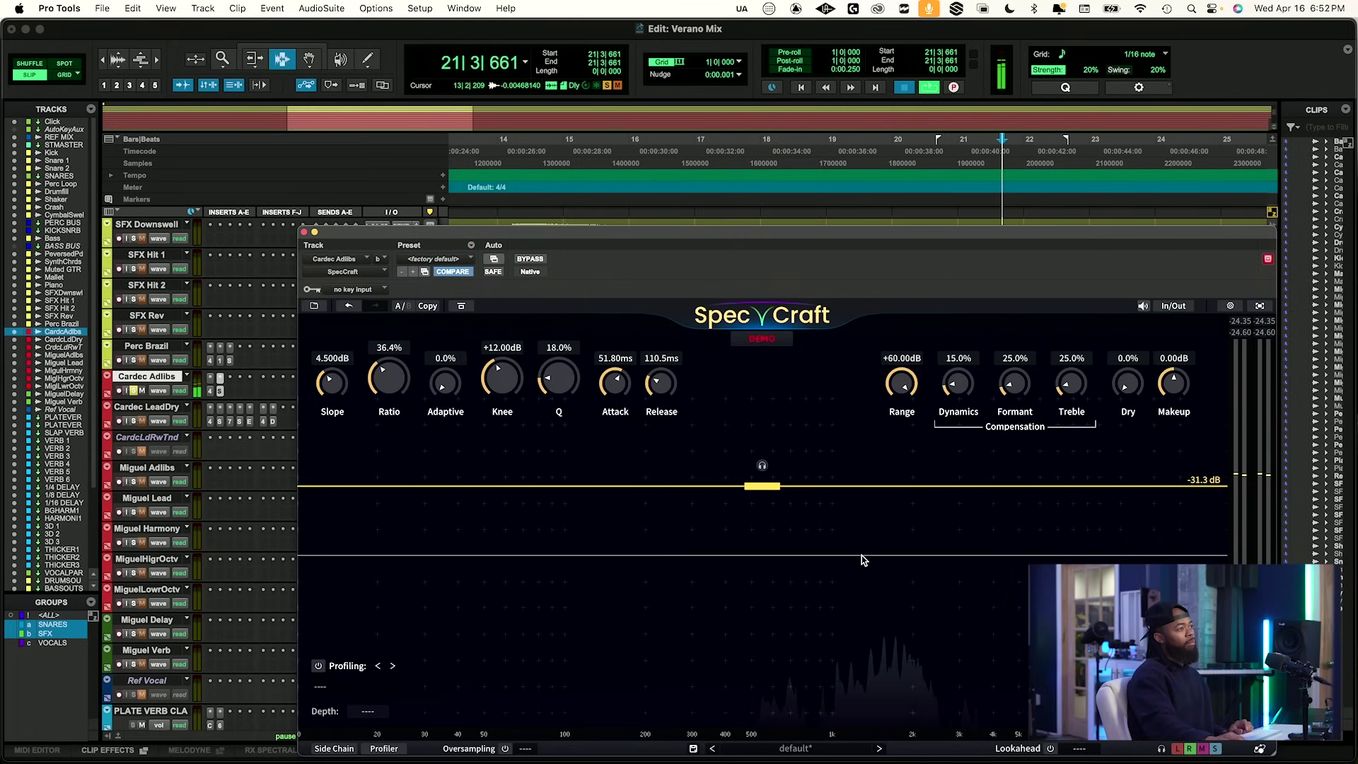
Add a 67.8% SpecCraft peak at about 1.8 kHz, with Q 15.4%, Formant and Treble 0%, and Makeup +1.75 dB.
{"action": "left_click_drag", "start_coordinate": [864, 554], "coordinate": [945, 520]}
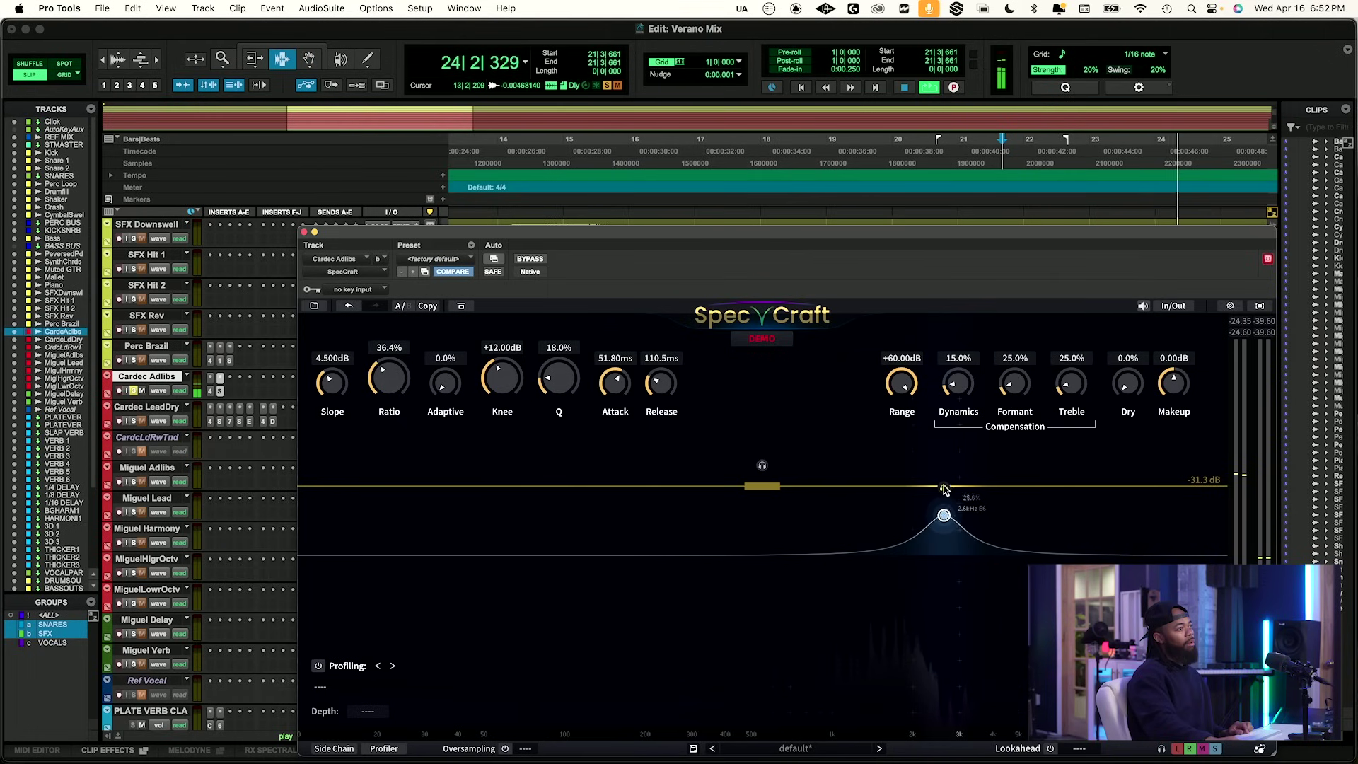
{"action": "left_click_drag", "start_coordinate": [953, 503], "coordinate": [917, 499]}
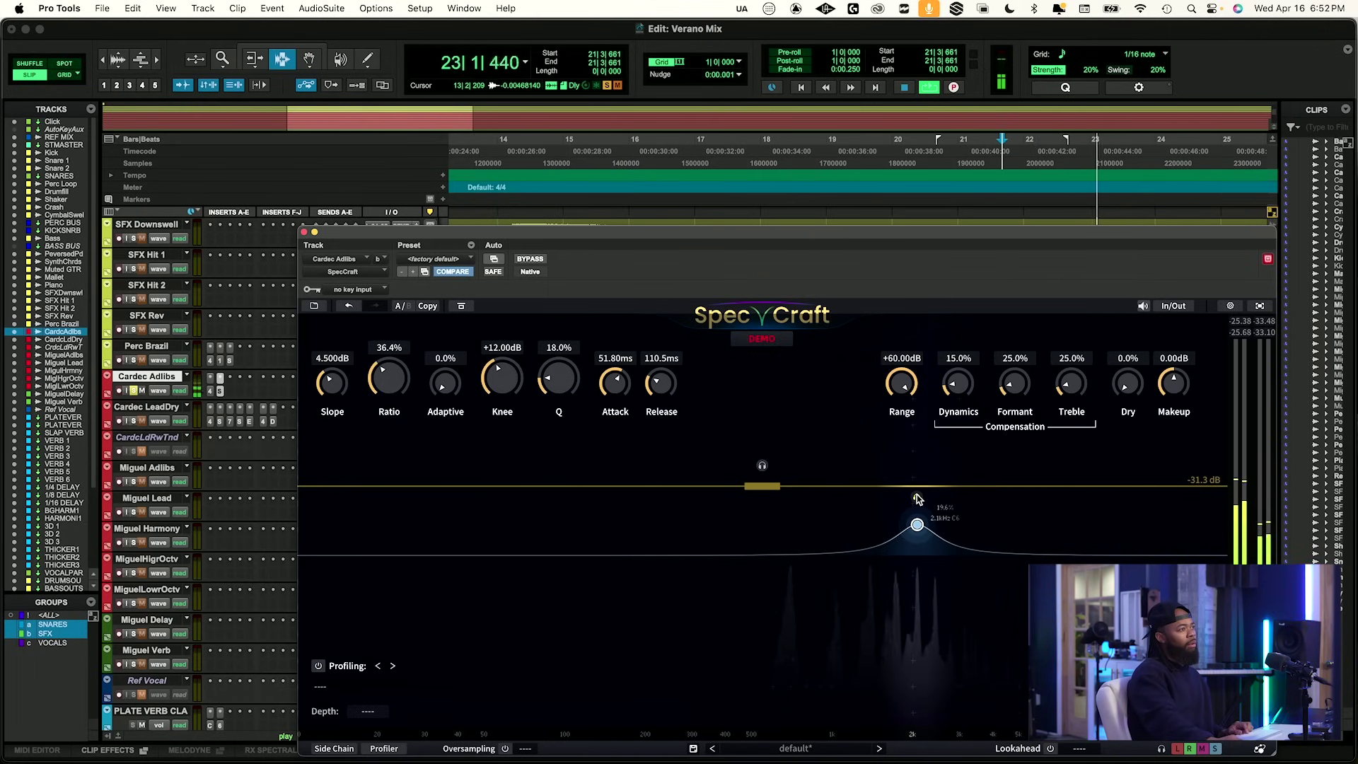
{"action": "left_click_drag", "start_coordinate": [918, 499], "coordinate": [899, 449]}
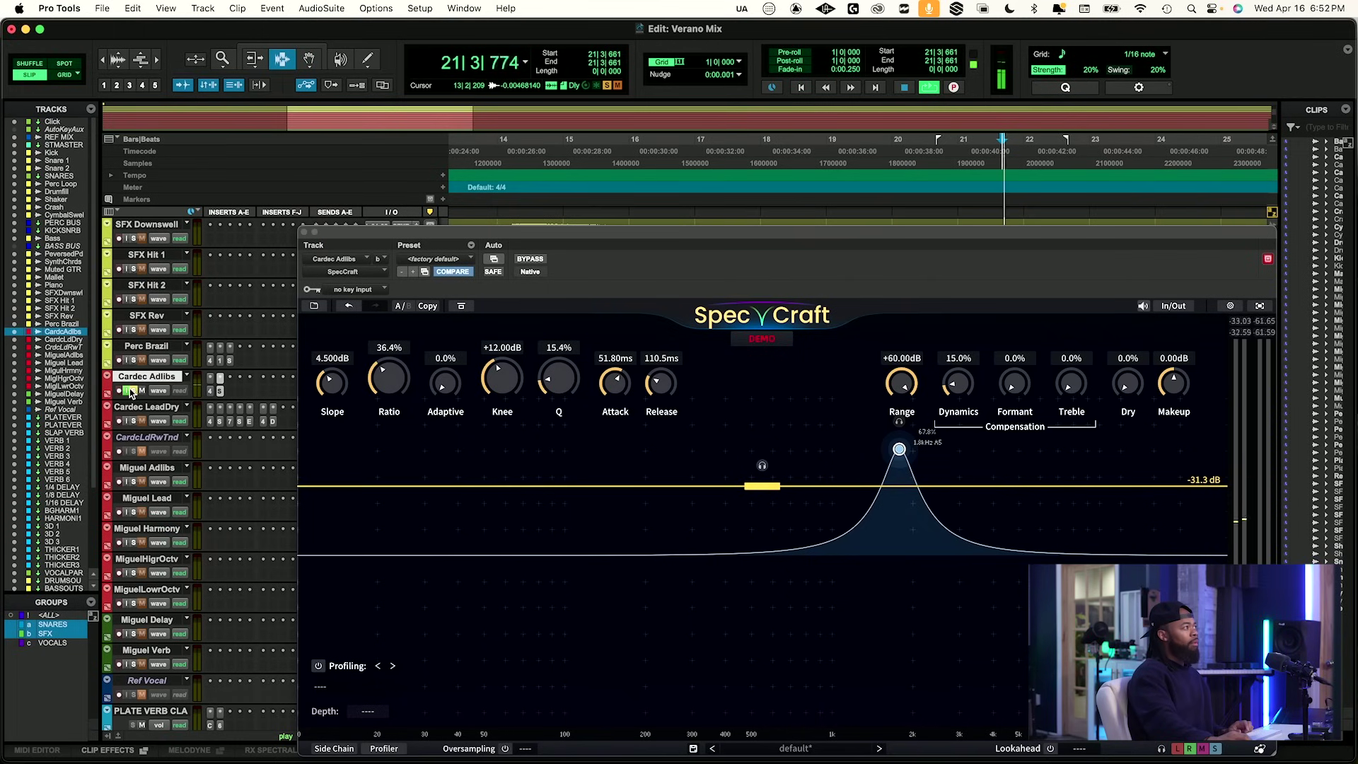
{"action": "left_click_drag", "start_coordinate": [1180, 382], "coordinate": [1184, 379]}
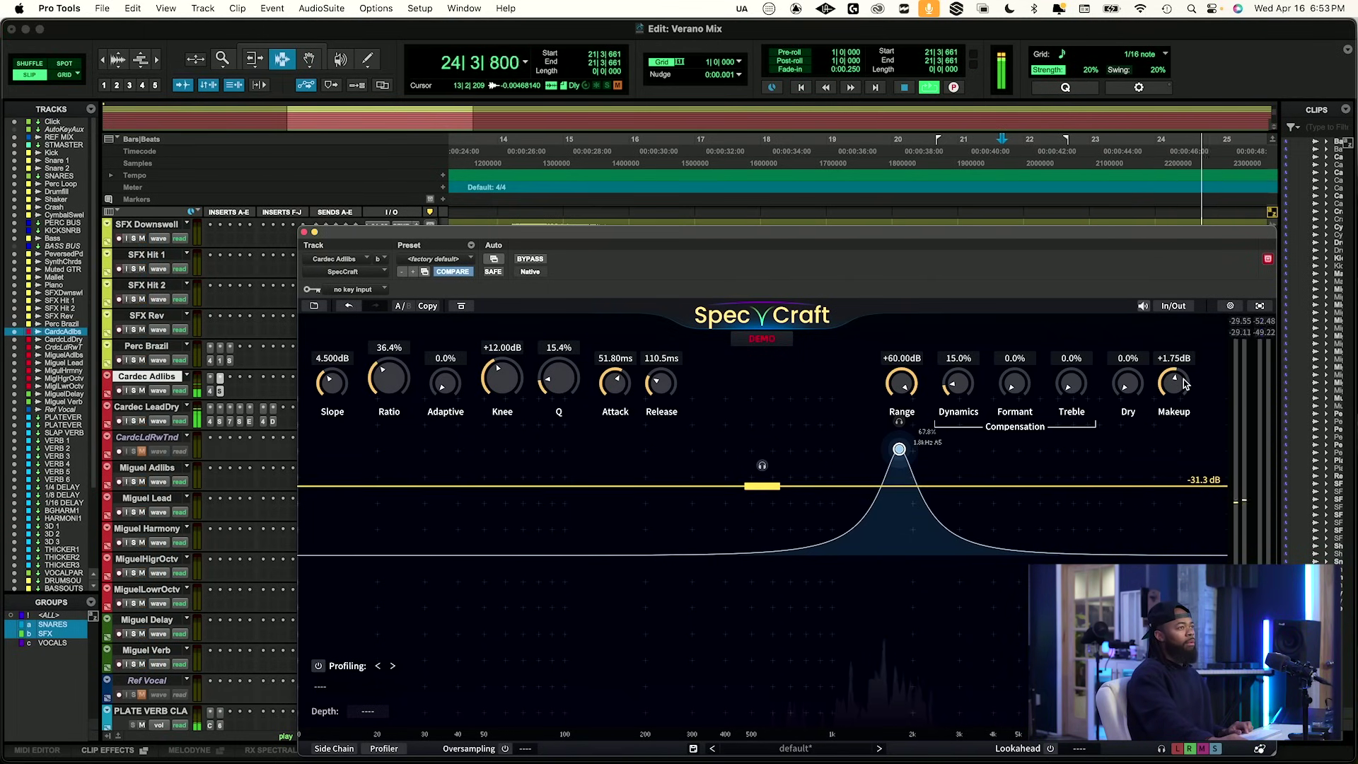
Insert FabFilter Pro-C 2 in the third insert slot of Cardec Adlibs.
{"action": "left_click", "coordinate": [230, 390]}
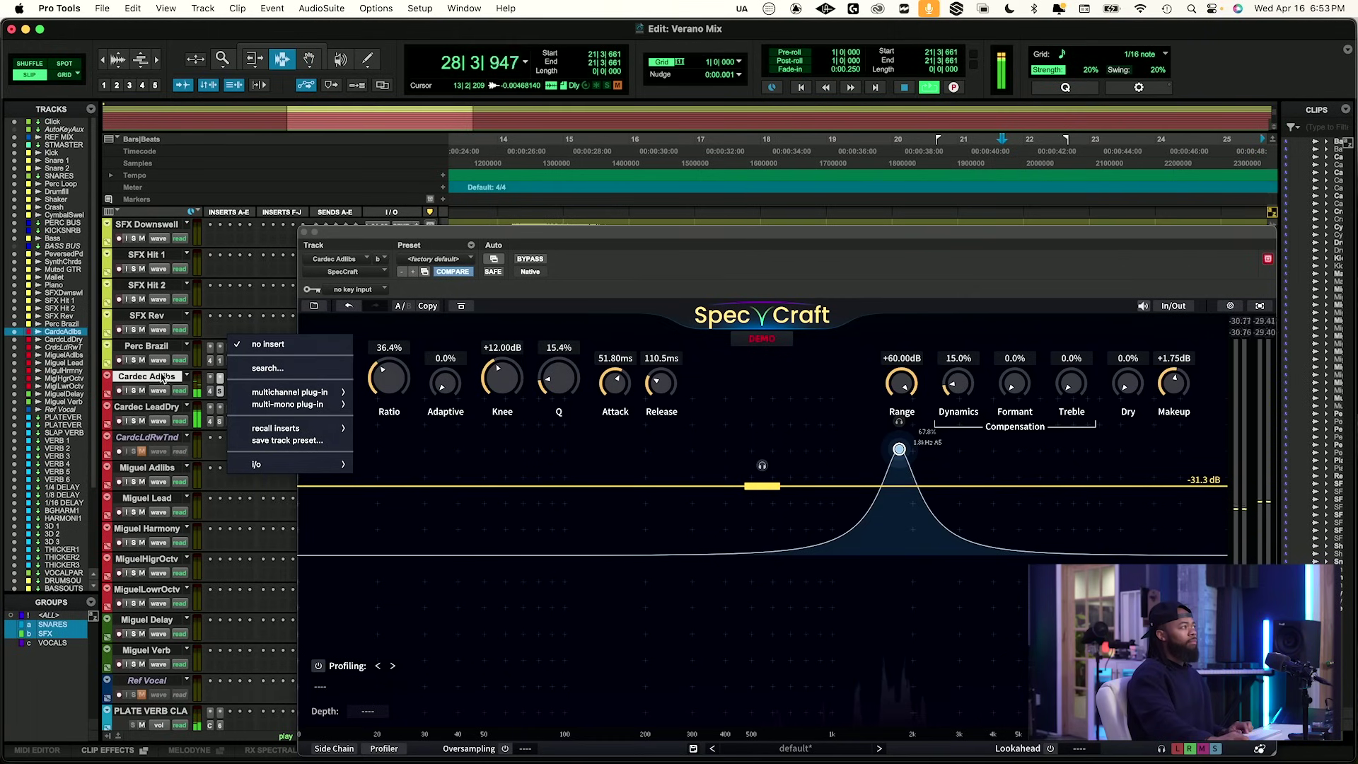
{"action": "left_click", "coordinate": [148, 378]}
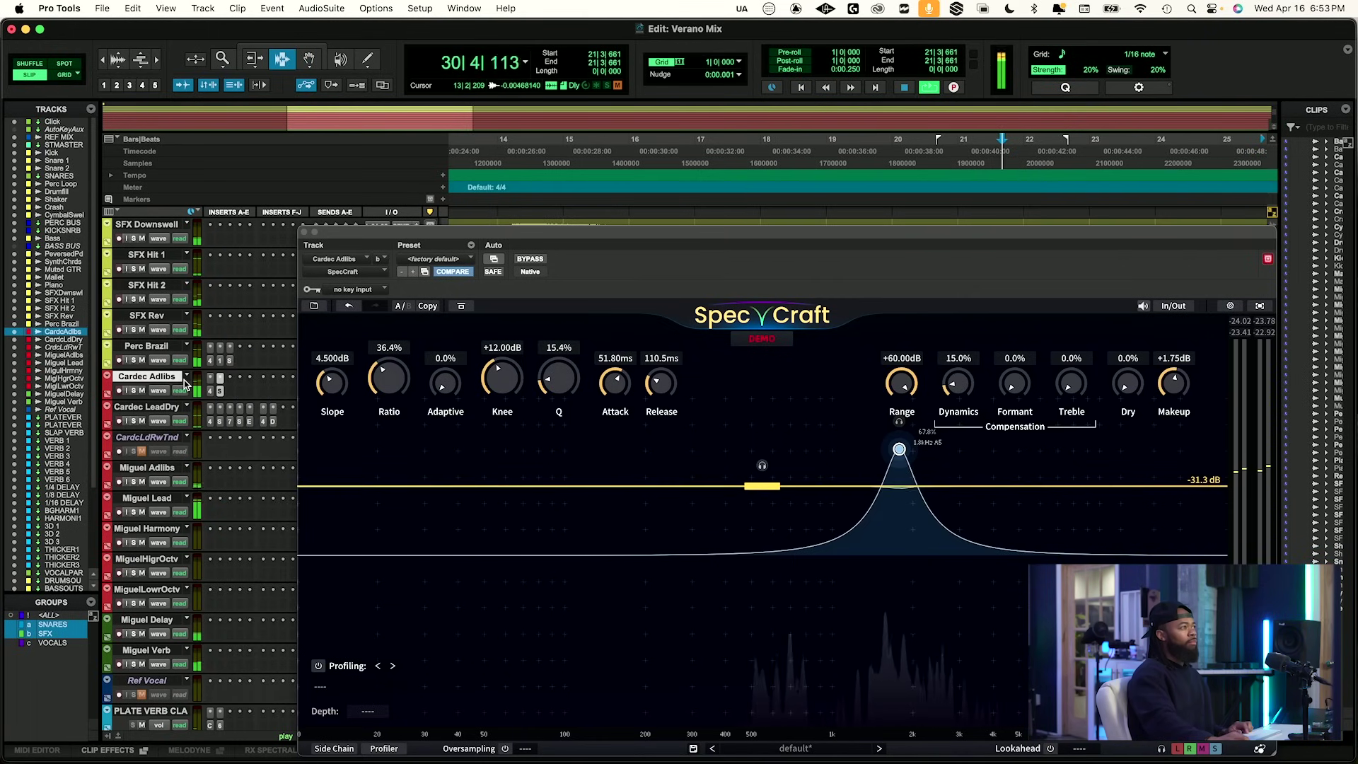
{"action": "left_click", "coordinate": [232, 394]}
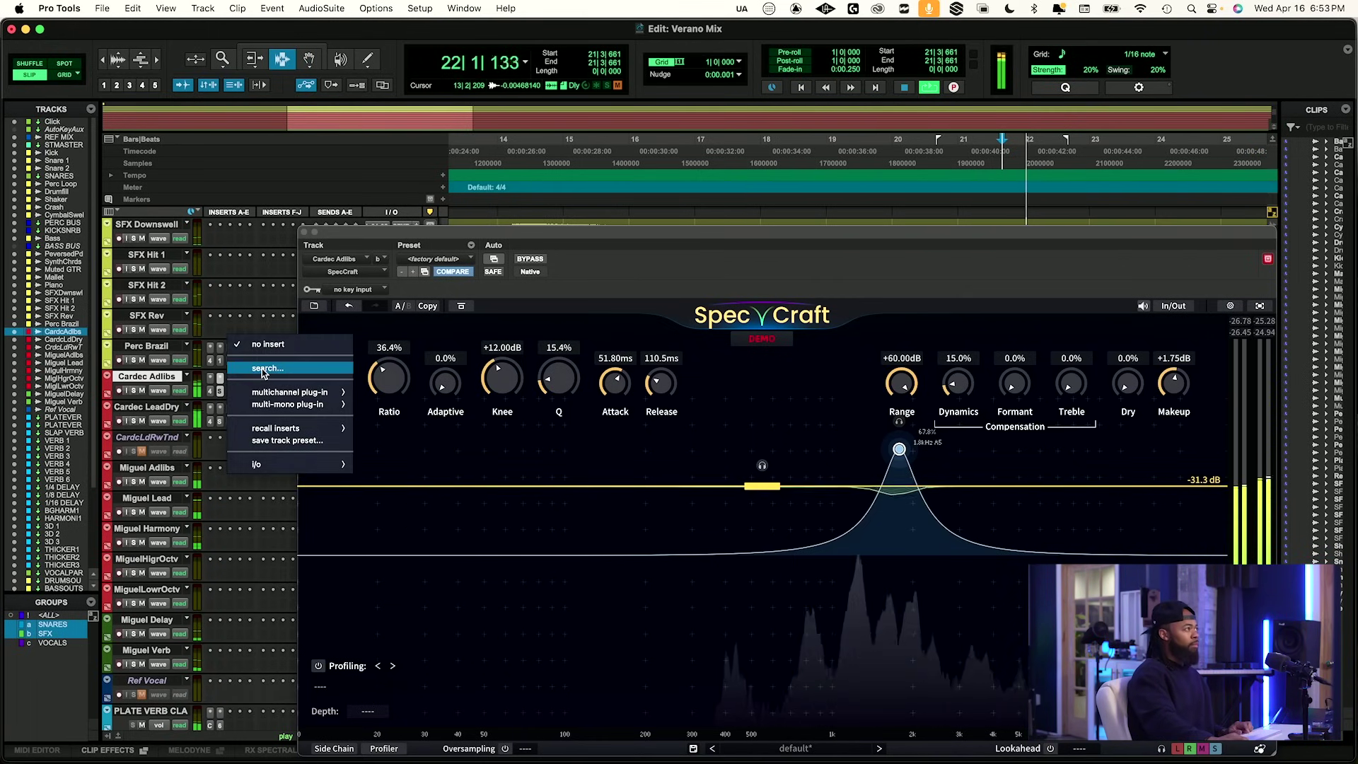
{"action": "type", "text": "d2"}
{"action": "key", "text": "Return"}
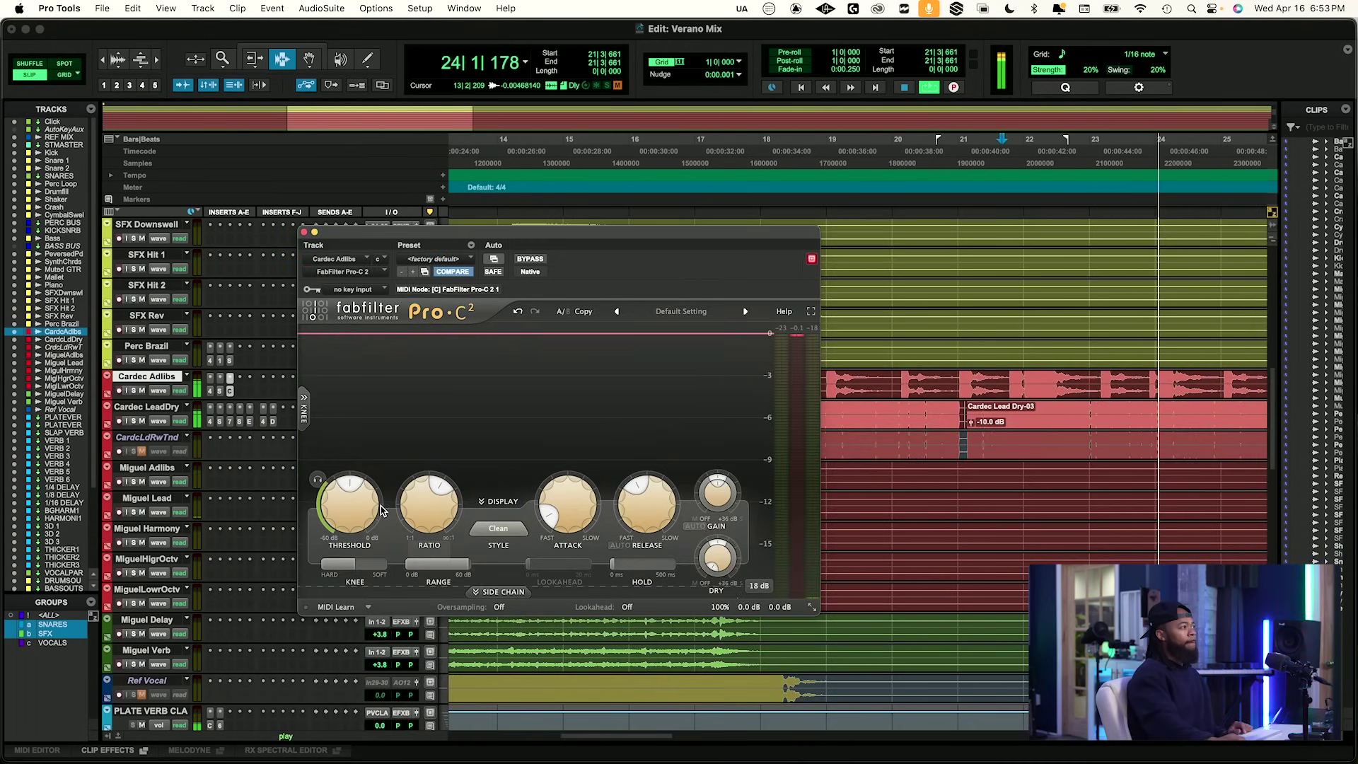
Lower the Pro-C 2 threshold on Cardec Adlibs and set the wet gain to +1.56 dB while playing the mix.
{"action": "key", "text": "space"}
{"action": "left_click_drag", "start_coordinate": [350, 506], "coordinate": [346, 564]}
{"action": "key", "text": "space"}
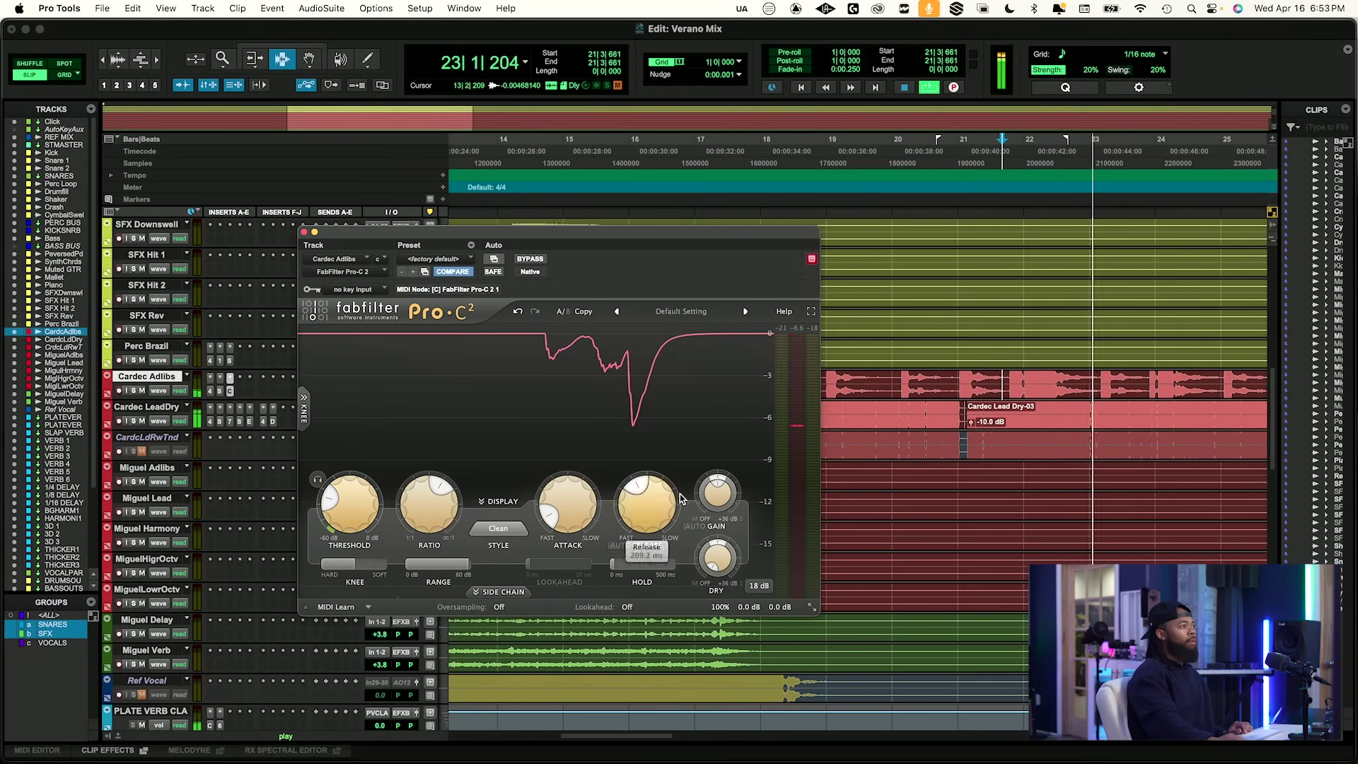
{"action": "left_click_drag", "start_coordinate": [725, 494], "coordinate": [731, 472]}
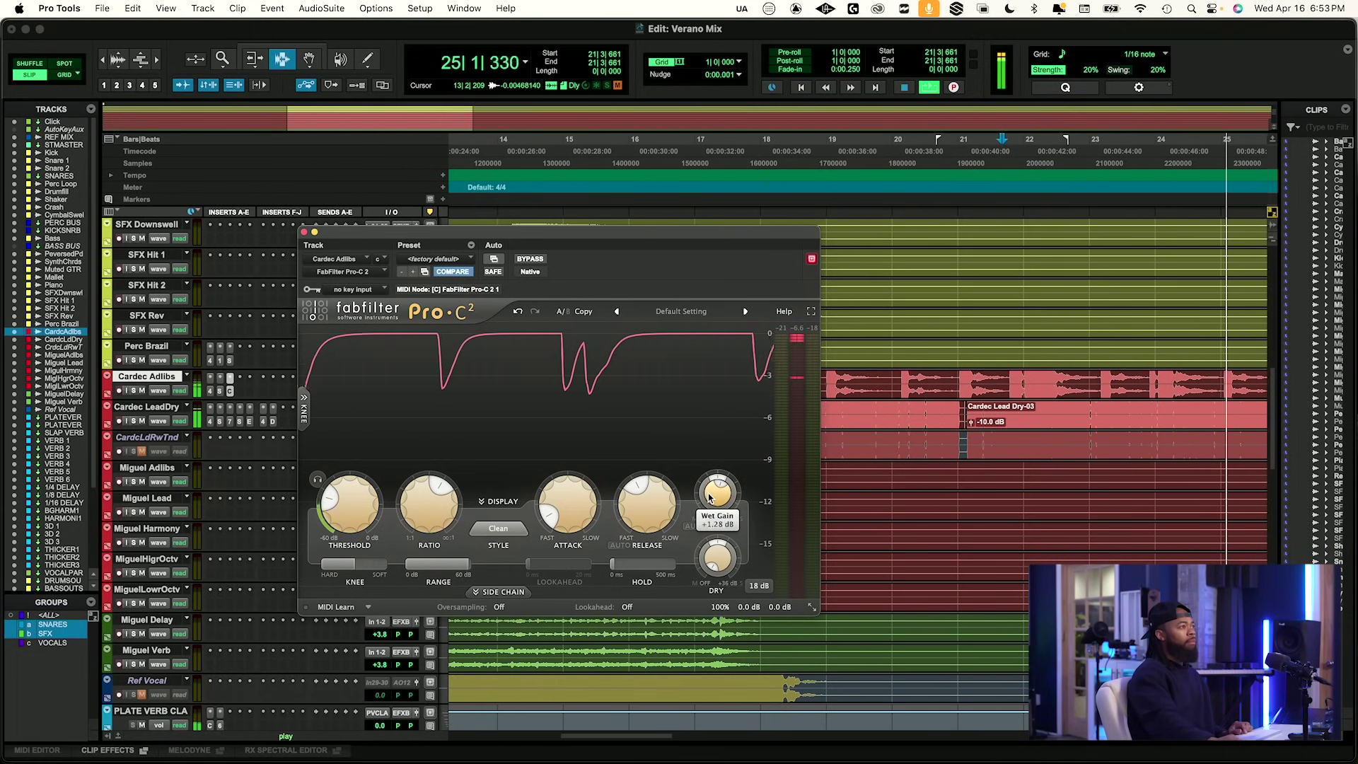
{"action": "left_click_drag", "start_coordinate": [711, 497], "coordinate": [712, 495]}
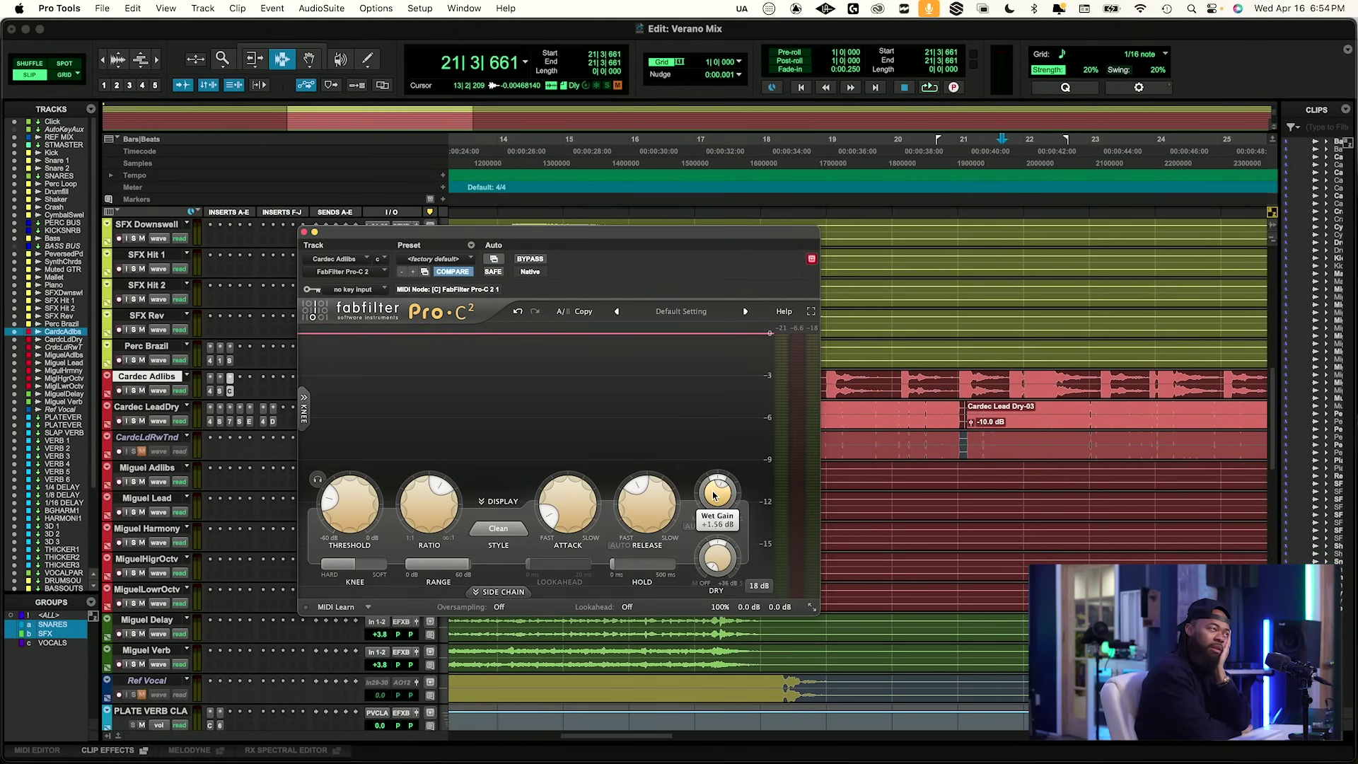
Insert the Black Vortex plug-in in the fourth slot of Cardec Adlibs and choose Dimension 3.
{"action": "key", "text": "space"}
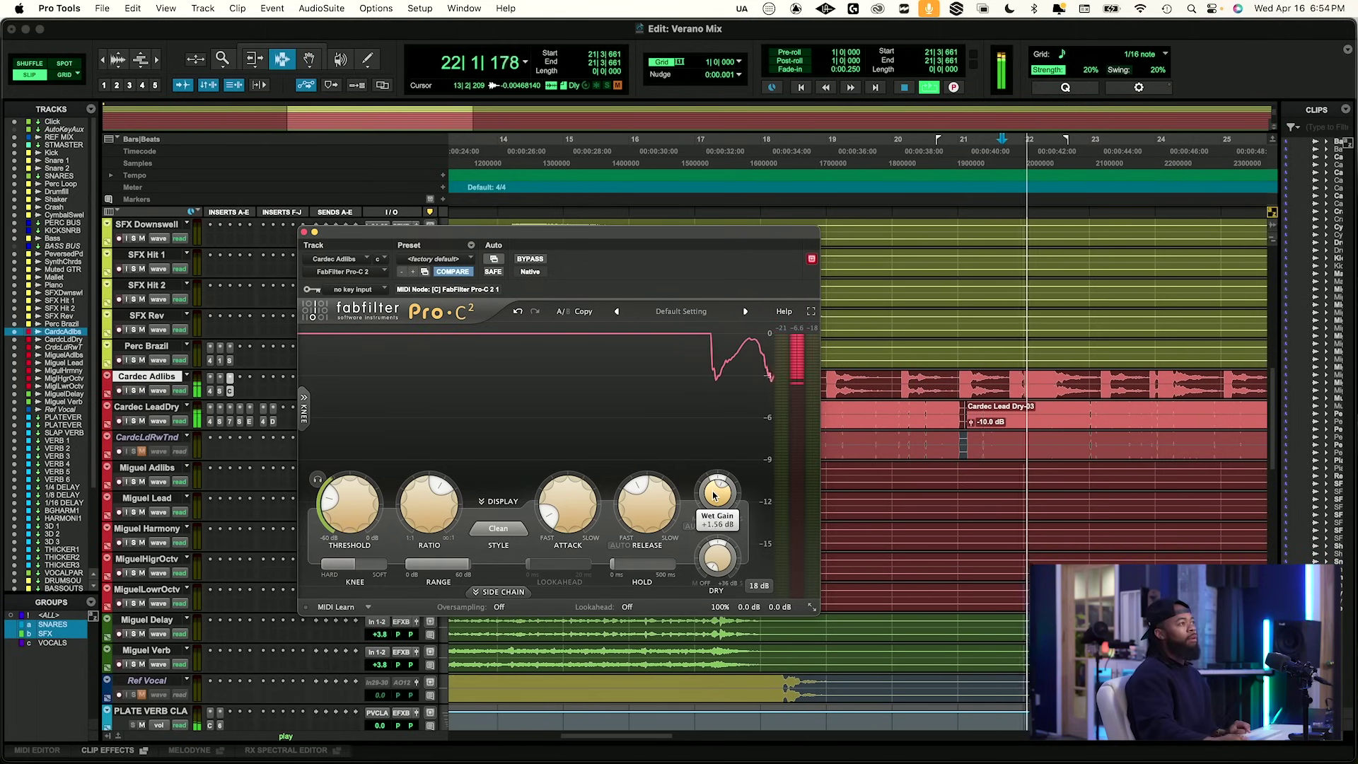
{"action": "left_click", "coordinate": [240, 391]}
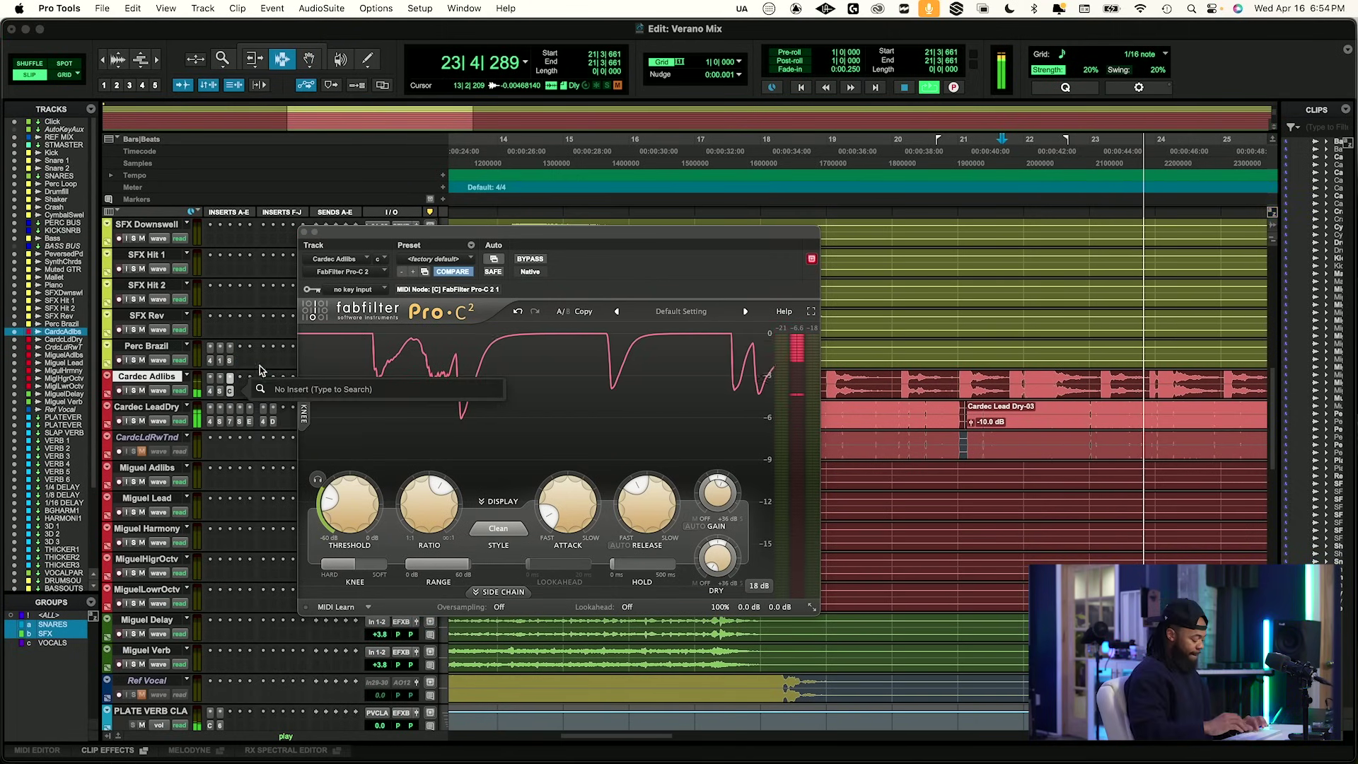
{"action": "type", "text": "vortex"}
{"action": "key", "text": "Return"}
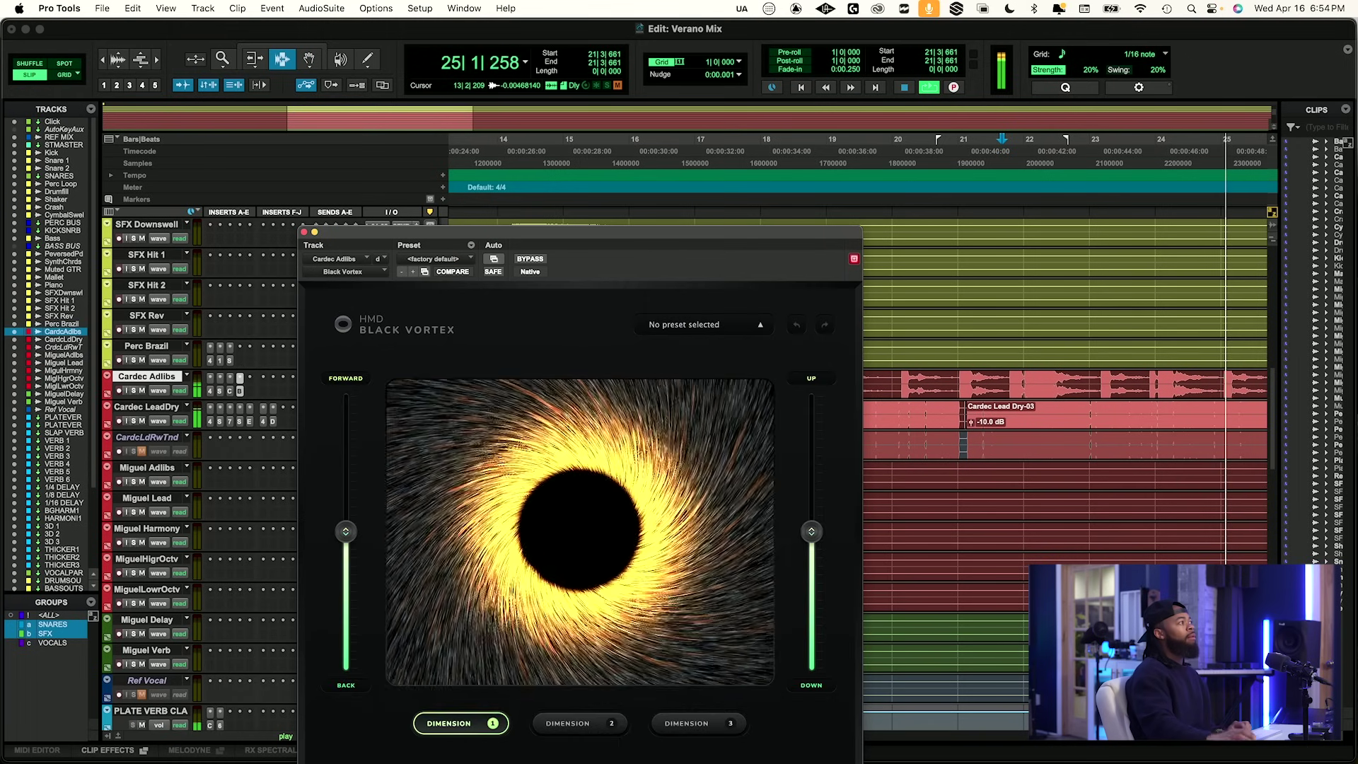
{"action": "left_click", "coordinate": [680, 723]}
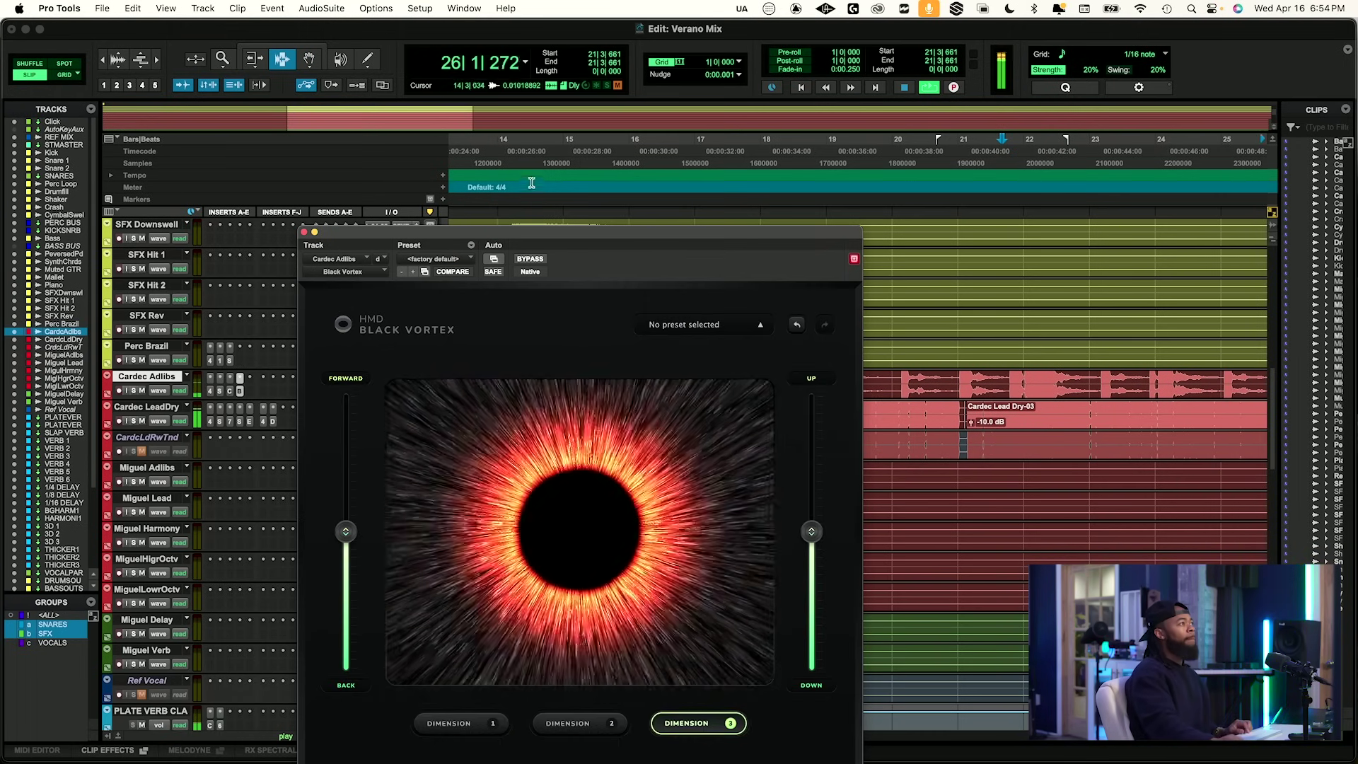
Shift Black Vortex's Forward/Back slider toward Back and its Up/Down slider slightly up while auditioning the adlibs.
{"action": "left_click_drag", "start_coordinate": [528, 226], "coordinate": [527, 134]}
{"action": "left_click_drag", "start_coordinate": [346, 447], "coordinate": [356, 516]}
{"action": "left_click_drag", "start_coordinate": [810, 439], "coordinate": [809, 424]}
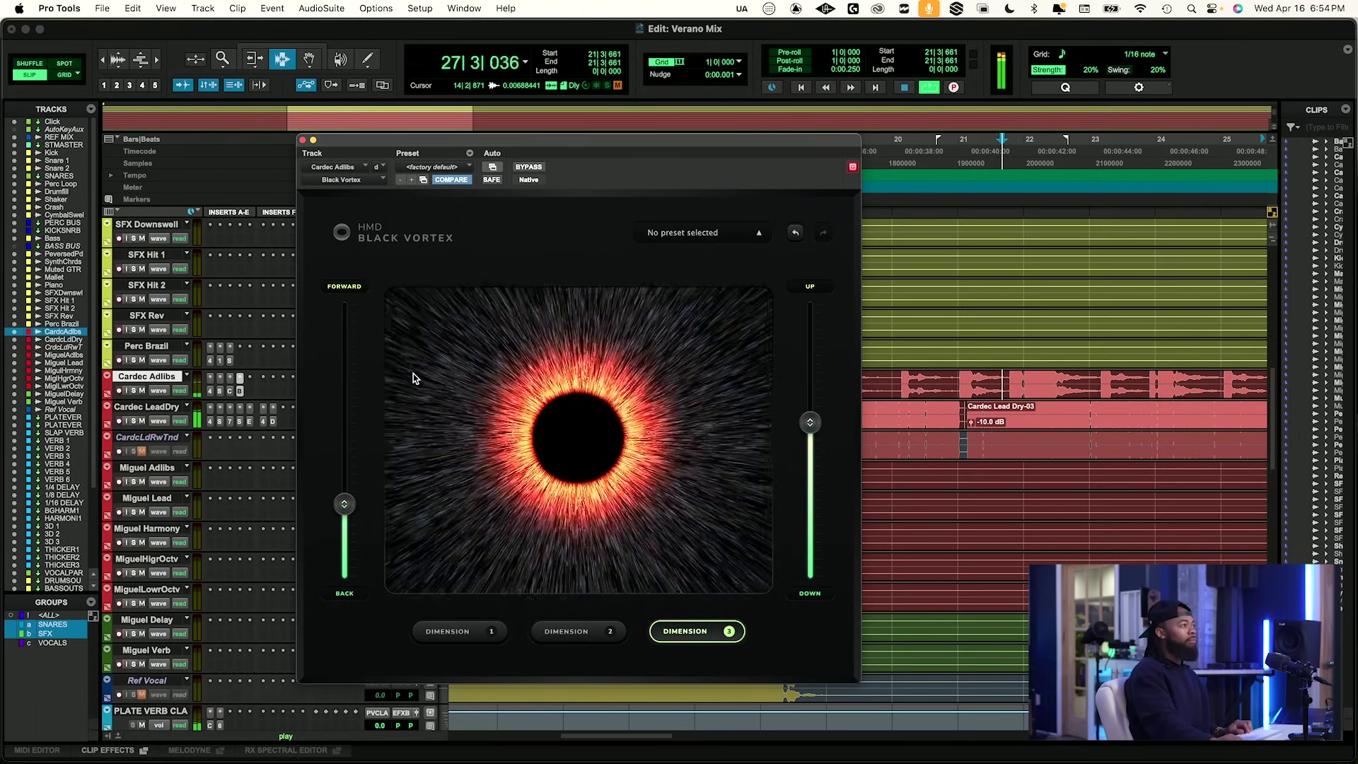
{"action": "key", "text": "space"}
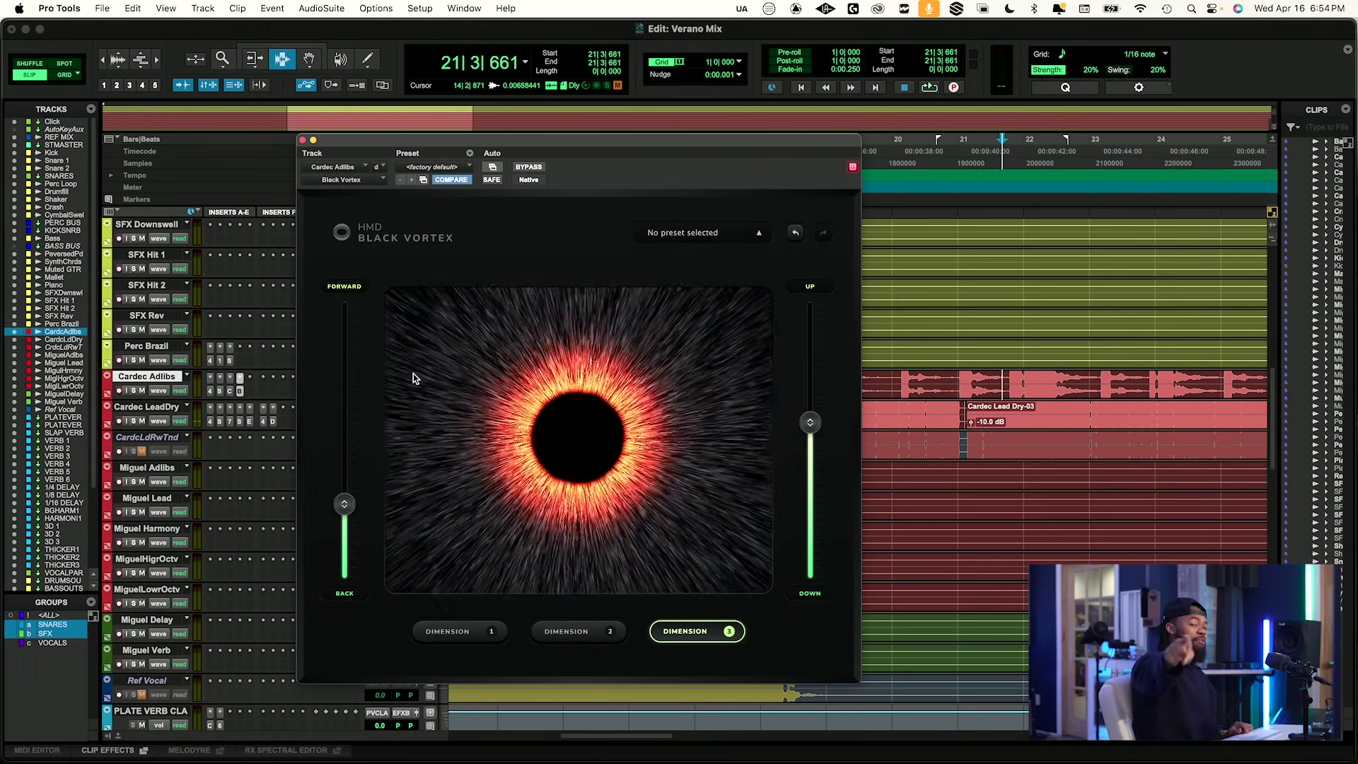
Close Black Vortex and solo the REF MIX track to compare it with the mix from bar 21, muting the reference again after listening.
{"action": "key", "text": "space"}
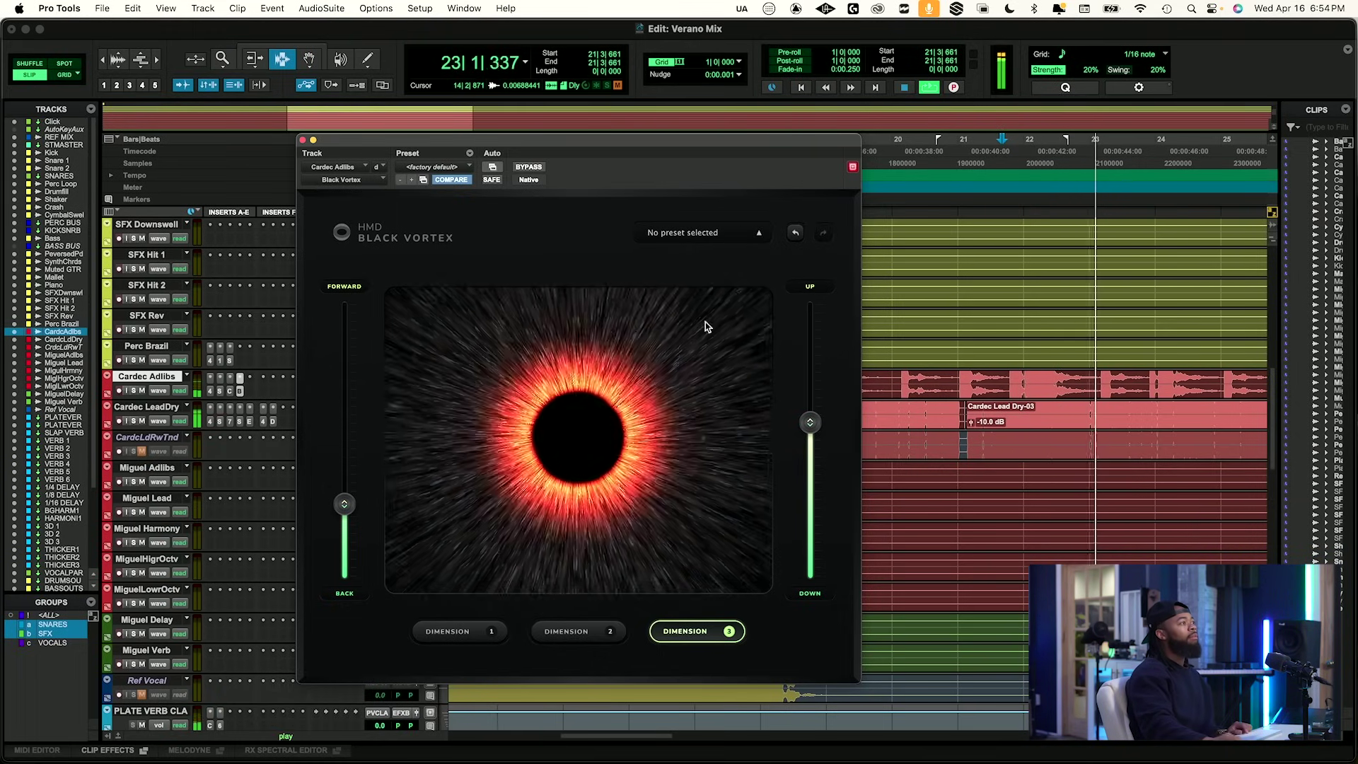
{"action": "left_click", "coordinate": [302, 140]}
{"action": "scroll", "coordinate": [243, 300], "scroll_direction": "up", "scroll_amount": 6}
{"action": "scroll", "coordinate": [212, 283], "scroll_direction": "up", "scroll_amount": 7}
{"action": "key", "text": "space"}
{"action": "left_click", "coordinate": [132, 269]}
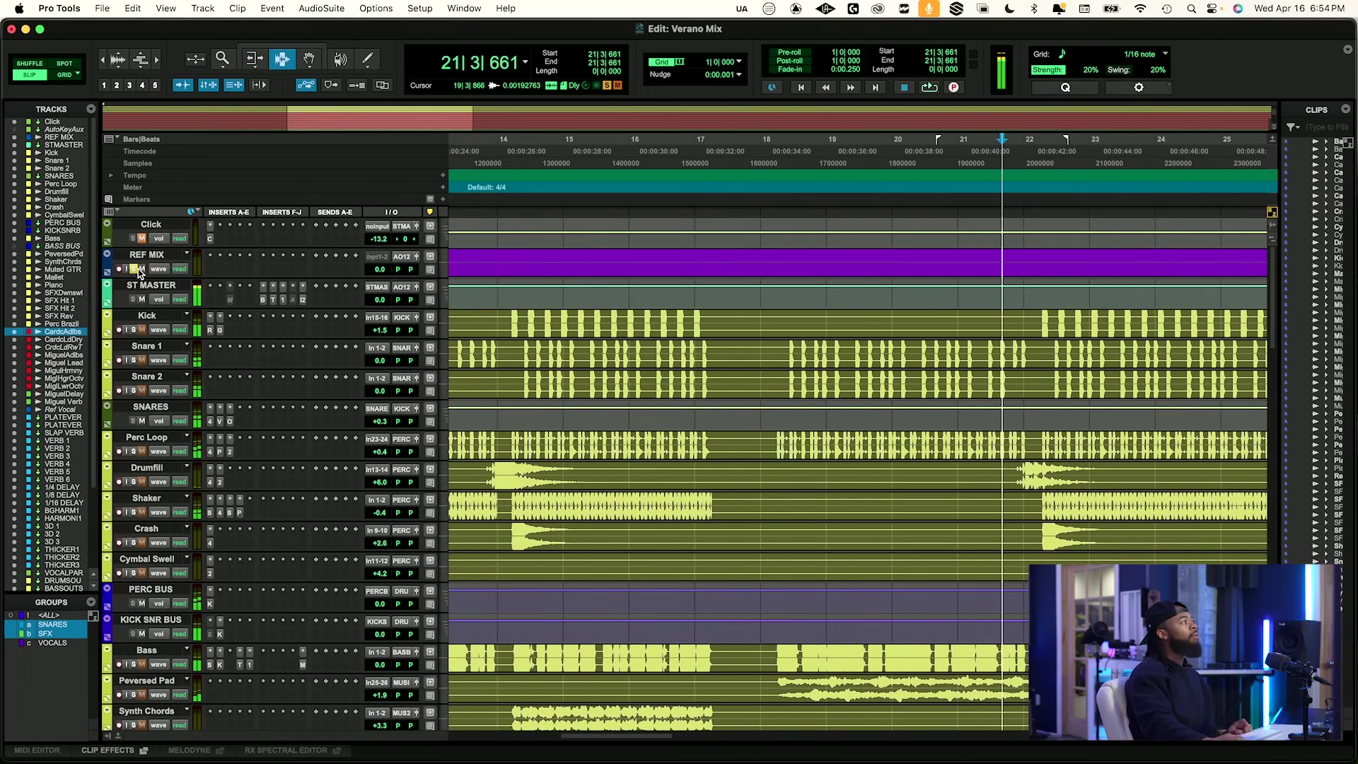
{"action": "key", "text": "space"}
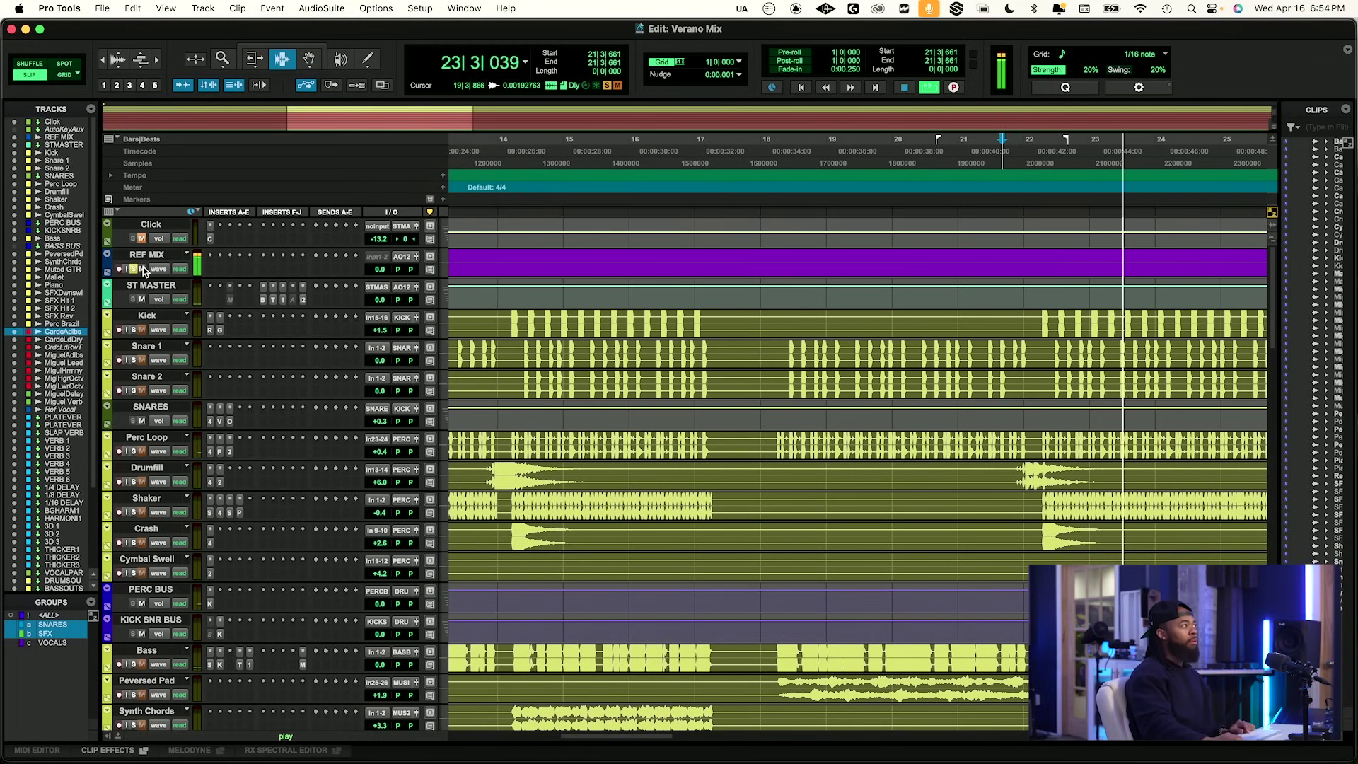
{"action": "key", "text": "space"}
{"action": "left_click", "coordinate": [141, 270]}
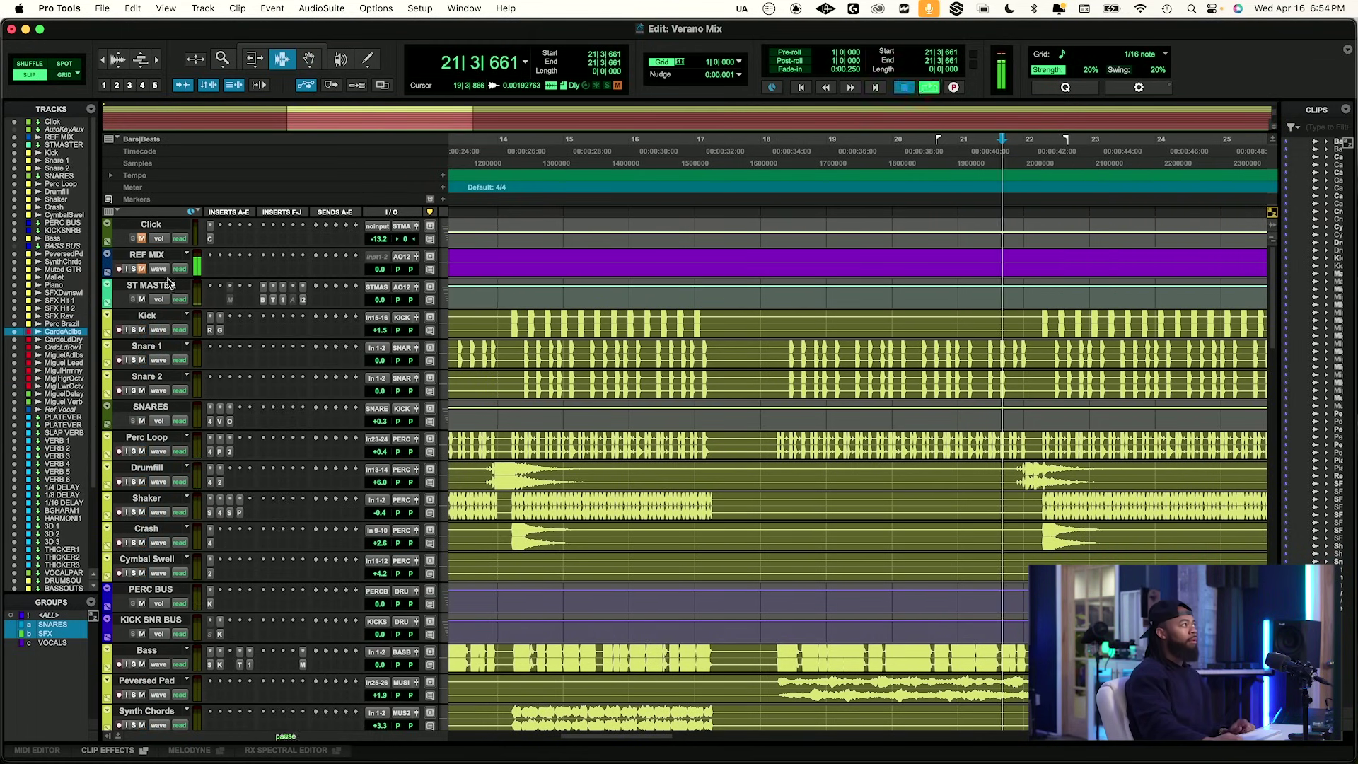
Audition the Cardec Adlibs and Cardec LeadDry vocals in the full mix from bars 21, 13 and 17.
{"action": "key", "text": "space"}
{"action": "scroll", "coordinate": [736, 428], "scroll_direction": "down", "scroll_amount": 10}
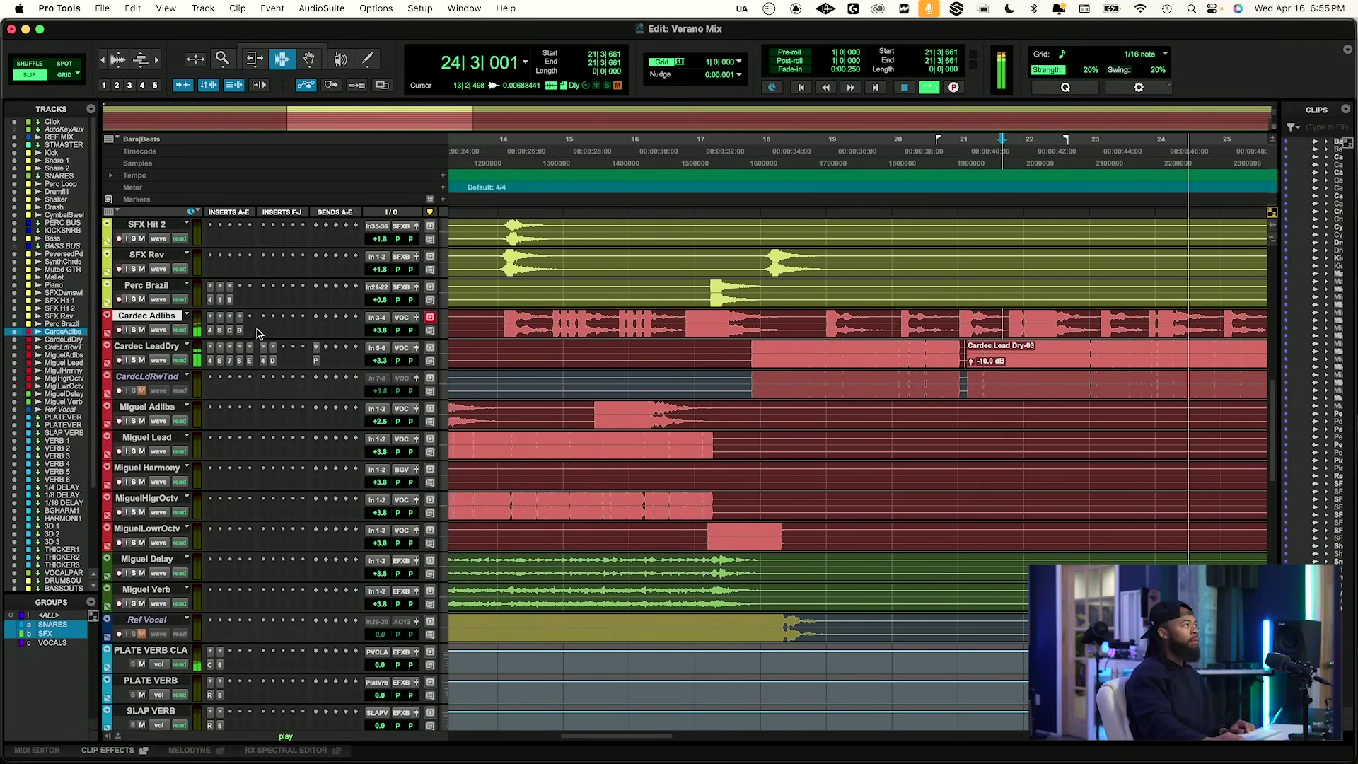
{"action": "key", "text": "space"}
{"action": "key", "text": "space"}
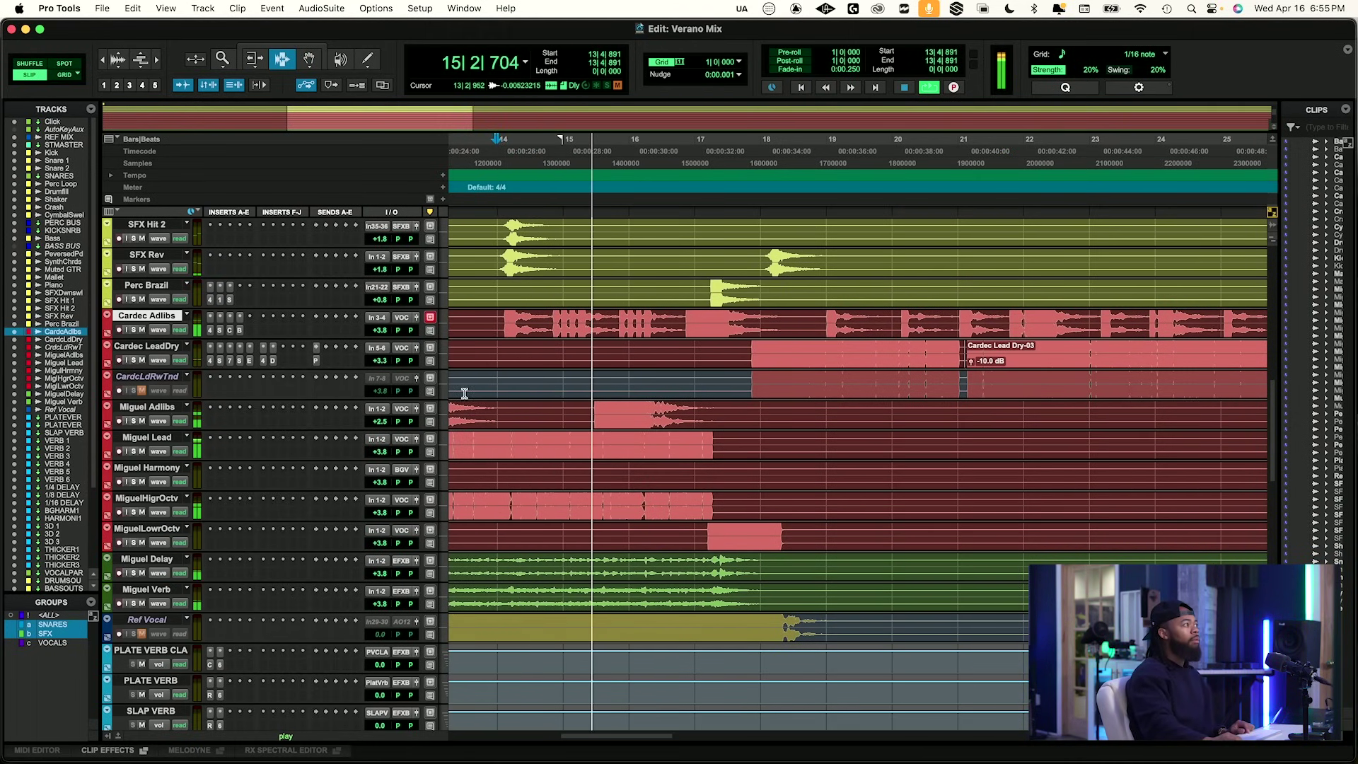
{"action": "scroll", "coordinate": [525, 393], "scroll_direction": "left", "scroll_amount": 2}
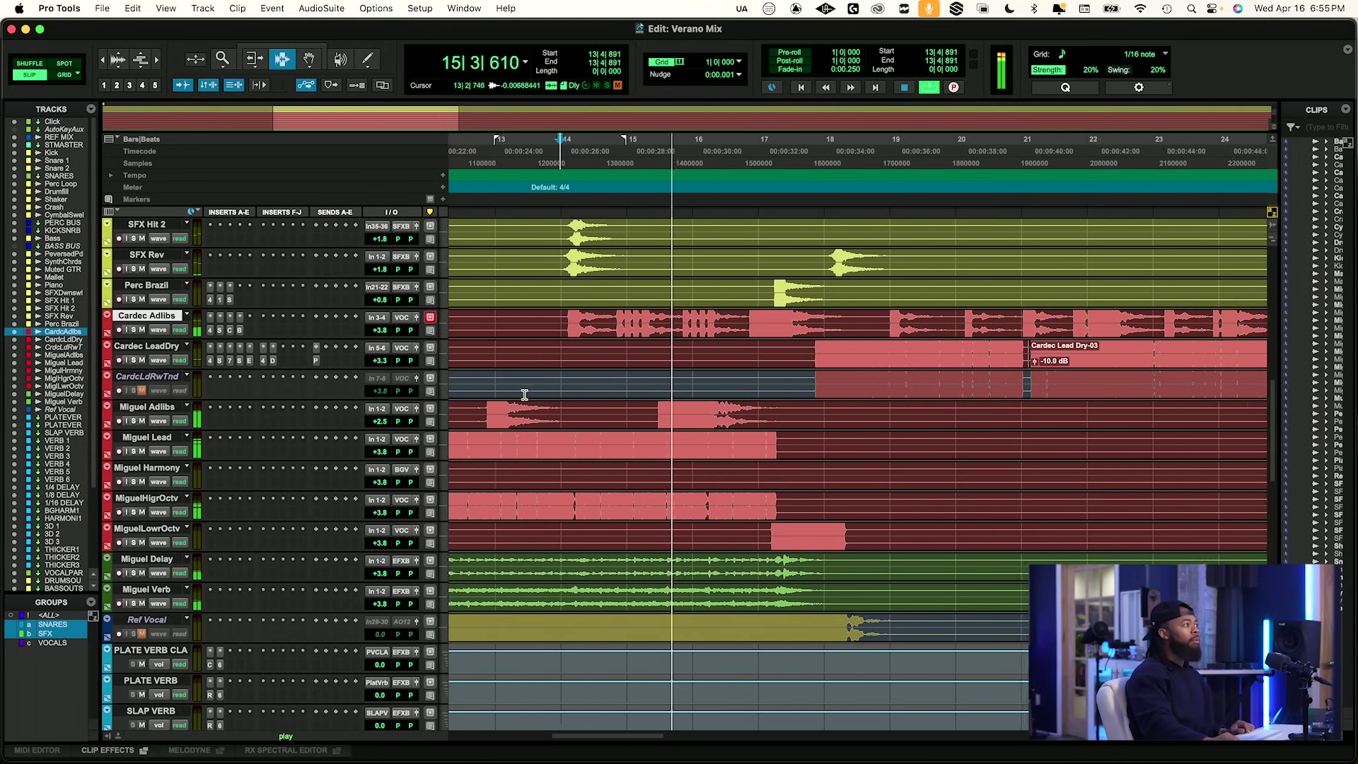
{"action": "left_click", "coordinate": [827, 348]}
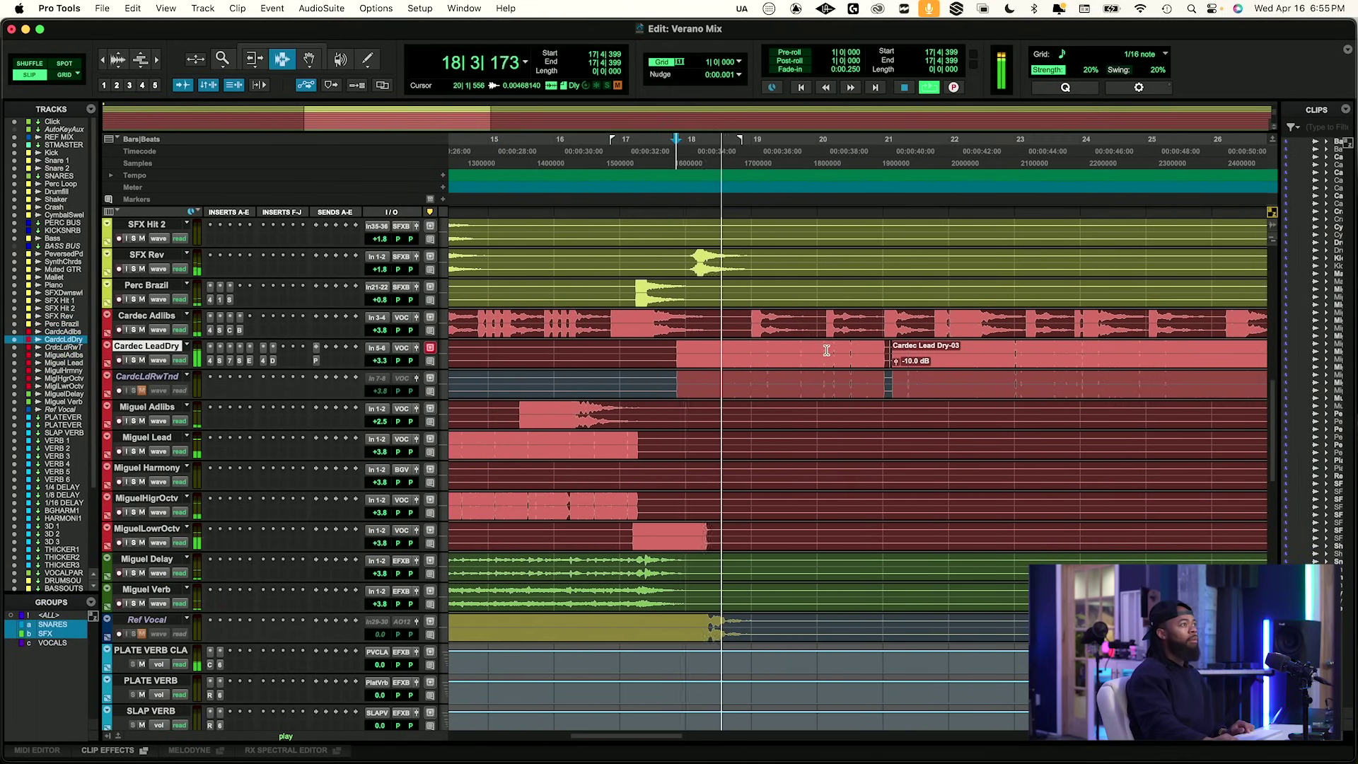
{"action": "scroll", "coordinate": [828, 348], "scroll_direction": "right", "scroll_amount": 4}
{"action": "key", "text": "r"}
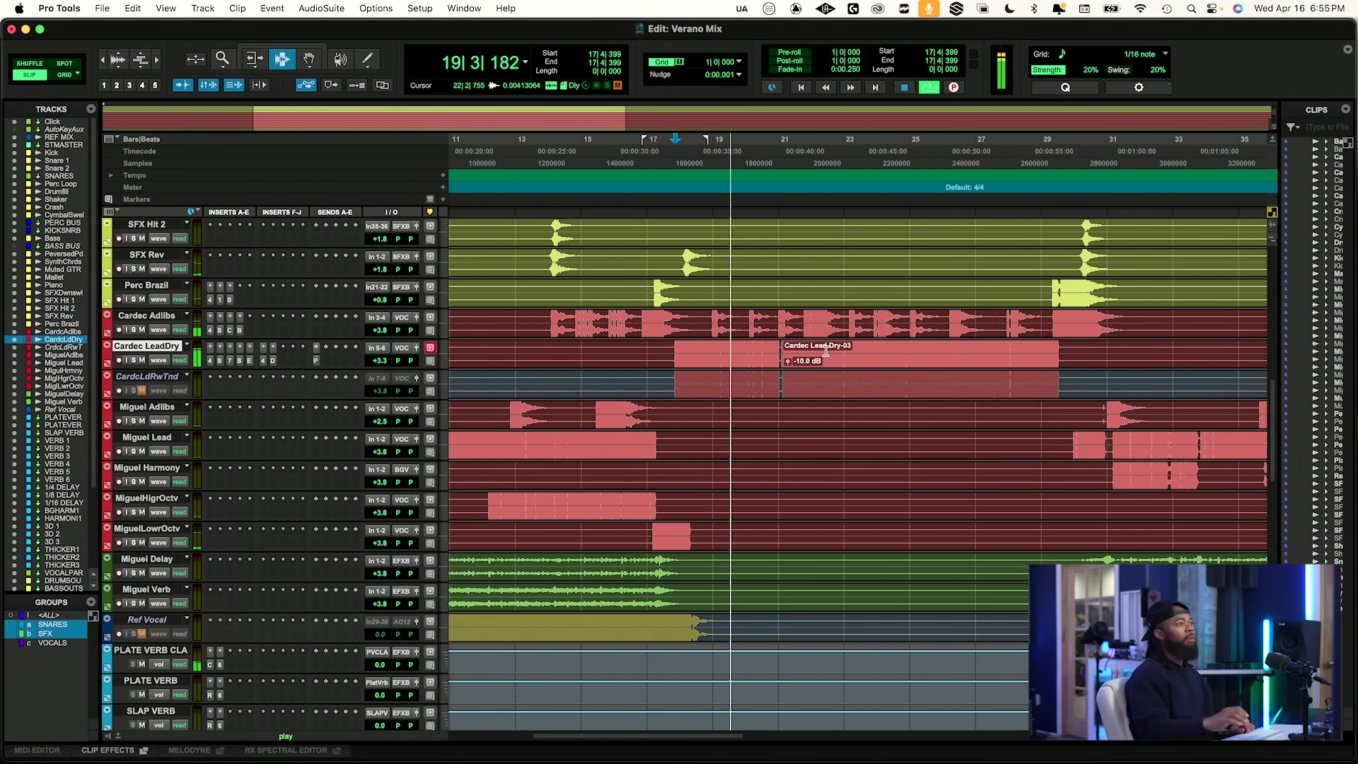
Play the Miguel Lead section from bar 29 and insert Neutron 4 Equalizer (stereo) in that track's first slot.
{"action": "scroll", "coordinate": [826, 351], "scroll_direction": "left", "scroll_amount": 5}
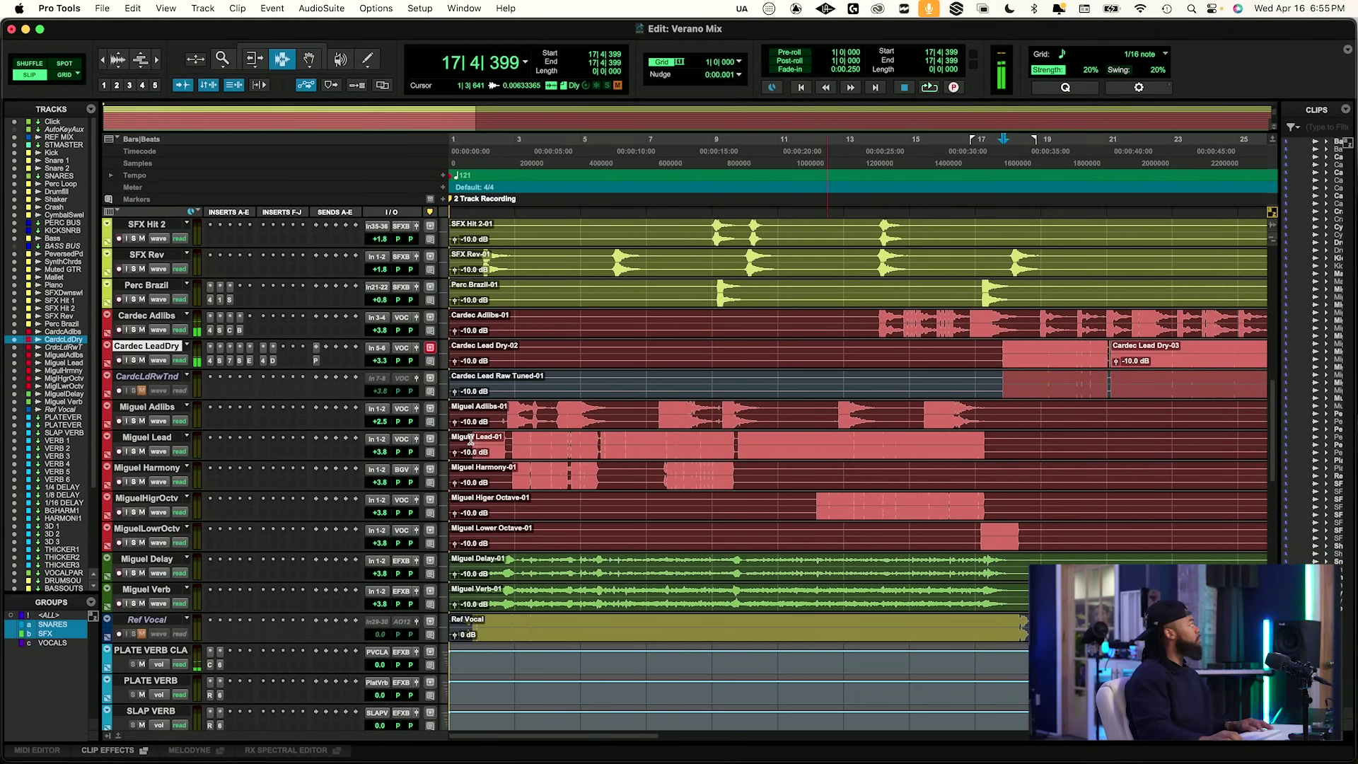
{"action": "left_click", "coordinate": [472, 439]}
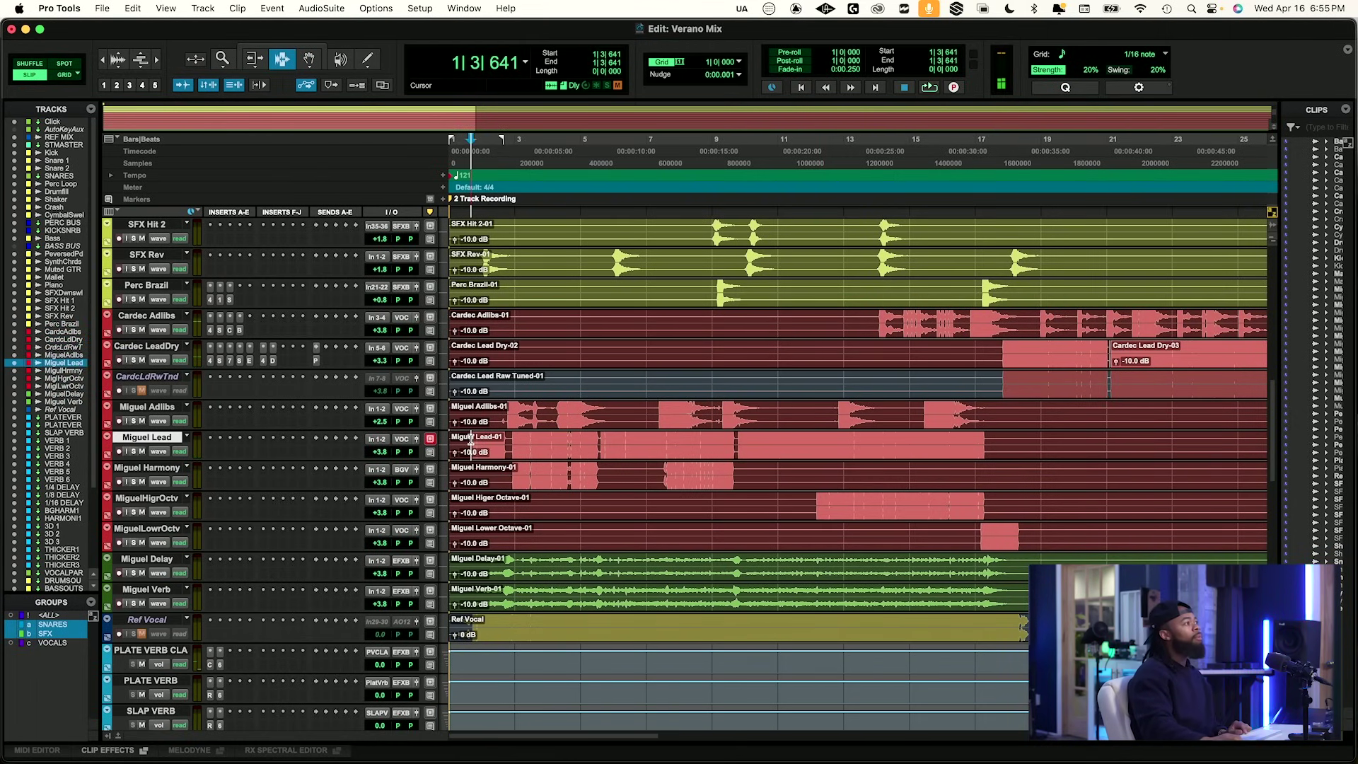
{"action": "scroll", "coordinate": [749, 455], "scroll_direction": "right", "scroll_amount": 5}
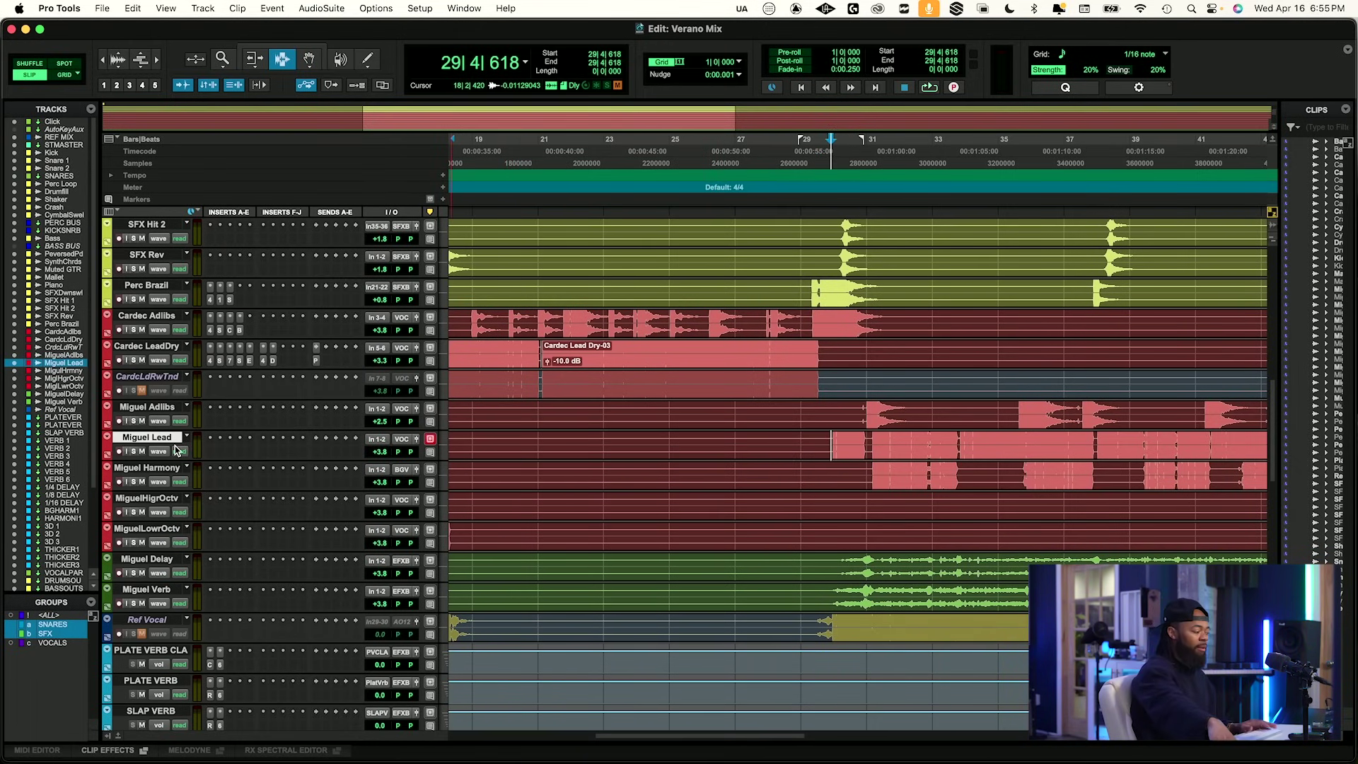
{"action": "key", "text": "space"}
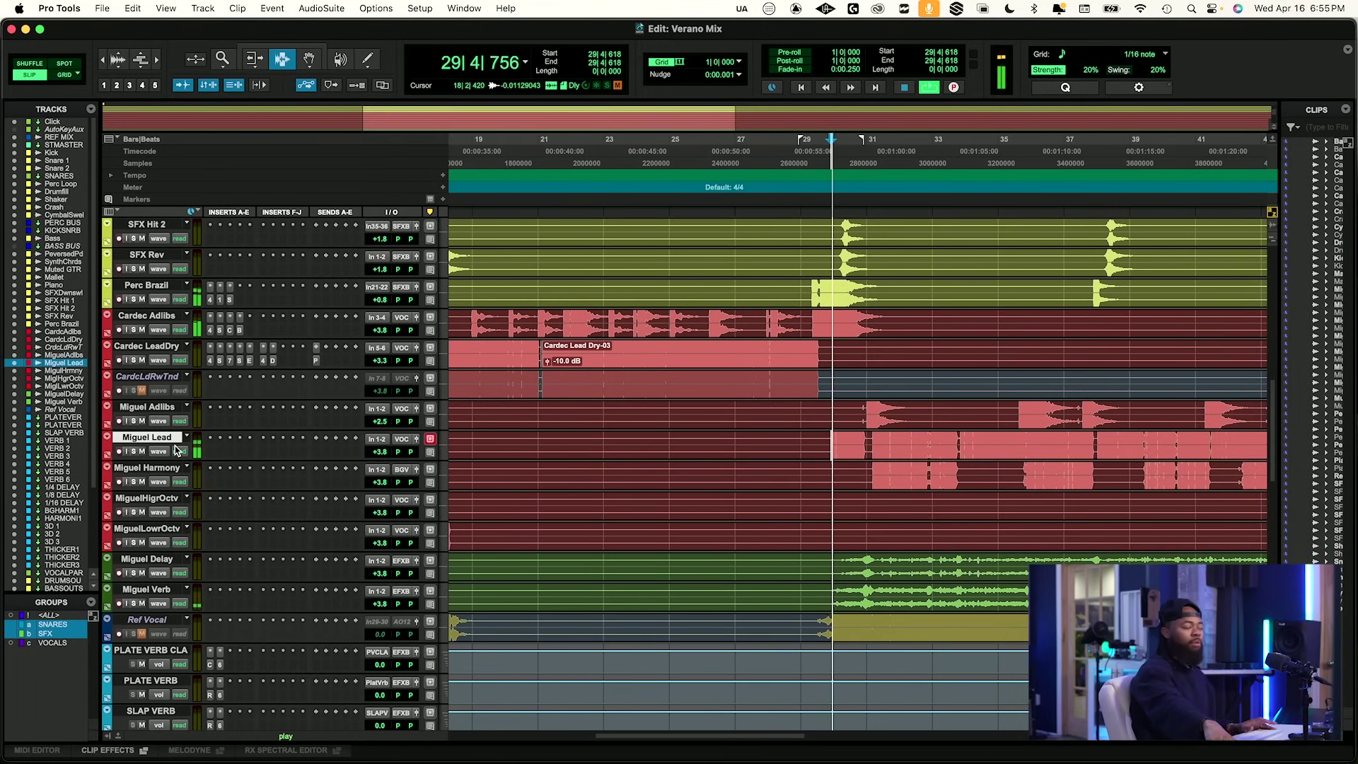
{"action": "left_click", "coordinate": [210, 451]}
{"action": "left_click", "coordinate": [247, 429]}
{"action": "type", "text": "neutron"}
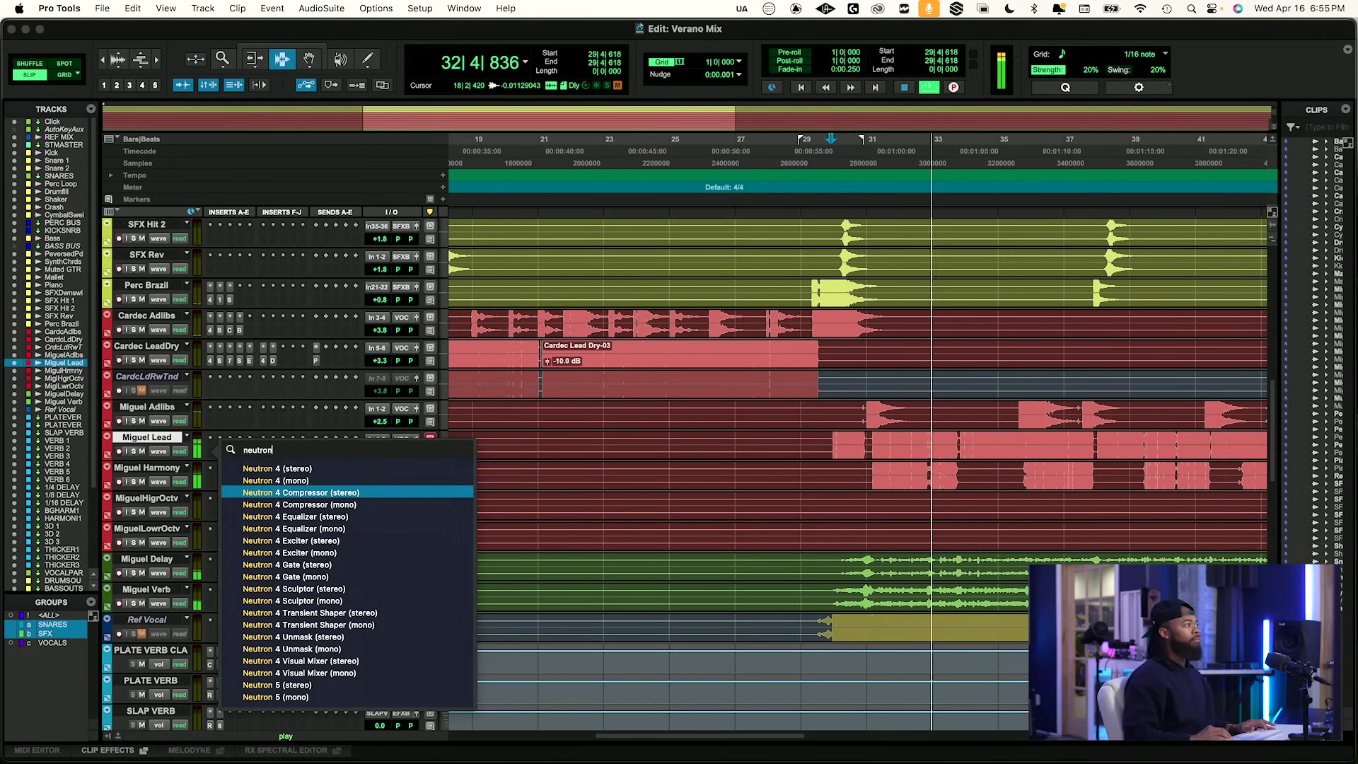
{"action": "left_click", "coordinate": [290, 516]}
Shape Miguel Lead in Neutron with a low shelf at 67 Hz, -3.6 dB, and a Proportional Q cut at 151 Hz, -3.5 dB.
{"action": "key", "text": "space"}
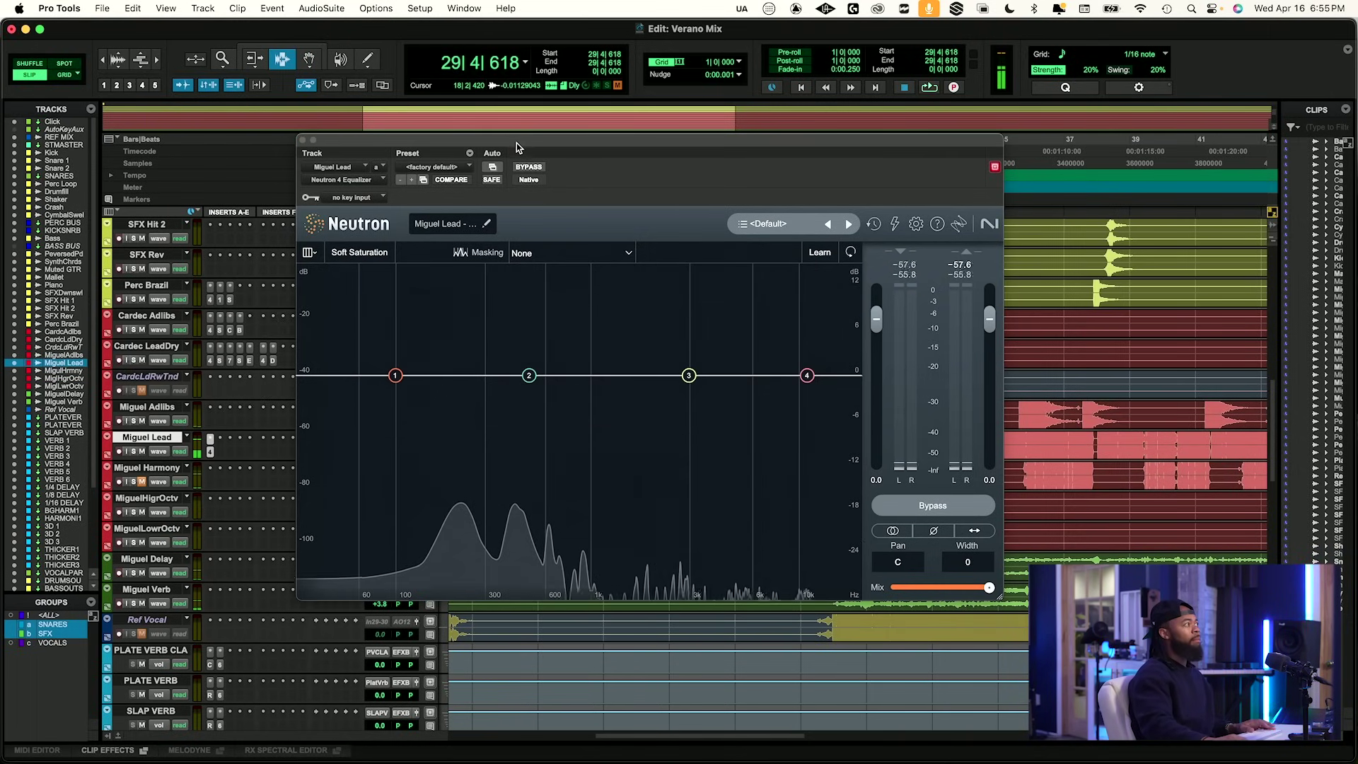
{"action": "left_click_drag", "start_coordinate": [518, 137], "coordinate": [425, 146]}
{"action": "key", "text": "space"}
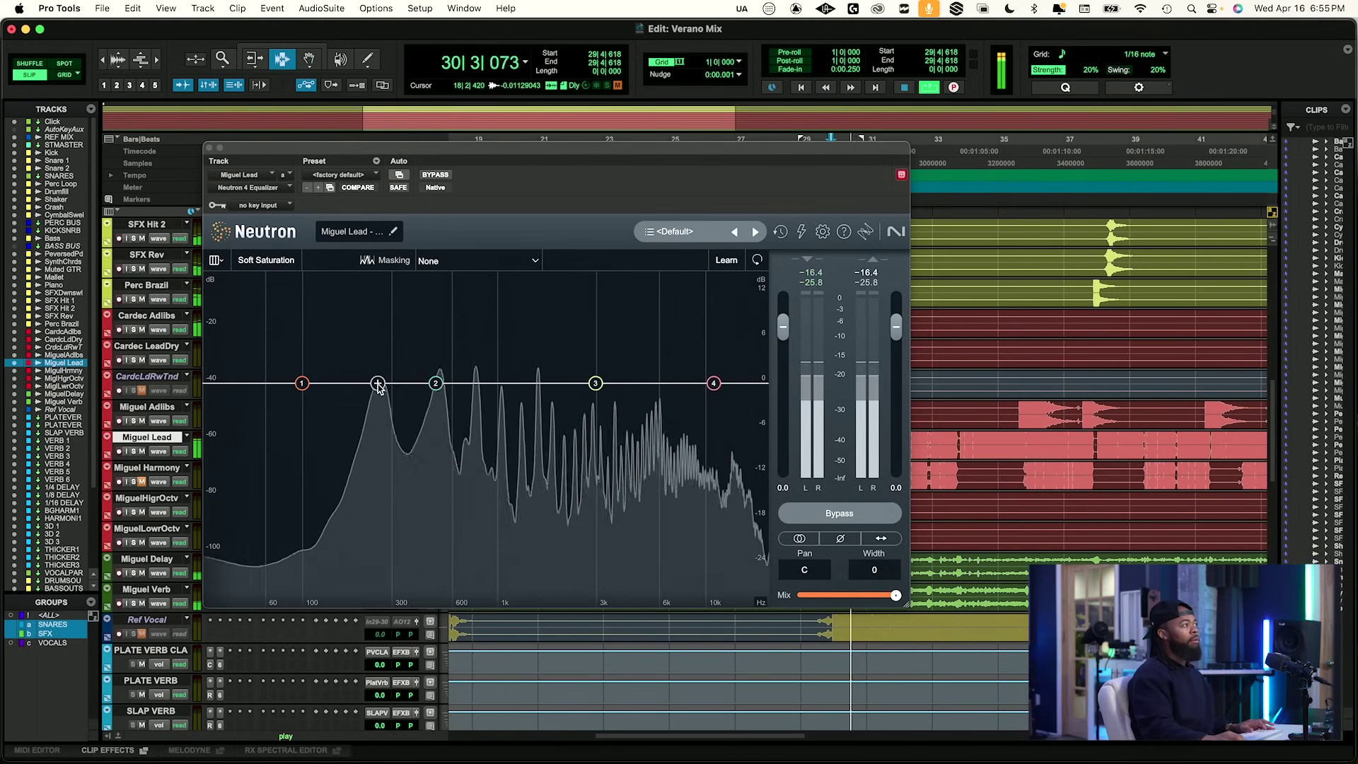
{"action": "left_click_drag", "start_coordinate": [301, 383], "coordinate": [273, 408]}
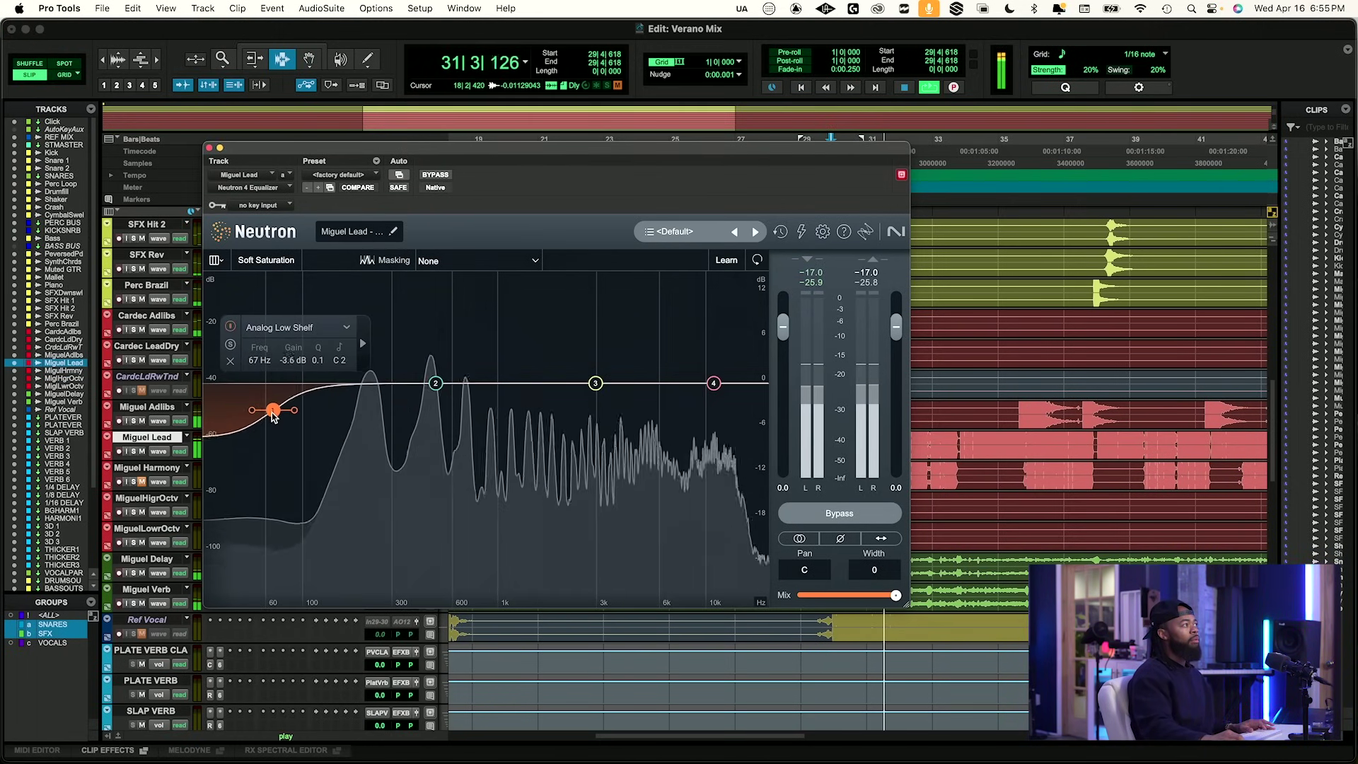
{"action": "left_click_drag", "start_coordinate": [435, 383], "coordinate": [336, 411]}
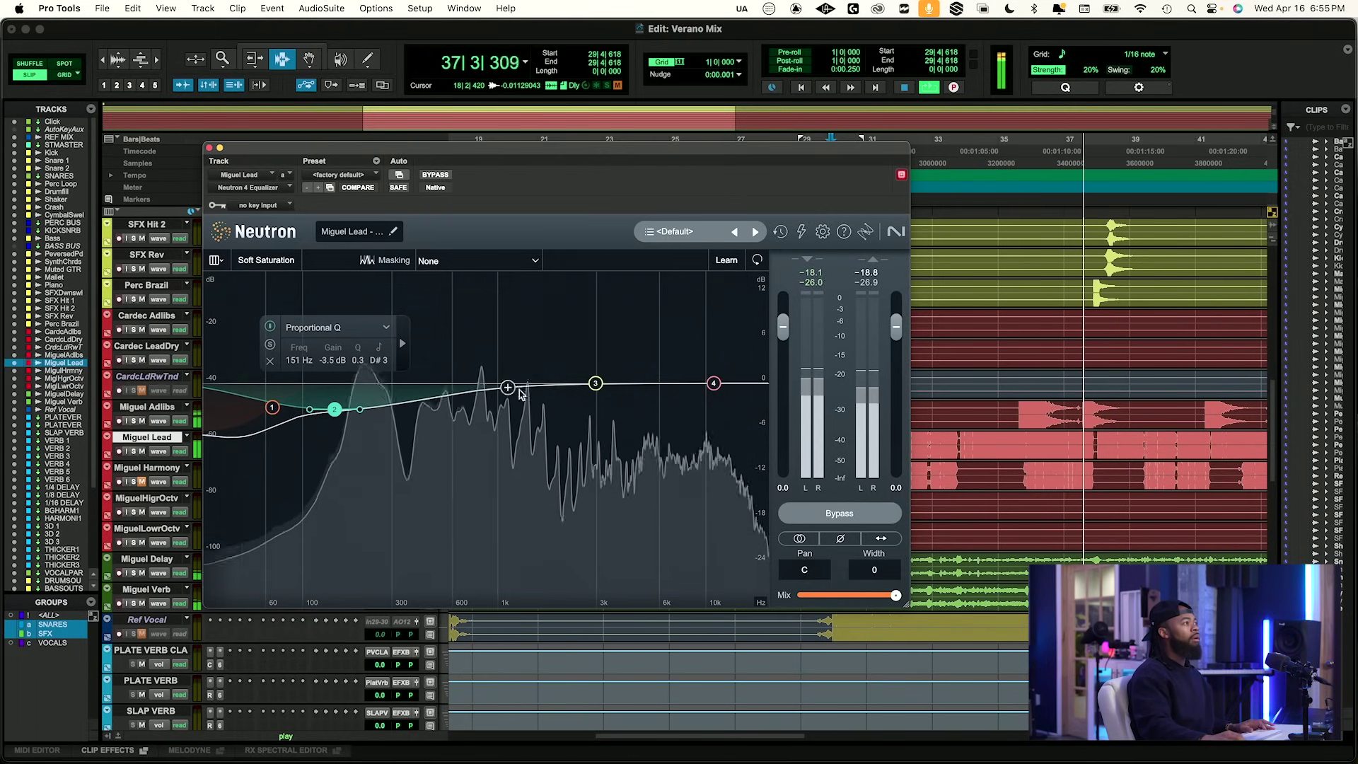
Compare the Neutron EQ against bypass on Miguel Lead and refine band 2 to 154 Hz, -3.9 dB.
{"action": "left_click", "coordinate": [435, 175]}
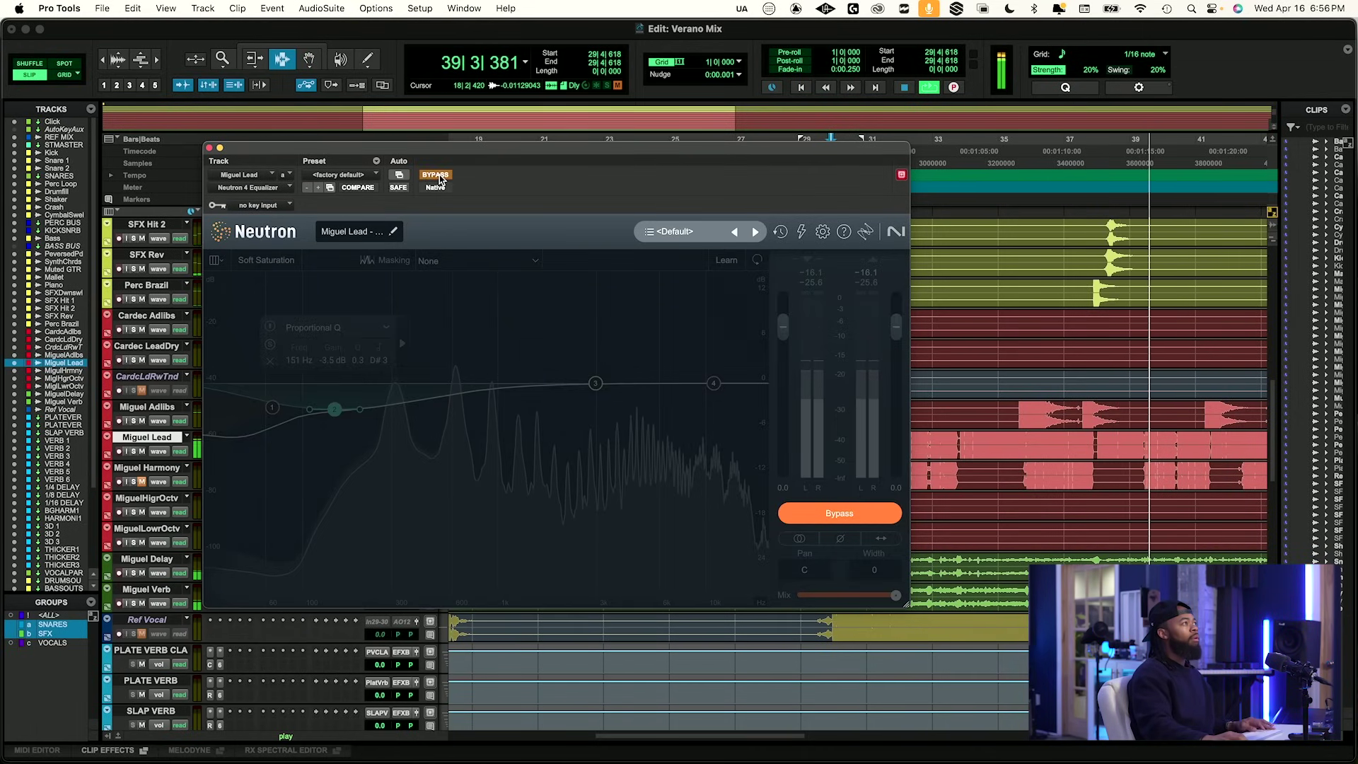
{"action": "left_click", "coordinate": [436, 175]}
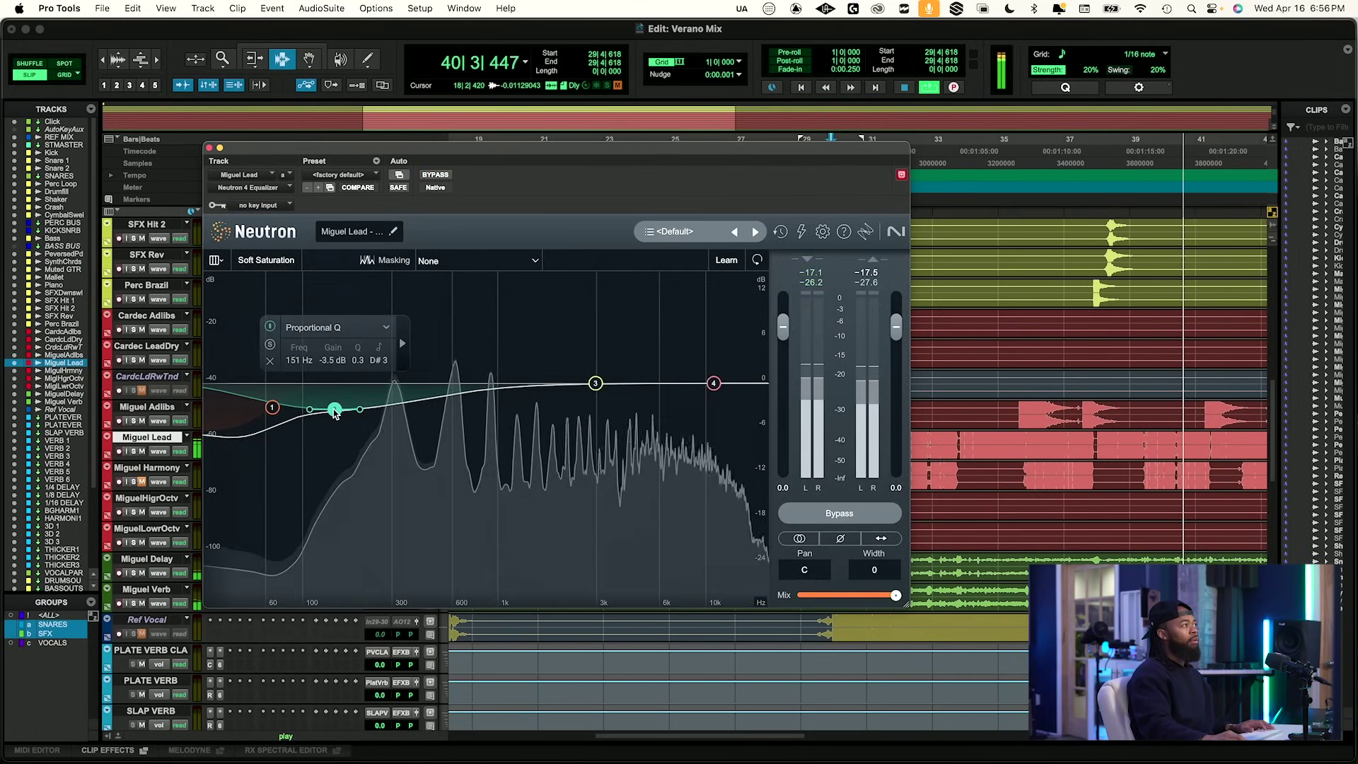
{"action": "left_click_drag", "start_coordinate": [334, 410], "coordinate": [335, 412]}
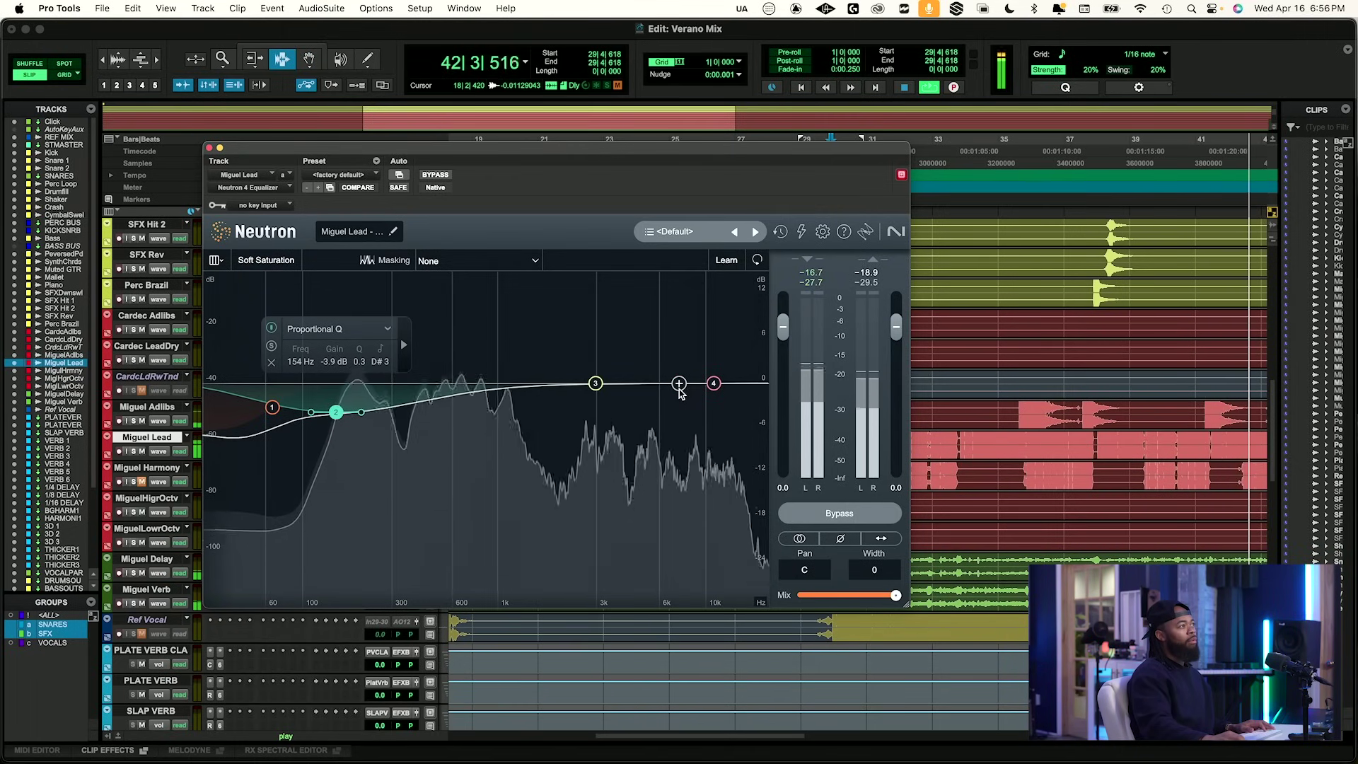
{"action": "left_click", "coordinate": [436, 176]}
{"action": "left_click", "coordinate": [437, 175]}
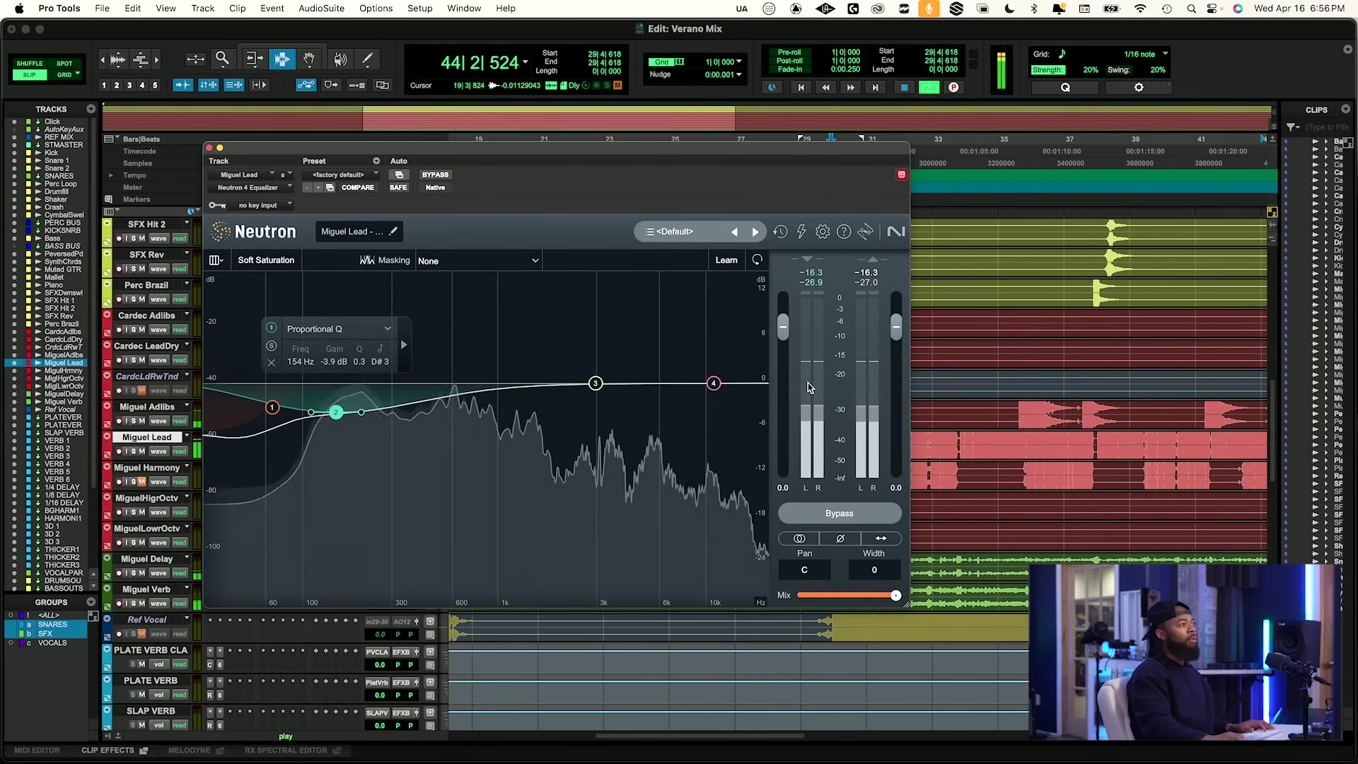
Set Neutron's output gain to 0.5 dB, compare the EQ with bypass during playback, and close the plug-in.
{"action": "left_click", "coordinate": [894, 488]}
{"action": "type", "text": "0.5"}
{"action": "key", "text": "Return"}
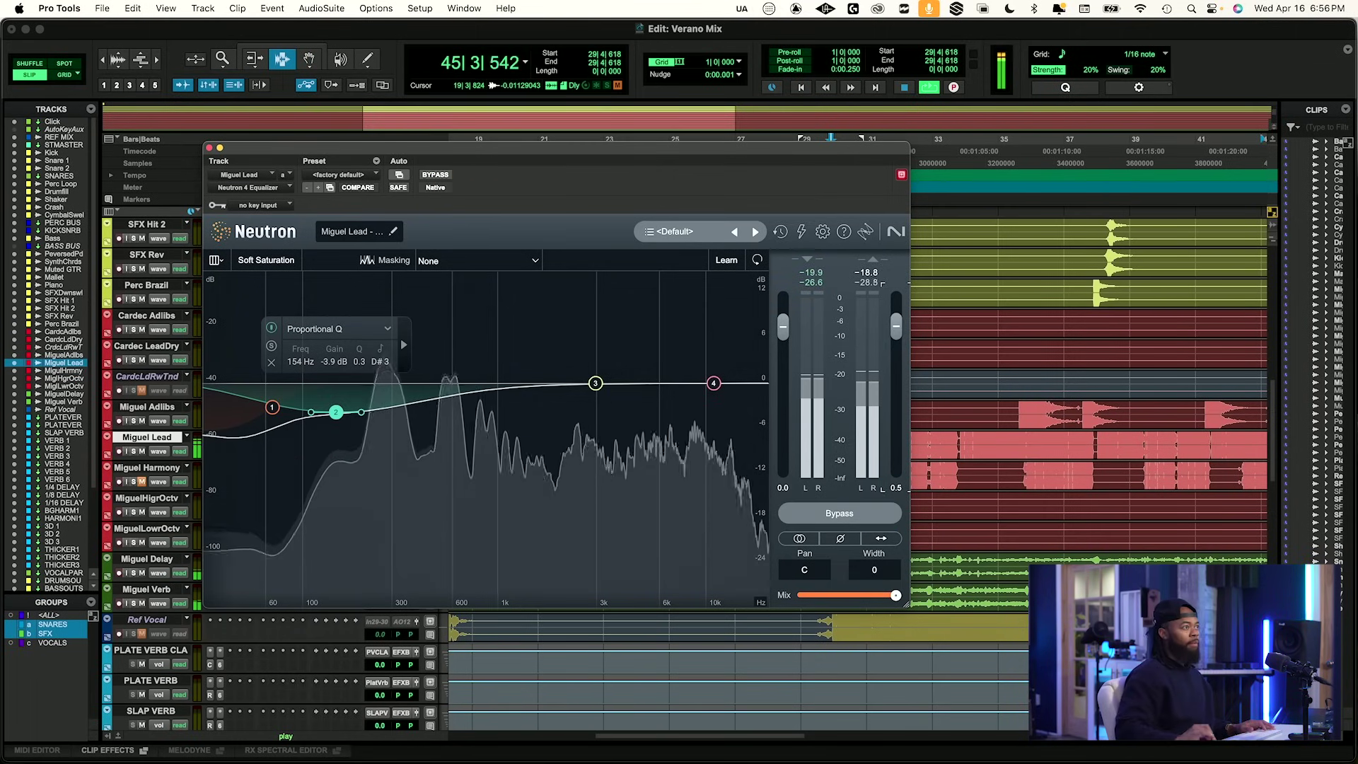
{"action": "key", "text": "space"}
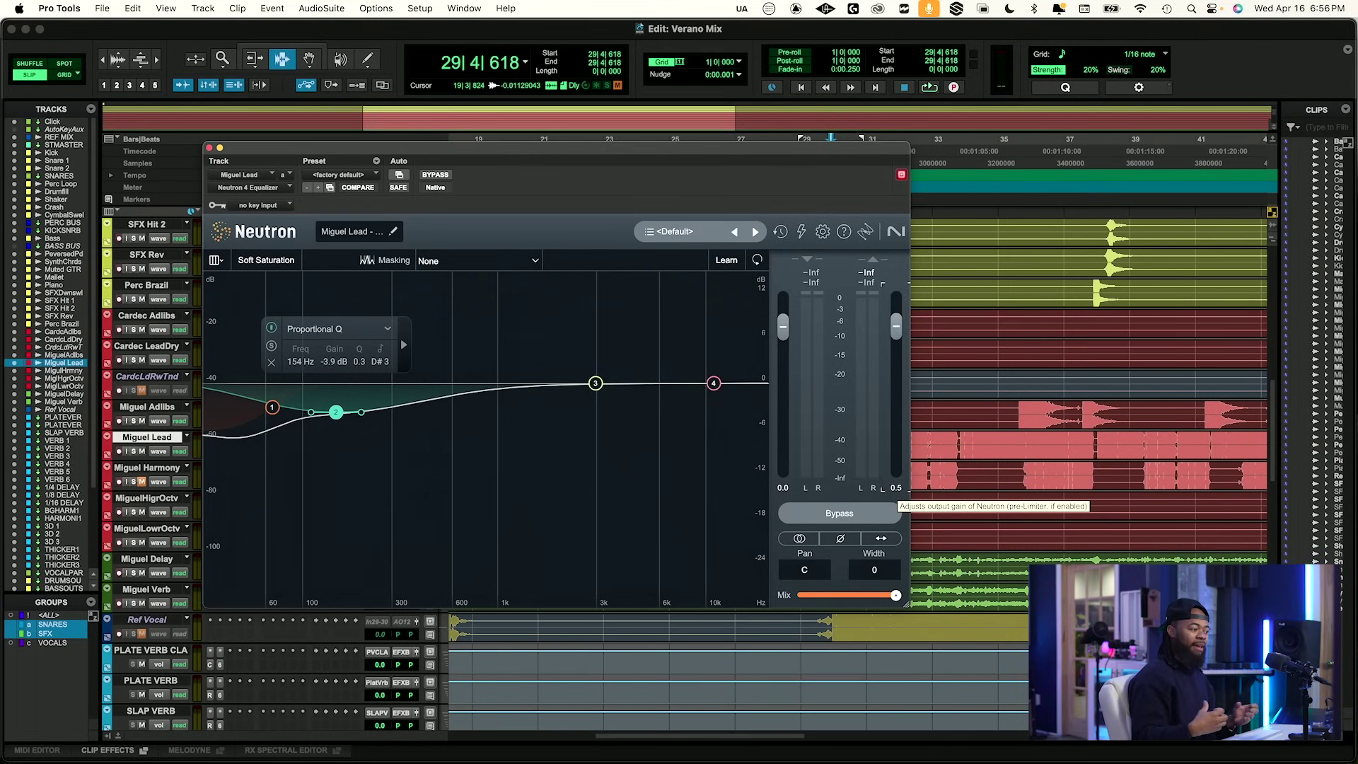
{"action": "key", "text": "space"}
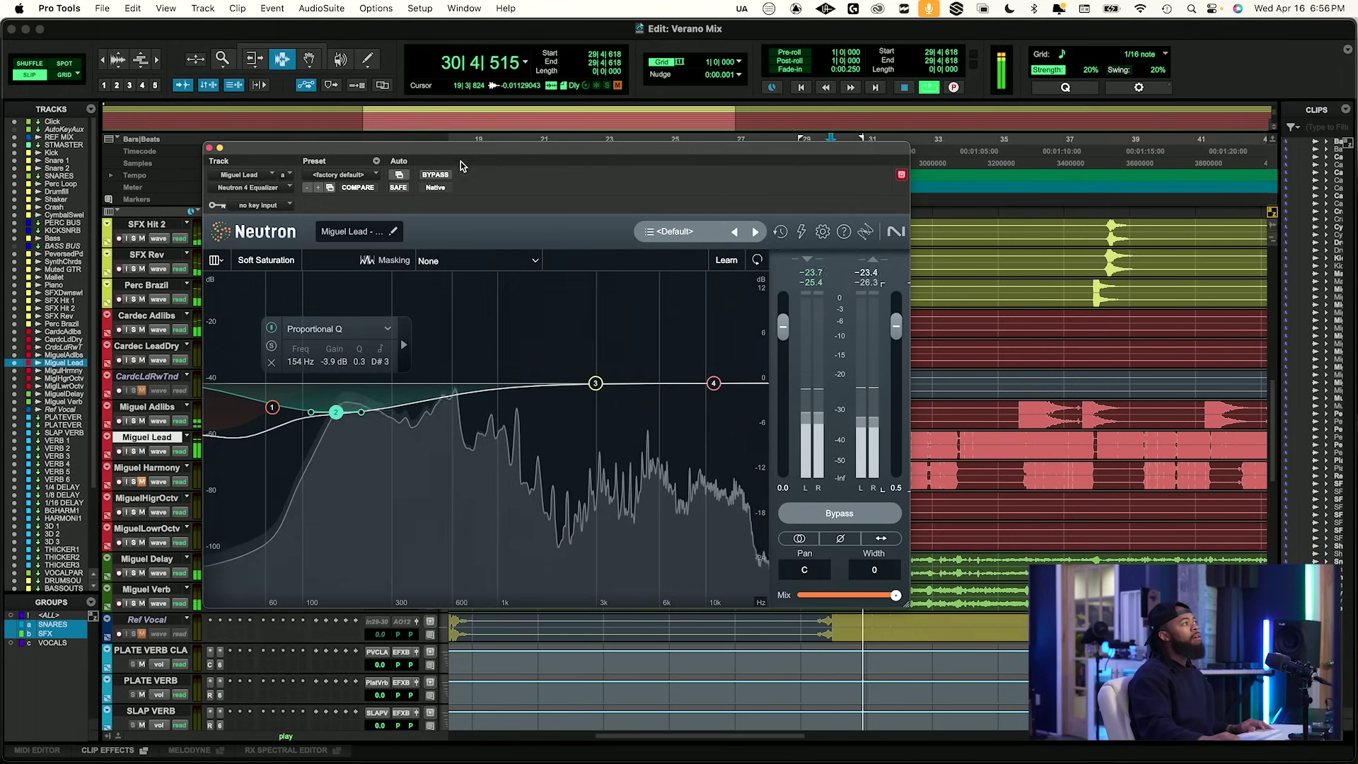
{"action": "left_click", "coordinate": [433, 175]}
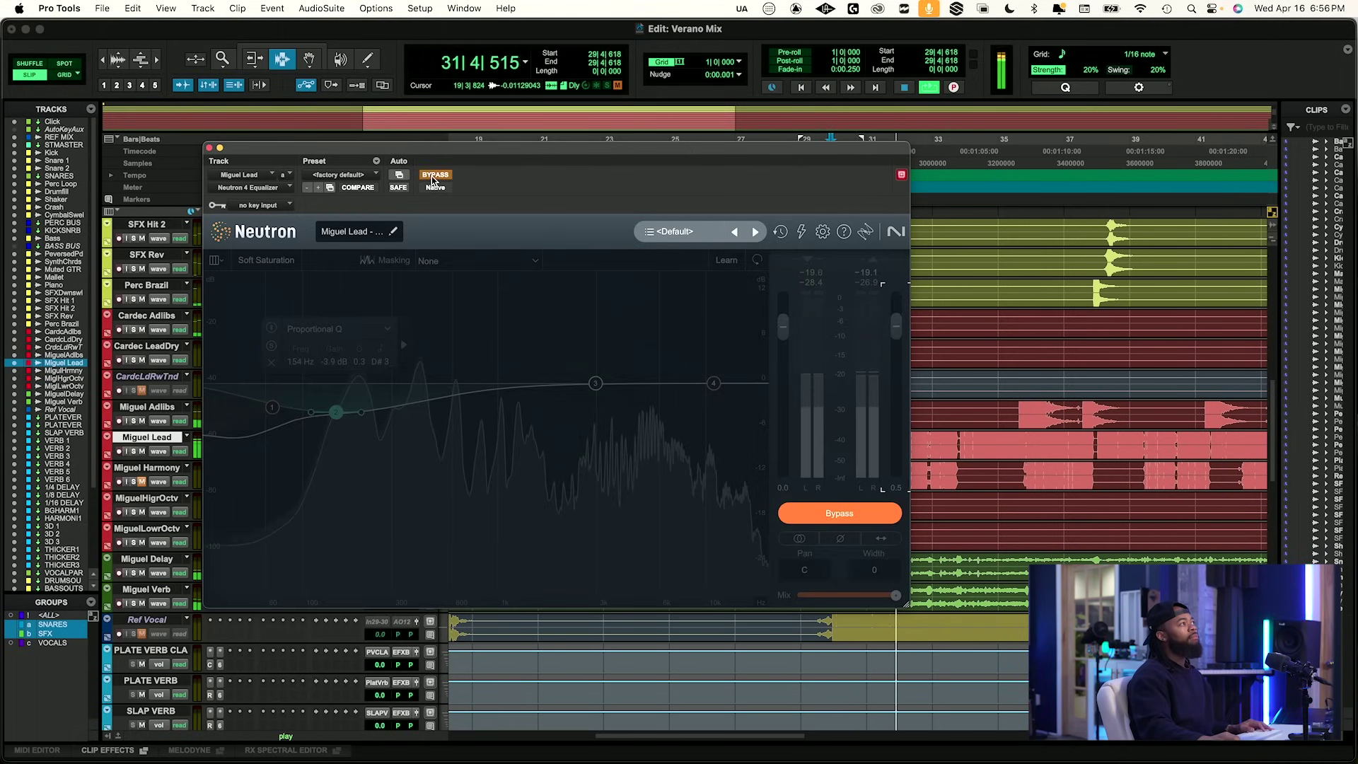
{"action": "left_click", "coordinate": [432, 176]}
{"action": "left_click", "coordinate": [209, 148]}
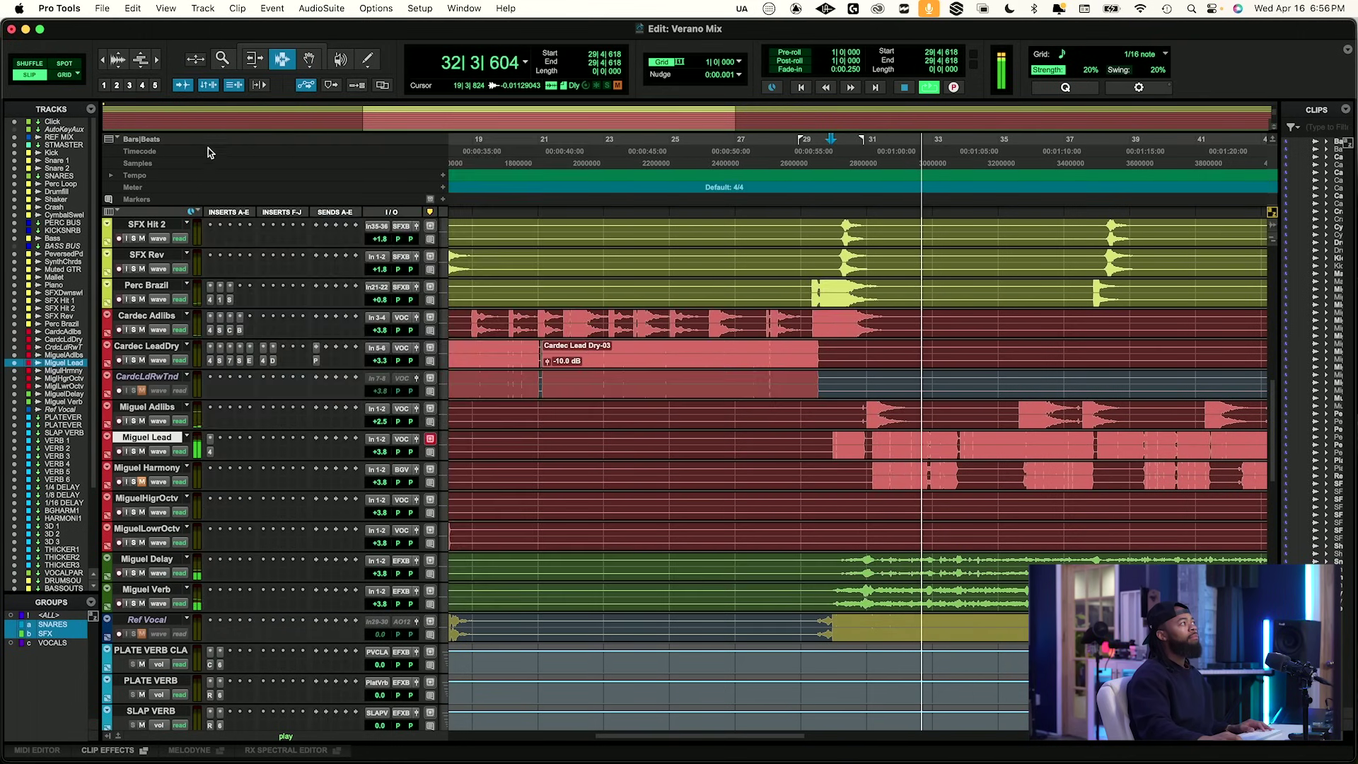
Insert SpecCraft in Miguel Lead's second slot and set its threshold to -31.4 dB with Formant and Treble compensation at 0%.
{"action": "left_click", "coordinate": [245, 439]}
{"action": "left_click", "coordinate": [246, 431]}
{"action": "type", "text": "spec"}
{"action": "key", "text": "Return"}
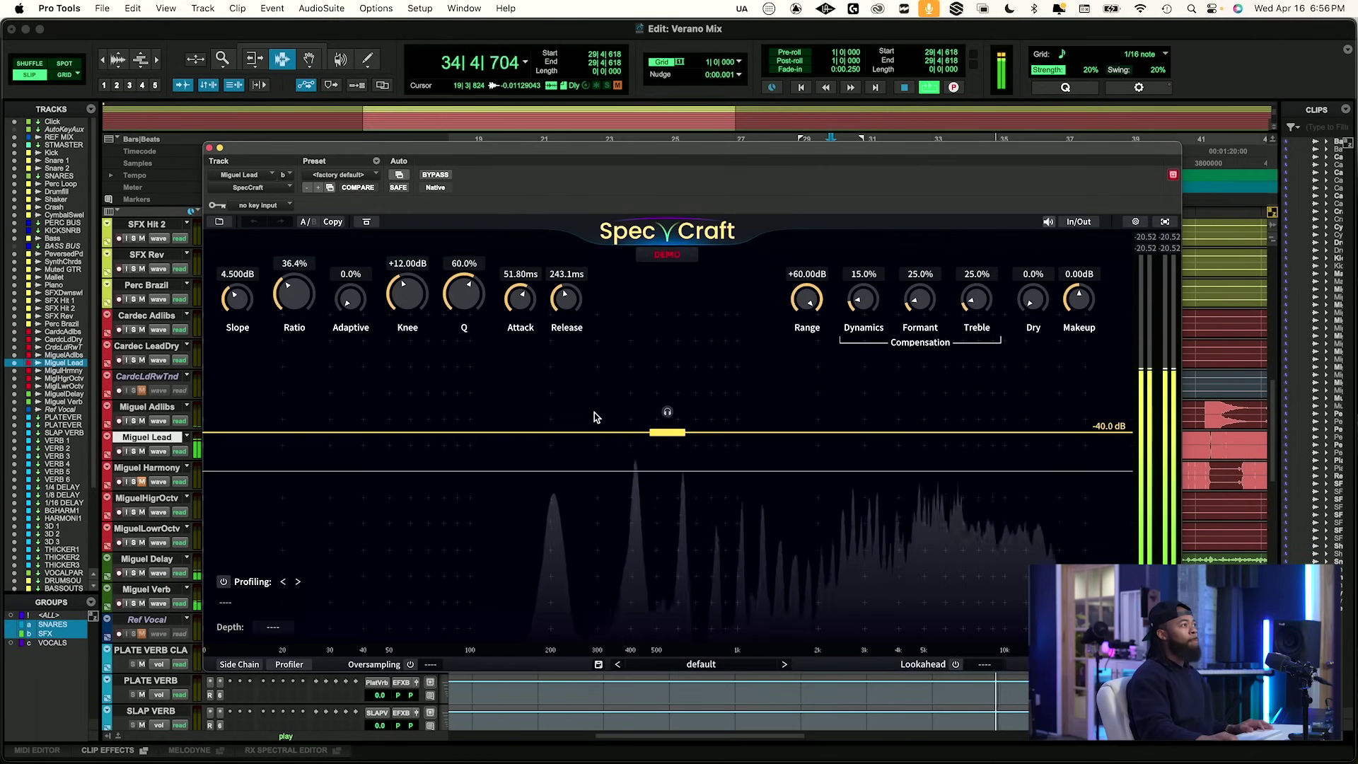
{"action": "left_click_drag", "start_coordinate": [666, 400], "coordinate": [666, 404]}
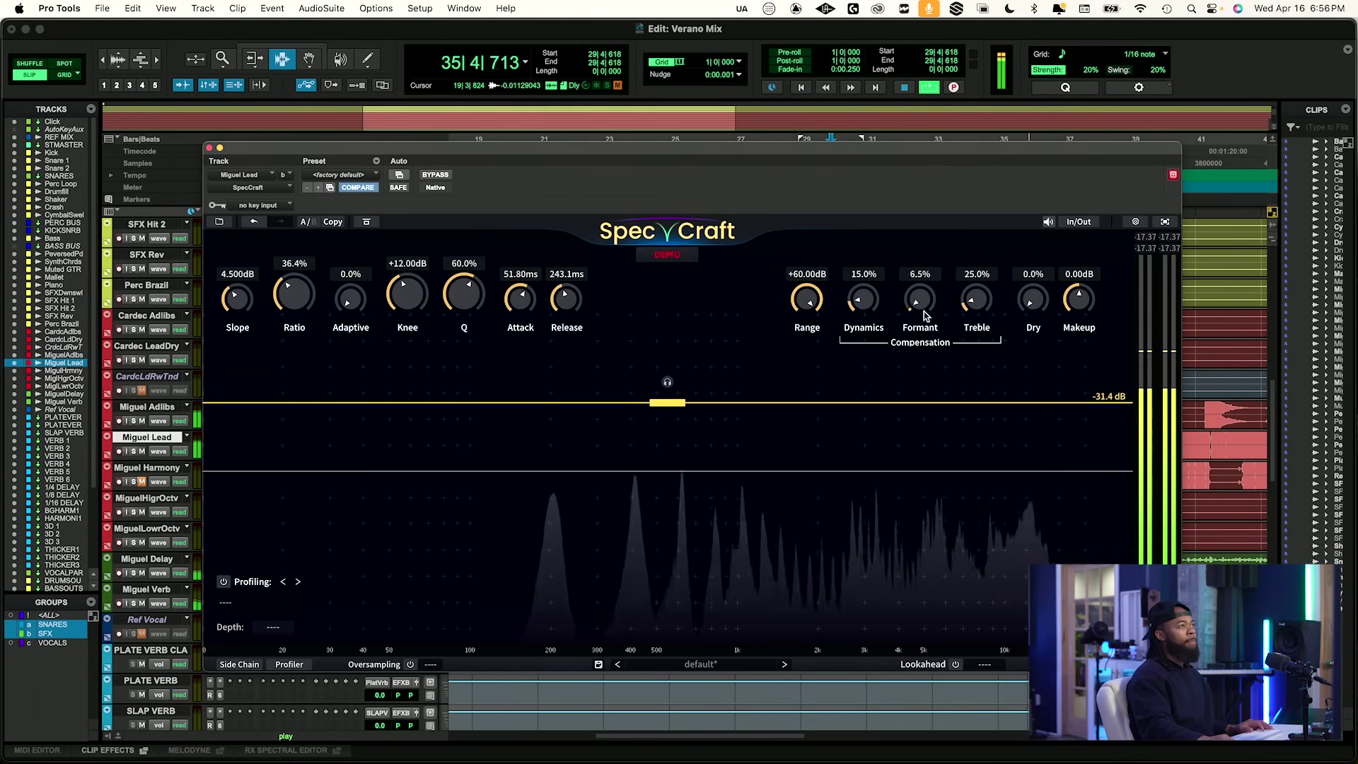
Add a SpecCraft node at about 212 Hz and raise it to about 65% while playing Miguel Lead soloed.
{"action": "left_click", "coordinate": [578, 472]}
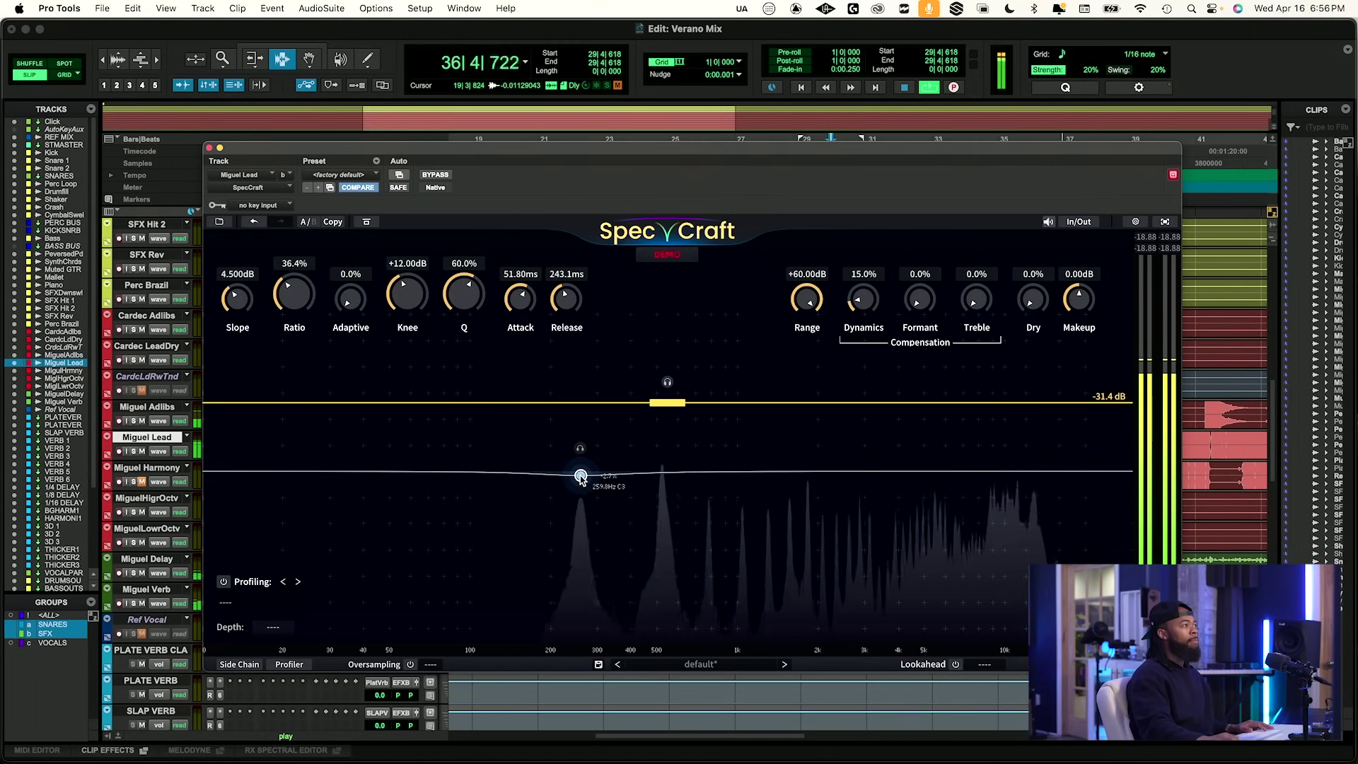
{"action": "key", "text": "space"}
{"action": "left_click_drag", "start_coordinate": [575, 448], "coordinate": [559, 345]}
{"action": "key", "text": "space"}
{"action": "left_click", "coordinate": [133, 451]}
{"action": "key", "text": "space"}
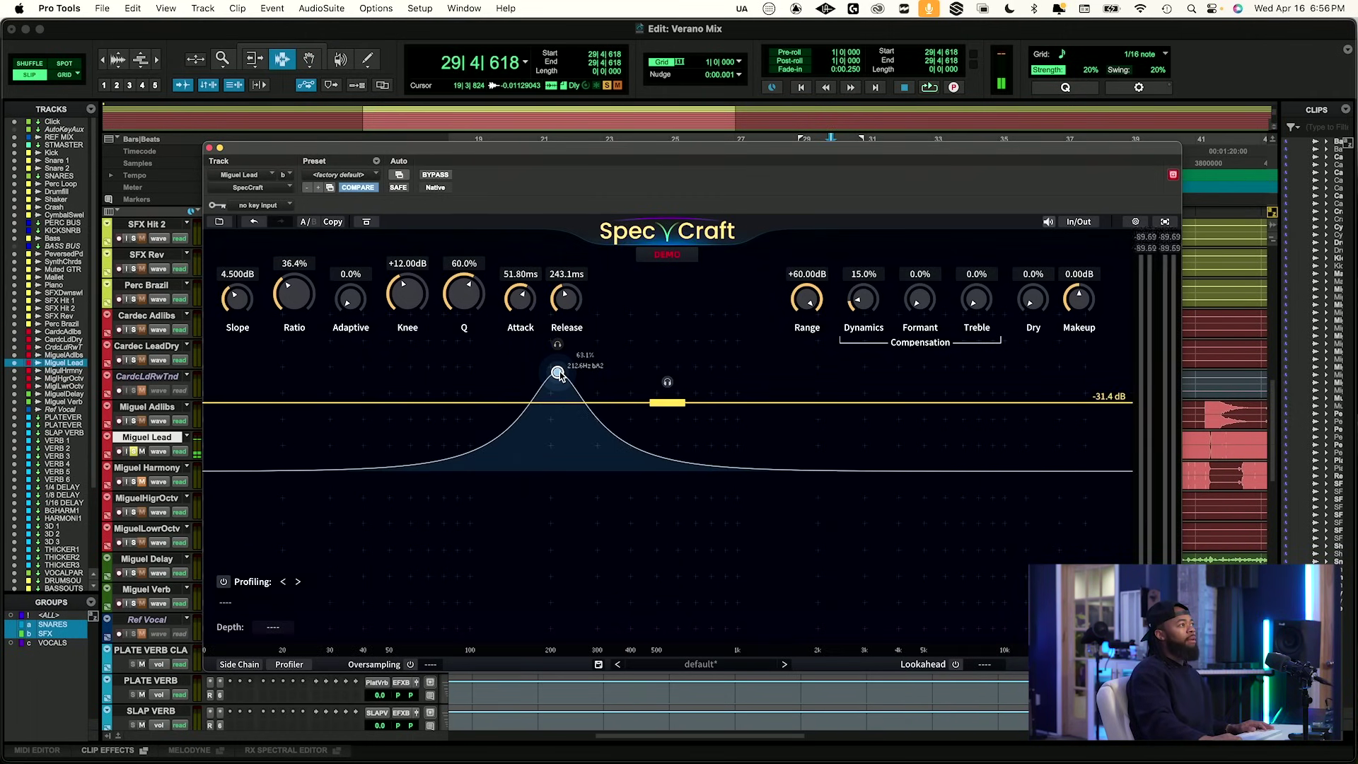
{"action": "key", "text": "space"}
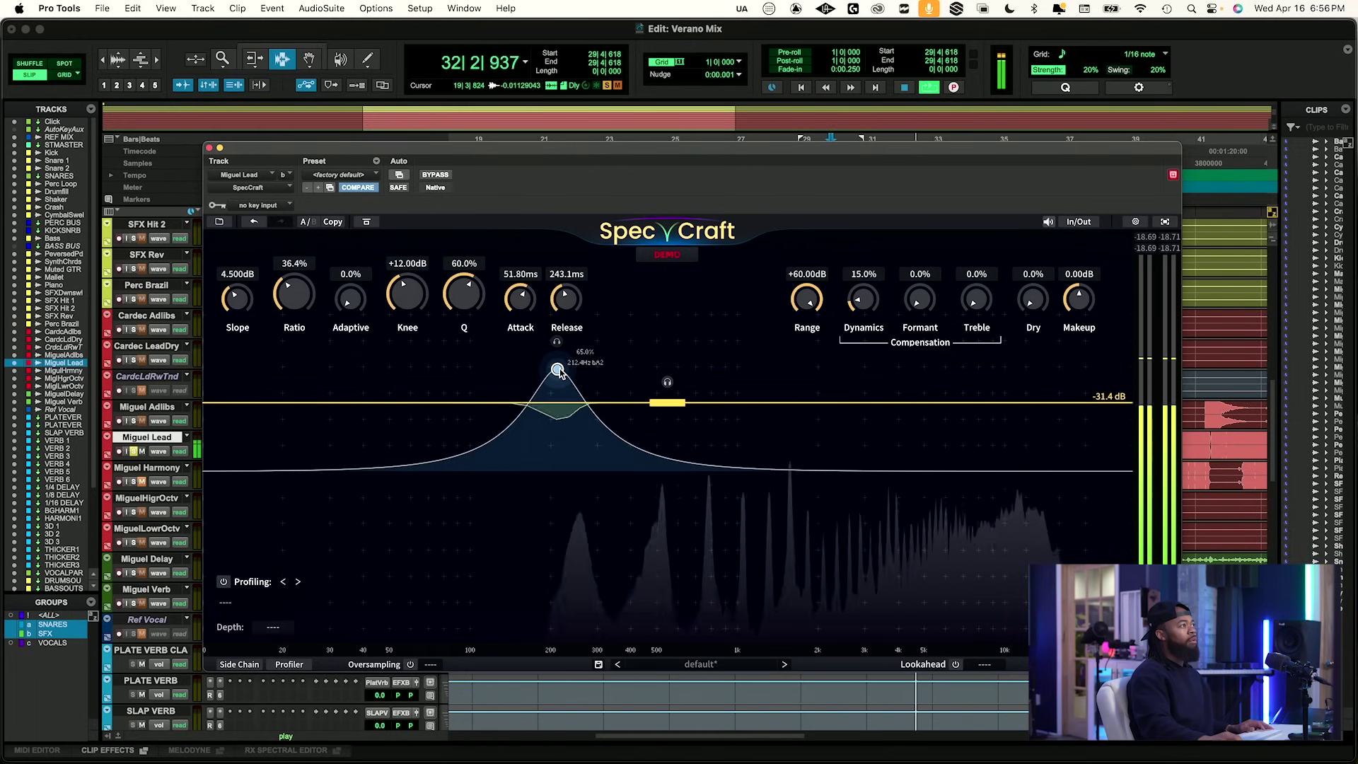
Set SpecCraft's release to 217.3 ms and Q to 45.2% on Miguel Lead, comparing the result with bypass.
{"action": "left_click_drag", "start_coordinate": [567, 309], "coordinate": [572, 310]}
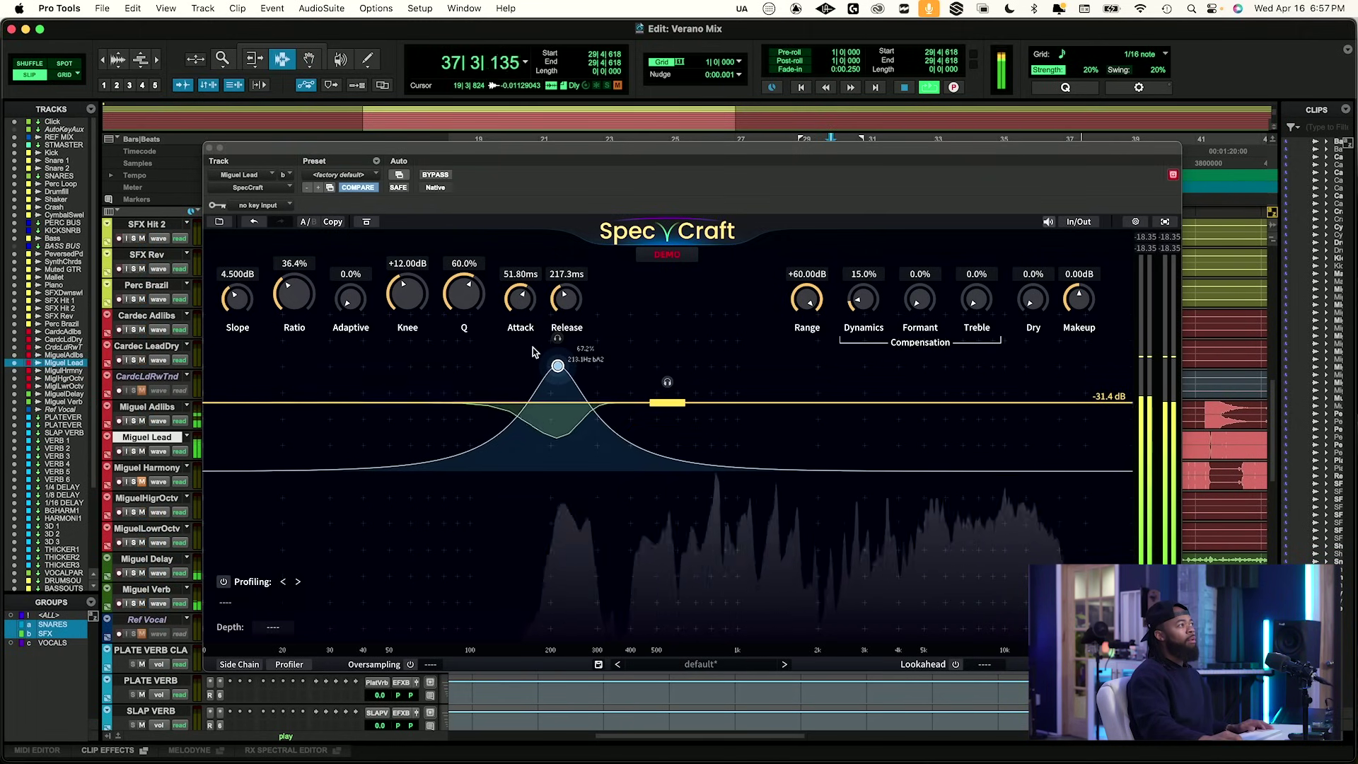
{"action": "left_click_drag", "start_coordinate": [465, 299], "coordinate": [465, 322]}
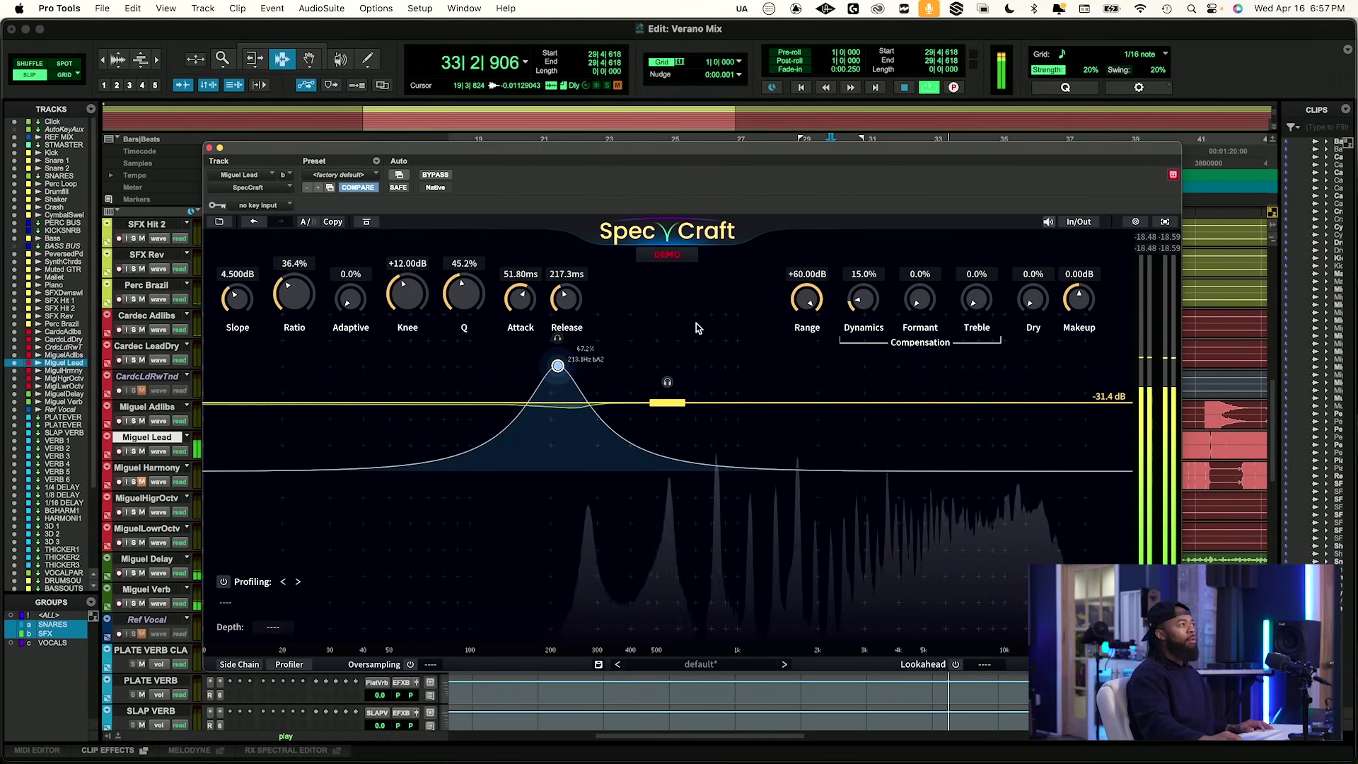
{"action": "left_click", "coordinate": [435, 175]}
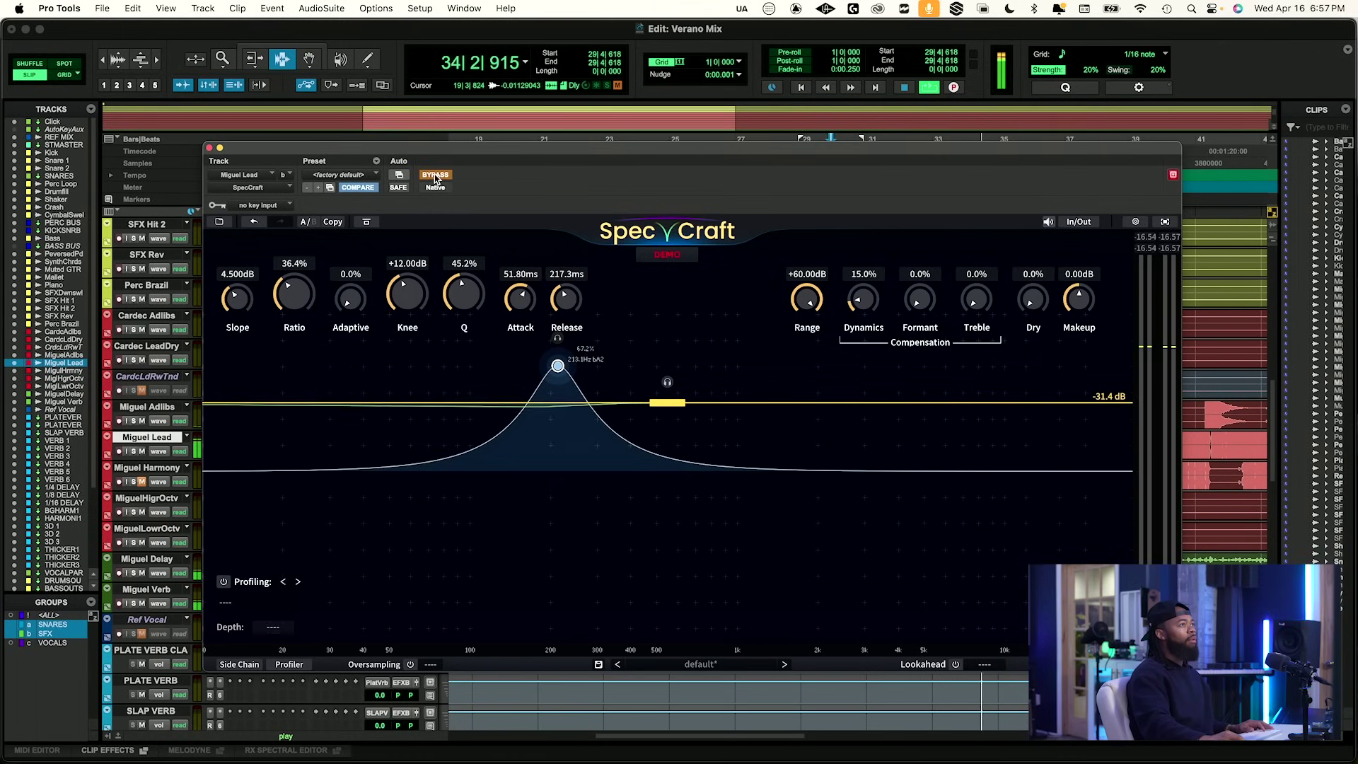
{"action": "left_click", "coordinate": [435, 175]}
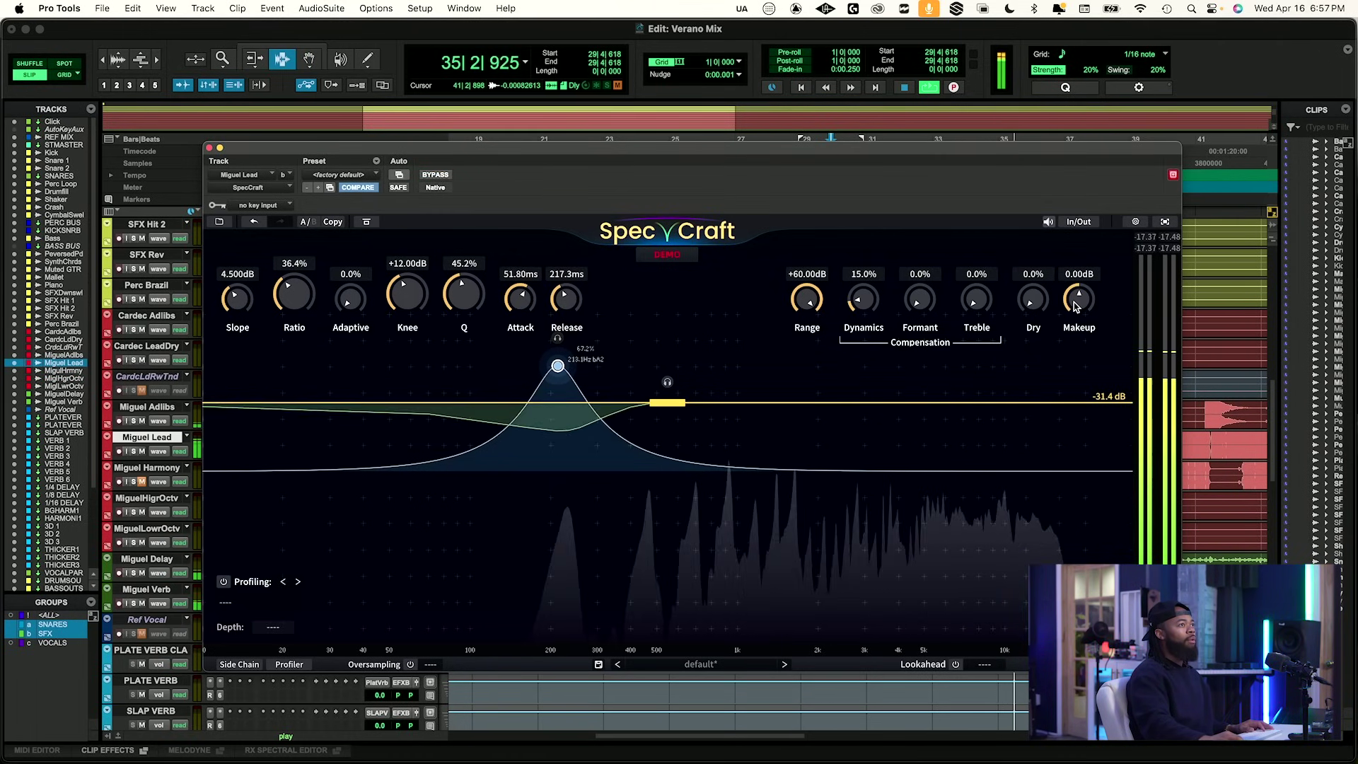
Raise SpecCraft's makeup gain to +1.32 dB while checking the level against bypass during playback.
{"action": "left_click_drag", "start_coordinate": [1073, 303], "coordinate": [1075, 302]}
{"action": "scroll", "coordinate": [1075, 302], "scroll_direction": "up", "scroll_amount": 1}
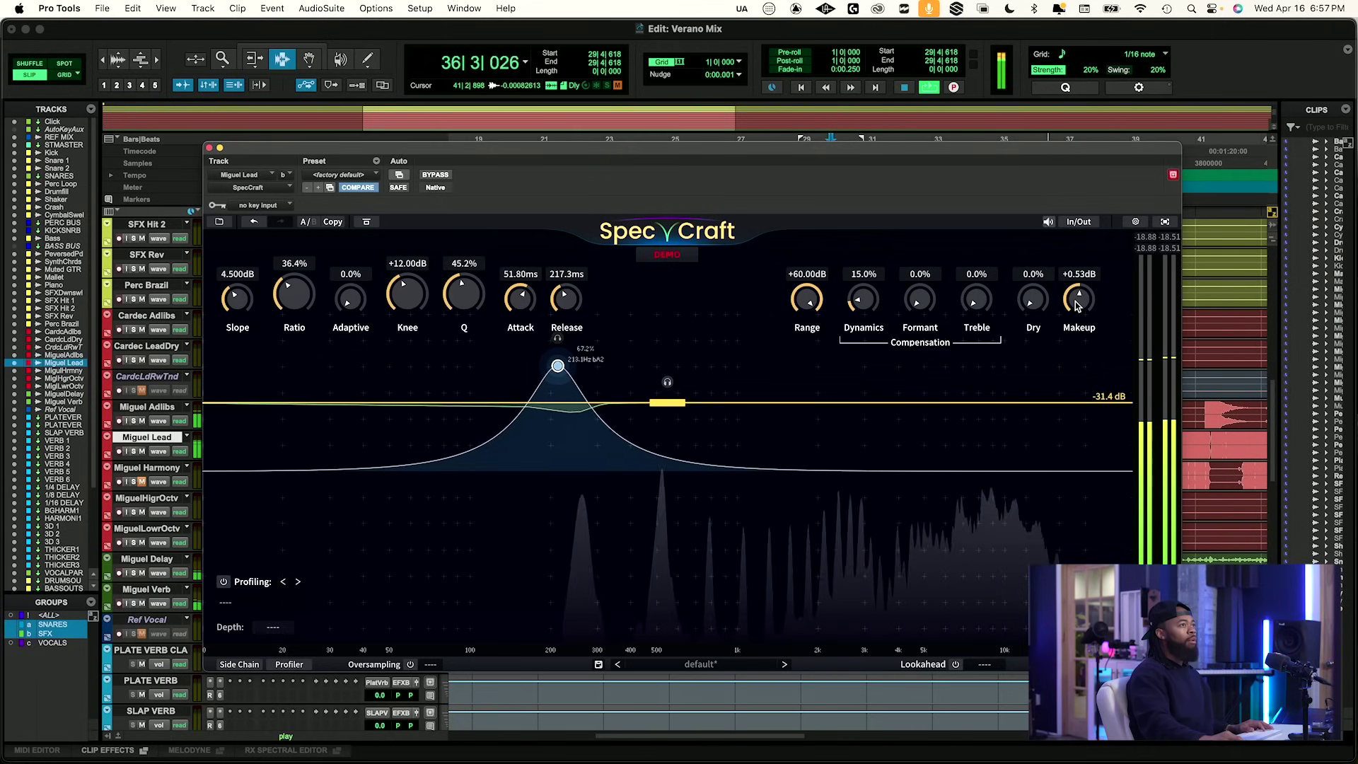
{"action": "left_click", "coordinate": [435, 175]}
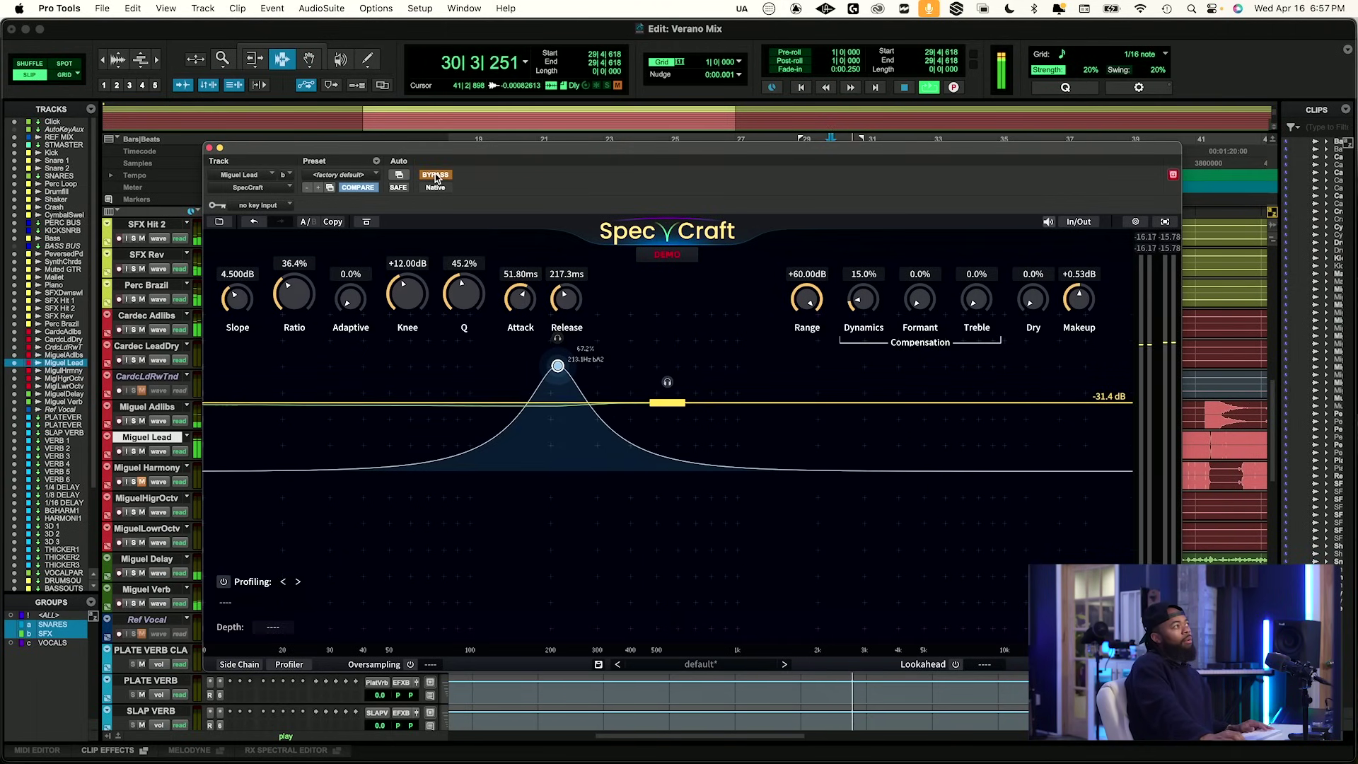
{"action": "left_click", "coordinate": [435, 176]}
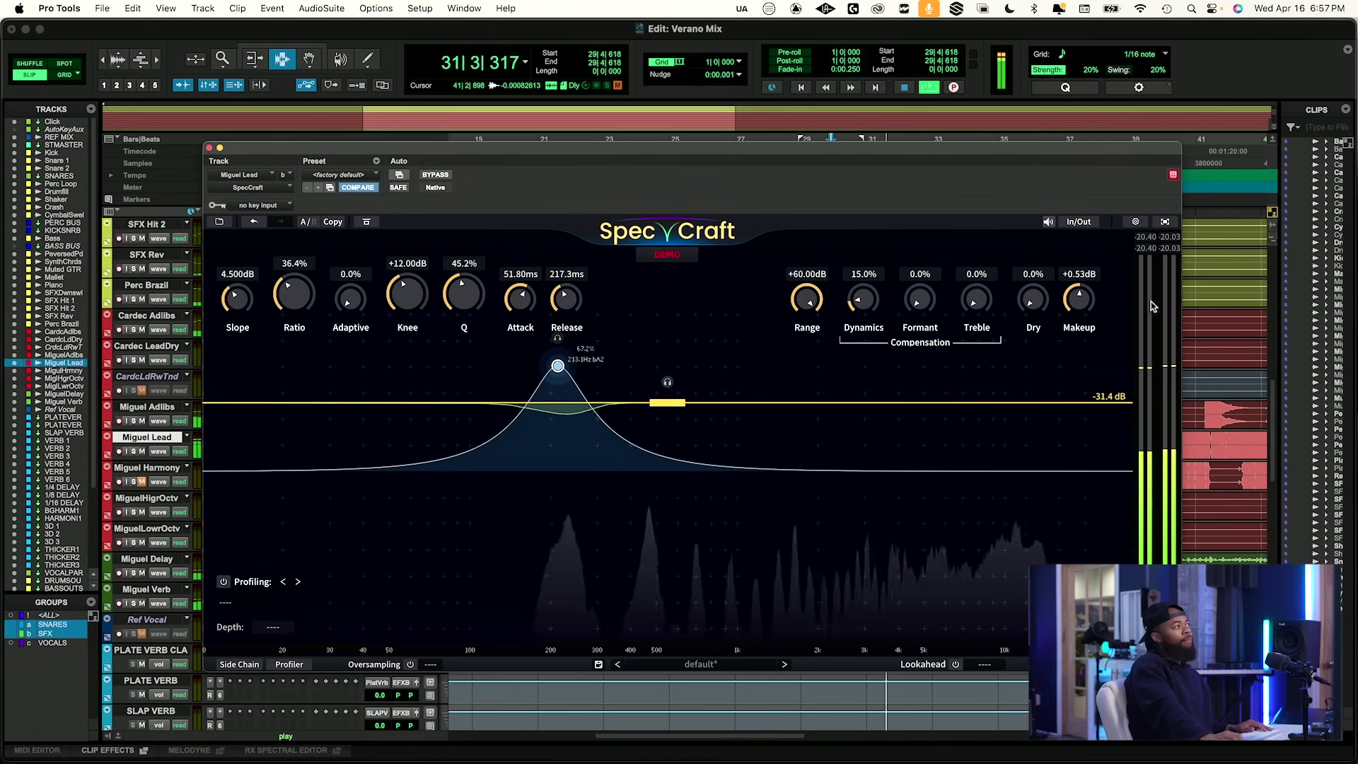
{"action": "scroll", "coordinate": [1076, 300], "scroll_direction": "up", "scroll_amount": 3}
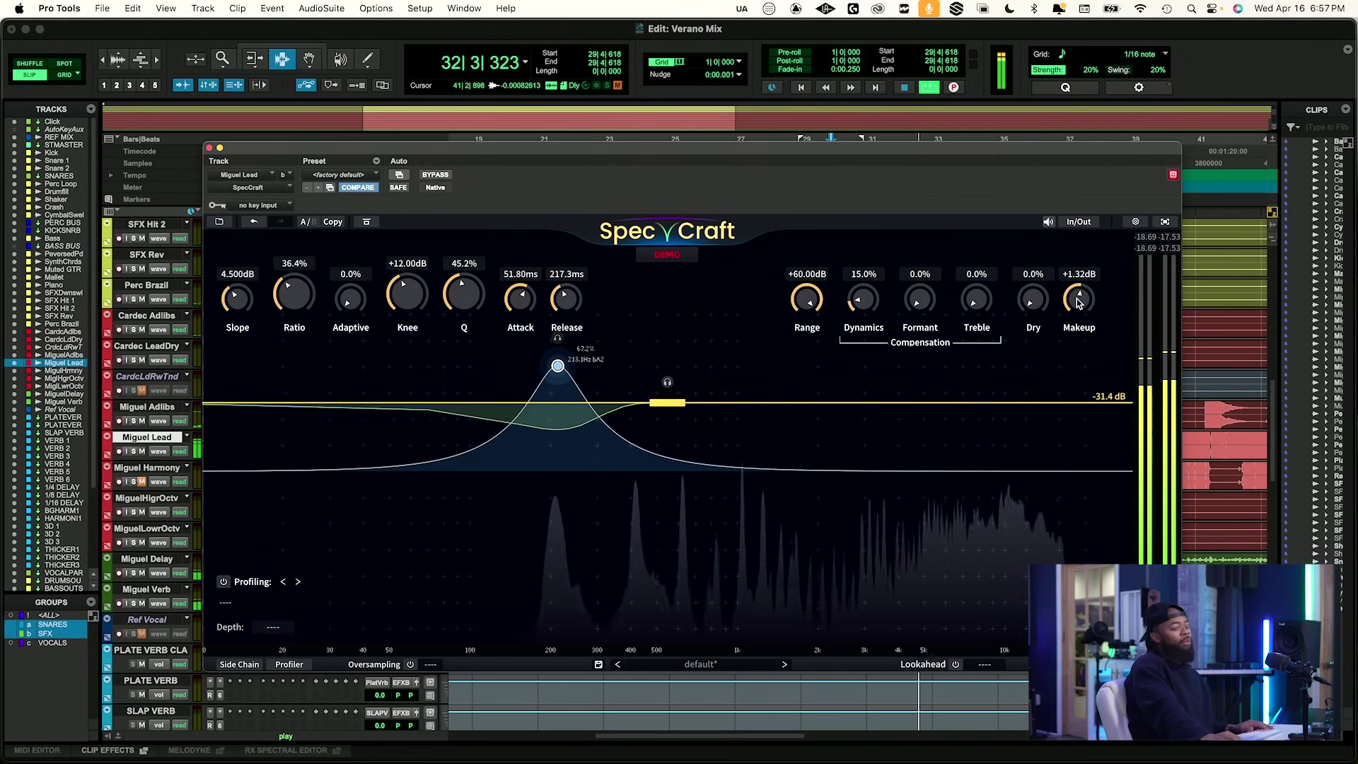
Replay the looped section, set the makeup gain to +1.39 dB, and compare SpecCraft with bypass again.
{"action": "key", "text": "space"}
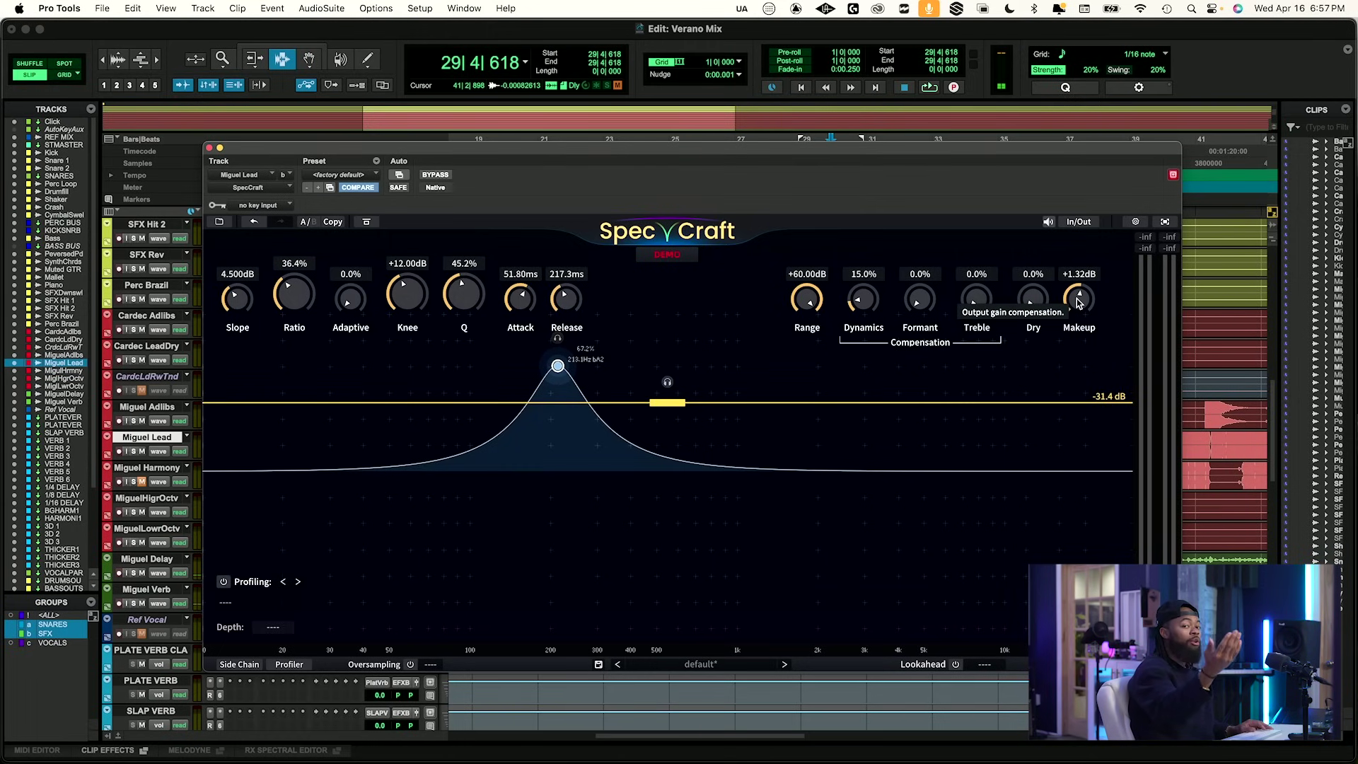
{"action": "key", "text": "space"}
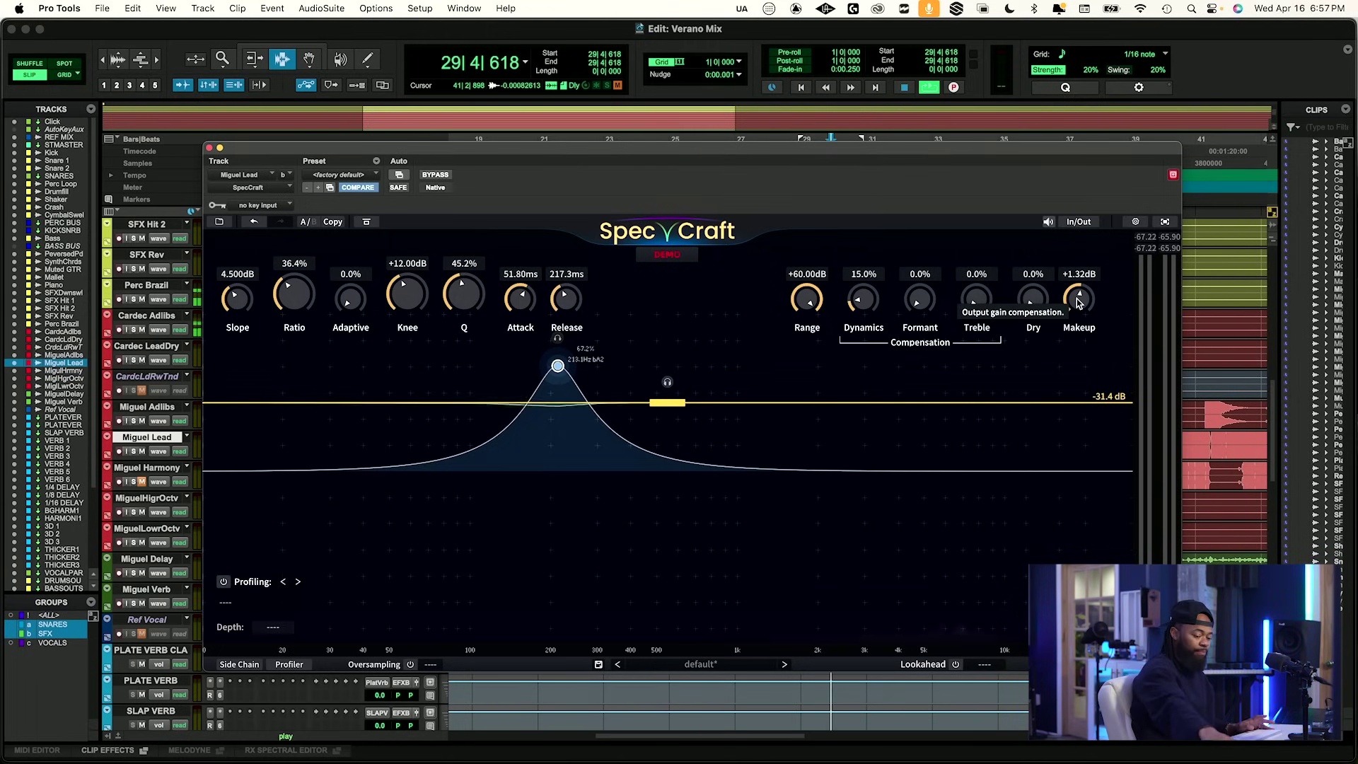
{"action": "left_click", "coordinate": [436, 175]}
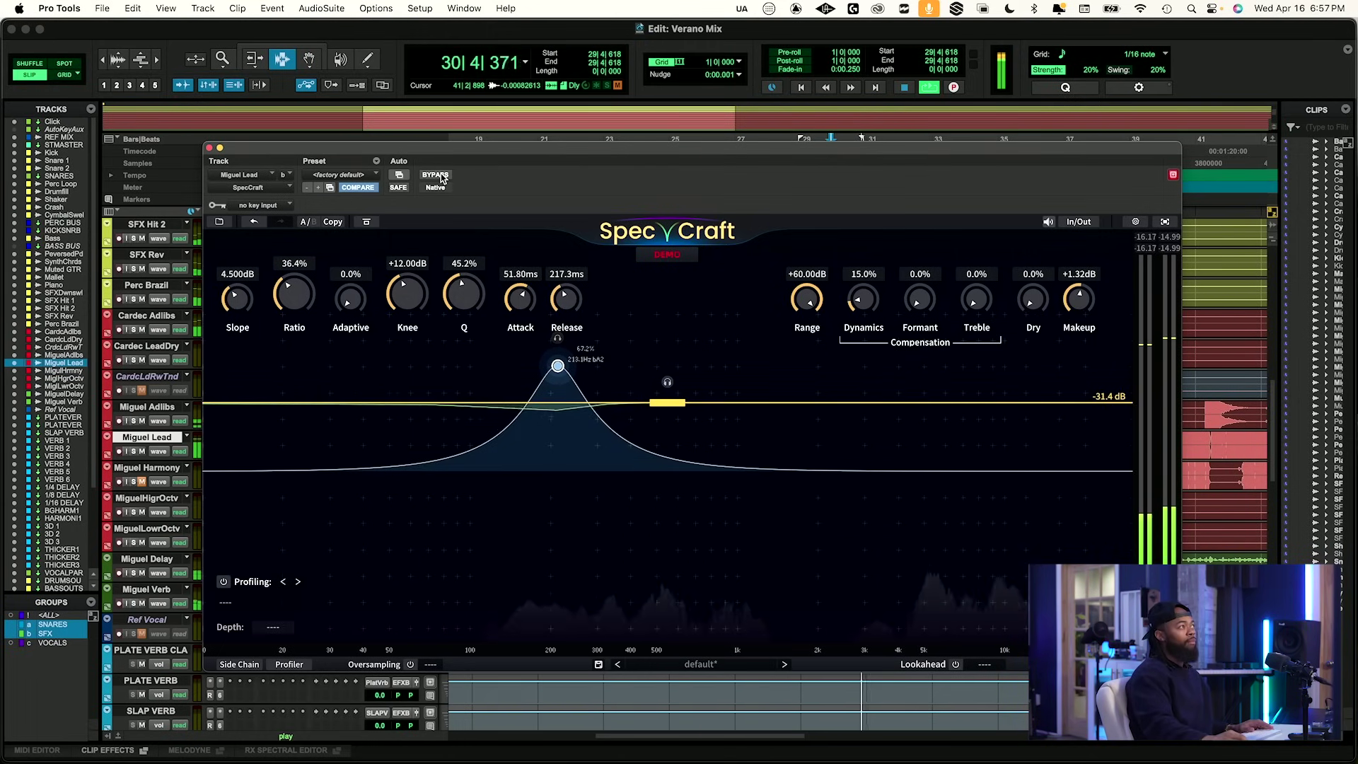
{"action": "left_click", "coordinate": [436, 176]}
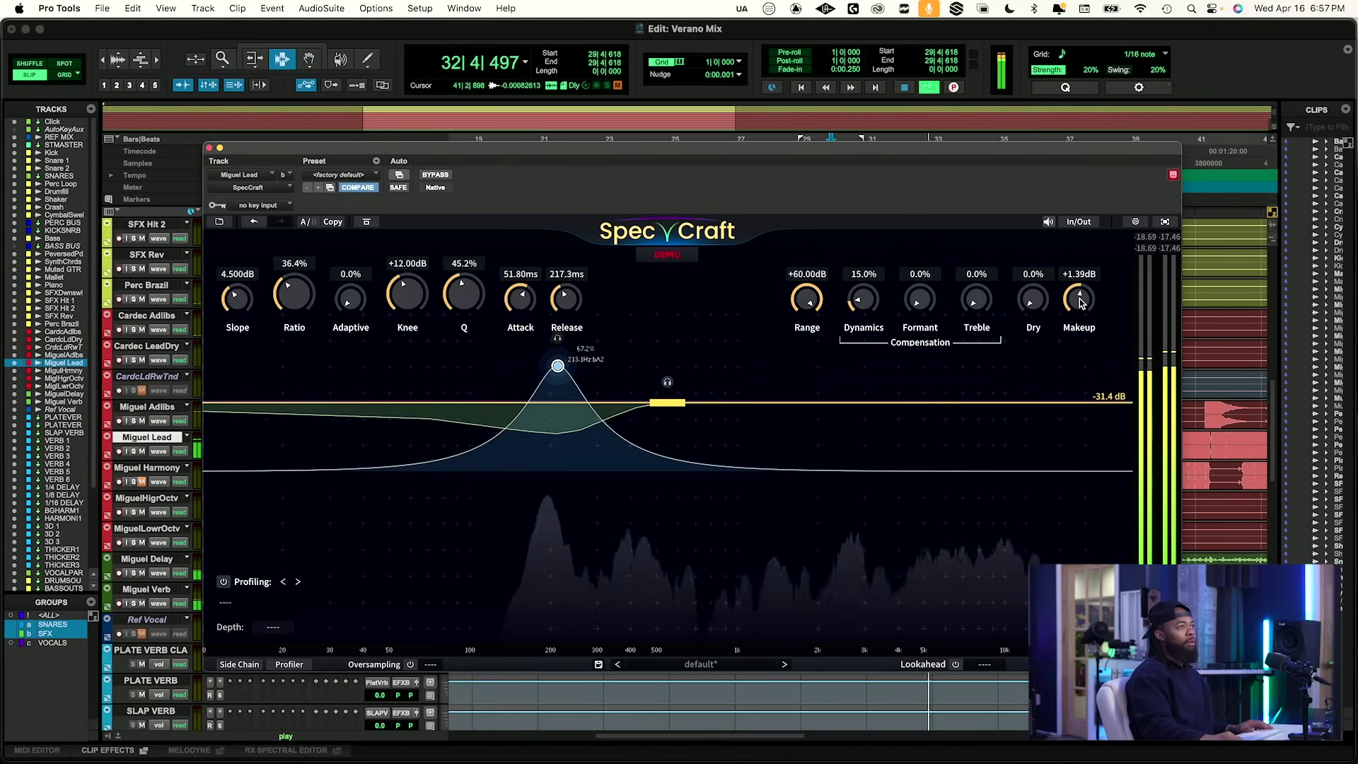
{"action": "left_click", "coordinate": [436, 174]}
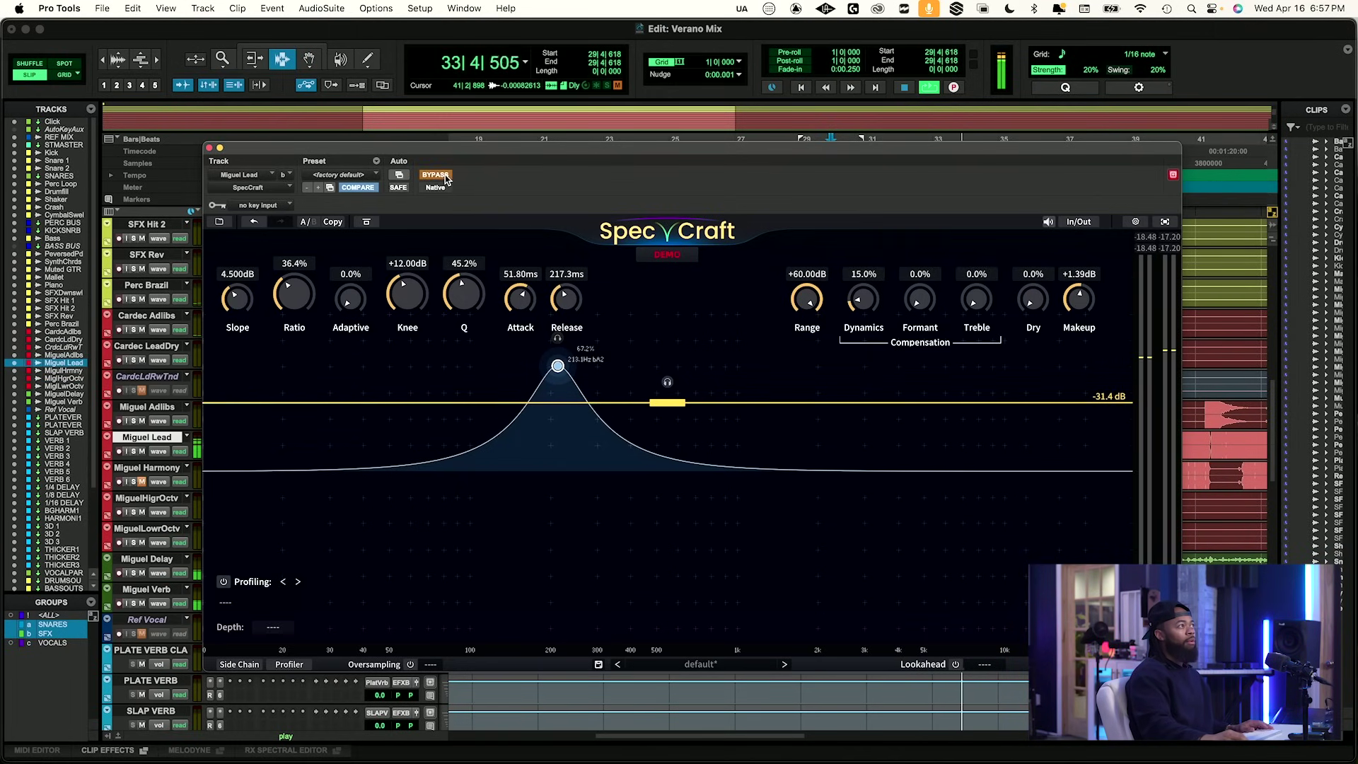
{"action": "left_click", "coordinate": [444, 175]}
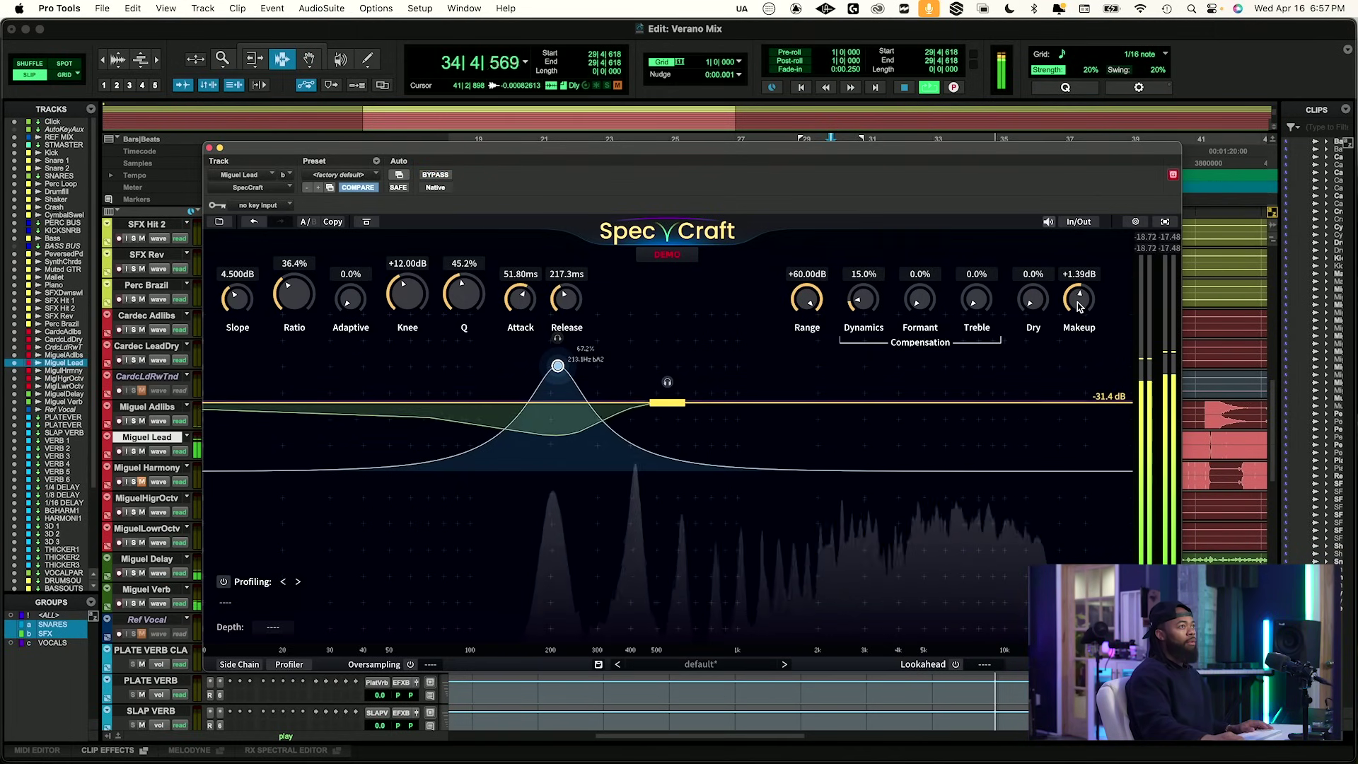
{"action": "key", "text": "space"}
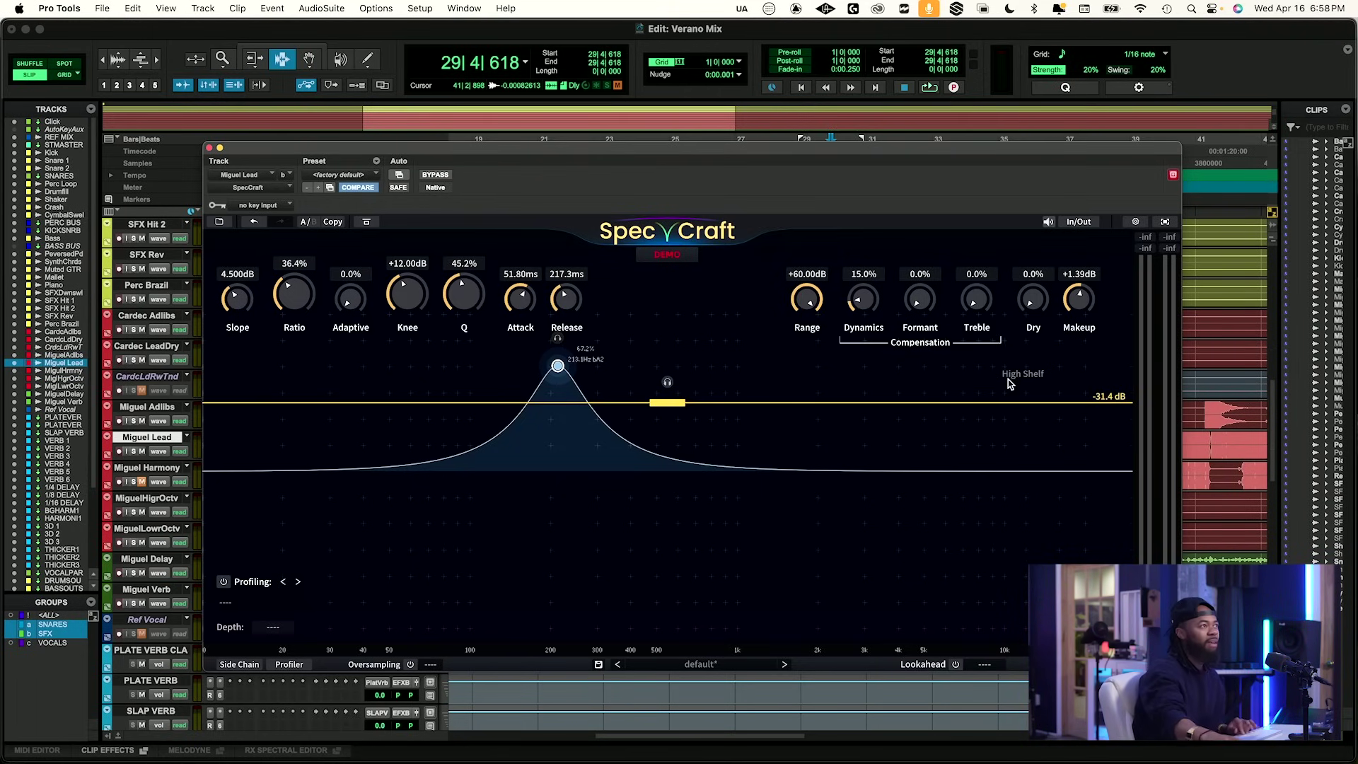
Add a SpecCraft node at about 12.6 kHz, audition it during playback, and solo Miguel Lead.
{"action": "key", "text": "space"}
{"action": "left_click_drag", "start_coordinate": [1007, 381], "coordinate": [1033, 471]}
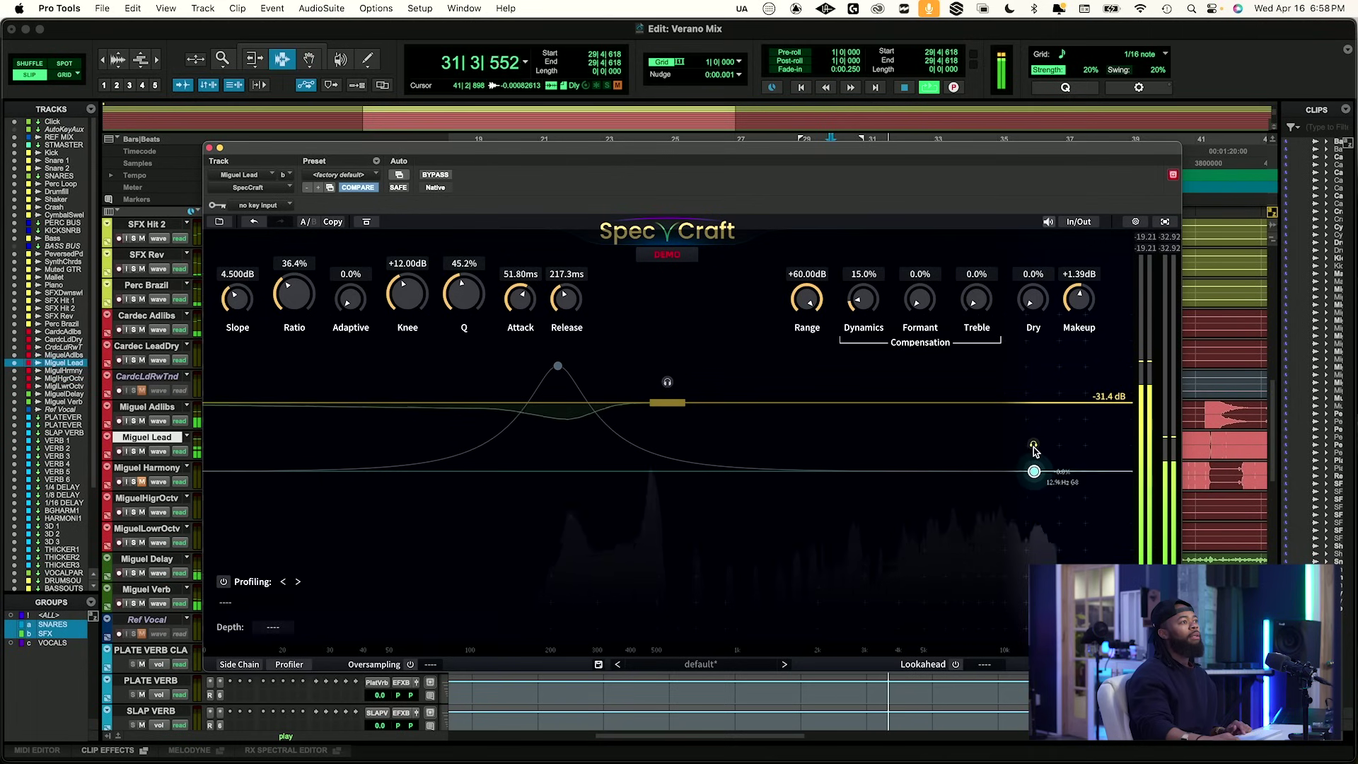
{"action": "key", "text": "space"}
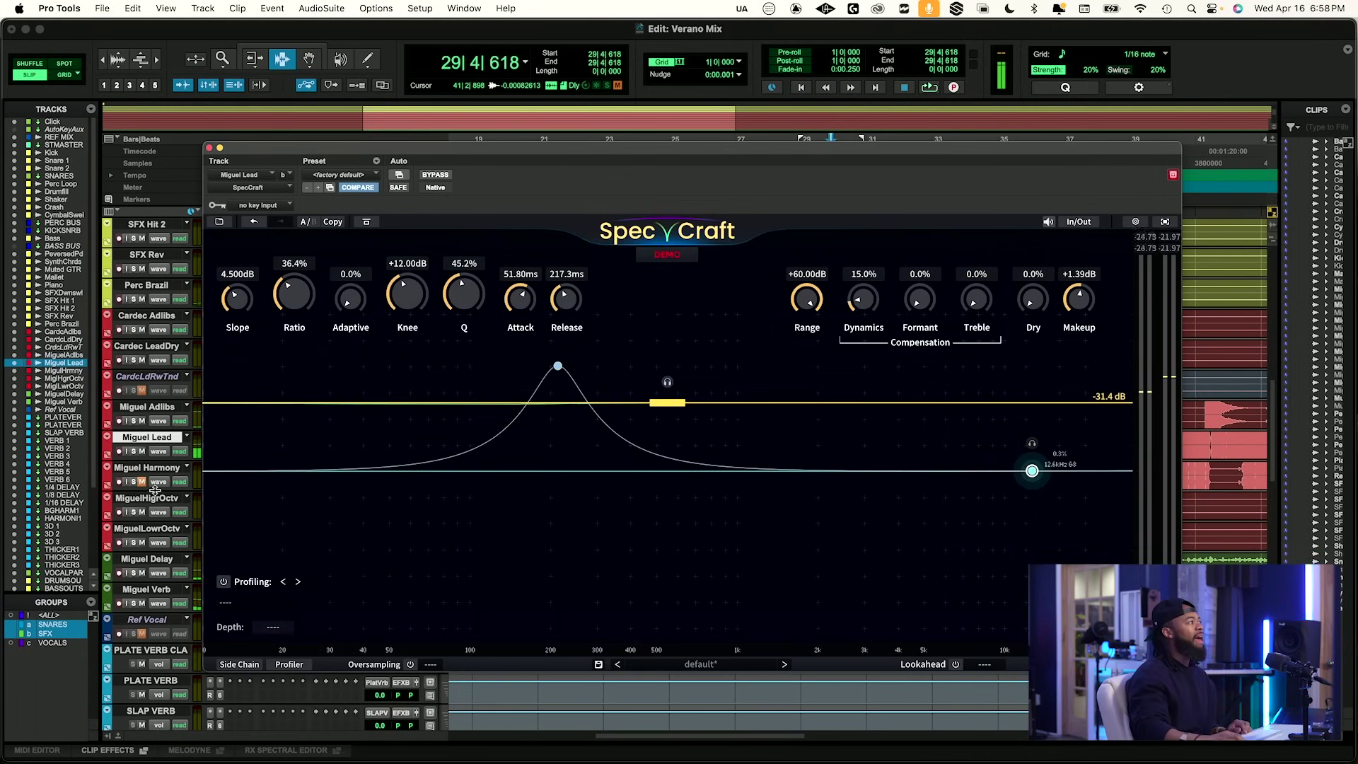
{"action": "right_click", "coordinate": [1032, 472]}
{"action": "left_click", "coordinate": [1059, 479]}
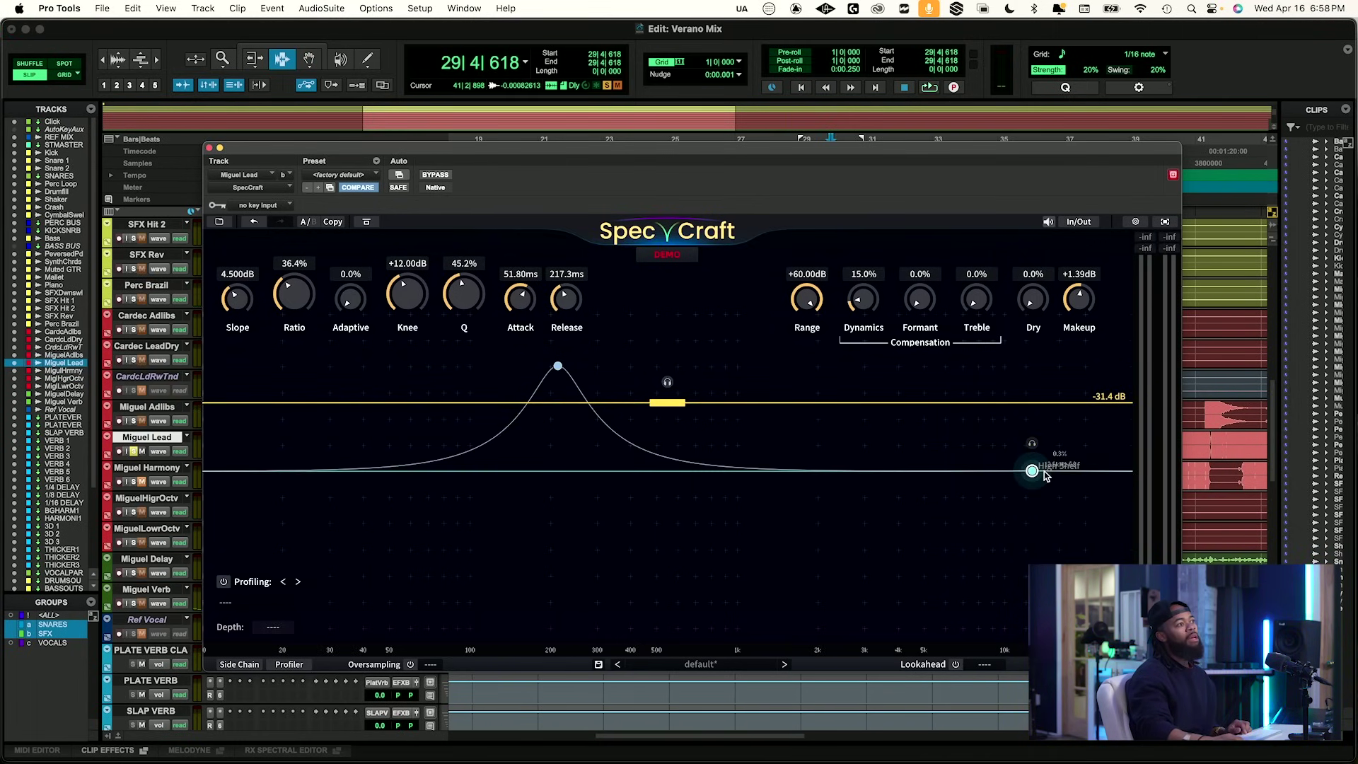
Audition the high-frequency node on the soloed vocal and raise it to about 83% near 13 kHz.
{"action": "left_click_drag", "start_coordinate": [1032, 471], "coordinate": [1030, 450]}
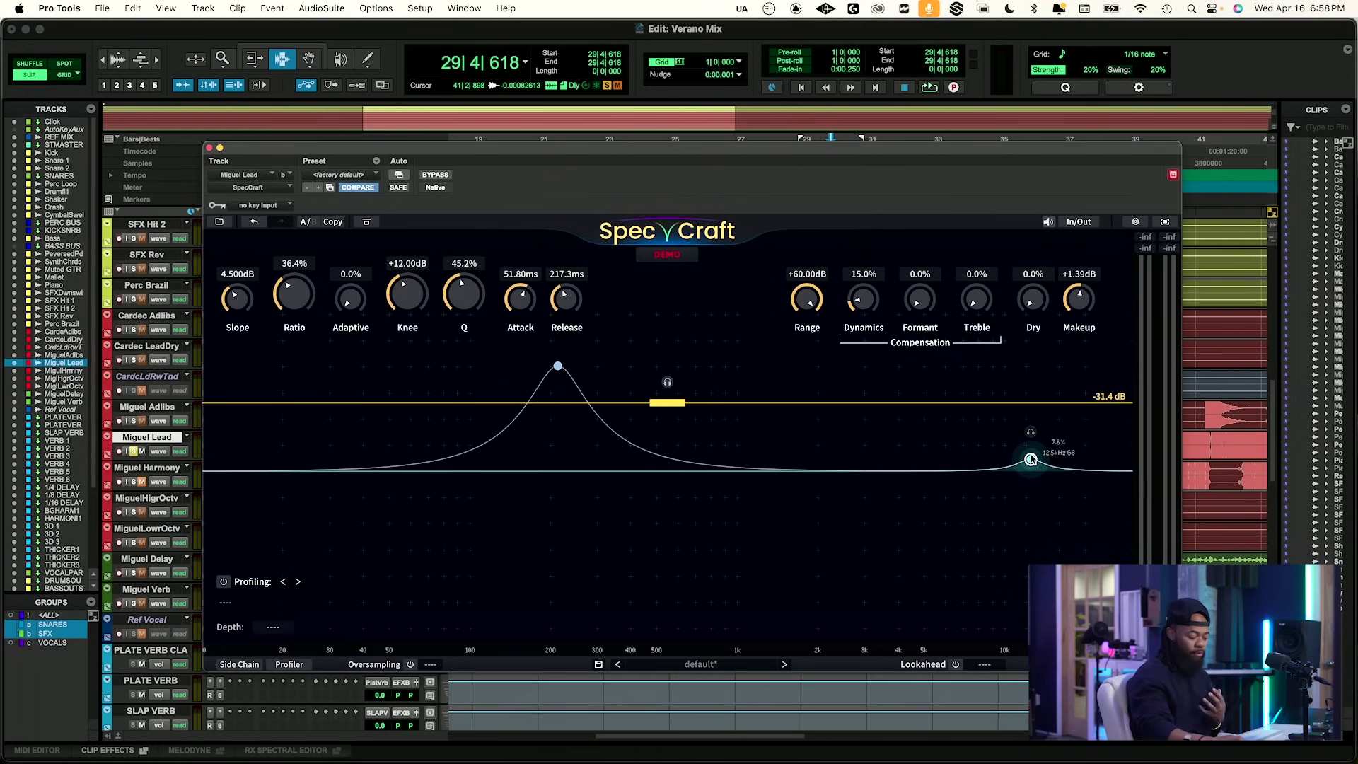
{"action": "key", "text": "space"}
{"action": "left_click_drag", "start_coordinate": [1030, 460], "coordinate": [1033, 424]}
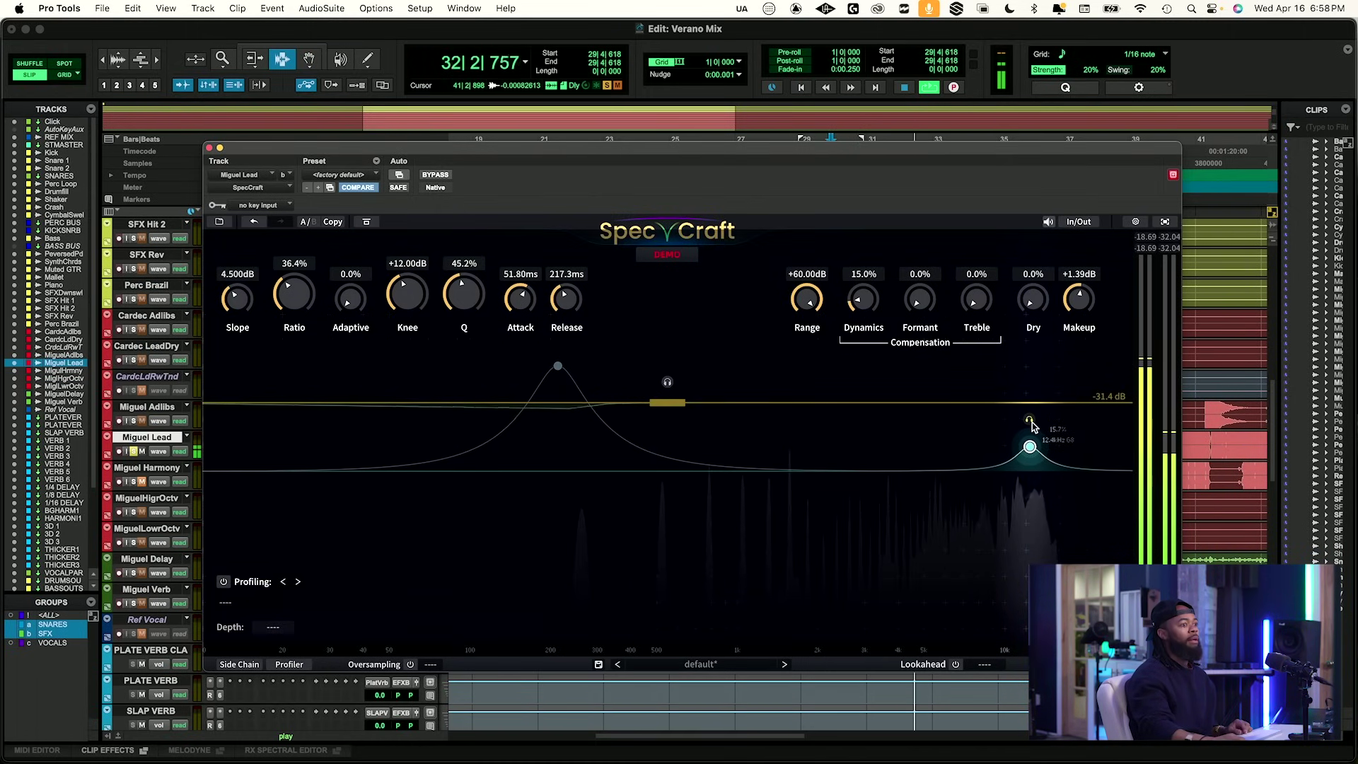
{"action": "key", "text": "space"}
{"action": "key", "text": "space"}
{"action": "left_click_drag", "start_coordinate": [1029, 445], "coordinate": [1035, 341]}
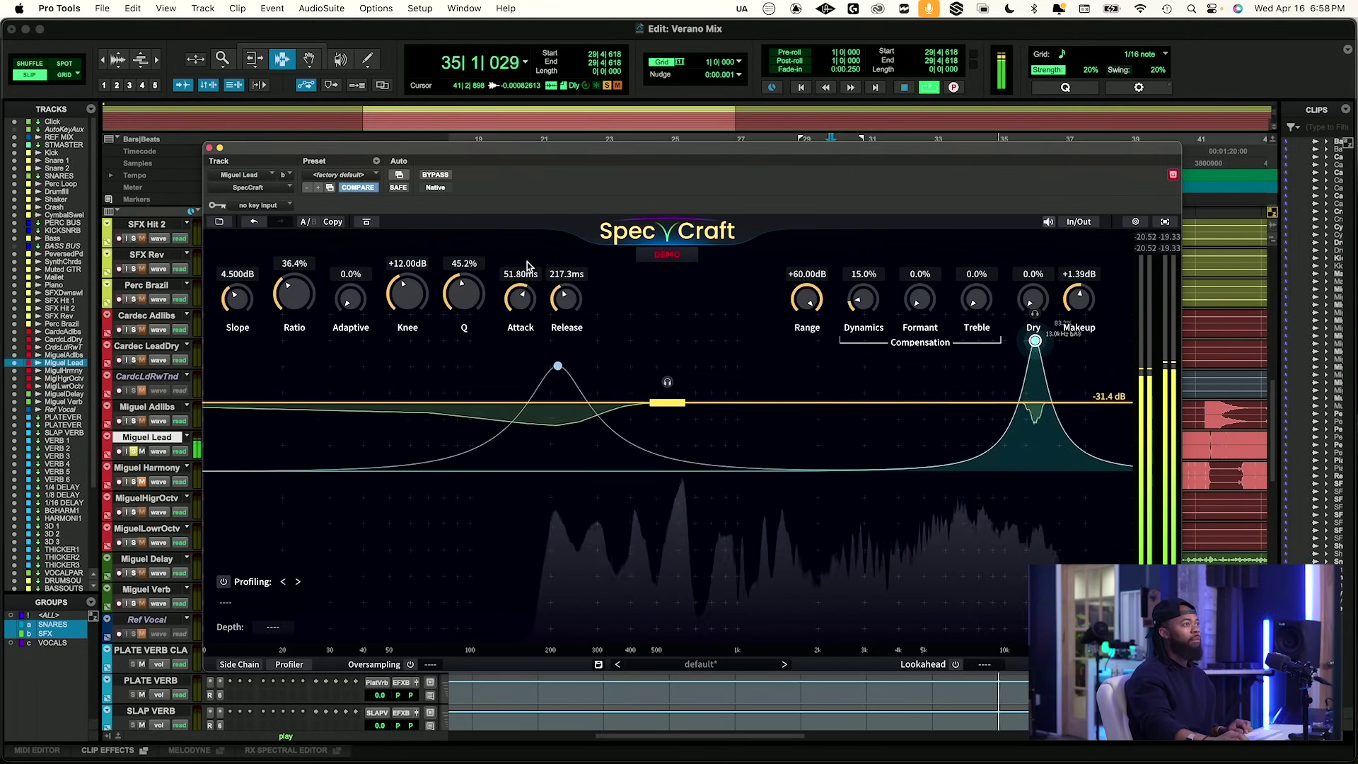
Unsolo Miguel Lead, replay the looped section, and compare SpecCraft with bypass in the full mix.
{"action": "left_click", "coordinate": [136, 453]}
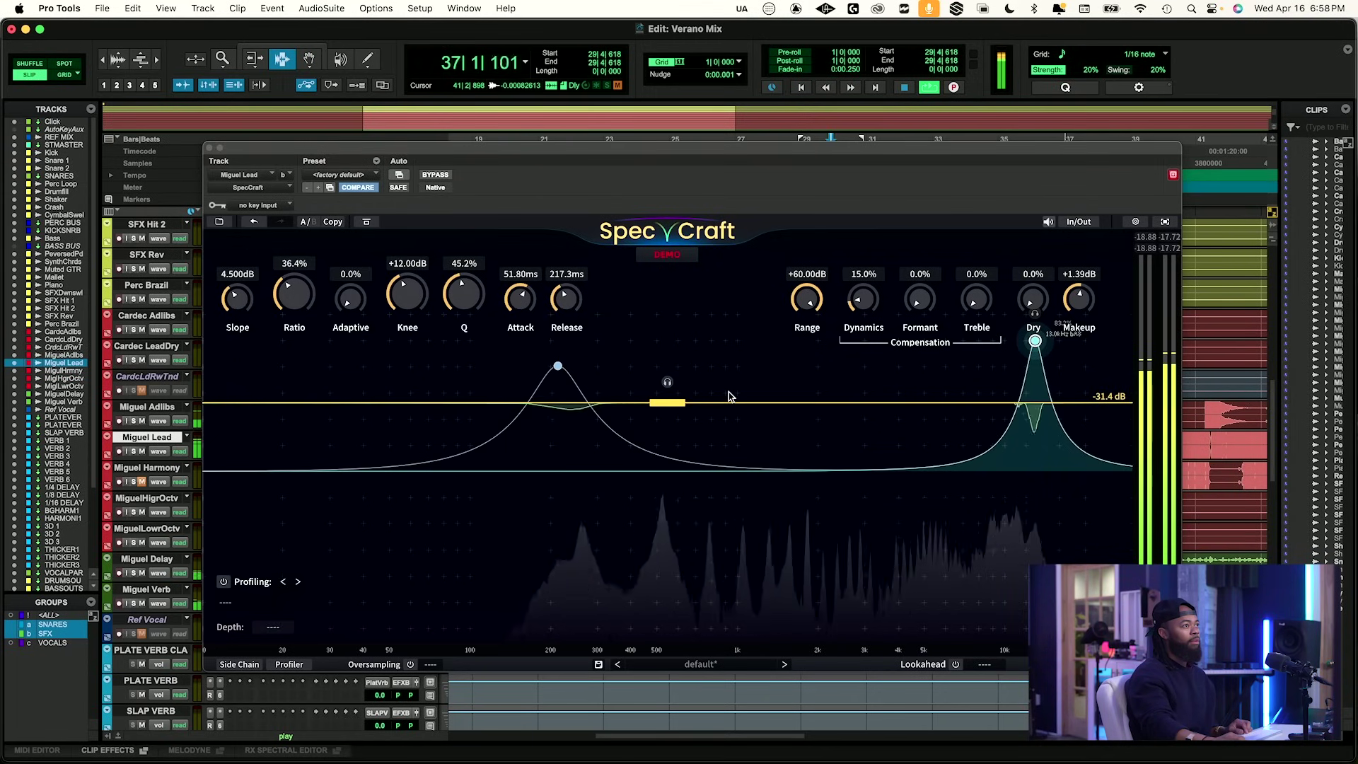
{"action": "key", "text": "space"}
{"action": "key", "text": "space"}
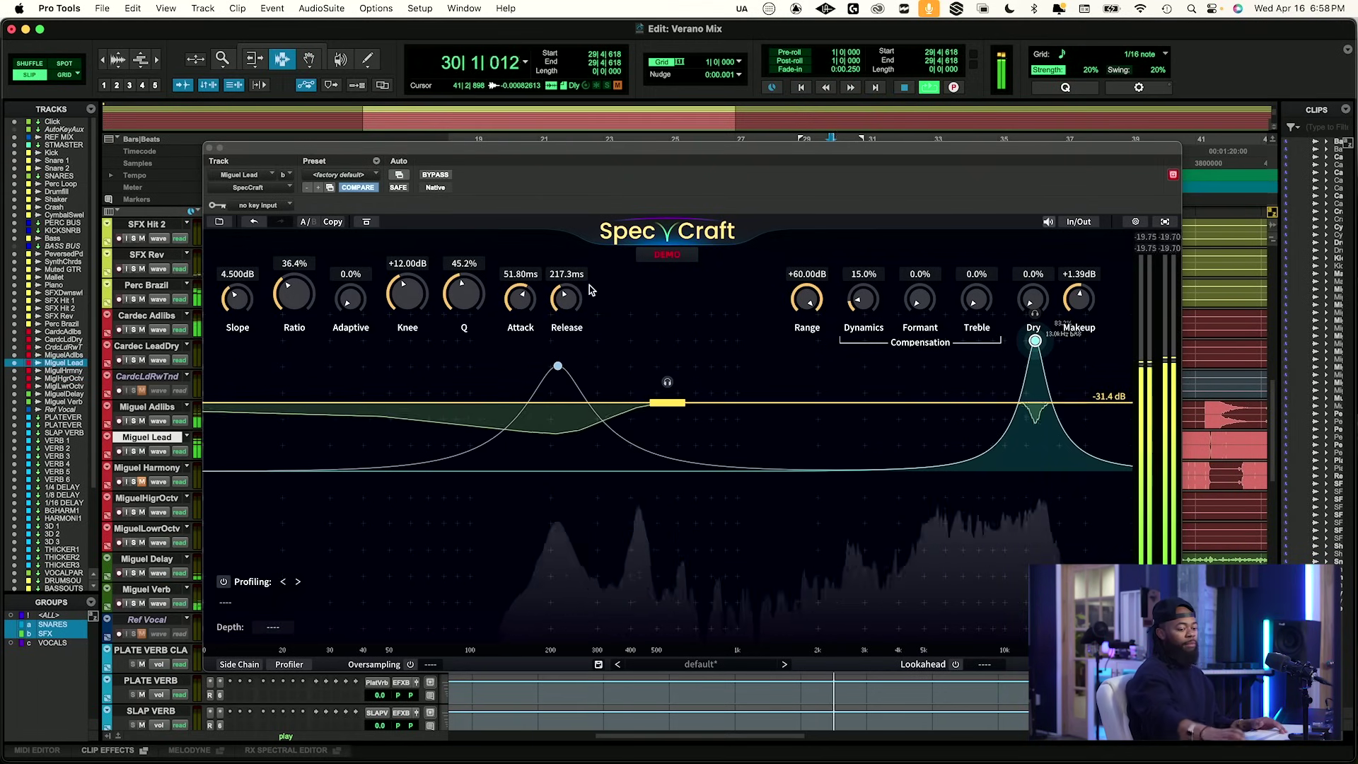
{"action": "left_click", "coordinate": [437, 176]}
{"action": "left_click", "coordinate": [438, 177]}
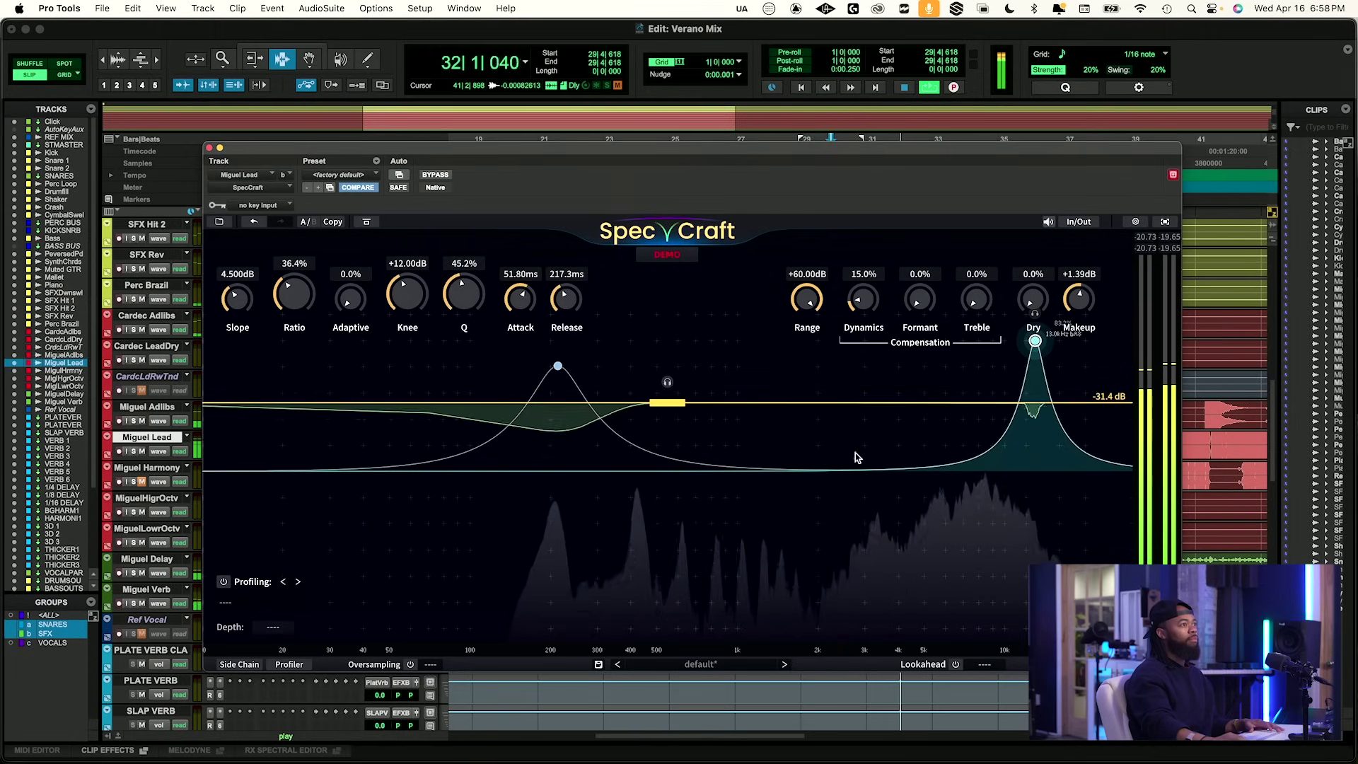
Add a third SpecCraft node in the midrange and move it to about 630 Hz at a low amount during playback.
{"action": "left_click", "coordinate": [764, 469]}
{"action": "key", "text": "space"}
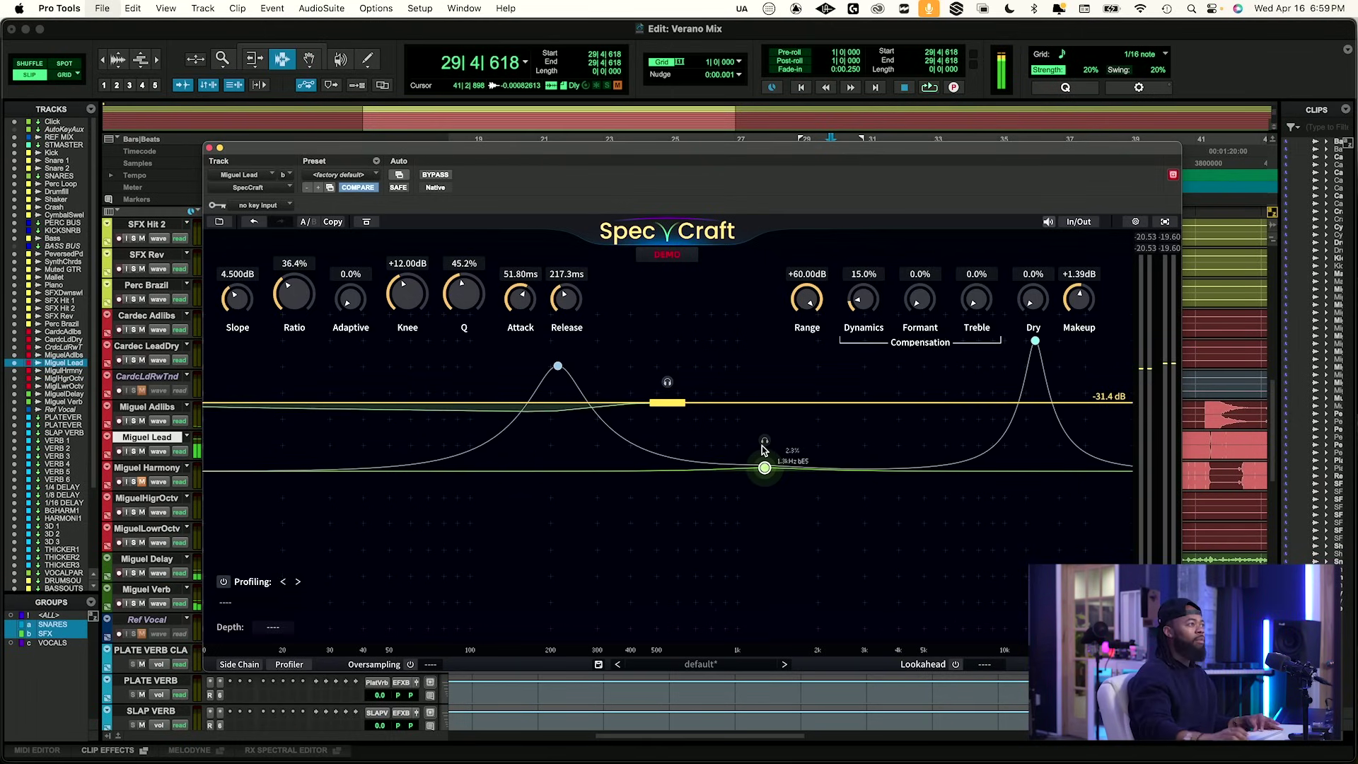
{"action": "left_click_drag", "start_coordinate": [763, 469], "coordinate": [762, 460]}
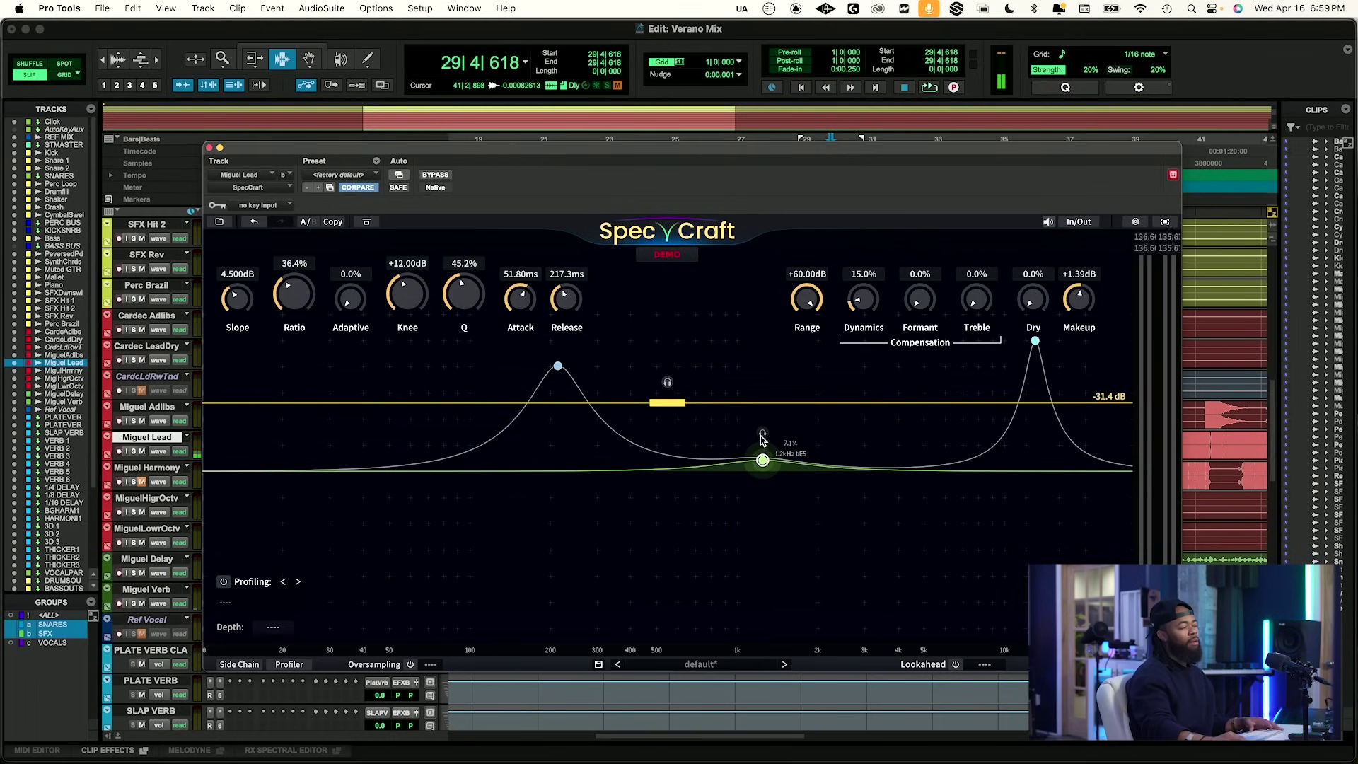
{"action": "key", "text": "space"}
{"action": "left_click_drag", "start_coordinate": [762, 460], "coordinate": [684, 461]}
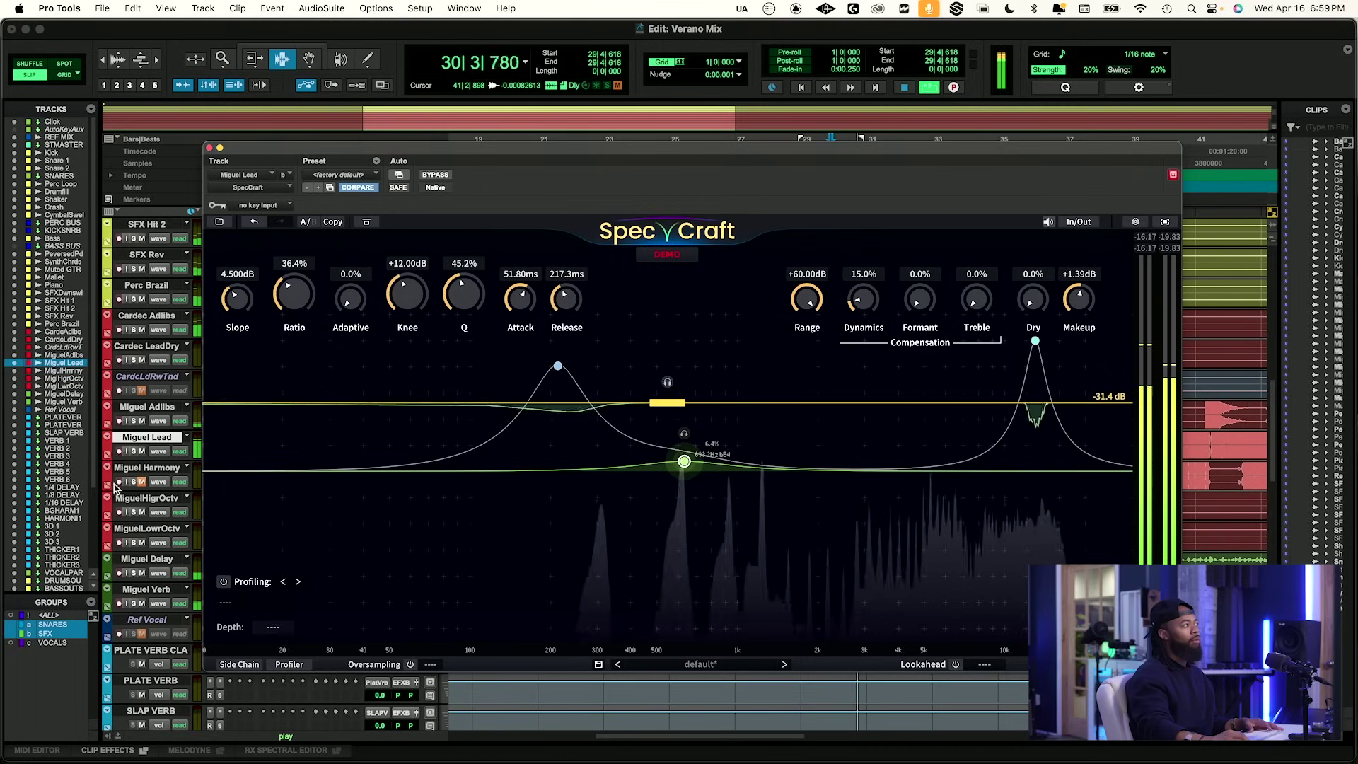
Solo Miguel Lead, audition the midrange node, and set it to about 528 Hz at 51%.
{"action": "left_click", "coordinate": [133, 451]}
{"action": "left_click", "coordinate": [684, 437]}
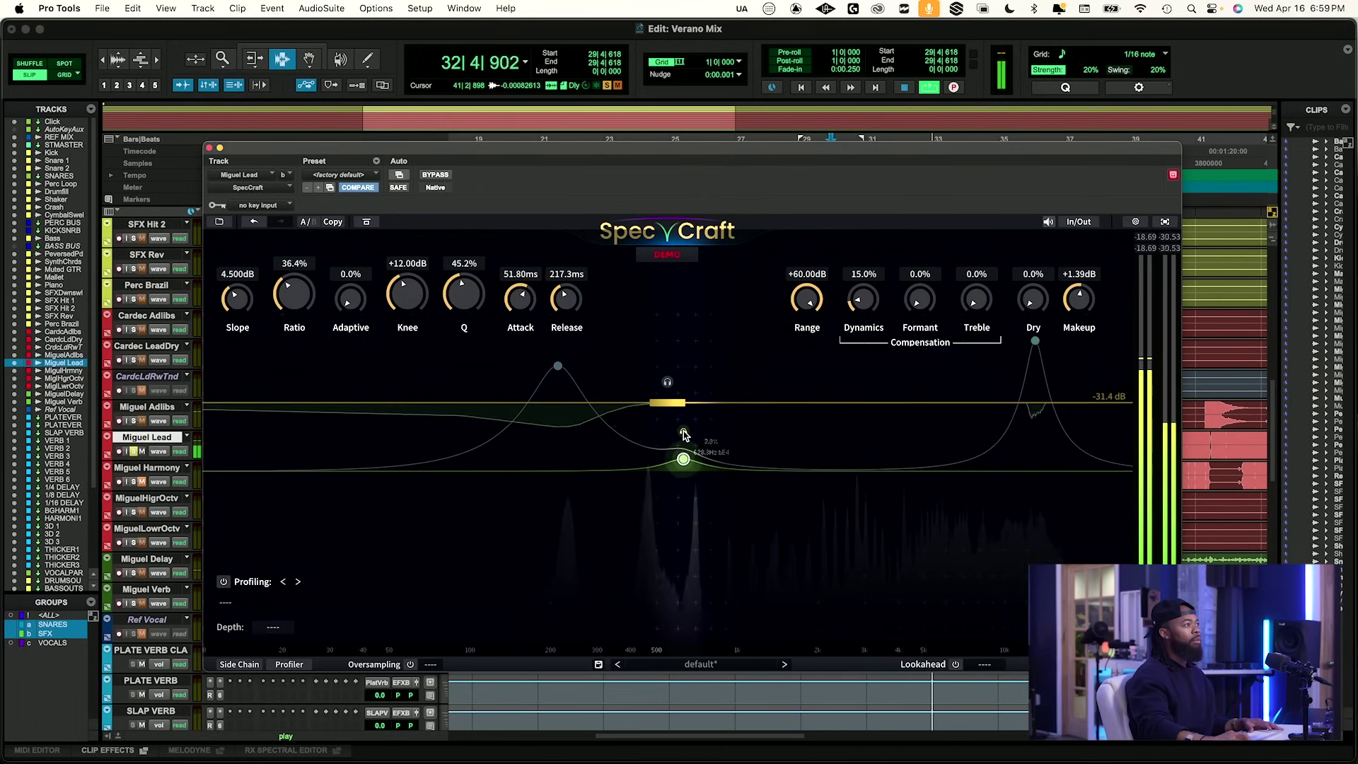
{"action": "left_click_drag", "start_coordinate": [684, 434], "coordinate": [664, 366]}
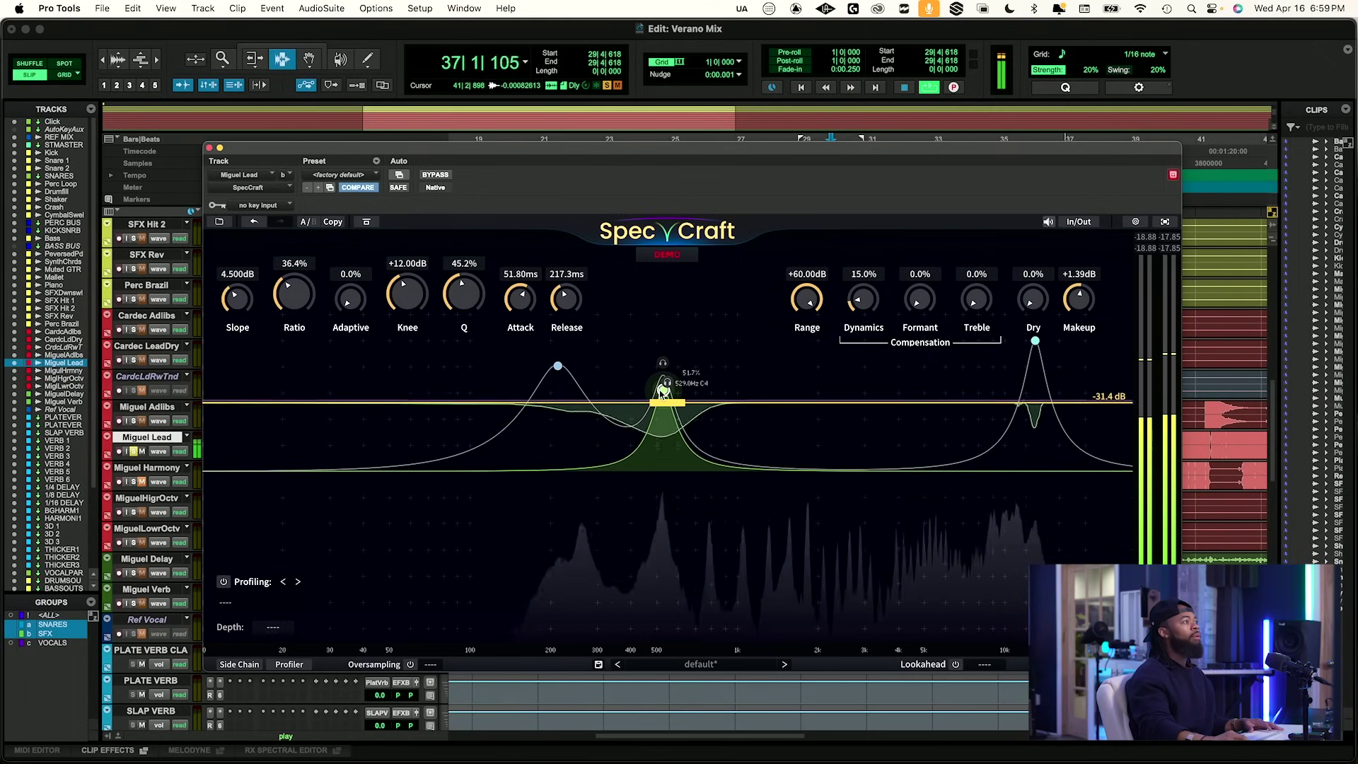
{"action": "key", "text": "space"}
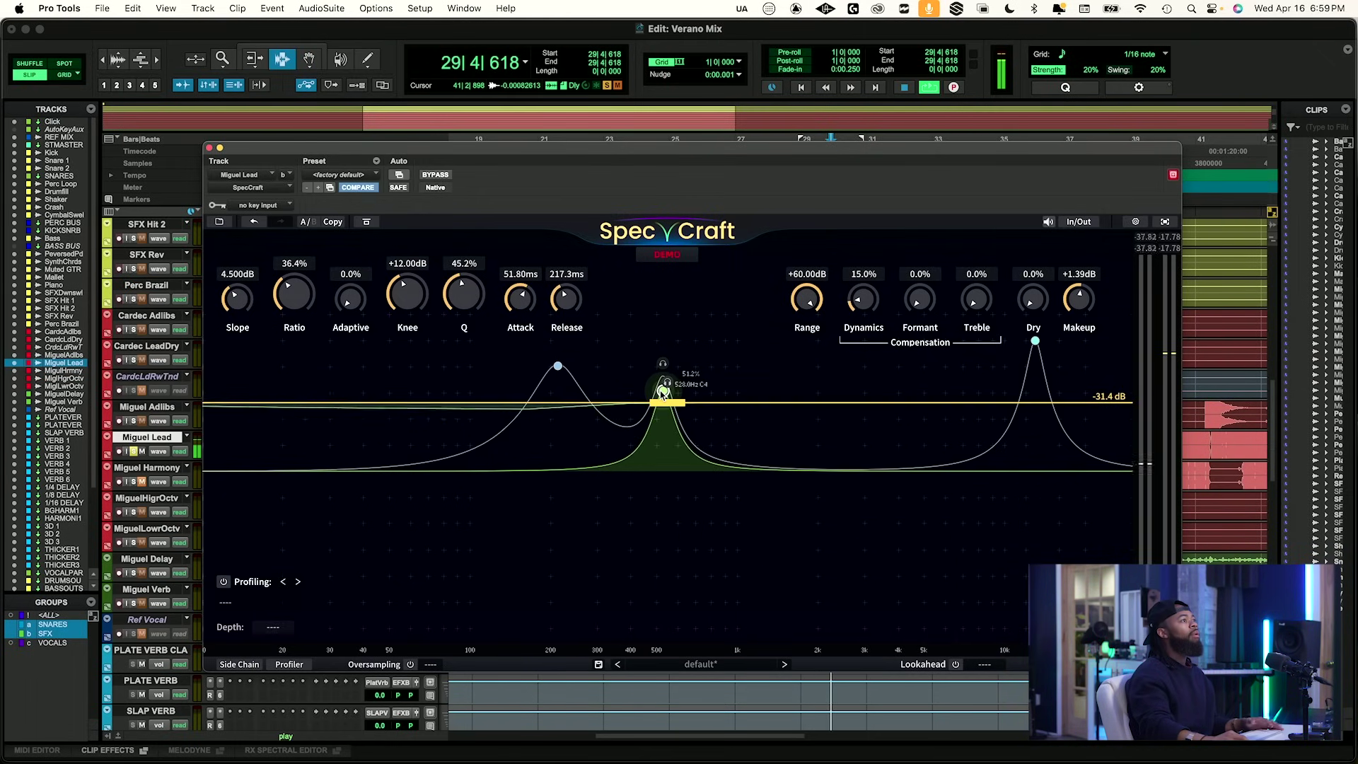
{"action": "key", "text": "space"}
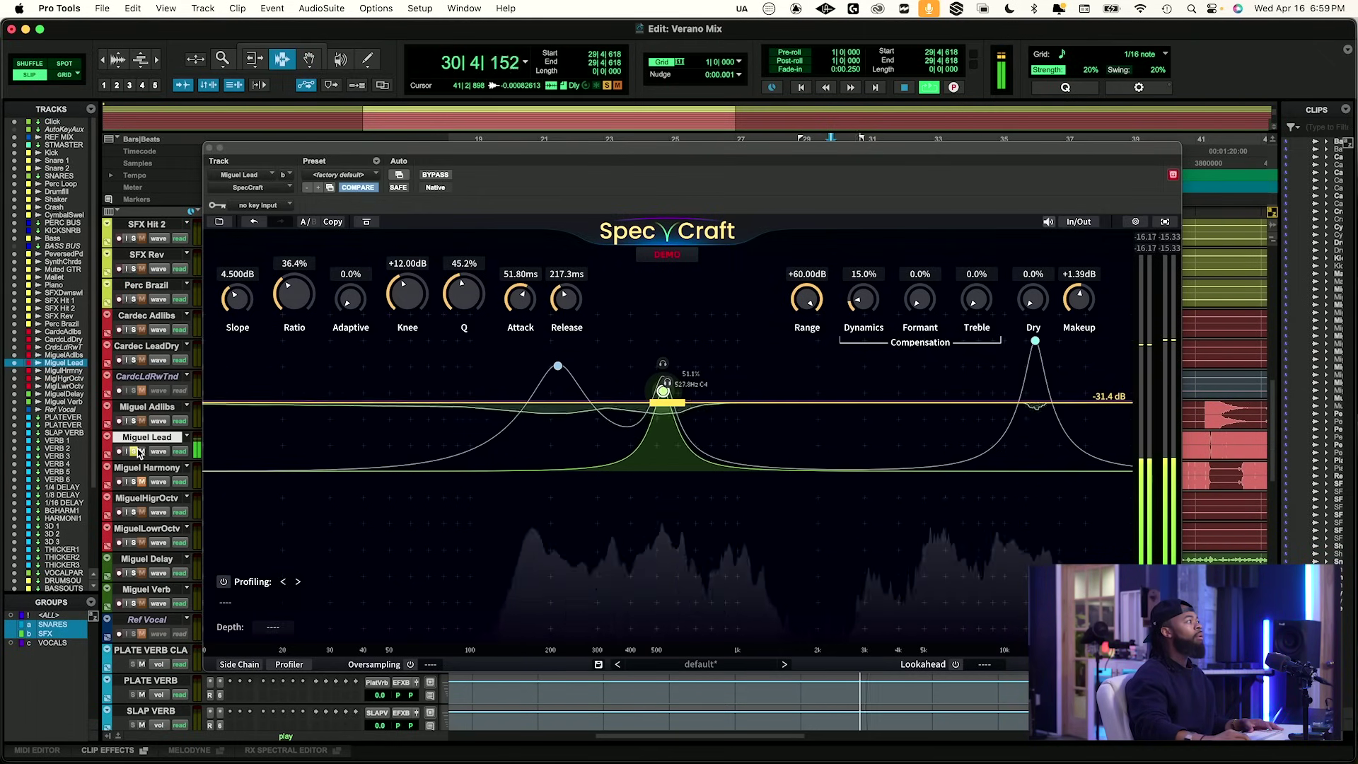
Unsolo Miguel Lead and compare the three-node SpecCraft processing with bypass in the full mix.
{"action": "left_click", "coordinate": [135, 451]}
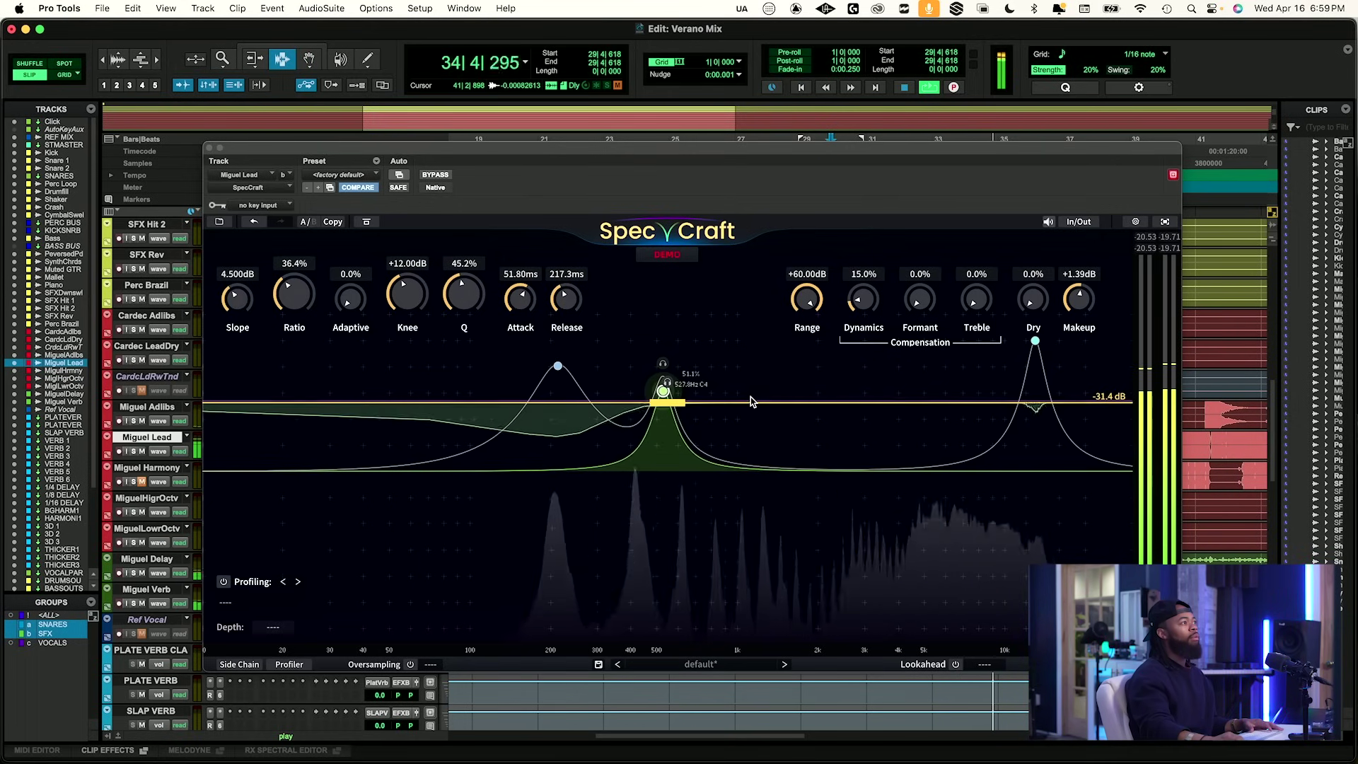
{"action": "left_click", "coordinate": [441, 176]}
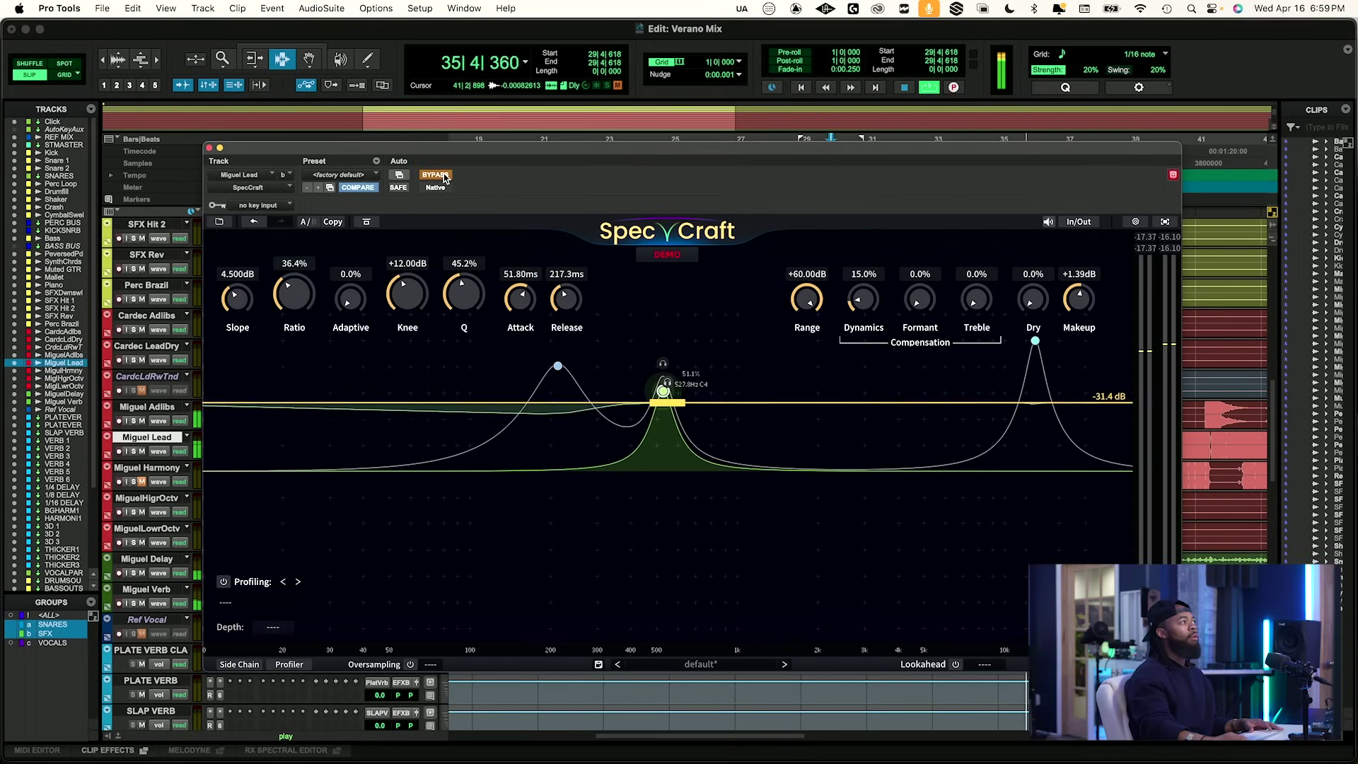
{"action": "left_click", "coordinate": [443, 177]}
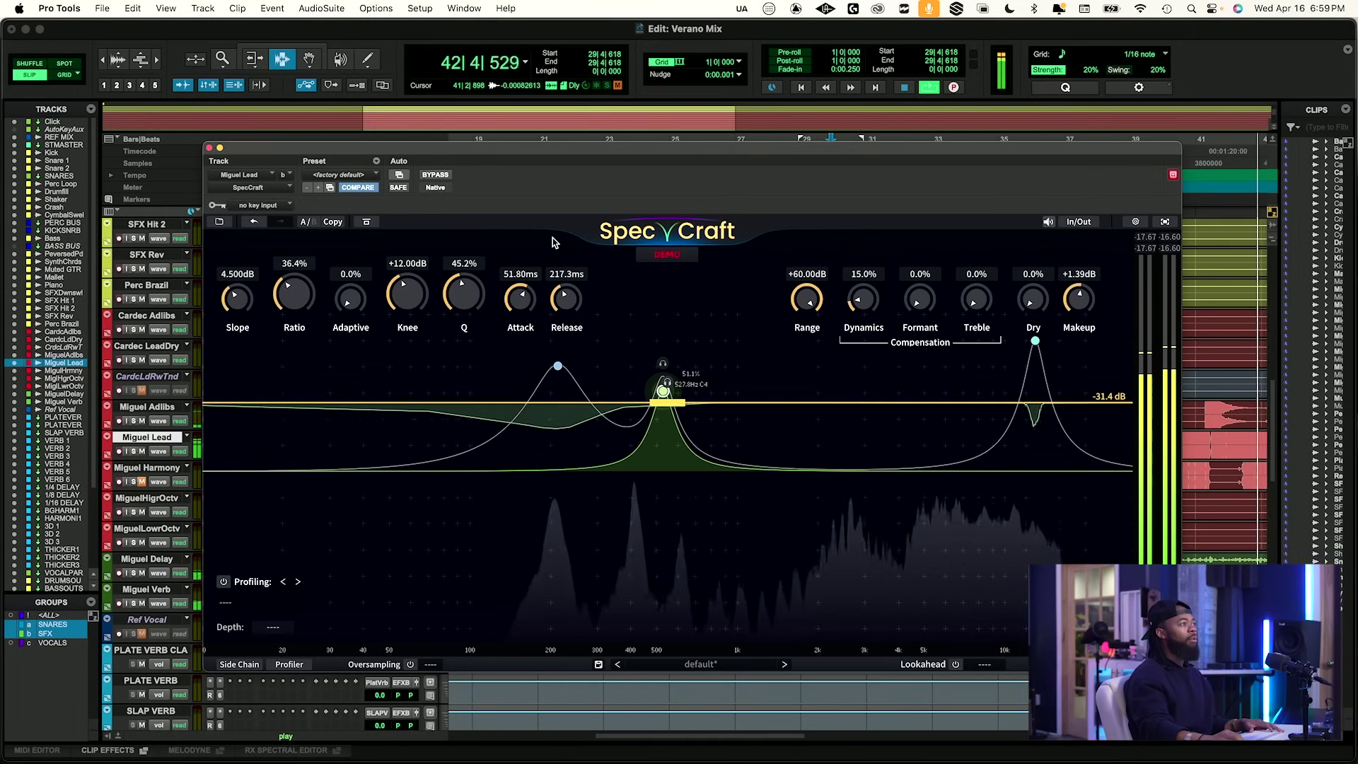
{"action": "left_click", "coordinate": [436, 175]}
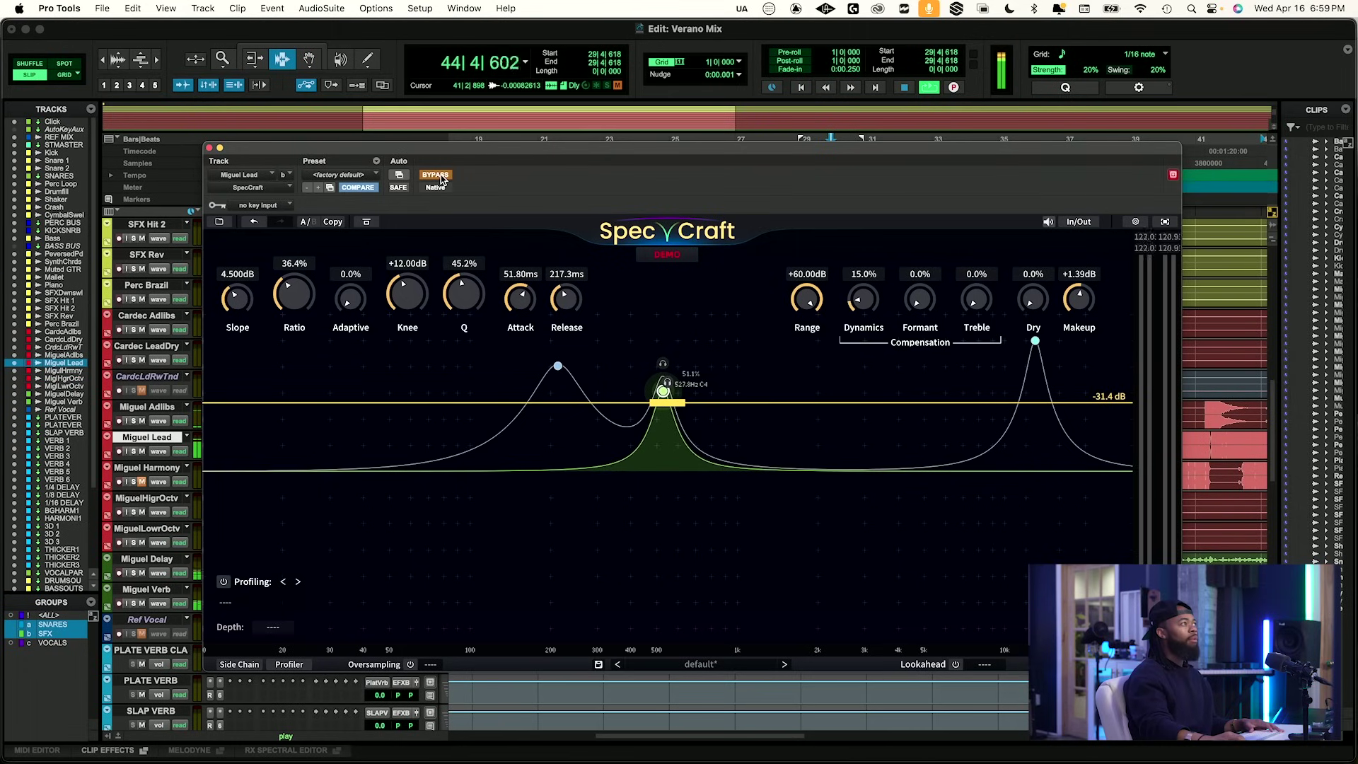
Replay the looped section while comparing SpecCraft with bypass once more, stop playback, and close the plug-in window.
{"action": "left_click", "coordinate": [435, 175]}
{"action": "key", "text": "space"}
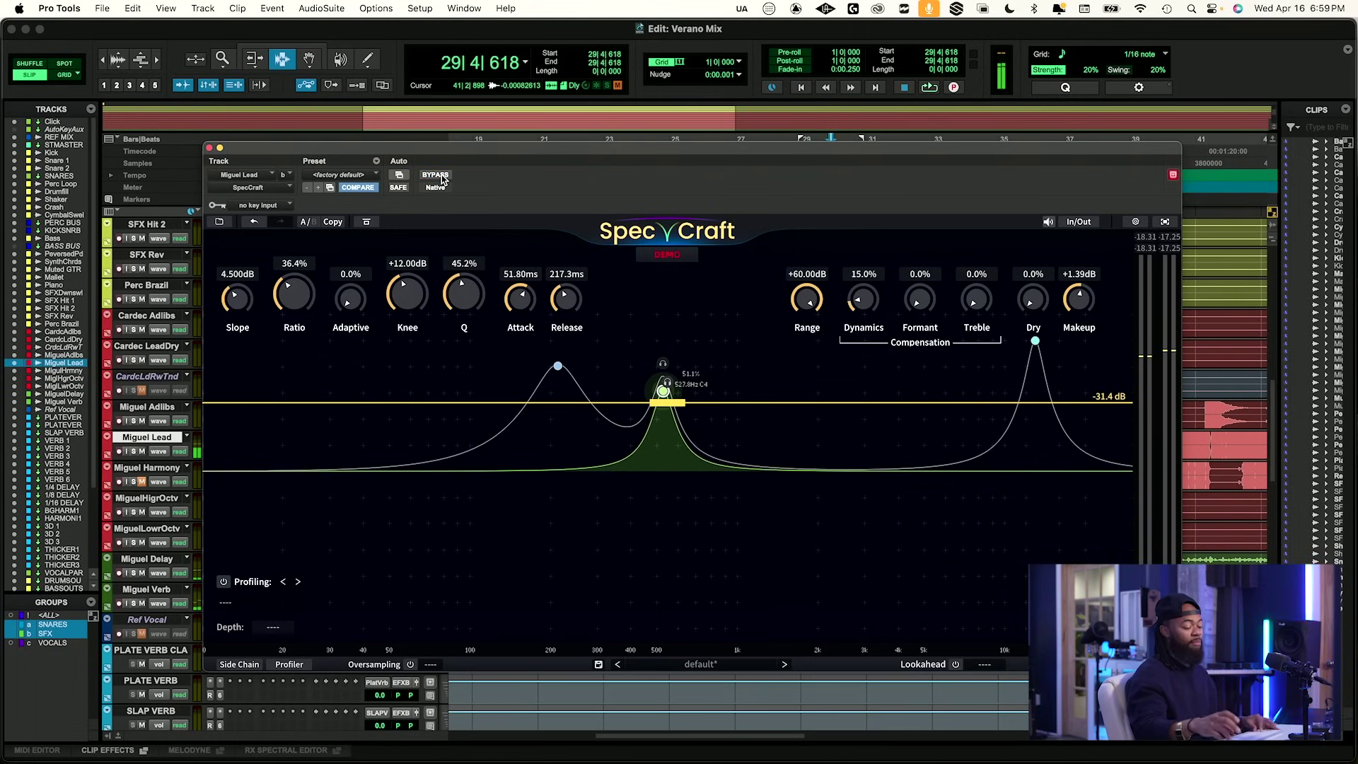
{"action": "key", "text": "space"}
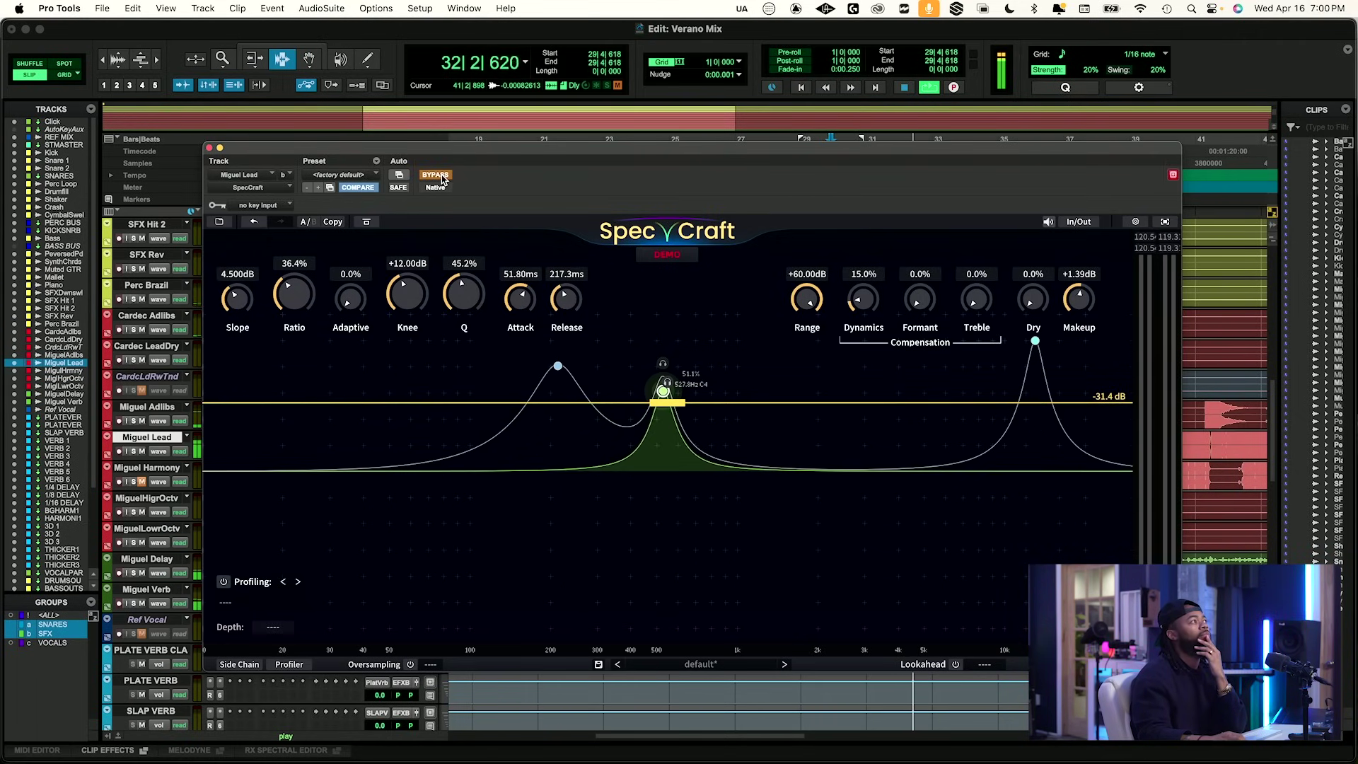
{"action": "left_click", "coordinate": [436, 175]}
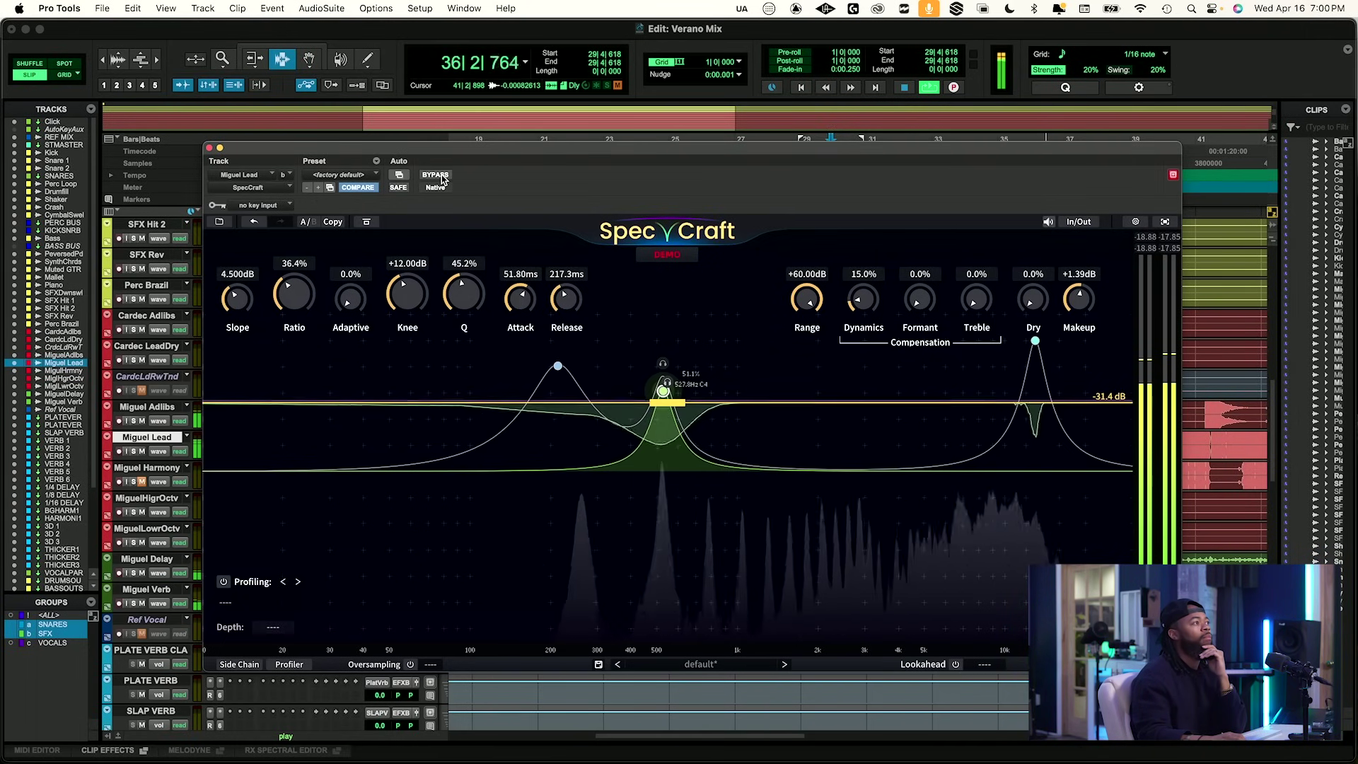
{"action": "left_click", "coordinate": [442, 177]}
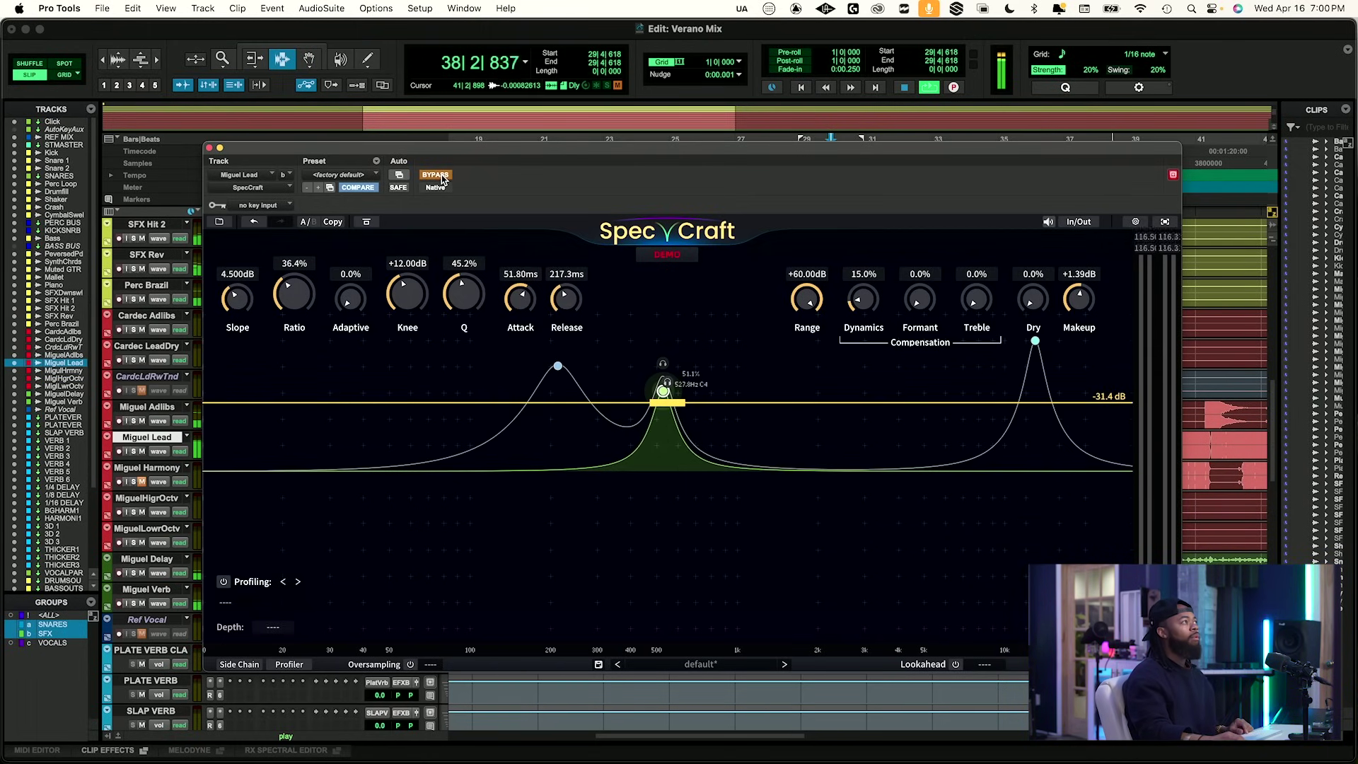
{"action": "left_click", "coordinate": [441, 177]}
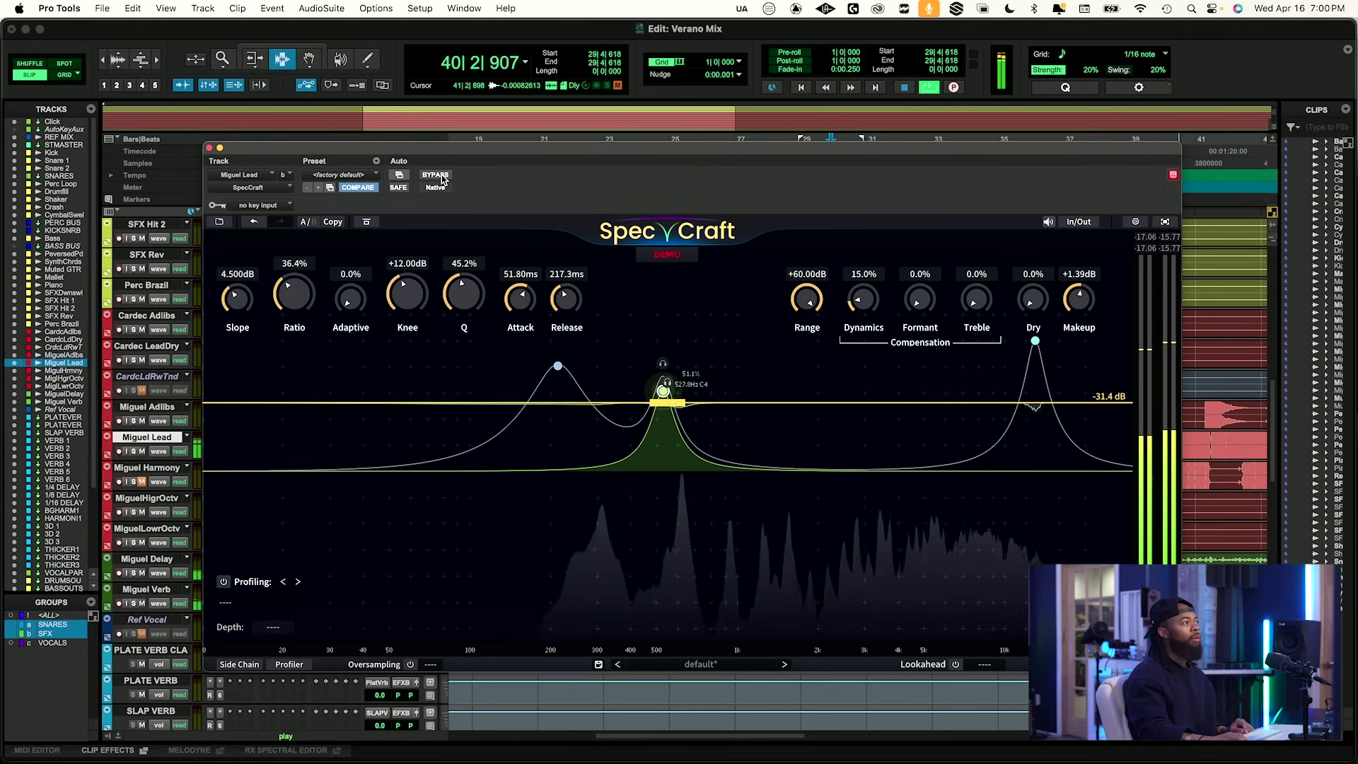
{"action": "key", "text": "space"}
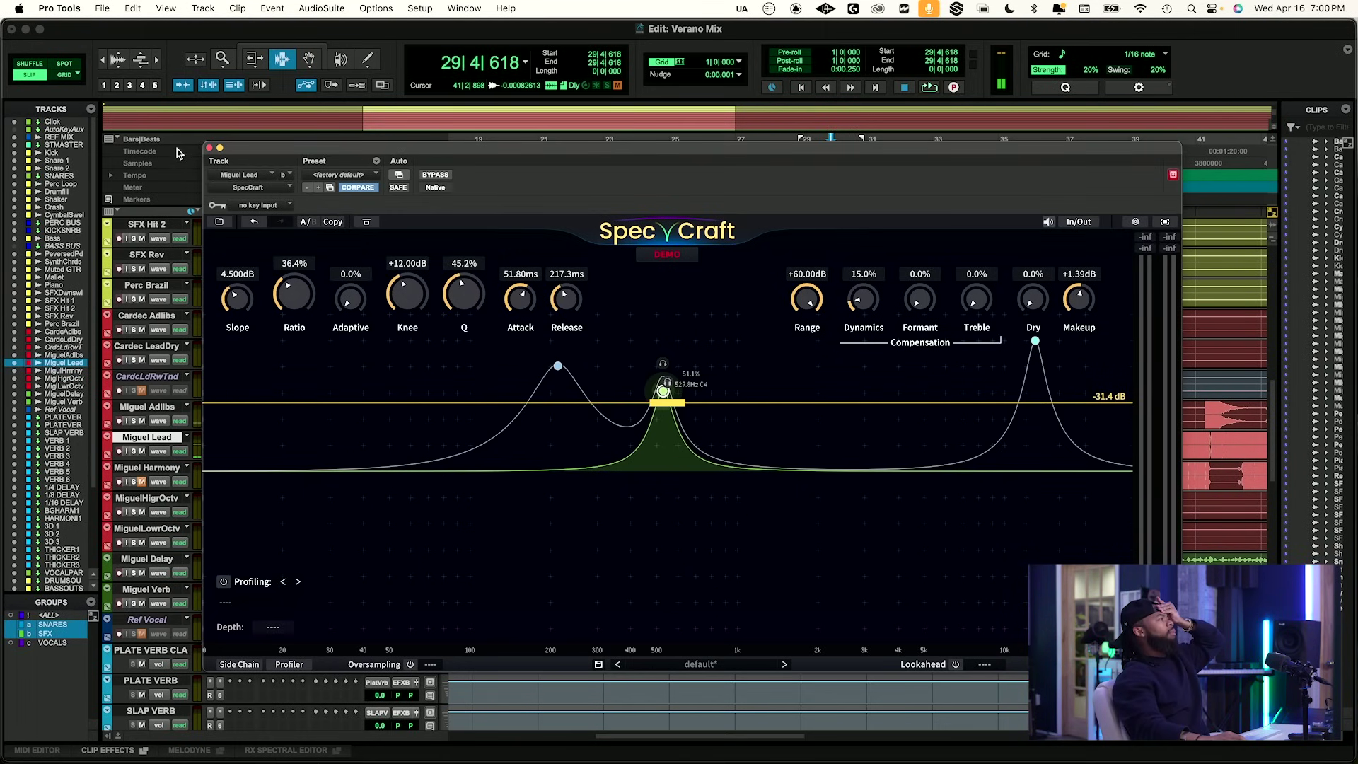
{"action": "left_click", "coordinate": [208, 148]}
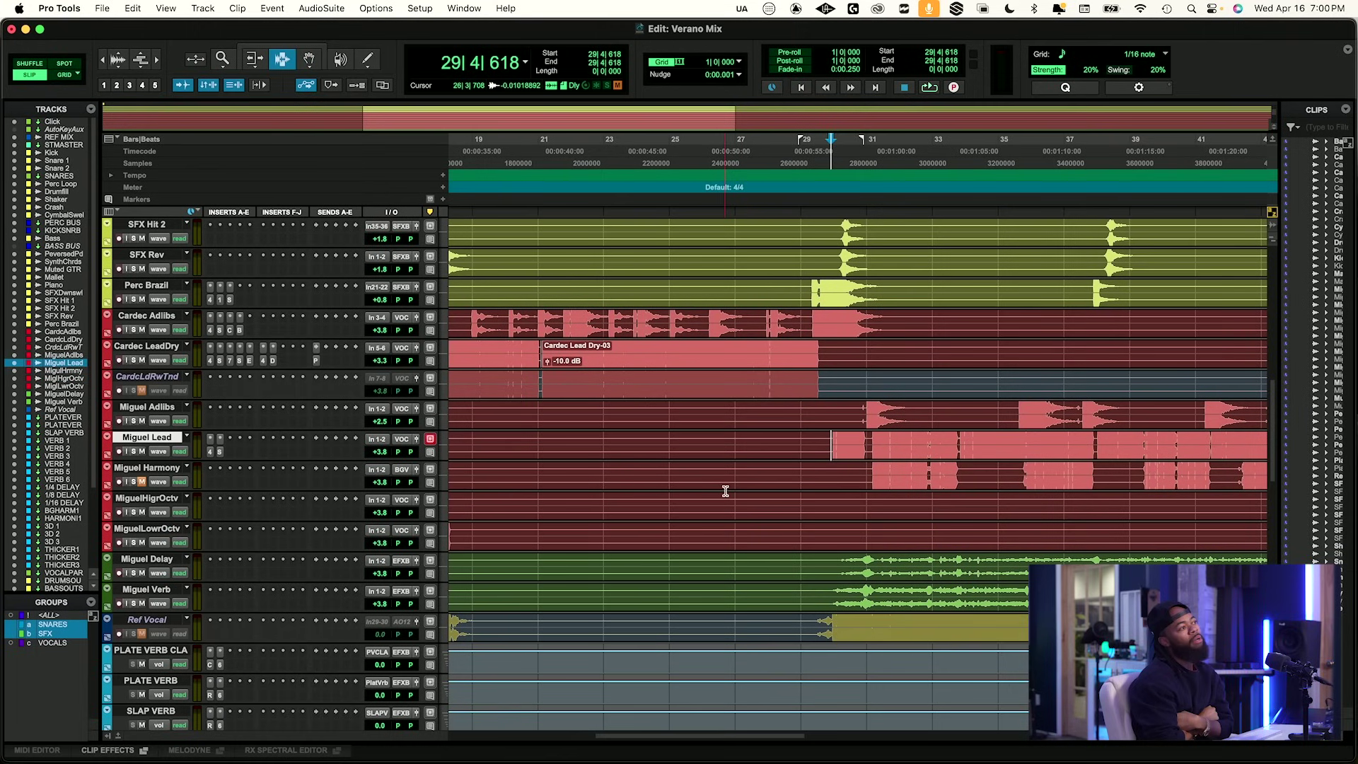
Insert the stereo CLA-76 compressor in the third insert slot of Miguel Lead.
{"action": "left_click", "coordinate": [237, 444]}
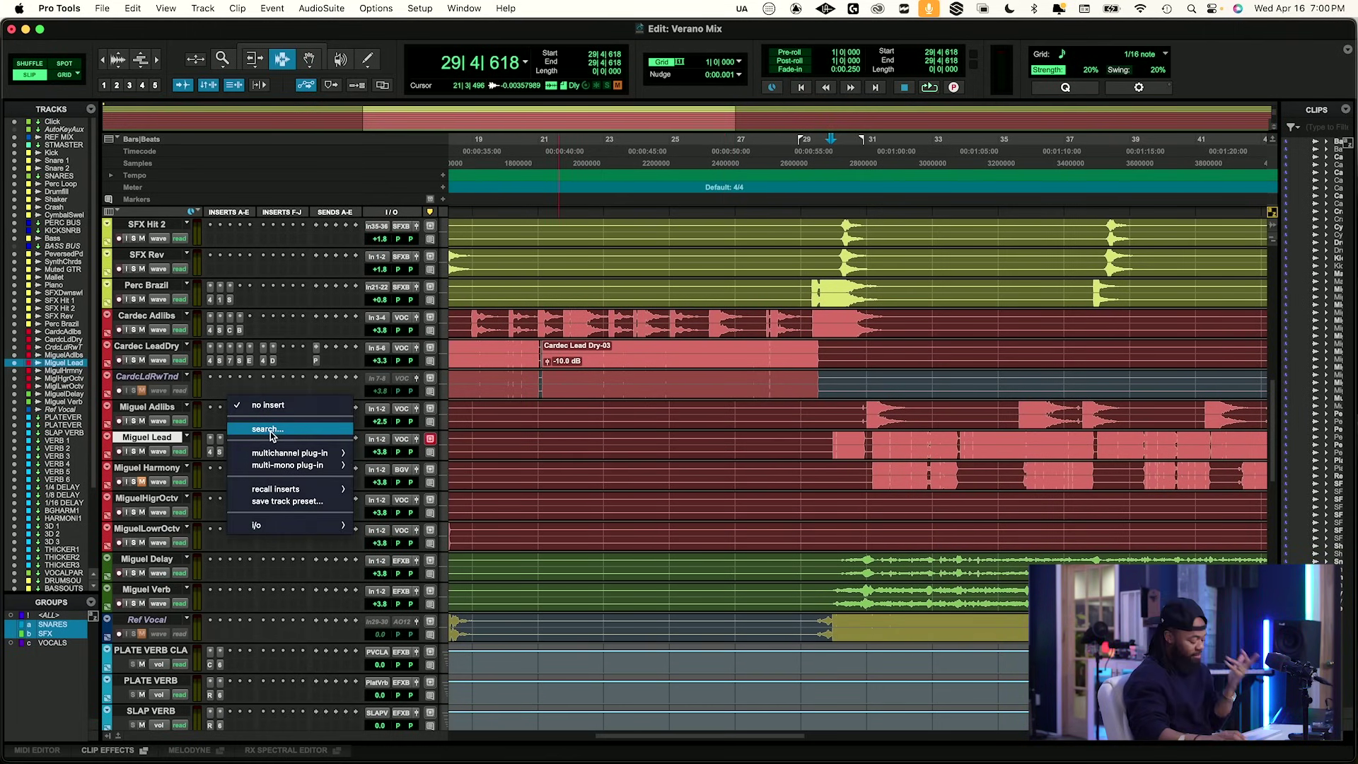
{"action": "left_click", "coordinate": [269, 430]}
{"action": "type", "text": "76"}
{"action": "key", "text": "Down"}
{"action": "key", "text": "Down"}
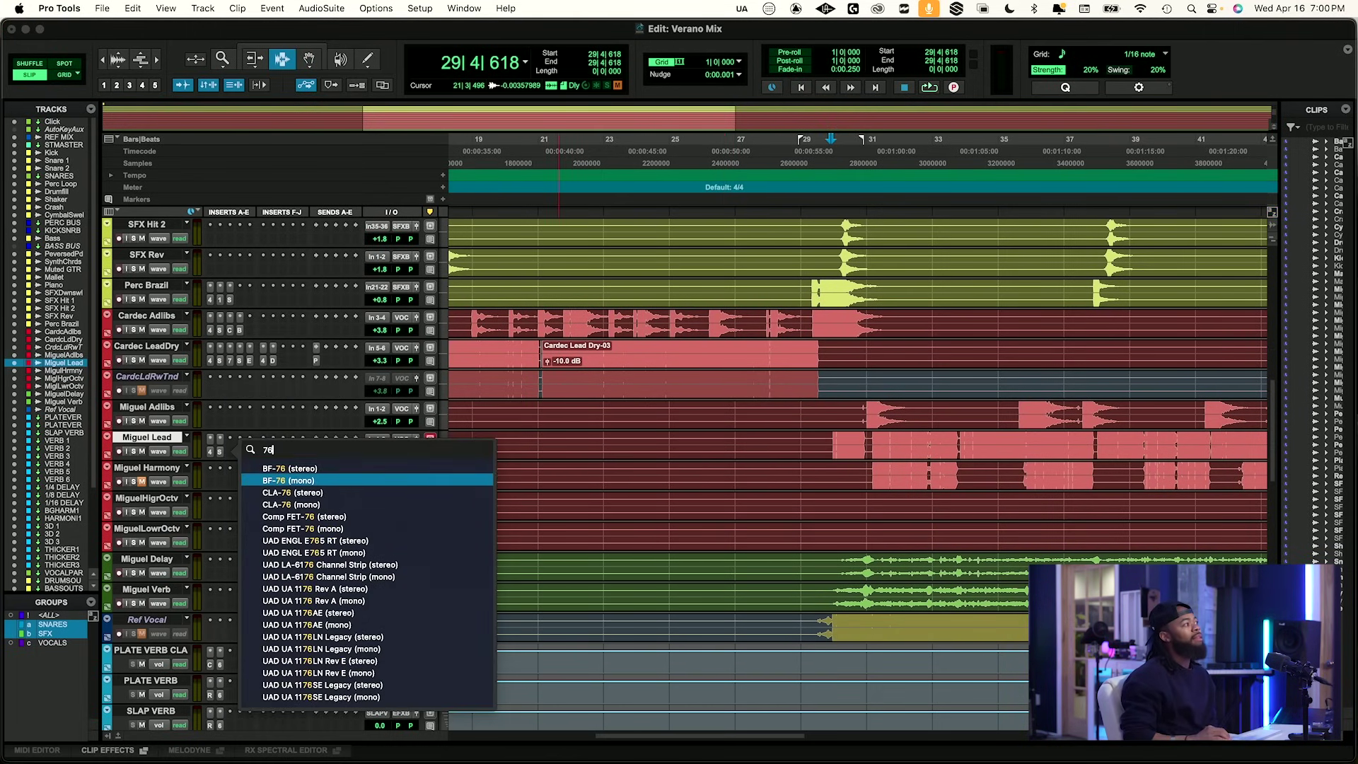
{"action": "key", "text": "Return"}
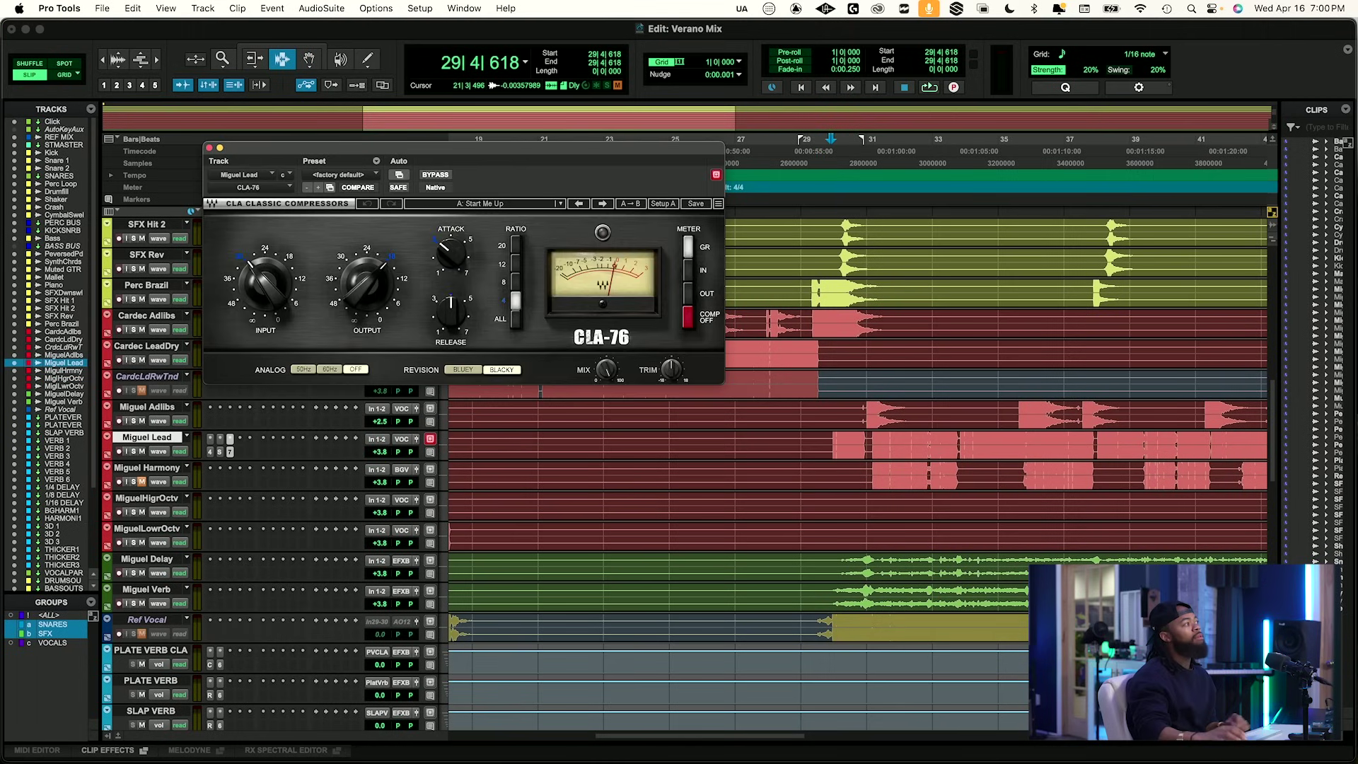
Switch the CLA-76 revision to Bluey, lower its output to about -25.2, and fine-tune the input during playback.
{"action": "left_click", "coordinate": [463, 369]}
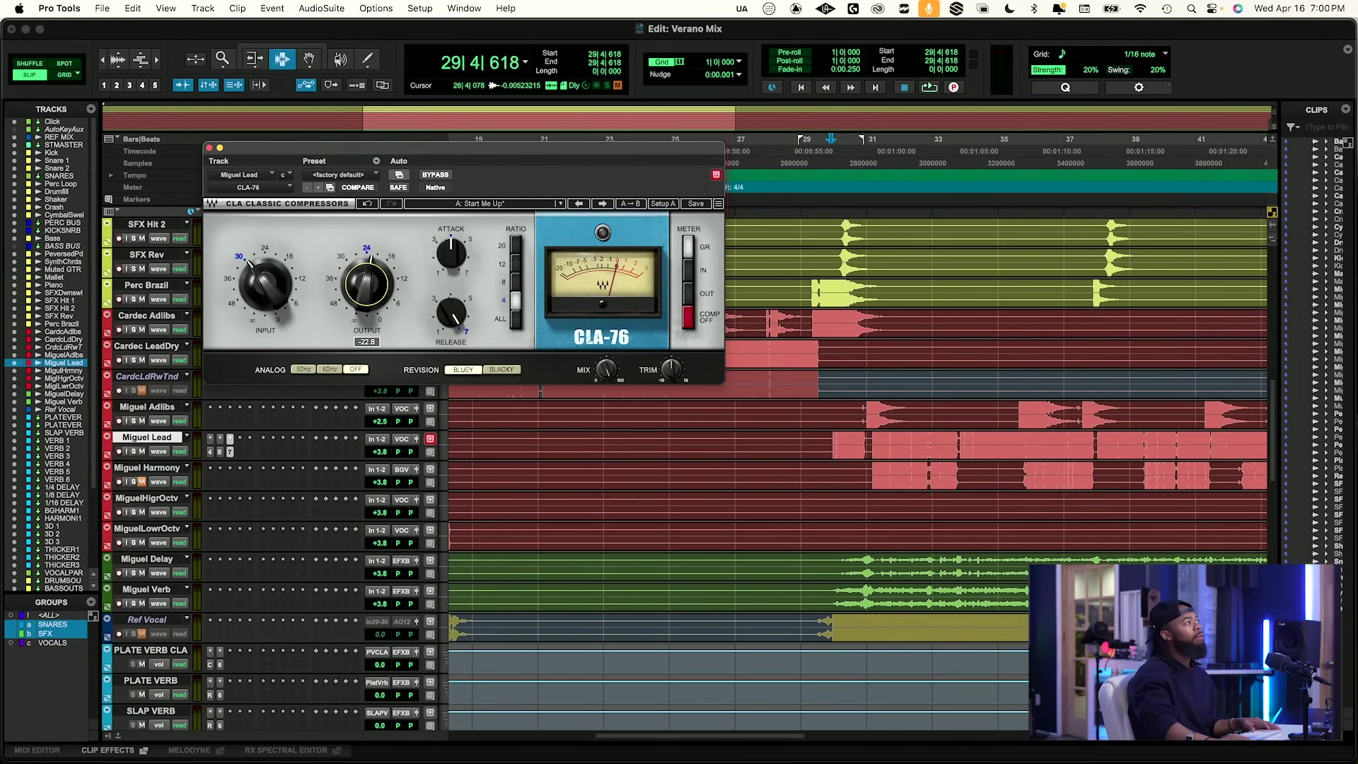
{"action": "left_click_drag", "start_coordinate": [354, 300], "coordinate": [353, 315]}
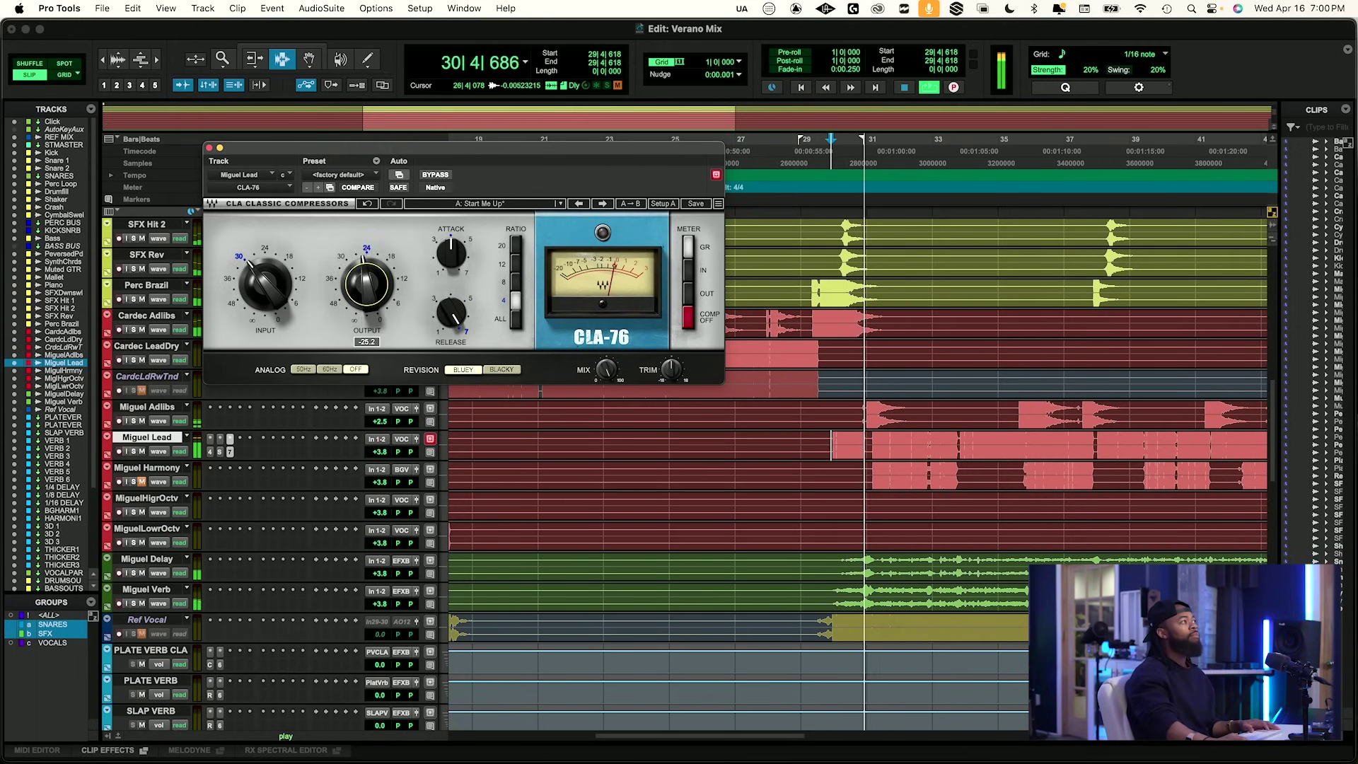
{"action": "left_click_drag", "start_coordinate": [265, 282], "coordinate": [263, 288]}
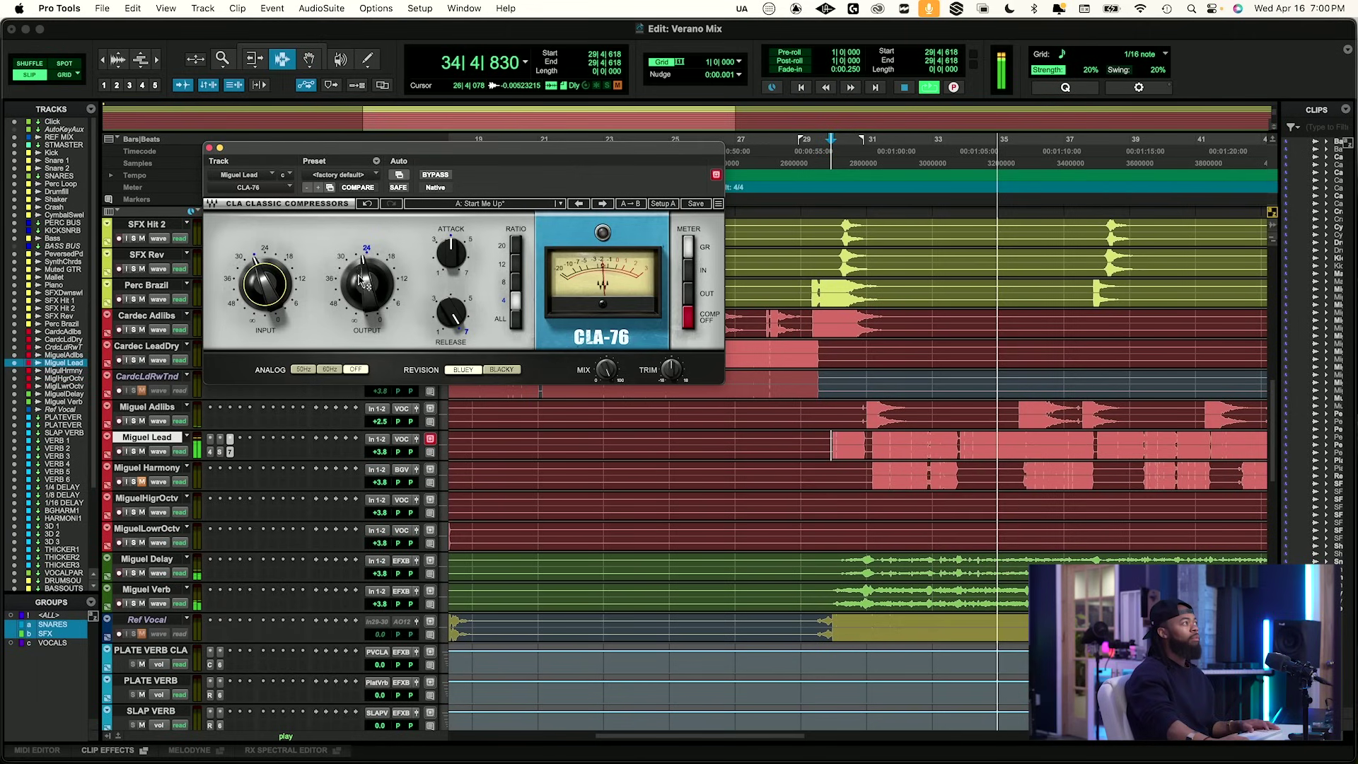
Compare the CLA-76 with bypass in the mix and make a small output adjustment to match the levels.
{"action": "left_click", "coordinate": [437, 174]}
{"action": "left_click", "coordinate": [439, 175]}
{"action": "left_click_drag", "start_coordinate": [359, 287], "coordinate": [358, 285]}
{"action": "left_click", "coordinate": [435, 174]}
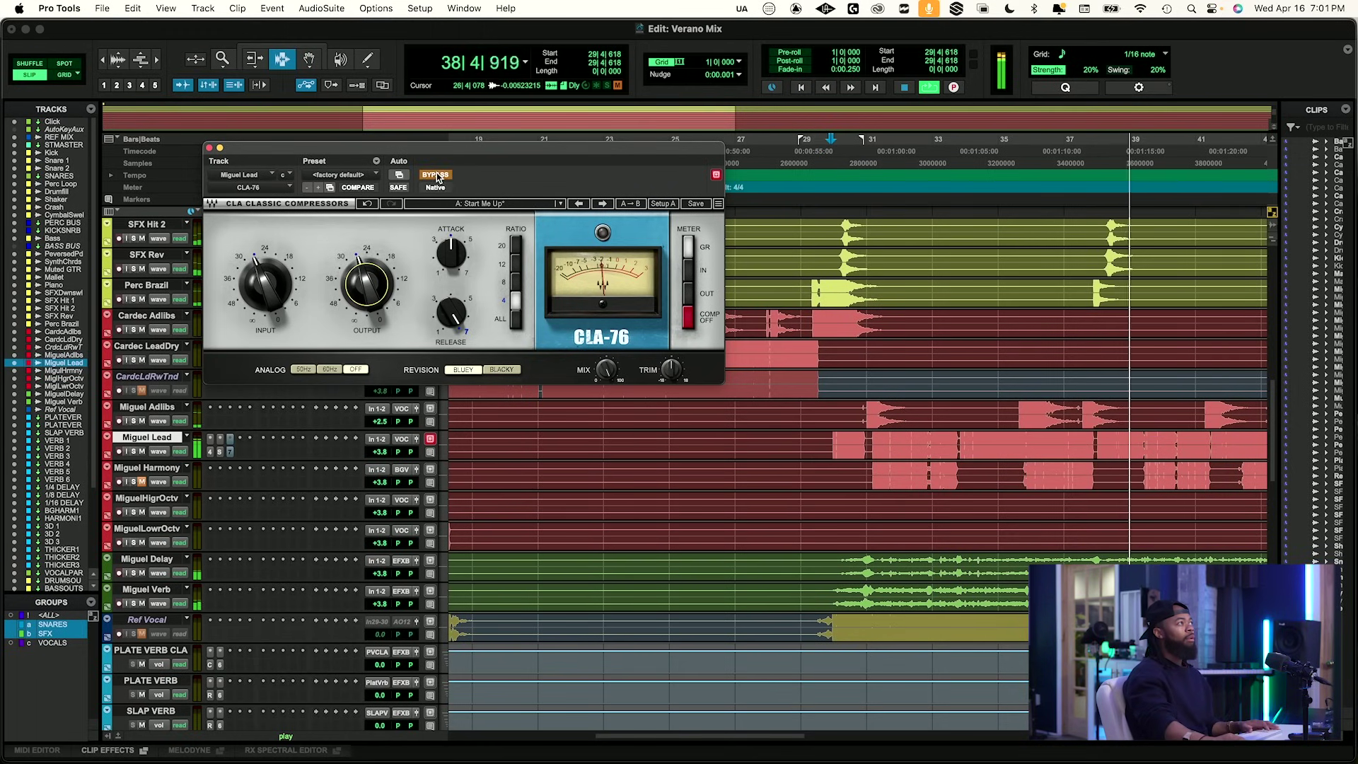
{"action": "left_click", "coordinate": [436, 175]}
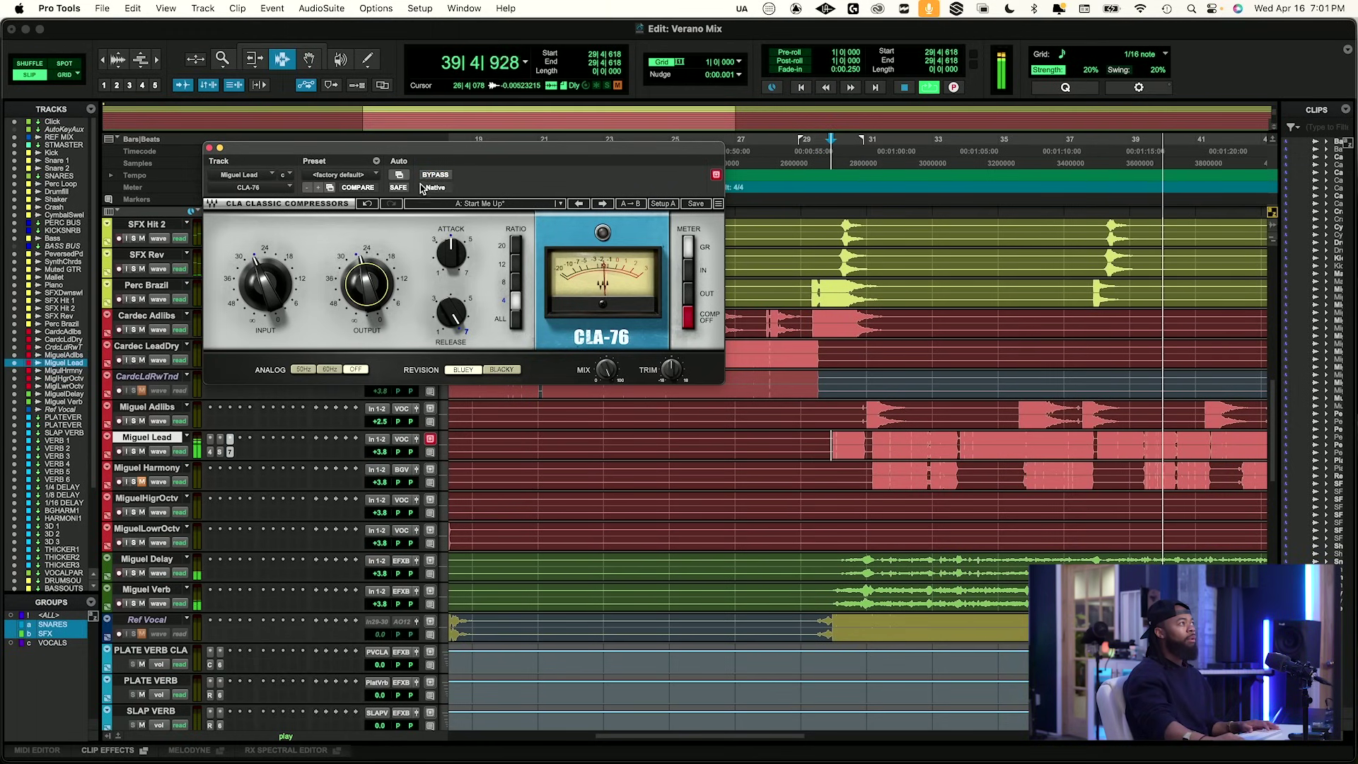
Fine-tune the CLA-76 attack, compare the compressor with bypass, and close its window.
{"action": "left_click_drag", "start_coordinate": [451, 252], "coordinate": [455, 260]}
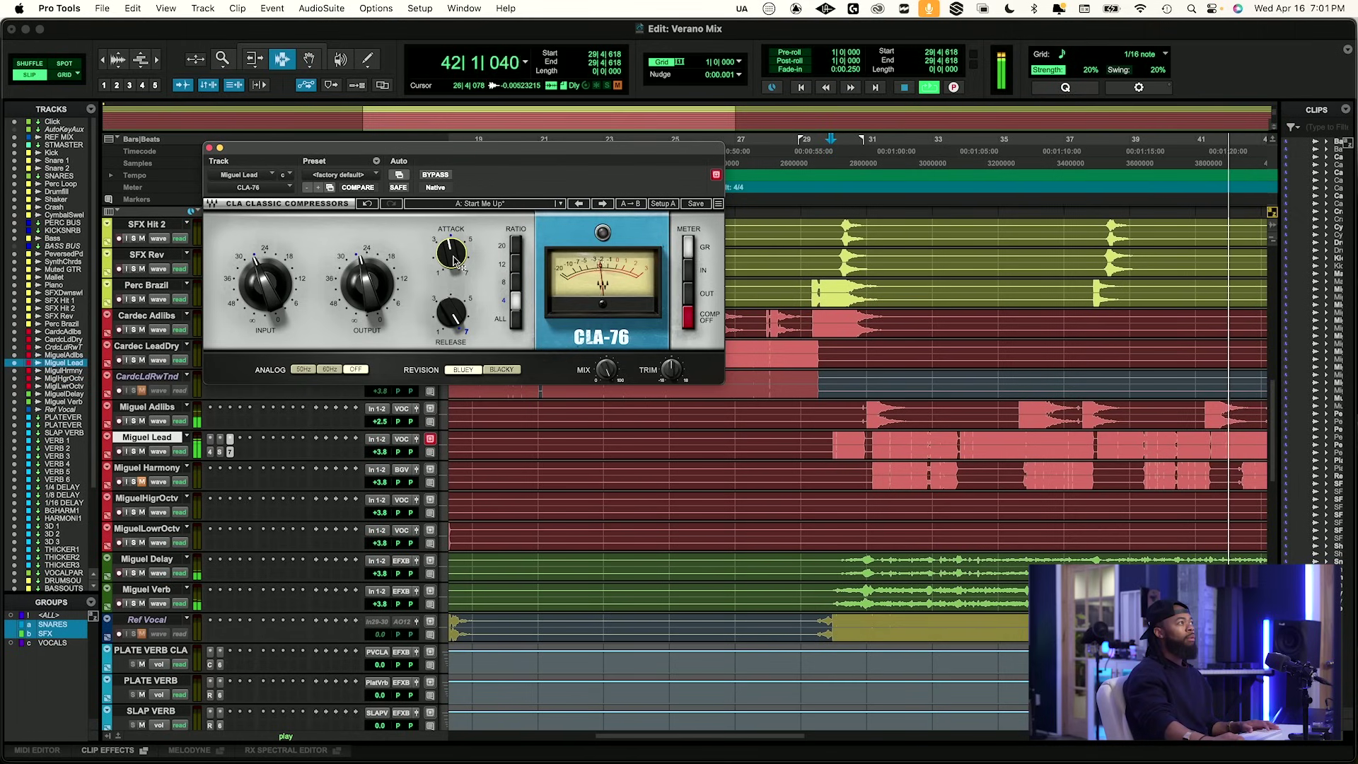
{"action": "left_click", "coordinate": [436, 175]}
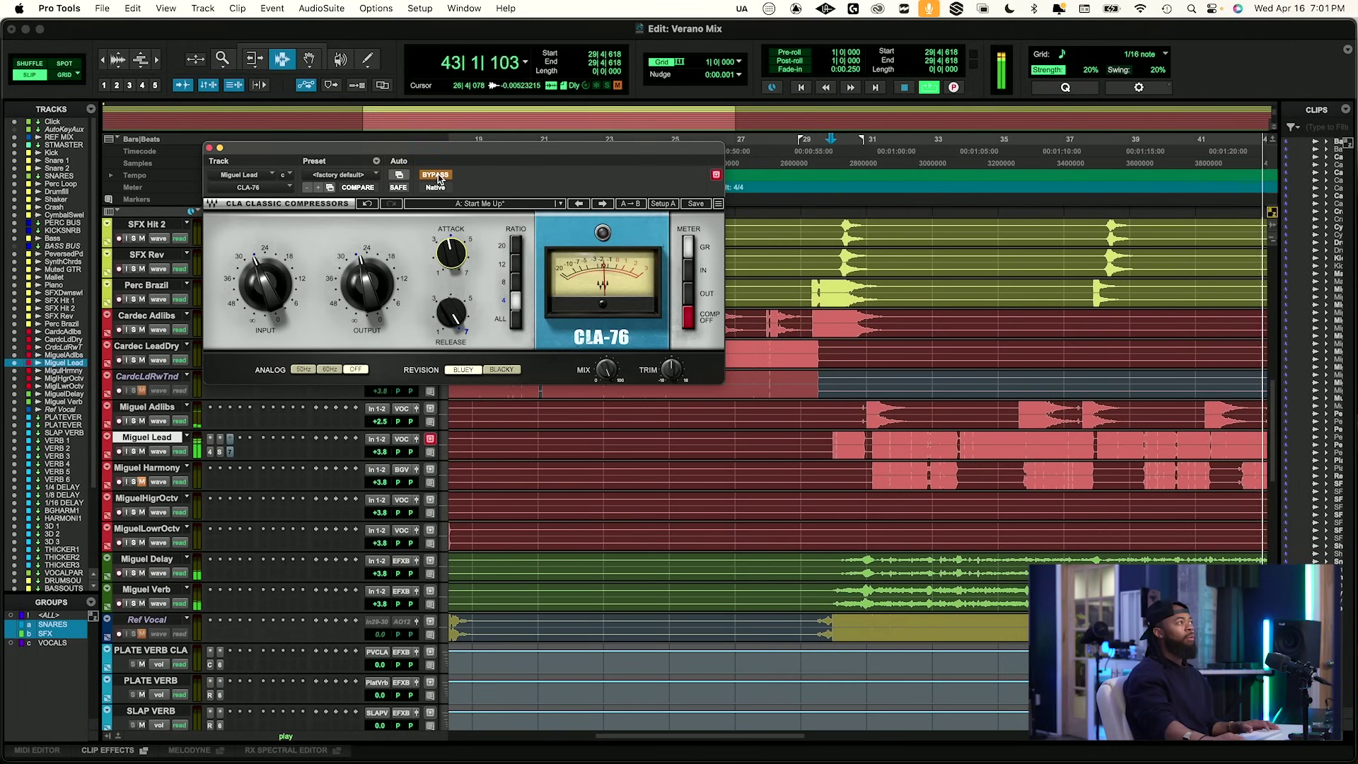
{"action": "left_click", "coordinate": [439, 174]}
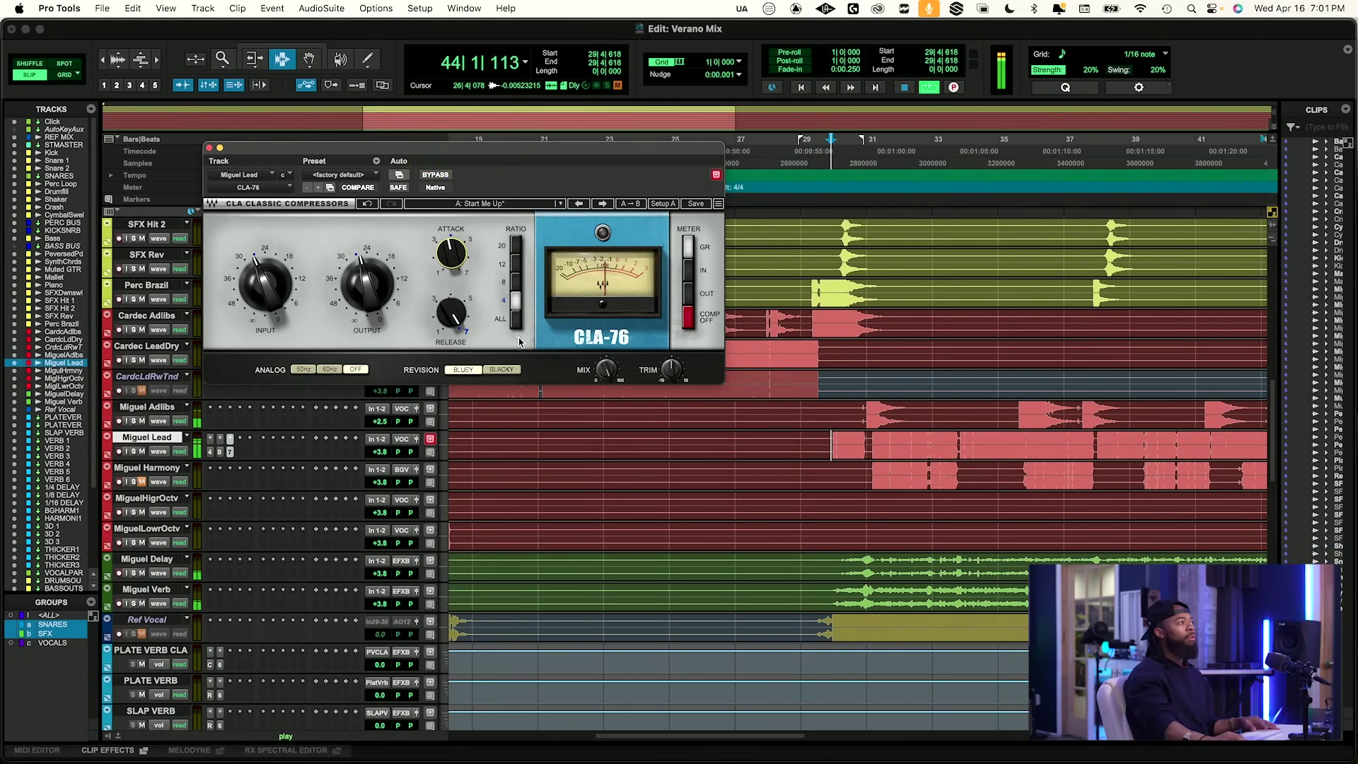
{"action": "left_click", "coordinate": [209, 149]}
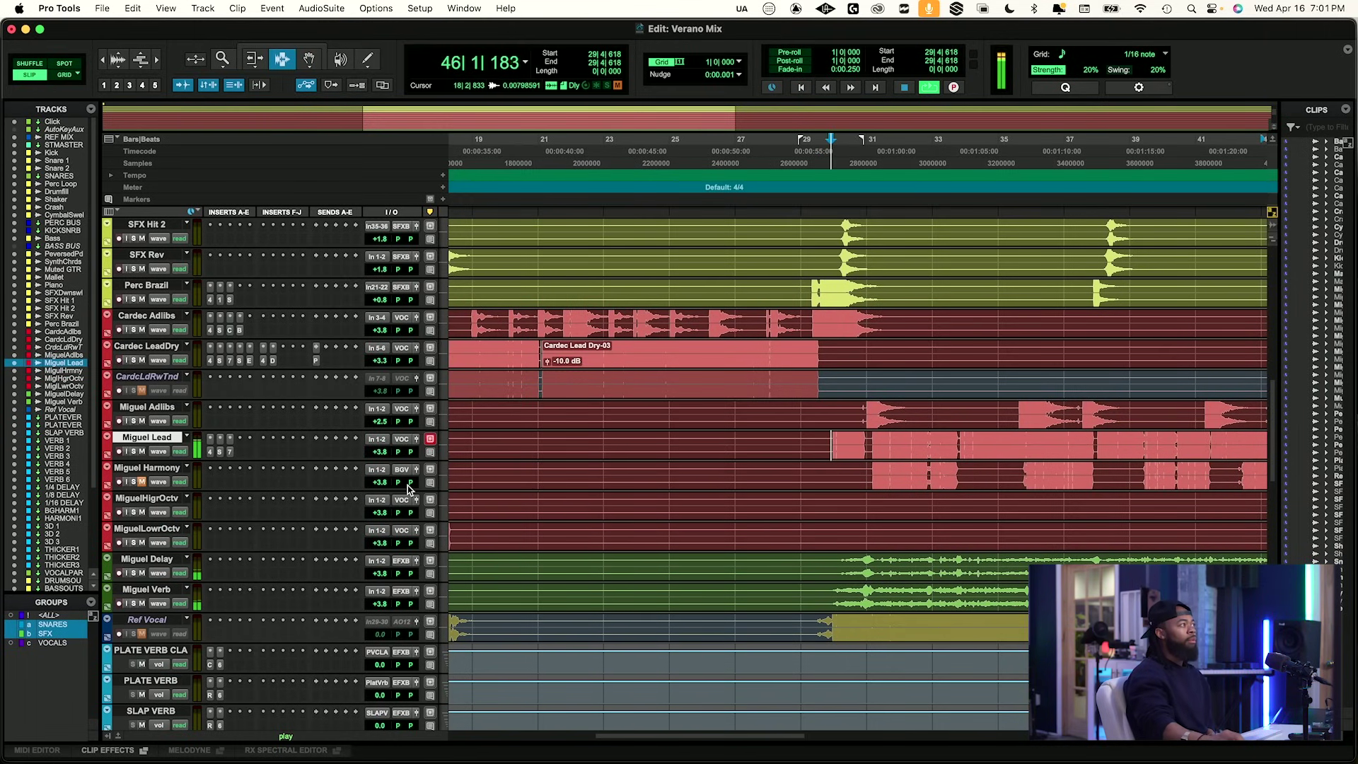
Insert the stereo SplitEQ after the CLA-76 on Miguel Lead.
{"action": "left_click", "coordinate": [239, 453]}
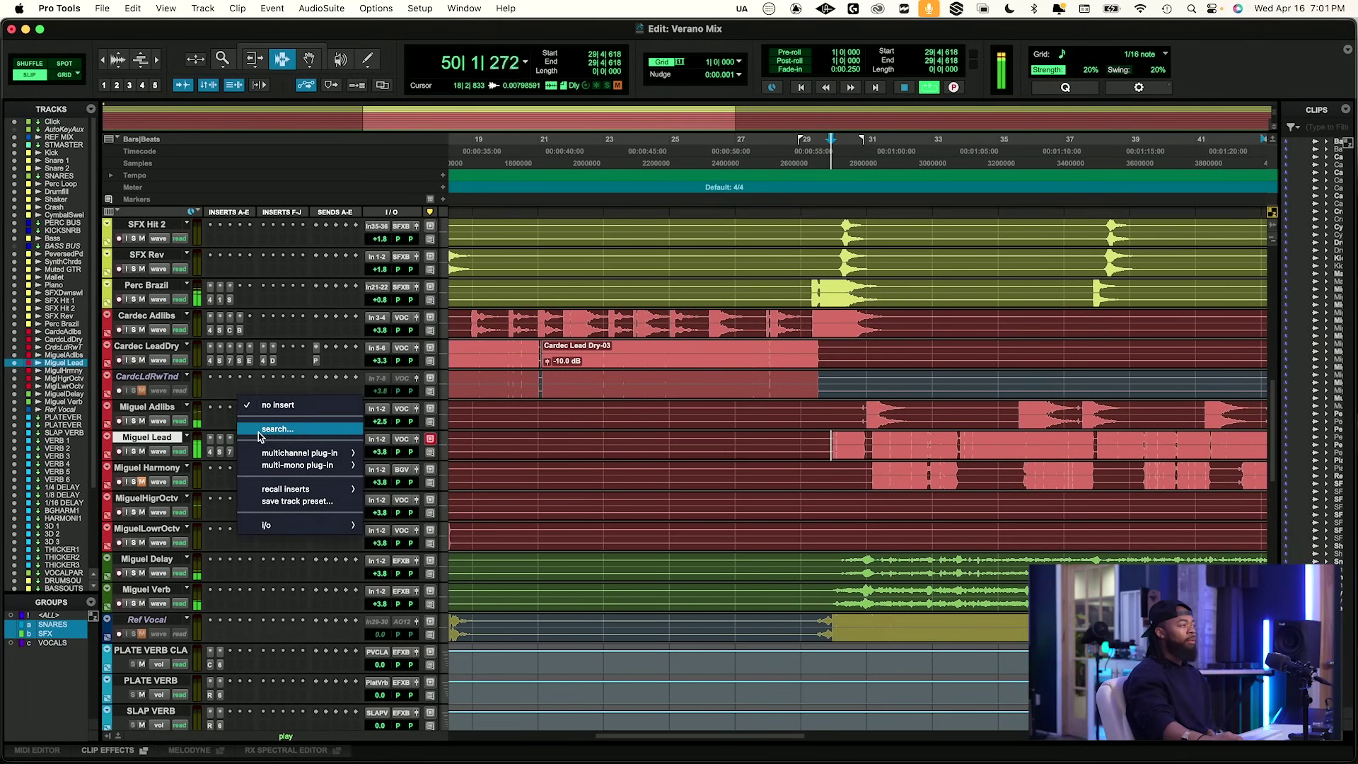
{"action": "left_click", "coordinate": [260, 429]}
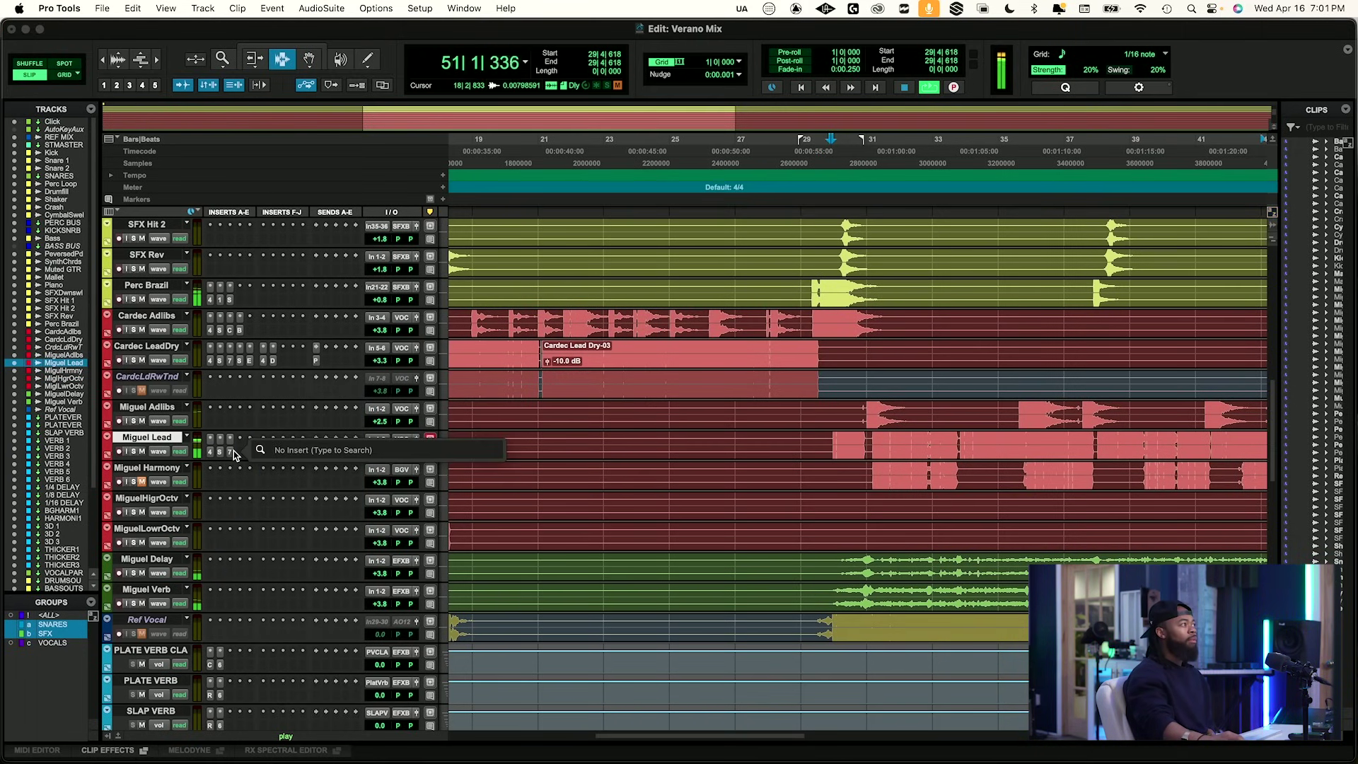
{"action": "type", "text": "s"}
{"action": "key", "text": "BackSpace"}
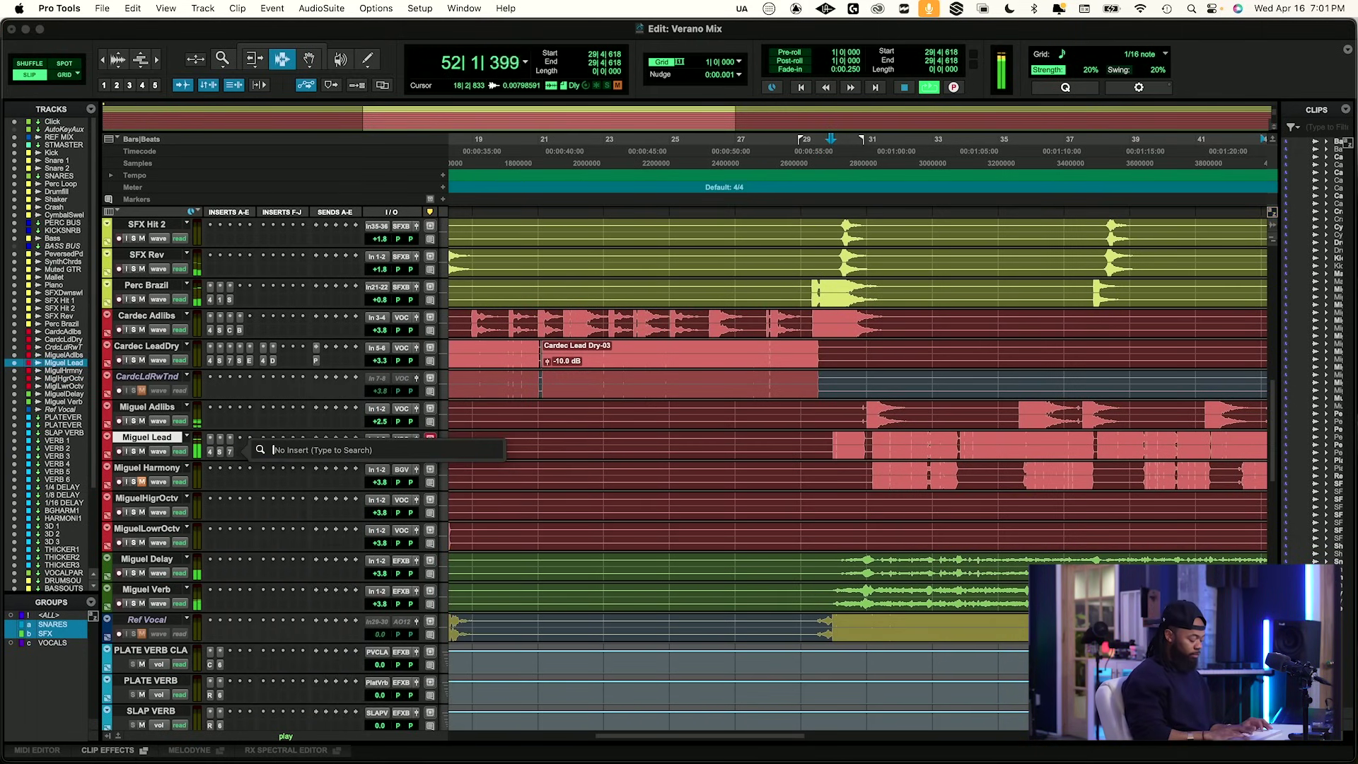
{"action": "type", "text": "spli"}
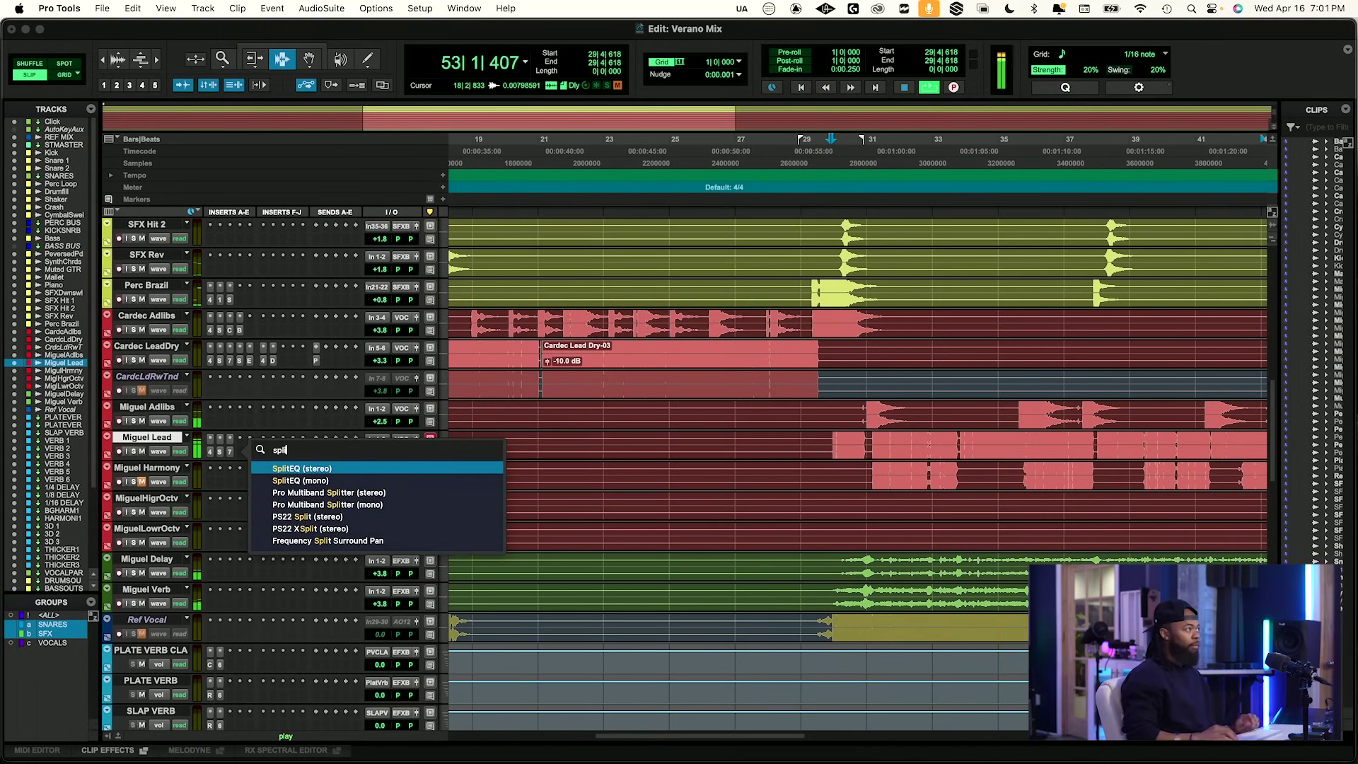
{"action": "key", "text": "Return"}
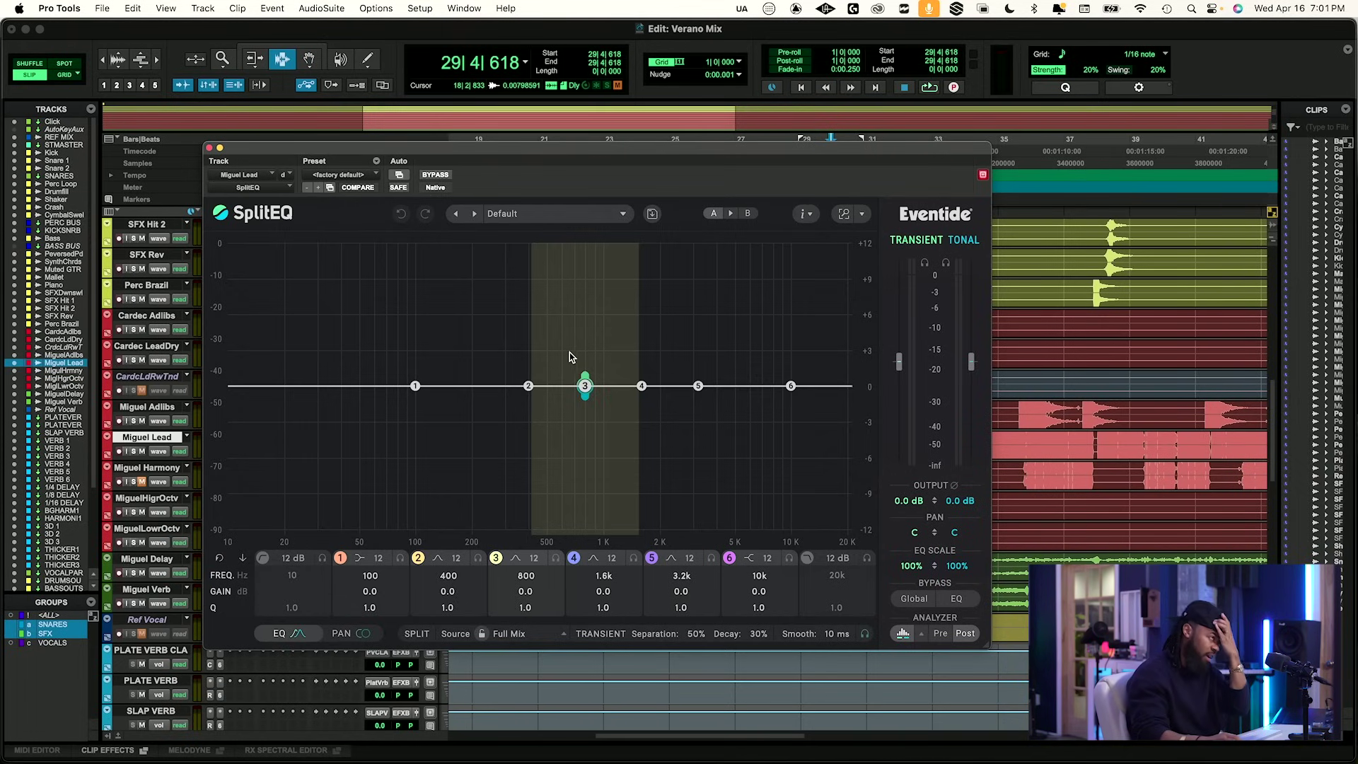
Audition SplitEQ band 3 on its own and sweep its frequency down to about 207 Hz during playback.
{"action": "left_click", "coordinate": [529, 385]}
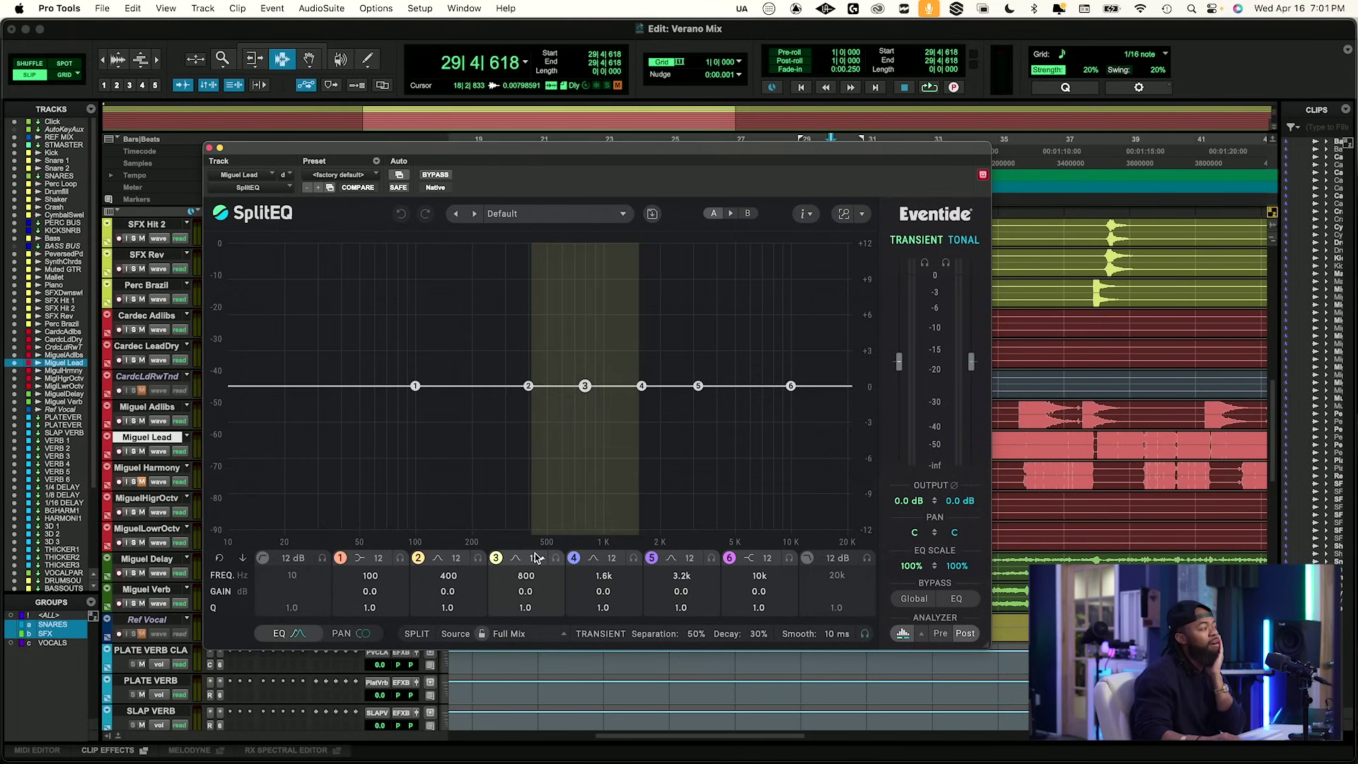
{"action": "mouse_move", "coordinate": [556, 561]}
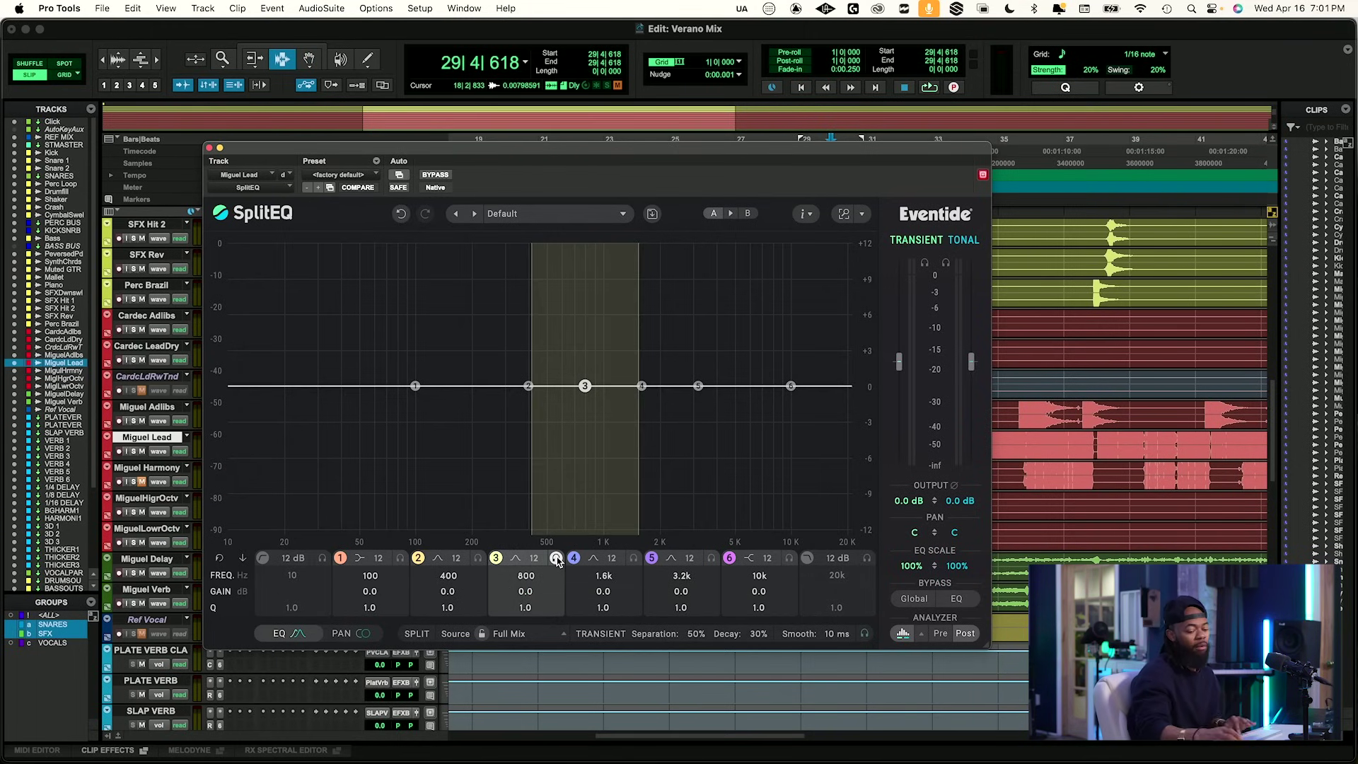
{"action": "left_click_drag", "start_coordinate": [524, 577], "coordinate": [524, 597]}
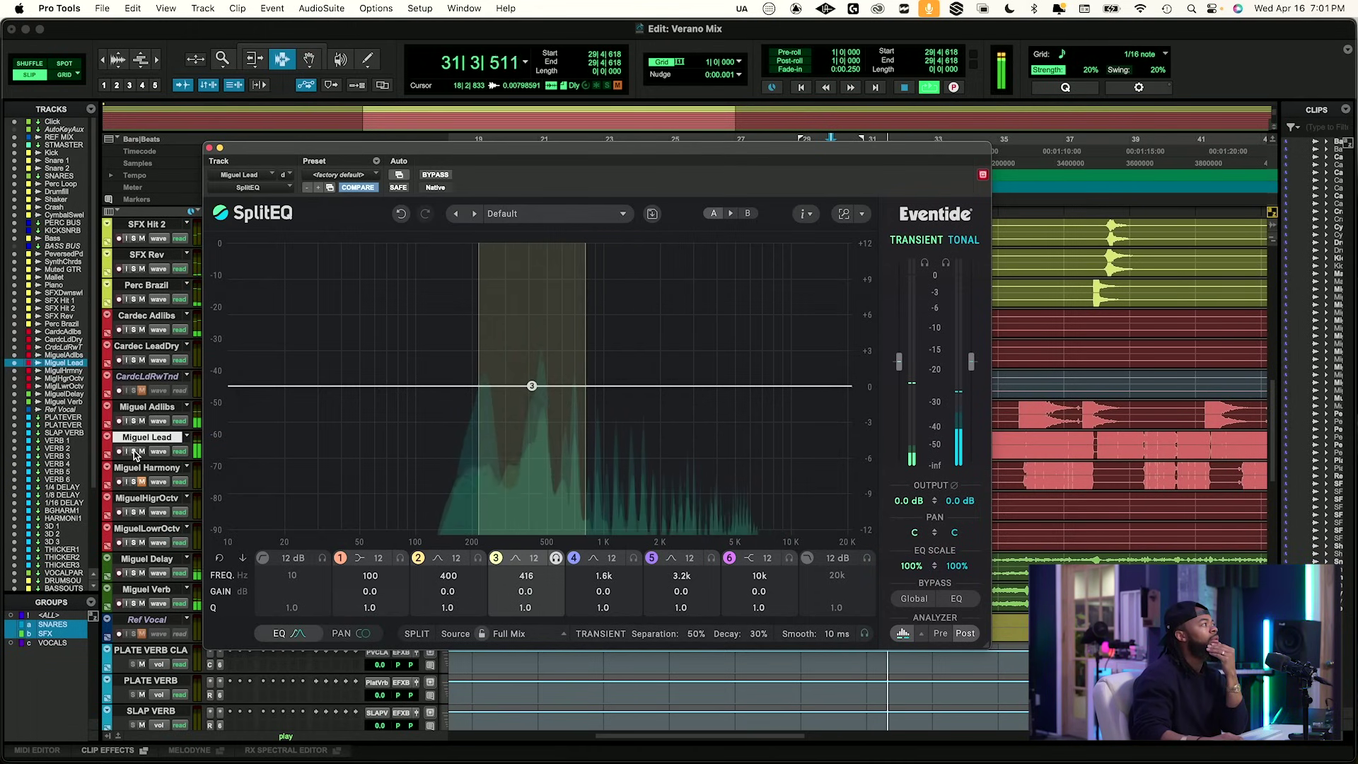
{"action": "left_click_drag", "start_coordinate": [525, 577], "coordinate": [524, 596]}
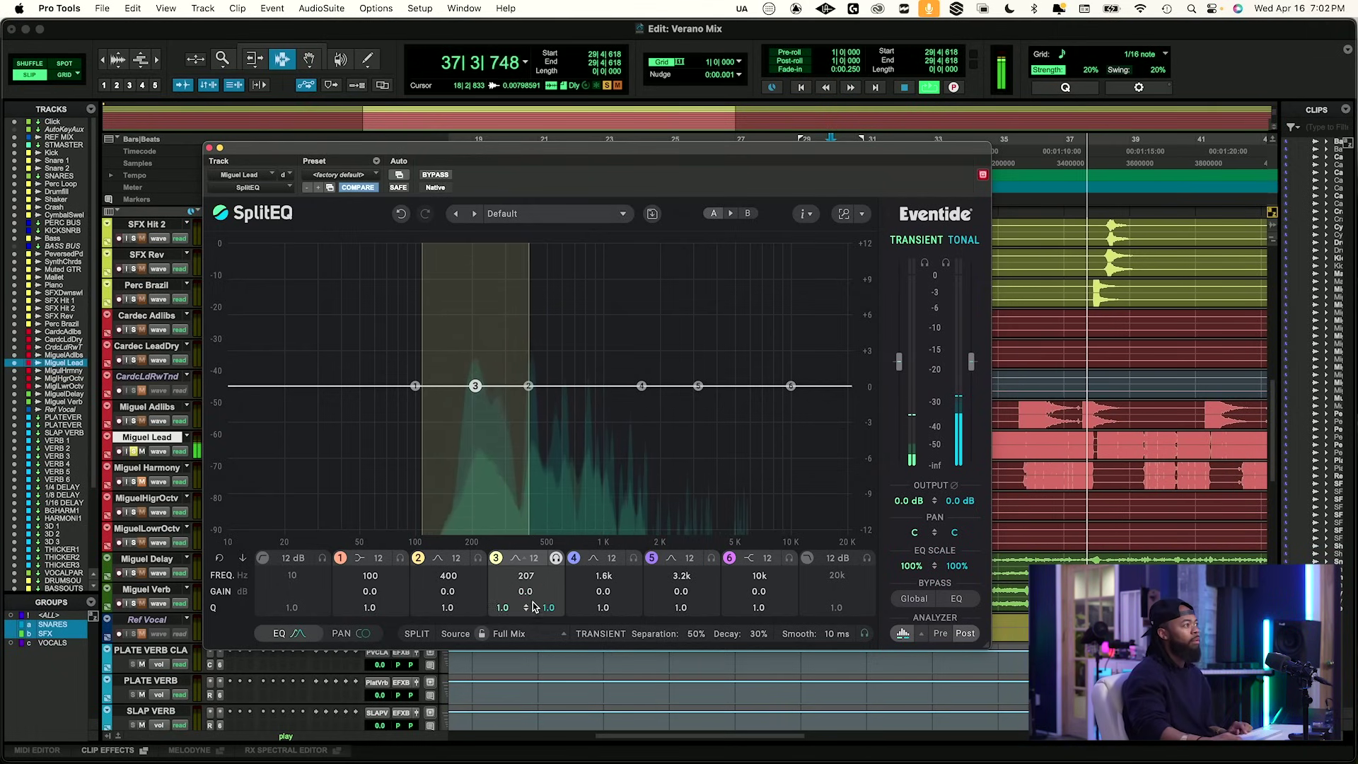
Unsolo Miguel Lead, raise the transient gain of SplitEQ band 3 to 1.5 dB, and compare it with bypass.
{"action": "left_click", "coordinate": [133, 451]}
{"action": "mouse_move", "coordinate": [427, 596]}
{"action": "left_mouse_down"}
{"action": "mouse_move", "coordinate": [434, 587]}
{"action": "mouse_move", "coordinate": [427, 599]}
{"action": "left_mouse_up"}
{"action": "left_click_drag", "start_coordinate": [509, 597], "coordinate": [515, 584]}
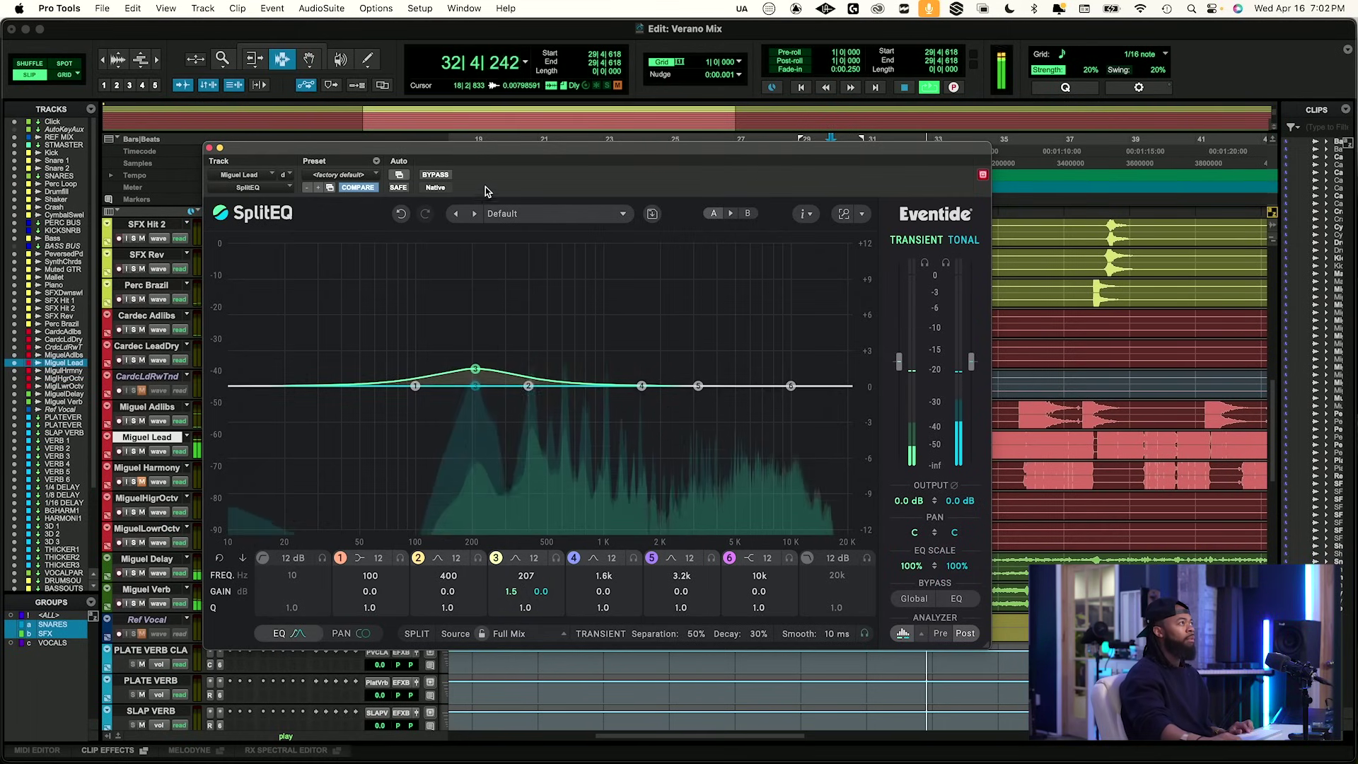
{"action": "left_click", "coordinate": [424, 173]}
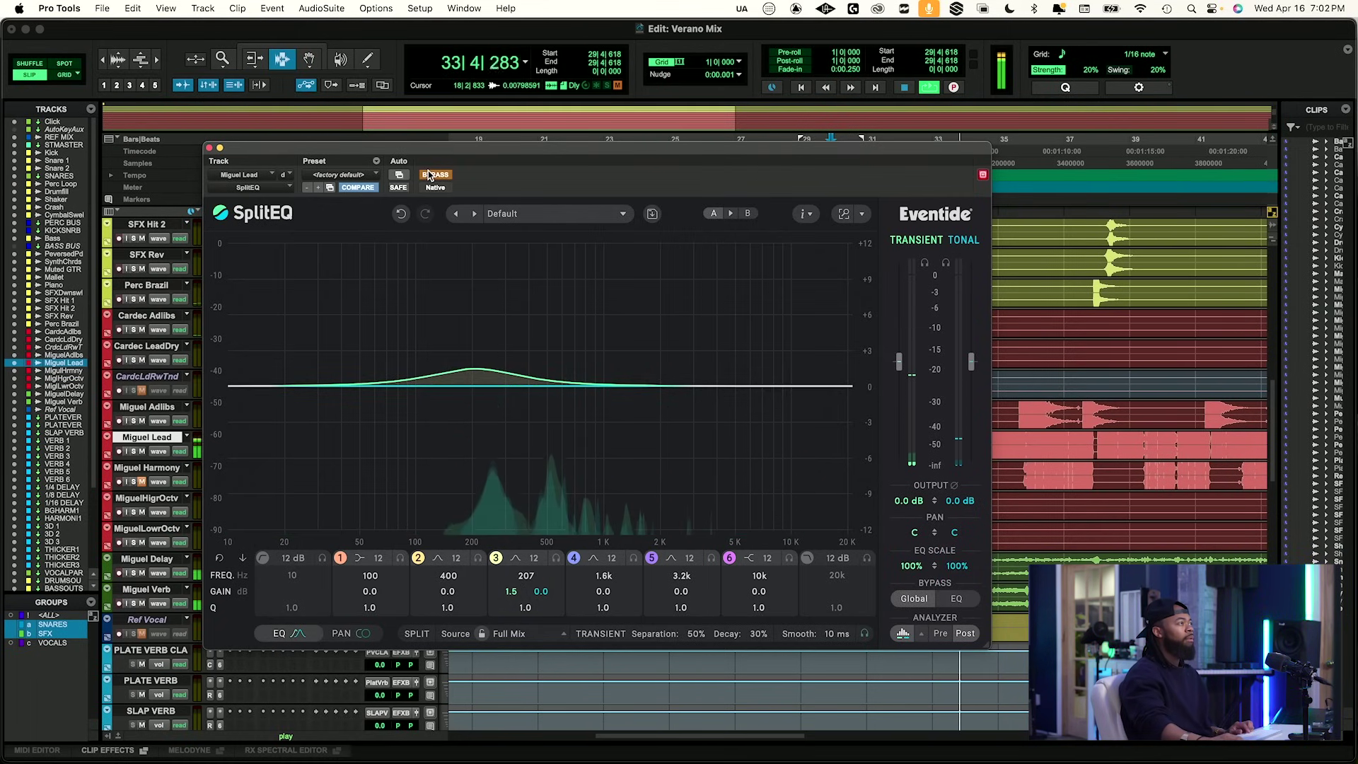
{"action": "left_click", "coordinate": [427, 173]}
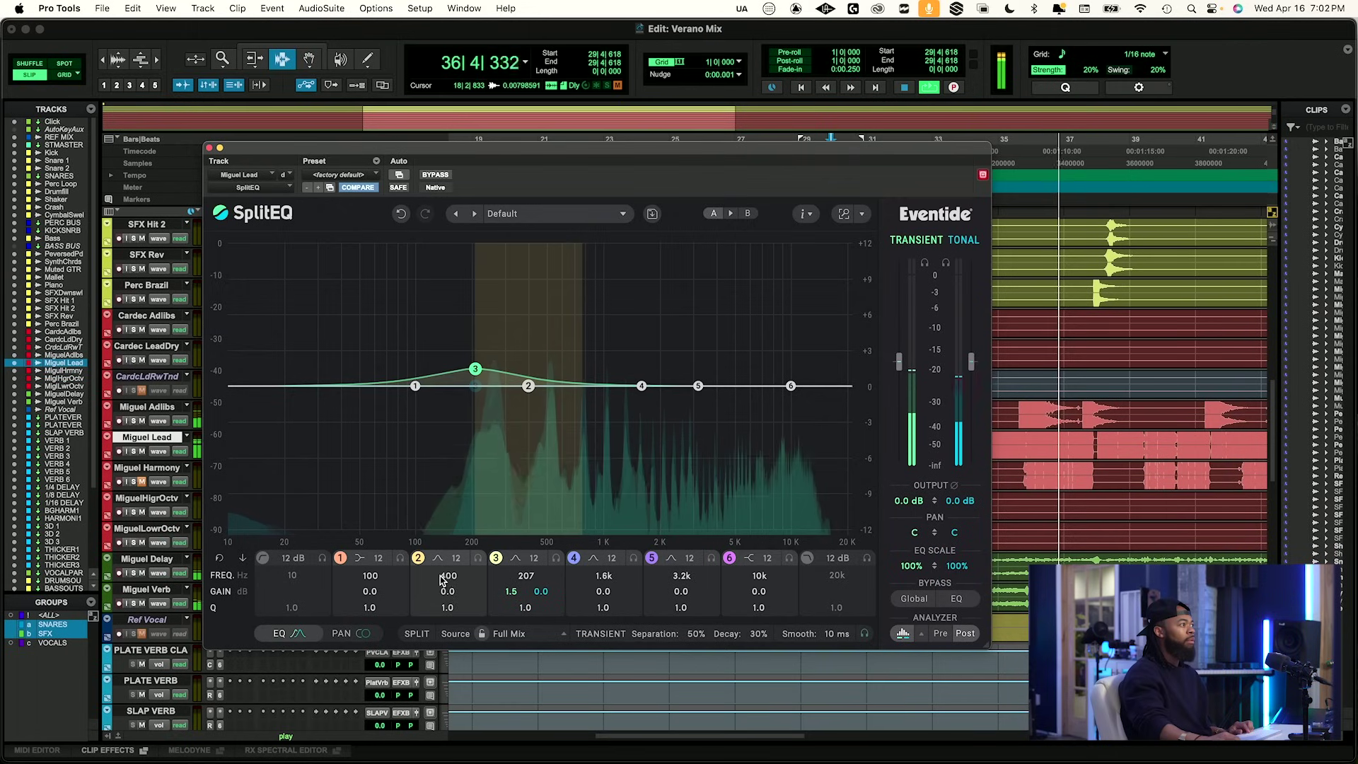
Set SplitEQ band 2 to about 374 Hz with 0.7 dB of transient gain and compare the EQ with bypass.
{"action": "left_click_drag", "start_coordinate": [450, 579], "coordinate": [446, 585]}
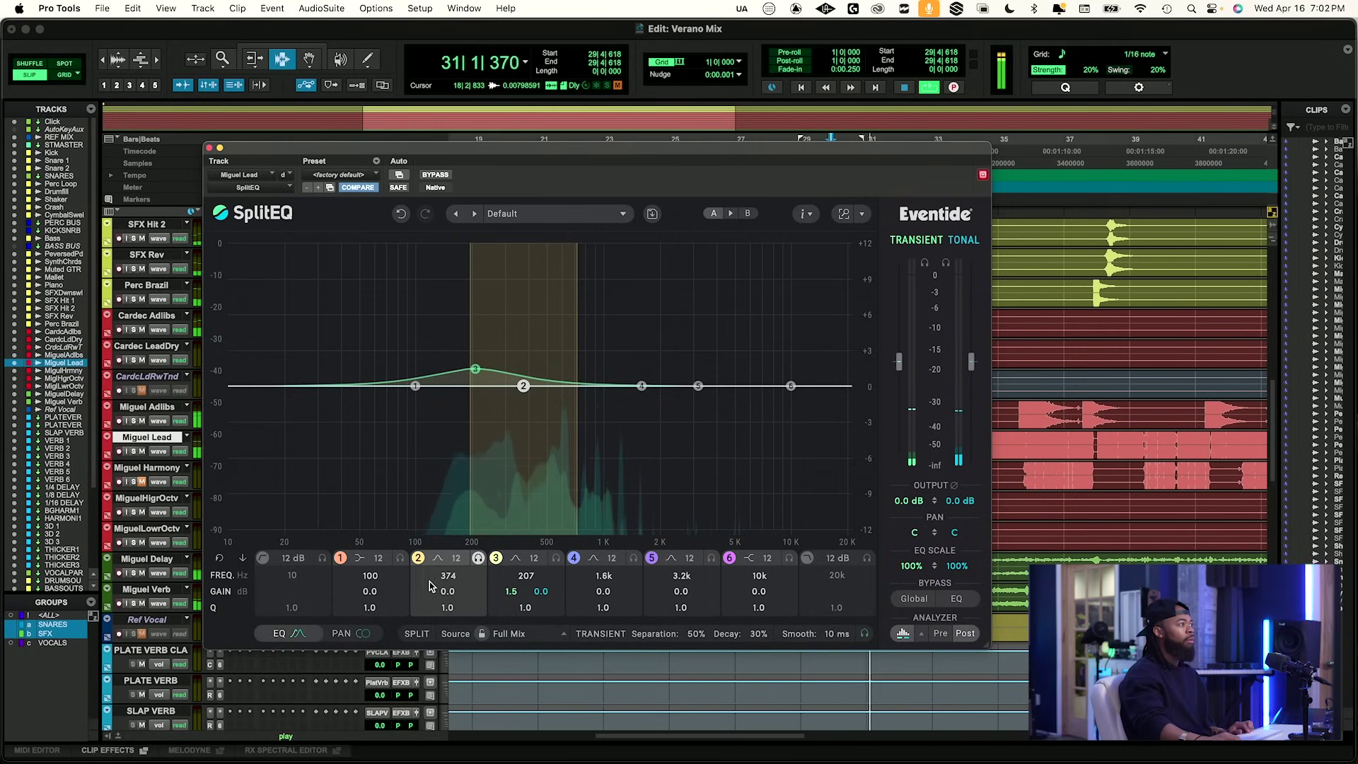
{"action": "mouse_move", "coordinate": [431, 590]}
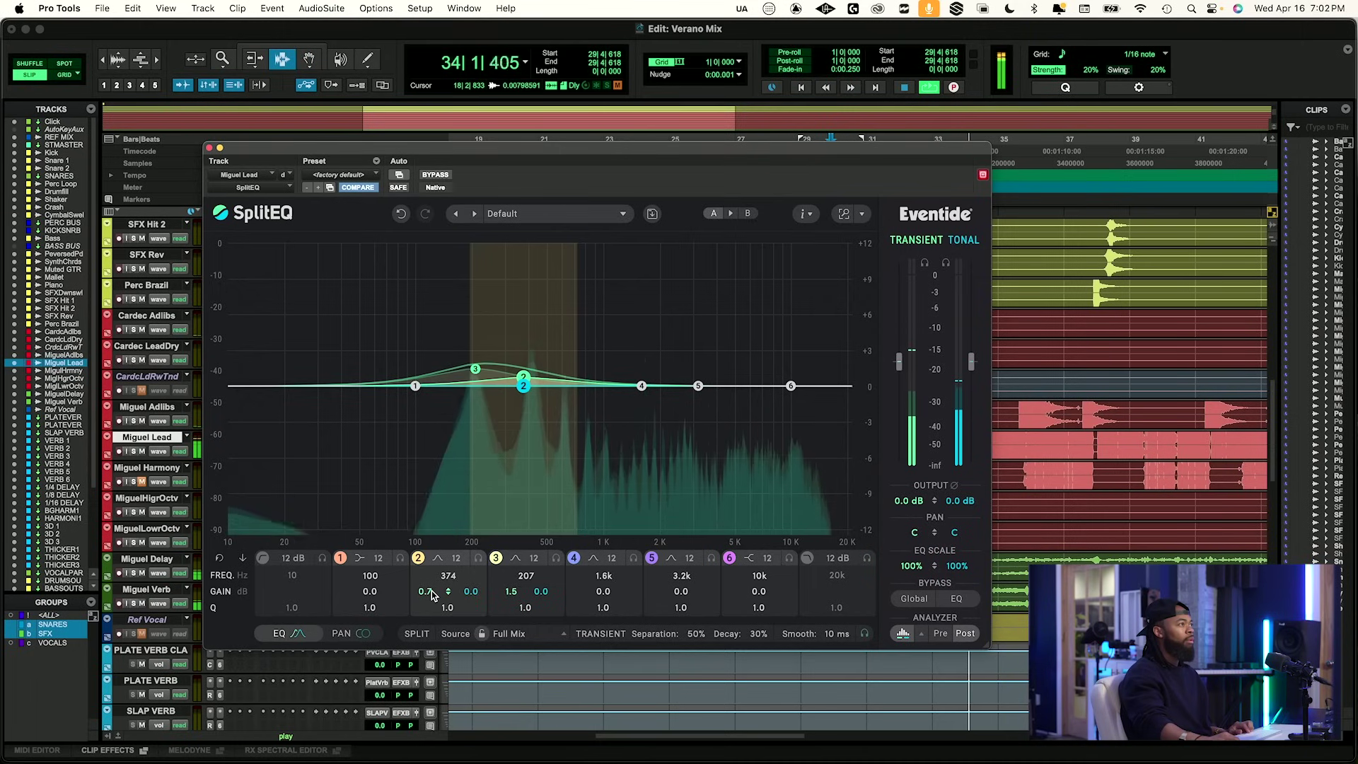
{"action": "left_click", "coordinate": [431, 175]}
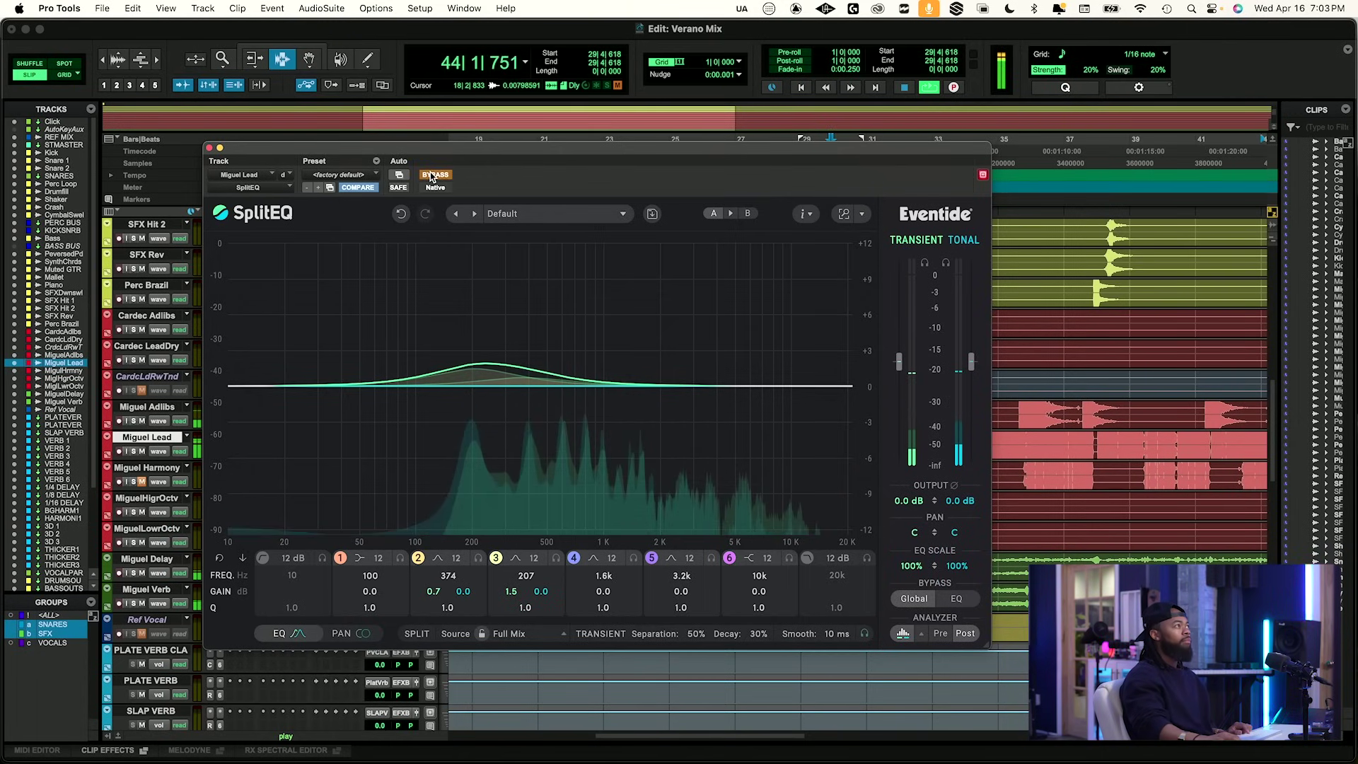
{"action": "key", "text": "space"}
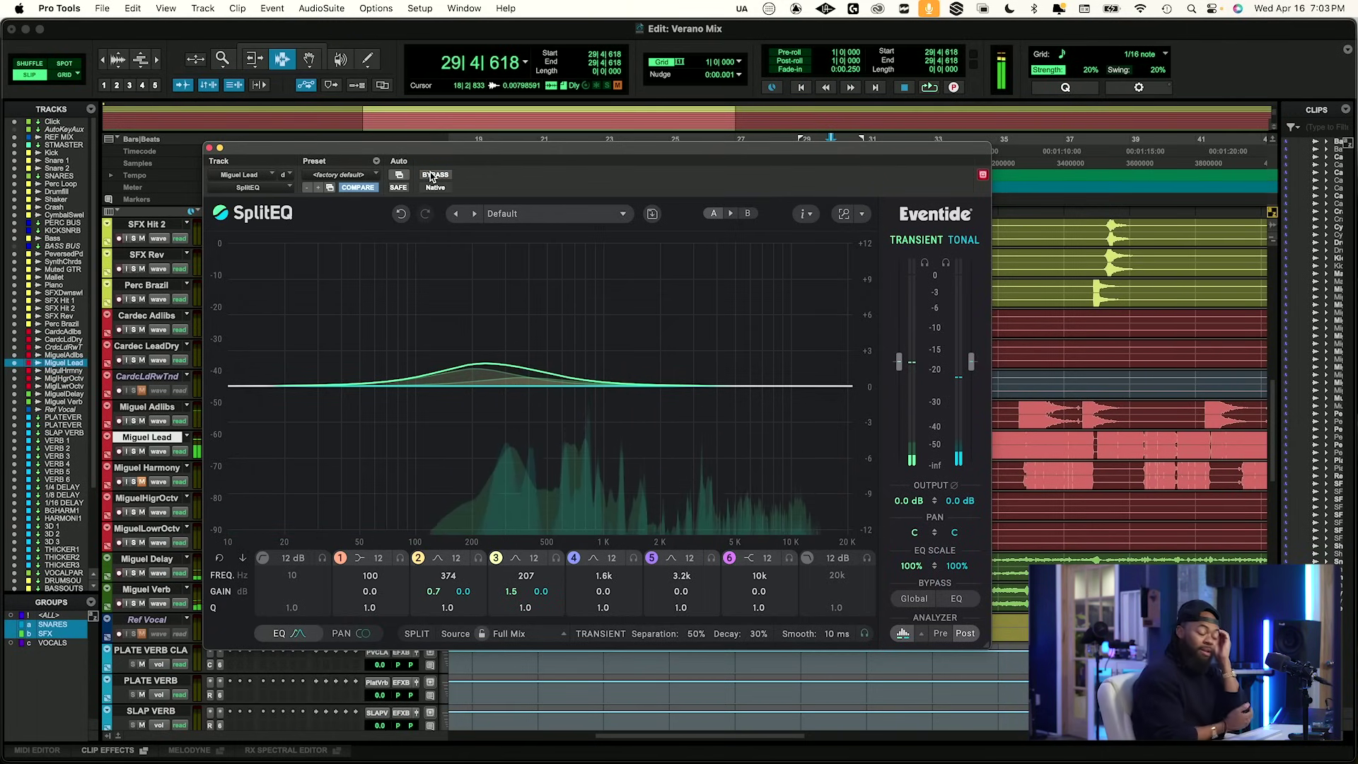
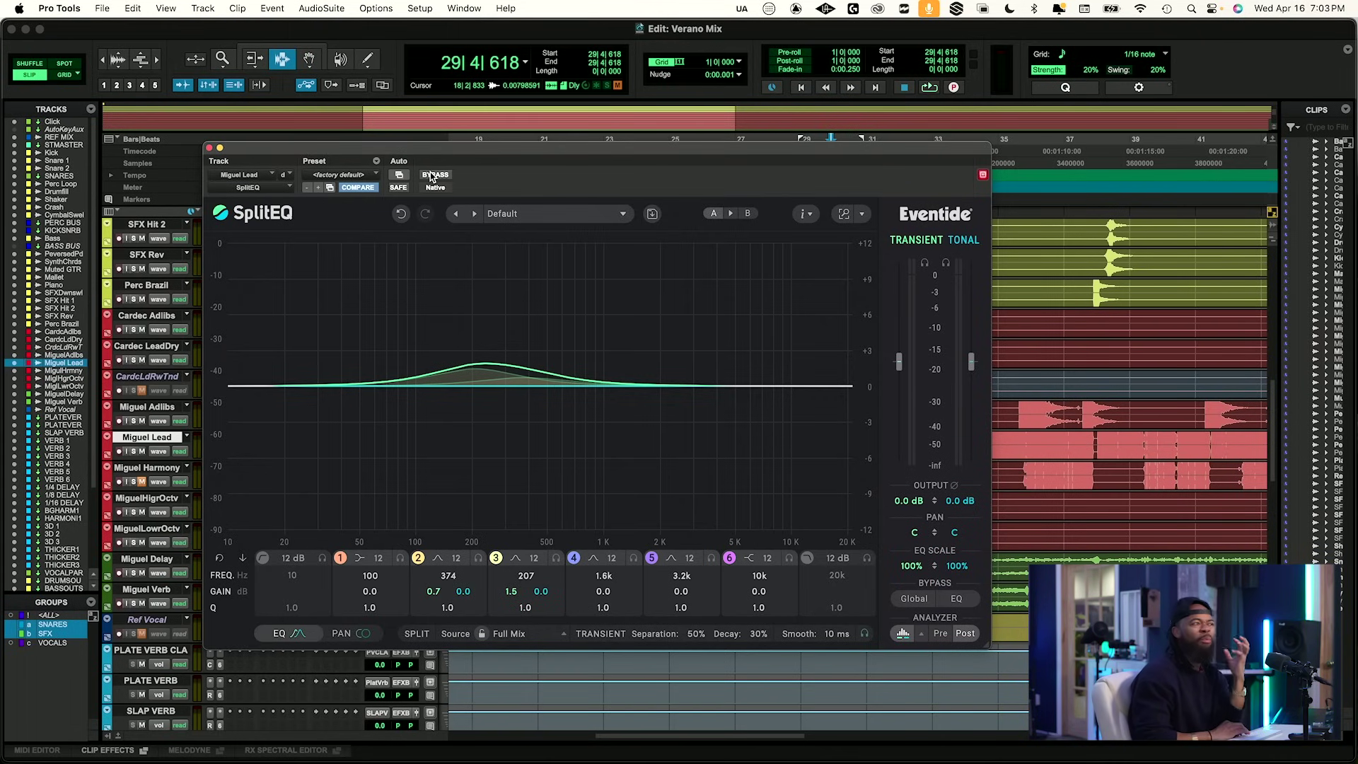
Play back the vocal section and compare the SplitEQ processing on Miguel Lead with its bypassed sound.
{"action": "key", "text": "space"}
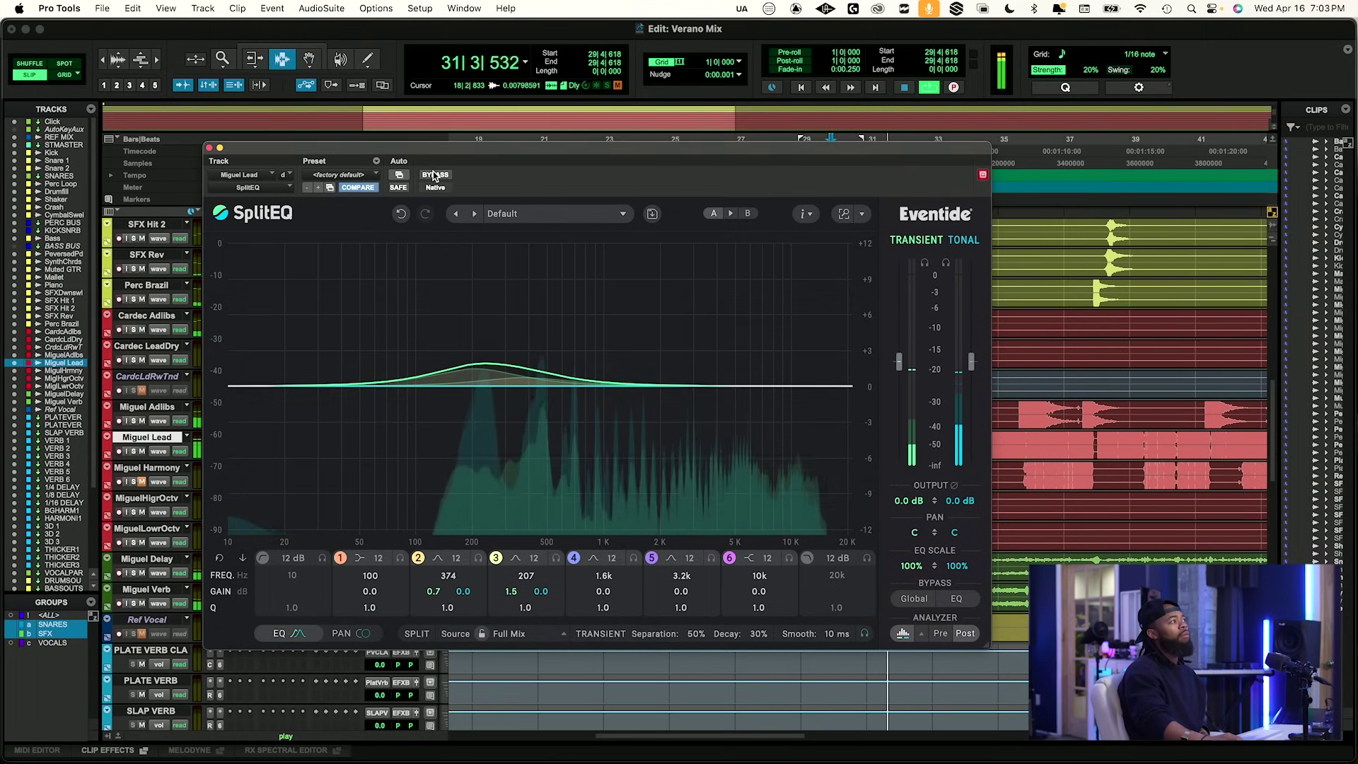
{"action": "left_click", "coordinate": [434, 174]}
{"action": "left_click", "coordinate": [434, 174]}
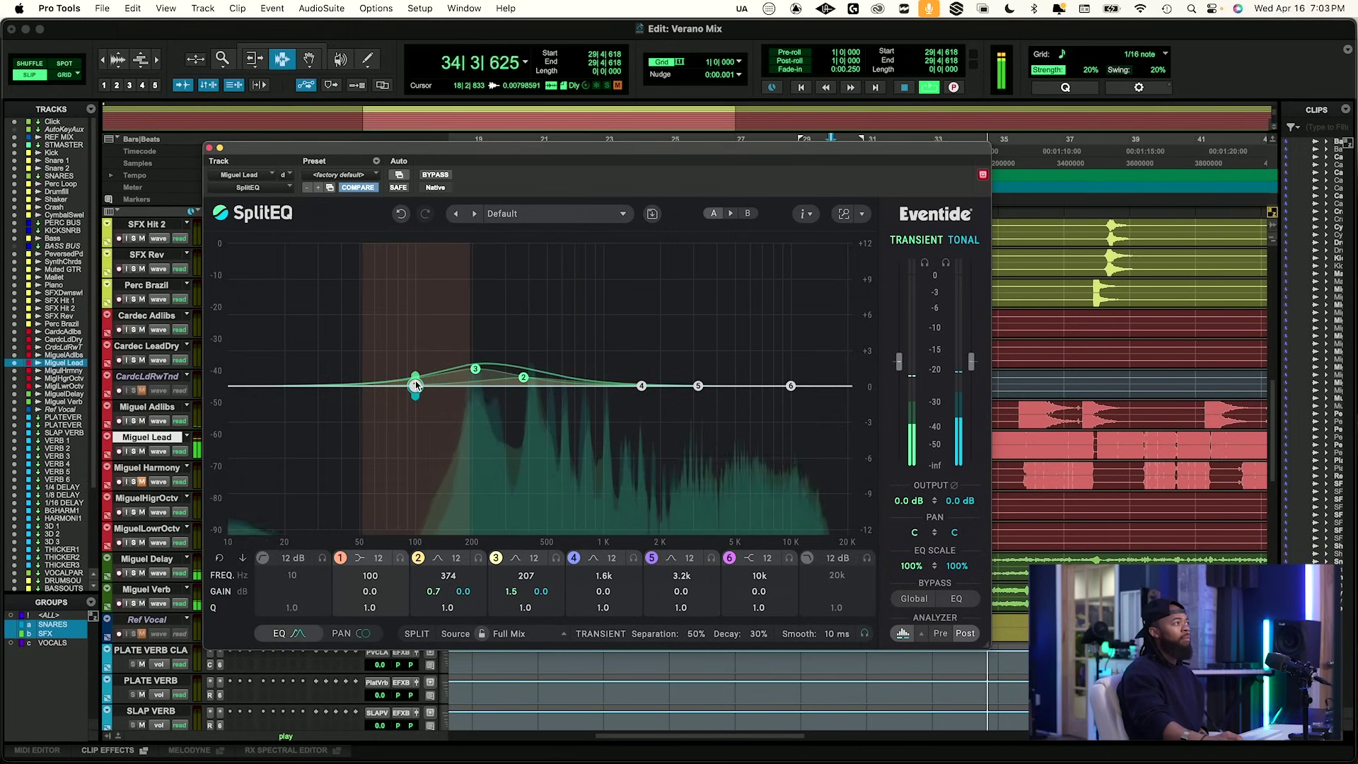
Solo Miguel Lead, audition SplitEQ band 1 on its own, and restart playback.
{"action": "left_click", "coordinate": [401, 559]}
{"action": "left_click", "coordinate": [134, 450]}
{"action": "left_click", "coordinate": [400, 559]}
{"action": "key", "text": "space"}
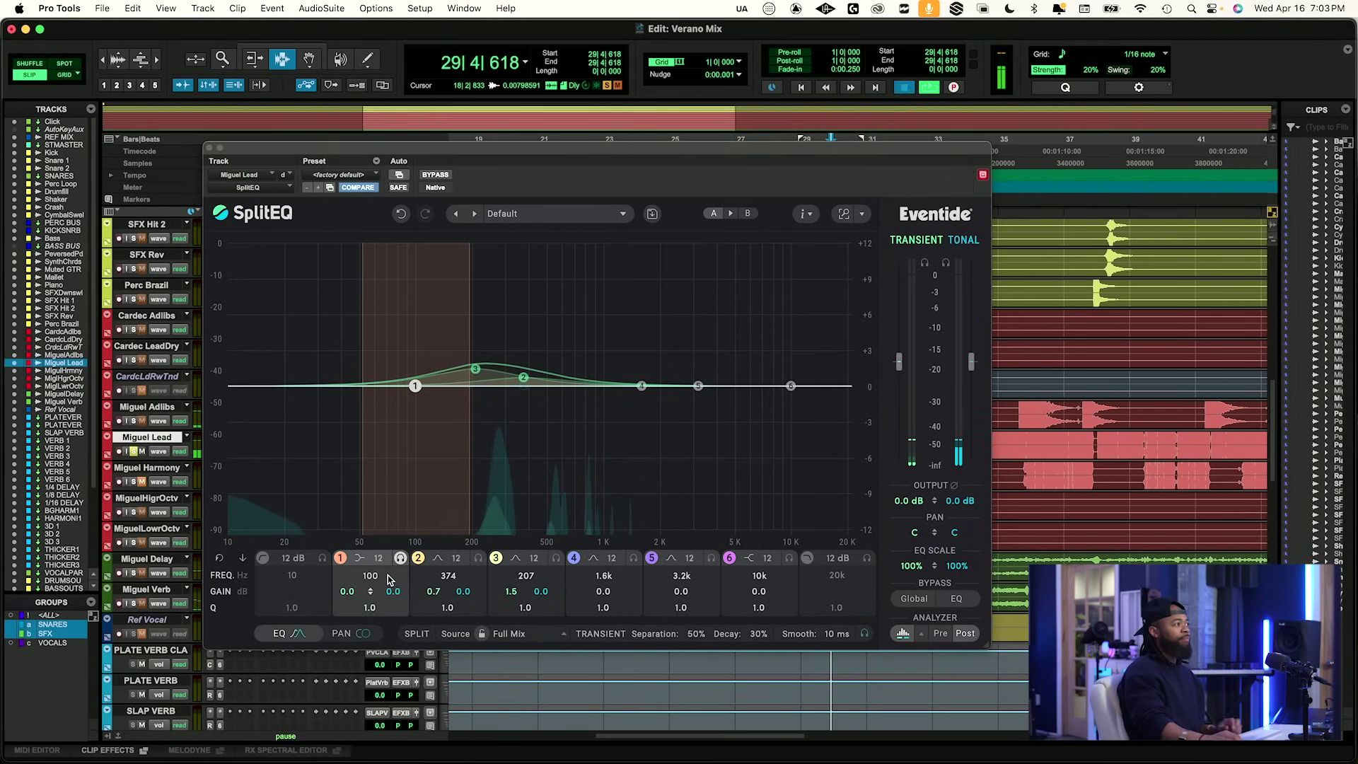
{"action": "key", "text": "space"}
Change SplitEQ band 1 to a Peak filter with 0.6 dB of transient gain and a Q of 7.2.
{"action": "mouse_move", "coordinate": [371, 609]}
{"action": "left_mouse_down"}
{"action": "mouse_move", "coordinate": [377, 572]}
{"action": "mouse_move", "coordinate": [373, 586]}
{"action": "mouse_move", "coordinate": [353, 575]}
{"action": "mouse_move", "coordinate": [357, 587]}
{"action": "left_mouse_up"}
{"action": "left_click", "coordinate": [358, 560]}
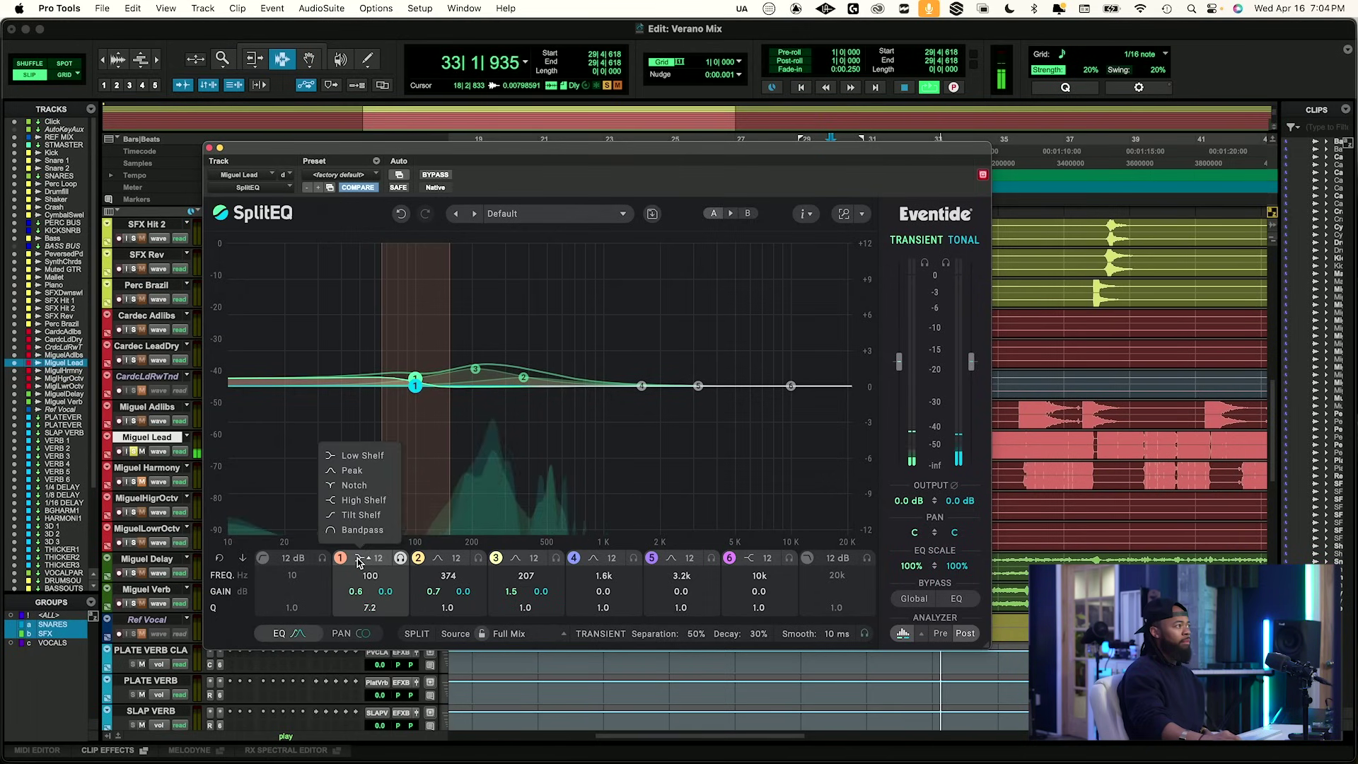
{"action": "left_click", "coordinate": [352, 471]}
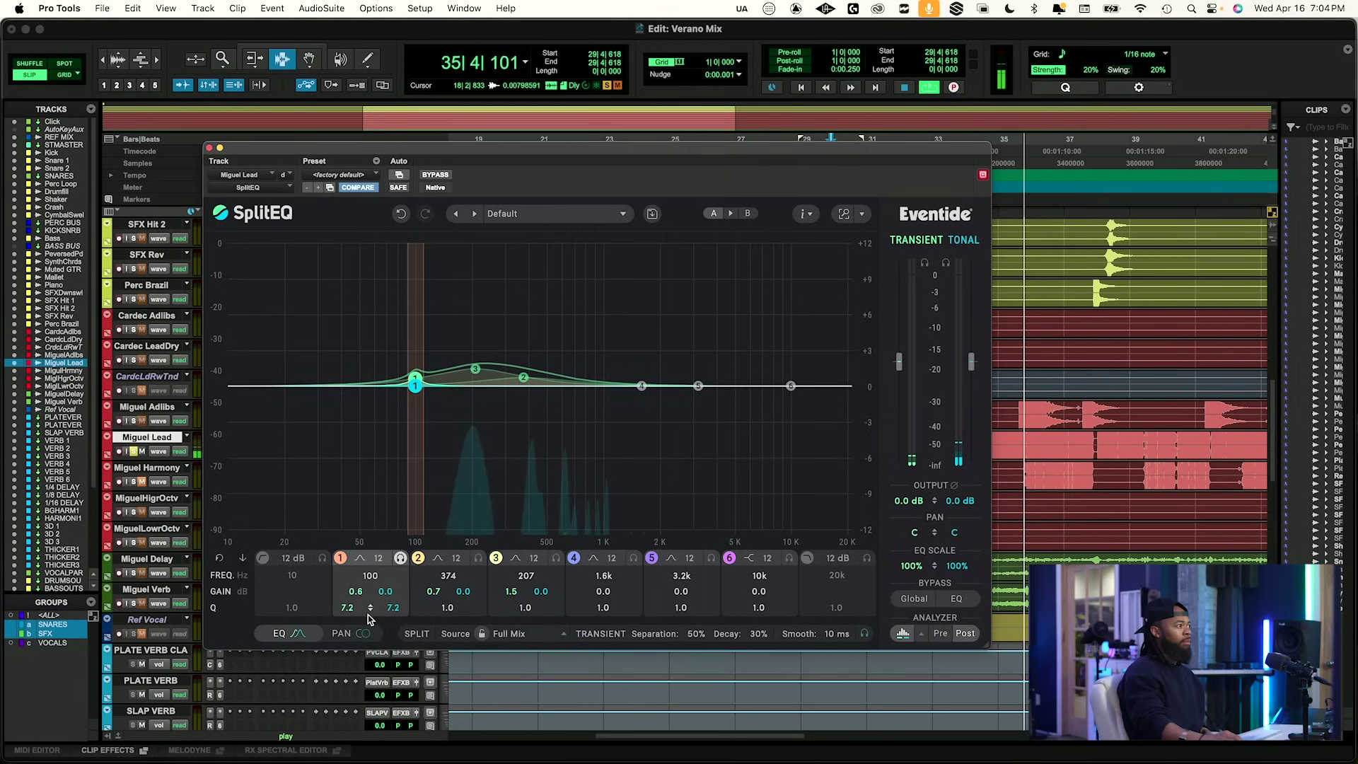
In SplitEQ on Miguel Lead, set band 1's transient Q to 1.7 and its transient gain to 1.7 dB.
{"action": "mouse_move", "coordinate": [347, 608]}
{"action": "left_mouse_down"}
{"action": "mouse_move", "coordinate": [351, 660]}
{"action": "mouse_move", "coordinate": [364, 611]}
{"action": "left_mouse_up"}
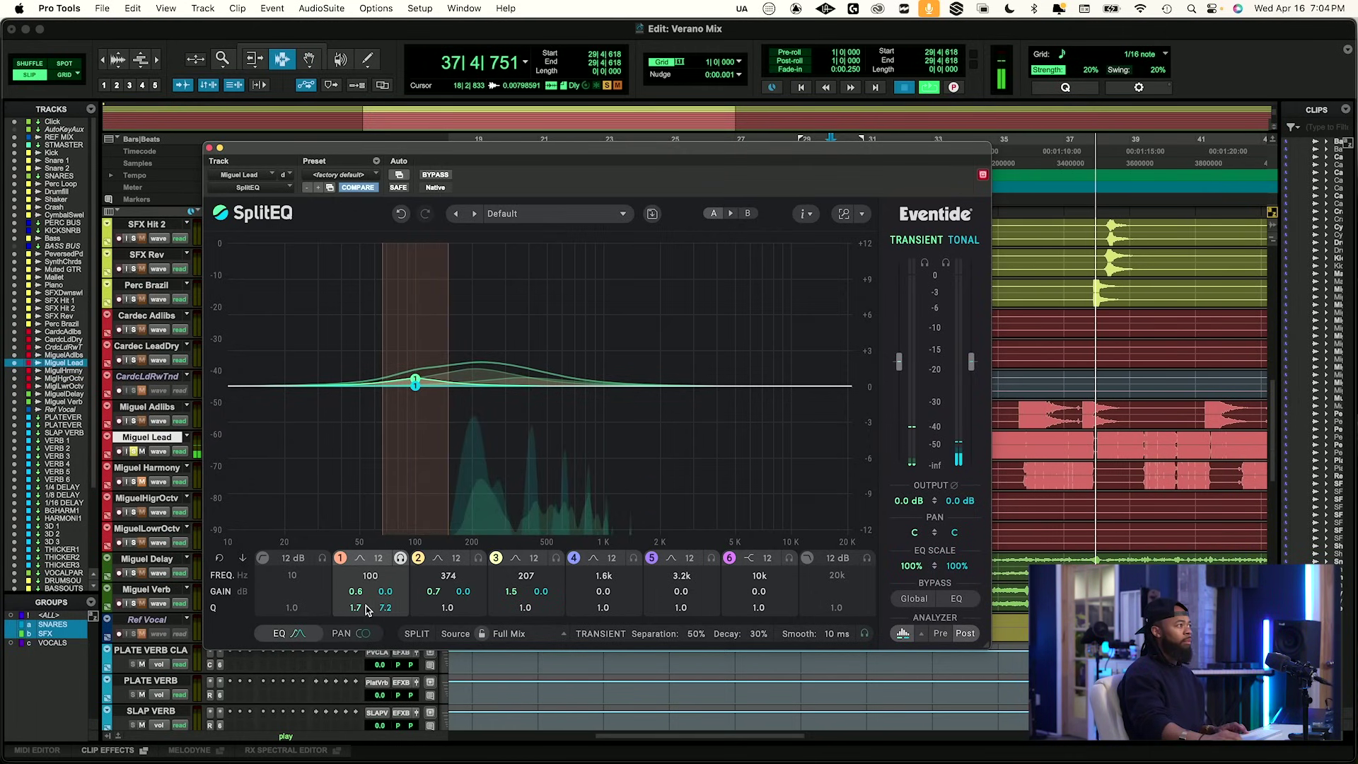
{"action": "scroll", "coordinate": [353, 592], "scroll_direction": "up", "scroll_amount": 5}
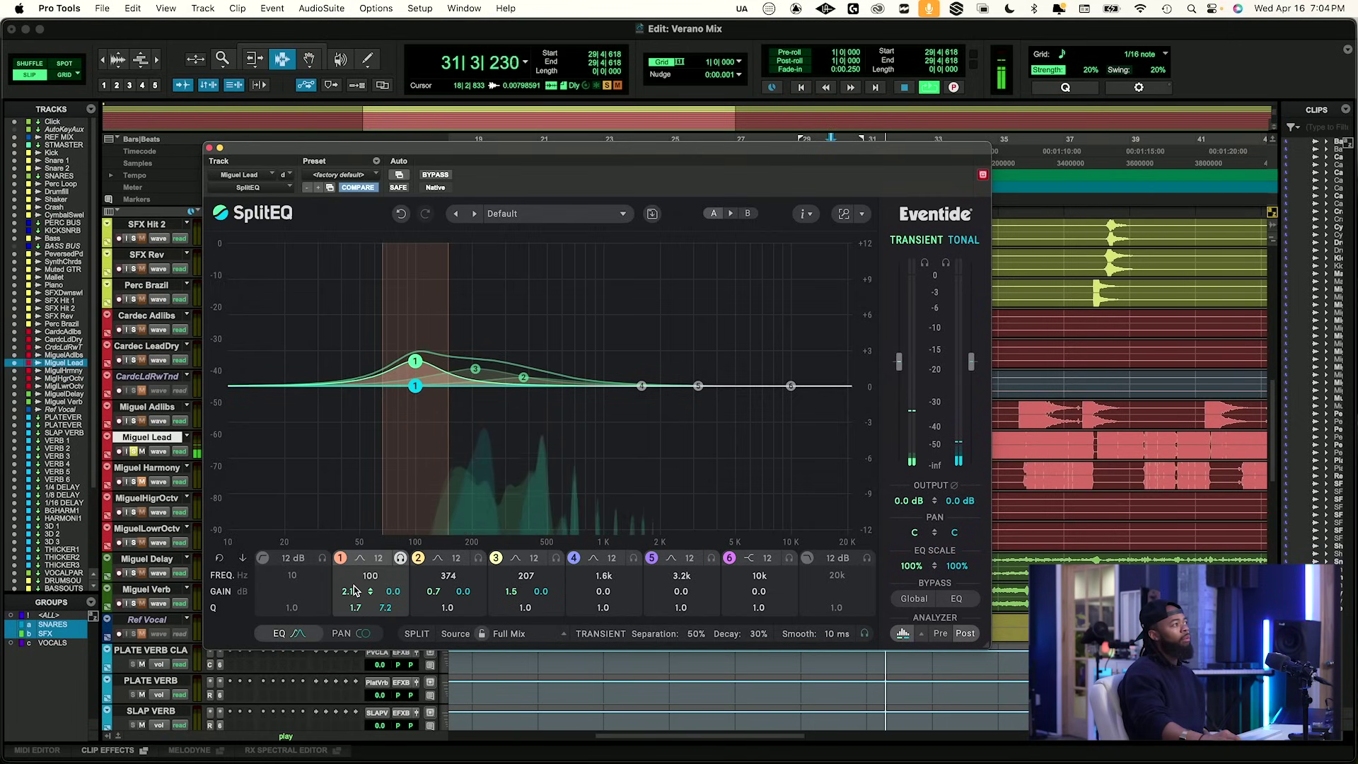
{"action": "scroll", "coordinate": [353, 591], "scroll_direction": "down", "scroll_amount": 2}
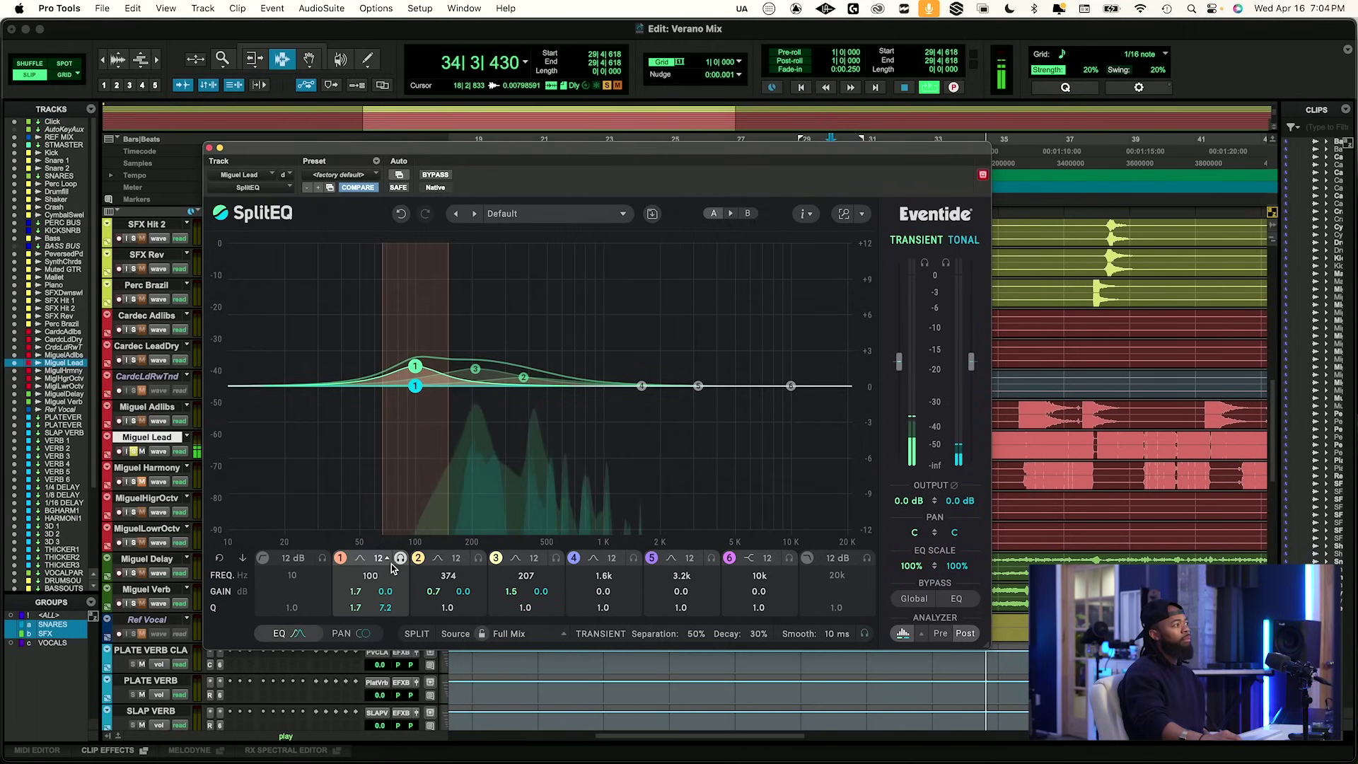
Audition Miguel Lead with EQ band 1, and separately the whole SplitEQ, switched off and back on, and close the plug-in.
{"action": "left_click", "coordinate": [344, 560]}
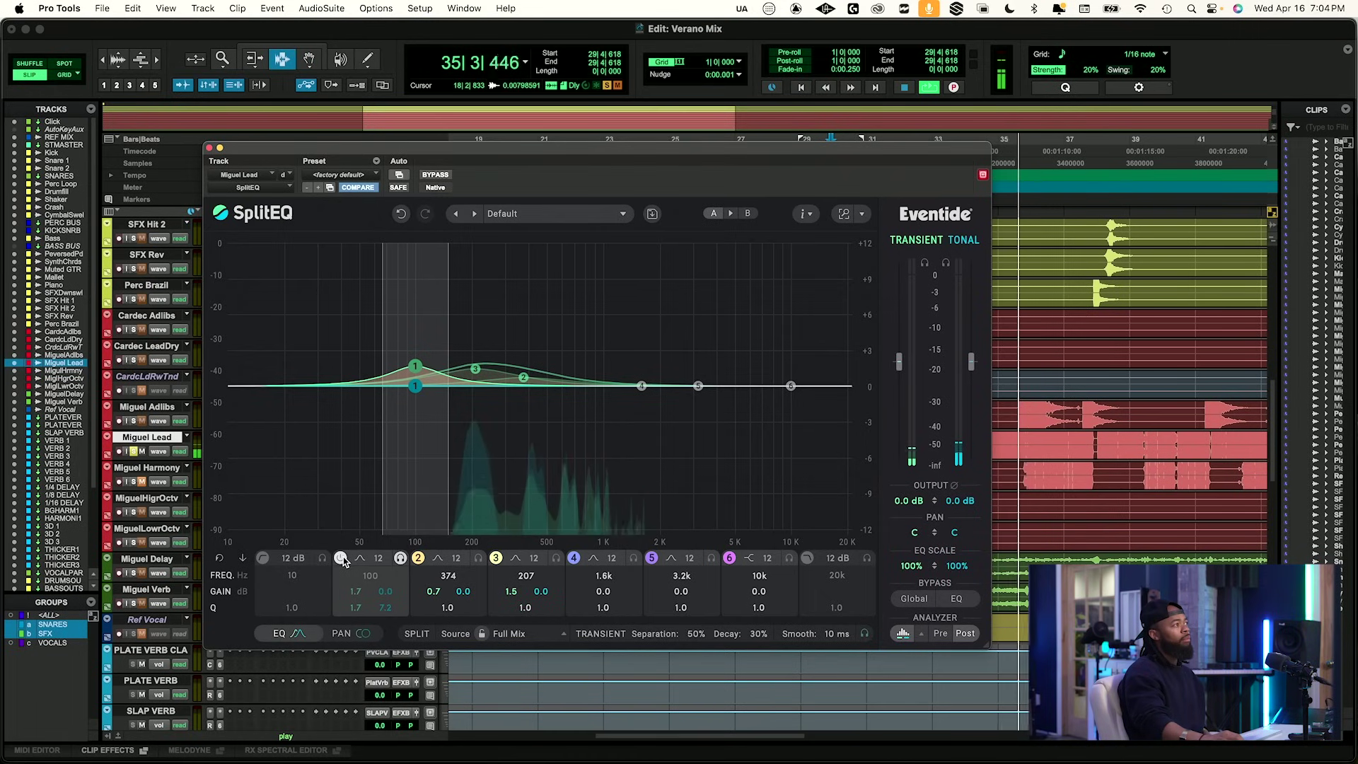
{"action": "left_click", "coordinate": [341, 558]}
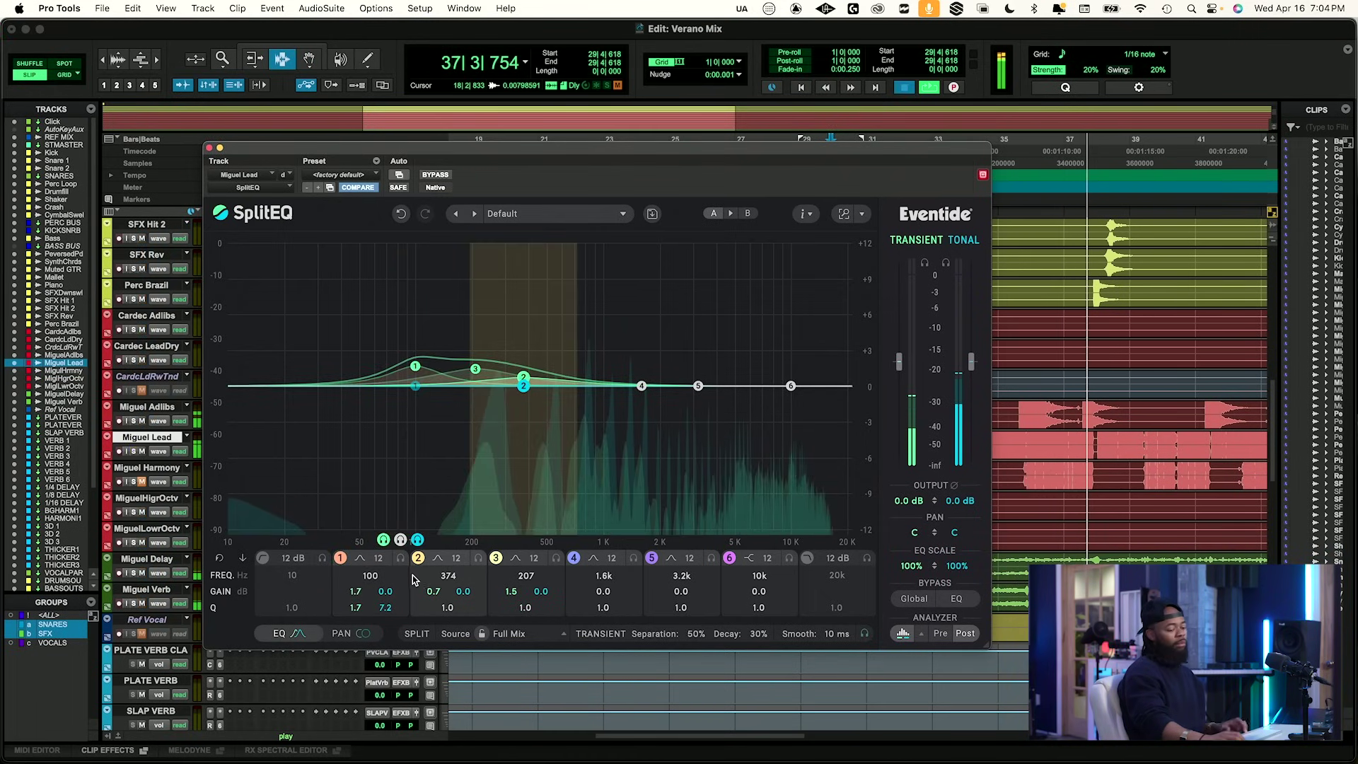
{"action": "key", "text": "space"}
{"action": "key", "text": "space"}
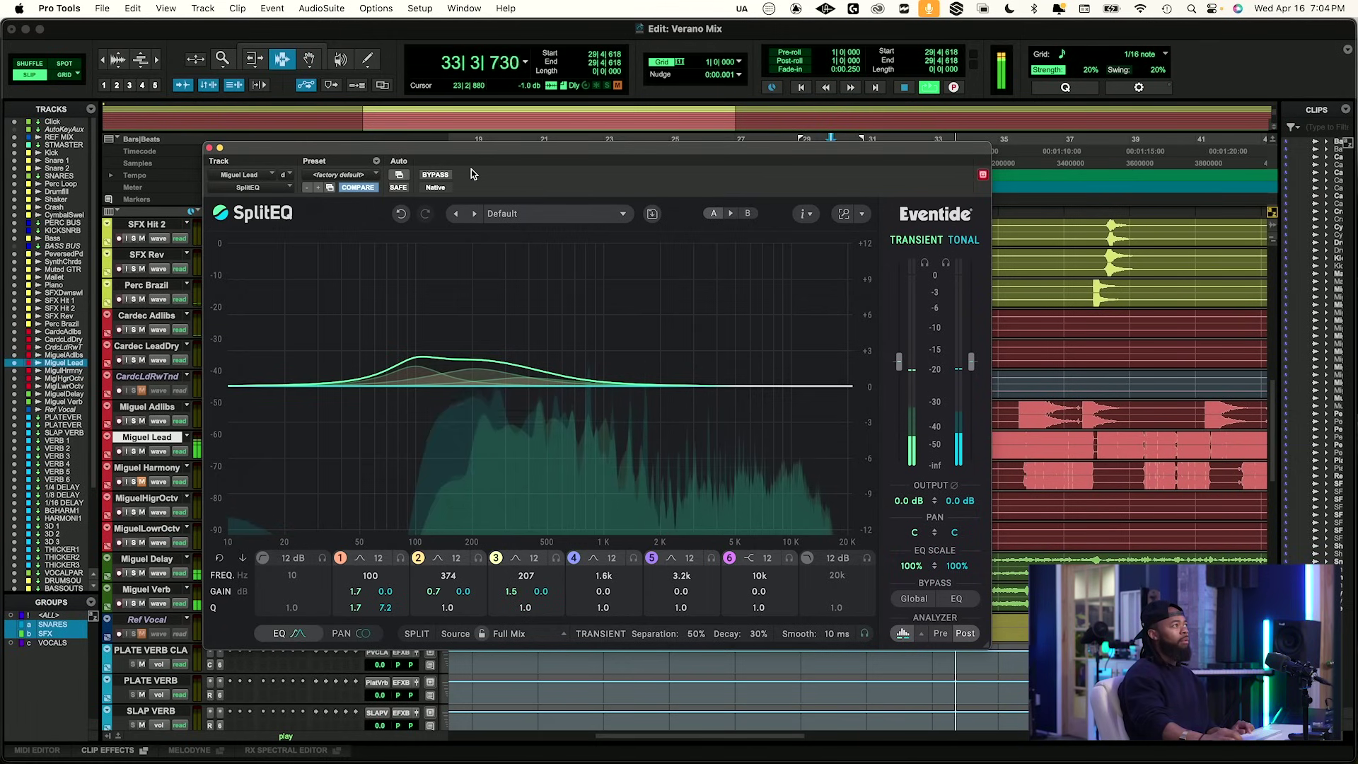
{"action": "left_click", "coordinate": [434, 174]}
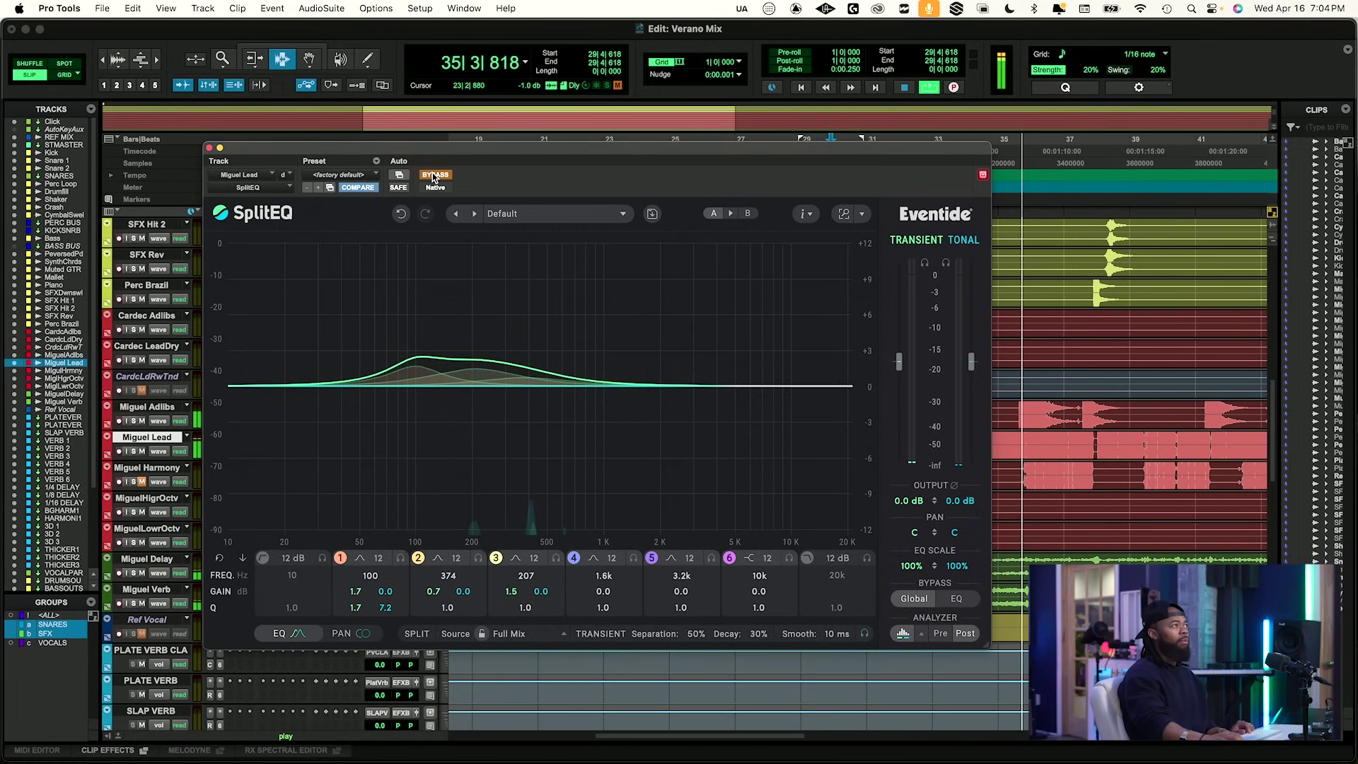
{"action": "left_click", "coordinate": [432, 174]}
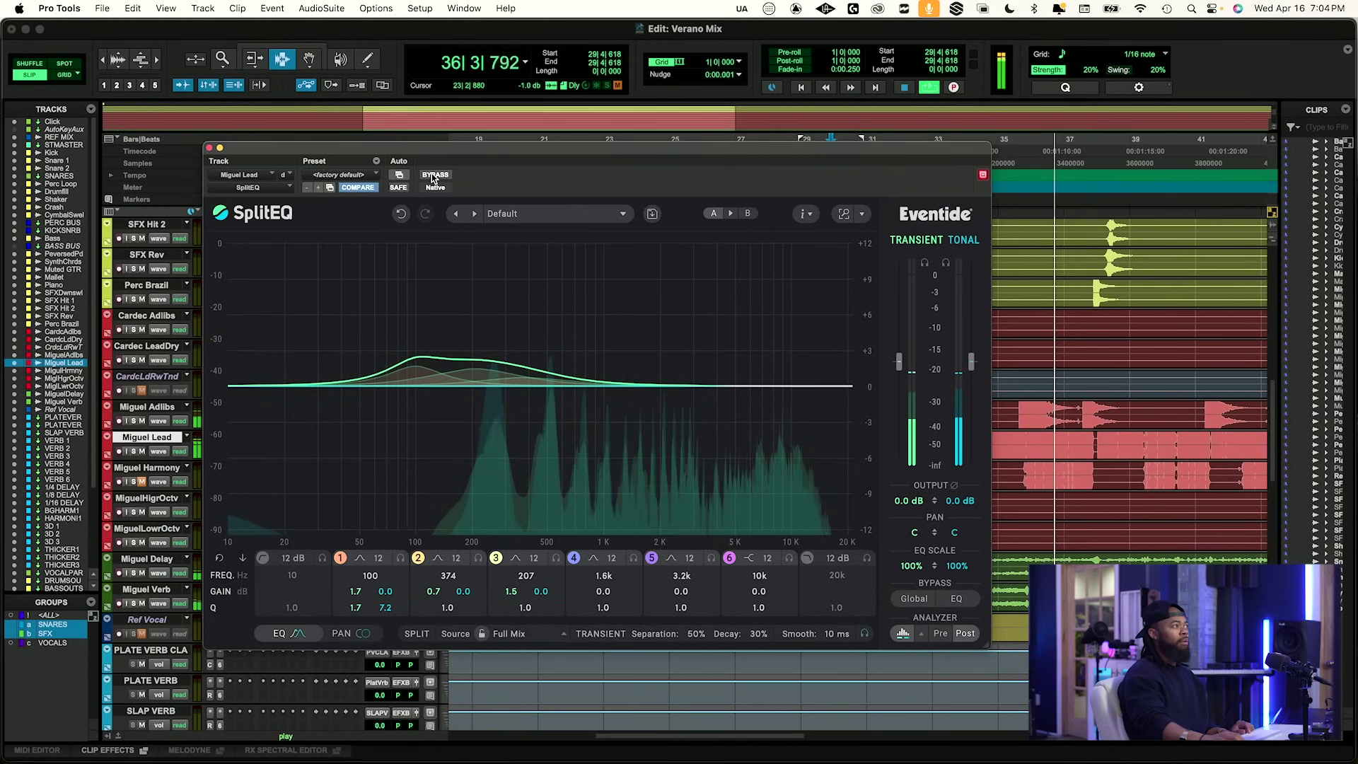
{"action": "left_click", "coordinate": [210, 149]}
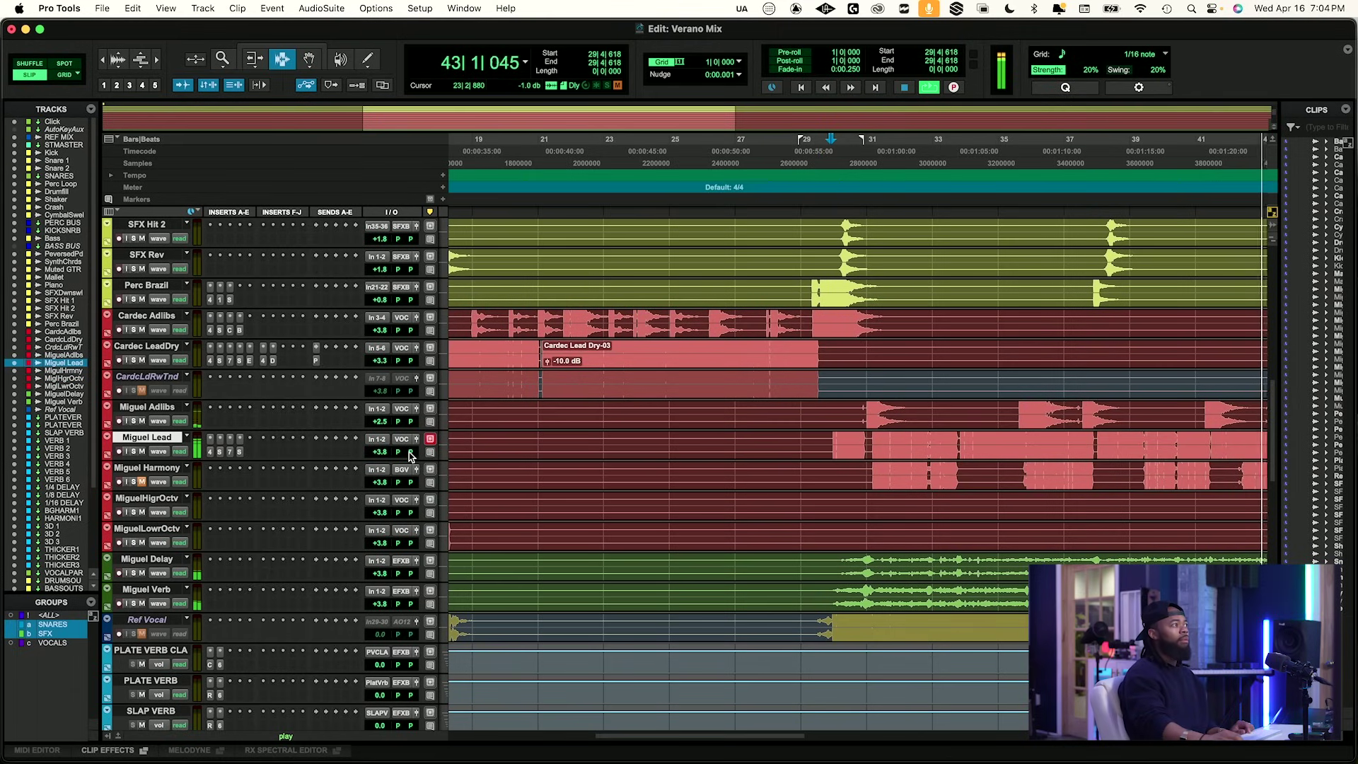
Compare Cardec LeadDry at bar 22 with Miguel Lead at bar 31, and set Miguel Lead's volume to +3.6 dB.
{"action": "key", "text": "space"}
{"action": "left_click", "coordinate": [589, 353]}
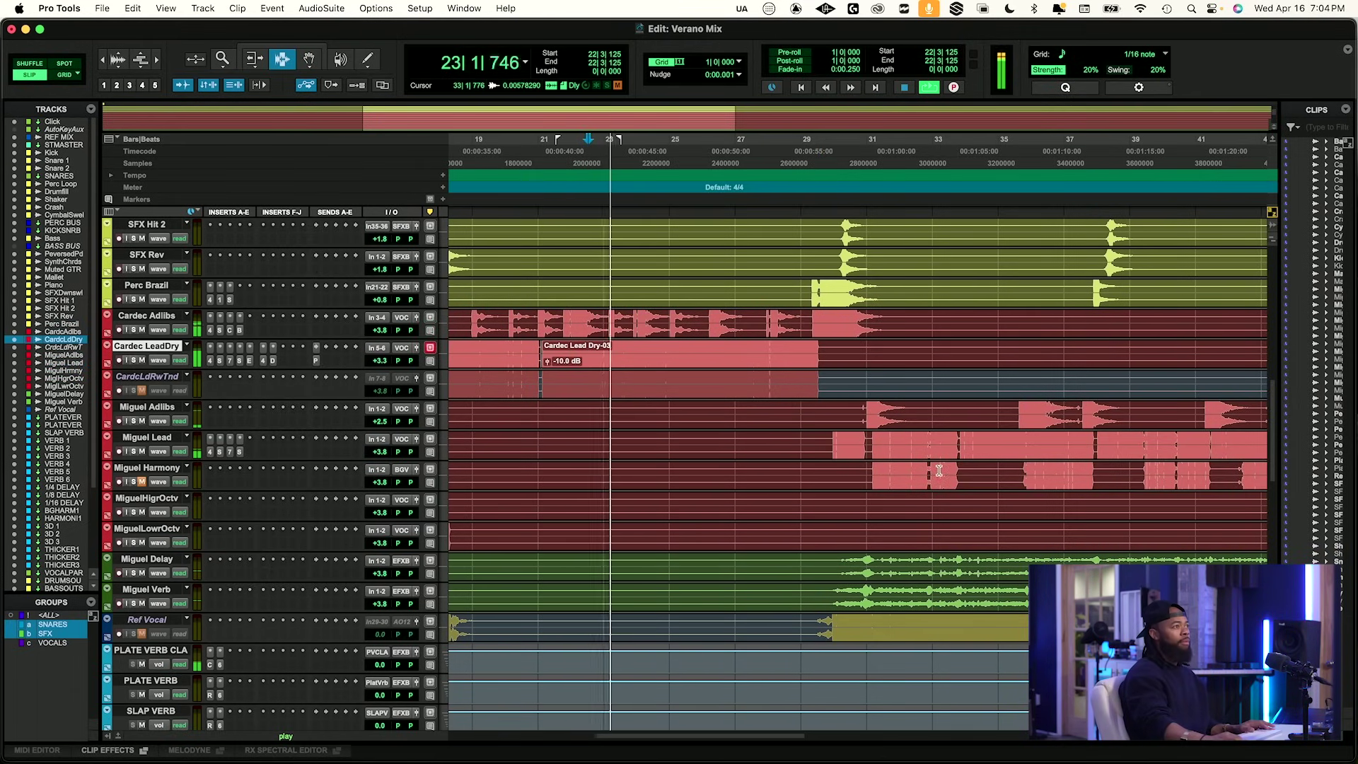
{"action": "key", "text": "space"}
{"action": "left_click", "coordinate": [870, 443]}
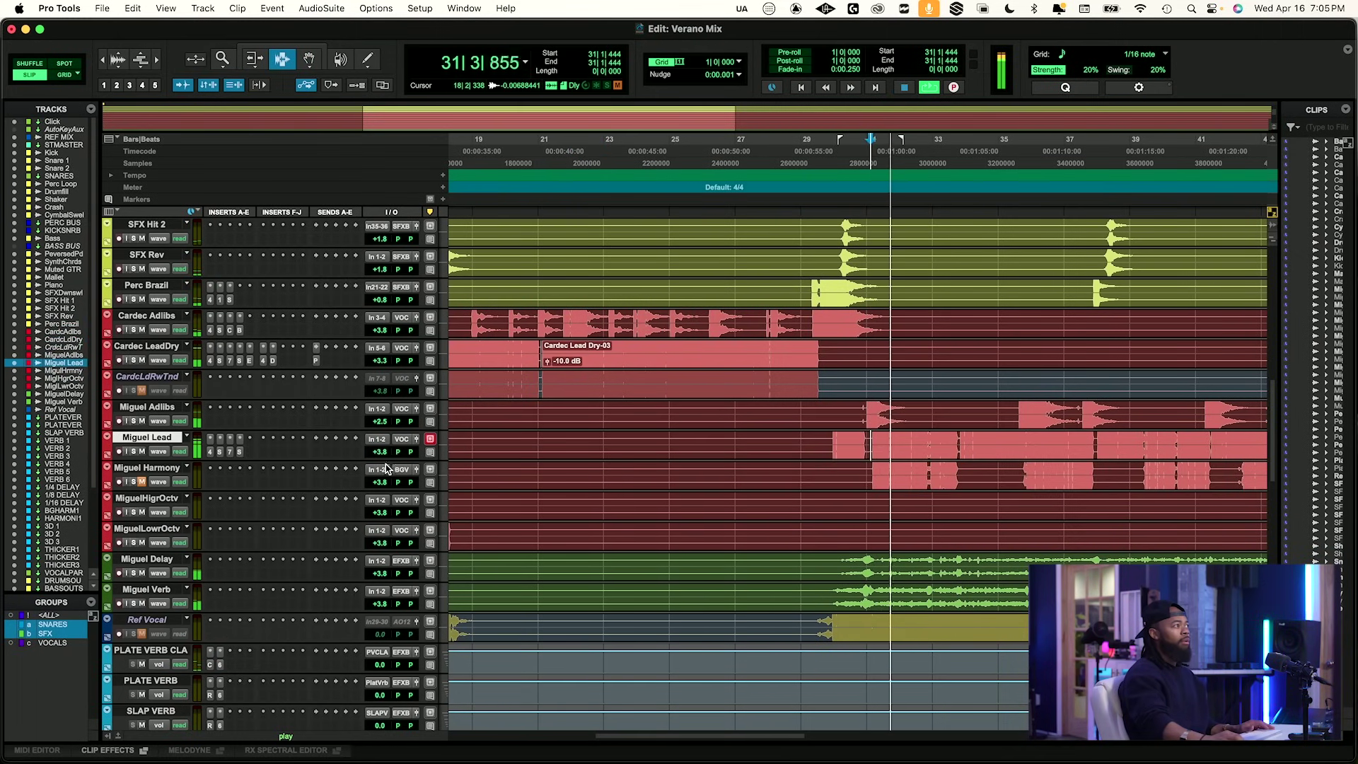
{"action": "left_click_drag", "start_coordinate": [381, 452], "coordinate": [380, 455]}
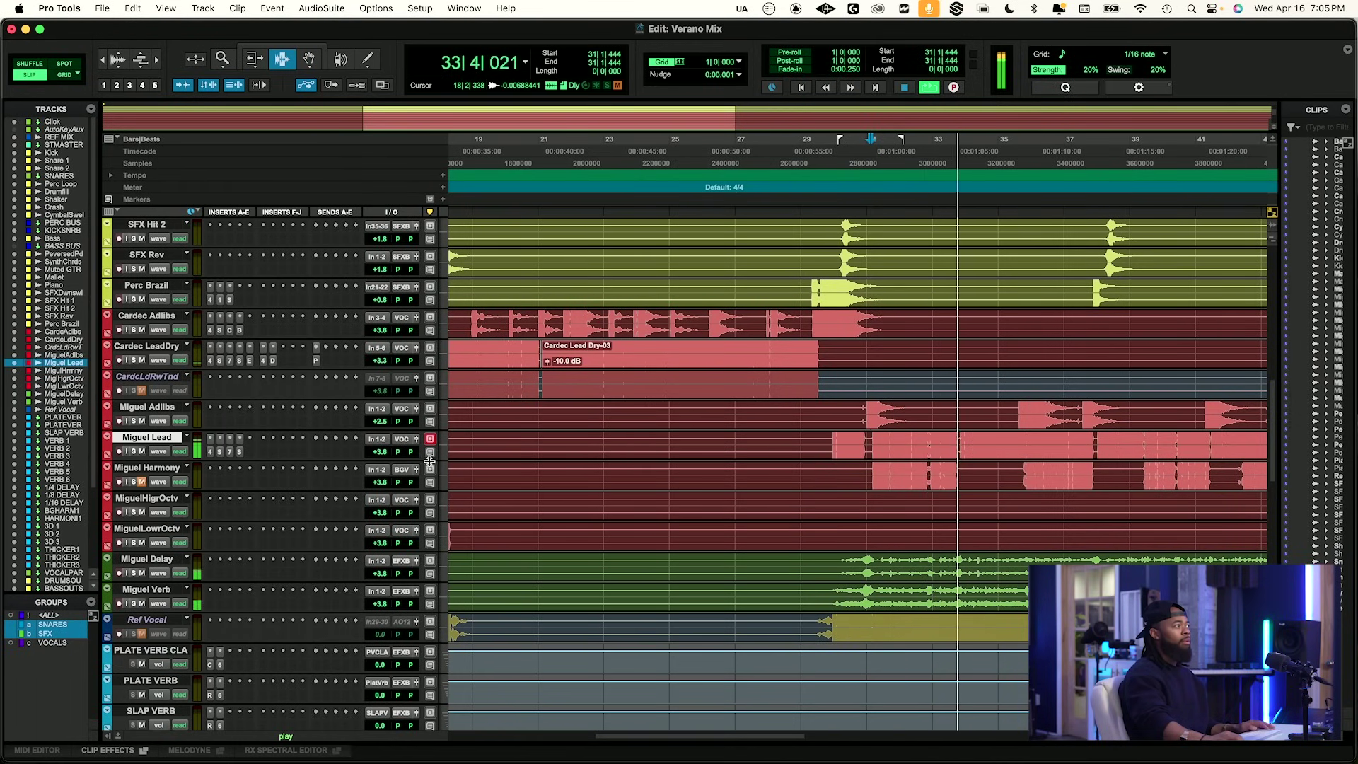
Play the REF MIX track soloed from bar 31, and compare it with the full mix after removing the solo.
{"action": "scroll", "coordinate": [451, 440], "scroll_direction": "up", "scroll_amount": 10}
{"action": "scroll", "coordinate": [450, 440], "scroll_direction": "up", "scroll_amount": 3}
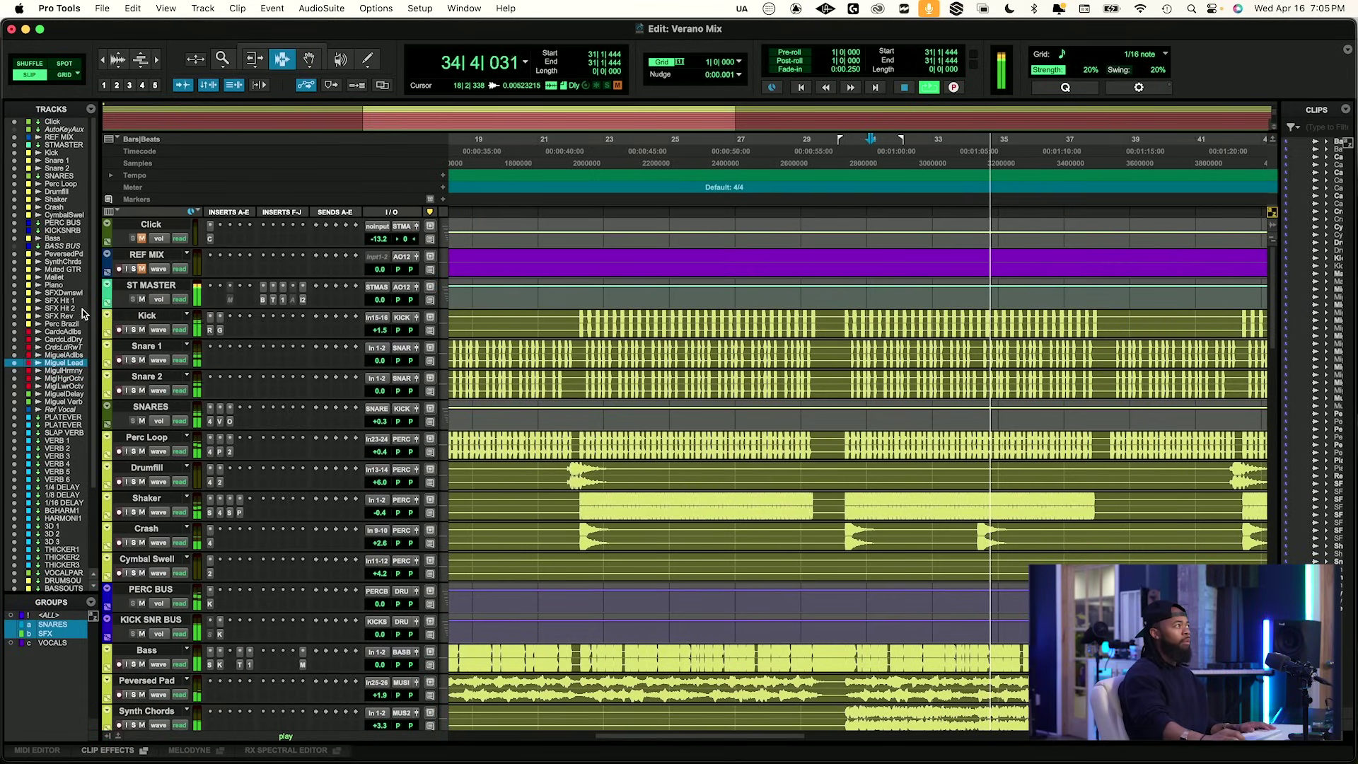
{"action": "left_click", "coordinate": [134, 269]}
{"action": "key", "text": "space"}
{"action": "key", "text": "space"}
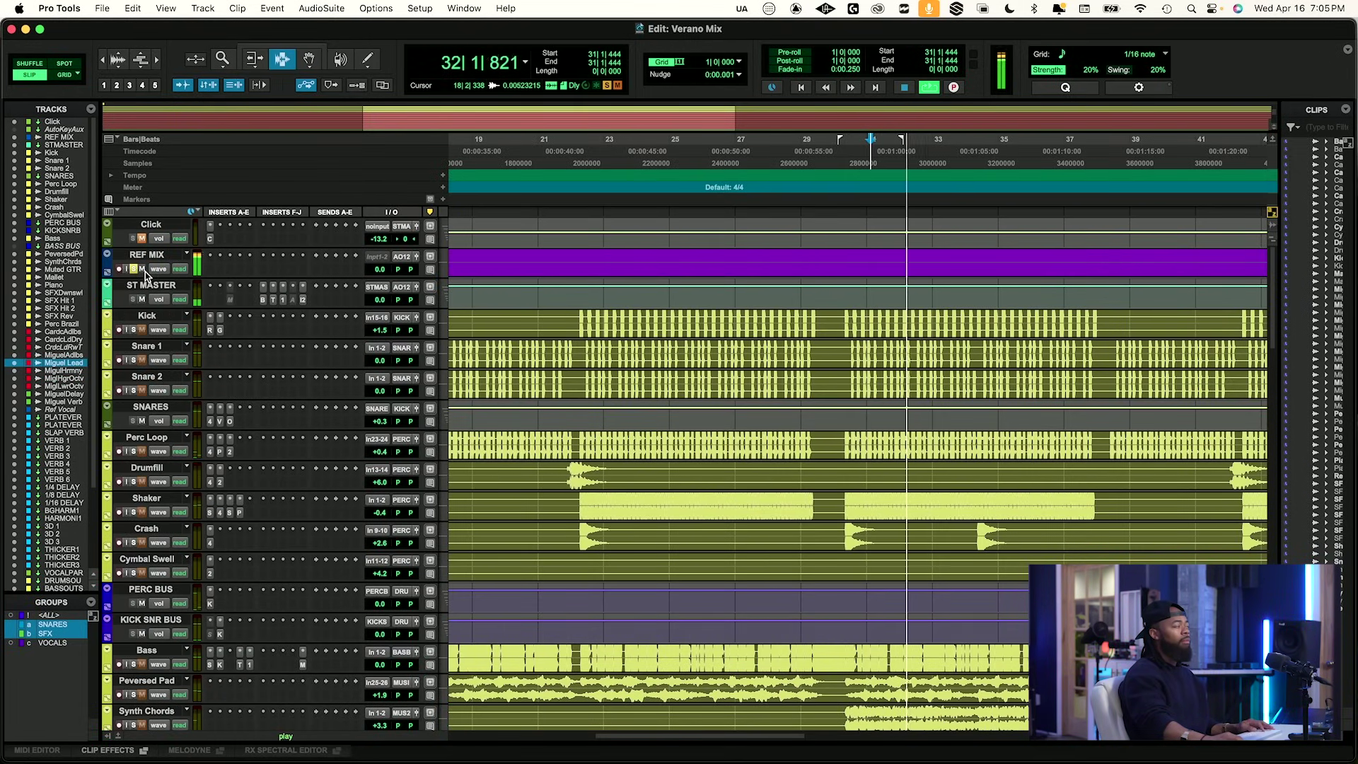
{"action": "key", "text": "space"}
{"action": "left_click", "coordinate": [133, 268]}
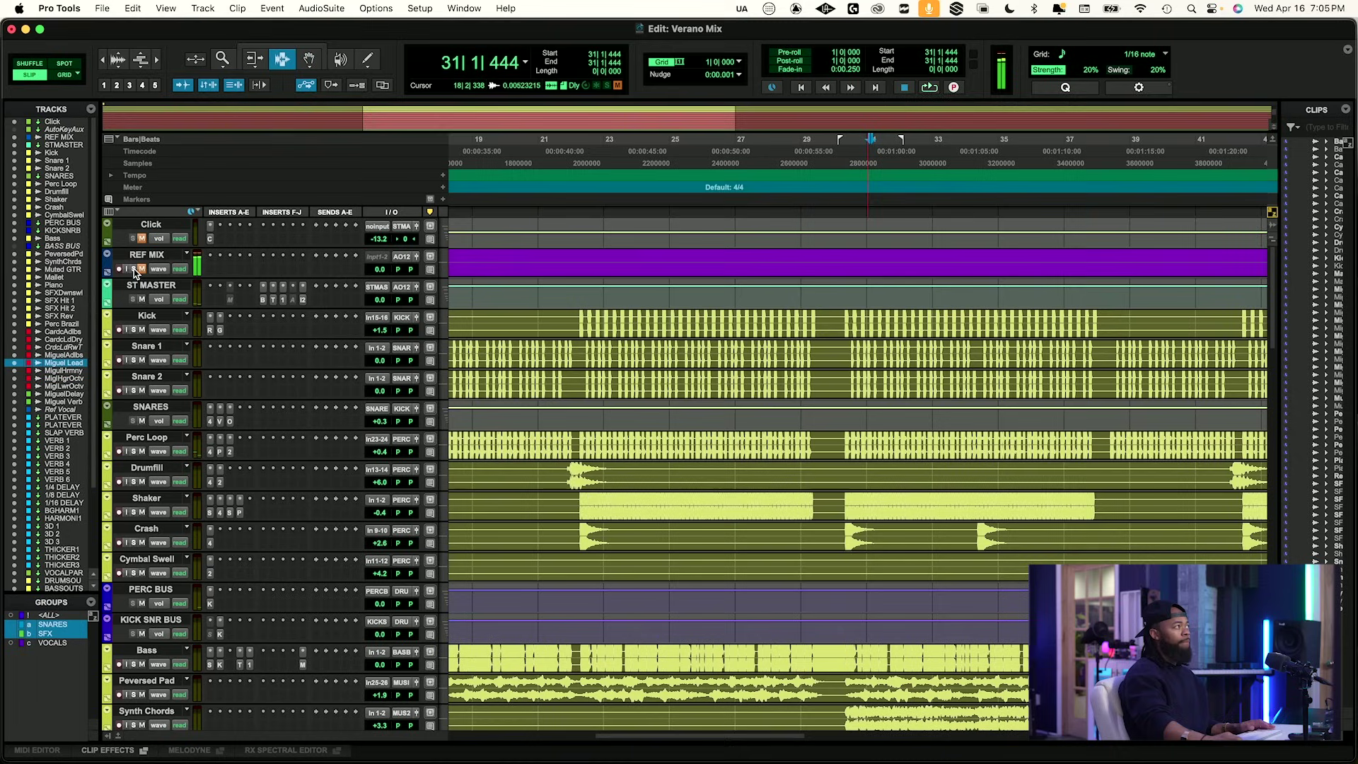
{"action": "key", "text": "space"}
{"action": "scroll", "coordinate": [717, 512], "scroll_direction": "down", "scroll_amount": 10}
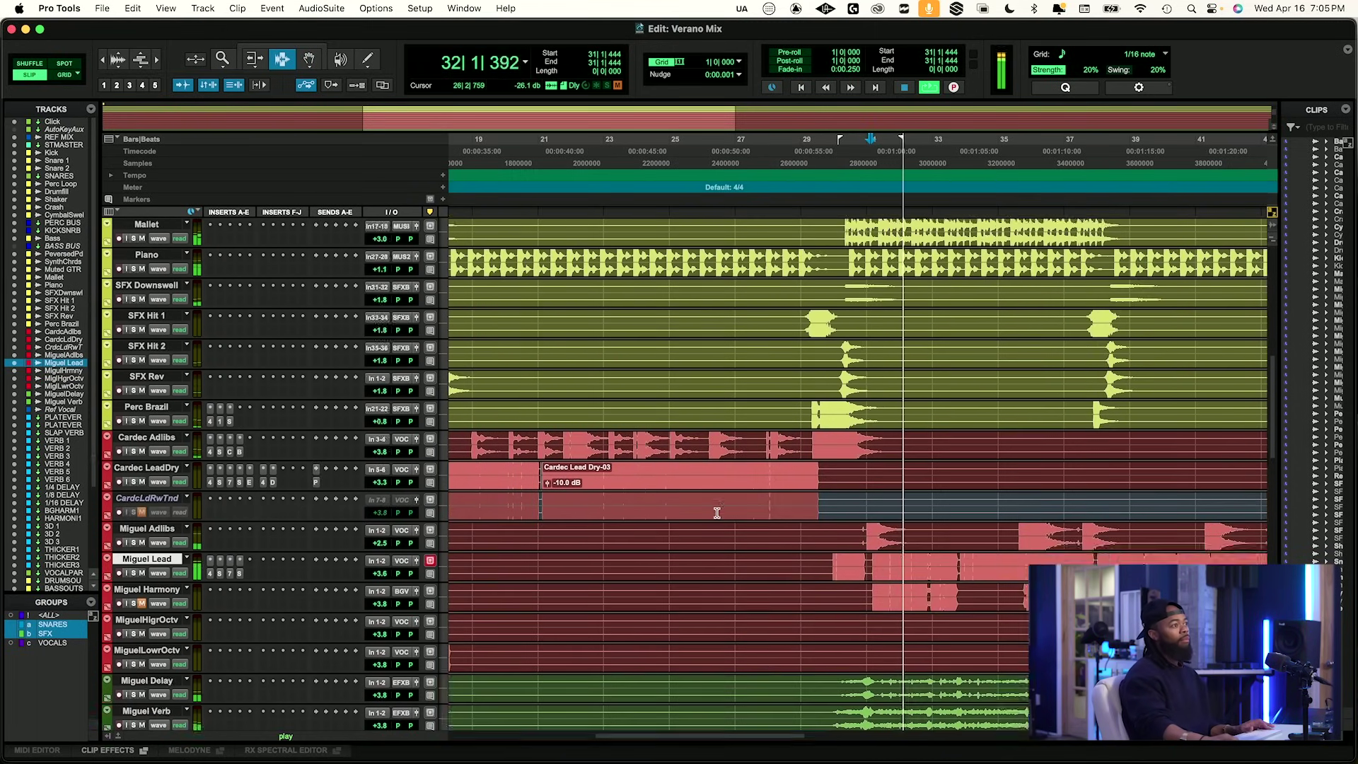
{"action": "scroll", "coordinate": [717, 513], "scroll_direction": "down", "scroll_amount": 5}
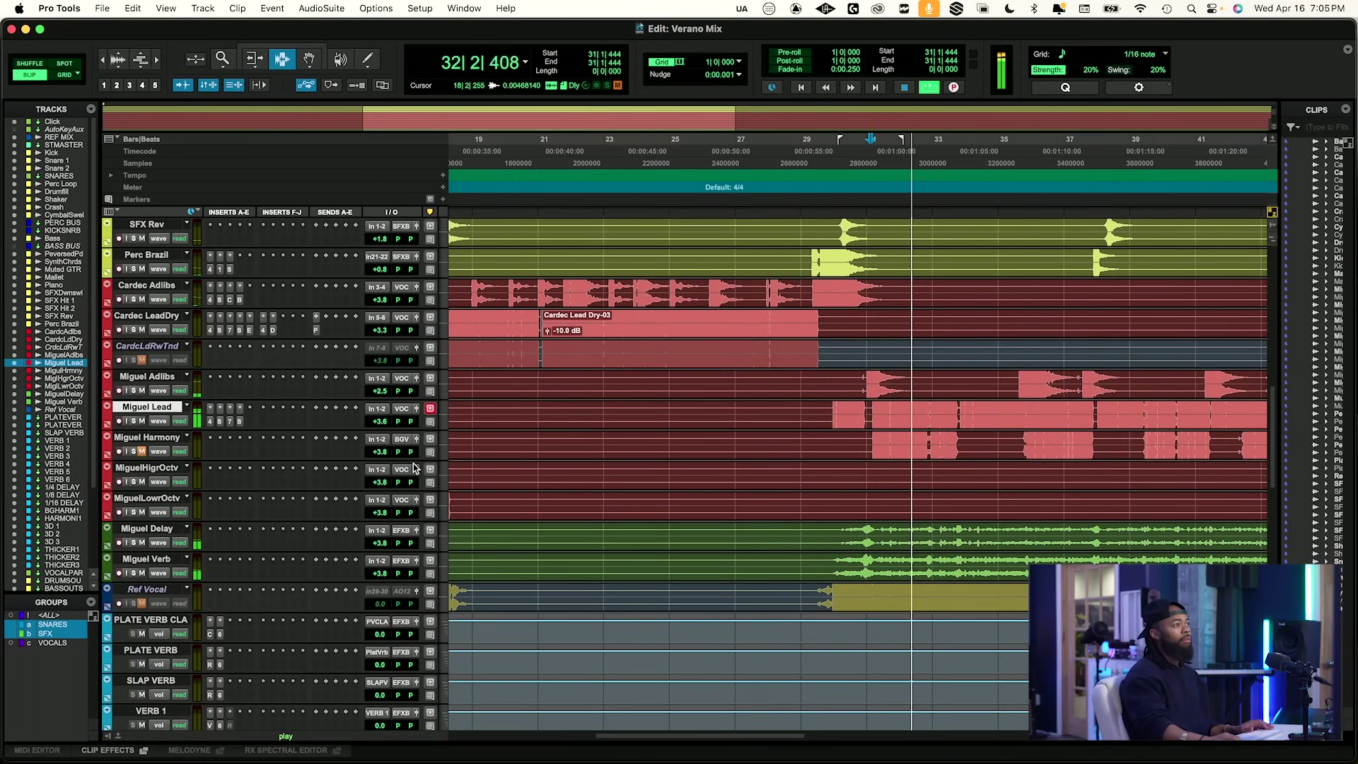
{"action": "left_click", "coordinate": [220, 422]}
{"action": "left_click", "coordinate": [220, 422]}
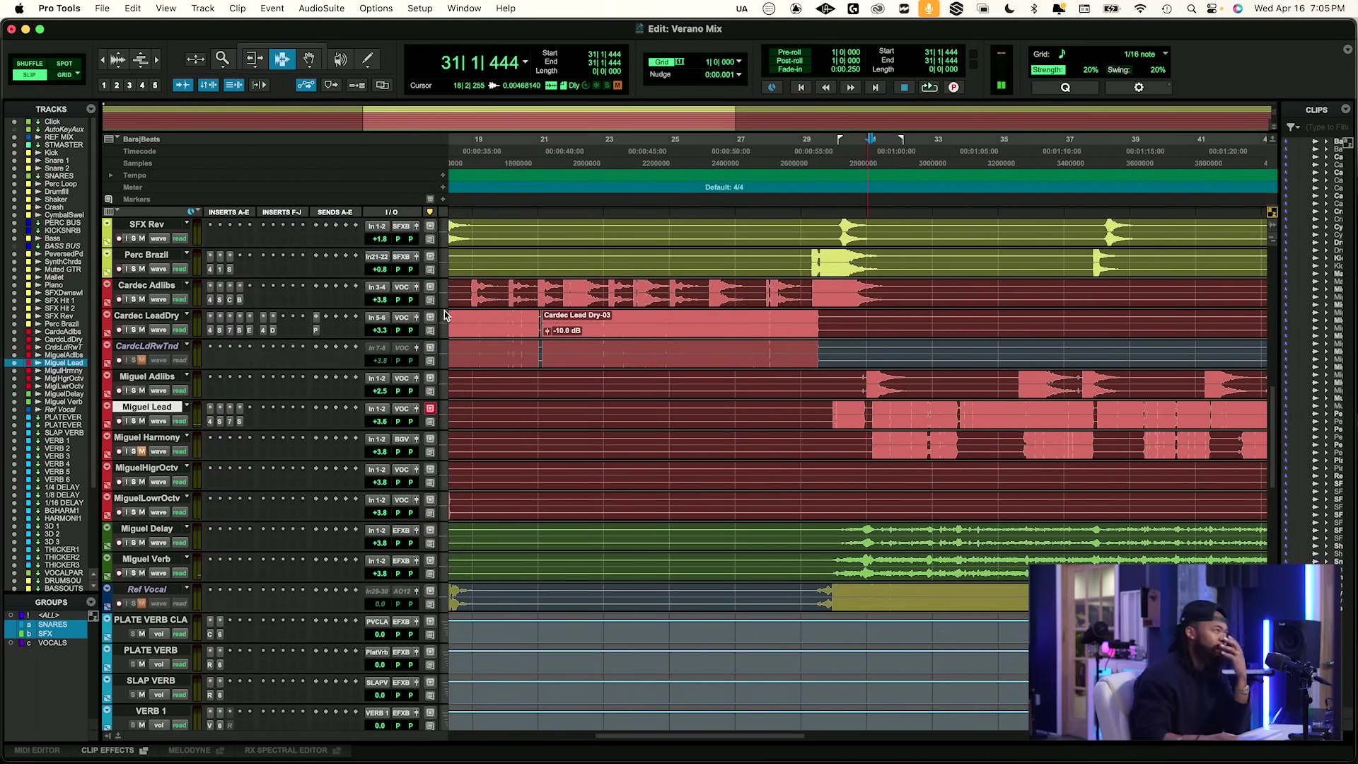
Play Cardec LeadDry from bar 23 and Miguel Lead from bar 31 to compare the two lead vocals.
{"action": "left_click", "coordinate": [614, 338]}
{"action": "key", "text": "space"}
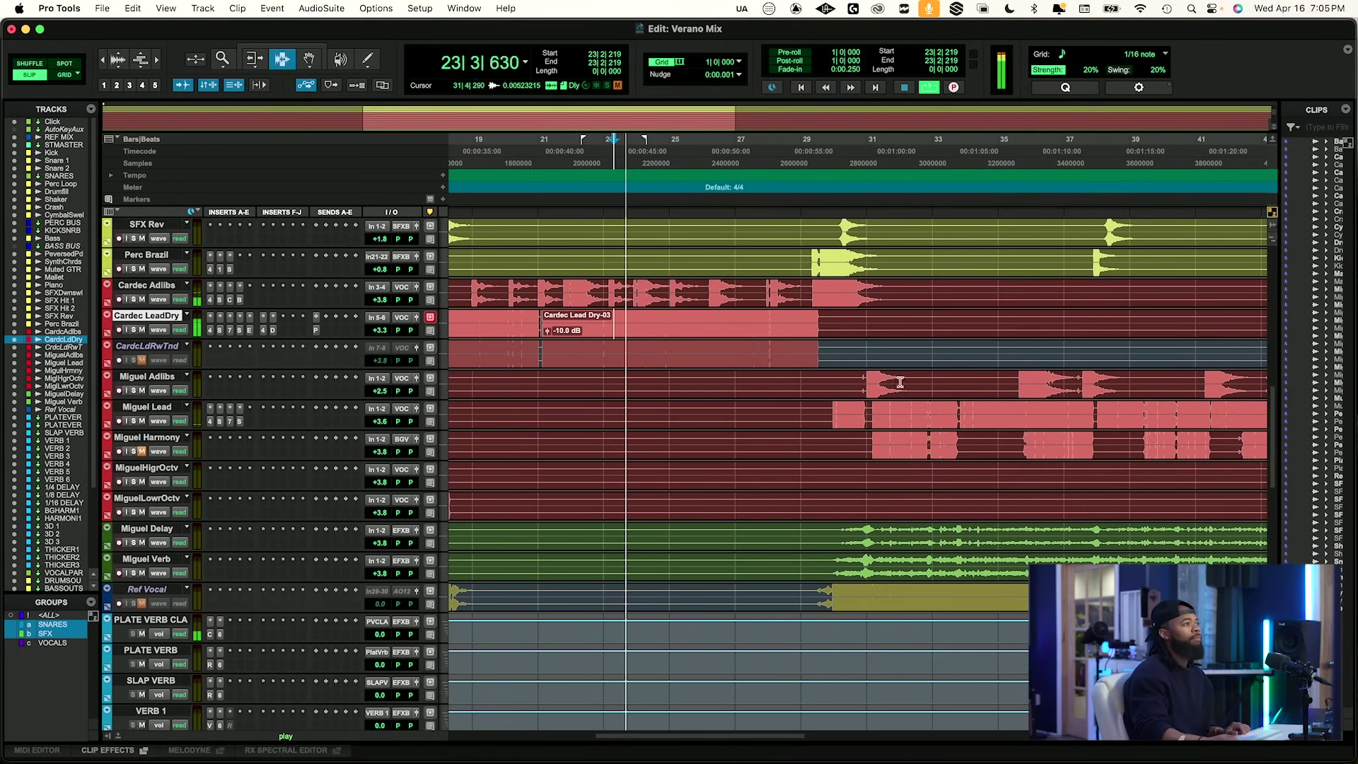
{"action": "key", "text": "space"}
{"action": "left_click", "coordinate": [870, 408]}
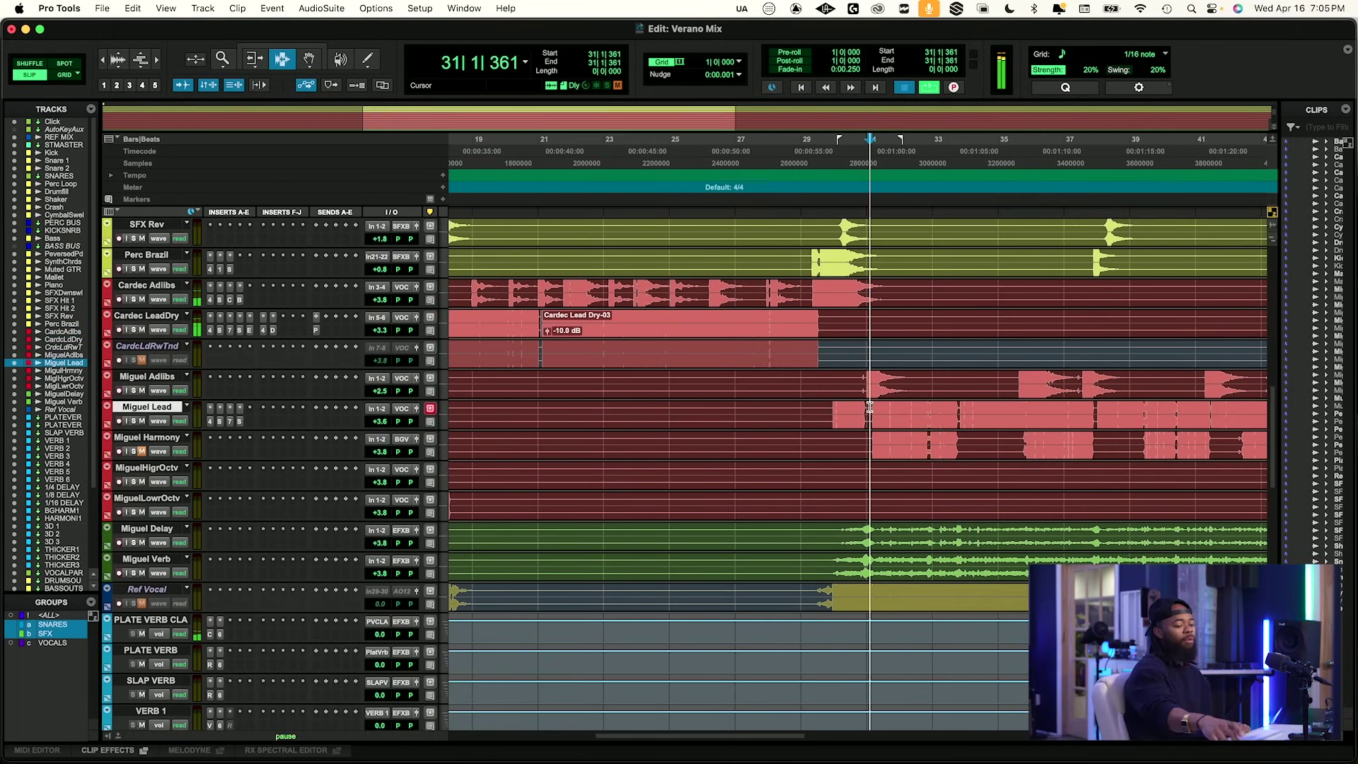
{"action": "key", "text": "space"}
{"action": "key", "text": "space"}
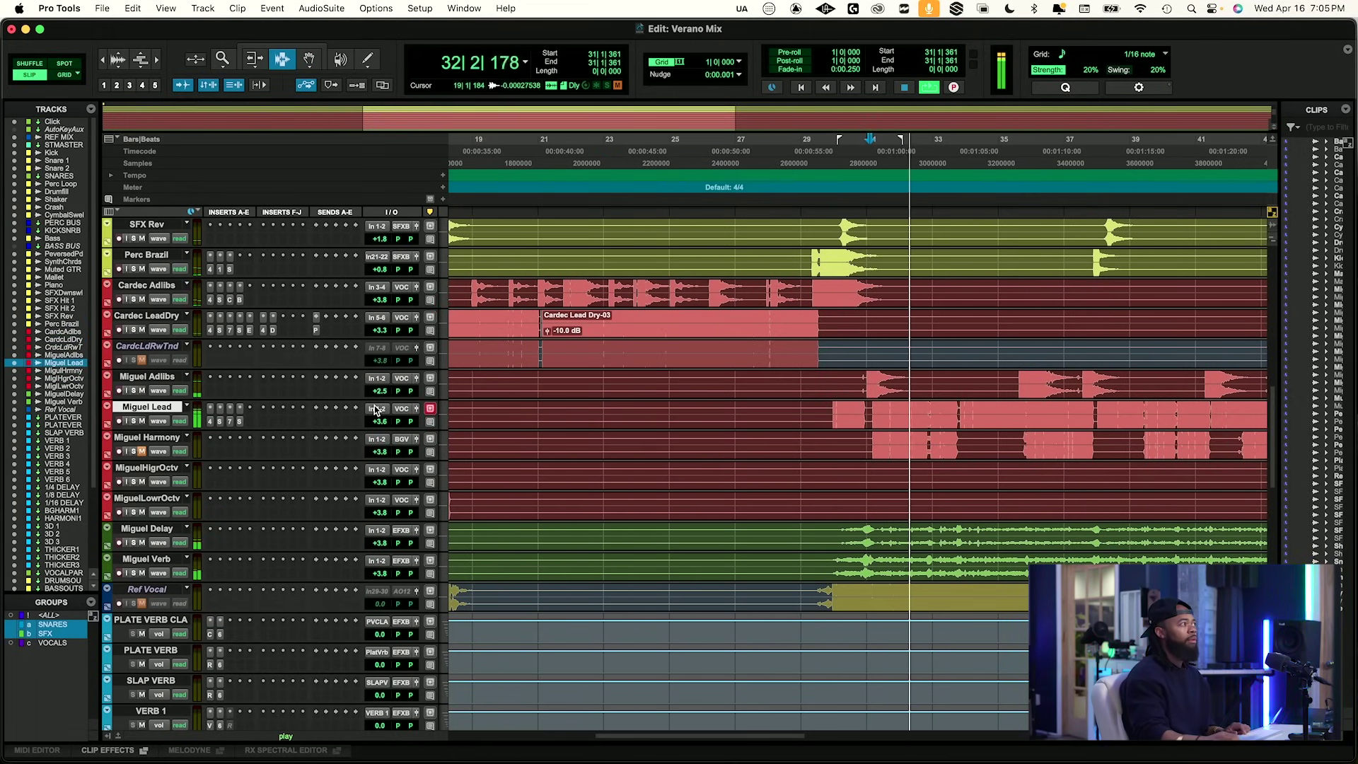
{"action": "key", "text": "space"}
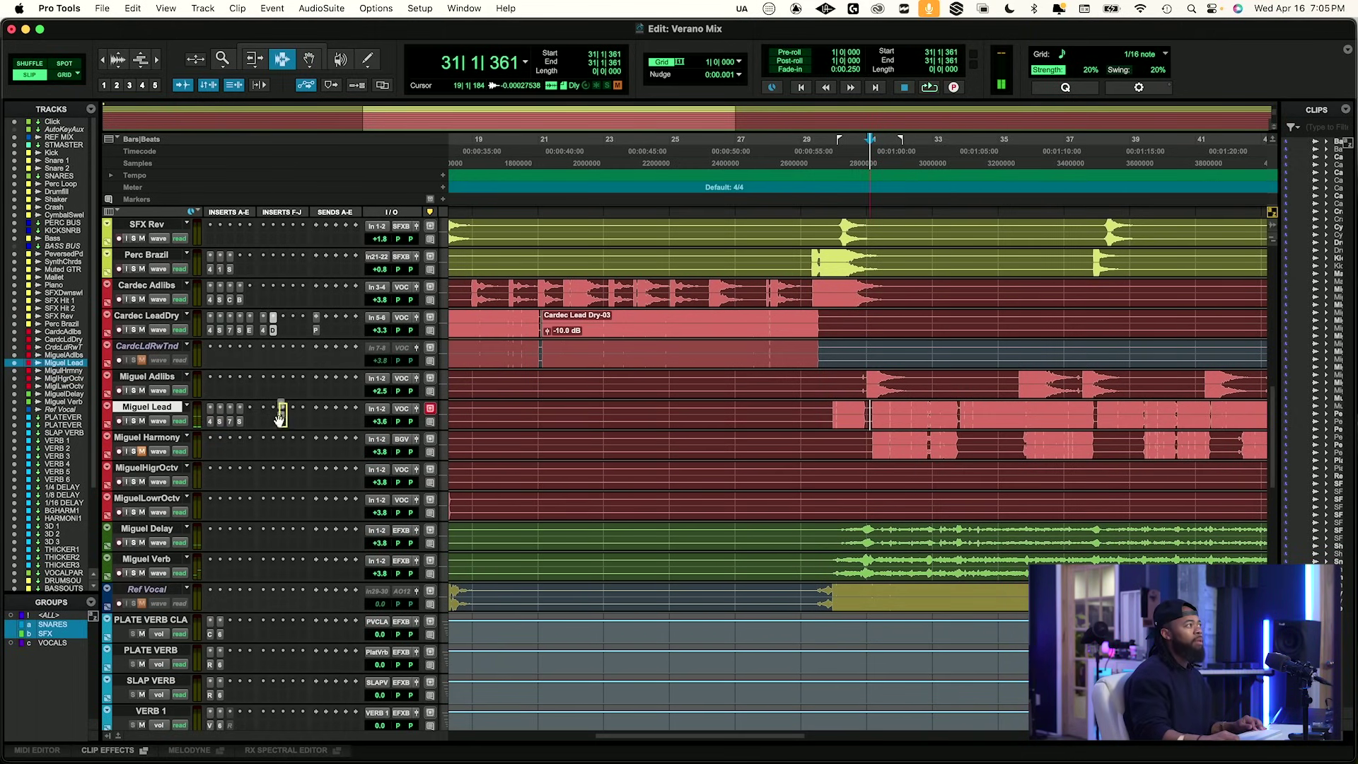
Copy the slot G insert from Cardec LeadDry to Miguel Lead's slot G and audition it from bar 31.
{"action": "left_click_drag", "start_coordinate": [275, 420], "coordinate": [276, 417]}
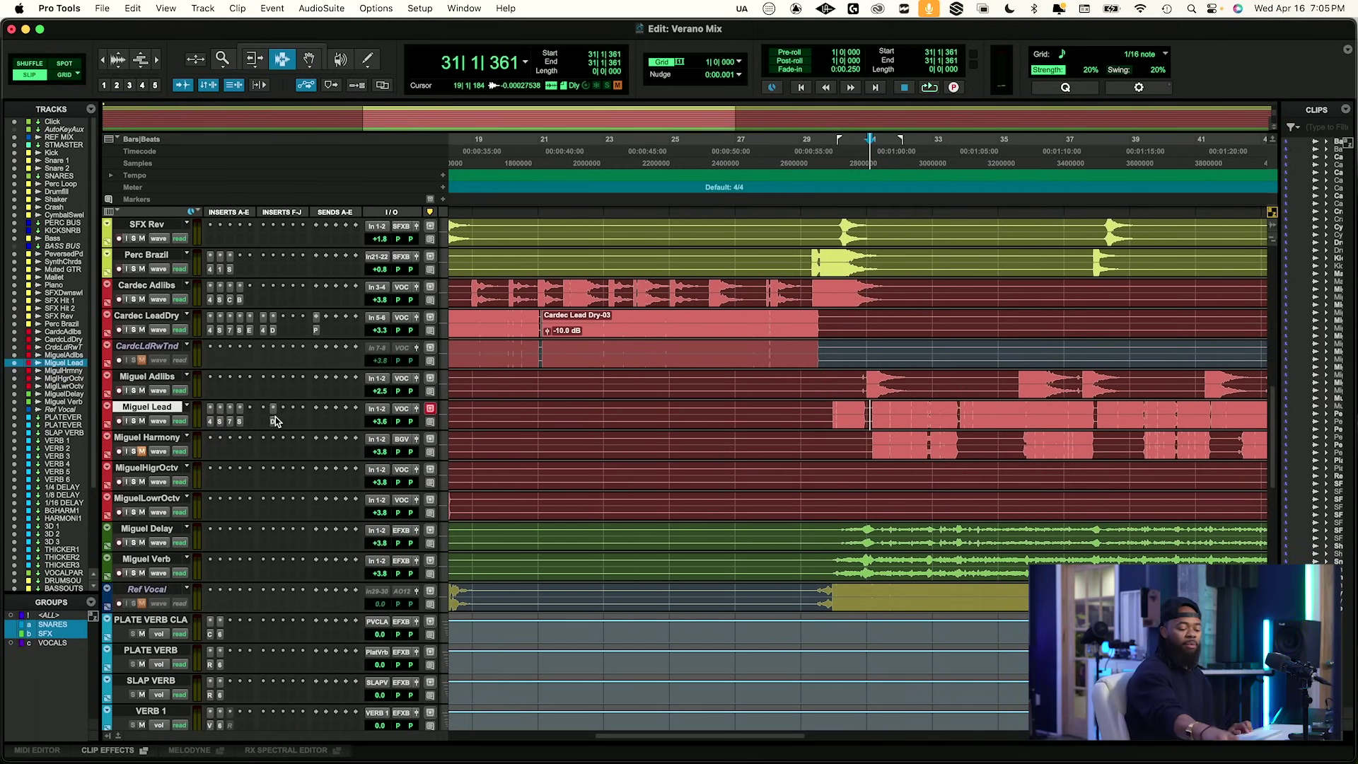
{"action": "key", "text": "space"}
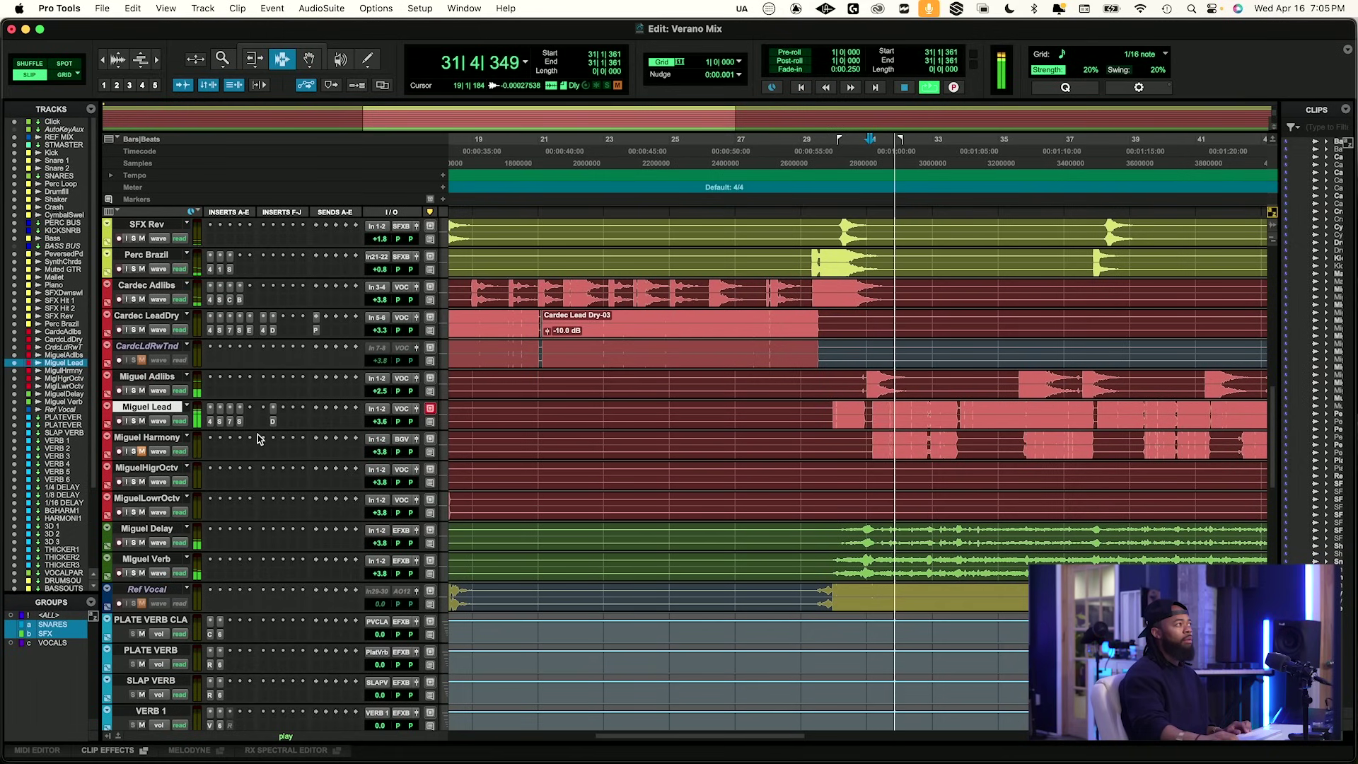
{"action": "key", "text": "space"}
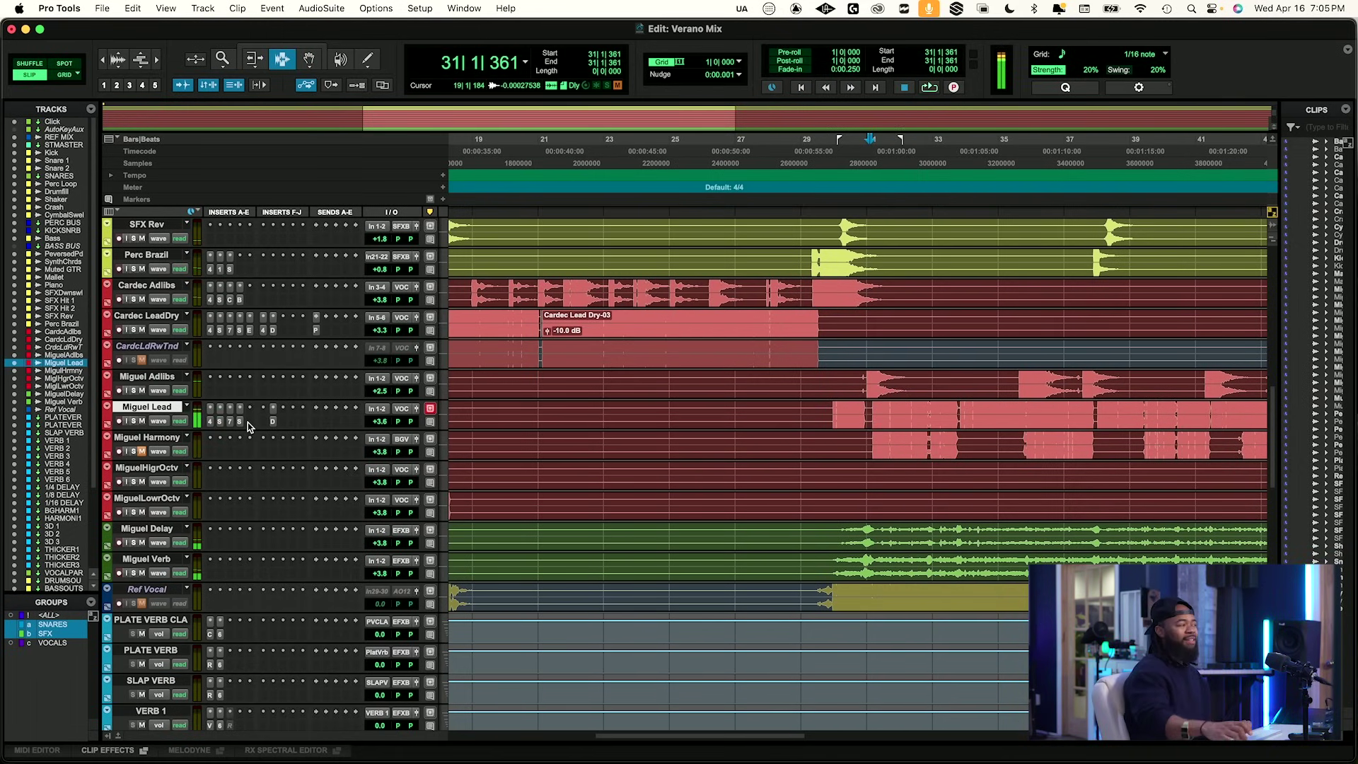
In Miguel Lead's SpecCraft, add a node at about 8.5 kHz and 67.2%, auditioning the vocal soloed and in the mix.
{"action": "left_click", "coordinate": [248, 422]}
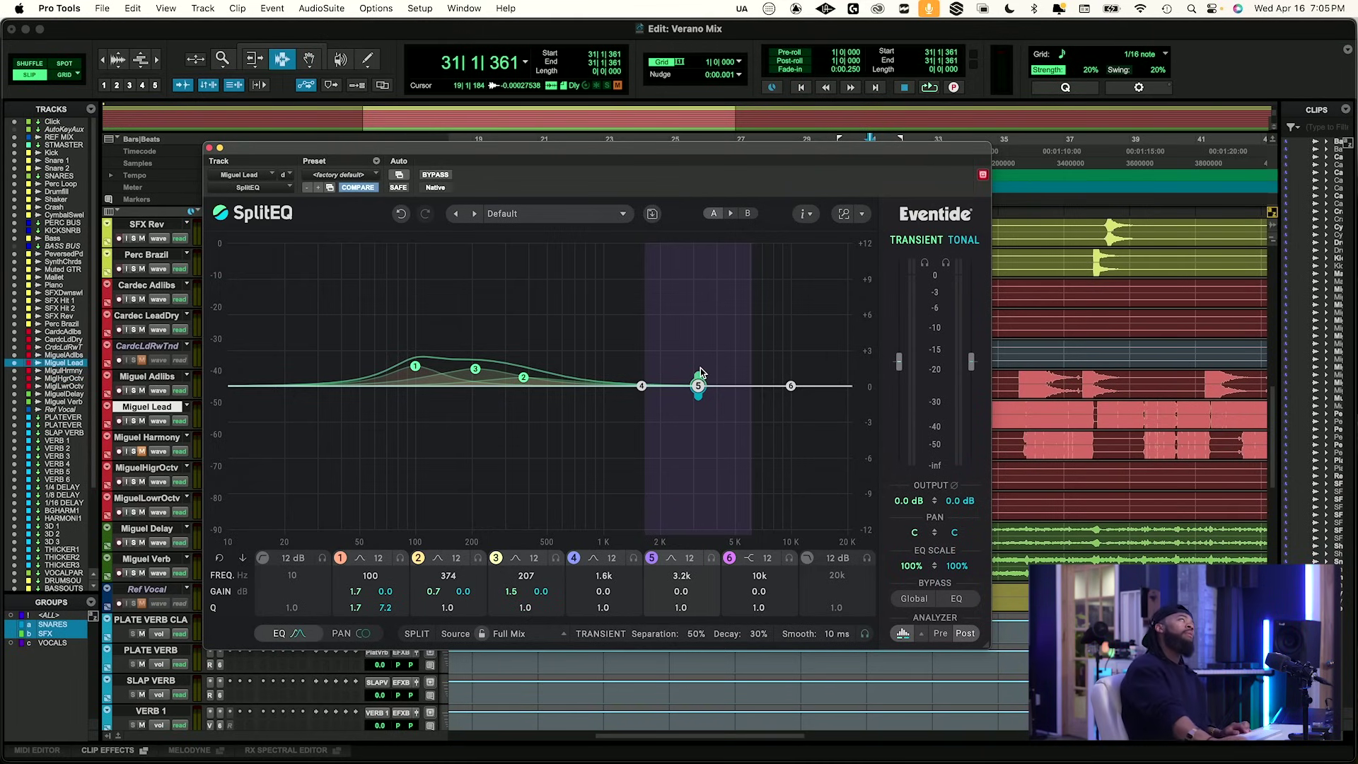
{"action": "left_click", "coordinate": [209, 149]}
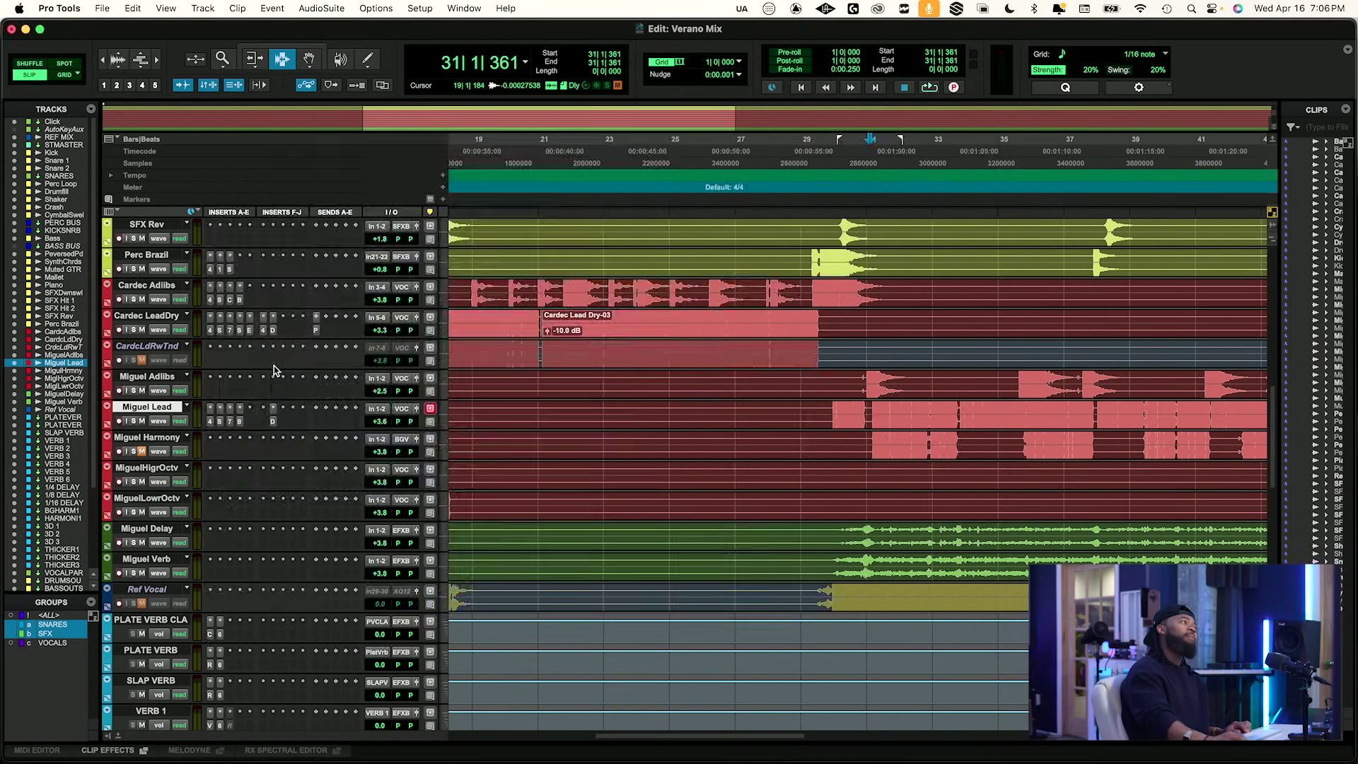
{"action": "left_click", "coordinate": [221, 421]}
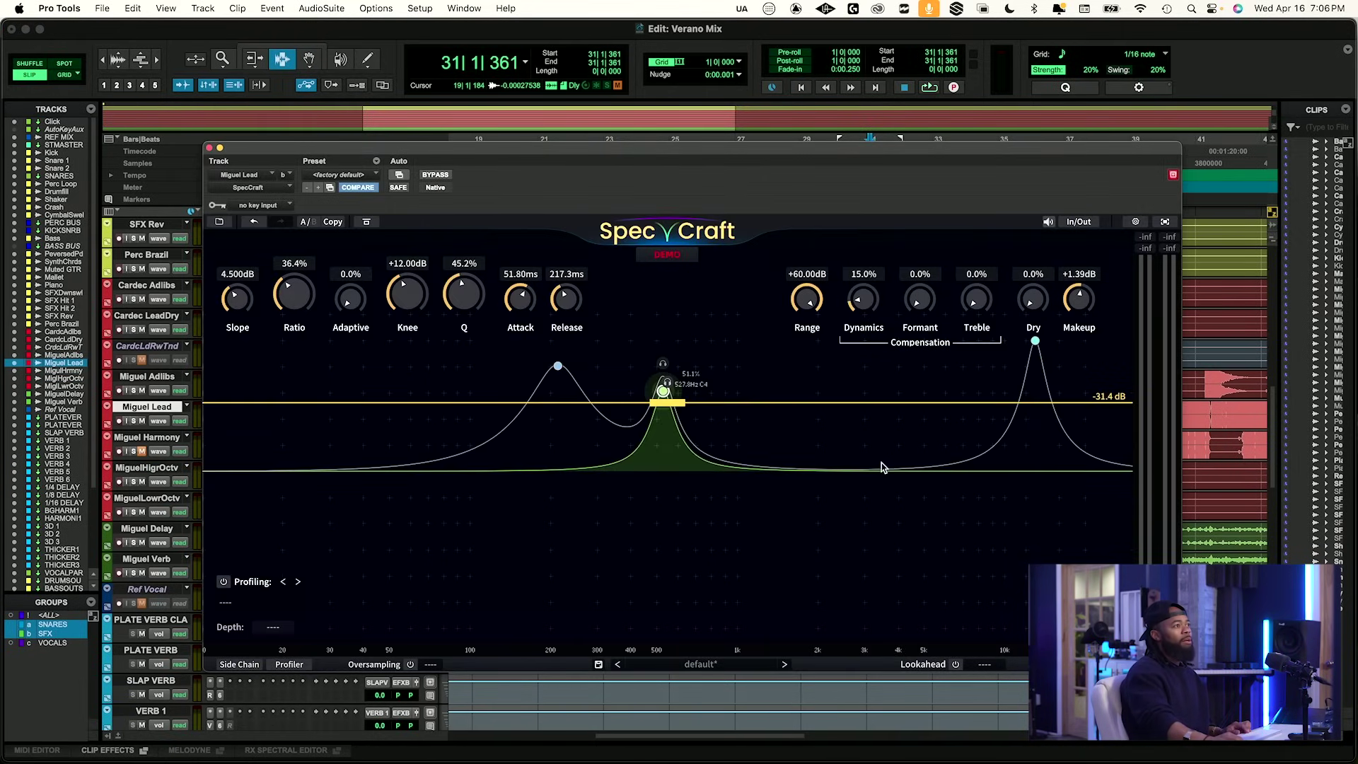
{"action": "left_click", "coordinate": [846, 467]}
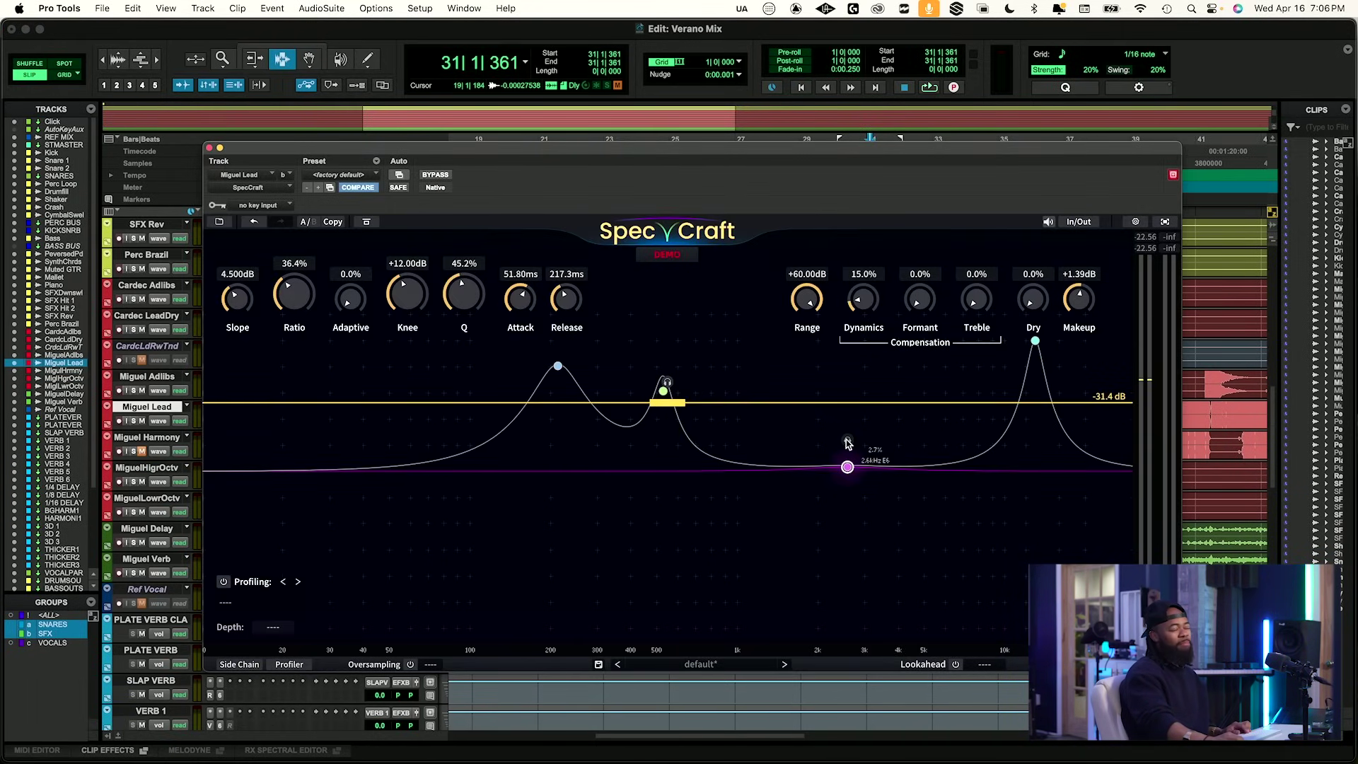
{"action": "key", "text": "space"}
{"action": "key", "text": "space"}
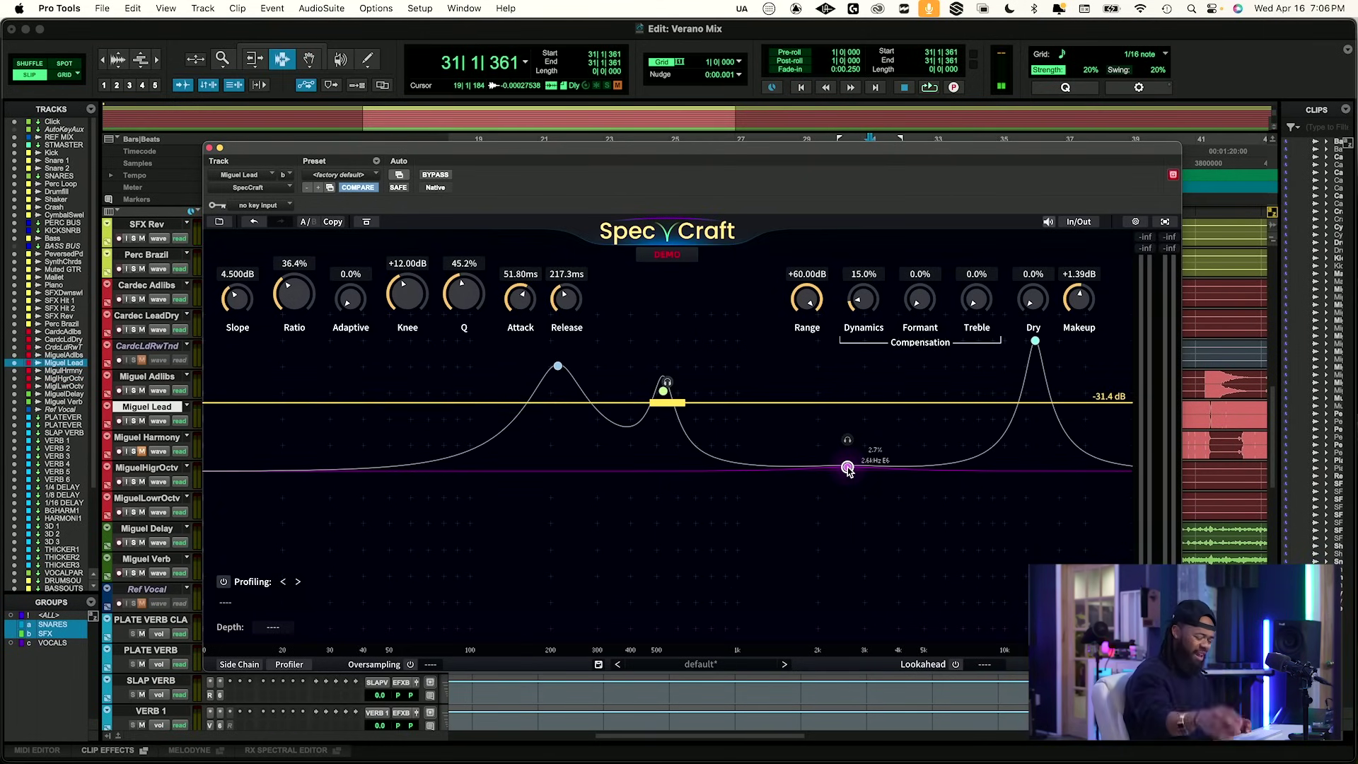
{"action": "key", "text": "space"}
{"action": "left_click_drag", "start_coordinate": [847, 467], "coordinate": [932, 442]}
{"action": "left_click", "coordinate": [133, 421]}
{"action": "left_click_drag", "start_coordinate": [942, 414], "coordinate": [986, 366]}
{"action": "left_click", "coordinate": [134, 421]}
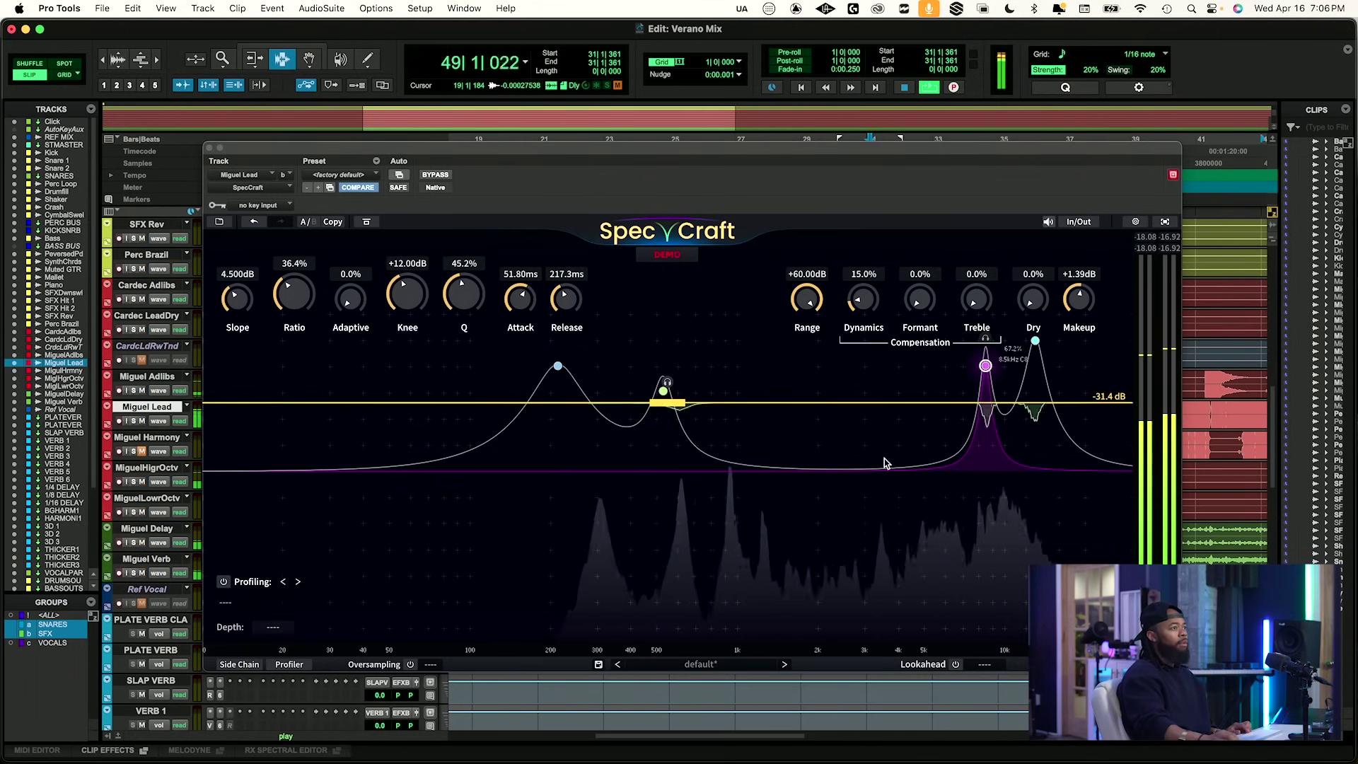
{"action": "left_click", "coordinate": [209, 147]}
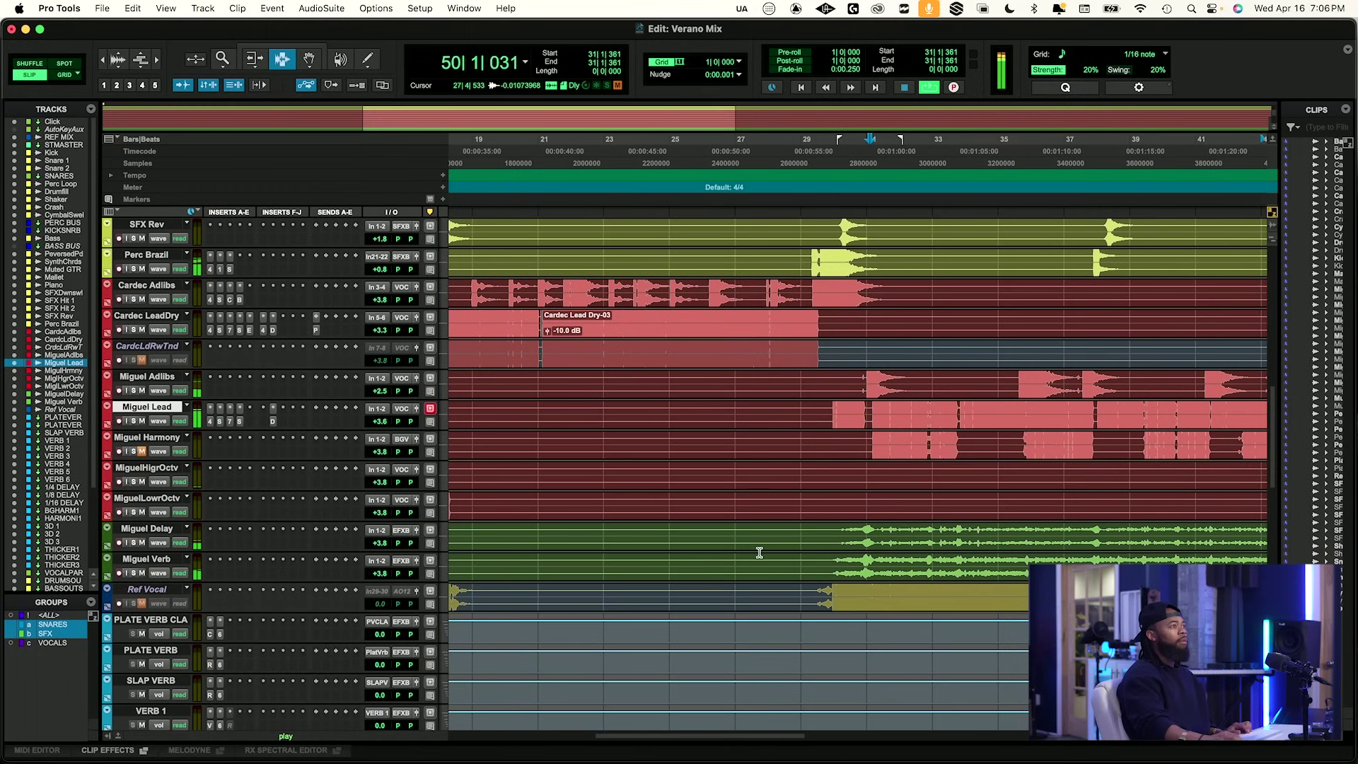
Insert UADx Pultec EQP-1A EQ in Miguel Lead's slot E, audition it with bypass, and close its window.
{"action": "left_click", "coordinate": [249, 423]}
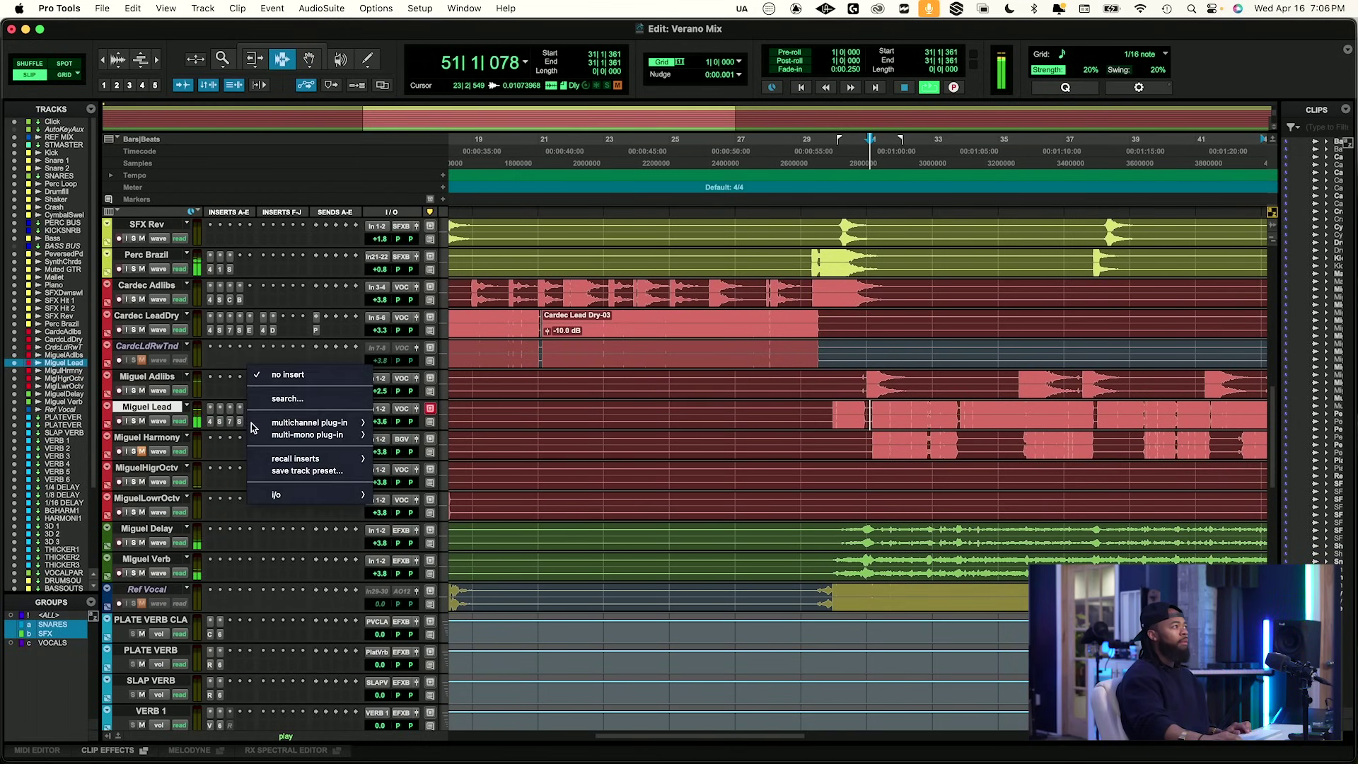
{"action": "left_click", "coordinate": [286, 401]}
{"action": "type", "text": "pul"}
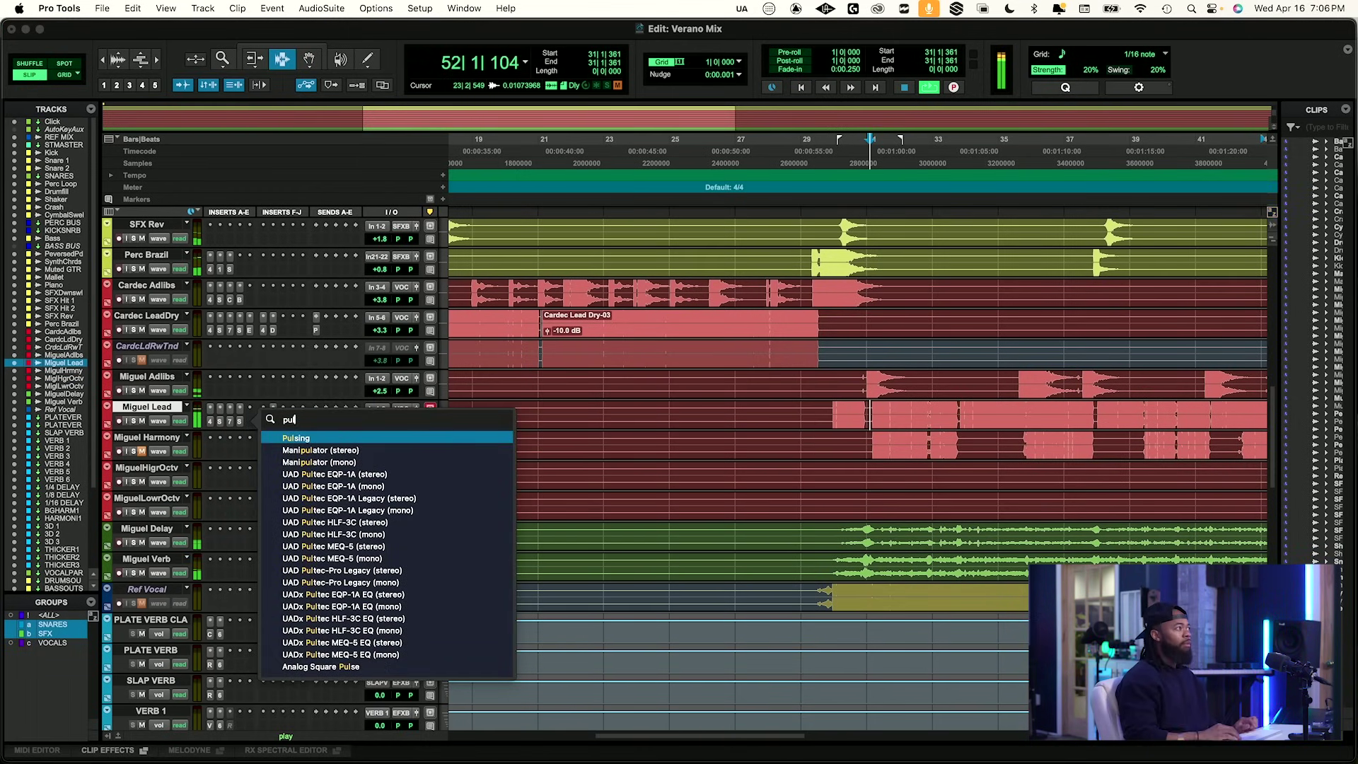
{"action": "key", "text": "Down"}
{"action": "key", "text": "Down"}
{"action": "key", "text": "Down"}
{"action": "key", "text": "Down"}
{"action": "key", "text": "Down"}
{"action": "key", "text": "Down"}
{"action": "key", "text": "Down"}
{"action": "key", "text": "Down"}
{"action": "key", "text": "Down"}
{"action": "key", "text": "Down"}
{"action": "key", "text": "Down"}
{"action": "key", "text": "Down"}
{"action": "key", "text": "Down"}
{"action": "key", "text": "Down"}
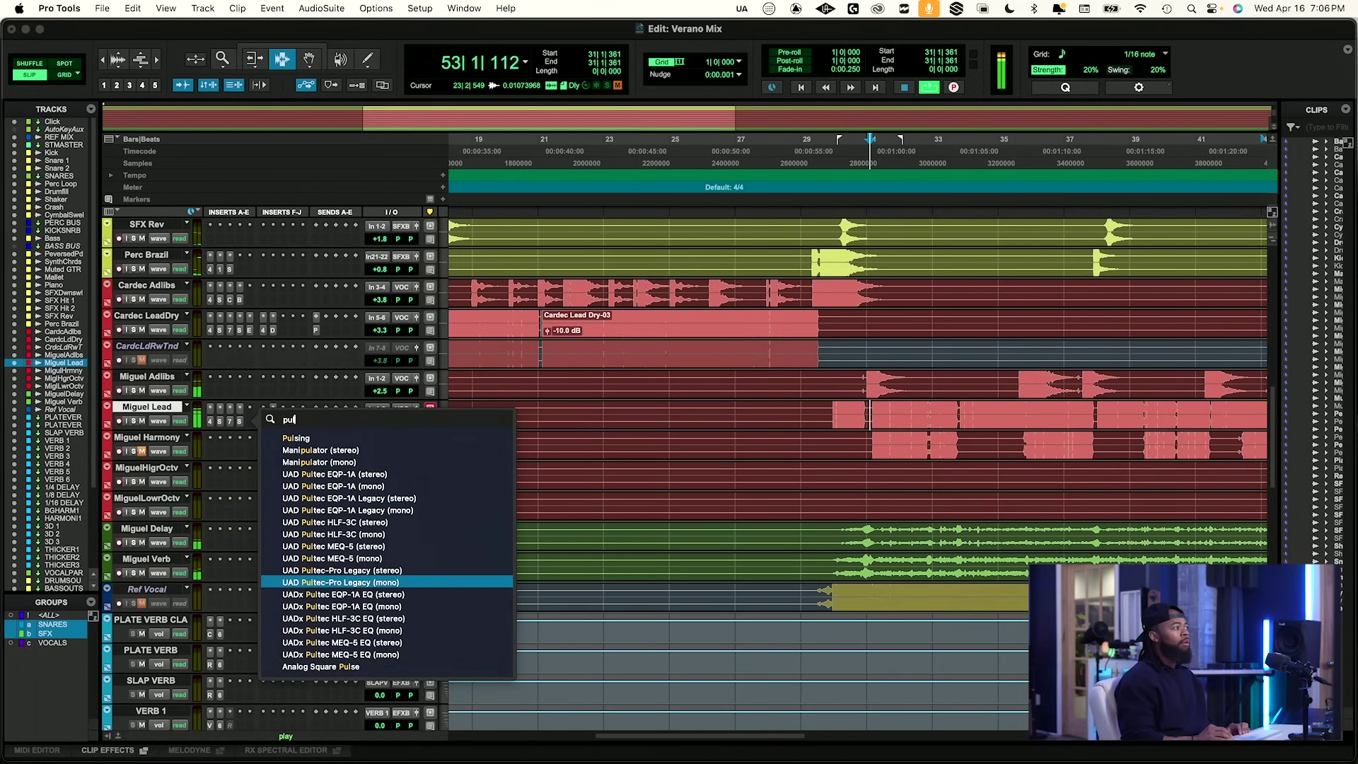
{"action": "key", "text": "Return"}
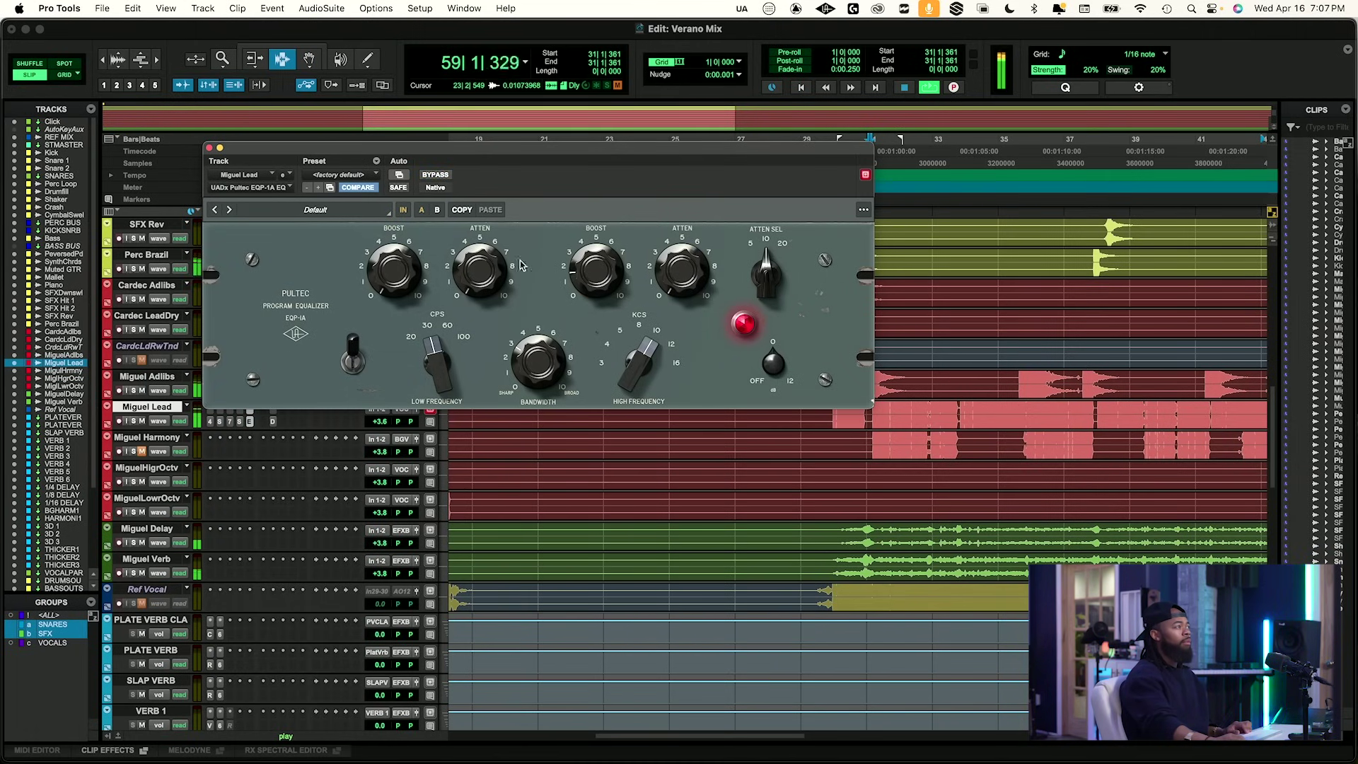
{"action": "left_click_drag", "start_coordinate": [465, 169], "coordinate": [575, 303]}
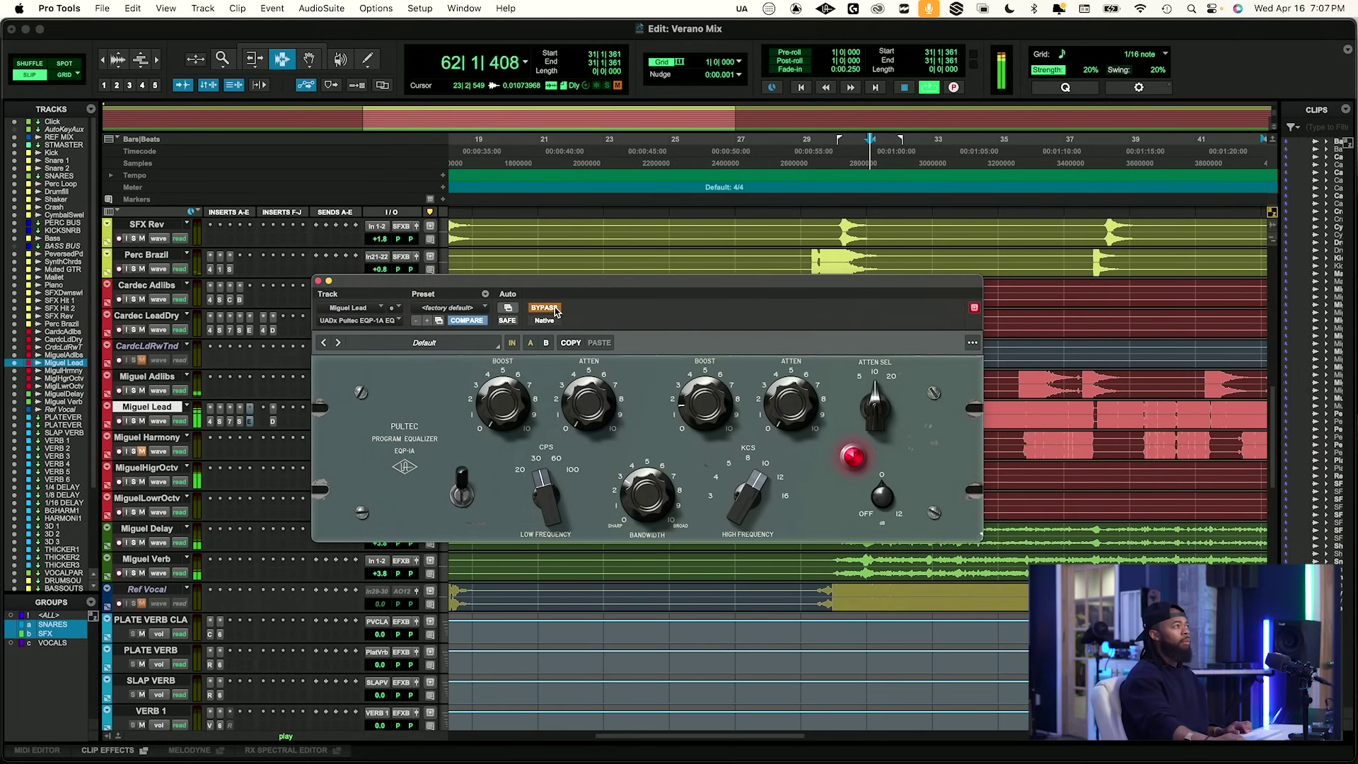
{"action": "left_click", "coordinate": [319, 281]}
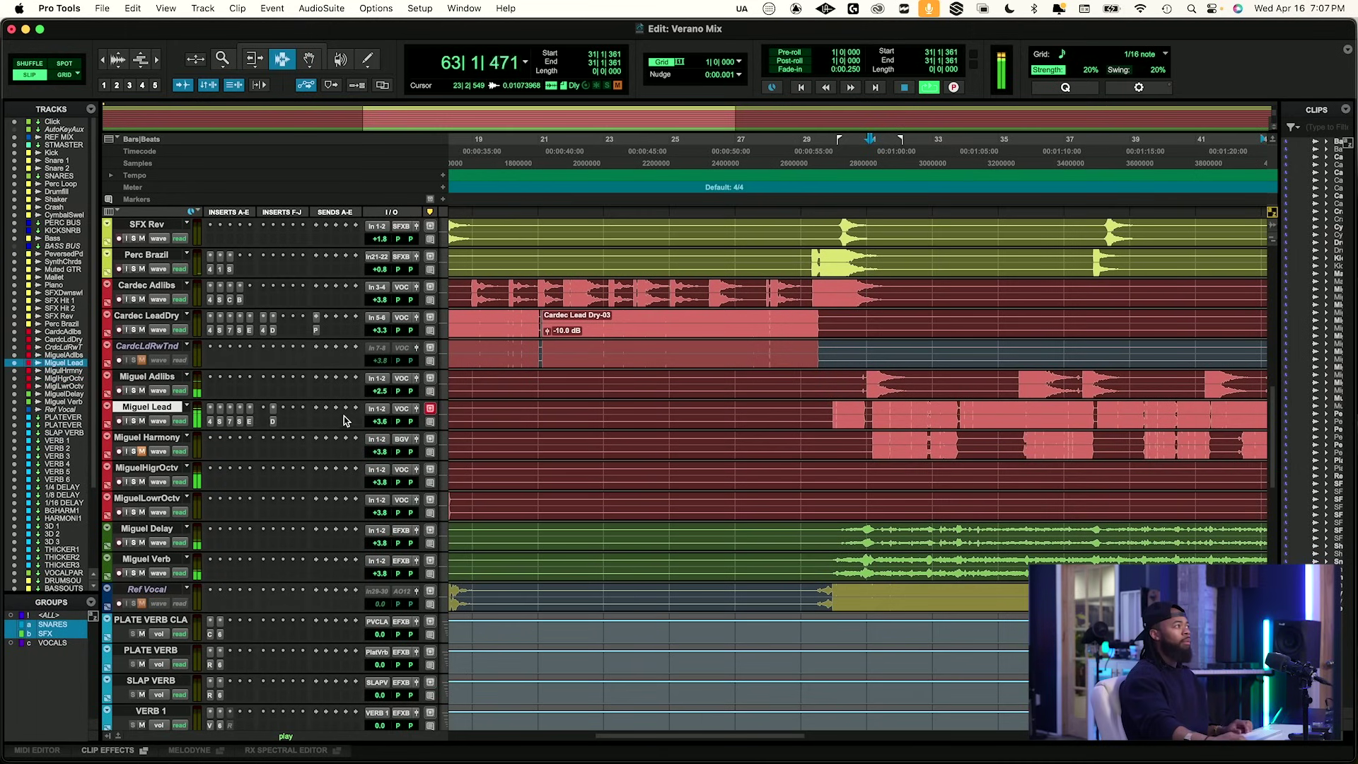
Set Miguel Lead's volume to +3.3 and play the mix from bar 27.
{"action": "left_click_drag", "start_coordinate": [384, 421], "coordinate": [384, 420]}
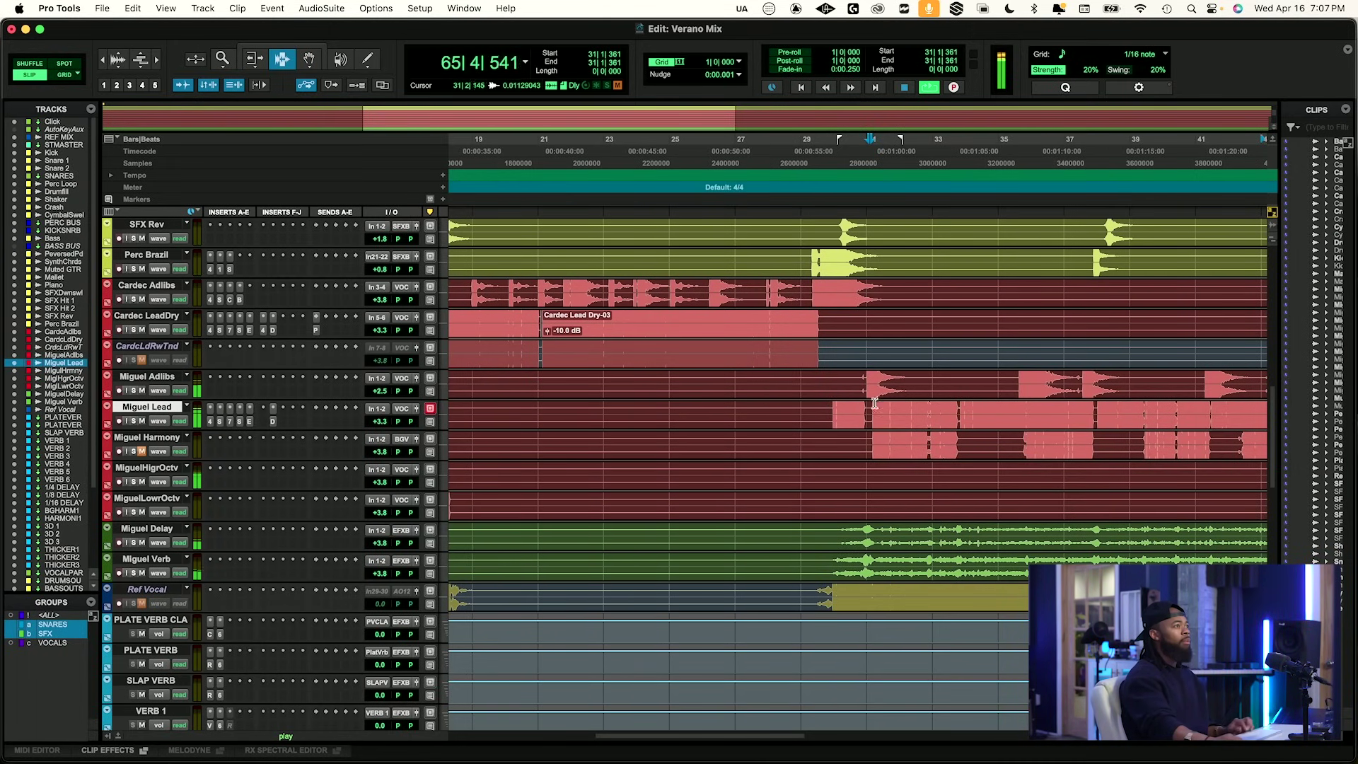
{"action": "left_click", "coordinate": [763, 382]}
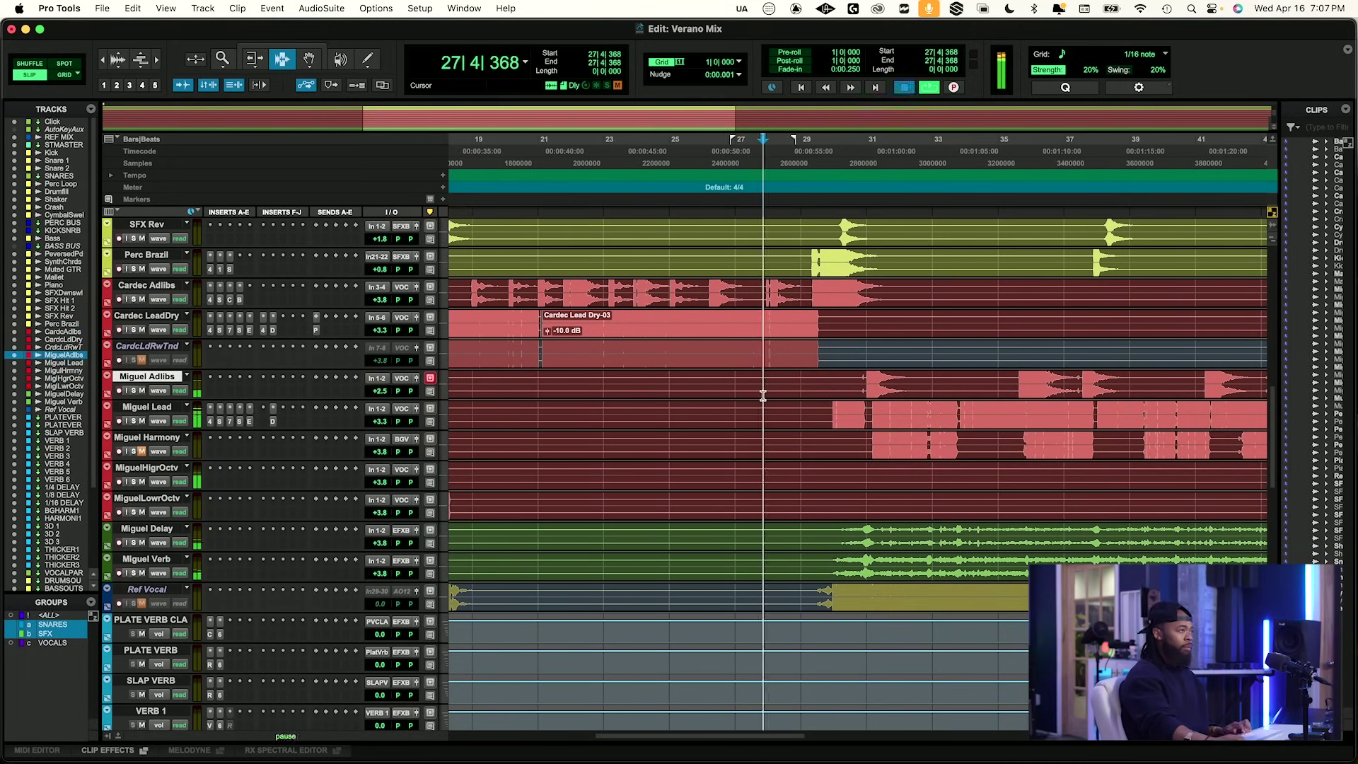
Review Cardec LeadDry's SpecCraft and SplitEQ, then play from bar 27 with SplitEQ band 1 soloed.
{"action": "left_click", "coordinate": [223, 329]}
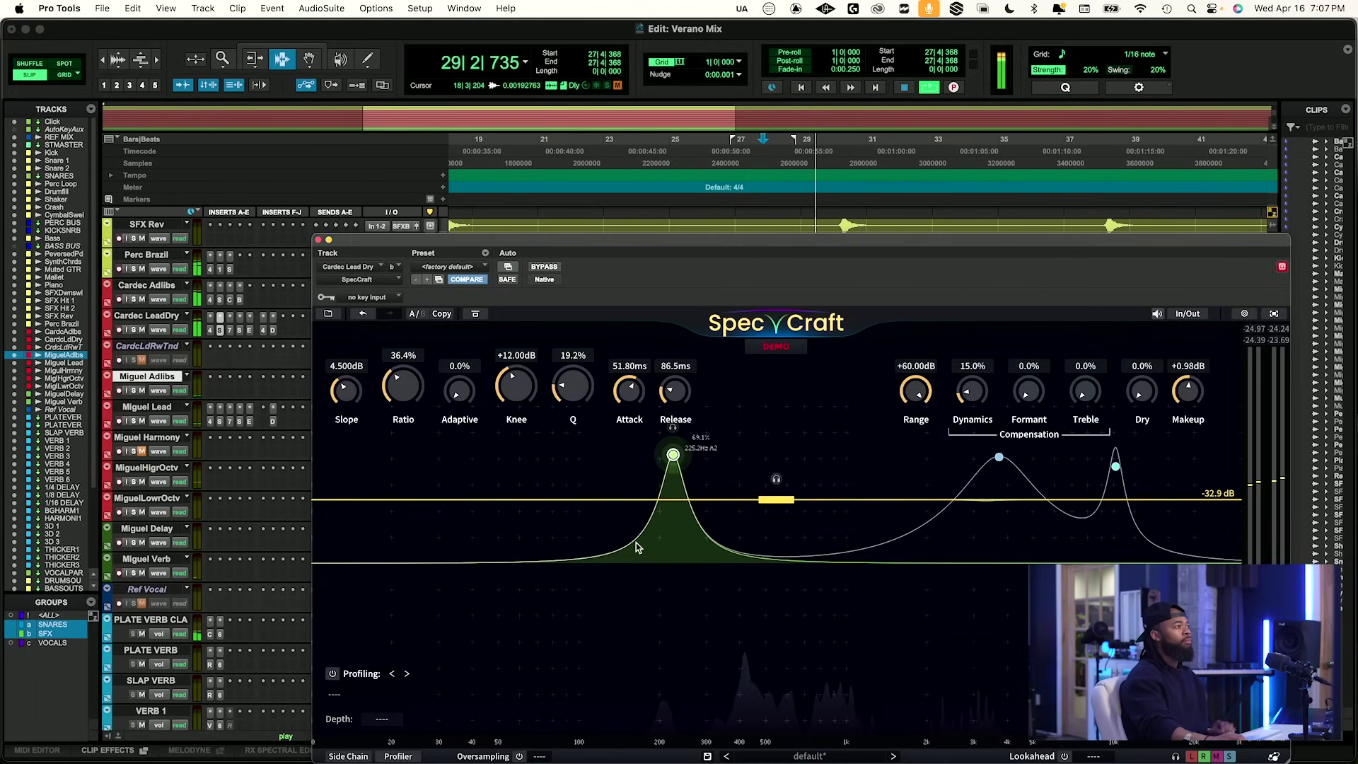
{"action": "left_click", "coordinate": [242, 330]}
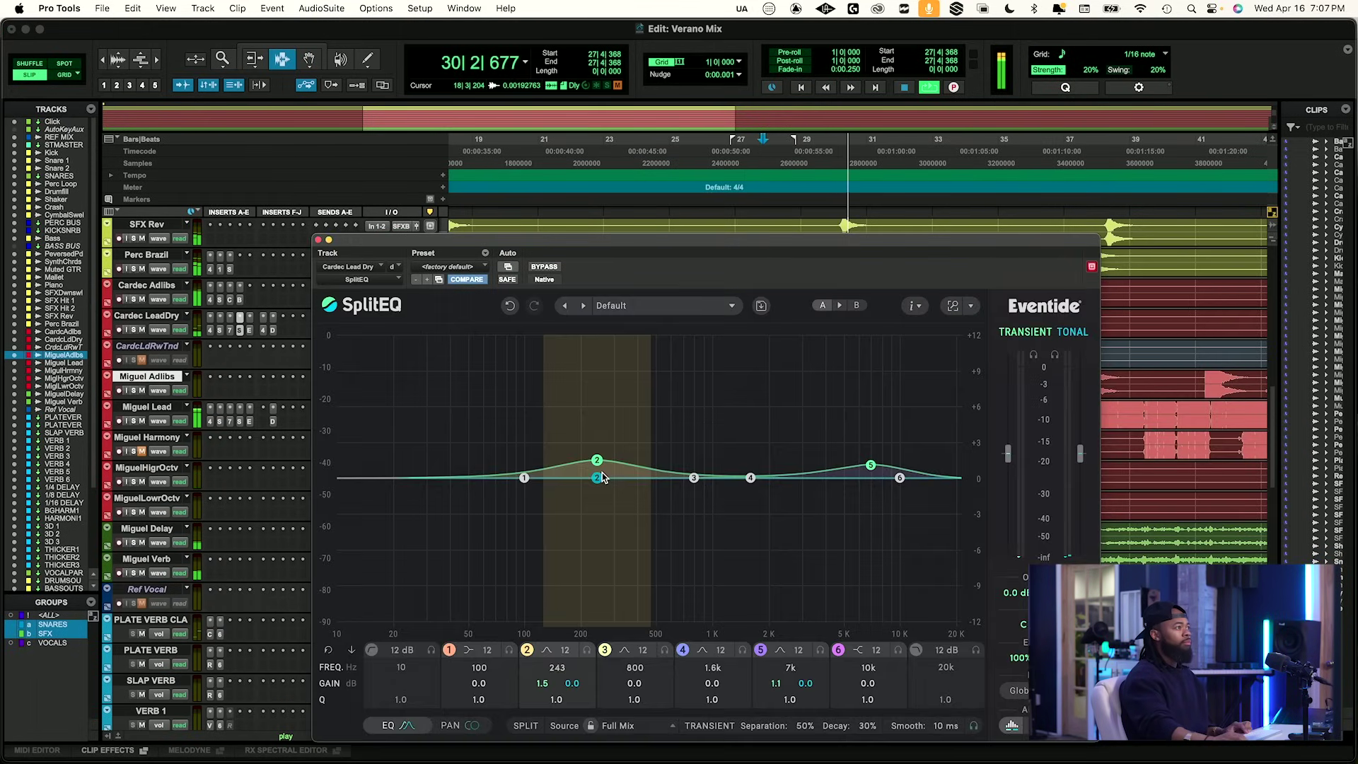
{"action": "key", "text": "space"}
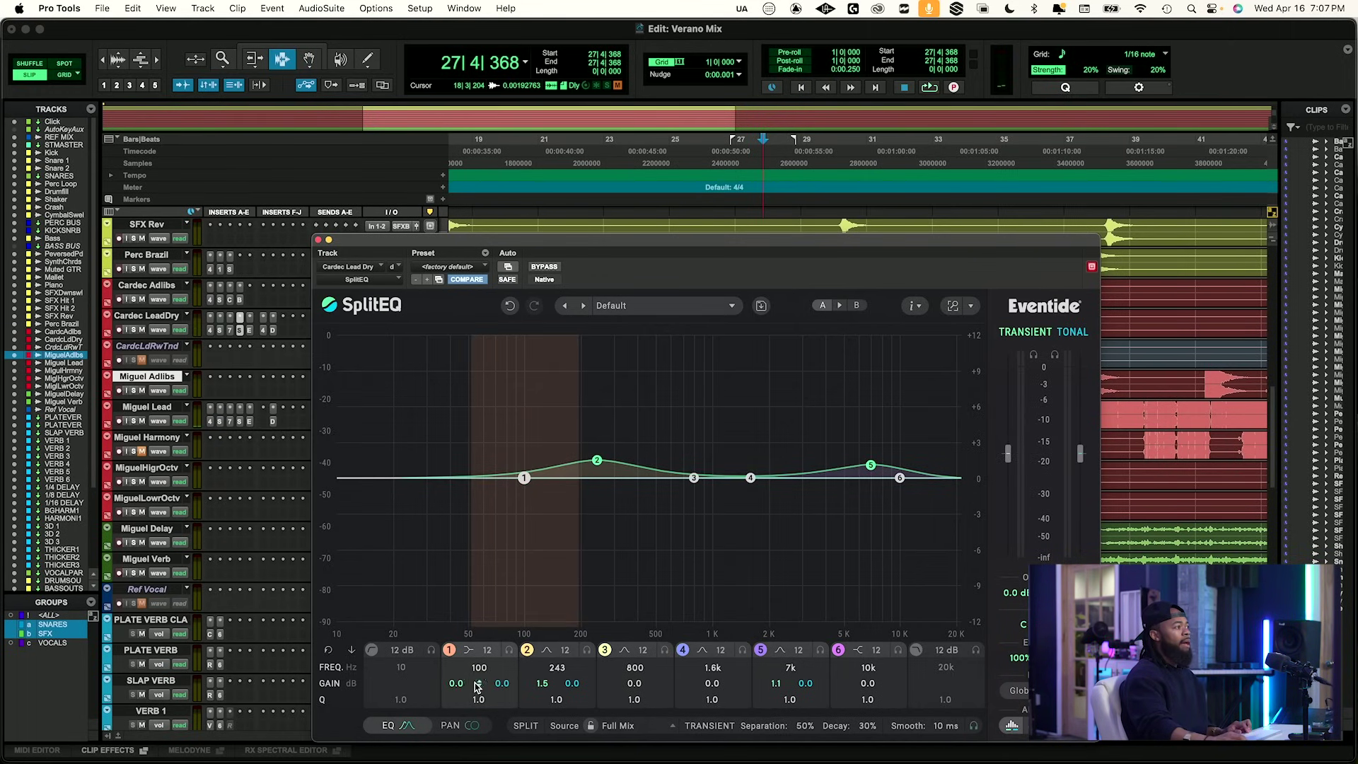
{"action": "left_click", "coordinate": [509, 651]}
{"action": "key", "text": "space"}
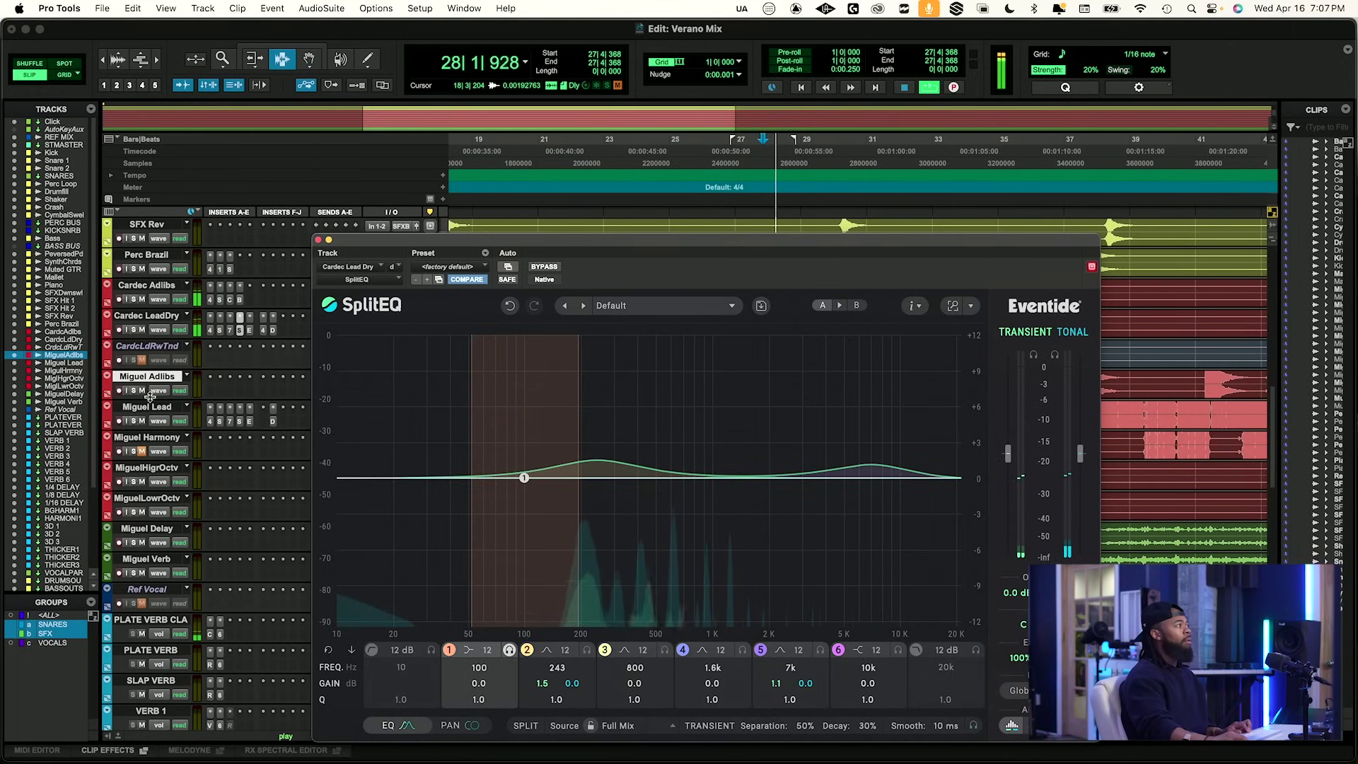
Solo Cardec LeadDry and play it from bar 21 with its SplitEQ in view.
{"action": "left_click", "coordinate": [135, 393]}
{"action": "left_click", "coordinate": [134, 421]}
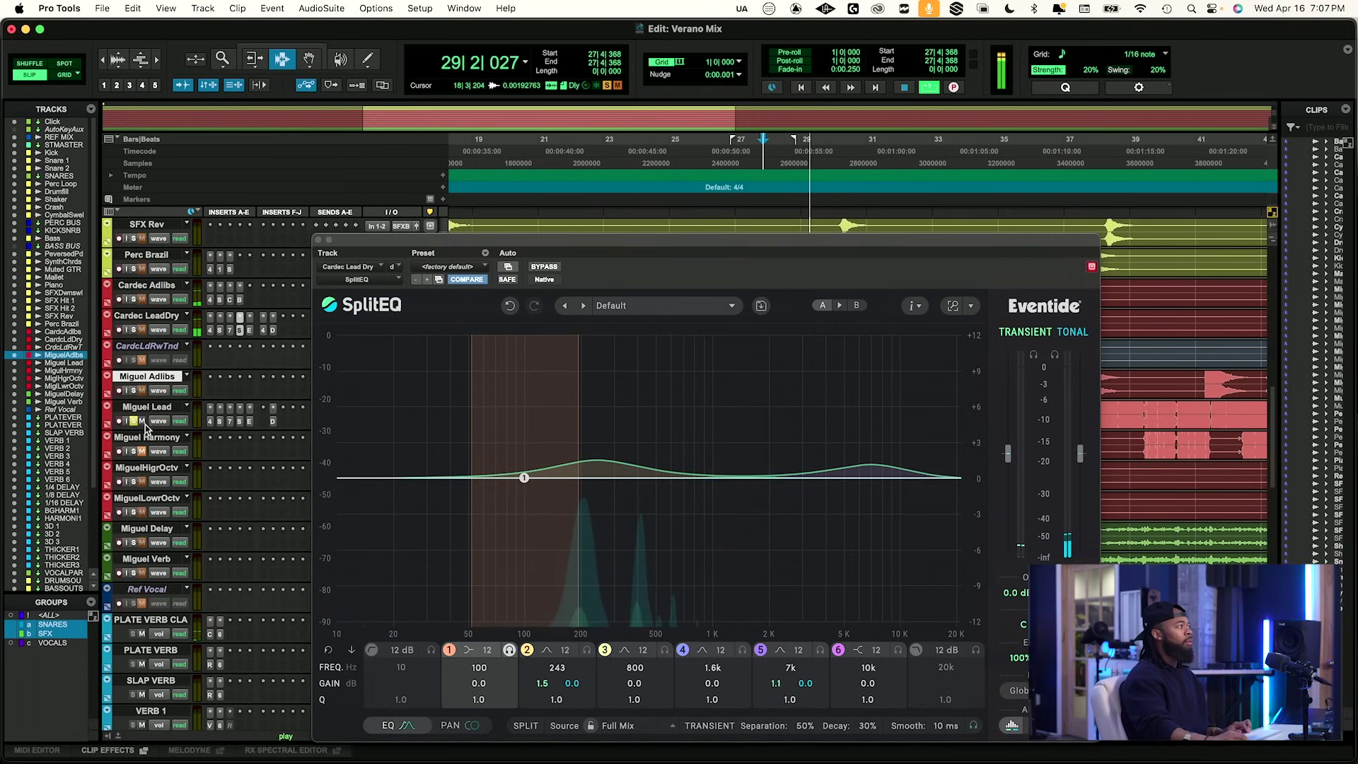
{"action": "left_click_drag", "start_coordinate": [564, 249], "coordinate": [665, 451]}
{"action": "left_click", "coordinate": [564, 322]}
{"action": "key", "text": "space"}
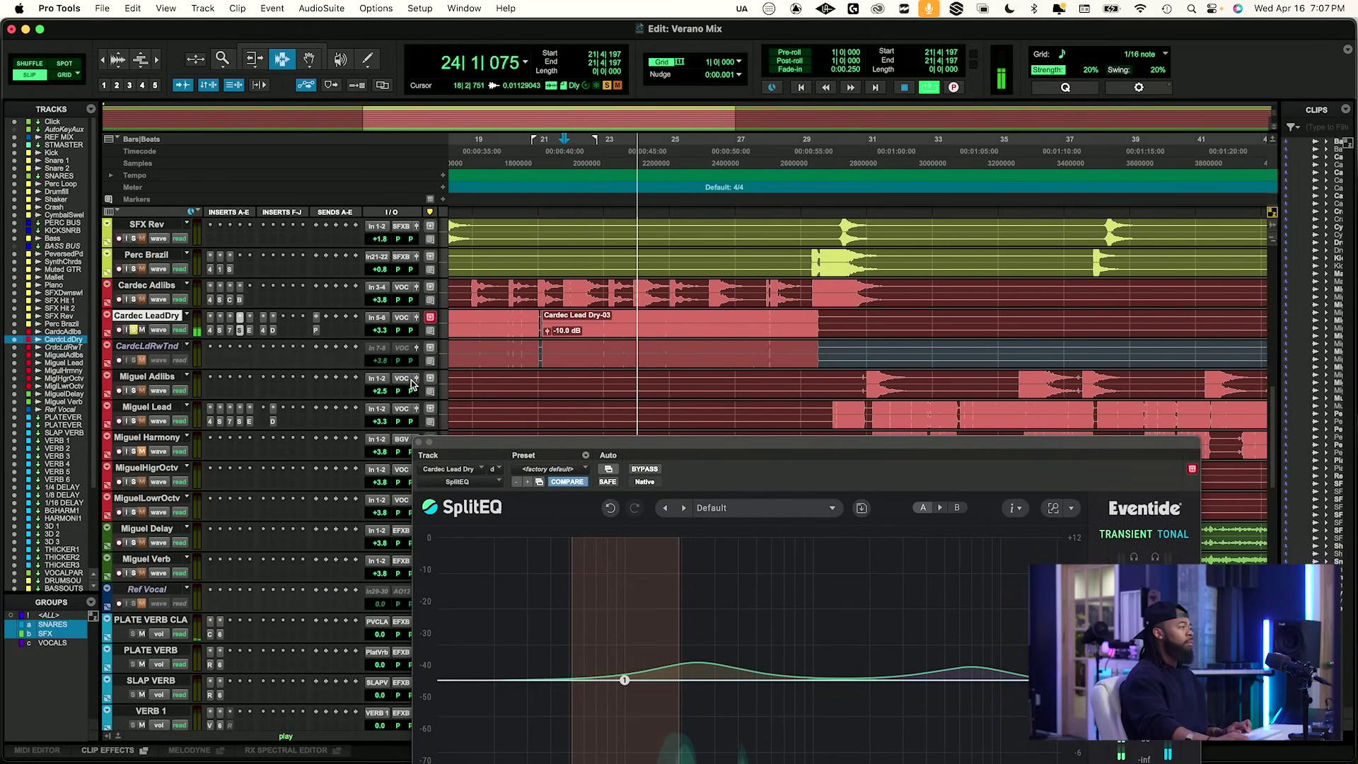
{"action": "left_click_drag", "start_coordinate": [477, 444], "coordinate": [346, 222]}
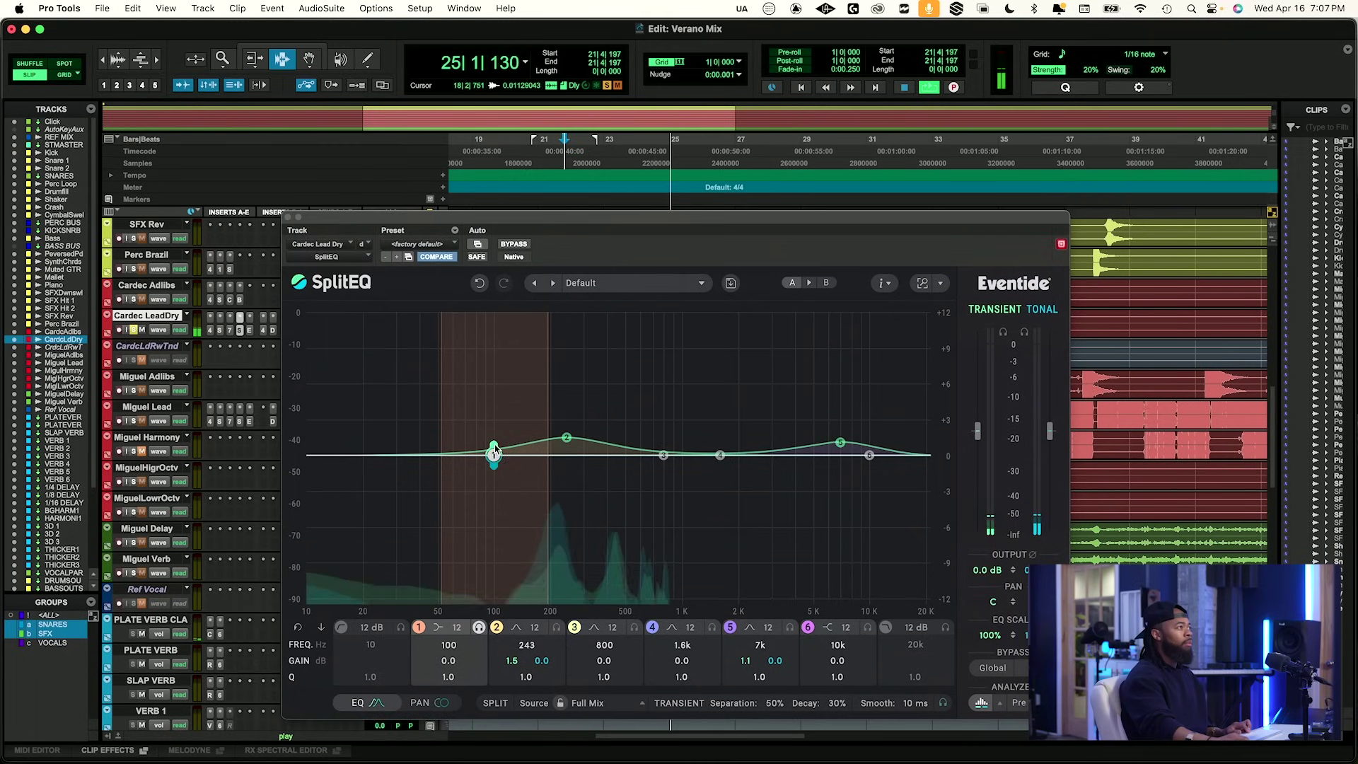
Shape Cardec LeadDry's SplitEQ band 1 as a bell at 95 Hz with 2.1 dB transient gain and transient Q 2.5.
{"action": "left_click_drag", "start_coordinate": [493, 454], "coordinate": [490, 452]}
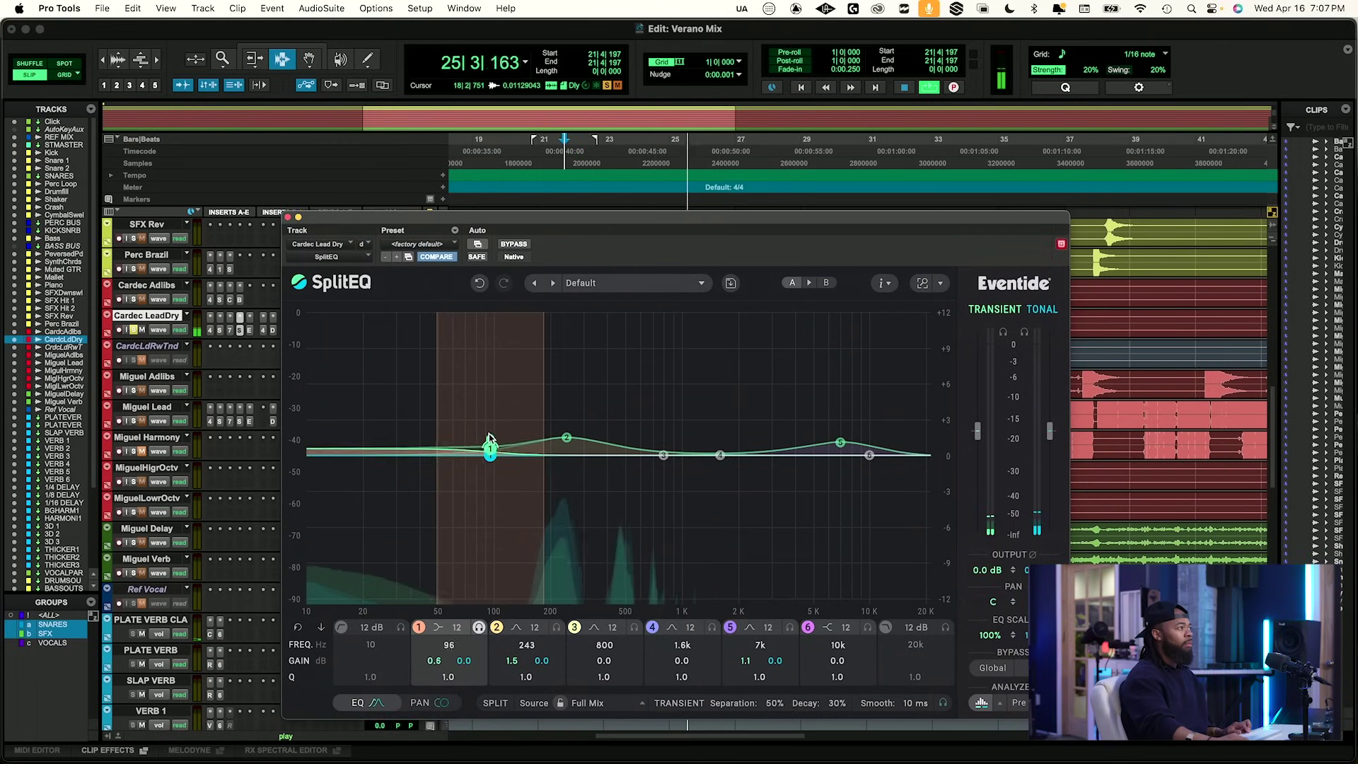
{"action": "left_click", "coordinate": [438, 627]}
{"action": "left_click", "coordinate": [429, 540]}
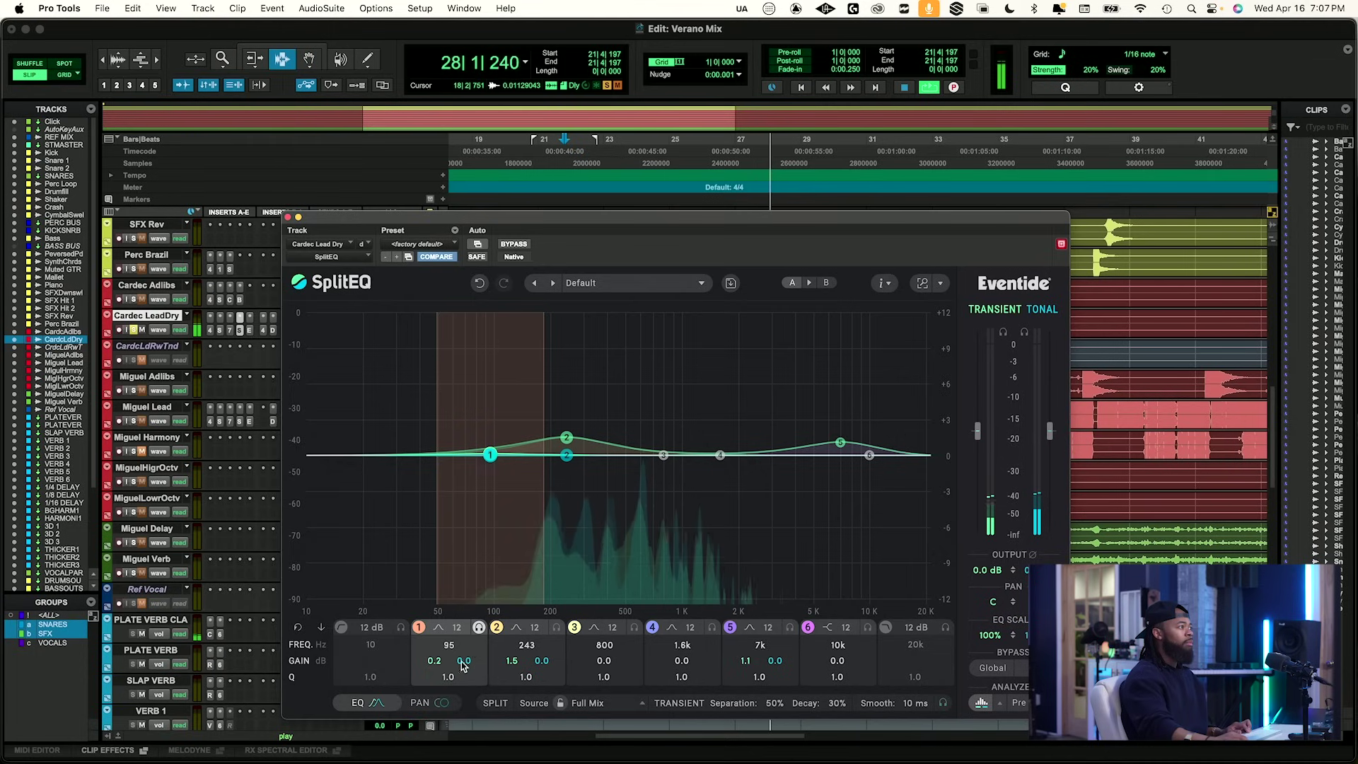
{"action": "mouse_move", "coordinate": [436, 678]}
{"action": "left_mouse_down"}
{"action": "mouse_move", "coordinate": [442, 668]}
{"action": "mouse_move", "coordinate": [436, 694]}
{"action": "mouse_move", "coordinate": [444, 670]}
{"action": "left_mouse_up"}
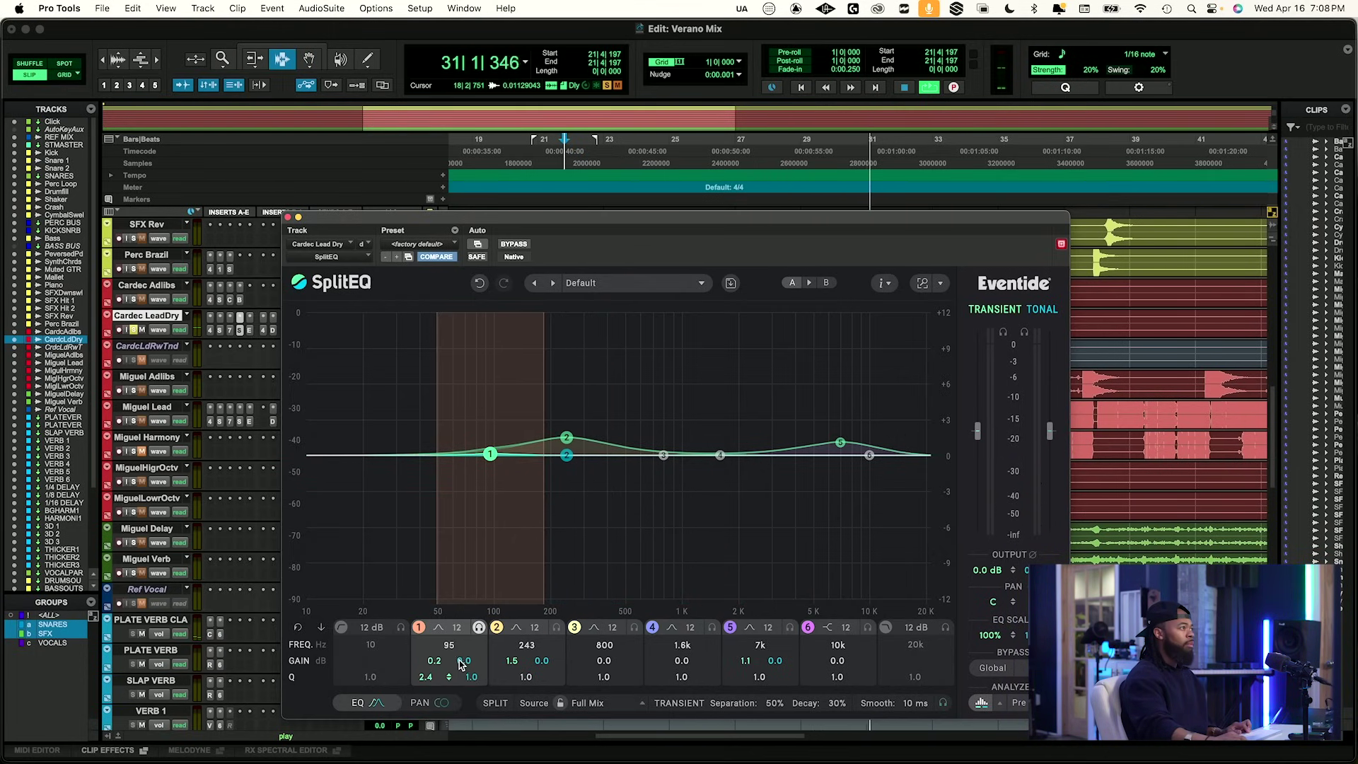
{"action": "key", "text": "space"}
{"action": "left_click_drag", "start_coordinate": [425, 665], "coordinate": [430, 661]}
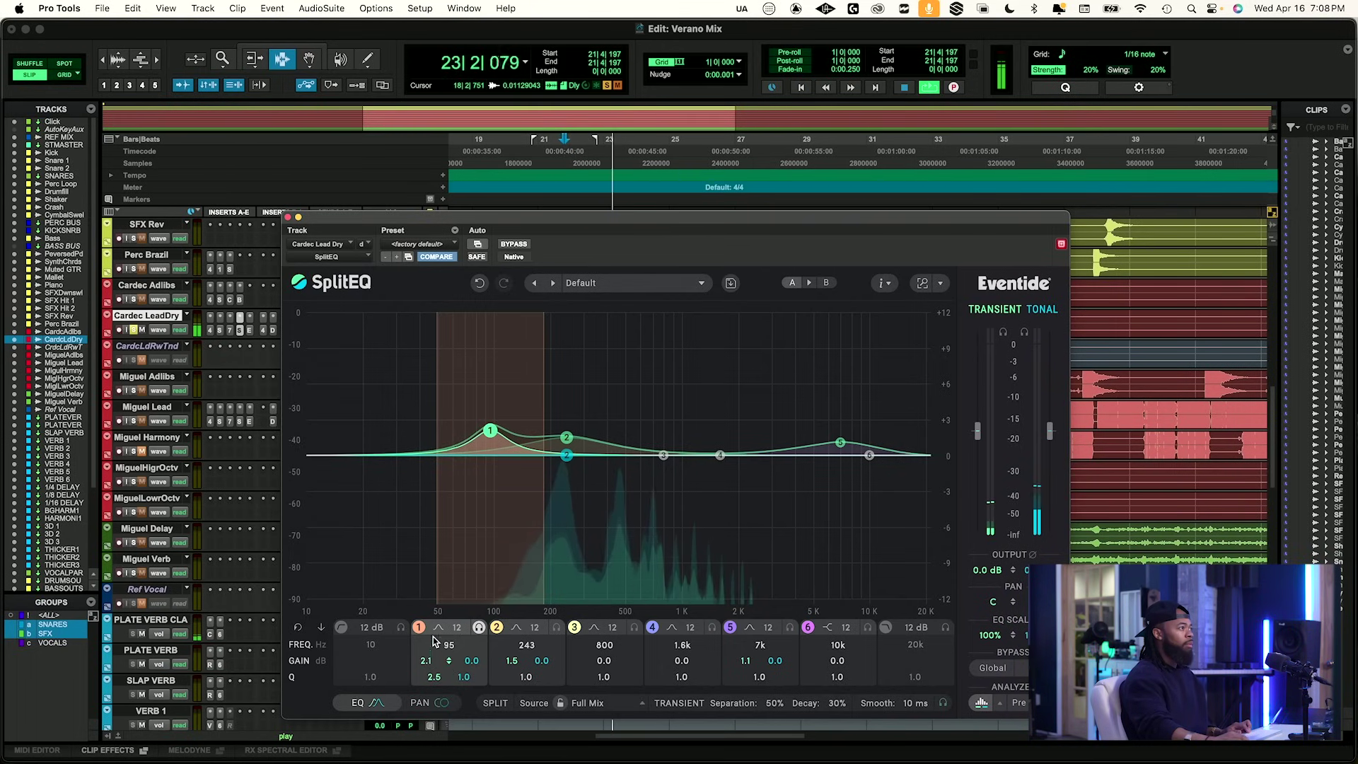
Compare SplitEQ band 1 on and off, and return both Cardec LeadDry and the band from solo to the full signal.
{"action": "left_click", "coordinate": [420, 628]}
{"action": "left_click", "coordinate": [419, 628]}
{"action": "left_click", "coordinate": [212, 349]}
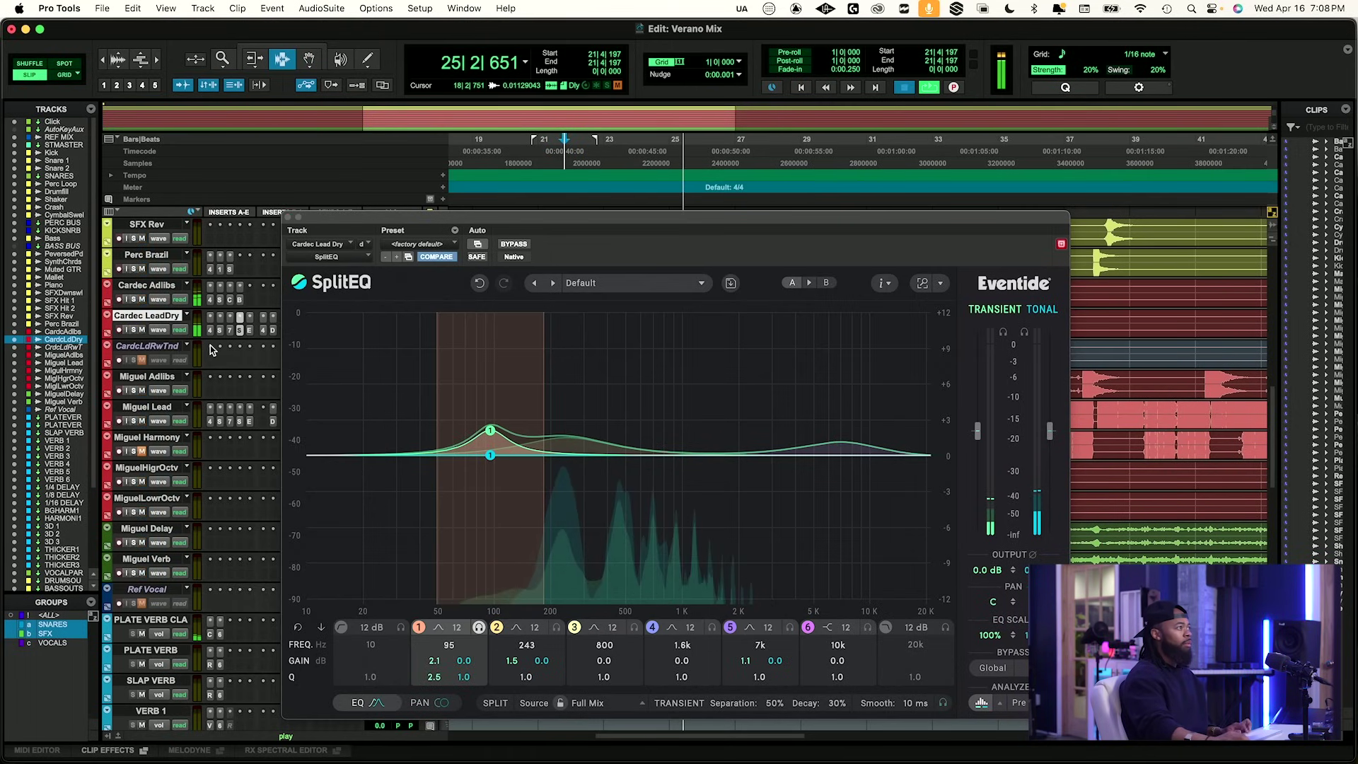
{"action": "key", "text": "space"}
{"action": "key", "text": "space"}
{"action": "left_click", "coordinate": [479, 629]}
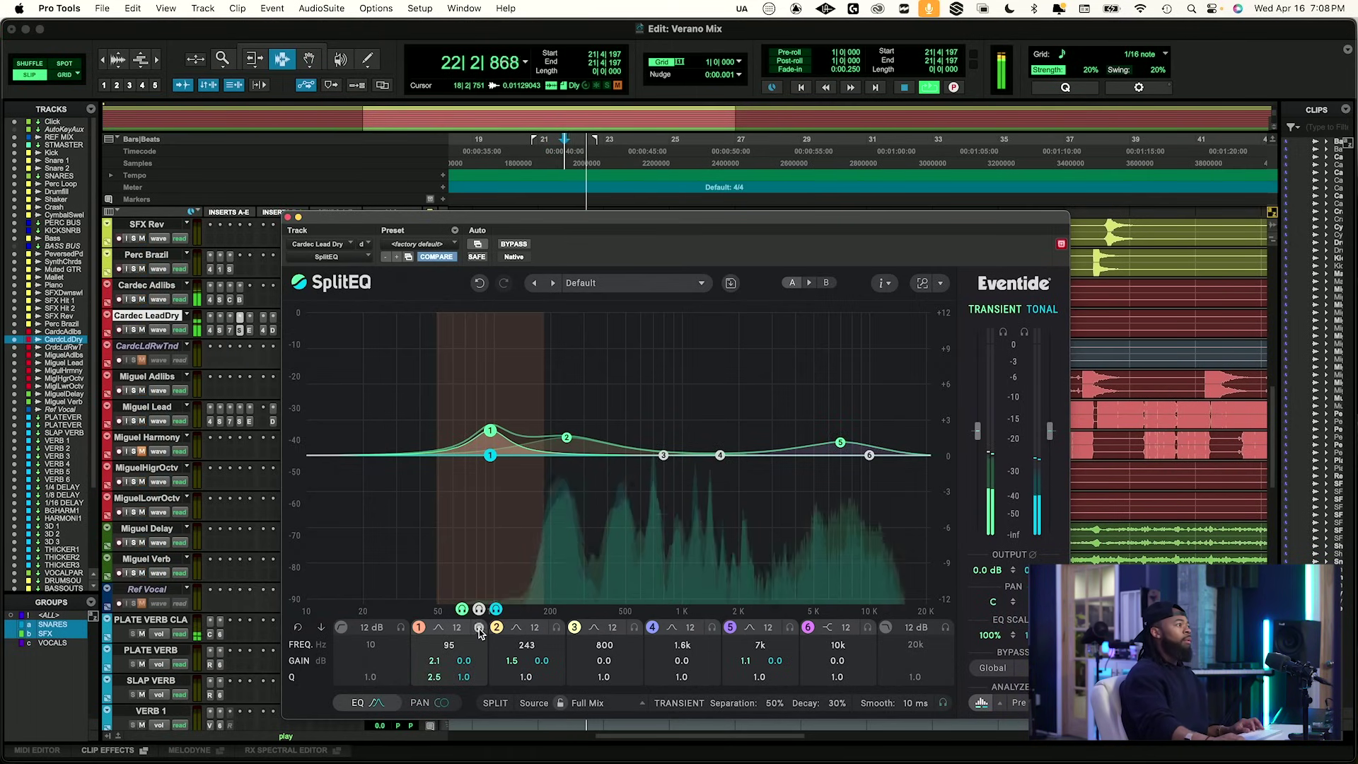
Audition SplitEQ band 1 on and off in the mix, set its transient gain to 2.0 dB, and close the plug-in.
{"action": "left_click", "coordinate": [420, 628]}
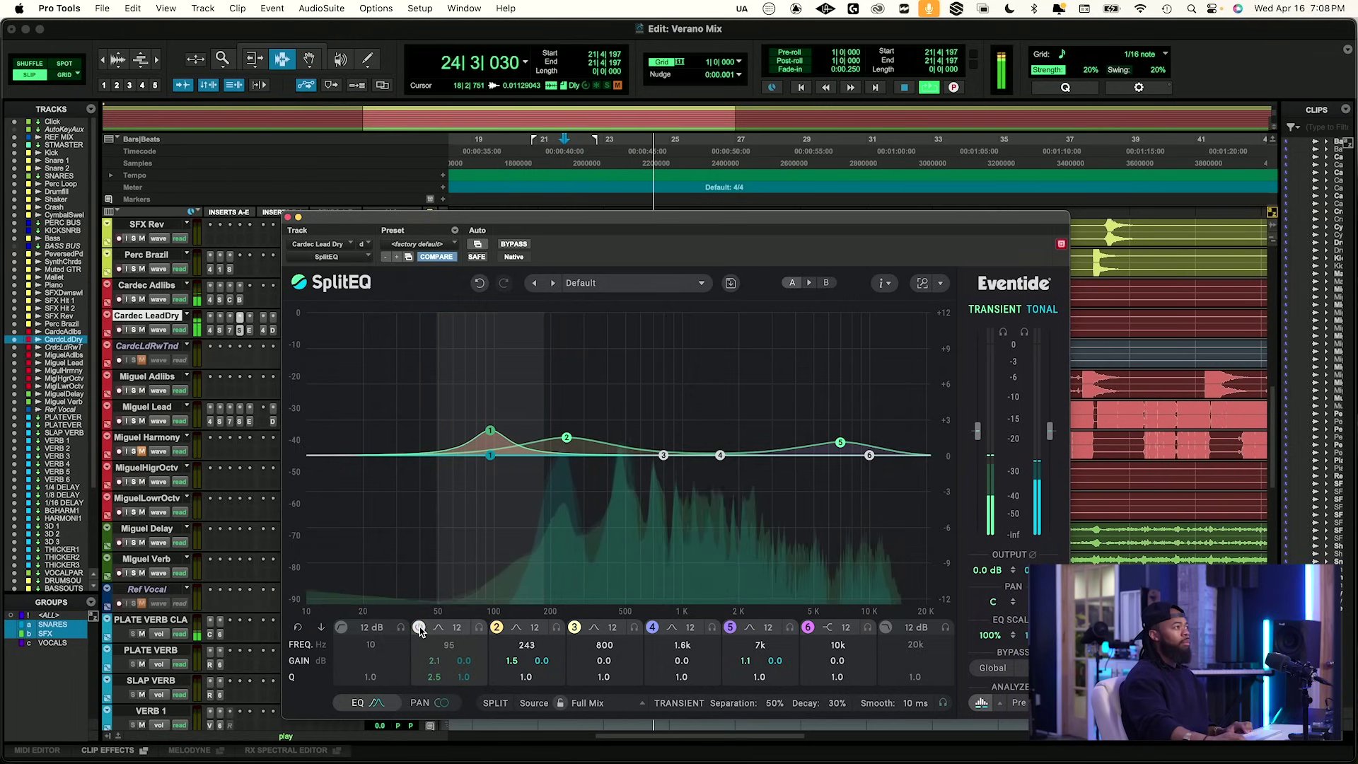
{"action": "left_click", "coordinate": [419, 628]}
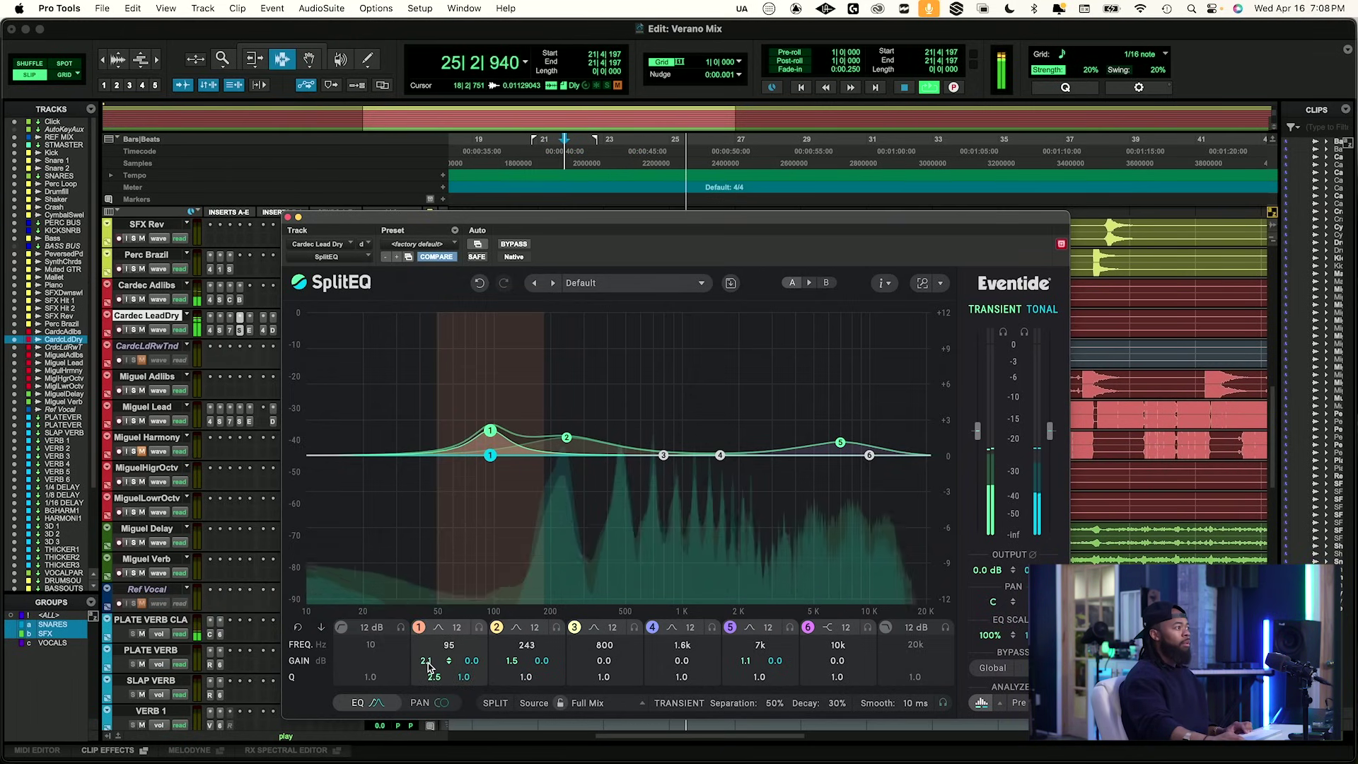
{"action": "scroll", "coordinate": [428, 667], "scroll_direction": "down", "scroll_amount": 1}
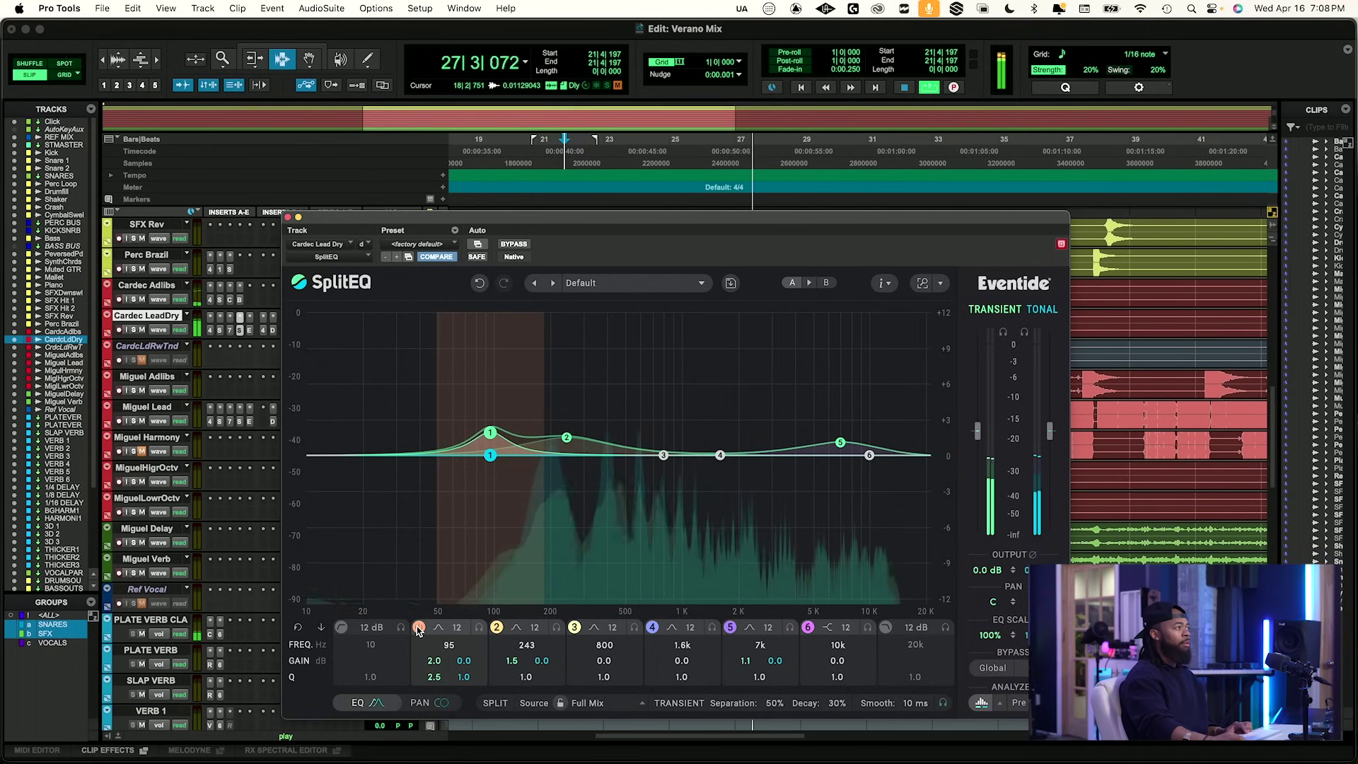
{"action": "left_click", "coordinate": [288, 217]}
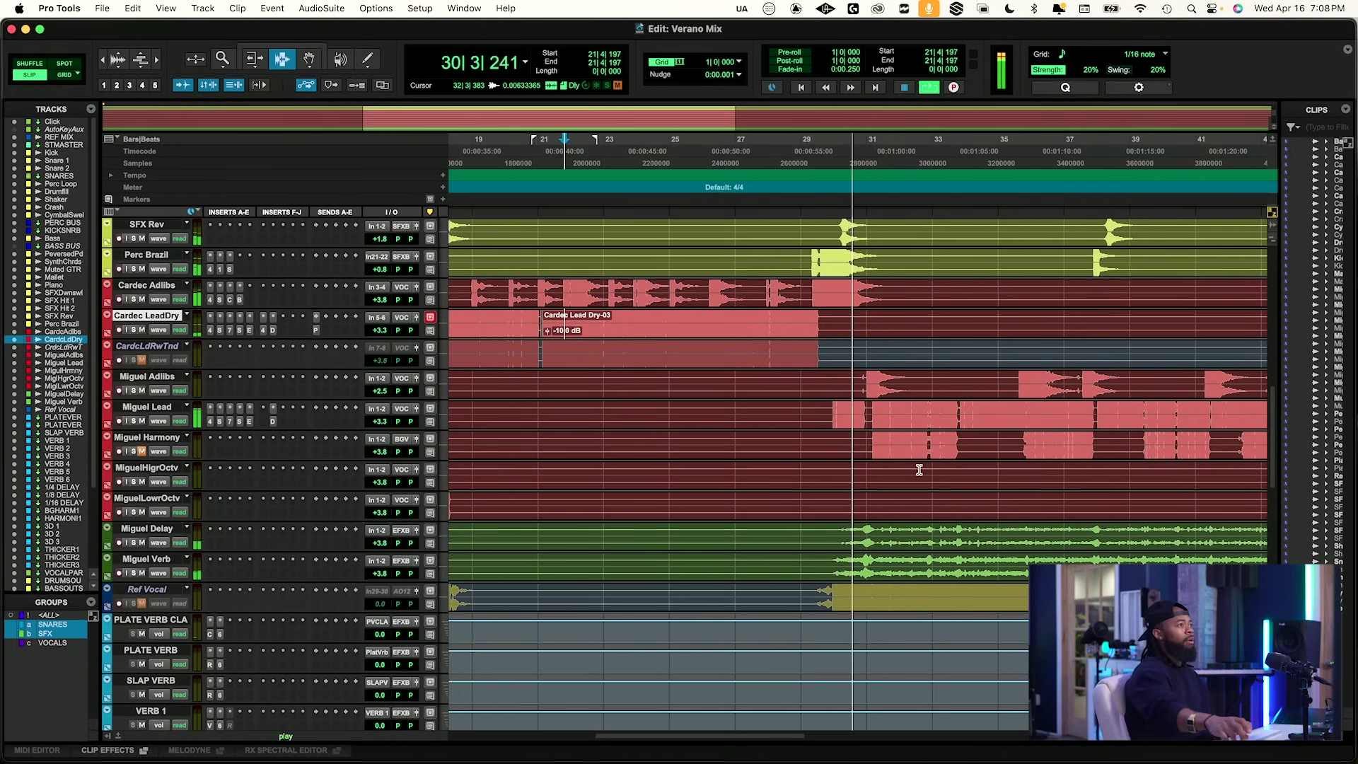
Play Miguel Lead from bar 31 and Cardec LeadDry from bar 27 to compare the vocals.
{"action": "left_click", "coordinate": [868, 414]}
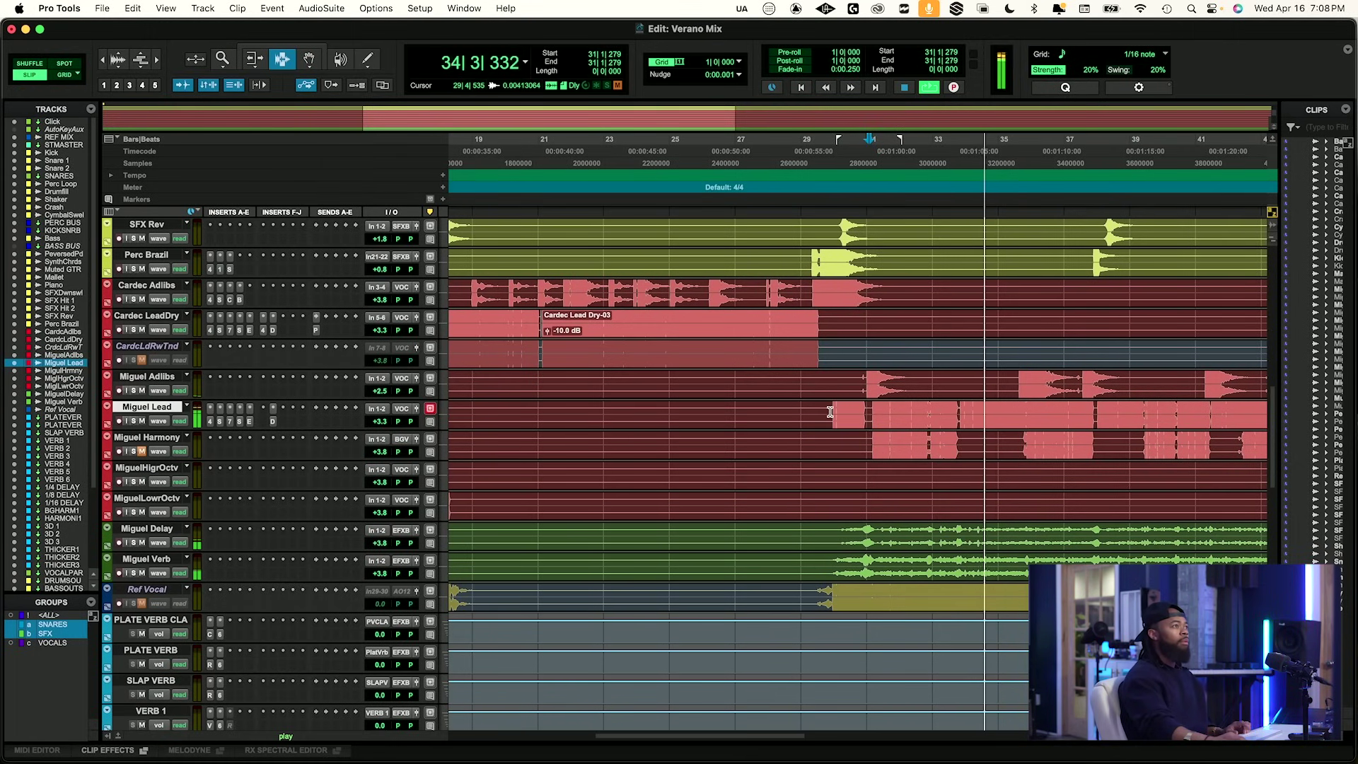
{"action": "key", "text": "space"}
{"action": "left_click", "coordinate": [757, 326]}
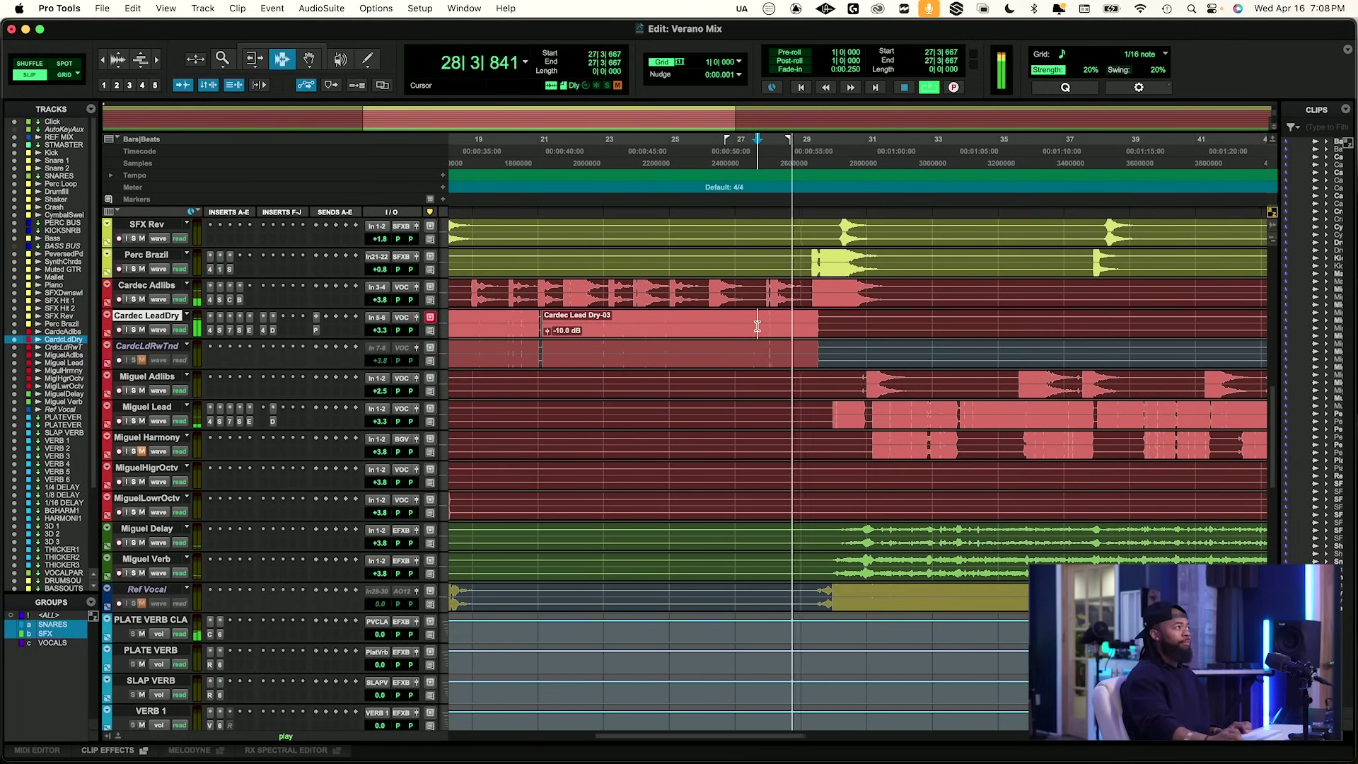
Check Miguel Lead's Pultec EQ, close it, and insert a second SpecCraft in the track's slot F.
{"action": "scroll", "coordinate": [833, 423], "scroll_direction": "right", "scroll_amount": 5}
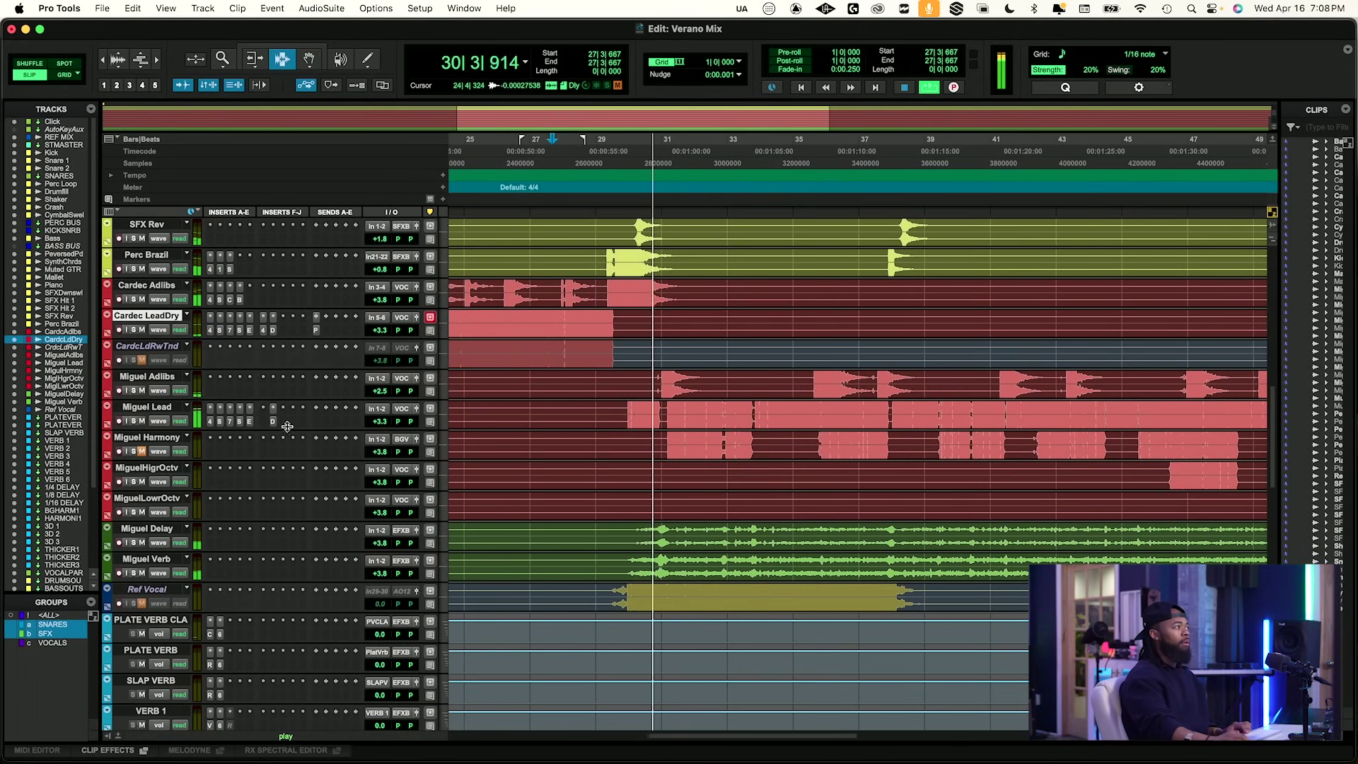
{"action": "left_click", "coordinate": [250, 422]}
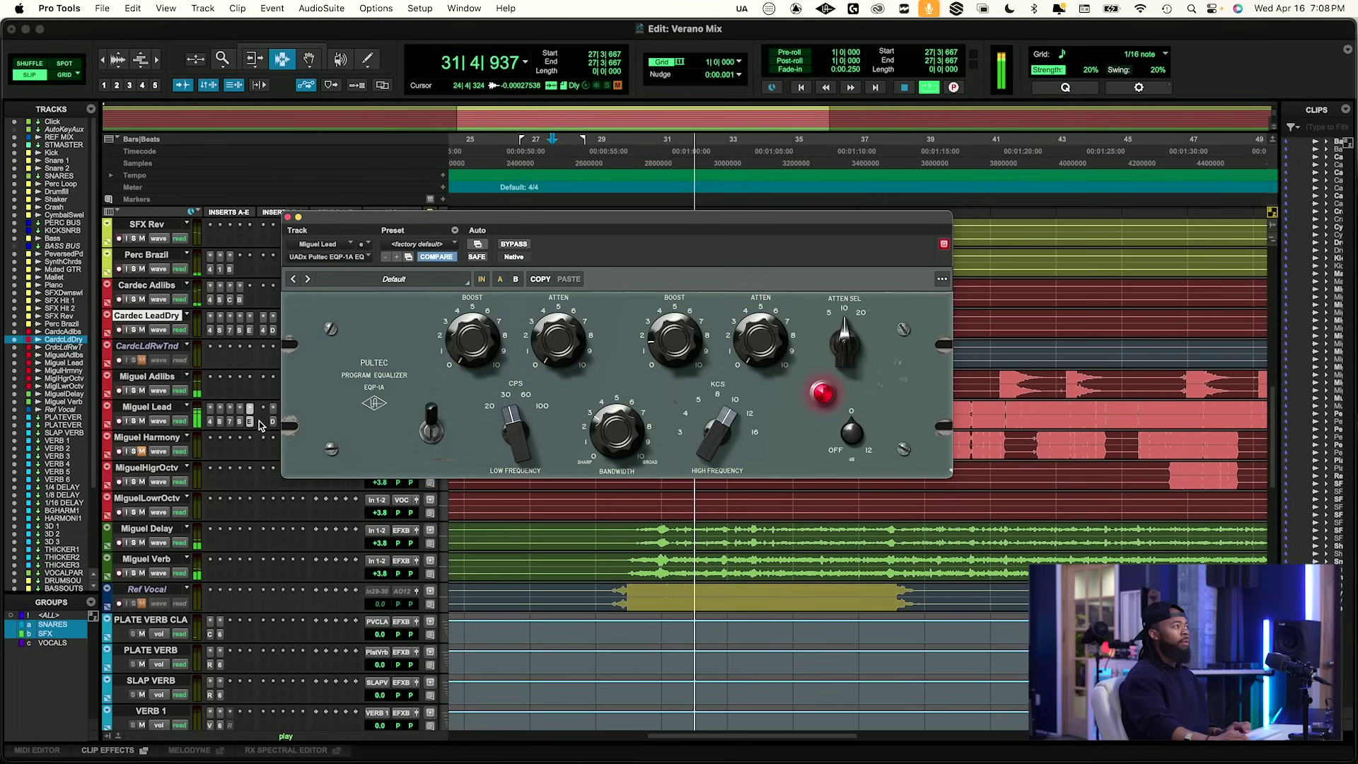
{"action": "left_click", "coordinate": [288, 218]}
{"action": "left_click", "coordinate": [262, 423]}
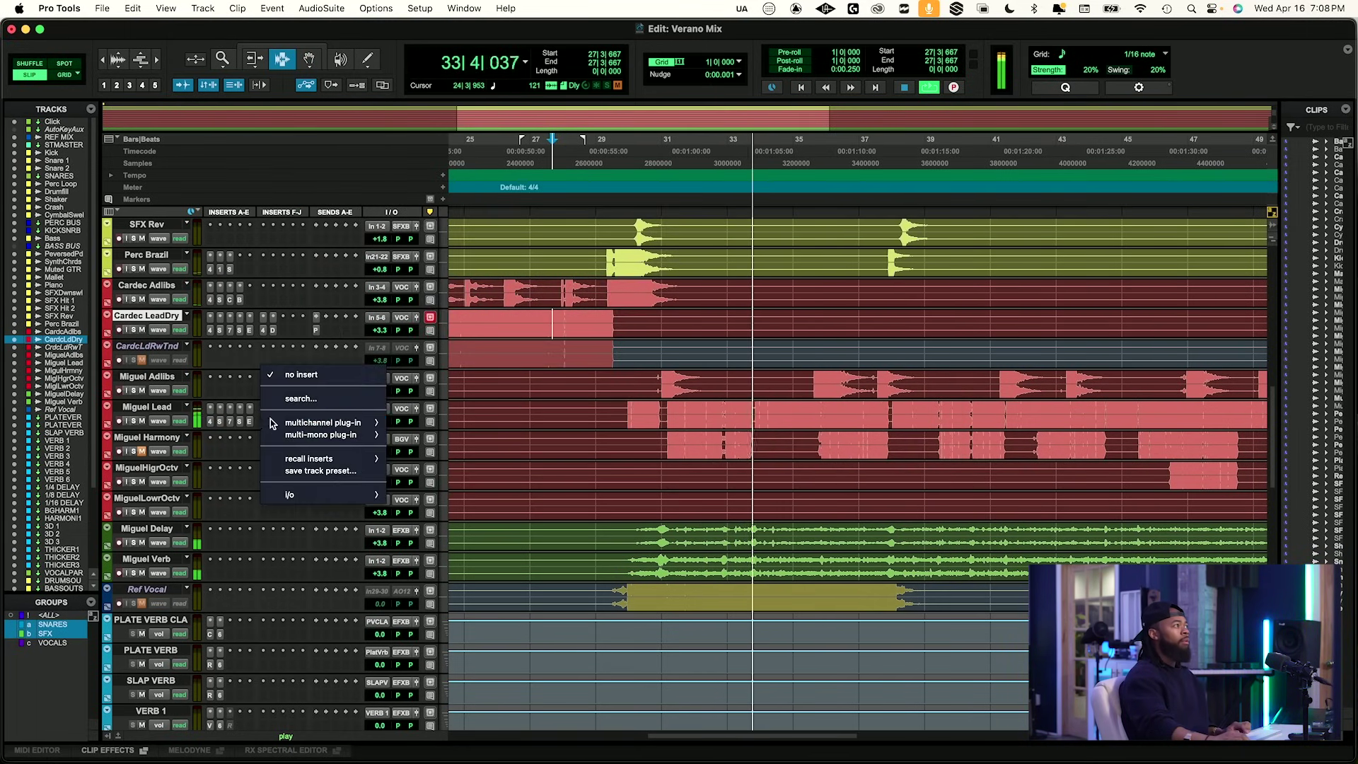
{"action": "left_click", "coordinate": [302, 400]}
{"action": "type", "text": "spec"}
{"action": "key", "text": "Return"}
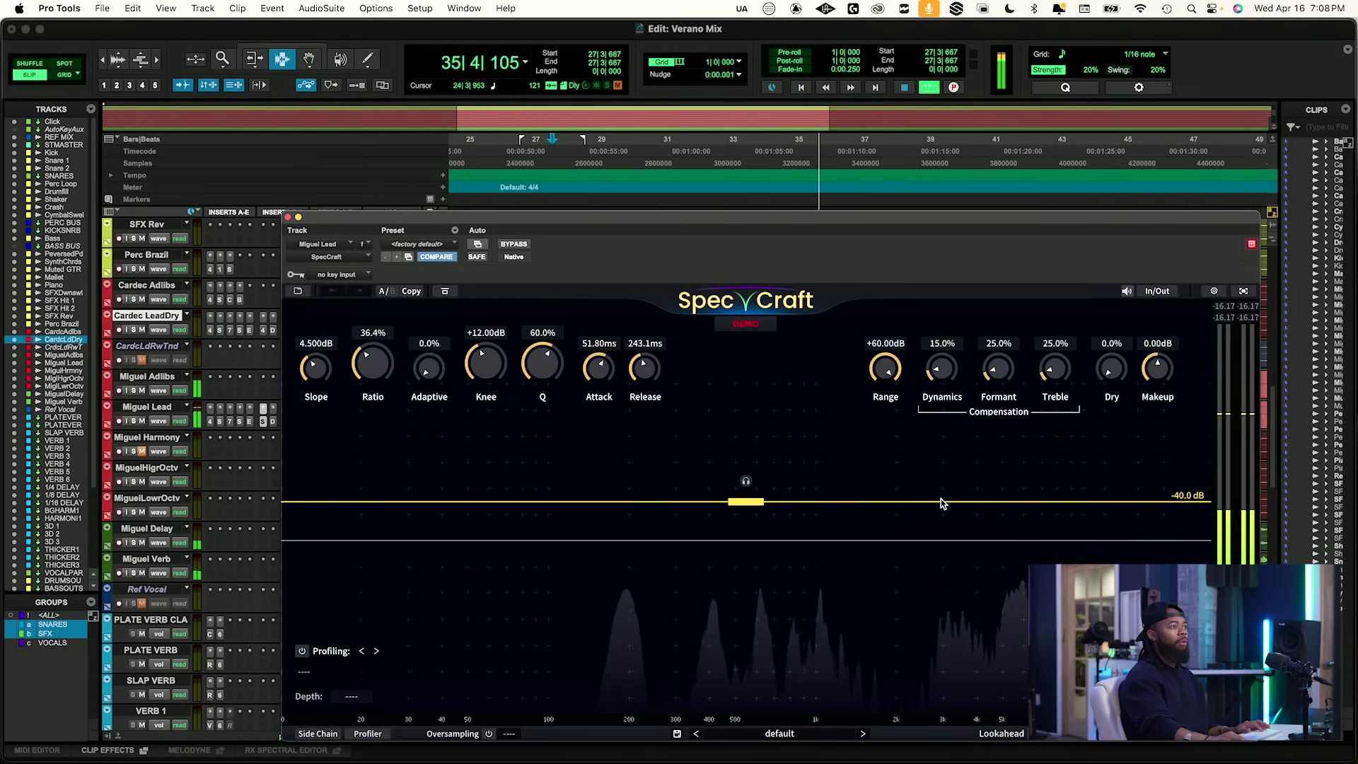
In the new SpecCraft, set the threshold to -36.1 dB and add a node at about 11.5 kHz and 47.6%.
{"action": "left_click_drag", "start_coordinate": [755, 502], "coordinate": [757, 488]}
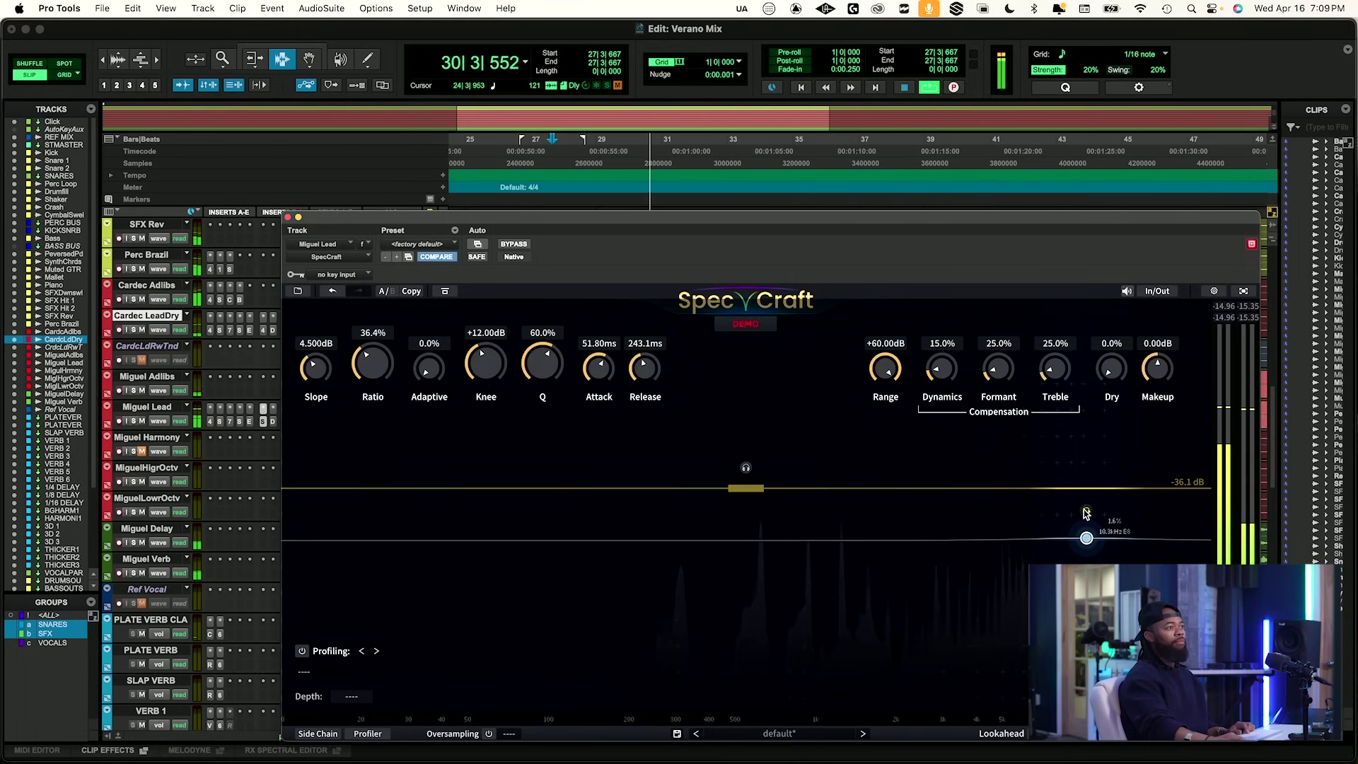
{"action": "left_click_drag", "start_coordinate": [1096, 512], "coordinate": [1101, 450]}
{"action": "key", "text": "space"}
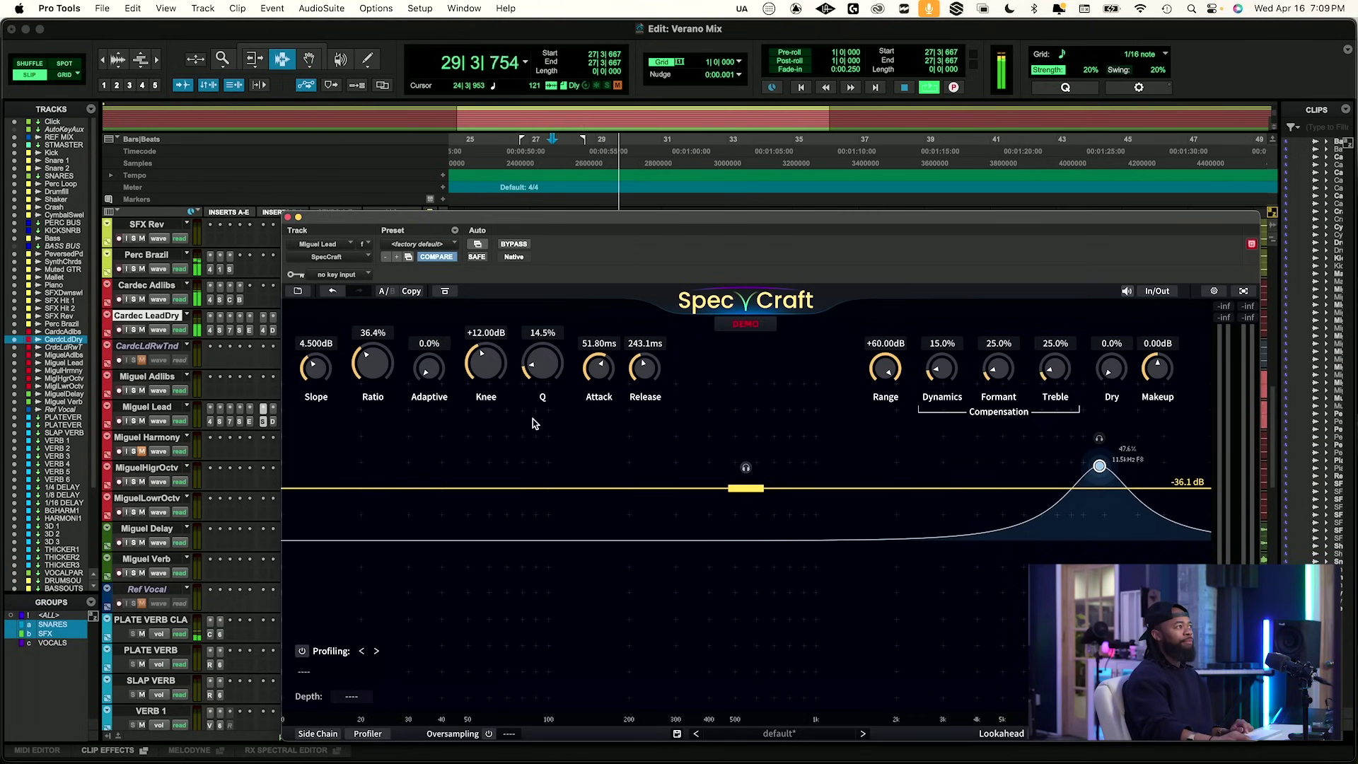
In SpecCraft, set Q to 20.8%, release to 148.5 ms and Formant and Treble compensation to 0%, then add a node near 450 Hz.
{"action": "left_click_drag", "start_coordinate": [991, 372], "coordinate": [992, 424]}
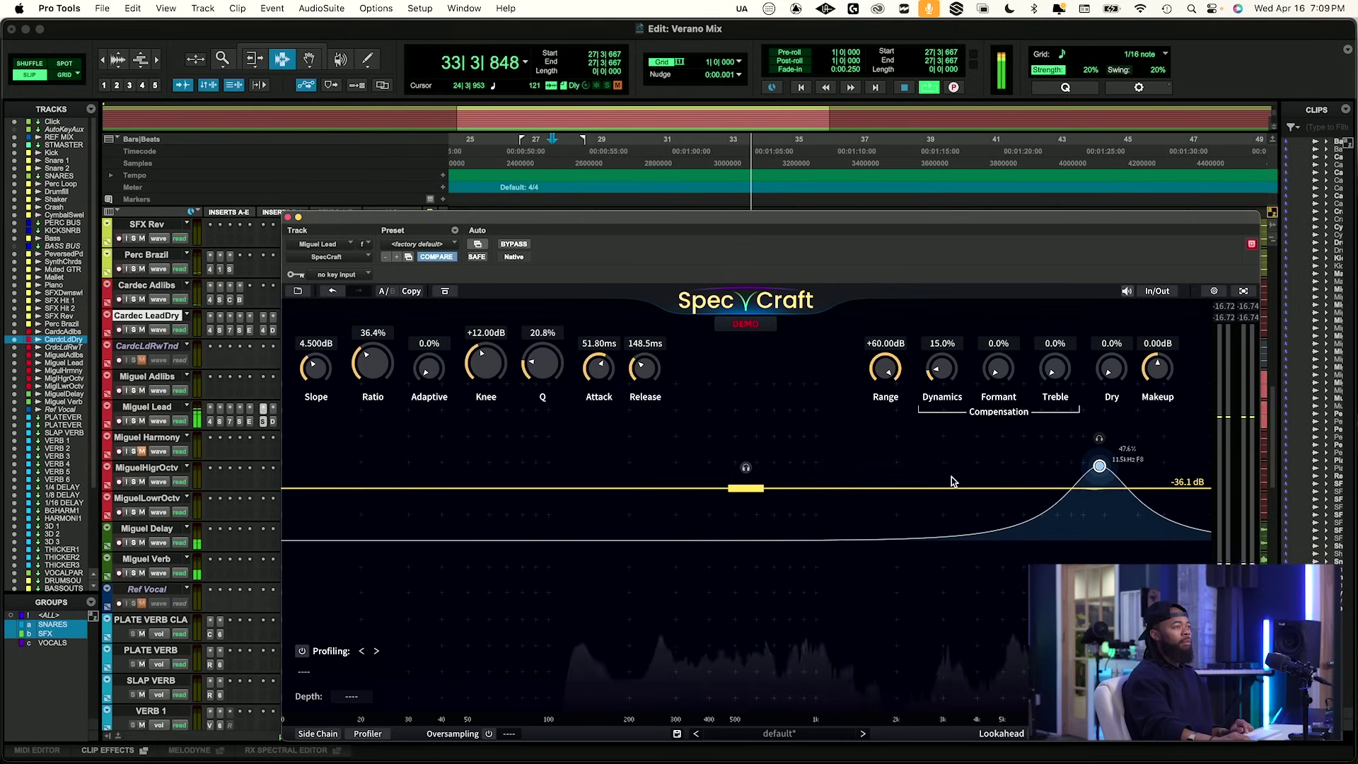
{"action": "left_click", "coordinate": [669, 540]}
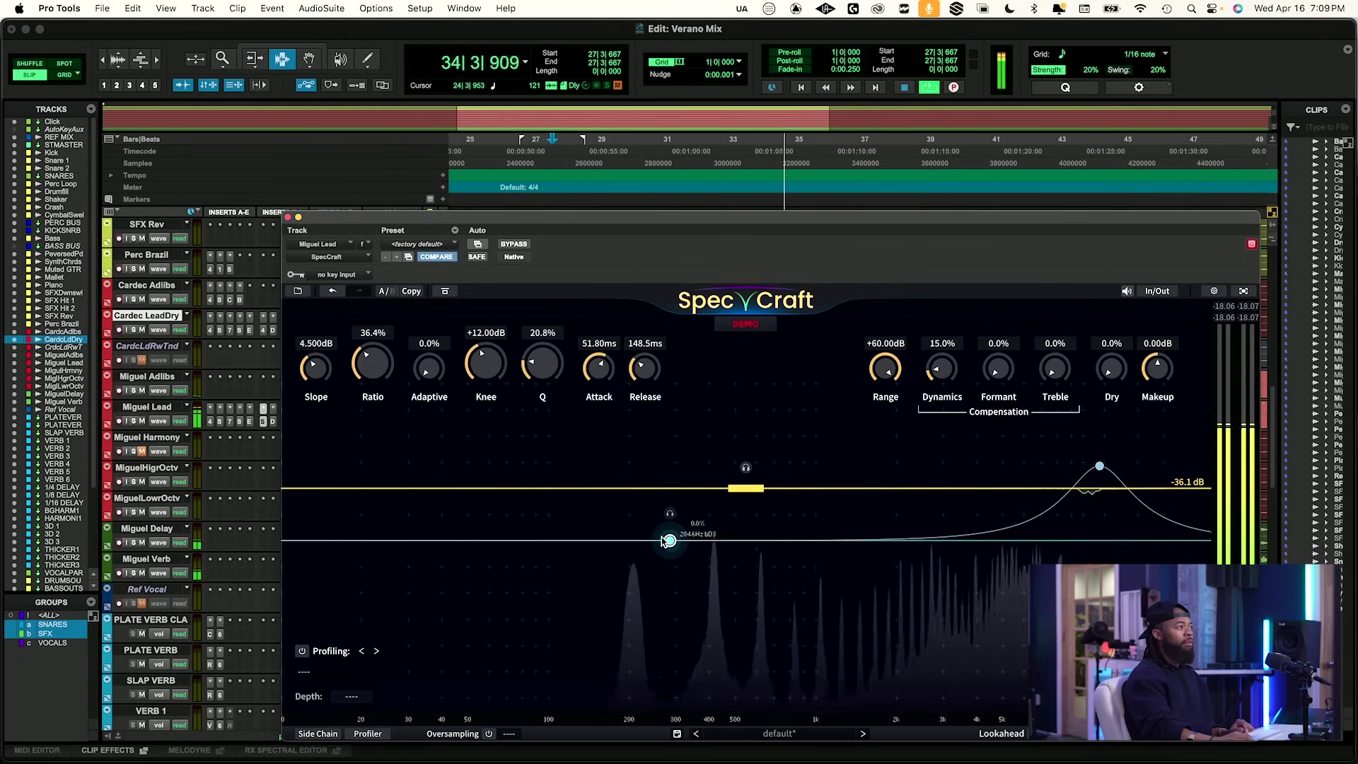
{"action": "left_click_drag", "start_coordinate": [669, 541], "coordinate": [665, 509]}
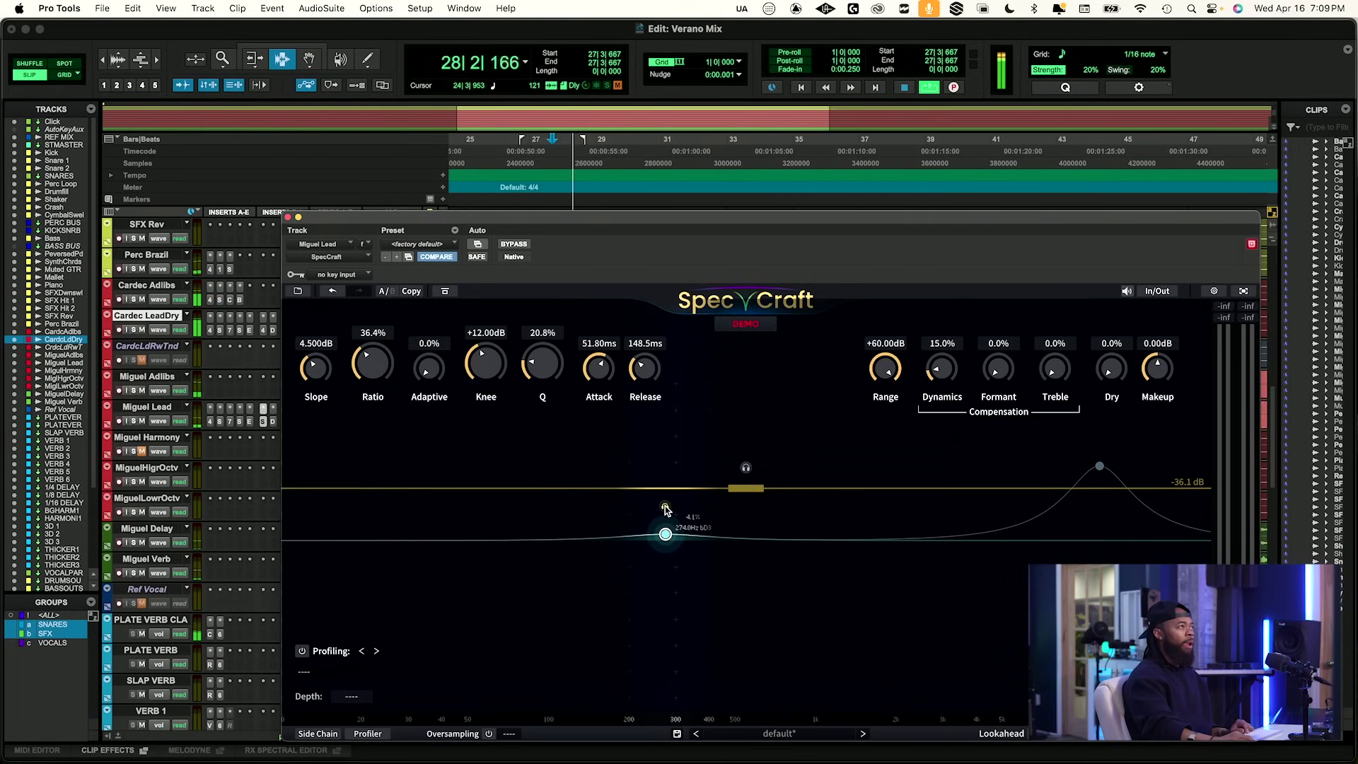
{"action": "left_click_drag", "start_coordinate": [665, 508], "coordinate": [723, 500]}
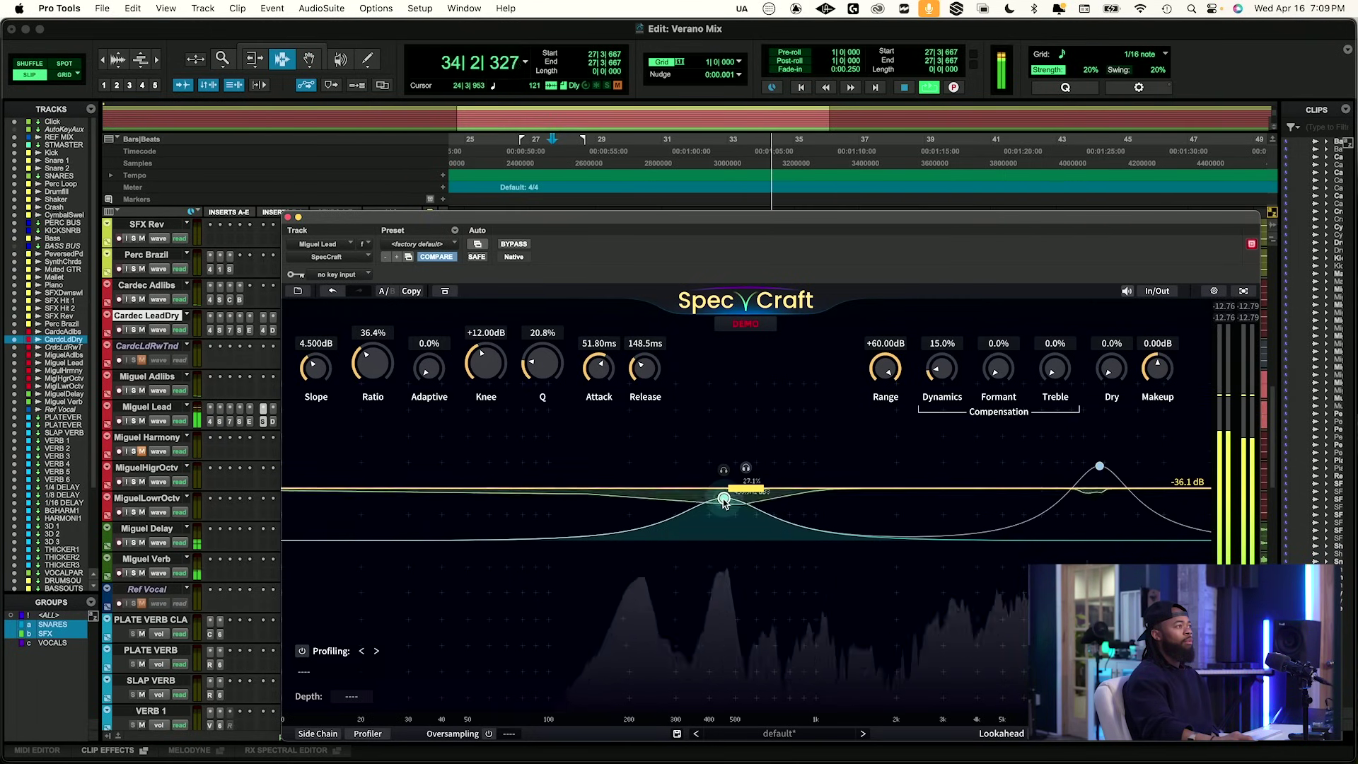
{"action": "left_click_drag", "start_coordinate": [723, 499], "coordinate": [723, 504]}
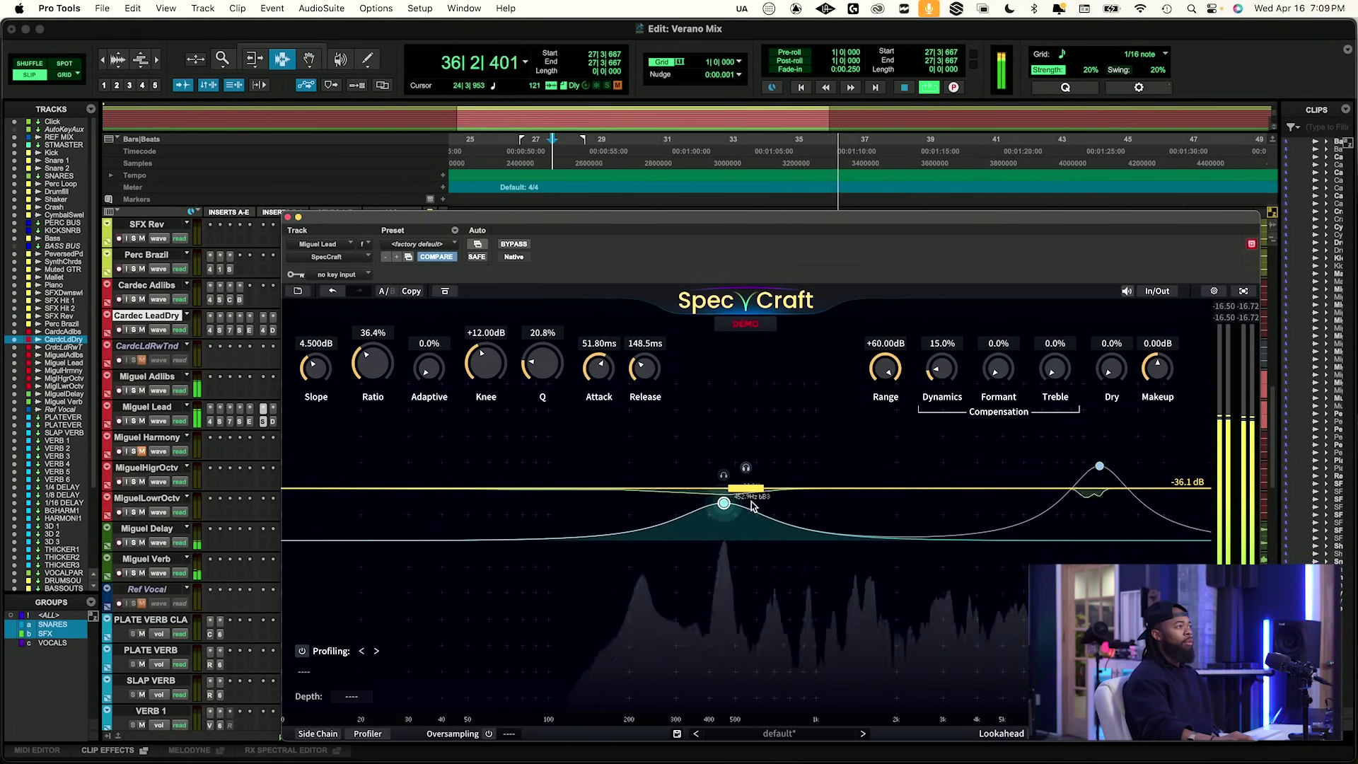
{"action": "left_click_drag", "start_coordinate": [723, 507], "coordinate": [725, 504]}
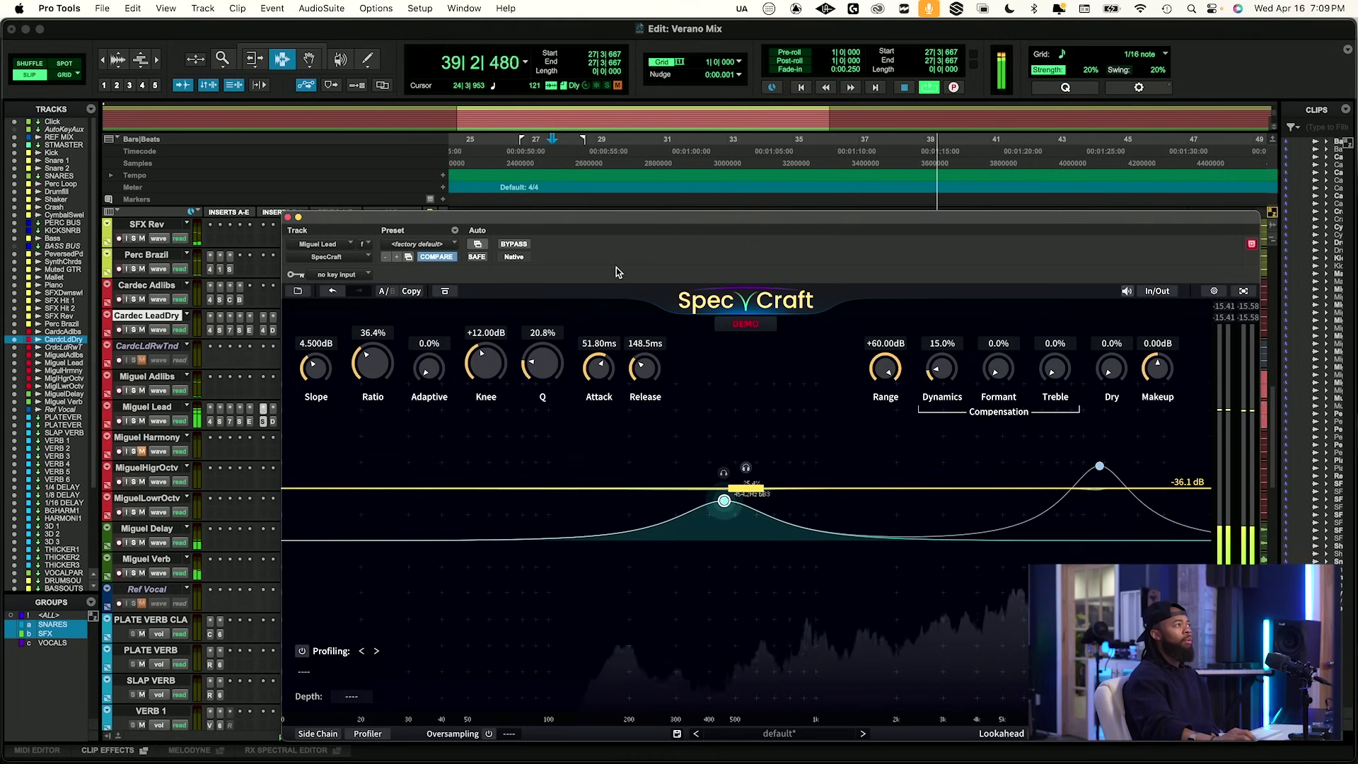
Compare SpecCraft bypassed and active, set makeup to +0.23 dB and release to 60.9 ms, and close the plug-in.
{"action": "left_click", "coordinate": [514, 244]}
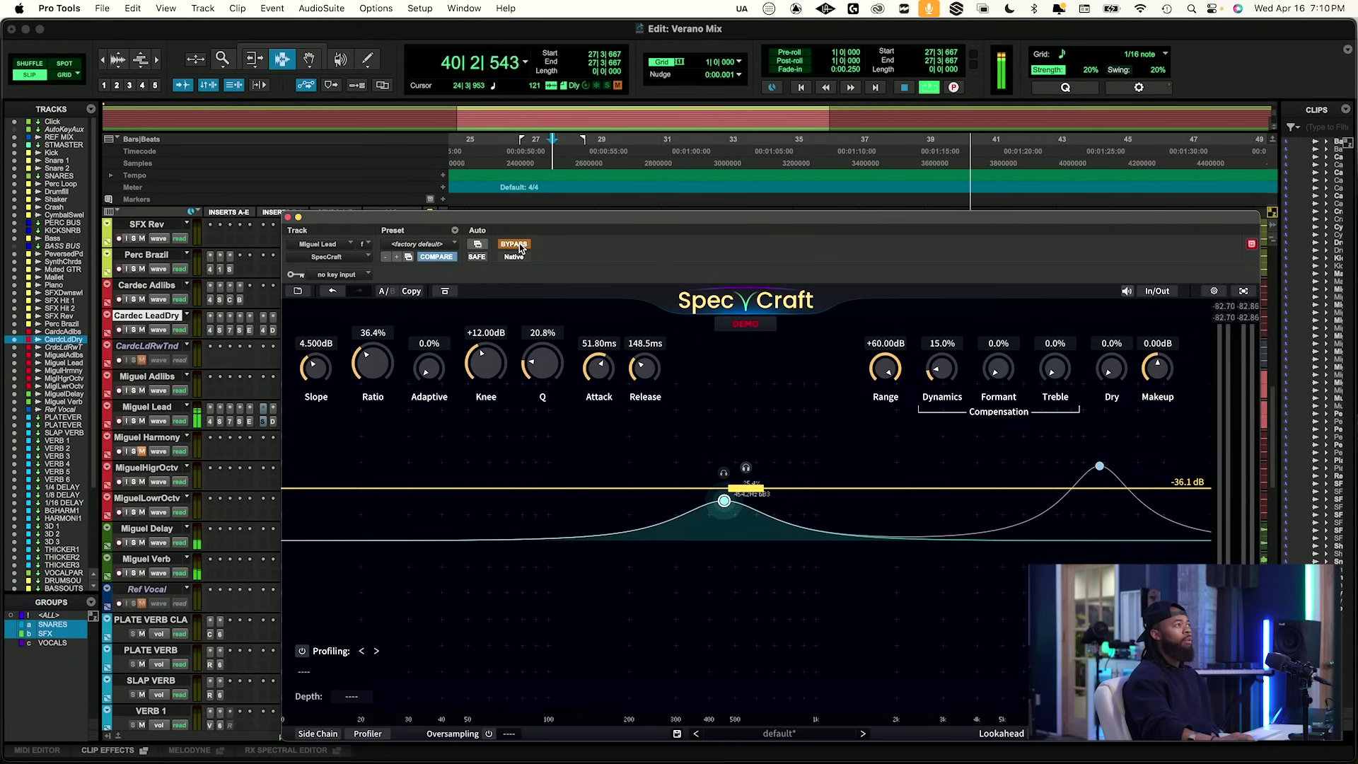
{"action": "left_click", "coordinate": [518, 245]}
{"action": "left_click_drag", "start_coordinate": [1157, 375], "coordinate": [1157, 372]}
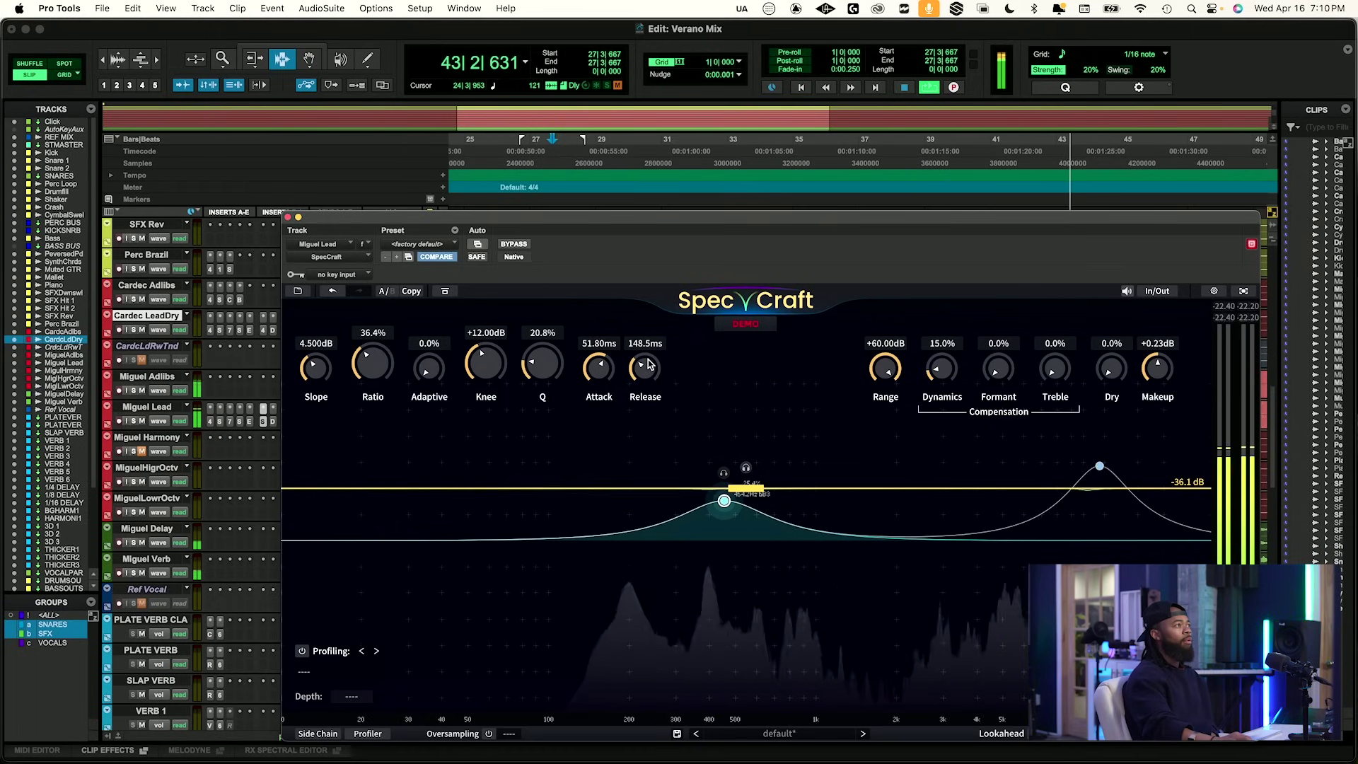
{"action": "left_click_drag", "start_coordinate": [644, 393], "coordinate": [644, 388]}
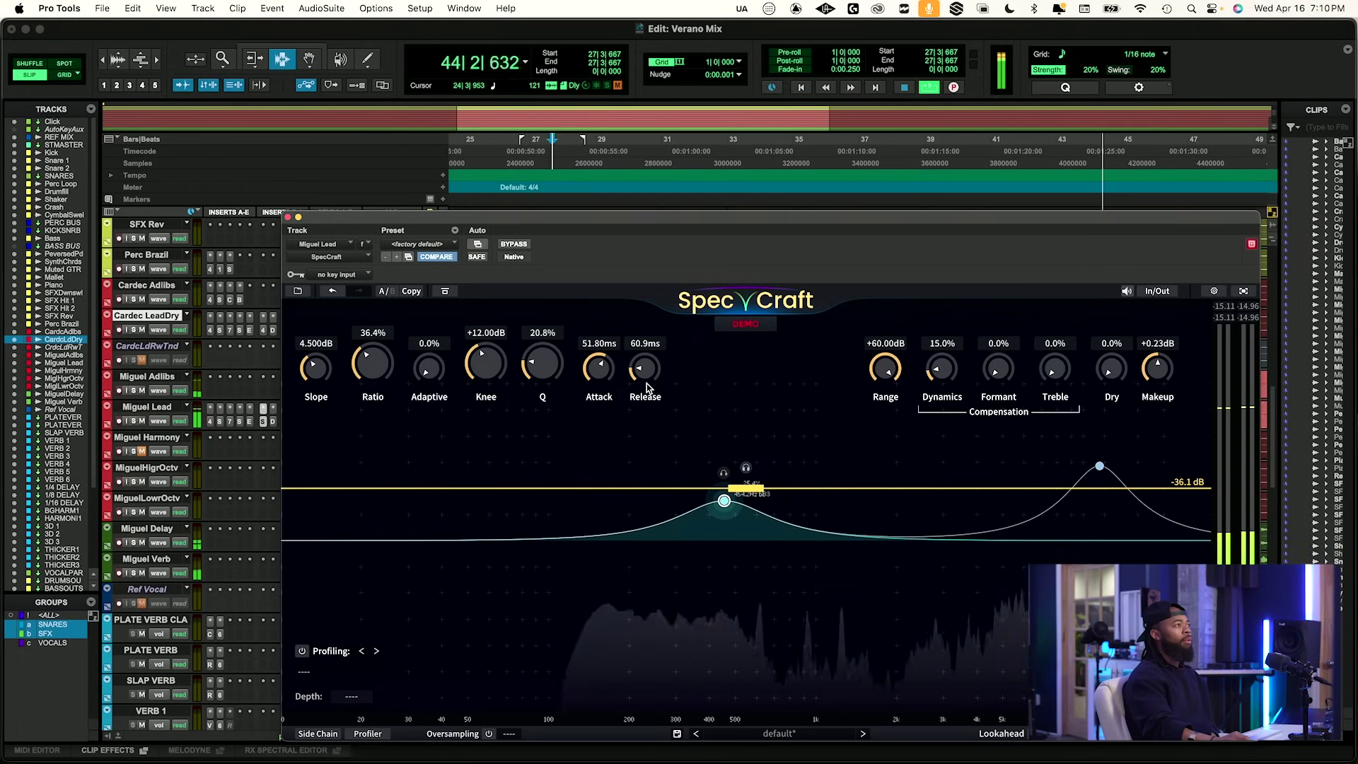
{"action": "left_click", "coordinate": [508, 245]}
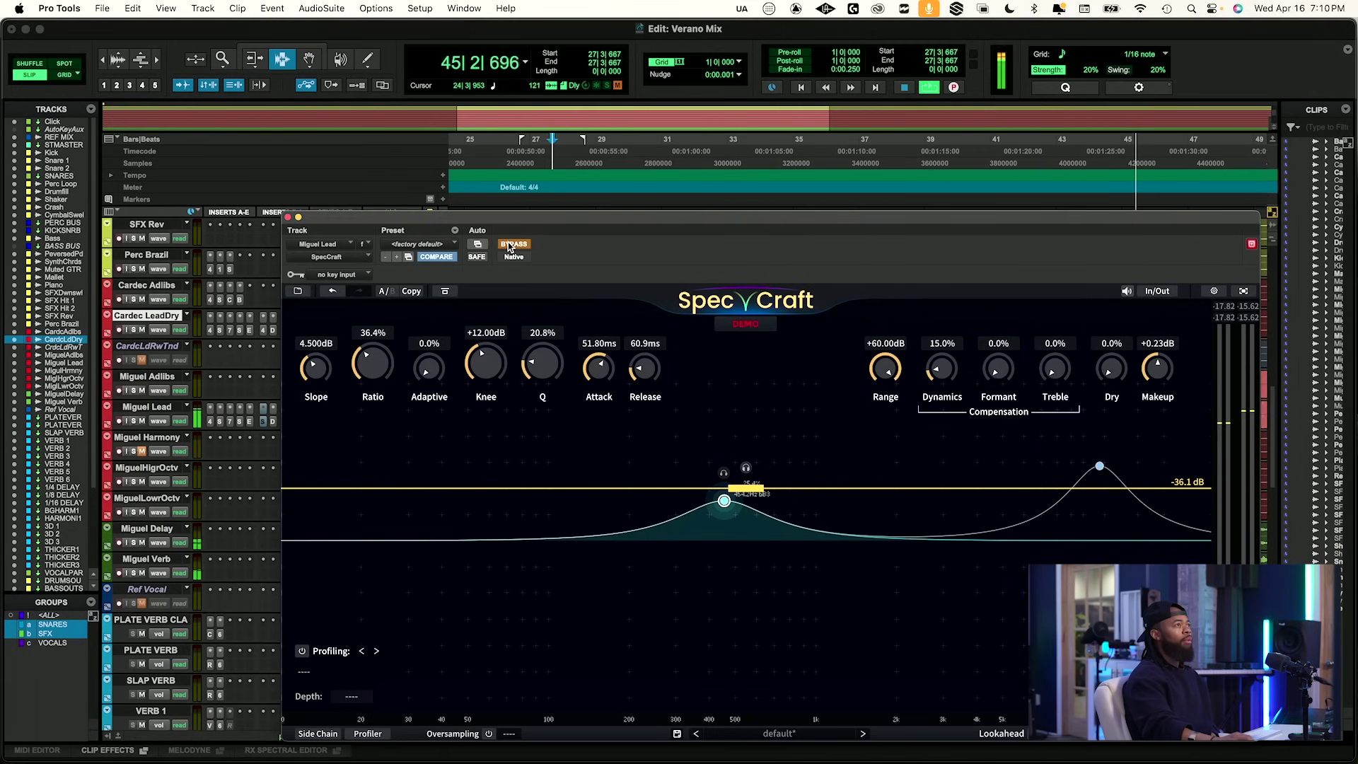
{"action": "left_click", "coordinate": [508, 245]}
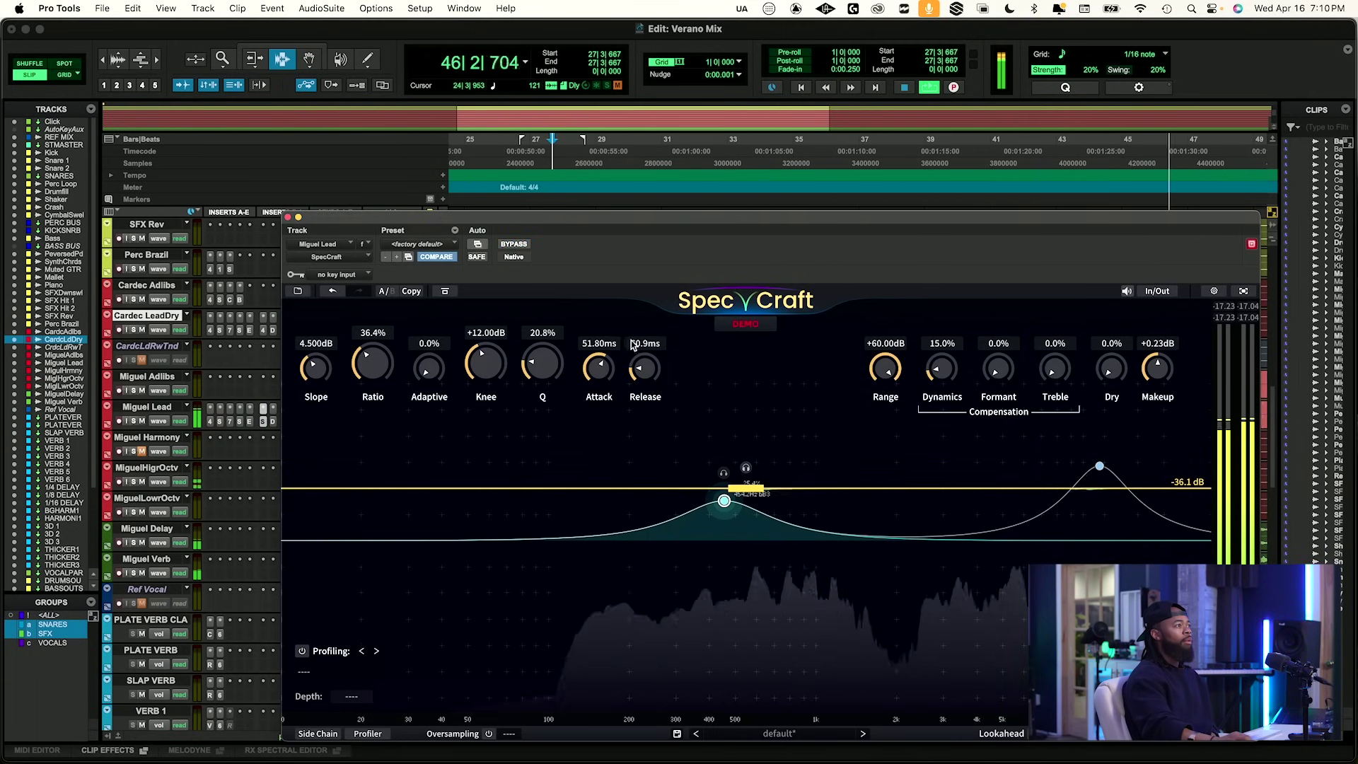
{"action": "left_click", "coordinate": [287, 217]}
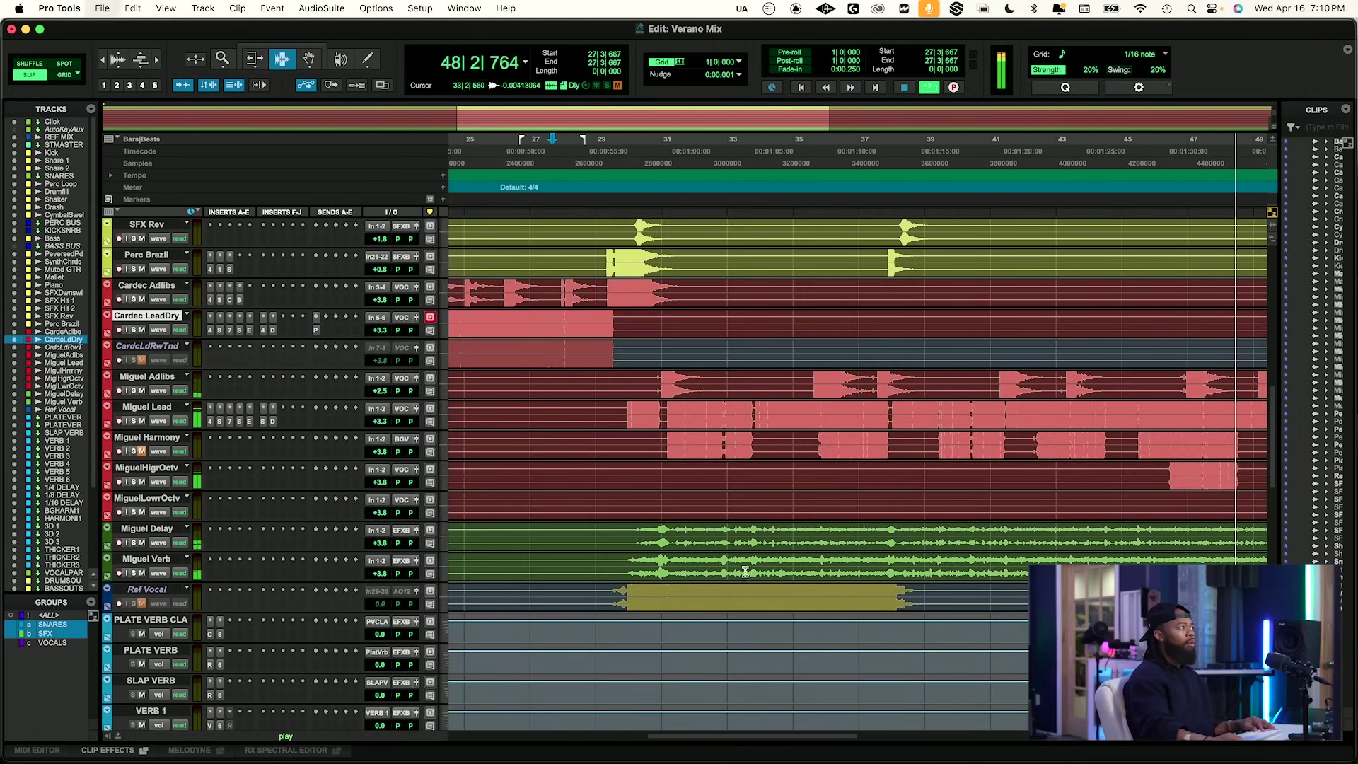
Group the Miguel Delay and Miguel Verb tracks in a Mix/Edit group named MIGUEL EFFECTS with ID d.
{"action": "scroll", "coordinate": [538, 458], "scroll_direction": "left", "scroll_amount": 5}
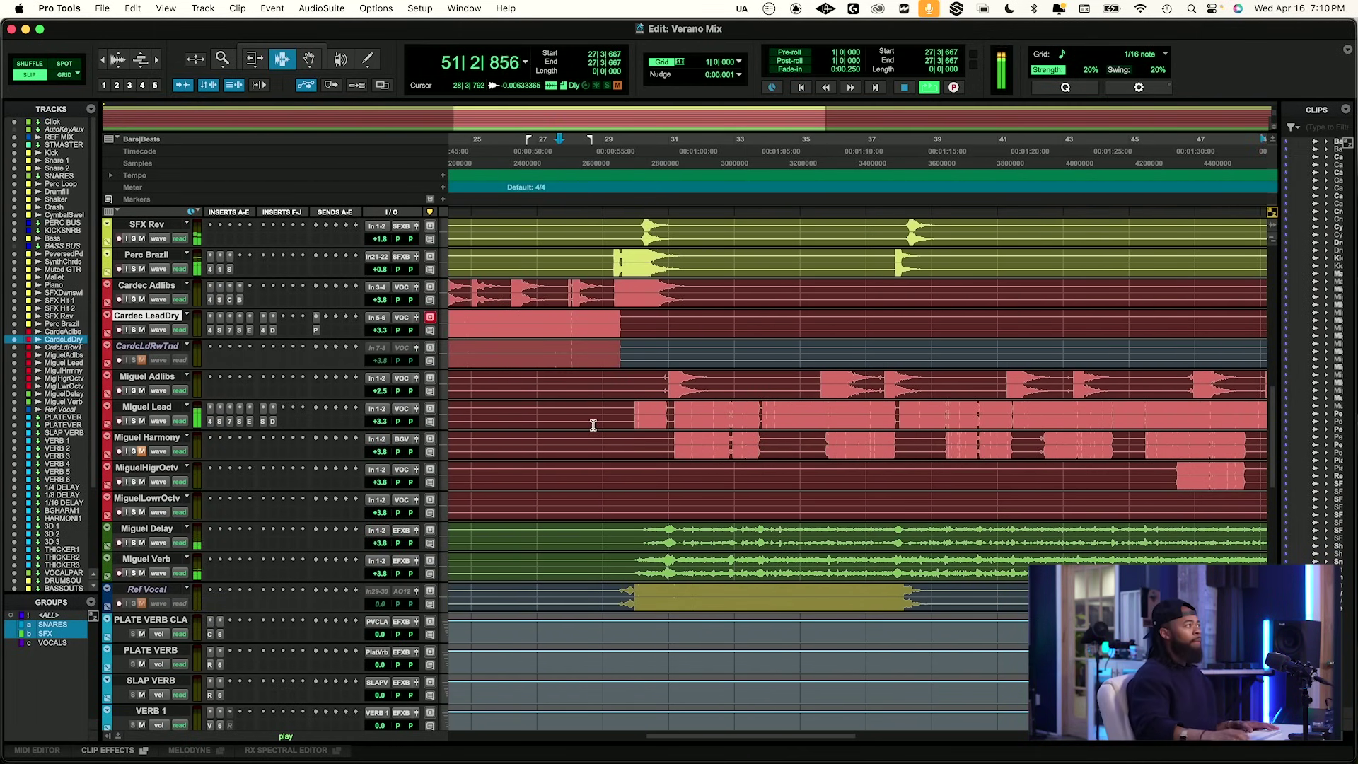
{"action": "left_click", "coordinate": [163, 529], "text": "shift"}
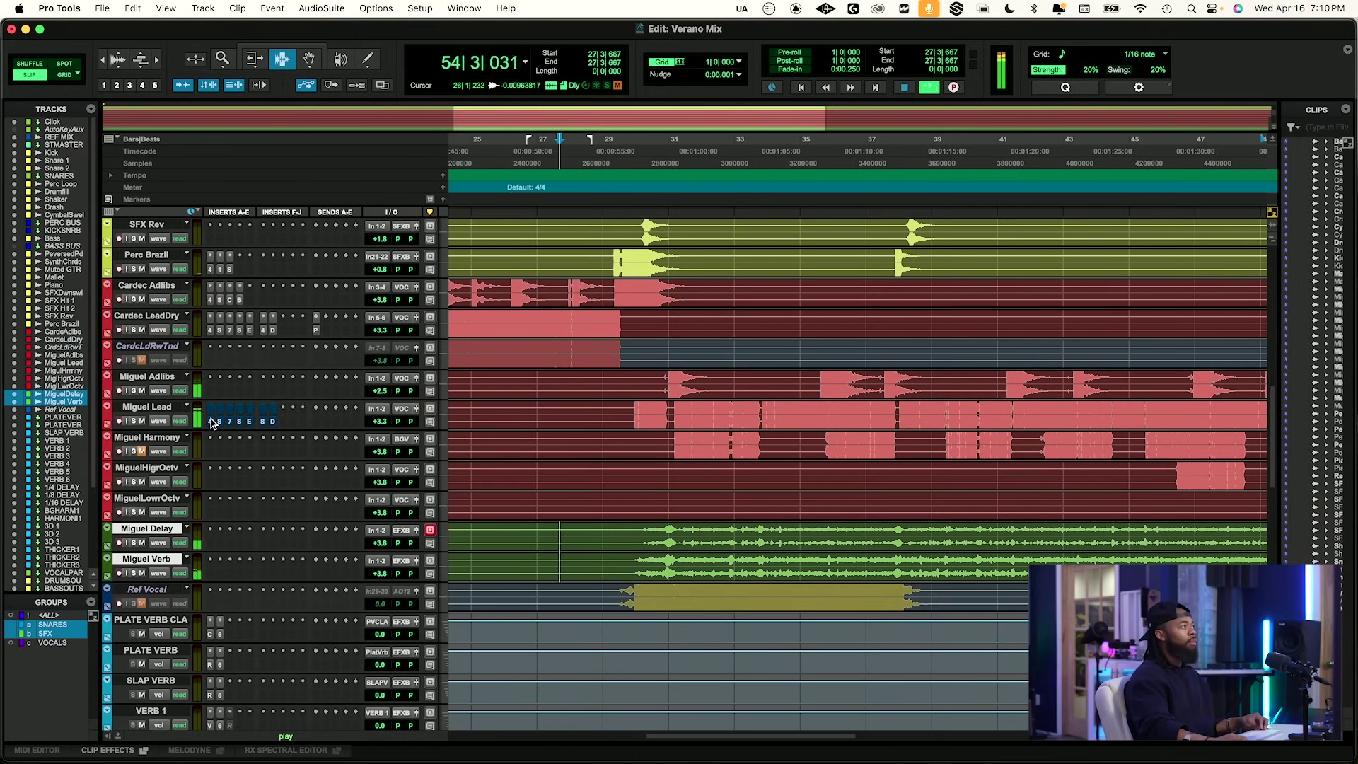
{"action": "key", "text": "space"}
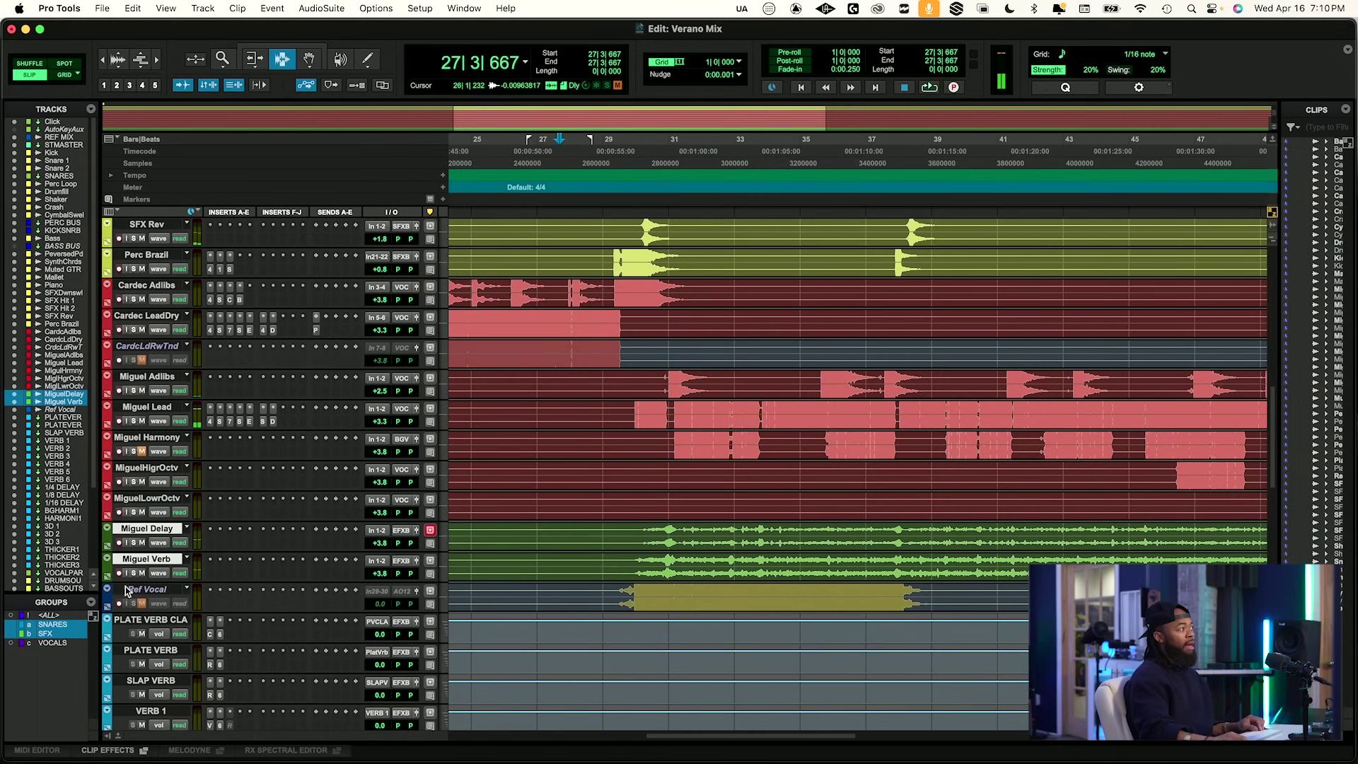
{"action": "key", "text": "super+g"}
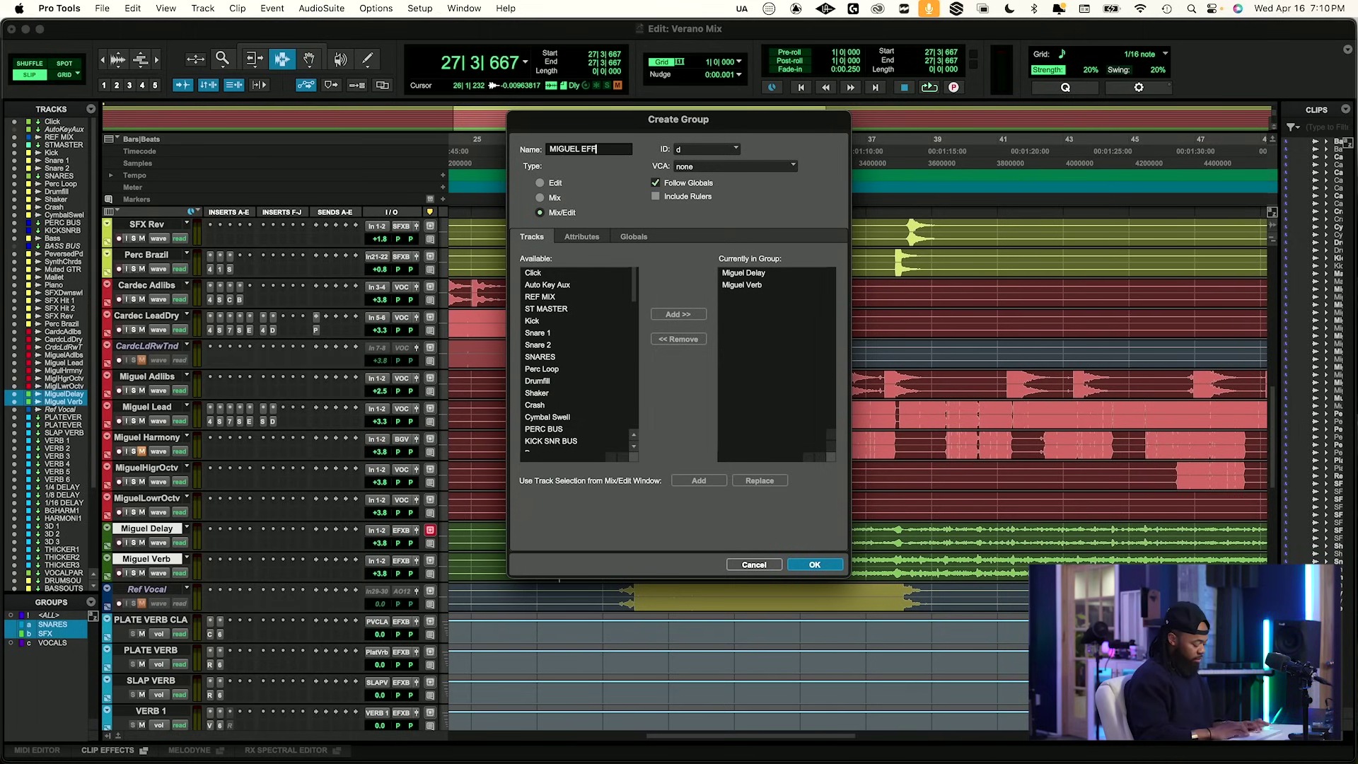
{"action": "key", "text": "Return"}
Play the mix from bar 31 and raise the grouped Miguel Delay and Miguel Verb tracks to +6.2 dB.
{"action": "key", "text": "space"}
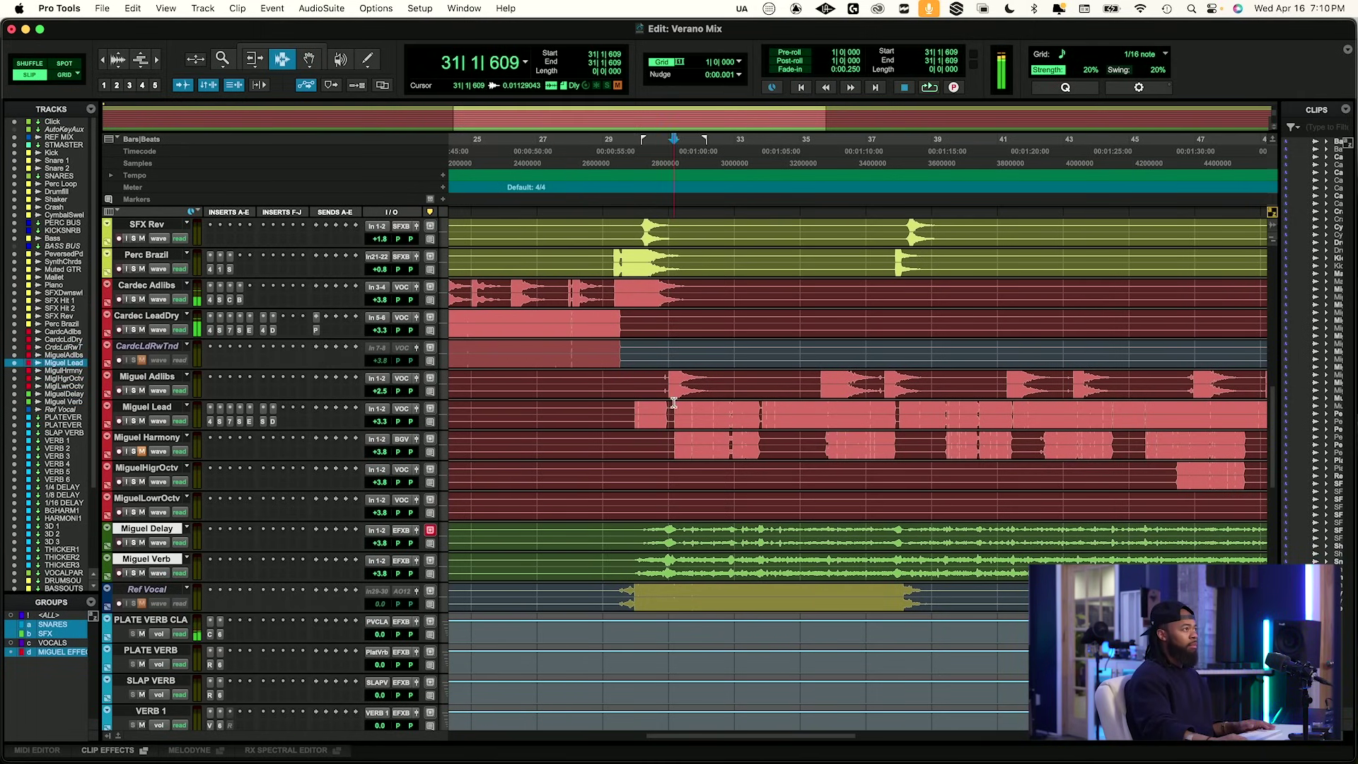
{"action": "left_click", "coordinate": [674, 402]}
{"action": "key", "text": "space"}
{"action": "left_click_drag", "start_coordinate": [380, 543], "coordinate": [381, 540]}
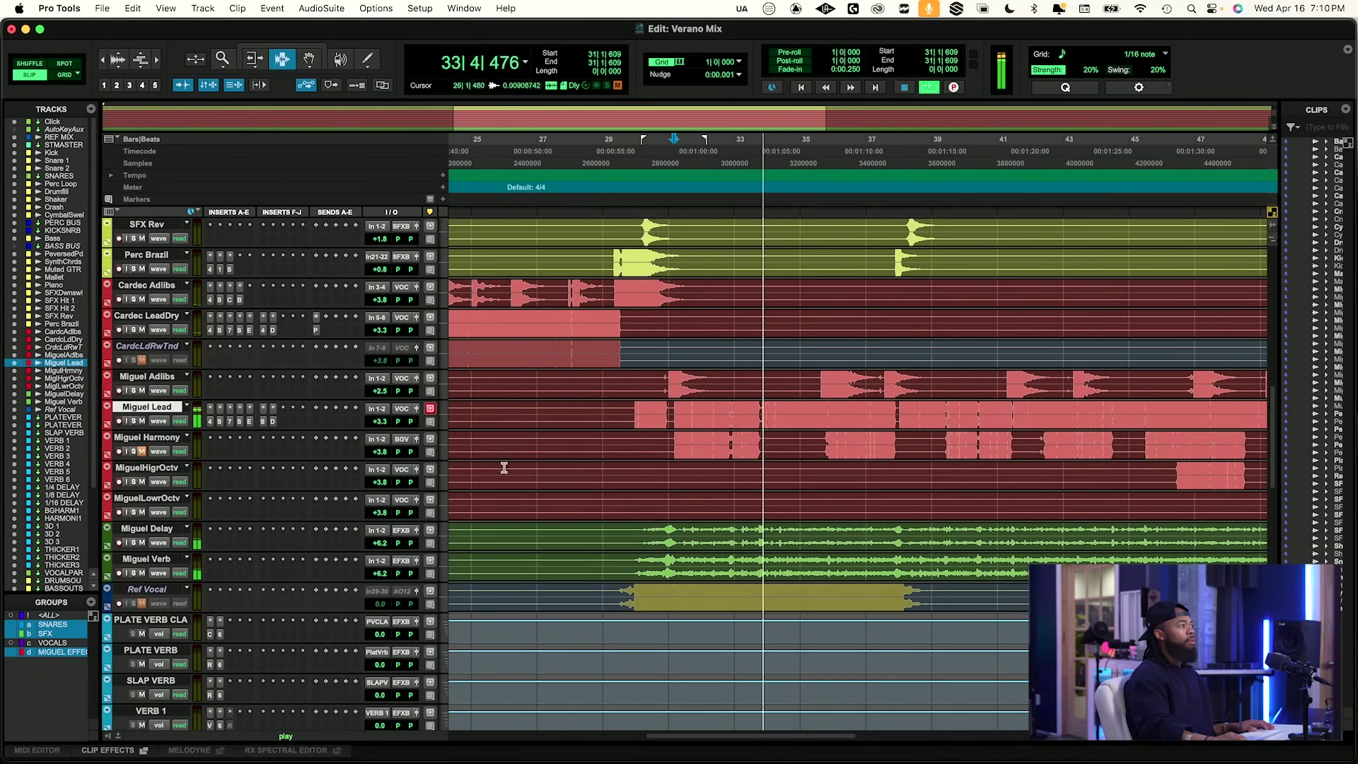
{"action": "left_click_drag", "start_coordinate": [381, 511], "coordinate": [381, 512]}
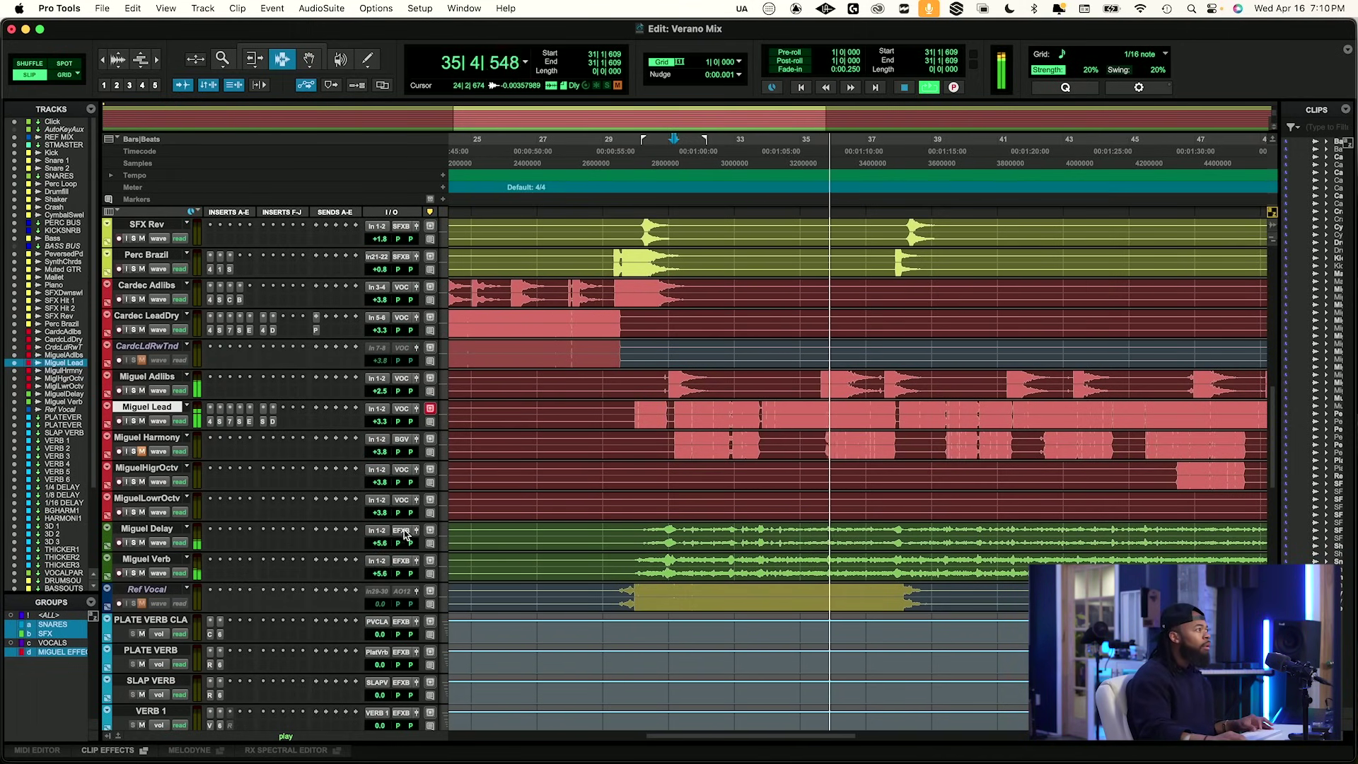
{"action": "left_click_drag", "start_coordinate": [385, 541], "coordinate": [387, 541]}
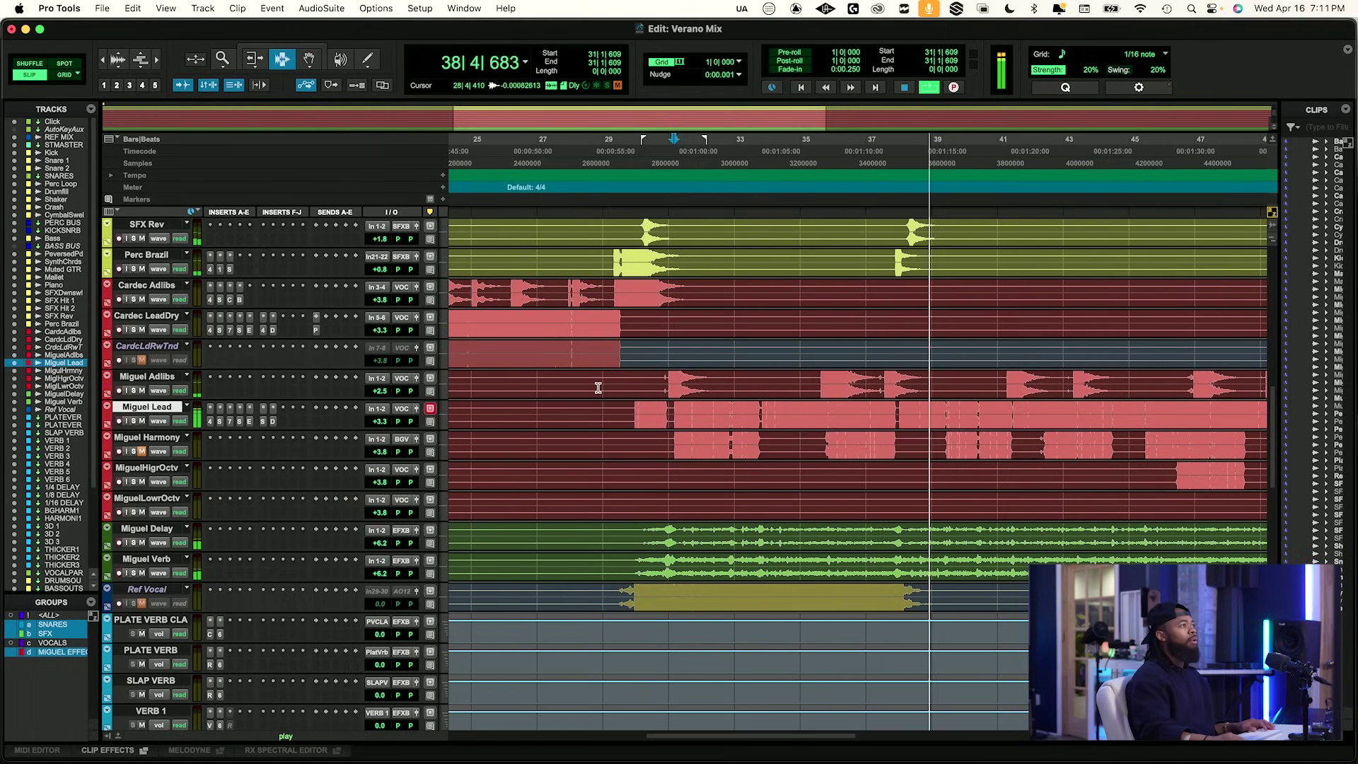
Play from bar 37 and solo the REF MIX track to compare it with the current mix.
{"action": "left_click", "coordinate": [898, 412]}
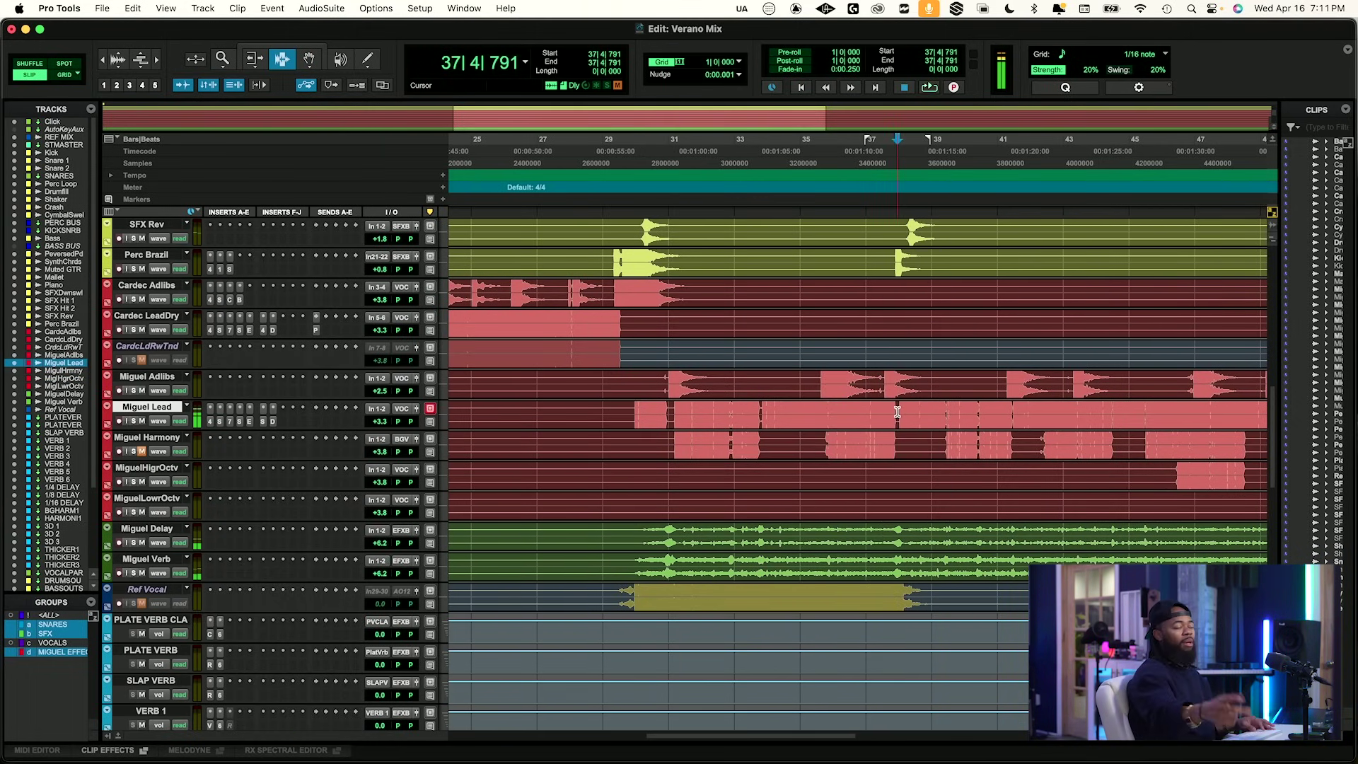
{"action": "key", "text": "space"}
{"action": "scroll", "coordinate": [707, 389], "scroll_direction": "up", "scroll_amount": 15}
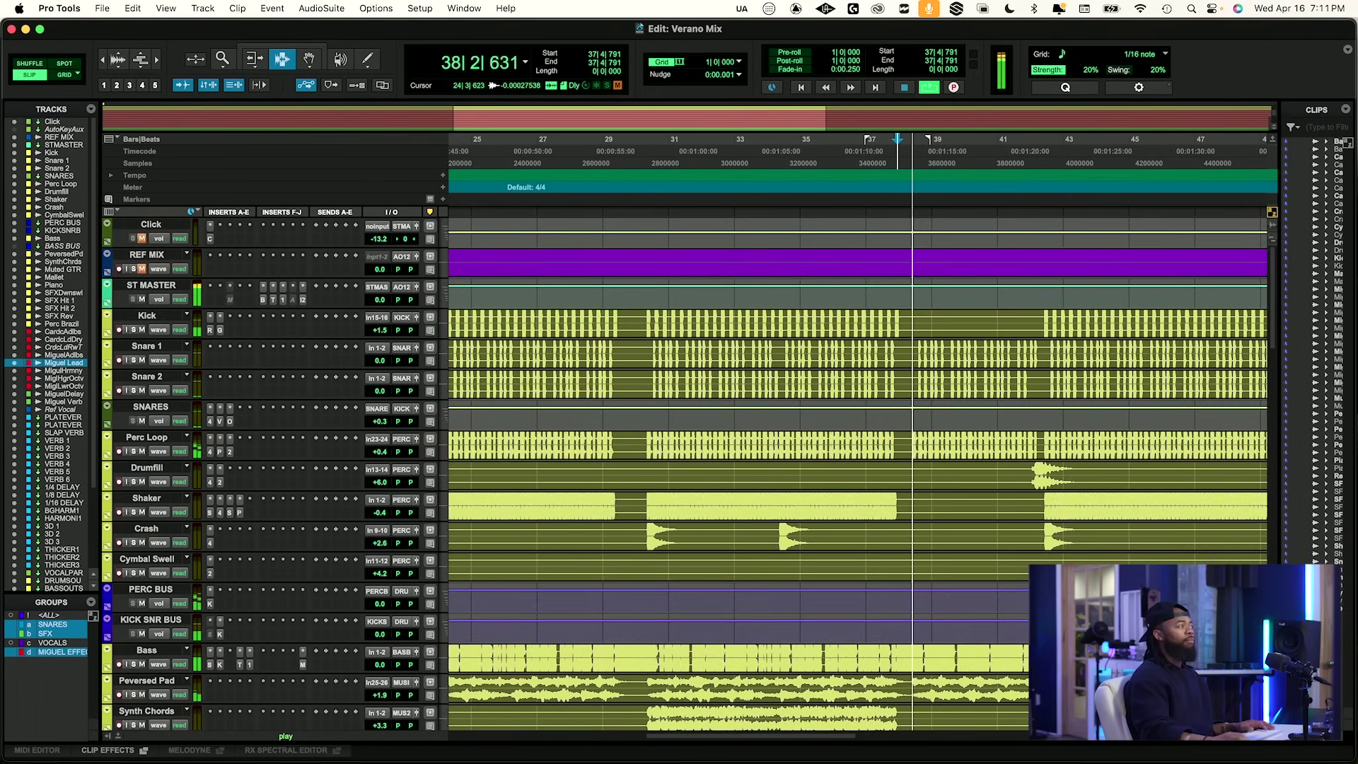
{"action": "left_click", "coordinate": [133, 270]}
{"action": "key", "text": "space"}
{"action": "left_click", "coordinate": [139, 270]}
{"action": "key", "text": "space"}
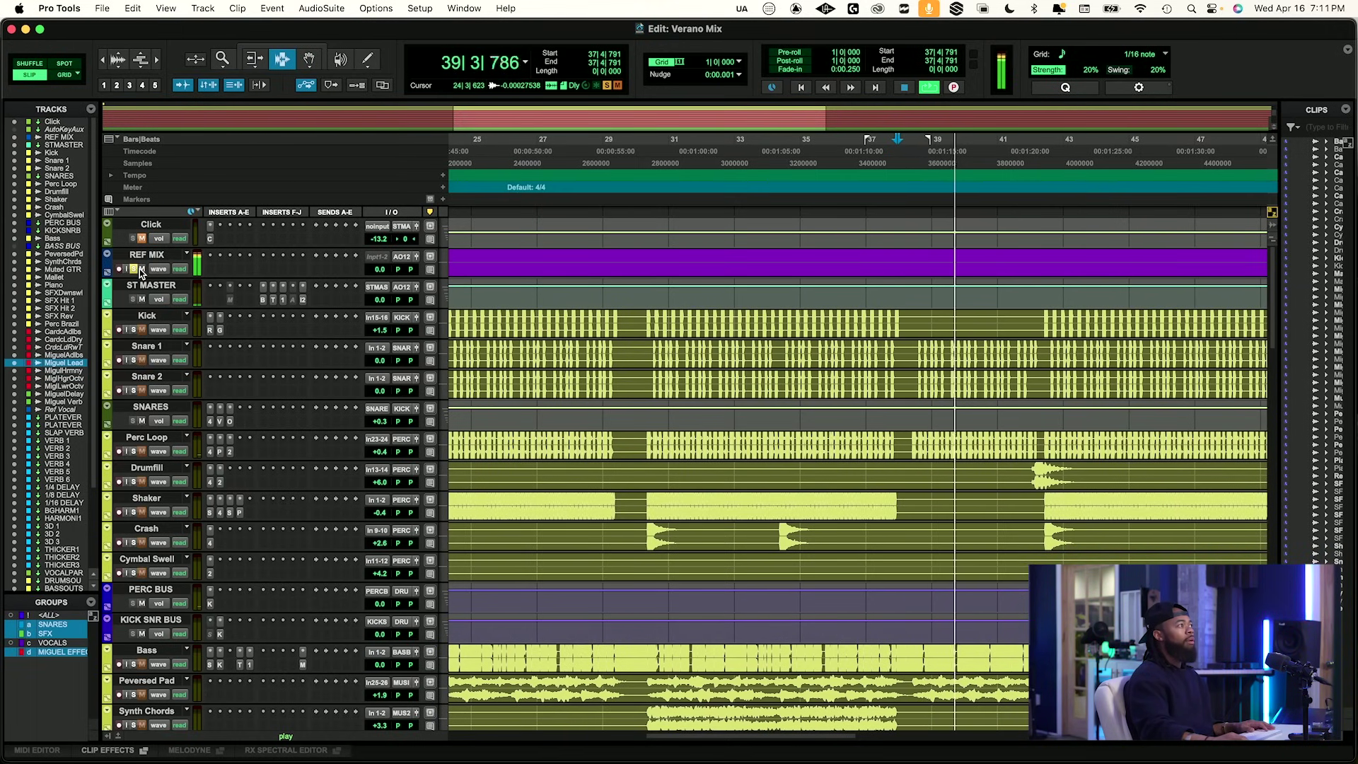
{"action": "key", "text": "space"}
Return to the Miguel tracks in the full mix and set the grouped Miguel Delay and Miguel Verb volume to +6.6 dB.
{"action": "scroll", "coordinate": [990, 535], "scroll_direction": "down", "scroll_amount": 14}
{"action": "key", "text": "space"}
{"action": "scroll", "coordinate": [990, 536], "scroll_direction": "down", "scroll_amount": 10}
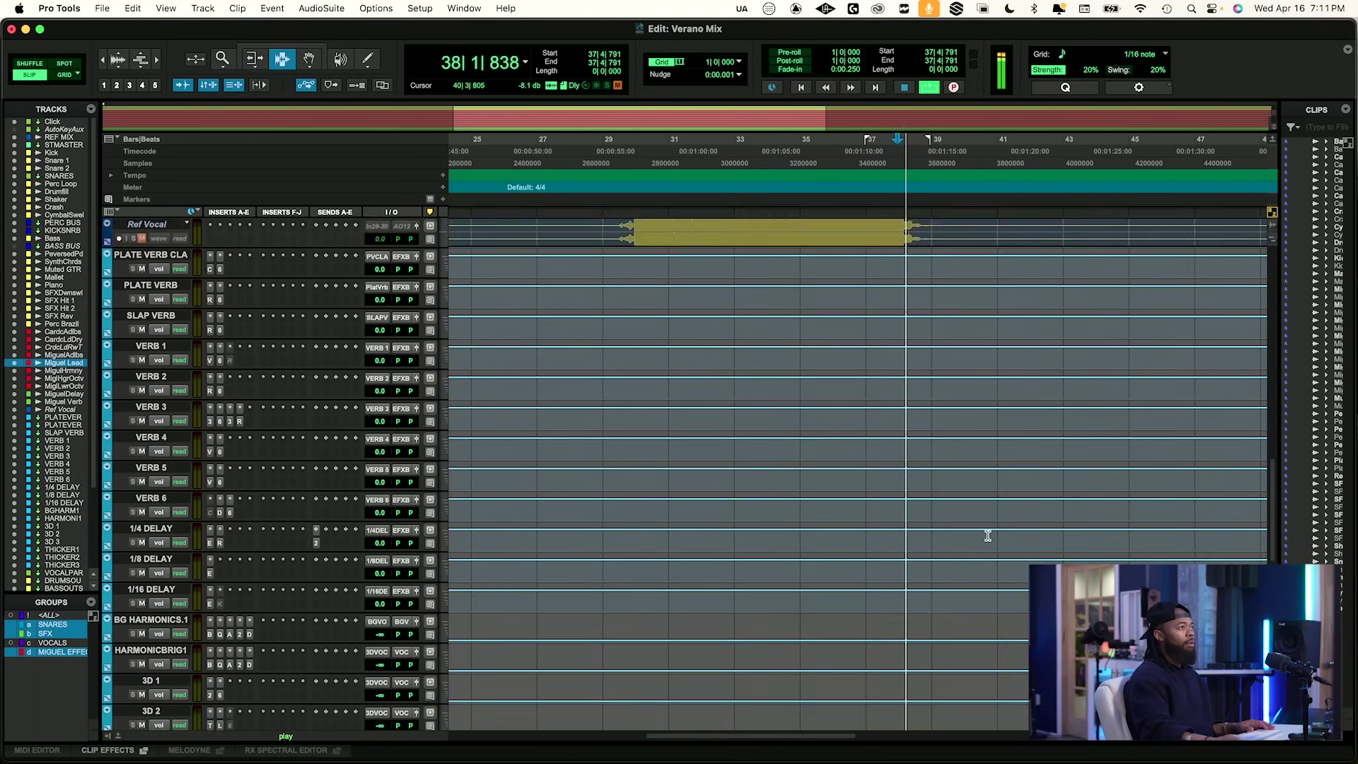
{"action": "scroll", "coordinate": [985, 537], "scroll_direction": "up", "scroll_amount": 5}
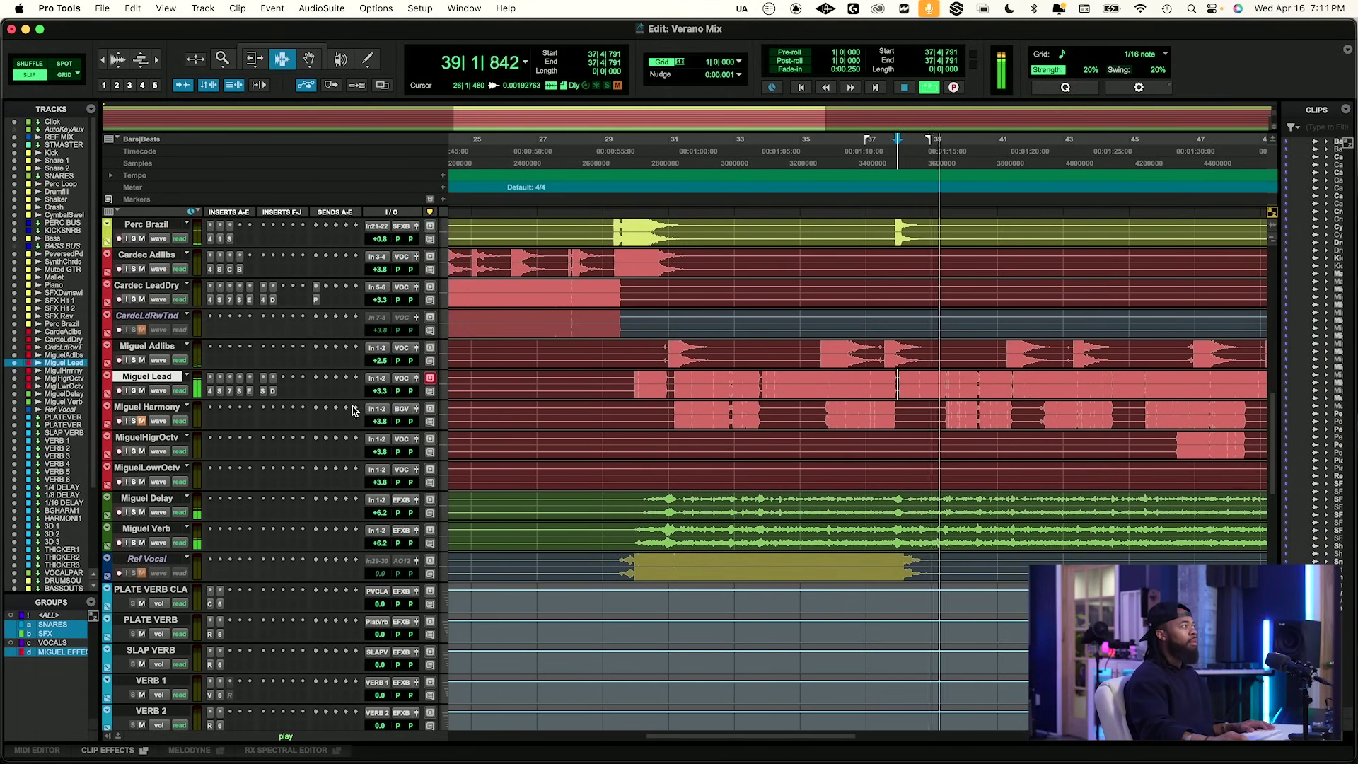
{"action": "left_click", "coordinate": [381, 512]}
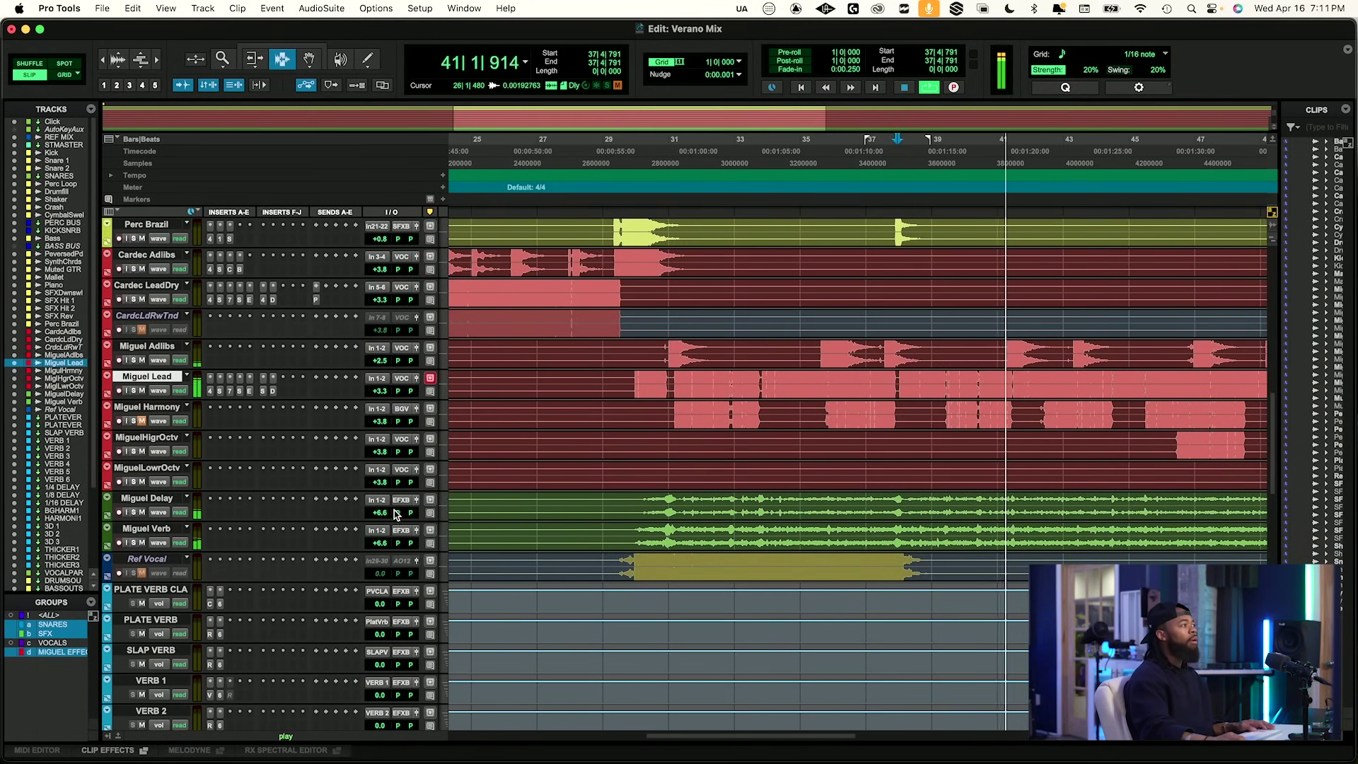
Add a send from Miguel Lead to 1/4 DELAY in send slot a and raise its level to -22.2 dB.
{"action": "scroll", "coordinate": [645, 529], "scroll_direction": "up", "scroll_amount": 3}
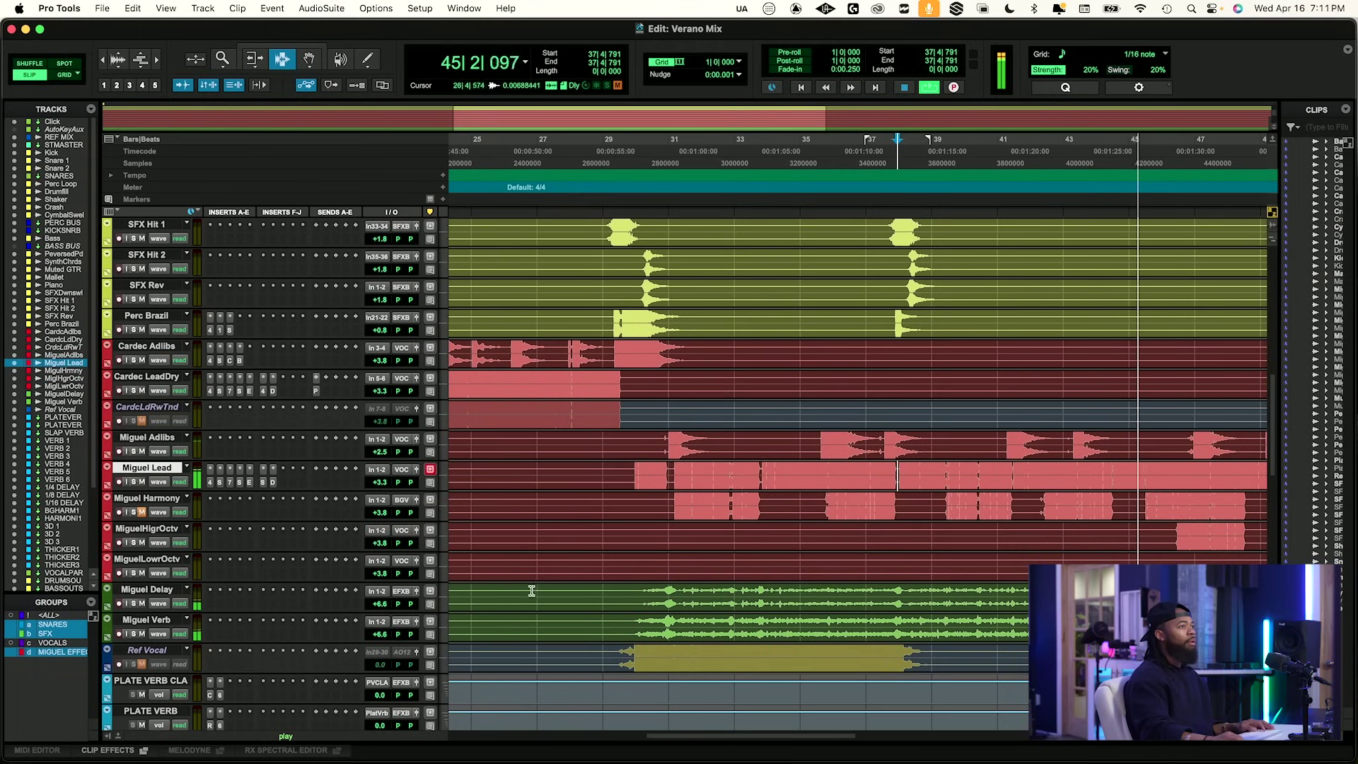
{"action": "left_click", "coordinate": [316, 485]}
{"action": "type", "text": "1/4"}
{"action": "key", "text": "Return"}
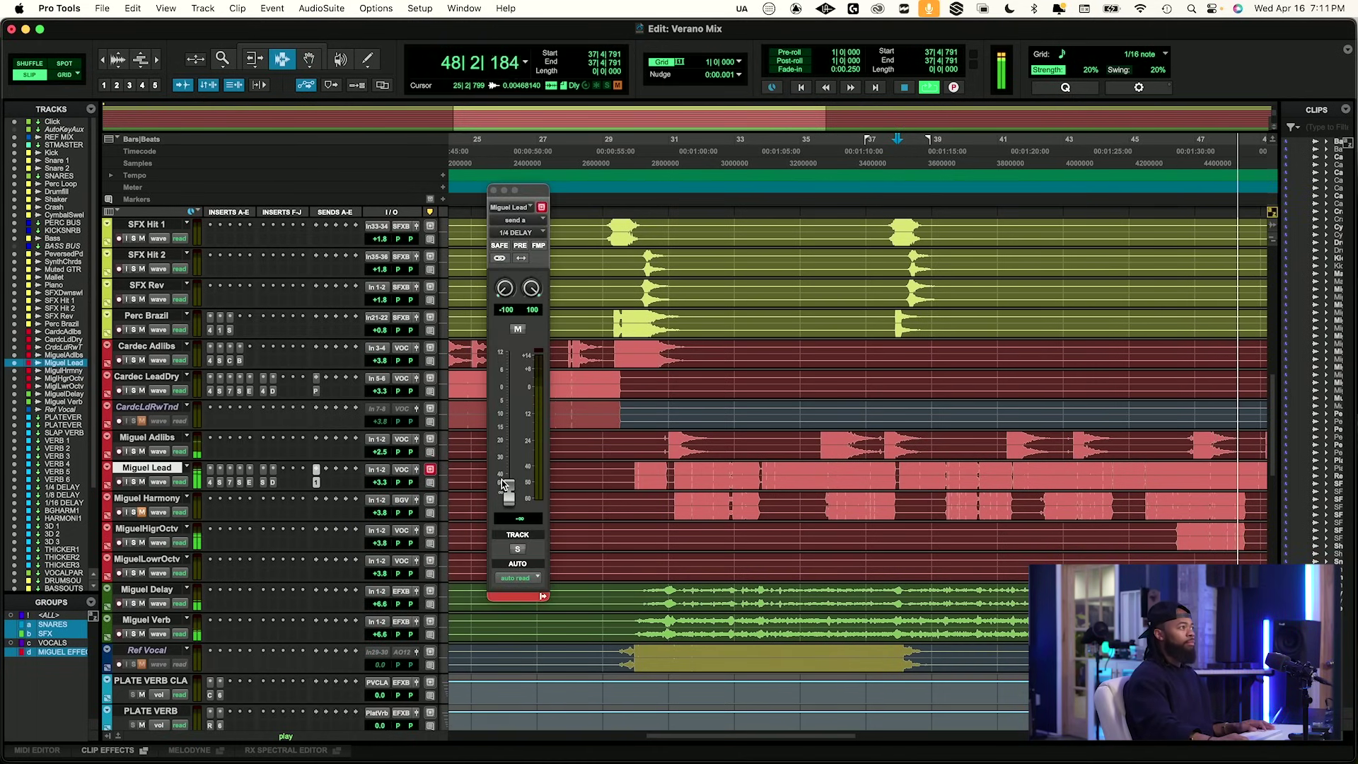
{"action": "left_click_drag", "start_coordinate": [506, 474], "coordinate": [511, 442]}
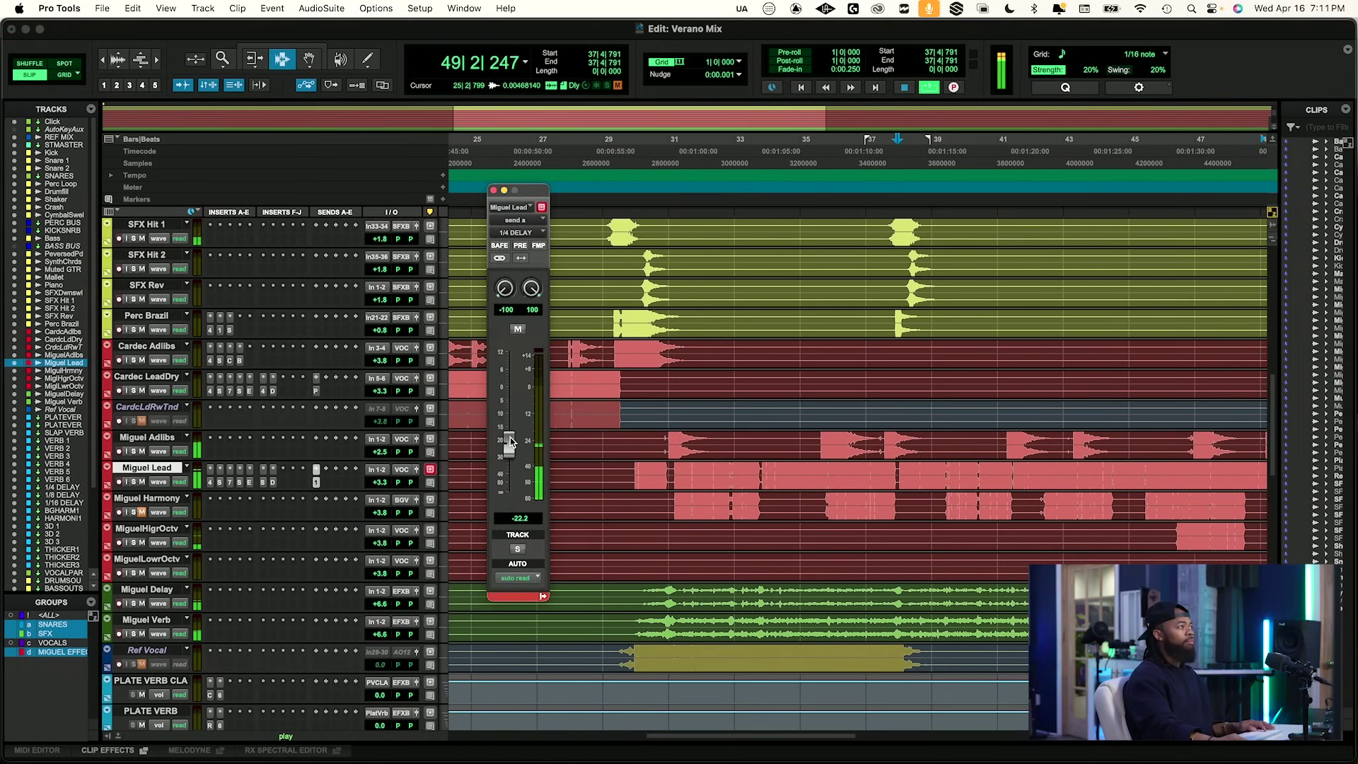
Check the 1/4 DELAY track's send to VERB 2, set Miguel Lead's delay send to -49.4 dB, and close the send window.
{"action": "scroll", "coordinate": [420, 491], "scroll_direction": "down", "scroll_amount": 10}
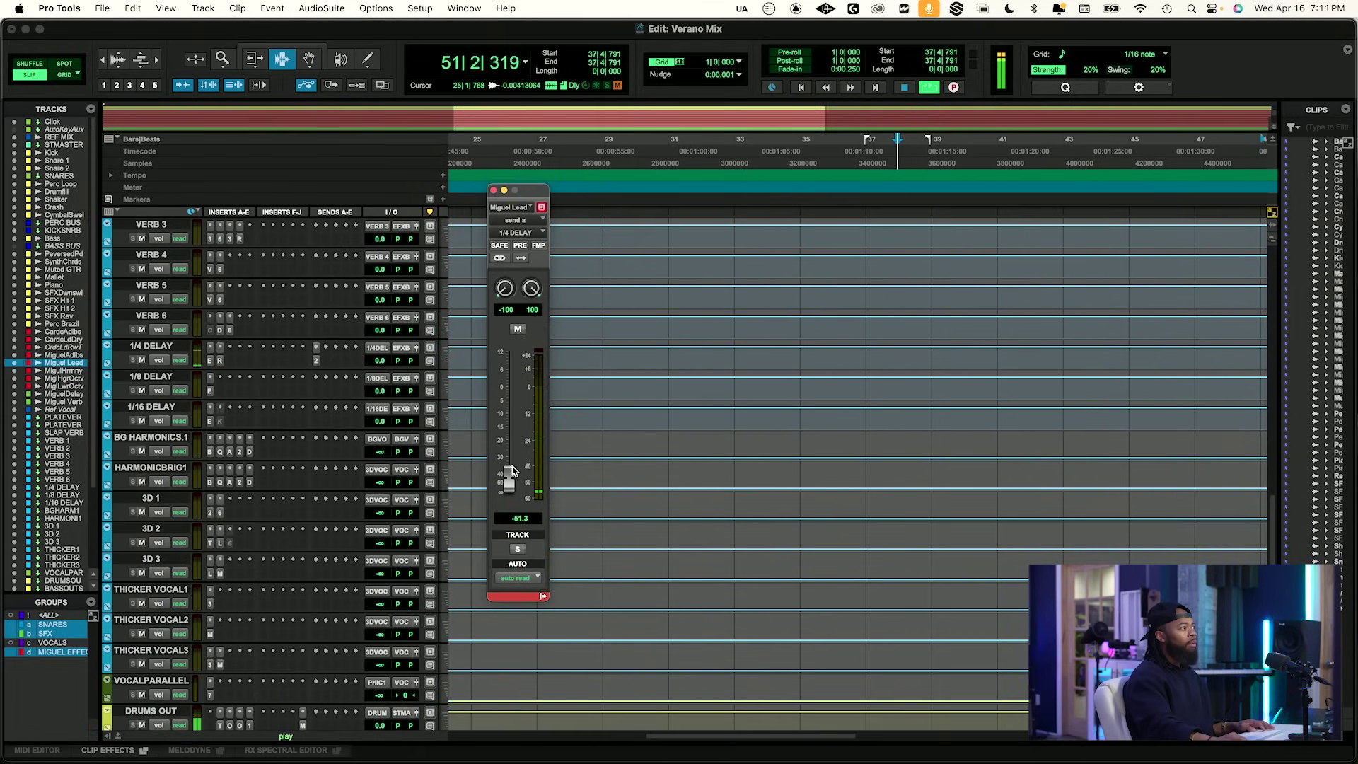
{"action": "left_click", "coordinate": [316, 359]}
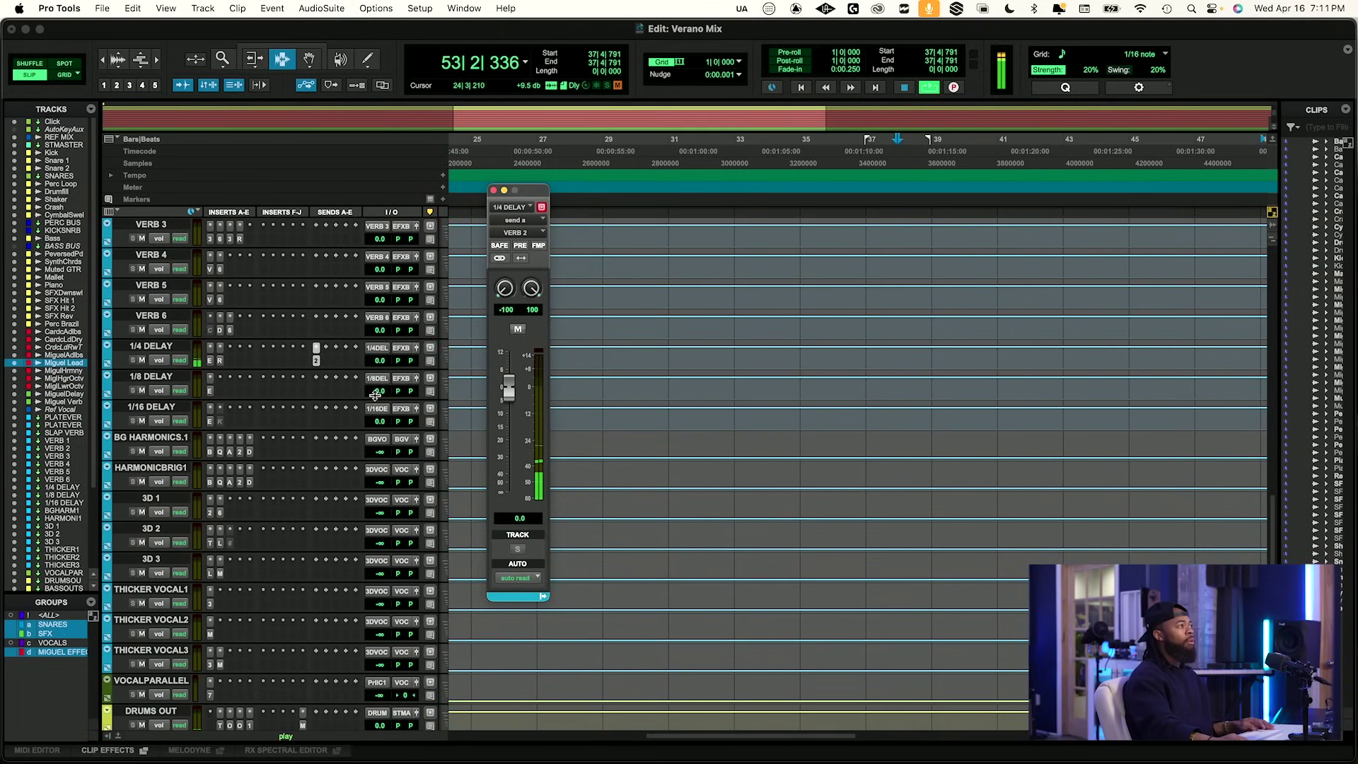
{"action": "scroll", "coordinate": [375, 395], "scroll_direction": "up", "scroll_amount": 10}
{"action": "left_click", "coordinate": [317, 392]}
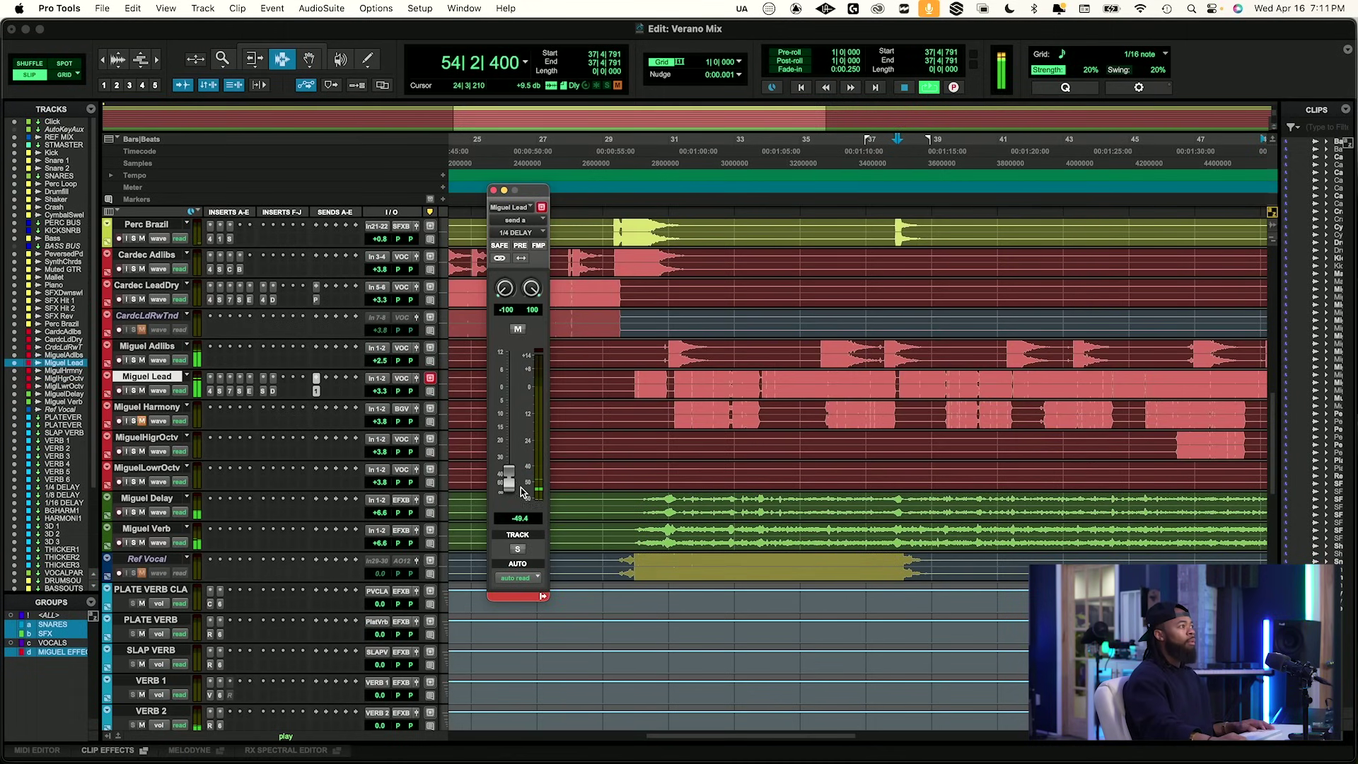
{"action": "left_click_drag", "start_coordinate": [513, 477], "coordinate": [512, 478]}
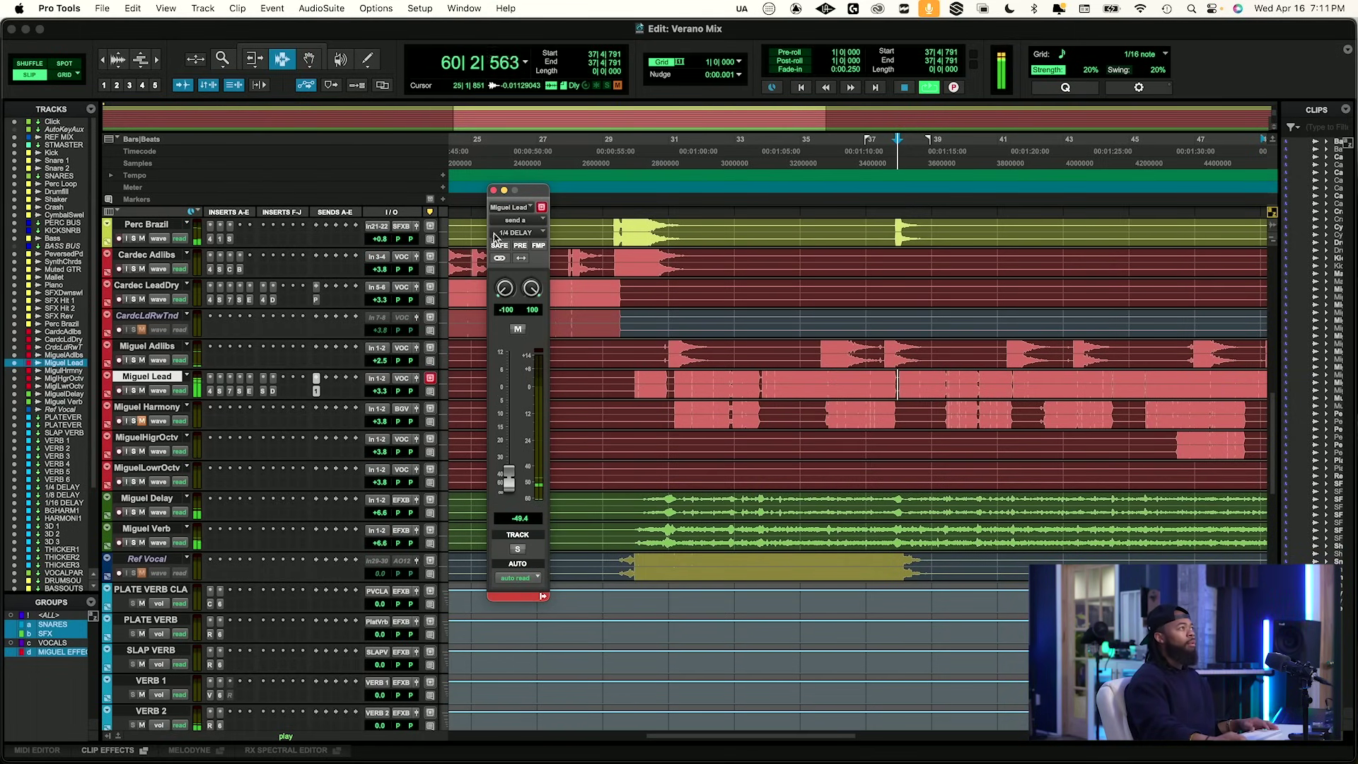
{"action": "left_click", "coordinate": [493, 191]}
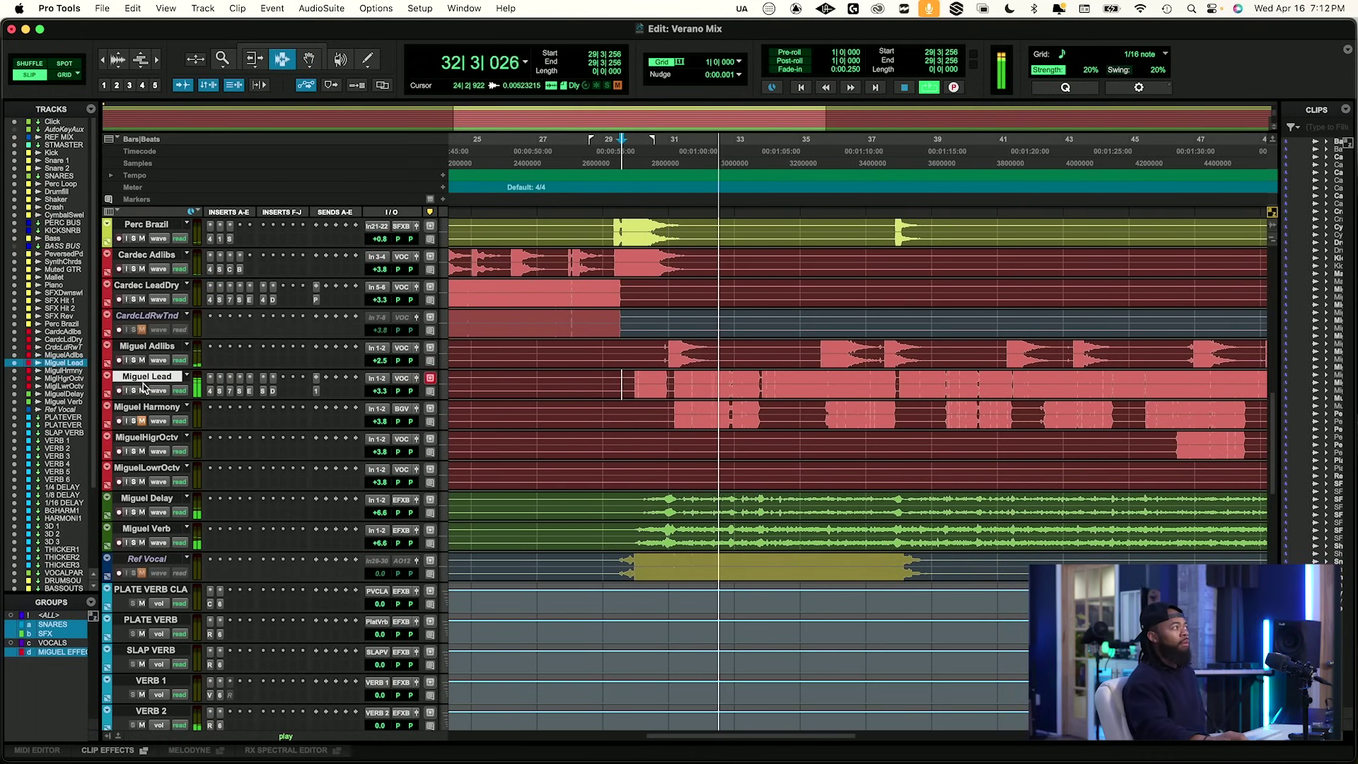
Solo the Miguel Adlibs track and play its phrase from bar 35 to hear the raw tone.
{"action": "left_click", "coordinate": [158, 352]}
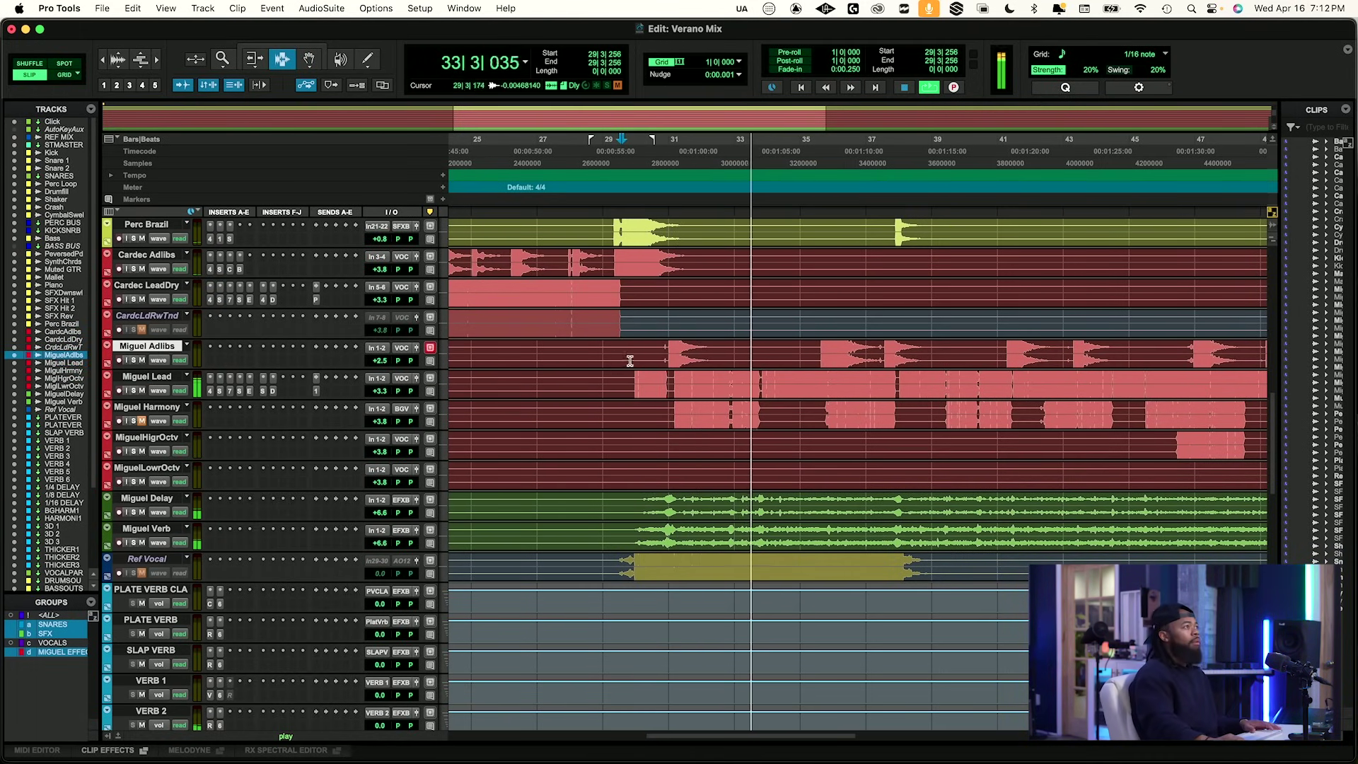
{"action": "key", "text": "space"}
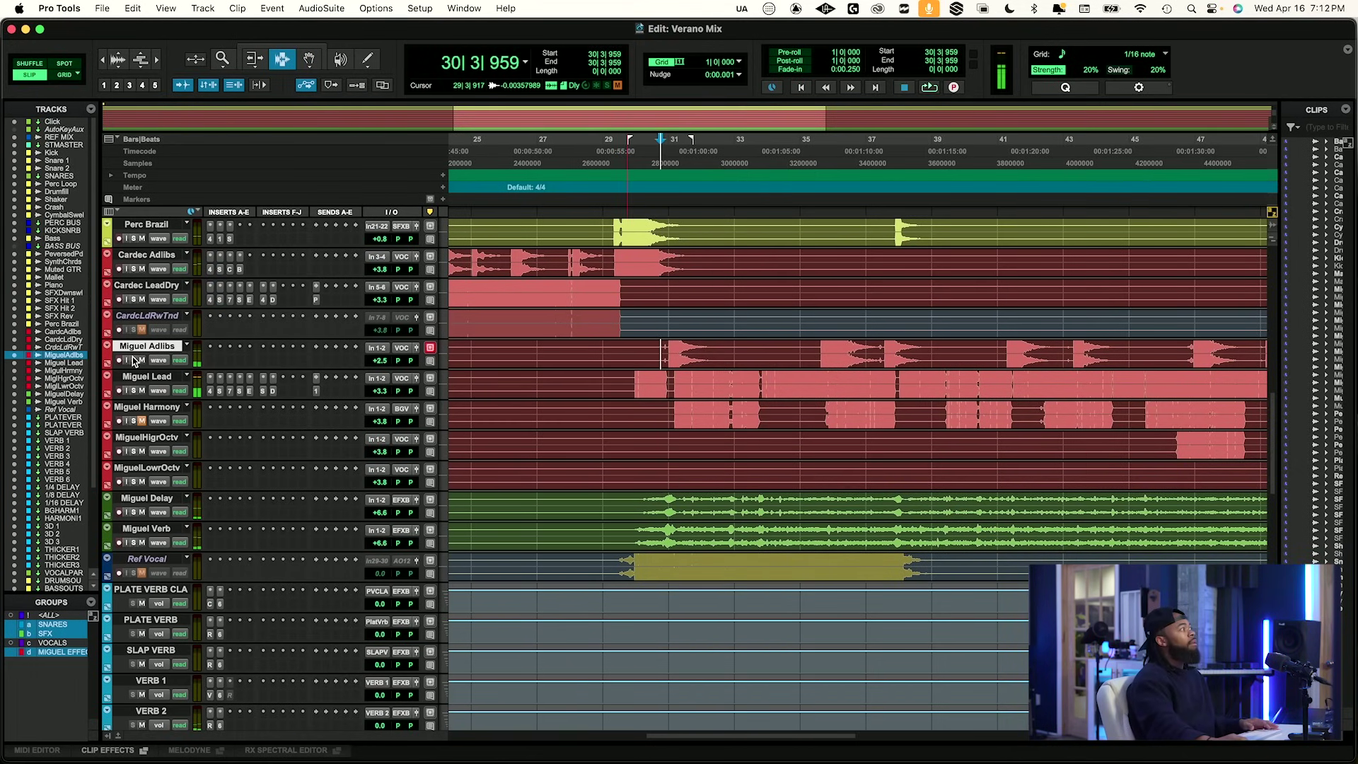
{"action": "left_click", "coordinate": [134, 360]}
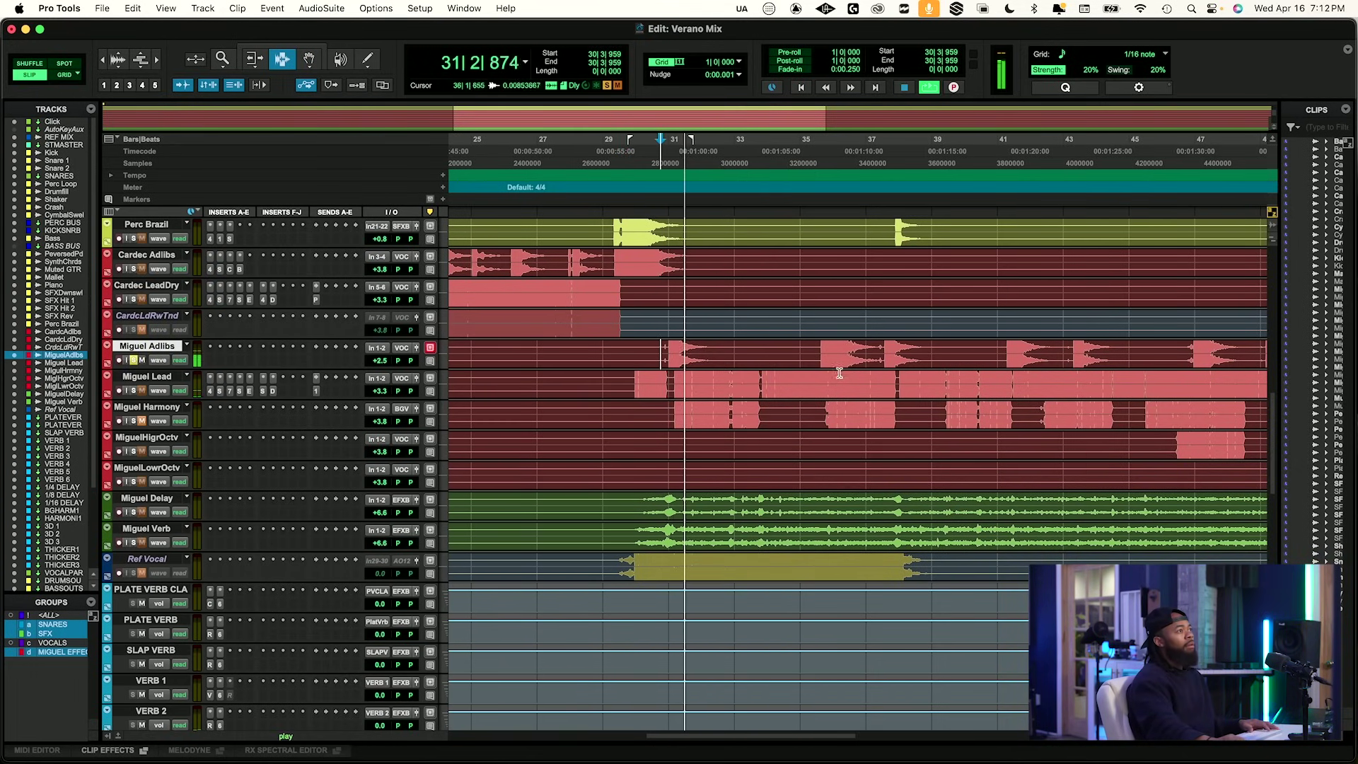
{"action": "left_click", "coordinate": [820, 349]}
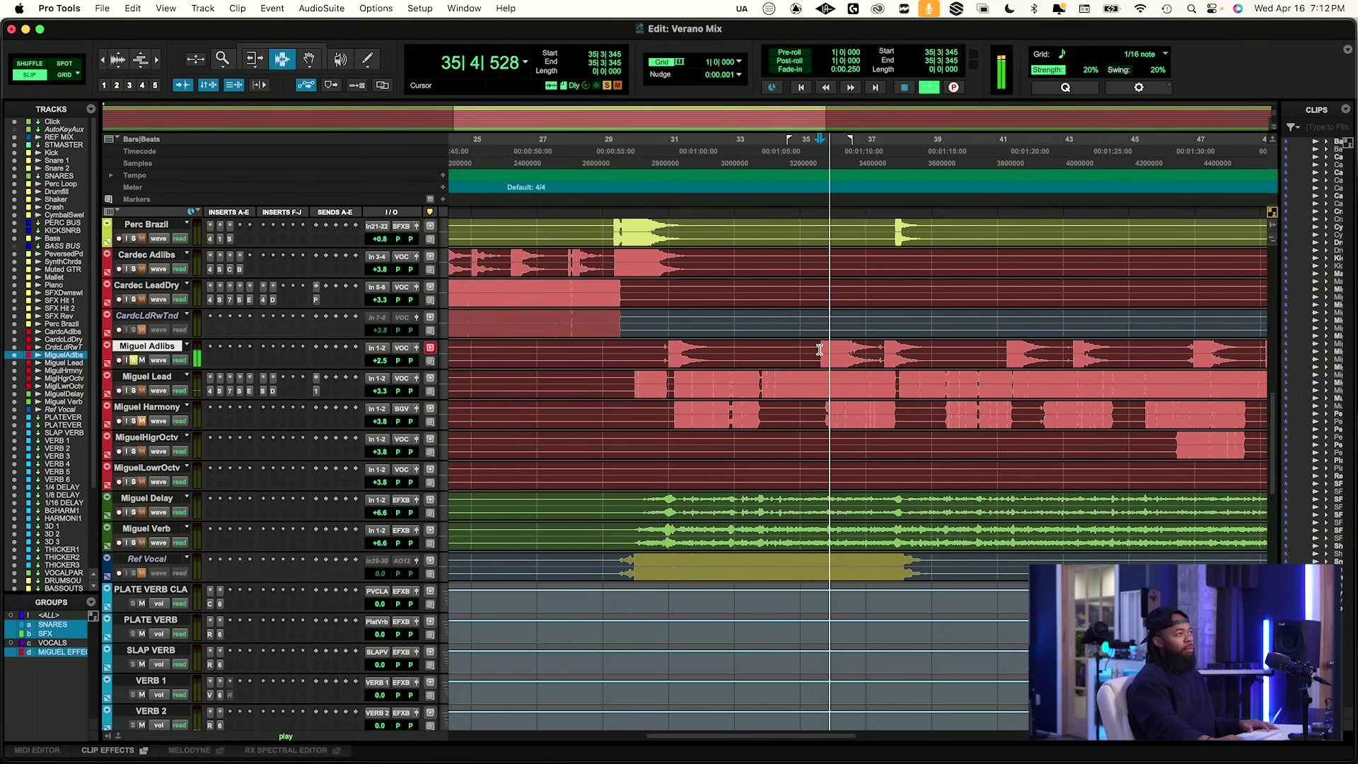
{"action": "key", "text": "space"}
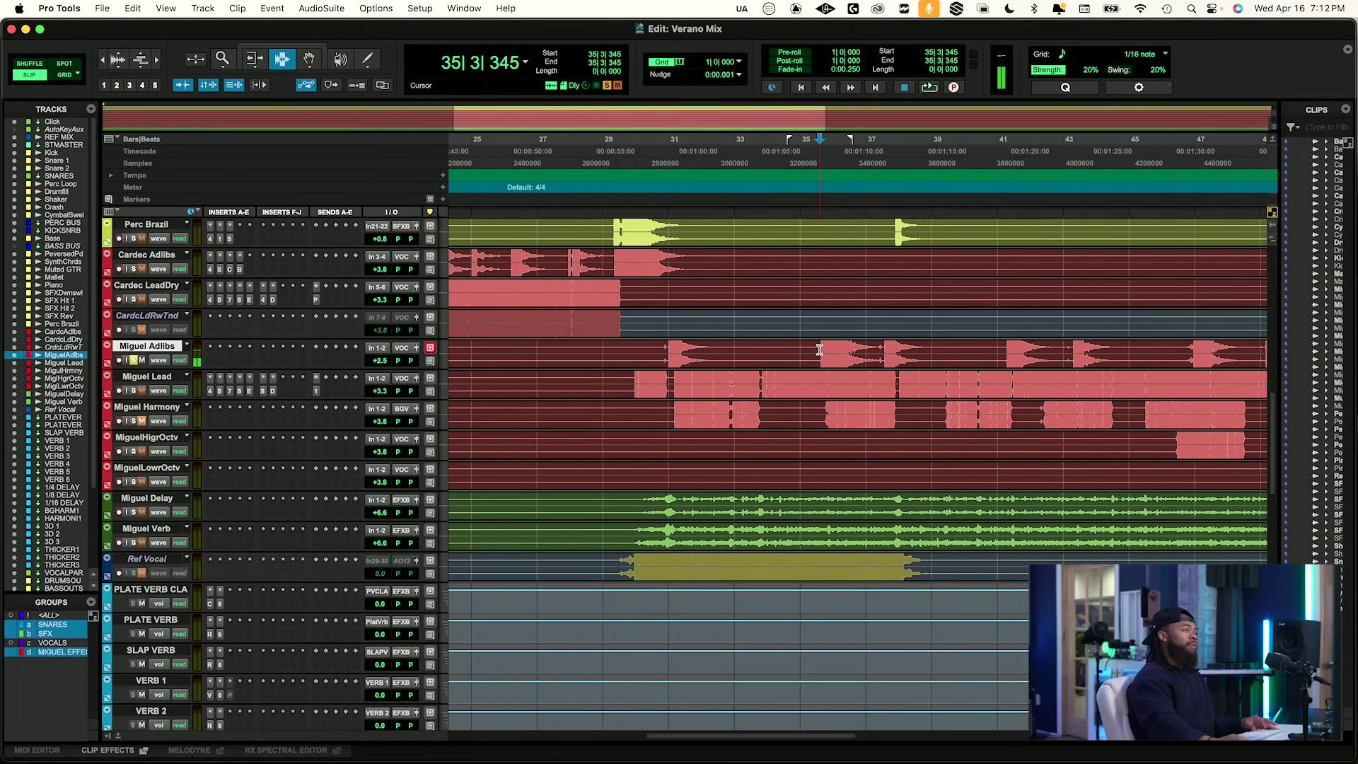
{"action": "key", "text": "space"}
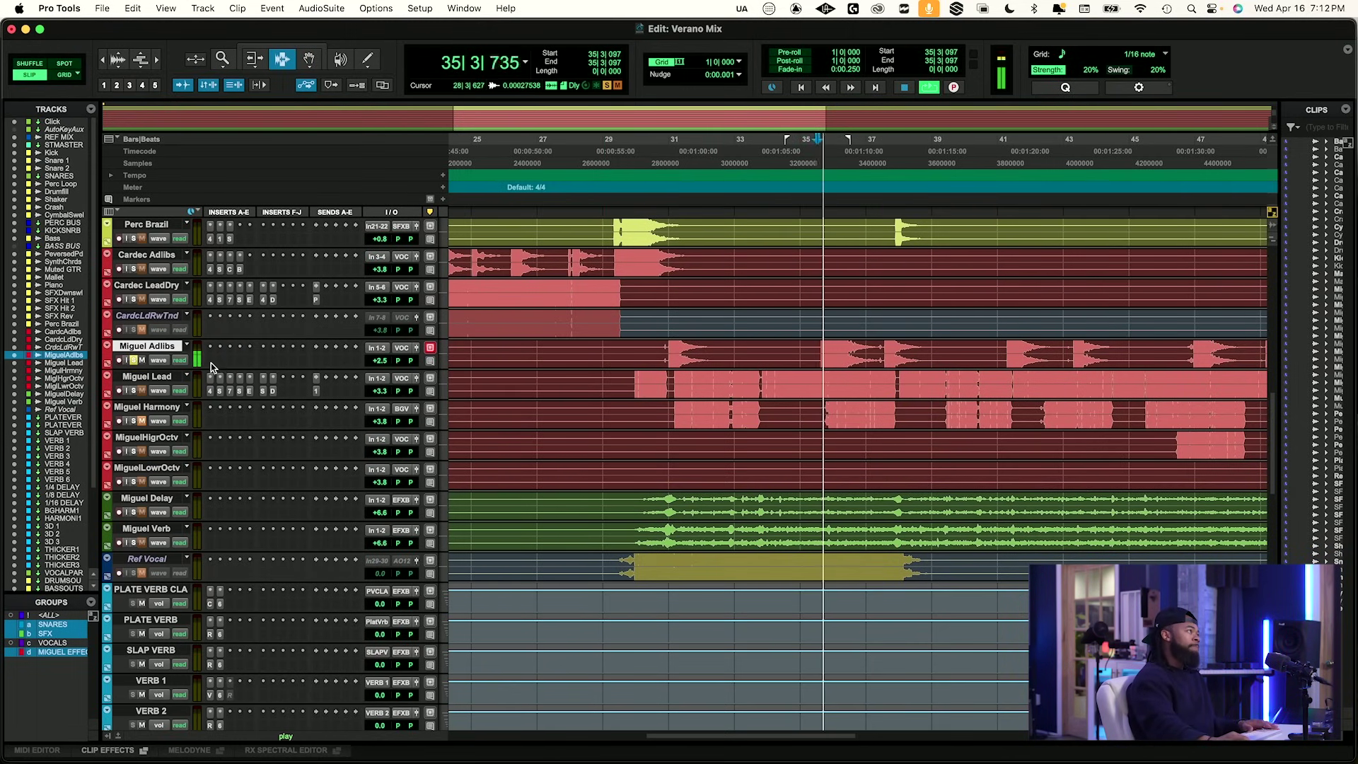
Insert SpecCraft in the first insert slot of Miguel Adlibs and set its threshold to -31.1 dB.
{"action": "left_click", "coordinate": [210, 362]}
{"action": "left_click", "coordinate": [262, 339]}
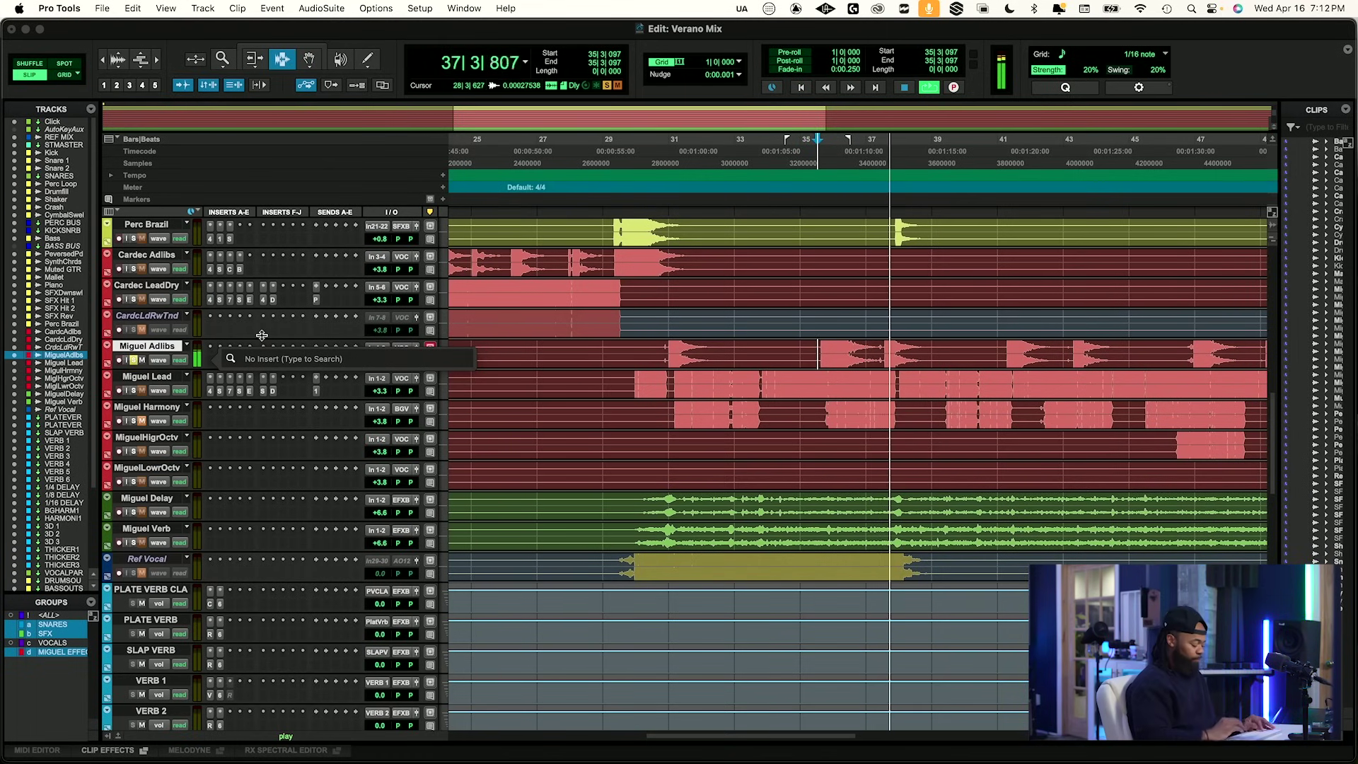
{"action": "type", "text": "spec"}
{"action": "key", "text": "Return"}
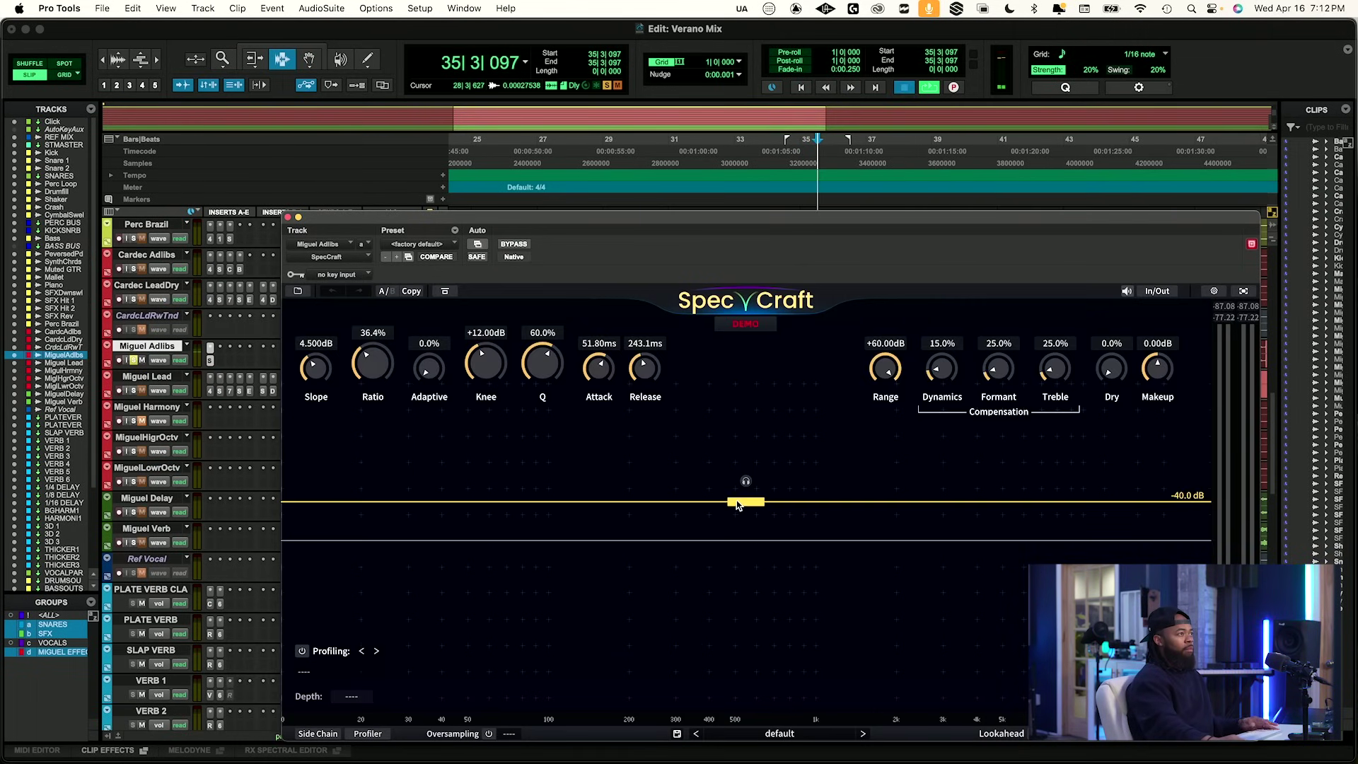
{"action": "left_click_drag", "start_coordinate": [736, 500], "coordinate": [737, 470]}
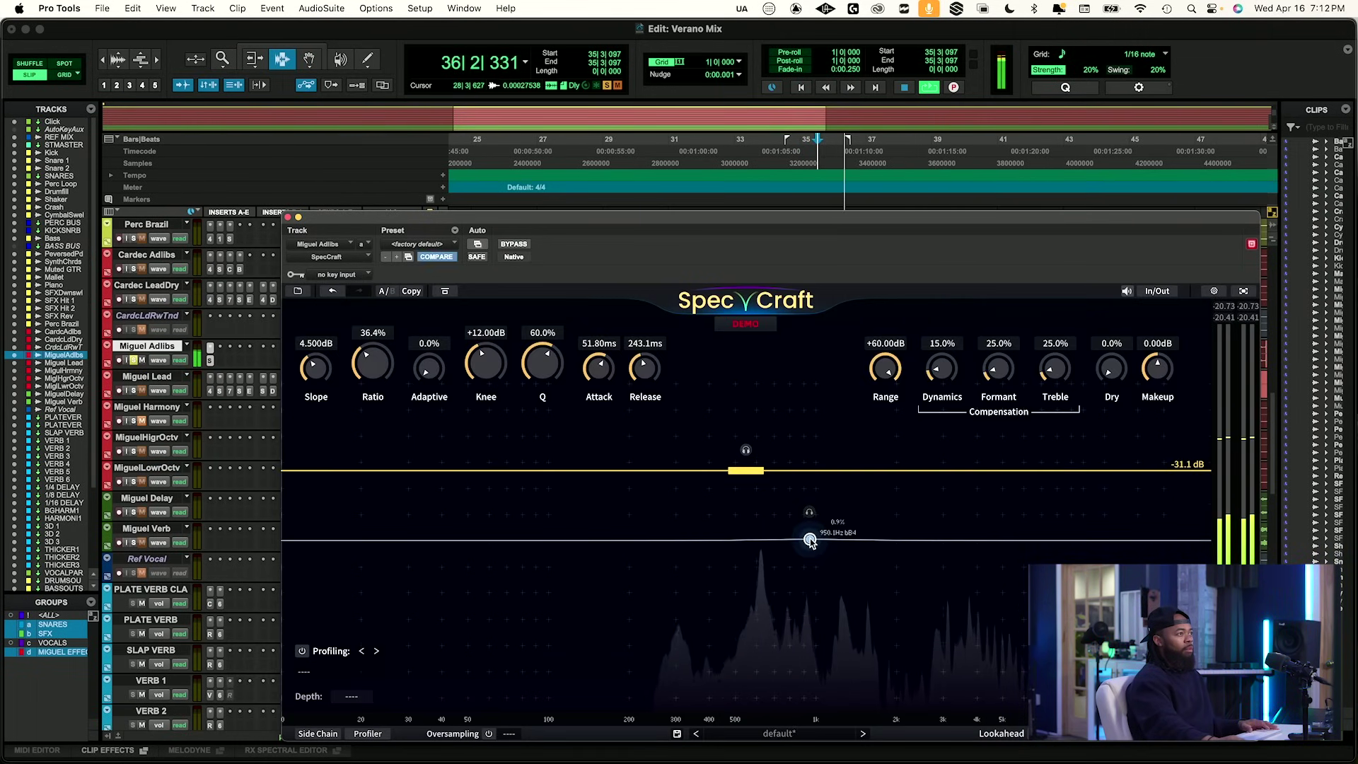
Add a SpecCraft band of 52.8% around 1.5 kHz, set Q to 16.1%, and set Formant and Treble compensation to 0.0%.
{"action": "key", "text": "space"}
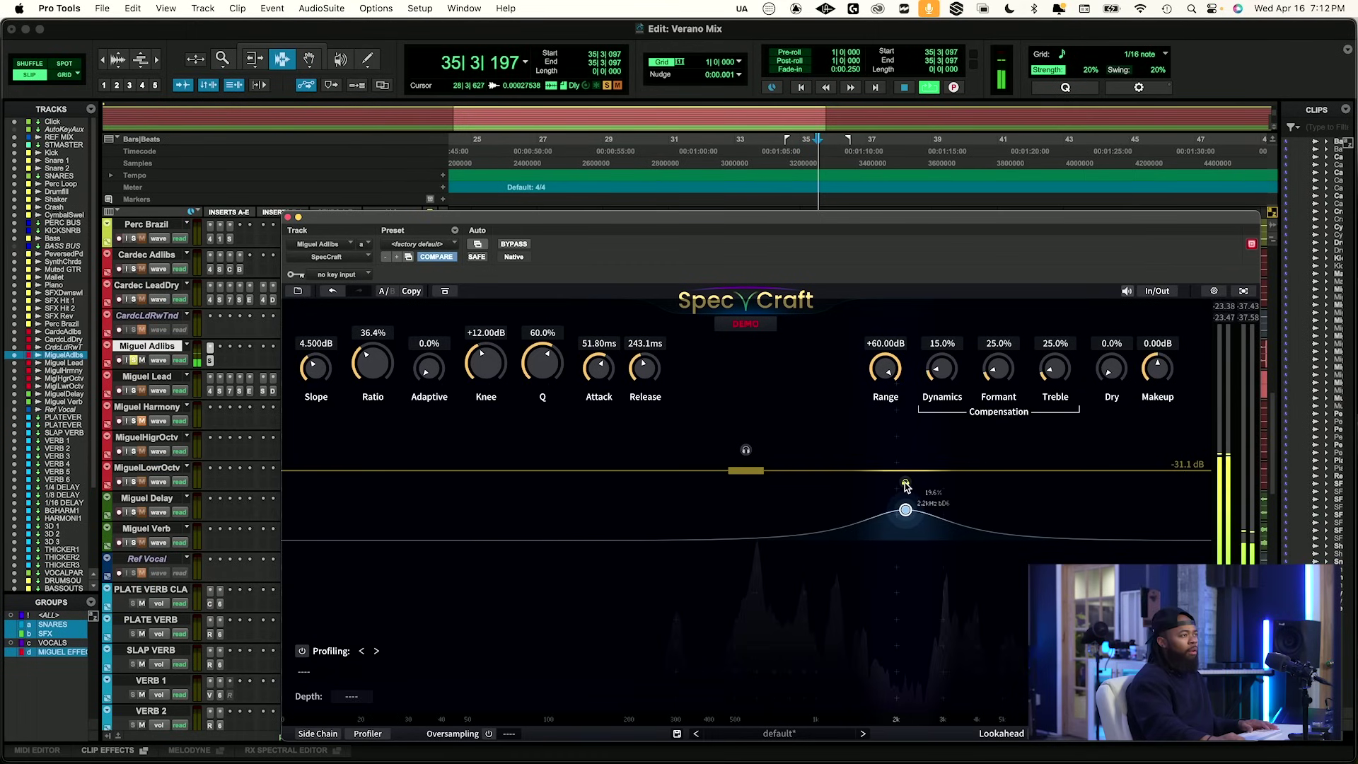
{"action": "key", "text": "space"}
{"action": "left_click_drag", "start_coordinate": [902, 480], "coordinate": [867, 426]}
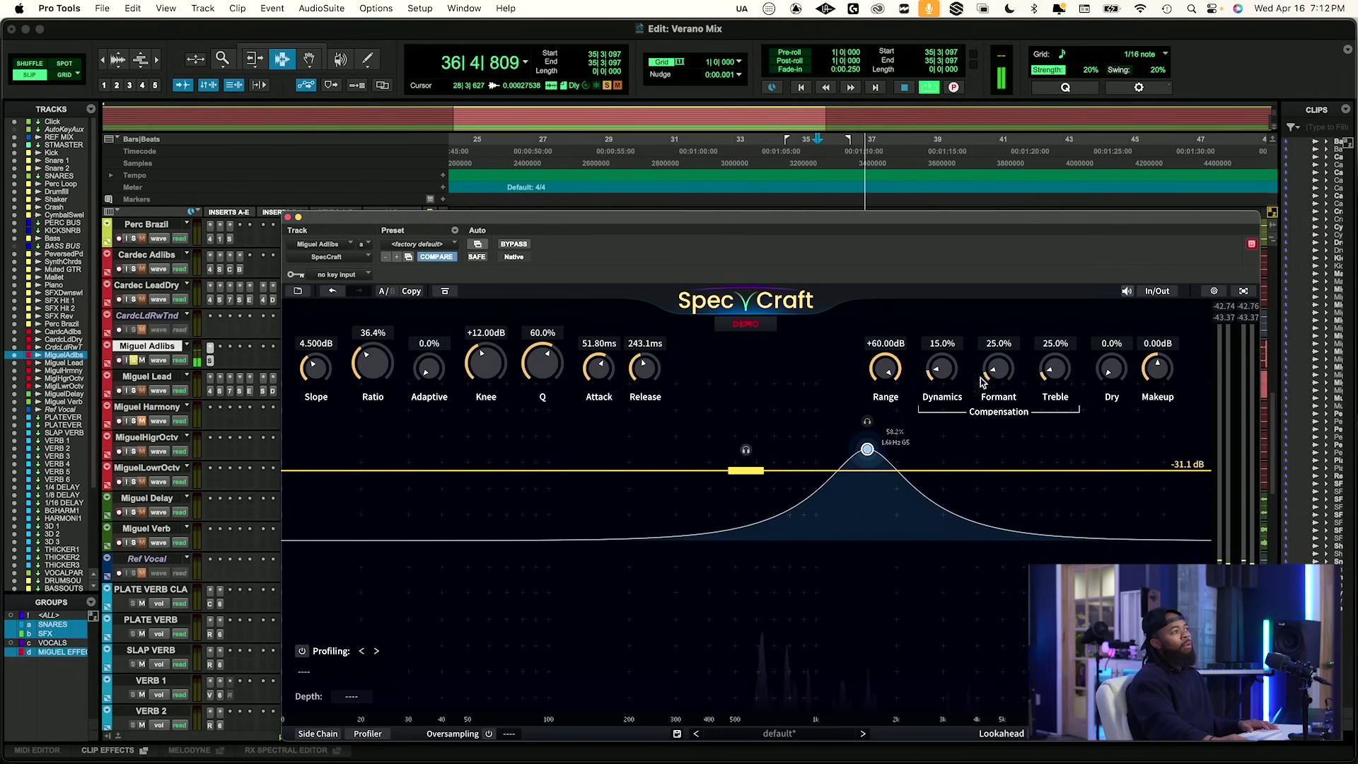
{"action": "left_click_drag", "start_coordinate": [535, 411], "coordinate": [536, 423]}
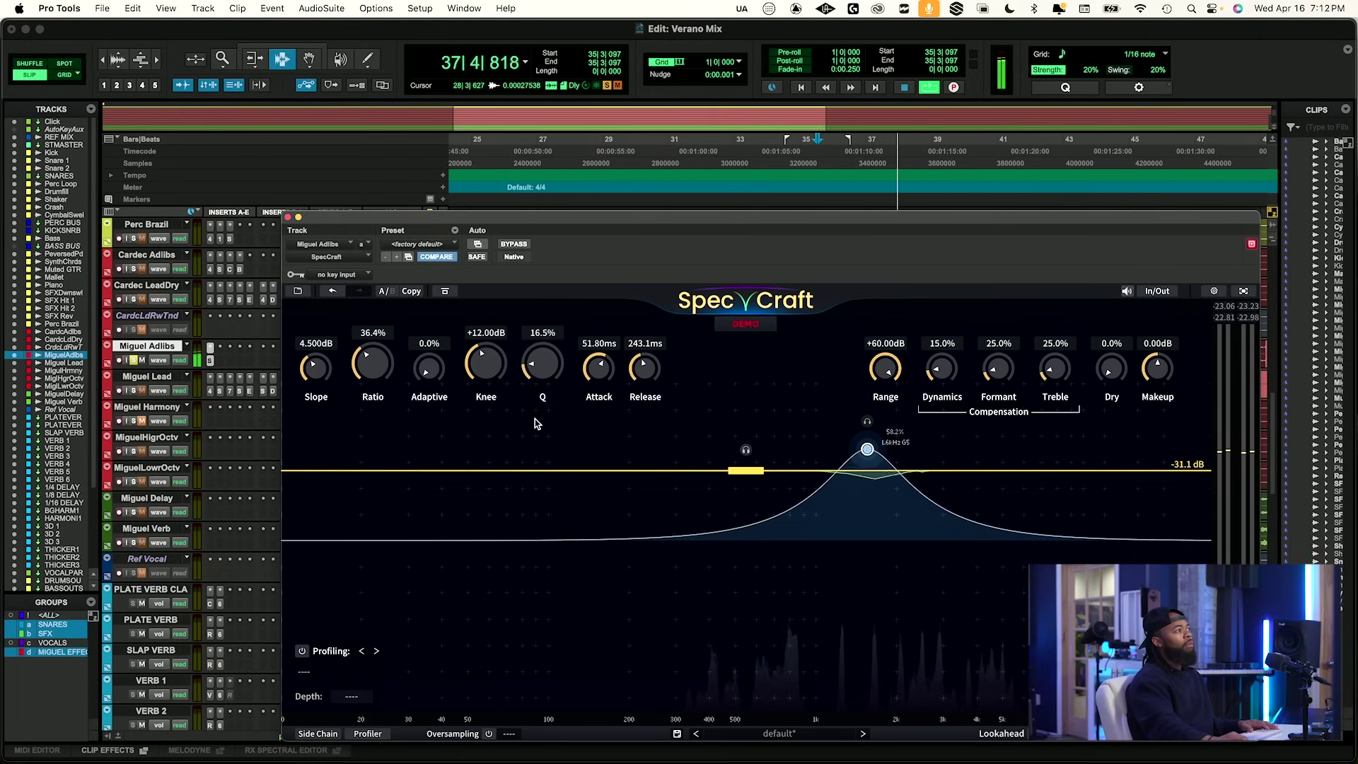
{"action": "left_click_drag", "start_coordinate": [867, 449], "coordinate": [867, 461]}
{"action": "key", "text": "space"}
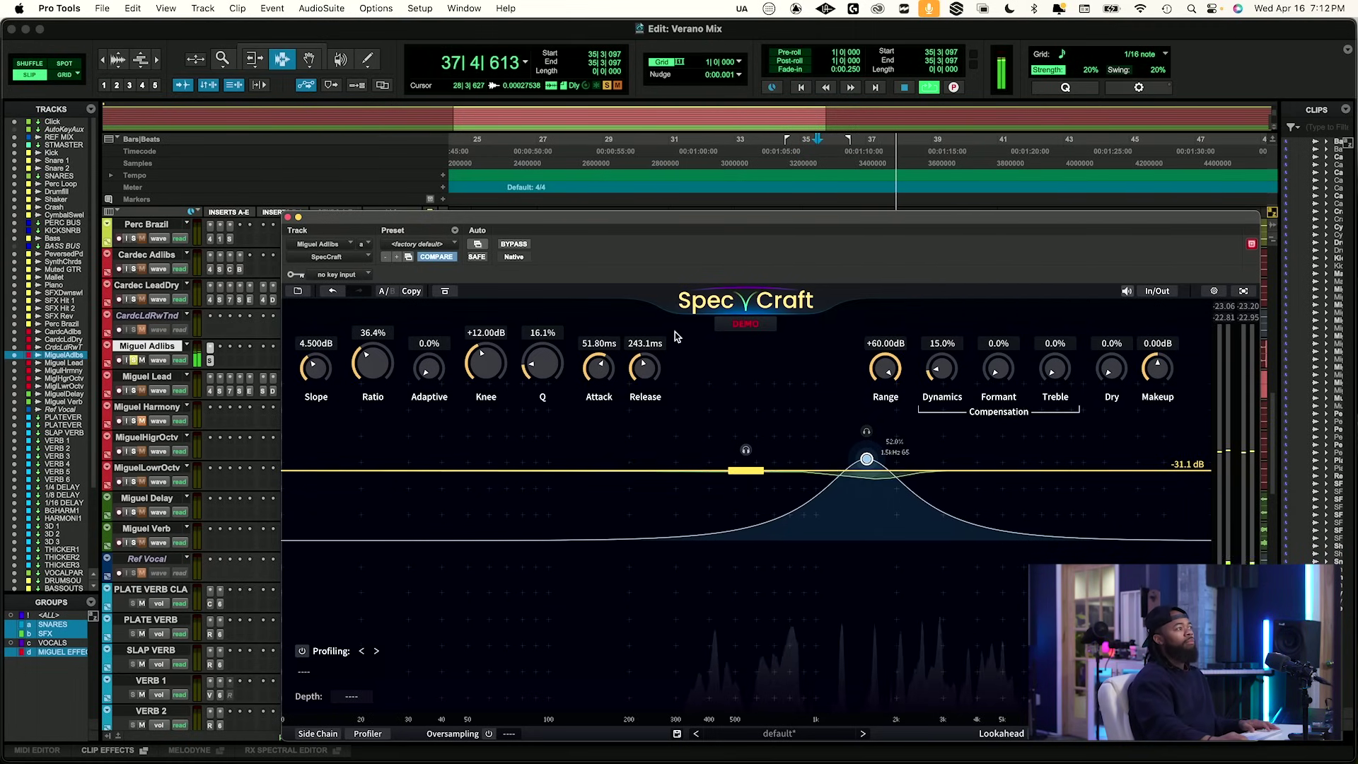
Set SpecCraft's release to 140.7 ms and its makeup gain to +0.56 dB, comparing against the bypassed sound.
{"action": "key", "text": "space"}
{"action": "left_click_drag", "start_coordinate": [639, 379], "coordinate": [646, 371]}
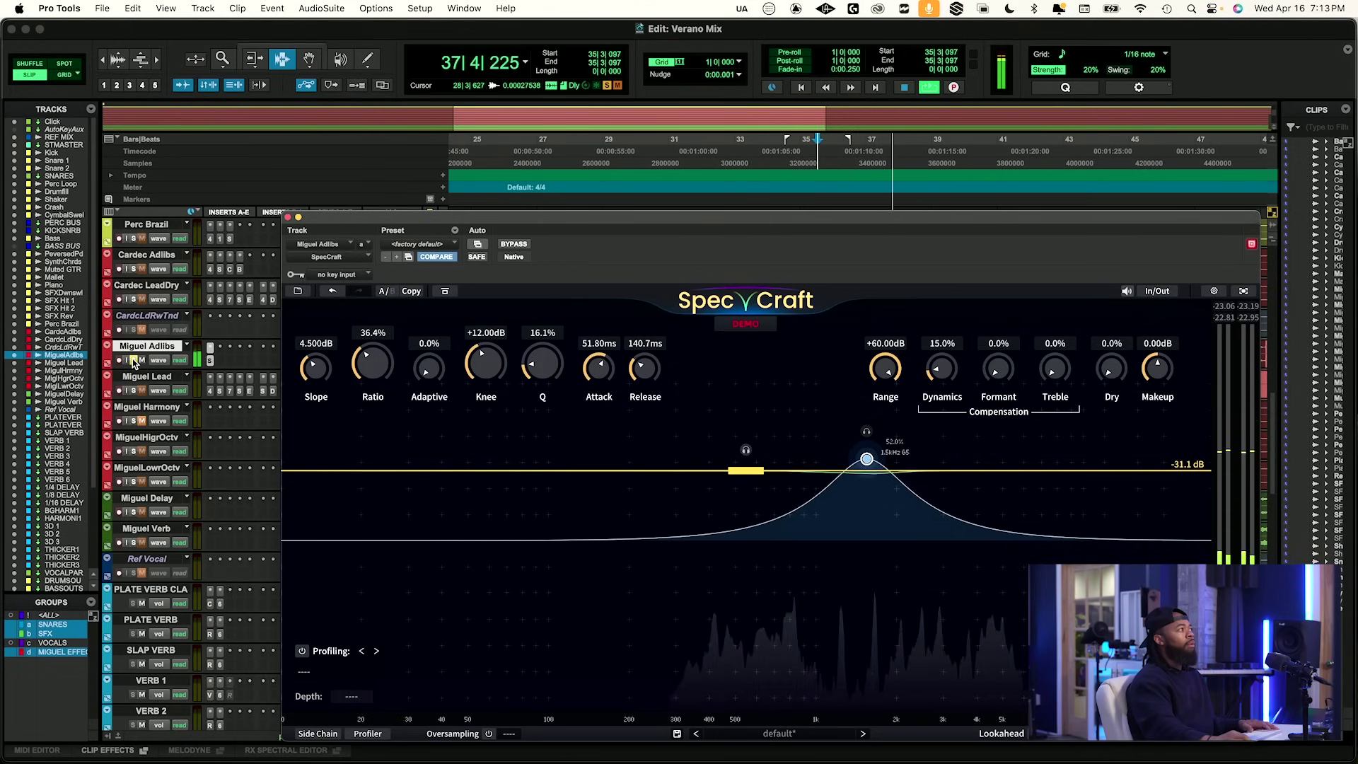
{"action": "key", "text": "space"}
{"action": "left_click", "coordinate": [529, 245]}
{"action": "key", "text": "space"}
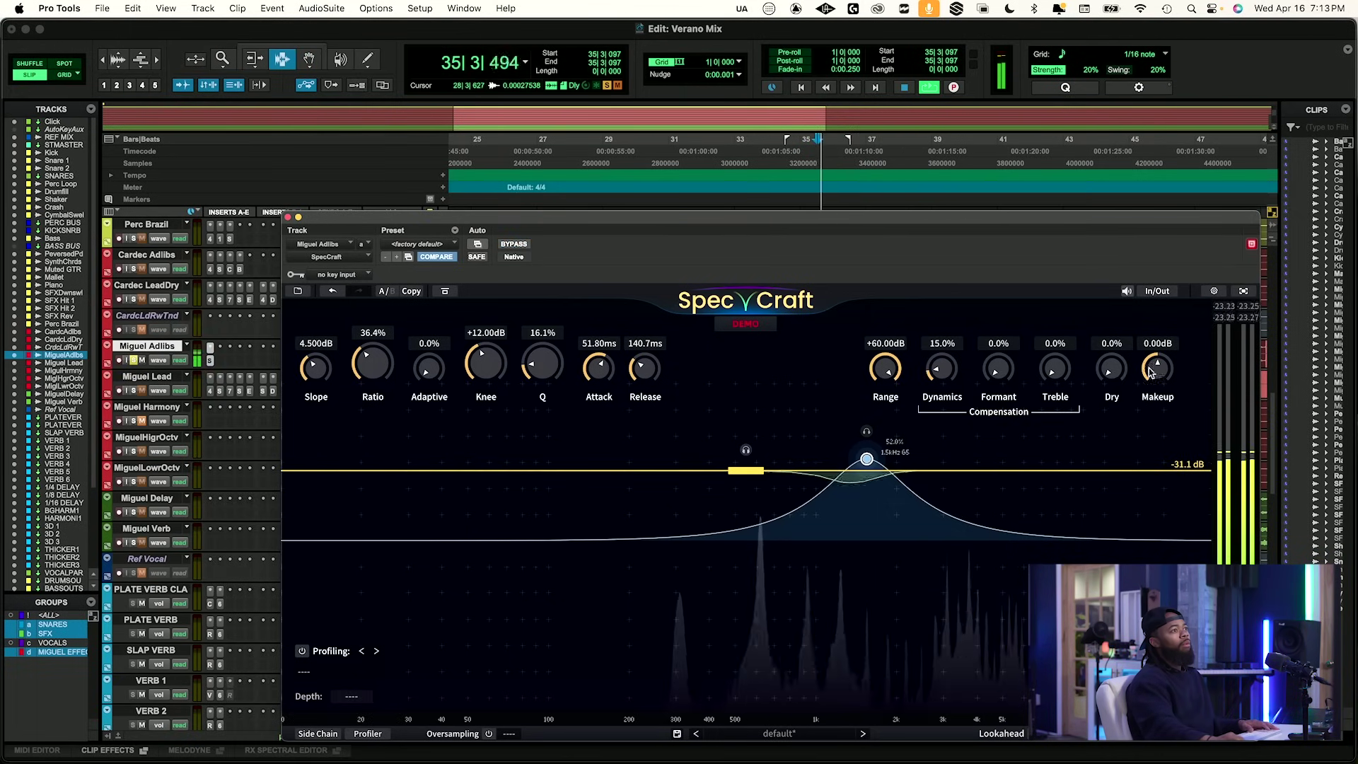
{"action": "left_click_drag", "start_coordinate": [1151, 373], "coordinate": [1151, 368]}
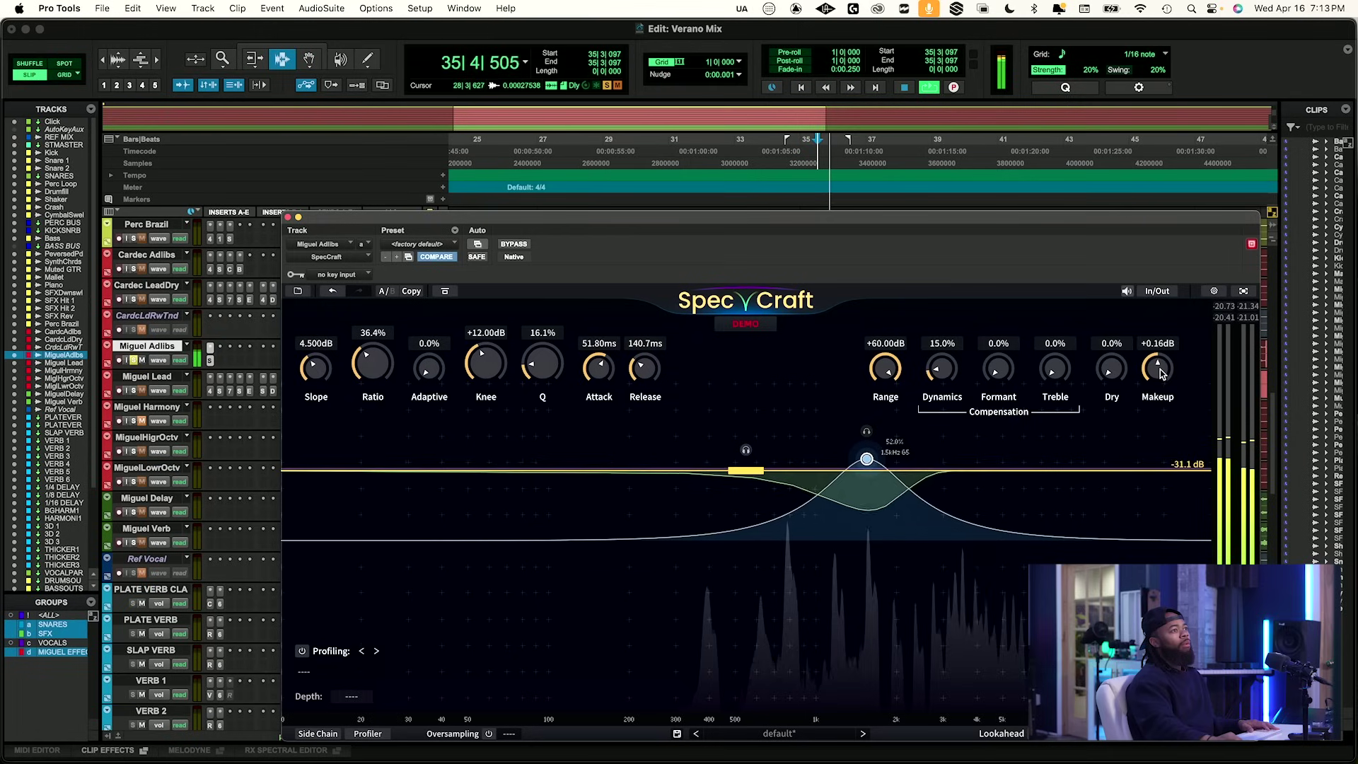
Unsolo Miguel Adlibs, play it in the full mix, and close the SpecCraft window.
{"action": "left_click", "coordinate": [134, 360]}
{"action": "key", "text": "space"}
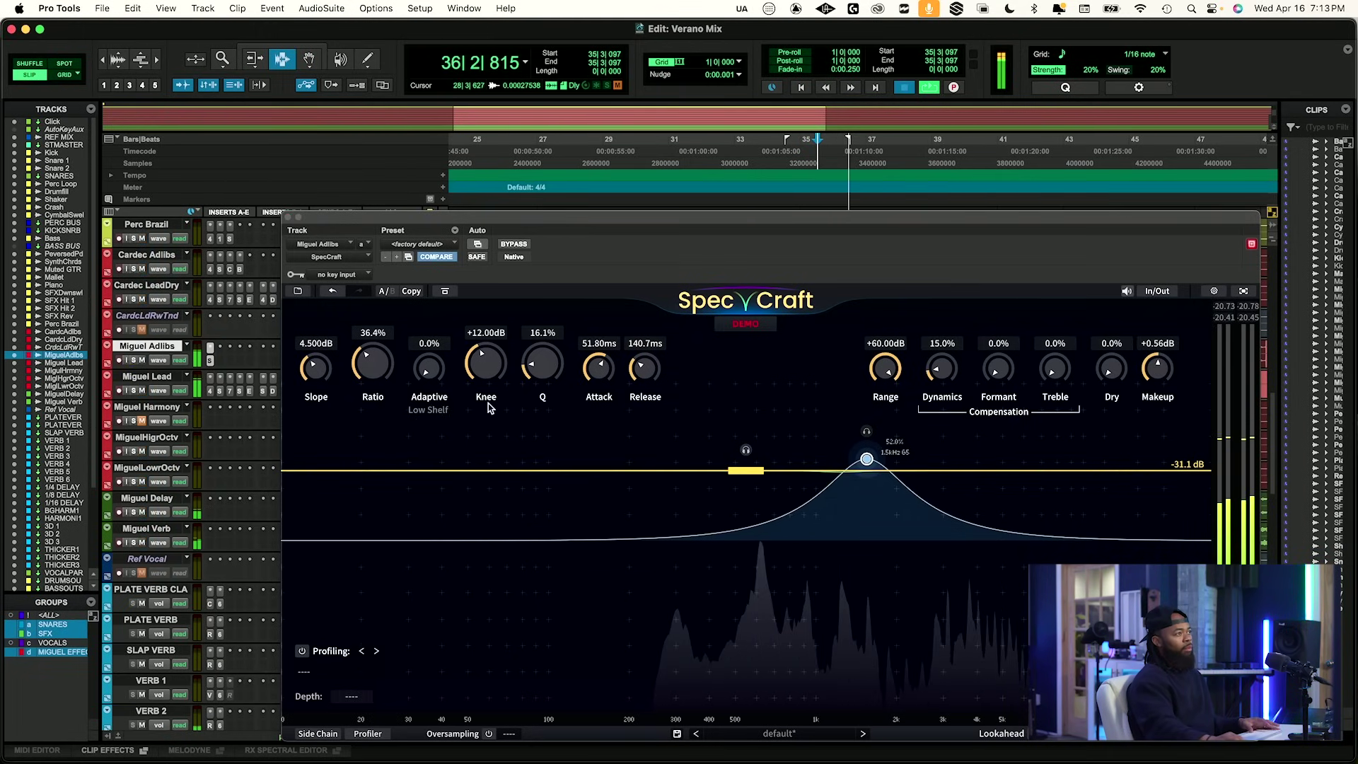
{"action": "left_click", "coordinate": [288, 217]}
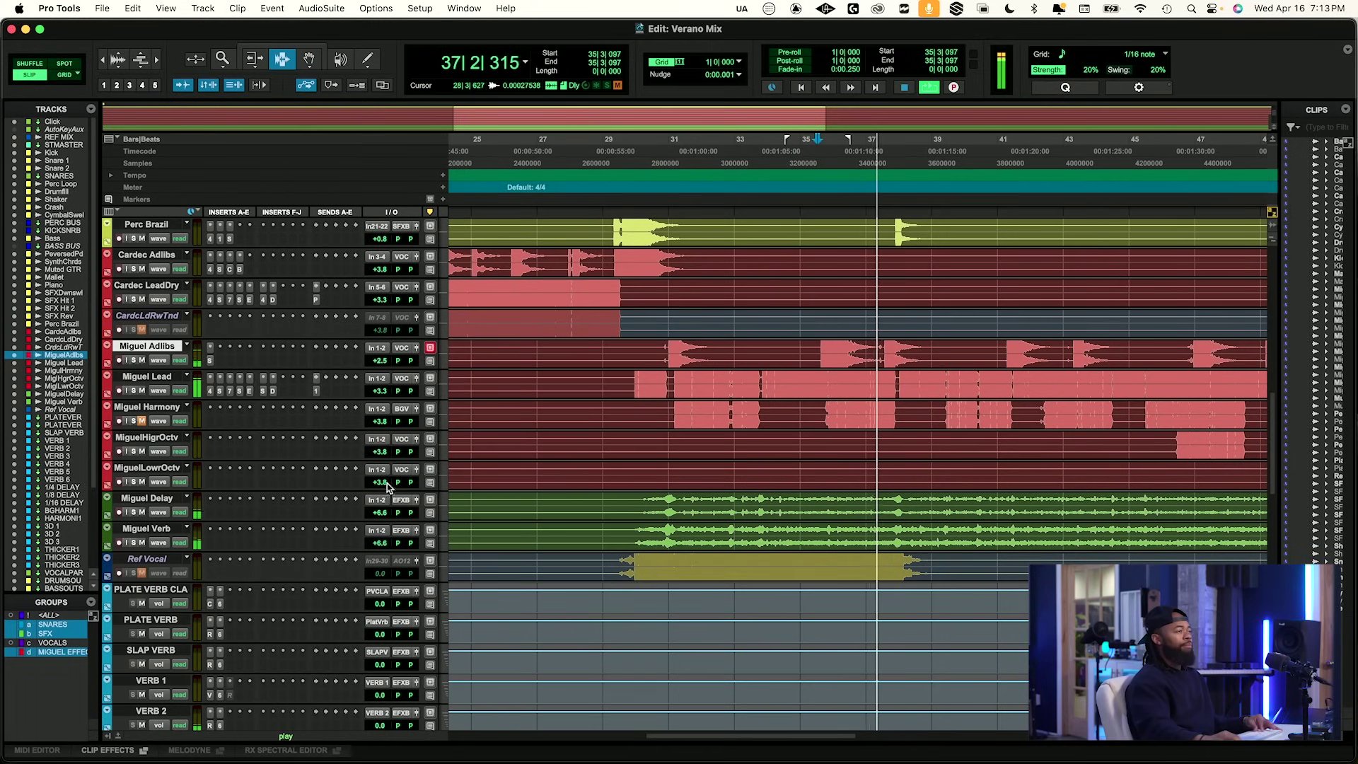
Insert the stereo Neutron 4 Equalizer in the second insert slot of Miguel Adlibs.
{"action": "scroll", "coordinate": [682, 473], "scroll_direction": "right", "scroll_amount": 2}
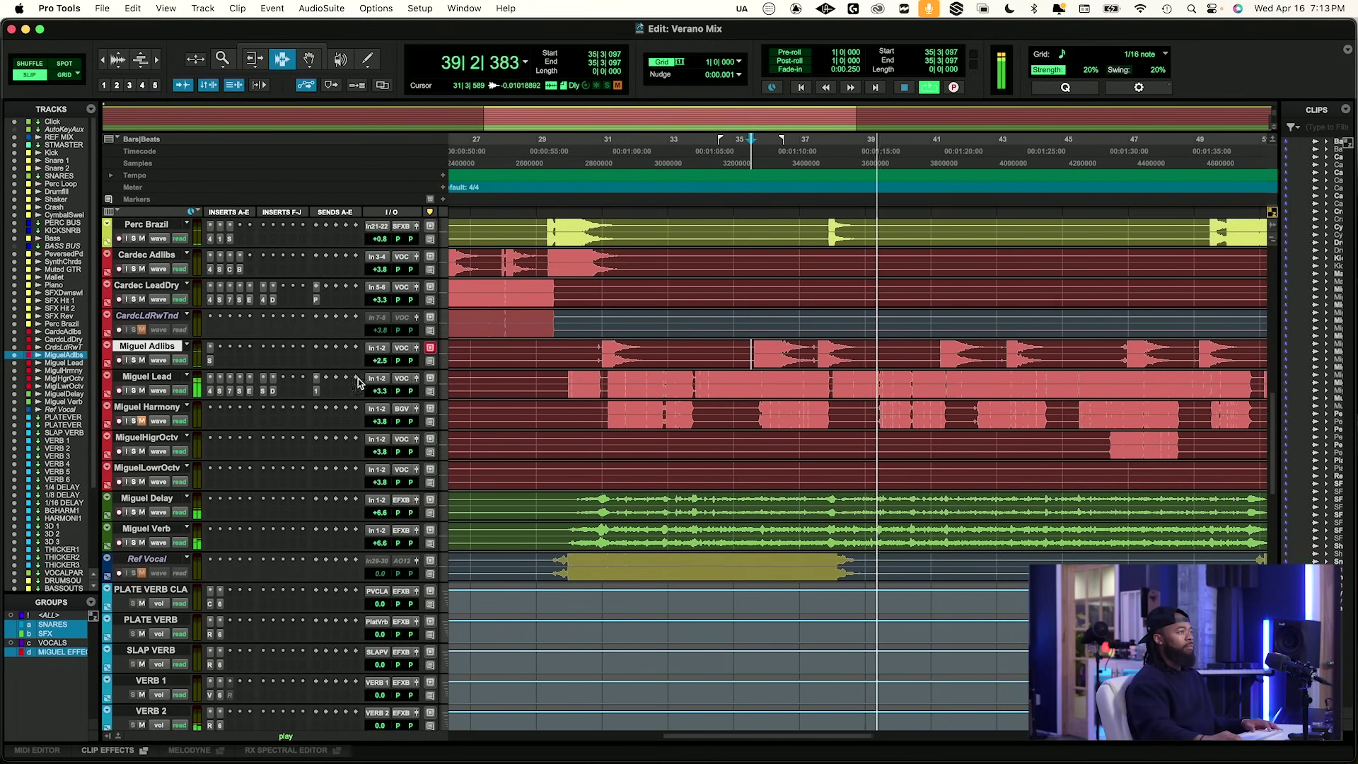
{"action": "left_click", "coordinate": [232, 362]}
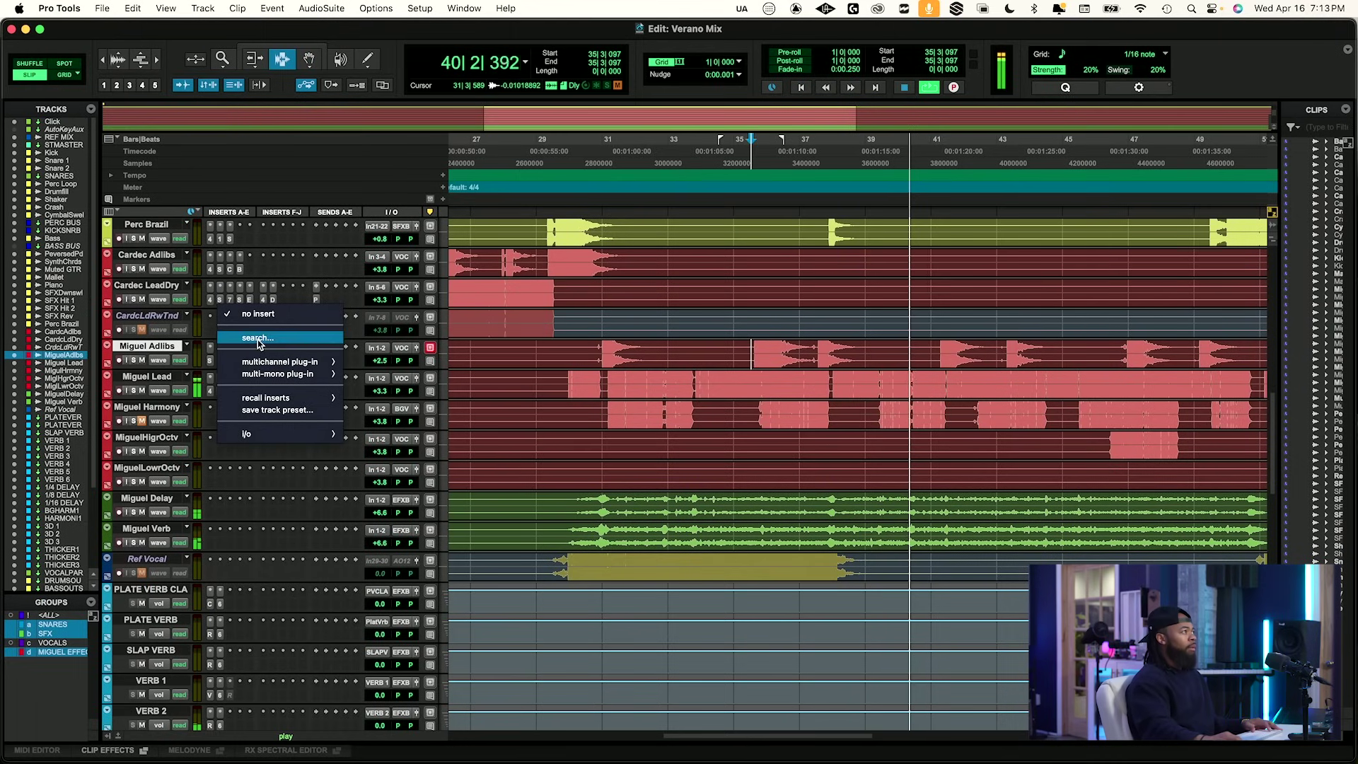
{"action": "type", "text": "neutron"}
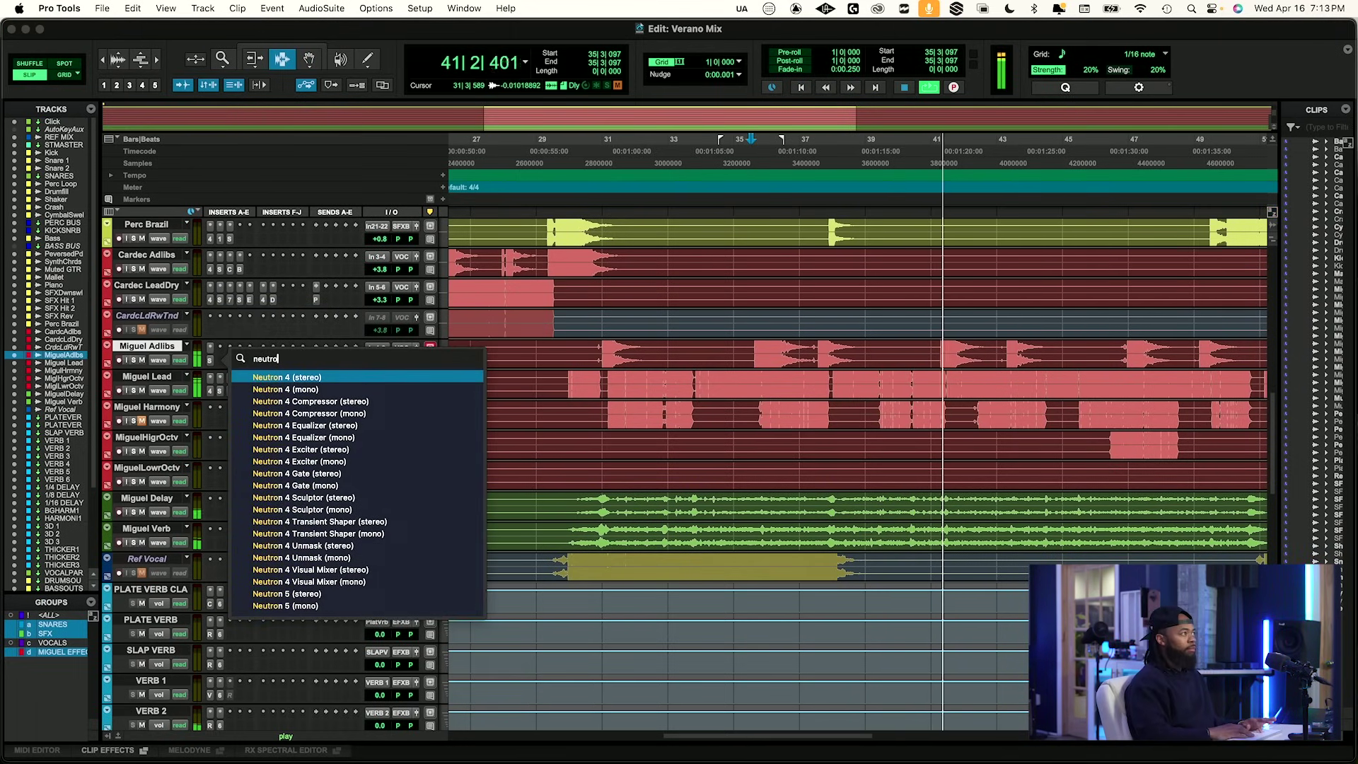
{"action": "key", "text": "Down"}
{"action": "key", "text": "Down"}
{"action": "key", "text": "Down"}
{"action": "key", "text": "Down"}
{"action": "key", "text": "Return"}
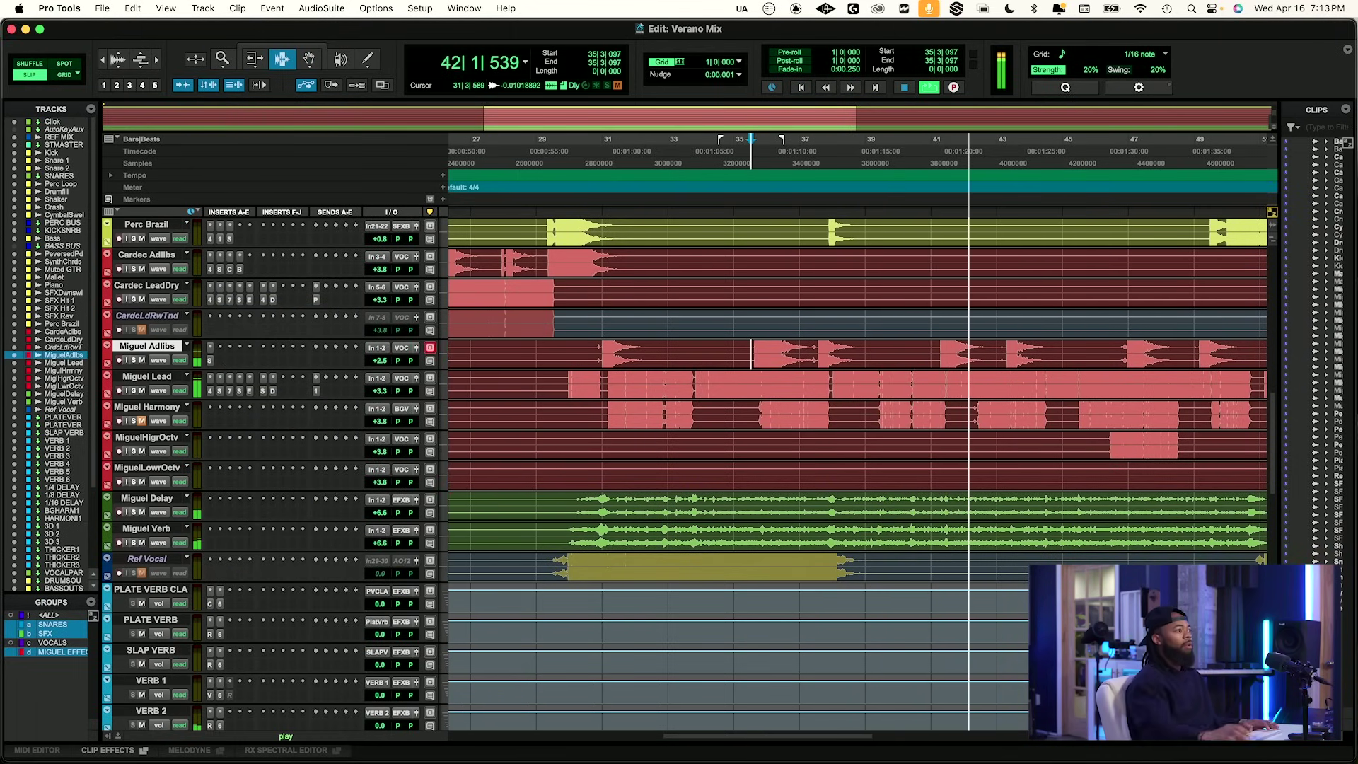
{"action": "key", "text": "space"}
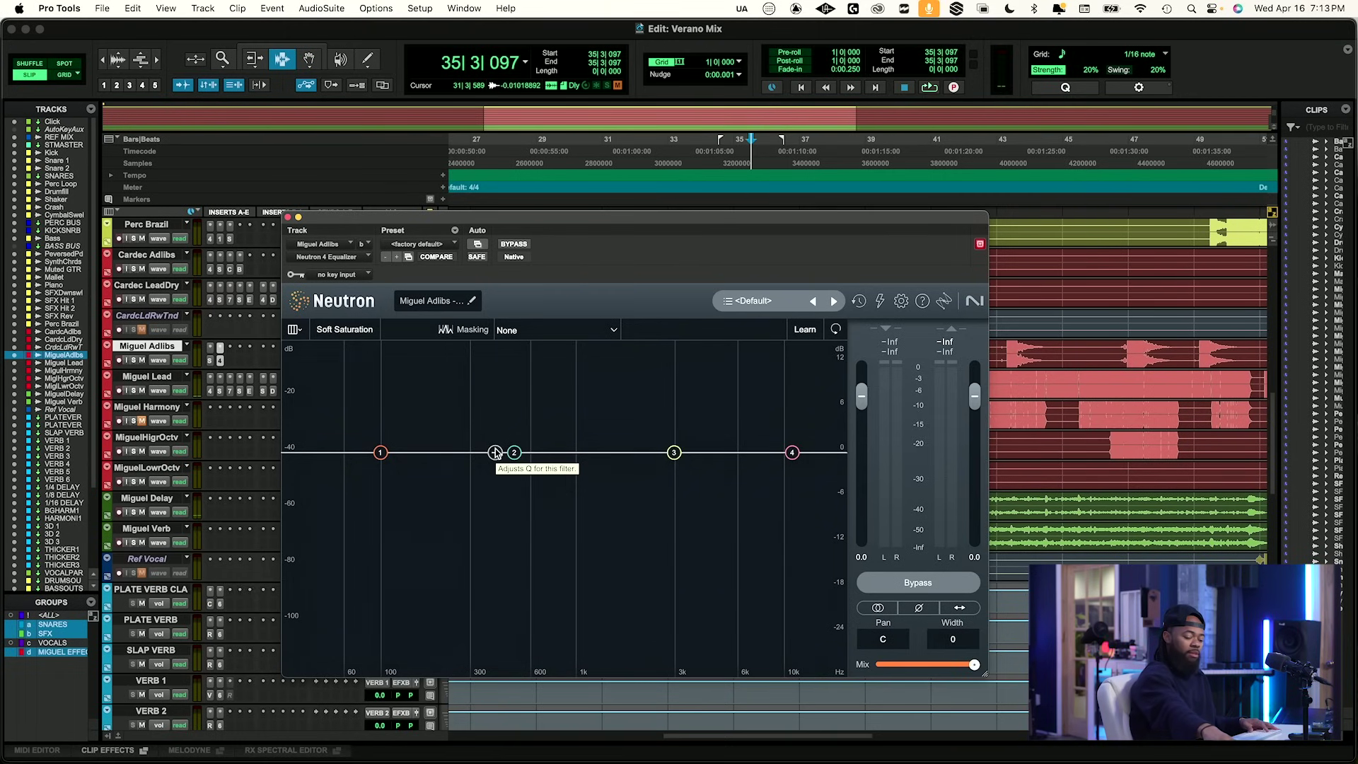
Lower the Neutron EQ's low band 1 and set band 2 to a -4.4 dB cut at 294 Hz.
{"action": "key", "text": "space"}
{"action": "left_click_drag", "start_coordinate": [513, 452], "coordinate": [463, 483]}
{"action": "left_click_drag", "start_coordinate": [380, 451], "coordinate": [464, 490]}
{"action": "left_click", "coordinate": [461, 481]}
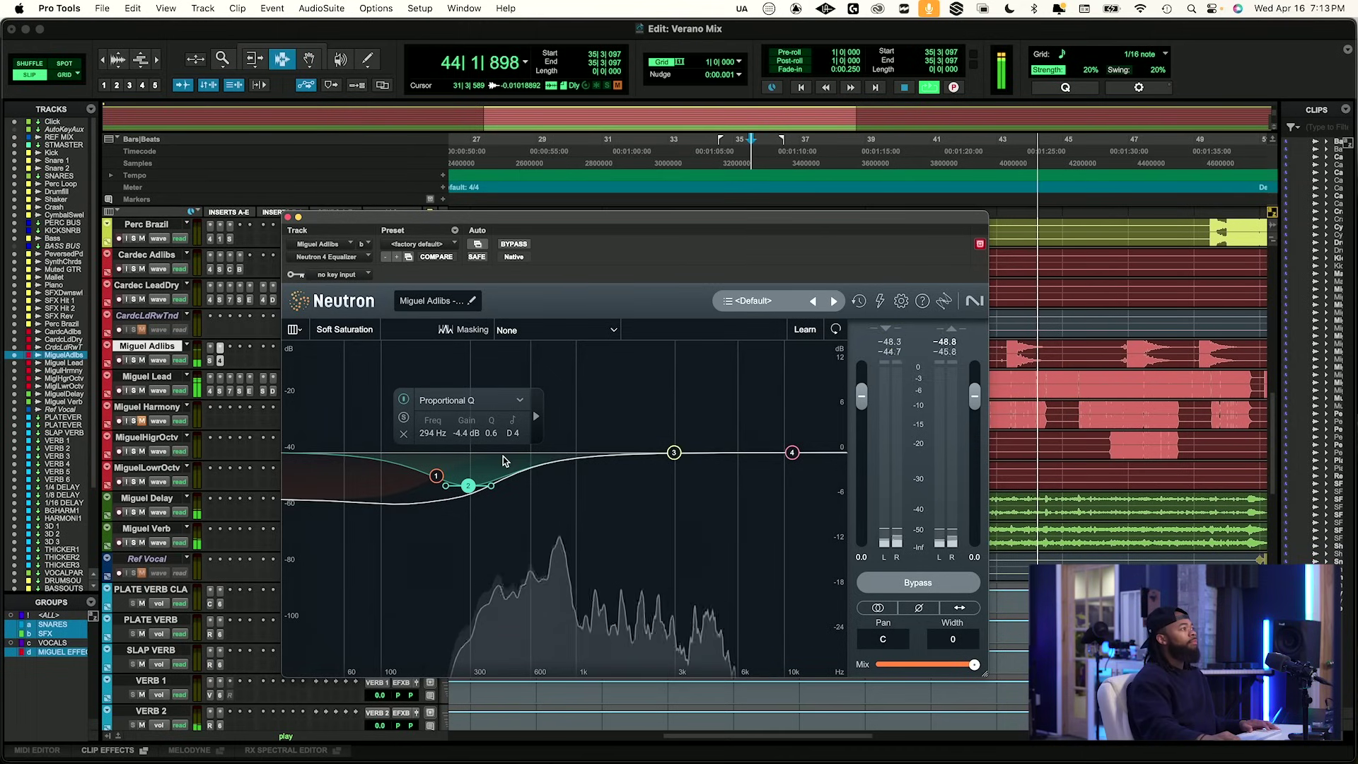
Insert stereo FabFilter Pro-C 2 in the third insert slot of Miguel Adlibs and turn off its auto gain.
{"action": "left_click", "coordinate": [228, 363]}
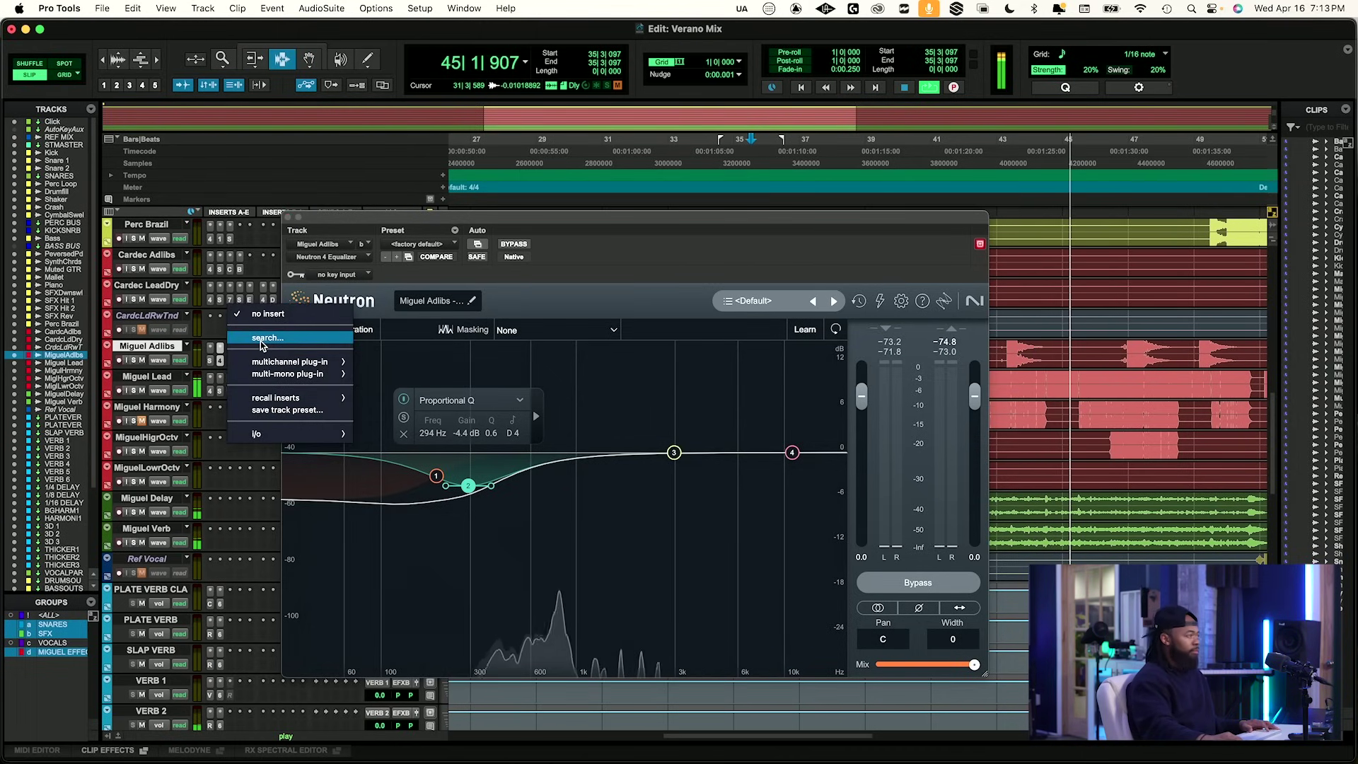
{"action": "type", "text": "c 2"}
{"action": "key", "text": "Return"}
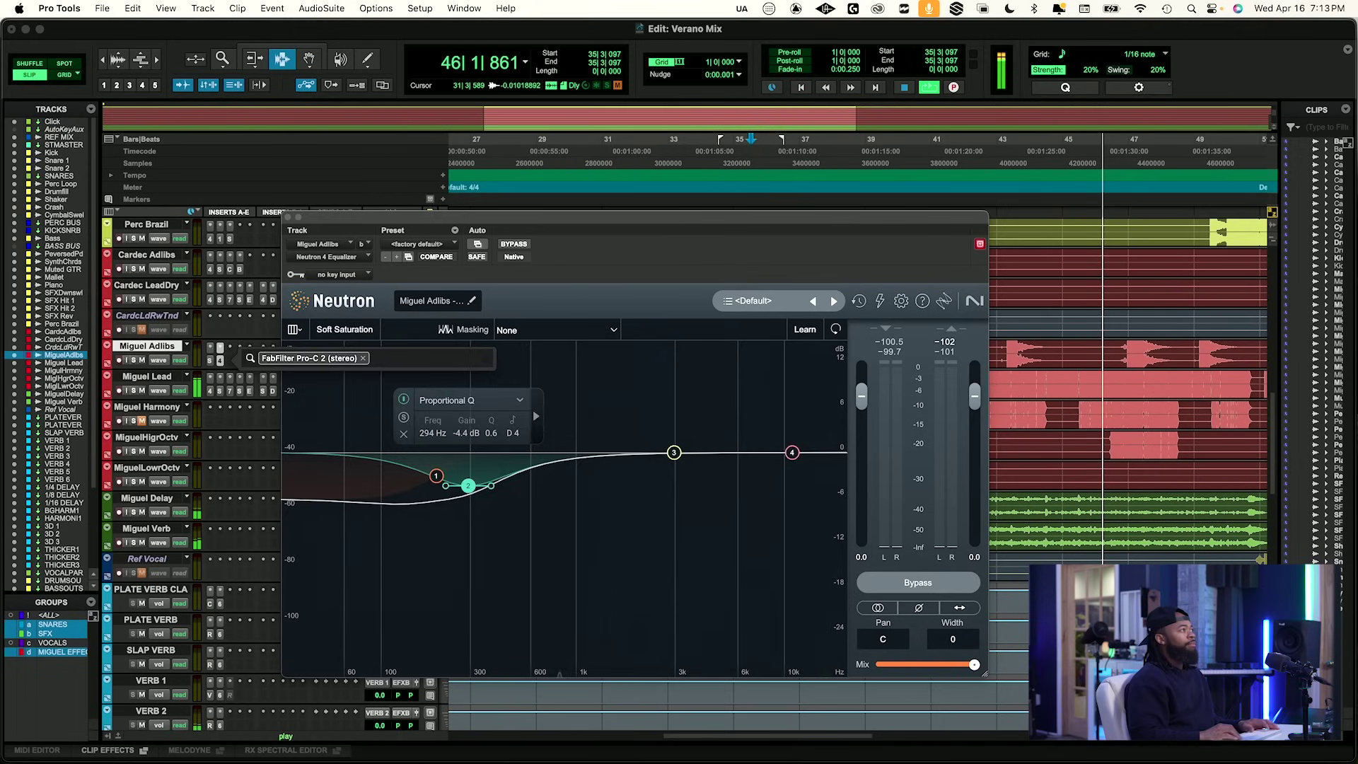
{"action": "left_click", "coordinate": [689, 511]}
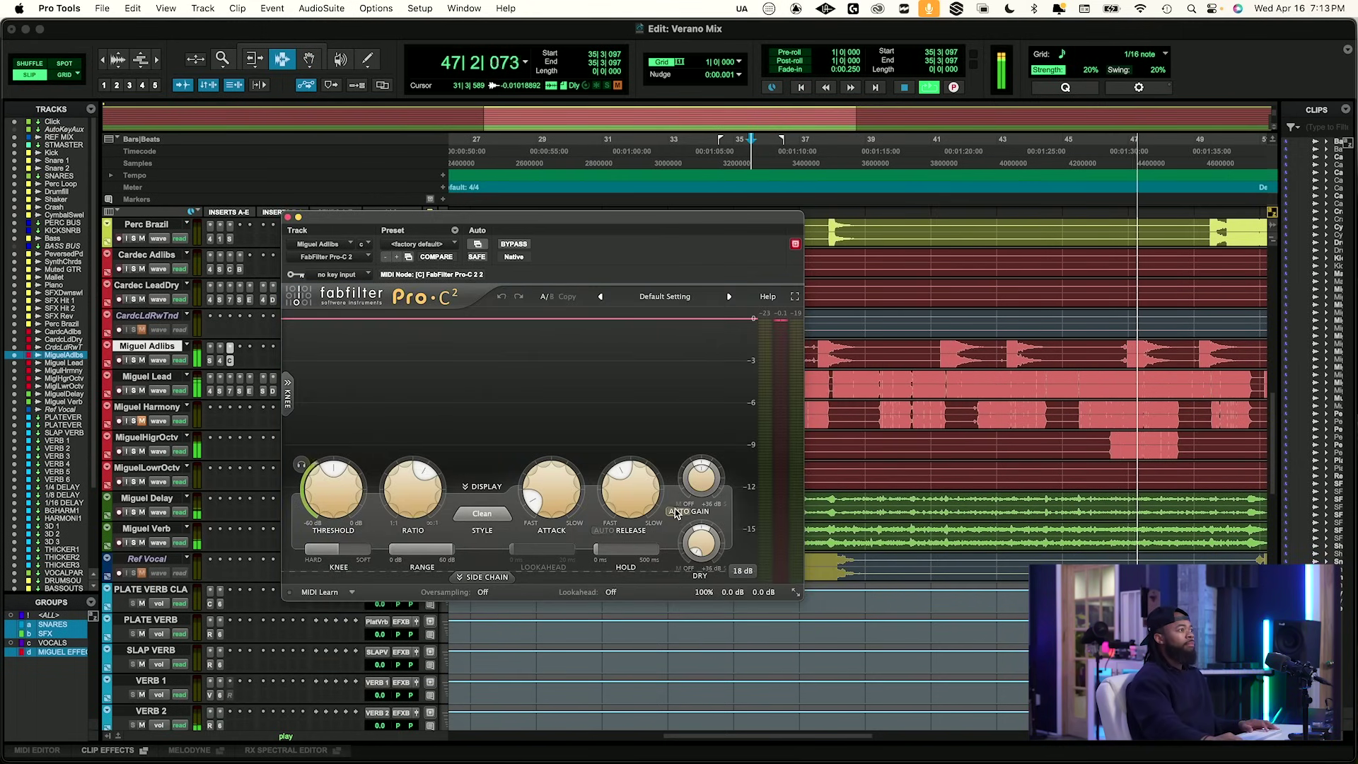
Set the Pro-C 2 threshold to -30.01 dB during playback and adjust its output gain by ear.
{"action": "key", "text": "space"}
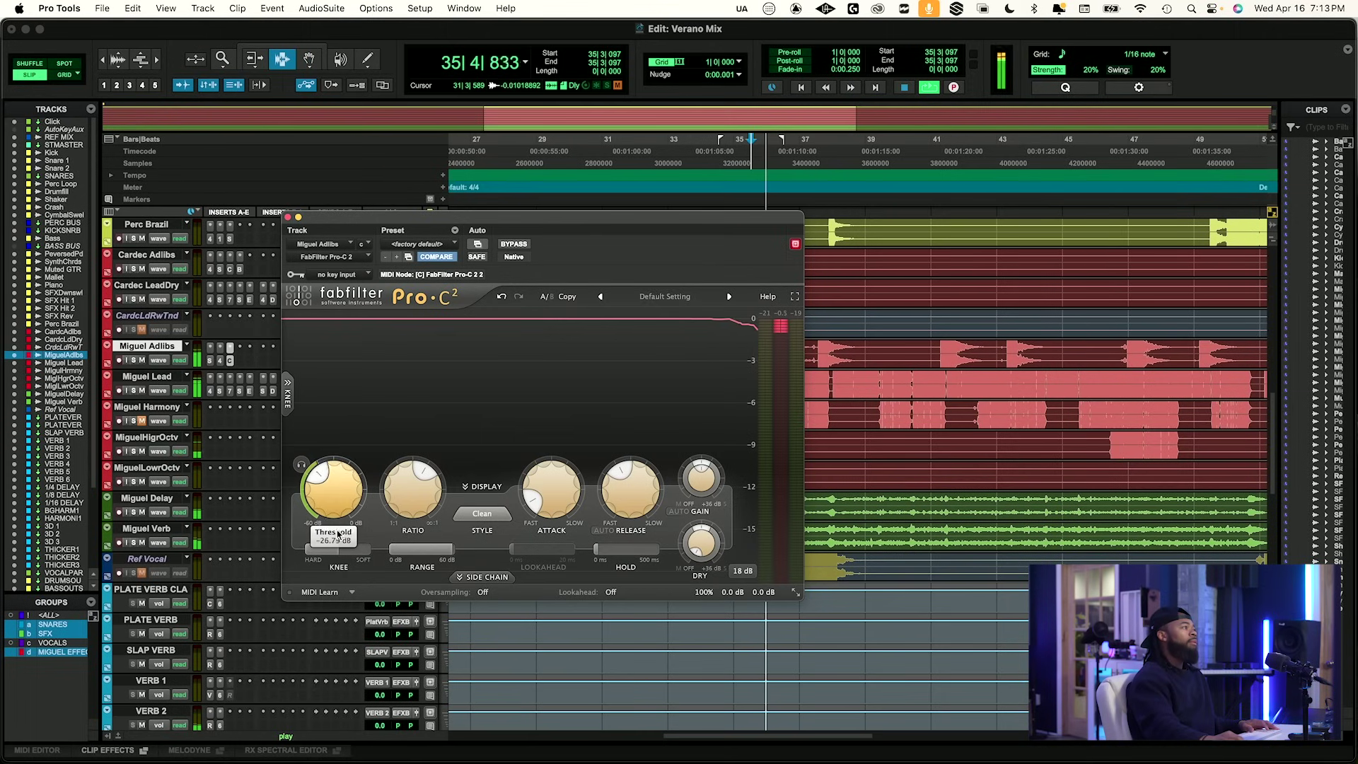
{"action": "left_click_drag", "start_coordinate": [346, 491], "coordinate": [347, 489]}
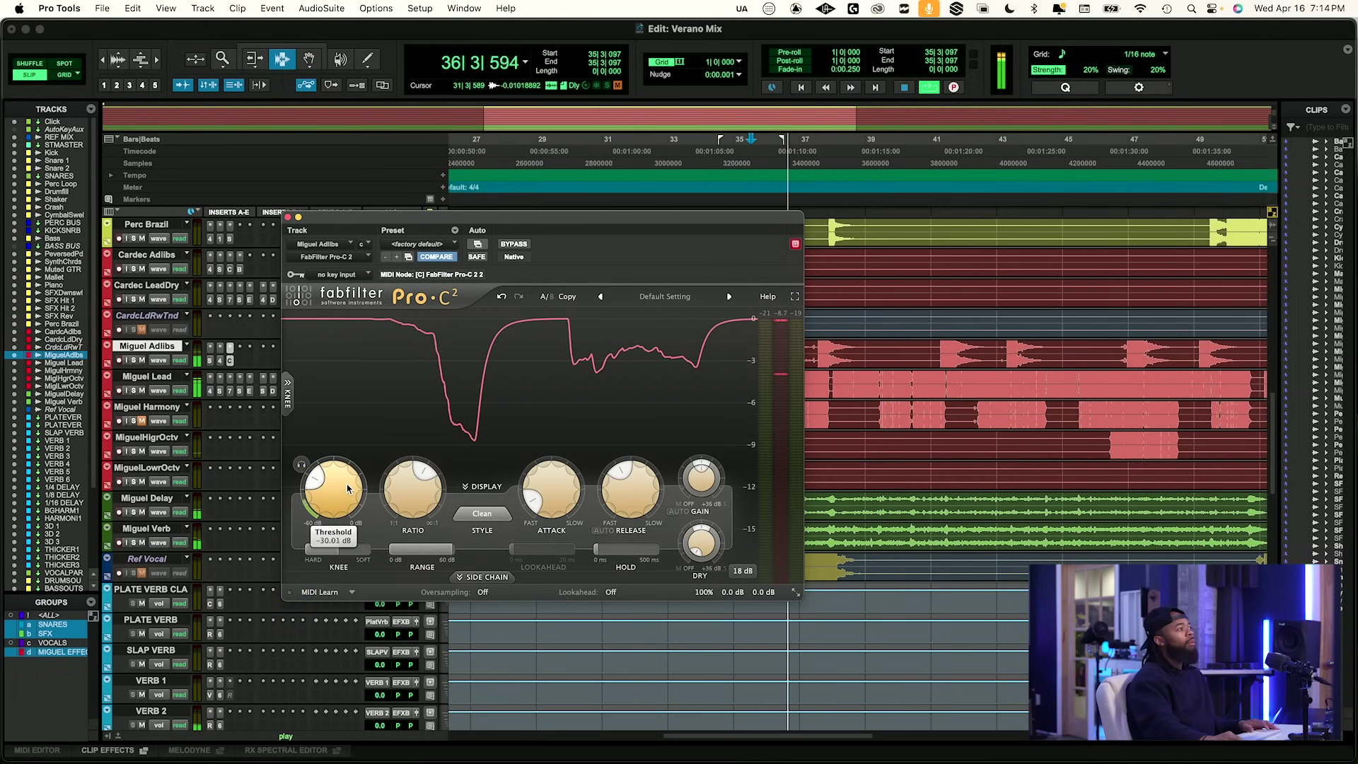
{"action": "mouse_move", "coordinate": [709, 477]}
{"action": "left_mouse_down"}
{"action": "mouse_move", "coordinate": [705, 465]}
{"action": "mouse_move", "coordinate": [698, 483]}
{"action": "left_mouse_up"}
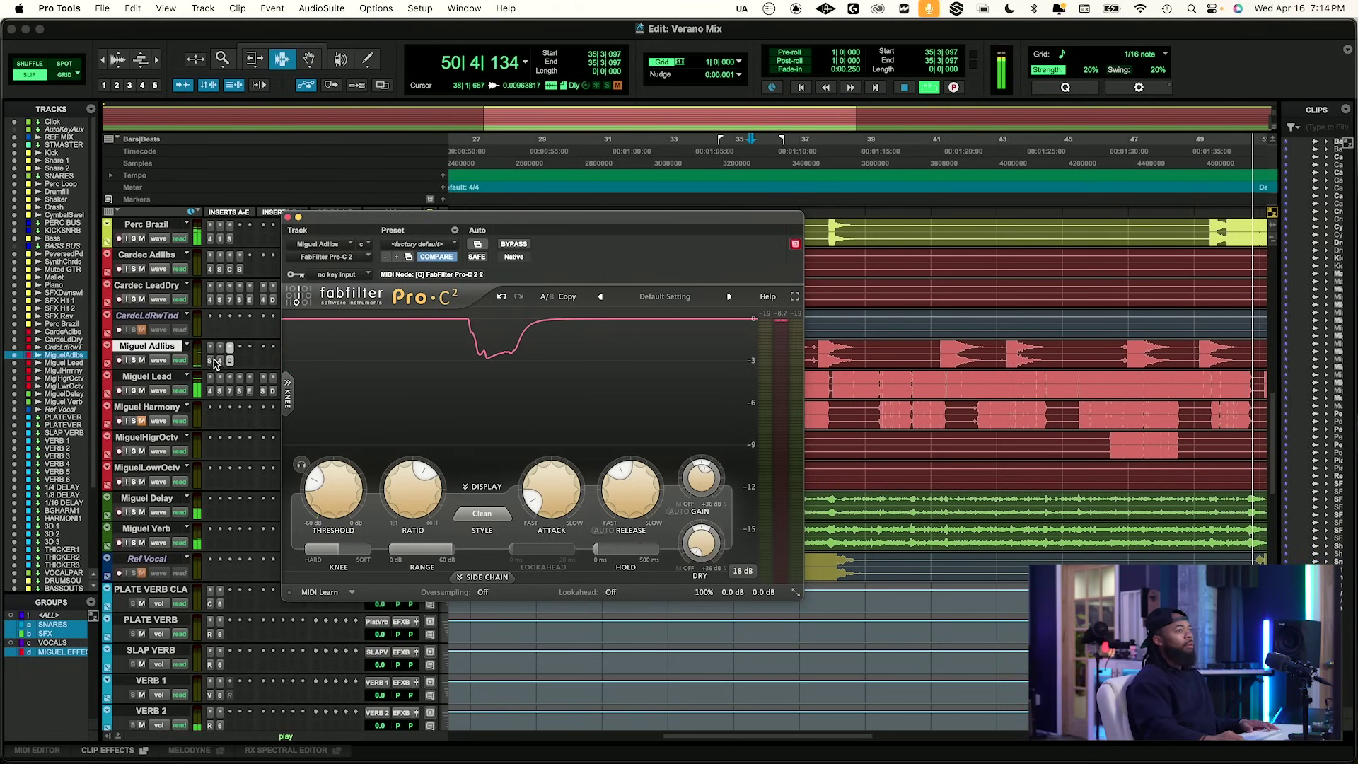
Play from bar 41 and add a second SpecCraft band of about 25% around 3 kHz on Miguel Adlibs.
{"action": "left_click", "coordinate": [932, 353]}
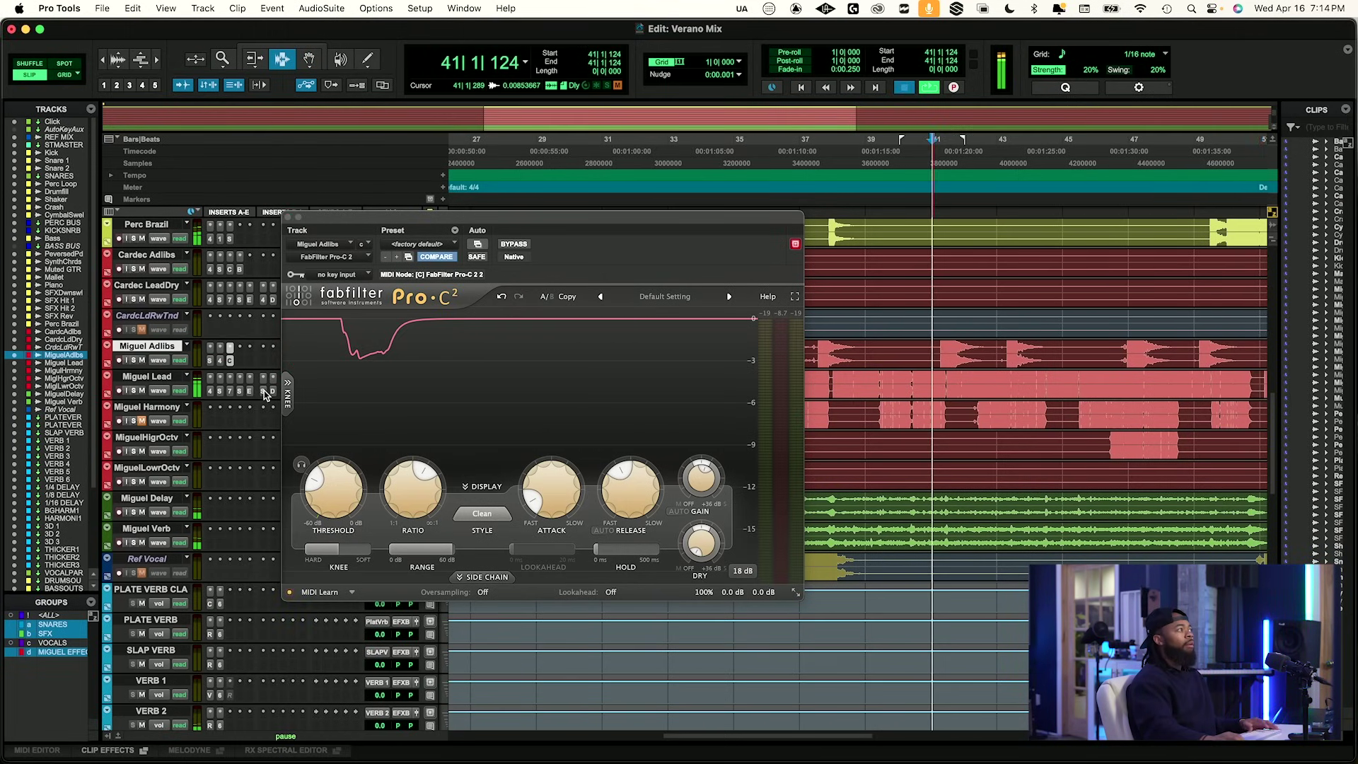
{"action": "left_click", "coordinate": [210, 361]}
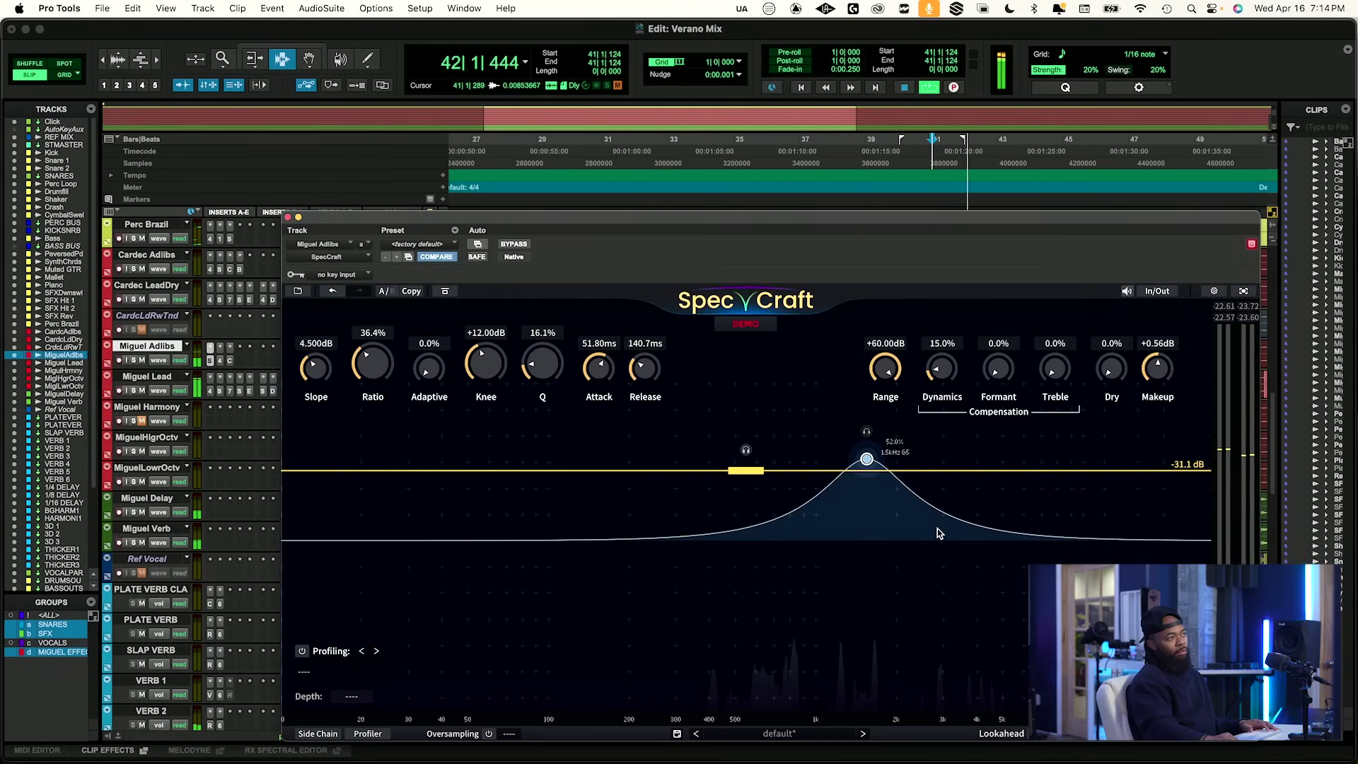
{"action": "double_click", "coordinate": [711, 531]}
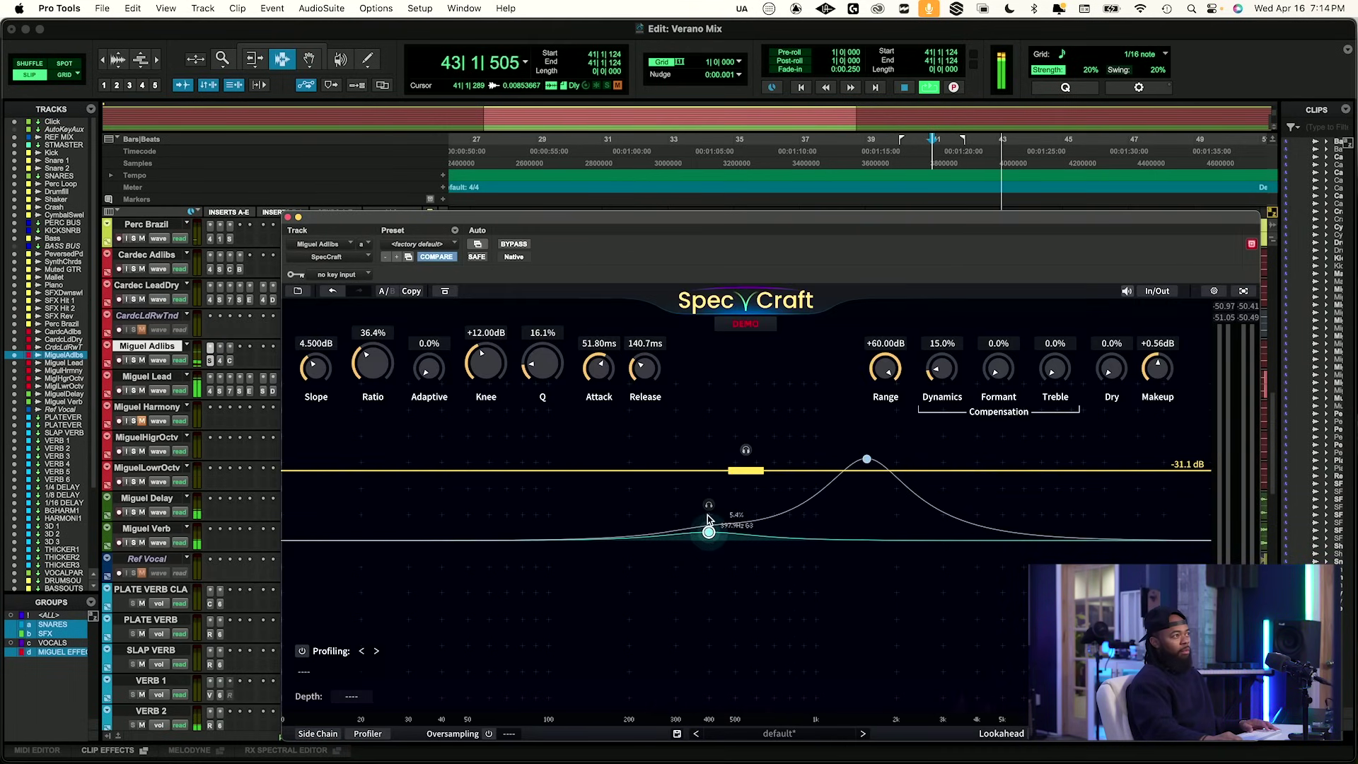
{"action": "left_click_drag", "start_coordinate": [710, 505], "coordinate": [944, 507]}
Replay the ad-libs from bar 41, close the SpecCraft window, and save the session.
{"action": "key", "text": "space"}
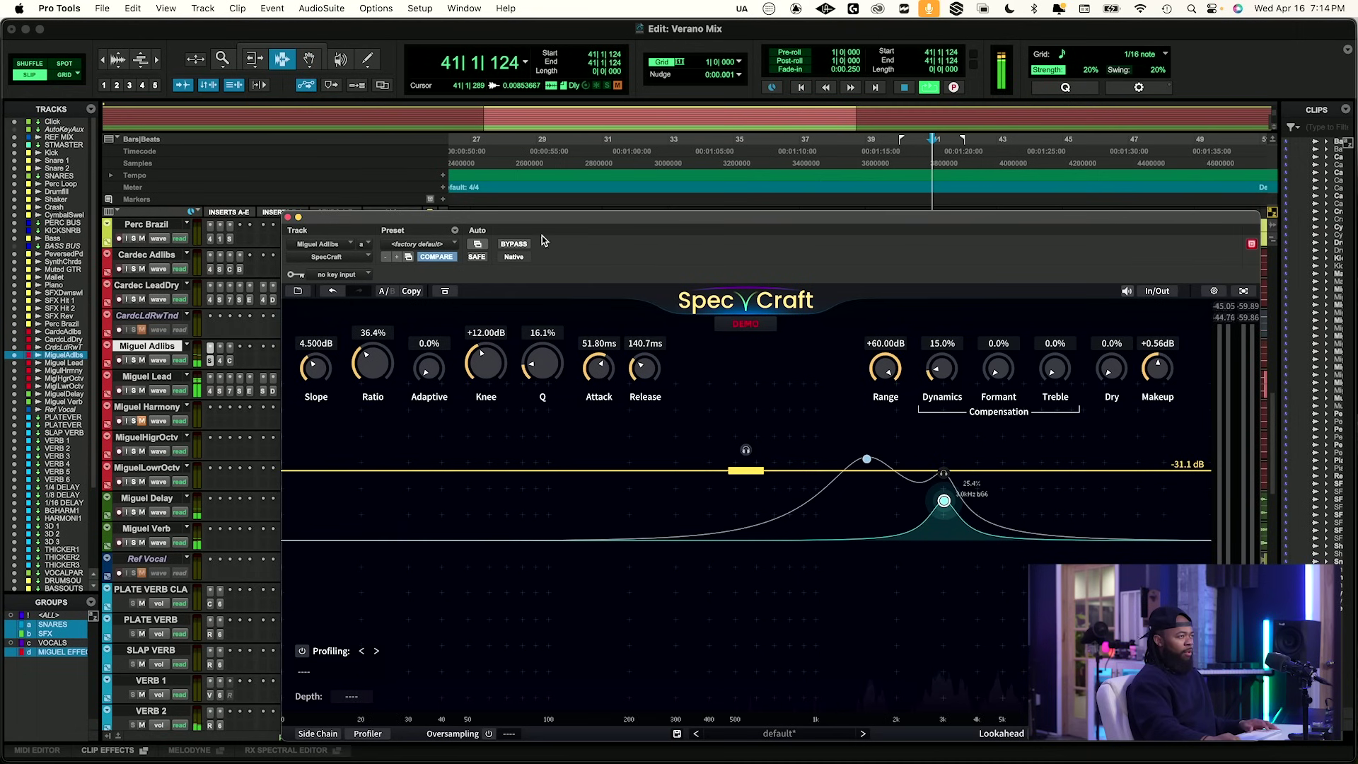
{"action": "left_click", "coordinate": [288, 217]}
{"action": "key", "text": "super+s"}
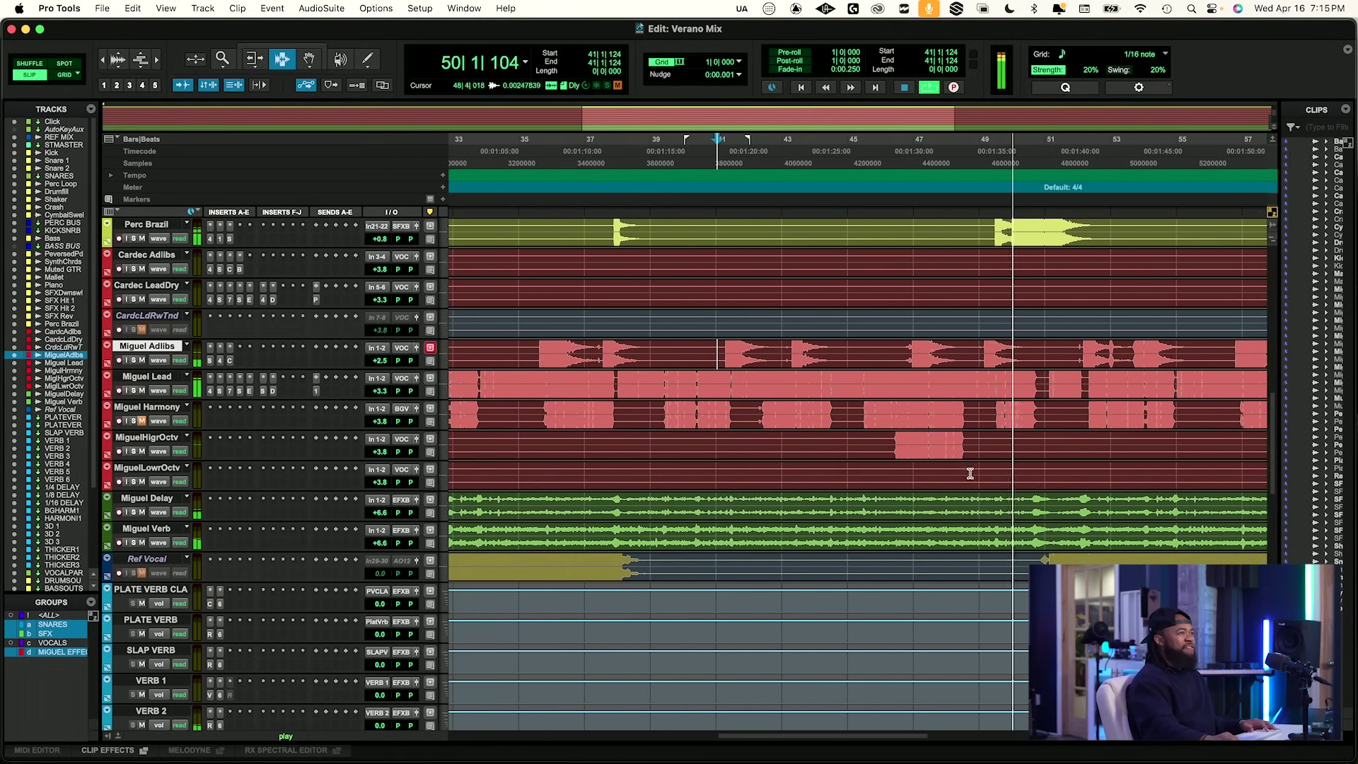
Play Miguel's part from bar 29, then insert stereo Black Vortex in the fourth insert slot of Miguel Adlibs.
{"action": "scroll", "coordinate": [558, 486], "scroll_direction": "left", "scroll_amount": 5}
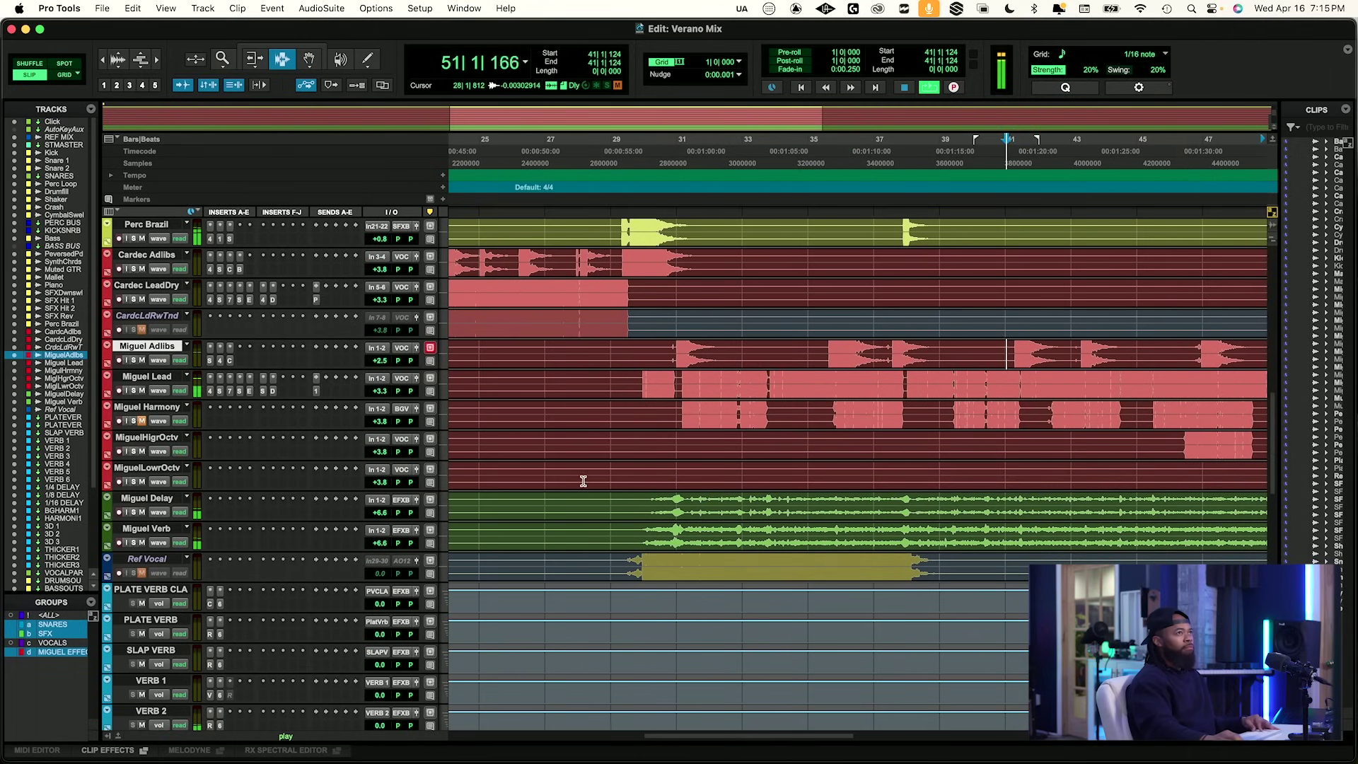
{"action": "left_click", "coordinate": [632, 383]}
{"action": "key", "text": "space"}
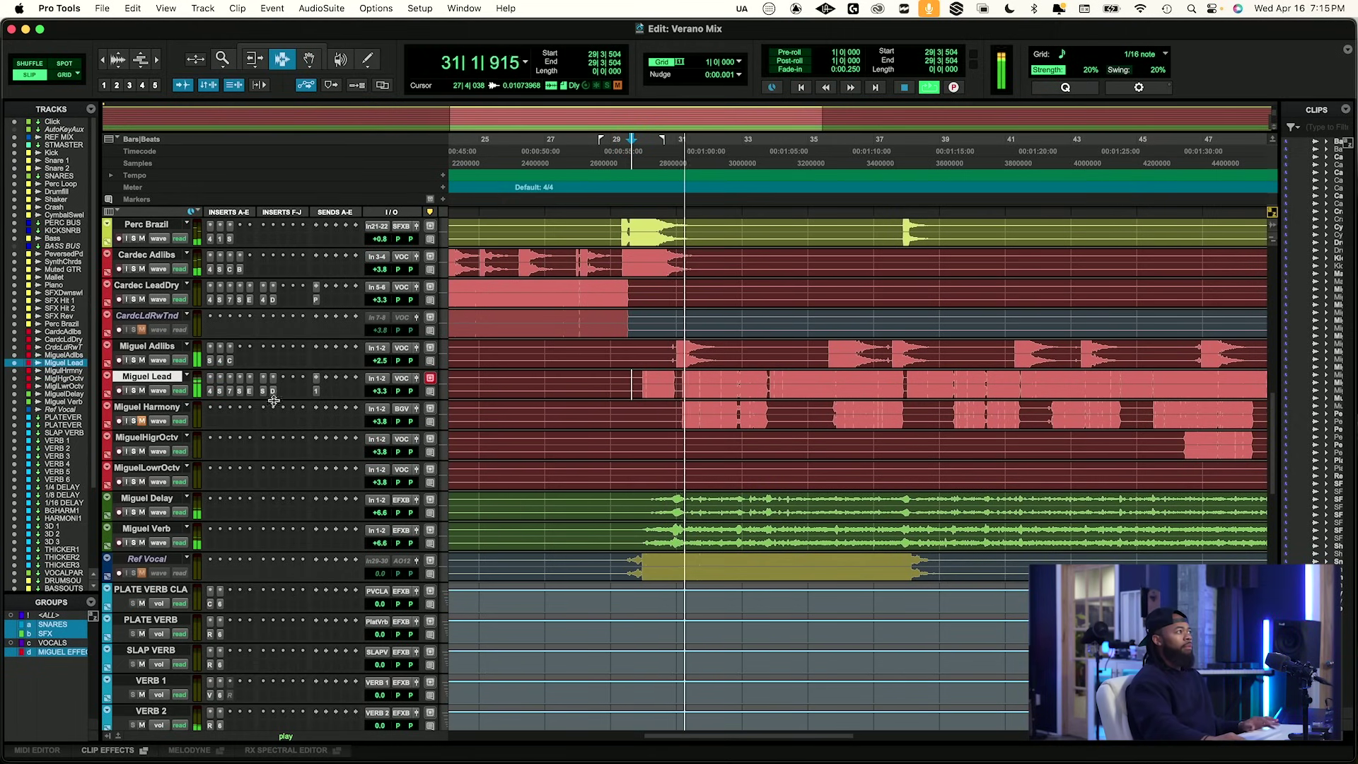
{"action": "left_click", "coordinate": [239, 362]}
{"action": "type", "text": "black"}
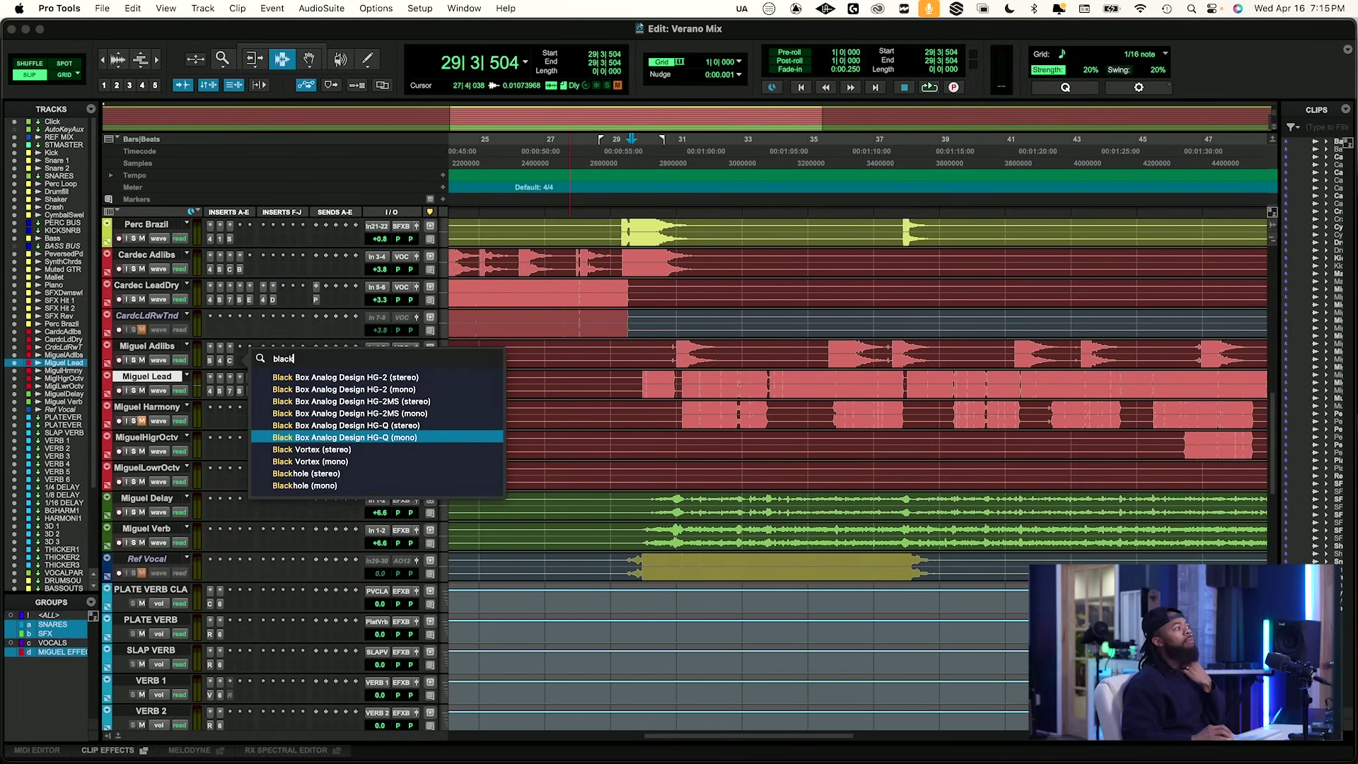
{"action": "key", "text": "Down"}
{"action": "key", "text": "Return"}
During playback, choose Dimension 3 in Black Vortex, pull Forward/Back well toward Back, and raise Up/Down slightly.
{"action": "key", "text": "space"}
{"action": "left_click_drag", "start_coordinate": [330, 518], "coordinate": [329, 597]}
{"action": "left_click", "coordinate": [681, 708]}
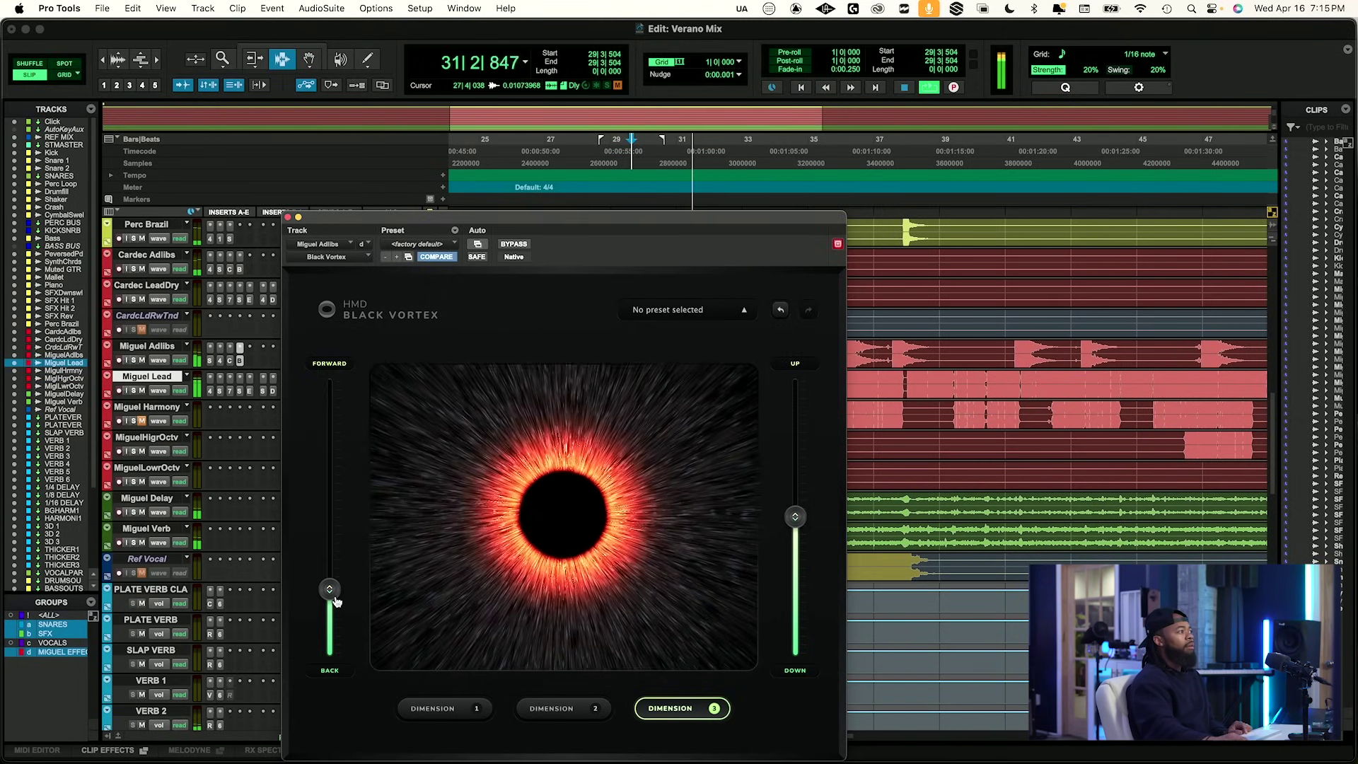
{"action": "left_click_drag", "start_coordinate": [799, 520], "coordinate": [800, 507]}
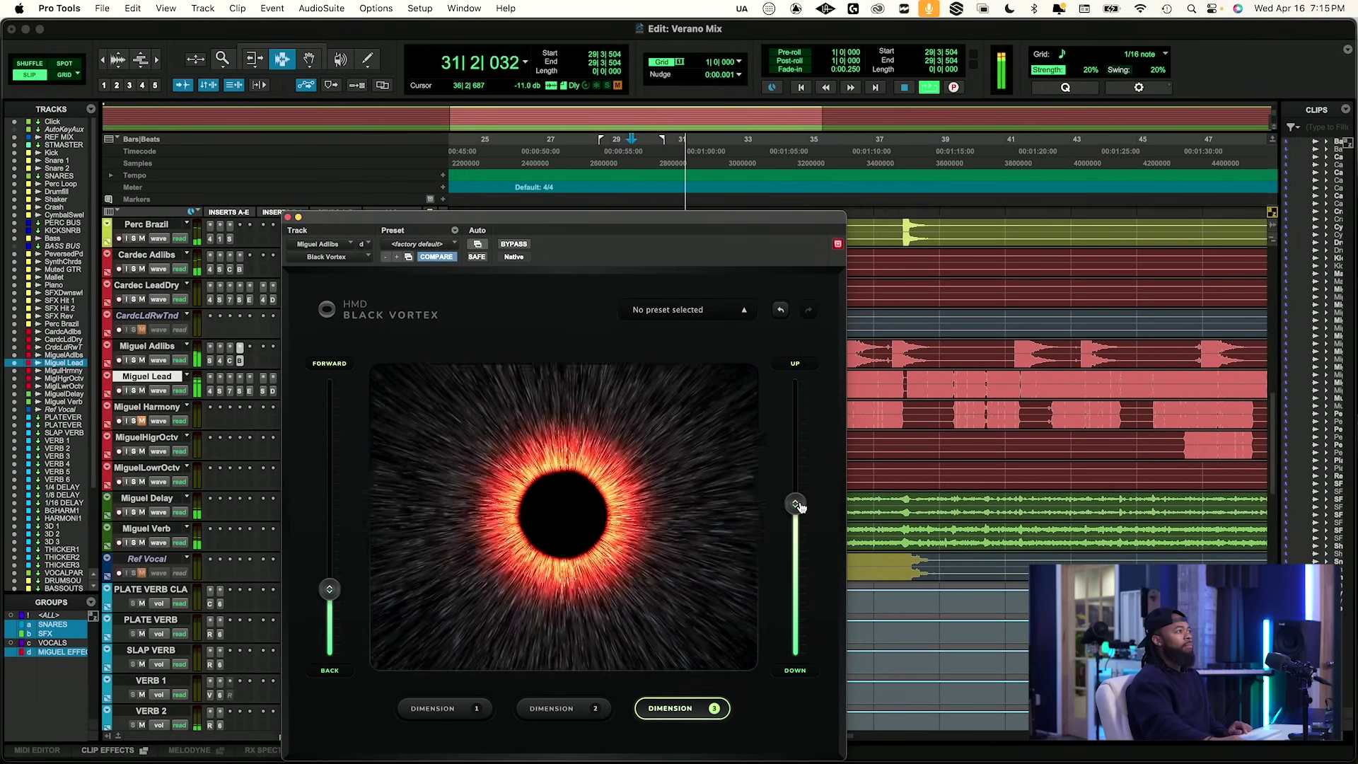
{"action": "left_click_drag", "start_coordinate": [333, 596], "coordinate": [328, 621]}
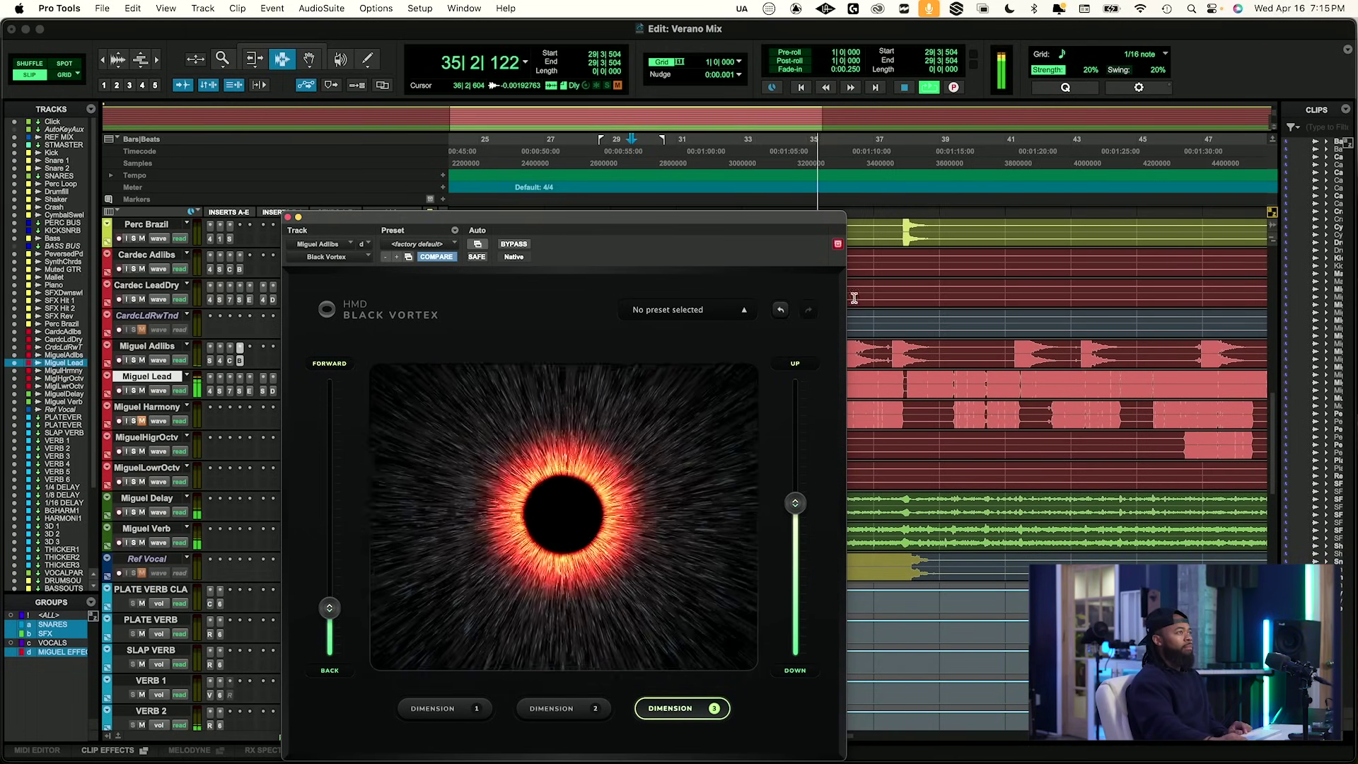
{"action": "left_click_drag", "start_coordinate": [795, 219], "coordinate": [763, 181]}
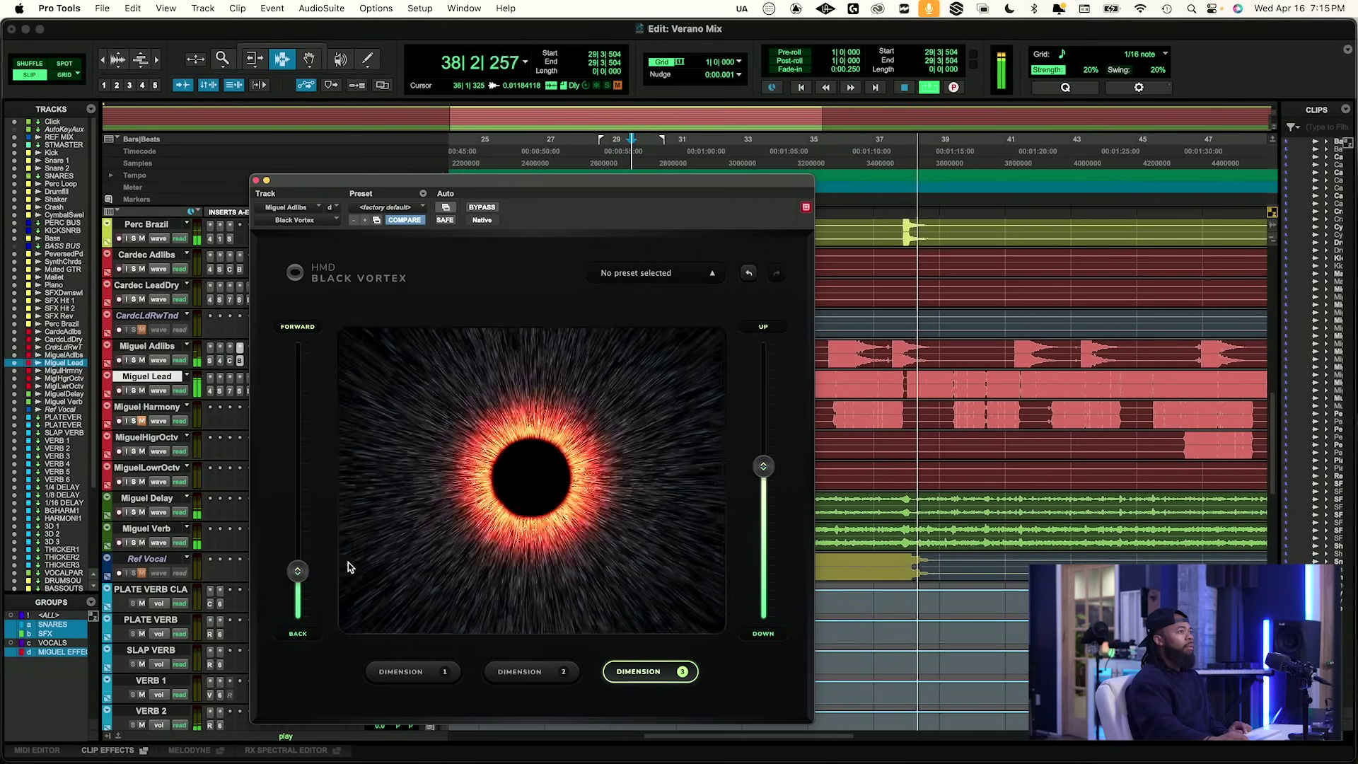
Switch Black Vortex to Dimension 1, audition Miguel's ad-libs repeatedly from bar 41, and close the plug-in window.
{"action": "left_click", "coordinate": [1015, 354]}
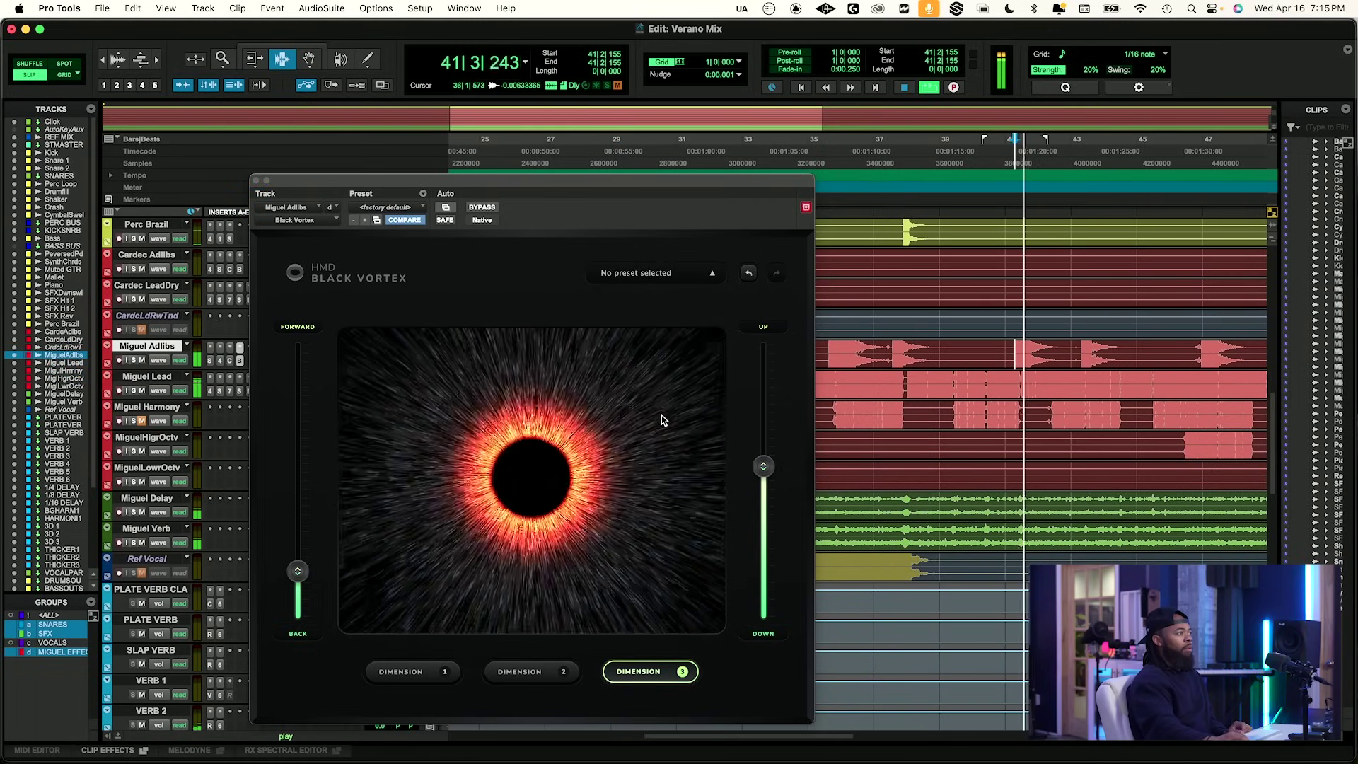
{"action": "left_click", "coordinate": [414, 671]}
{"action": "key", "text": "space"}
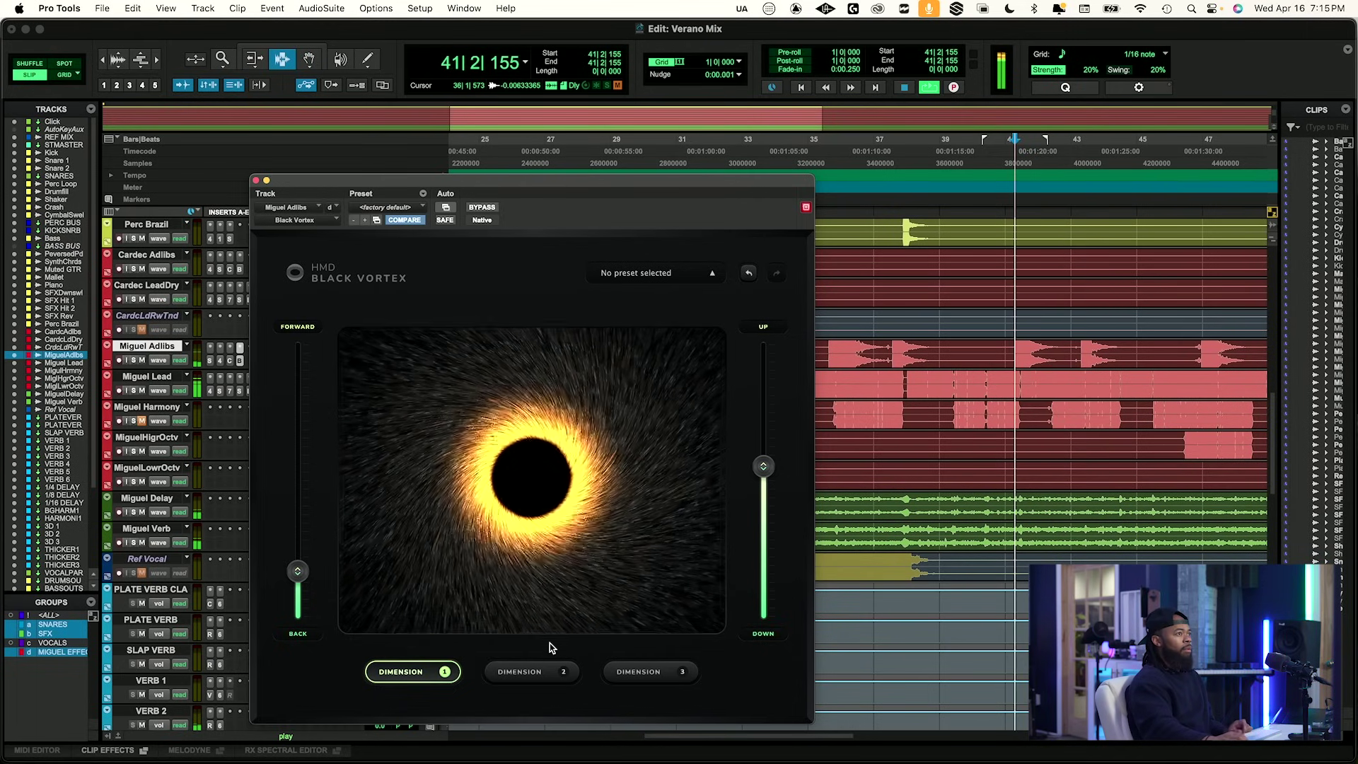
{"action": "key", "text": "space"}
{"action": "key", "text": "space"}
{"action": "key", "text": "space"}
{"action": "key", "text": "space"}
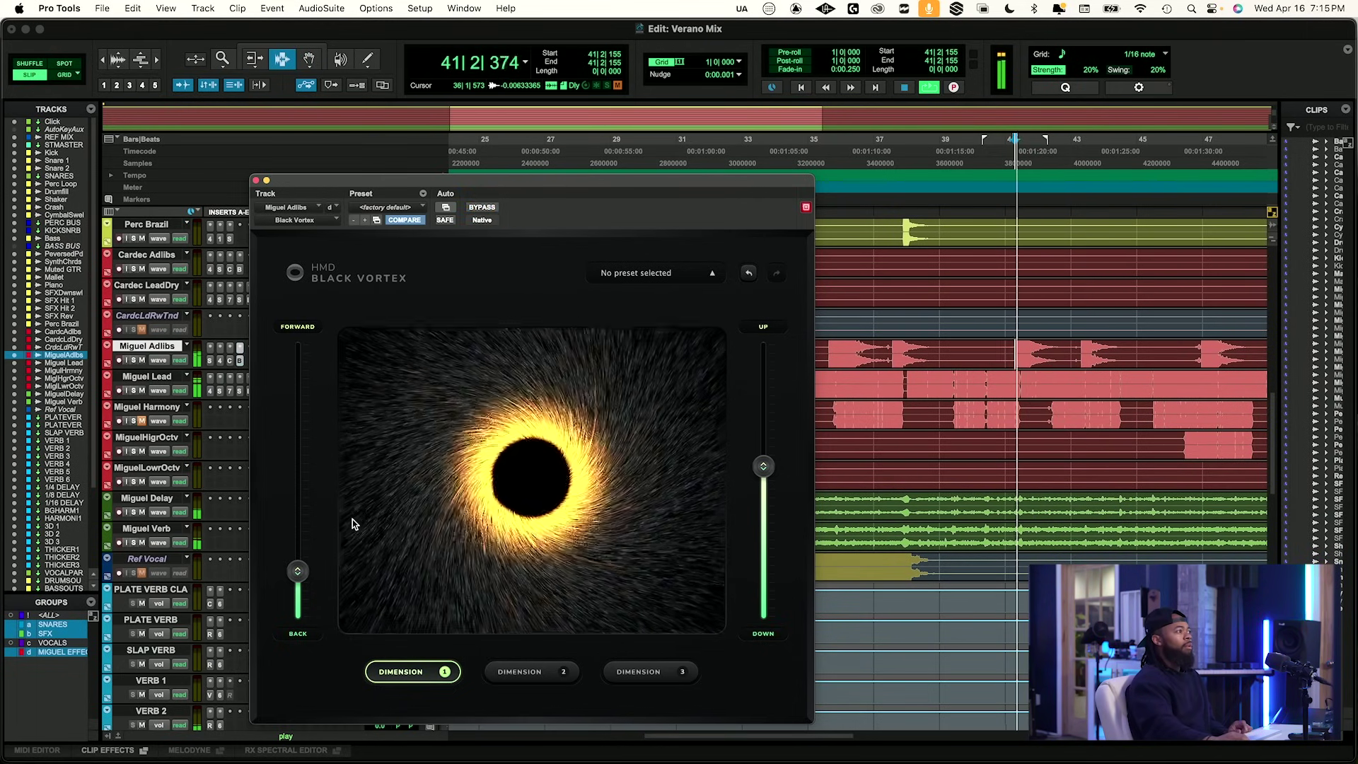
{"action": "left_click", "coordinate": [256, 181]}
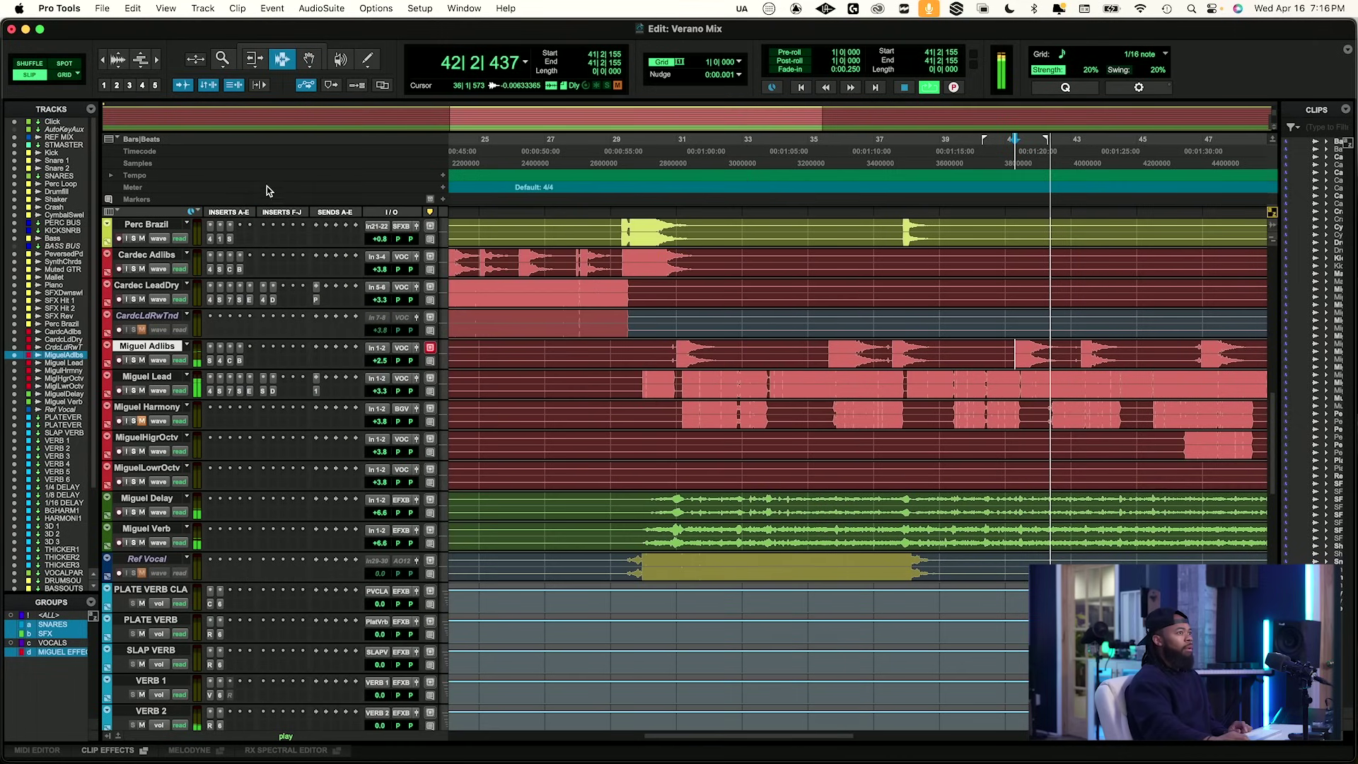
Stop playback and assign the first send of Miguel Adlibs to 1/4 DELAY.
{"action": "scroll", "coordinate": [865, 451], "scroll_direction": "right", "scroll_amount": 4}
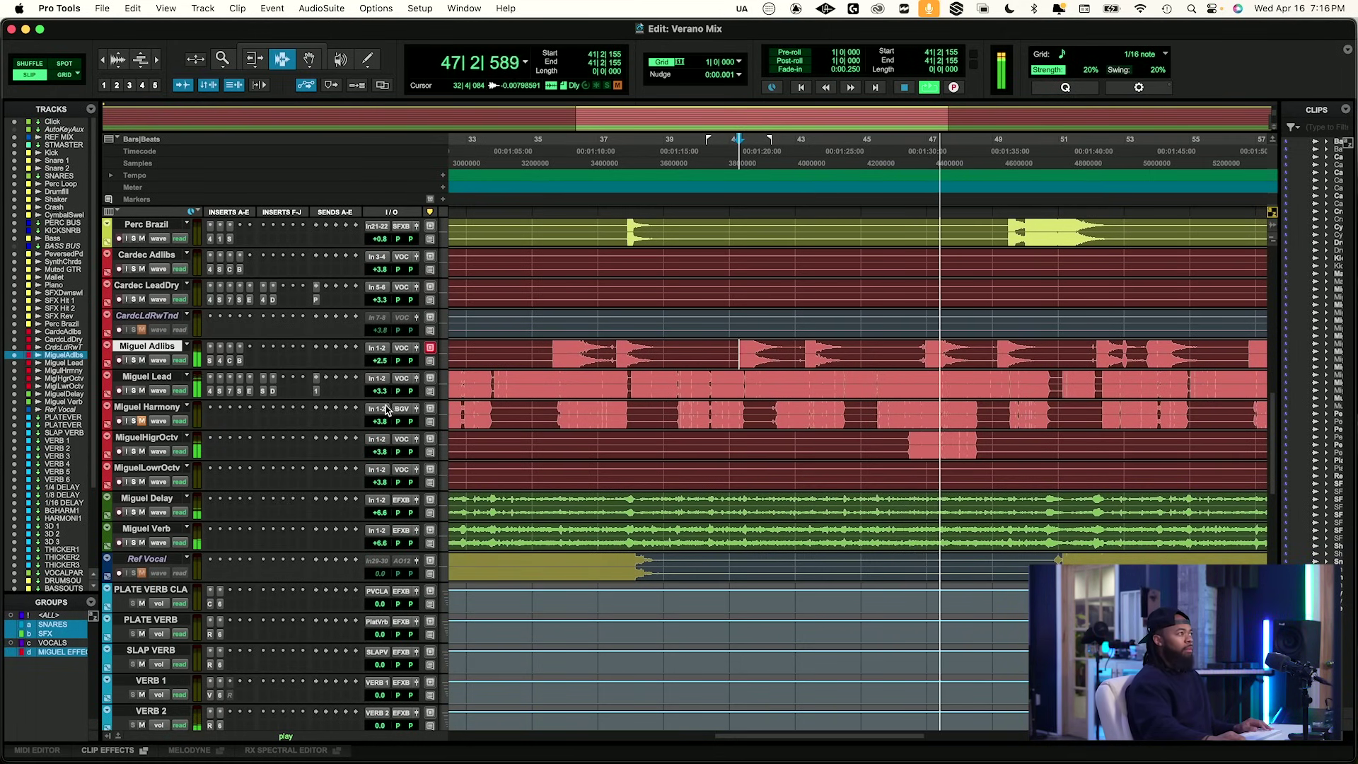
{"action": "left_click", "coordinate": [327, 396]}
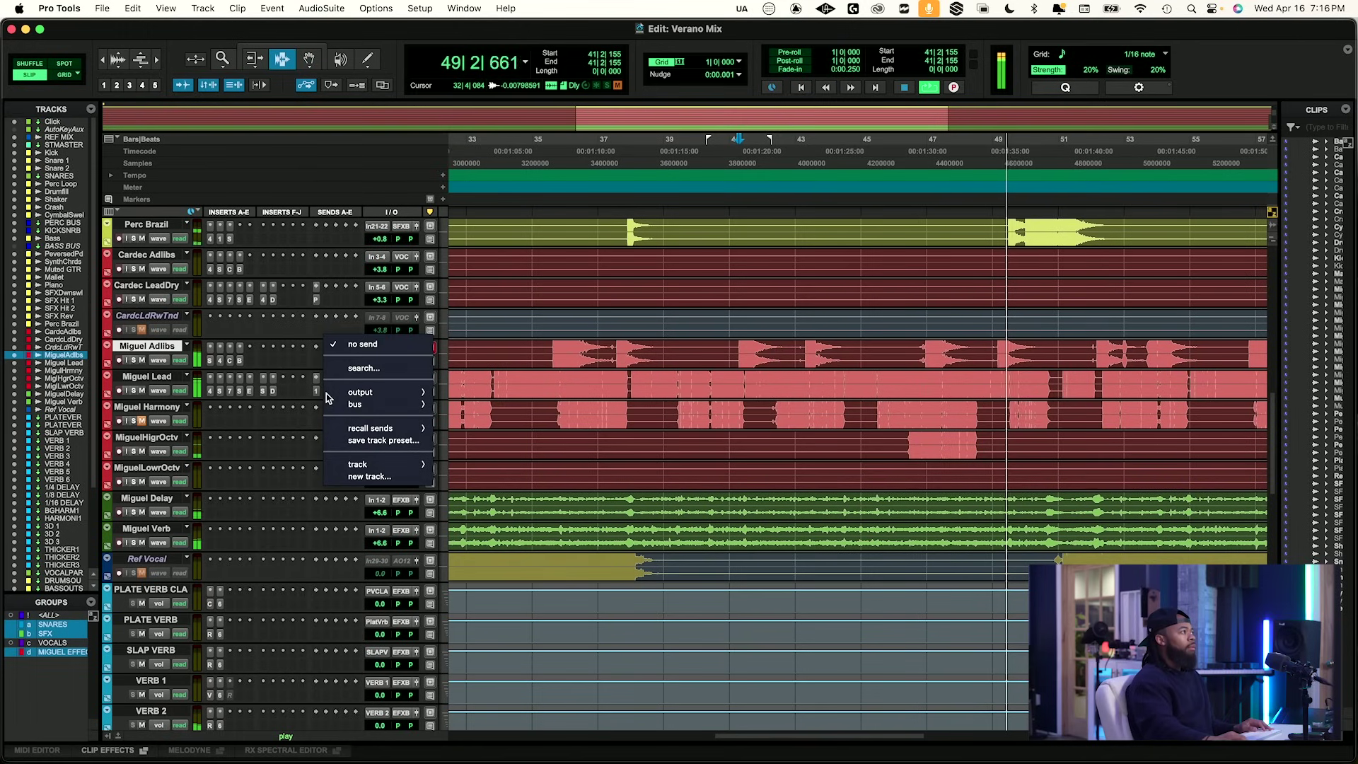
{"action": "left_click", "coordinate": [270, 423]}
{"action": "key", "text": "space"}
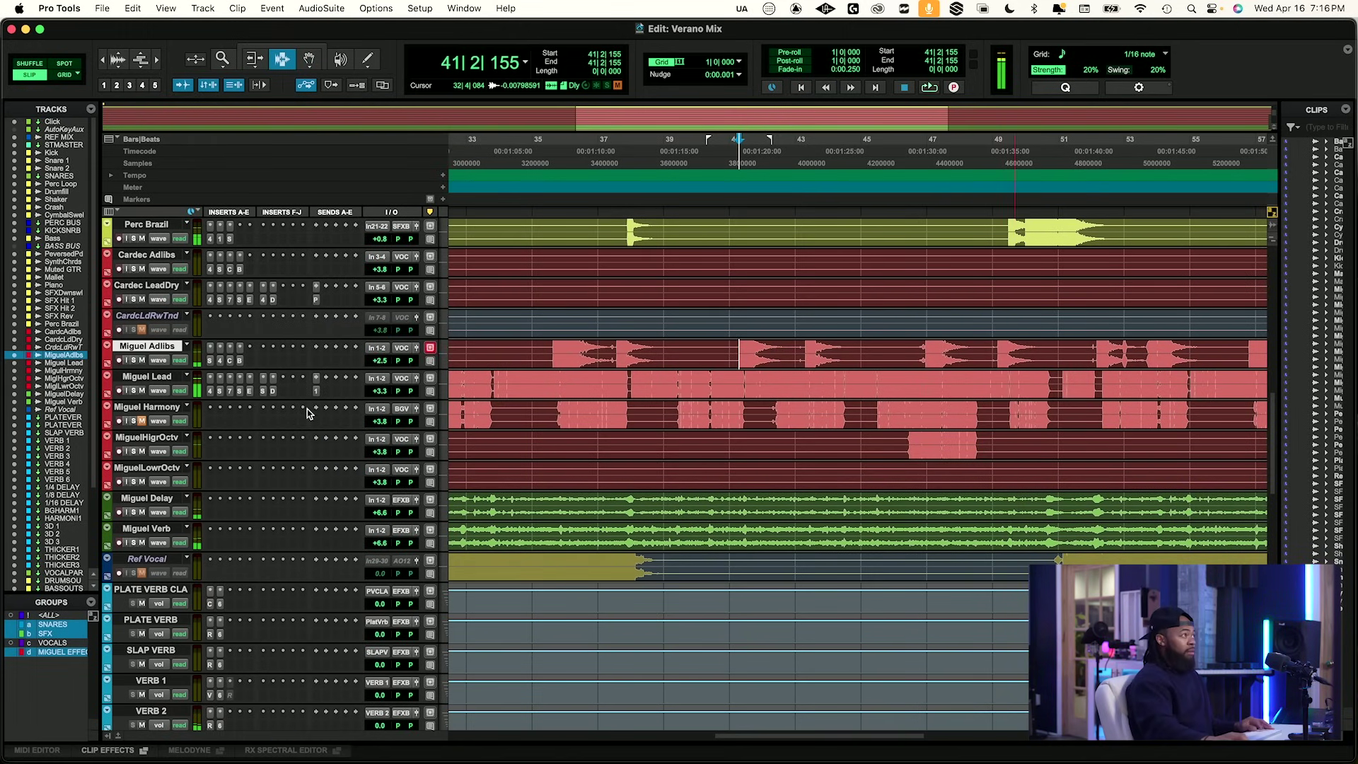
{"action": "left_click", "coordinate": [318, 362]}
{"action": "left_click", "coordinate": [348, 341]}
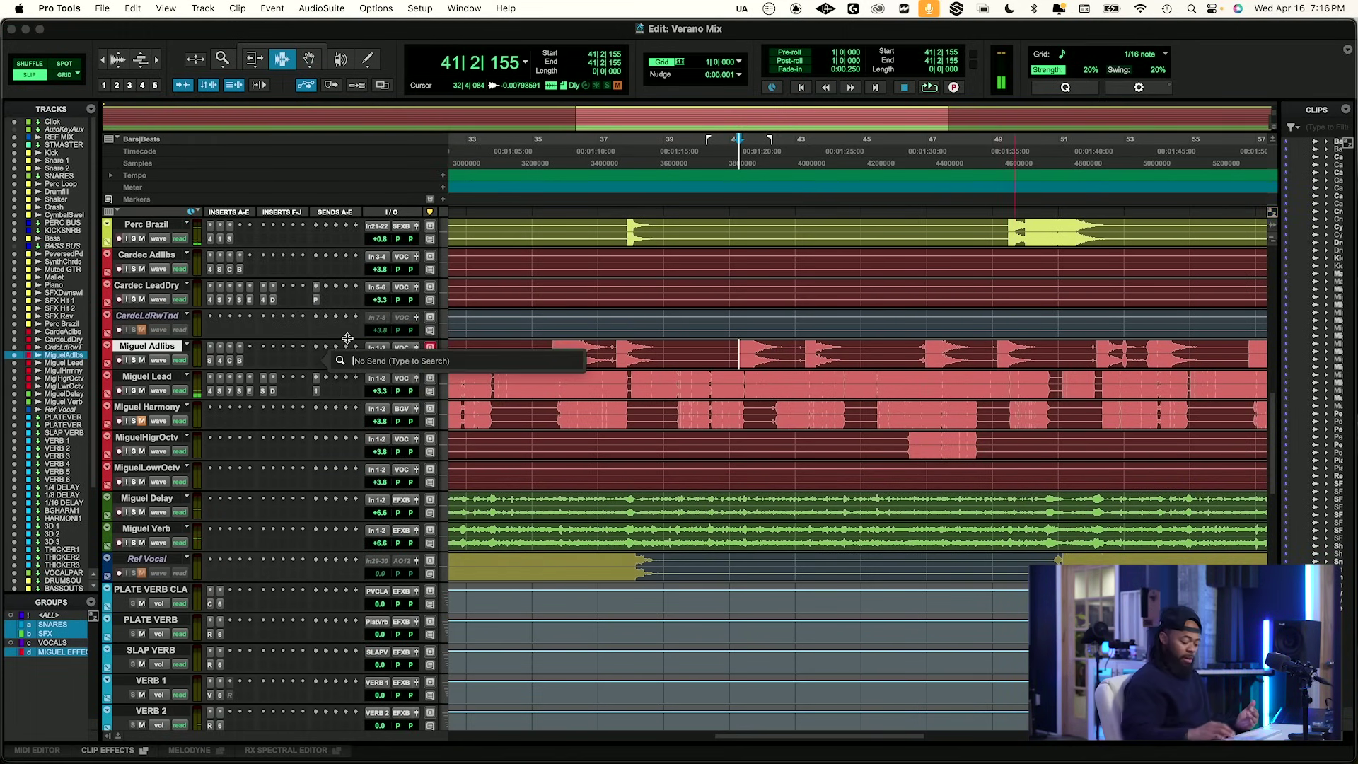
{"action": "type", "text": "1/4"}
{"action": "key", "text": "Return"}
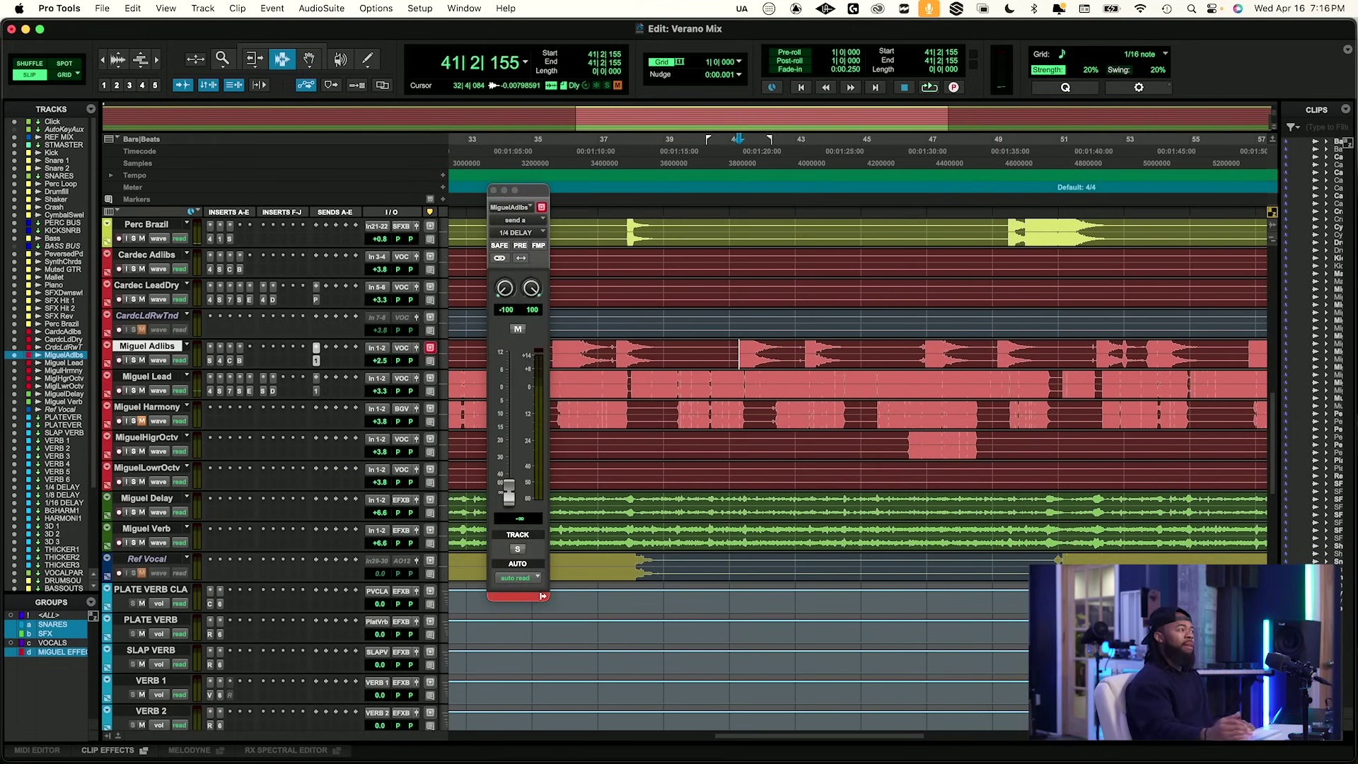
Solo Miguel Adlibs and raise its 1/4 DELAY send to -37.2 dB during playback.
{"action": "left_click", "coordinate": [134, 360]}
{"action": "key", "text": "space"}
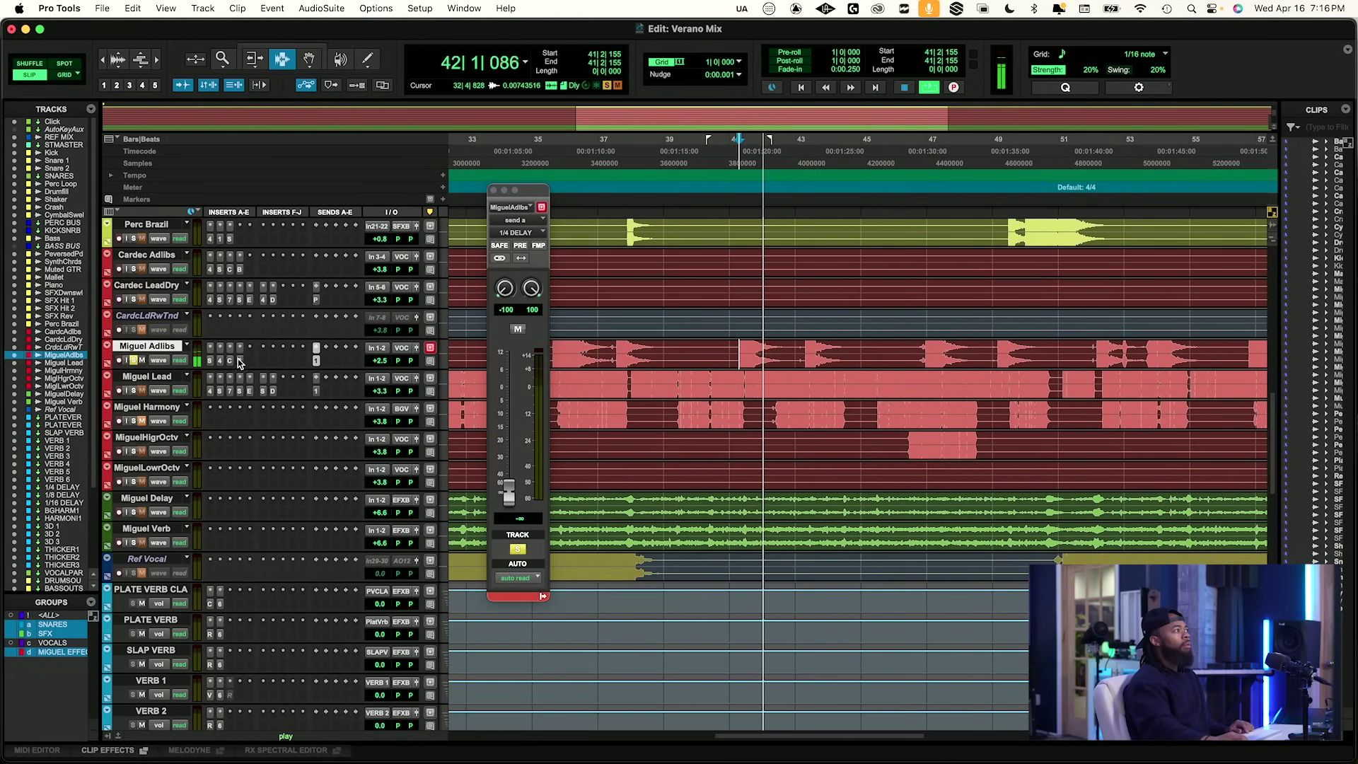
{"action": "left_click_drag", "start_coordinate": [508, 495], "coordinate": [513, 470]}
{"action": "key", "text": "space"}
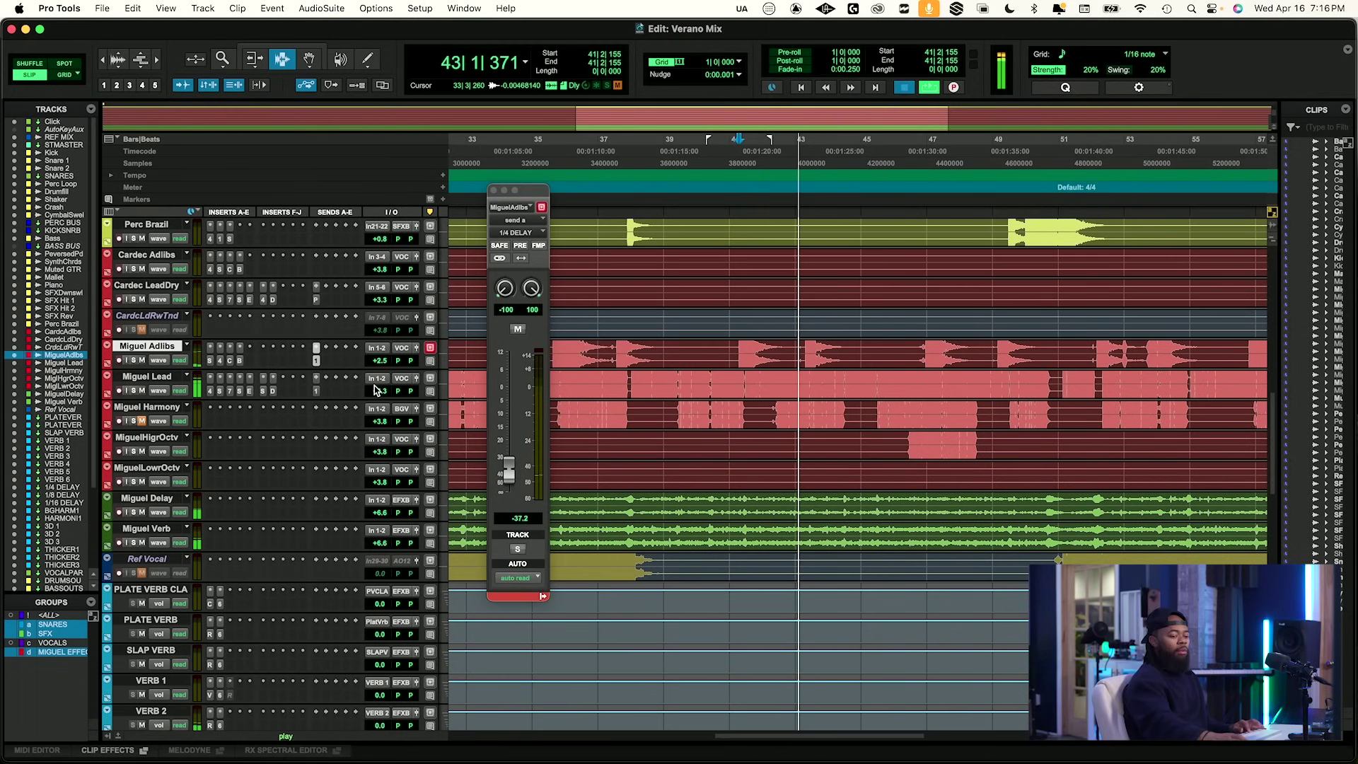
Compare the soloed Miguel Adlibs with Black Vortex bypassed and active from bar 41, then close the plug-in and send windows.
{"action": "key", "text": "space"}
{"action": "left_click", "coordinate": [133, 360]}
{"action": "left_click", "coordinate": [232, 362]}
{"action": "left_click", "coordinate": [482, 207]}
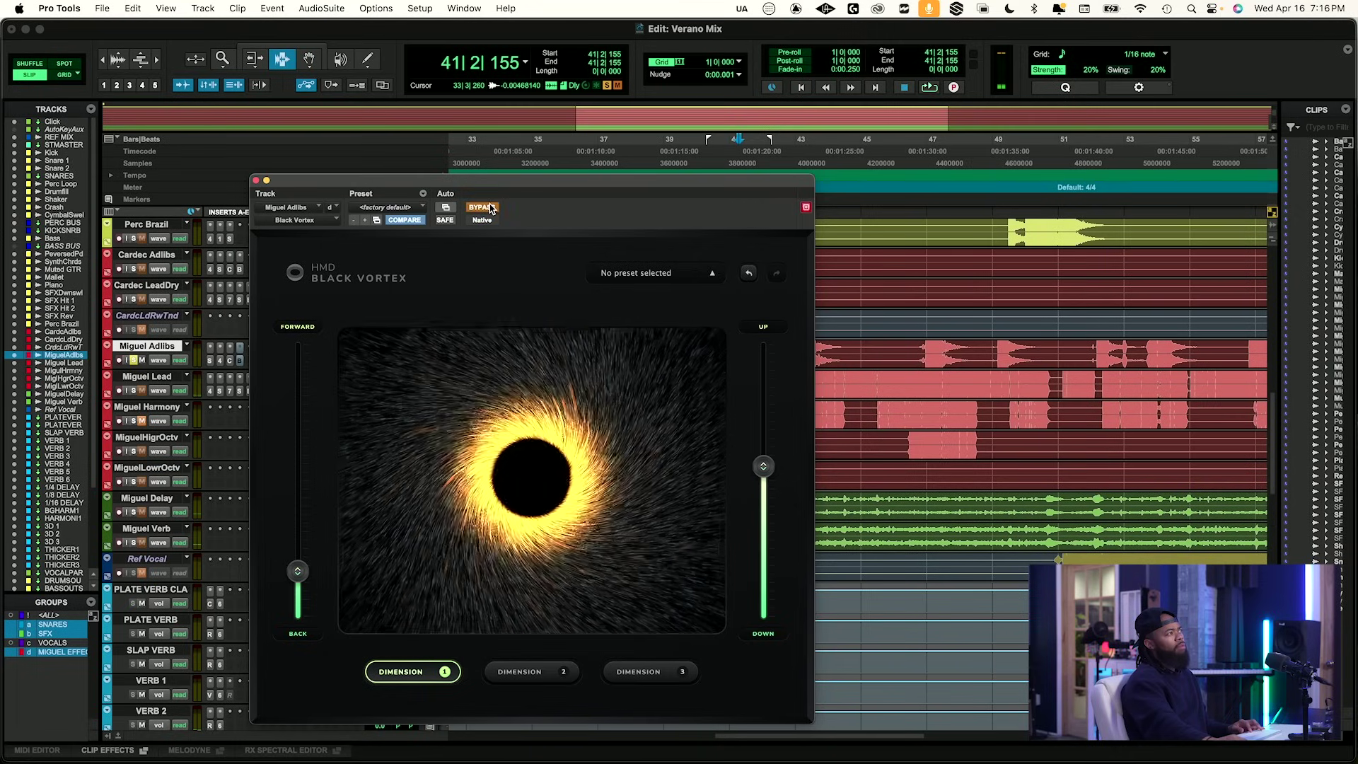
{"action": "key", "text": "space"}
{"action": "left_click", "coordinate": [482, 207]}
{"action": "key", "text": "space"}
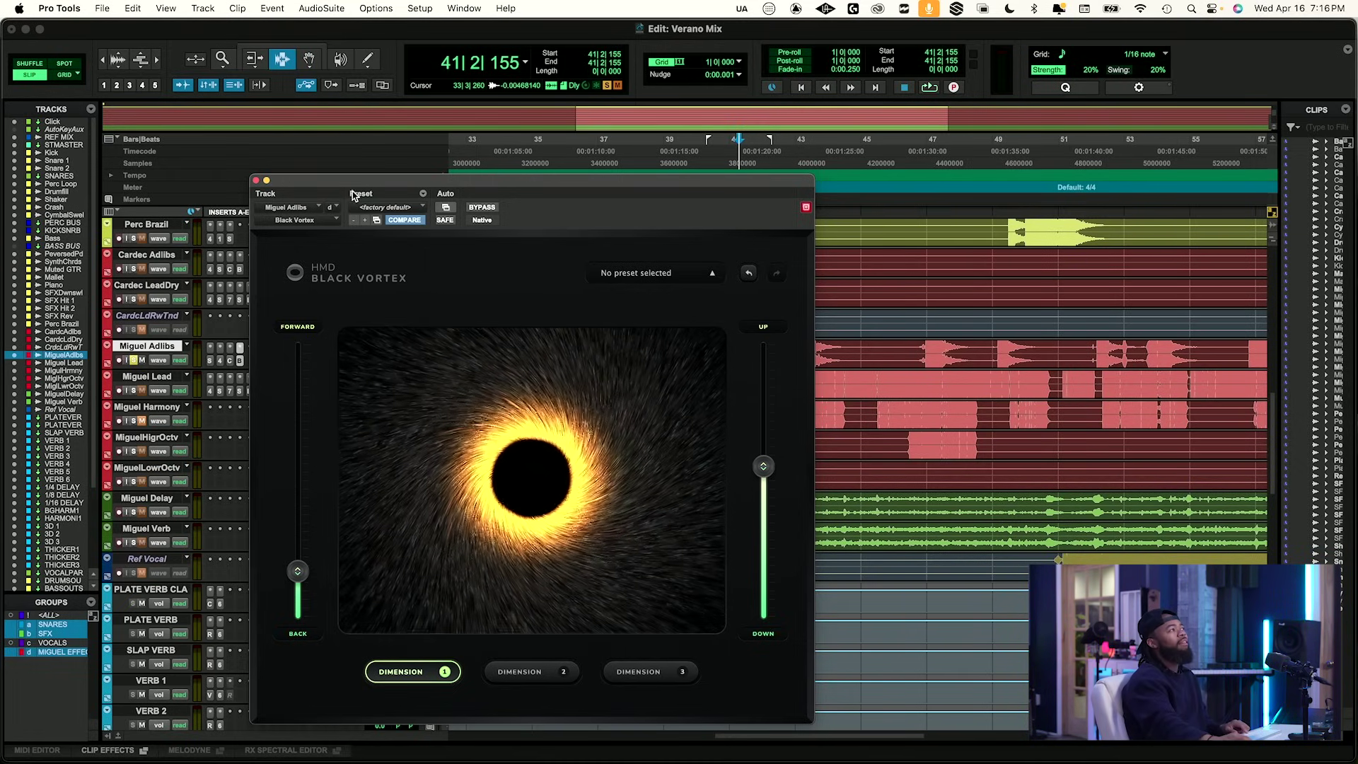
{"action": "left_click", "coordinate": [256, 181]}
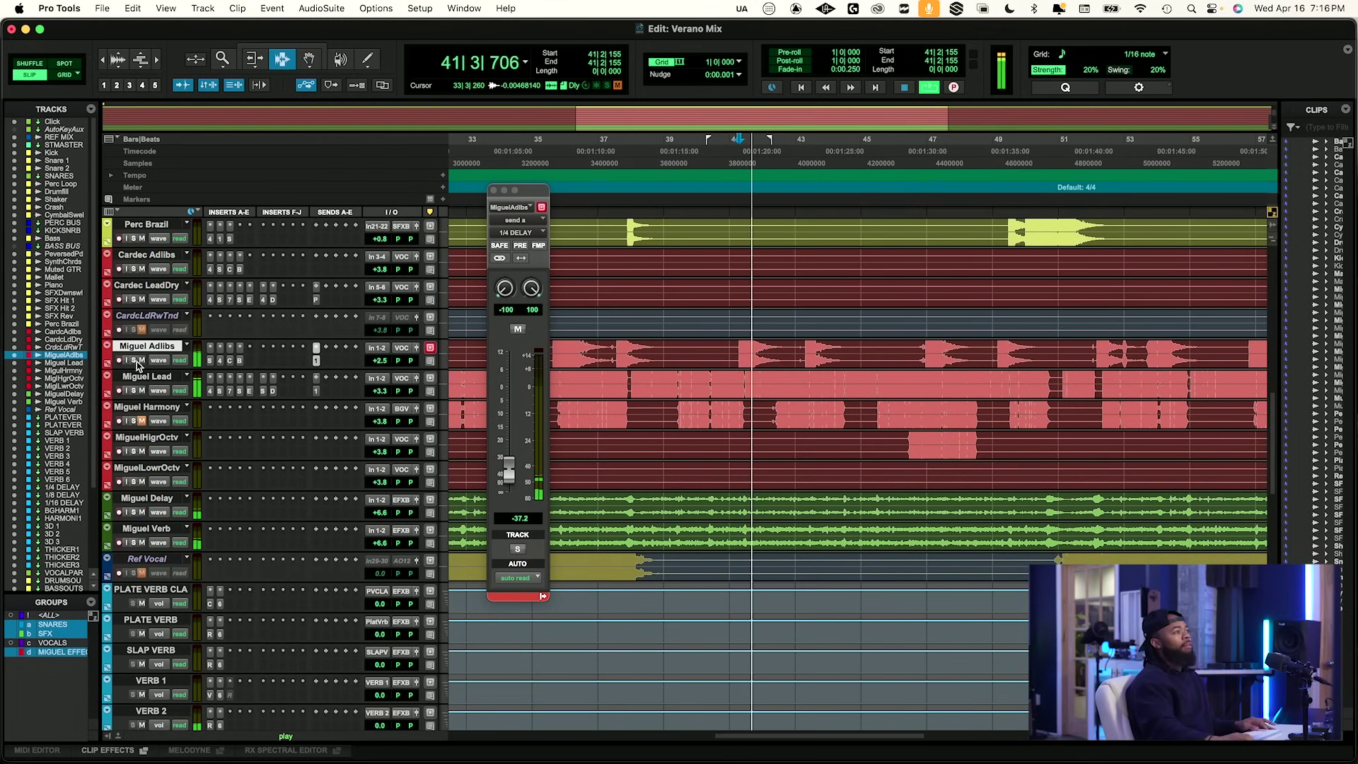
{"action": "left_click", "coordinate": [493, 190]}
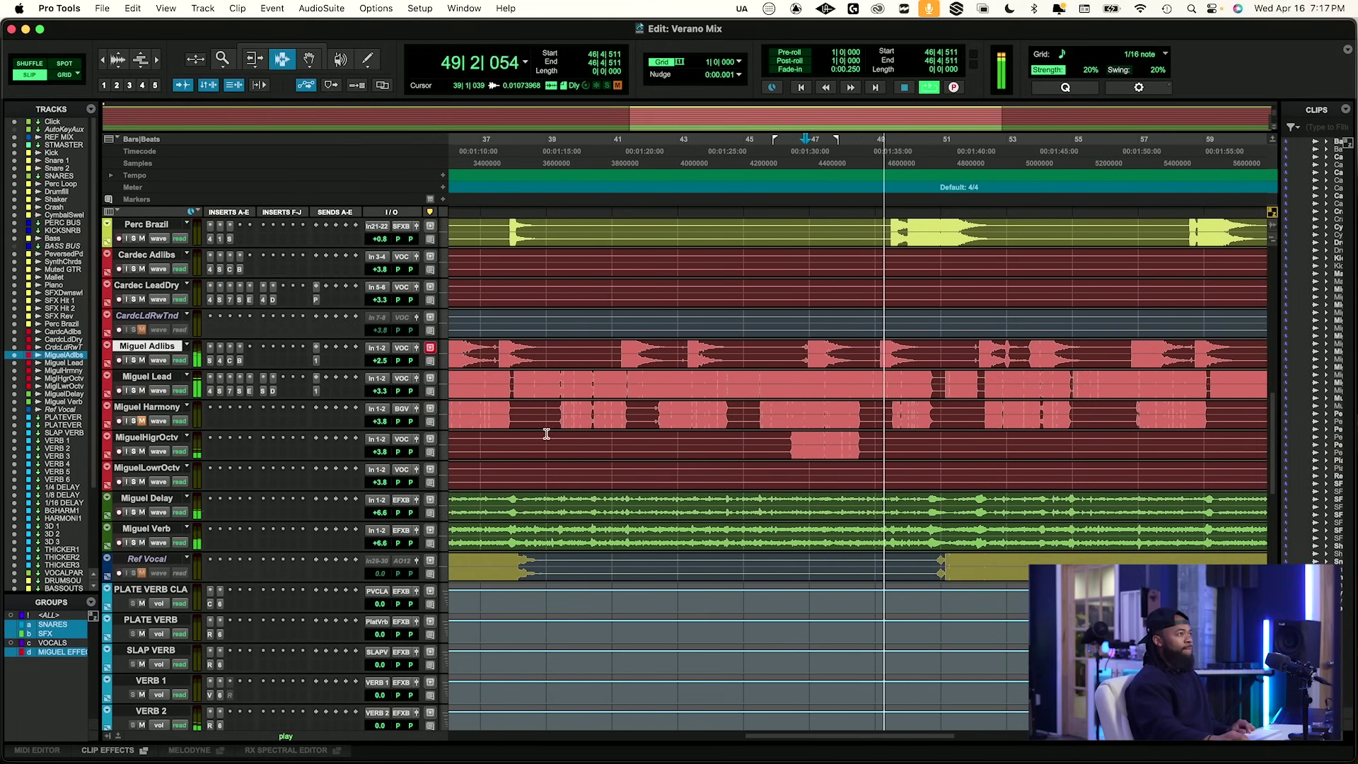
Listen from bars 45 and 52, then solo and unsolo REF MIX to compare the ad-libs with the reference.
{"action": "left_click", "coordinate": [162, 400]}
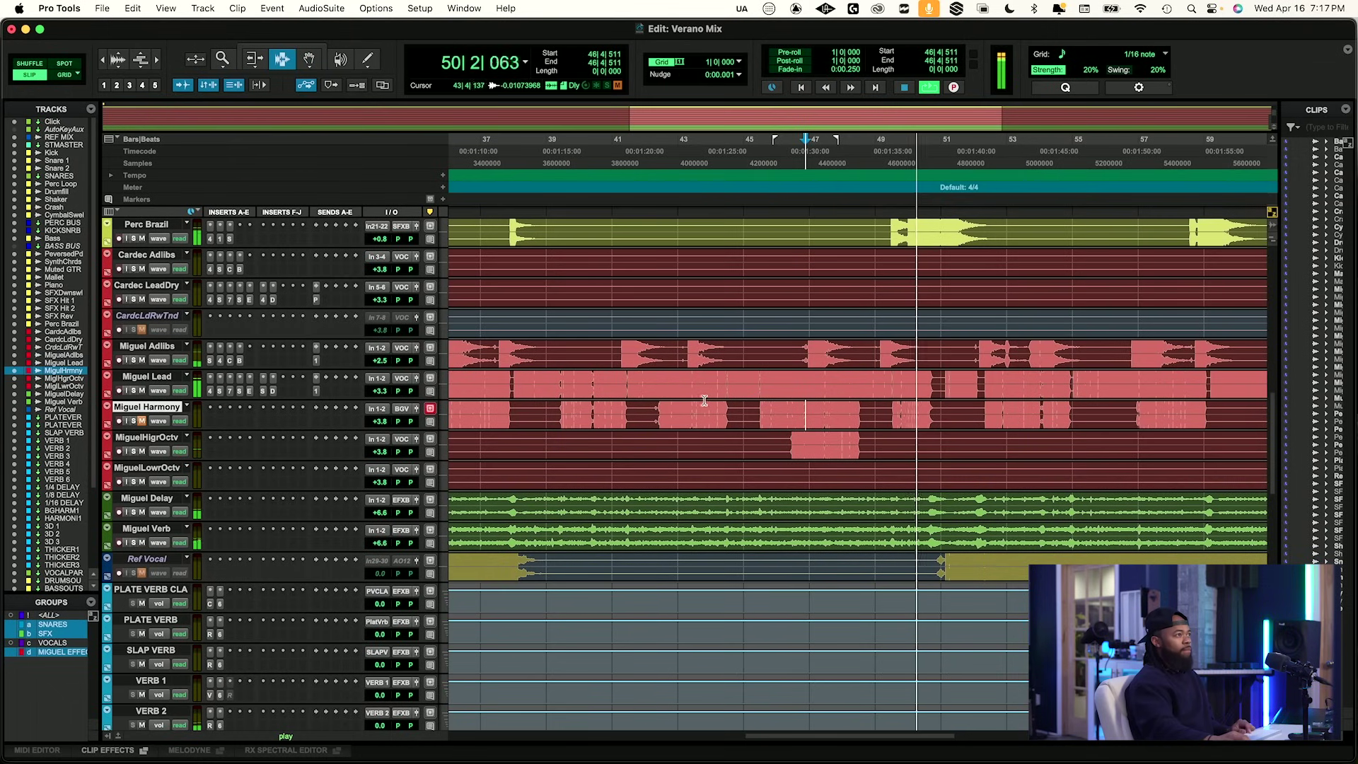
{"action": "left_click", "coordinate": [752, 412]}
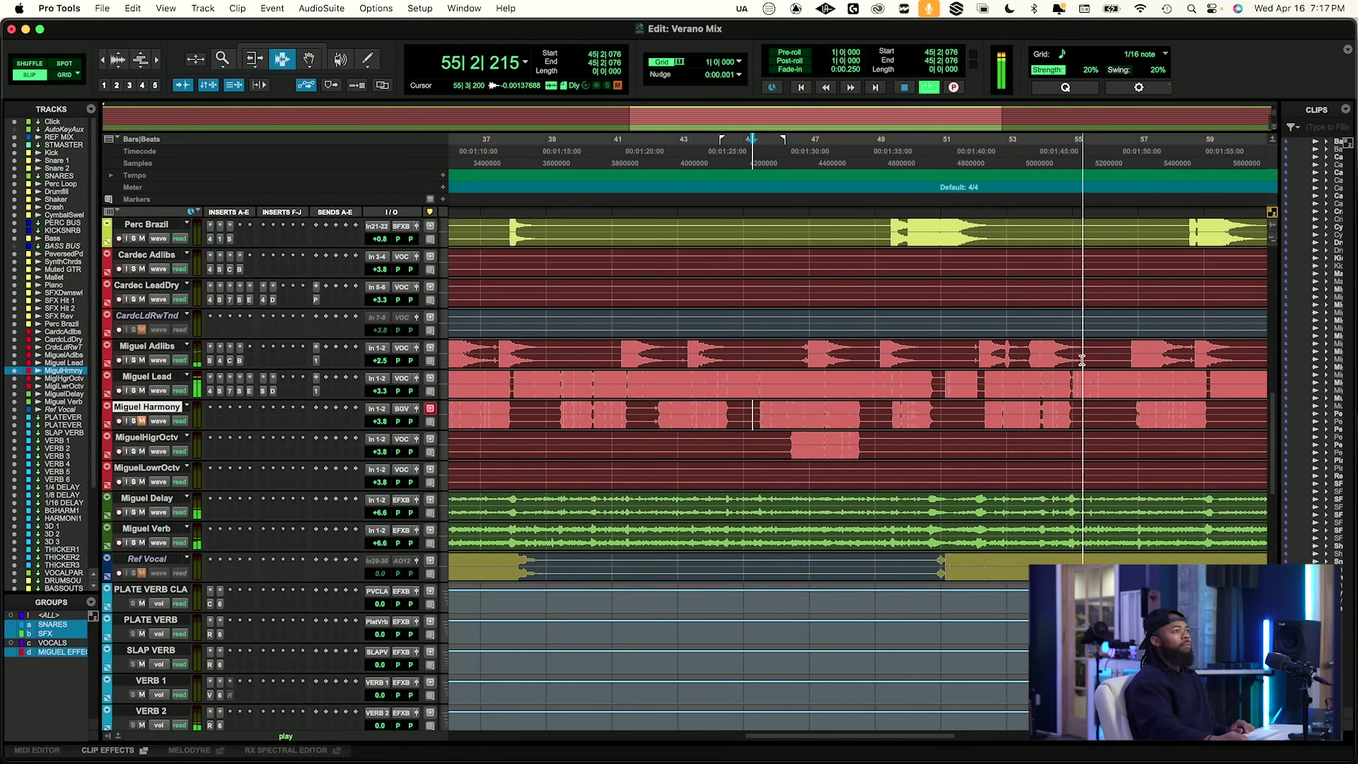
{"action": "left_click", "coordinate": [973, 348]}
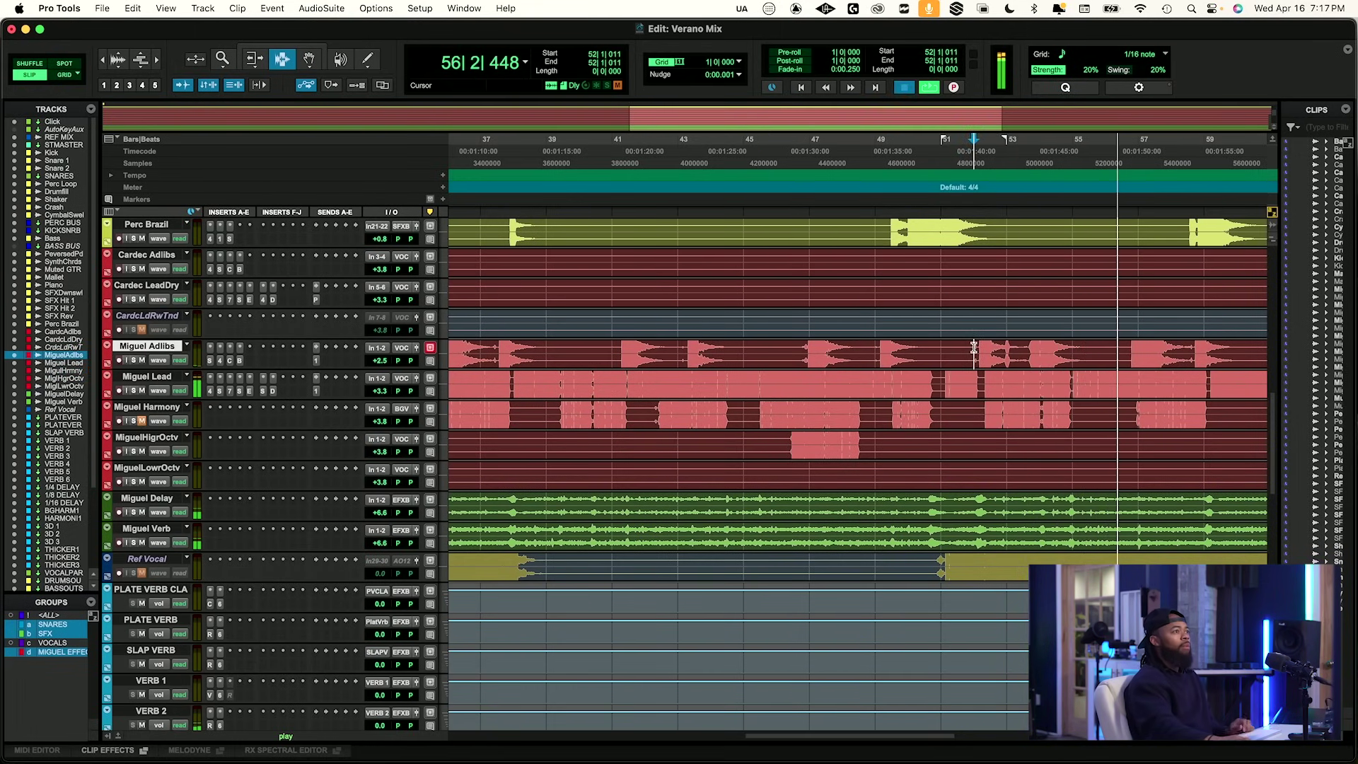
{"action": "scroll", "coordinate": [974, 347], "scroll_direction": "up", "scroll_amount": 10}
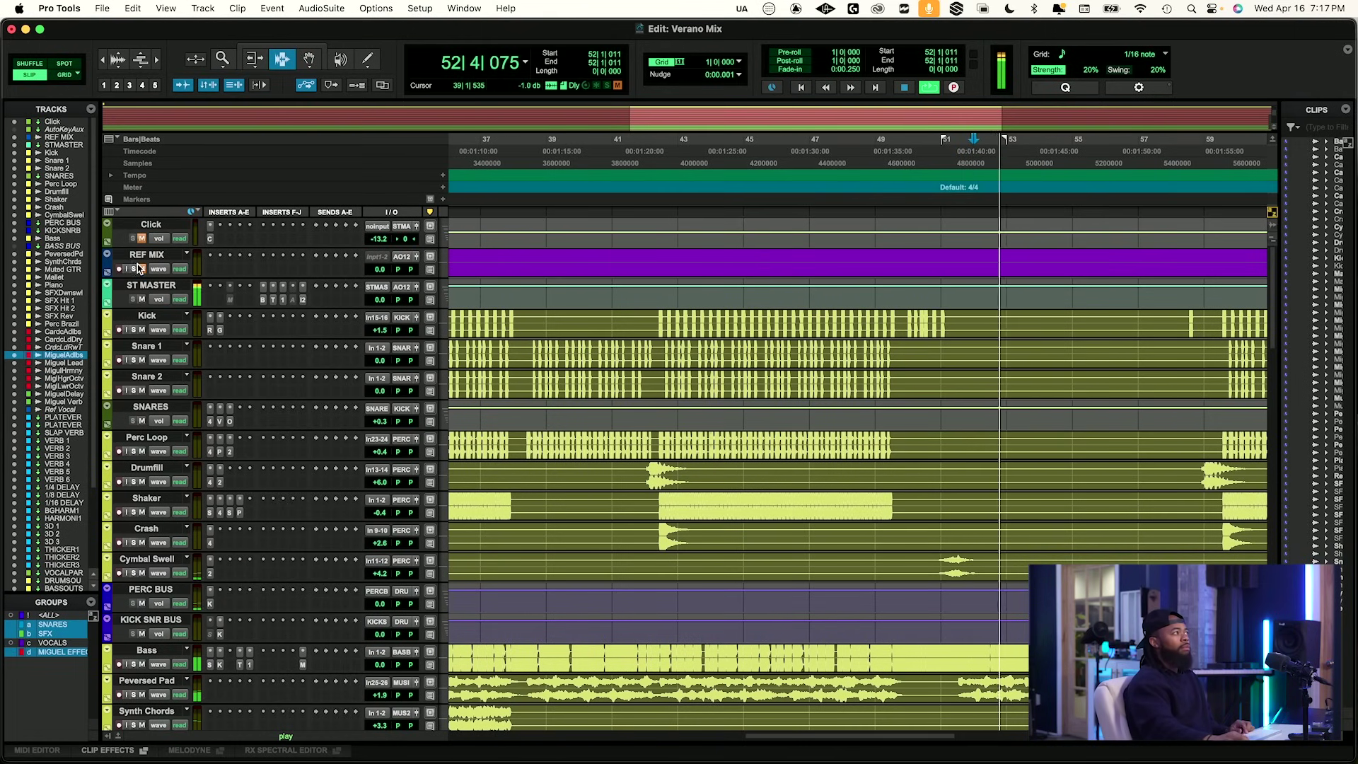
{"action": "key", "text": "space"}
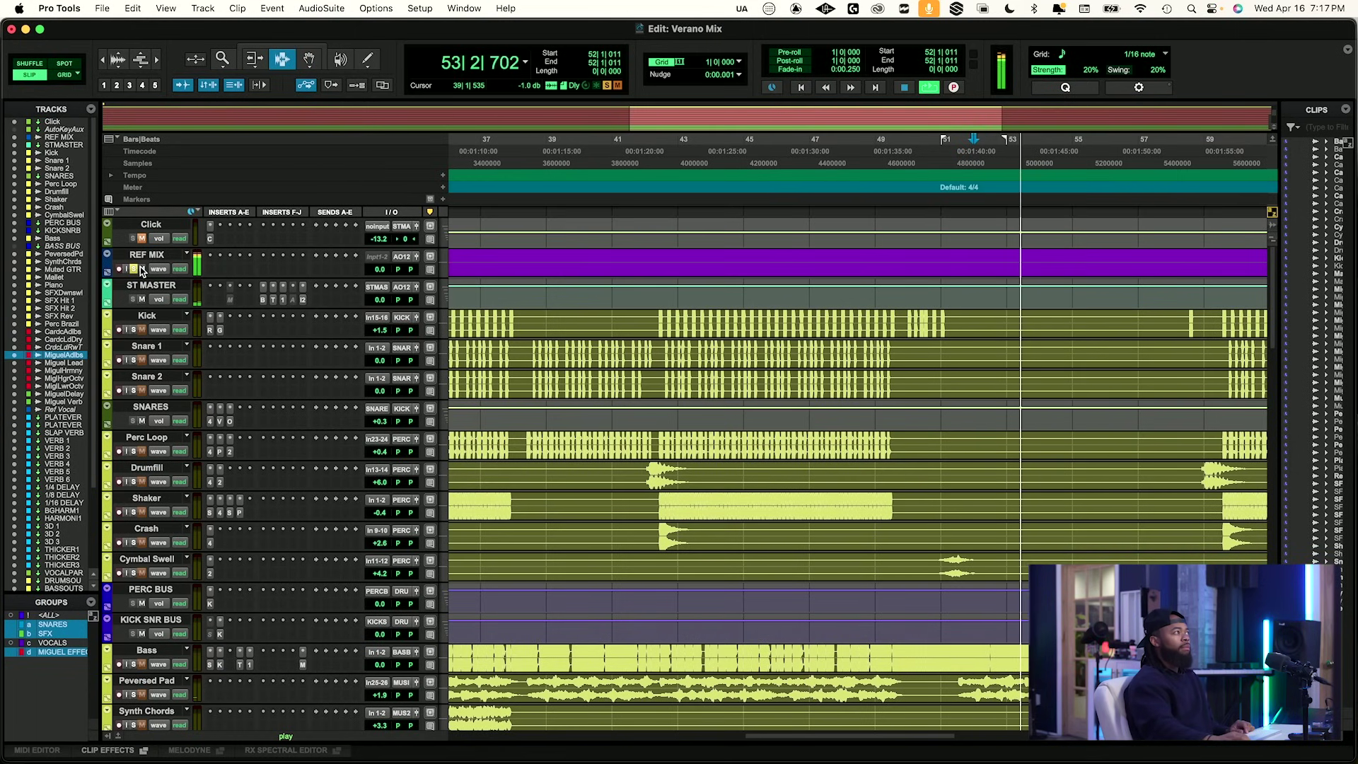
{"action": "key", "text": "space"}
{"action": "left_click", "coordinate": [135, 269]}
{"action": "key", "text": "space"}
Assign the second send of Miguel Adlibs to VERB 2 and raise its level to -6.0 dB during playback.
{"action": "scroll", "coordinate": [856, 456], "scroll_direction": "down", "scroll_amount": 12}
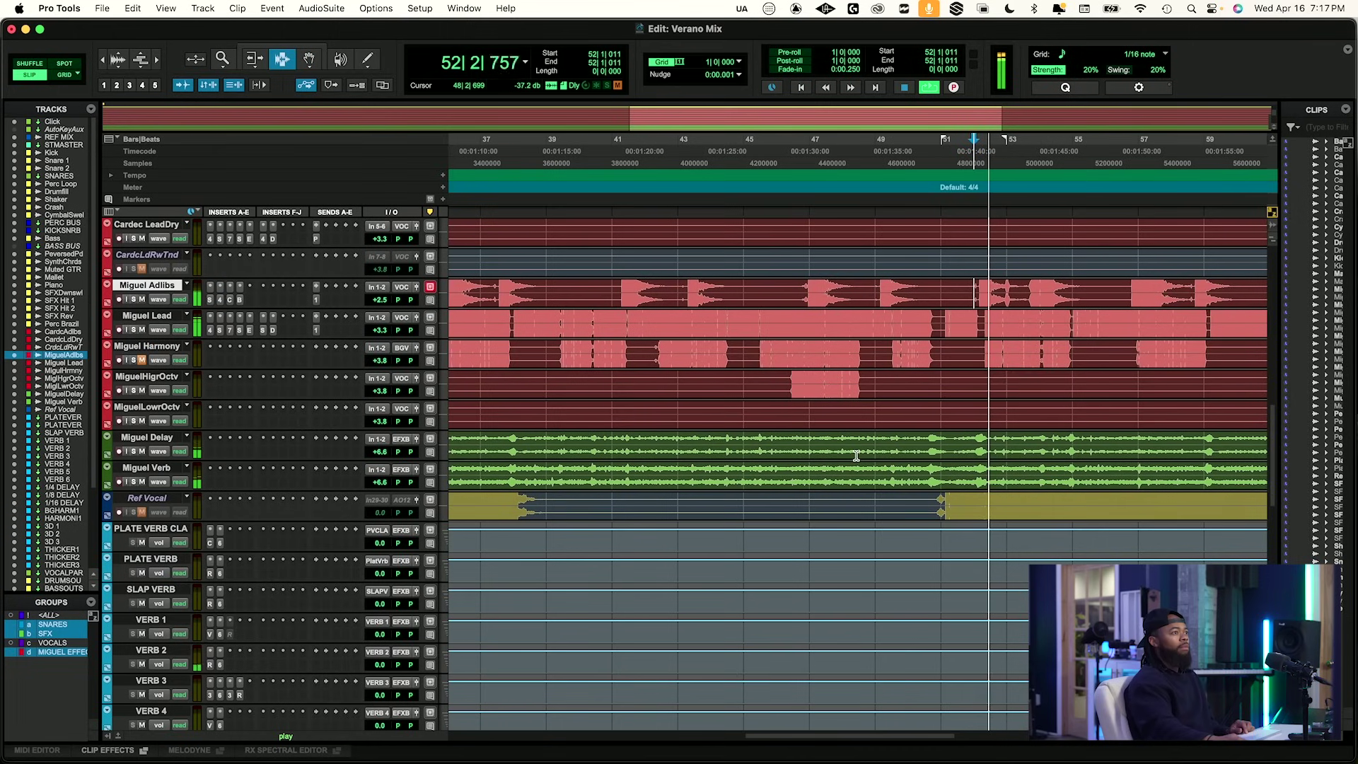
{"action": "scroll", "coordinate": [856, 456], "scroll_direction": "up", "scroll_amount": 4}
{"action": "left_click", "coordinate": [322, 424]}
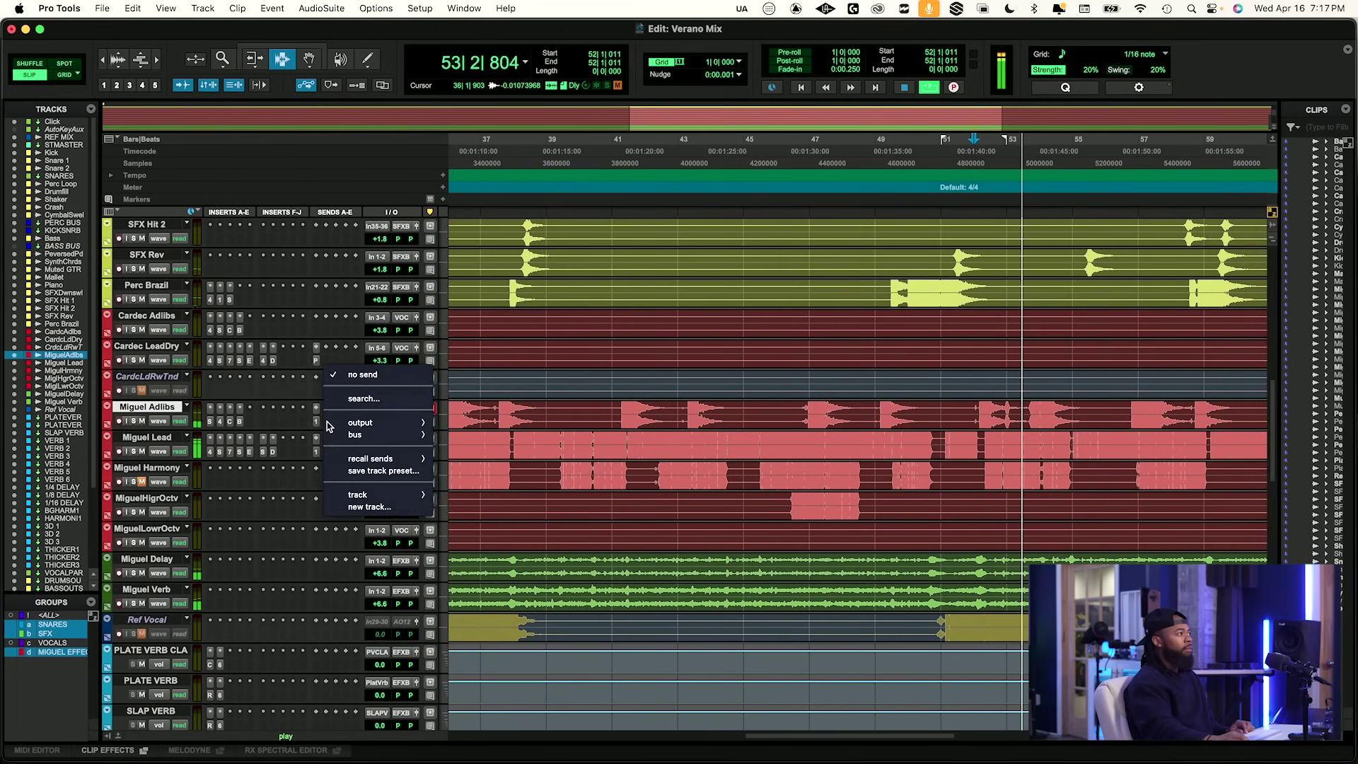
{"action": "left_click", "coordinate": [354, 394]}
{"action": "type", "text": "verb"}
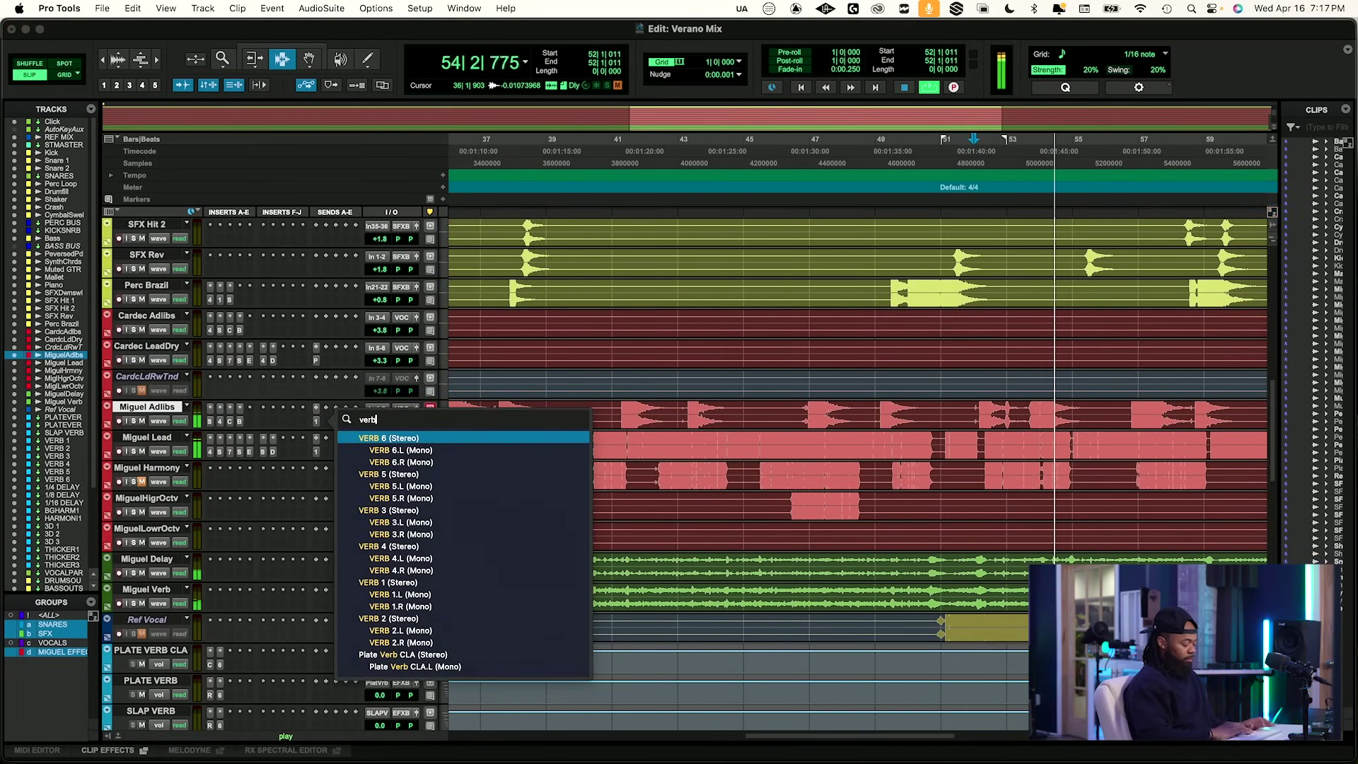
{"action": "type", "text": " 2"}
{"action": "key", "text": "Return"}
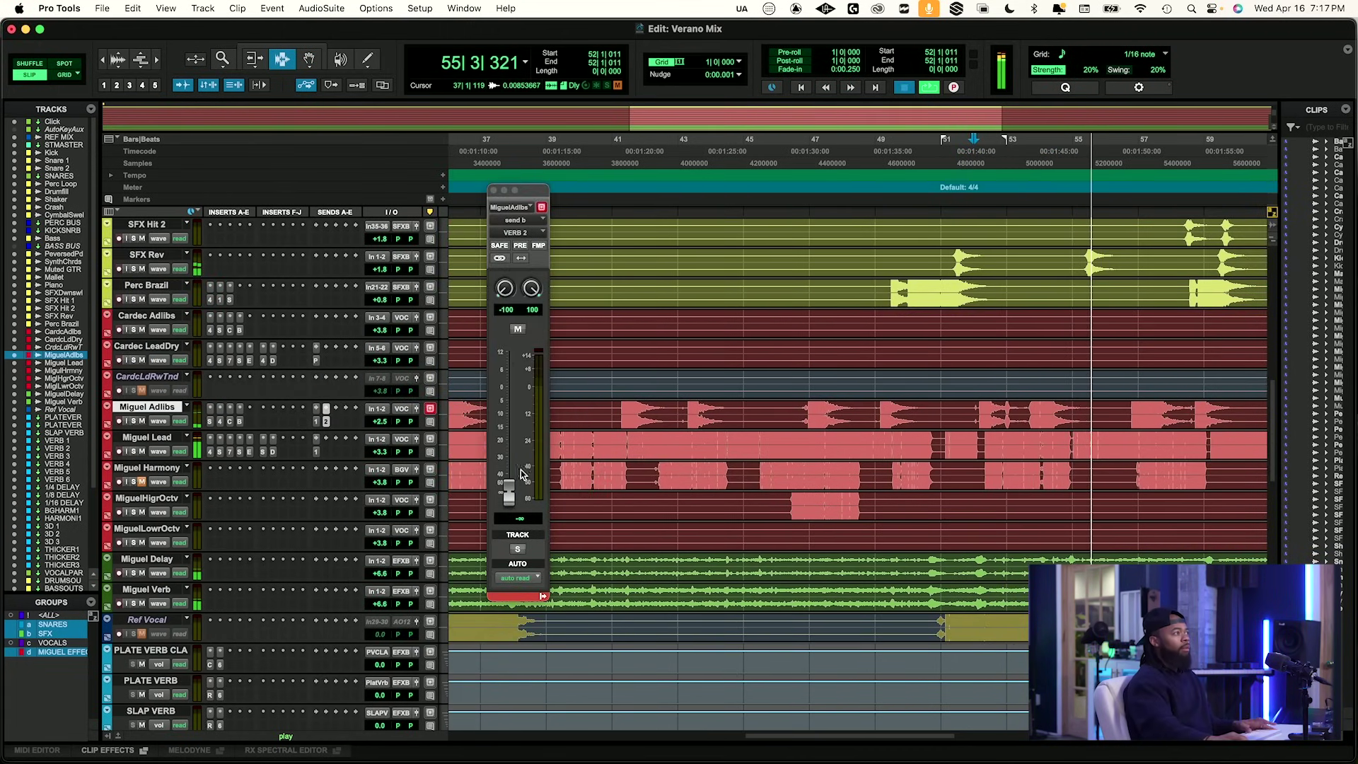
{"action": "left_click_drag", "start_coordinate": [510, 499], "coordinate": [508, 413]}
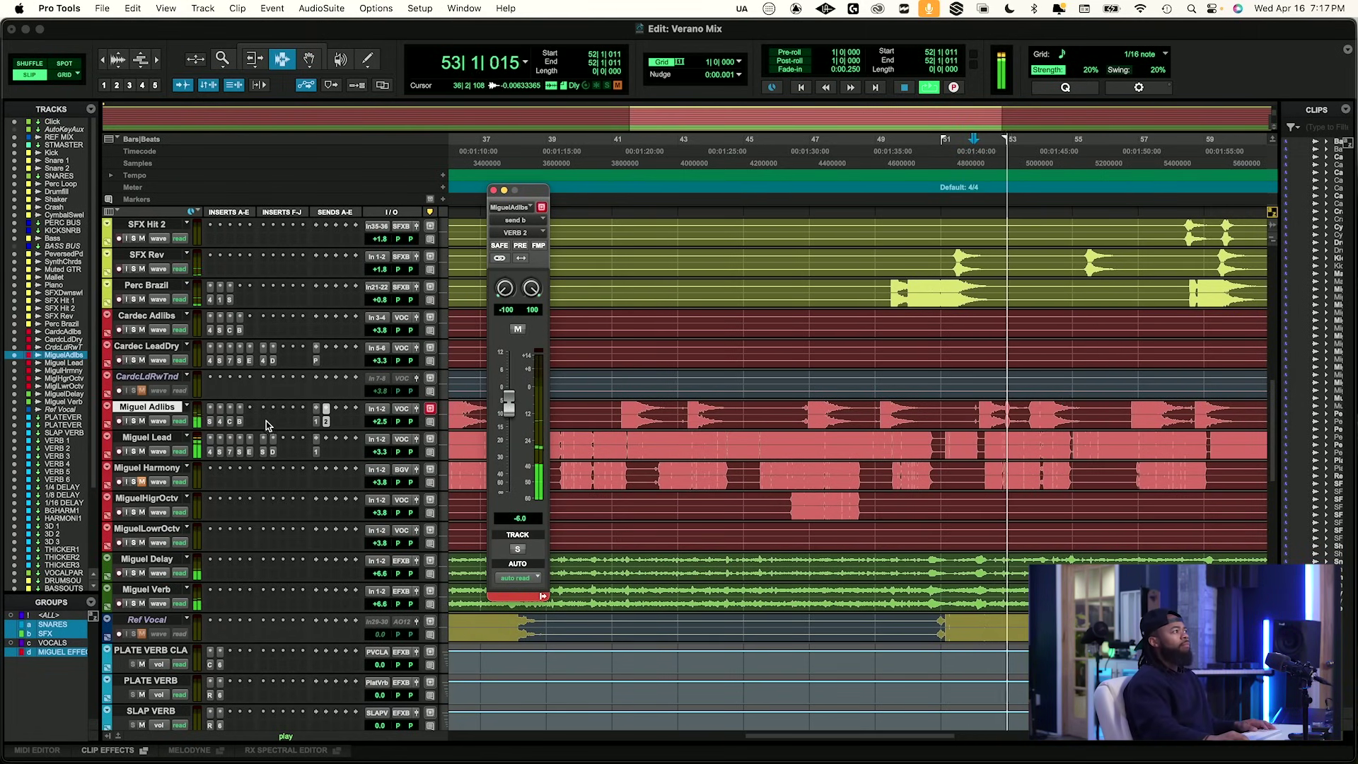
Lengthen the release of the Pro-C 2 on Miguel Adlibs during playback.
{"action": "left_click", "coordinate": [232, 421]}
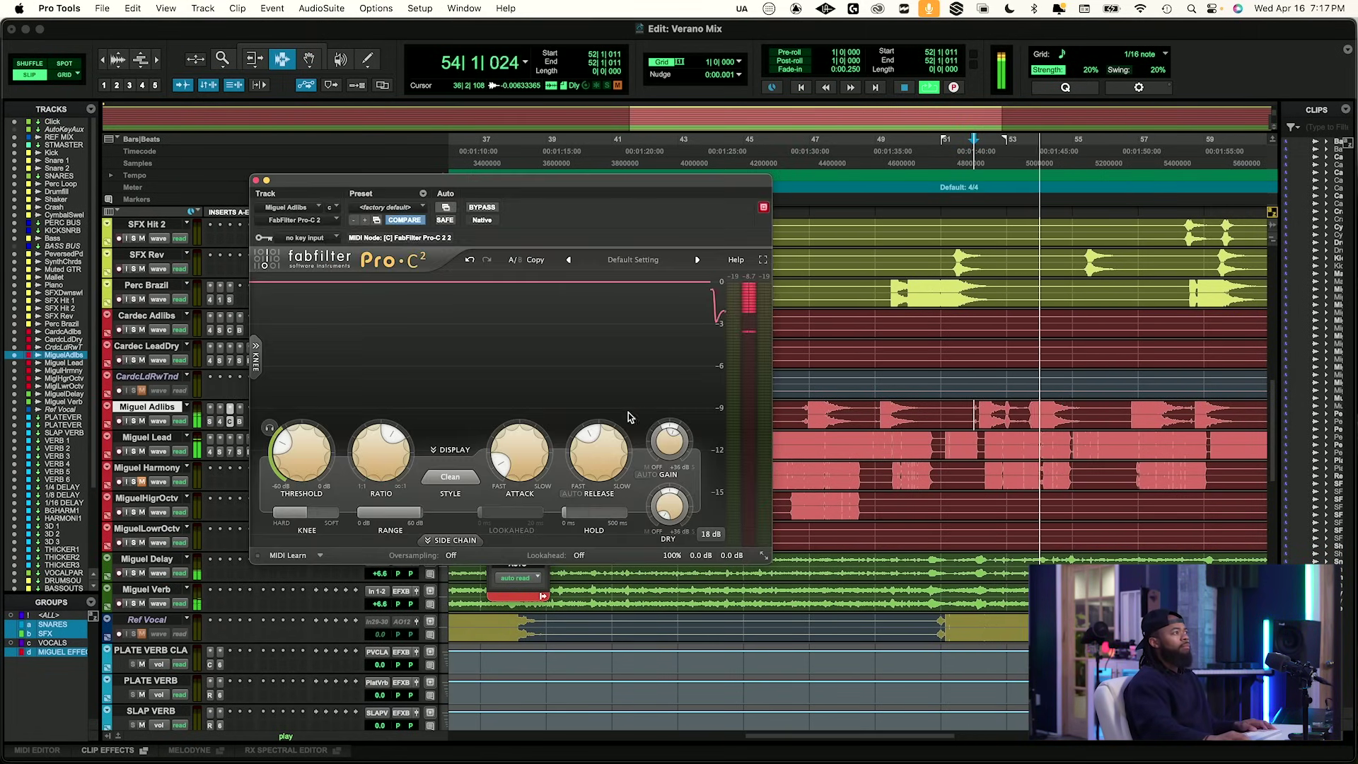
{"action": "mouse_move", "coordinate": [602, 438]}
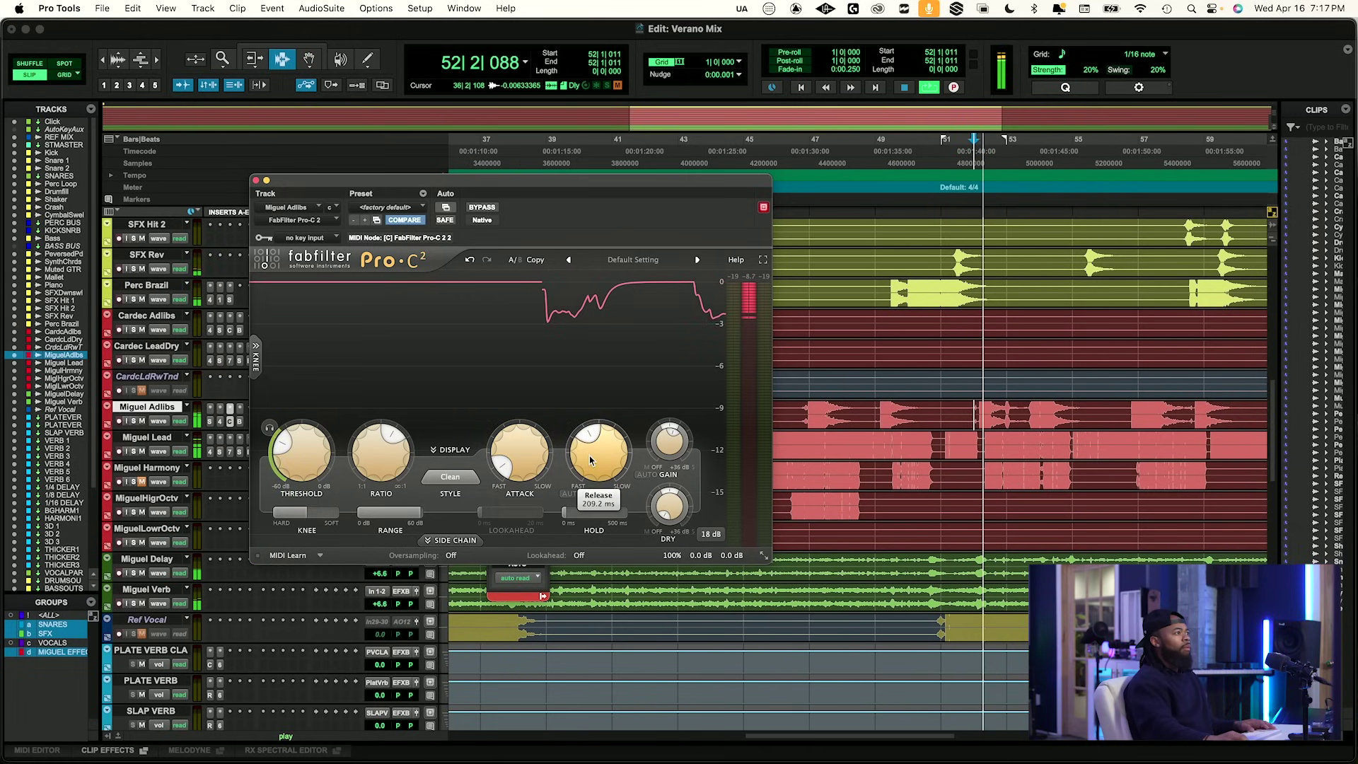
{"action": "scroll", "coordinate": [601, 442], "scroll_direction": "up", "scroll_amount": 5}
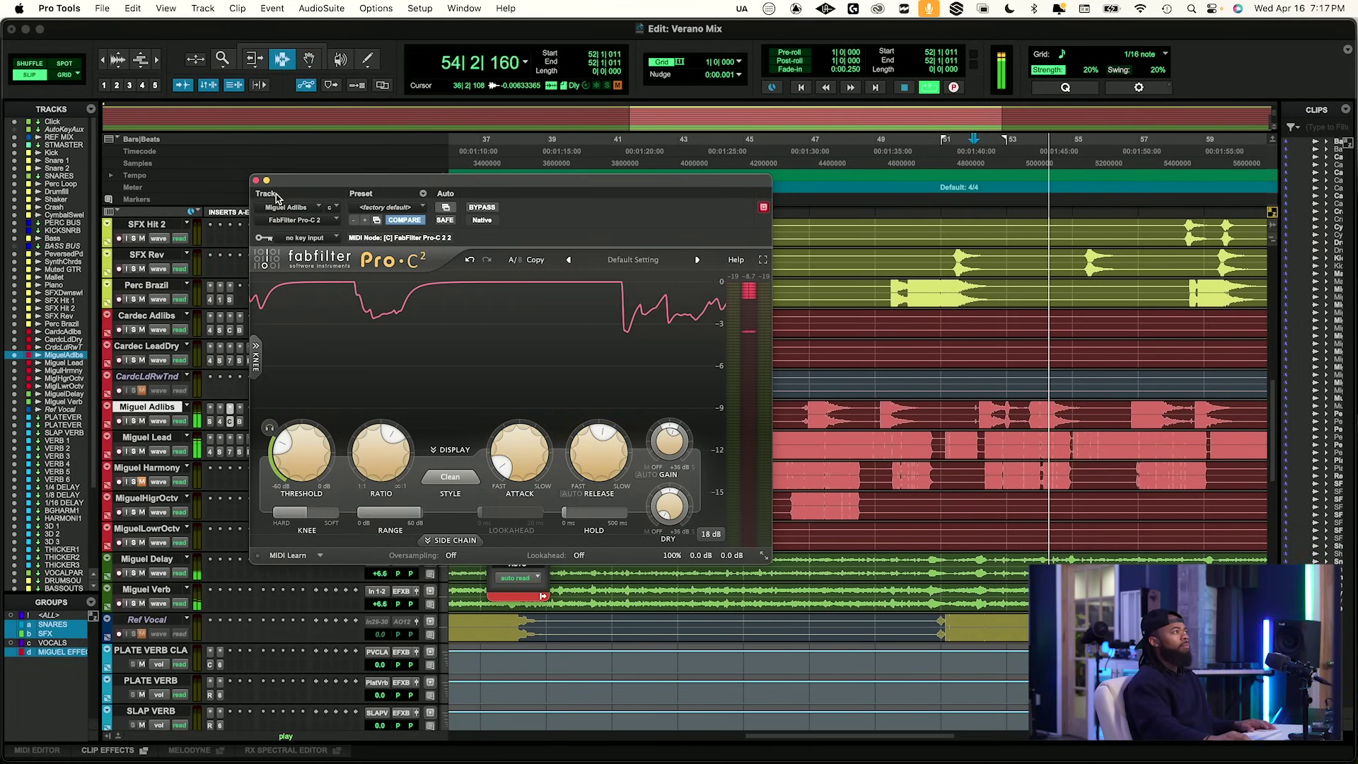
Close the Pro-C 2 and send windows of Miguel Adlibs while listening to the ad-libs from bar 55 to 61.
{"action": "left_click", "coordinate": [256, 180]}
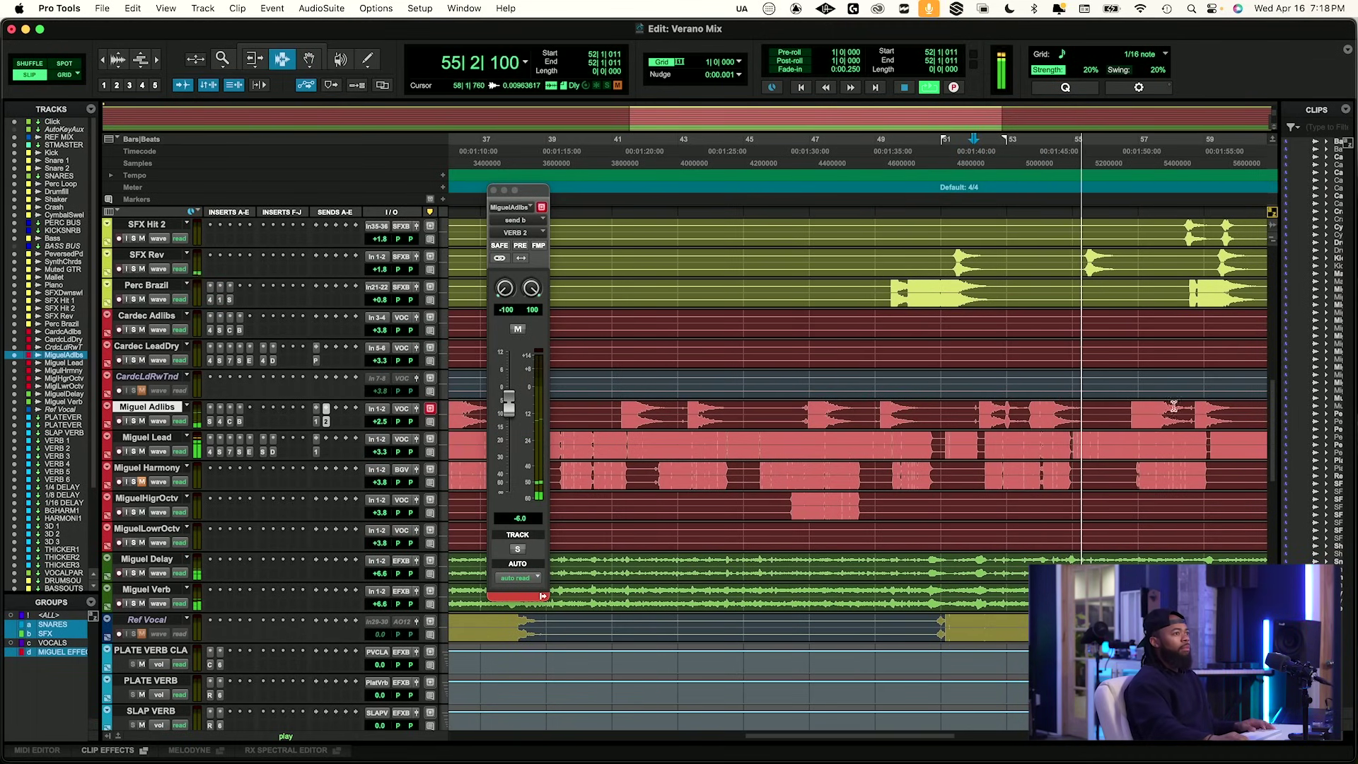
{"action": "scroll", "coordinate": [1067, 436], "scroll_direction": "right", "scroll_amount": 5}
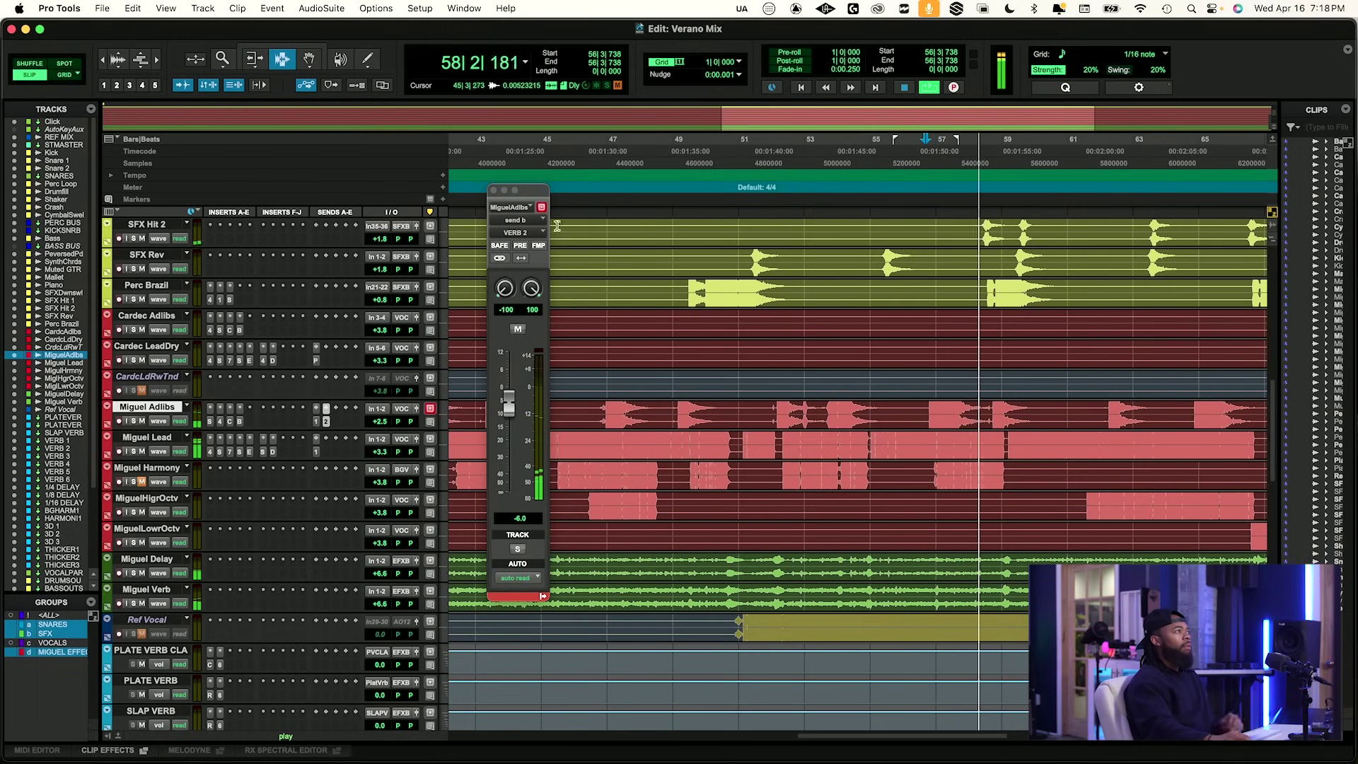
{"action": "left_click", "coordinate": [493, 190]}
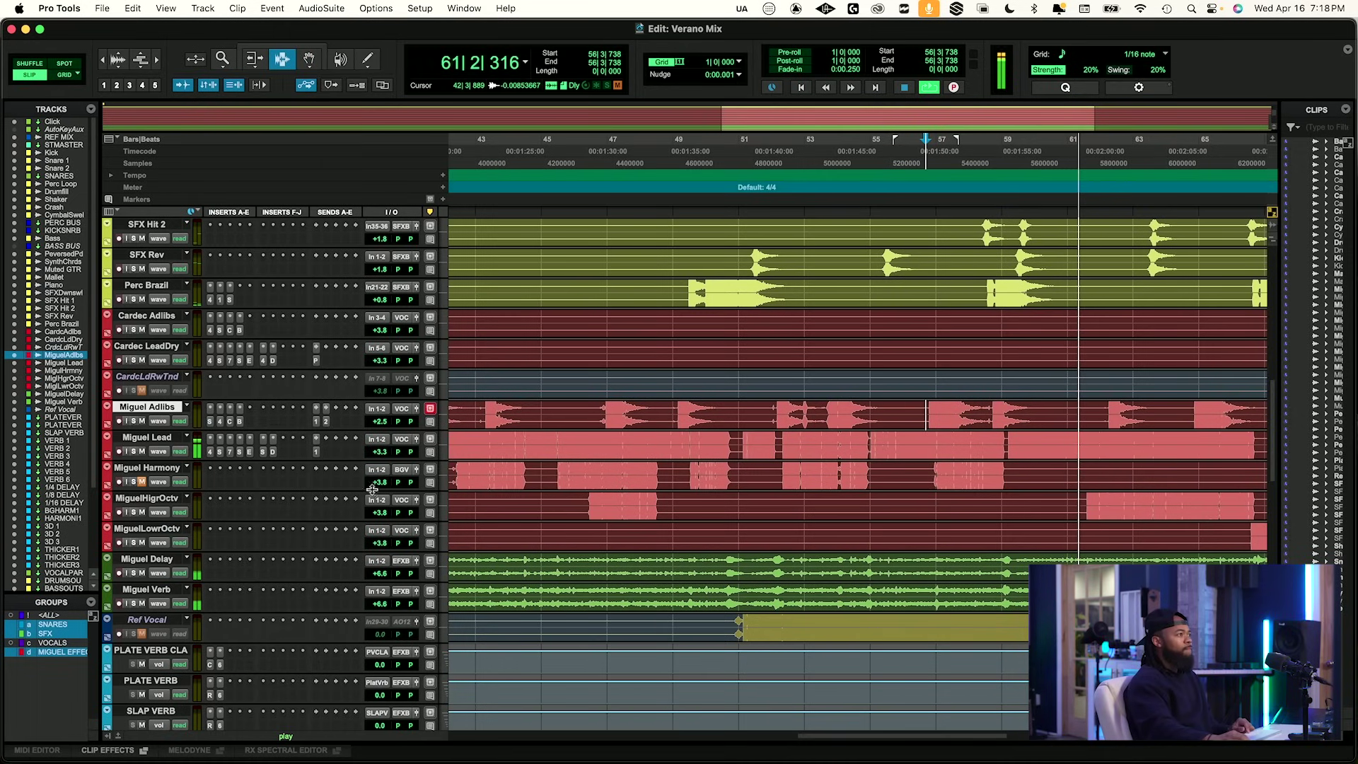
{"action": "scroll", "coordinate": [499, 481], "scroll_direction": "left", "scroll_amount": 6}
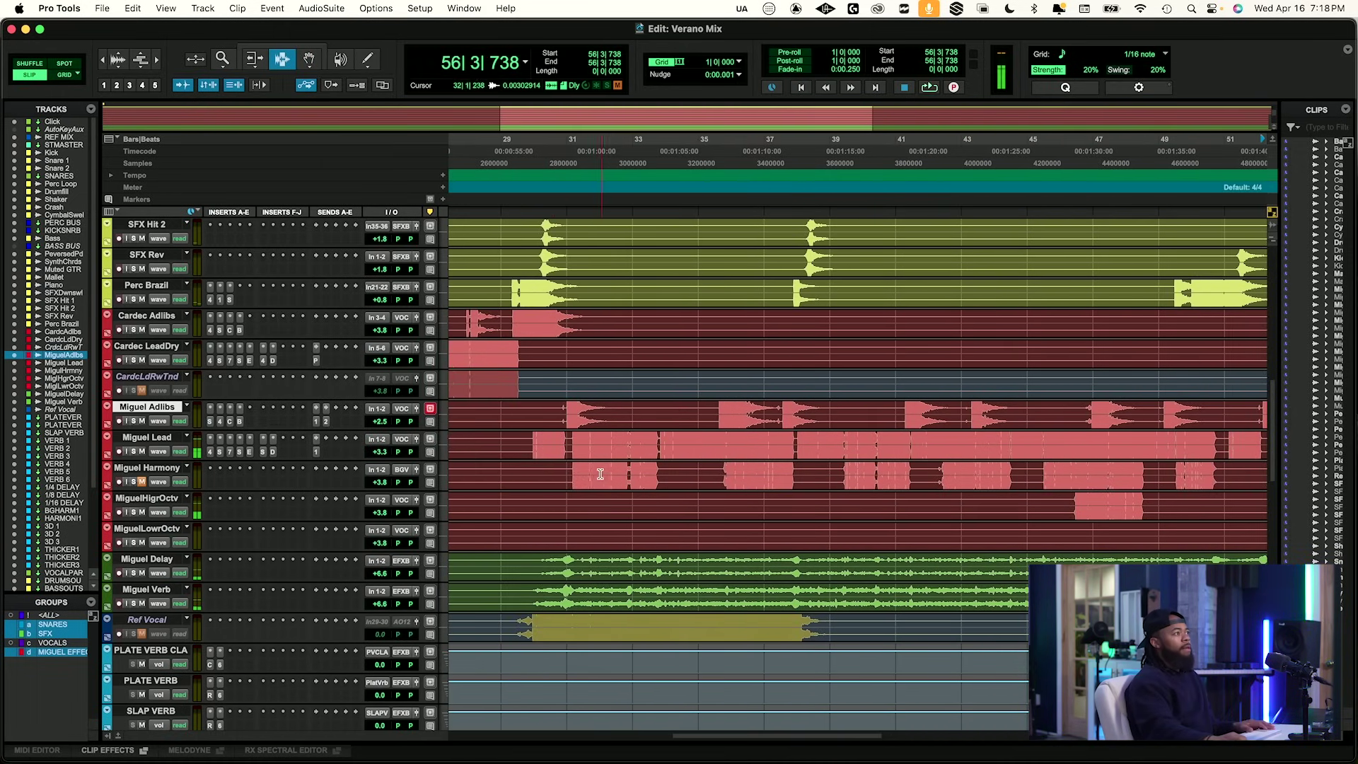
Unmute and solo Miguel Harmony, and listen to it from bar 30.
{"action": "left_click", "coordinate": [143, 483]}
{"action": "left_click", "coordinate": [134, 481]}
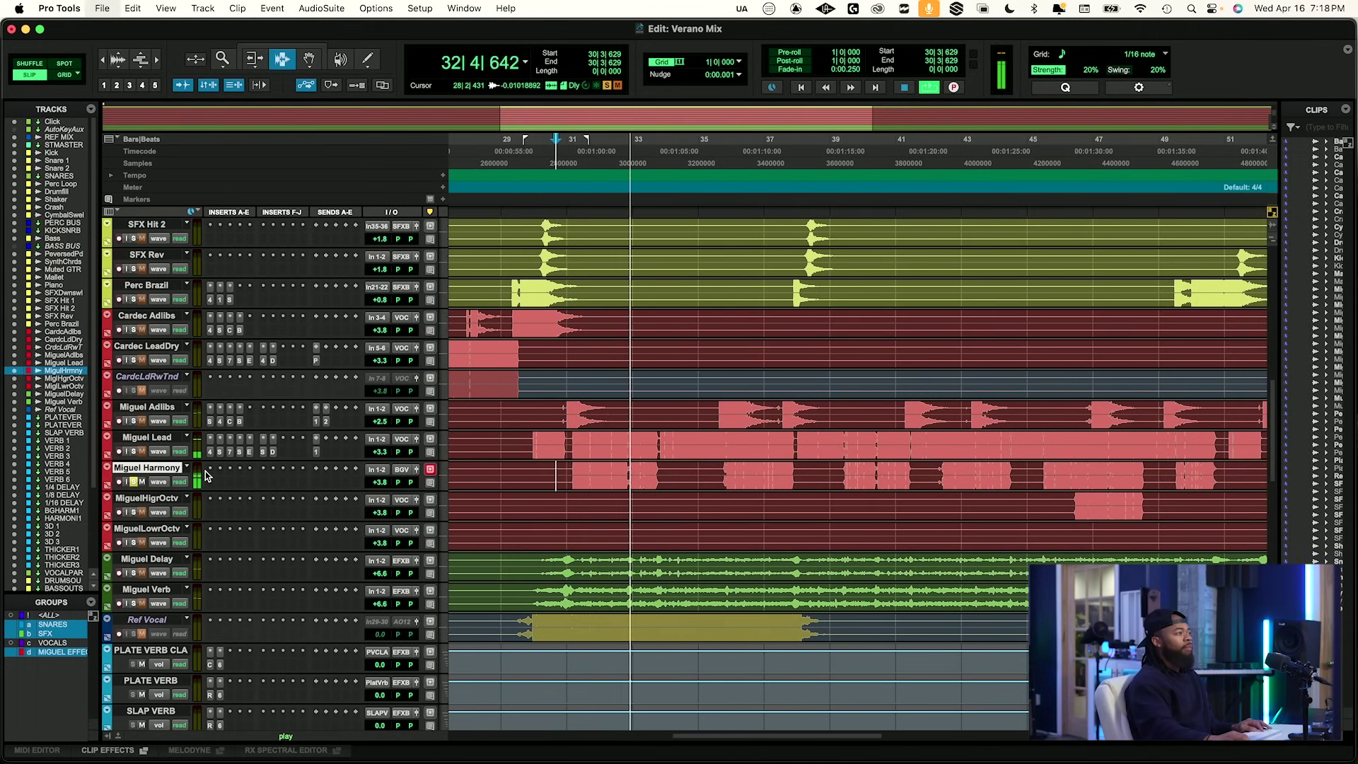
{"action": "key", "text": "space"}
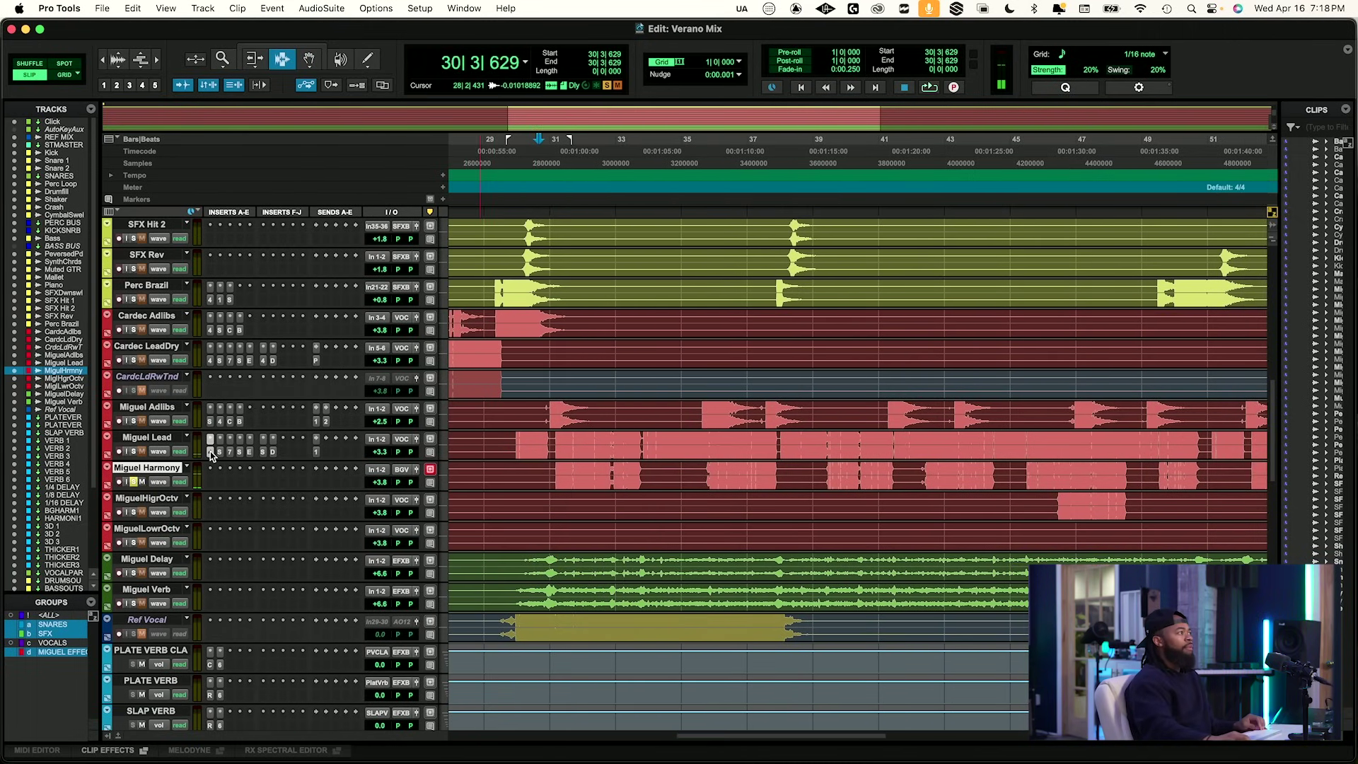
Copy the Neutron 4 Equalizer and SpecCraft inserts from Miguel Lead to Miguel Harmony and open the copied SpecCraft.
{"action": "left_click", "coordinate": [210, 453]}
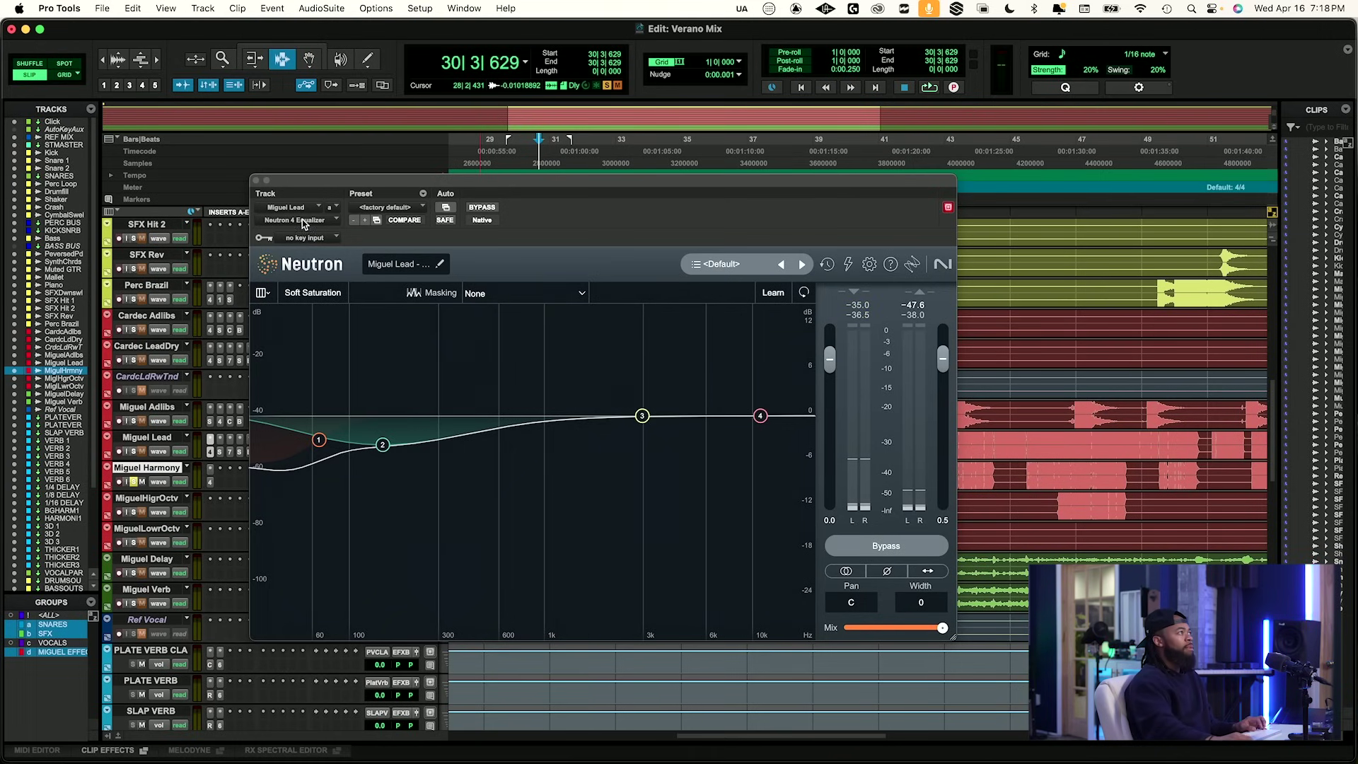
{"action": "key", "text": "space"}
{"action": "left_click_drag", "start_coordinate": [351, 185], "coordinate": [652, 171]}
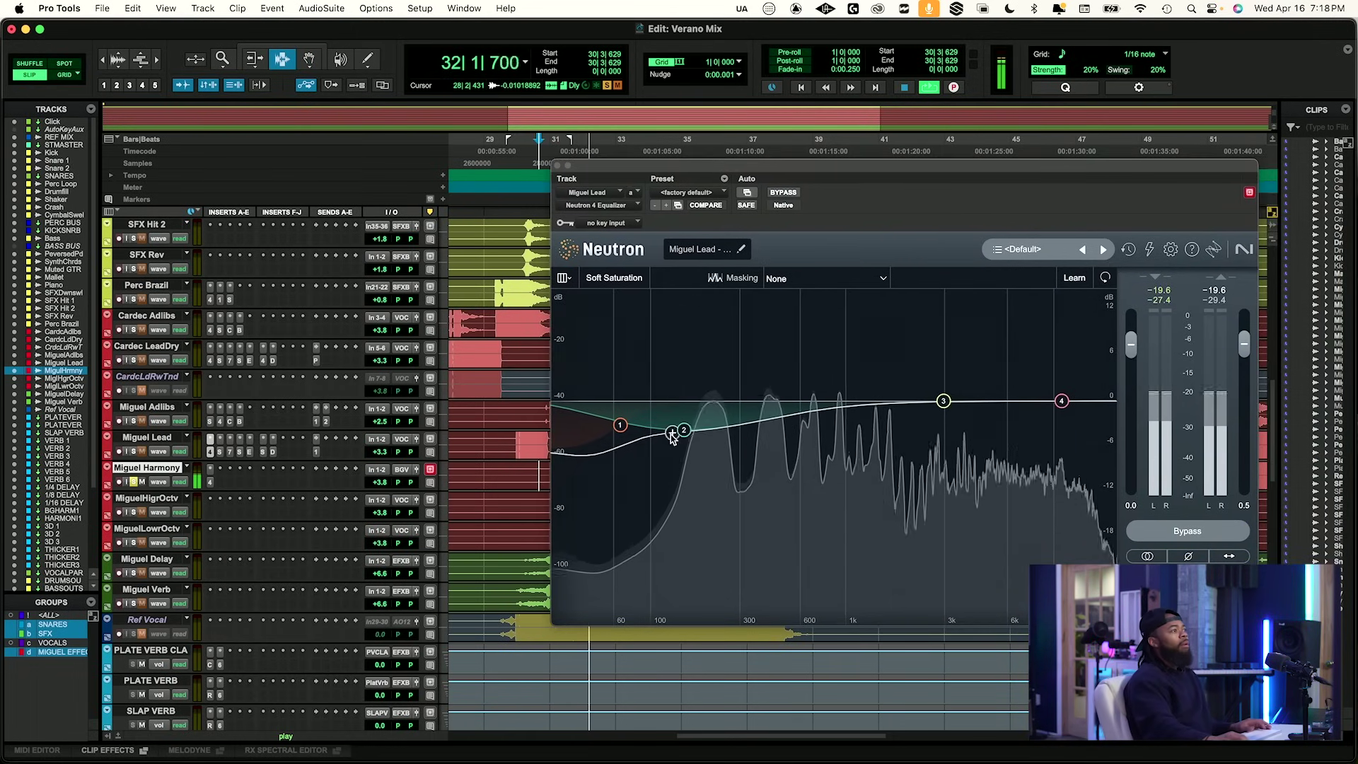
{"action": "left_click", "coordinate": [220, 482]}
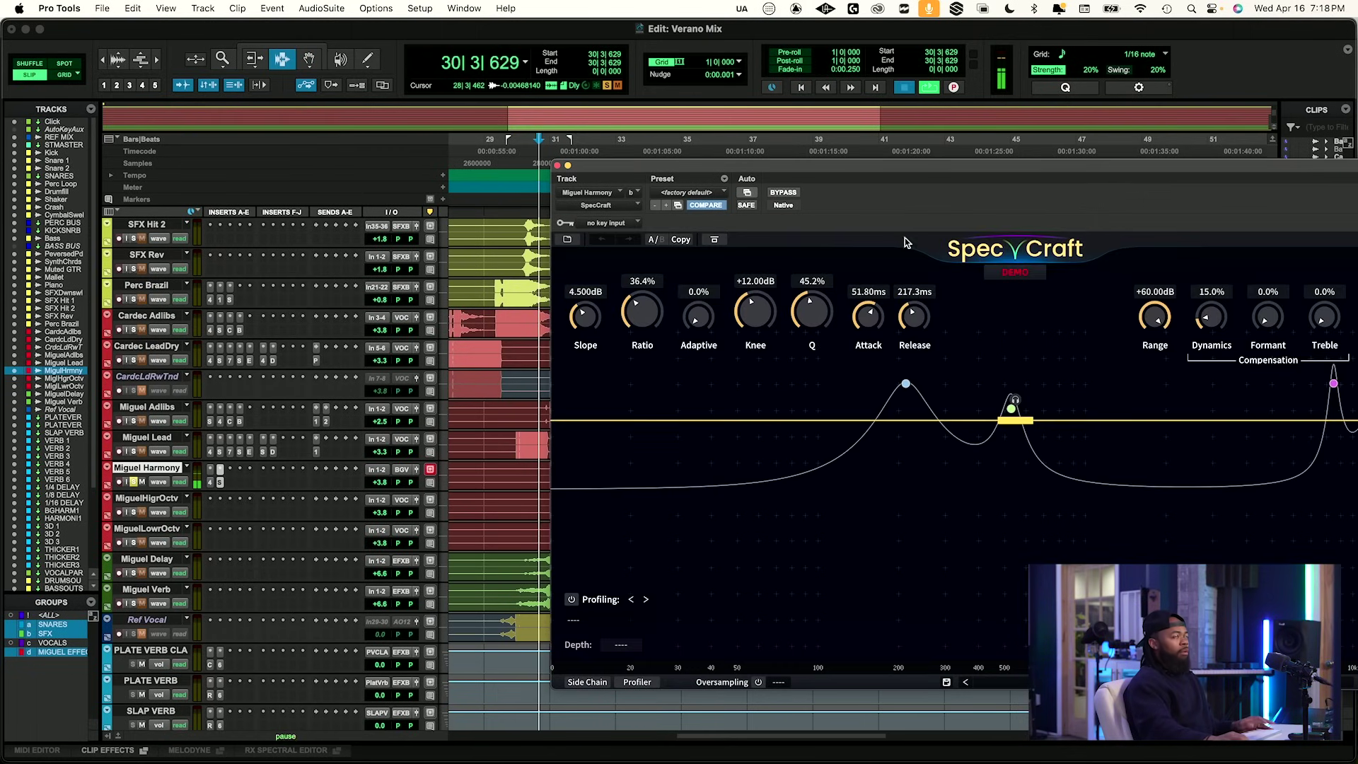
Raise the low band of SpecCraft on Miguel Harmony at about 215 Hz during playback.
{"action": "left_click_drag", "start_coordinate": [828, 167], "coordinate": [710, 161]}
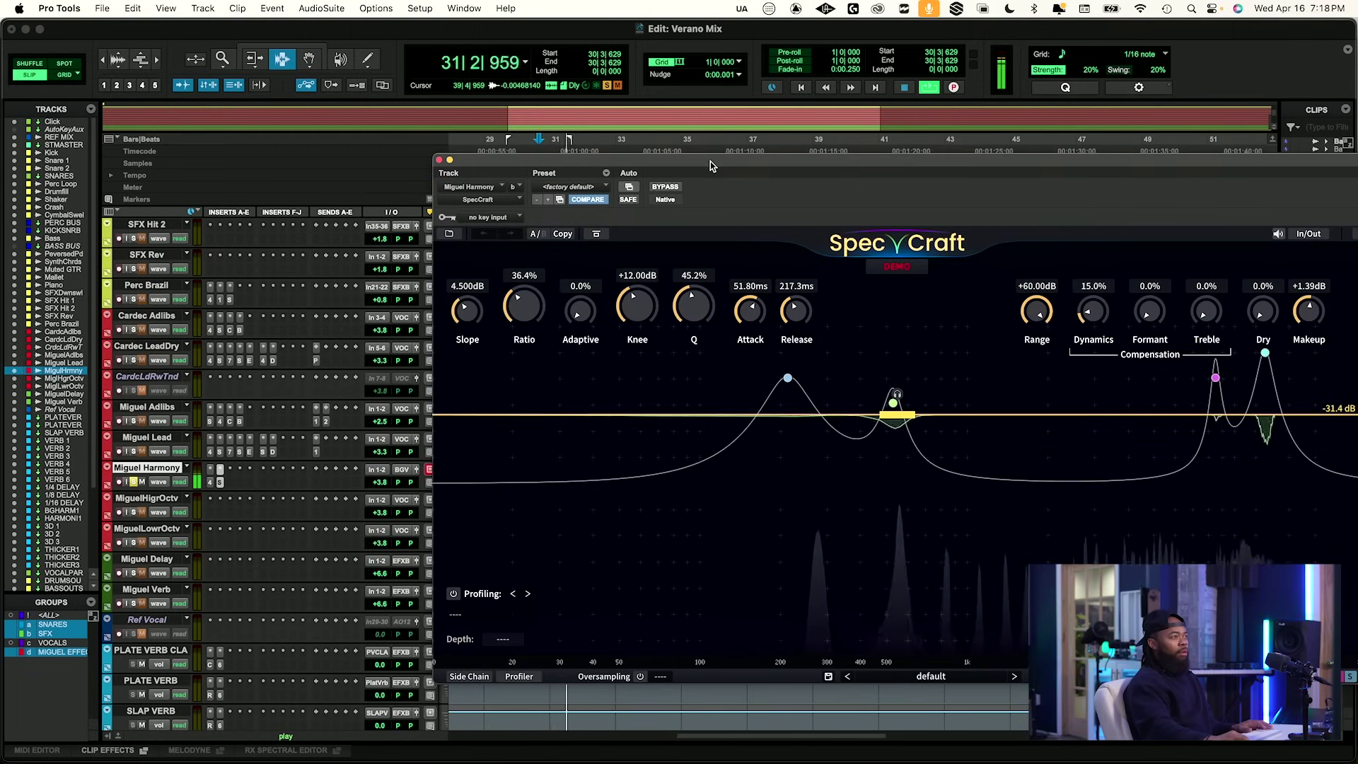
{"action": "left_click", "coordinate": [787, 377]}
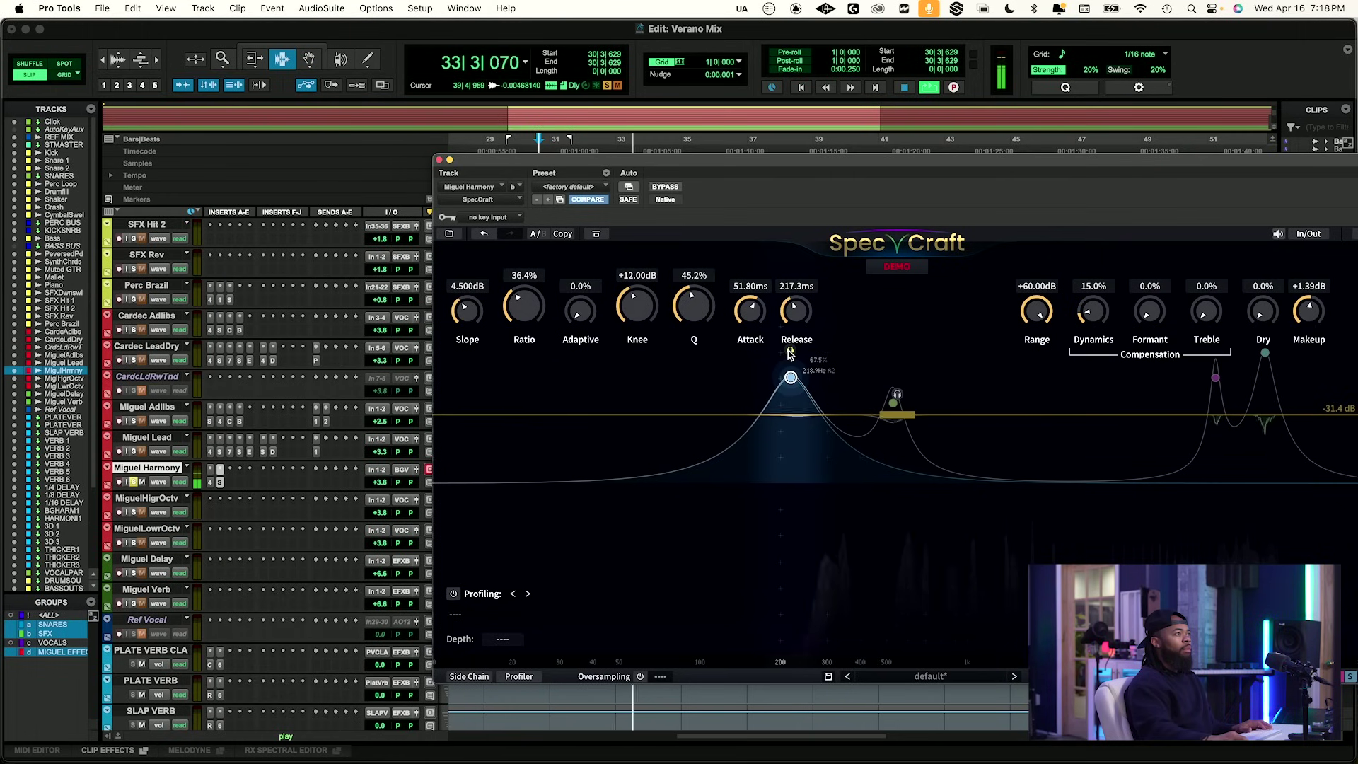
{"action": "key", "text": "space"}
{"action": "left_click_drag", "start_coordinate": [787, 325], "coordinate": [786, 314]}
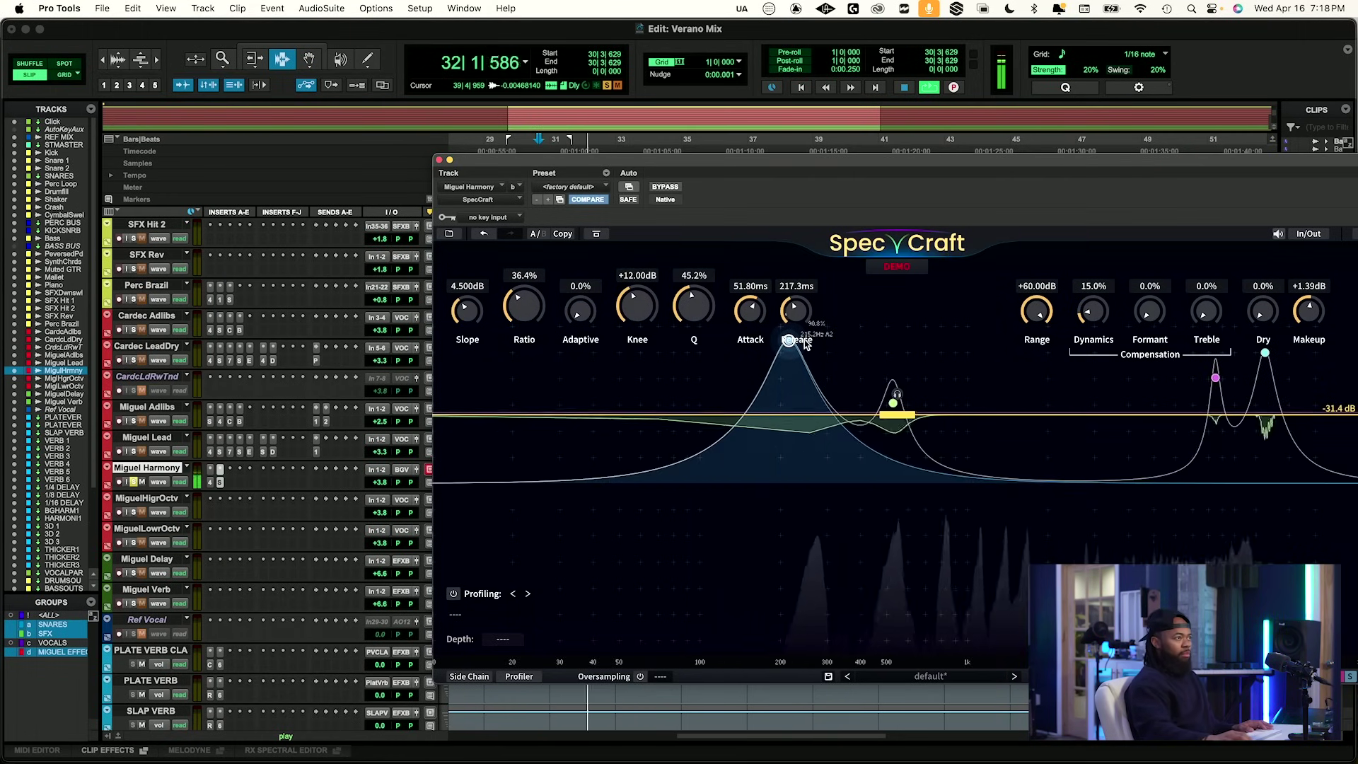
{"action": "left_click_drag", "start_coordinate": [789, 342], "coordinate": [789, 340]}
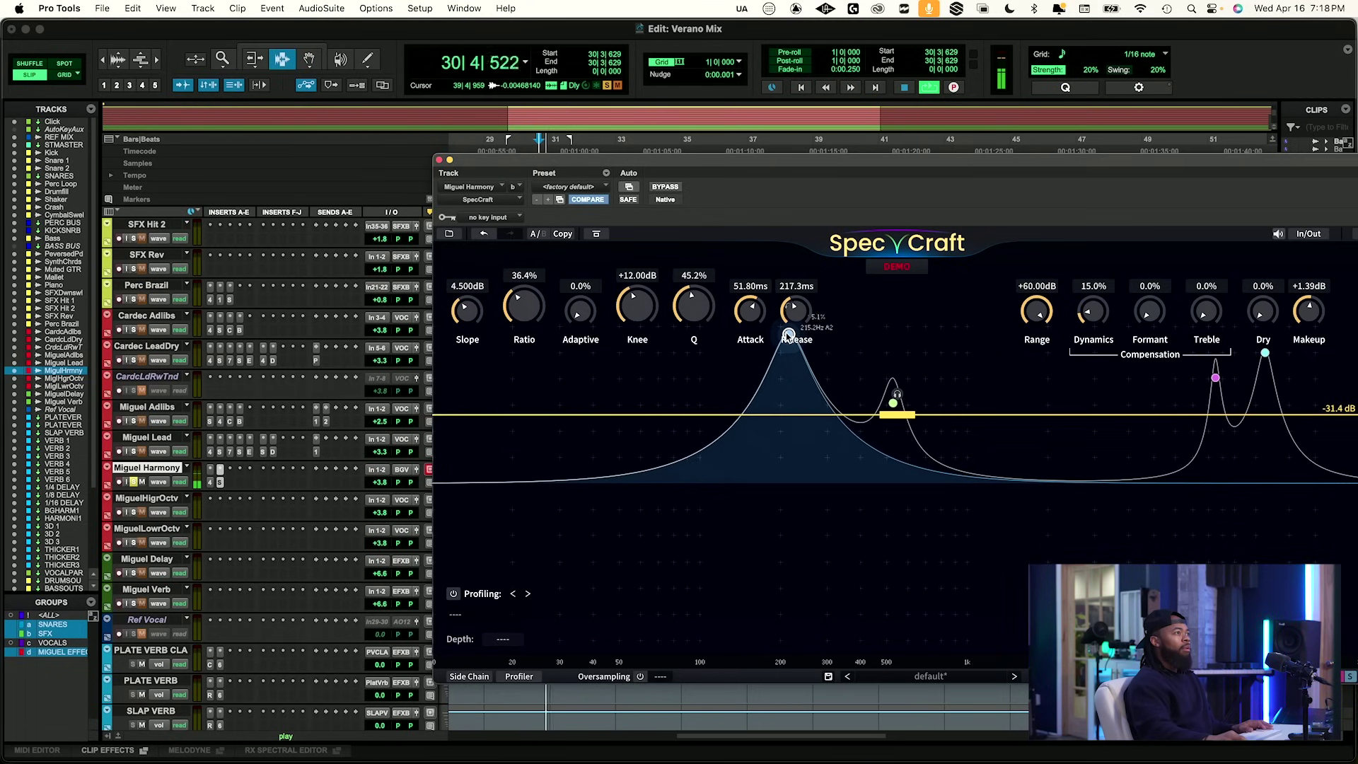
{"action": "left_click_drag", "start_coordinate": [787, 334], "coordinate": [787, 333]}
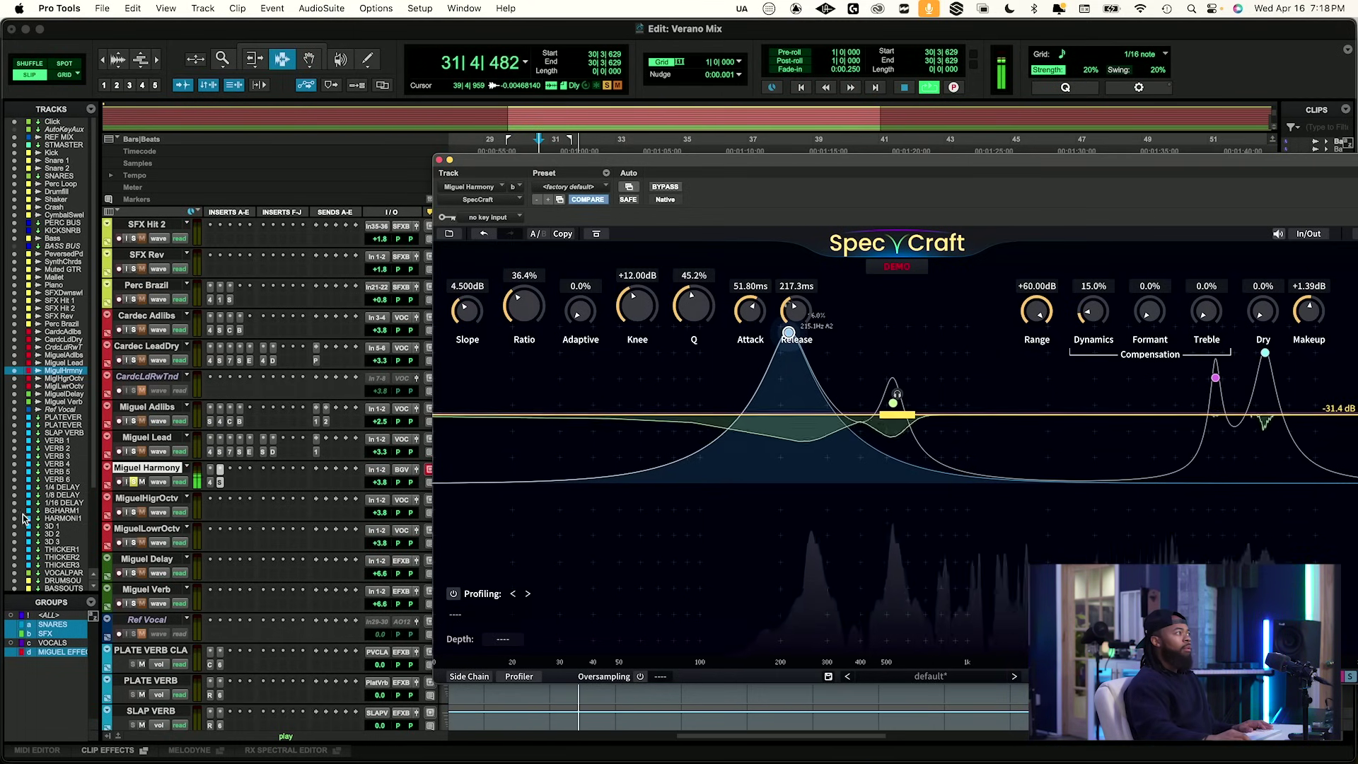
Close SpecCraft and compare Miguel Harmony in the full mix and soloed from the end of bar 30.
{"action": "left_click", "coordinate": [439, 162]}
{"action": "key", "text": "space"}
{"action": "left_click", "coordinate": [548, 472]}
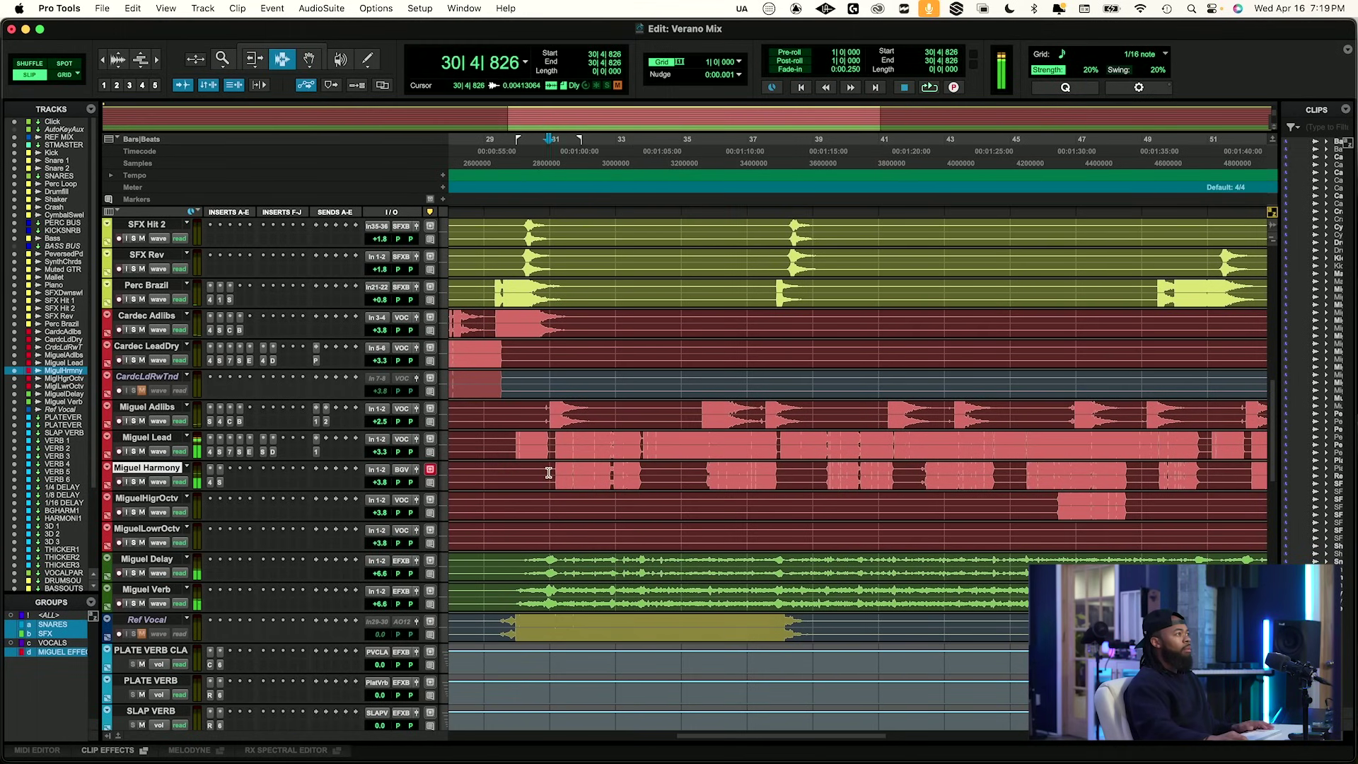
{"action": "key", "text": "space"}
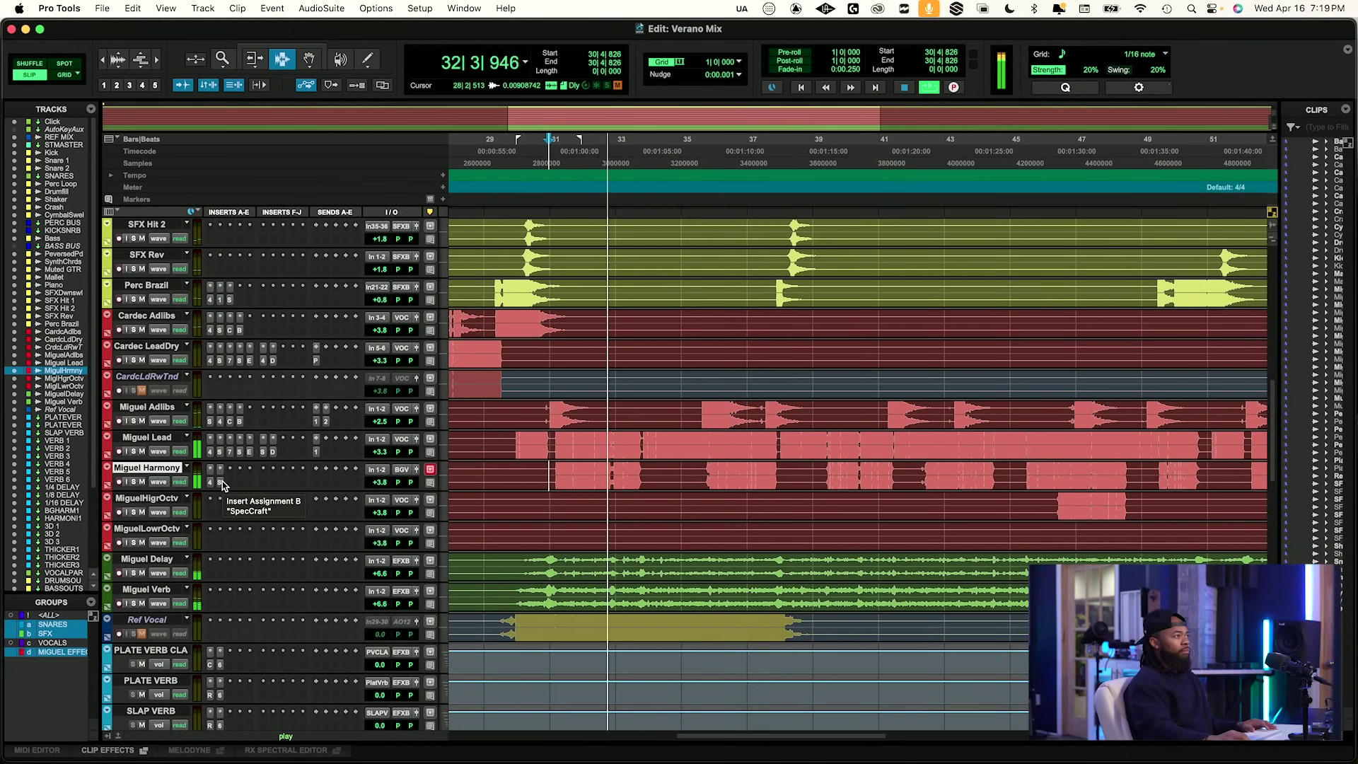
{"action": "left_click", "coordinate": [133, 482]}
{"action": "key", "text": "space"}
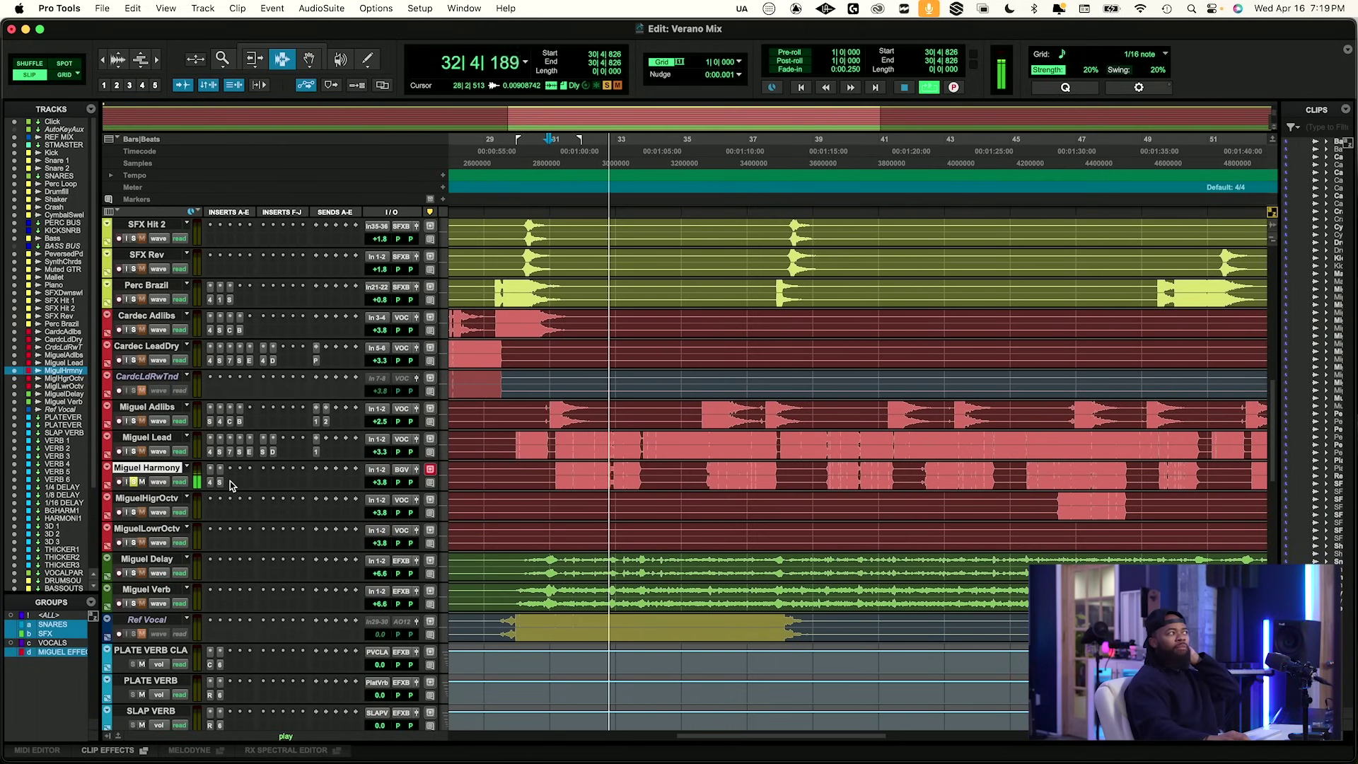
{"action": "key", "text": "space"}
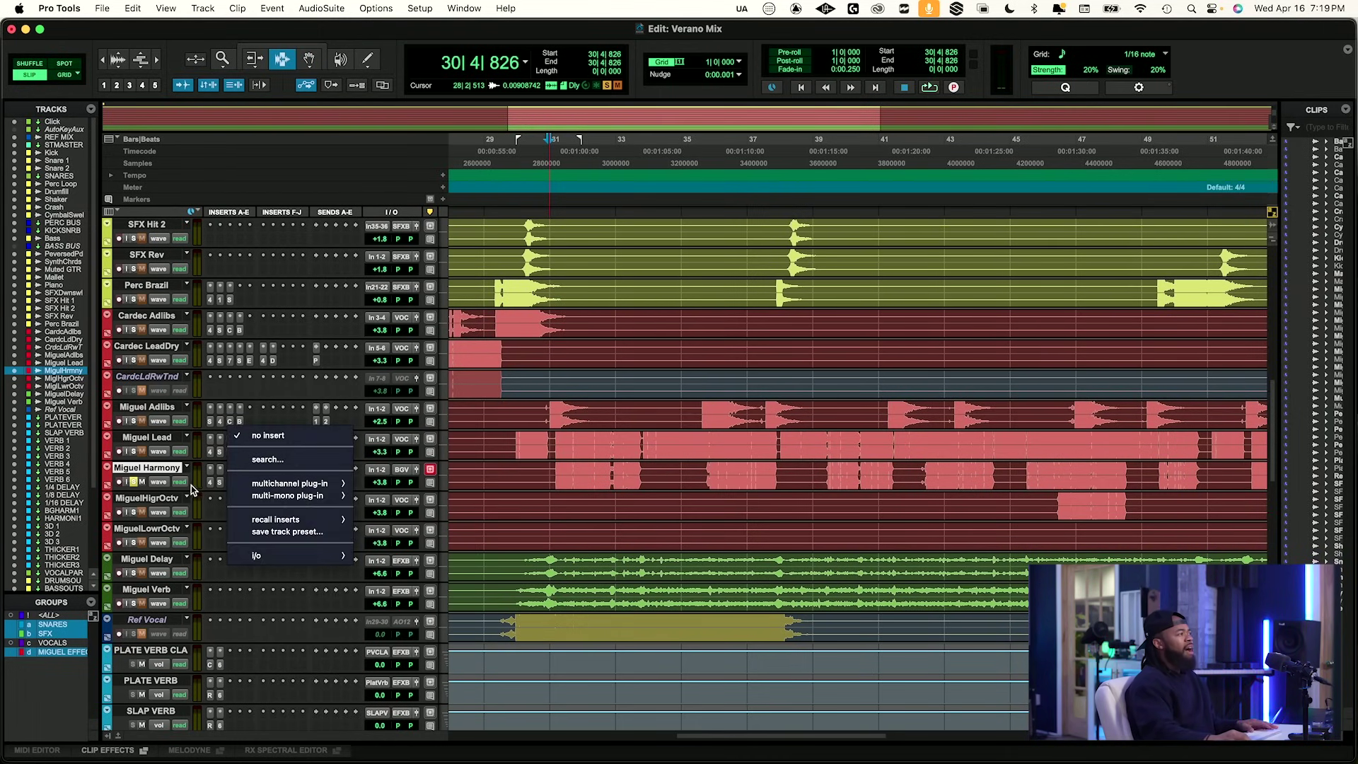
Check the existing SpecCraft on Miguel Harmony and insert a second SpecCraft (stereo) after it.
{"action": "left_click", "coordinate": [220, 482]}
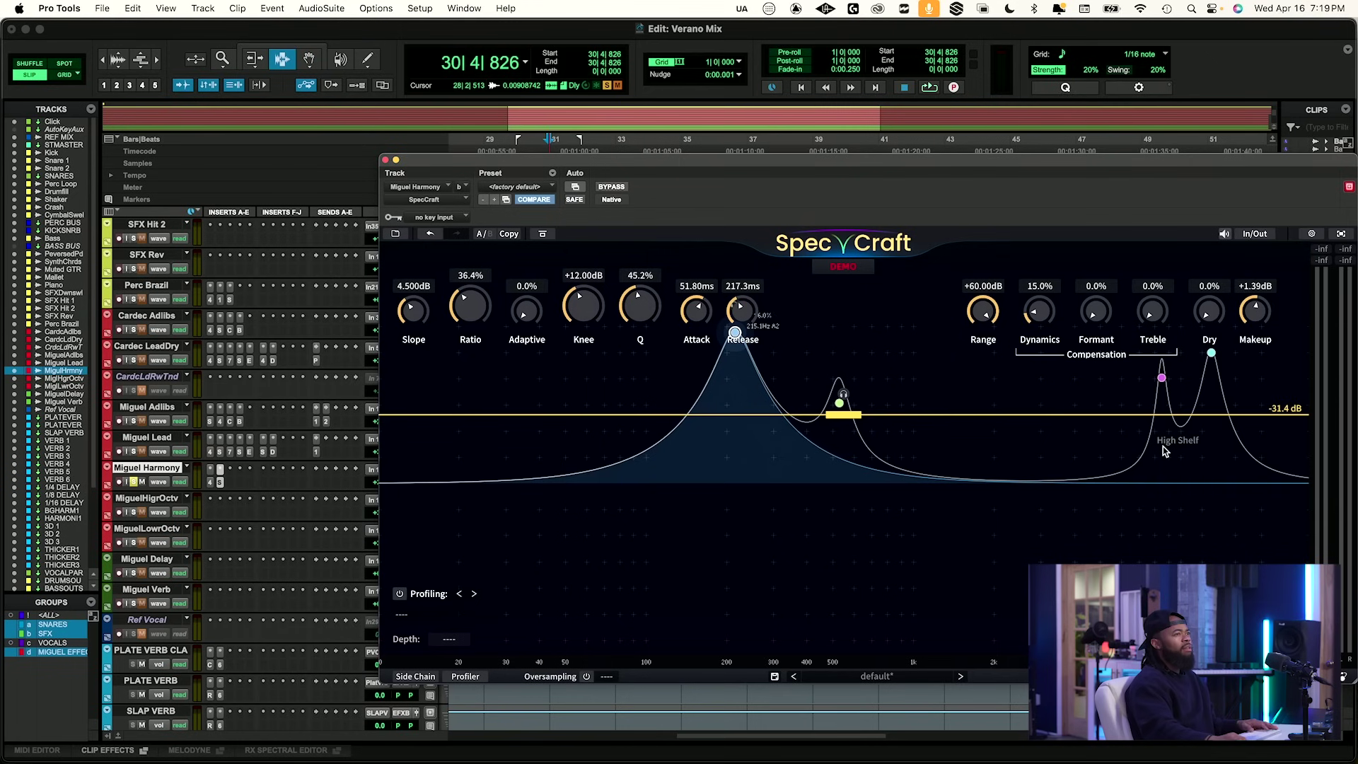
{"action": "left_click", "coordinate": [386, 160]}
{"action": "key", "text": "space"}
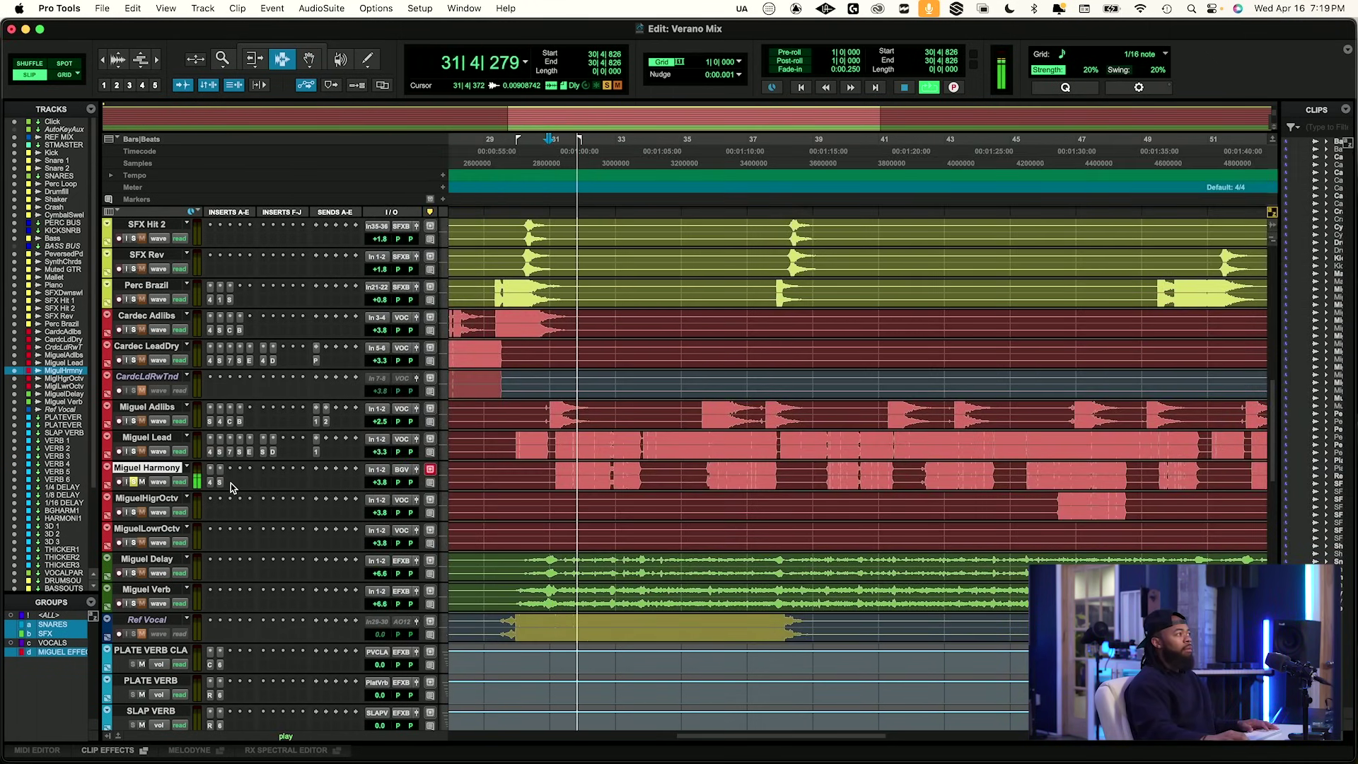
{"action": "left_click", "coordinate": [233, 486]}
{"action": "type", "text": "spe"}
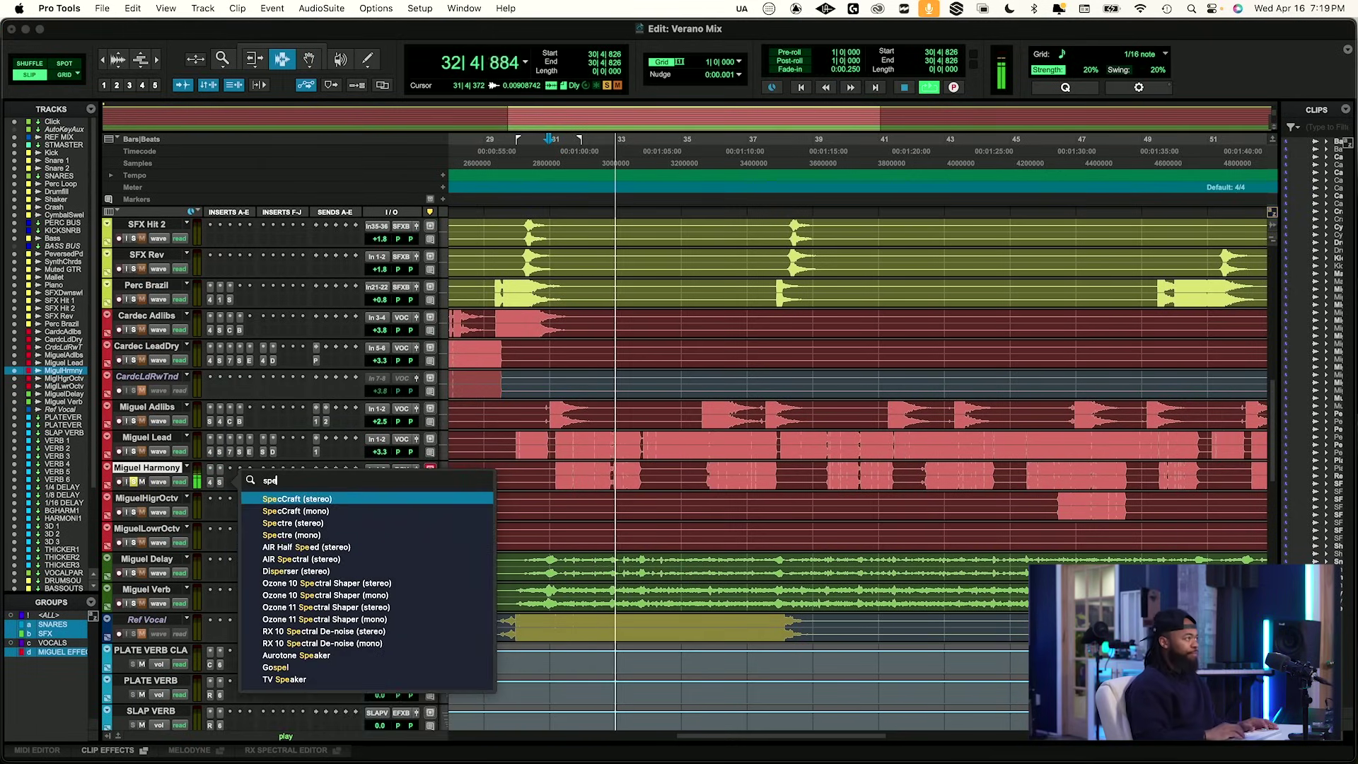
{"action": "key", "text": "Return"}
{"action": "key", "text": "space"}
Add a high band at about 13 kHz in the second SpecCraft and raise it well above the threshold line.
{"action": "left_click_drag", "start_coordinate": [1042, 484], "coordinate": [1211, 441]}
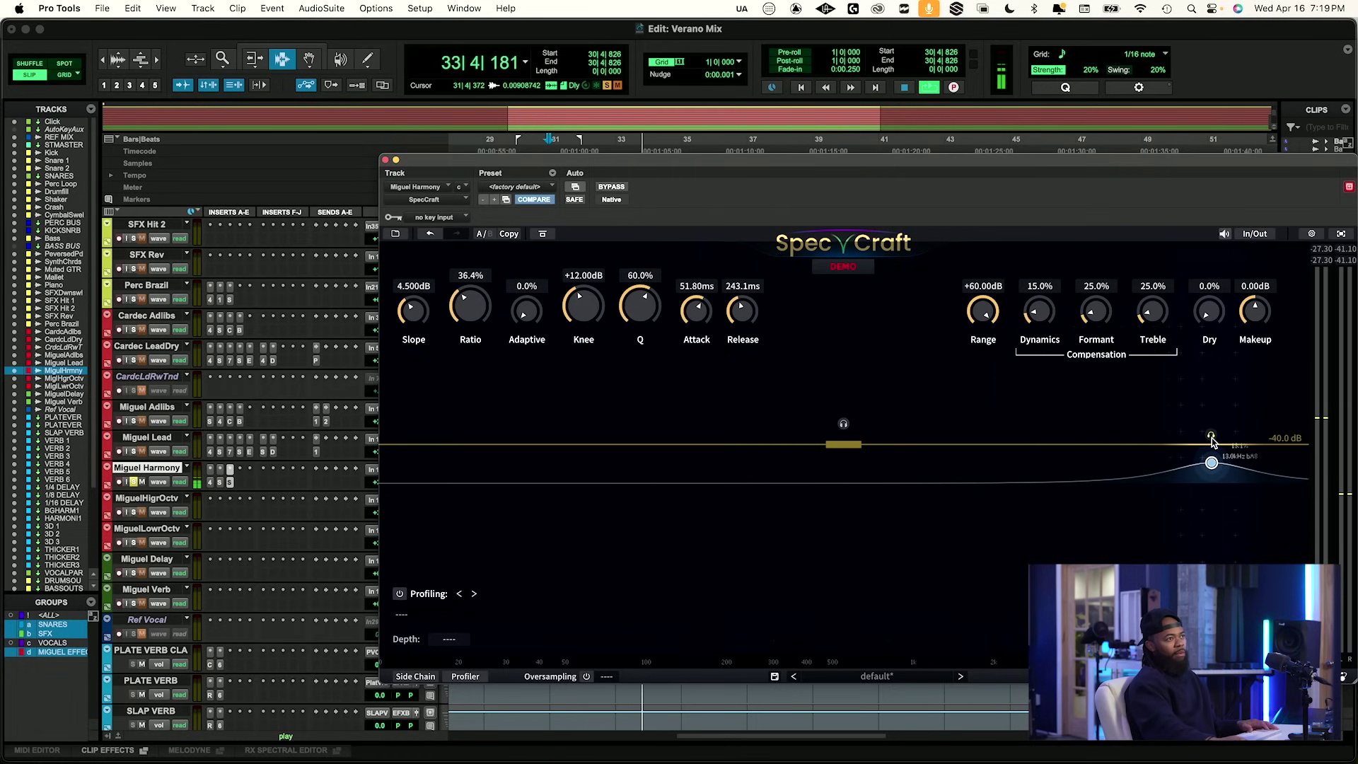
{"action": "key", "text": "space"}
{"action": "left_click_drag", "start_coordinate": [1213, 432], "coordinate": [1211, 357]}
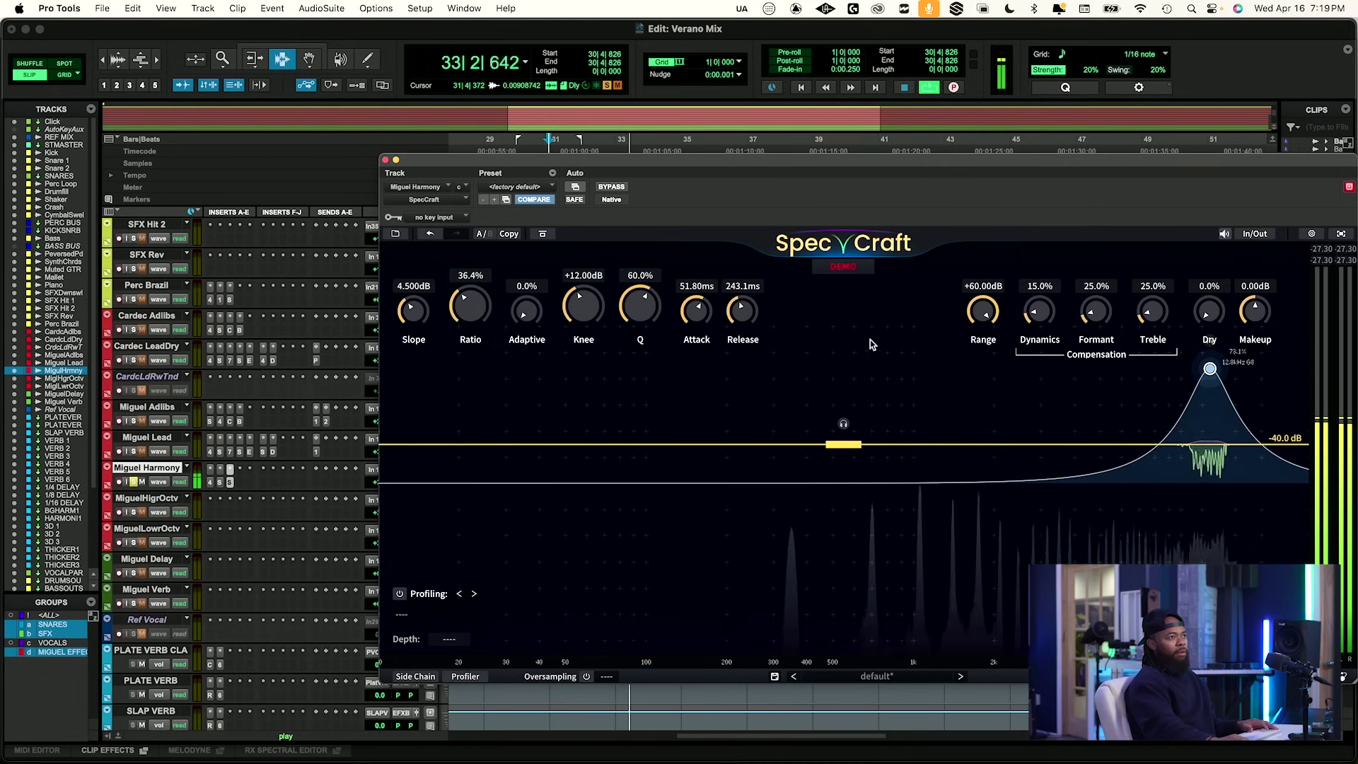
Set the second SpecCraft's Q to 24.7% and its Formant and Treble compensation to 0.0%.
{"action": "left_click_drag", "start_coordinate": [641, 306], "coordinate": [641, 346]}
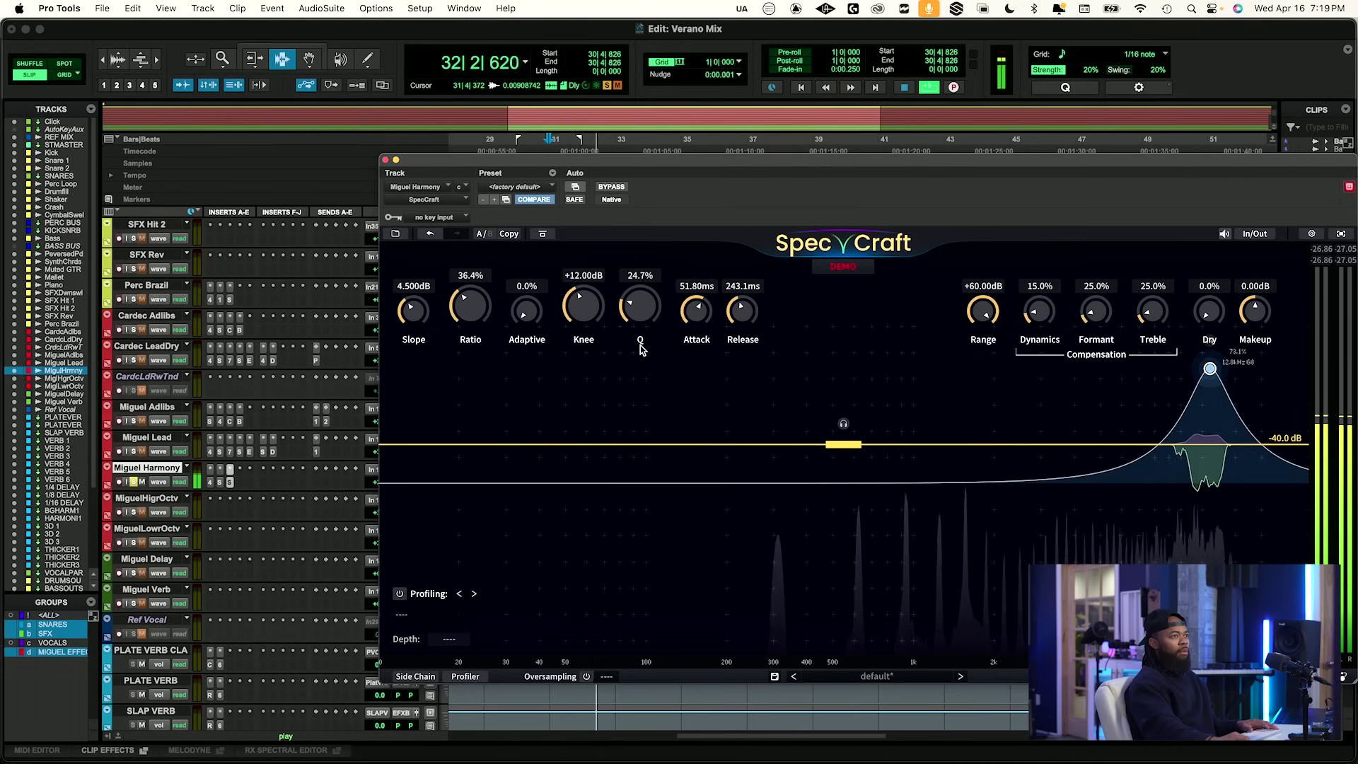
{"action": "left_click_drag", "start_coordinate": [1096, 312], "coordinate": [1098, 350]}
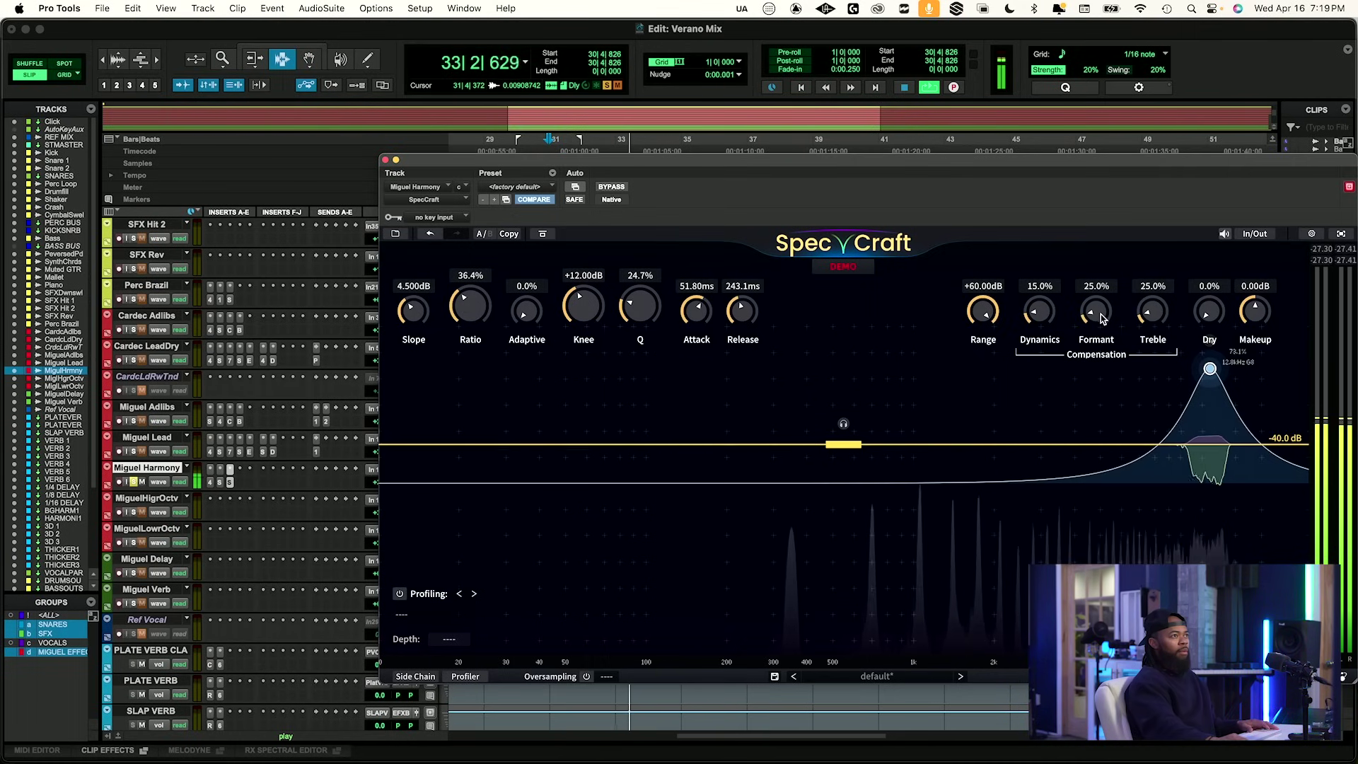
{"action": "key", "text": "space"}
Raise the 13 kHz band further and set the Makeup gain to +0.48 dB, comparing against the bypassed signal.
{"action": "left_click_drag", "start_coordinate": [1211, 369], "coordinate": [1211, 347]}
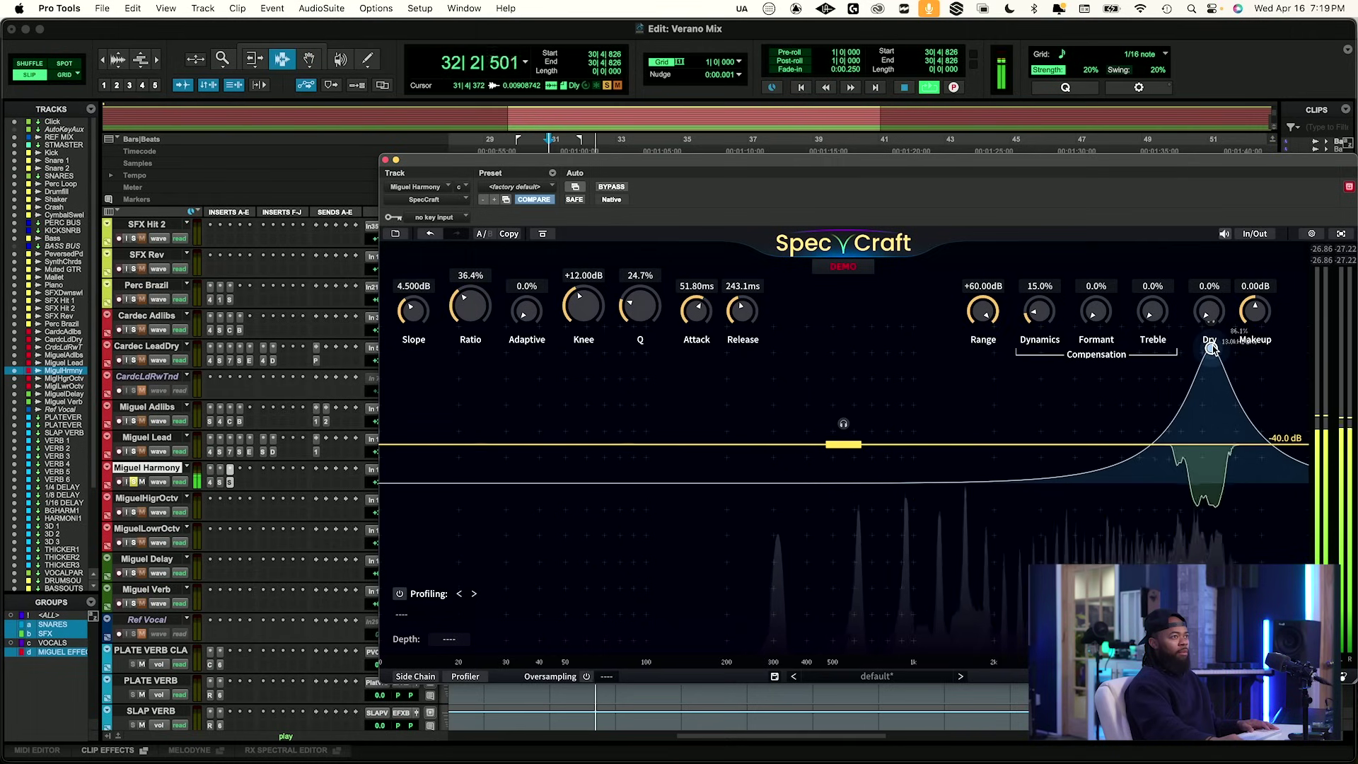
{"action": "left_click", "coordinate": [615, 188]}
{"action": "key", "text": "space"}
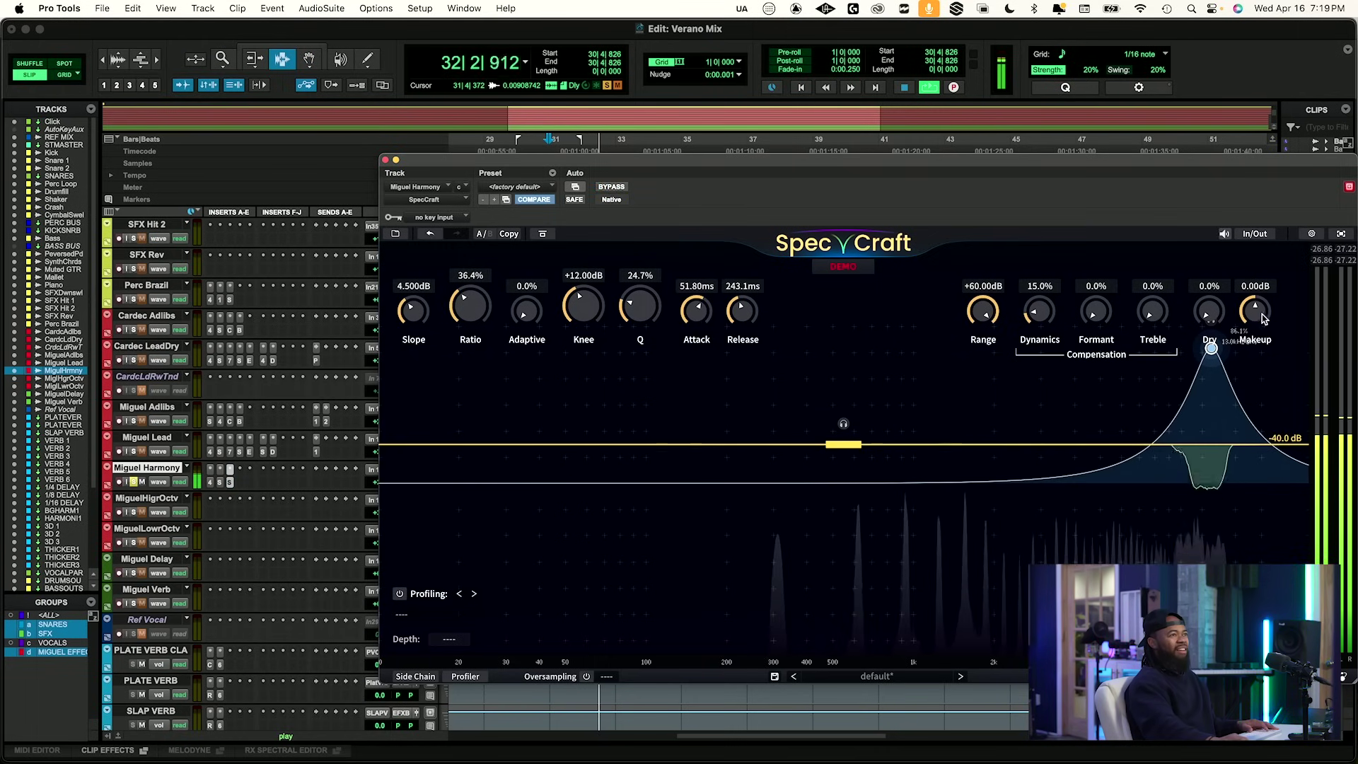
{"action": "left_click_drag", "start_coordinate": [1259, 320], "coordinate": [1259, 318]}
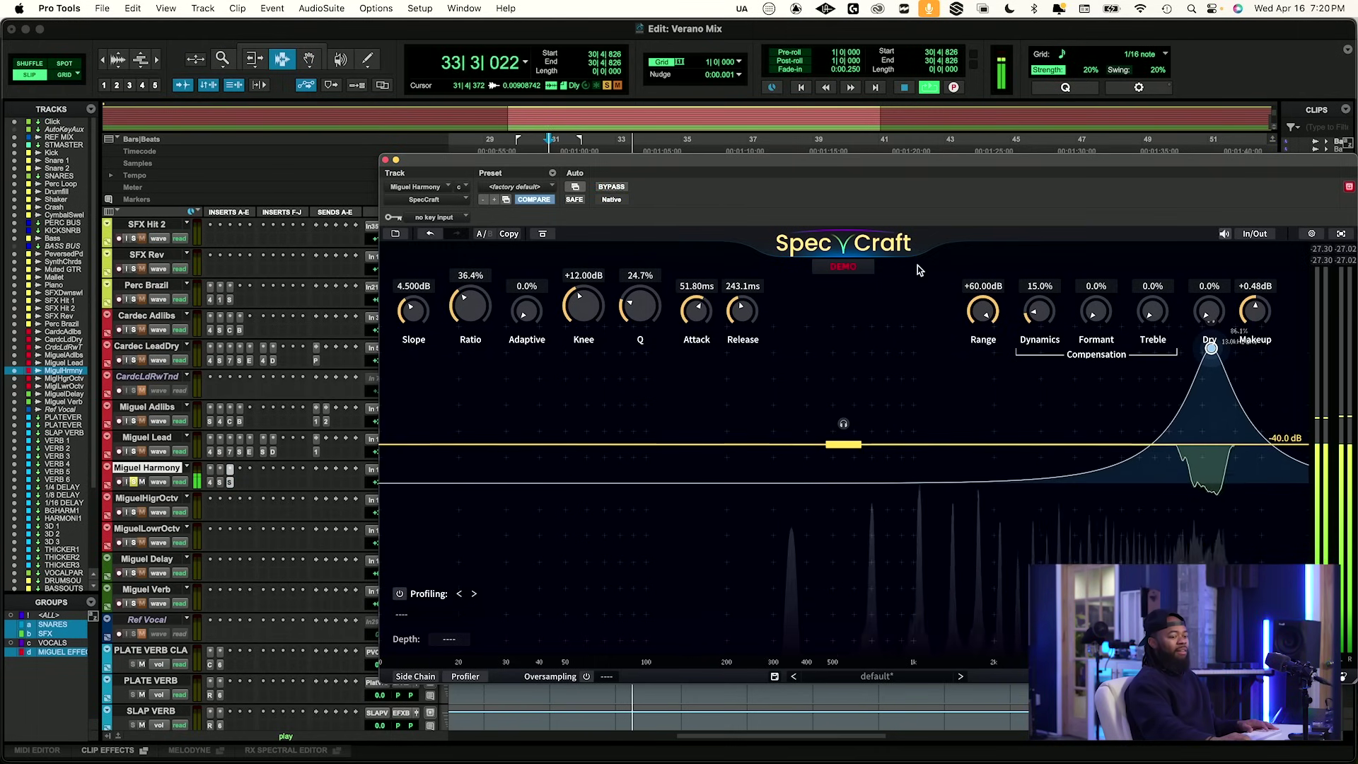
Close SpecCraft, unsolo Miguel Harmony and listen to it in the full mix from the end of bar 30.
{"action": "key", "text": "space"}
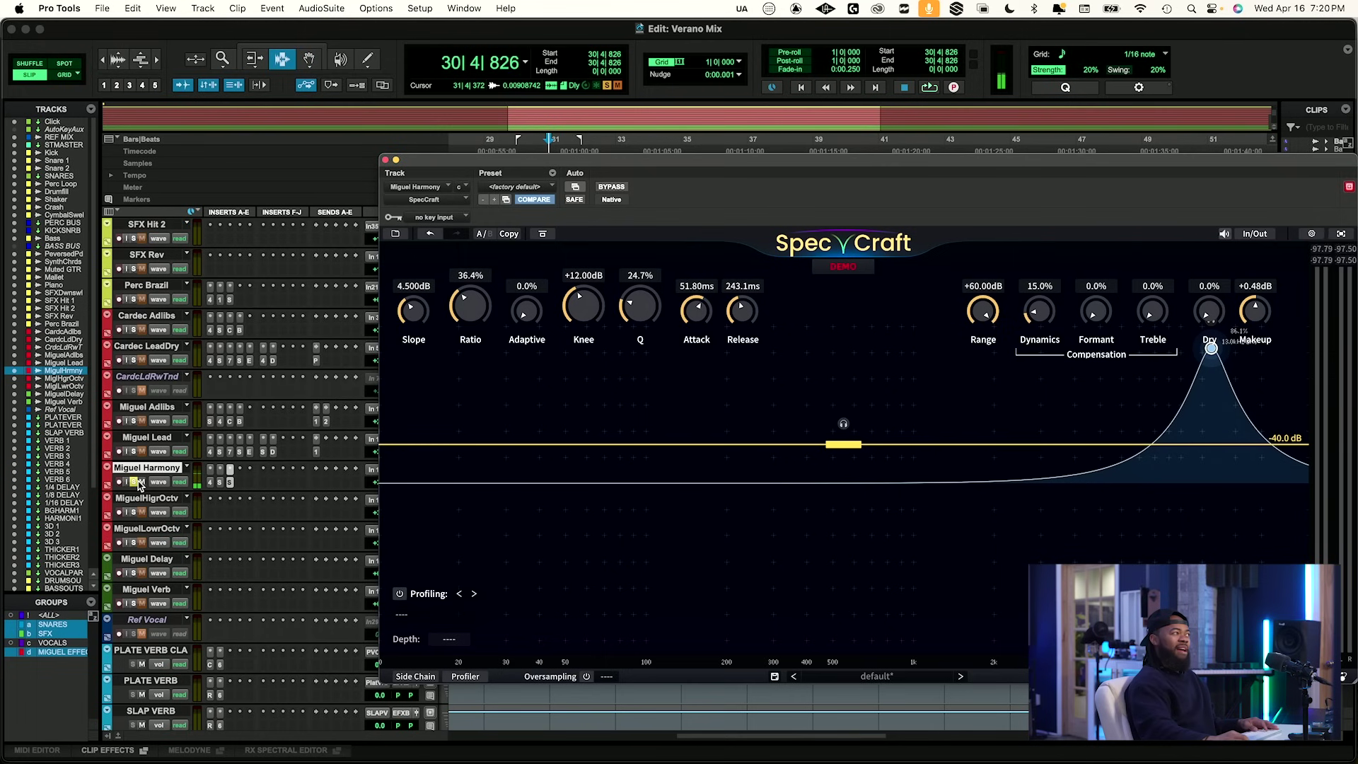
{"action": "left_click", "coordinate": [386, 162]}
{"action": "key", "text": "space"}
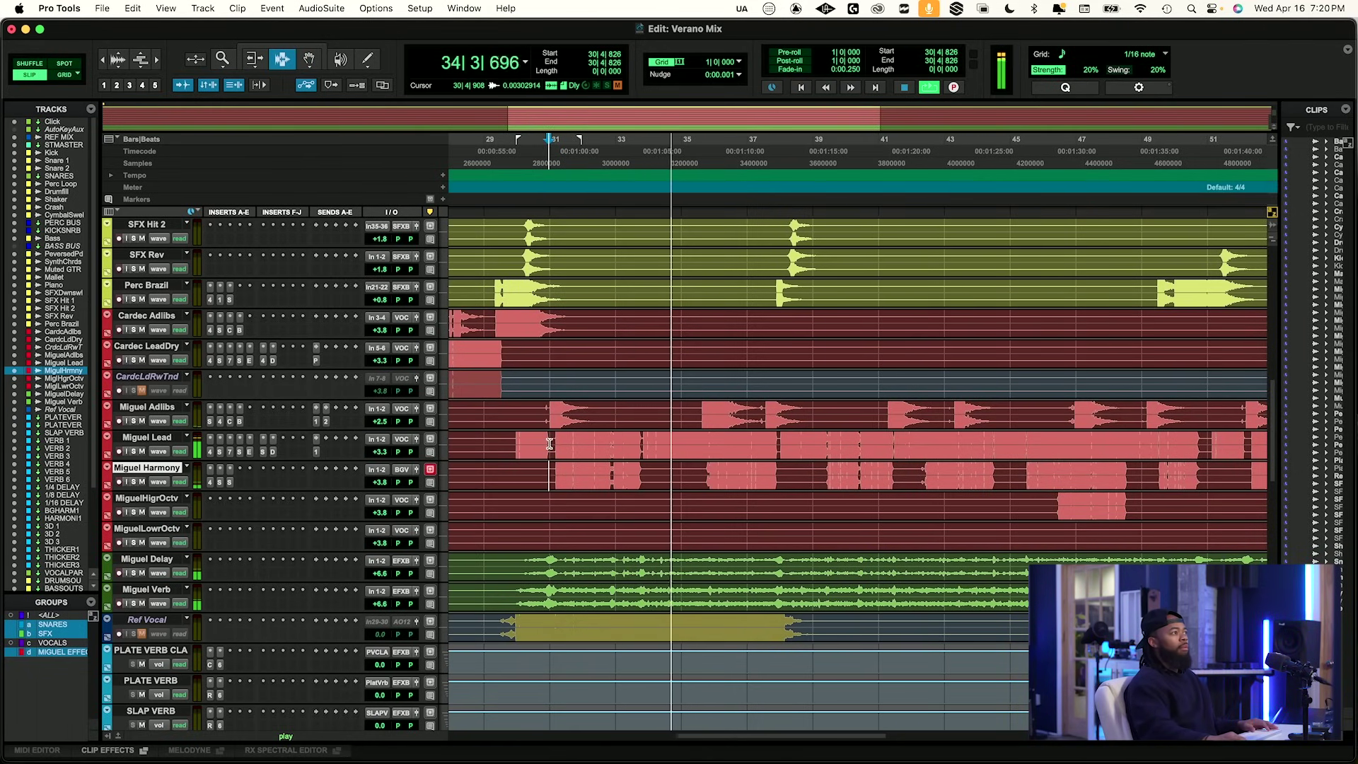
{"action": "scroll", "coordinate": [550, 444], "scroll_direction": "up", "scroll_amount": 6}
{"action": "scroll", "coordinate": [550, 443], "scroll_direction": "down", "scroll_amount": 5}
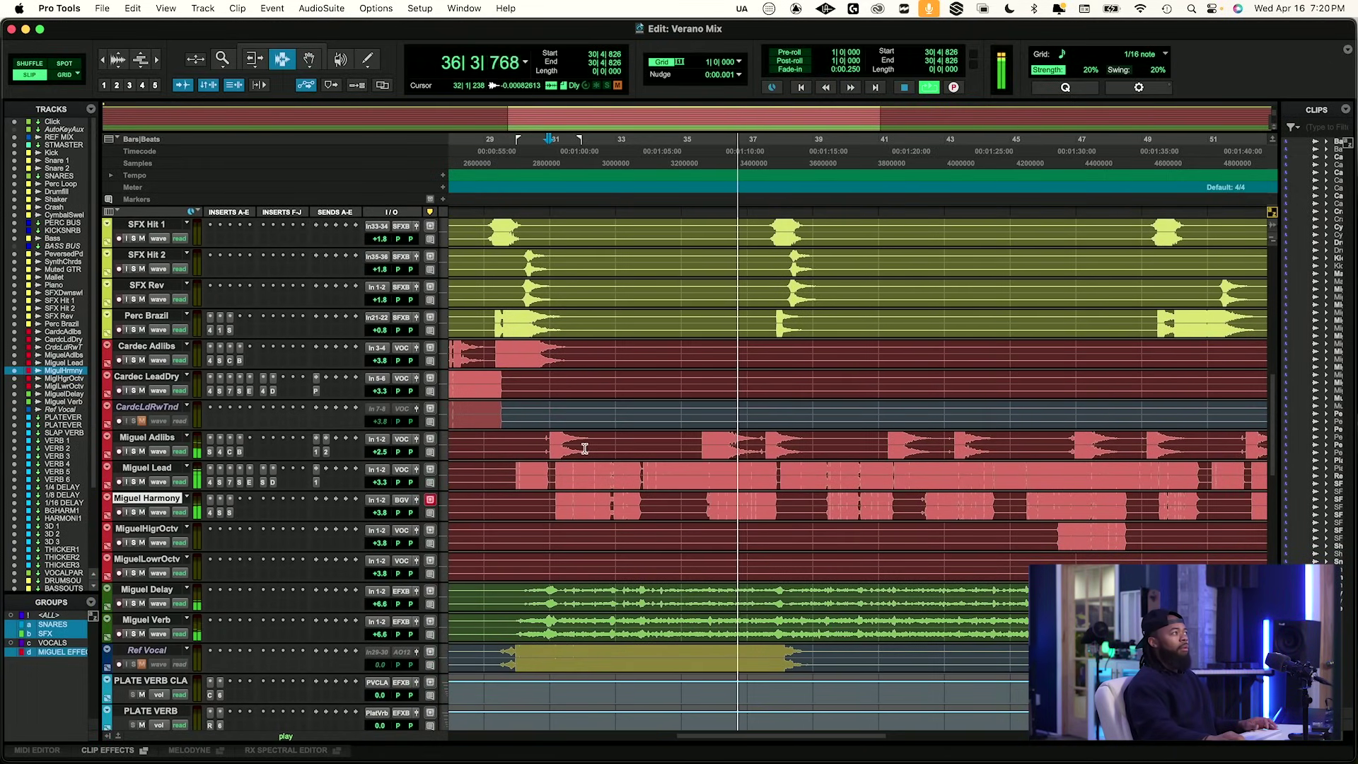
{"action": "scroll", "coordinate": [587, 449], "scroll_direction": "right", "scroll_amount": 3}
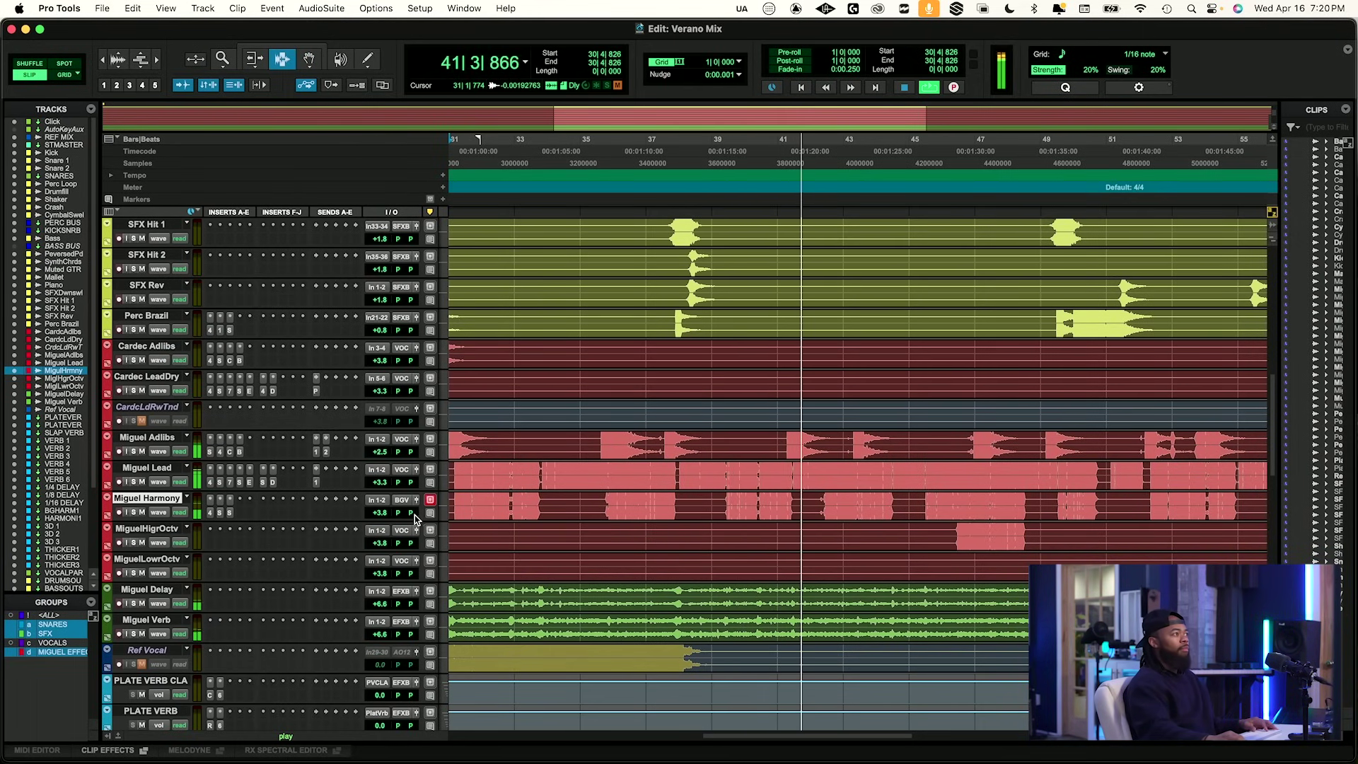
Check the Neutron 4 Equalizer on Miguel Harmony and add a band at about 200 Hz in its second SpecCraft.
{"action": "left_click", "coordinate": [210, 499]}
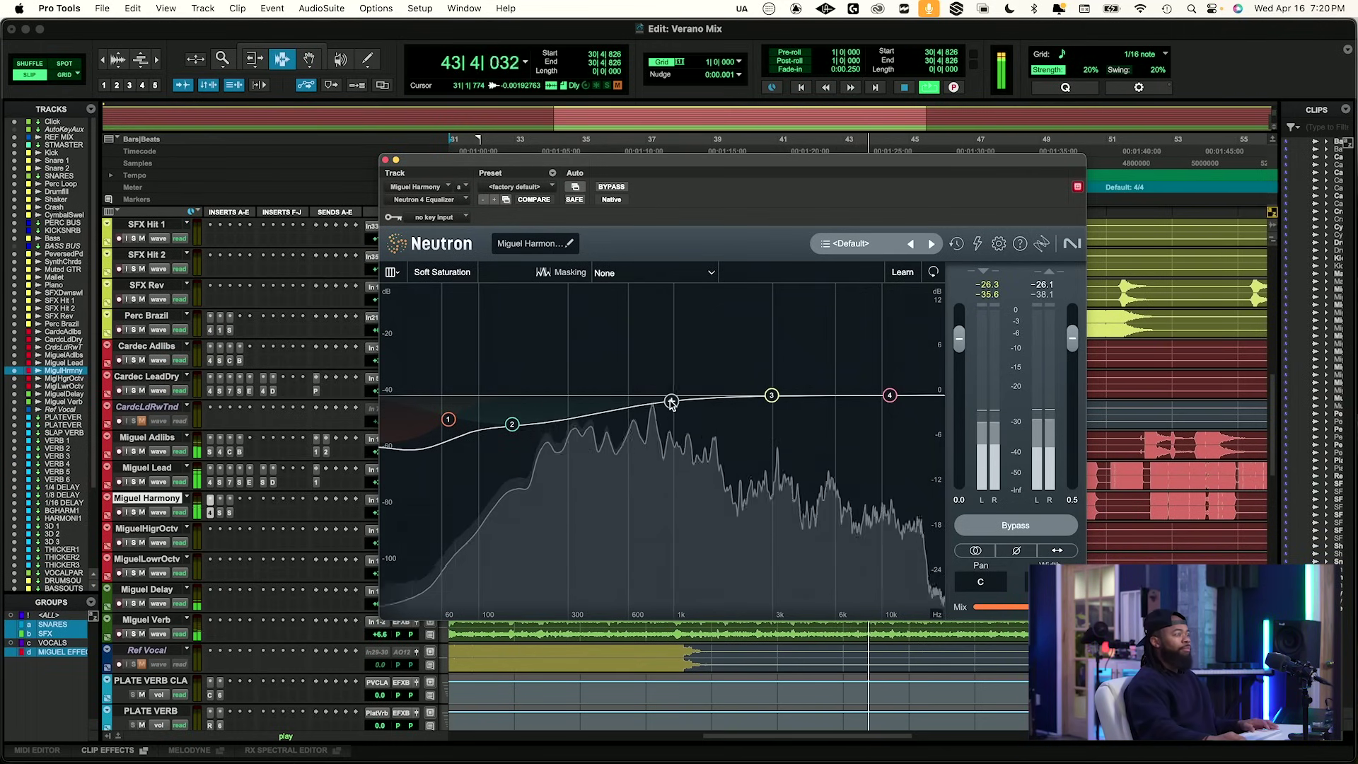
{"action": "key", "text": "space"}
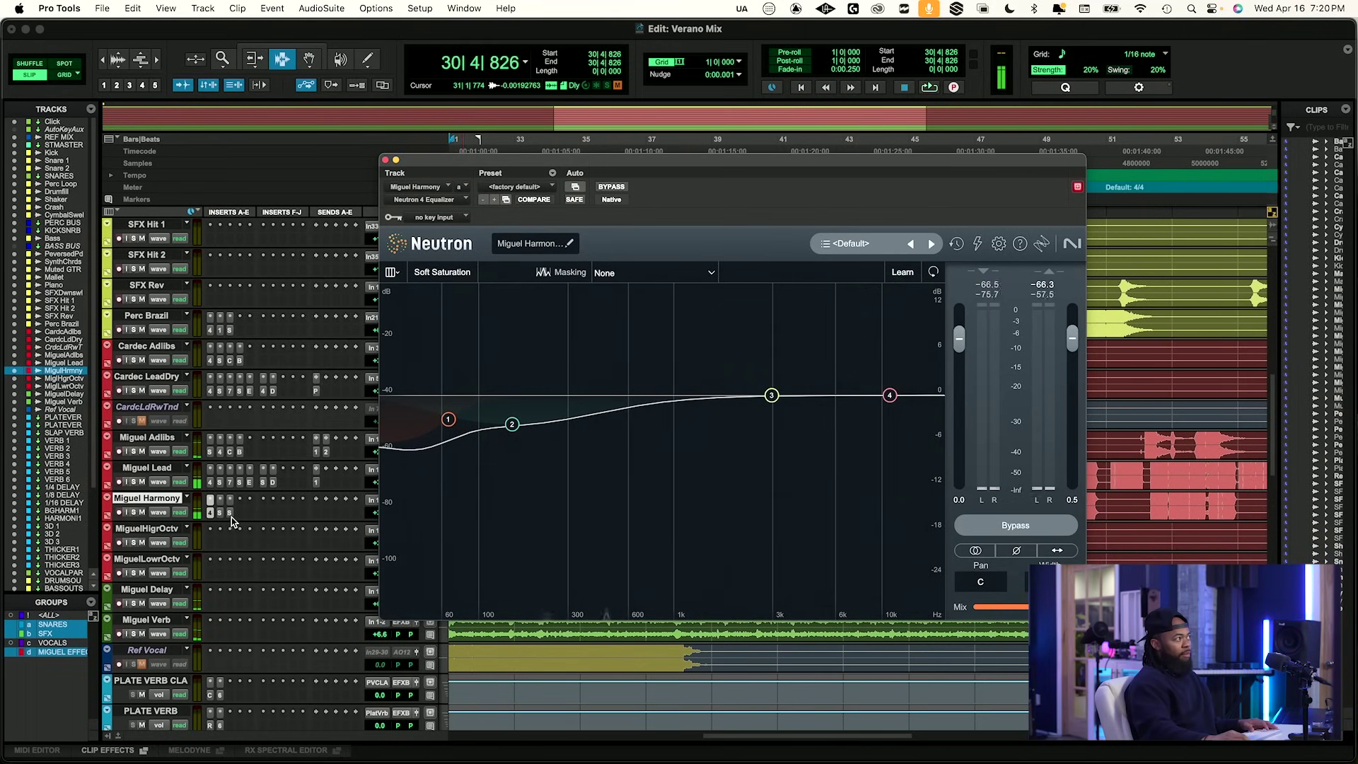
{"action": "left_click", "coordinate": [230, 513]}
{"action": "left_click", "coordinate": [730, 485]}
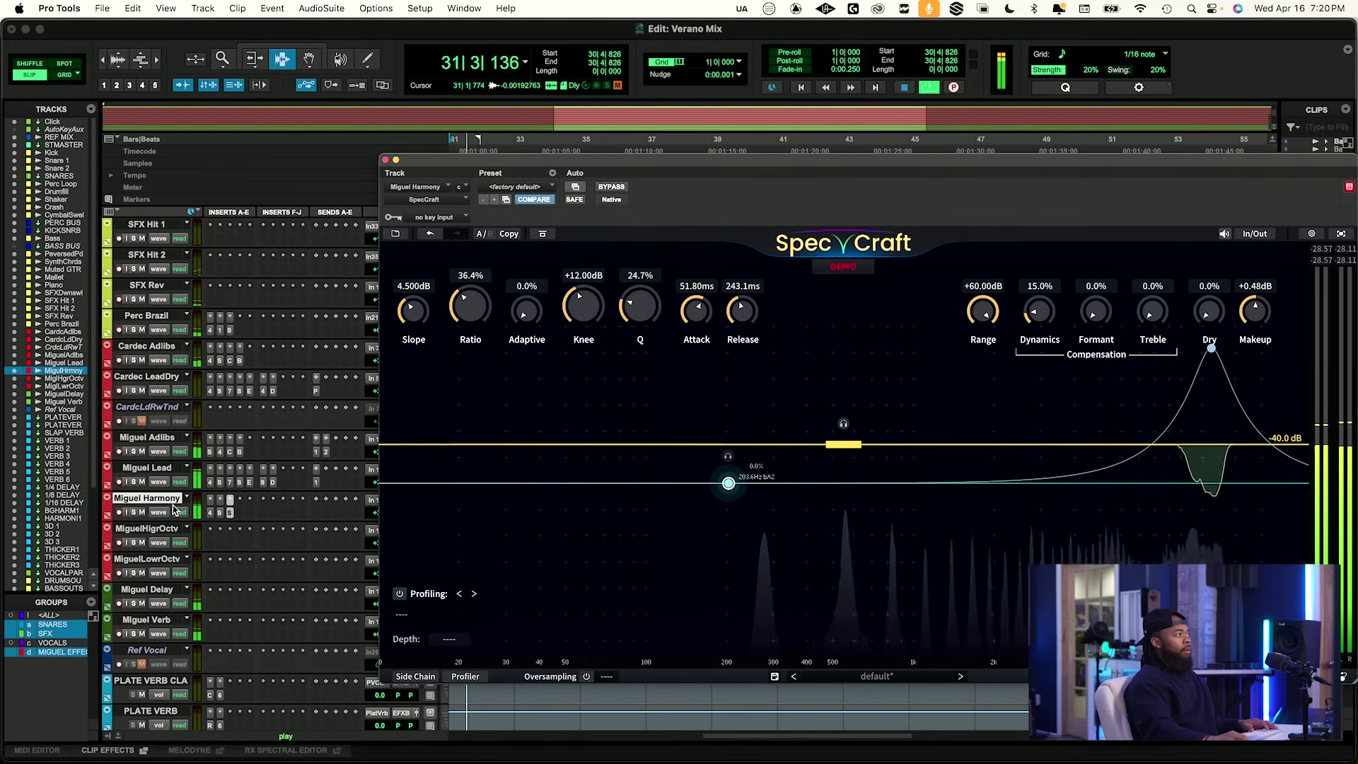
Raise the low band in Miguel Harmony's second SpecCraft to about 65.8% near 370 Hz while soloed, unsolo the track and close the plug-in.
{"action": "left_click", "coordinate": [133, 512]}
{"action": "left_click_drag", "start_coordinate": [732, 456], "coordinate": [802, 384]}
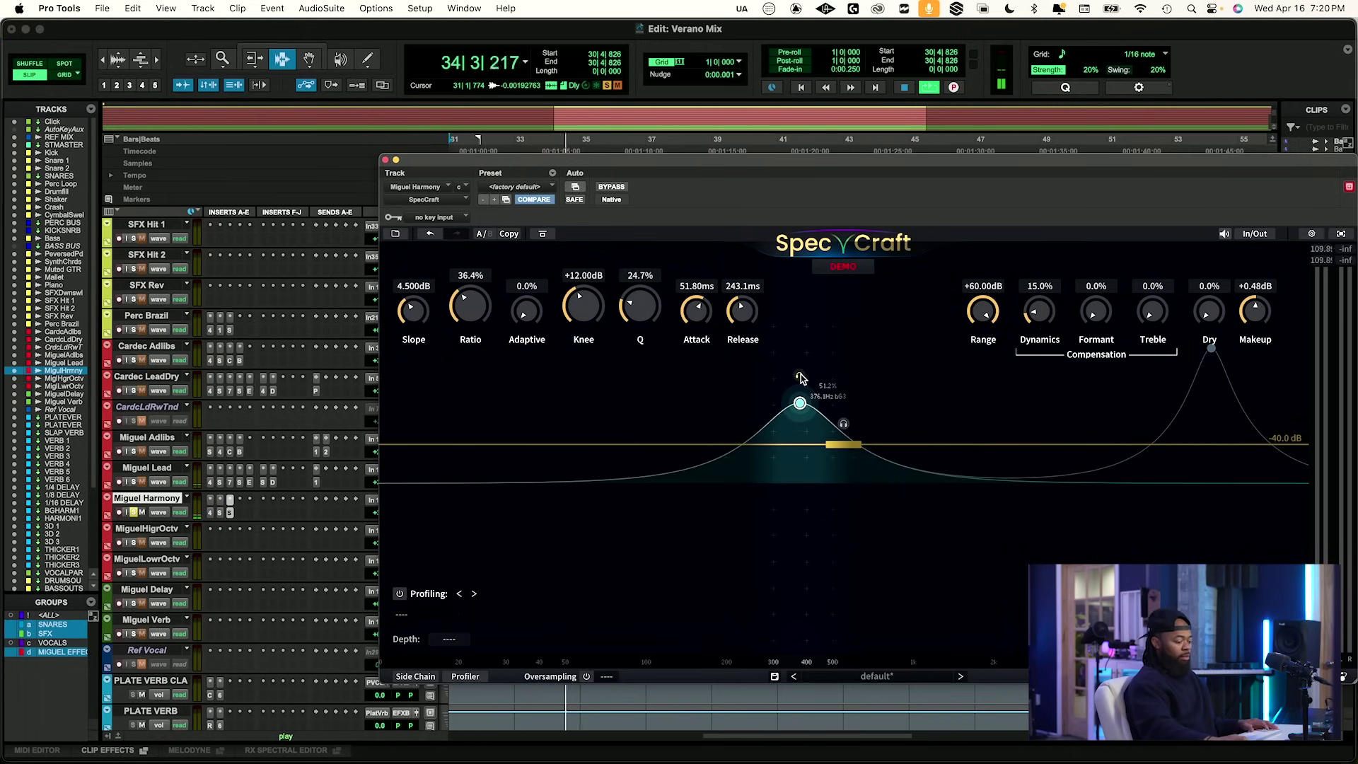
{"action": "key", "text": "space"}
{"action": "left_click_drag", "start_coordinate": [800, 402], "coordinate": [799, 381]}
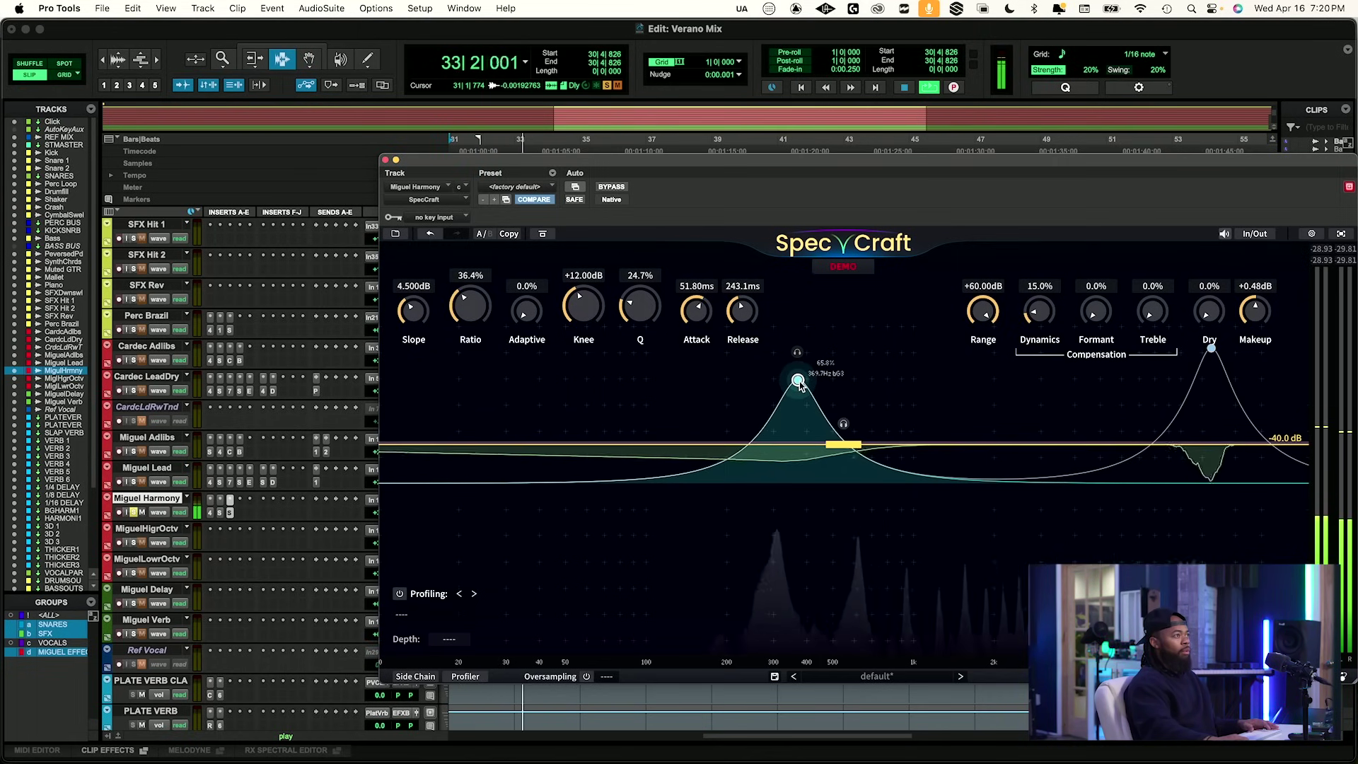
{"action": "key", "text": "space"}
{"action": "key", "text": "space"}
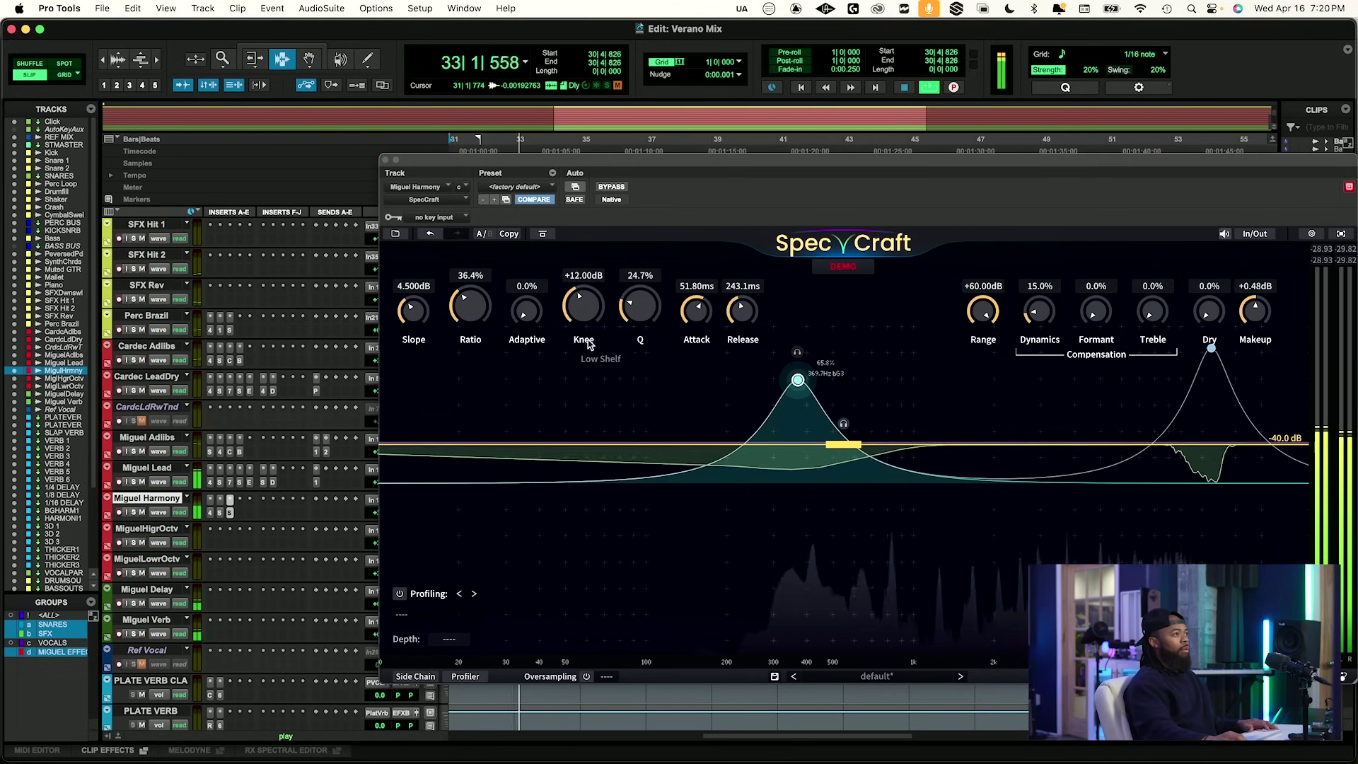
{"action": "left_click", "coordinate": [386, 160]}
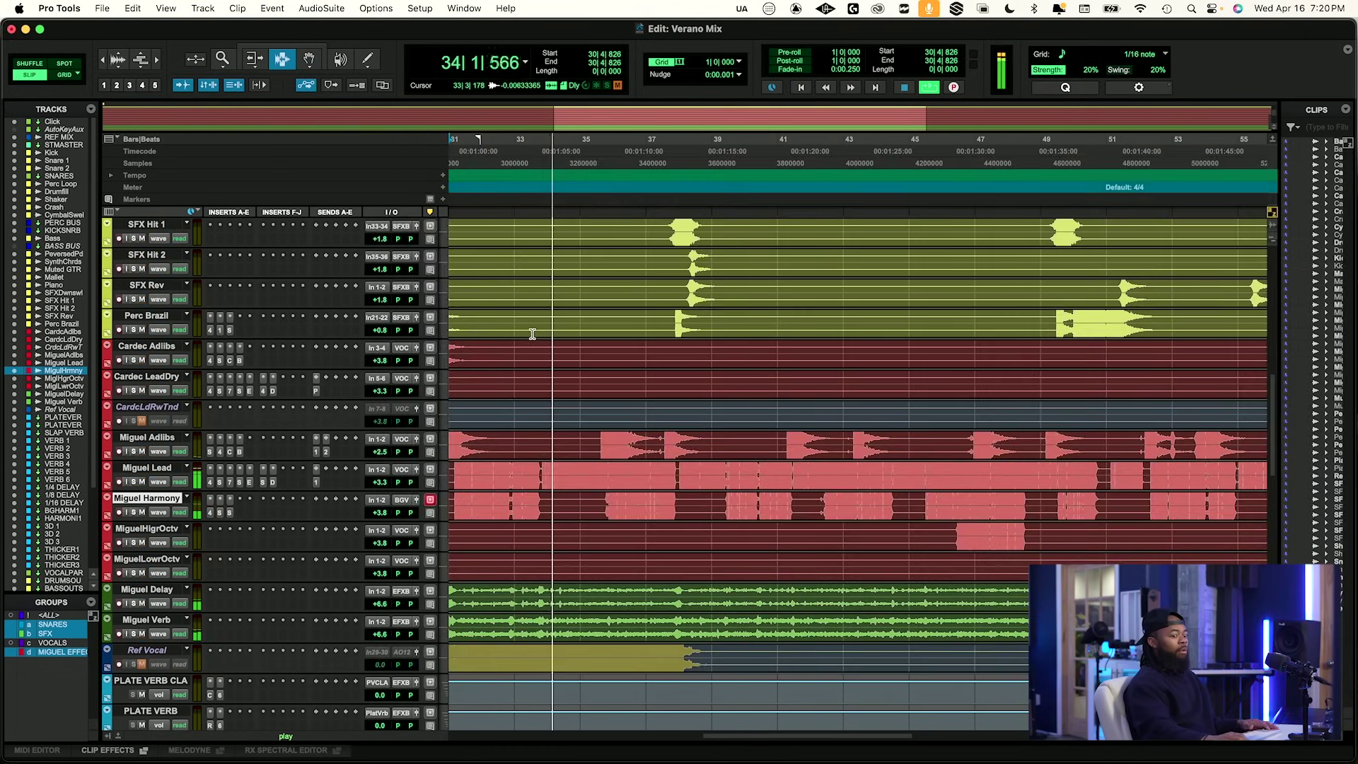
Compare the full mix from the end of bar 30 with the soloed REF MIX, checking the Miguel Harmony sound.
{"action": "key", "text": "space"}
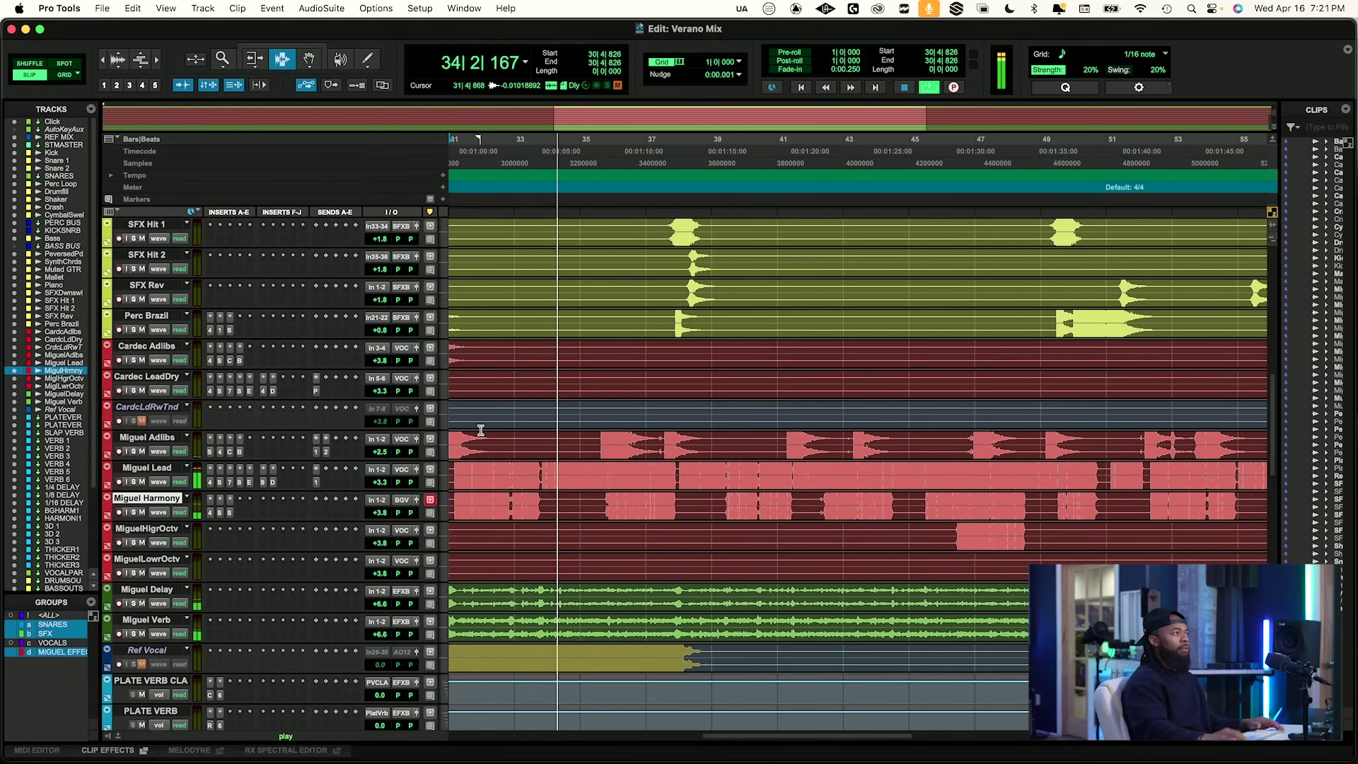
{"action": "key", "text": "F1"}
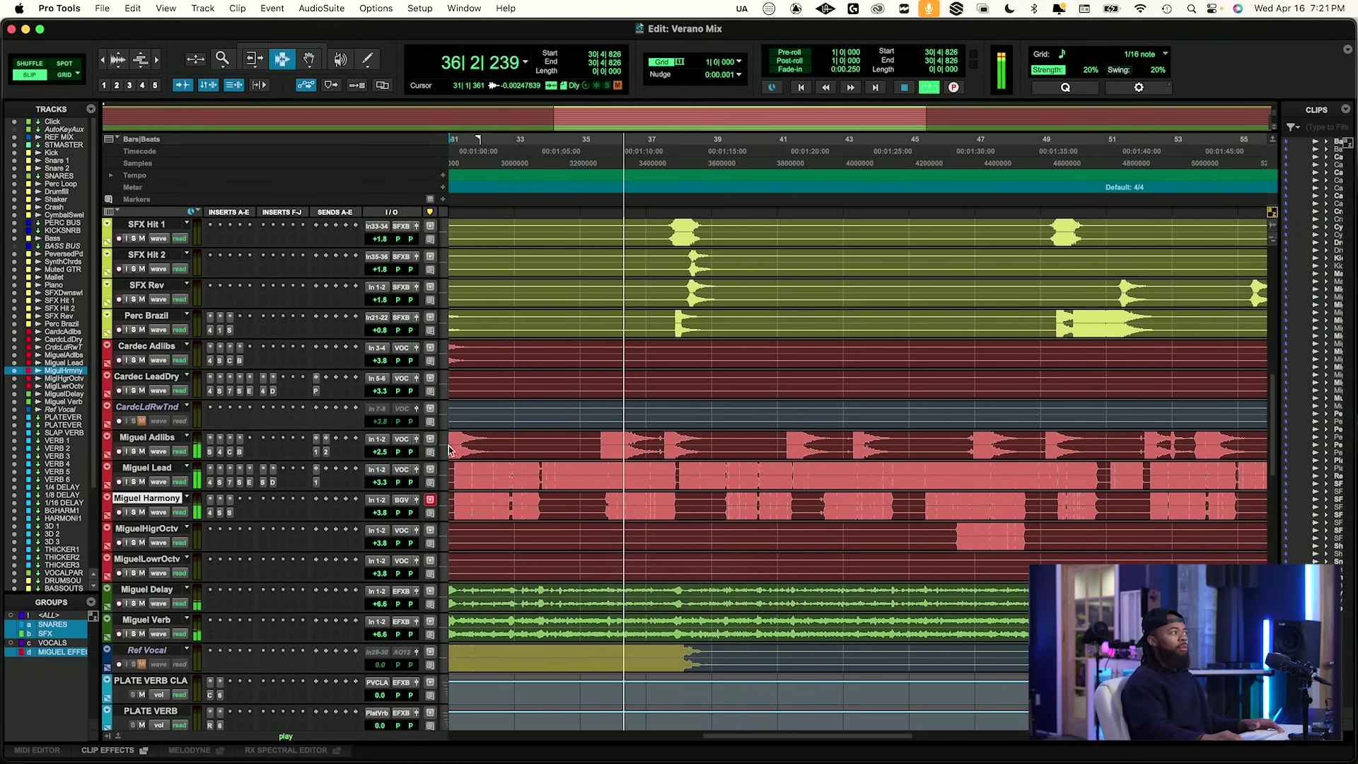
{"action": "scroll", "coordinate": [501, 377], "scroll_direction": "up", "scroll_amount": 15}
{"action": "key", "text": "space"}
{"action": "left_click", "coordinate": [134, 269]}
{"action": "left_click", "coordinate": [142, 269]}
{"action": "key", "text": "space"}
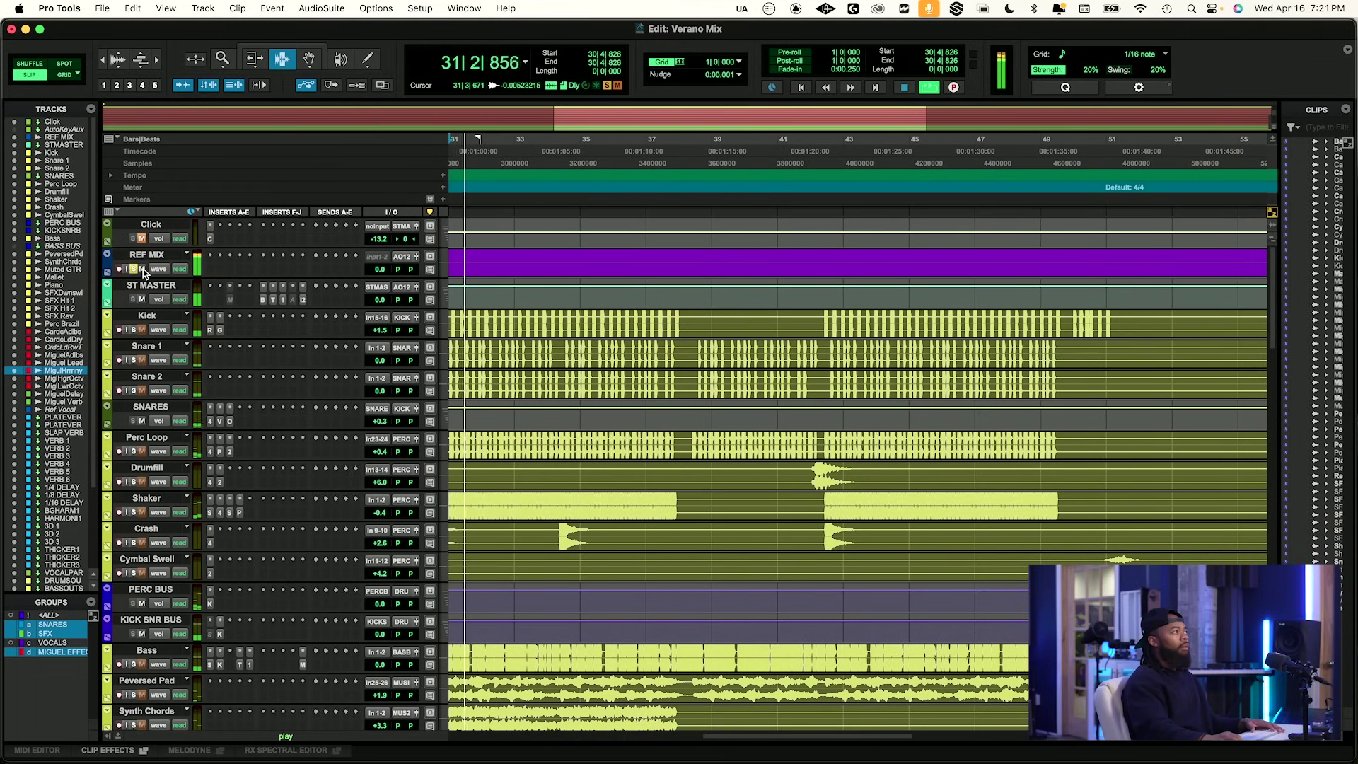
{"action": "key", "text": "space"}
{"action": "left_click", "coordinate": [134, 268]}
{"action": "key", "text": "space"}
{"action": "scroll", "coordinate": [573, 387], "scroll_direction": "down", "scroll_amount": 15}
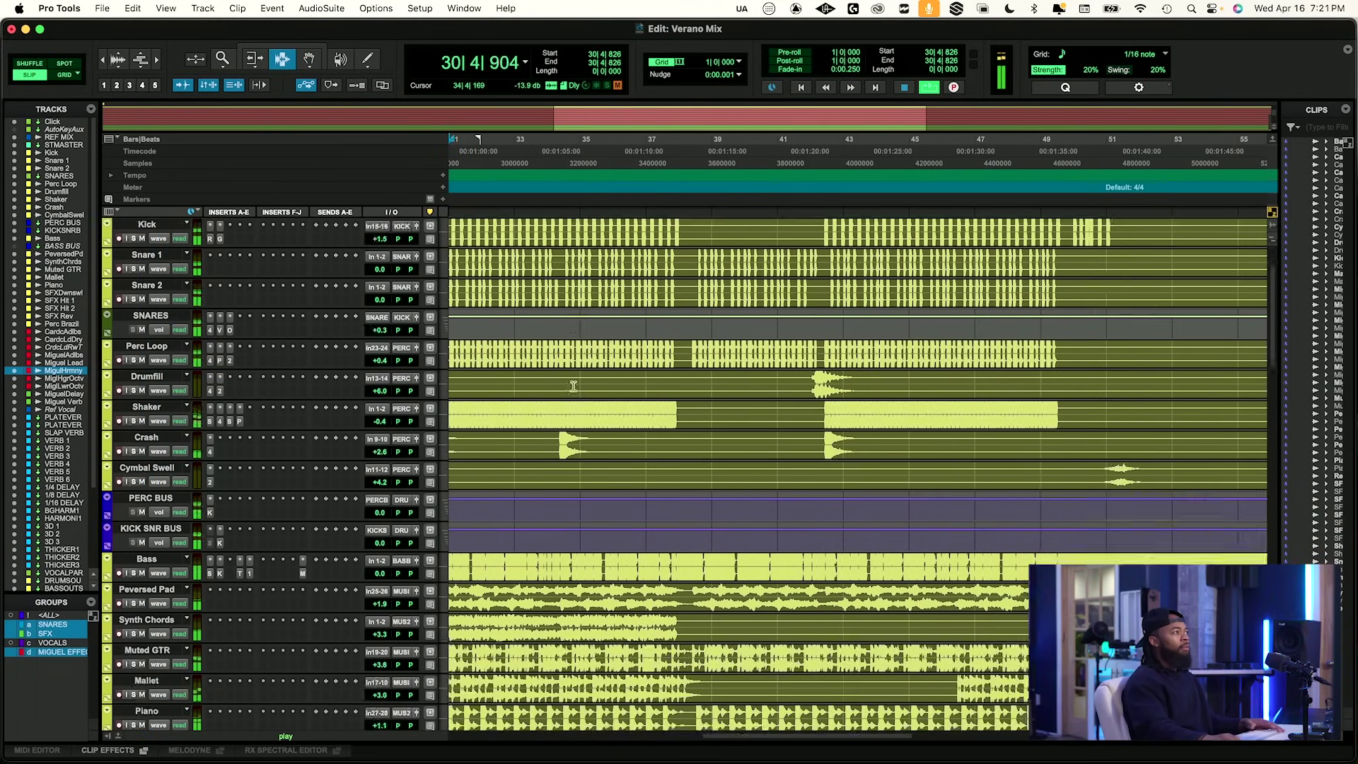
{"action": "scroll", "coordinate": [573, 386], "scroll_direction": "down", "scroll_amount": 1}
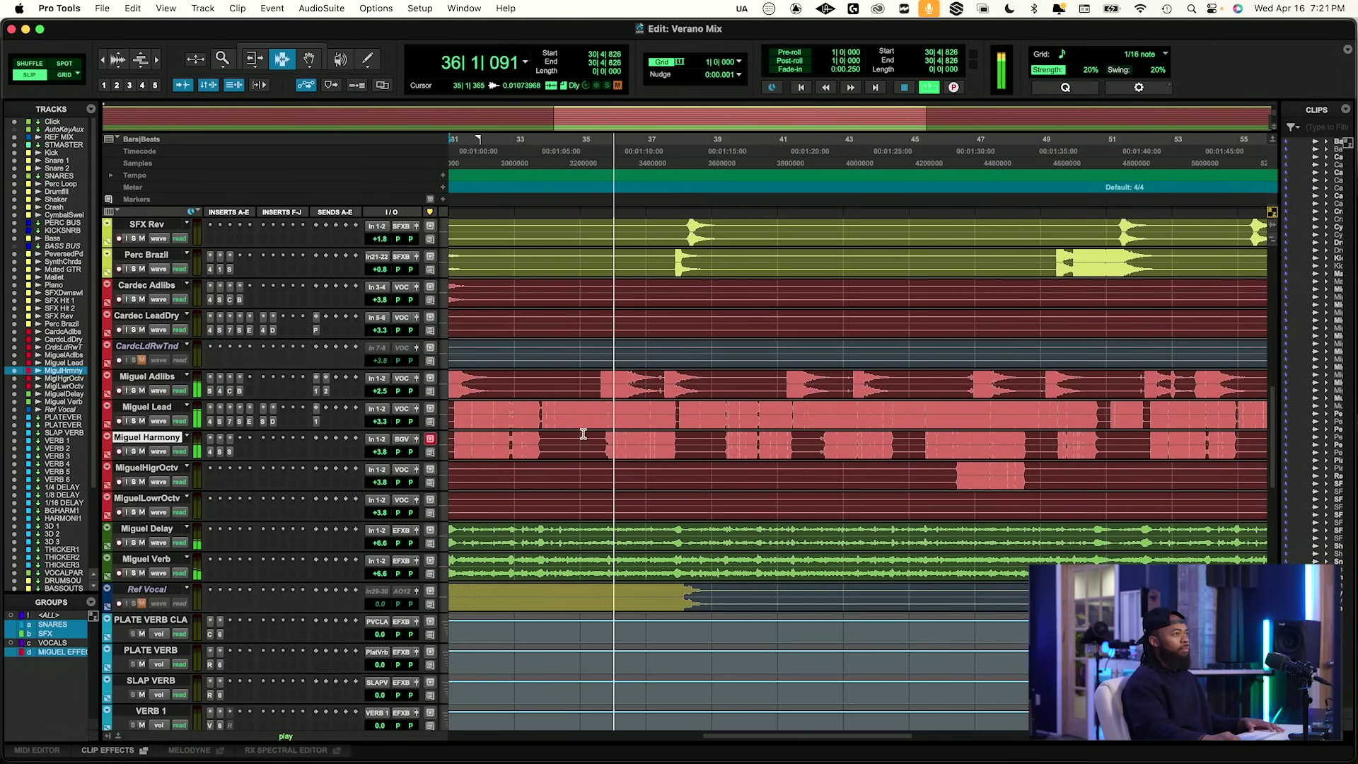
Play the mix from bar 11|4, at the start of the first Miguel Higher Octave section.
{"action": "key", "text": "r"}
{"action": "key", "text": "r"}
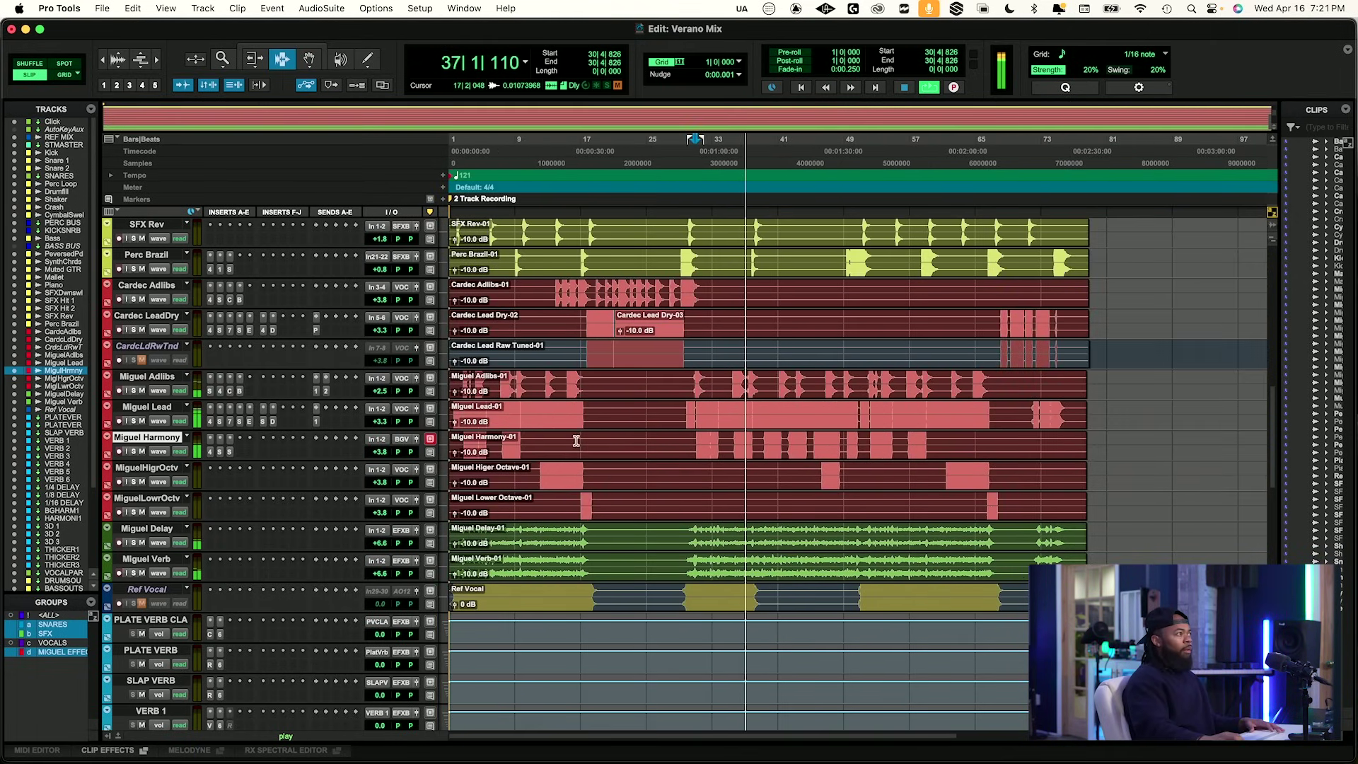
{"action": "key", "text": "space"}
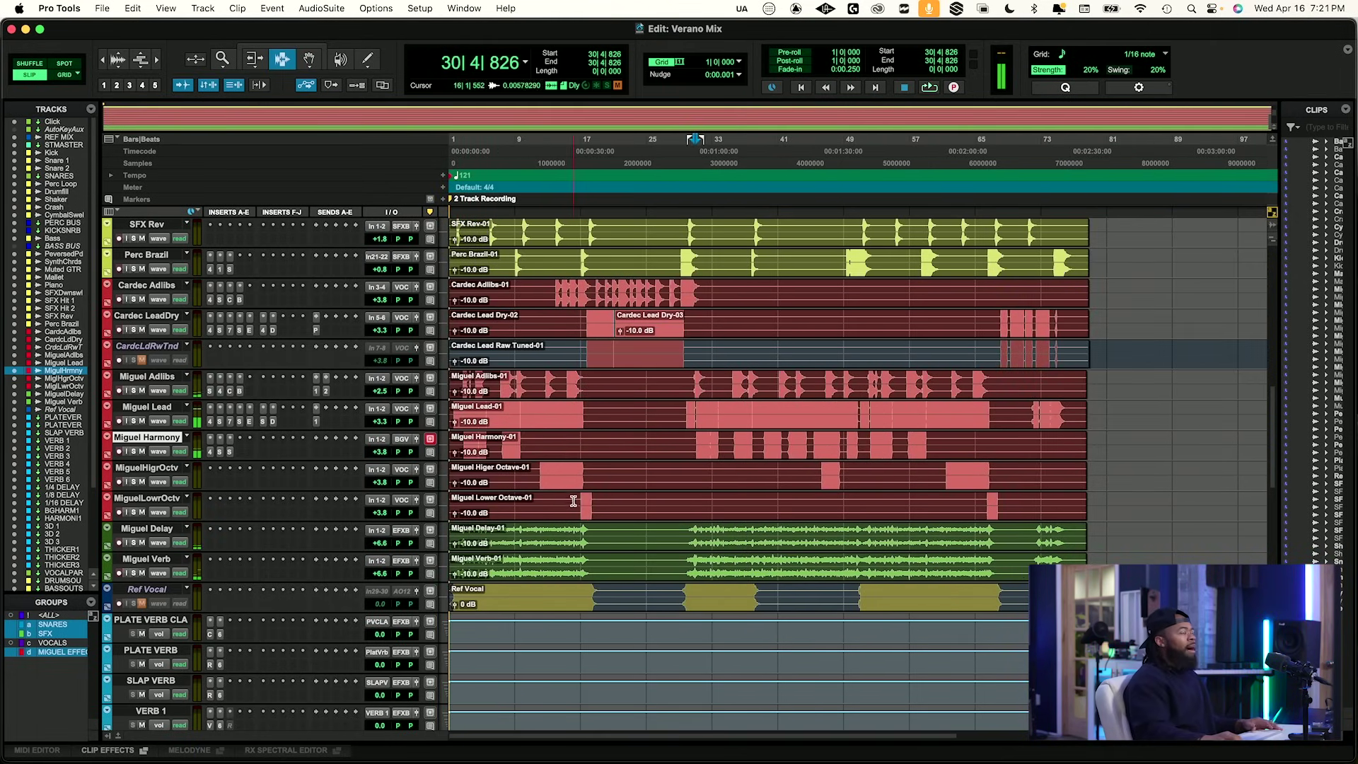
{"action": "left_click", "coordinate": [539, 471]}
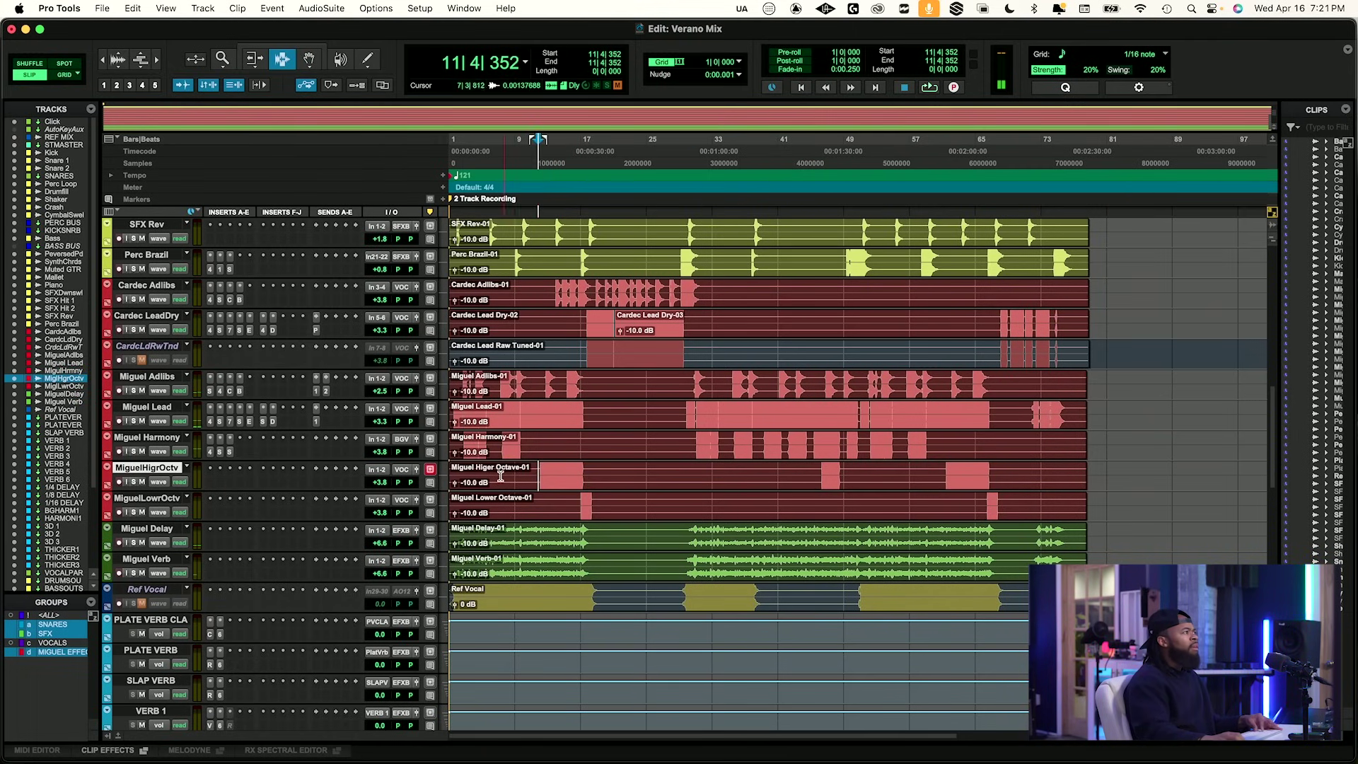
{"action": "key", "text": "space"}
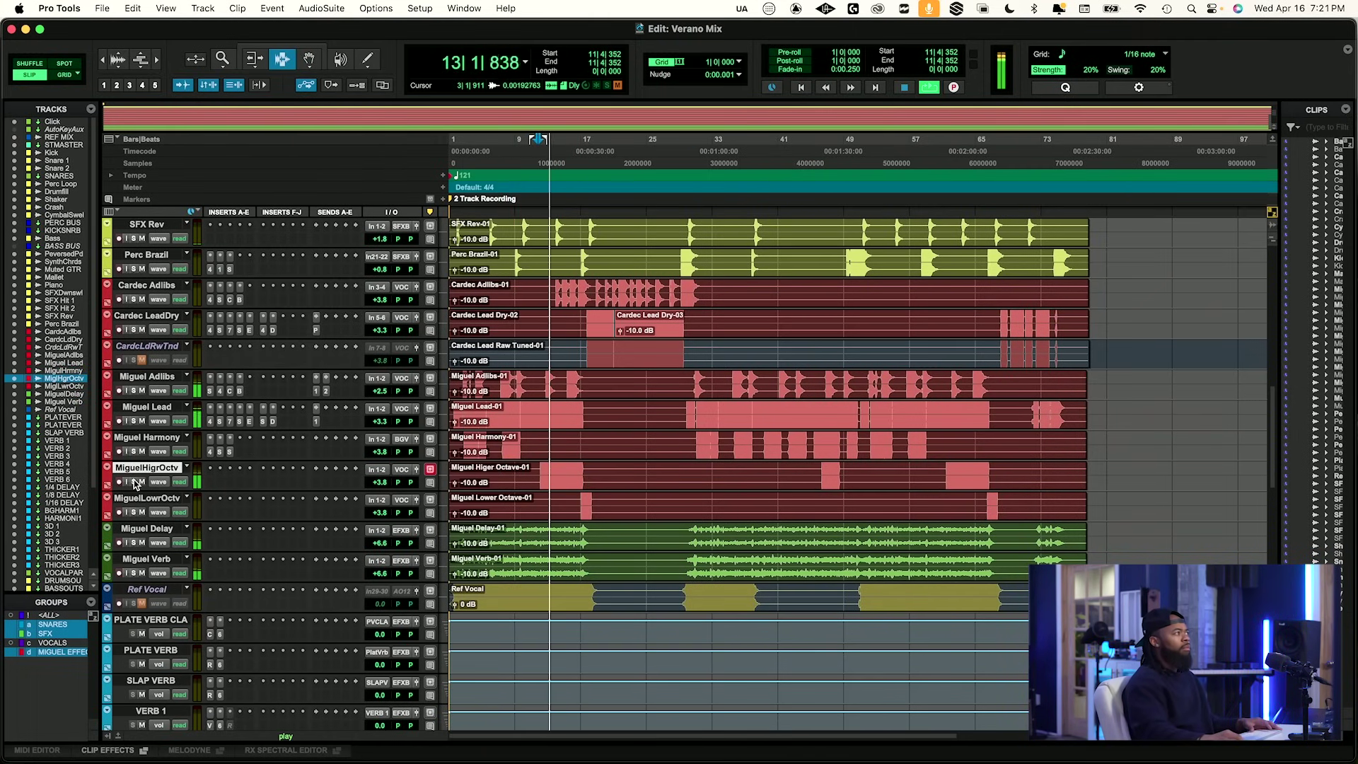
Solo the Miguel Higher Octave track and insert a stereo Neutron 4 Equalizer on it.
{"action": "left_click", "coordinate": [214, 483]}
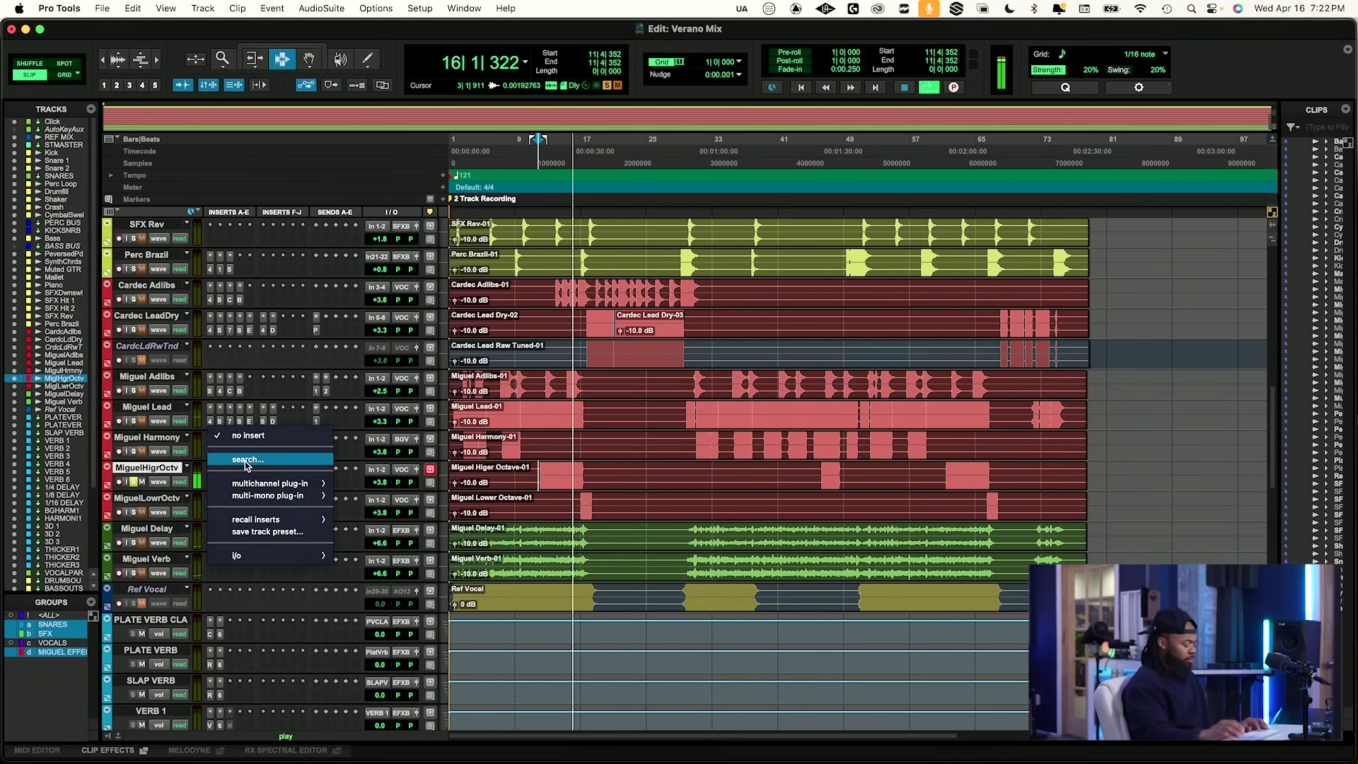
{"action": "left_click", "coordinate": [246, 460]}
{"action": "type", "text": "neutro"}
{"action": "key", "text": "Down"}
{"action": "key", "text": "Down"}
{"action": "key", "text": "Down"}
{"action": "key", "text": "Down"}
{"action": "key", "text": "Return"}
{"action": "key", "text": "space"}
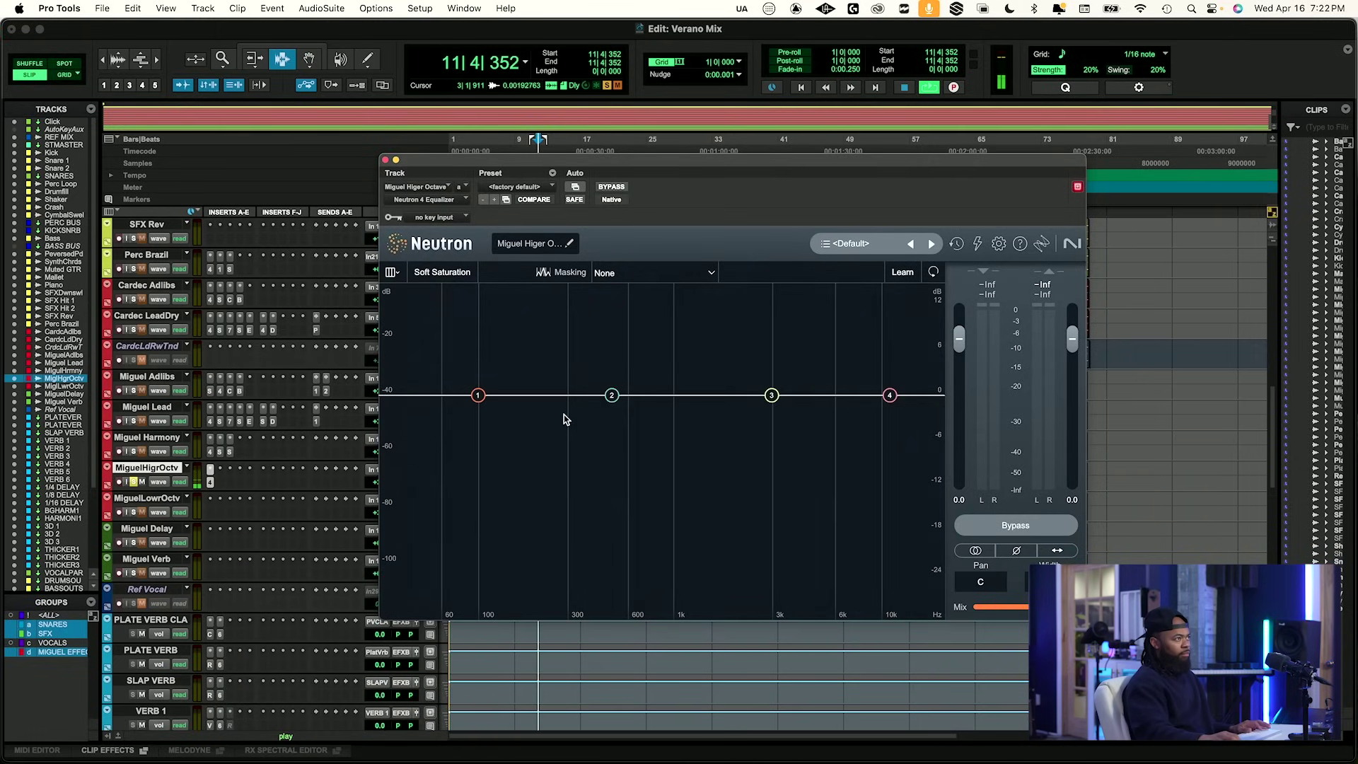
Add a Flat Highpass at 162 Hz and a broad 3.3 dB cut at 257 Hz on Miguel Higher Octave, unsolo and close the equalizer.
{"action": "key", "text": "space"}
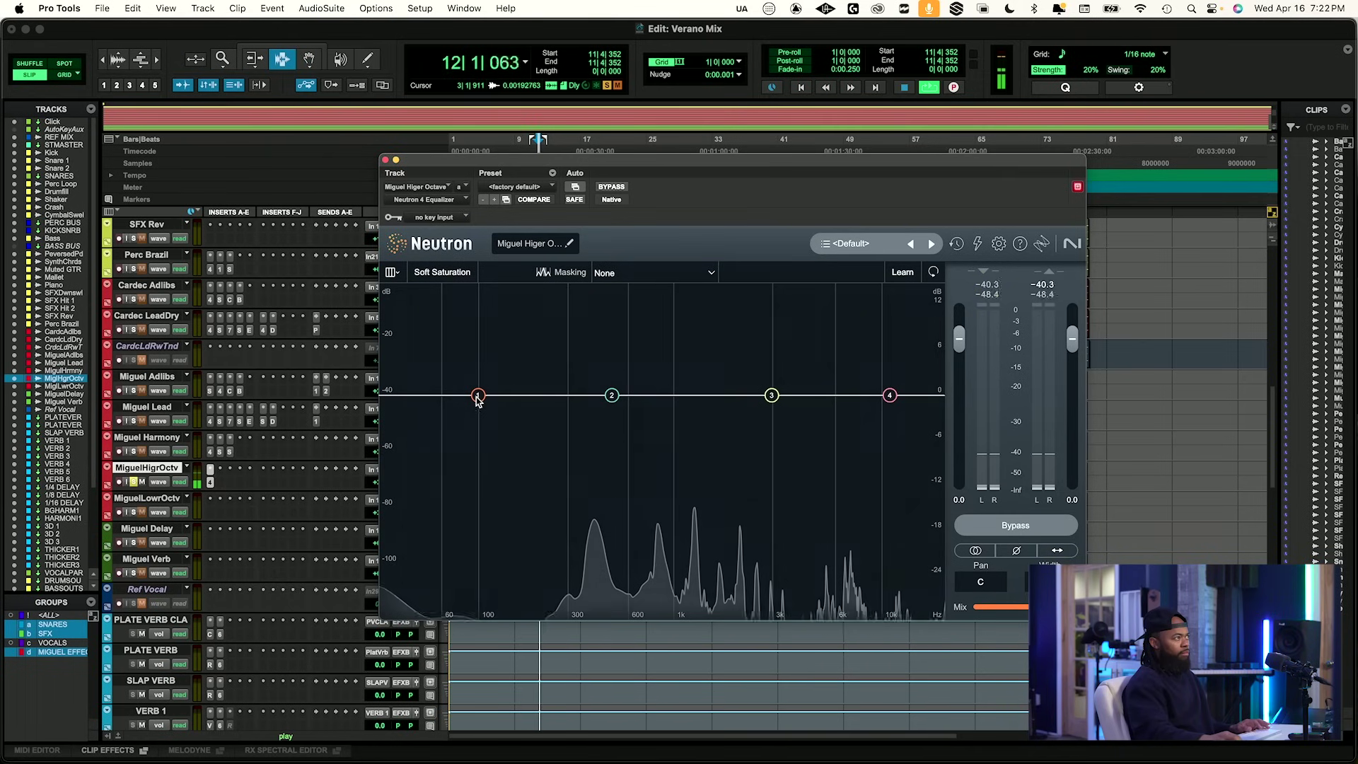
{"action": "left_click", "coordinate": [433, 396]}
{"action": "left_click_drag", "start_coordinate": [433, 397], "coordinate": [515, 406]}
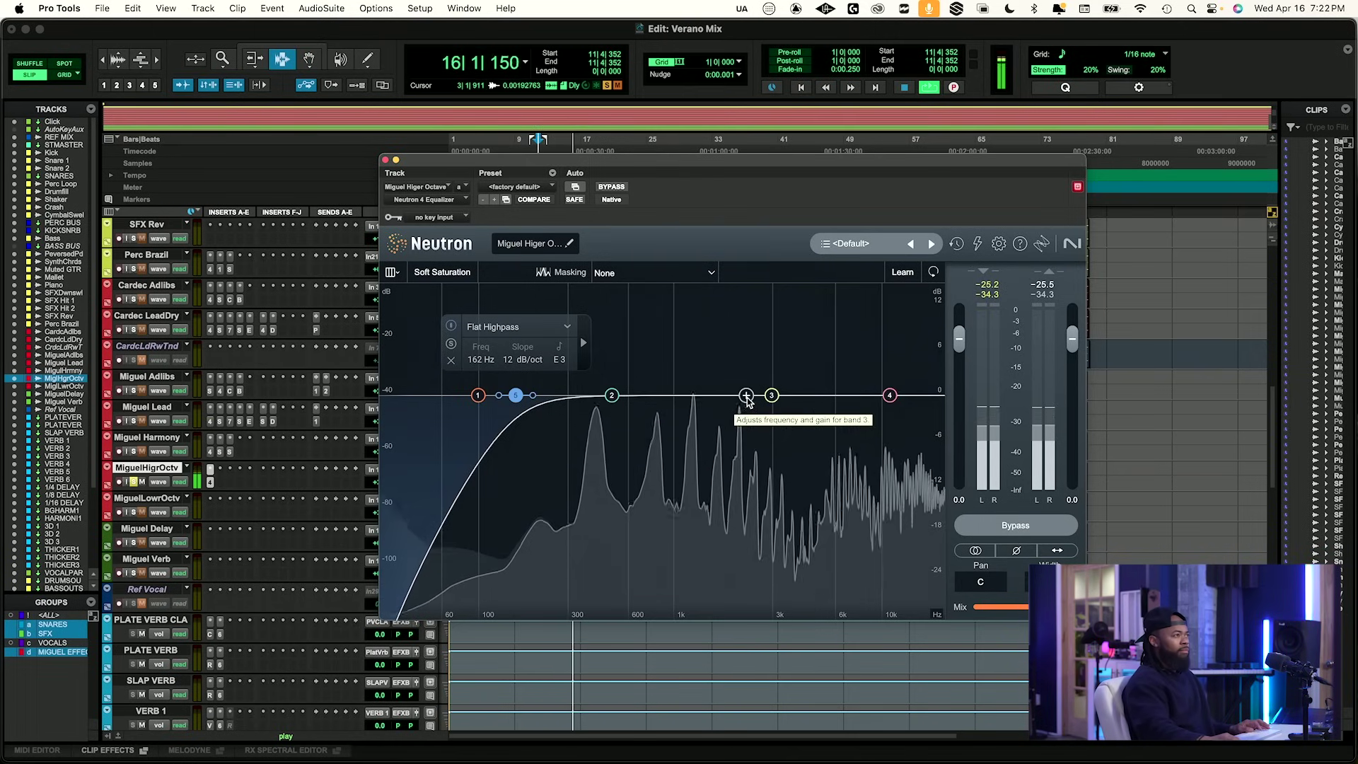
{"action": "left_click_drag", "start_coordinate": [612, 395], "coordinate": [553, 424]}
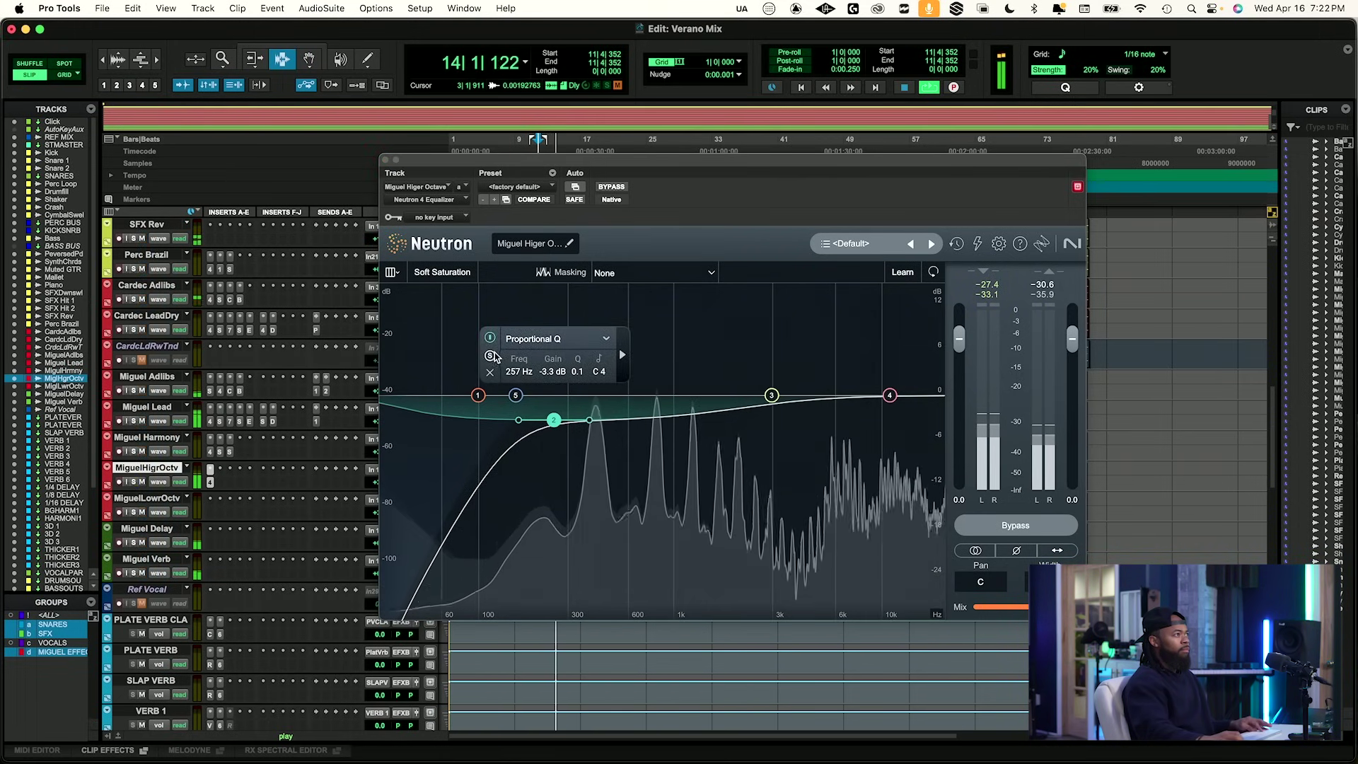
{"action": "left_click", "coordinate": [386, 160]}
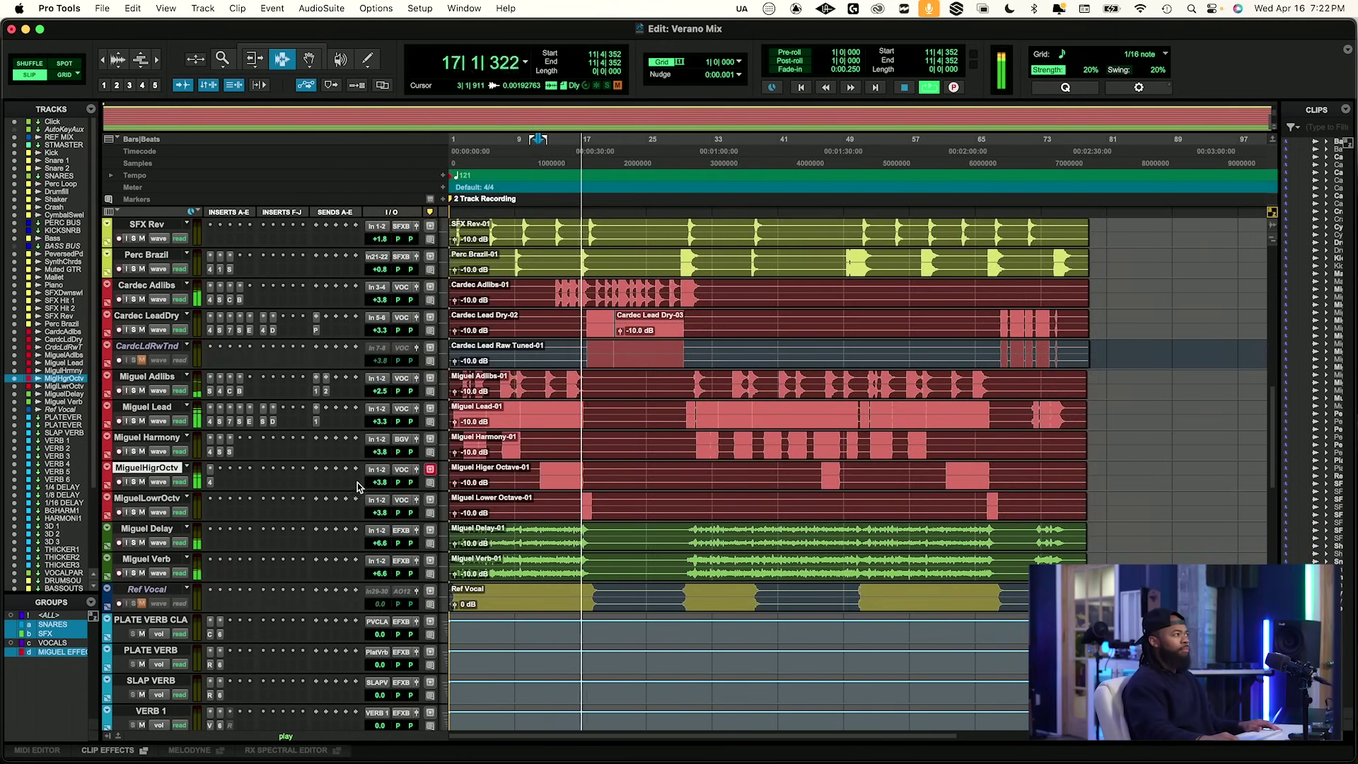
Insert SpecCraft on Miguel Higher Octave, solo the track and raise a band at about 10 kHz to 69.8%.
{"action": "left_click", "coordinate": [220, 485]}
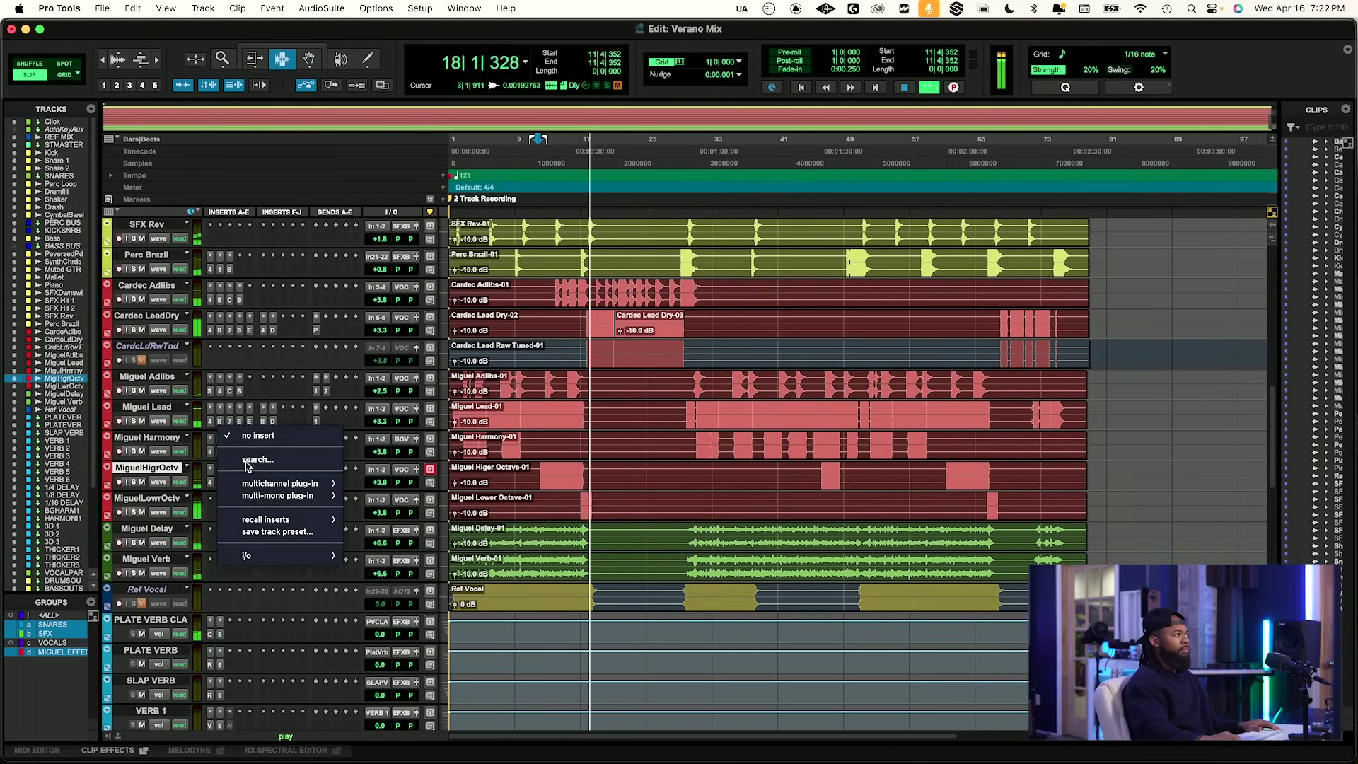
{"action": "left_click", "coordinate": [255, 460]}
{"action": "type", "text": "spec"}
{"action": "key", "text": "Return"}
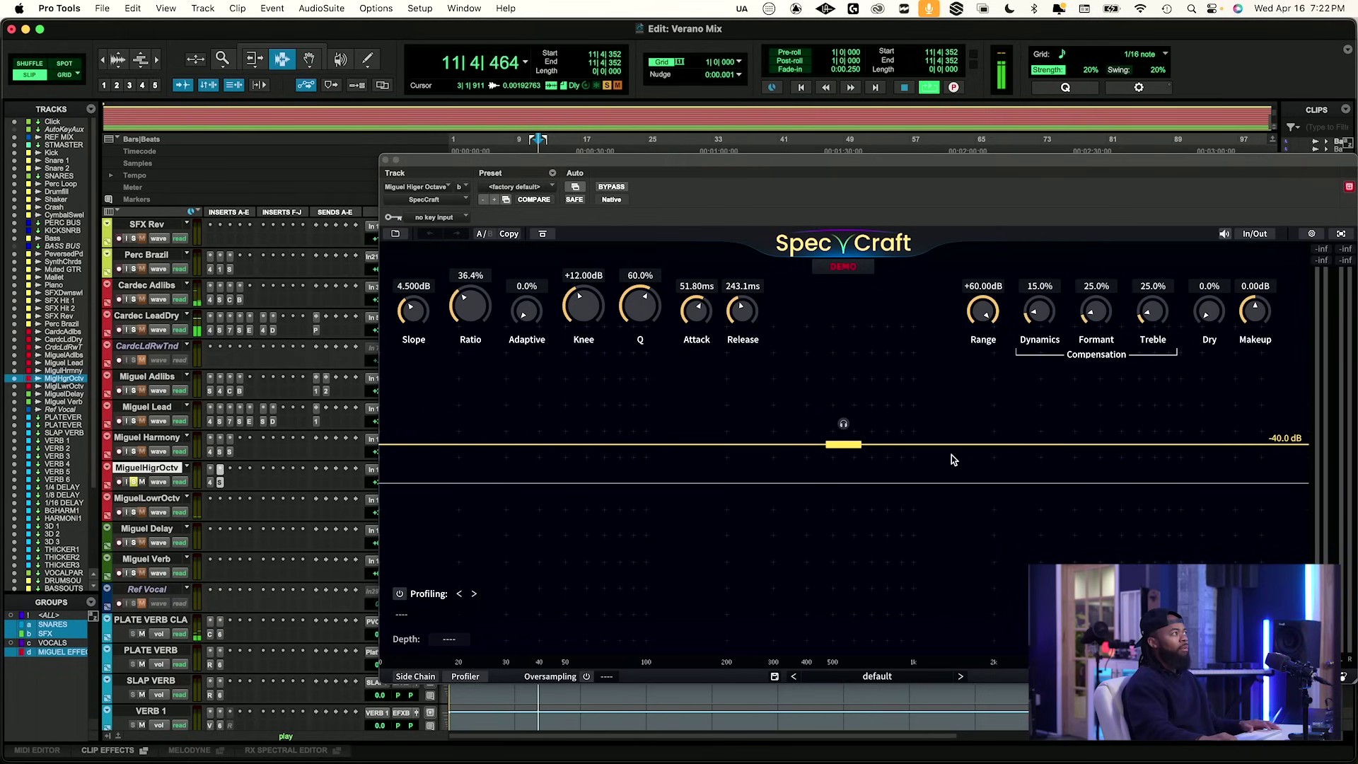
{"action": "left_click", "coordinate": [995, 485]}
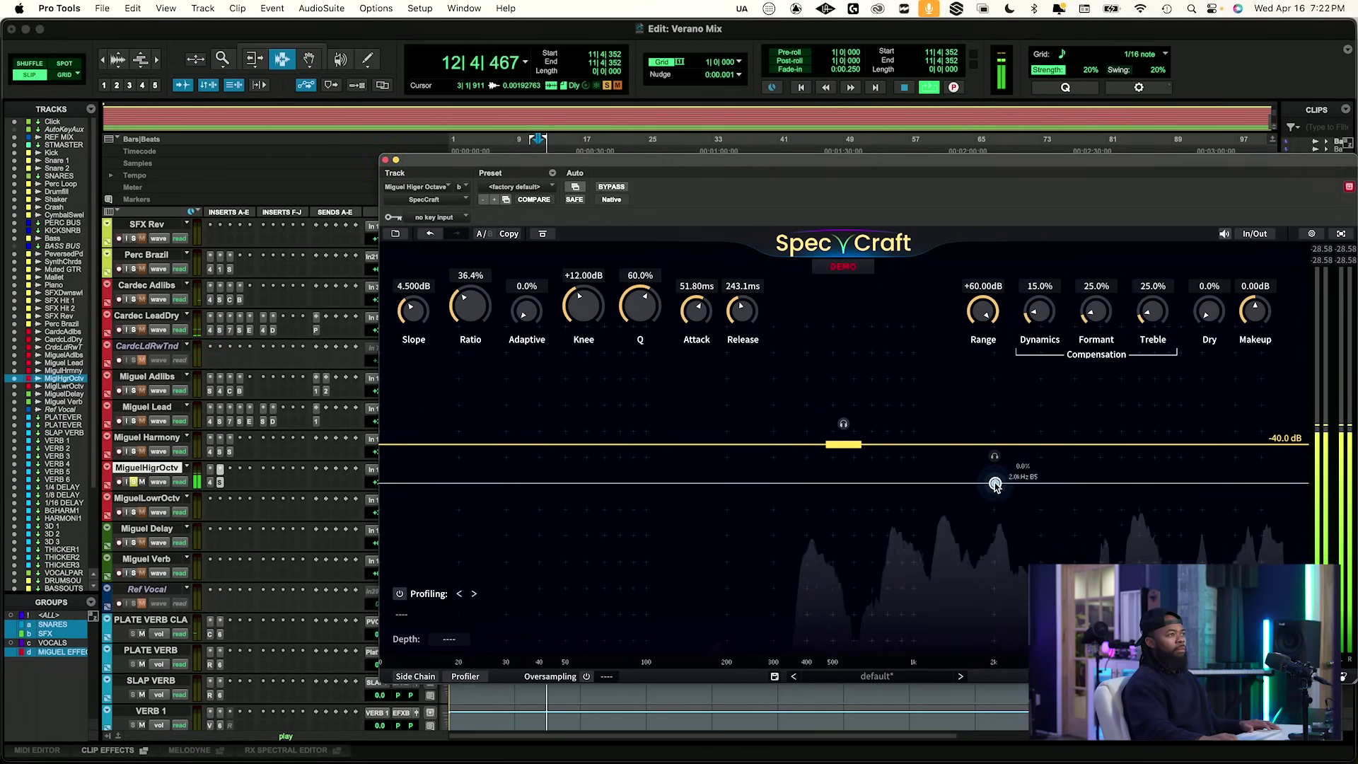
{"action": "left_click_drag", "start_coordinate": [996, 456], "coordinate": [1185, 350]}
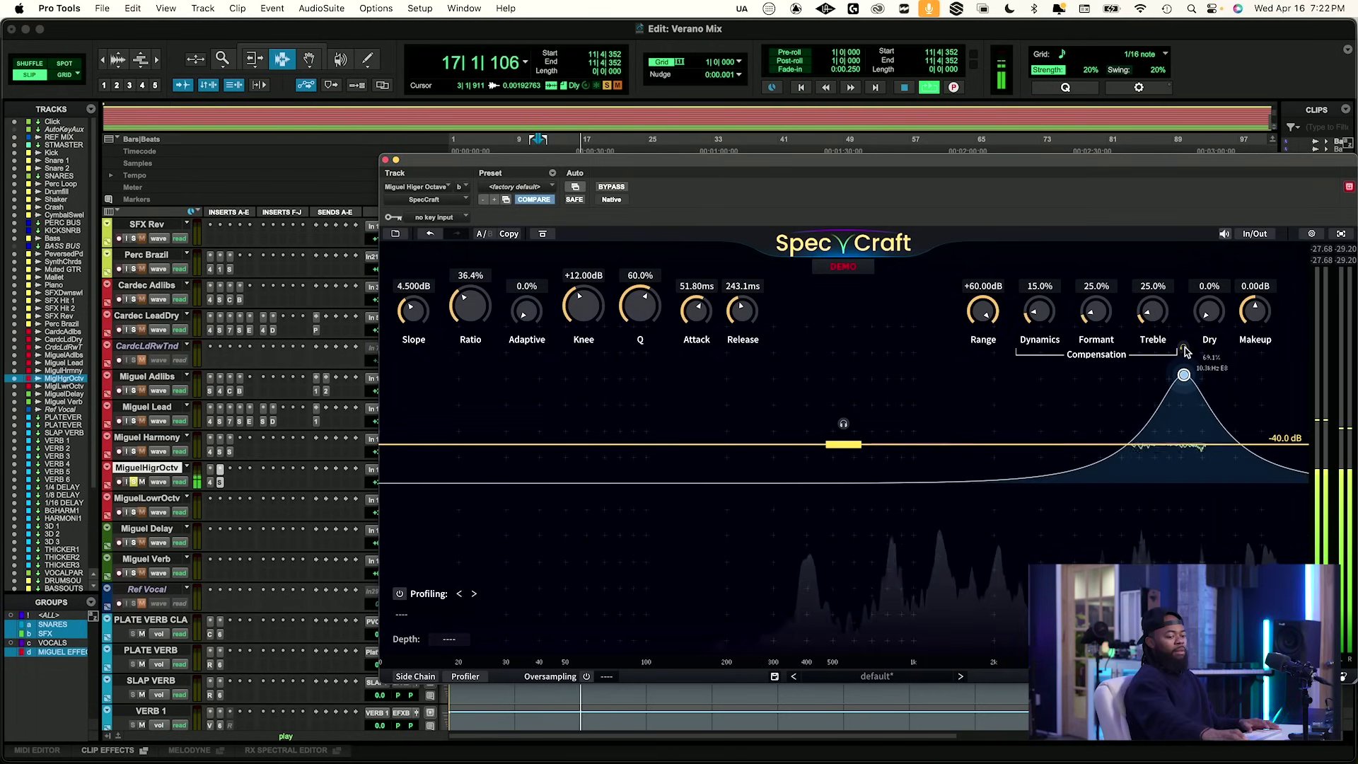
{"action": "key", "text": "space"}
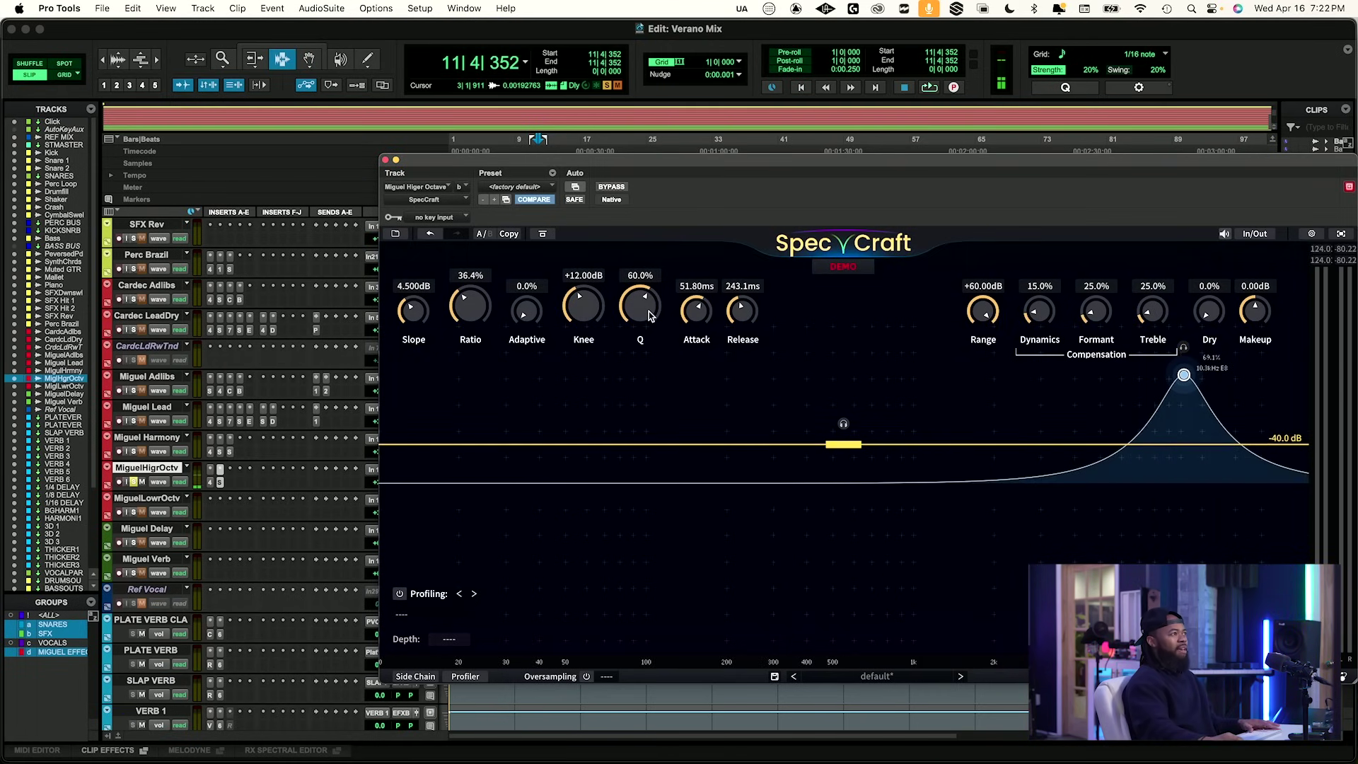
Set SpecCraft's Q to 16.3%, Formant and Treble to 0.0% and Makeup to +0.86 dB, comparing against bypass, then unsolo and close it.
{"action": "key", "text": "space"}
{"action": "mouse_move", "coordinate": [644, 318]}
{"action": "left_mouse_down"}
{"action": "mouse_move", "coordinate": [646, 329]}
{"action": "mouse_move", "coordinate": [644, 312]}
{"action": "left_mouse_up"}
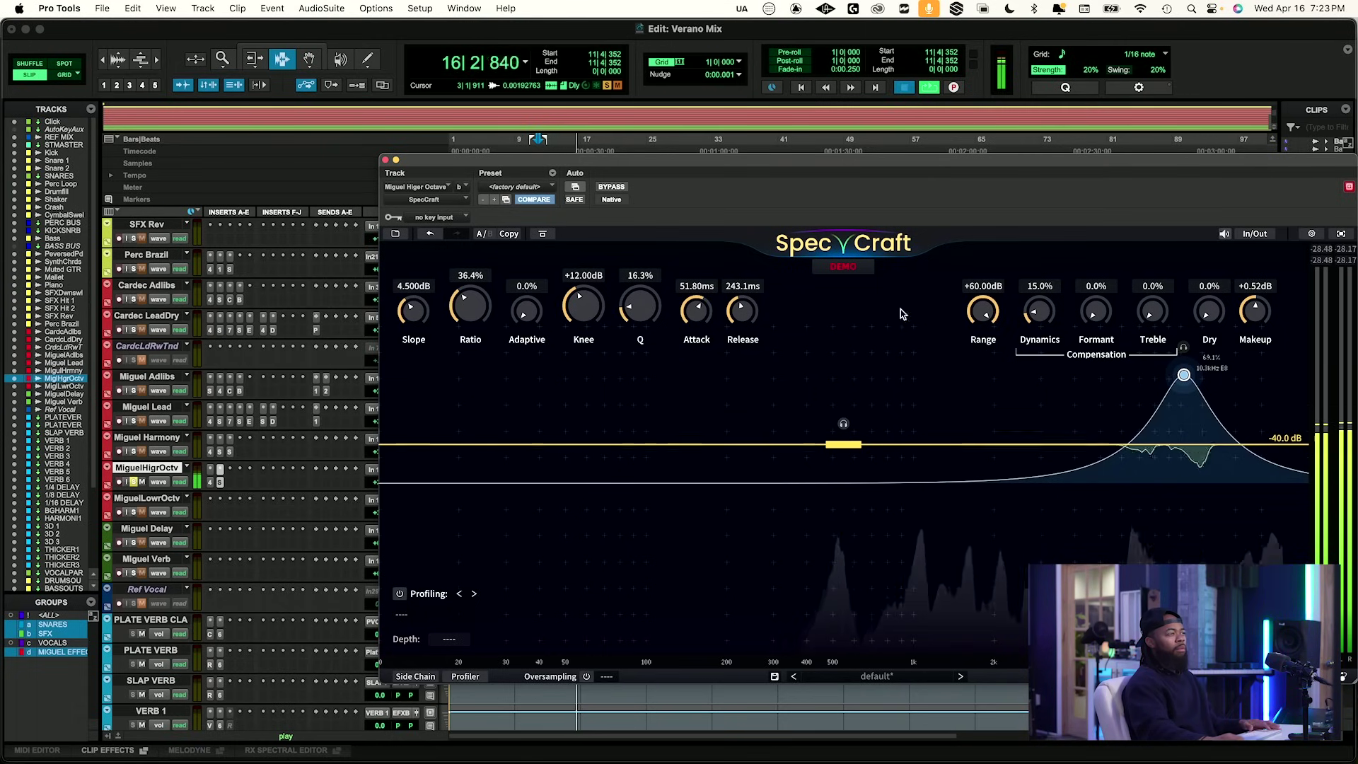
{"action": "key", "text": "space"}
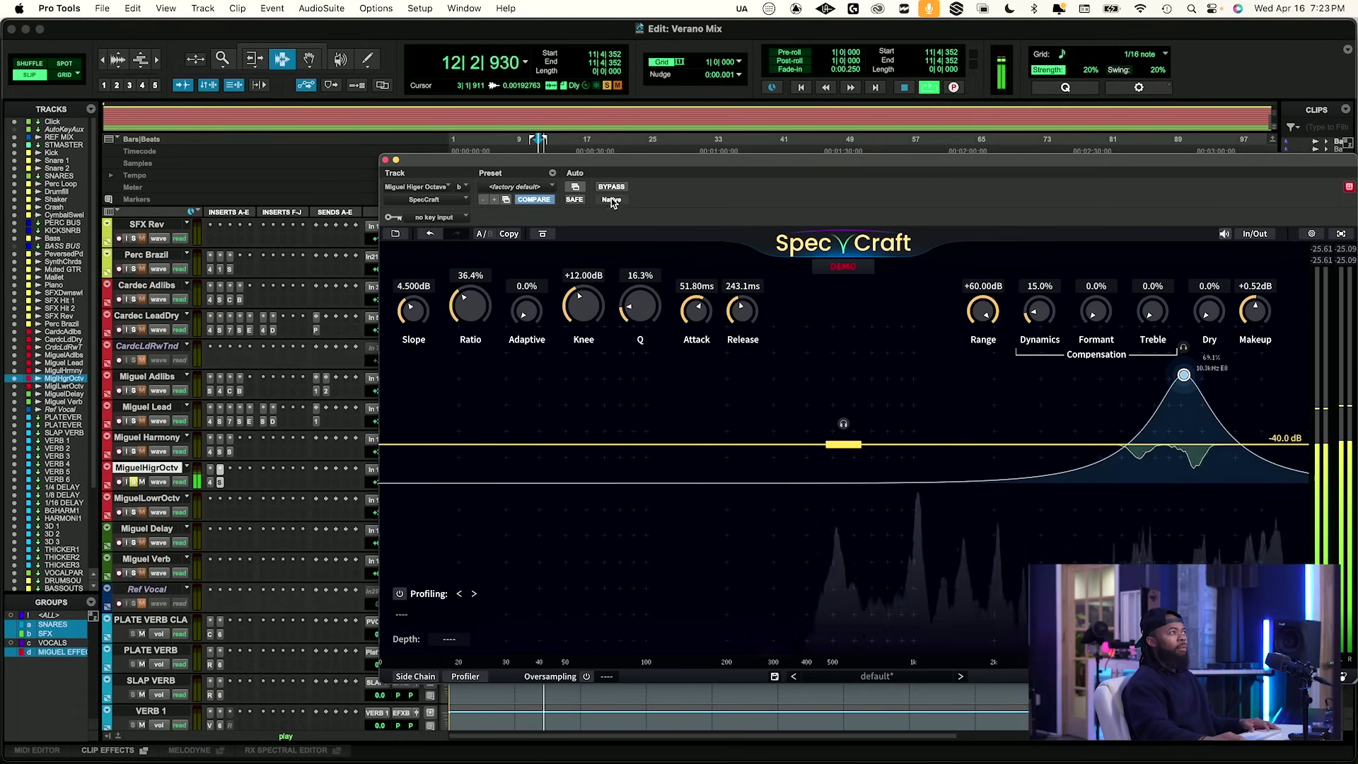
{"action": "left_click", "coordinate": [612, 188]}
{"action": "left_click", "coordinate": [612, 188]}
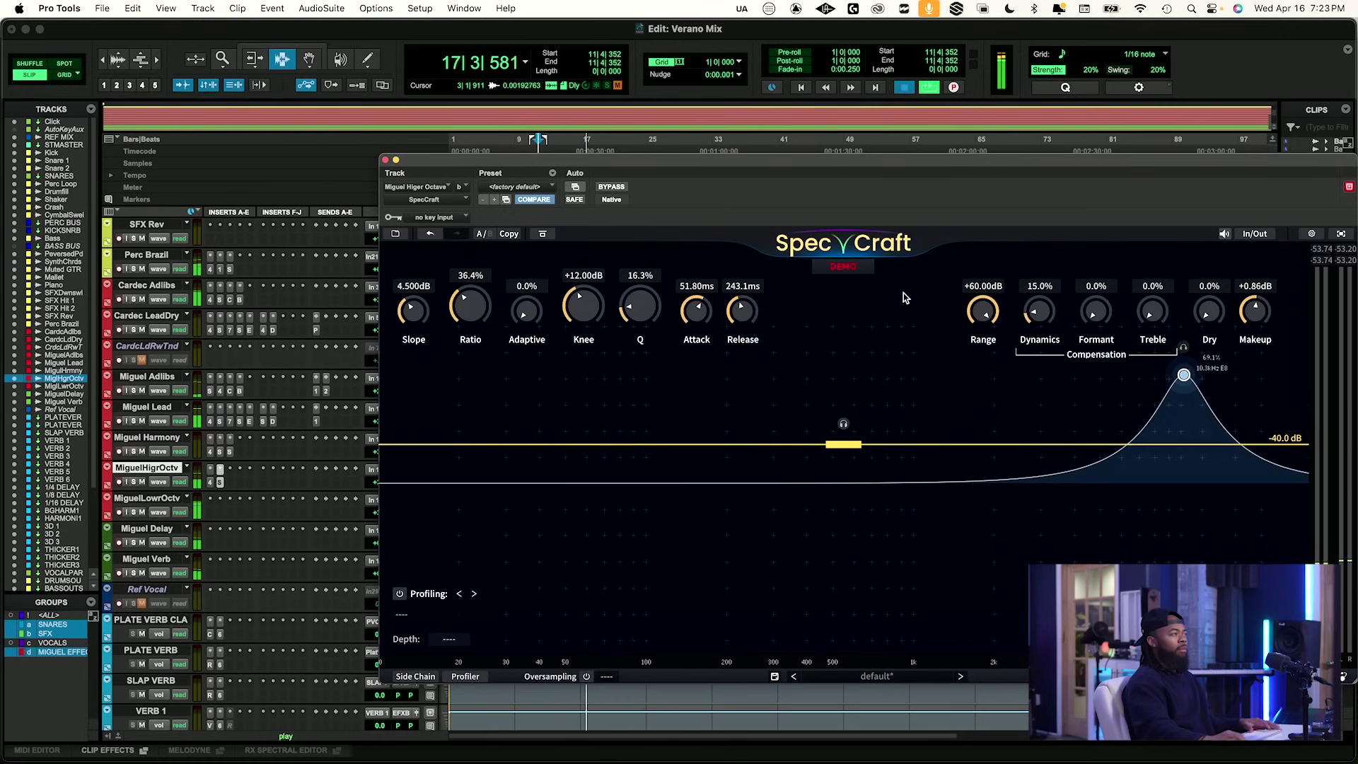
{"action": "left_click", "coordinate": [386, 161]}
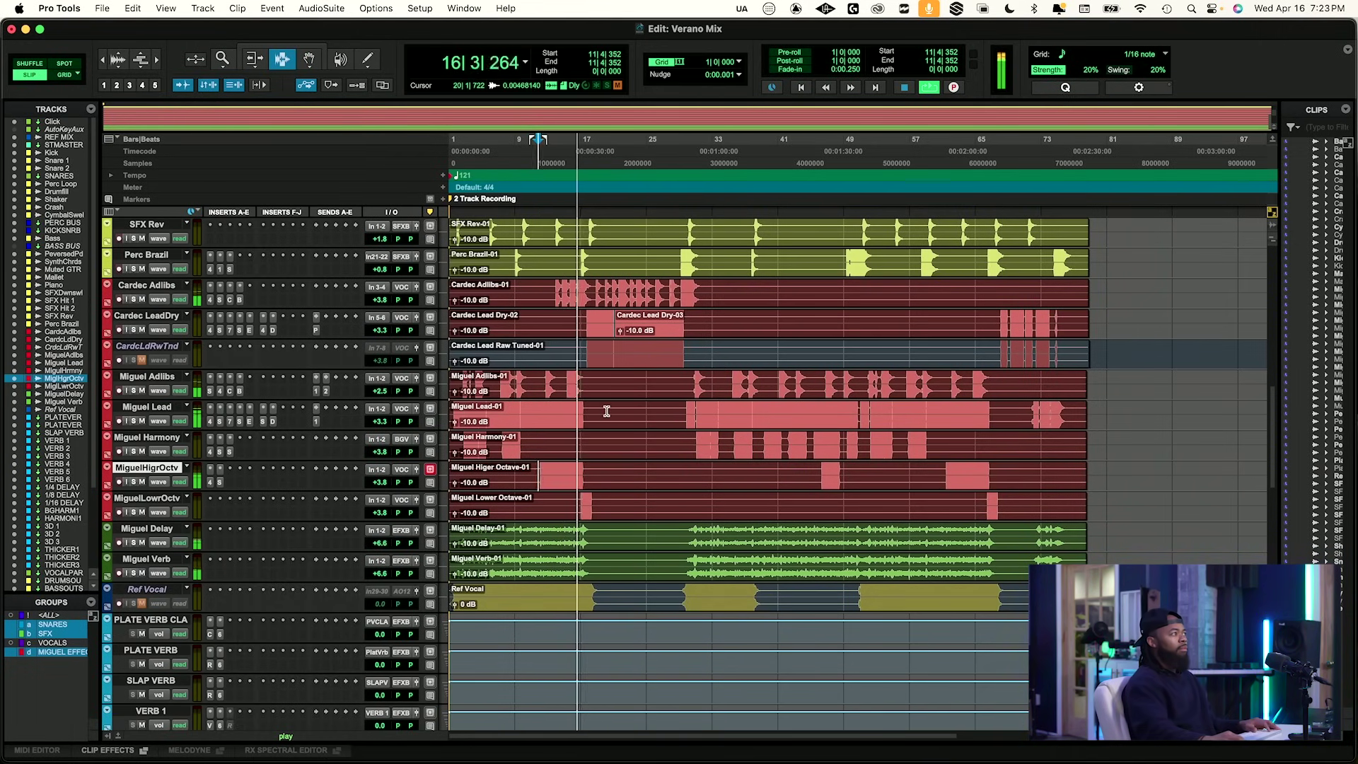
Compare the Miguel Higher Octave section from bar 11|4 in the mix with the soloed REF MIX.
{"action": "scroll", "coordinate": [606, 411], "scroll_direction": "up", "scroll_amount": 10}
{"action": "key", "text": "space"}
{"action": "left_click", "coordinate": [134, 270]}
{"action": "key", "text": "space"}
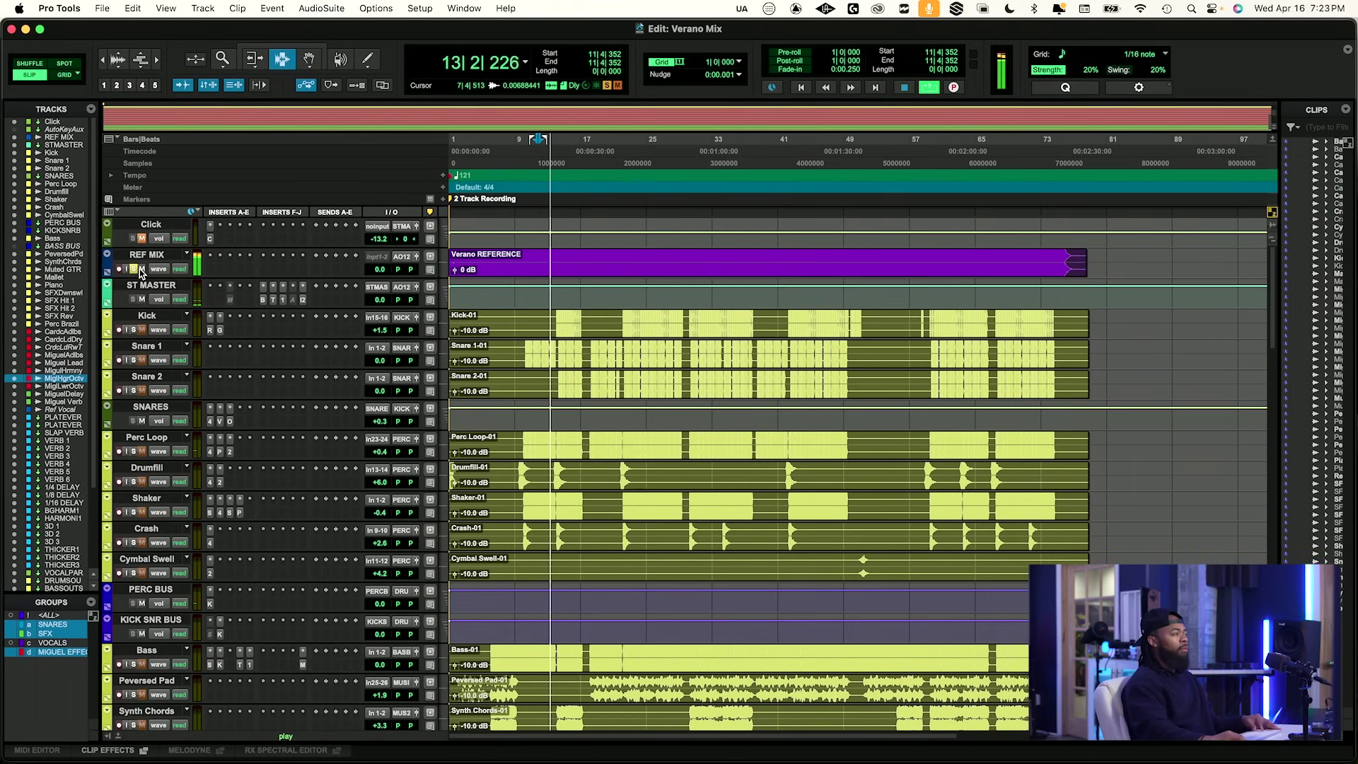
{"action": "key", "text": "space"}
{"action": "left_click", "coordinate": [139, 269]}
{"action": "key", "text": "space"}
{"action": "scroll", "coordinate": [539, 415], "scroll_direction": "down", "scroll_amount": 10}
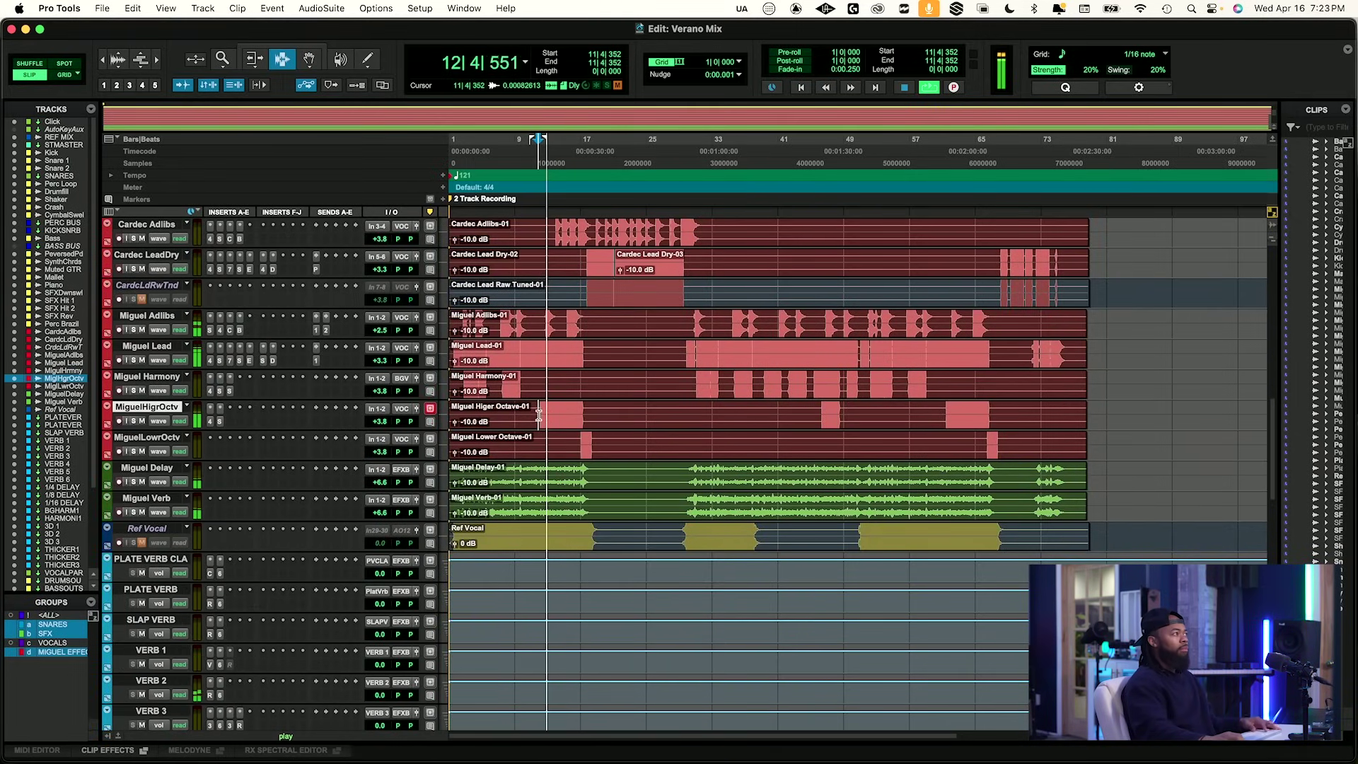
Play from bar 16|3, just before the first Miguel Lower Octave section, and solo that track.
{"action": "left_click", "coordinate": [577, 442]}
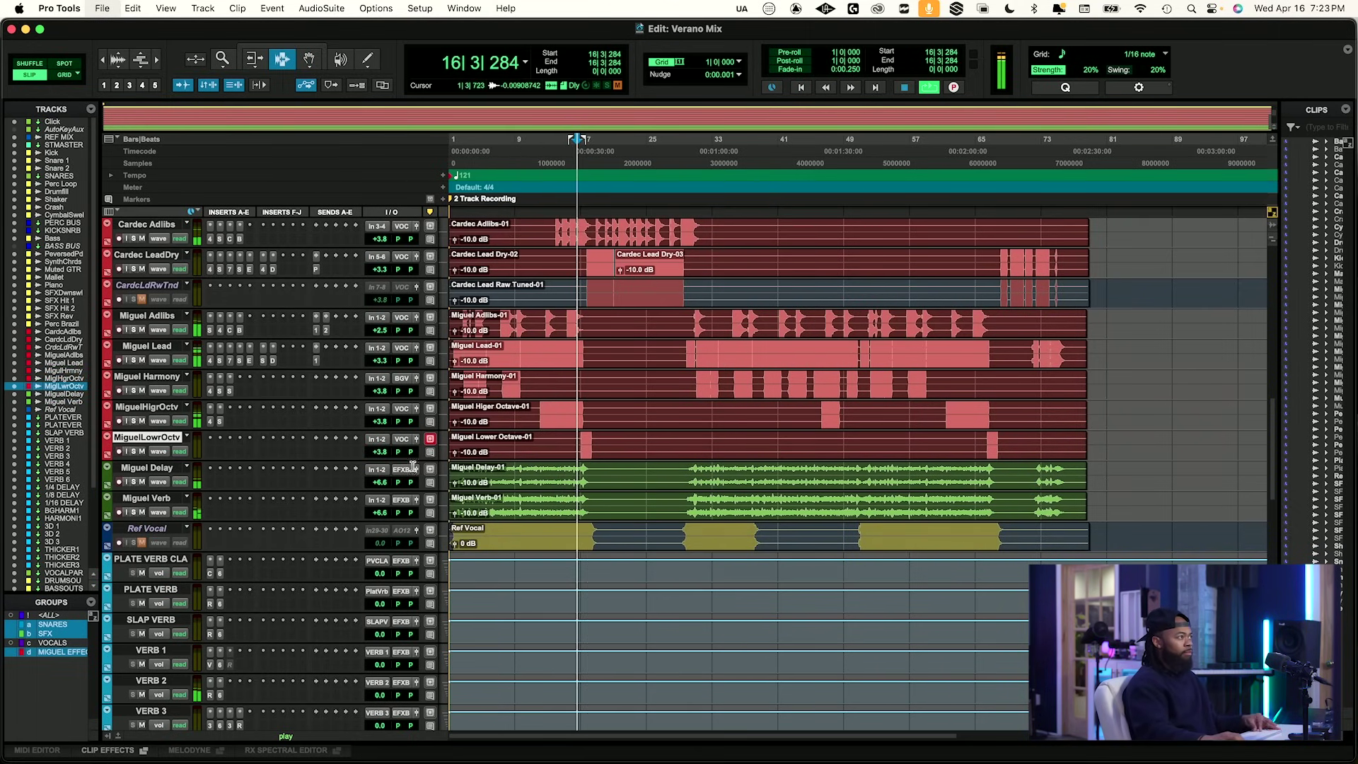
{"action": "left_click", "coordinate": [134, 452]}
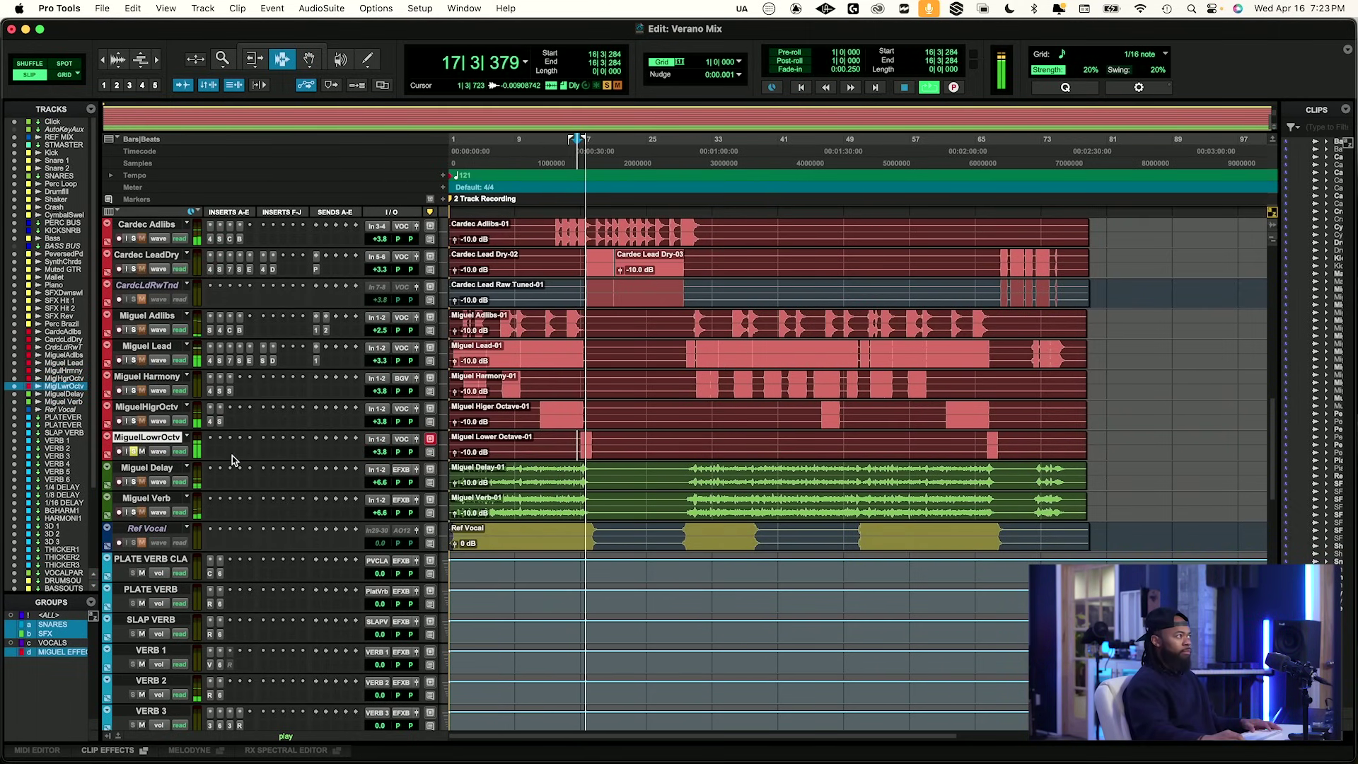
{"action": "key", "text": "space"}
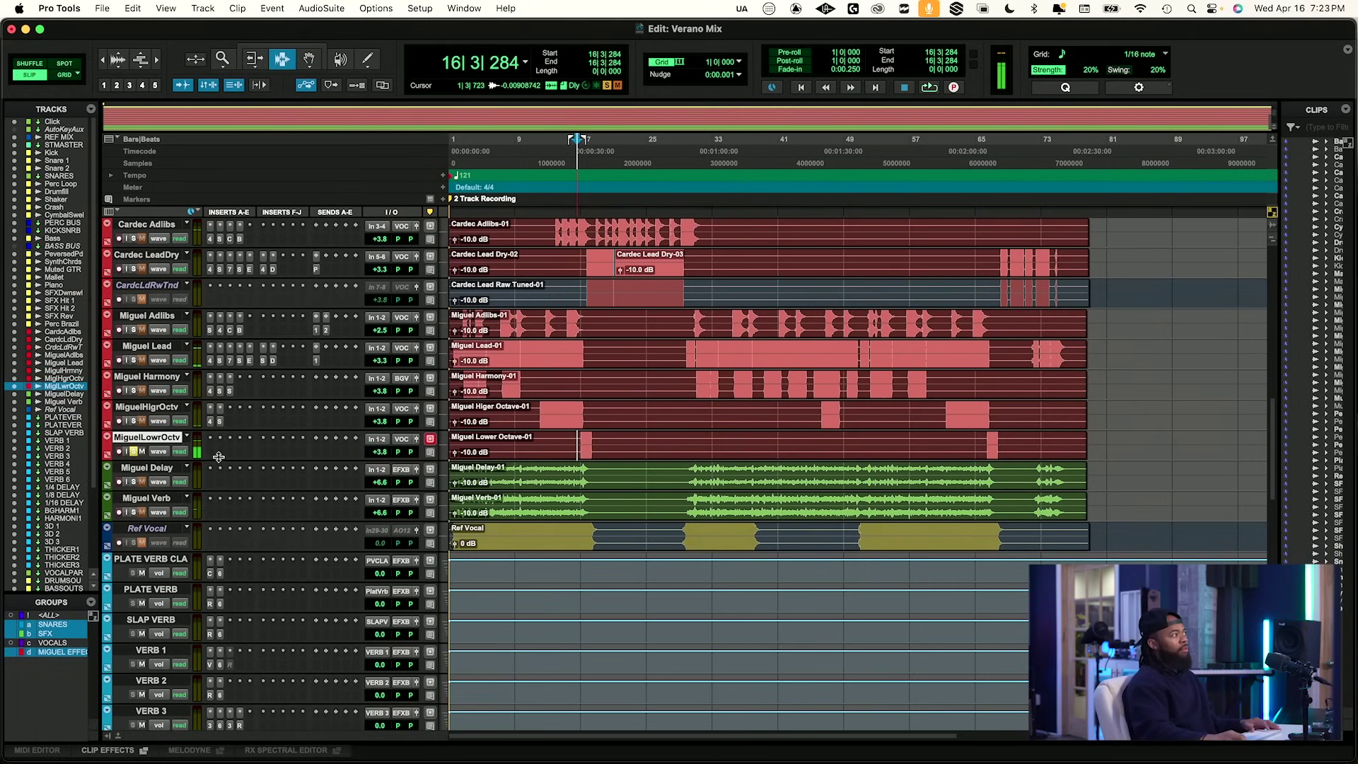
Insert the Neutron 4 Equalizer on the Miguel Lower Octave track.
{"action": "left_click", "coordinate": [216, 454]}
{"action": "type", "text": "n"}
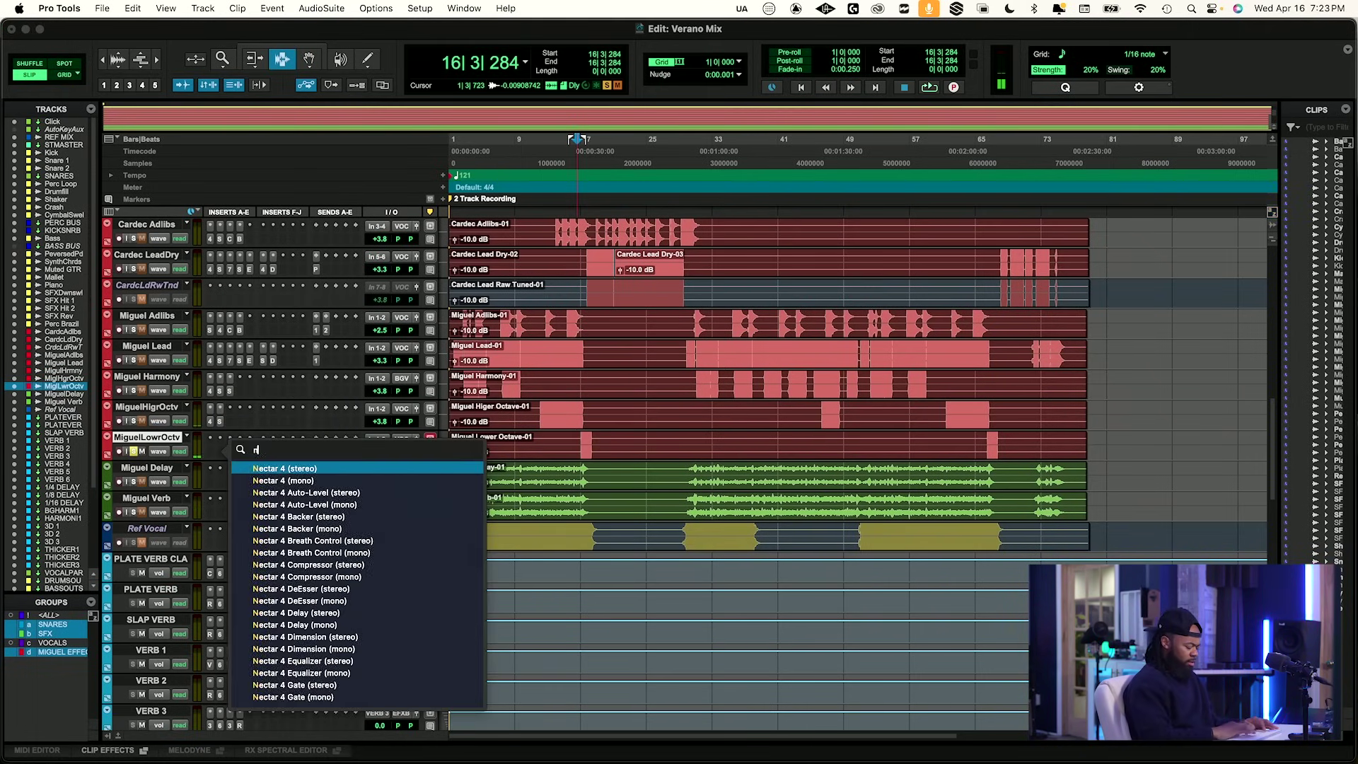
{"action": "type", "text": "eutron"}
{"action": "key", "text": "Down"}
{"action": "key", "text": "Down"}
{"action": "key", "text": "Down"}
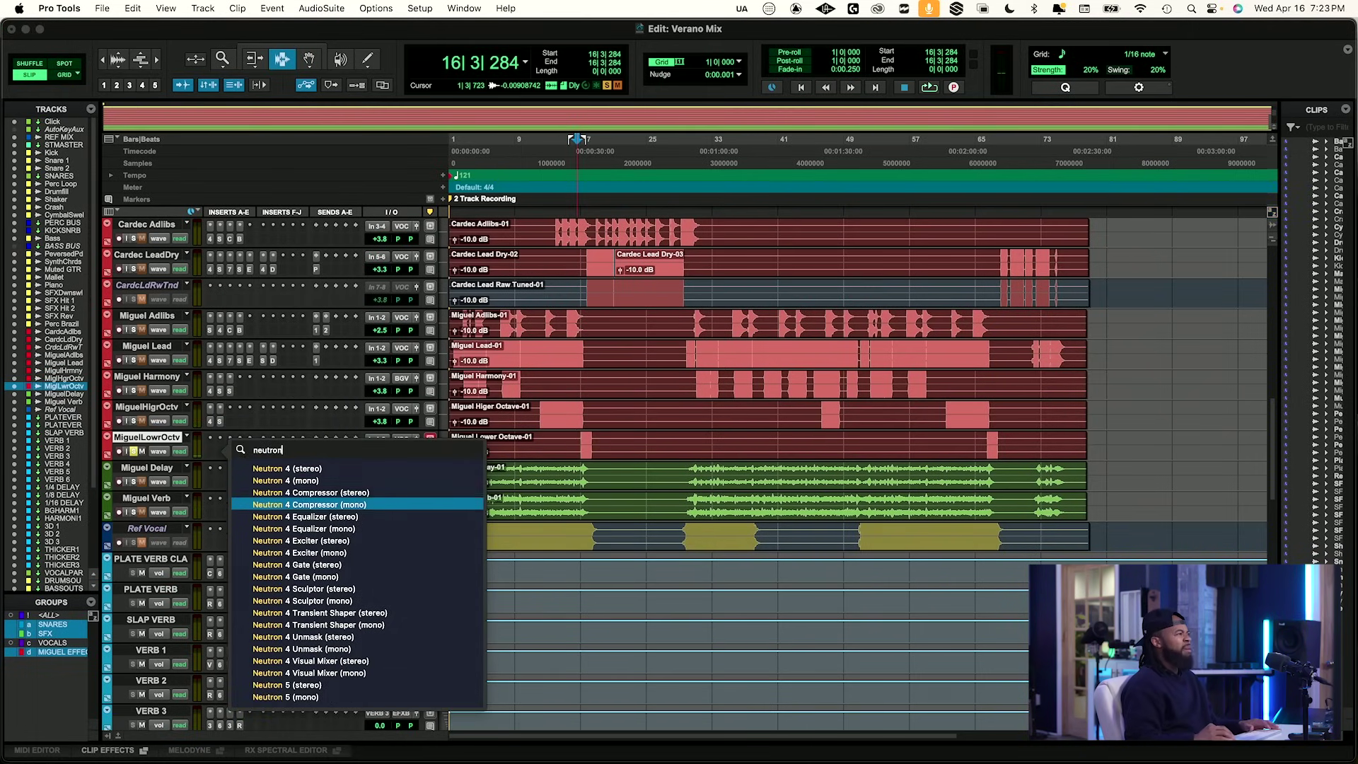
{"action": "key", "text": "Return"}
Play the section and cut the equalizer's band 1 low shelf to about -8.5 dB at 91 Hz.
{"action": "key", "text": "space"}
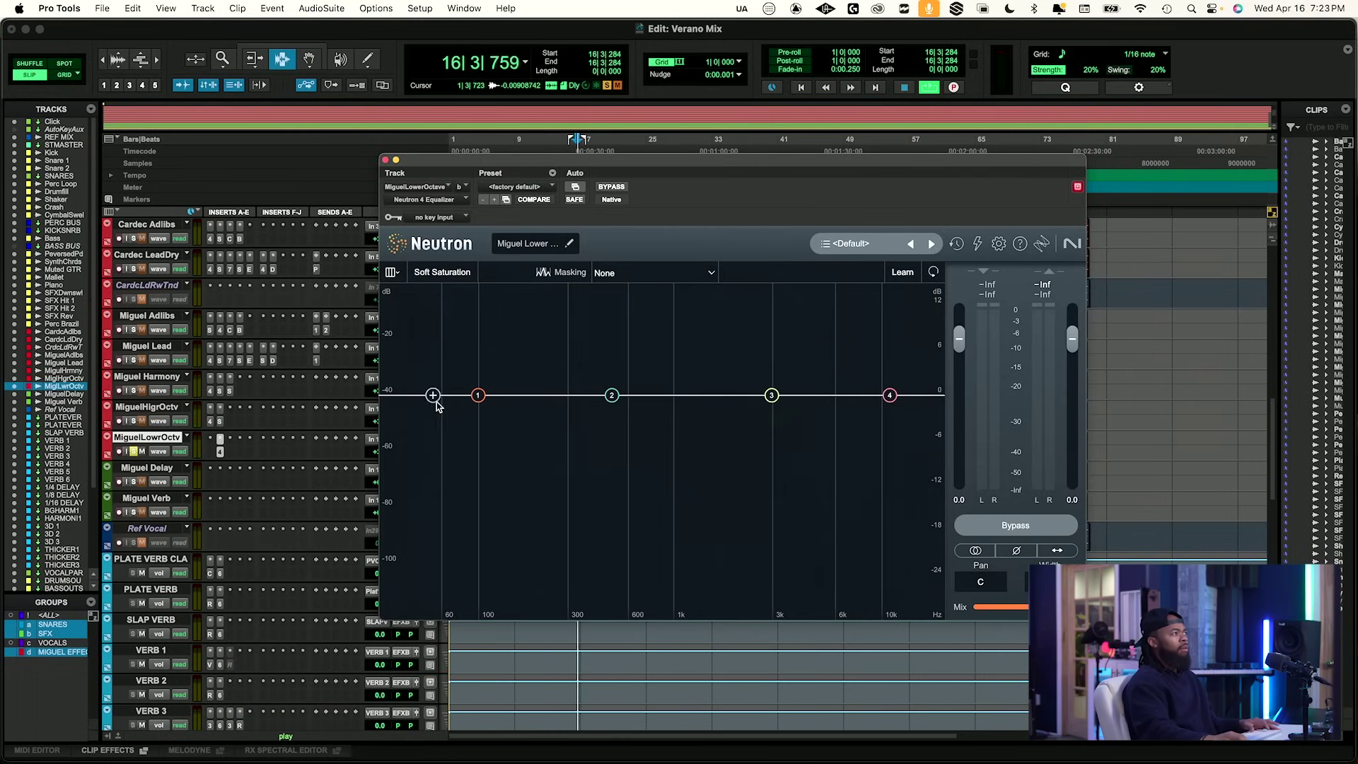
{"action": "left_click_drag", "start_coordinate": [478, 397], "coordinate": [480, 433]}
{"action": "key", "text": "space"}
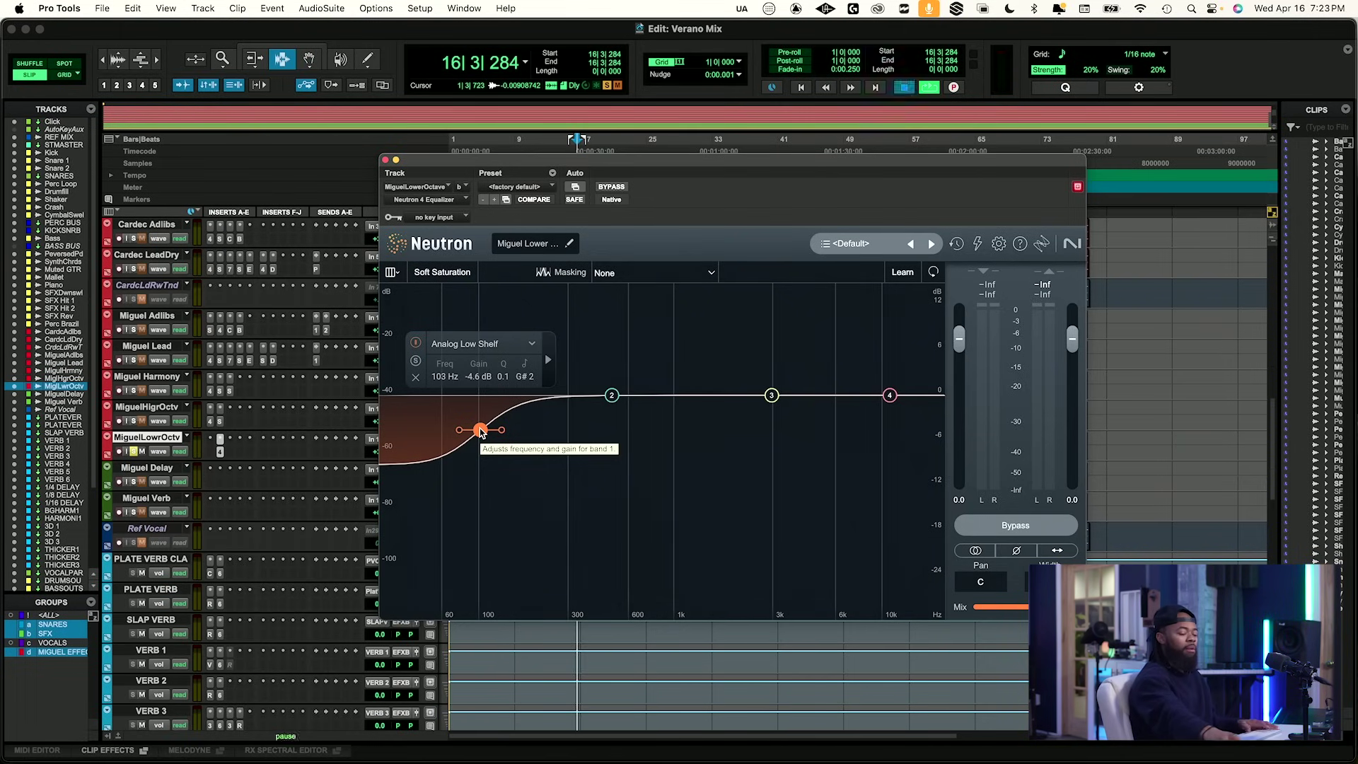
{"action": "key", "text": "space"}
{"action": "left_click_drag", "start_coordinate": [480, 431], "coordinate": [472, 458]}
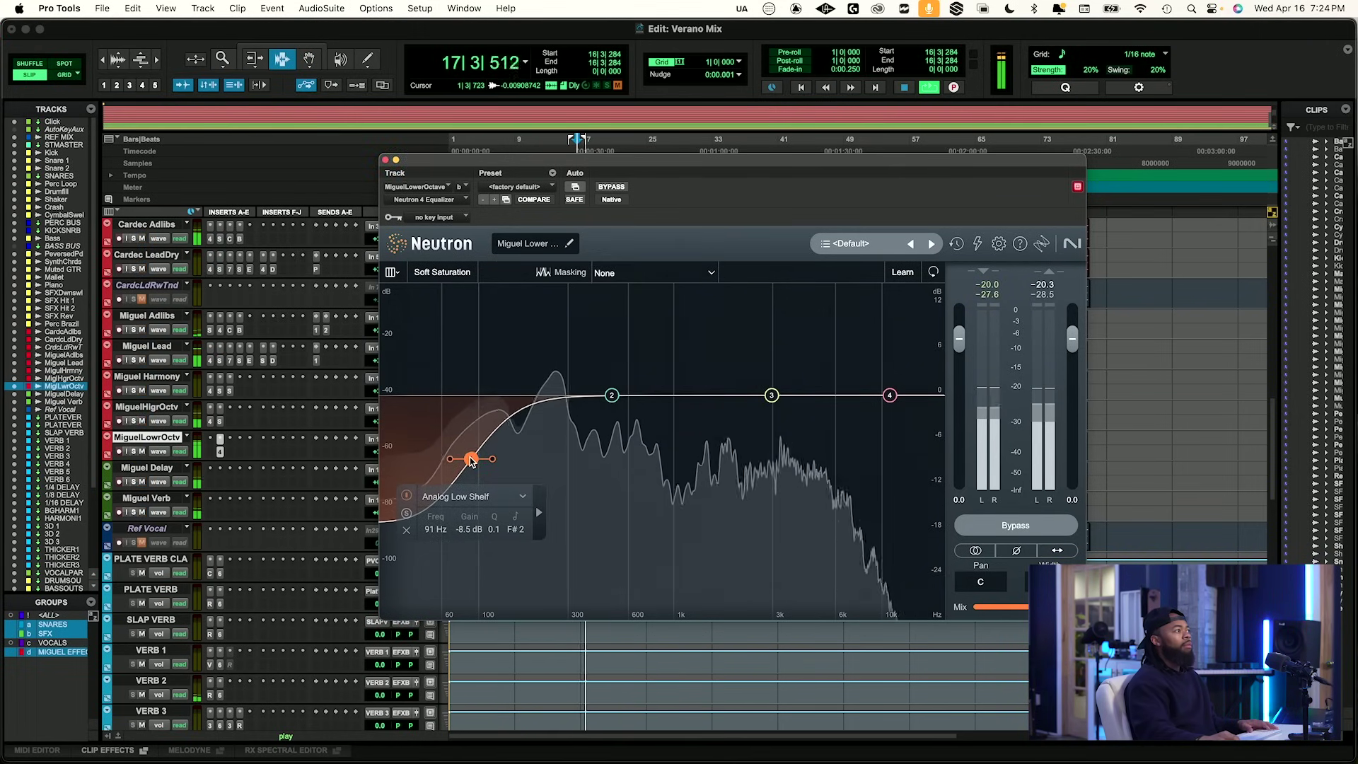
{"action": "left_click_drag", "start_coordinate": [472, 458], "coordinate": [472, 460]}
Set the equalizer's band 2 to about -2.2 dB at 179 Hz and replay the section.
{"action": "key", "text": "space"}
{"action": "left_click_drag", "start_coordinate": [611, 395], "coordinate": [524, 412]}
{"action": "key", "text": "space"}
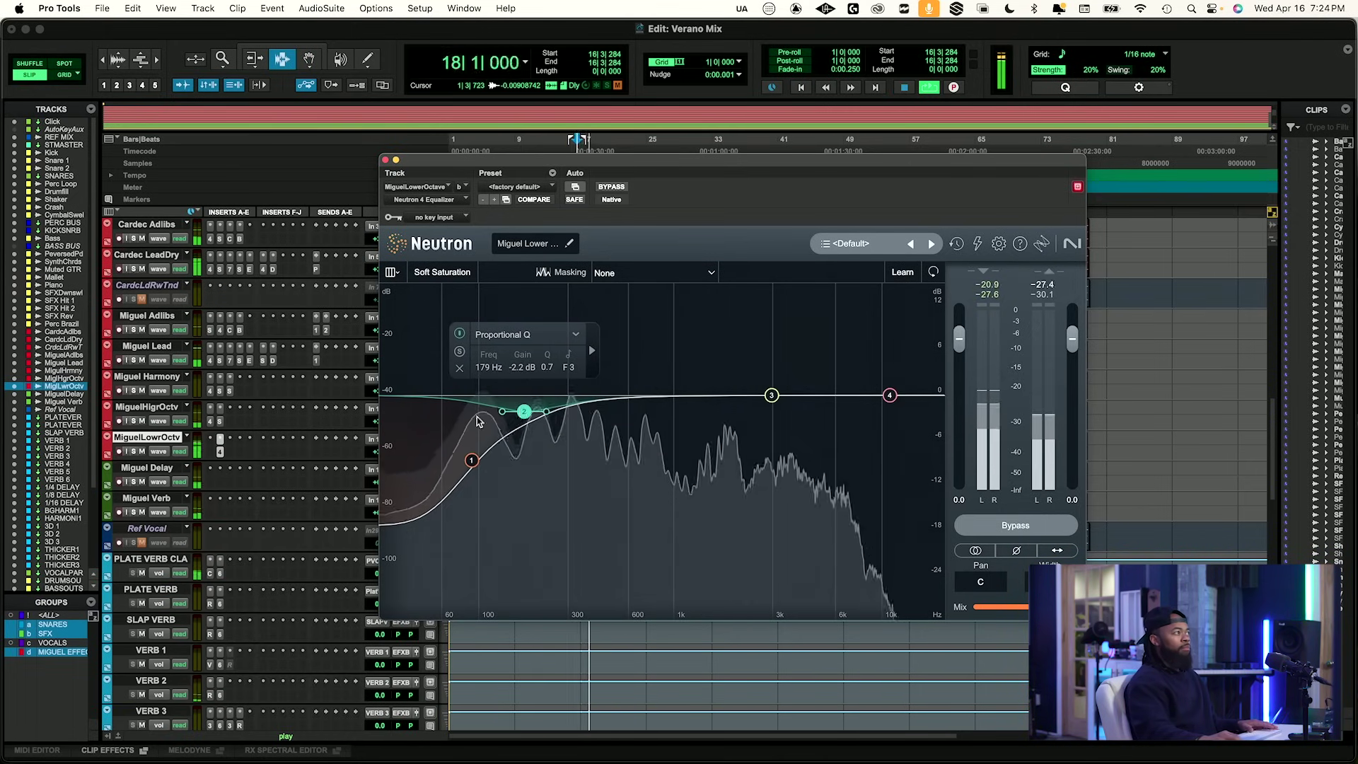
Move the Neutron equalizer to insert slot A of Miguel Lower Octave and replay the section.
{"action": "left_click", "coordinate": [218, 455]}
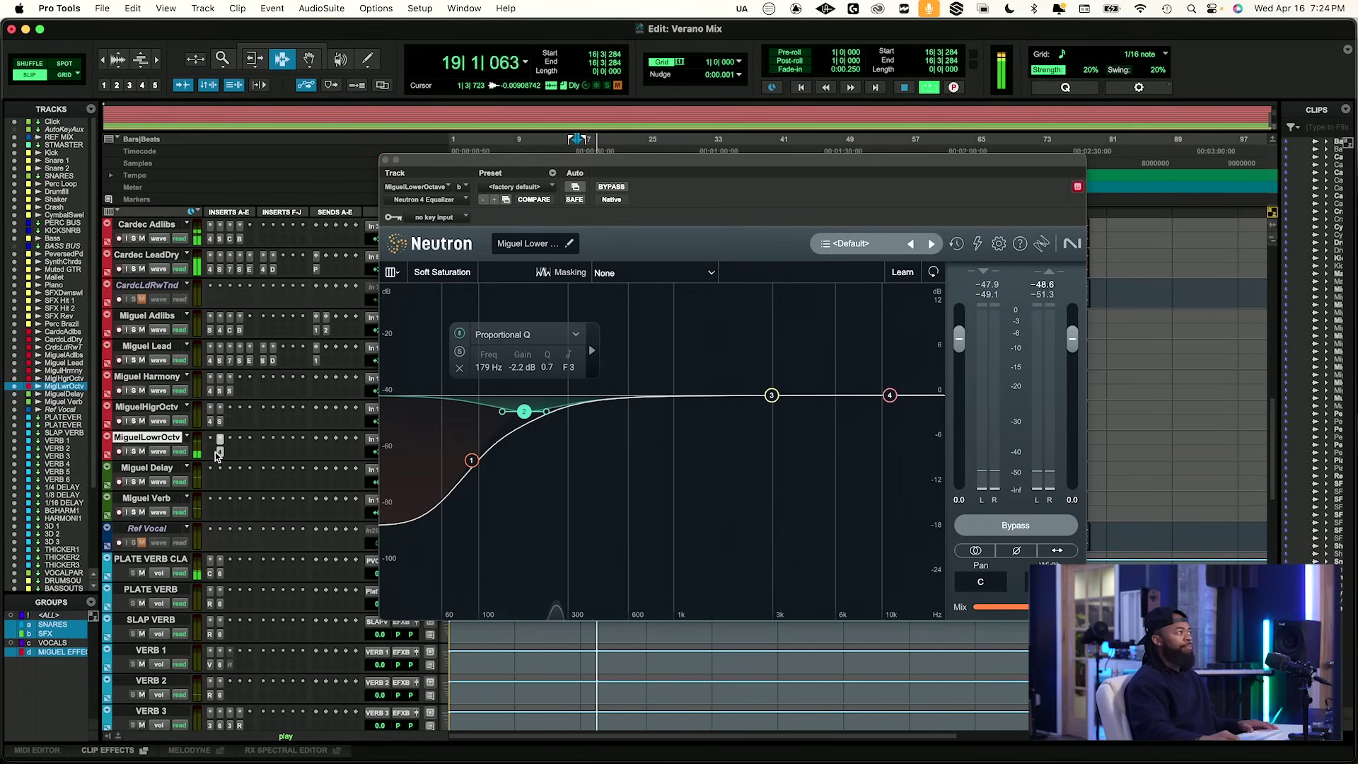
{"action": "left_click_drag", "start_coordinate": [210, 457], "coordinate": [210, 457]}
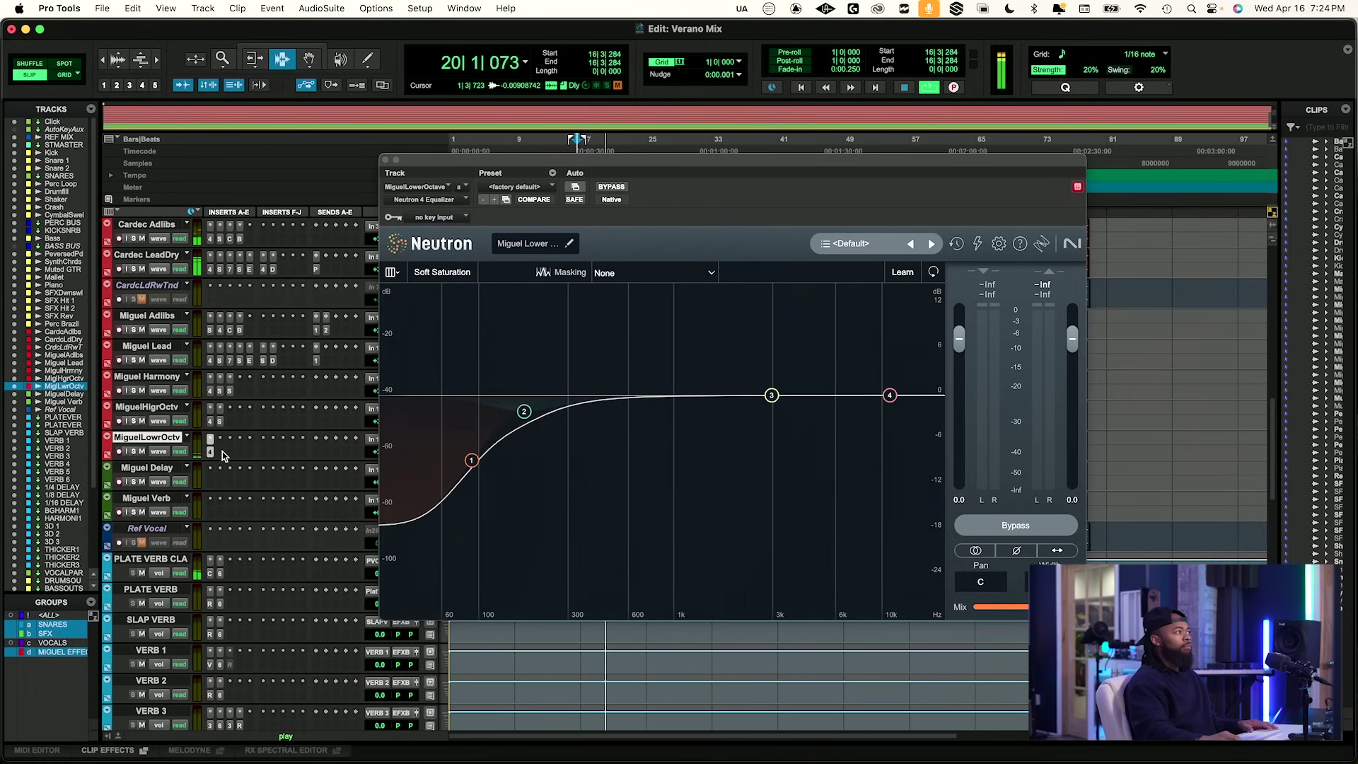
{"action": "left_click", "coordinate": [219, 457]}
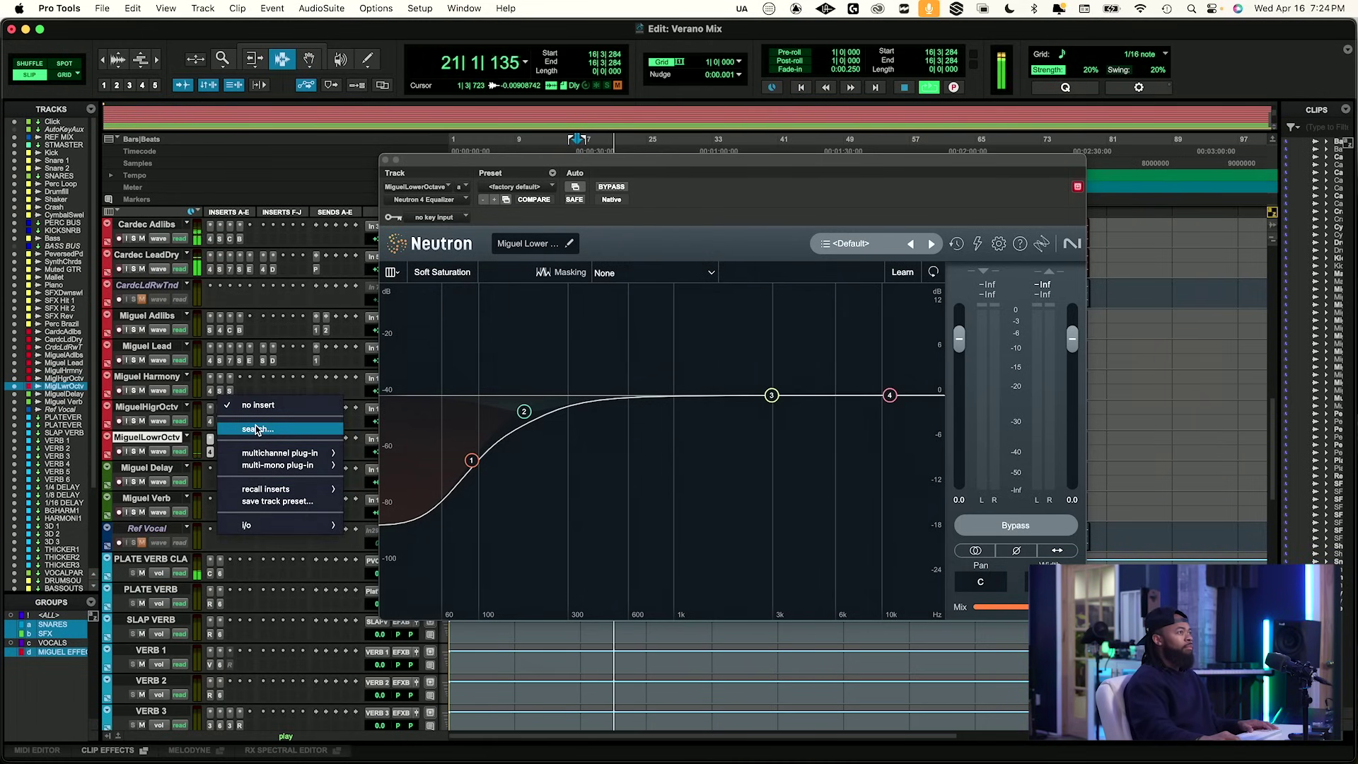
{"action": "left_click", "coordinate": [160, 442]}
{"action": "key", "text": "space"}
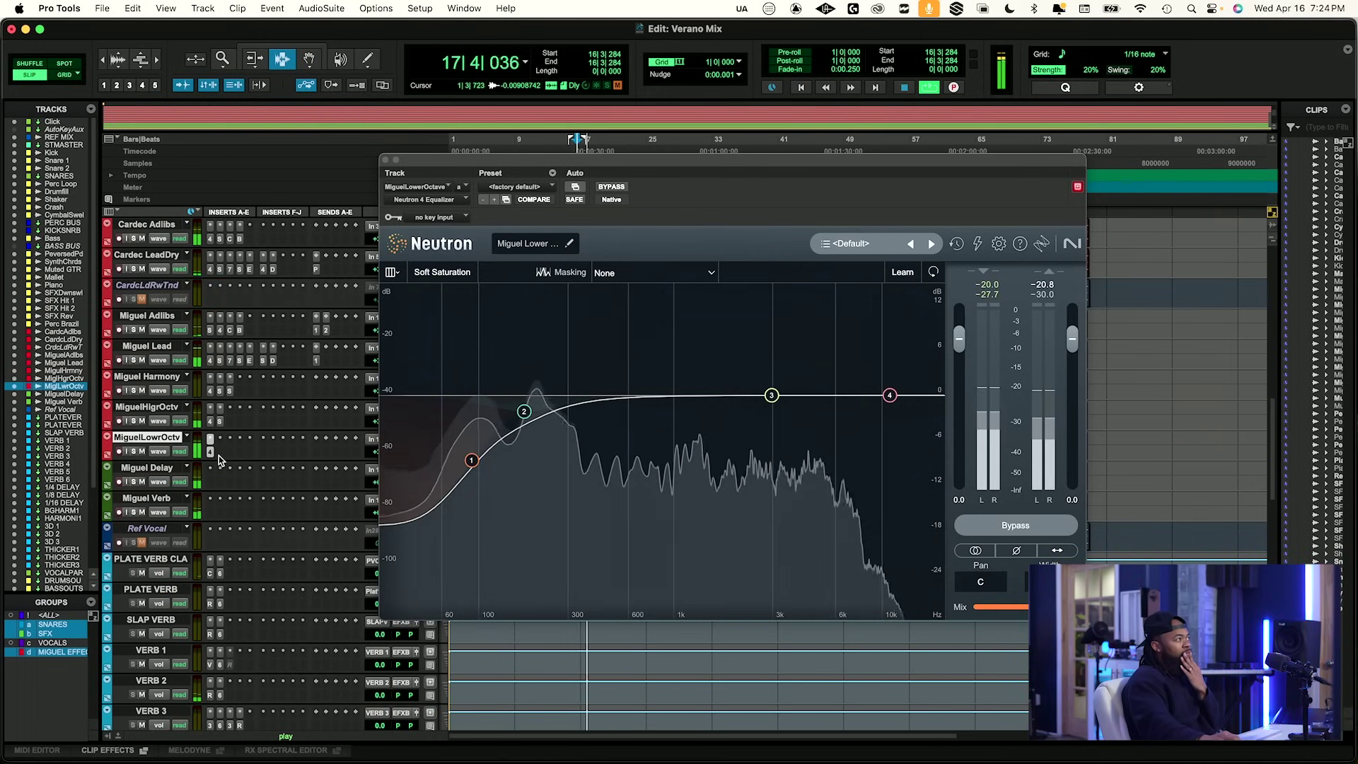
Insert SpecCraft after the equalizer, with the threshold at -35.5 dB and Formant and Treble compensation at 0.0%.
{"action": "left_click", "coordinate": [233, 444]}
{"action": "left_click", "coordinate": [248, 434]}
{"action": "type", "text": "spec"}
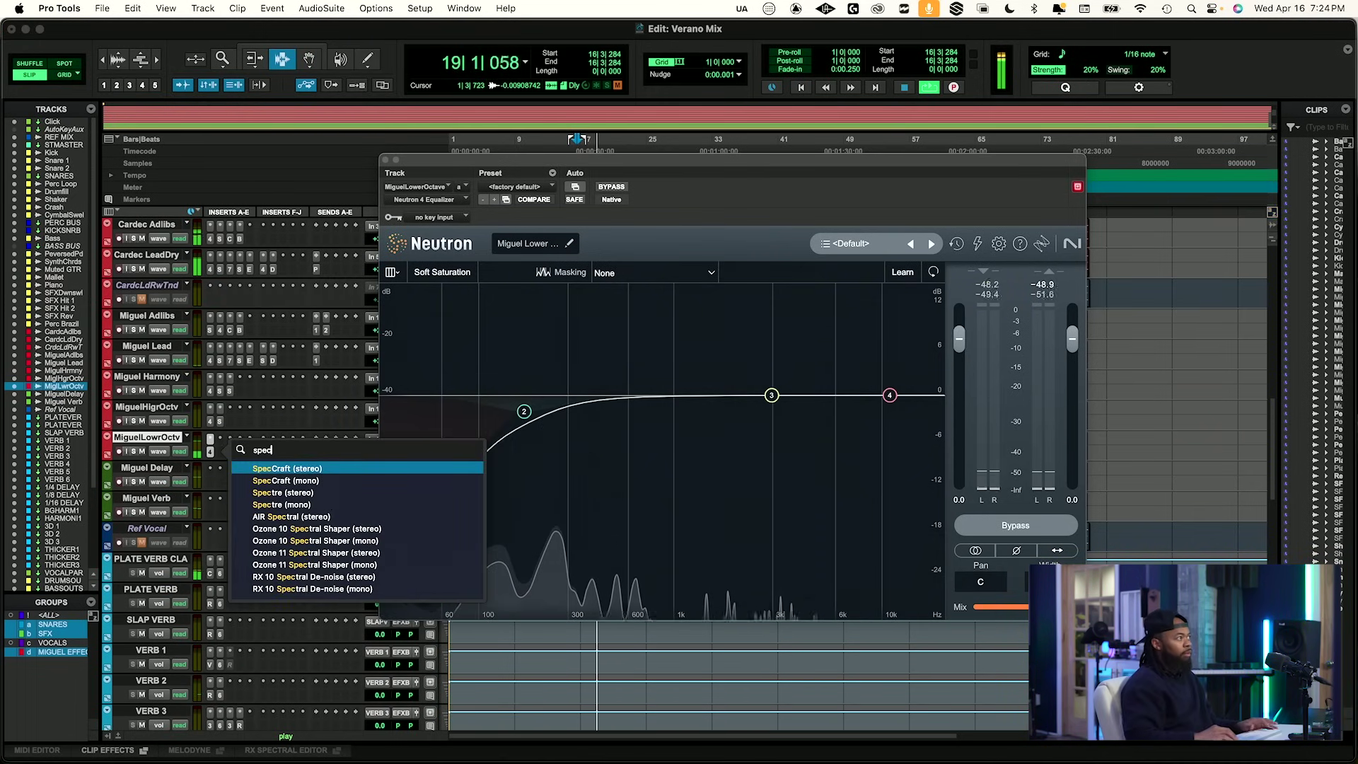
{"action": "key", "text": "Return"}
{"action": "left_click_drag", "start_coordinate": [830, 441], "coordinate": [830, 425]}
{"action": "left_click_drag", "start_coordinate": [1098, 312], "coordinate": [1098, 361]}
{"action": "left_click_drag", "start_coordinate": [1152, 312], "coordinate": [1111, 395]}
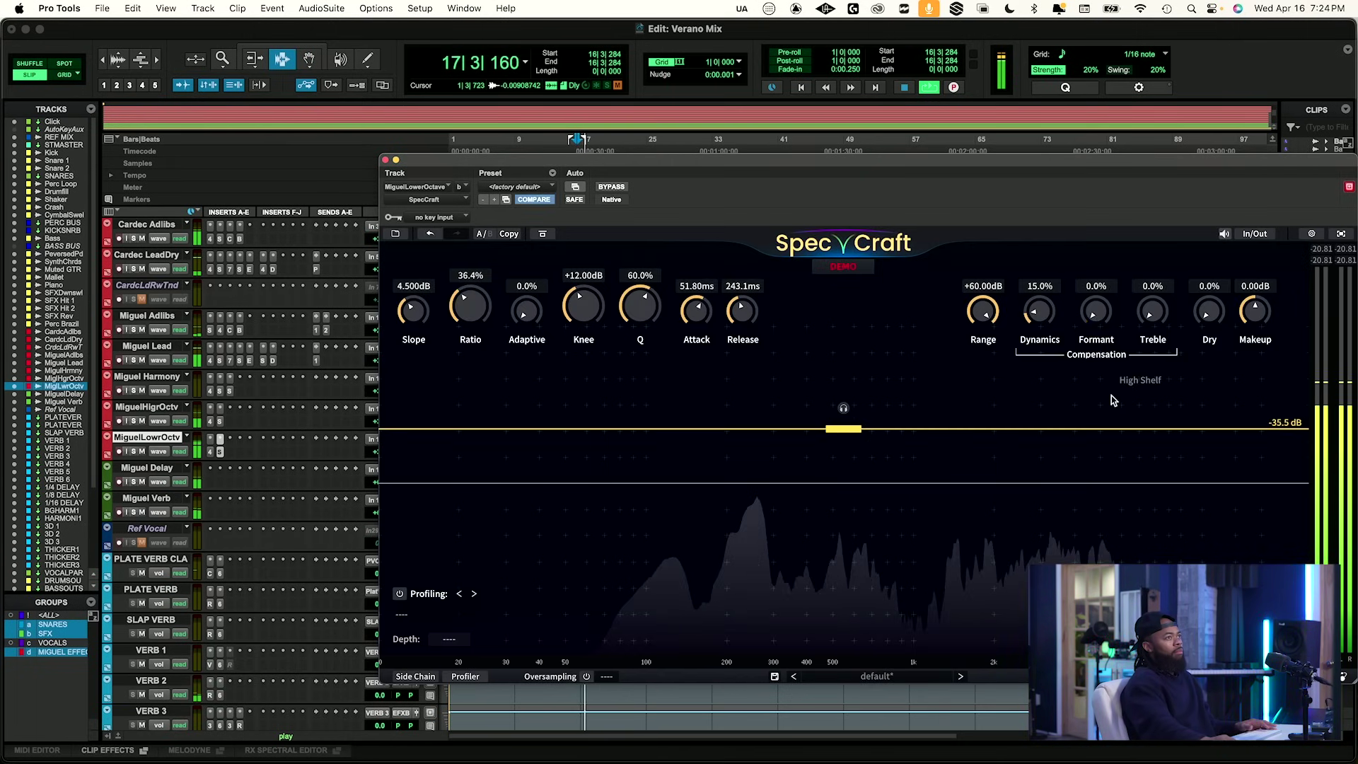
Add a SpecCraft band at about 205 Hz and raise it to about 68.7% while the track is soloed.
{"action": "left_click", "coordinate": [734, 483]}
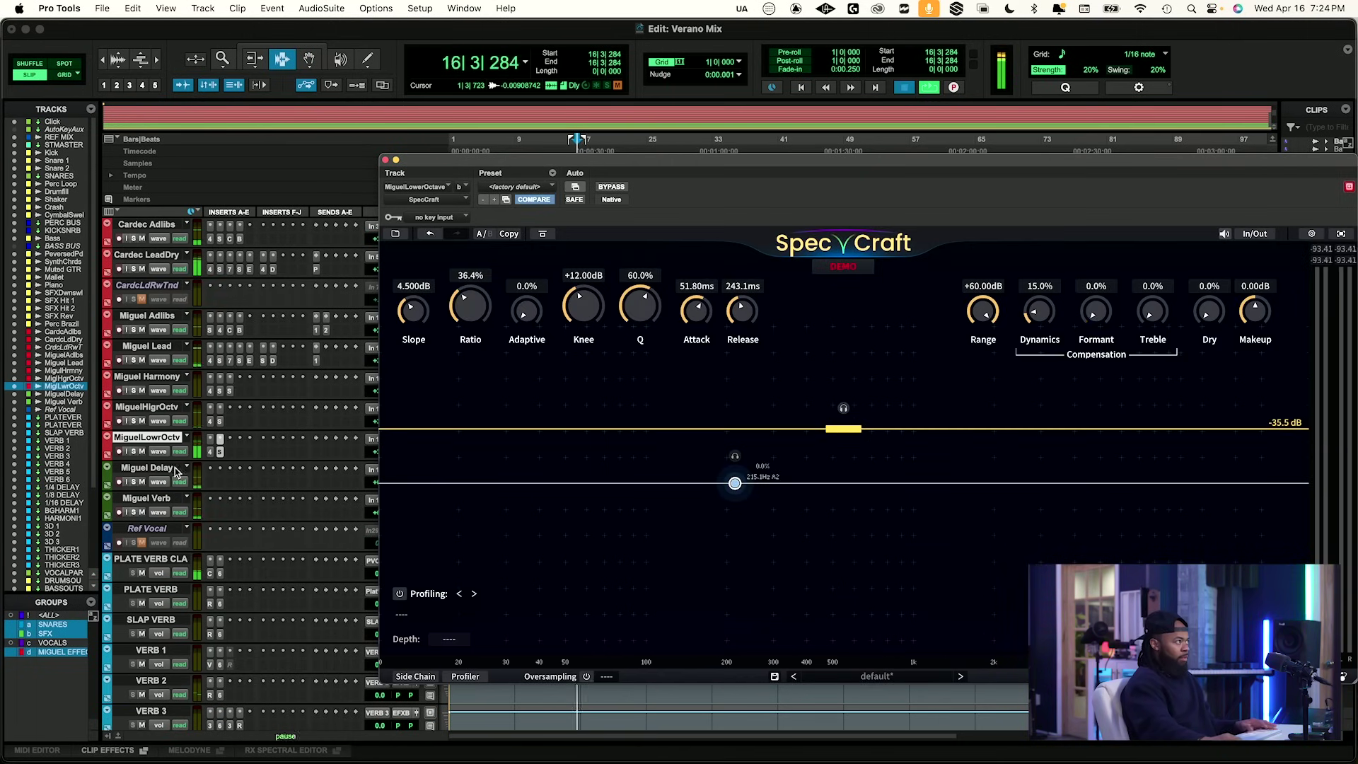
{"action": "left_click_drag", "start_coordinate": [734, 483], "coordinate": [750, 459]}
{"action": "key", "text": "space"}
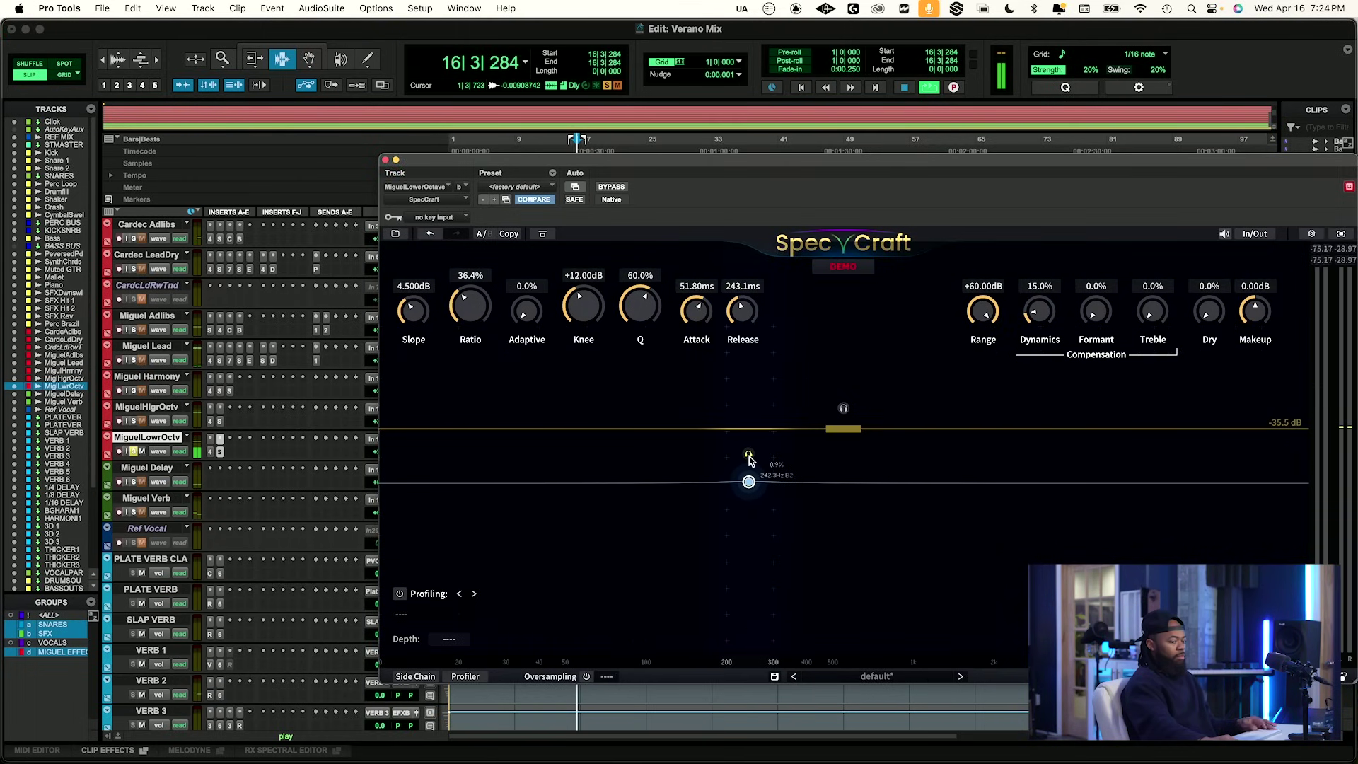
{"action": "left_click_drag", "start_coordinate": [749, 459], "coordinate": [745, 459]}
{"action": "key", "text": "space"}
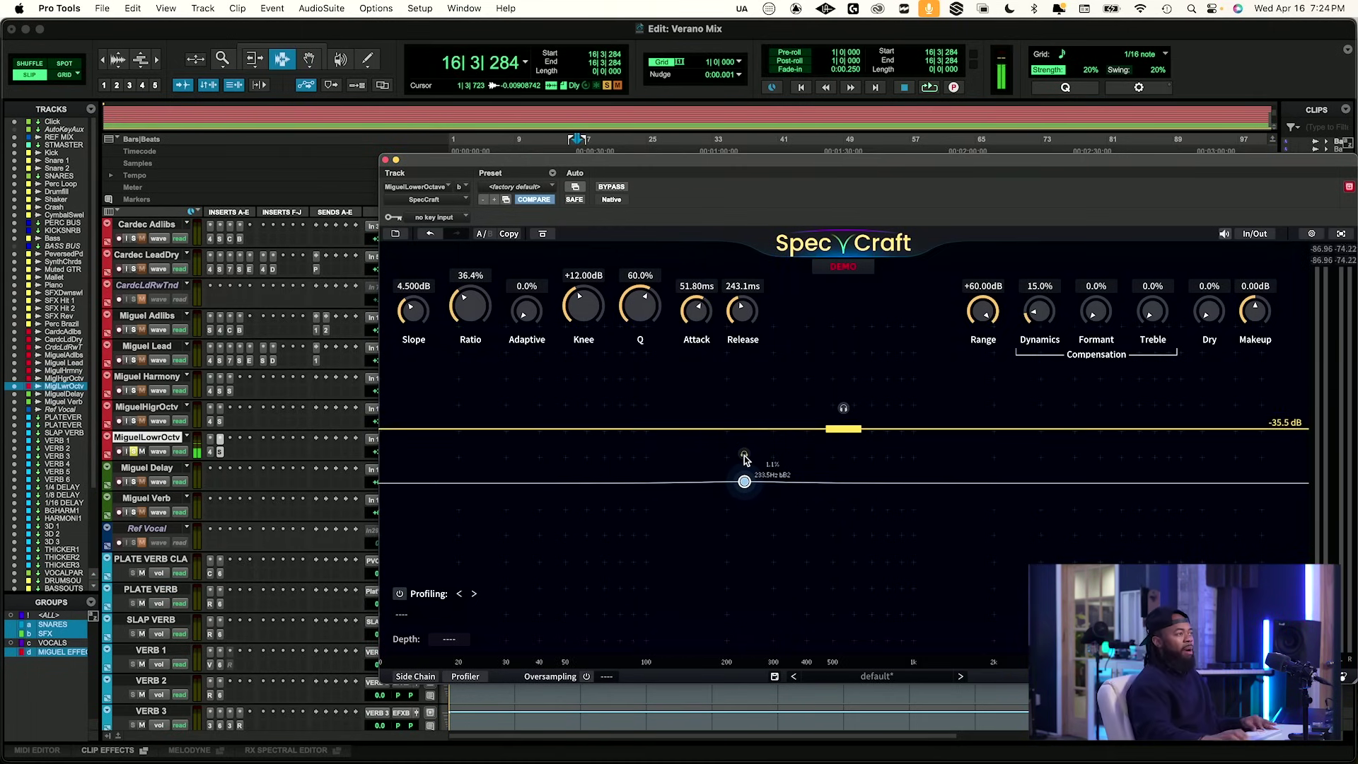
{"action": "left_click_drag", "start_coordinate": [744, 483], "coordinate": [738, 380]}
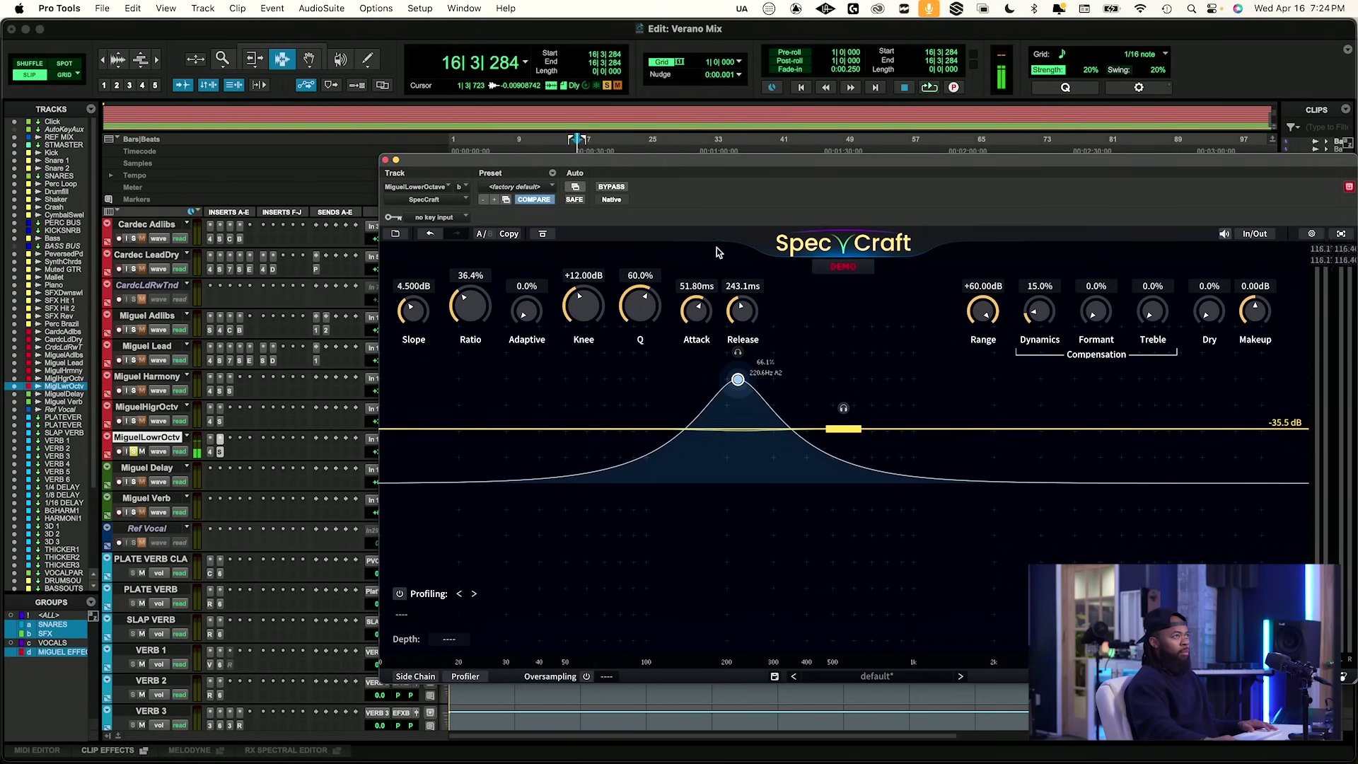
{"action": "left_click_drag", "start_coordinate": [738, 379], "coordinate": [729, 376]}
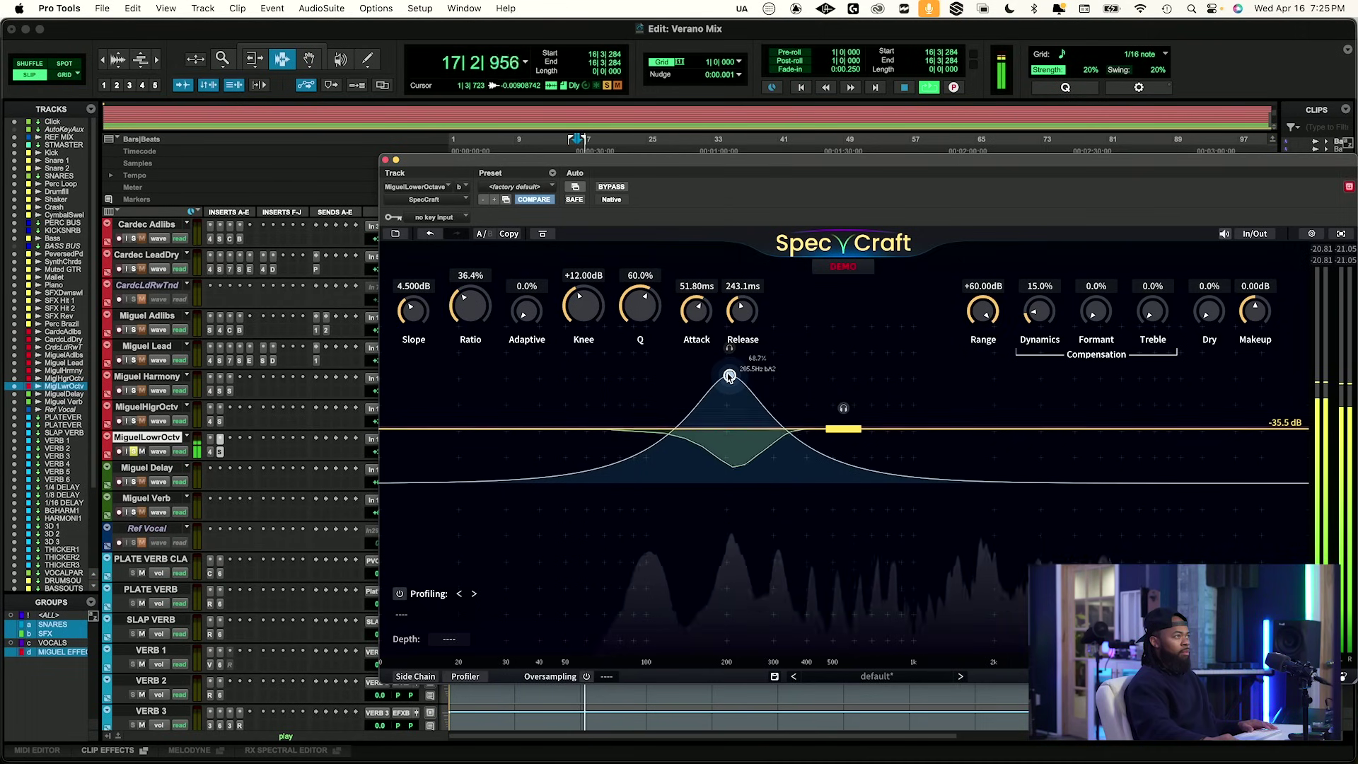
Compare SpecCraft against bypass and set its Makeup to +0.38 dB.
{"action": "key", "text": "space"}
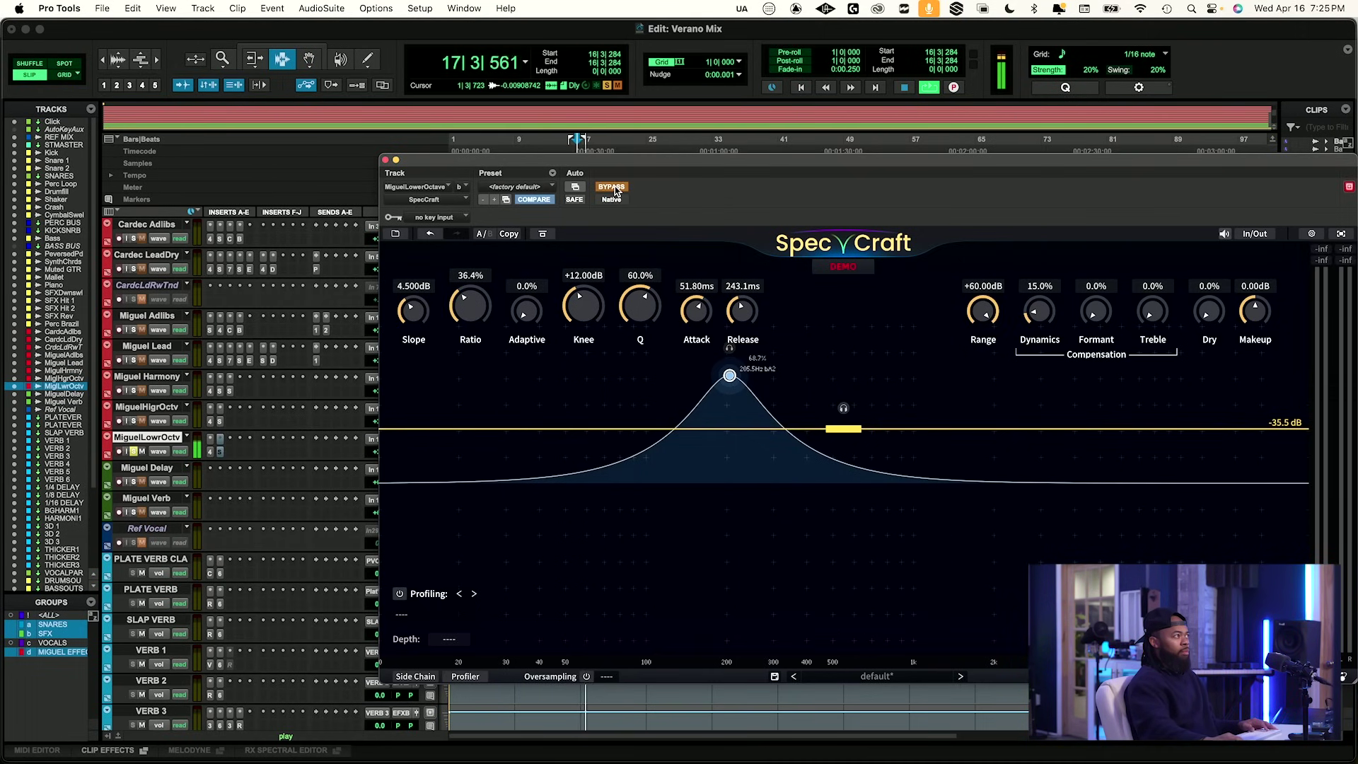
{"action": "left_click", "coordinate": [612, 187]}
{"action": "key", "text": "space"}
{"action": "key", "text": "space"}
{"action": "left_click_drag", "start_coordinate": [1246, 313], "coordinate": [1246, 309]}
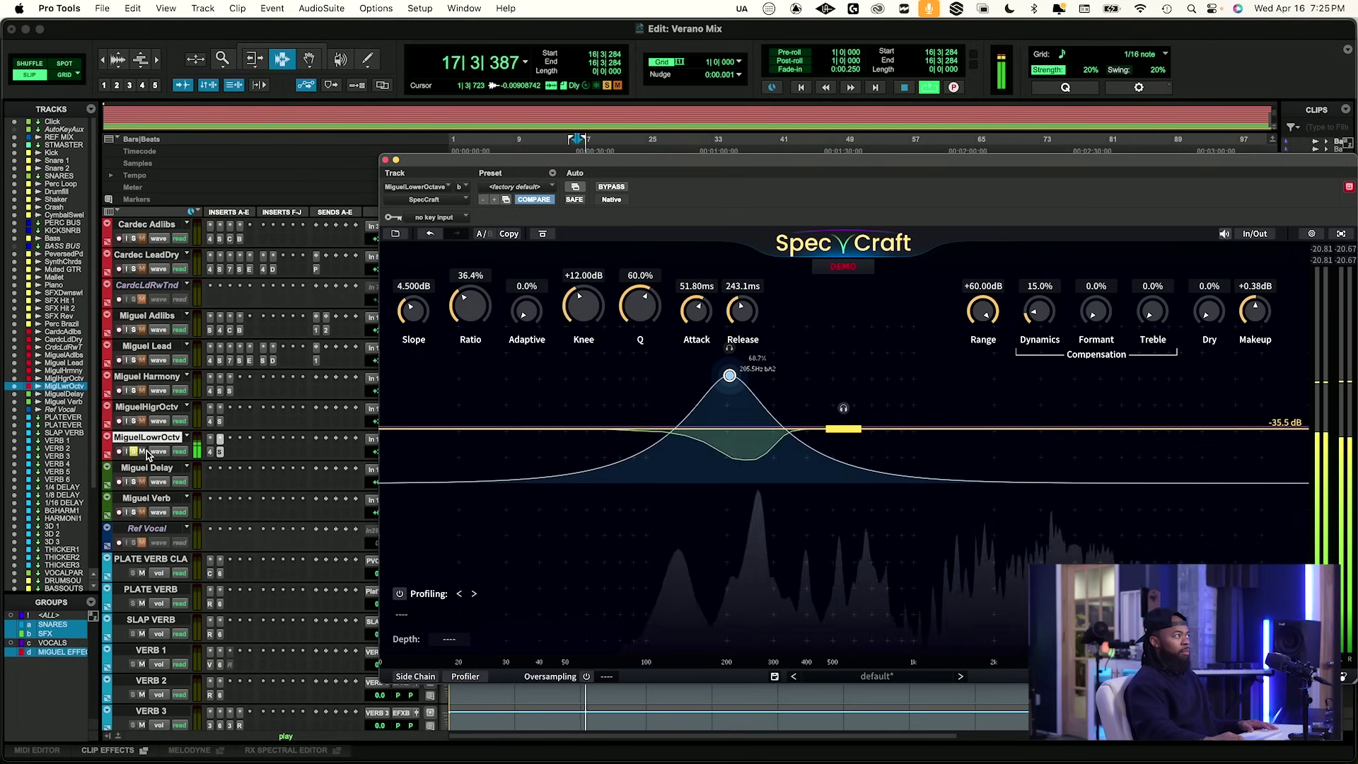
Unsolo Miguel Lower Octave, play the section in the full mix and close SpecCraft.
{"action": "left_click", "coordinate": [133, 451]}
{"action": "key", "text": "space"}
{"action": "key", "text": "space"}
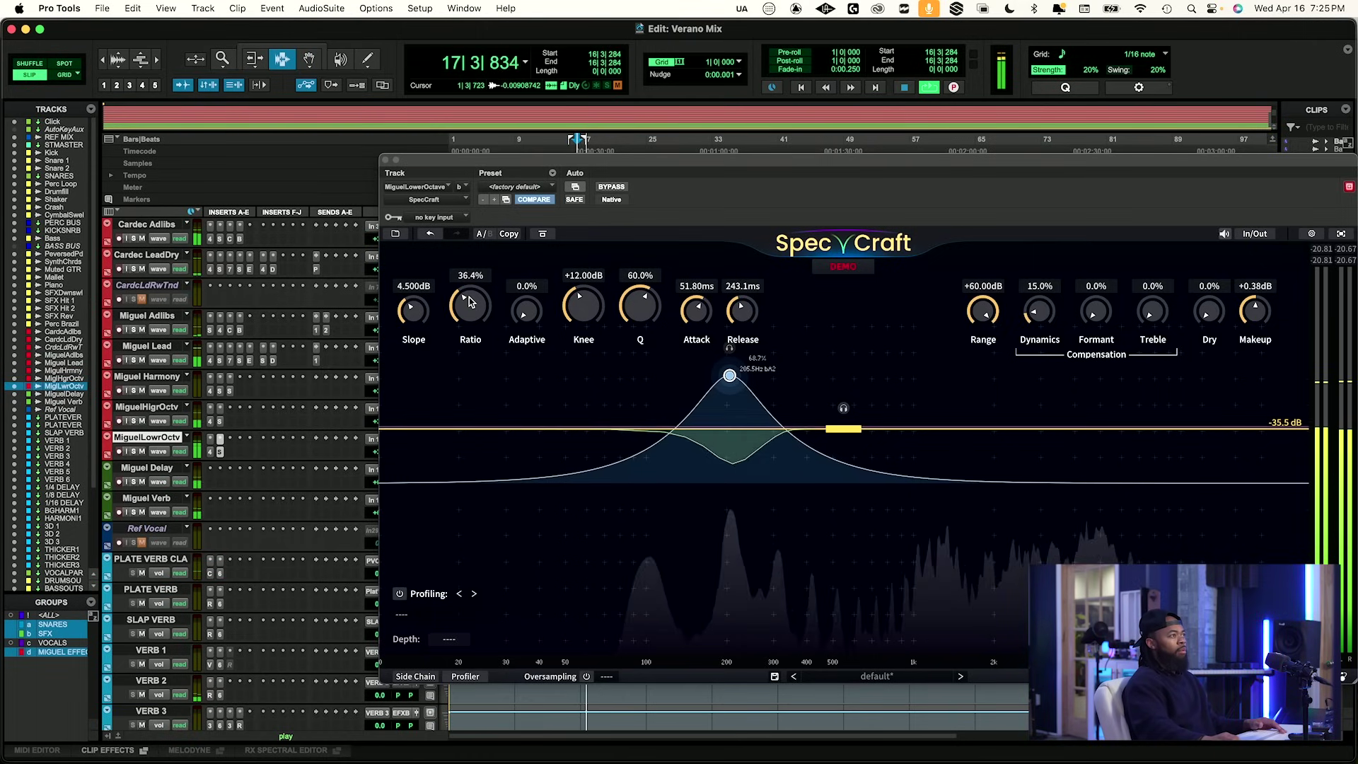
{"action": "key", "text": "space"}
{"action": "key", "text": "space"}
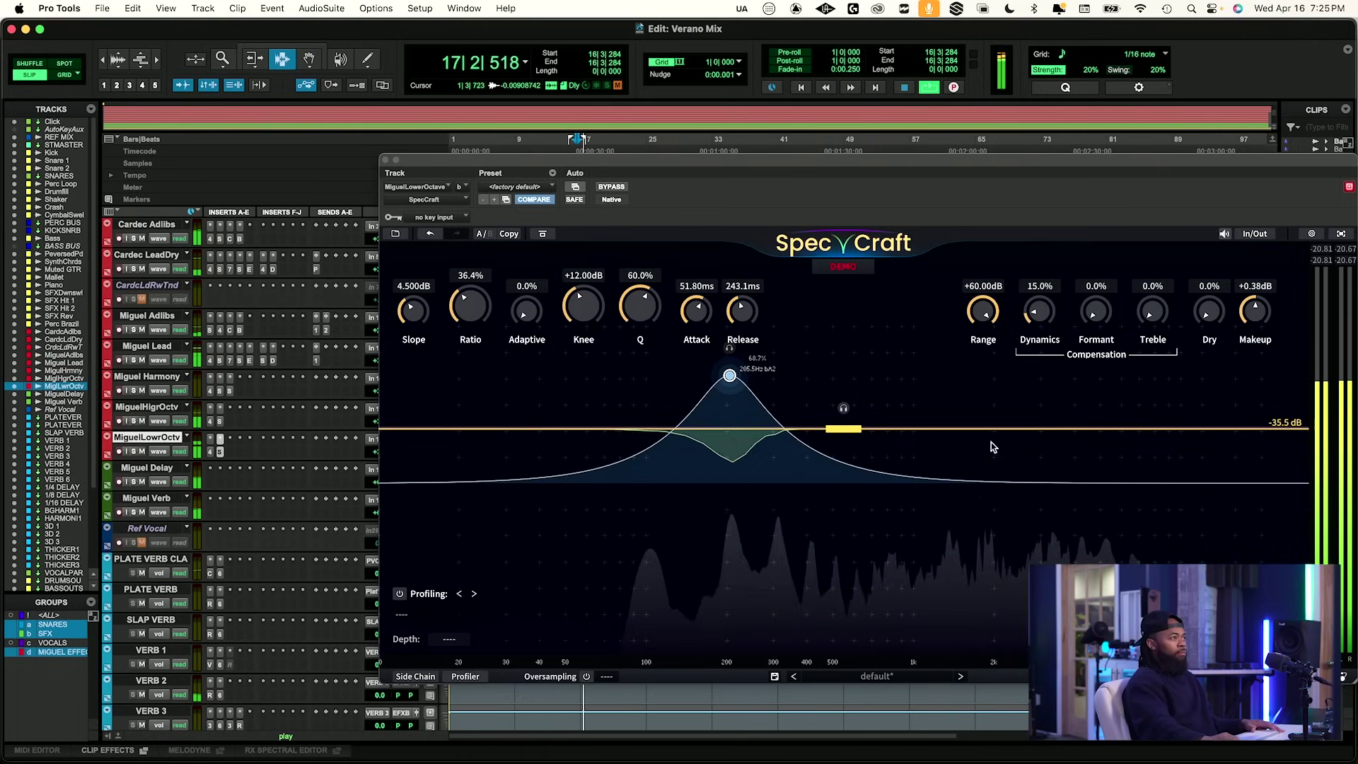
{"action": "left_click", "coordinate": [385, 160]}
{"action": "key", "text": "space"}
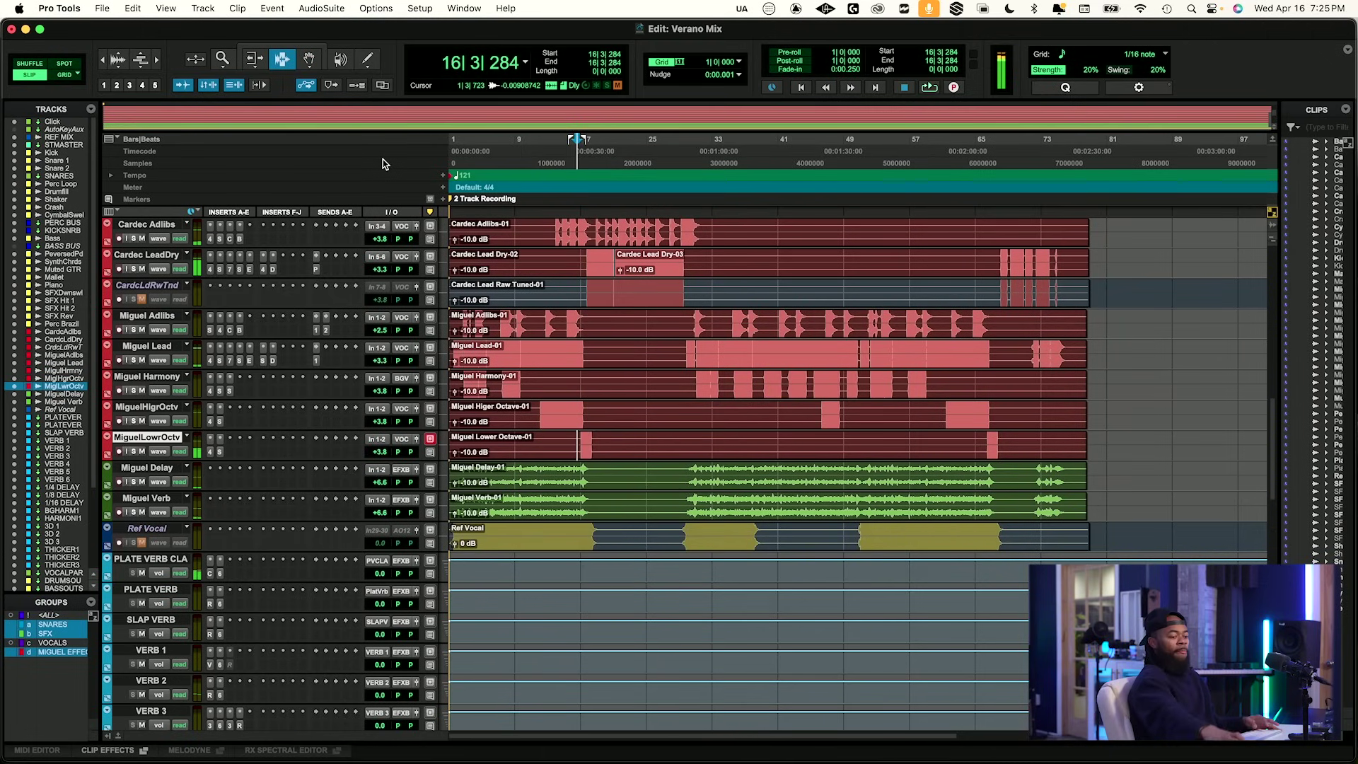
Insert the stereo CLA-76 compressor after SpecCraft on Miguel Lower Octave.
{"action": "left_click", "coordinate": [231, 452]}
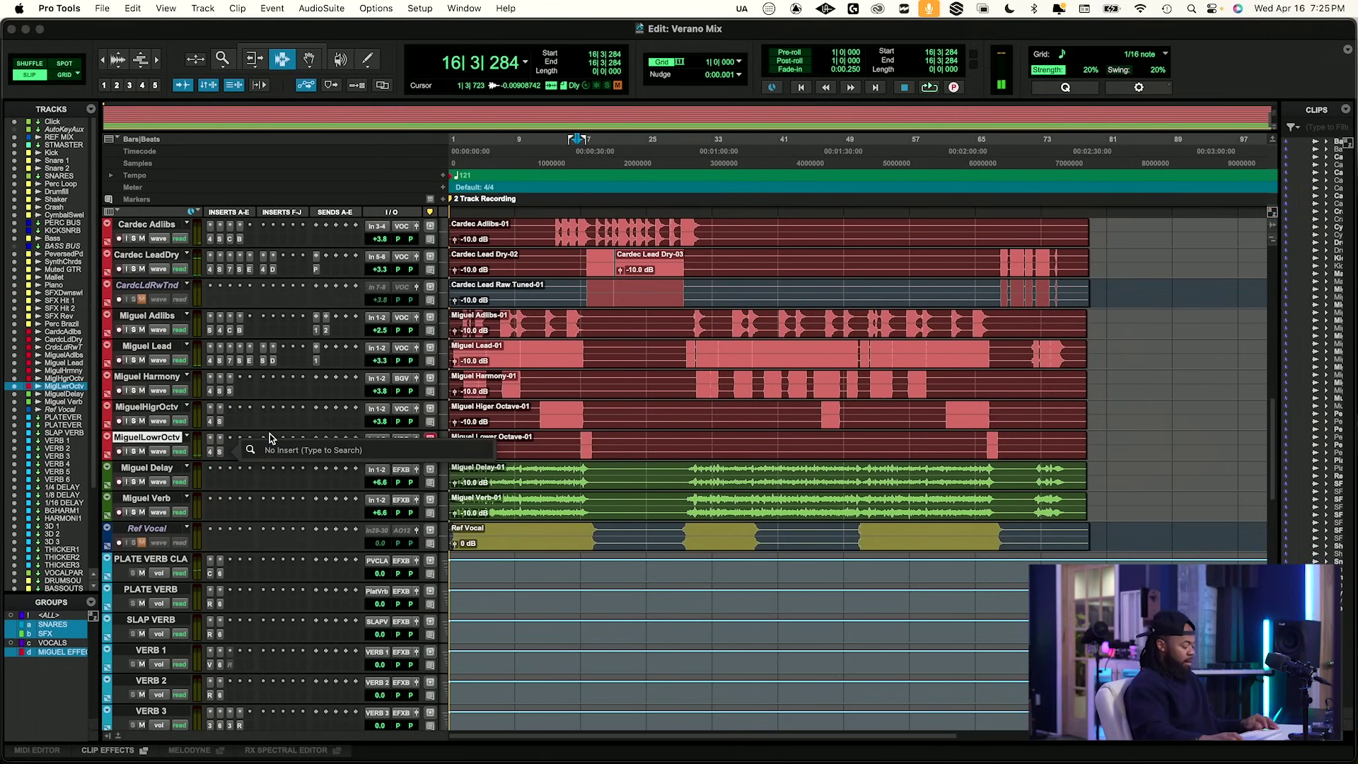
{"action": "type", "text": "76"}
{"action": "key", "text": "Down"}
{"action": "key", "text": "Down"}
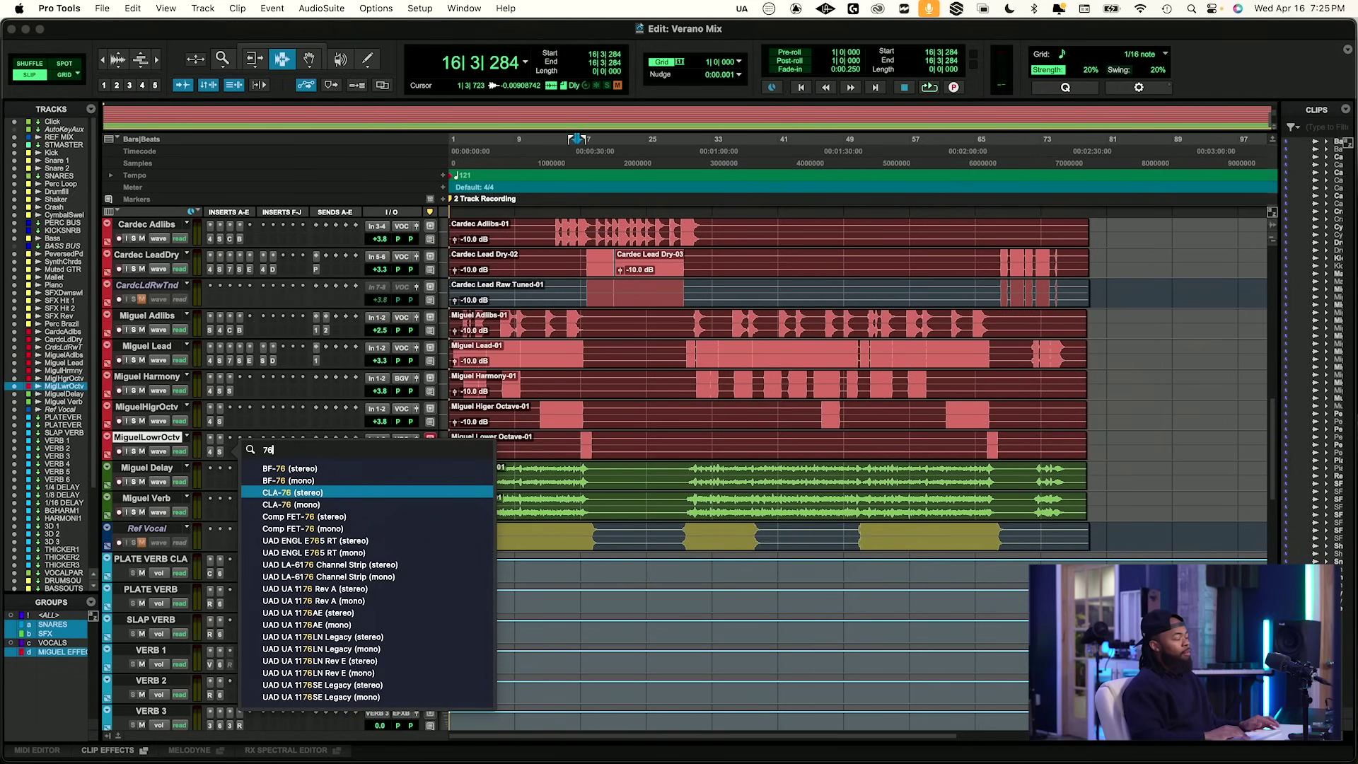
{"action": "key", "text": "Return"}
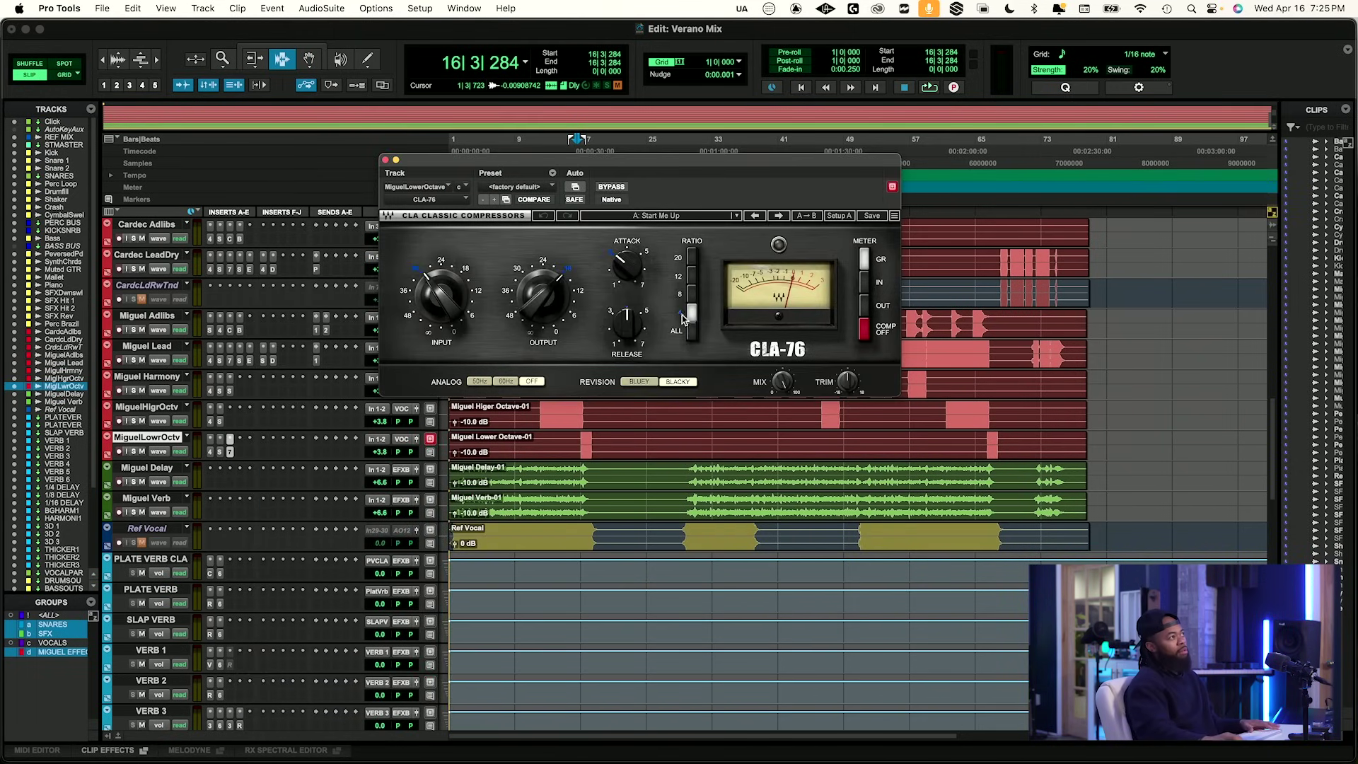
Switch the CLA-76 to the Bluey revision, set Attack to 4.00 and raise Release to 7, with the section playing.
{"action": "left_click", "coordinate": [639, 381]}
{"action": "left_click_drag", "start_coordinate": [627, 266], "coordinate": [627, 259]}
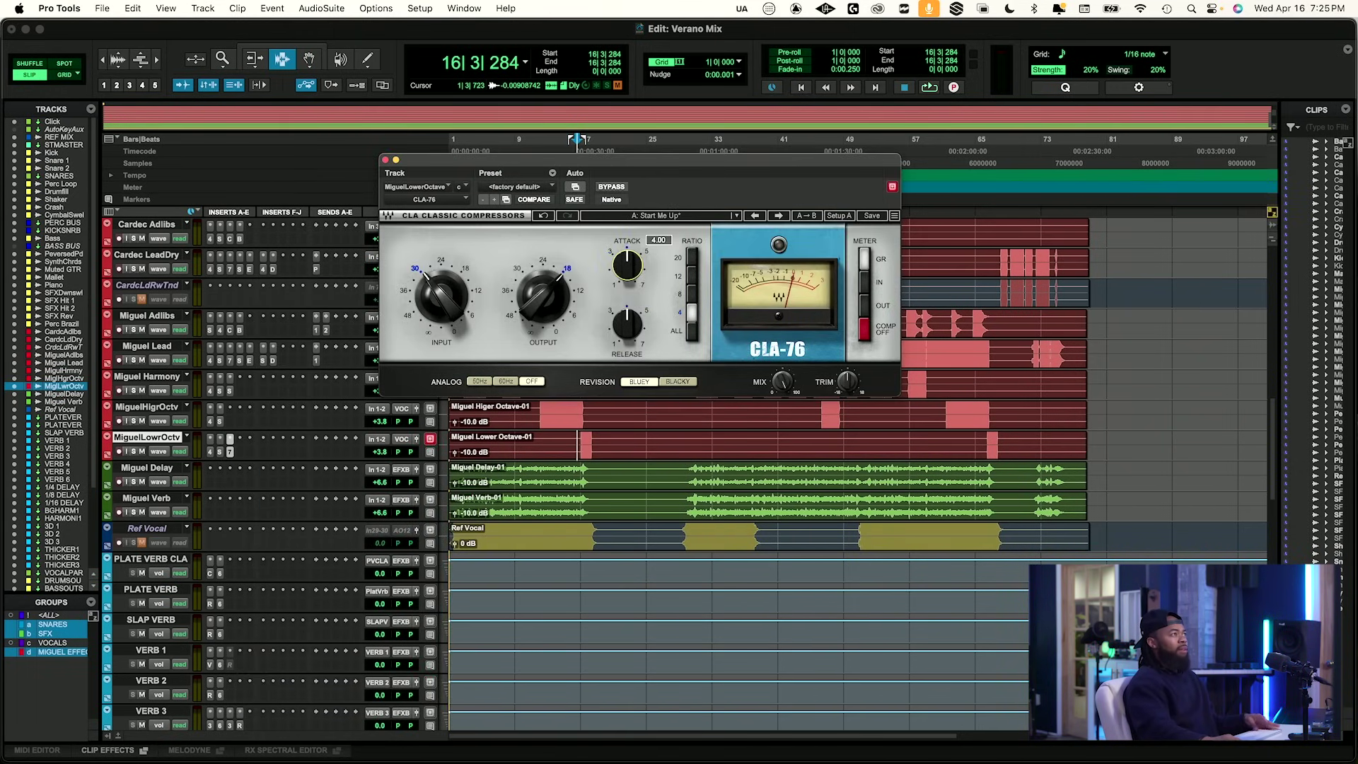
{"action": "left_click_drag", "start_coordinate": [627, 332], "coordinate": [626, 337]}
{"action": "key", "text": "space"}
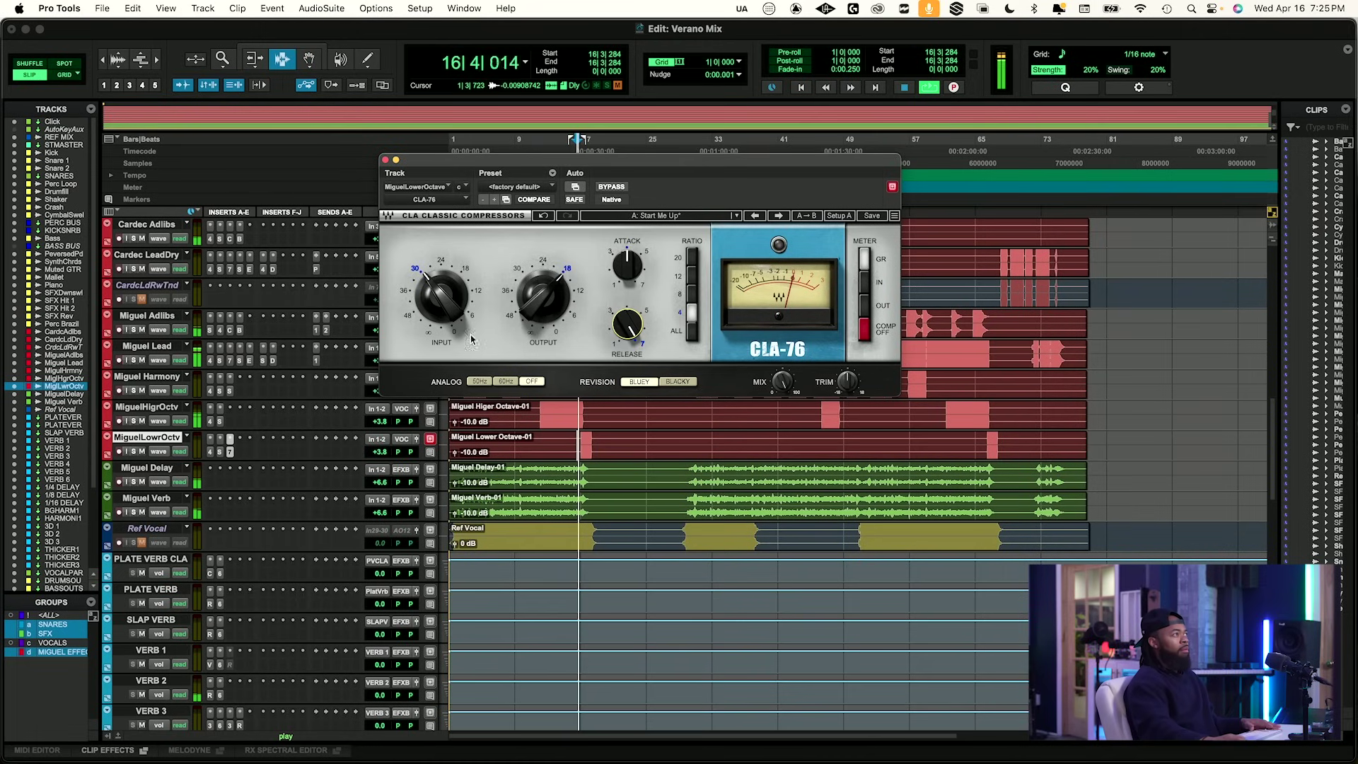
Set the CLA-76 Input to -23.2 and lower its Output while replaying the section.
{"action": "left_click_drag", "start_coordinate": [516, 299], "coordinate": [442, 293]}
{"action": "key", "text": "space"}
{"action": "key", "text": "space"}
{"action": "key", "text": "space"}
{"action": "key", "text": "space"}
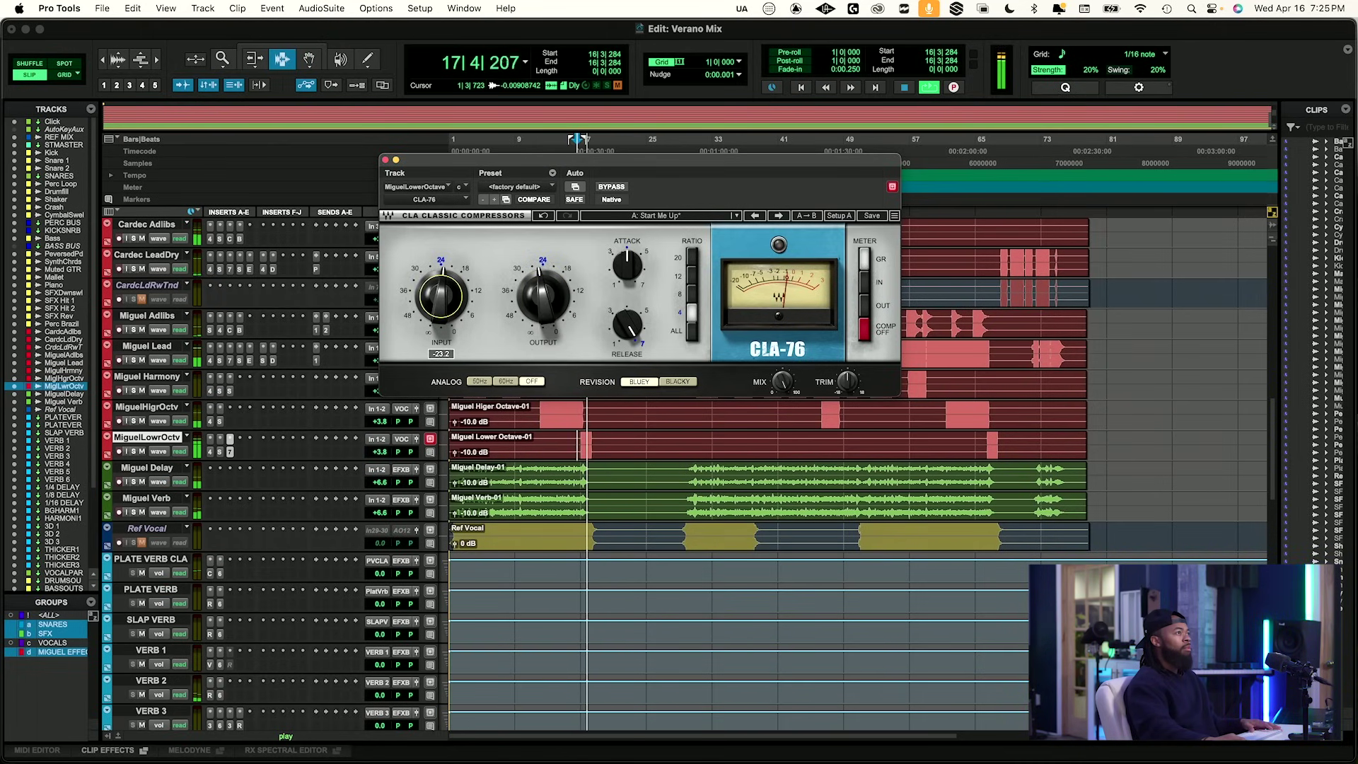
{"action": "key", "text": "space"}
{"action": "key", "text": "space"}
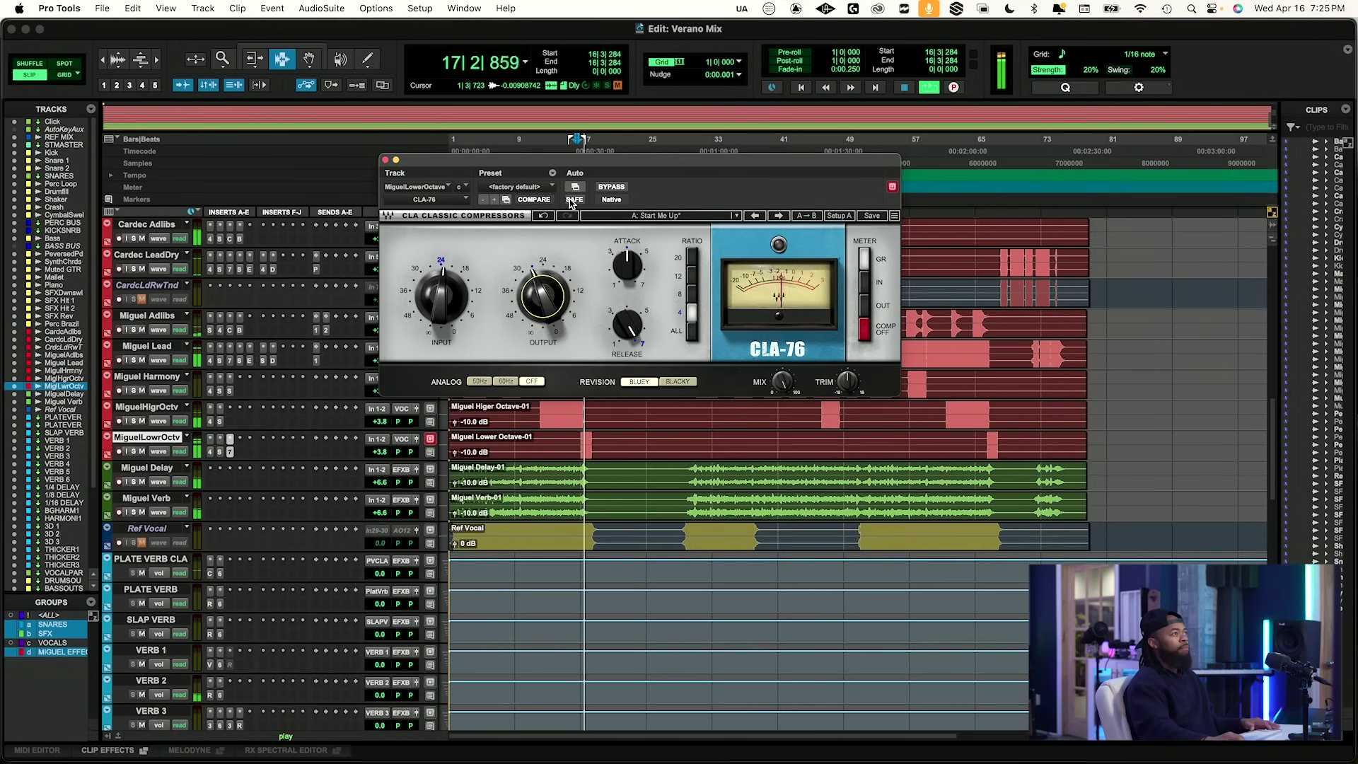
Fine-tune the CLA-76 Attack and listen with the compressor bypassed, moving the playback start to bar 16|4.
{"action": "key", "text": "space"}
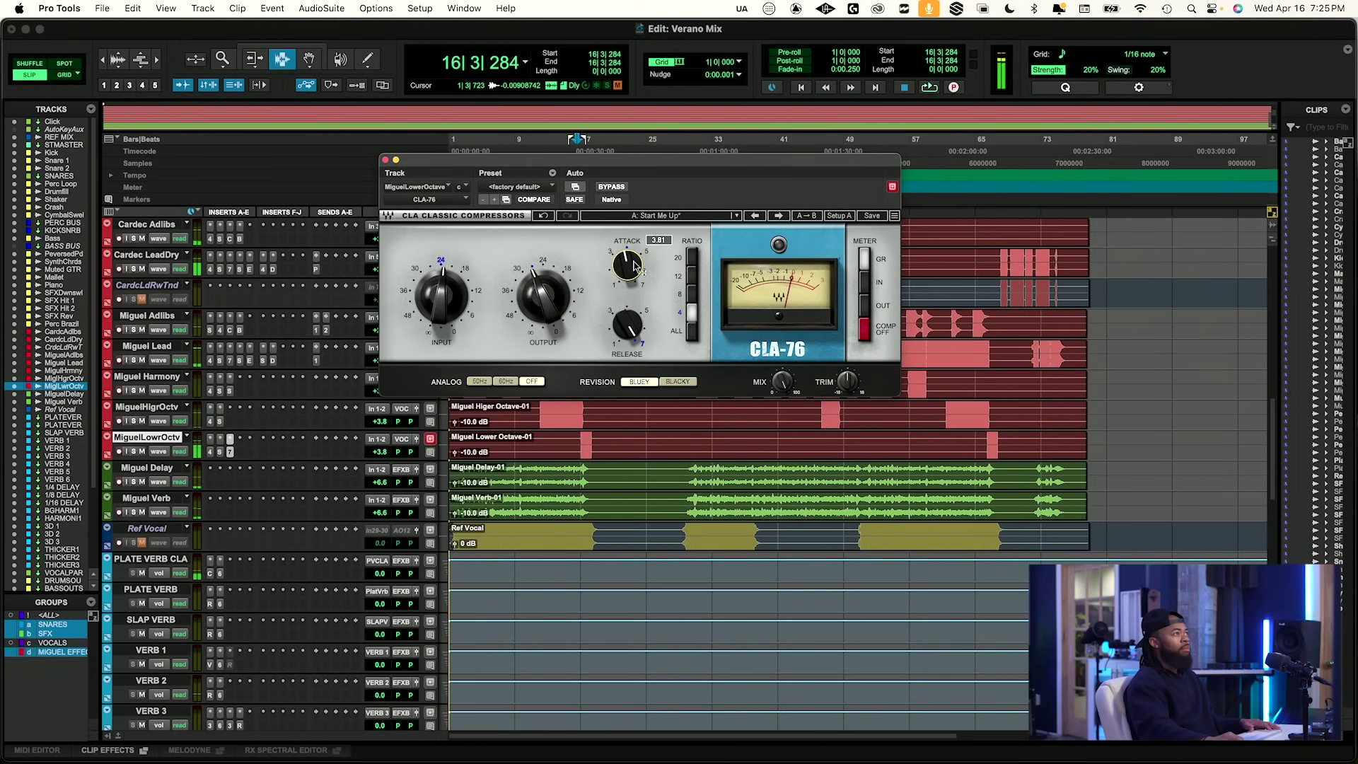
{"action": "left_click", "coordinate": [611, 187]}
{"action": "key", "text": "space"}
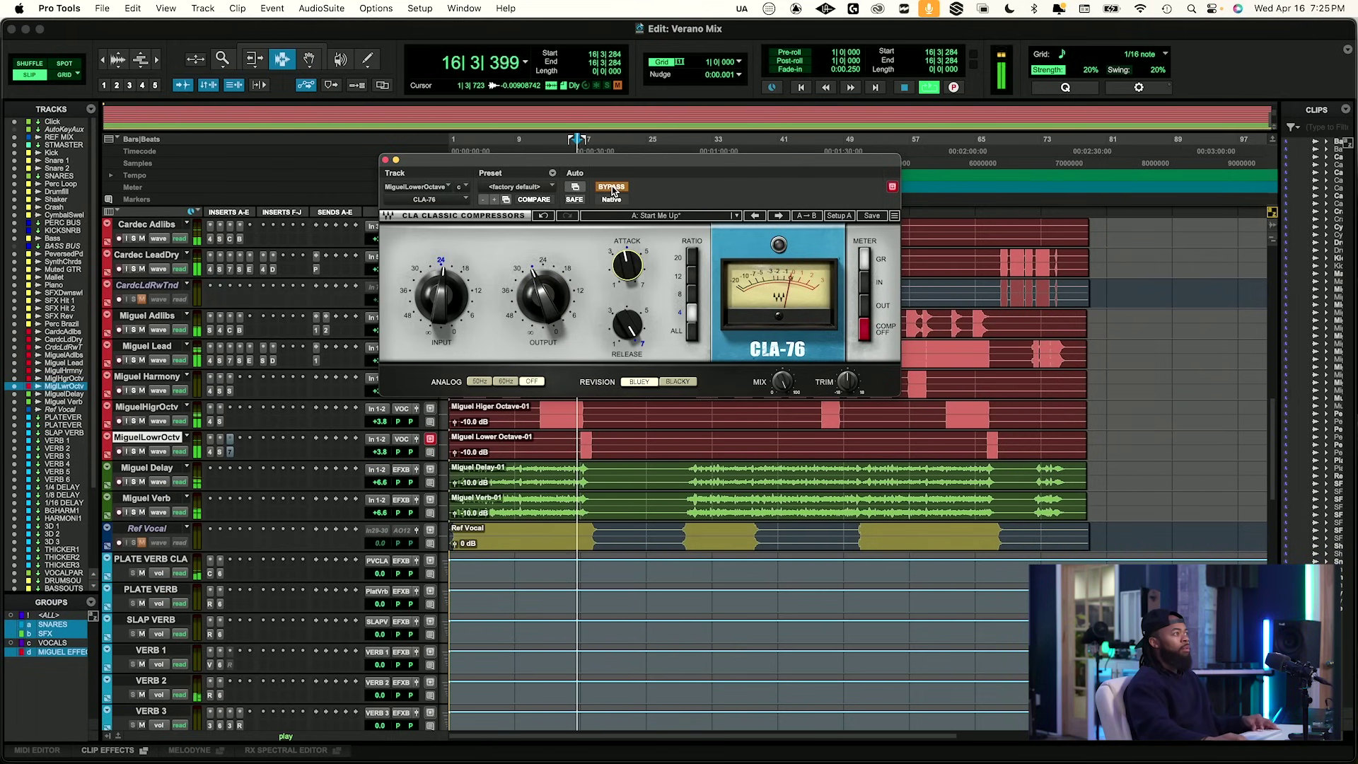
{"action": "left_click", "coordinate": [580, 436]}
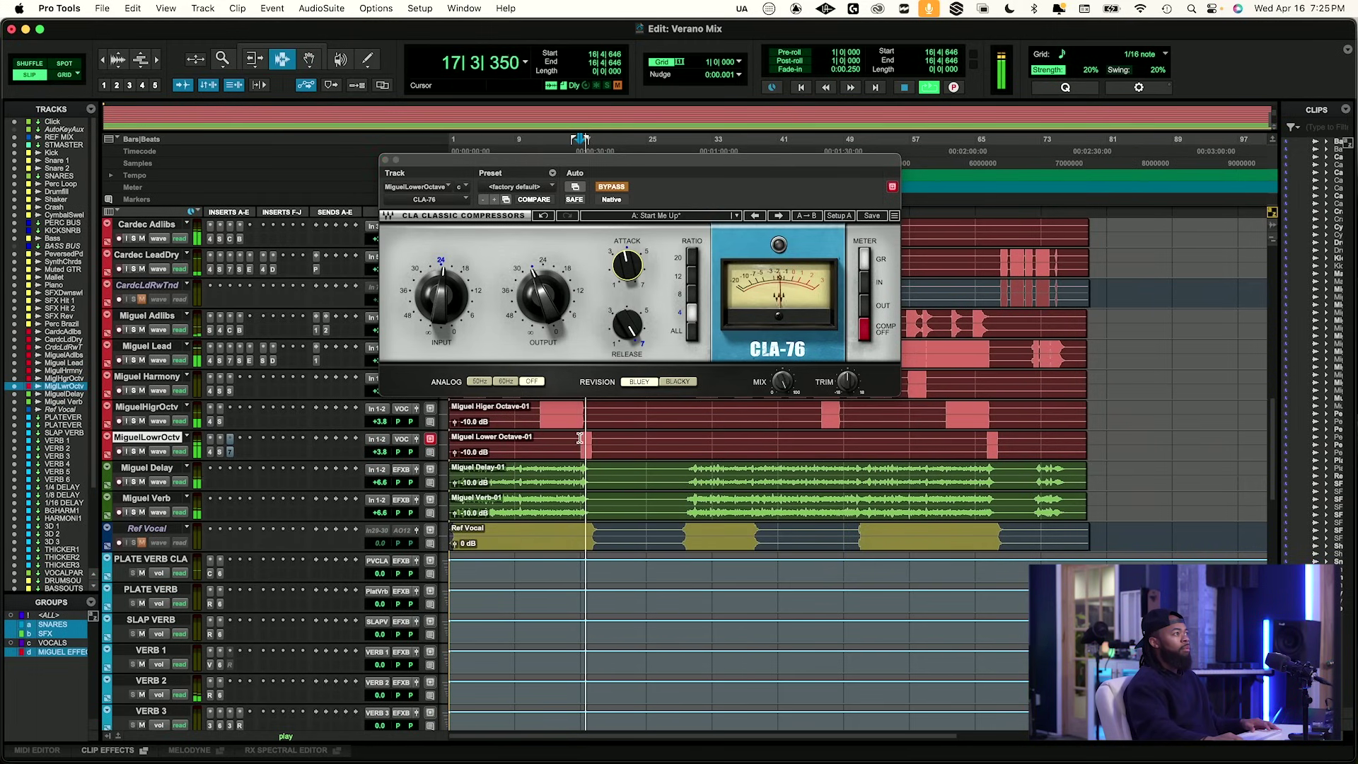
{"action": "key", "text": "space"}
Adjust the CLA-76 Output and compare the bypassed and active compressor from bar 16|4.
{"action": "left_click", "coordinate": [563, 314]}
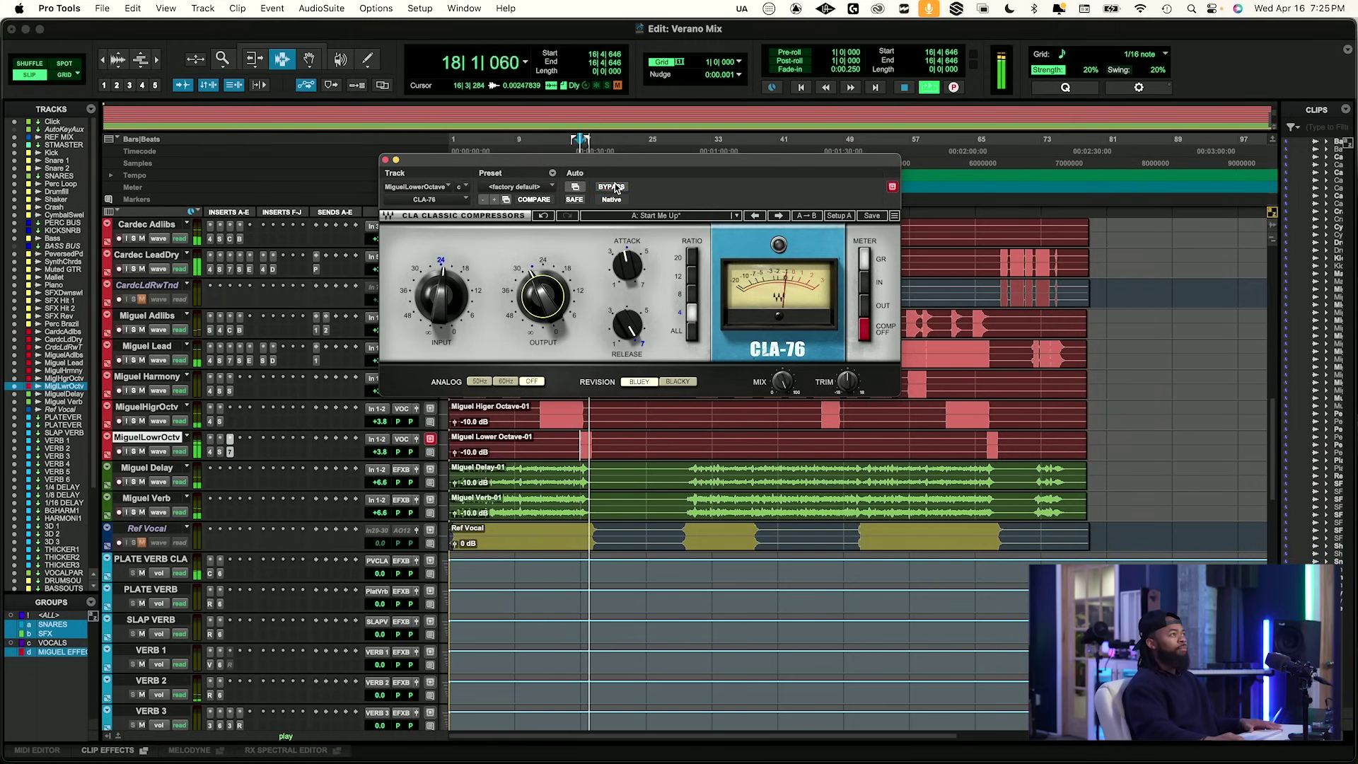
{"action": "left_click", "coordinate": [613, 187]}
{"action": "key", "text": "space"}
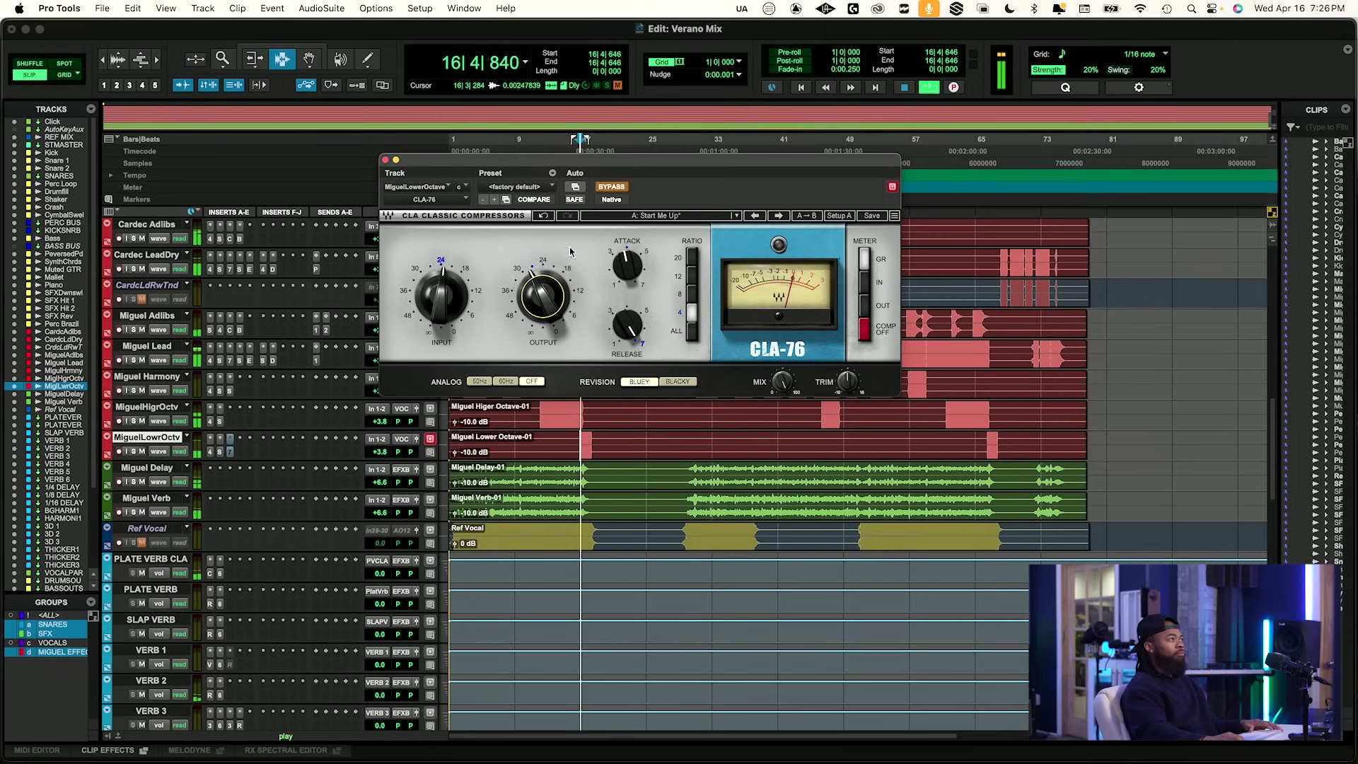
{"action": "left_click", "coordinate": [611, 188]}
{"action": "key", "text": "space"}
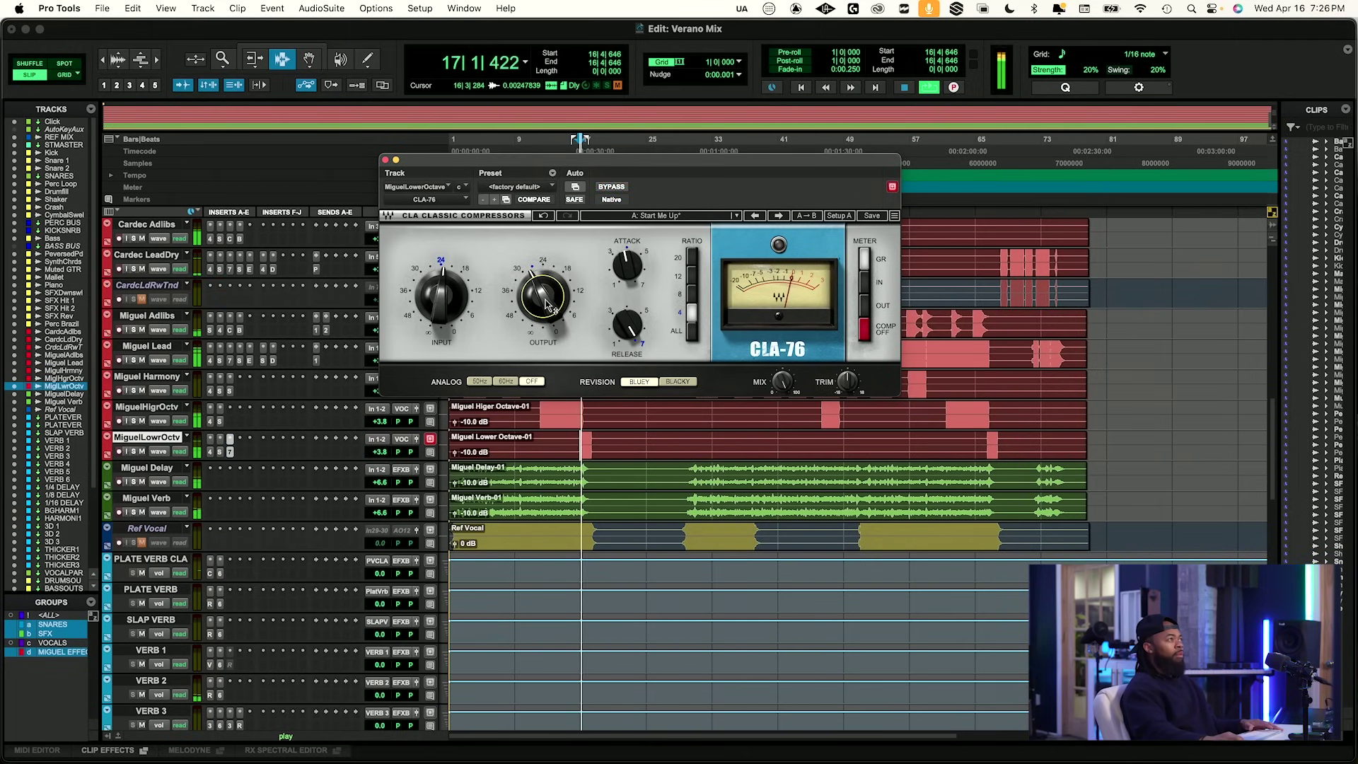
Compare the bypassed and active CLA-76 on Miguel Lower Octave, replaying the section from bar 16|4.
{"action": "key", "text": "space"}
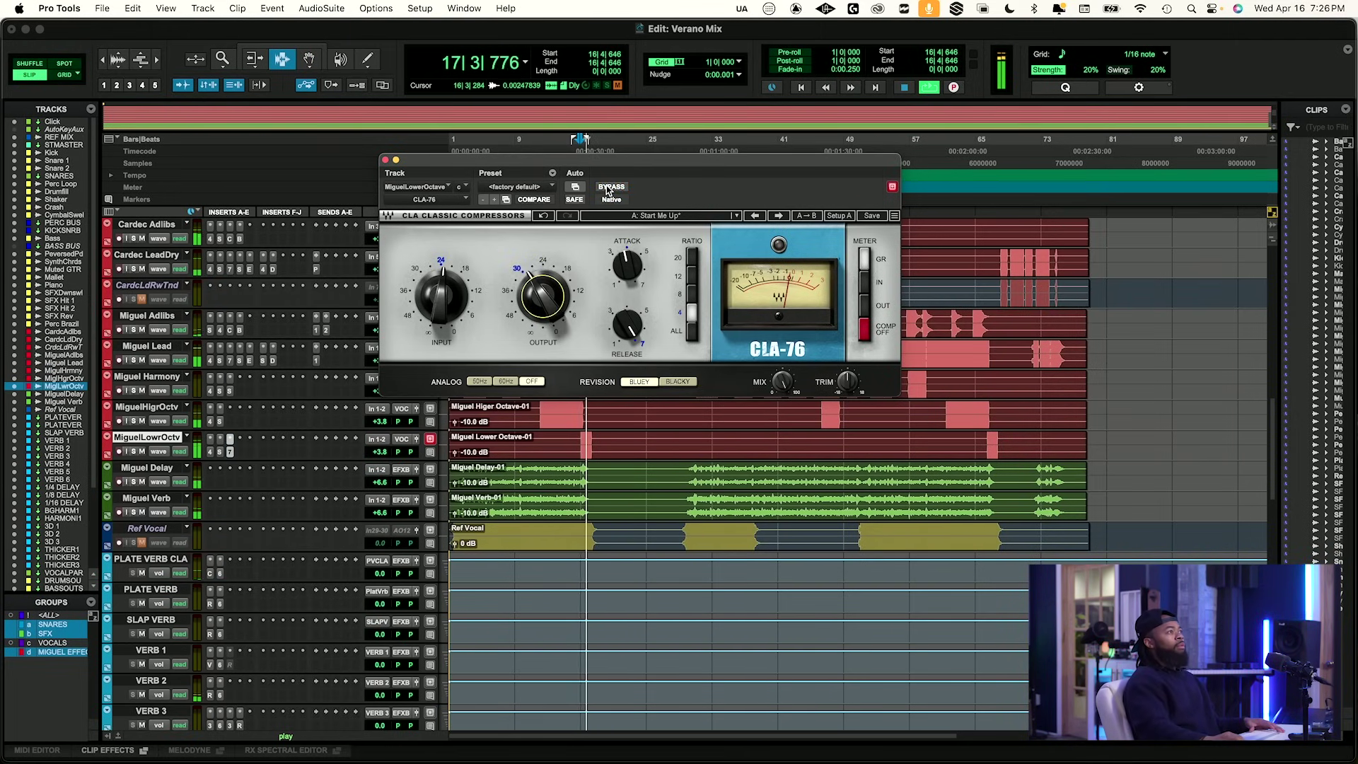
{"action": "key", "text": "space"}
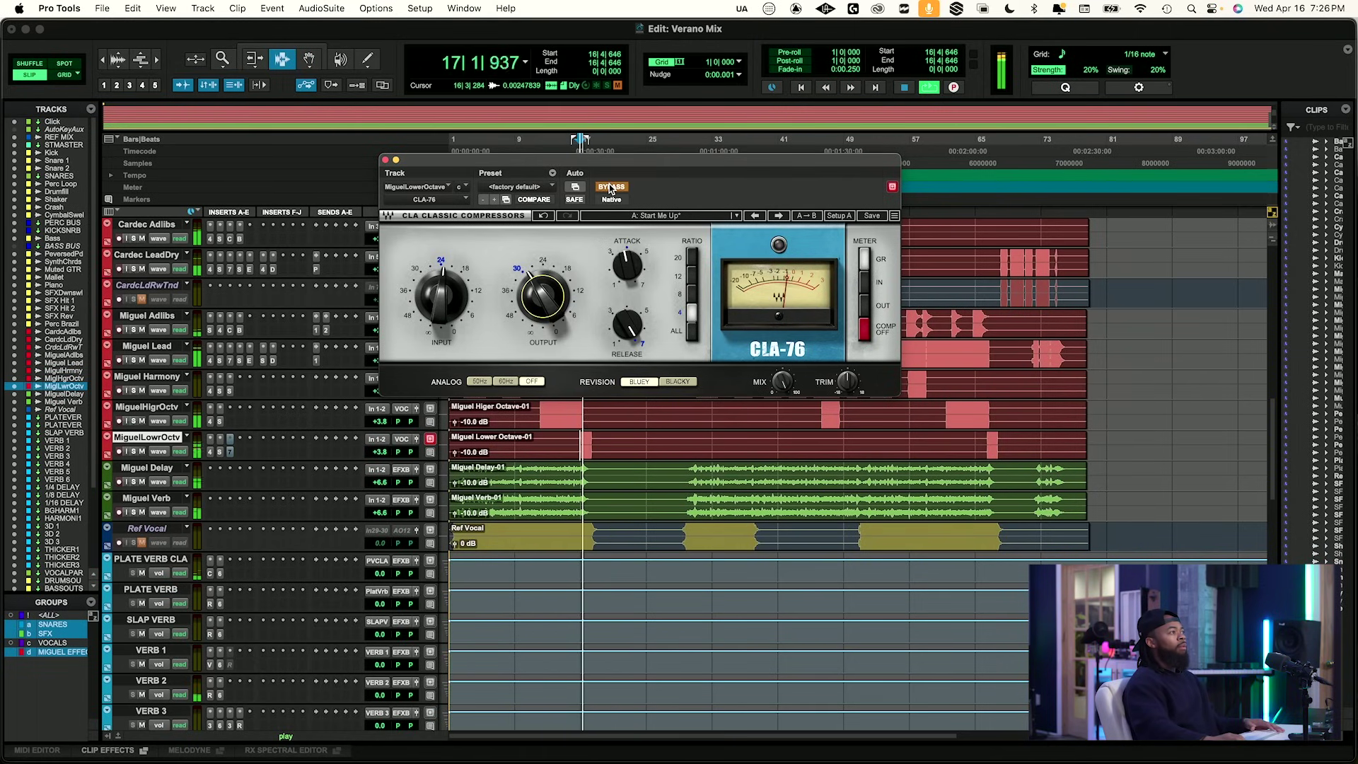
{"action": "left_click", "coordinate": [610, 187]}
{"action": "key", "text": "space"}
{"action": "key", "text": "space"}
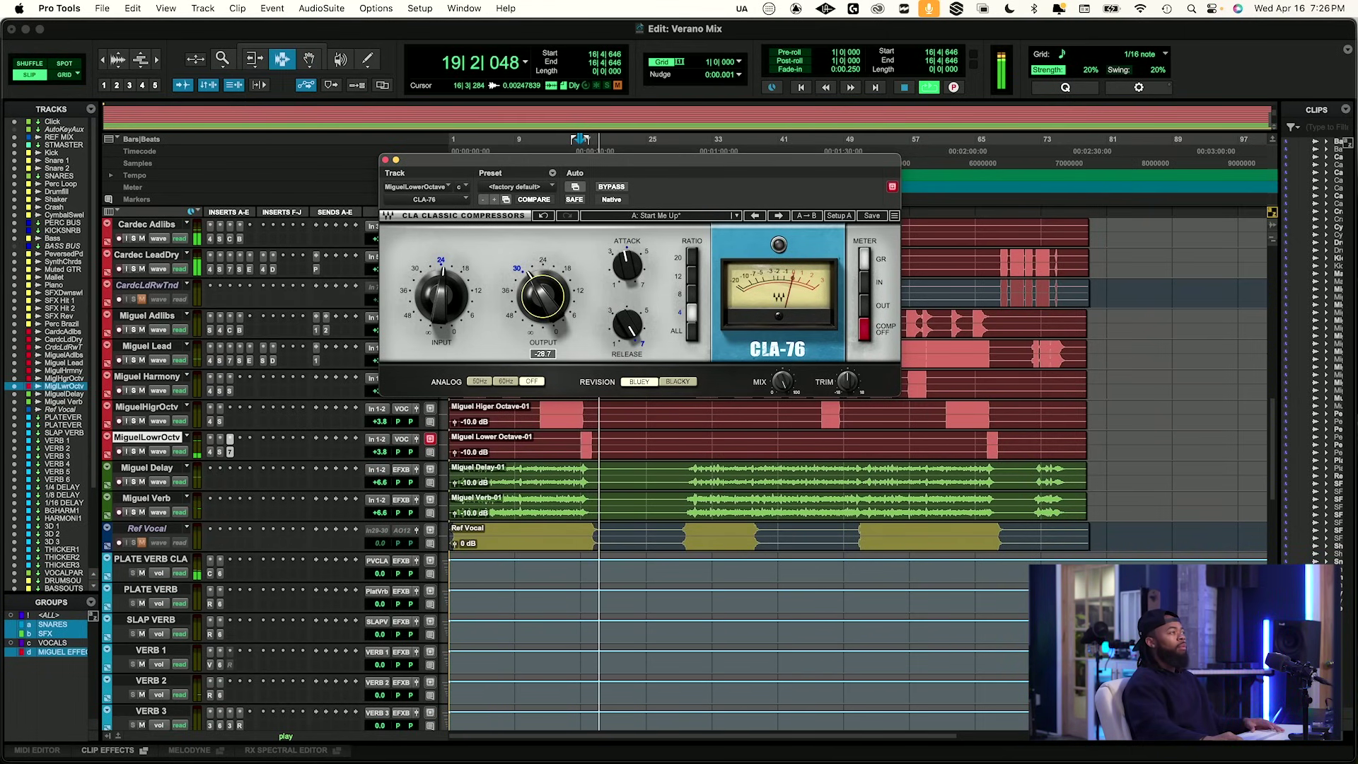
Fine-tune the CLA-76 Output while replaying from bar 16|4, and close the compressor.
{"action": "key", "text": "space"}
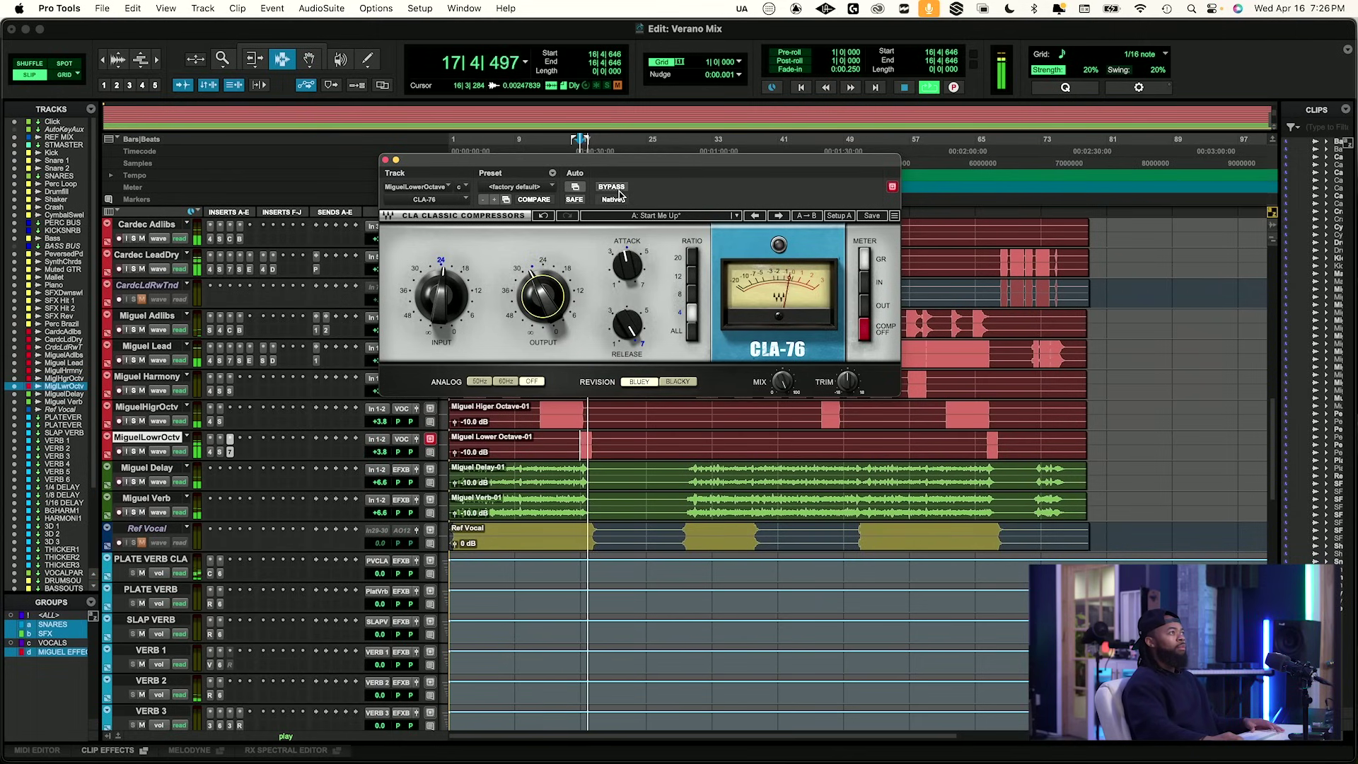
{"action": "key", "text": "space"}
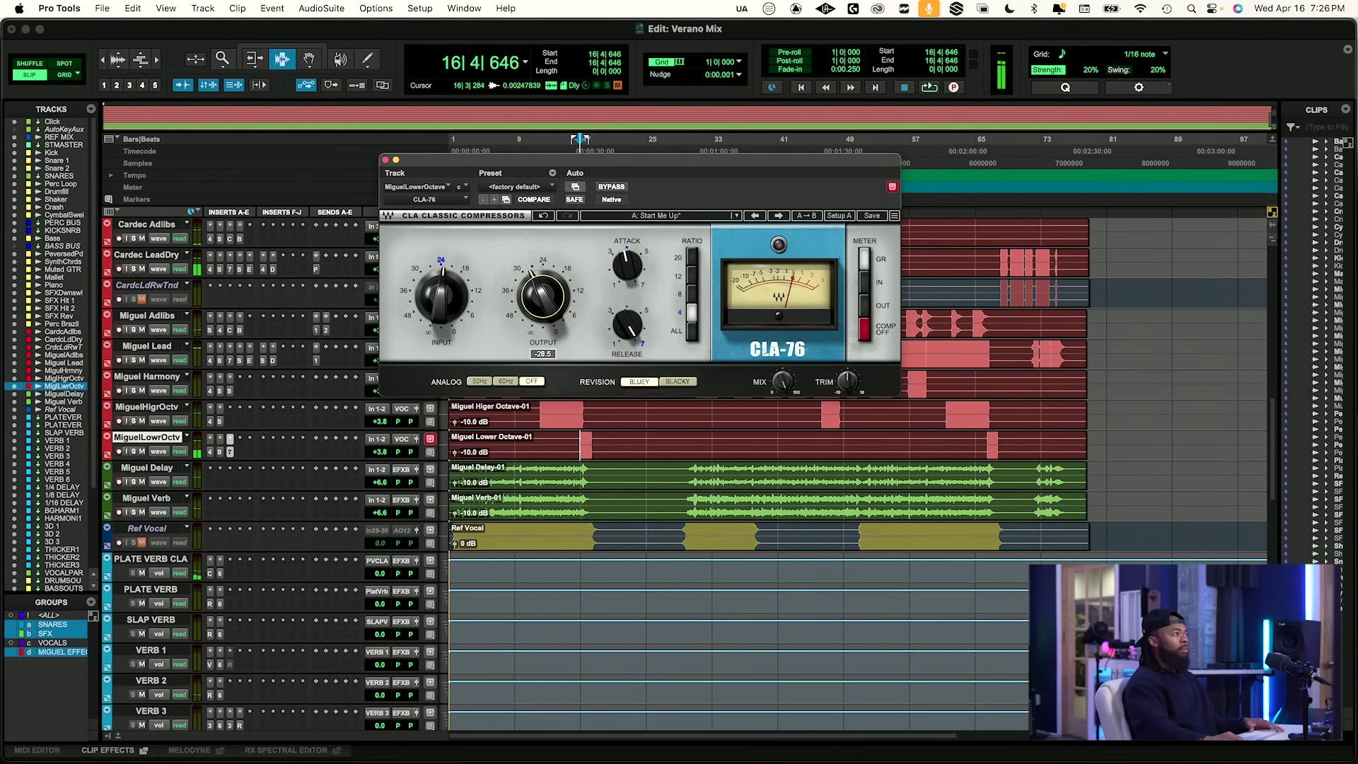
{"action": "key", "text": "space"}
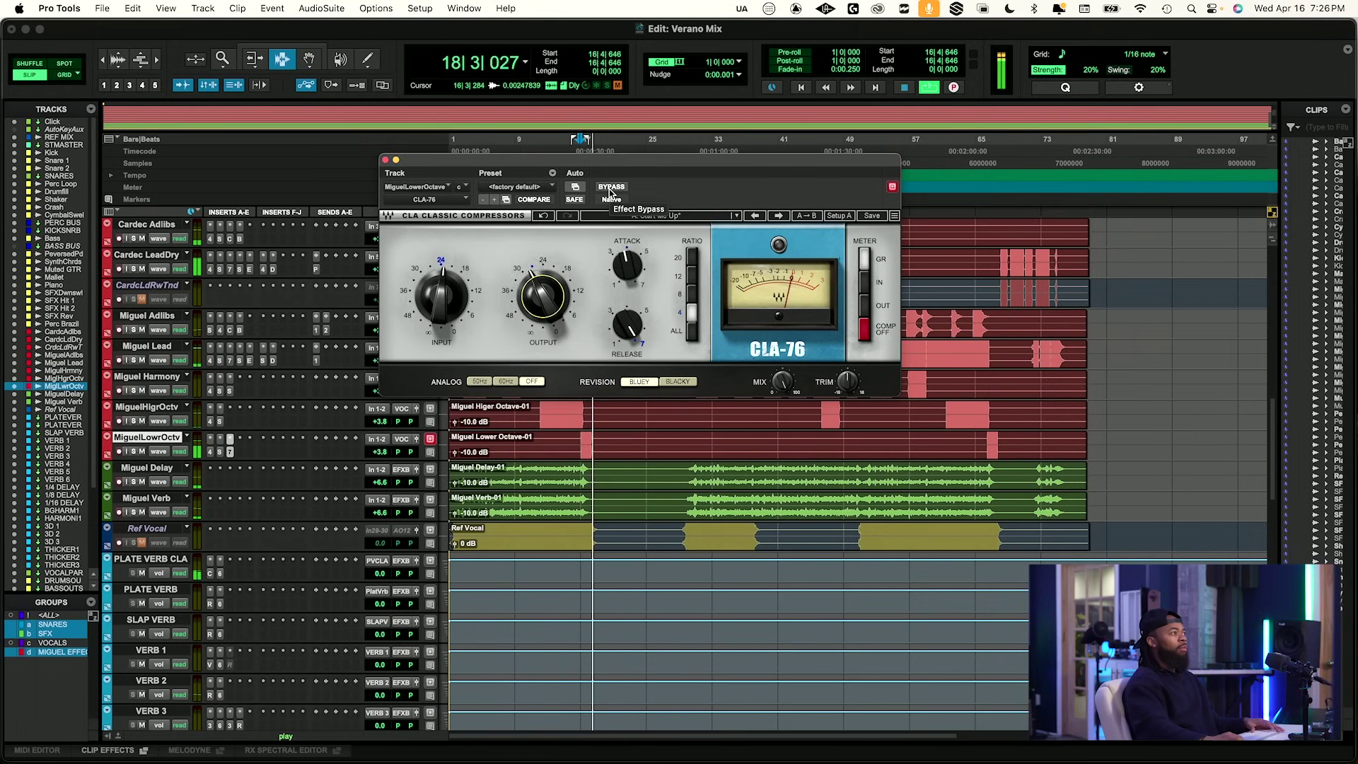
{"action": "left_click", "coordinate": [386, 161]}
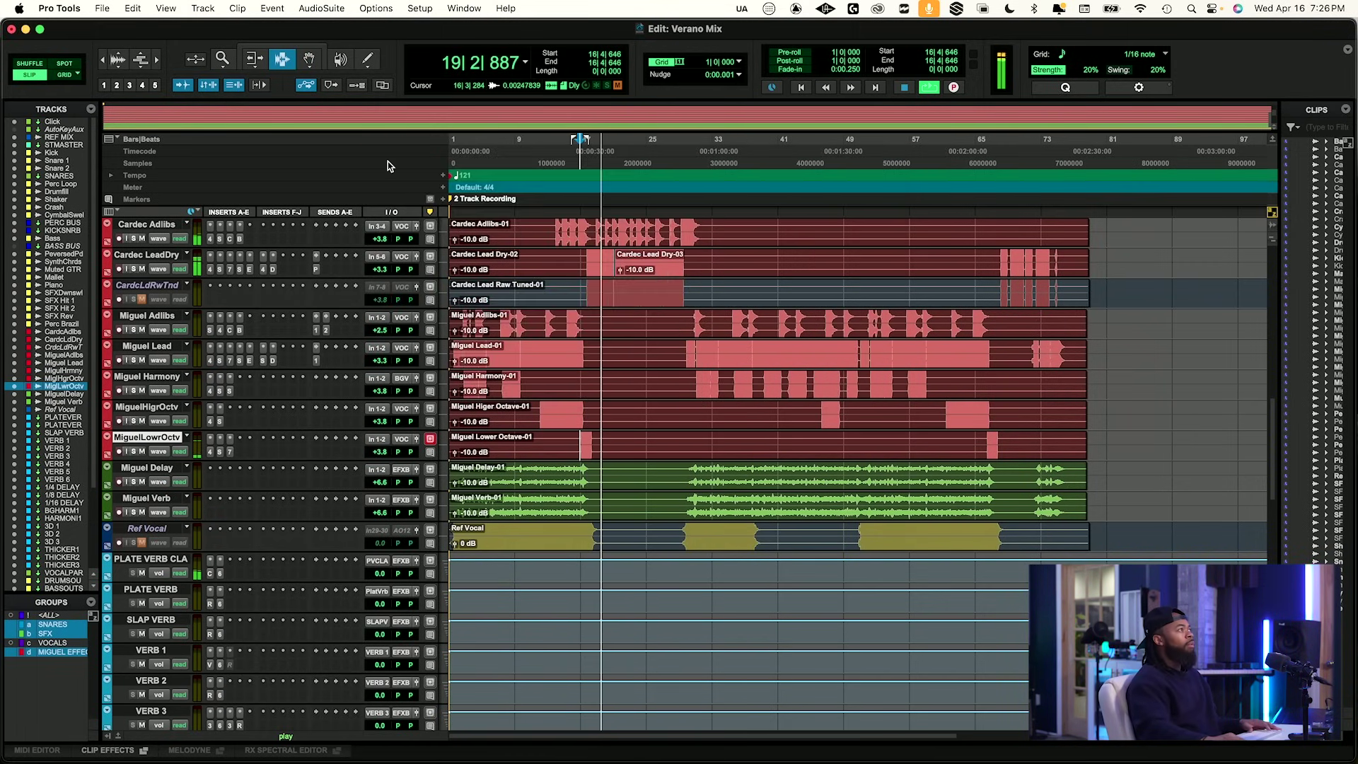
Solo the REF MIX track and listen to the reference from bar 16|4.
{"action": "scroll", "coordinate": [106, 244], "scroll_direction": "up", "scroll_amount": 15}
{"action": "key", "text": "space"}
{"action": "left_click", "coordinate": [135, 269]}
{"action": "key", "text": "space"}
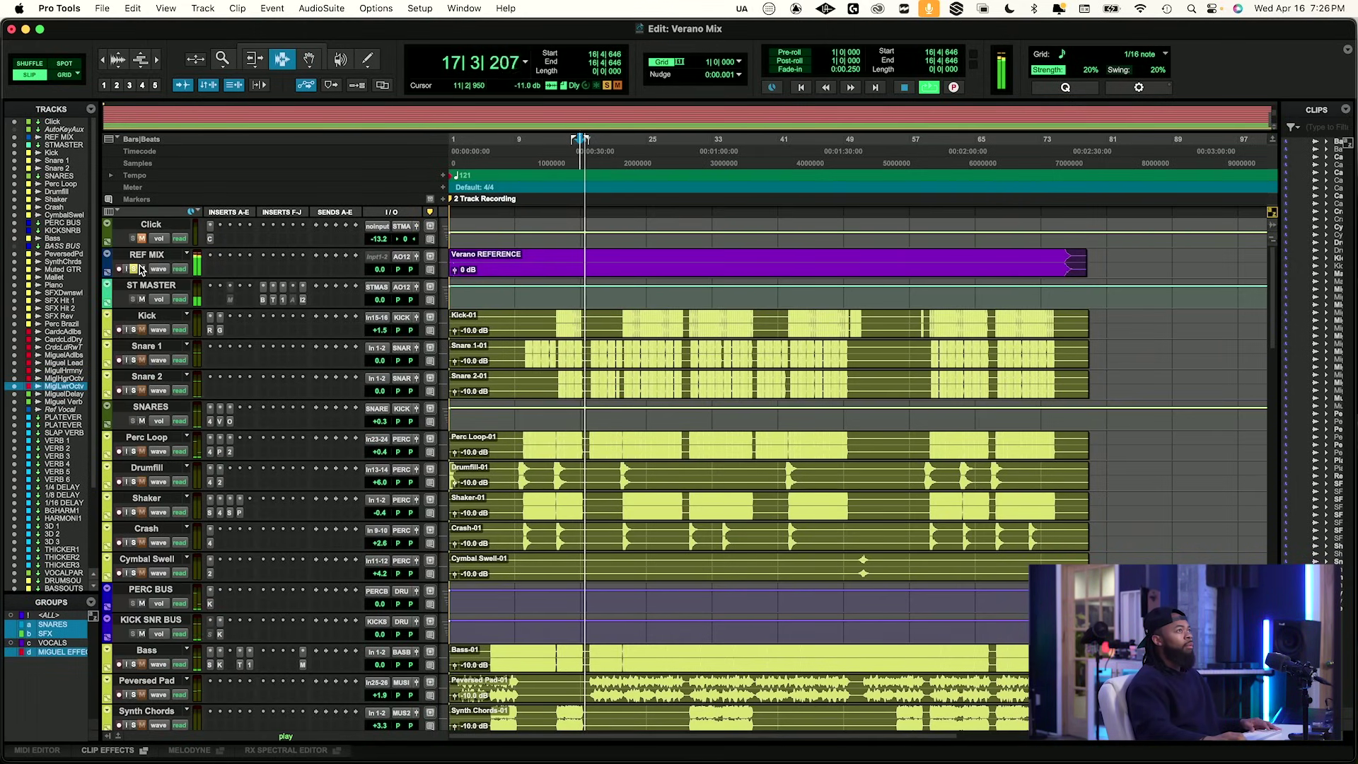
{"action": "key", "text": "space"}
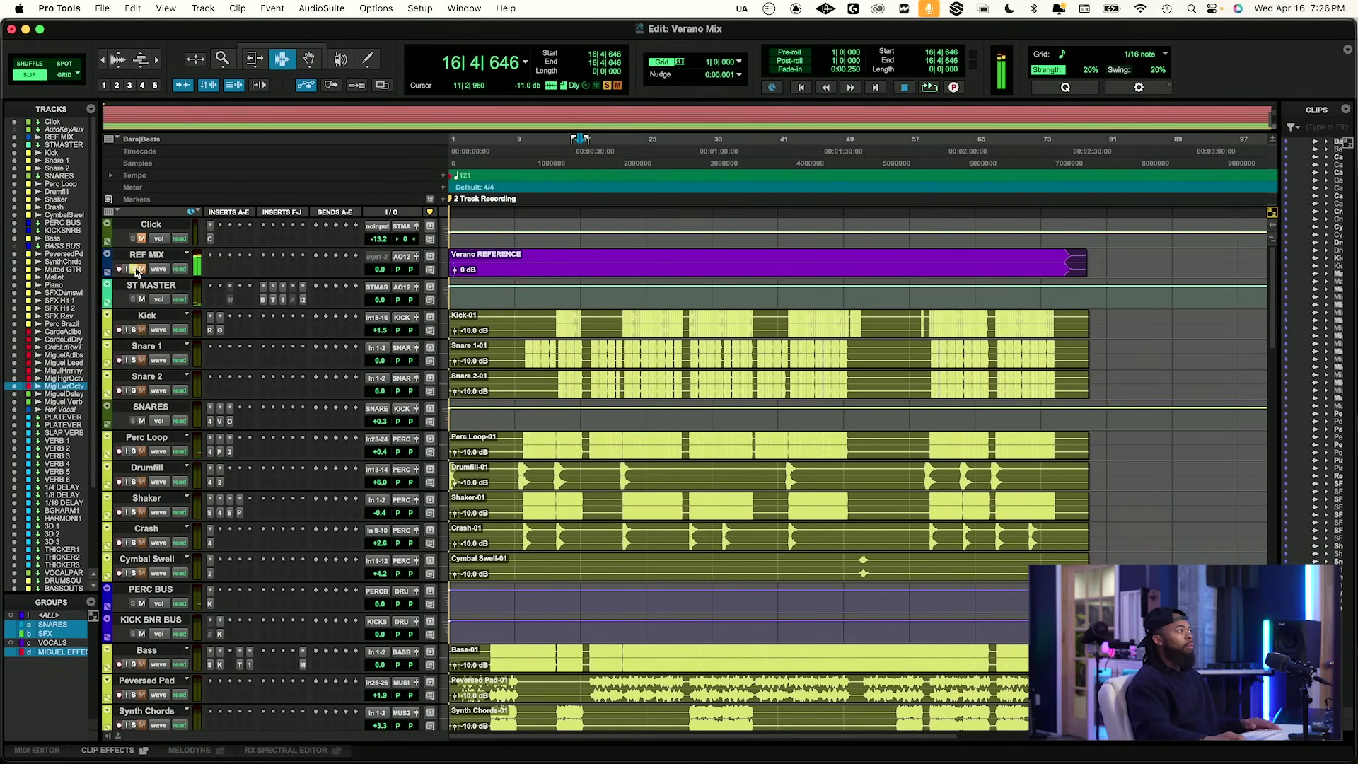
Play the full mix from bar 16|4 and check the Cardec and Miguel vocal tracks against the reference.
{"action": "key", "text": "space"}
{"action": "scroll", "coordinate": [668, 451], "scroll_direction": "down", "scroll_amount": 20}
{"action": "scroll", "coordinate": [668, 451], "scroll_direction": "down", "scroll_amount": 1}
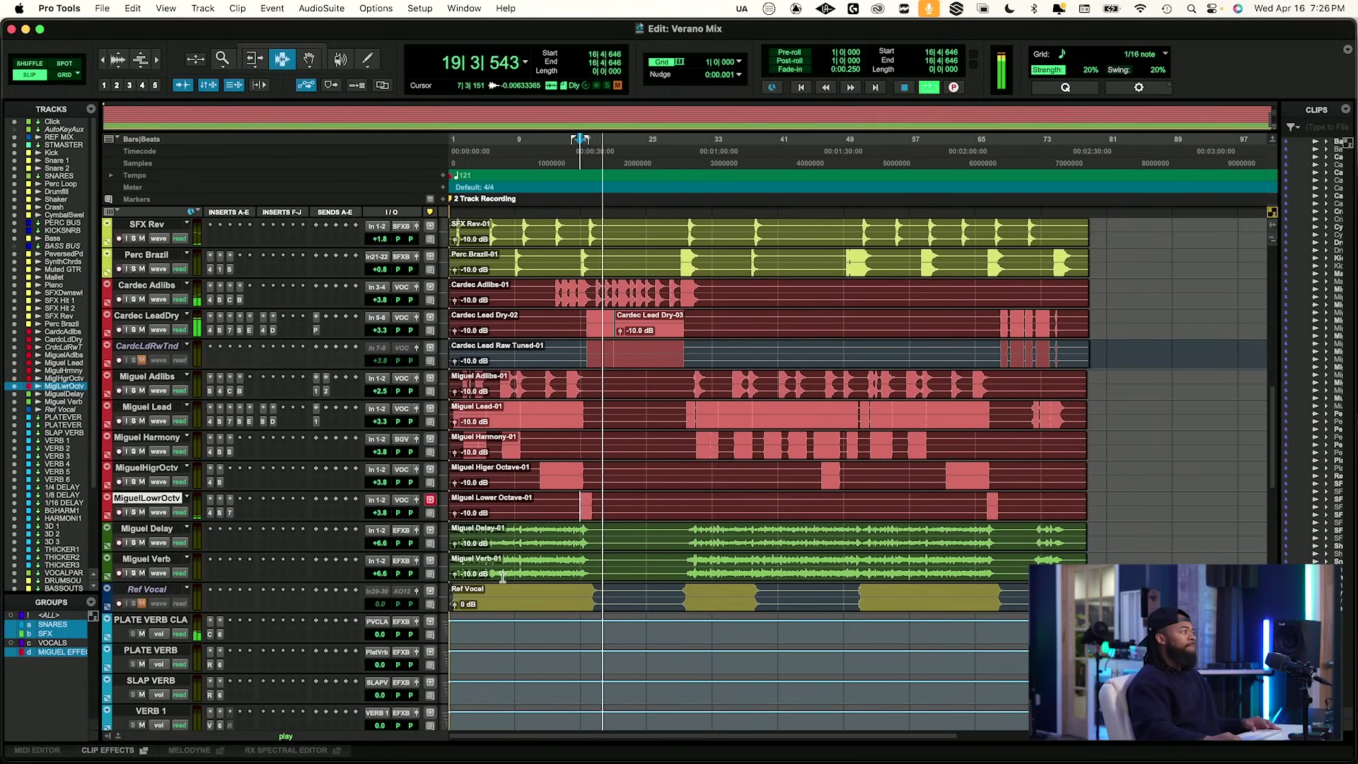
{"action": "scroll", "coordinate": [502, 562], "scroll_direction": "up", "scroll_amount": 3}
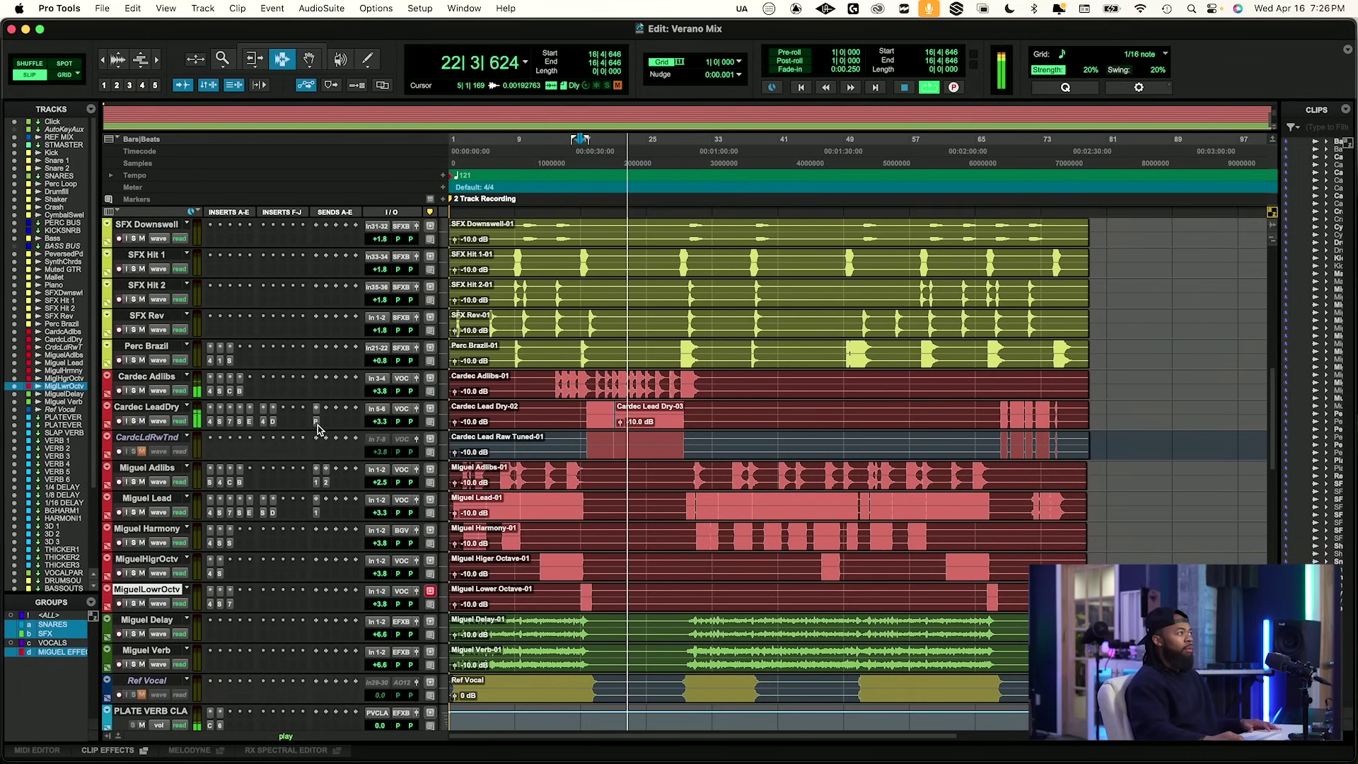
{"action": "key", "text": "space"}
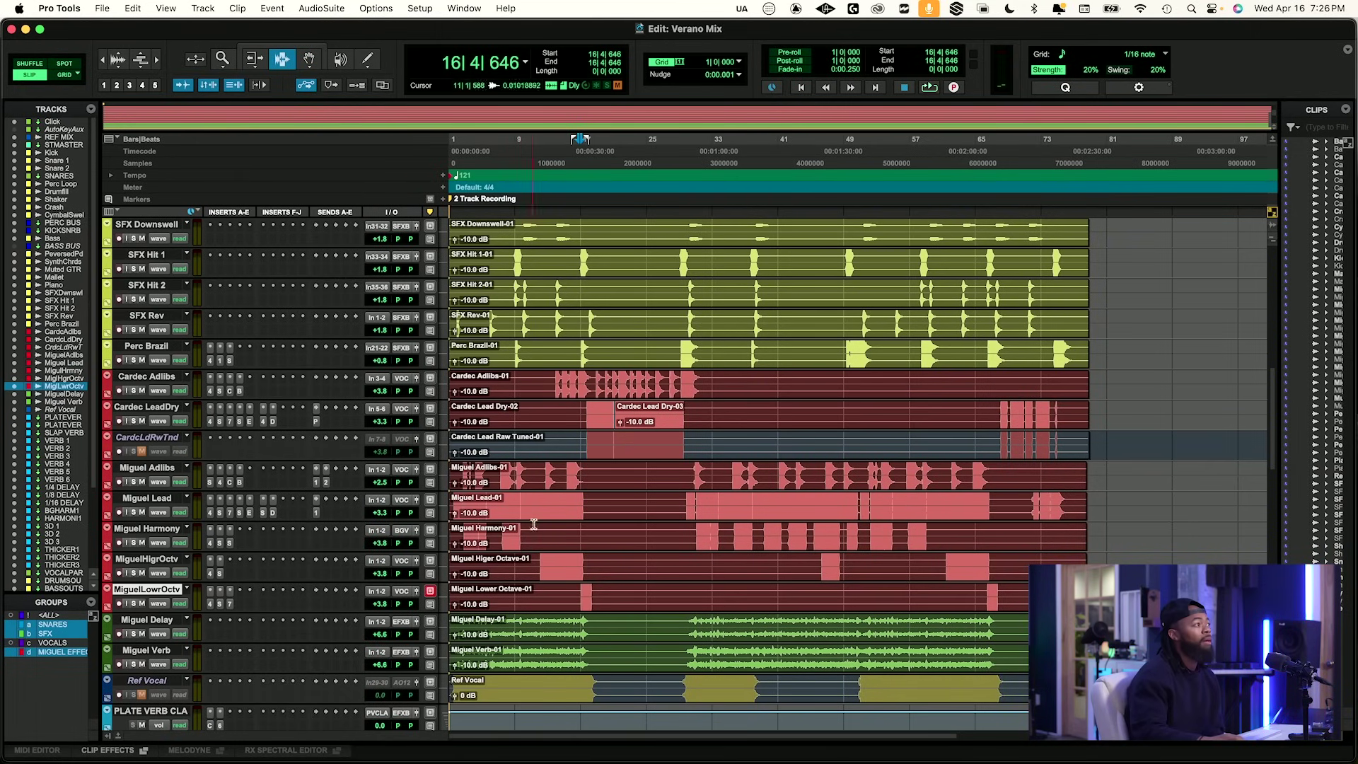
Play the mix from bar 29|3 and check the ST MASTER loudness in Insight 2 and gain reduction in The God Particle.
{"action": "left_click", "coordinate": [684, 499]}
{"action": "scroll", "coordinate": [126, 391], "scroll_direction": "up", "scroll_amount": 15}
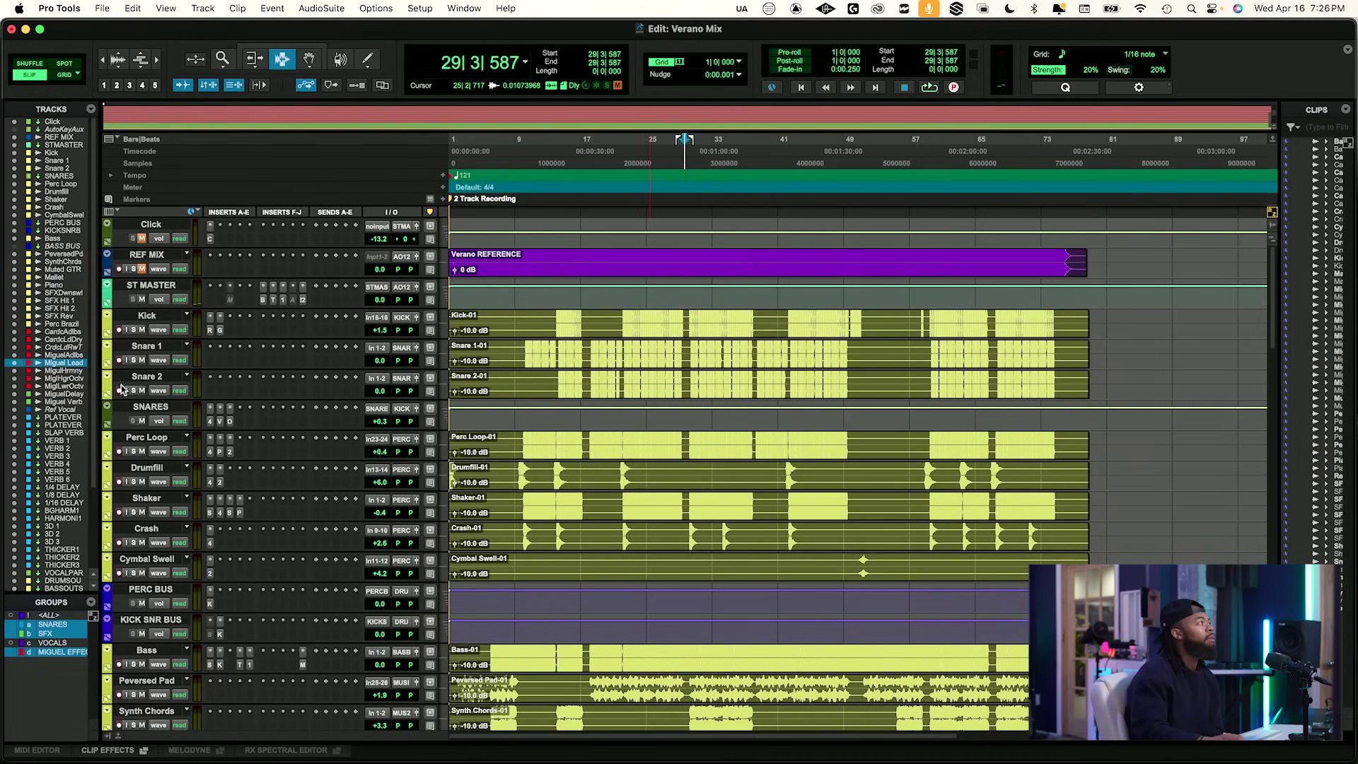
{"action": "left_click", "coordinate": [303, 300]}
{"action": "key", "text": "space"}
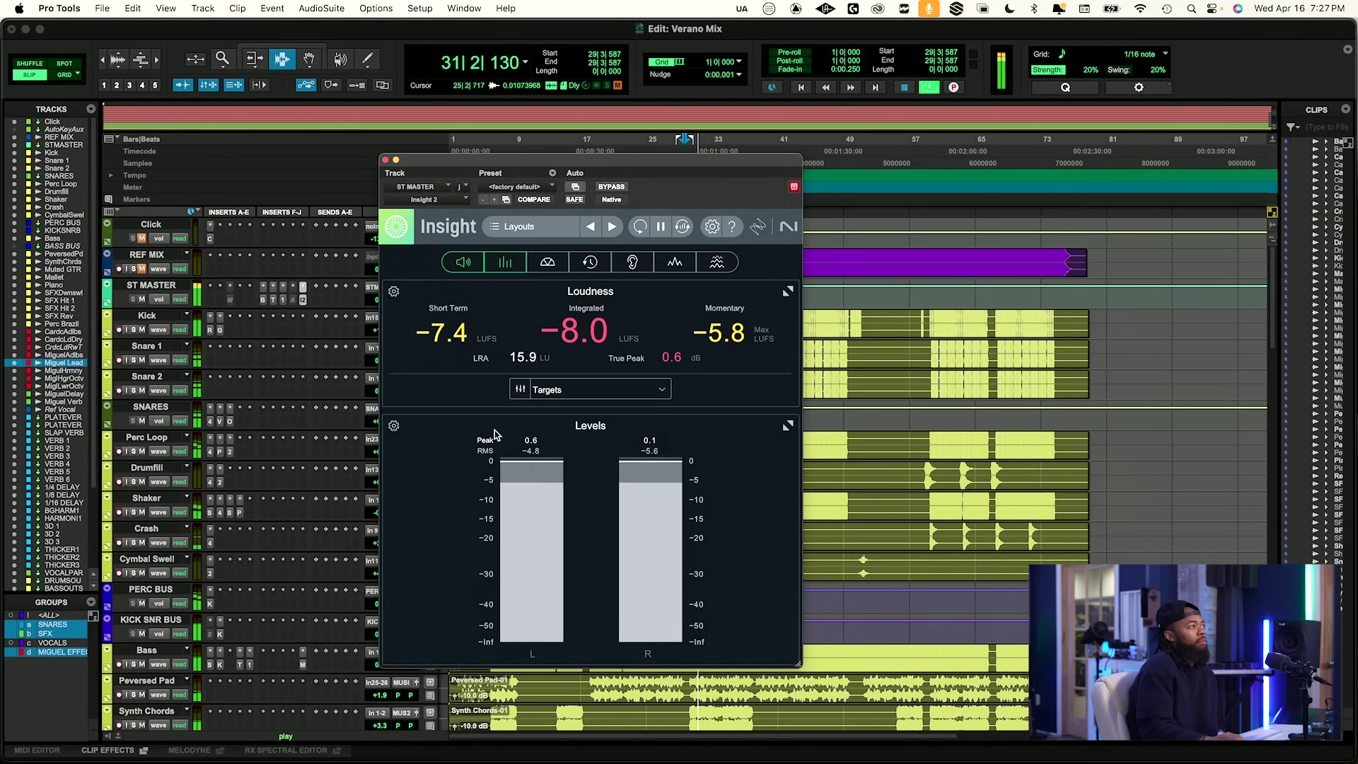
{"action": "left_click", "coordinate": [271, 302]}
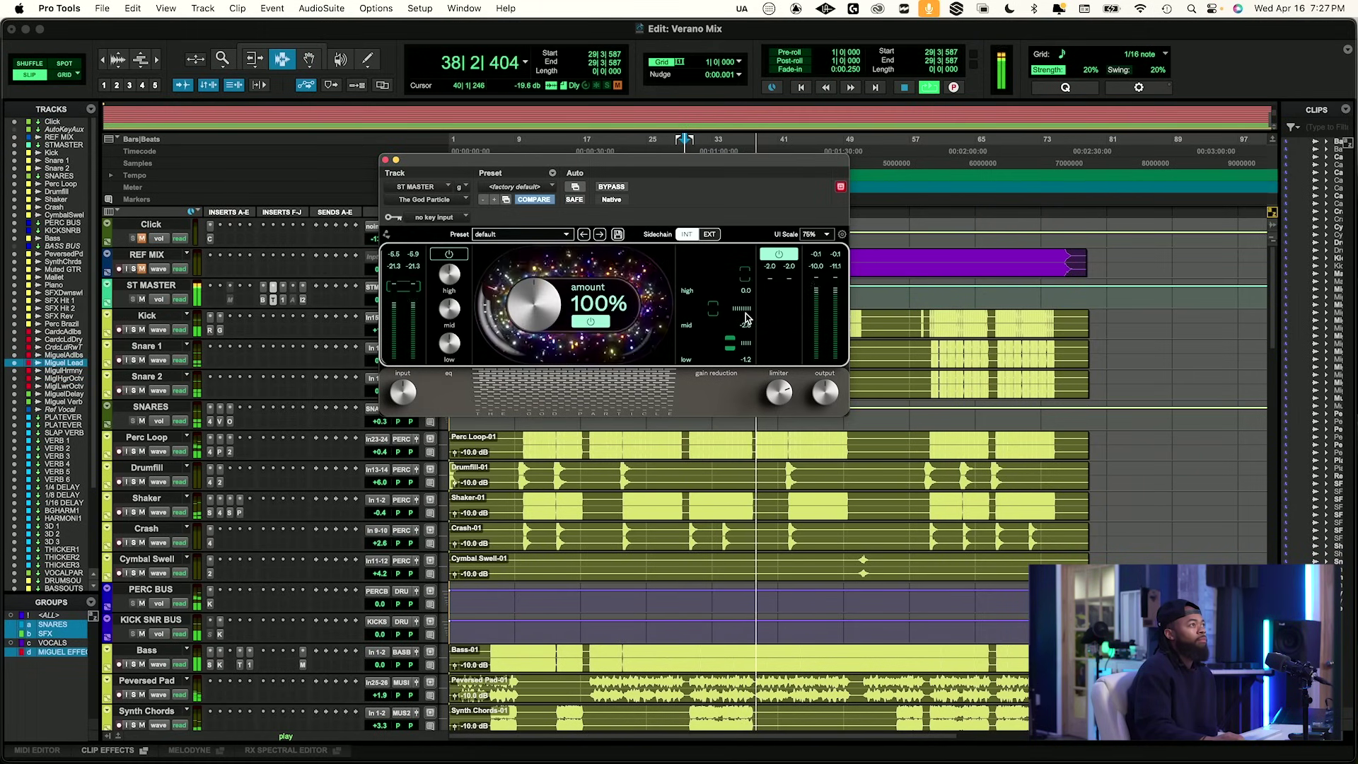
{"action": "key", "text": "space"}
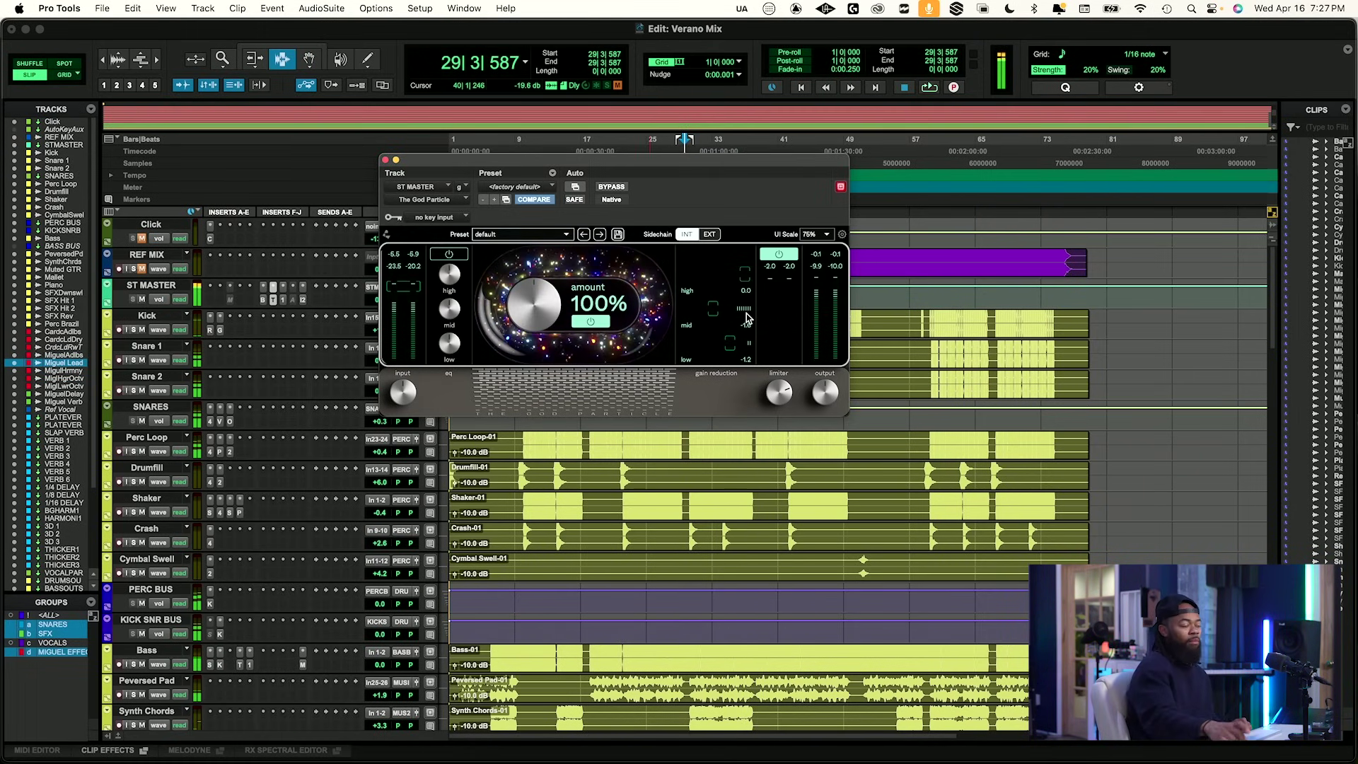
Listen to the soloed REF MIX from bar 29|3, and play the full mix over the same section through The God Particle.
{"action": "left_click", "coordinate": [136, 270]}
{"action": "key", "text": "space"}
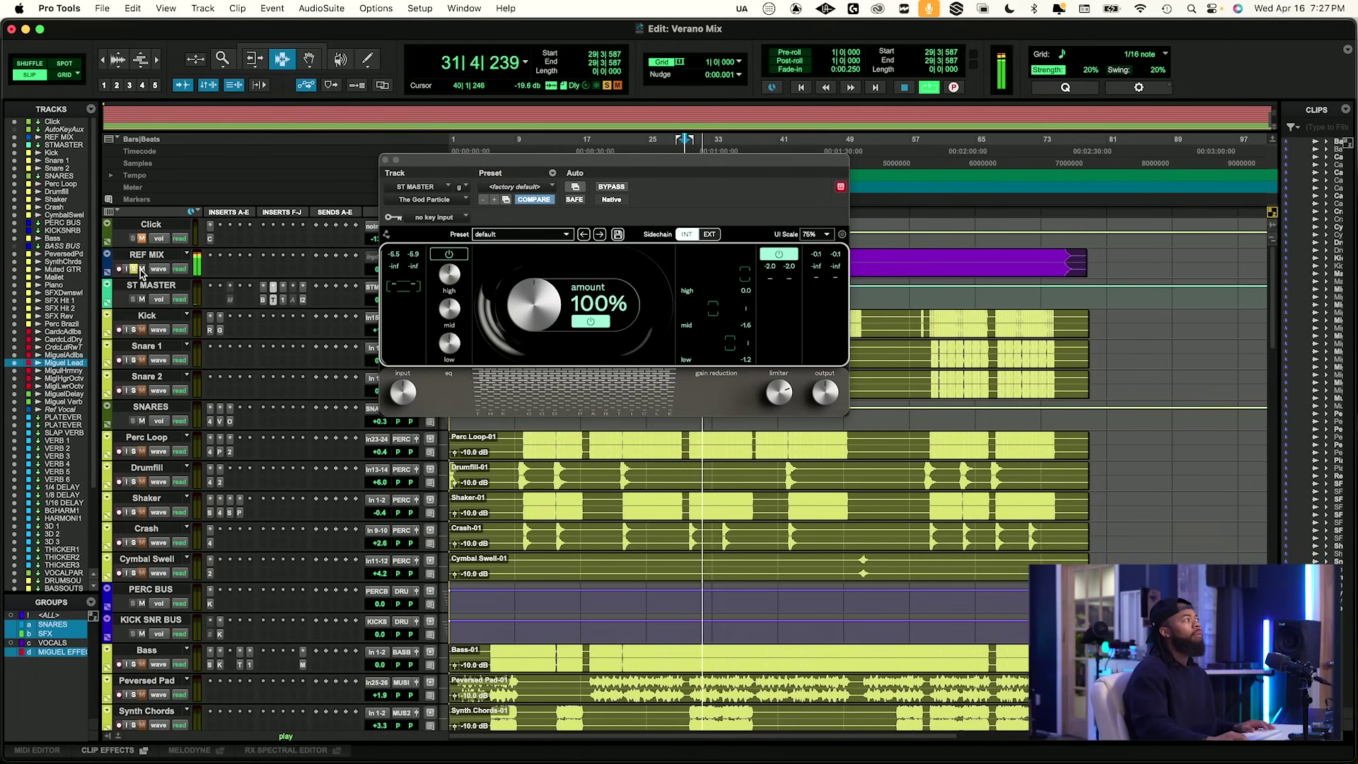
{"action": "key", "text": "space"}
{"action": "left_click", "coordinate": [137, 269]}
{"action": "key", "text": "space"}
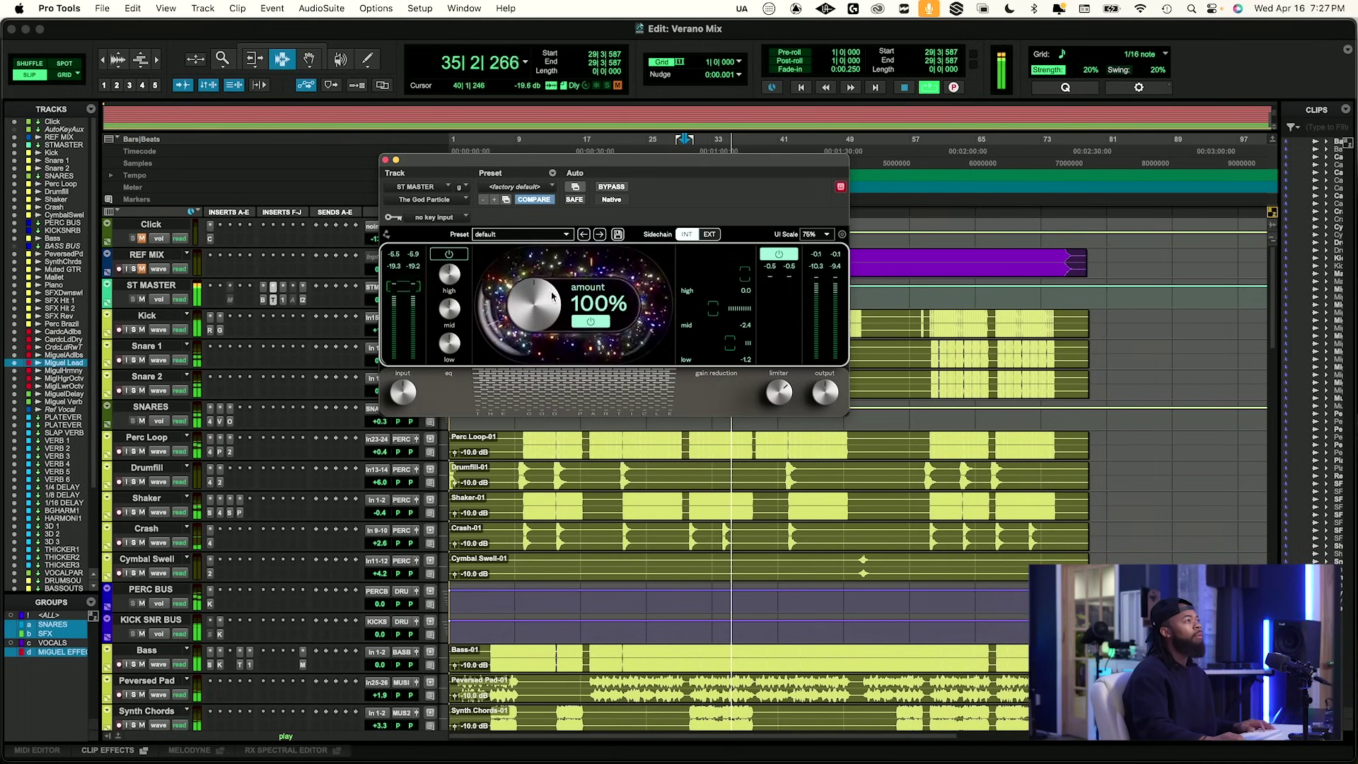
{"action": "key", "text": "space"}
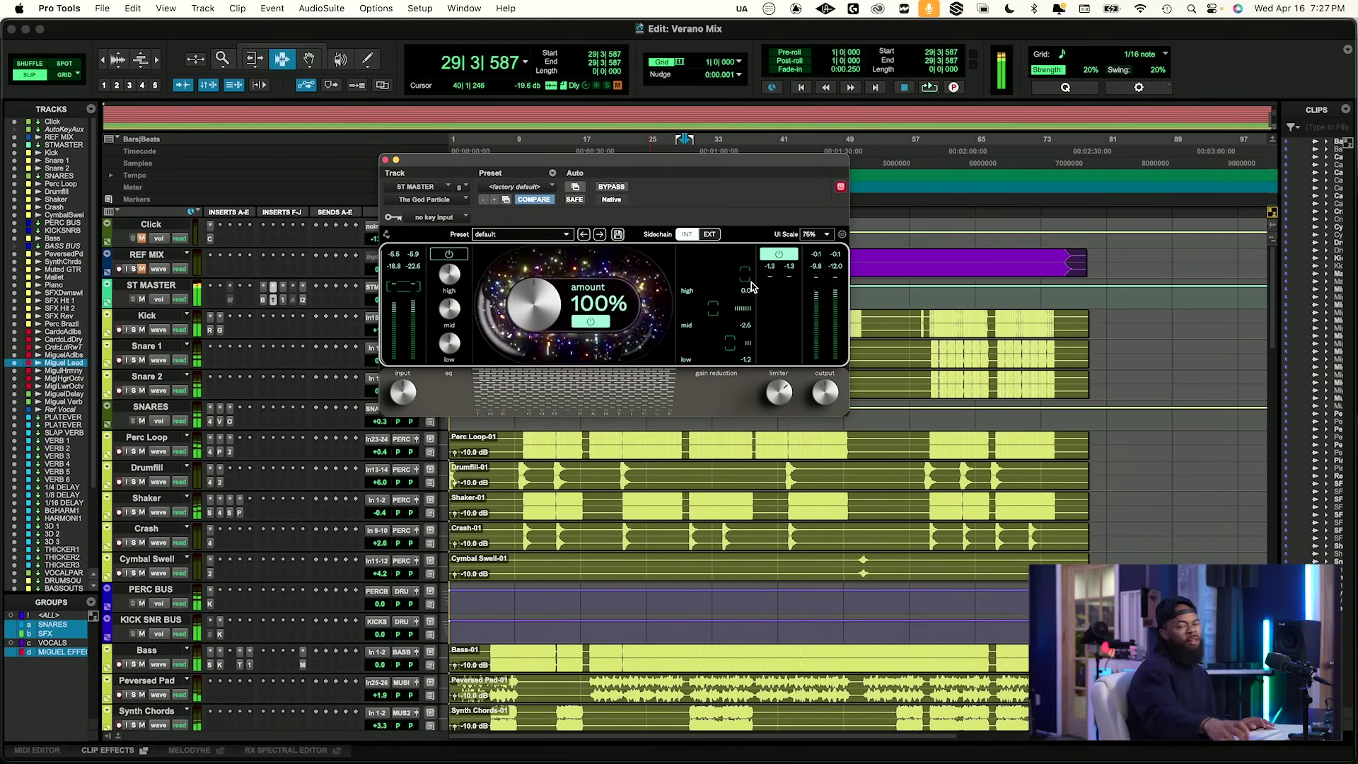
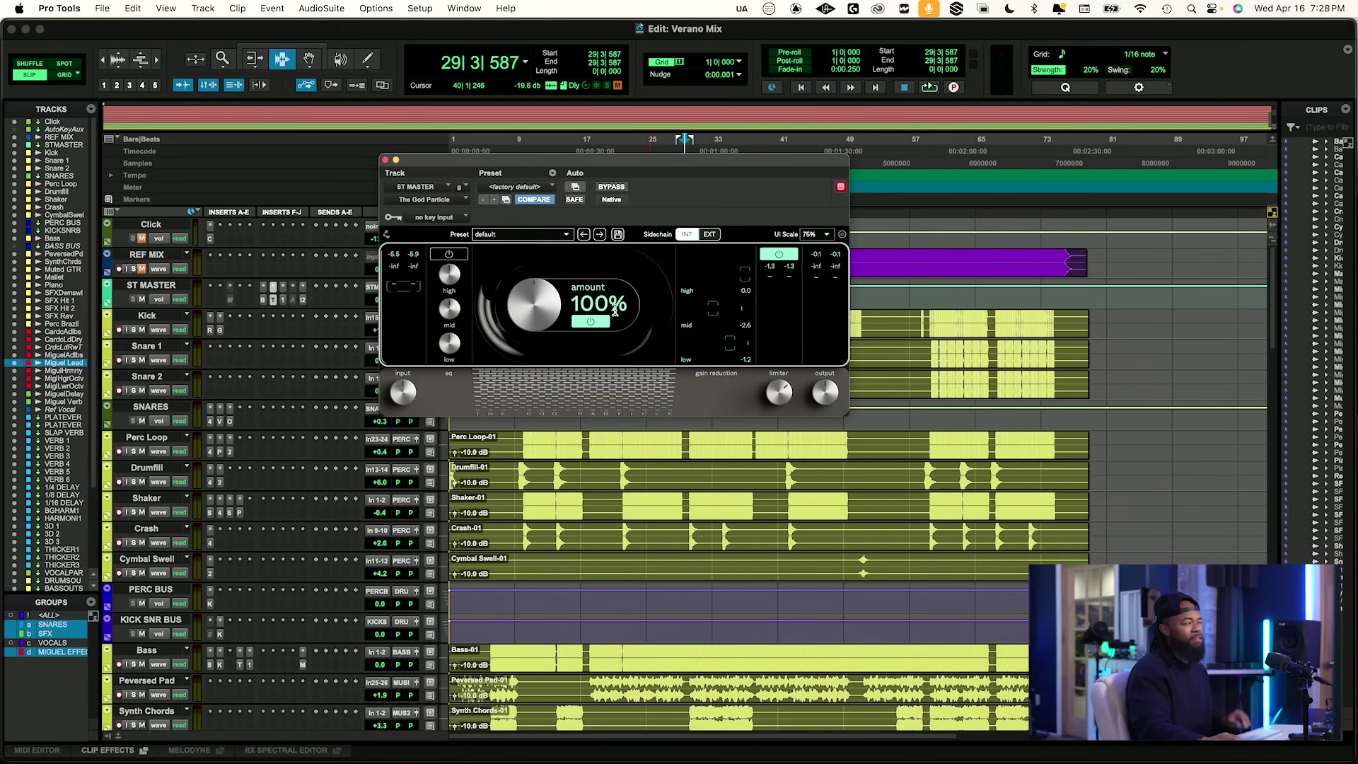
Alternate between the full mix and the unmuted, soloed REF MIX from bar 29|3 to compare their overall sound.
{"action": "key", "text": "space"}
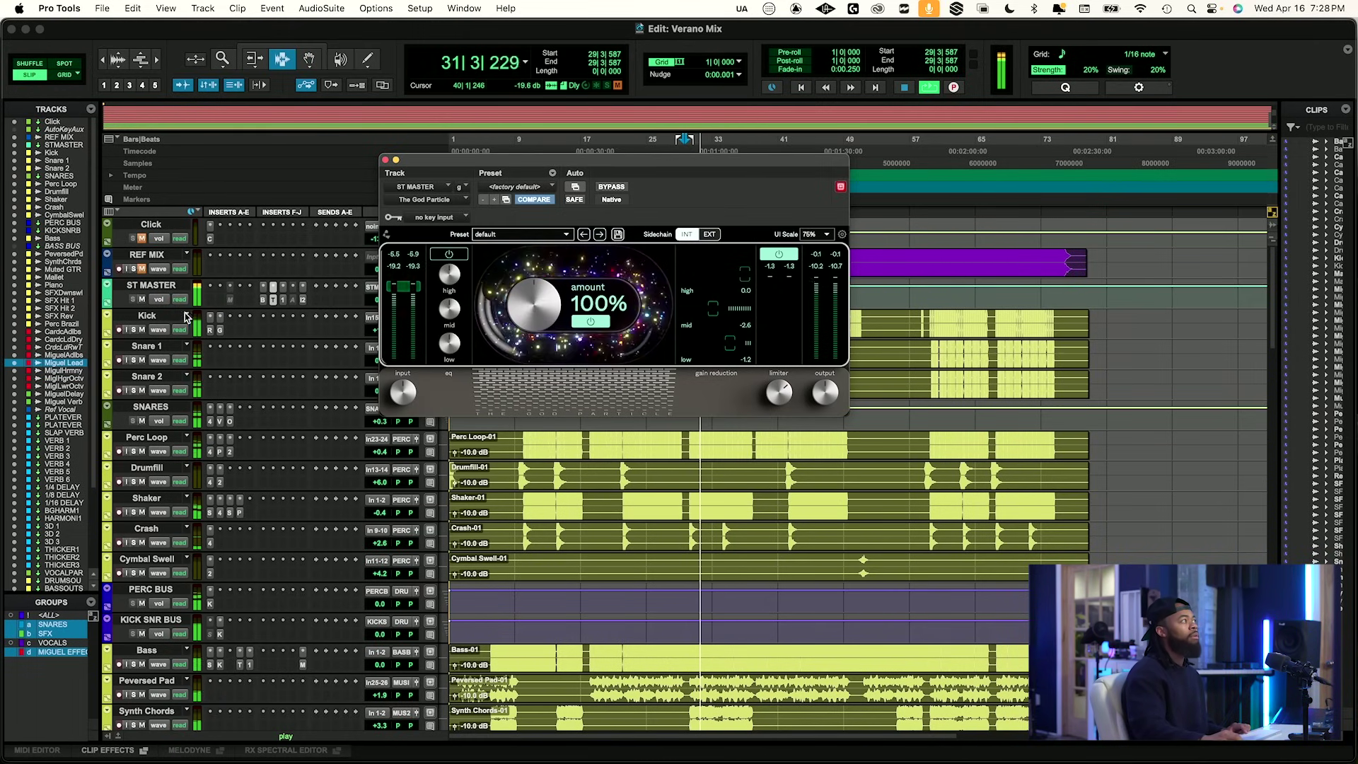
{"action": "key", "text": "space"}
{"action": "left_click", "coordinate": [133, 270]}
{"action": "left_click", "coordinate": [141, 269]}
{"action": "key", "text": "space"}
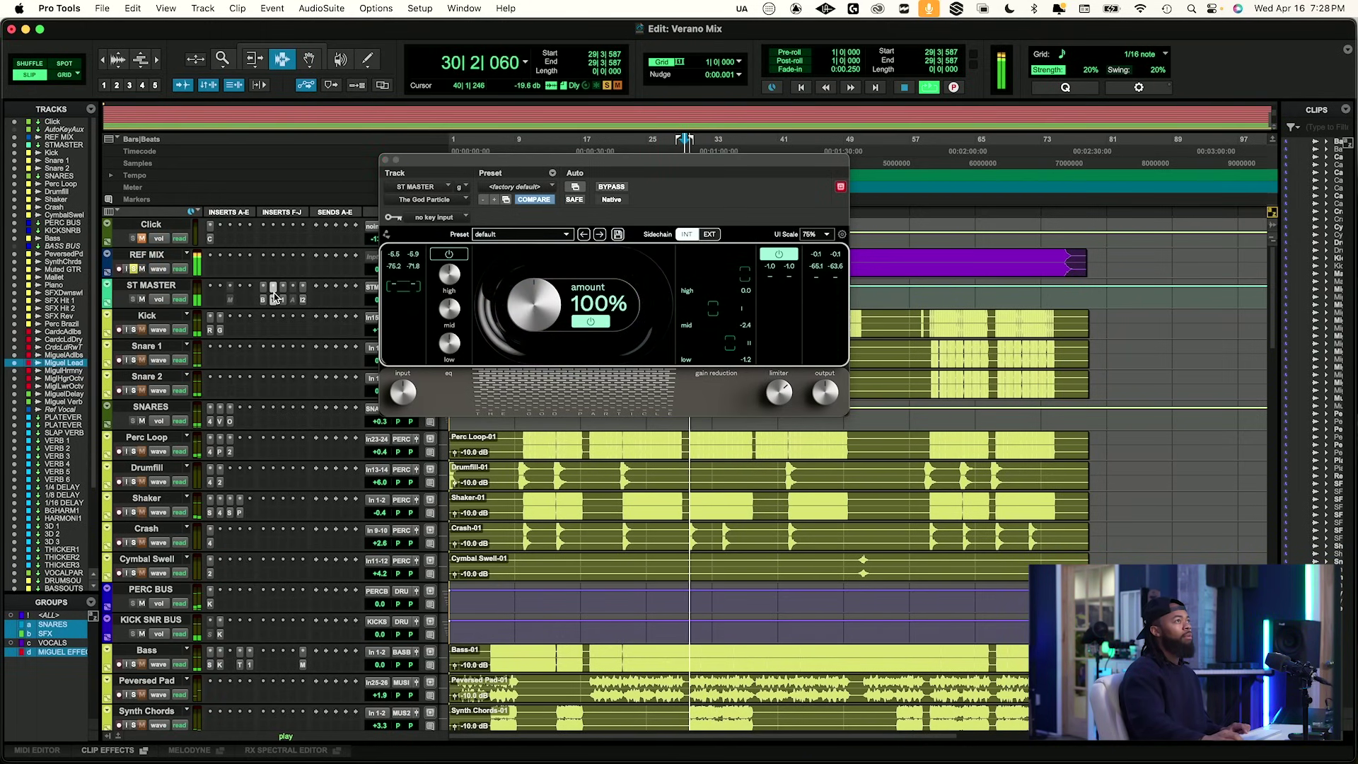
{"action": "key", "text": "space"}
{"action": "left_click", "coordinate": [133, 270]}
{"action": "left_click", "coordinate": [142, 269]}
{"action": "key", "text": "space"}
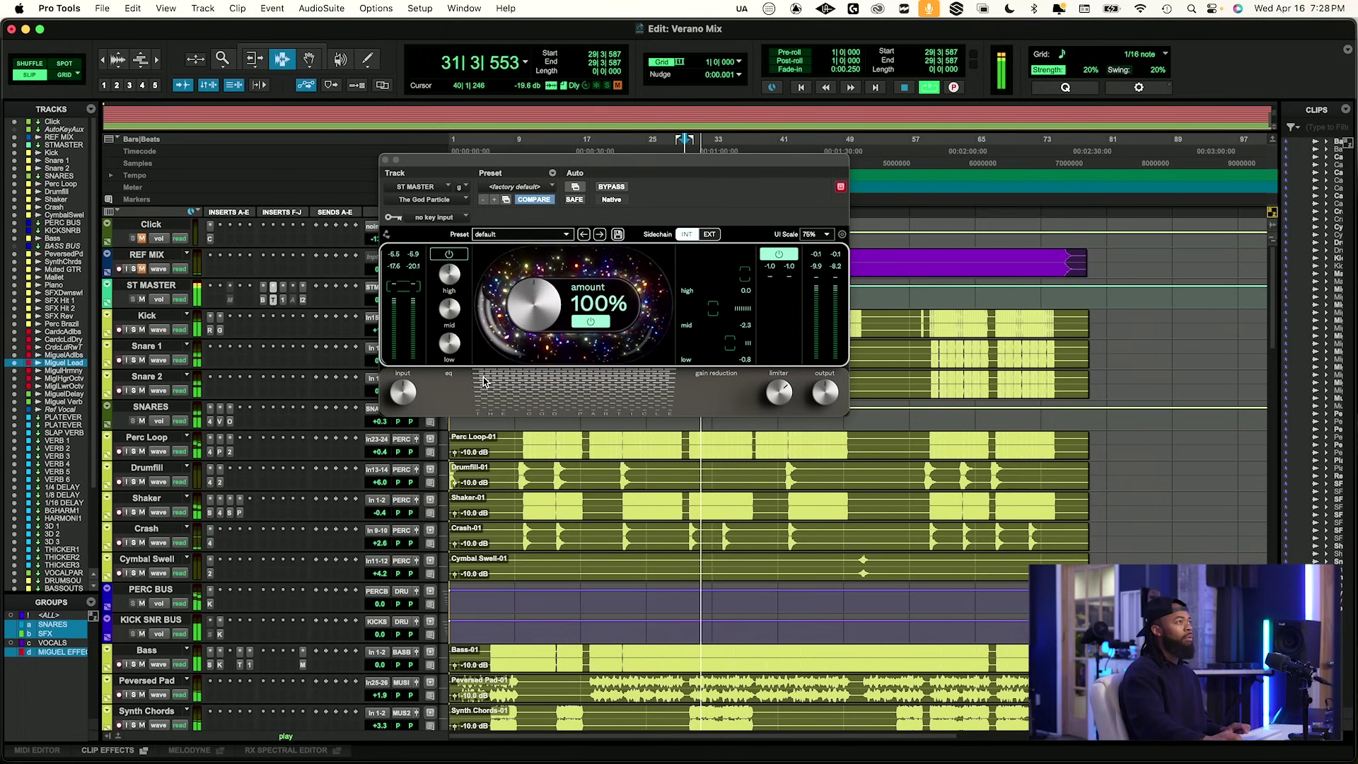
Close The God Particle, recheck the master loudness in Insight 2 while replaying from bar 29|3, and close the meter.
{"action": "left_click", "coordinate": [383, 160]}
{"action": "scroll", "coordinate": [527, 447], "scroll_direction": "down", "scroll_amount": 5}
{"action": "scroll", "coordinate": [527, 447], "scroll_direction": "up", "scroll_amount": 5}
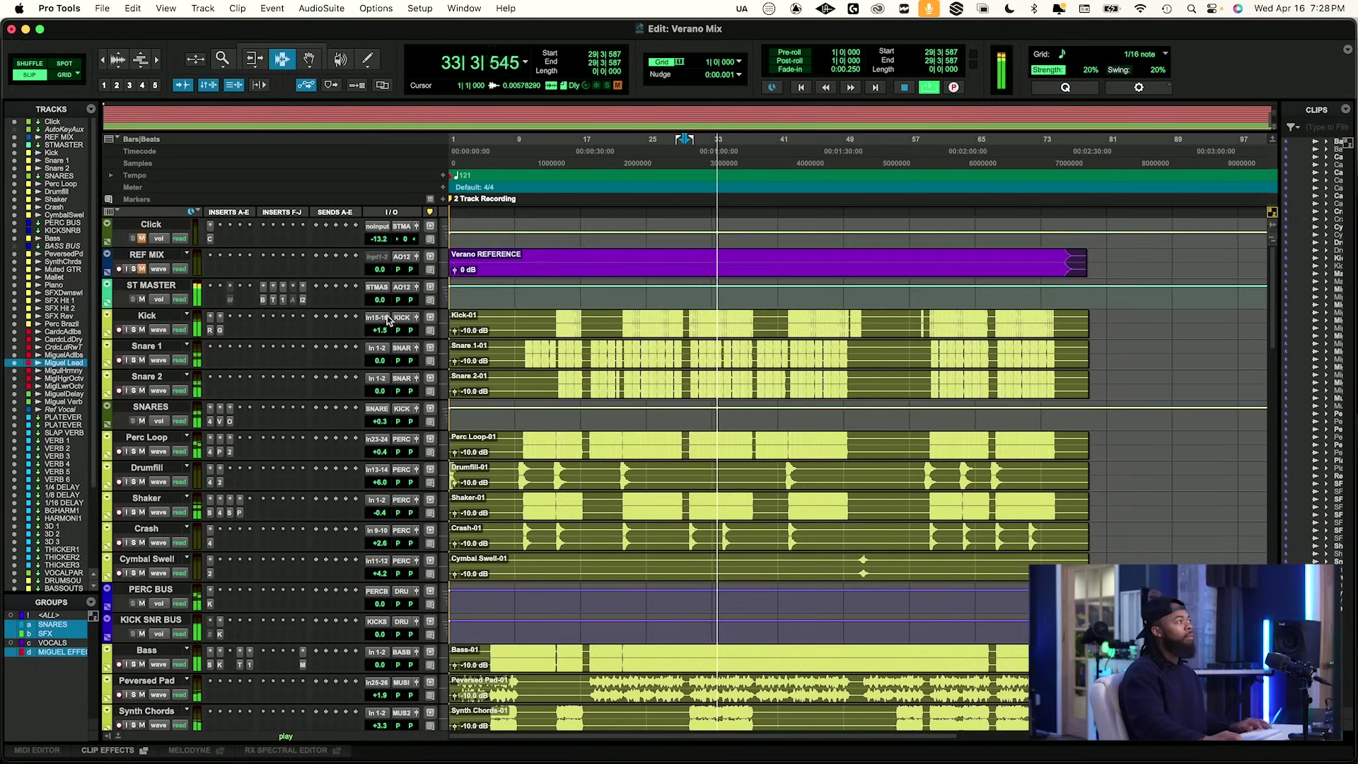
{"action": "left_click", "coordinate": [303, 297]}
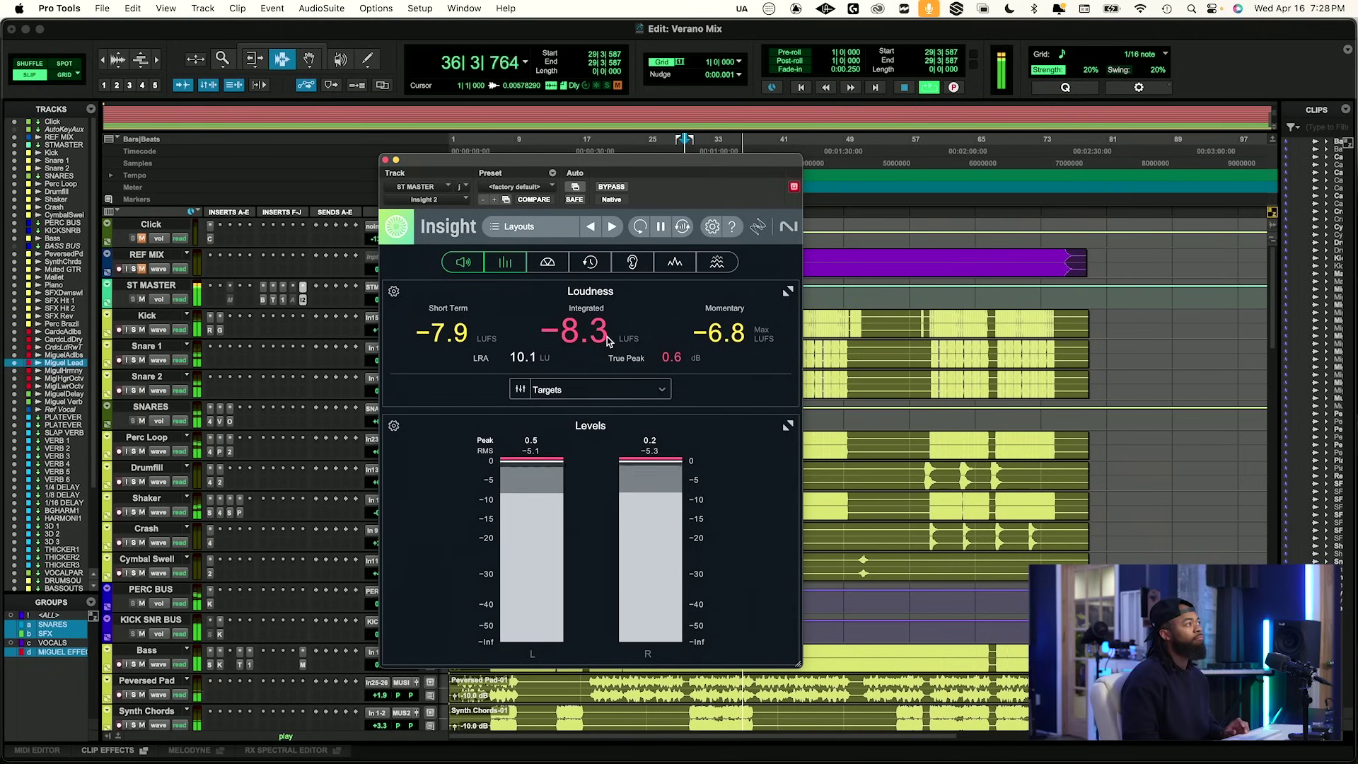
{"action": "key", "text": "space"}
{"action": "key", "text": "F1"}
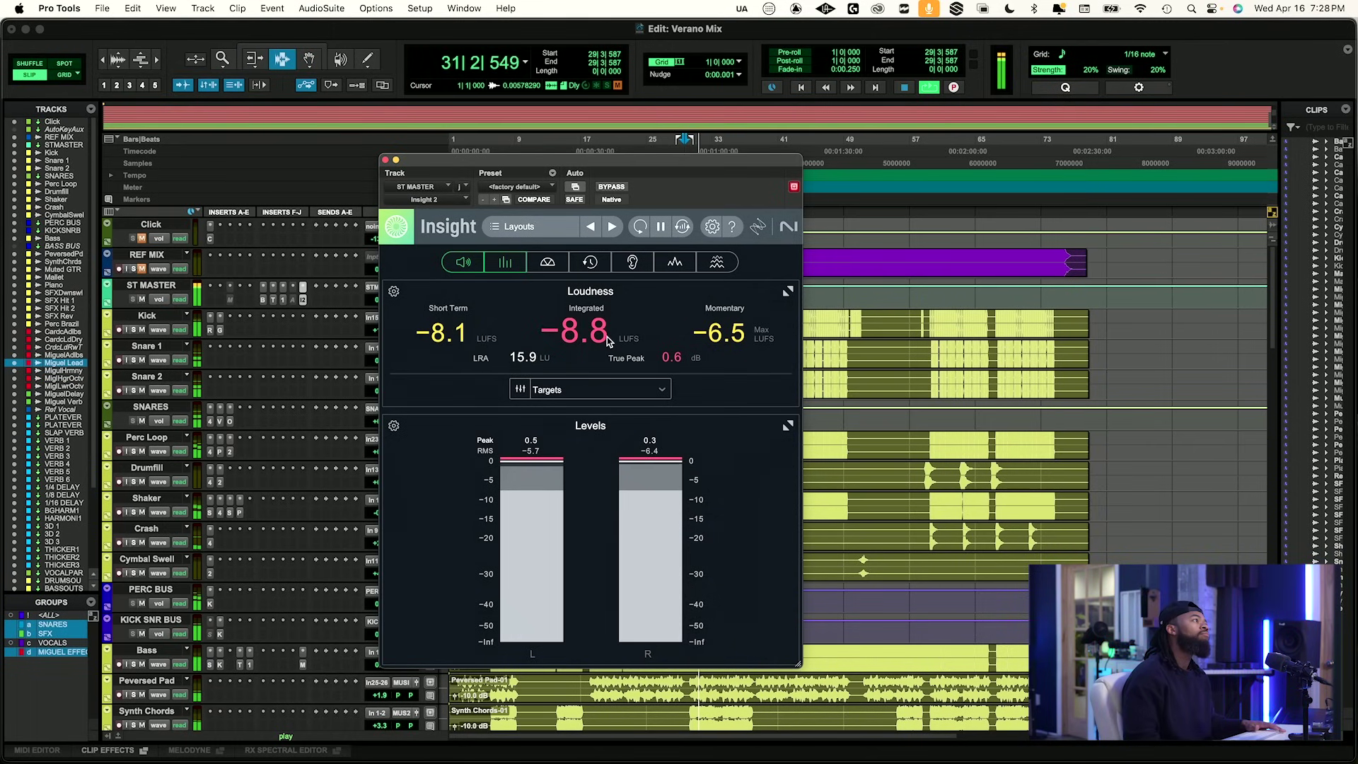
{"action": "key", "text": "space"}
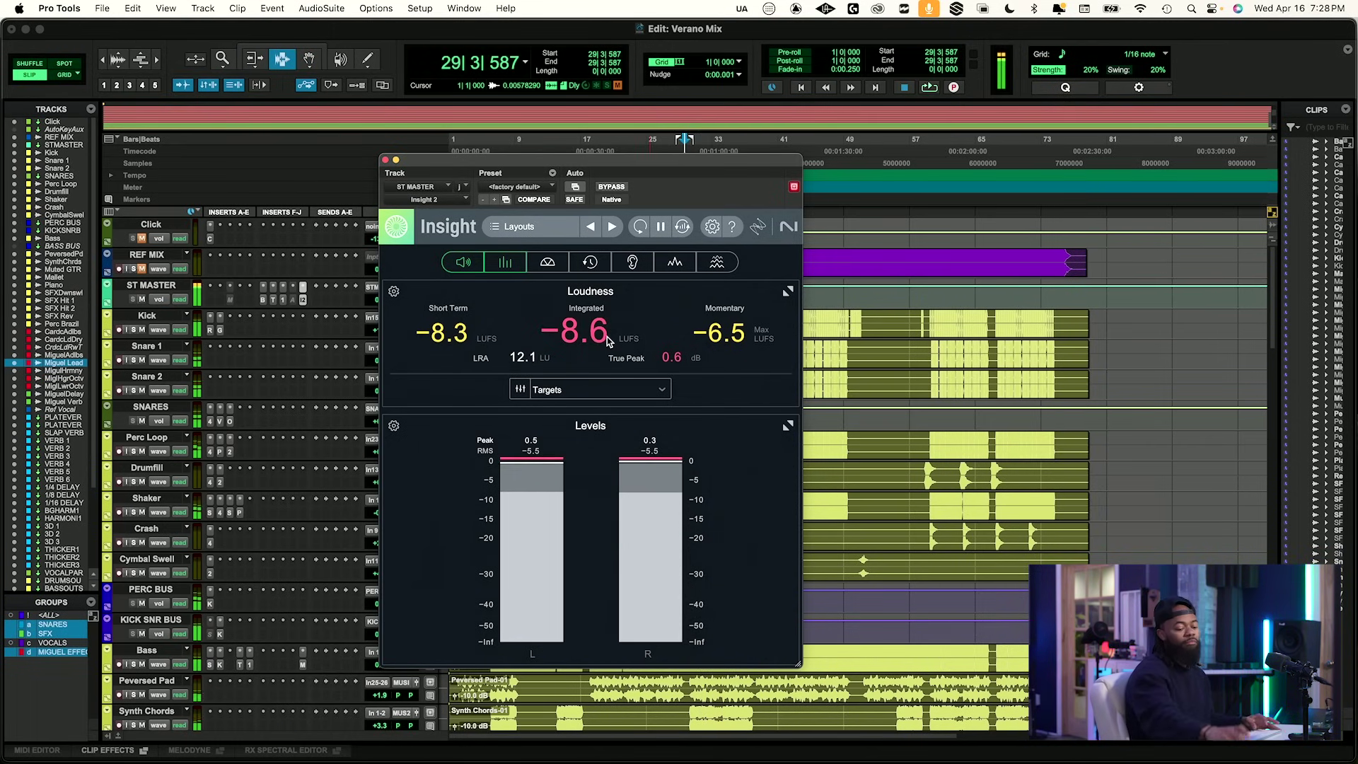
{"action": "key", "text": "super+w"}
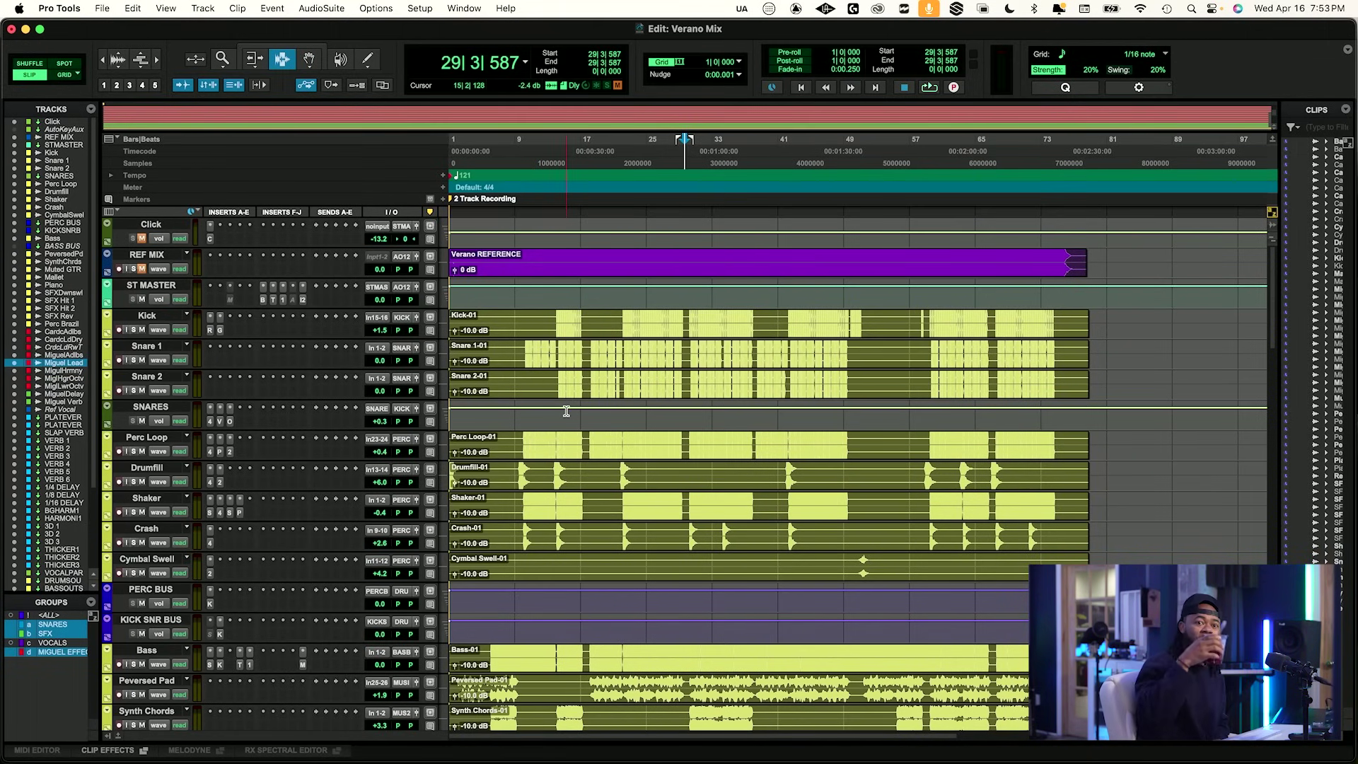
Play the mix from bar 29|3 and review the levels of the instrument, SFX and vocal tracks.
{"action": "scroll", "coordinate": [507, 447], "scroll_direction": "down", "scroll_amount": 10}
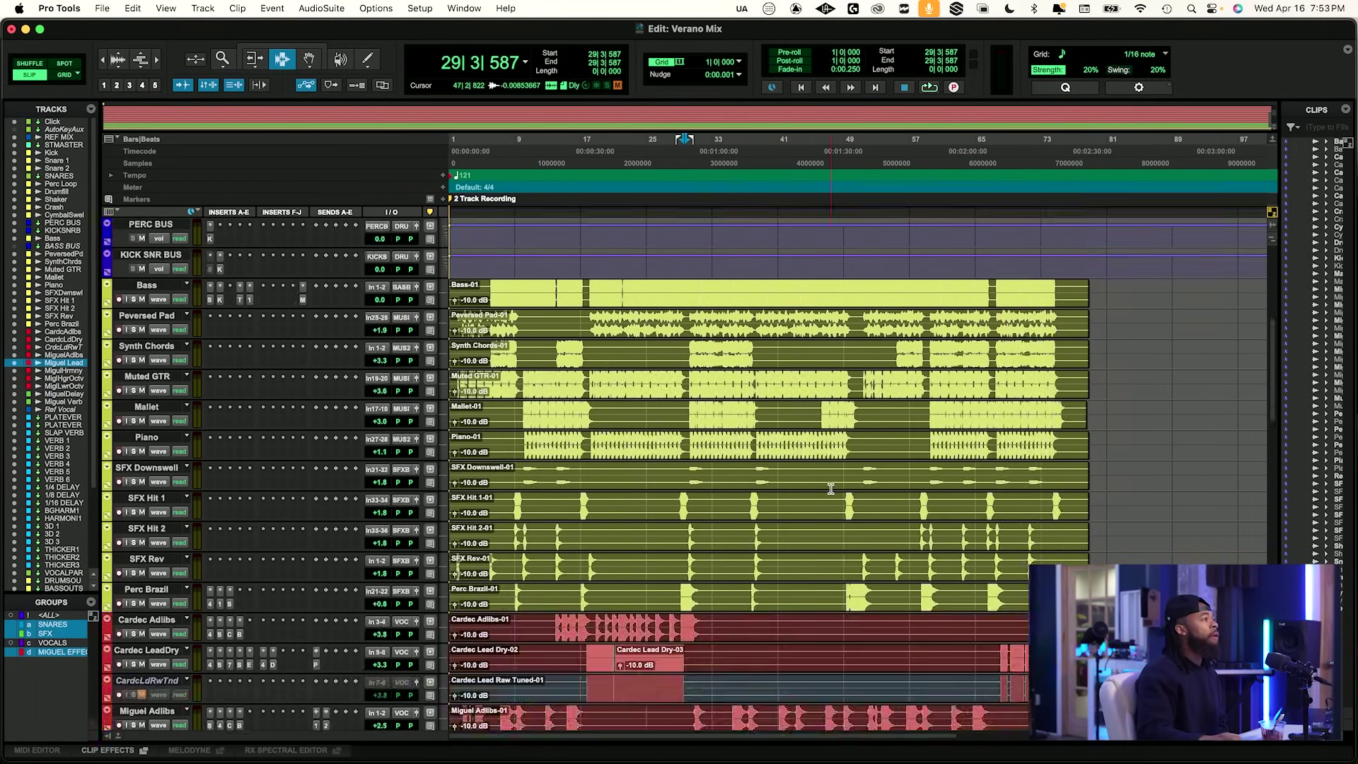
{"action": "scroll", "coordinate": [507, 446], "scroll_direction": "down", "scroll_amount": 7}
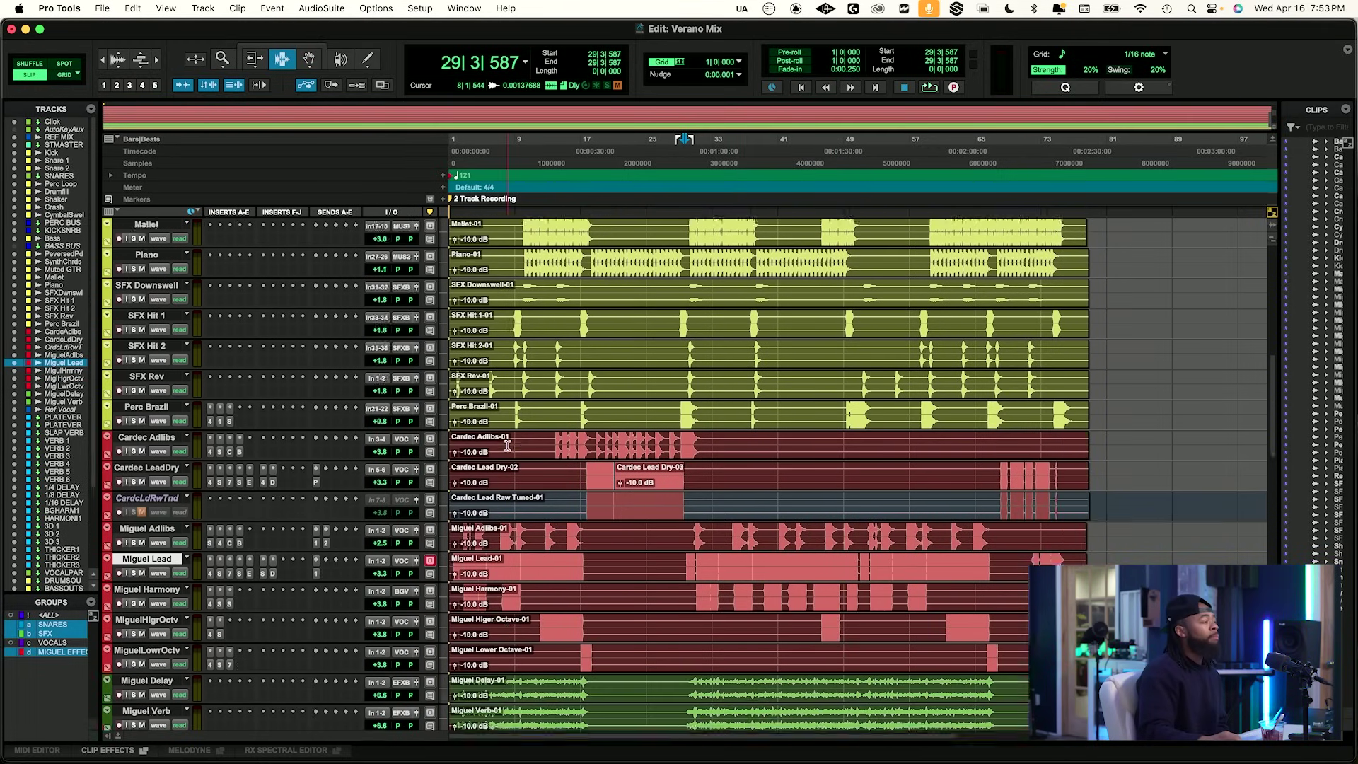
{"action": "scroll", "coordinate": [487, 473], "scroll_direction": "up", "scroll_amount": 6}
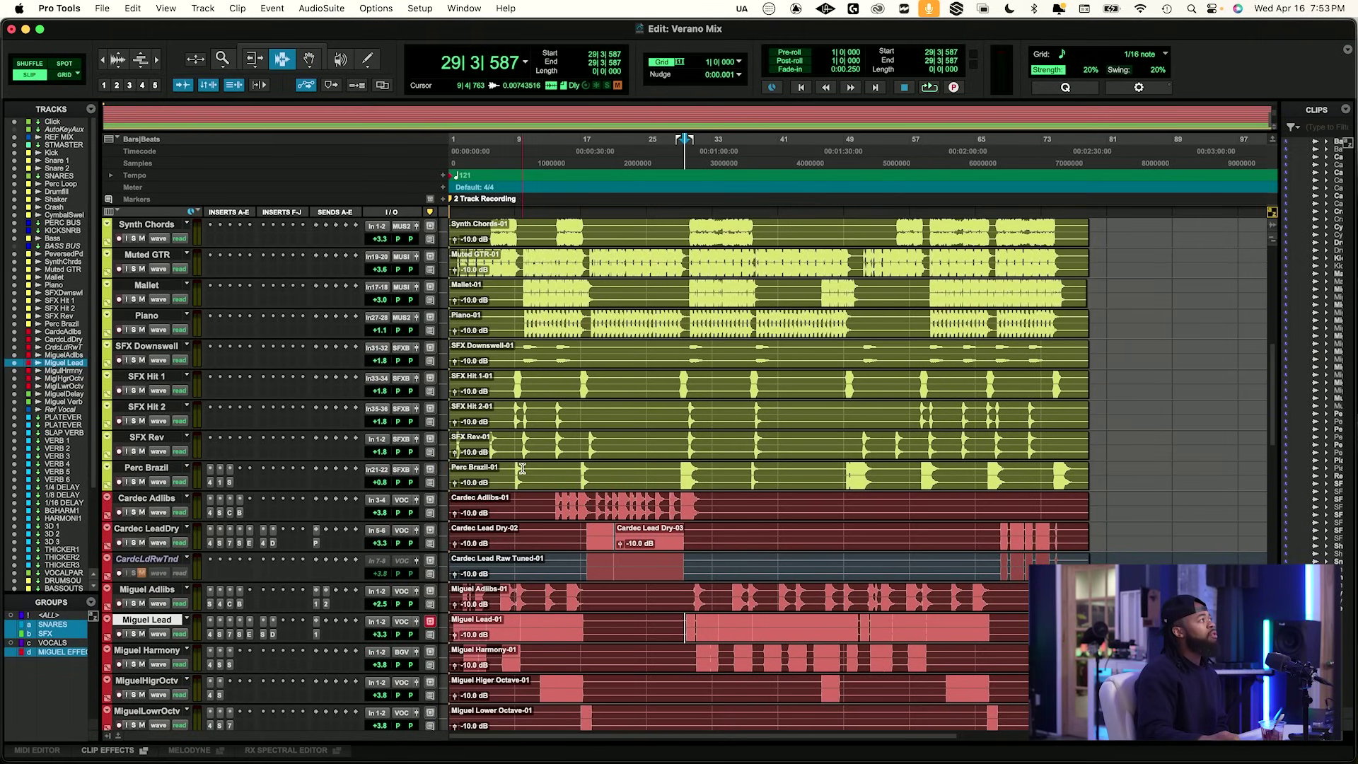
{"action": "key", "text": "space"}
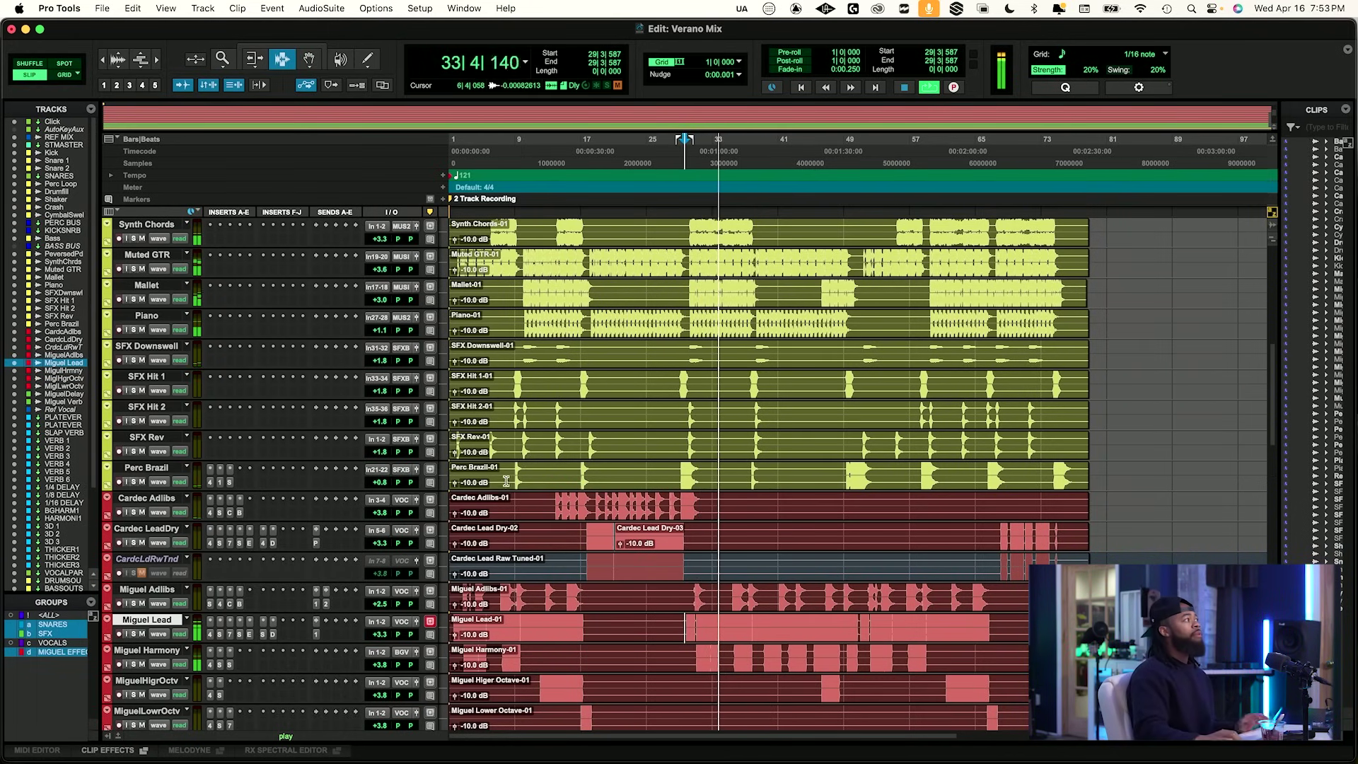
{"action": "scroll", "coordinate": [229, 365], "scroll_direction": "up", "scroll_amount": 5}
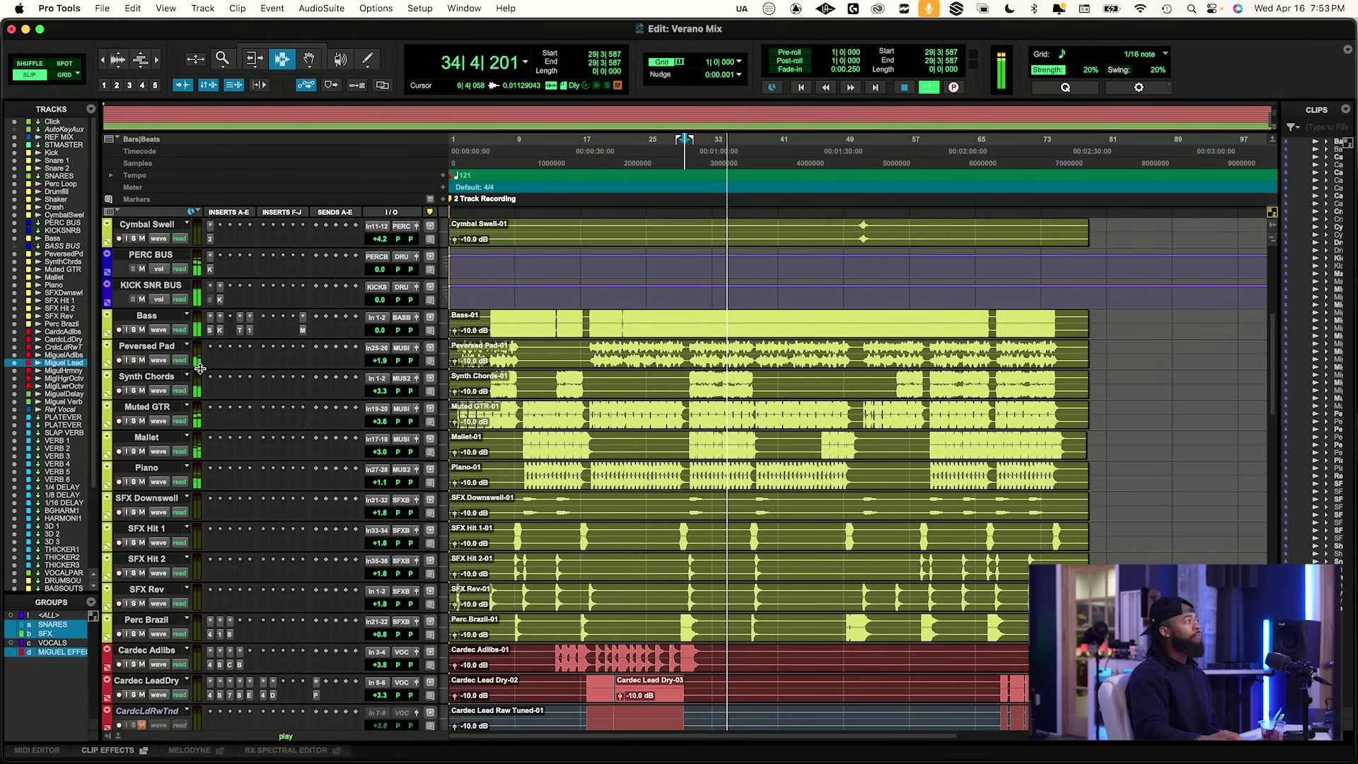
{"action": "scroll", "coordinate": [173, 461], "scroll_direction": "down", "scroll_amount": 6}
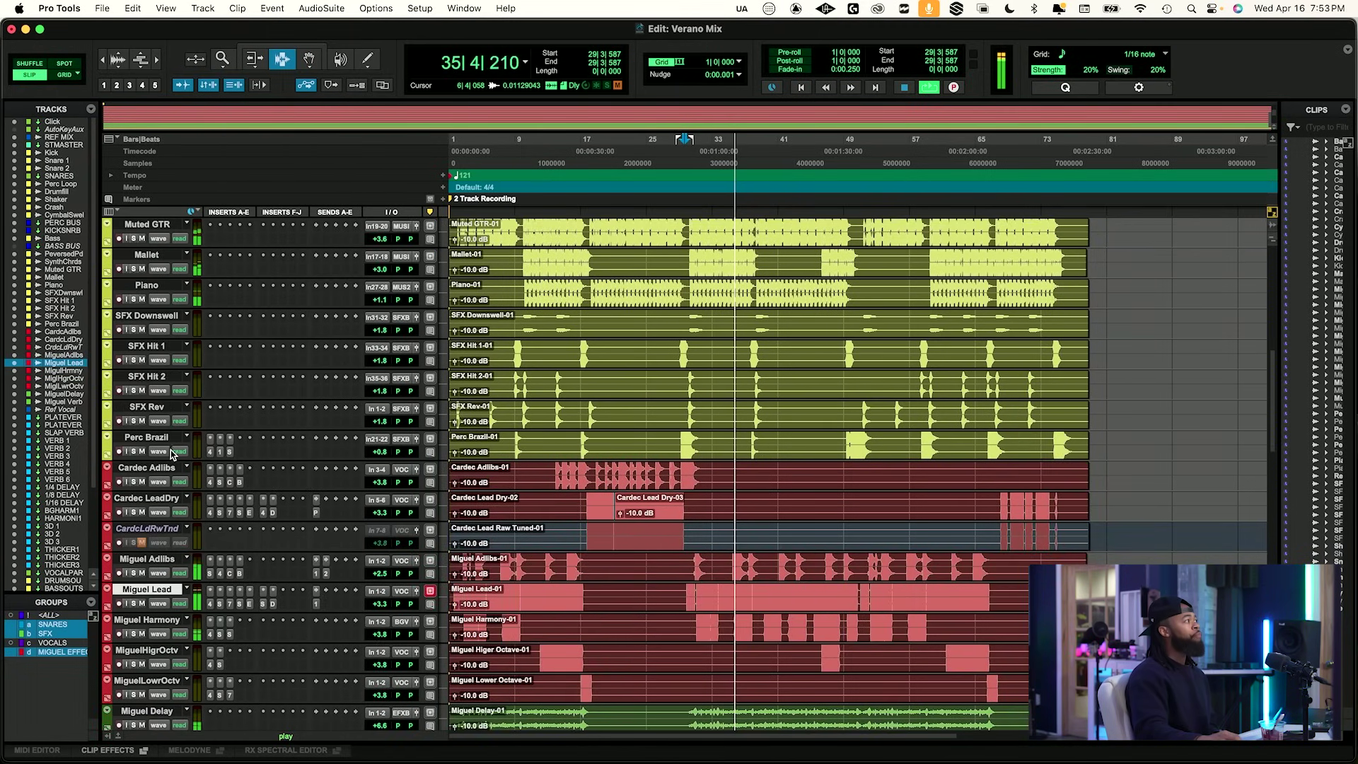
{"action": "scroll", "coordinate": [171, 450], "scroll_direction": "down", "scroll_amount": 5}
{"action": "scroll", "coordinate": [171, 451], "scroll_direction": "up", "scroll_amount": 5}
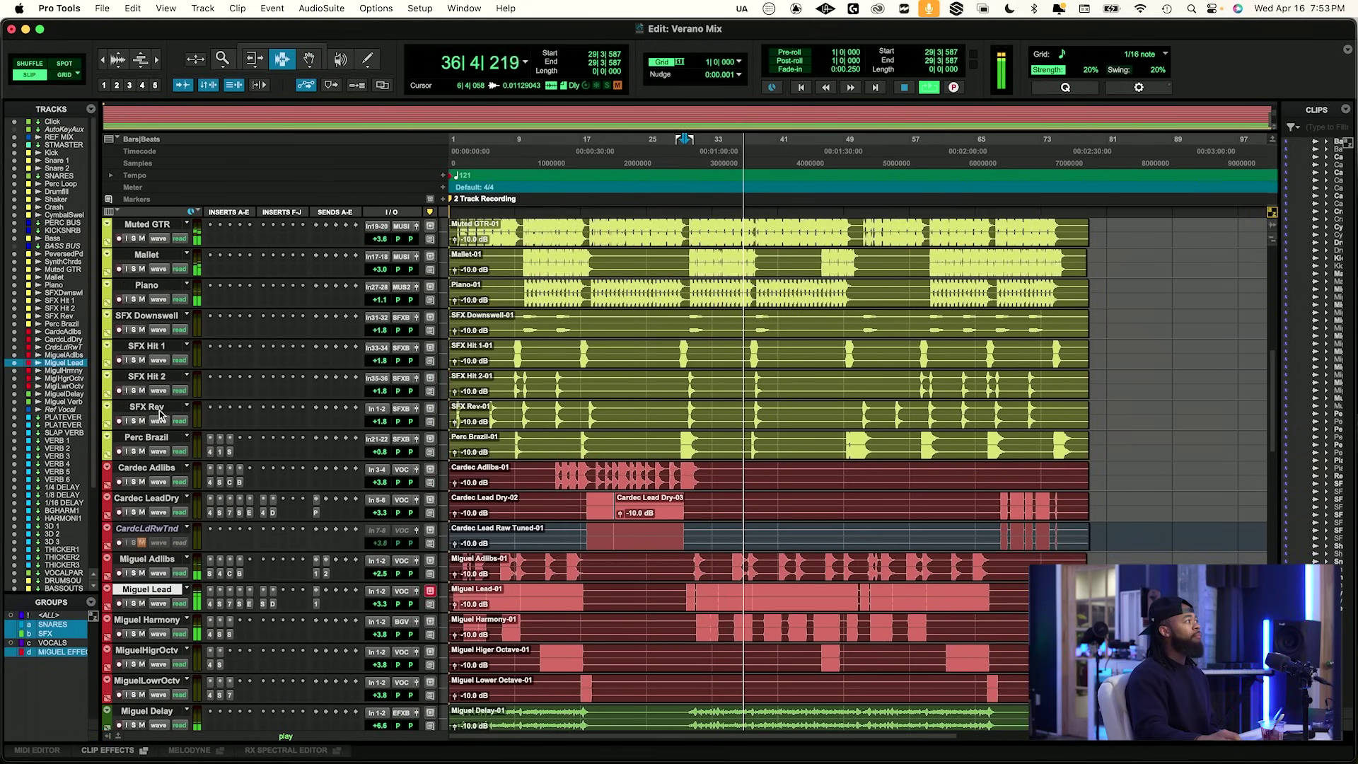
Audition the Piano and Peversed Pad tracks in solo during playback to judge their levels in the mix.
{"action": "scroll", "coordinate": [160, 414], "scroll_direction": "up", "scroll_amount": 7}
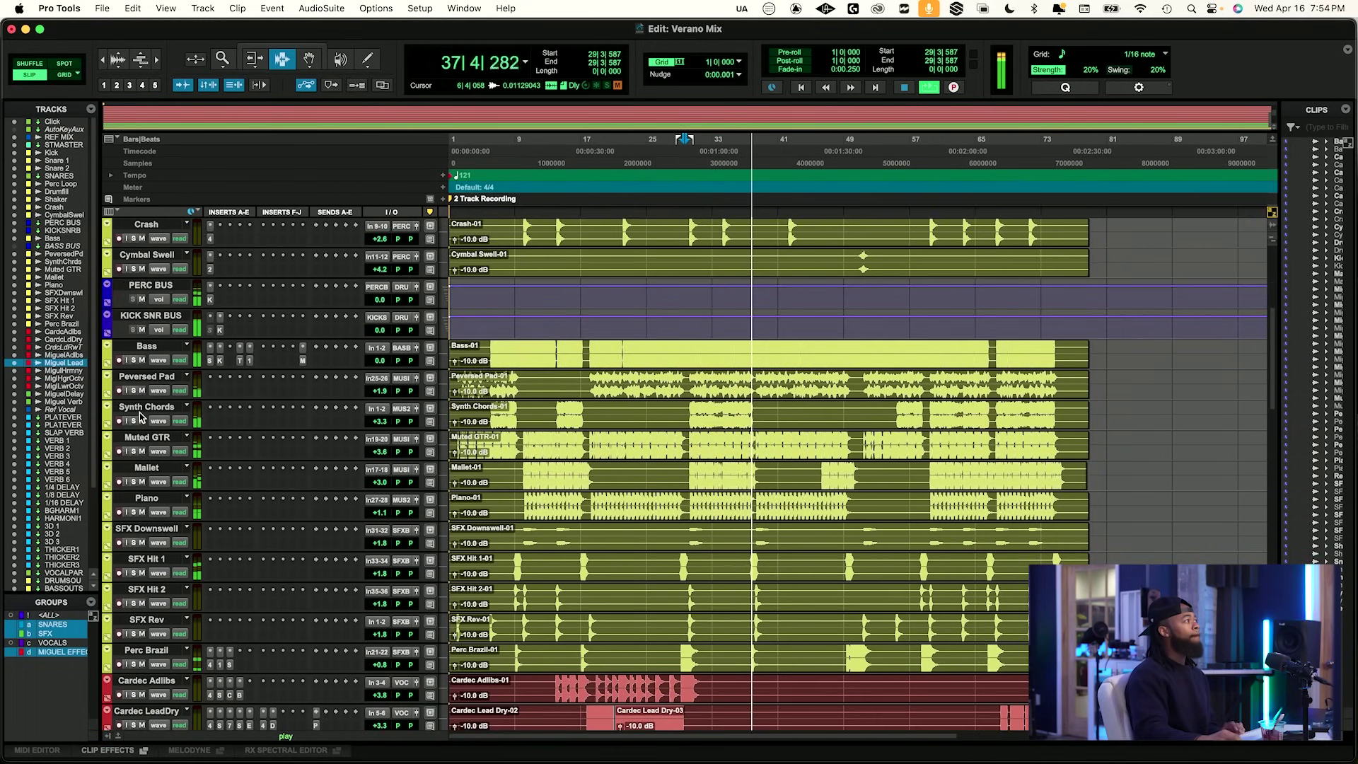
{"action": "left_click", "coordinate": [133, 512]}
{"action": "left_click", "coordinate": [132, 512]}
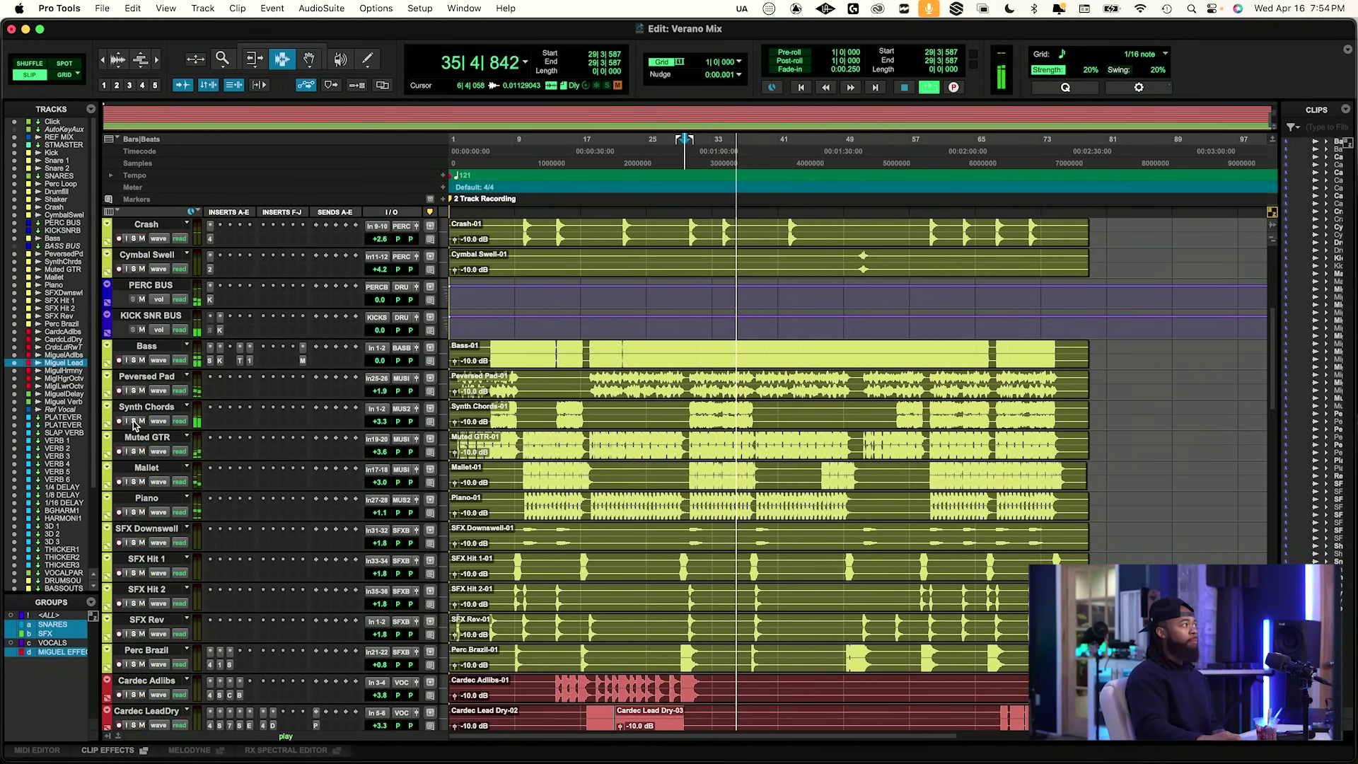
{"action": "left_click", "coordinate": [133, 390]}
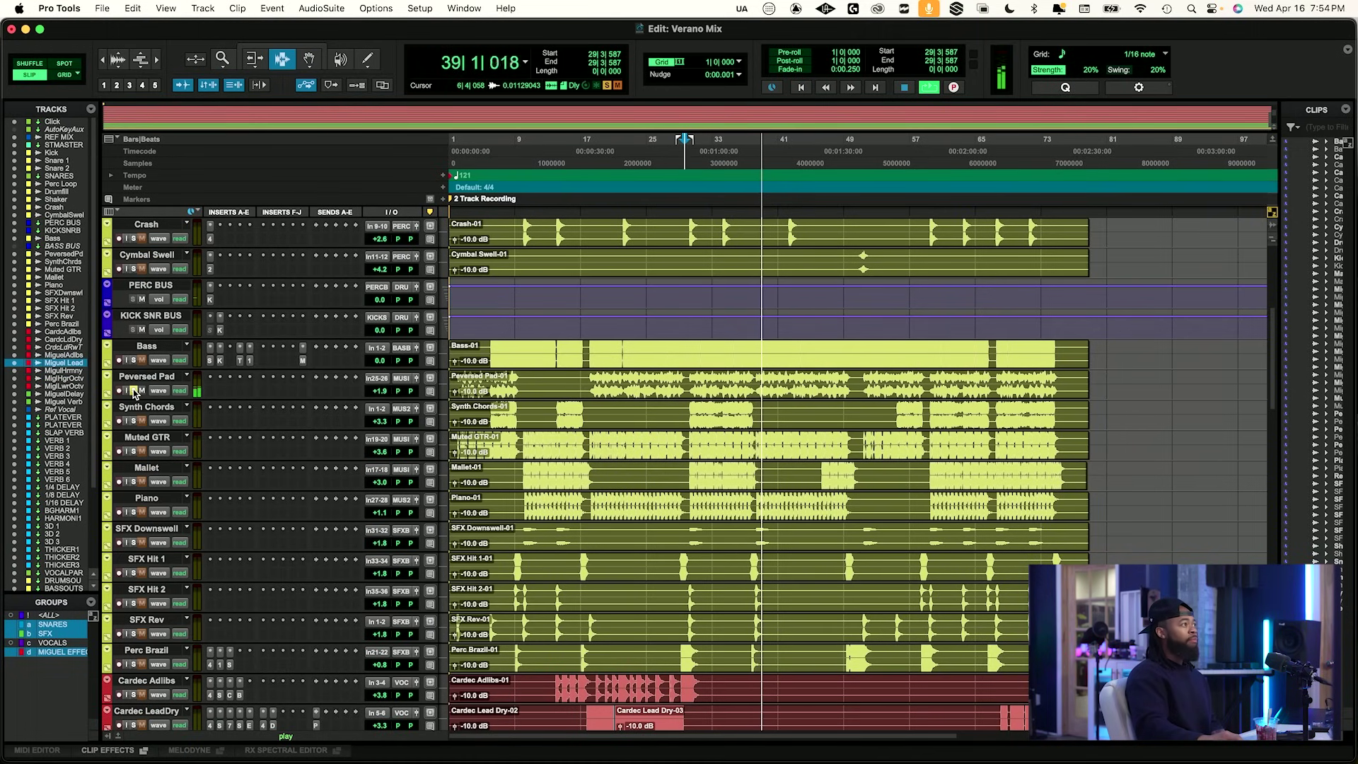
{"action": "left_click", "coordinate": [133, 391]}
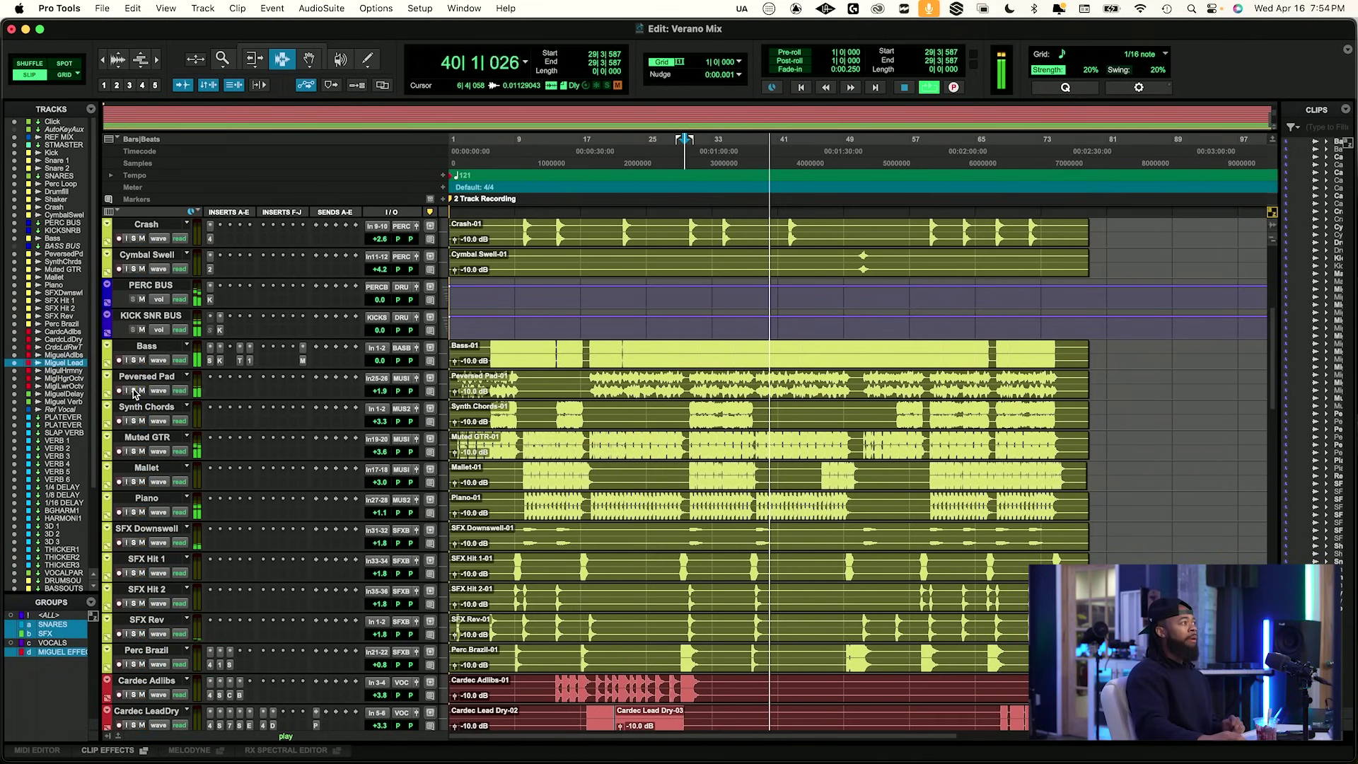
Replay the mix from bar 29|3 and recheck how the Peversed Pad sits against the other instruments.
{"action": "left_click", "coordinate": [141, 438]}
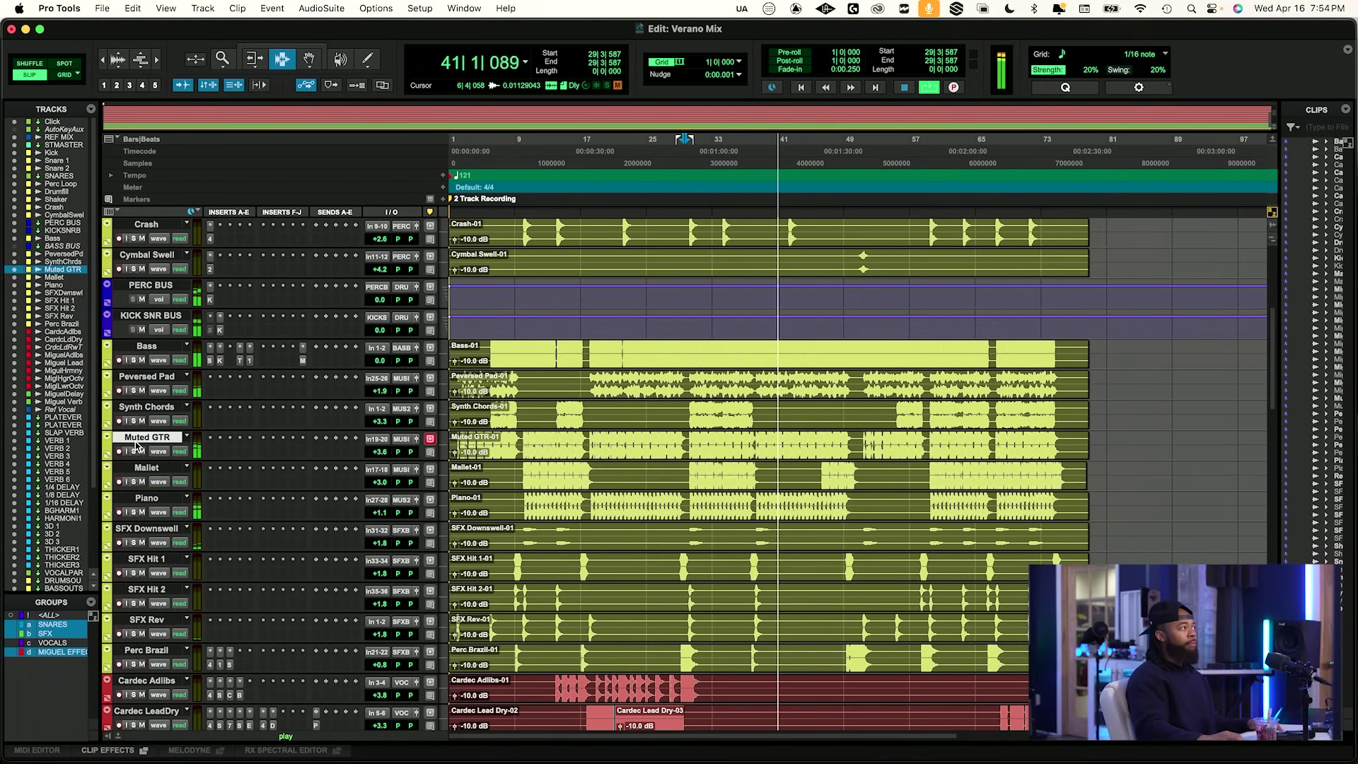
{"action": "key", "text": "space"}
{"action": "key", "text": "space"}
{"action": "left_click", "coordinate": [134, 391]}
{"action": "key", "text": "space"}
{"action": "key", "text": "space"}
{"action": "key", "text": "space"}
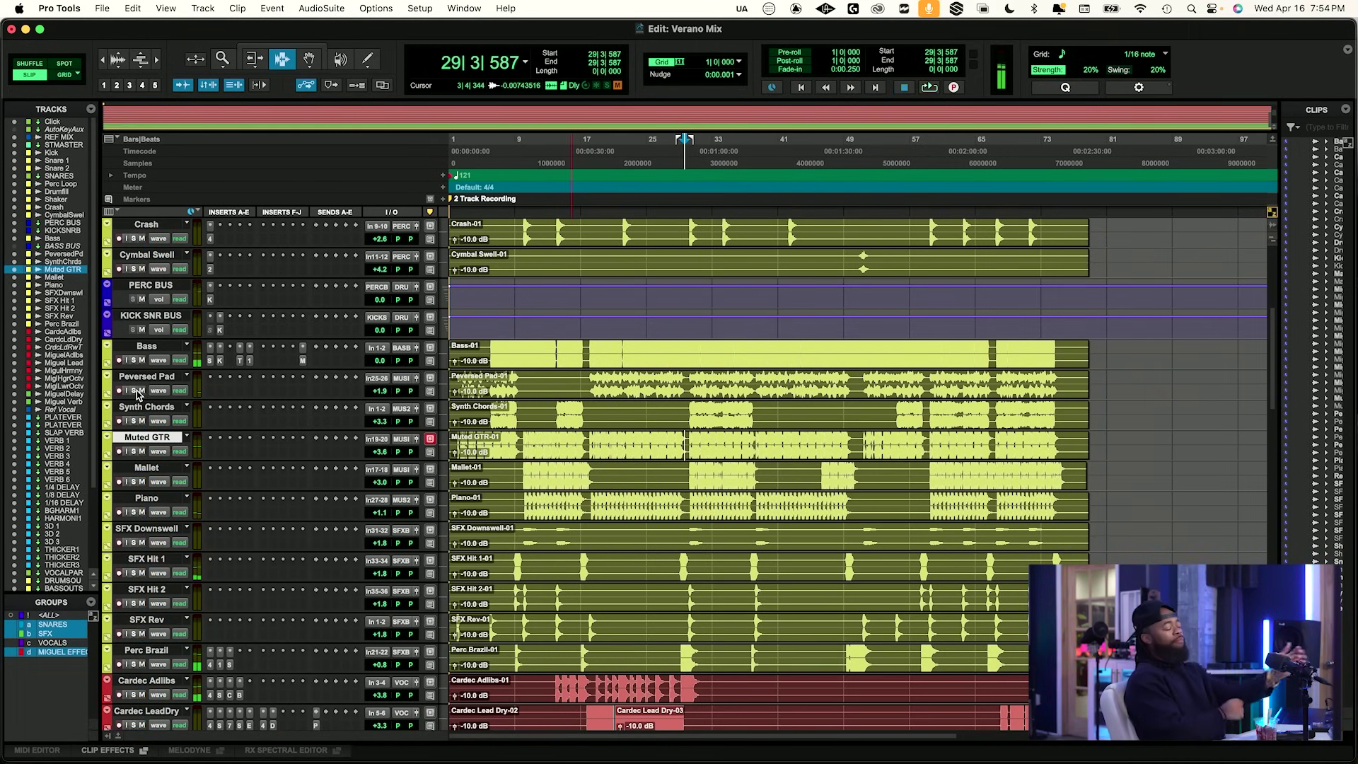
{"action": "key", "text": "space"}
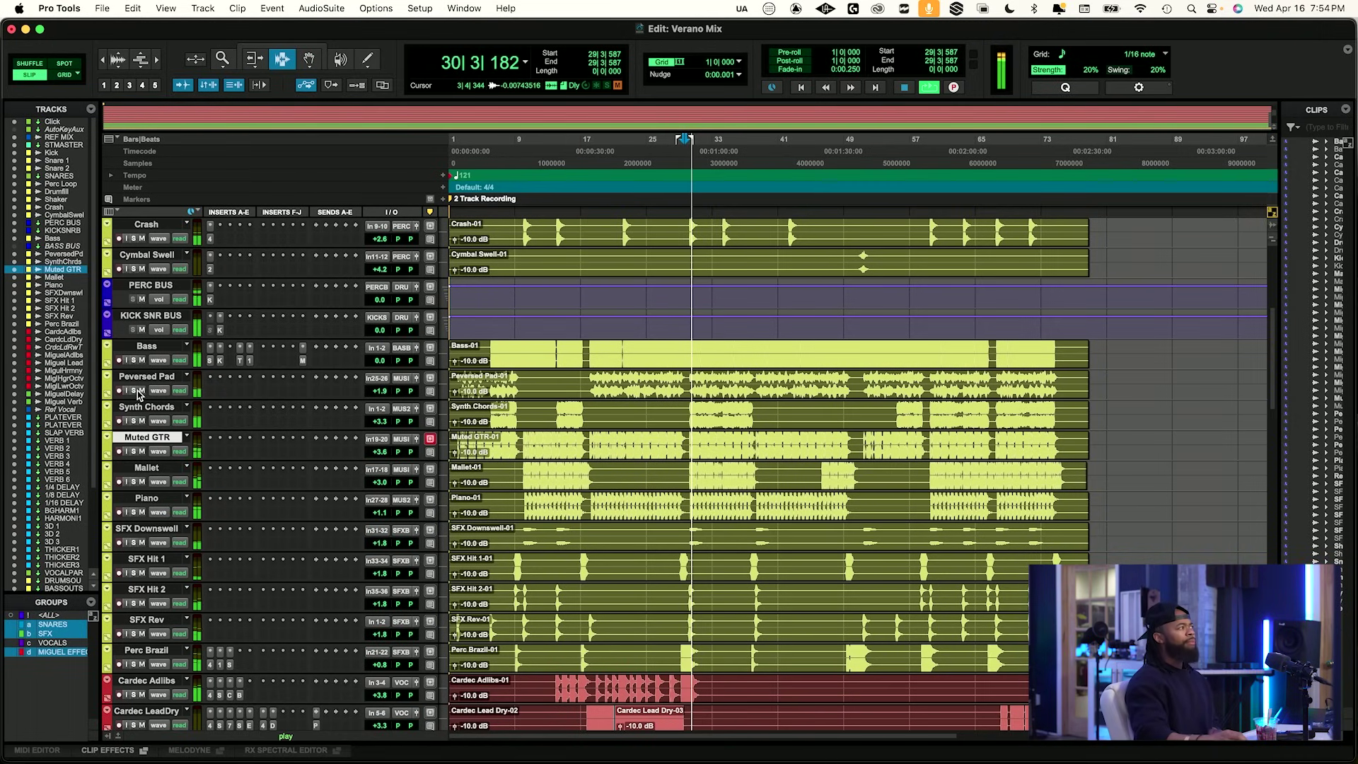
Group the Peversed Pad through Piano tracks as a Mix/Edit group named INSTR, and deactivate the SNARES, SFX and Miguel effects groups.
{"action": "left_click", "coordinate": [143, 378]}
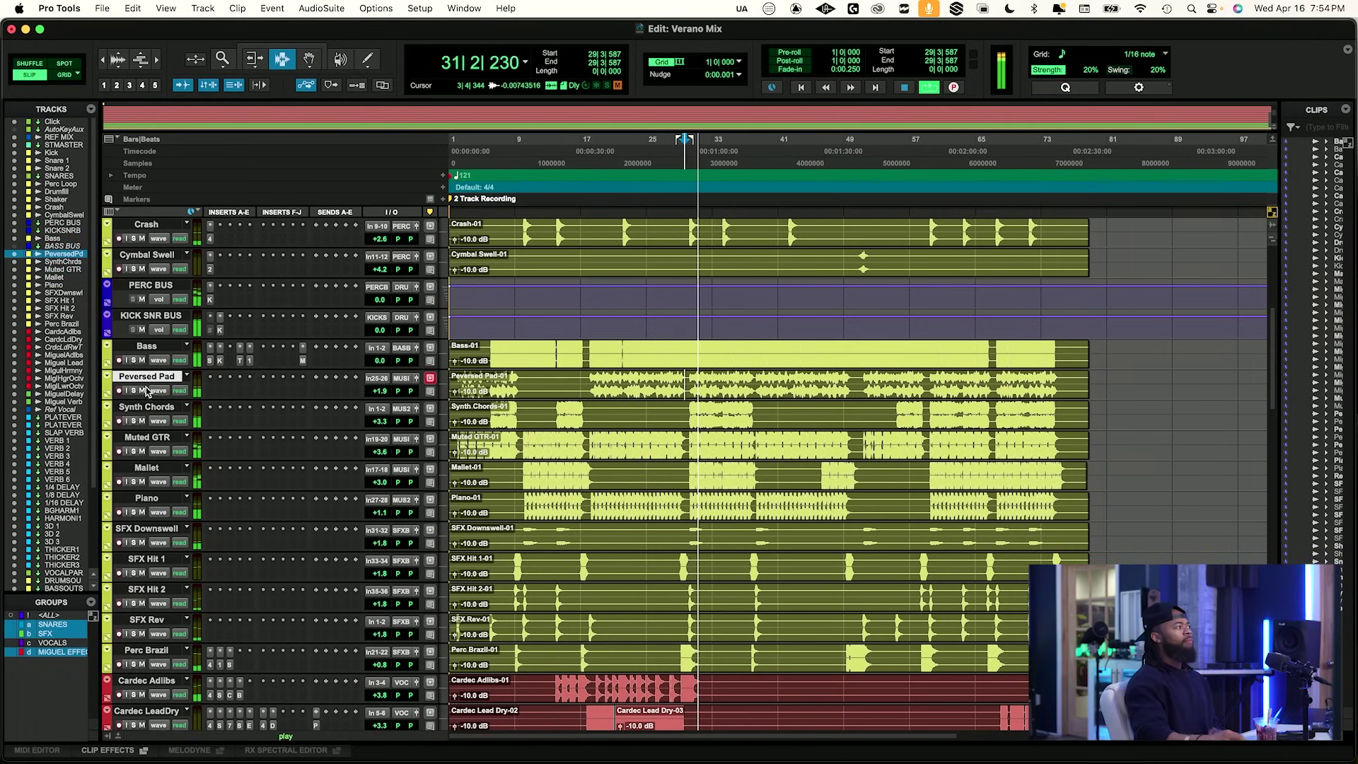
{"action": "left_click", "coordinate": [157, 499], "text": "shift"}
{"action": "key", "text": "super+g"}
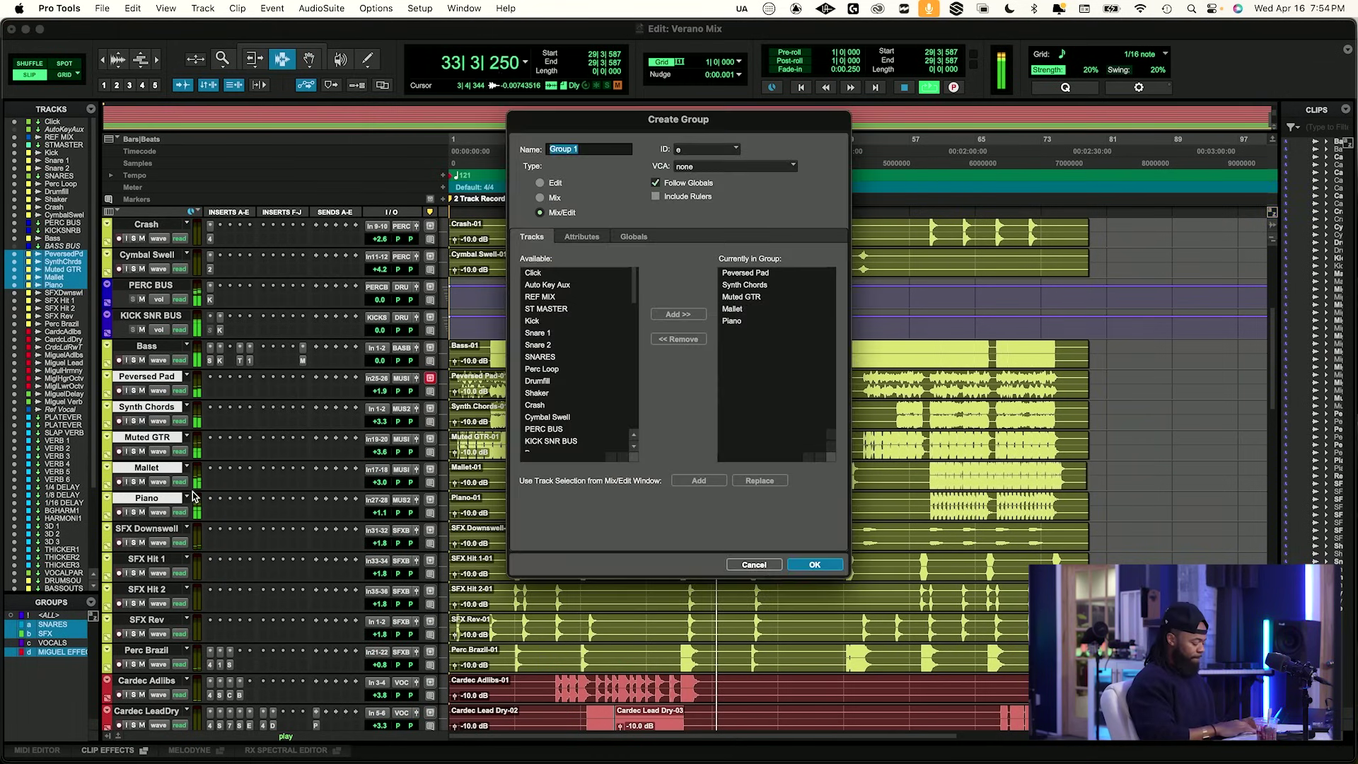
{"action": "key", "text": "Return"}
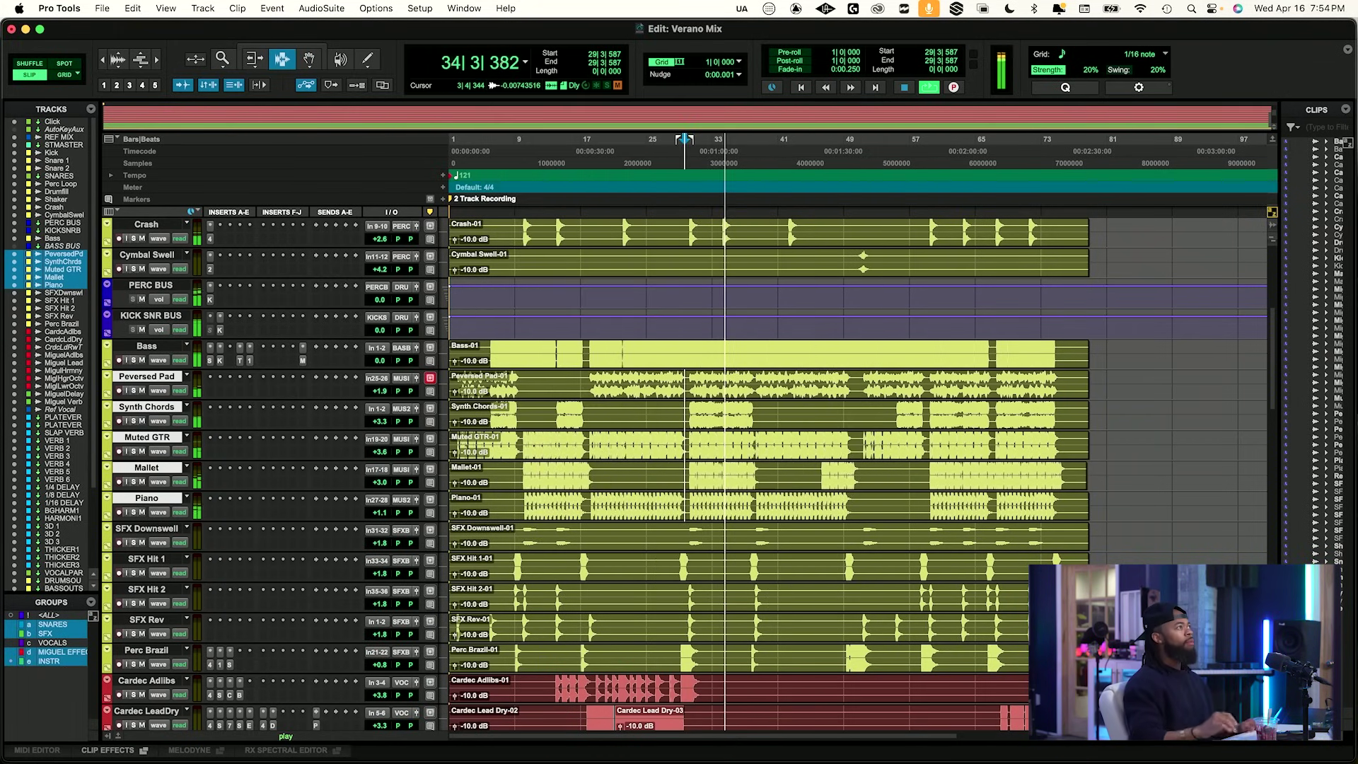
{"action": "left_click", "coordinate": [57, 633]}
{"action": "left_click", "coordinate": [56, 625]}
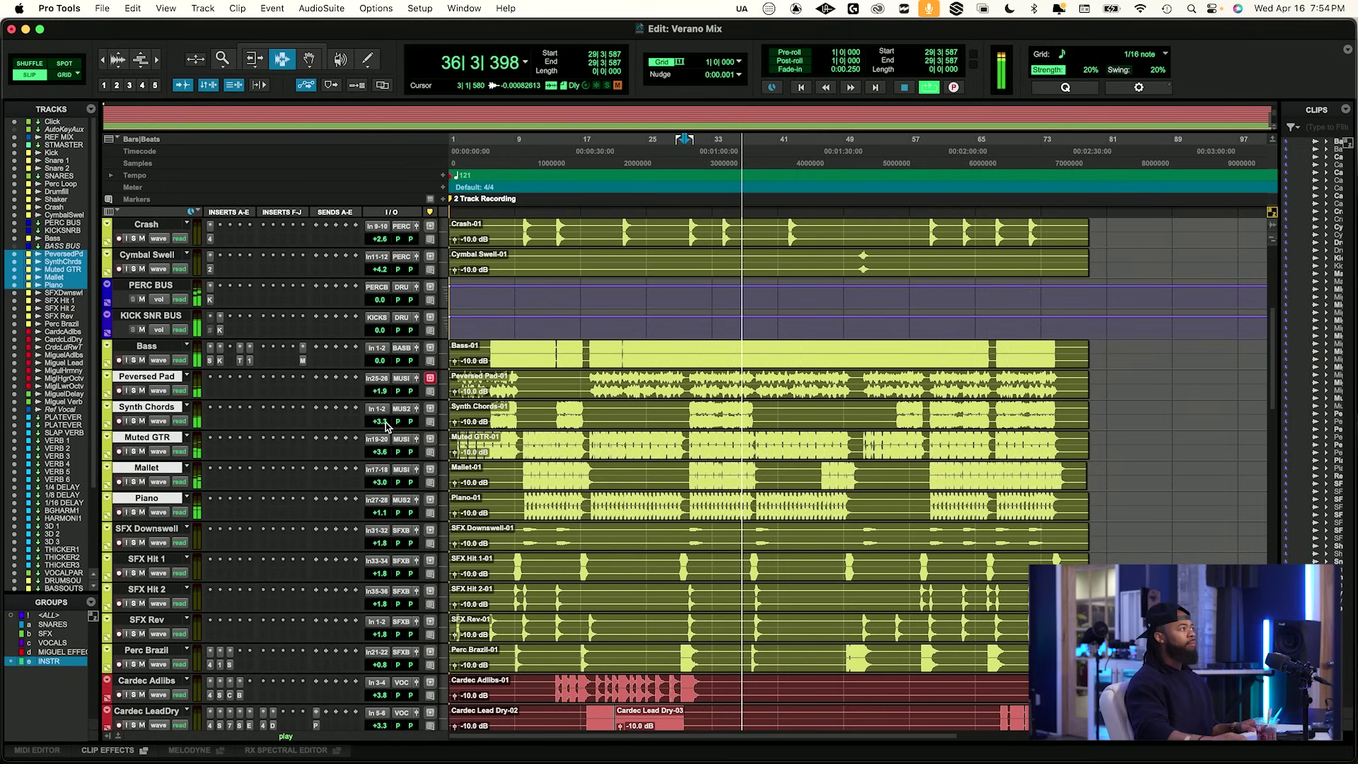
Raise the INSTR group's volume during playback from bar 29|3, bringing Synth Chords to +4.2 dB and Piano to +2.0 dB.
{"action": "left_click_drag", "start_coordinate": [380, 421], "coordinate": [383, 423]}
{"action": "key", "text": "space"}
{"action": "key", "text": "space"}
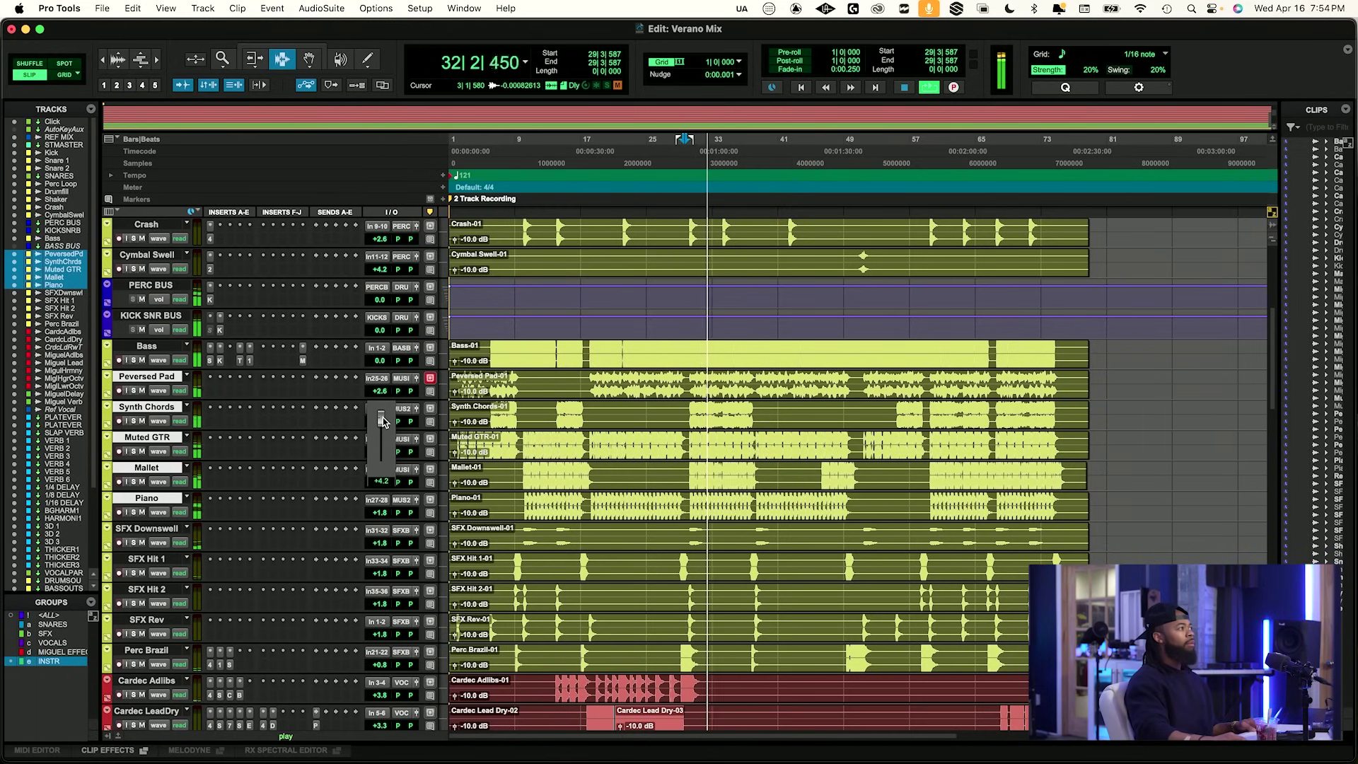
{"action": "left_click_drag", "start_coordinate": [383, 422], "coordinate": [383, 422]}
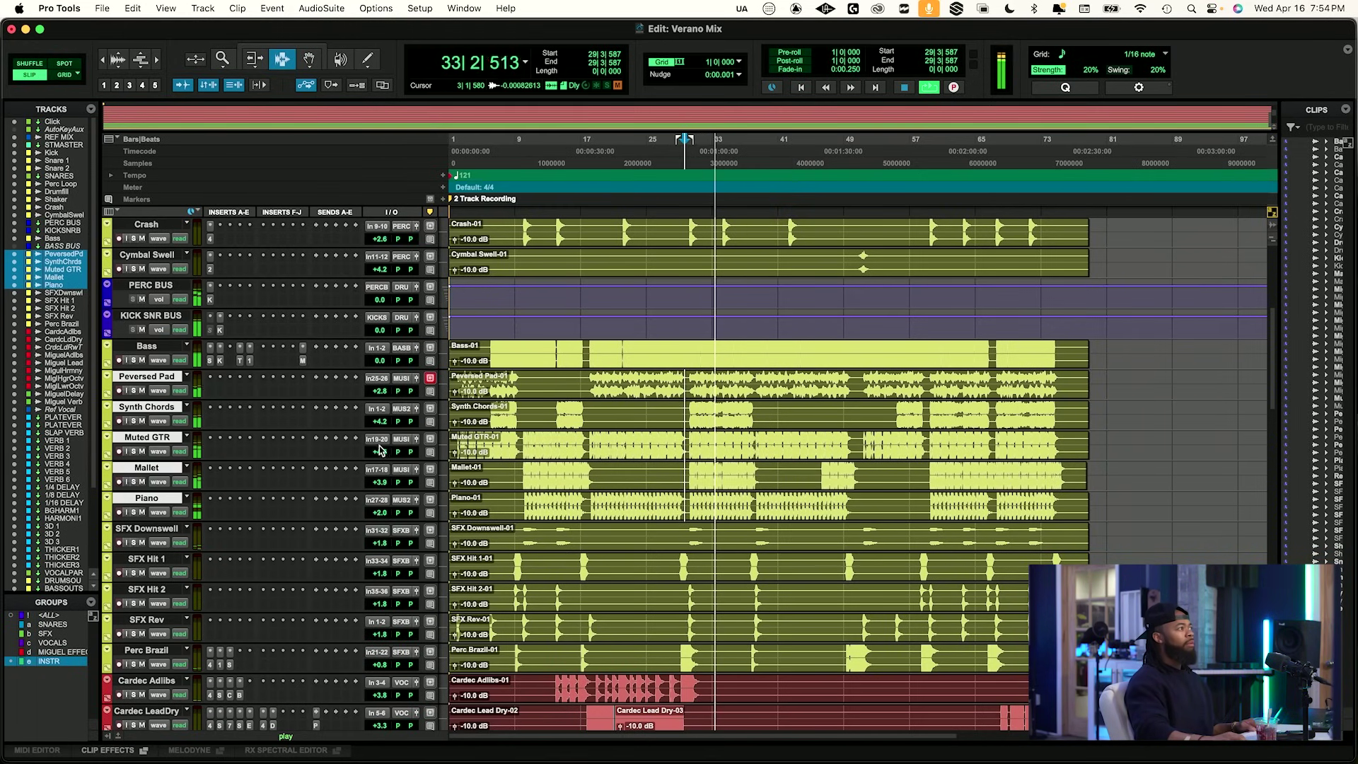
Play the unmuted, soloed REF MIX from bar 29|3 for comparison and save the session.
{"action": "scroll", "coordinate": [305, 364], "scroll_direction": "up", "scroll_amount": 10}
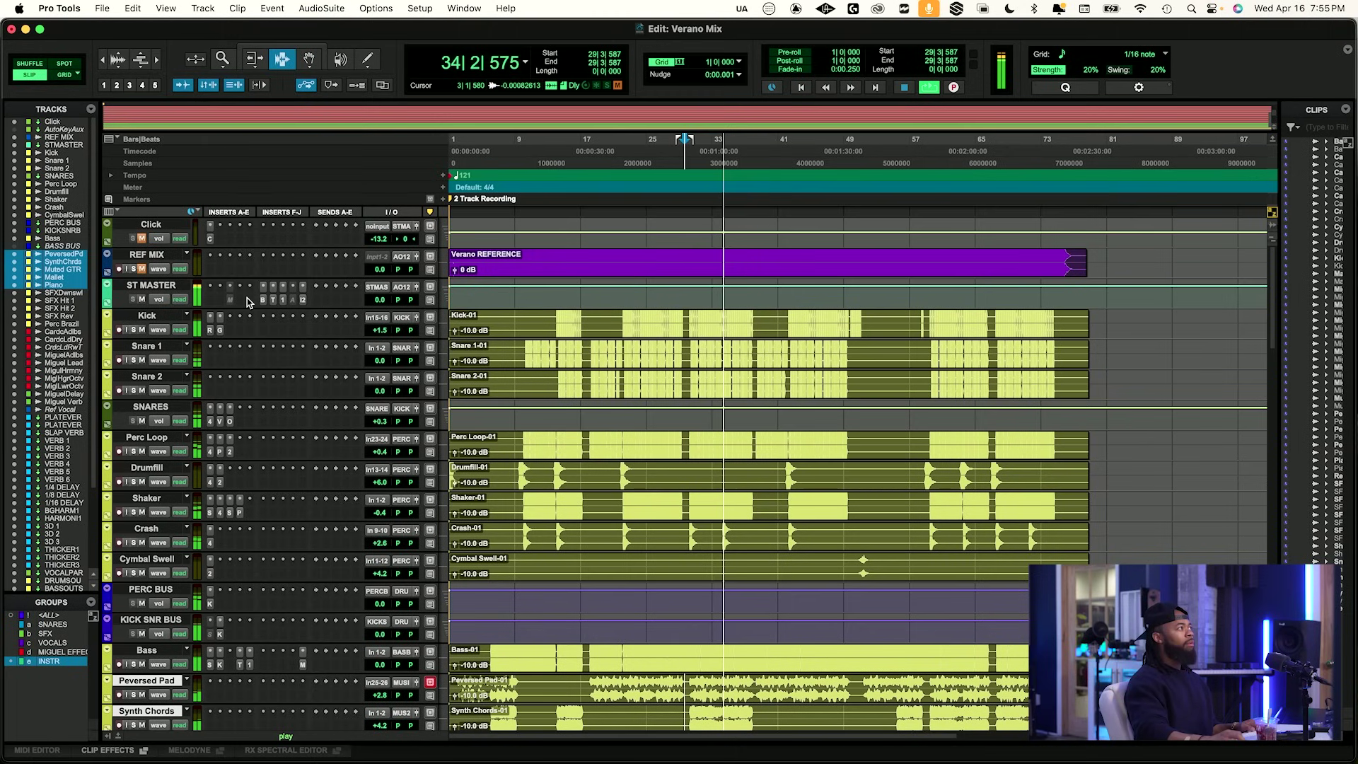
{"action": "key", "text": "space"}
{"action": "left_click", "coordinate": [134, 270]}
{"action": "left_click", "coordinate": [143, 269]}
{"action": "key", "text": "space"}
{"action": "key", "text": "super+s"}
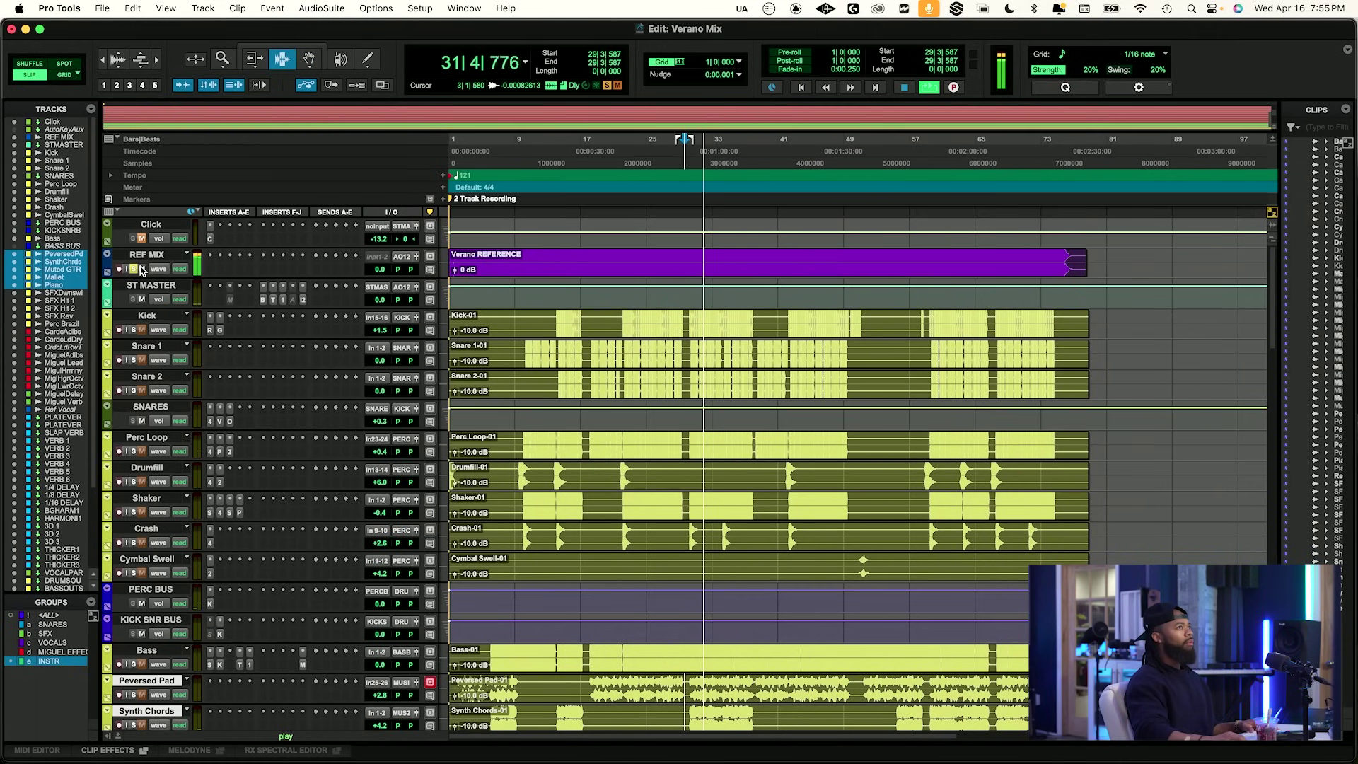
Return to the full mix from bar 29|3 and raise the INSTR group's volume, bringing Muted GTR to +6.0 dB.
{"action": "key", "text": "space"}
{"action": "scroll", "coordinate": [310, 472], "scroll_direction": "down", "scroll_amount": 5}
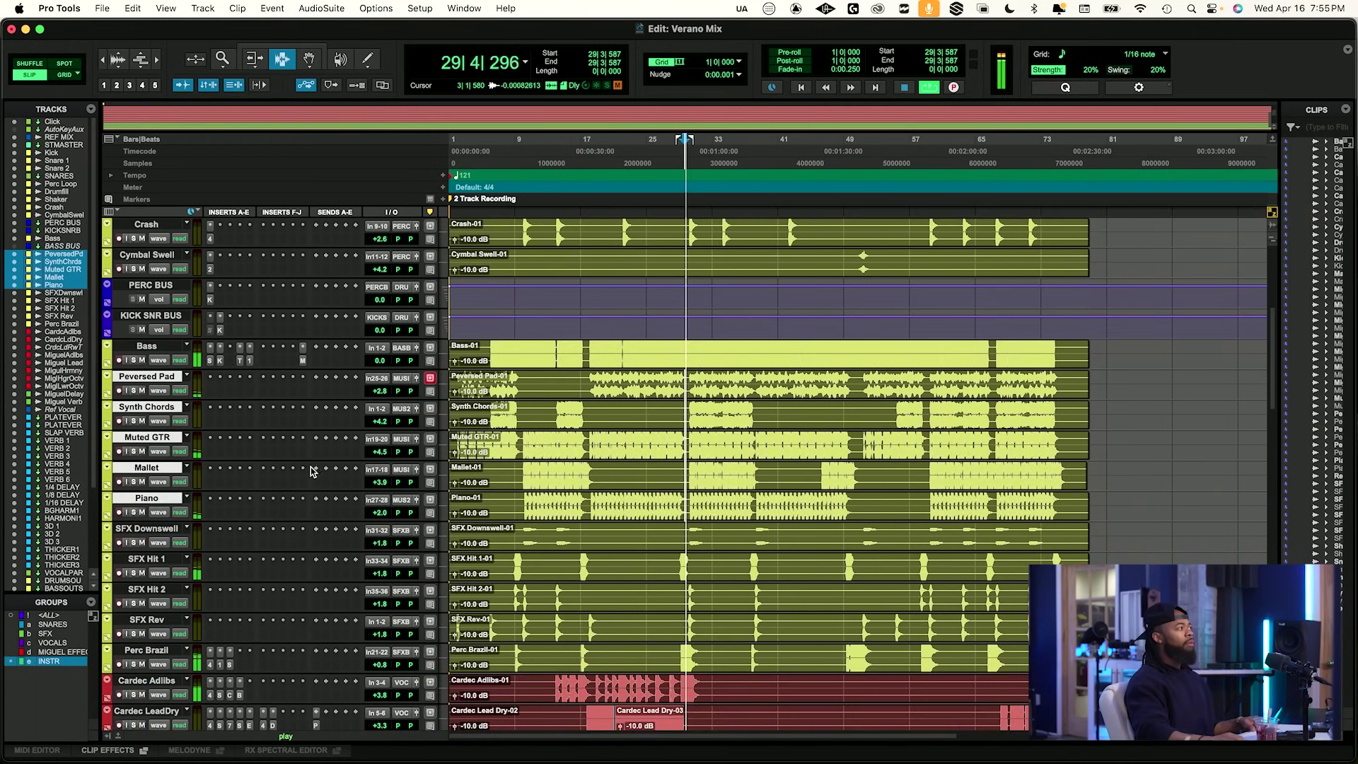
{"action": "left_click", "coordinate": [378, 451]}
{"action": "left_click_drag", "start_coordinate": [383, 450], "coordinate": [384, 439]}
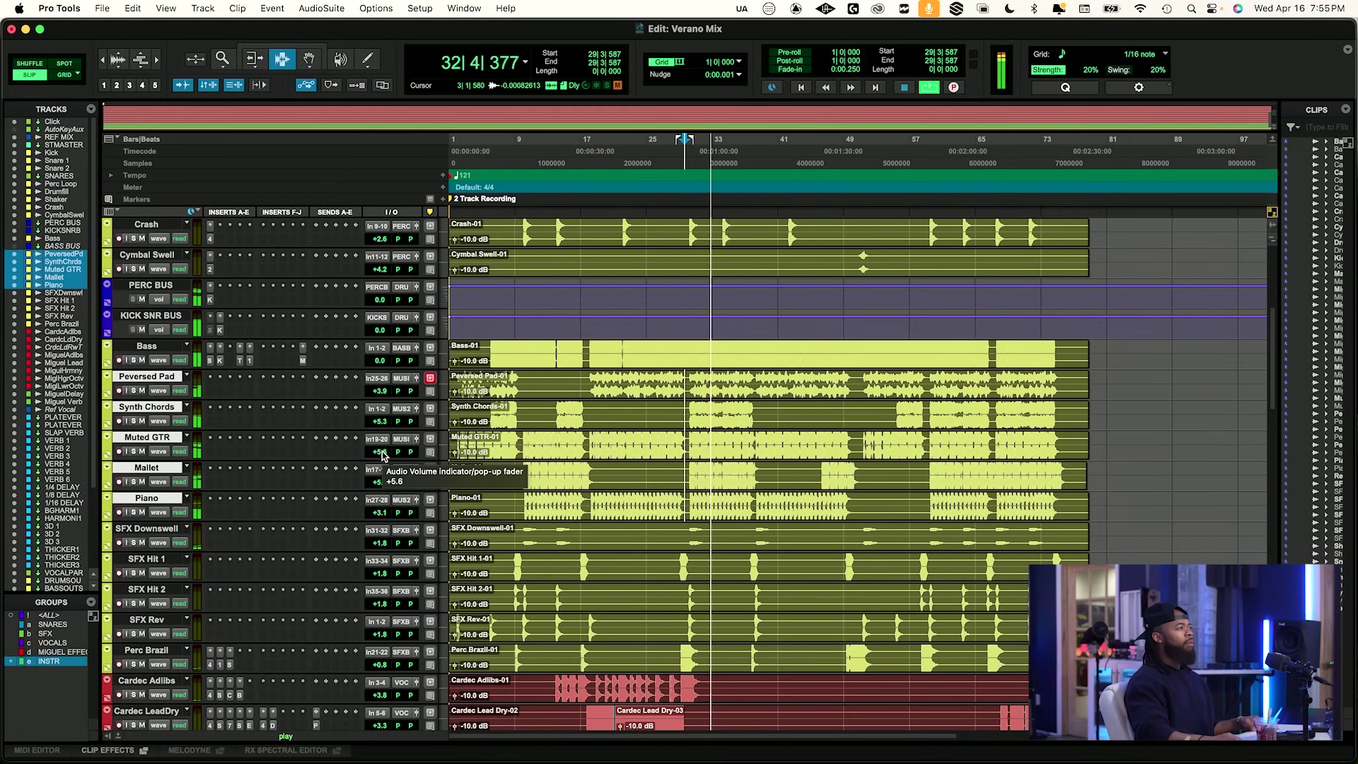
{"action": "left_click", "coordinate": [382, 453]}
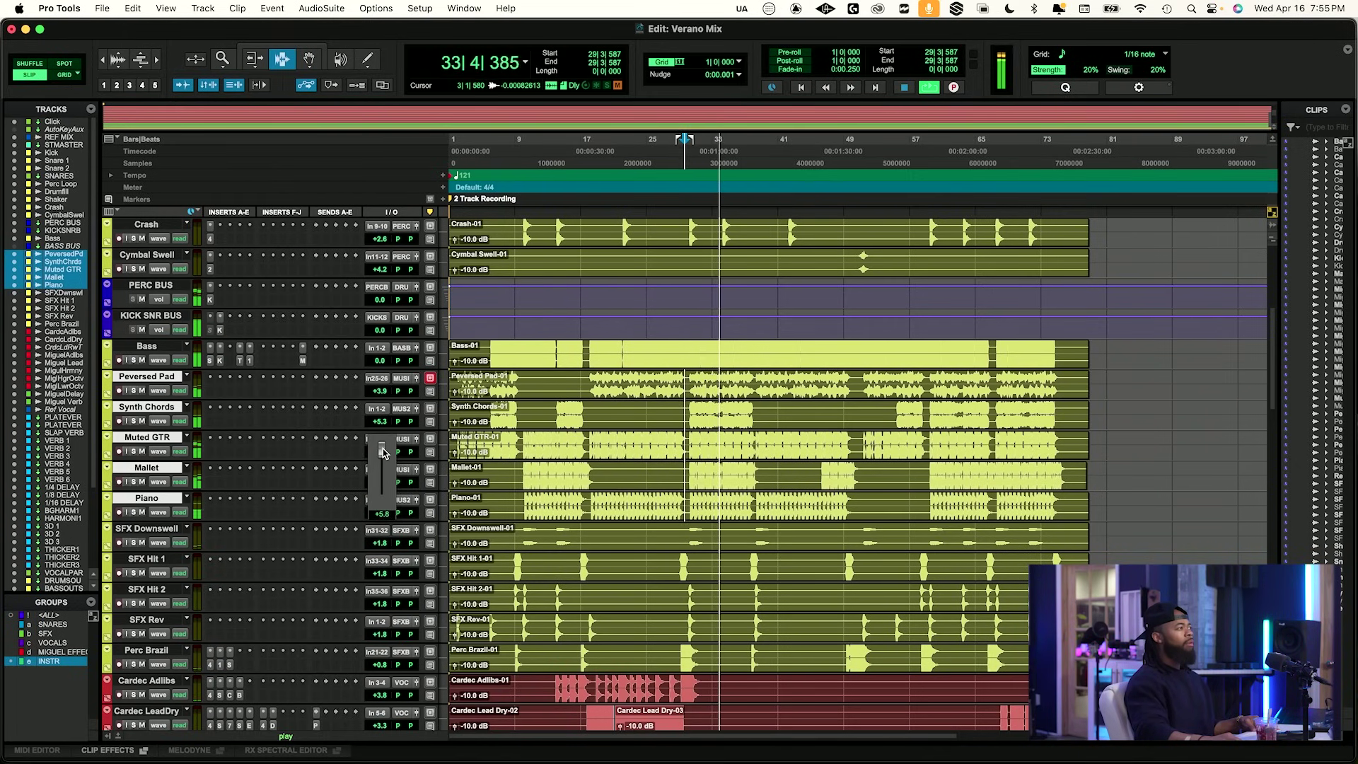
{"action": "left_click_drag", "start_coordinate": [384, 451], "coordinate": [386, 453]}
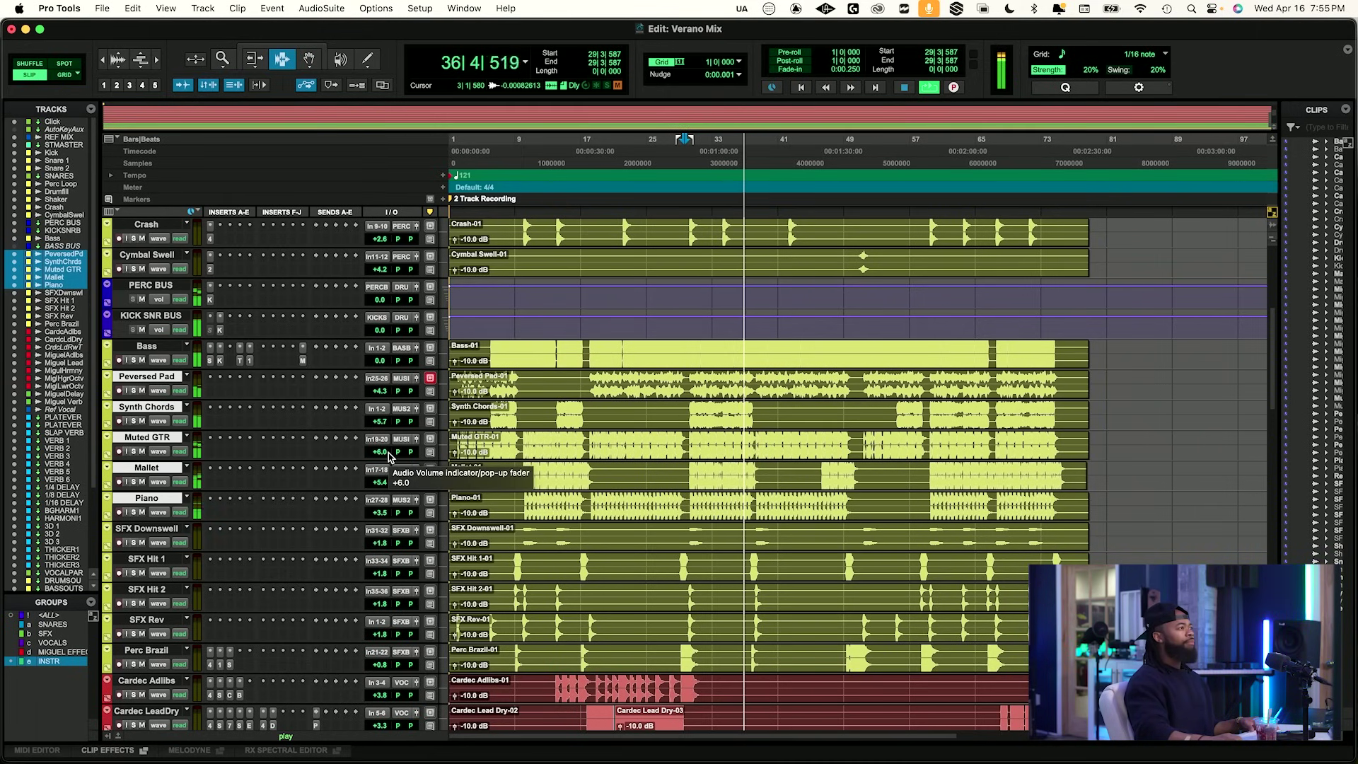
{"action": "key", "text": "space"}
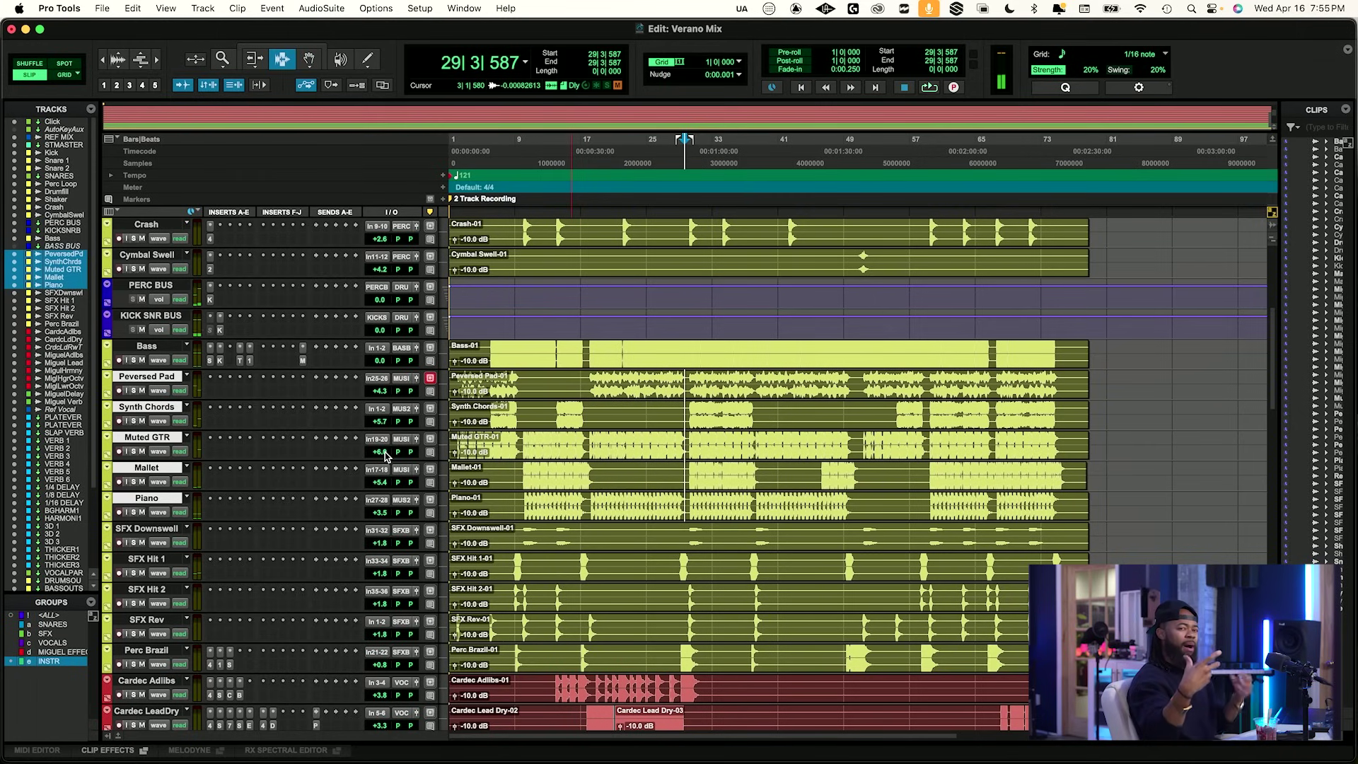
Replay from bar 29|3 and raise the INSTR group further, bringing Muted GTR to +7.0 dB and Peversed Pad to +5.3 dB.
{"action": "key", "text": "space"}
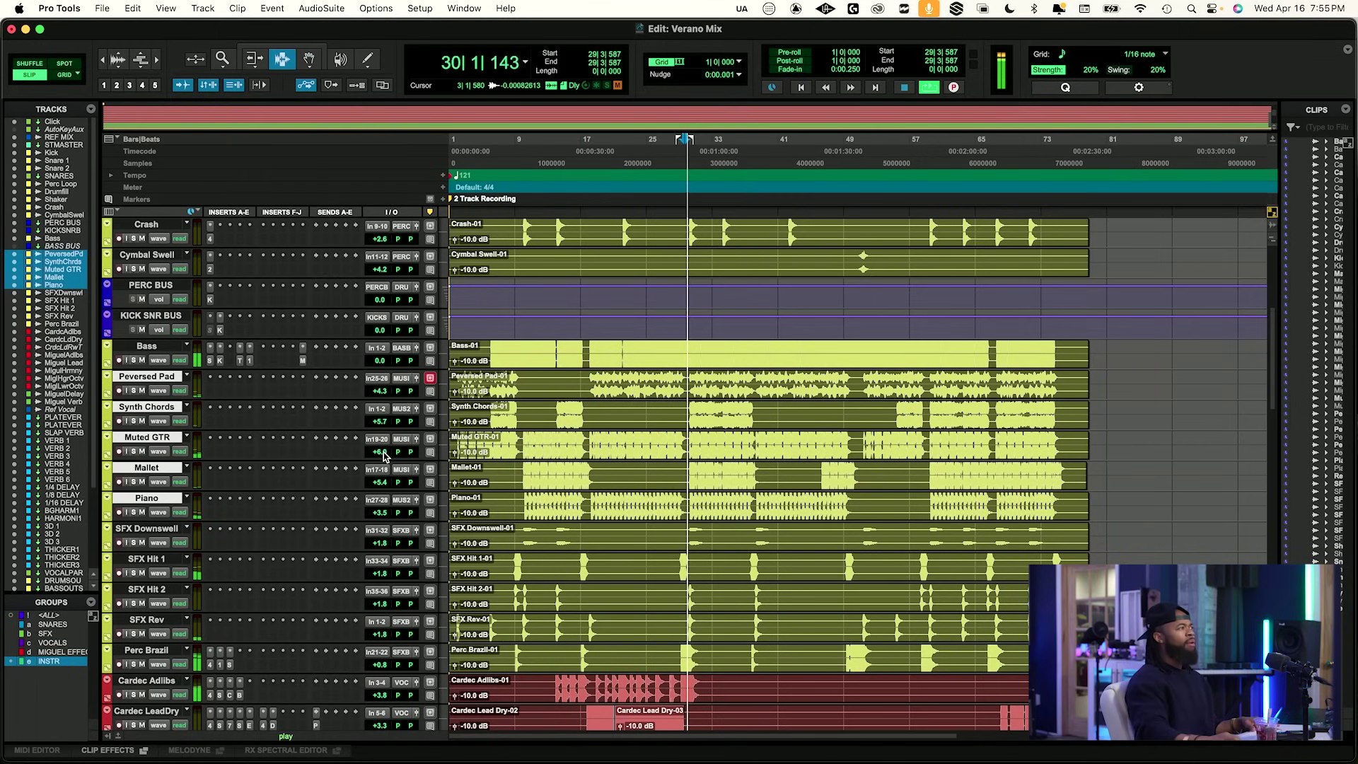
{"action": "left_click", "coordinate": [382, 453]}
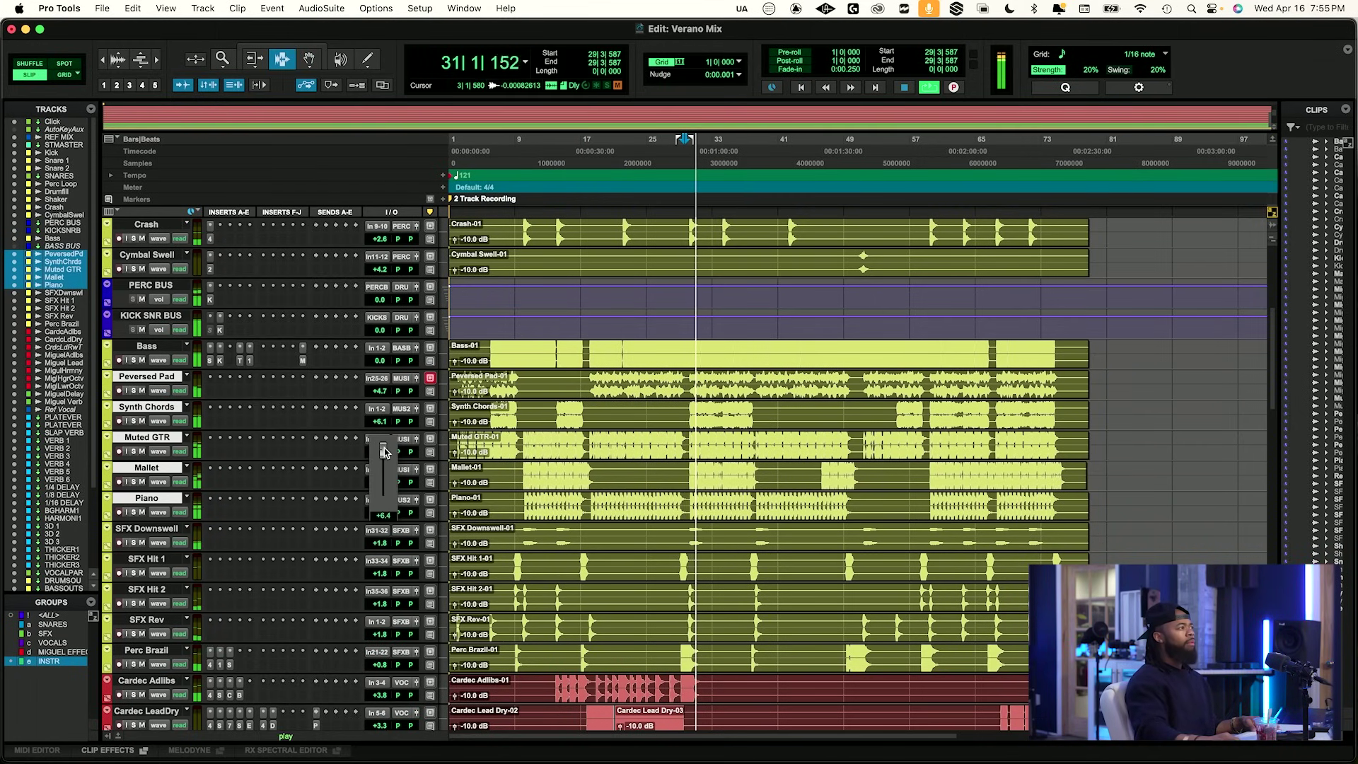
{"action": "left_click_drag", "start_coordinate": [384, 450], "coordinate": [385, 454]}
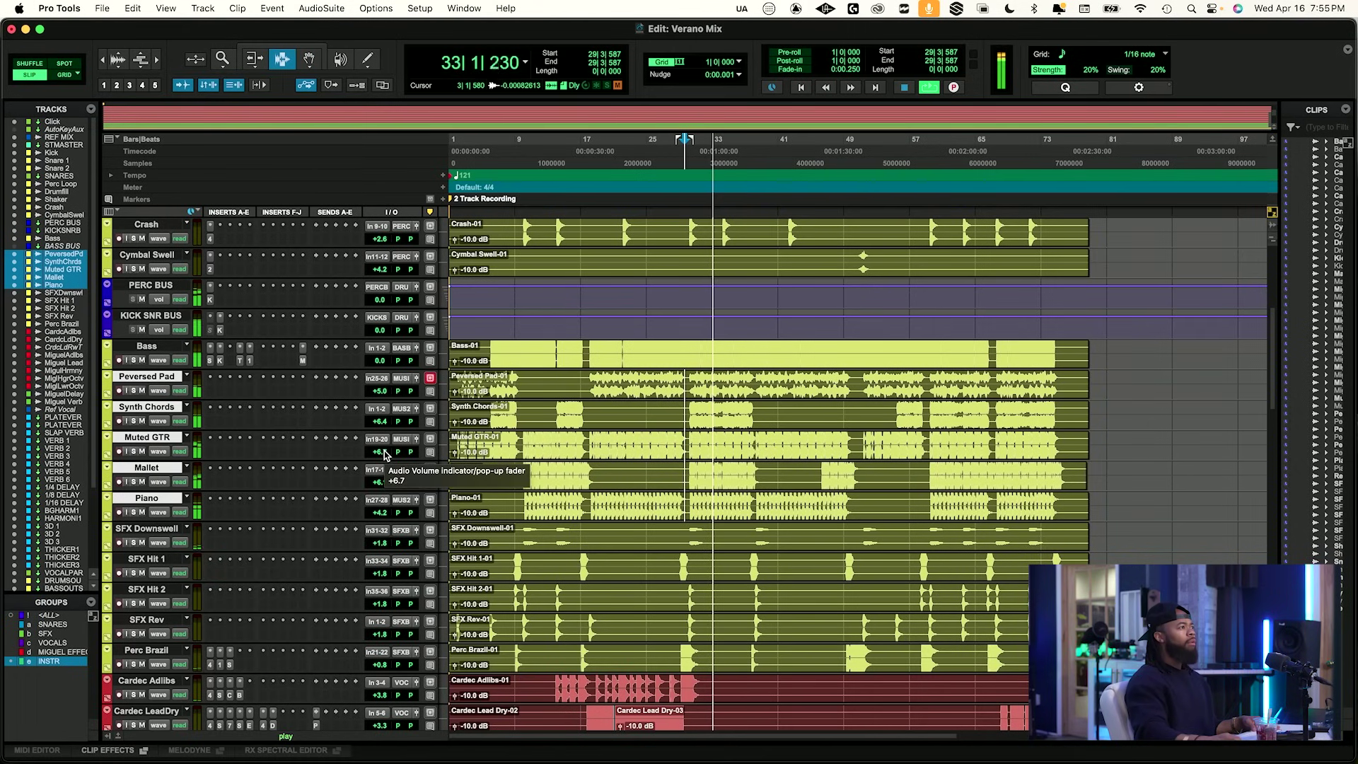
{"action": "left_click", "coordinate": [384, 453]}
{"action": "left_click_drag", "start_coordinate": [384, 453], "coordinate": [384, 453]}
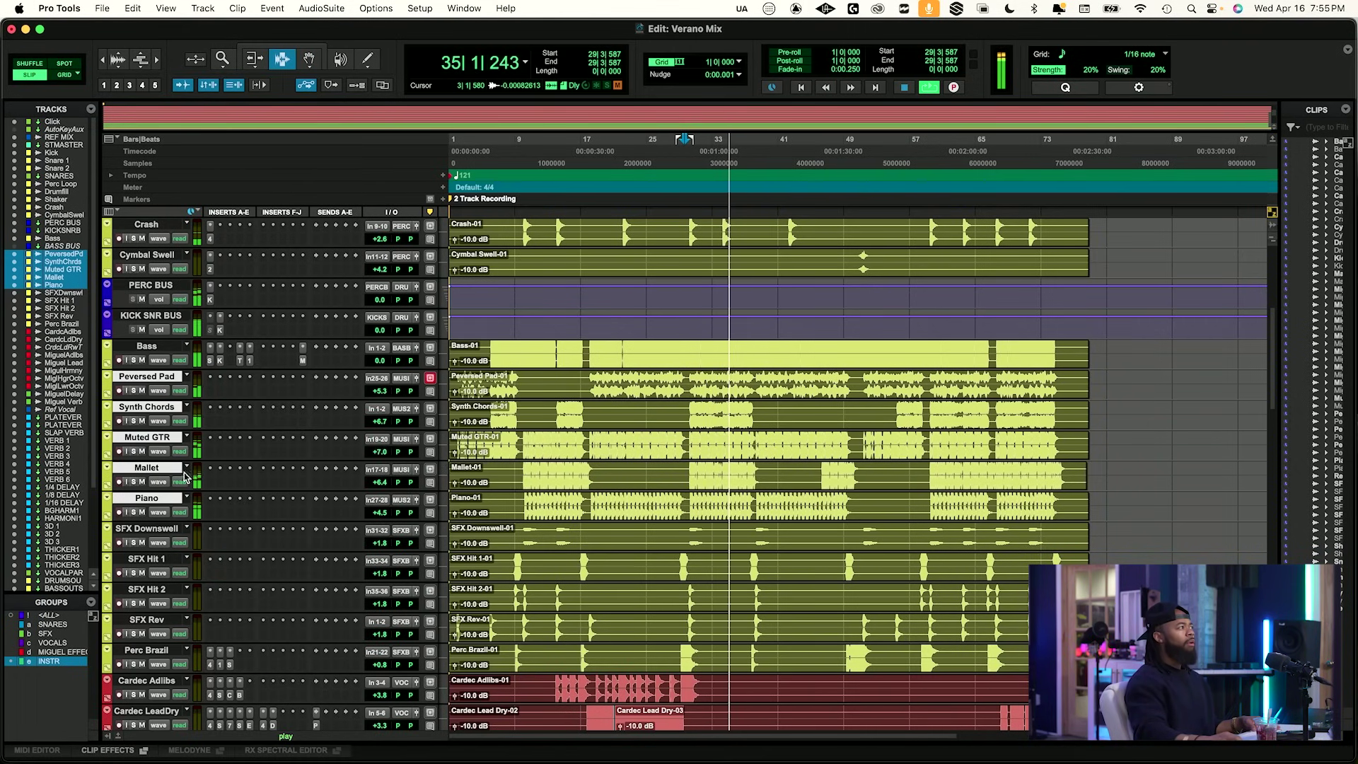
{"action": "left_click", "coordinate": [157, 469]}
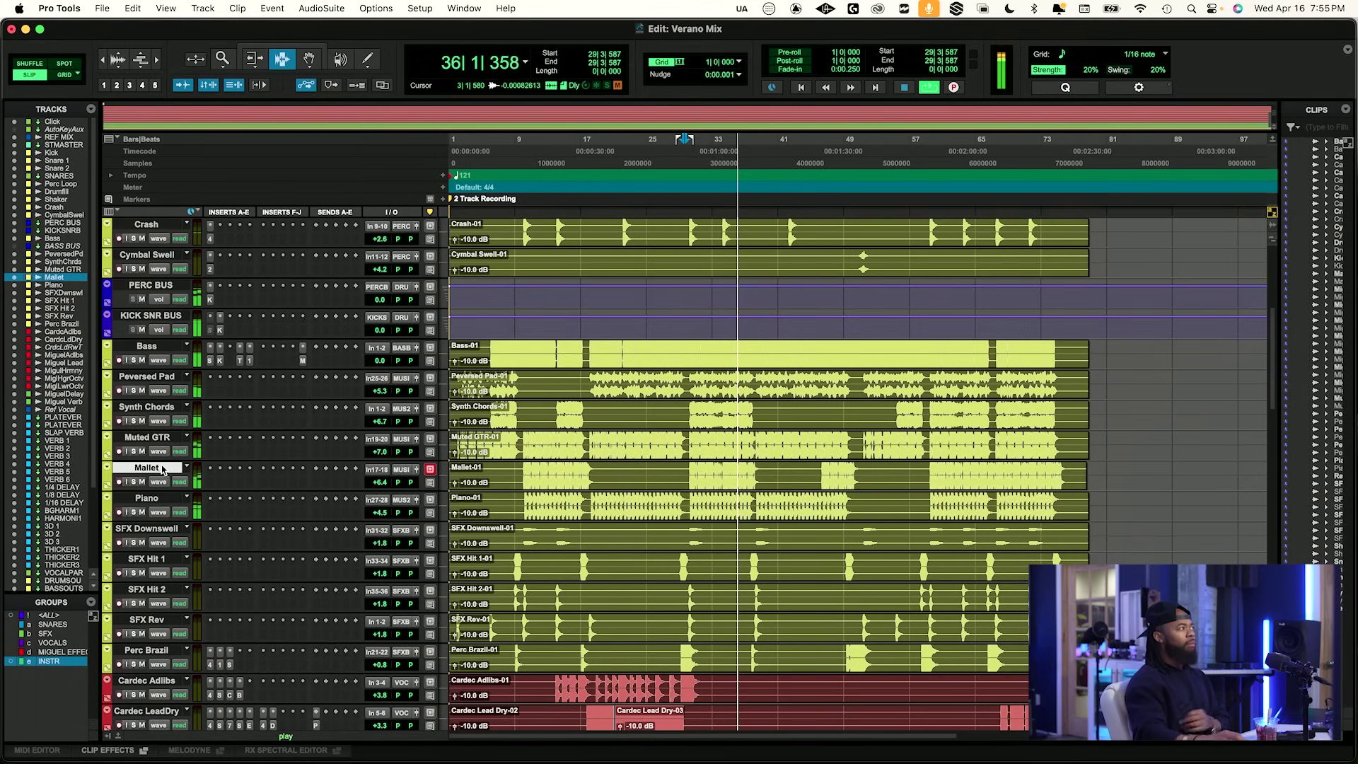
{"action": "key", "text": "space"}
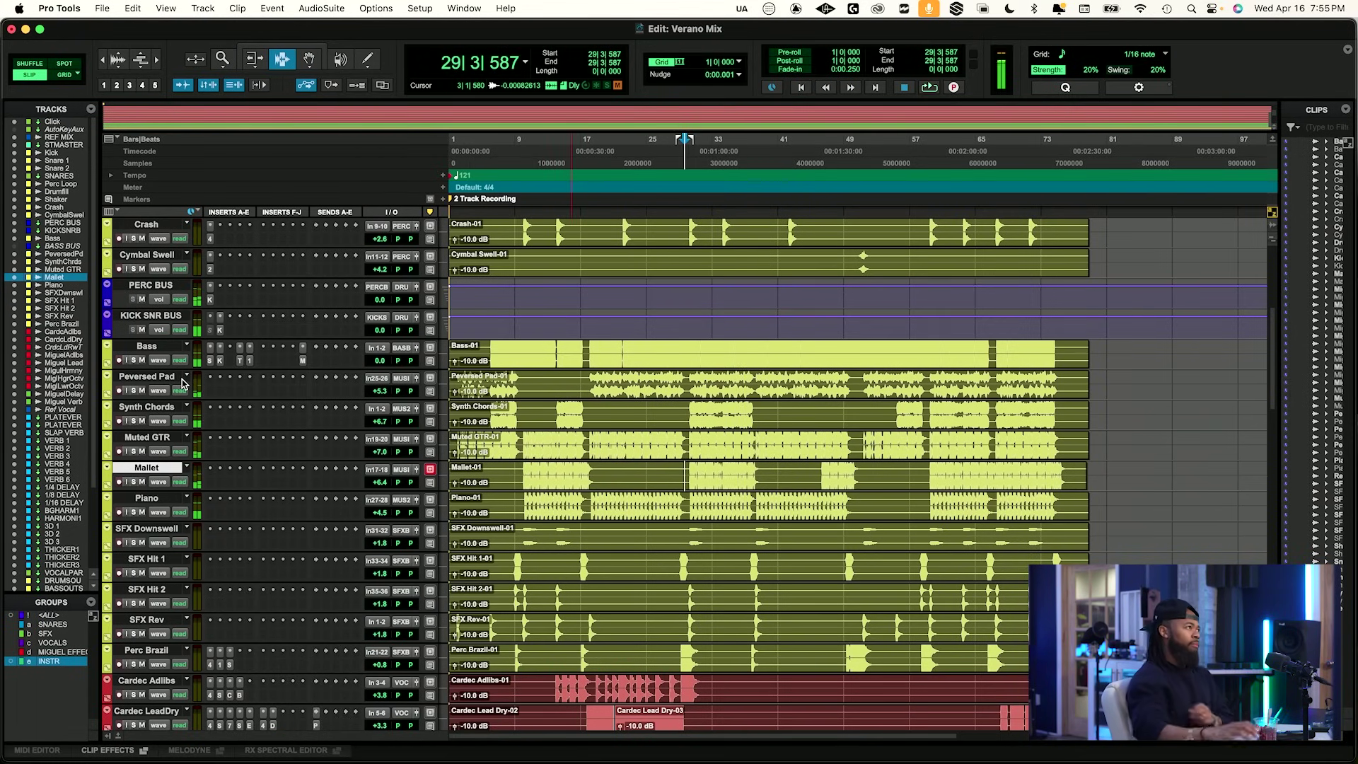
Deactivate the INSTR group and solo the Peversed Pad while playing from bar 30|2.
{"action": "left_click", "coordinate": [685, 386]}
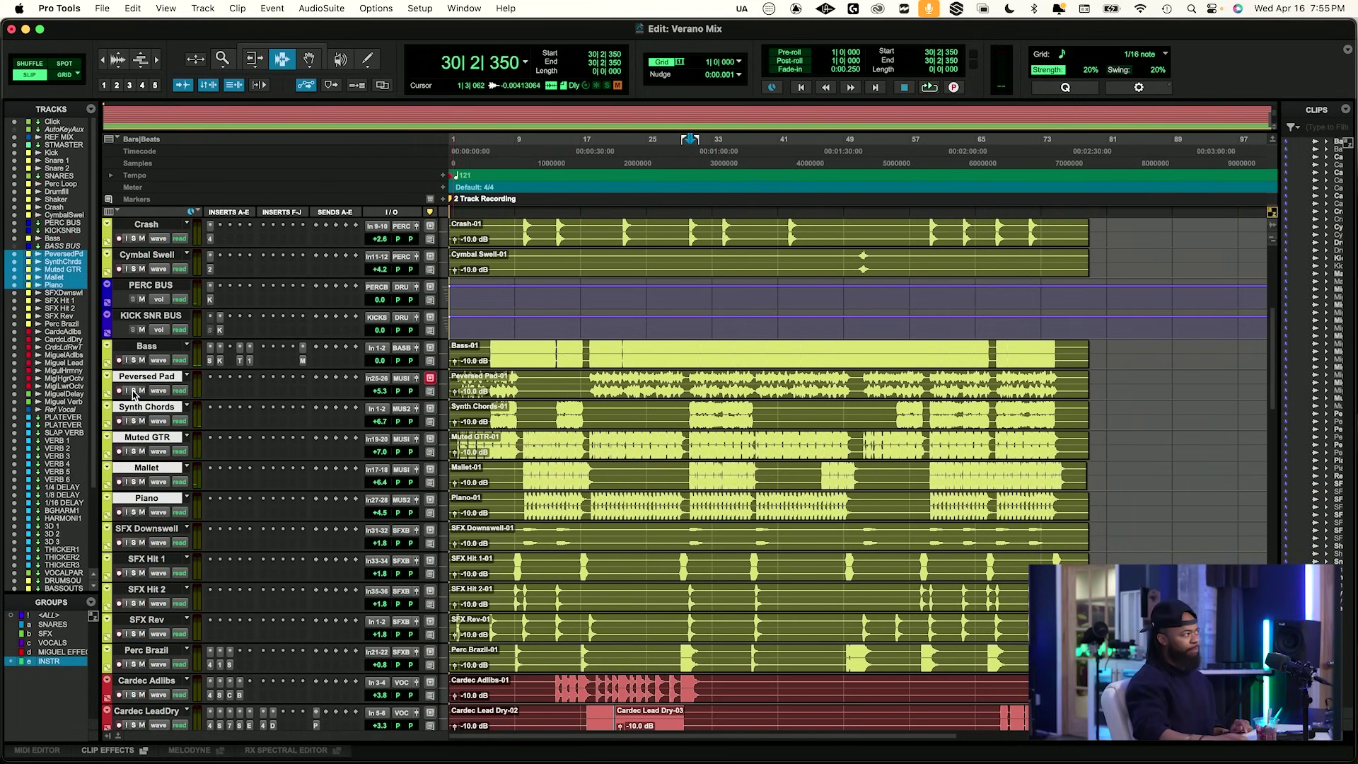
{"action": "left_click", "coordinate": [45, 668]}
{"action": "key", "text": "space"}
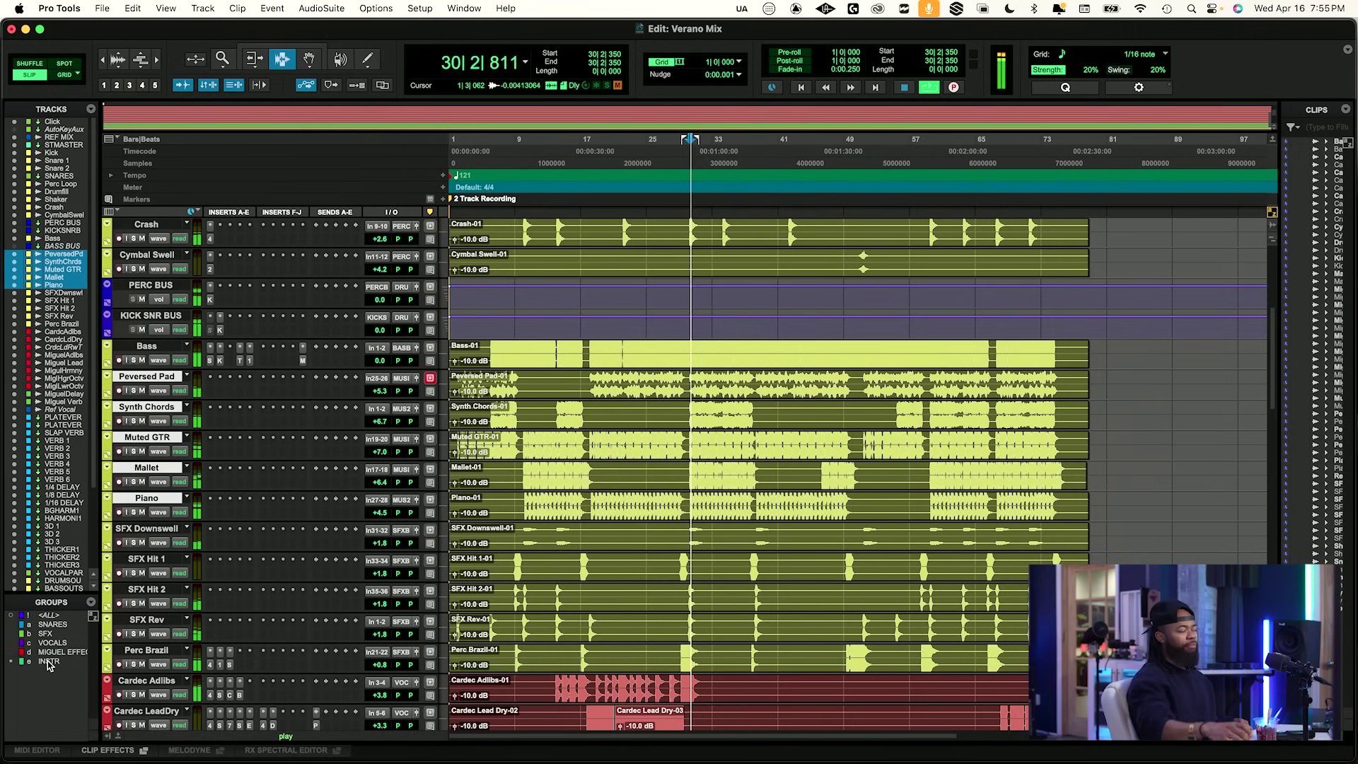
{"action": "left_click", "coordinate": [134, 390]}
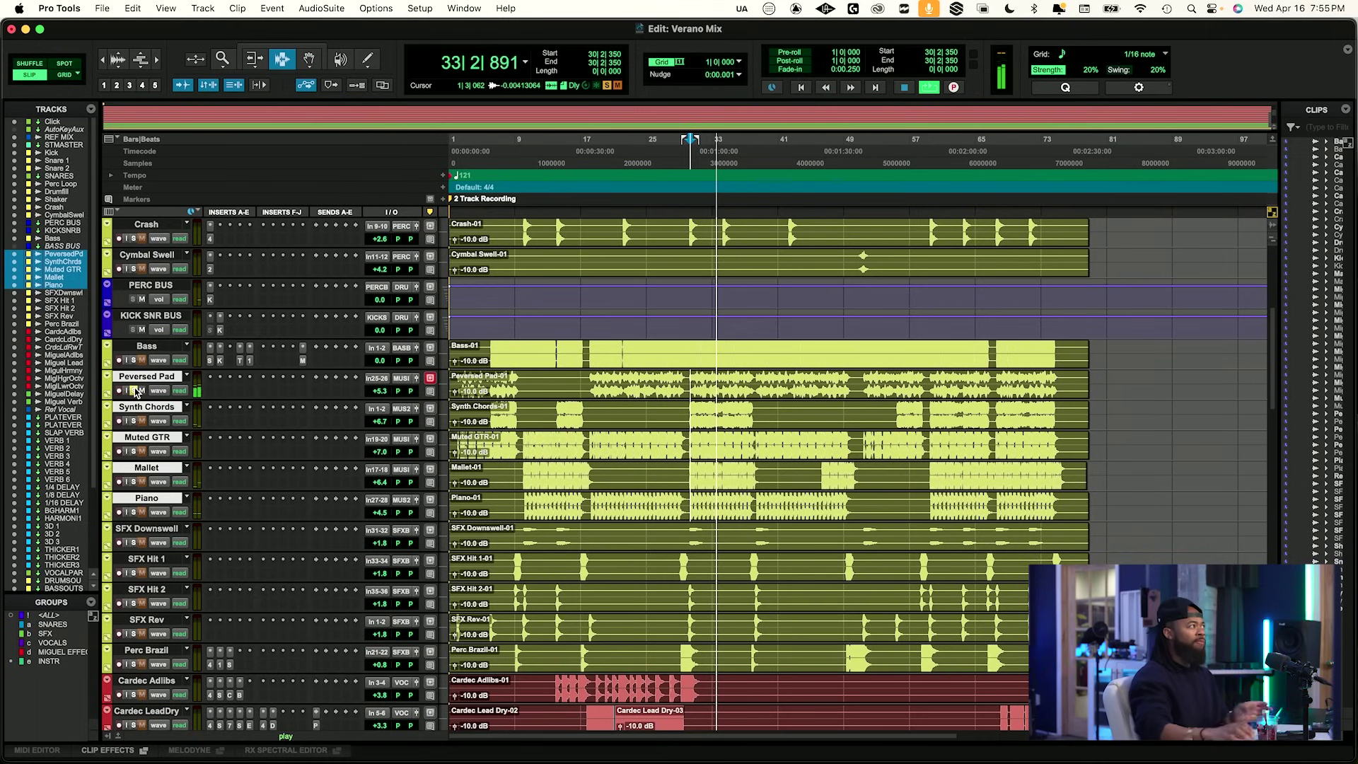
Insert Neutron 4 Equalizer (stereo) in the Peversed Pad's first insert slot and replay from bar 30|2 to inspect its spectrum.
{"action": "left_click", "coordinate": [209, 376]}
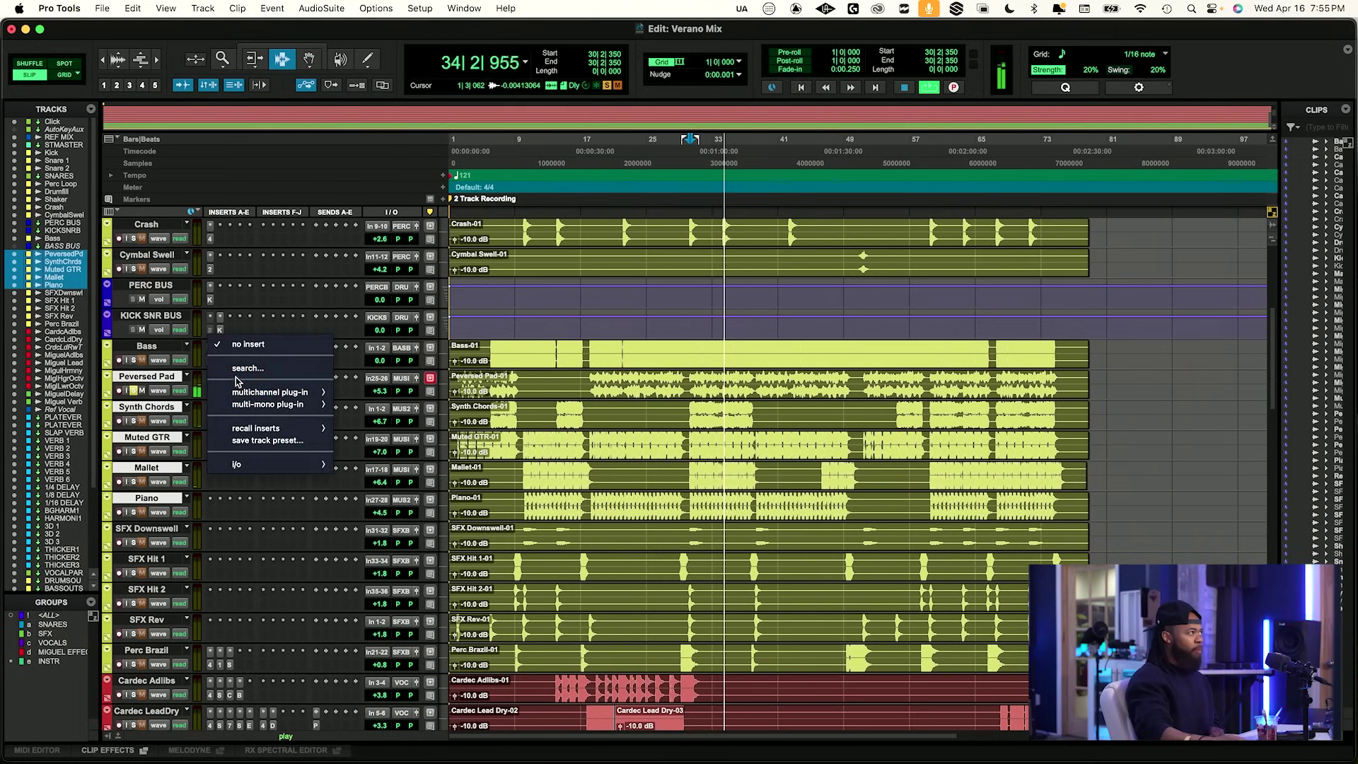
{"action": "type", "text": "neutron"}
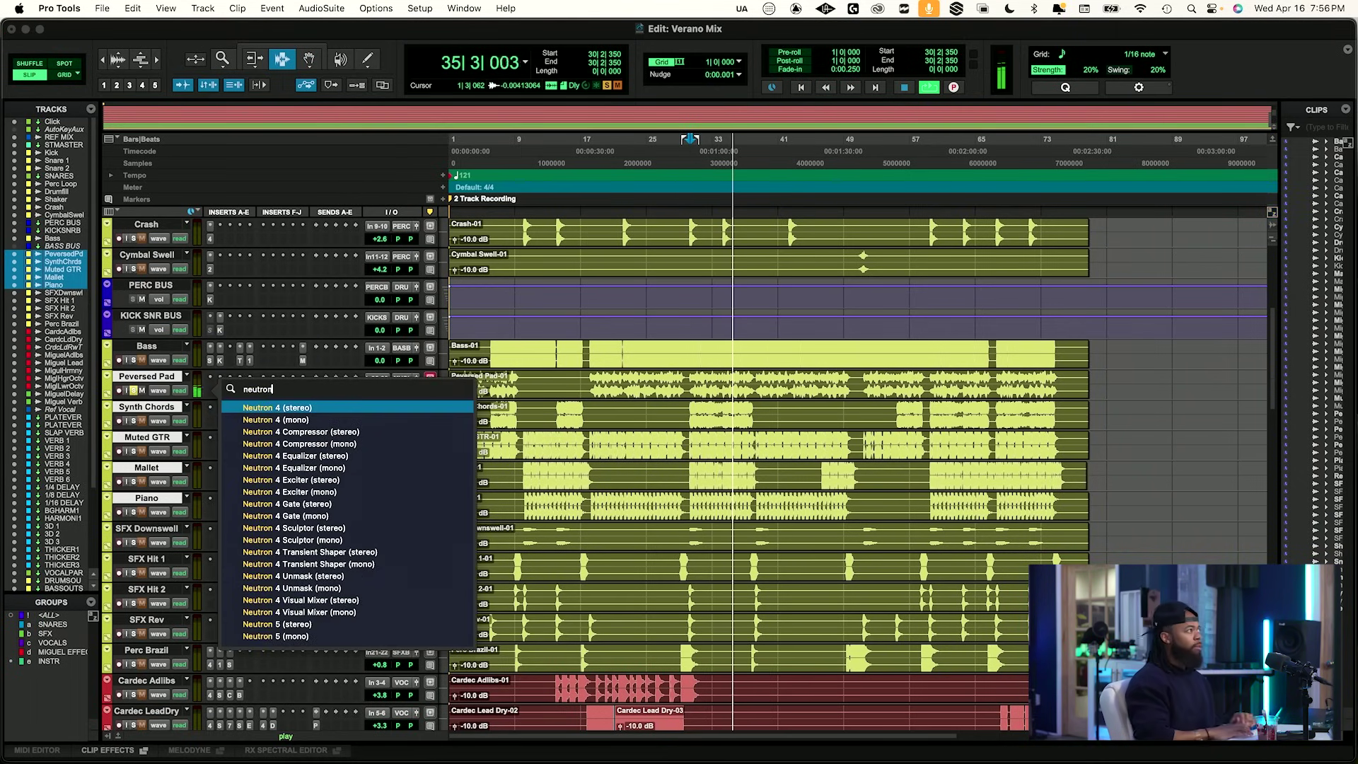
{"action": "key", "text": "Down"}
{"action": "key", "text": "Down"}
{"action": "key", "text": "Down"}
{"action": "key", "text": "Down"}
{"action": "key", "text": "Return"}
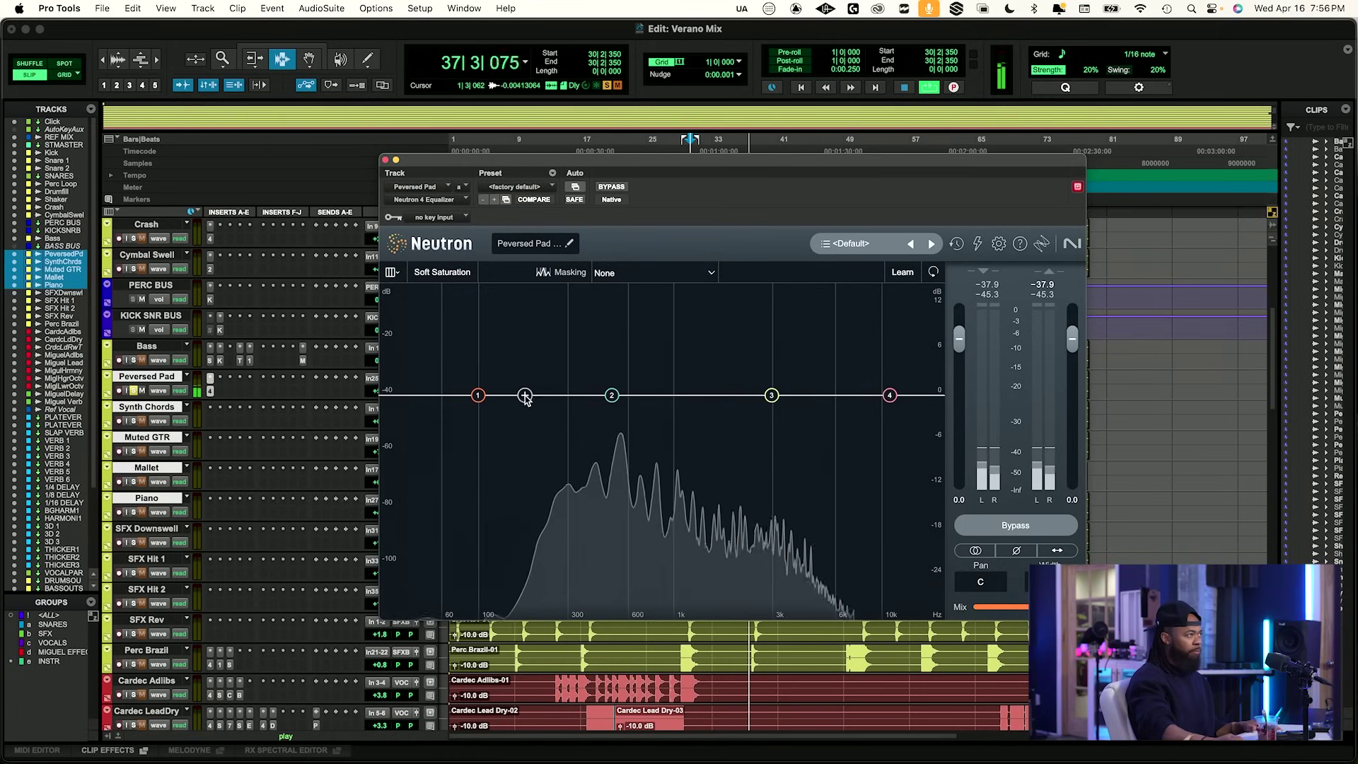
{"action": "key", "text": "space"}
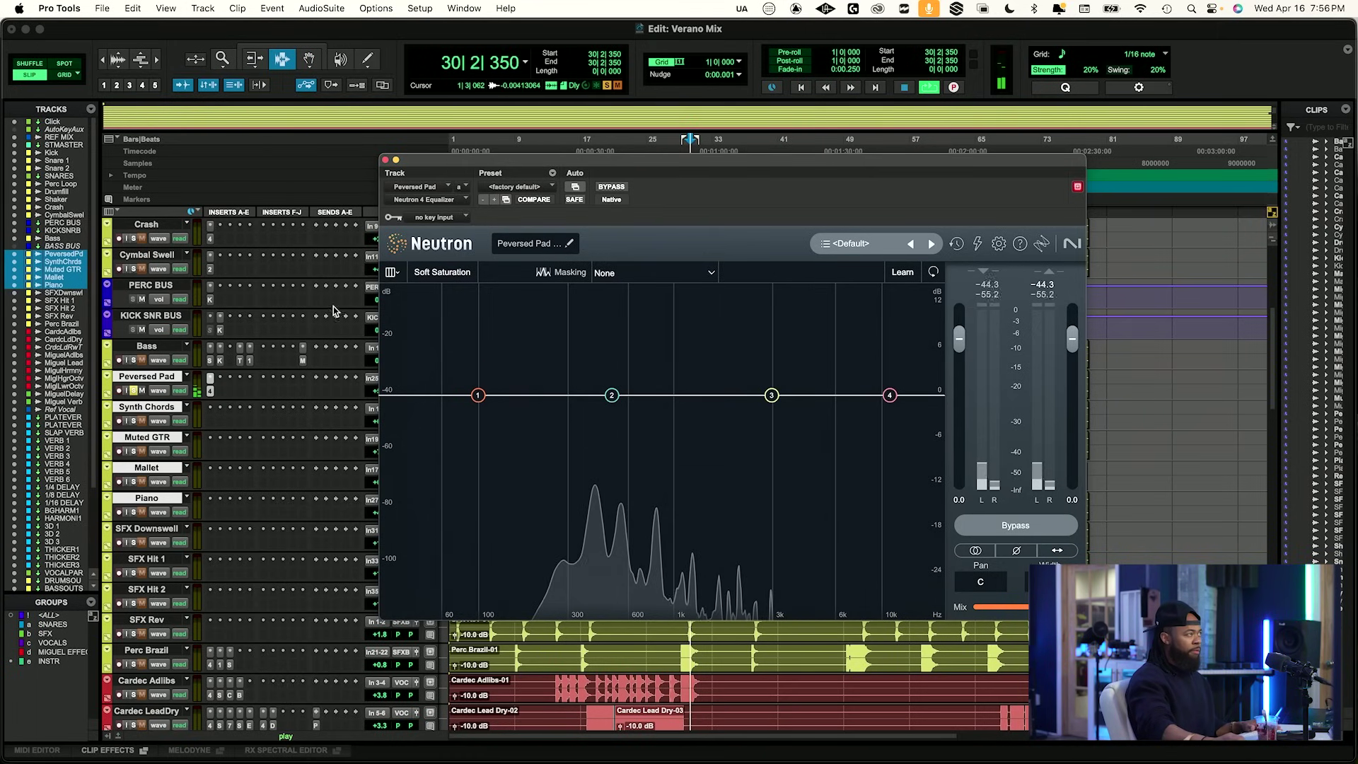
{"action": "key", "text": "space"}
{"action": "left_click", "coordinate": [386, 161]}
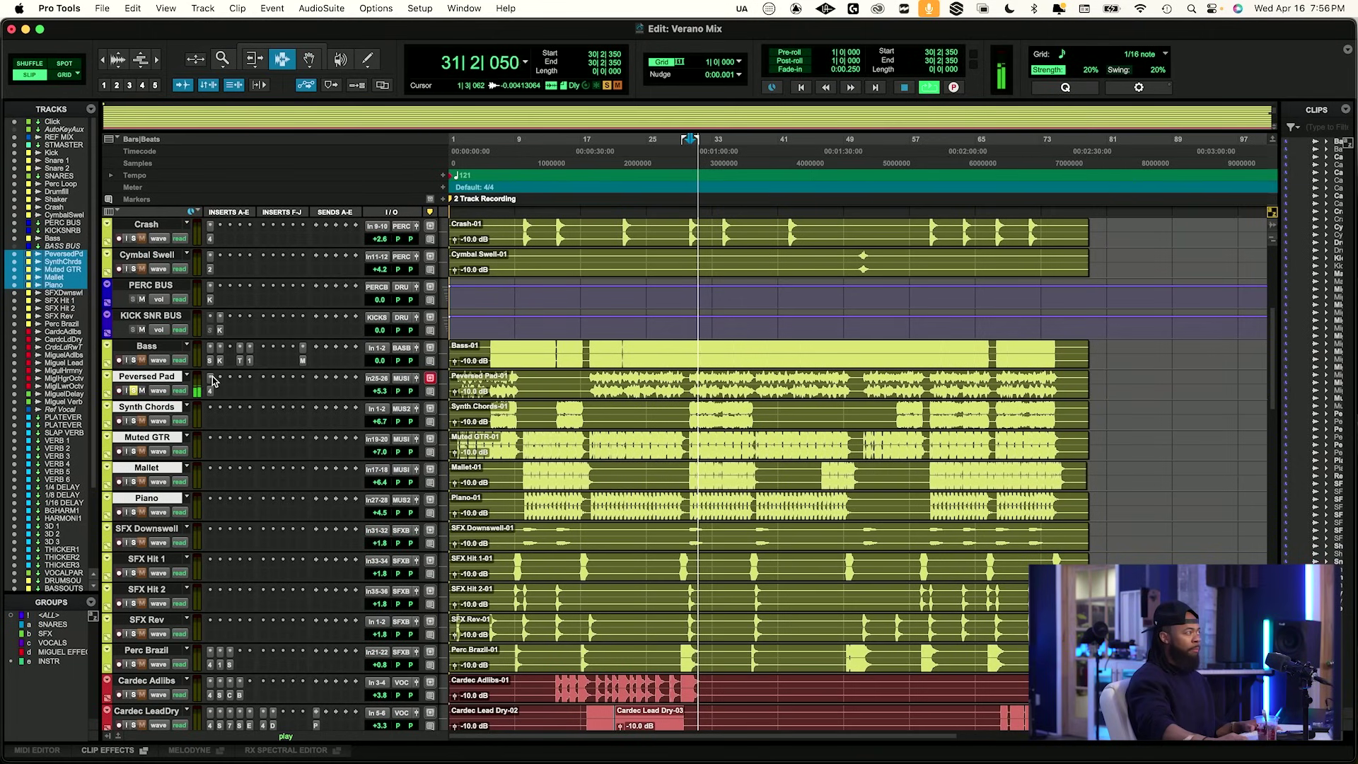
Replace Neutron 4 Equalizer on the Peversed Pad with Black Box Analog Design HG-Q and replay from bar 30|2.
{"action": "left_click", "coordinate": [220, 378]}
{"action": "left_click", "coordinate": [248, 355]}
{"action": "type", "text": "black bo"}
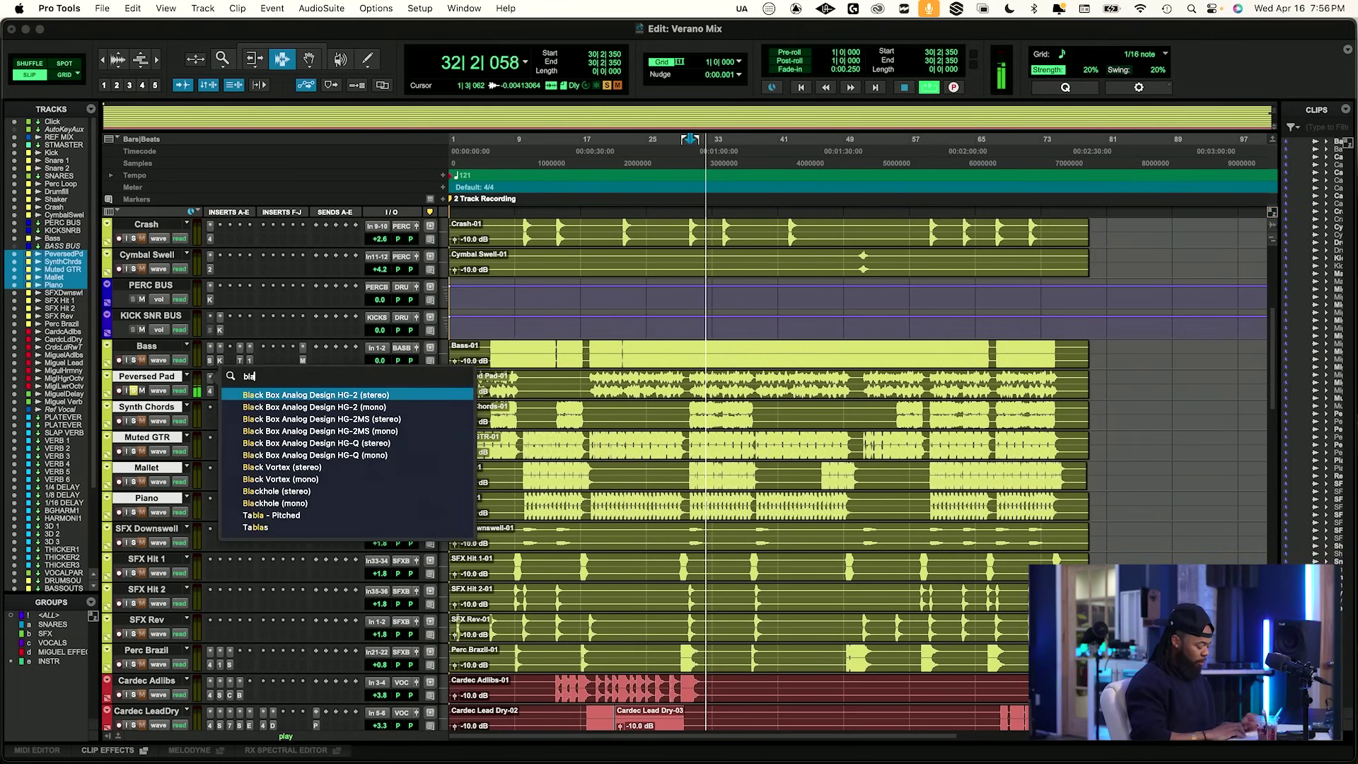
{"action": "key", "text": "Down"}
{"action": "key", "text": "Down"}
{"action": "key", "text": "Down"}
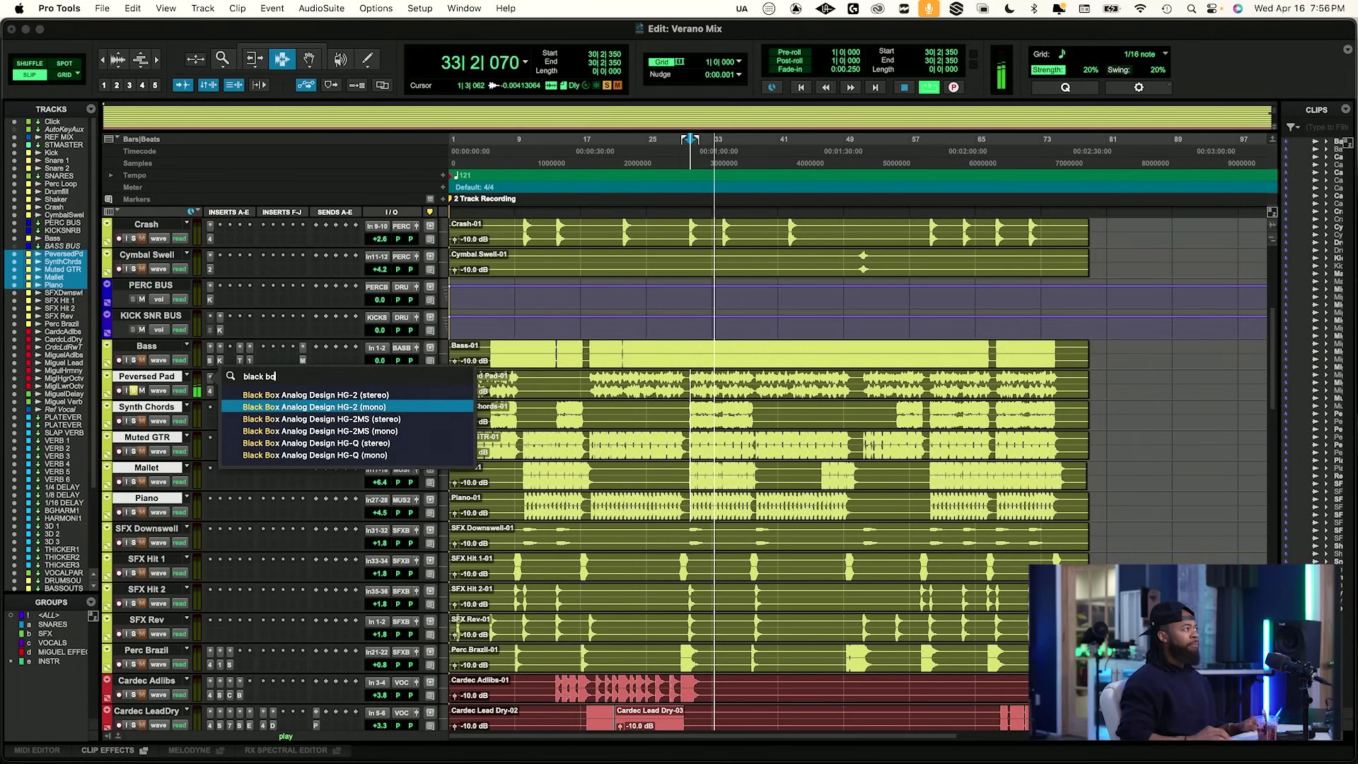
{"action": "key", "text": "Return"}
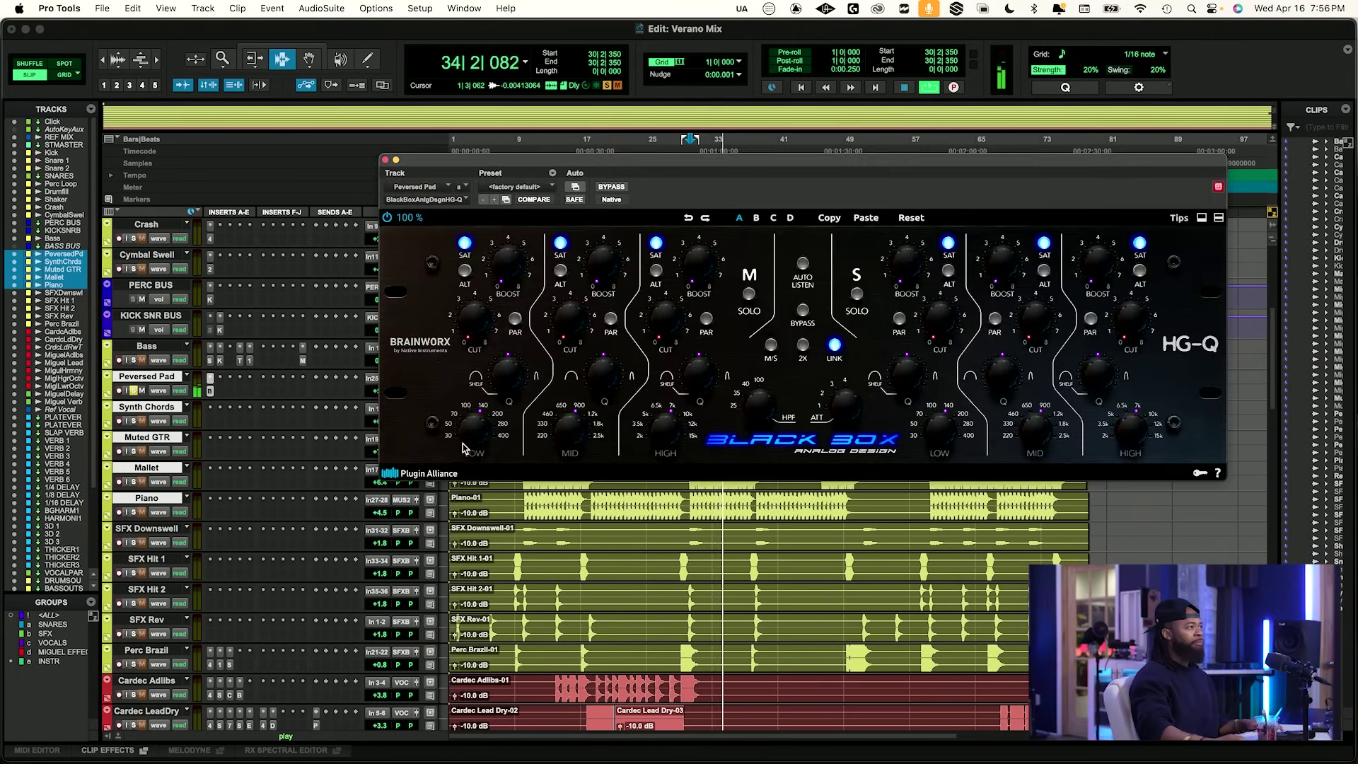
{"action": "key", "text": "space"}
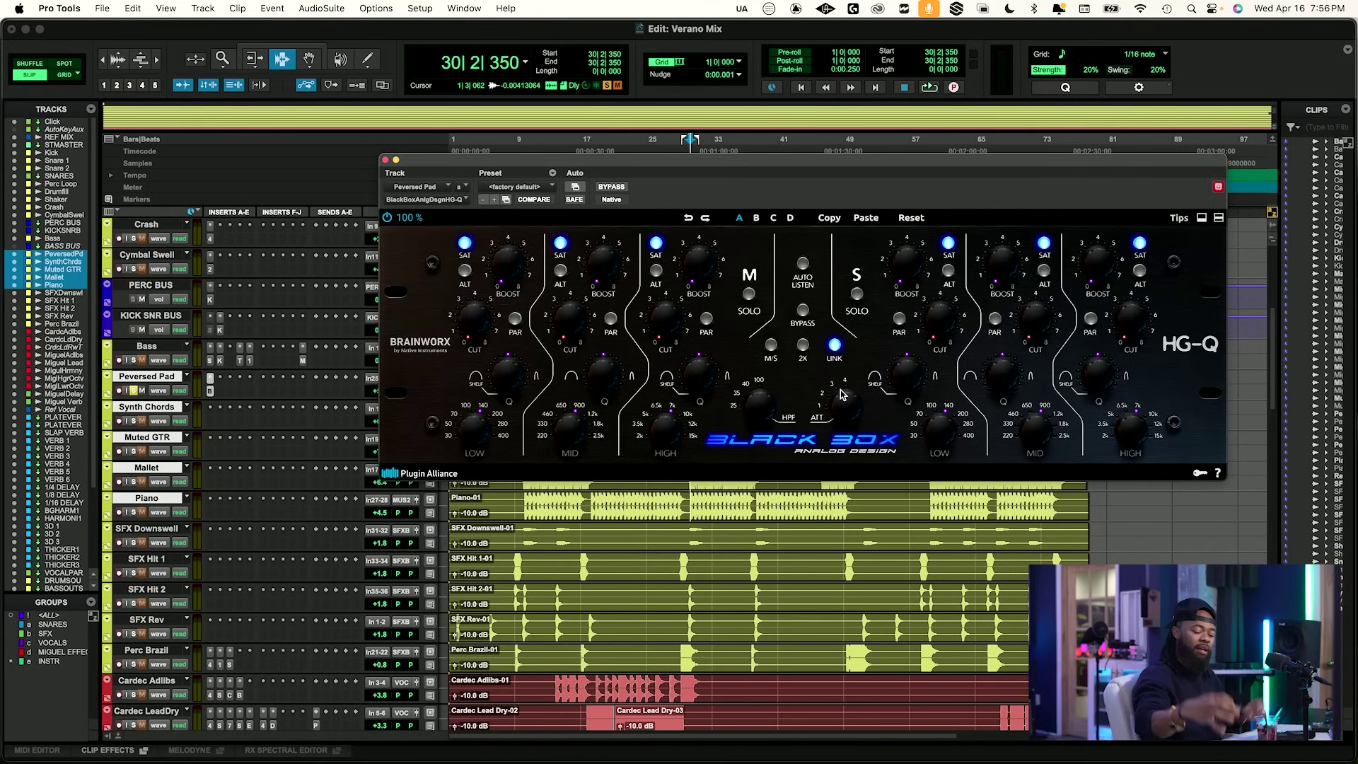
{"action": "key", "text": "space"}
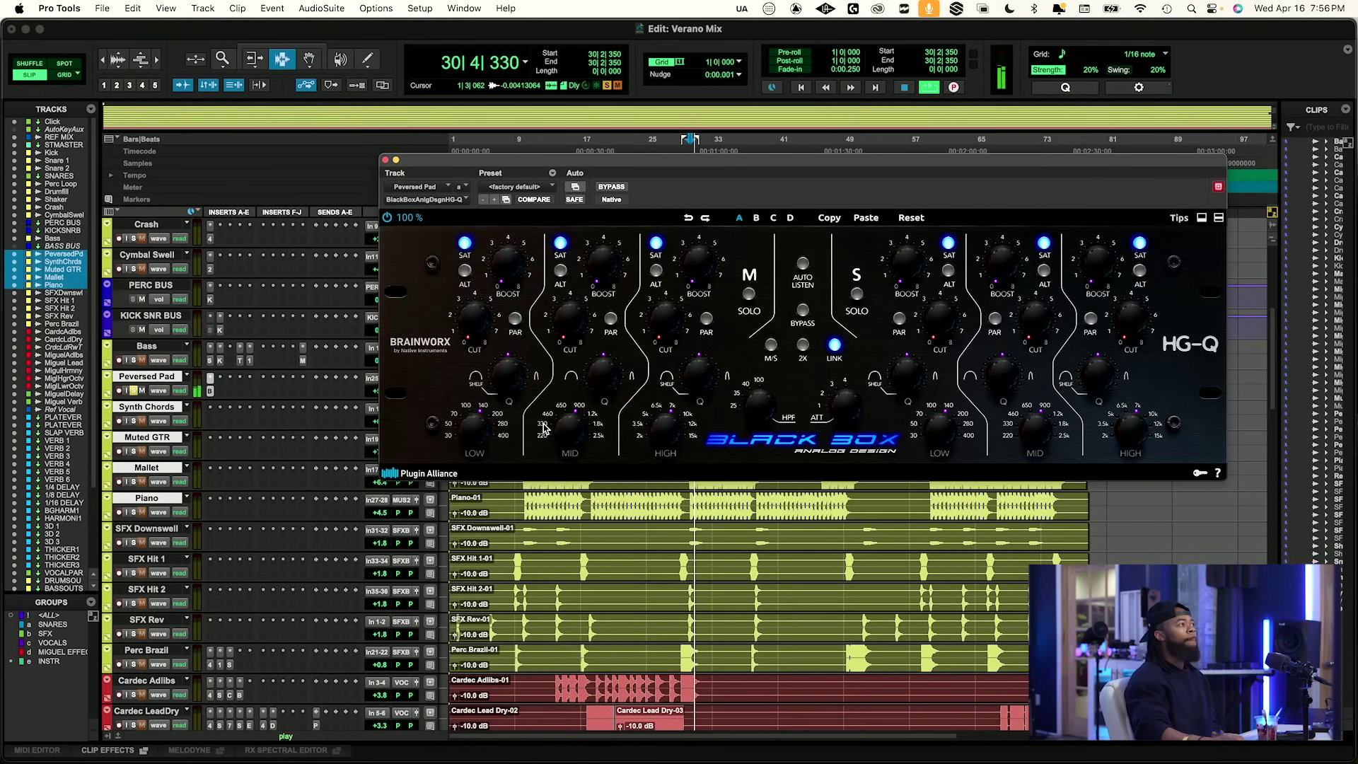
Unlink the HG-Q's channels, show its graphs, and boost the right channel's low band by 2.0 dB with Q at 0.8.
{"action": "left_click", "coordinate": [835, 344]}
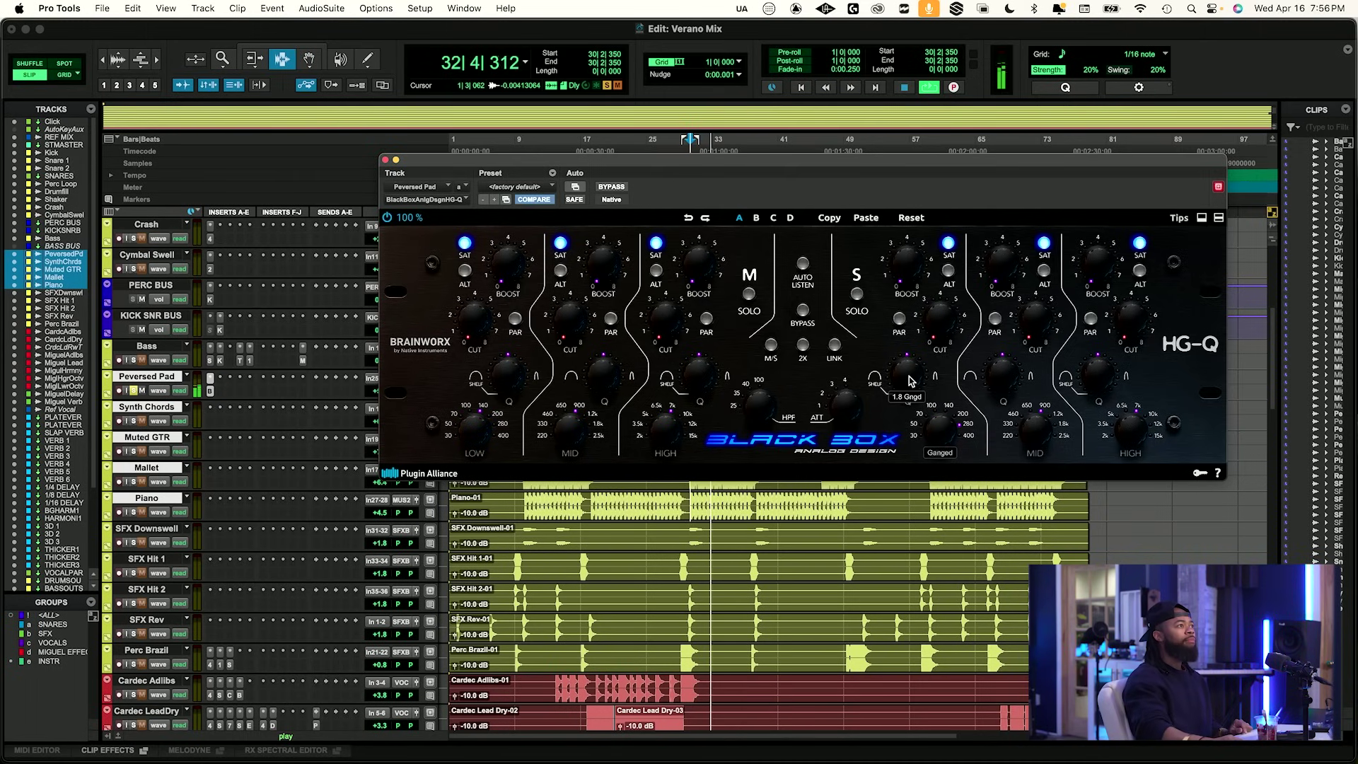
{"action": "left_click_drag", "start_coordinate": [908, 378], "coordinate": [907, 398]}
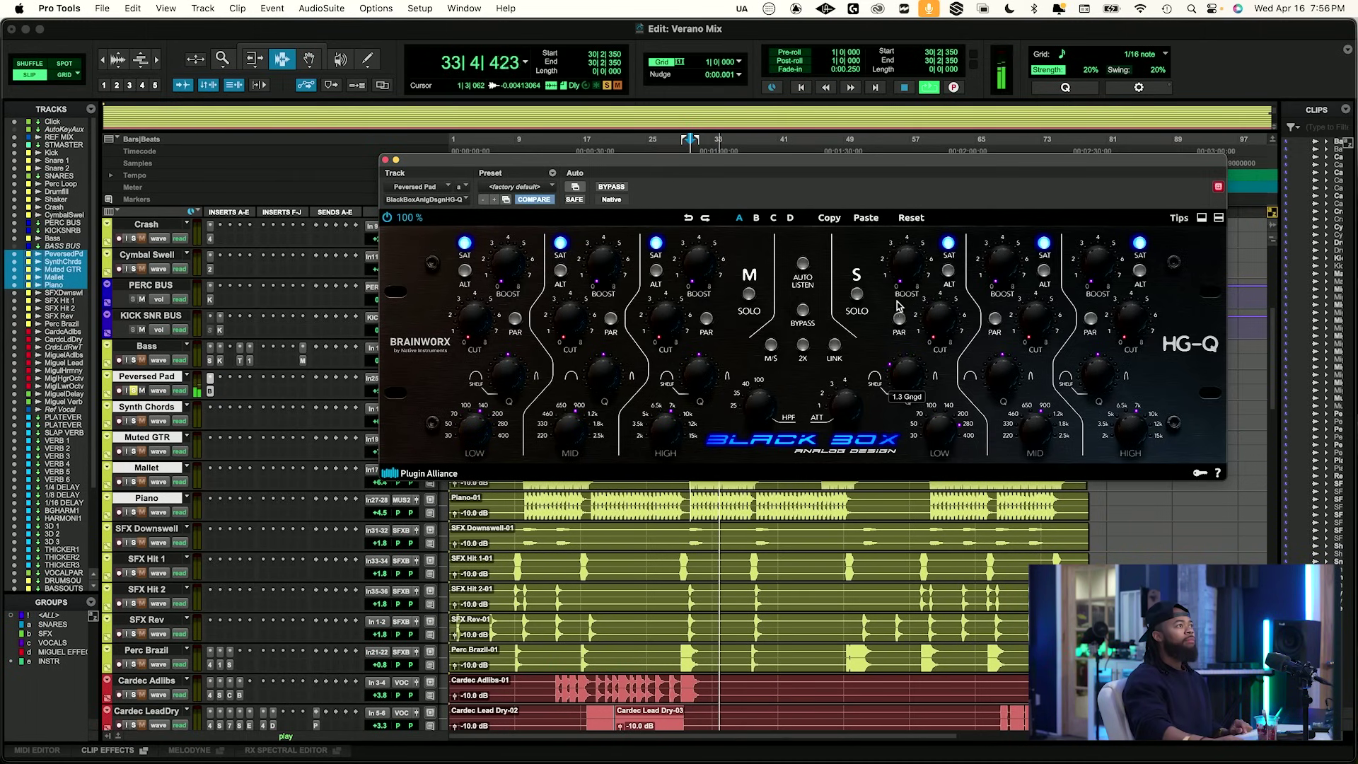
{"action": "left_click", "coordinate": [1202, 218]}
{"action": "left_click_drag", "start_coordinate": [908, 272], "coordinate": [910, 251]}
{"action": "key", "text": "space"}
{"action": "key", "text": "space"}
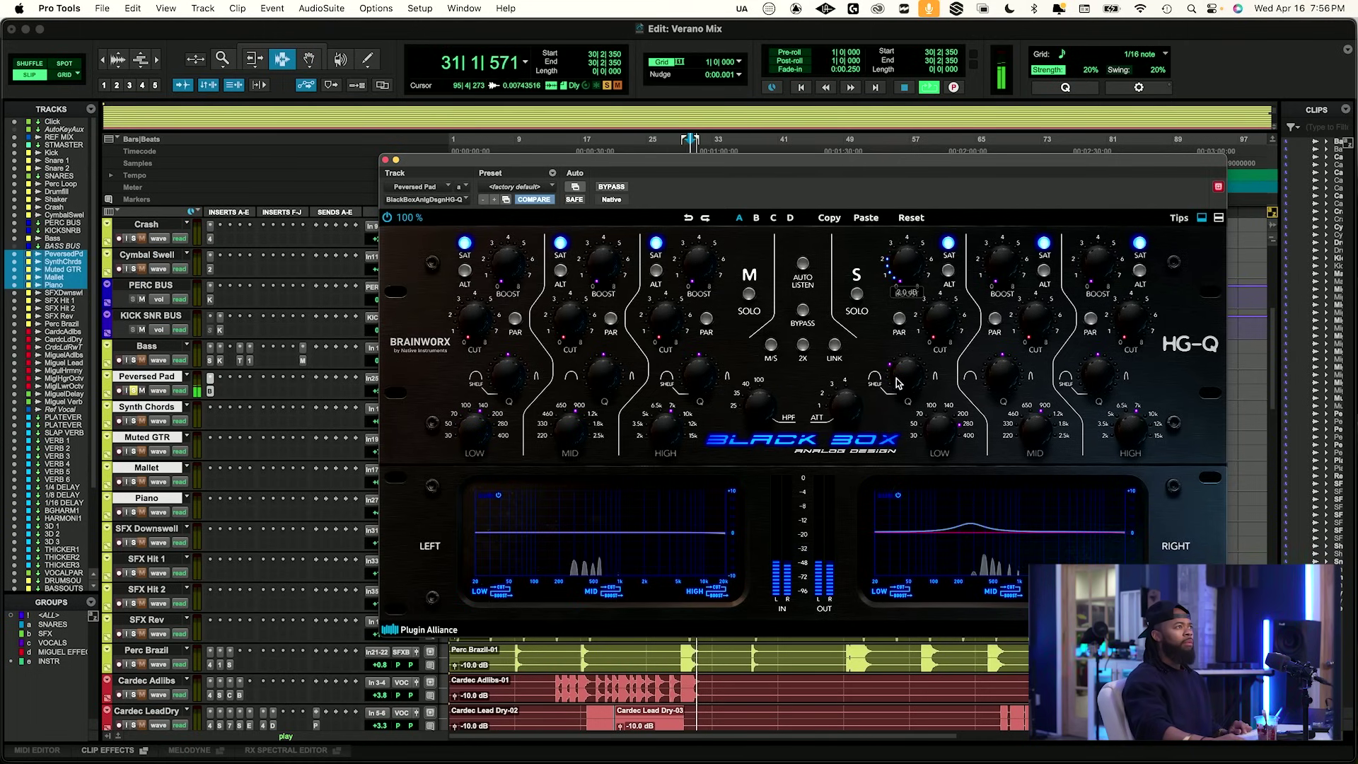
{"action": "left_click_drag", "start_coordinate": [898, 384], "coordinate": [897, 394]}
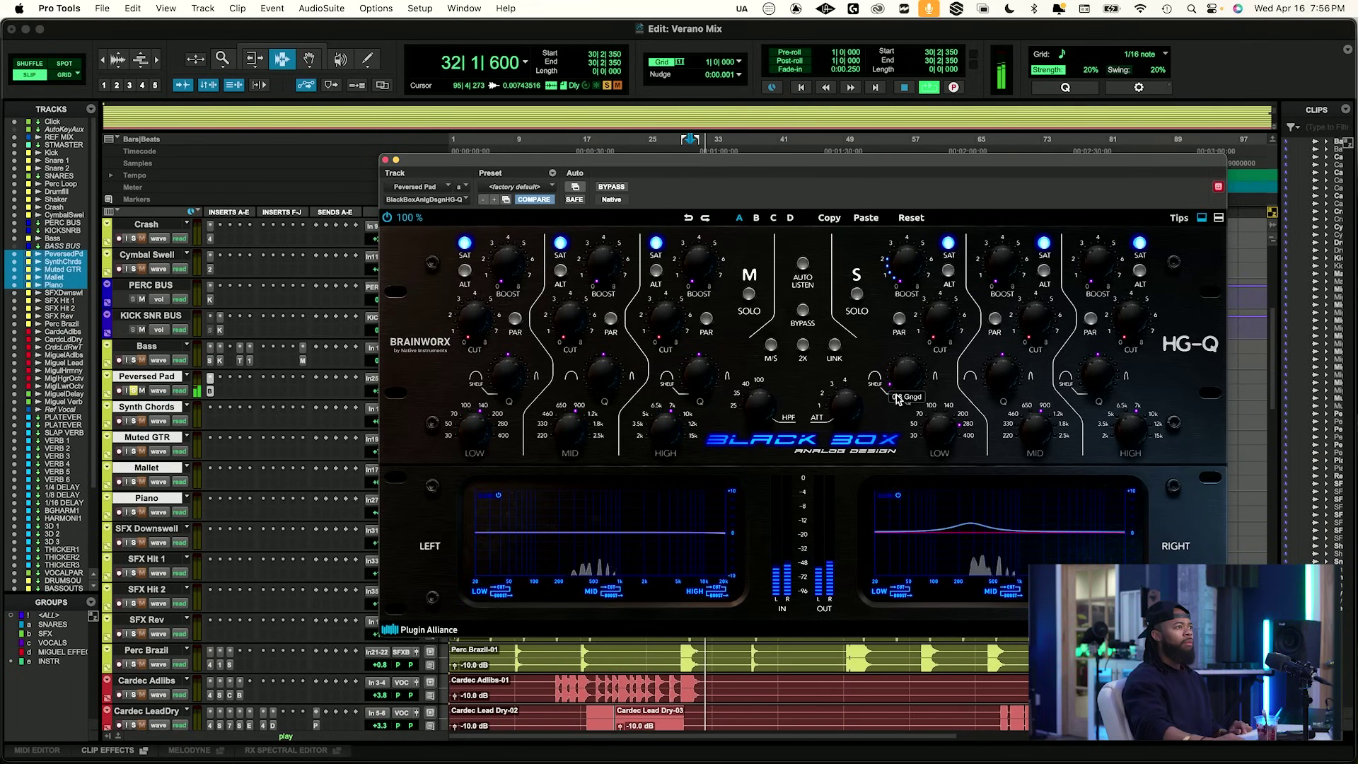
Compare the Peversed Pad with the HG-Q bypassed and active, then audition it in the full mix from bar 30|2.
{"action": "left_click", "coordinate": [611, 187]}
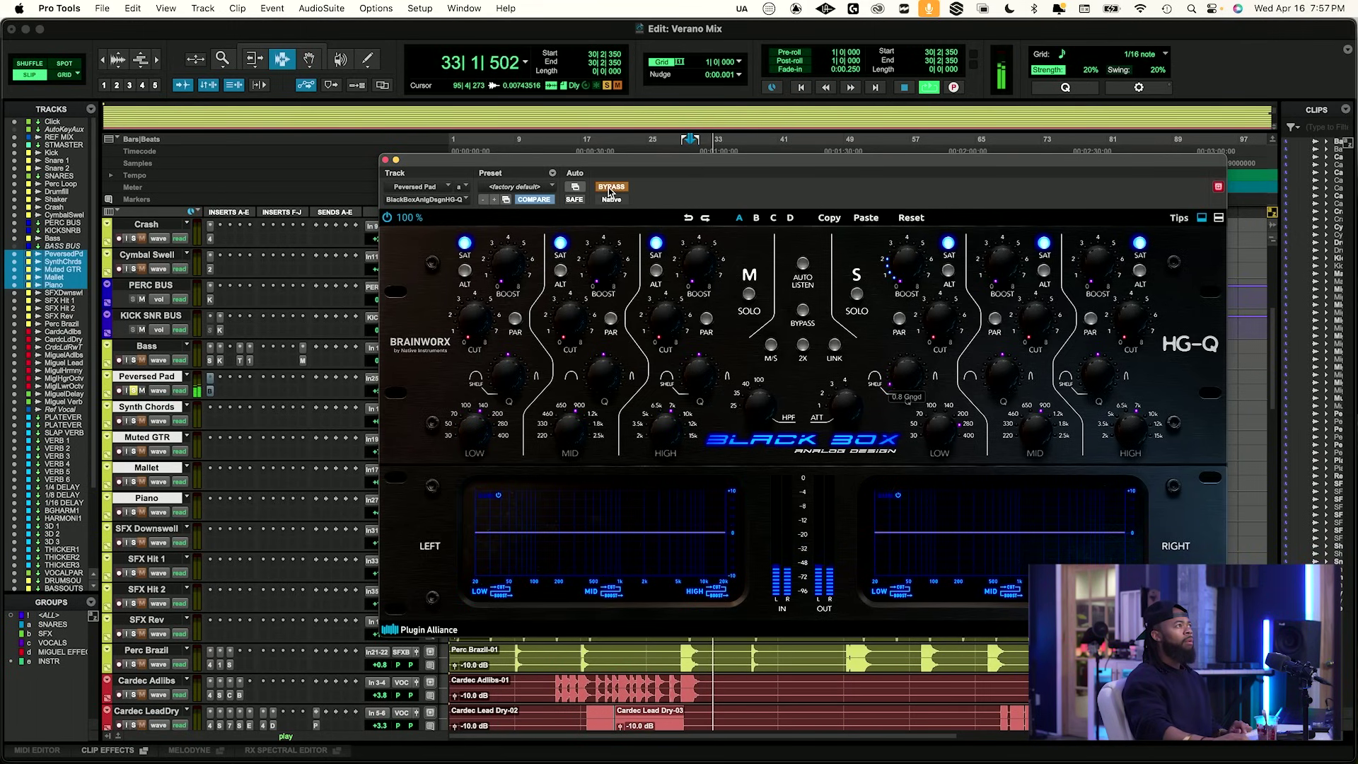
{"action": "left_click", "coordinate": [611, 188]}
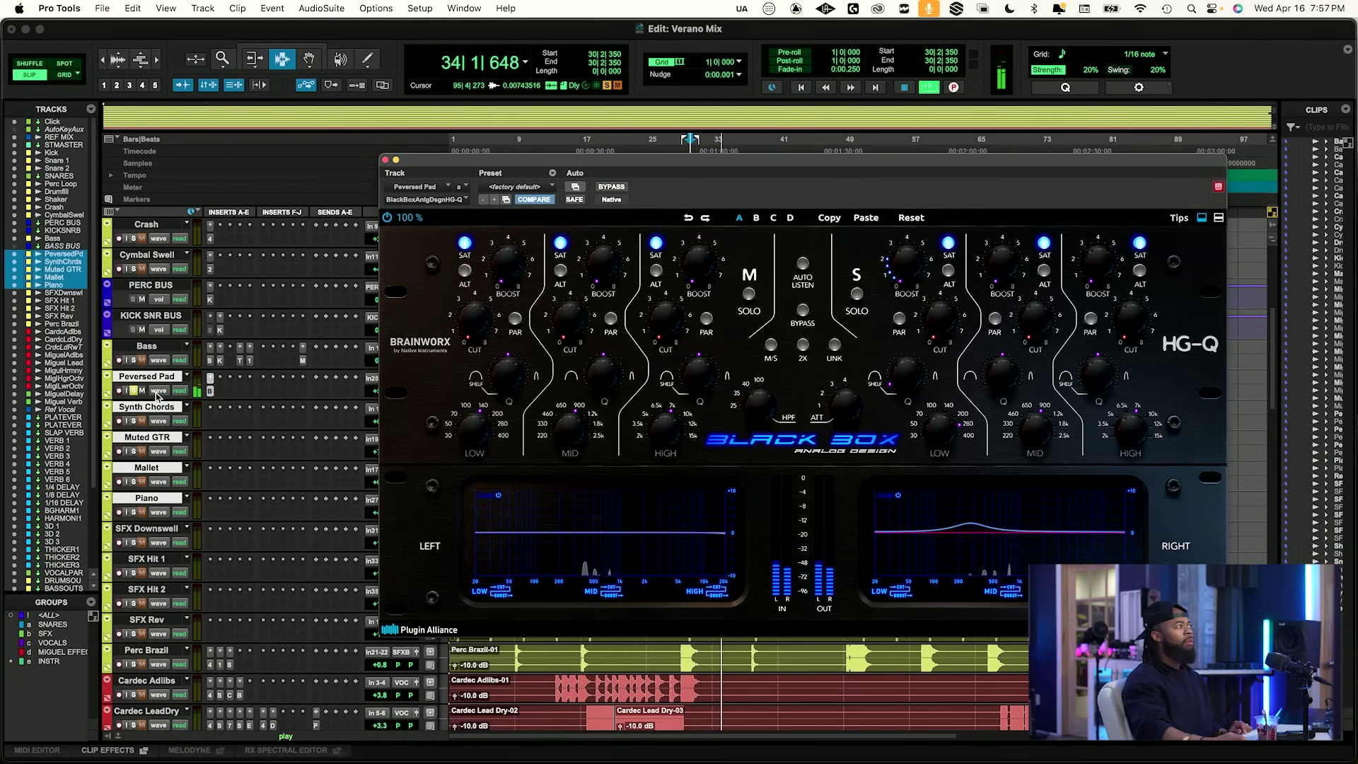
{"action": "key", "text": "space"}
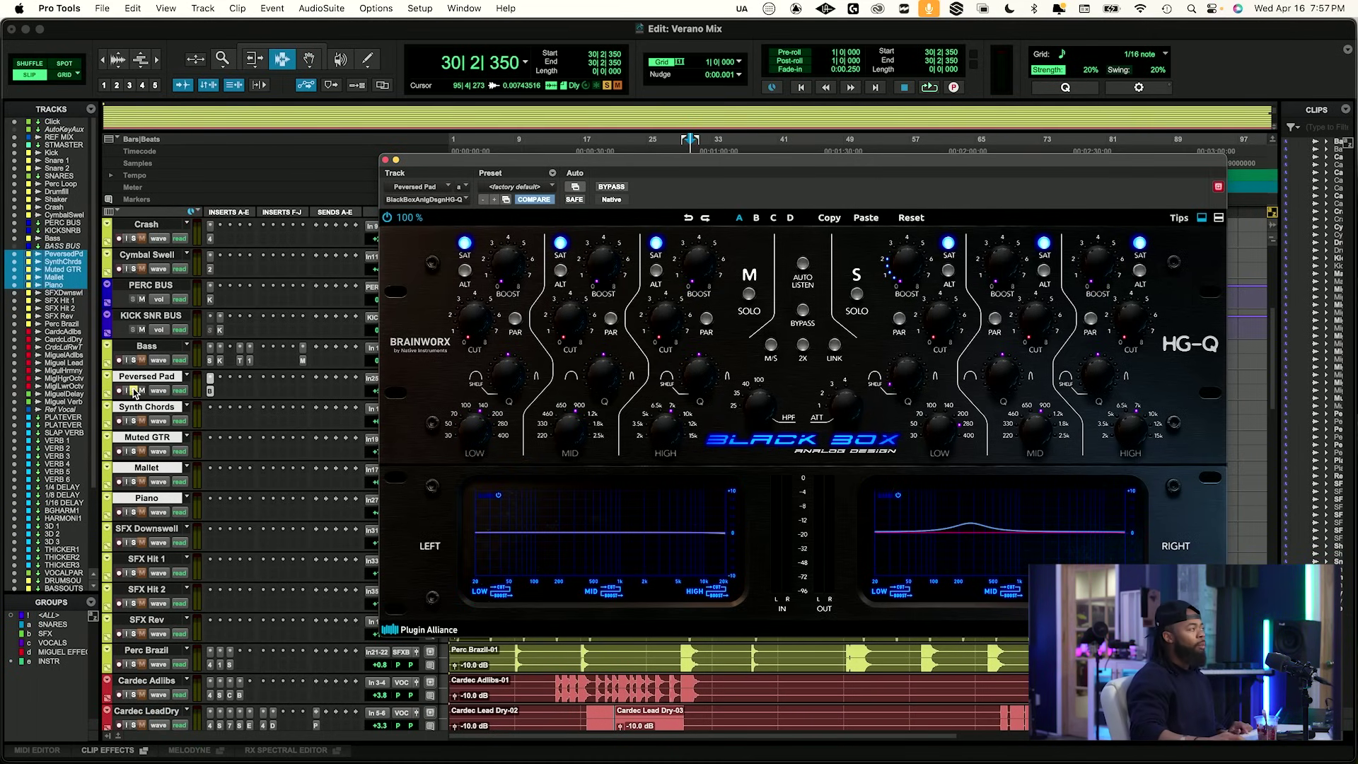
{"action": "key", "text": "space"}
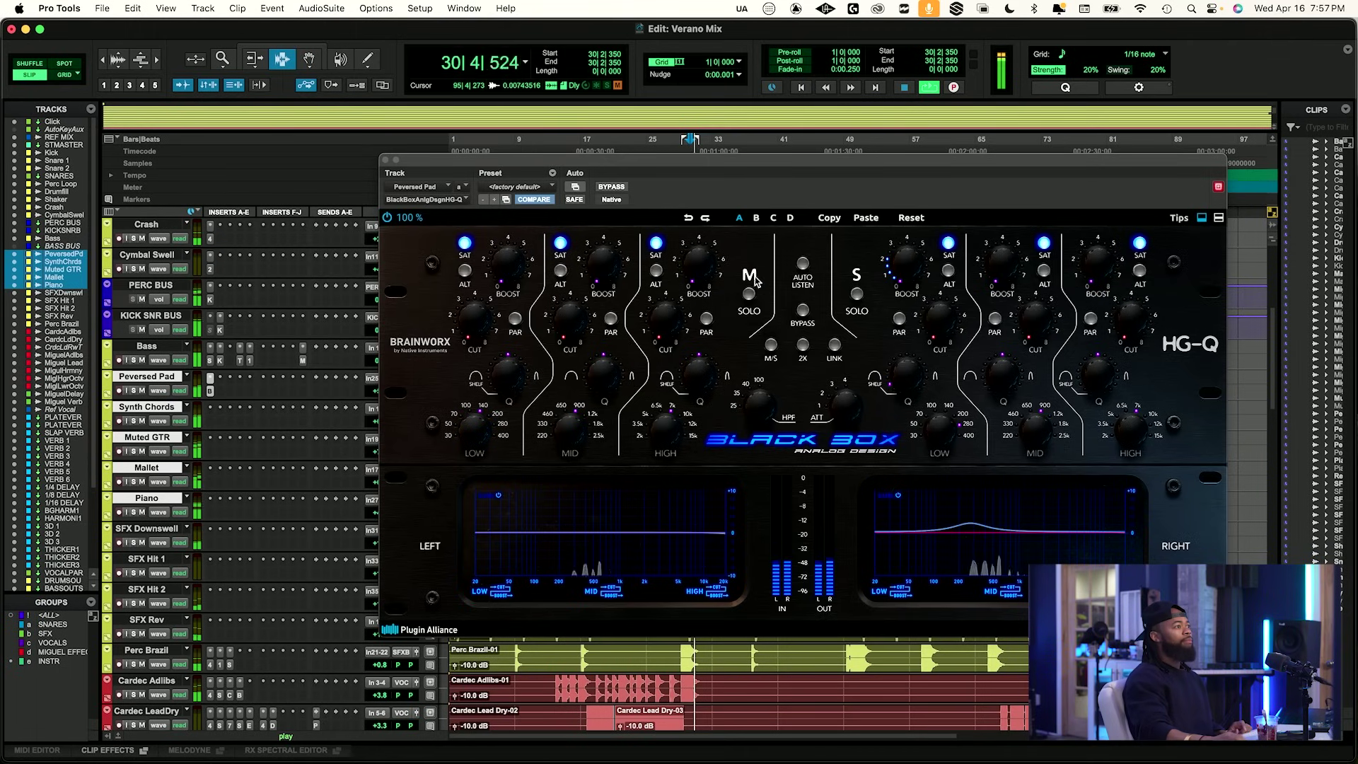
{"action": "left_click_drag", "start_coordinate": [651, 158], "coordinate": [544, 176]}
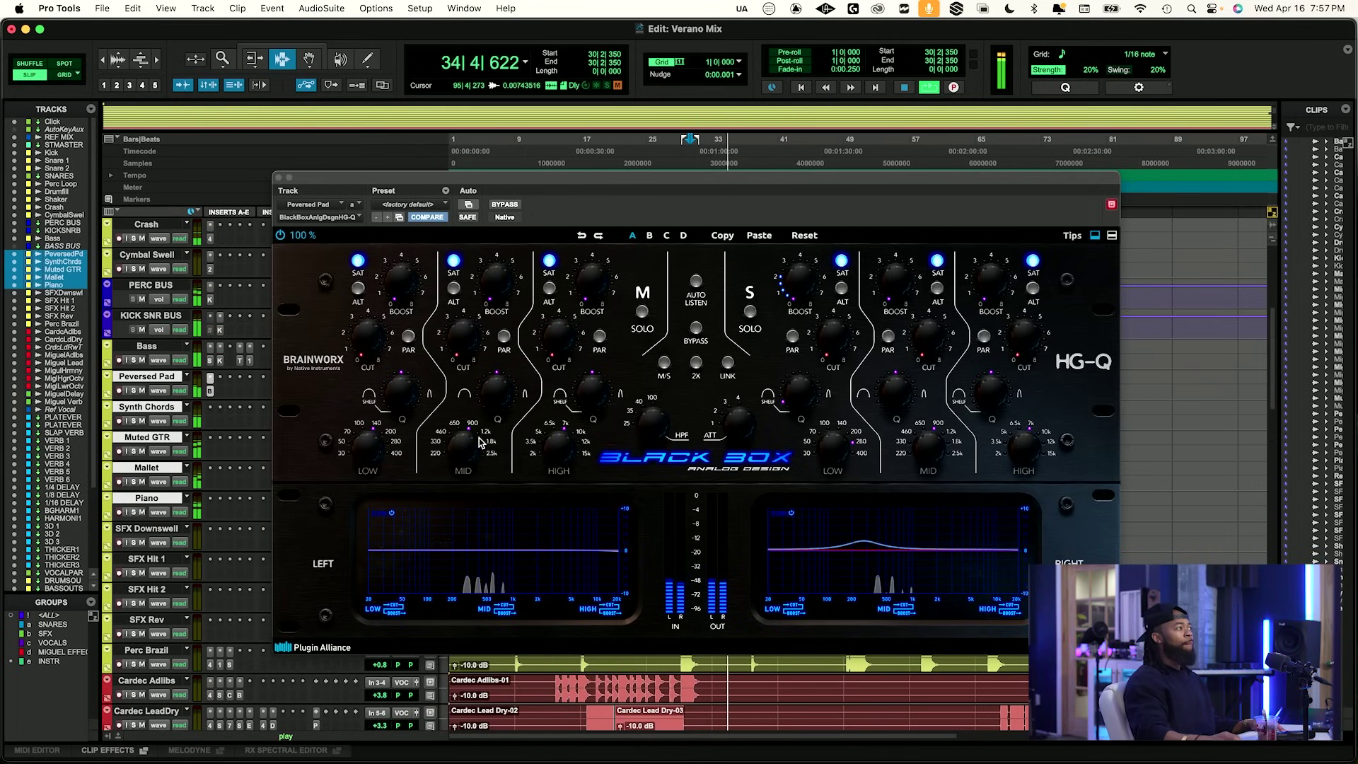
Solo the Peversed Pad and the HG-Q's M channel, and slightly cut the left channel's mid band during playback.
{"action": "left_click", "coordinate": [134, 391]}
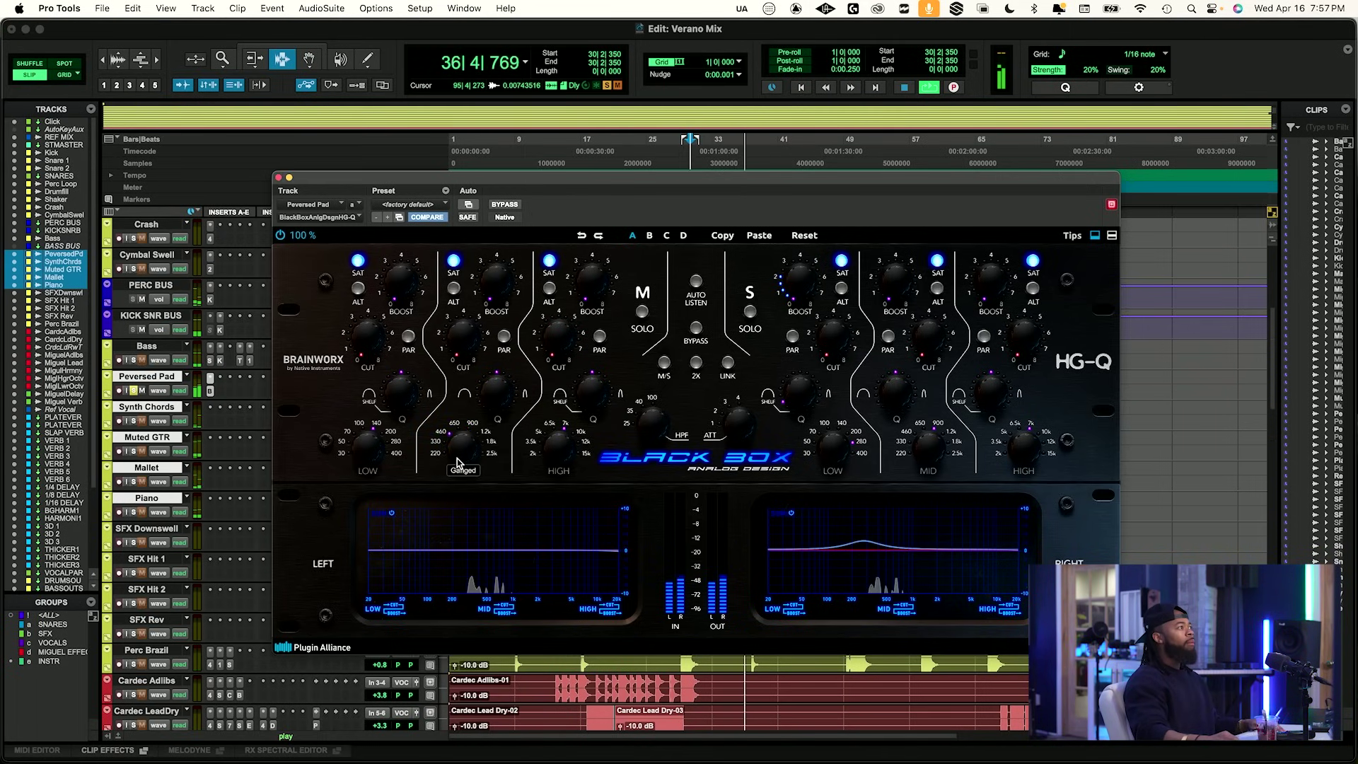
{"action": "left_click", "coordinate": [642, 311]}
{"action": "key", "text": "space"}
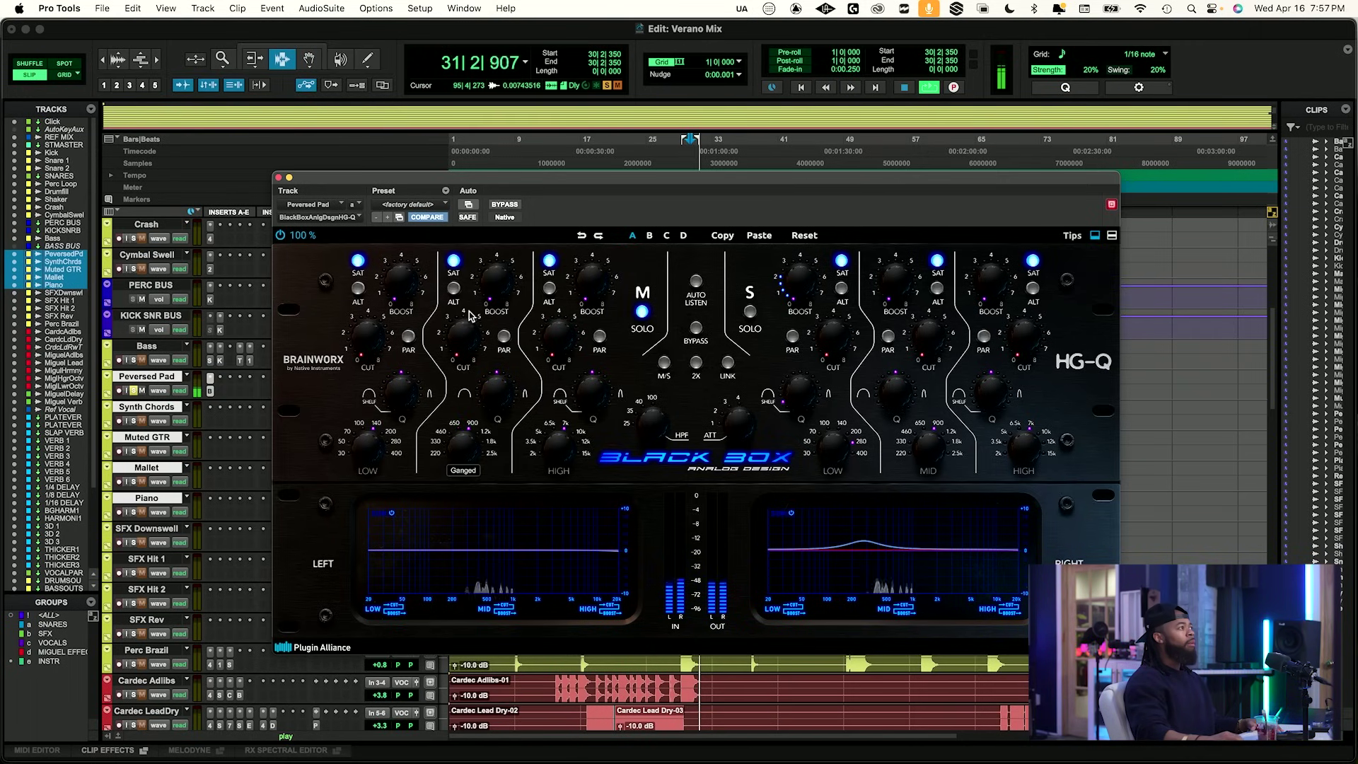
{"action": "left_click_drag", "start_coordinate": [464, 332], "coordinate": [468, 323]}
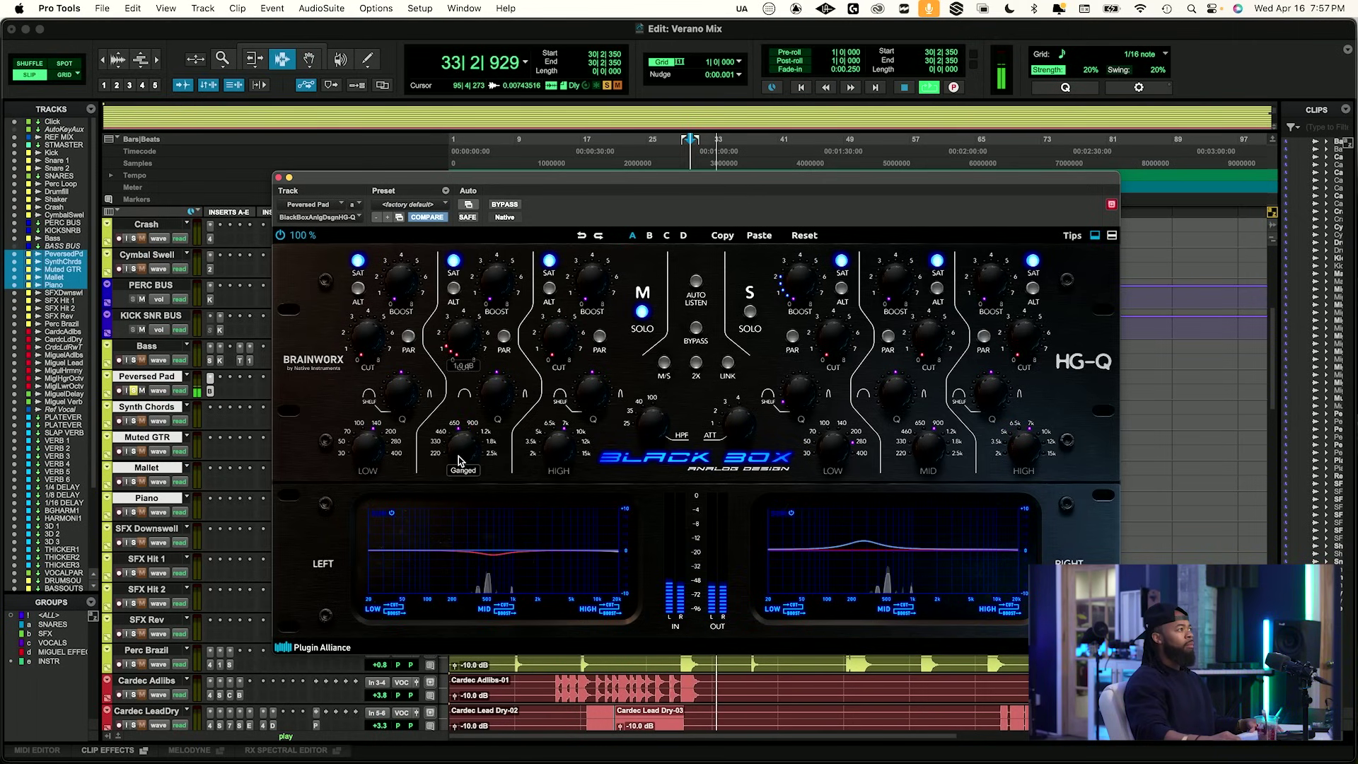
{"action": "key", "text": "space"}
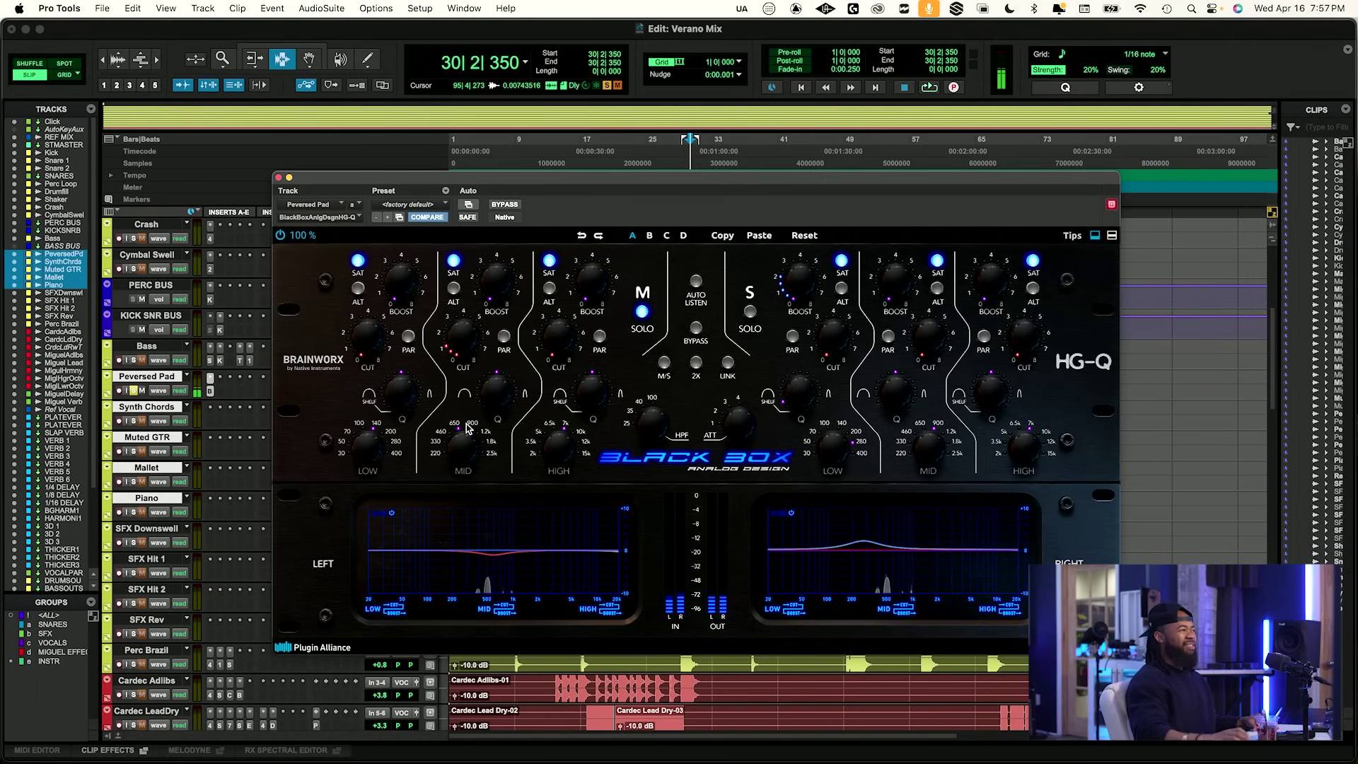
Unsolo the Peversed Pad, play the full mix from bar 30|2 and close the HG-Q window.
{"action": "left_click", "coordinate": [134, 391]}
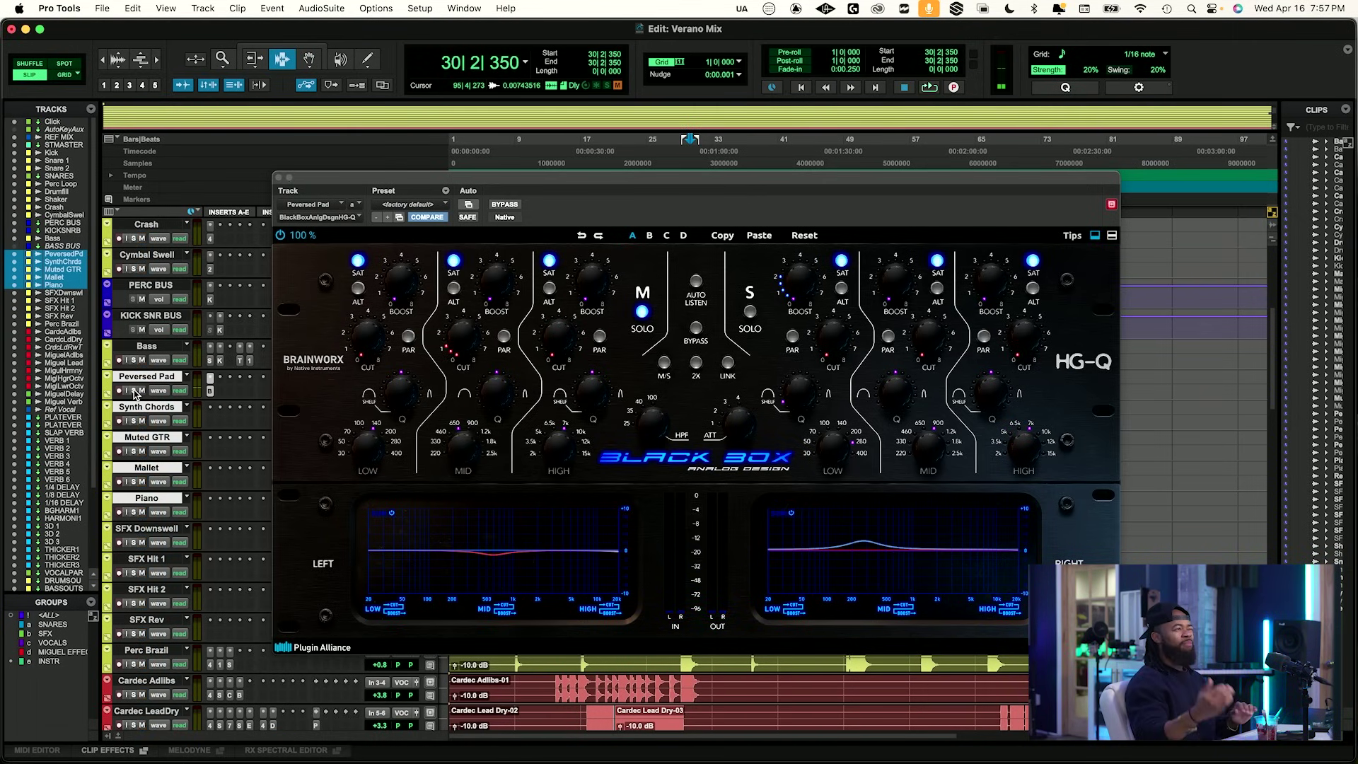
{"action": "key", "text": "space"}
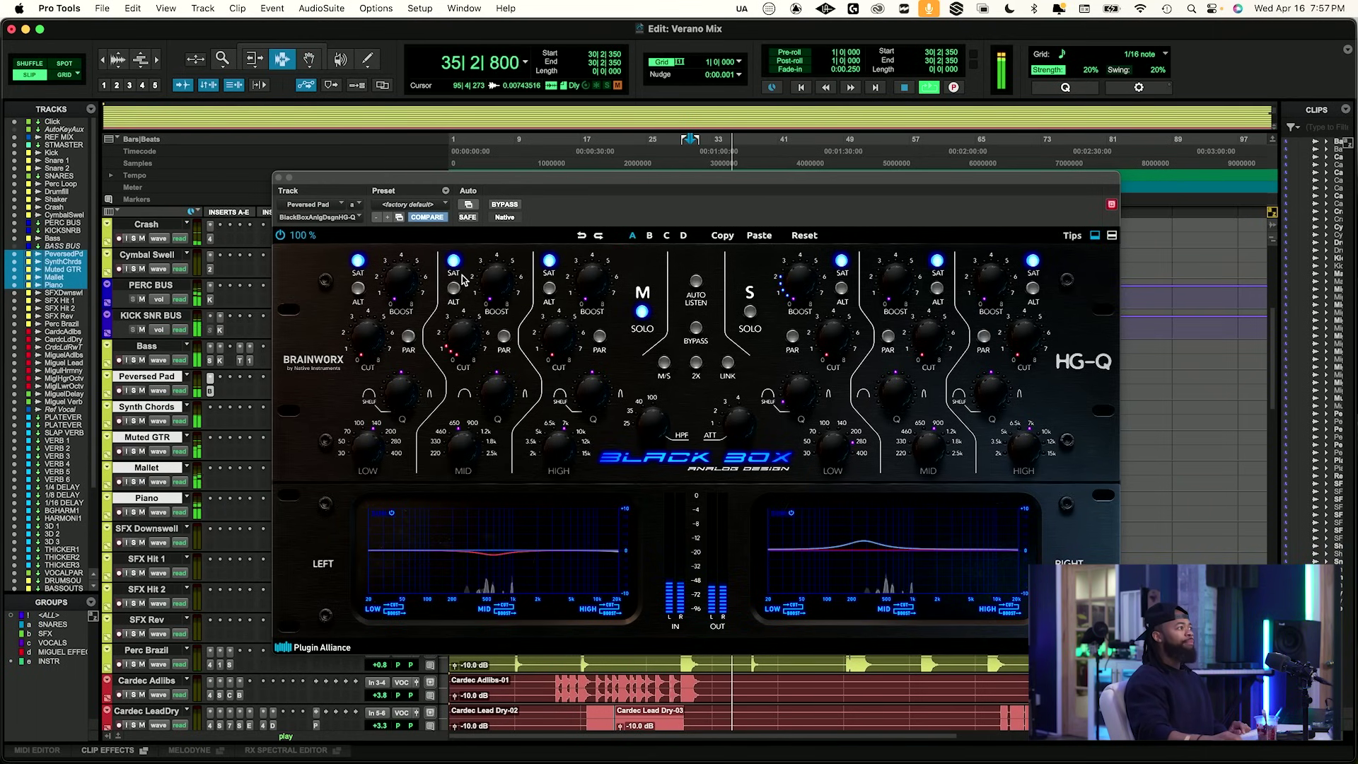
{"action": "left_click", "coordinate": [279, 177]}
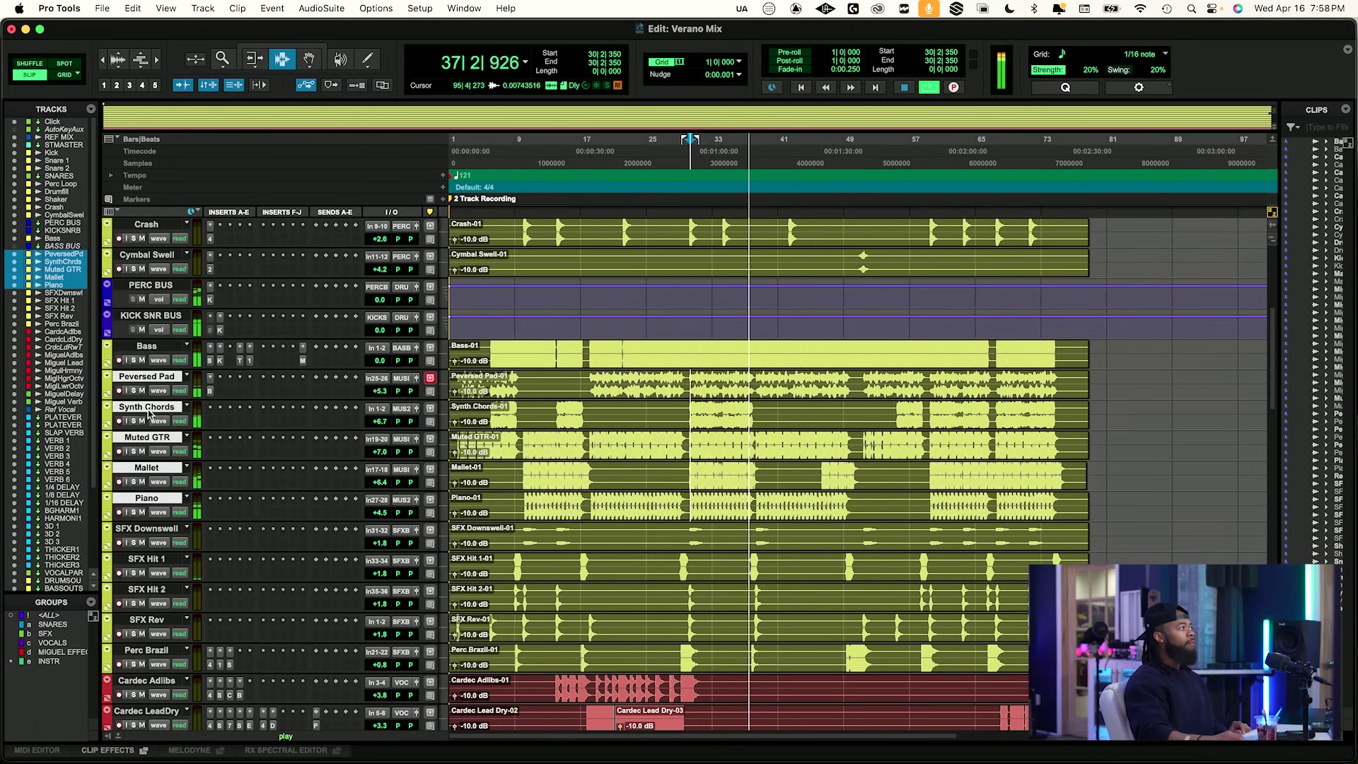
Replay the soloed Peversed Pad from bar 30|2, turn off the HG-Q's M solo and return to the full mix.
{"action": "key", "text": "space"}
{"action": "key", "text": "space"}
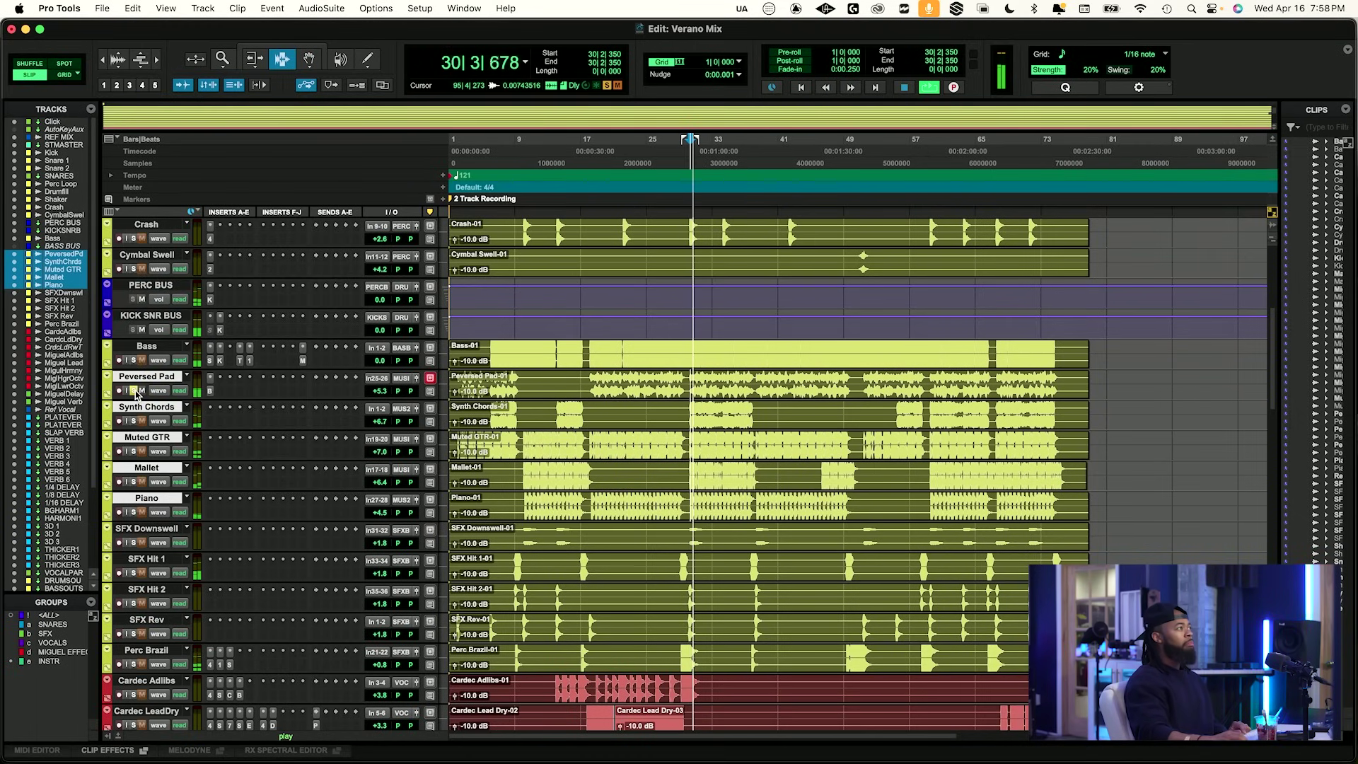
{"action": "left_click", "coordinate": [211, 392]}
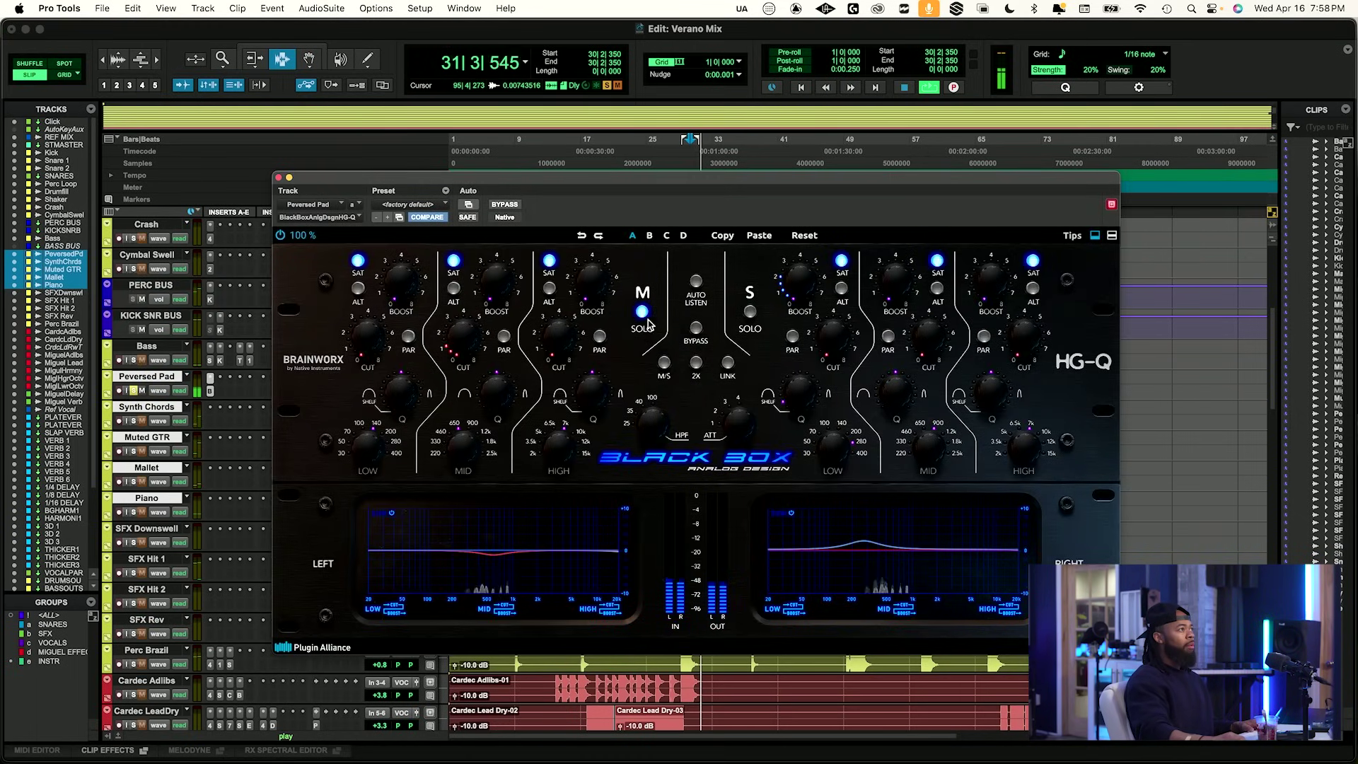
{"action": "left_click", "coordinate": [135, 391]}
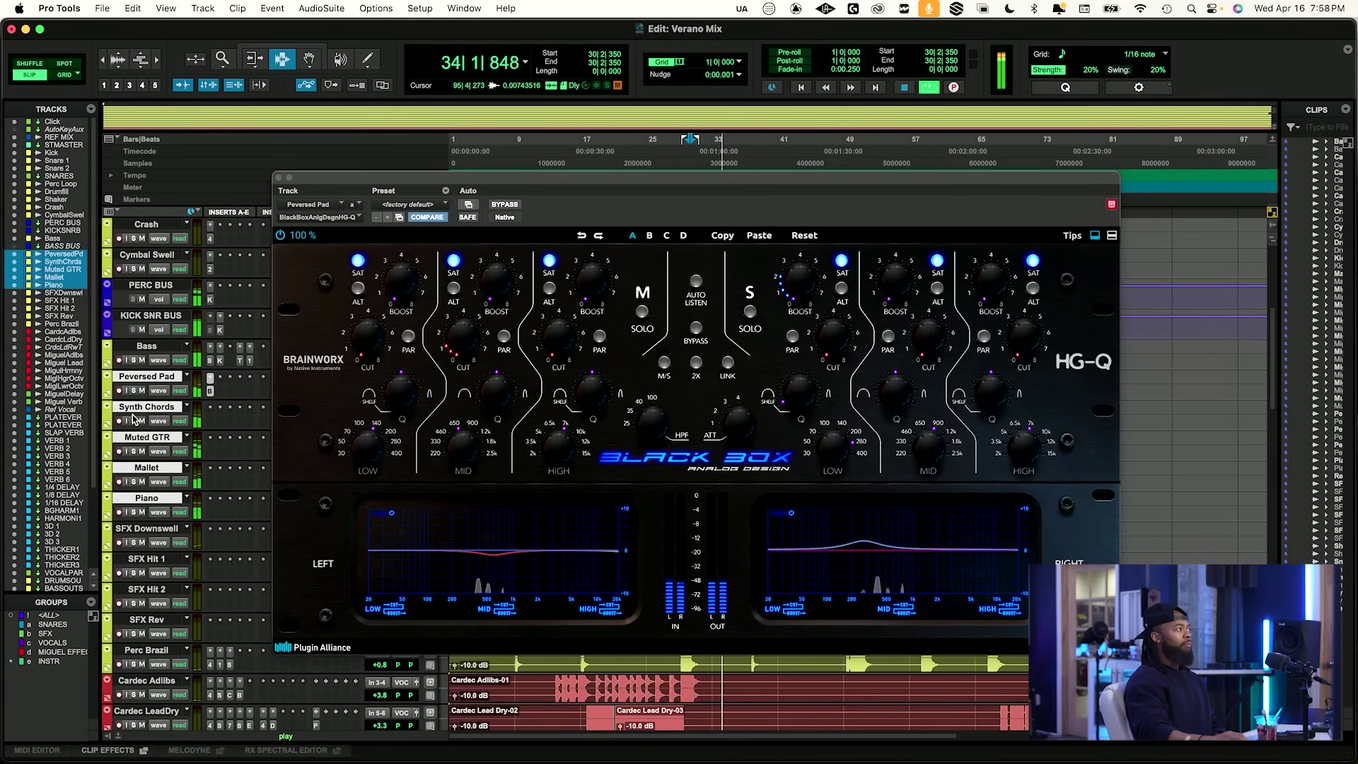
Solo Synth Chords, close the HG-Q window and insert Neutron 4 Equalizer in the Synth Chords' first insert slot.
{"action": "left_click", "coordinate": [134, 421]}
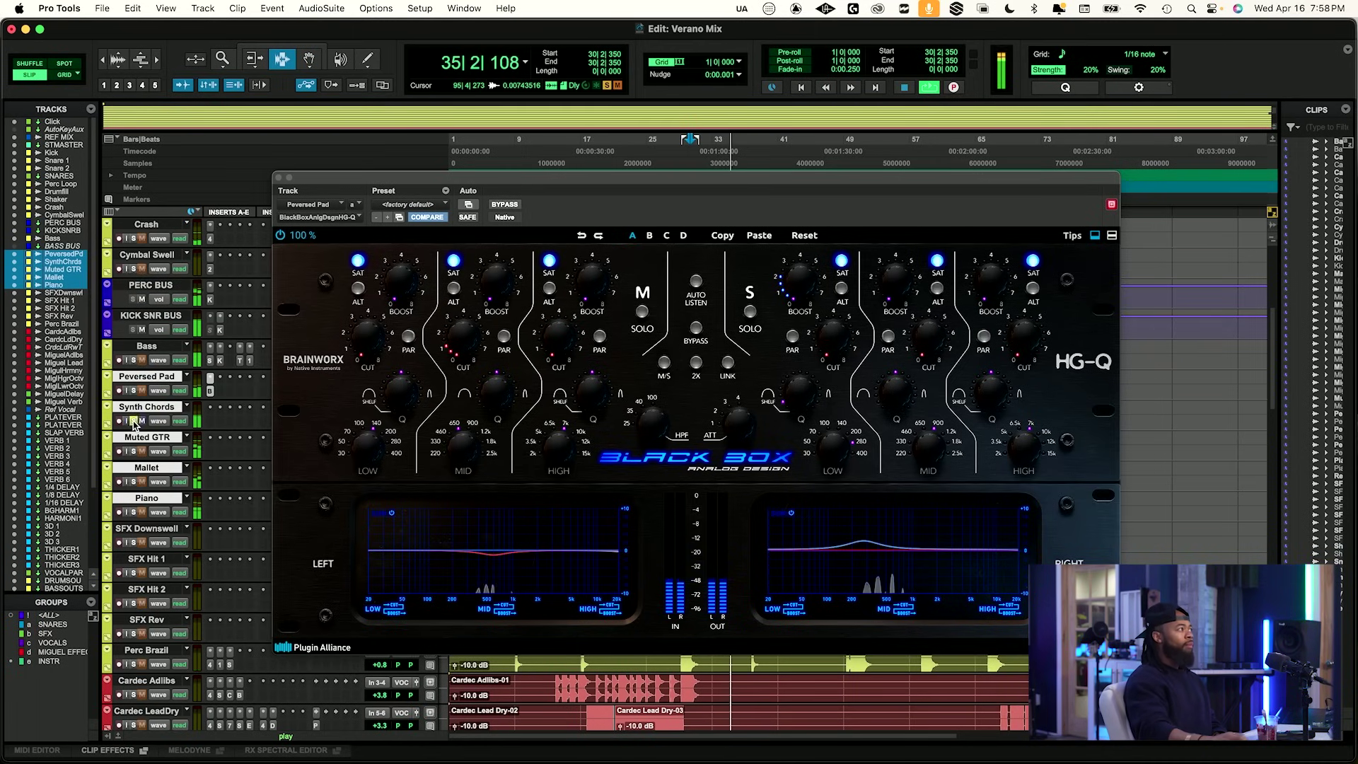
{"action": "left_click", "coordinate": [279, 177]}
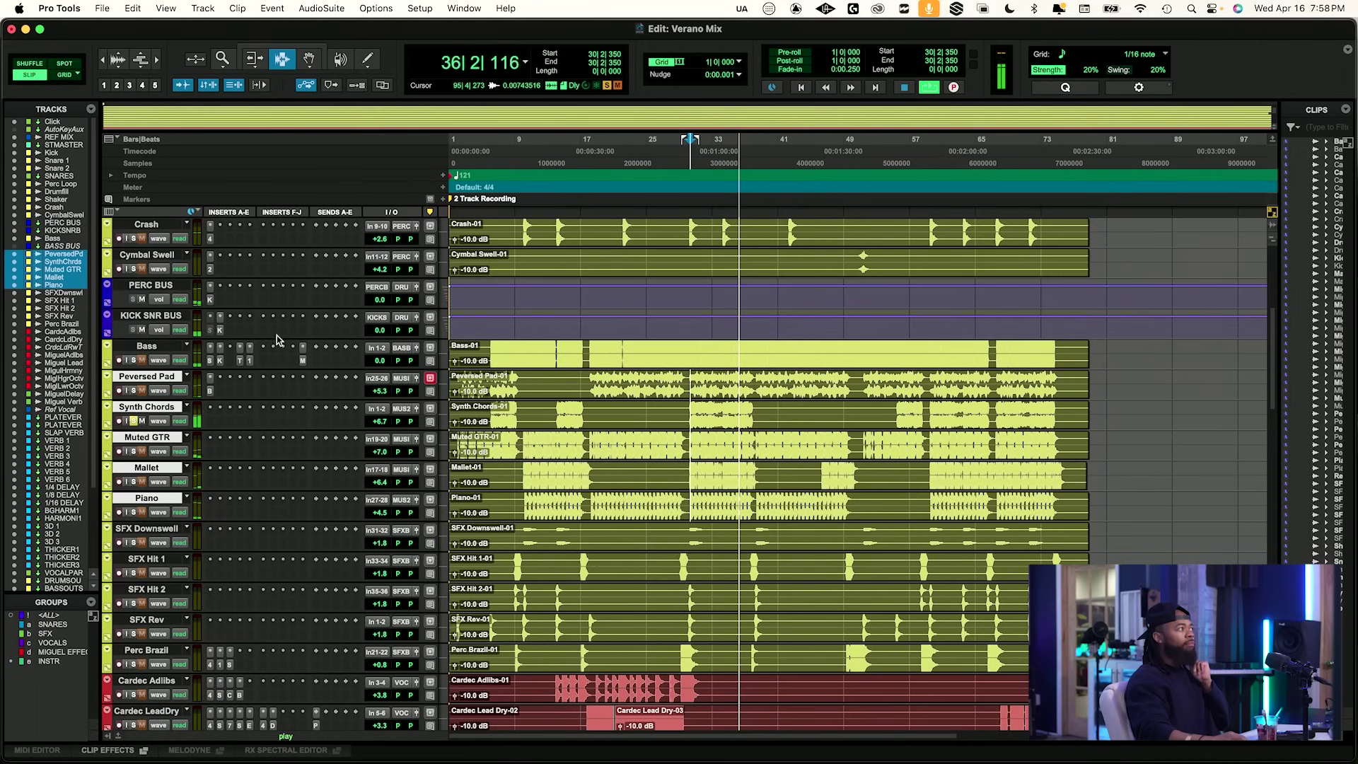
{"action": "left_click", "coordinate": [239, 407]}
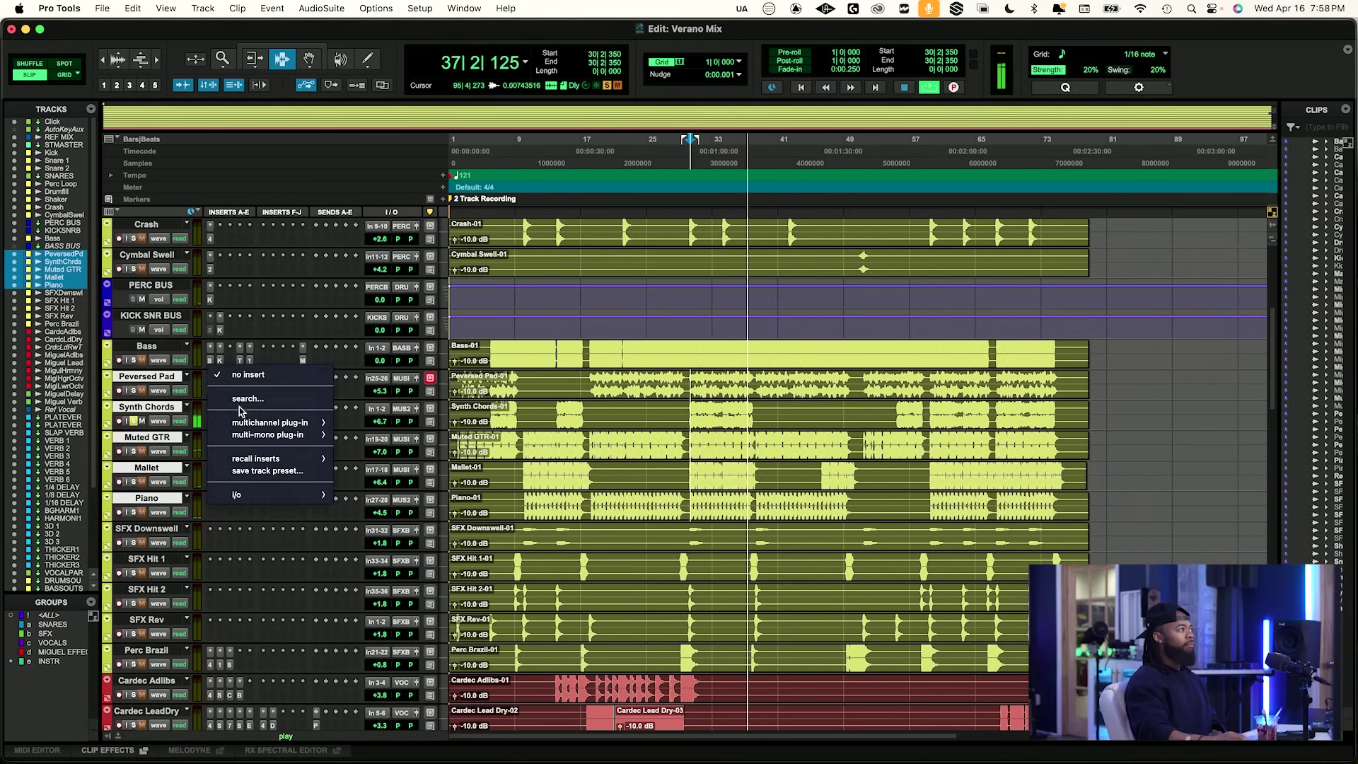
{"action": "type", "text": "neutron"}
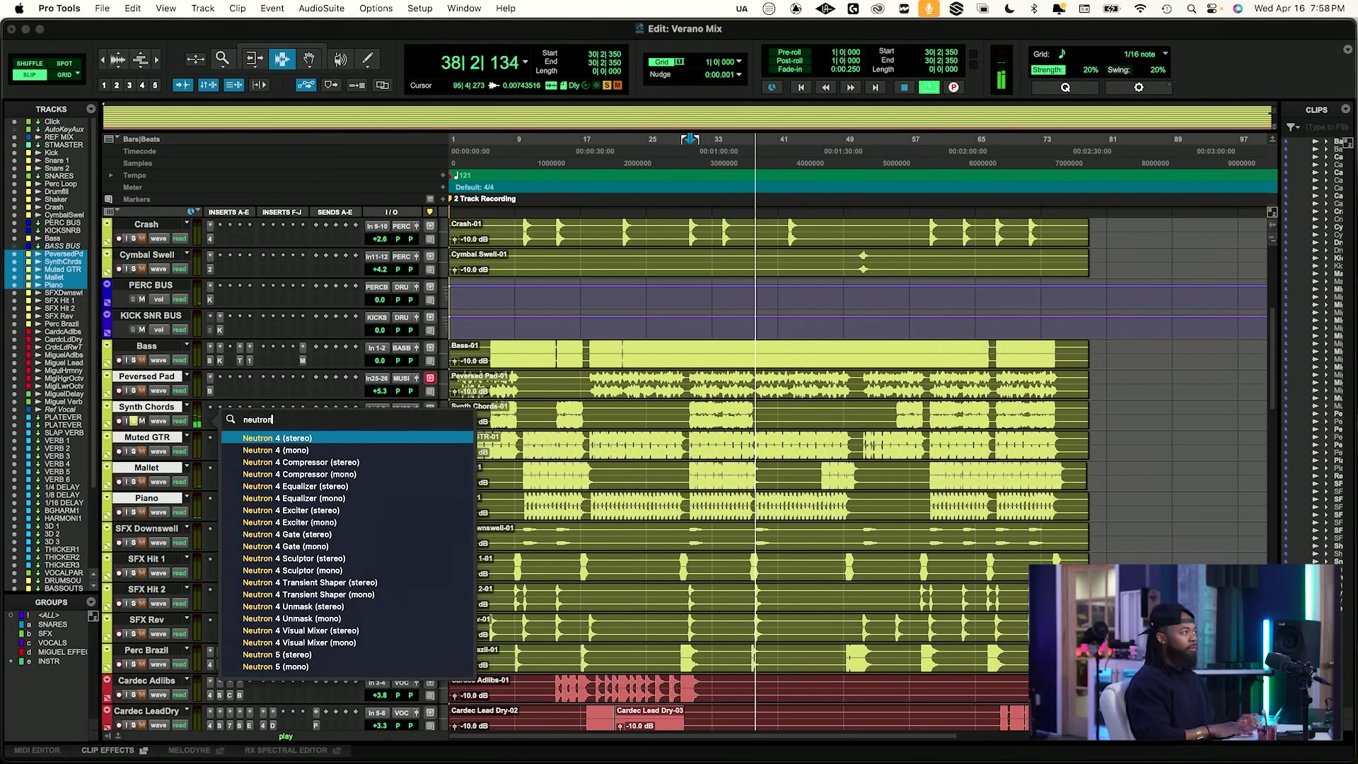
{"action": "key", "text": "Down"}
{"action": "key", "text": "Down"}
{"action": "key", "text": "Down"}
{"action": "key", "text": "Down"}
{"action": "key", "text": "Down"}
{"action": "key", "text": "Return"}
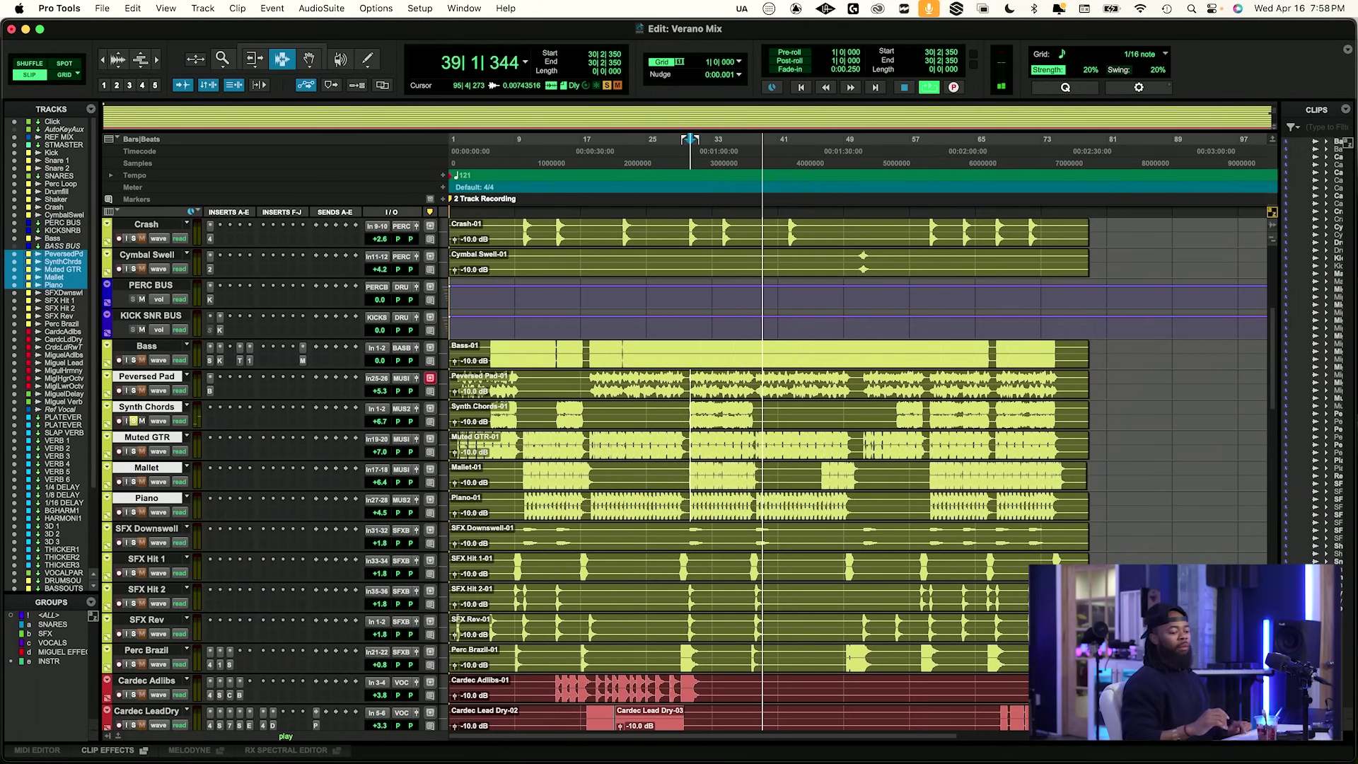
Replay from bar 30|2 and add a Flat Highpass at 177 Hz, 12 dB/oct, to the Synth Chords equalizer.
{"action": "key", "text": "space"}
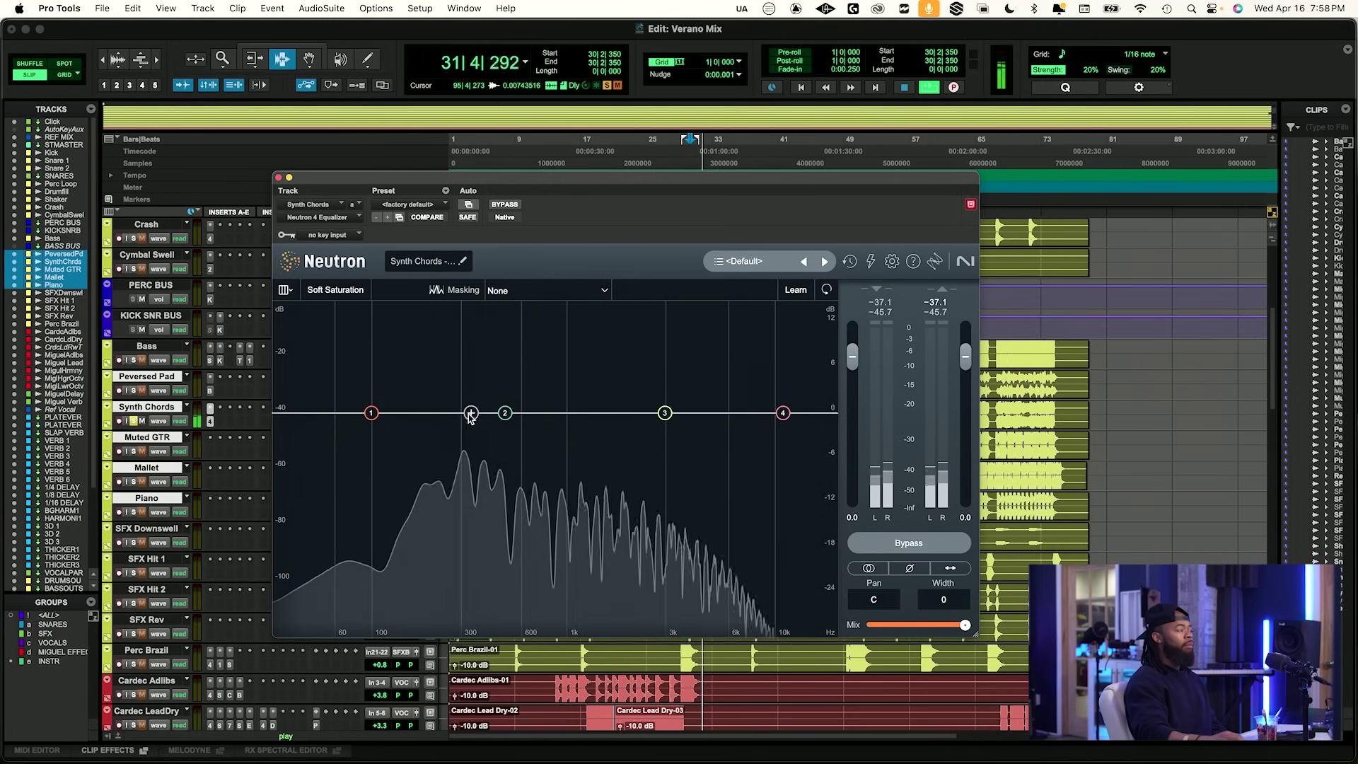
{"action": "left_click", "coordinate": [331, 414]}
{"action": "left_click_drag", "start_coordinate": [331, 414], "coordinate": [416, 413]}
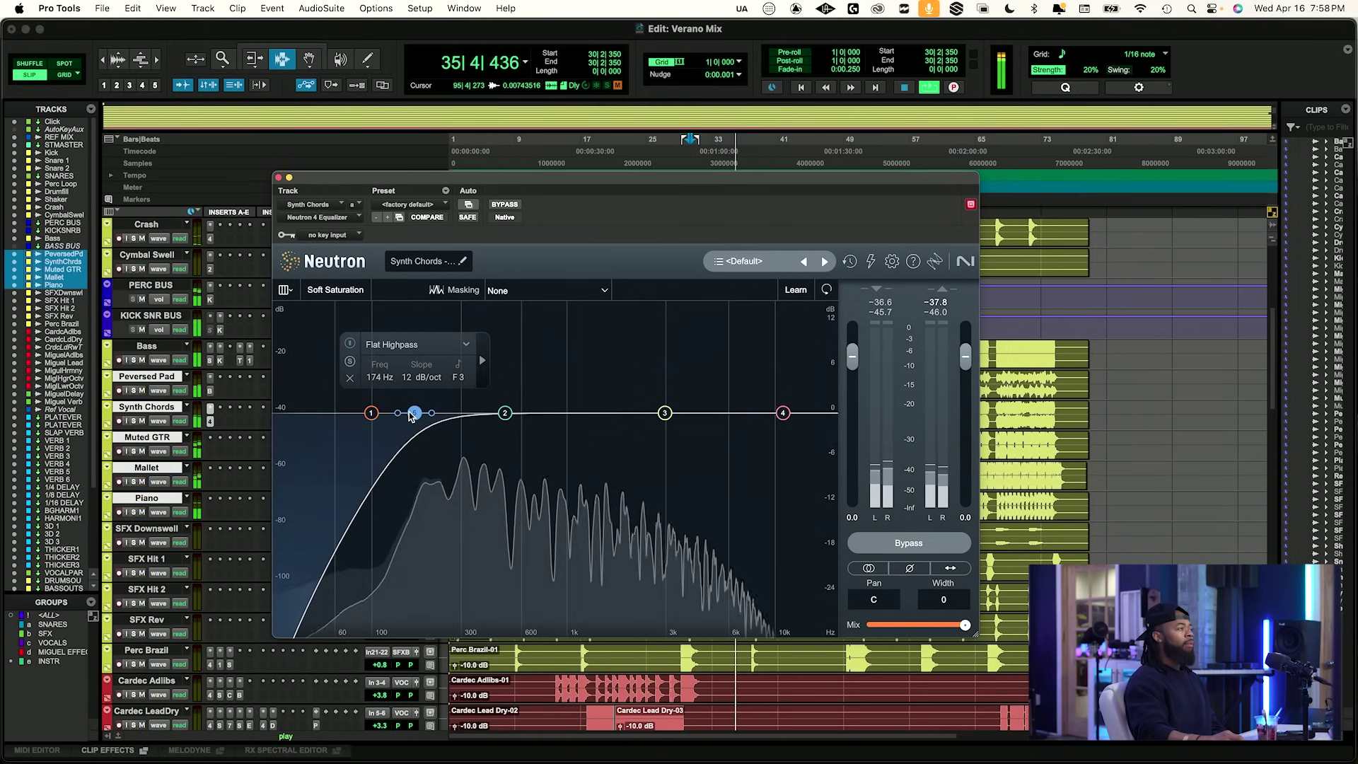
Try SpecCraft (stereo) in the Synth Chords' second insert slot.
{"action": "left_click", "coordinate": [221, 409]}
{"action": "left_click", "coordinate": [258, 399]}
{"action": "type", "text": "spec"}
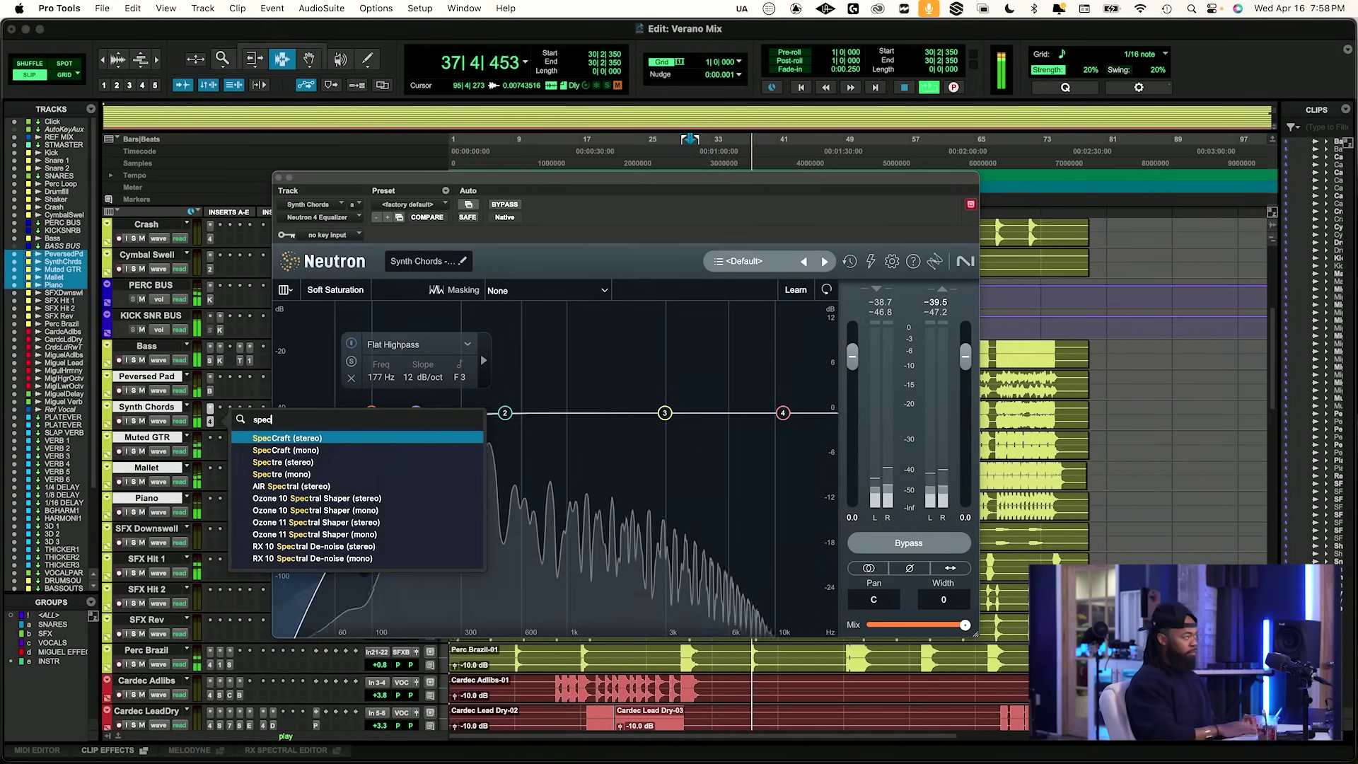
{"action": "key", "text": "Return"}
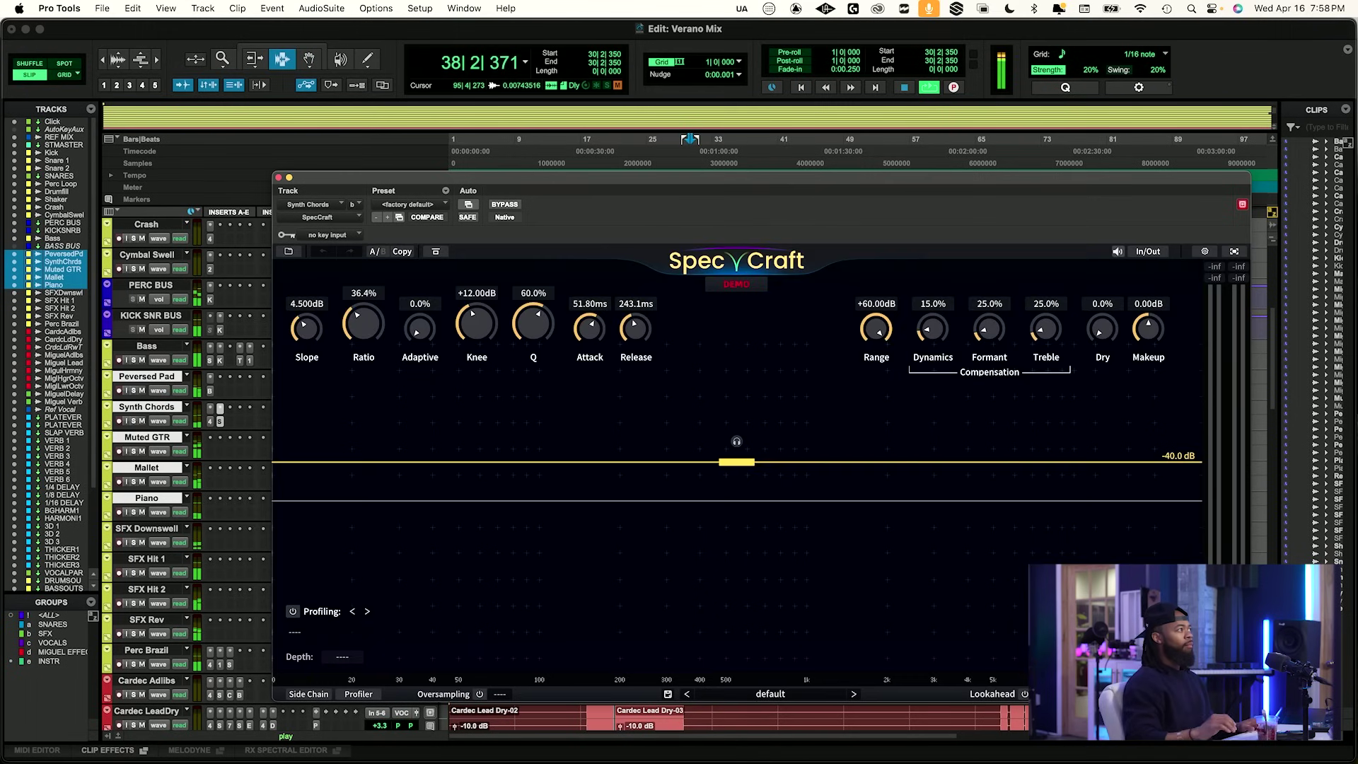
Replace SpecCraft with Spectre (stereo) in the Synth Chords' second insert slot.
{"action": "left_click", "coordinate": [221, 410]}
{"action": "left_click", "coordinate": [255, 398]}
{"action": "type", "text": "spec"}
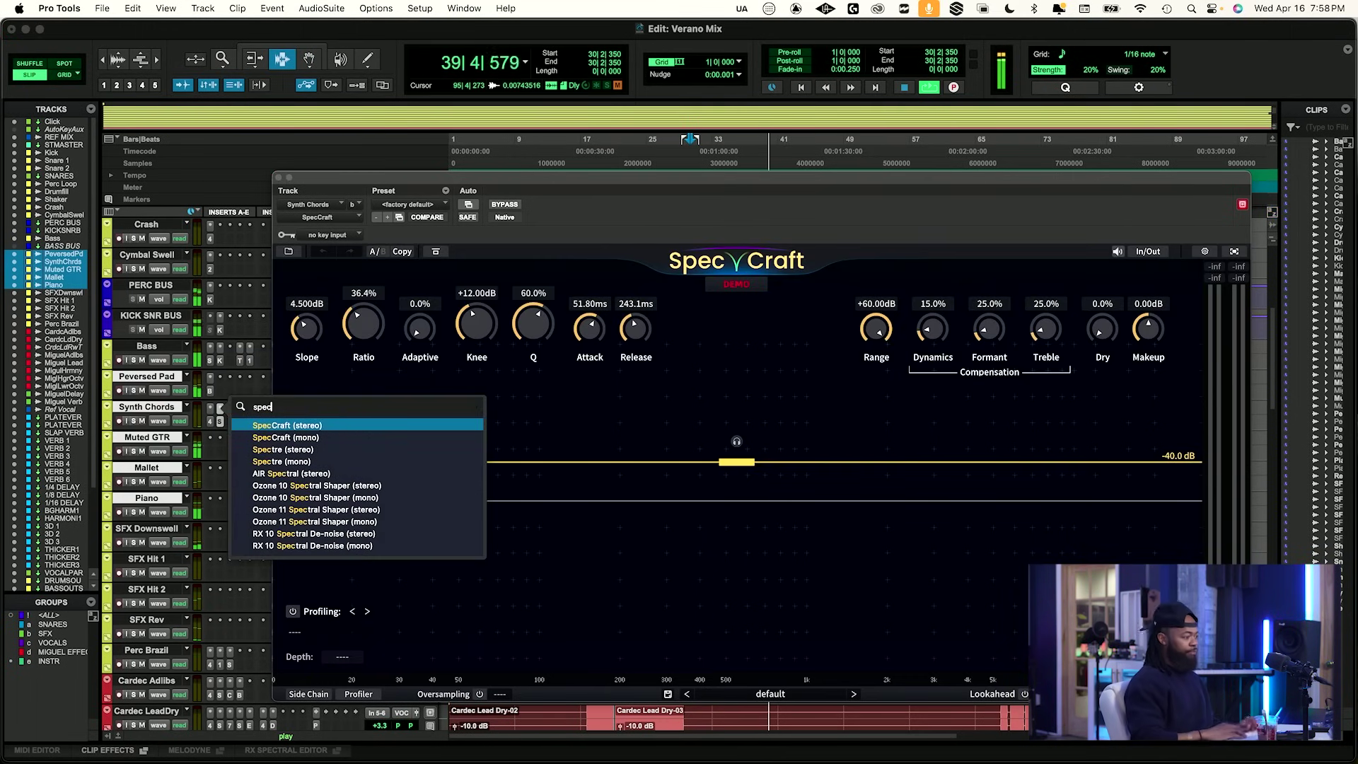
{"action": "type", "text": "t"}
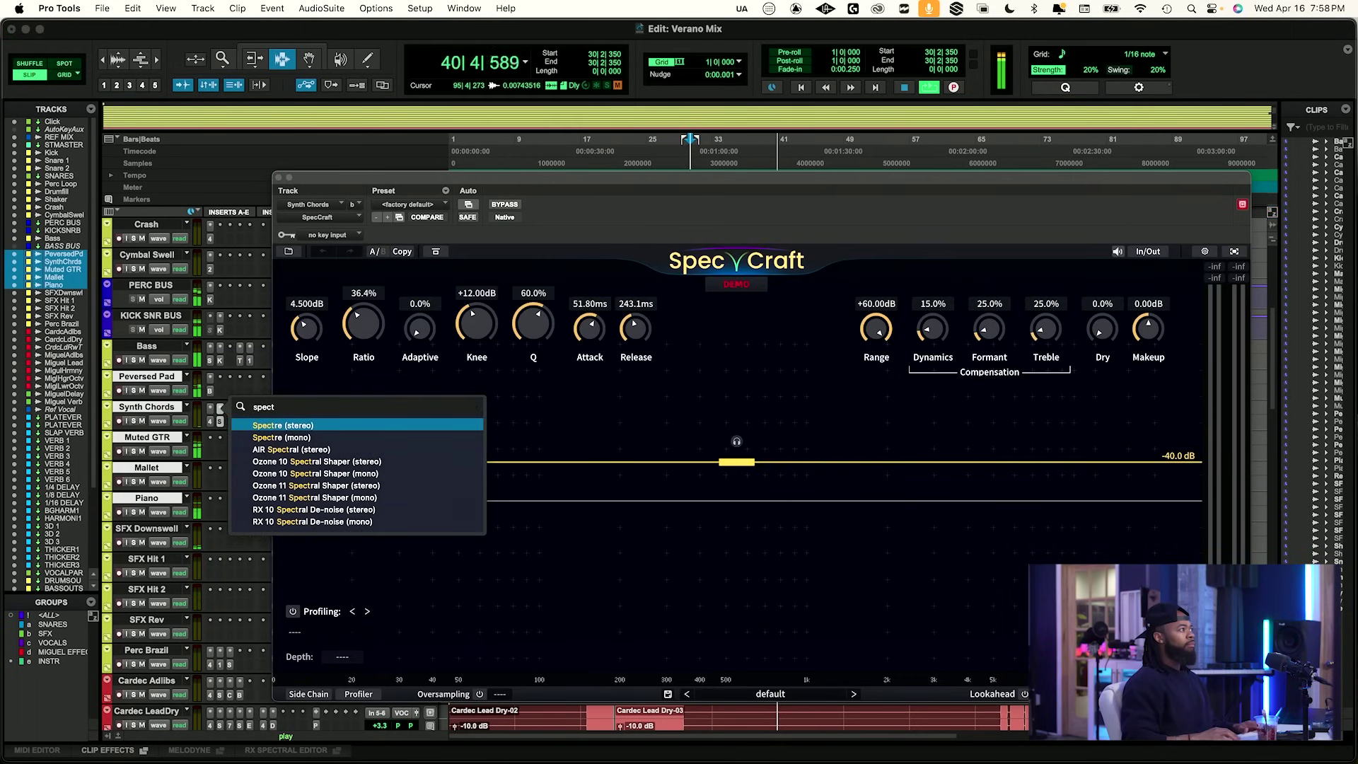
{"action": "key", "text": "Return"}
Replay from bar 30|2 and boost Spectre's fourth band by about 2.9 dB at 2.80 kHz on the Synth Chords.
{"action": "key", "text": "space"}
{"action": "key", "text": "space"}
{"action": "left_click_drag", "start_coordinate": [592, 400], "coordinate": [605, 322]}
{"action": "key", "text": "space"}
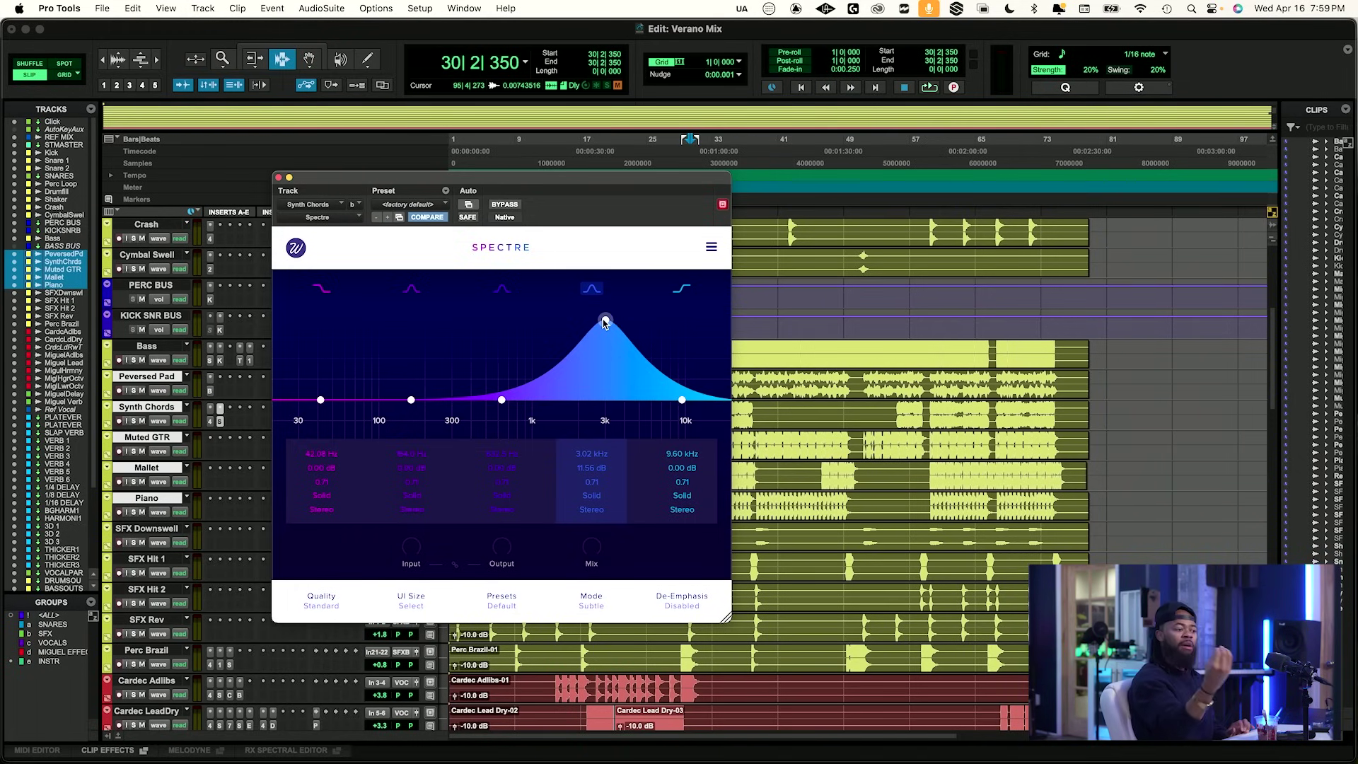
{"action": "key", "text": "space"}
{"action": "left_click_drag", "start_coordinate": [604, 322], "coordinate": [598, 380]}
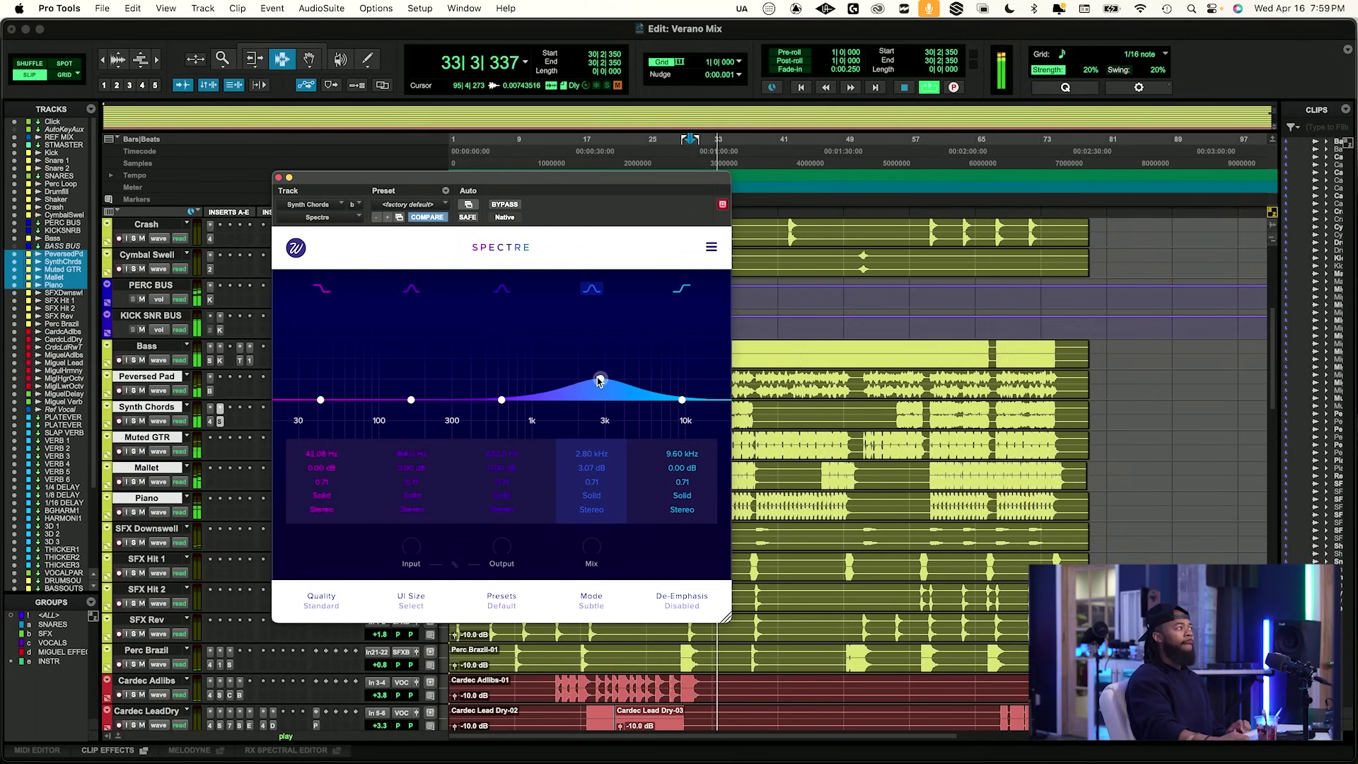
{"action": "left_click", "coordinate": [593, 506]}
{"action": "left_click", "coordinate": [561, 501]}
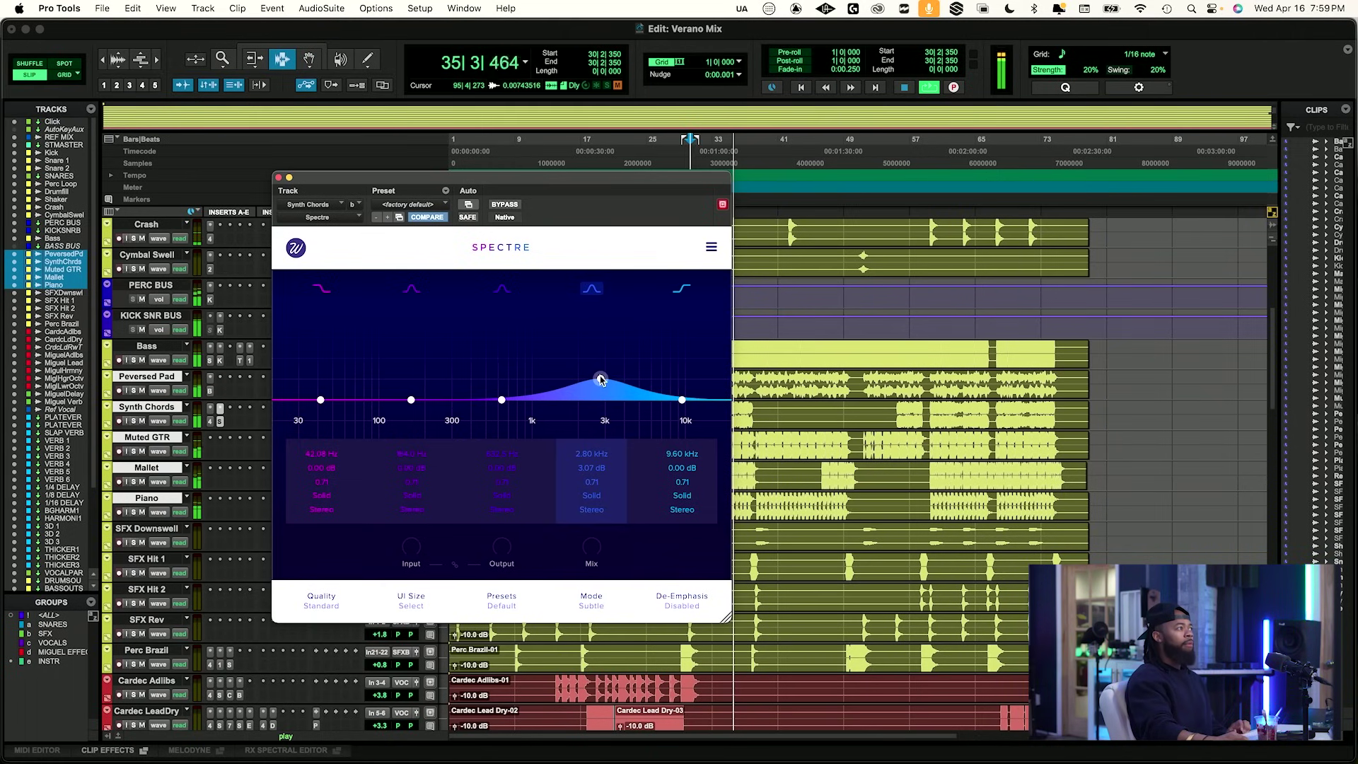
{"action": "left_click_drag", "start_coordinate": [600, 379], "coordinate": [600, 381]}
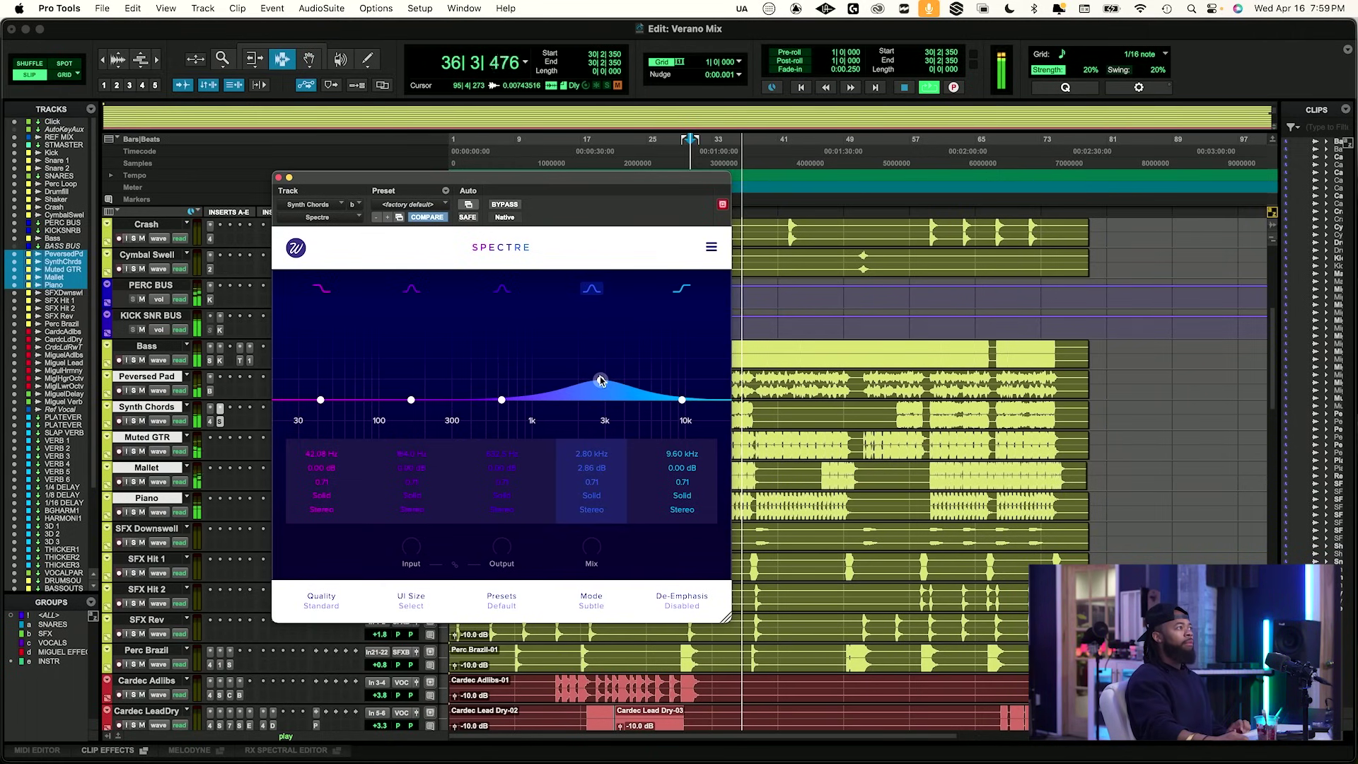
{"action": "key", "text": "space"}
Bypass Spectre and cut about 2.5 dB at 275 Hz with a Proportional Q band in the Synth Chords' Neutron 4 Equalizer.
{"action": "left_click", "coordinate": [504, 204]}
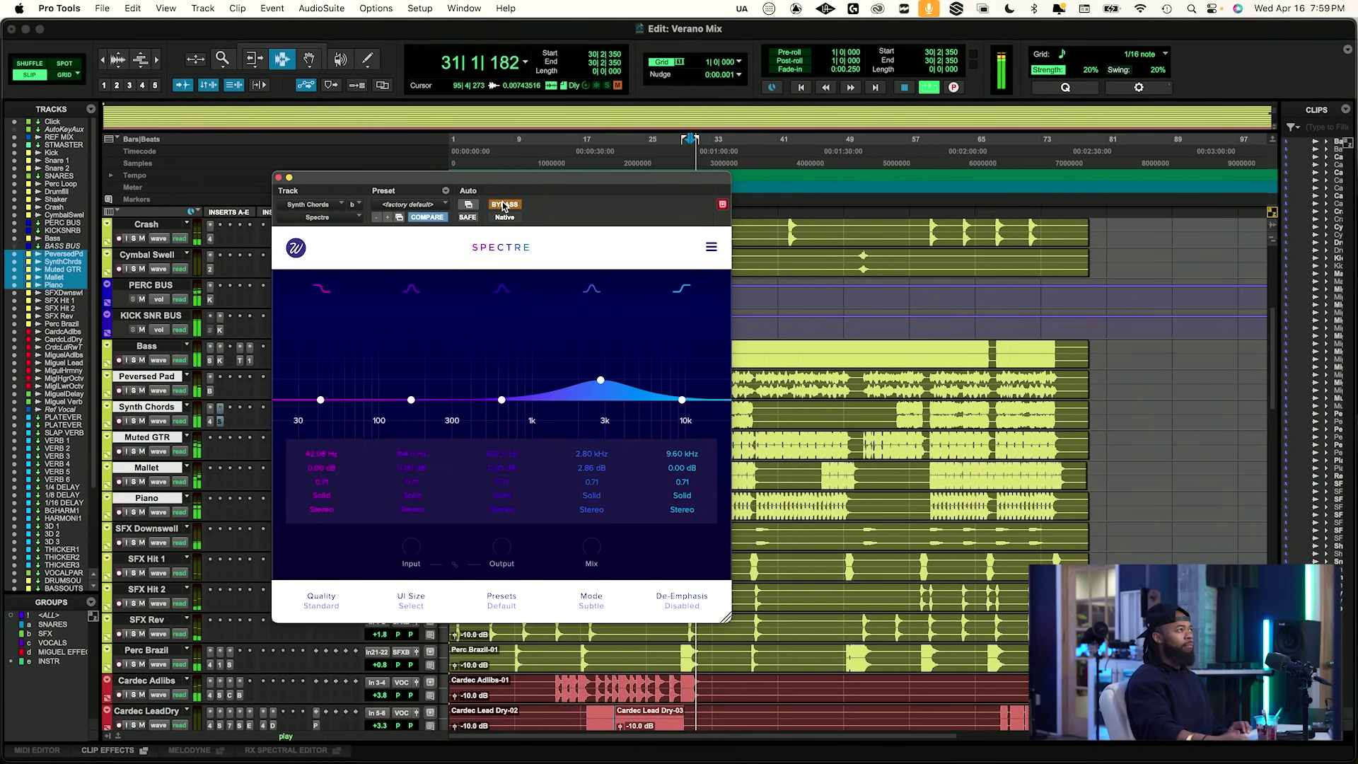
{"action": "left_click", "coordinate": [210, 408]}
{"action": "left_click_drag", "start_coordinate": [503, 409], "coordinate": [453, 437]}
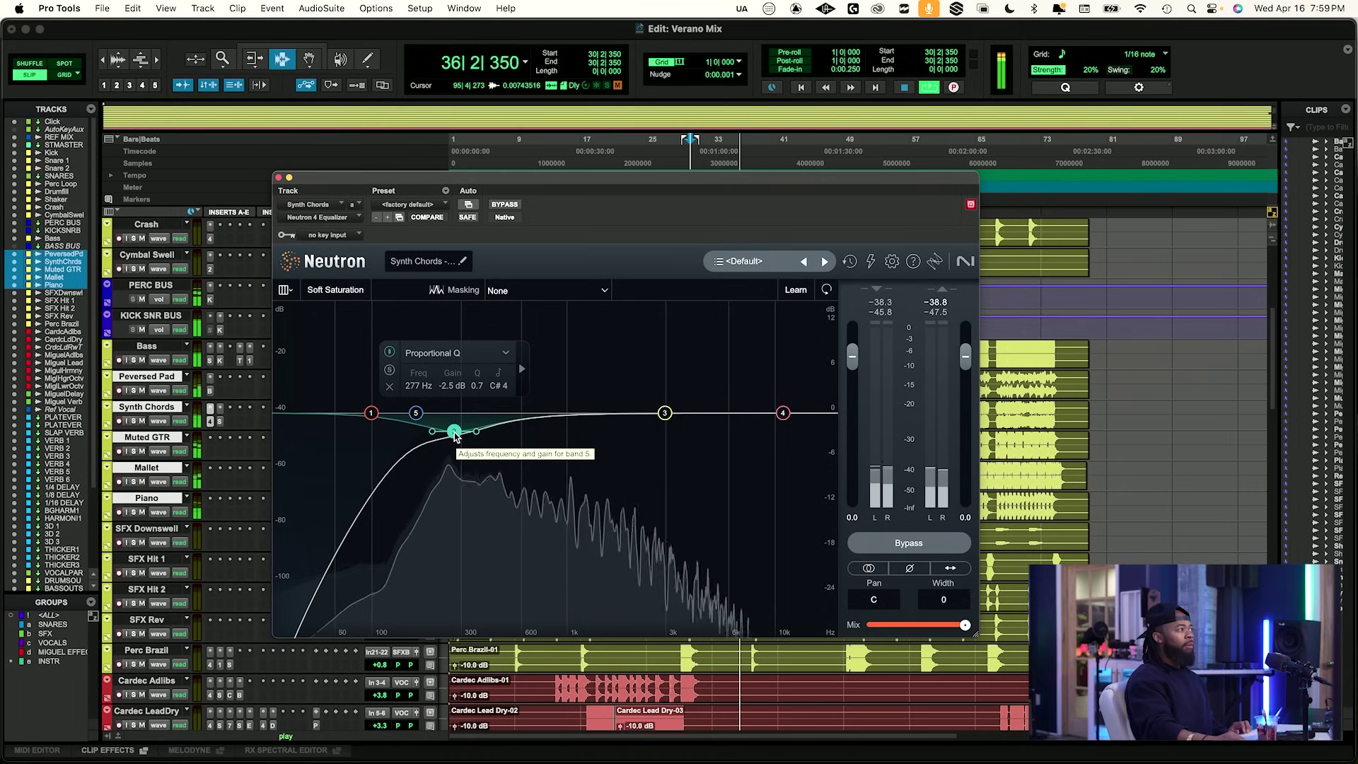
Solo Synth Chords, compare it with its inserts bypassed and active from bar 30|2, and return to the full mix.
{"action": "left_click", "coordinate": [135, 421]}
{"action": "key", "text": "space"}
{"action": "key", "text": "space"}
{"action": "left_click", "coordinate": [213, 424], "text": "ctrl+super"}
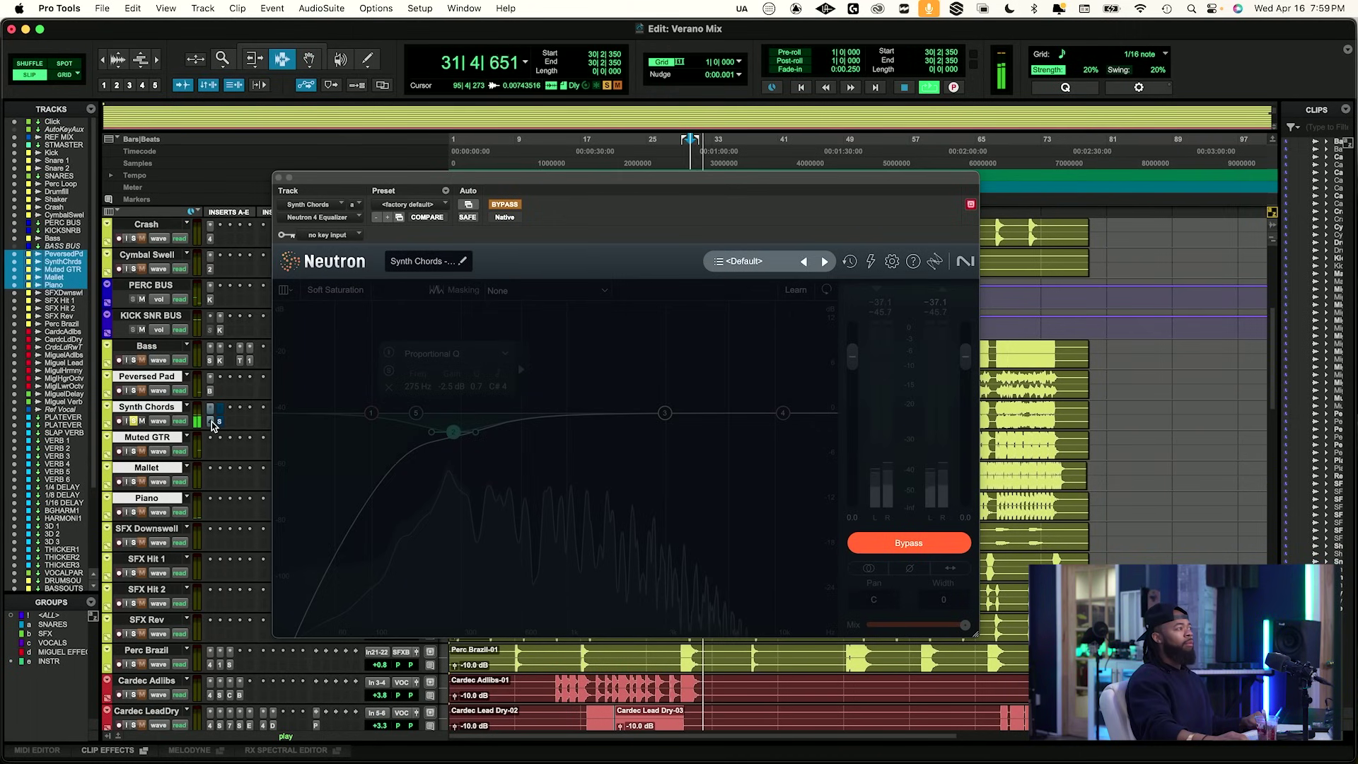
{"action": "left_click", "coordinate": [211, 424], "text": "ctrl+super"}
{"action": "left_click", "coordinate": [134, 422]}
{"action": "key", "text": "space"}
{"action": "key", "text": "space"}
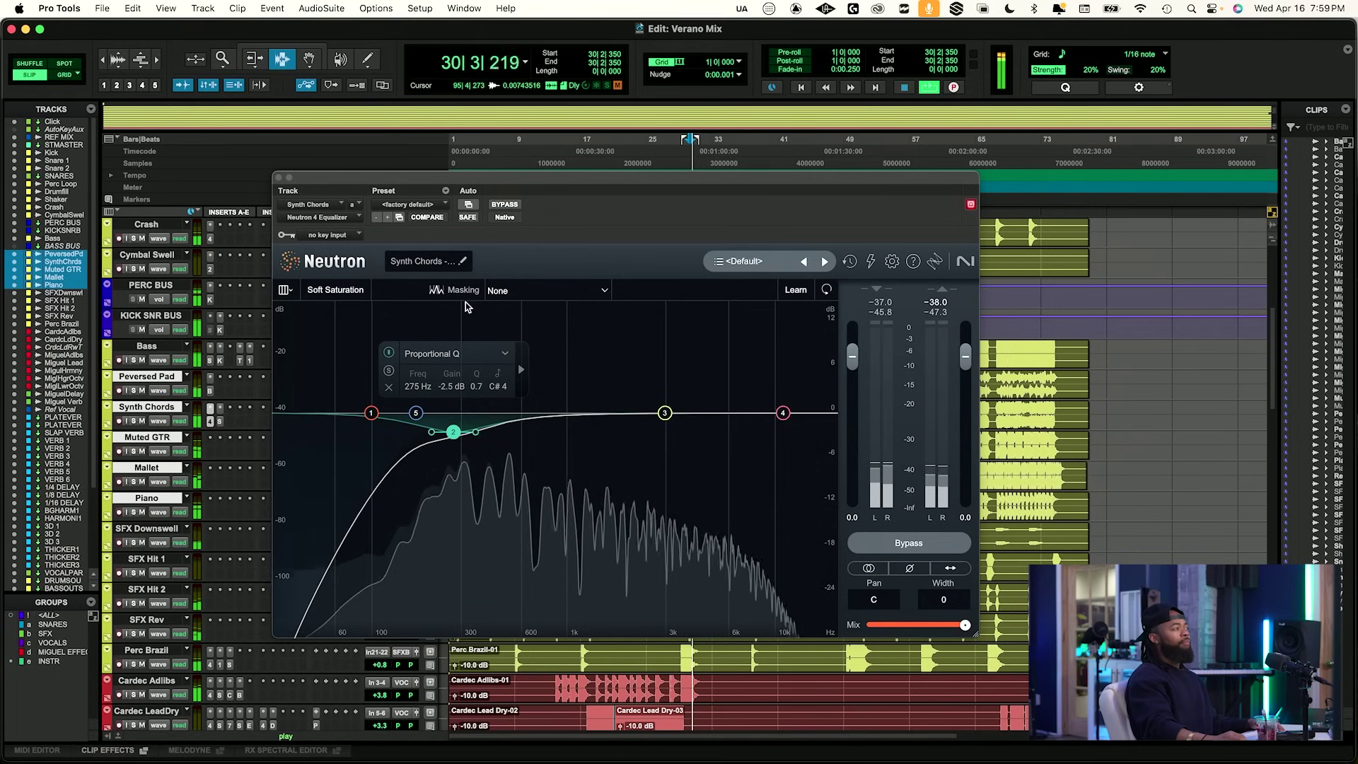
Close the equalizer window, solo REF MIX and play the reference from bar 30|2 for comparison.
{"action": "left_click", "coordinate": [278, 177]}
{"action": "scroll", "coordinate": [142, 306], "scroll_direction": "up", "scroll_amount": 5}
{"action": "key", "text": "space"}
{"action": "left_click", "coordinate": [134, 269]}
{"action": "key", "text": "space"}
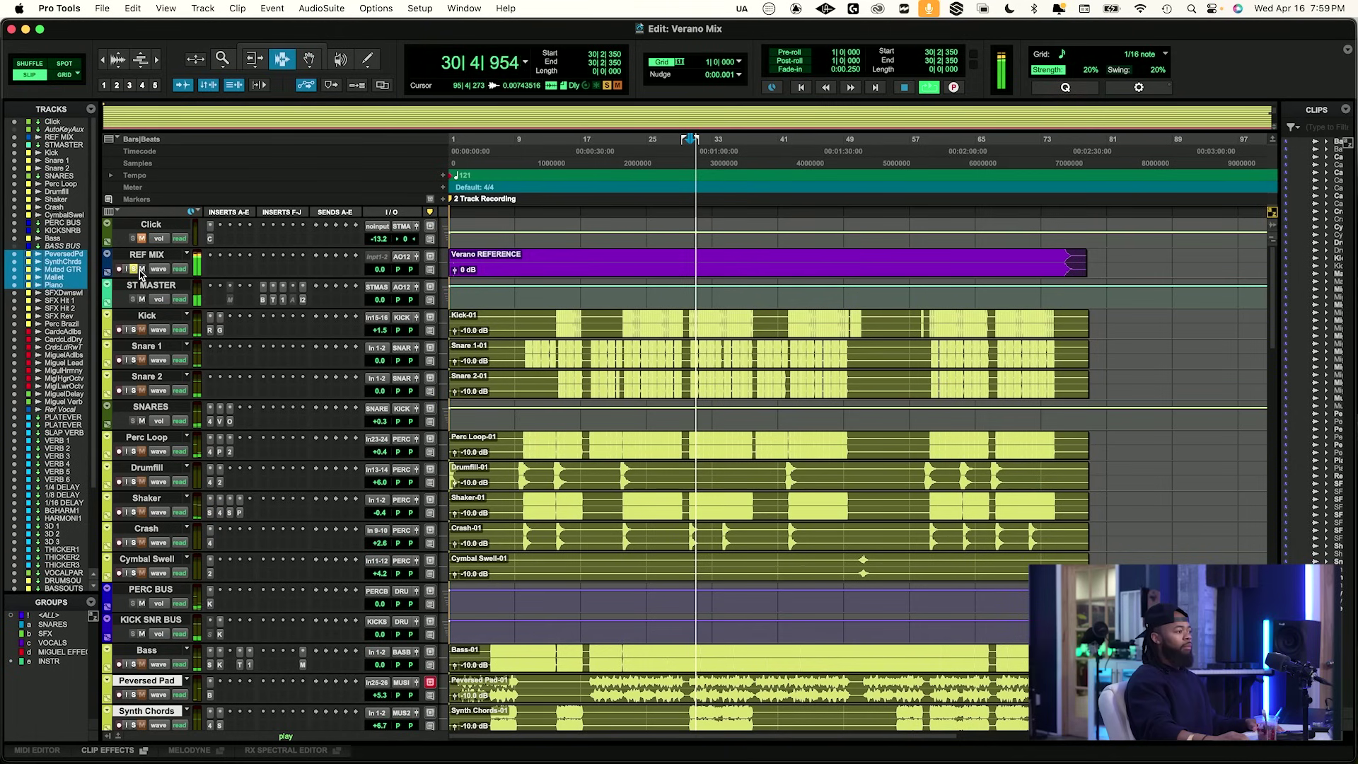
Unsolo the REF MIX track and audition the full mix from bar 30, focusing on the music tracks.
{"action": "key", "text": "F2"}
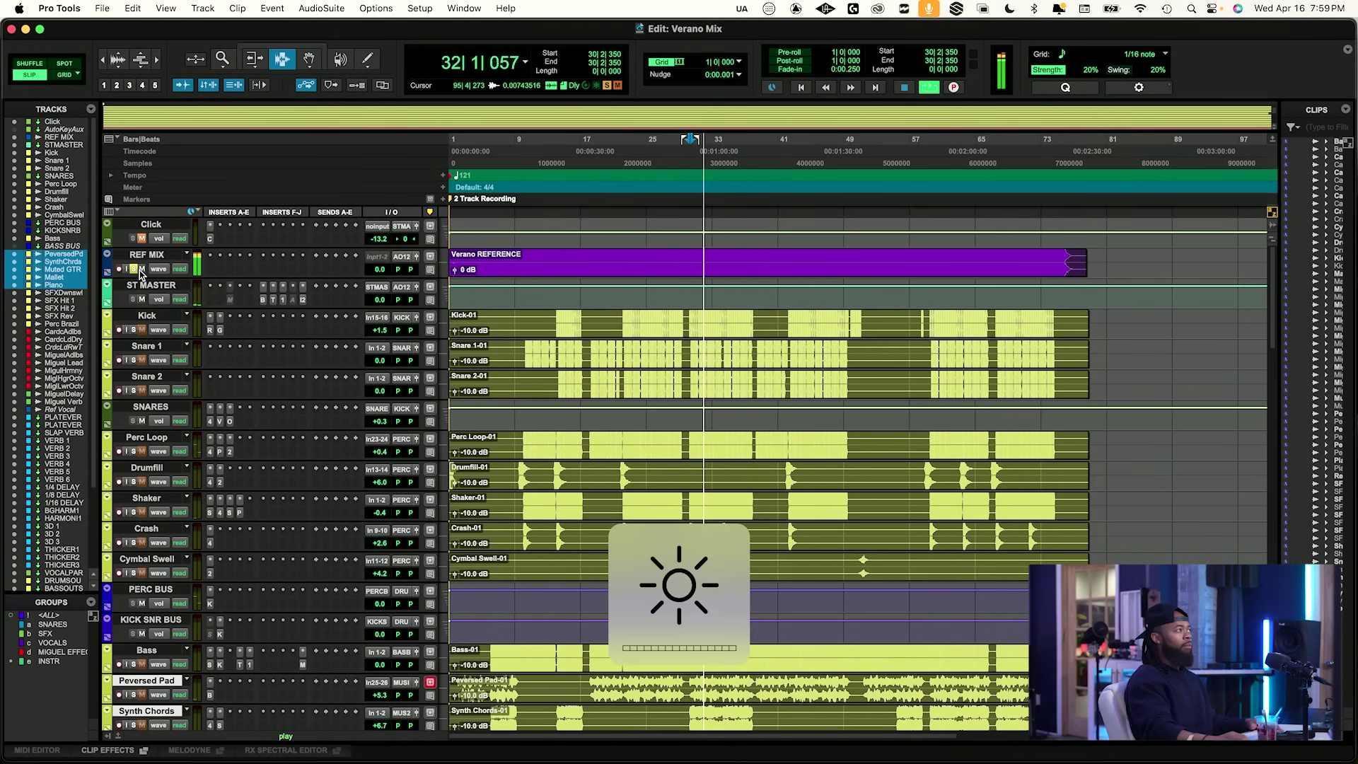
{"action": "key", "text": "space"}
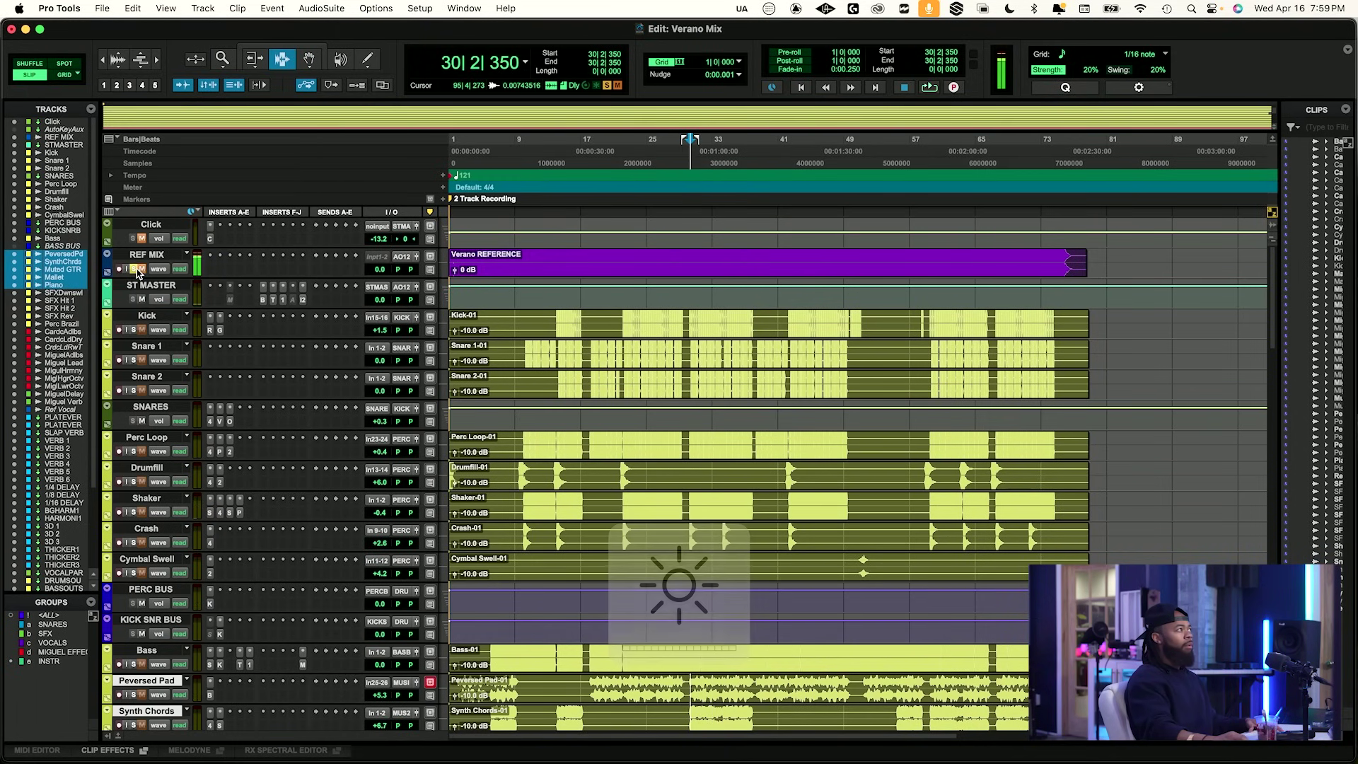
{"action": "scroll", "coordinate": [304, 449], "scroll_direction": "down", "scroll_amount": 10}
{"action": "key", "text": "space"}
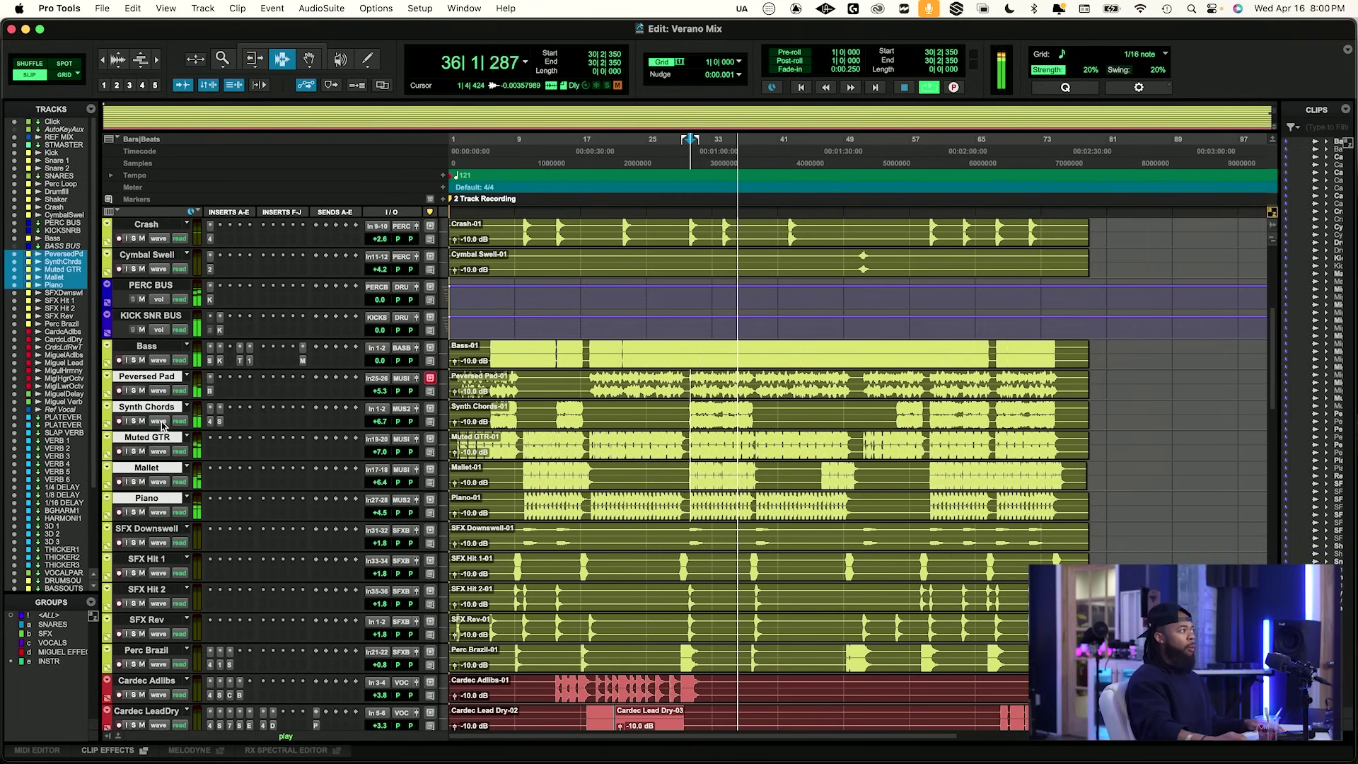
{"action": "key", "text": "space"}
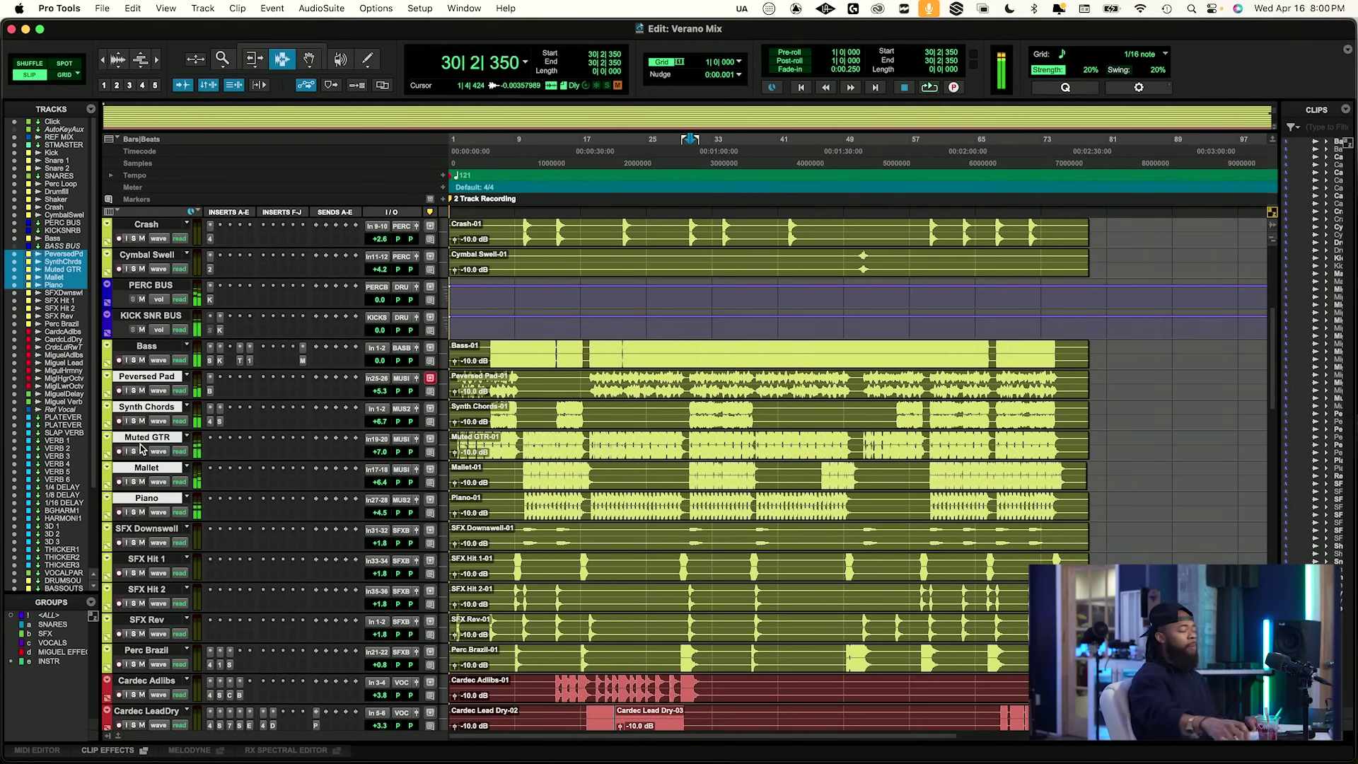
Audition the Muted GTR track from bar 30, comparing it soloed and within the full mix.
{"action": "left_click", "coordinate": [132, 452]}
{"action": "key", "text": "space"}
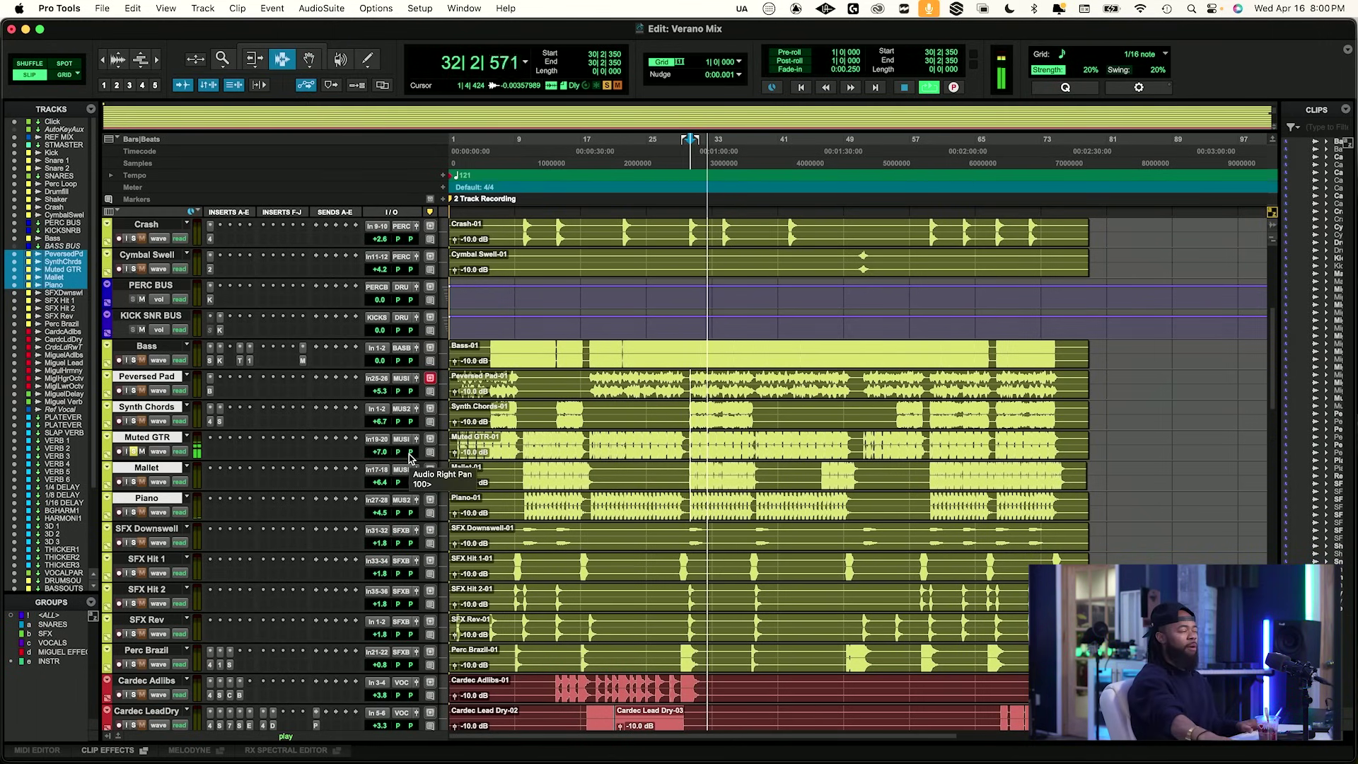
{"action": "left_click", "coordinate": [133, 451]}
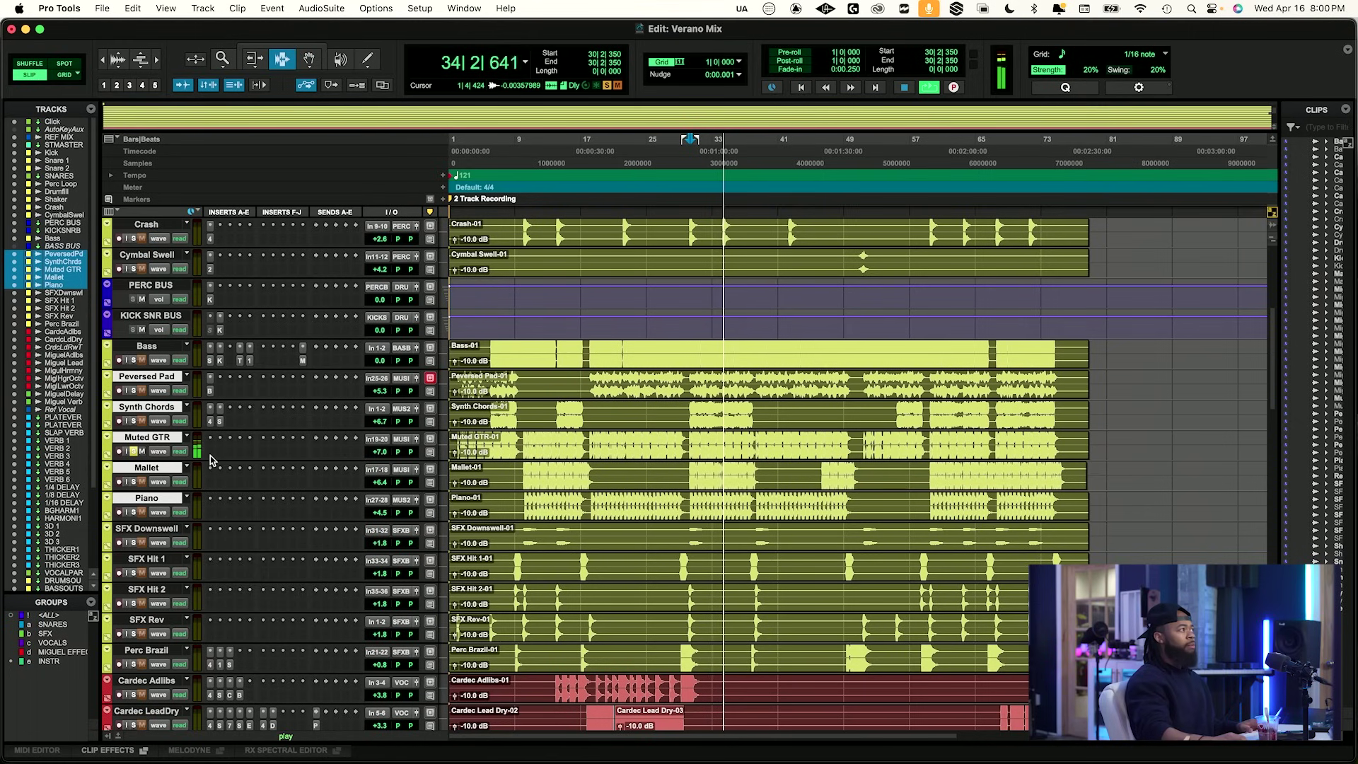
{"action": "left_click", "coordinate": [210, 455]}
{"action": "left_click", "coordinate": [133, 451]}
{"action": "left_click", "coordinate": [133, 451]}
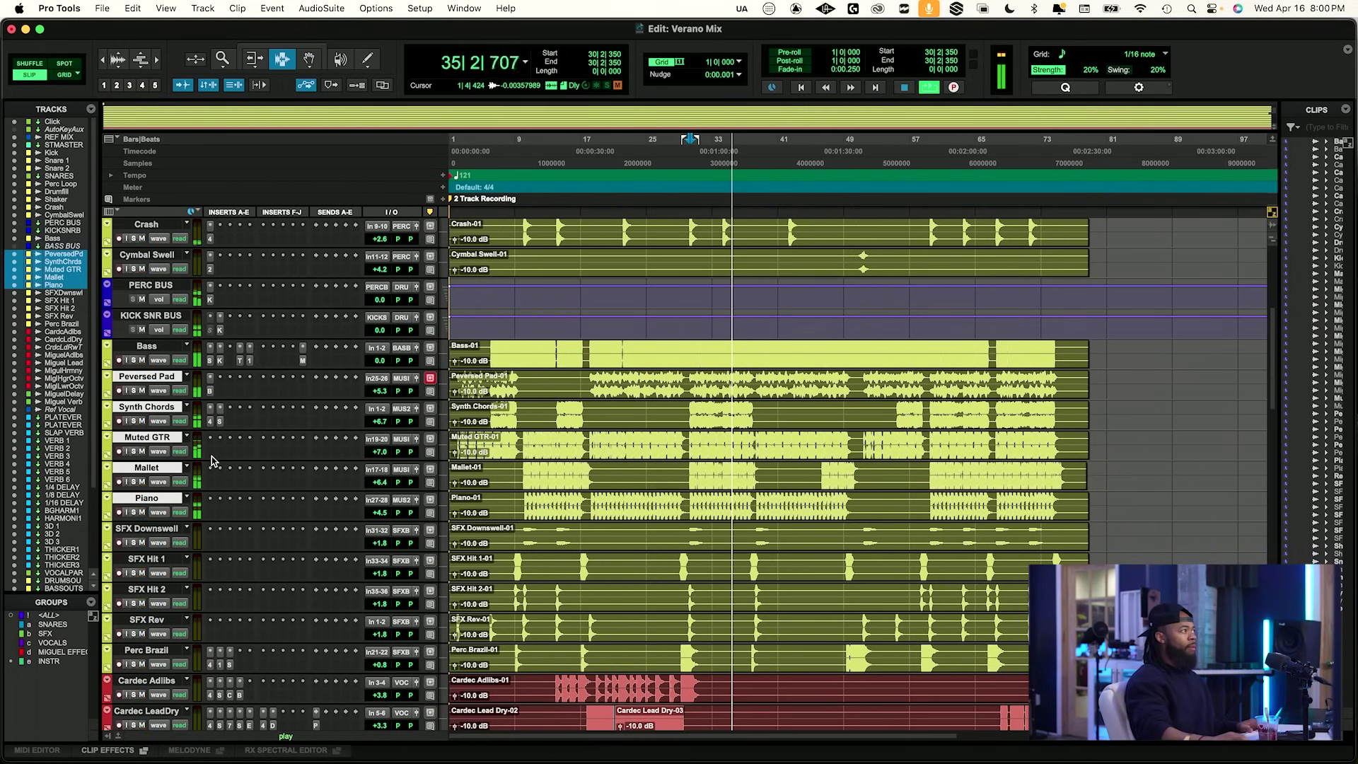
Add a send from the Muted GTR track to the CENTER BUS.
{"action": "left_click", "coordinate": [318, 437]}
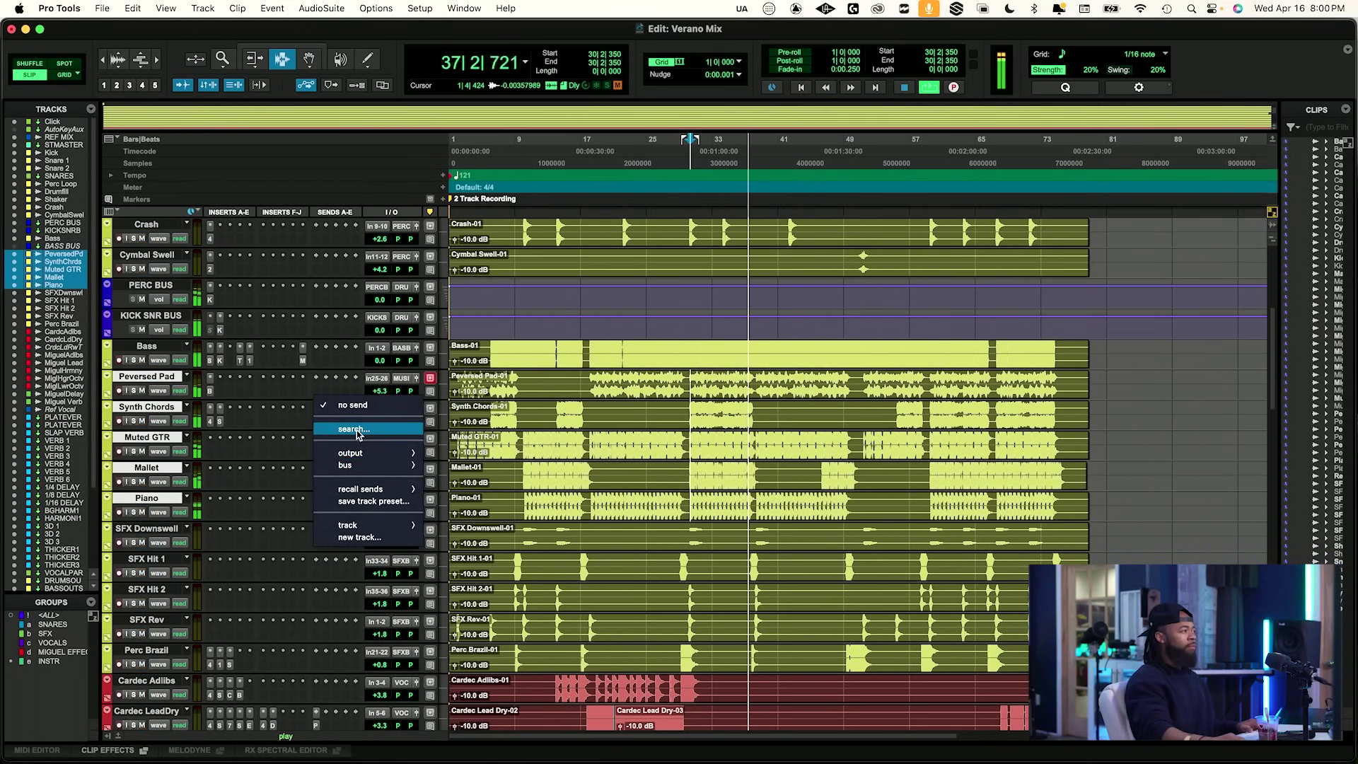
{"action": "left_click", "coordinate": [356, 429]}
{"action": "type", "text": "CENTE"}
{"action": "left_click", "coordinate": [379, 471]}
Set the Muted GTR's CENTER BUS send level to -19.3 dB while listening to the full mix.
{"action": "key", "text": "space"}
{"action": "key", "text": "space"}
{"action": "left_click_drag", "start_coordinate": [509, 493], "coordinate": [511, 461]}
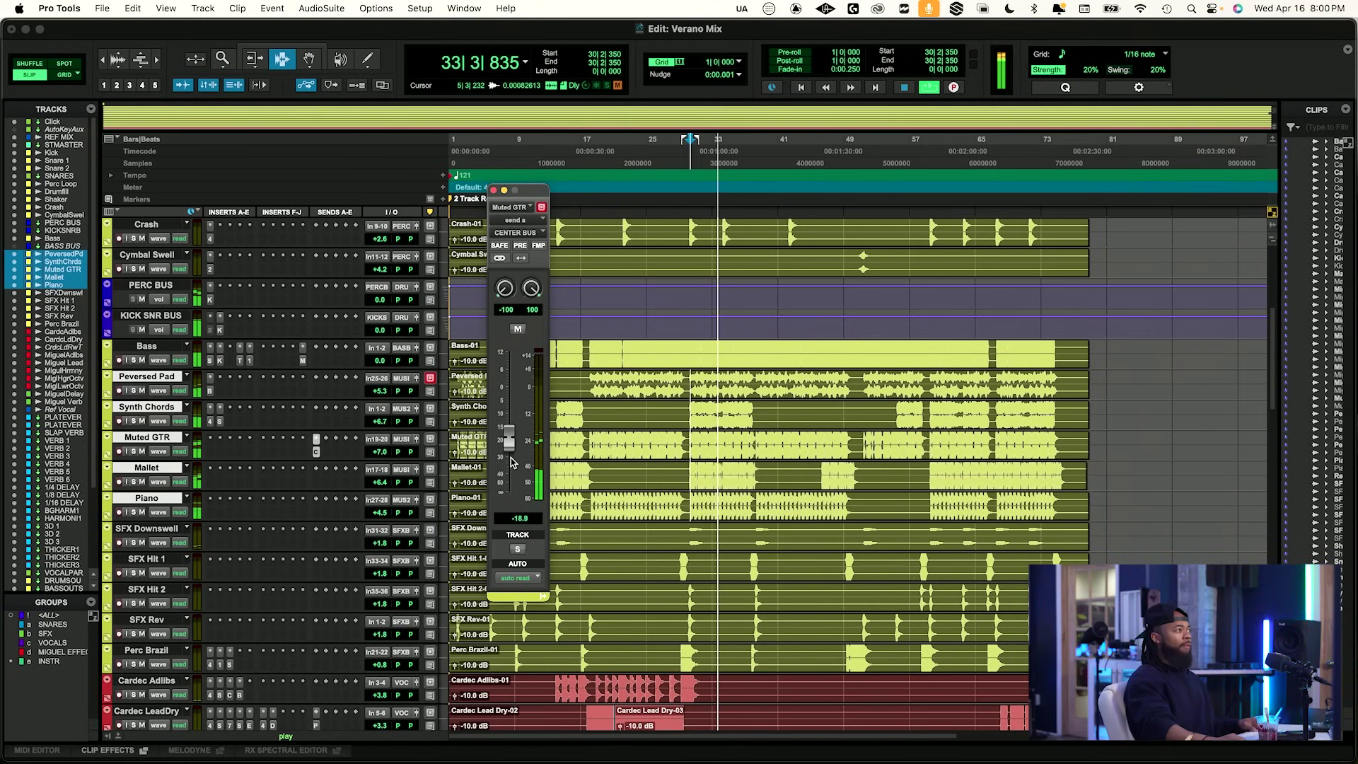
{"action": "left_click_drag", "start_coordinate": [512, 447], "coordinate": [511, 447]}
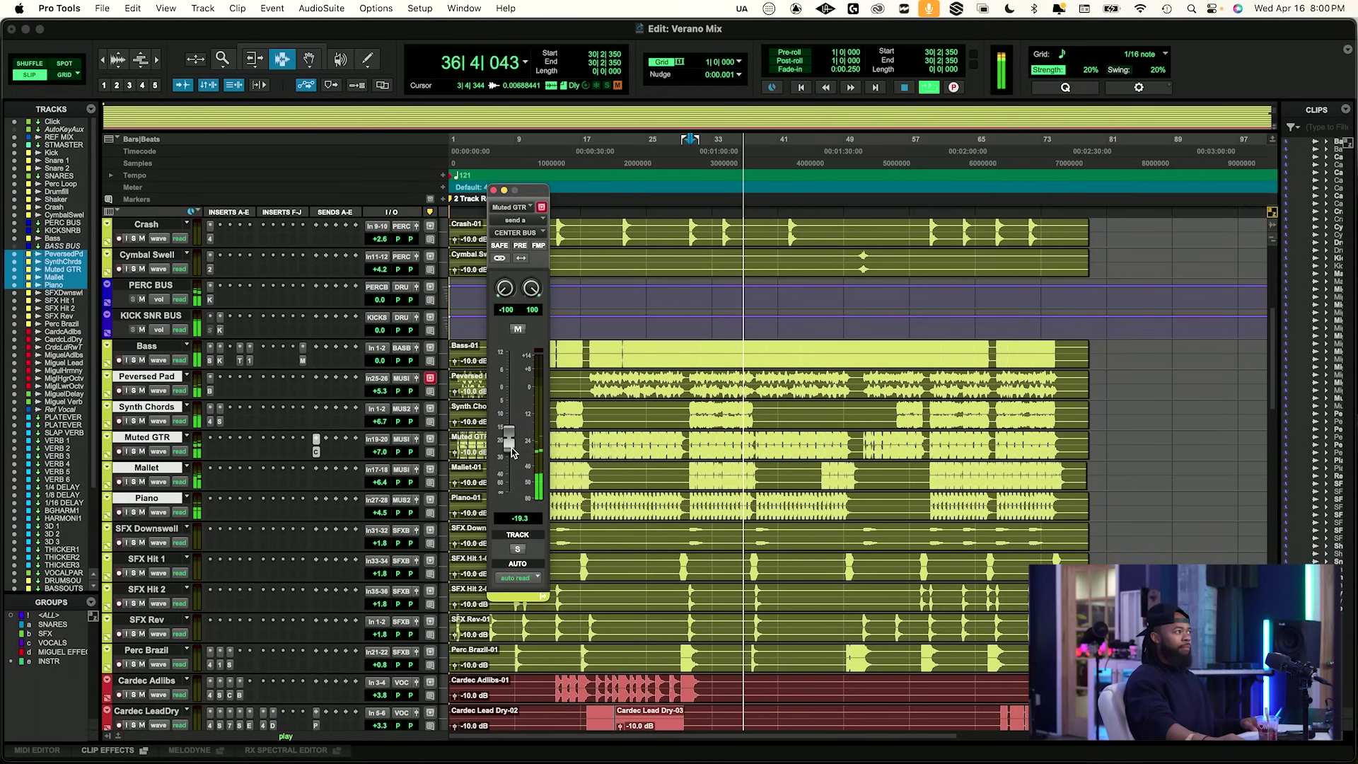
{"action": "key", "text": "space"}
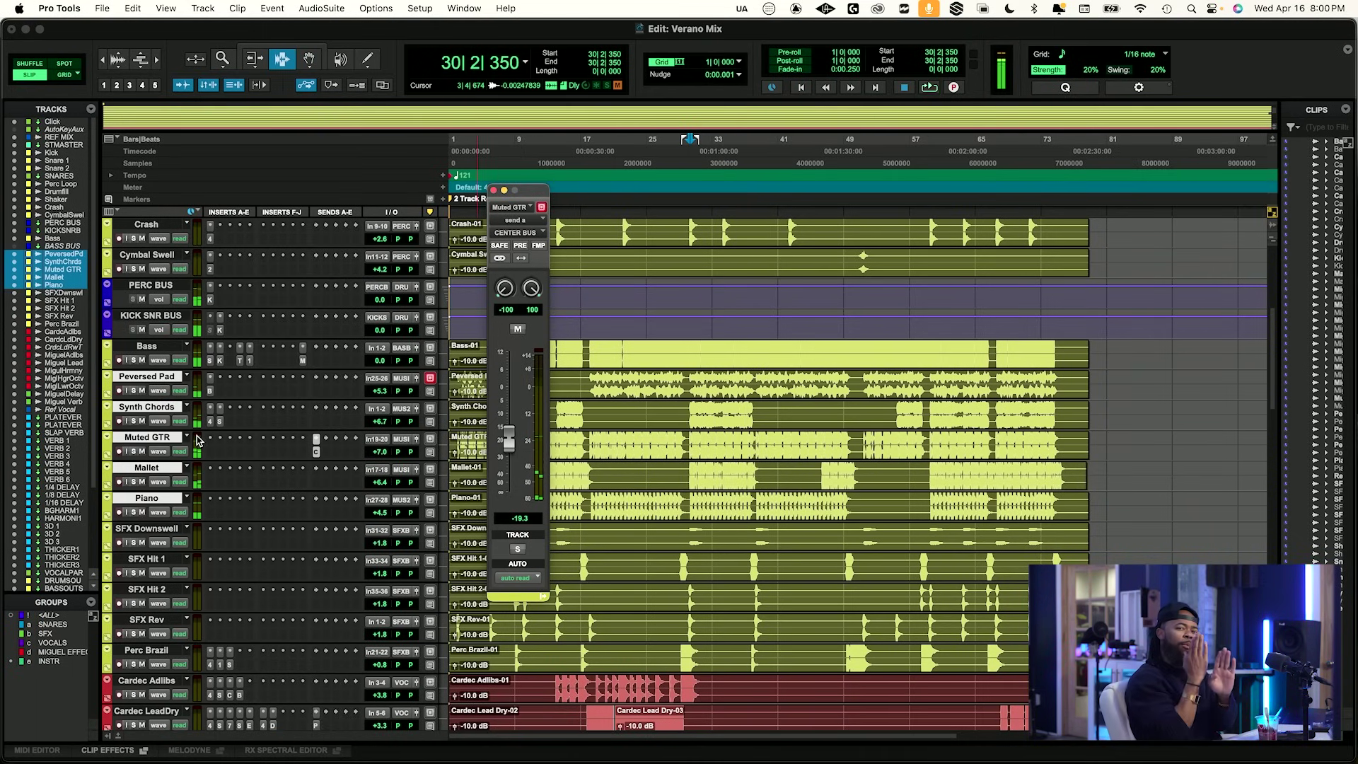
Solo the Muted GTR track and compare its sound with the CENTER BUS send muted and unmuted.
{"action": "left_click", "coordinate": [134, 452]}
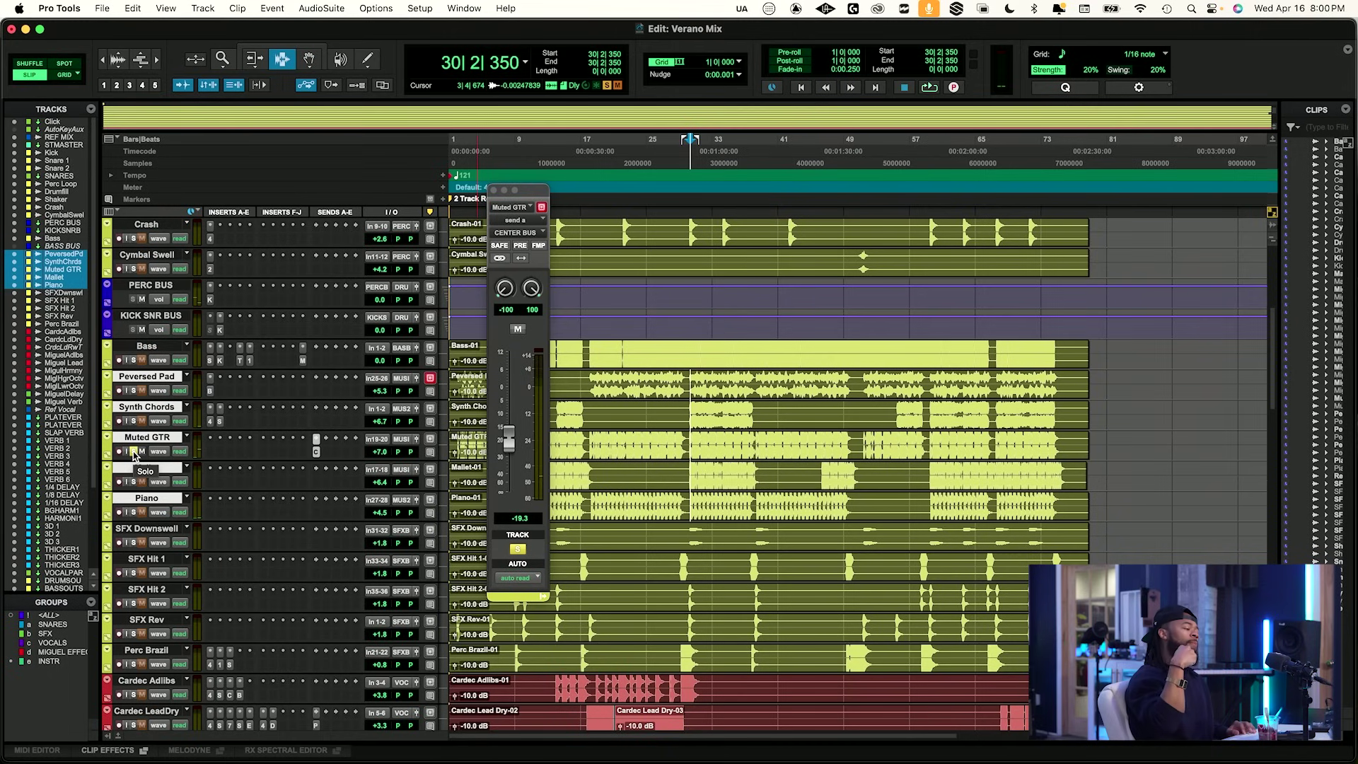
{"action": "key", "text": "space"}
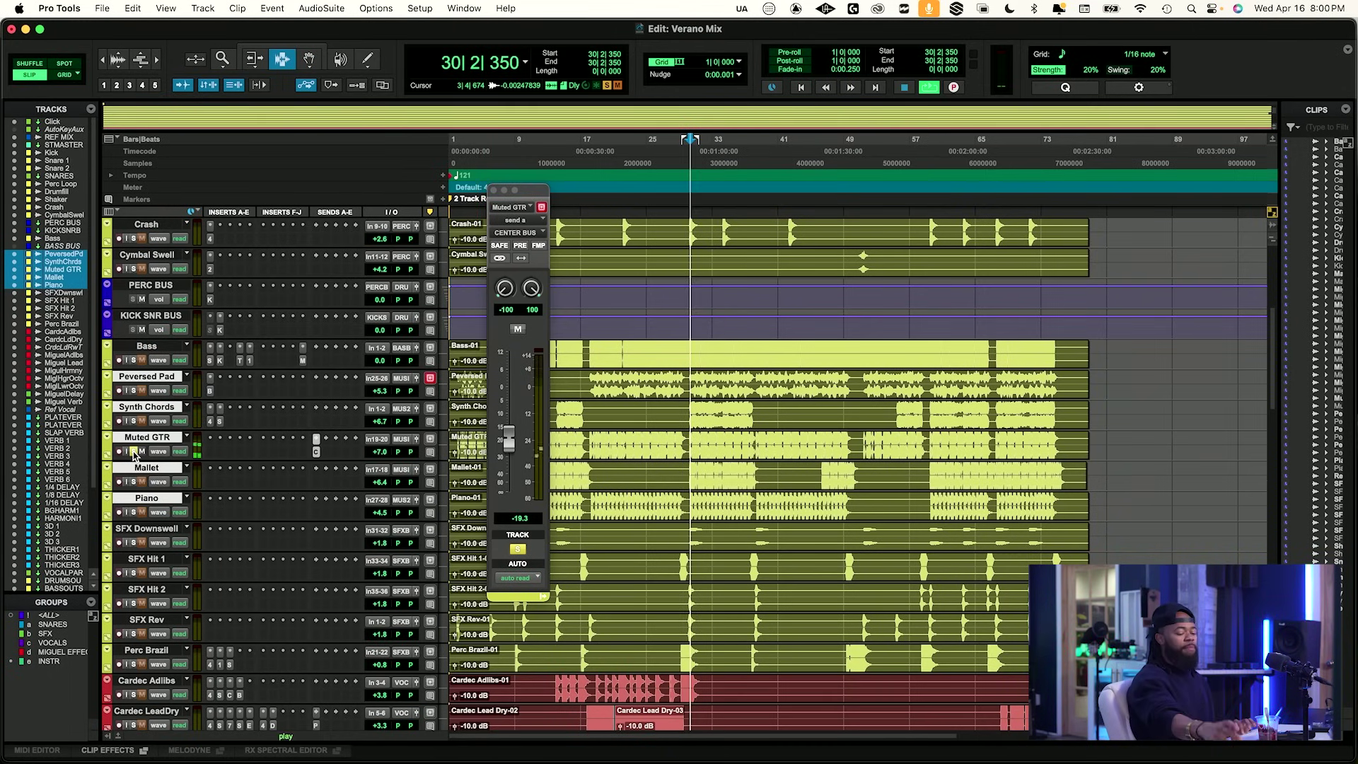
{"action": "left_click", "coordinate": [517, 330]}
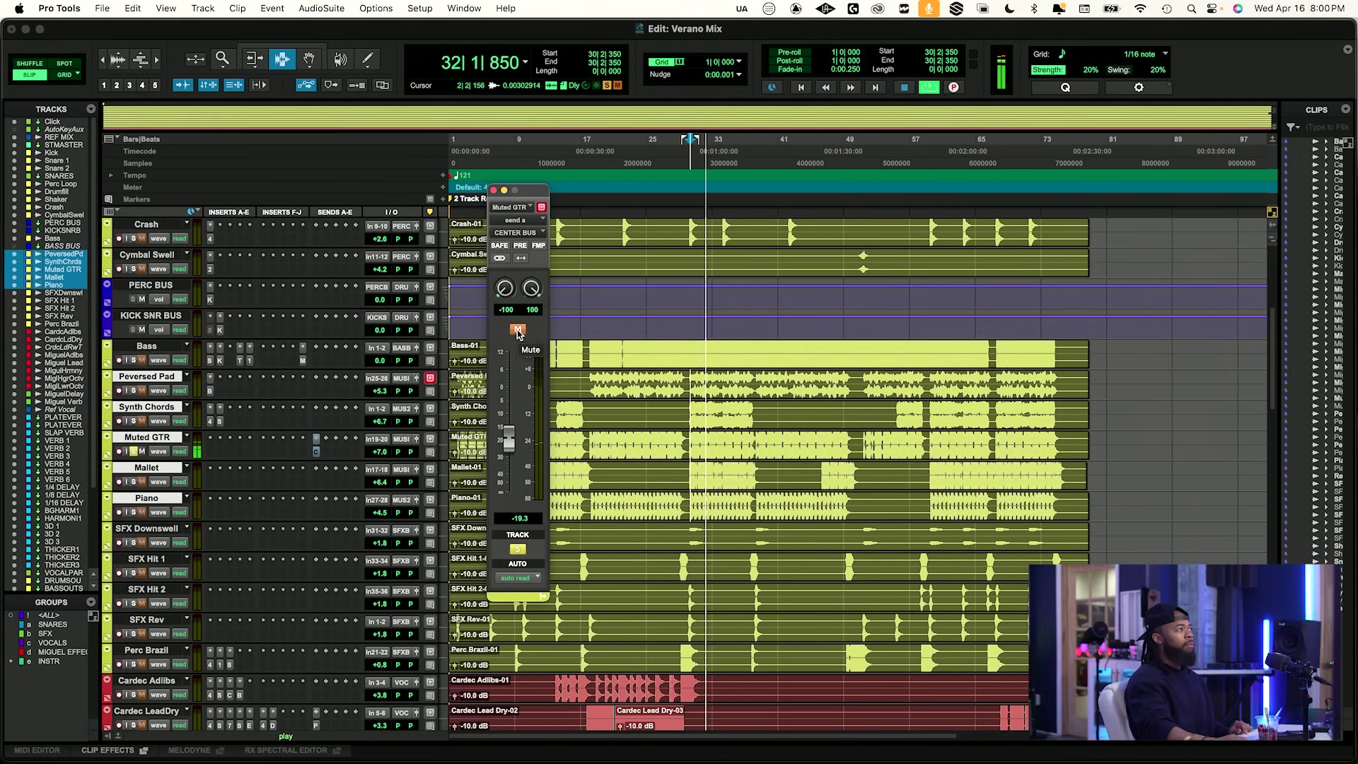
{"action": "left_click", "coordinate": [517, 329]}
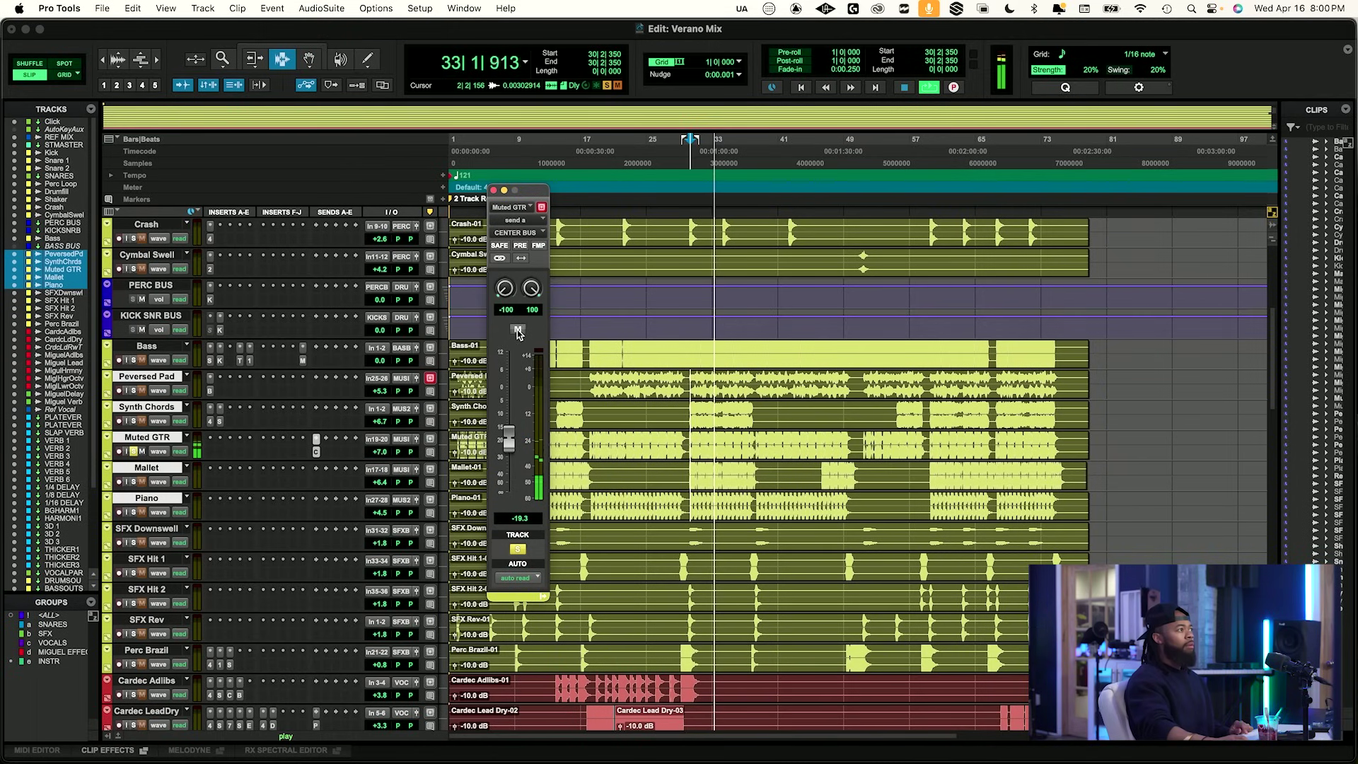
{"action": "key", "text": "space"}
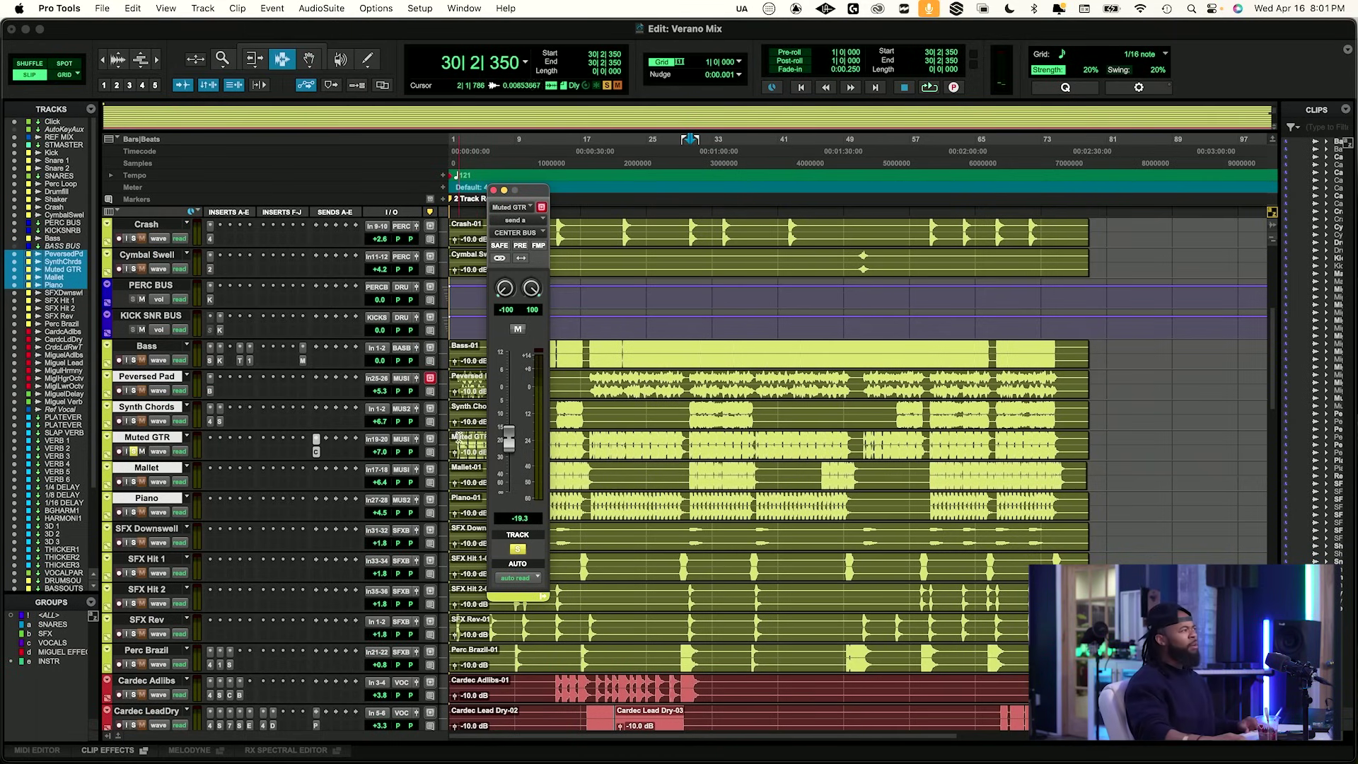
Insert the Insight 2 plug-in on the Muted GTR track and show its Sound Field meter during playback.
{"action": "left_click", "coordinate": [220, 442]}
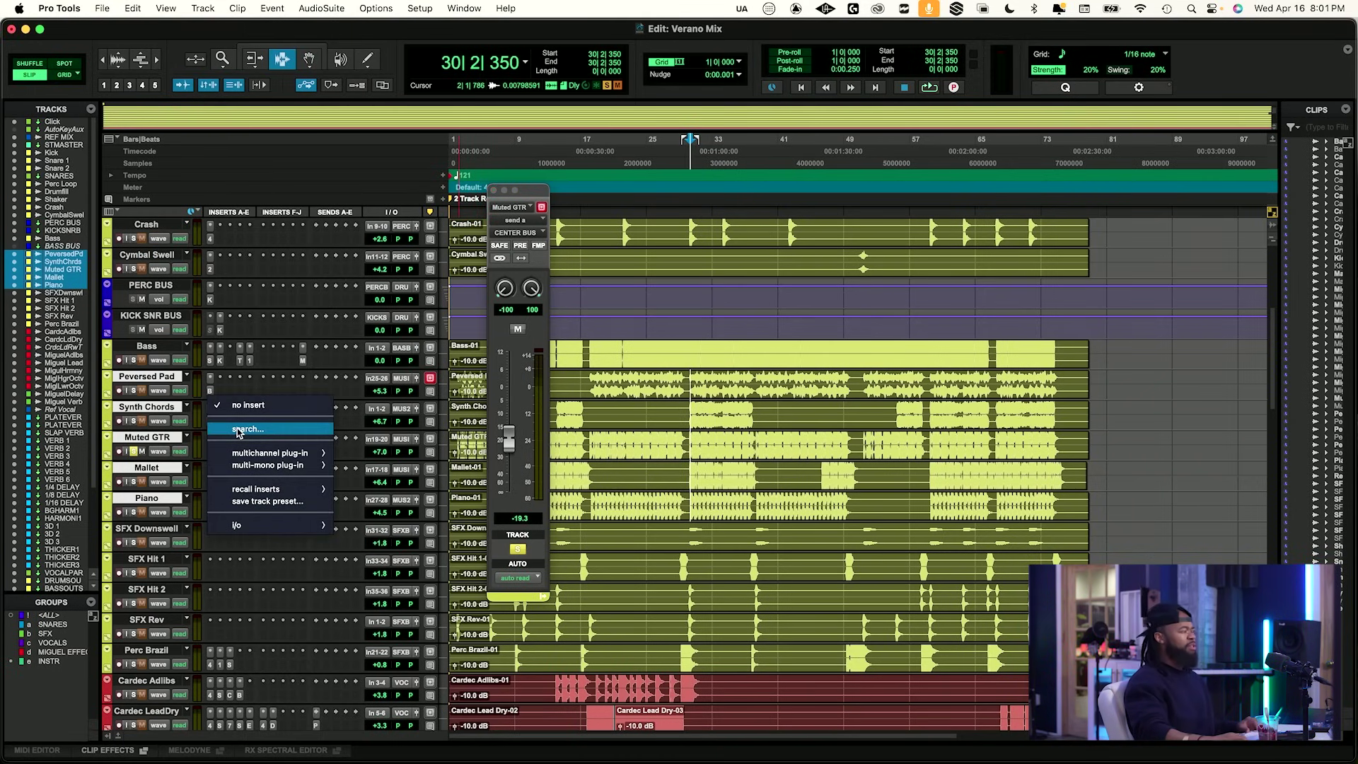
{"action": "type", "text": "INSIG"}
{"action": "key", "text": "Return"}
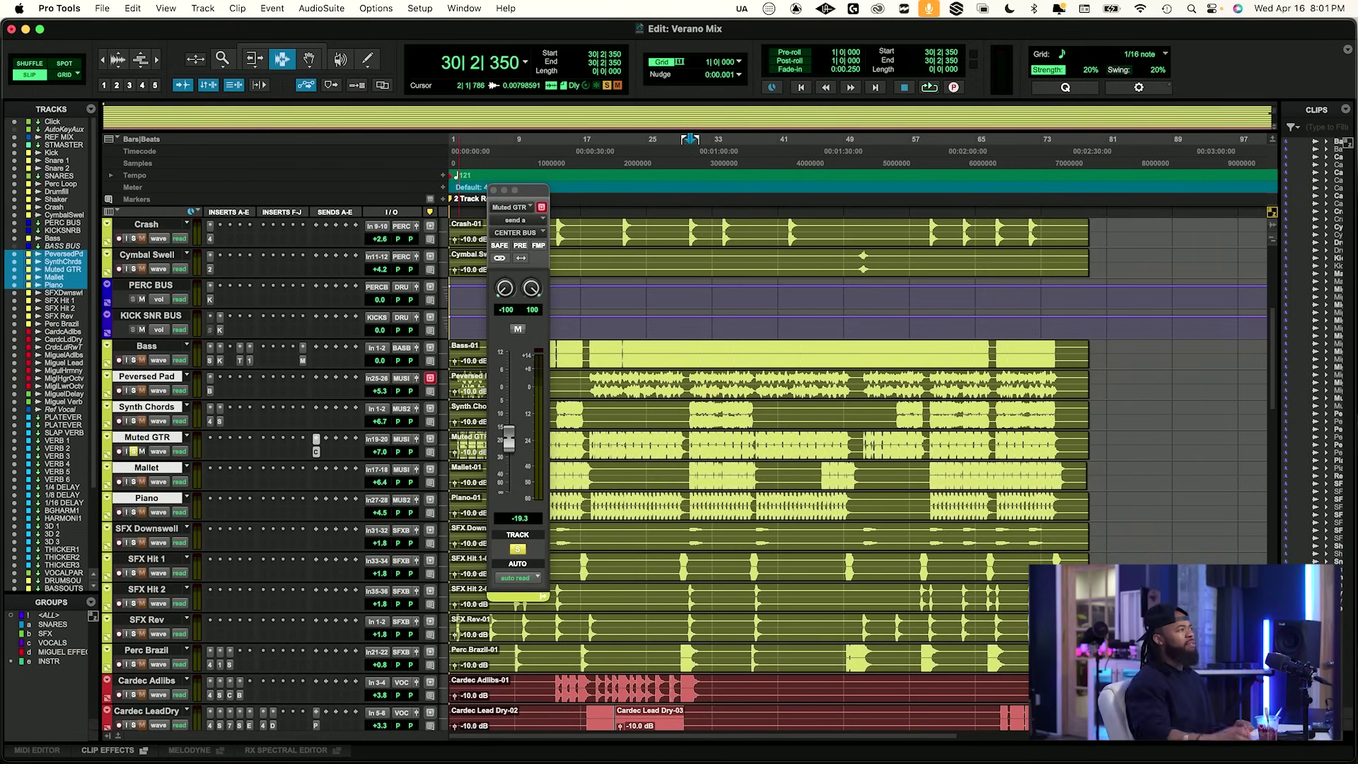
{"action": "key", "text": "space"}
{"action": "left_click", "coordinate": [440, 279]}
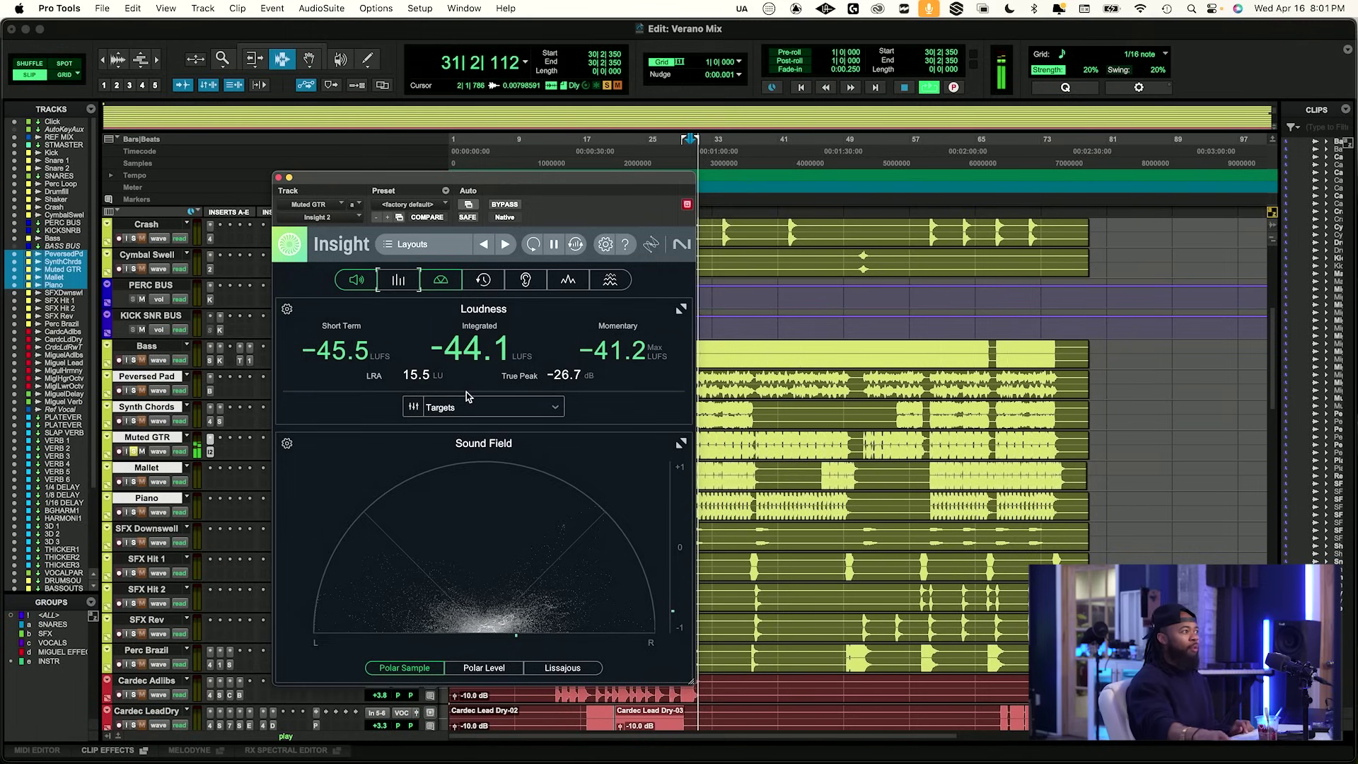
Replay the soloed Muted GTR to examine its stereo spread in the Sound Field meter, and close the plug-in.
{"action": "key", "text": "space"}
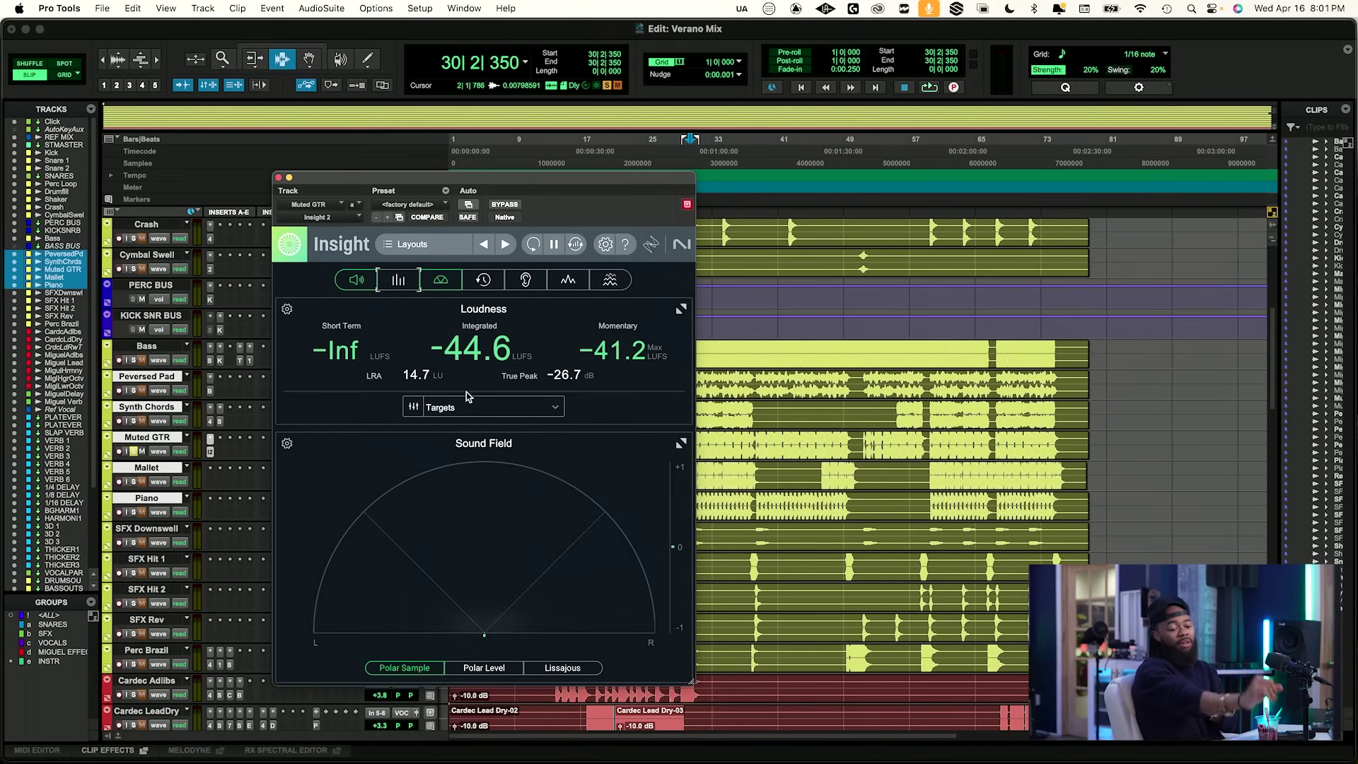
{"action": "key", "text": "space"}
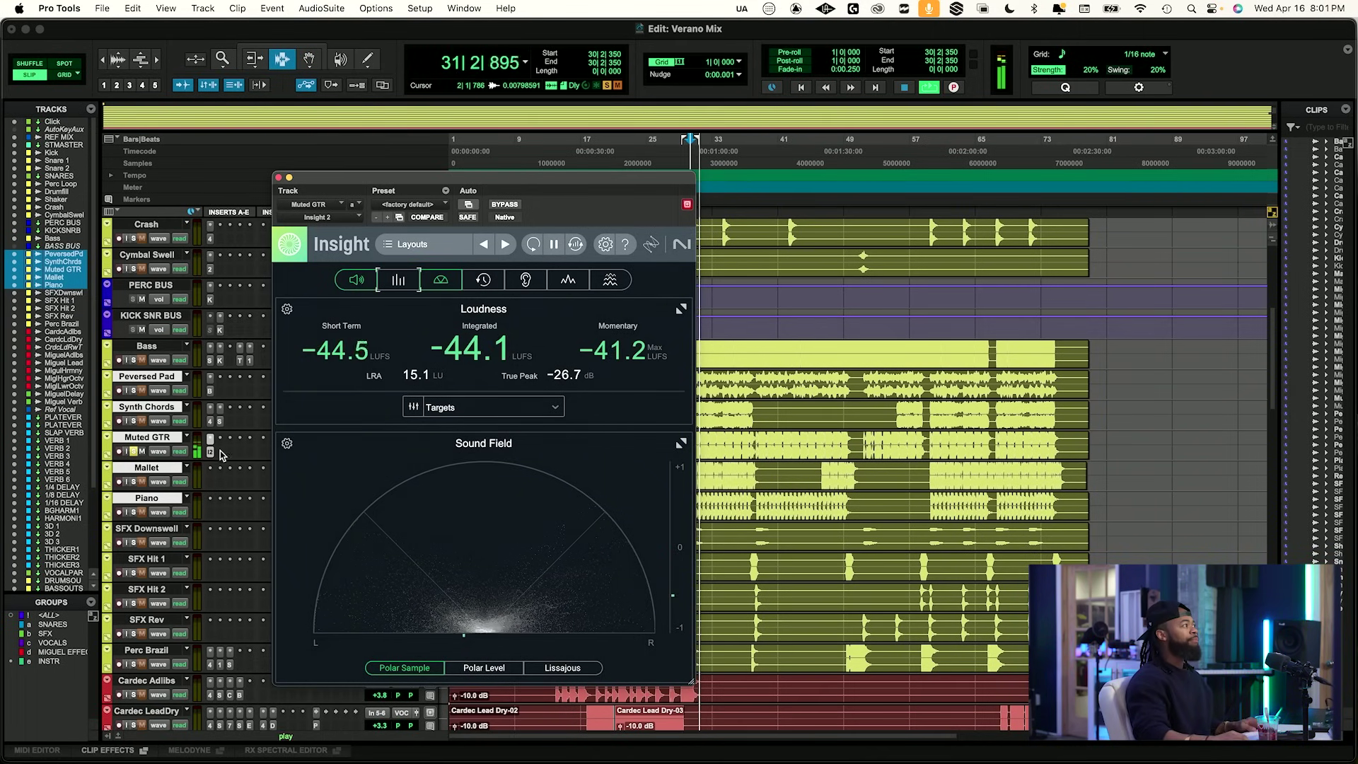
{"action": "left_click", "coordinate": [278, 178]}
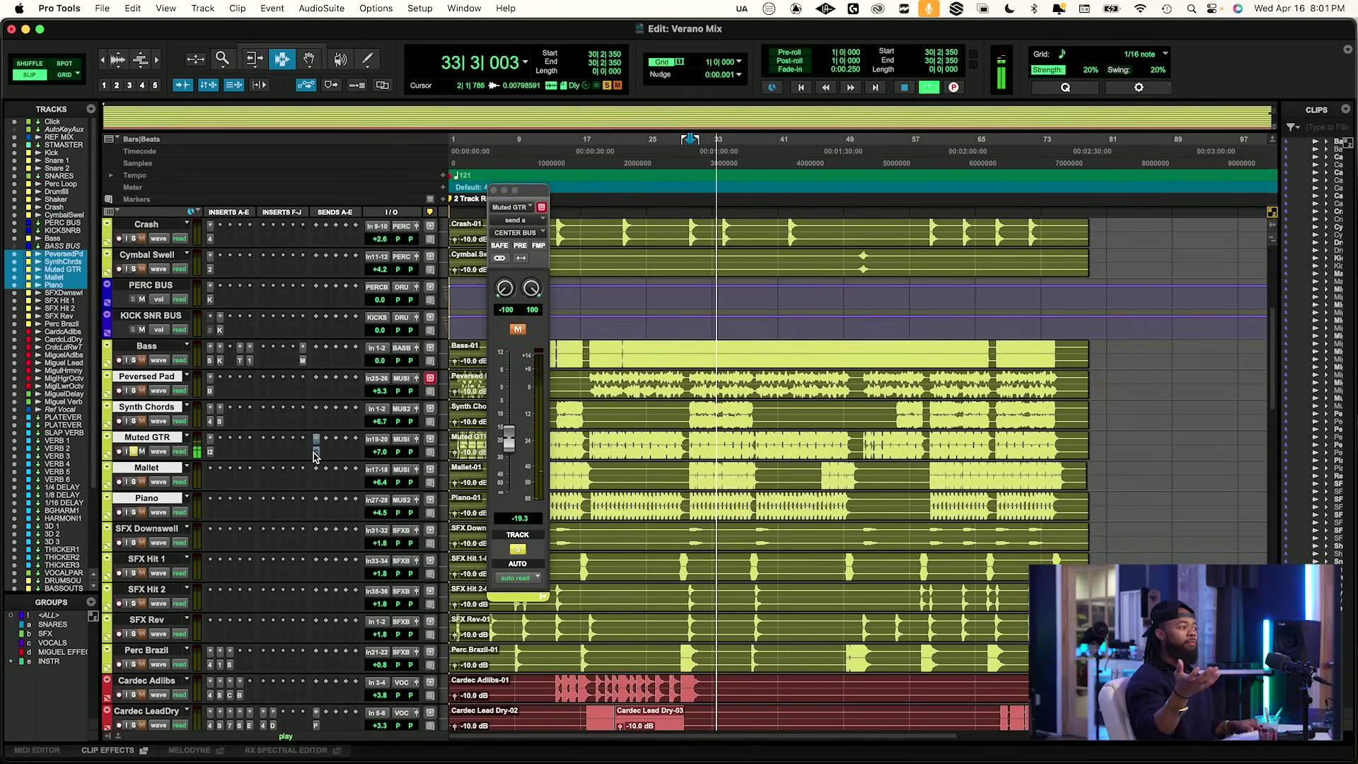
Unmute the Muted GTR's CENTER BUS send during playback and close the send window.
{"action": "key", "text": "space"}
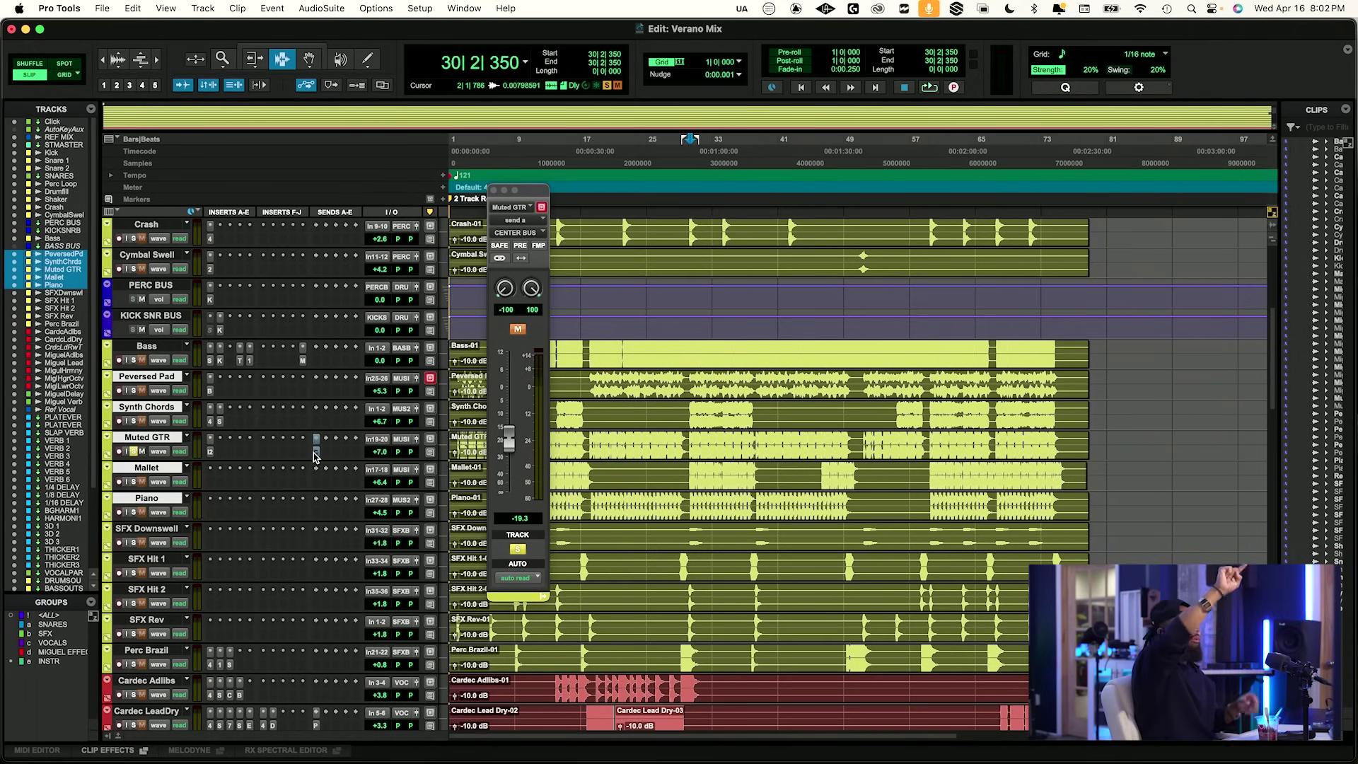
{"action": "key", "text": "space"}
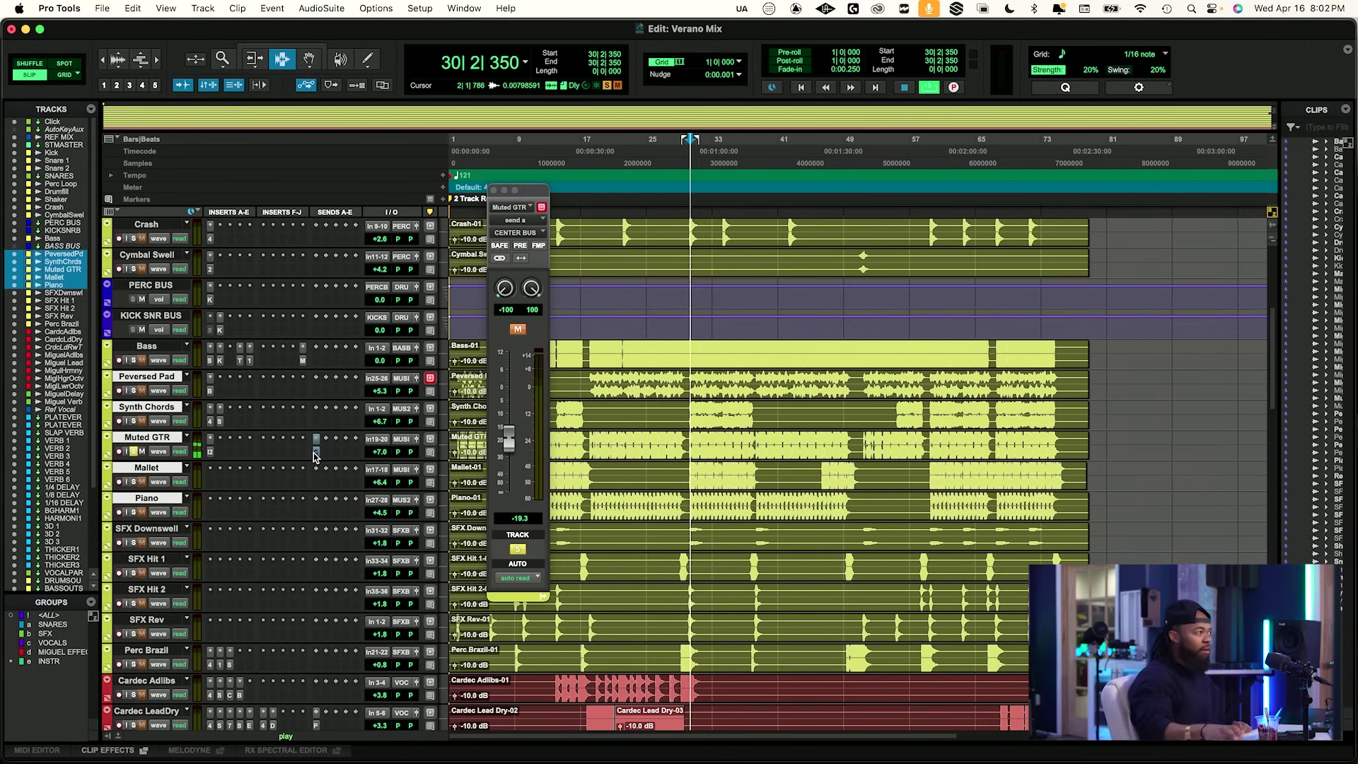
{"action": "left_click", "coordinate": [315, 454], "text": "super"}
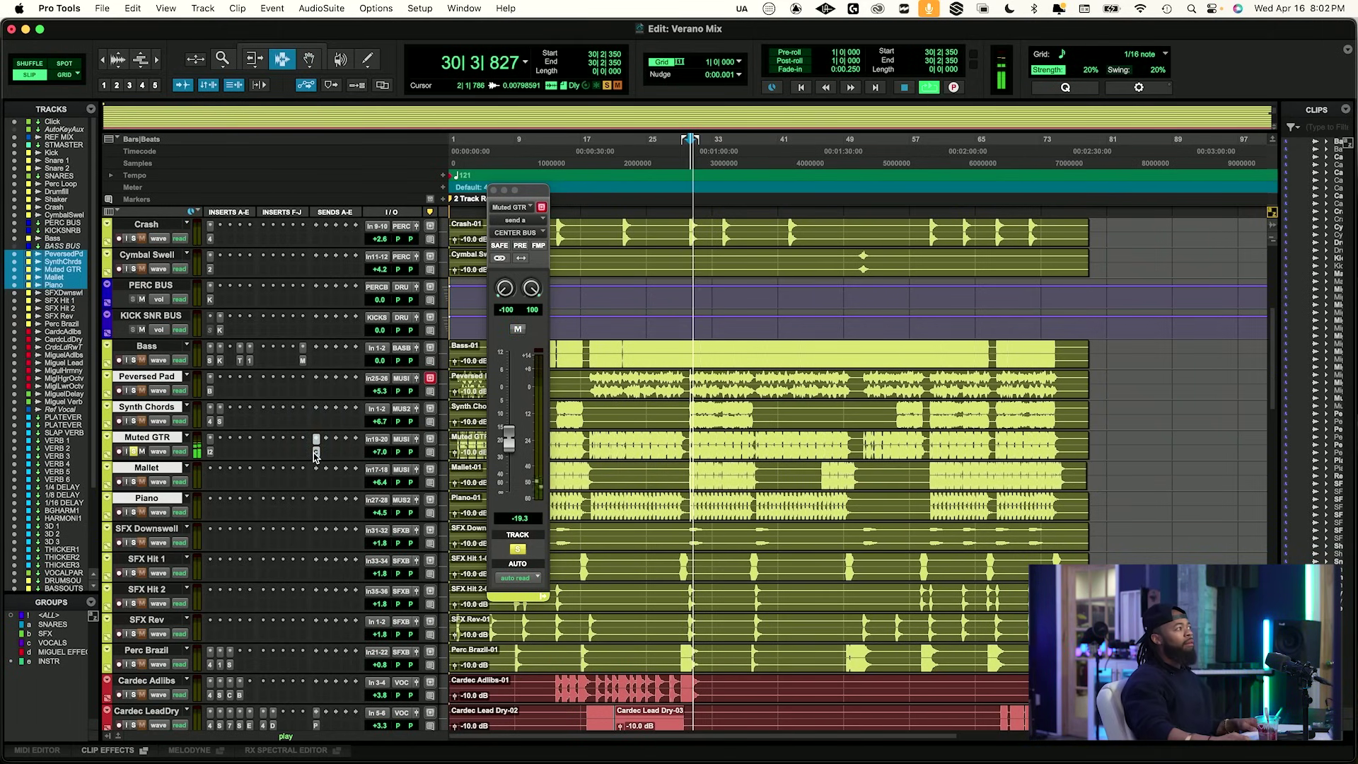
{"action": "left_click", "coordinate": [494, 191]}
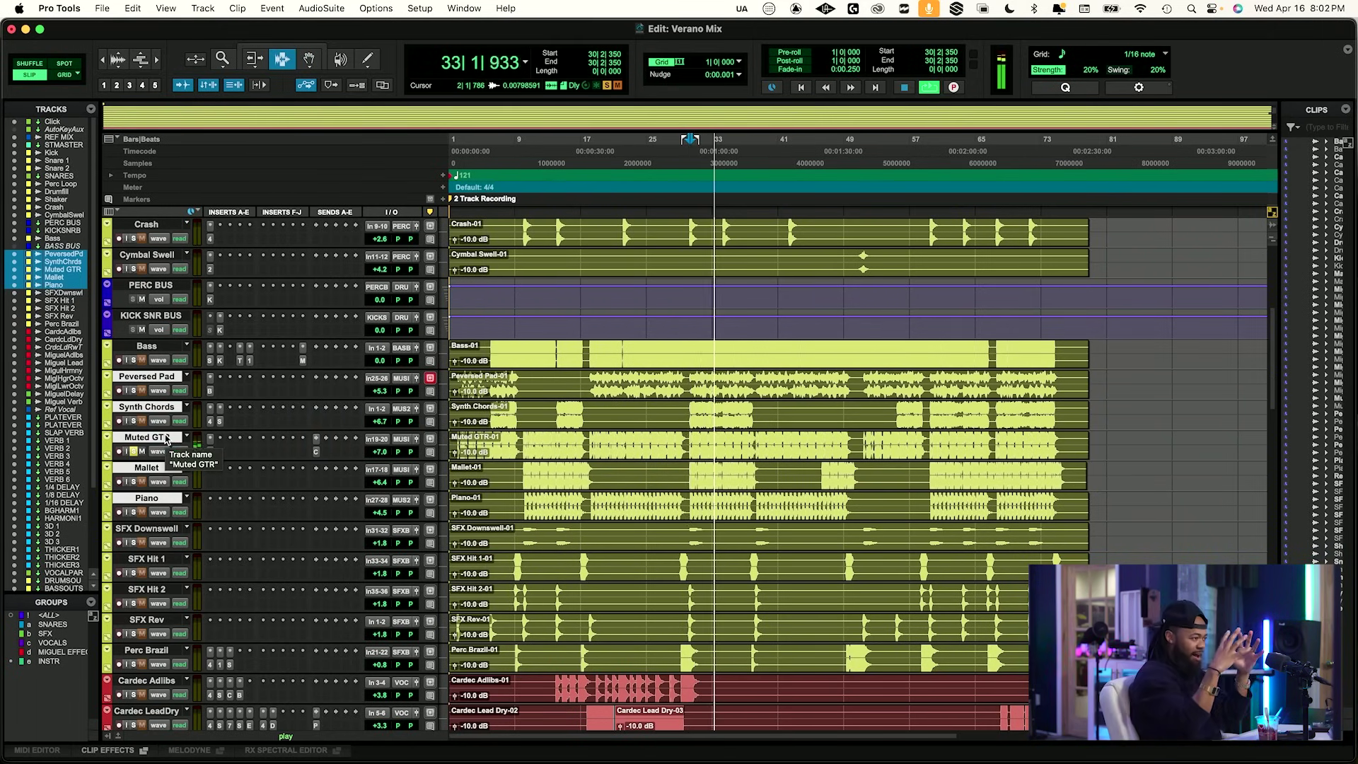
Unsolo the Muted GTR track and replay the full mix from bar 30.
{"action": "left_click", "coordinate": [133, 451]}
{"action": "key", "text": "space"}
{"action": "key", "text": "space"}
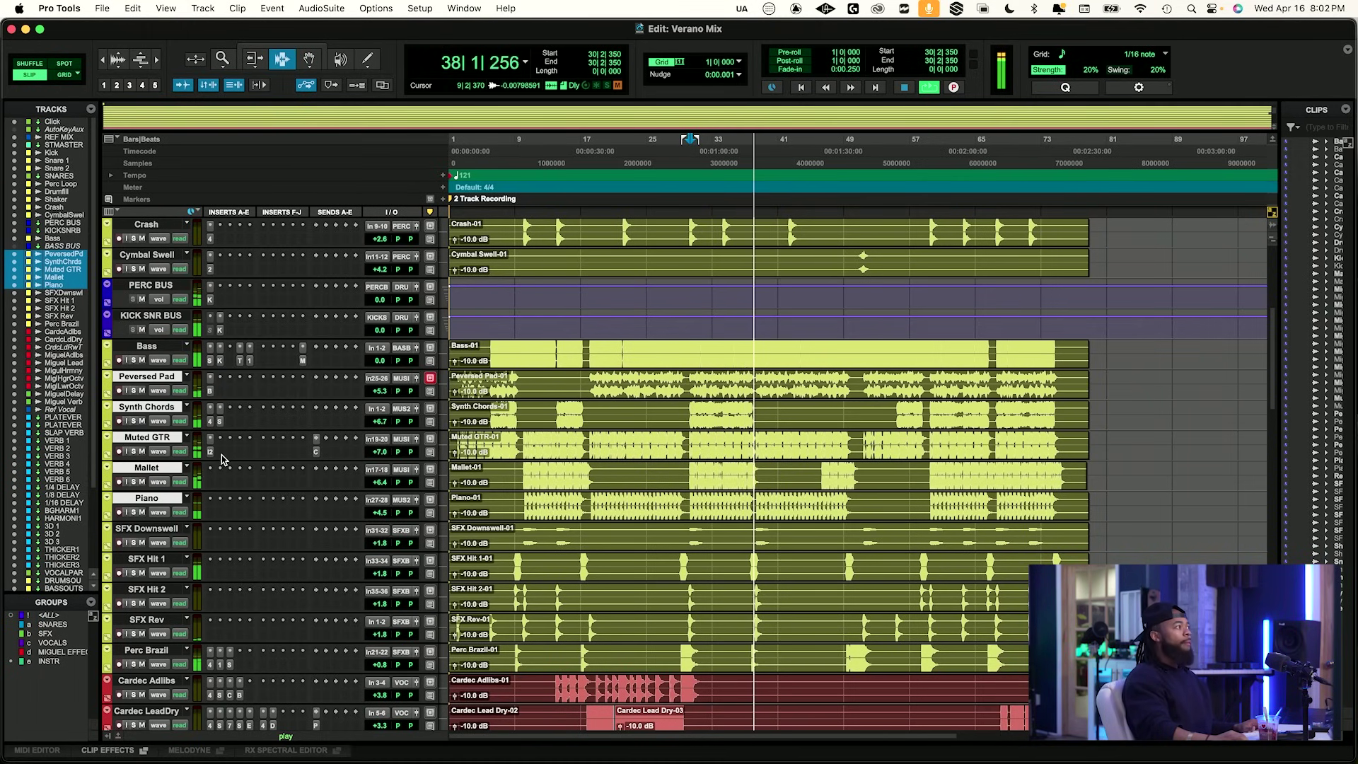
Set the playback start on the Piano track at about bar 38 and play the full mix from there.
{"action": "left_click", "coordinate": [172, 466]}
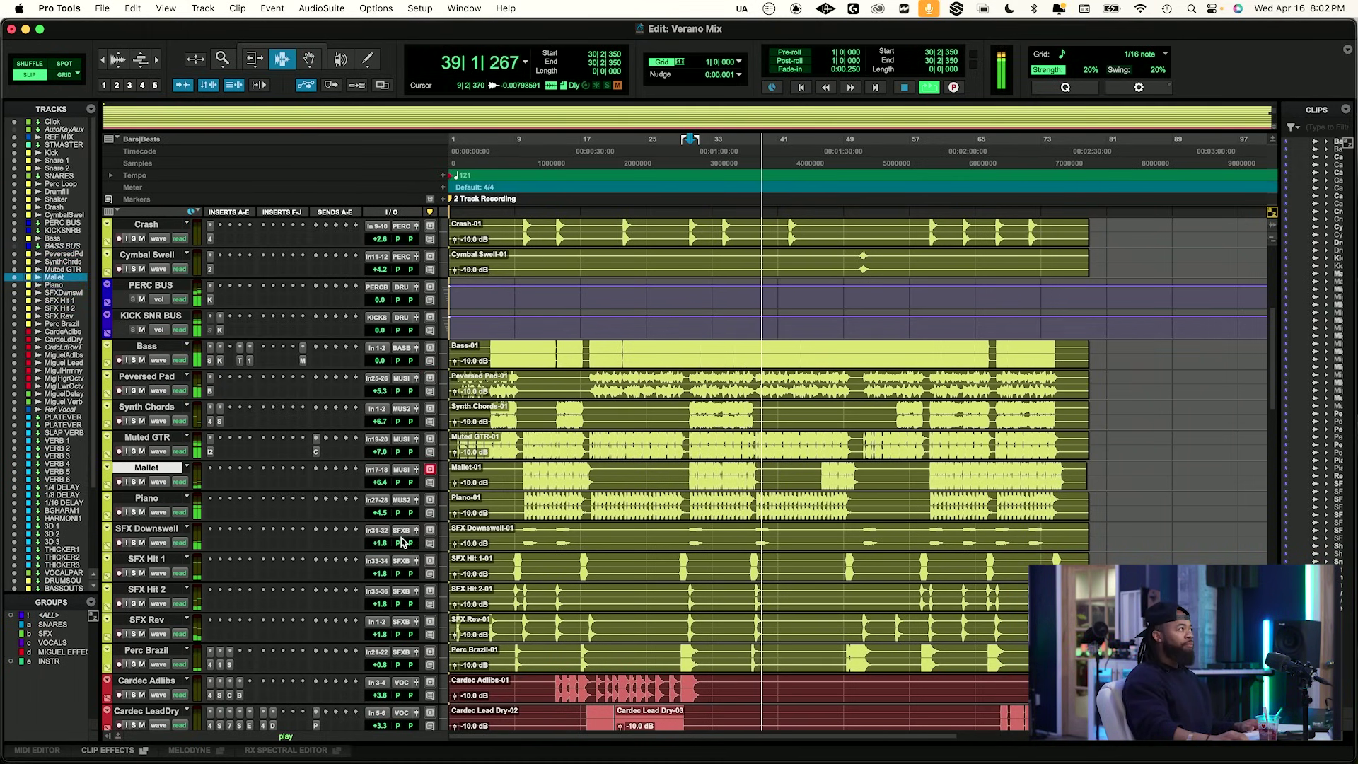
{"action": "left_click", "coordinate": [756, 502]}
{"action": "key", "text": "space"}
{"action": "key", "text": "space"}
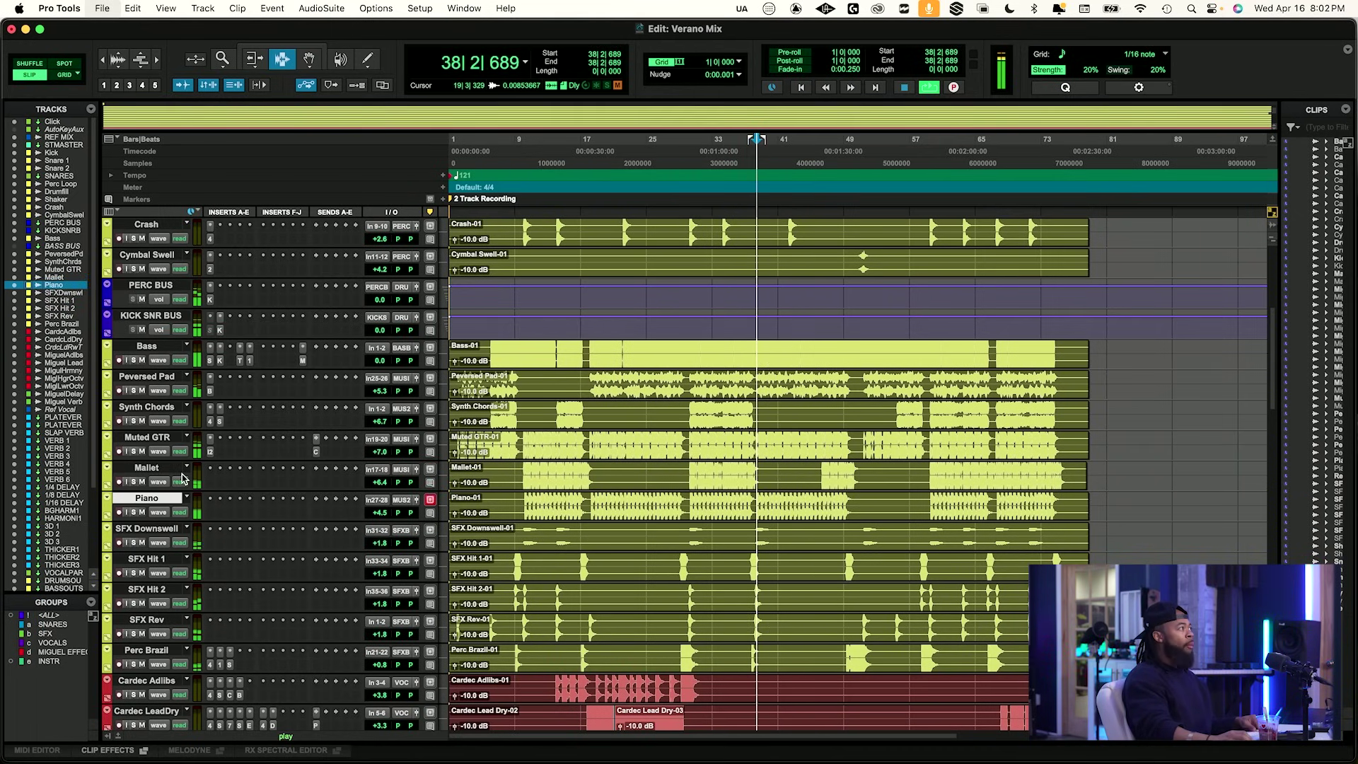
Solo the Piano track and play it from bar 38.
{"action": "left_click", "coordinate": [134, 512]}
{"action": "key", "text": "space"}
{"action": "key", "text": "space"}
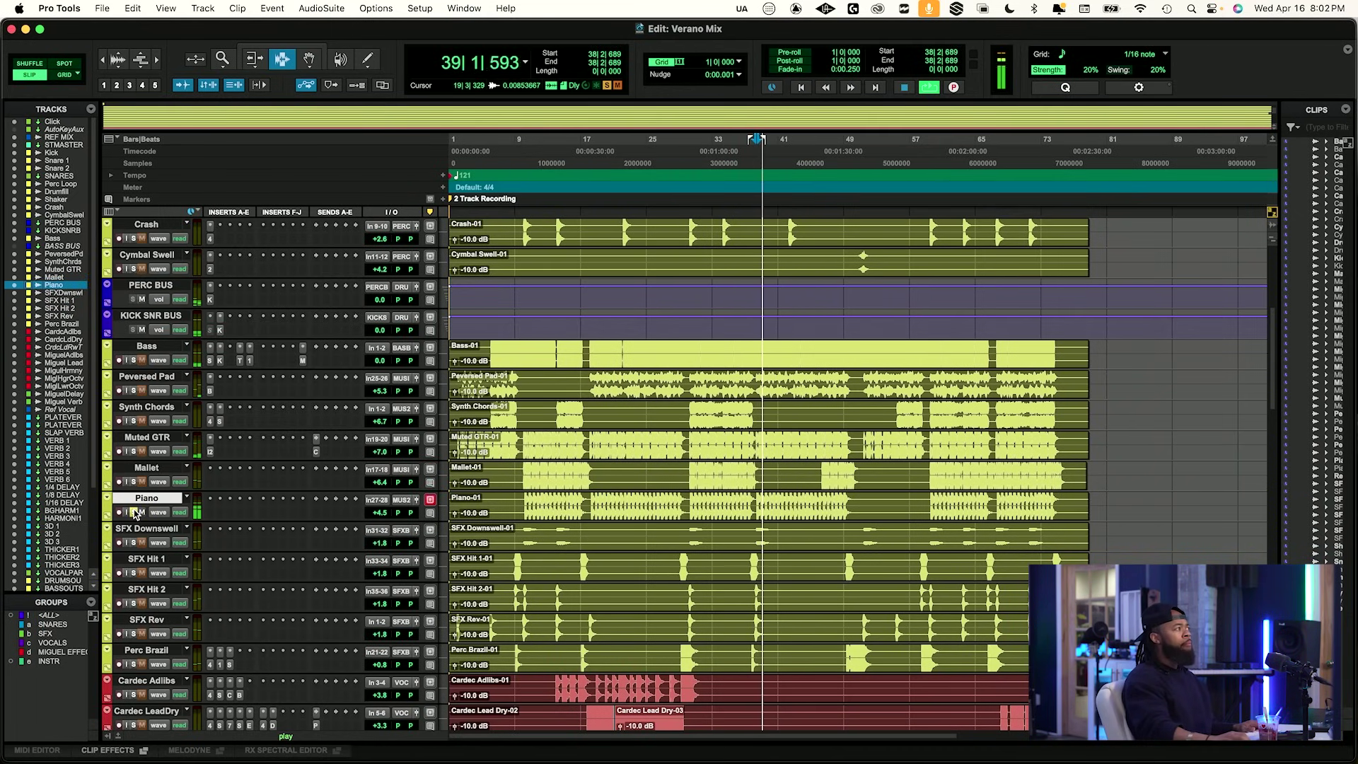
Move Insight 2 from the Muted GTR track to the Piano track and examine the piano's Sound Field.
{"action": "left_click_drag", "start_coordinate": [209, 451], "coordinate": [209, 520]}
{"action": "left_click", "coordinate": [210, 512]}
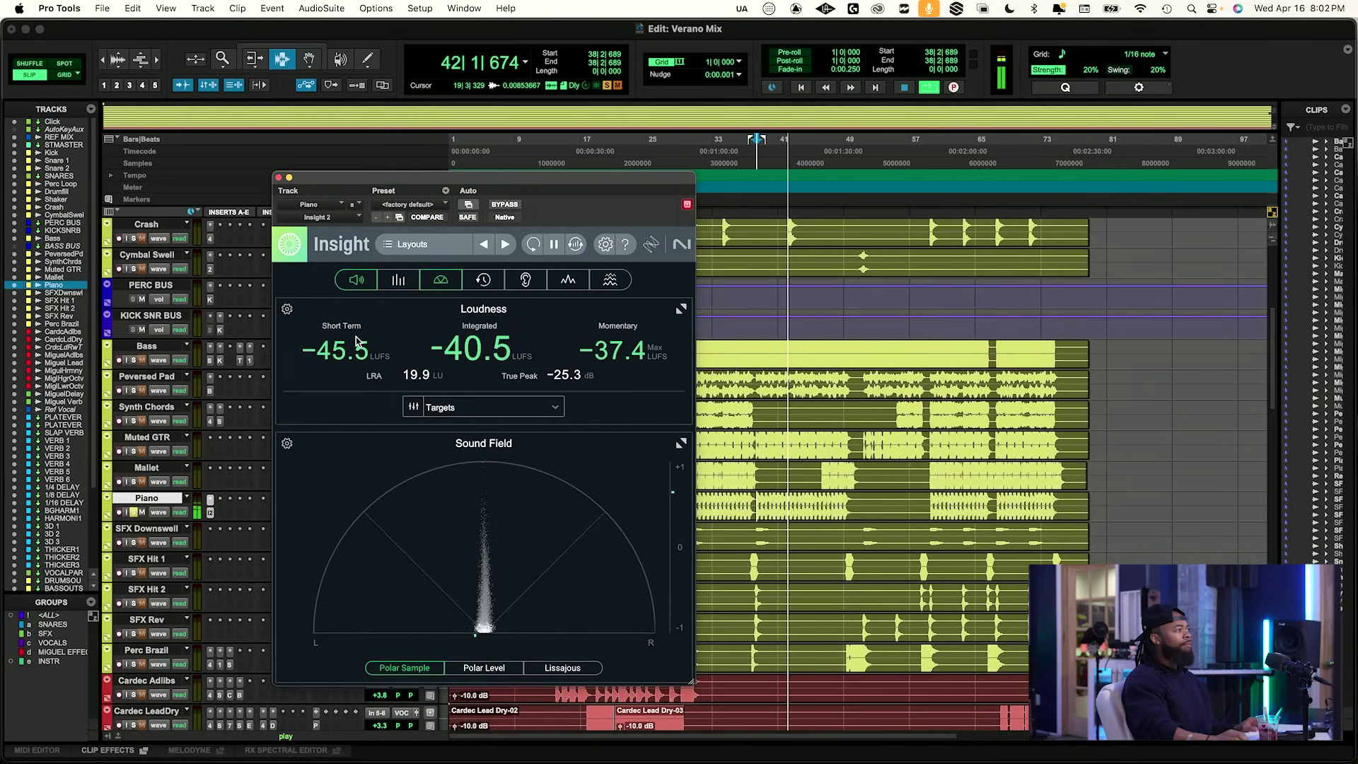
{"action": "left_click", "coordinate": [278, 177]}
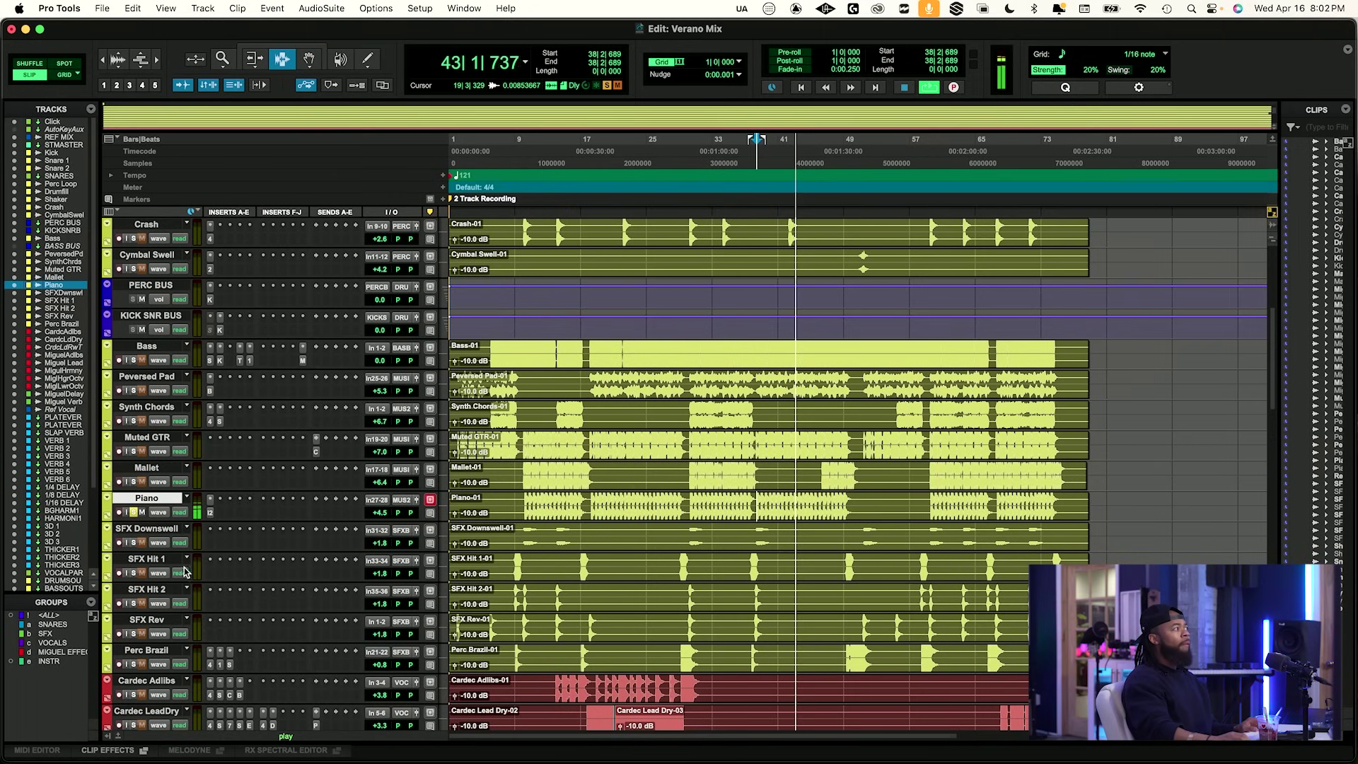
{"action": "key", "text": "space"}
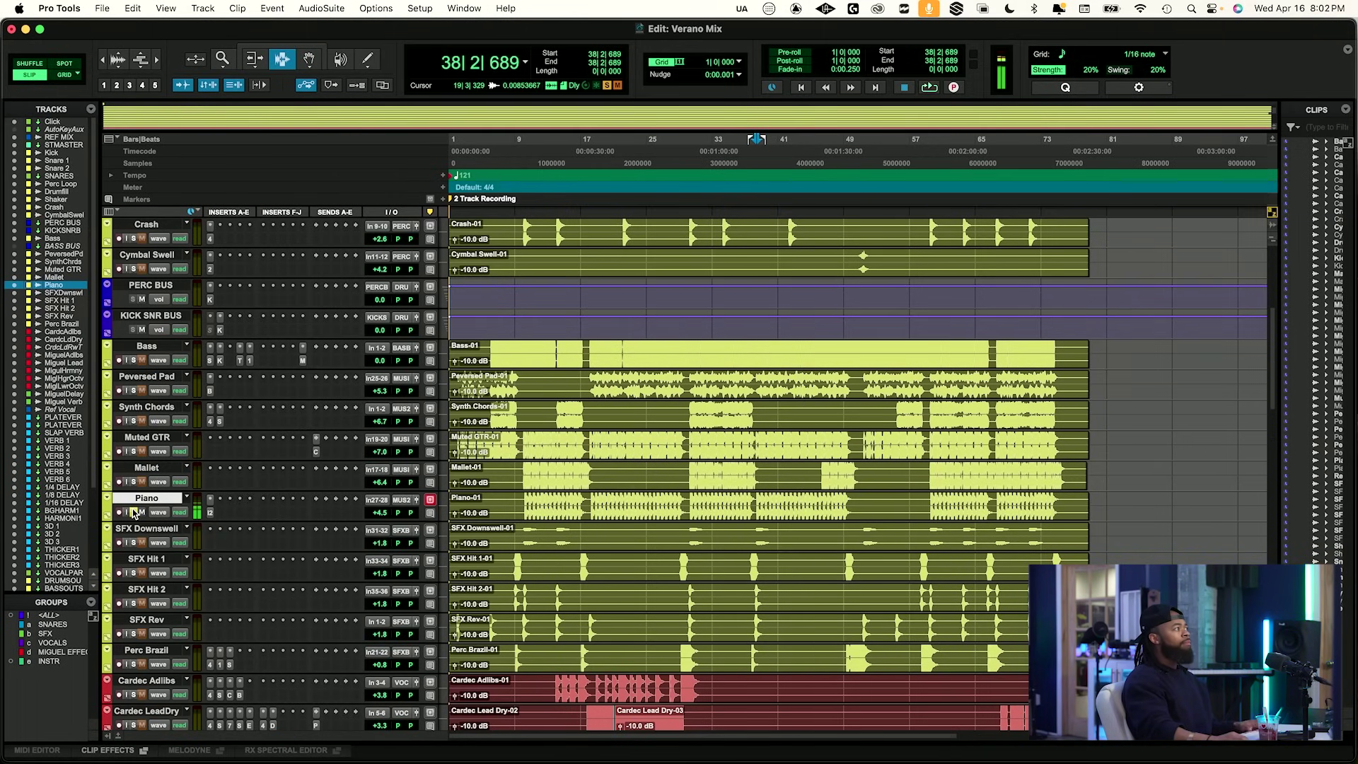
Solo the REF MIX track and audition the reference from bar 38.
{"action": "scroll", "coordinate": [191, 377], "scroll_direction": "up", "scroll_amount": 10}
{"action": "left_click", "coordinate": [133, 270]}
{"action": "key", "text": "space"}
{"action": "key", "text": "space"}
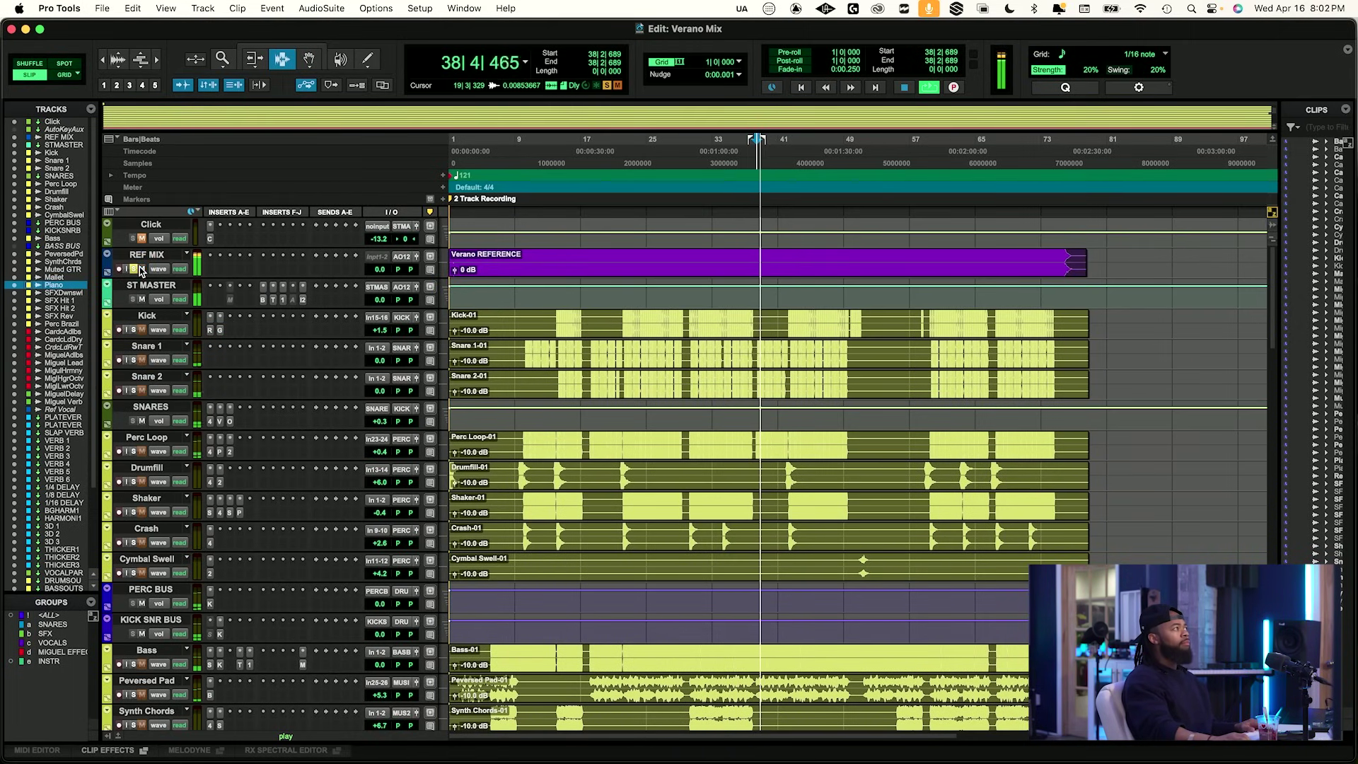
Unsolo the REF MIX track and play the full mix from bar 38 to compare the piano with the reference.
{"action": "key", "text": "space"}
{"action": "left_click", "coordinate": [133, 269]}
{"action": "key", "text": "space"}
{"action": "scroll", "coordinate": [312, 489], "scroll_direction": "down", "scroll_amount": 10}
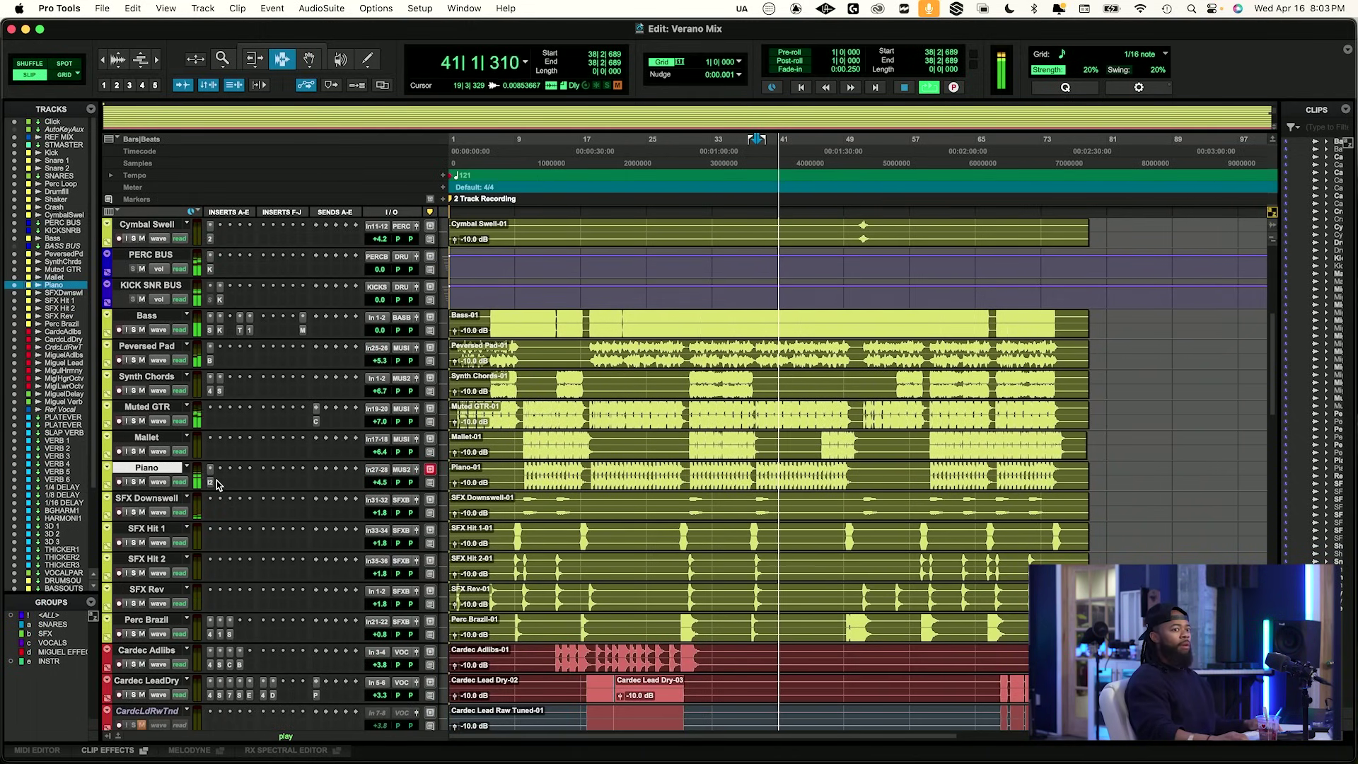
Solo the Piano track, play it from bar 38 and insert SplitEQ on its second insert slot.
{"action": "key", "text": "space"}
{"action": "key", "text": "shift+s"}
{"action": "key", "text": "space"}
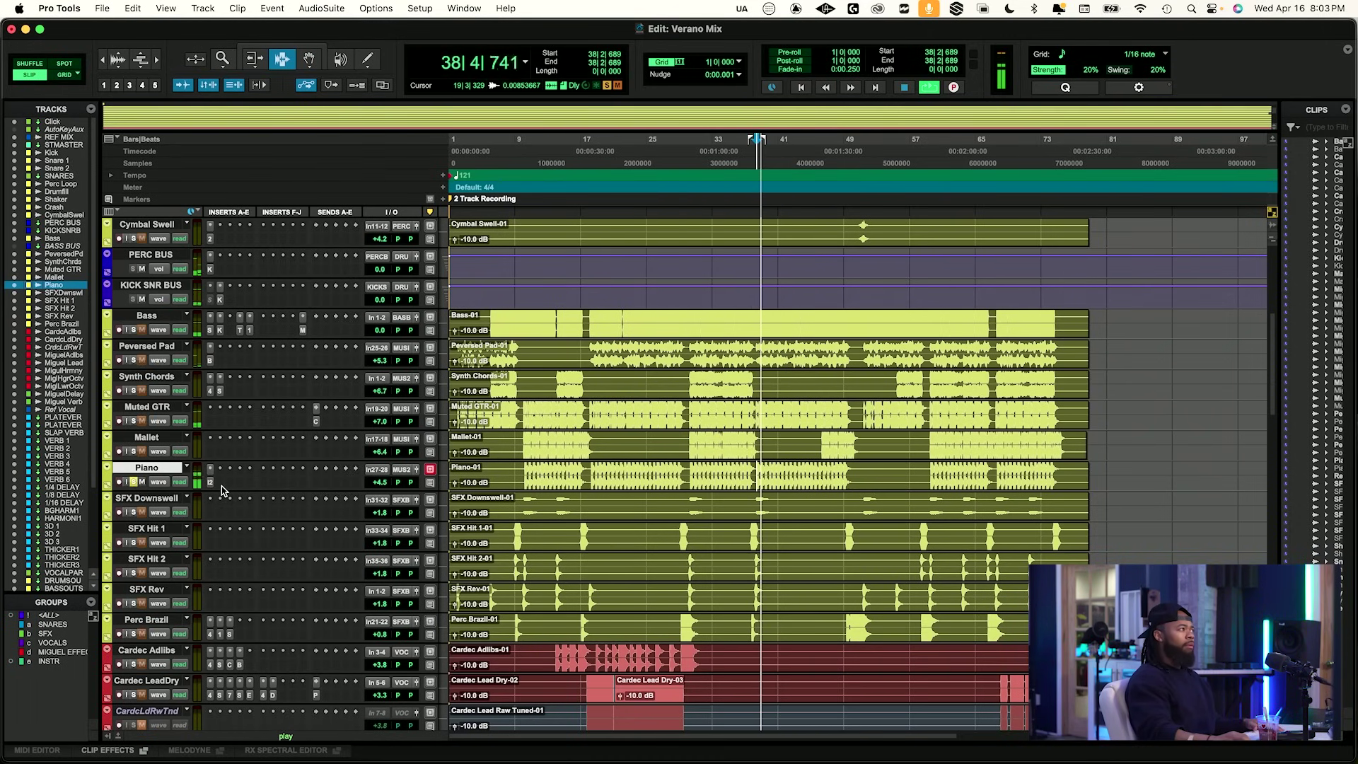
{"action": "left_click", "coordinate": [222, 486]}
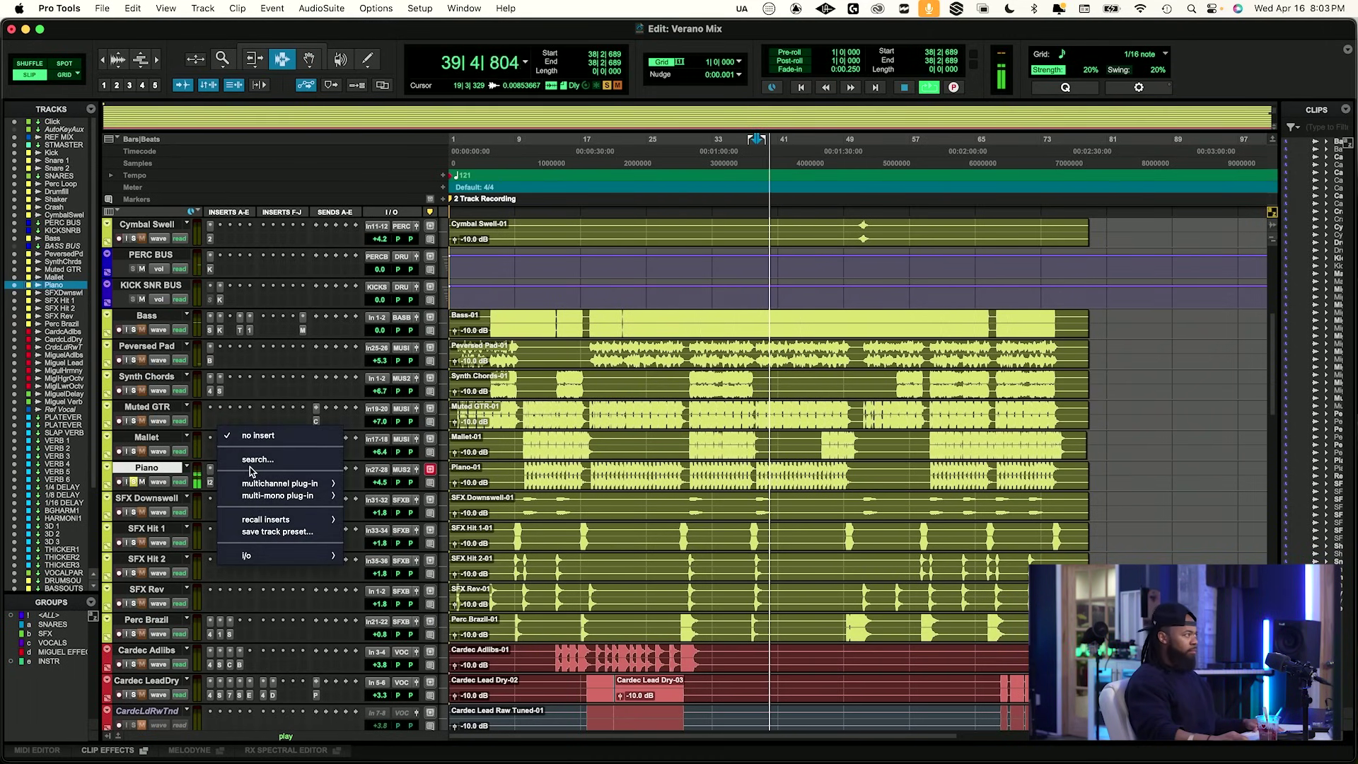
{"action": "type", "text": "sPL"}
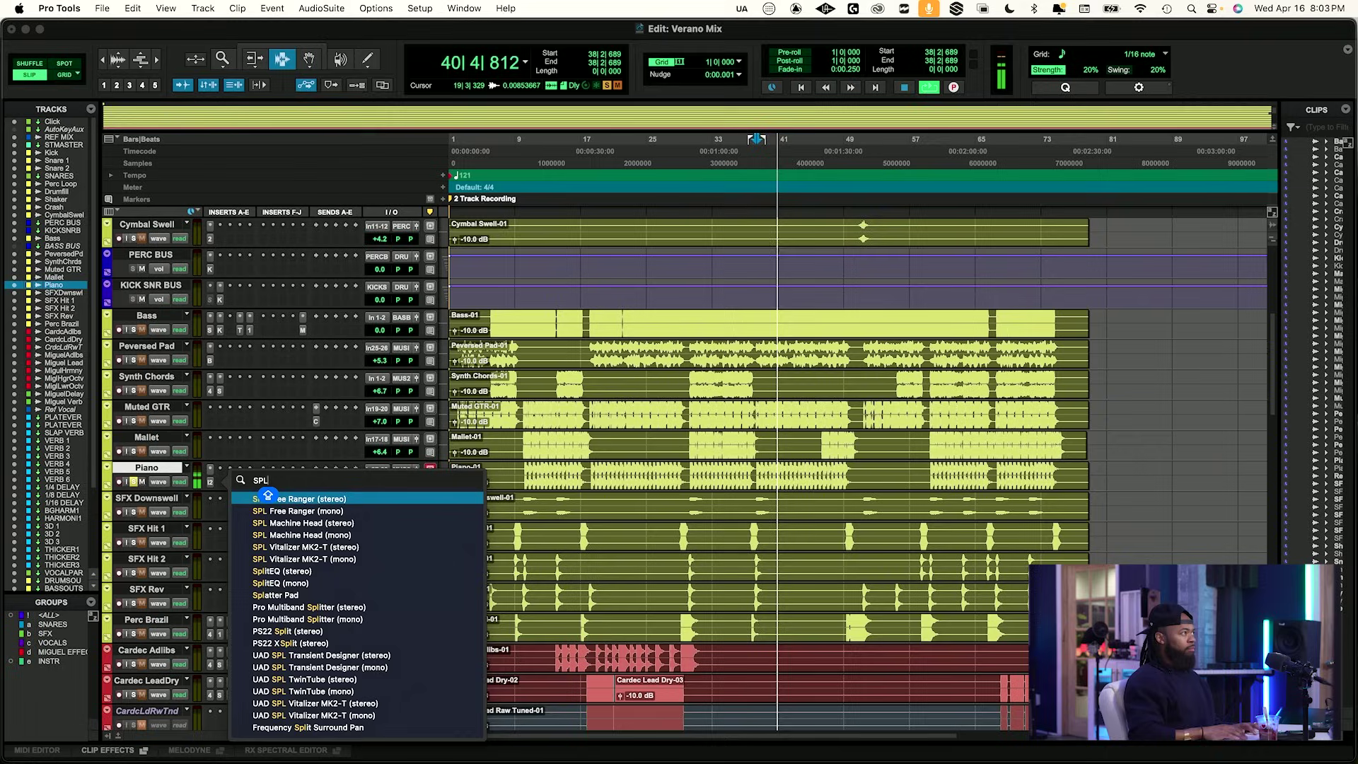
{"action": "key", "text": "Return"}
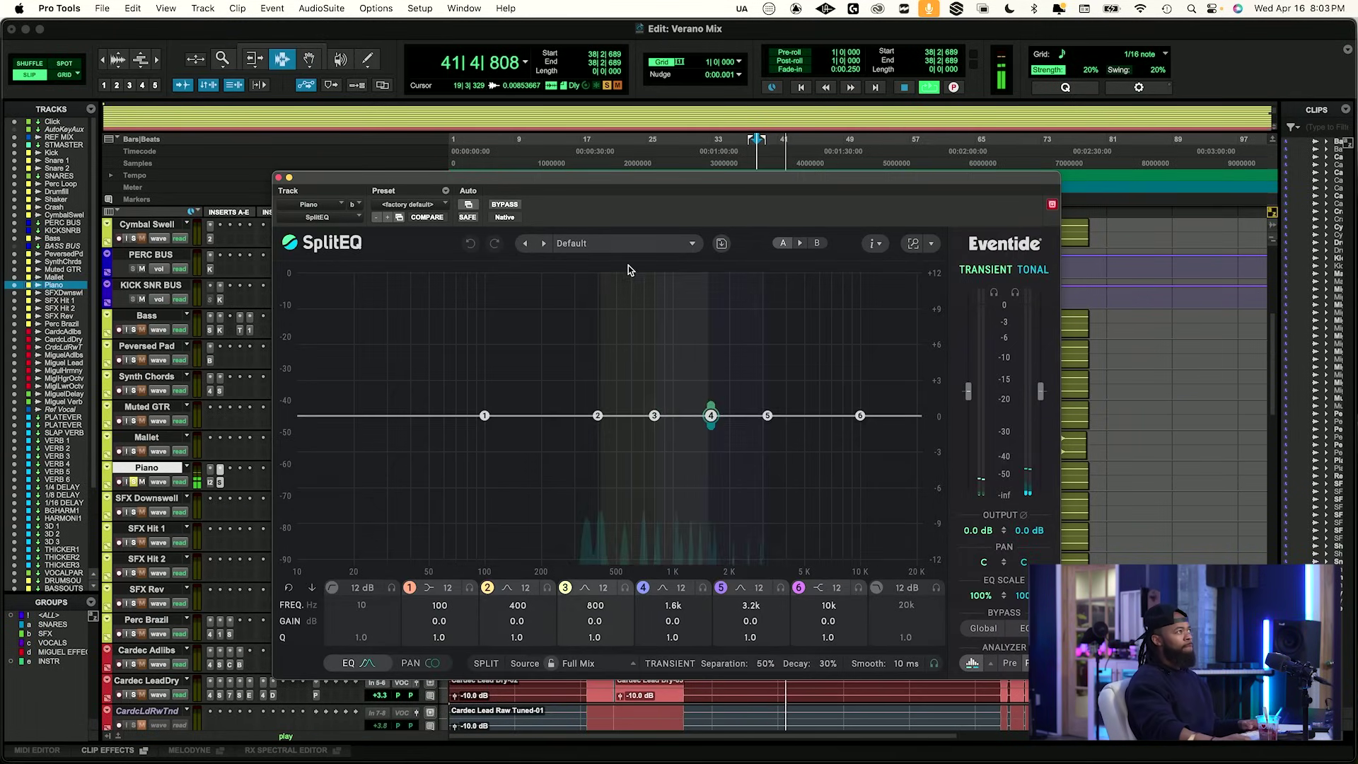
Load the Uncompressor preset in the Piano track's SplitEQ and audition the soloed piano from bar 38.
{"action": "key", "text": "space"}
{"action": "left_click", "coordinate": [418, 205]}
{"action": "left_click", "coordinate": [416, 181]}
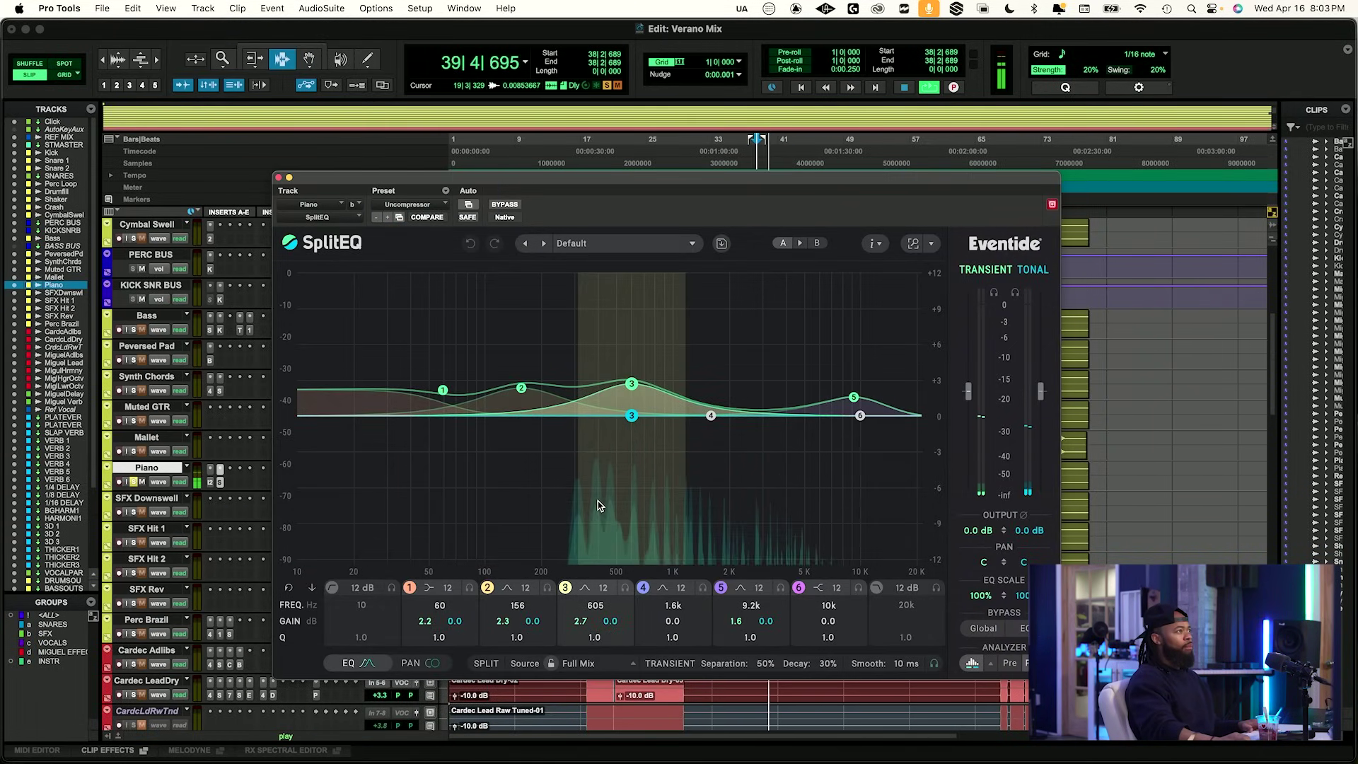
{"action": "key", "text": "space"}
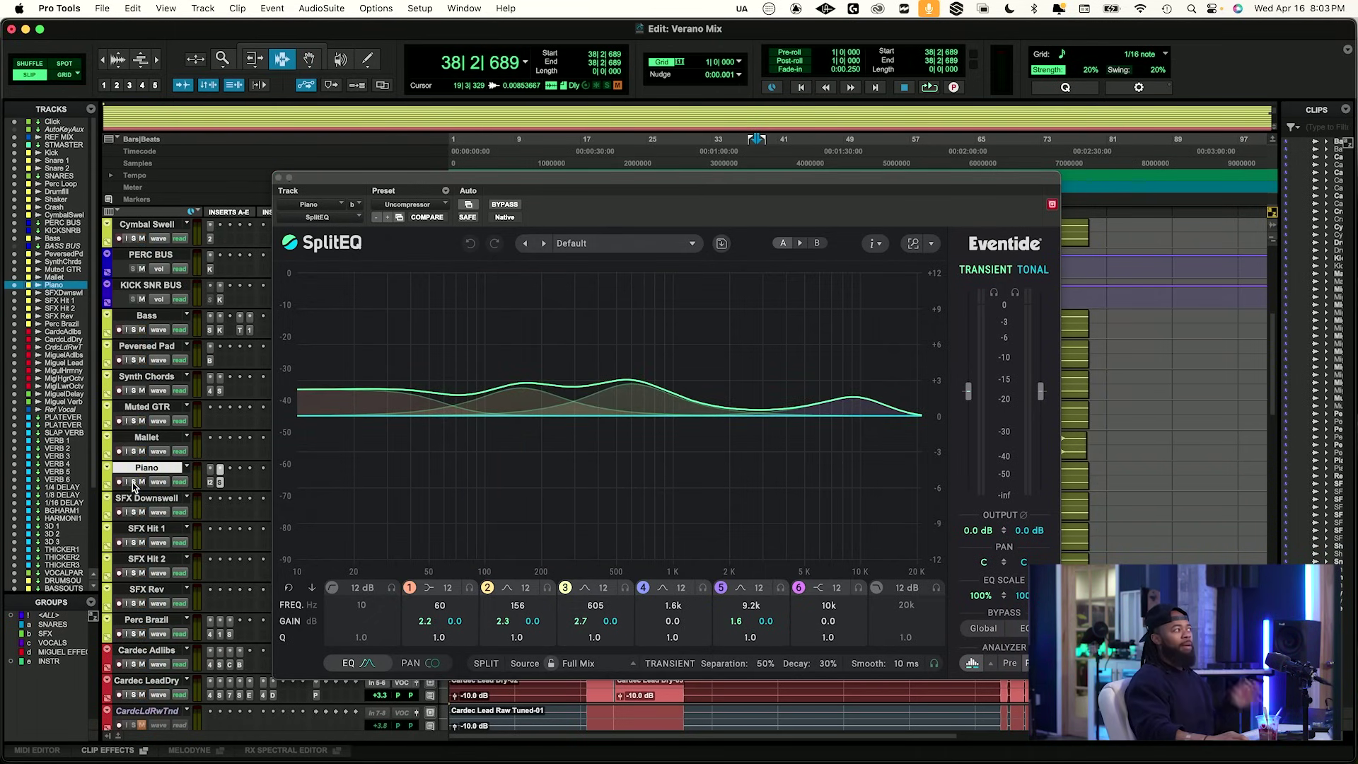
Play the full mix from bar 38 and compare the piano with SplitEQ bypassed and active.
{"action": "key", "text": "space"}
{"action": "left_click_drag", "start_coordinate": [539, 179], "coordinate": [545, 255]}
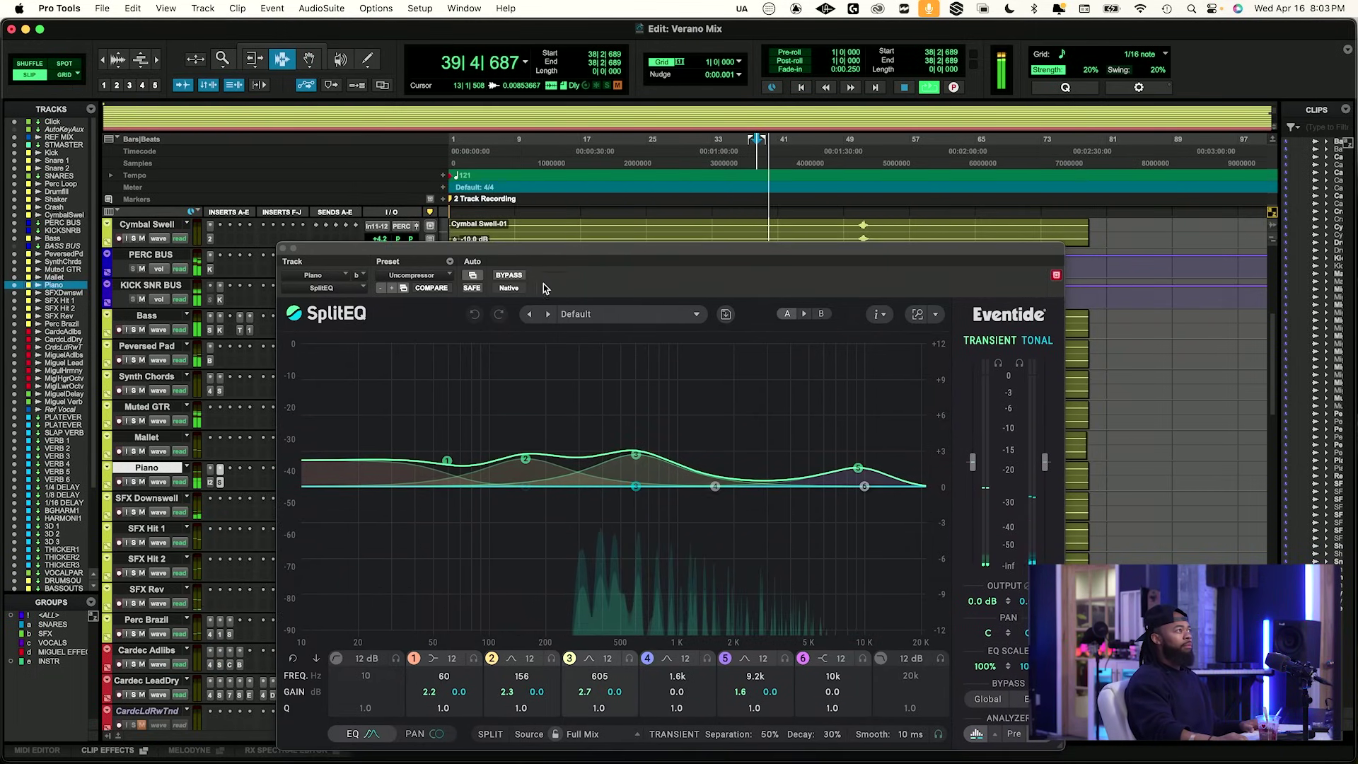
{"action": "left_click", "coordinate": [508, 274]}
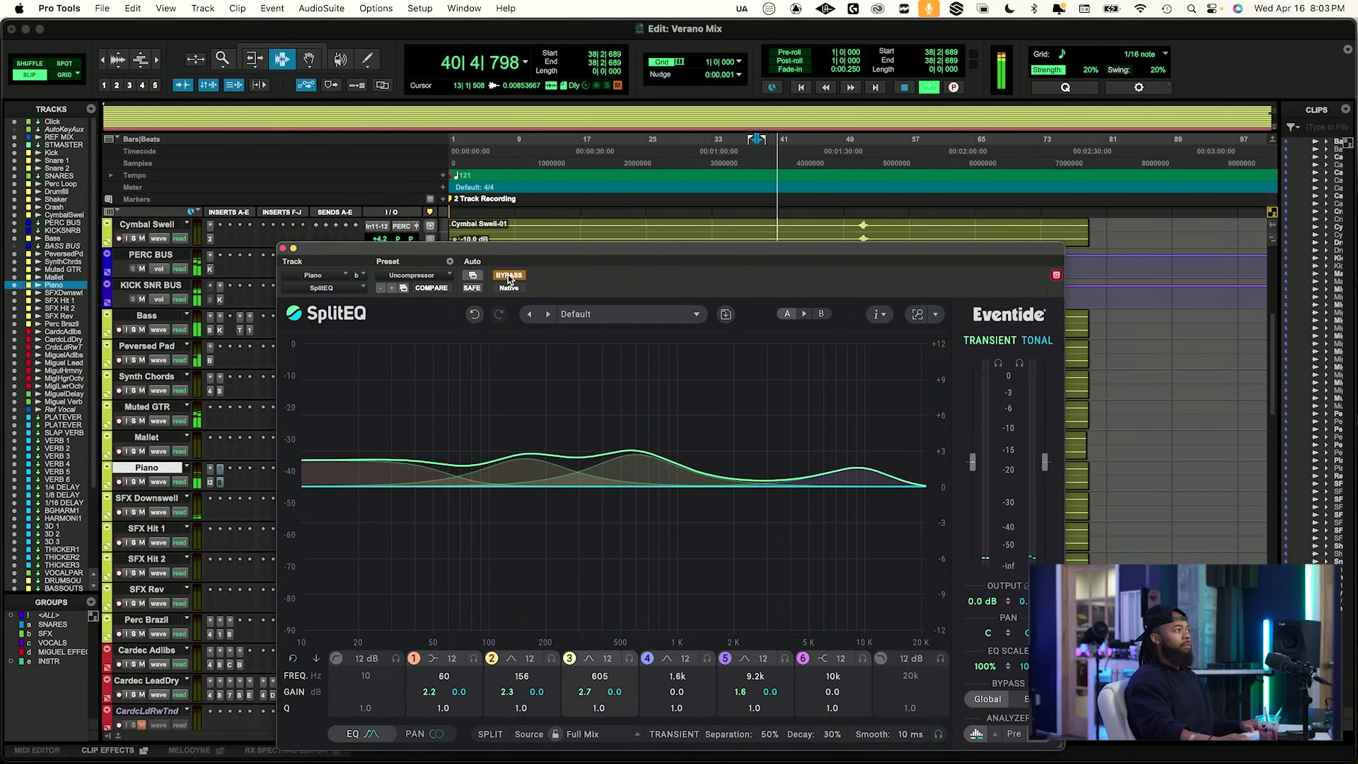
{"action": "left_click", "coordinate": [508, 275]}
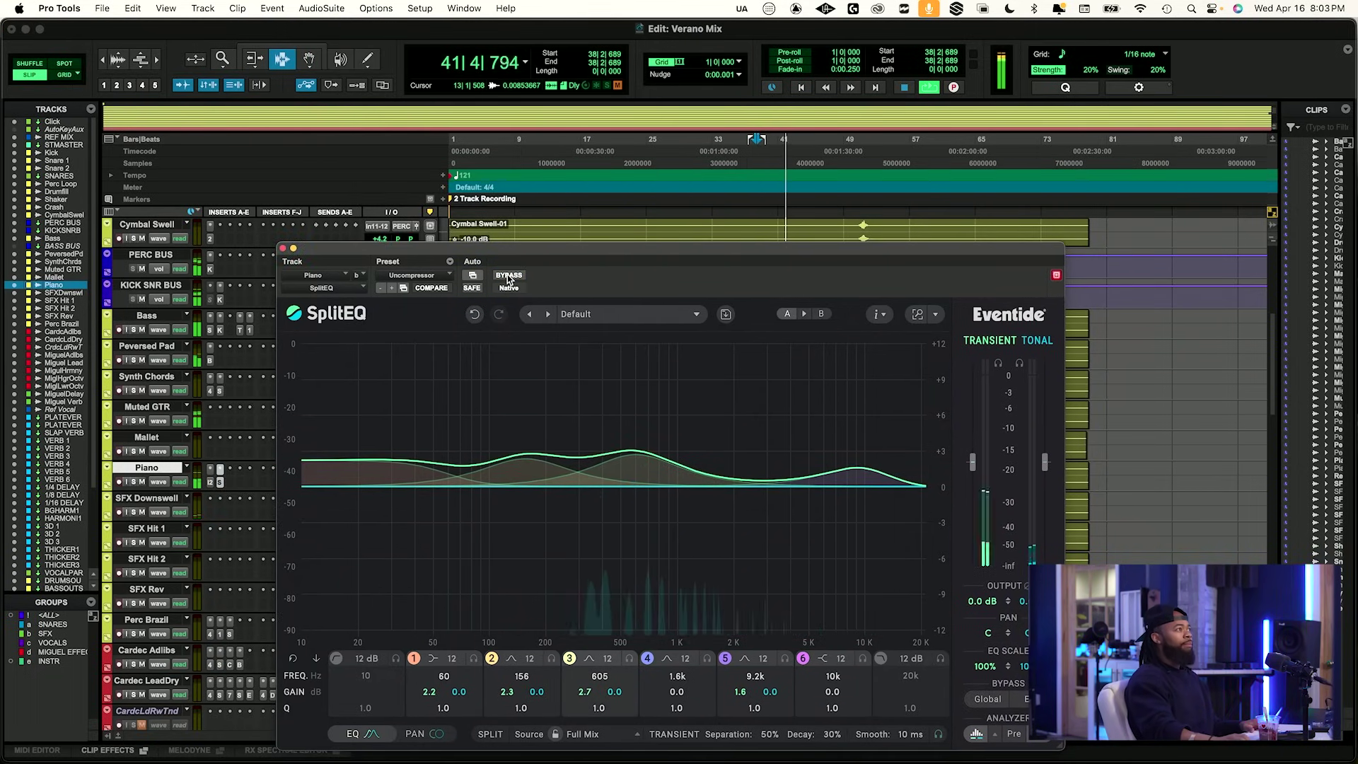
{"action": "key", "text": "space"}
{"action": "key", "text": "space"}
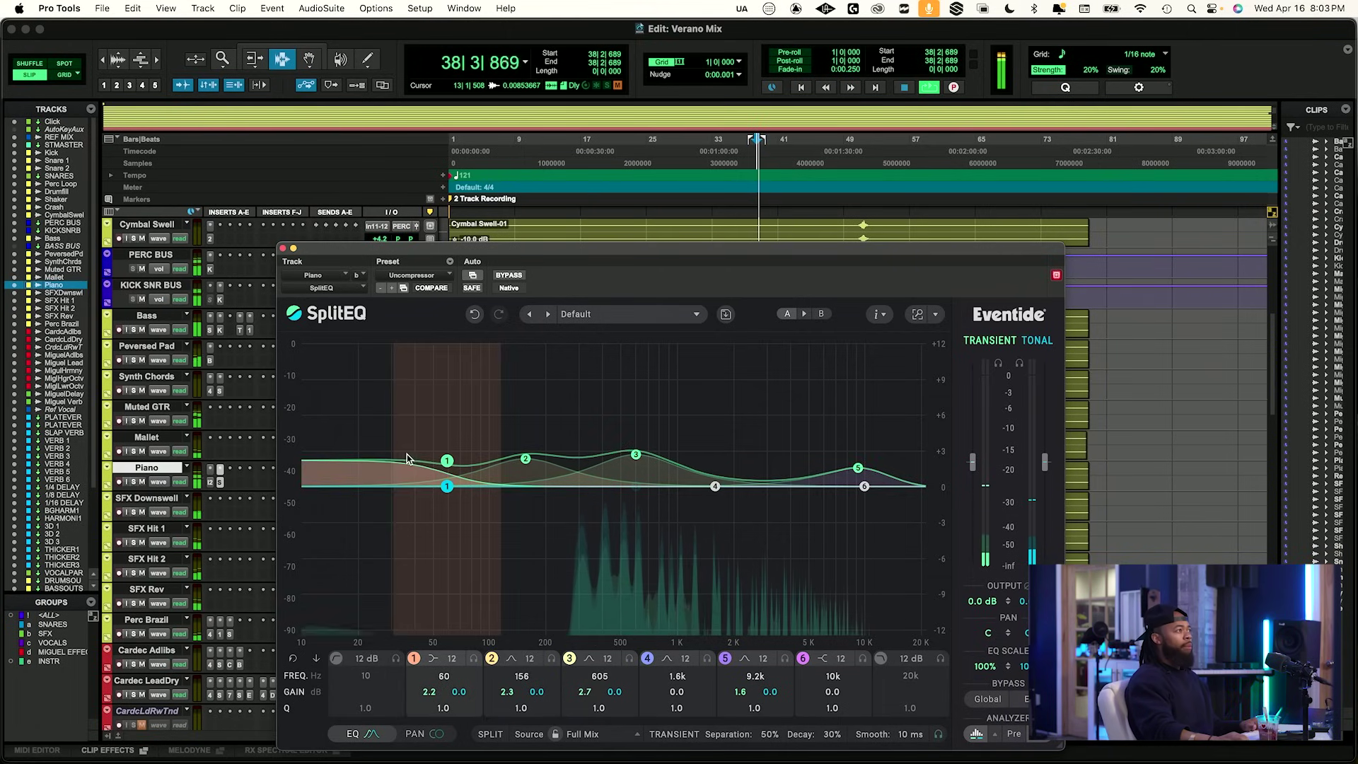
Move SplitEQ to the Piano track's first insert slot in place of Insight 2.
{"action": "left_click", "coordinate": [220, 483]}
{"action": "left_click", "coordinate": [212, 483]}
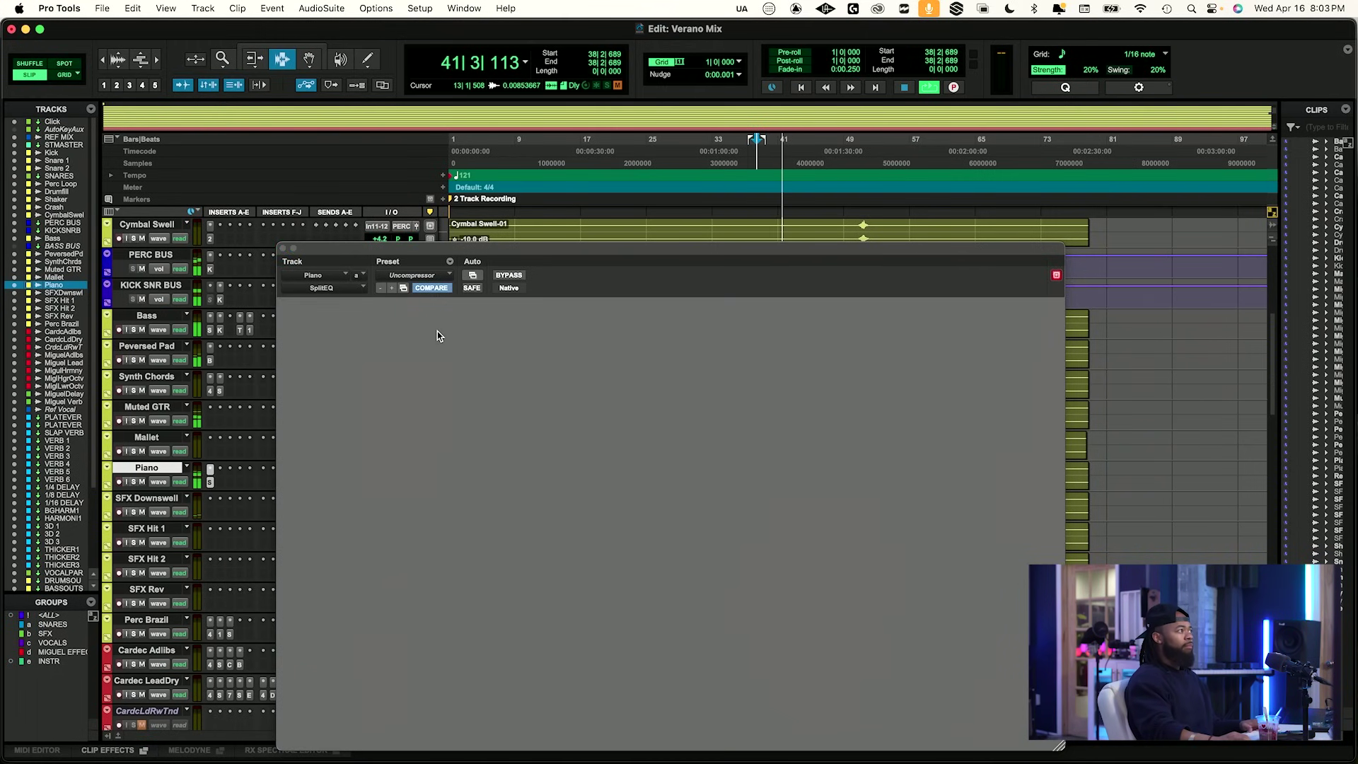
{"action": "left_click", "coordinate": [219, 483]}
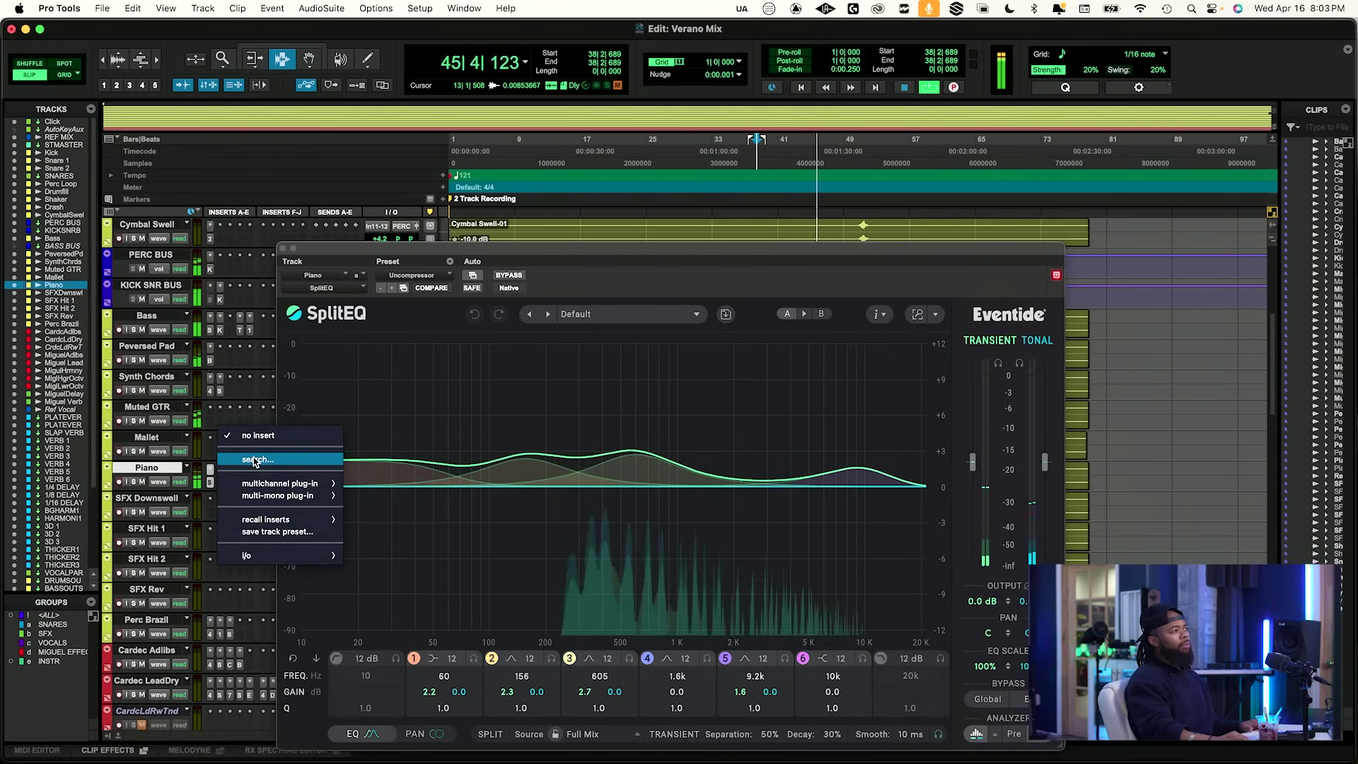
{"action": "left_click", "coordinate": [153, 467]}
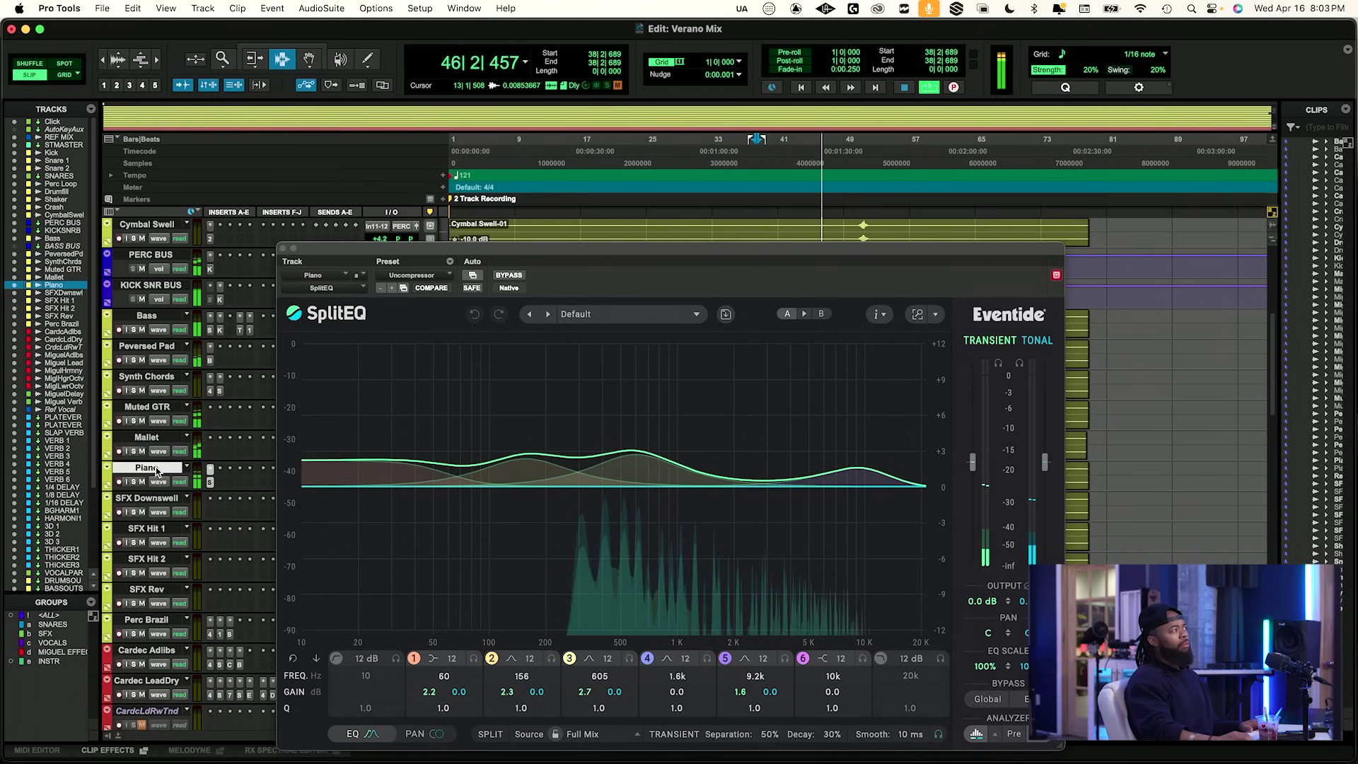
Insert SpecCraft on the Piano track's second insert slot.
{"action": "left_click", "coordinate": [219, 481]}
{"action": "left_click", "coordinate": [251, 459]}
{"action": "type", "text": "spec"}
{"action": "key", "text": "Return"}
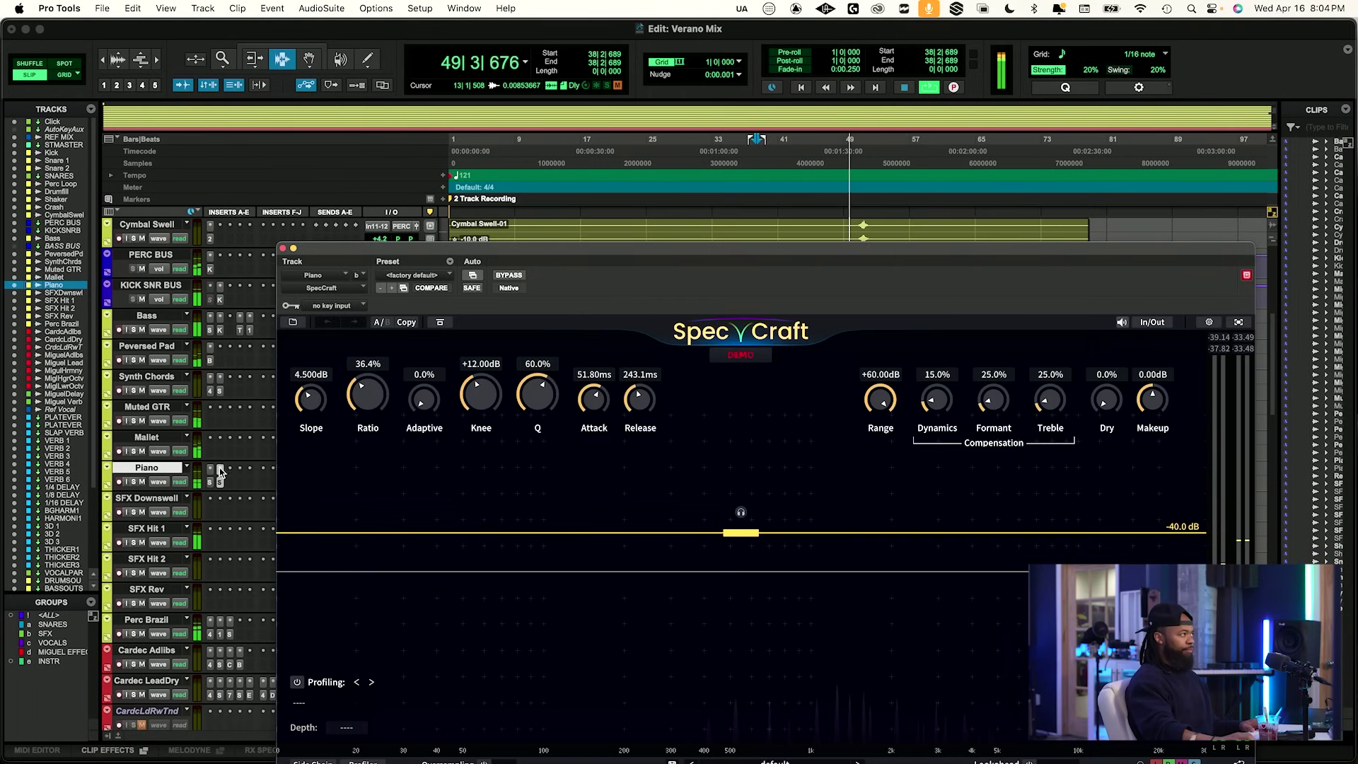
Insert Spectre on the Piano track's second insert slot in place of SpecCraft.
{"action": "left_click", "coordinate": [222, 473]}
{"action": "type", "text": "SPE"}
{"action": "key", "text": "Down"}
{"action": "key", "text": "Down"}
{"action": "key", "text": "Return"}
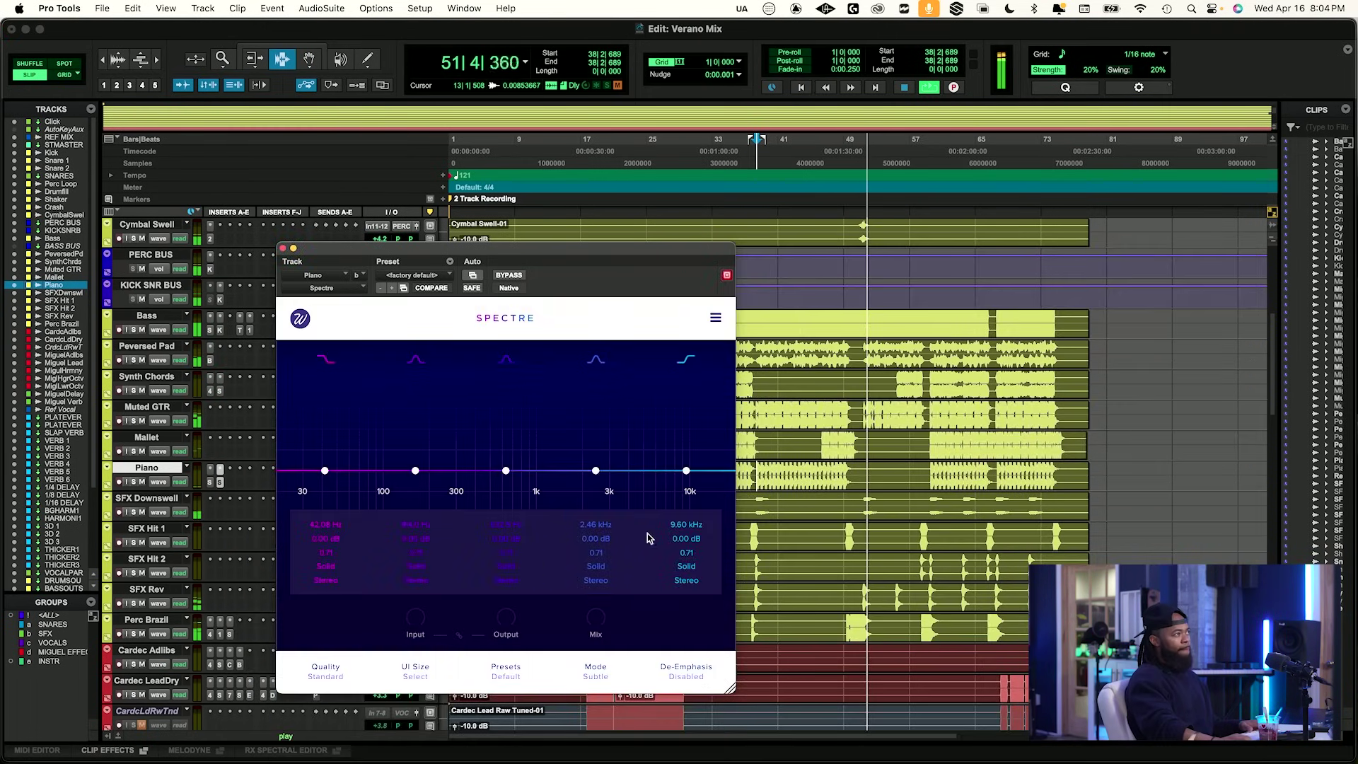
Shift Spectre's middle band slightly lower in frequency, make the plug-in inactive and stop playback.
{"action": "mouse_move", "coordinate": [514, 466]}
{"action": "left_mouse_down"}
{"action": "mouse_move", "coordinate": [573, 407]}
{"action": "mouse_move", "coordinate": [646, 403]}
{"action": "mouse_move", "coordinate": [639, 463]}
{"action": "mouse_move", "coordinate": [467, 440]}
{"action": "mouse_move", "coordinate": [505, 441]}
{"action": "mouse_move", "coordinate": [500, 468]}
{"action": "left_mouse_up"}
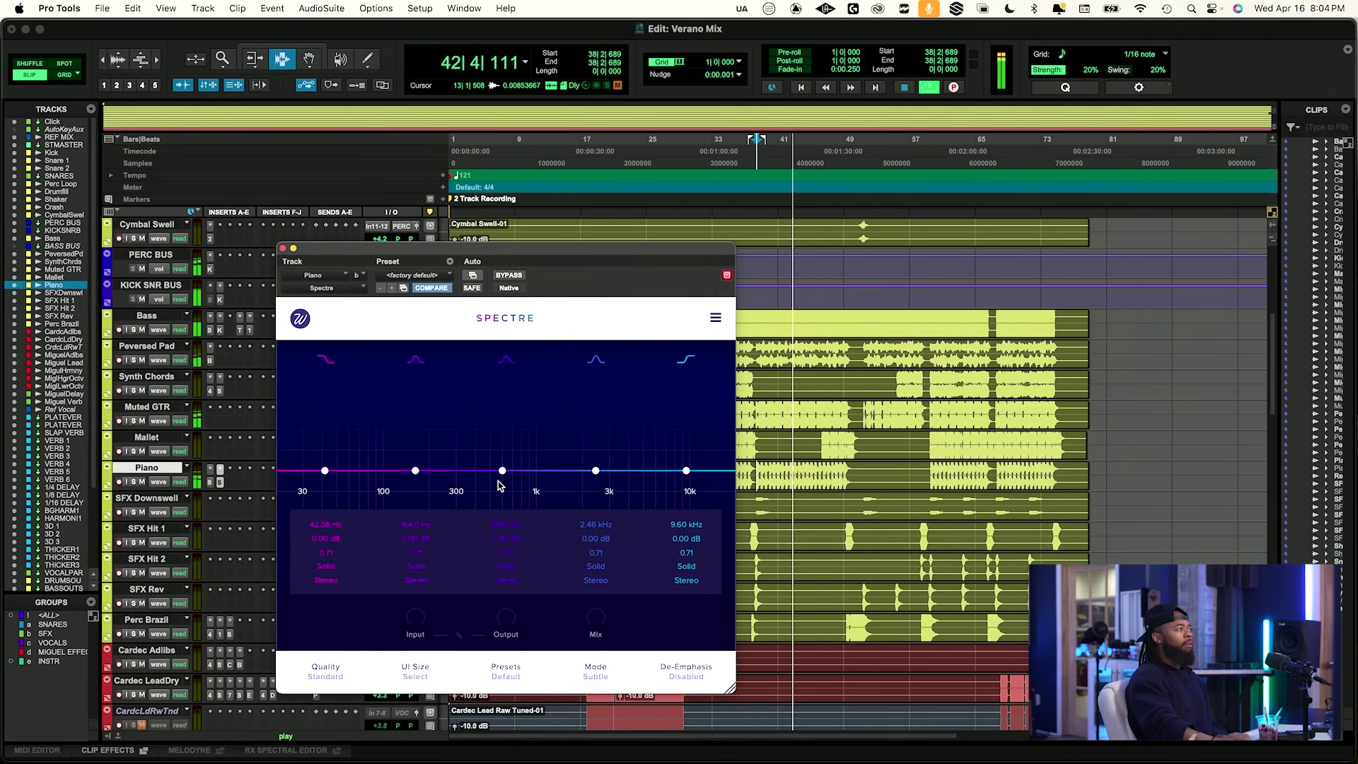
{"action": "left_click", "coordinate": [220, 484], "text": "ctrl+super"}
{"action": "key", "text": "space"}
Solo and unmute the REF MIX track and audition the reference from bar 38.
{"action": "scroll", "coordinate": [248, 477], "scroll_direction": "up", "scroll_amount": 10}
{"action": "left_click", "coordinate": [138, 269]}
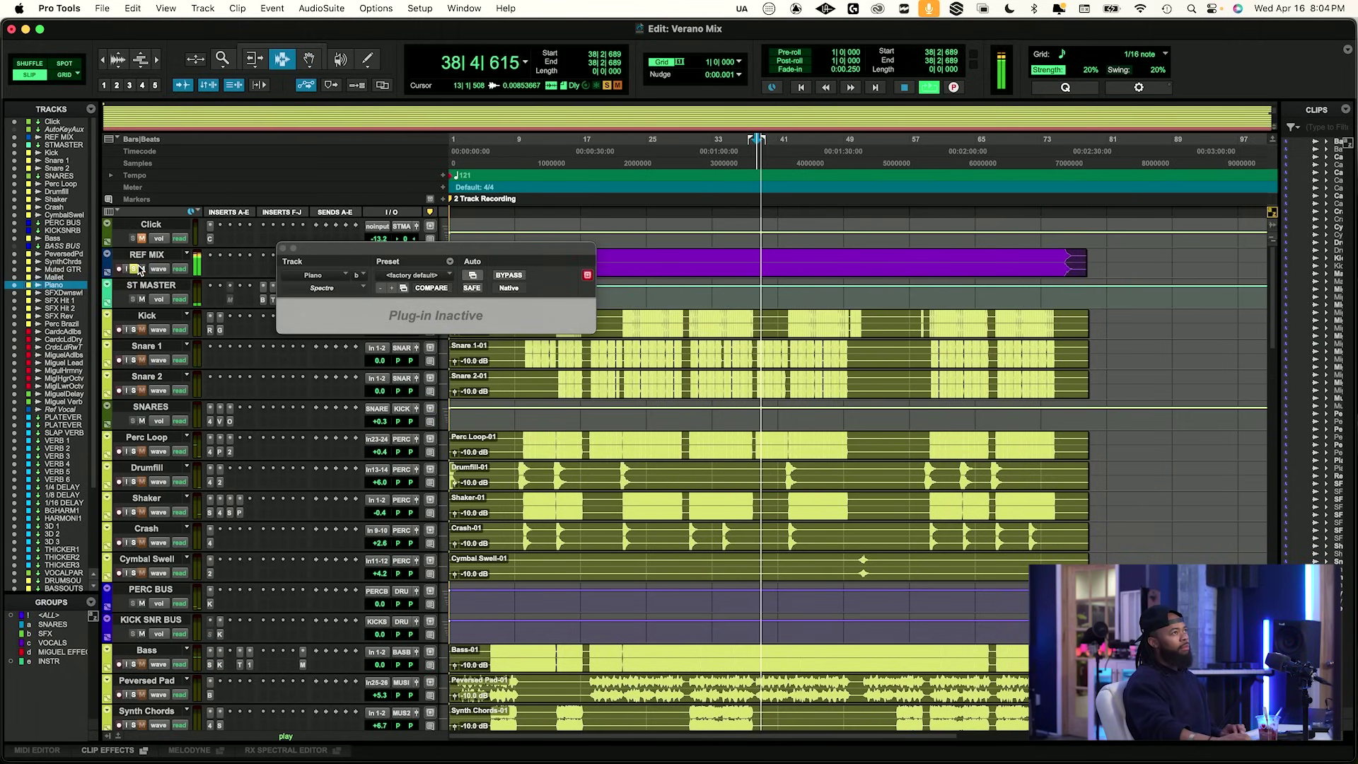
{"action": "key", "text": "space"}
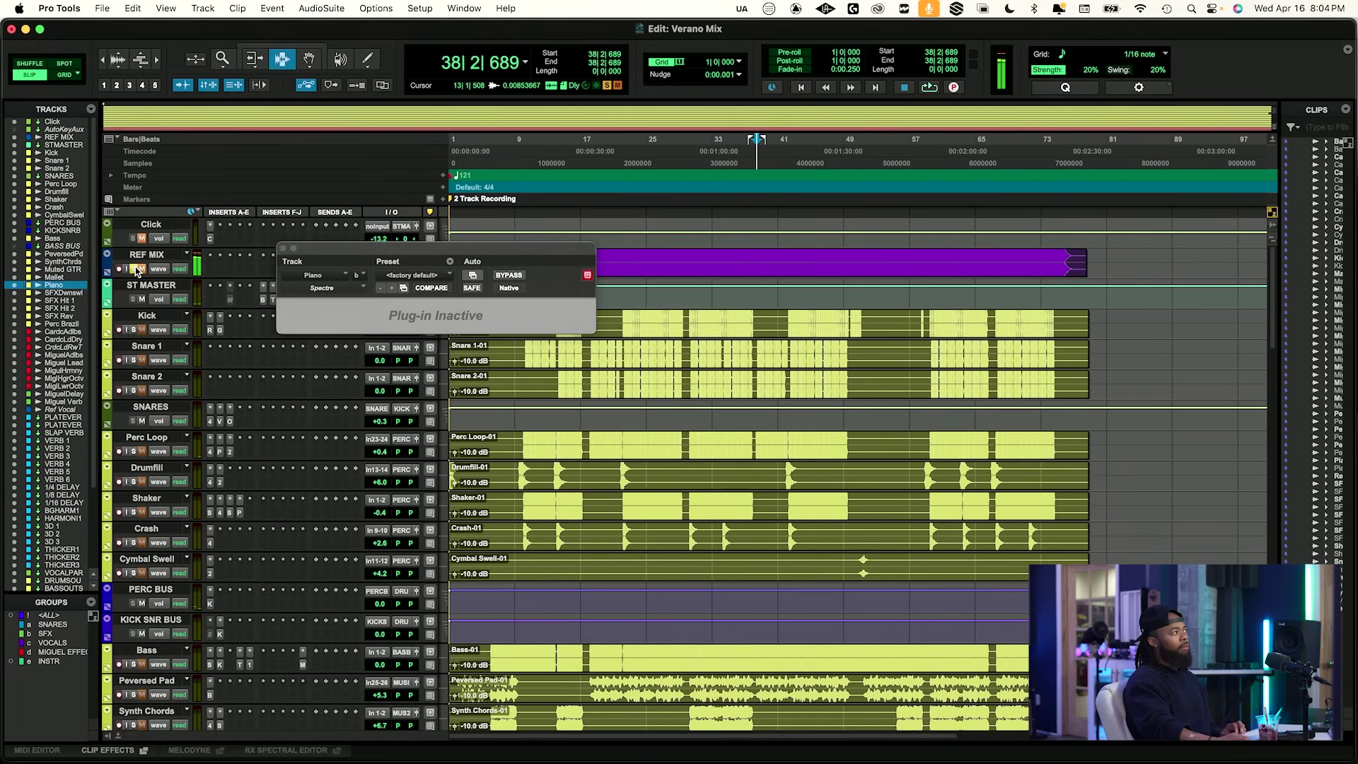
Unsolo and mute the REF MIX track, play the full mix from bar 38 and close the Spectre window.
{"action": "left_click", "coordinate": [135, 268]}
{"action": "left_click", "coordinate": [142, 268]}
{"action": "key", "text": "space"}
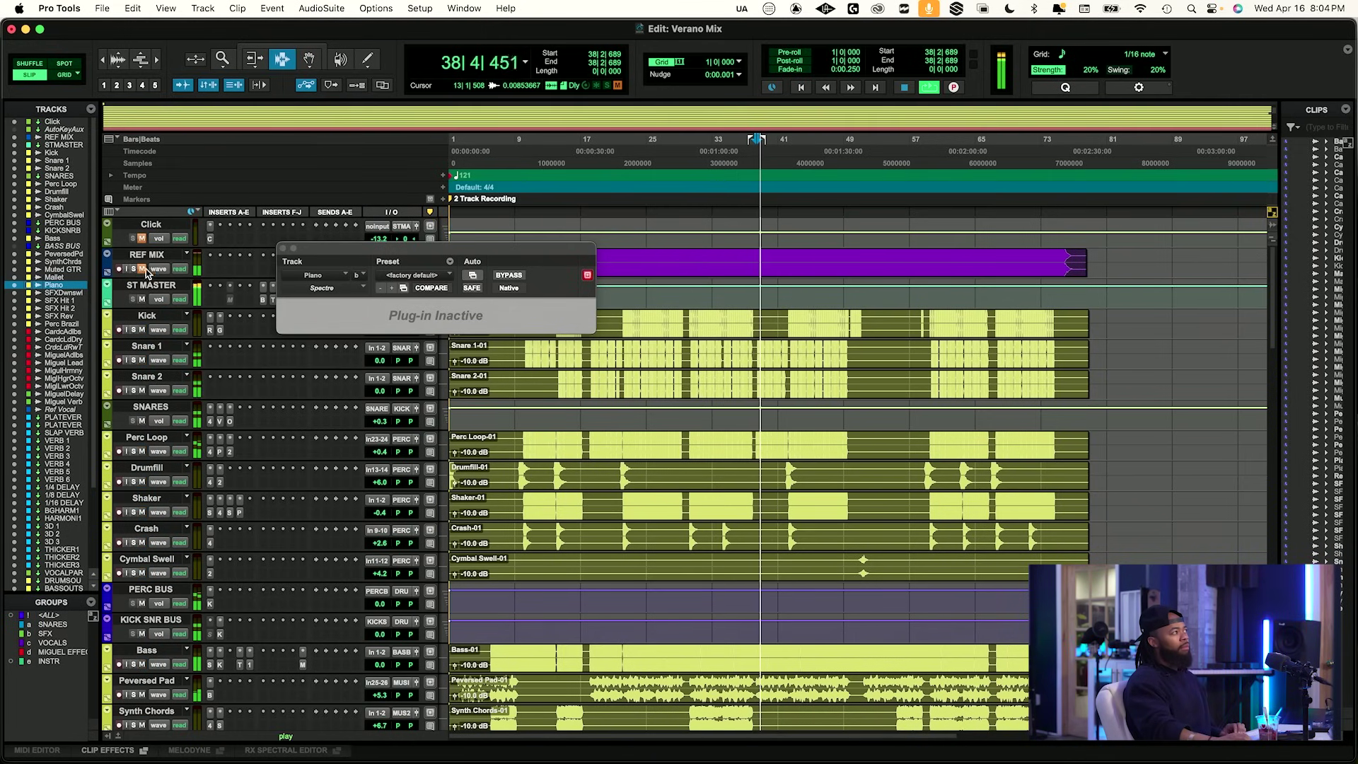
{"action": "left_click", "coordinate": [284, 248]}
{"action": "scroll", "coordinate": [396, 396], "scroll_direction": "down", "scroll_amount": 9}
{"action": "key", "text": "space"}
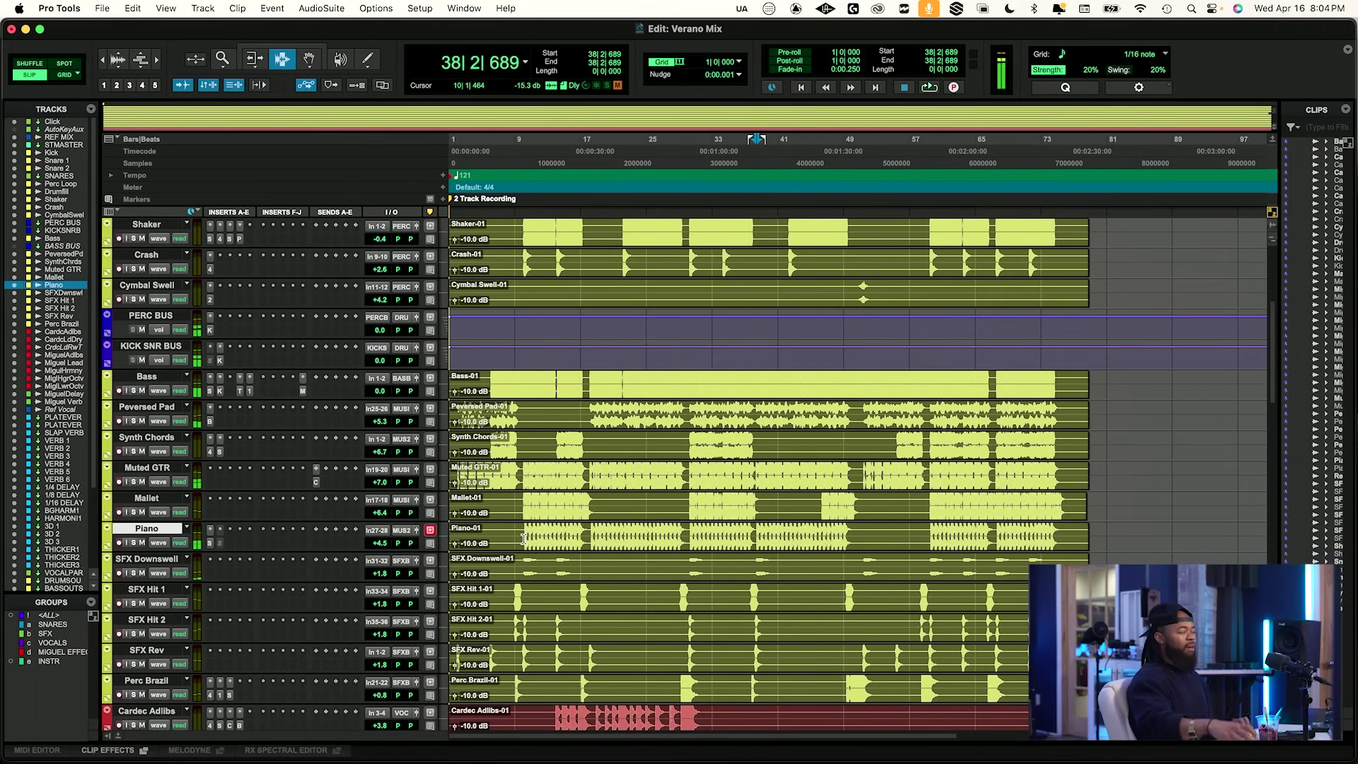
Solo the Mallet track and play it from bar 30.
{"action": "scroll", "coordinate": [523, 539], "scroll_direction": "down", "scroll_amount": 6}
{"action": "scroll", "coordinate": [337, 519], "scroll_direction": "up", "scroll_amount": 4}
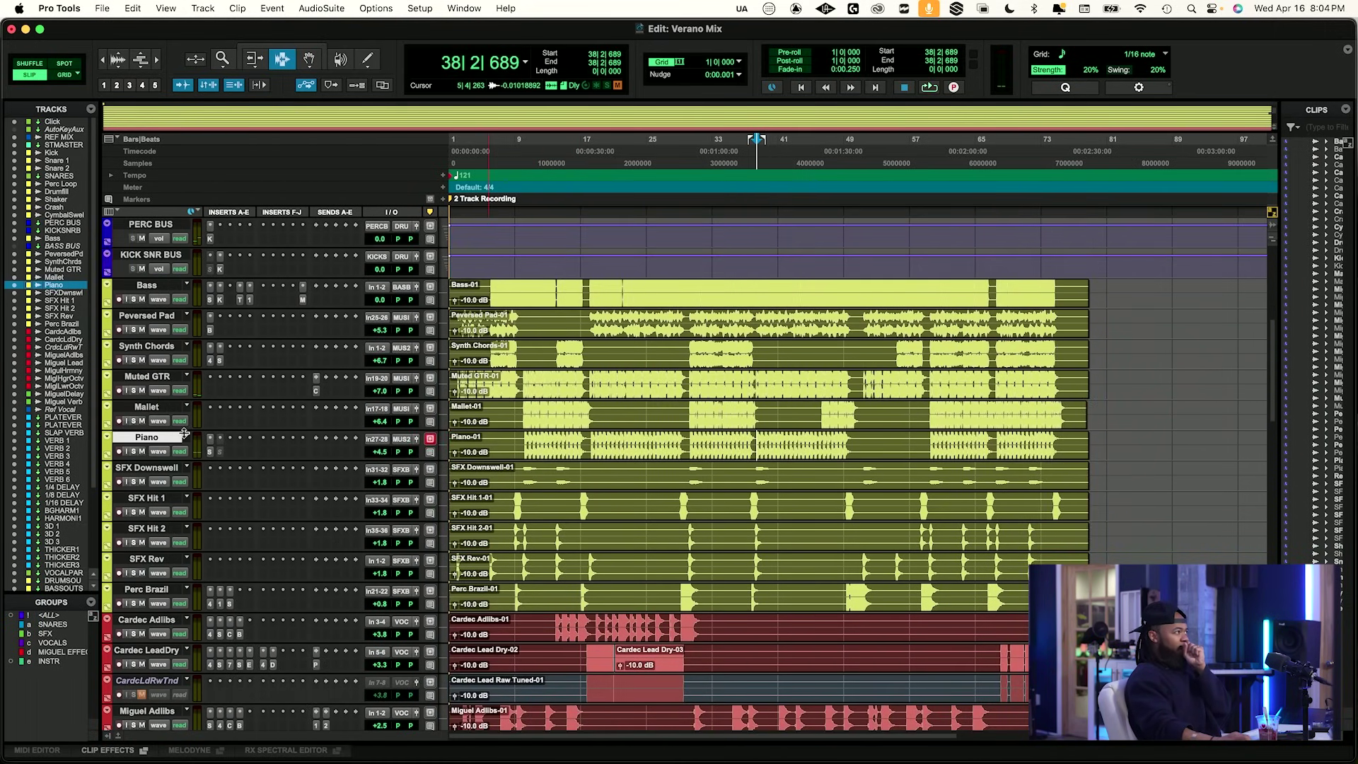
{"action": "left_click", "coordinate": [155, 409]}
{"action": "key", "text": "space"}
{"action": "left_click", "coordinate": [689, 409]}
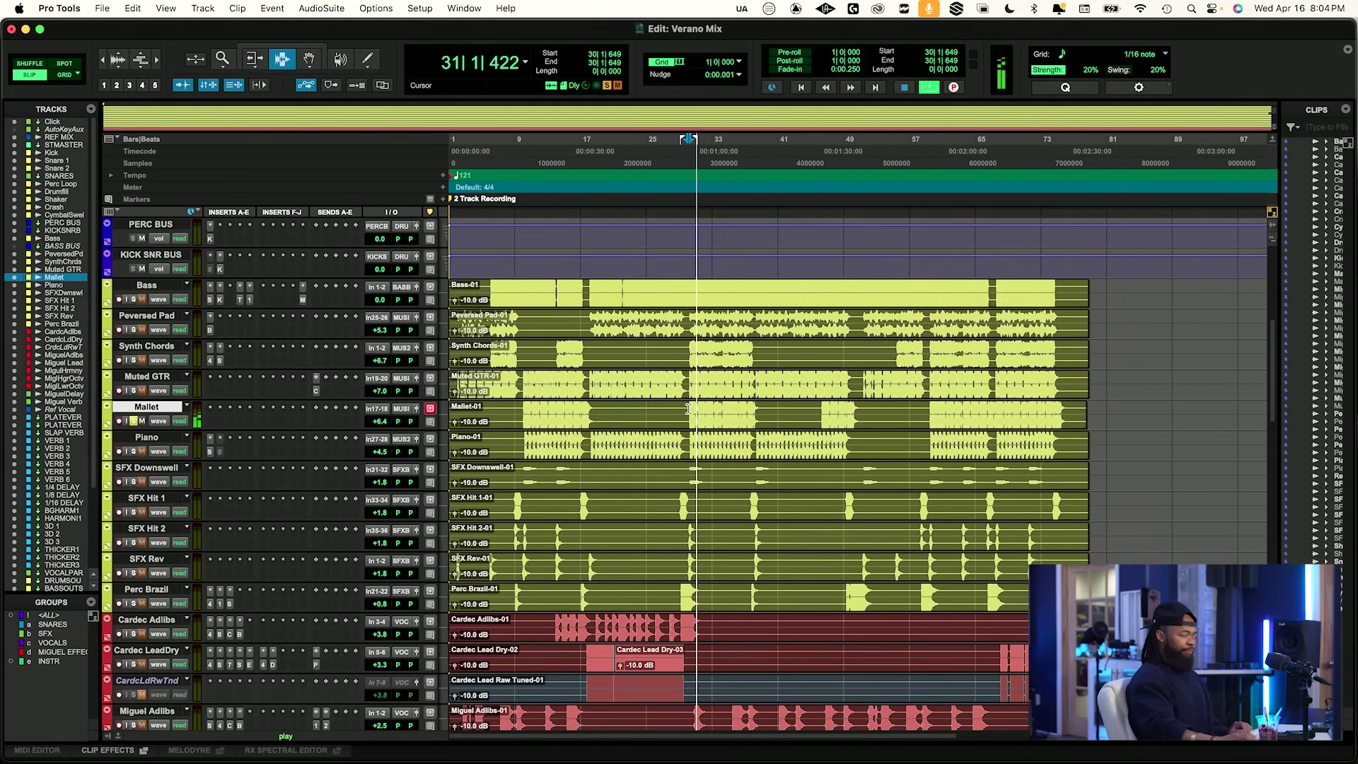
{"action": "scroll", "coordinate": [691, 417], "scroll_direction": "up", "scroll_amount": 5}
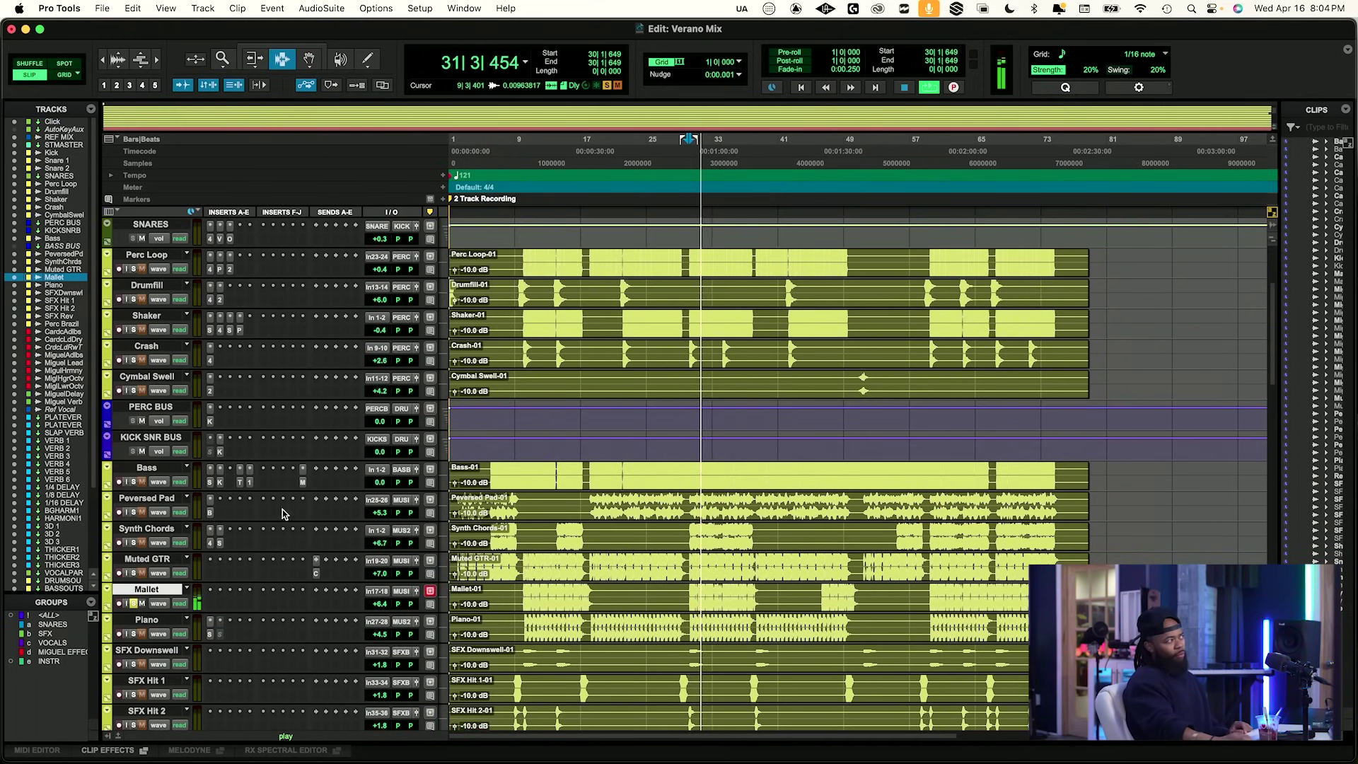
Unsolo the Mallet track and play the full mix from bar 30.
{"action": "left_click", "coordinate": [134, 603]}
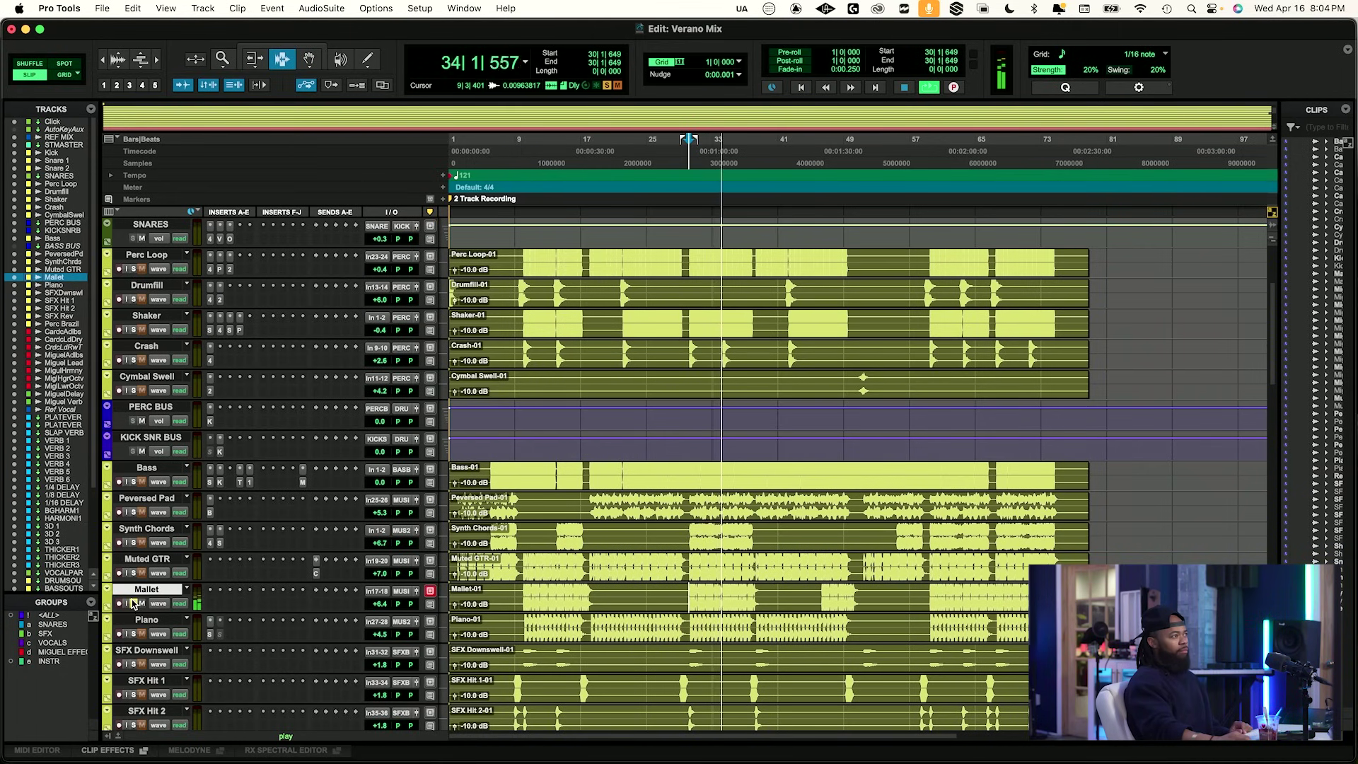
{"action": "left_click", "coordinate": [135, 604]}
{"action": "key", "text": "space"}
{"action": "scroll", "coordinate": [141, 424], "scroll_direction": "up", "scroll_amount": 5}
{"action": "key", "text": "space"}
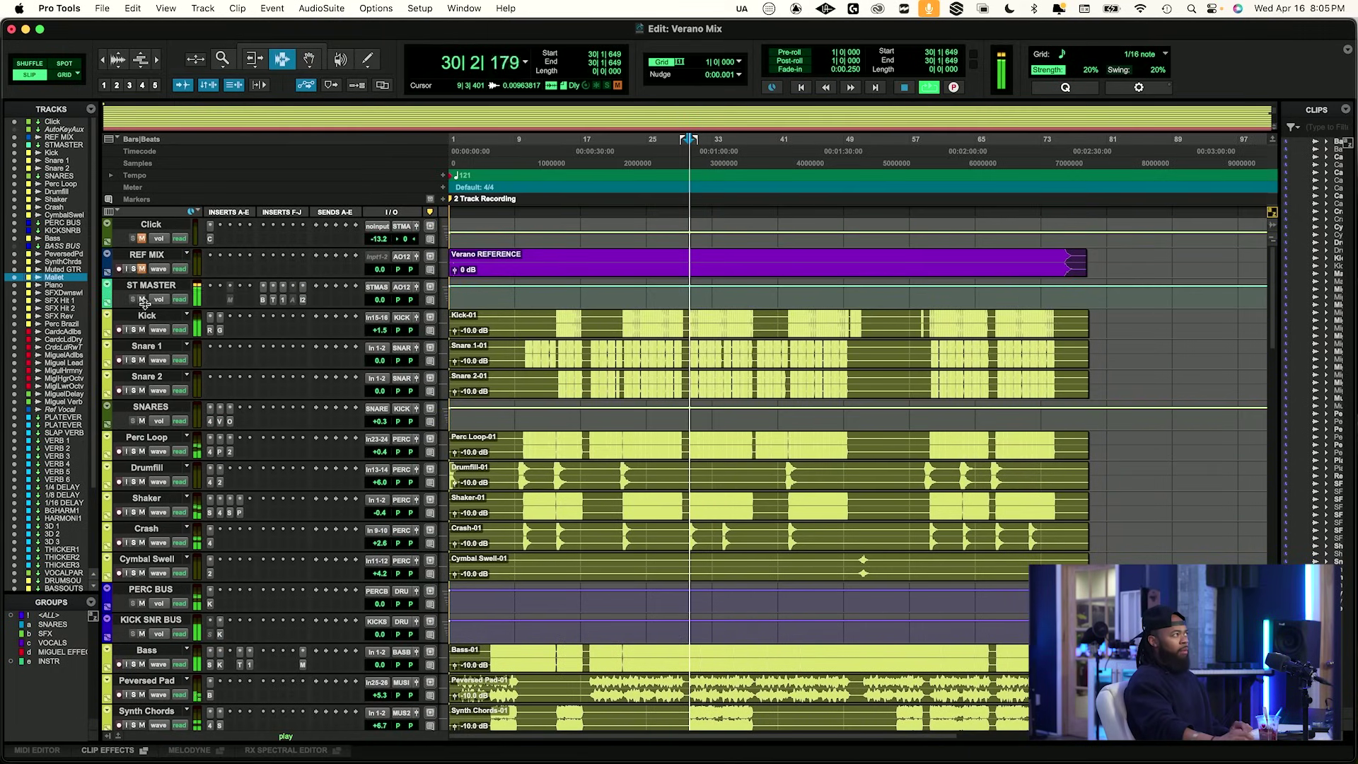
{"action": "scroll", "coordinate": [133, 271], "scroll_direction": "down", "scroll_amount": 4}
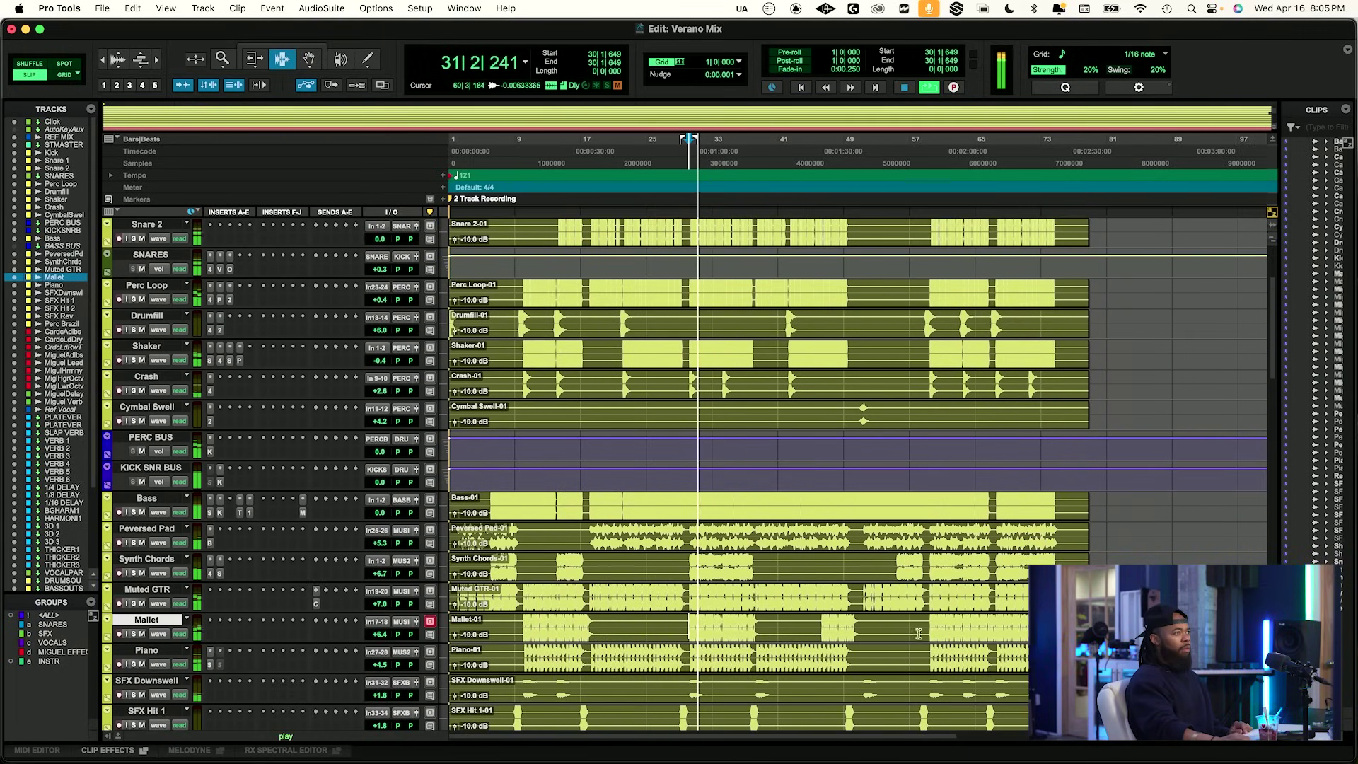
Audition the full mix from the Synth Chords entry at bar 55, then the Mallet entries at bars 59 and 10.
{"action": "key", "text": "space"}
{"action": "left_click", "coordinate": [897, 560]}
{"action": "key", "text": "space"}
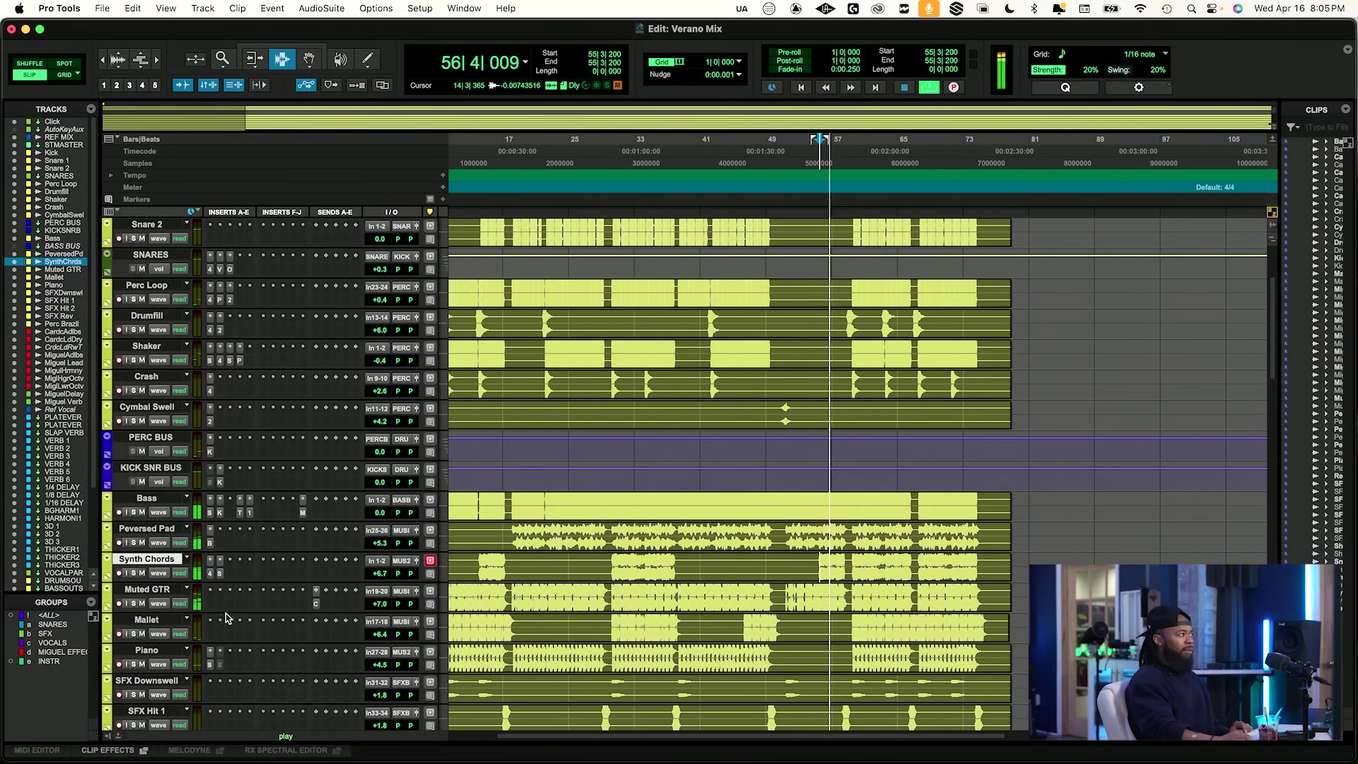
{"action": "left_click", "coordinate": [855, 622]}
{"action": "scroll", "coordinate": [737, 624], "scroll_direction": "left", "scroll_amount": 3}
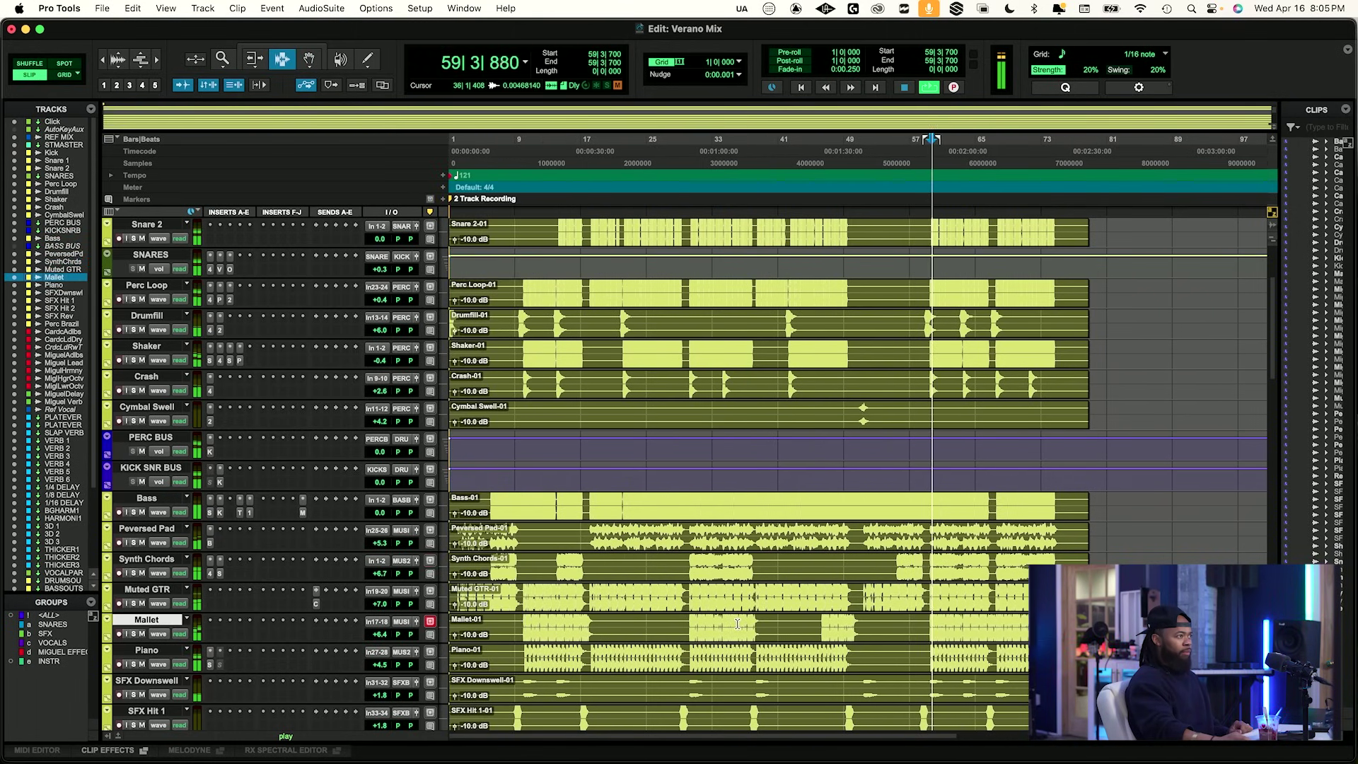
{"action": "left_click", "coordinate": [528, 627]}
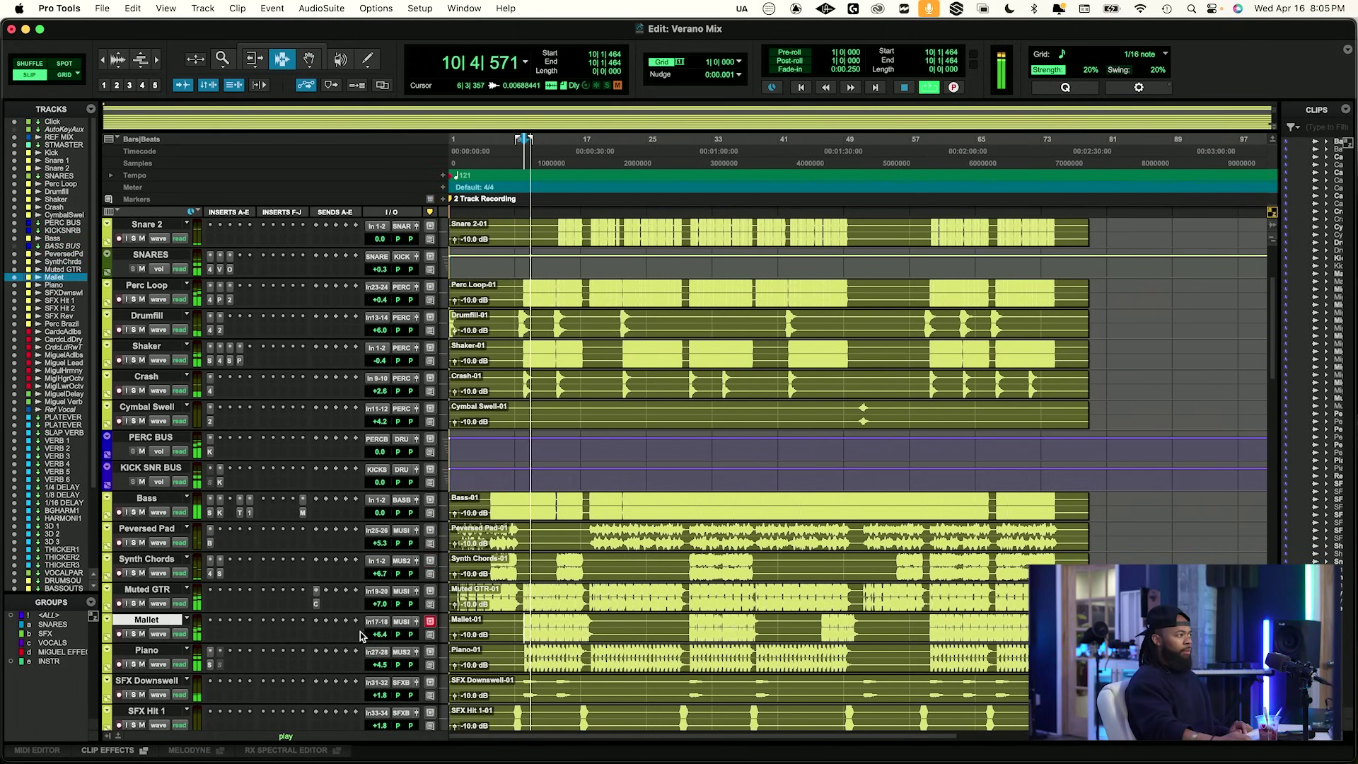
Solo and unmute the REF MIX track and audition the reference from bar 10.
{"action": "scroll", "coordinate": [339, 606], "scroll_direction": "up", "scroll_amount": 5}
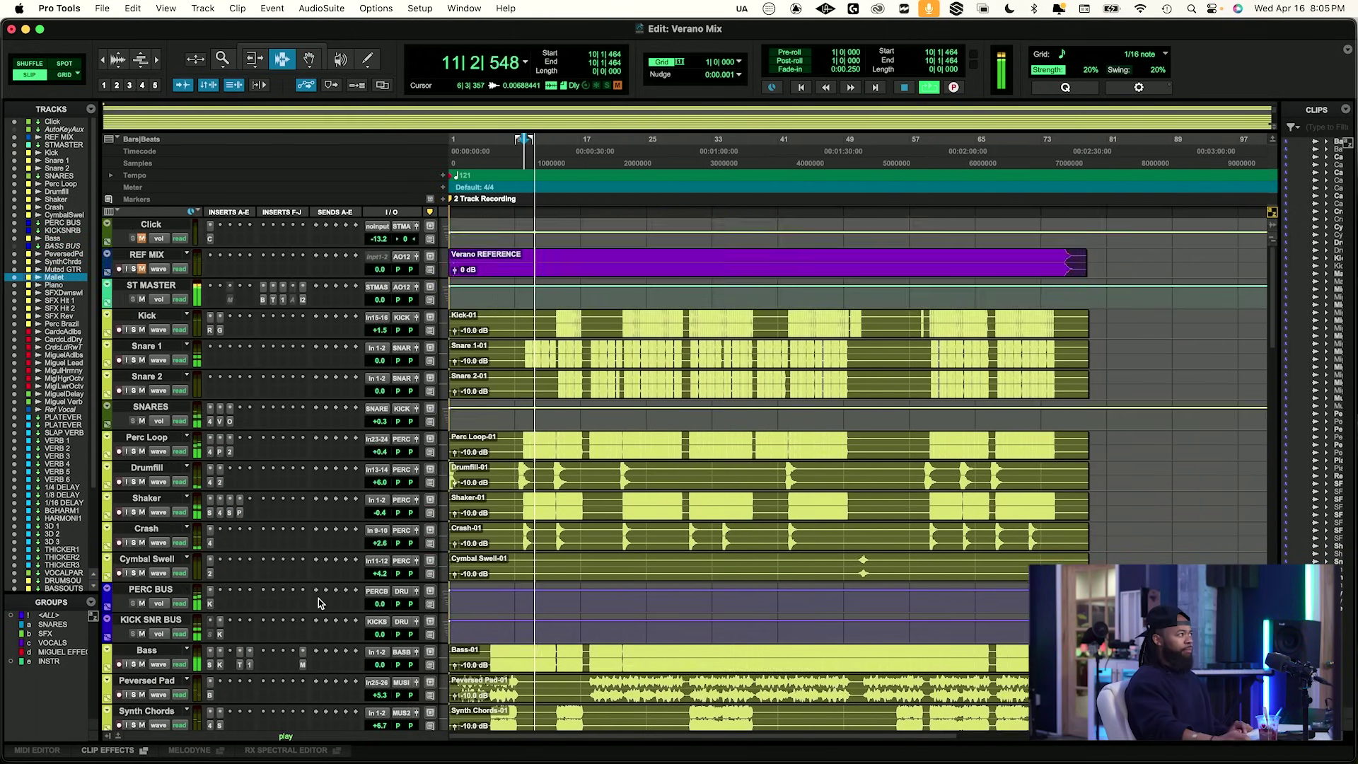
{"action": "key", "text": "space"}
{"action": "left_click", "coordinate": [133, 269]}
{"action": "left_click", "coordinate": [141, 268]}
{"action": "key", "text": "space"}
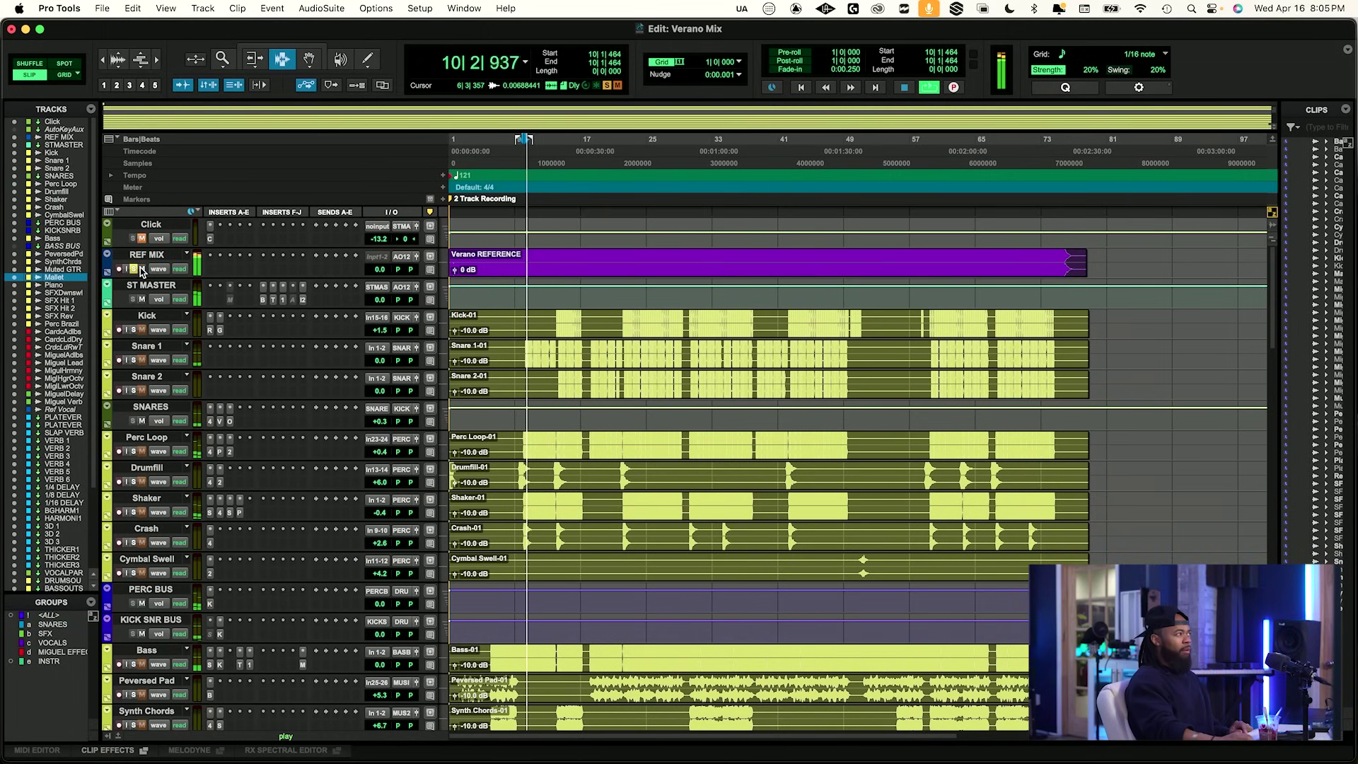
Mute and unsolo the REF MIX track and play the full mix from bar 10 for comparison.
{"action": "key", "text": "space"}
{"action": "left_click", "coordinate": [141, 269]}
{"action": "left_click", "coordinate": [133, 270]}
{"action": "key", "text": "space"}
{"action": "scroll", "coordinate": [663, 473], "scroll_direction": "down", "scroll_amount": 5}
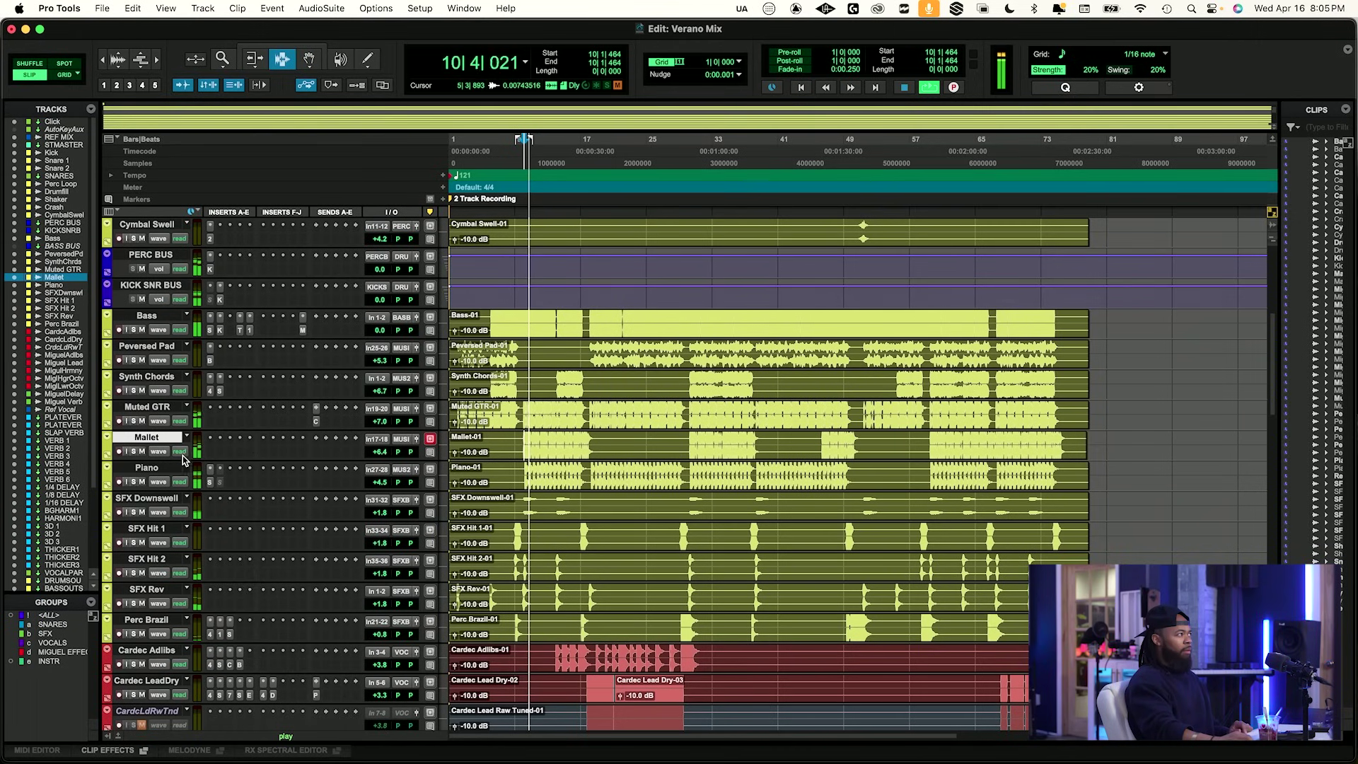
Solo the Mallet track and audition it from bar 10.
{"action": "left_click", "coordinate": [133, 452]}
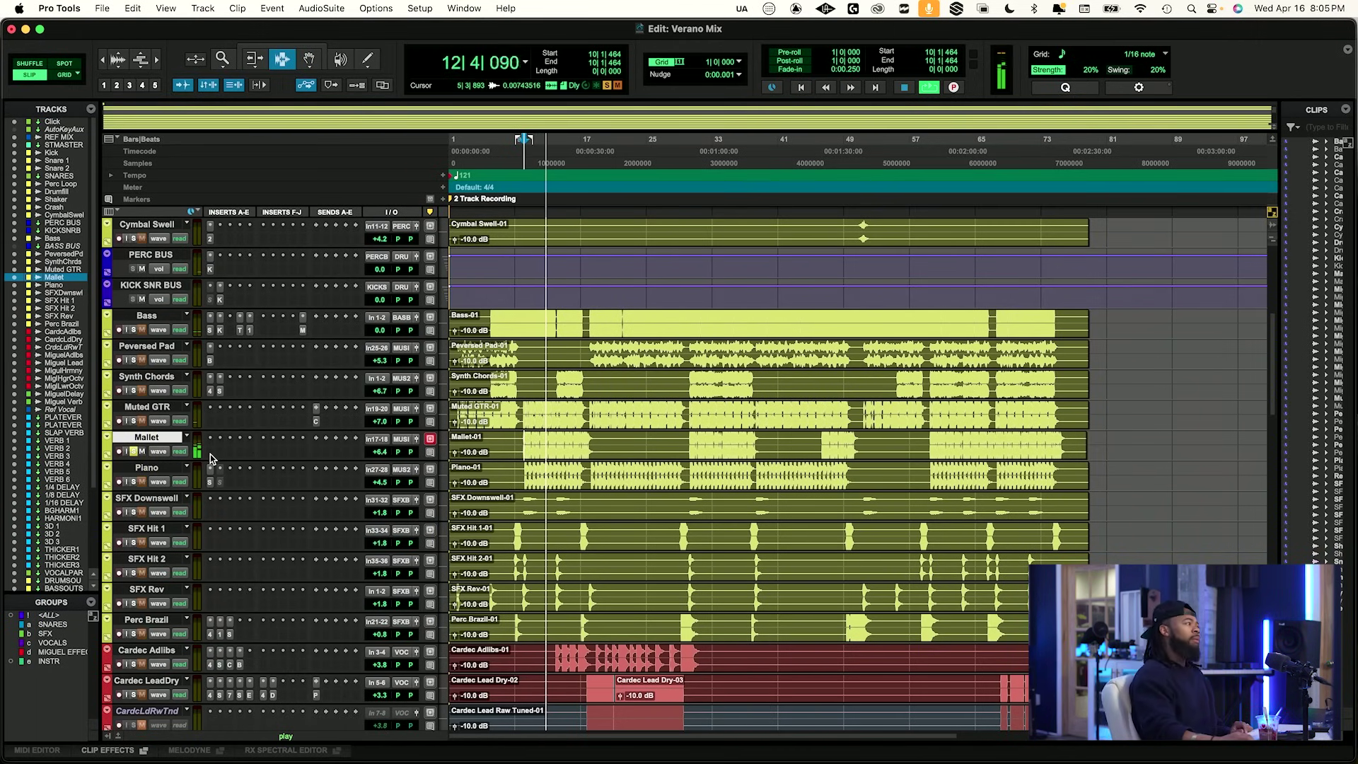
{"action": "key", "text": "space"}
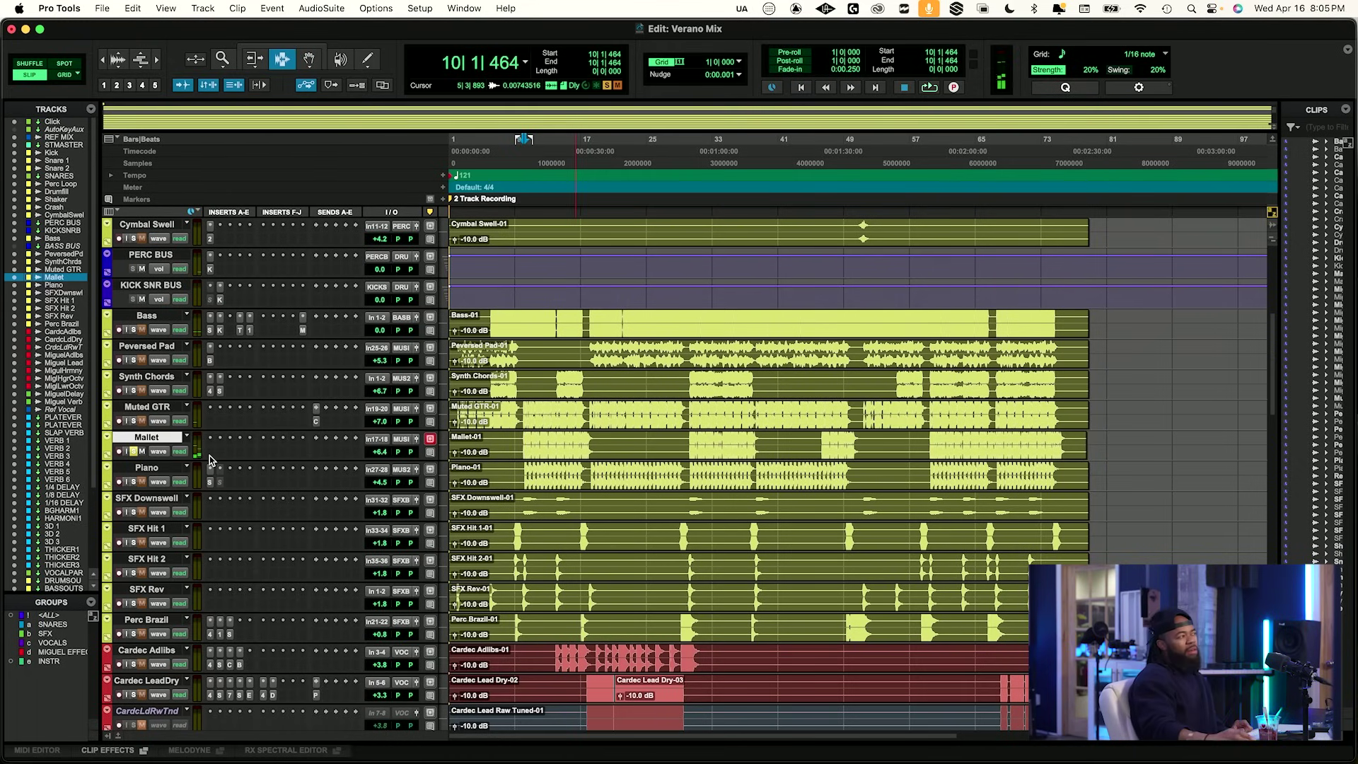
{"action": "left_click", "coordinate": [210, 458]}
{"action": "left_click", "coordinate": [205, 453]}
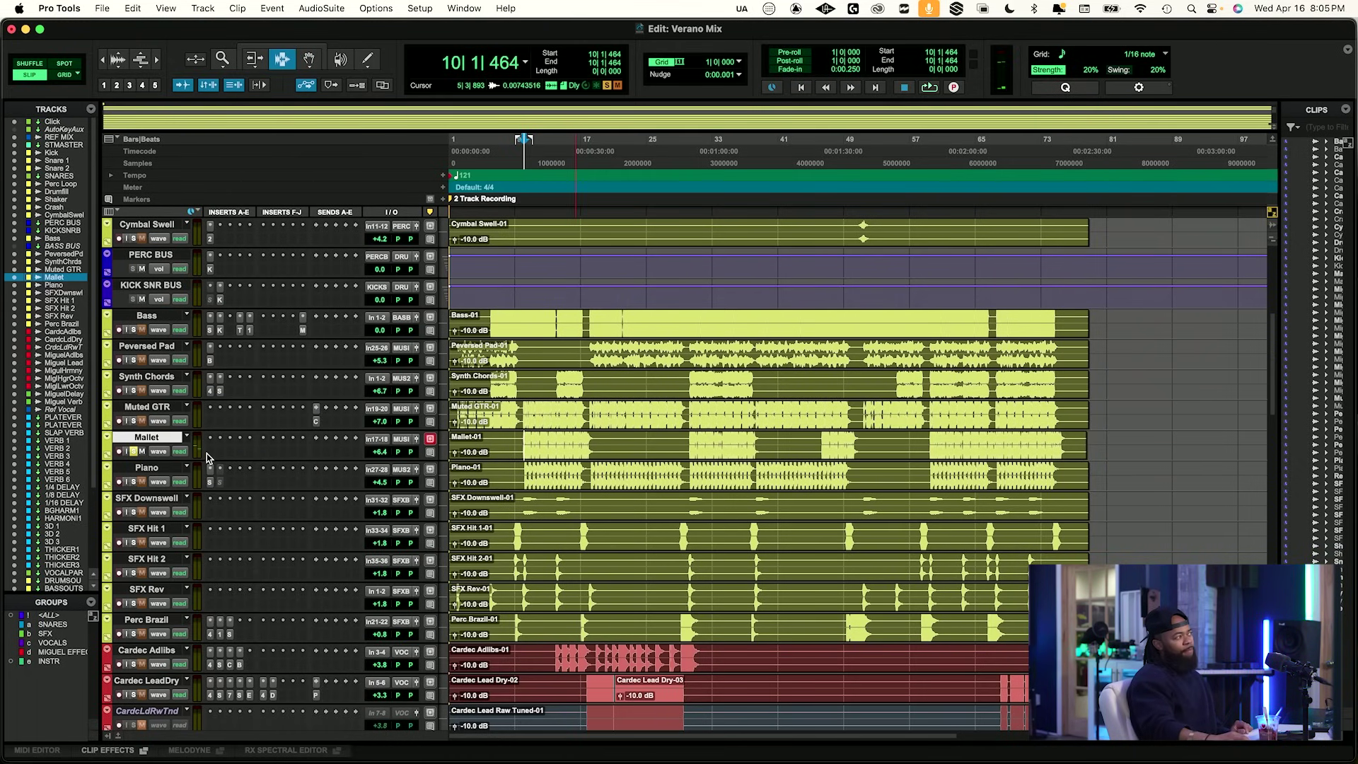
Insert the Neutron 4 Equalizer on the Mallet track.
{"action": "left_click", "coordinate": [207, 453]}
{"action": "left_click", "coordinate": [240, 430]}
{"action": "type", "text": "NEUTRON"}
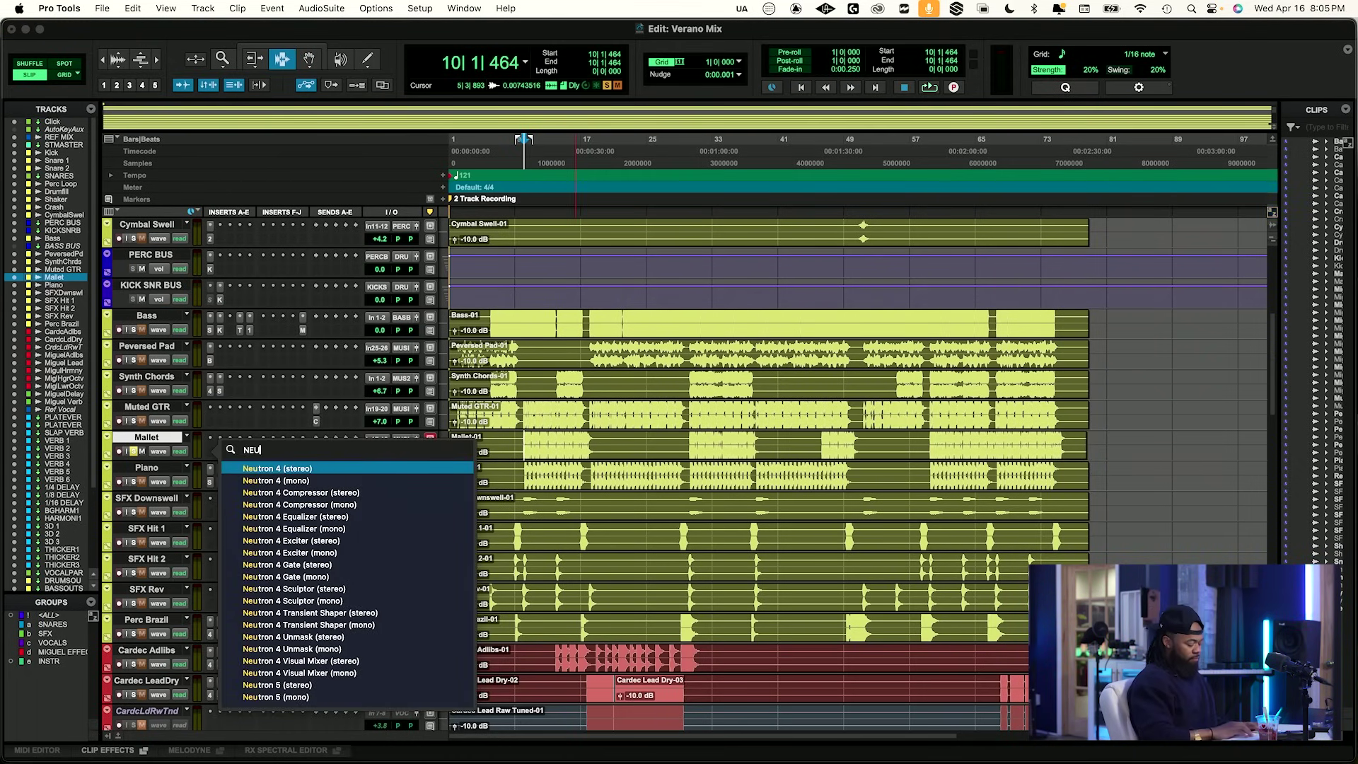
{"action": "key", "text": "Down"}
{"action": "key", "text": "Down"}
{"action": "key", "text": "Down"}
{"action": "key", "text": "Down"}
{"action": "key", "text": "Down"}
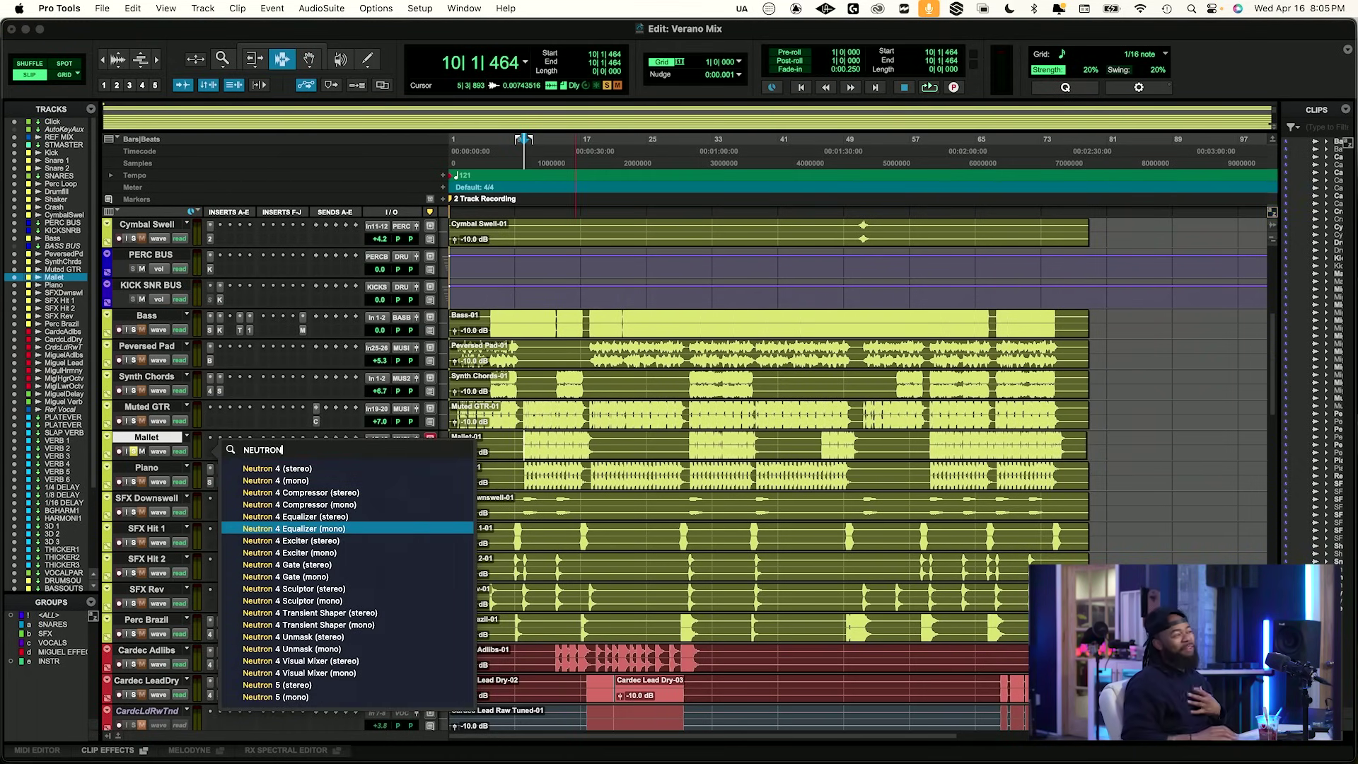
{"action": "key", "text": "Escape"}
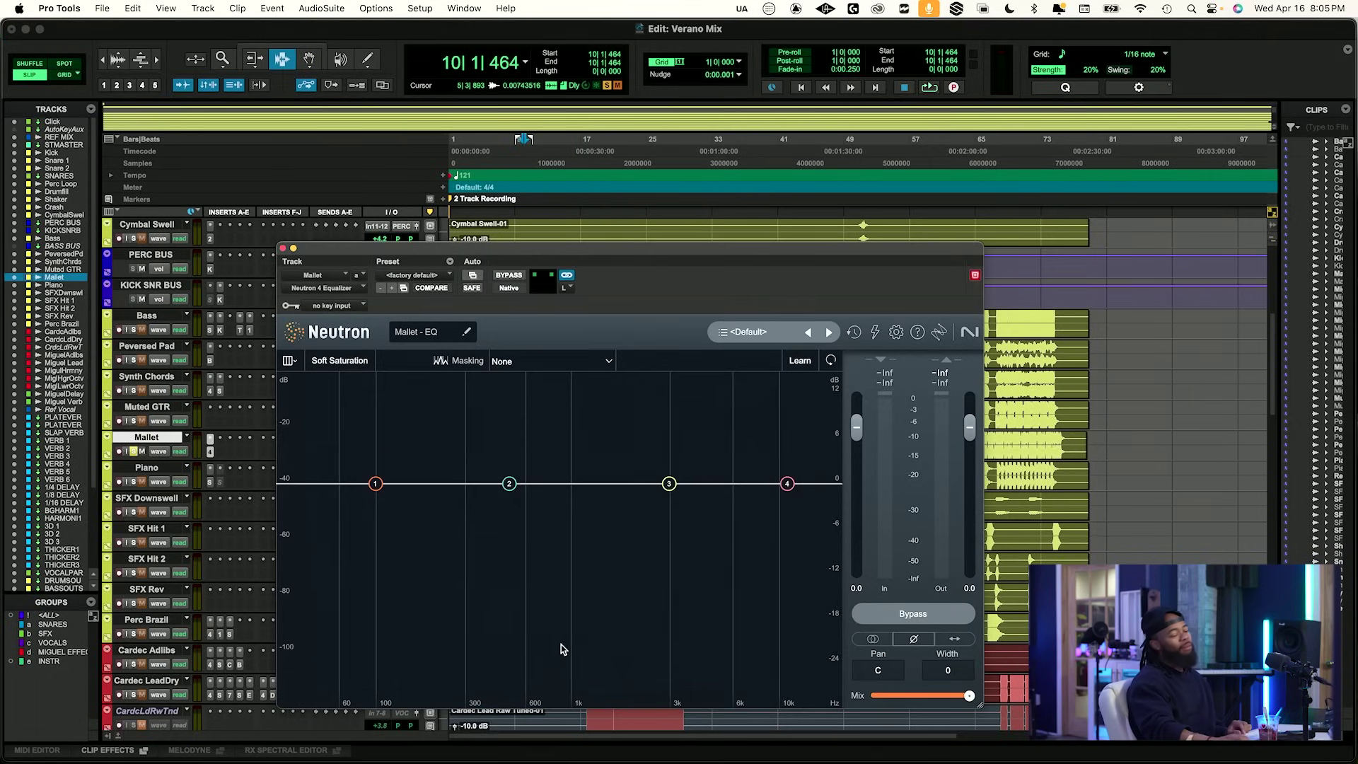
Add a 12 dB/oct flat high-pass filter at about 219 Hz to the Mallet EQ, and unsolo the track to hear it in the mix.
{"action": "key", "text": "space"}
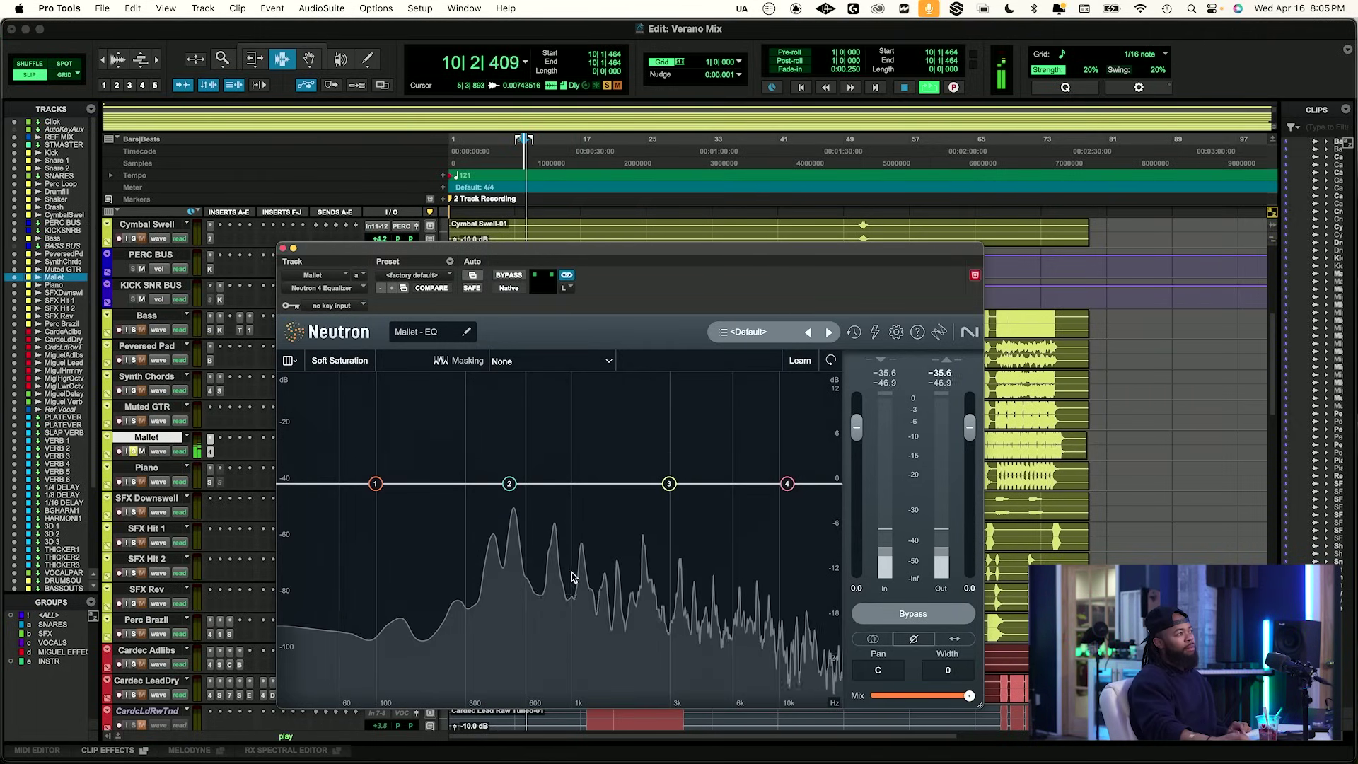
{"action": "left_click", "coordinate": [346, 485]}
{"action": "left_click_drag", "start_coordinate": [346, 485], "coordinate": [439, 486]}
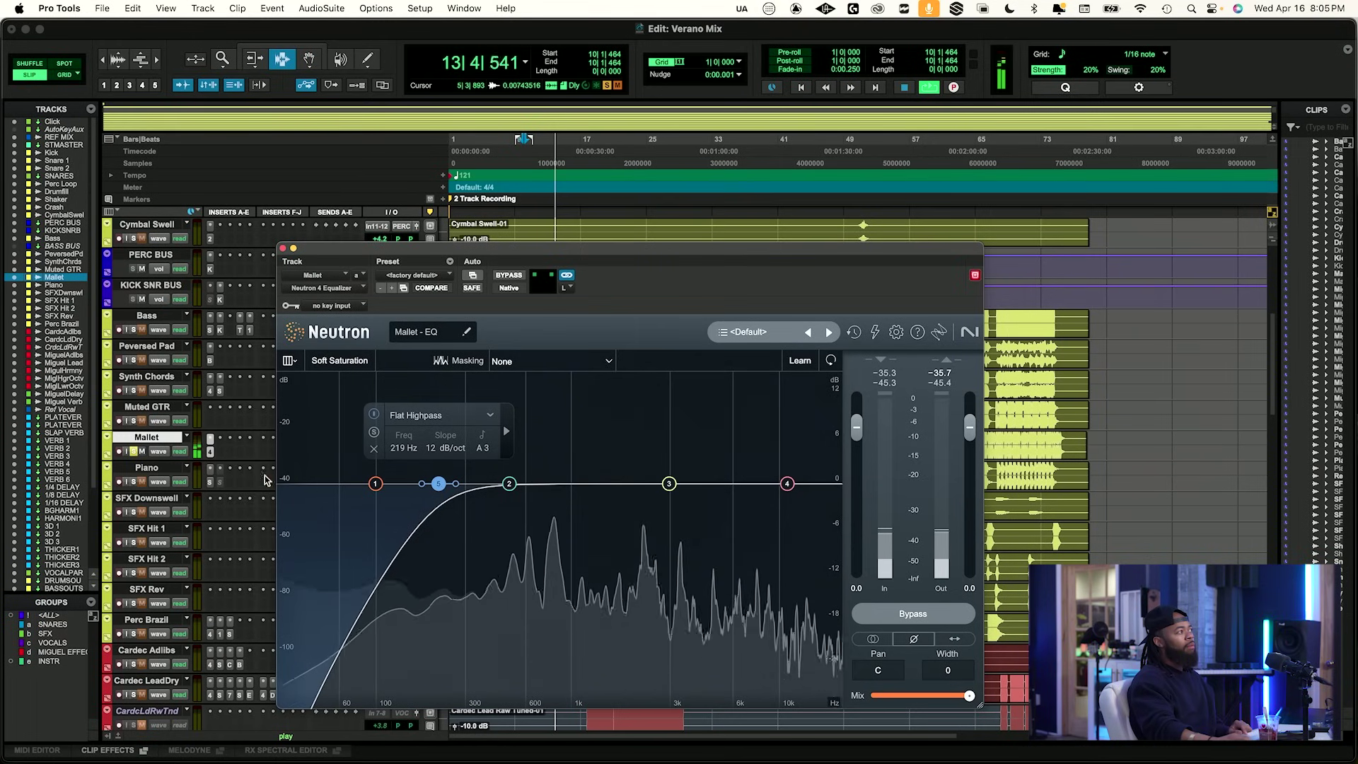
{"action": "left_click", "coordinate": [133, 451]}
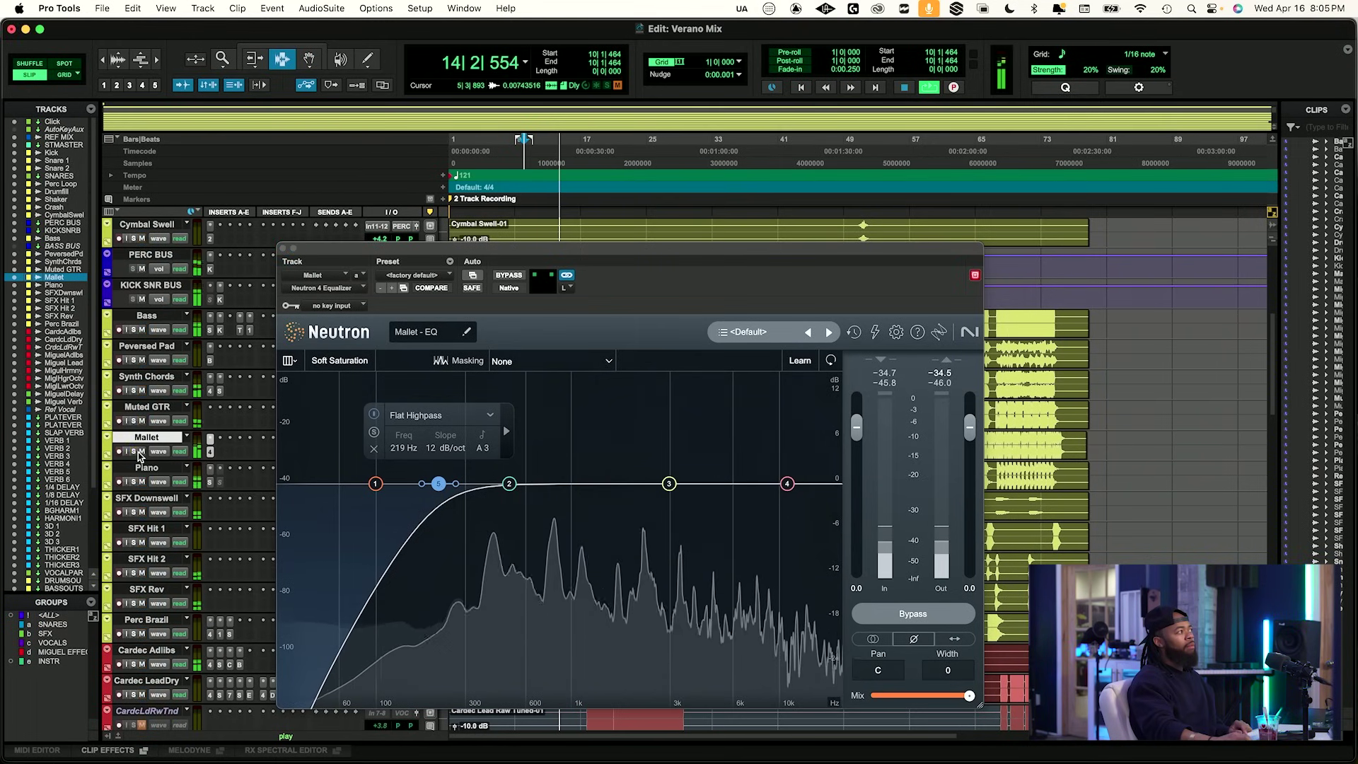
{"action": "left_click", "coordinate": [284, 249]}
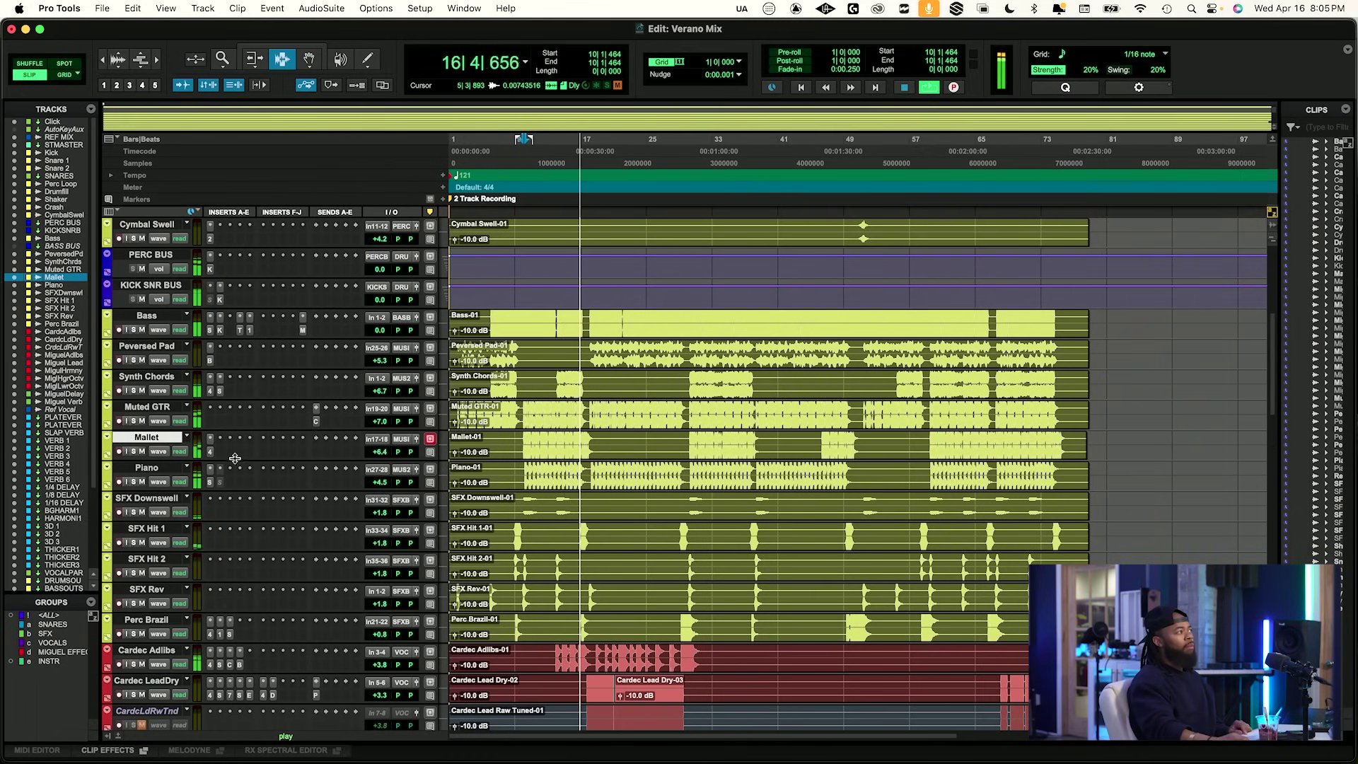
Add a send from the Mallet track to TRANSIENT BUS (Stereo) and set its level to about -11.9 dB during playback.
{"action": "left_click", "coordinate": [316, 454]}
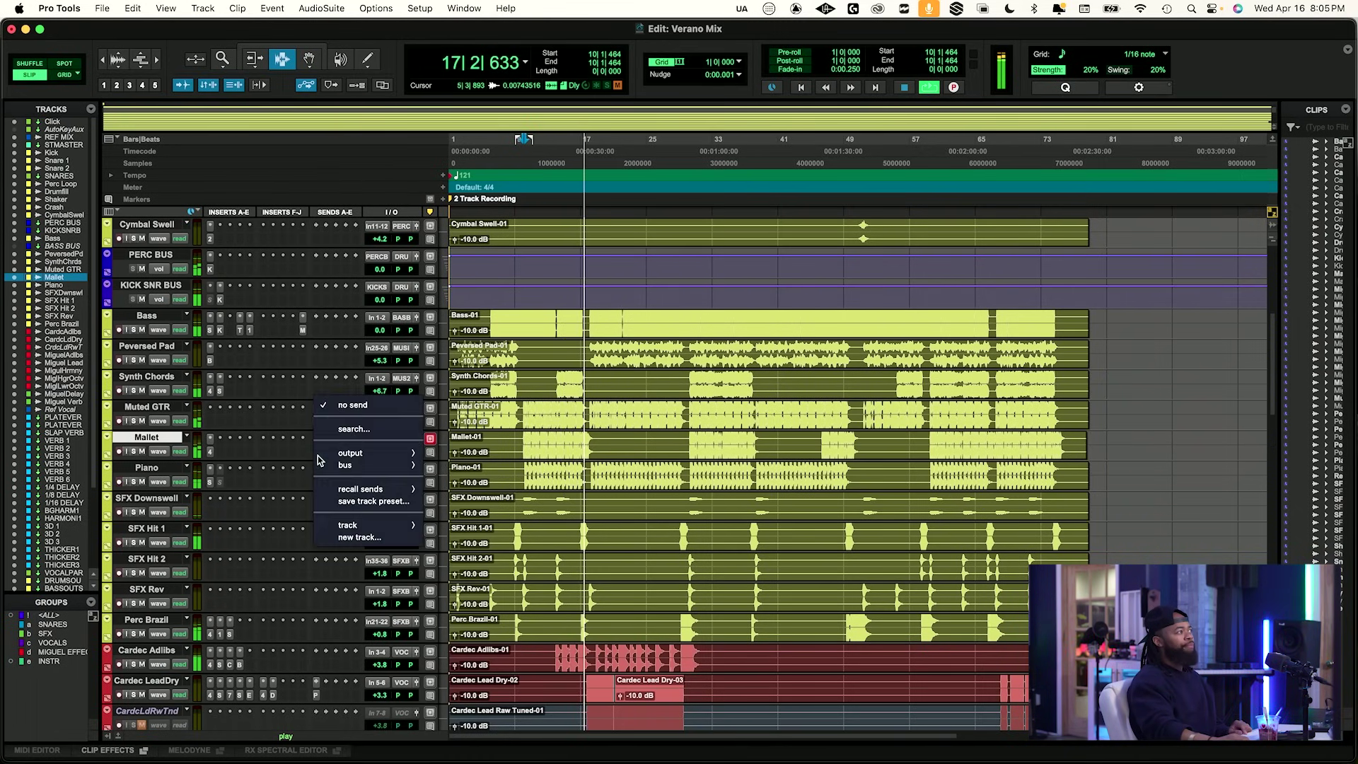
{"action": "left_click", "coordinate": [355, 429]}
{"action": "type", "text": "TRAN"}
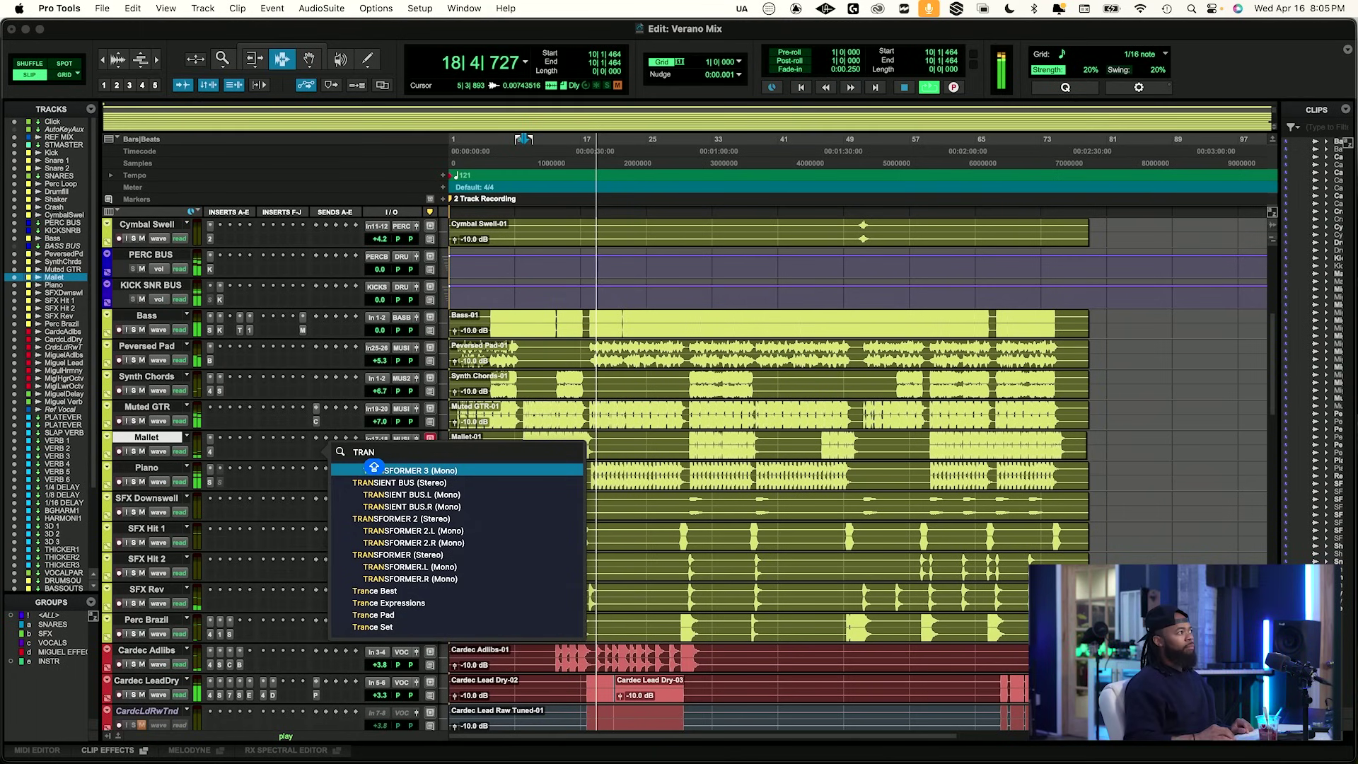
{"action": "left_click", "coordinate": [382, 482]}
{"action": "key", "text": "space"}
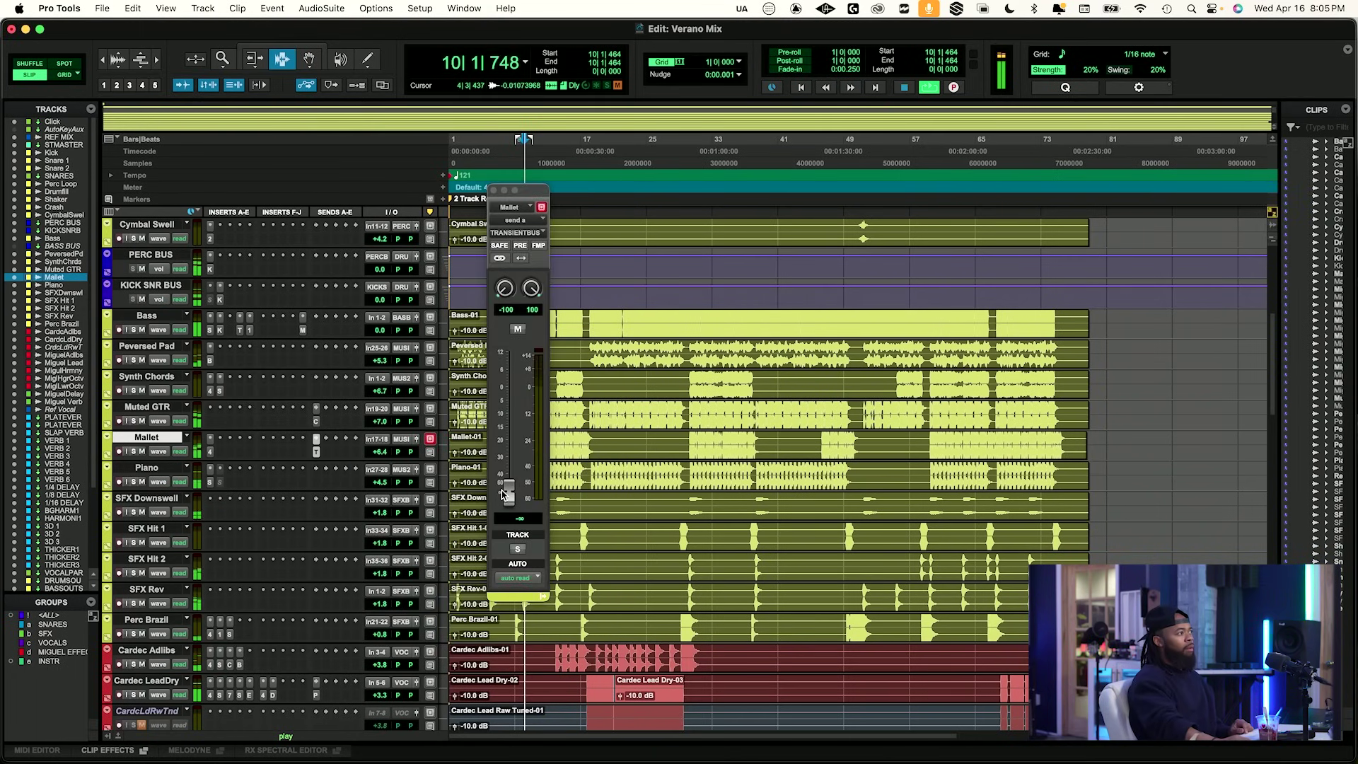
{"action": "mouse_move", "coordinate": [509, 426]}
{"action": "left_mouse_down"}
{"action": "mouse_move", "coordinate": [517, 381]}
{"action": "mouse_move", "coordinate": [502, 425]}
{"action": "left_mouse_up"}
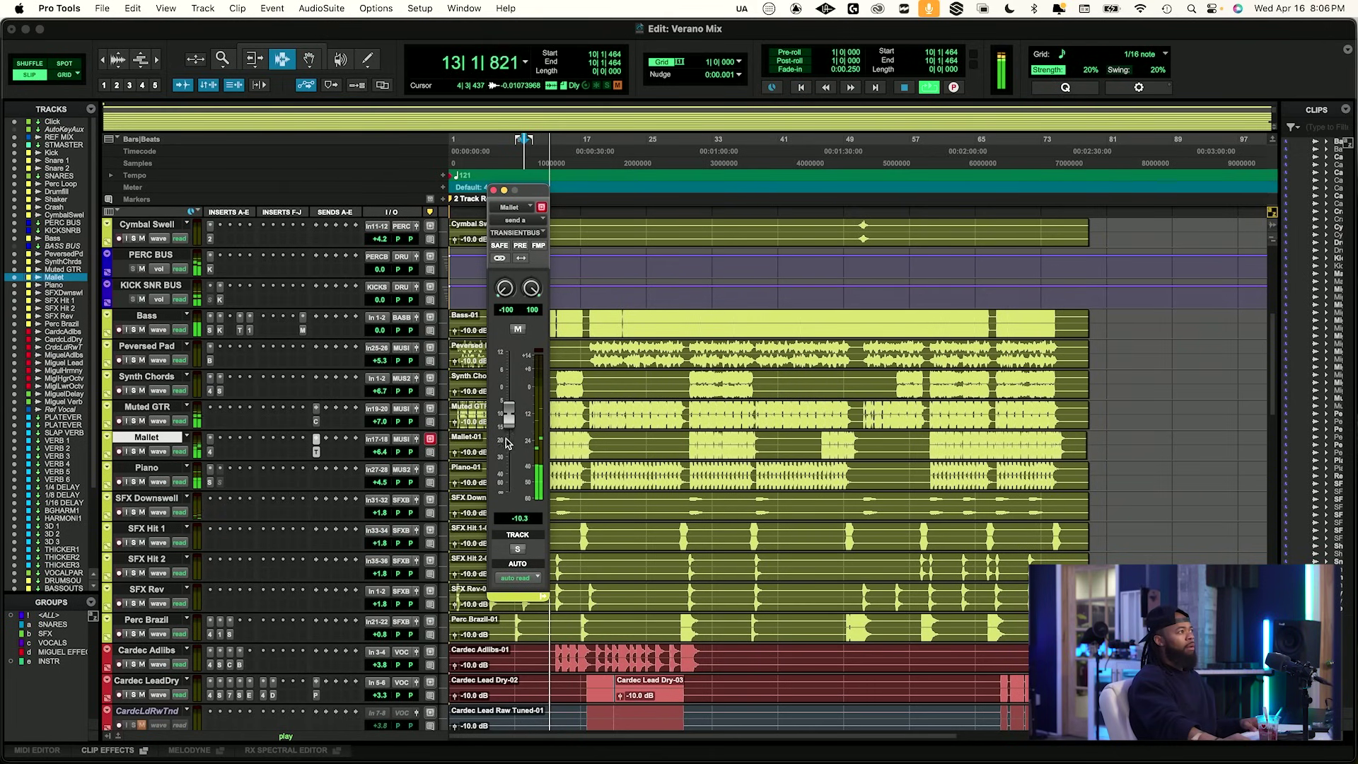
{"action": "left_click_drag", "start_coordinate": [509, 421], "coordinate": [509, 426]}
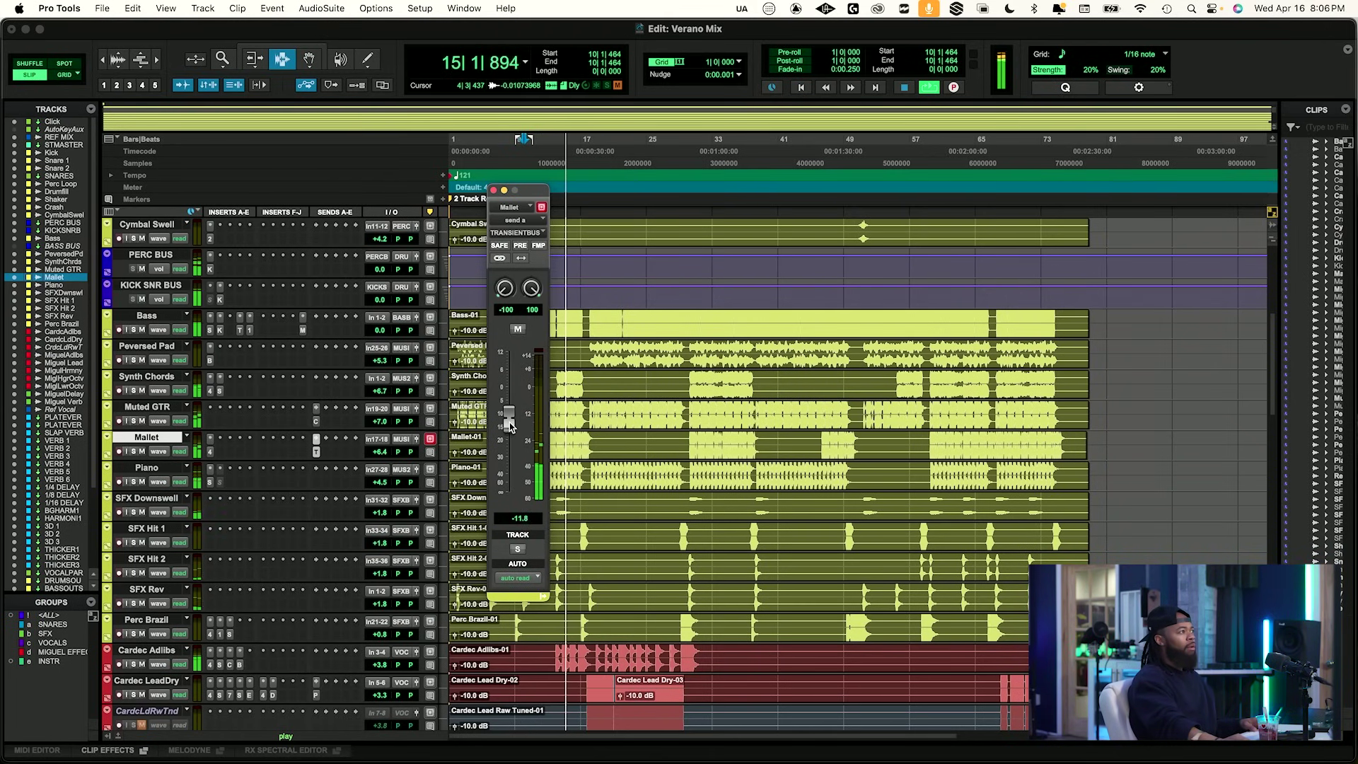
{"action": "left_click_drag", "start_coordinate": [510, 426], "coordinate": [510, 430]}
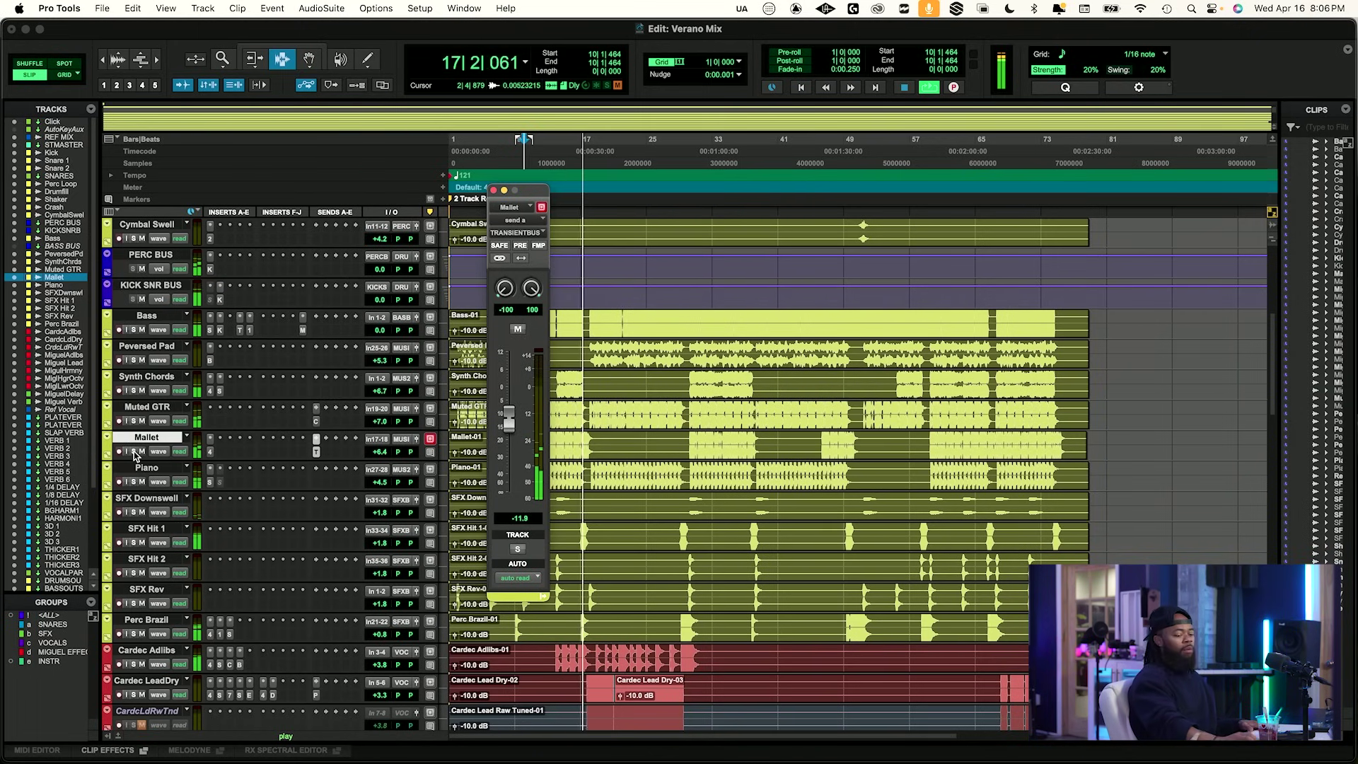
Audition the soloed Mallet from bar 10 while toggling the TRANSIENT BUS send's mute, and check it again in the full mix.
{"action": "key", "text": "space"}
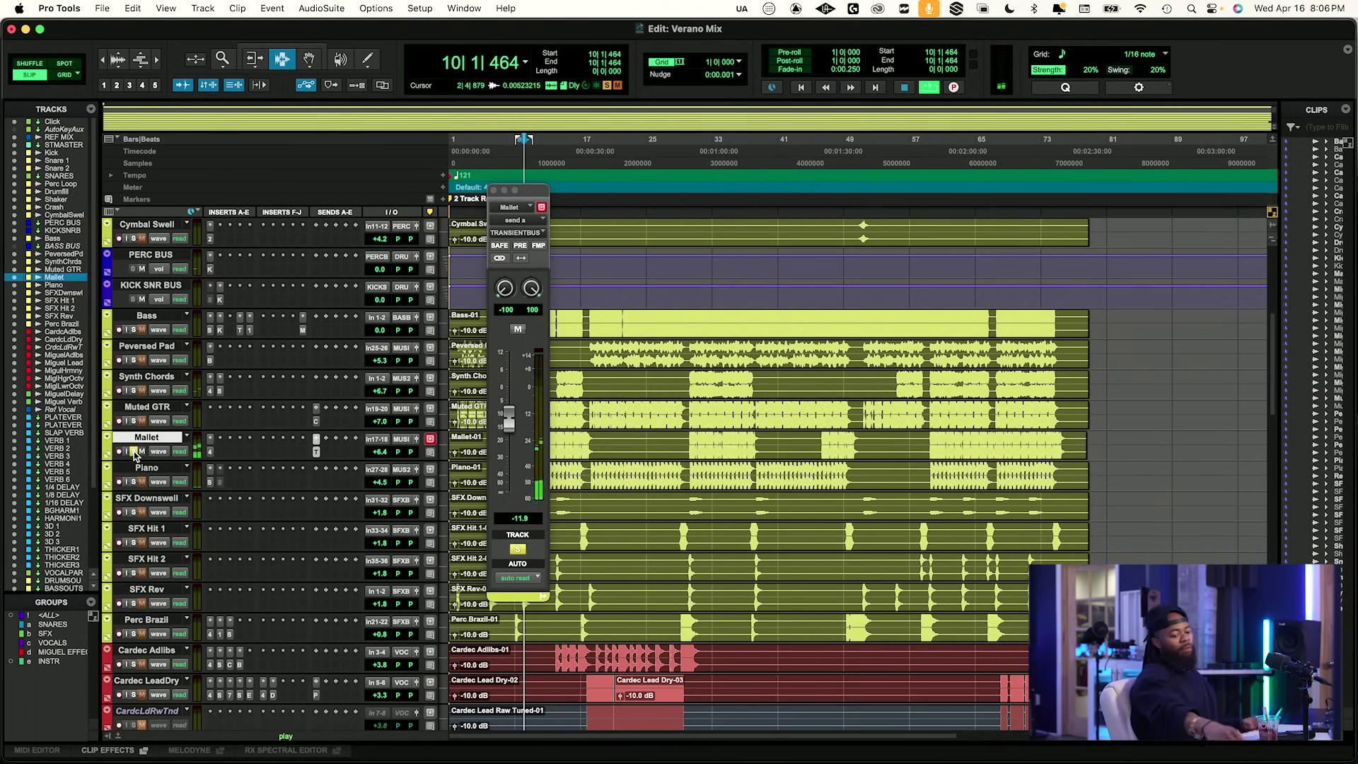
{"action": "left_click", "coordinate": [518, 330]}
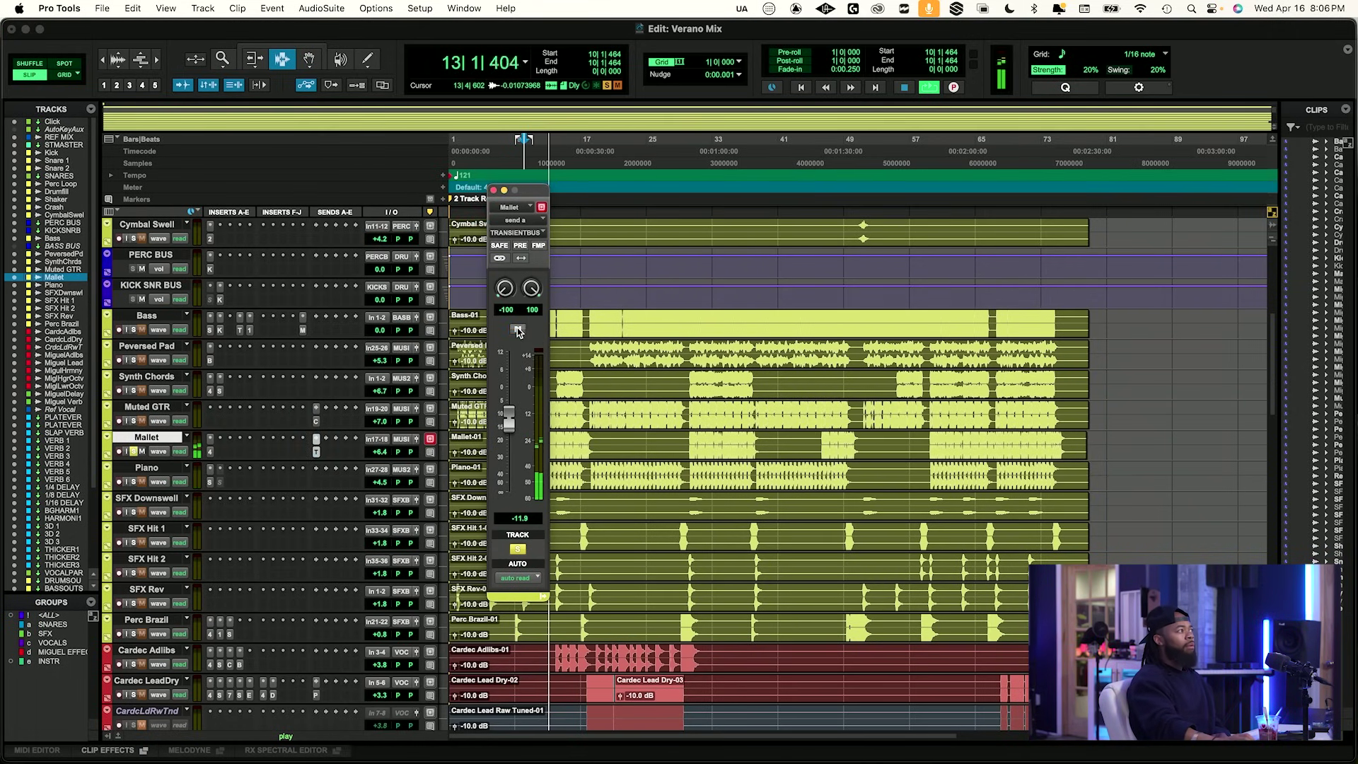
{"action": "key", "text": "space"}
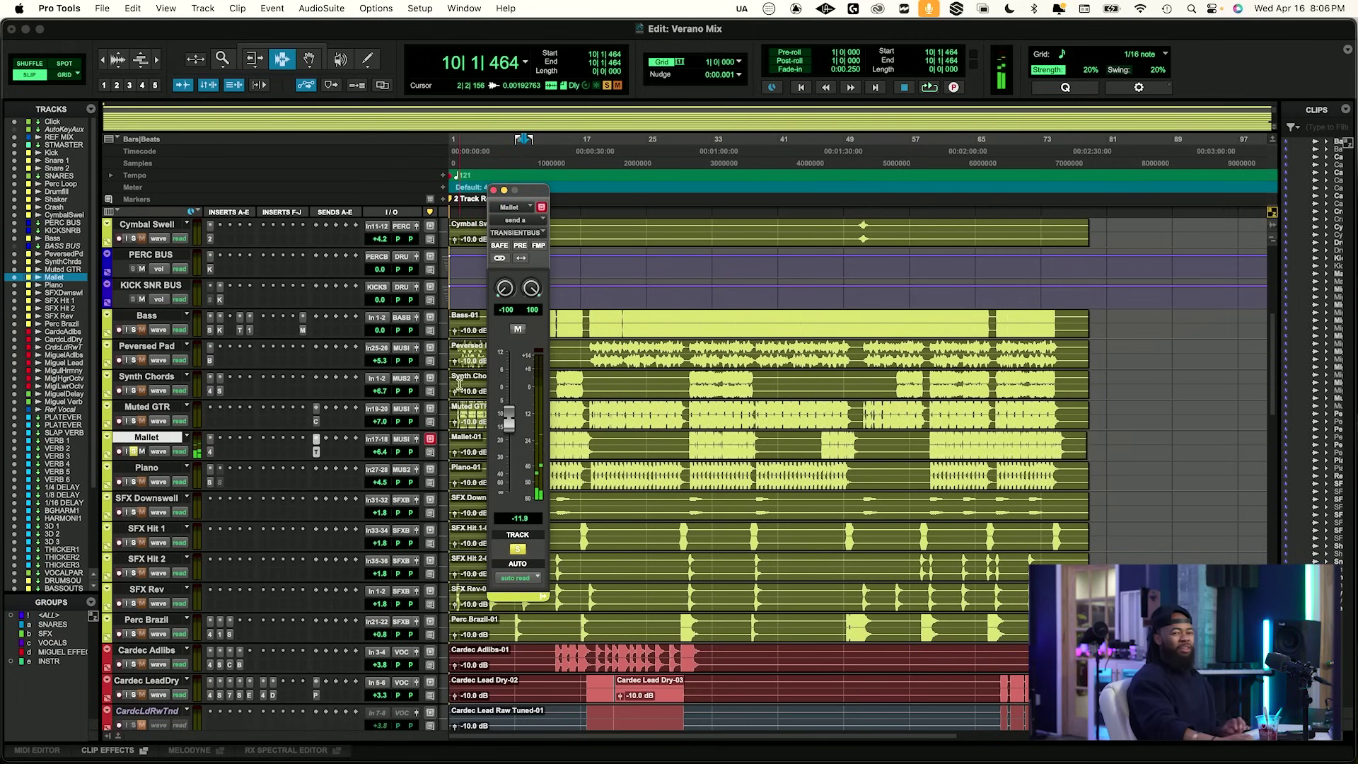
{"action": "left_click", "coordinate": [134, 452]}
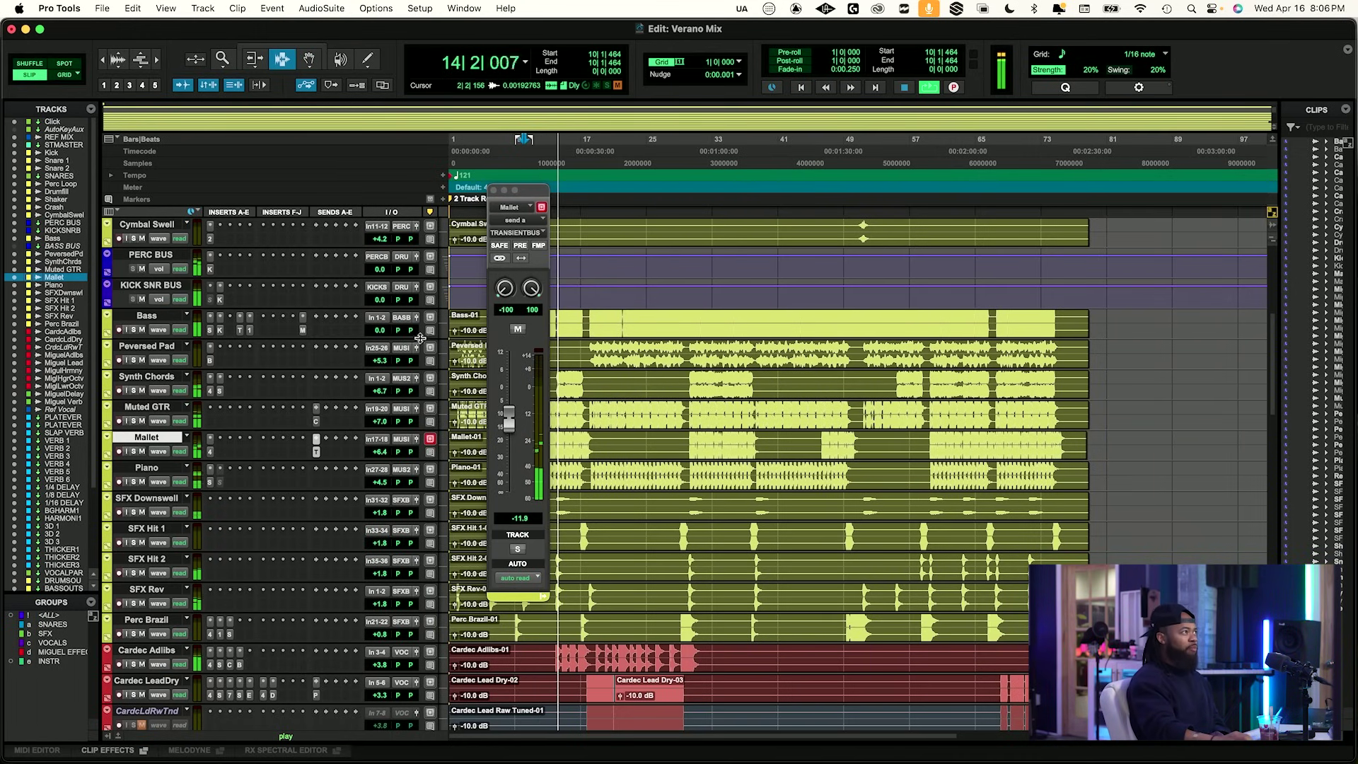
{"action": "left_click", "coordinate": [494, 191]}
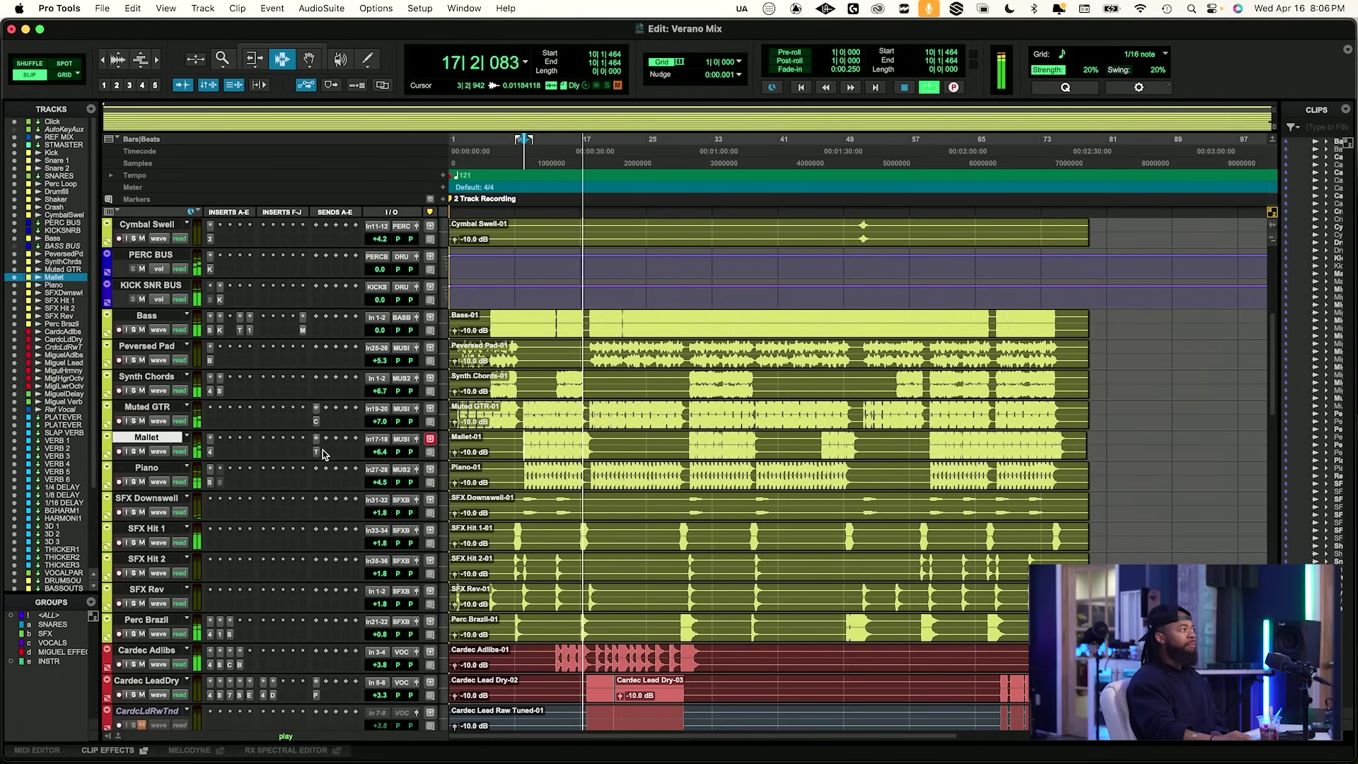
Lower the Mallet track's volume to +6.1 dB and play the mix from bar 10.
{"action": "left_click", "coordinate": [385, 452]}
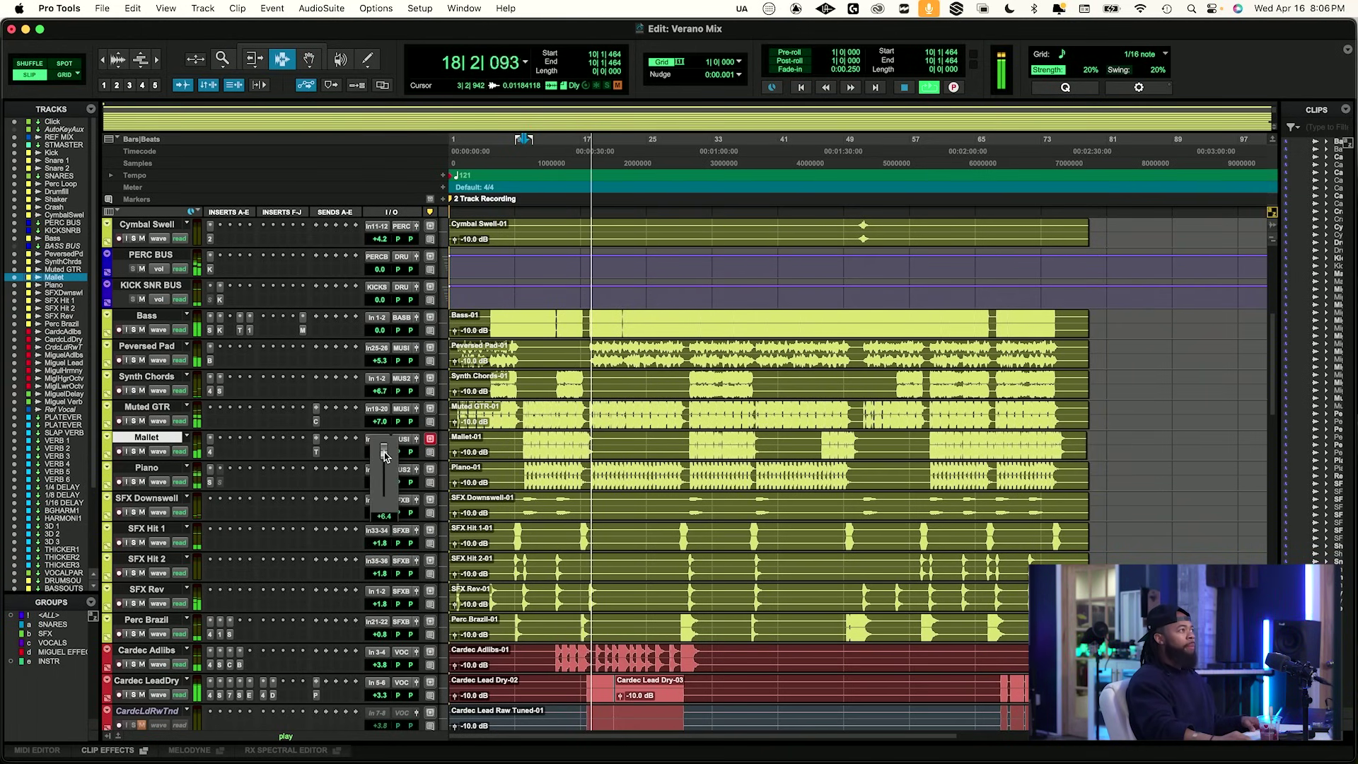
{"action": "key", "text": "space"}
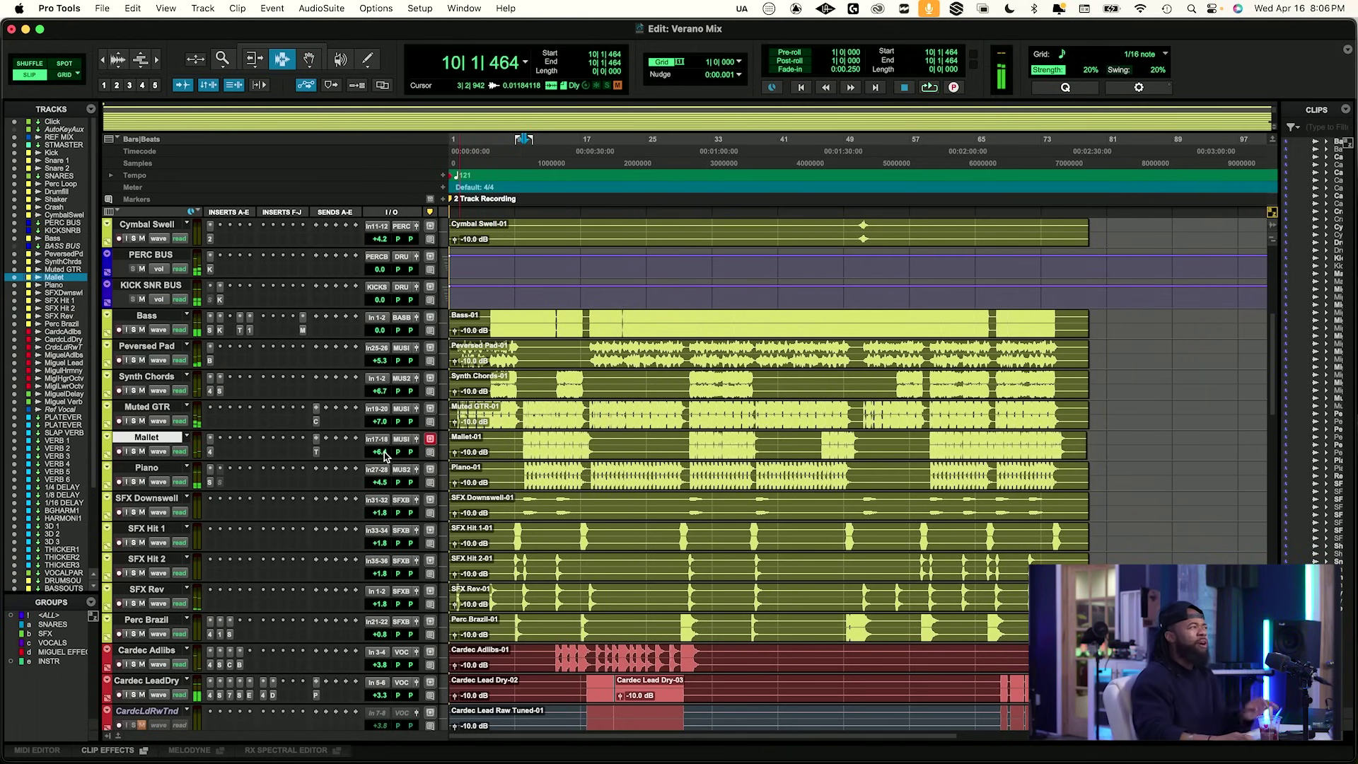
{"action": "left_click", "coordinate": [384, 452]}
{"action": "left_click_drag", "start_coordinate": [384, 454], "coordinate": [384, 460]}
{"action": "key", "text": "space"}
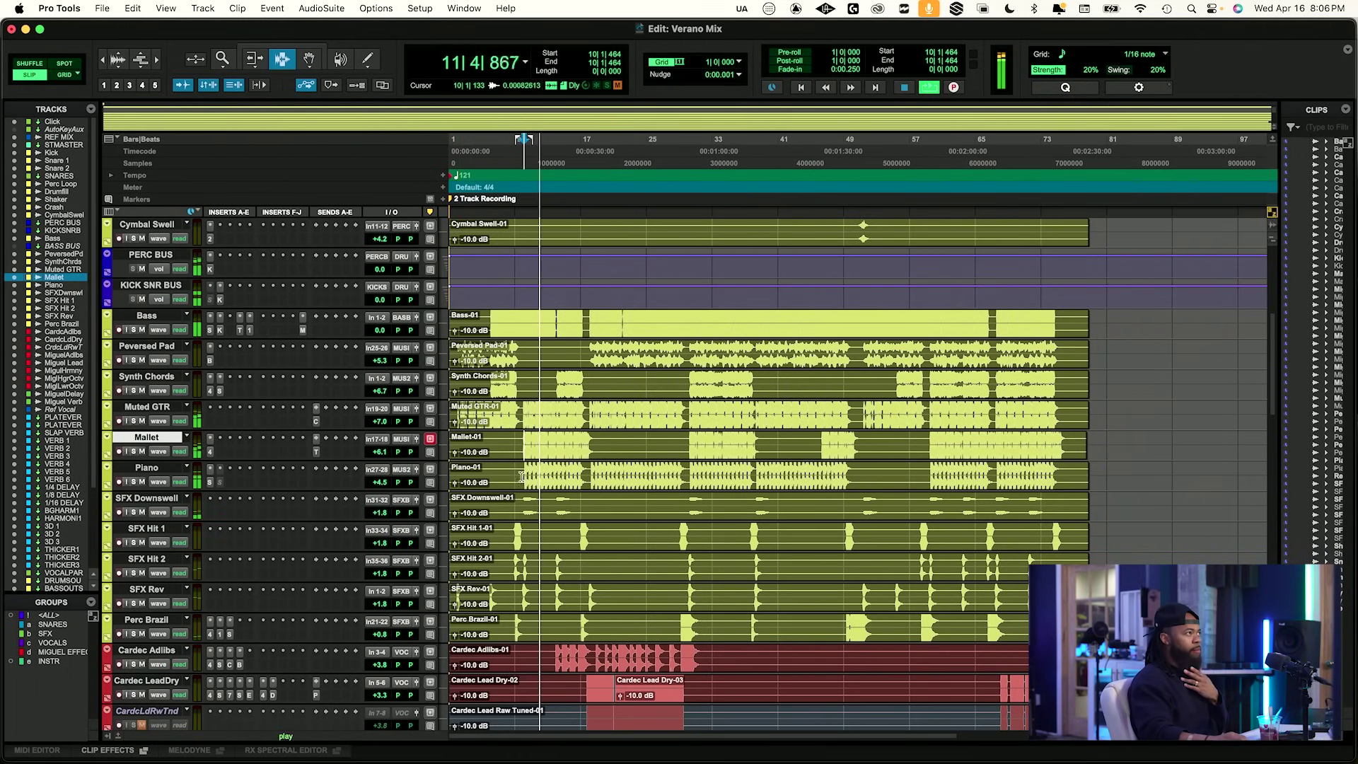
Audition the full mix from bar 10 and from the kick section at bar 21.
{"action": "scroll", "coordinate": [518, 485], "scroll_direction": "down", "scroll_amount": 5}
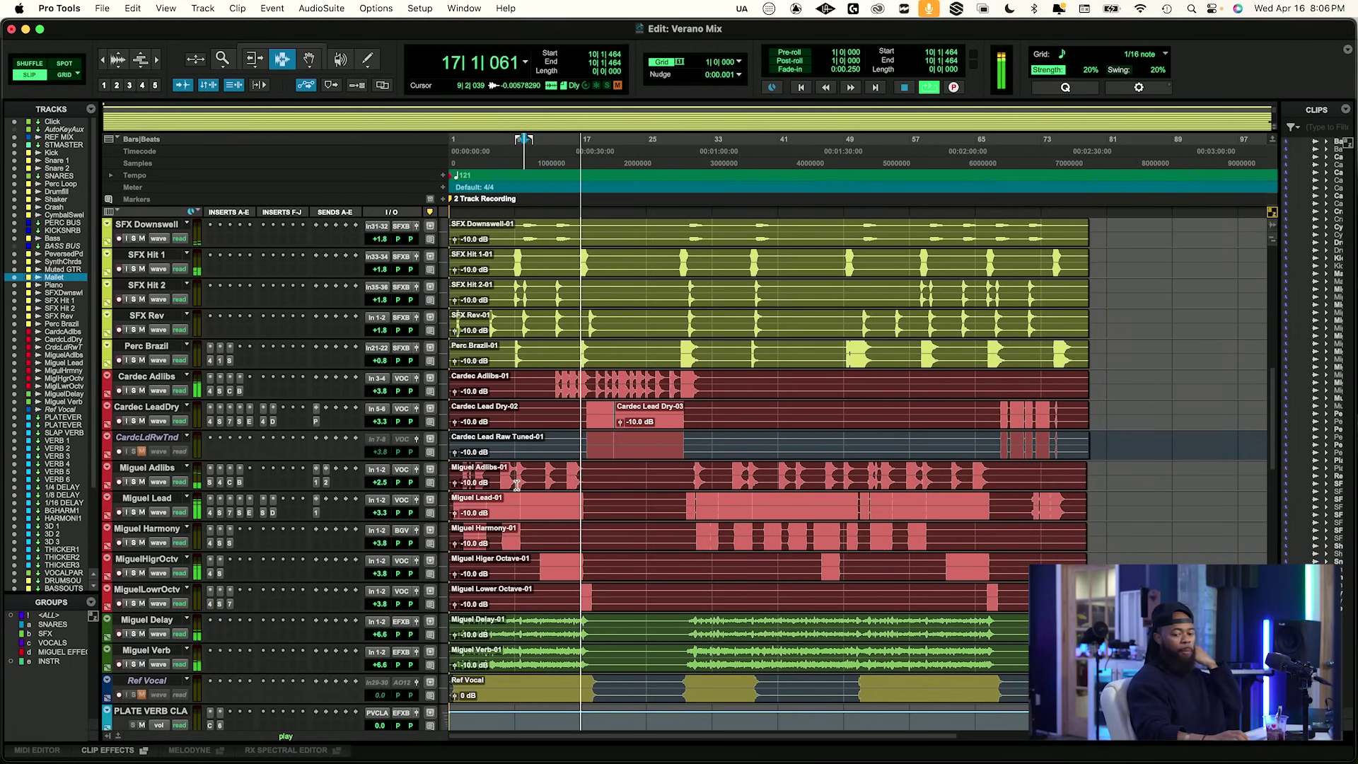
{"action": "scroll", "coordinate": [536, 515], "scroll_direction": "up", "scroll_amount": 10}
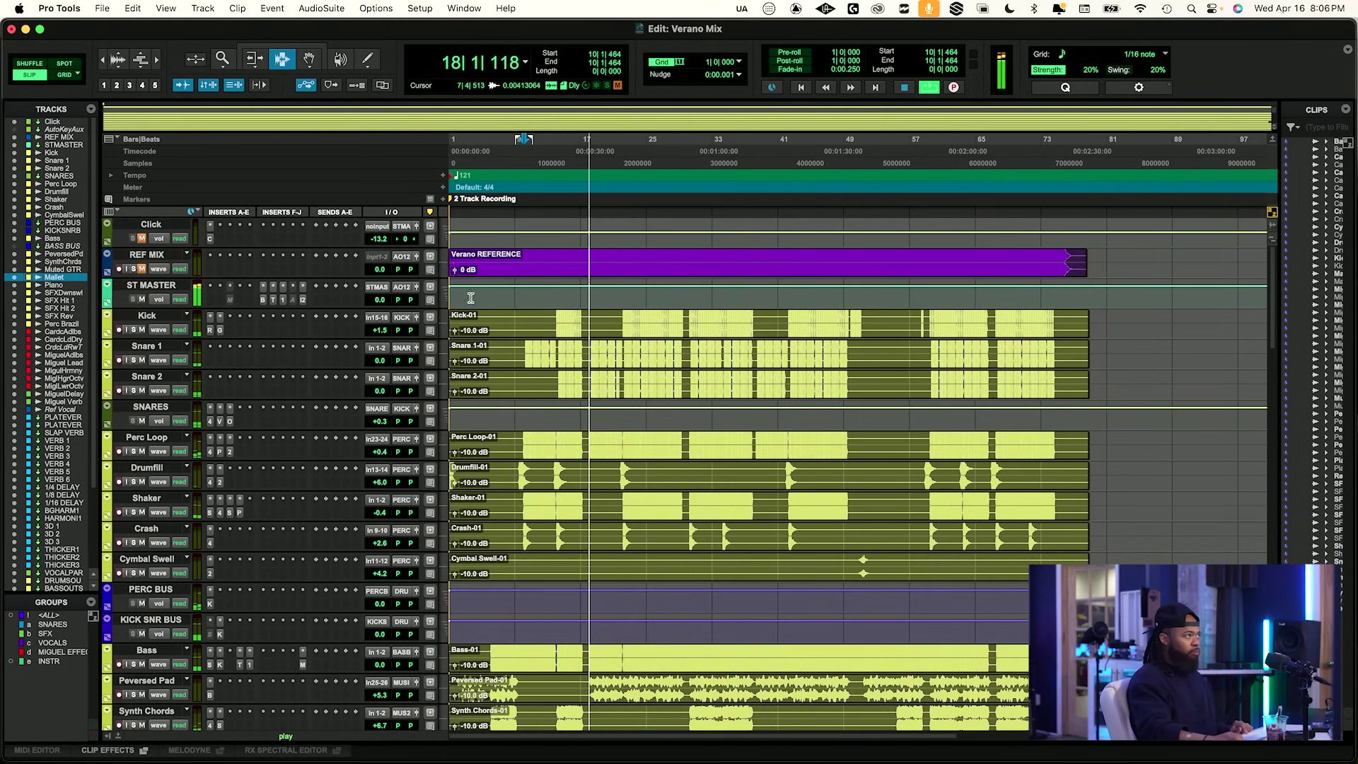
{"action": "key", "text": "space"}
{"action": "key", "text": "space"}
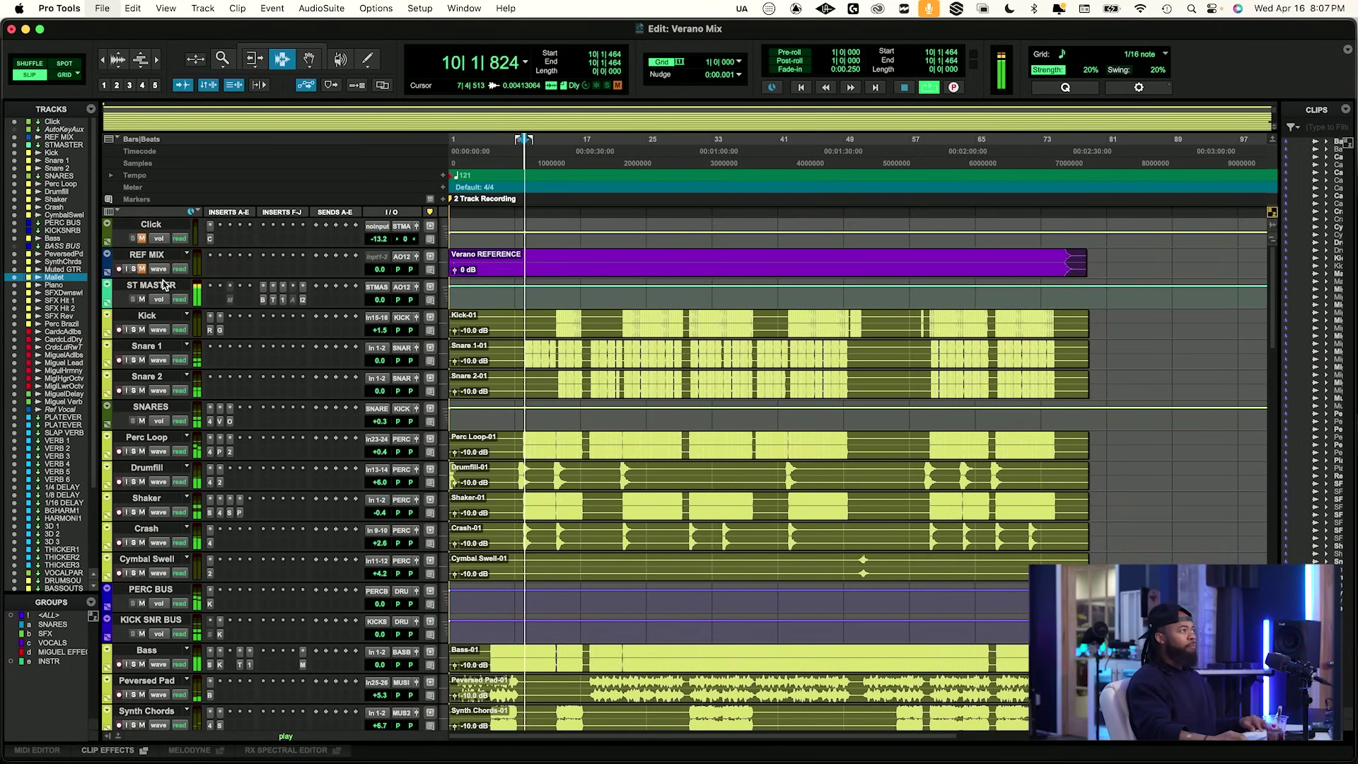
{"action": "left_click", "coordinate": [619, 318]}
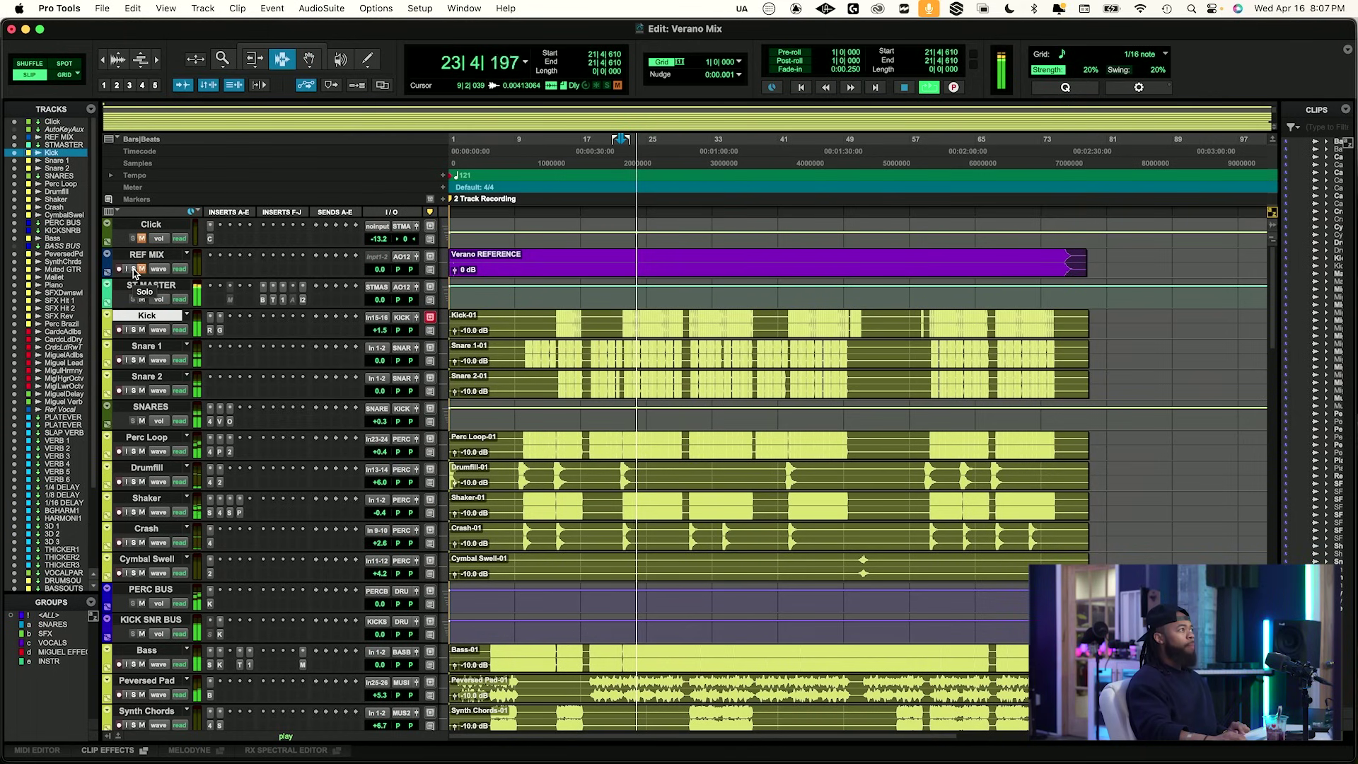
{"action": "key", "text": "space"}
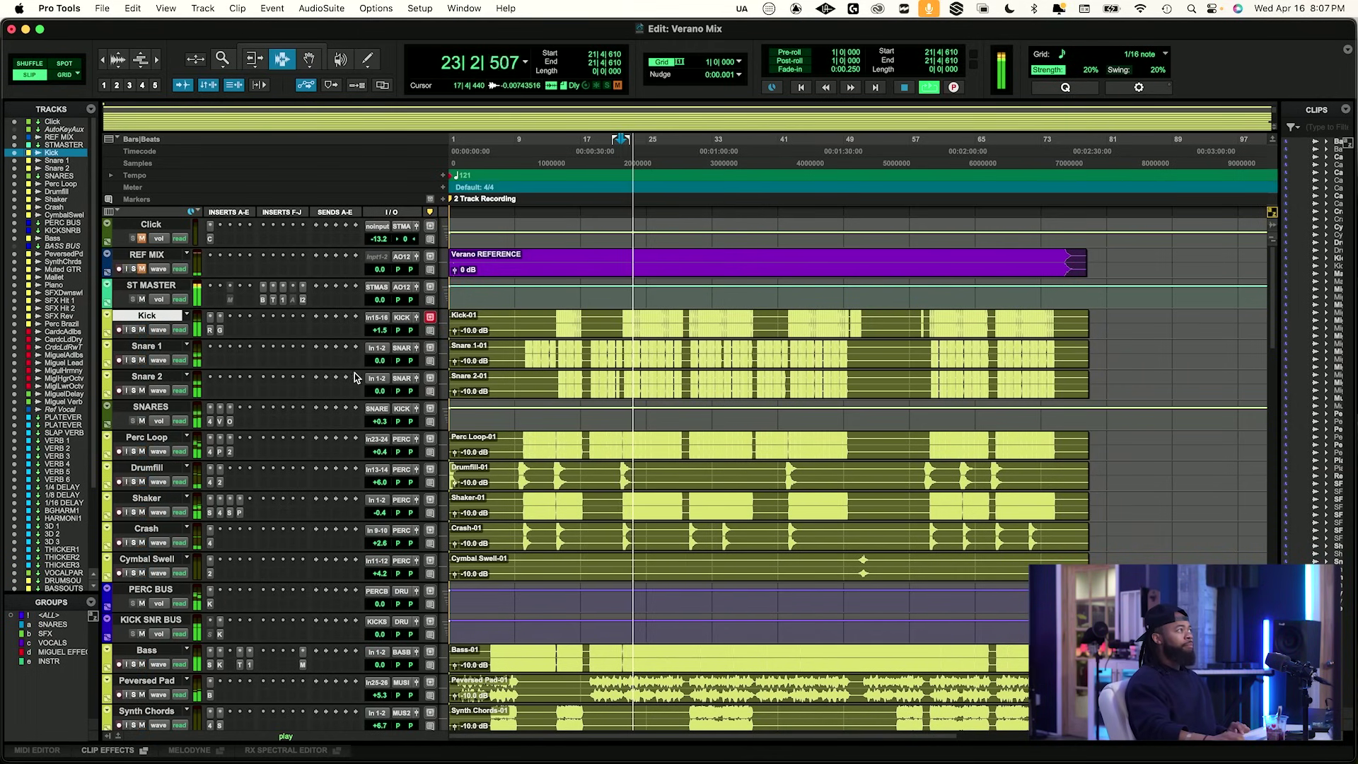
Inspect the Black Box HG-2 and The God Particle plug-ins on the ST MASTER channel in the Mix window during playback.
{"action": "scroll", "coordinate": [667, 376], "scroll_direction": "down", "scroll_amount": 5}
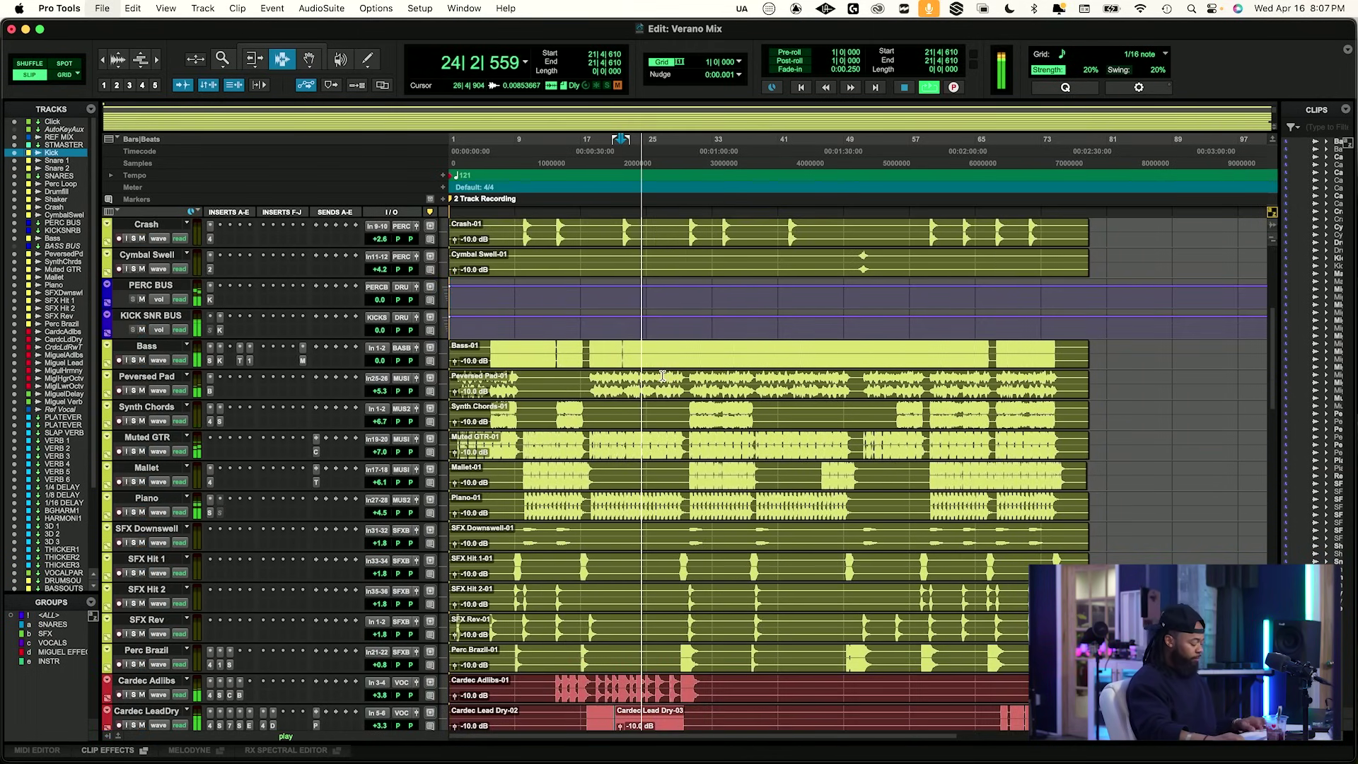
{"action": "key", "text": "super+equal"}
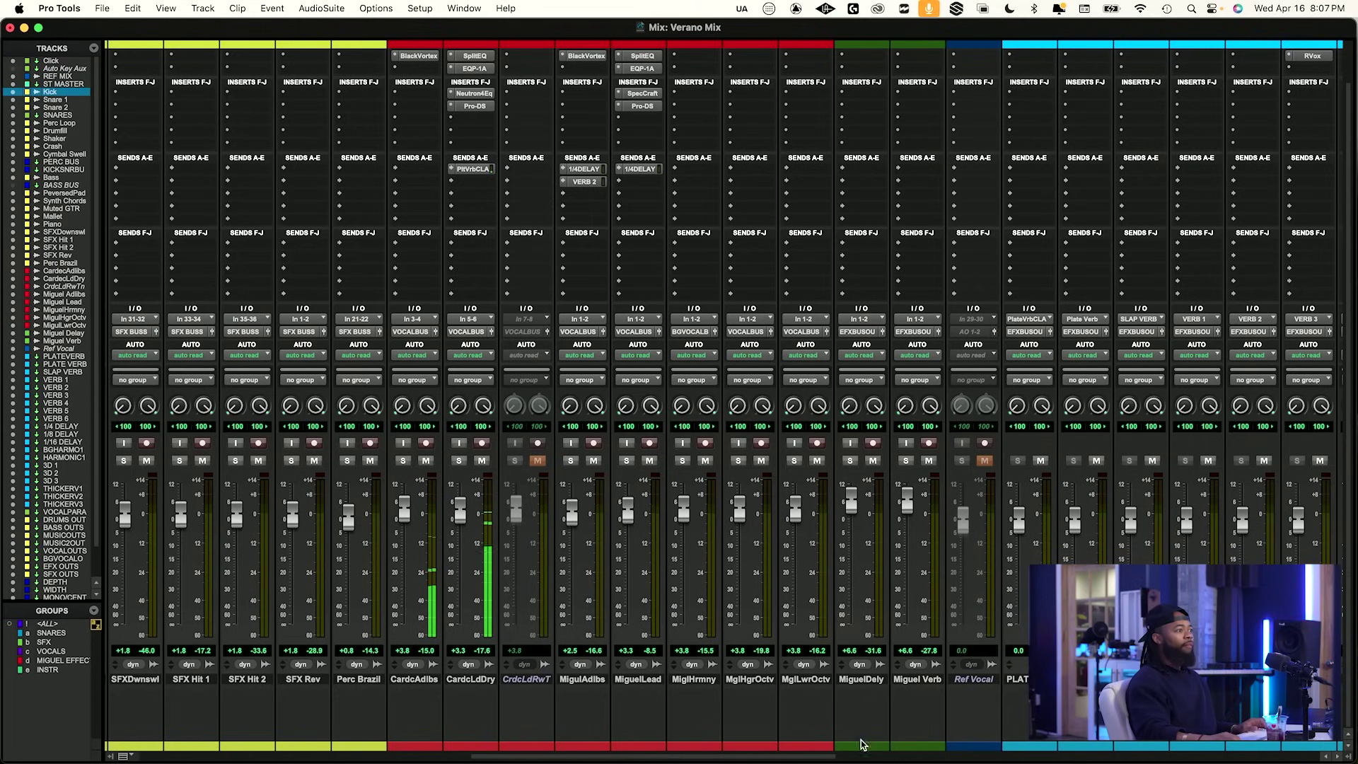
{"action": "scroll", "coordinate": [315, 741], "scroll_direction": "left", "scroll_amount": 10}
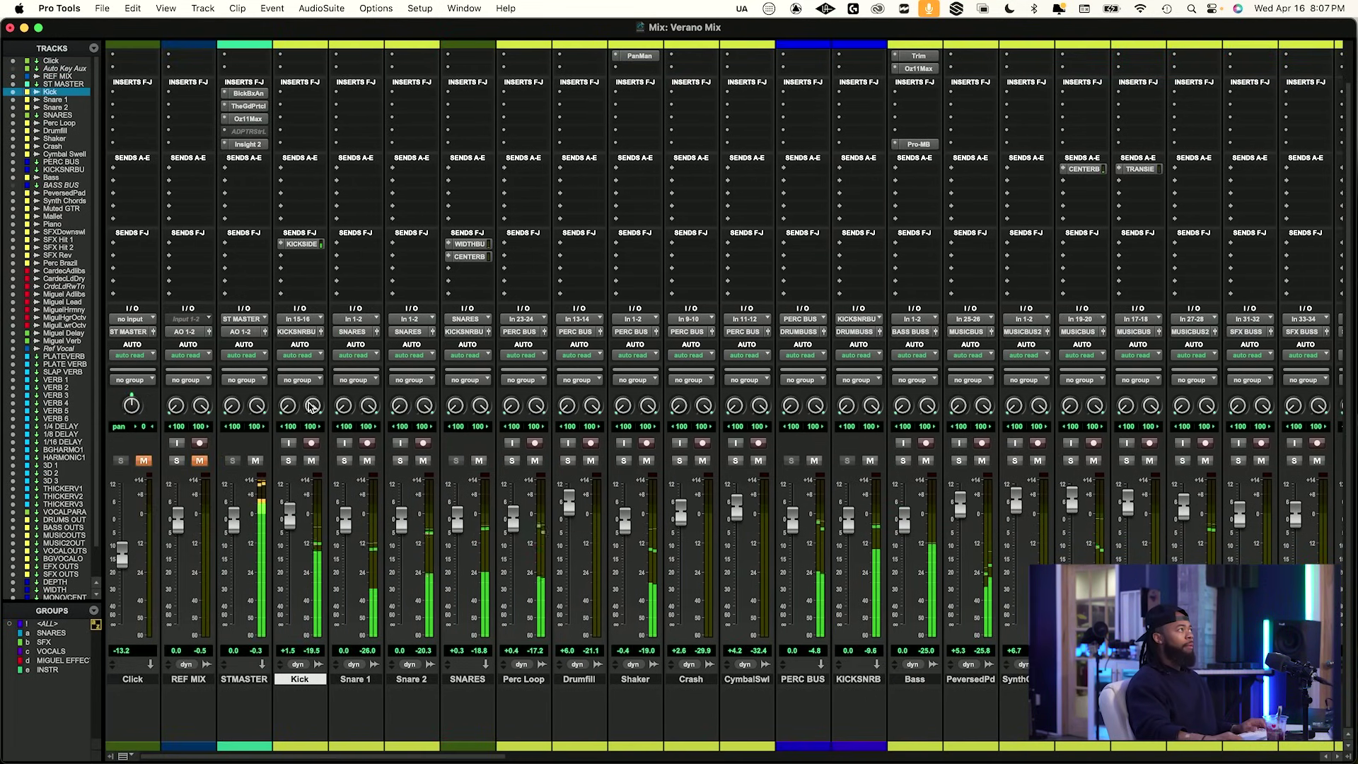
{"action": "scroll", "coordinate": [249, 145], "scroll_direction": "up", "scroll_amount": 3}
{"action": "left_click", "coordinate": [249, 140]}
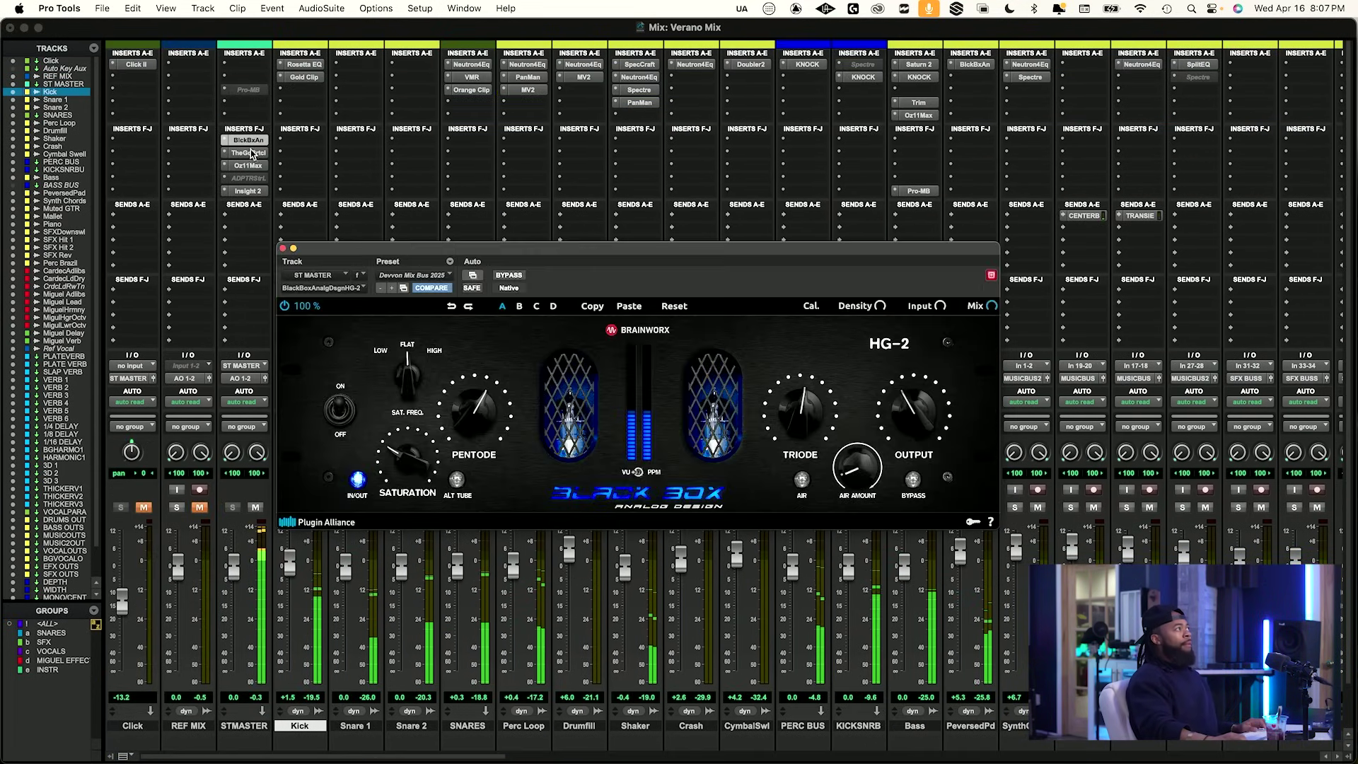
{"action": "left_click", "coordinate": [248, 153]}
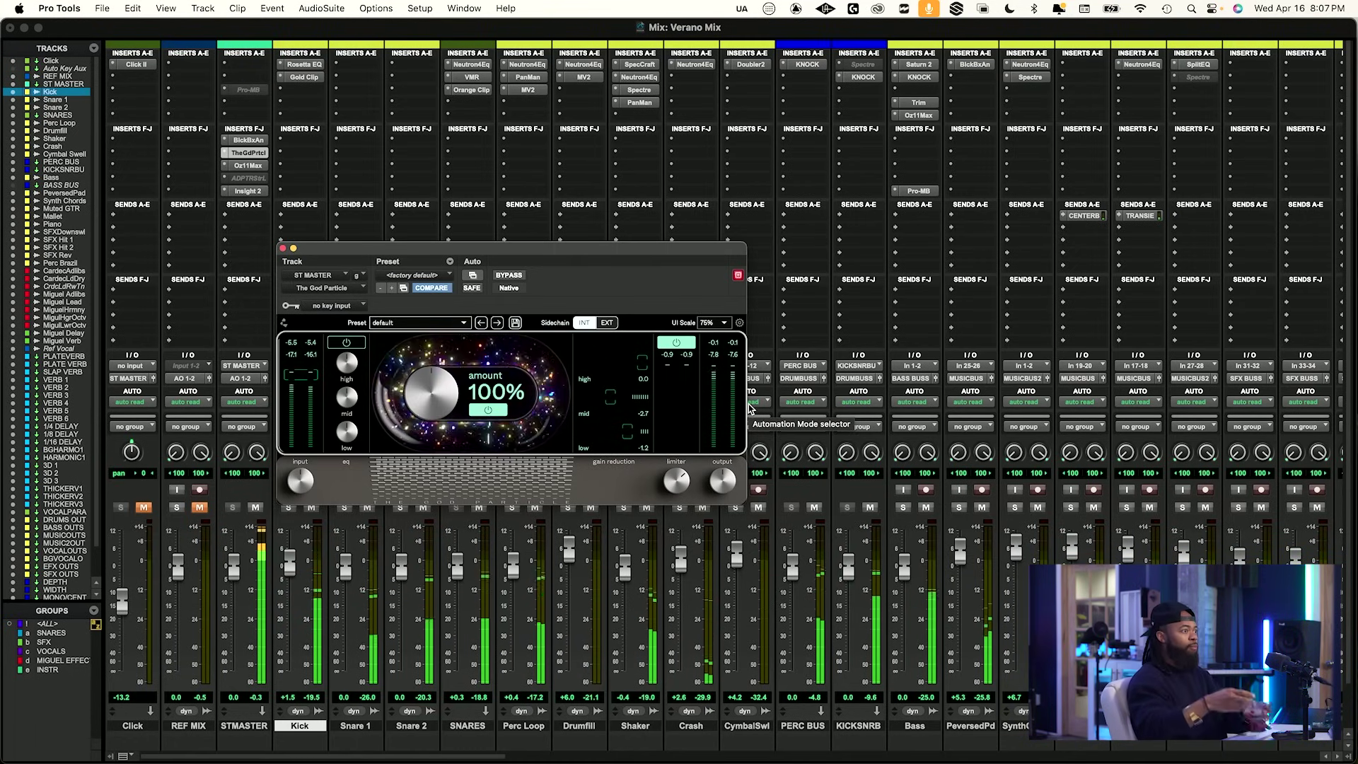
{"action": "left_click_drag", "start_coordinate": [488, 757], "coordinate": [923, 762]}
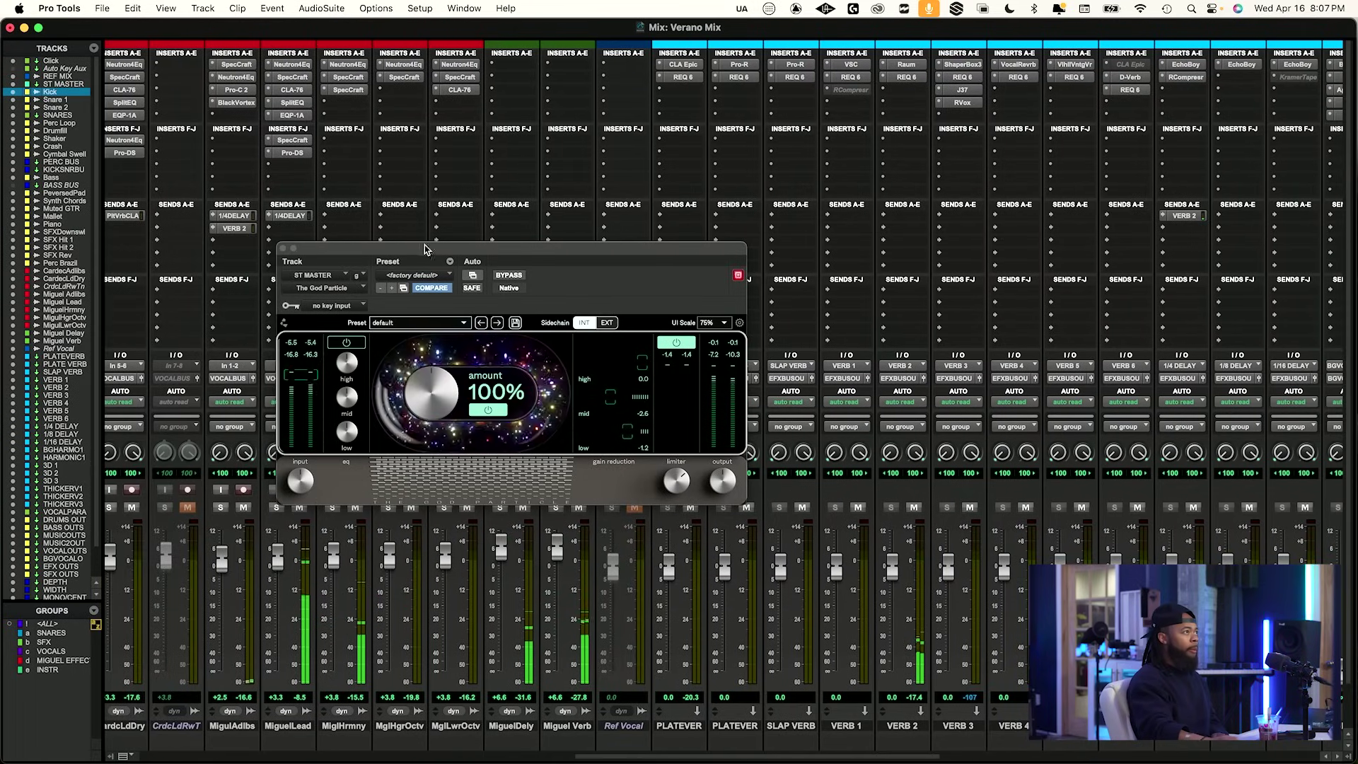
{"action": "left_click", "coordinate": [285, 248]}
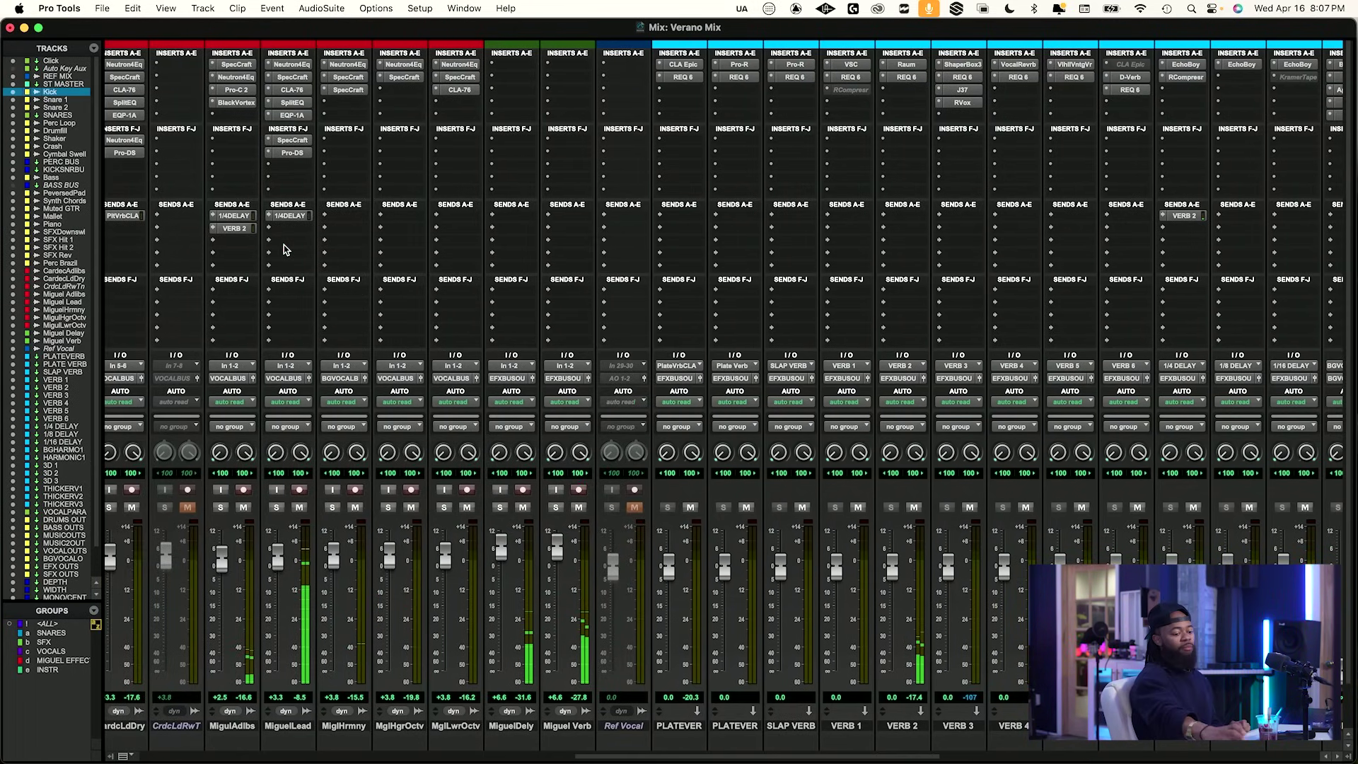
Bring the Miguel and Cardec vocal tracks into view in the Edit window and play the mix from the song's start.
{"action": "scroll", "coordinate": [751, 585], "scroll_direction": "left", "scroll_amount": 4}
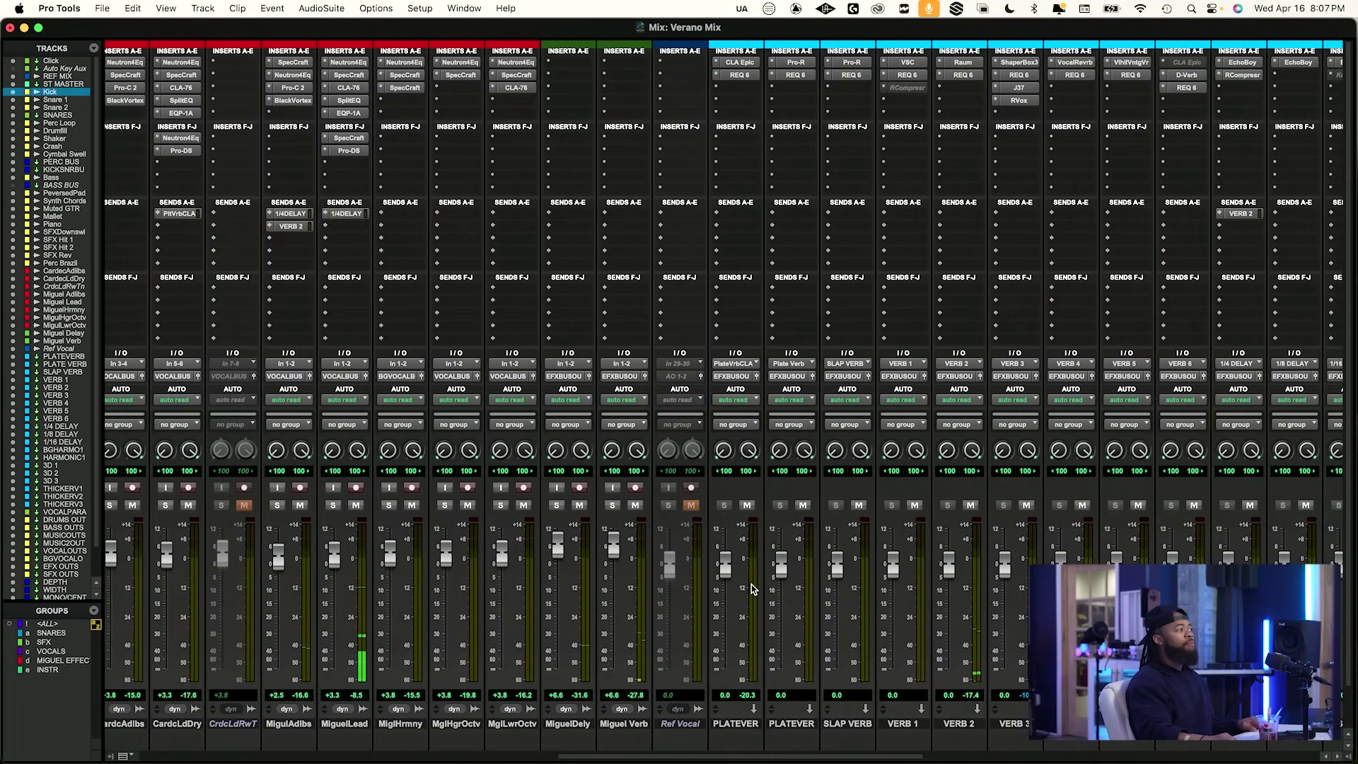
{"action": "scroll", "coordinate": [751, 585], "scroll_direction": "down", "scroll_amount": 2}
{"action": "scroll", "coordinate": [752, 584], "scroll_direction": "down", "scroll_amount": 1}
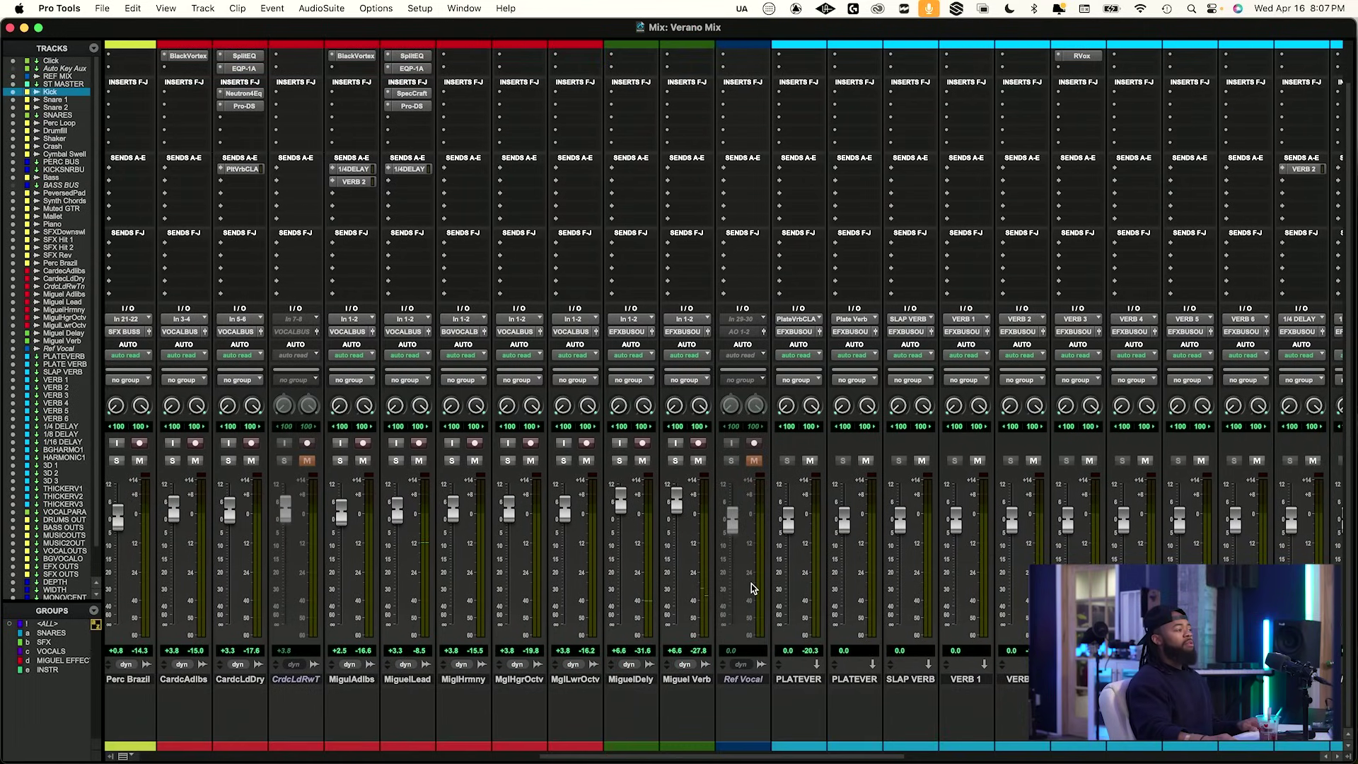
{"action": "scroll", "coordinate": [606, 593], "scroll_direction": "left", "scroll_amount": 4}
{"action": "scroll", "coordinate": [607, 593], "scroll_direction": "left", "scroll_amount": 1}
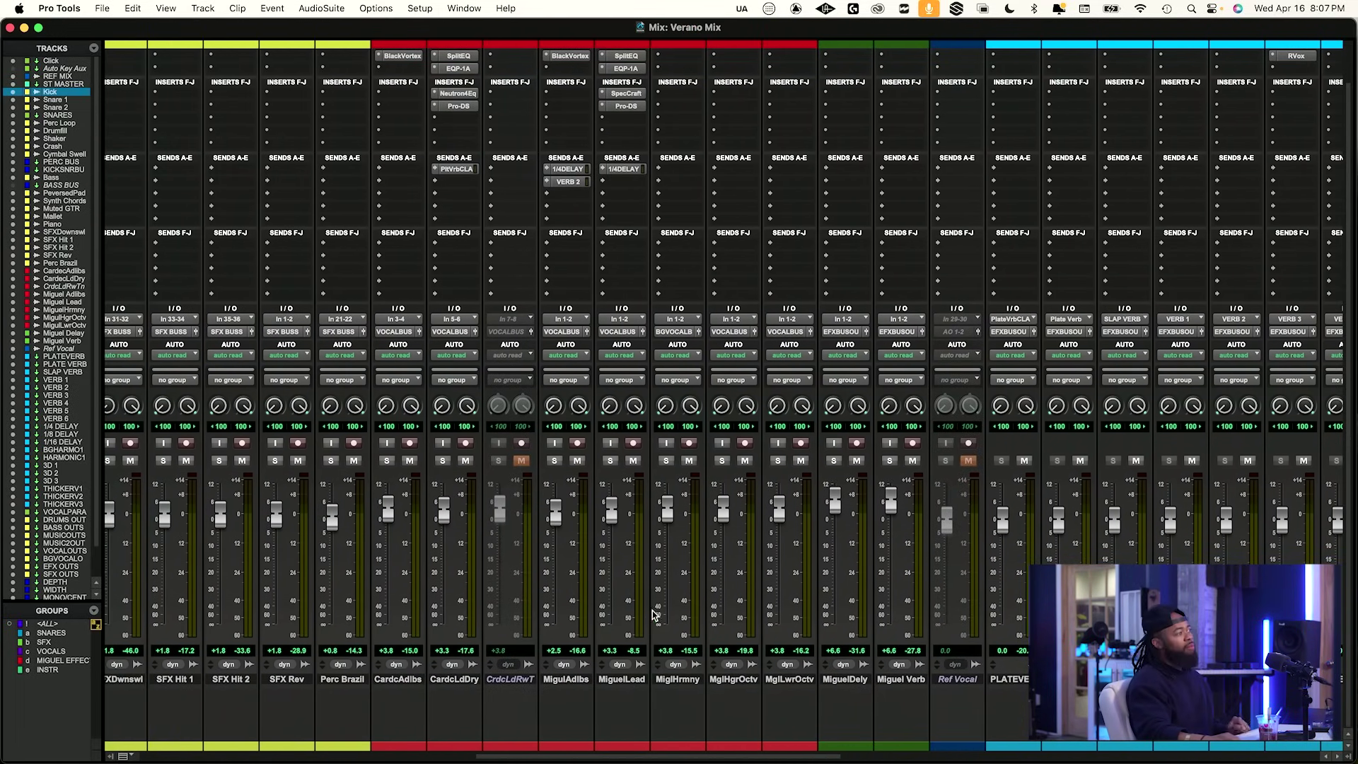
{"action": "key", "text": "super+equal"}
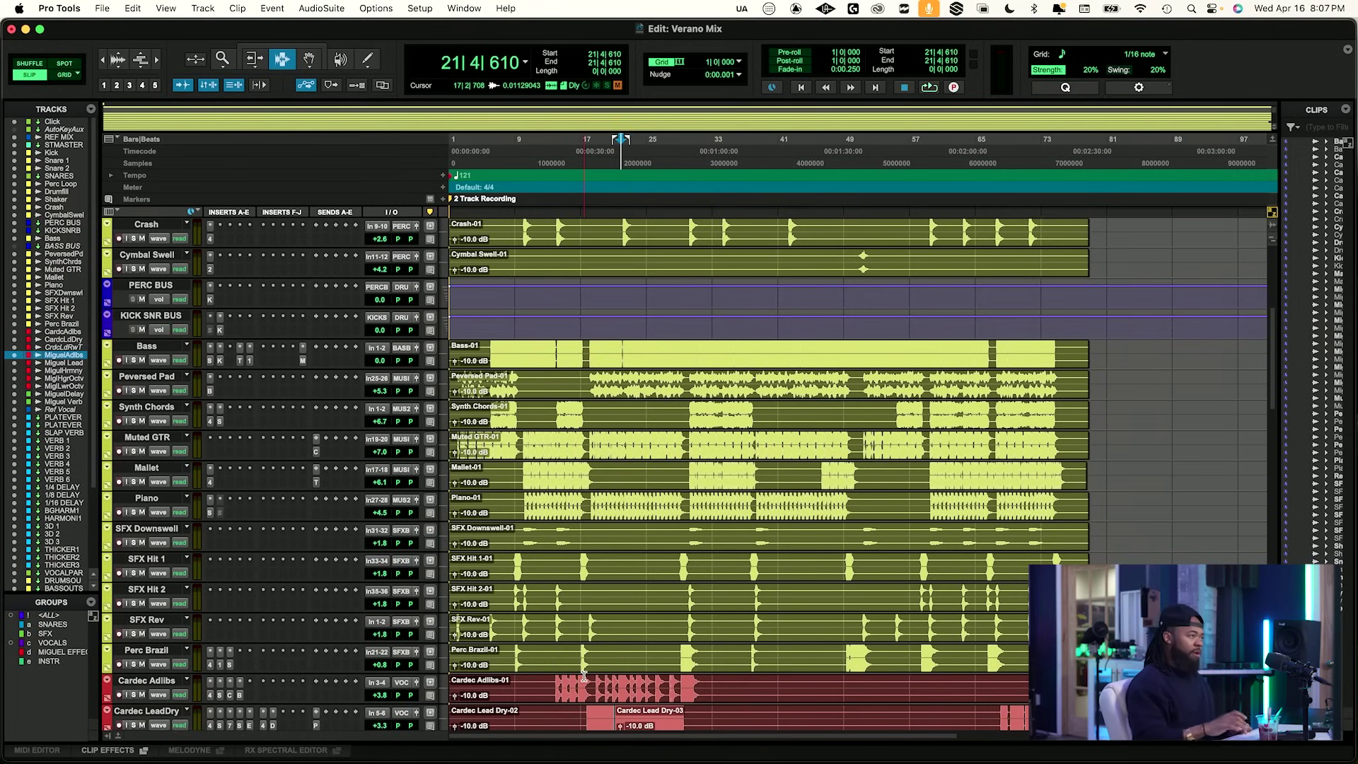
{"action": "scroll", "coordinate": [886, 594], "scroll_direction": "down", "scroll_amount": 10}
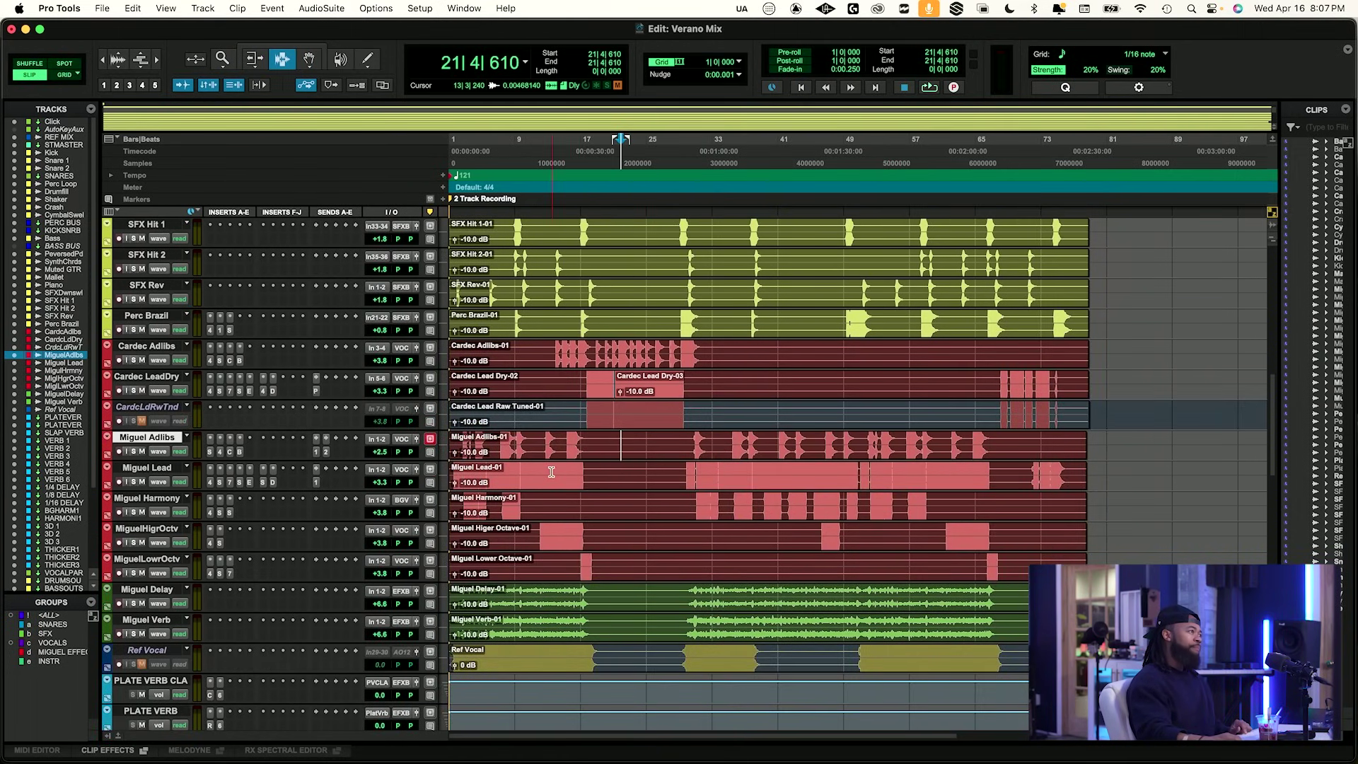
{"action": "key", "text": "Return"}
{"action": "key", "text": "space"}
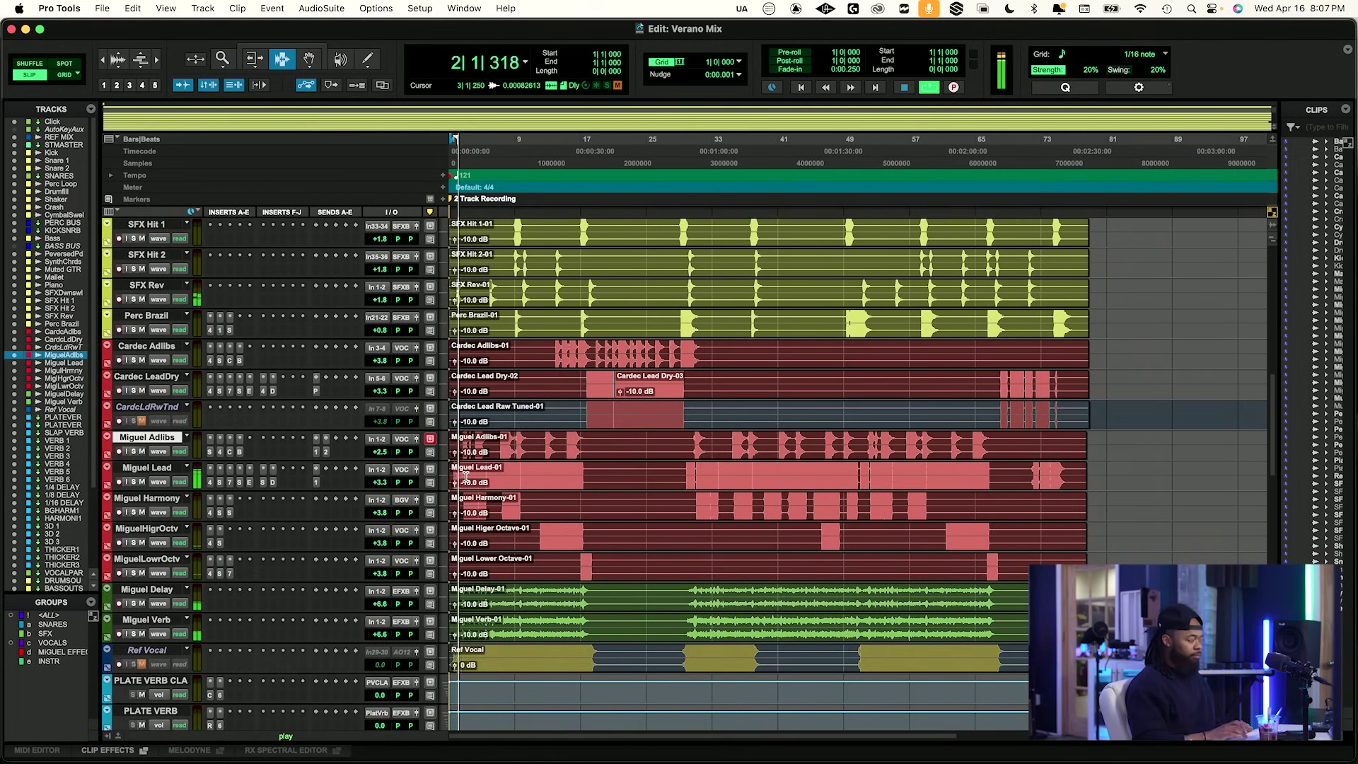
Zoom in on the vocal clips and audition the mix from Miguel Lead's re-entry just before bar 30.
{"action": "key", "text": "super+bracketright"}
{"action": "key", "text": "super+bracketright"}
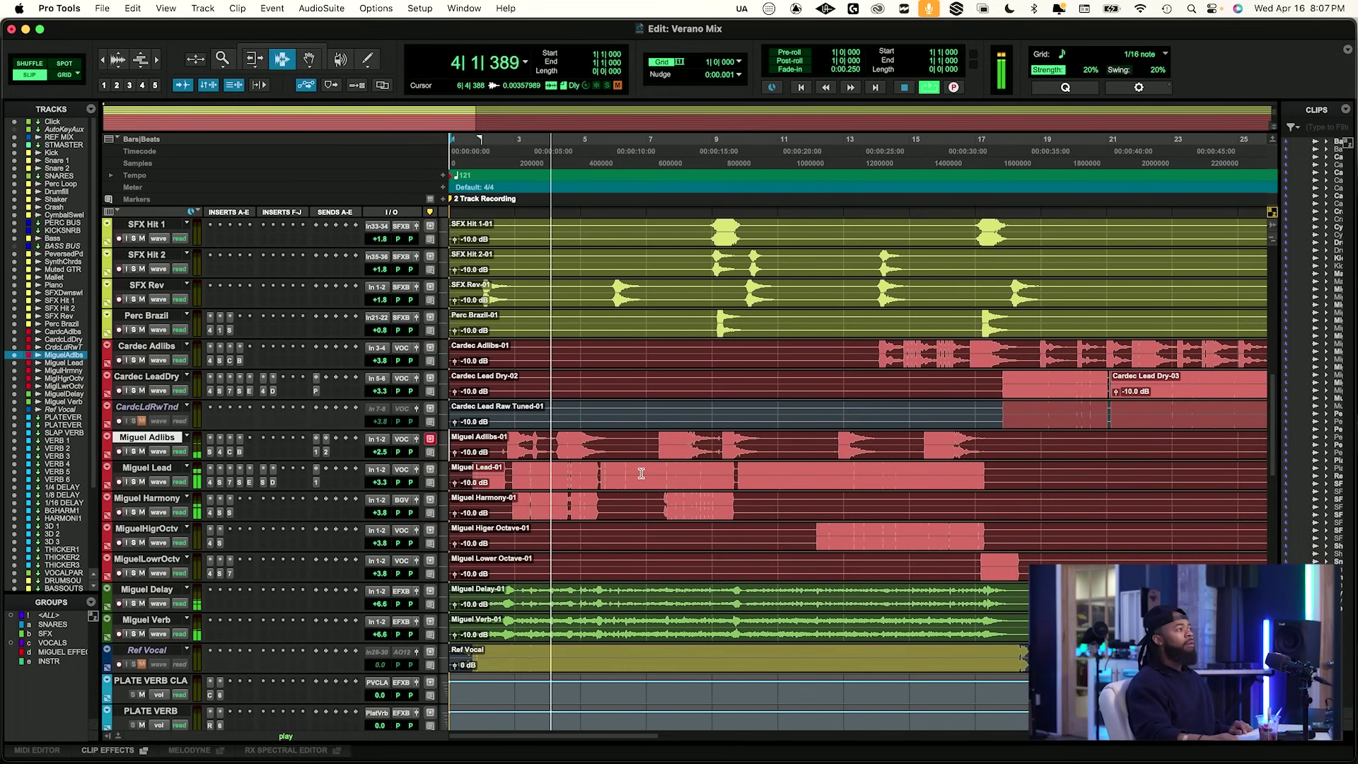
{"action": "scroll", "coordinate": [637, 473], "scroll_direction": "right", "scroll_amount": 3}
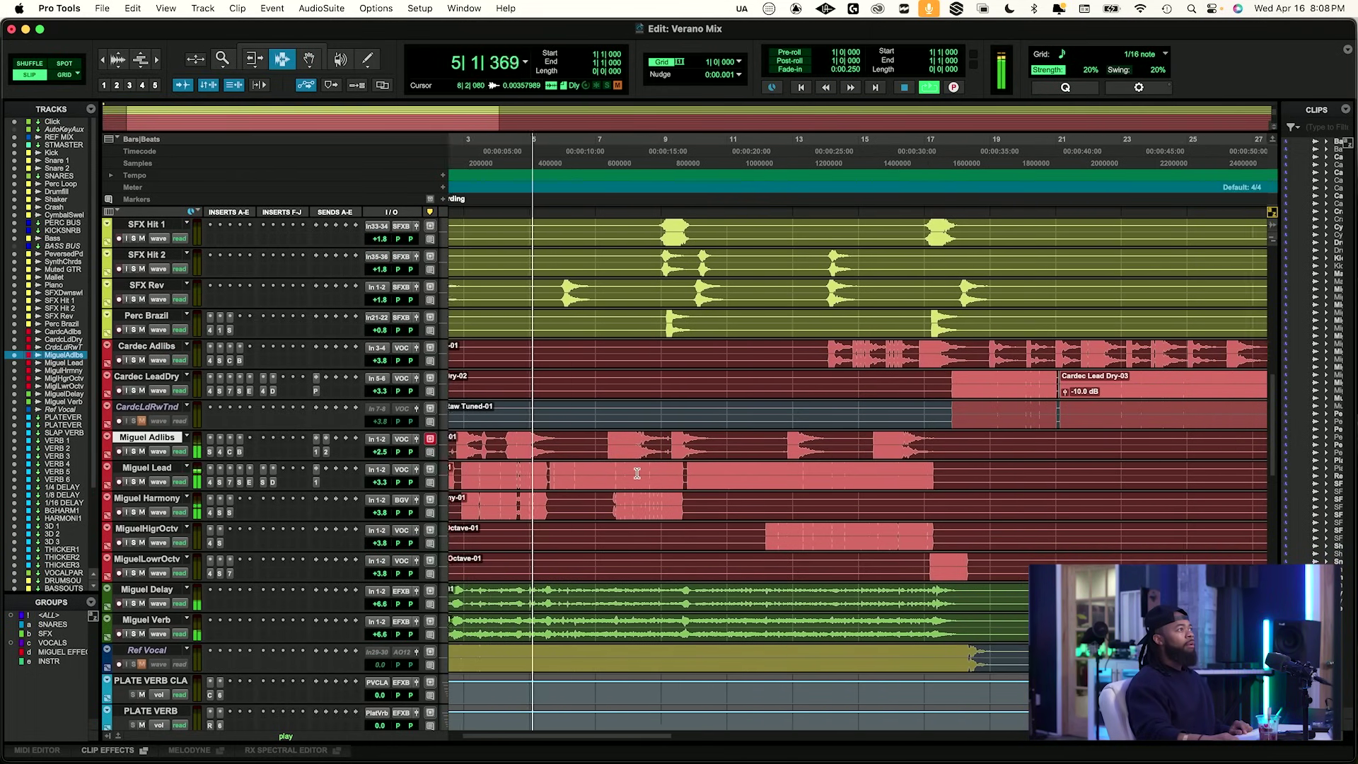
{"action": "scroll", "coordinate": [637, 473], "scroll_direction": "right", "scroll_amount": 9}
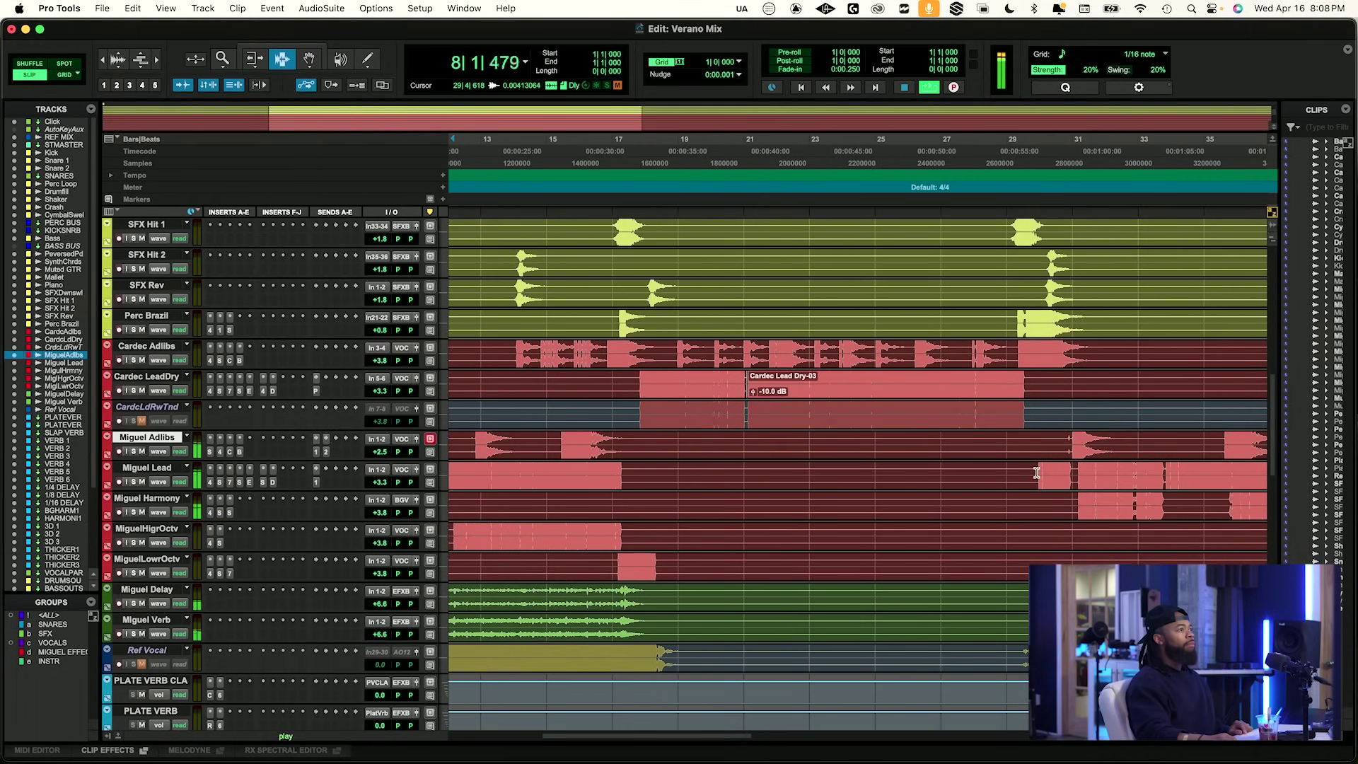
{"action": "left_click", "coordinate": [1036, 473]}
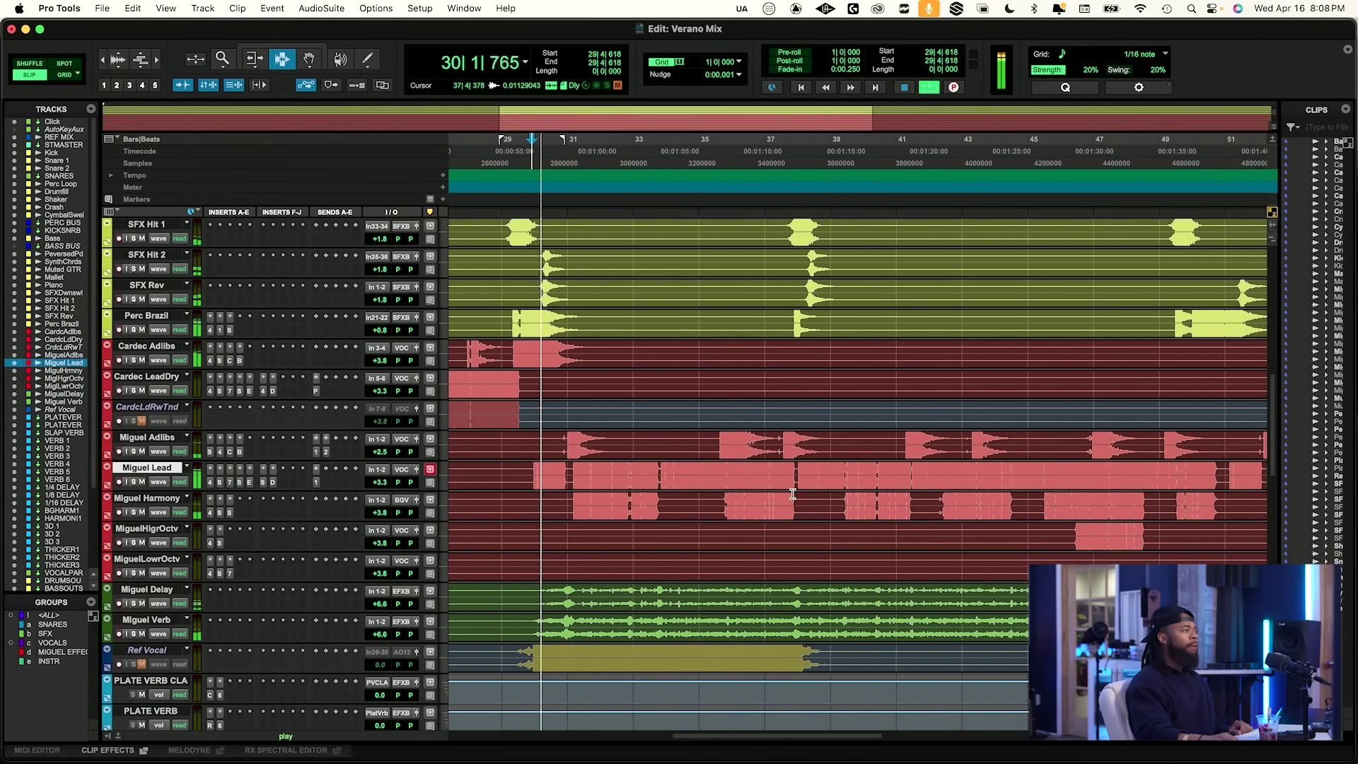
Audition the mix from the Miguel Lead phrase at bar 52.
{"action": "scroll", "coordinate": [737, 480], "scroll_direction": "right", "scroll_amount": 5}
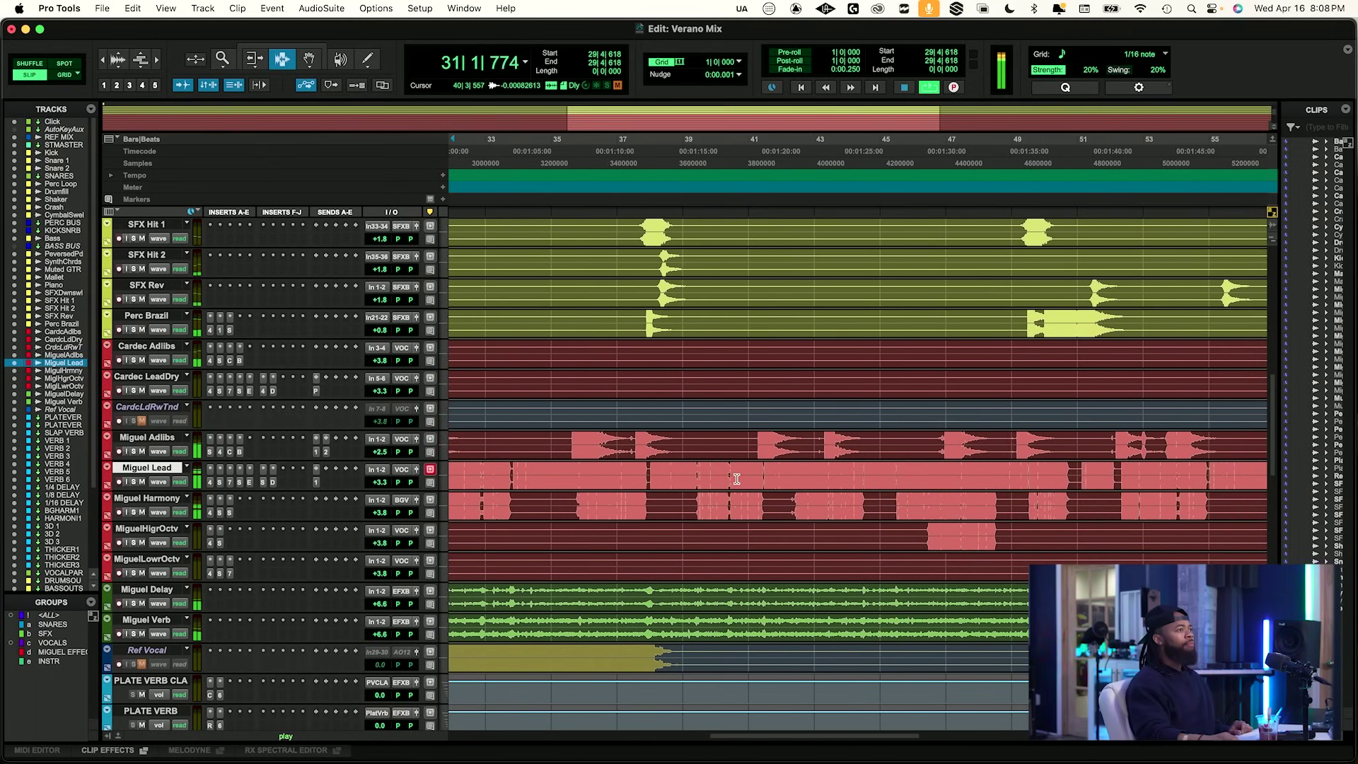
{"action": "scroll", "coordinate": [944, 481], "scroll_direction": "left", "scroll_amount": 5}
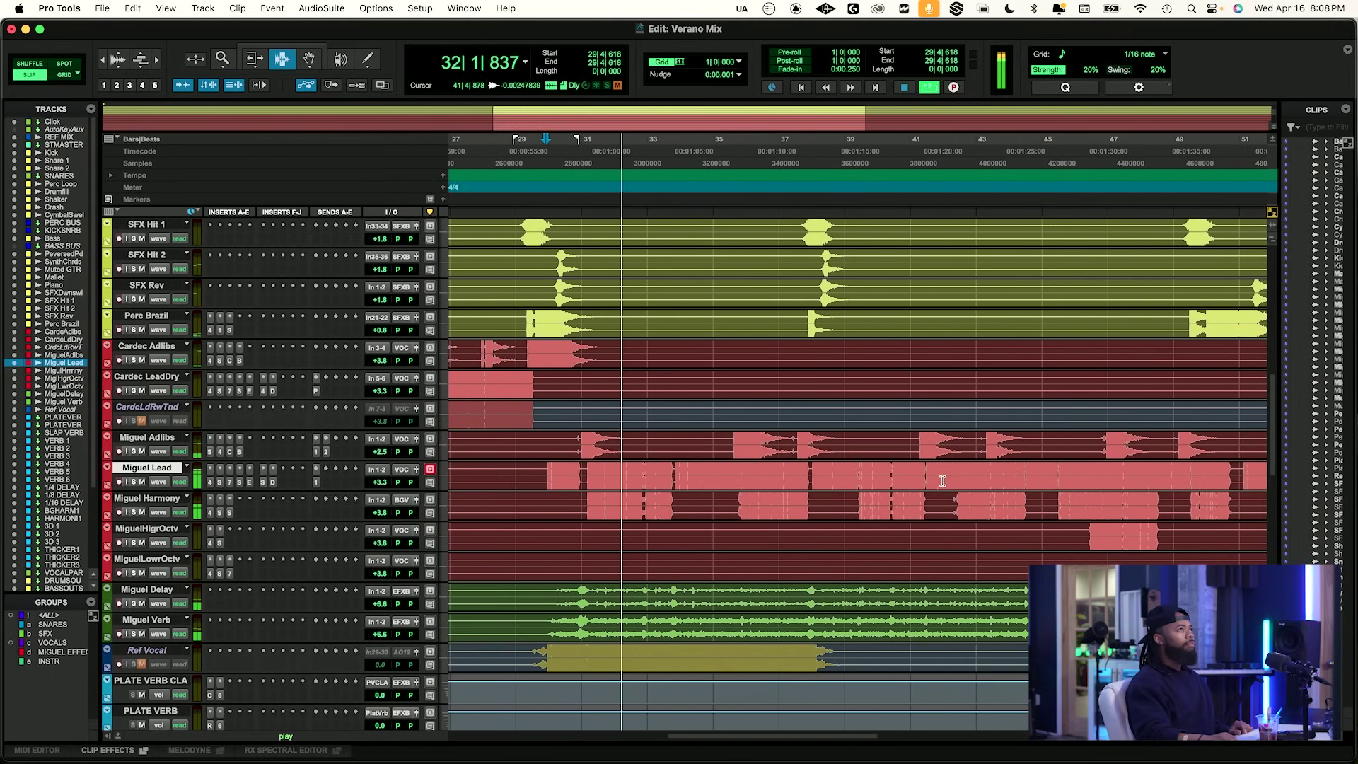
{"action": "scroll", "coordinate": [990, 486], "scroll_direction": "right", "scroll_amount": 10}
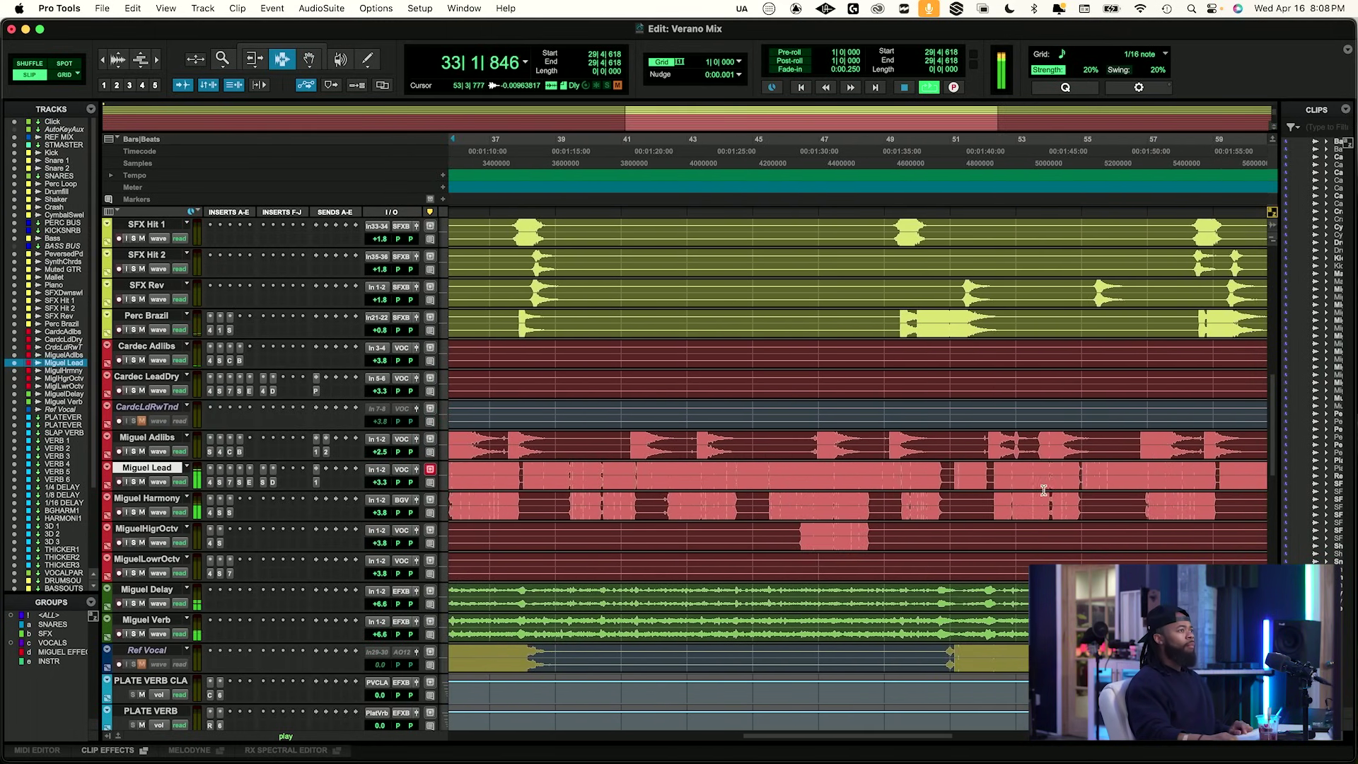
{"action": "left_click", "coordinate": [990, 471]}
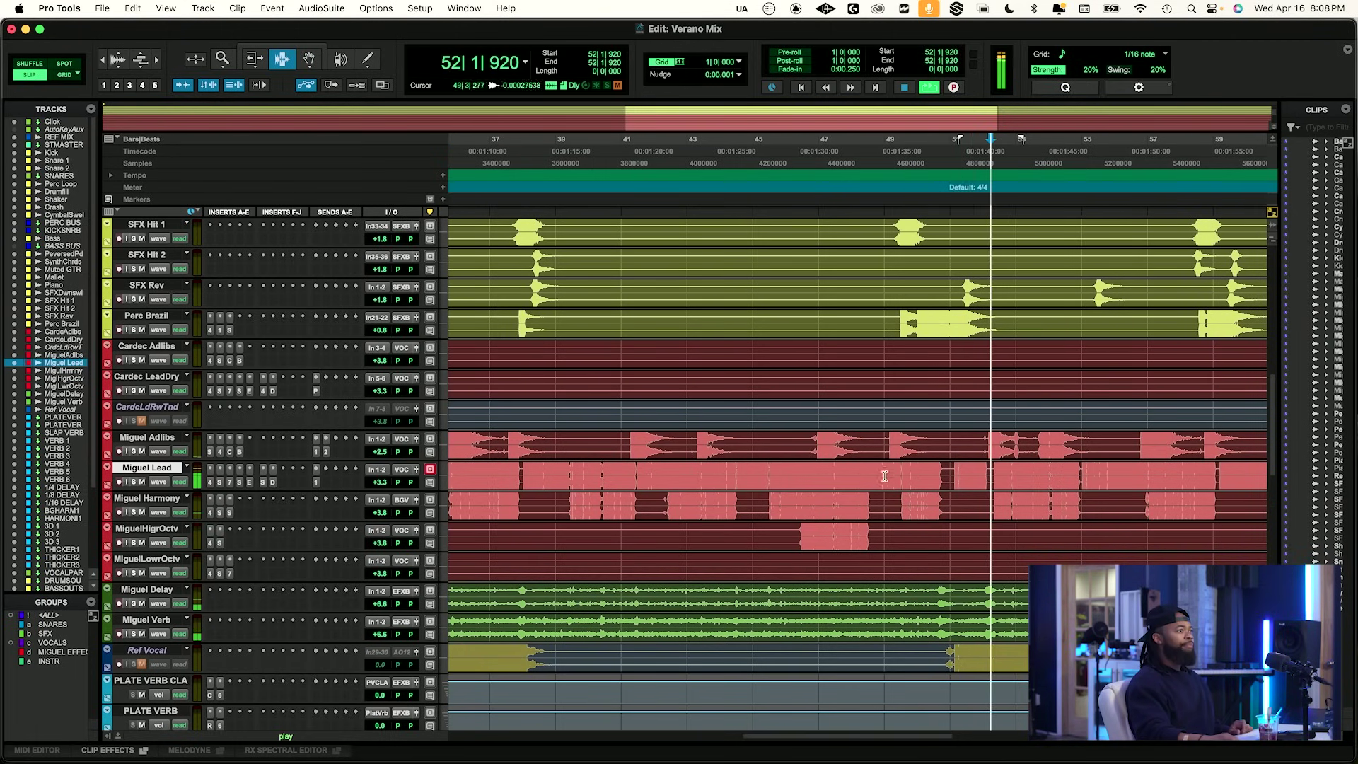
{"action": "scroll", "coordinate": [919, 472], "scroll_direction": "right", "scroll_amount": 8}
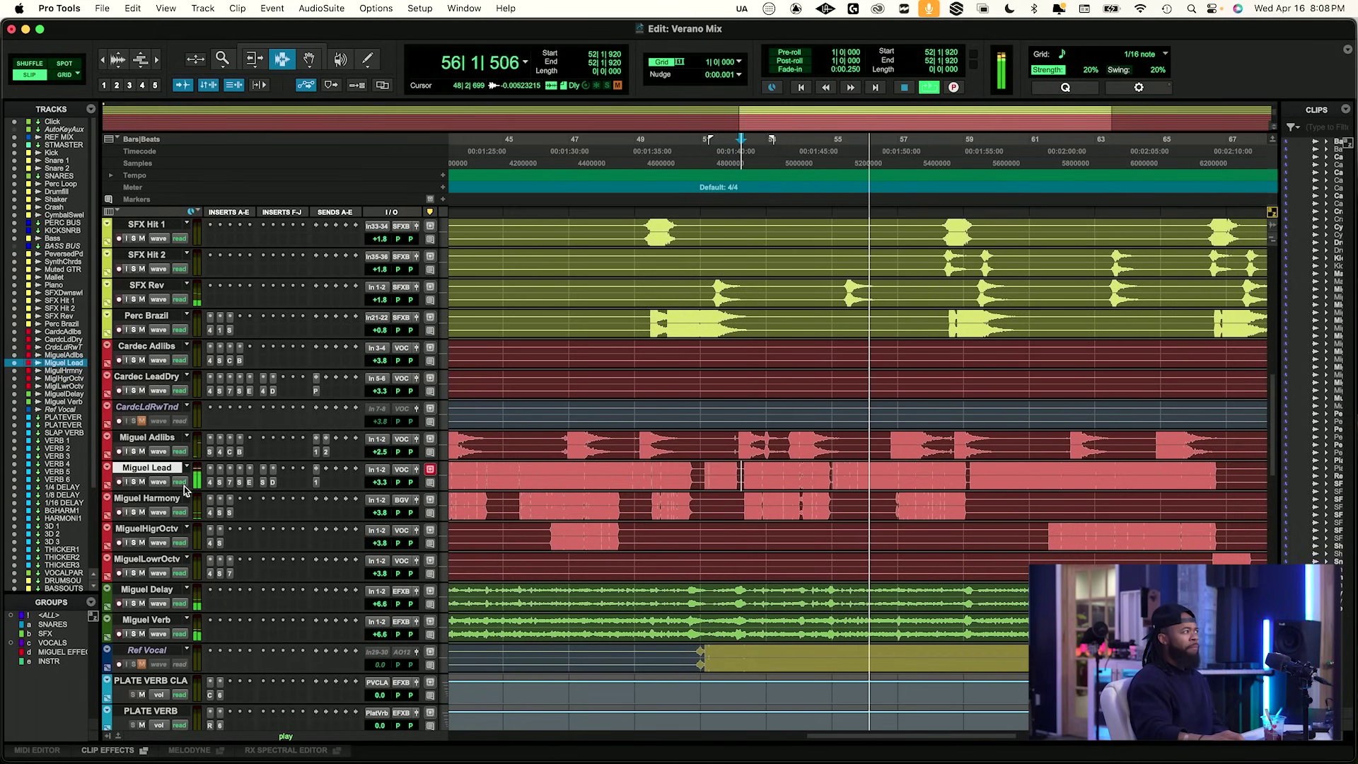
Inspect the SpecCraft plug-in in Miguel Lead's insert B while replaying the mix from bar 52.
{"action": "left_click", "coordinate": [133, 483]}
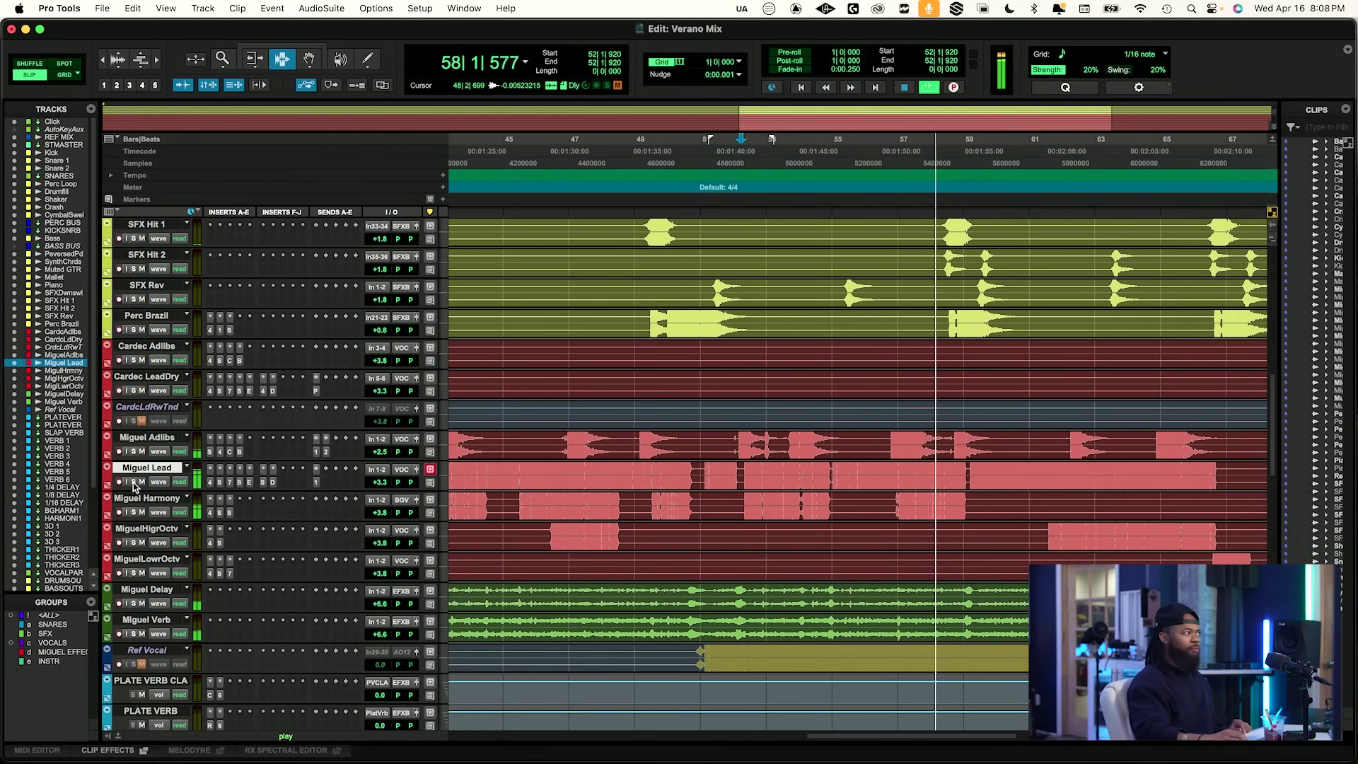
{"action": "left_click", "coordinate": [227, 484]}
{"action": "key", "text": "space"}
{"action": "key", "text": "space"}
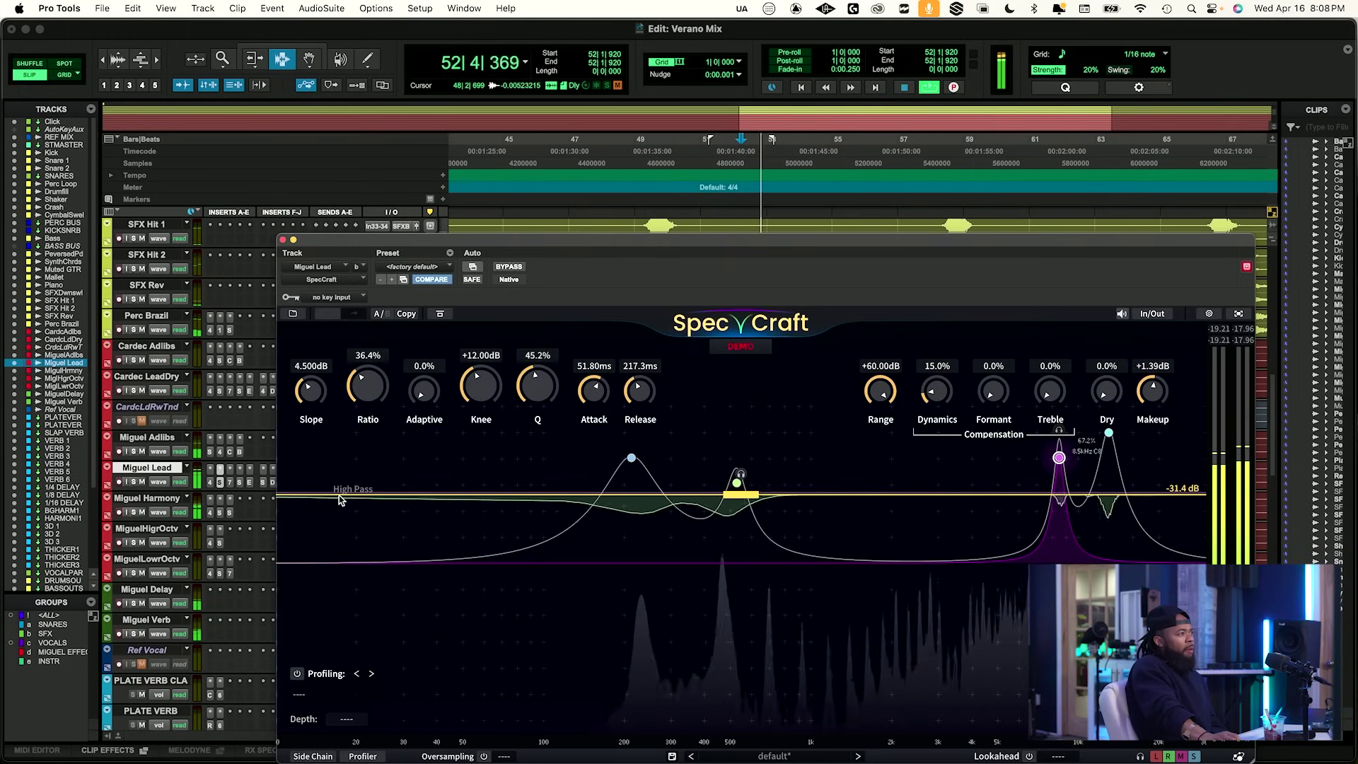
Move Miguel Lead's Pro-DS to insert J and open the SpecCraft in insert F.
{"action": "left_click_drag", "start_coordinate": [336, 251], "coordinate": [575, 273]}
{"action": "left_click_drag", "start_coordinate": [289, 482], "coordinate": [302, 483]}
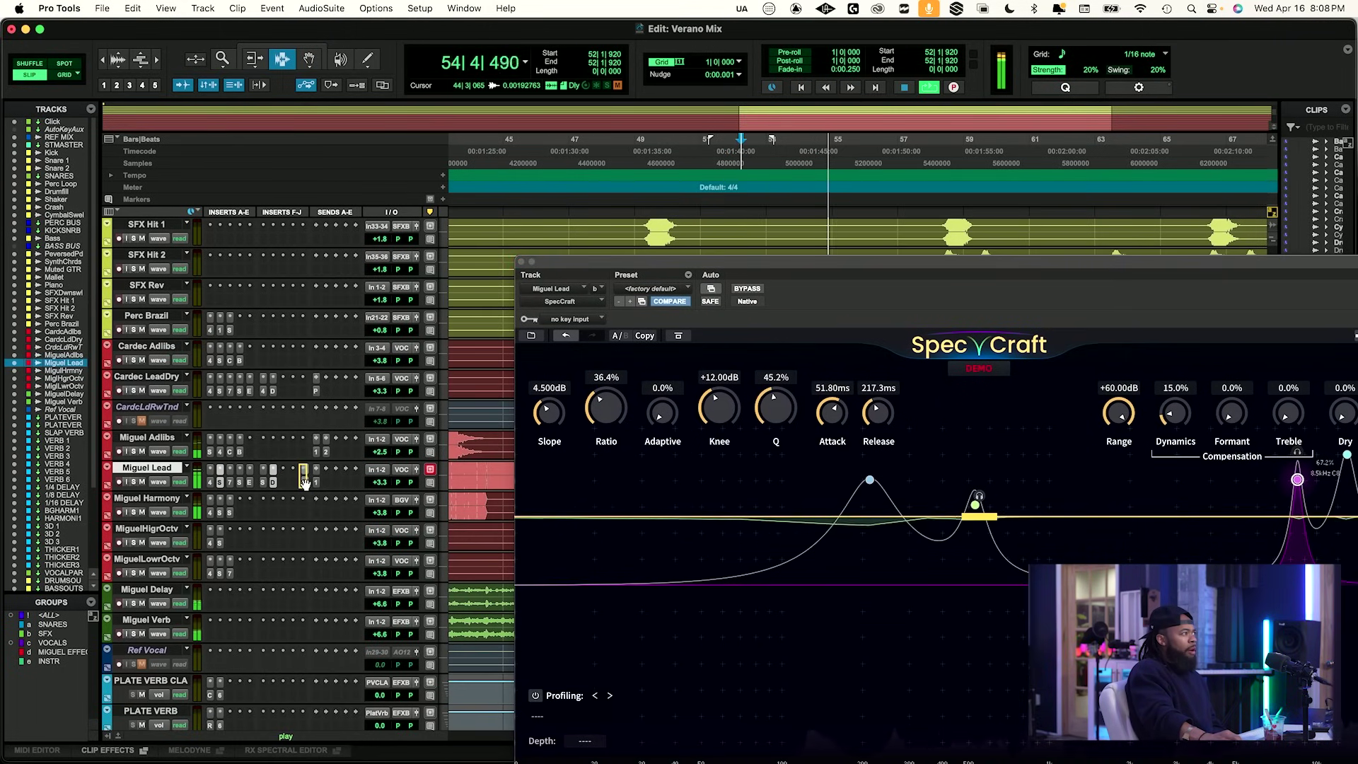
{"action": "left_click", "coordinate": [266, 486]}
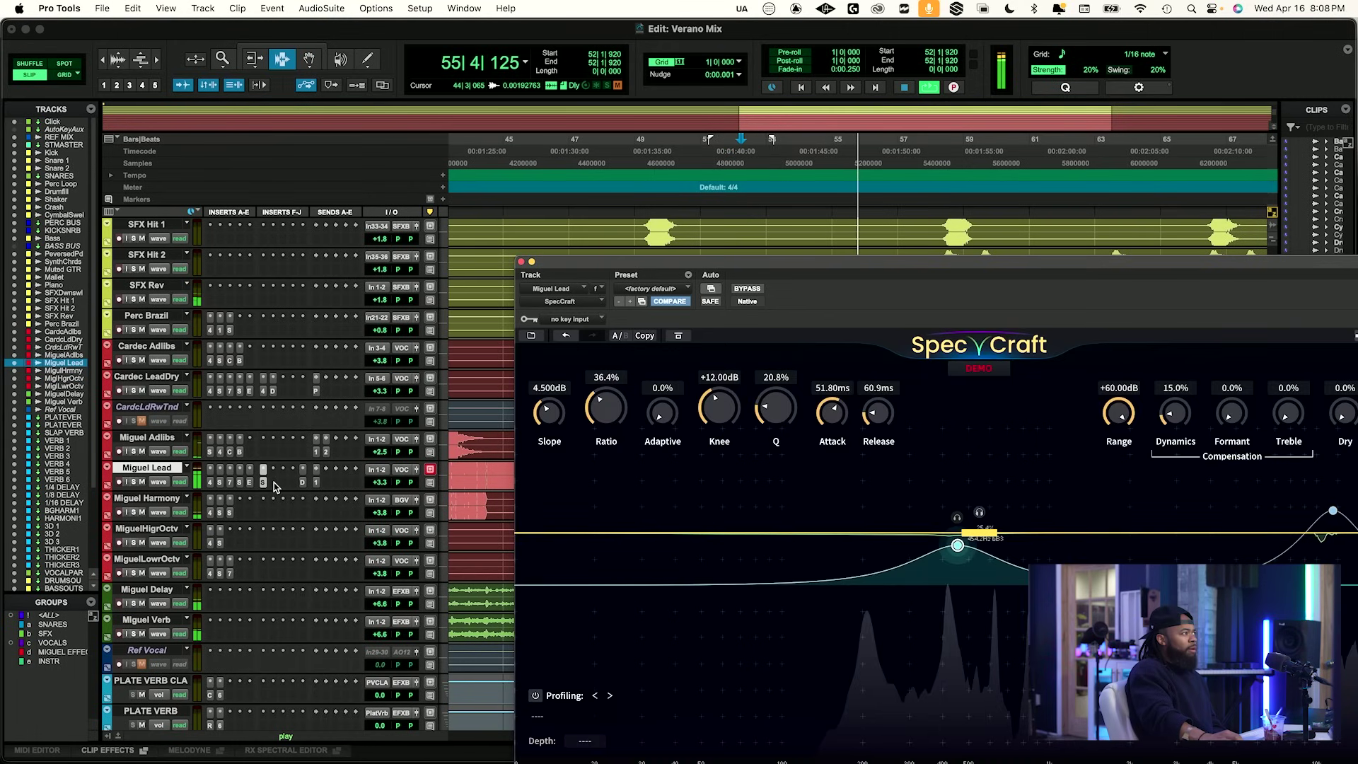
Insert the stereo Neutron 4 Equalizer in Miguel Lead's empty slot G.
{"action": "left_click", "coordinate": [274, 482]}
{"action": "type", "text": "neutron"}
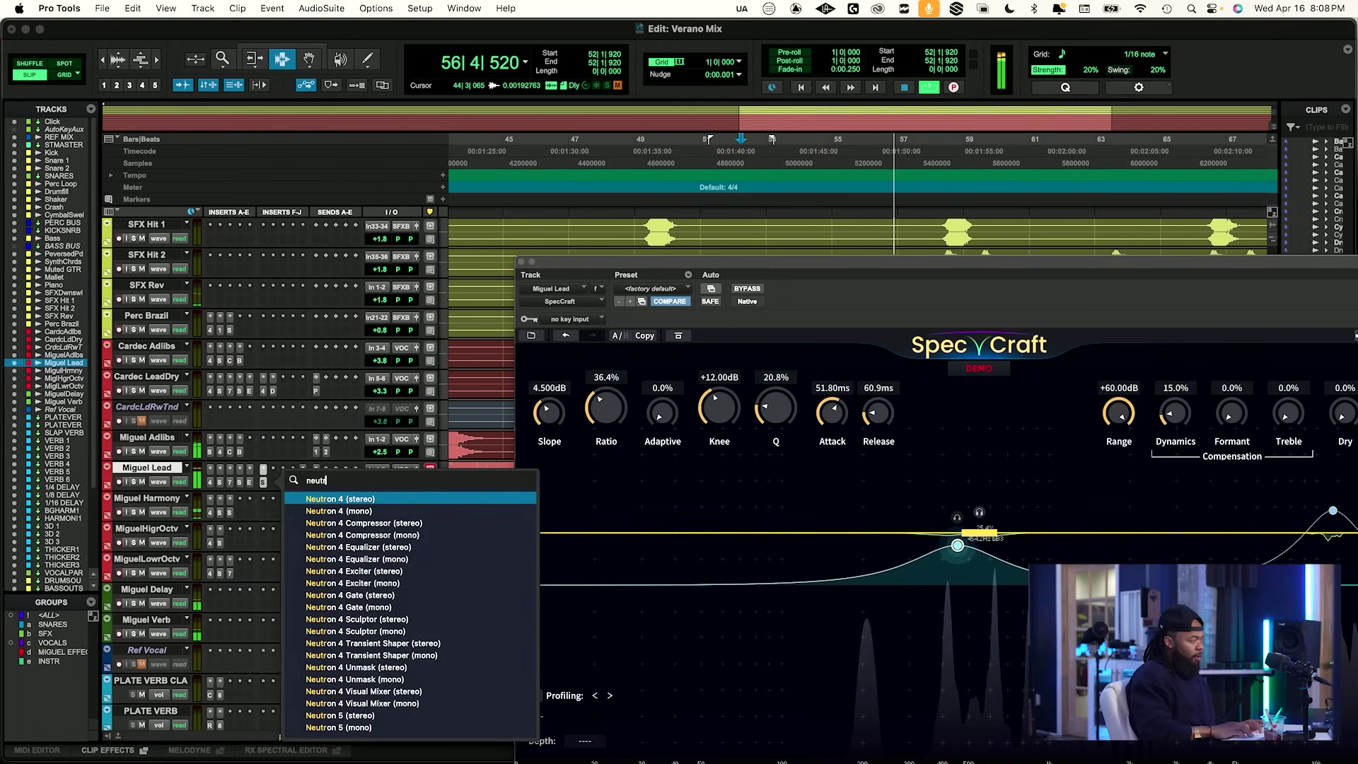
{"action": "key", "text": "Down"}
{"action": "key", "text": "Down"}
{"action": "key", "text": "Down"}
{"action": "key", "text": "Down"}
{"action": "key", "text": "Return"}
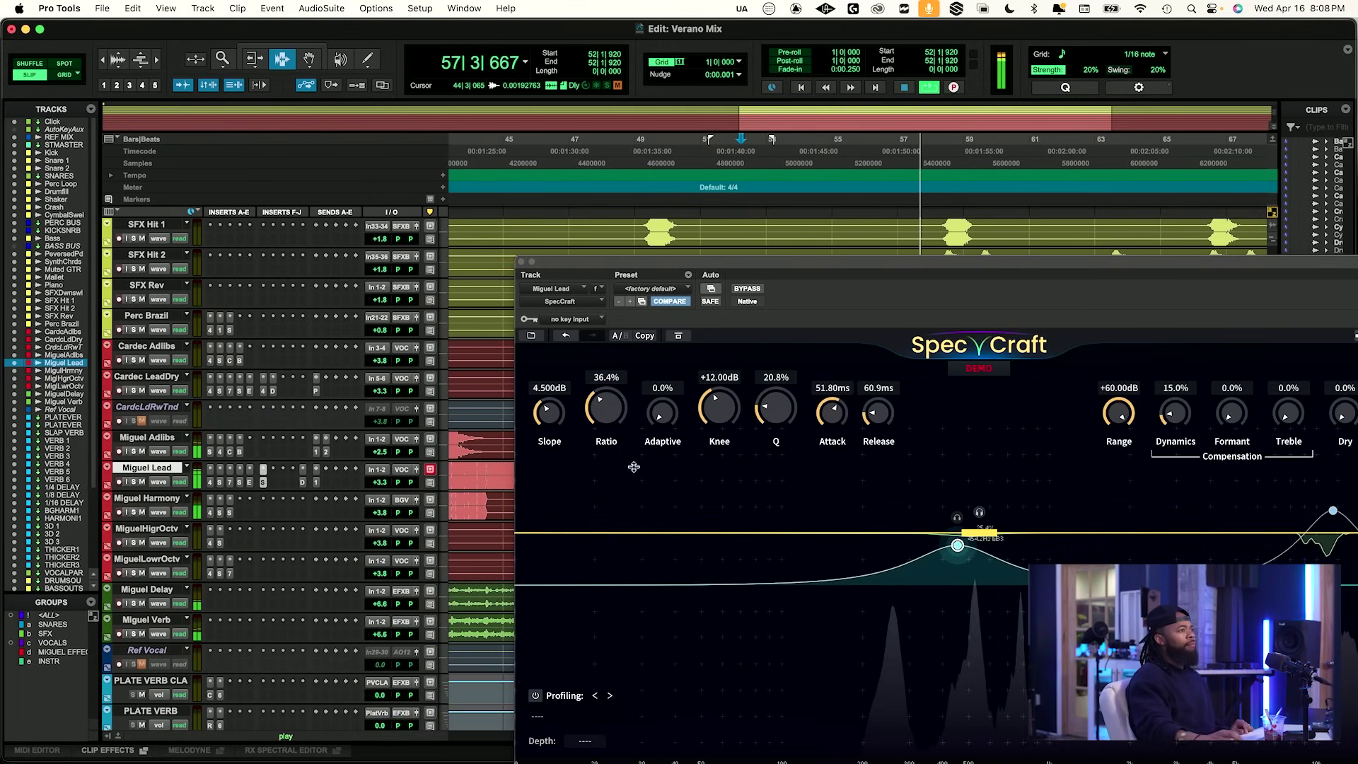
Boost equalizer band 2 to find the resonance, cut it by 2.1 dB at 386 Hz, and compare with the band toggled off.
{"action": "key", "text": "space"}
{"action": "left_click_drag", "start_coordinate": [748, 495], "coordinate": [730, 398]}
{"action": "key", "text": "space"}
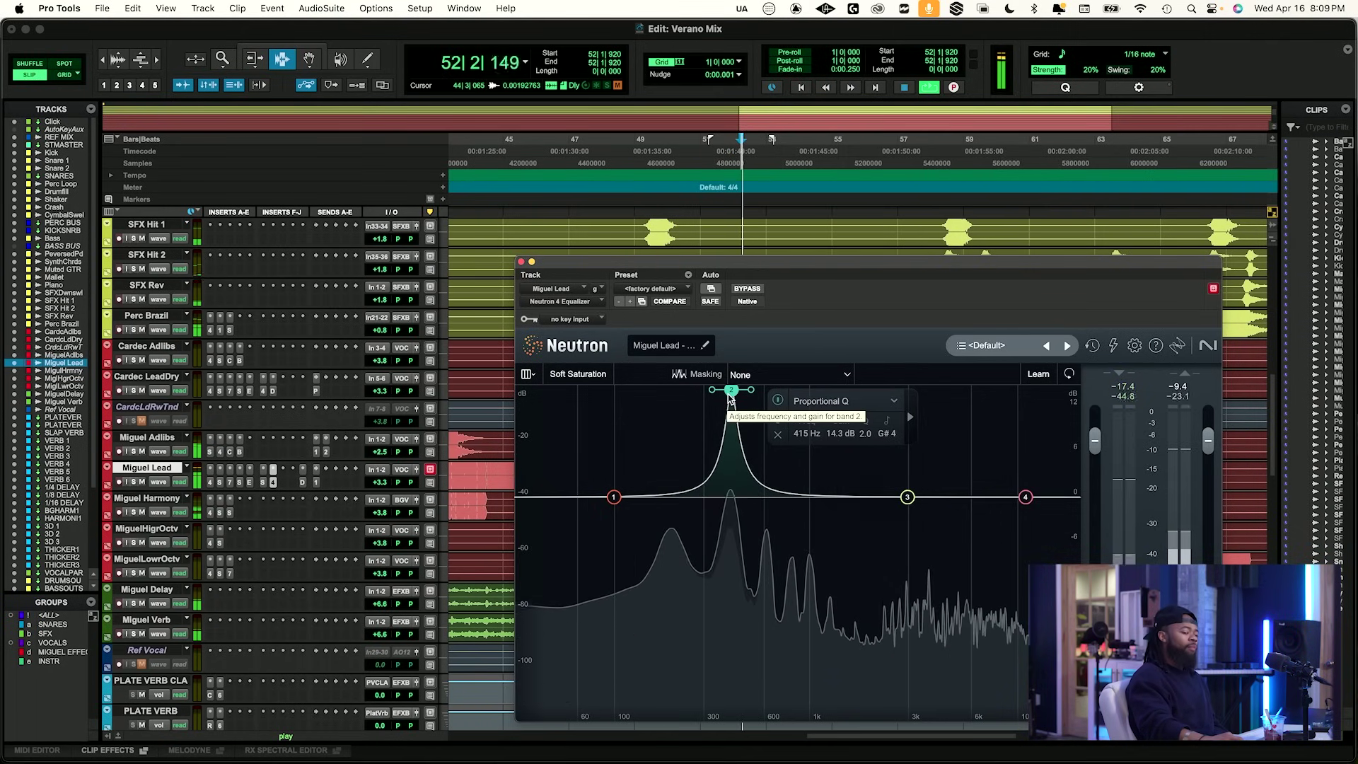
{"action": "left_click_drag", "start_coordinate": [730, 408], "coordinate": [726, 527]}
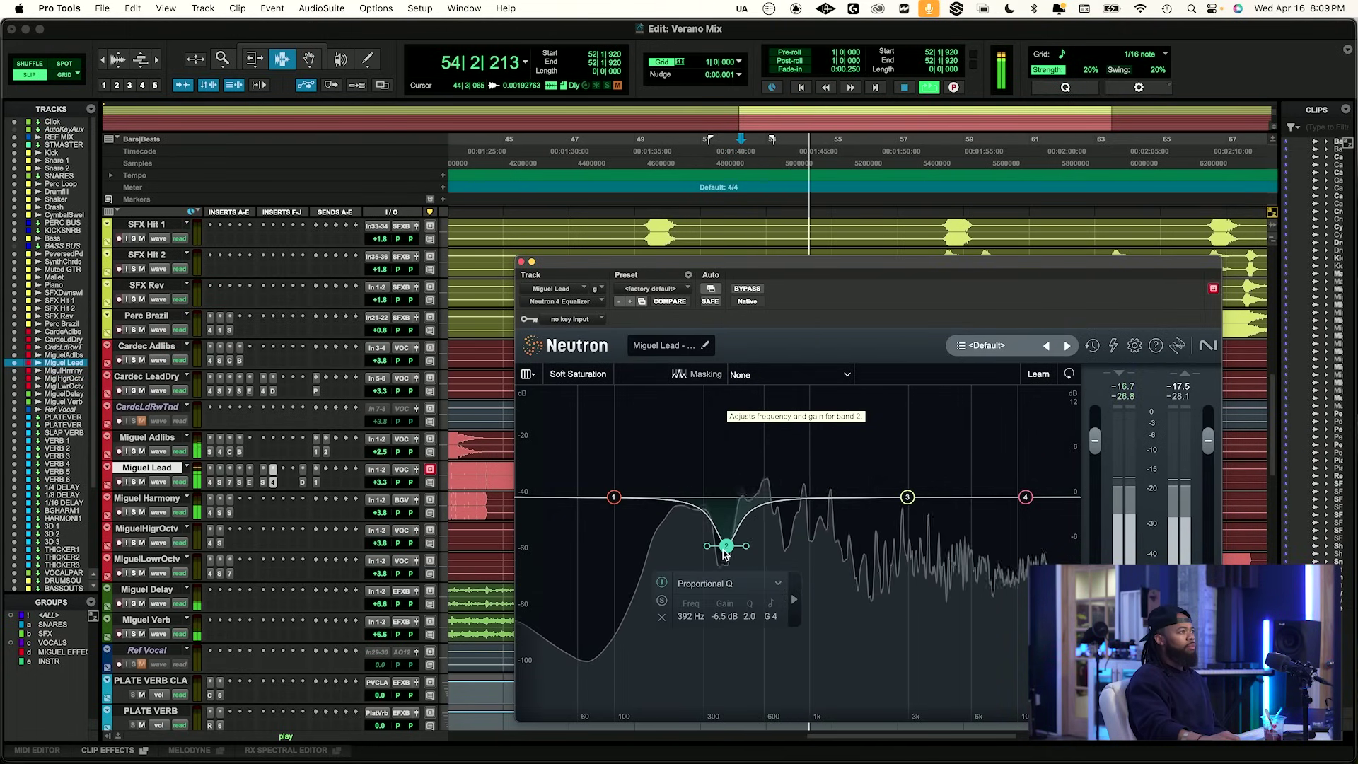
{"action": "left_click_drag", "start_coordinate": [725, 543], "coordinate": [724, 538]}
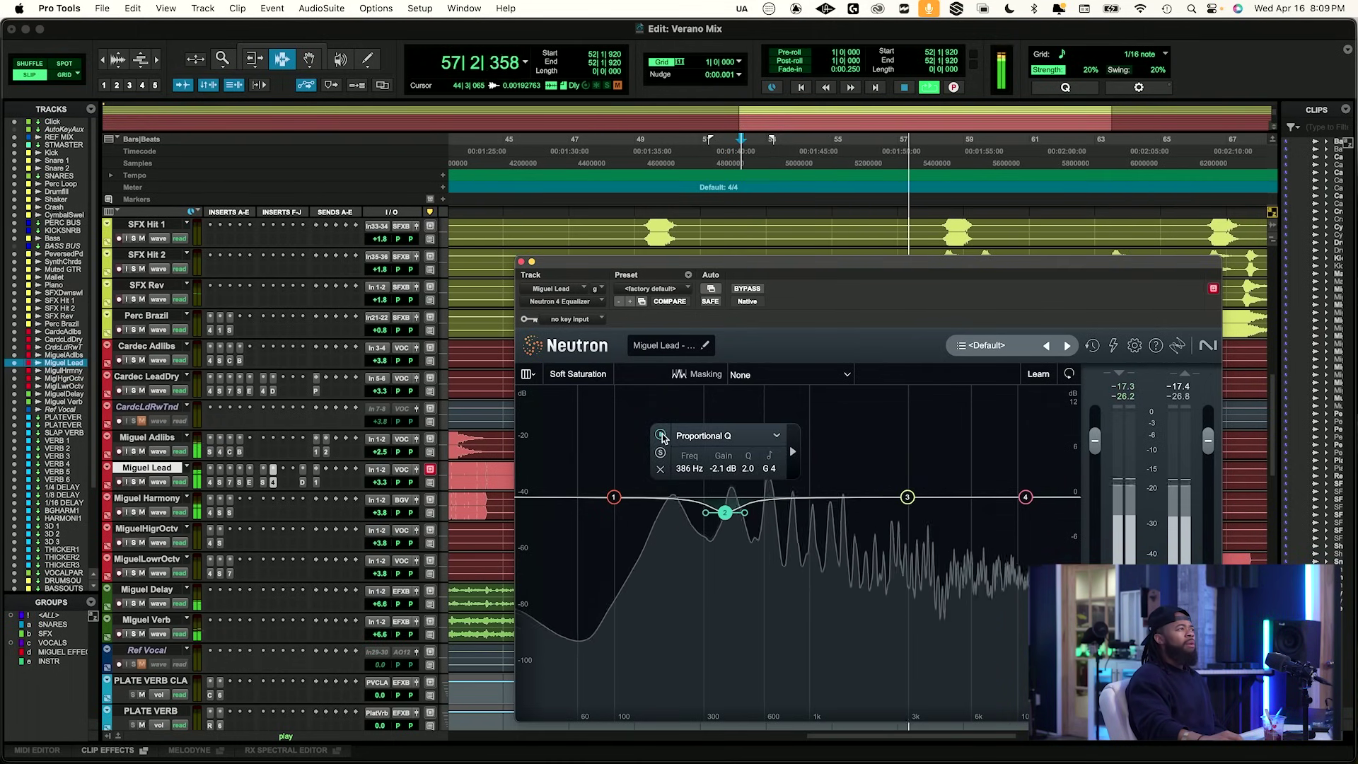
{"action": "key", "text": "space"}
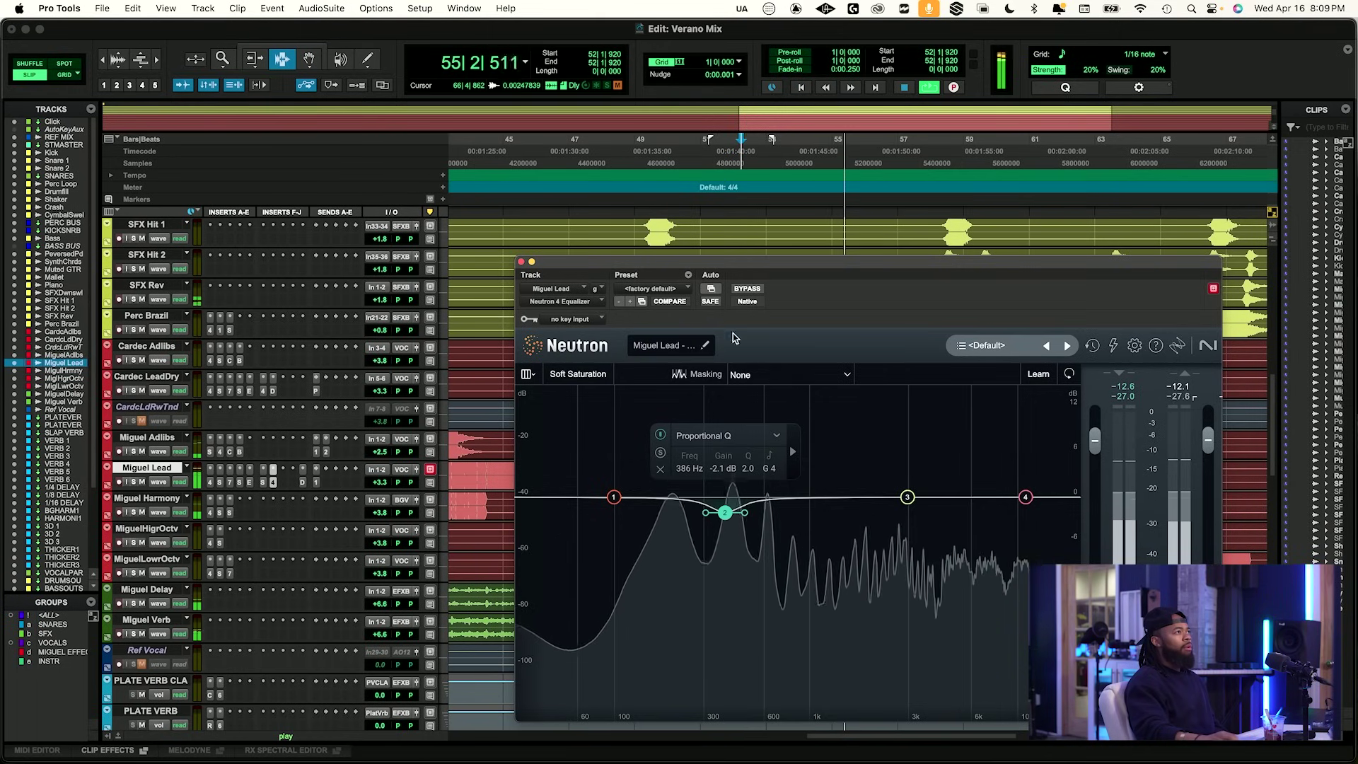
{"action": "left_click", "coordinate": [660, 435]}
{"action": "left_click", "coordinate": [659, 435]}
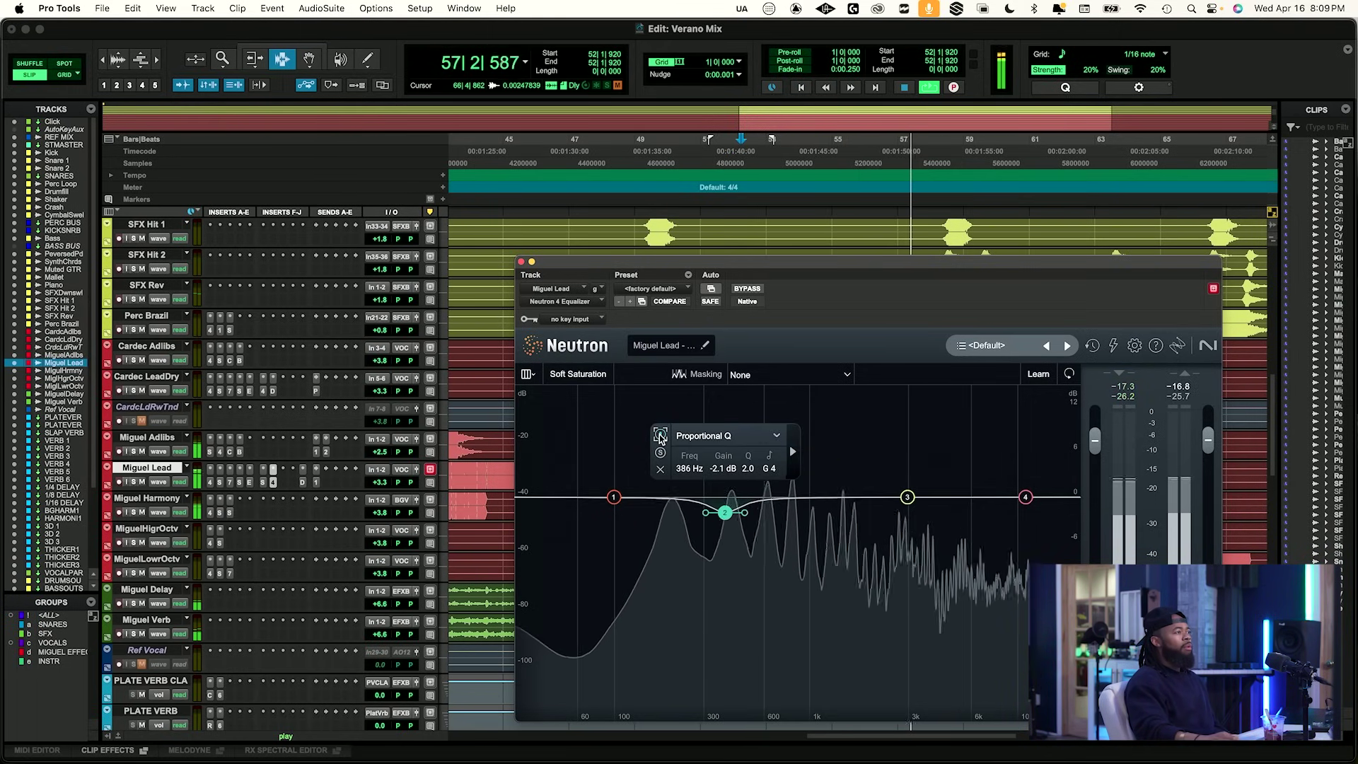
Lower the band 1 Analog Low Shelf to -1.2 dB at 264 Hz and compare the equalizer bypassed and active.
{"action": "left_click_drag", "start_coordinate": [627, 497], "coordinate": [696, 507]}
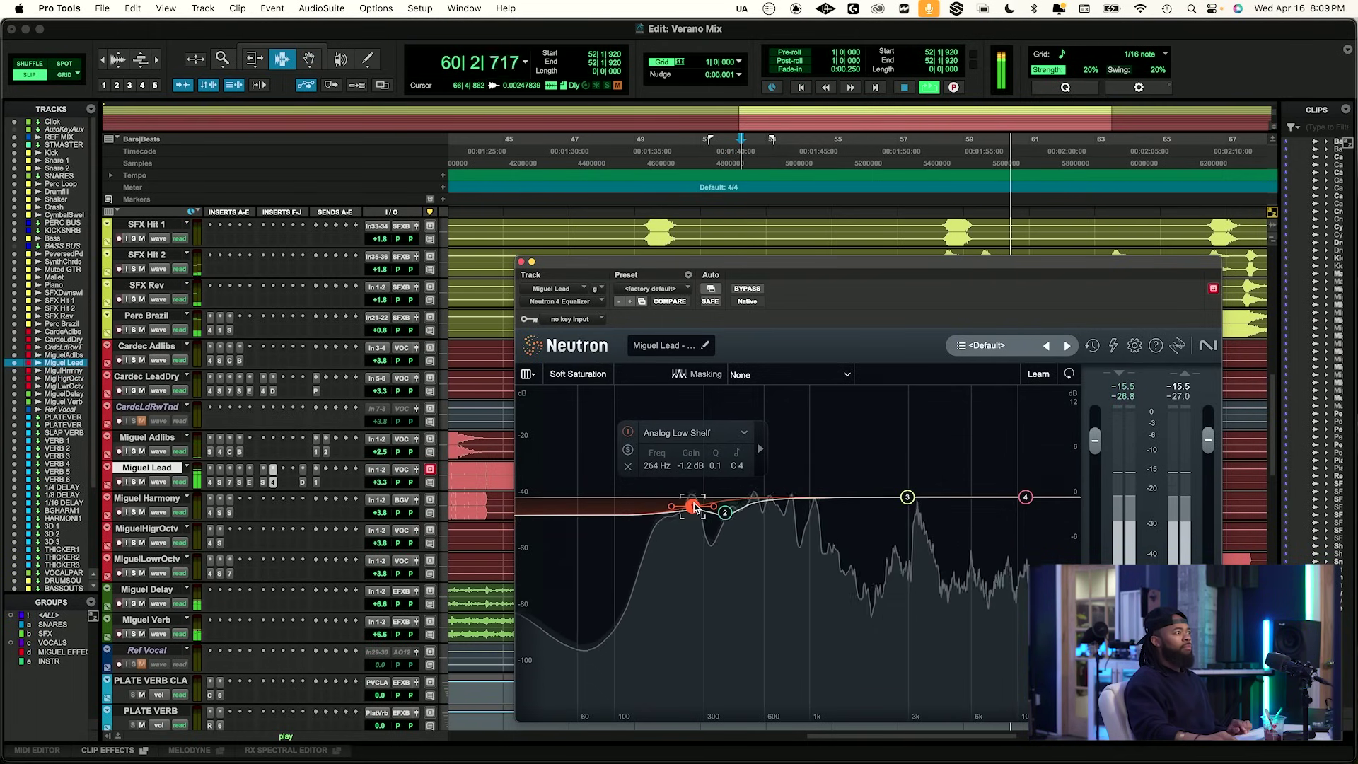
{"action": "left_click", "coordinate": [747, 288]}
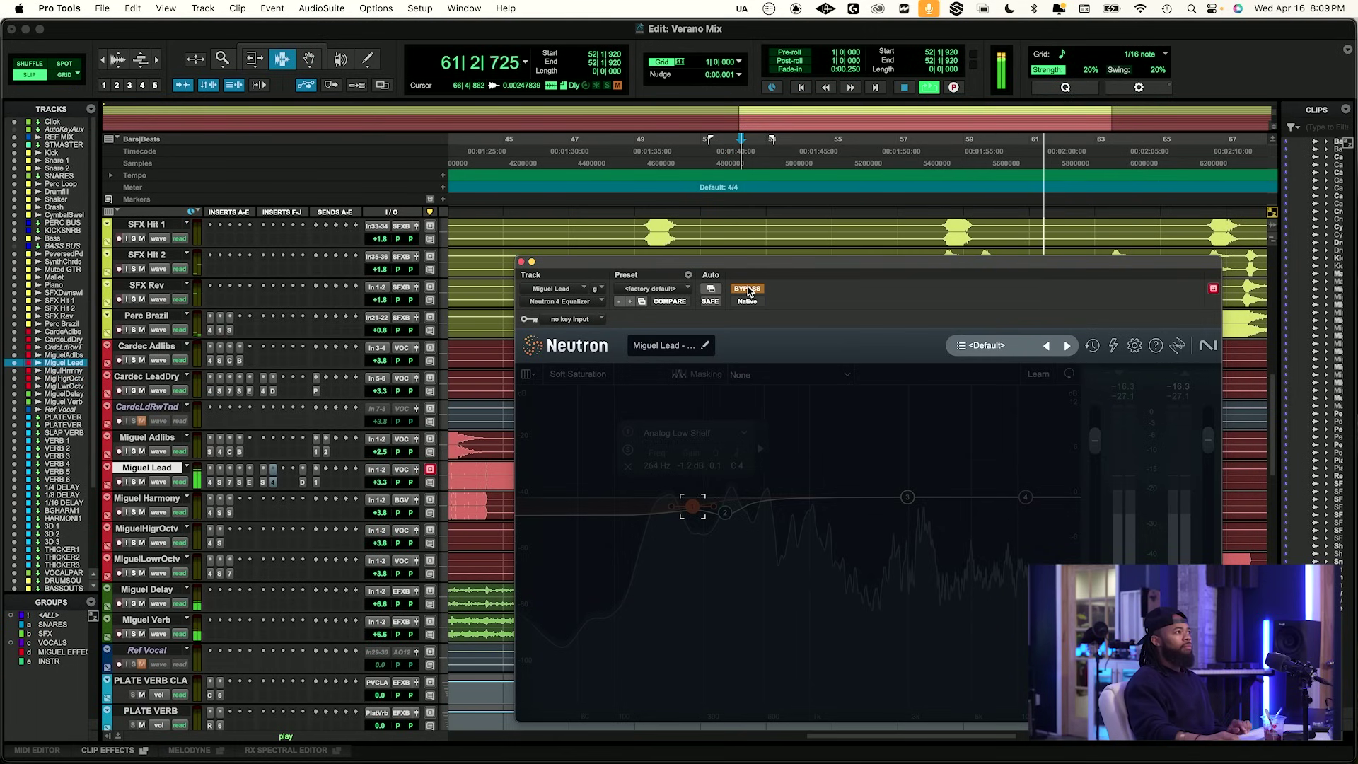
{"action": "left_click", "coordinate": [747, 289]}
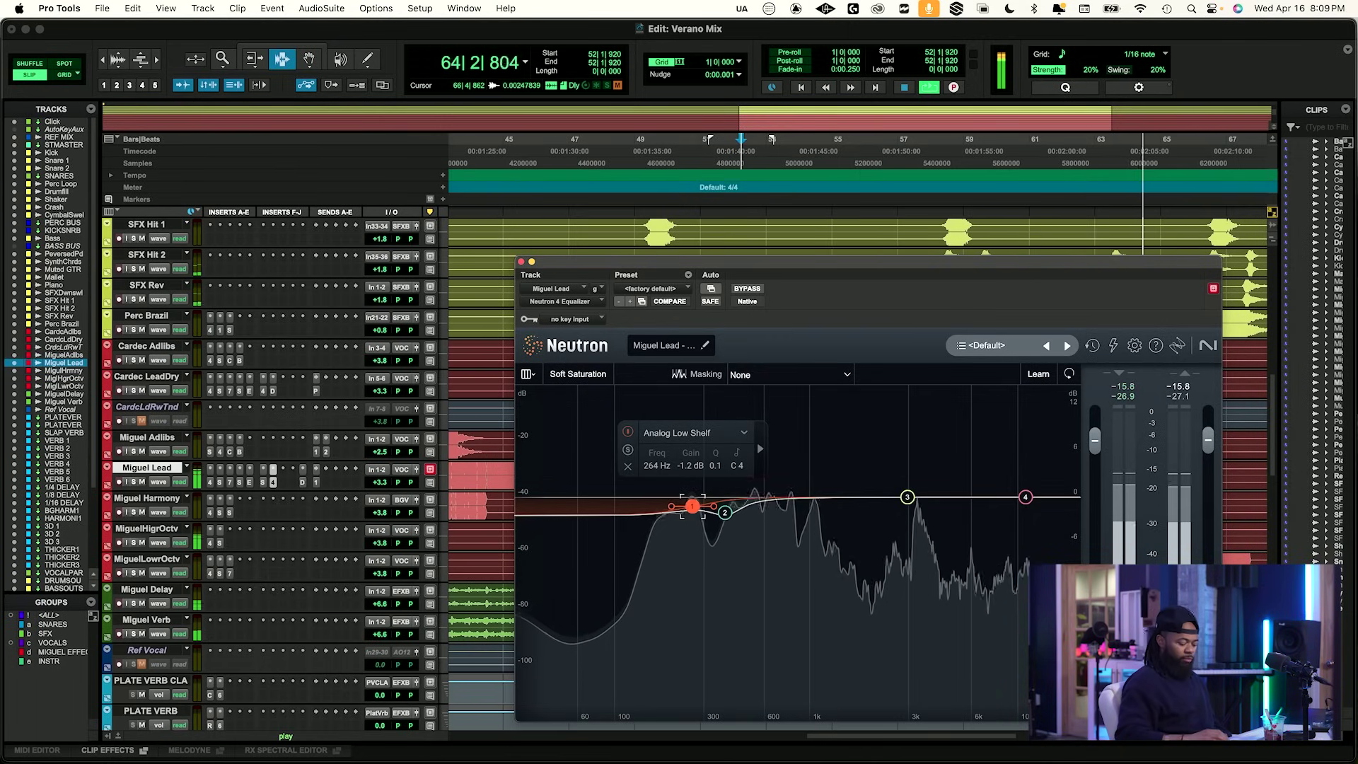
{"action": "left_click", "coordinate": [753, 291]}
{"action": "left_click", "coordinate": [753, 291]}
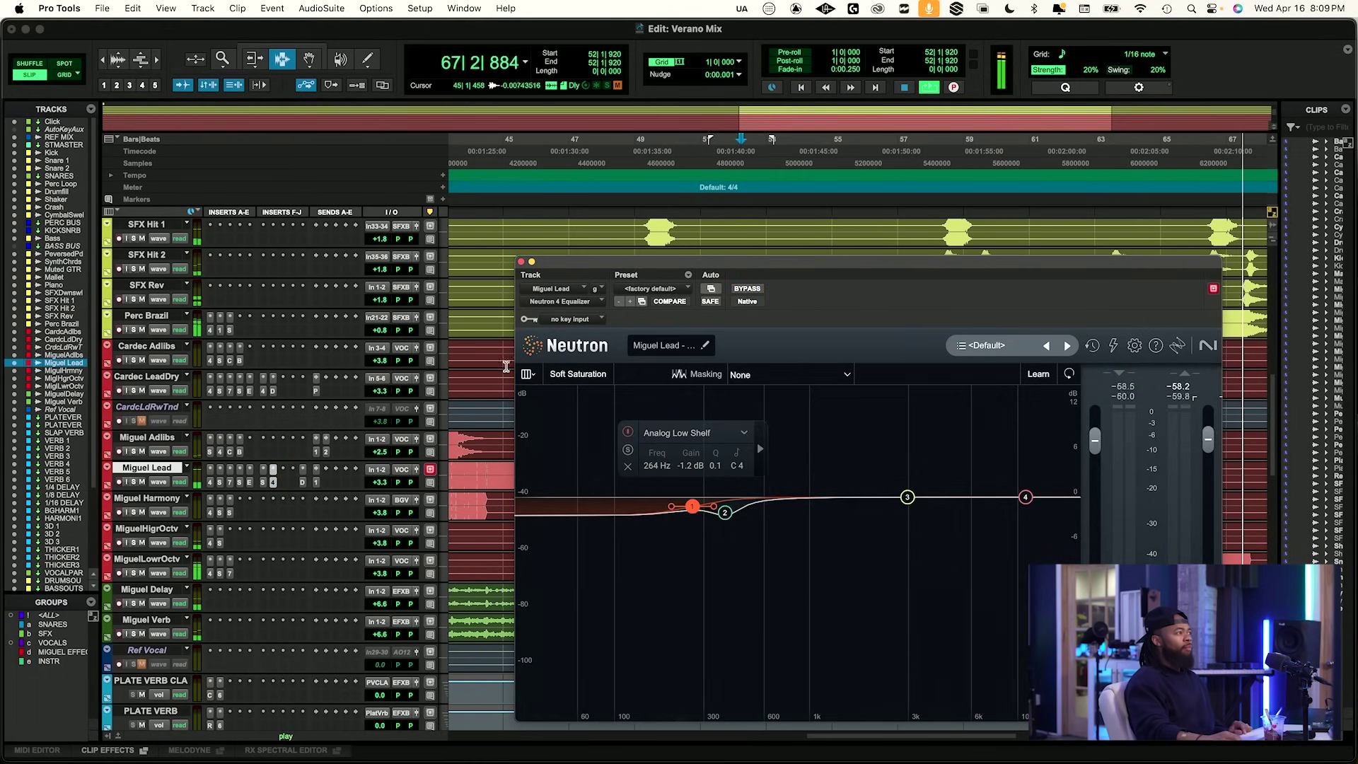
Play Miguel Lead from the song's start, comparing its Neutron equalizer bypassed and active.
{"action": "key", "text": "space"}
{"action": "key", "text": "Return"}
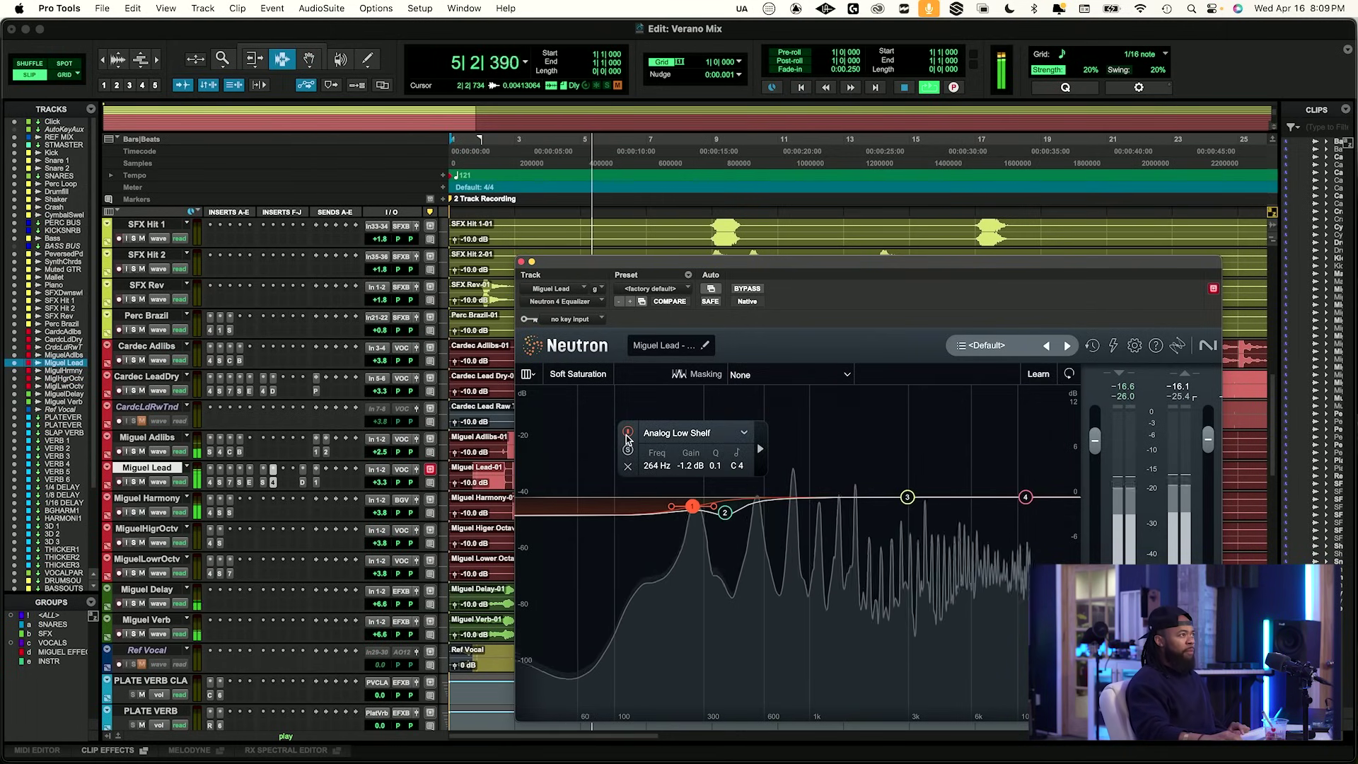
{"action": "left_click", "coordinate": [747, 289]}
{"action": "key", "text": "space"}
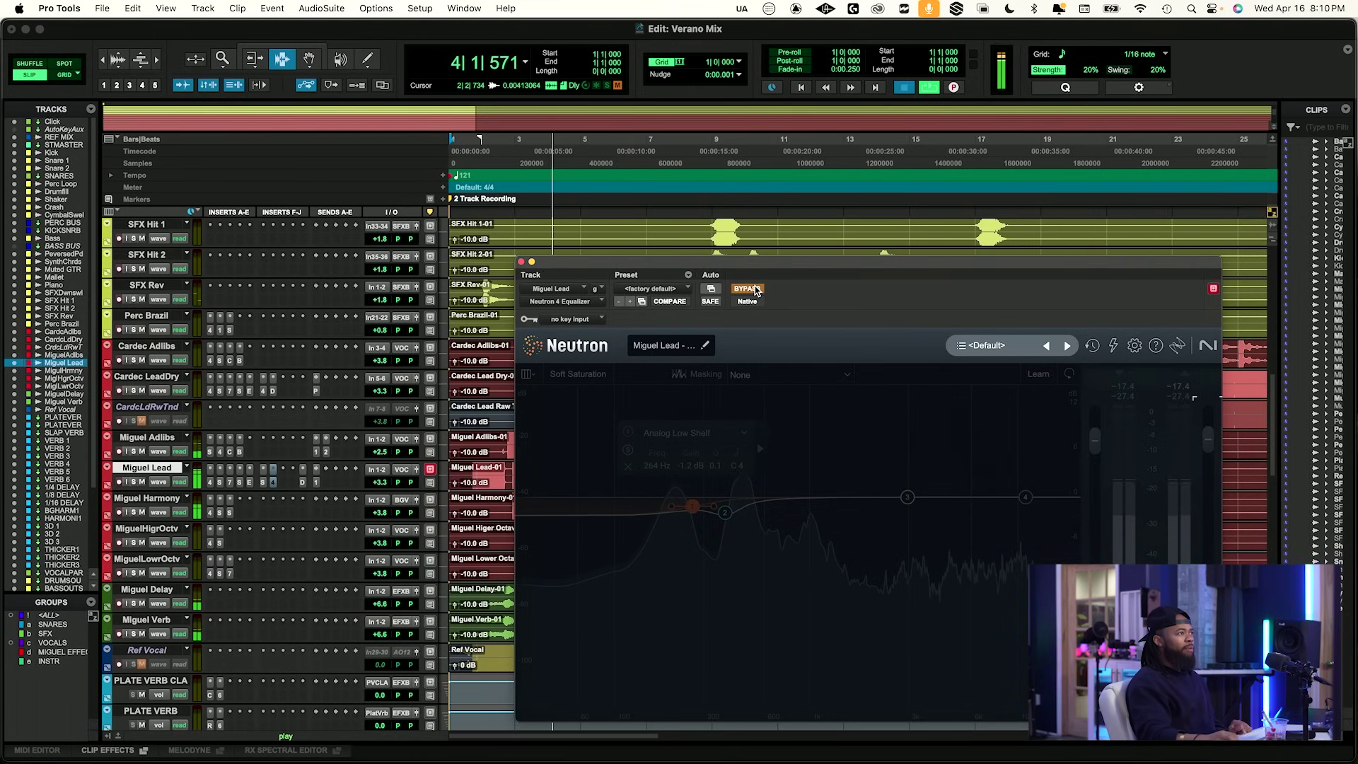
{"action": "key", "text": "space"}
{"action": "left_click", "coordinate": [754, 288]}
{"action": "key", "text": "space"}
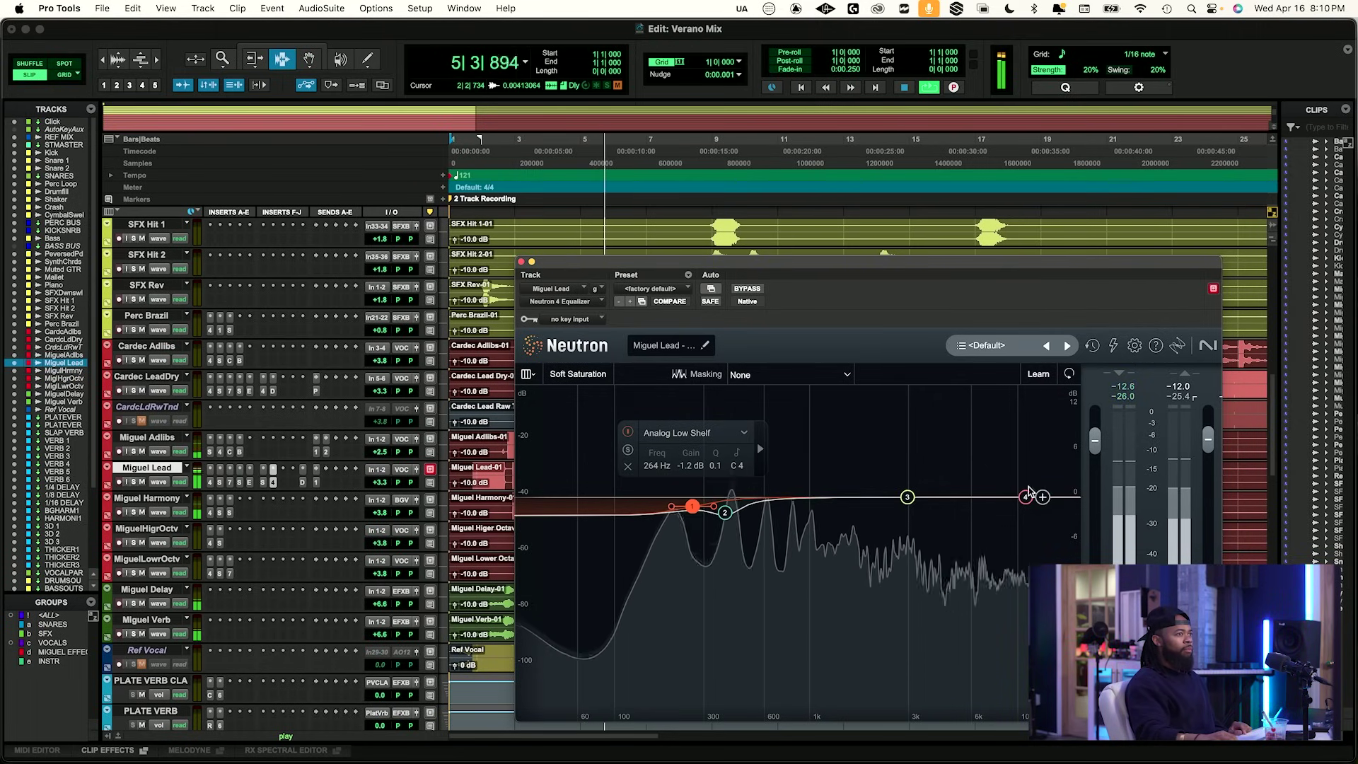
{"action": "left_click", "coordinate": [748, 293]}
{"action": "key", "text": "space"}
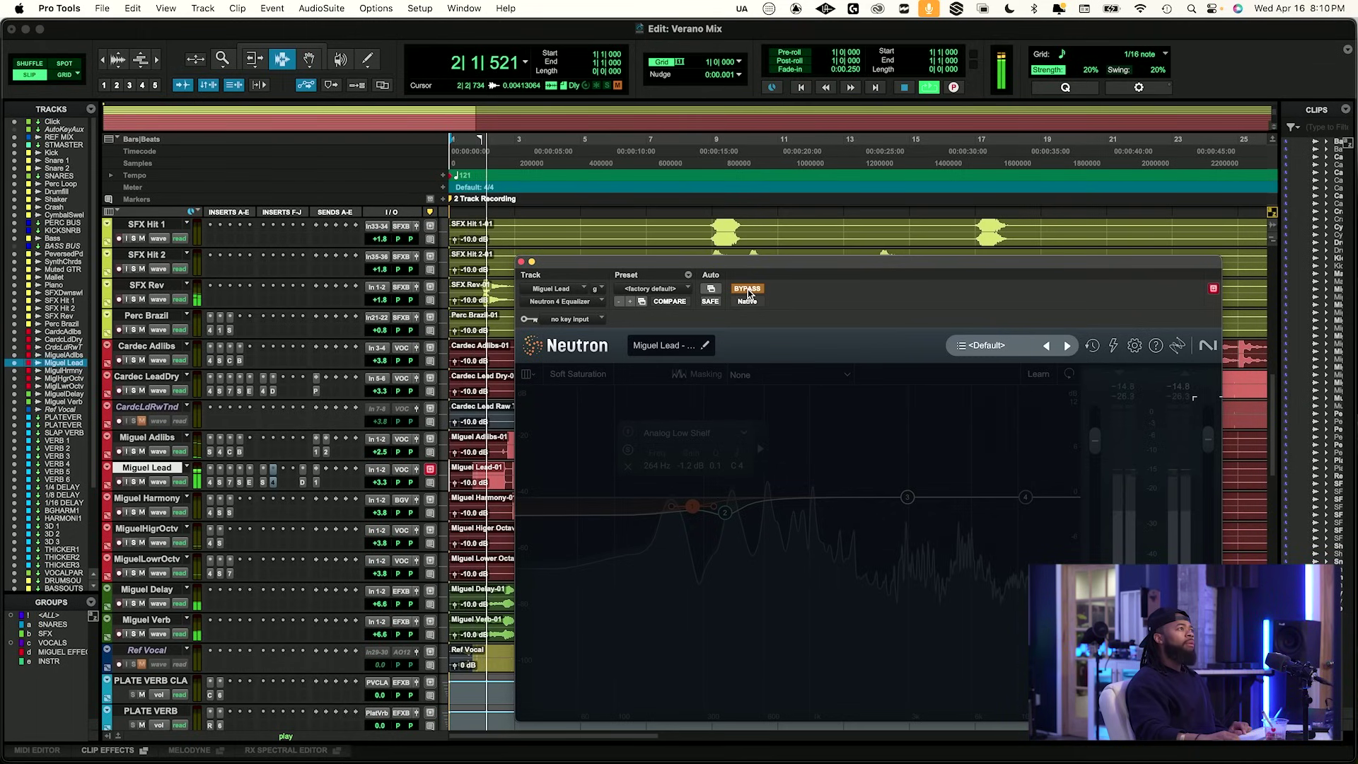
Replay Miguel Lead's first phrase from just before the clip begins, alternating the equalizer between active and bypassed.
{"action": "left_click", "coordinate": [472, 472]}
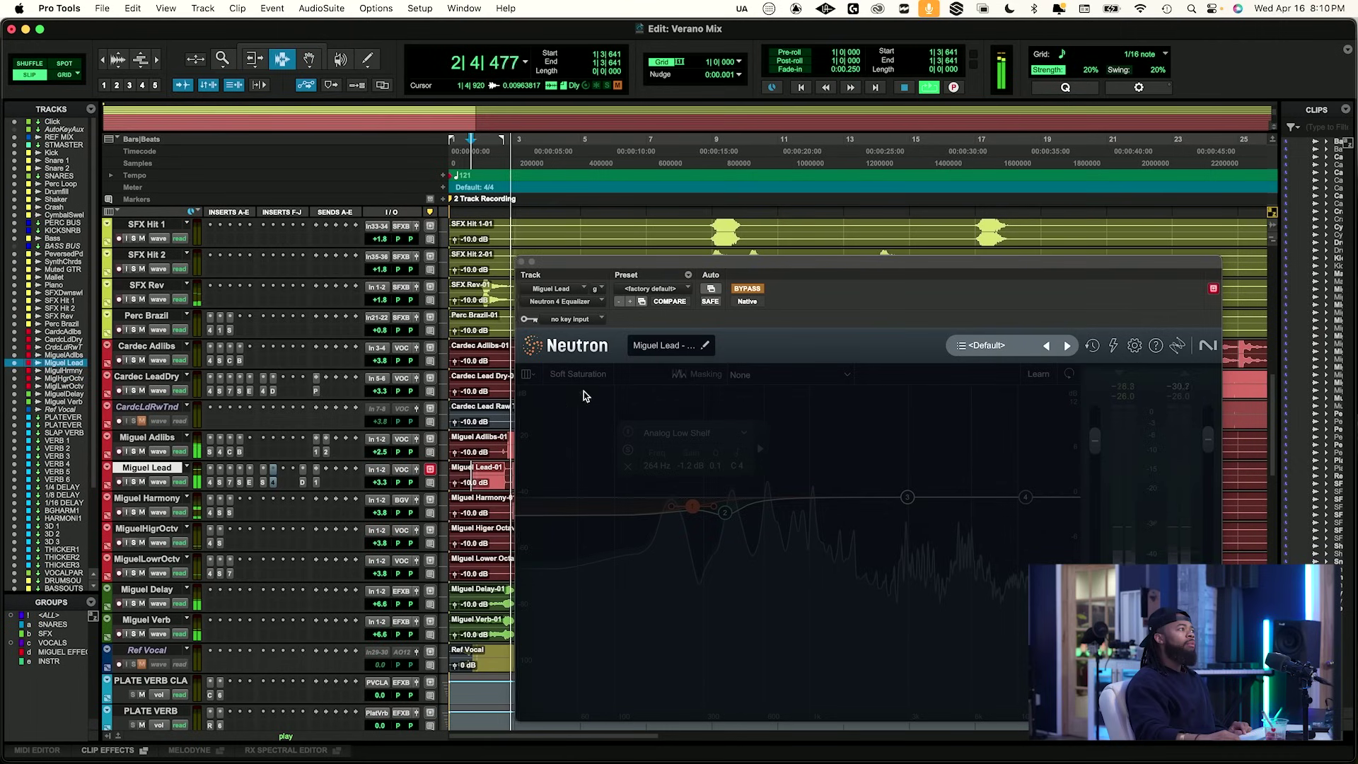
{"action": "left_click", "coordinate": [749, 290]}
{"action": "key", "text": "space"}
{"action": "key", "text": "space"}
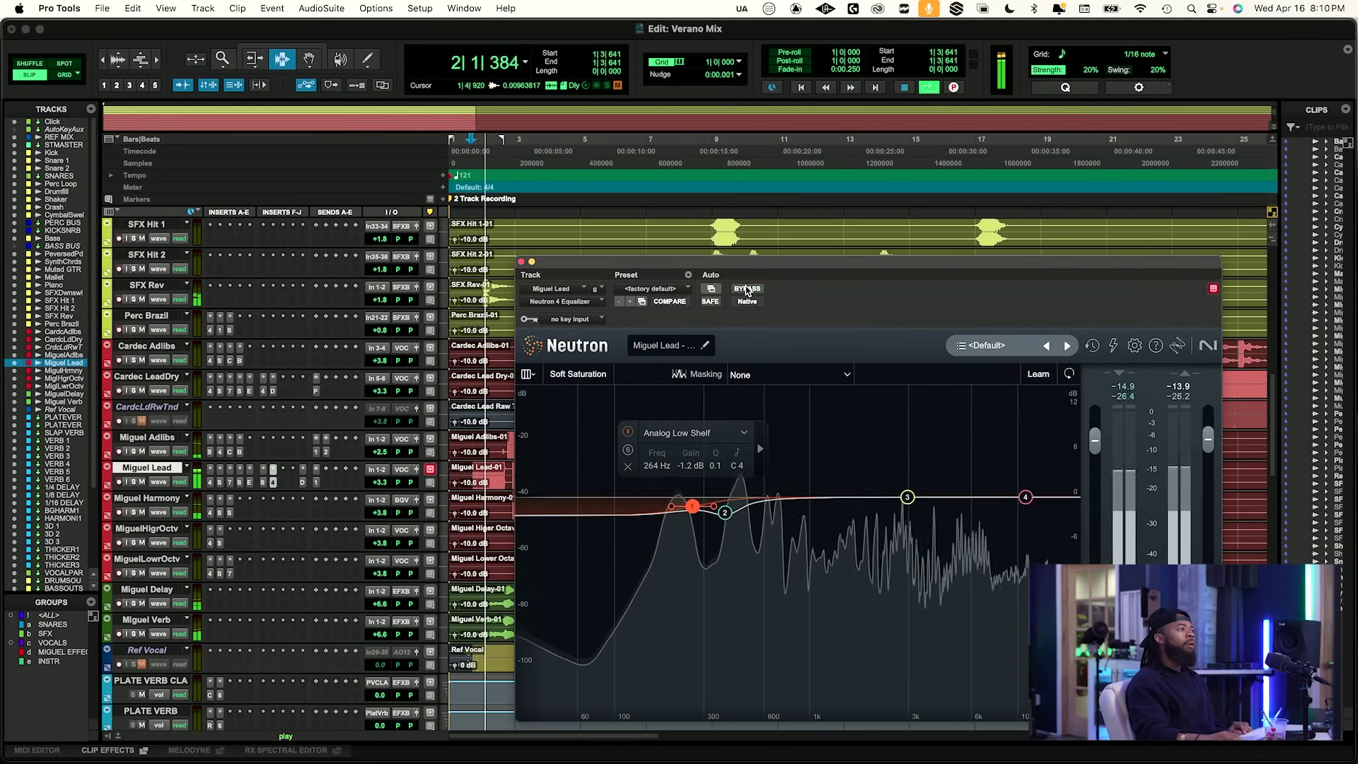
{"action": "left_click", "coordinate": [747, 290]}
{"action": "key", "text": "space"}
{"action": "key", "text": "space"}
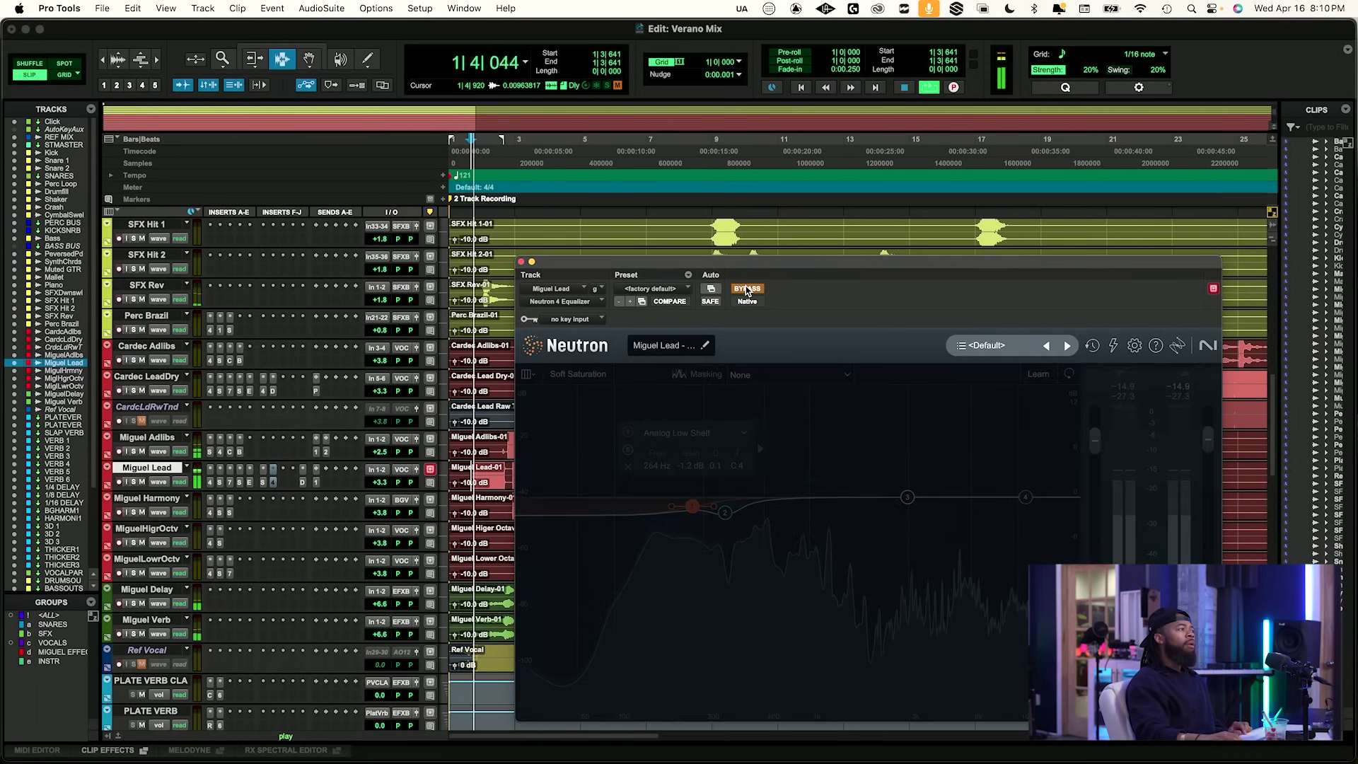
{"action": "left_click", "coordinate": [747, 290]}
{"action": "key", "text": "space"}
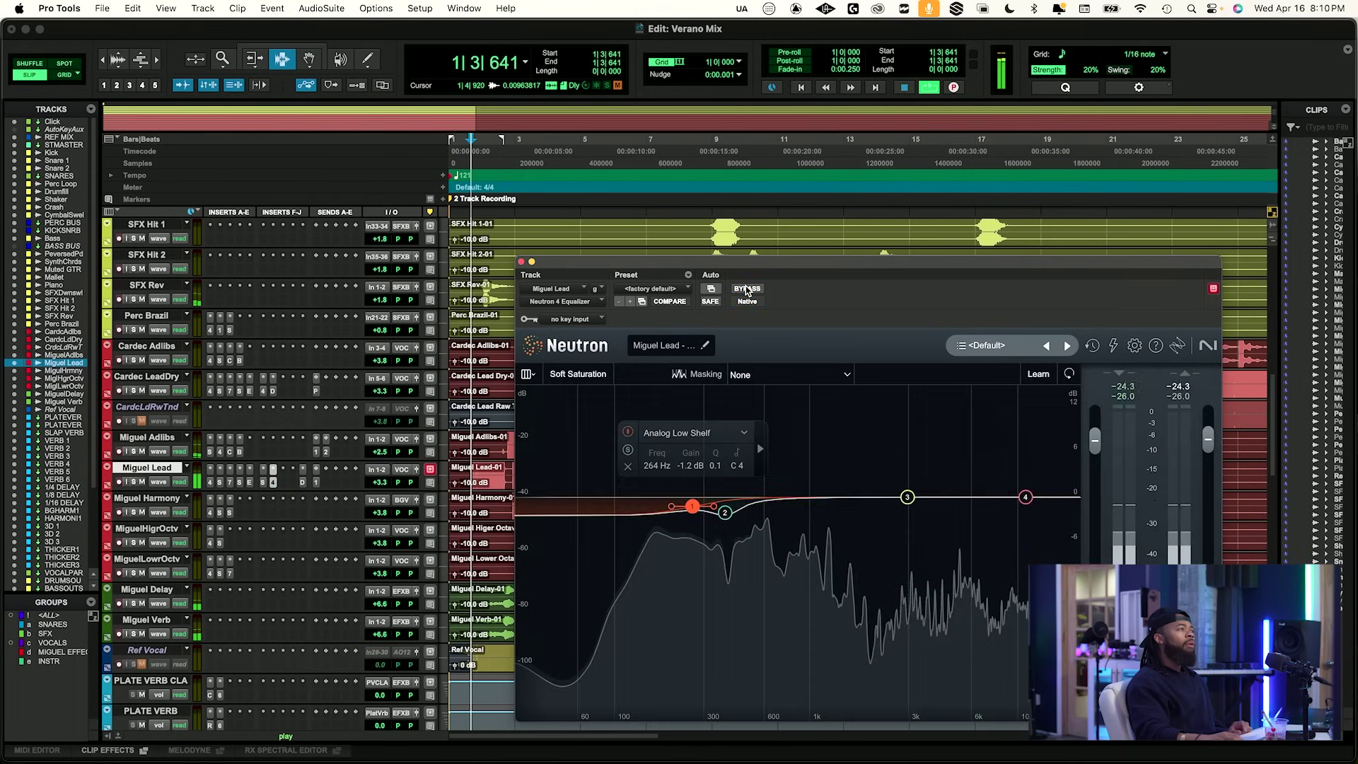
{"action": "key", "text": "space"}
Add a Proportional Q band to Miguel Lead's equalizer, boosting 0.7 dB at 785 Hz with Q 0.9, and compare against bypass.
{"action": "double_click", "coordinate": [815, 498]}
{"action": "key", "text": "space"}
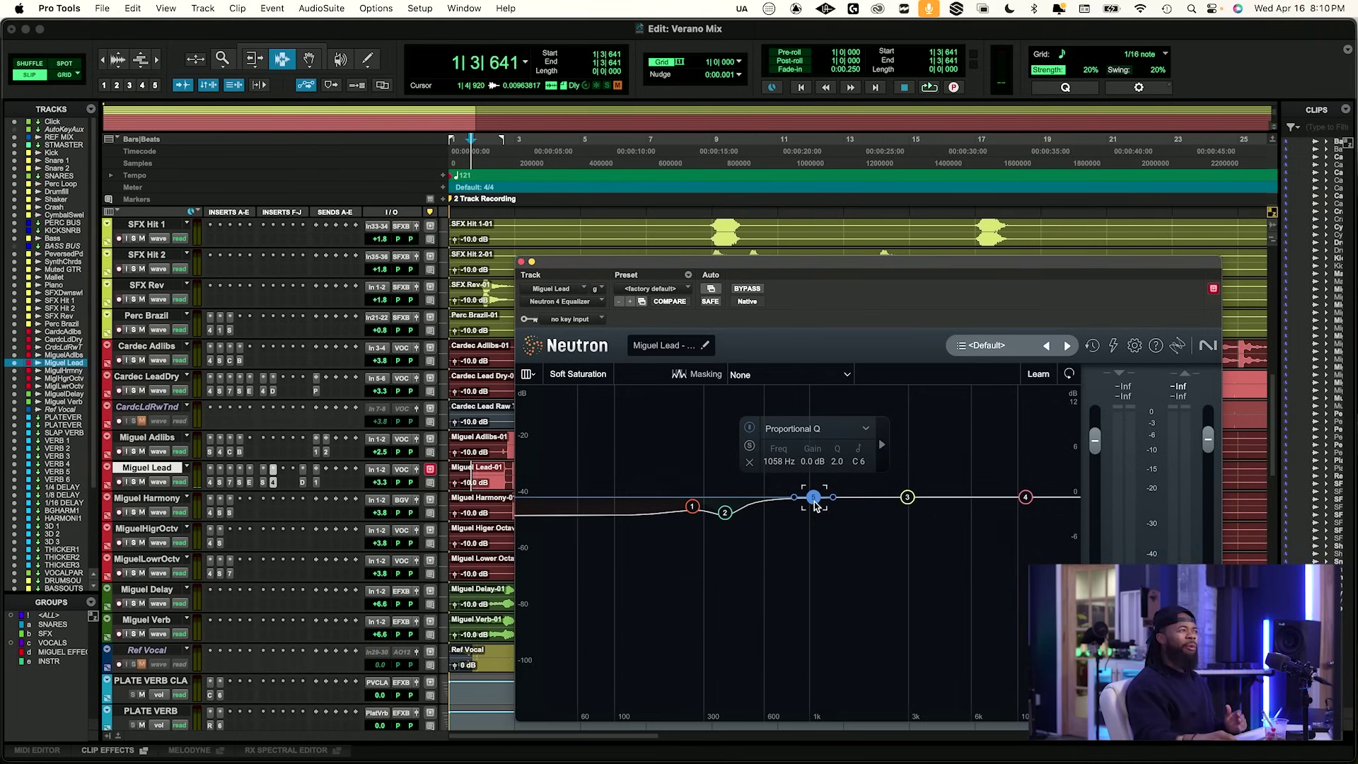
{"action": "left_click_drag", "start_coordinate": [814, 502], "coordinate": [797, 496]}
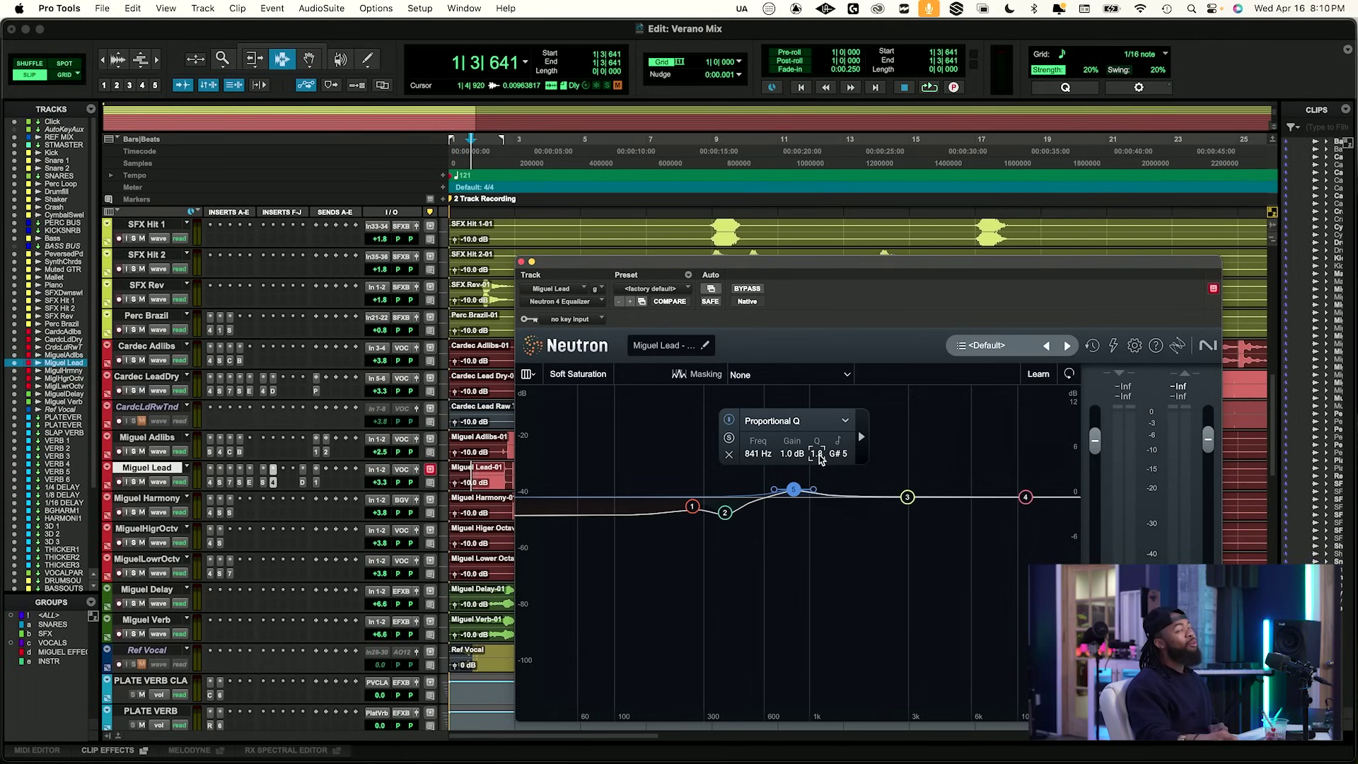
{"action": "scroll", "coordinate": [819, 456], "scroll_direction": "down", "scroll_amount": 5}
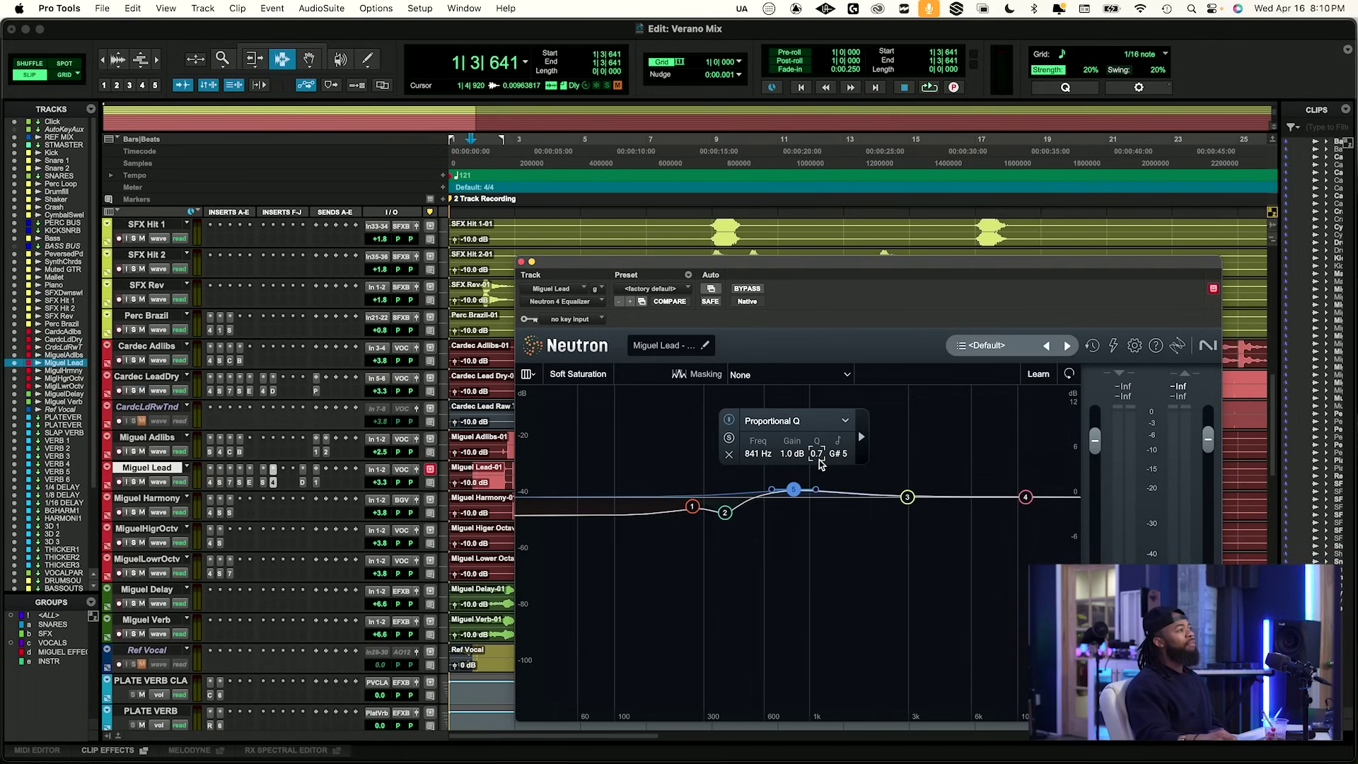
{"action": "scroll", "coordinate": [790, 463], "scroll_direction": "down", "scroll_amount": 2}
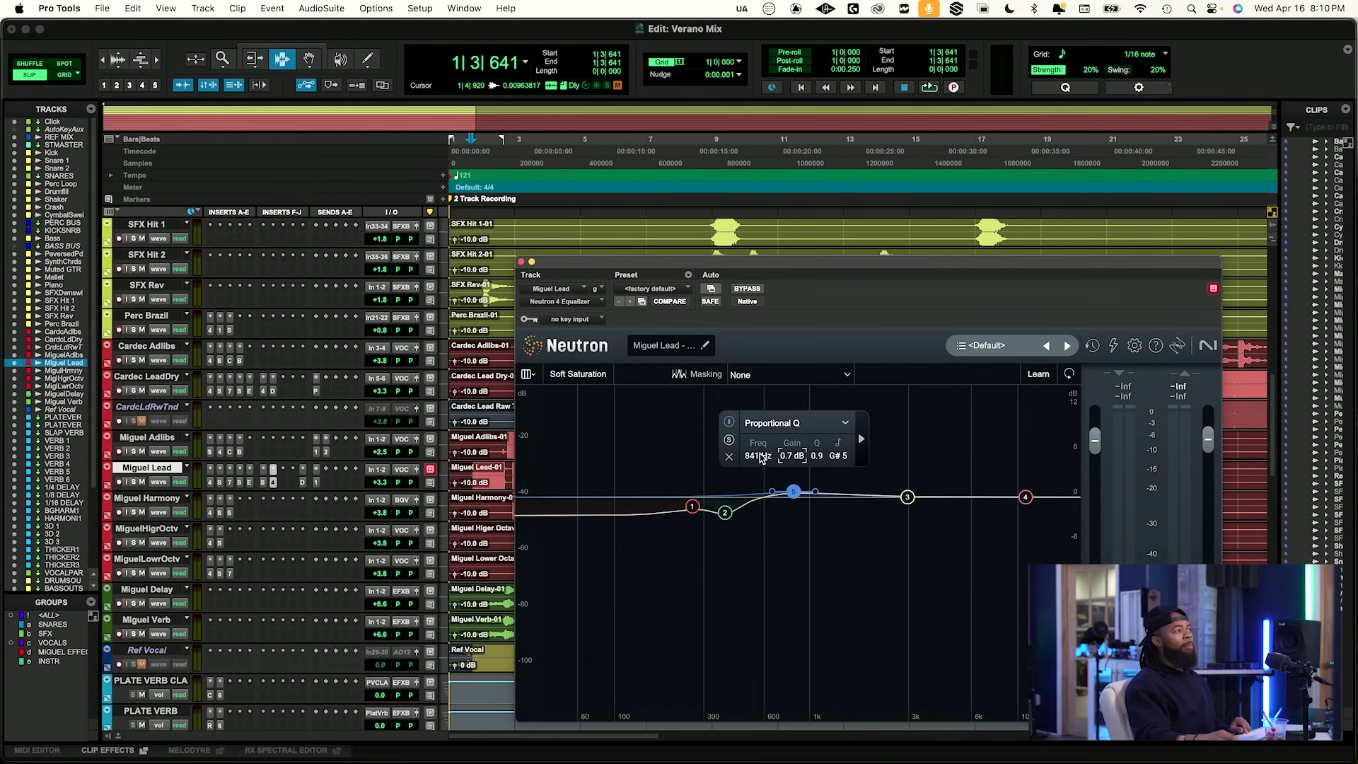
{"action": "key", "text": "space"}
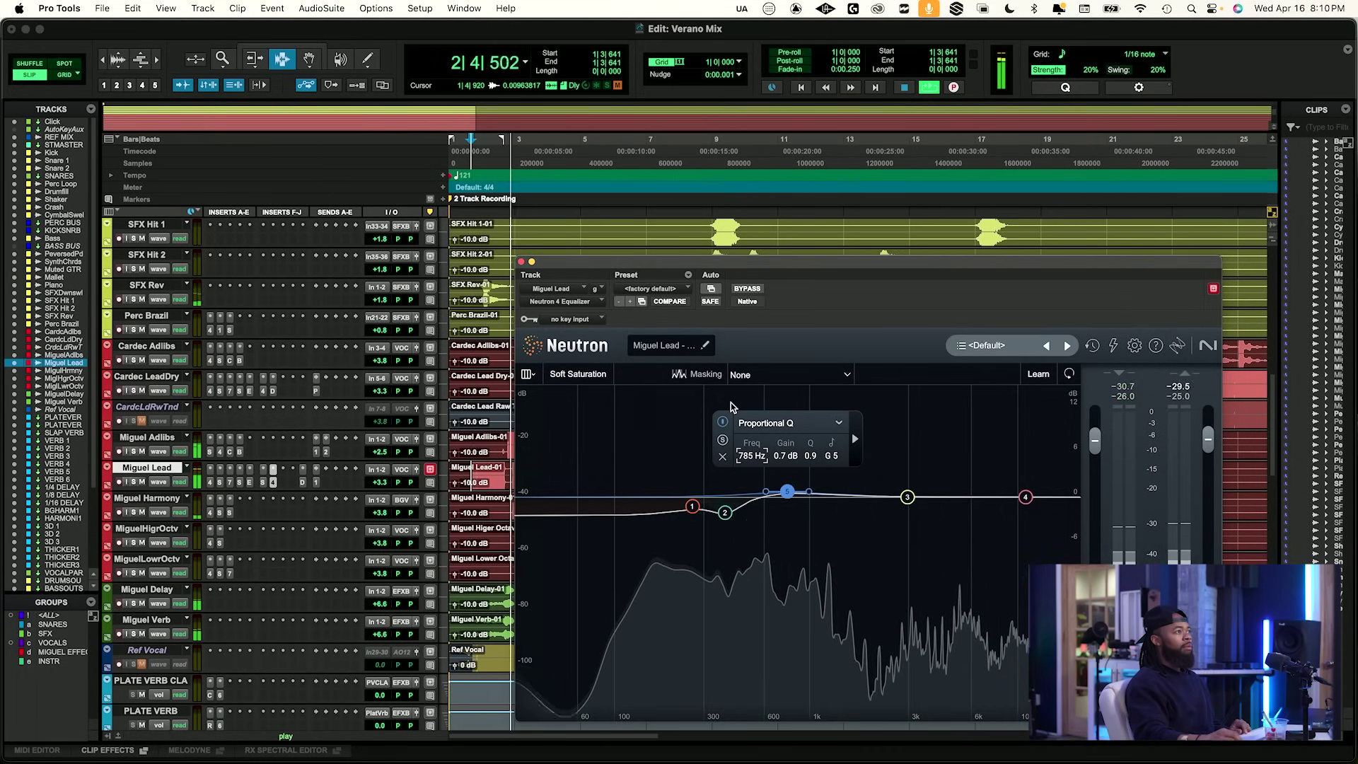
{"action": "left_click", "coordinate": [747, 289]}
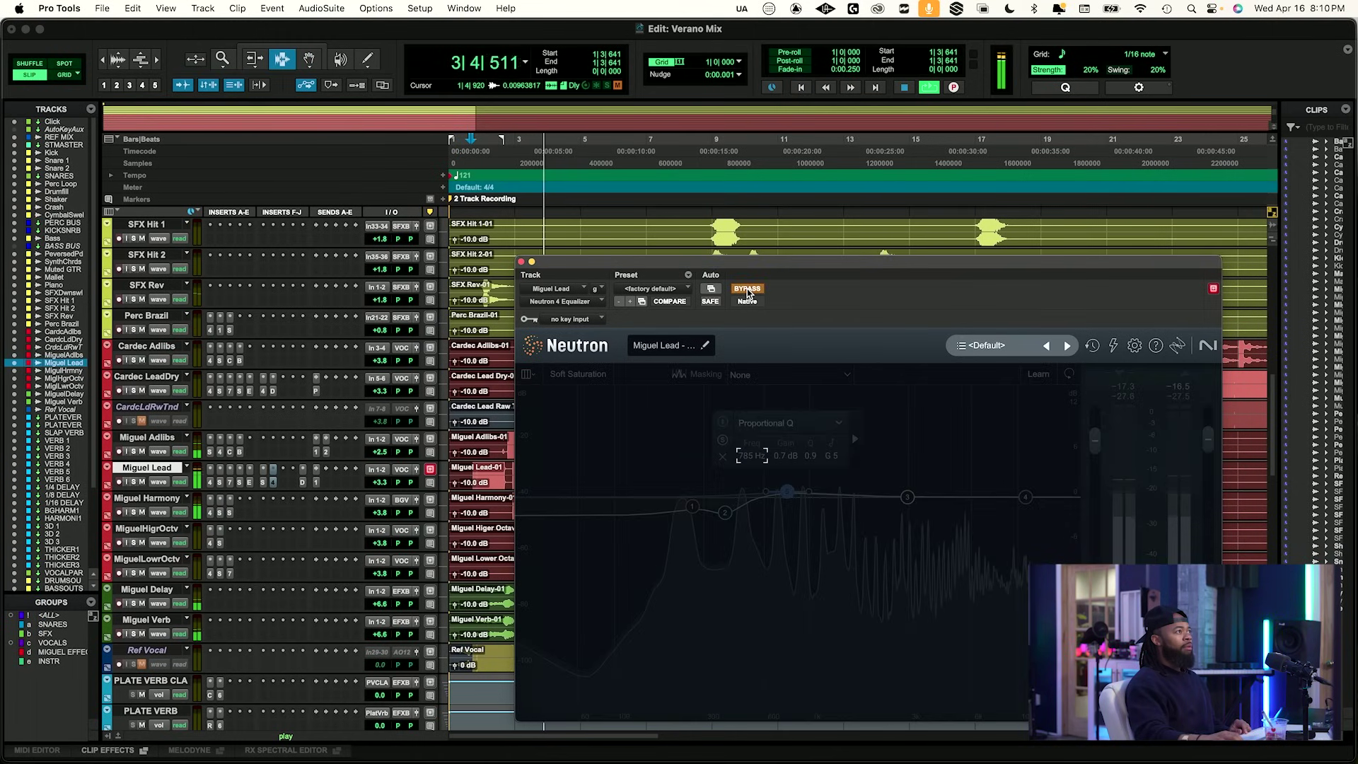
{"action": "left_click", "coordinate": [747, 289]}
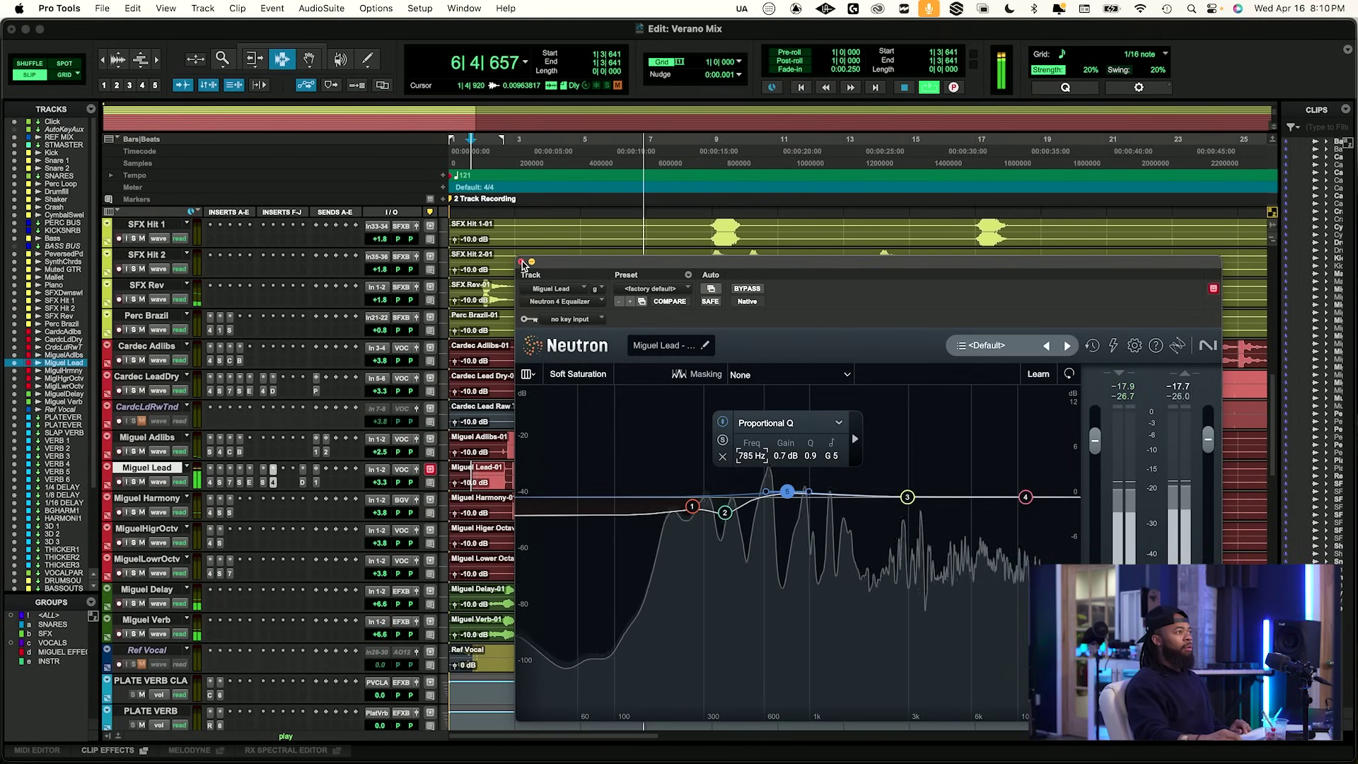
Close the equalizer and play the transition from Miguel Lead into Cardec Lead Dry, starting shortly before bar 17.
{"action": "left_click", "coordinate": [521, 262]}
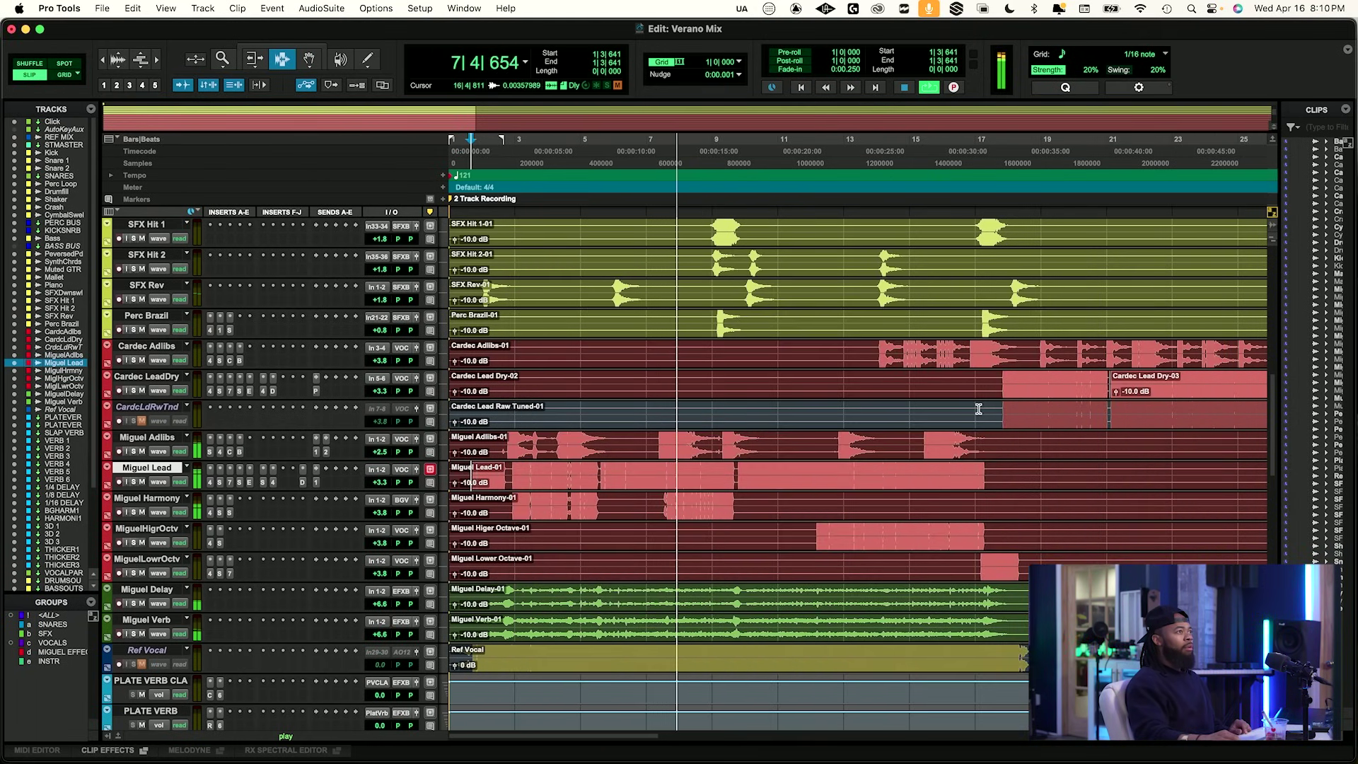
{"action": "key", "text": "space"}
{"action": "left_click", "coordinate": [1001, 383]}
{"action": "key", "text": "space"}
{"action": "scroll", "coordinate": [909, 408], "scroll_direction": "down", "scroll_amount": 1}
{"action": "scroll", "coordinate": [909, 408], "scroll_direction": "right", "scroll_amount": 5}
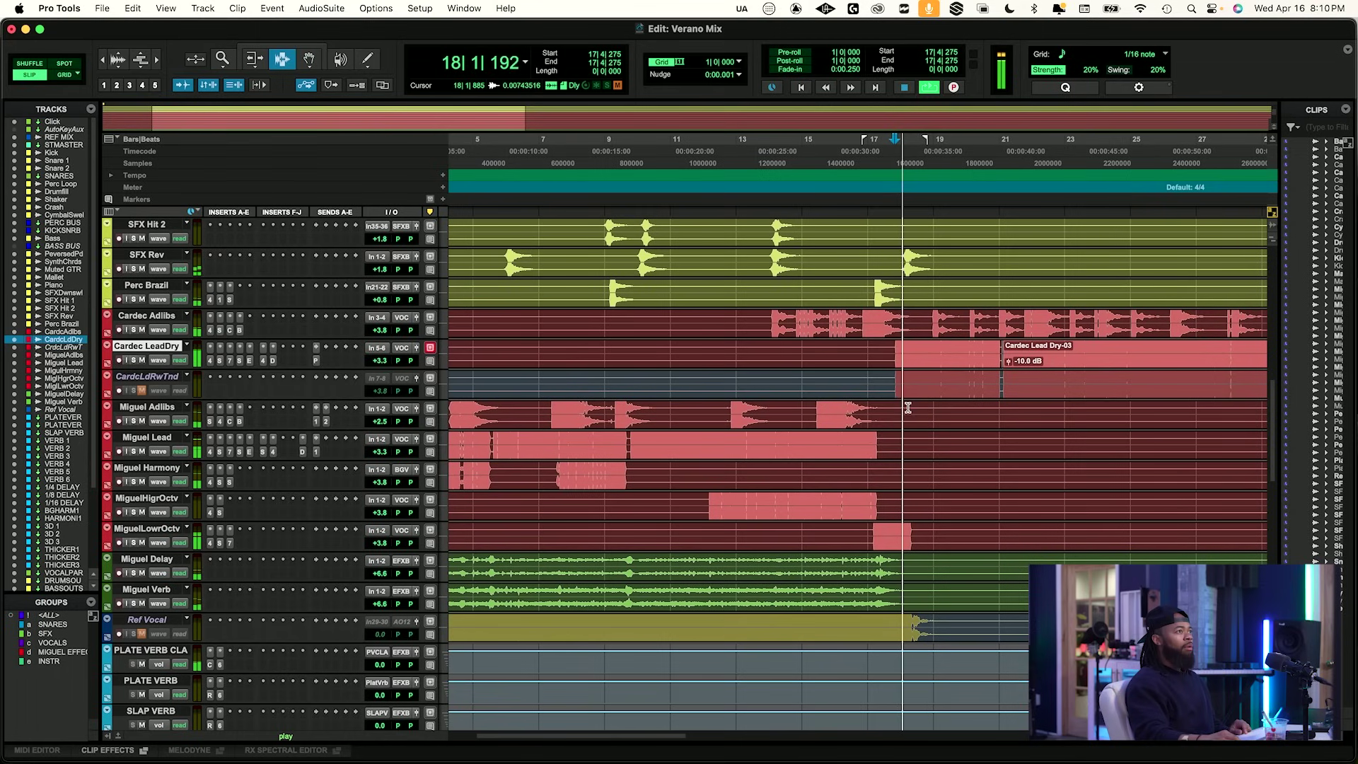
{"action": "key", "text": "space"}
{"action": "left_click", "coordinate": [729, 349]}
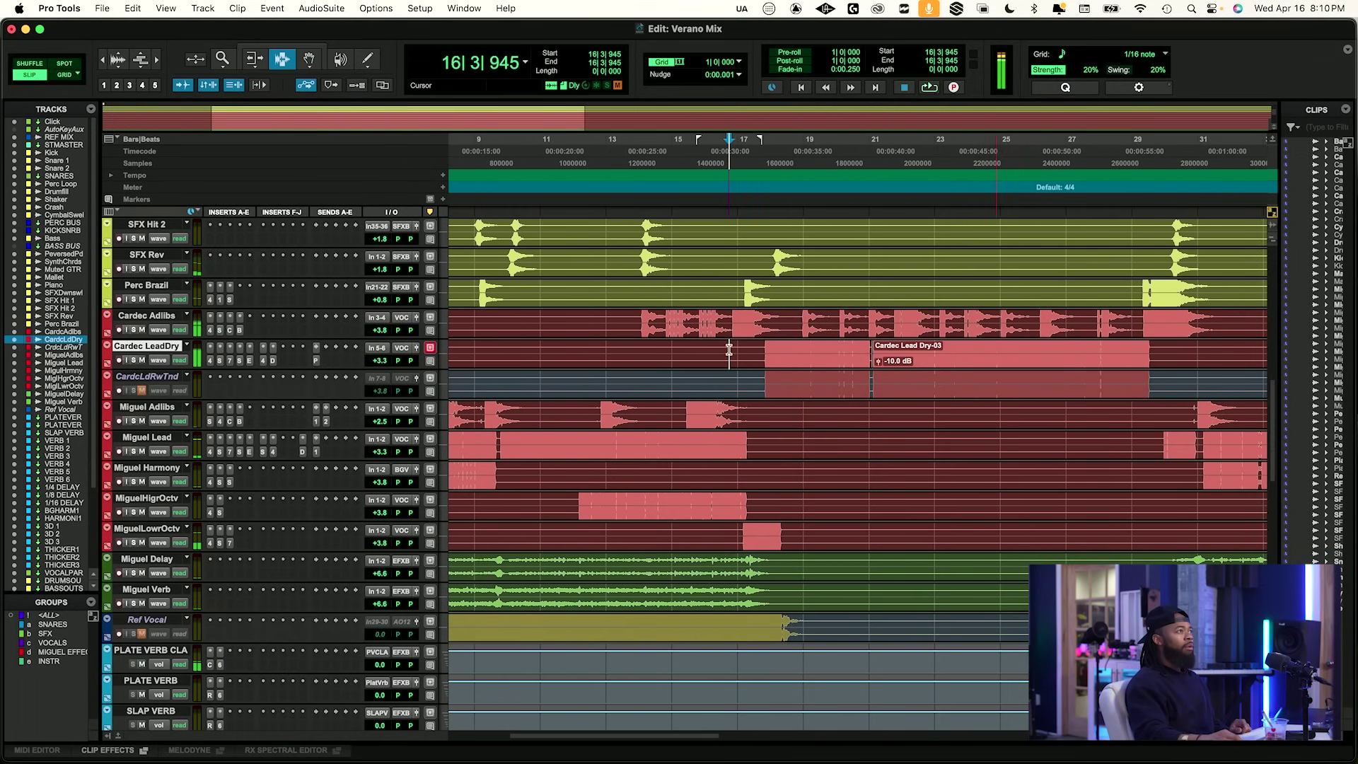
{"action": "key", "text": "space"}
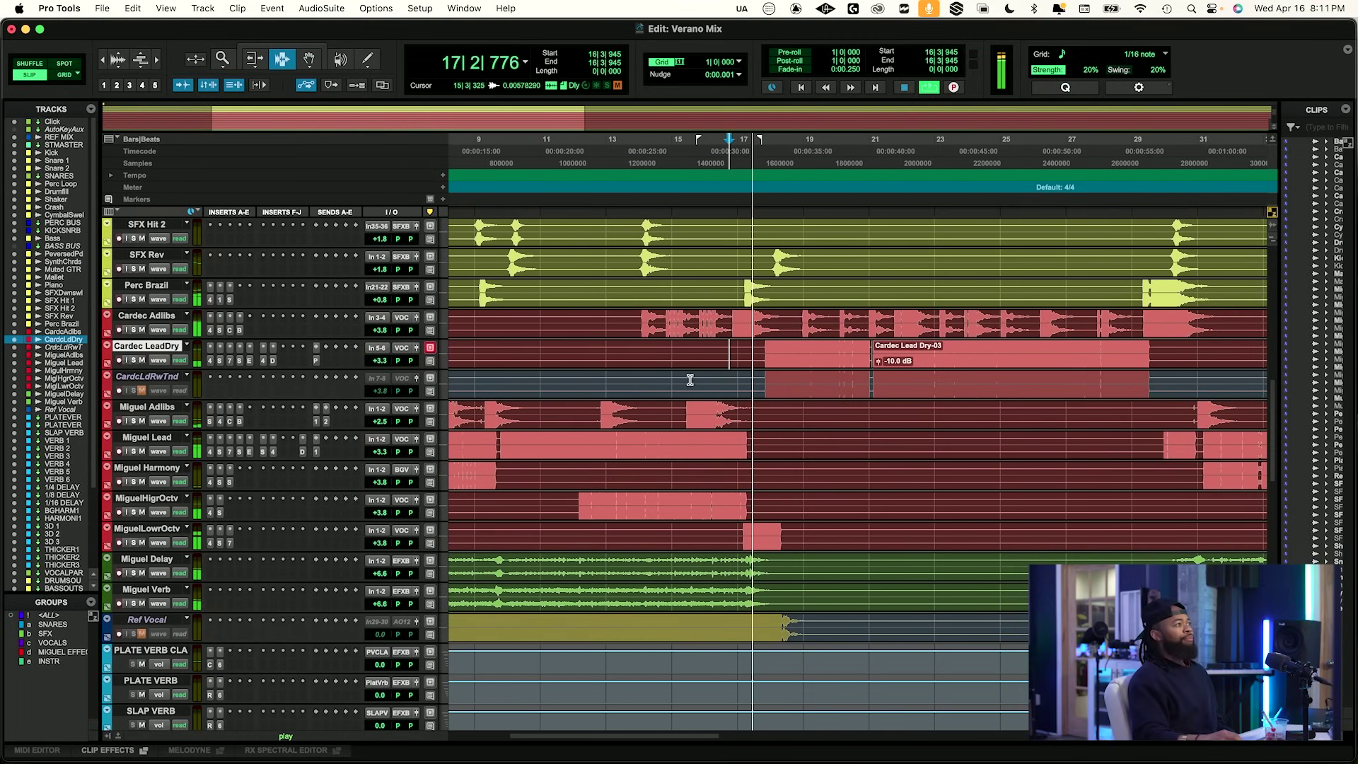
Check Cardec Lead Dry's SplitEQ and Pro-DS, and copy Miguel Lead's Neutron 4 Equalizer into its empty insert H.
{"action": "left_click", "coordinate": [238, 361]}
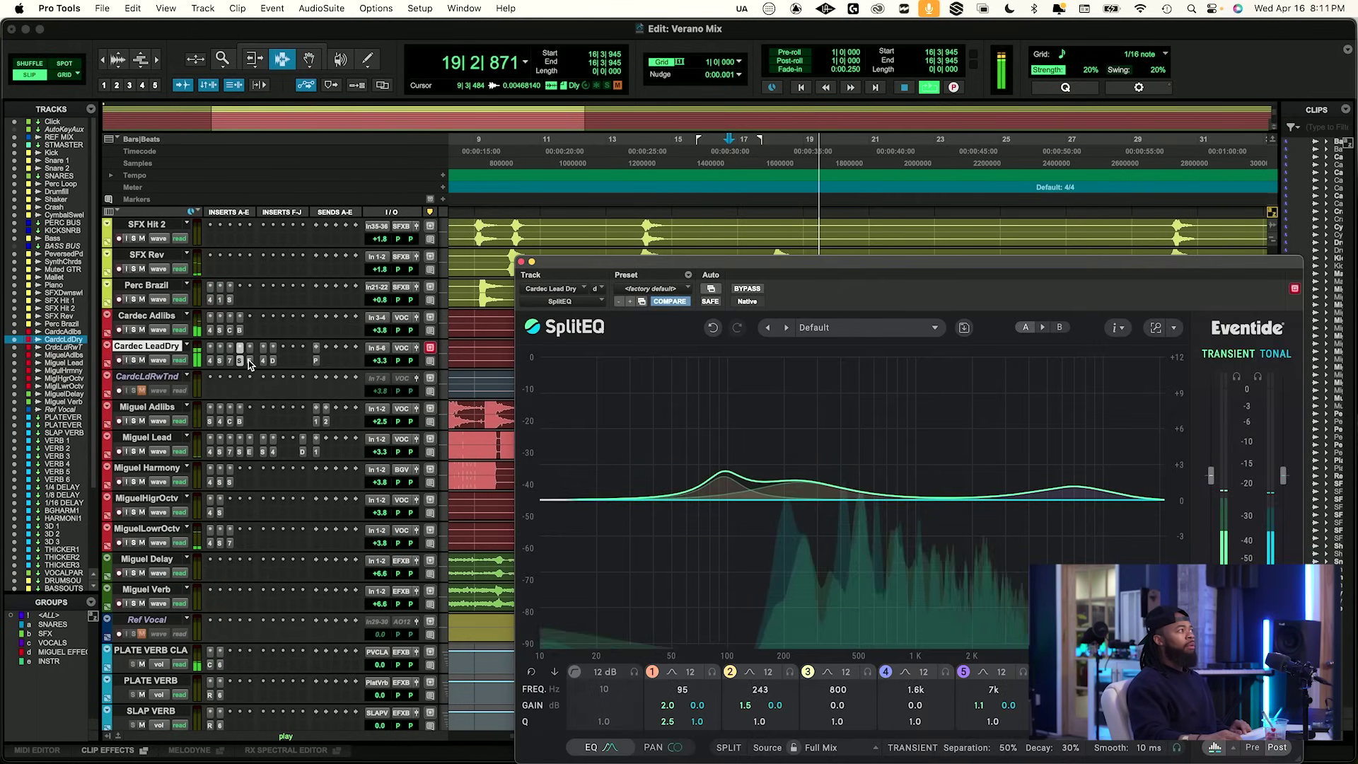
{"action": "left_click", "coordinate": [273, 361]}
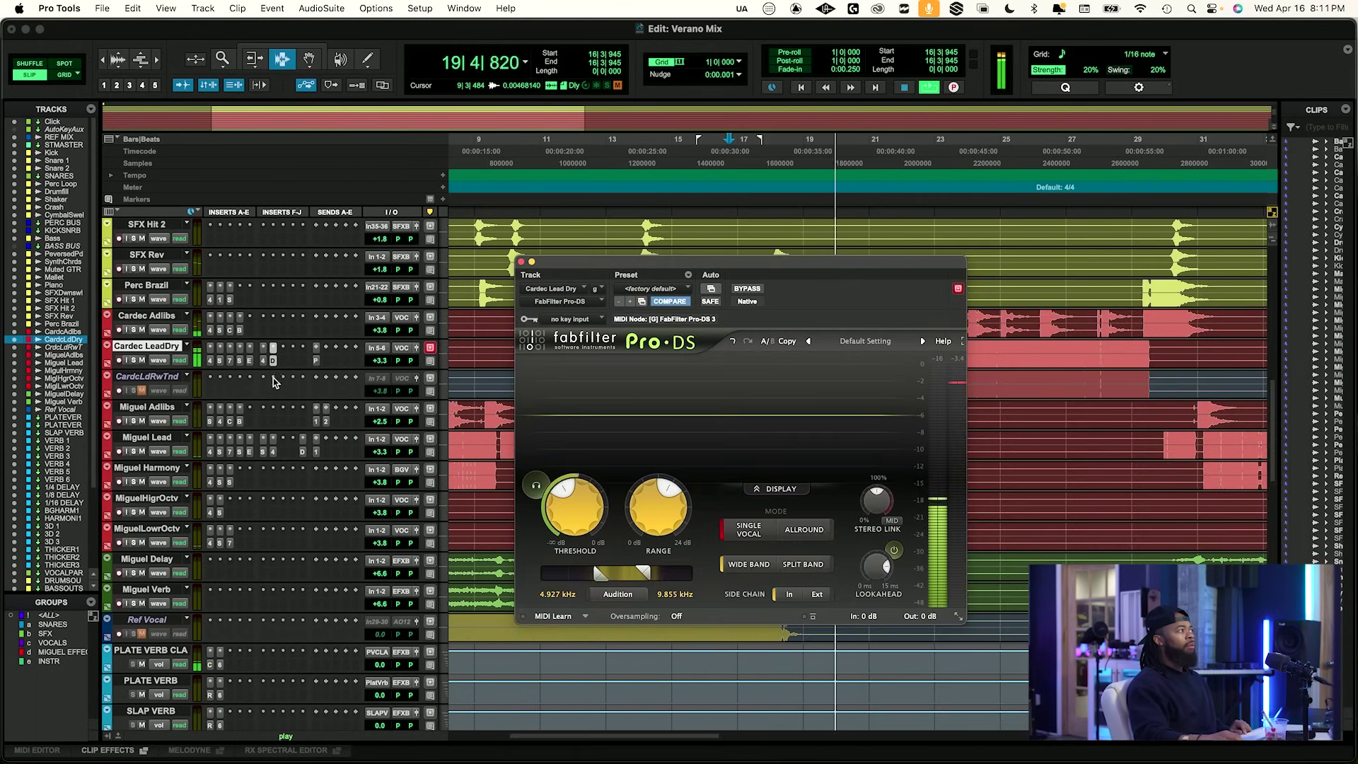
{"action": "key", "text": "space"}
{"action": "left_click", "coordinate": [274, 451]}
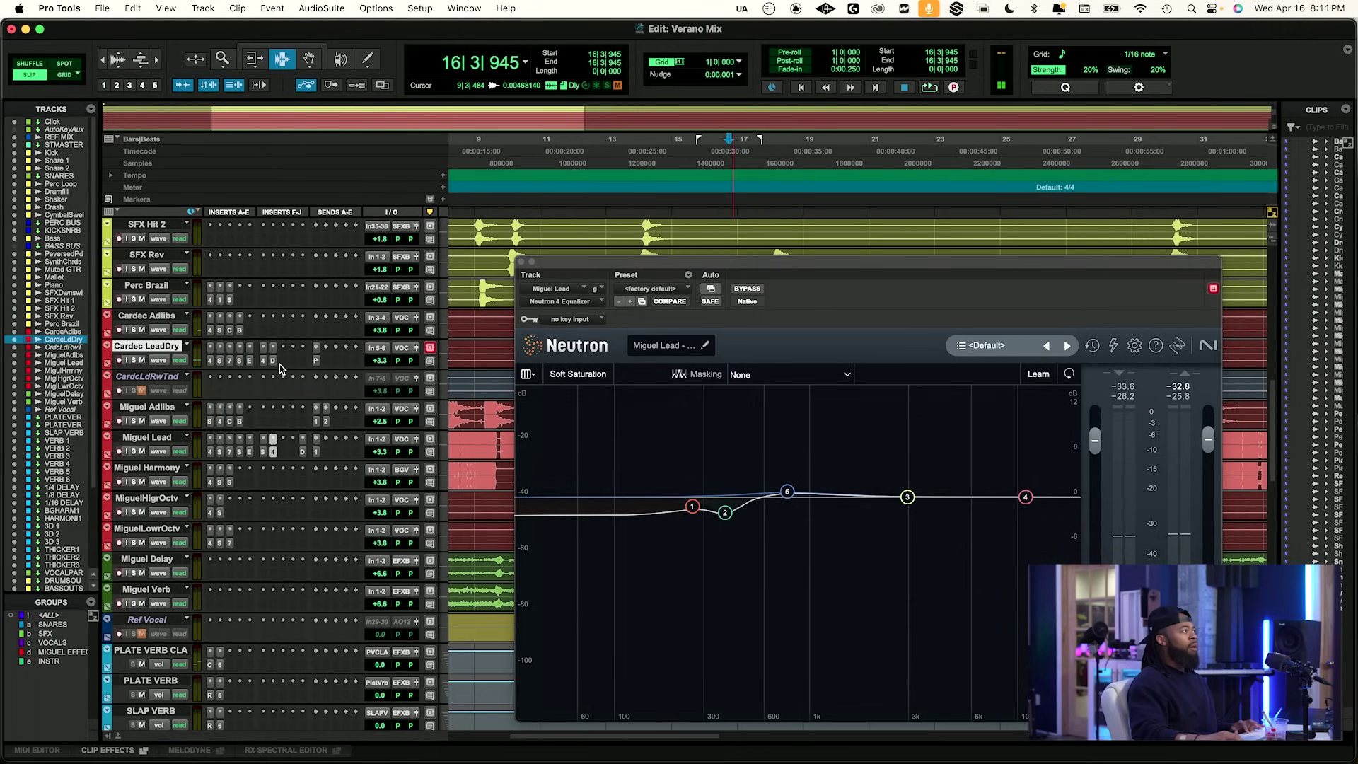
Listen to the Cardec Lead Dry section with the copied equalizer, close the plug-in window, and follow playback to Miguel Lead's return.
{"action": "key", "text": "space"}
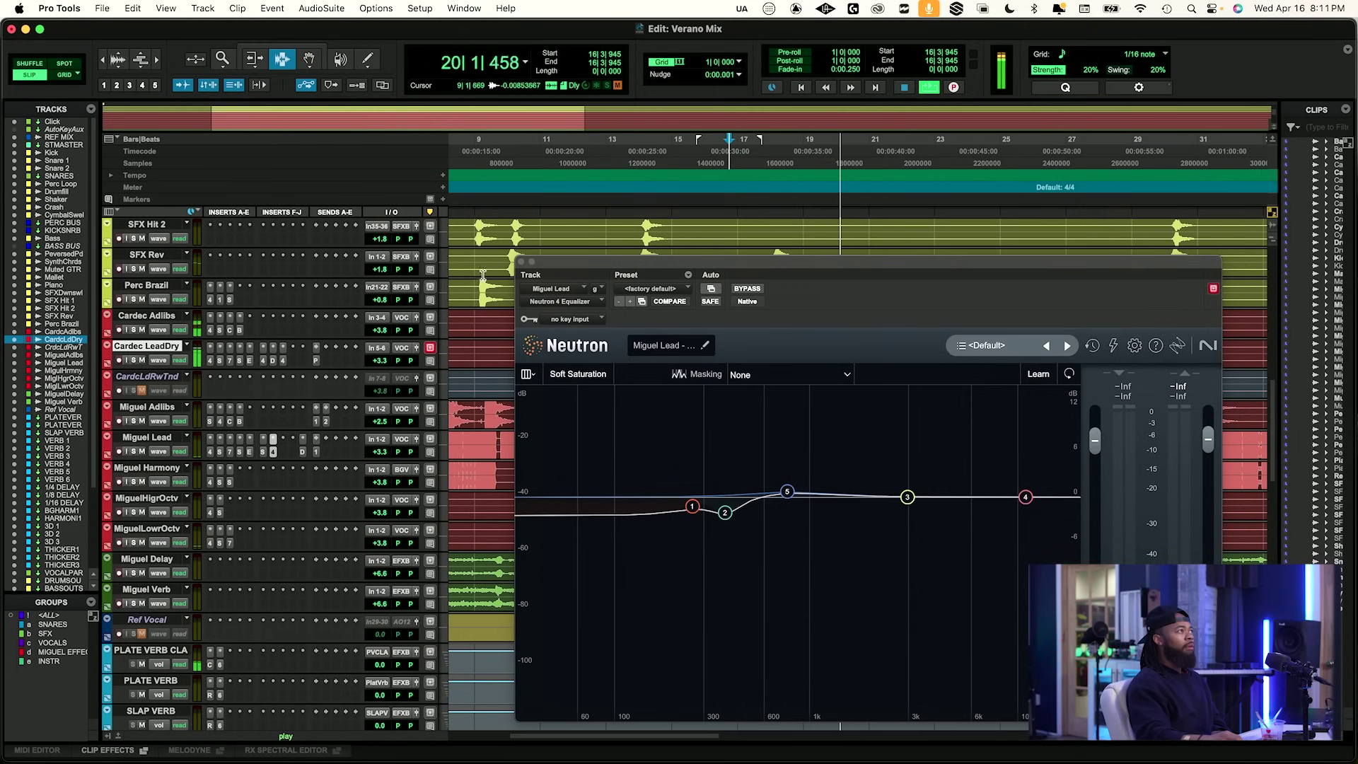
{"action": "left_click", "coordinate": [522, 262]}
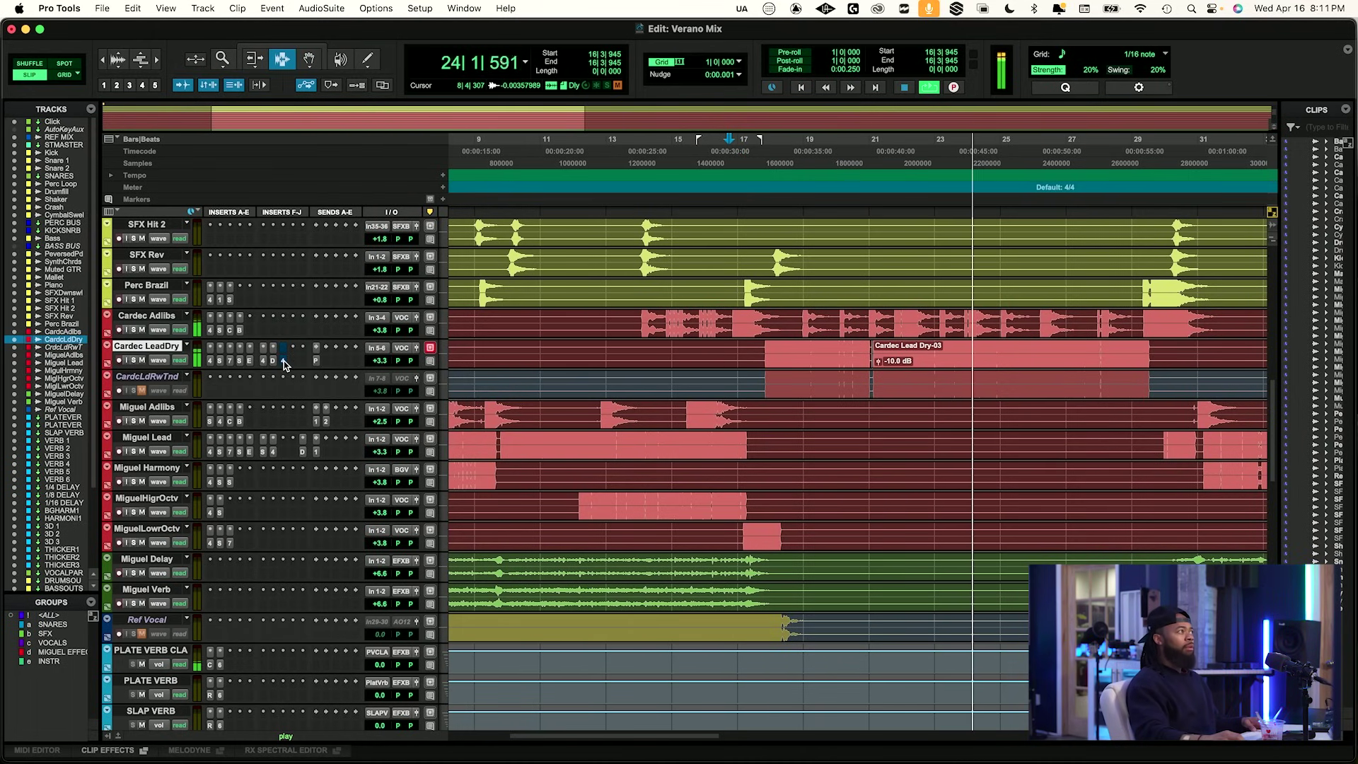
{"action": "scroll", "coordinate": [645, 434], "scroll_direction": "right", "scroll_amount": 5}
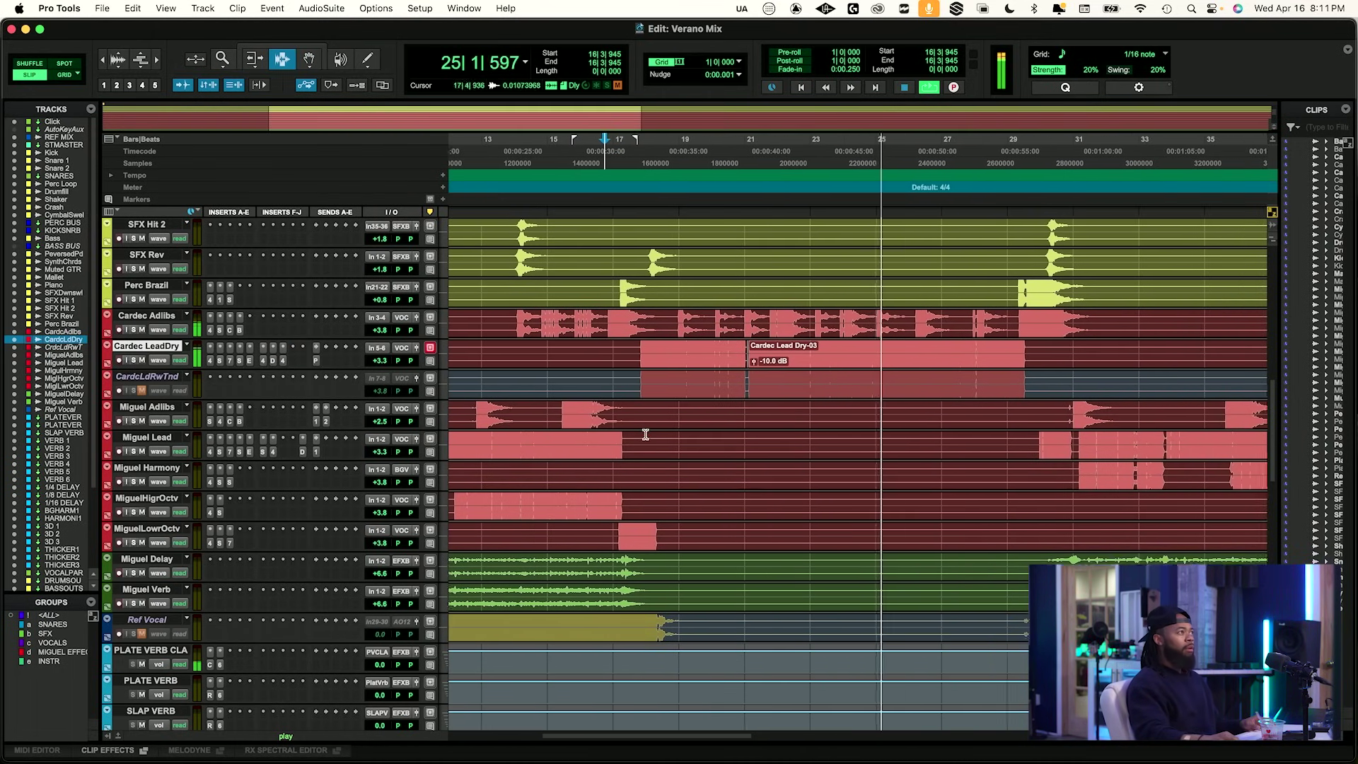
{"action": "scroll", "coordinate": [644, 434], "scroll_direction": "right", "scroll_amount": 5}
{"action": "scroll", "coordinate": [644, 435], "scroll_direction": "down", "scroll_amount": 1}
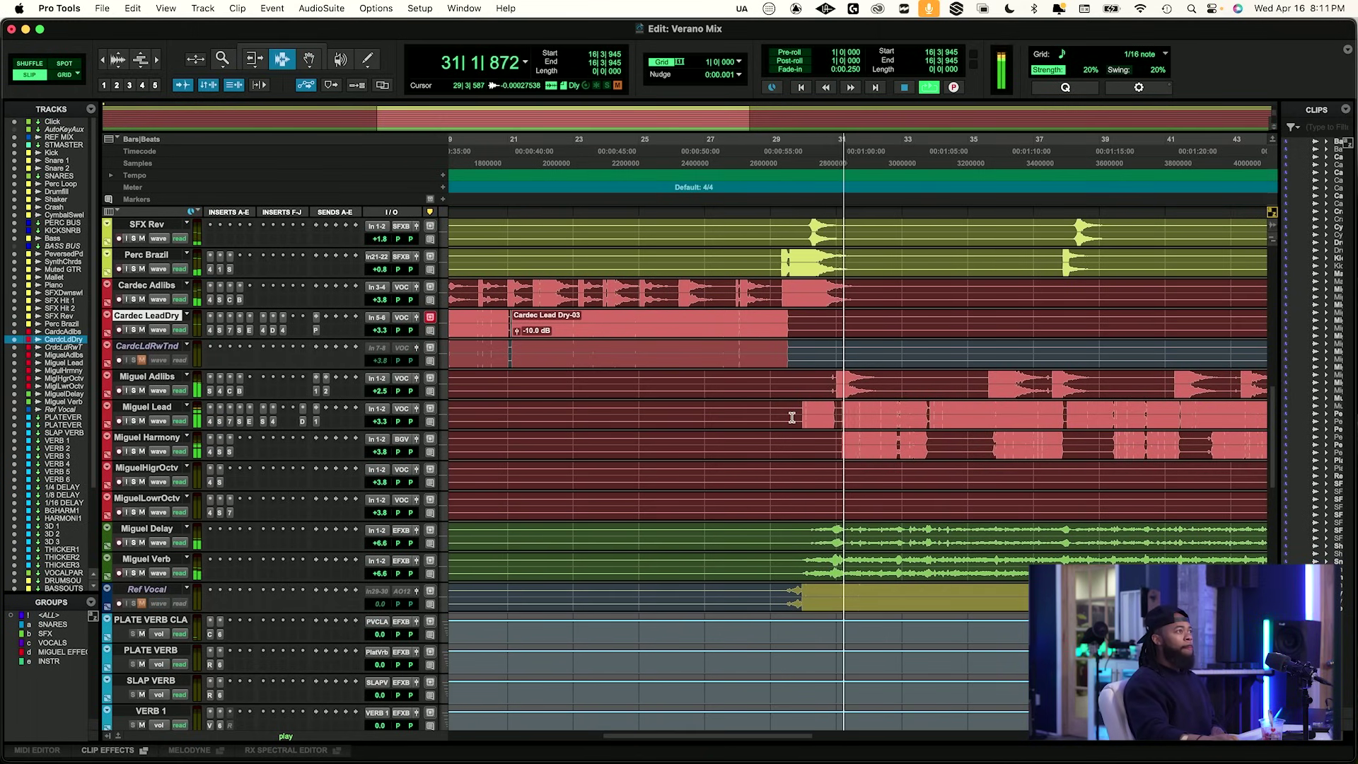
In the mixer, group Miguel Adlibs through Miguel Verb as Mix/Edit group MIGUEL, and try Miguel Lead's linked fader at +3.1 dB.
{"action": "left_click", "coordinate": [166, 407]}
{"action": "key", "text": "super+equal"}
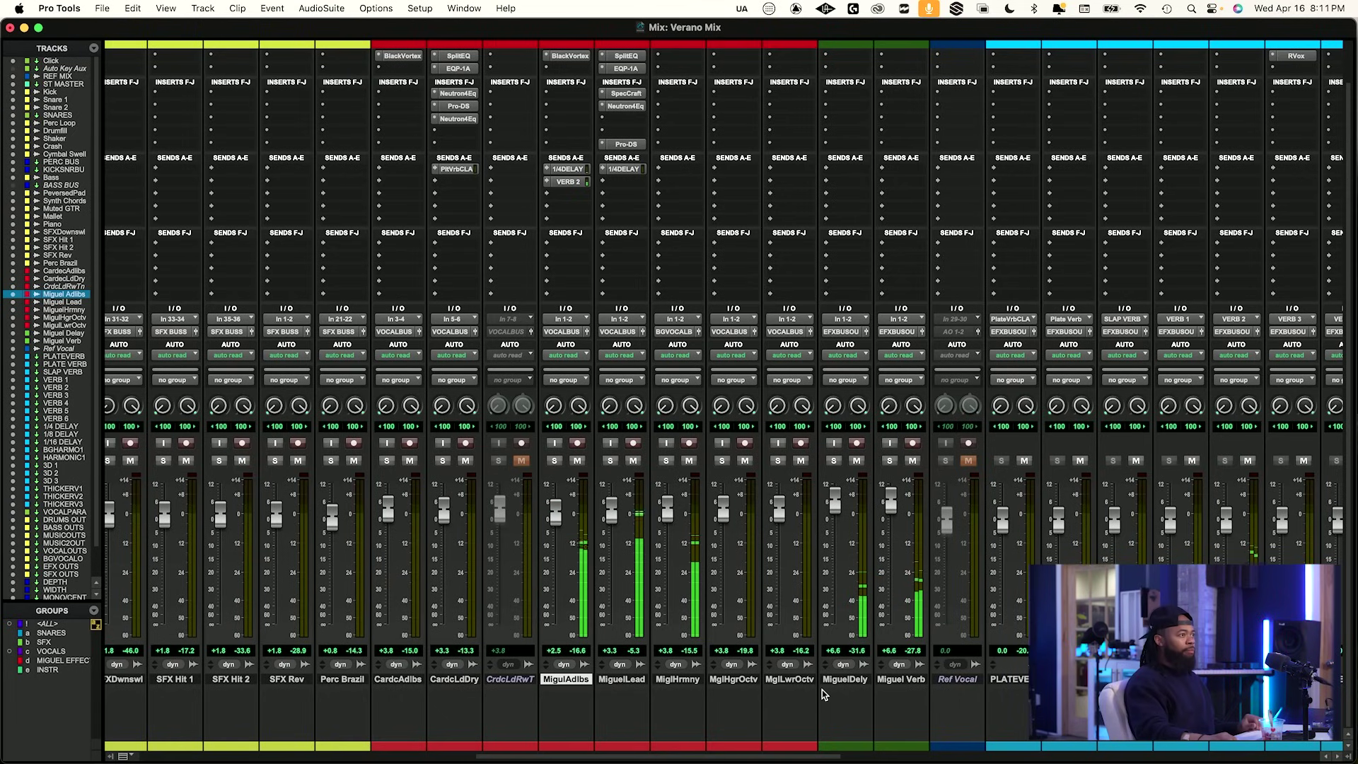
{"action": "left_click", "coordinate": [900, 679], "text": "shift"}
{"action": "key", "text": "super+g"}
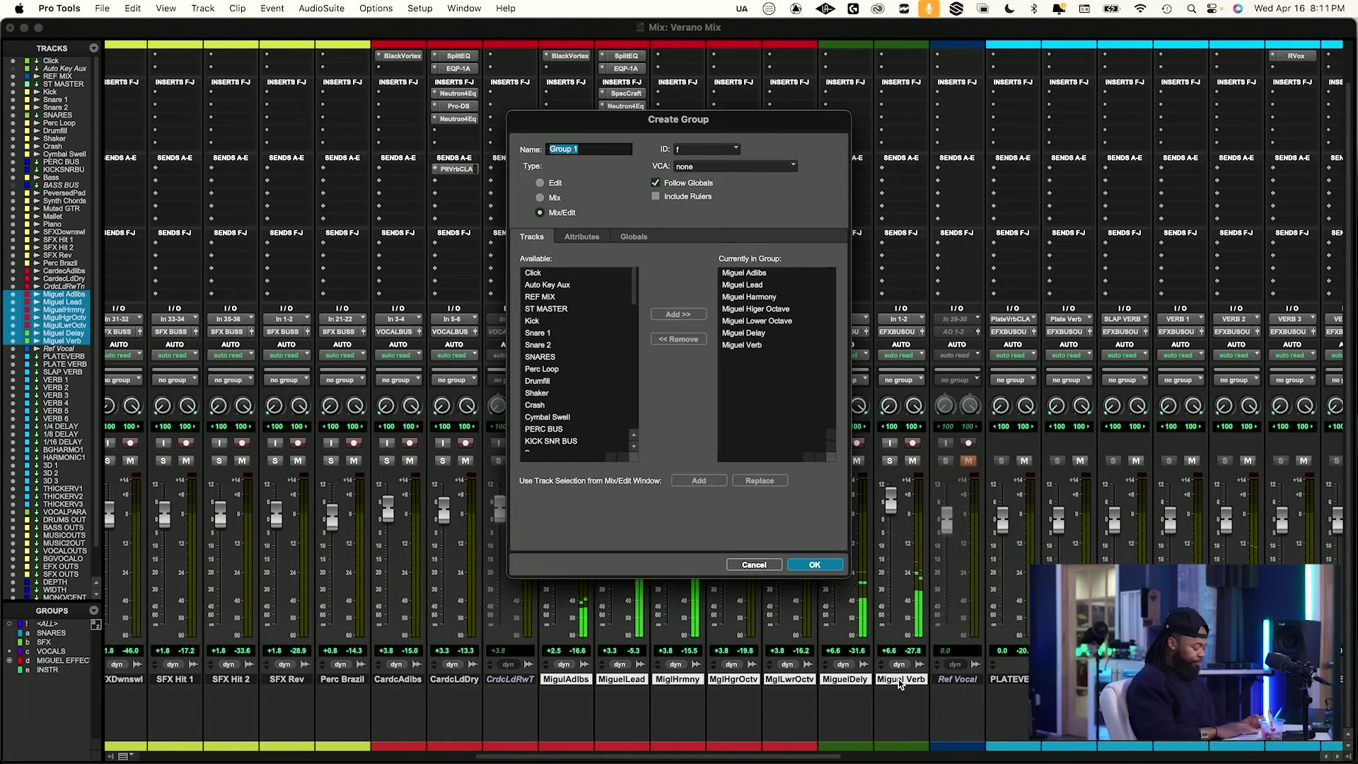
{"action": "type", "text": "MIGUEL"}
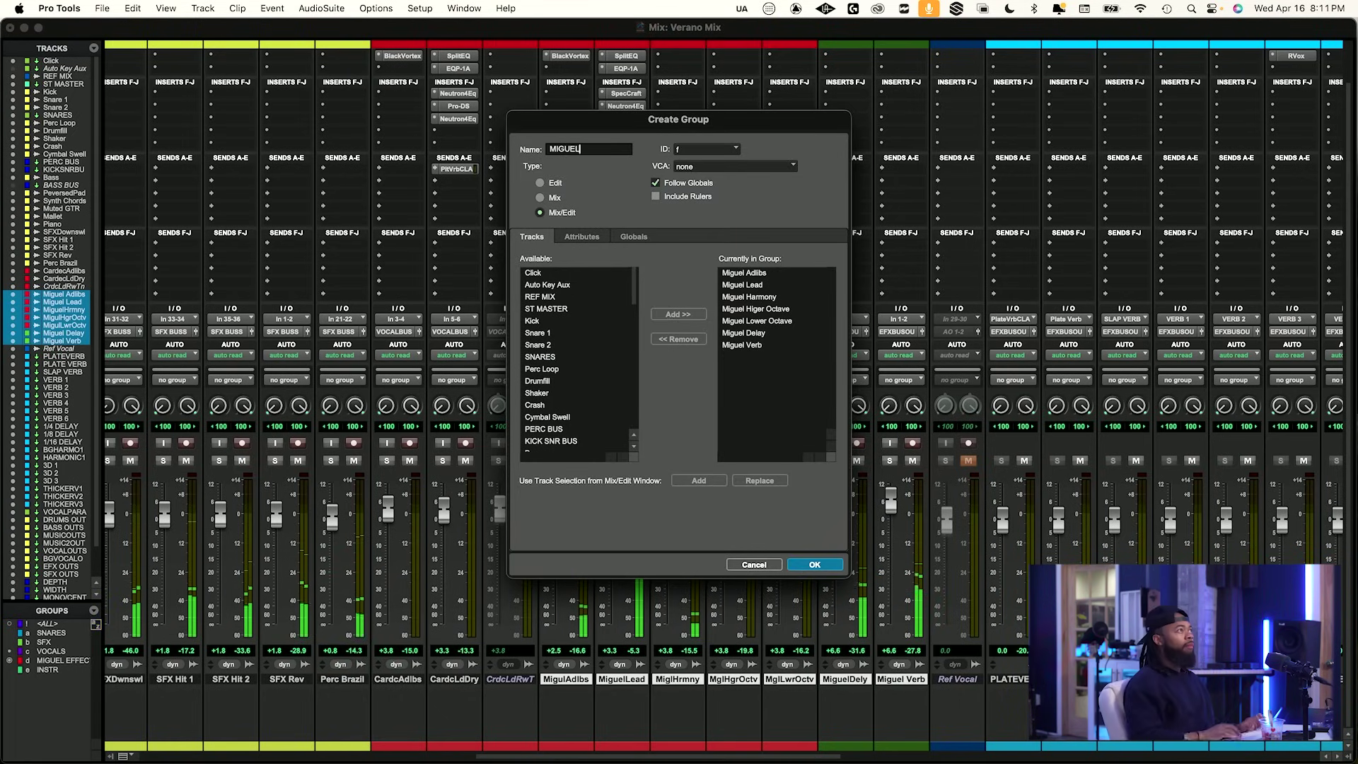
{"action": "key", "text": "Return"}
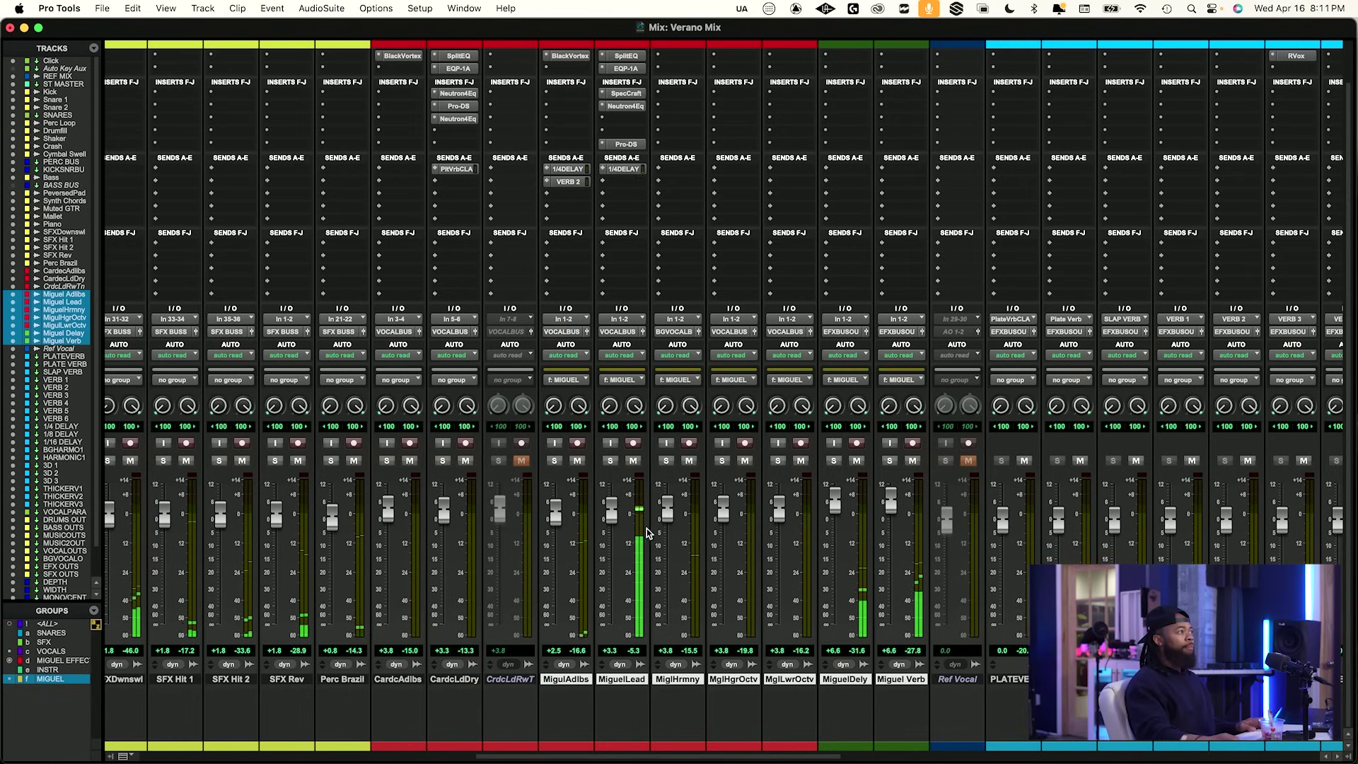
{"action": "left_click_drag", "start_coordinate": [607, 517], "coordinate": [607, 519]}
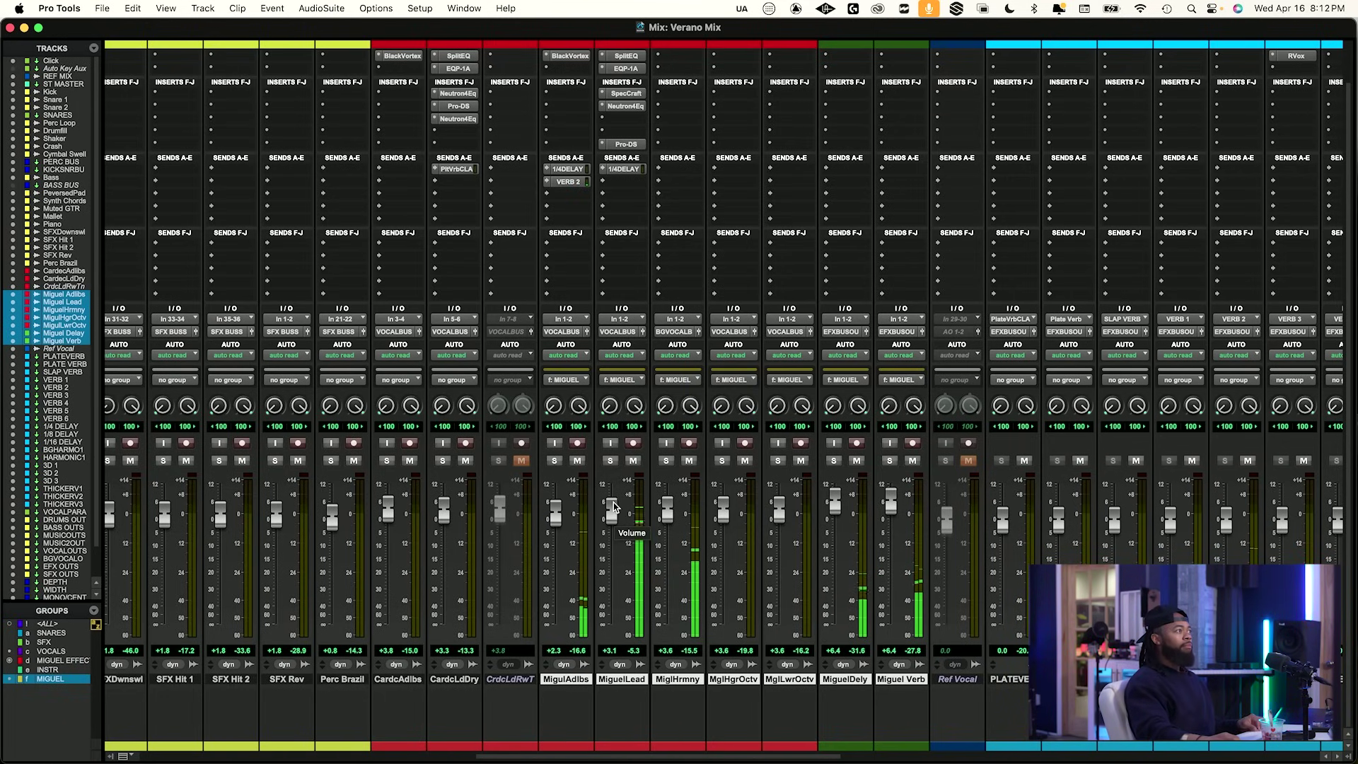
Group Cardec Adlibs and Cardec Lead Dry as a Mix/Edit group named CARDEC.
{"action": "left_click_drag", "start_coordinate": [812, 755], "coordinate": [708, 754]}
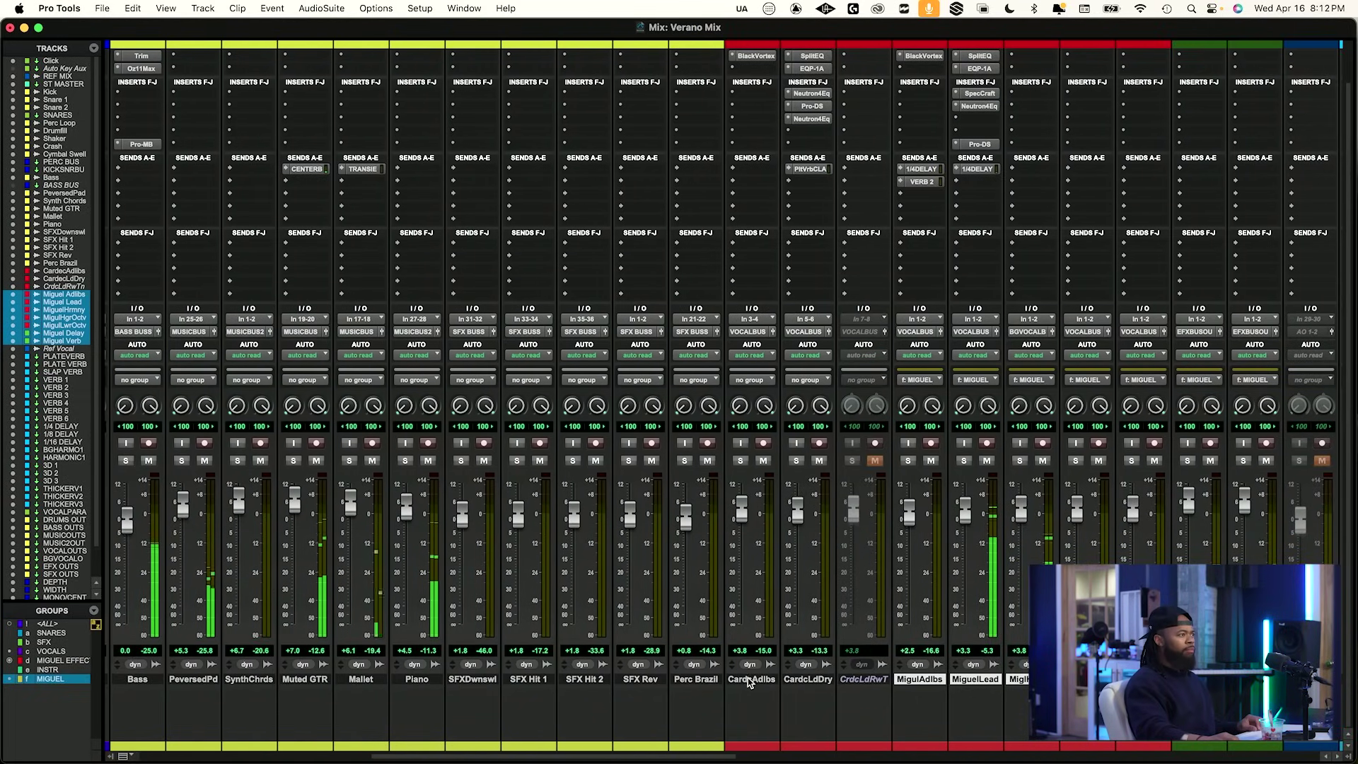
{"action": "left_click", "coordinate": [736, 678]}
{"action": "left_click", "coordinate": [818, 681], "text": "shift"}
{"action": "key", "text": "super+g"}
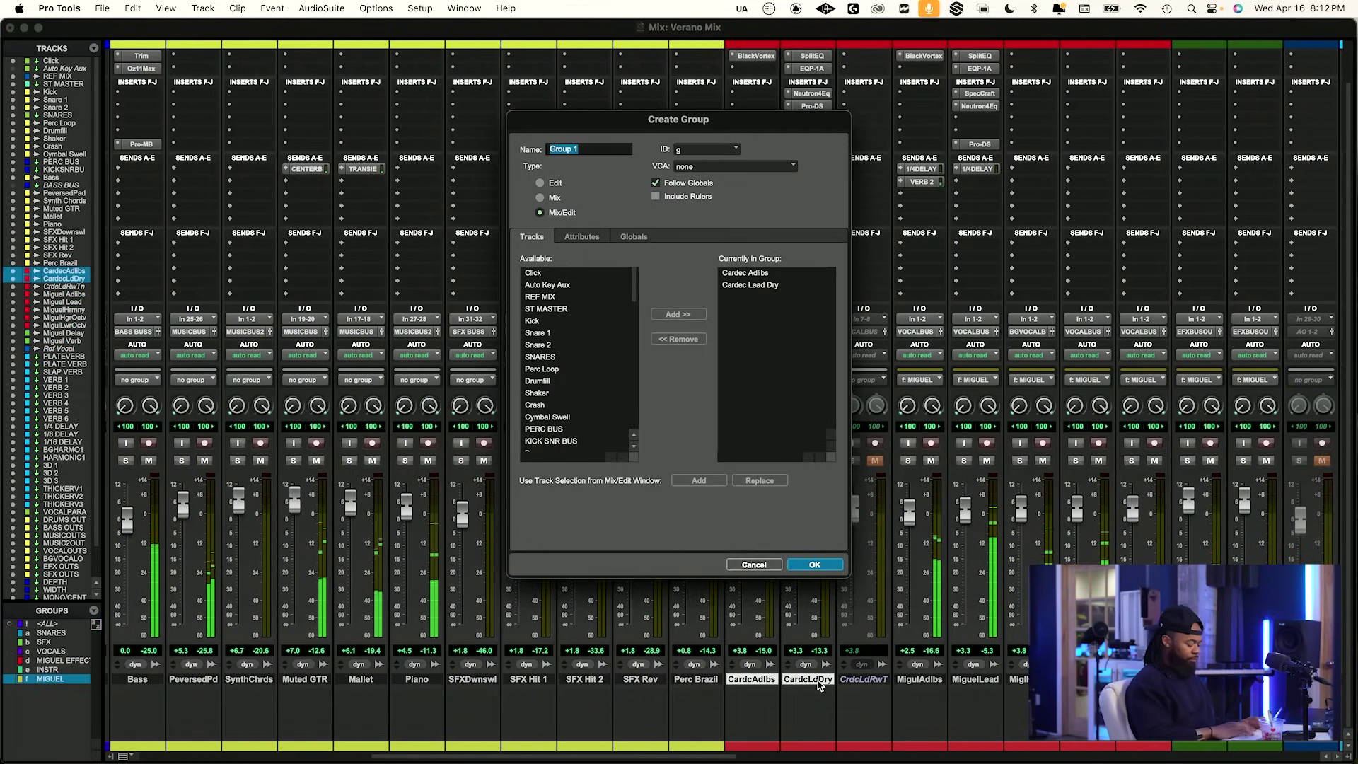
{"action": "key", "text": "BackSpace"}
{"action": "type", "text": "CARDEC"}
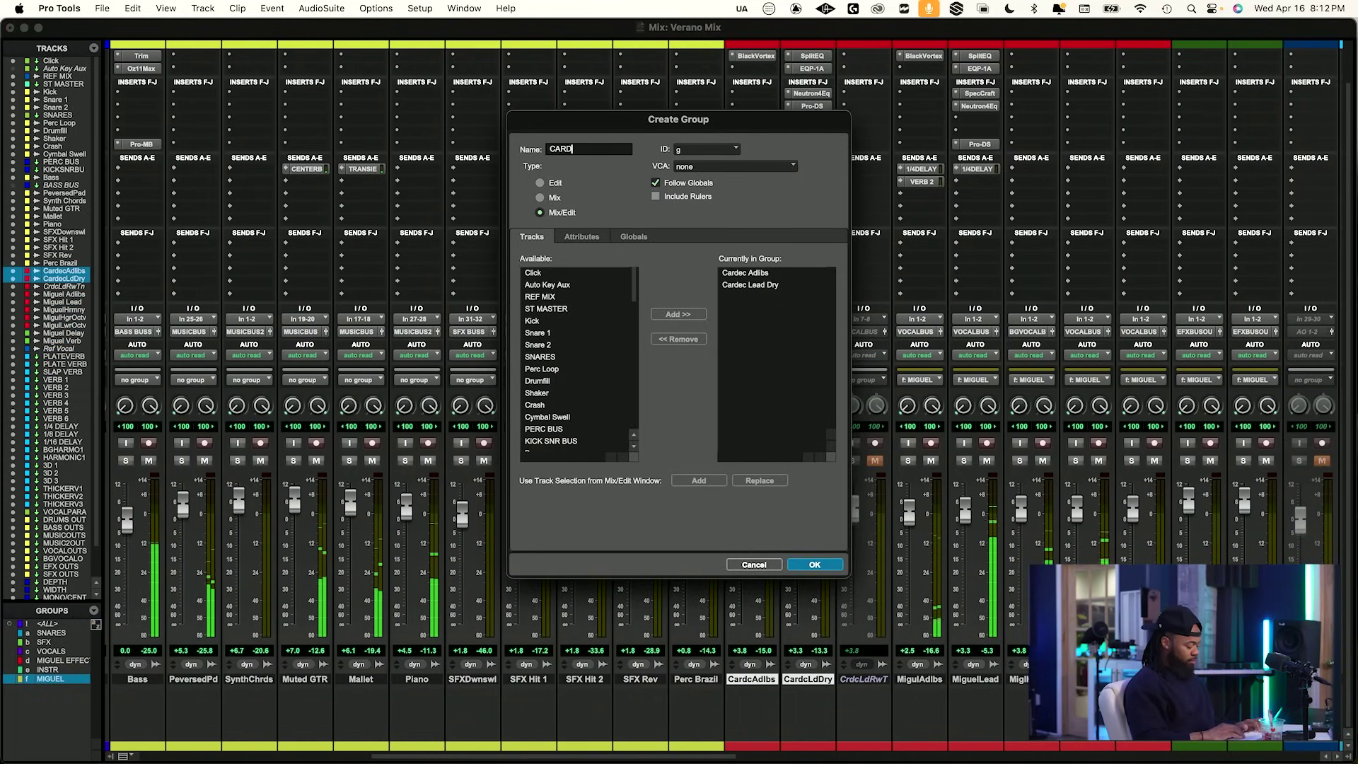
{"action": "key", "text": "Return"}
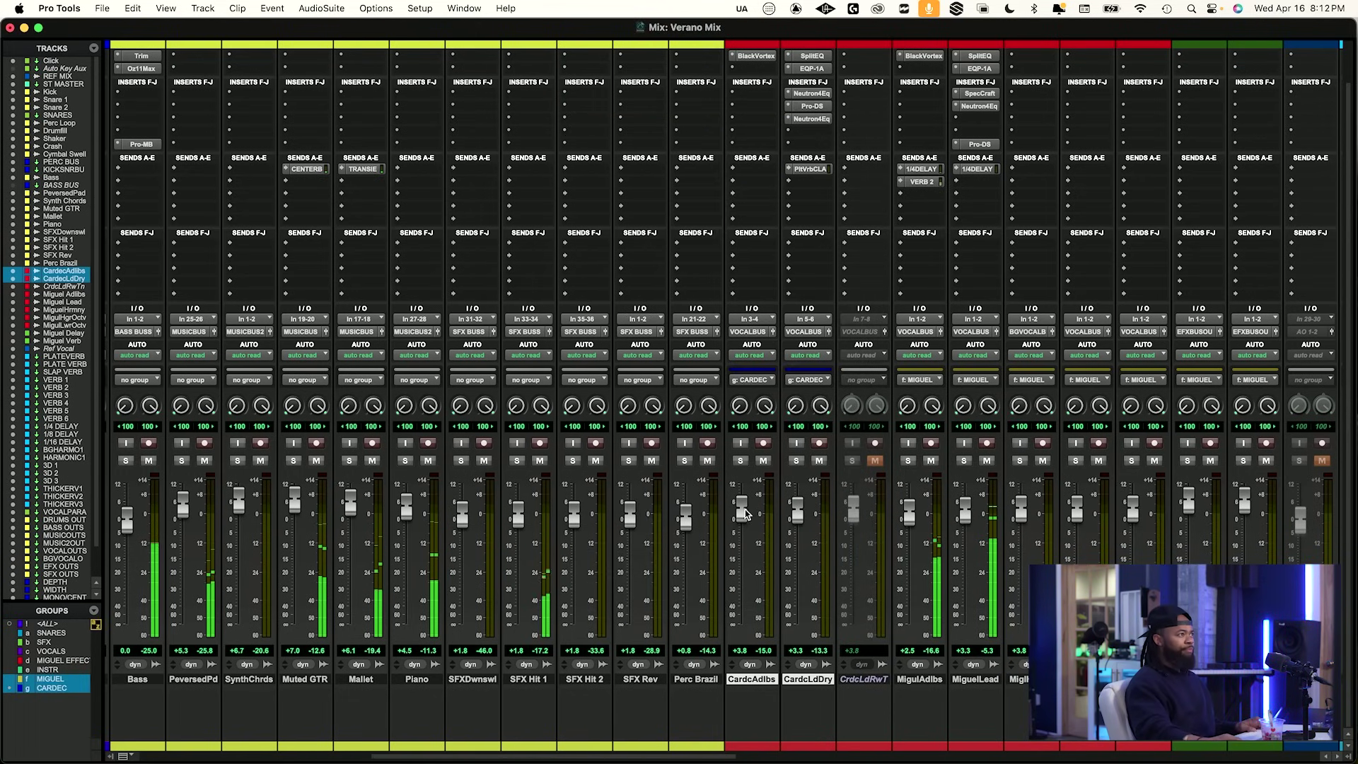
Raise the linked Cardec faders to +4.1 dB for Cardec Adlibs and +3.6 dB for Cardec Lead Dry, and return to the Edit window.
{"action": "left_click_drag", "start_coordinate": [741, 508], "coordinate": [744, 497]}
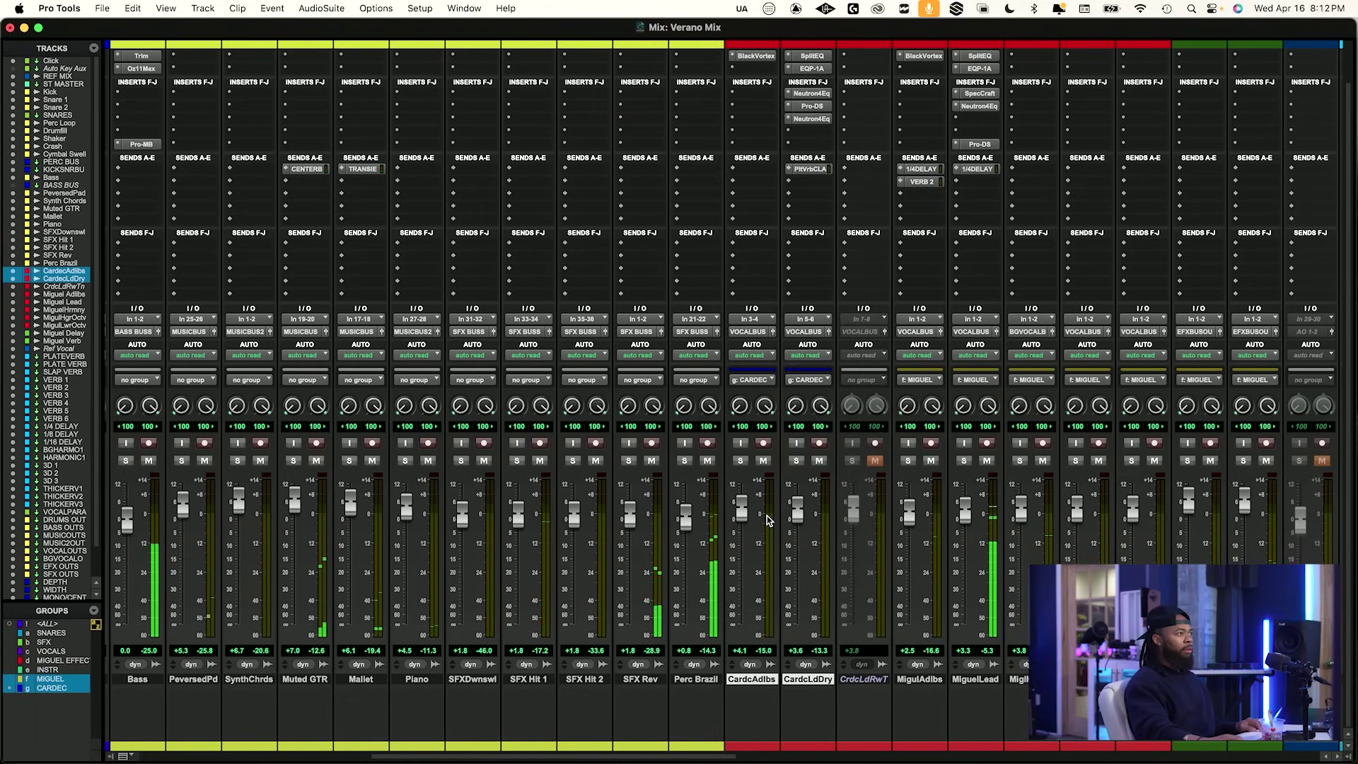
{"action": "key", "text": "super+equal"}
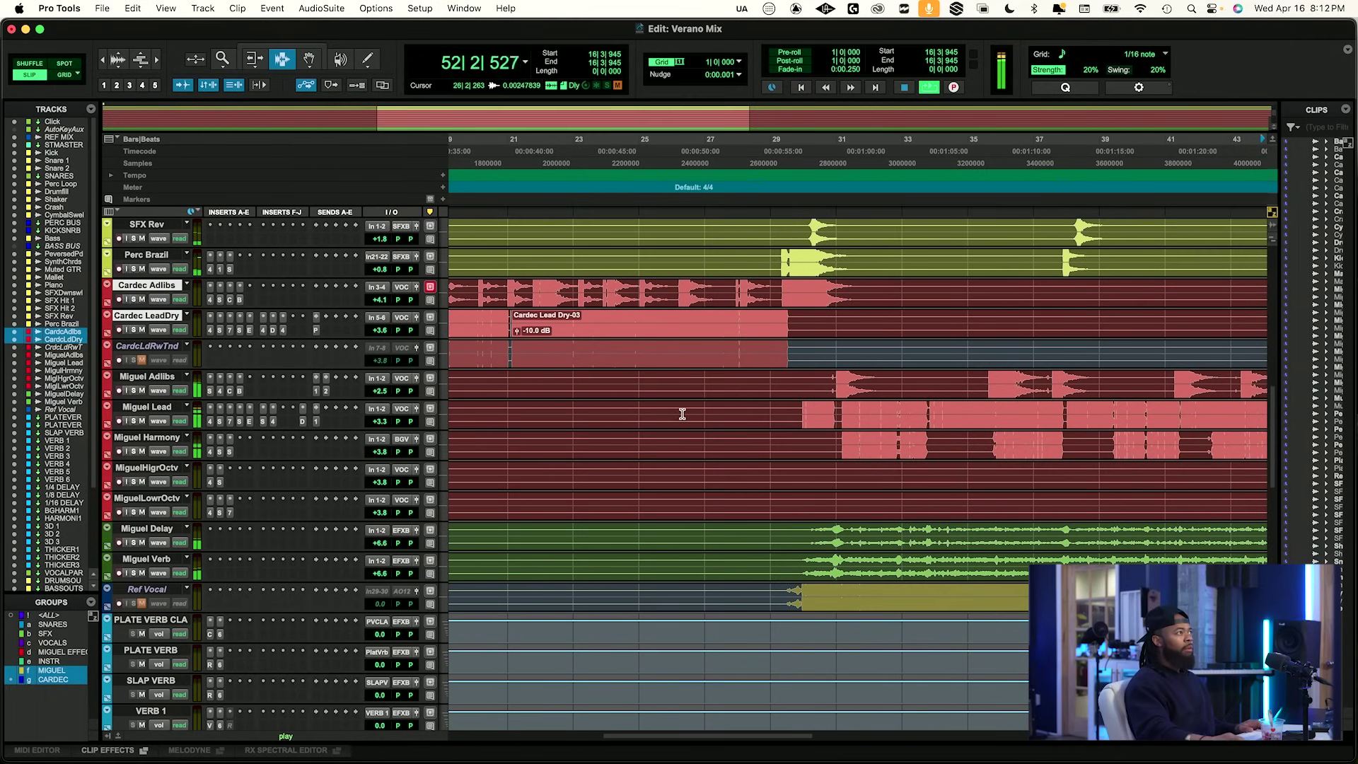
Review Cardec Lead Dry's insert chain during playback, from the Neutron equalizers, SpecCraft and compressor to the Pultec EQP-1A and Pro-DS, and close the plug-in window.
{"action": "scroll", "coordinate": [737, 347], "scroll_direction": "left", "scroll_amount": 6}
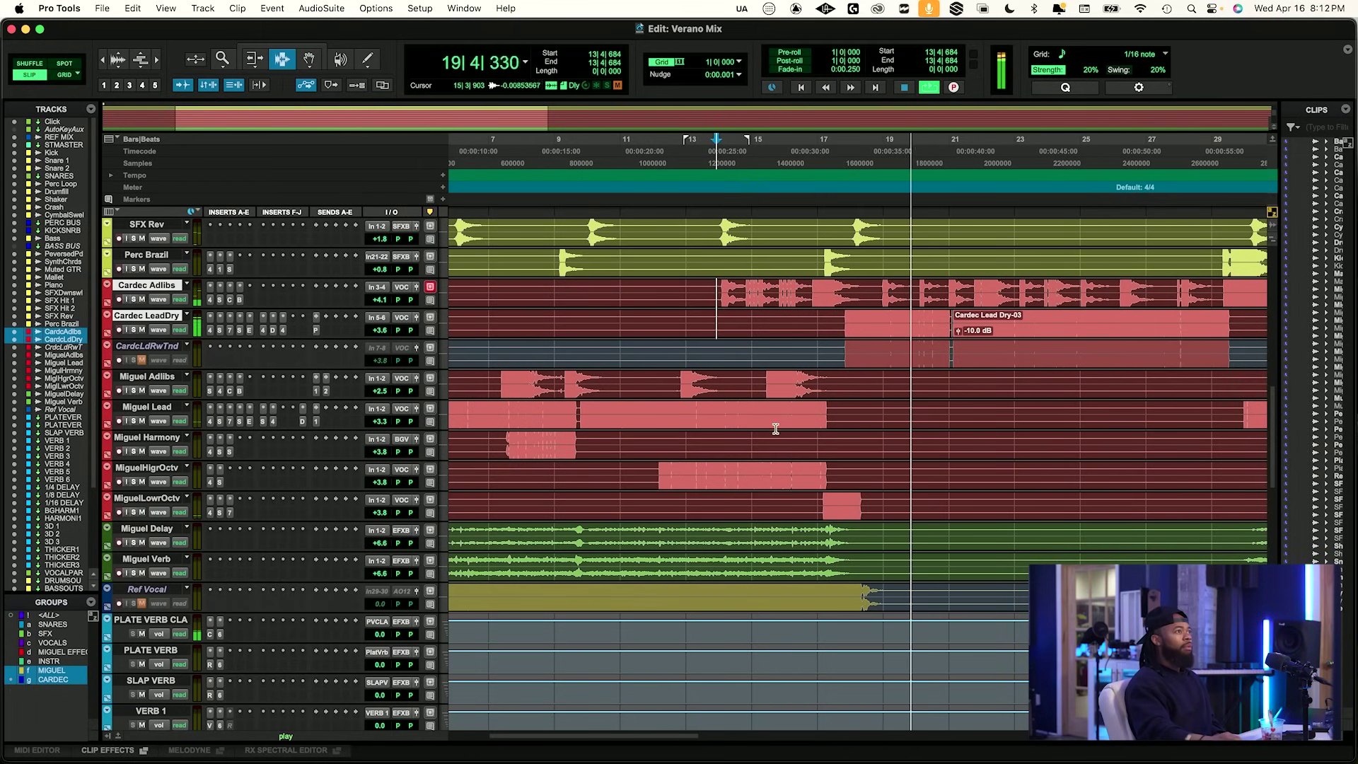
{"action": "left_click", "coordinate": [272, 331]}
{"action": "left_click", "coordinate": [265, 330]}
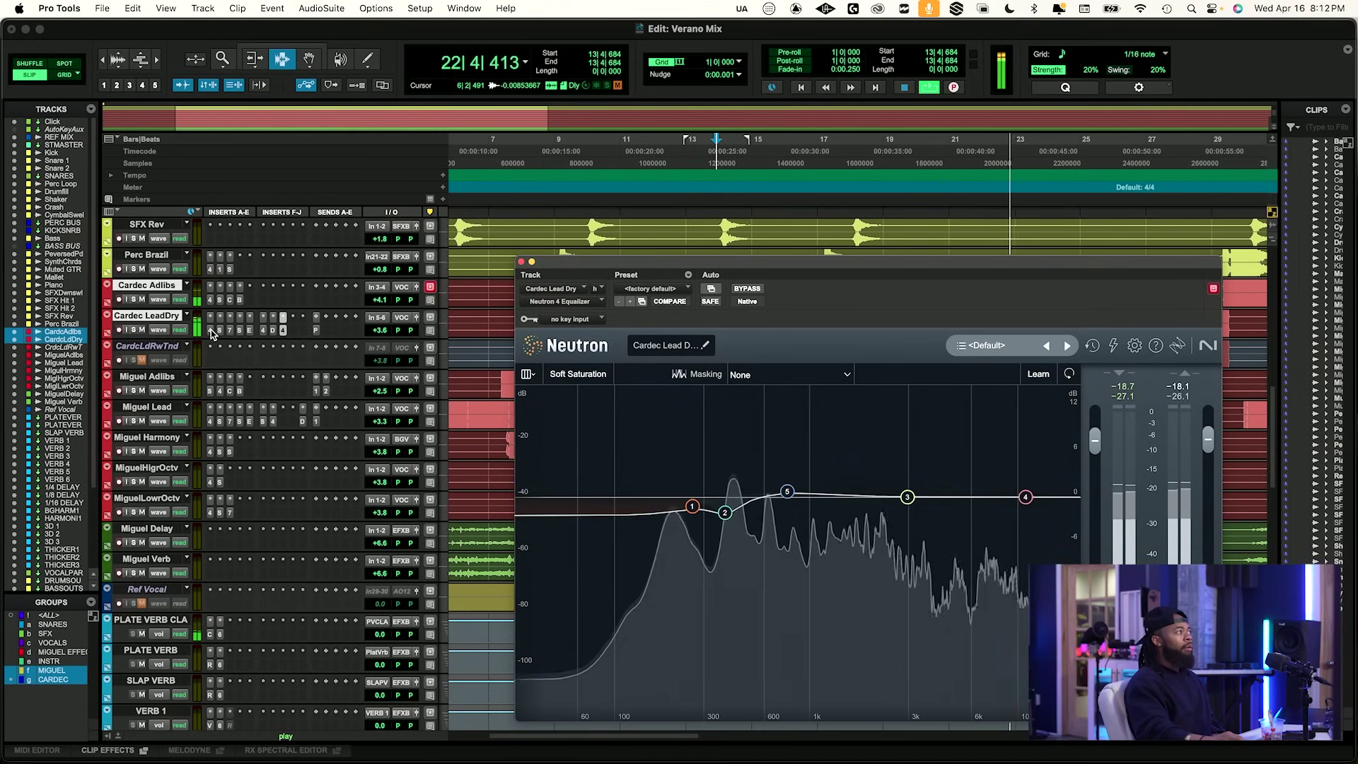
{"action": "left_click", "coordinate": [210, 331]}
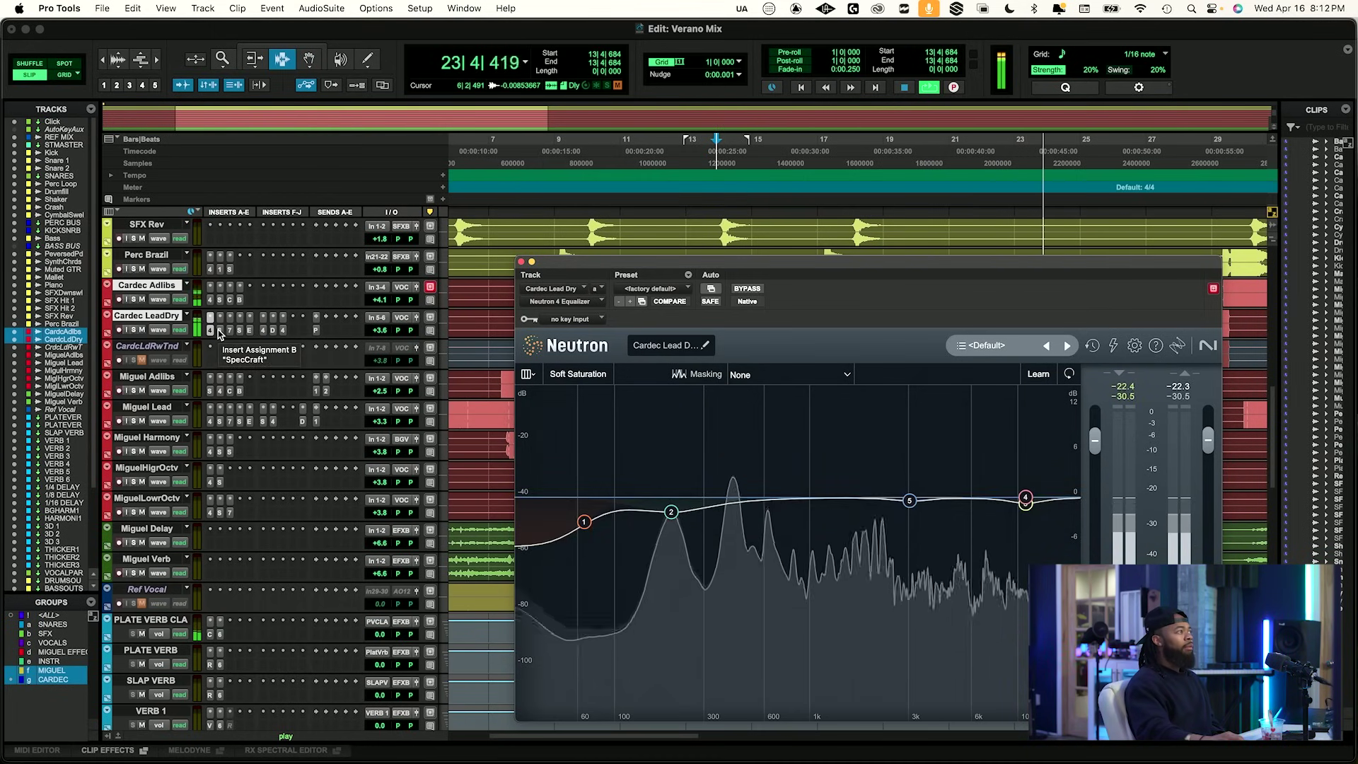
{"action": "left_click", "coordinate": [220, 331]}
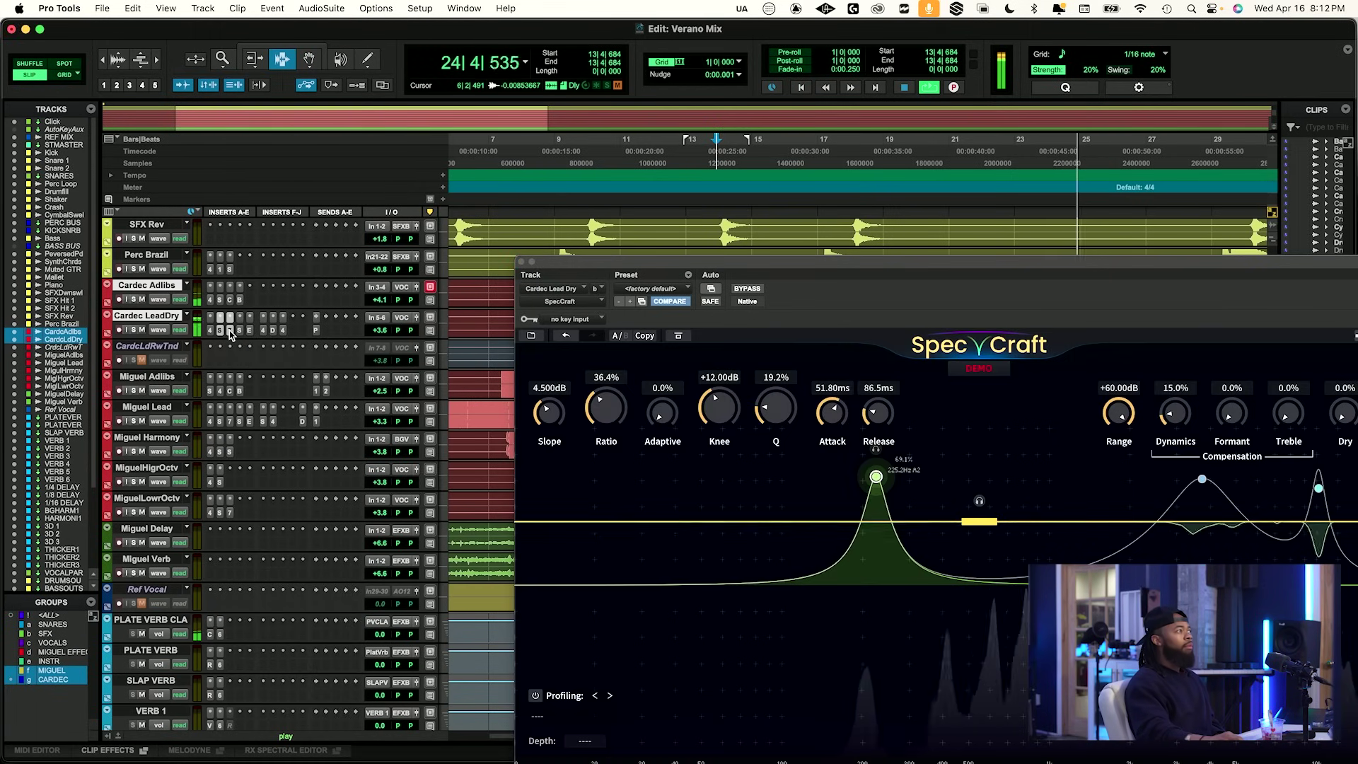
{"action": "left_click", "coordinate": [230, 330]}
{"action": "left_click", "coordinate": [239, 330]}
{"action": "left_click", "coordinate": [249, 331]}
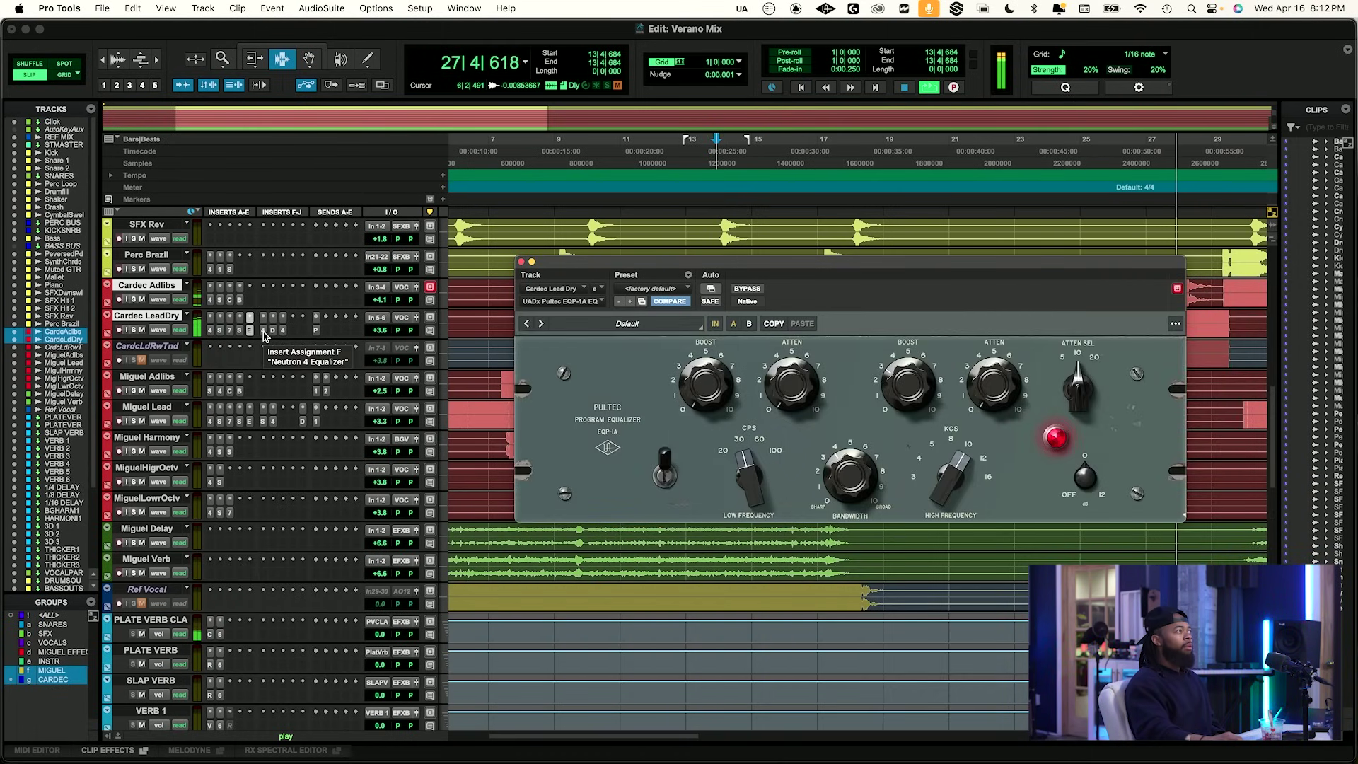
{"action": "left_click", "coordinate": [263, 331]}
{"action": "left_click", "coordinate": [273, 330]}
{"action": "left_click", "coordinate": [283, 330]}
{"action": "left_click", "coordinate": [521, 262]}
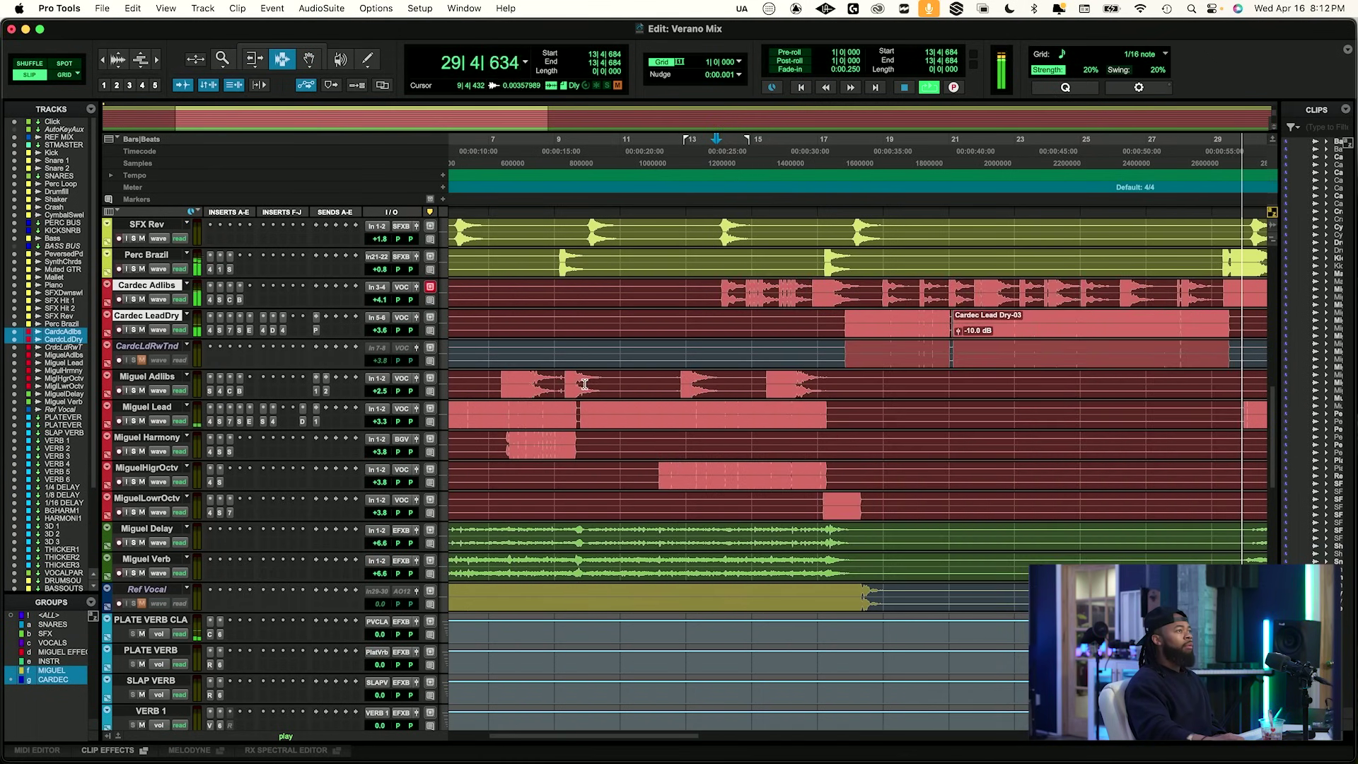
Look over the drum and vocal tracks during playback, and recheck Cardec Lead Dry's SplitEQ, CLA-76, Pro-DS and Neutron 4 Equalizers.
{"action": "scroll", "coordinate": [585, 384], "scroll_direction": "up", "scroll_amount": 10}
{"action": "scroll", "coordinate": [584, 385], "scroll_direction": "up", "scroll_amount": 6}
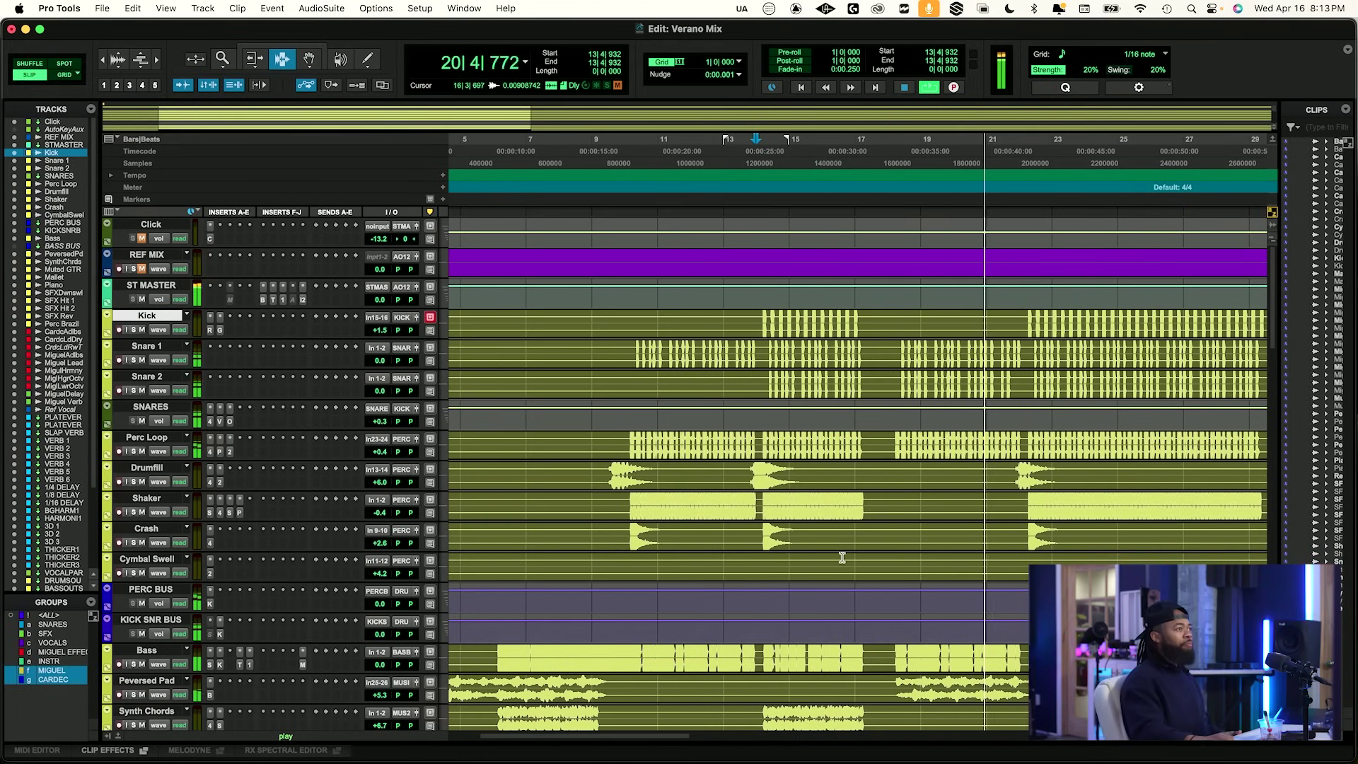
{"action": "scroll", "coordinate": [845, 556], "scroll_direction": "down", "scroll_amount": 10}
{"action": "scroll", "coordinate": [841, 556], "scroll_direction": "down", "scroll_amount": 6}
{"action": "scroll", "coordinate": [839, 554], "scroll_direction": "right", "scroll_amount": 6}
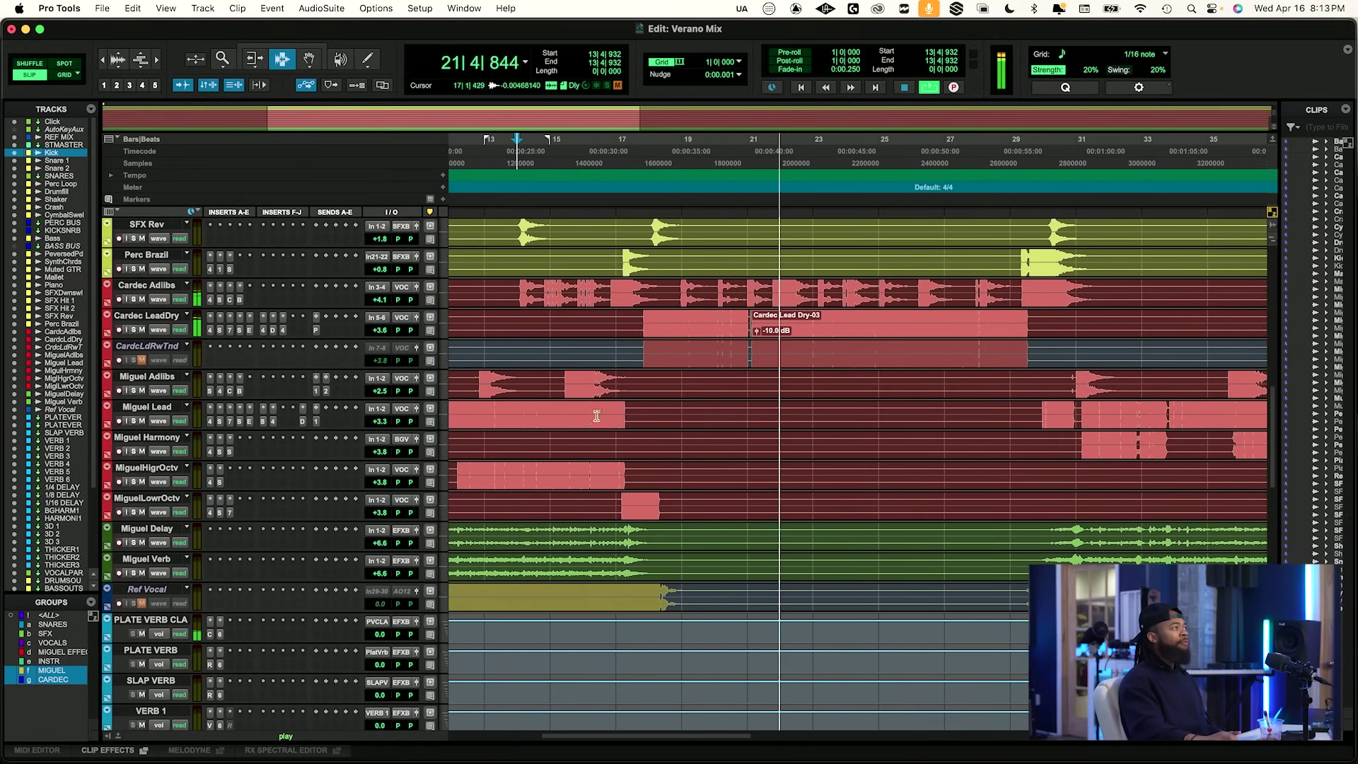
{"action": "left_click", "coordinate": [250, 330]}
{"action": "left_click", "coordinate": [241, 329]}
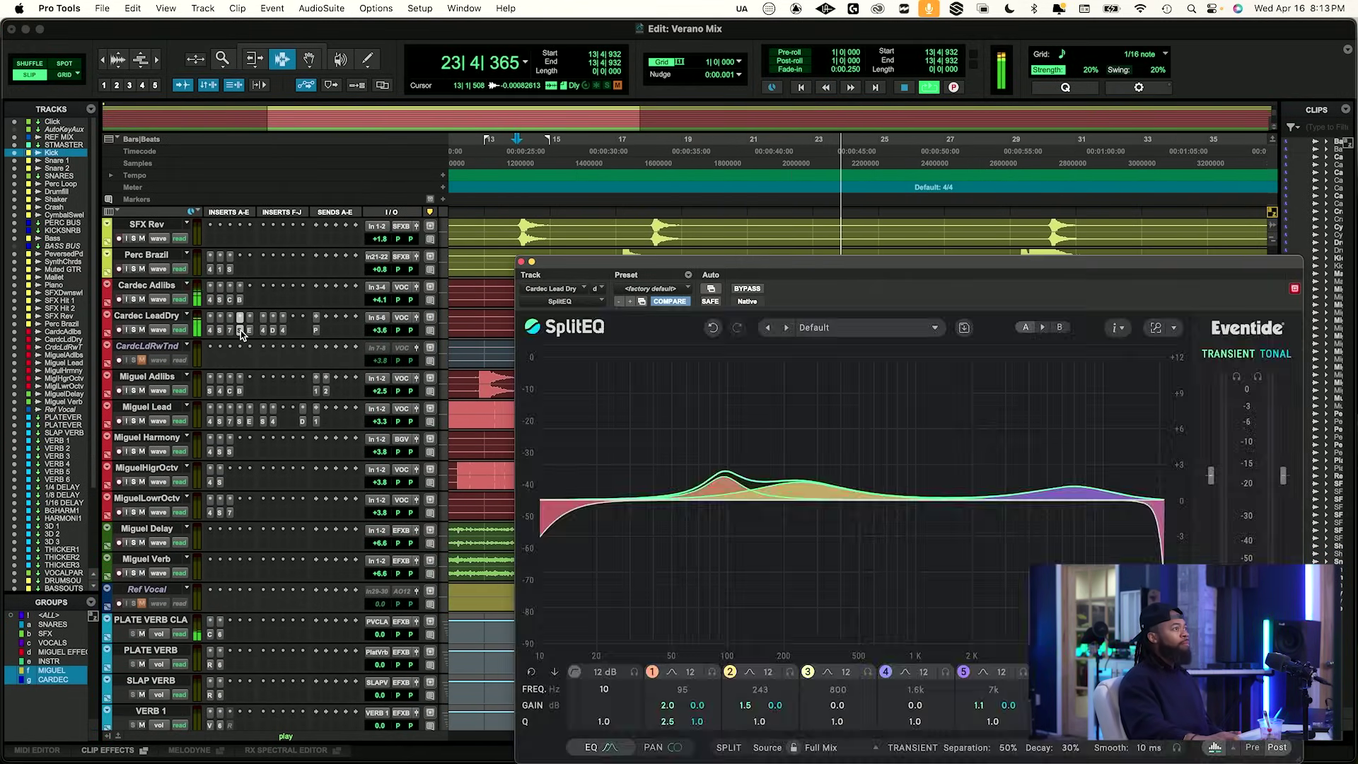
{"action": "left_click", "coordinate": [232, 330]}
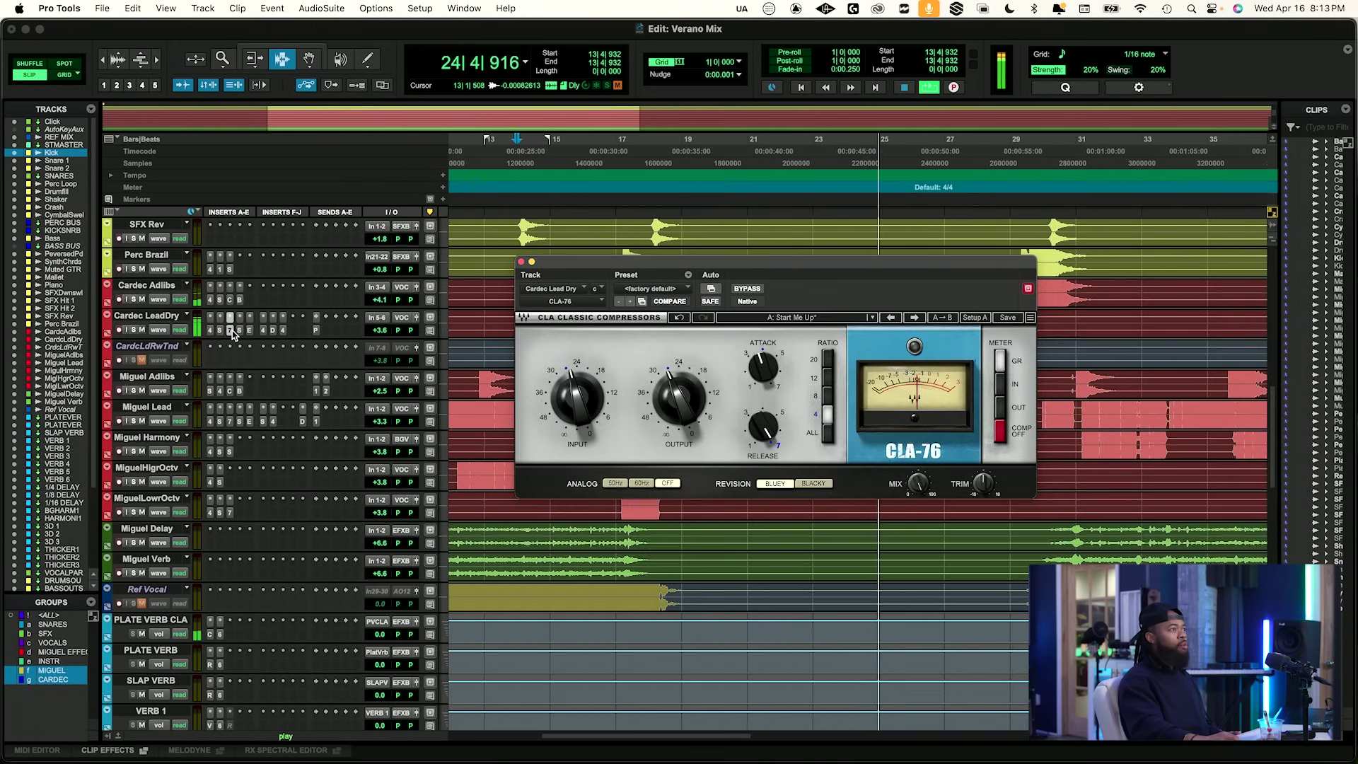
{"action": "left_click", "coordinate": [273, 330]}
{"action": "left_click", "coordinate": [282, 330]}
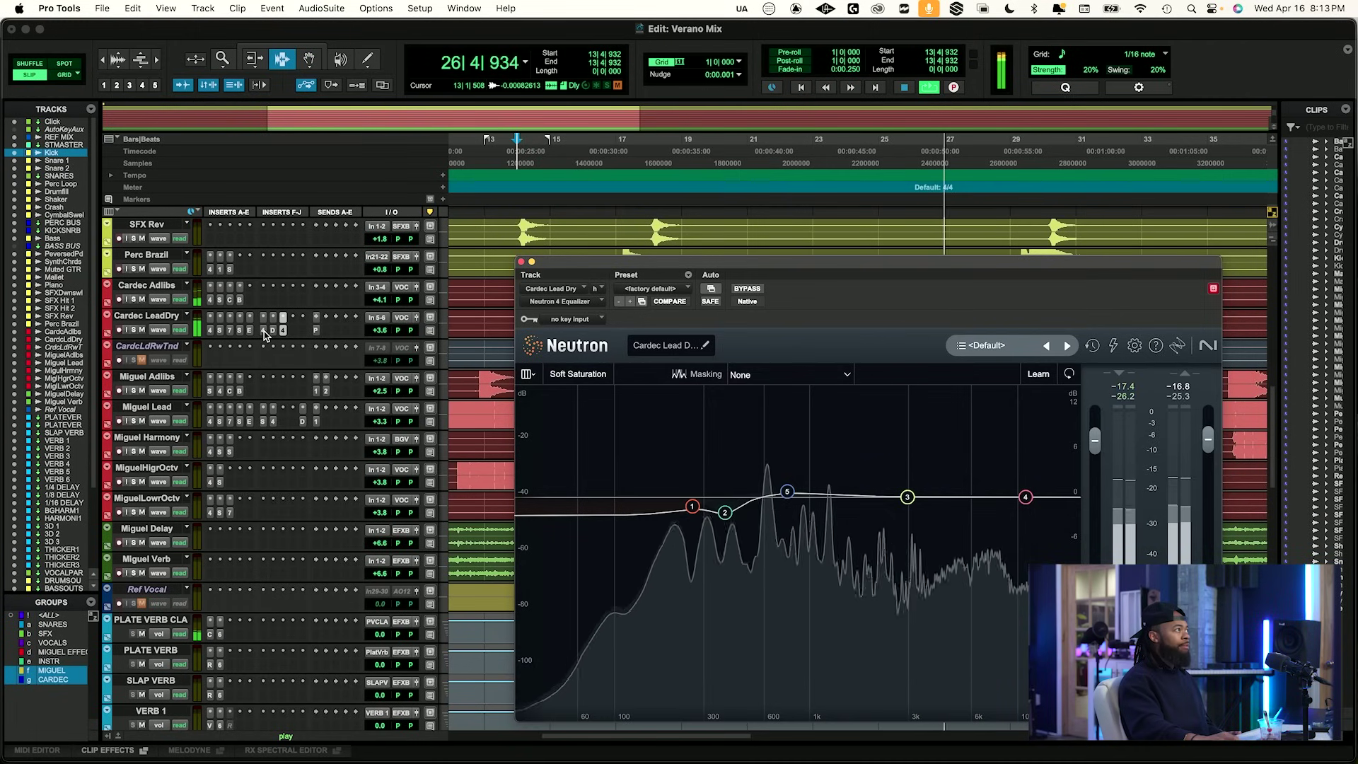
{"action": "left_click", "coordinate": [263, 330]}
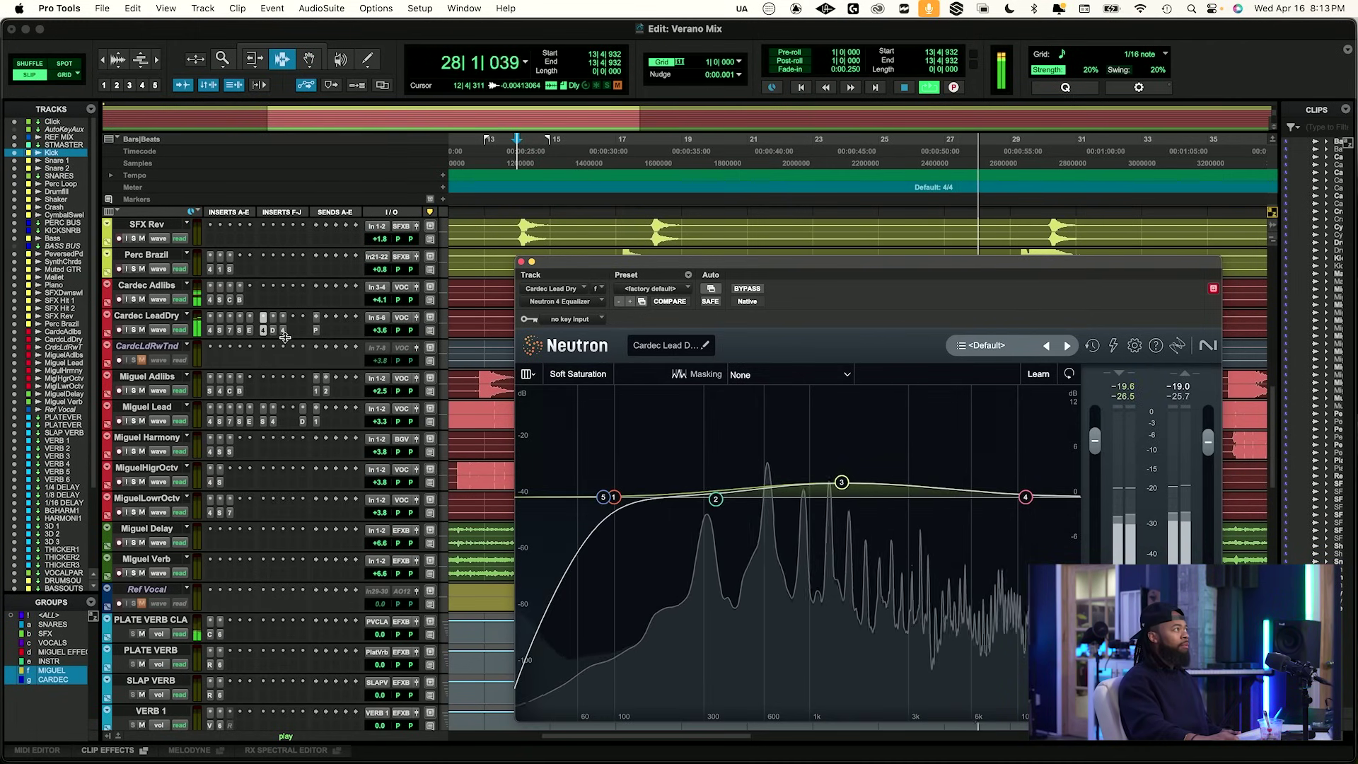
{"action": "left_click_drag", "start_coordinate": [665, 261], "coordinate": [521, 437]}
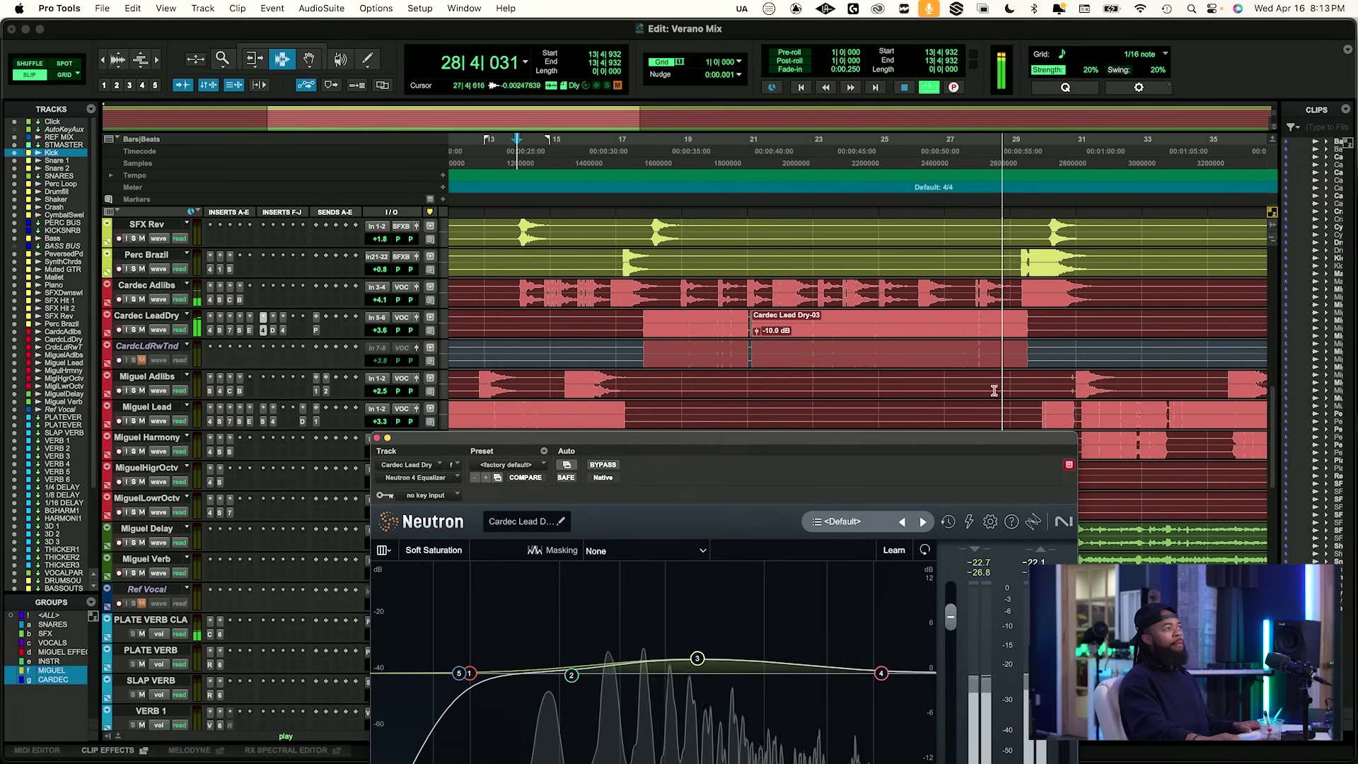
Replay the Cardec vocals from bar 21 and compare Cardec Lead Dry with insert H's Neutron 4 Equalizer bypassed and active.
{"action": "key", "text": "space"}
{"action": "left_click", "coordinate": [749, 296]}
{"action": "key", "text": "space"}
{"action": "left_click_drag", "start_coordinate": [427, 436], "coordinate": [412, 323]}
{"action": "left_click", "coordinate": [282, 329]}
{"action": "left_click", "coordinate": [575, 350]}
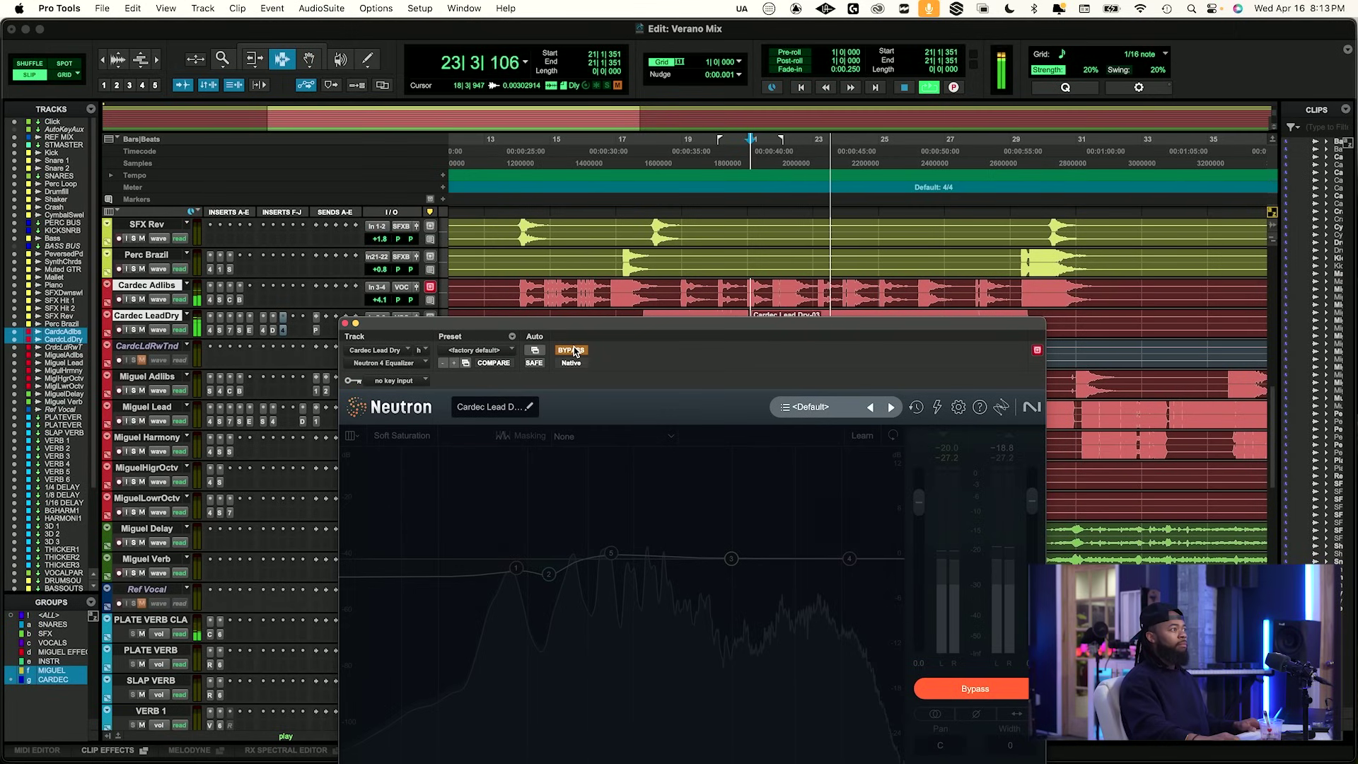
{"action": "left_click", "coordinate": [575, 350]}
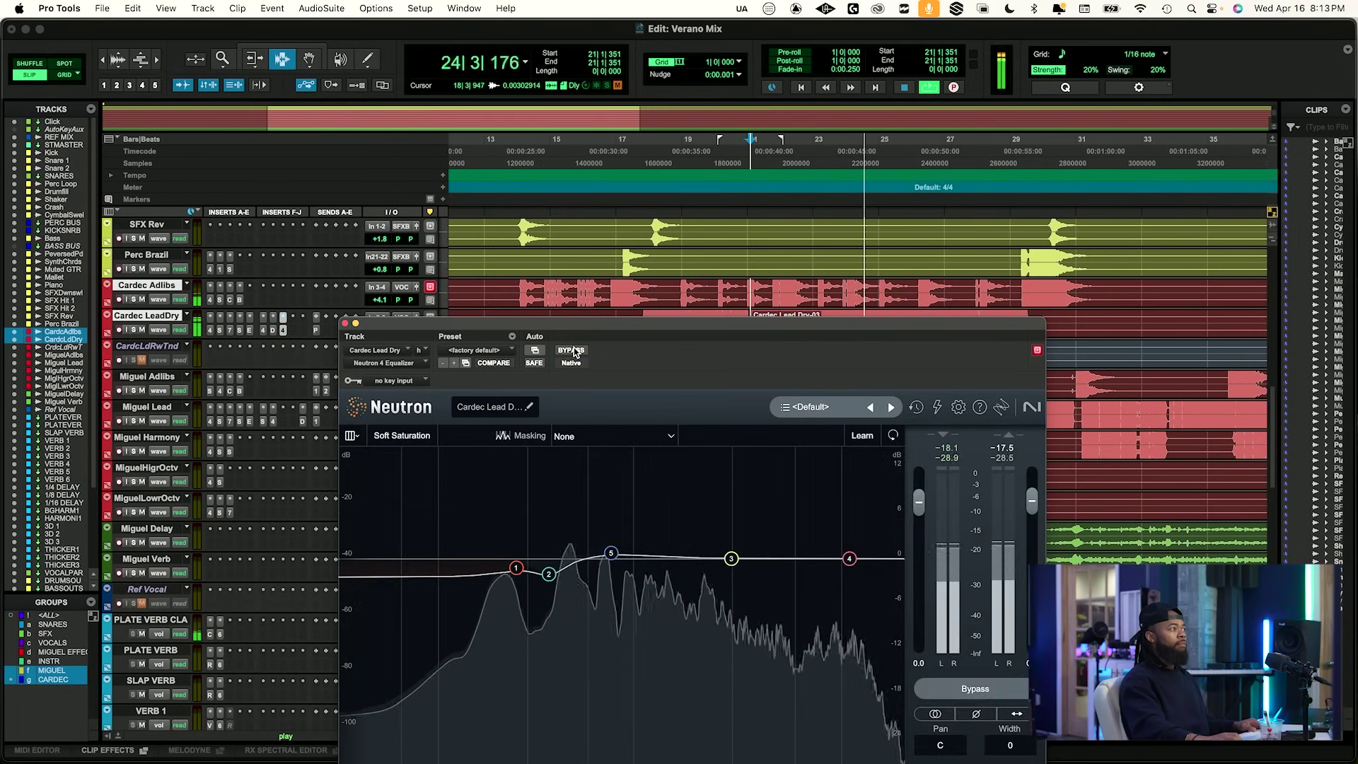
{"action": "left_click", "coordinate": [575, 350]}
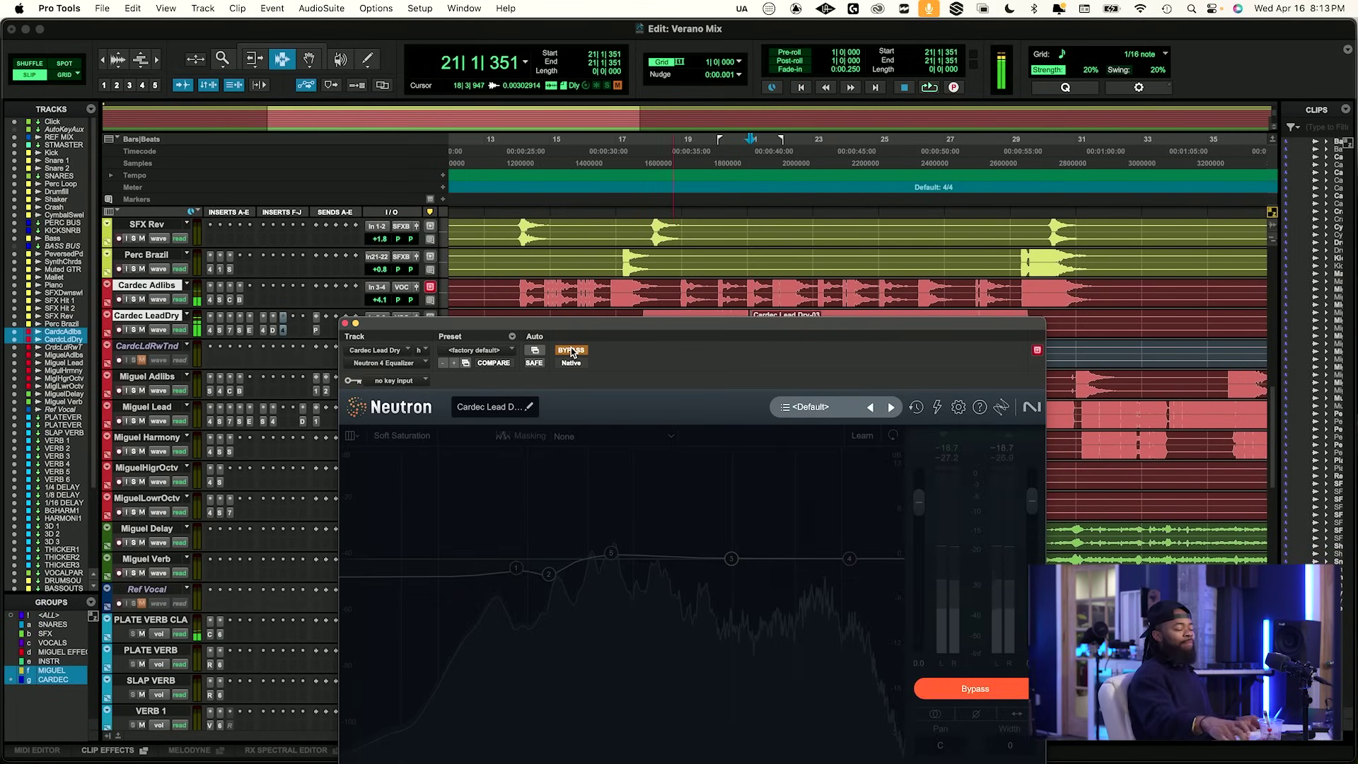
Repeat the bypass comparison of insert H's Neutron 4 Equalizer from bar 21, leaving it active when playback stops.
{"action": "left_click_drag", "start_coordinate": [551, 327], "coordinate": [481, 271]}
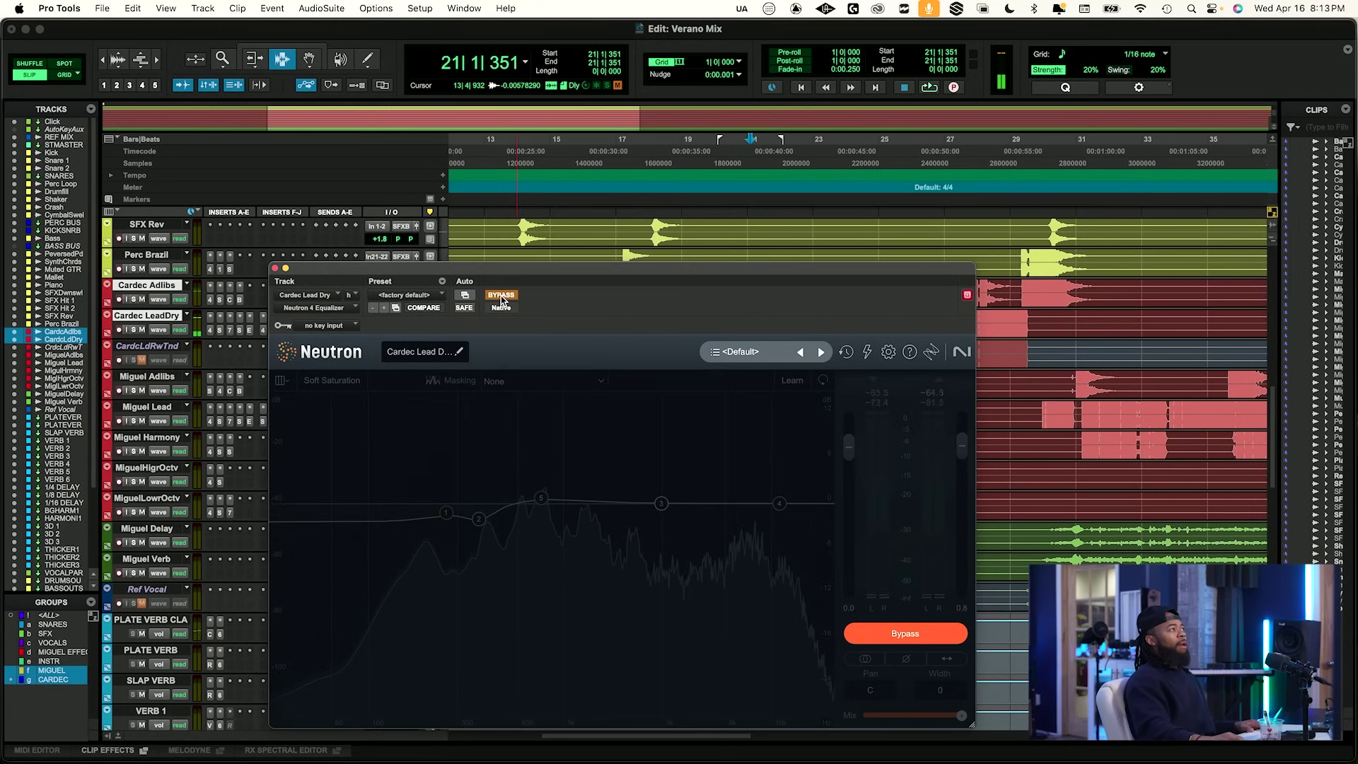
{"action": "left_click", "coordinate": [501, 297]}
{"action": "key", "text": "space"}
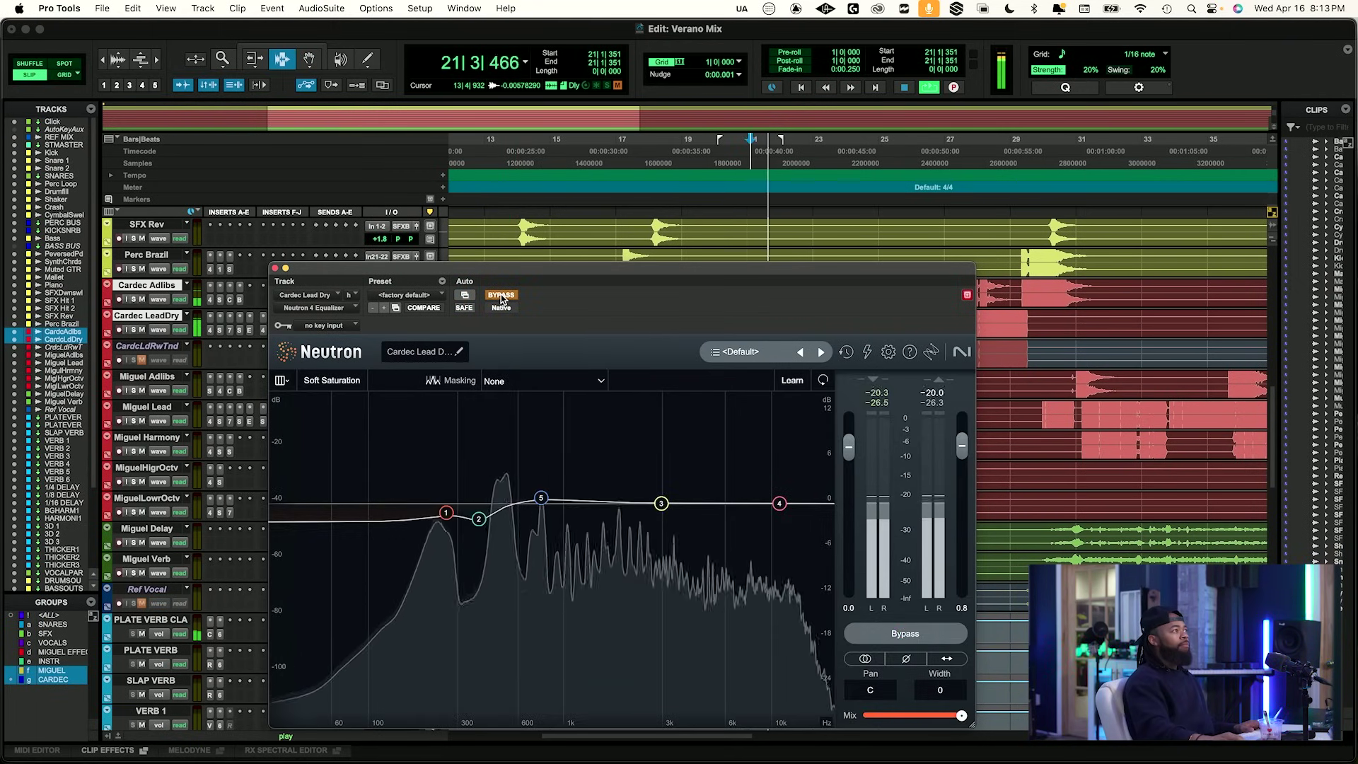
{"action": "left_click", "coordinate": [501, 297]}
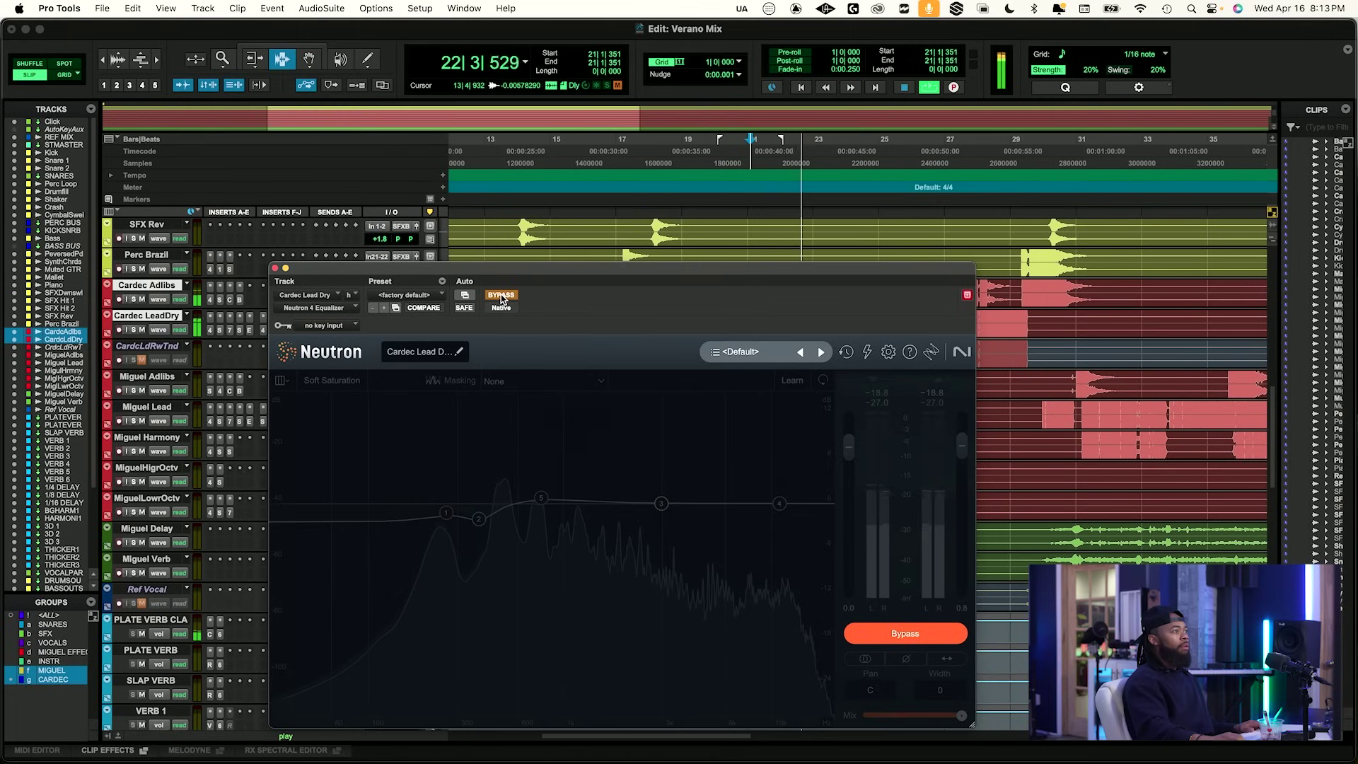
{"action": "left_click", "coordinate": [501, 297]}
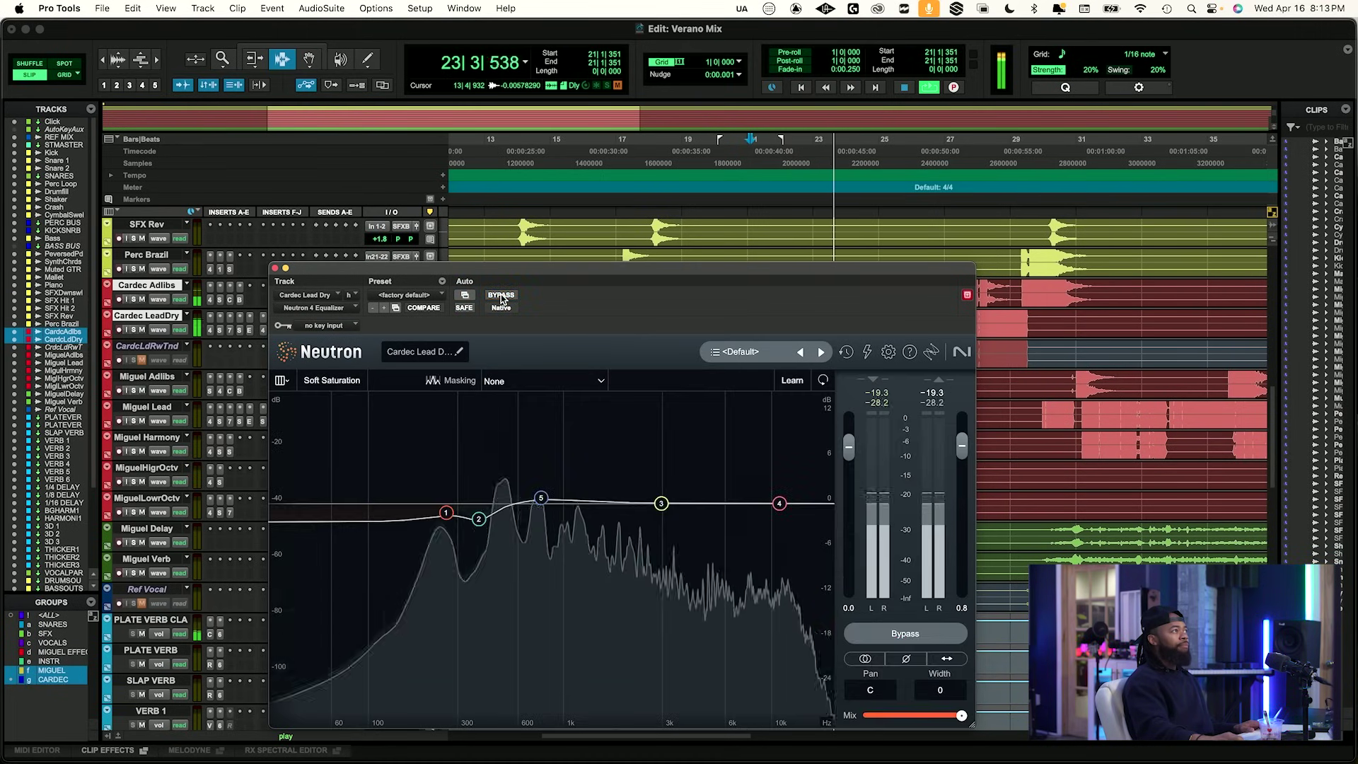
{"action": "key", "text": "space"}
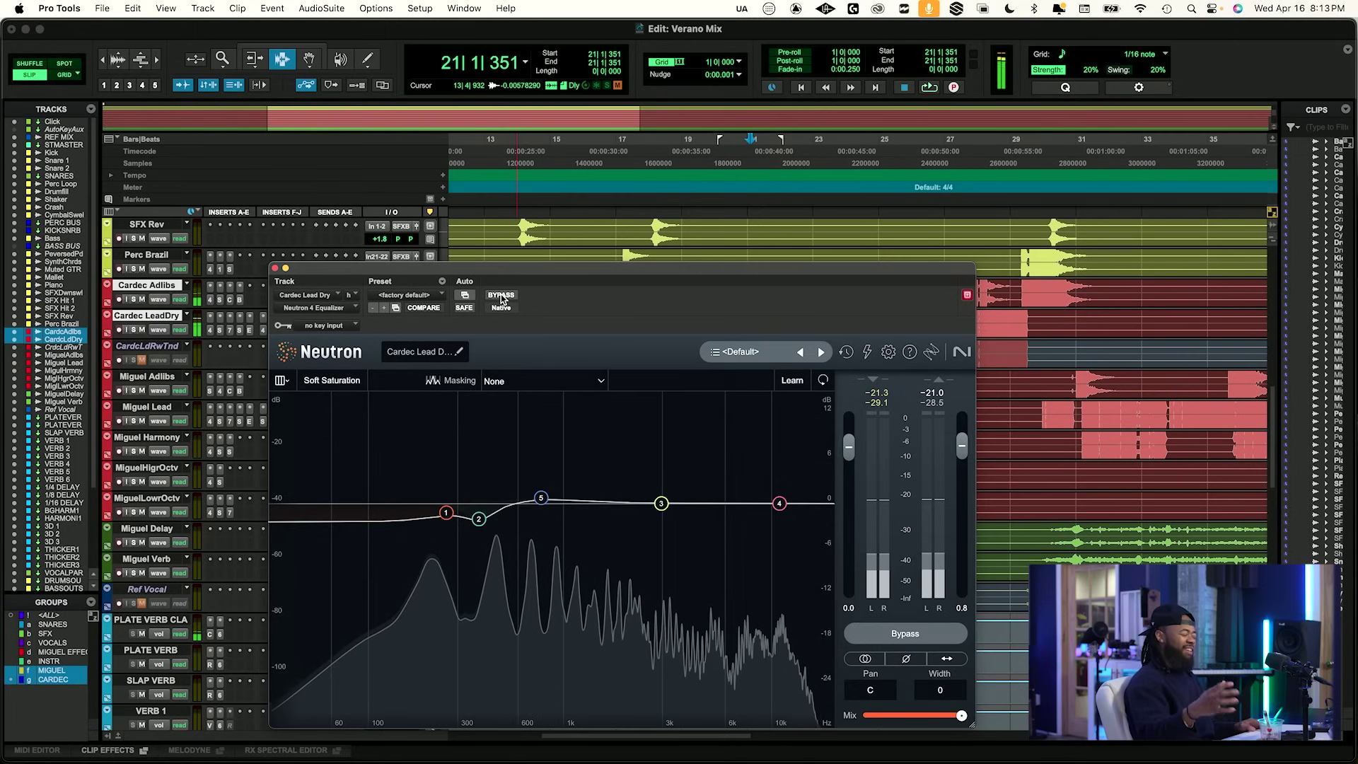
Make the Neutron 4 Equalizer on Cardec Lead Dry's insert H inactive, and play the section from bar 21.
{"action": "left_click_drag", "start_coordinate": [455, 275], "coordinate": [609, 270]}
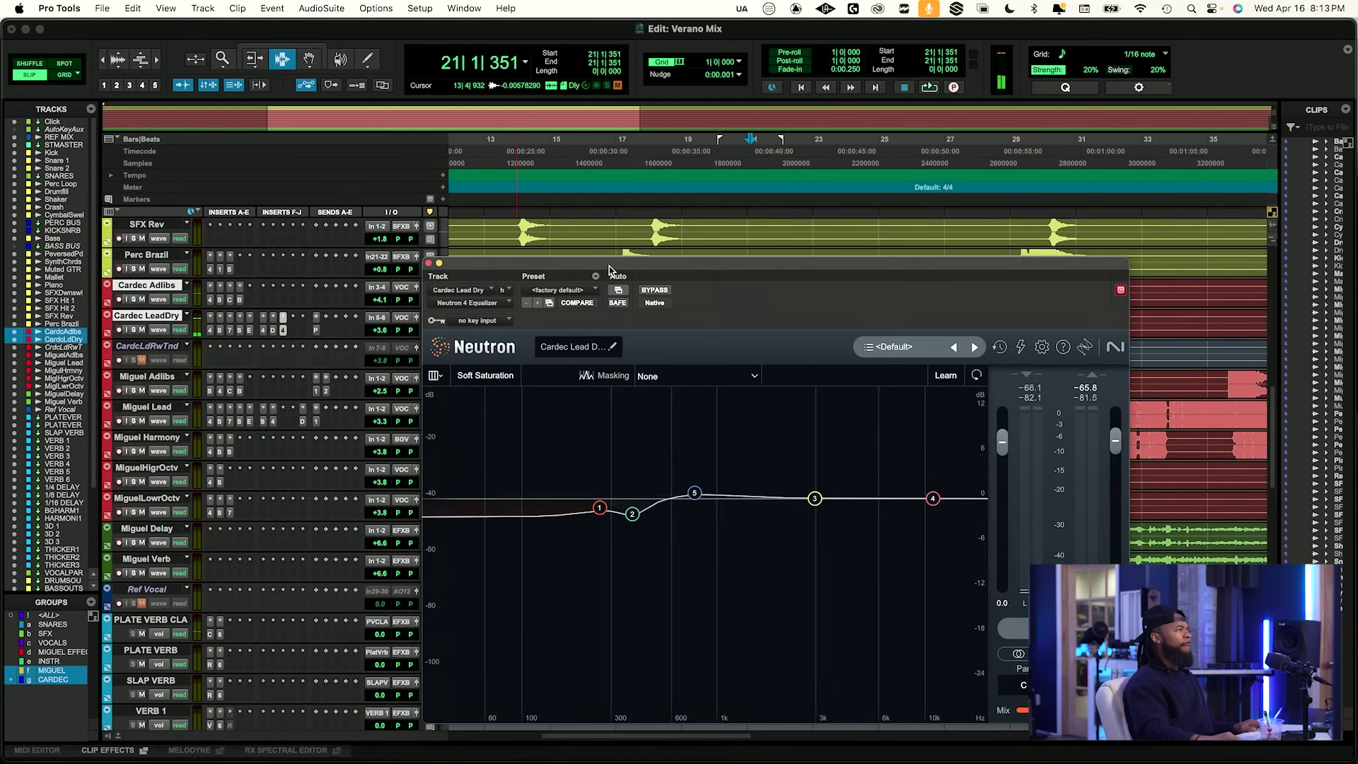
{"action": "left_click", "coordinate": [283, 330], "text": "ctrl+super"}
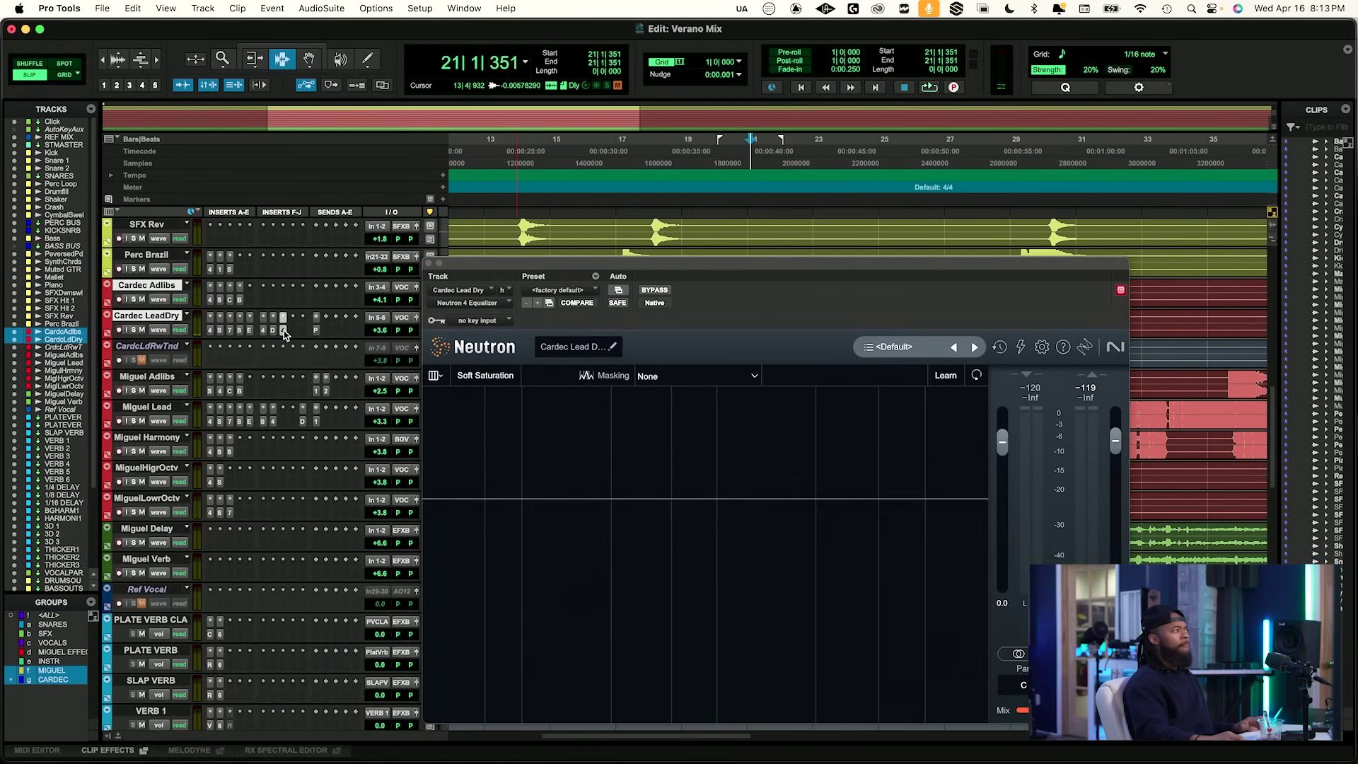
{"action": "key", "text": "space"}
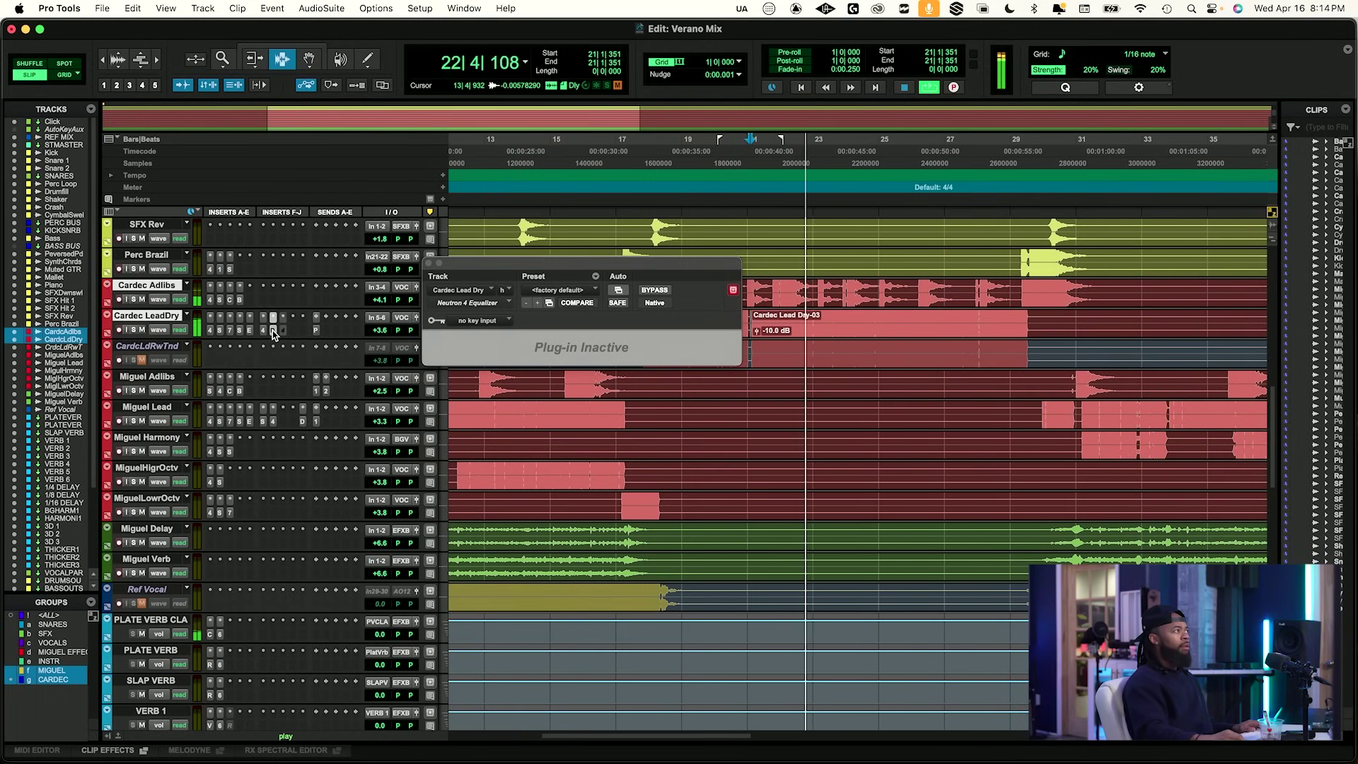
Try adjusting the output level of Cardec Lead Dry's Pro-DS during playback, and close the plug-in window.
{"action": "left_click", "coordinate": [273, 329]}
{"action": "mouse_move", "coordinate": [831, 589]}
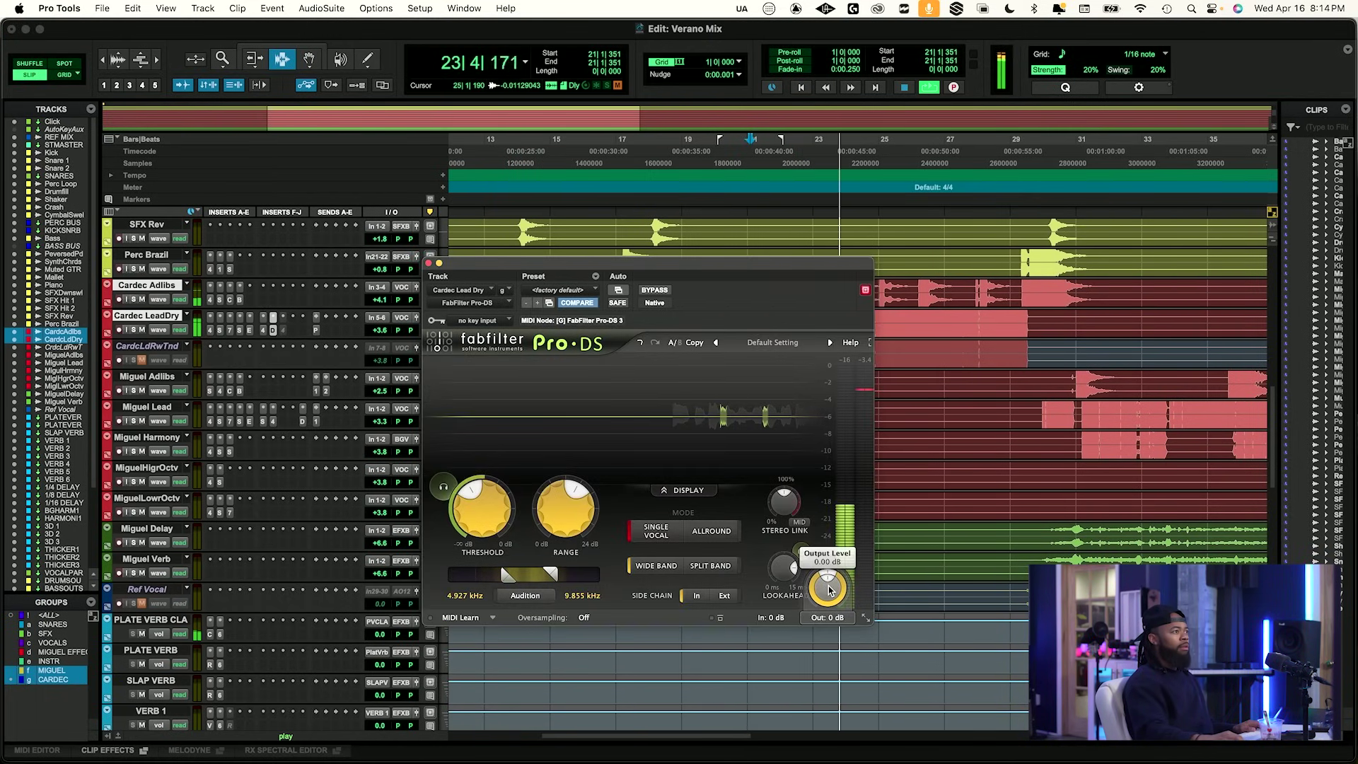
{"action": "left_click_drag", "start_coordinate": [831, 589], "coordinate": [835, 581]}
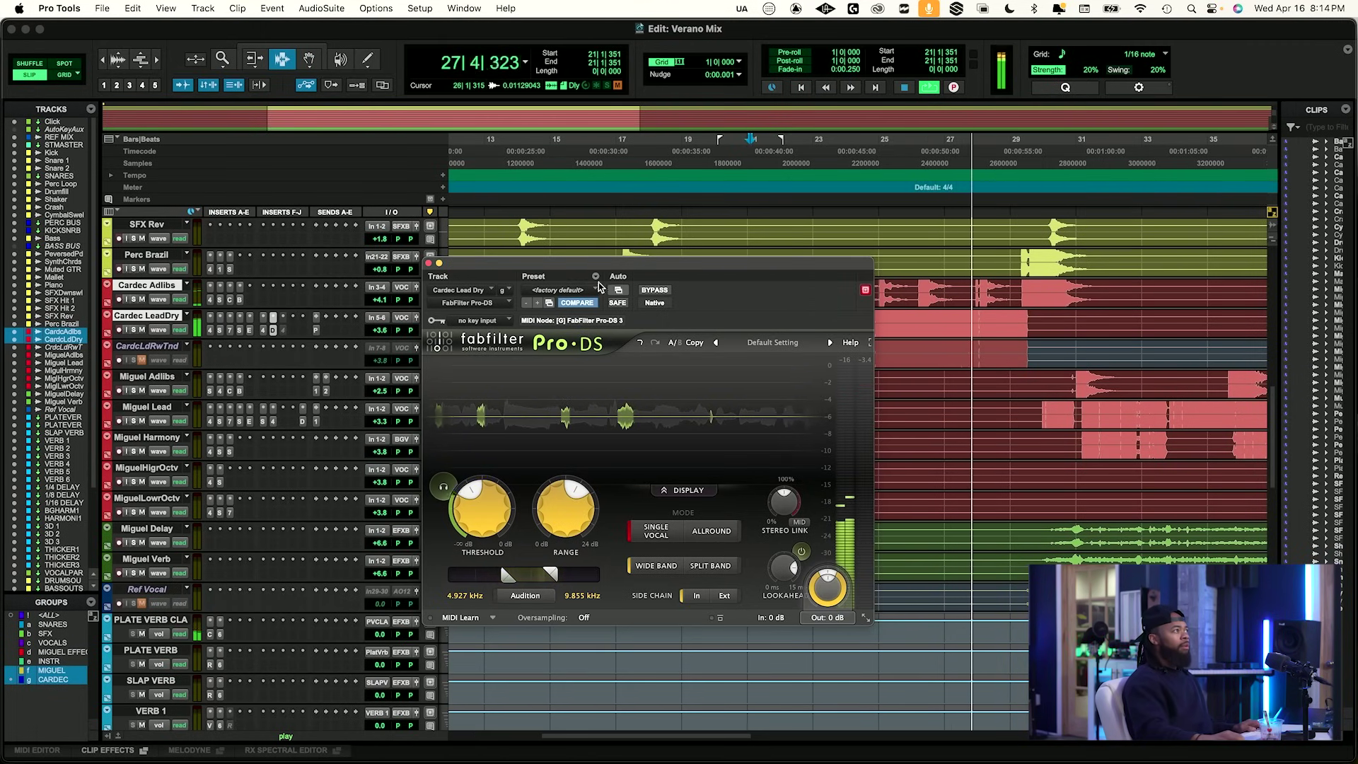
{"action": "left_click", "coordinate": [428, 264]}
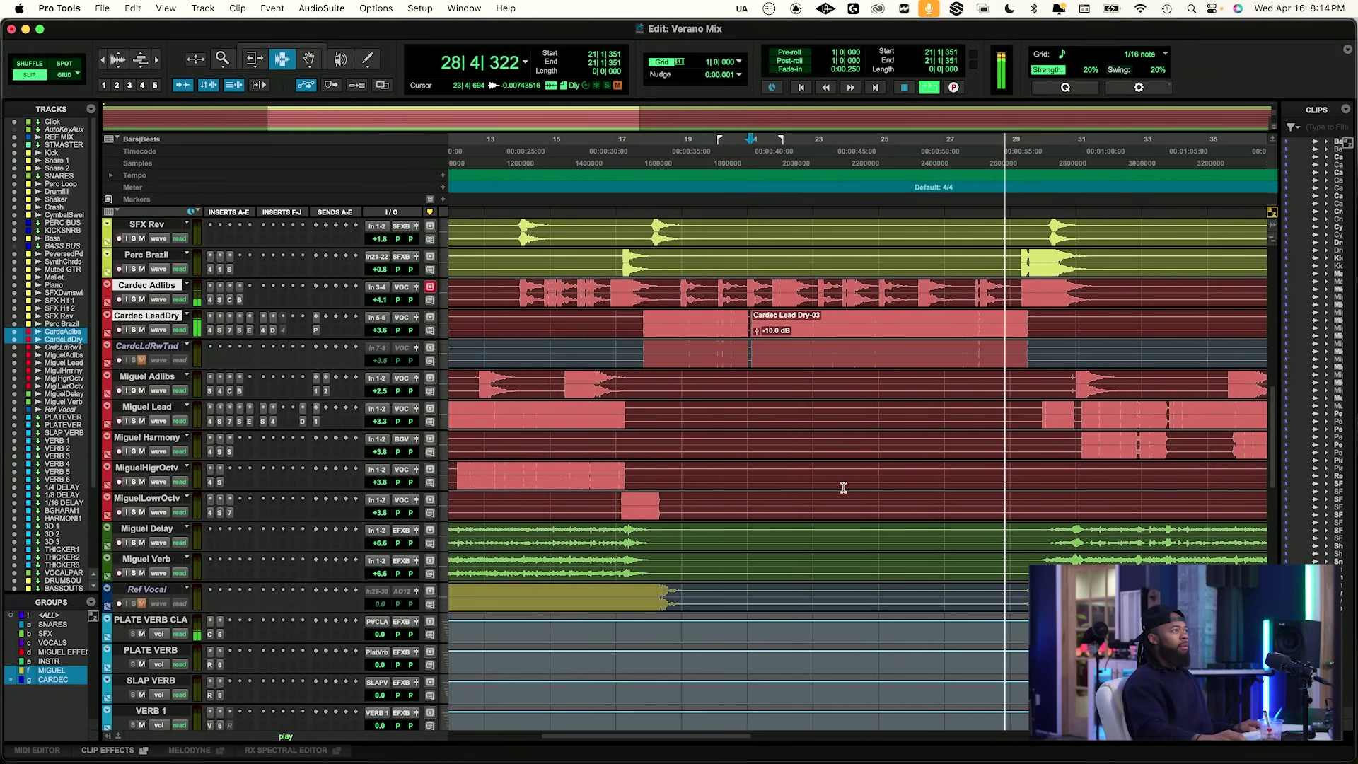
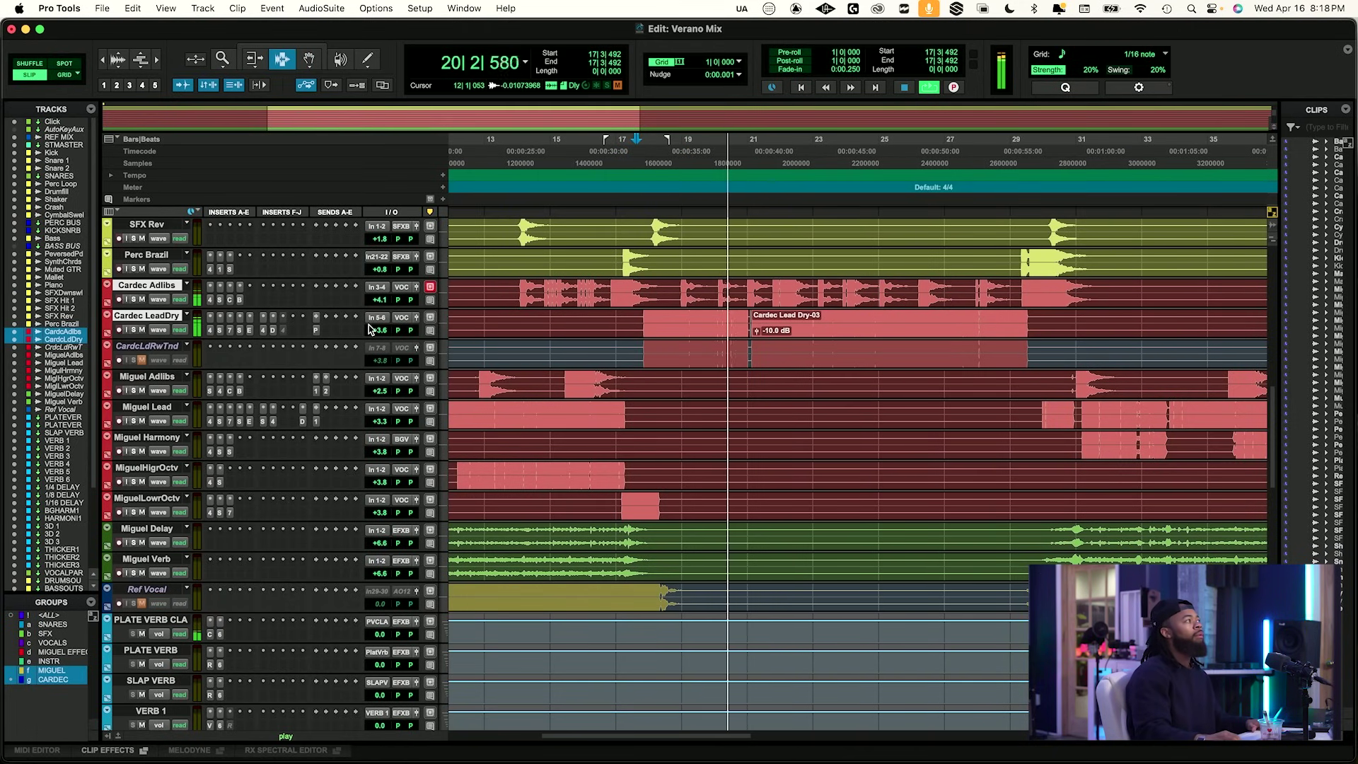
Follow playback across the drum, vocal and effect tracks, and replay the transition out of the Cardec section from bar 28.
{"action": "scroll", "coordinate": [193, 311], "scroll_direction": "up", "scroll_amount": 10}
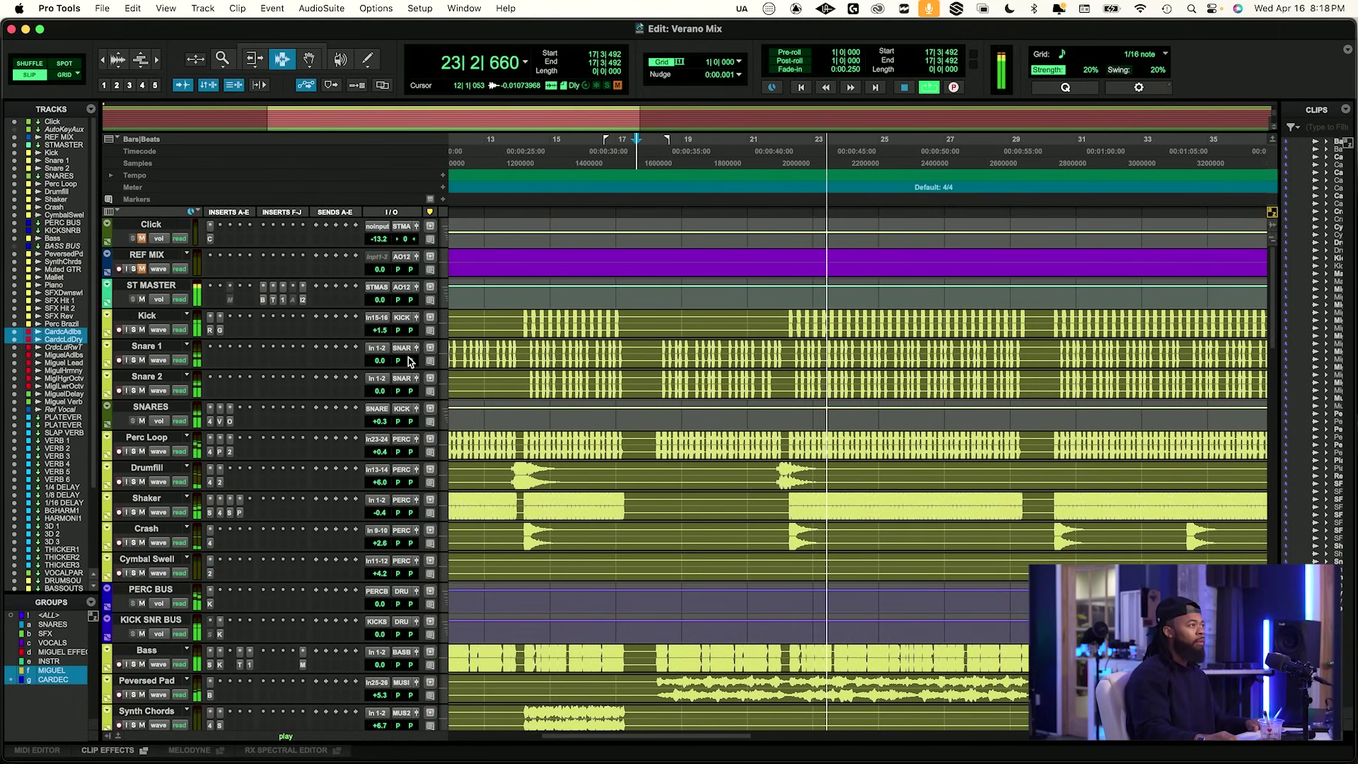
{"action": "scroll", "coordinate": [773, 503], "scroll_direction": "down", "scroll_amount": 15}
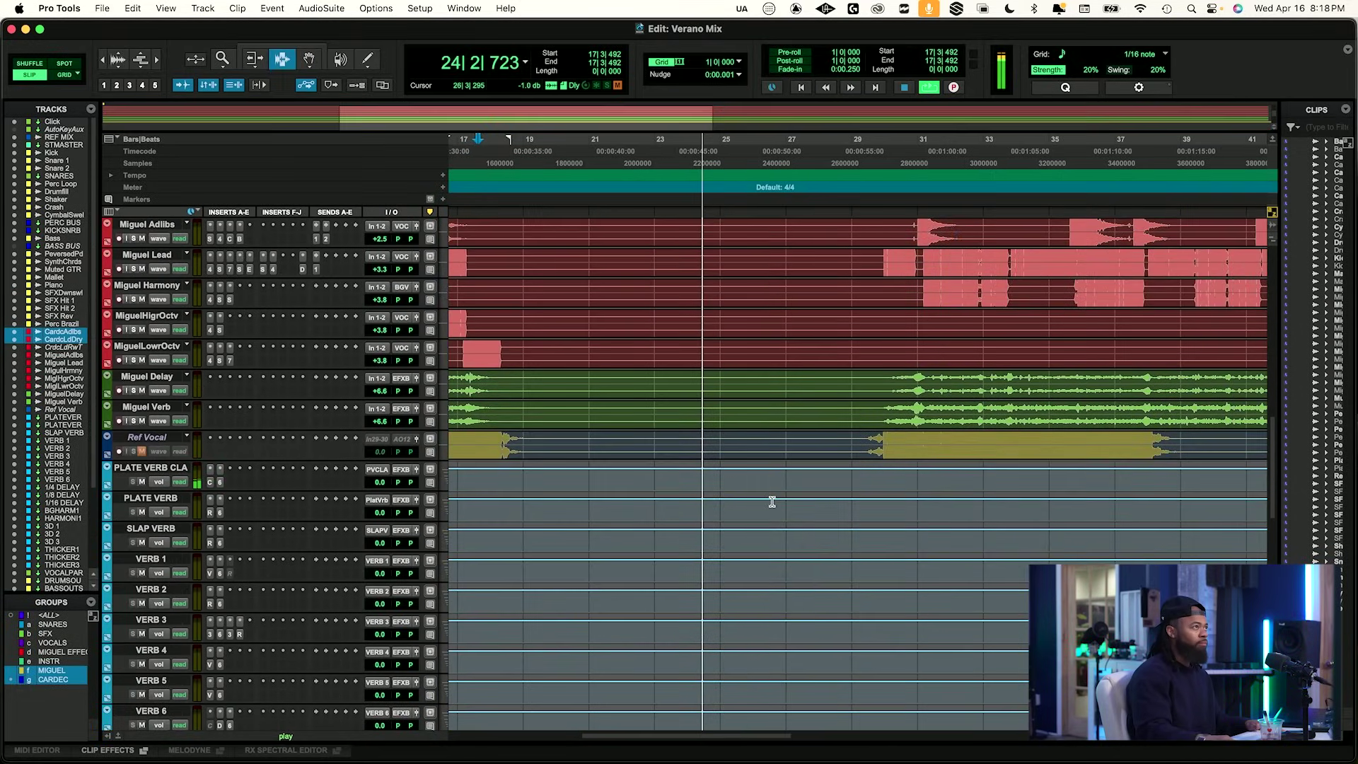
{"action": "scroll", "coordinate": [773, 502], "scroll_direction": "up", "scroll_amount": 5}
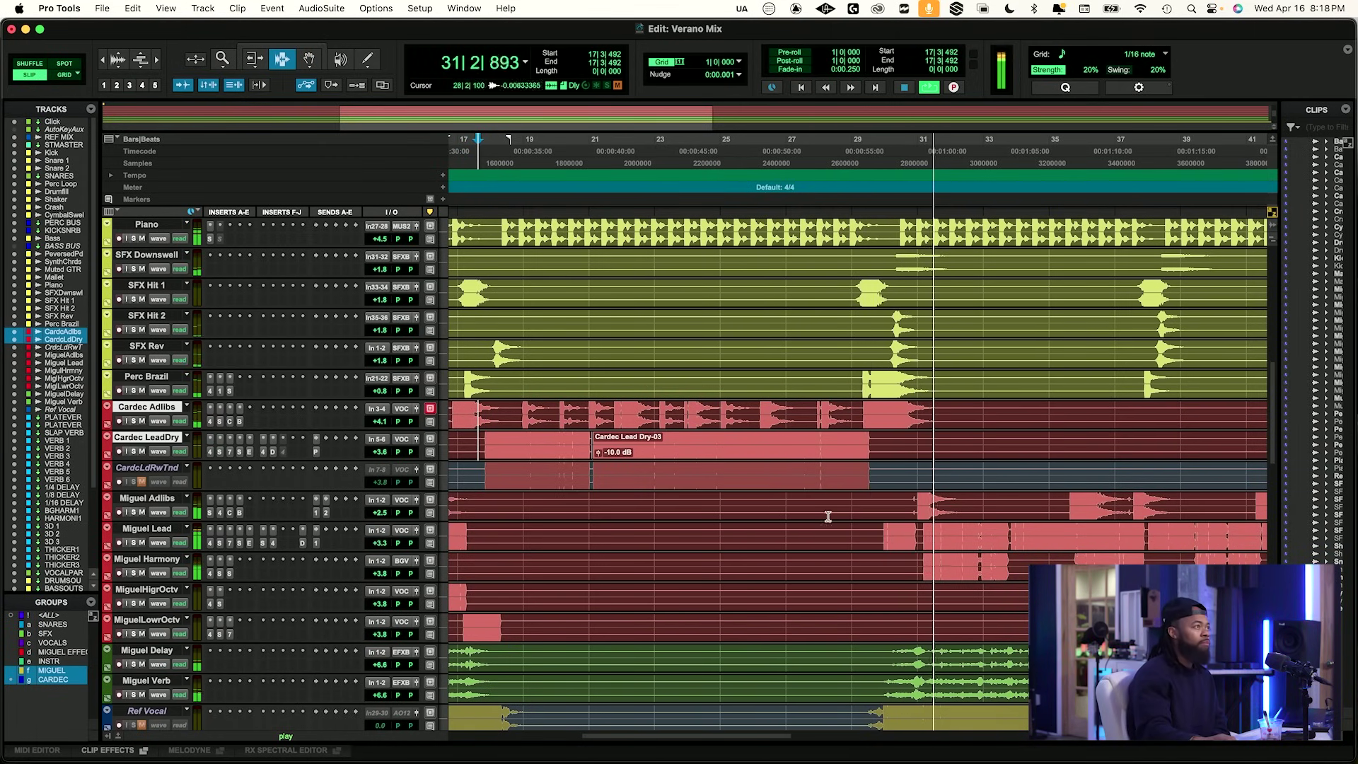
{"action": "scroll", "coordinate": [812, 509], "scroll_direction": "down", "scroll_amount": 5}
{"action": "scroll", "coordinate": [849, 516], "scroll_direction": "right", "scroll_amount": 2}
{"action": "scroll", "coordinate": [874, 522], "scroll_direction": "right", "scroll_amount": 1}
{"action": "scroll", "coordinate": [834, 506], "scroll_direction": "up", "scroll_amount": 8}
{"action": "scroll", "coordinate": [826, 503], "scroll_direction": "up", "scroll_amount": 6}
{"action": "key", "text": "space"}
{"action": "left_click", "coordinate": [749, 579]}
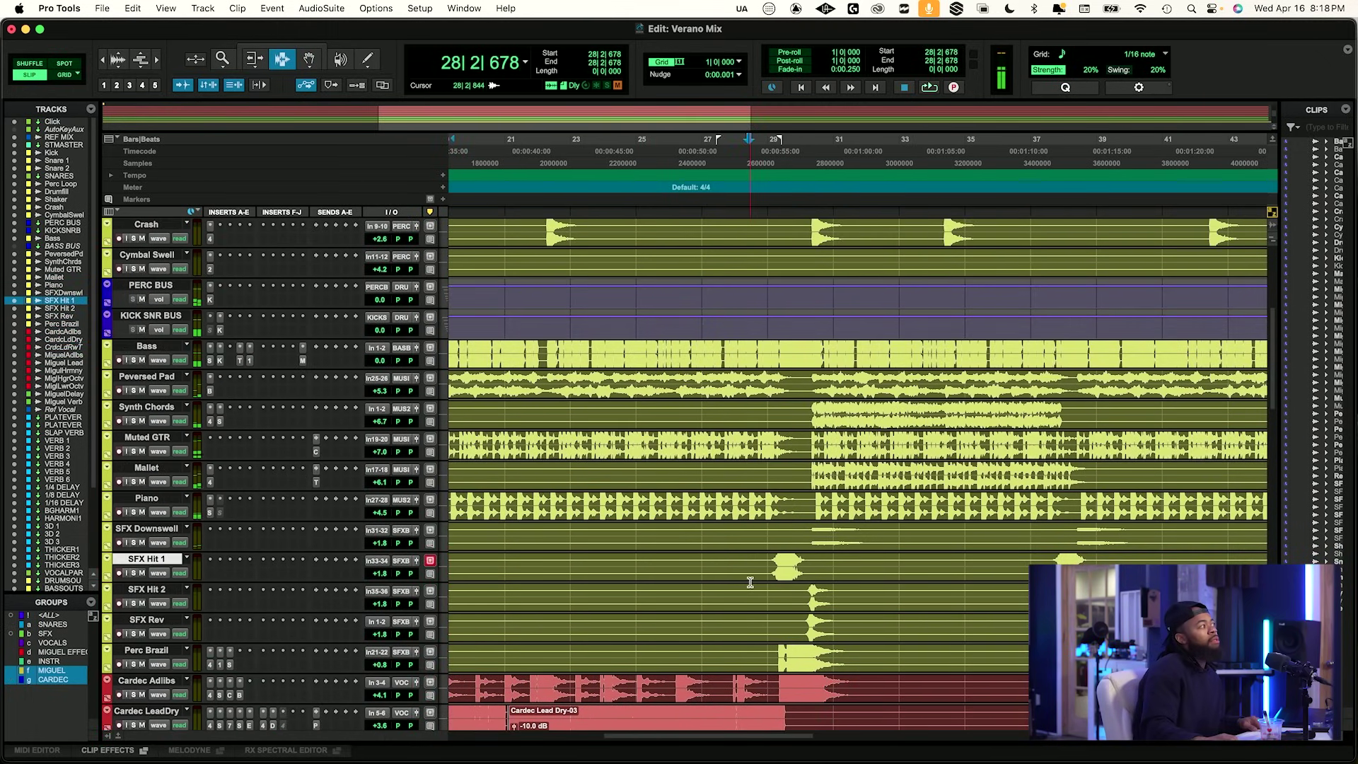
{"action": "key", "text": "space"}
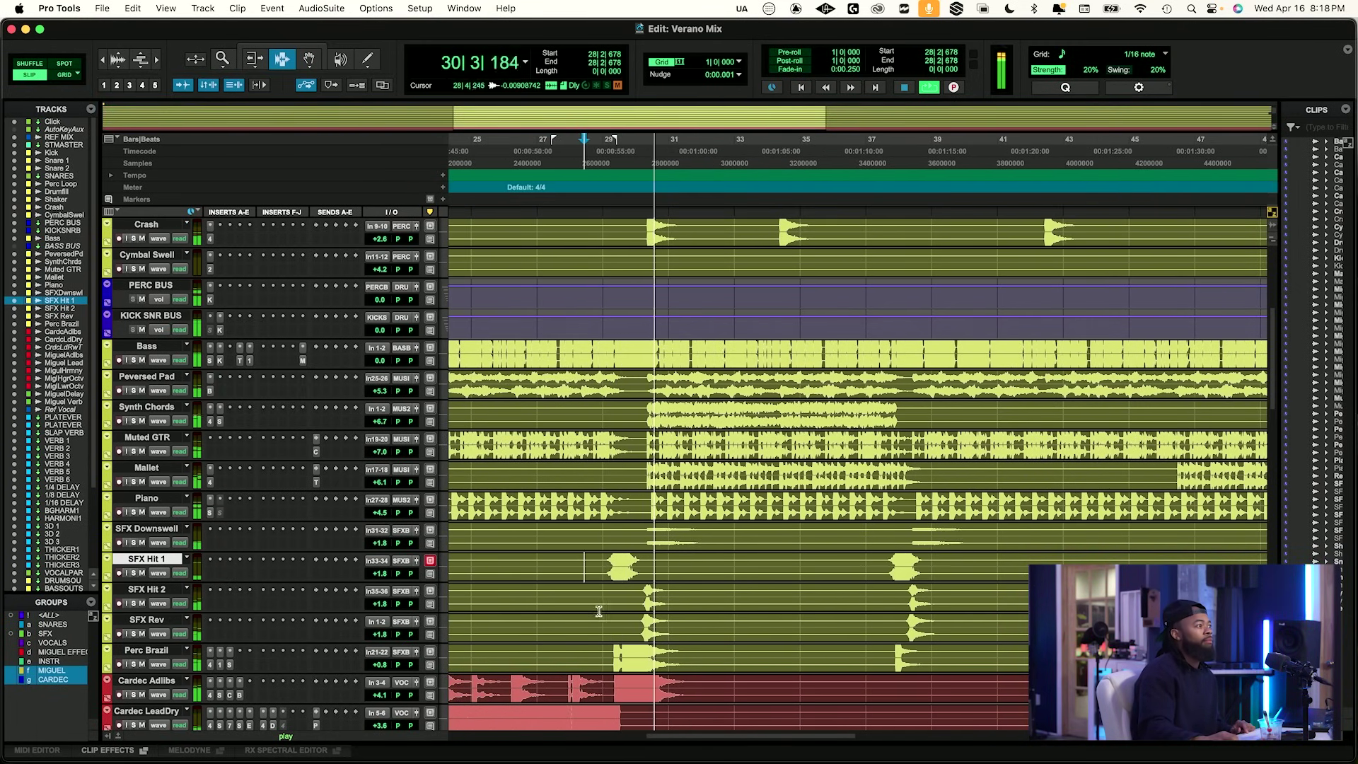
Audition SFX Hit 2 from bar 29 and SFX Rev from bar 30, comparing SFX Rev soloed and in the full mix.
{"action": "key", "text": "space"}
{"action": "left_click", "coordinate": [619, 598]}
{"action": "left_click", "coordinate": [134, 634]}
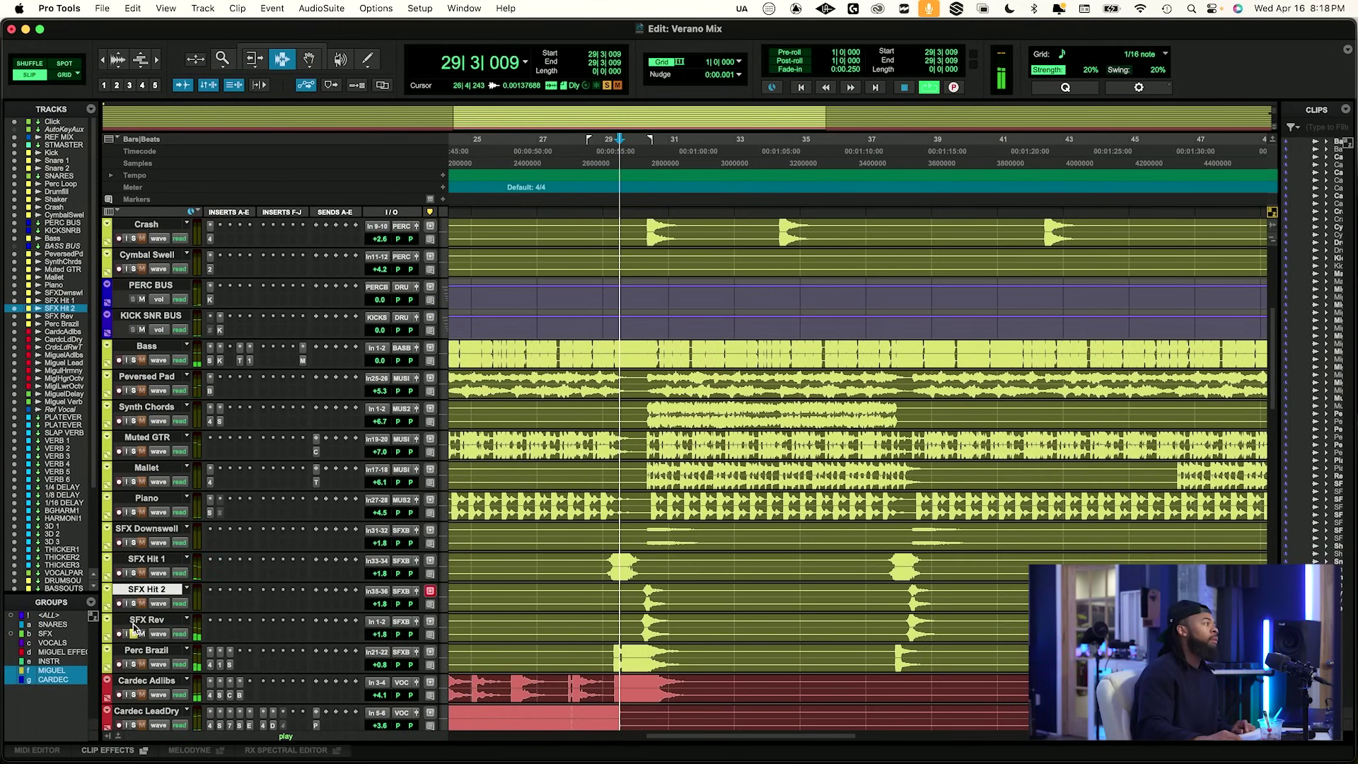
{"action": "left_click", "coordinate": [641, 619]}
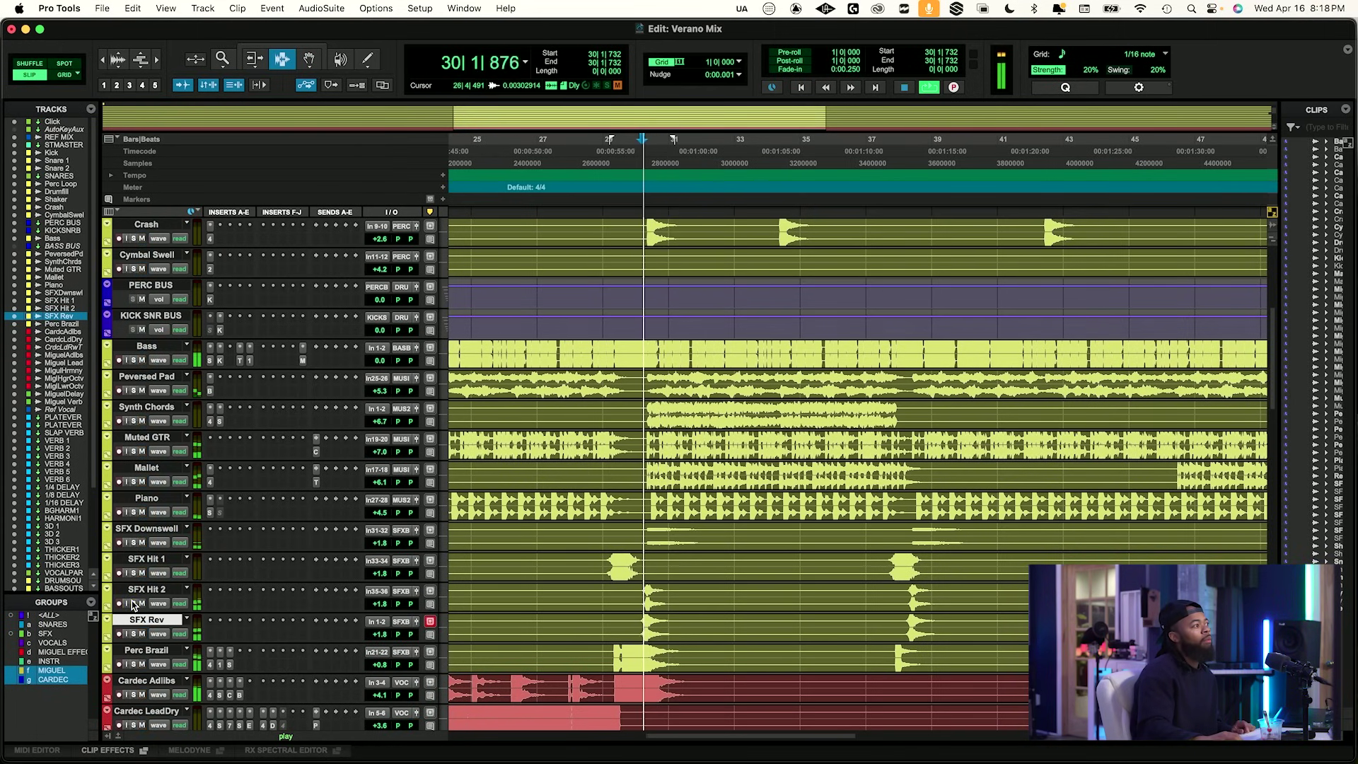
{"action": "key", "text": "space"}
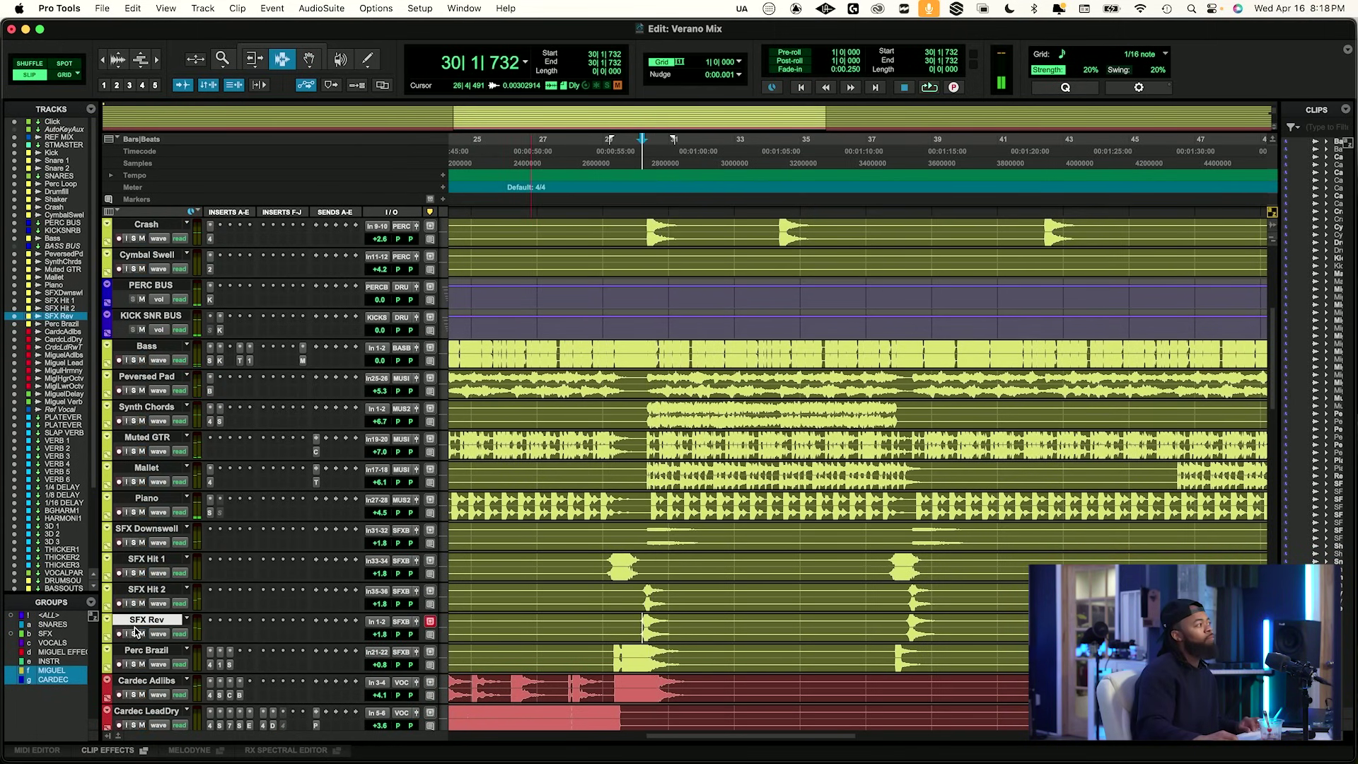
{"action": "key", "text": "space"}
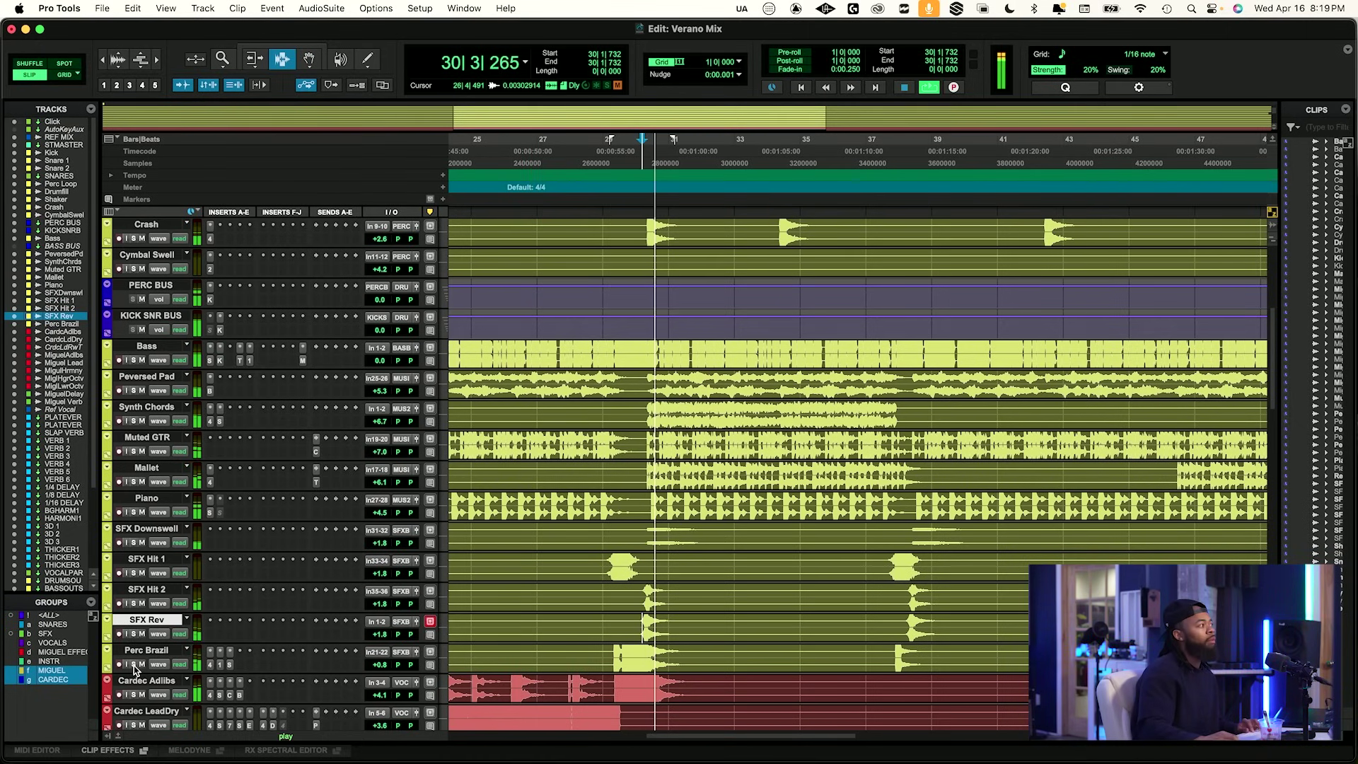
{"action": "key", "text": "space"}
Play the Perc Brazil hit from bar 29, first soloed and again in the full mix.
{"action": "left_click", "coordinate": [610, 652]}
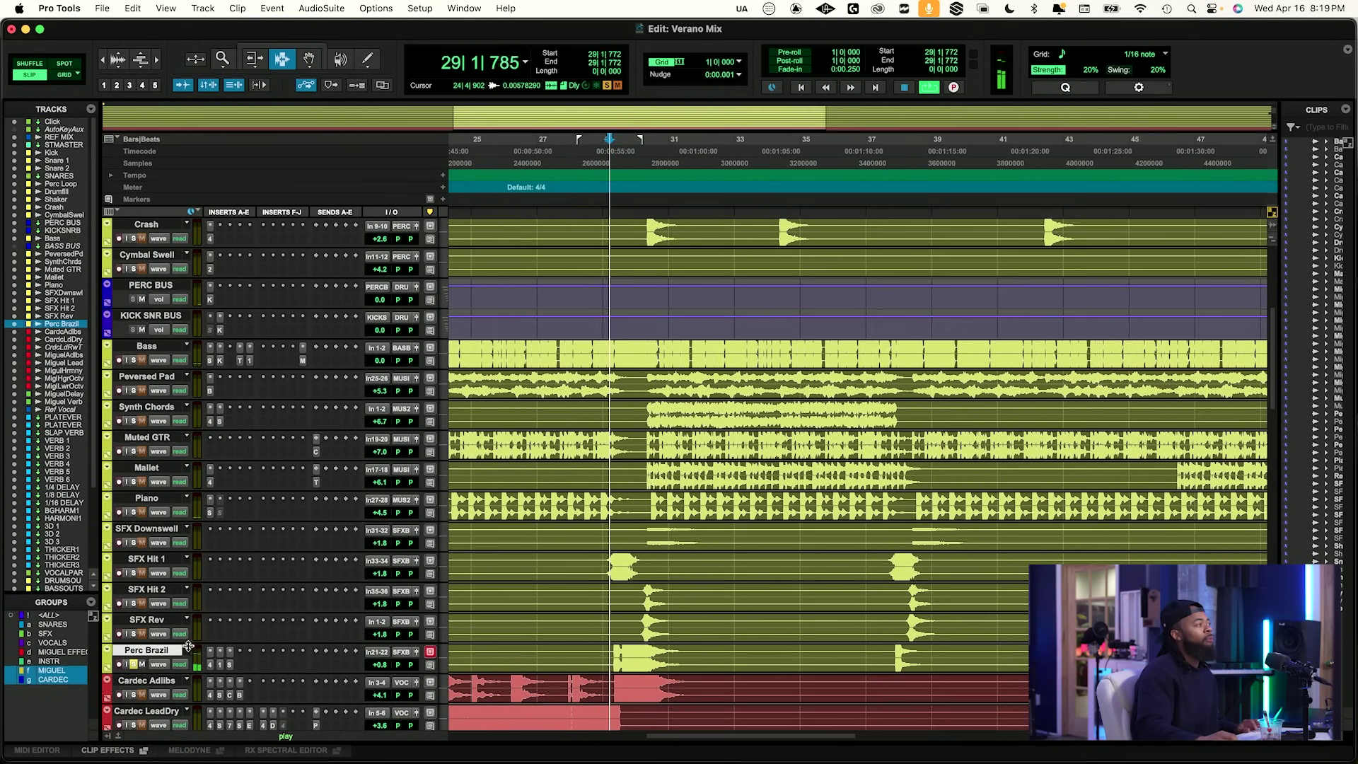
{"action": "key", "text": "space"}
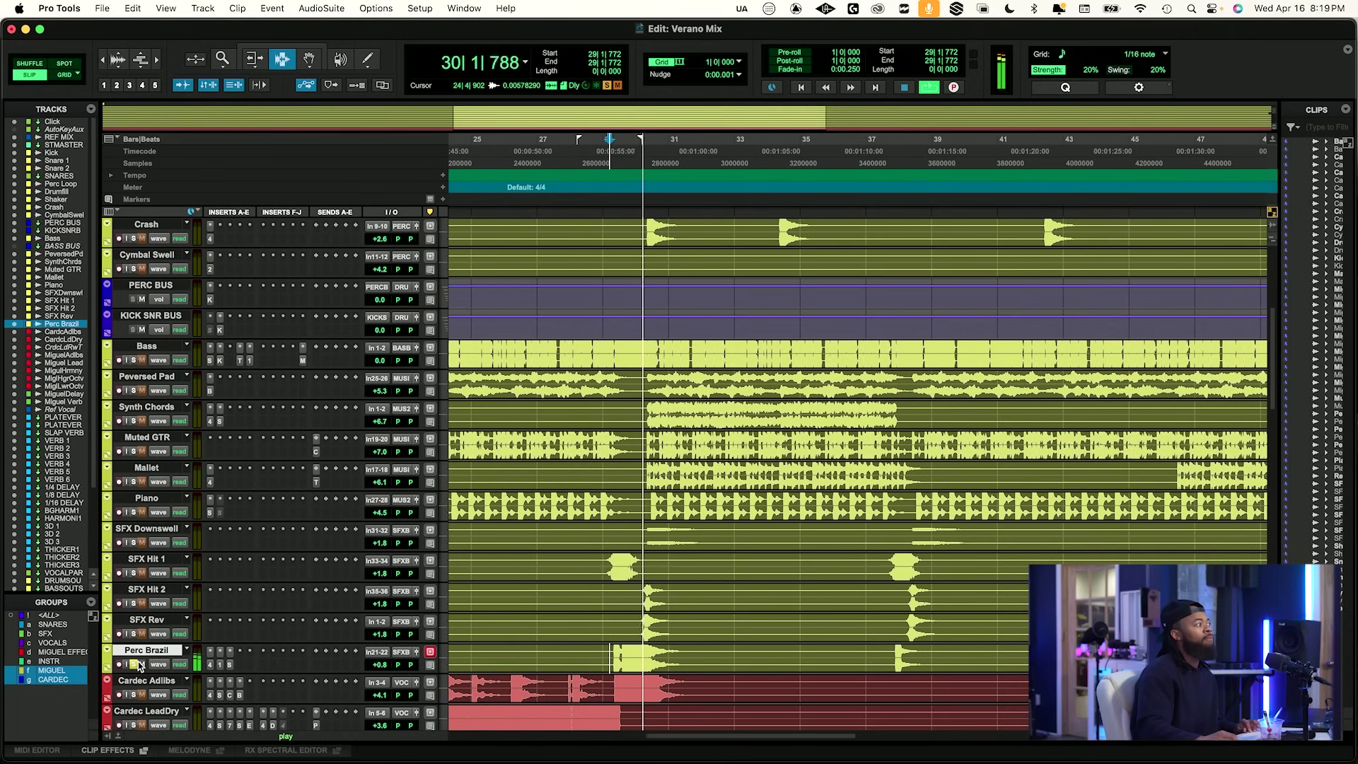
{"action": "key", "text": "space"}
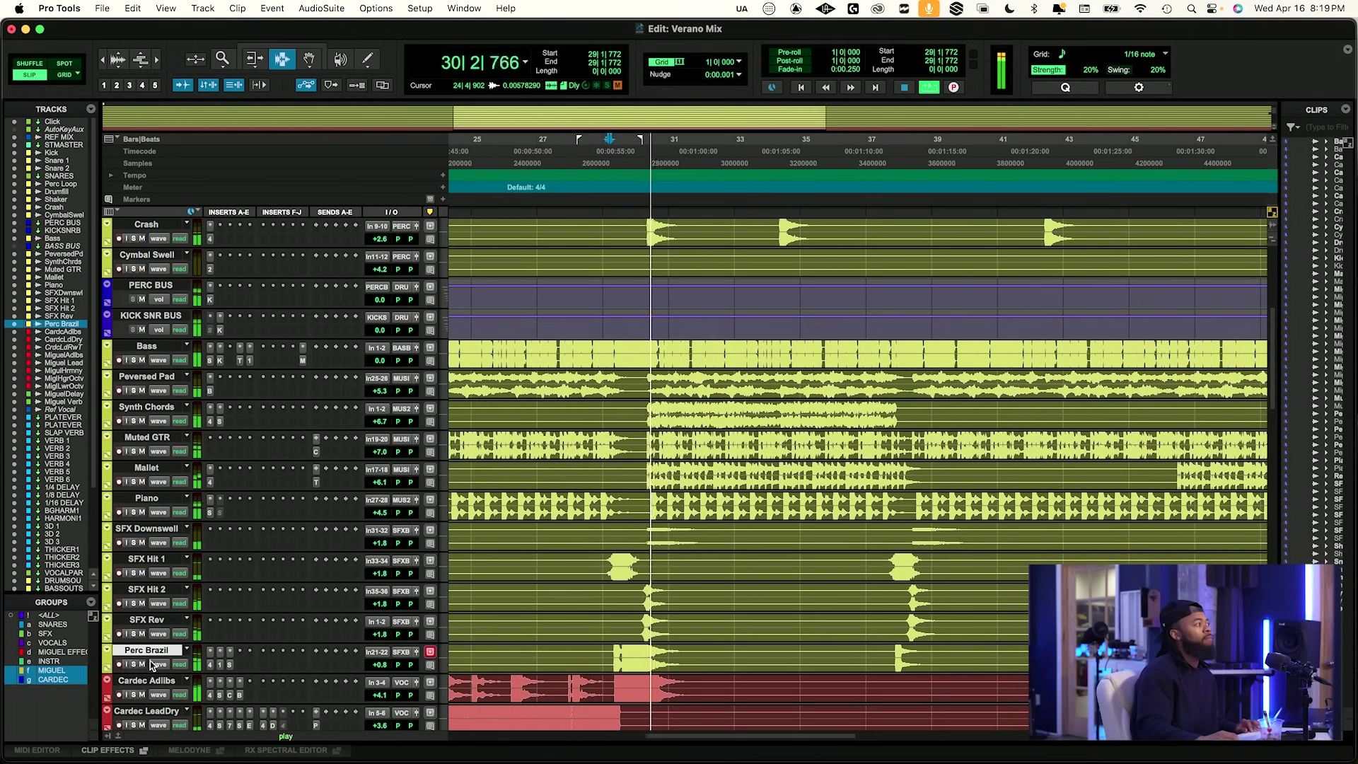
Replay the transition from bar 29 in the full mix, and audition SFX Hit 1 soloed.
{"action": "left_click", "coordinate": [603, 564]}
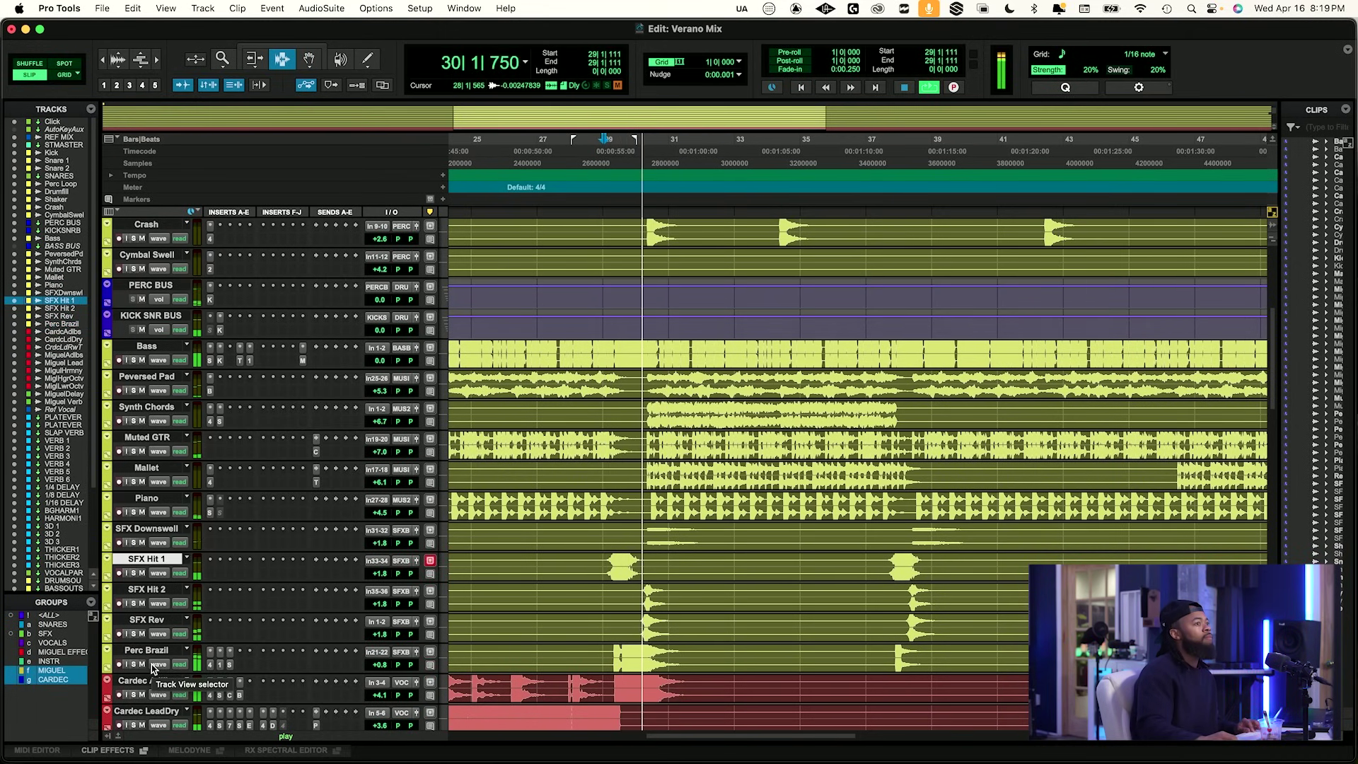
{"action": "key", "text": "space"}
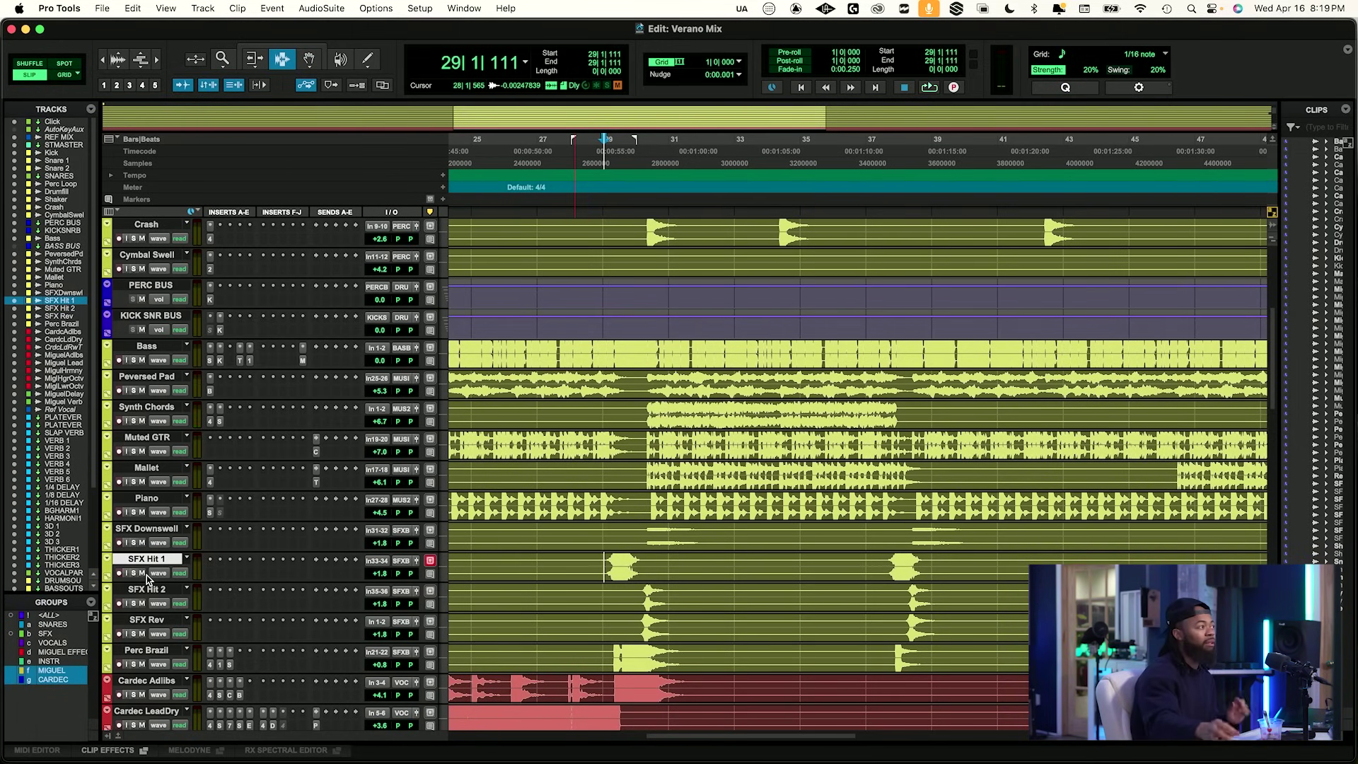
{"action": "key", "text": "space"}
{"action": "key", "text": "space"}
{"action": "left_click", "coordinate": [133, 573]}
{"action": "key", "text": "space"}
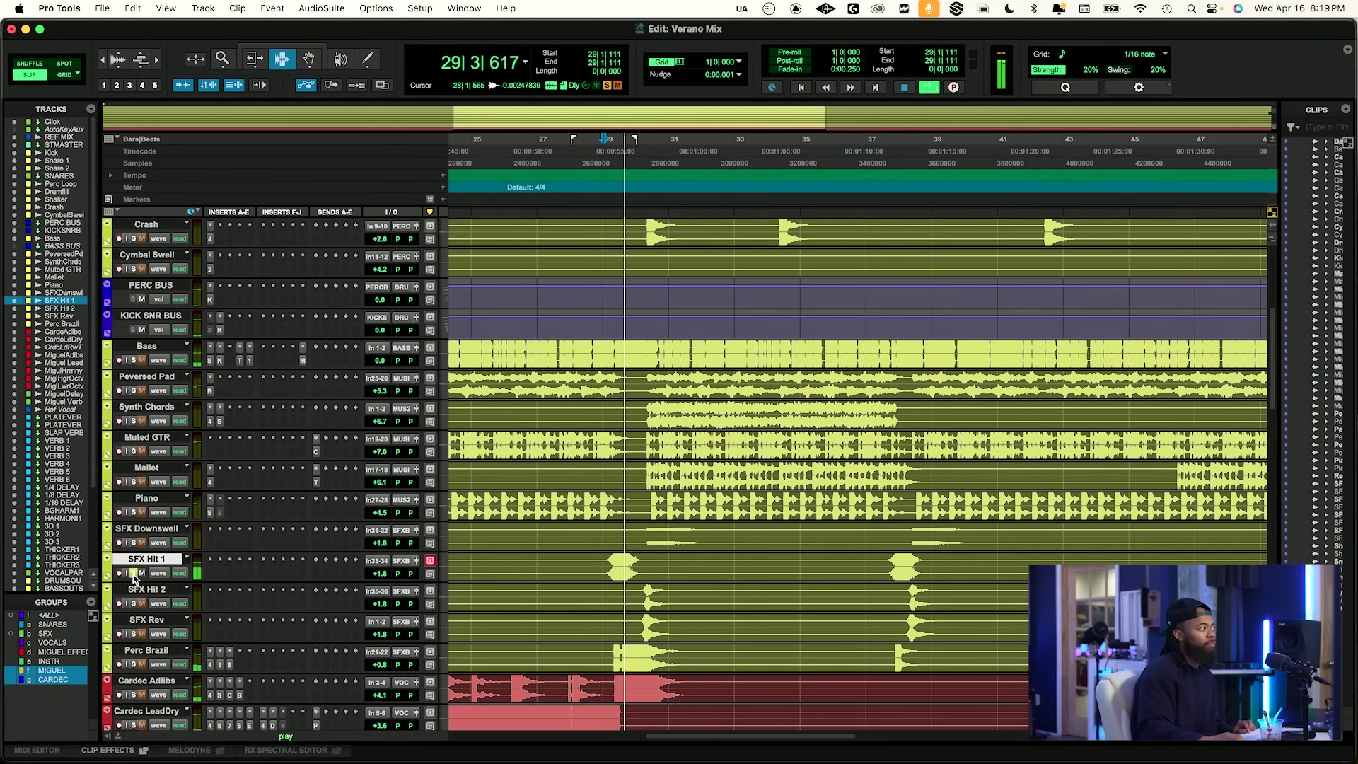
{"action": "key", "text": "space"}
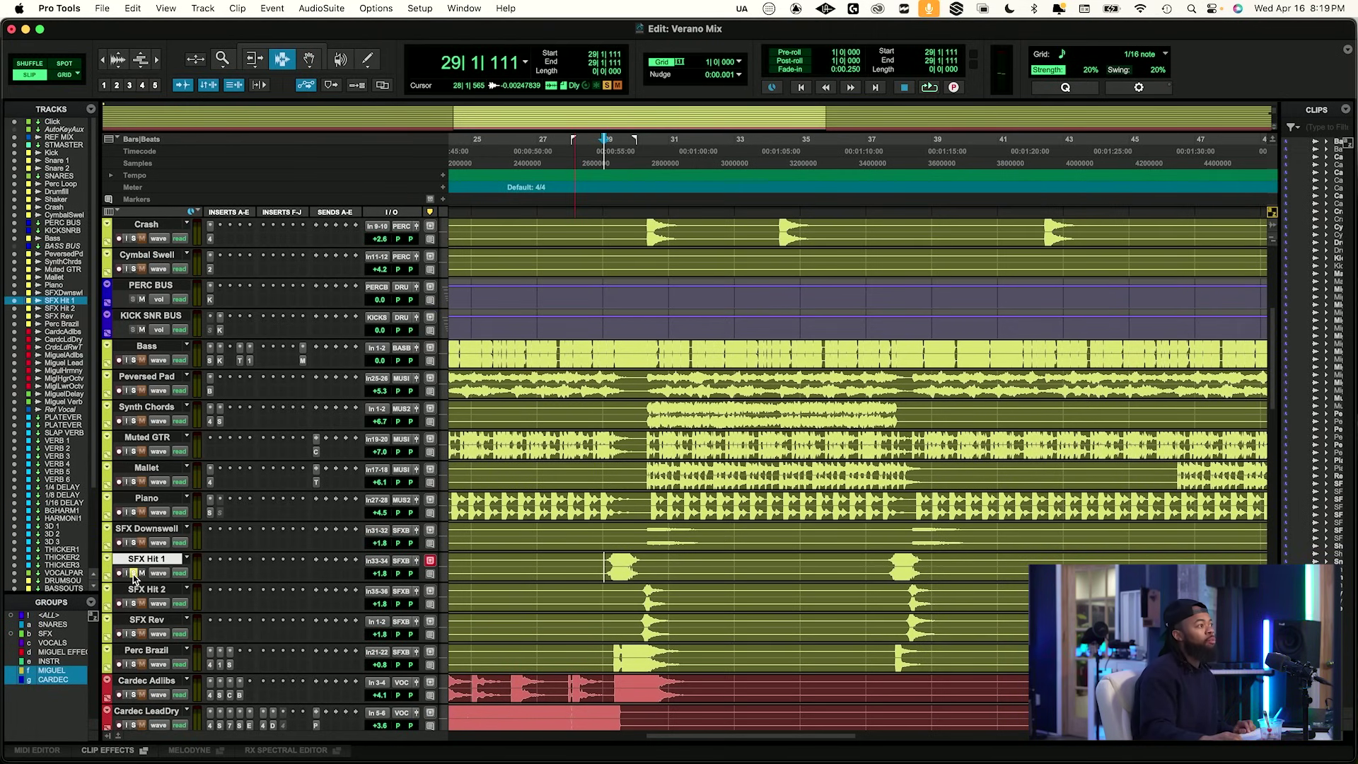
{"action": "key", "text": "space"}
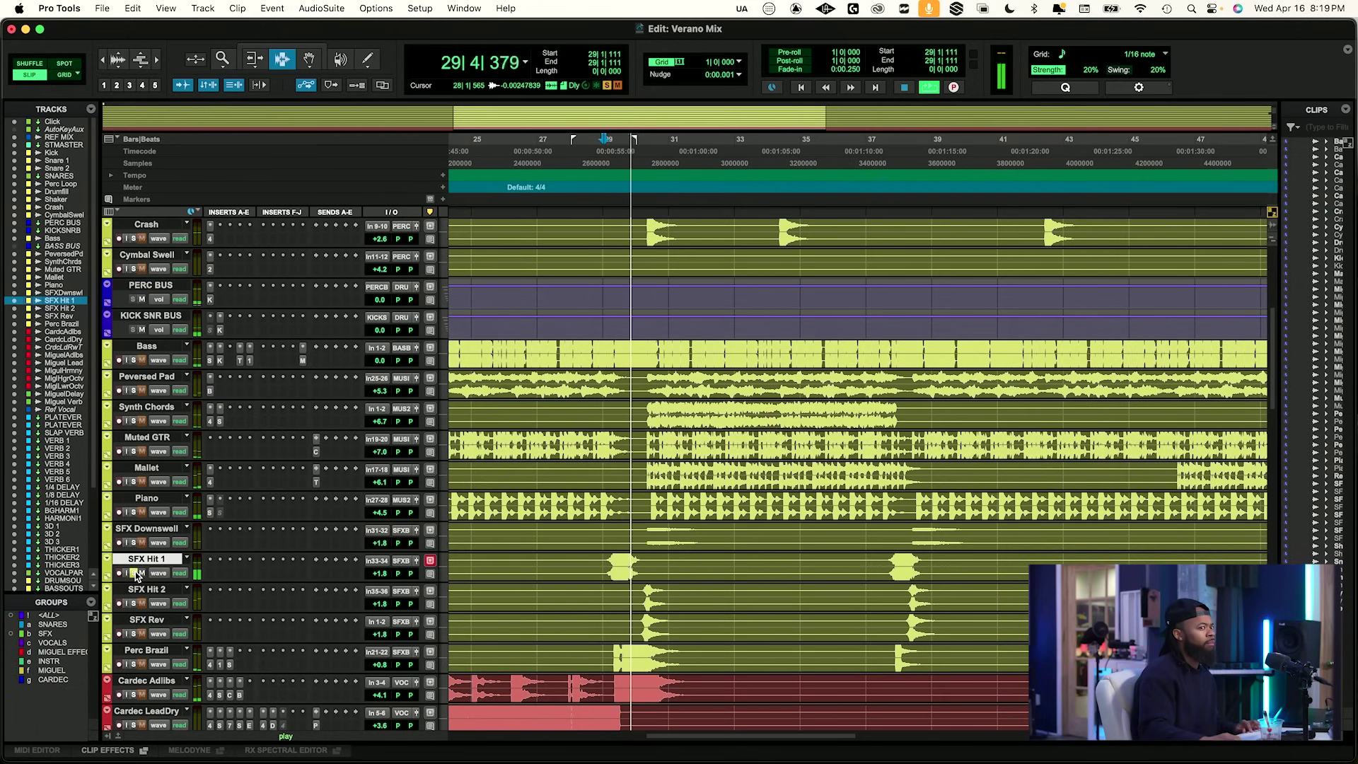
Set SFX Hit 1's volume to +2.0 dB, and play the transition in the full mix from bar 28.
{"action": "left_click_drag", "start_coordinate": [376, 570], "coordinate": [376, 567]}
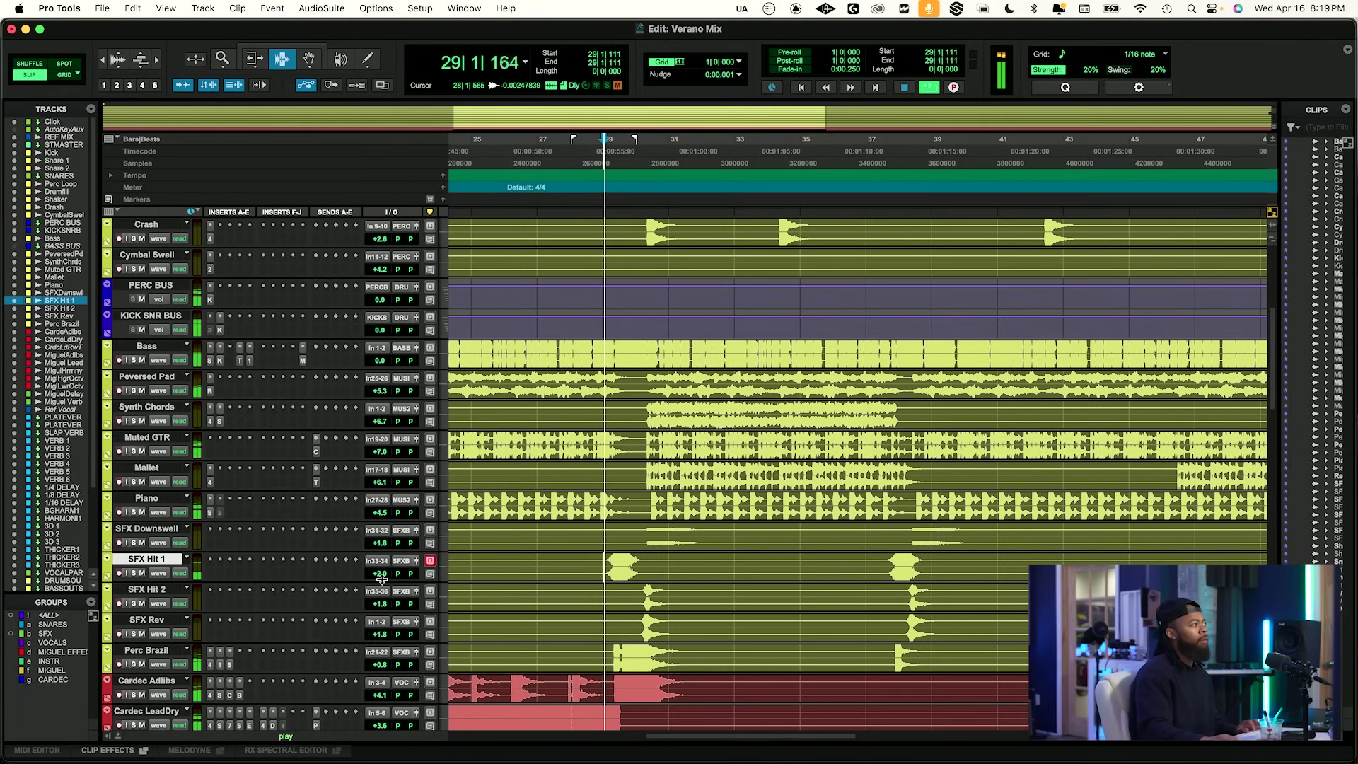
{"action": "left_click", "coordinate": [580, 558]}
{"action": "key", "text": "space"}
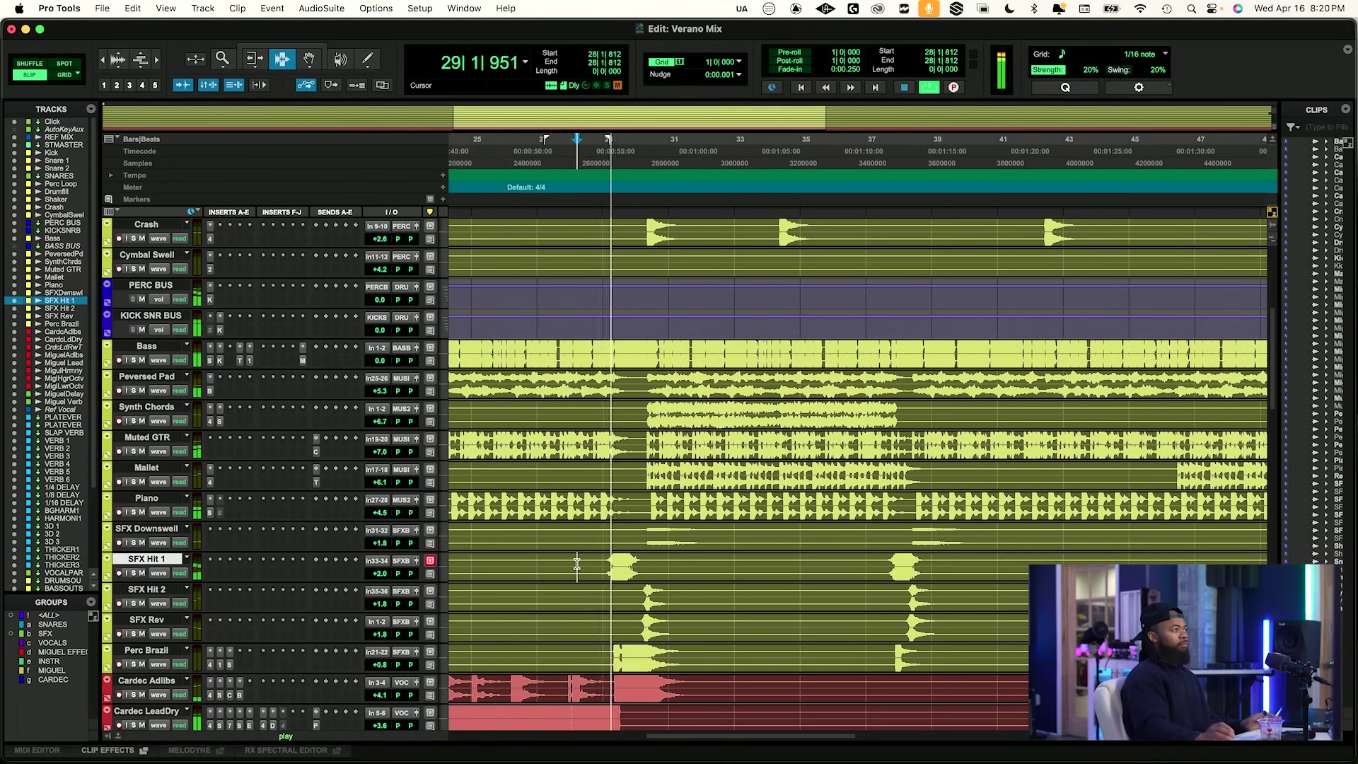
Compare the soloed REF MIX with the full mix by playing both from bar 28 through the transition.
{"action": "scroll", "coordinate": [155, 323], "scroll_direction": "up", "scroll_amount": 10}
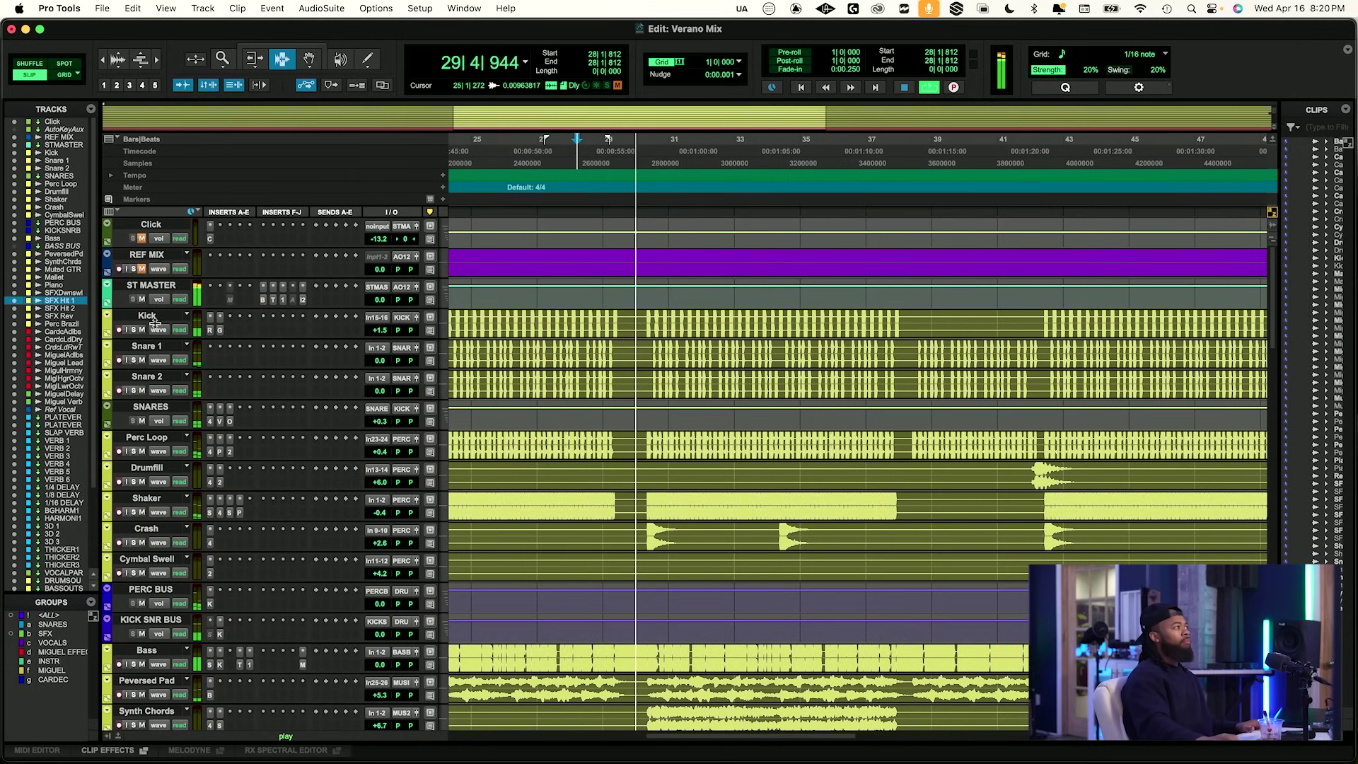
{"action": "key", "text": "space"}
{"action": "left_click", "coordinate": [135, 269]}
{"action": "key", "text": "space"}
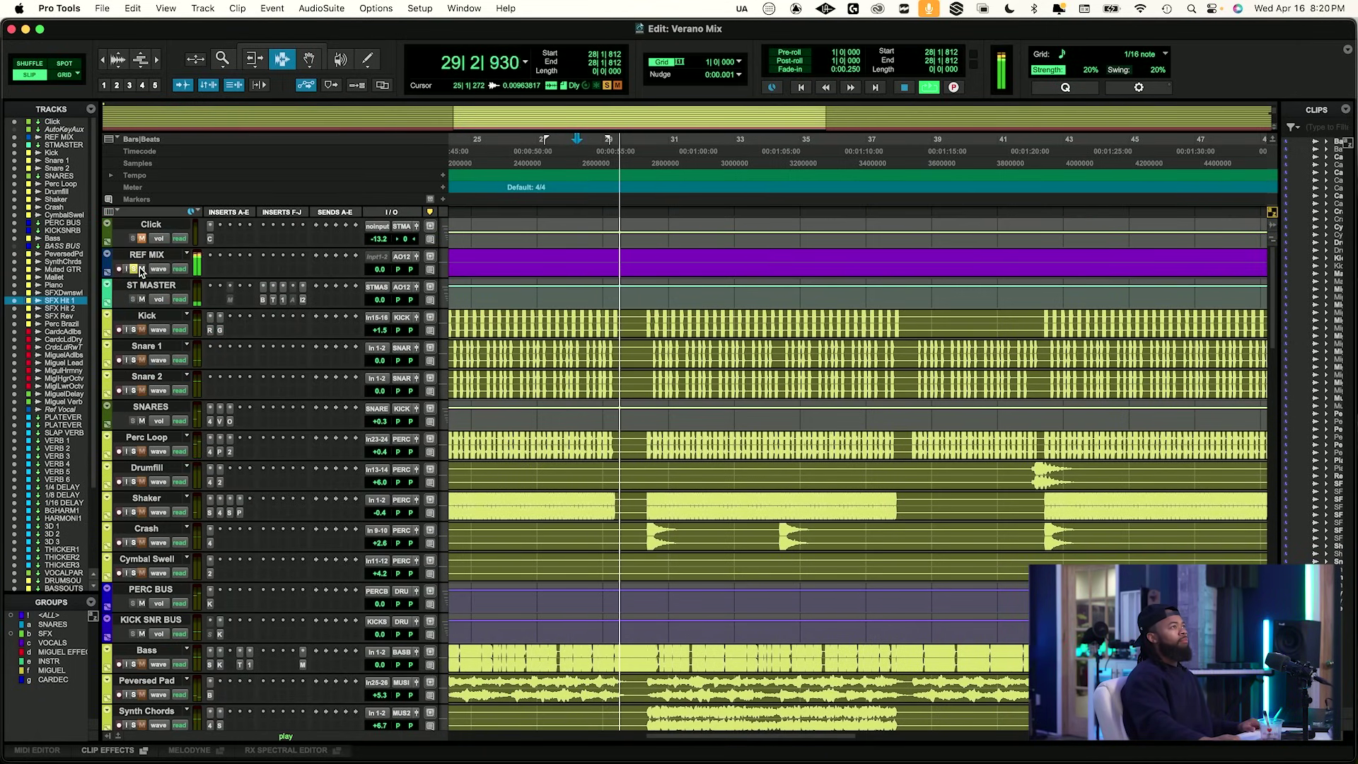
{"action": "key", "text": "space"}
{"action": "scroll", "coordinate": [649, 403], "scroll_direction": "down", "scroll_amount": 10}
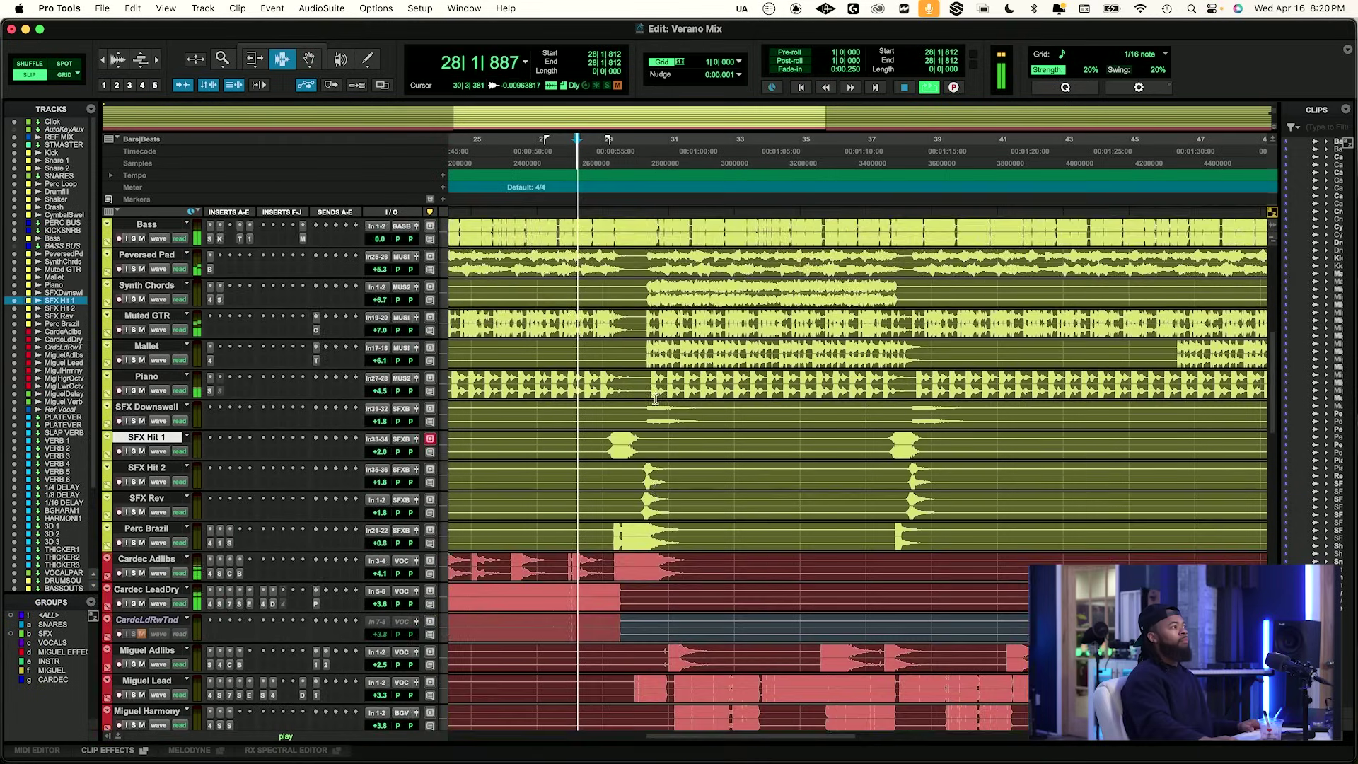
{"action": "scroll", "coordinate": [644, 402], "scroll_direction": "up", "scroll_amount": 5}
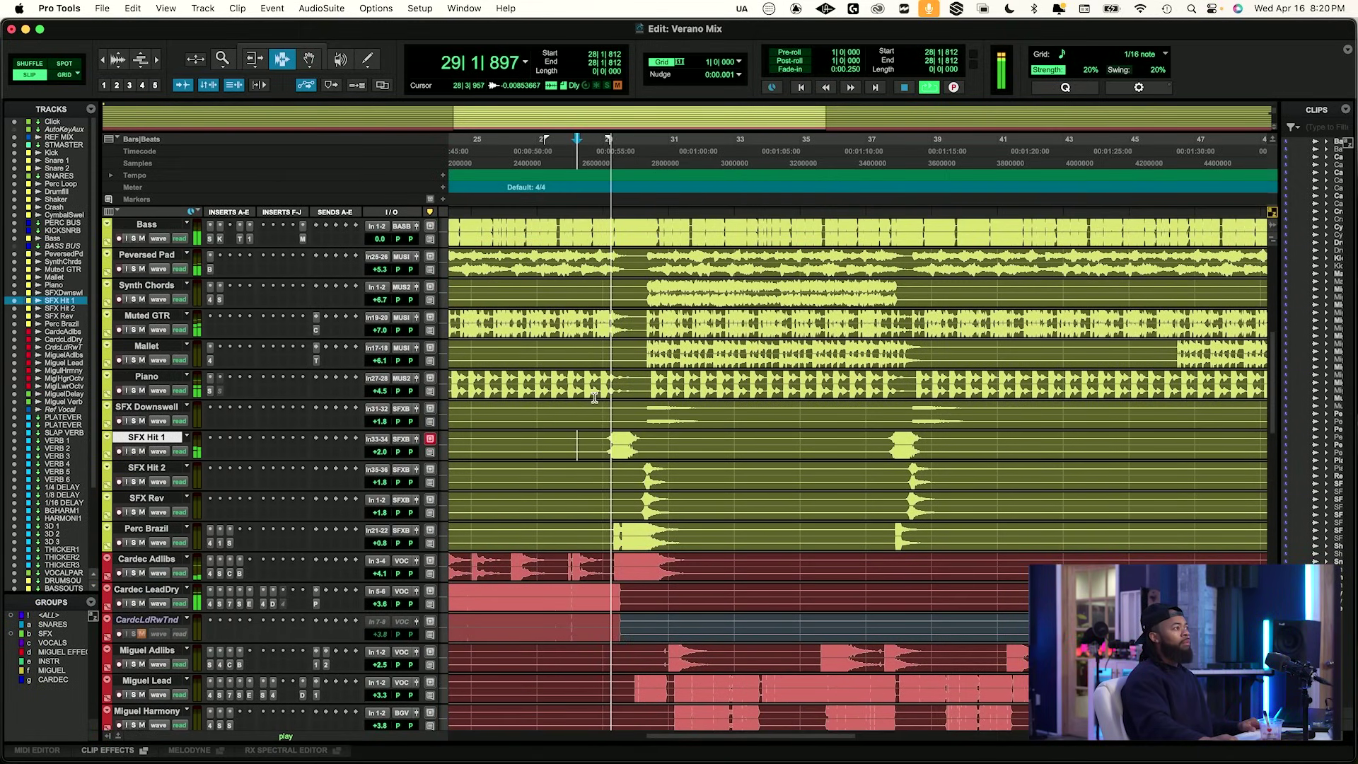
{"action": "key", "text": "space"}
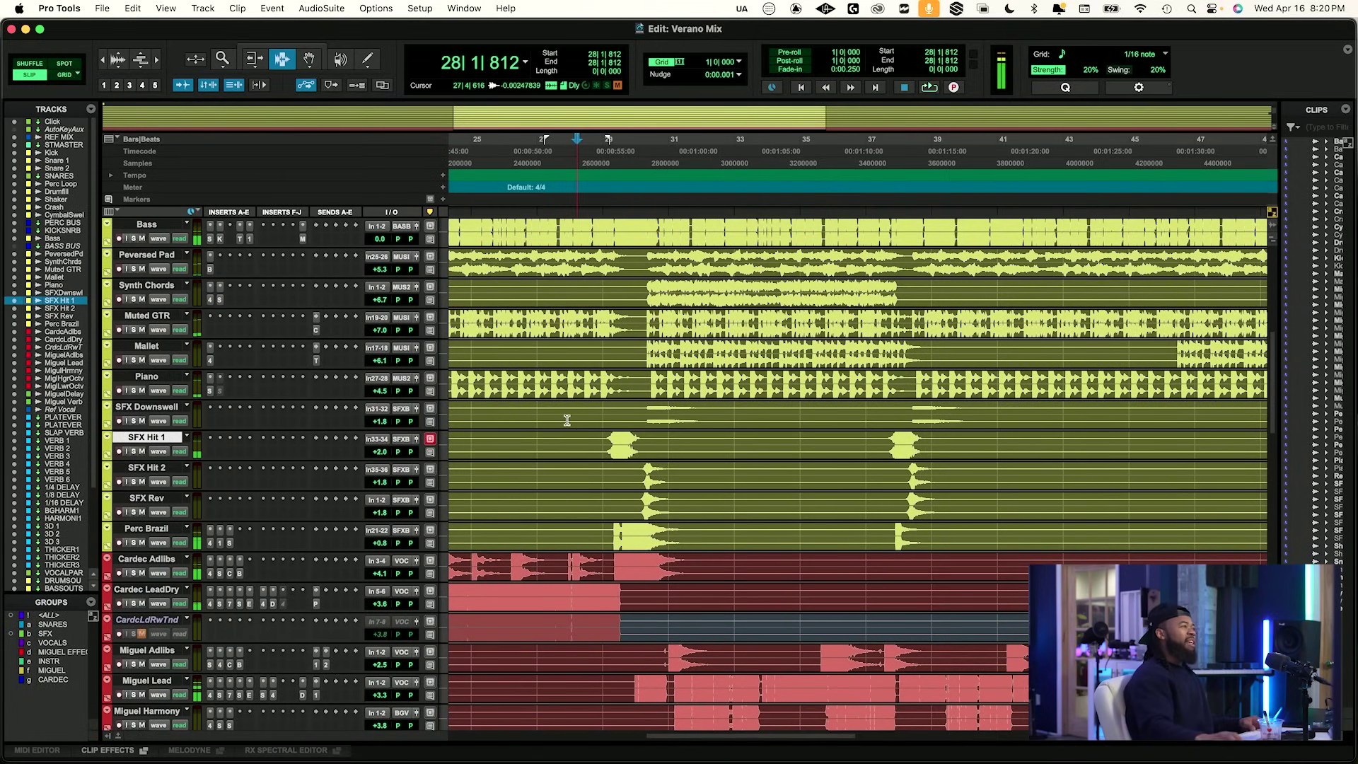
Solo Perc Brazil and play its hit at bar 29 repeatedly.
{"action": "left_click", "coordinate": [134, 532]}
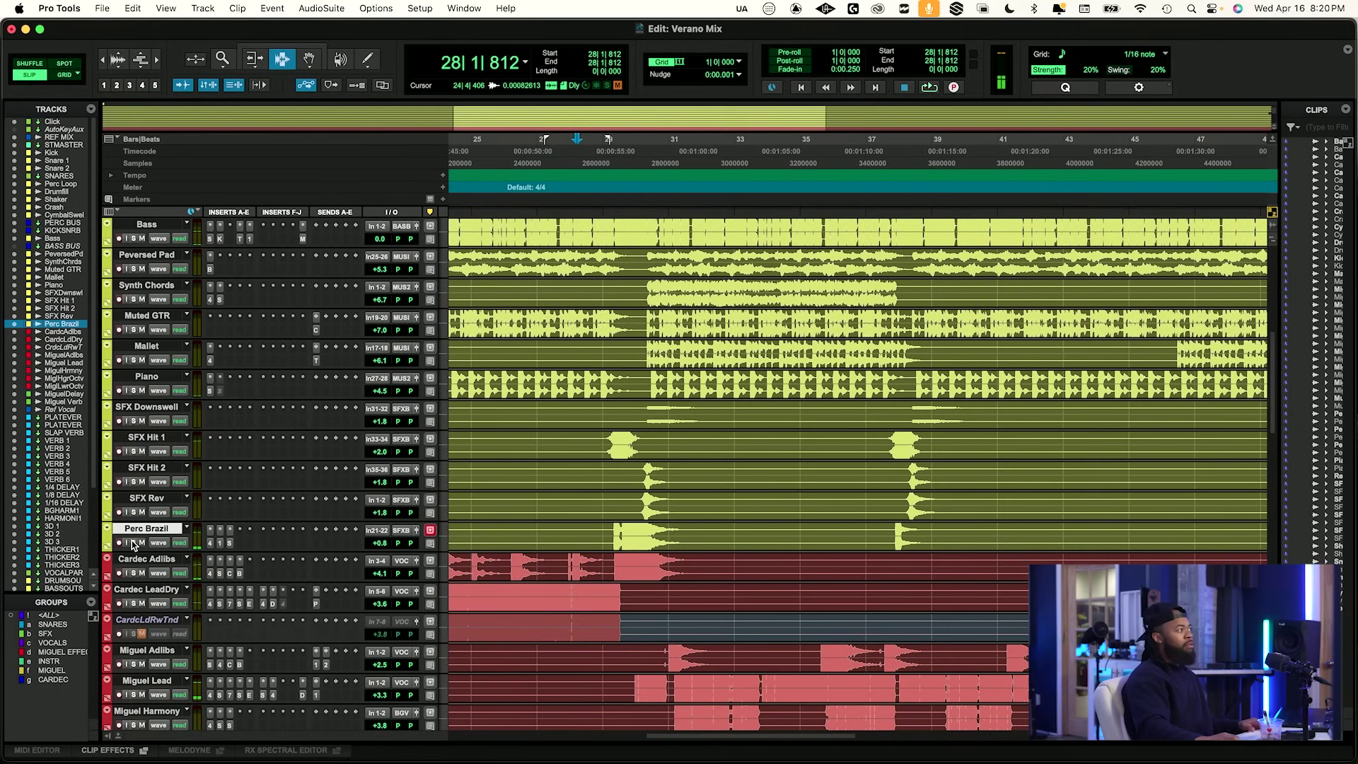
{"action": "left_click", "coordinate": [133, 542]}
{"action": "key", "text": "space"}
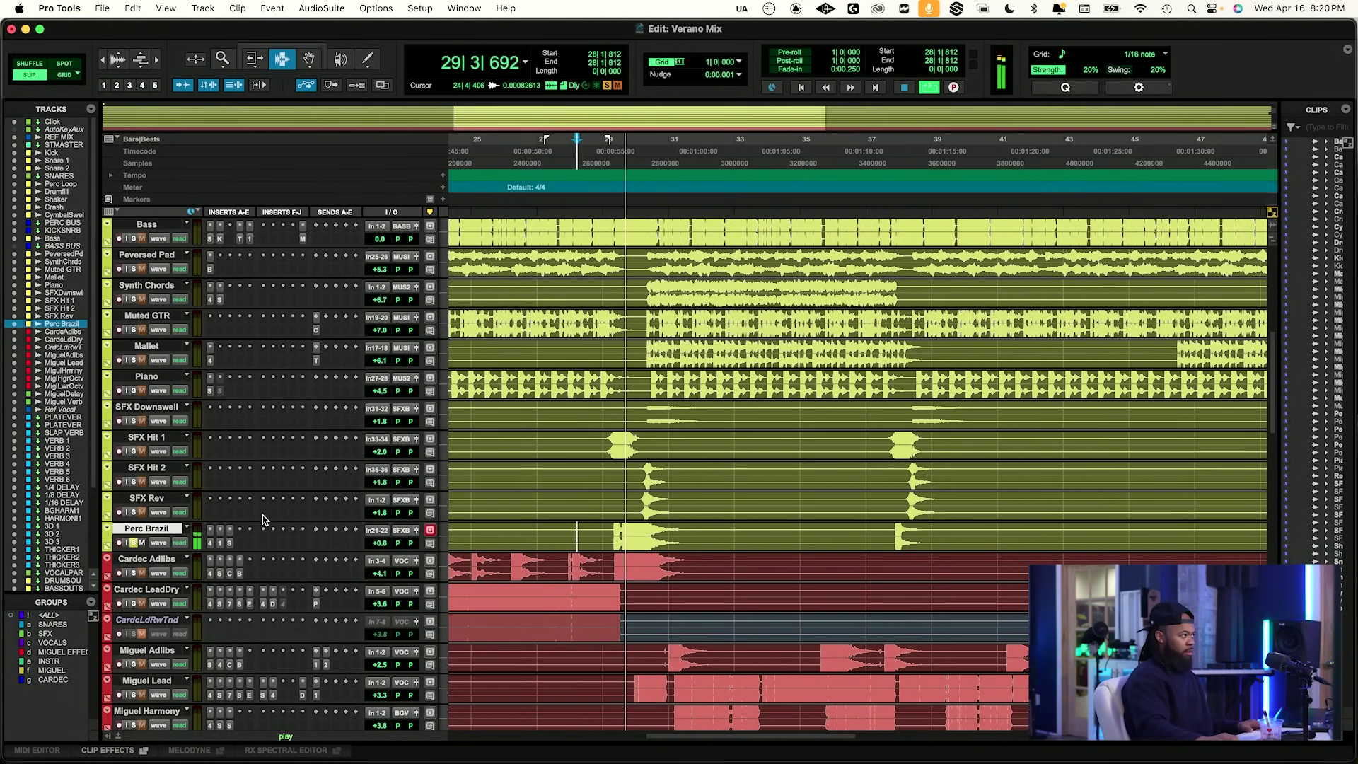
{"action": "key", "text": "space"}
{"action": "left_click", "coordinate": [612, 531]}
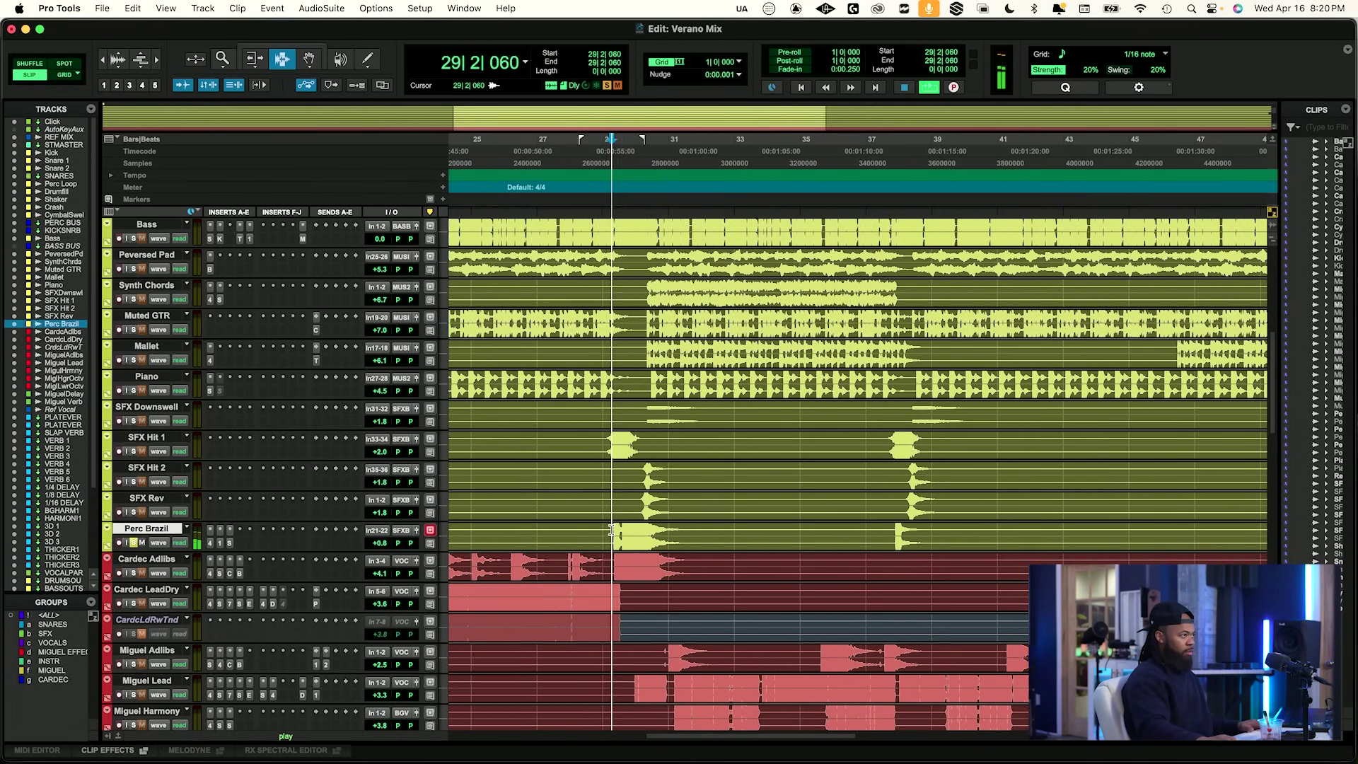
{"action": "key", "text": "space"}
{"action": "left_click", "coordinate": [610, 530]}
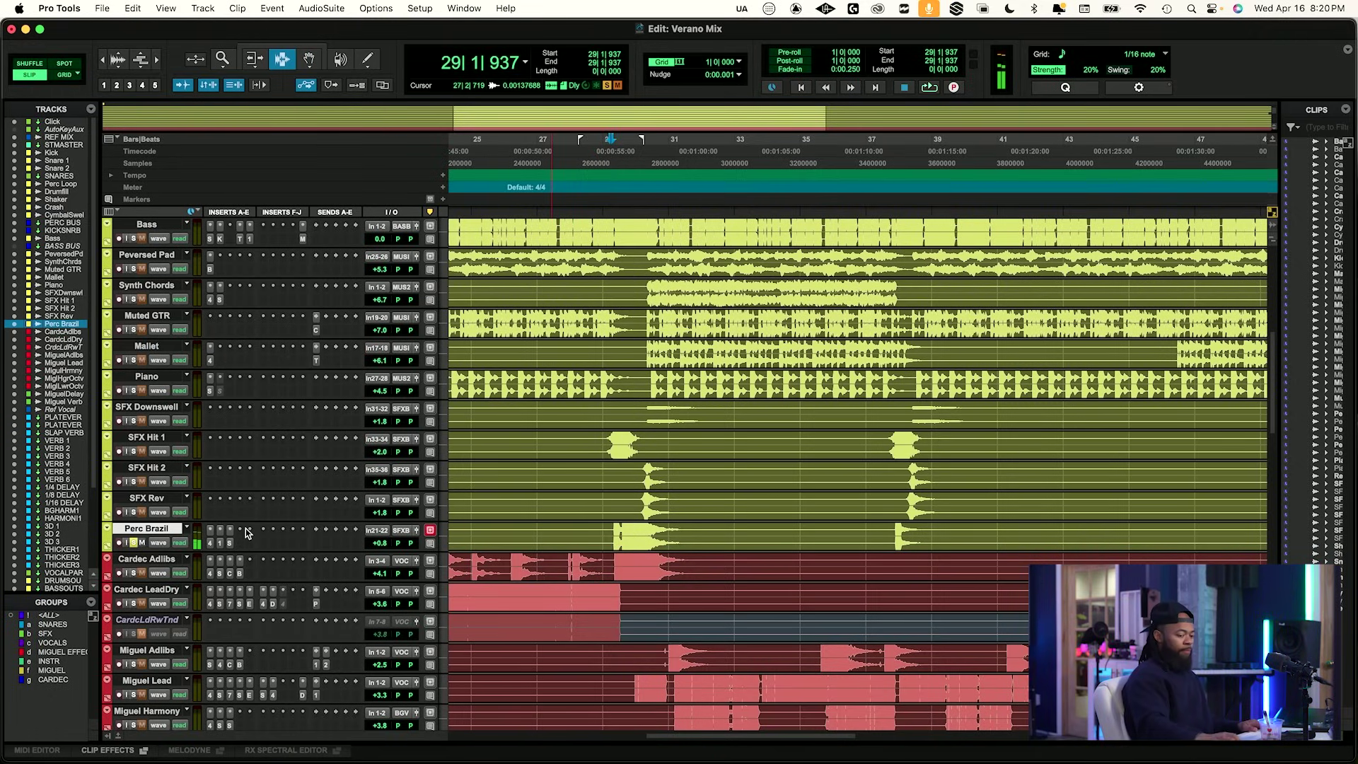
Review Perc Brazil's existing insert plug-ins, and add a stereo SplitEQ on insert D.
{"action": "left_click", "coordinate": [209, 543]}
{"action": "left_click", "coordinate": [222, 543]}
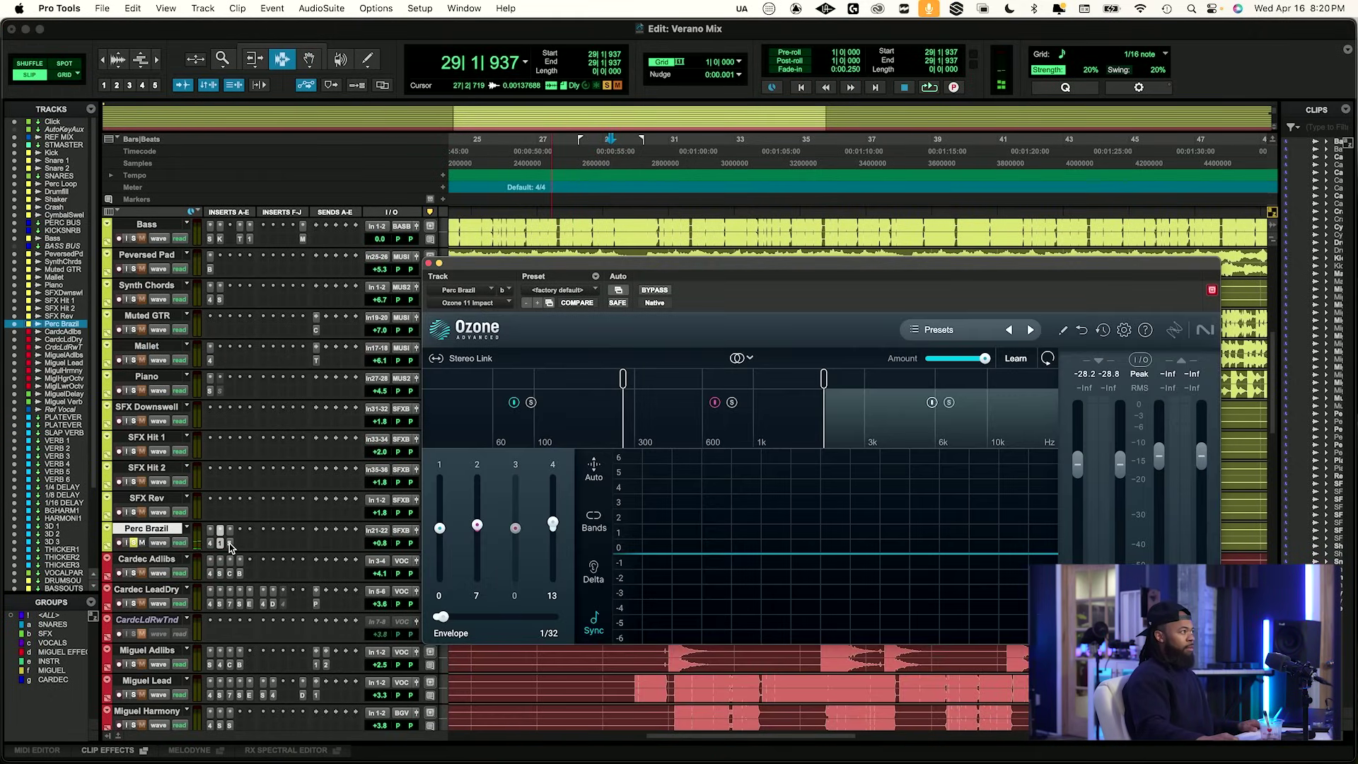
{"action": "left_click", "coordinate": [229, 543]}
{"action": "left_click", "coordinate": [239, 545]}
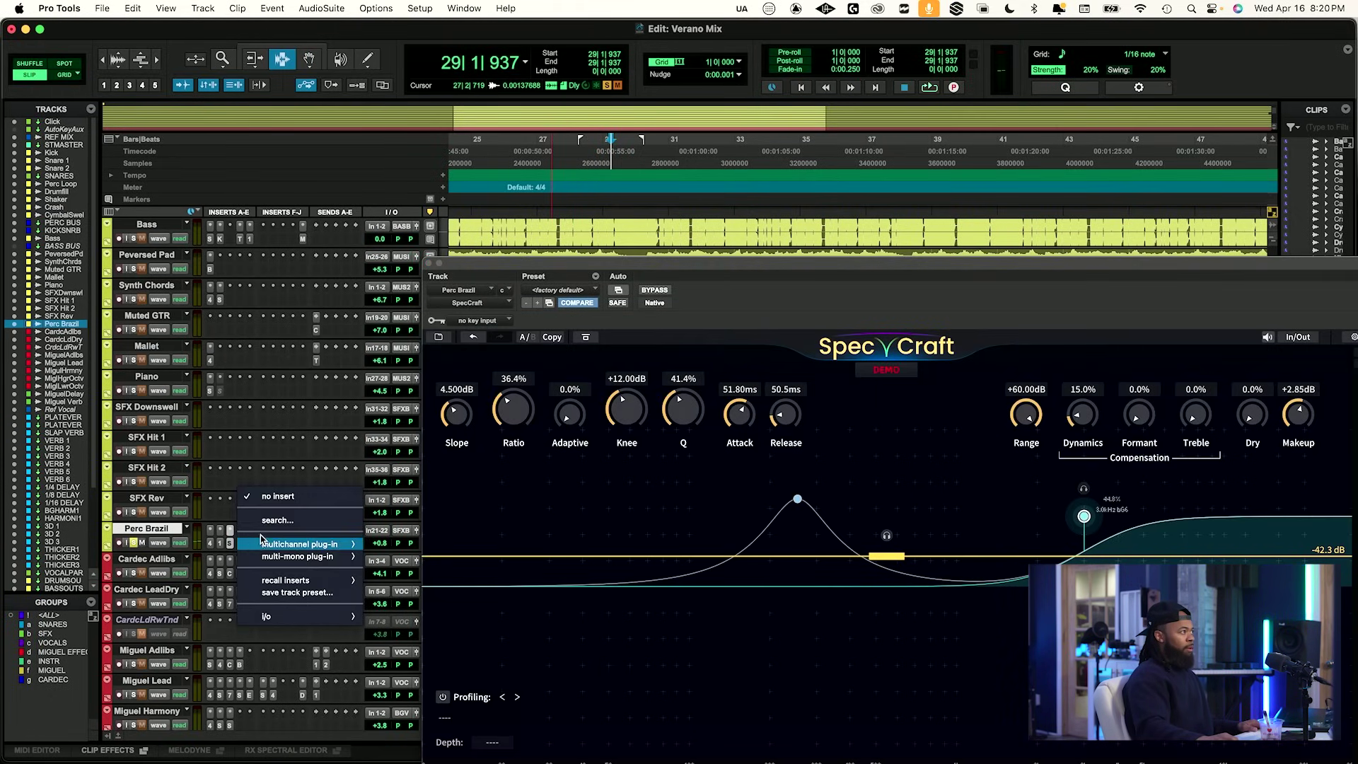
{"action": "left_click", "coordinate": [271, 521]}
{"action": "type", "text": "split"}
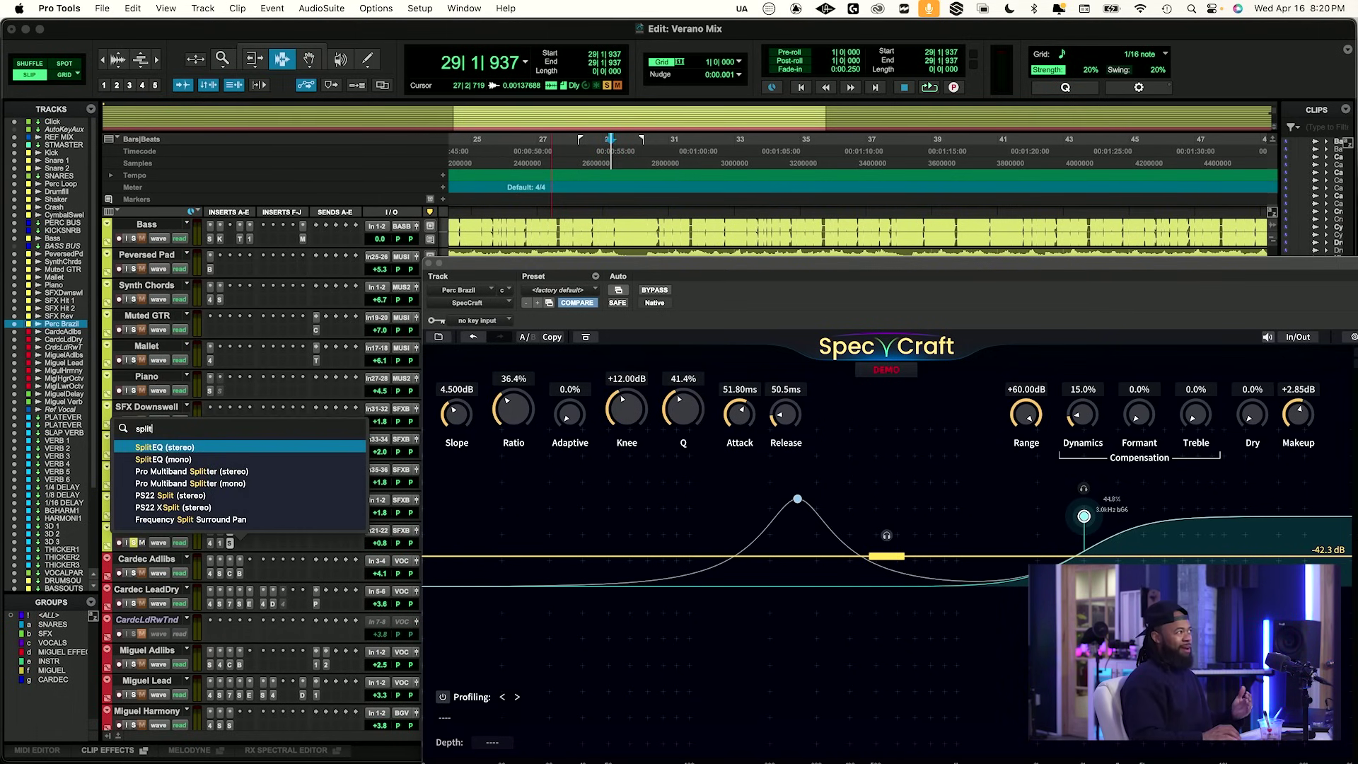
{"action": "key", "text": "Return"}
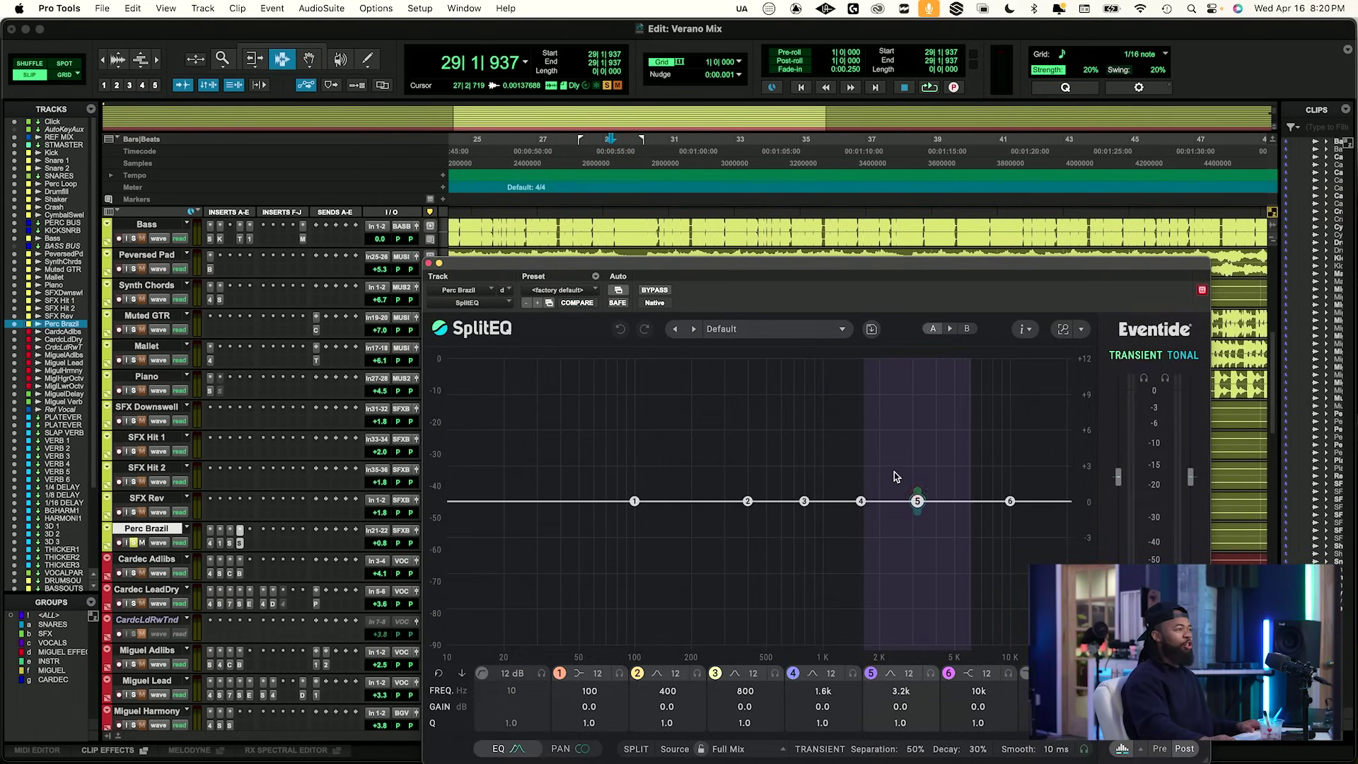
Audition SplitEQ's band 5 in isolation, setting its frequency to 2.1 kHz and its transient gain to 2.0 dB.
{"action": "left_click", "coordinate": [930, 674]}
{"action": "key", "text": "space"}
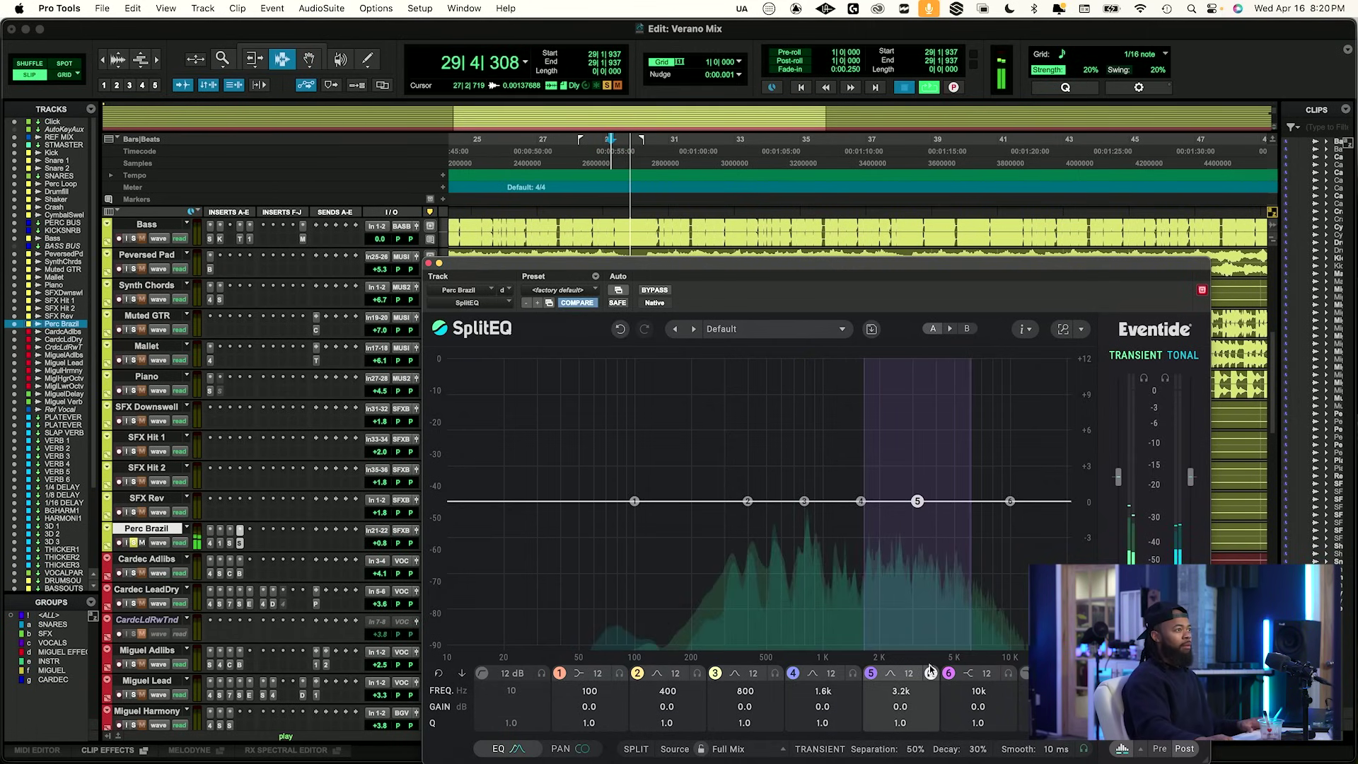
{"action": "key", "text": "space"}
{"action": "key", "text": "space"}
{"action": "mouse_move", "coordinate": [901, 694]}
{"action": "left_mouse_down"}
{"action": "mouse_move", "coordinate": [895, 715]}
{"action": "mouse_move", "coordinate": [883, 695]}
{"action": "left_mouse_up"}
{"action": "key", "text": "space"}
{"action": "key", "text": "space"}
{"action": "key", "text": "space"}
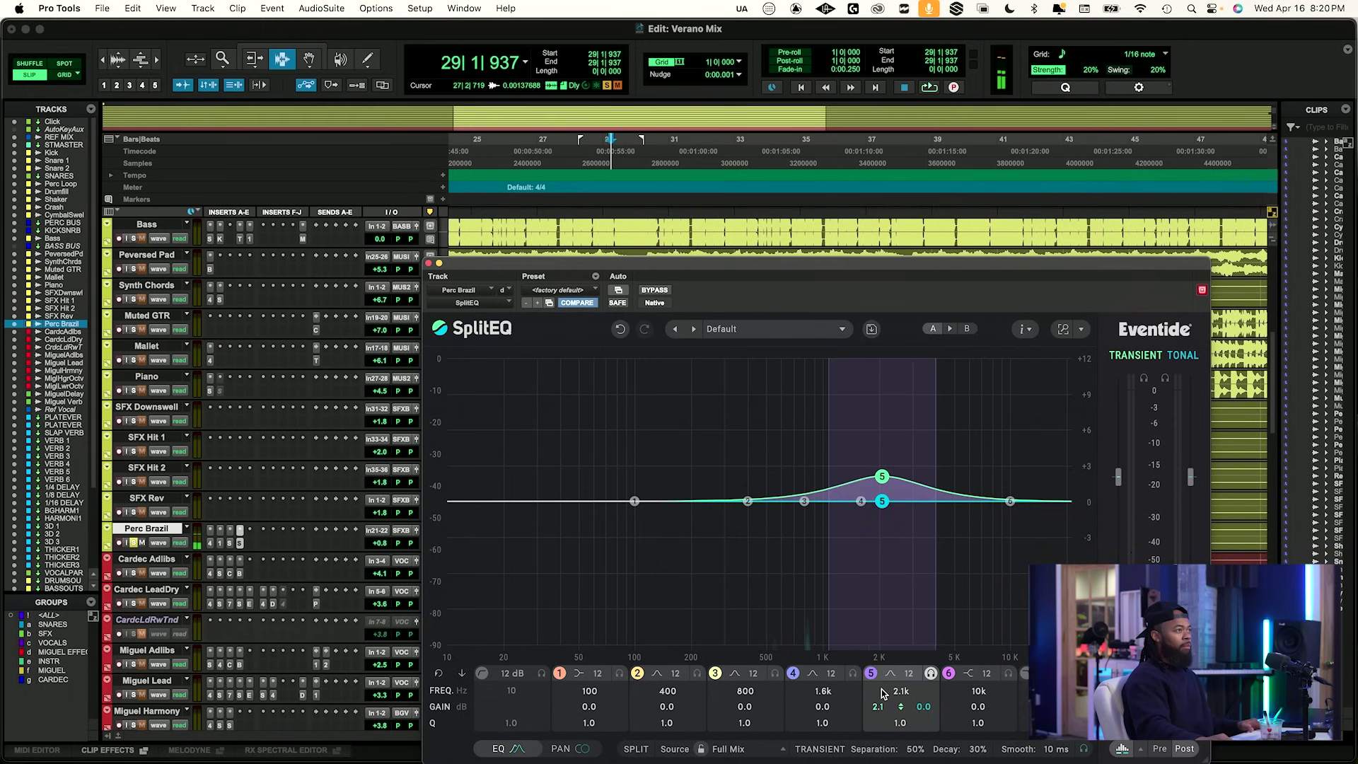
{"action": "key", "text": "space"}
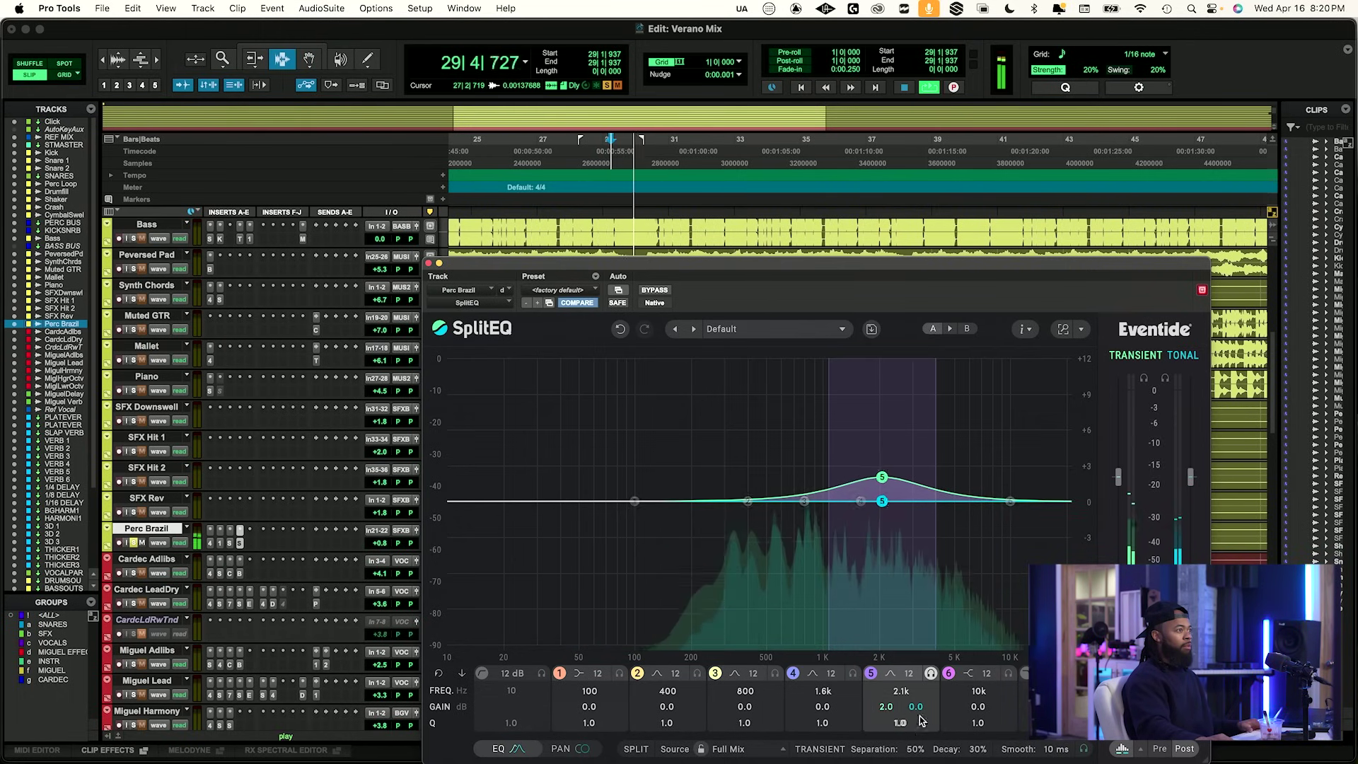
{"action": "mouse_move", "coordinate": [929, 679]}
{"action": "key", "text": "space"}
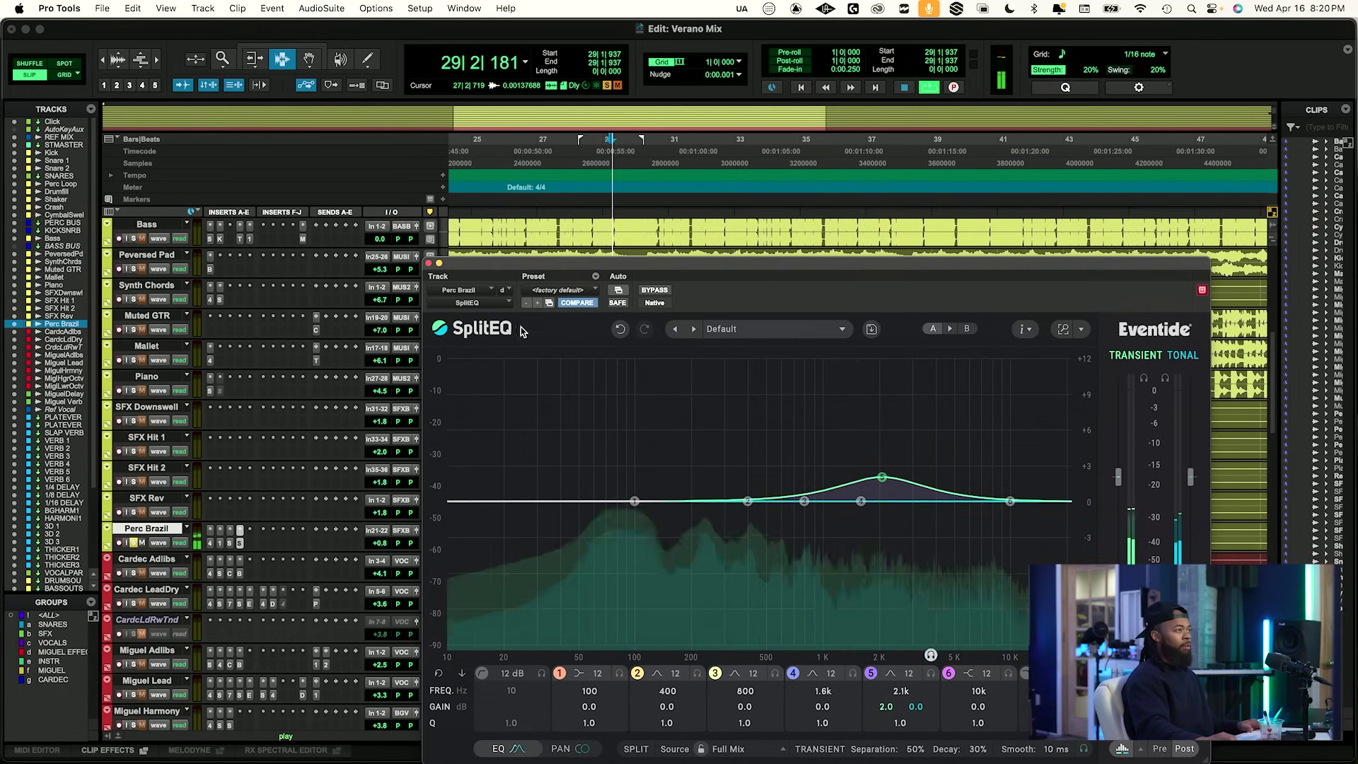
Unsolo Perc Brazil, play the equalized hit in the full mix from bar 29, and close the SplitEQ window.
{"action": "left_click", "coordinate": [133, 542]}
{"action": "key", "text": "space"}
{"action": "key", "text": "space"}
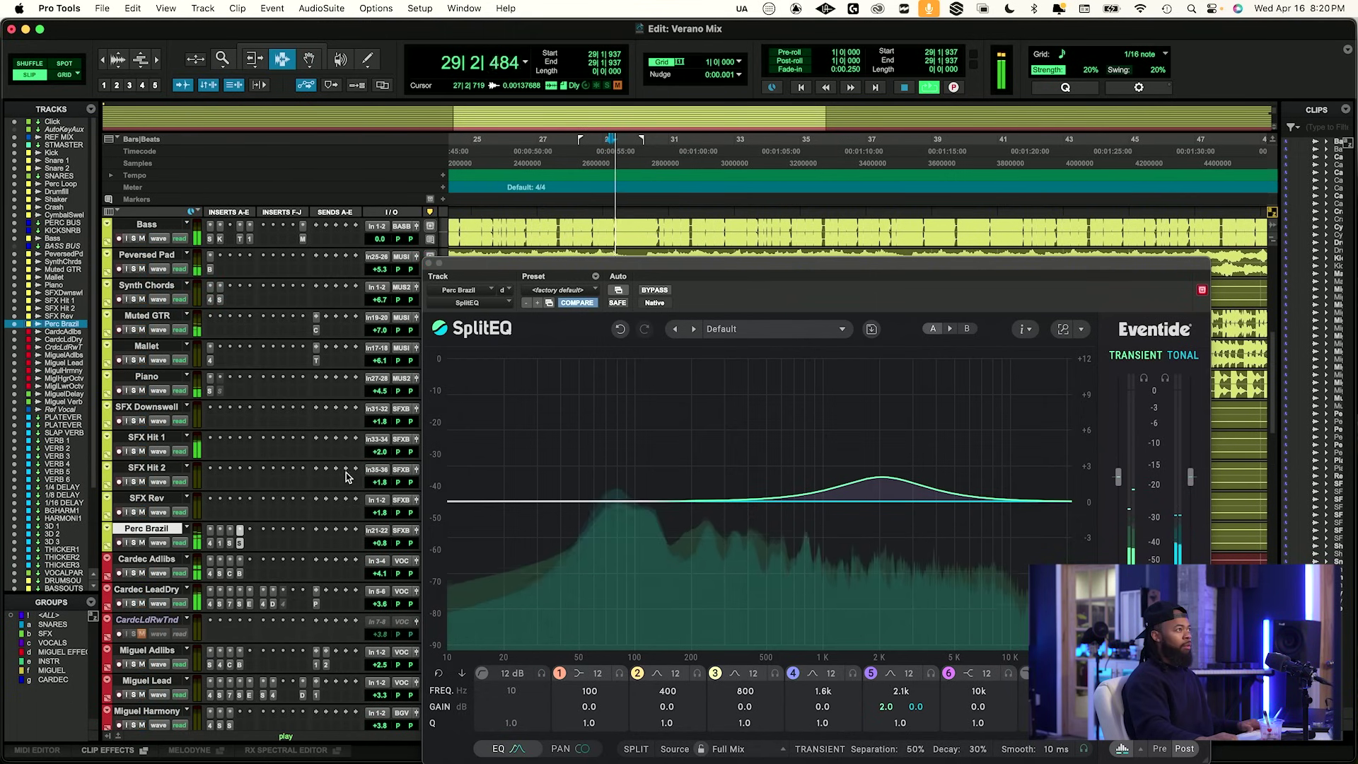
{"action": "left_click", "coordinate": [429, 264]}
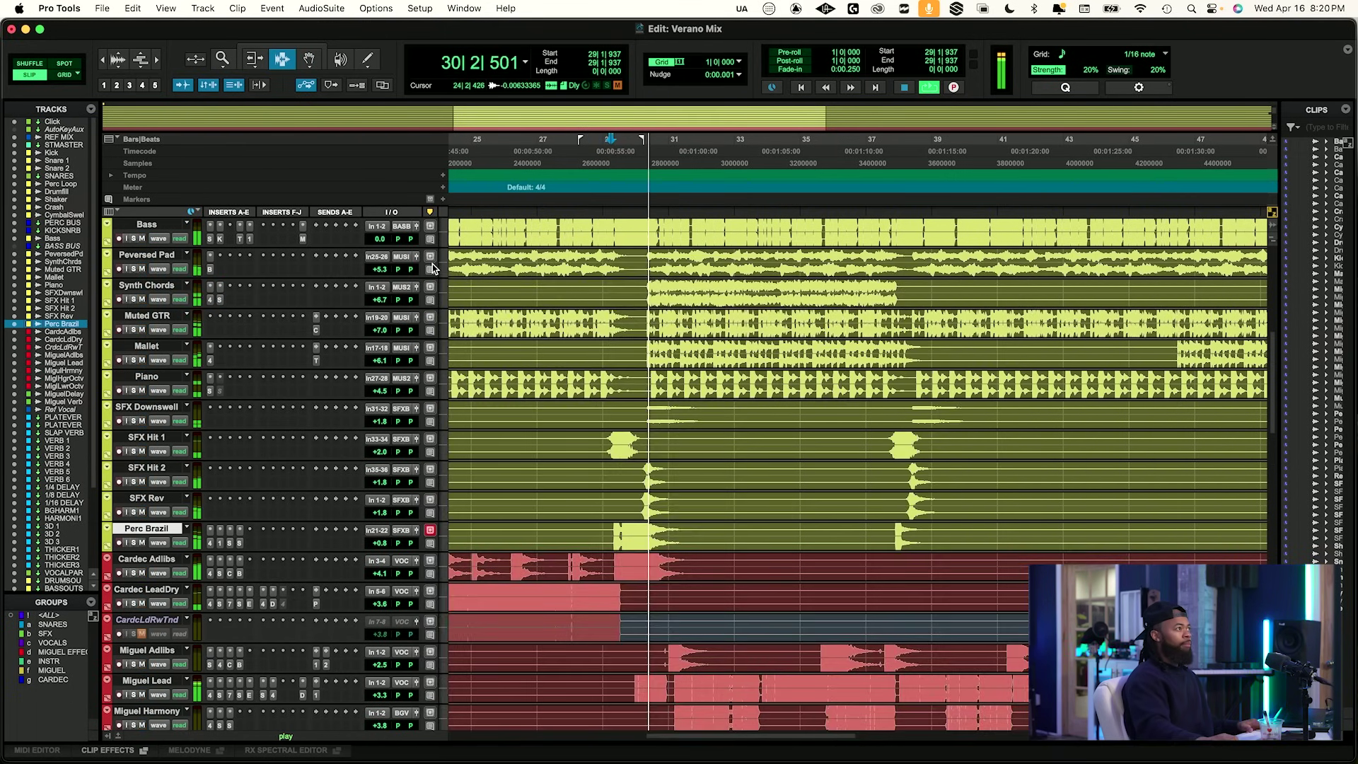
Play the full mix from bar 28, and compare the same transition with the soloed REF MIX.
{"action": "left_click", "coordinate": [599, 182]}
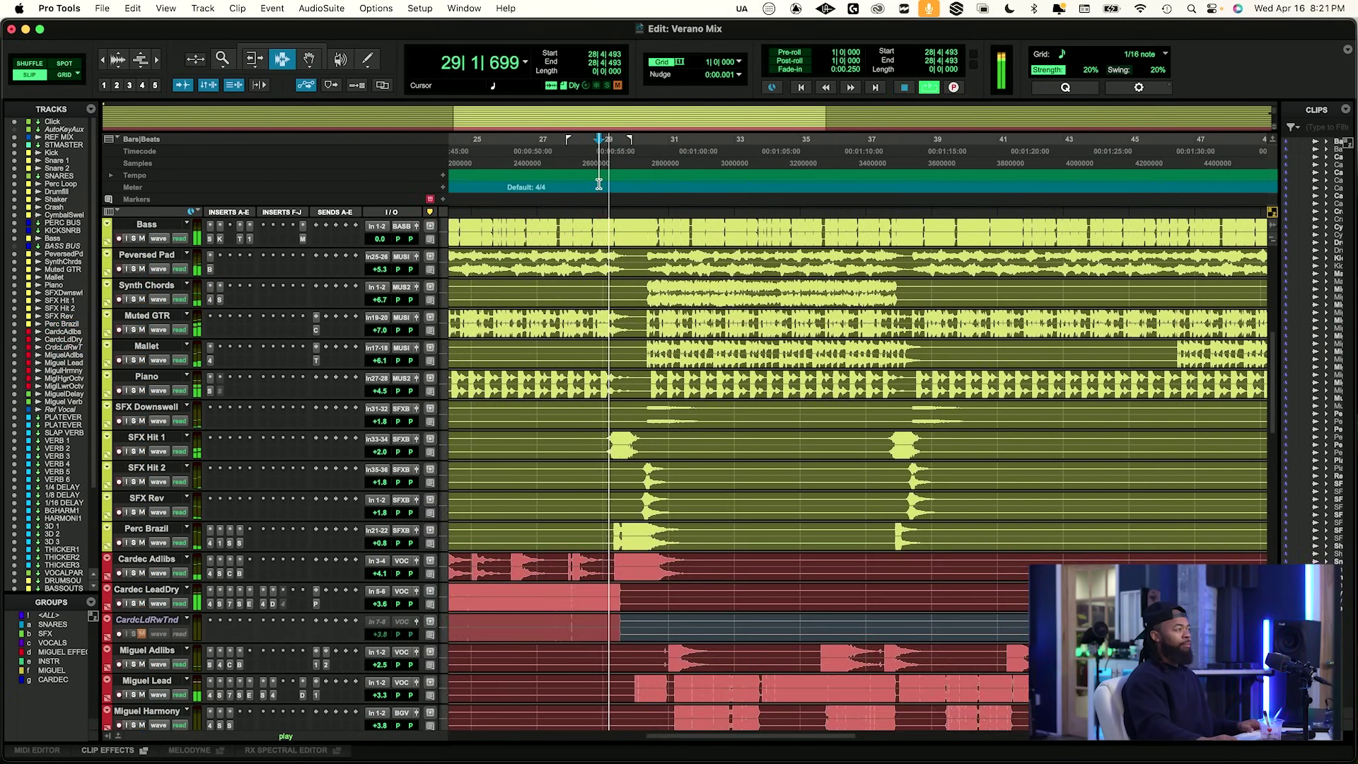
{"action": "scroll", "coordinate": [491, 329], "scroll_direction": "up", "scroll_amount": 10}
{"action": "key", "text": "space"}
{"action": "key", "text": "space"}
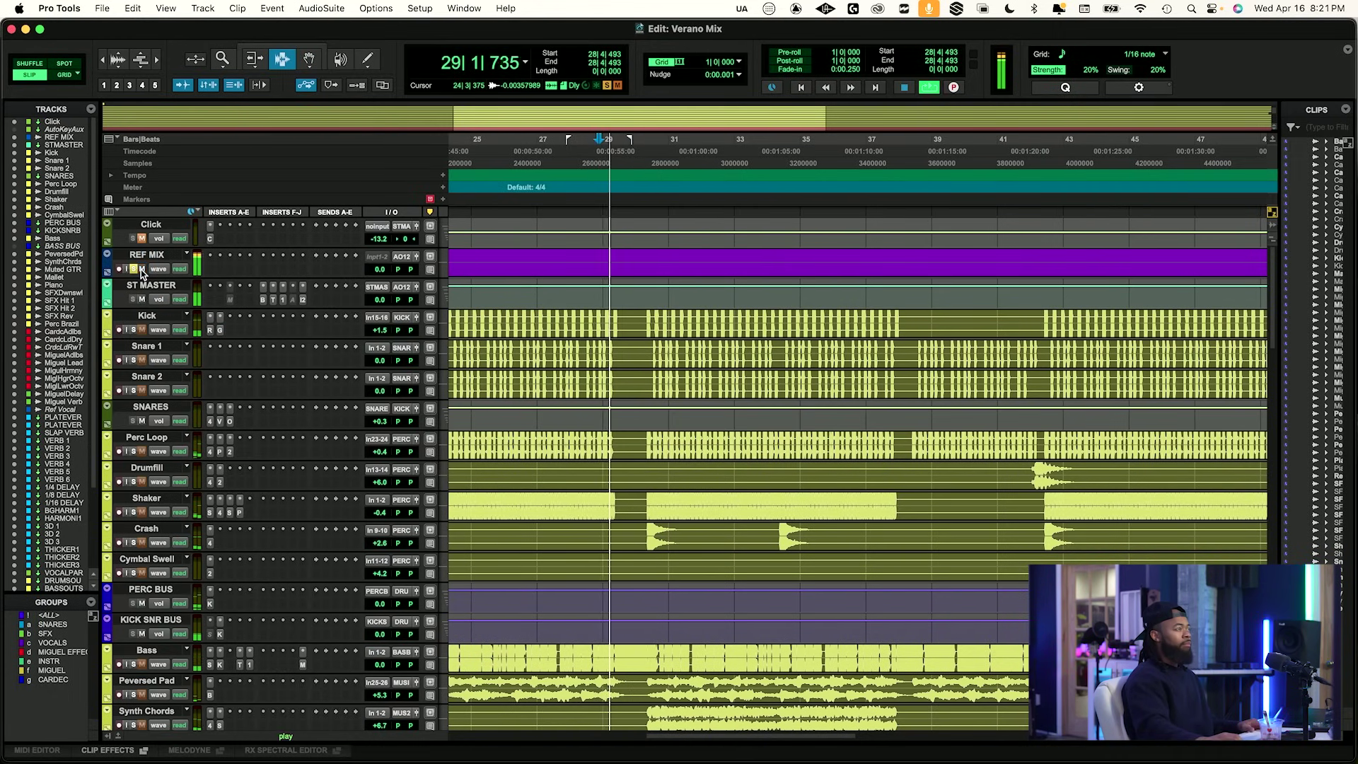
Unsolo REF MIX and replay the full mix through the transition from bar 28.
{"action": "left_click", "coordinate": [141, 269]}
{"action": "key", "text": "space"}
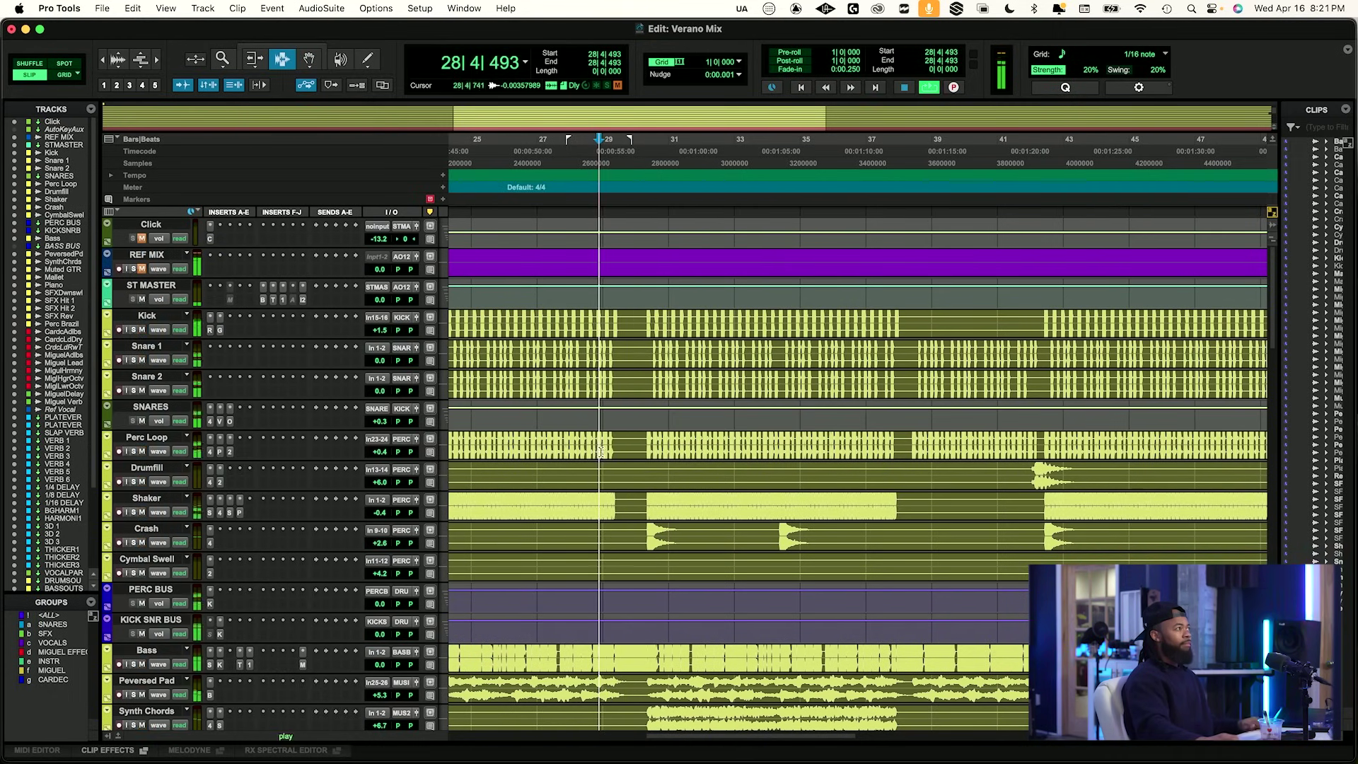
{"action": "scroll", "coordinate": [600, 451], "scroll_direction": "down", "scroll_amount": 10}
{"action": "key", "text": "space"}
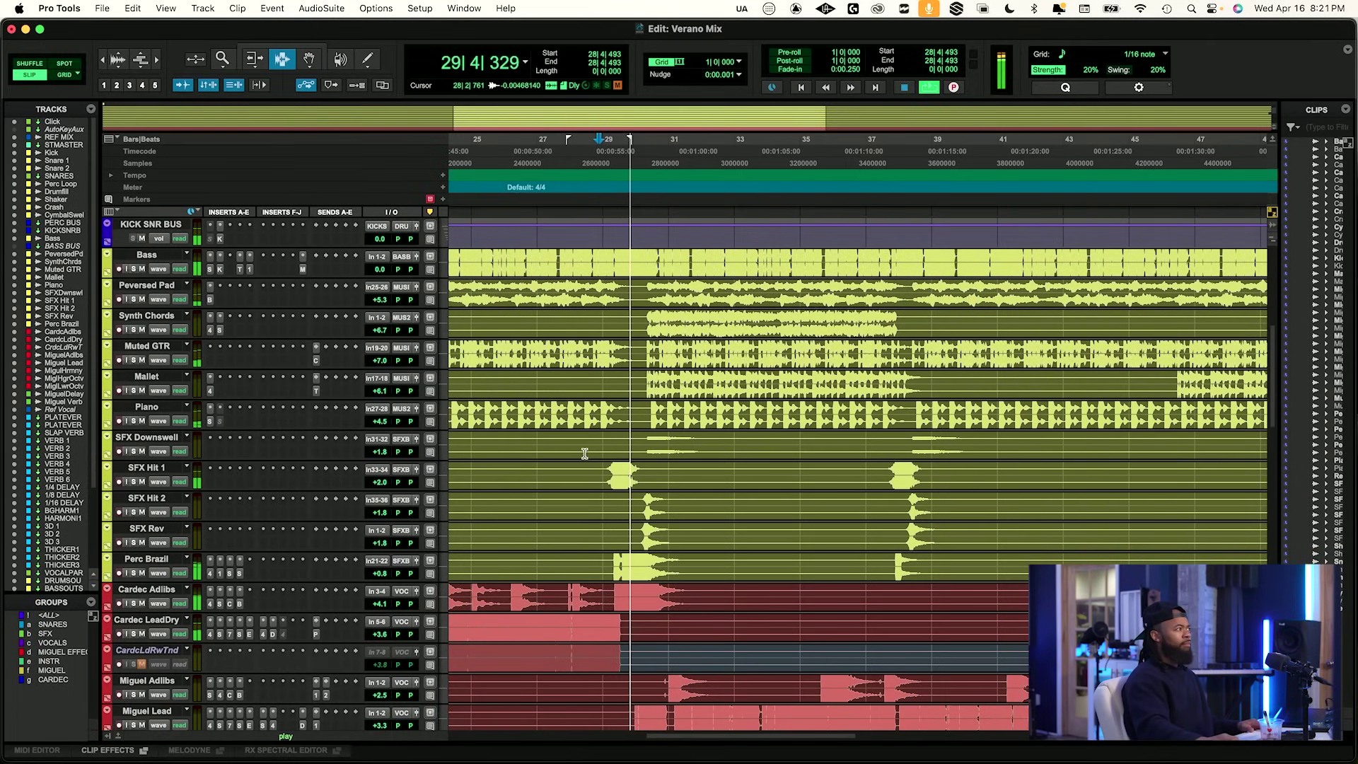
{"action": "scroll", "coordinate": [584, 453], "scroll_direction": "up", "scroll_amount": 10}
{"action": "key", "text": "space"}
{"action": "key", "text": "space"}
Solo REF MIX, play the same transition from bar 28, and unsolo it.
{"action": "left_click", "coordinate": [133, 269]}
{"action": "key", "text": "space"}
{"action": "key", "text": "space"}
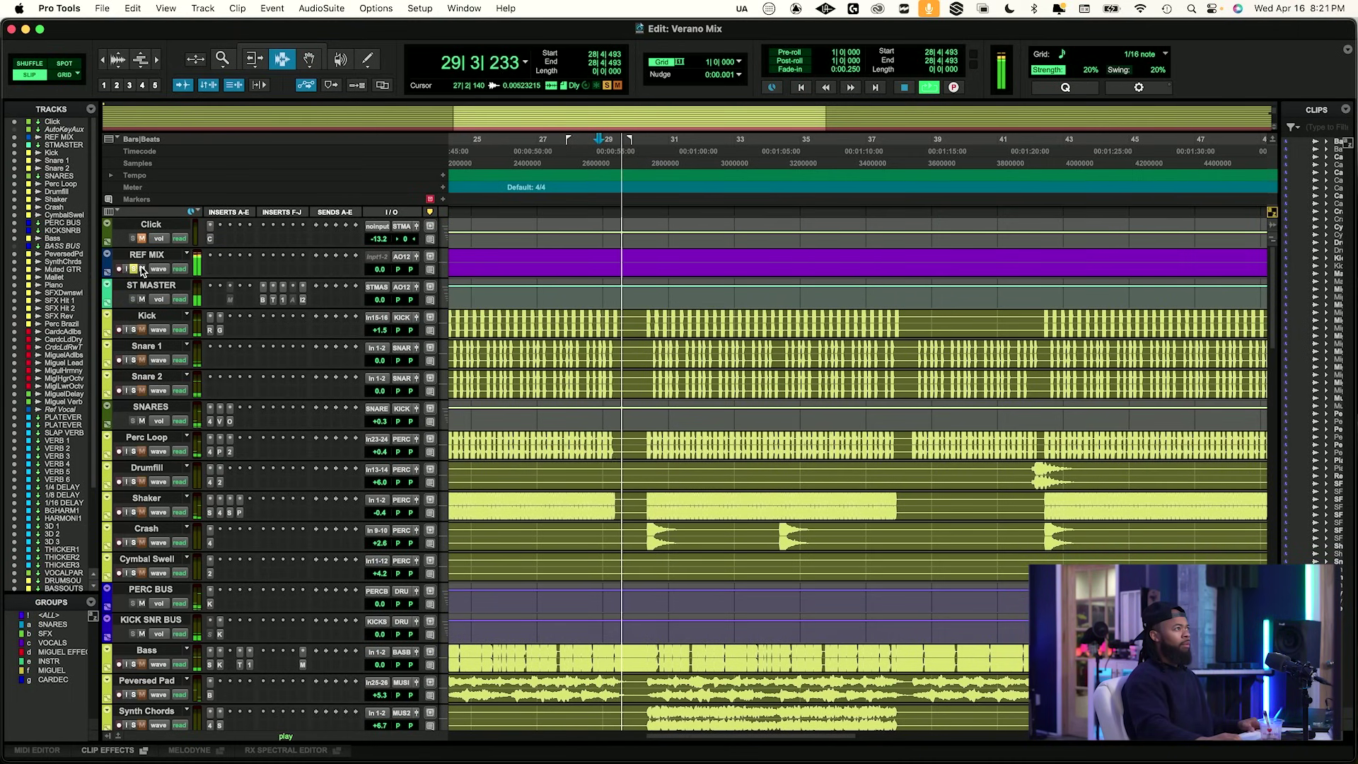
{"action": "key", "text": "space"}
{"action": "left_click", "coordinate": [132, 269]}
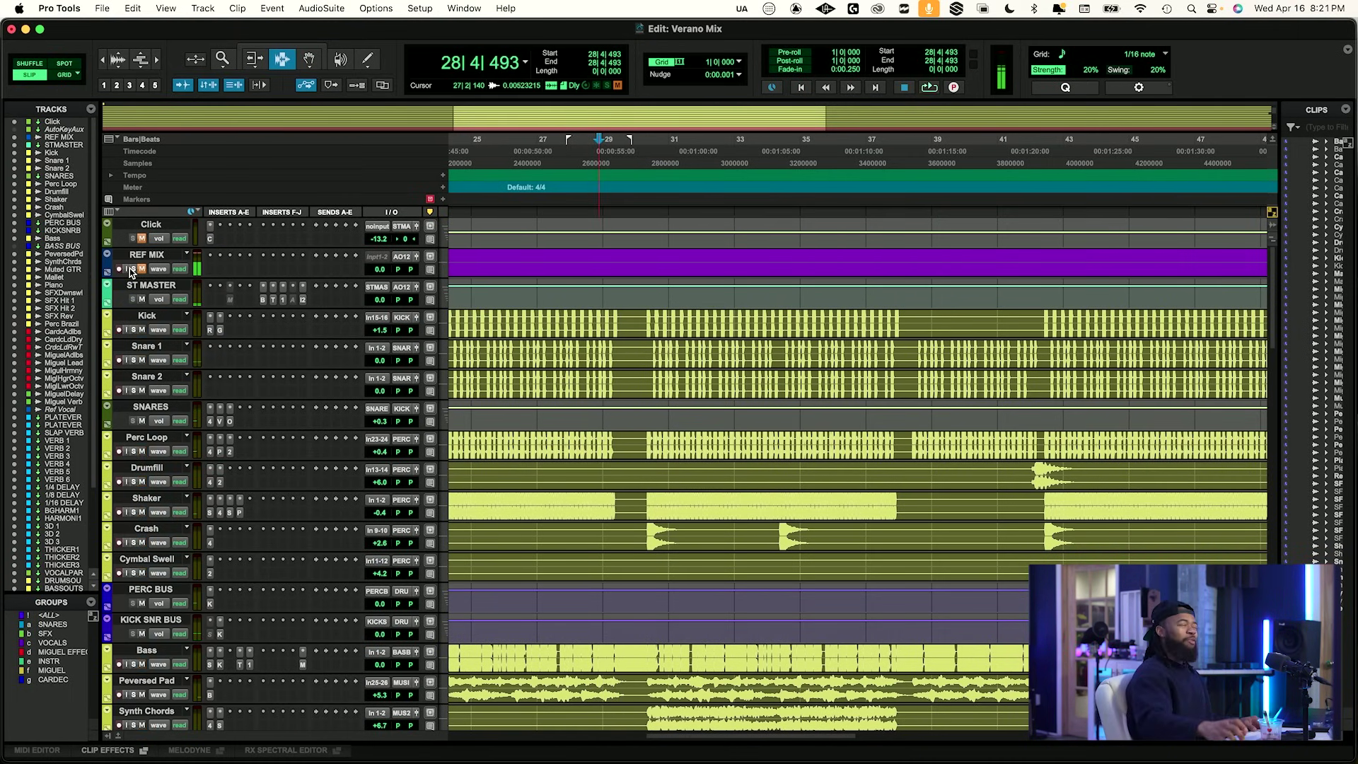
Audition SFX Hit 1 in solo around bar 29, and add a stereo SplitEQ on its insert A.
{"action": "scroll", "coordinate": [617, 594], "scroll_direction": "down", "scroll_amount": 10}
{"action": "left_click", "coordinate": [603, 482]}
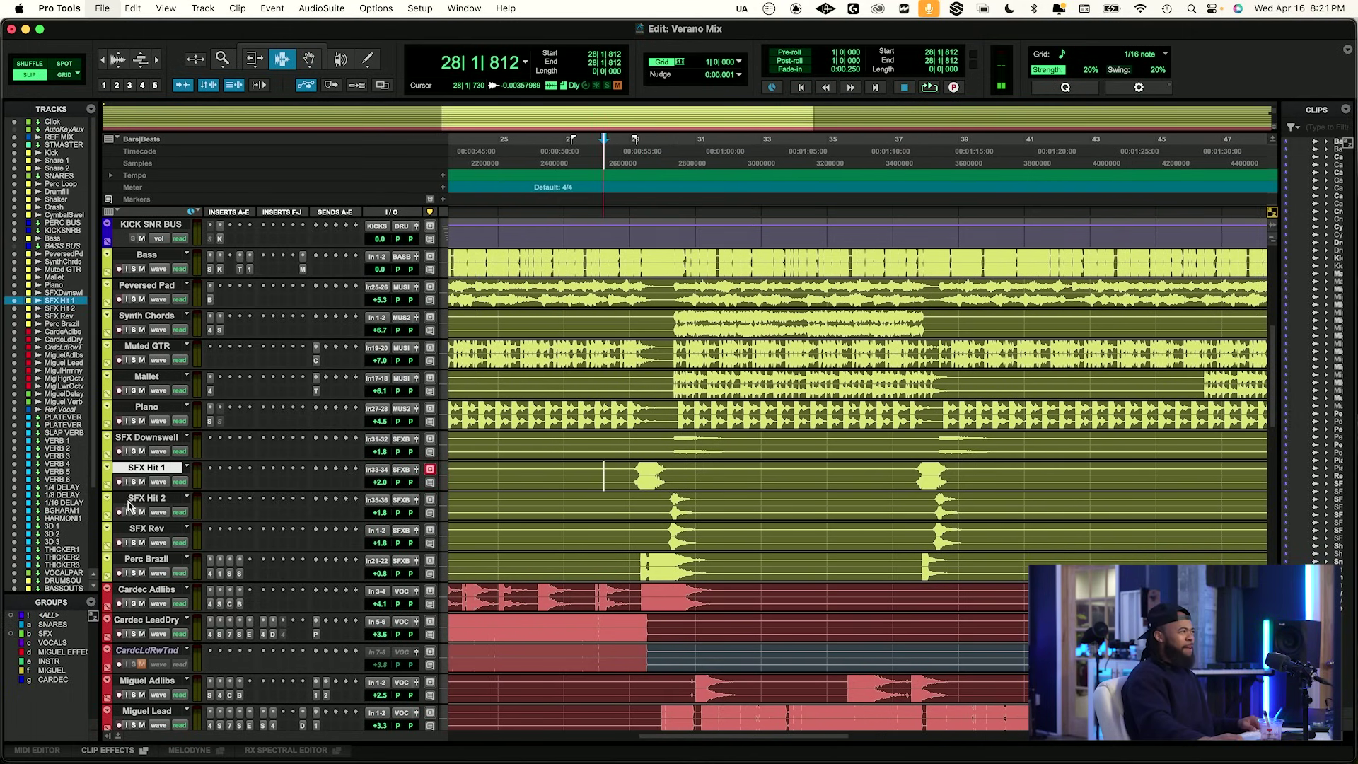
{"action": "left_click", "coordinate": [135, 482]}
{"action": "key", "text": "space"}
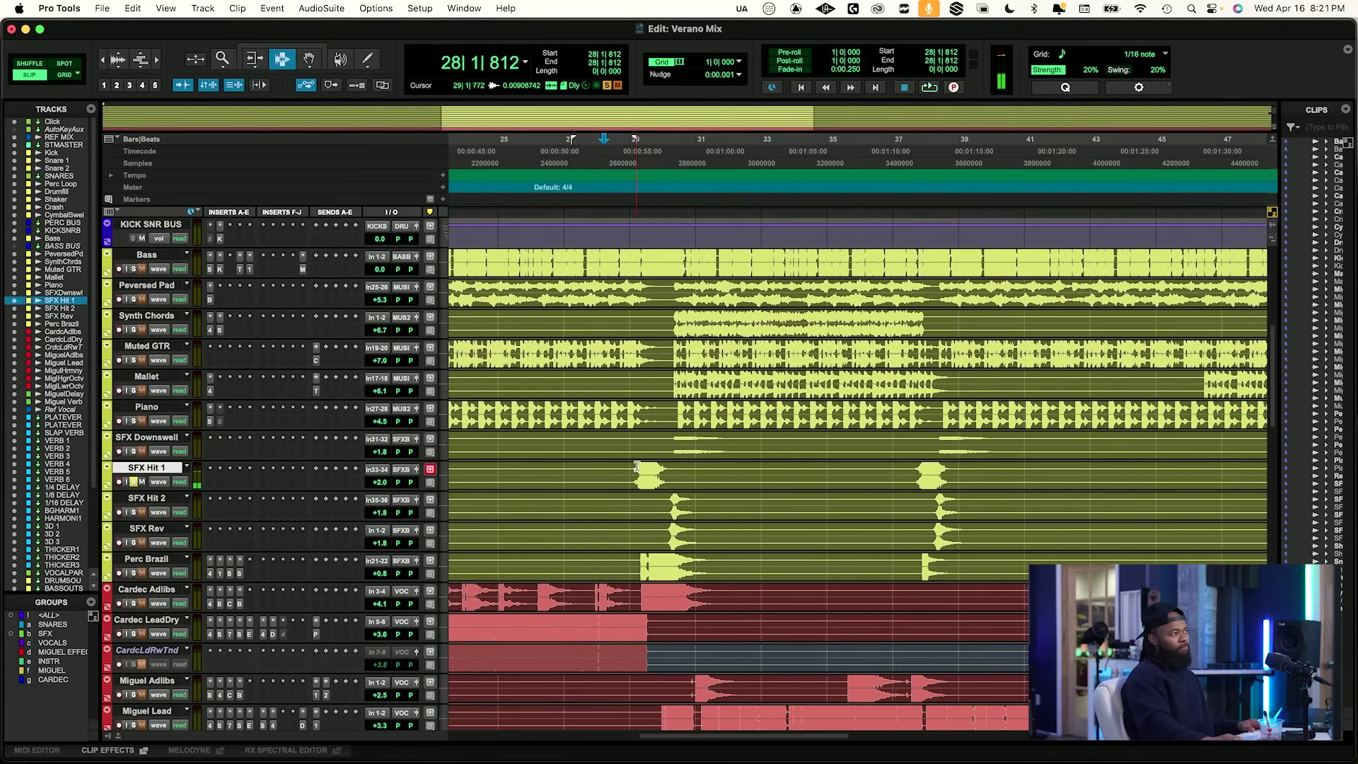
{"action": "left_click", "coordinate": [214, 484]}
{"action": "type", "text": "spli"}
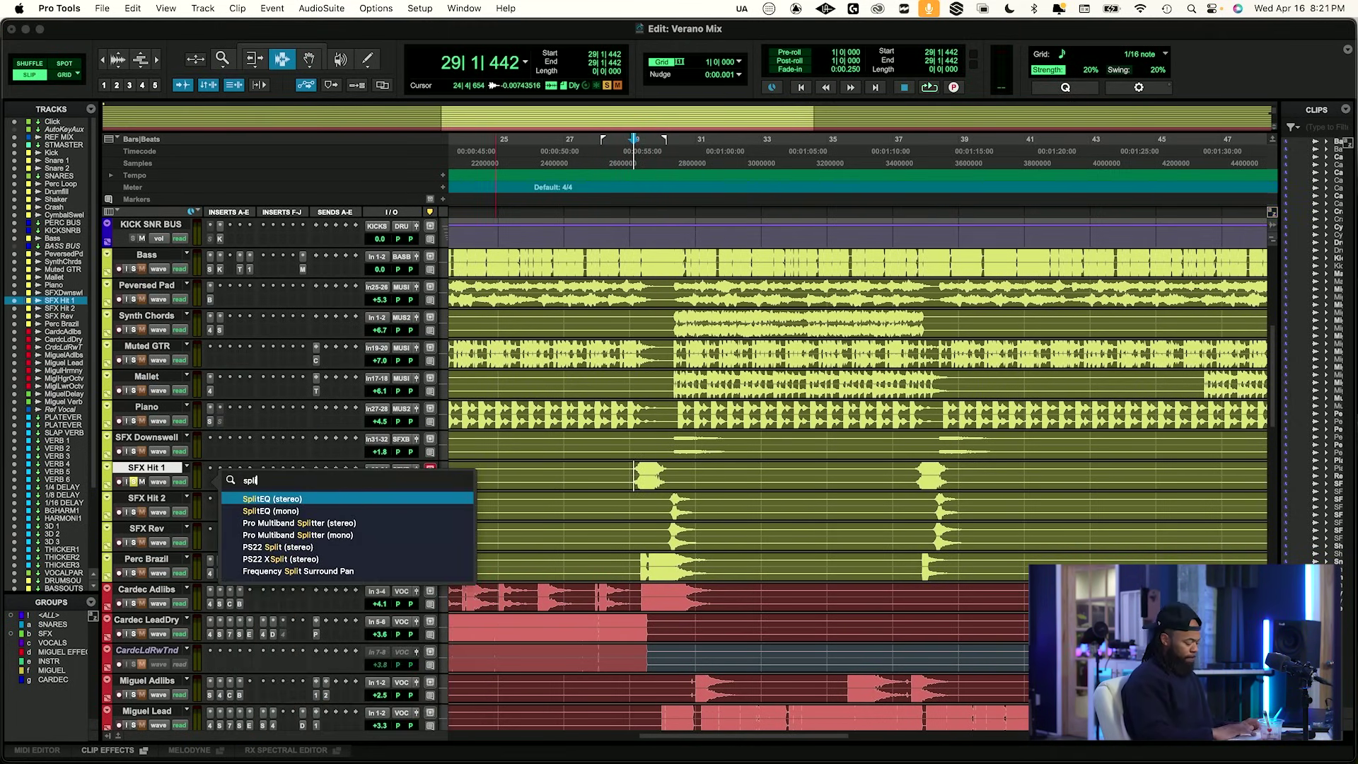
{"action": "key", "text": "Return"}
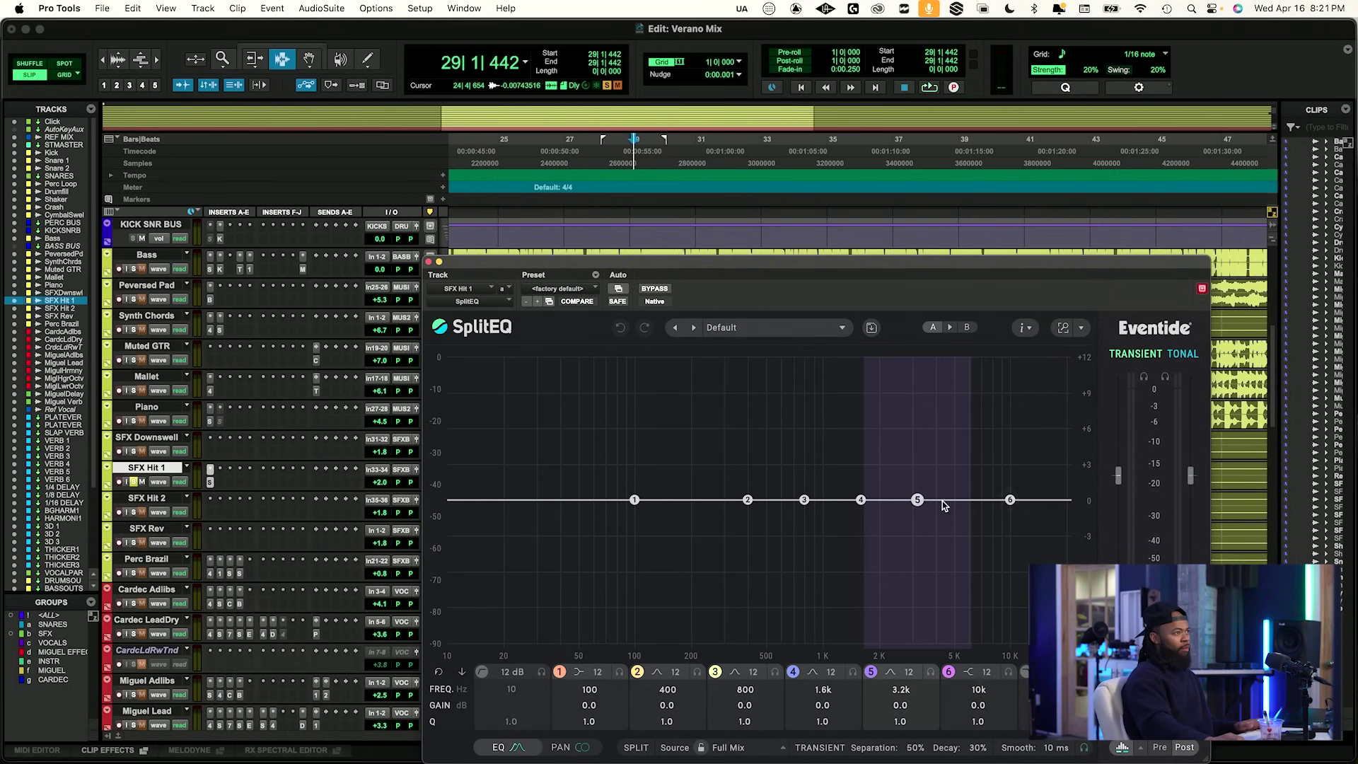
While playing the soloed SFX Hit 1, set SplitEQ's band 5 to 4.2 kHz with a transient gain of 3.0 dB.
{"action": "key", "text": "space"}
{"action": "left_click_drag", "start_coordinate": [918, 493], "coordinate": [951, 456]}
{"action": "key", "text": "space"}
{"action": "key", "text": "space"}
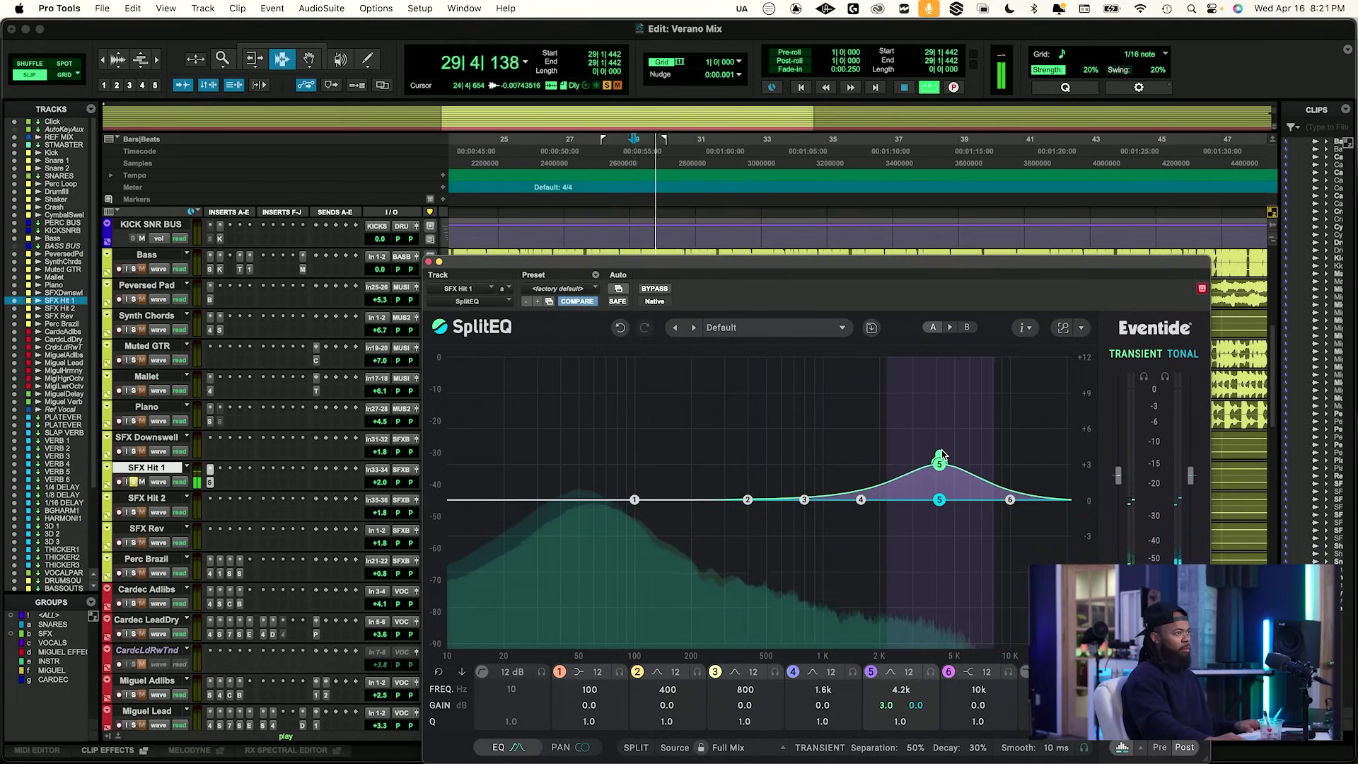
{"action": "key", "text": "space"}
{"action": "key", "text": "space"}
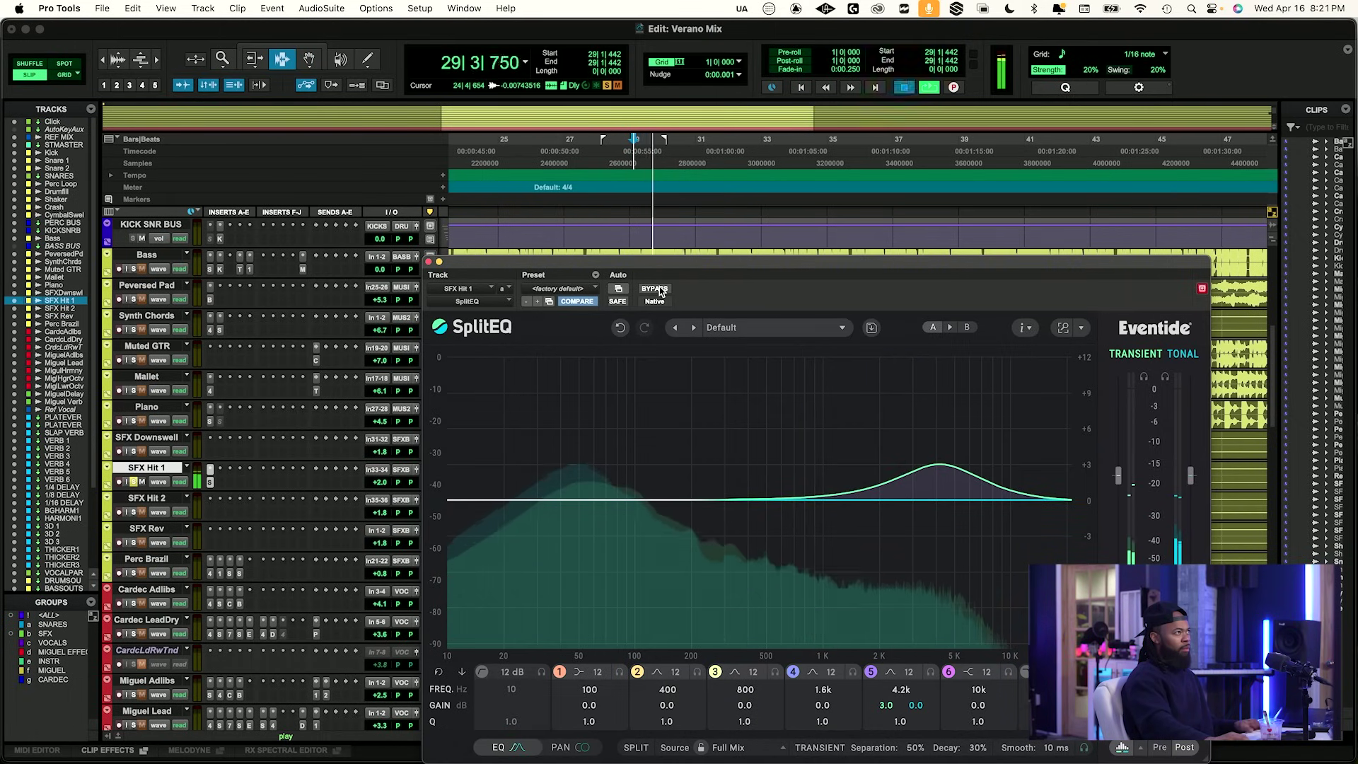
Compare the soloed SFX Hit 1 with SplitEQ bypassed and active, leaving the EQ active.
{"action": "key", "text": "space"}
{"action": "left_click", "coordinate": [659, 289]}
{"action": "key", "text": "space"}
{"action": "key", "text": "space"}
{"action": "key", "text": "space"}
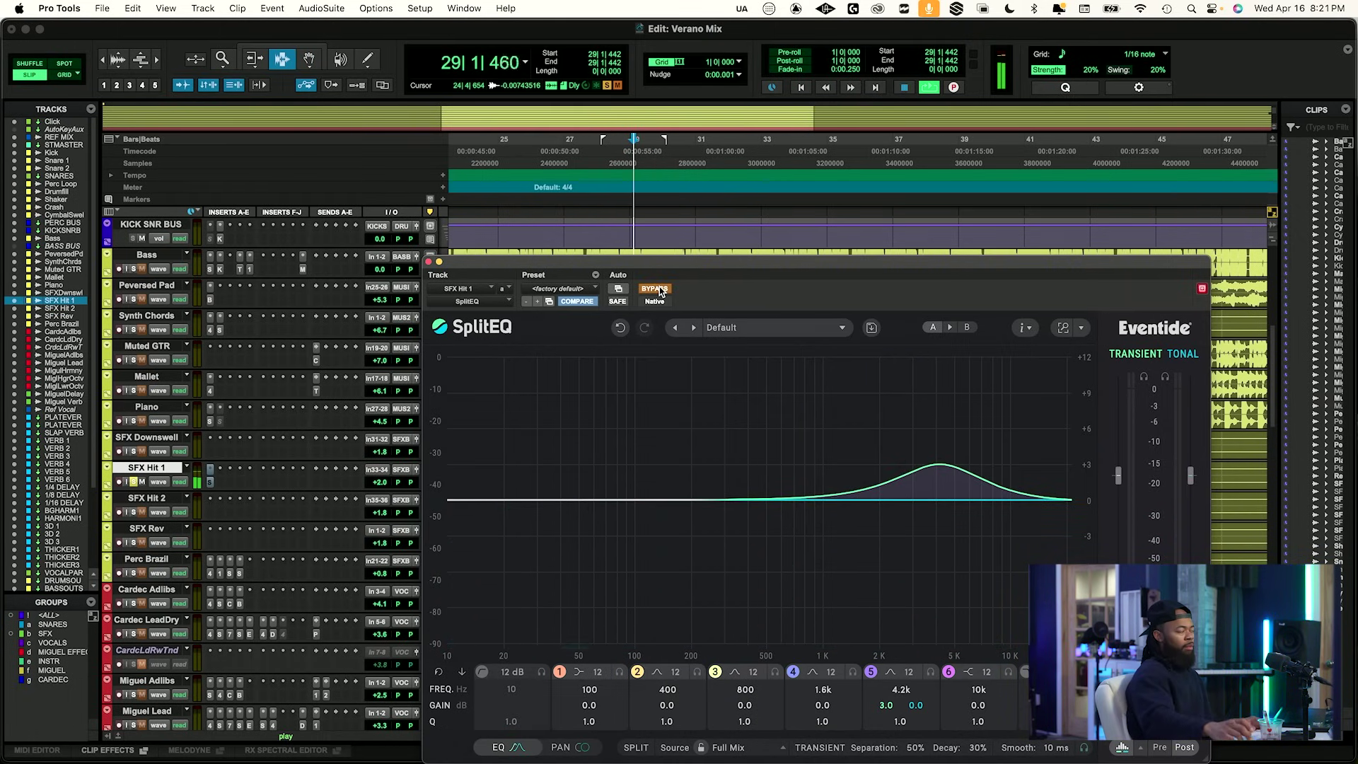
{"action": "key", "text": "space"}
{"action": "left_click", "coordinate": [660, 288]}
{"action": "key", "text": "space"}
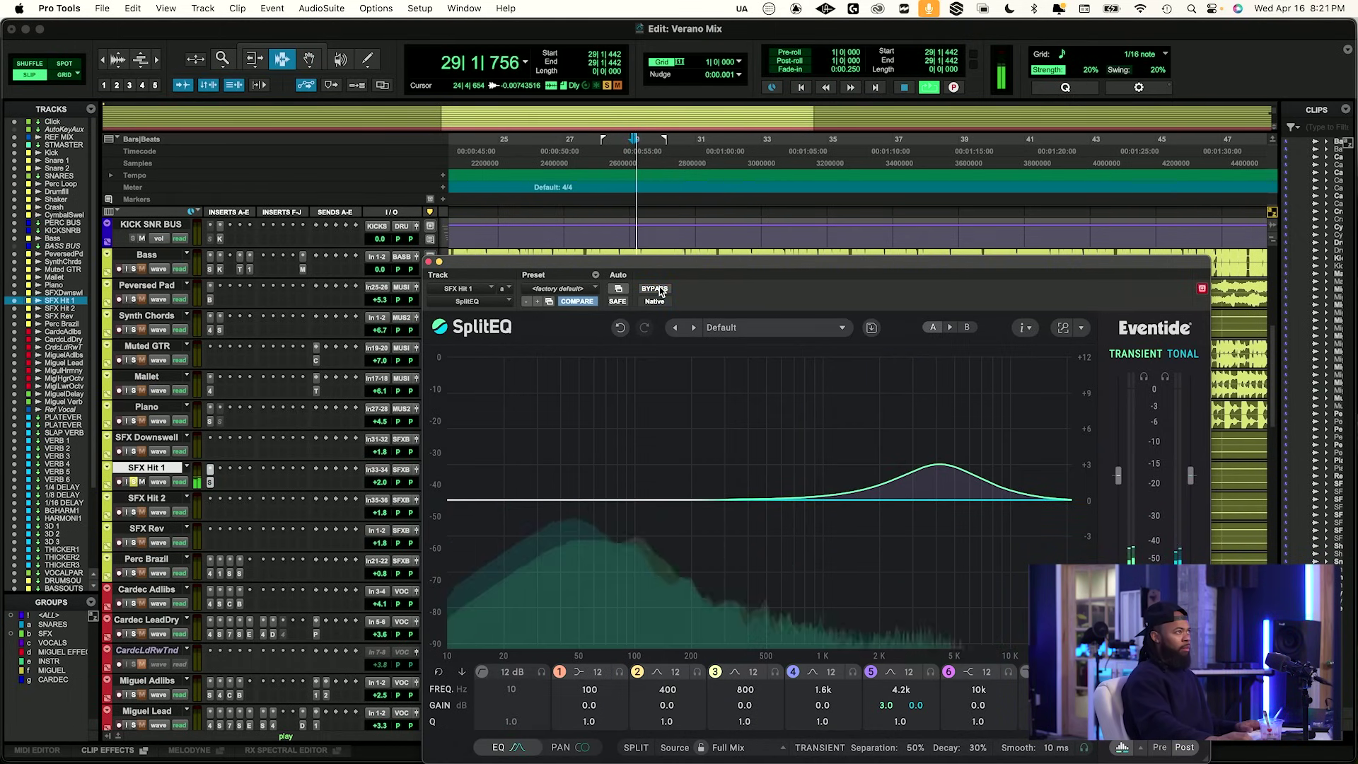
Unsolo SFX Hit 1, close the SplitEQ window, and play the full mix into the transition from bar 27.
{"action": "left_click", "coordinate": [133, 482]}
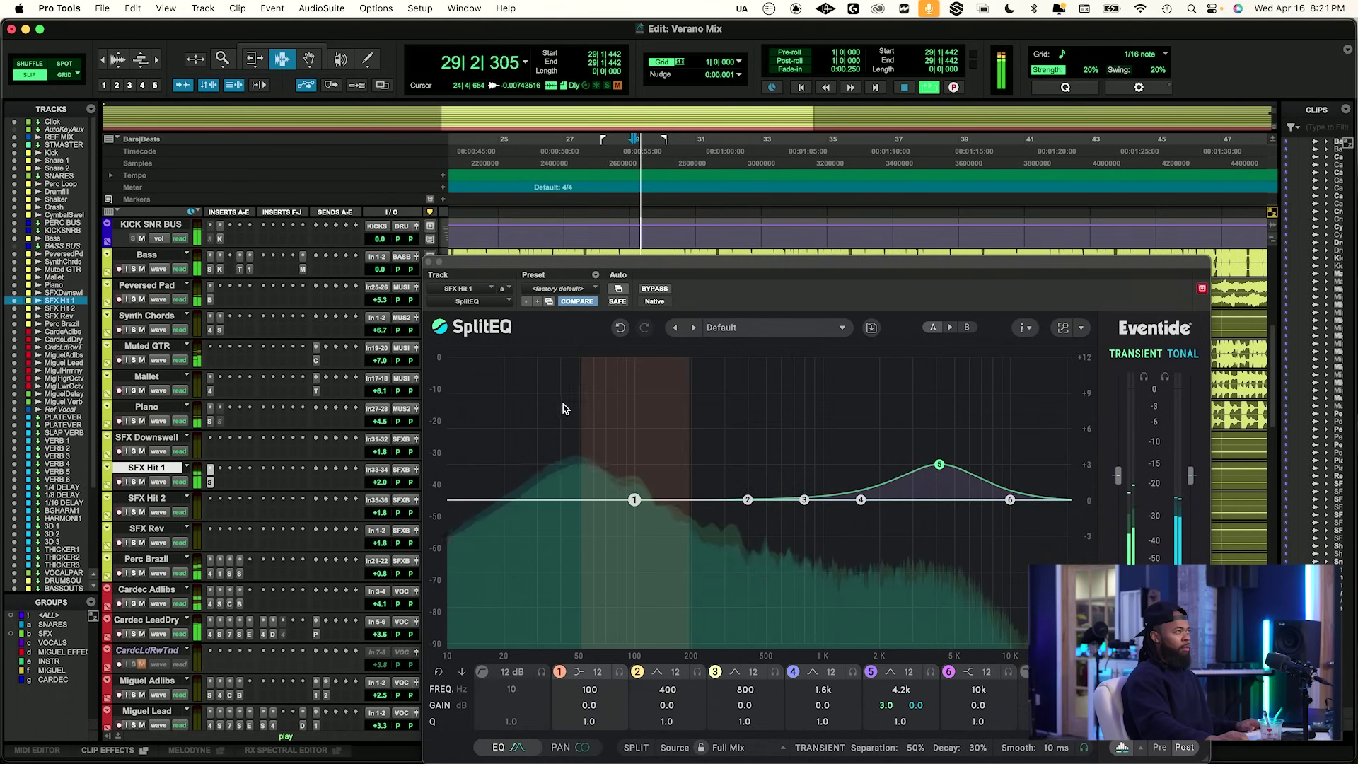
{"action": "left_click", "coordinate": [429, 261]}
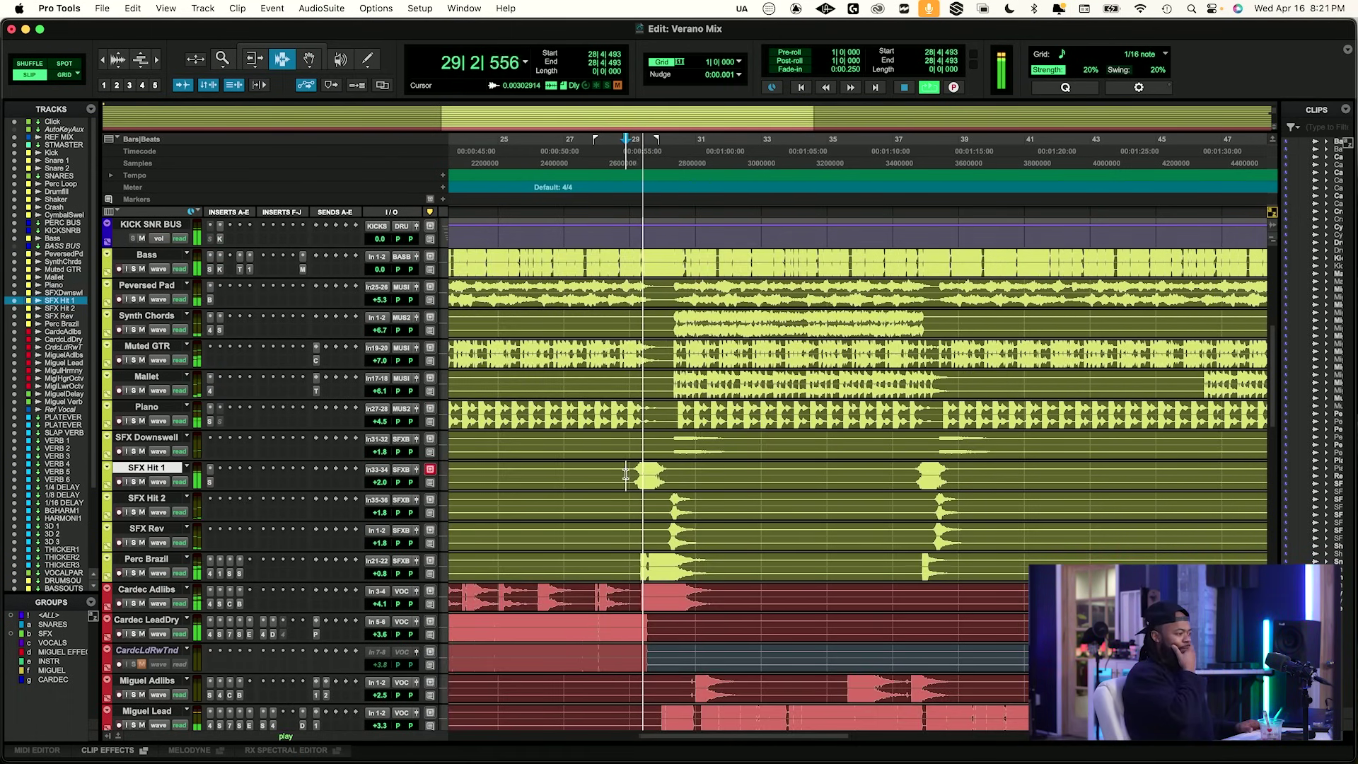
{"action": "key", "text": "space"}
{"action": "left_click", "coordinate": [570, 477]}
{"action": "key", "text": "space"}
Compare the transition with the soloed REF MIX from bar 27, and return to the full mix.
{"action": "scroll", "coordinate": [715, 503], "scroll_direction": "up", "scroll_amount": 6}
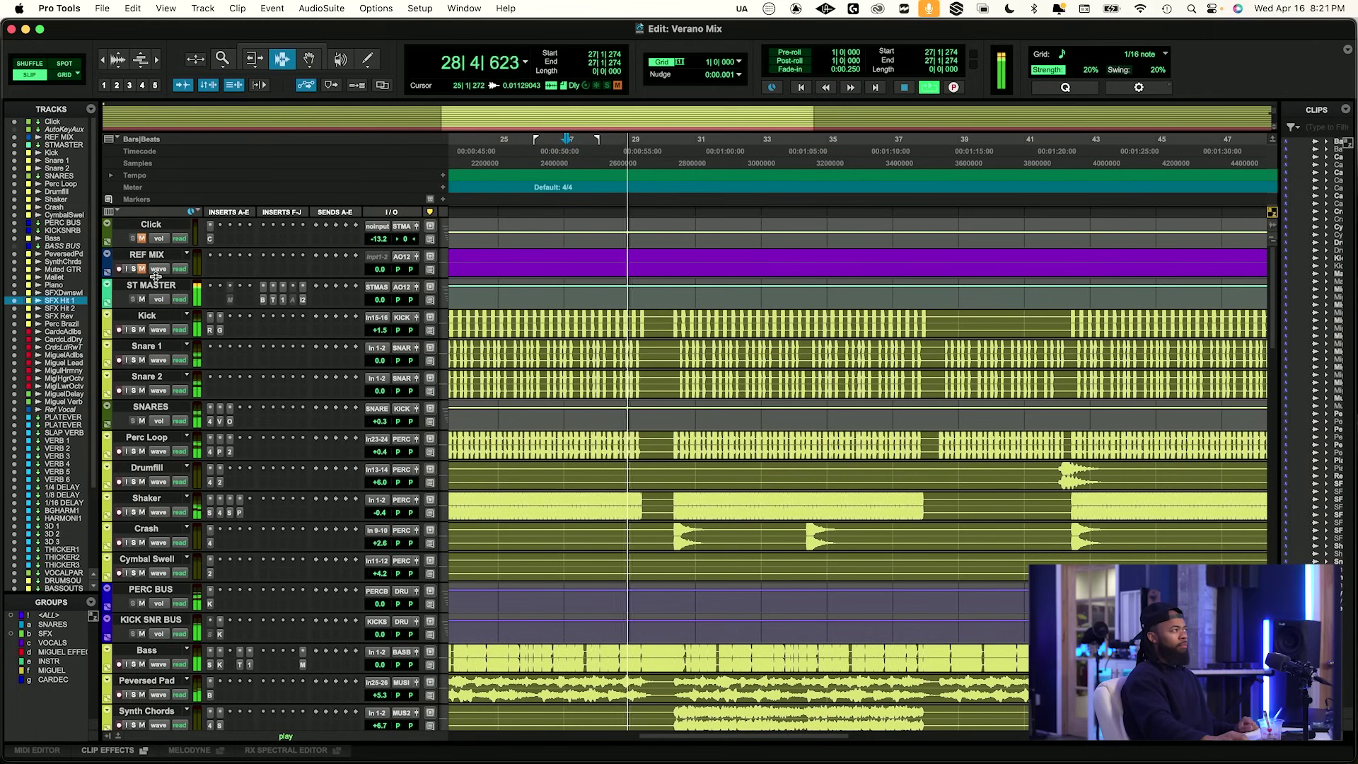
{"action": "left_click", "coordinate": [135, 269]}
{"action": "key", "text": "space"}
{"action": "left_click", "coordinate": [143, 267]}
{"action": "key", "text": "space"}
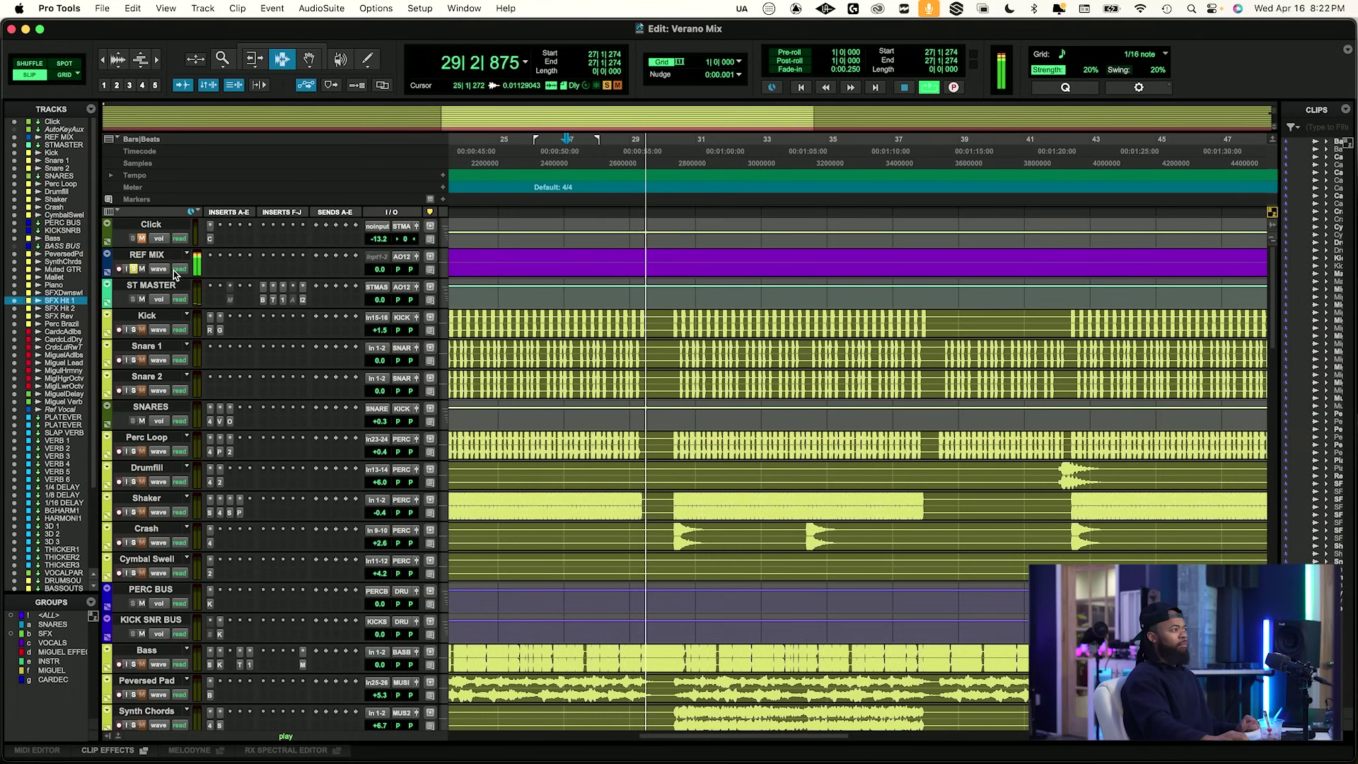
{"action": "key", "text": "space"}
{"action": "left_click", "coordinate": [143, 269]}
{"action": "left_click", "coordinate": [133, 270]}
{"action": "key", "text": "space"}
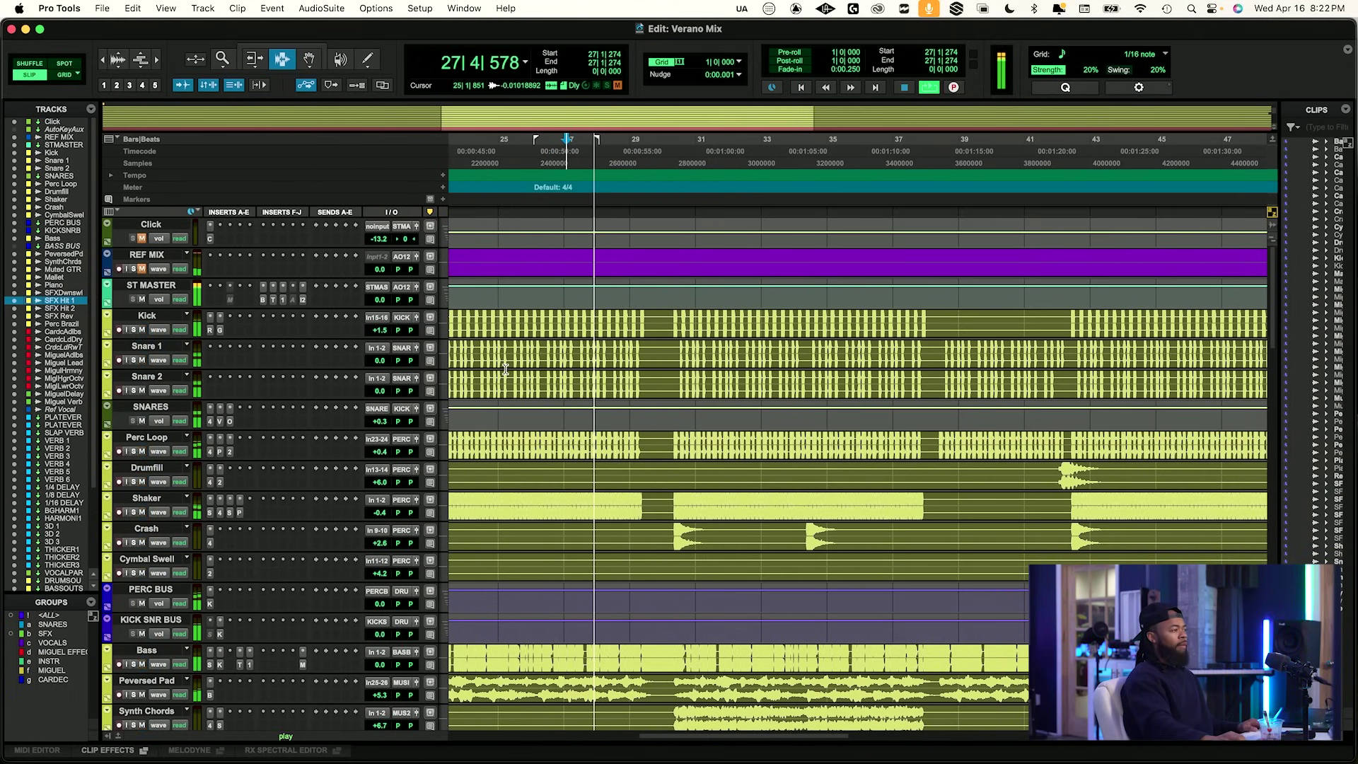
Replay the full mix from bar 28, beat 4, checking the effect hits leading into Miguel's entrance.
{"action": "left_click", "coordinate": [626, 464]}
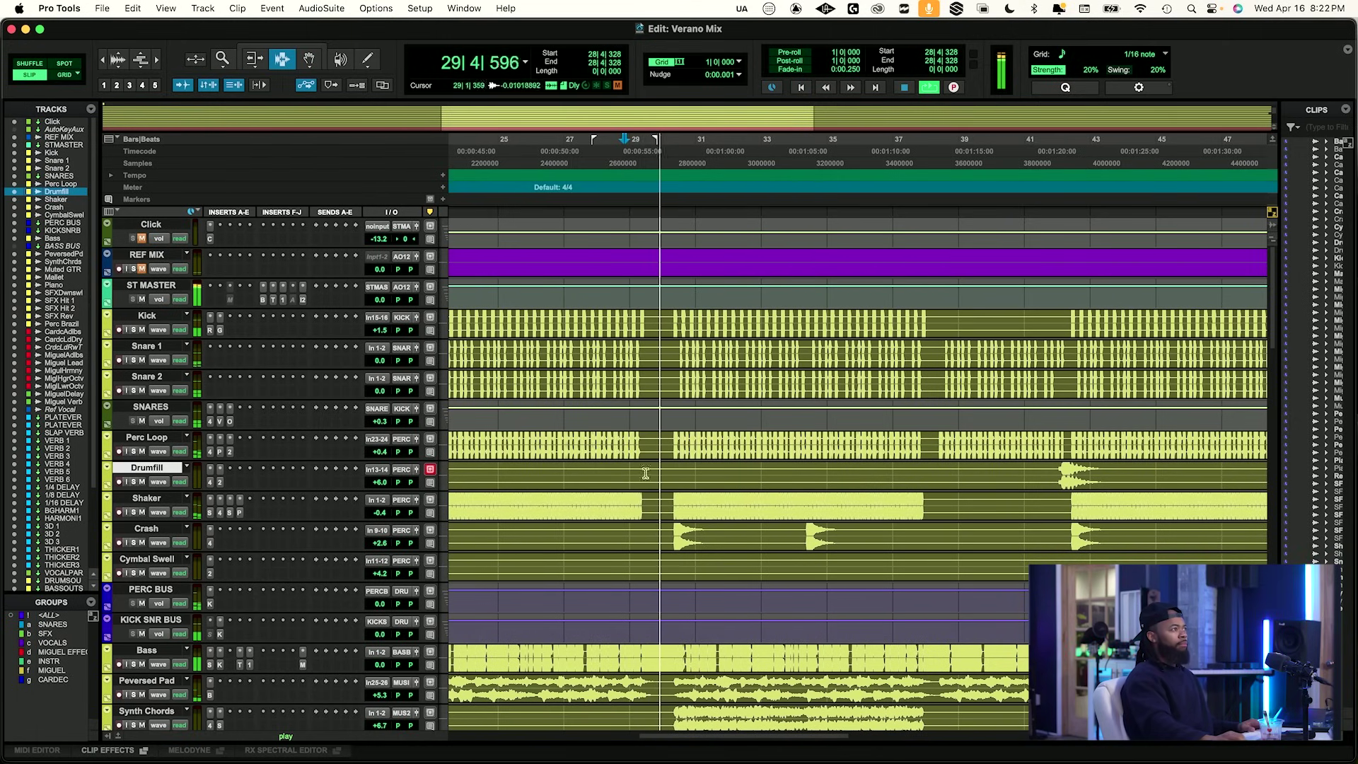
{"action": "scroll", "coordinate": [658, 496], "scroll_direction": "down", "scroll_amount": 6}
{"action": "key", "text": "space"}
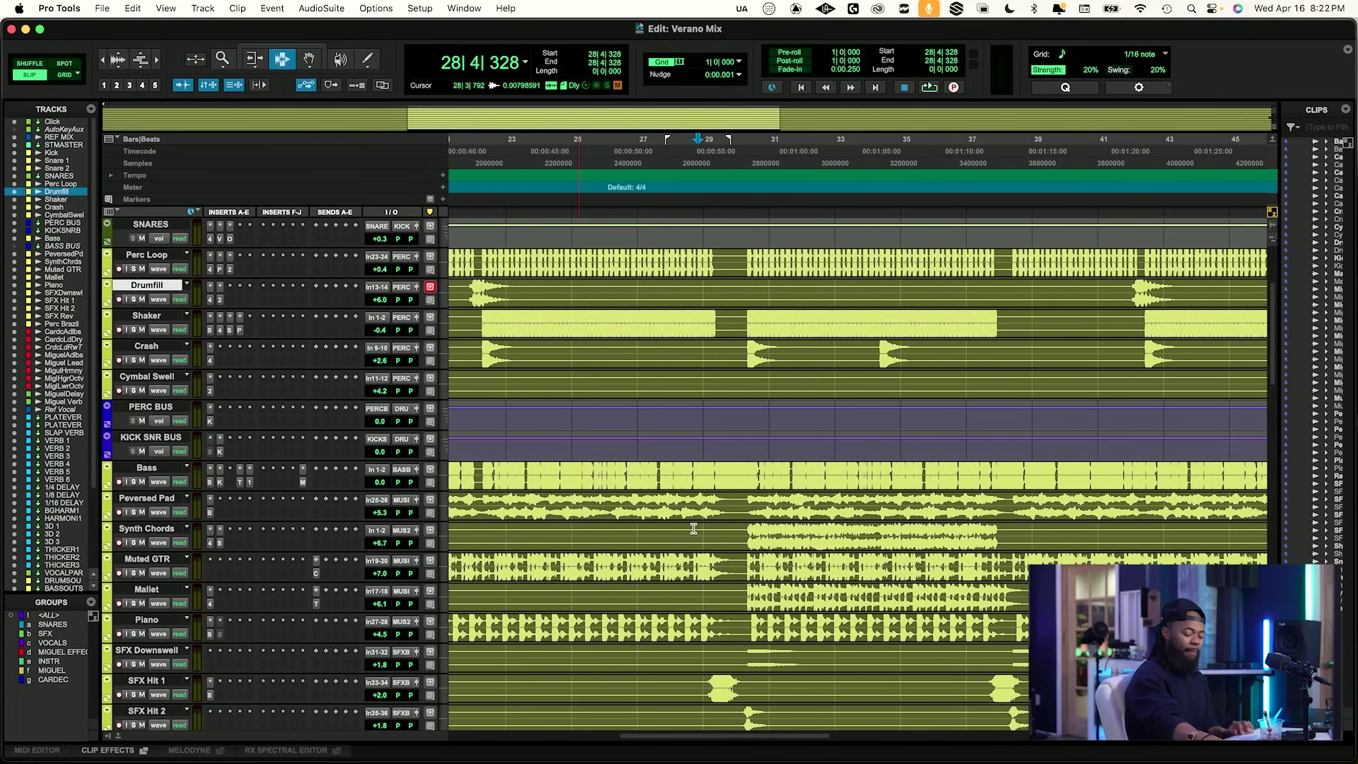
{"action": "scroll", "coordinate": [729, 580], "scroll_direction": "down", "scroll_amount": 6}
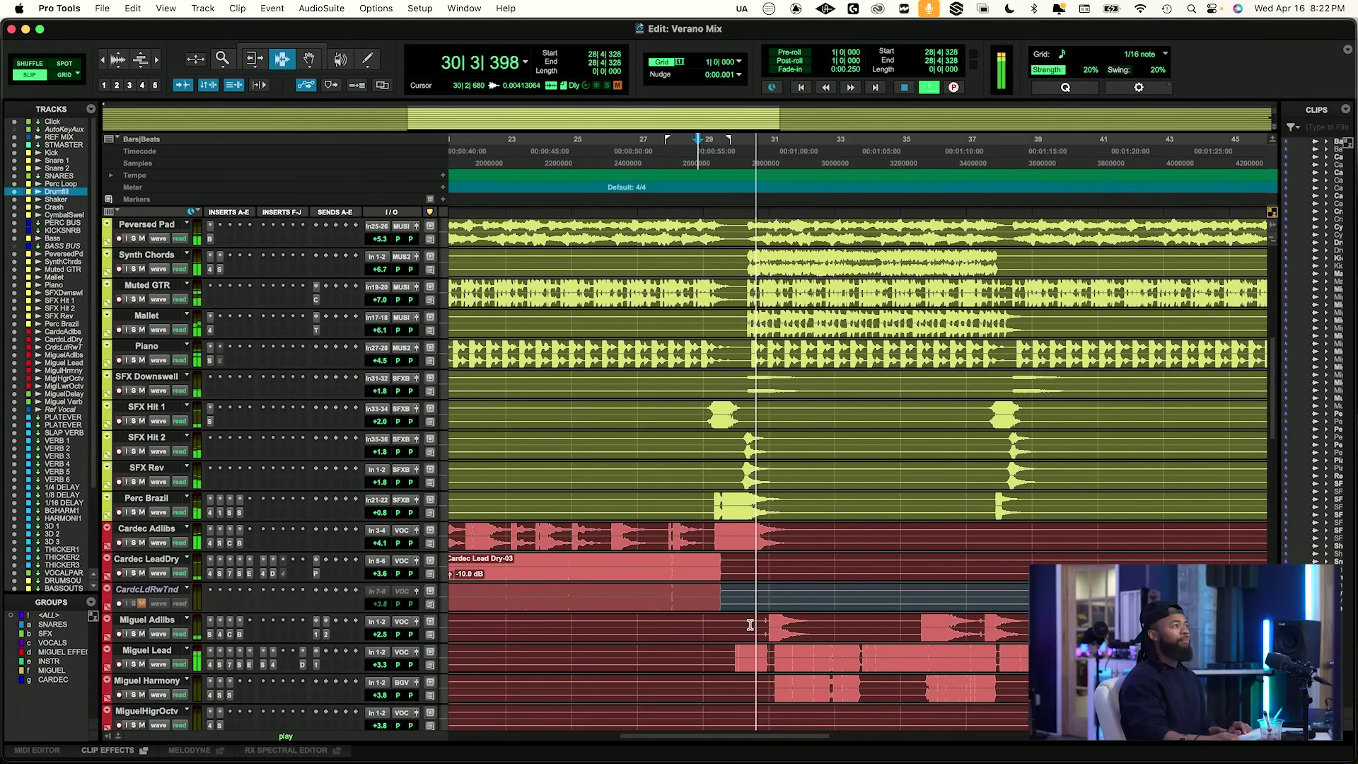
{"action": "left_click", "coordinate": [700, 486]}
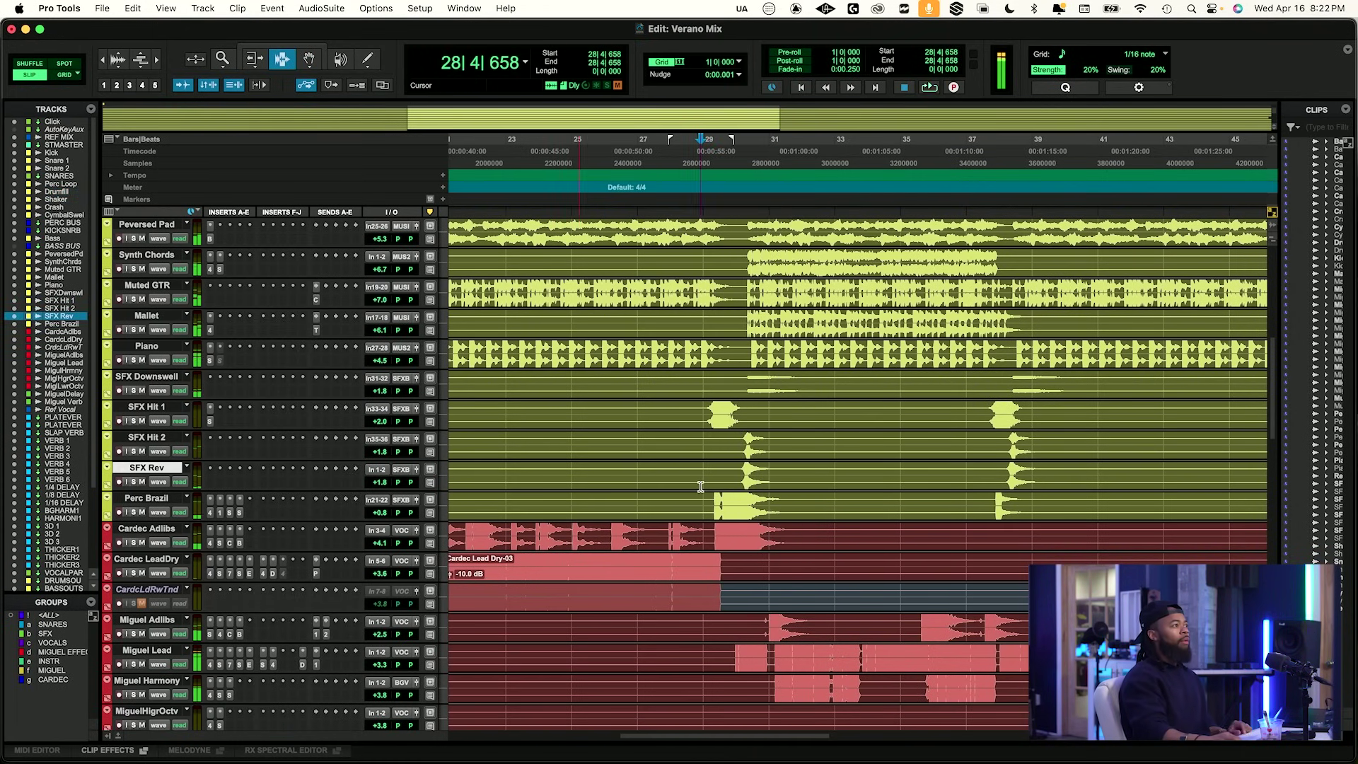
{"action": "key", "text": "space"}
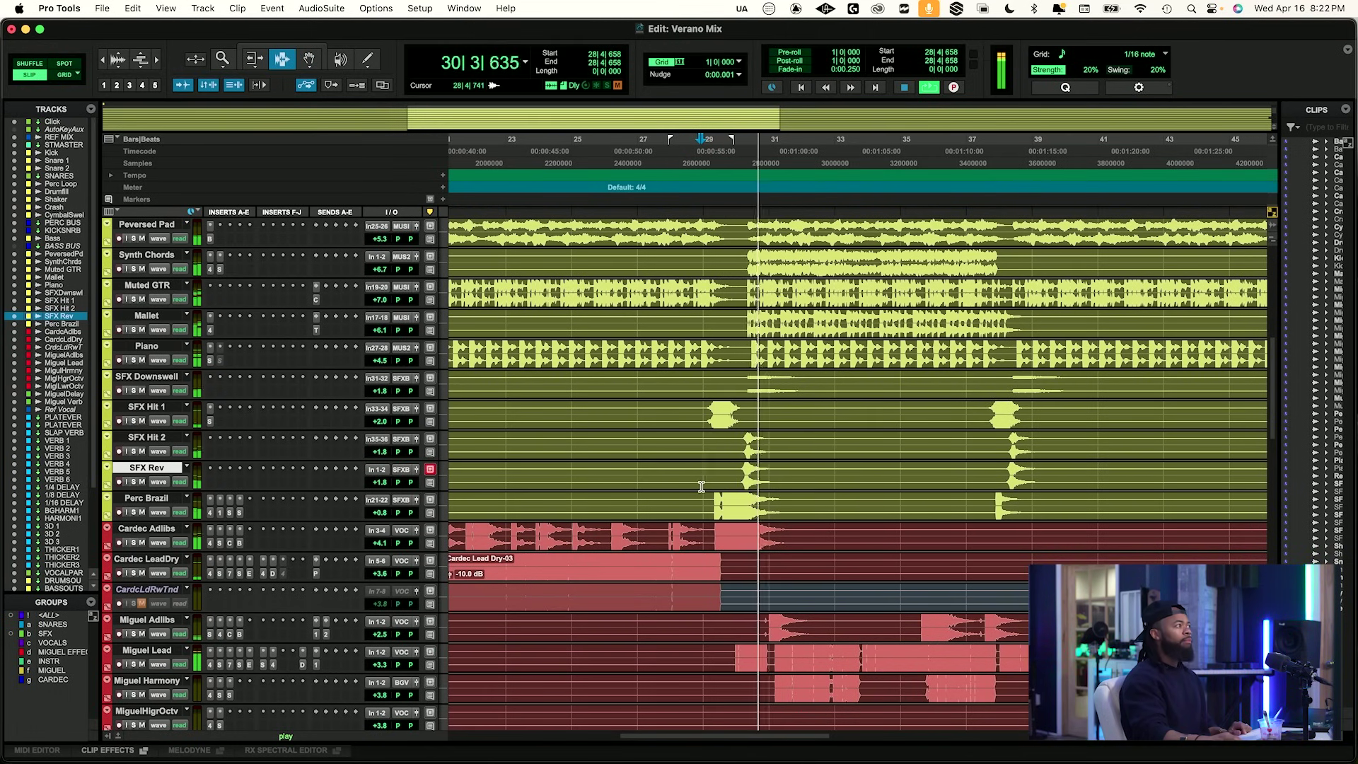
{"action": "scroll", "coordinate": [701, 487], "scroll_direction": "up", "scroll_amount": 1}
{"action": "scroll", "coordinate": [702, 488], "scroll_direction": "up", "scroll_amount": 10}
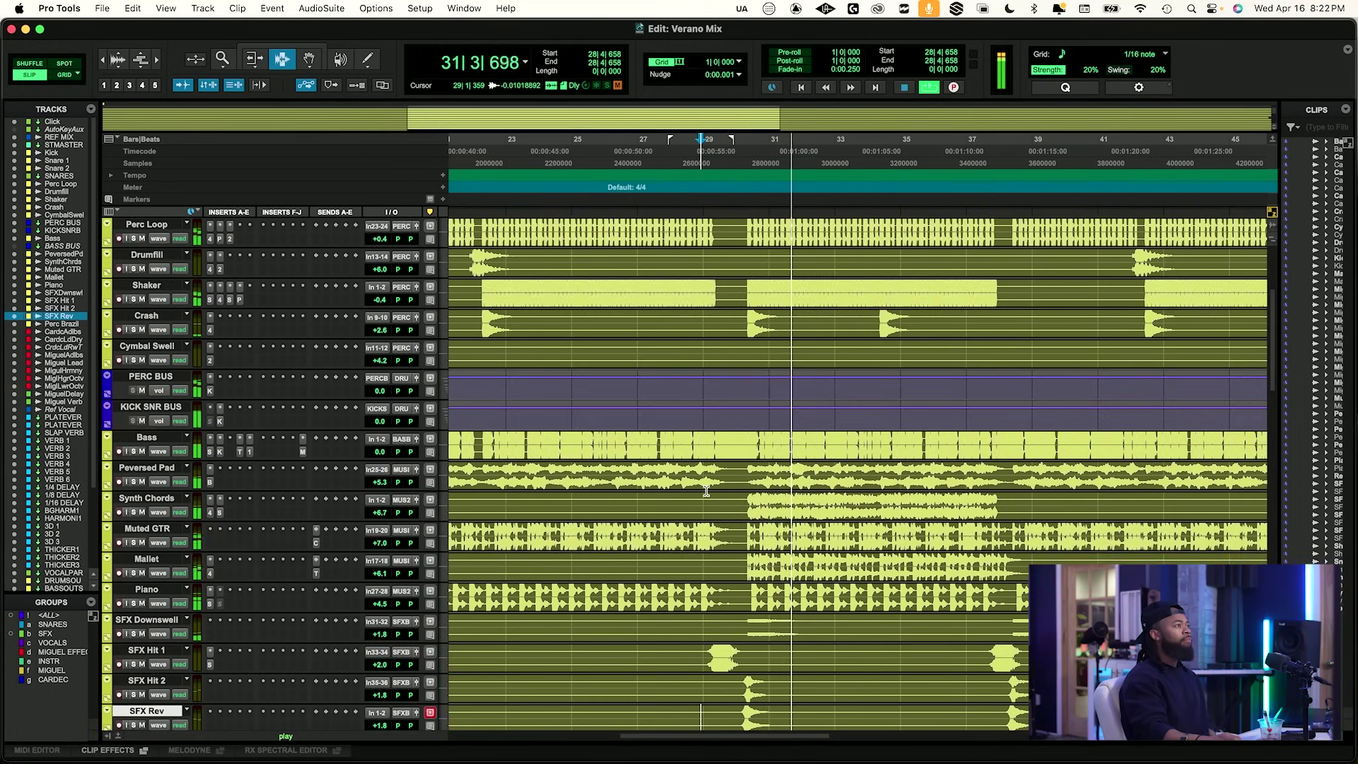
{"action": "scroll", "coordinate": [706, 490], "scroll_direction": "down", "scroll_amount": 12}
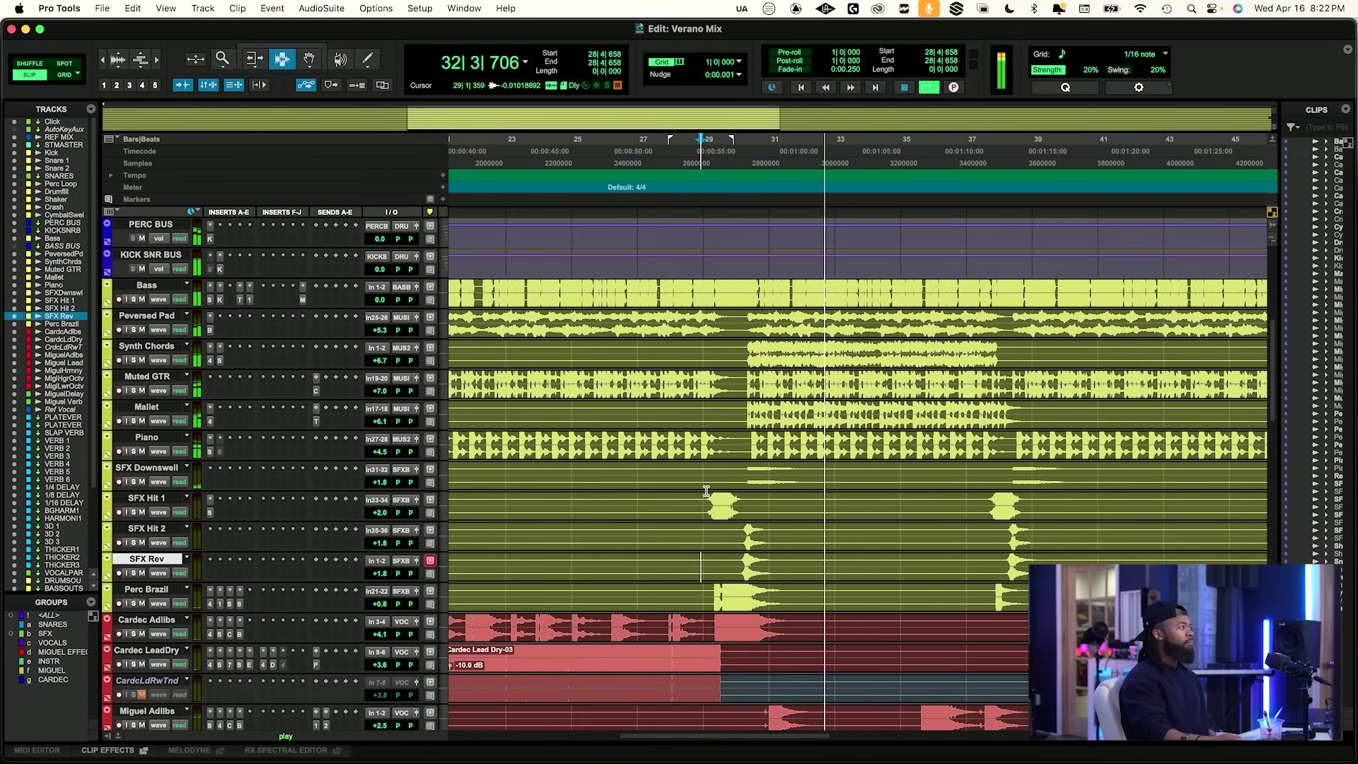
Solo SFX Rev, play it from the end of bar 29, and add a stereo Doubler2 on insert A.
{"action": "left_click", "coordinate": [735, 560]}
{"action": "left_click", "coordinate": [134, 573]}
{"action": "key", "text": "space"}
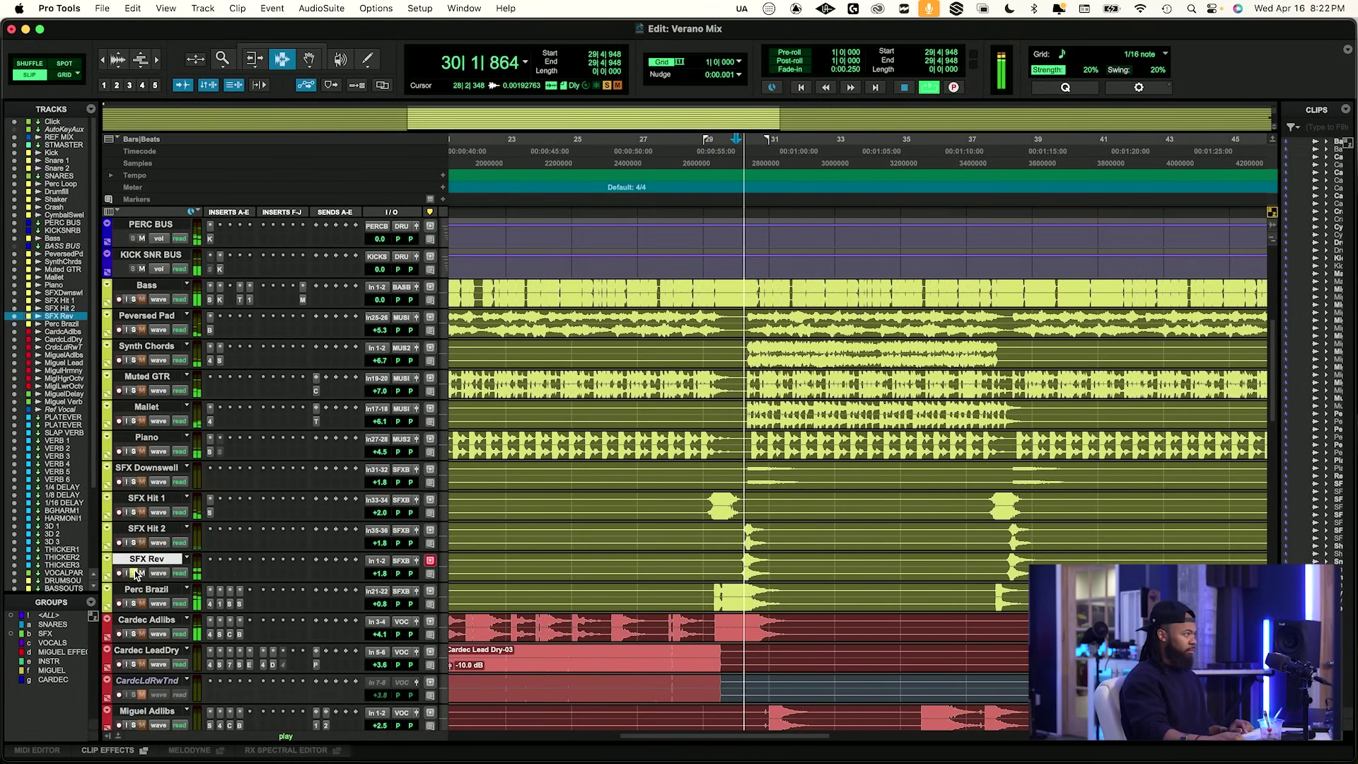
{"action": "left_click", "coordinate": [211, 573]}
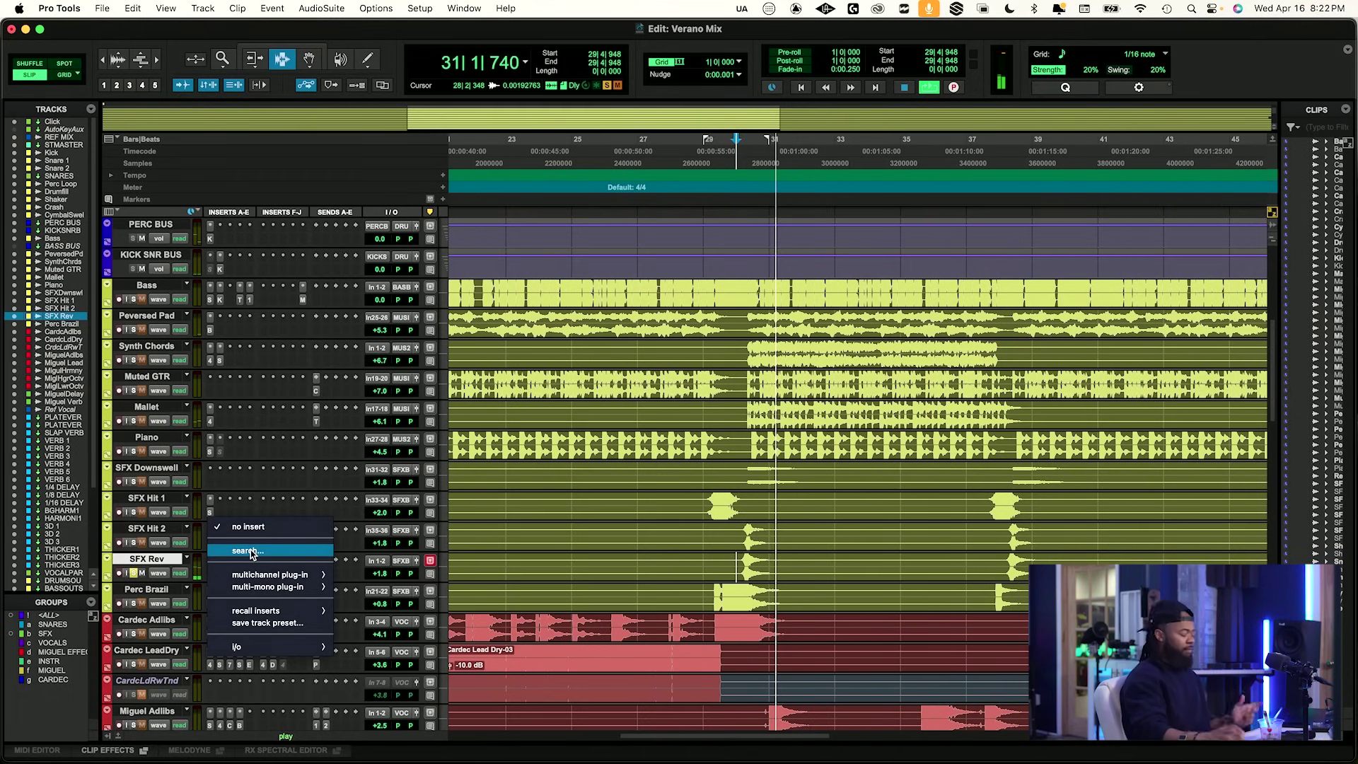
{"action": "left_click", "coordinate": [248, 551]}
{"action": "type", "text": "doubl"}
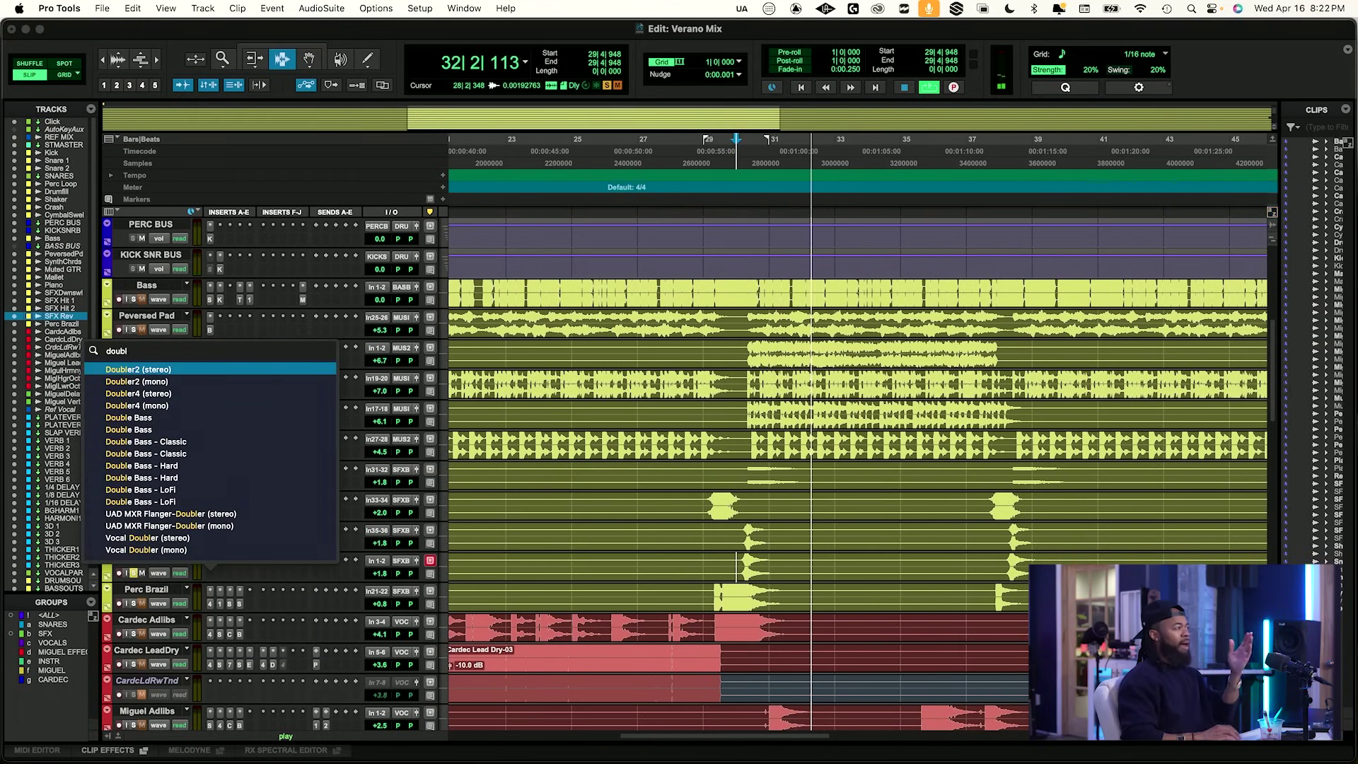
{"action": "key", "text": "Return"}
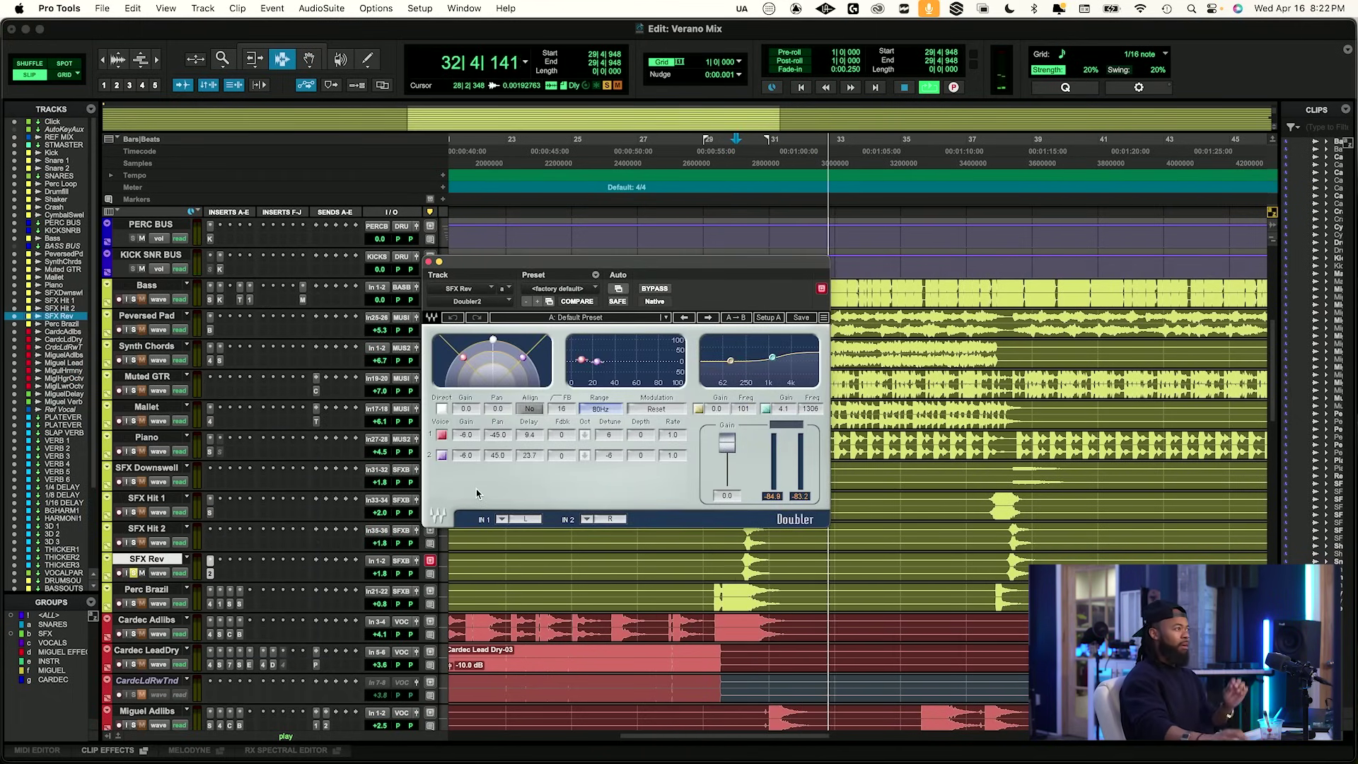
Load the Open Up SFX preset in SFX Rev's Doubler2 and audition the widened effect.
{"action": "left_click", "coordinate": [559, 289]}
{"action": "left_click", "coordinate": [570, 254]}
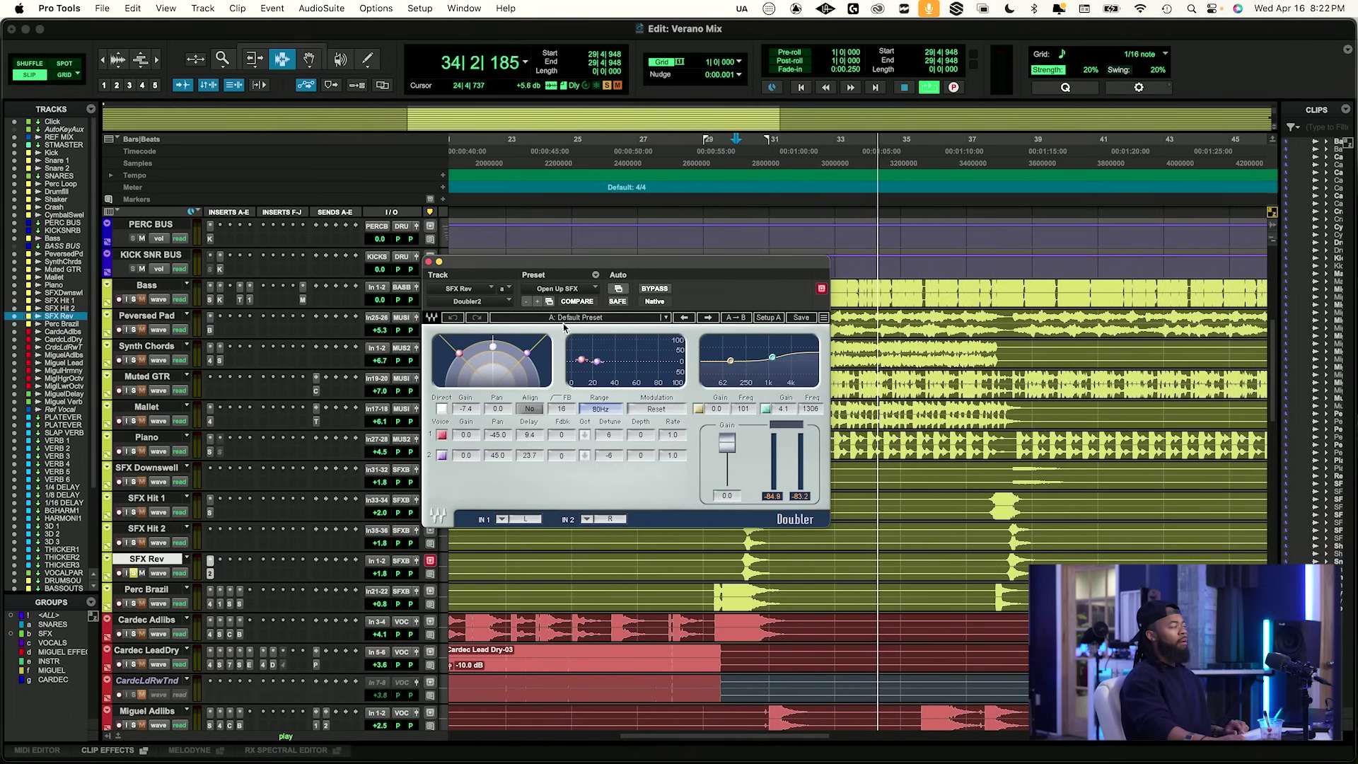
{"action": "key", "text": "space"}
Compare SFX Rev against bypassed Doubler2, play it unsoloed in the full mix, and close the plug-in window.
{"action": "left_click", "coordinate": [658, 288]}
{"action": "key", "text": "space"}
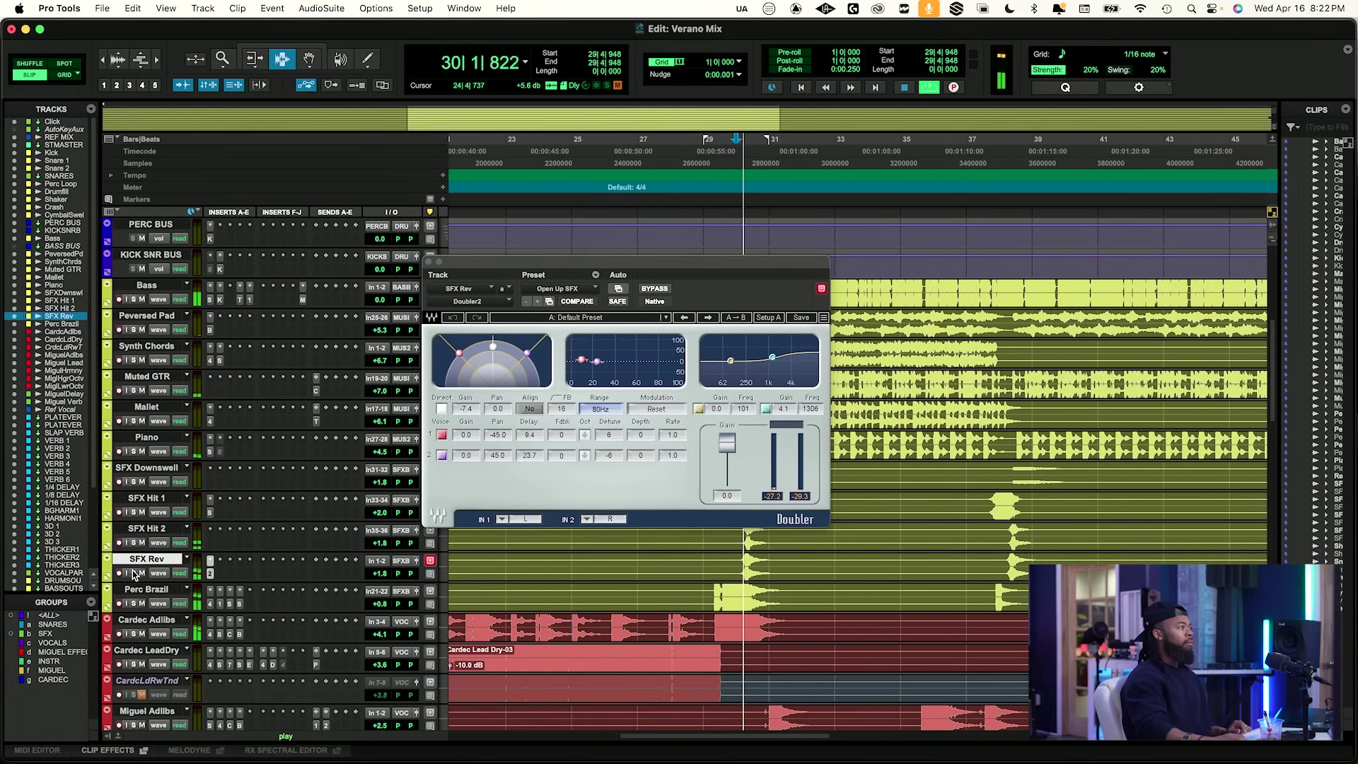
{"action": "key", "text": "space"}
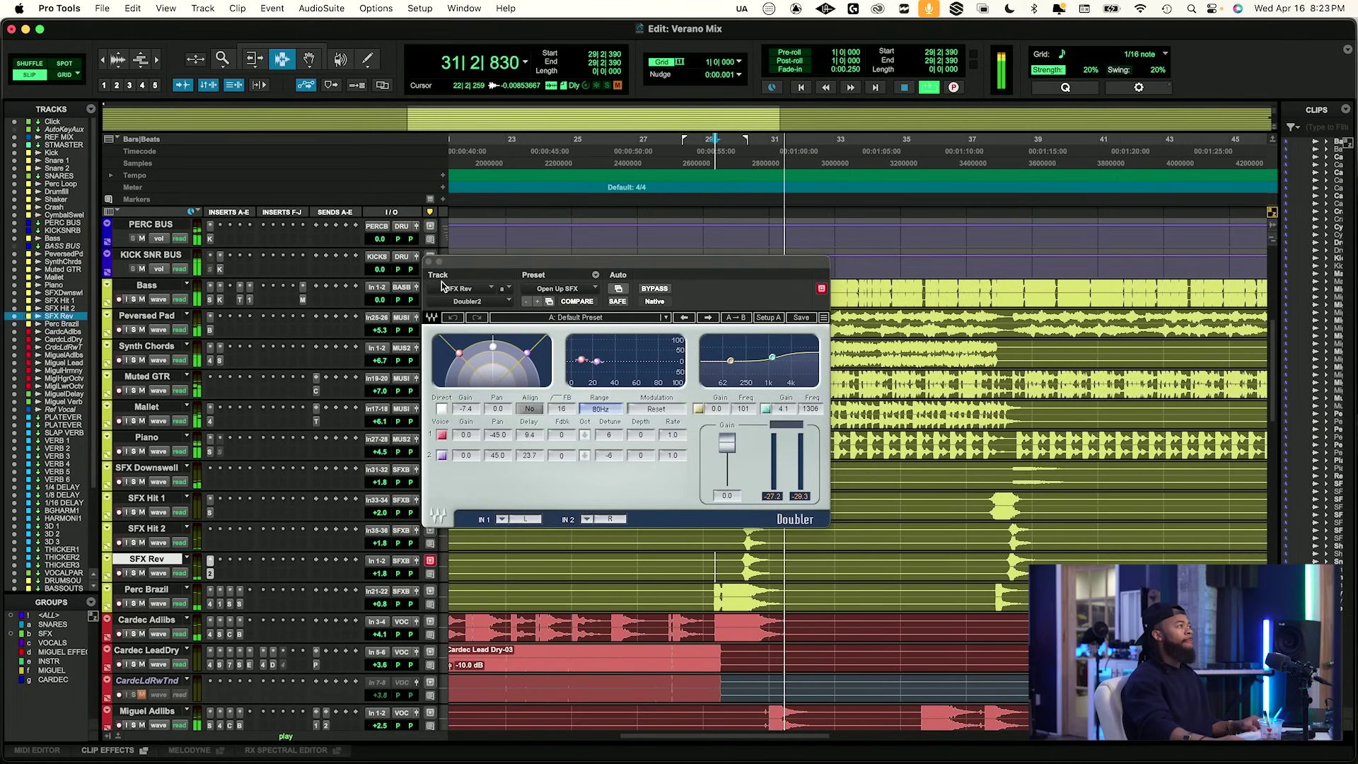
{"action": "key", "text": "super+w"}
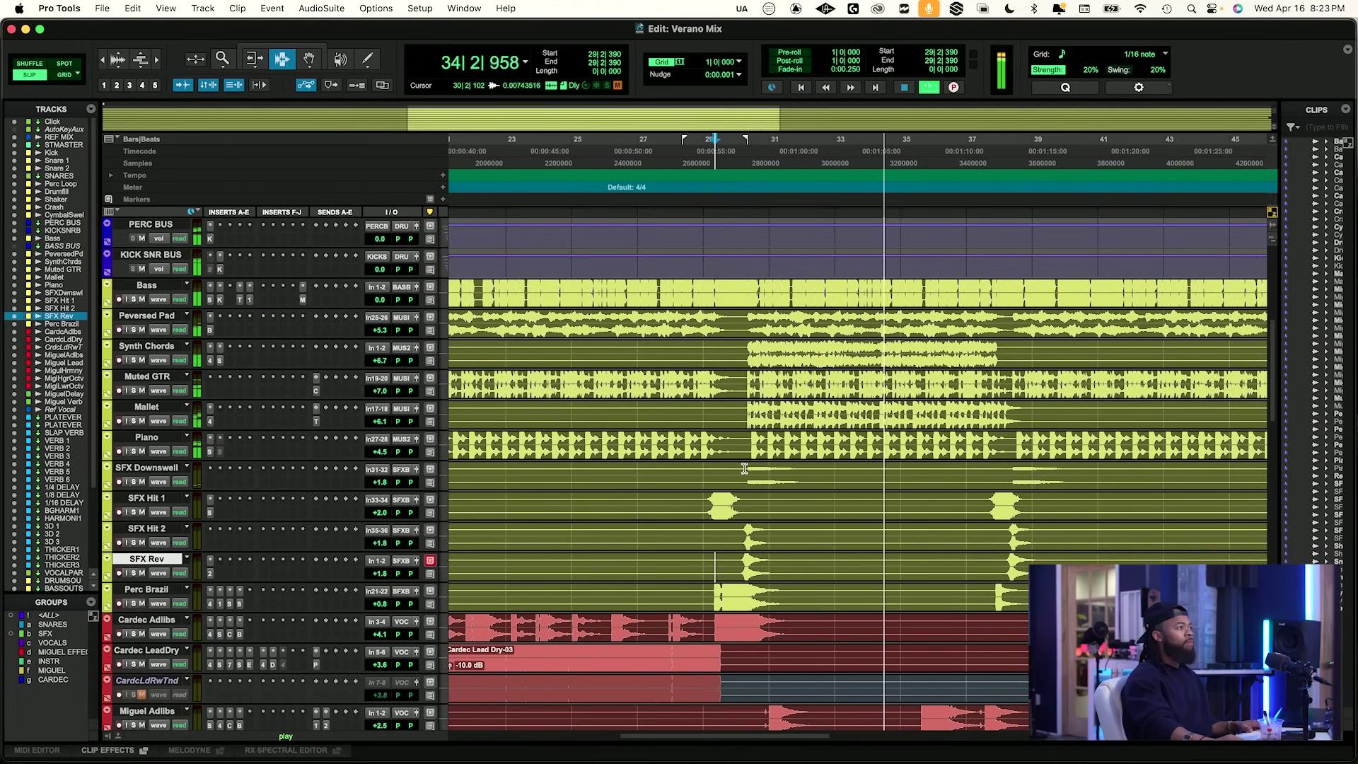
Audition SFX Downswell in solo from bar 30, and replay it unsoloed in the full mix.
{"action": "left_click_drag", "start_coordinate": [745, 467], "coordinate": [739, 467]}
{"action": "left_click", "coordinate": [133, 482]}
{"action": "key", "text": "space"}
{"action": "key", "text": "space"}
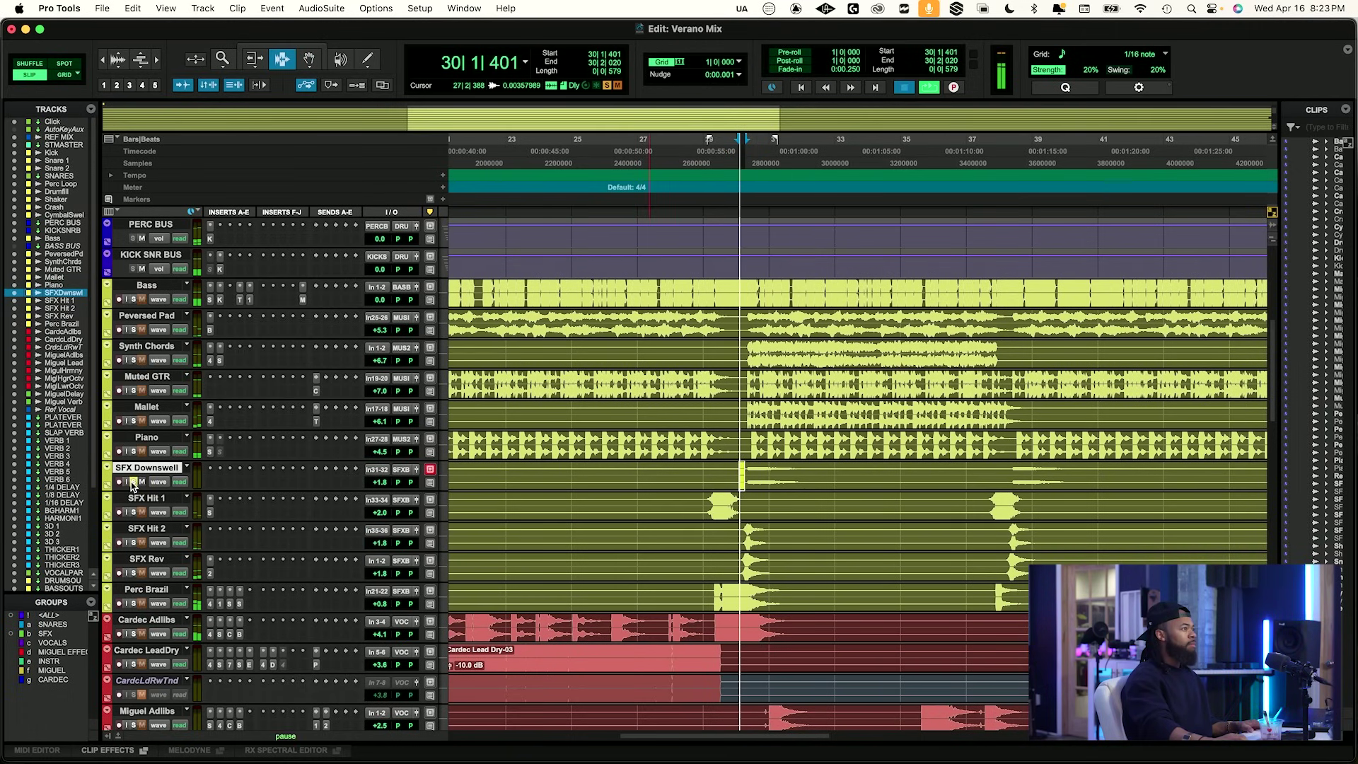
{"action": "left_click", "coordinate": [743, 466]}
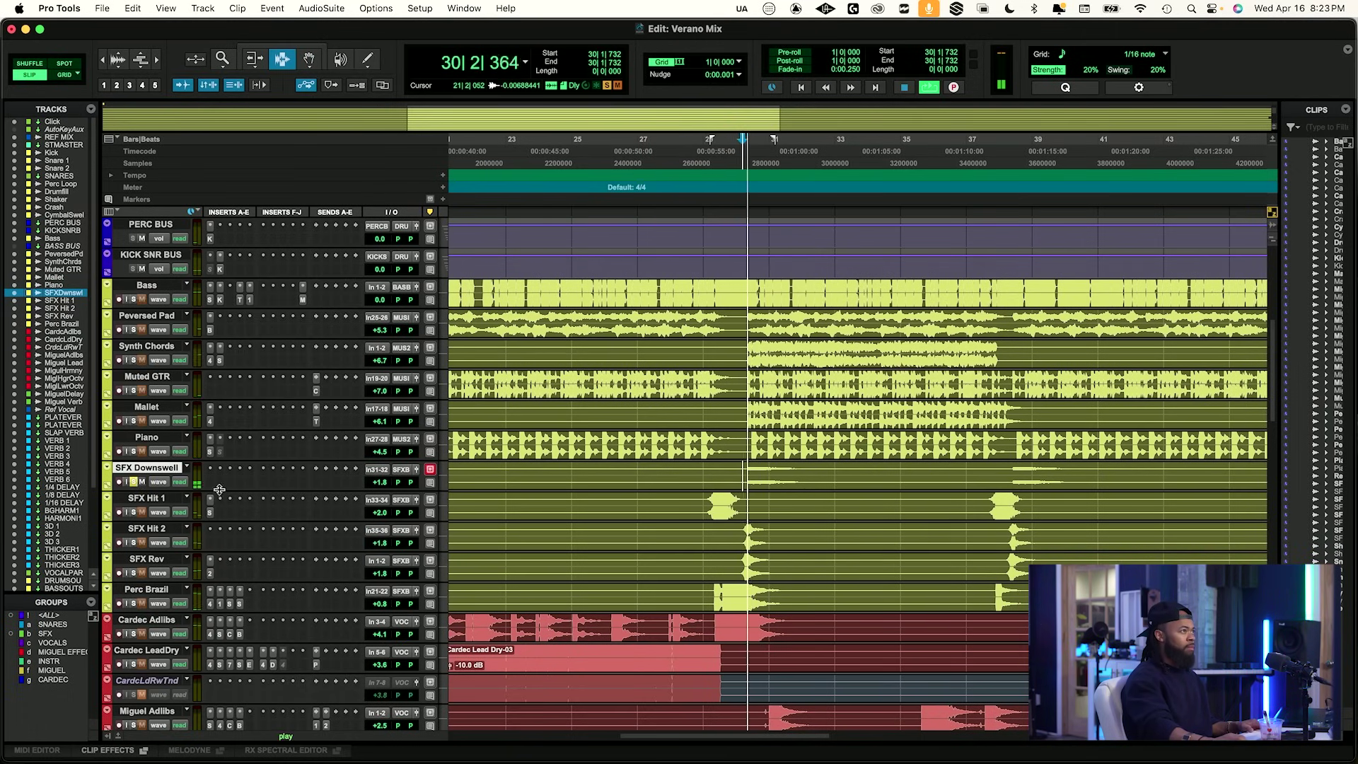
{"action": "key", "text": "space"}
{"action": "left_click", "coordinate": [133, 482]}
{"action": "key", "text": "space"}
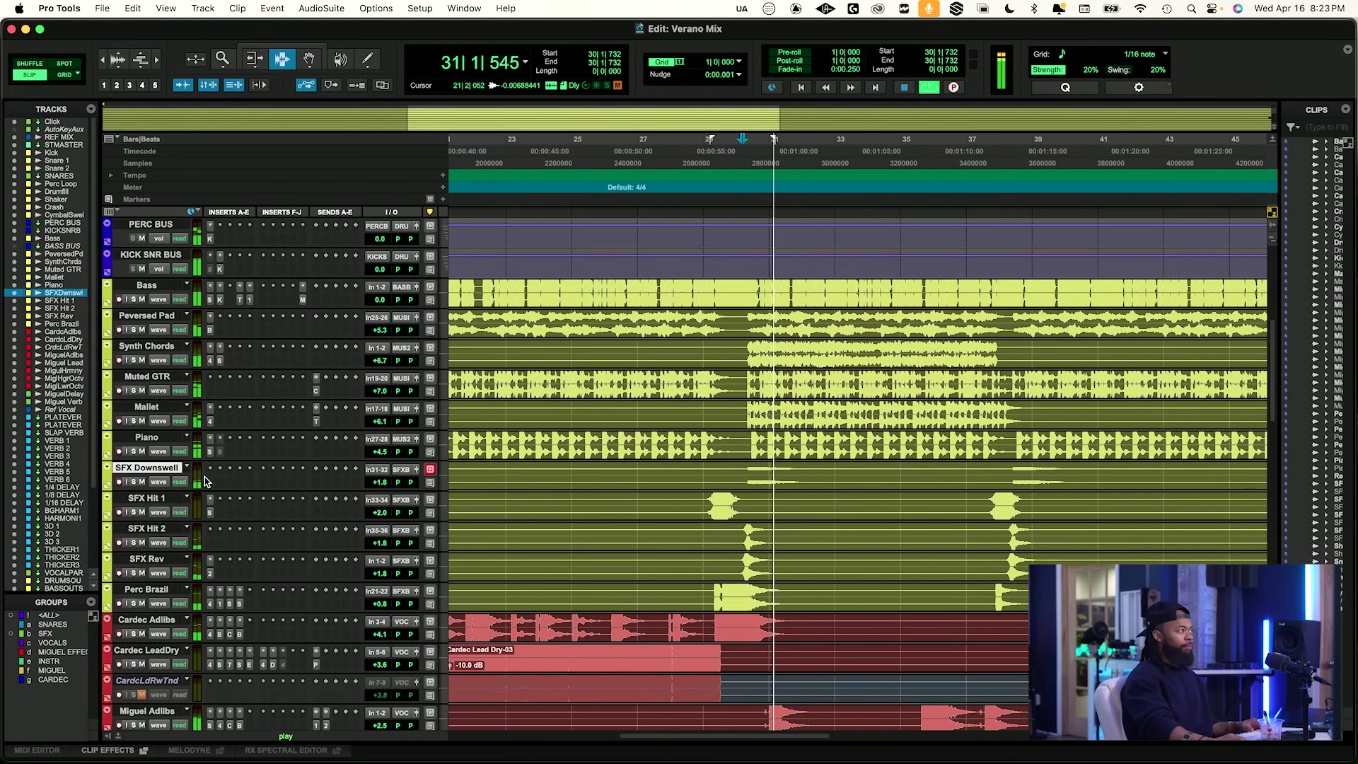
Raise SFX Downswell's volume to +3.0 dB during playback, and replay the full mix from bar 30.
{"action": "key", "text": "space"}
{"action": "left_click_drag", "start_coordinate": [377, 481], "coordinate": [377, 479]}
{"action": "key", "text": "space"}
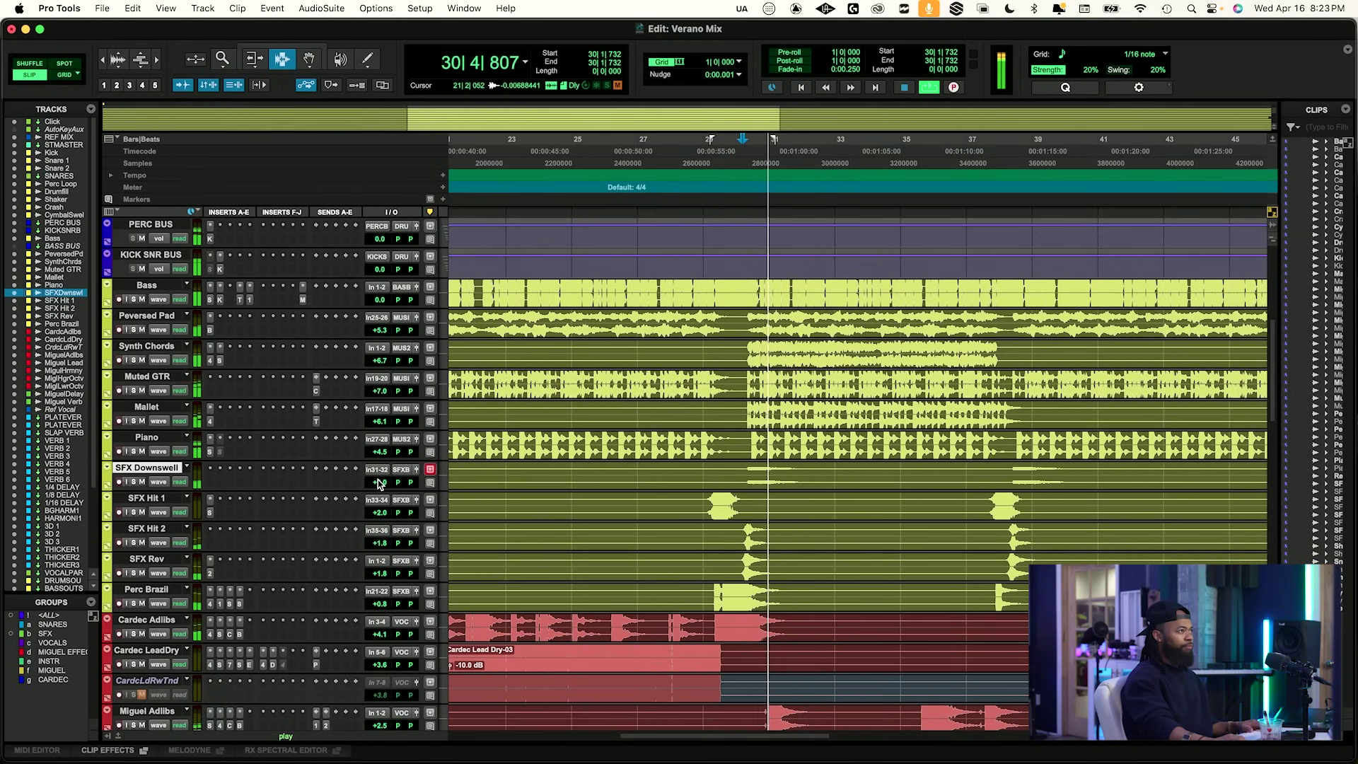
{"action": "key", "text": "space"}
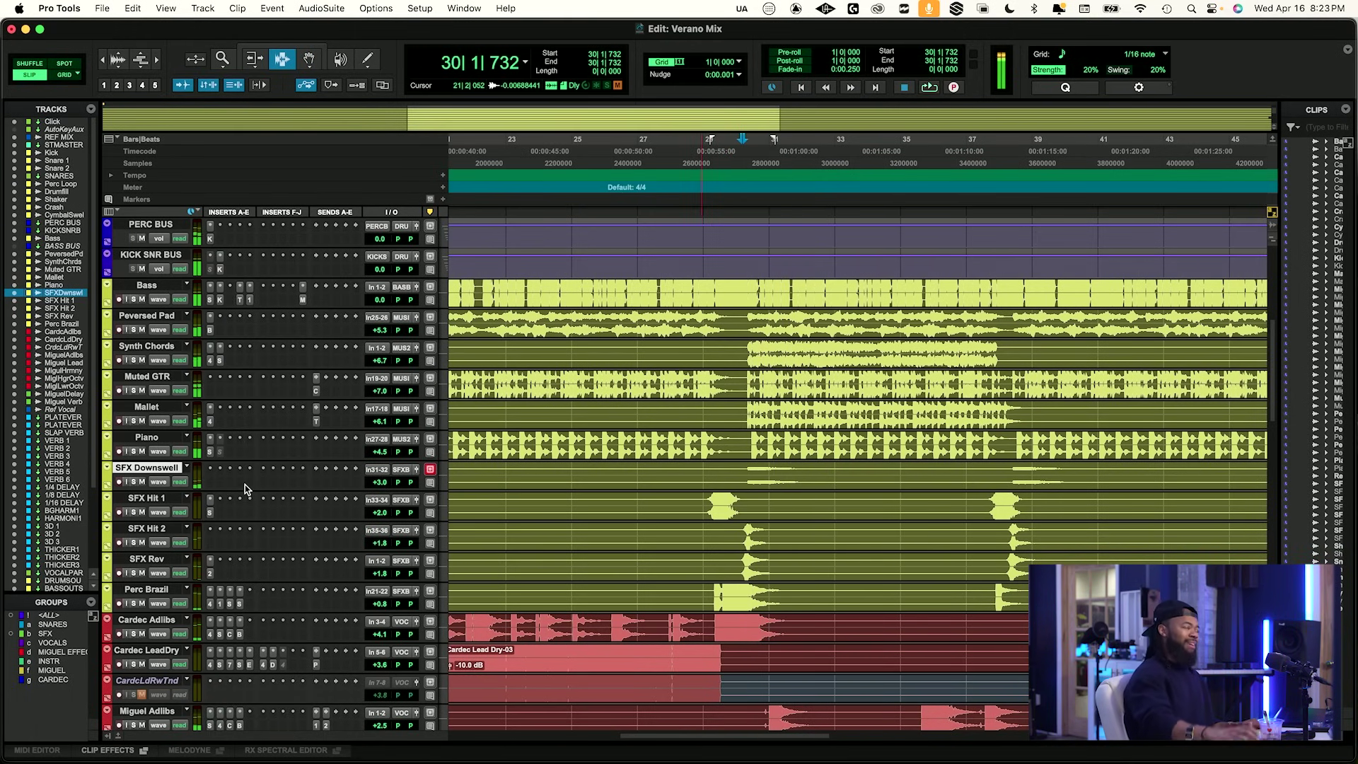
Solo REF MIX to hear the reference from bar 30, and unsolo it to compare with the full mix.
{"action": "scroll", "coordinate": [245, 485], "scroll_direction": "up", "scroll_amount": 10}
{"action": "left_click", "coordinate": [134, 270]}
{"action": "key", "text": "space"}
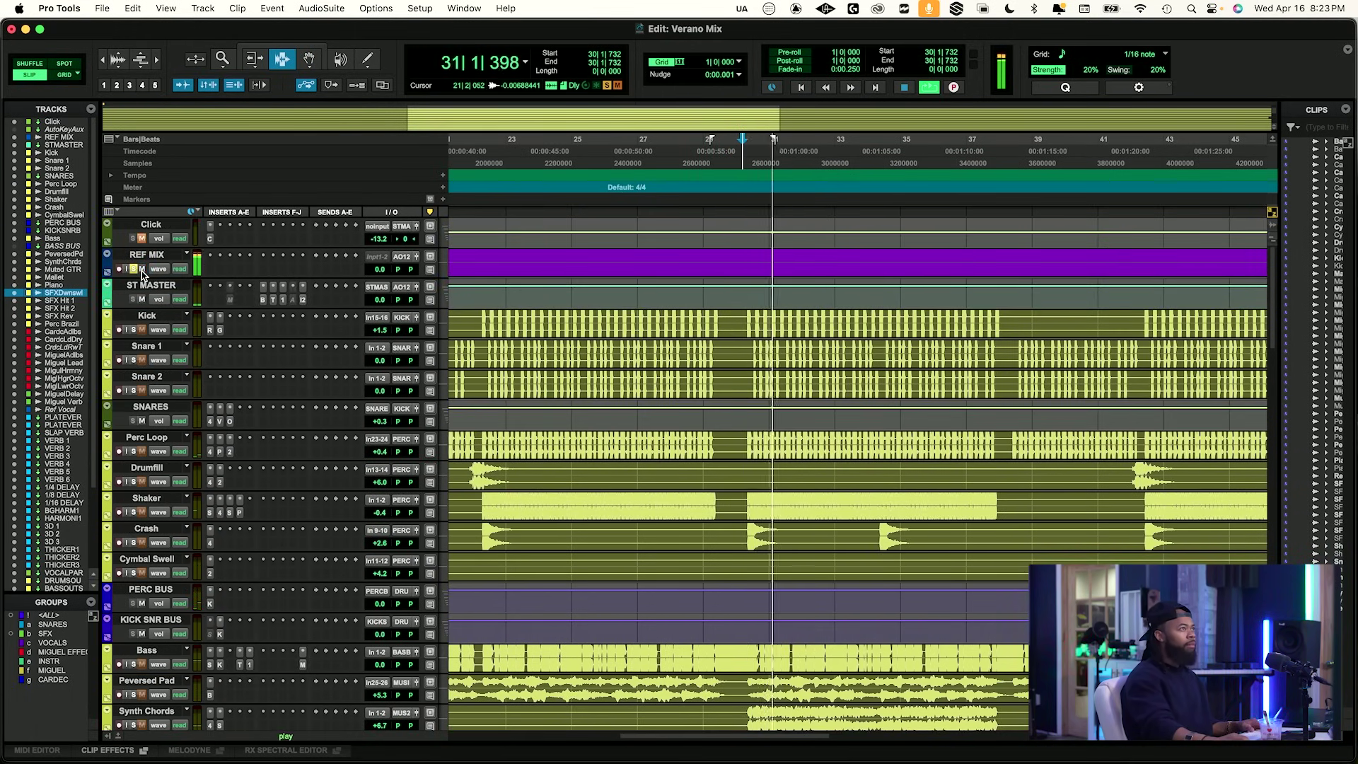
{"action": "key", "text": "space"}
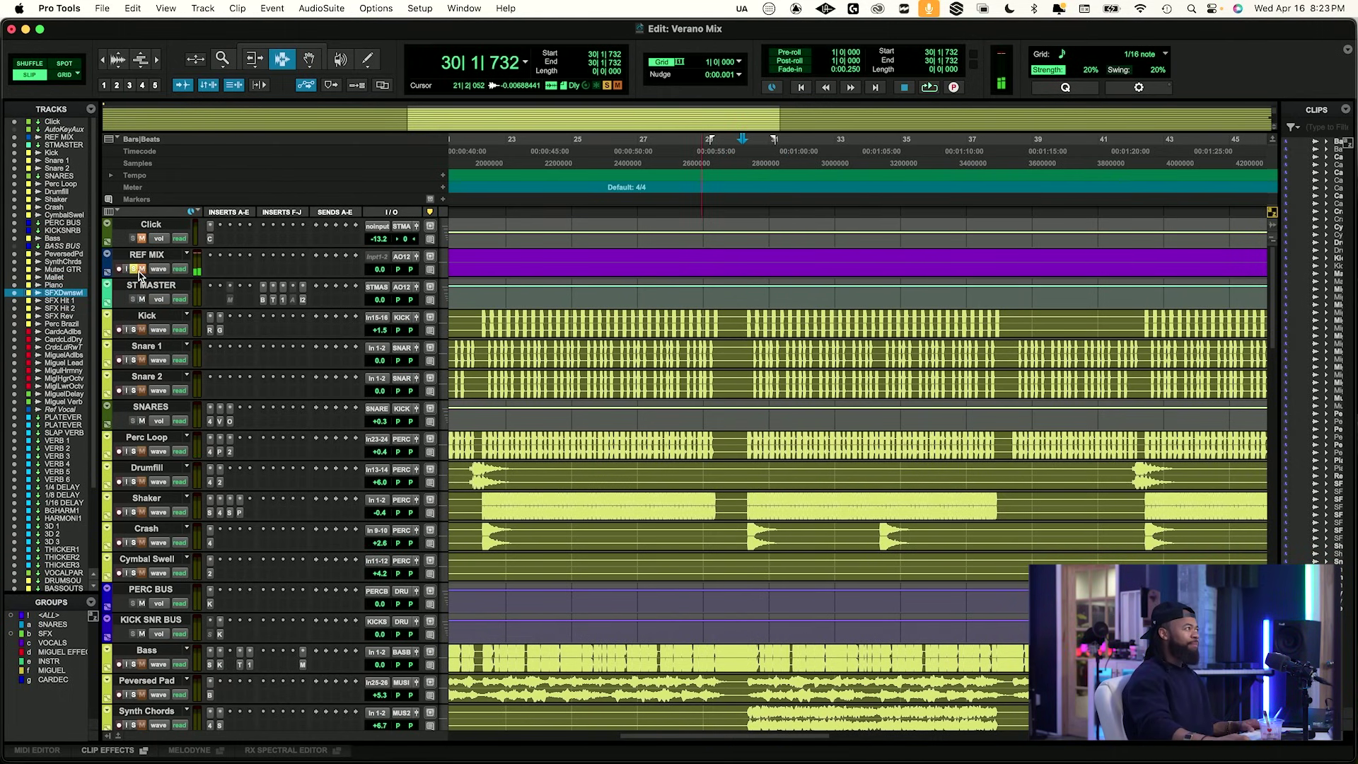
{"action": "key", "text": "space"}
{"action": "scroll", "coordinate": [180, 396], "scroll_direction": "down", "scroll_amount": 10}
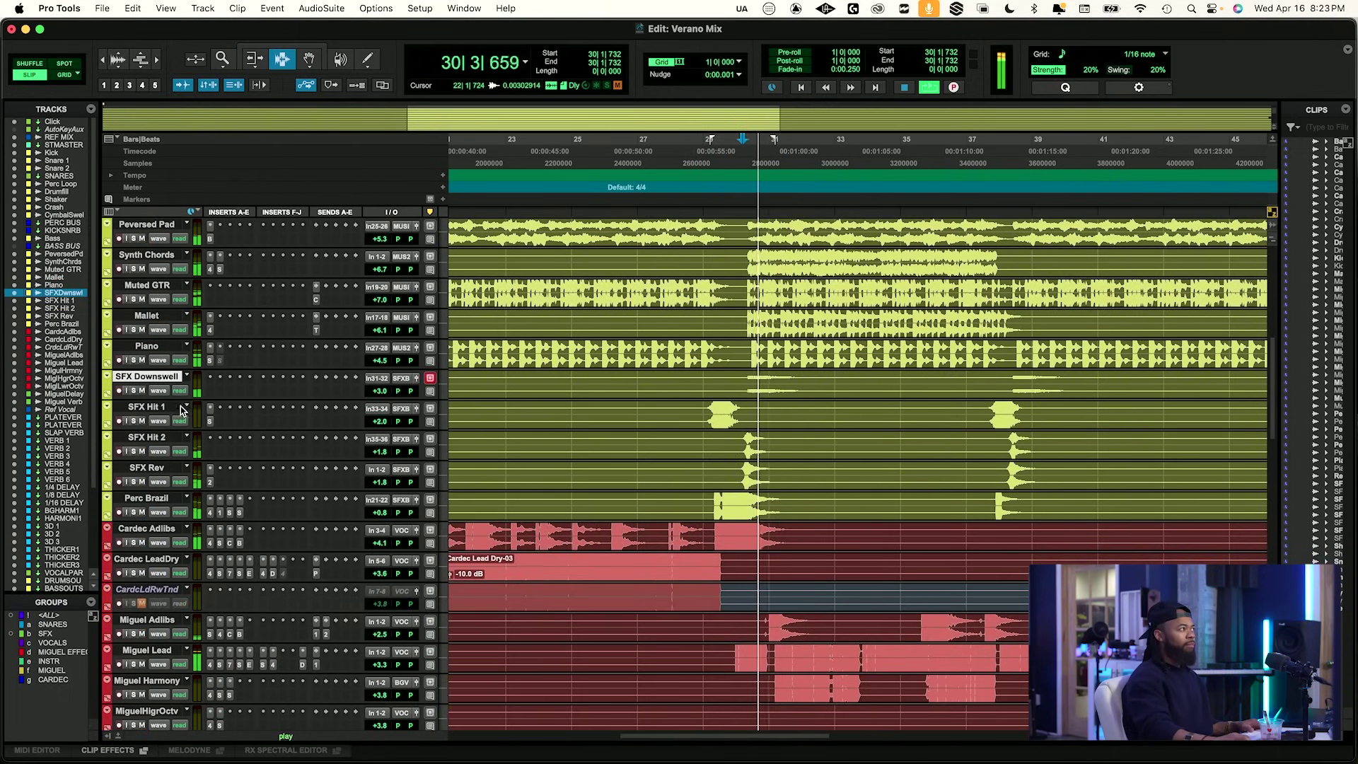
Replay the transition from bar 30, audition SFX Downswell in solo, and unsolo it.
{"action": "key", "text": "space"}
{"action": "key", "text": "space"}
{"action": "left_click", "coordinate": [133, 390]}
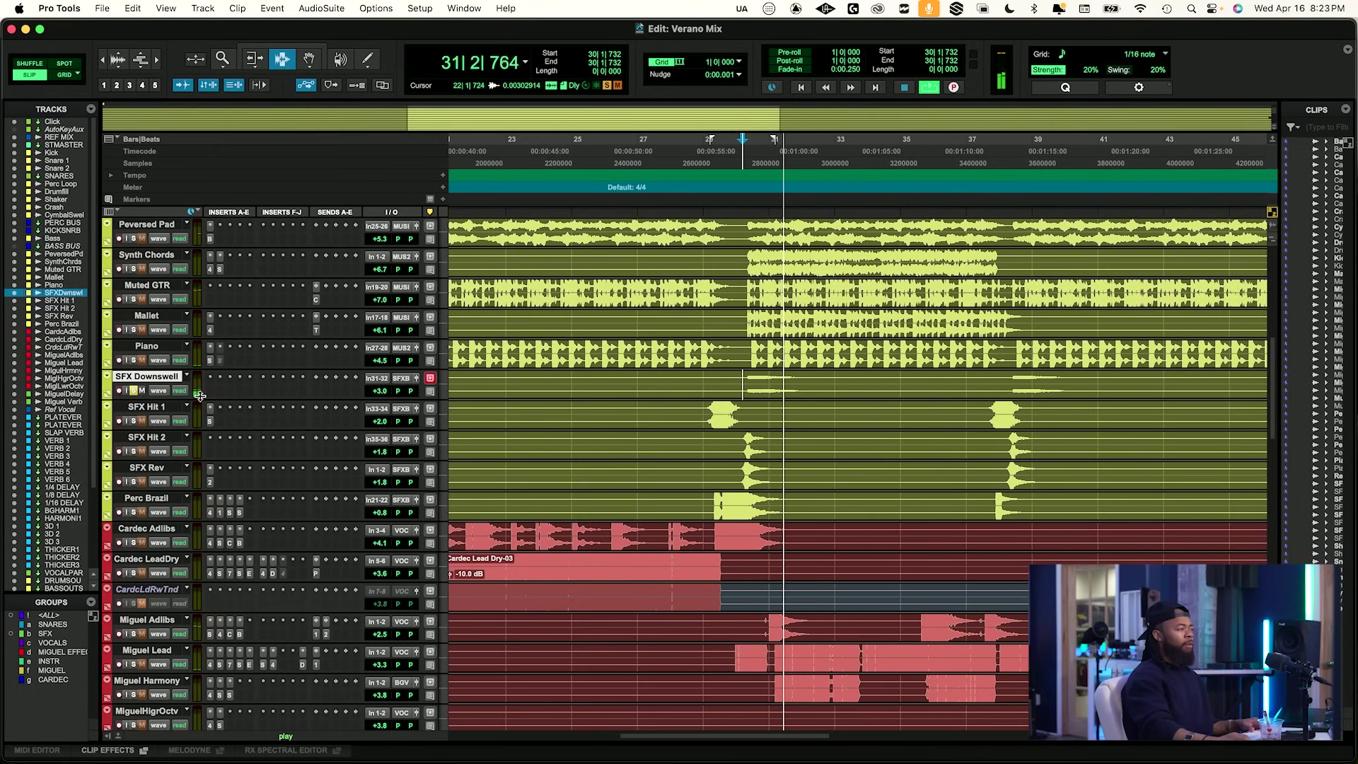
{"action": "key", "text": "space"}
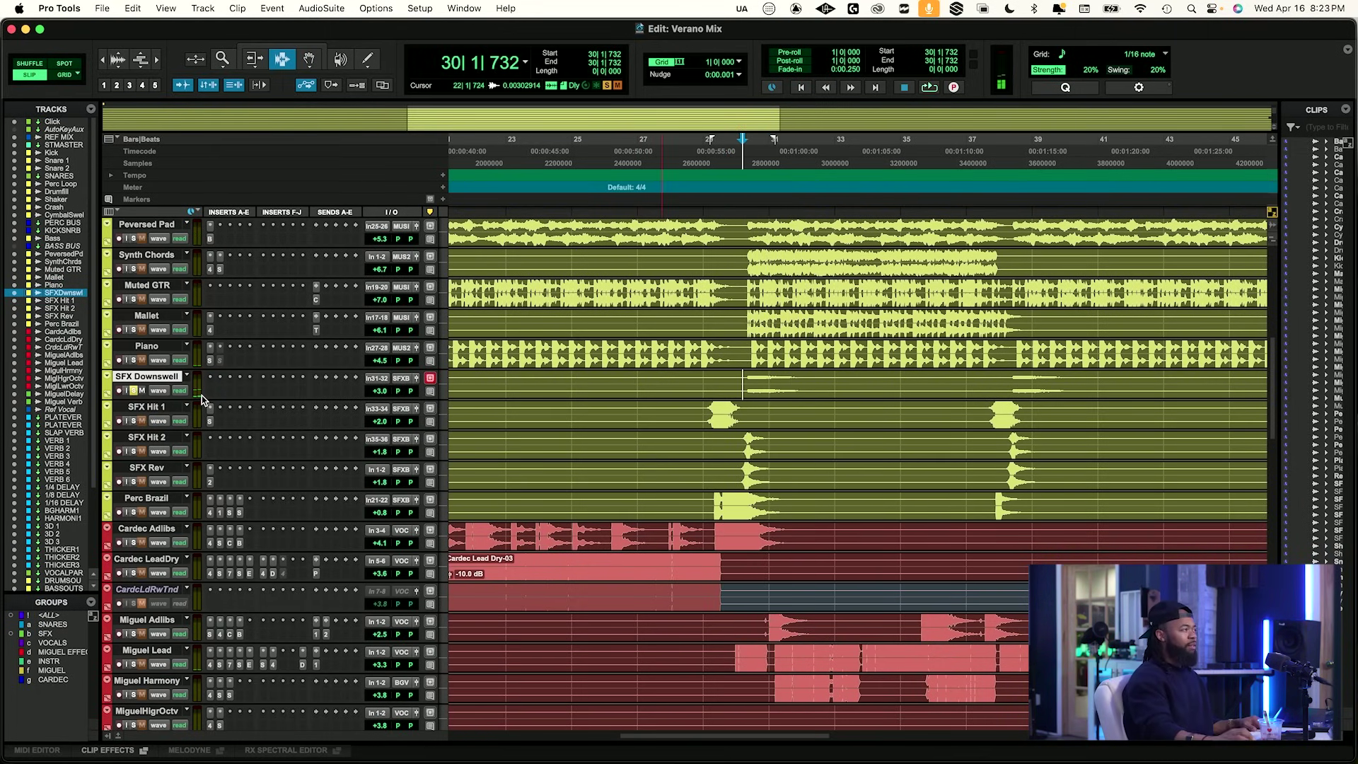
{"action": "left_click", "coordinate": [134, 390]}
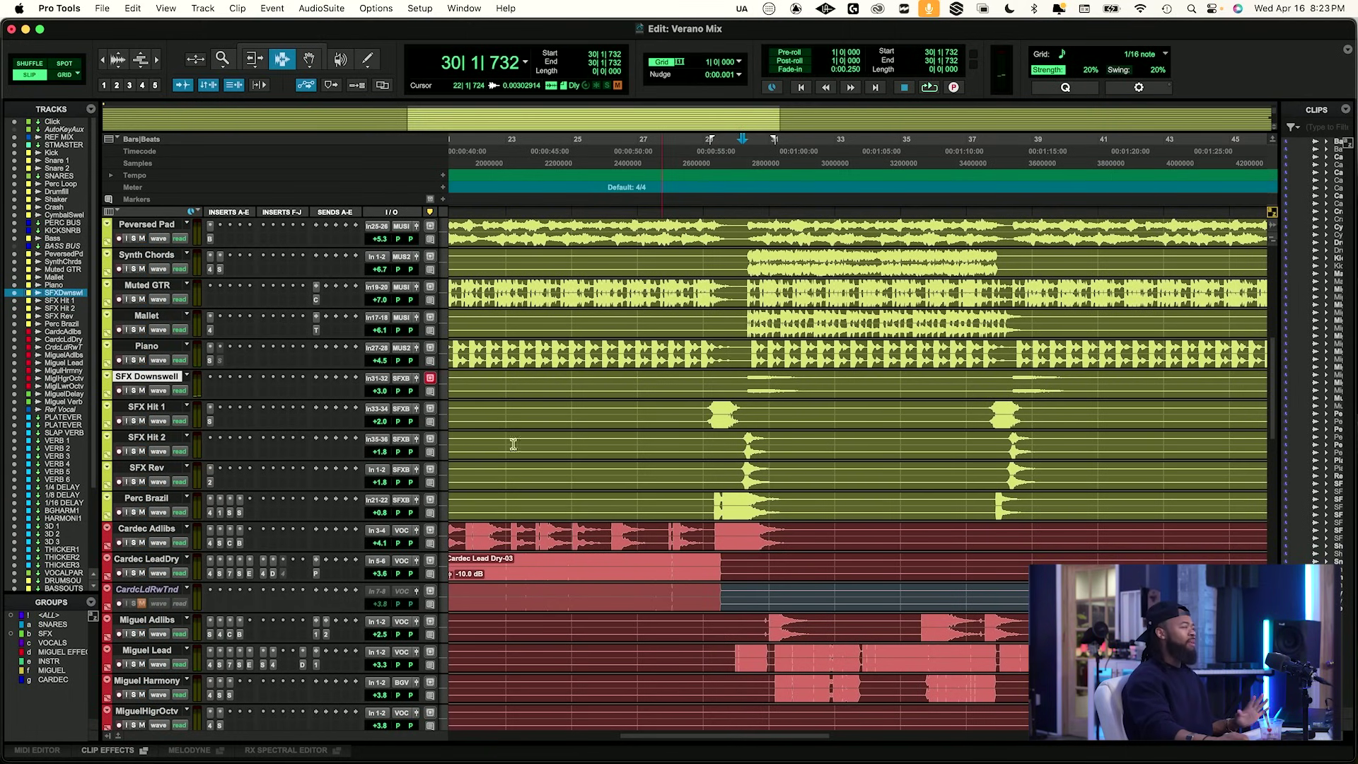
Play the full mix from bar 30 and check the levels across all tracks, effect returns and output buses.
{"action": "left_click", "coordinate": [1006, 384], "text": "super"}
{"action": "left_click", "coordinate": [1006, 384]}
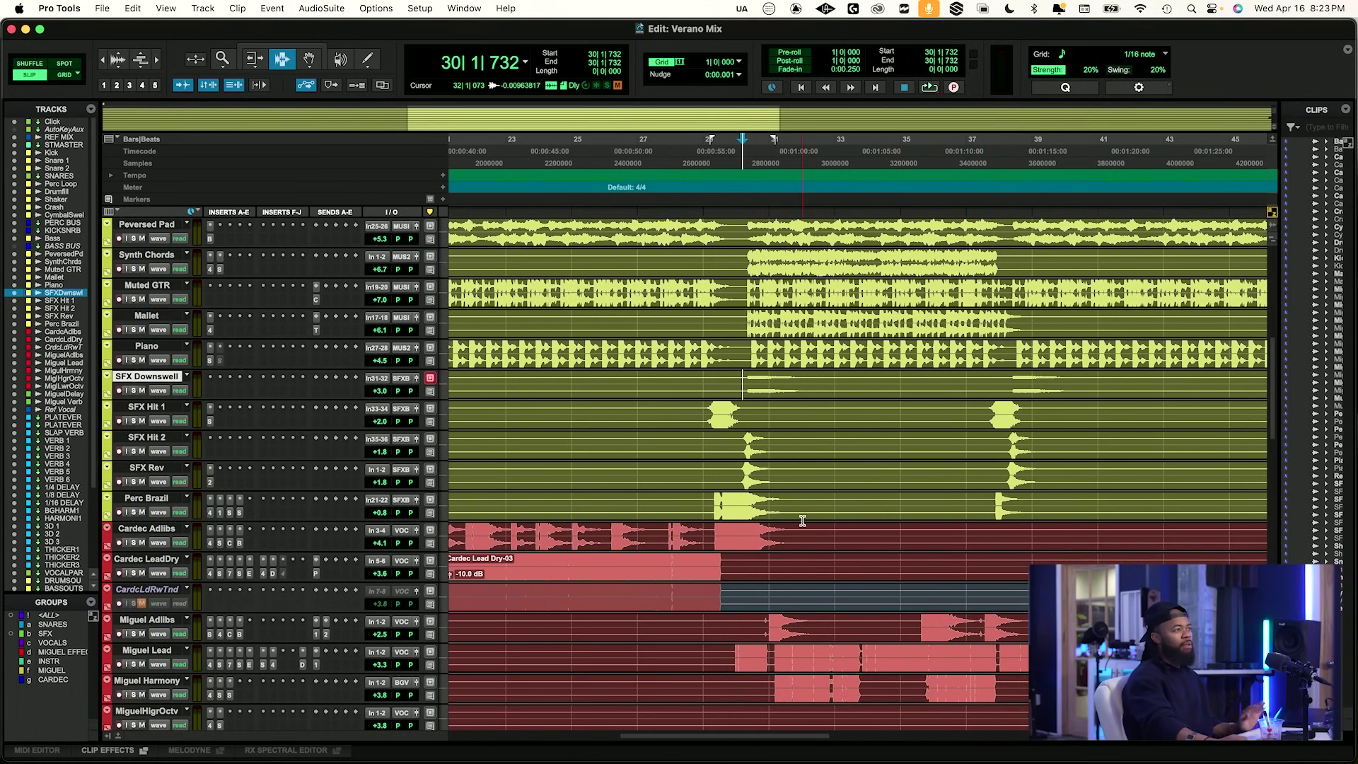
{"action": "scroll", "coordinate": [645, 418], "scroll_direction": "down", "scroll_amount": 1}
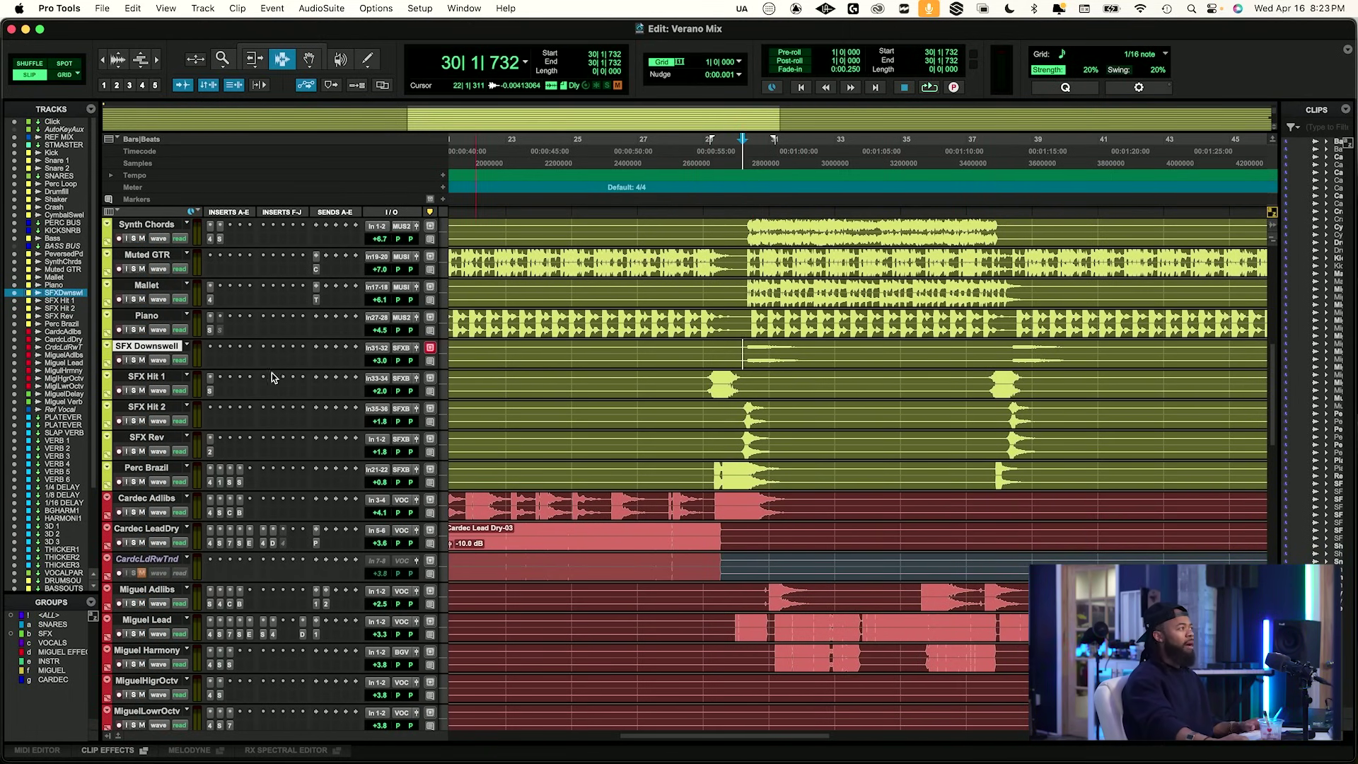
{"action": "key", "text": "space"}
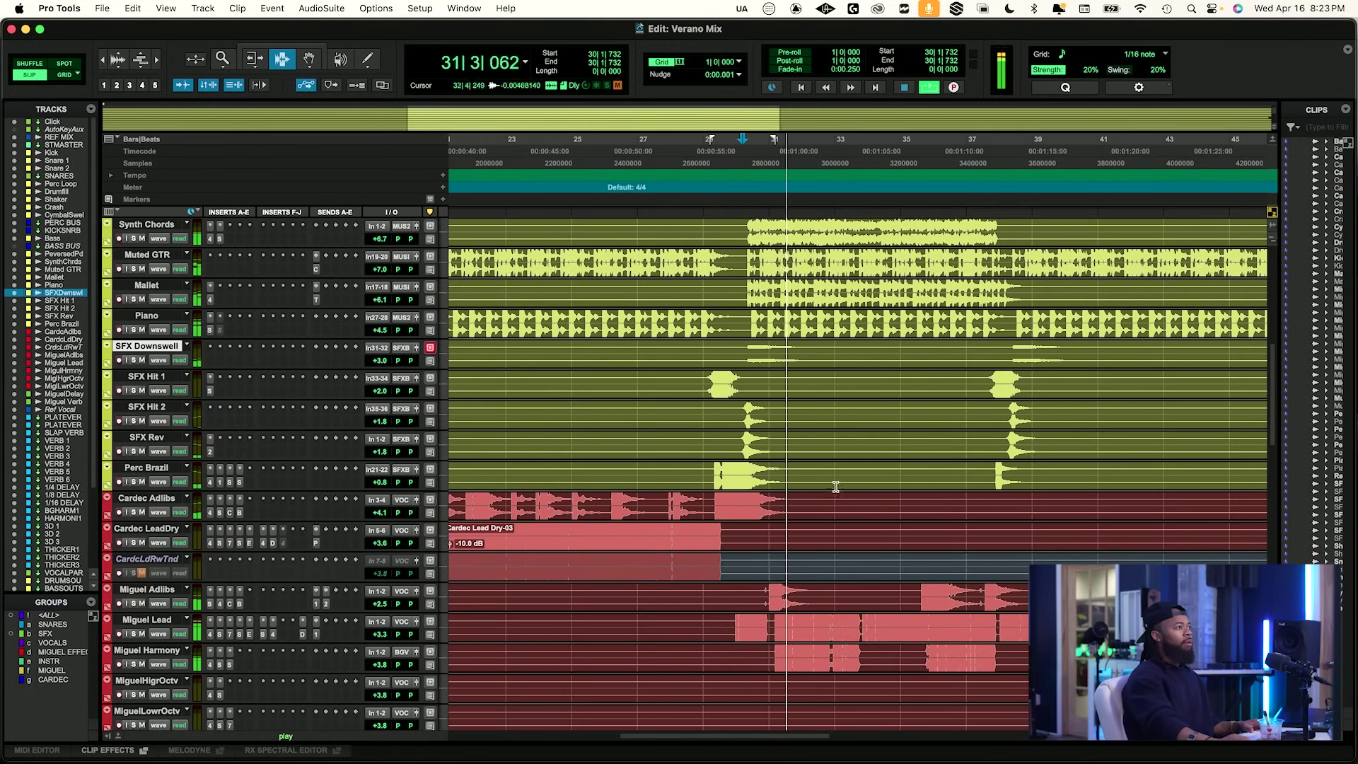
{"action": "scroll", "coordinate": [707, 479], "scroll_direction": "down", "scroll_amount": 5}
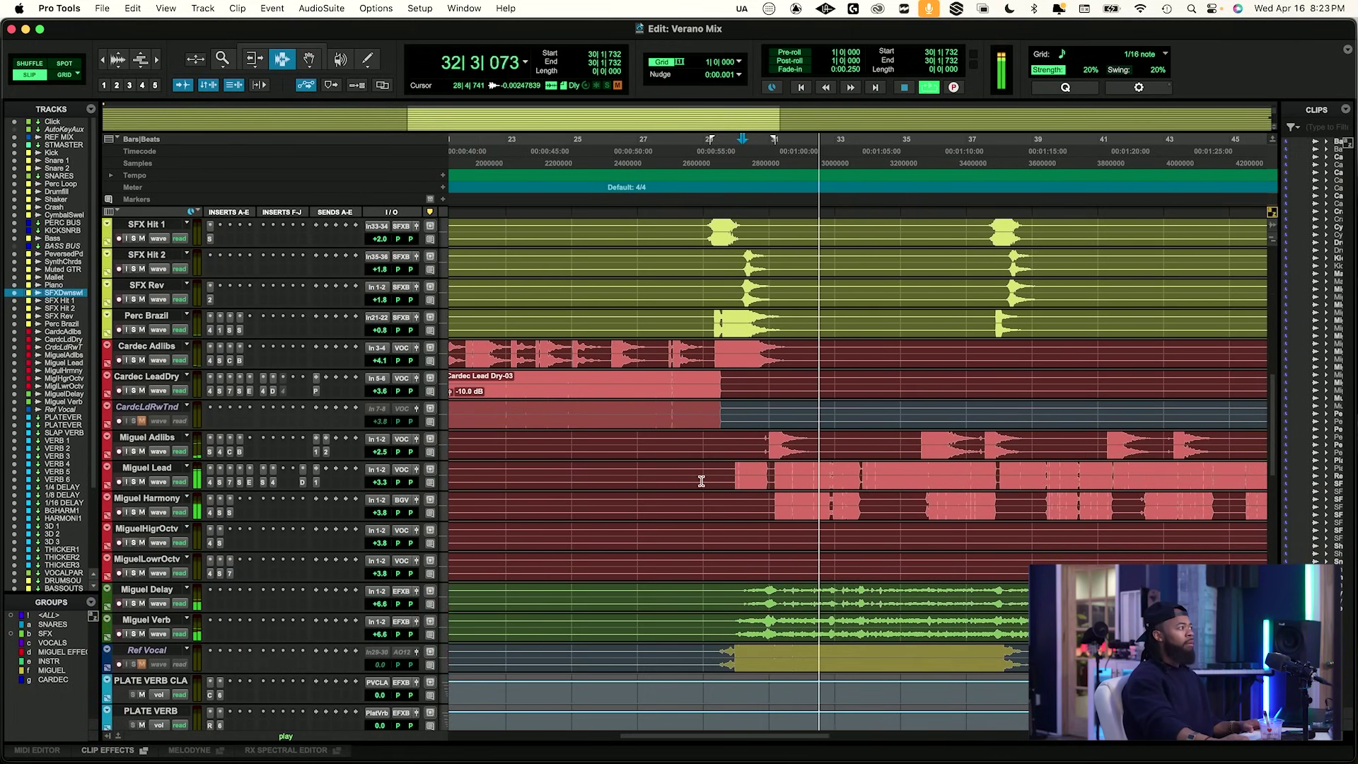
{"action": "scroll", "coordinate": [701, 481], "scroll_direction": "down", "scroll_amount": 9}
{"action": "scroll", "coordinate": [701, 481], "scroll_direction": "up", "scroll_amount": 14}
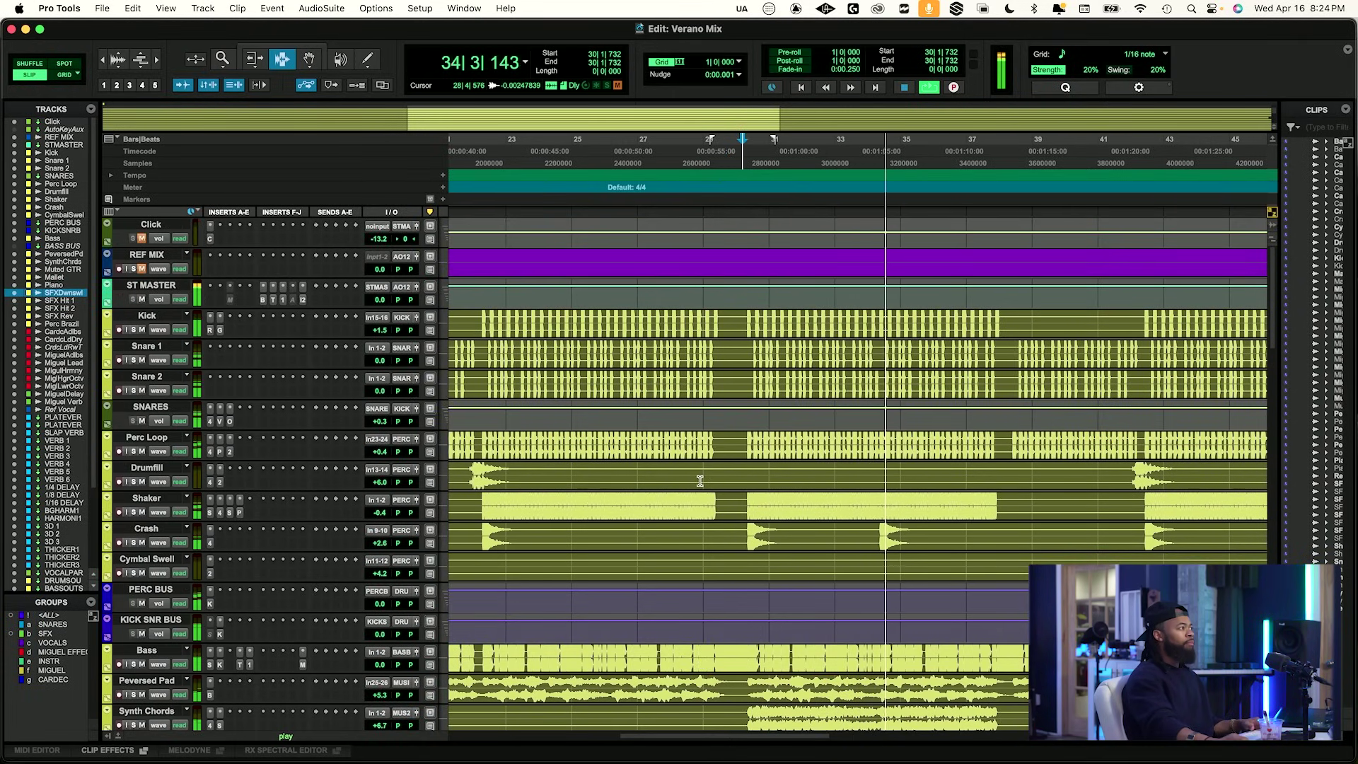
{"action": "scroll", "coordinate": [700, 481], "scroll_direction": "down", "scroll_amount": 12}
{"action": "scroll", "coordinate": [698, 481], "scroll_direction": "down", "scroll_amount": 9}
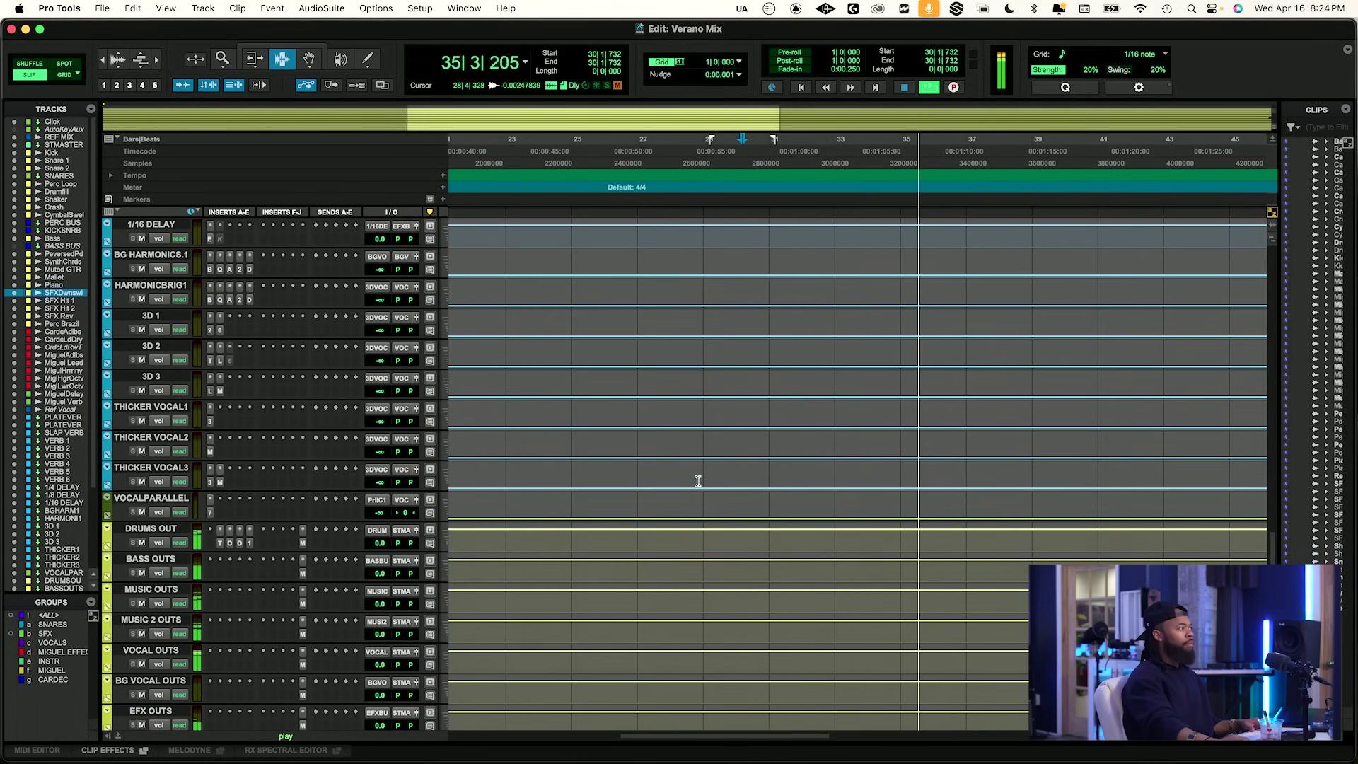
{"action": "scroll", "coordinate": [700, 481], "scroll_direction": "up", "scroll_amount": 18}
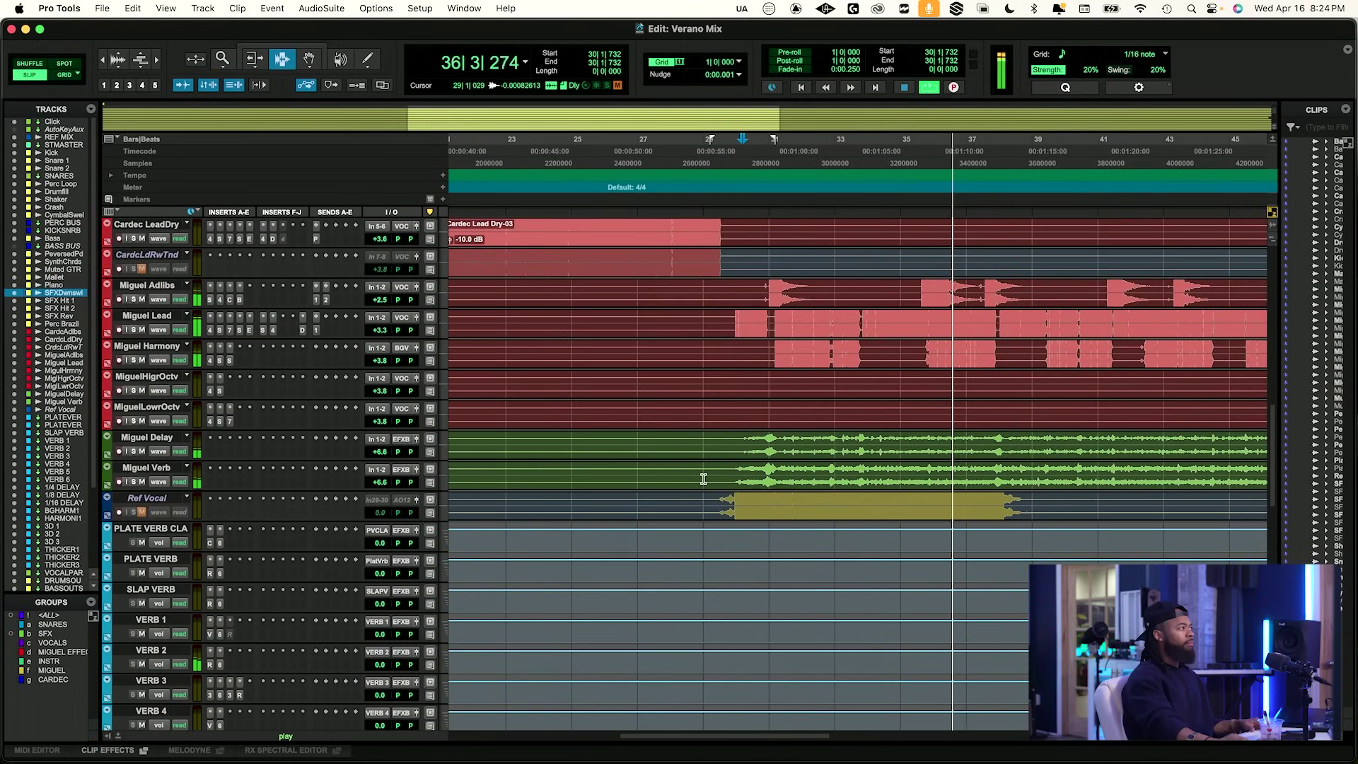
{"action": "scroll", "coordinate": [704, 479], "scroll_direction": "up", "scroll_amount": 3}
{"action": "scroll", "coordinate": [721, 479], "scroll_direction": "right", "scroll_amount": 3}
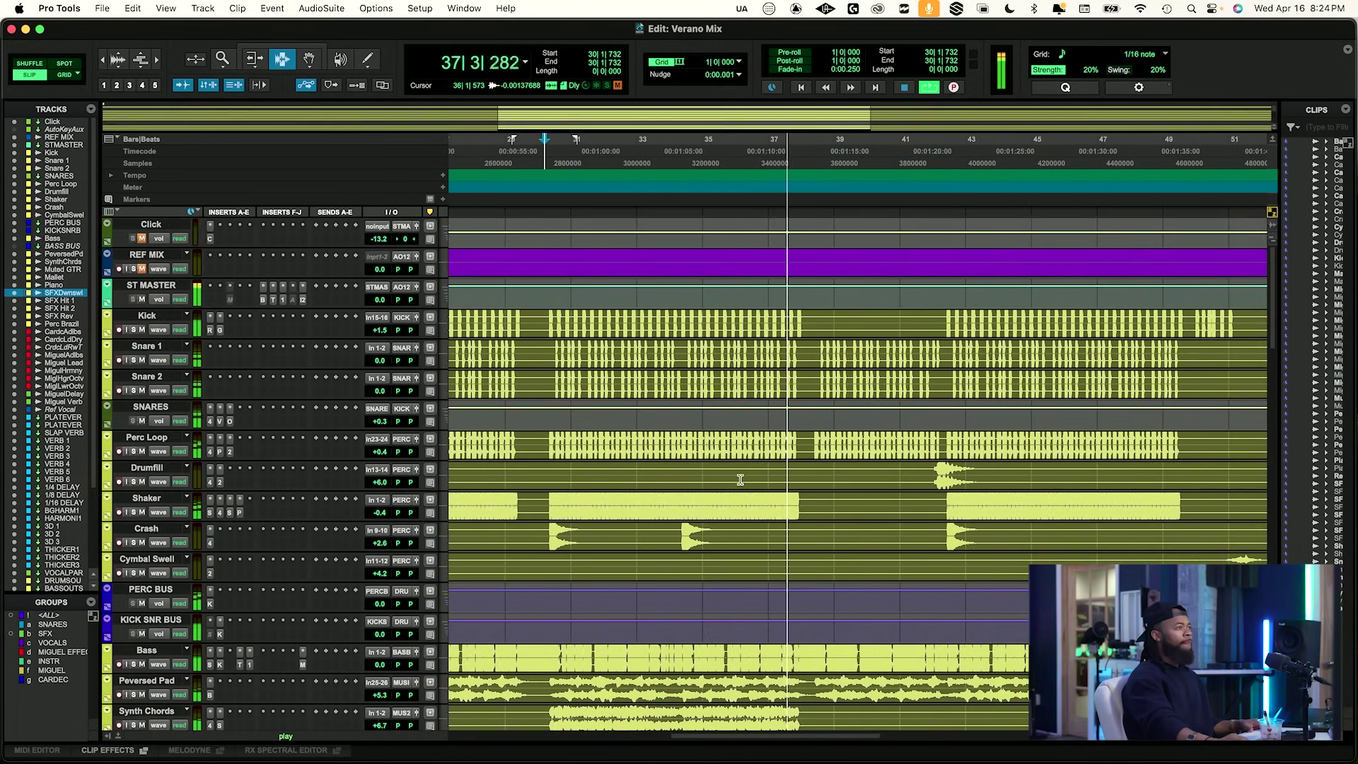
{"action": "scroll", "coordinate": [740, 480], "scroll_direction": "left", "scroll_amount": 4}
{"action": "scroll", "coordinate": [715, 478], "scroll_direction": "right", "scroll_amount": 3}
{"action": "scroll", "coordinate": [707, 476], "scroll_direction": "left", "scroll_amount": 4}
{"action": "key", "text": "space"}
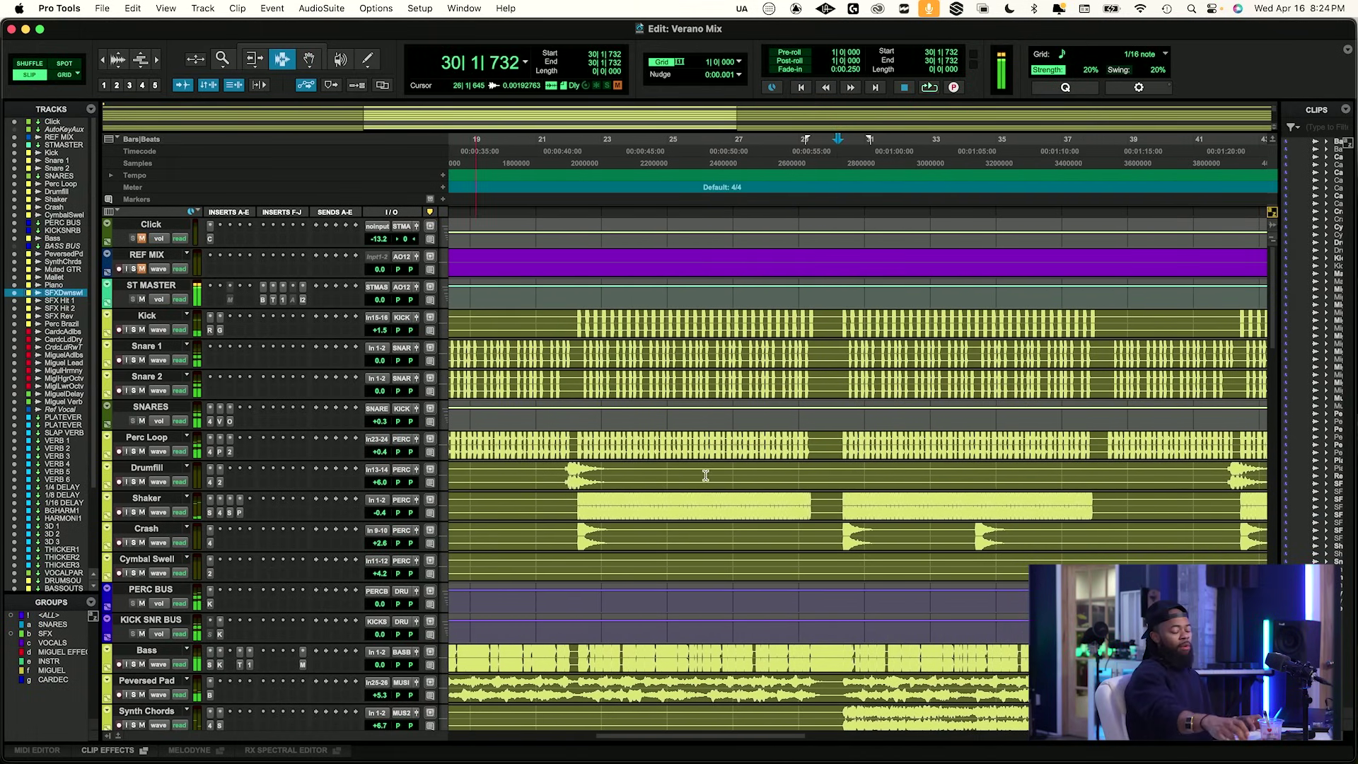
Set the playback start at bar 30, and save the session with the ST MASTER channel showing in the Mix window.
{"action": "left_click", "coordinate": [841, 440]}
{"action": "key", "text": "super+equal"}
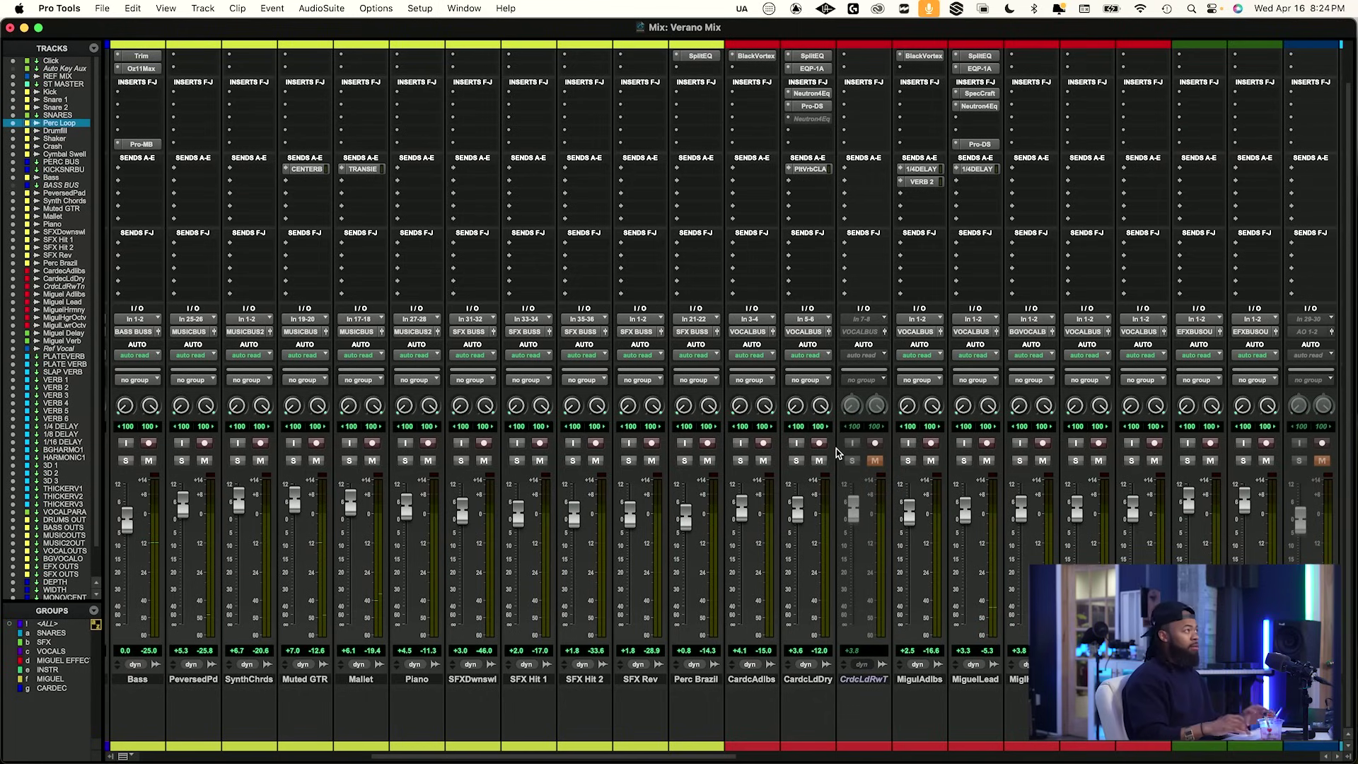
{"action": "left_click_drag", "start_coordinate": [728, 757], "coordinate": [460, 757]}
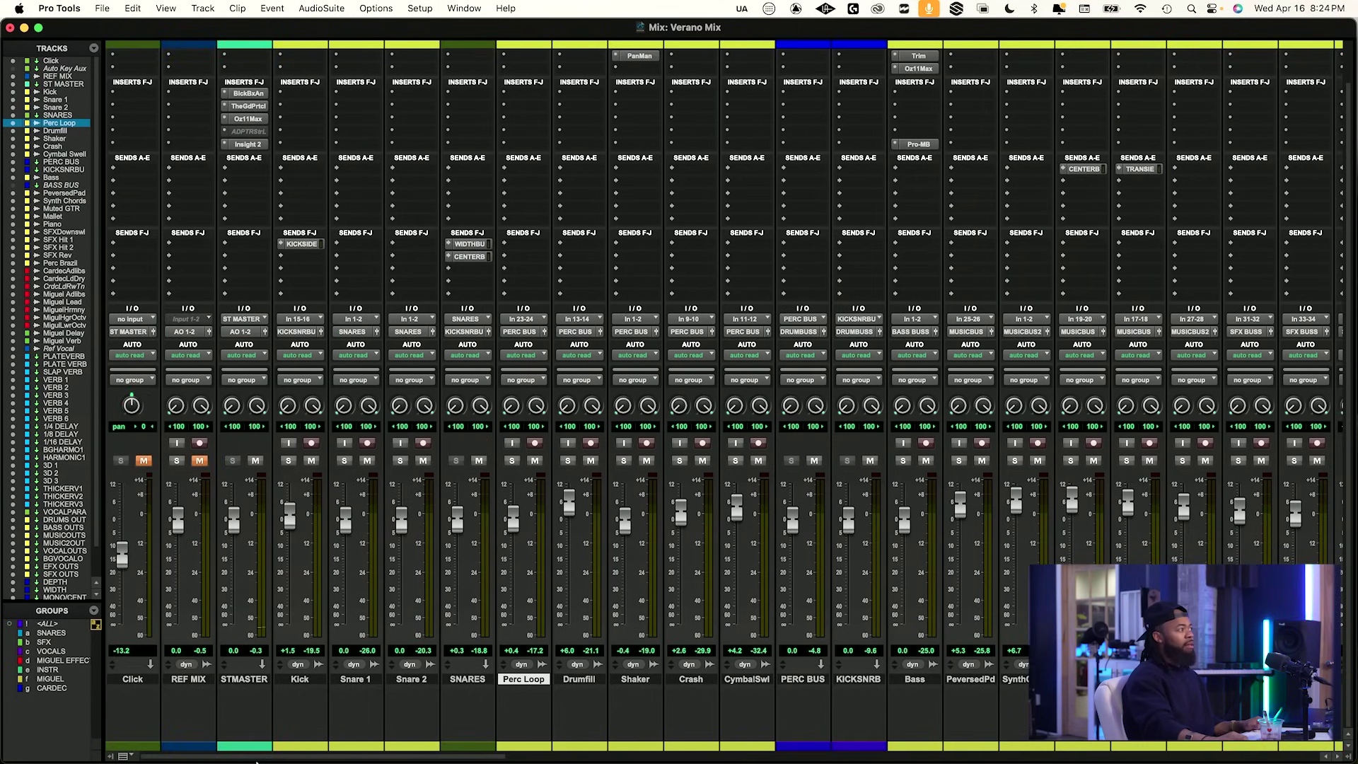
{"action": "scroll", "coordinate": [277, 478], "scroll_direction": "up", "scroll_amount": 3}
{"action": "key", "text": "super+s"}
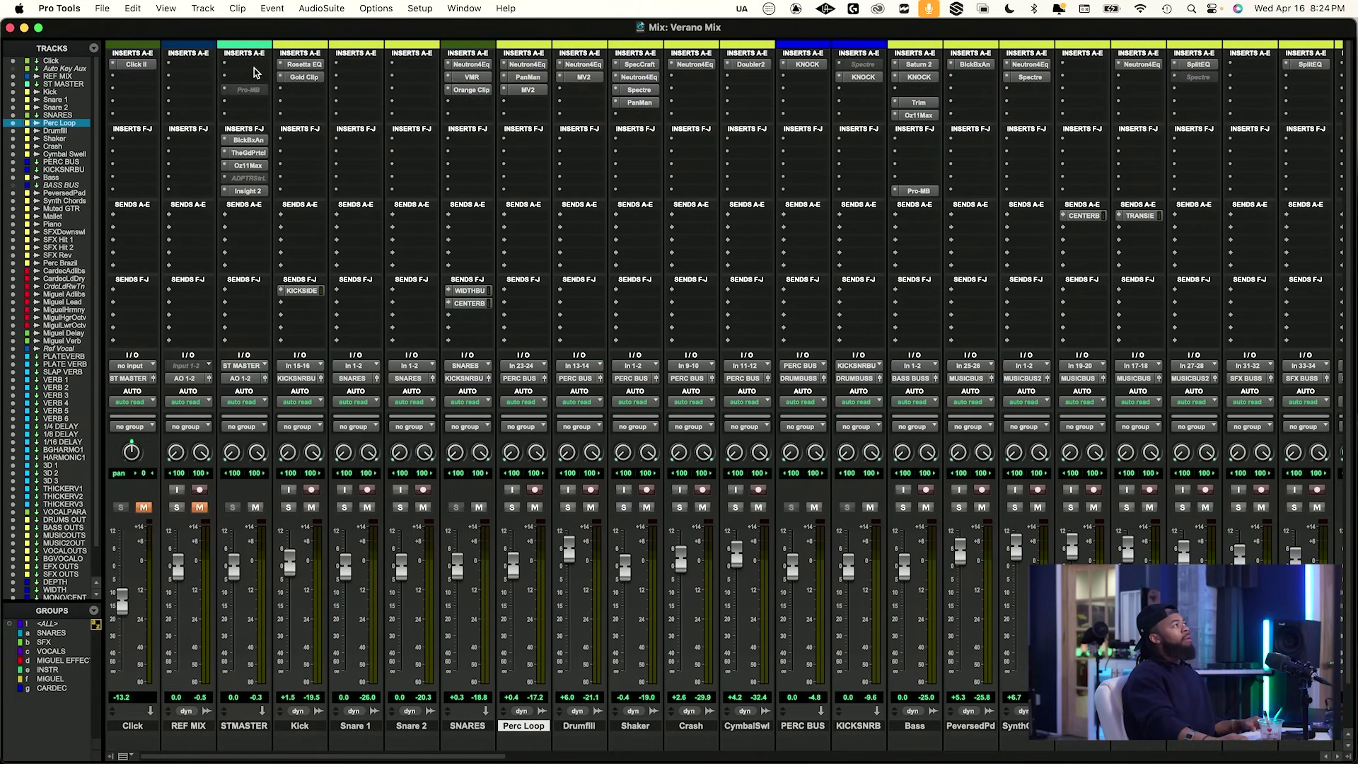
Activate ST MASTER's FabFilter Pro-MB on insert B, and inspect its high and low band settings.
{"action": "left_click", "coordinate": [253, 90]}
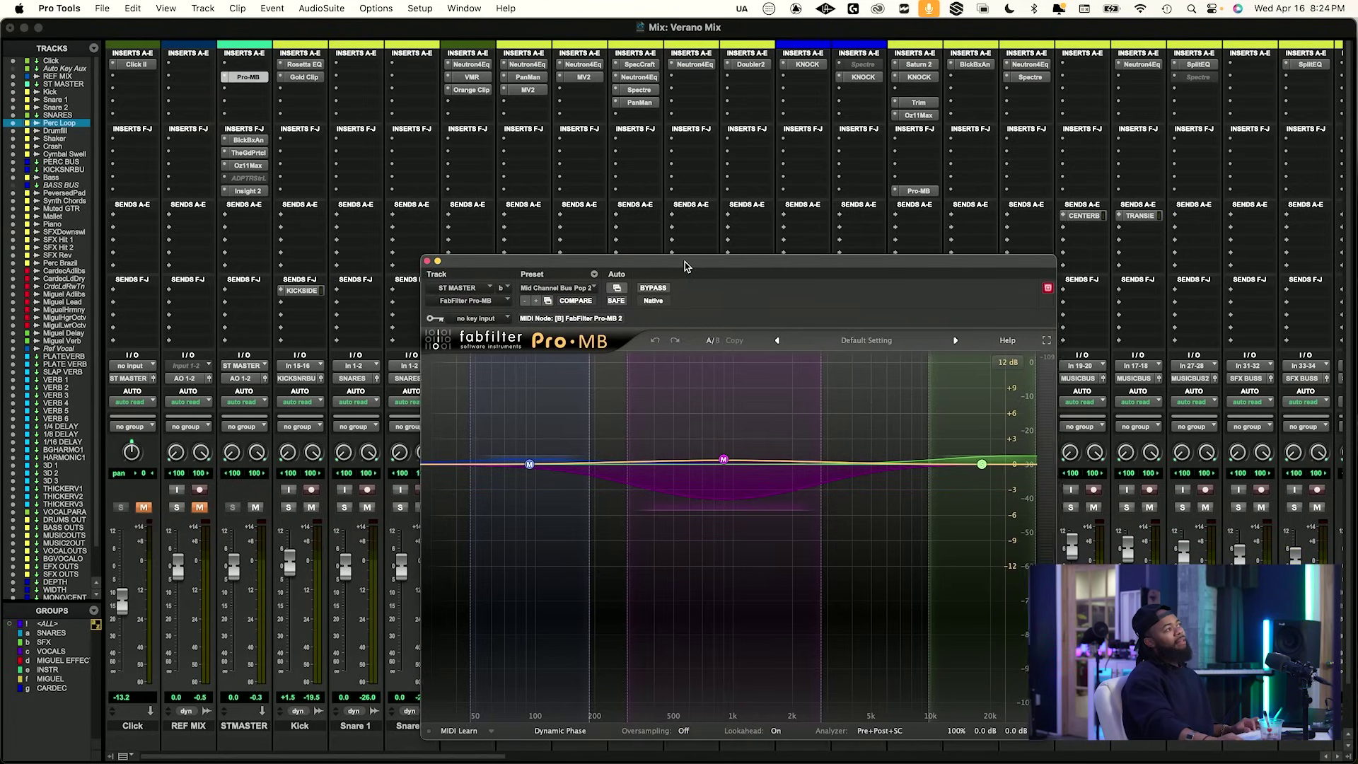
{"action": "left_click_drag", "start_coordinate": [685, 266], "coordinate": [525, 232]}
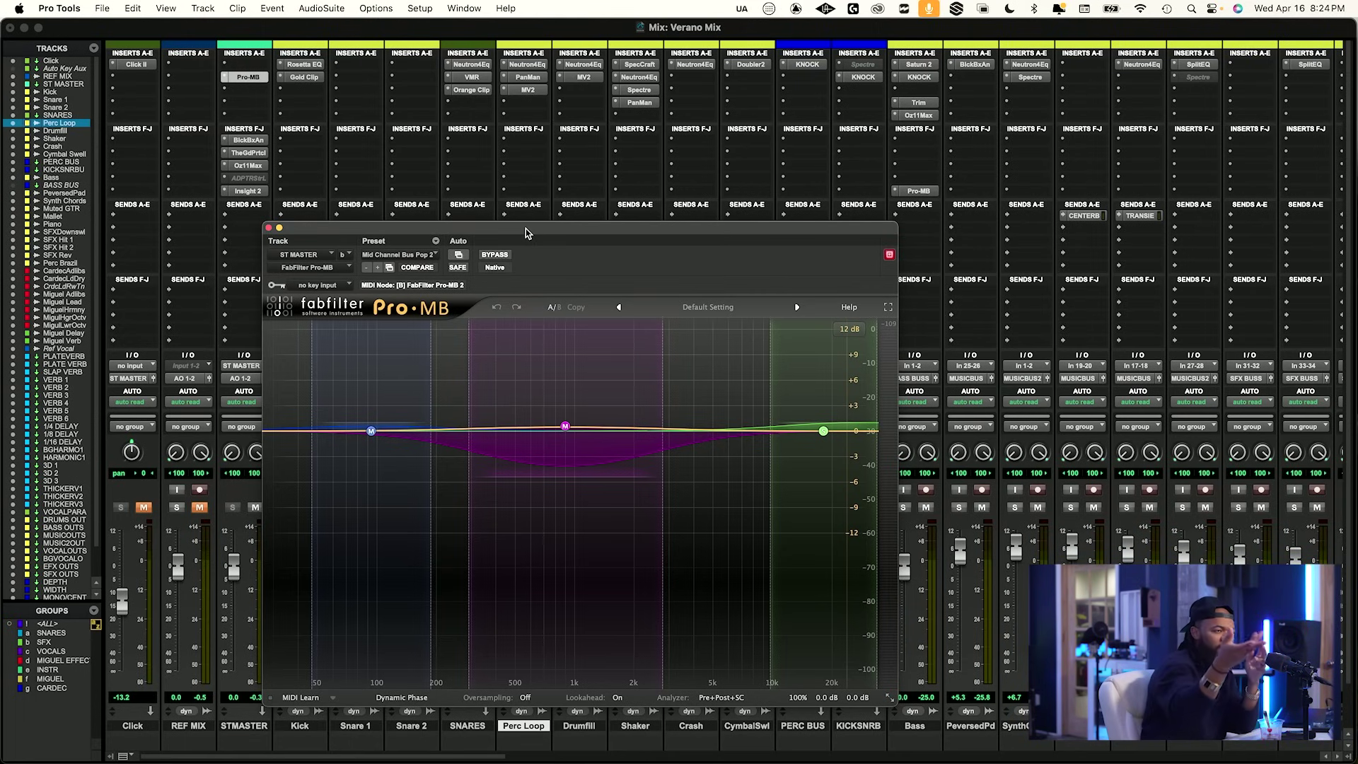
{"action": "left_click", "coordinate": [817, 532]}
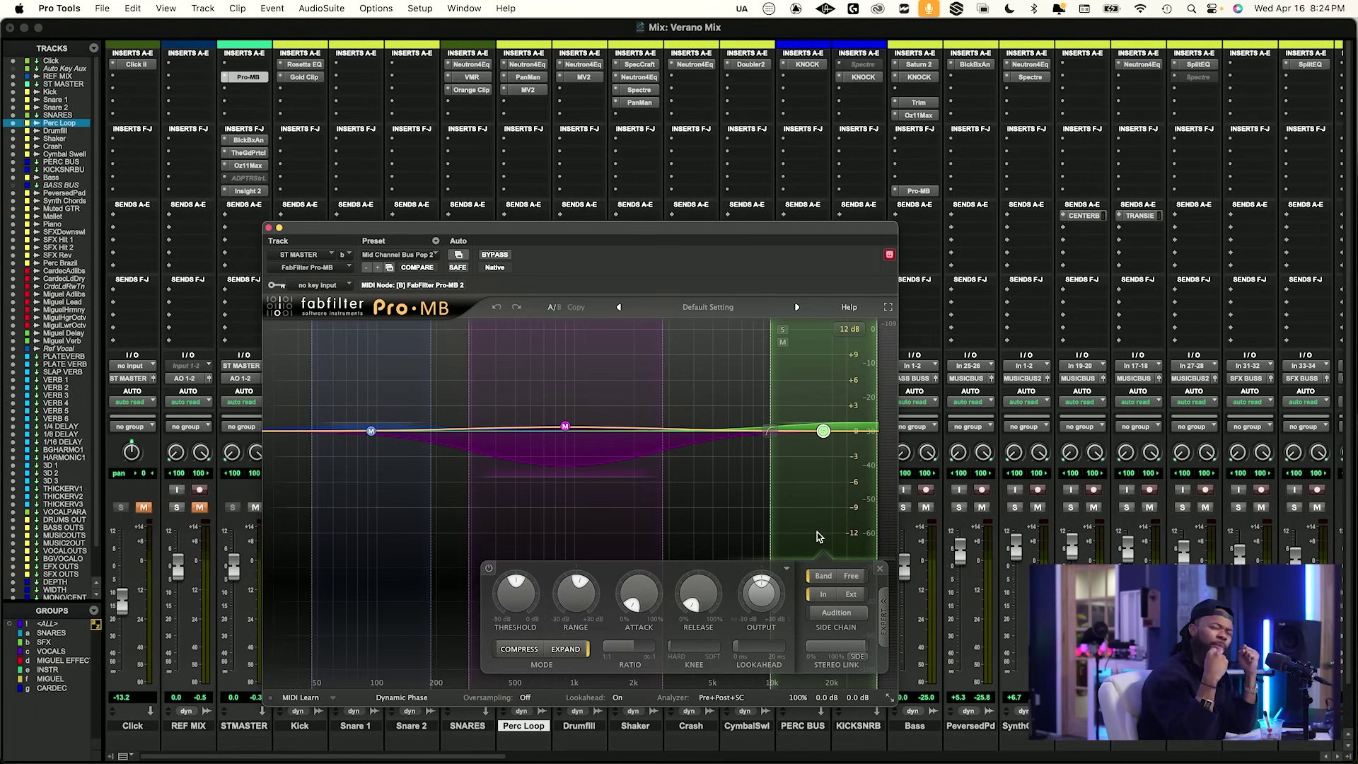
{"action": "left_click", "coordinate": [324, 488]}
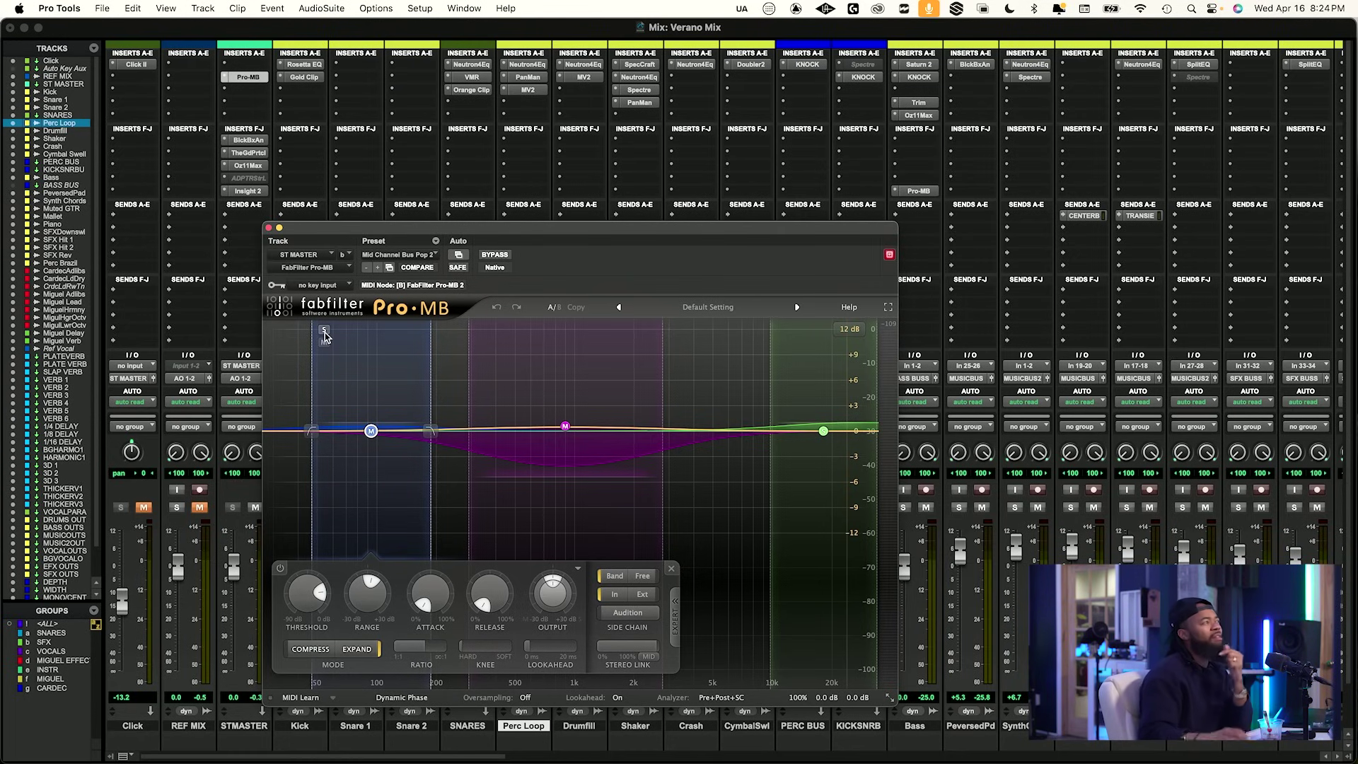
{"action": "mouse_move", "coordinate": [325, 336]}
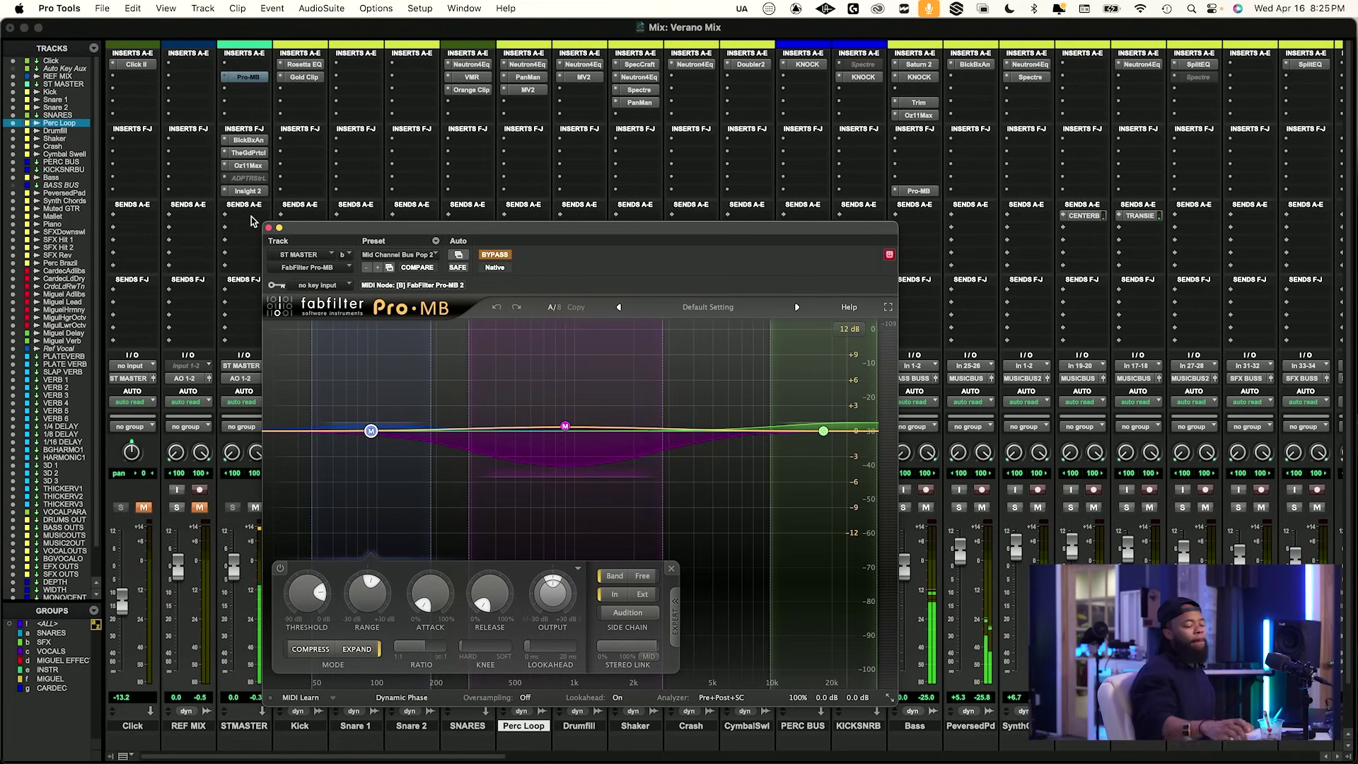
Set Pro-MB's band 3 low crossover to 10895 Hz, and compare the playing mix with the plug-in bypassed and engaged.
{"action": "left_click", "coordinate": [506, 254]}
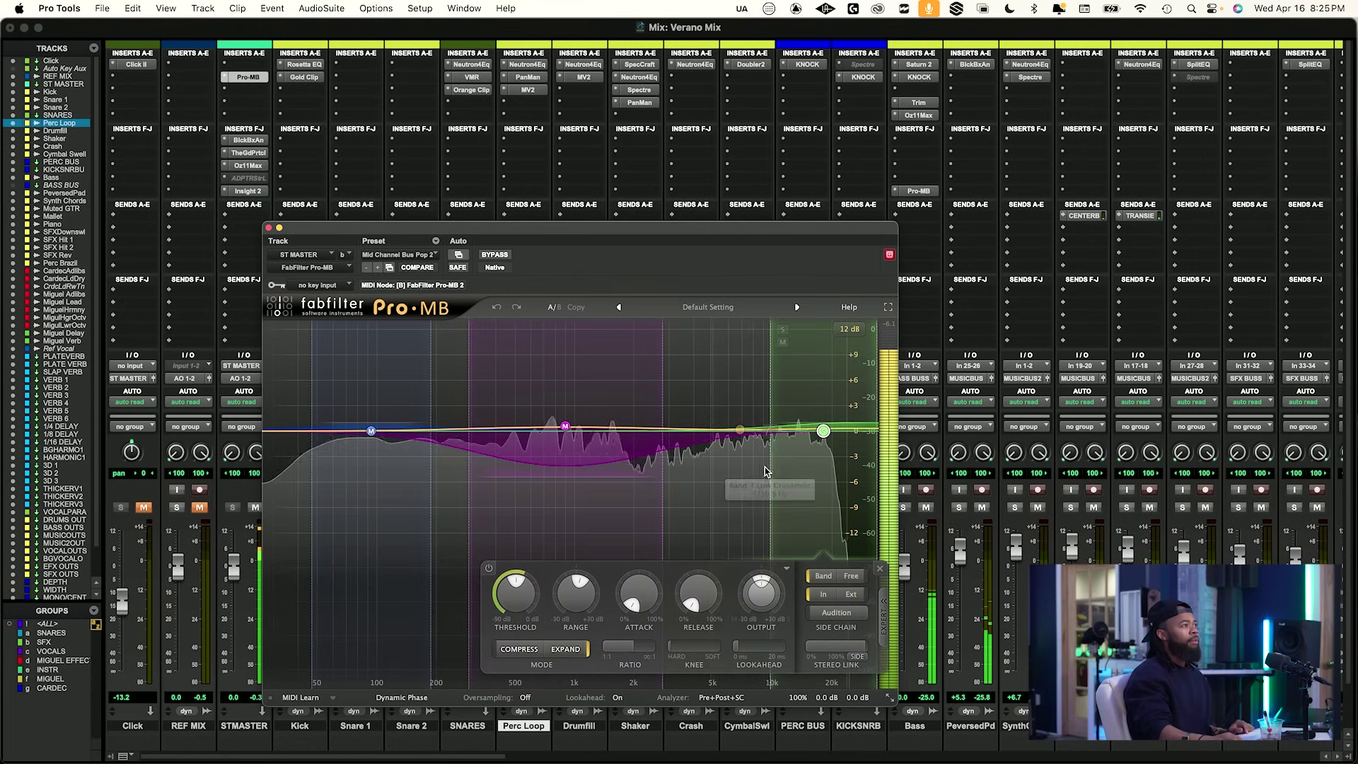
{"action": "left_click_drag", "start_coordinate": [771, 405], "coordinate": [782, 404]}
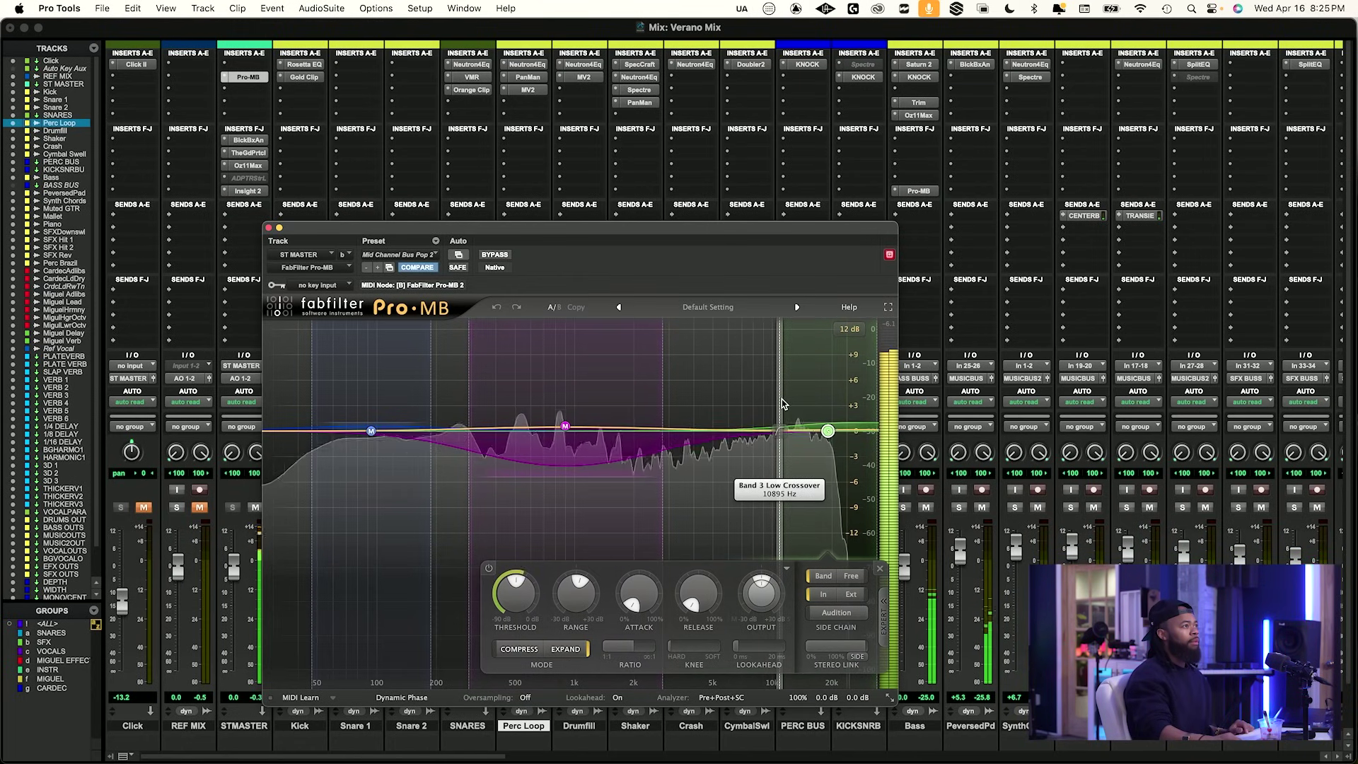
{"action": "left_click", "coordinate": [498, 254]}
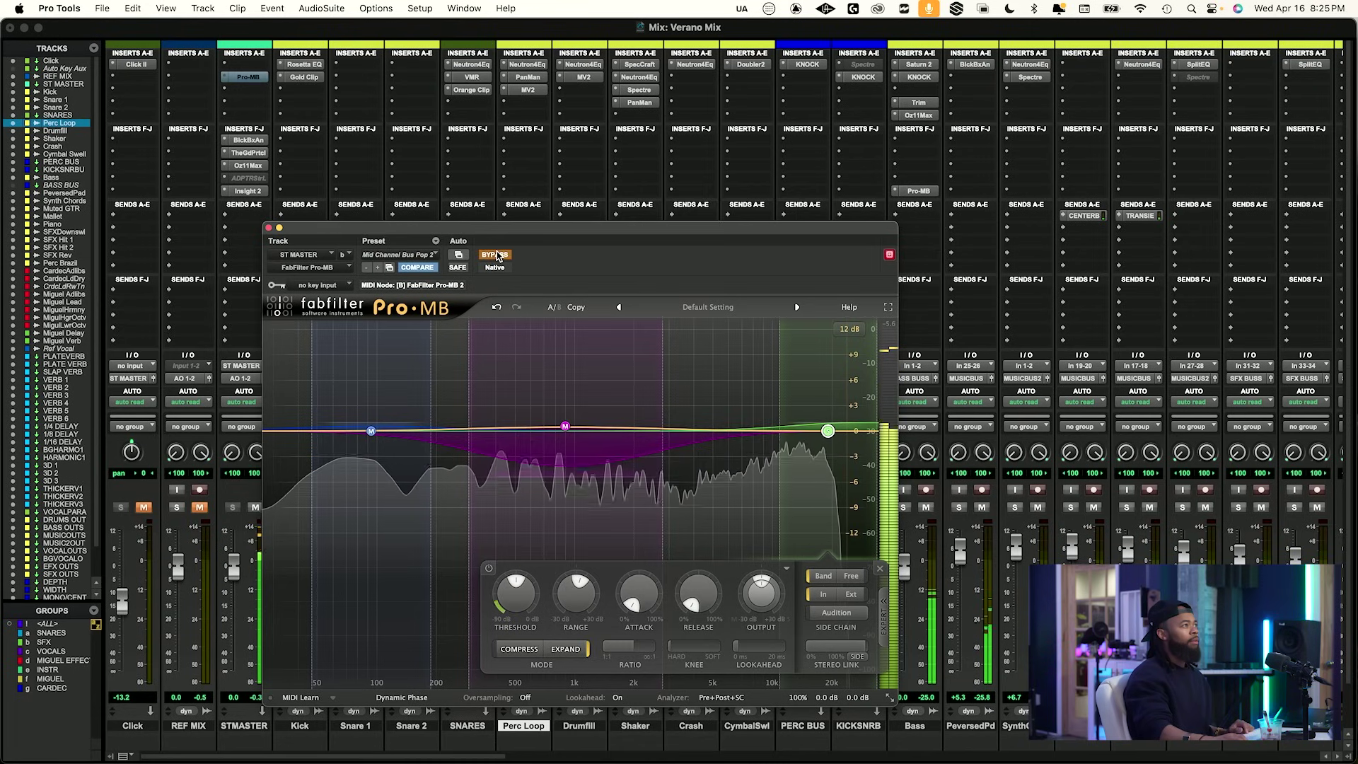
{"action": "left_click", "coordinate": [498, 254]}
Narrow Pro-MB's low band to about 50–110 Hz and set its threshold to -24.78 dB while soloing the band.
{"action": "left_click", "coordinate": [317, 368]}
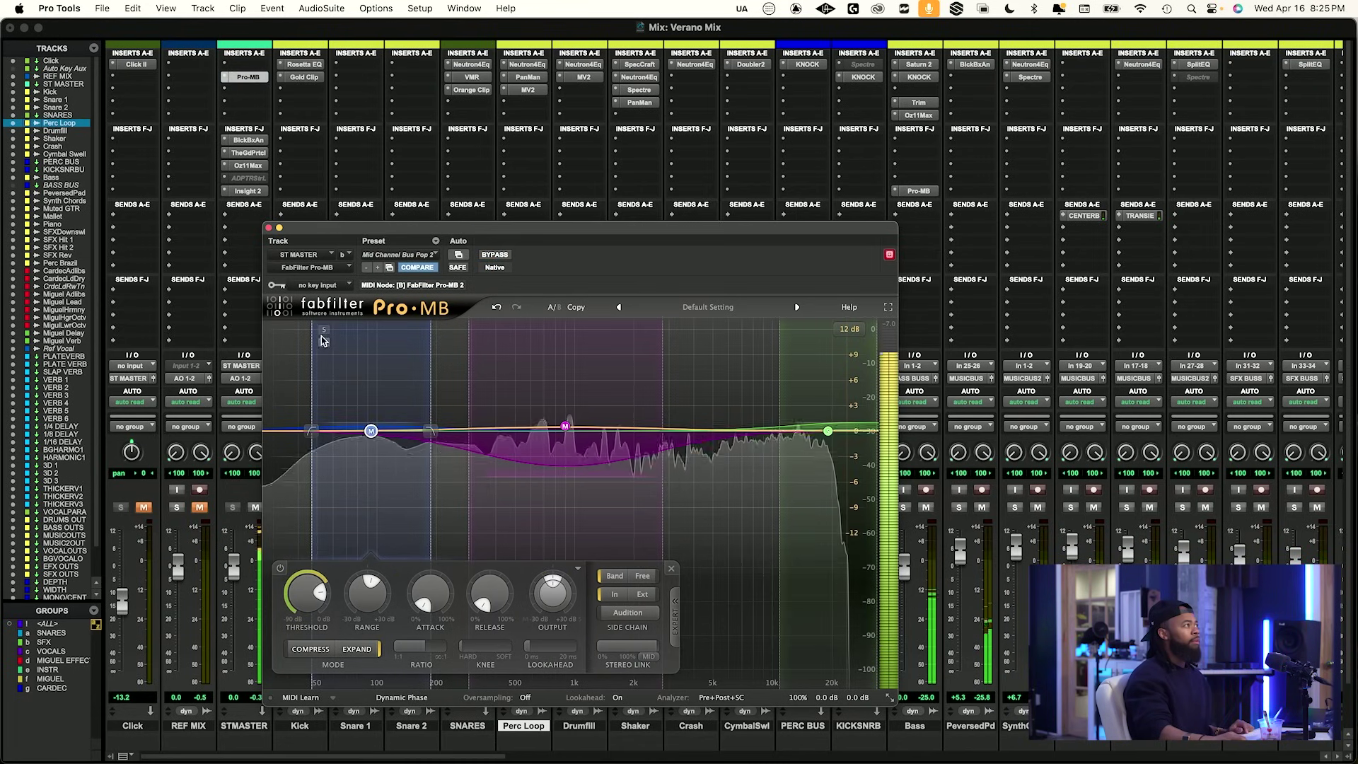
{"action": "mouse_move", "coordinate": [312, 365]}
{"action": "left_mouse_down"}
{"action": "mouse_move", "coordinate": [335, 367]}
{"action": "mouse_move", "coordinate": [319, 367]}
{"action": "left_mouse_up"}
{"action": "left_click_drag", "start_coordinate": [430, 388], "coordinate": [384, 389]}
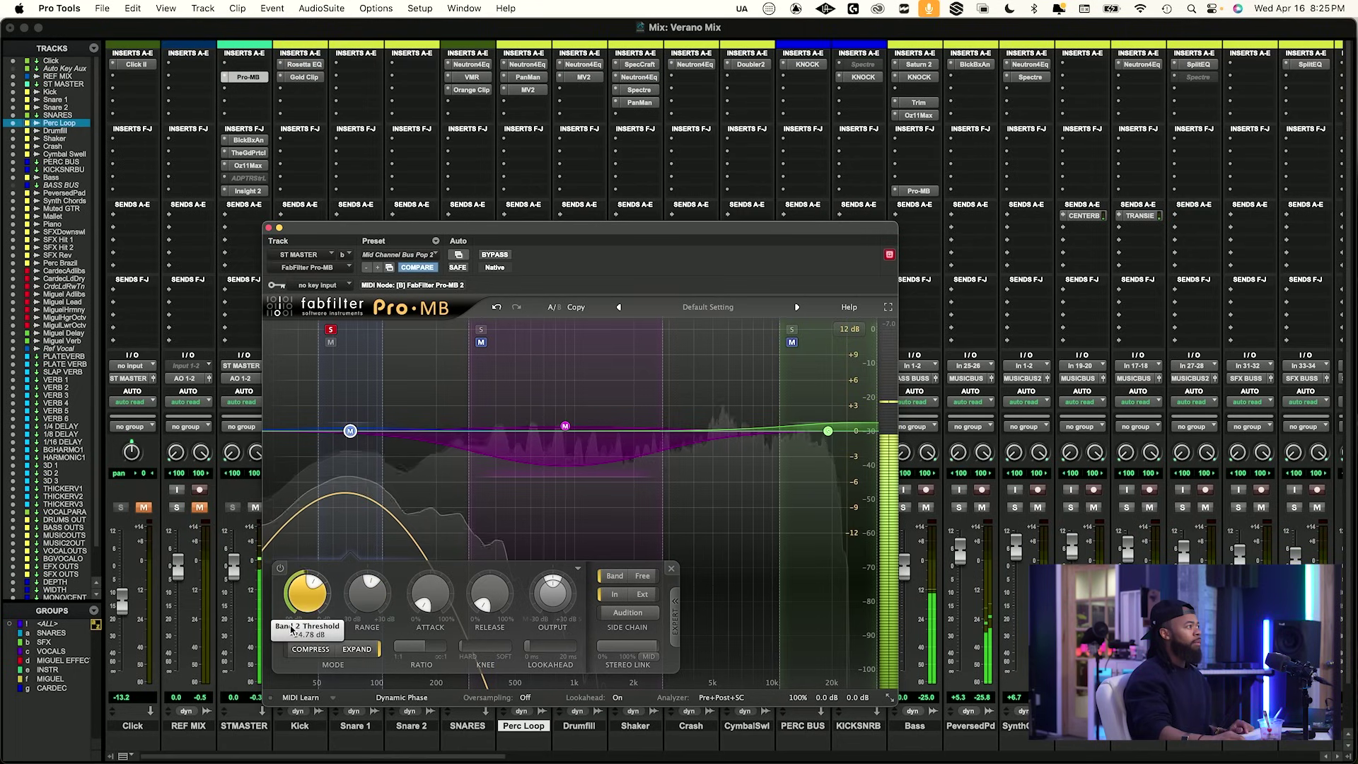
{"action": "left_click", "coordinate": [335, 330]}
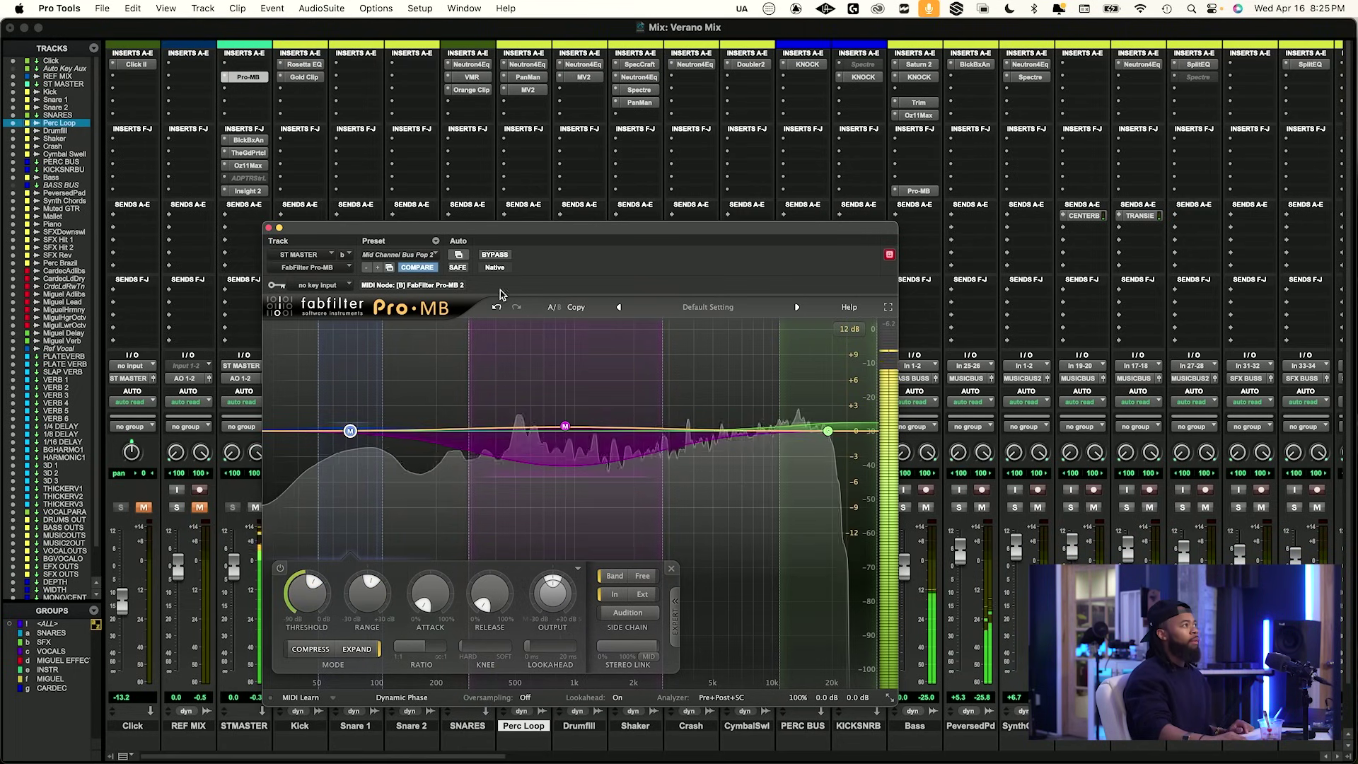
Set the threshold of Pro-MB's mid band to -14.29 dB, and compare the mix with the plug-in bypassed and engaged.
{"action": "left_click", "coordinate": [591, 379]}
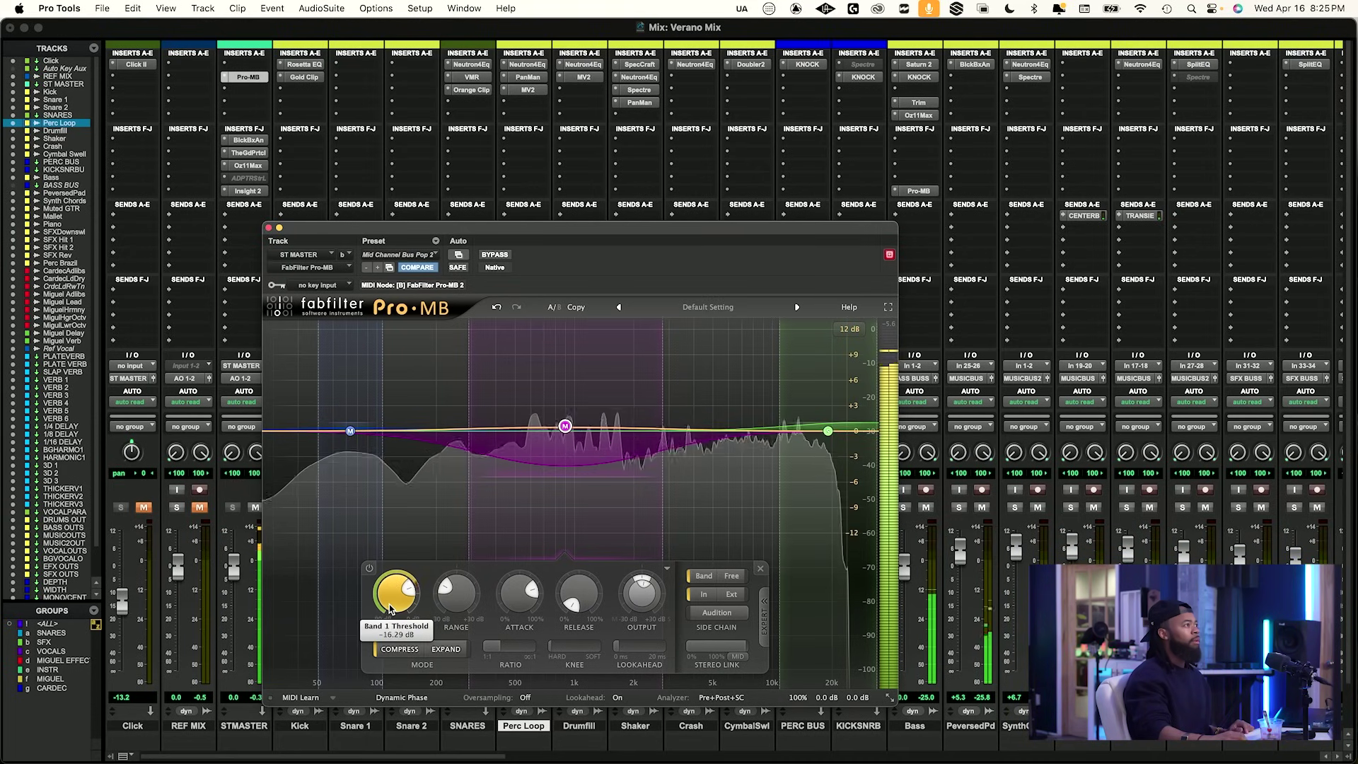
{"action": "left_click", "coordinate": [488, 255]}
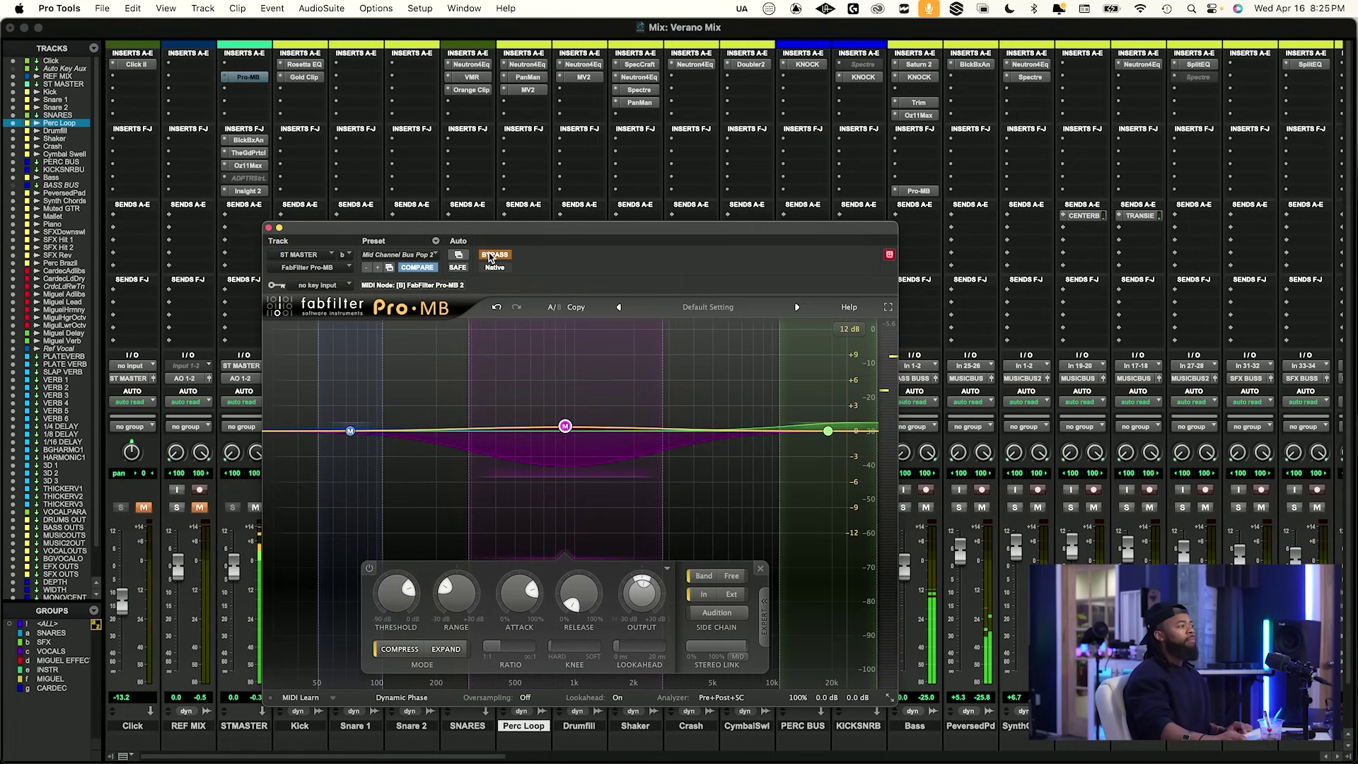
{"action": "left_click", "coordinate": [489, 256]}
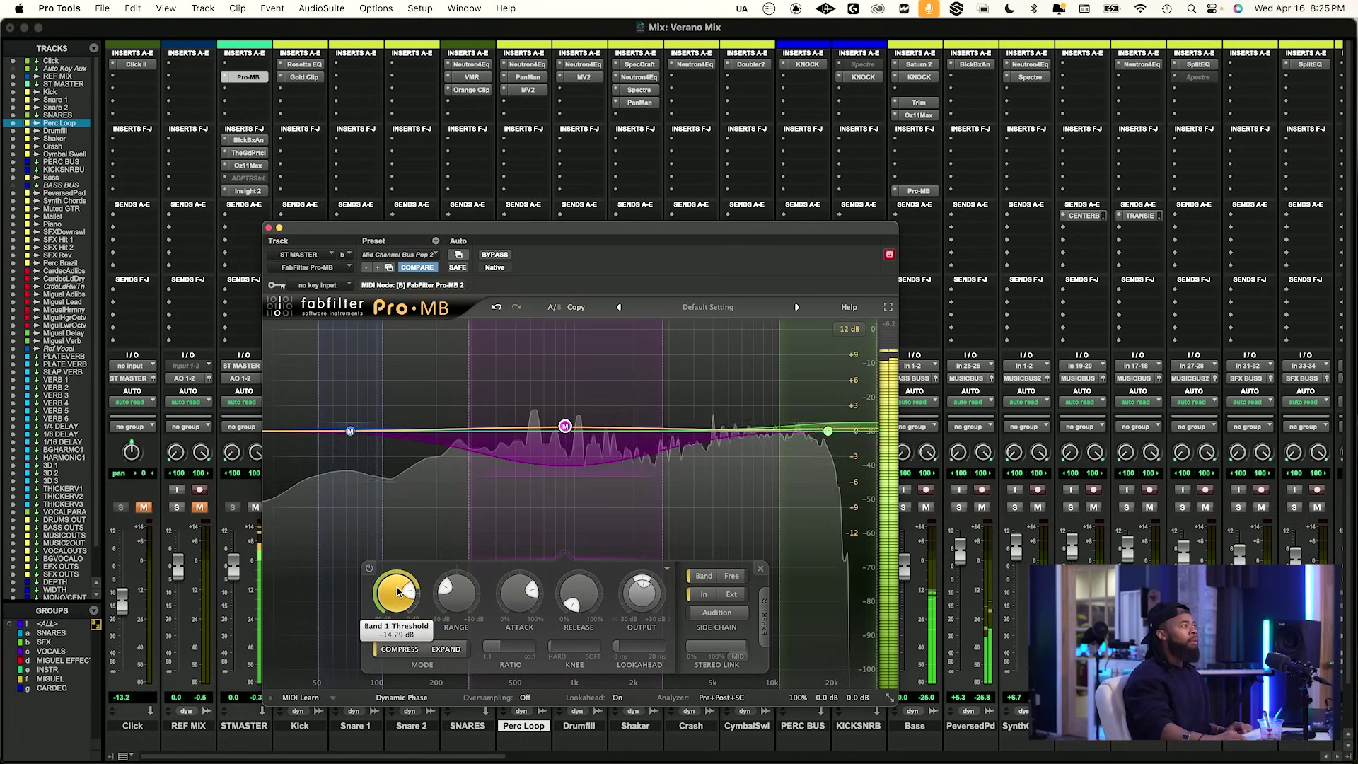
{"action": "left_click", "coordinate": [495, 256]}
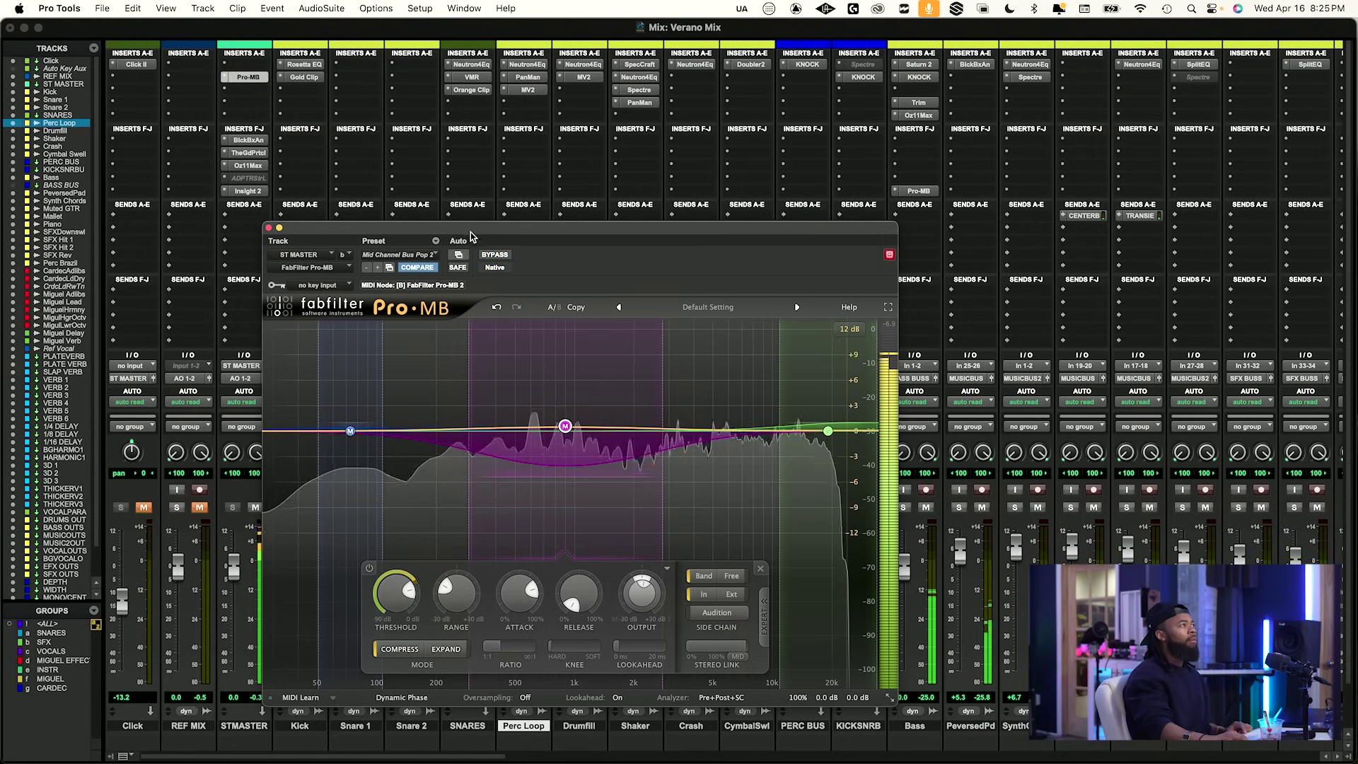
Stop playback and move Pro-MB on the ST MASTER track from insert B to insert D.
{"action": "key", "text": "space"}
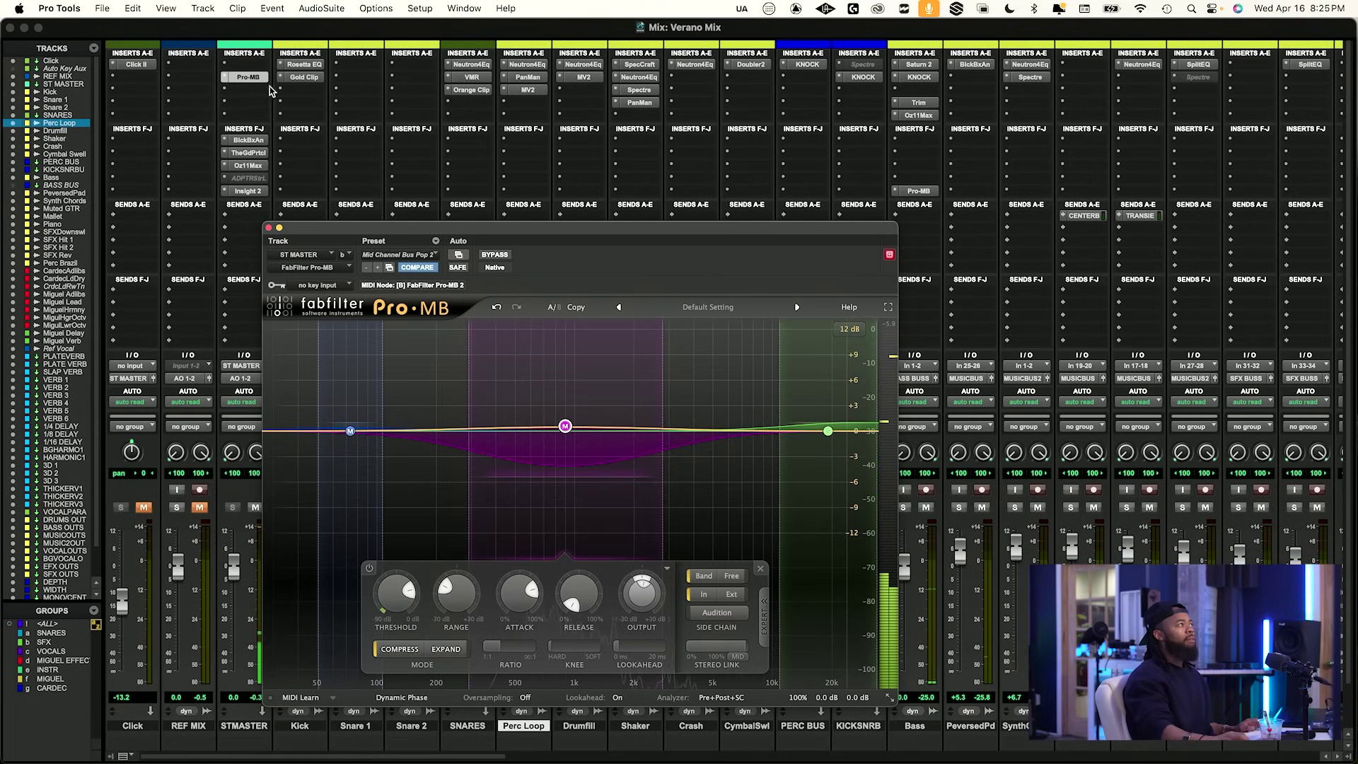
{"action": "left_click", "coordinate": [248, 92]}
{"action": "left_click_drag", "start_coordinate": [249, 96], "coordinate": [247, 103]}
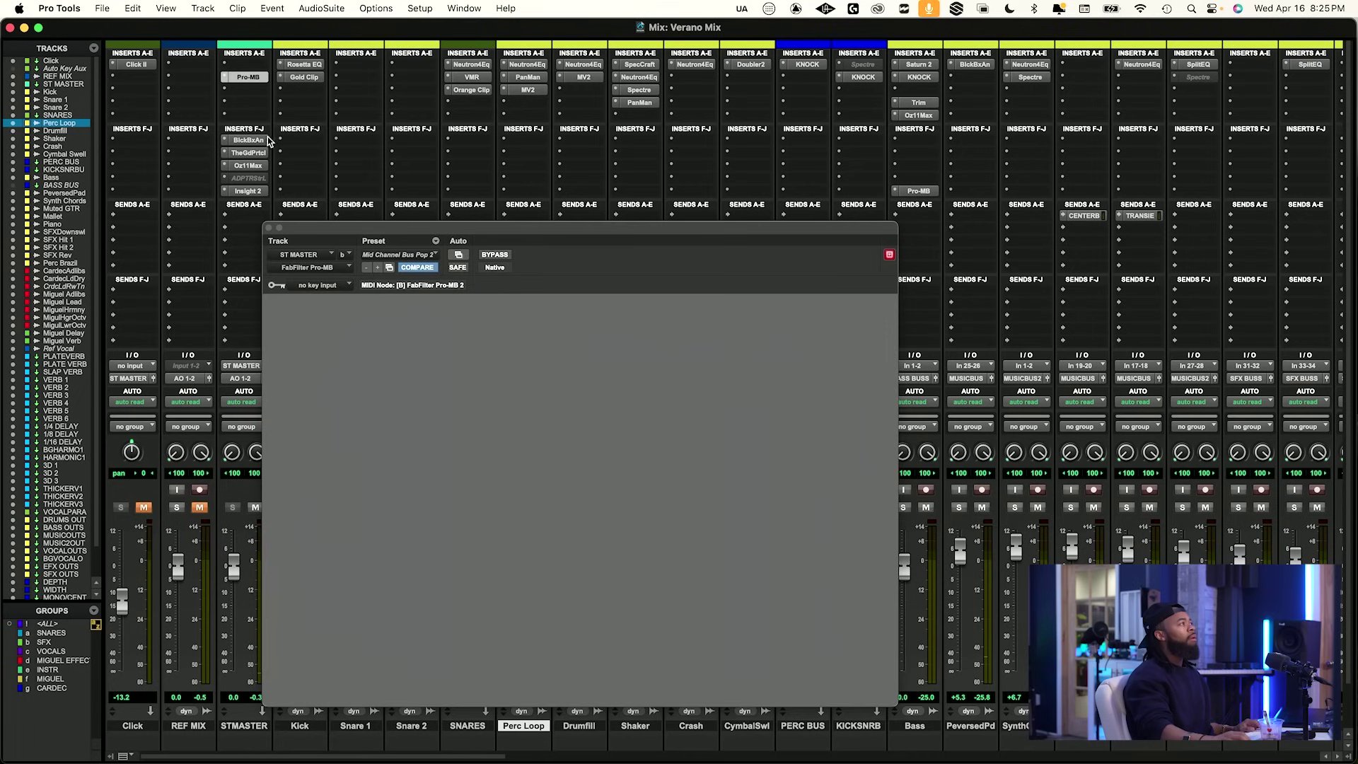
Search the plug-ins for "mas" and add the stereo Master Plan BETA to ST MASTER's insert E.
{"action": "left_click", "coordinate": [248, 113]}
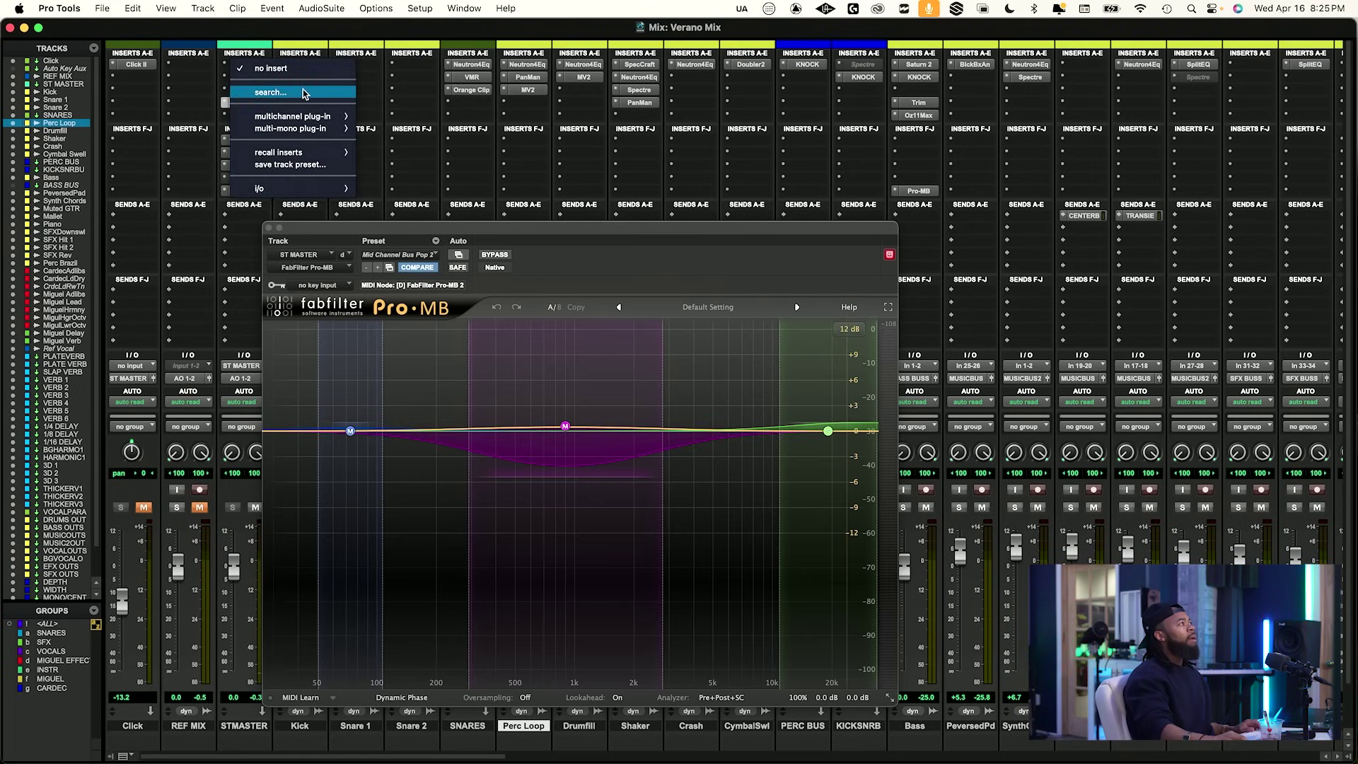
{"action": "type", "text": "mas"}
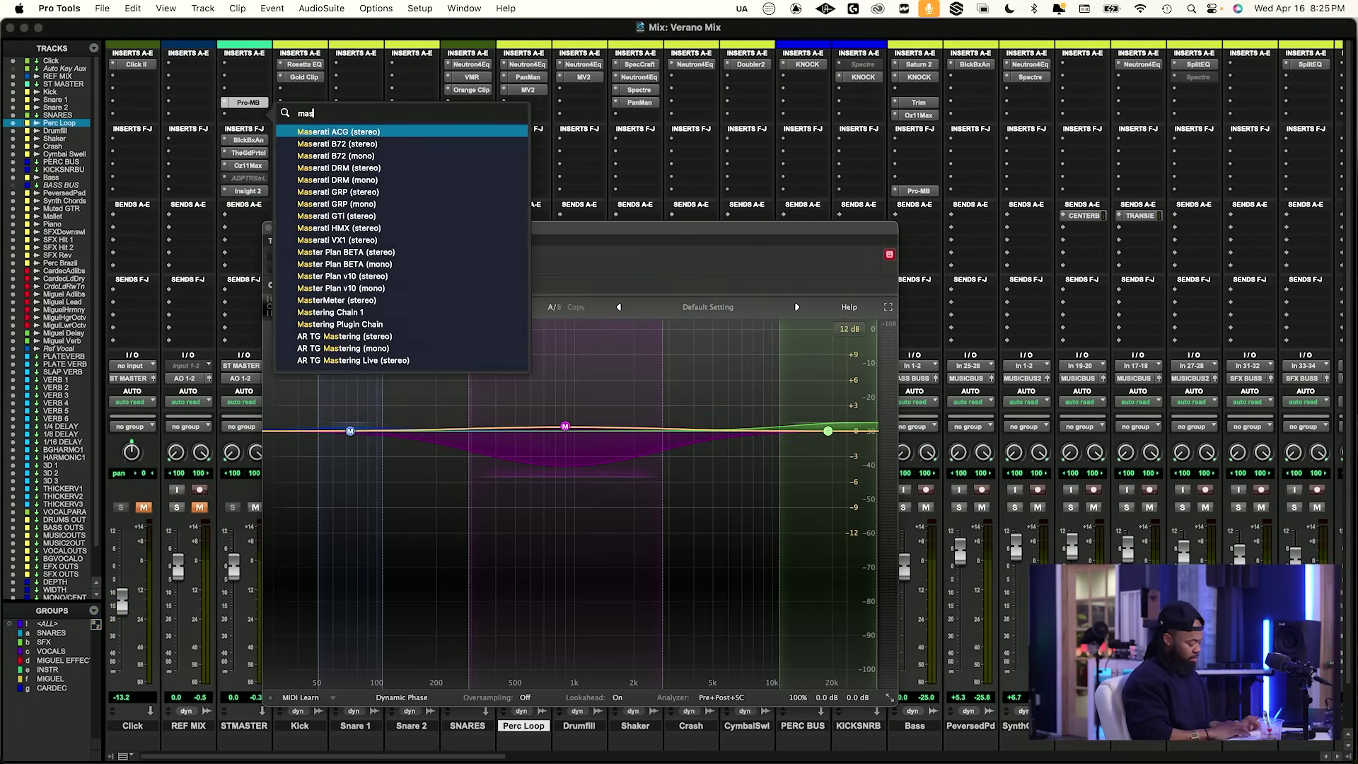
{"action": "key", "text": "Down"}
{"action": "key", "text": "Down"}
{"action": "key", "text": "Down"}
{"action": "key", "text": "Down"}
{"action": "key", "text": "Down"}
{"action": "key", "text": "Down"}
{"action": "key", "text": "Down"}
{"action": "key", "text": "Down"}
{"action": "key", "text": "Down"}
{"action": "key", "text": "Down"}
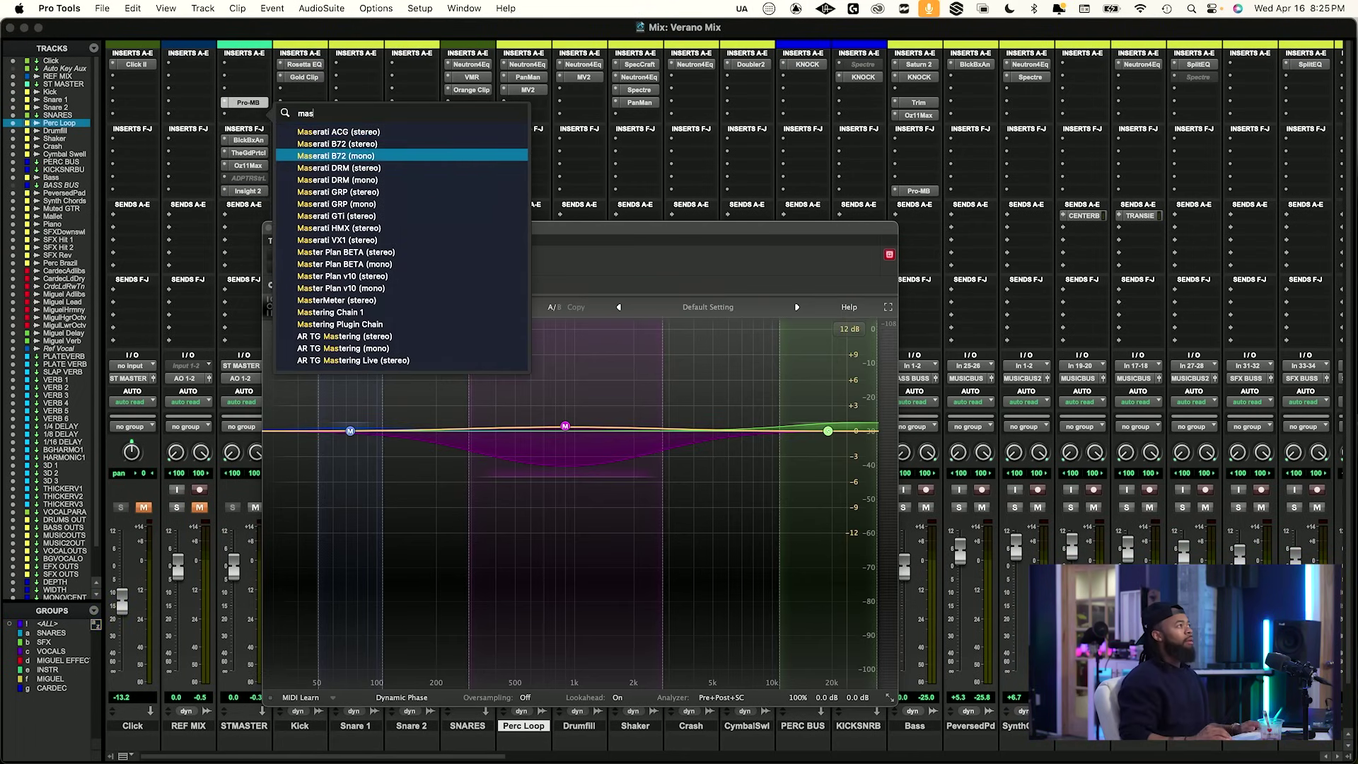
{"action": "key", "text": "Escape"}
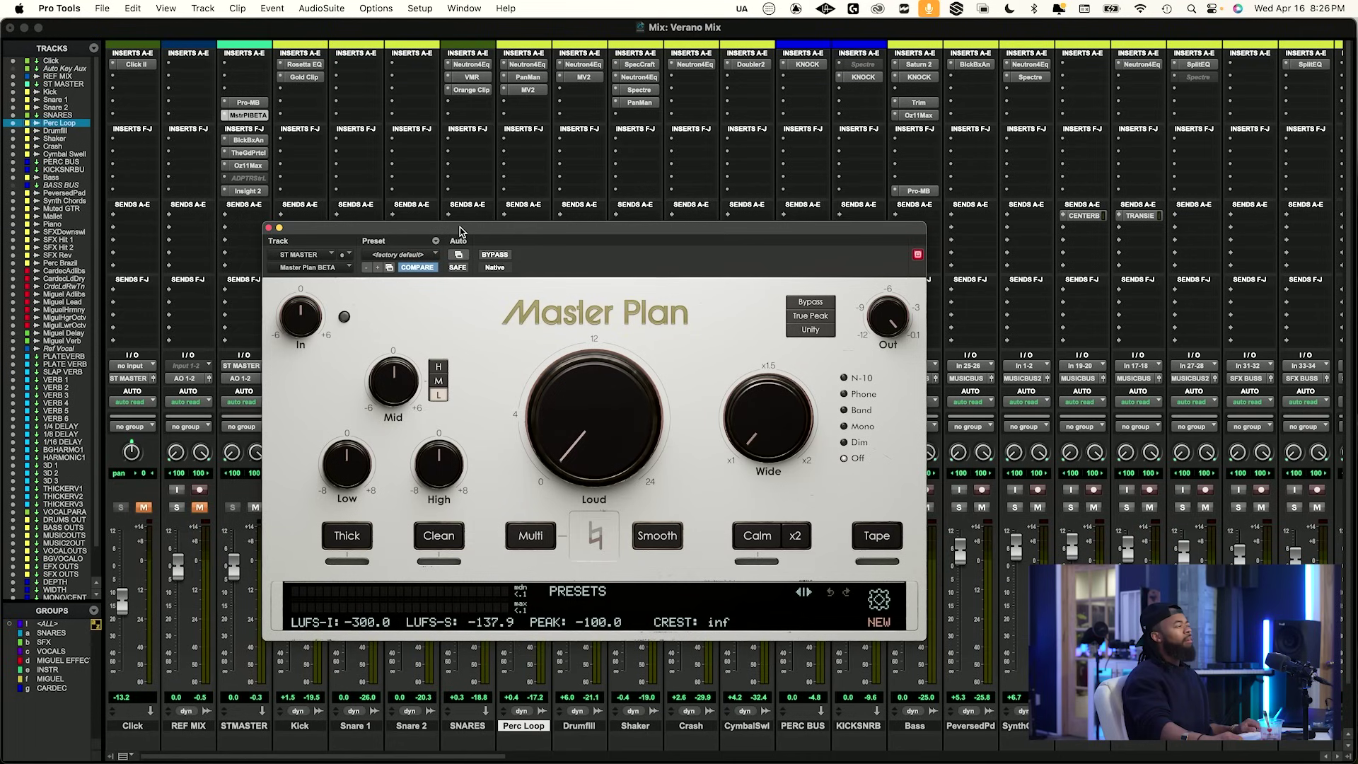
Load the custom MixBusOpener preset in Master Plan BETA and check its Wide setting.
{"action": "left_click_drag", "start_coordinate": [459, 227], "coordinate": [386, 229]}
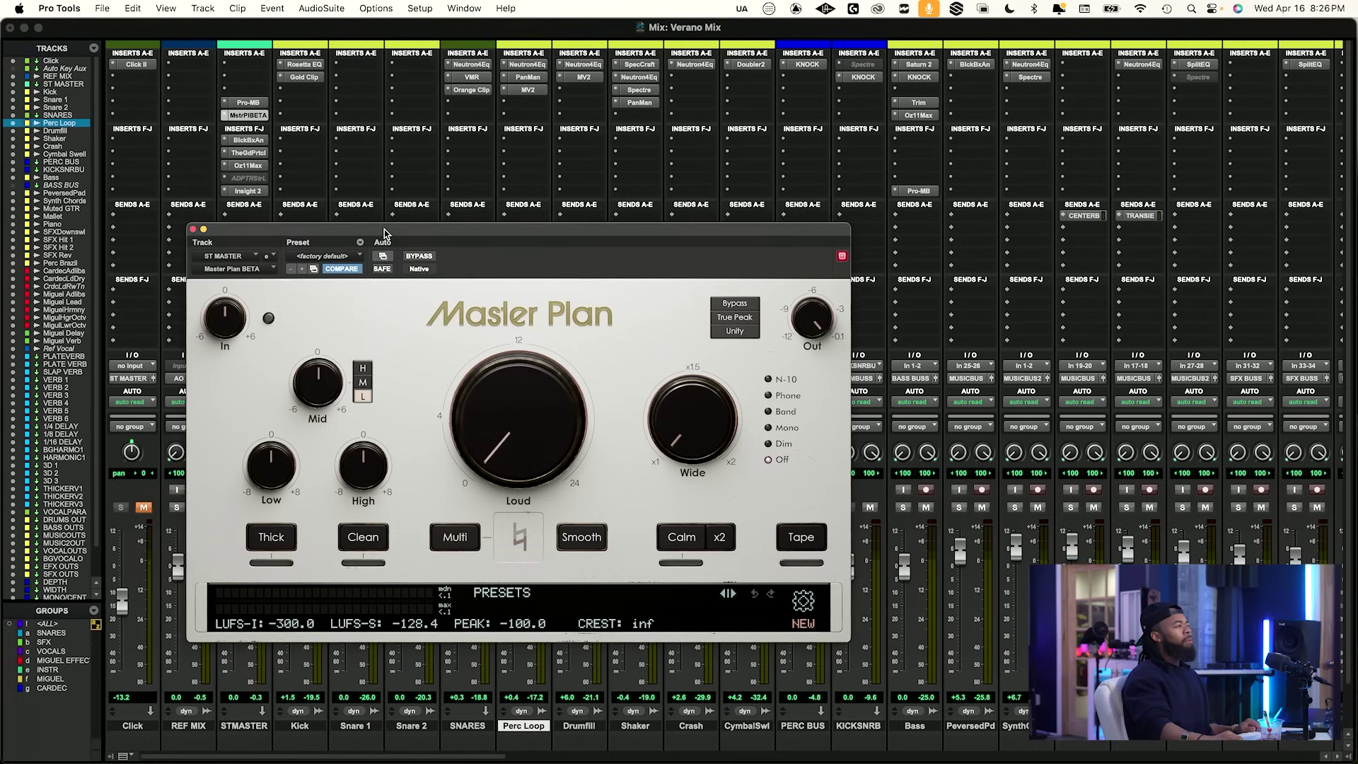
{"action": "left_click", "coordinate": [322, 256]}
{"action": "left_click", "coordinate": [347, 222]}
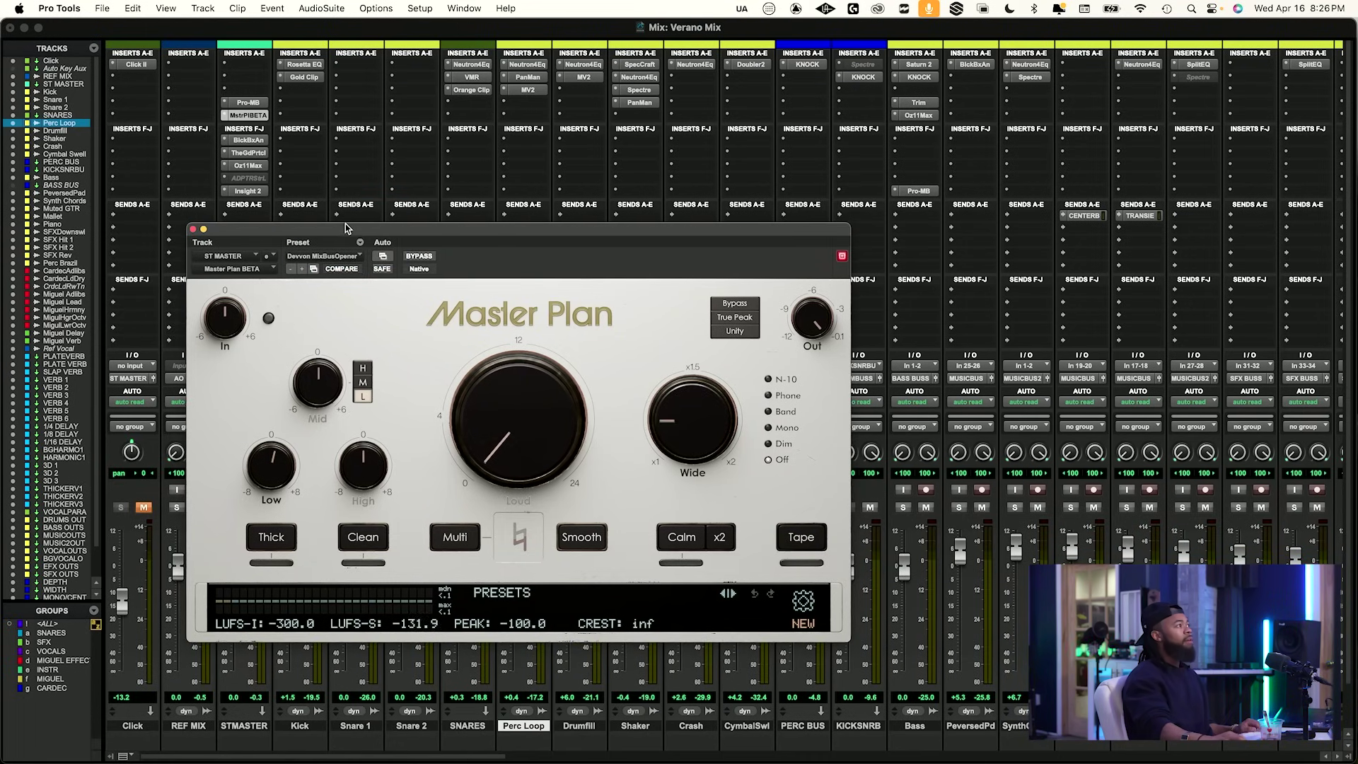
{"action": "left_click_drag", "start_coordinate": [346, 223], "coordinate": [372, 238]}
{"action": "mouse_move", "coordinate": [699, 453]}
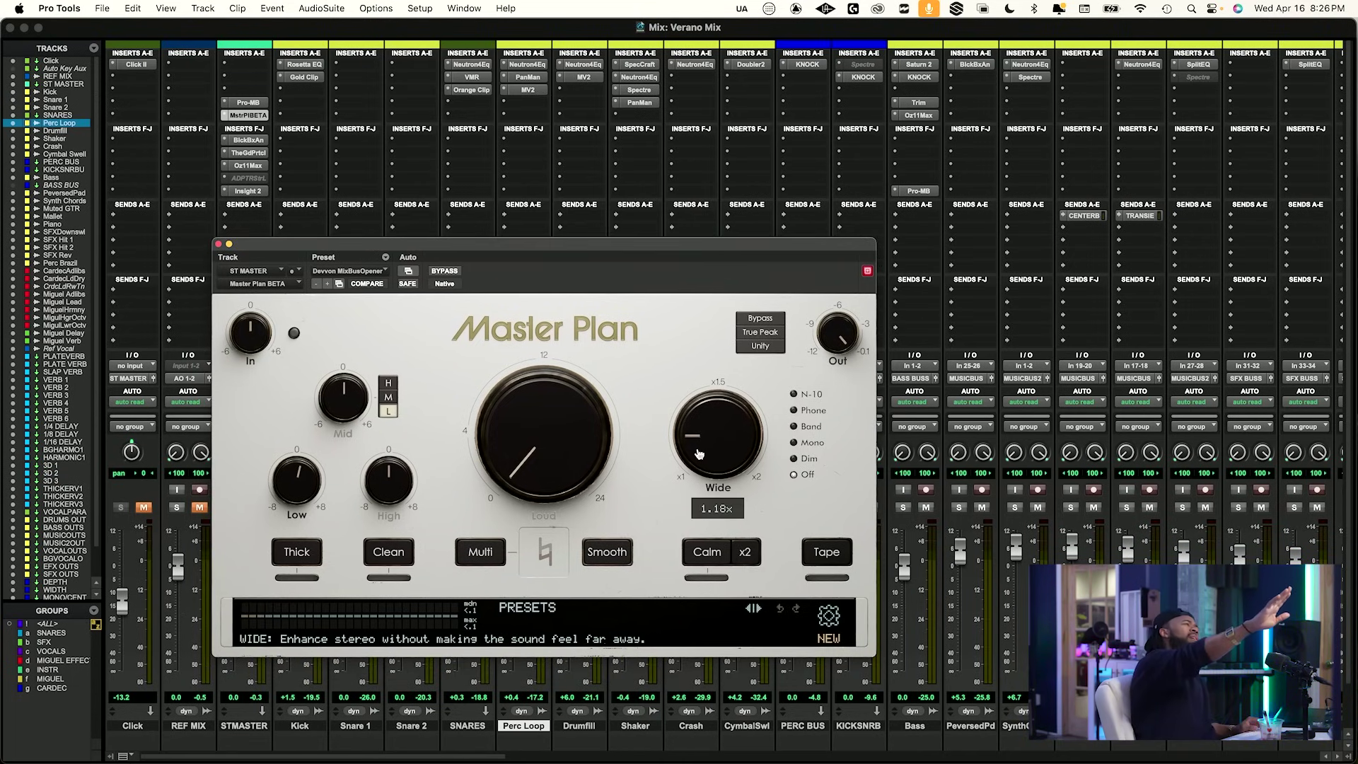
Make Master Plan BETA inactive on ST MASTER and move Pro-MB up to insert C.
{"action": "left_click_drag", "start_coordinate": [246, 102], "coordinate": [247, 90]}
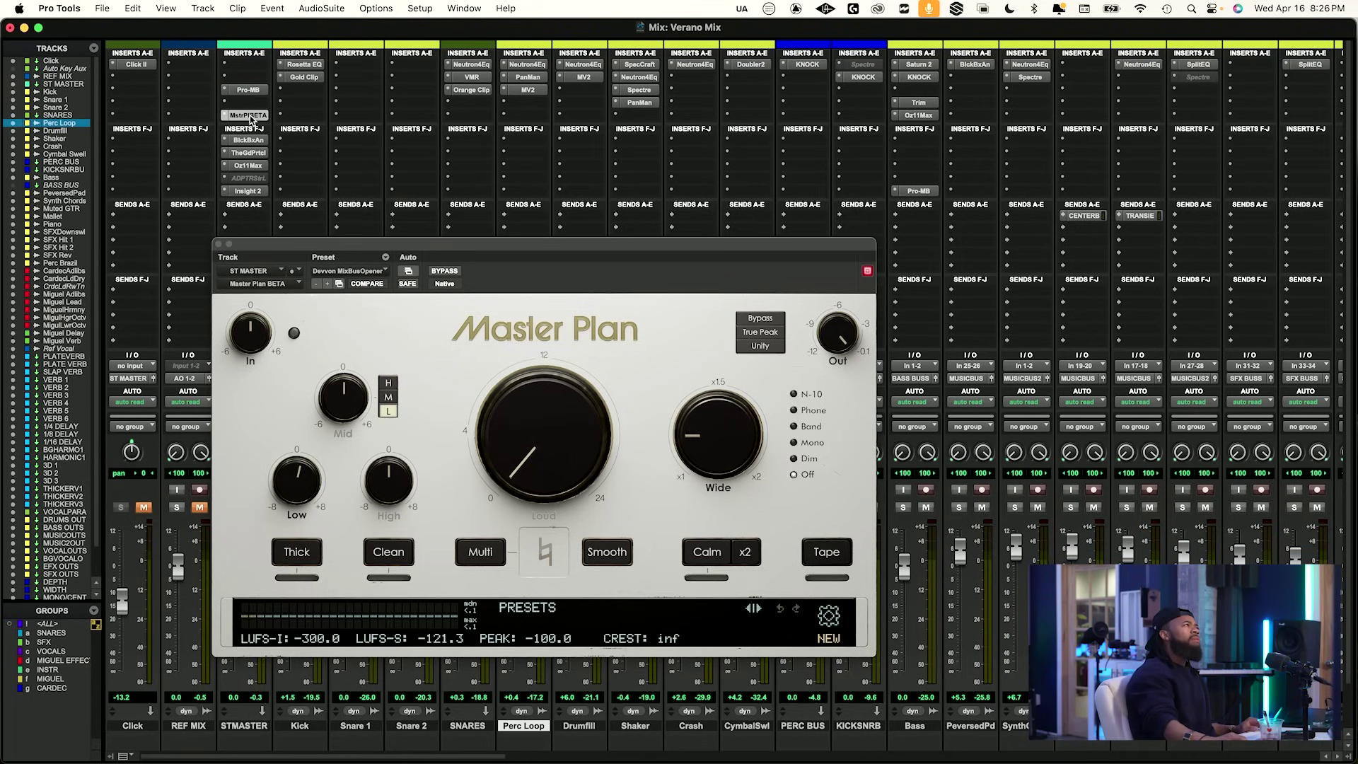
{"action": "left_click_drag", "start_coordinate": [252, 94], "coordinate": [256, 118]}
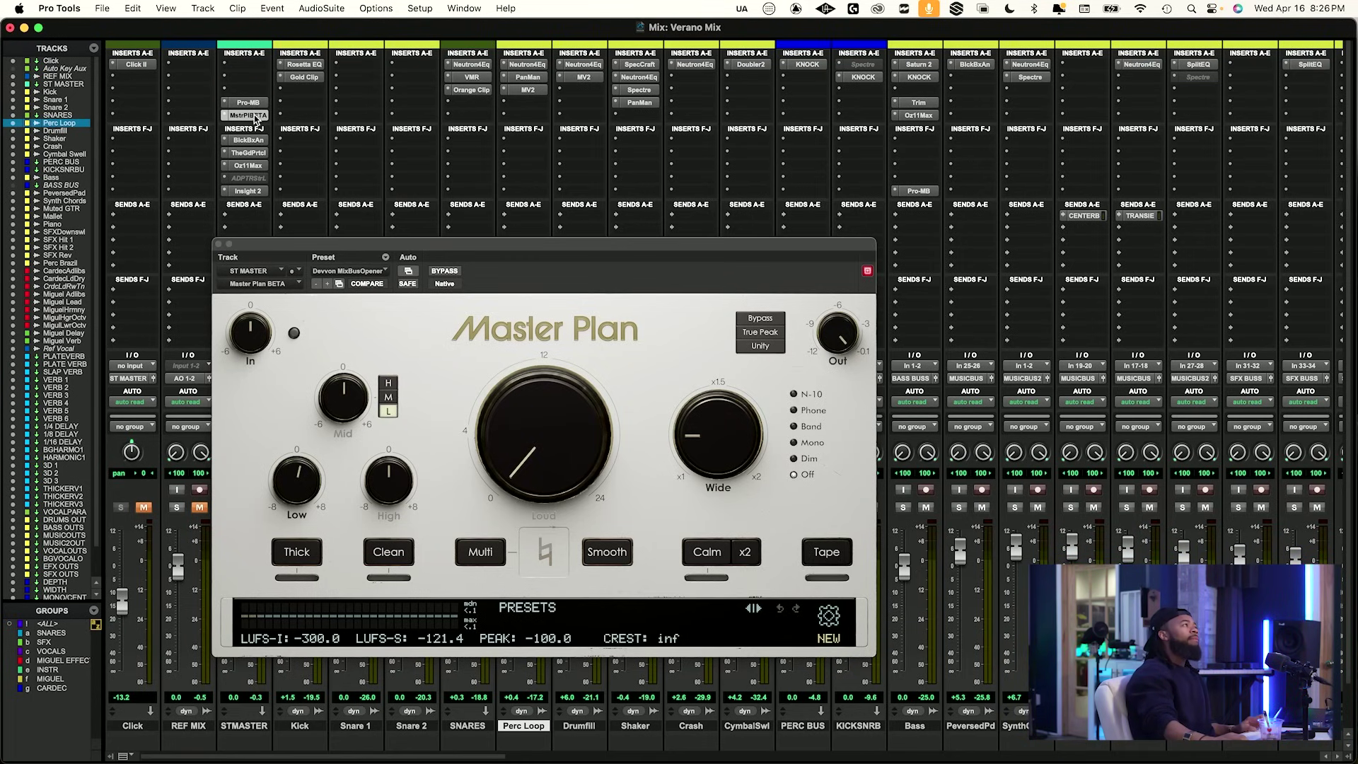
{"action": "left_click", "coordinate": [252, 115], "text": "ctrl+super"}
{"action": "left_click", "coordinate": [244, 88]}
{"action": "left_click", "coordinate": [200, 88]}
{"action": "left_click_drag", "start_coordinate": [253, 103], "coordinate": [251, 92]}
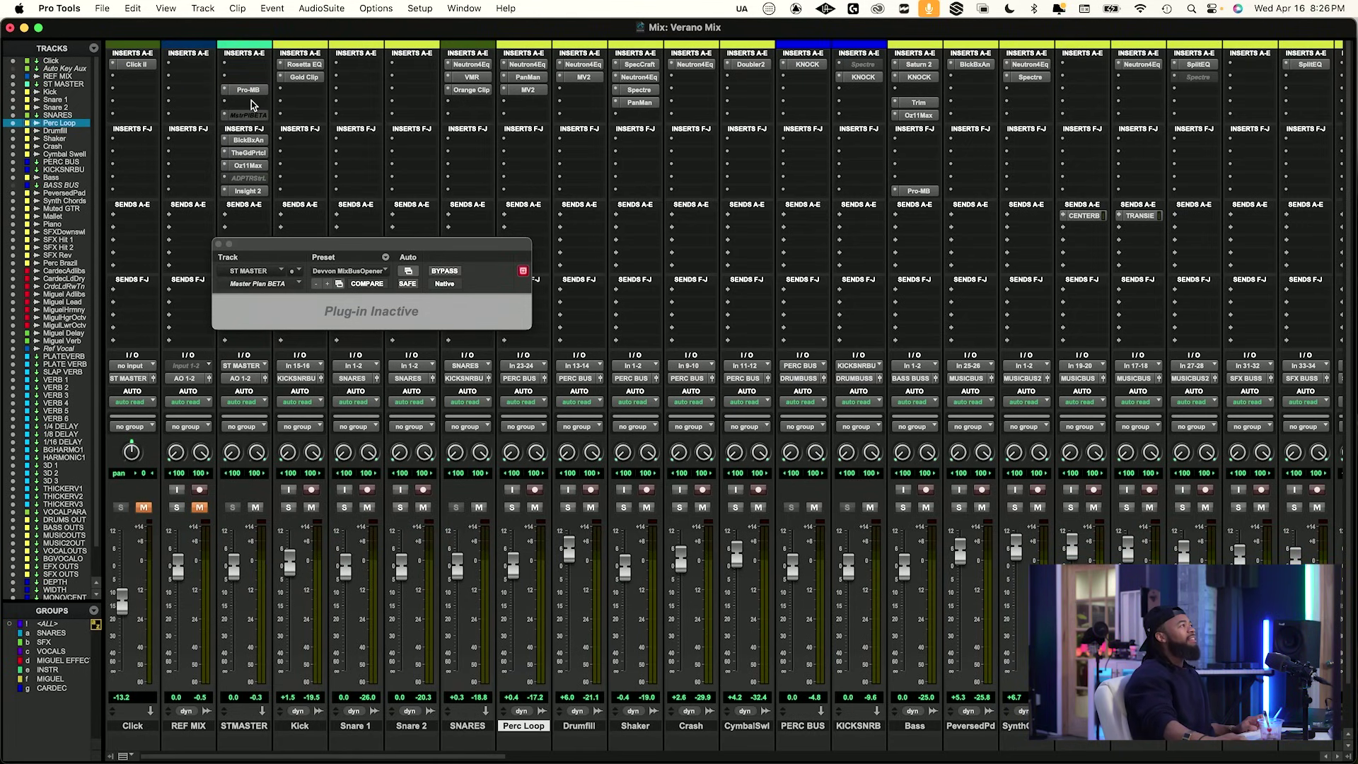
Search the plug-ins for "spec" and add SpecCraft to ST MASTER's insert D.
{"action": "left_click", "coordinate": [251, 102]}
{"action": "type", "text": "spec"}
{"action": "key", "text": "Return"}
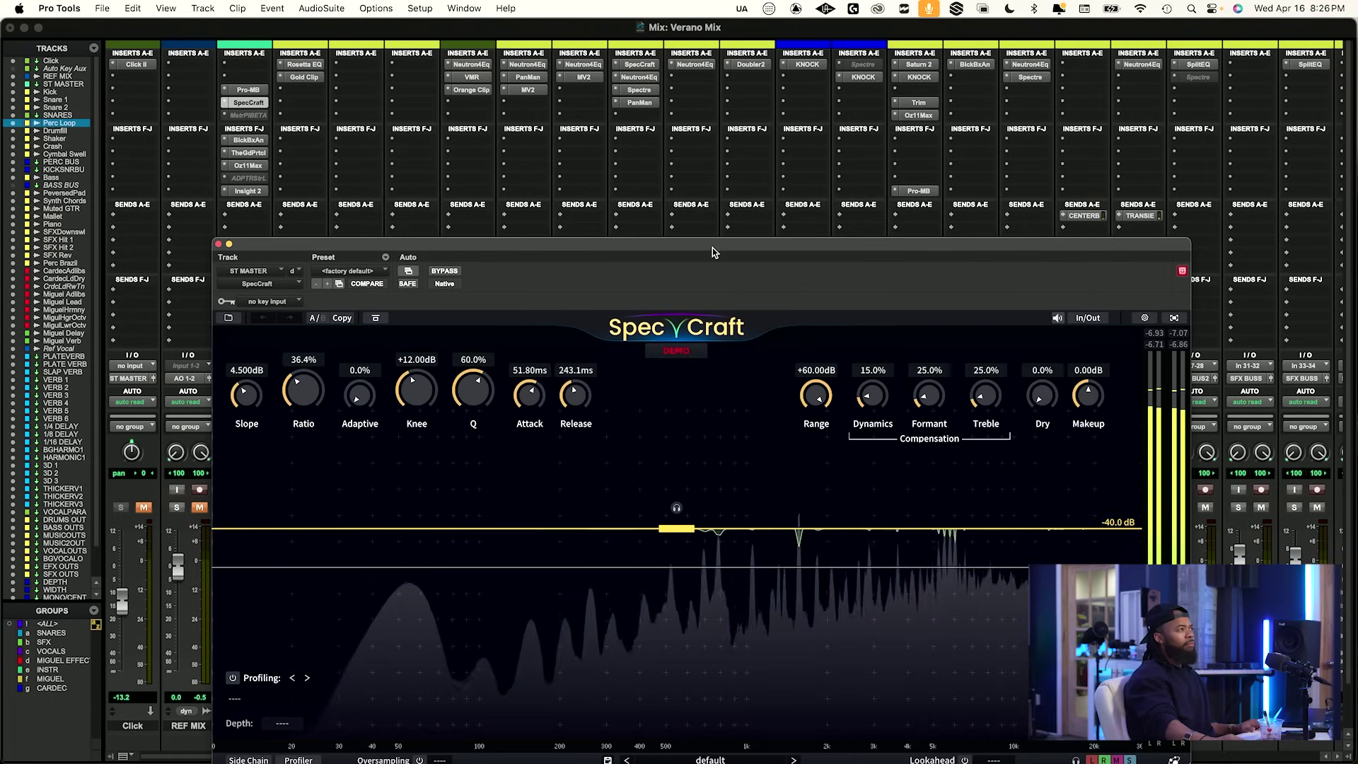
Set SpecCraft's threshold line to -29.0 dB and raise a bell-shaped high band at about 16 kHz.
{"action": "left_click_drag", "start_coordinate": [715, 251], "coordinate": [695, 209]}
{"action": "left_click_drag", "start_coordinate": [657, 485], "coordinate": [656, 447]}
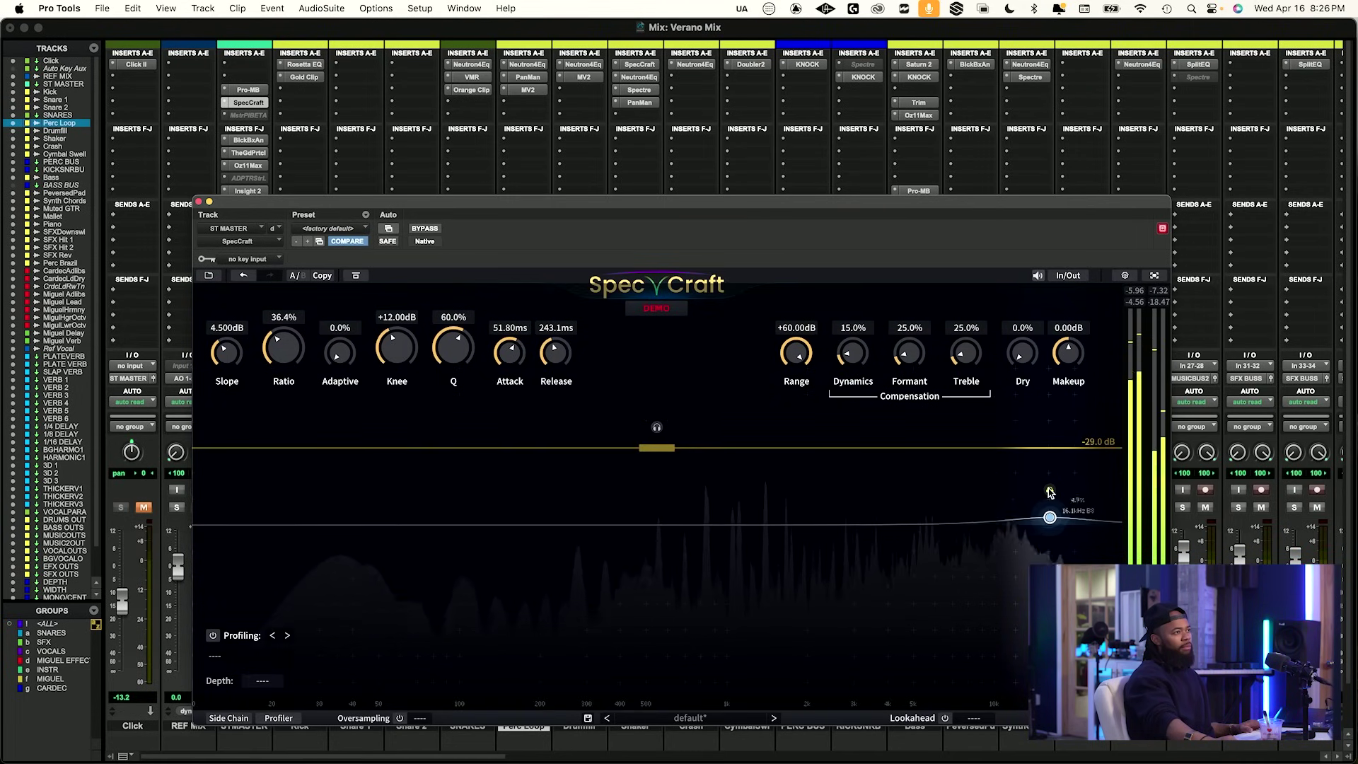
{"action": "left_click_drag", "start_coordinate": [1050, 486], "coordinate": [1051, 432]}
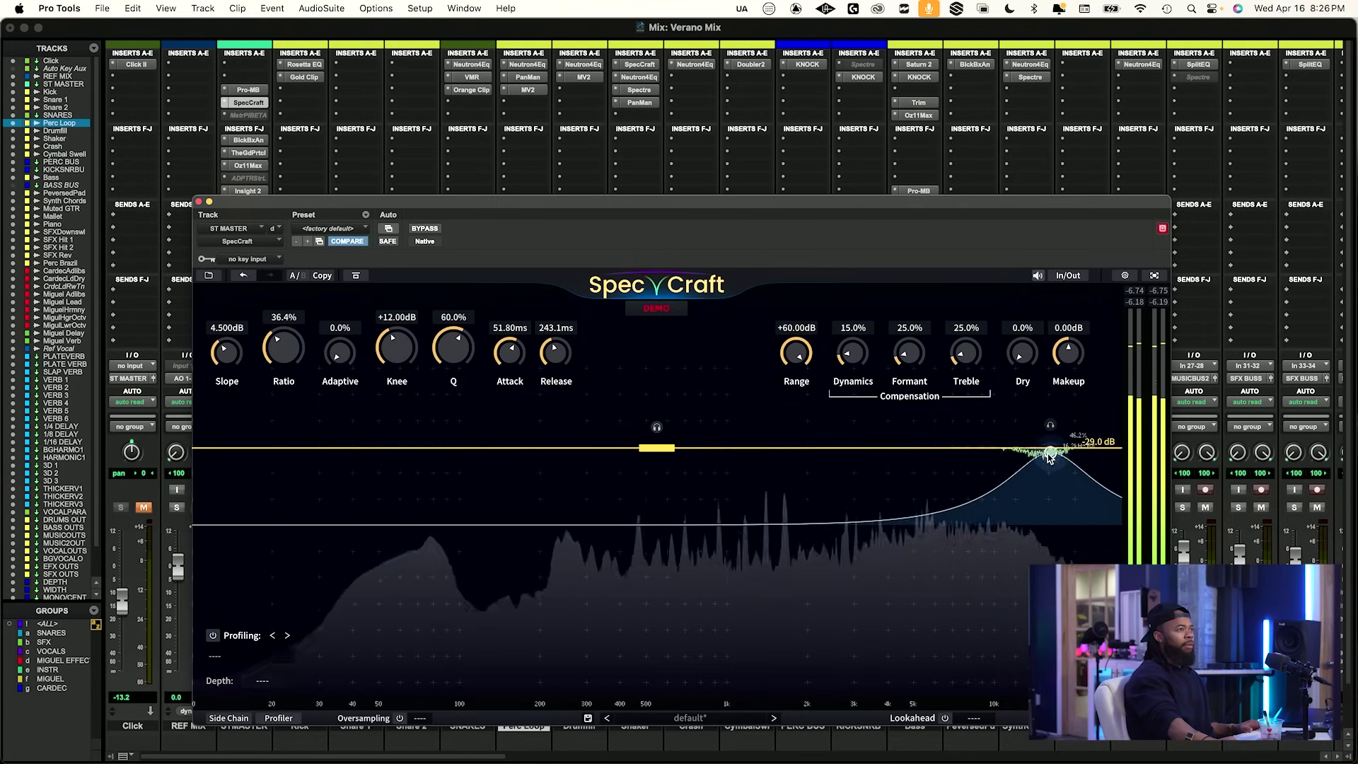
Set SpecCraft's Q to 17.8%, and compare the playing mix with the plug-in bypassed and engaged.
{"action": "left_click_drag", "start_coordinate": [453, 350], "coordinate": [444, 396]}
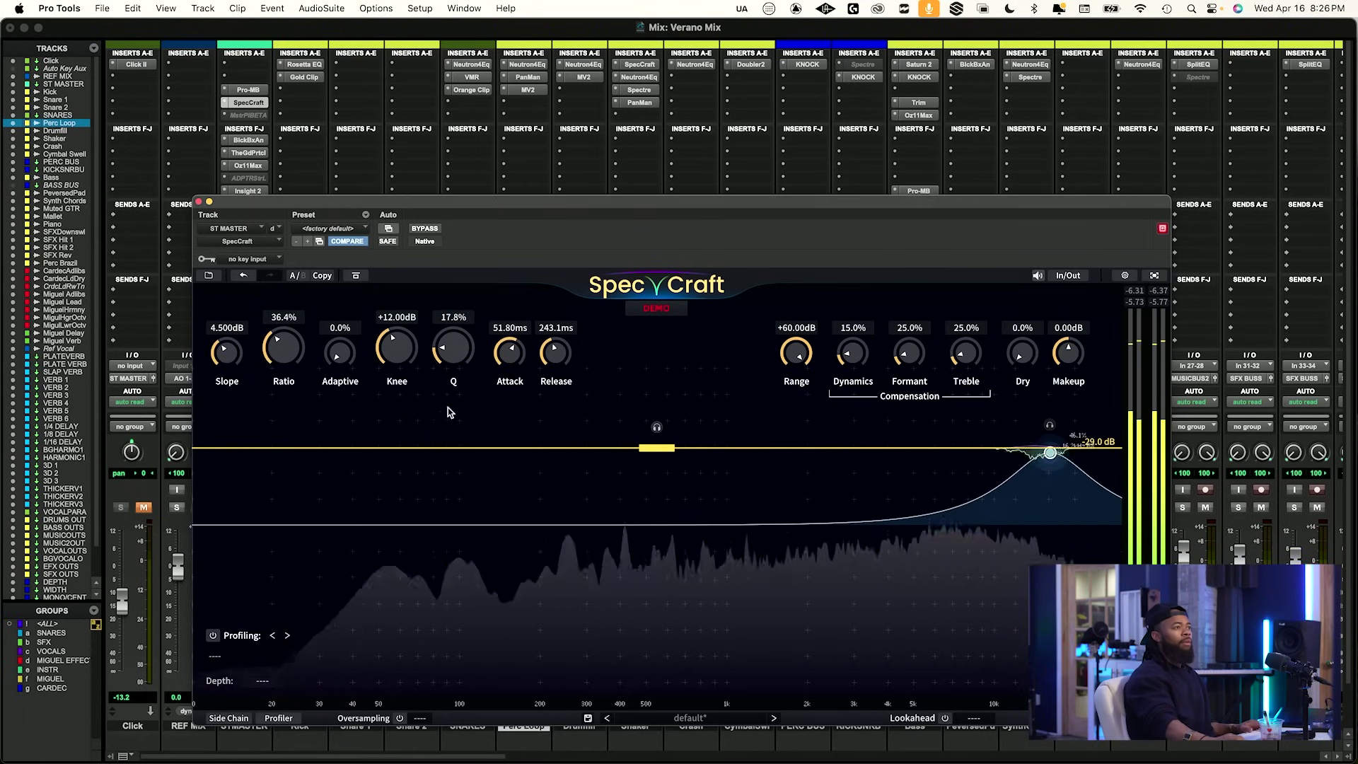
{"action": "left_click", "coordinate": [429, 230]}
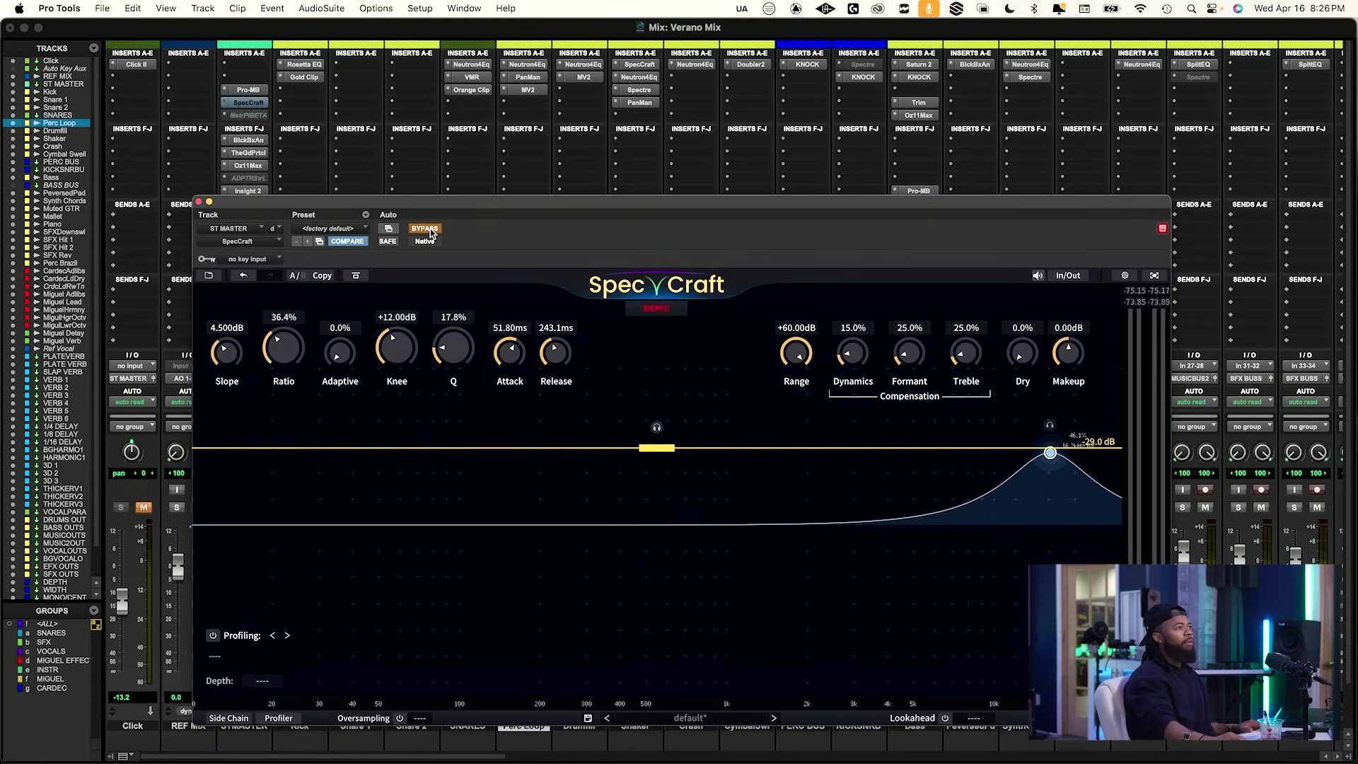
{"action": "left_click", "coordinate": [428, 229]}
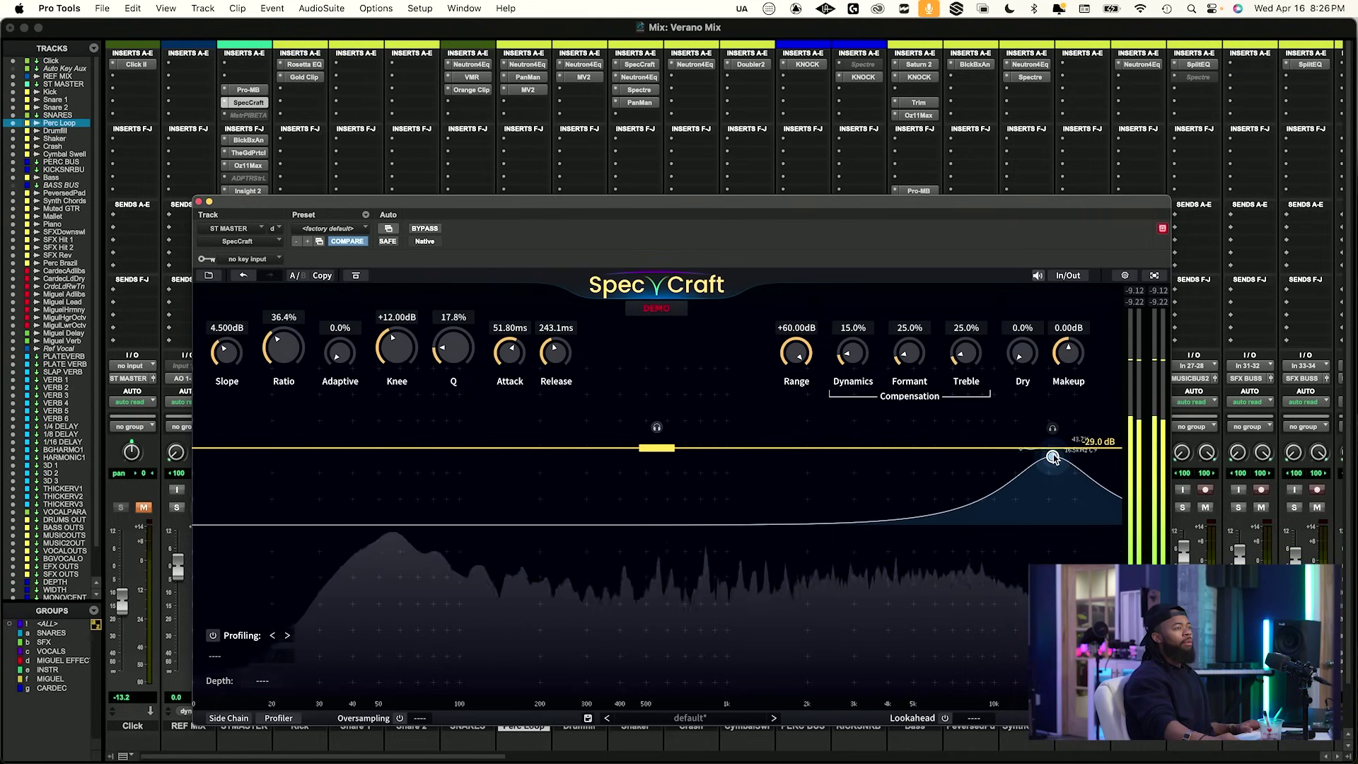
Set SpecCraft's Release to 59.8 ms and its Formant and Treble compensation to 0.0%, then compare against bypass.
{"action": "mouse_move", "coordinate": [555, 351]}
{"action": "left_mouse_down"}
{"action": "mouse_move", "coordinate": [553, 373]}
{"action": "mouse_move", "coordinate": [563, 355]}
{"action": "left_mouse_up"}
{"action": "left_click_drag", "start_coordinate": [966, 353], "coordinate": [918, 382]}
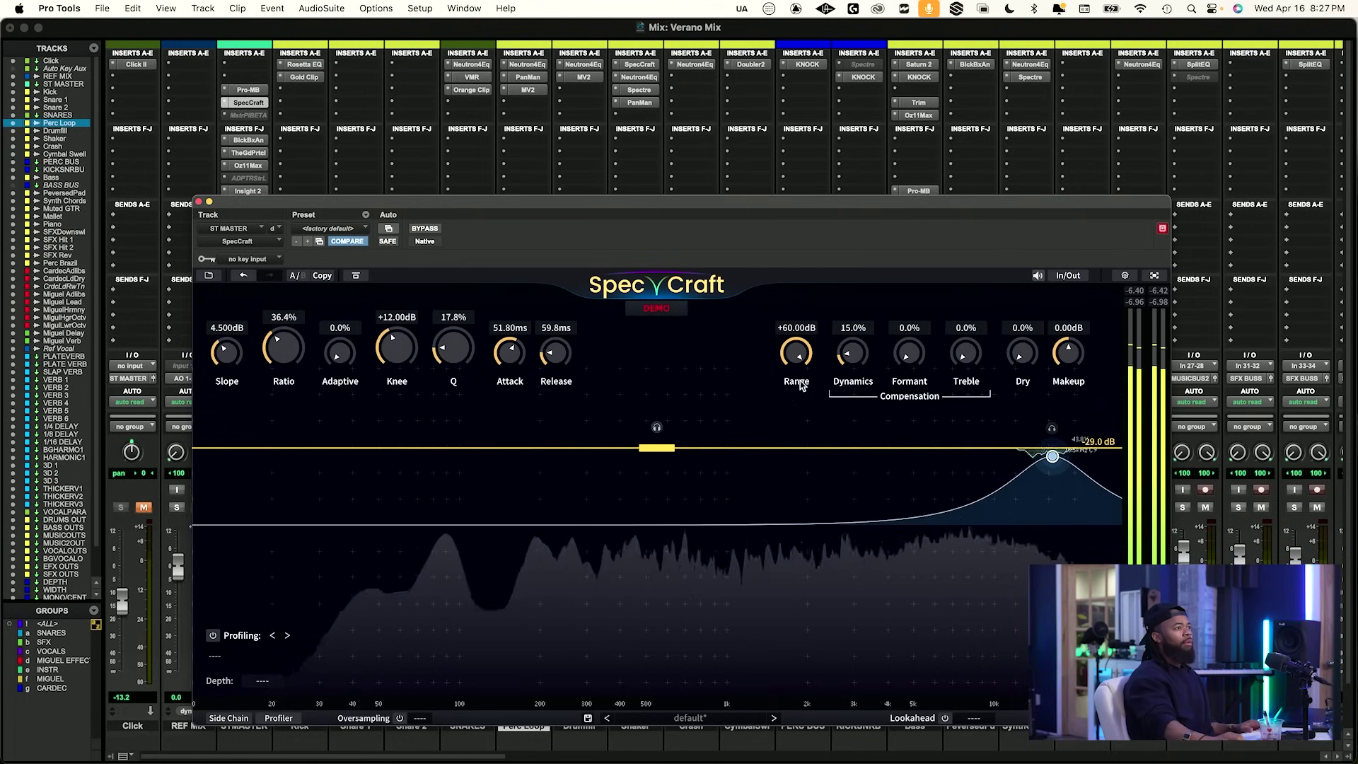
{"action": "left_click", "coordinate": [424, 229]}
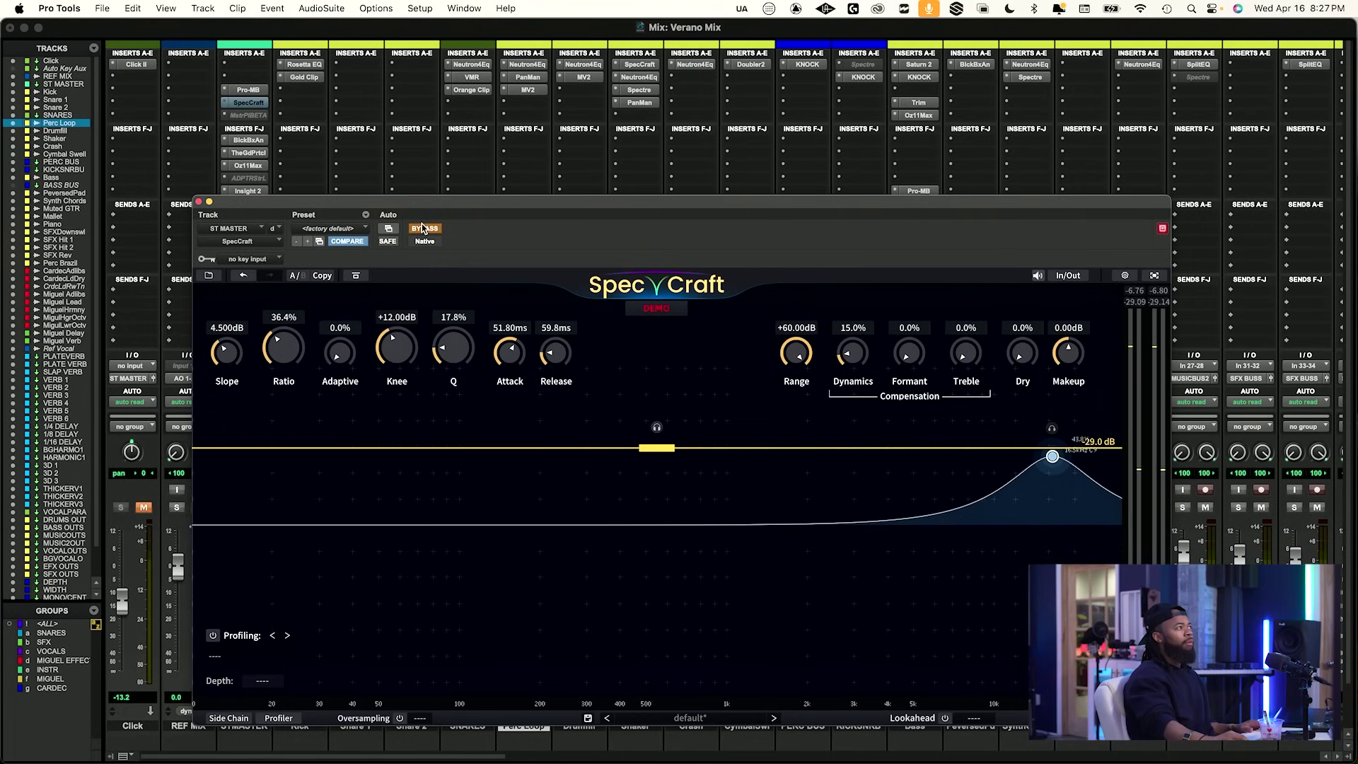
{"action": "left_click", "coordinate": [423, 229]}
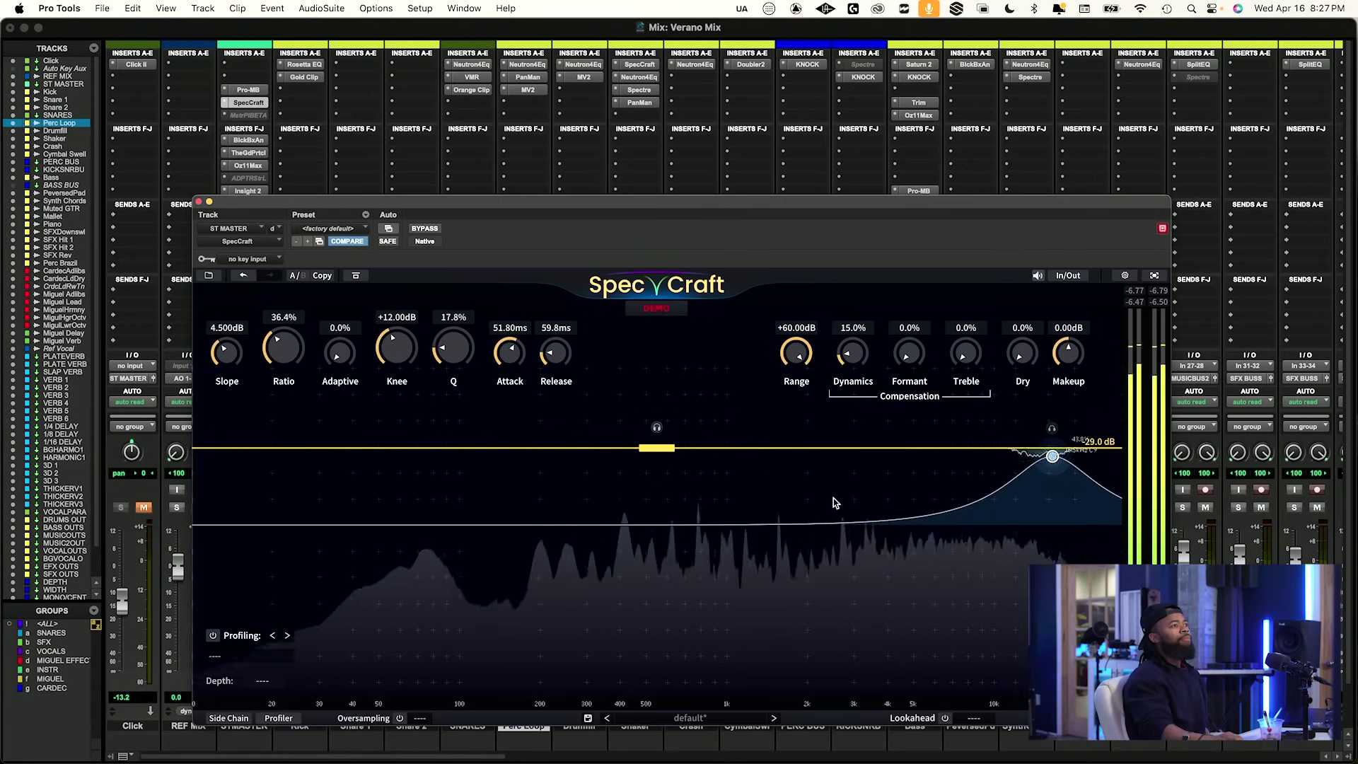
Shift SpecCraft's high band slightly lower in frequency, and compare the mix with the plug-in bypassed and engaged.
{"action": "left_click_drag", "start_coordinate": [1052, 457], "coordinate": [1047, 455]}
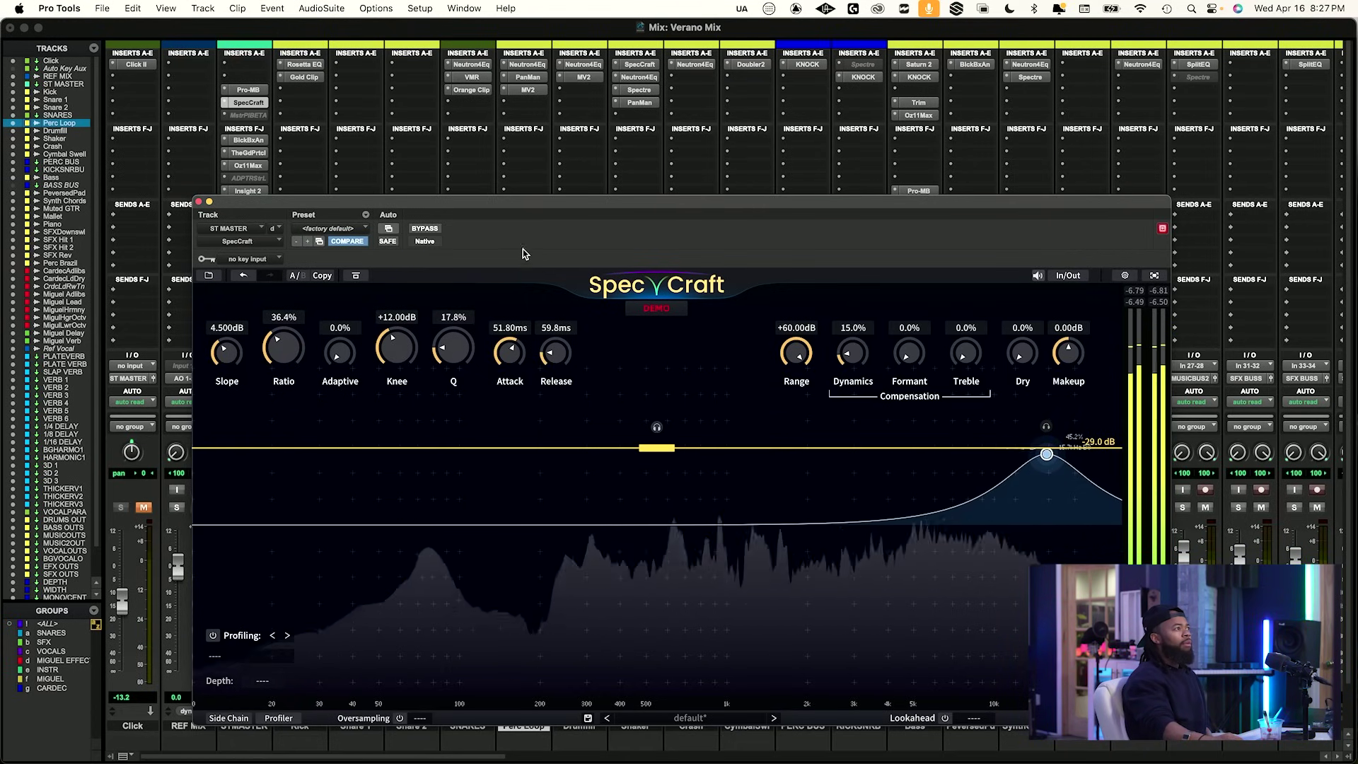
{"action": "left_click", "coordinate": [422, 229]}
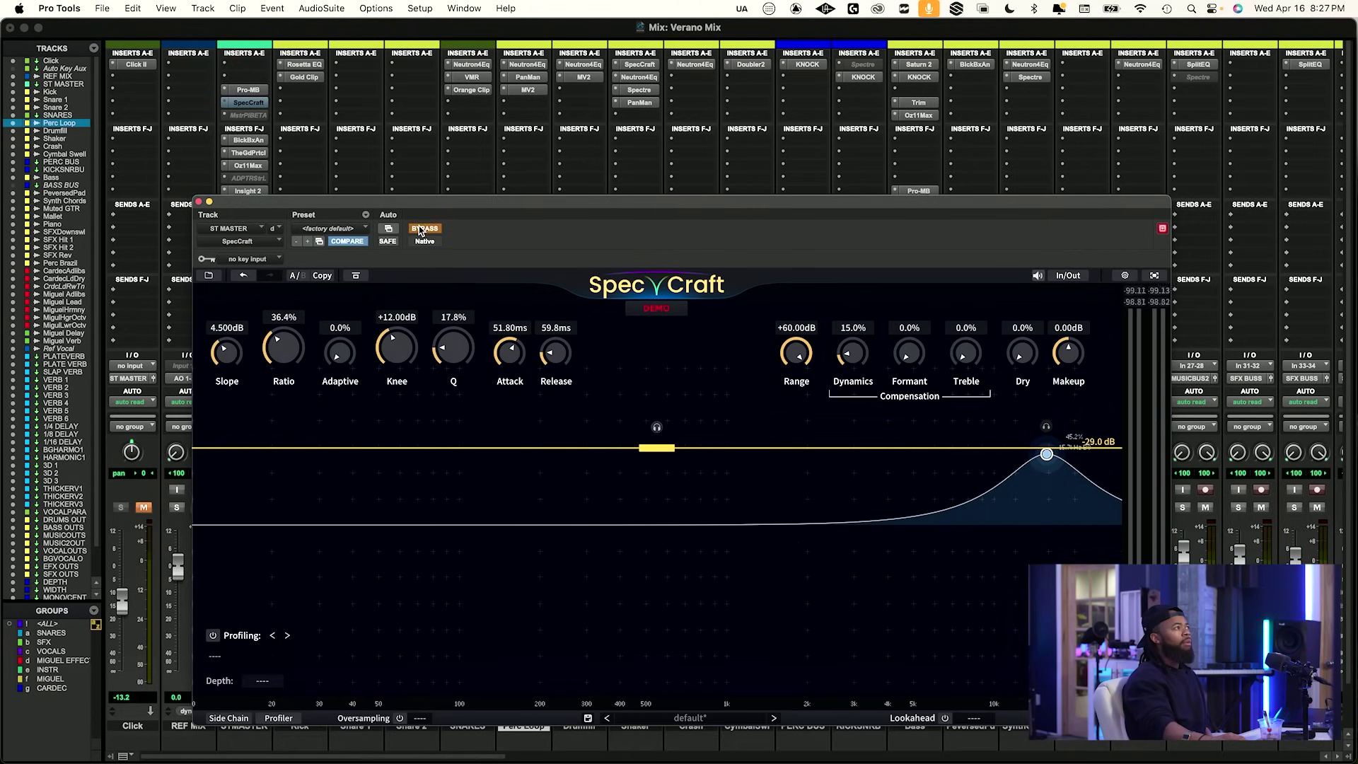
{"action": "left_click", "coordinate": [420, 231]}
Set SpecCraft's Makeup gain to +0.22 dB, compare the mix against bypass, and close the plug-in window.
{"action": "left_click_drag", "start_coordinate": [1074, 357], "coordinate": [1074, 354]}
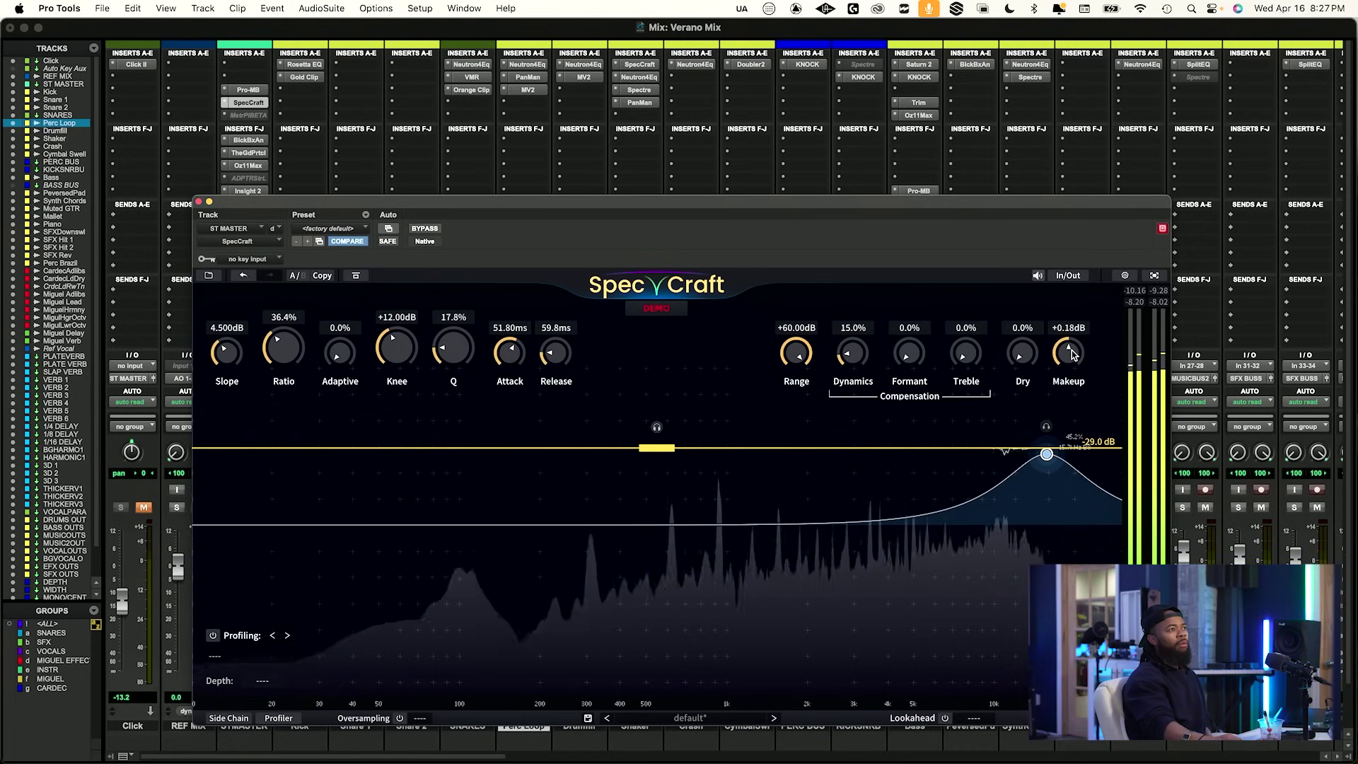
{"action": "left_click", "coordinate": [425, 229]}
{"action": "left_click", "coordinate": [425, 229]}
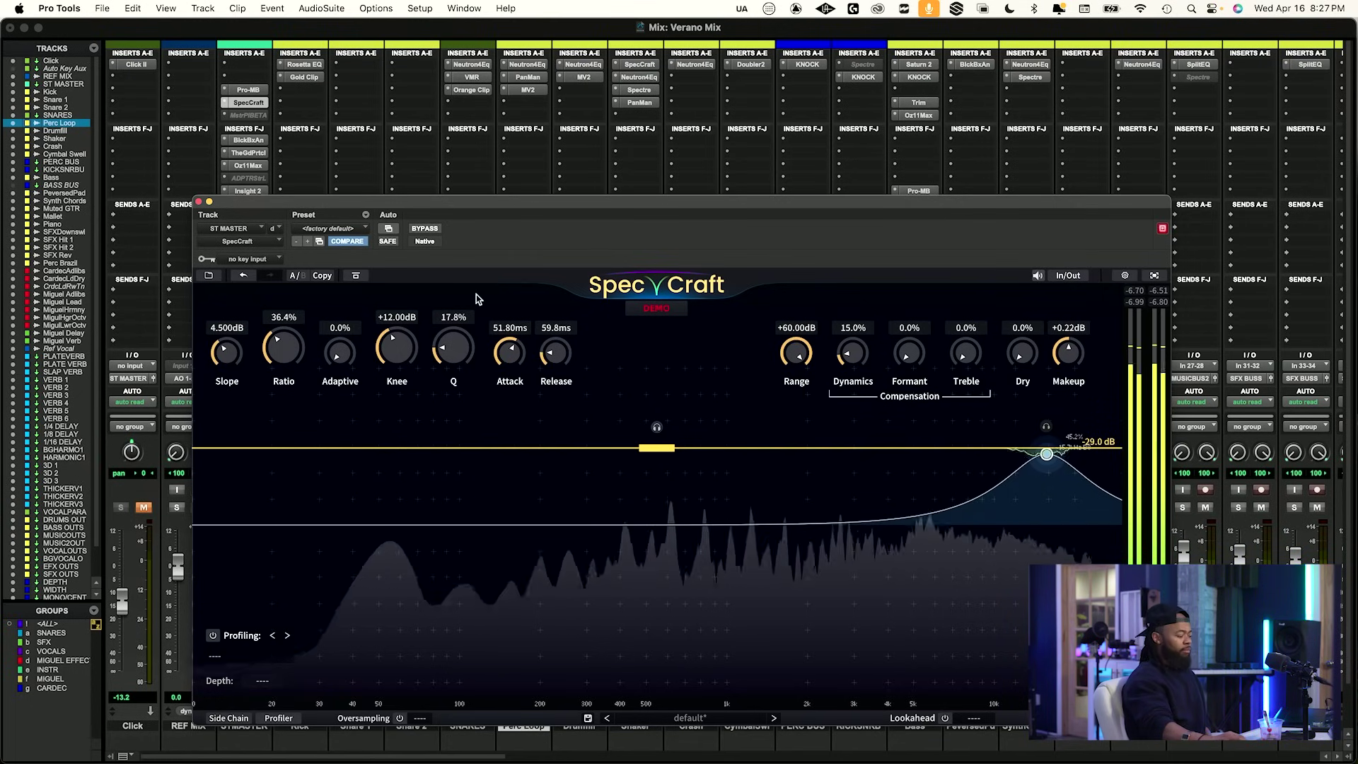
{"action": "left_click", "coordinate": [433, 229]}
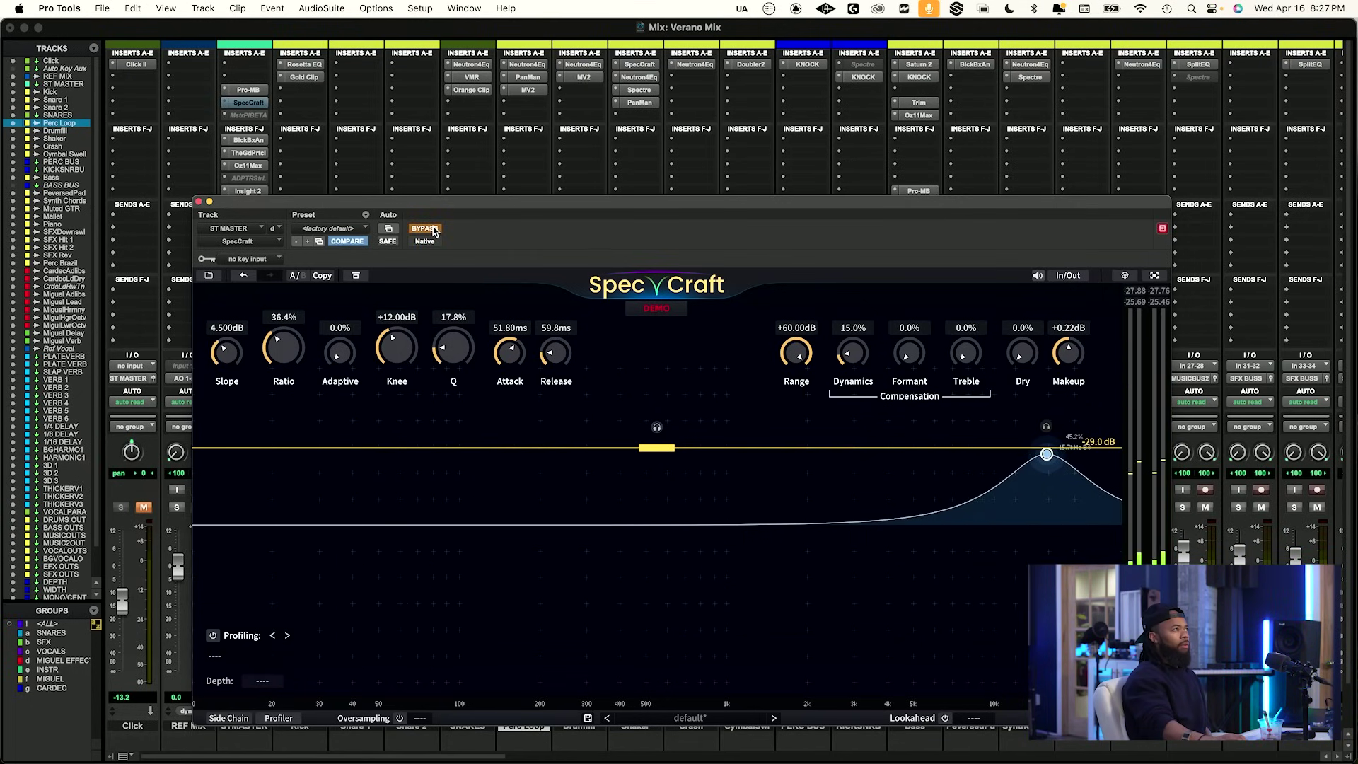
{"action": "left_click", "coordinate": [434, 229]}
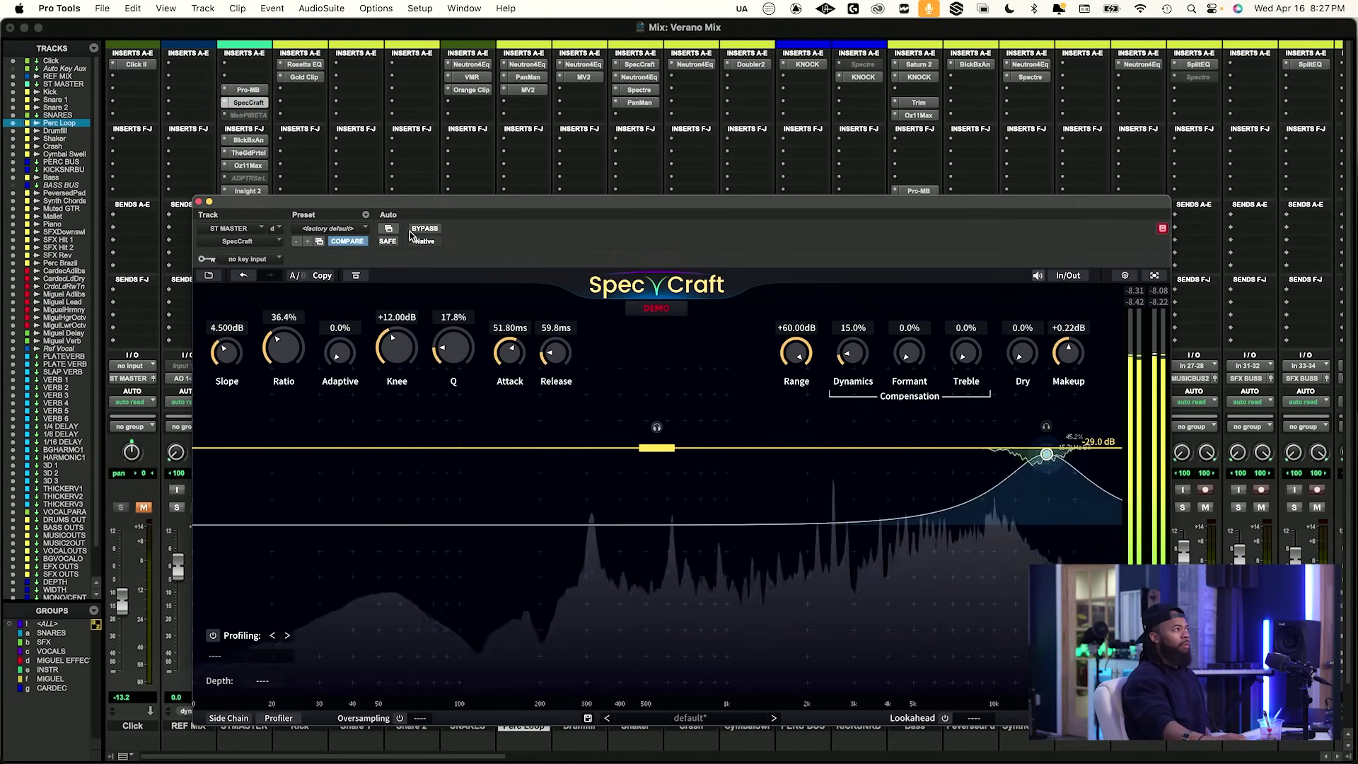
{"action": "left_click", "coordinate": [198, 201]}
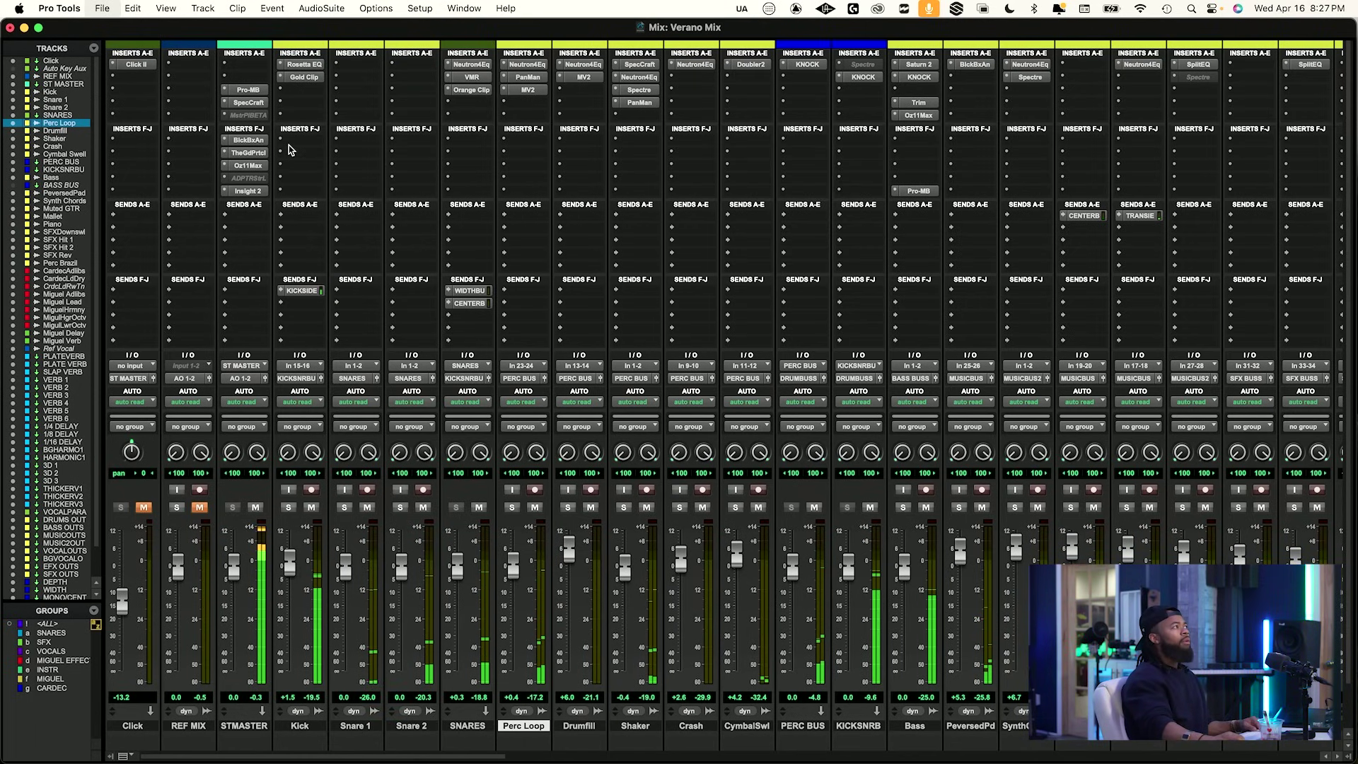
Reactivate Master Plan BETA on ST MASTER's insert E and bring up its controls.
{"action": "left_click", "coordinate": [253, 117]}
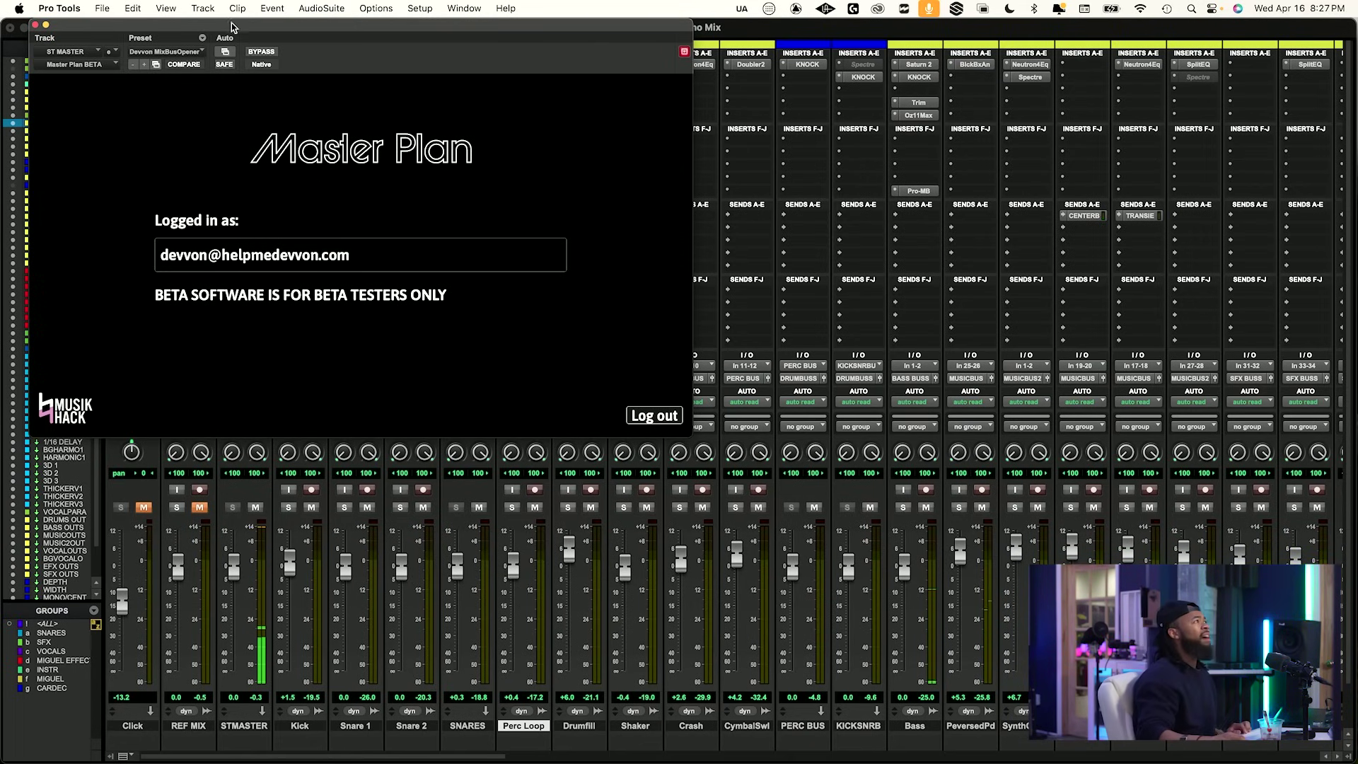
{"action": "left_click_drag", "start_coordinate": [228, 32], "coordinate": [659, 150]}
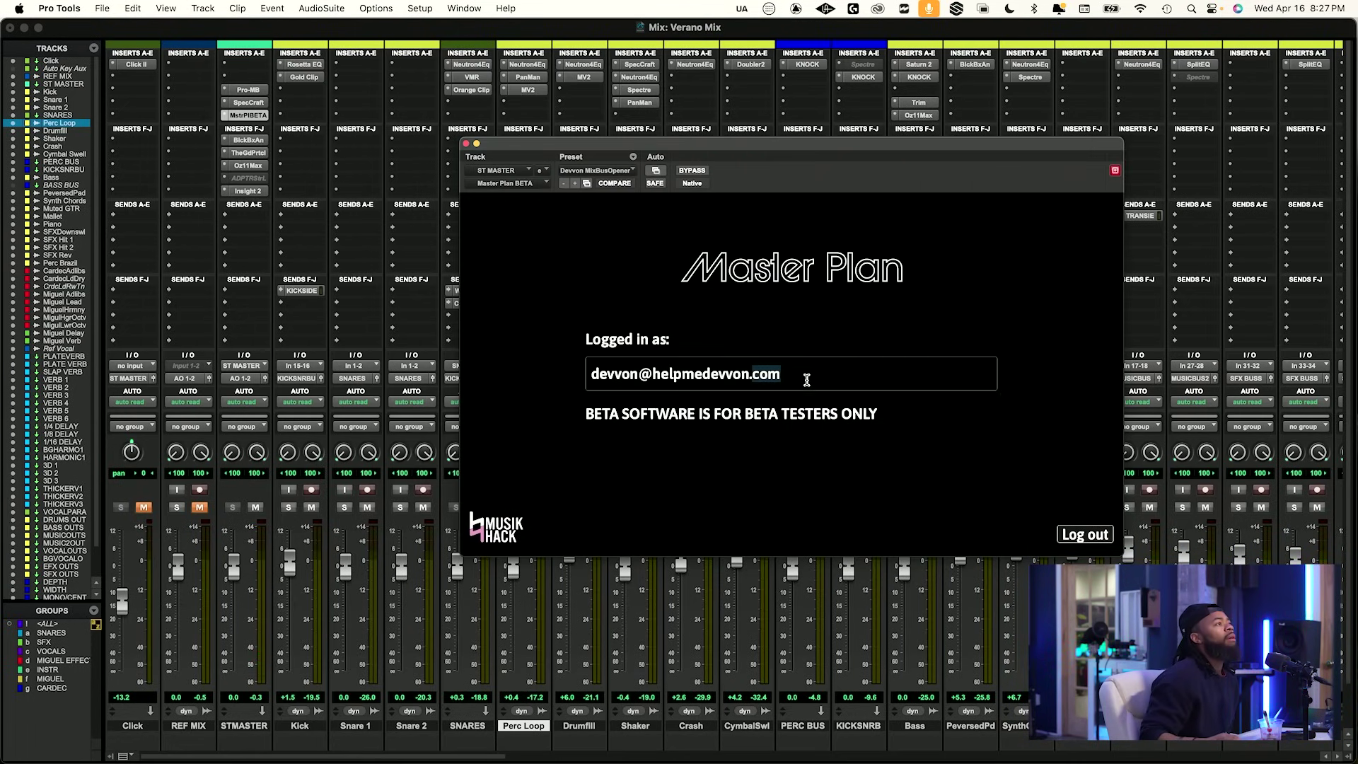
{"action": "left_click_drag", "start_coordinate": [791, 379], "coordinate": [286, 160]}
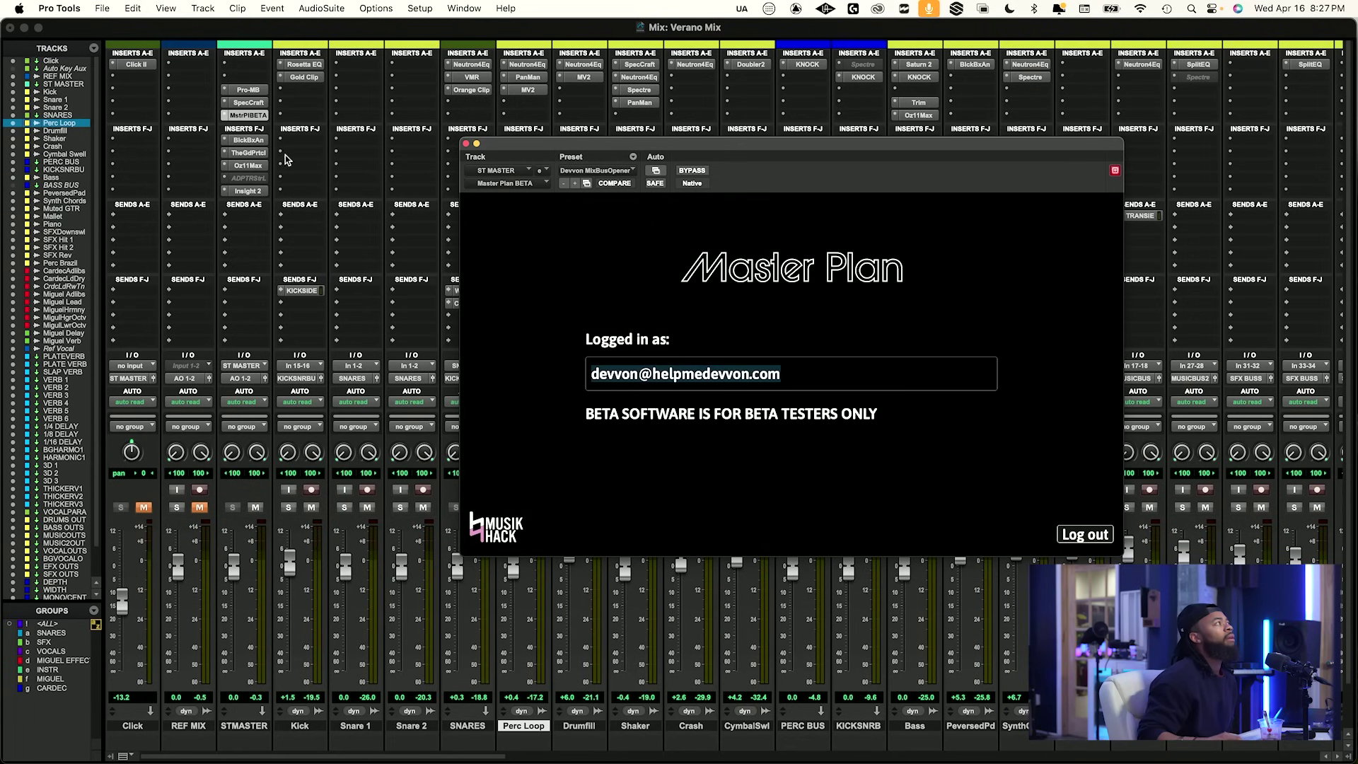
{"action": "left_click", "coordinate": [233, 116], "text": "ctrl+super"}
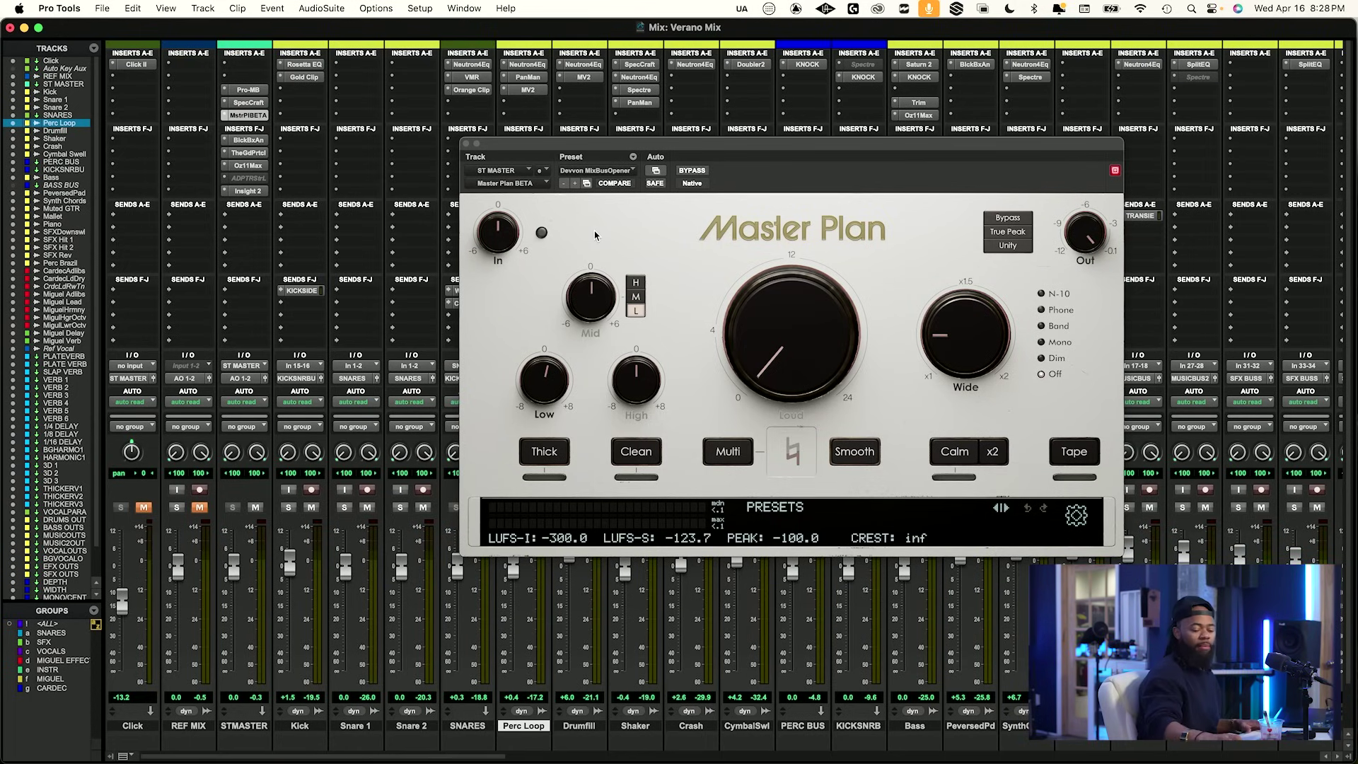
Play the mix and set Master Plan's Wide to 1.14x and Low to .5.
{"action": "key", "text": "space"}
{"action": "left_click_drag", "start_coordinate": [732, 150], "coordinate": [542, 169]}
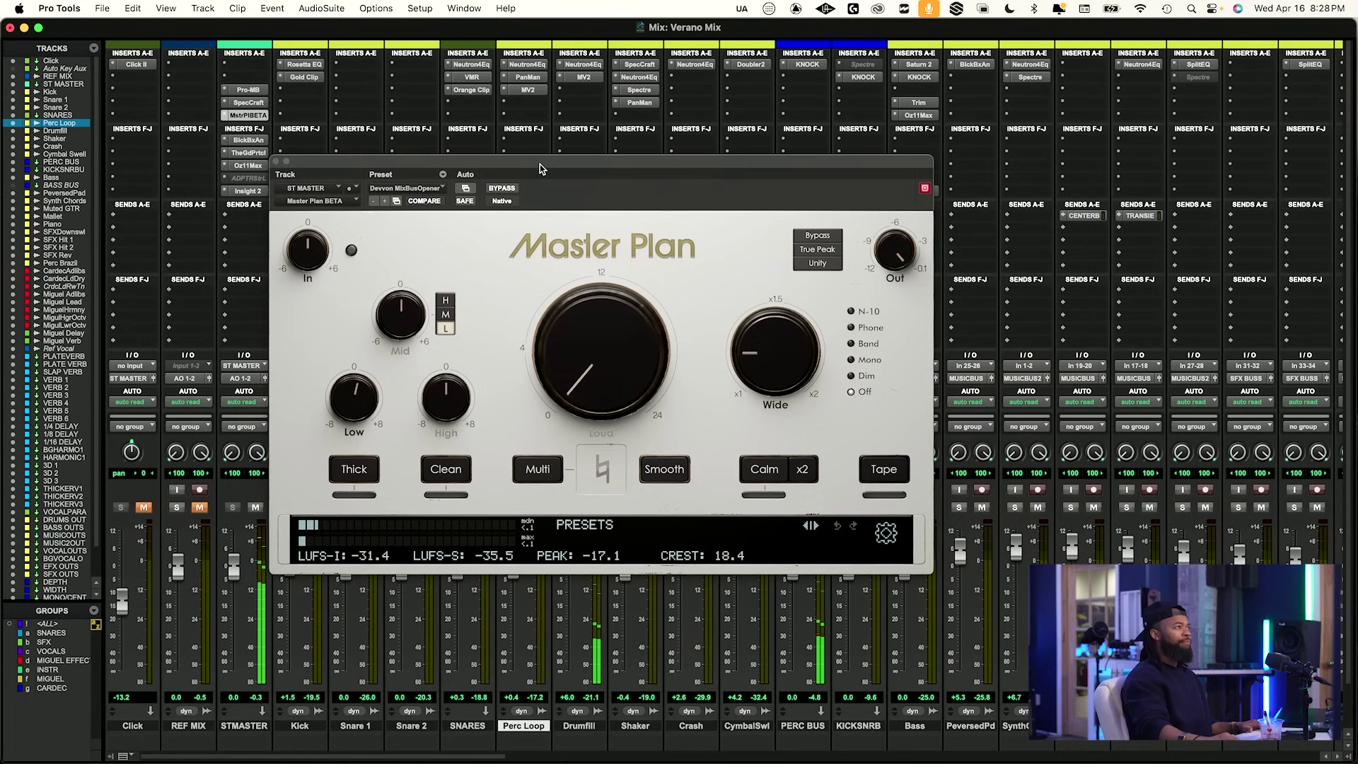
{"action": "left_click_drag", "start_coordinate": [767, 364], "coordinate": [764, 375]}
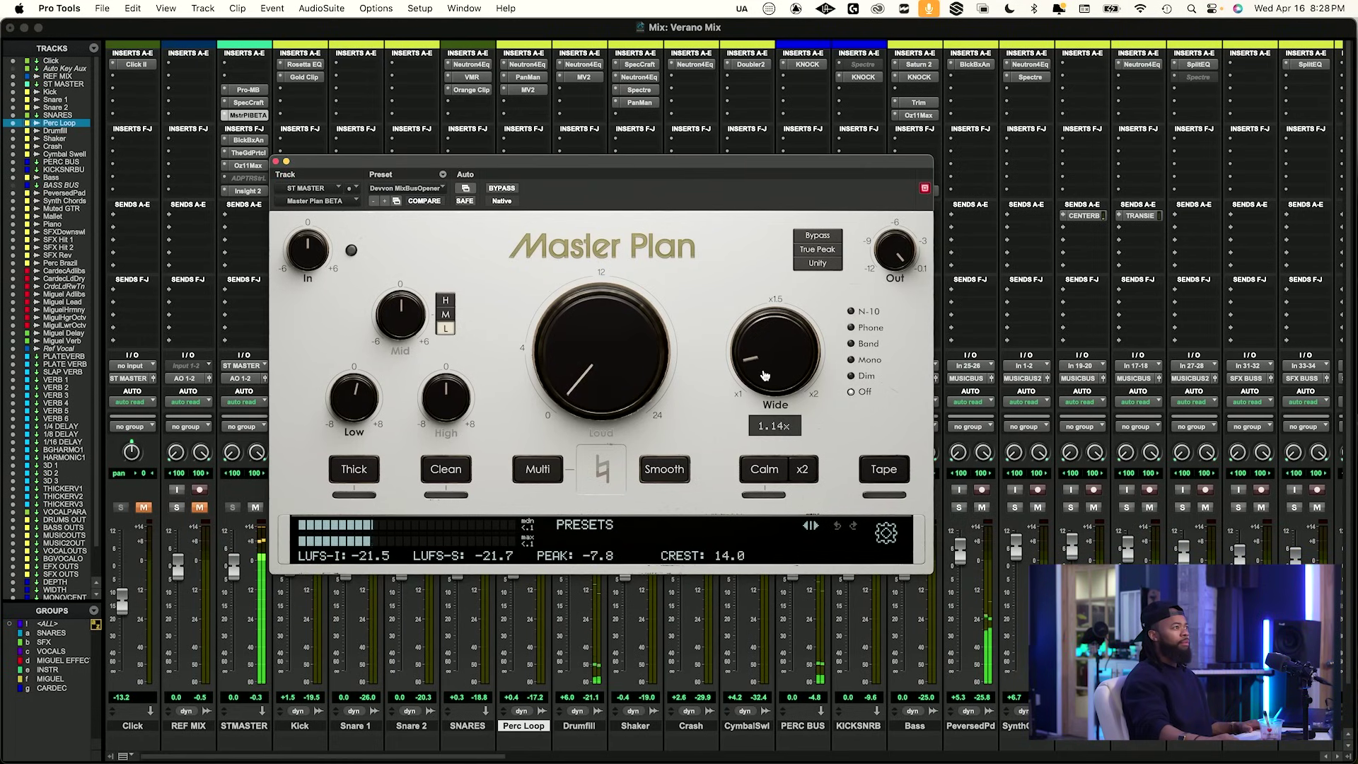
{"action": "left_click", "coordinate": [367, 407]}
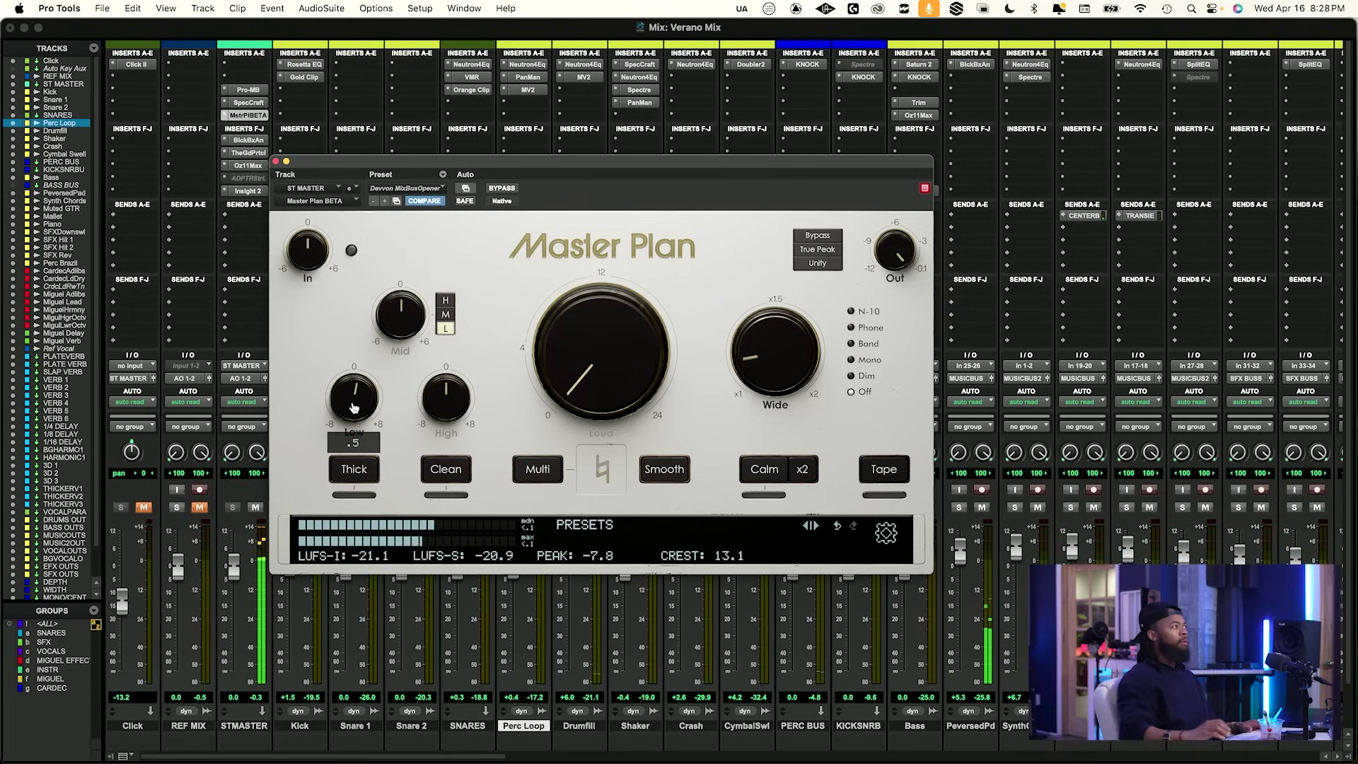
Compare the mix with Master Plan bypassed and engaged, replaying from about bar 18, and close the plug-in window.
{"action": "left_click", "coordinate": [500, 188]}
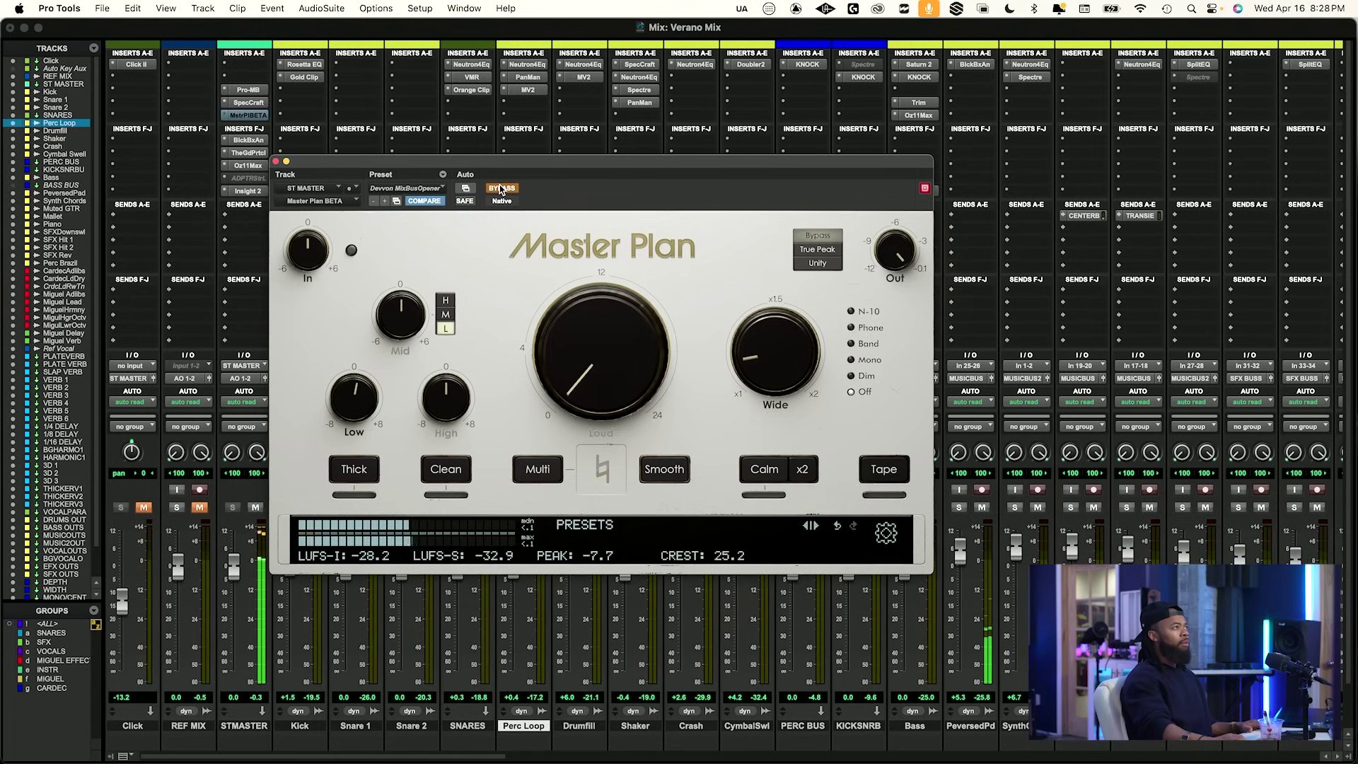
{"action": "left_click", "coordinate": [500, 188]}
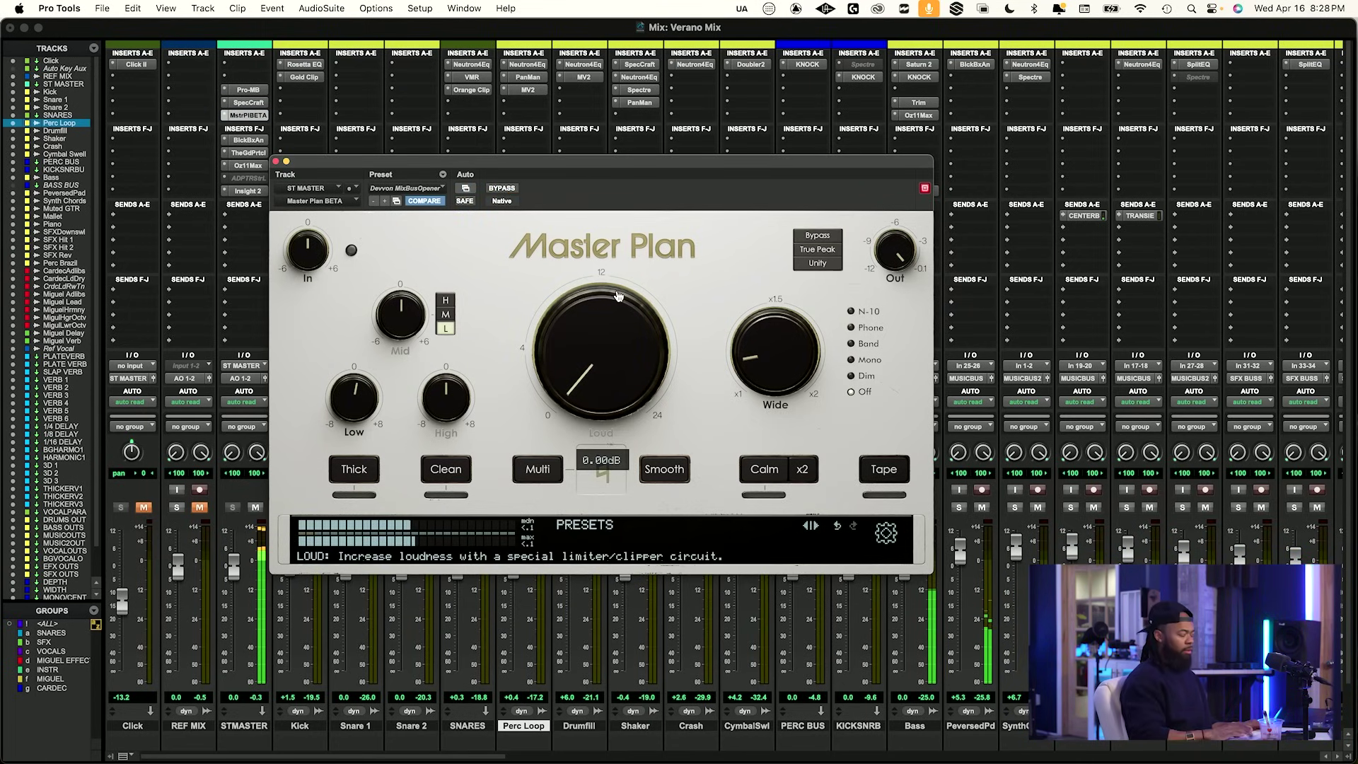
{"action": "key", "text": "super+equal"}
{"action": "left_click", "coordinate": [1016, 354]}
{"action": "key", "text": "space"}
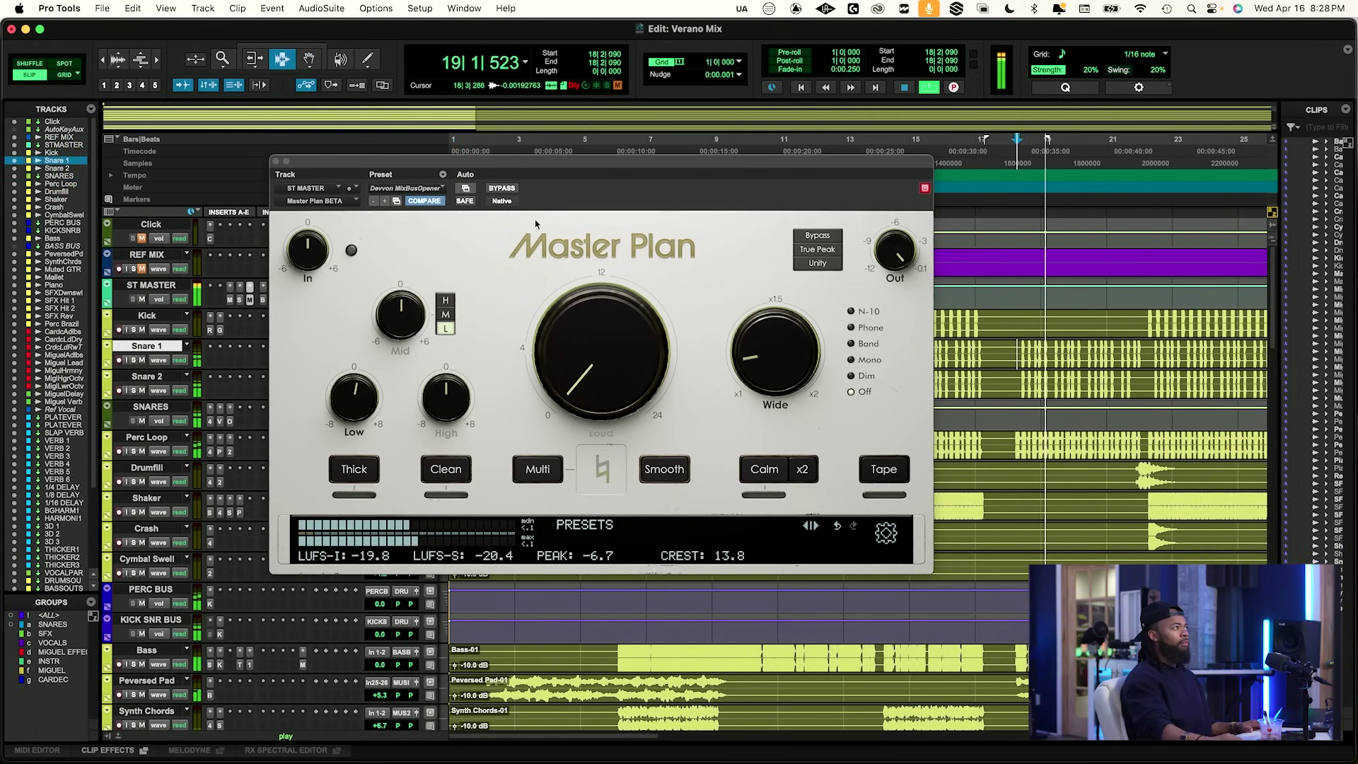
{"action": "left_click", "coordinate": [501, 188]}
{"action": "left_click", "coordinate": [501, 188]}
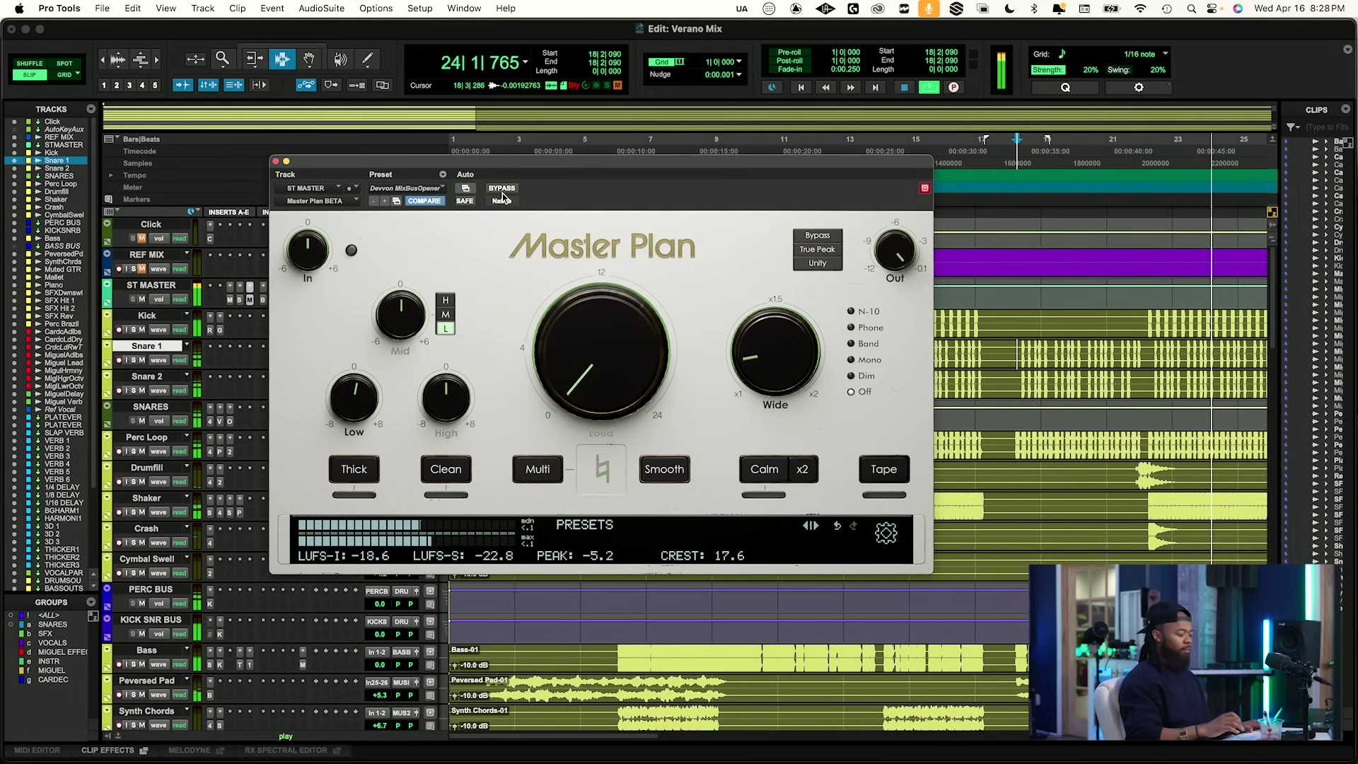
{"action": "key", "text": "super+equal"}
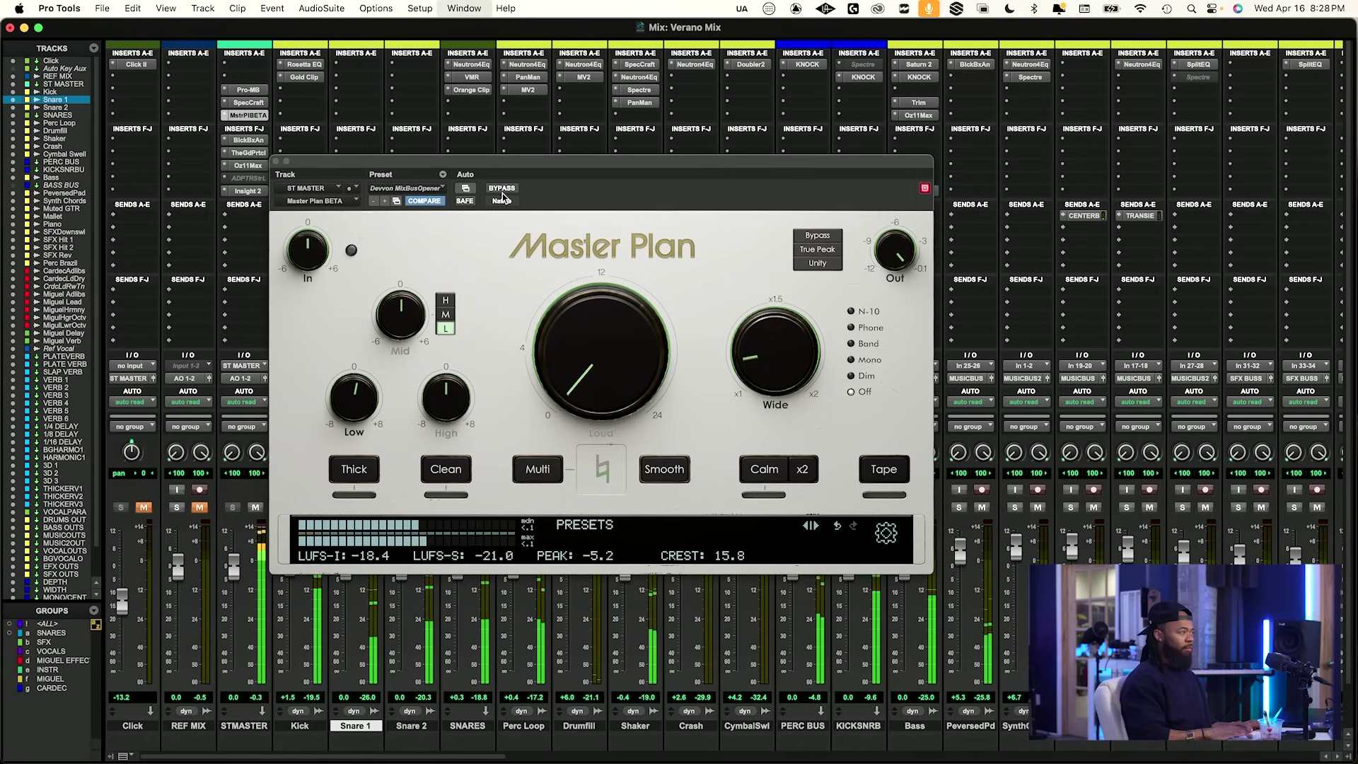
{"action": "left_click", "coordinate": [275, 161]}
Solo and unmute REF MIX to hear the reference against the mix, and return it to muted and unsoloed.
{"action": "left_click", "coordinate": [179, 507]}
{"action": "left_click", "coordinate": [199, 507]}
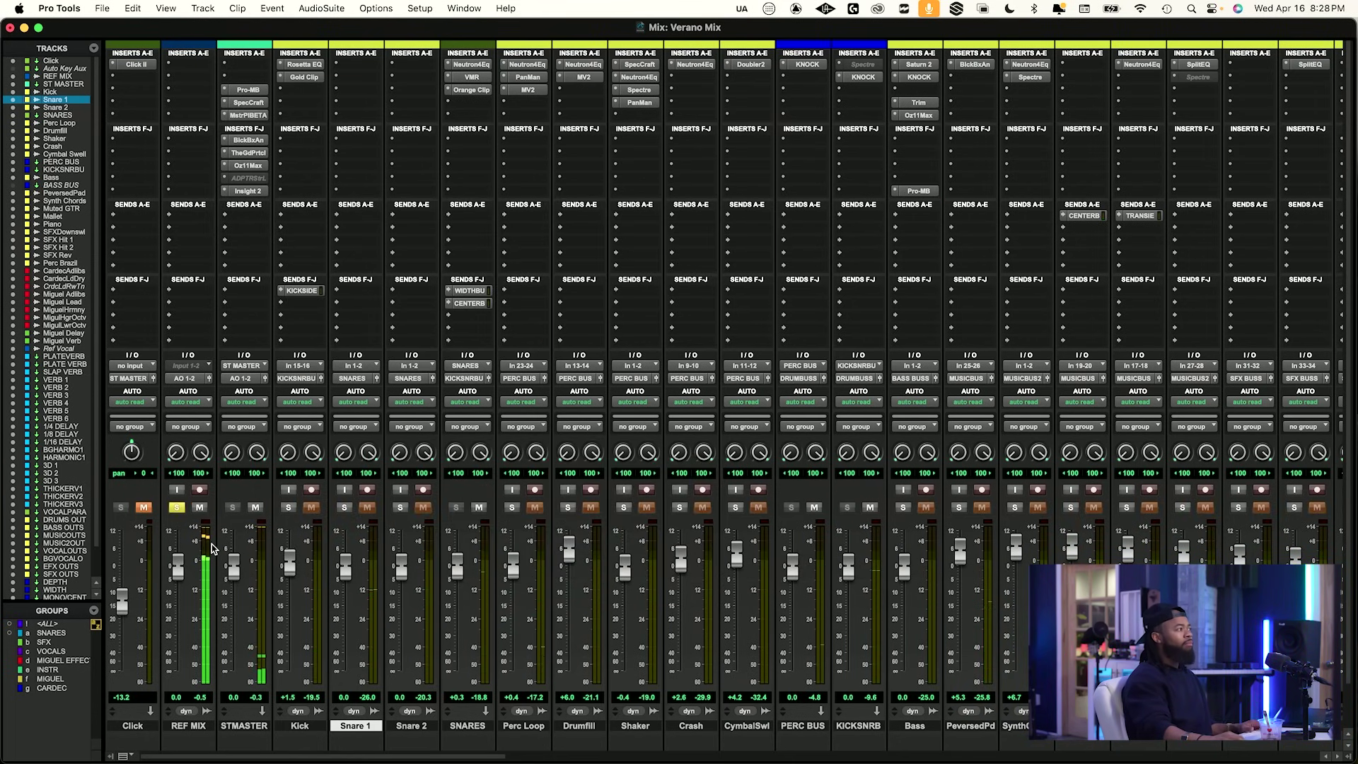
{"action": "left_click", "coordinate": [200, 508]}
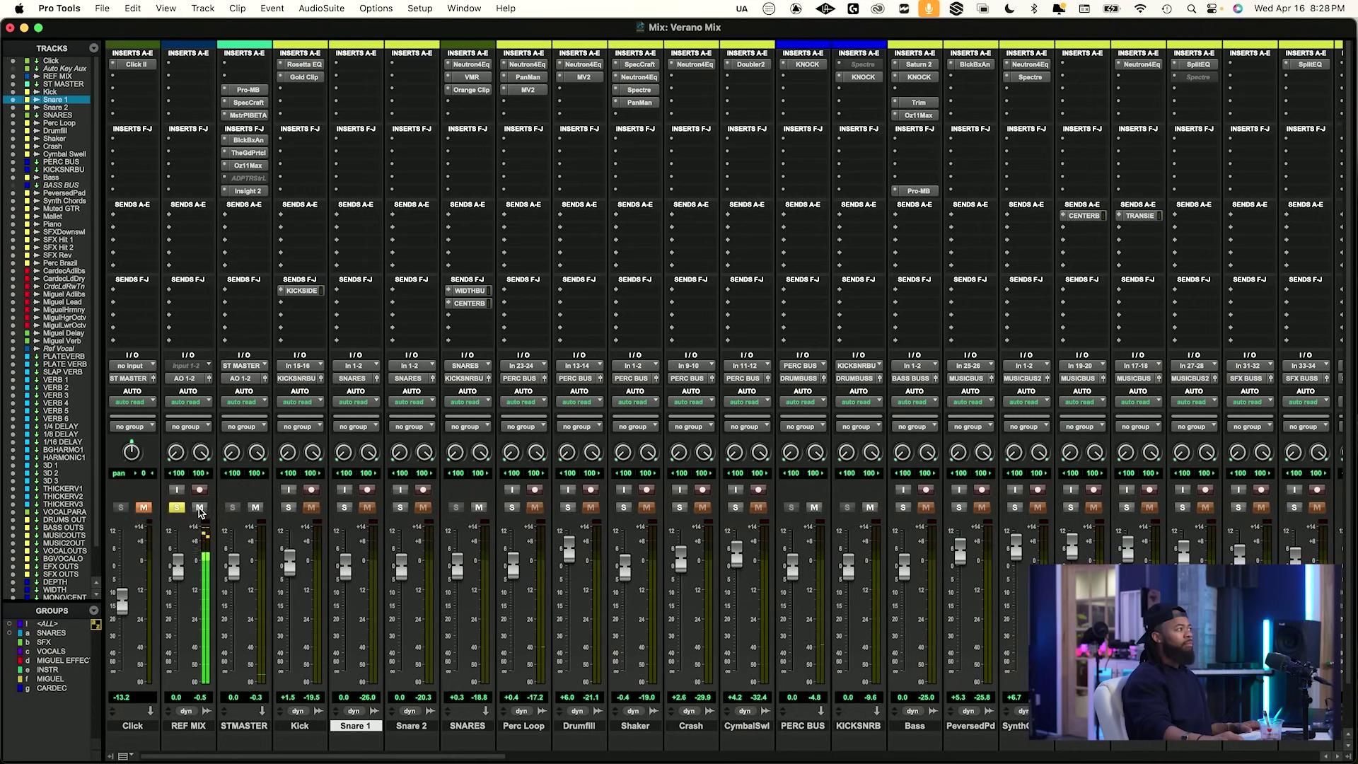
{"action": "left_click", "coordinate": [177, 507]}
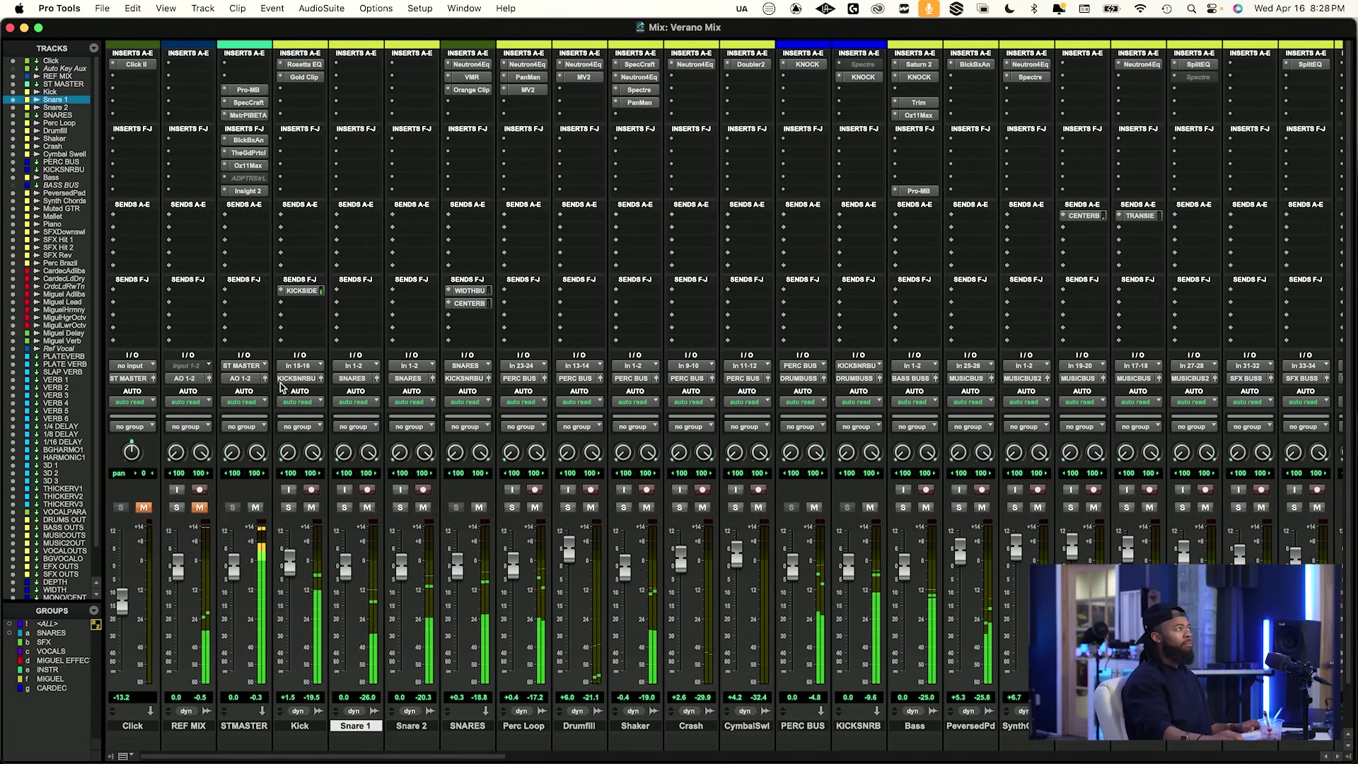
Review The God Particle on ST MASTER, and enable Soft Clip in its Ozone 11 Maximizer while the mix plays.
{"action": "left_click", "coordinate": [252, 153]}
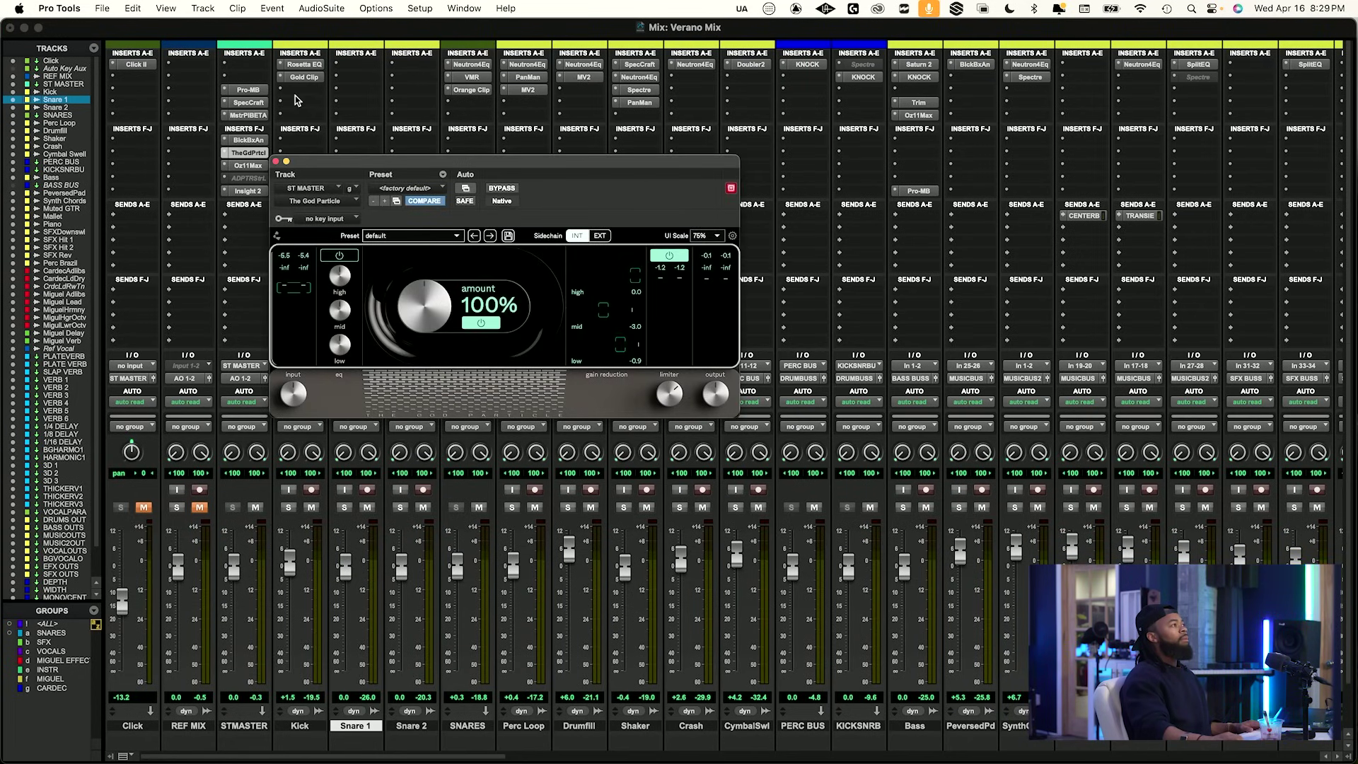
{"action": "left_click", "coordinate": [244, 166]}
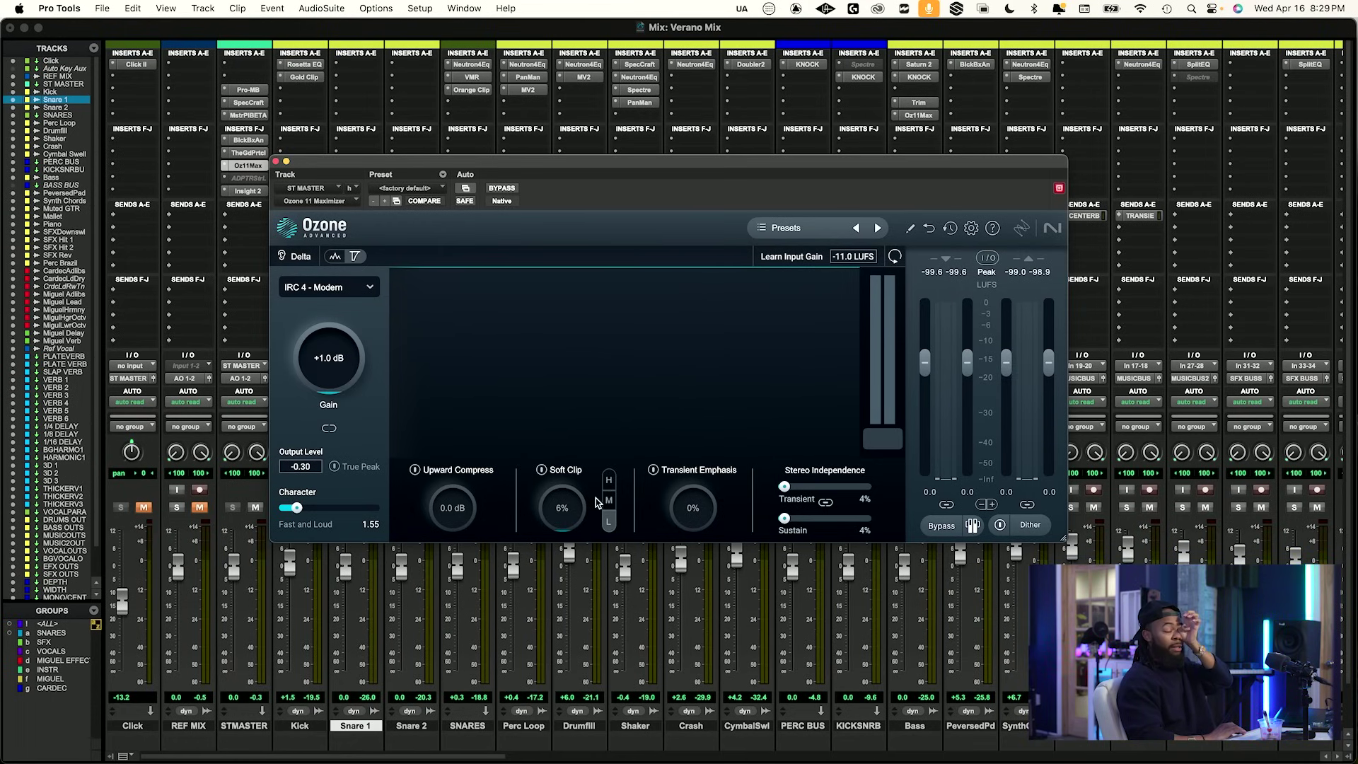
{"action": "key", "text": "space"}
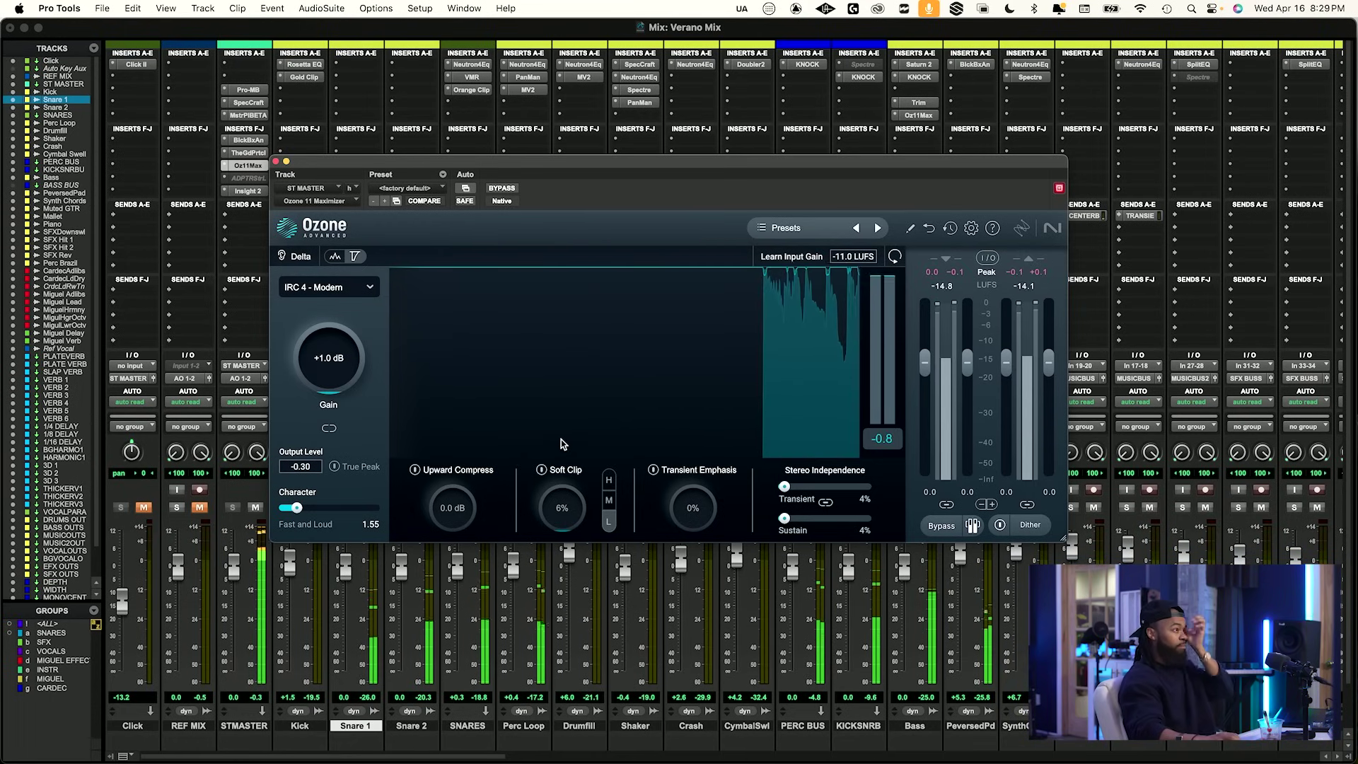
{"action": "left_click", "coordinate": [541, 471]}
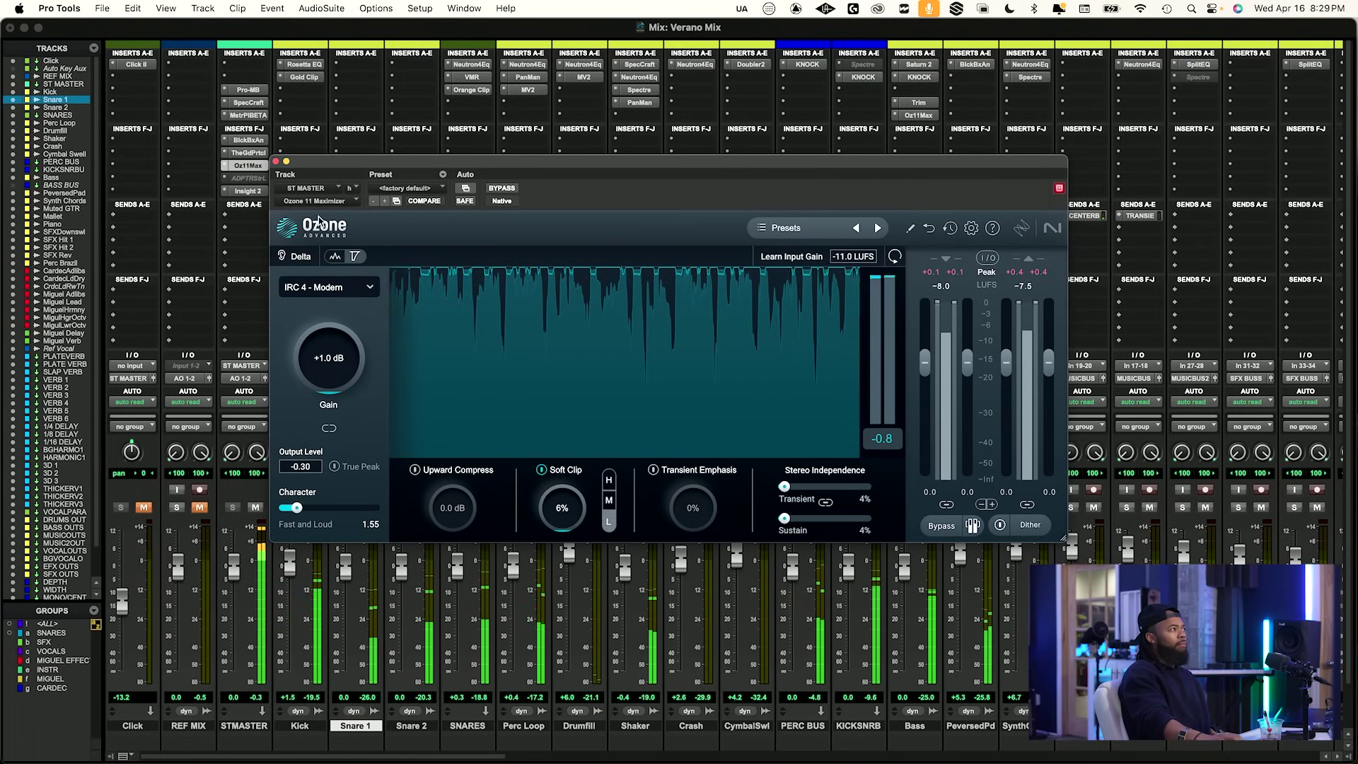
{"action": "left_click", "coordinate": [275, 161]}
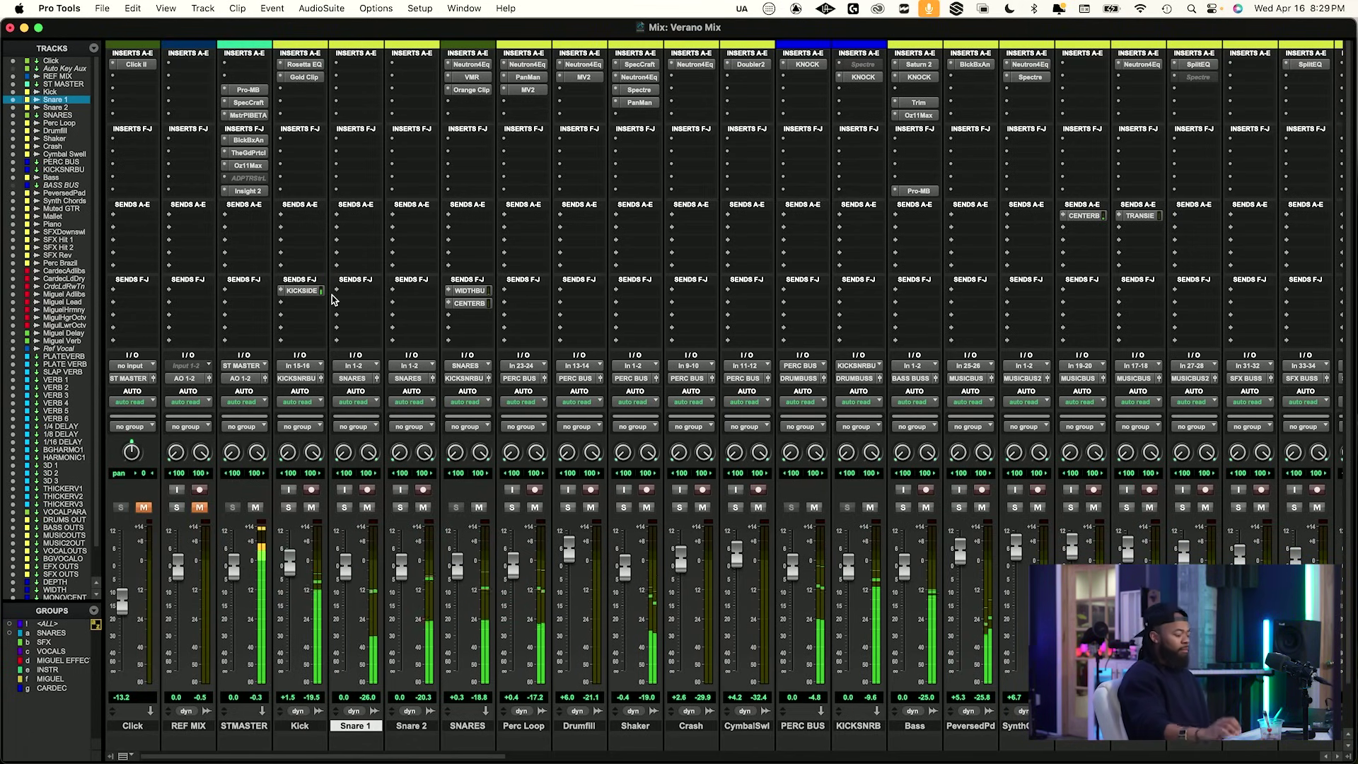
Place the playback start near bar 30 on the Kick track and return to the mixer.
{"action": "key", "text": "super+equal"}
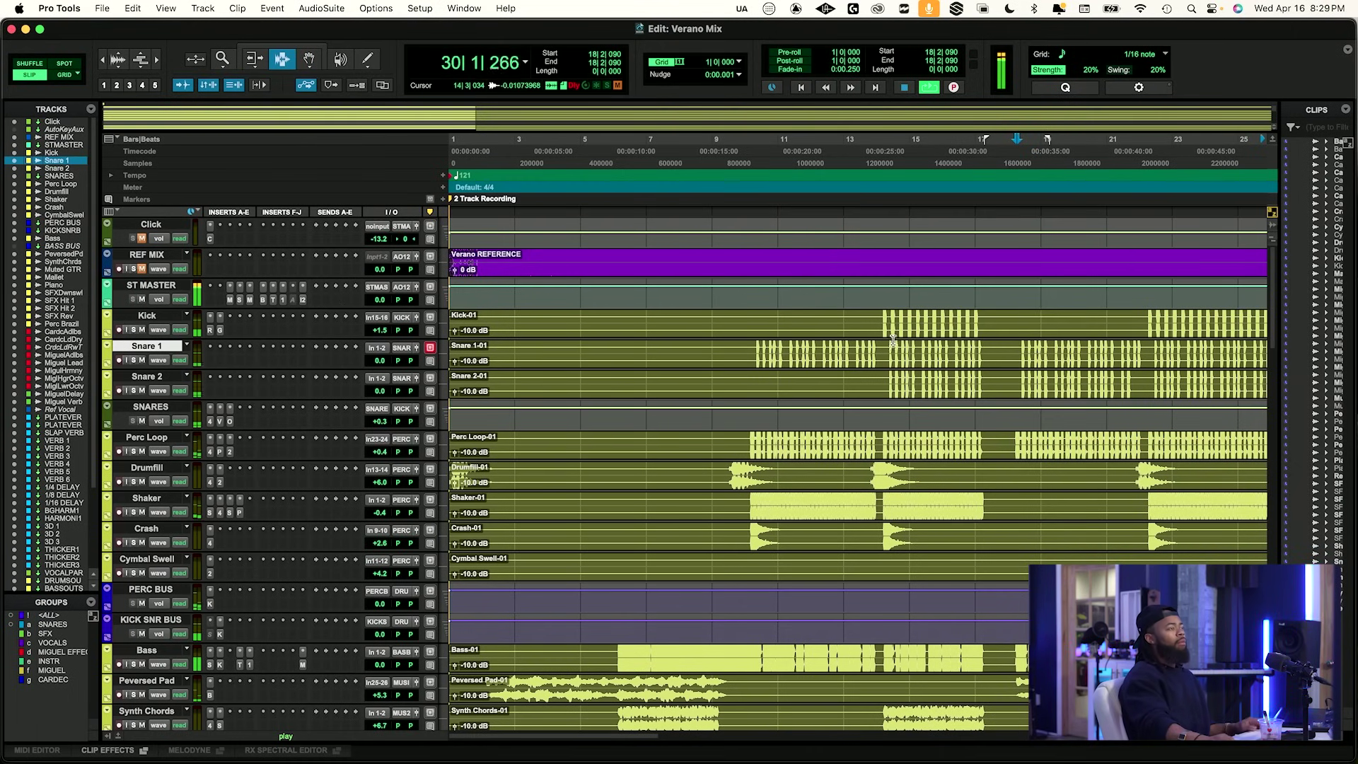
{"action": "scroll", "coordinate": [893, 340], "scroll_direction": "right", "scroll_amount": 5}
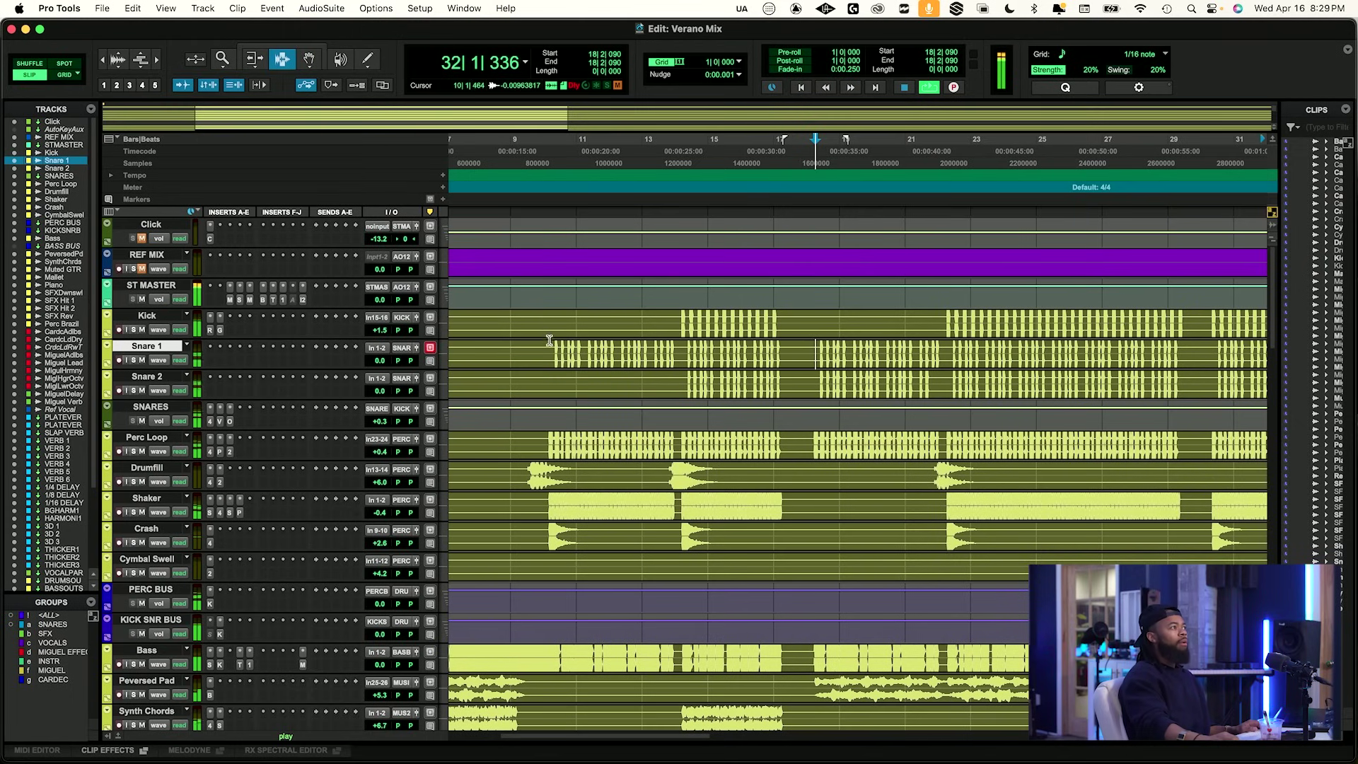
{"action": "left_click", "coordinate": [1211, 325]}
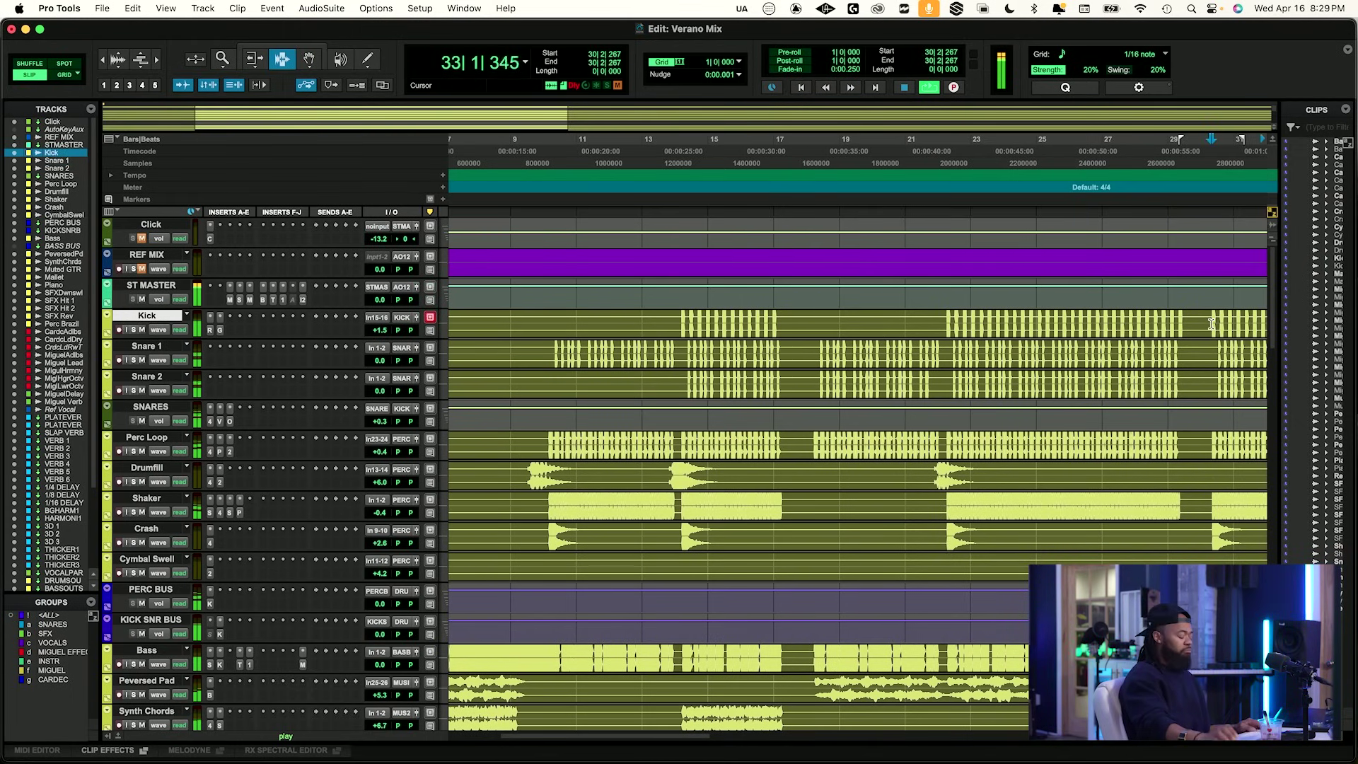
{"action": "key", "text": "super+equal"}
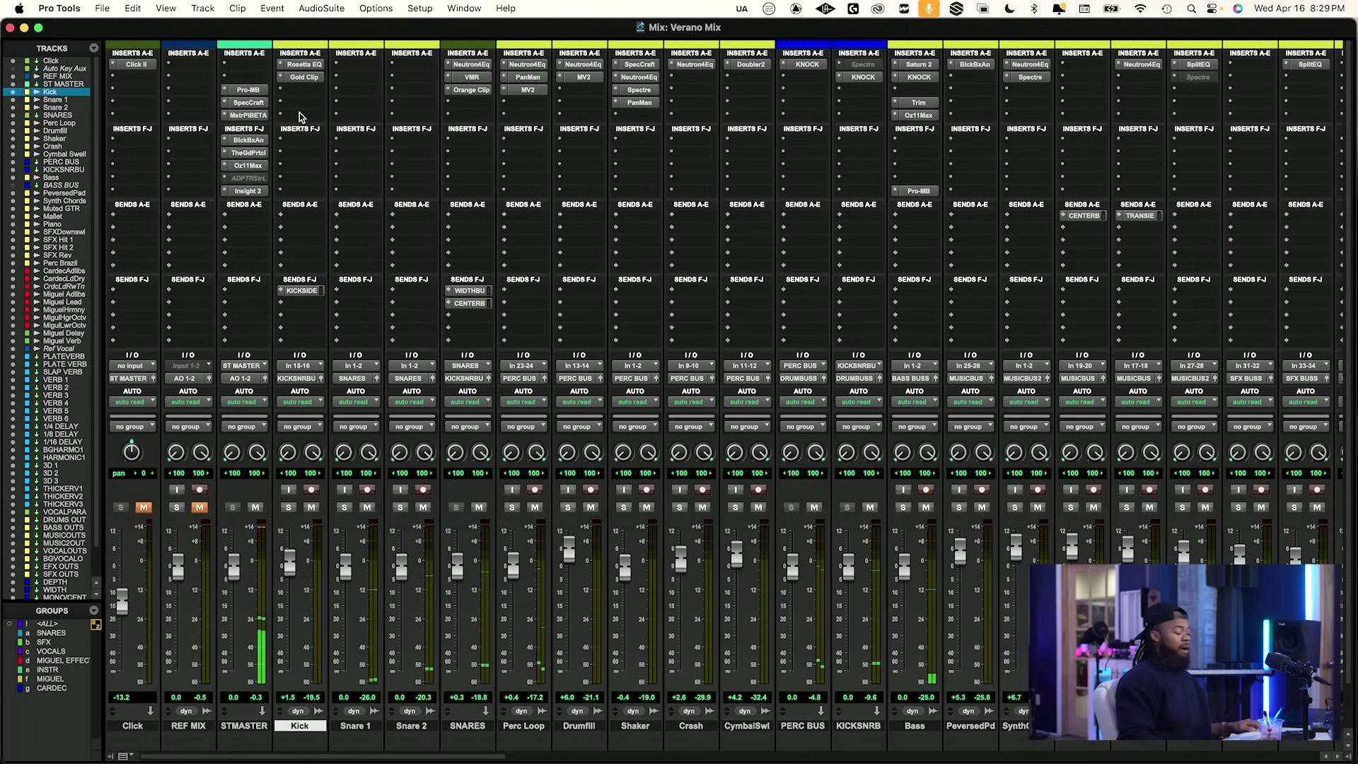
Audition the mix from the song's start against the soloed, unmuted REF MIX, and restore the reference's mute.
{"action": "key", "text": "super+equal"}
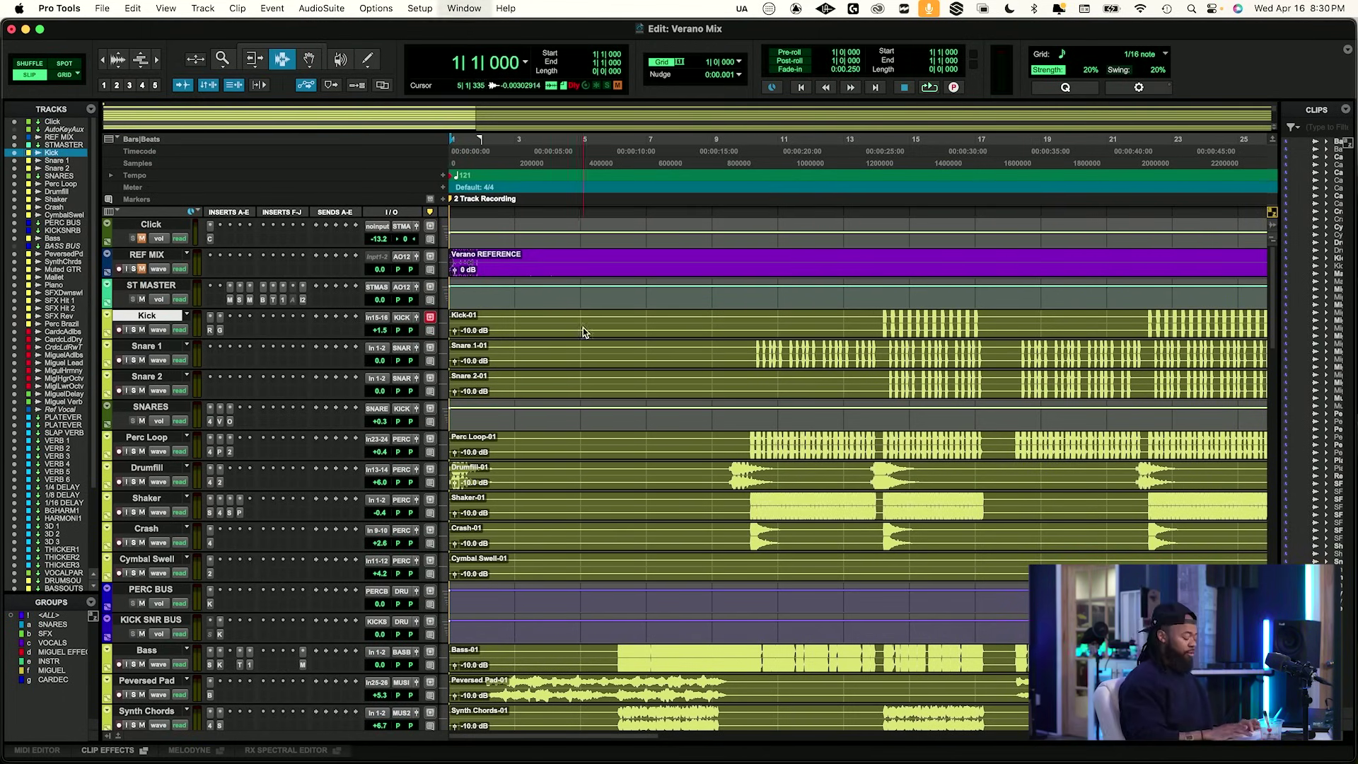
{"action": "key", "text": "super+equal"}
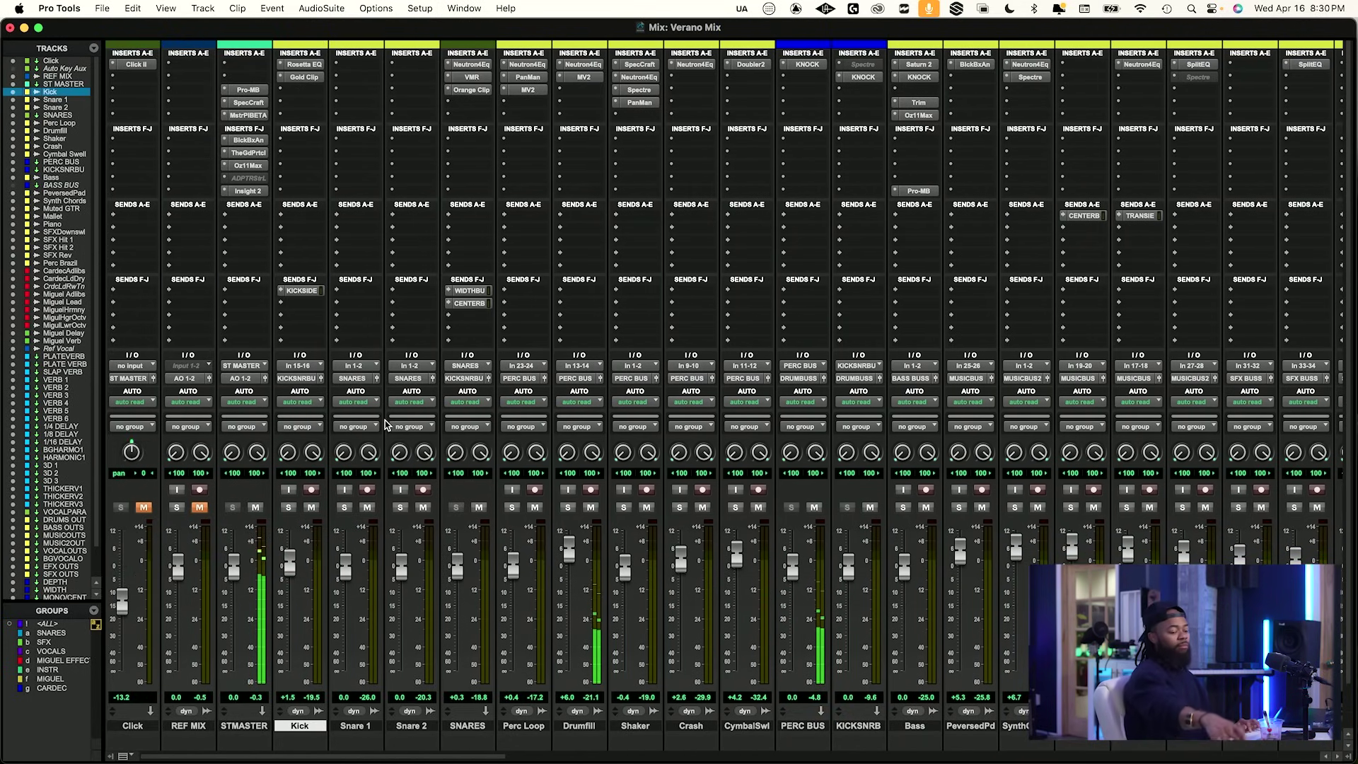
{"action": "left_click", "coordinate": [177, 508]}
{"action": "left_click", "coordinate": [200, 507]}
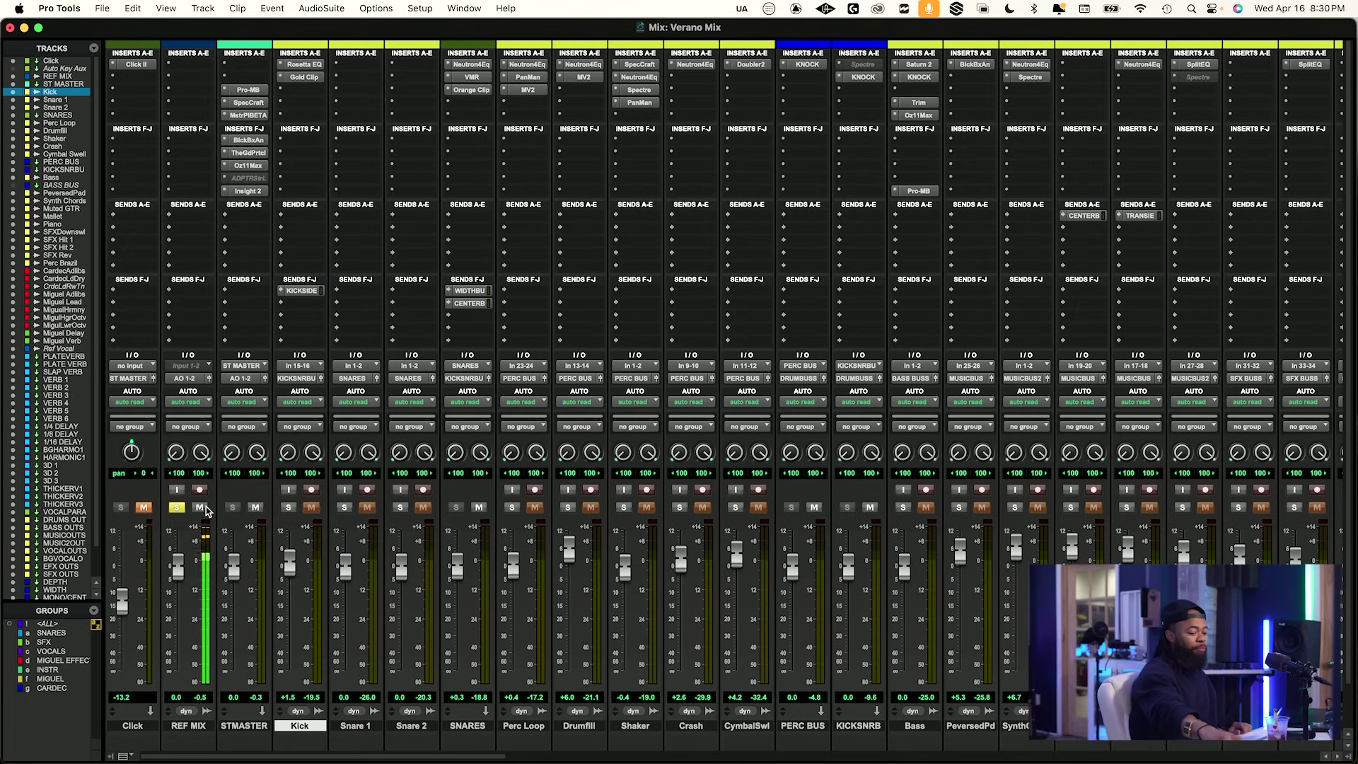
{"action": "left_click", "coordinate": [201, 507]}
{"action": "left_click", "coordinate": [177, 507]}
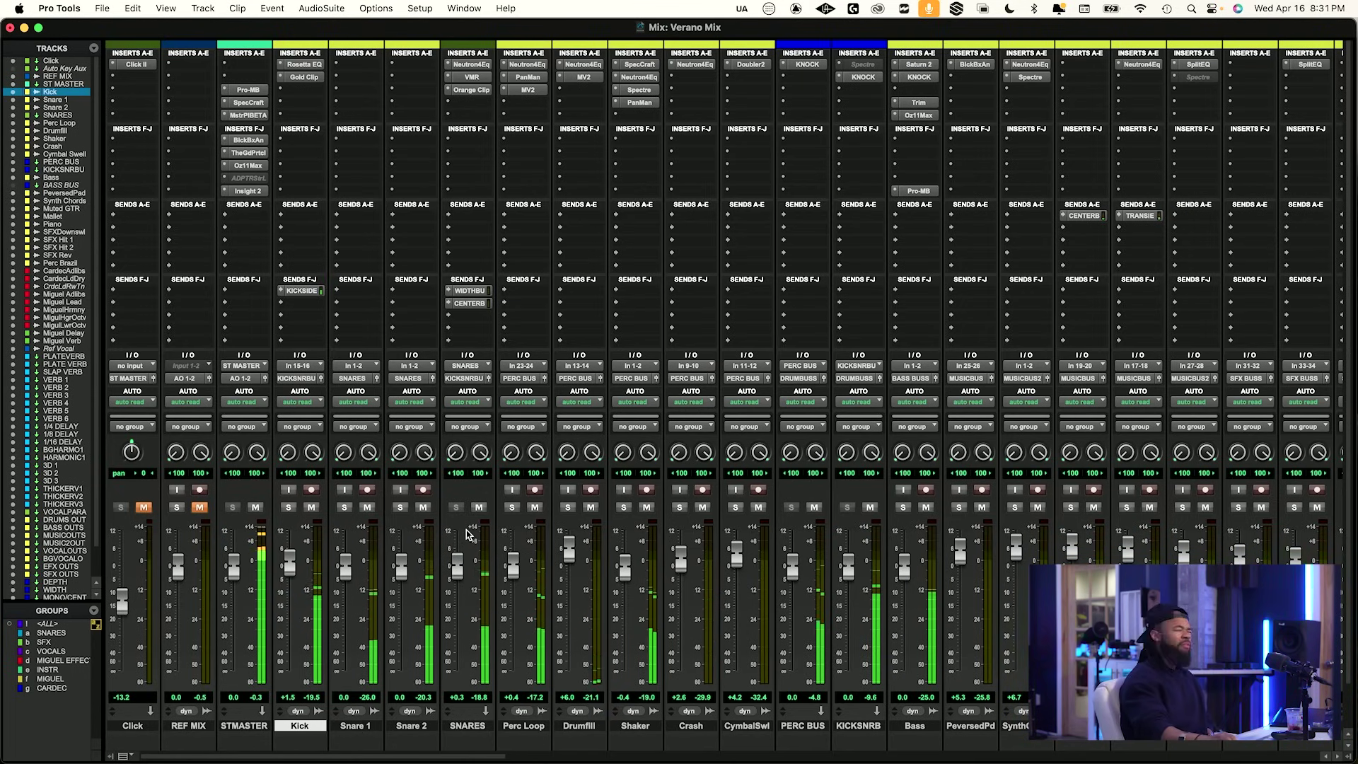
Adjust the SNARES fader by ear during playback, trying +0.6 dB and settling on +0.5 dB.
{"action": "left_click_drag", "start_coordinate": [457, 563], "coordinate": [460, 558]}
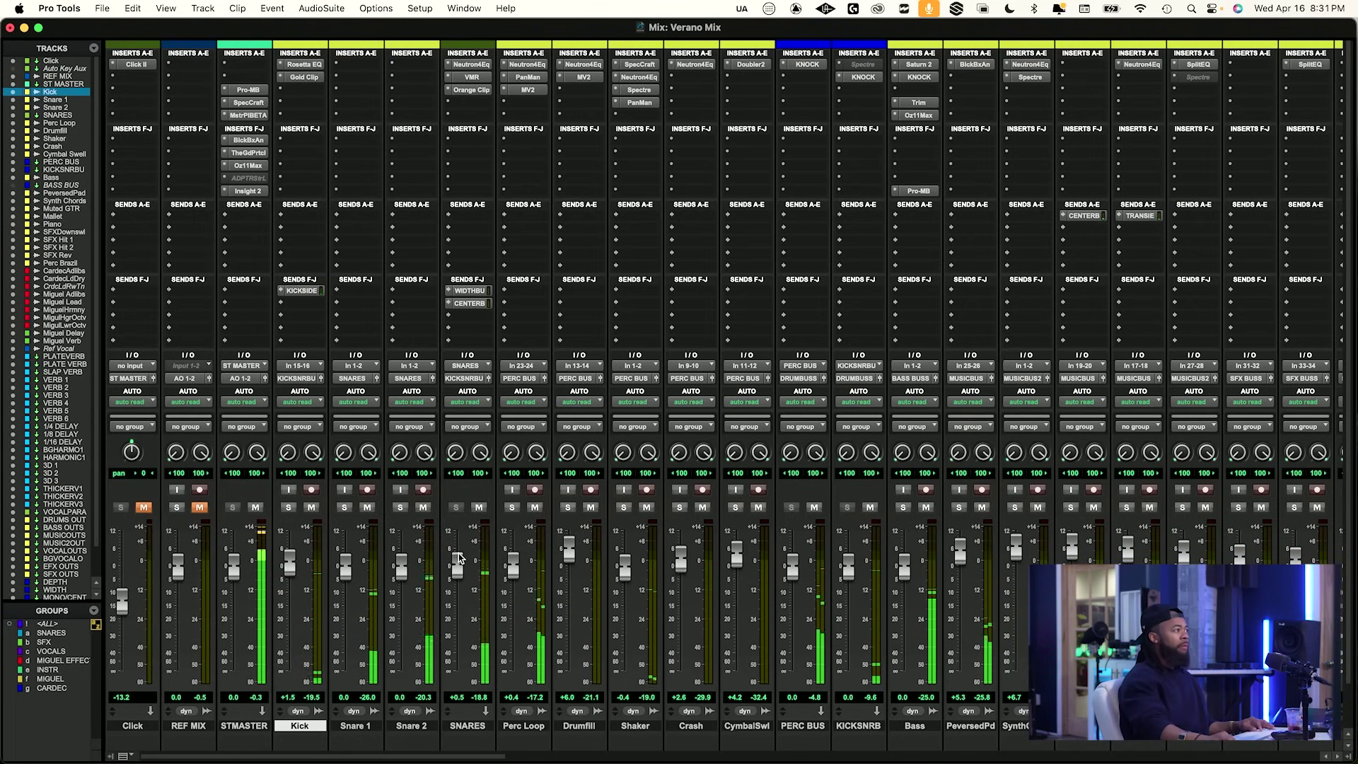
{"action": "left_click_drag", "start_coordinate": [458, 558], "coordinate": [460, 556]}
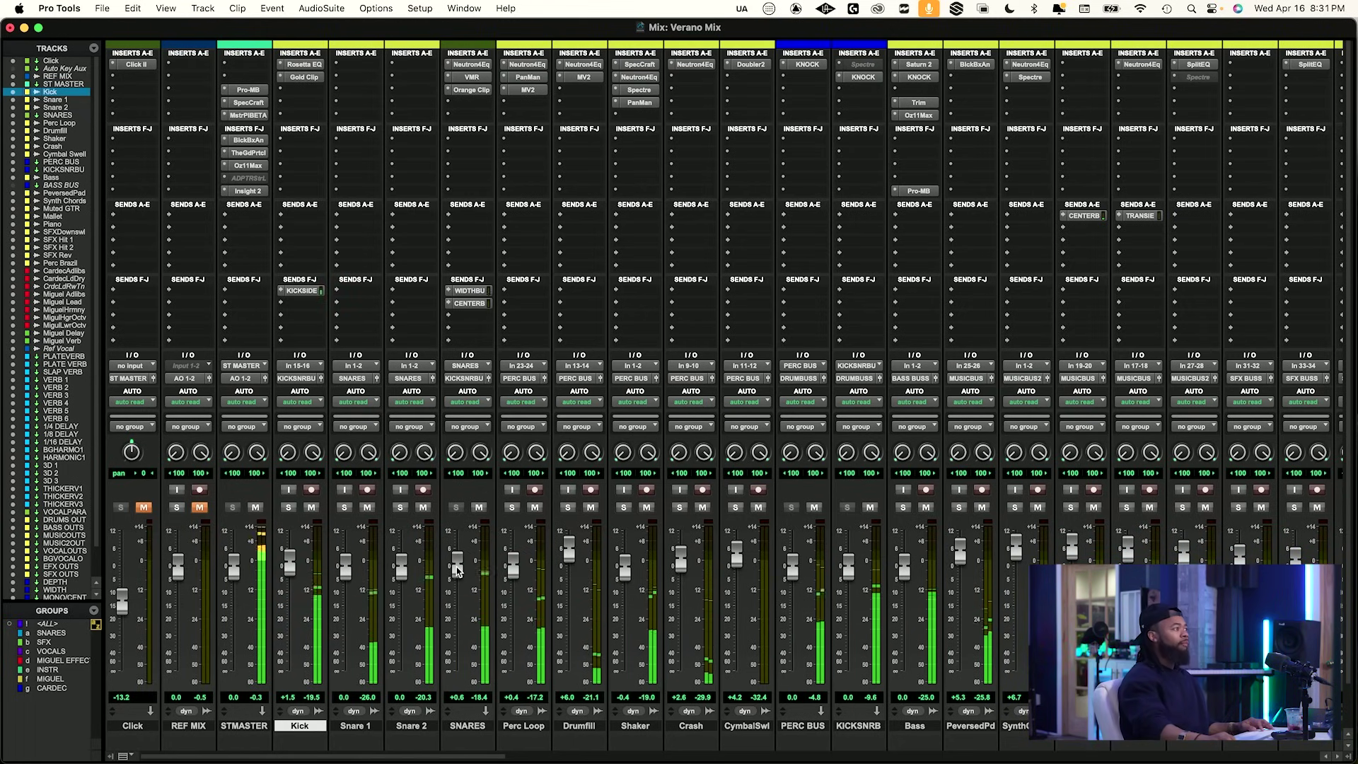
{"action": "left_click_drag", "start_coordinate": [456, 567], "coordinate": [454, 568]}
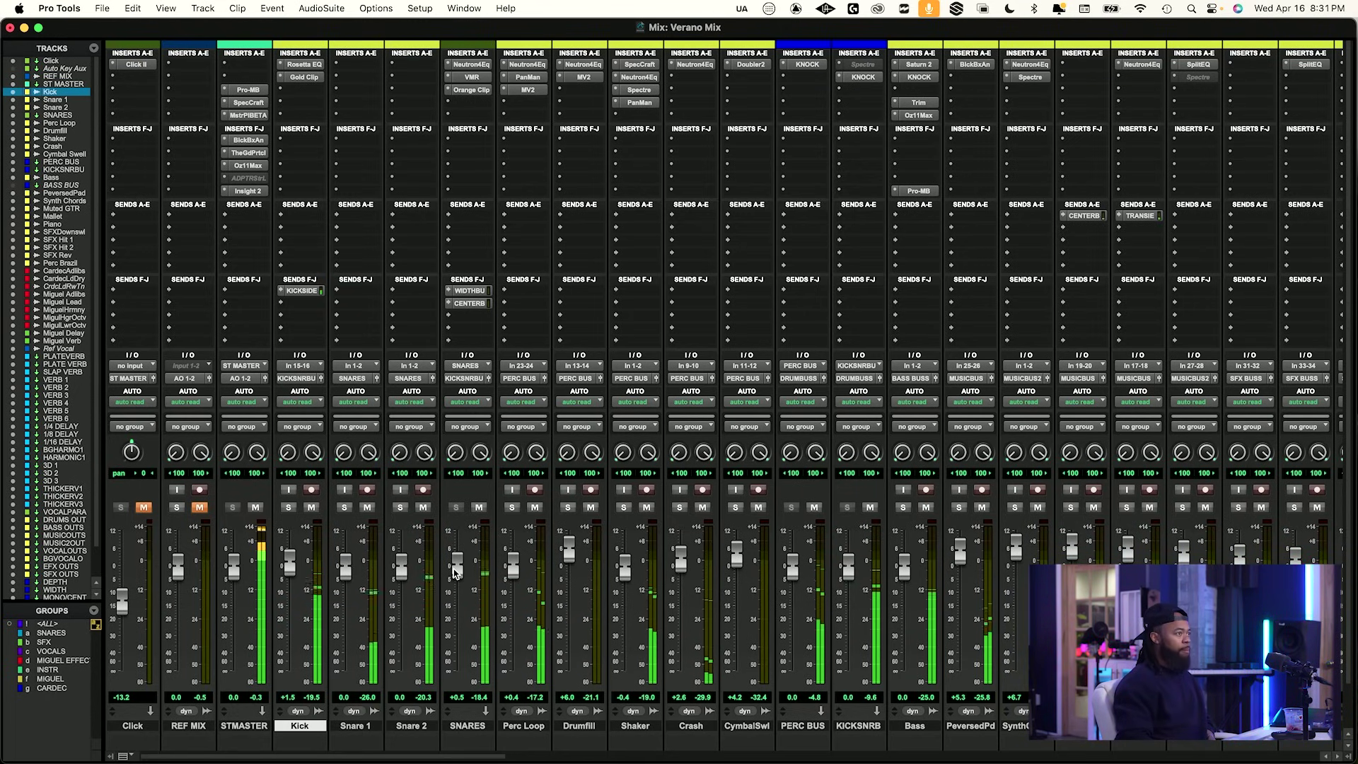
Locate the lead and ad-lib vocal channels in the mixer and activate the CARDEC group.
{"action": "left_click_drag", "start_coordinate": [505, 757], "coordinate": [515, 758]}
{"action": "scroll", "coordinate": [515, 758], "scroll_direction": "right", "scroll_amount": 10}
{"action": "scroll", "coordinate": [551, 757], "scroll_direction": "right", "scroll_amount": 5}
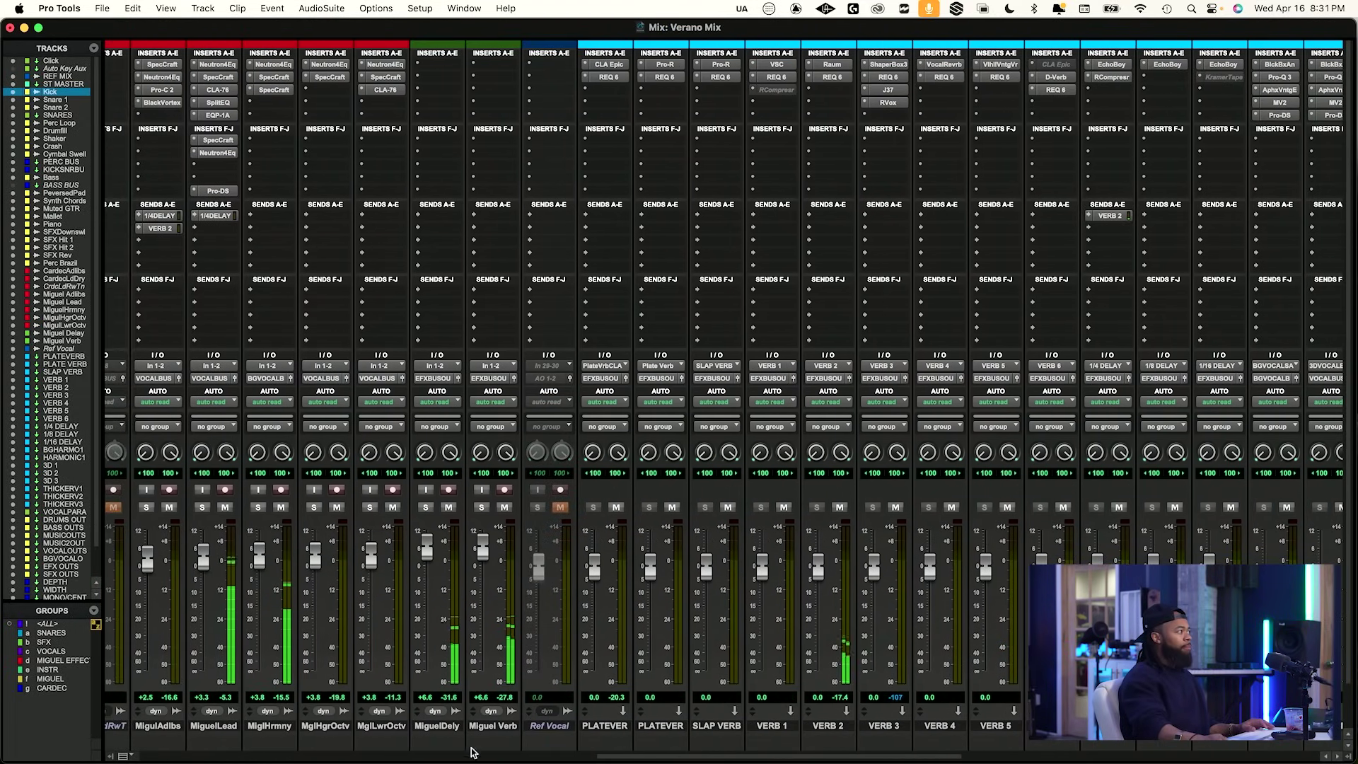
{"action": "scroll", "coordinate": [765, 760], "scroll_direction": "right", "scroll_amount": 10}
{"action": "left_click_drag", "start_coordinate": [765, 760], "coordinate": [480, 730]}
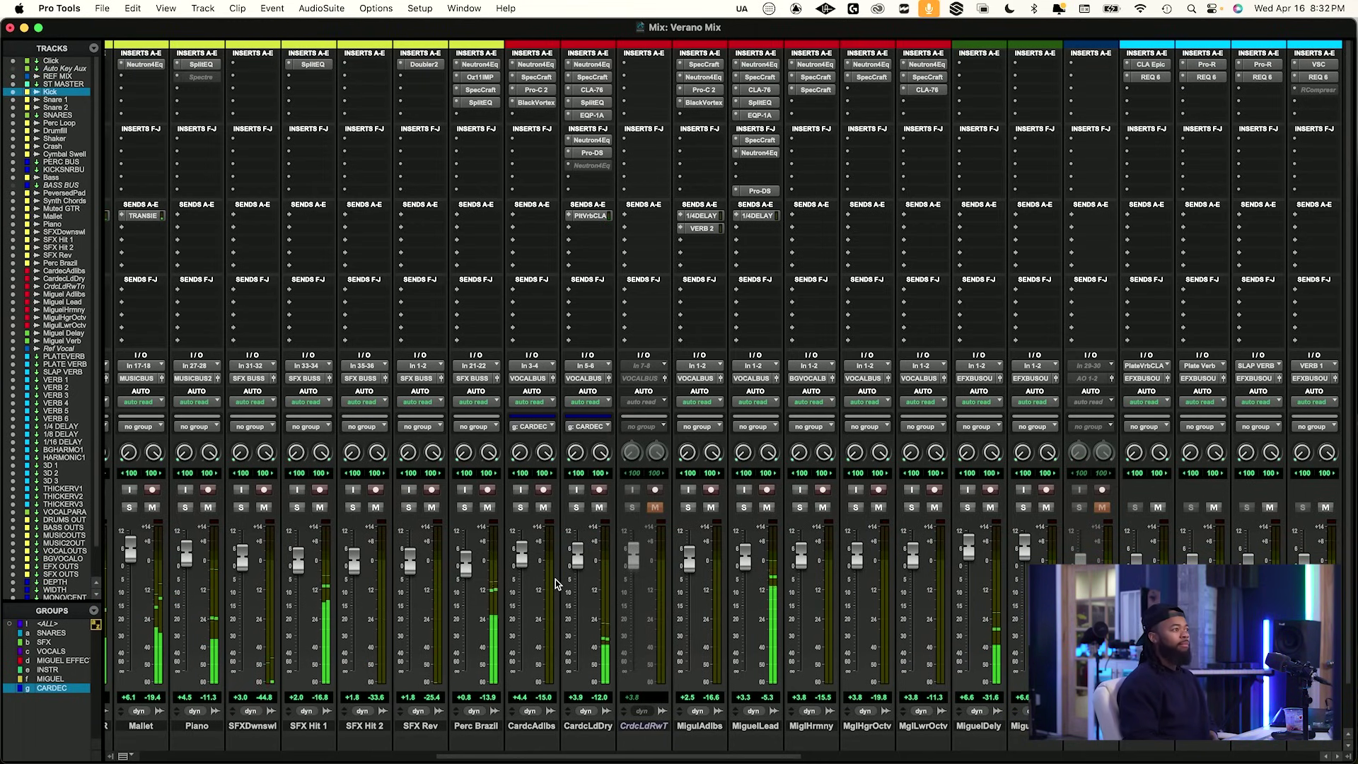
Play the arrangement from just before the Cardec lead vocal enters, at about bar 17, and follow the vocal and music tracks.
{"action": "key", "text": "super+equal"}
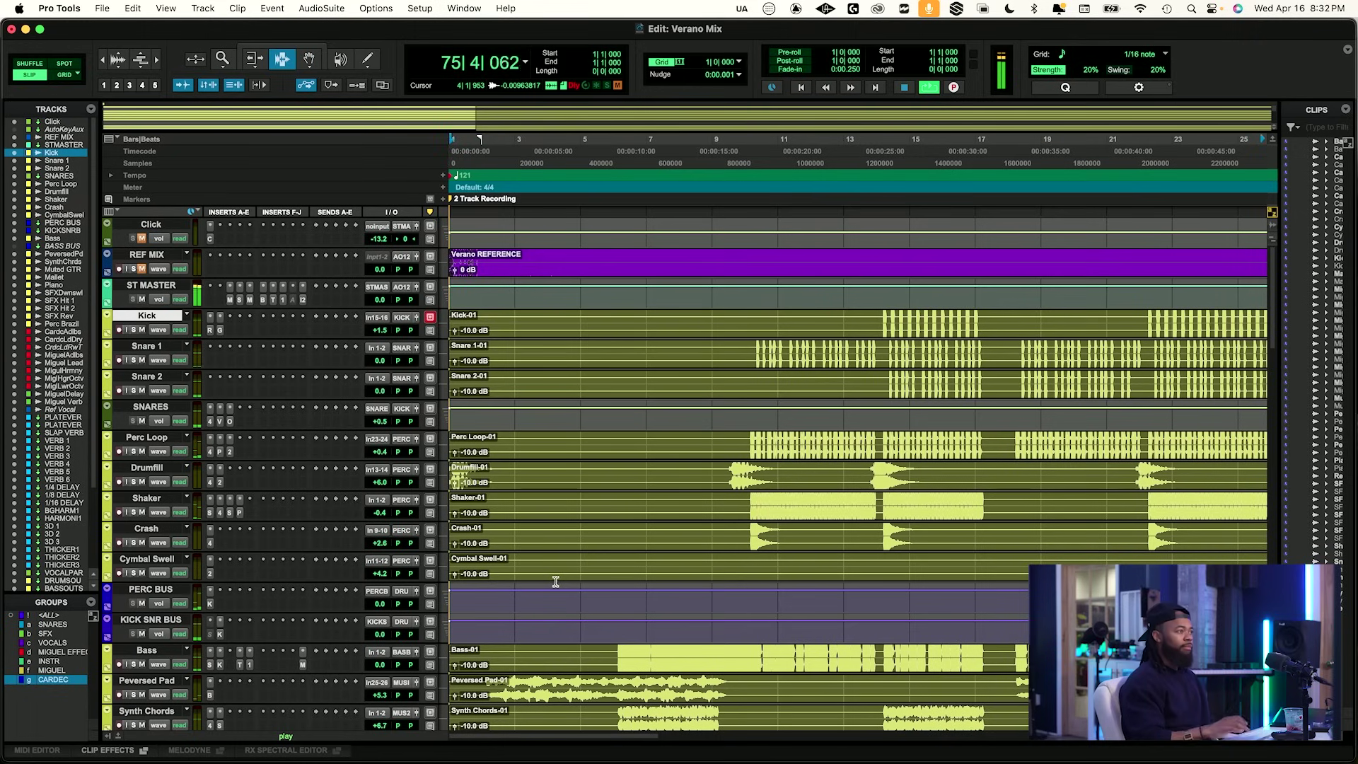
{"action": "key", "text": "space"}
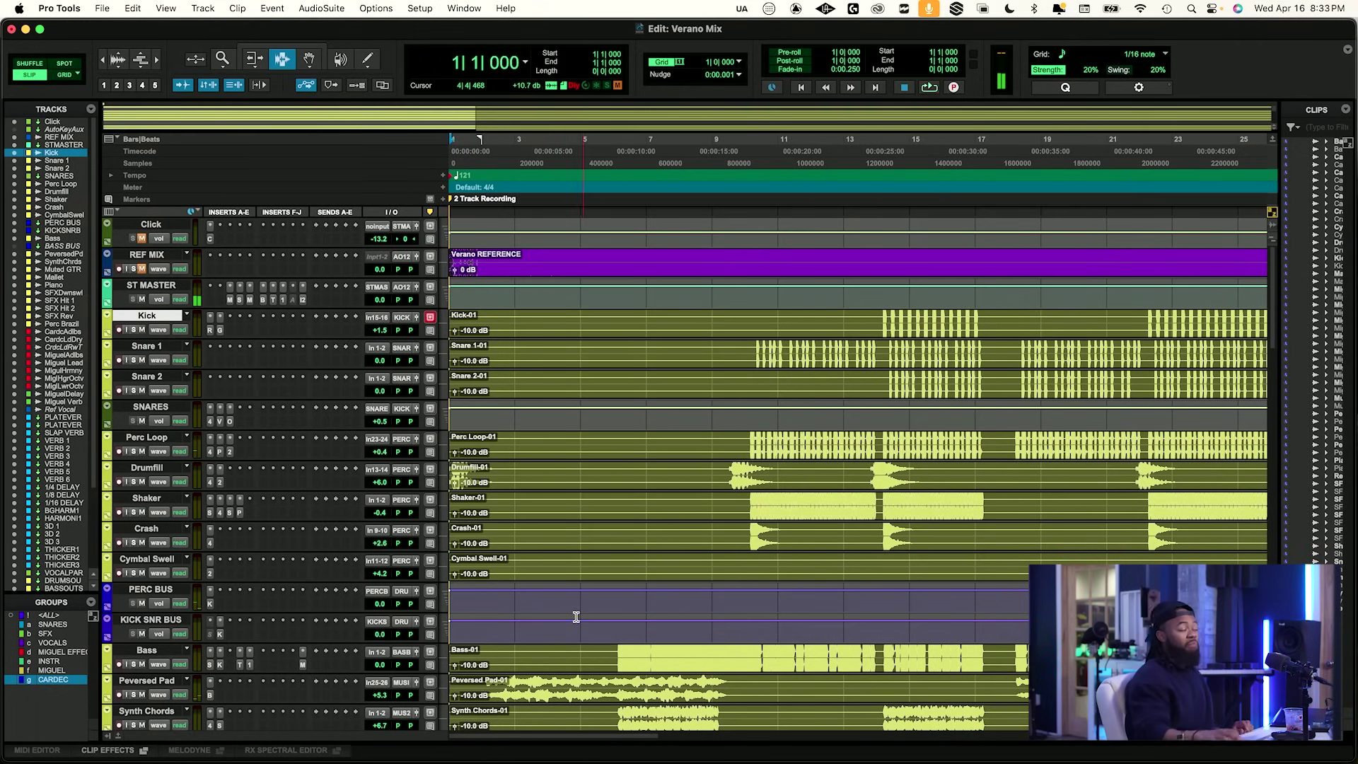
{"action": "left_click", "coordinate": [613, 635]}
{"action": "scroll", "coordinate": [614, 635], "scroll_direction": "down", "scroll_amount": 10}
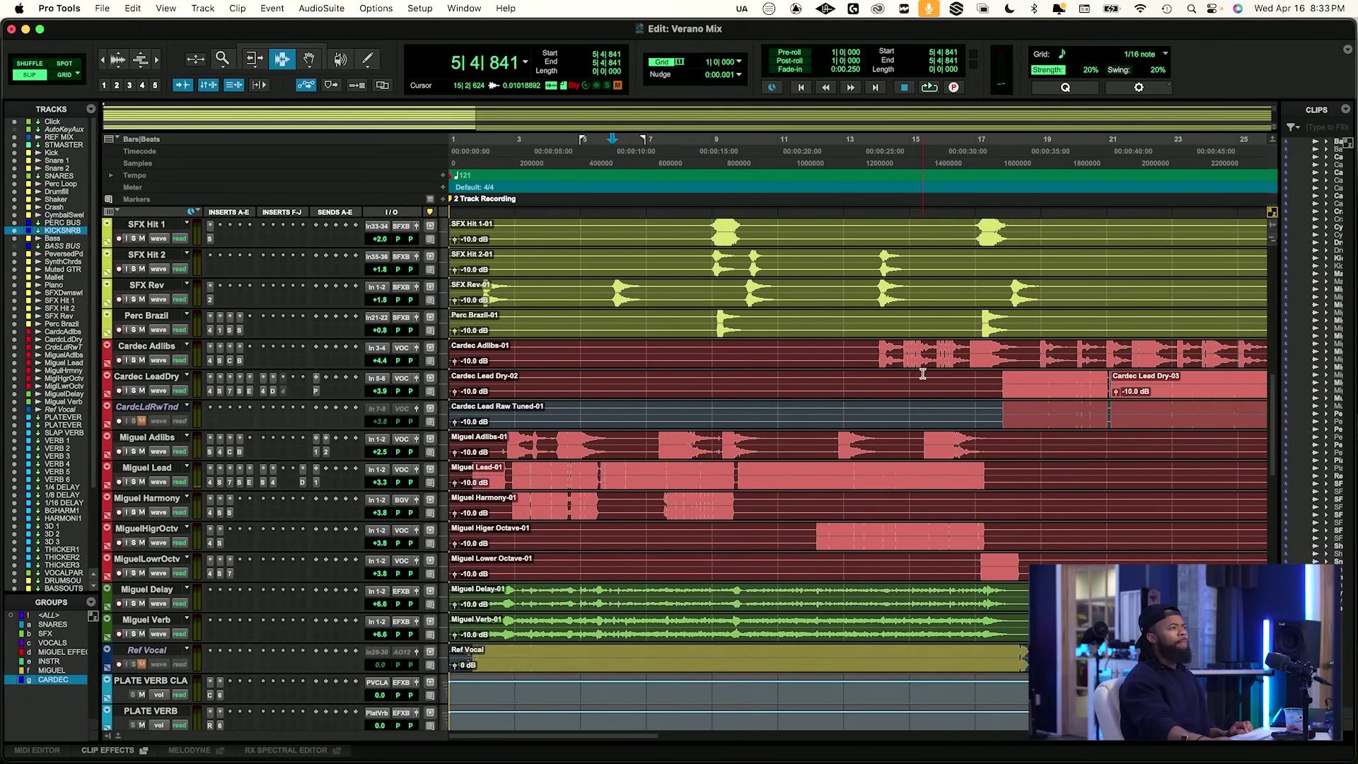
{"action": "left_click", "coordinate": [999, 386]}
{"action": "key", "text": "space"}
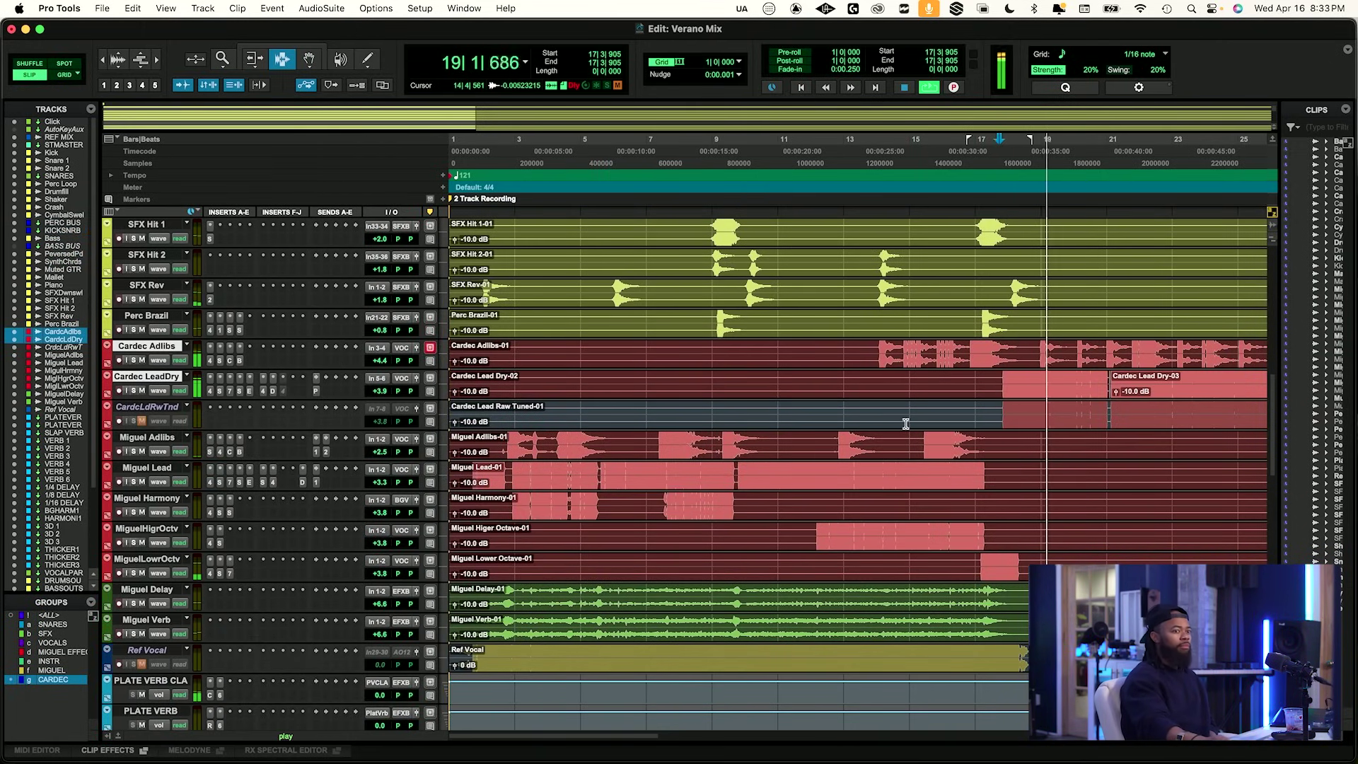
{"action": "scroll", "coordinate": [884, 424], "scroll_direction": "right", "scroll_amount": 5}
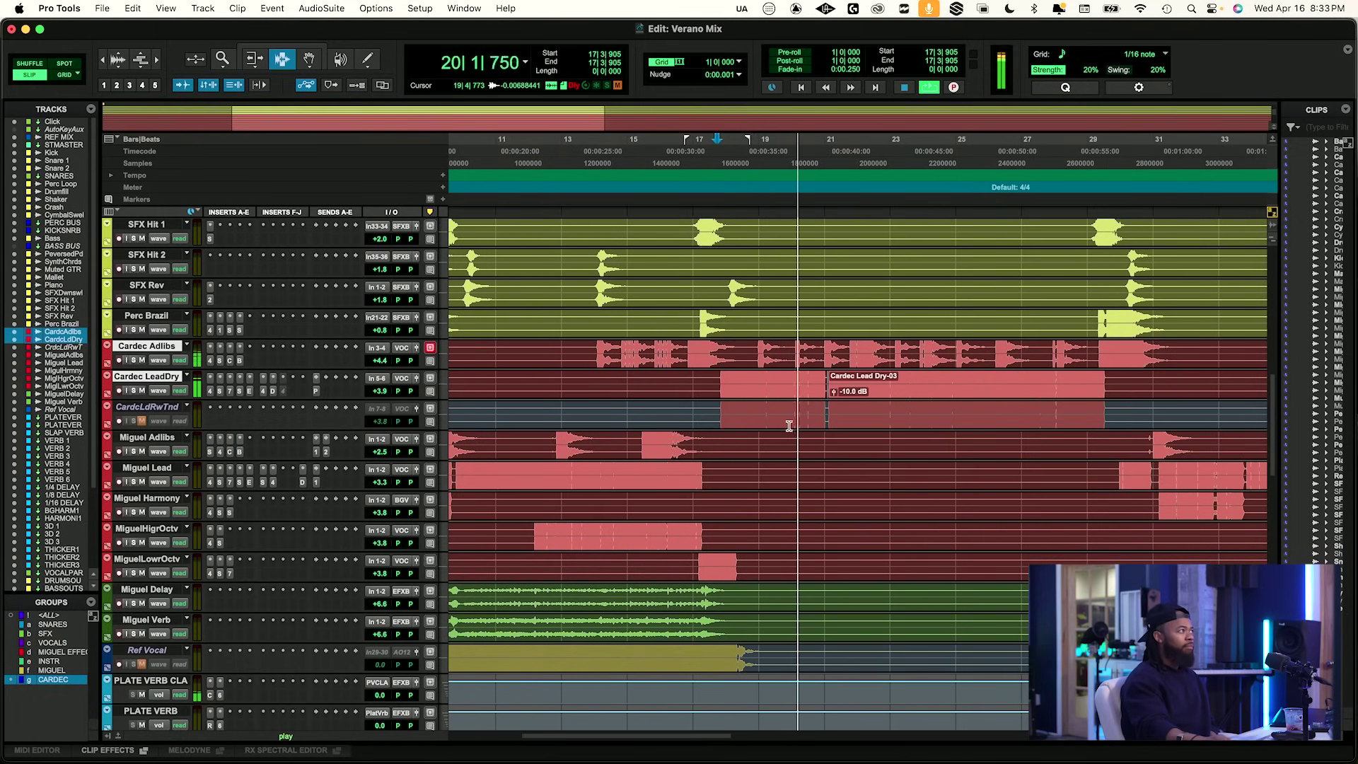
{"action": "scroll", "coordinate": [785, 425], "scroll_direction": "up", "scroll_amount": 1}
{"action": "scroll", "coordinate": [786, 424], "scroll_direction": "right", "scroll_amount": 1}
{"action": "scroll", "coordinate": [749, 433], "scroll_direction": "right", "scroll_amount": 1}
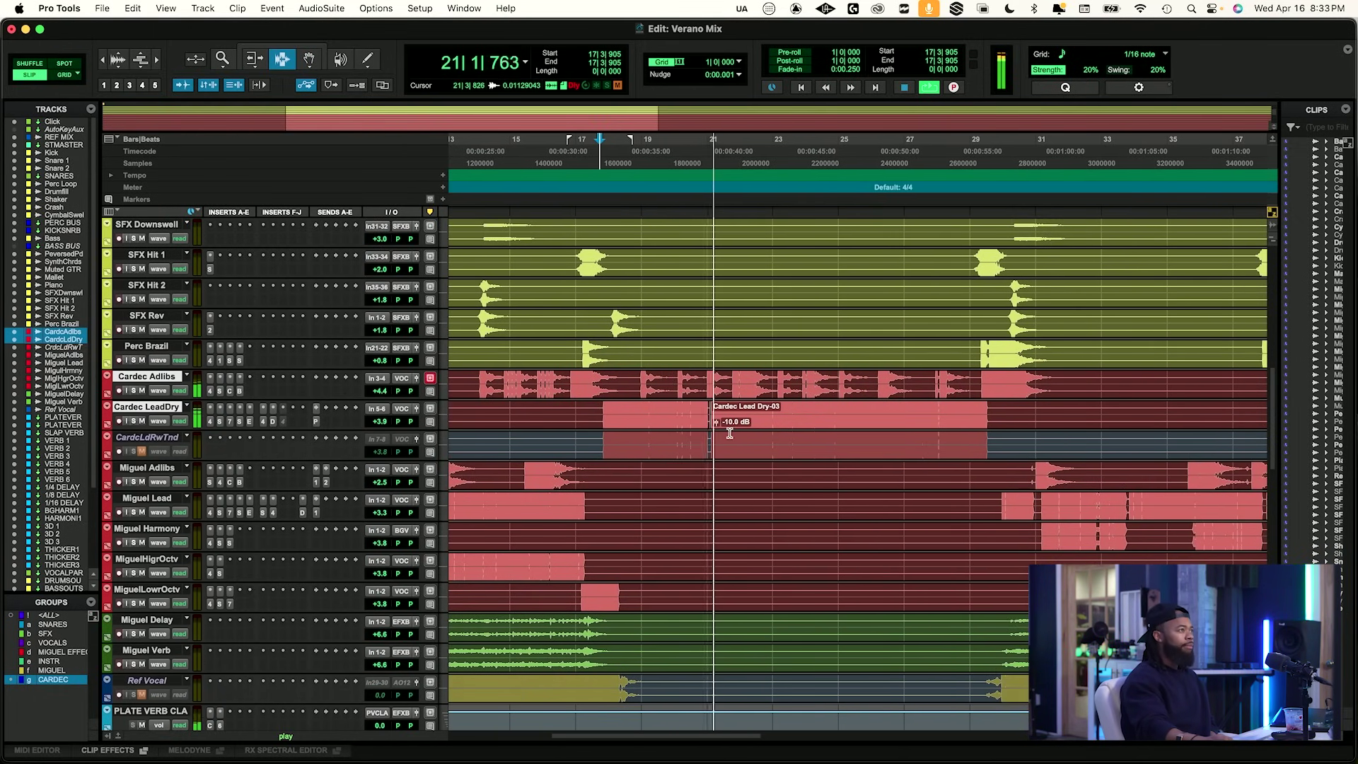
{"action": "scroll", "coordinate": [731, 419], "scroll_direction": "up", "scroll_amount": 6}
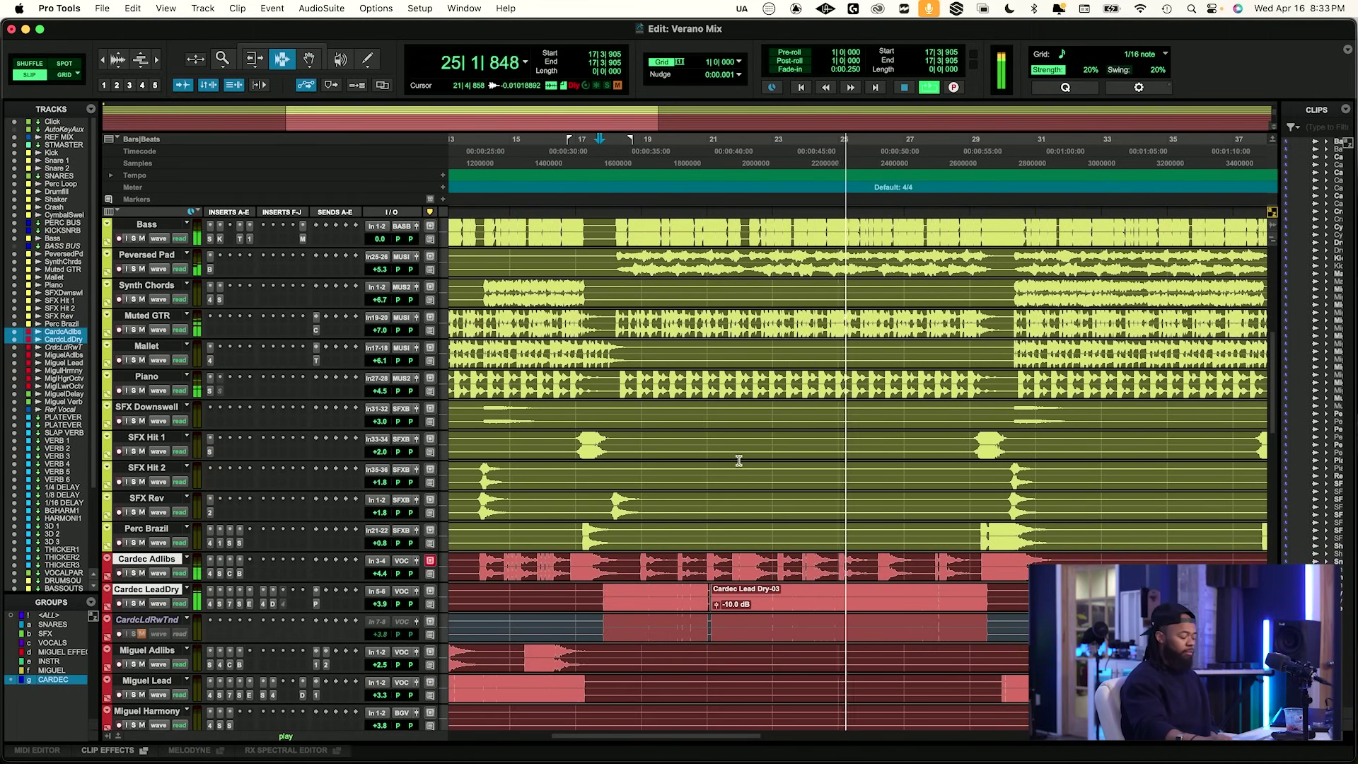
Stop playback and fit the whole song in the timeline, starting from the uppermost tracks.
{"action": "key", "text": "space"}
{"action": "scroll", "coordinate": [738, 460], "scroll_direction": "up", "scroll_amount": 15}
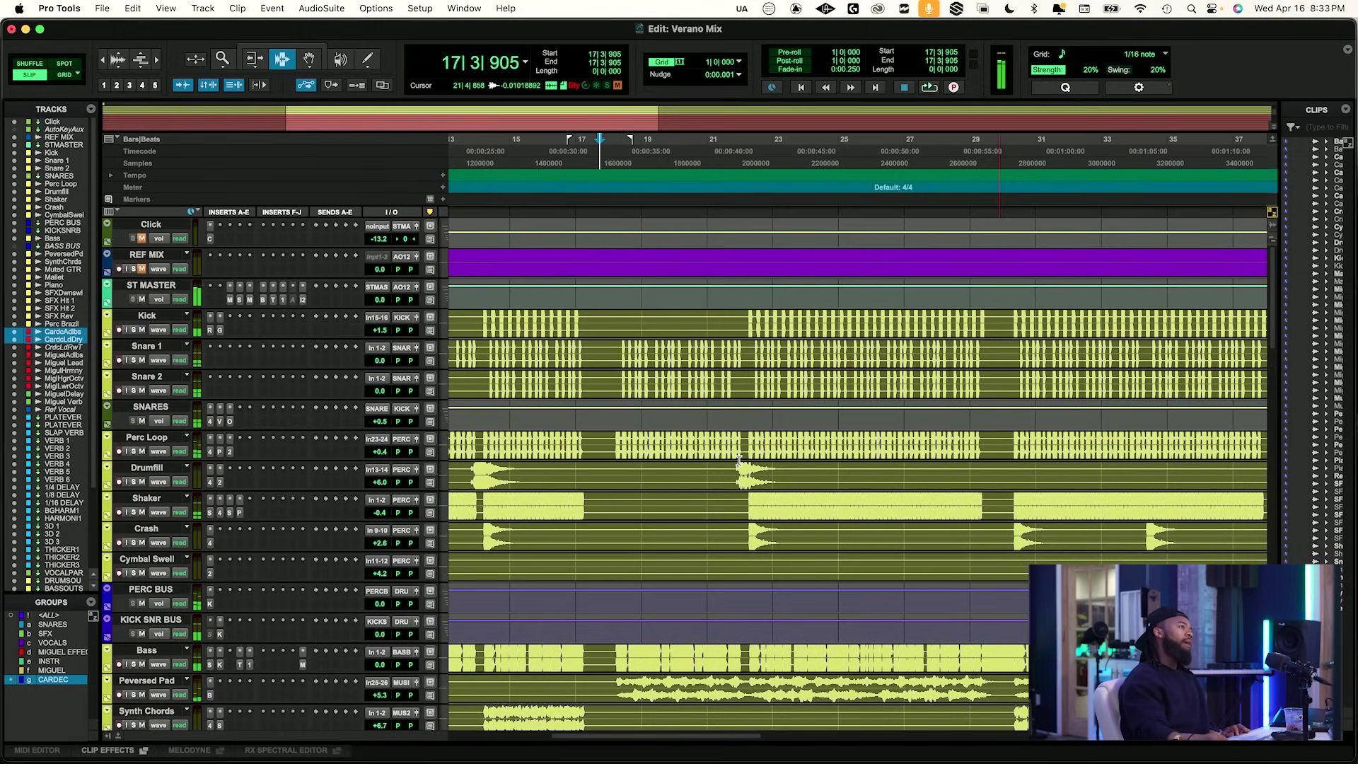
{"action": "key", "text": "alt+a"}
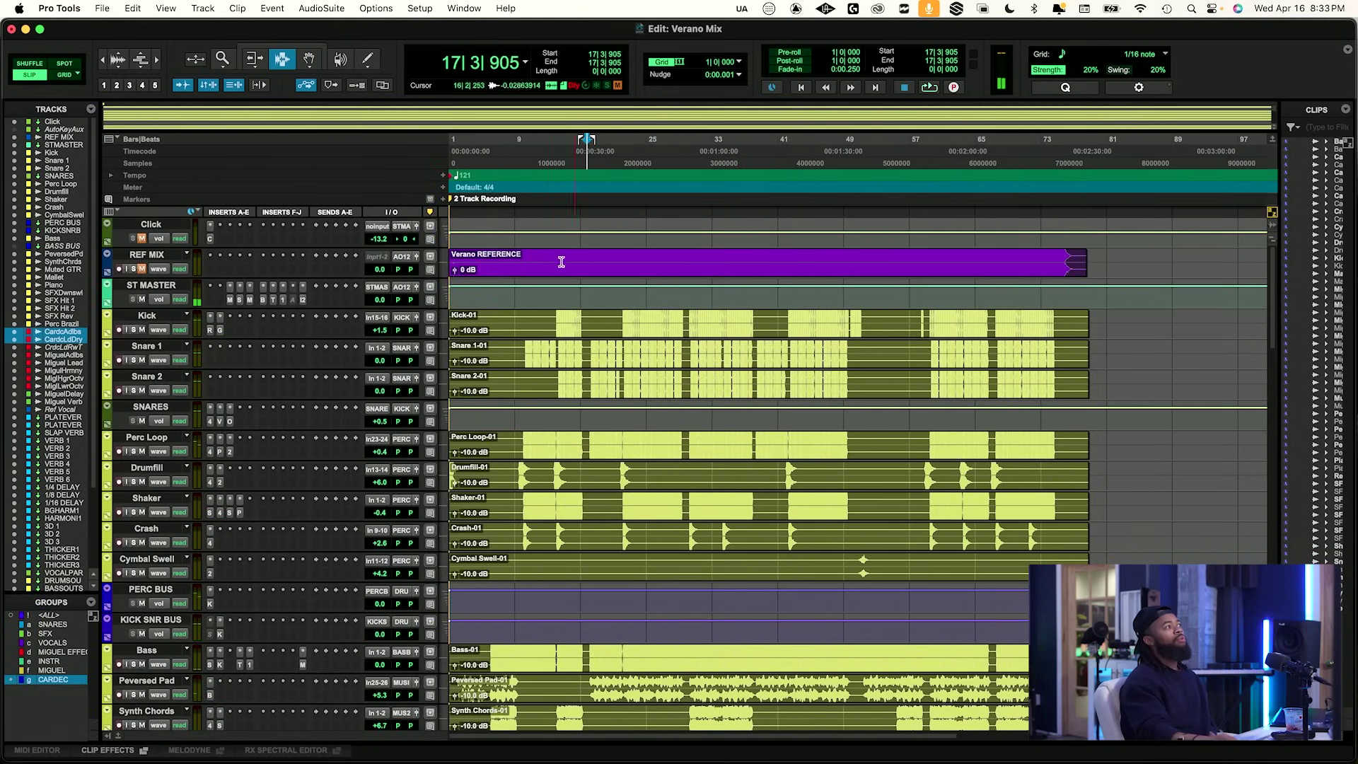
Open the Insight 2 loudness meter on the ST MASTER track and move its window clear of the track inserts.
{"action": "left_click", "coordinate": [301, 299]}
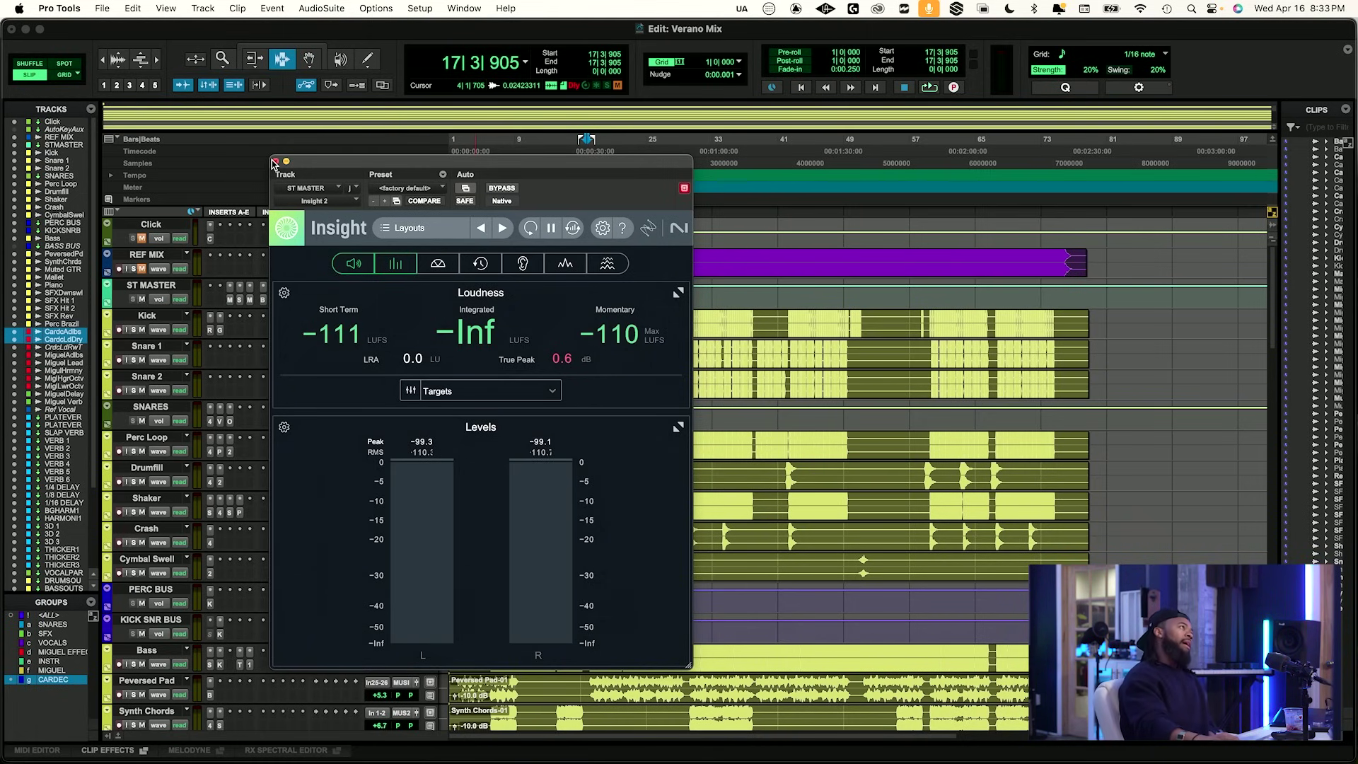
{"action": "left_click_drag", "start_coordinate": [312, 159], "coordinate": [447, 166]}
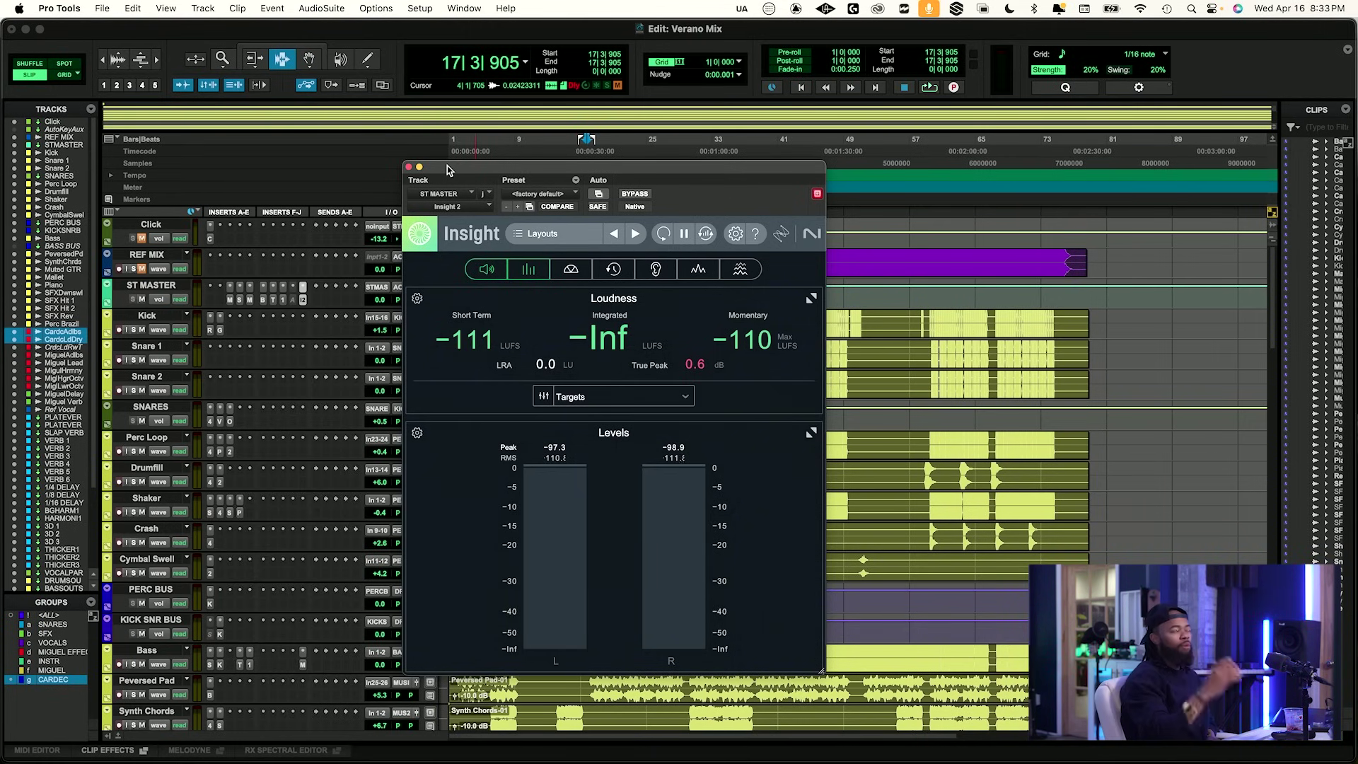
{"action": "left_click_drag", "start_coordinate": [478, 168], "coordinate": [685, 193]}
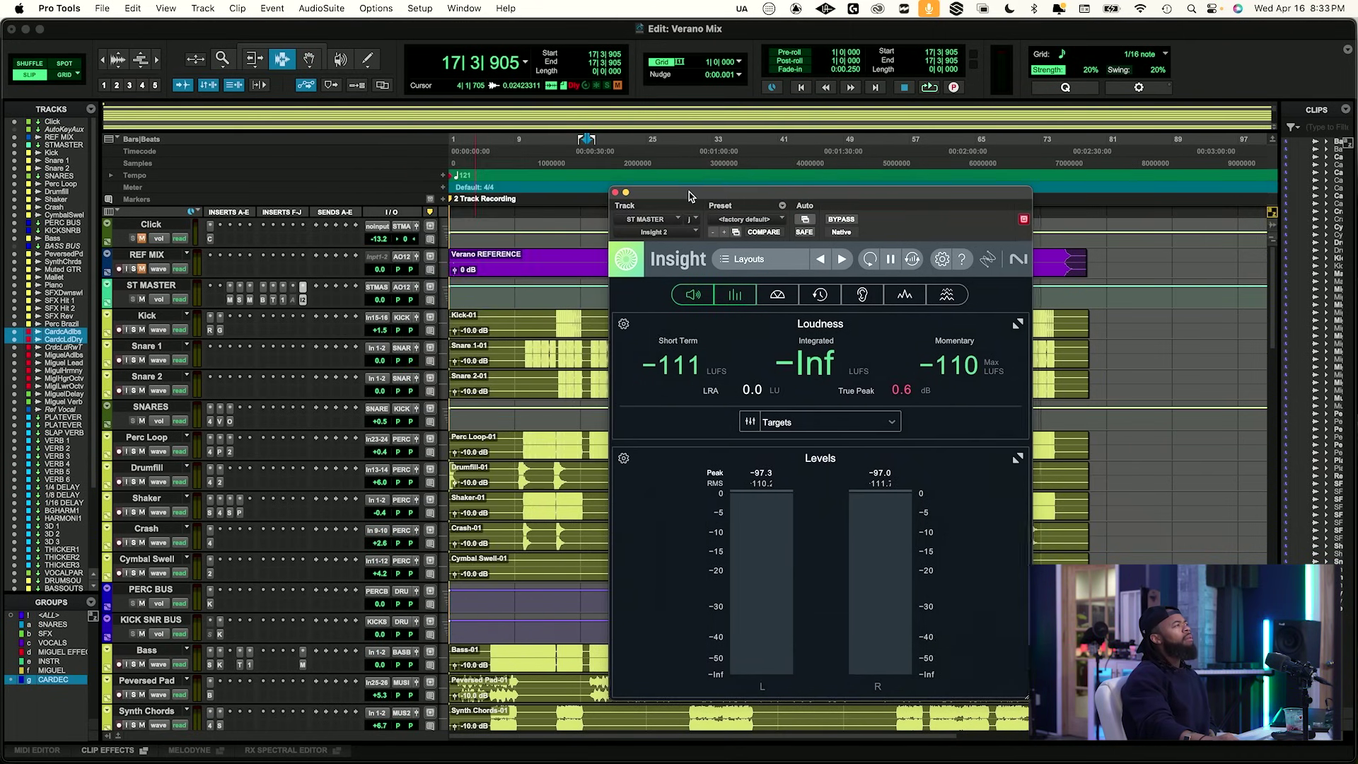
Inspect the Ozone 11 Maximizer and The God Particle on ST MASTER, moving The God Particle's window over the start of the timeline.
{"action": "left_click", "coordinate": [283, 299]}
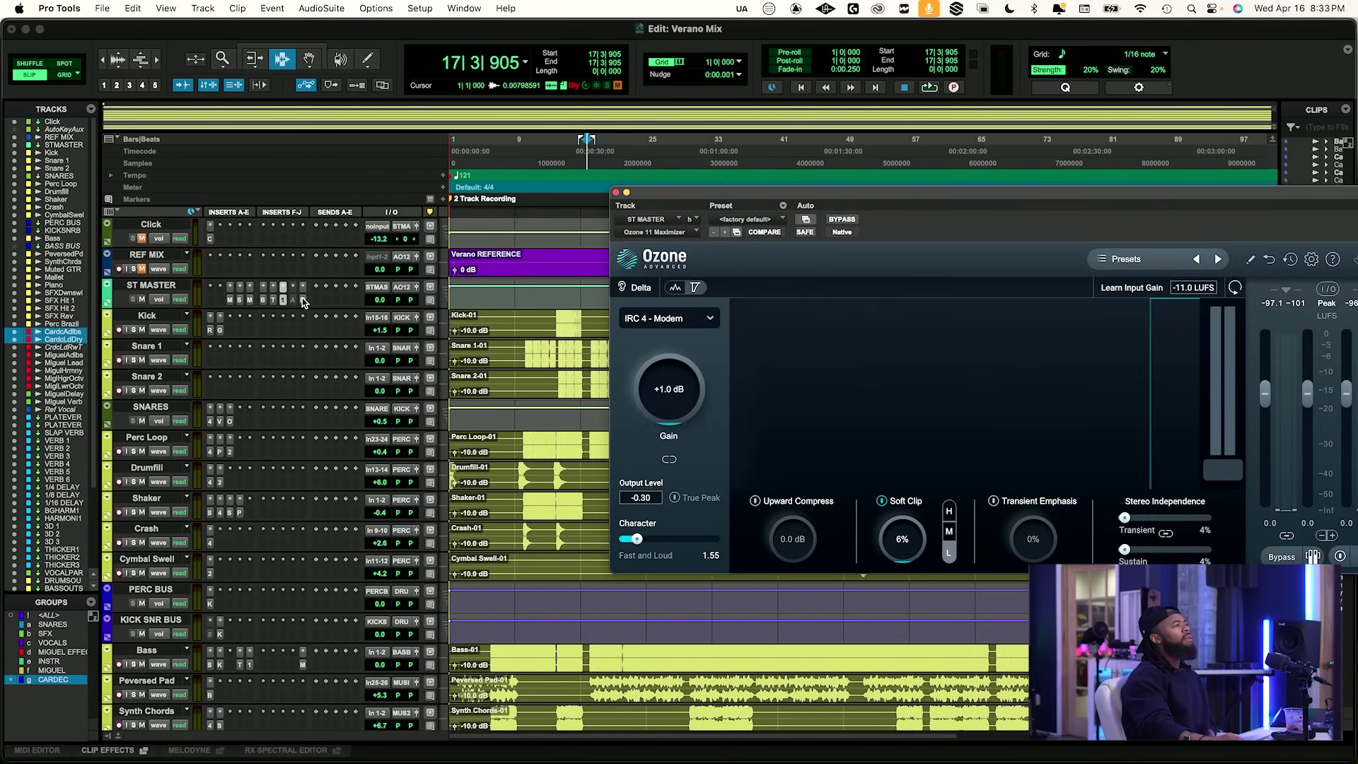
{"action": "left_click", "coordinate": [303, 299]}
{"action": "left_click", "coordinate": [274, 298]}
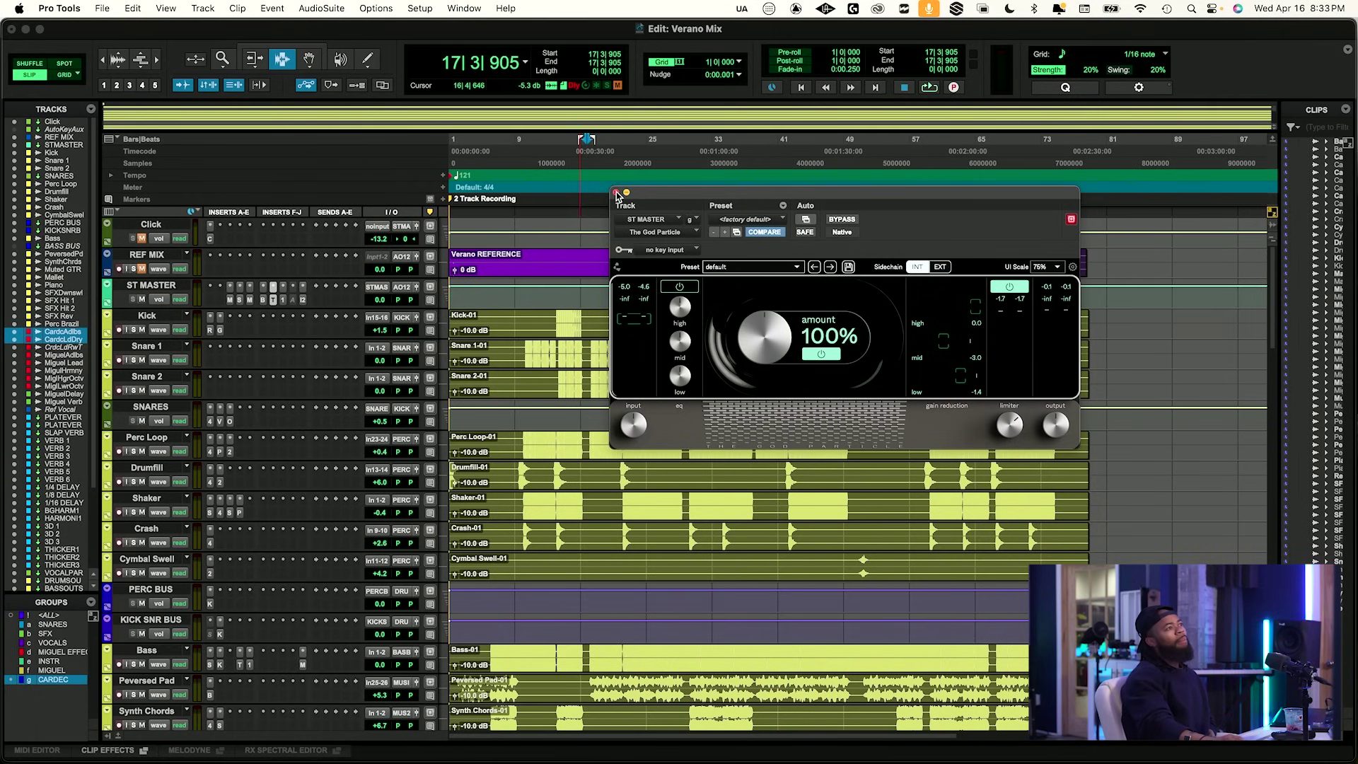
{"action": "left_click_drag", "start_coordinate": [653, 193], "coordinate": [502, 193]}
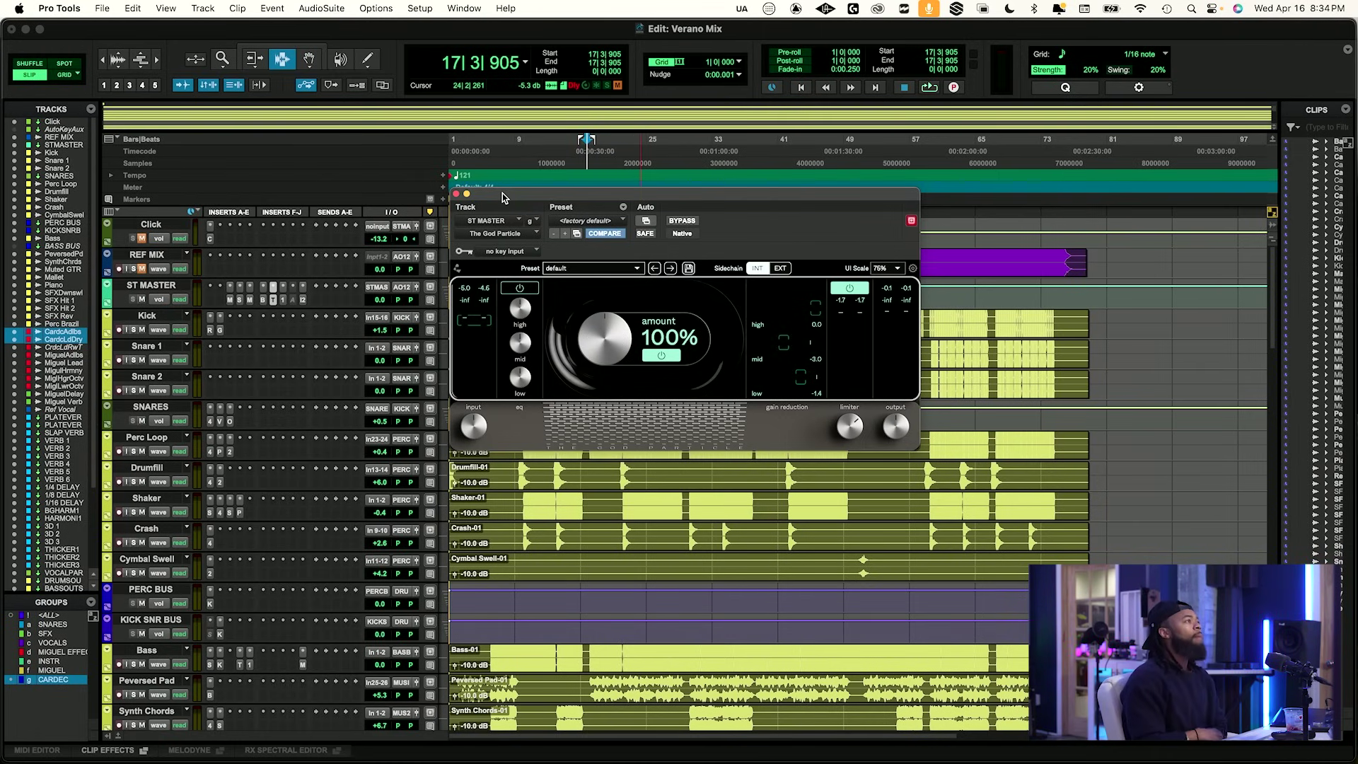